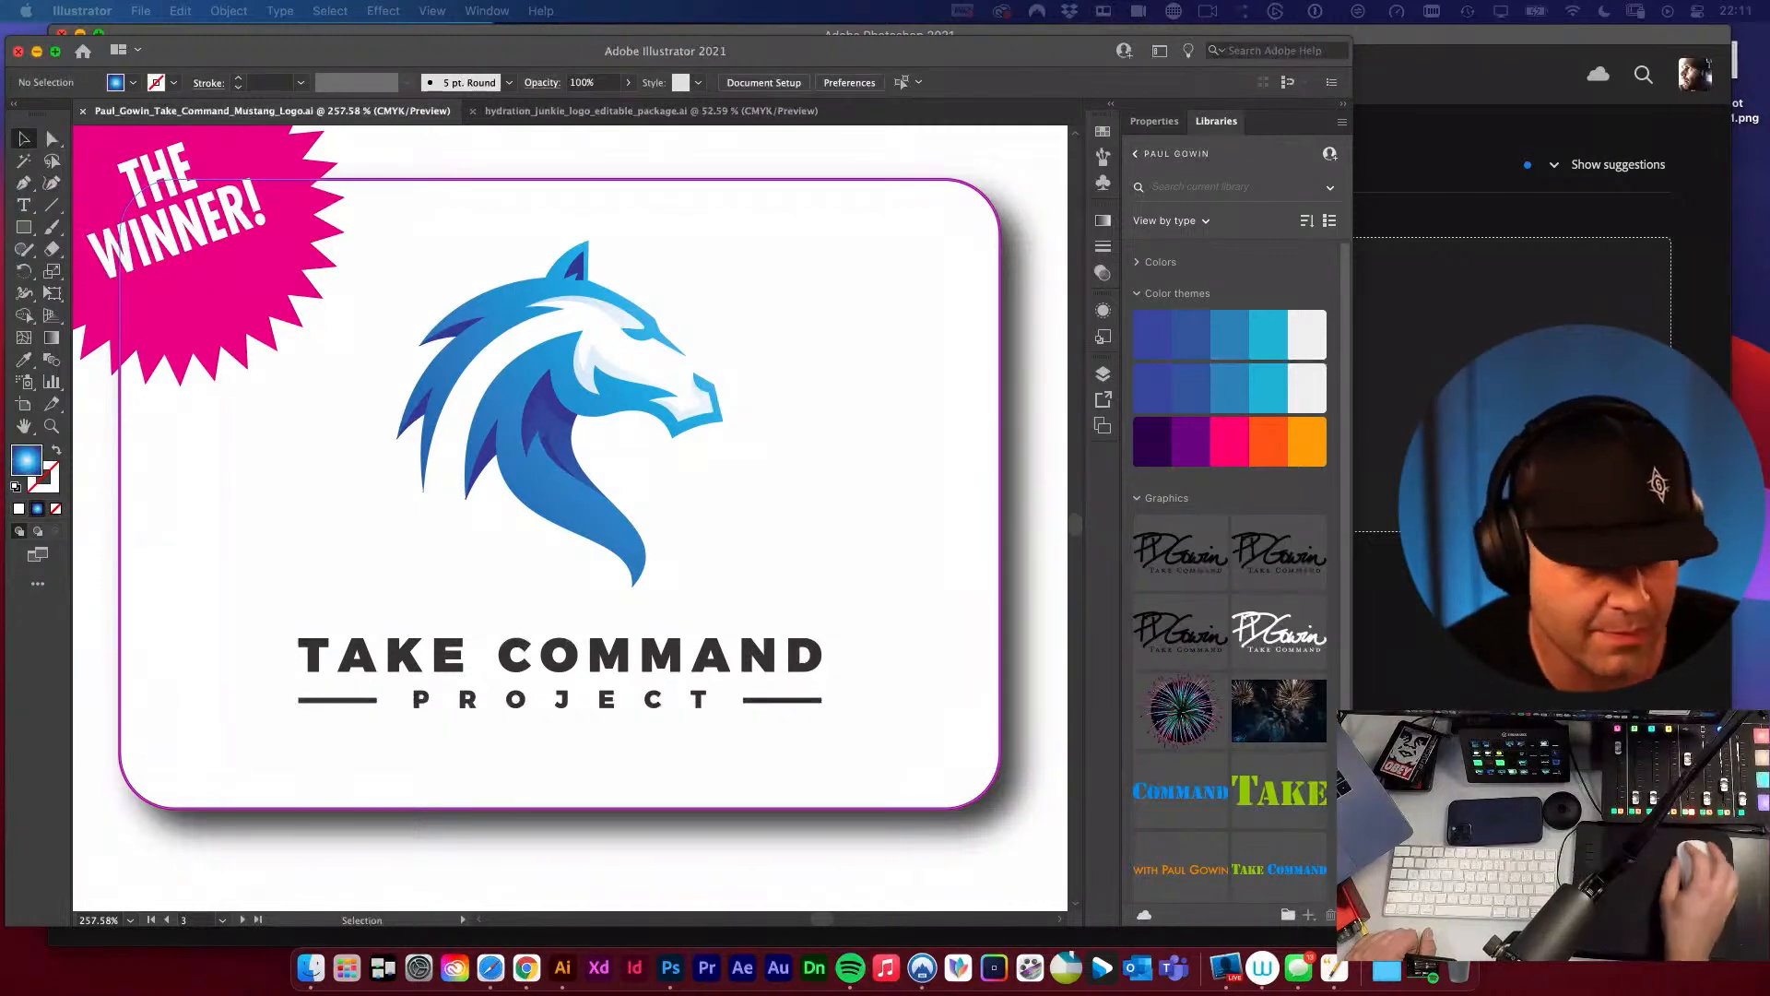
{"action": "left_click_drag", "start_coordinate": [0, 267], "coordinate": [135, 216]}
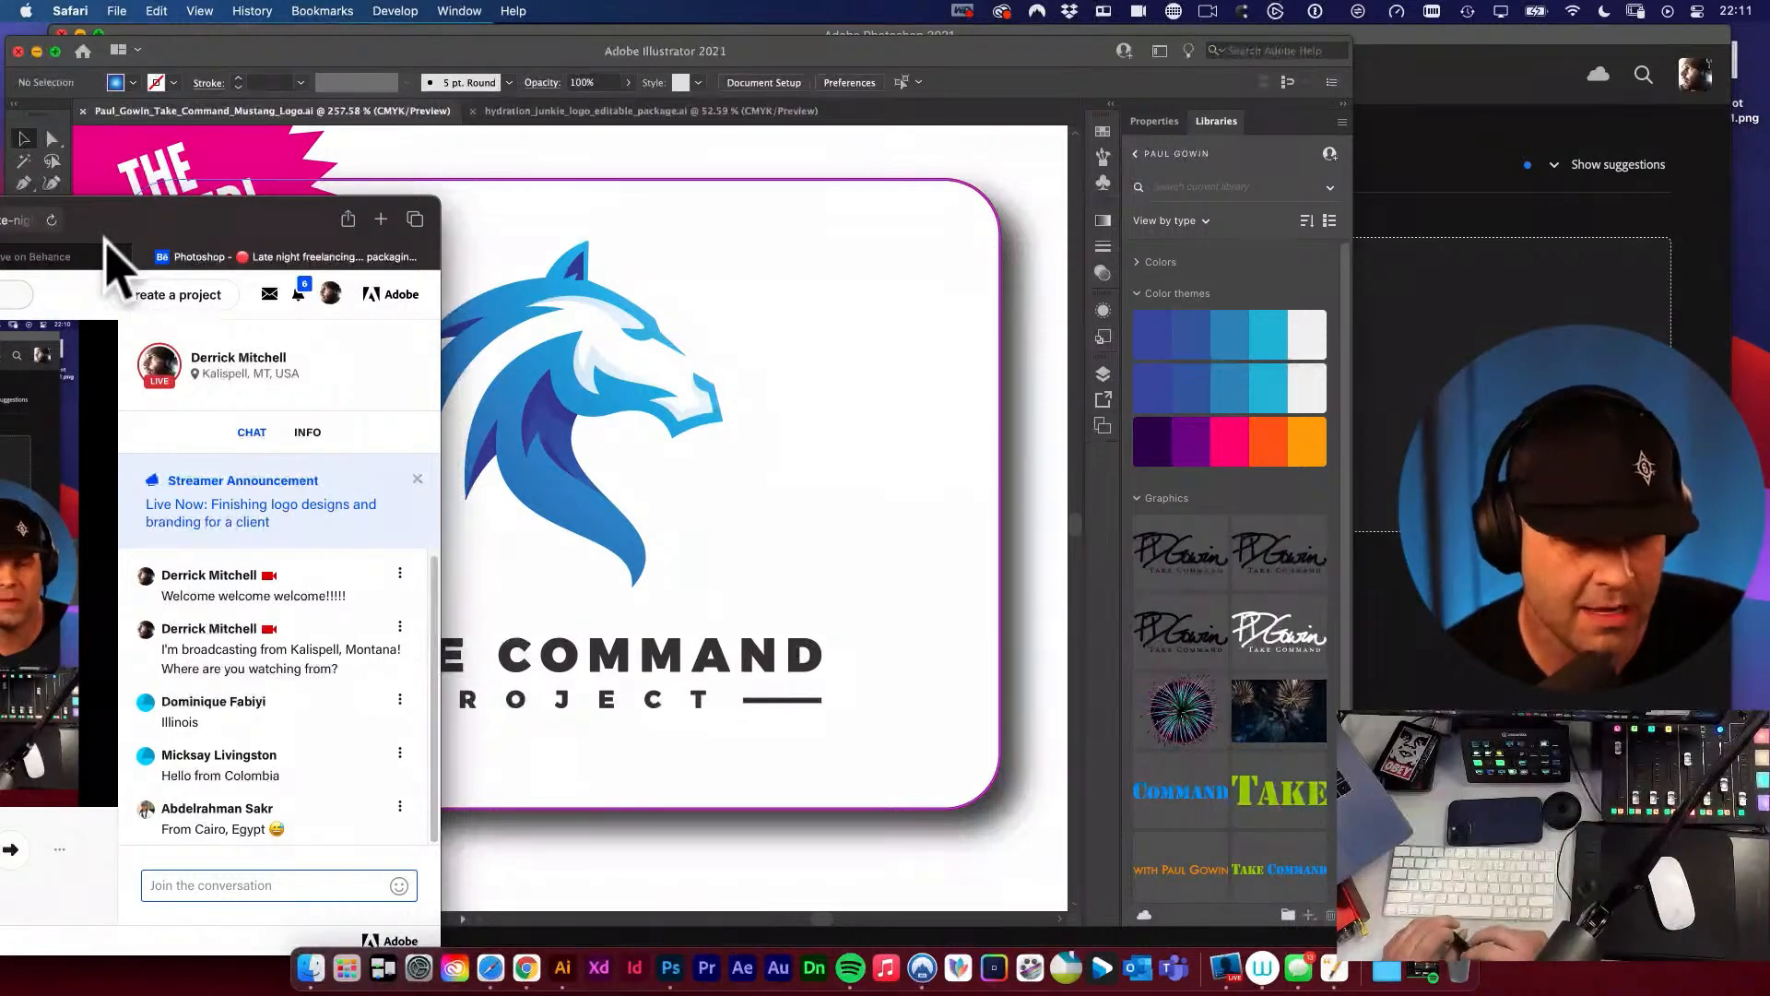
{"action": "left_click_drag", "start_coordinate": [217, 224], "coordinate": [0, 220]}
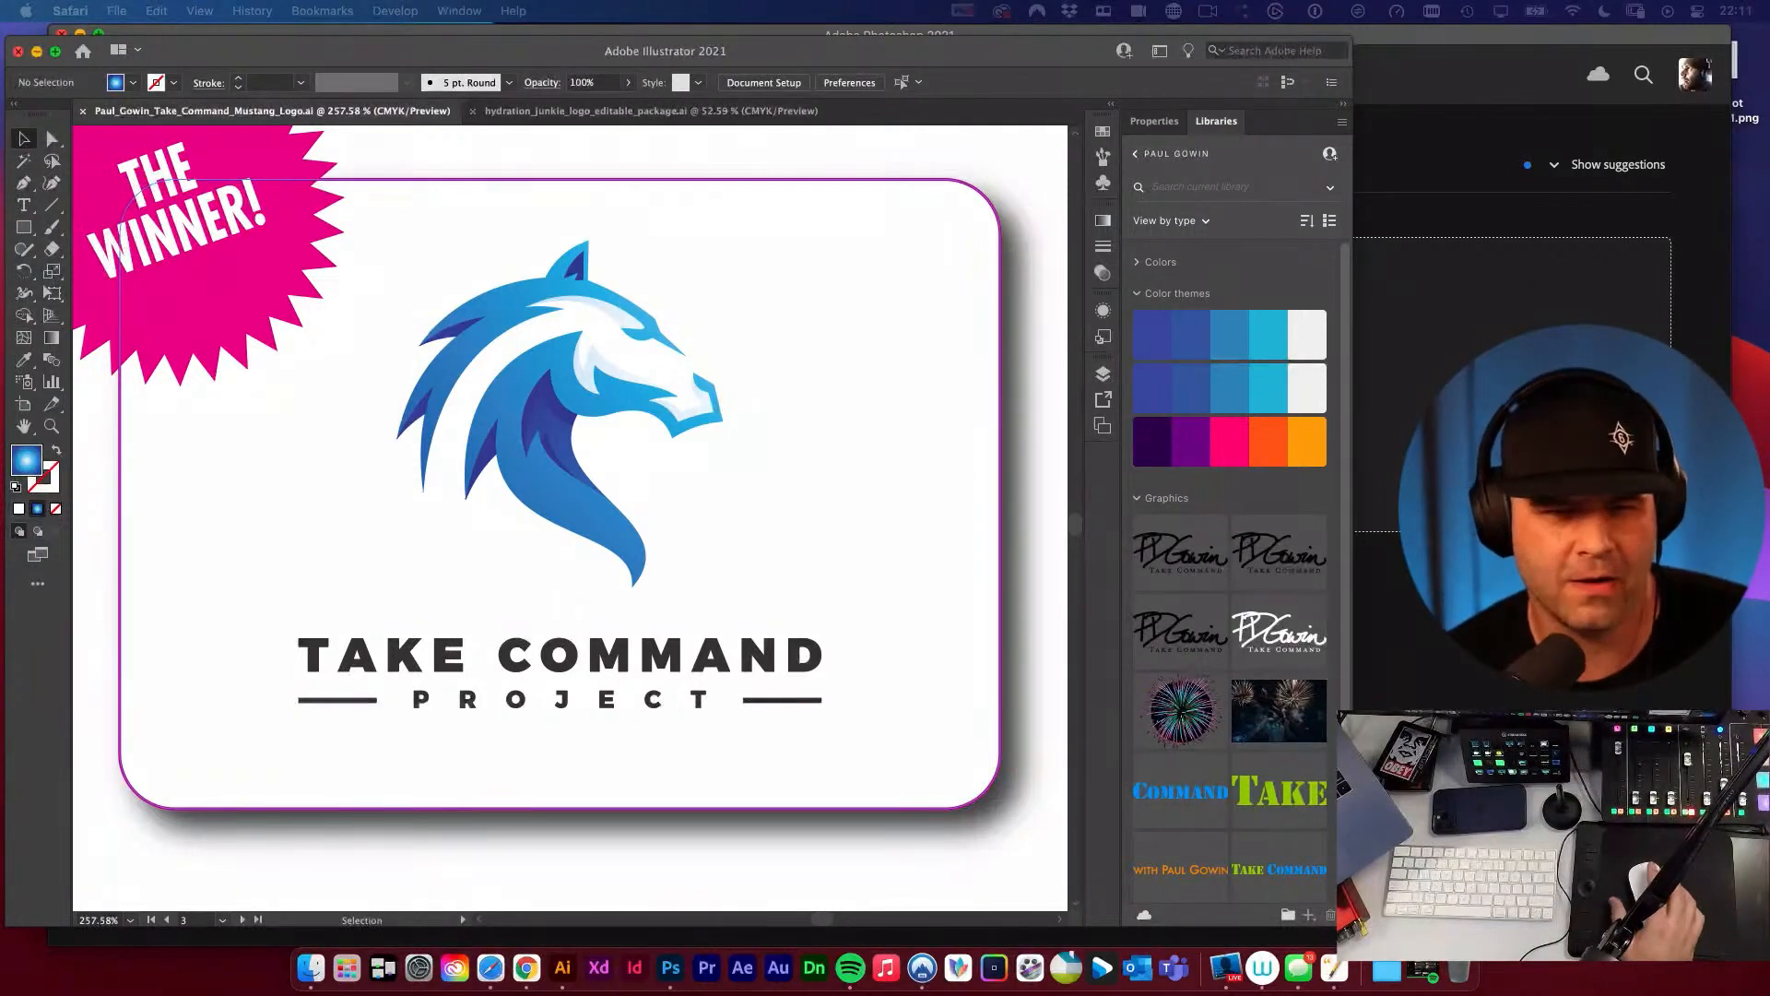
{"action": "left_click", "coordinate": [709, 166]}
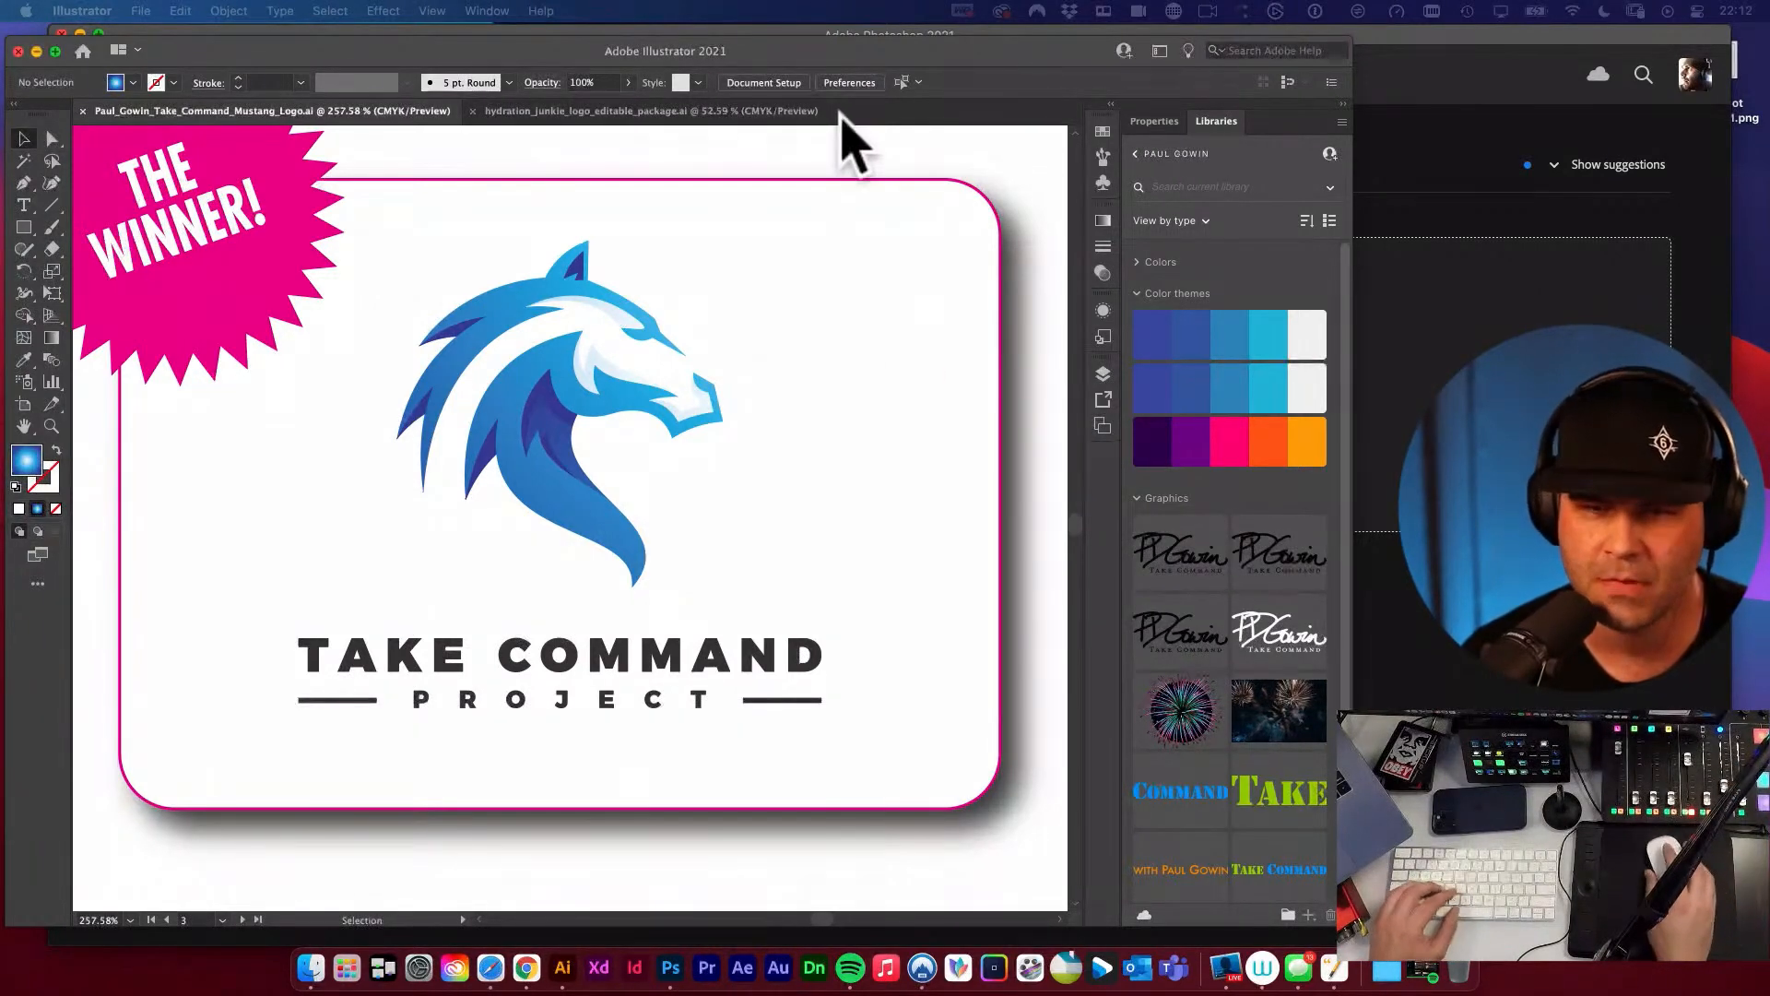
{"action": "key", "text": "shift+F7"}
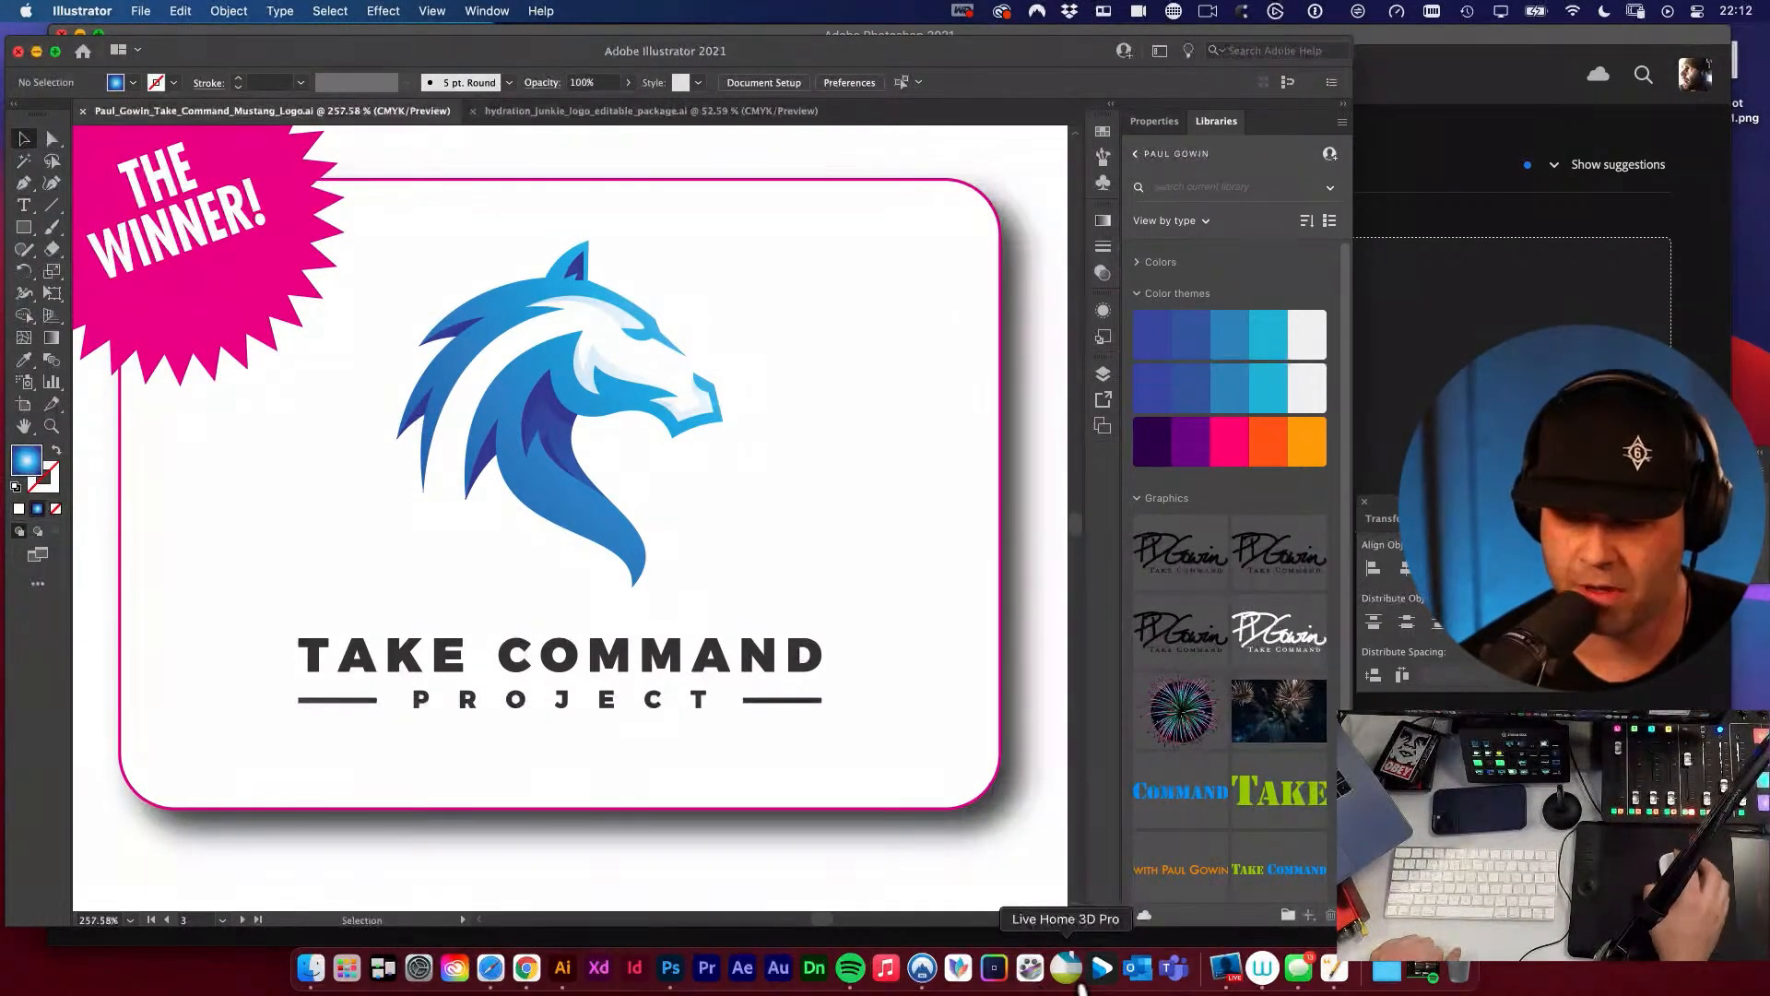
{"action": "left_click", "coordinate": [1230, 980]}
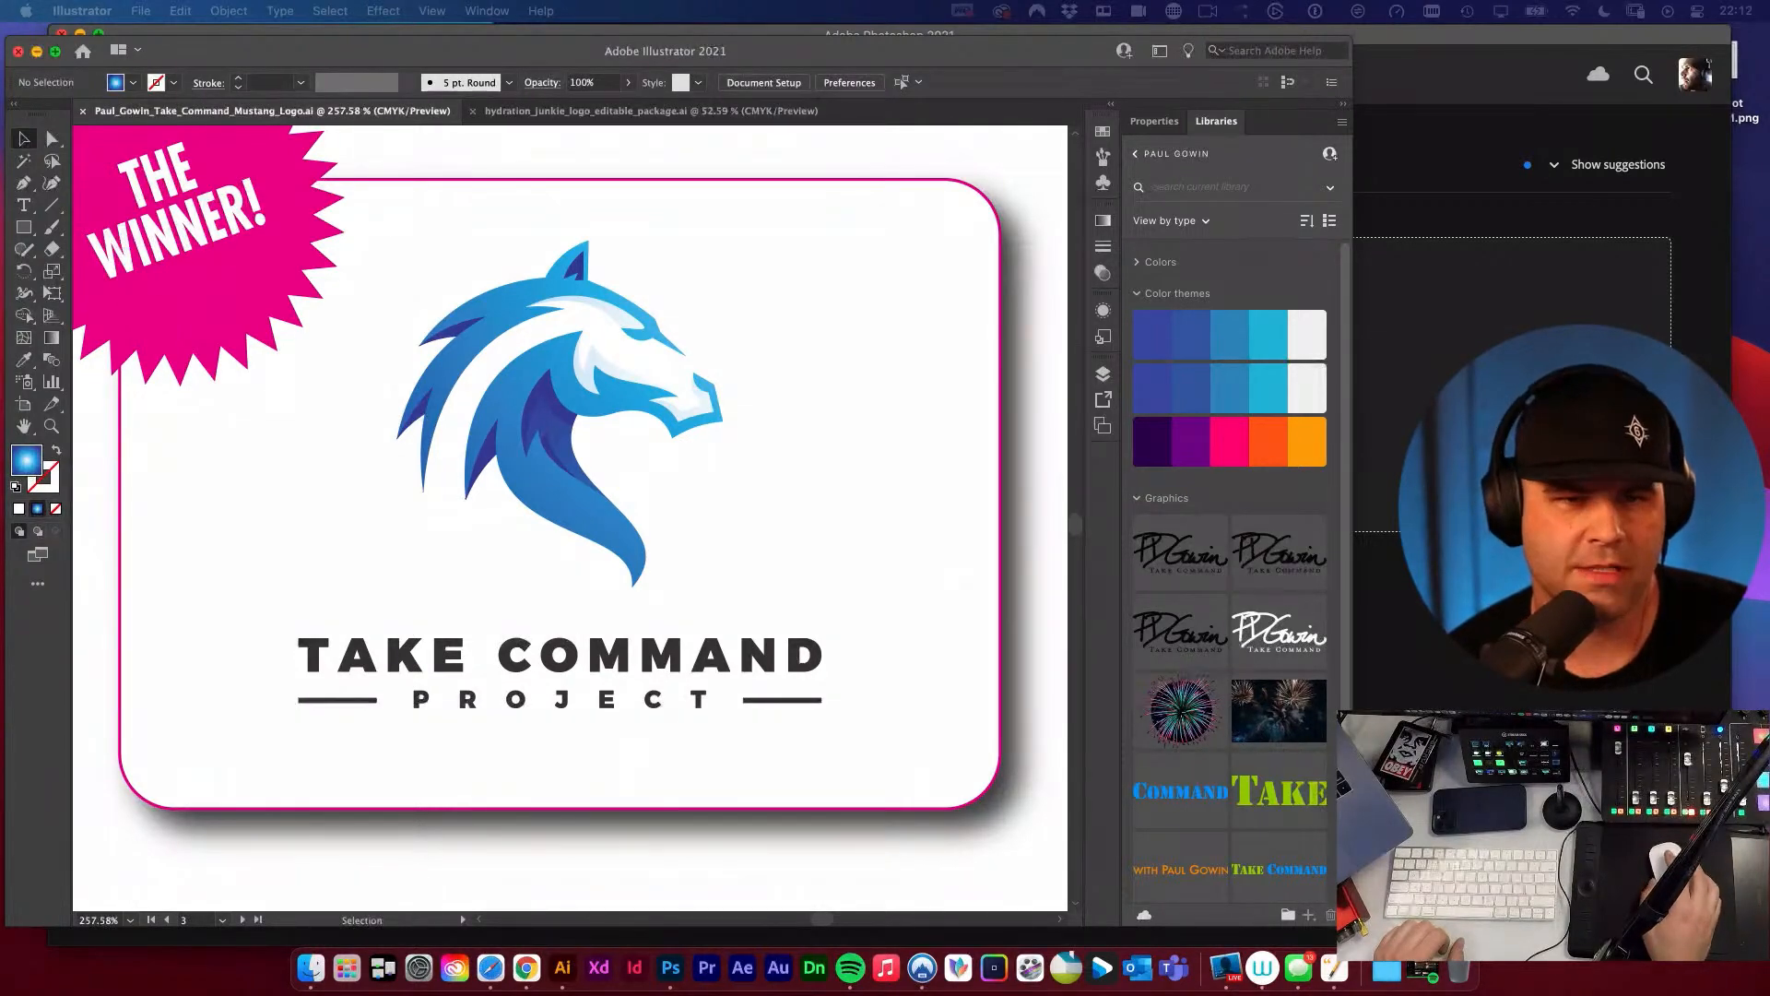
Switch to the hydration_junkie_logo_editable_package.ai document and look over its logo artboards.
{"action": "left_click", "coordinate": [586, 110]}
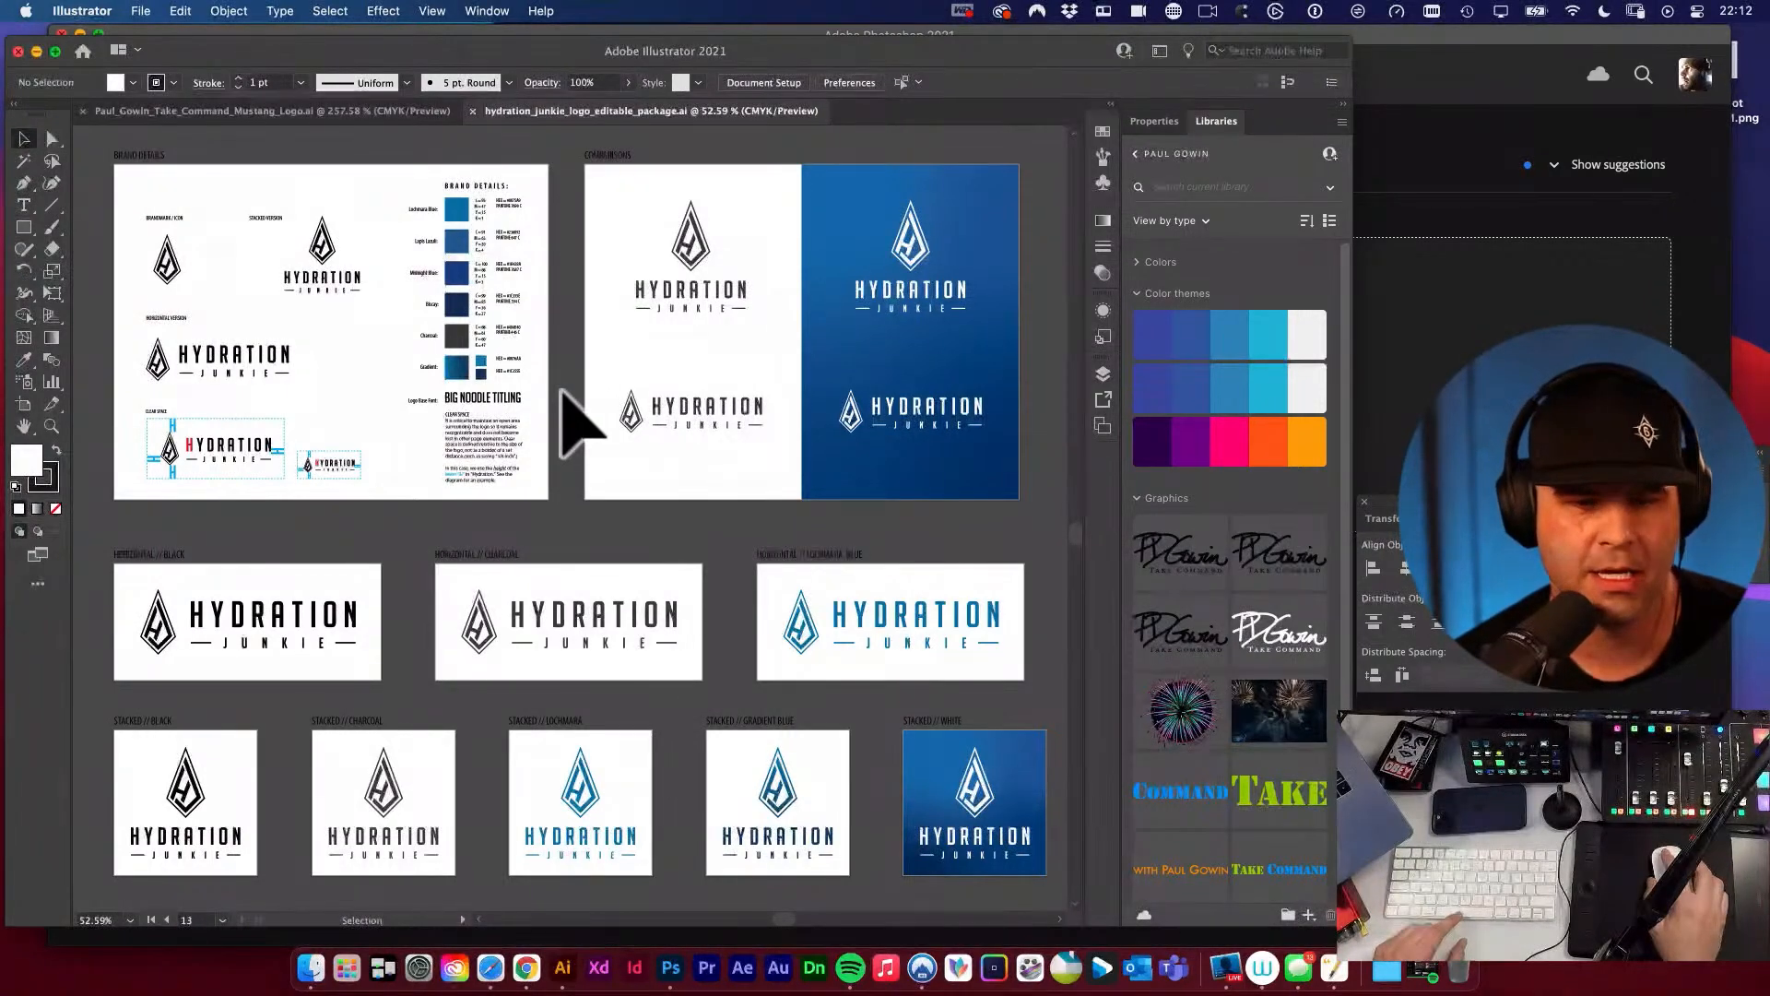
{"action": "key", "text": "space"}
{"action": "left_click_drag", "start_coordinate": [565, 387], "coordinate": [558, 436]}
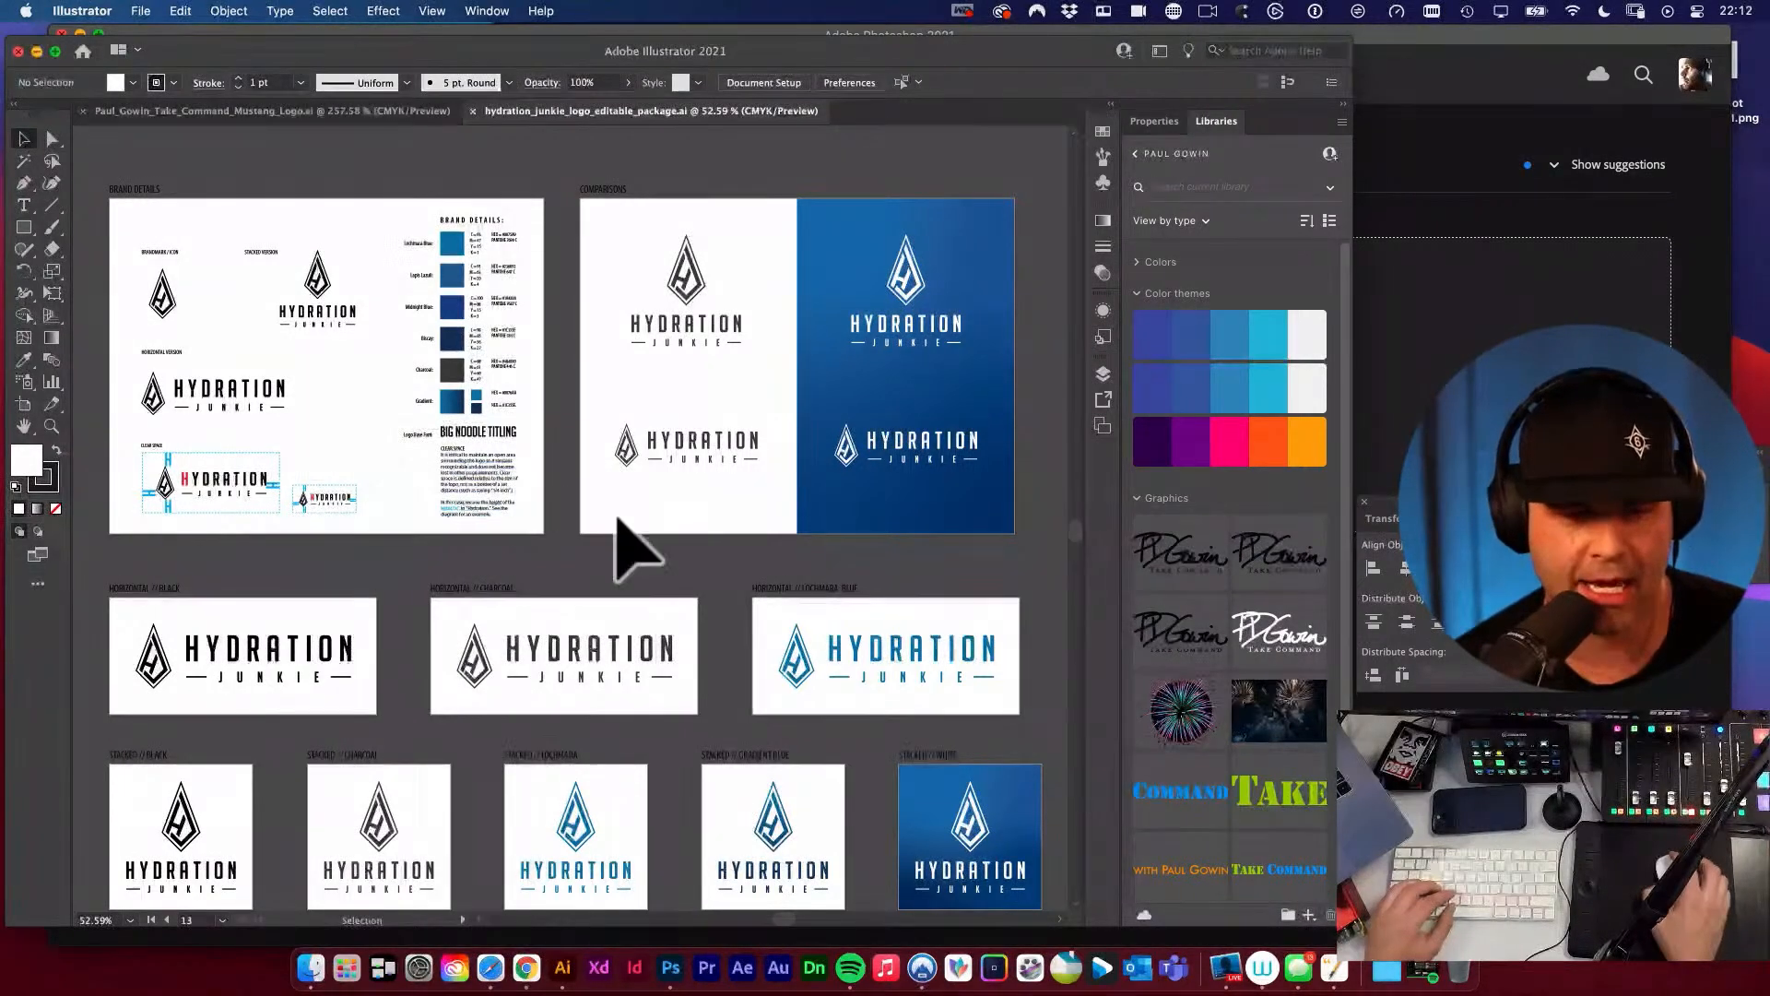
{"action": "key", "text": "space"}
{"action": "left_click_drag", "start_coordinate": [622, 520], "coordinate": [582, 440]}
{"action": "left_click_drag", "start_coordinate": [669, 401], "coordinate": [898, 556]}
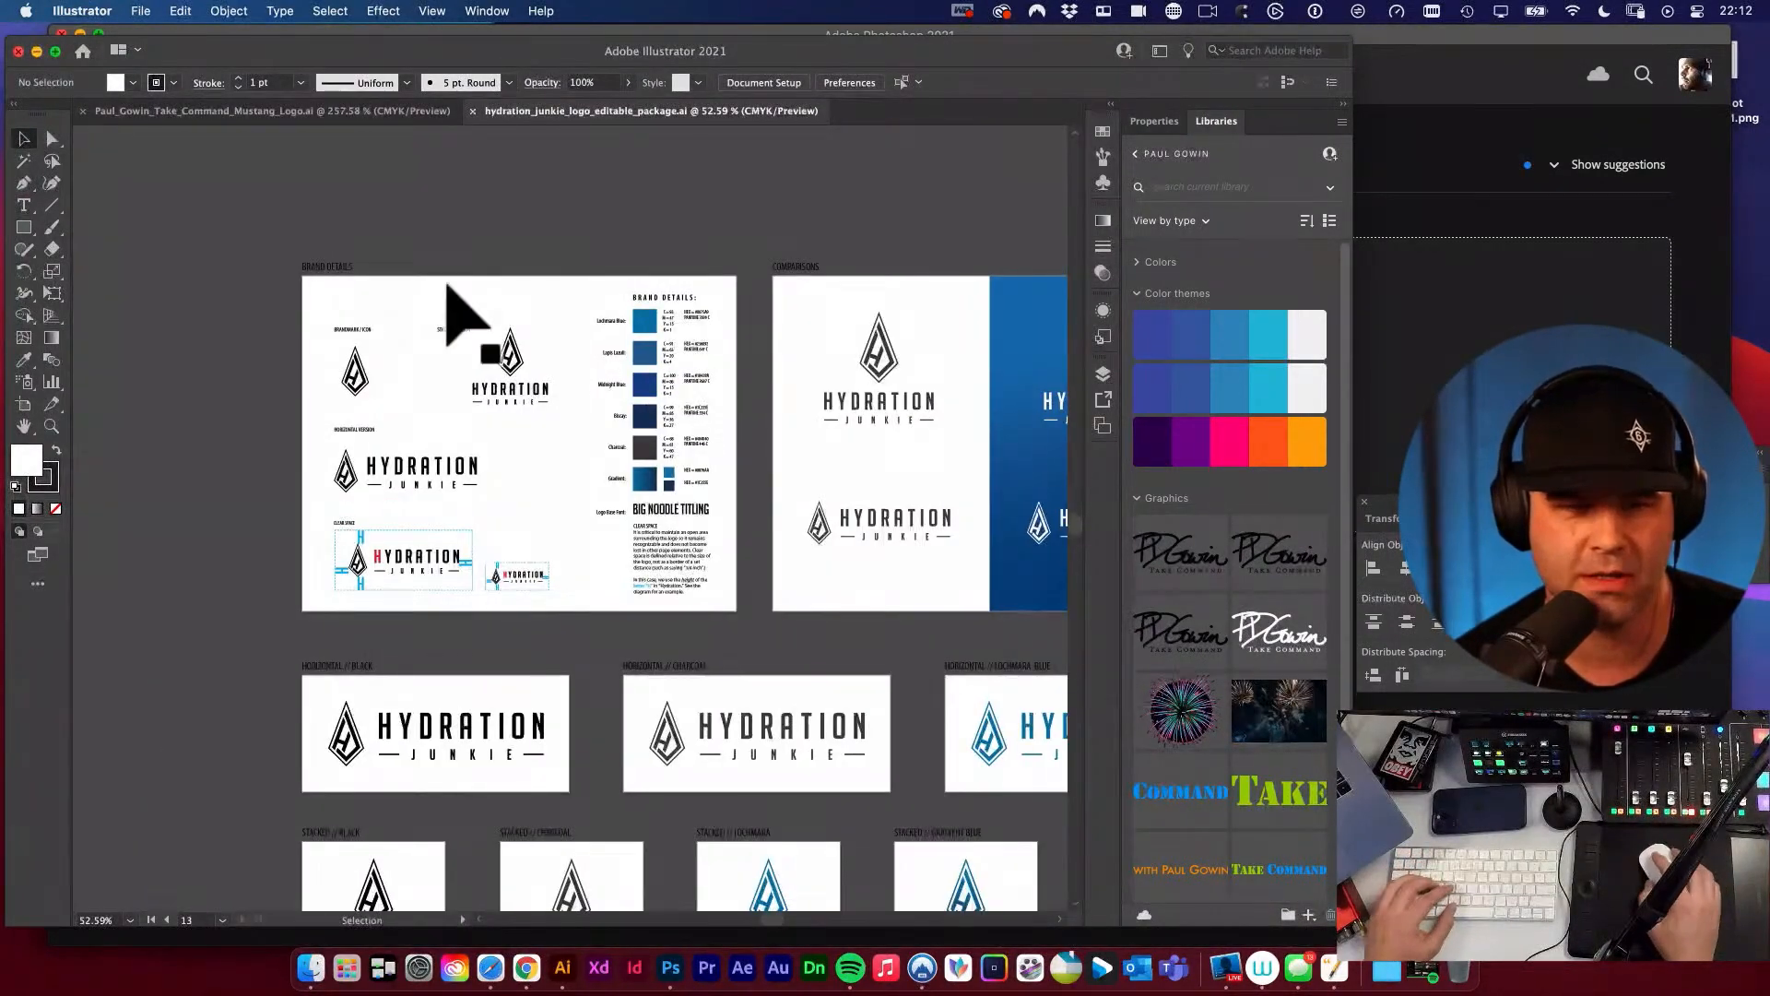
Make the Comparisons artboard active and turn on the Artboard tool.
{"action": "left_click", "coordinate": [339, 268]}
{"action": "left_click", "coordinate": [790, 300]}
{"action": "key", "text": "space"}
{"action": "left_click_drag", "start_coordinate": [769, 221], "coordinate": [648, 199]}
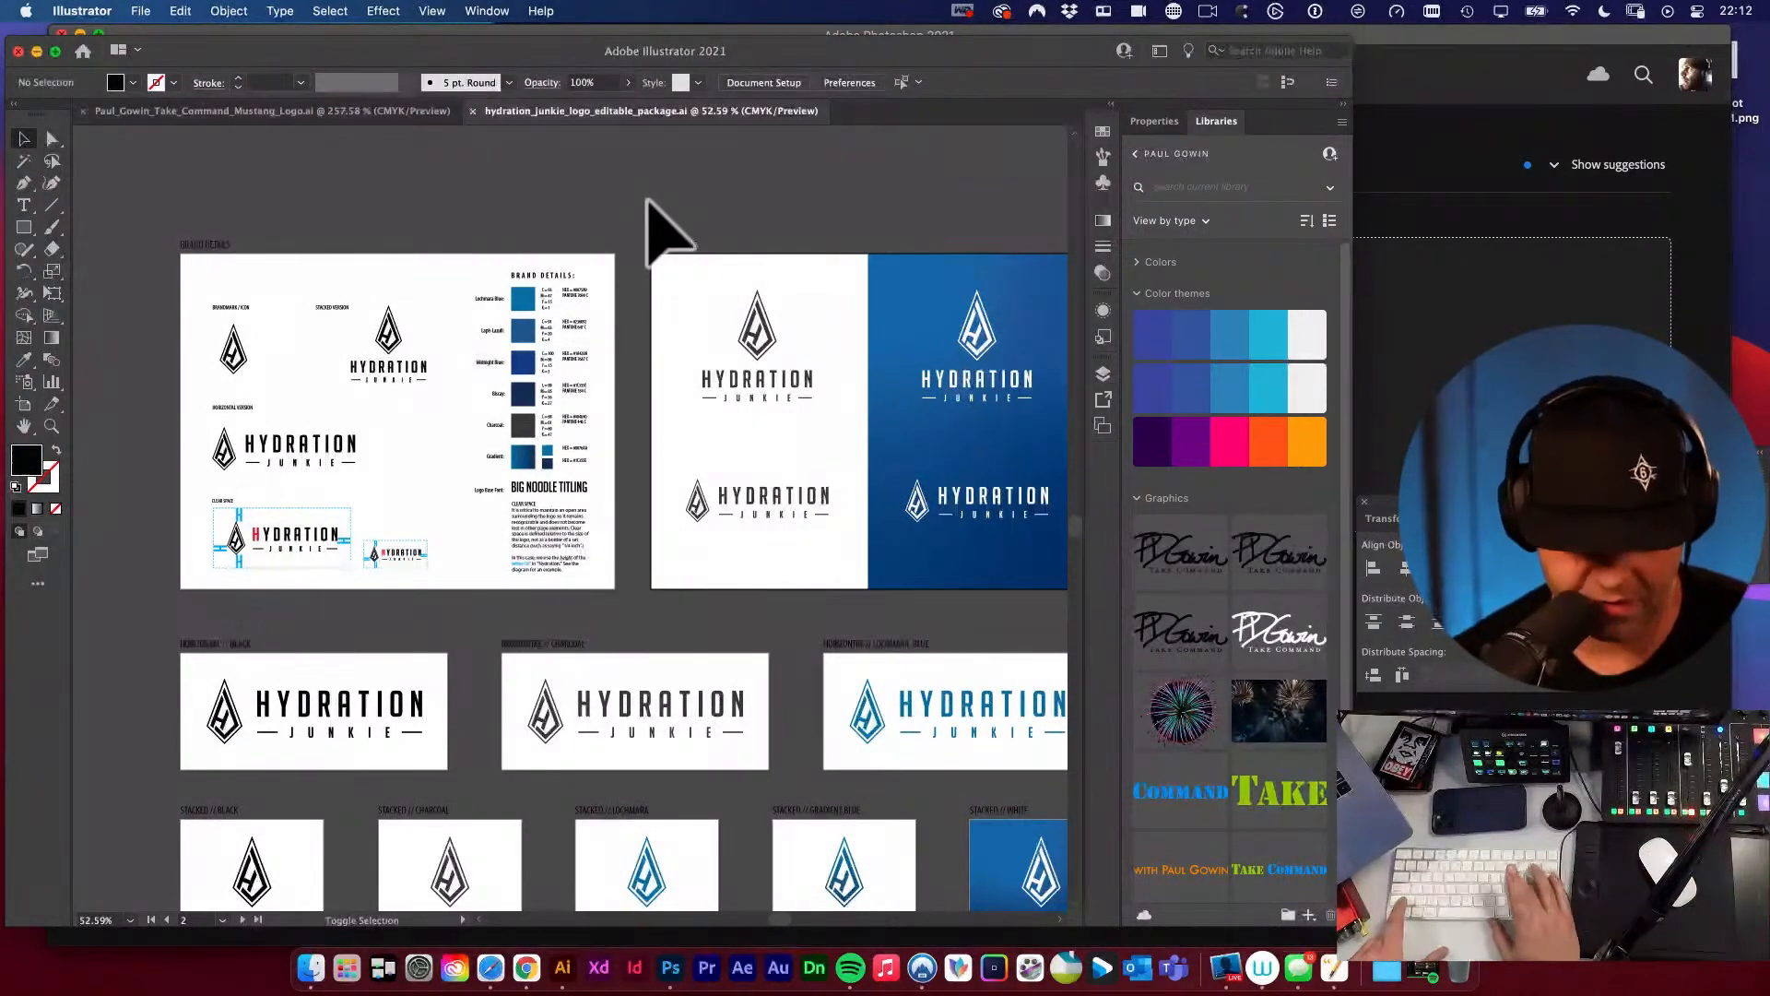
{"action": "key", "text": "shift+o"}
Launch Visualize to show keystrokes on screen and close its settings window.
{"action": "key", "text": "super+space"}
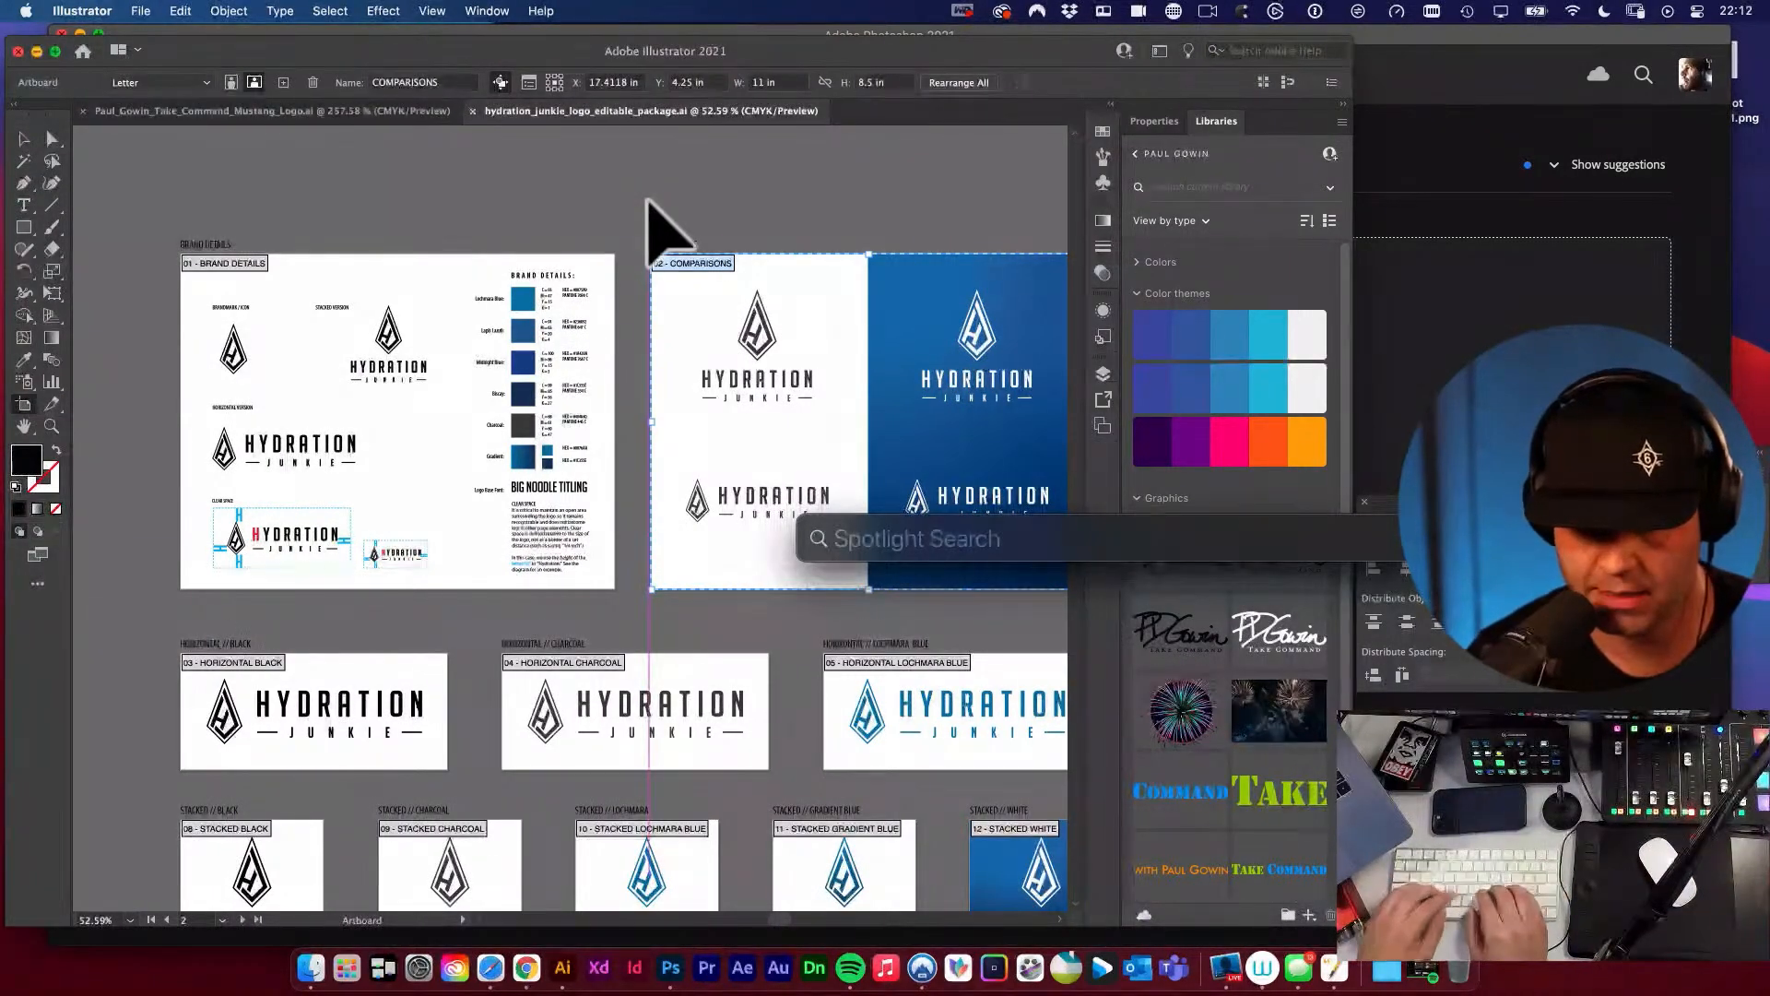
{"action": "type", "text": "vi"}
{"action": "key", "text": "Return"}
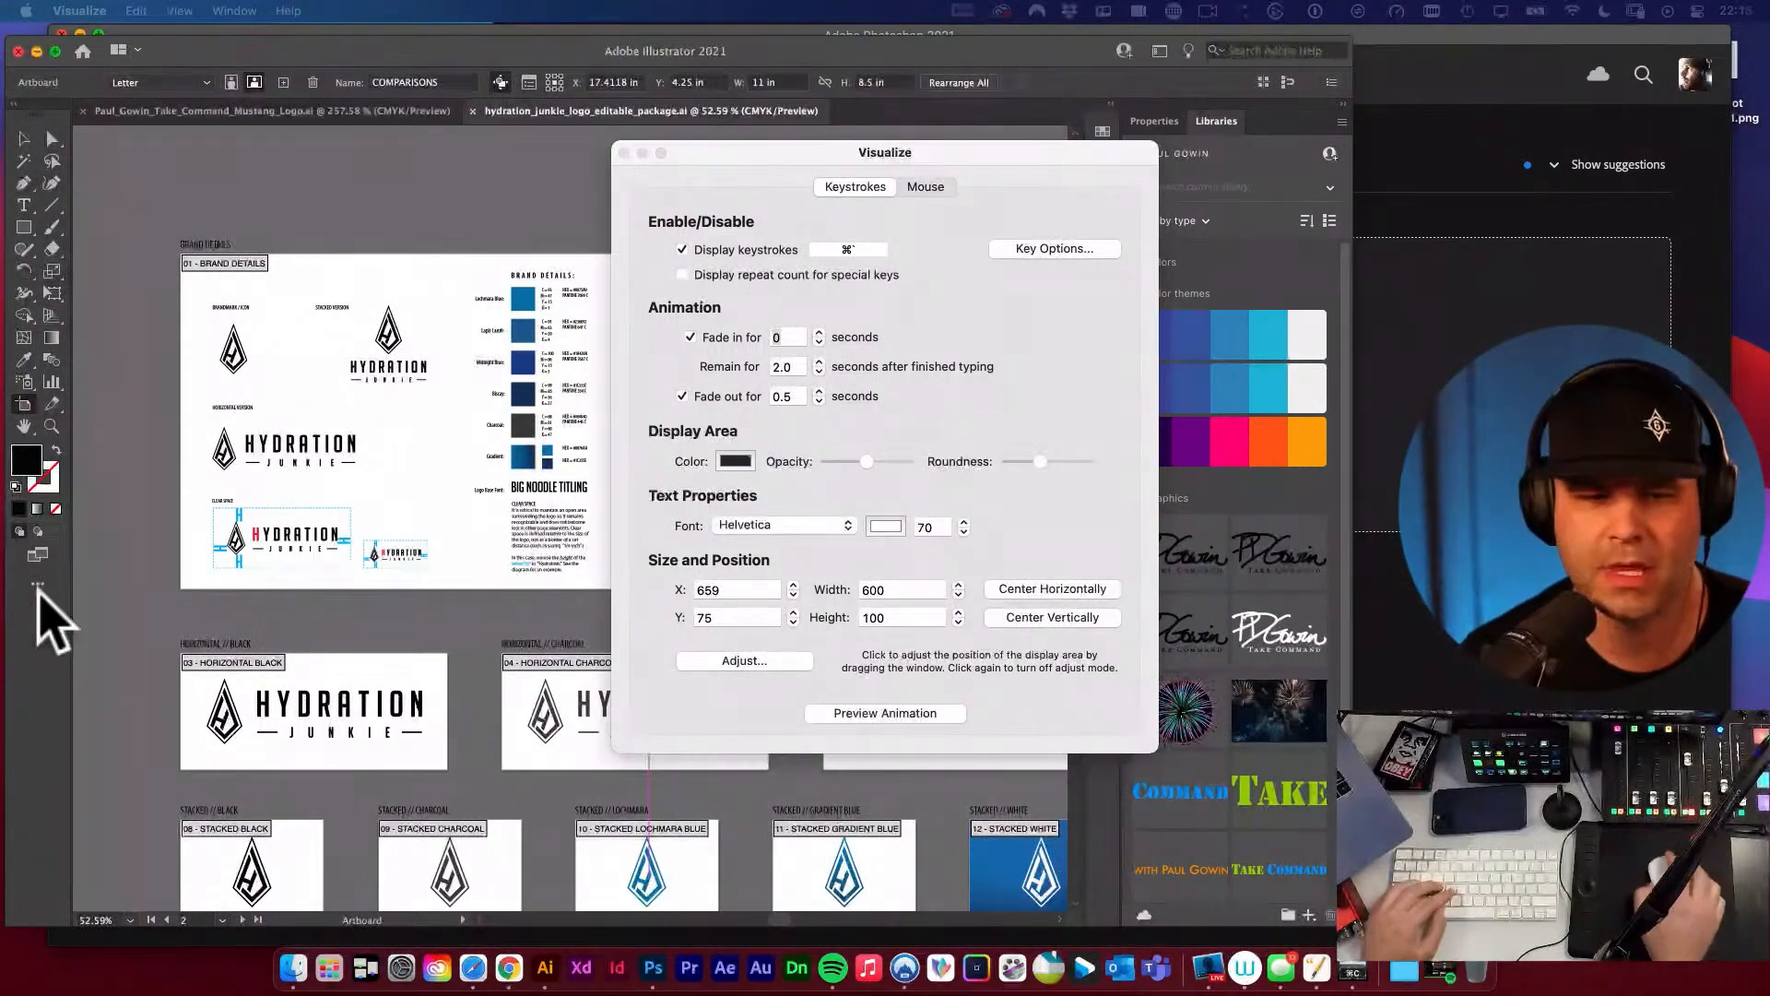
{"action": "left_click", "coordinate": [624, 152]}
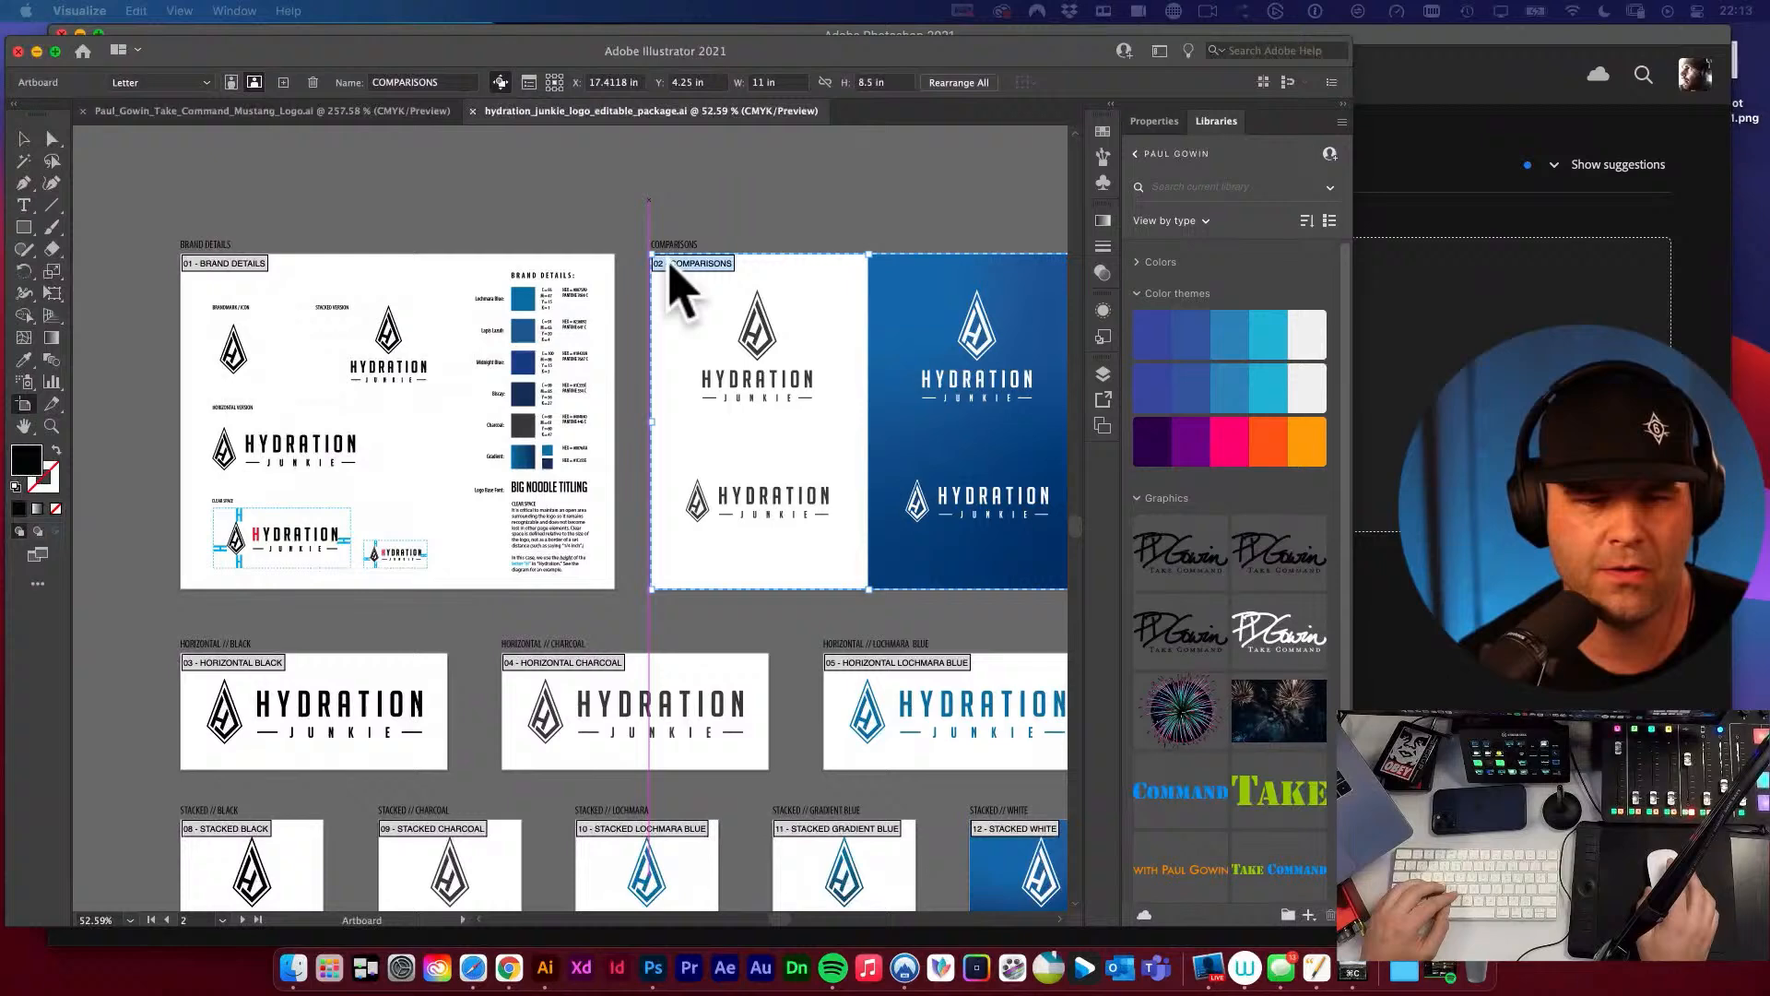
Inspect the Comparisons and Brand Details artboards, including the name assigned to Brand Details.
{"action": "left_click", "coordinate": [613, 245]}
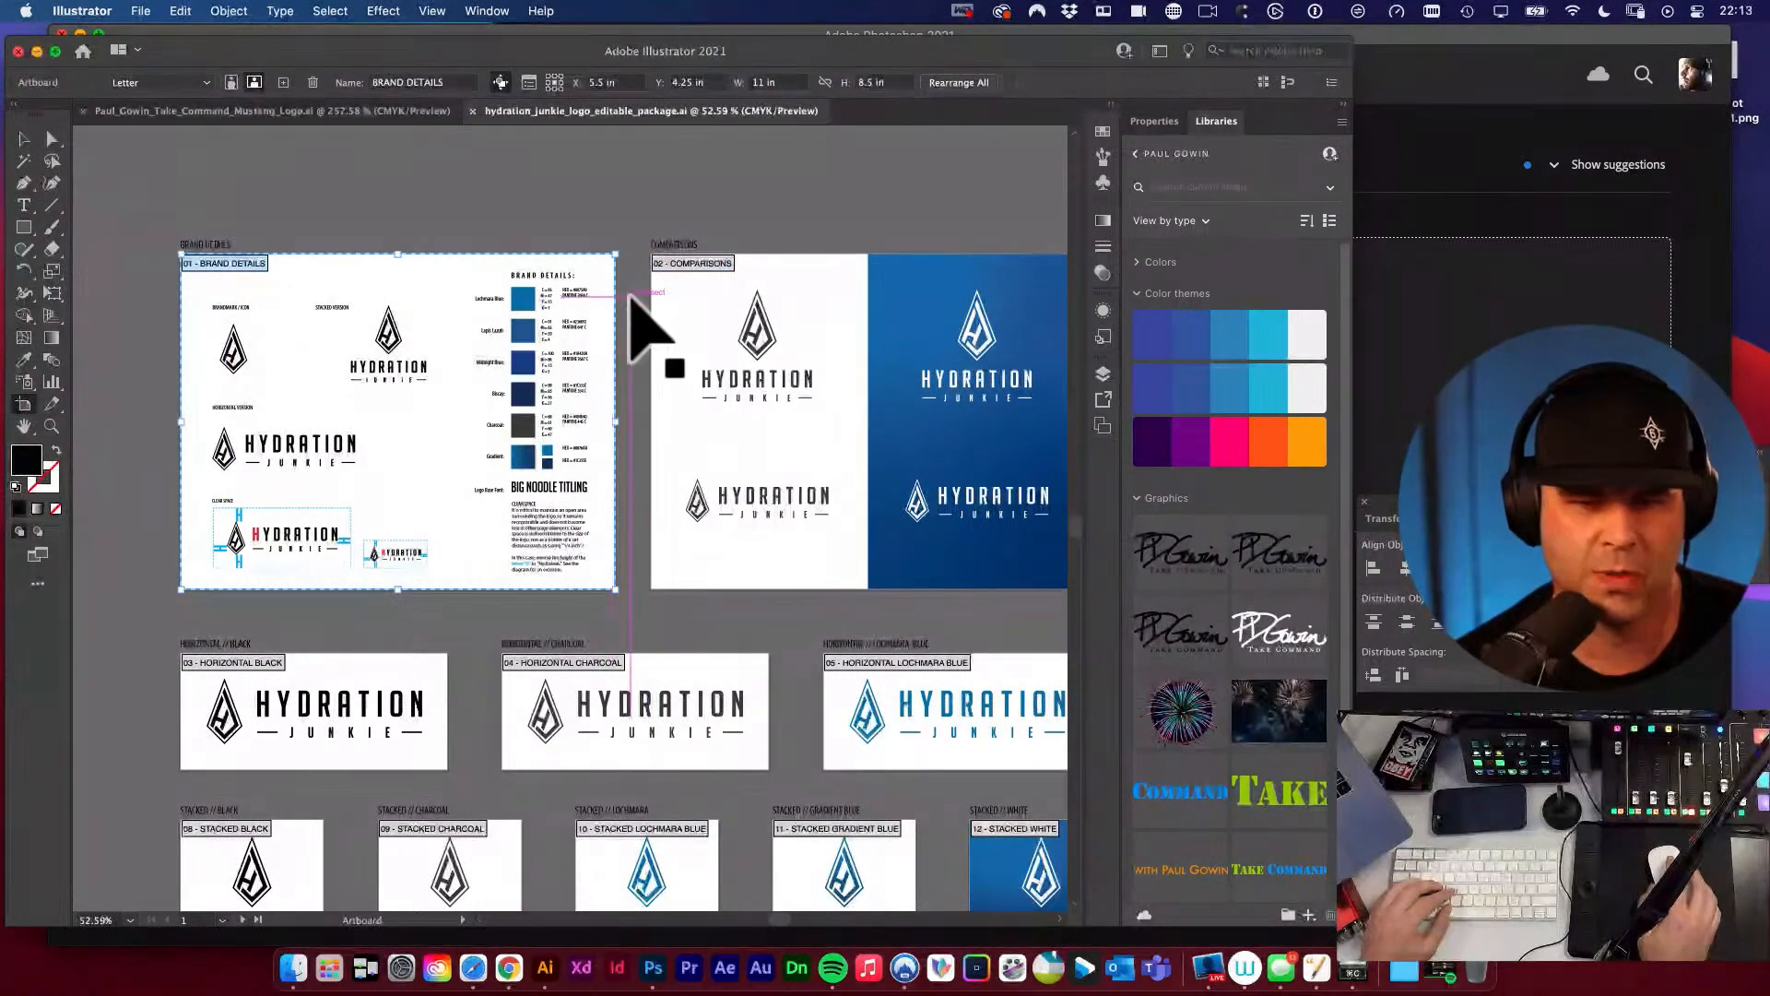
{"action": "key", "text": "space"}
{"action": "left_click_drag", "start_coordinate": [793, 406], "coordinate": [779, 359]}
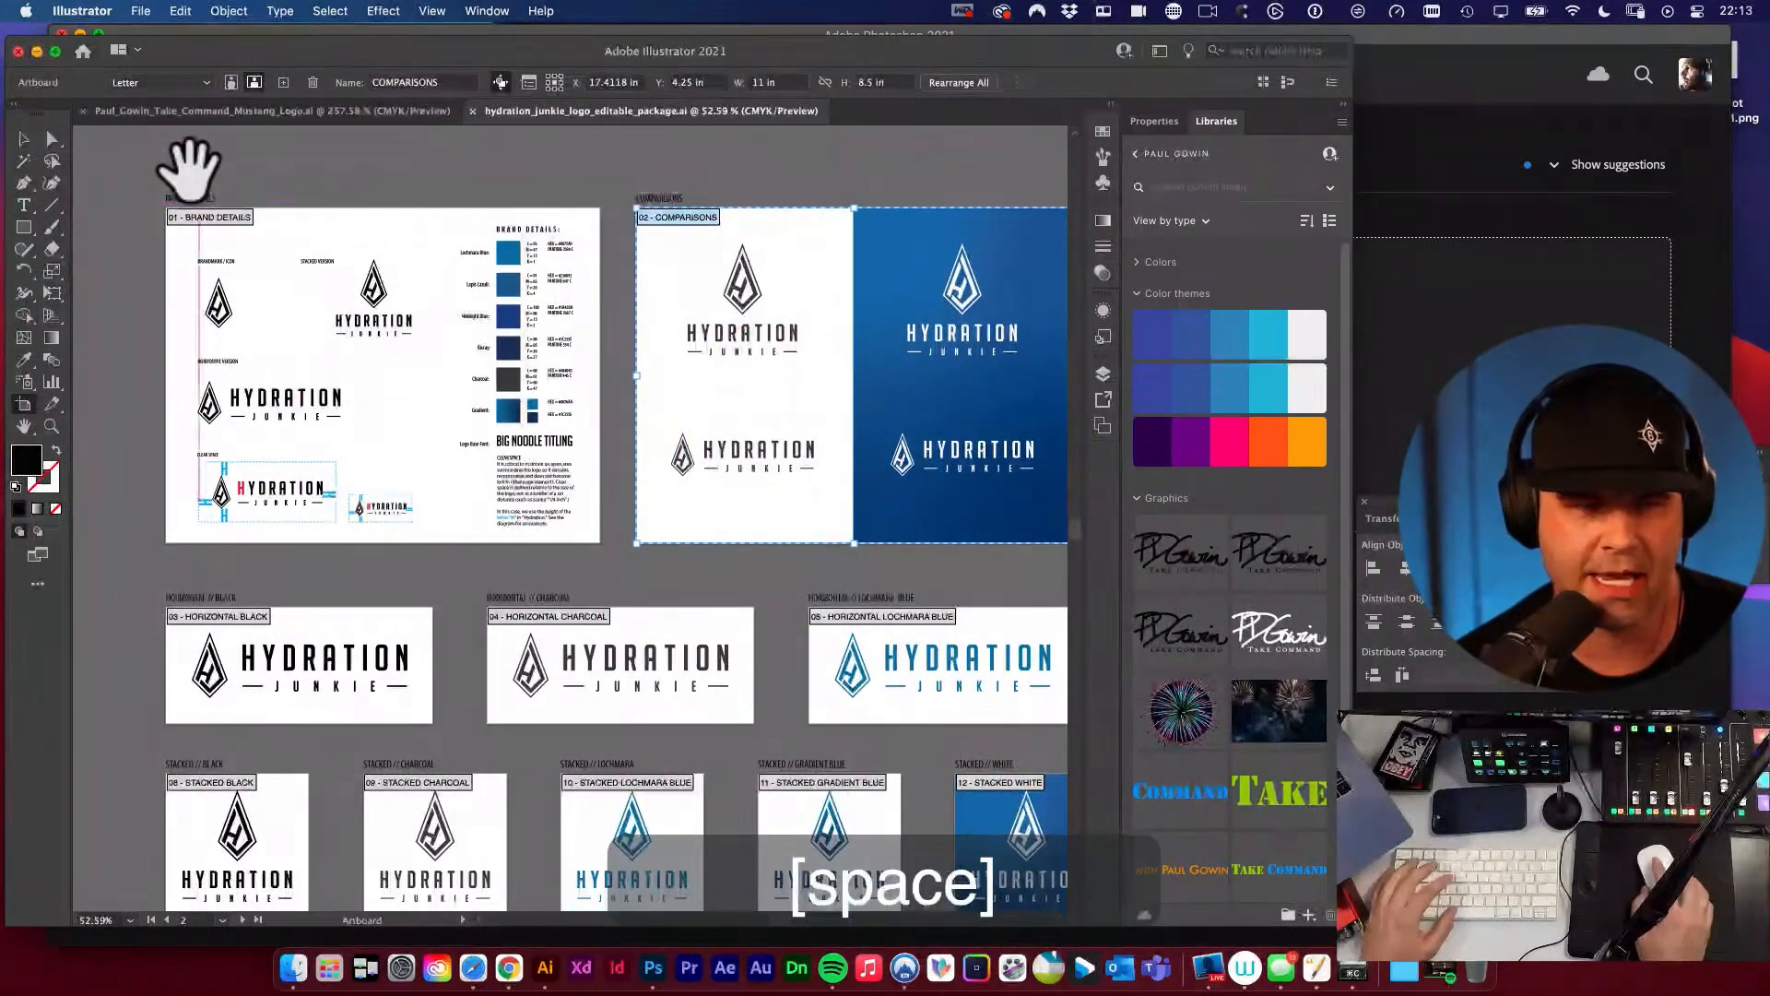
{"action": "left_click", "coordinate": [218, 257]}
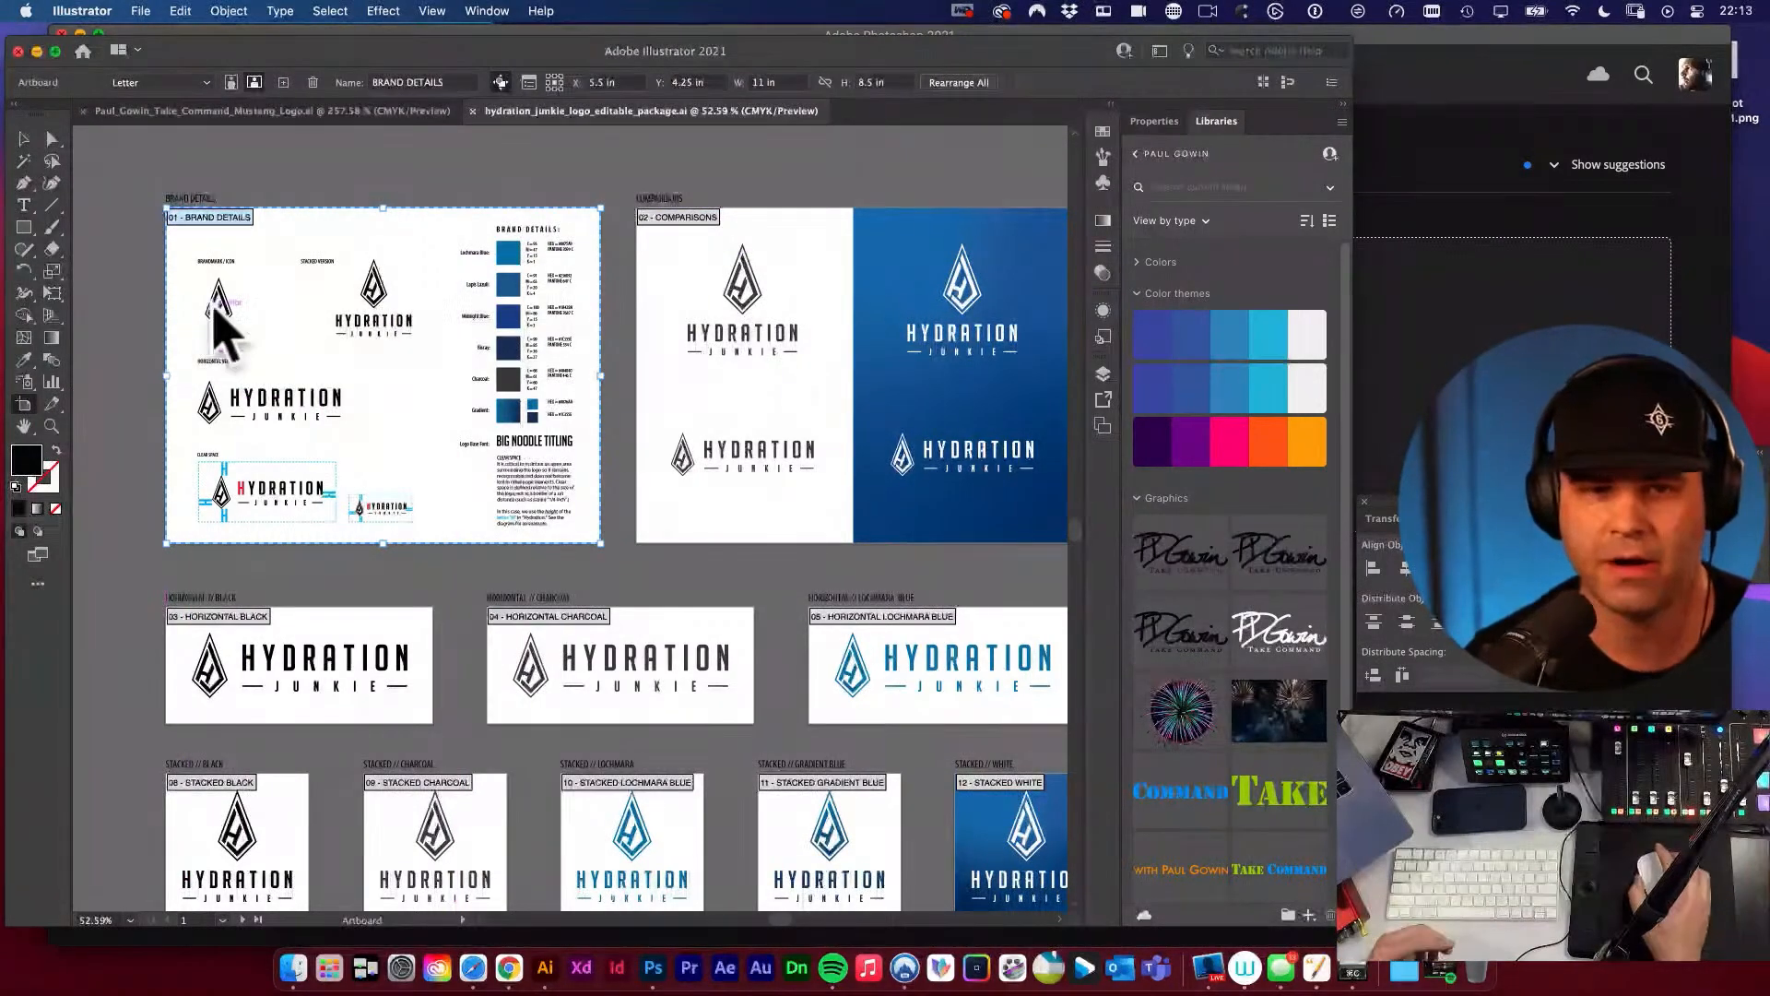
{"action": "left_click", "coordinate": [378, 83]}
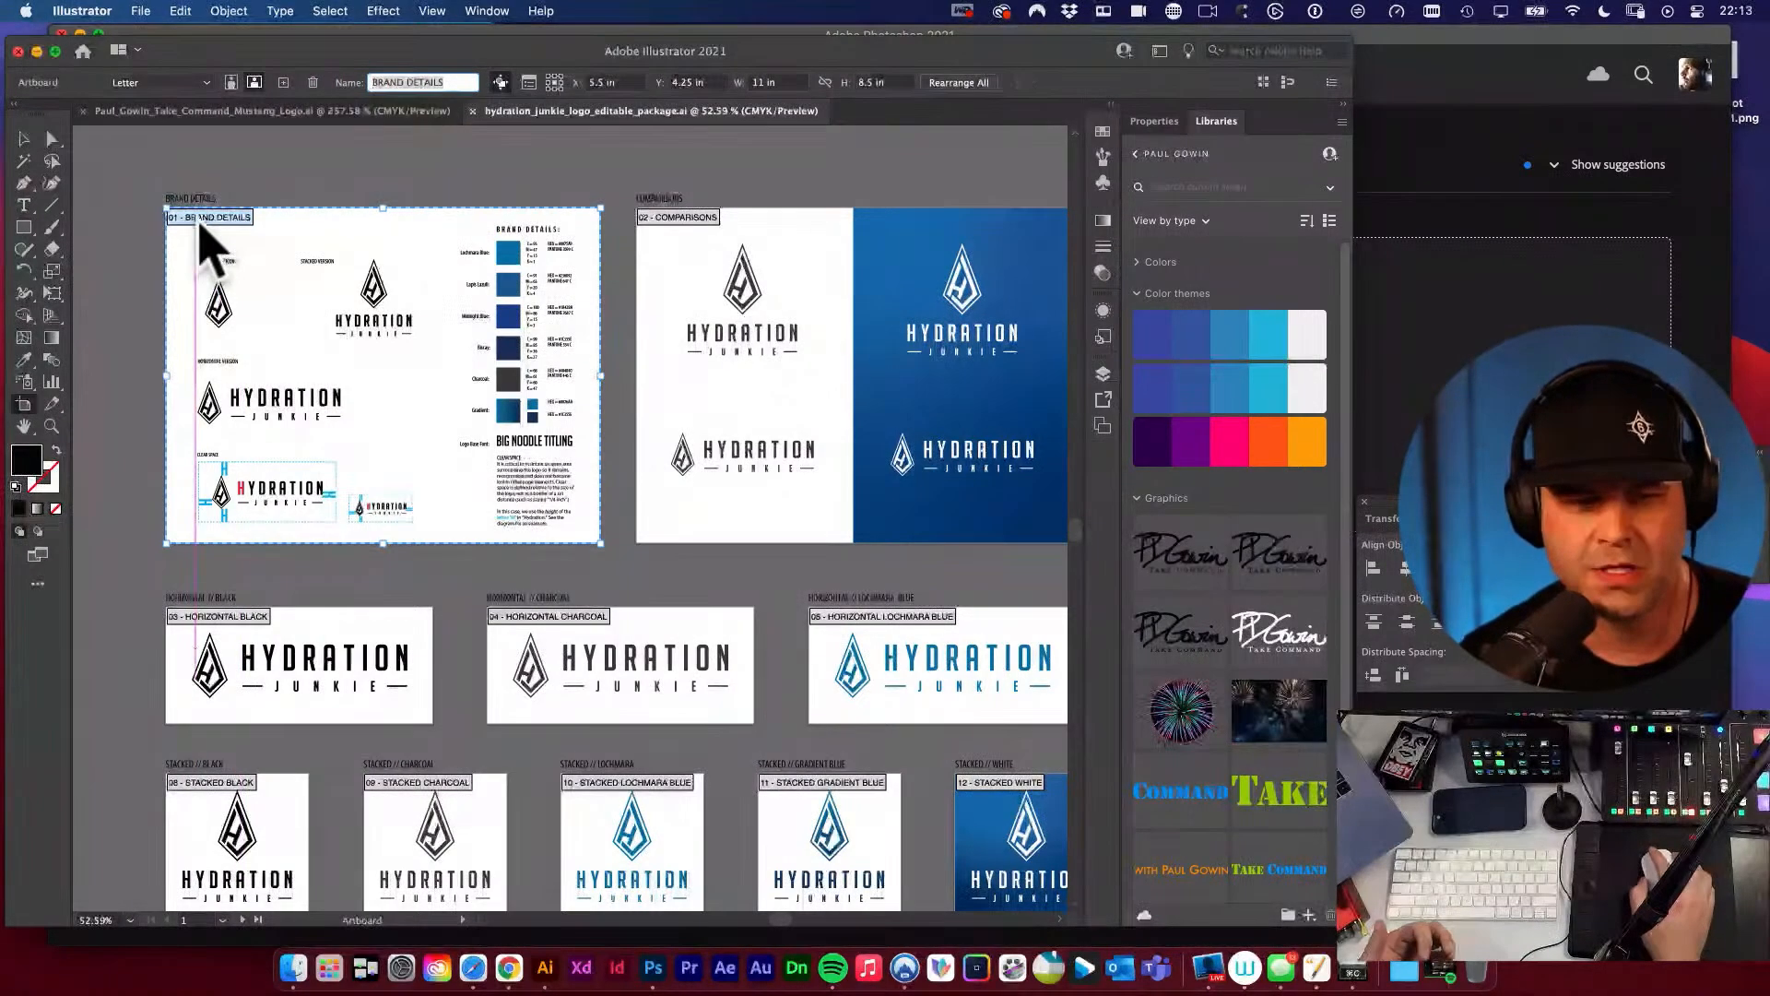
Leave artboard editing and examine the brandmark icon and the stacked logo version on the Brand Details artboard.
{"action": "left_click", "coordinate": [24, 138]}
{"action": "left_click_drag", "start_coordinate": [318, 379], "coordinate": [683, 550]}
{"action": "left_click_drag", "start_coordinate": [352, 342], "coordinate": [478, 405]}
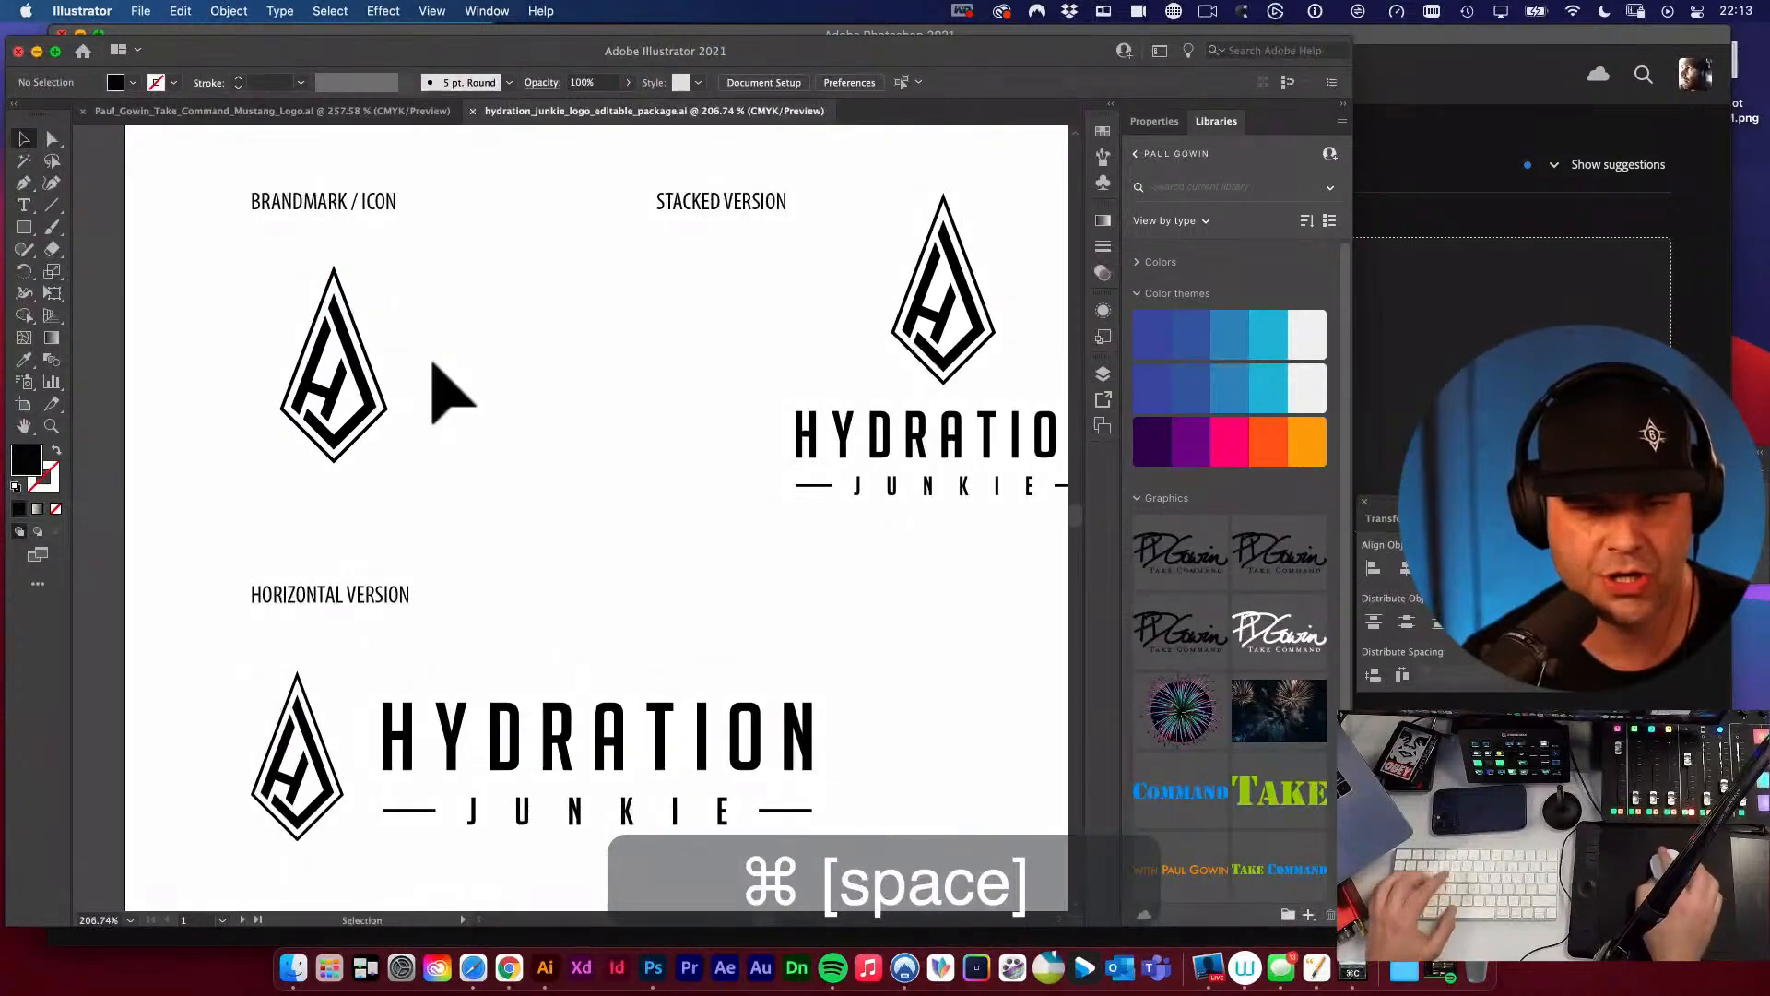
{"action": "left_click_drag", "start_coordinate": [420, 348], "coordinate": [583, 402]}
{"action": "left_click_drag", "start_coordinate": [479, 374], "coordinate": [738, 530]}
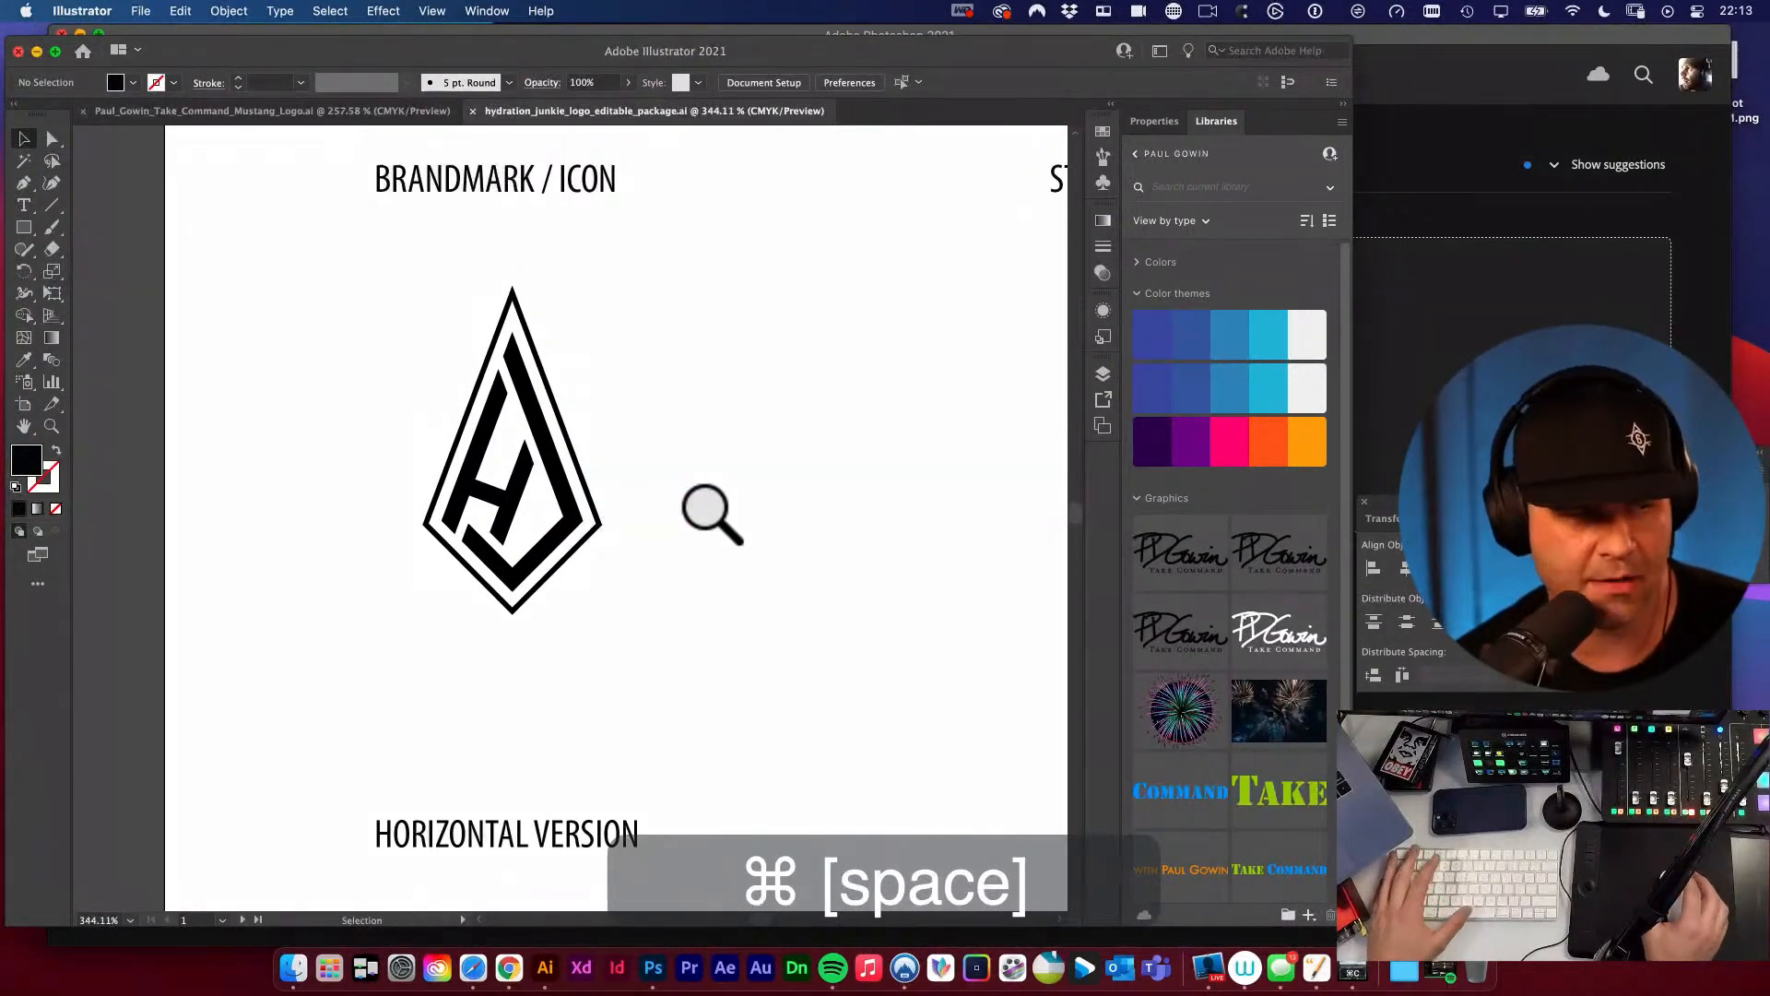
{"action": "left_click_drag", "start_coordinate": [738, 429], "coordinate": [309, 389]}
{"action": "mouse_move", "coordinate": [835, 451]}
{"action": "left_mouse_down"}
{"action": "mouse_move", "coordinate": [403, 477]}
{"action": "mouse_move", "coordinate": [382, 565]}
{"action": "left_mouse_up"}
{"action": "left_click_drag", "start_coordinate": [543, 525], "coordinate": [497, 480]}
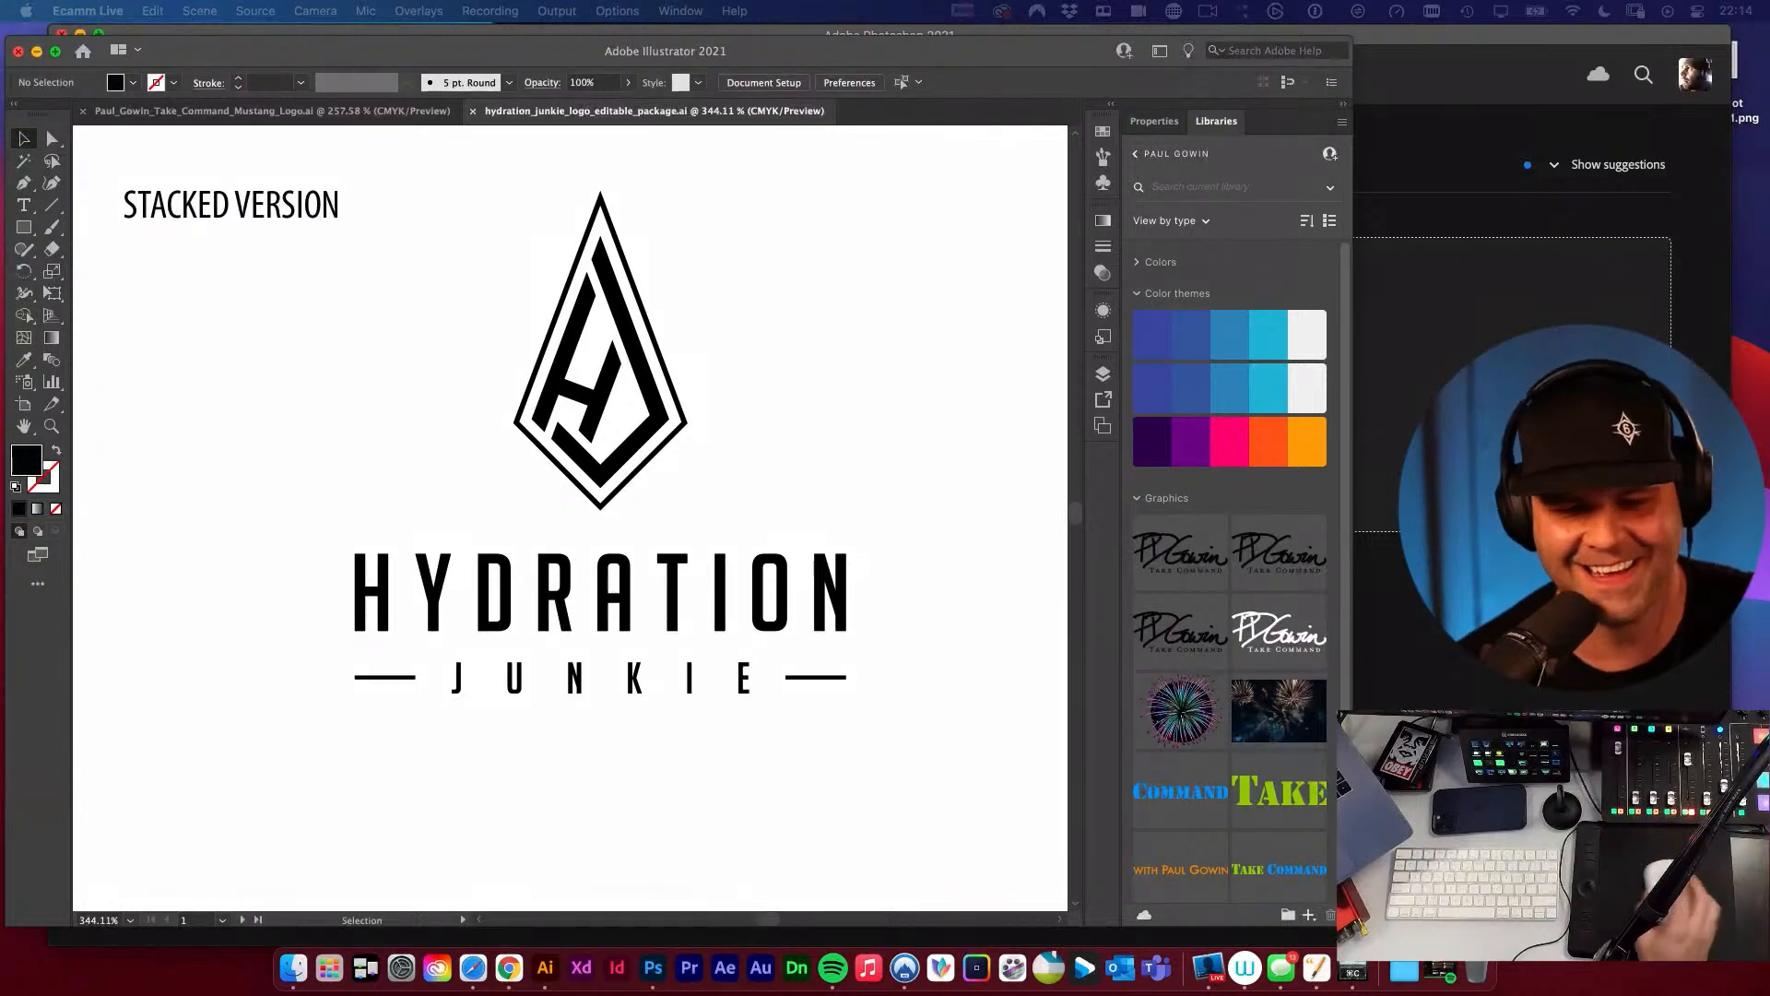
Examine the horizontal version of the Hydration Junkie logo on the Brand Details artboard.
{"action": "left_click", "coordinate": [435, 415]}
{"action": "key", "text": "space"}
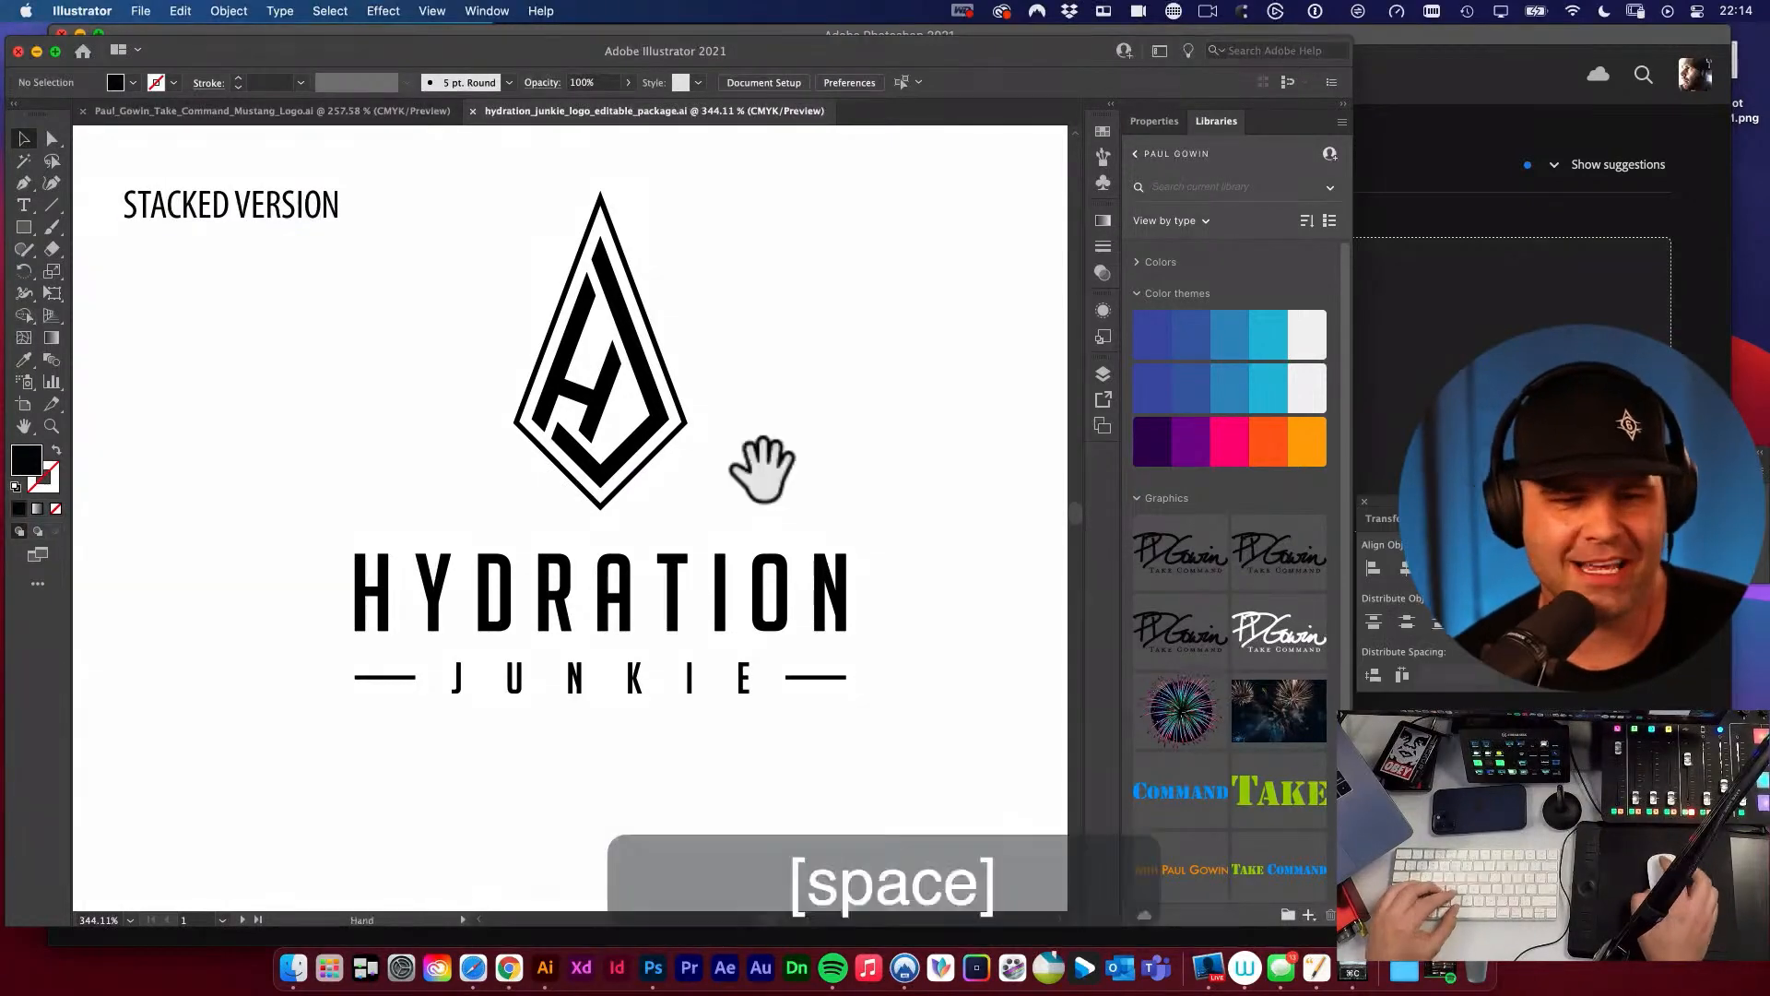
{"action": "left_click_drag", "start_coordinate": [762, 470], "coordinate": [776, 459]}
{"action": "left_click", "coordinate": [683, 513], "text": "alt+super"}
{"action": "key", "text": "space"}
{"action": "left_click_drag", "start_coordinate": [538, 671], "coordinate": [1095, 392]}
{"action": "left_click_drag", "start_coordinate": [863, 426], "coordinate": [708, 339]}
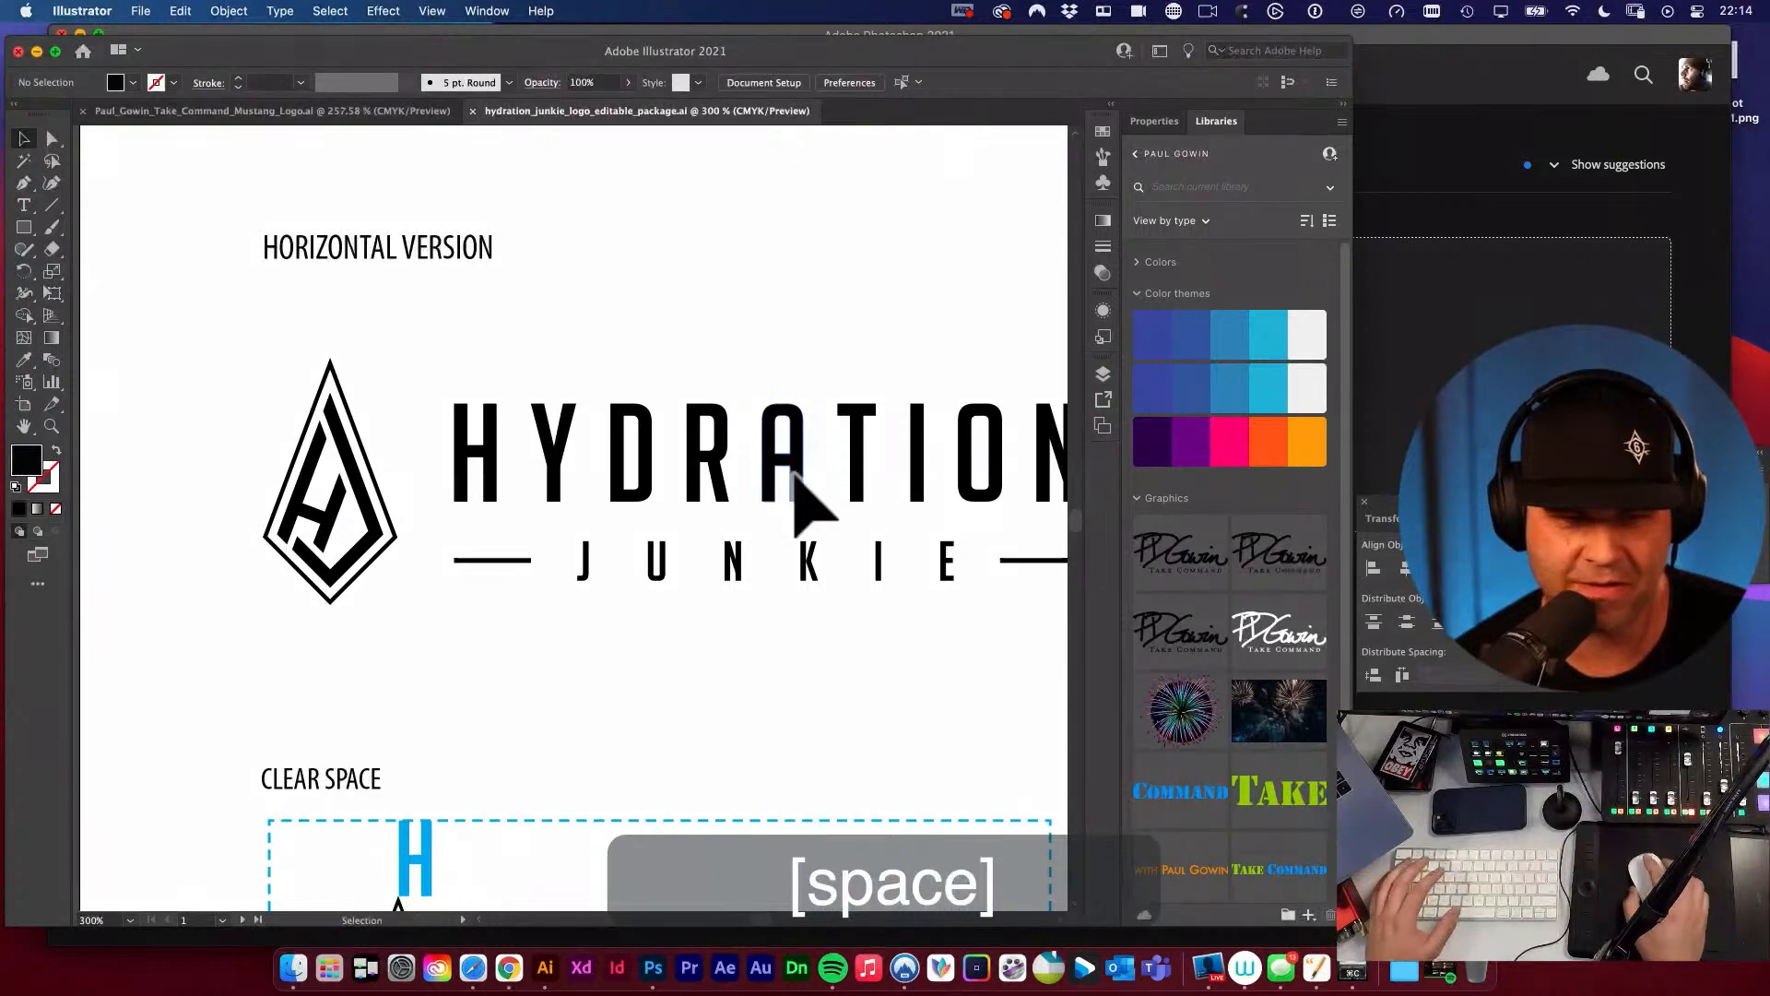
{"action": "key", "text": "space"}
{"action": "left_click_drag", "start_coordinate": [795, 472], "coordinate": [711, 384]}
Examine the large and small clear space diagrams and the clear space guideline text.
{"action": "left_click_drag", "start_coordinate": [765, 603], "coordinate": [764, 312]}
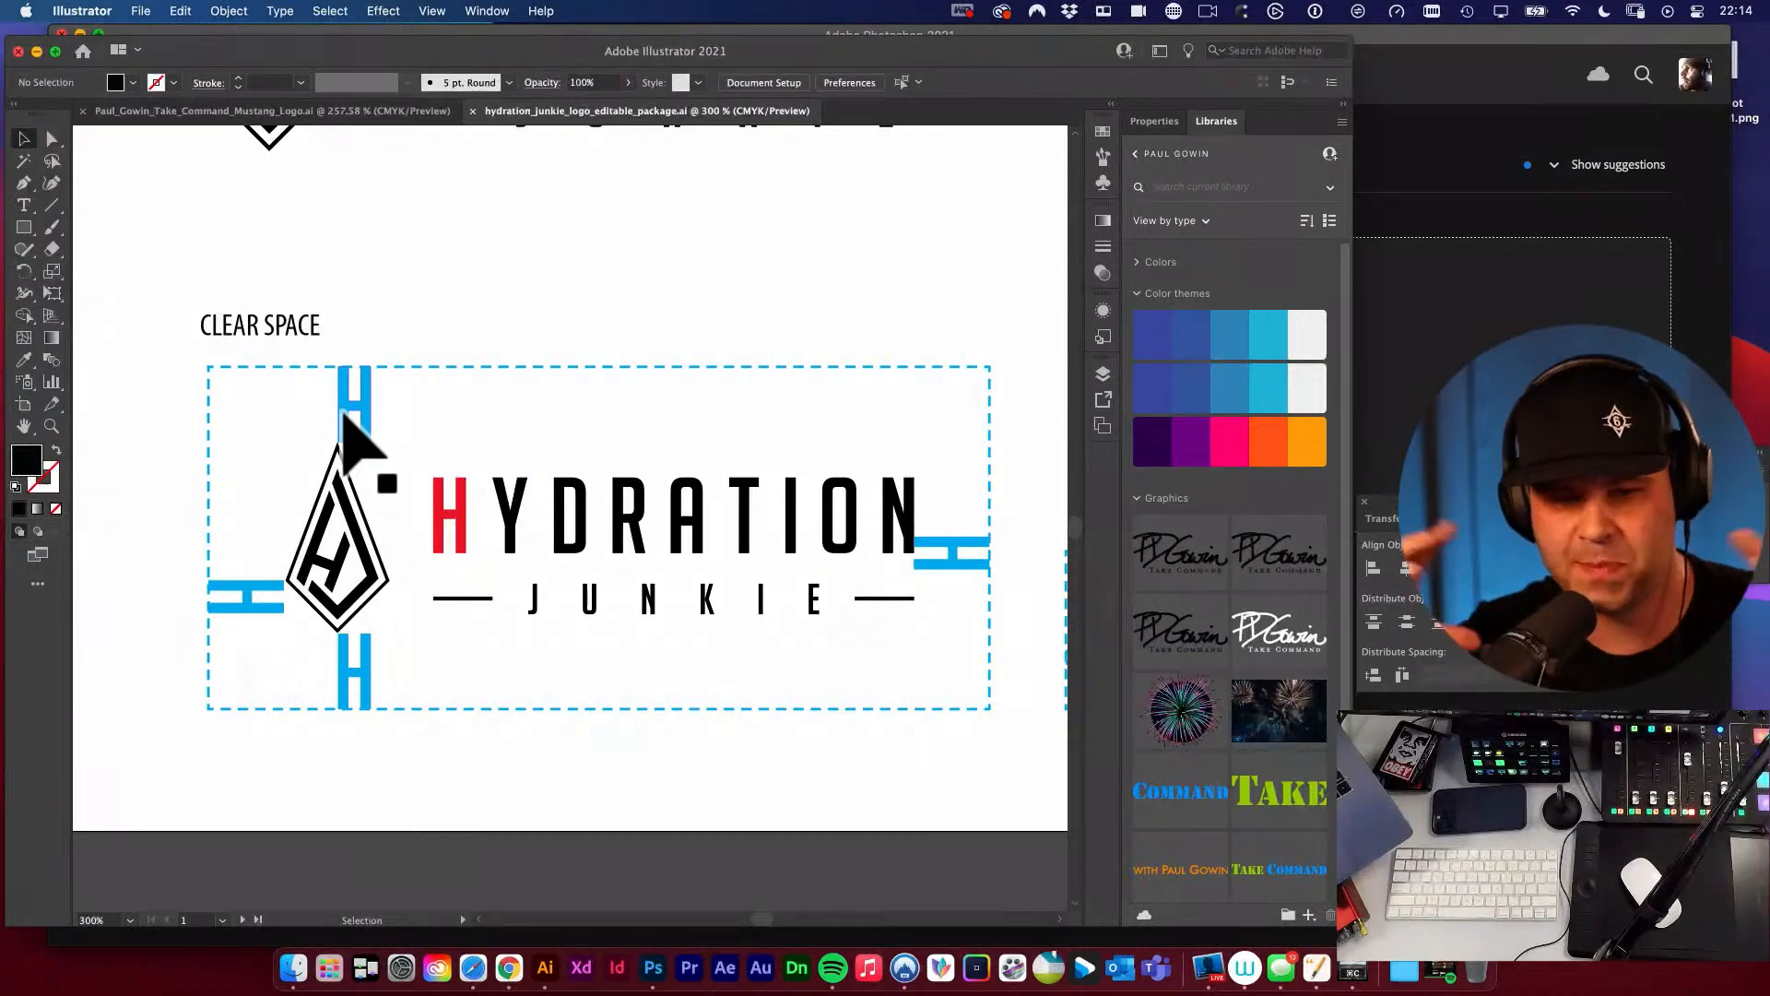
{"action": "key", "text": "space"}
{"action": "left_click_drag", "start_coordinate": [825, 489], "coordinate": [319, 336]}
{"action": "key", "text": "space"}
{"action": "left_click_drag", "start_coordinate": [715, 425], "coordinate": [653, 409]}
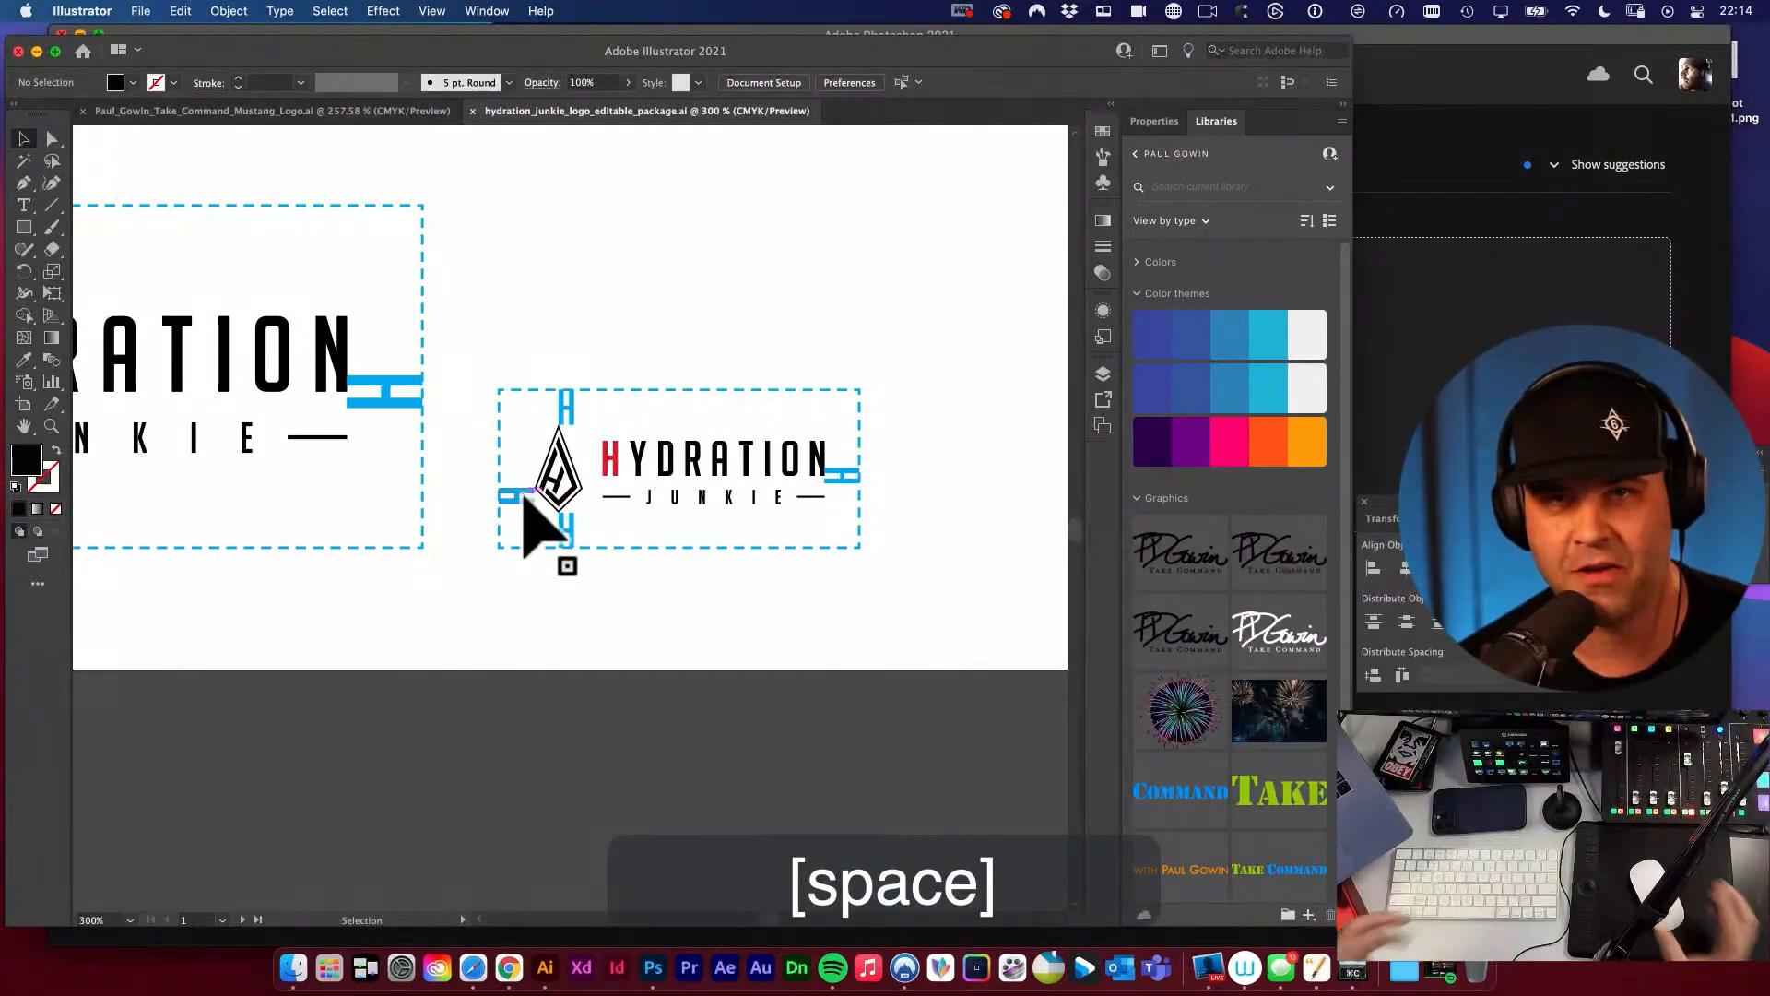
{"action": "key", "text": "space"}
{"action": "left_click", "coordinate": [697, 499], "text": "alt+super"}
{"action": "left_click", "coordinate": [698, 498], "text": "alt+super"}
{"action": "key", "text": "space"}
{"action": "left_click_drag", "start_coordinate": [754, 479], "coordinate": [569, 513]}
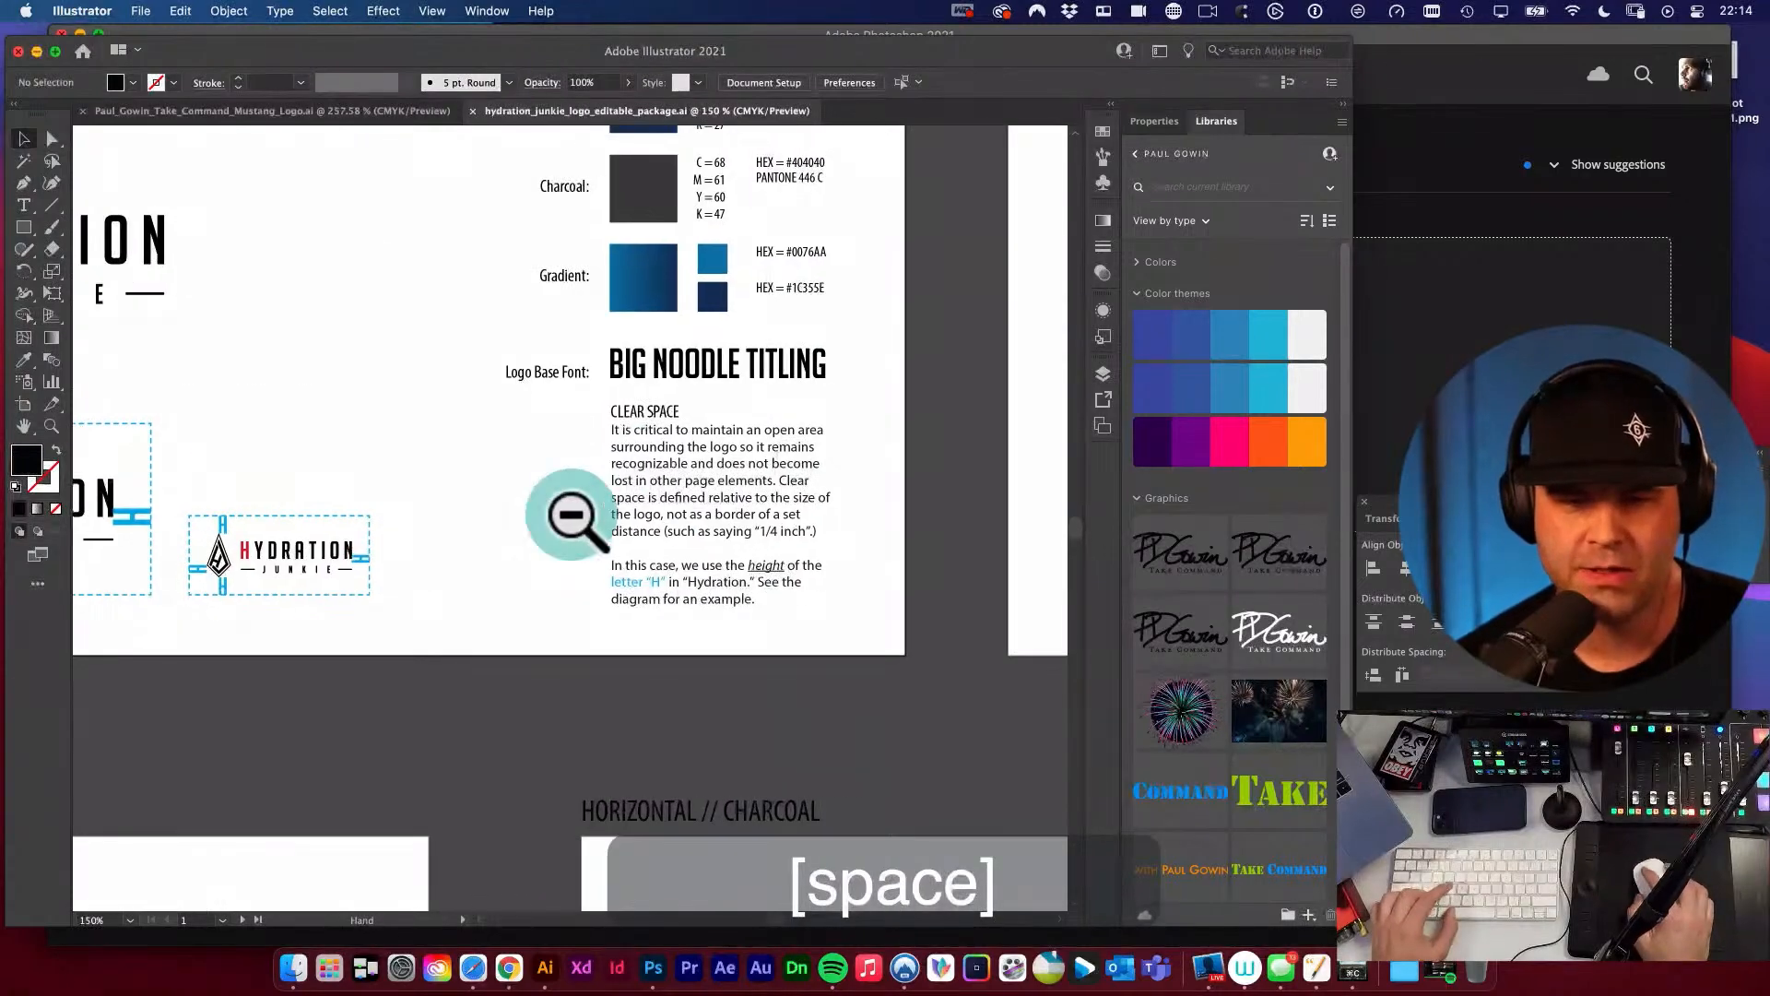
Review the logo base font and the brand colour swatches with their CMYK, HEX and Pantone specifications.
{"action": "key", "text": "space"}
{"action": "left_click_drag", "start_coordinate": [656, 469], "coordinate": [661, 583]}
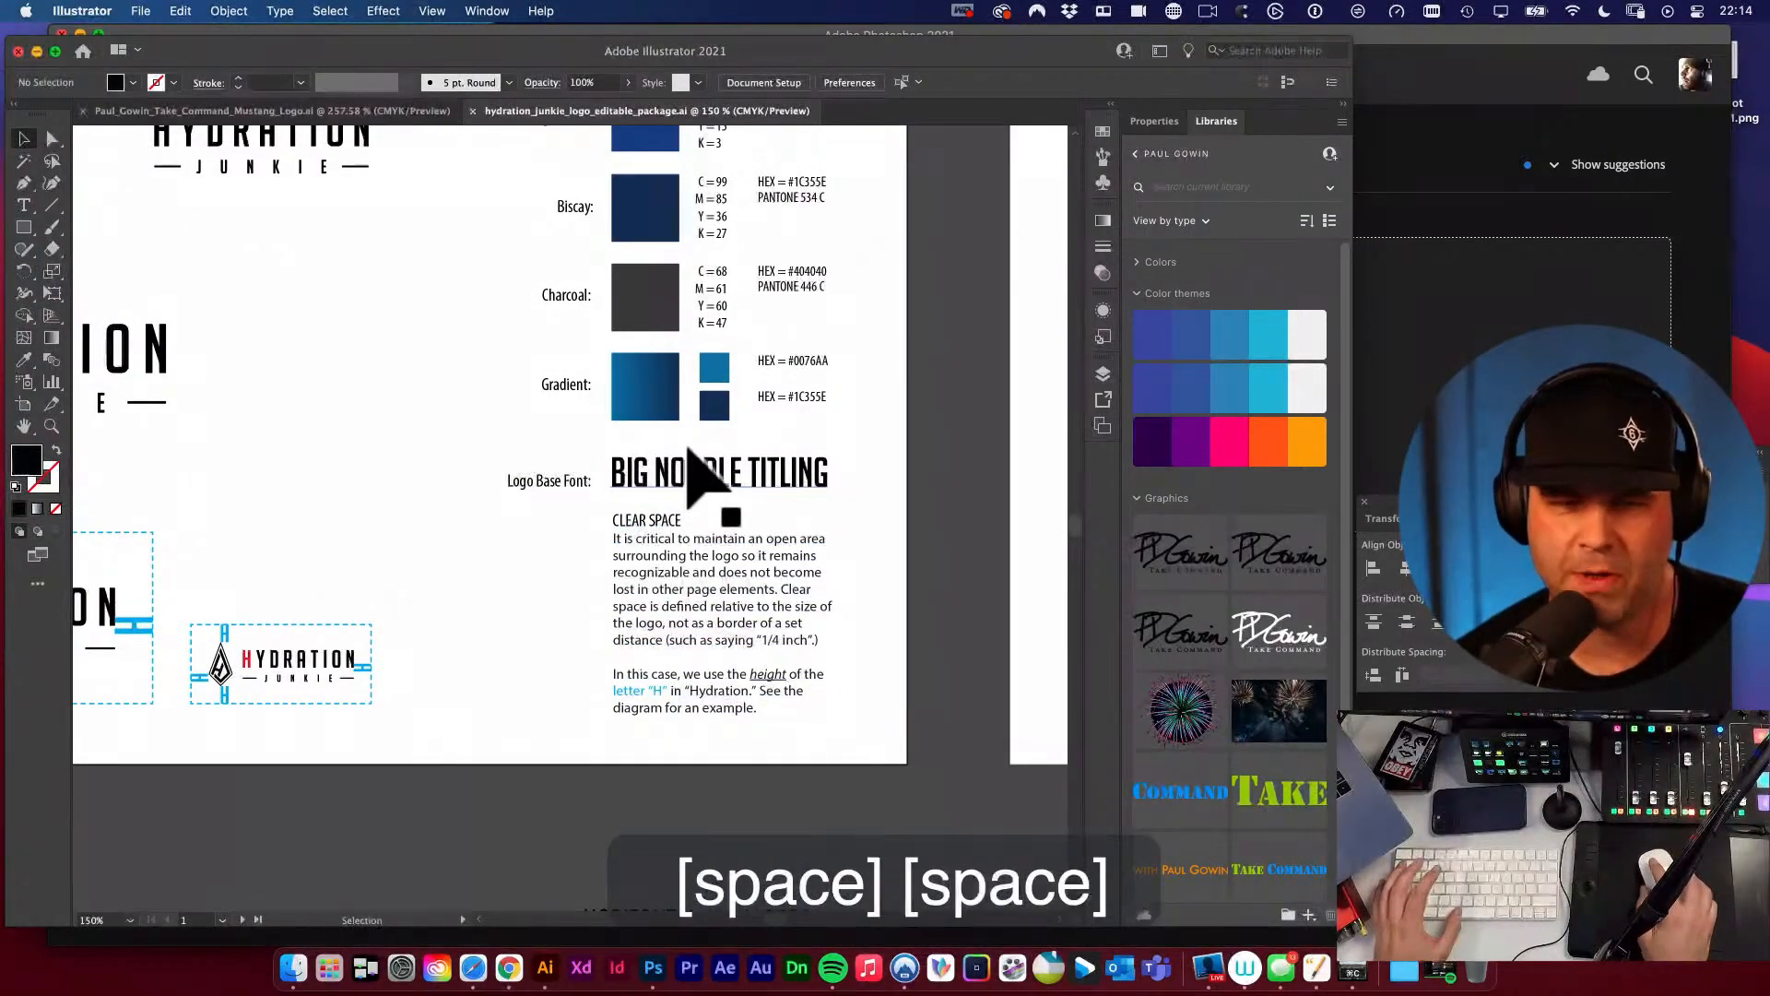
{"action": "key", "text": "space"}
{"action": "left_click_drag", "start_coordinate": [692, 473], "coordinate": [701, 686]}
{"action": "key", "text": "space"}
{"action": "left_click_drag", "start_coordinate": [723, 544], "coordinate": [695, 713]}
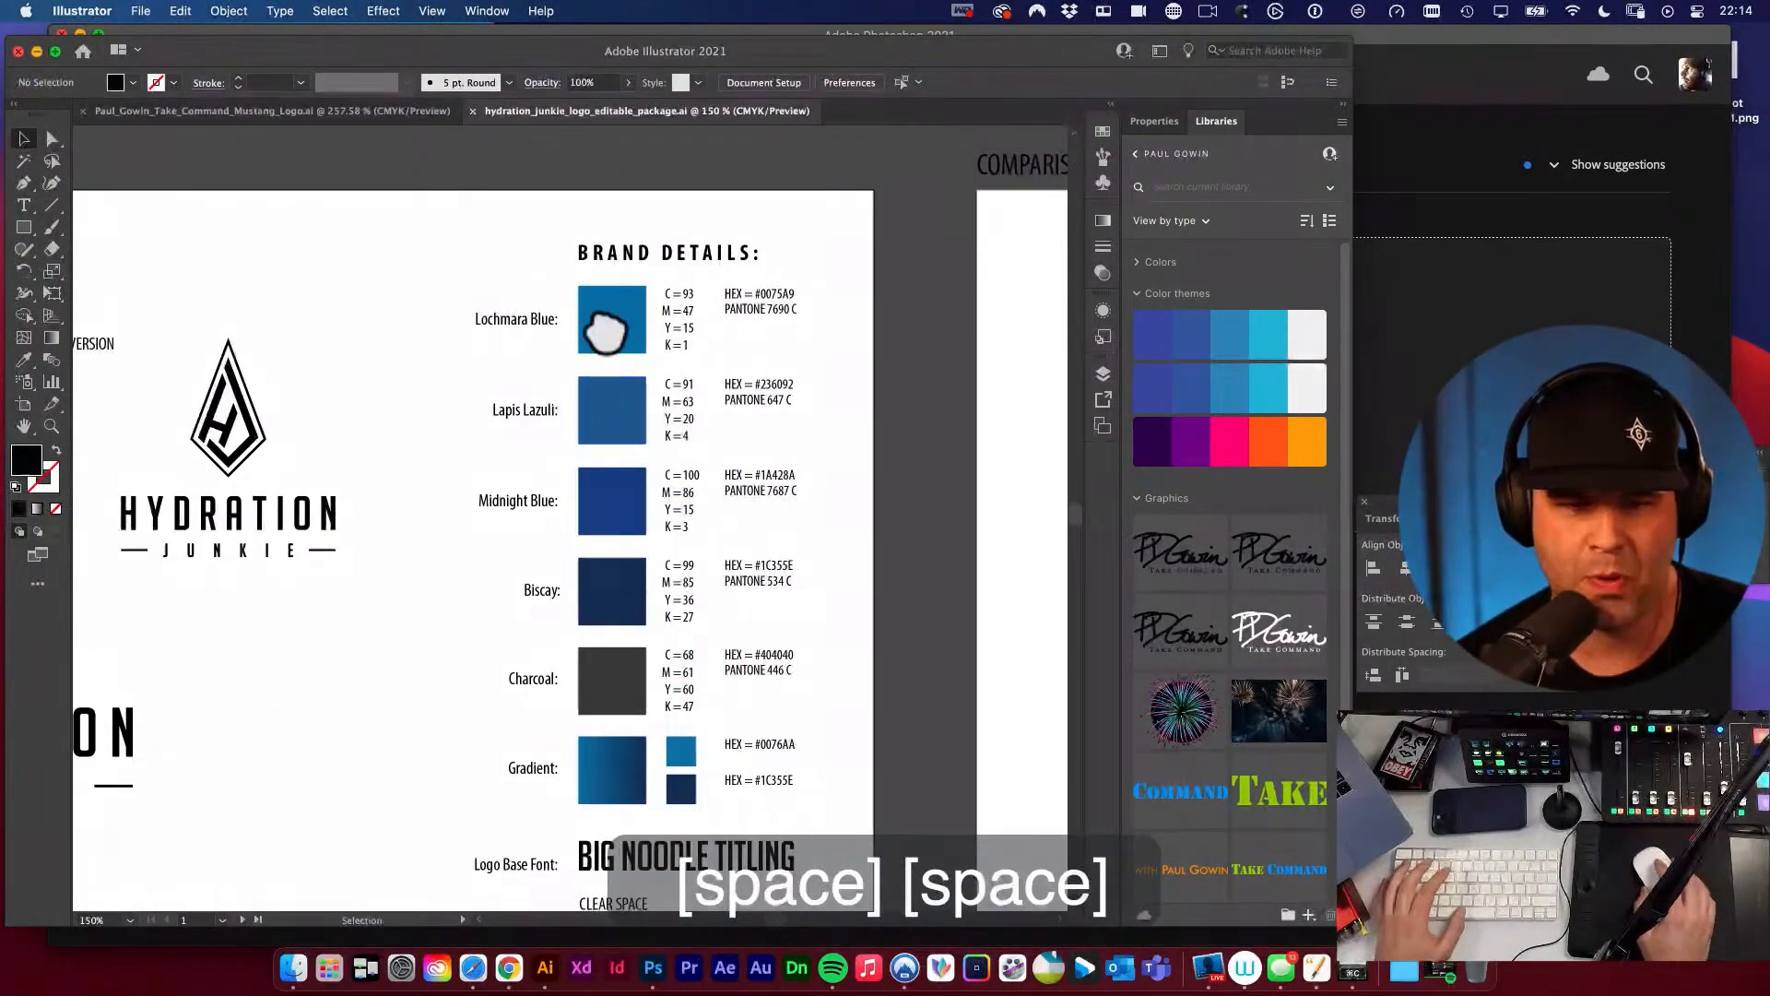
{"action": "key", "text": "space"}
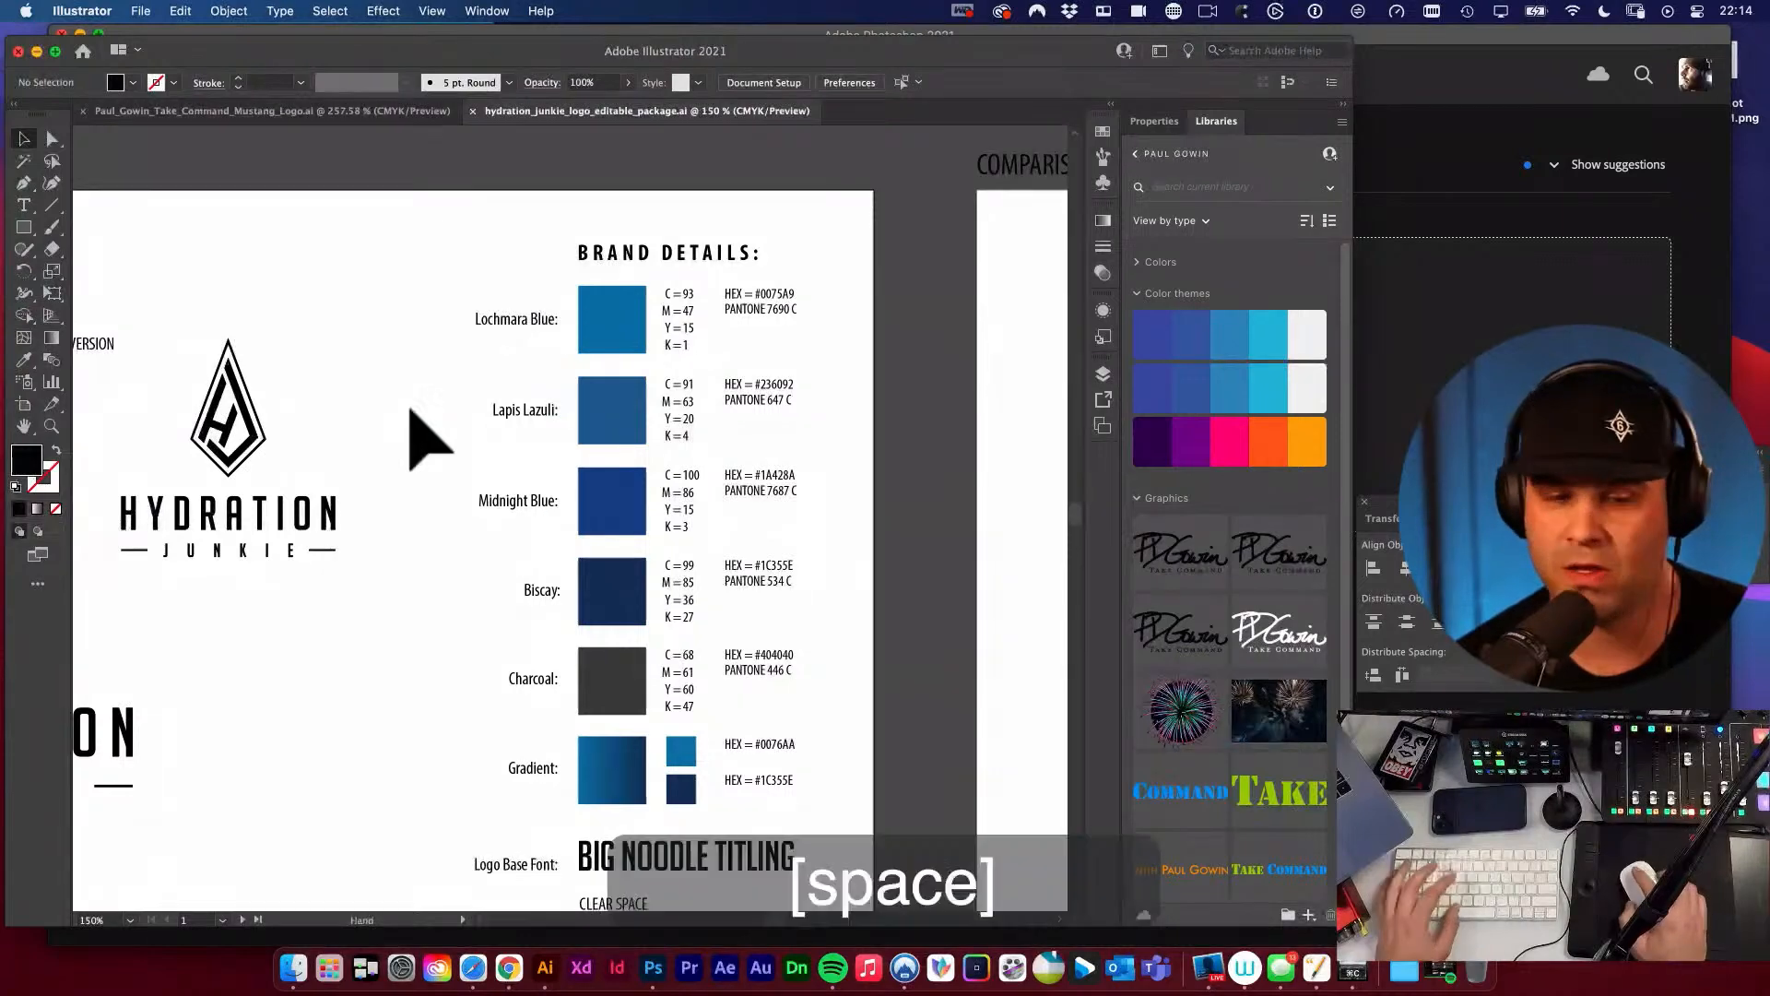
{"action": "left_click_drag", "start_coordinate": [456, 382], "coordinate": [587, 323]}
{"action": "key", "text": "space"}
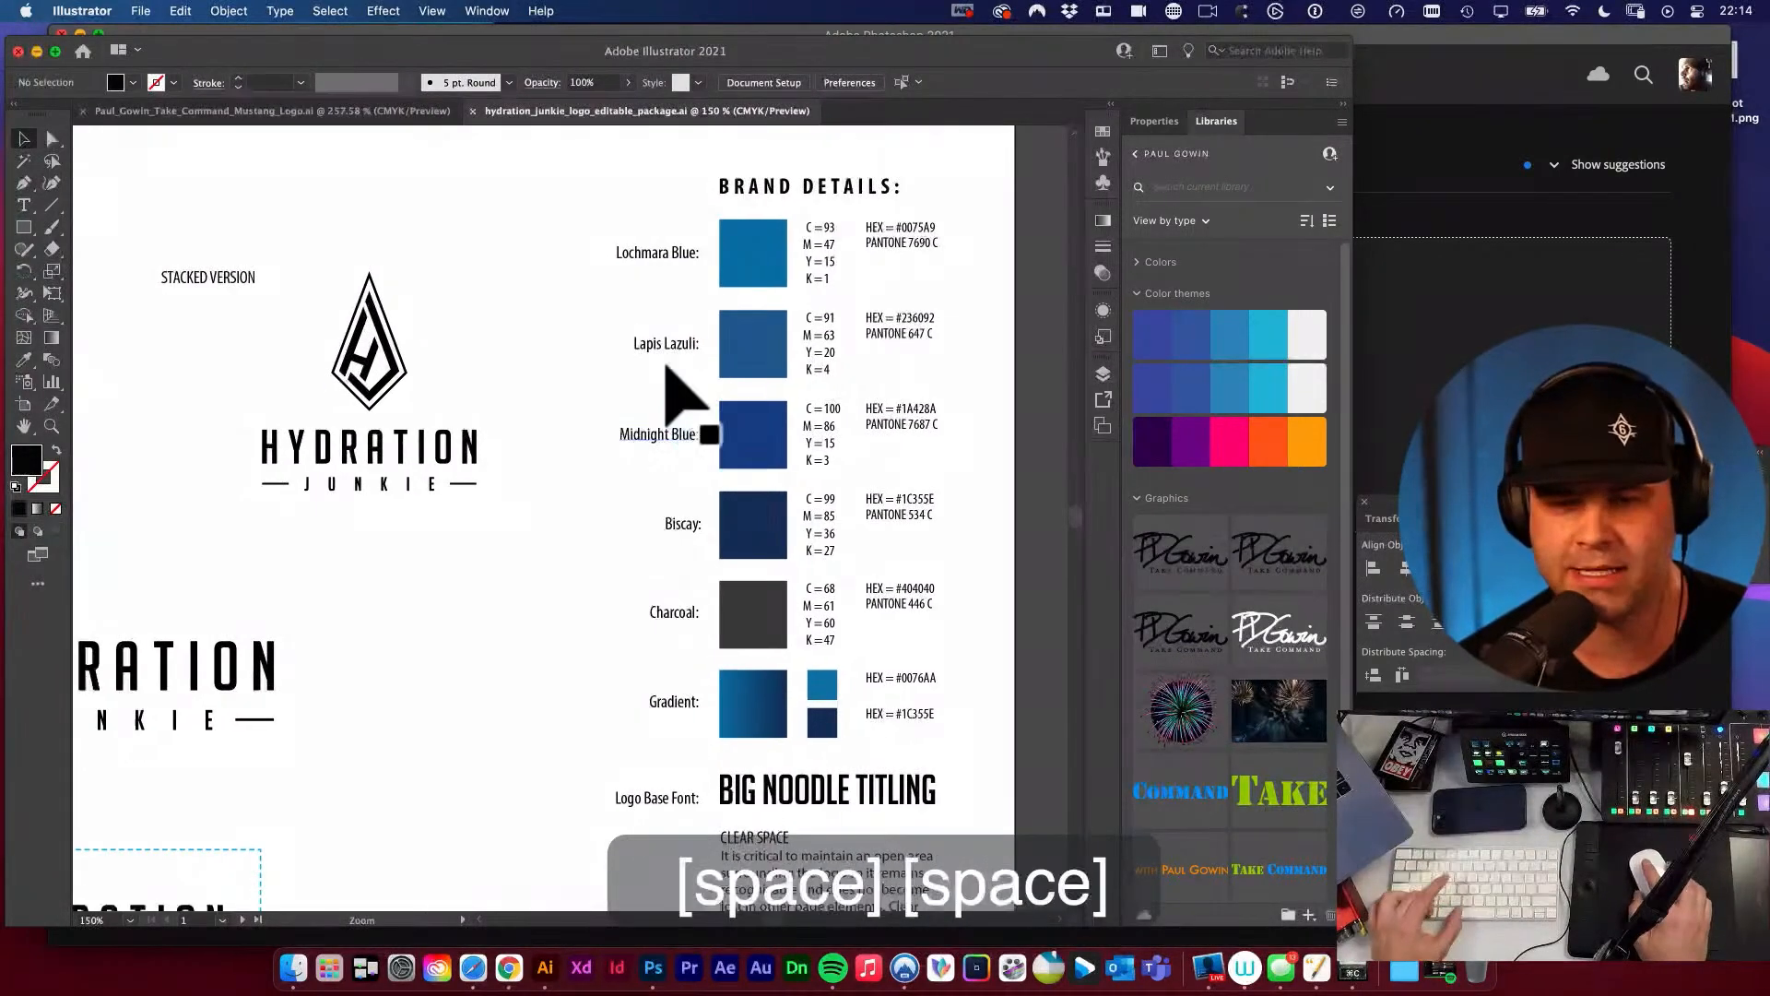
Examine the names of the blue brand colour swatches up close, including Lochmara Blue and Lapis Lazuli.
{"action": "key", "text": "super+space"}
{"action": "left_click_drag", "start_coordinate": [679, 395], "coordinate": [883, 524]}
{"action": "scroll", "coordinate": [679, 392], "scroll_direction": "up", "scroll_amount": 1}
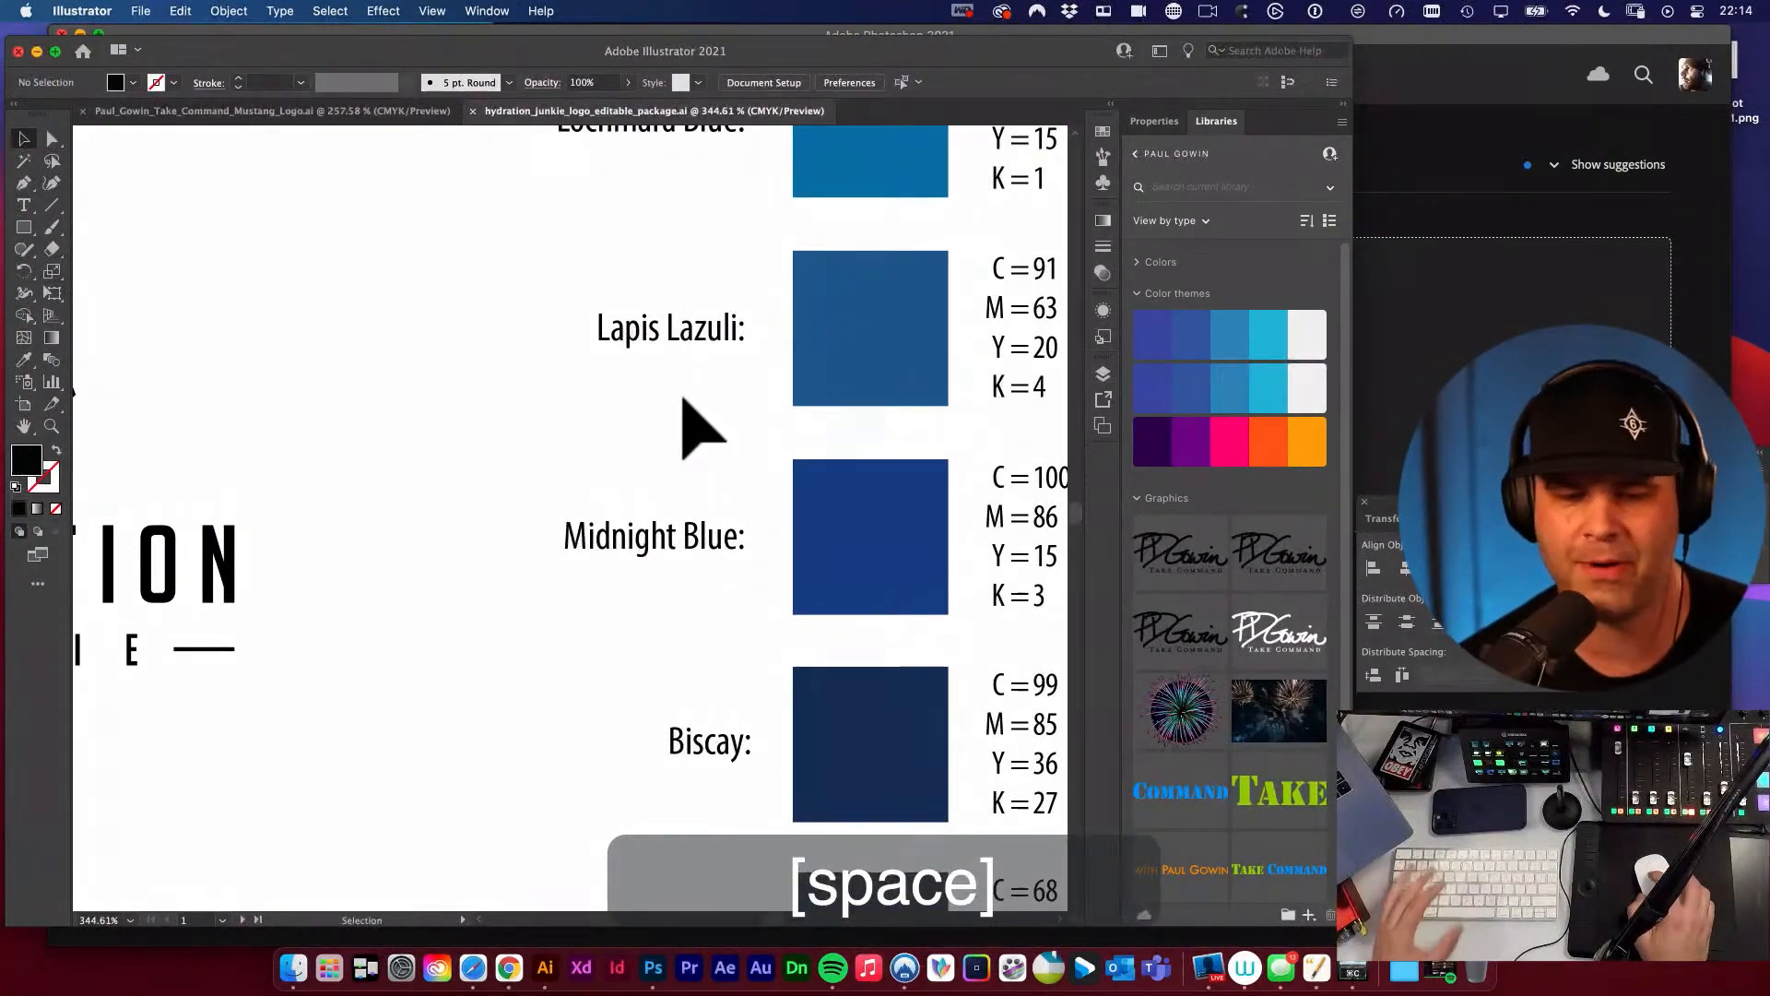
{"action": "scroll", "coordinate": [734, 513], "scroll_direction": "up", "scroll_amount": 1}
{"action": "scroll", "coordinate": [734, 513], "scroll_direction": "up", "scroll_amount": 5}
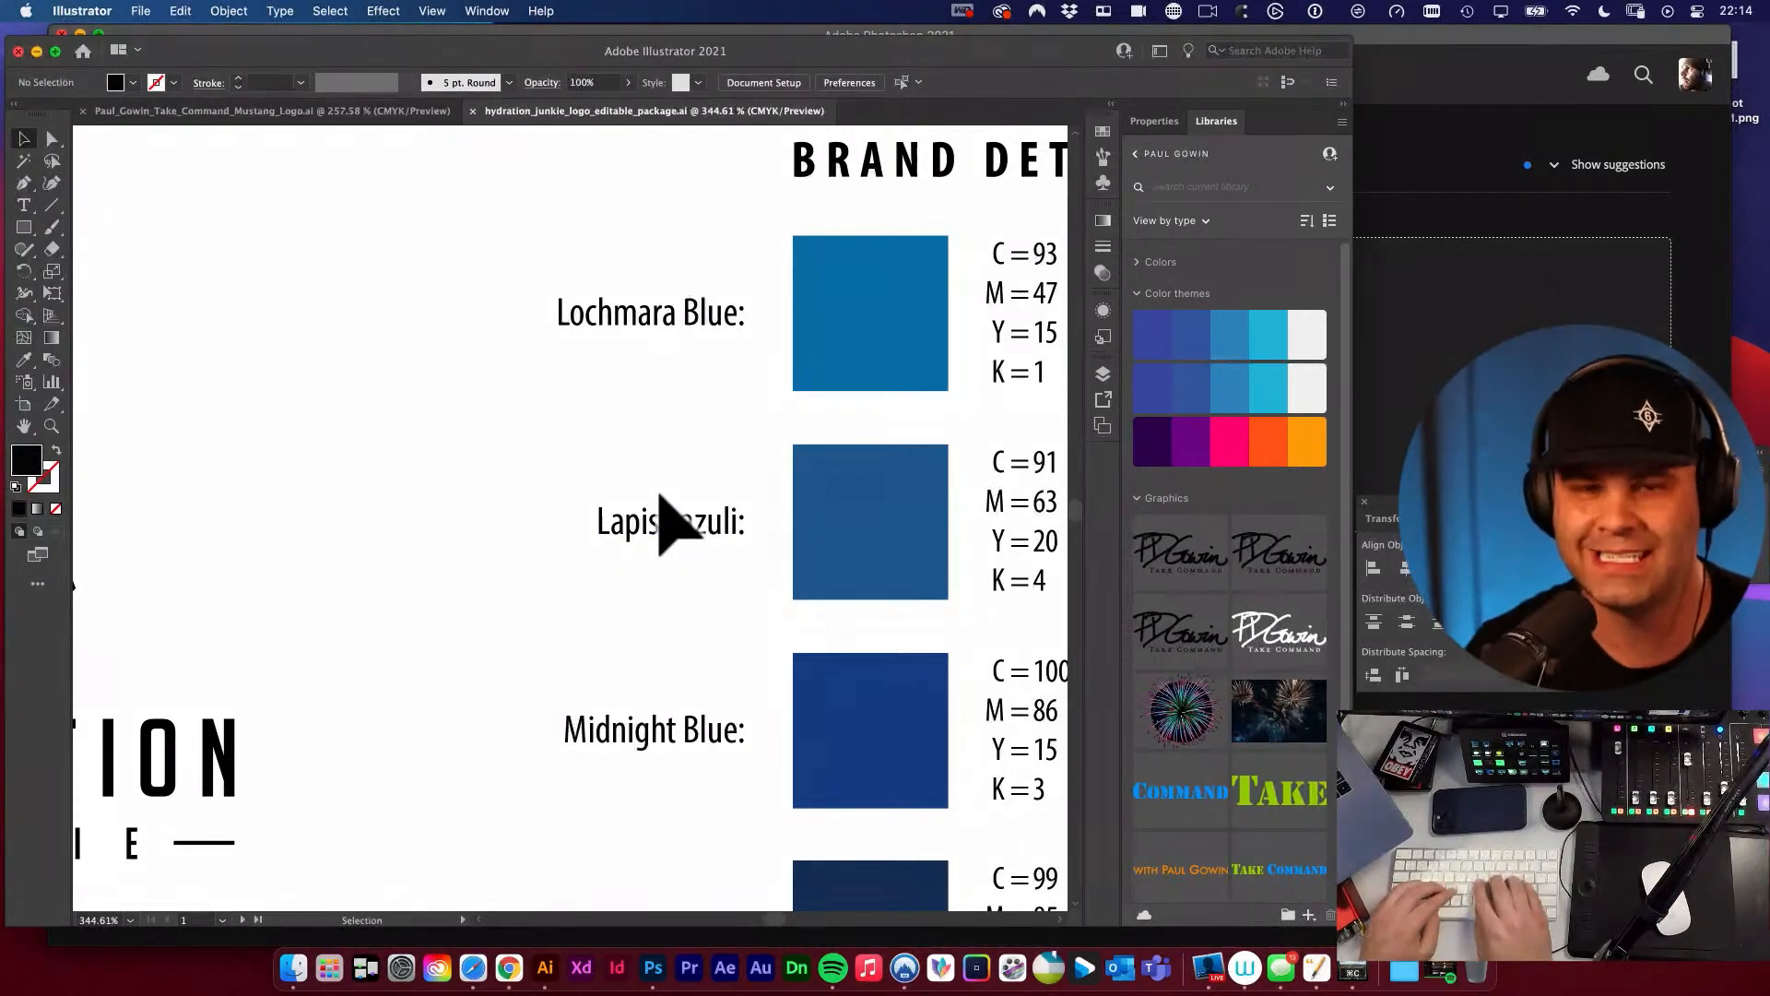
Launch Sip and sample the bright pink swatch from the third colour theme in the library.
{"action": "key", "text": "super+space"}
{"action": "type", "text": "sip"}
{"action": "key", "text": "Return"}
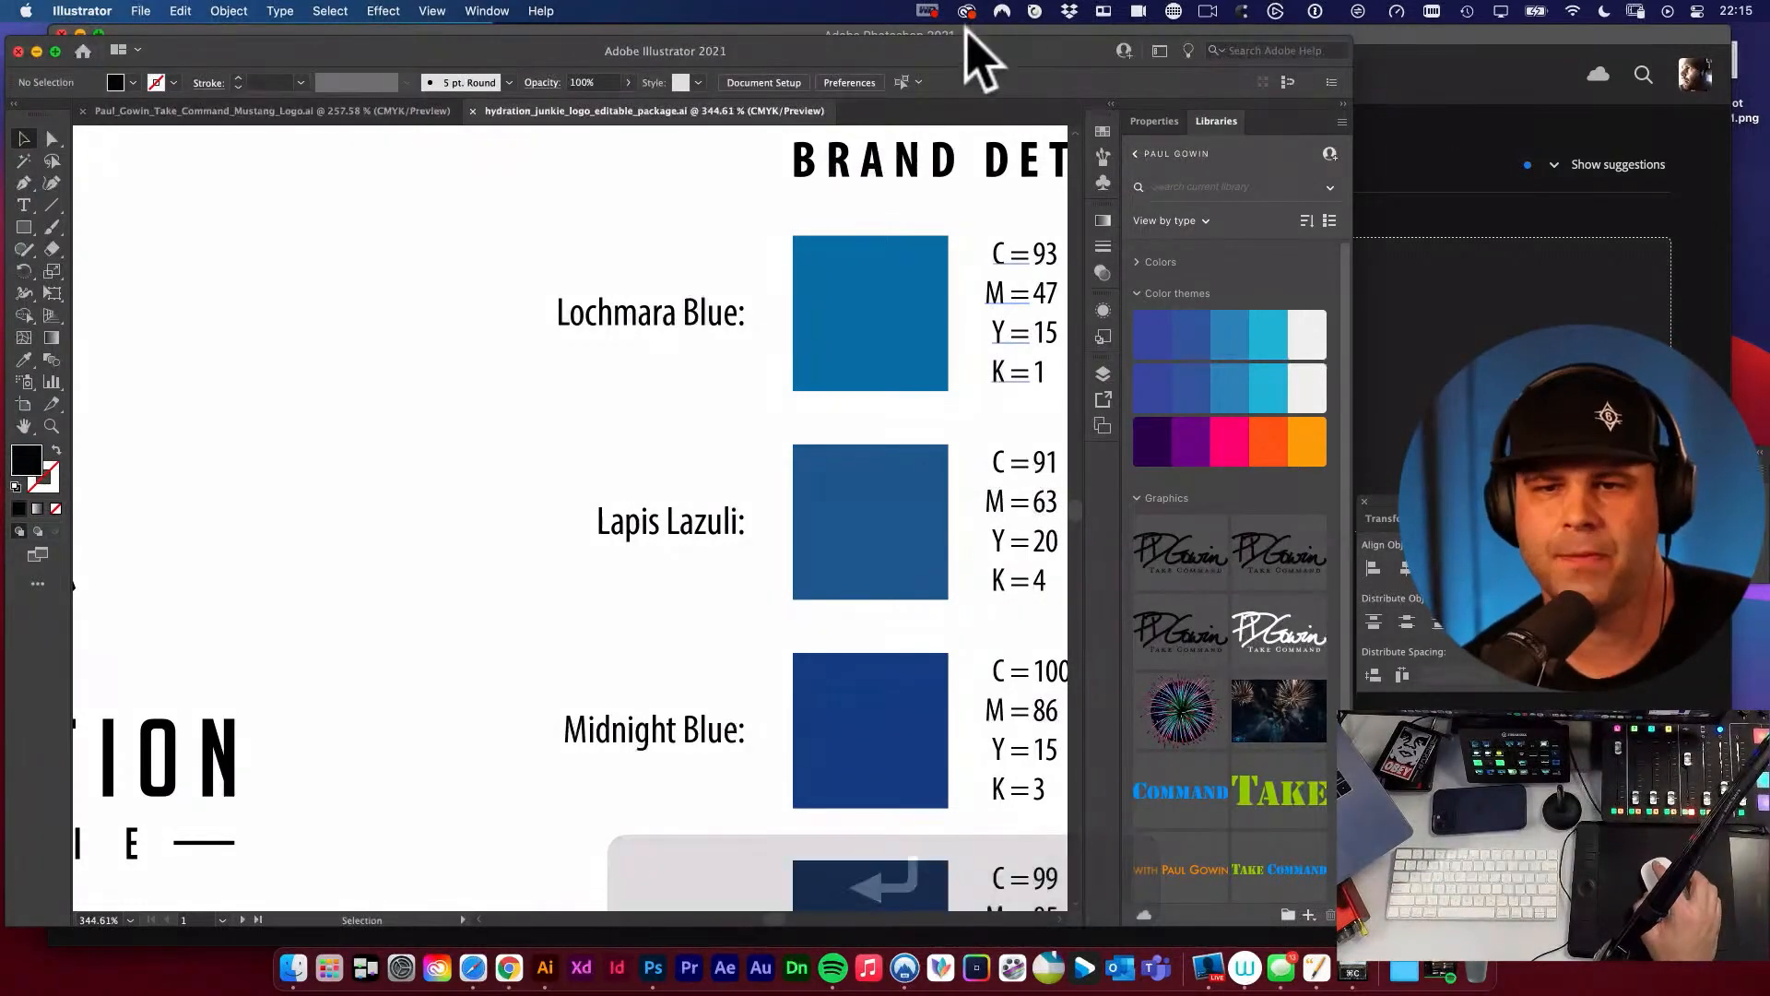
{"action": "left_click", "coordinate": [1037, 11]}
{"action": "left_click", "coordinate": [1039, 45]}
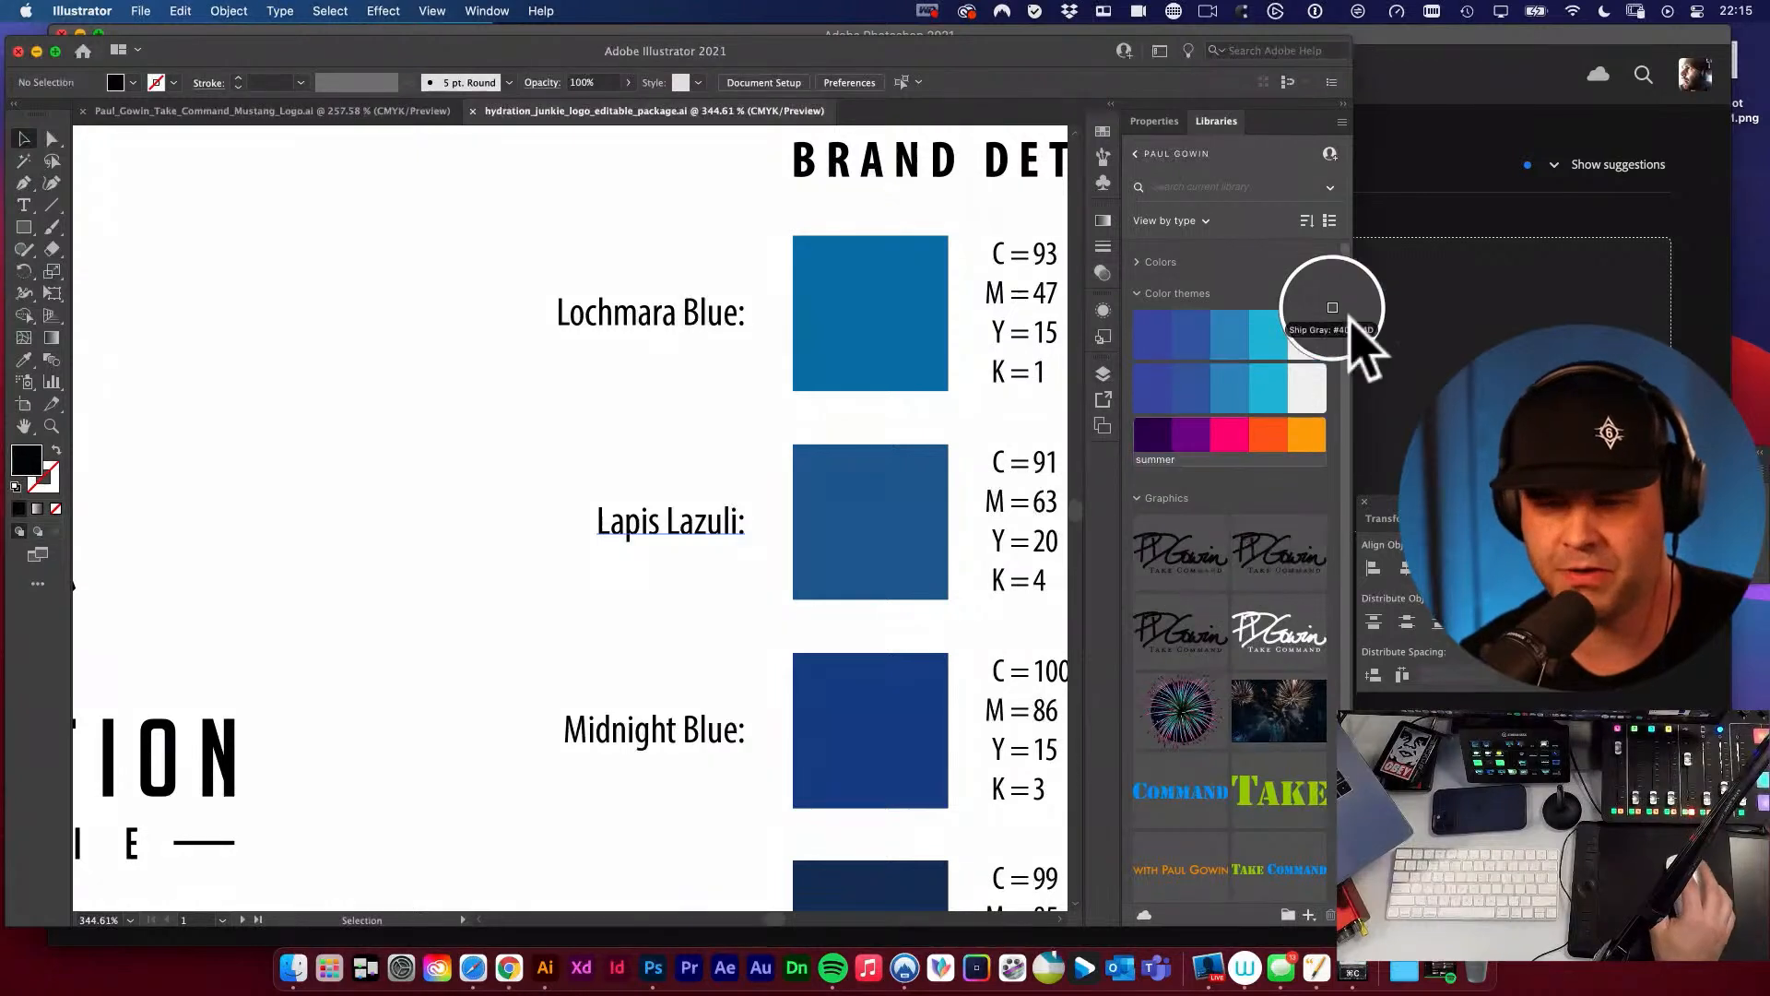
{"action": "left_click", "coordinate": [1232, 436]}
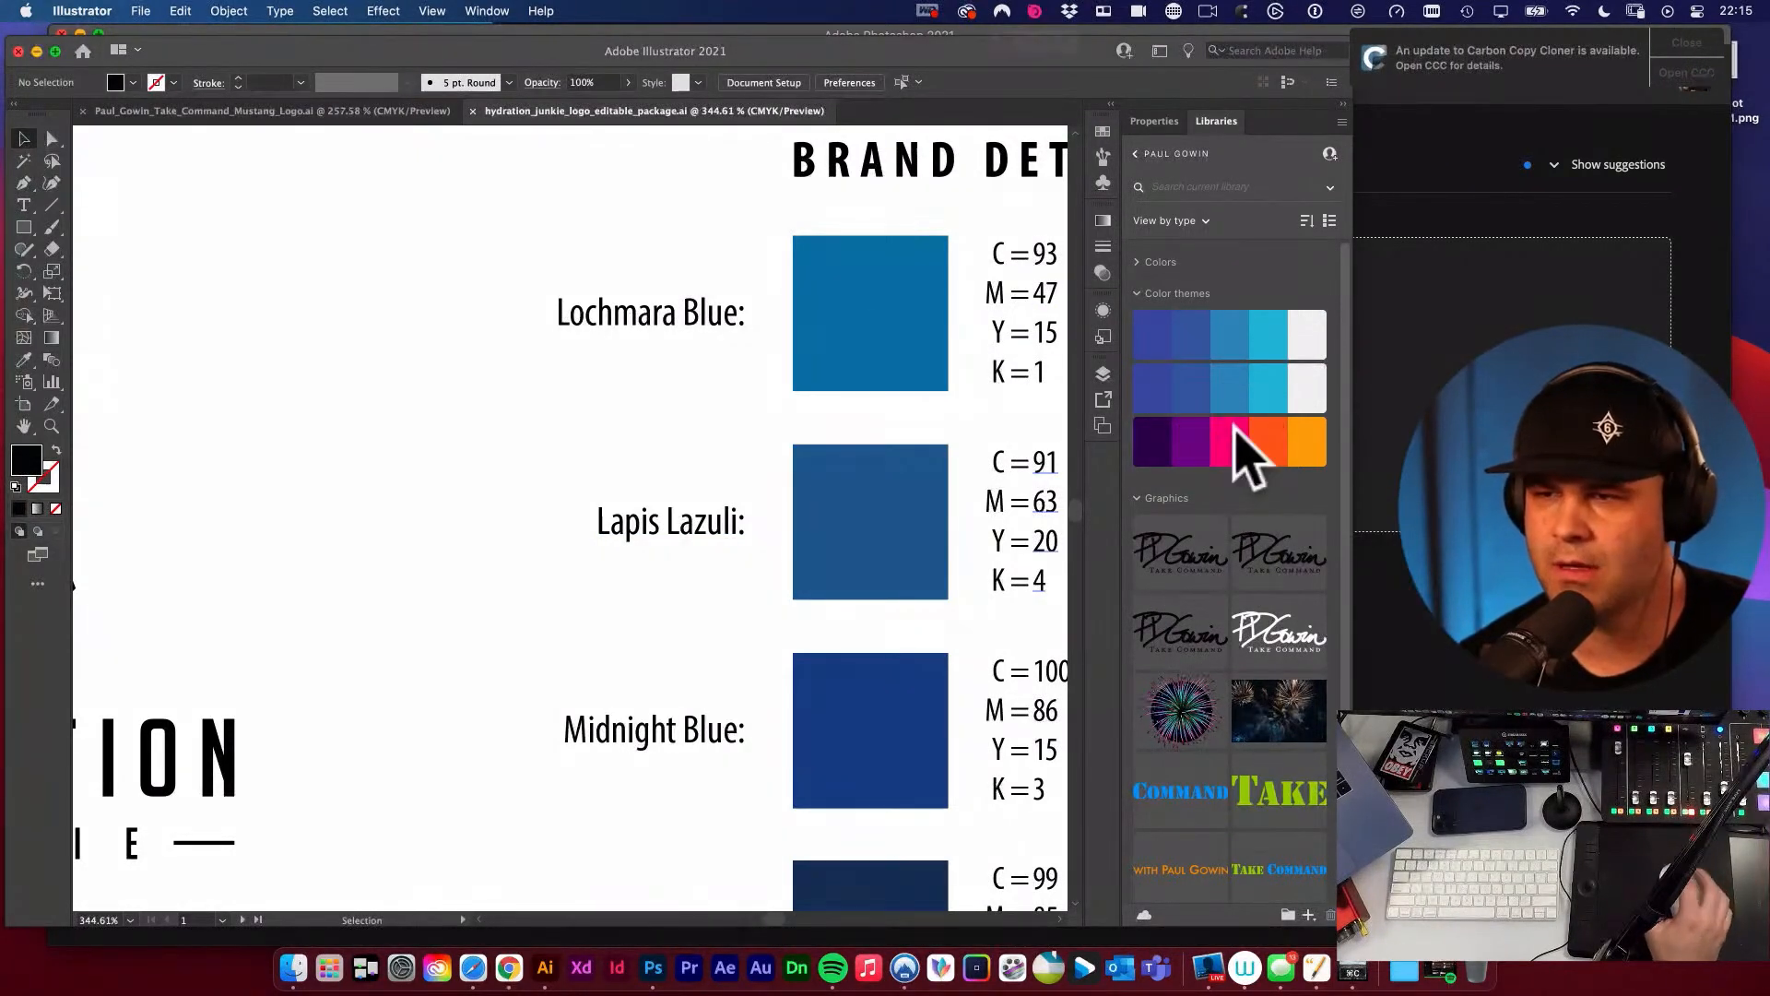
{"action": "left_click", "coordinate": [1695, 11]}
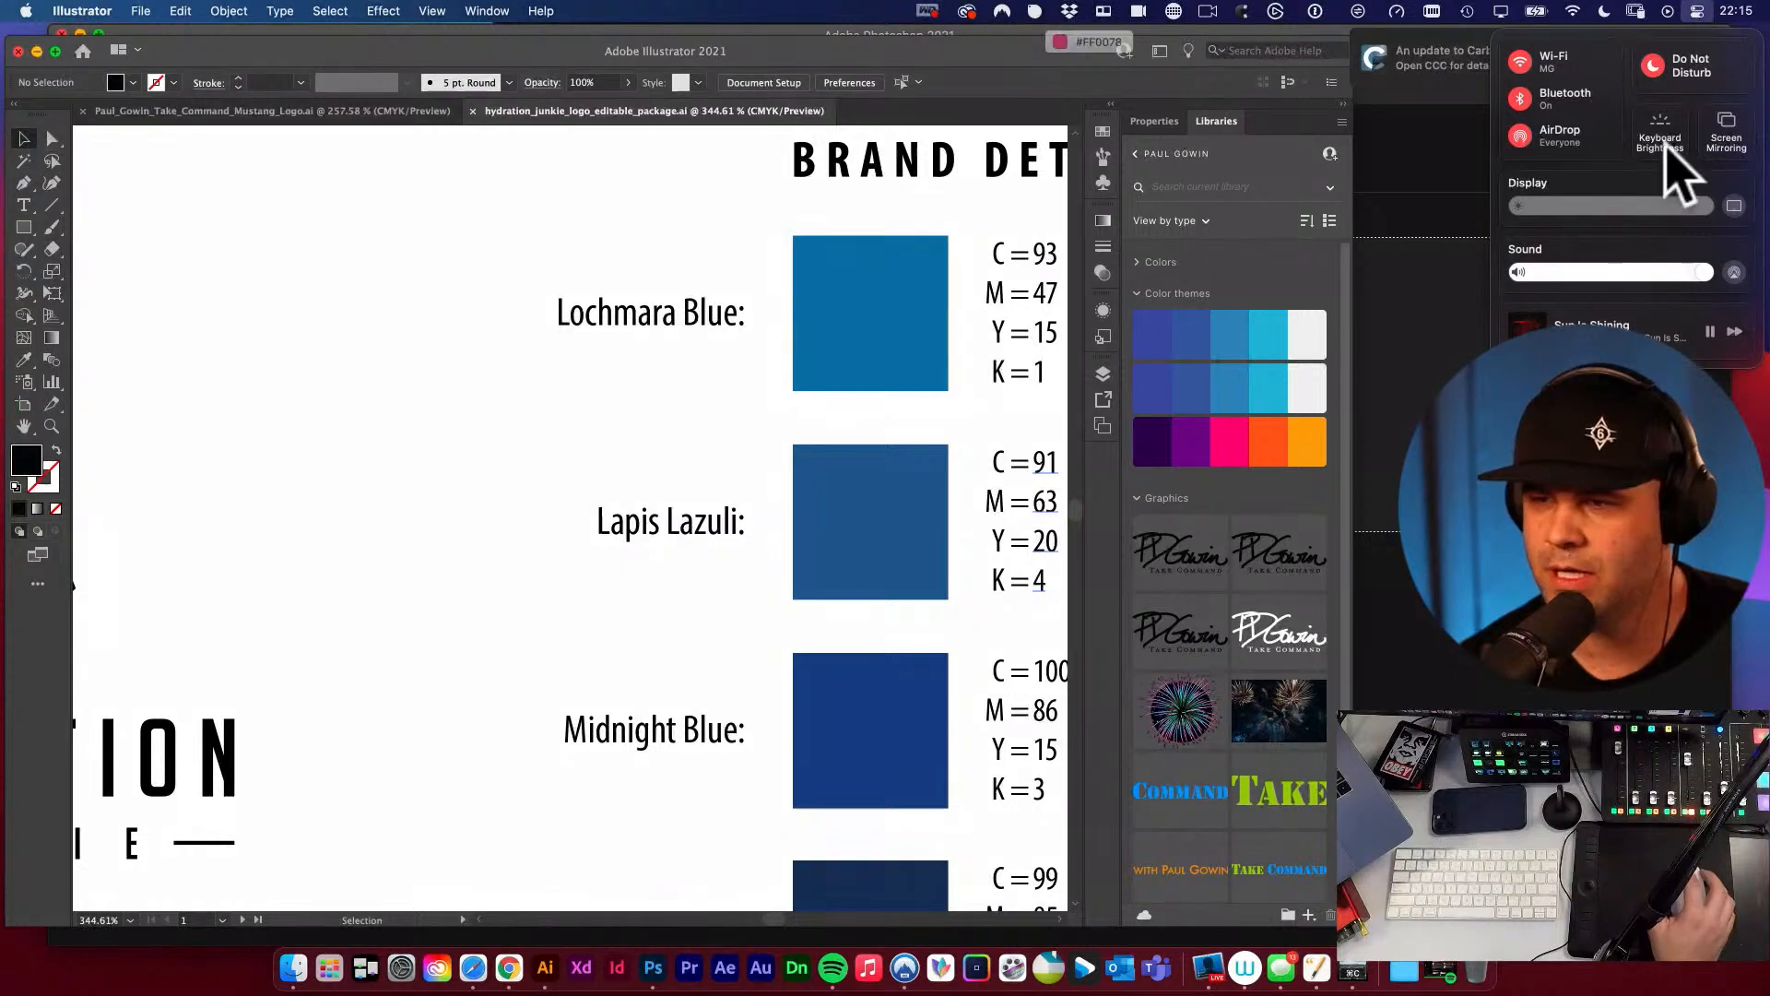
{"action": "left_click", "coordinate": [1699, 12]}
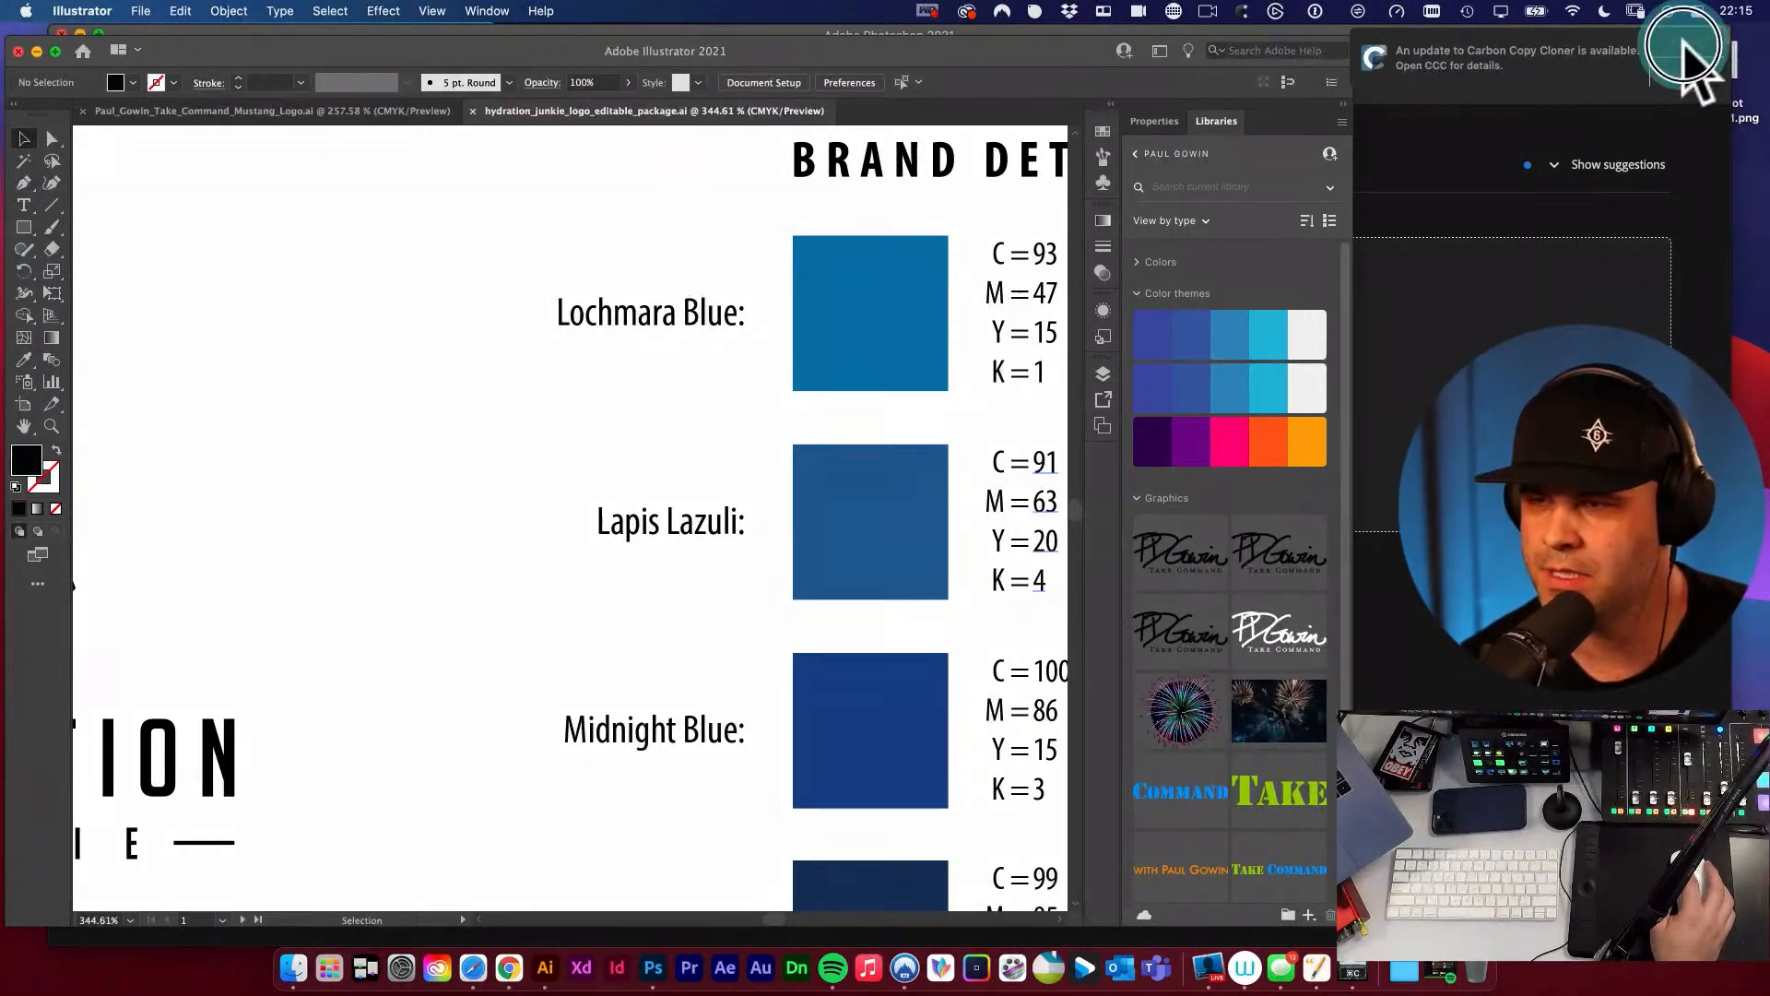
Sample the dark purple swatch from the third library colour theme with Sip and check the picked colour list.
{"action": "left_click", "coordinate": [1686, 44]}
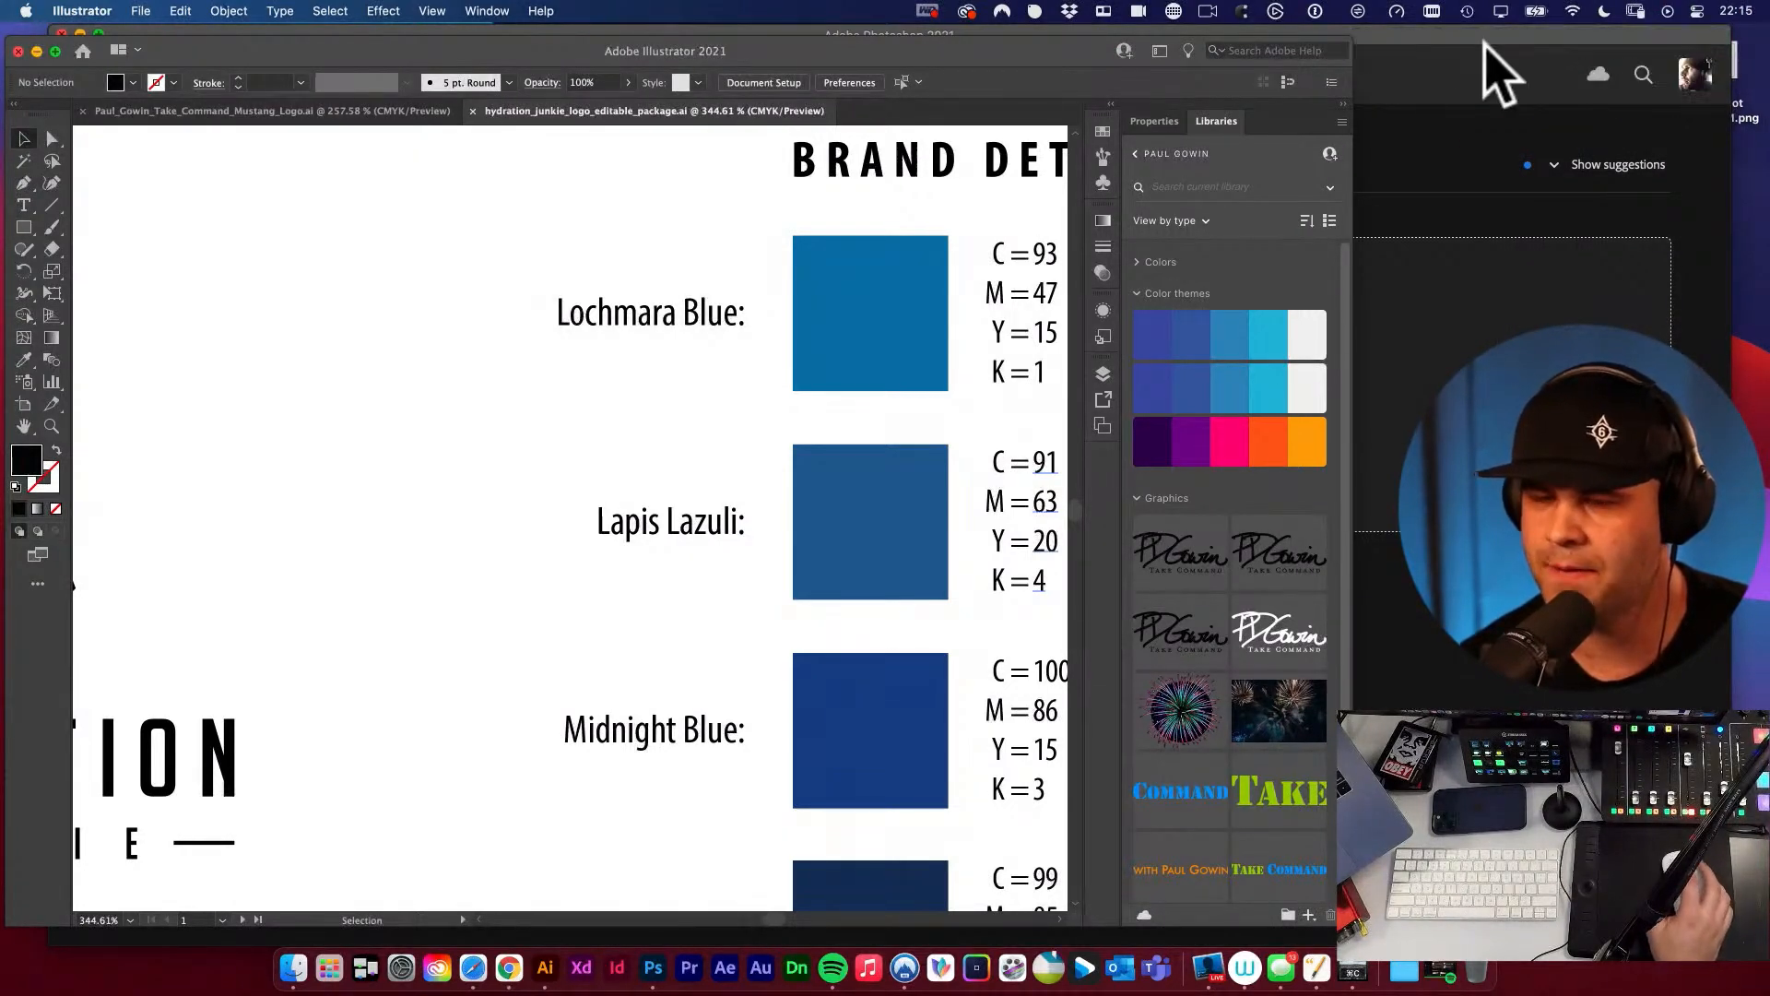
{"action": "left_click", "coordinate": [1034, 11]}
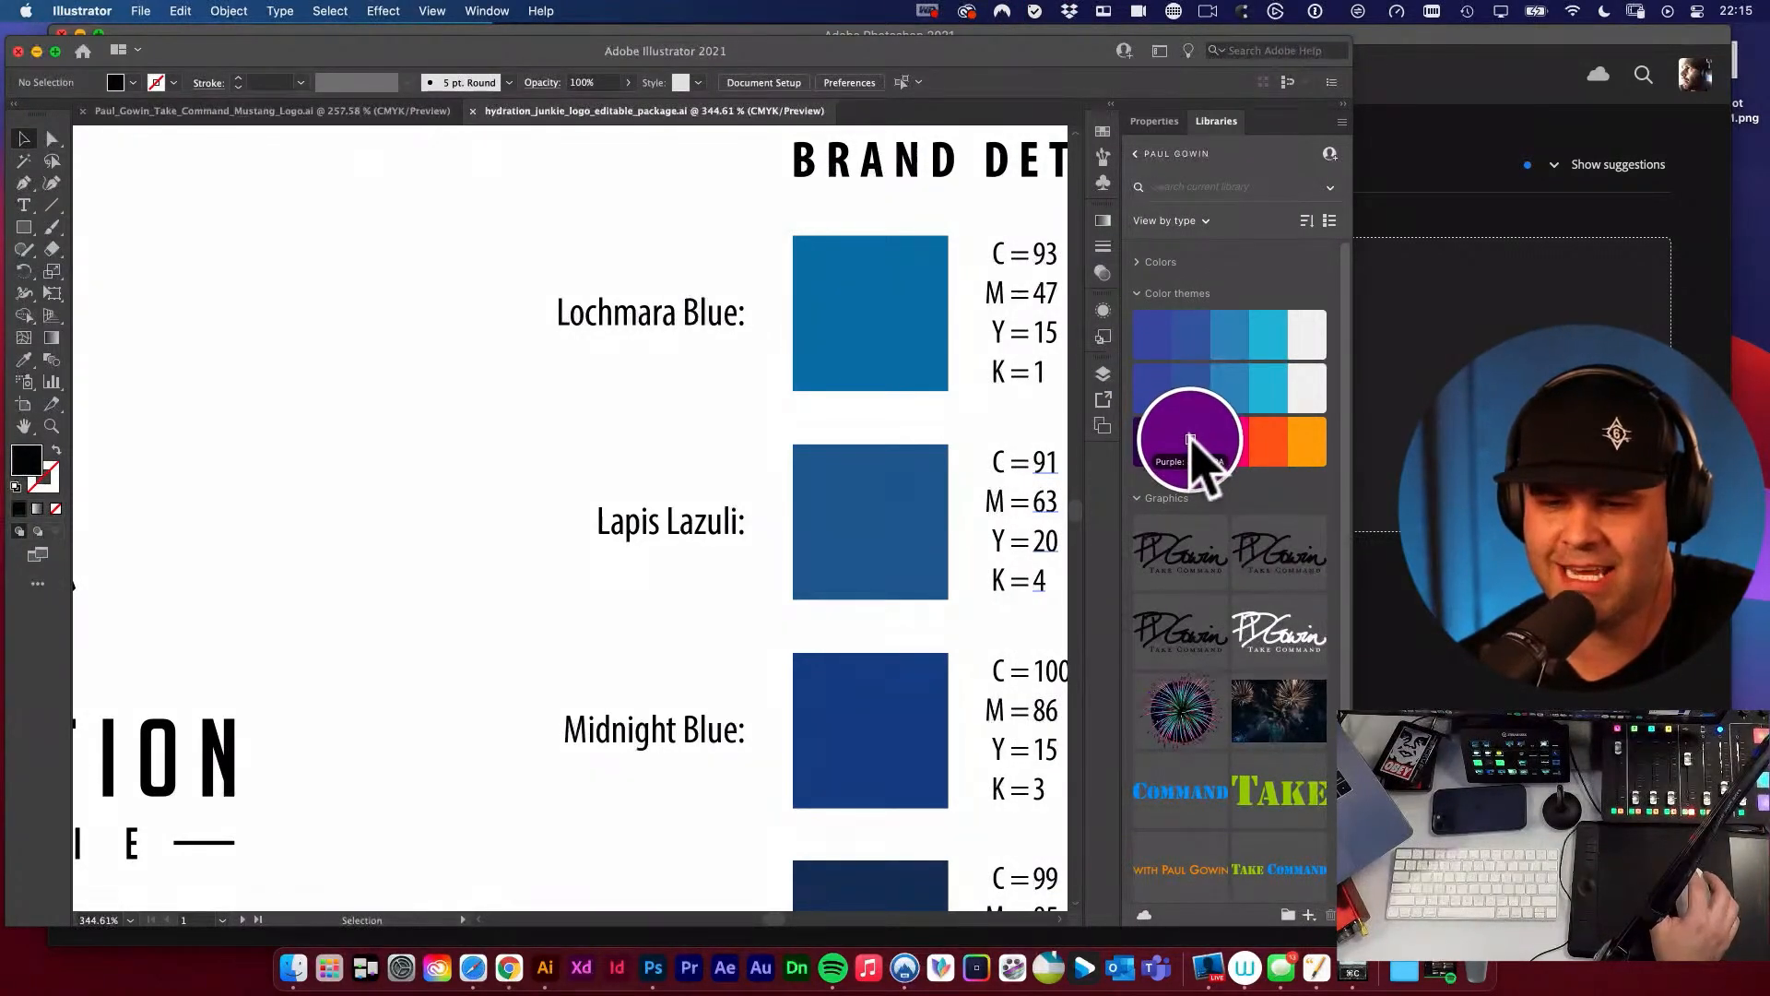
{"action": "left_click", "coordinate": [1148, 448]}
{"action": "left_click", "coordinate": [1035, 11]}
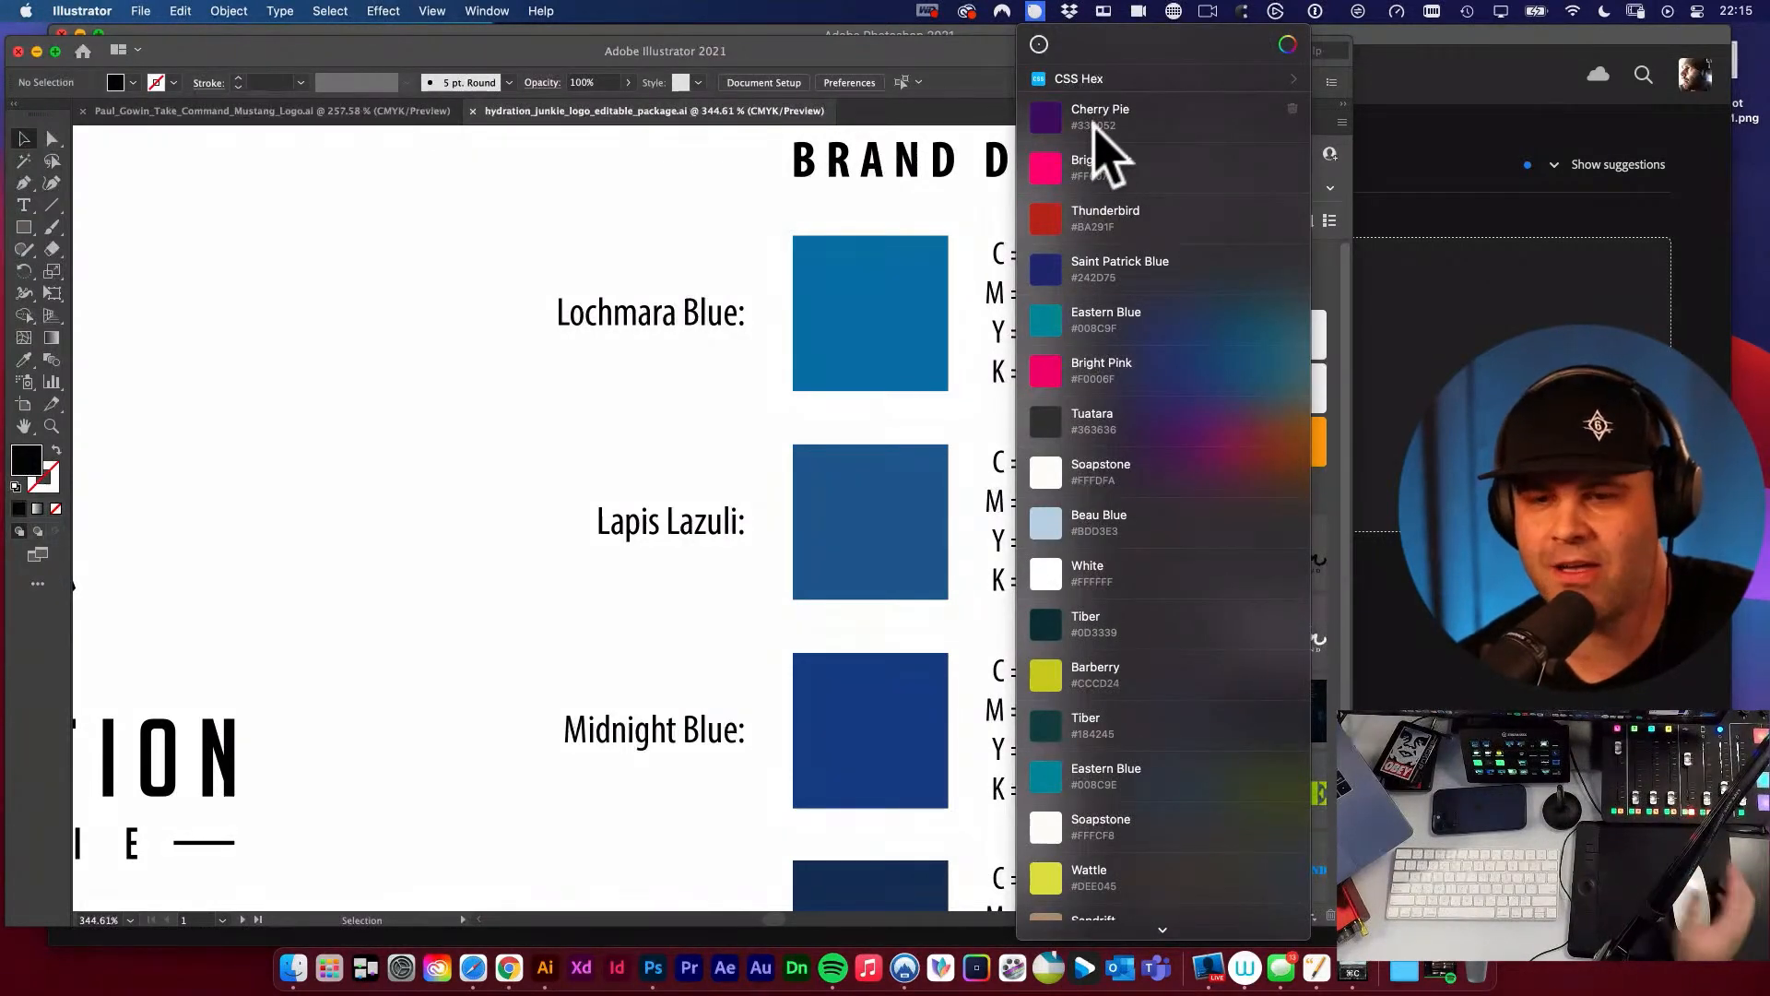
{"action": "left_click", "coordinate": [396, 215]}
Examine the CMYK, HEX and Pantone specifications beside the blue brand colour swatches, from Lochmara Blue to Biscay.
{"action": "key", "text": "space"}
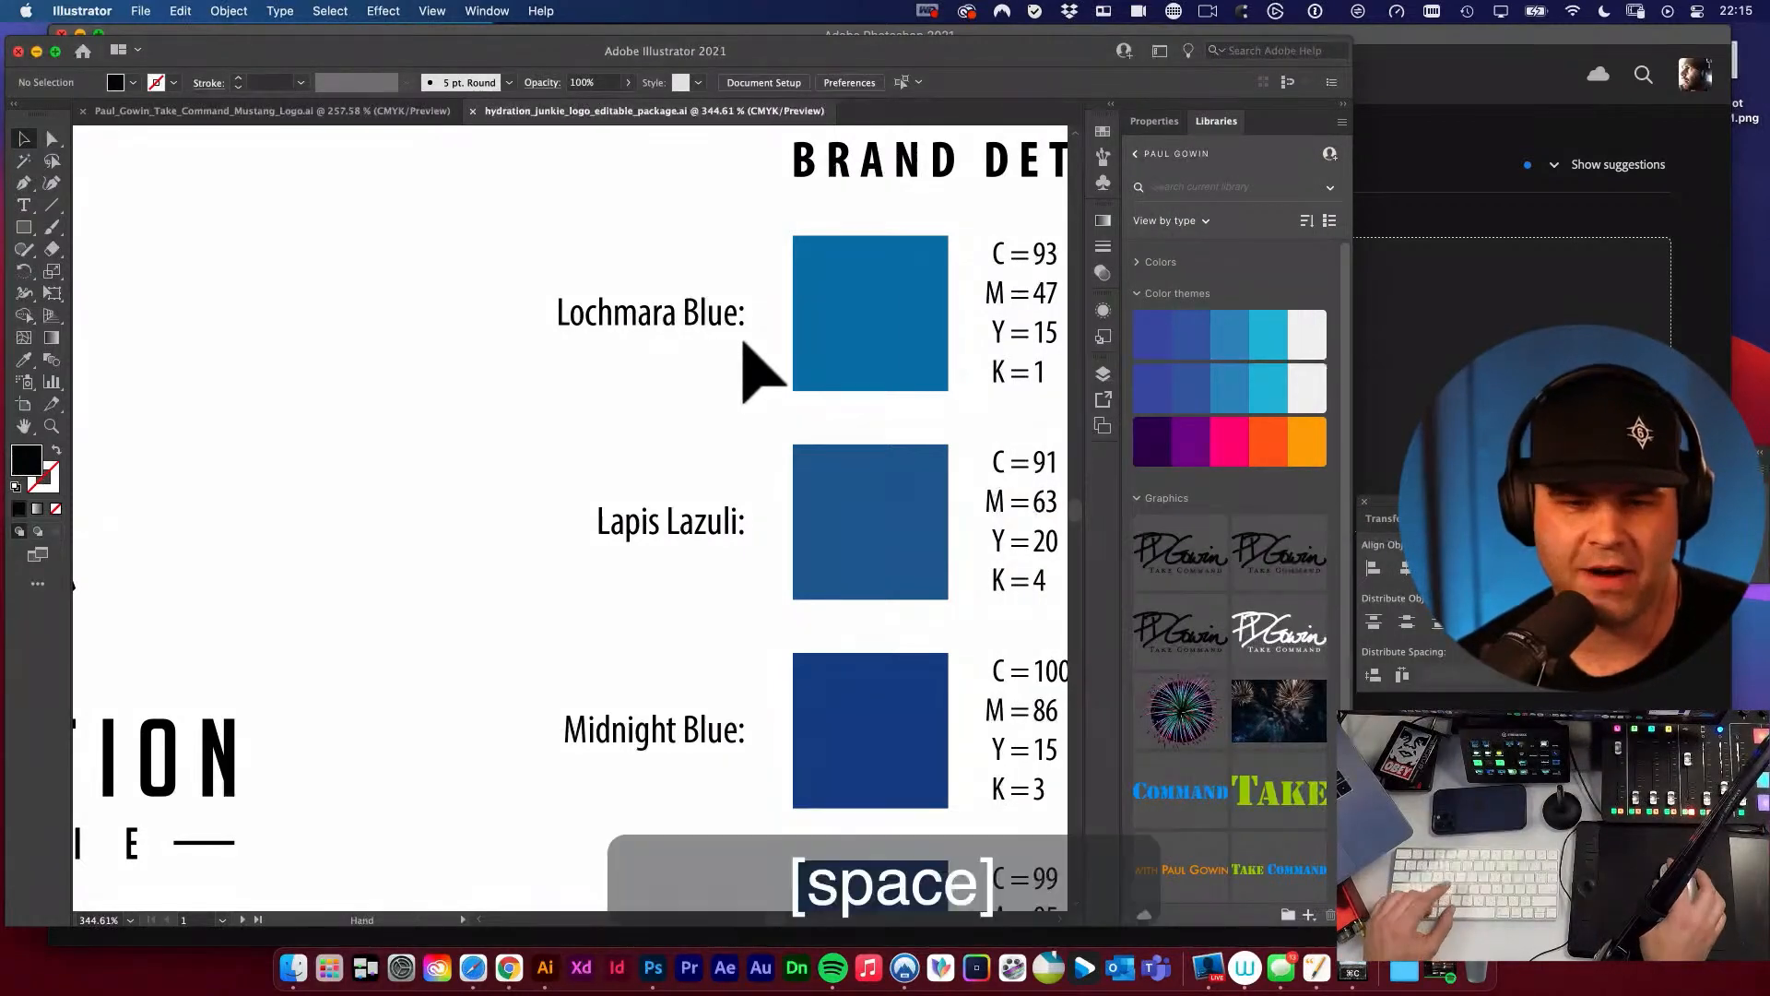
{"action": "left_click", "coordinate": [744, 342], "text": "alt+super"}
{"action": "key", "text": "space"}
{"action": "left_click_drag", "start_coordinate": [886, 441], "coordinate": [735, 296]}
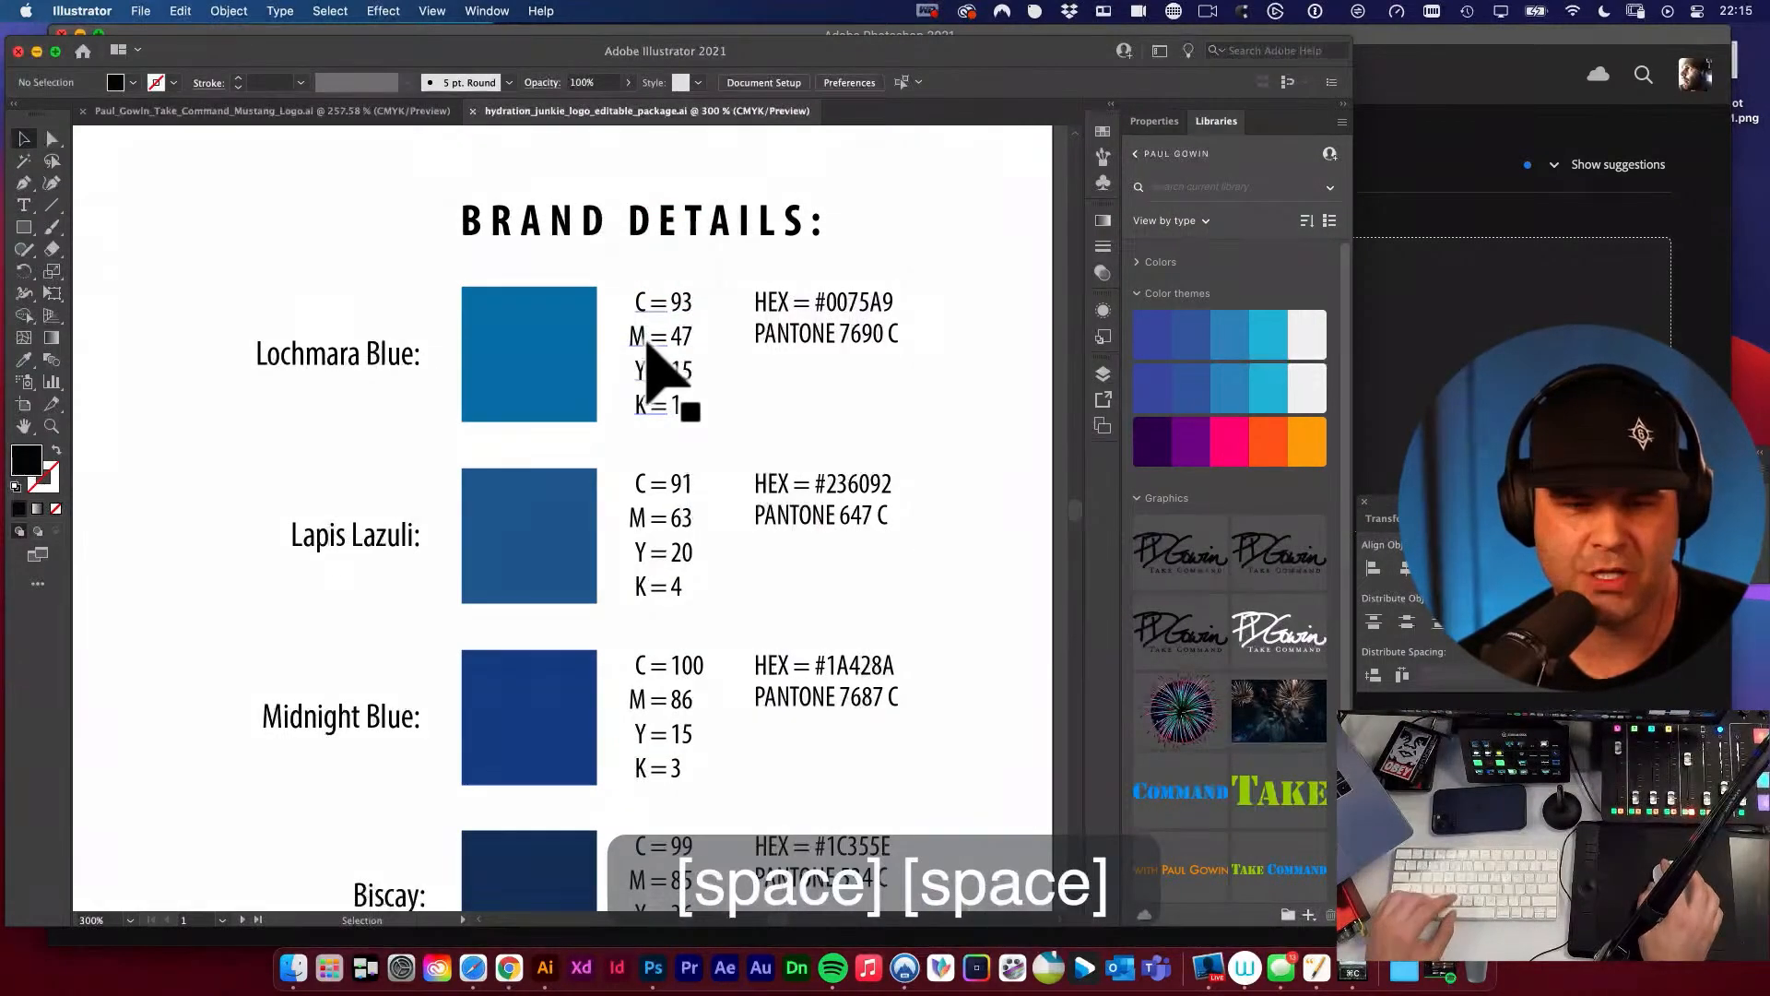
{"action": "key", "text": "space"}
{"action": "left_click_drag", "start_coordinate": [822, 363], "coordinate": [600, 269]}
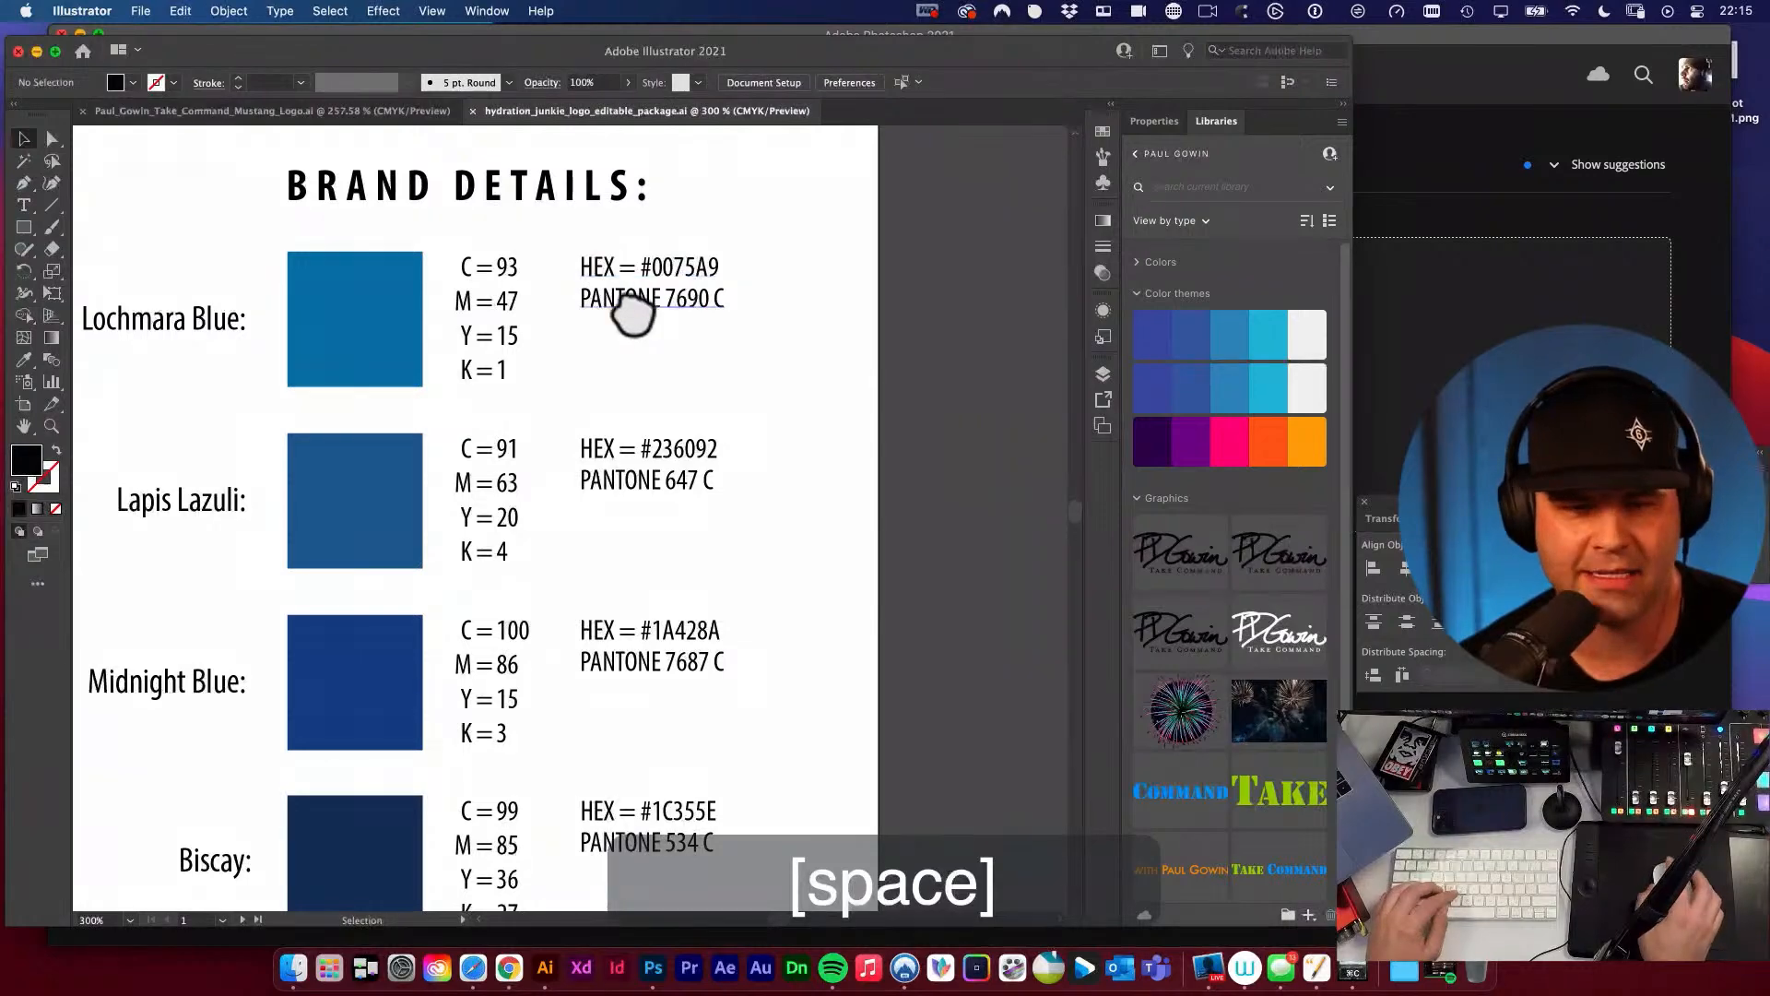
{"action": "key", "text": "space"}
{"action": "left_click_drag", "start_coordinate": [719, 387], "coordinate": [612, 353]}
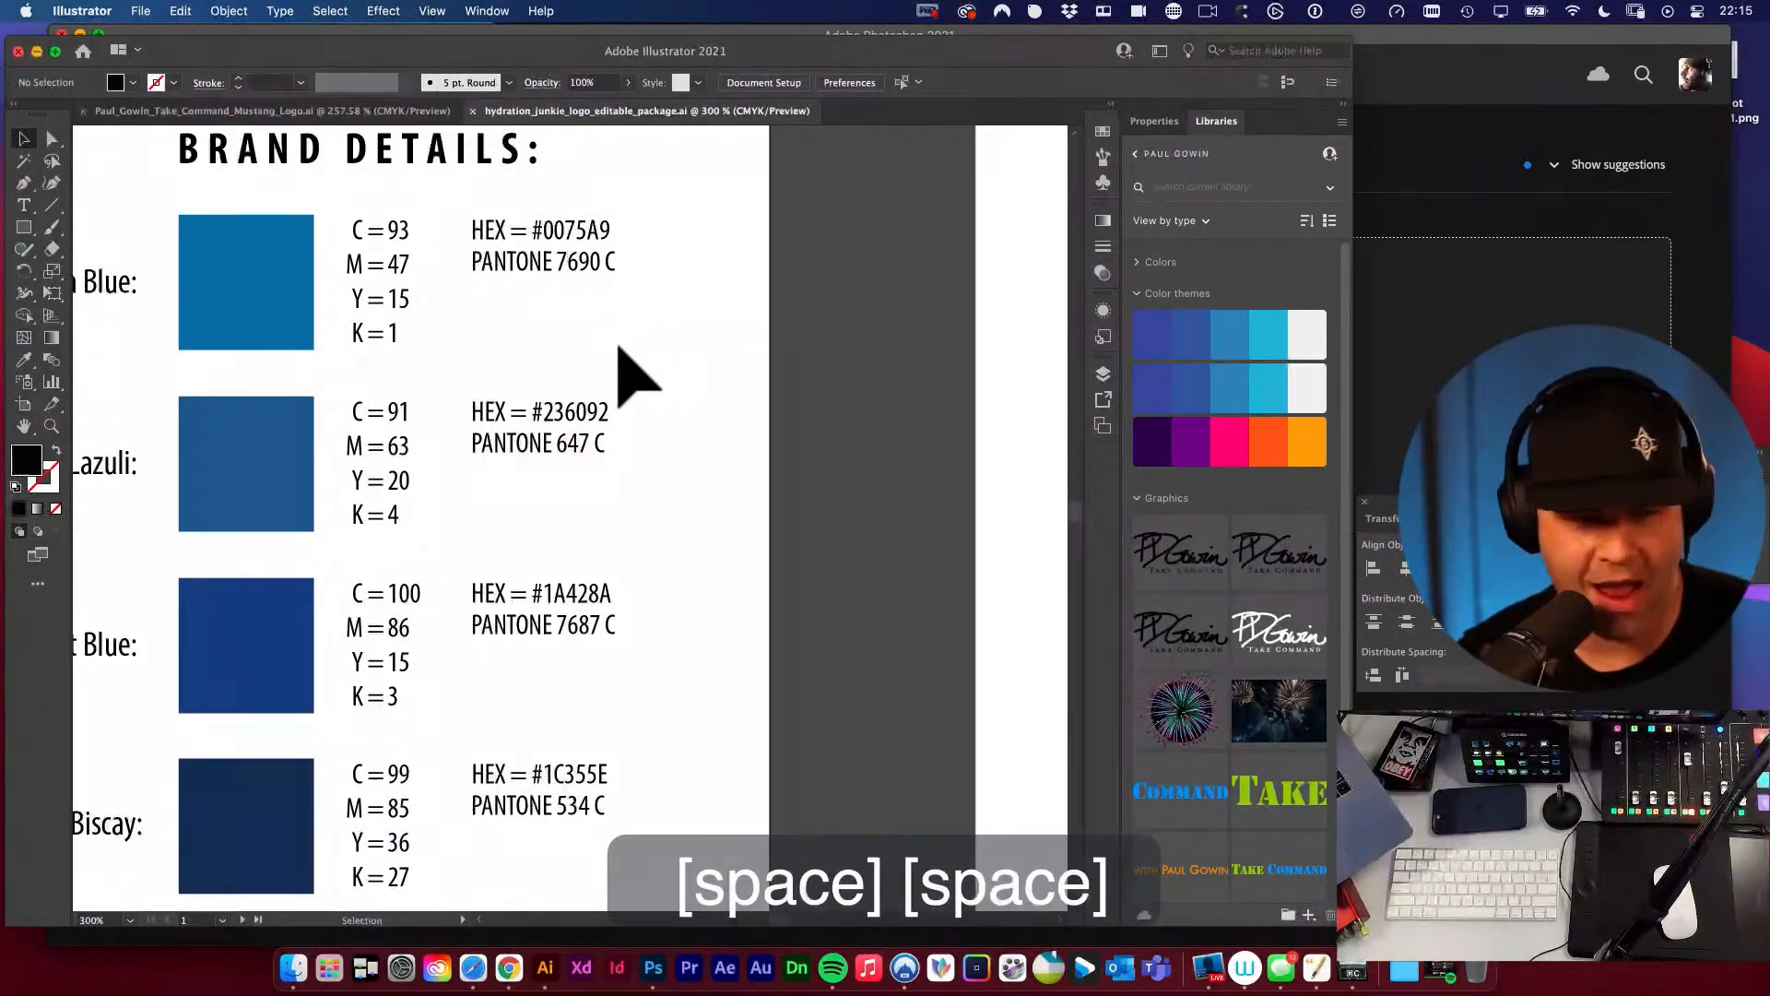
Examine the Comparisons artboard with the stacked and horizontal logos on white and on the blue gradient.
{"action": "key", "text": "space"}
{"action": "left_click", "coordinate": [660, 363], "text": "alt+super"}
{"action": "left_click", "coordinate": [660, 364], "text": "alt+super"}
{"action": "left_click", "coordinate": [667, 498], "text": "alt+super"}
{"action": "left_click", "coordinate": [668, 531], "text": "alt+super"}
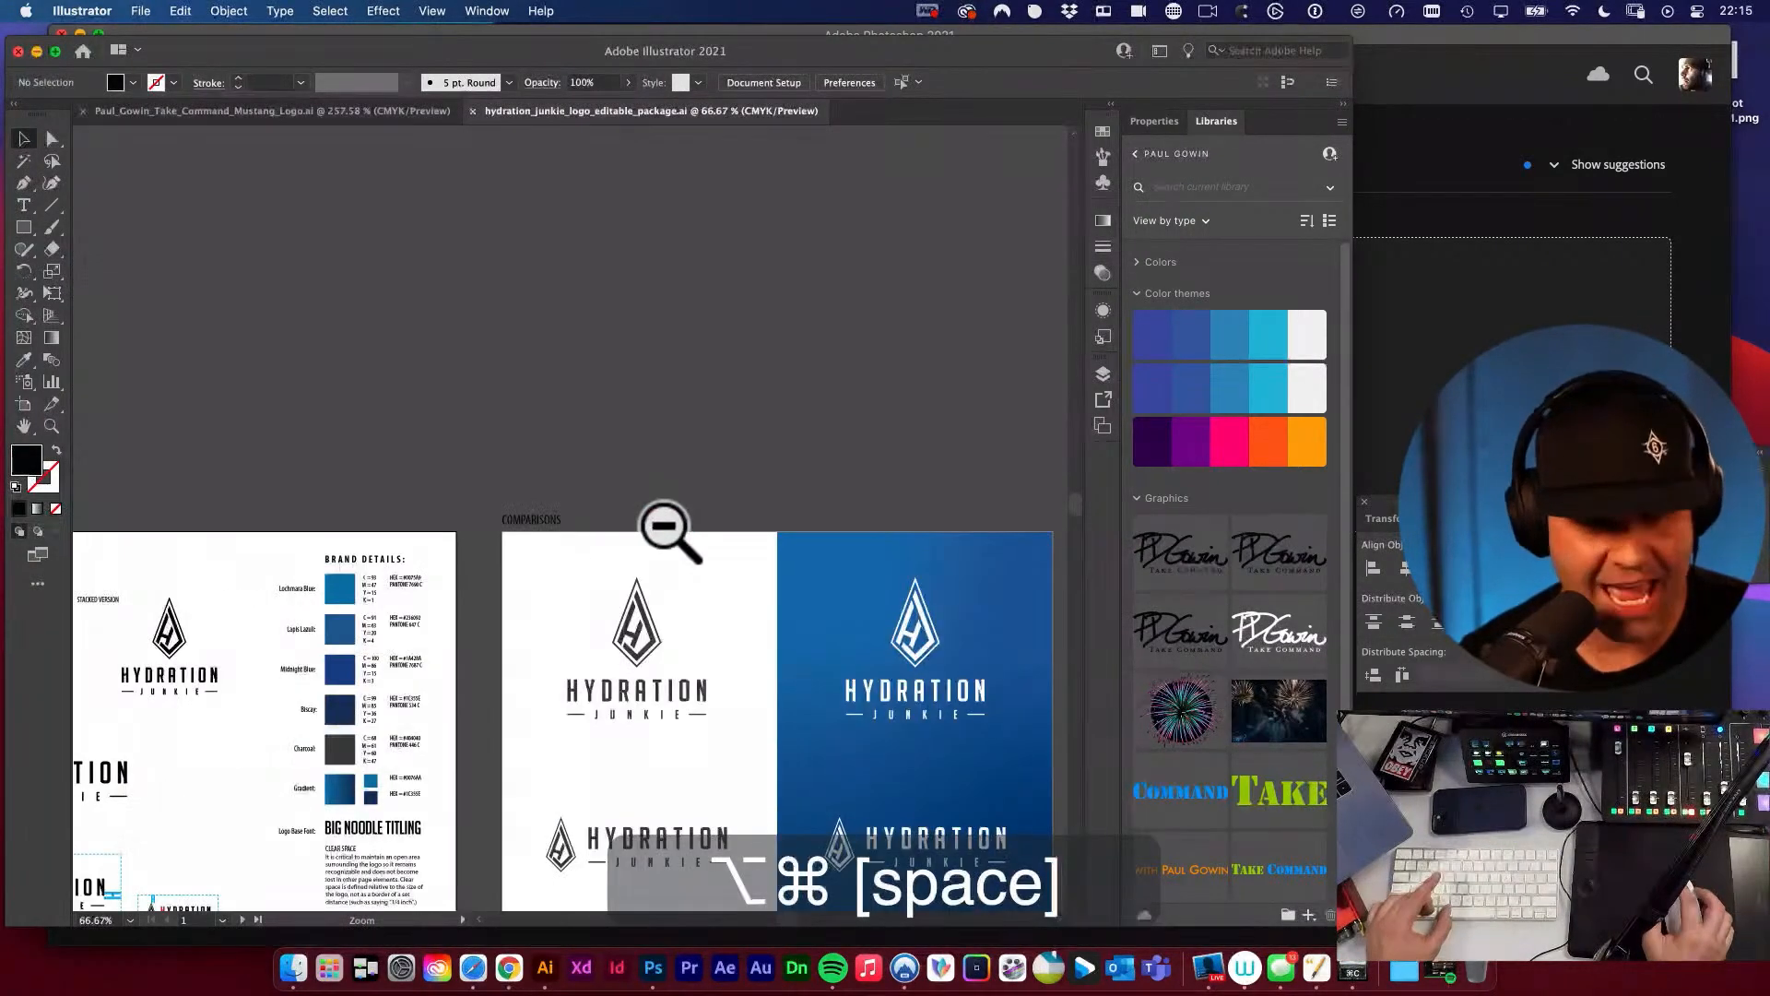
{"action": "key", "text": "space"}
{"action": "left_click_drag", "start_coordinate": [661, 528], "coordinate": [624, 237]}
{"action": "key", "text": "space"}
{"action": "left_click_drag", "start_coordinate": [788, 382], "coordinate": [775, 387]}
{"action": "key", "text": "space"}
{"action": "left_click_drag", "start_coordinate": [603, 329], "coordinate": [834, 461]}
{"action": "key", "text": "space"}
{"action": "left_click_drag", "start_coordinate": [839, 465], "coordinate": [560, 381]}
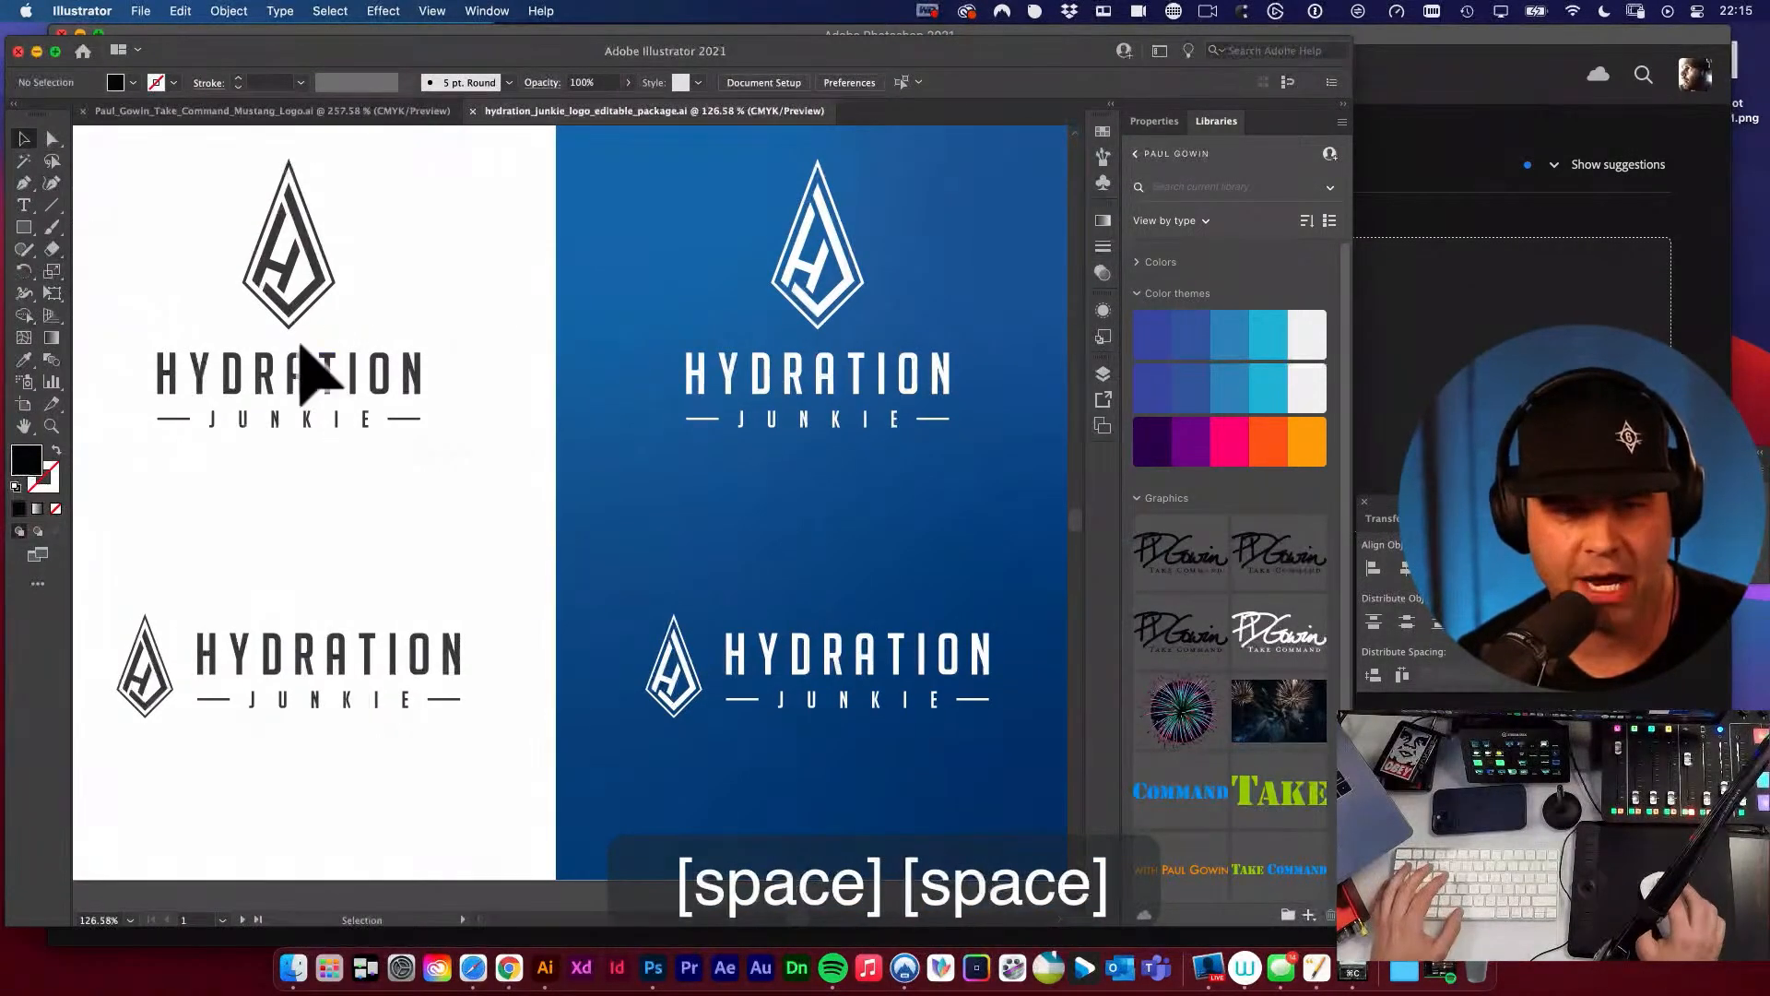
{"action": "key", "text": "space"}
{"action": "left_click_drag", "start_coordinate": [809, 504], "coordinate": [646, 578]}
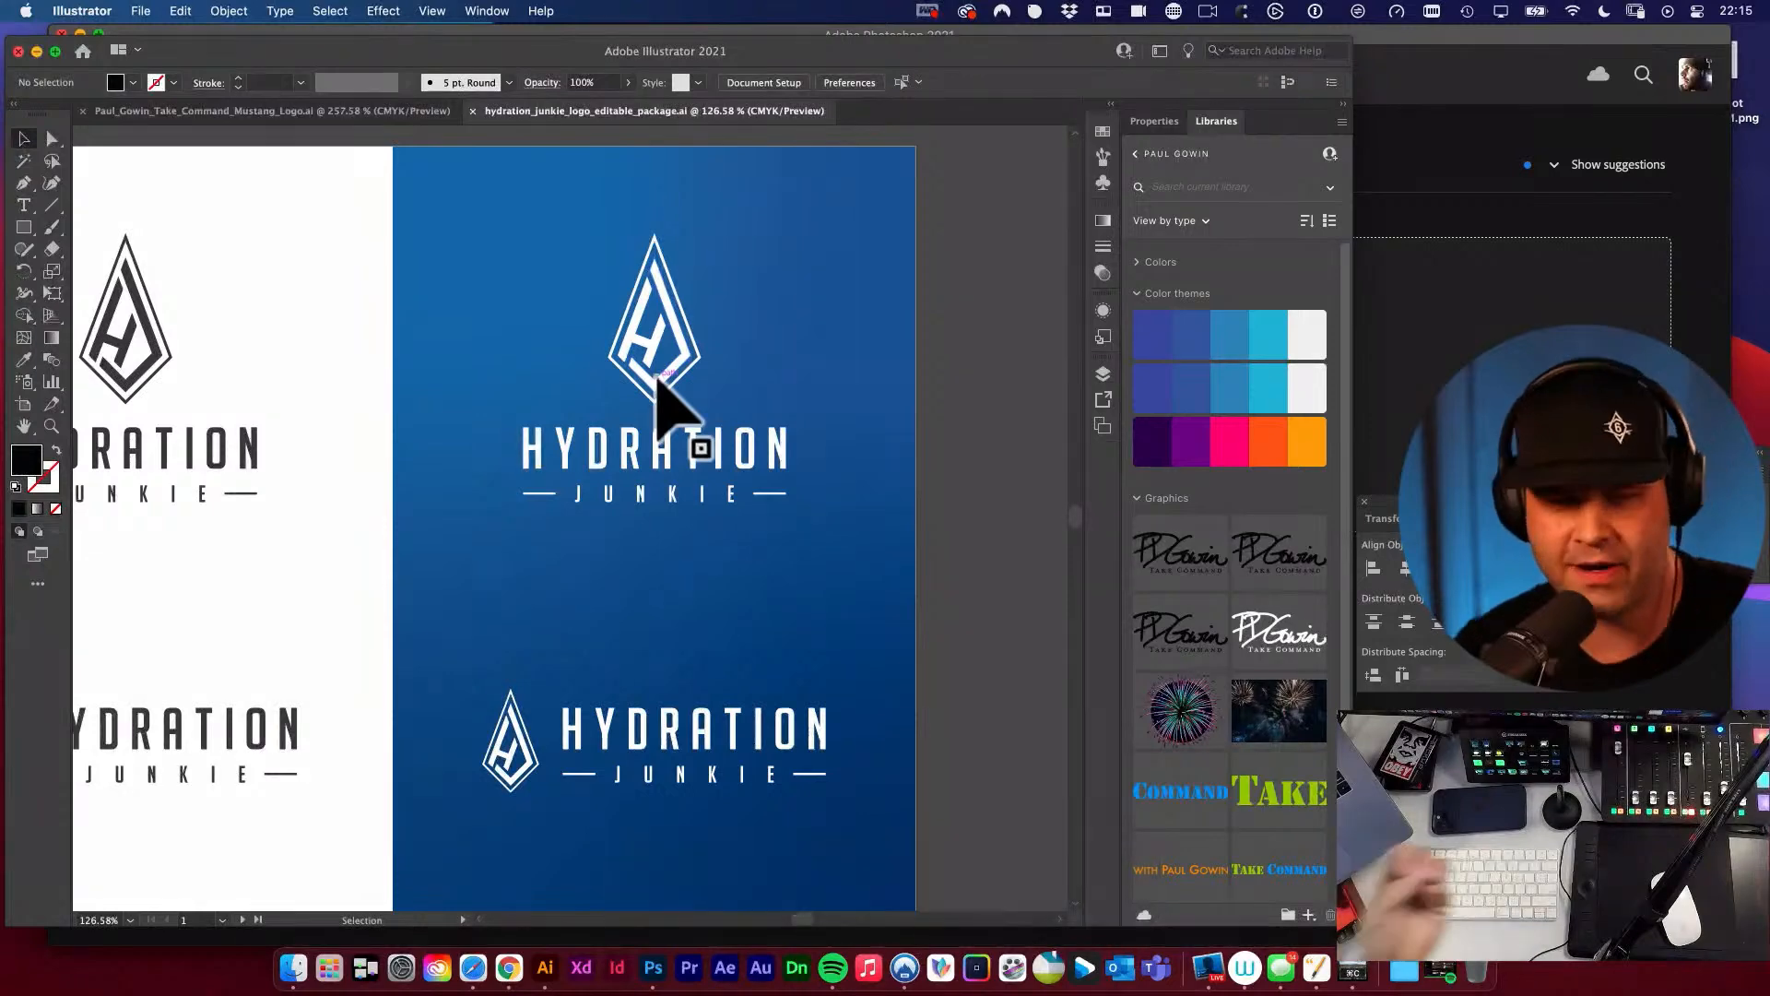
{"action": "left_click_drag", "start_coordinate": [661, 383], "coordinate": [818, 276]}
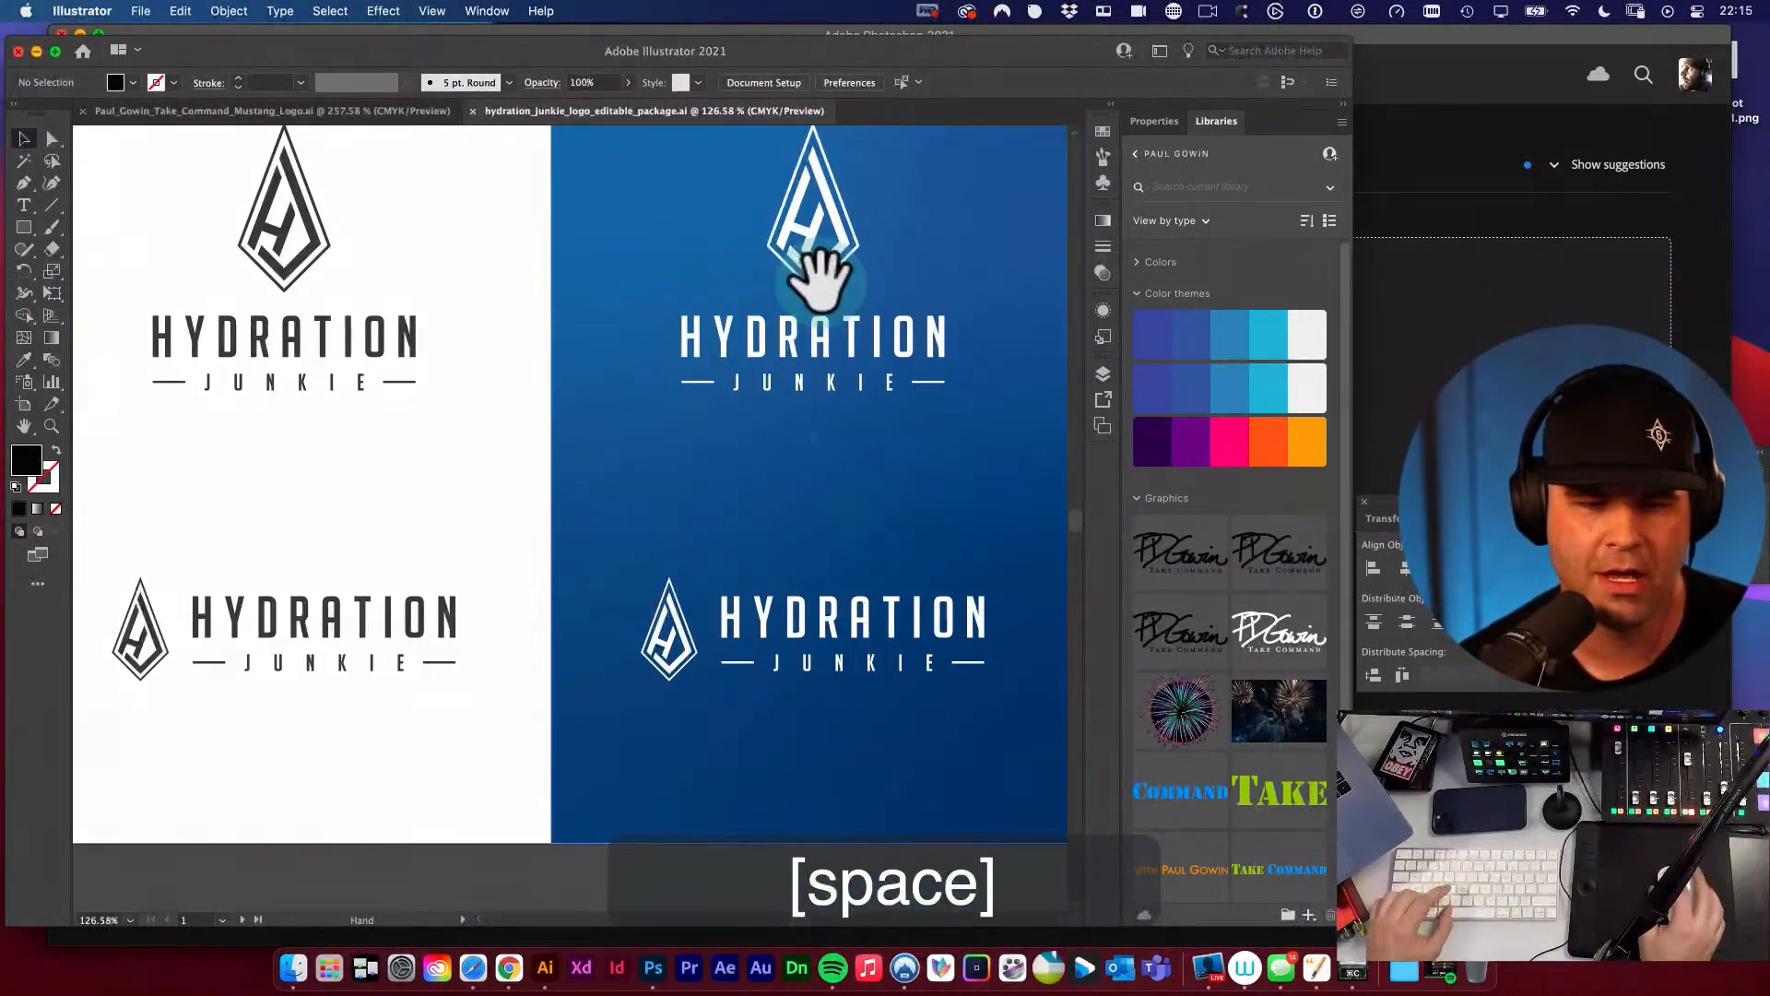
Review the individual horizontal and stacked logo artboards in black, charcoal, Lochmara blue and gradient blue.
{"action": "left_click", "coordinate": [666, 369], "text": "alt+super"}
{"action": "left_click", "coordinate": [668, 371], "text": "alt+super"}
{"action": "left_click_drag", "start_coordinate": [677, 406], "coordinate": [837, 272]}
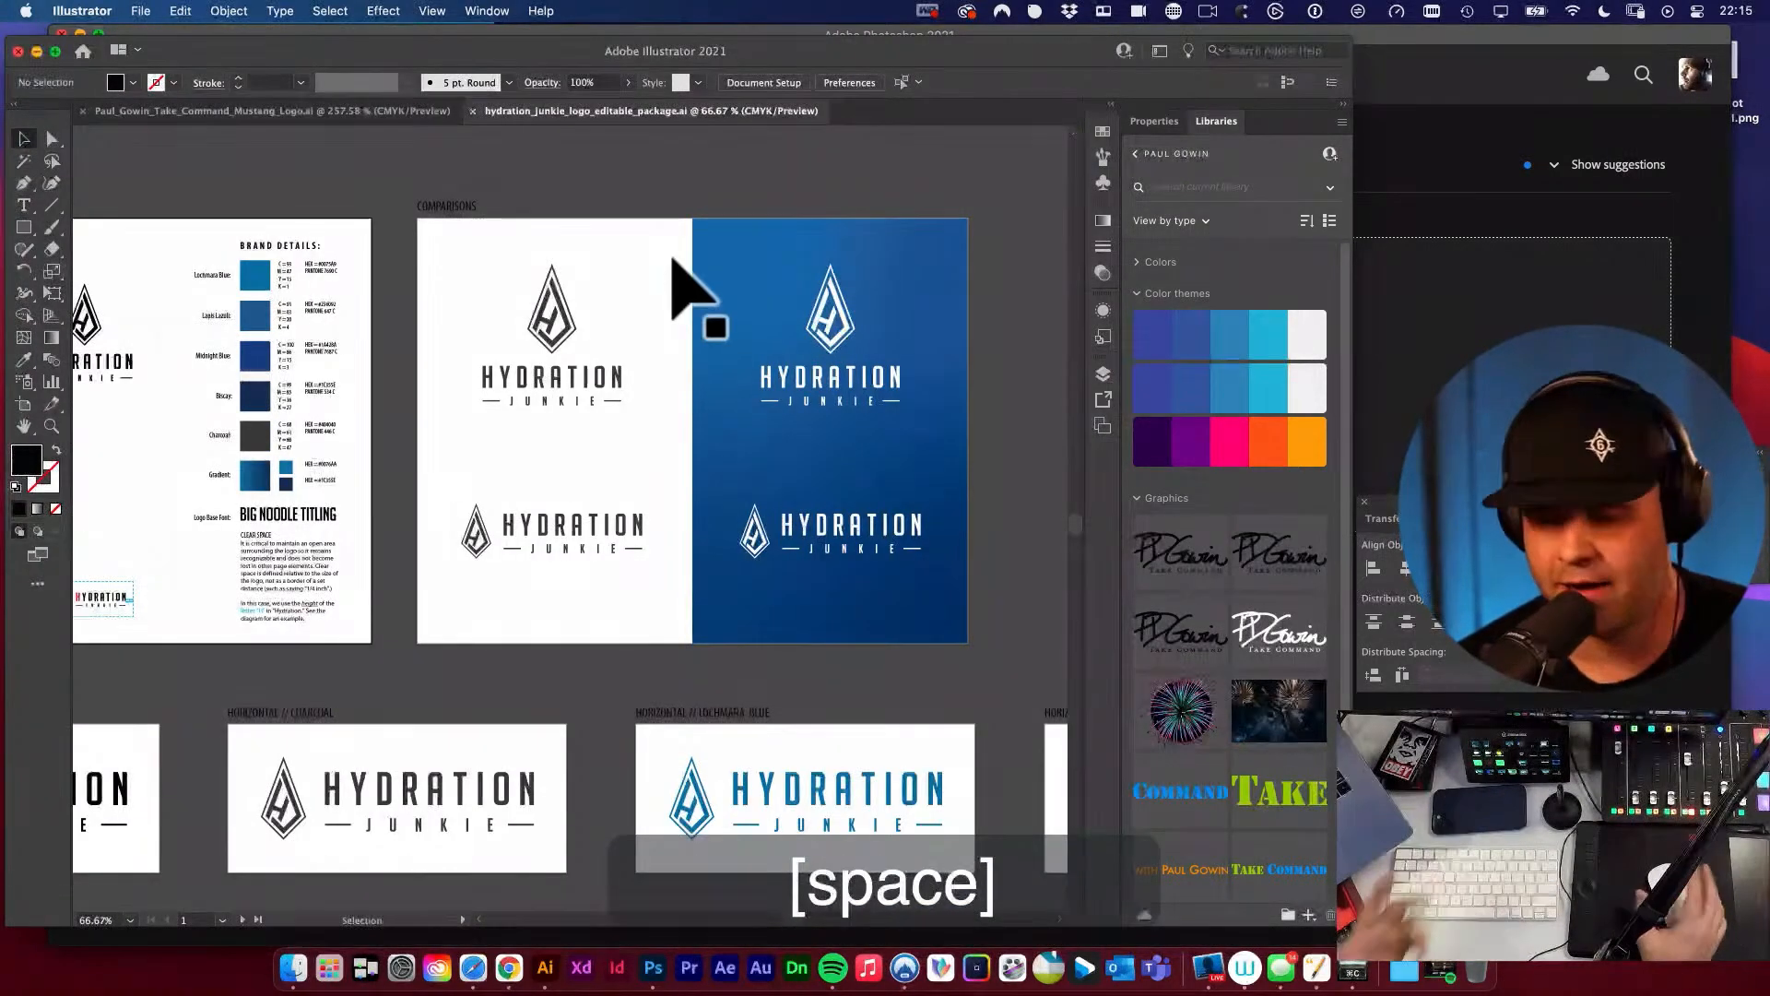
{"action": "left_click_drag", "start_coordinate": [632, 407], "coordinate": [847, 184]}
{"action": "left_click_drag", "start_coordinate": [462, 404], "coordinate": [911, 284]}
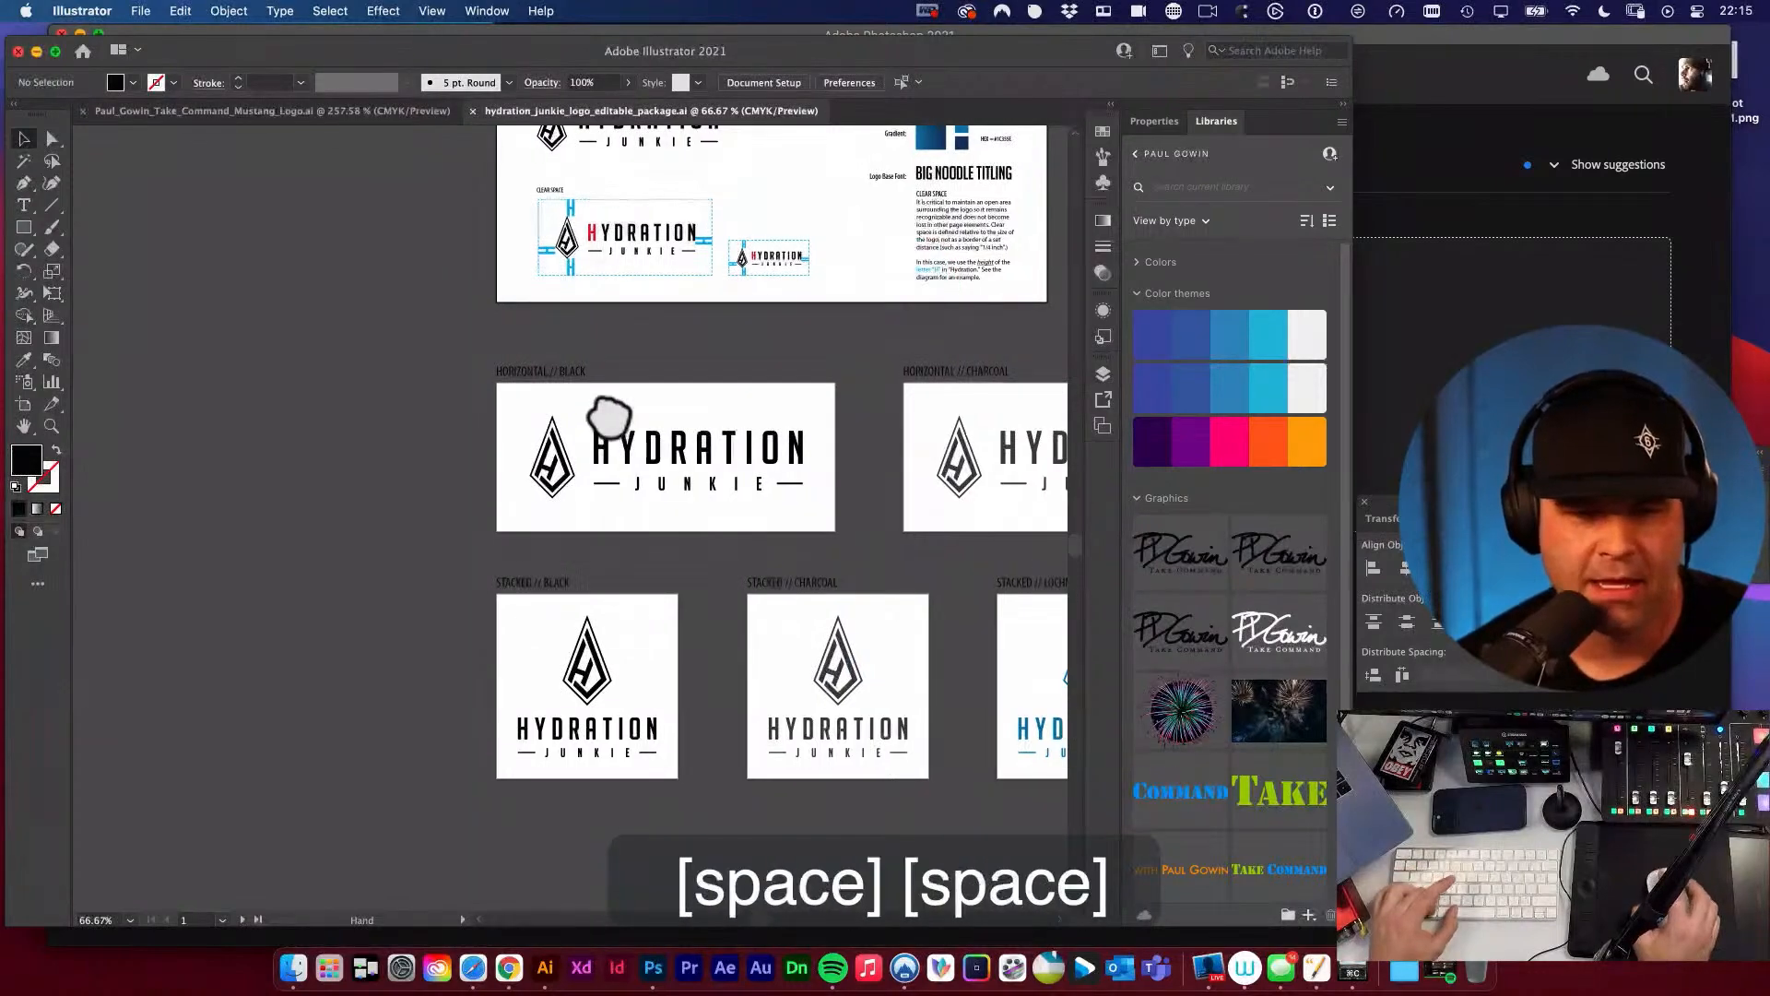
{"action": "left_click_drag", "start_coordinate": [631, 425], "coordinate": [808, 522]}
{"action": "left_click_drag", "start_coordinate": [762, 432], "coordinate": [656, 395]}
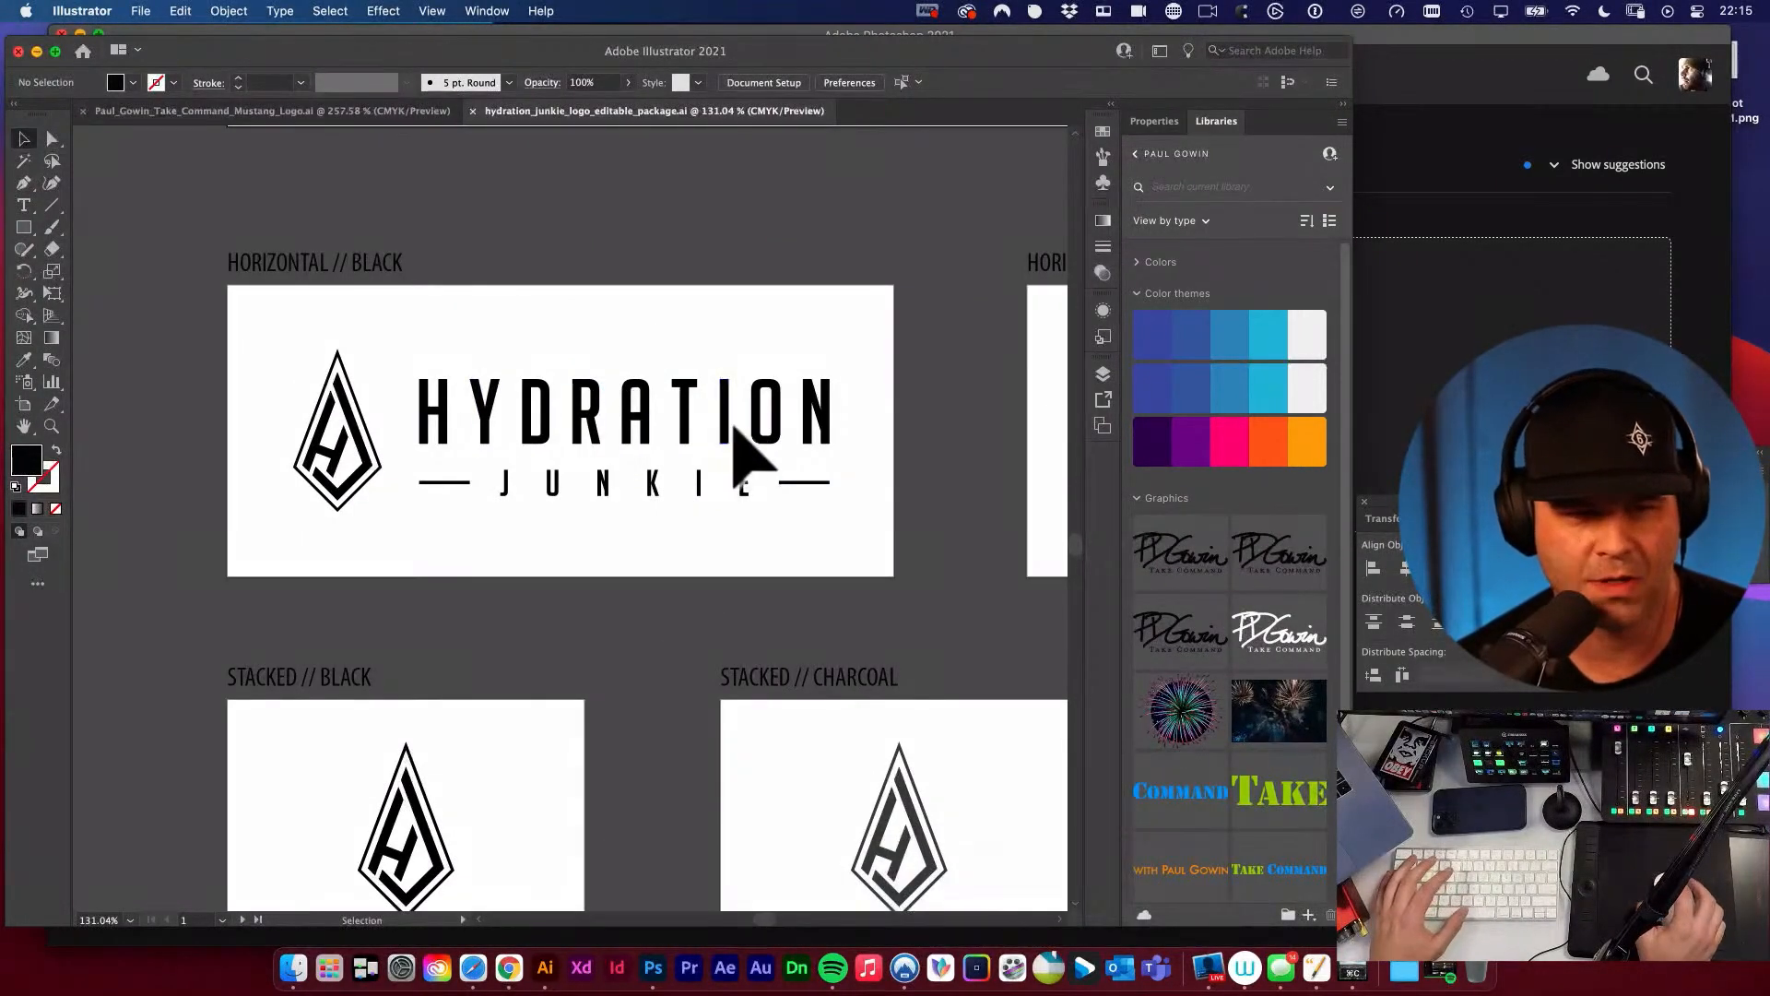
{"action": "left_click_drag", "start_coordinate": [723, 466], "coordinate": [705, 268]}
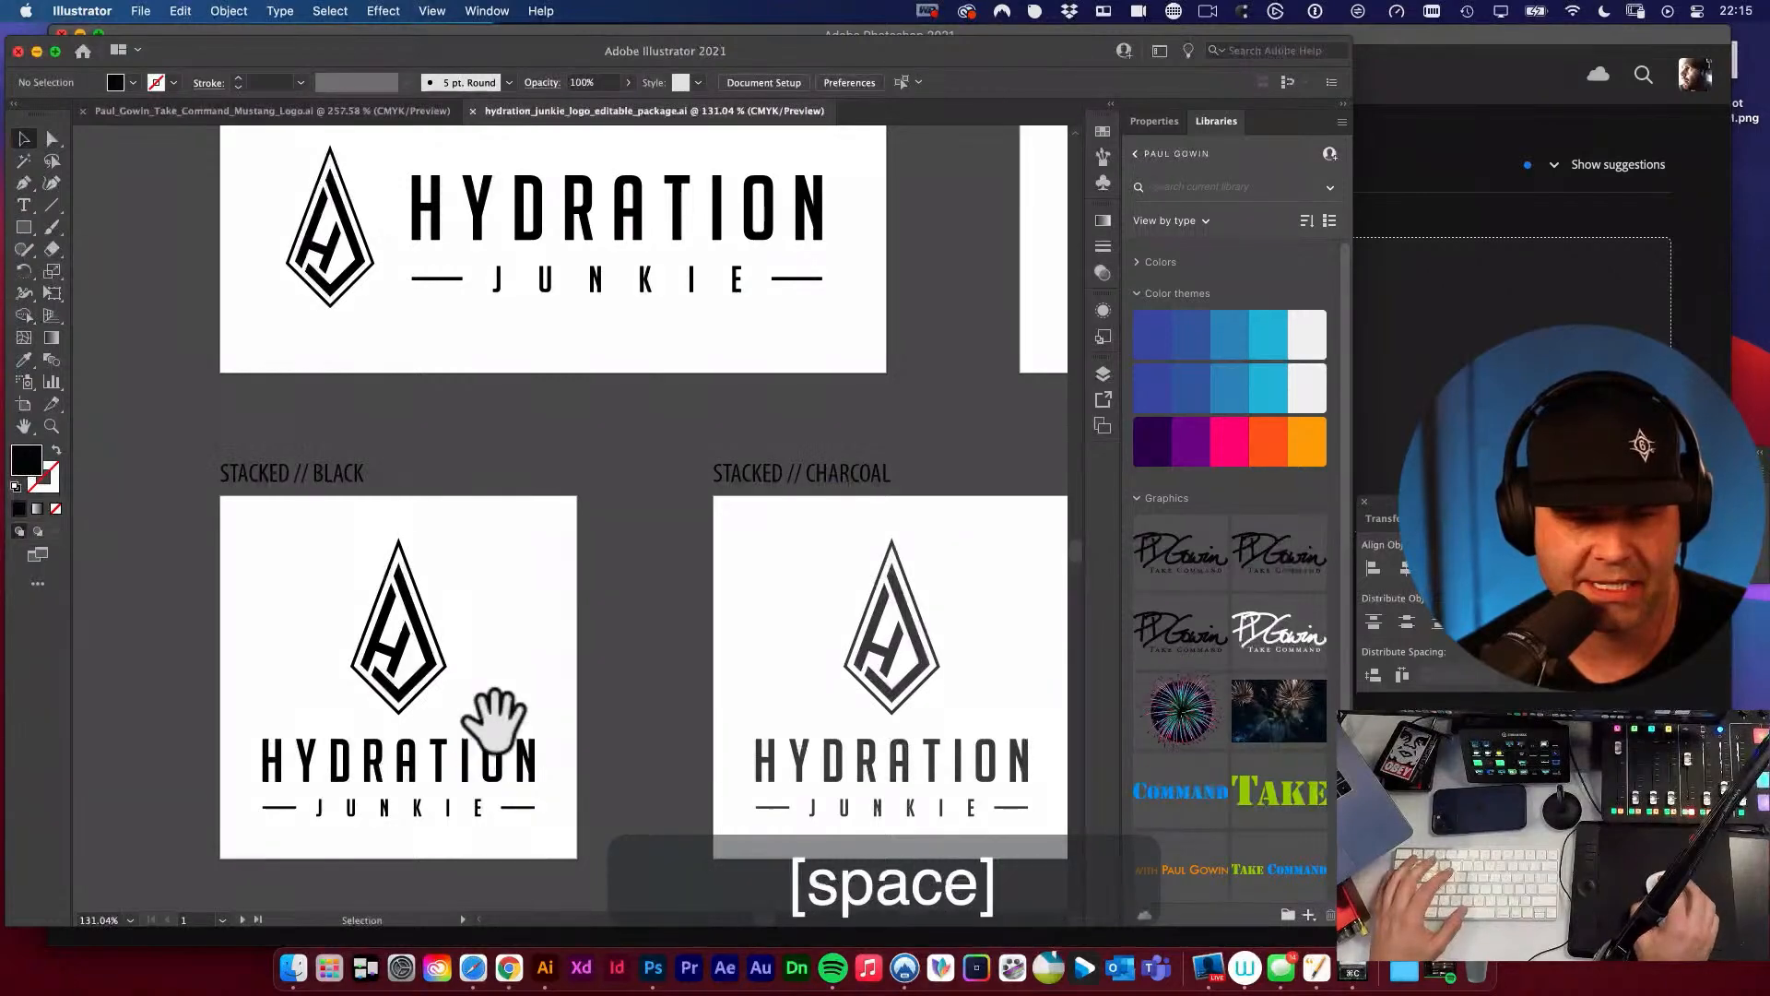
{"action": "left_click_drag", "start_coordinate": [494, 721], "coordinate": [434, 590]}
{"action": "left_click_drag", "start_coordinate": [689, 506], "coordinate": [264, 506]}
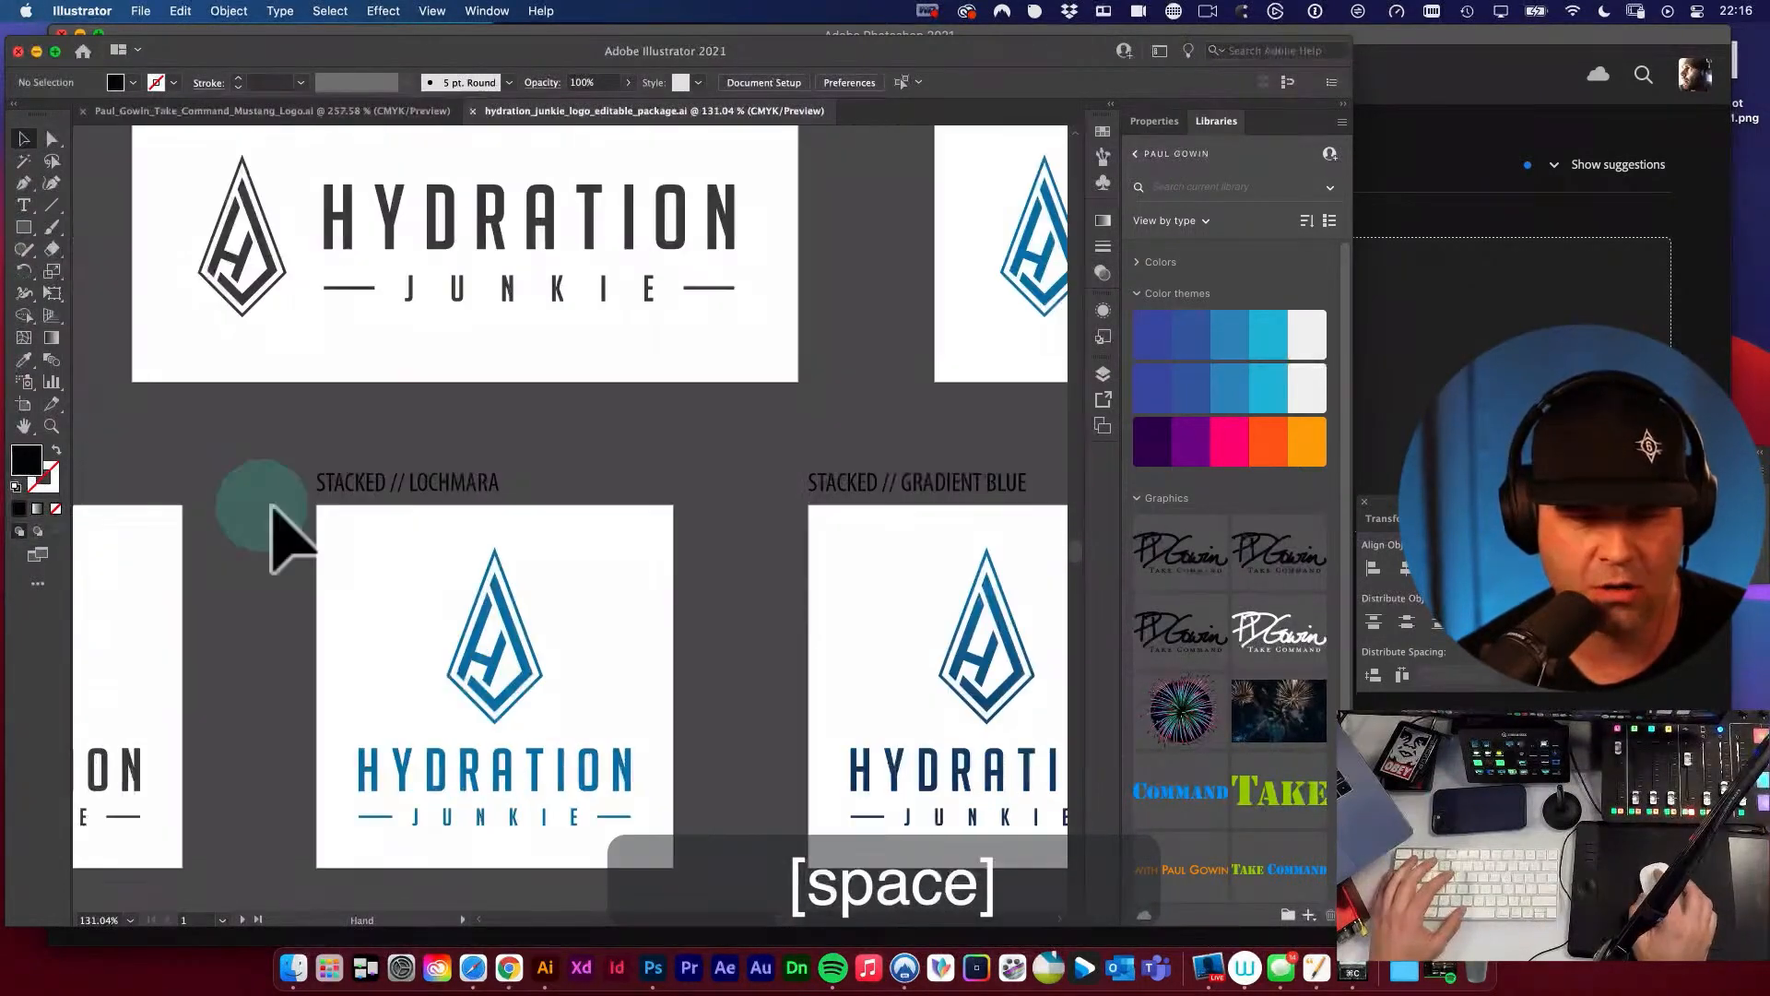
{"action": "left_click_drag", "start_coordinate": [454, 637], "coordinate": [573, 585]}
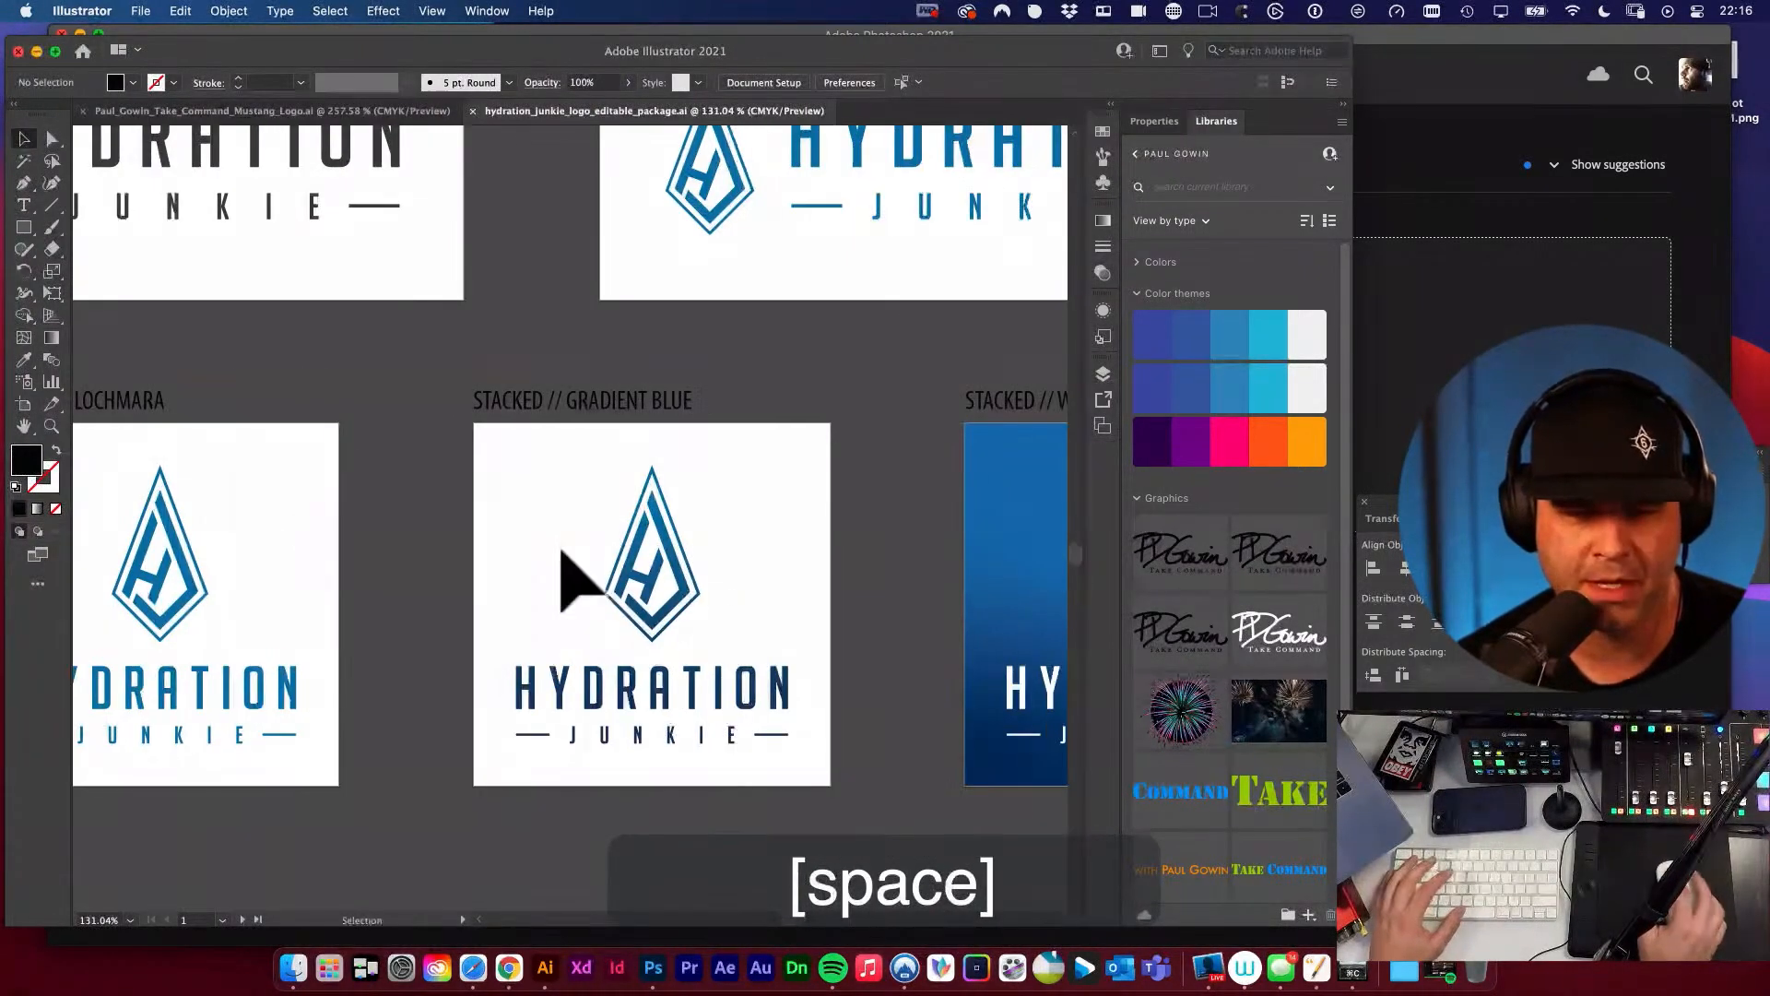
{"action": "left_click_drag", "start_coordinate": [783, 573], "coordinate": [368, 474]}
Review the layout of all the logo package artboards together, including the white versions and the gradient background.
{"action": "left_click", "coordinate": [375, 474], "text": "alt+super"}
{"action": "left_click", "coordinate": [375, 474], "text": "alt+super"}
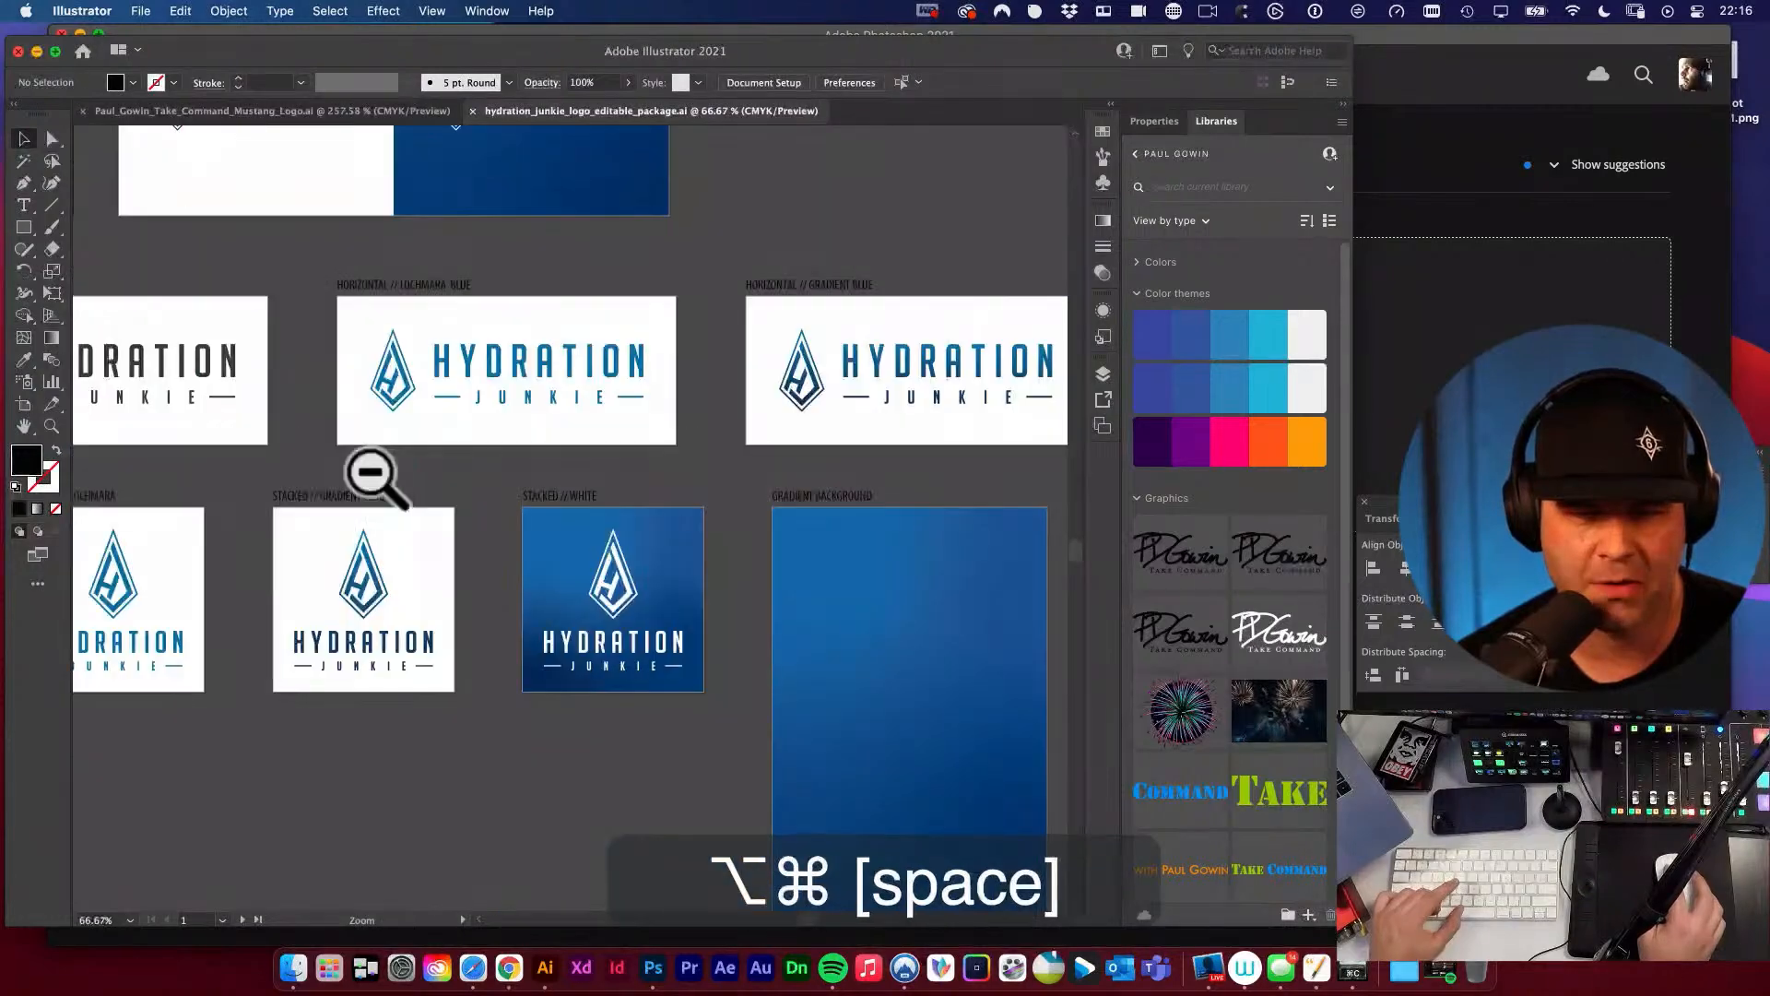
{"action": "left_click", "coordinate": [514, 585], "text": "alt+super"}
{"action": "left_click", "coordinate": [523, 578], "text": "alt+super"}
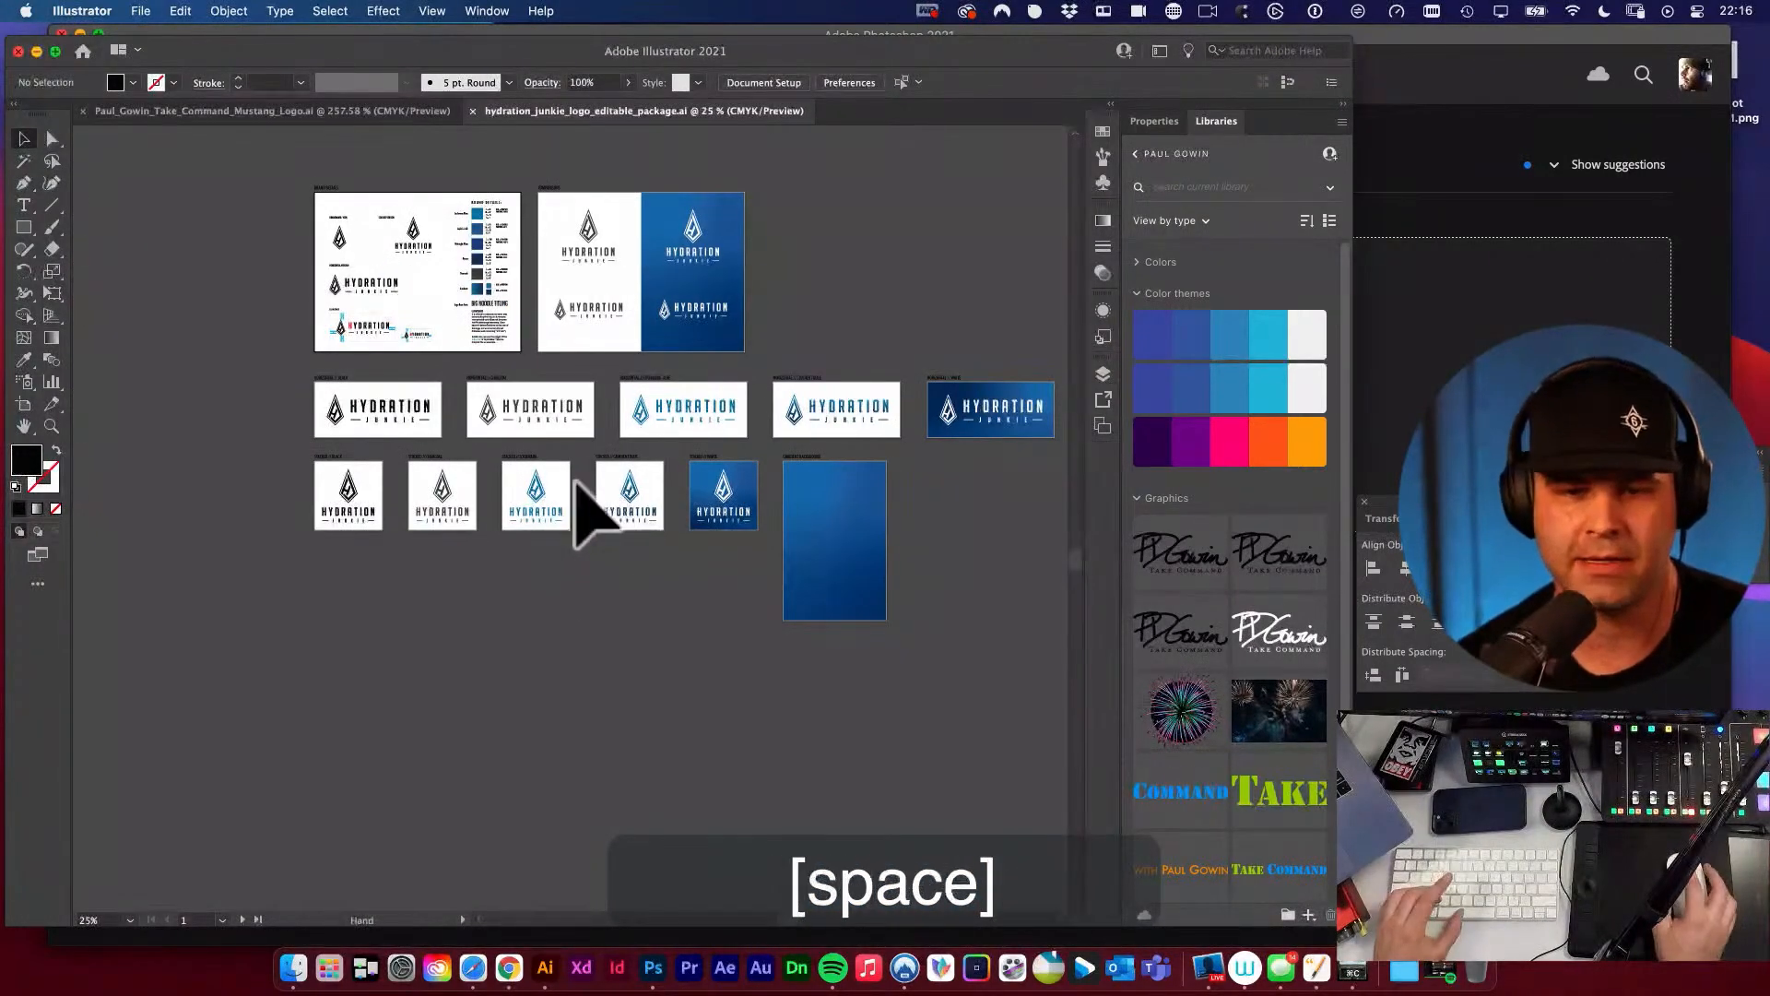
{"action": "left_click_drag", "start_coordinate": [578, 478], "coordinate": [484, 527]}
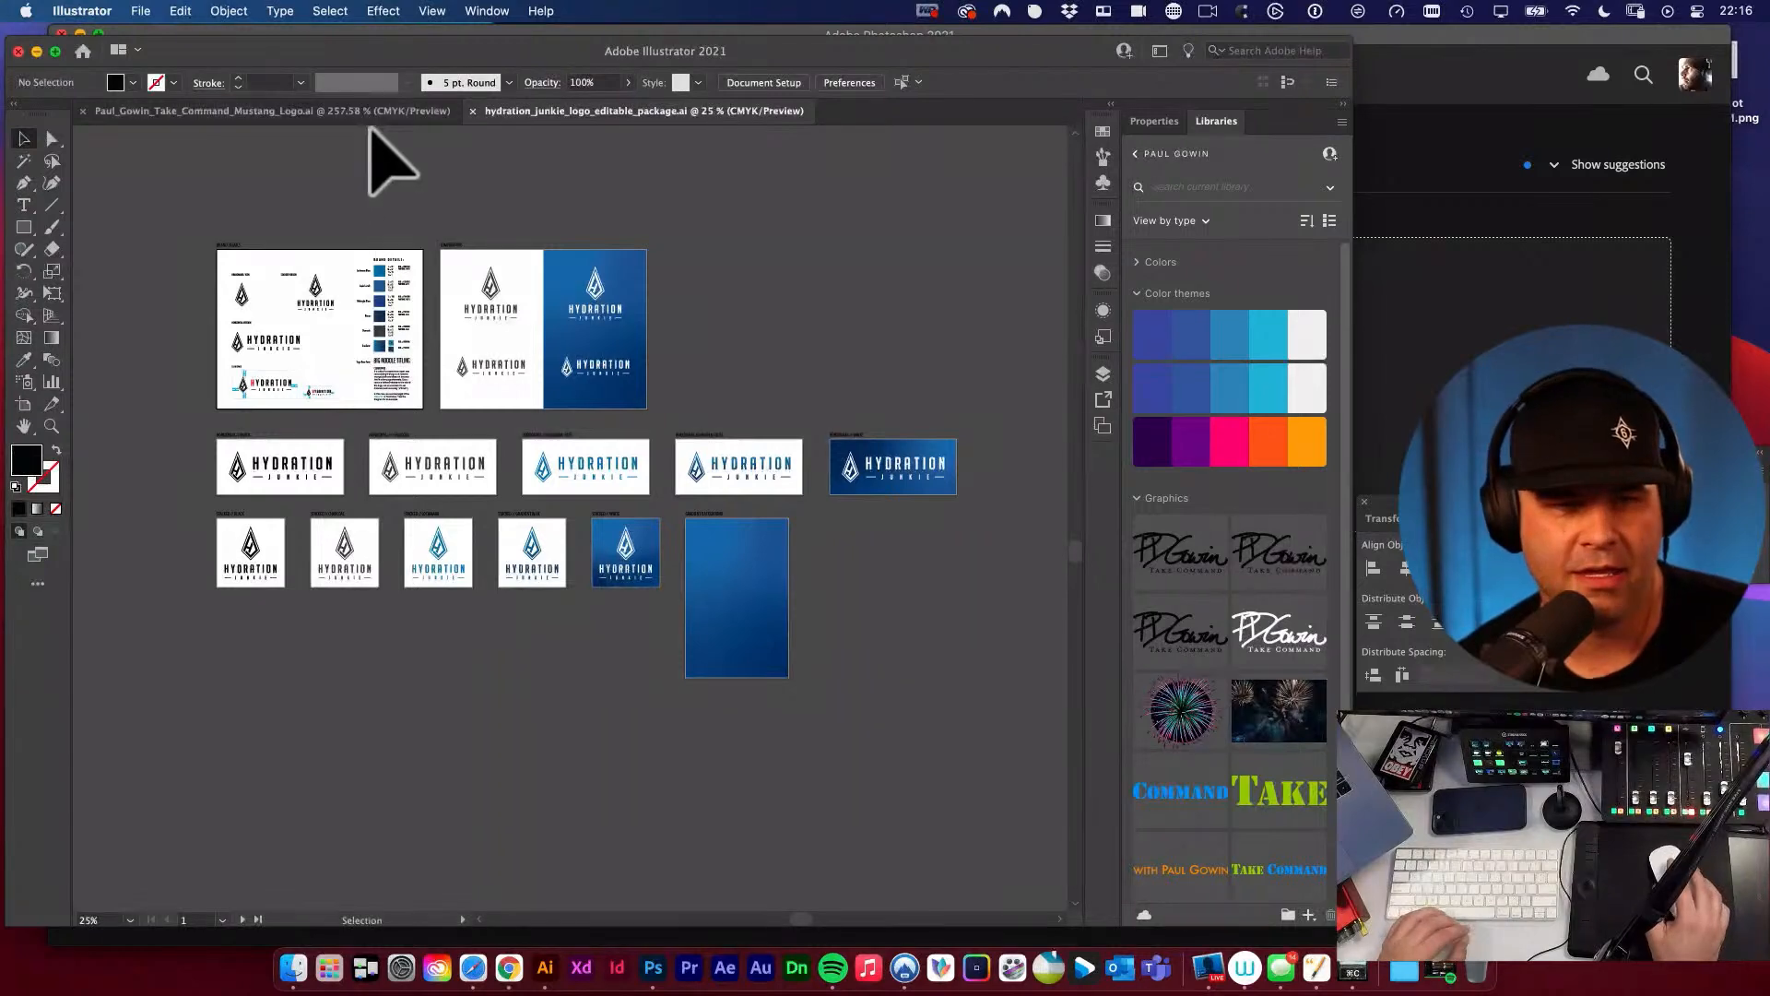
{"action": "left_click", "coordinate": [763, 339]}
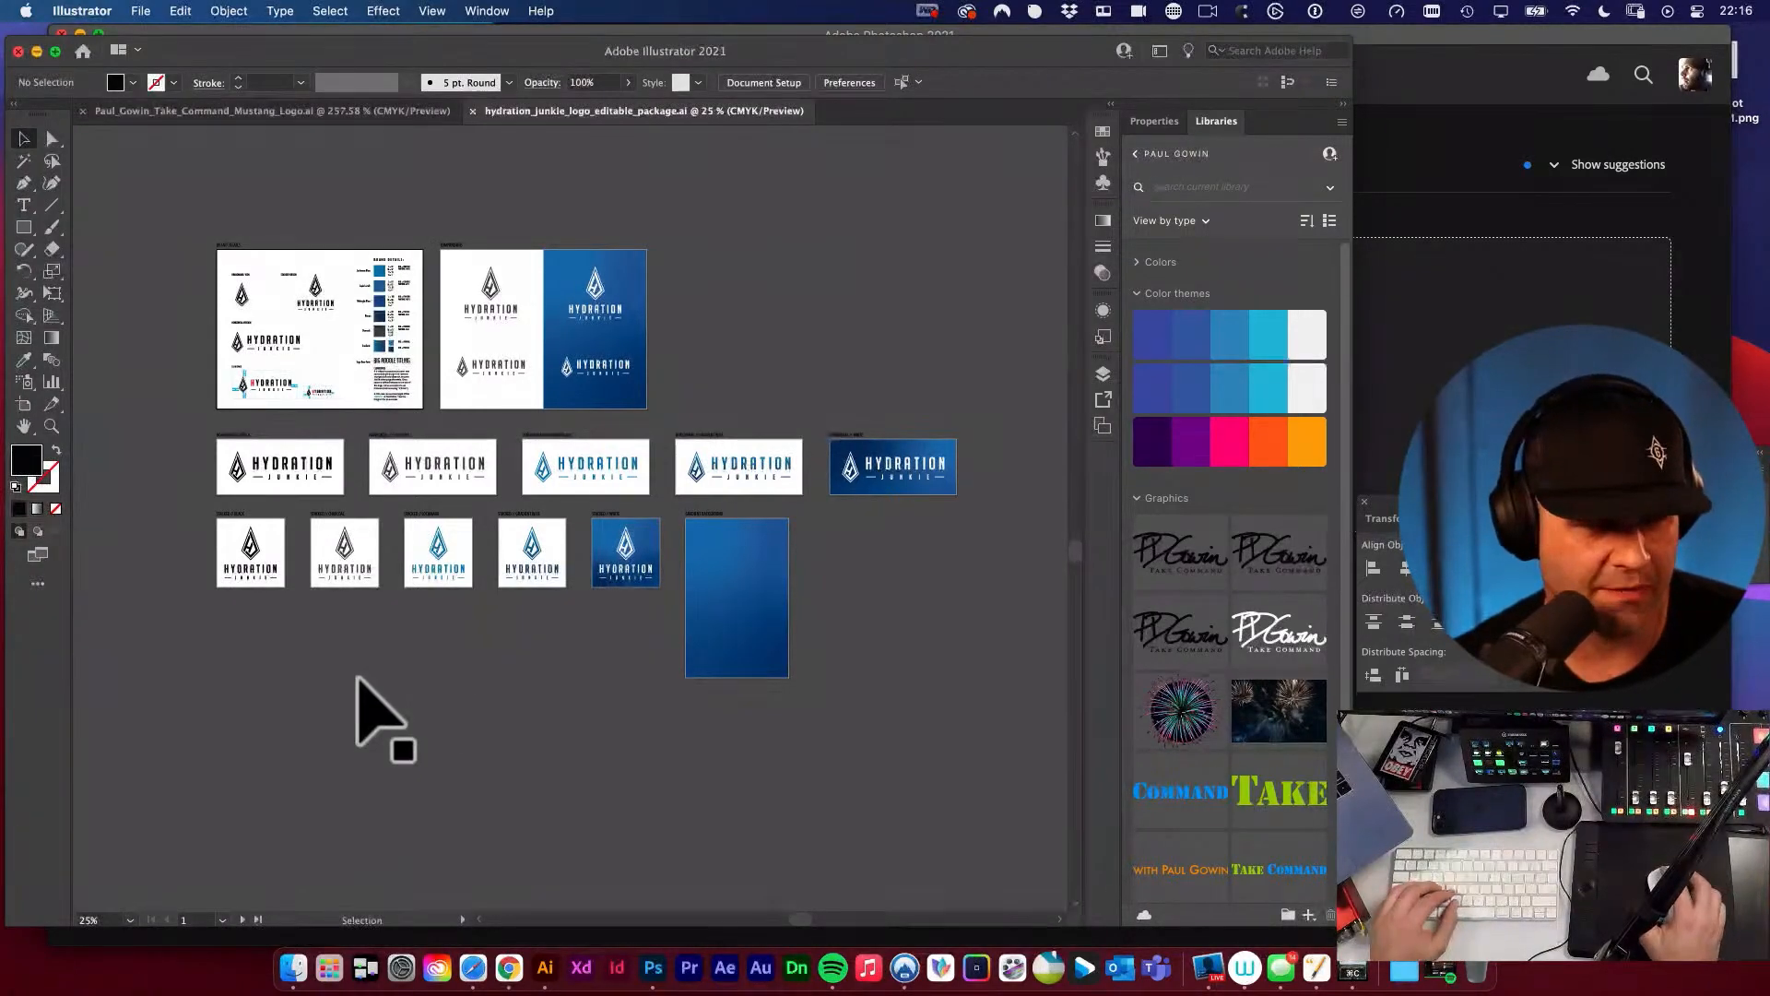
{"action": "key", "text": "super+Tab"}
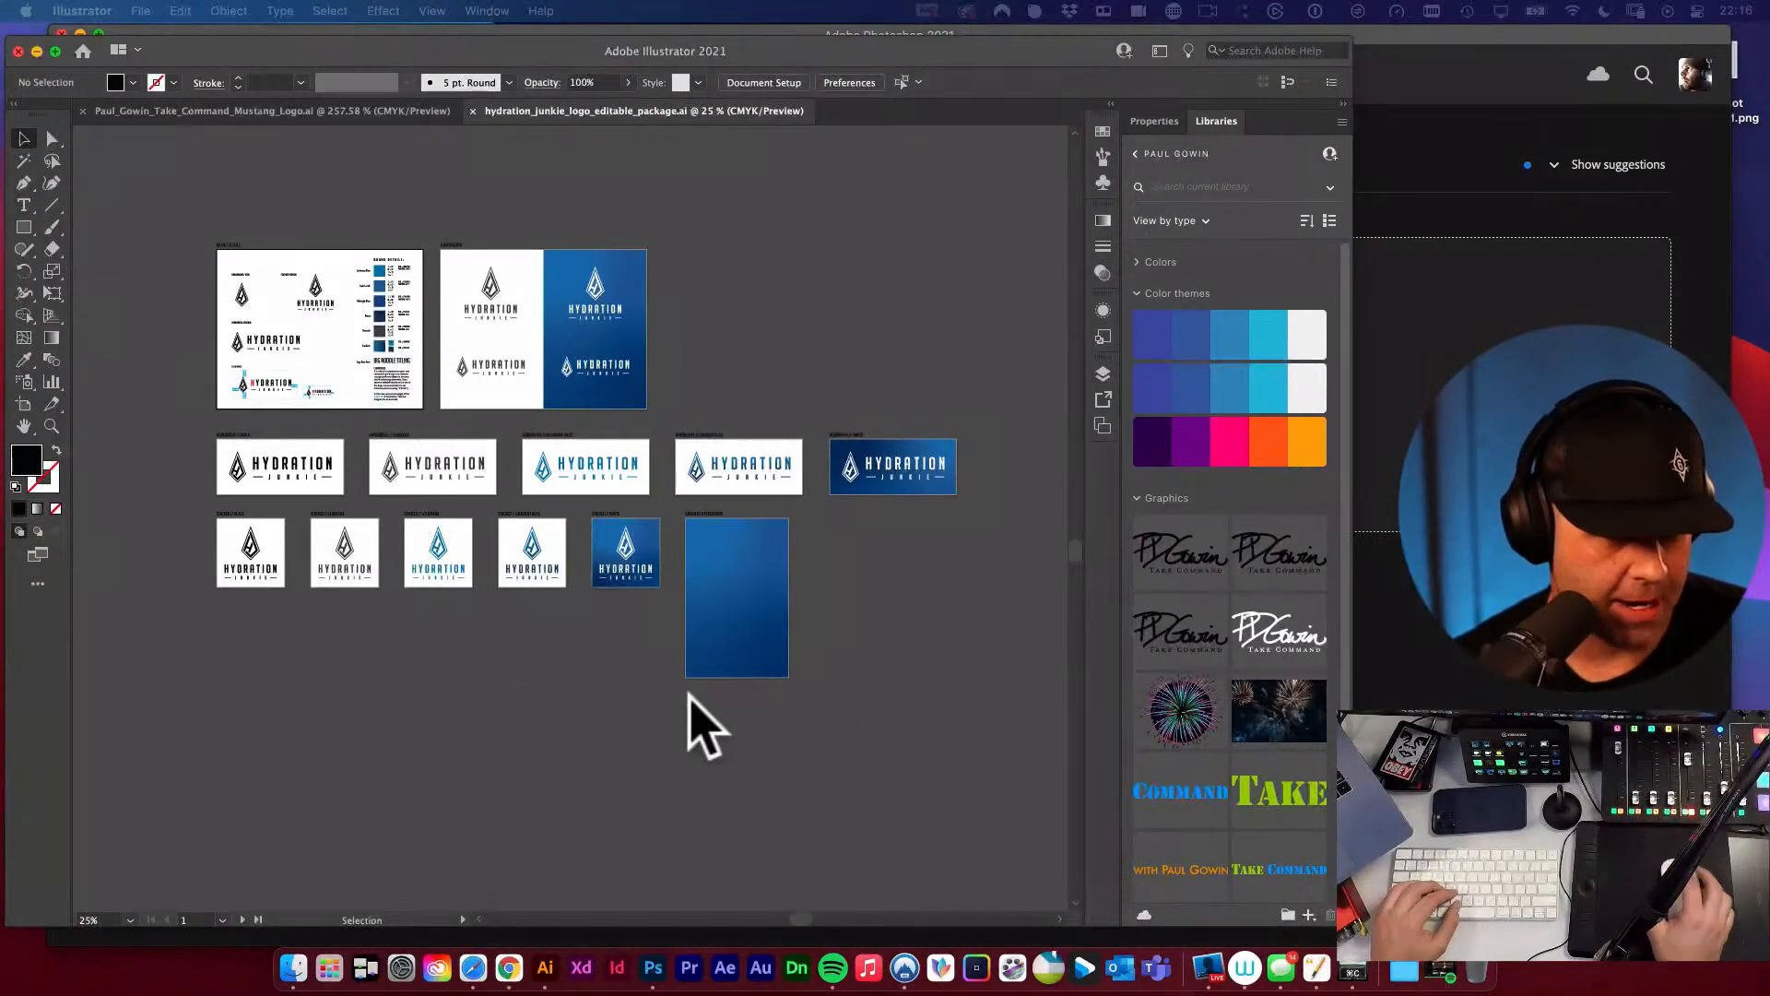
{"action": "left_click", "coordinate": [444, 356], "text": "super"}
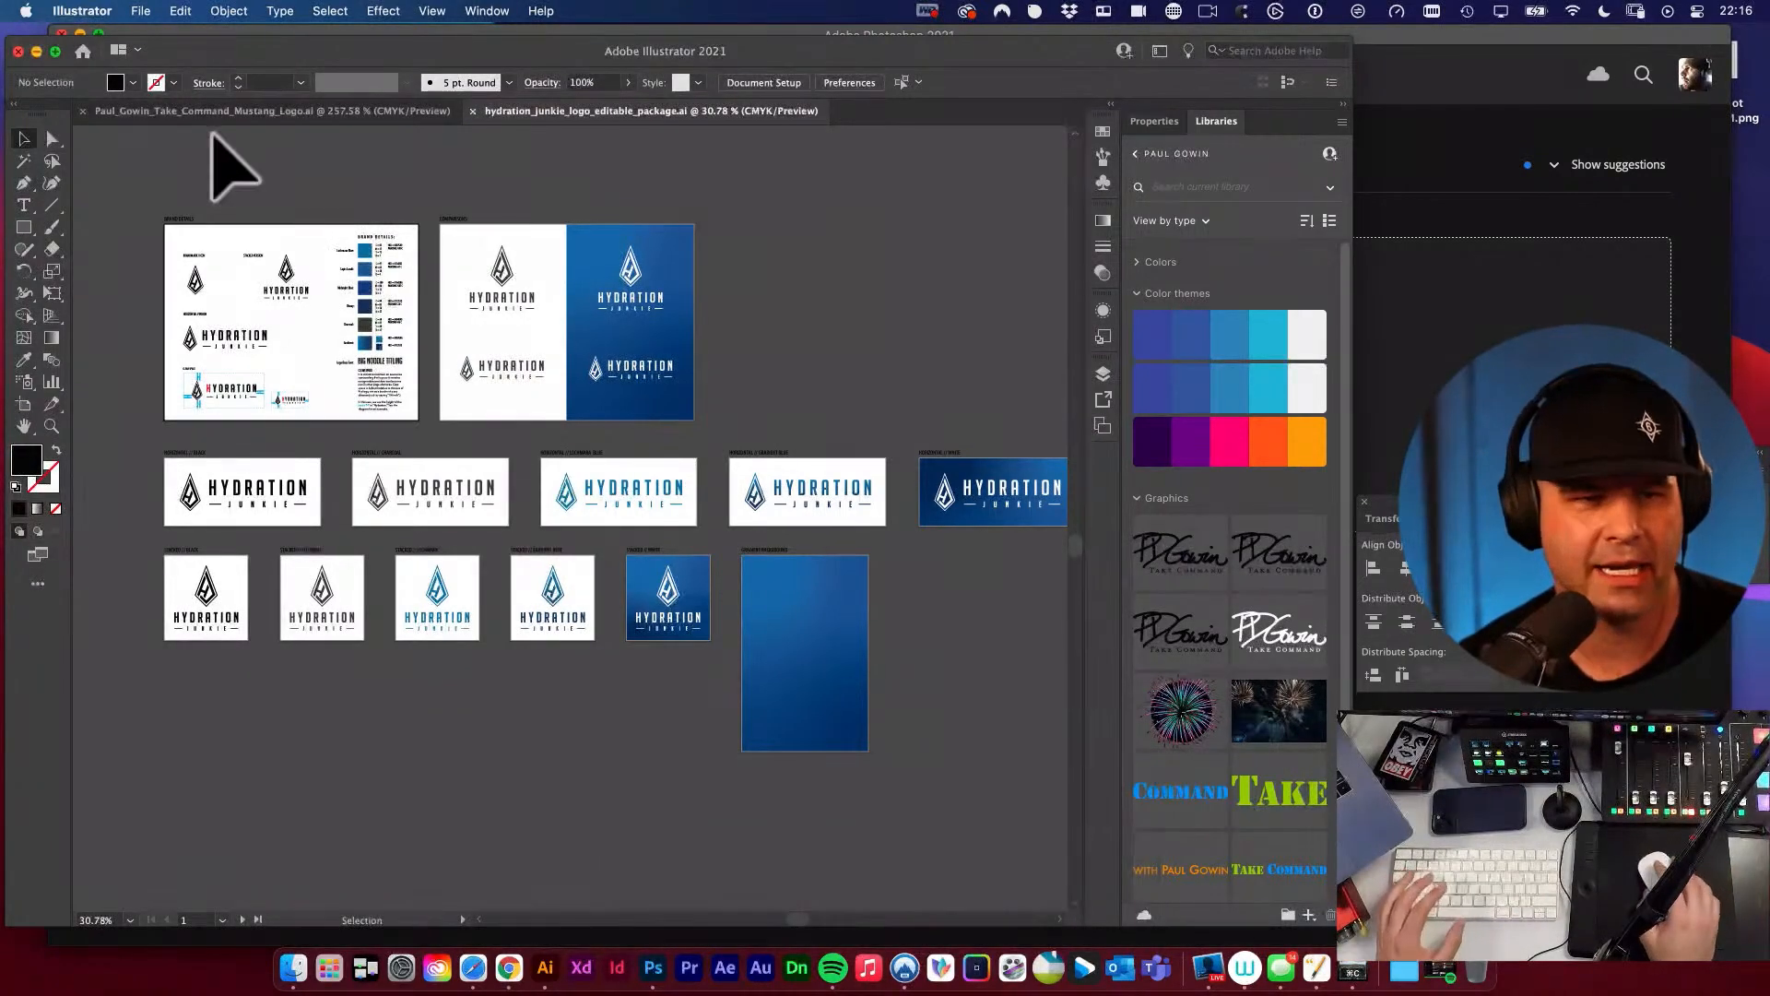
Open the Export As dialog and look through the fonts, EPS, Illustrator, JPG, PDF and PNG folders of the finals.
{"action": "left_click", "coordinate": [143, 13]}
{"action": "mouse_move", "coordinate": [213, 383]}
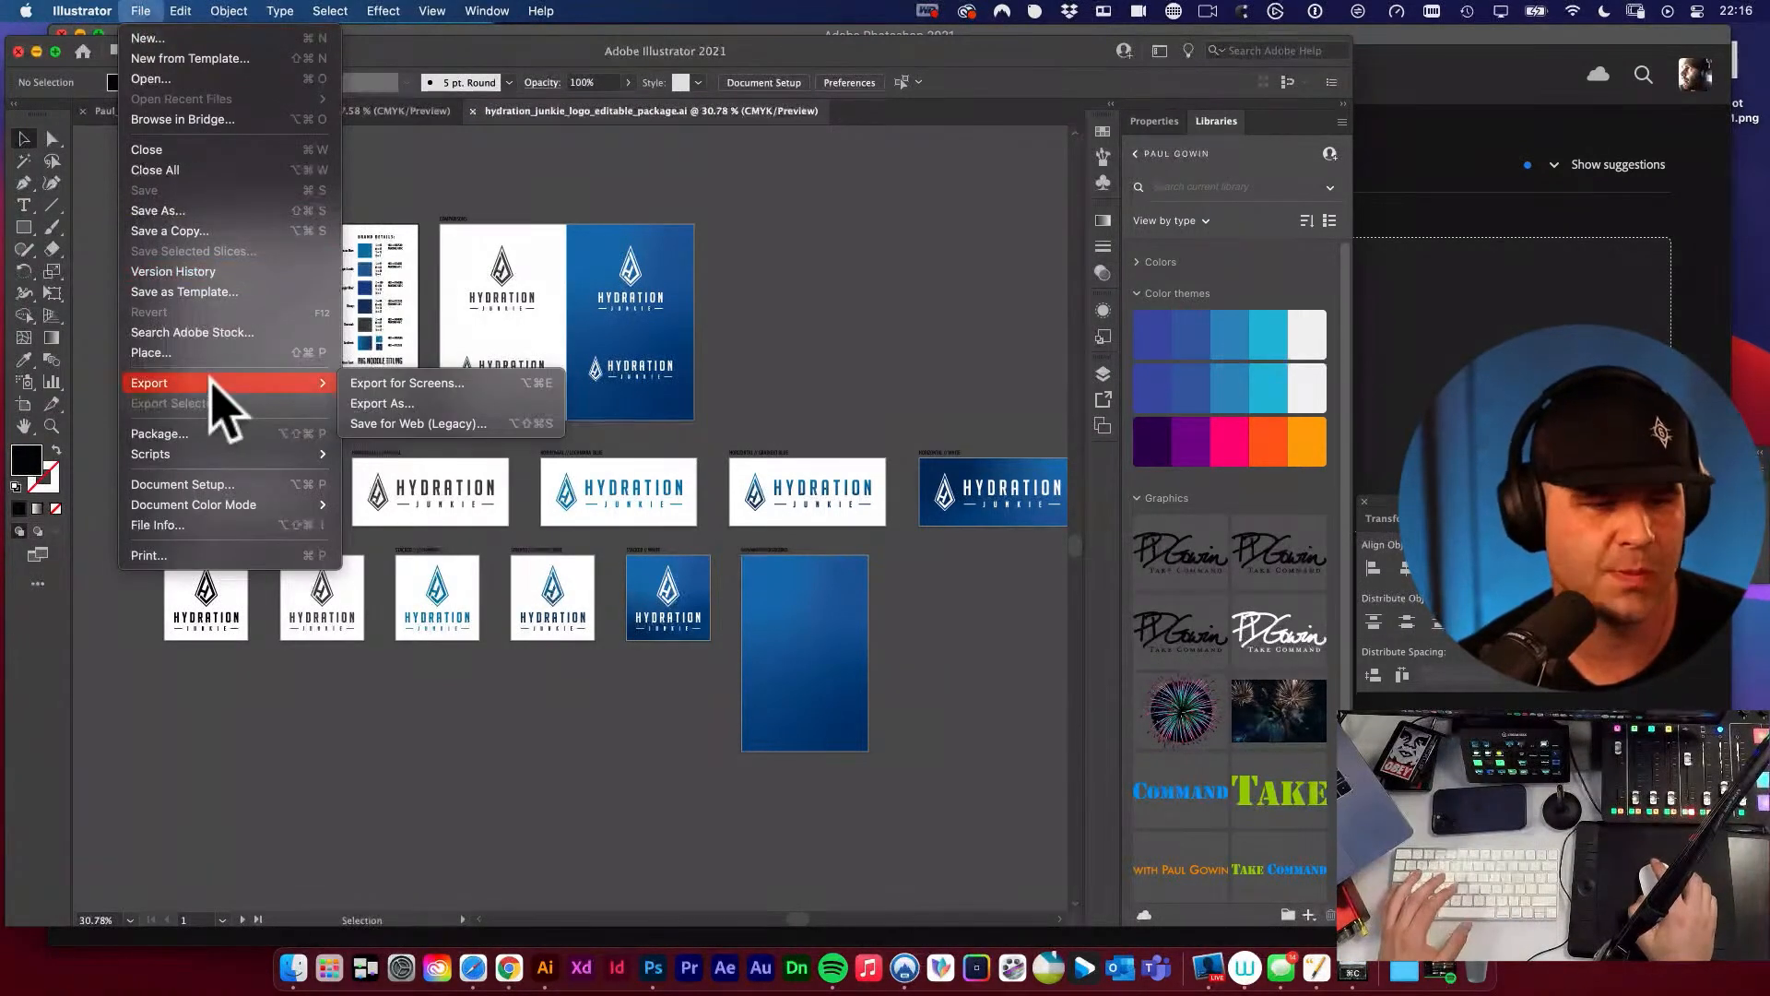
{"action": "left_click", "coordinate": [389, 406]}
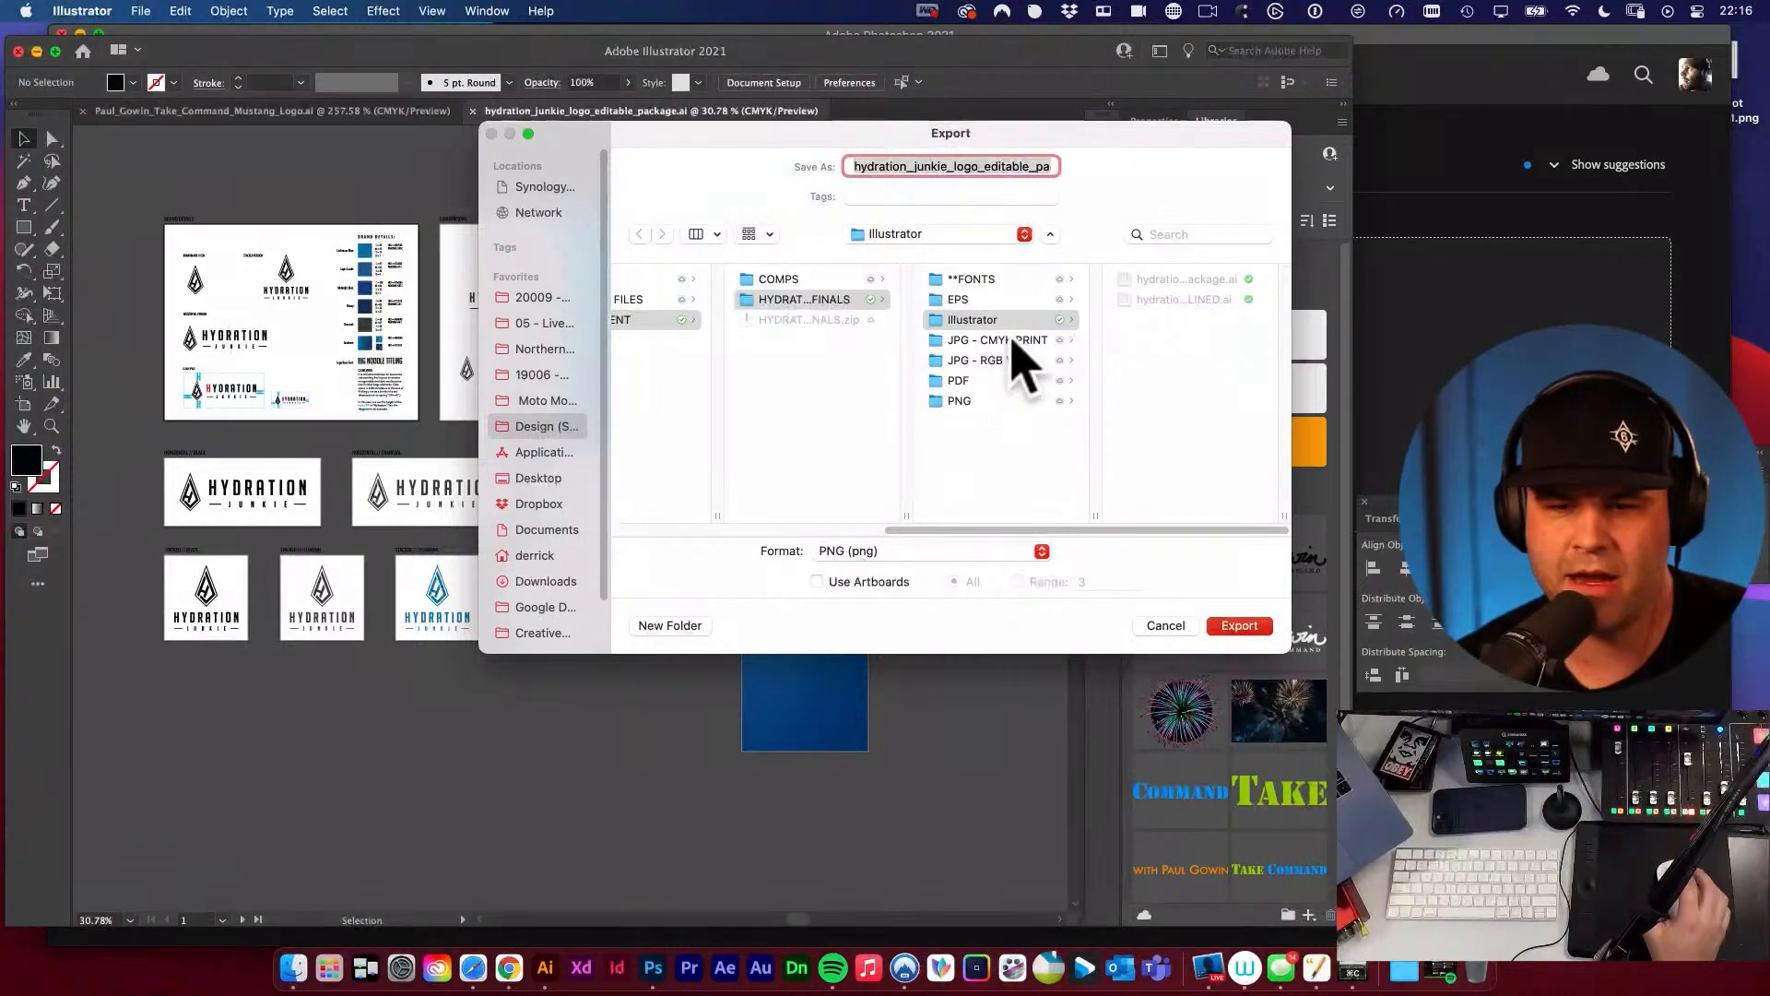
{"action": "left_click", "coordinate": [949, 280]}
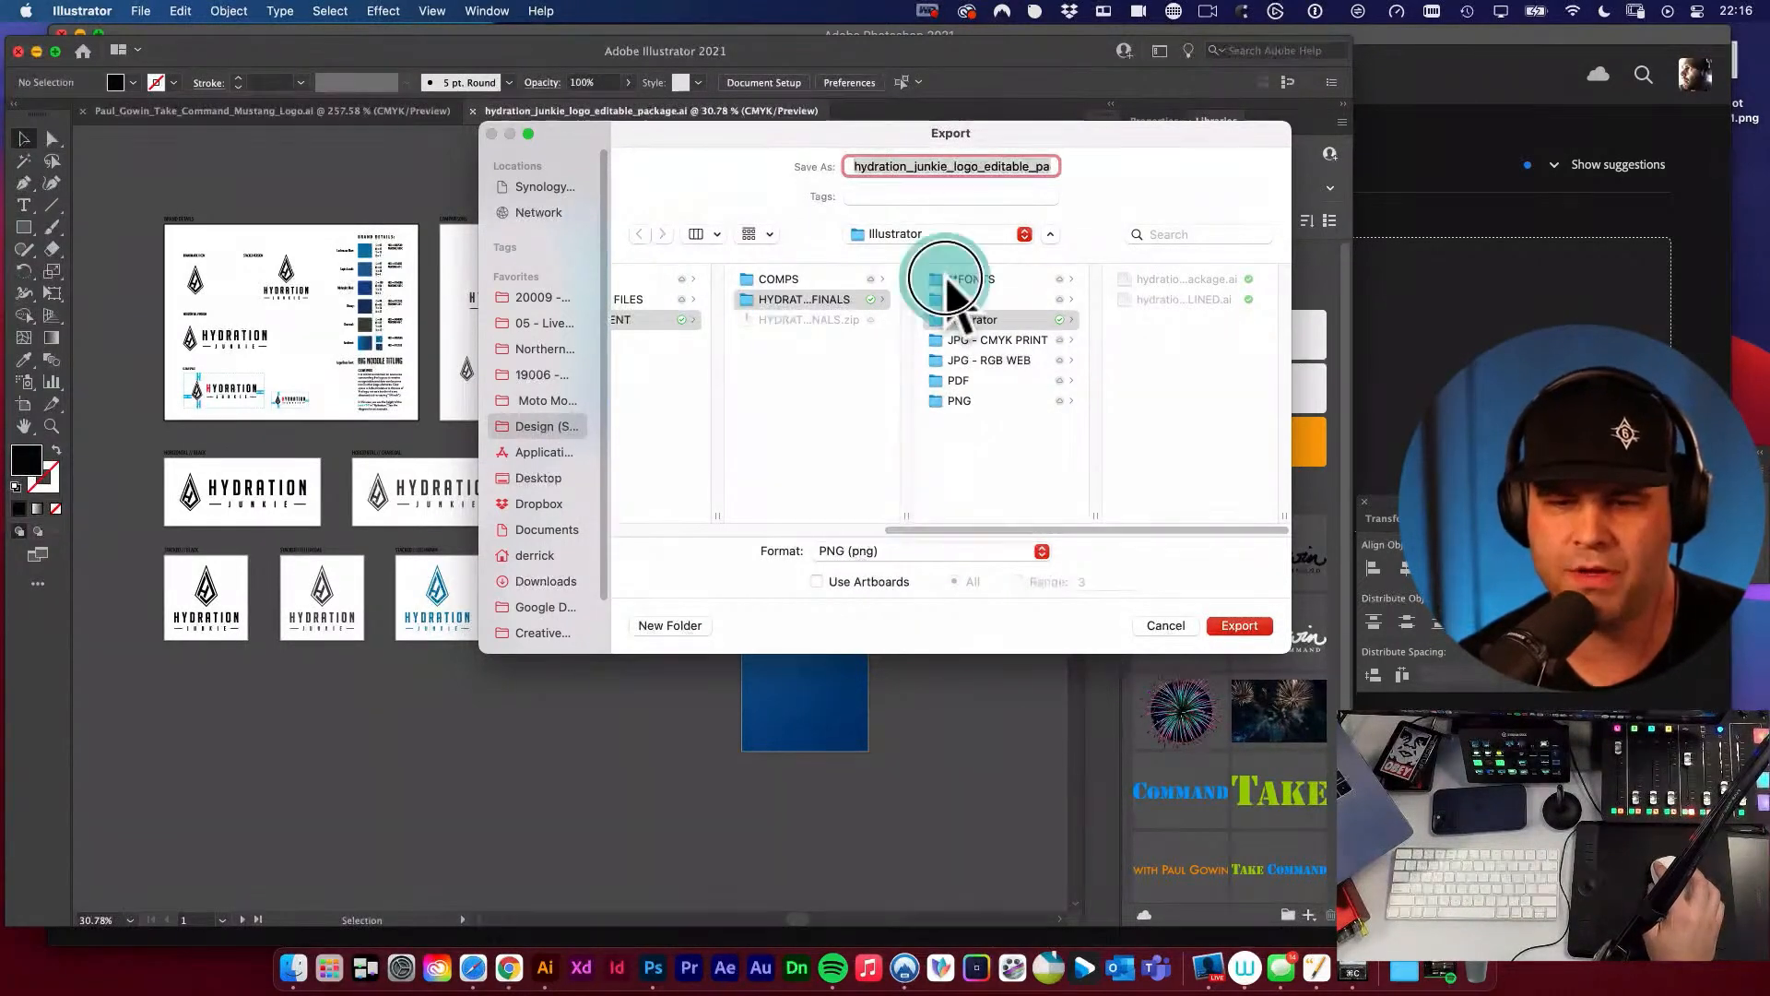
{"action": "left_click", "coordinate": [959, 300]}
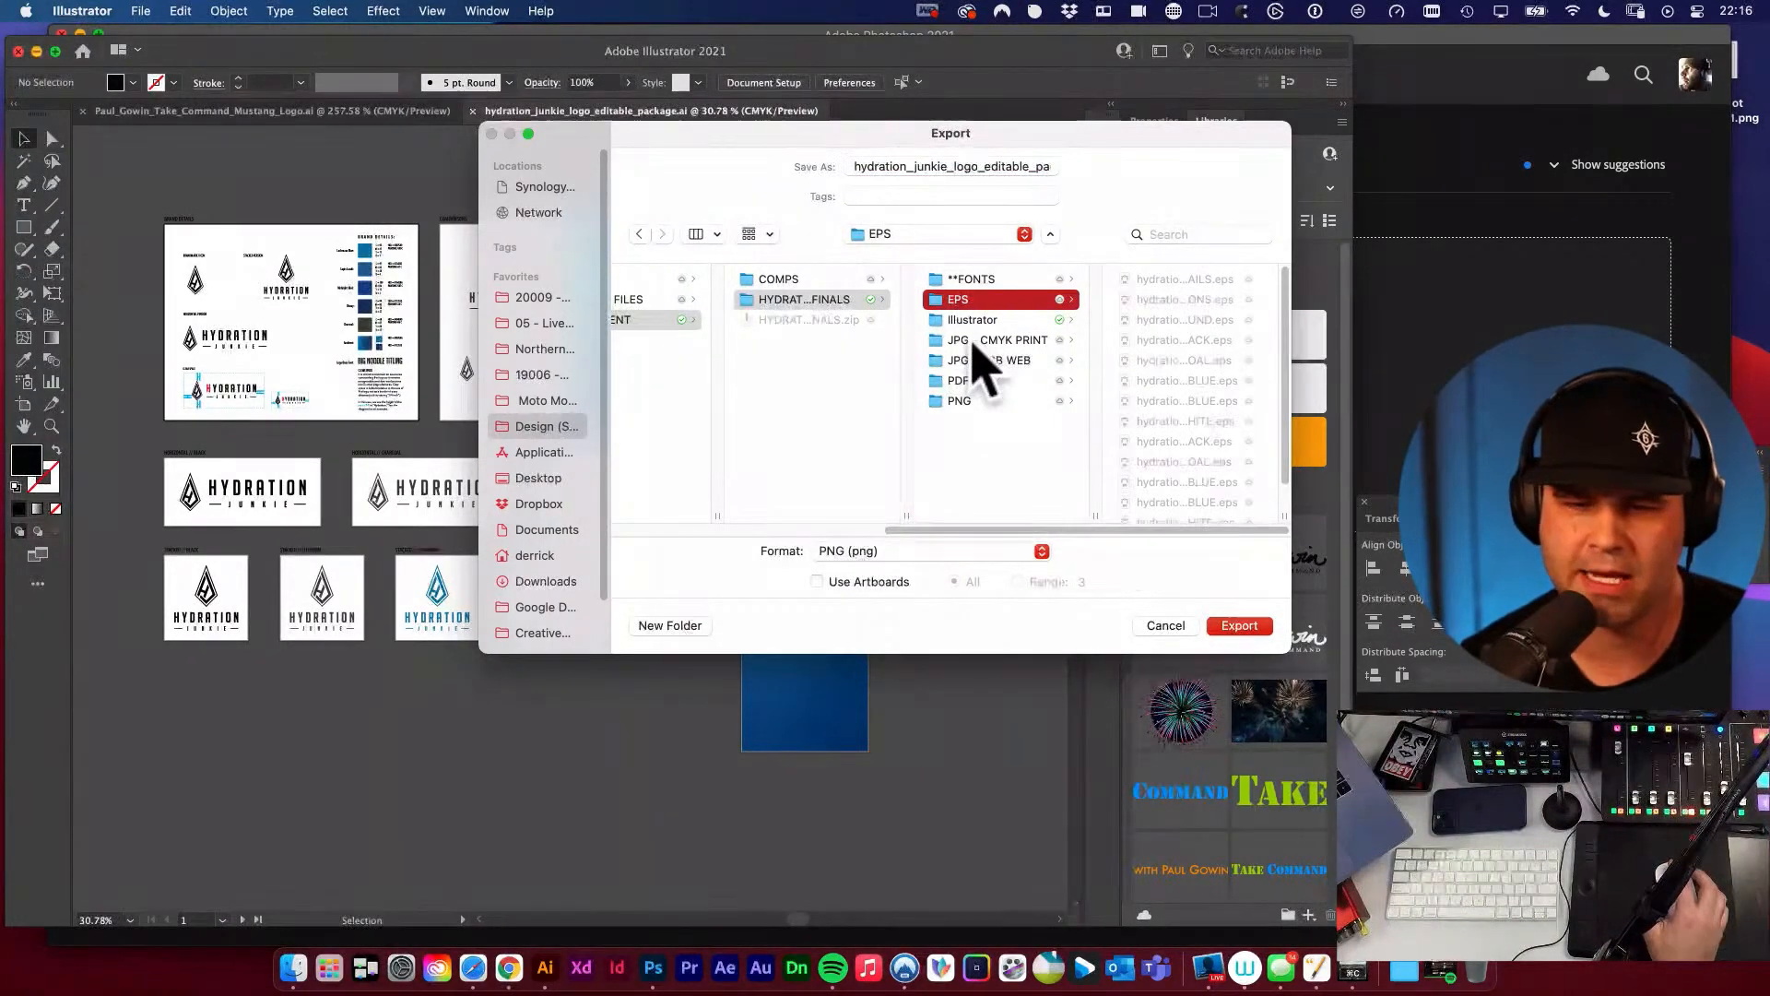
{"action": "key", "text": "Down"}
{"action": "key", "text": "Down"}
{"action": "key", "text": "Down"}
{"action": "key", "text": "Down"}
{"action": "key", "text": "Down"}
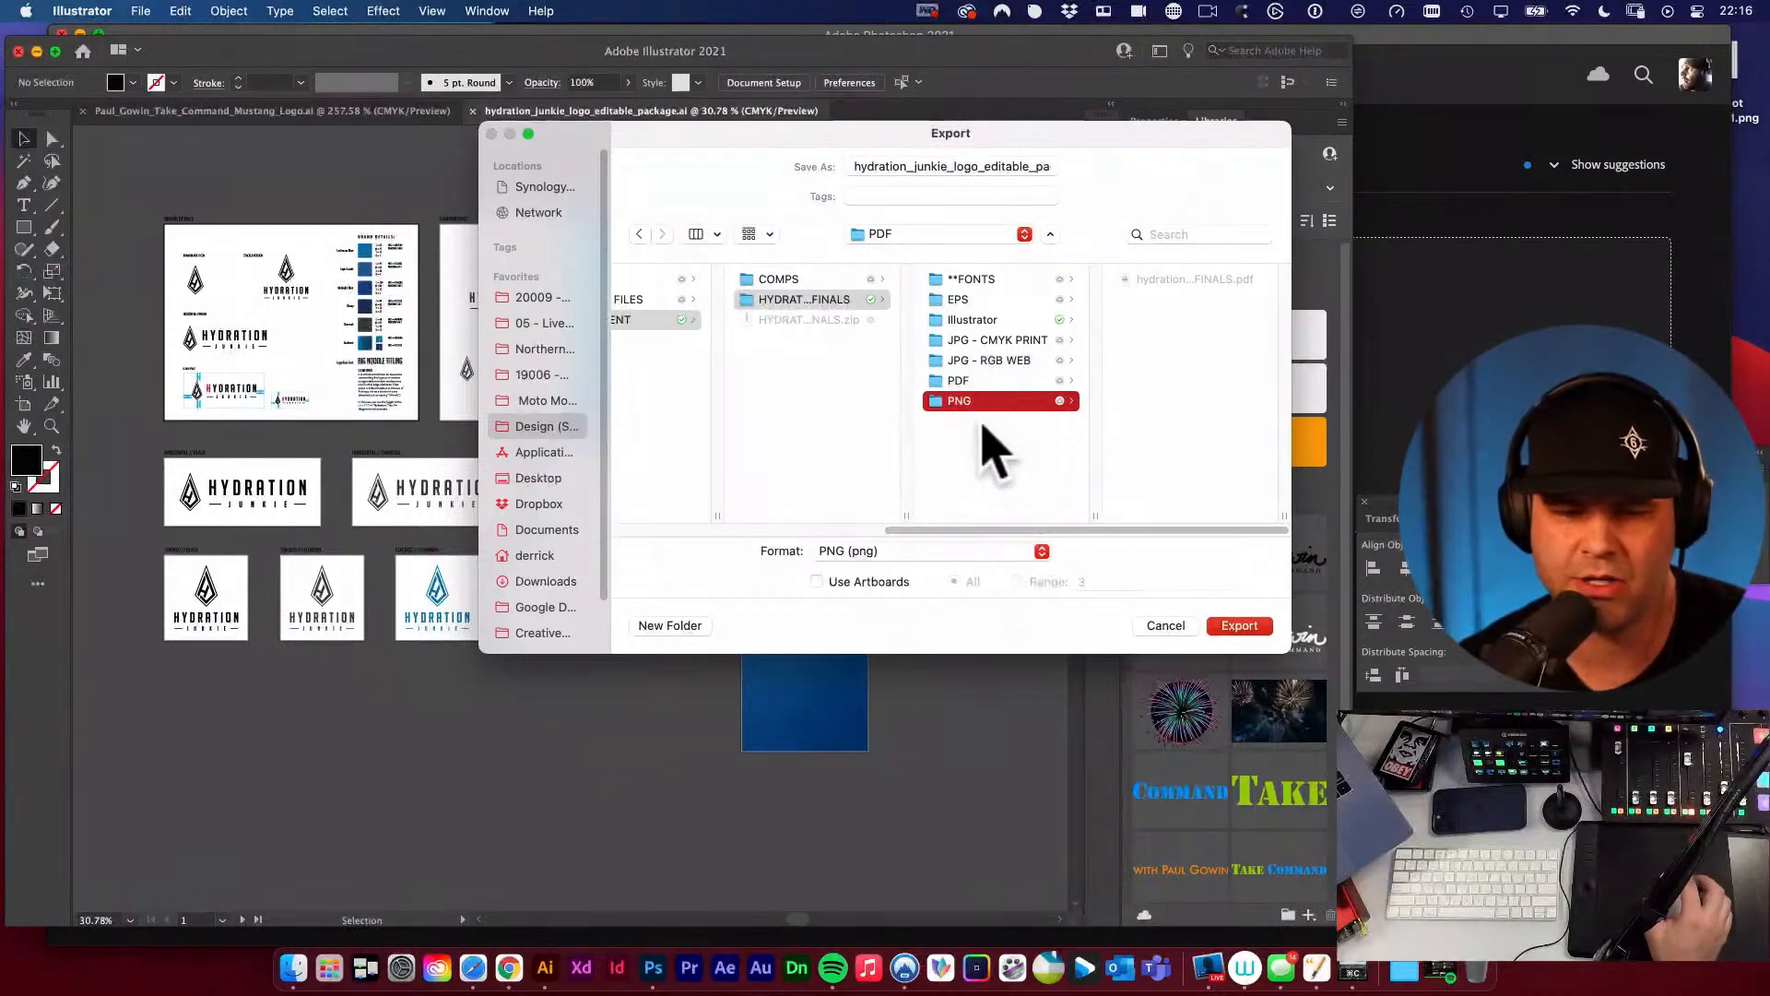
{"action": "key", "text": "Left"}
{"action": "left_click_drag", "start_coordinate": [565, 130], "coordinate": [523, 126]}
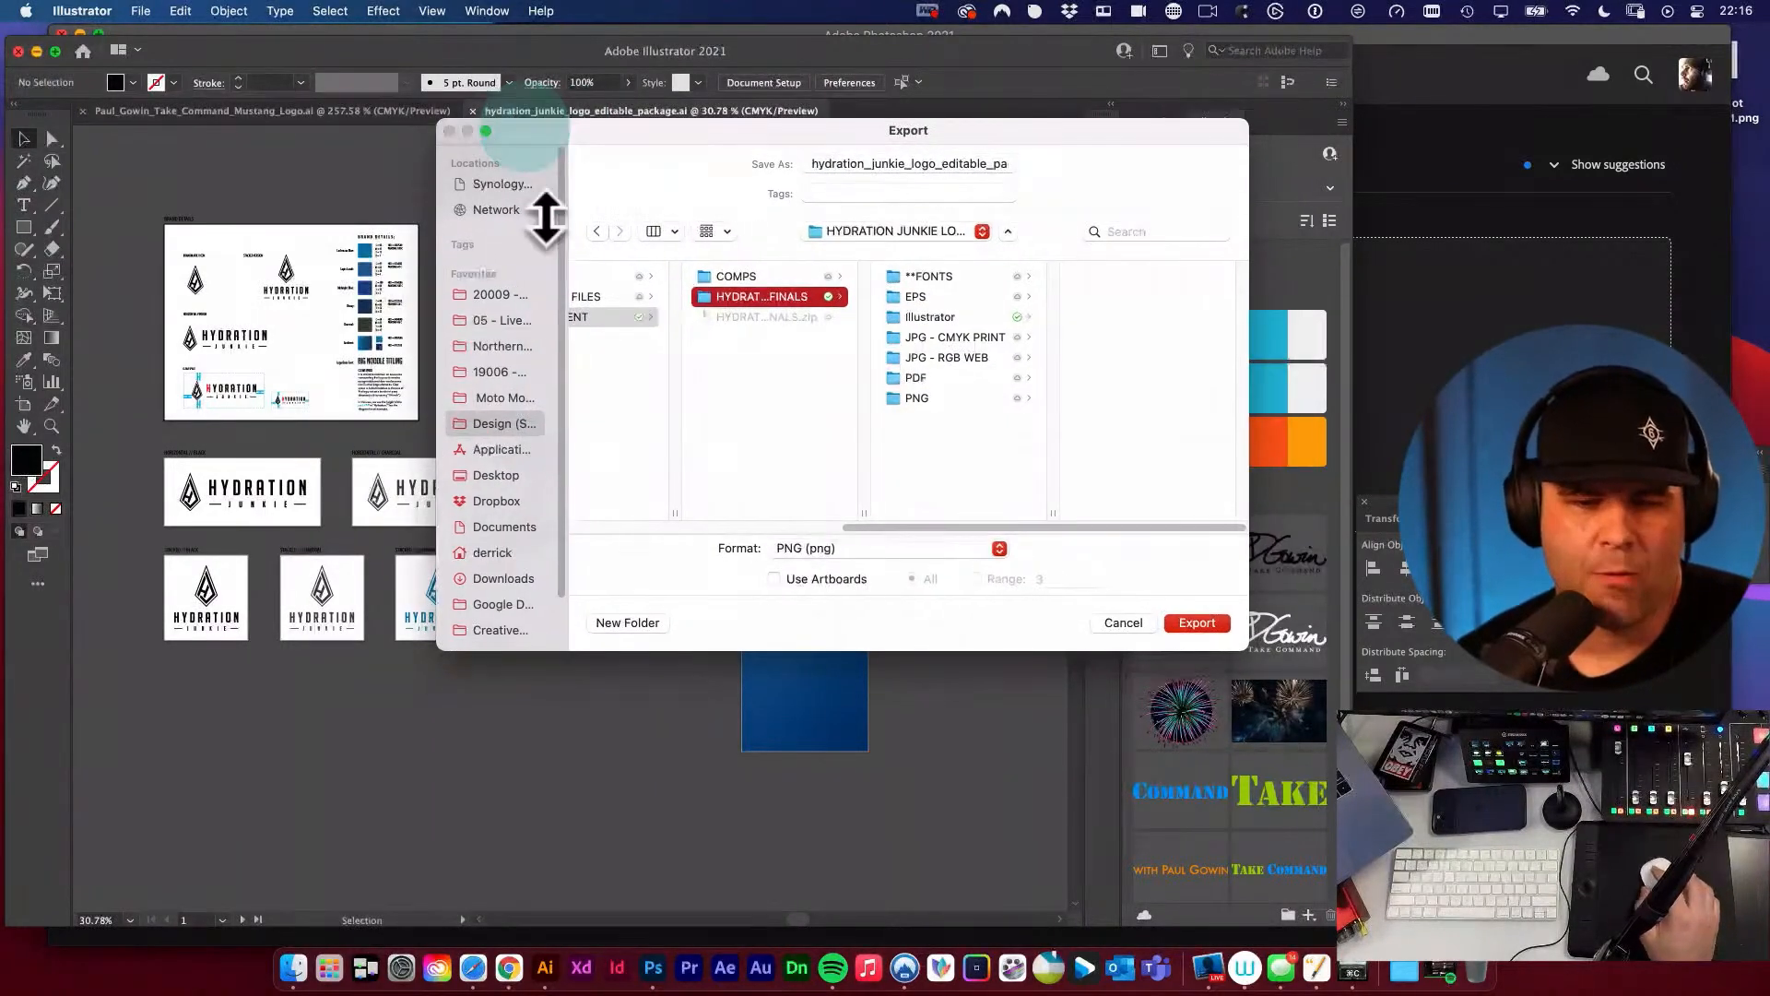
Check the available export formats and set the PNG export to use all artboards.
{"action": "left_click", "coordinate": [806, 550]}
{"action": "left_click", "coordinate": [775, 555]}
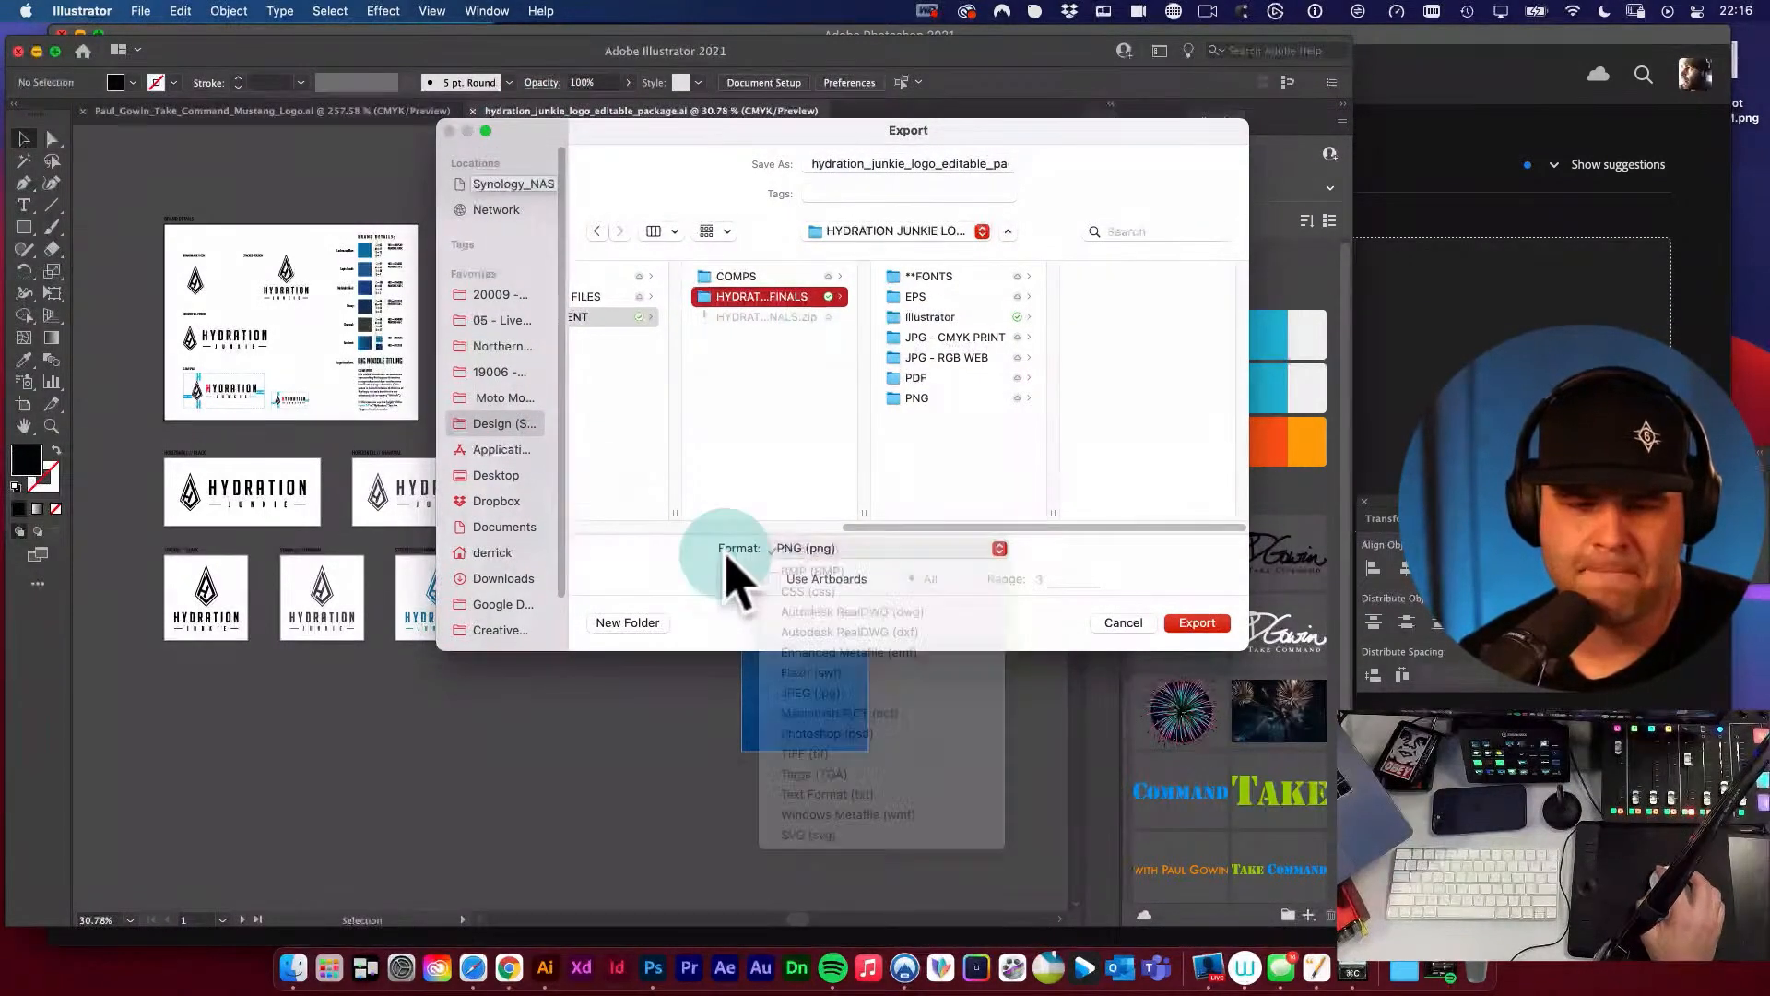
{"action": "left_click", "coordinate": [776, 581]}
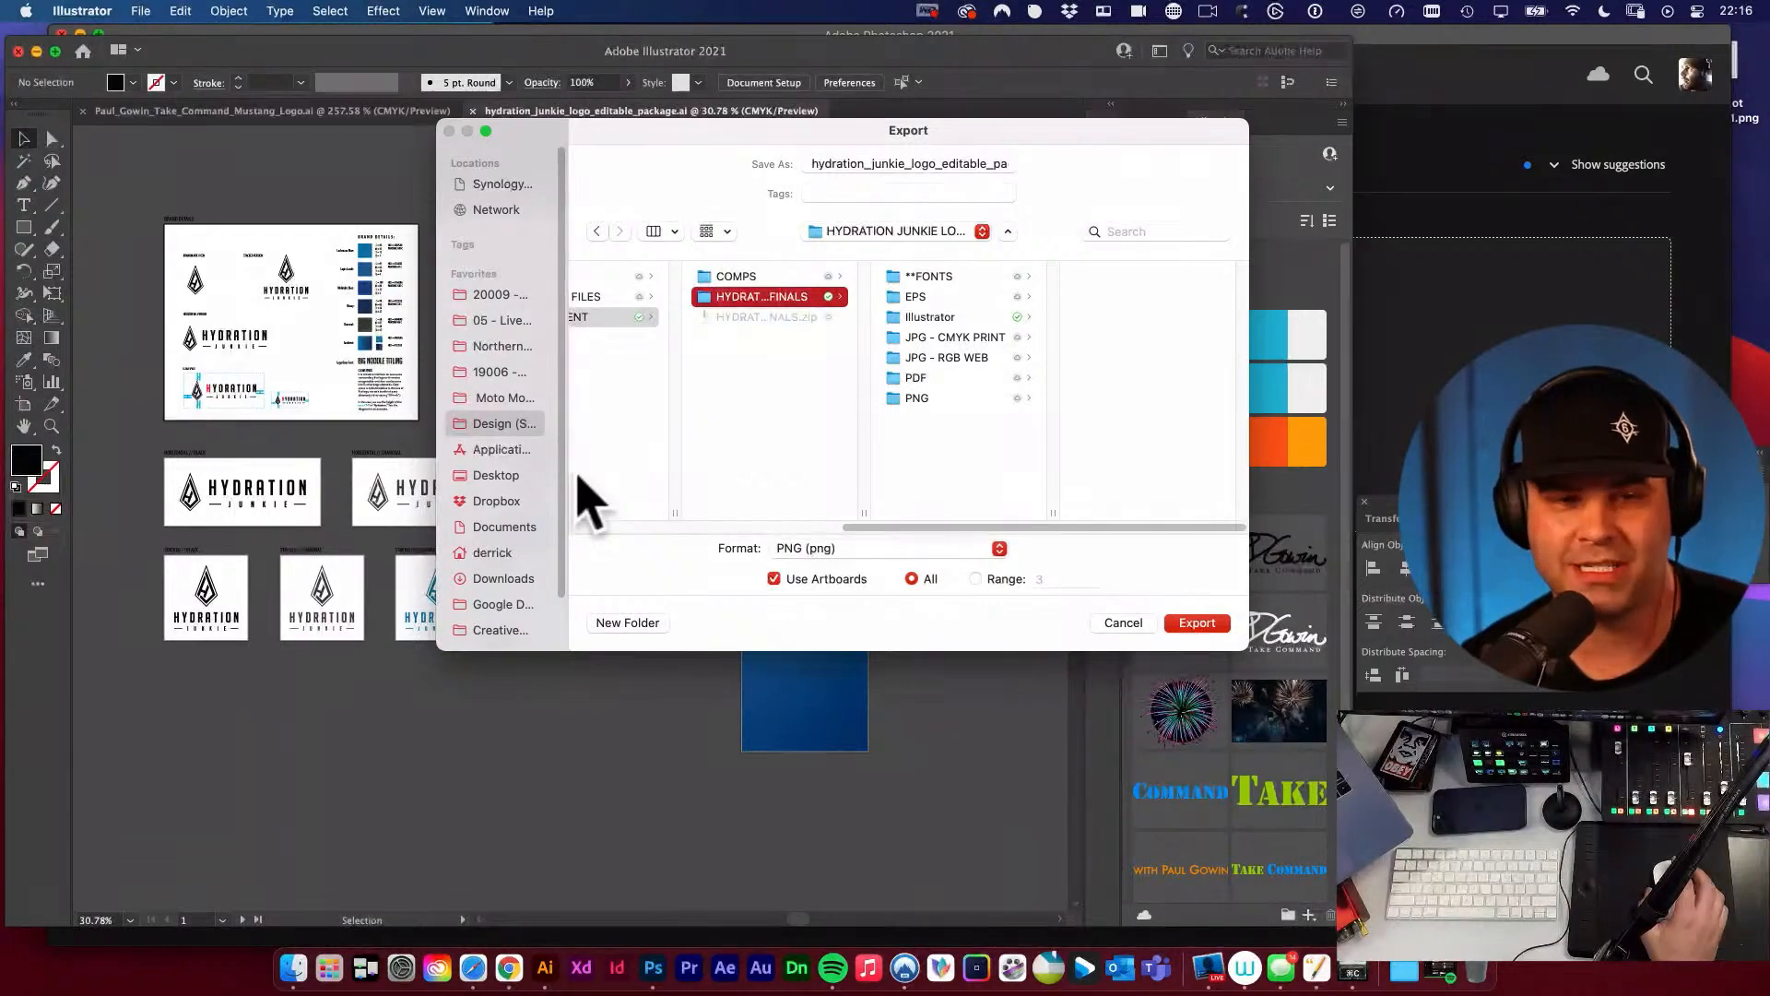
Examine the full file names in the JPG - RGB WEB folder and cancel the export.
{"action": "left_click", "coordinate": [928, 358]}
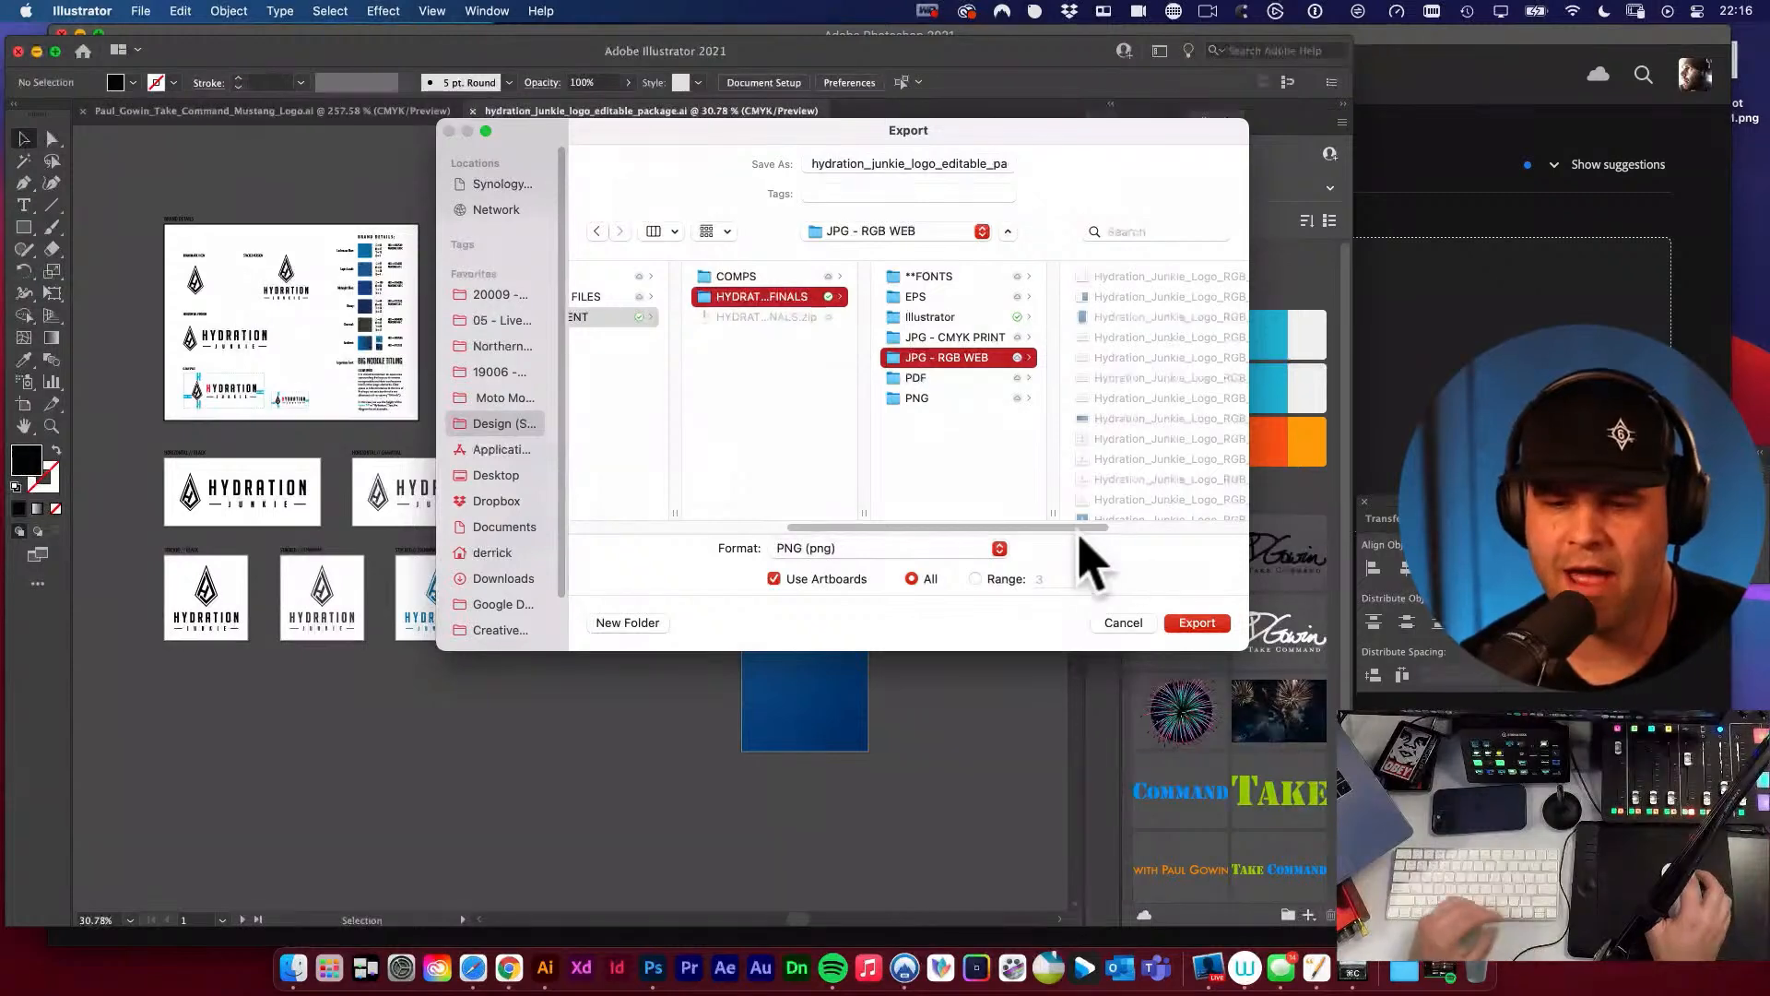
{"action": "left_click_drag", "start_coordinate": [1088, 540], "coordinate": [1225, 535]}
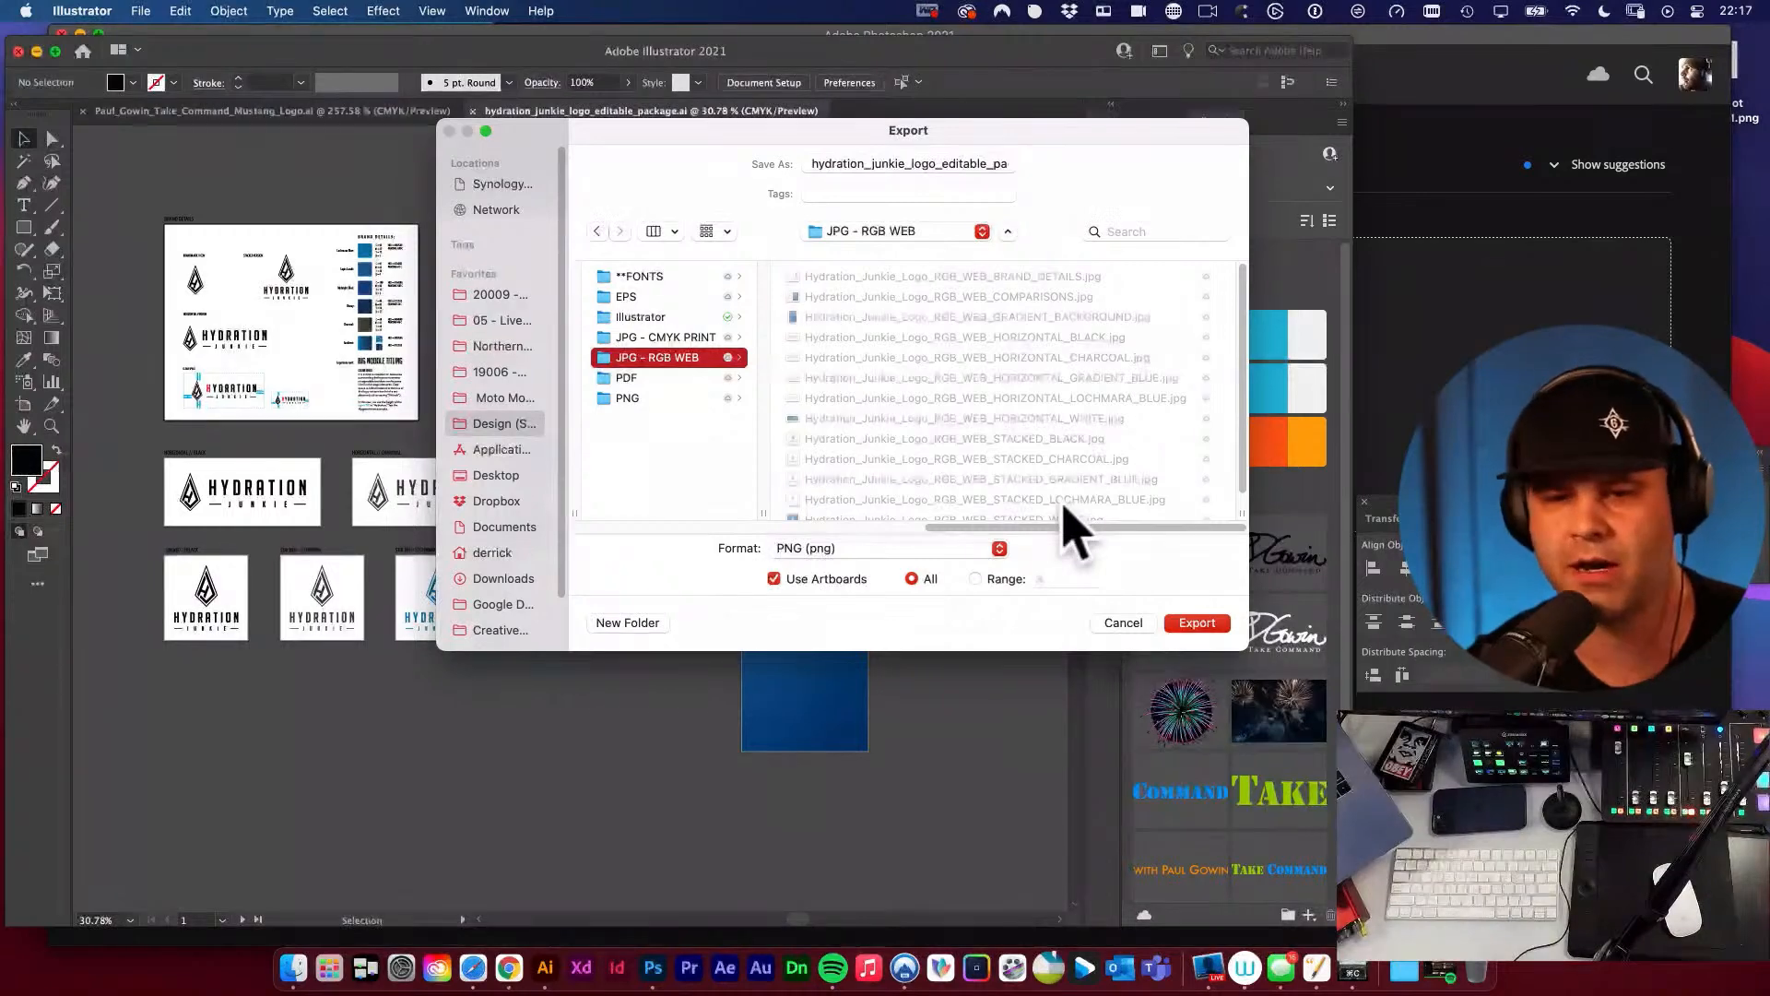
{"action": "left_click", "coordinate": [1129, 624]}
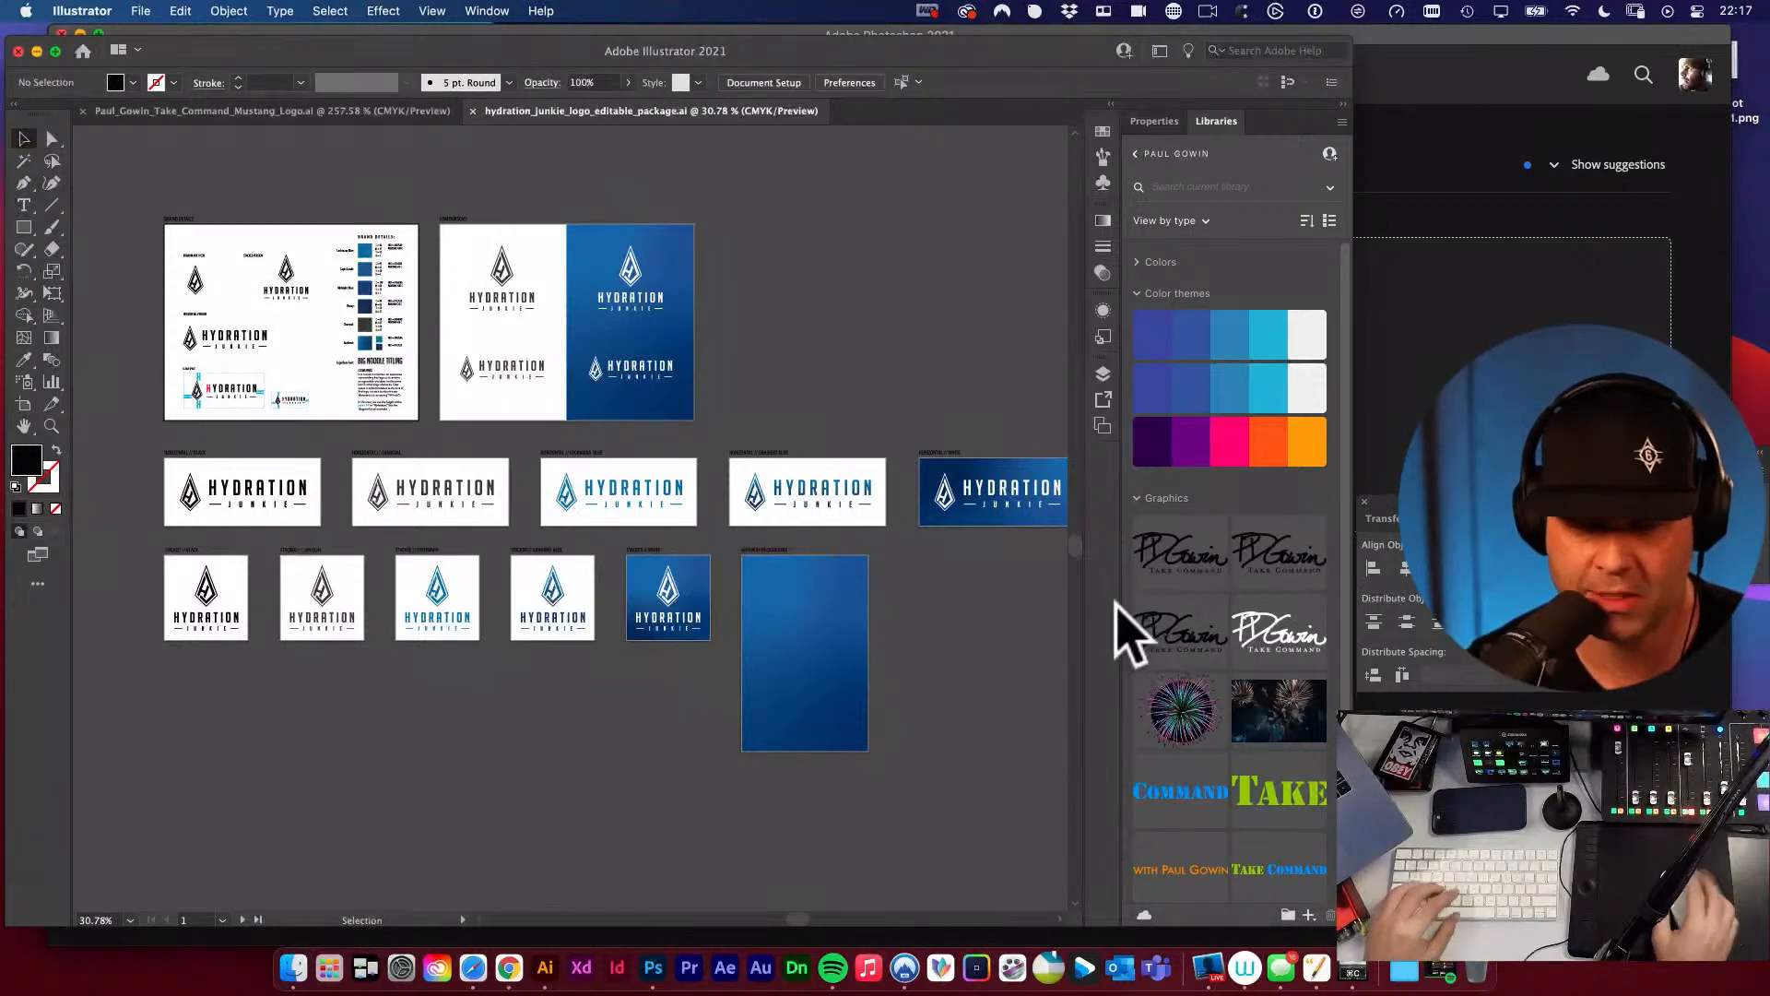
Switch to Safari, open the Courses page of the design training website and look through its featured courses.
{"action": "left_click", "coordinate": [473, 968]}
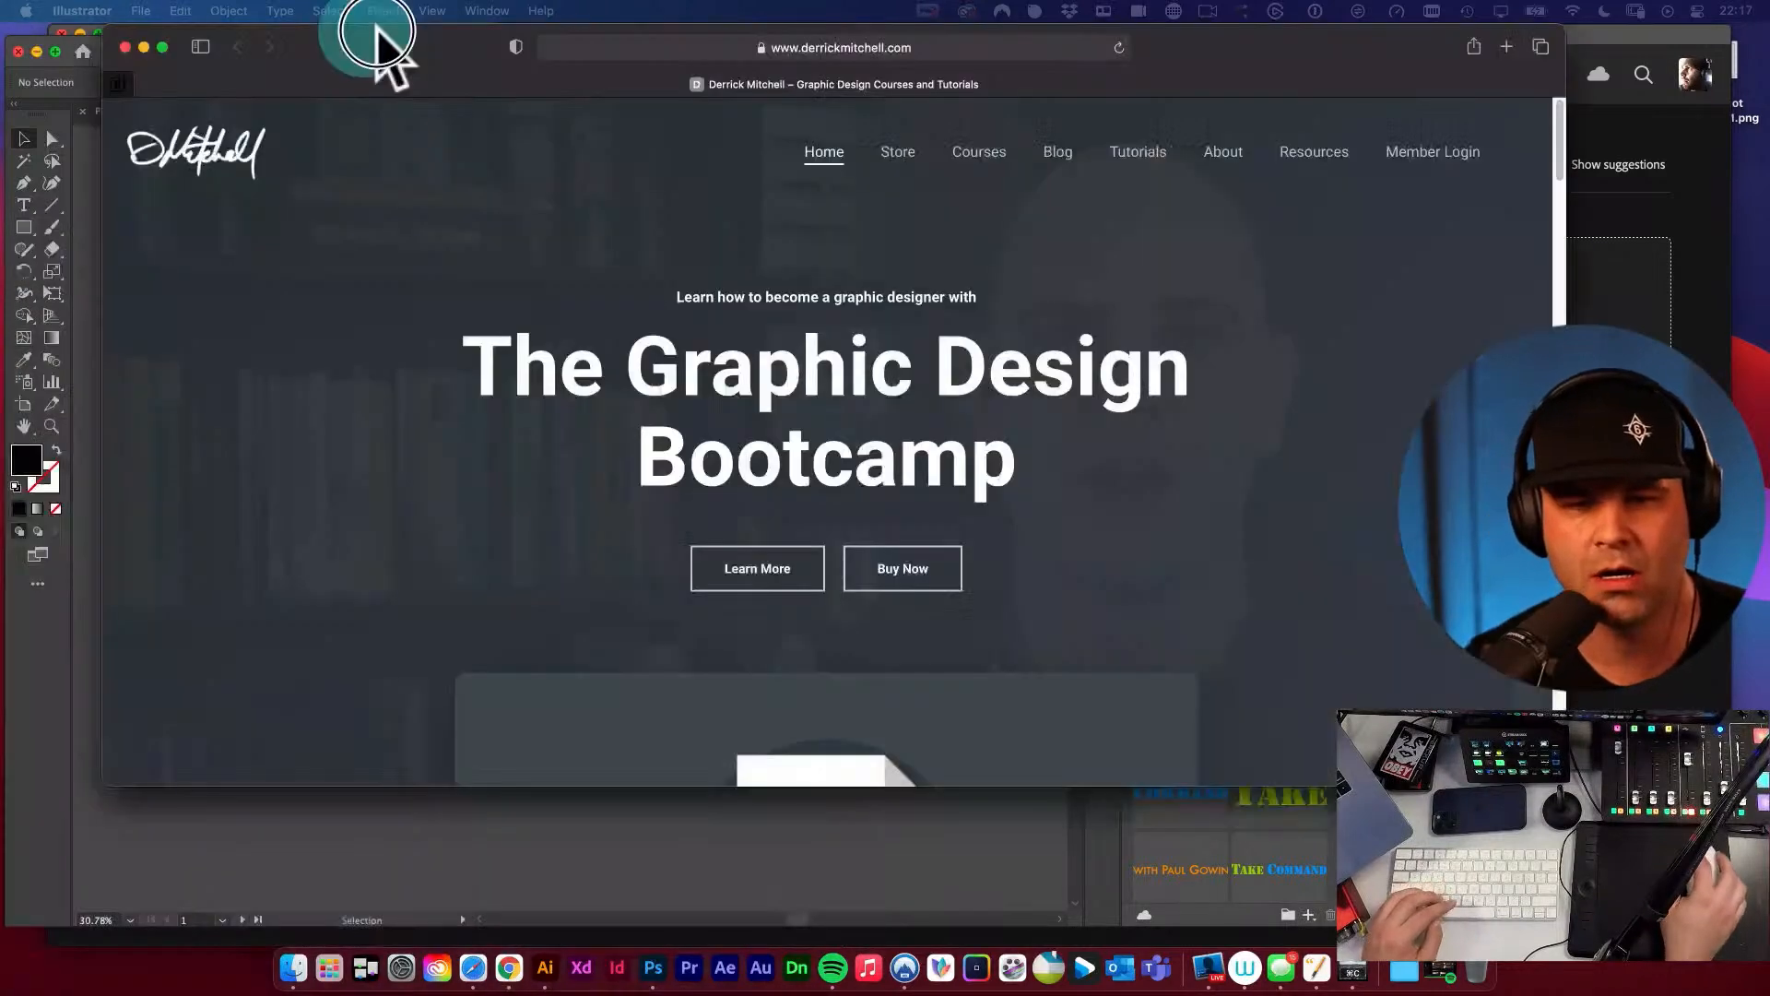
{"action": "left_click_drag", "start_coordinate": [375, 39], "coordinate": [348, 152]}
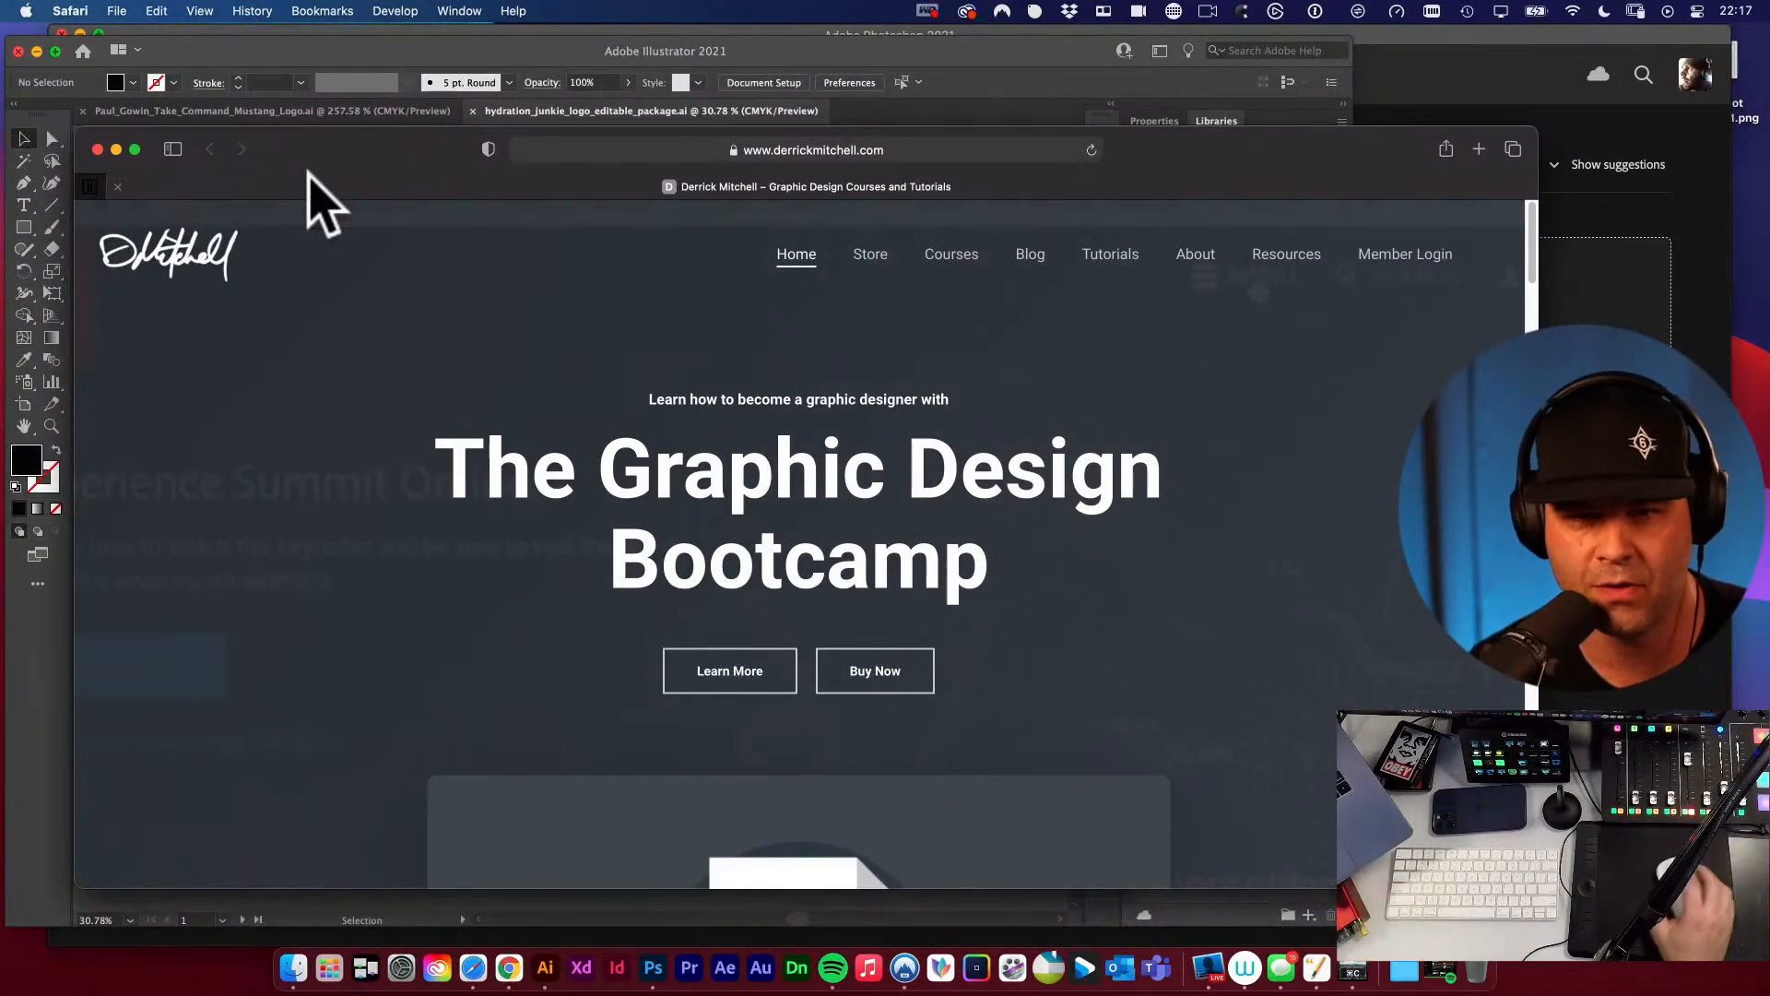
{"action": "left_click", "coordinate": [949, 262]}
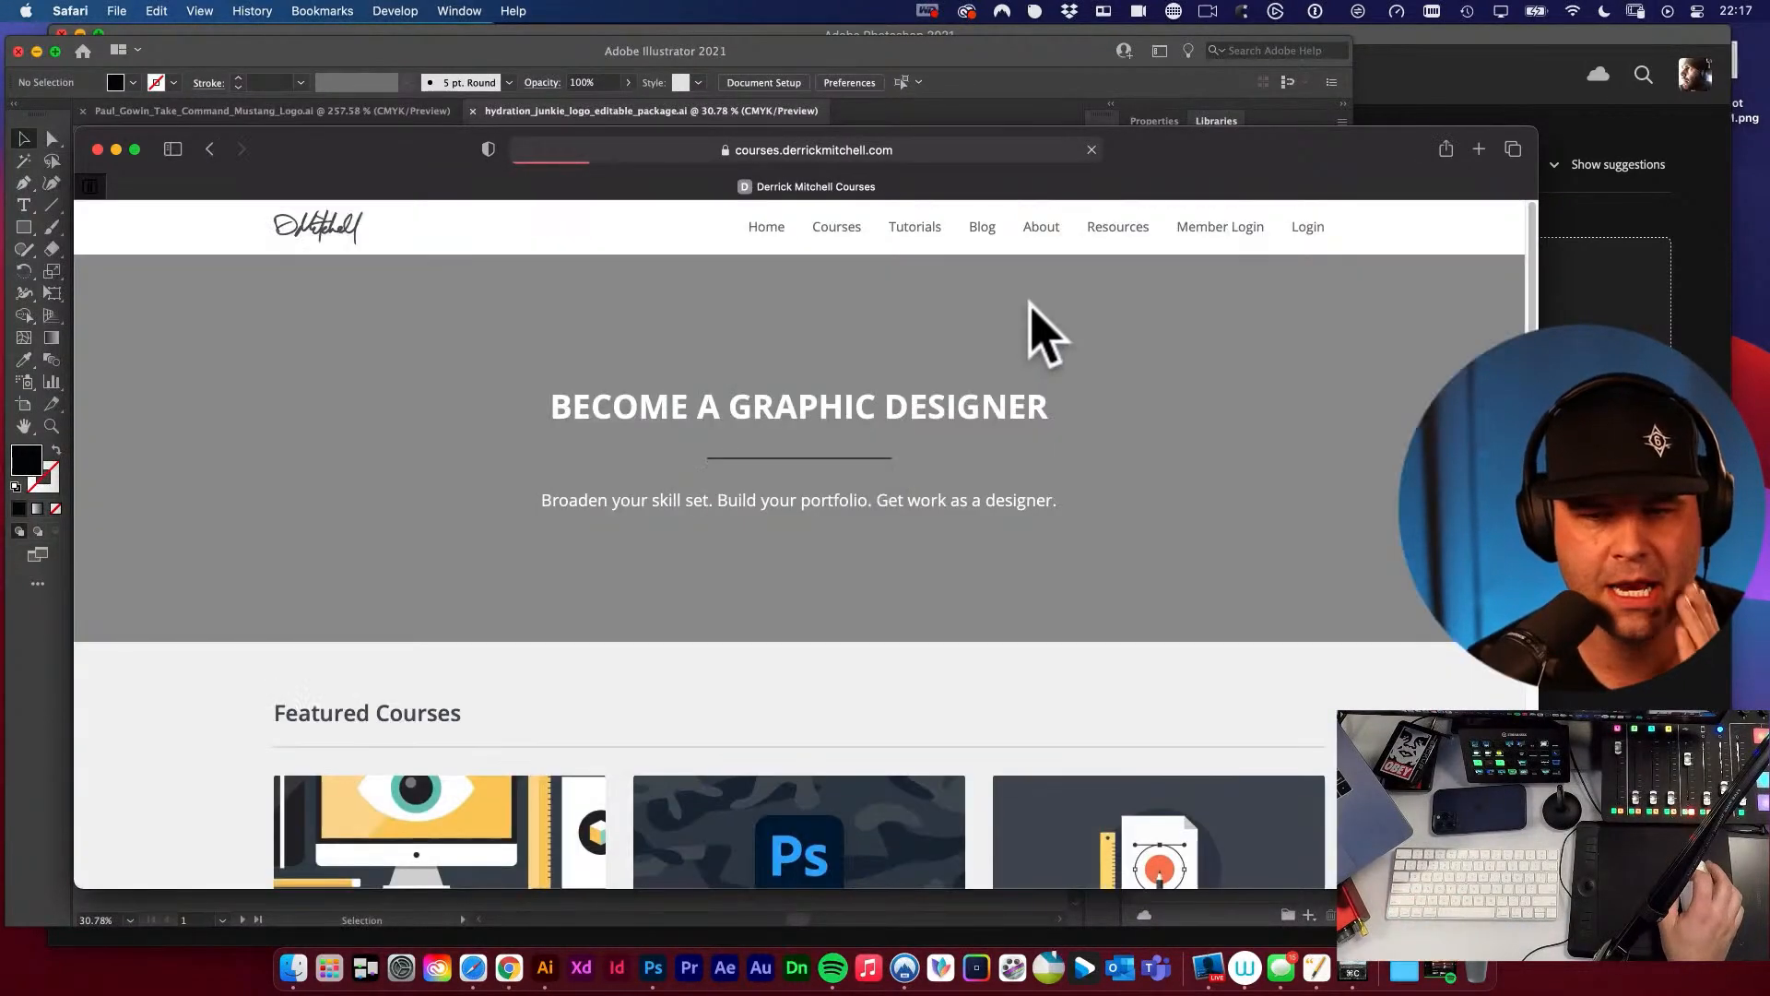
{"action": "scroll", "coordinate": [1032, 340], "scroll_direction": "down", "scroll_amount": 8}
{"action": "scroll", "coordinate": [1183, 488], "scroll_direction": "down", "scroll_amount": 8}
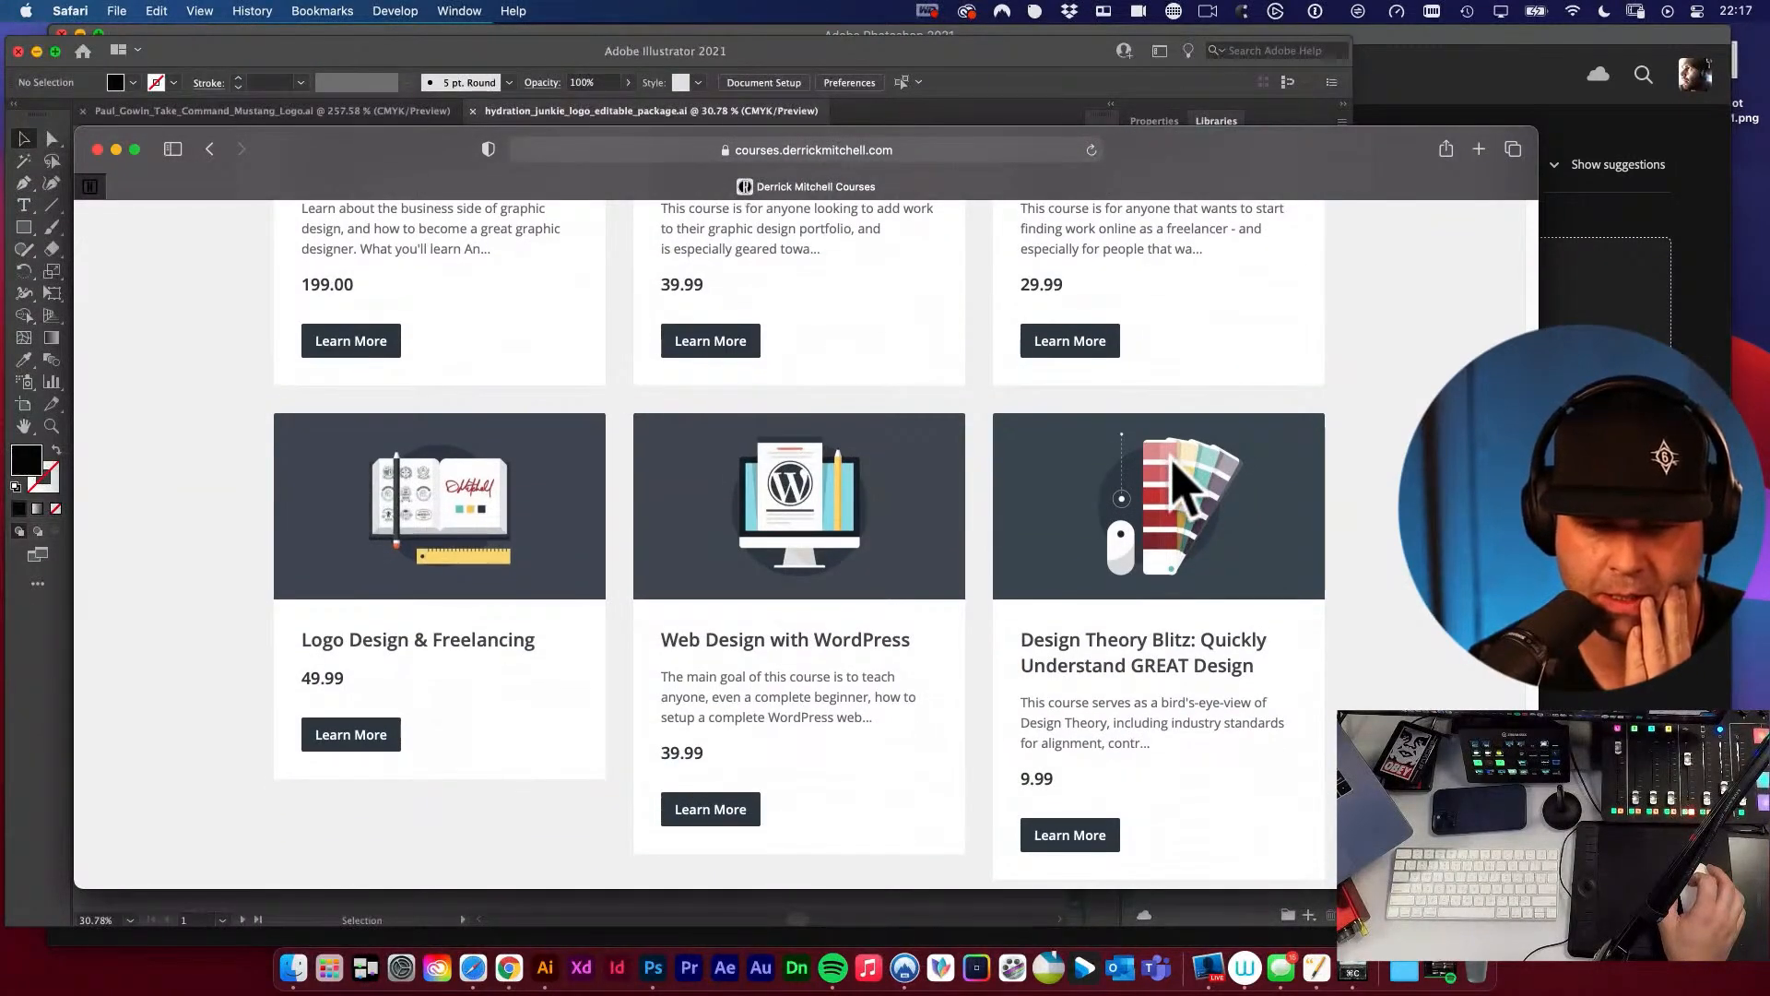
{"action": "scroll", "coordinate": [1183, 489], "scroll_direction": "down", "scroll_amount": 3}
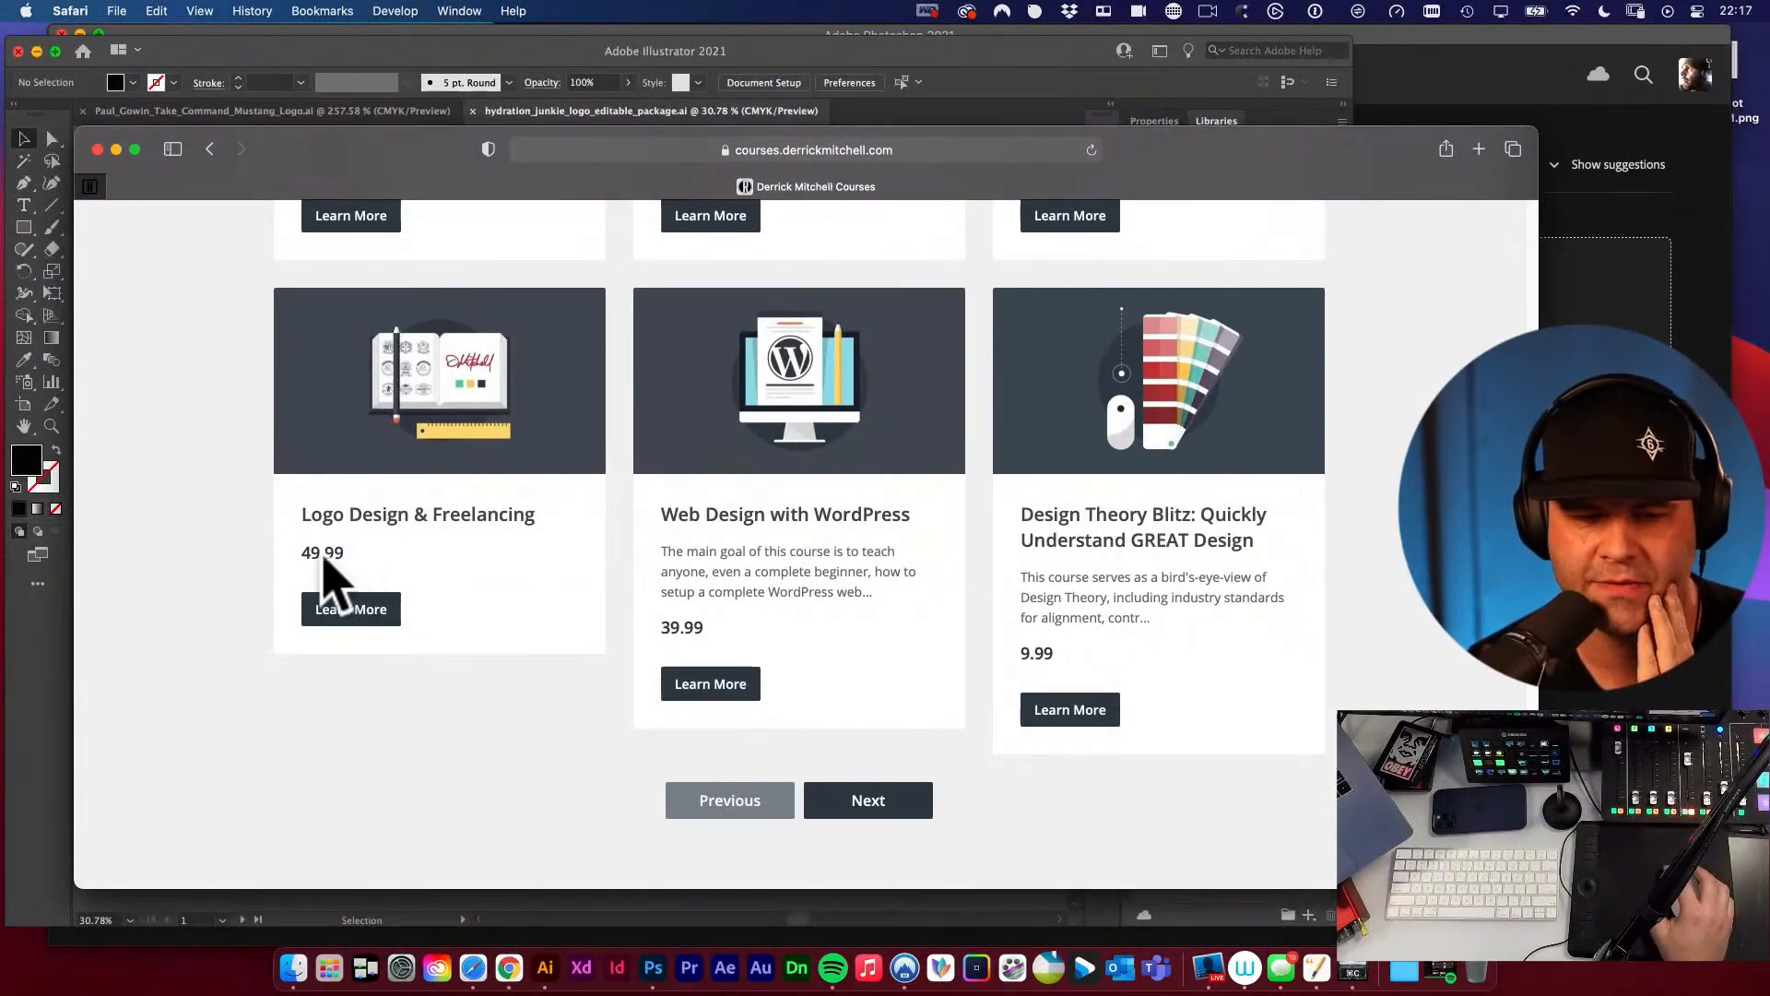
{"action": "scroll", "coordinate": [547, 517], "scroll_direction": "up", "scroll_amount": 5}
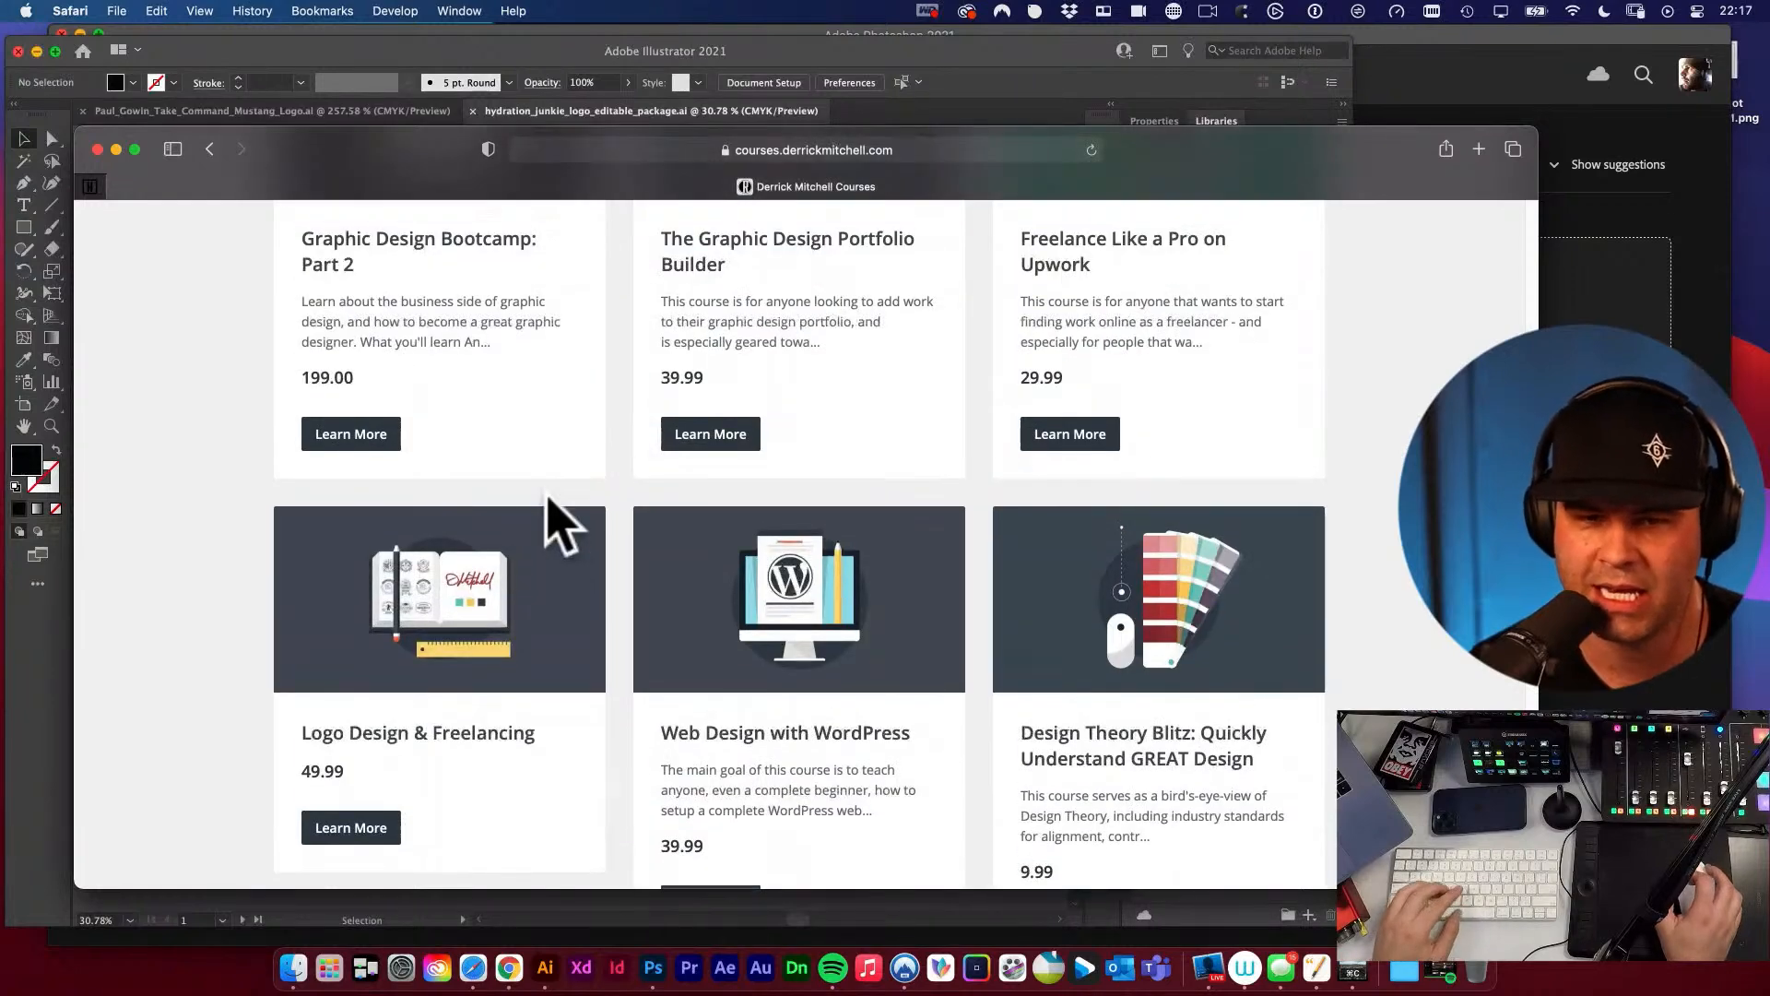
{"action": "scroll", "coordinate": [548, 498], "scroll_direction": "up", "scroll_amount": 12}
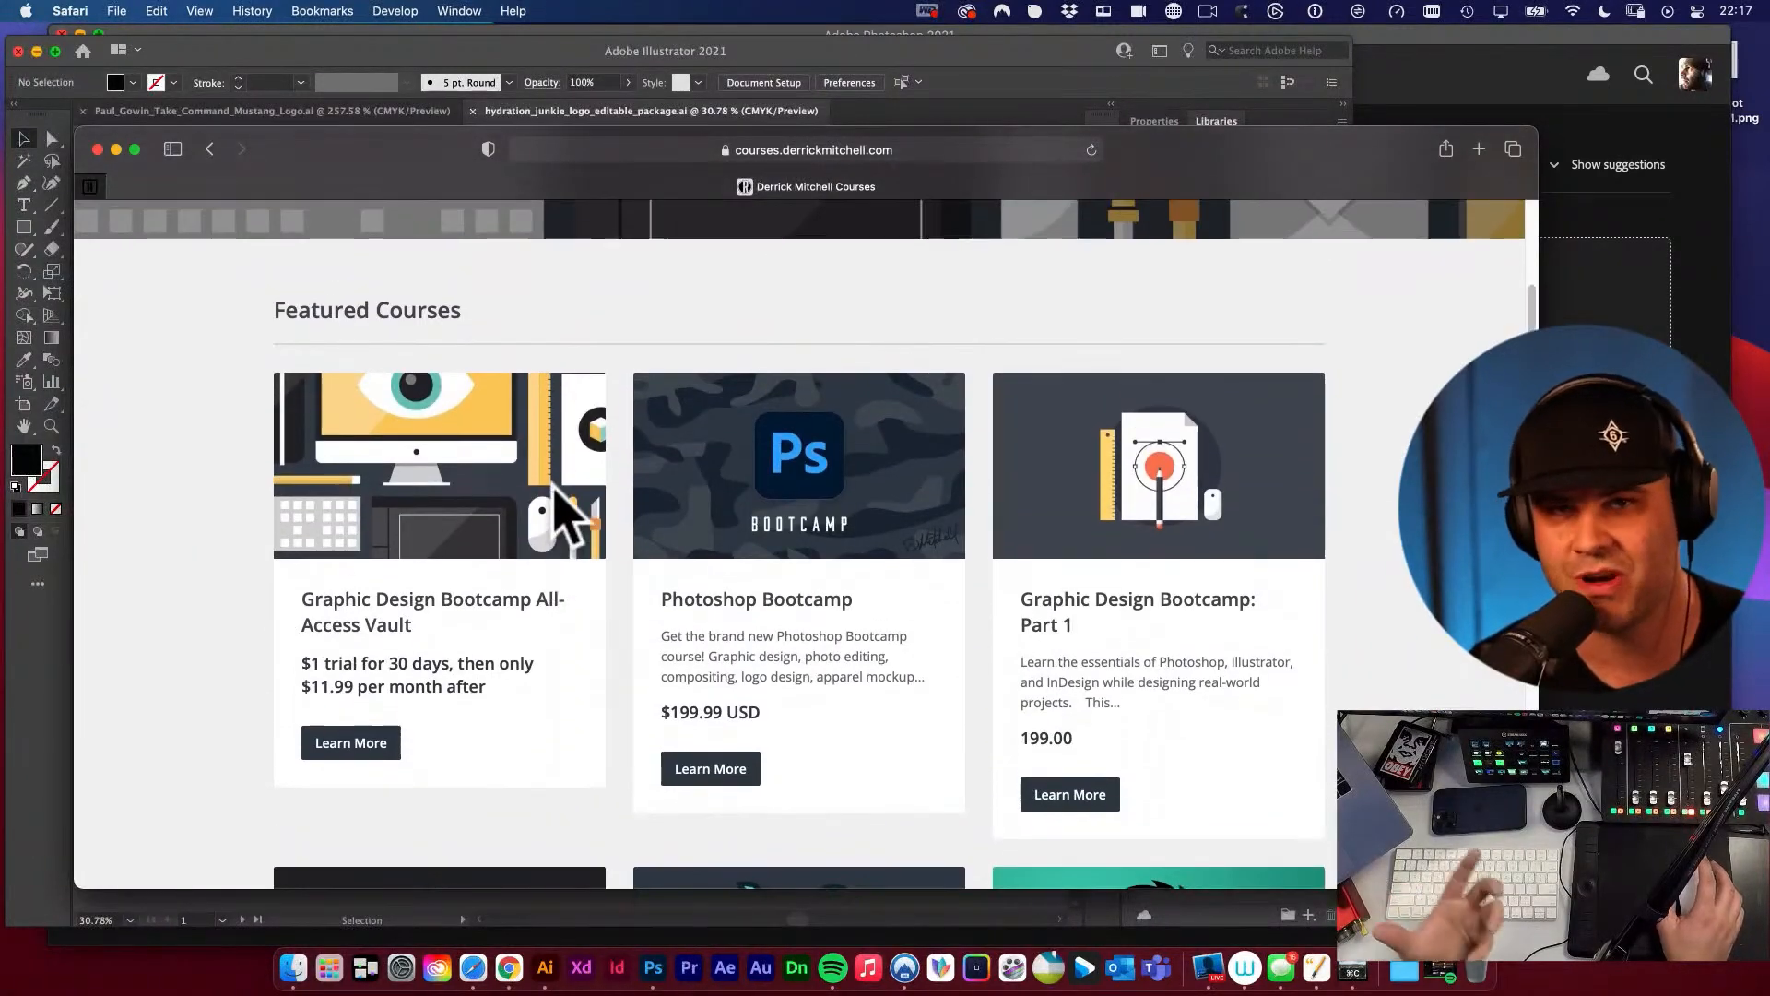
{"action": "scroll", "coordinate": [612, 506], "scroll_direction": "up", "scroll_amount": 6}
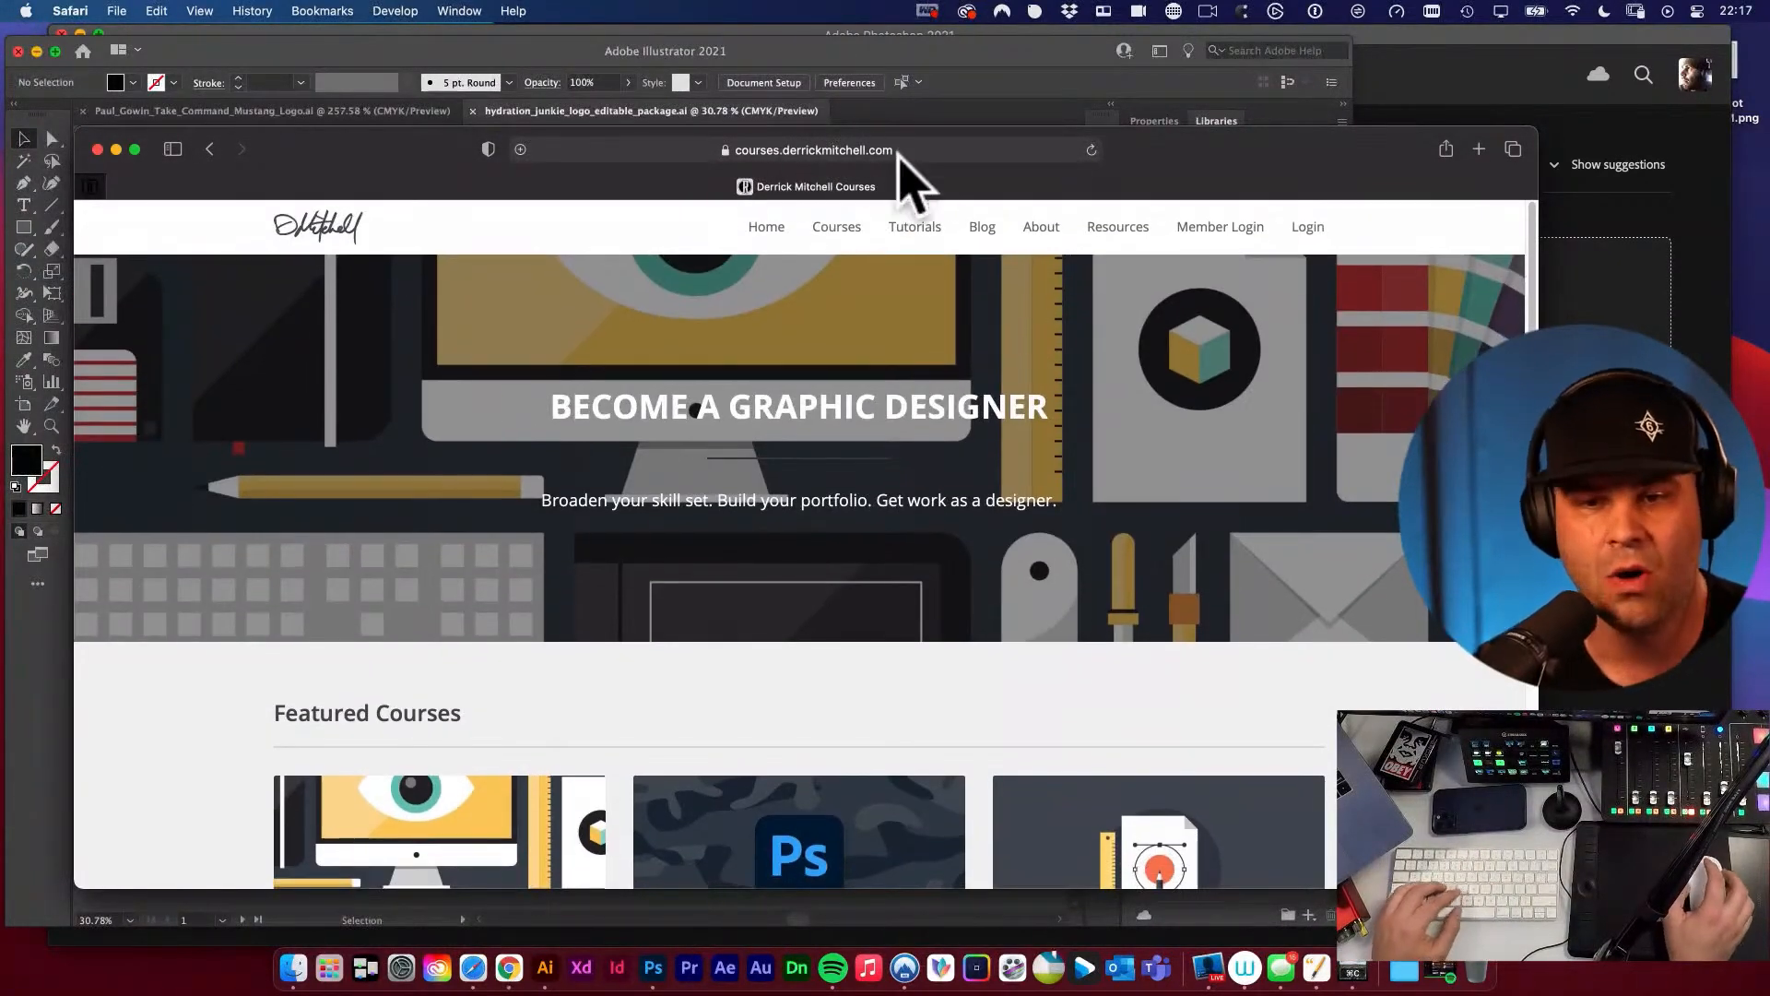
Go to the /vault page of the courses website.
{"action": "left_click", "coordinate": [899, 150]}
{"action": "type", "text": "der"}
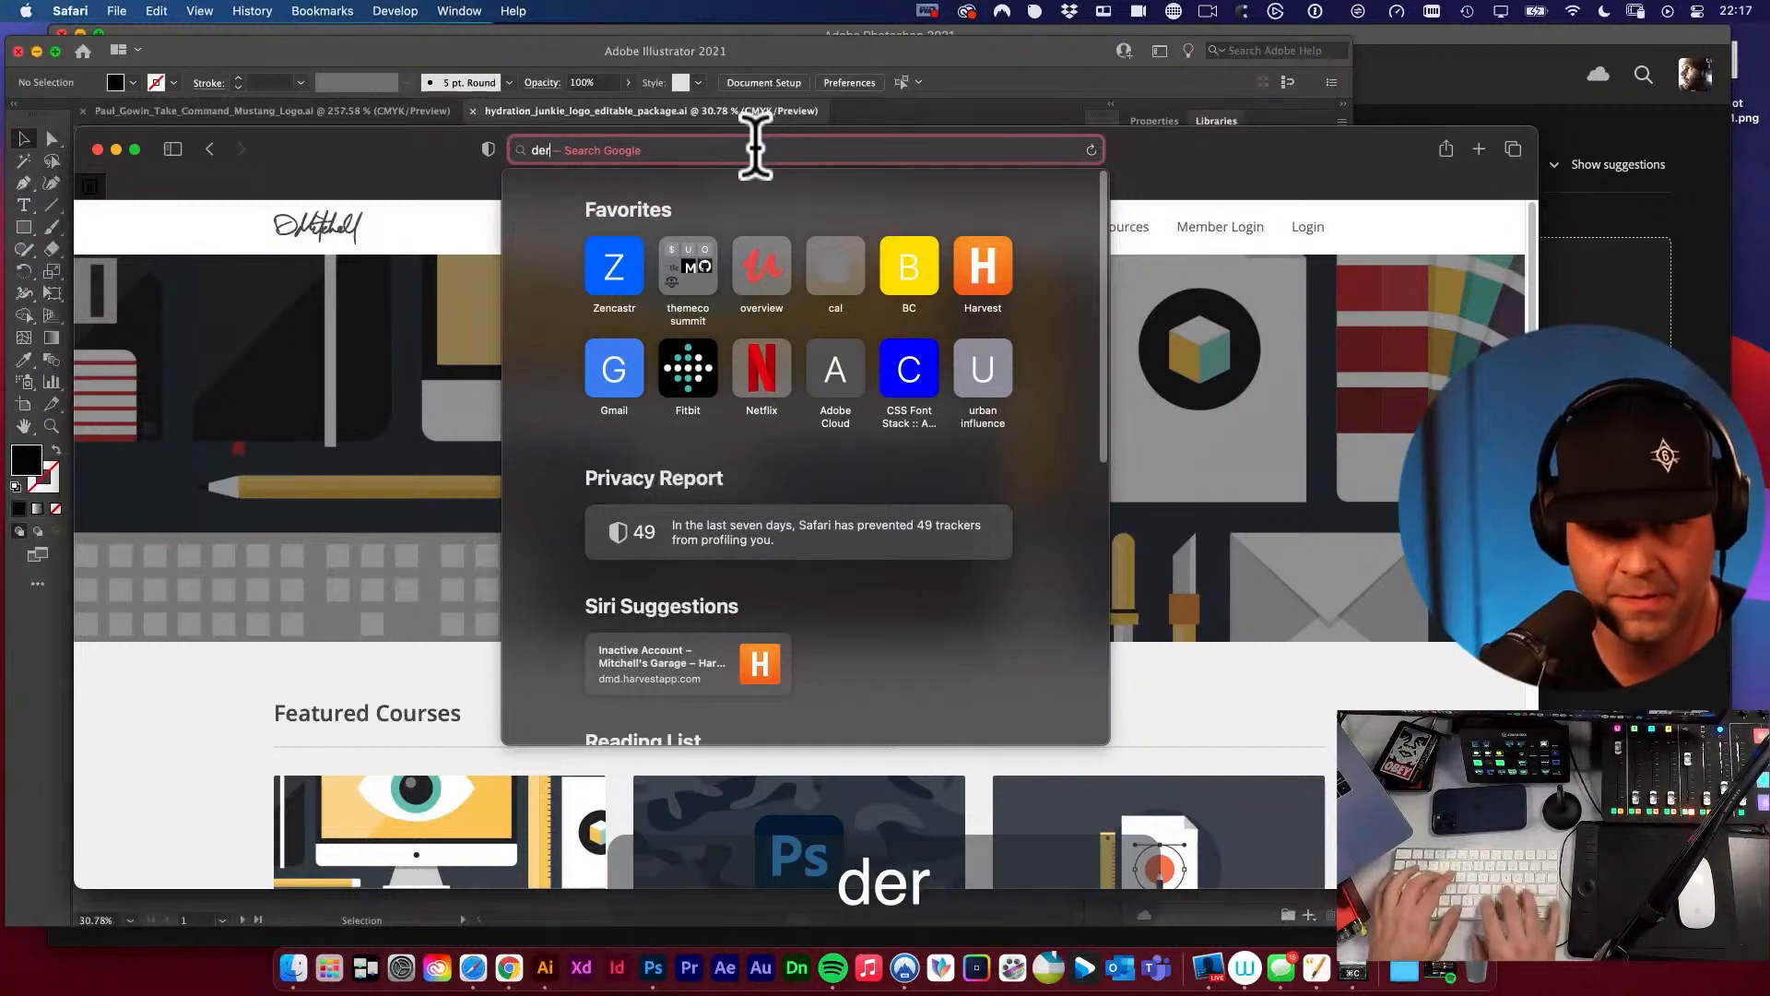
{"action": "key", "text": "Right"}
{"action": "type", "text": "vault"}
{"action": "key", "text": "Return"}
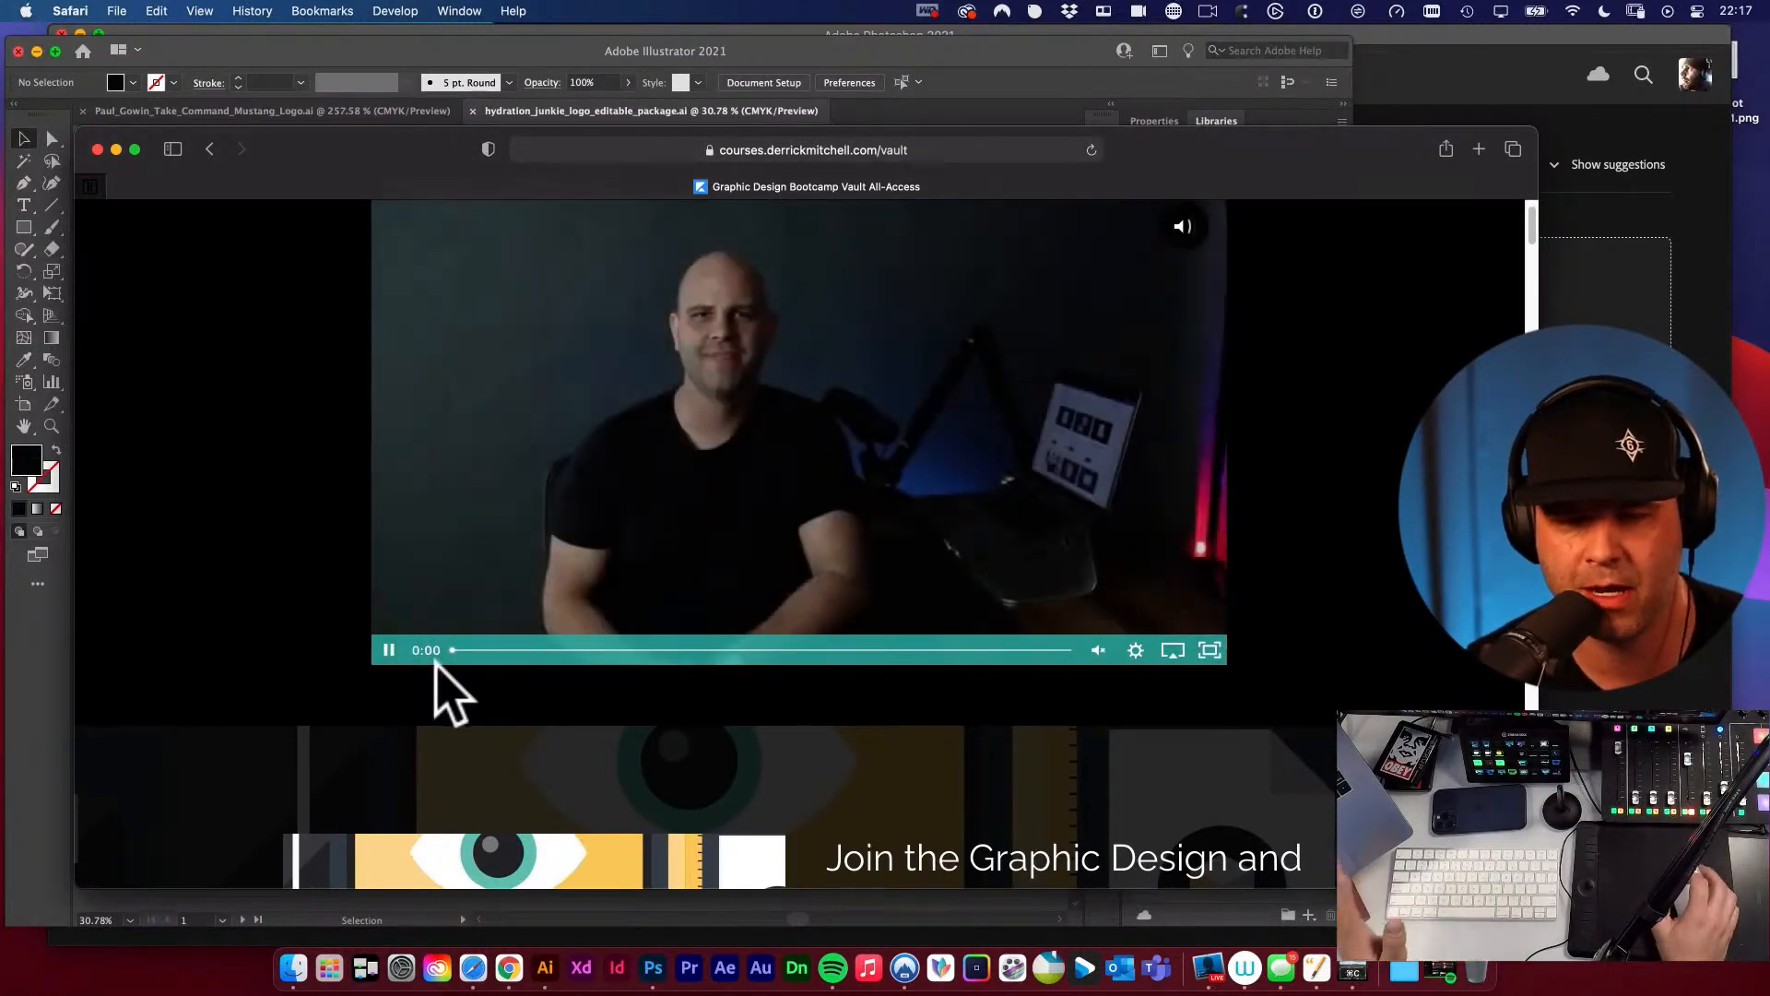
Read through the courses included in the All-Access Vault, down to the Batch Export Logos course.
{"action": "scroll", "coordinate": [593, 752], "scroll_direction": "down", "scroll_amount": 10}
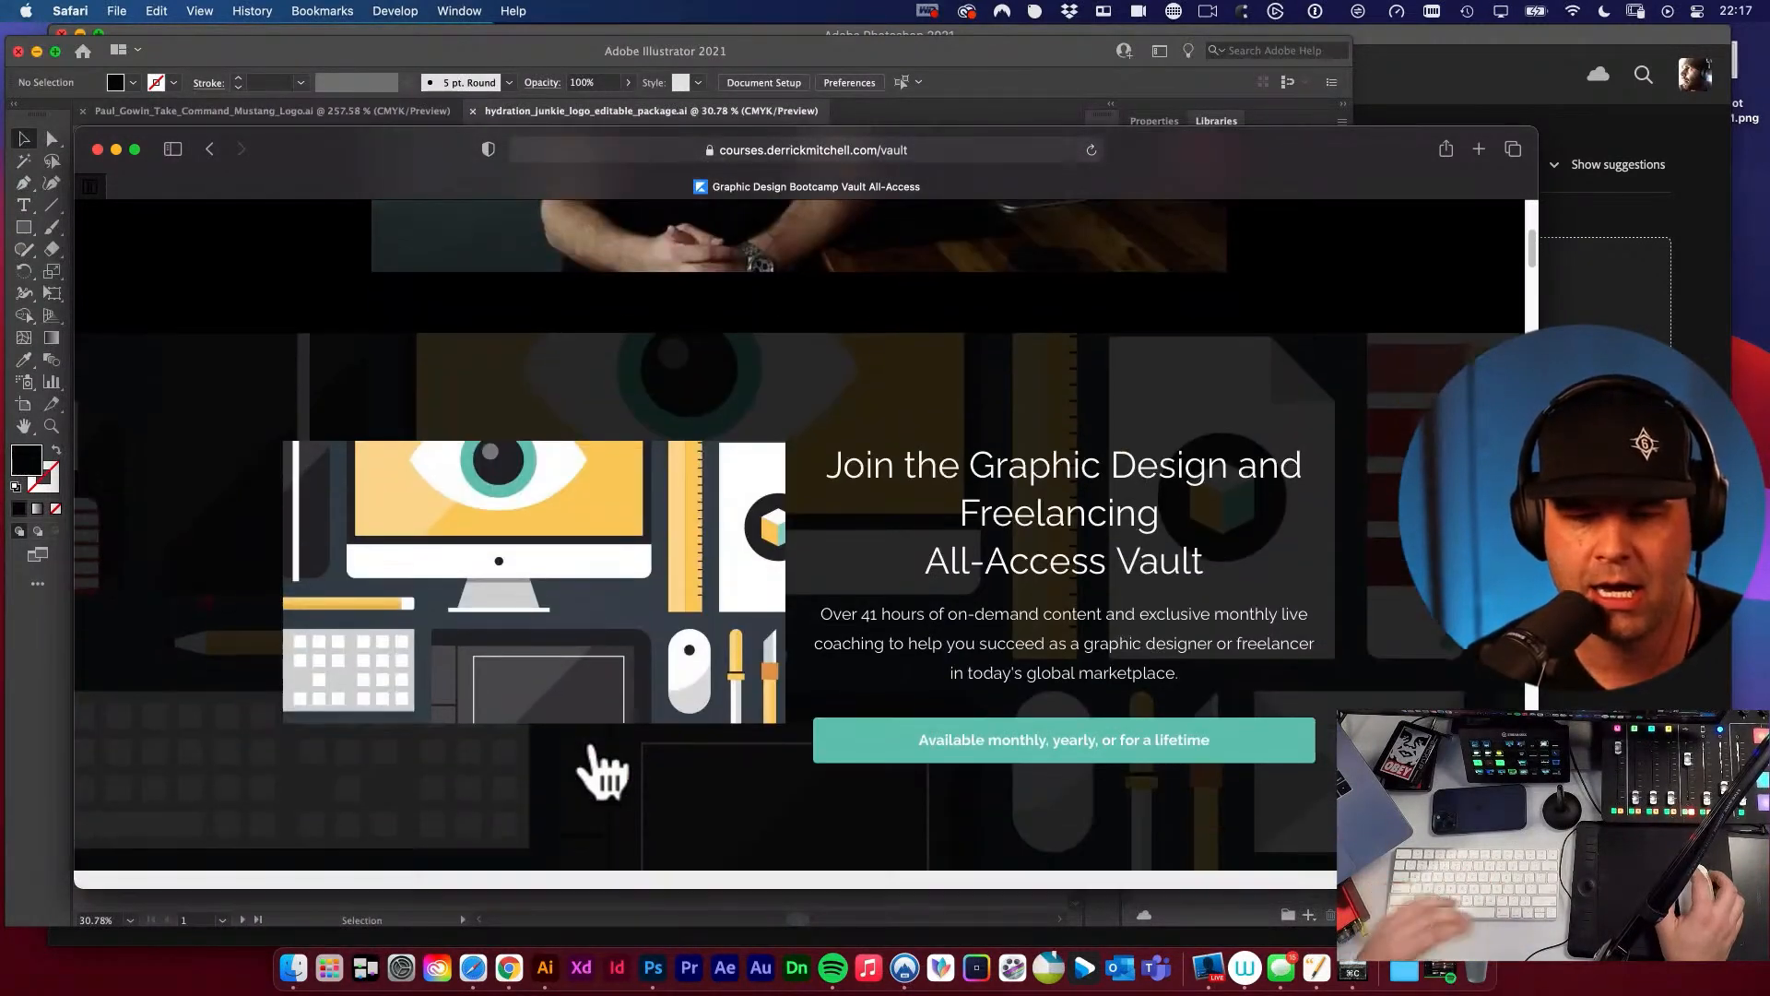
{"action": "scroll", "coordinate": [593, 742], "scroll_direction": "down", "scroll_amount": 15}
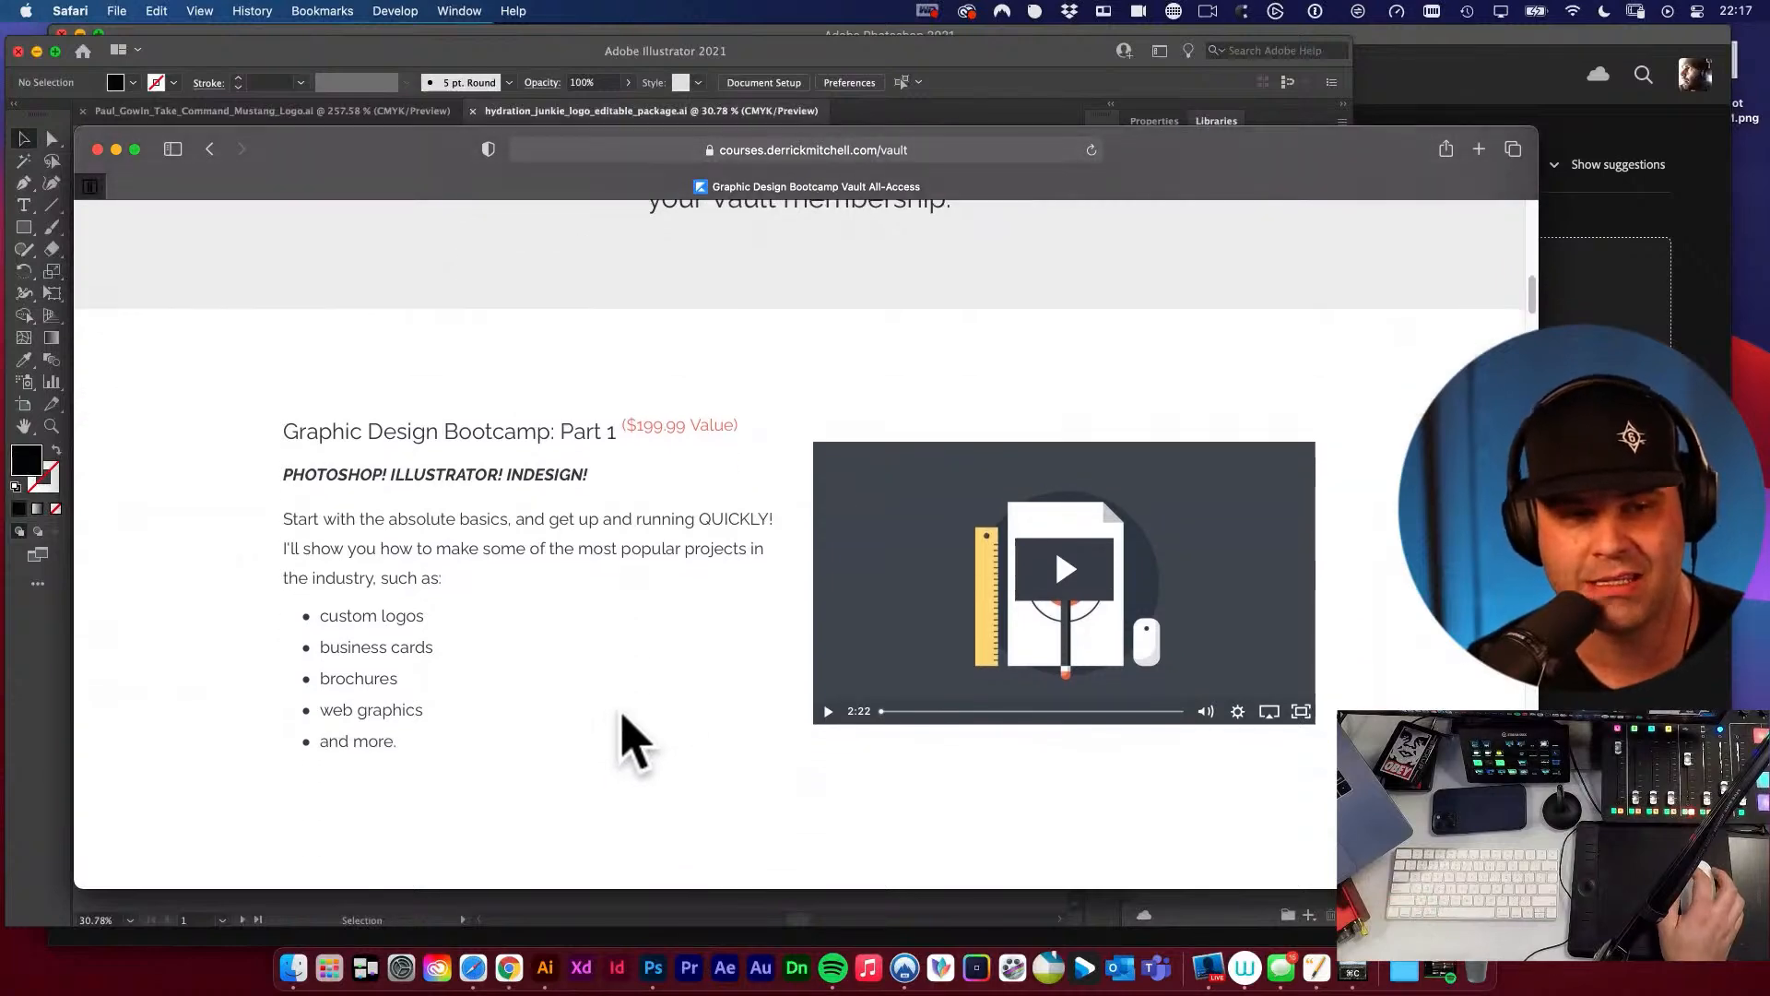
{"action": "scroll", "coordinate": [635, 742], "scroll_direction": "down", "scroll_amount": 4}
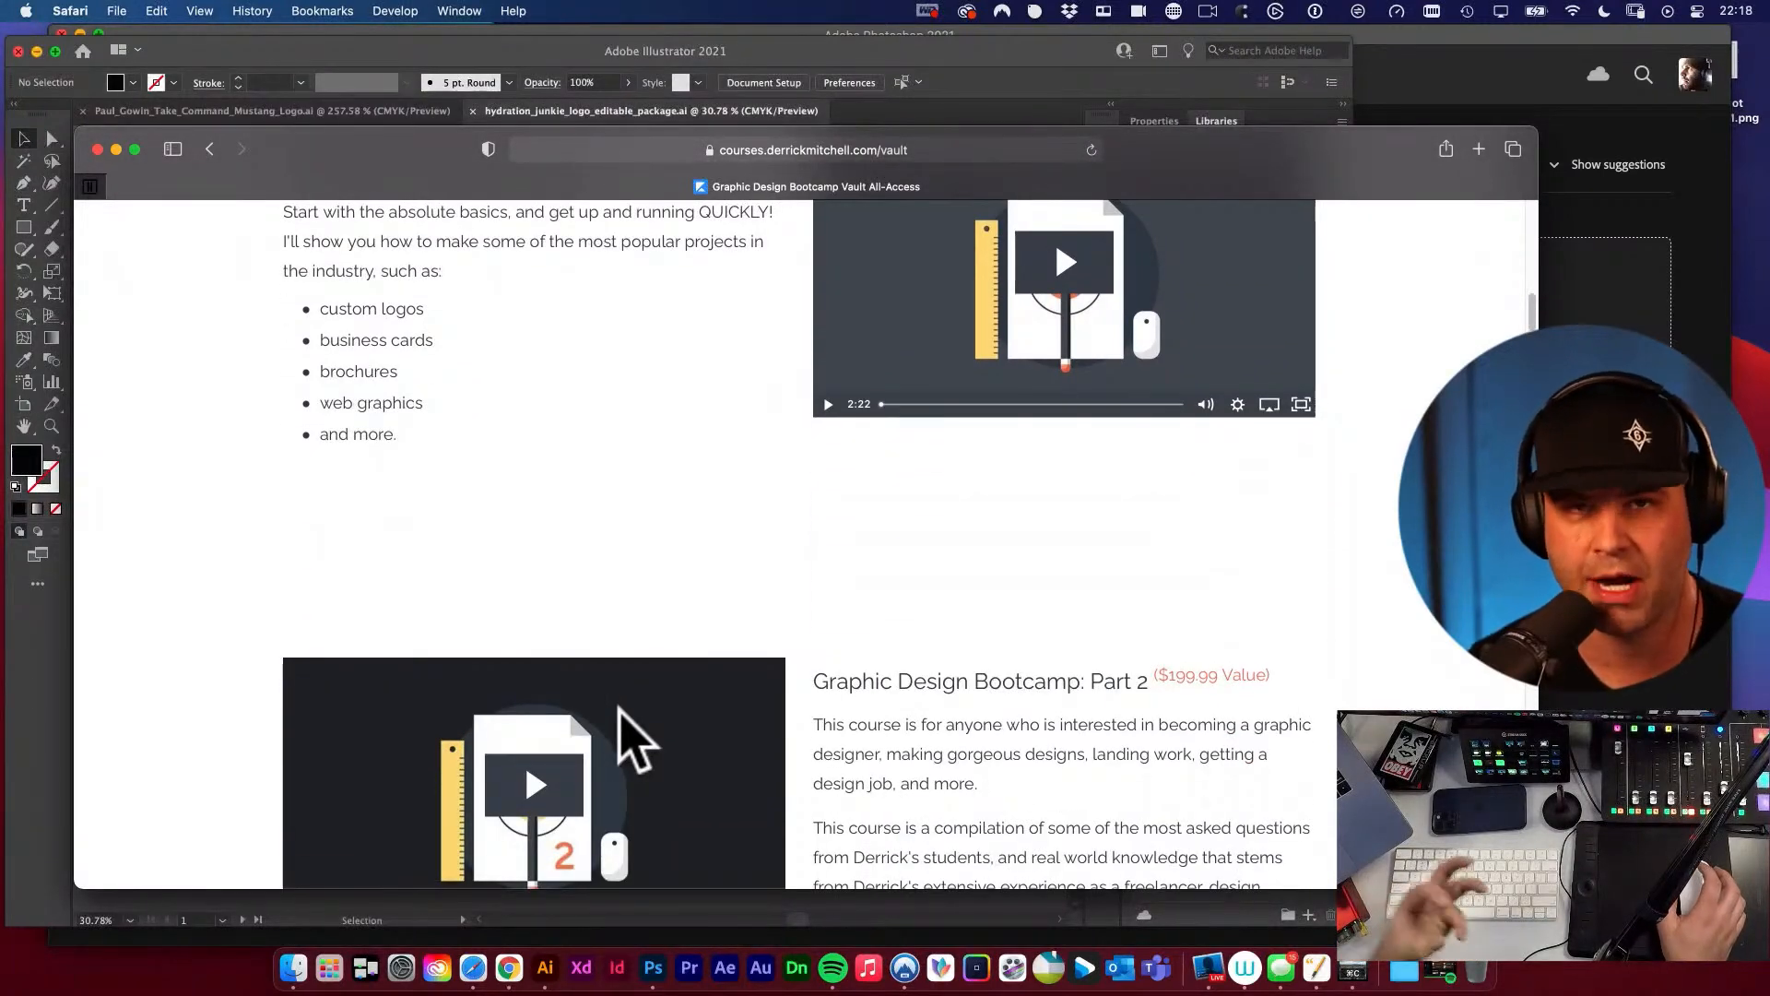
{"action": "scroll", "coordinate": [480, 425], "scroll_direction": "down", "scroll_amount": 3}
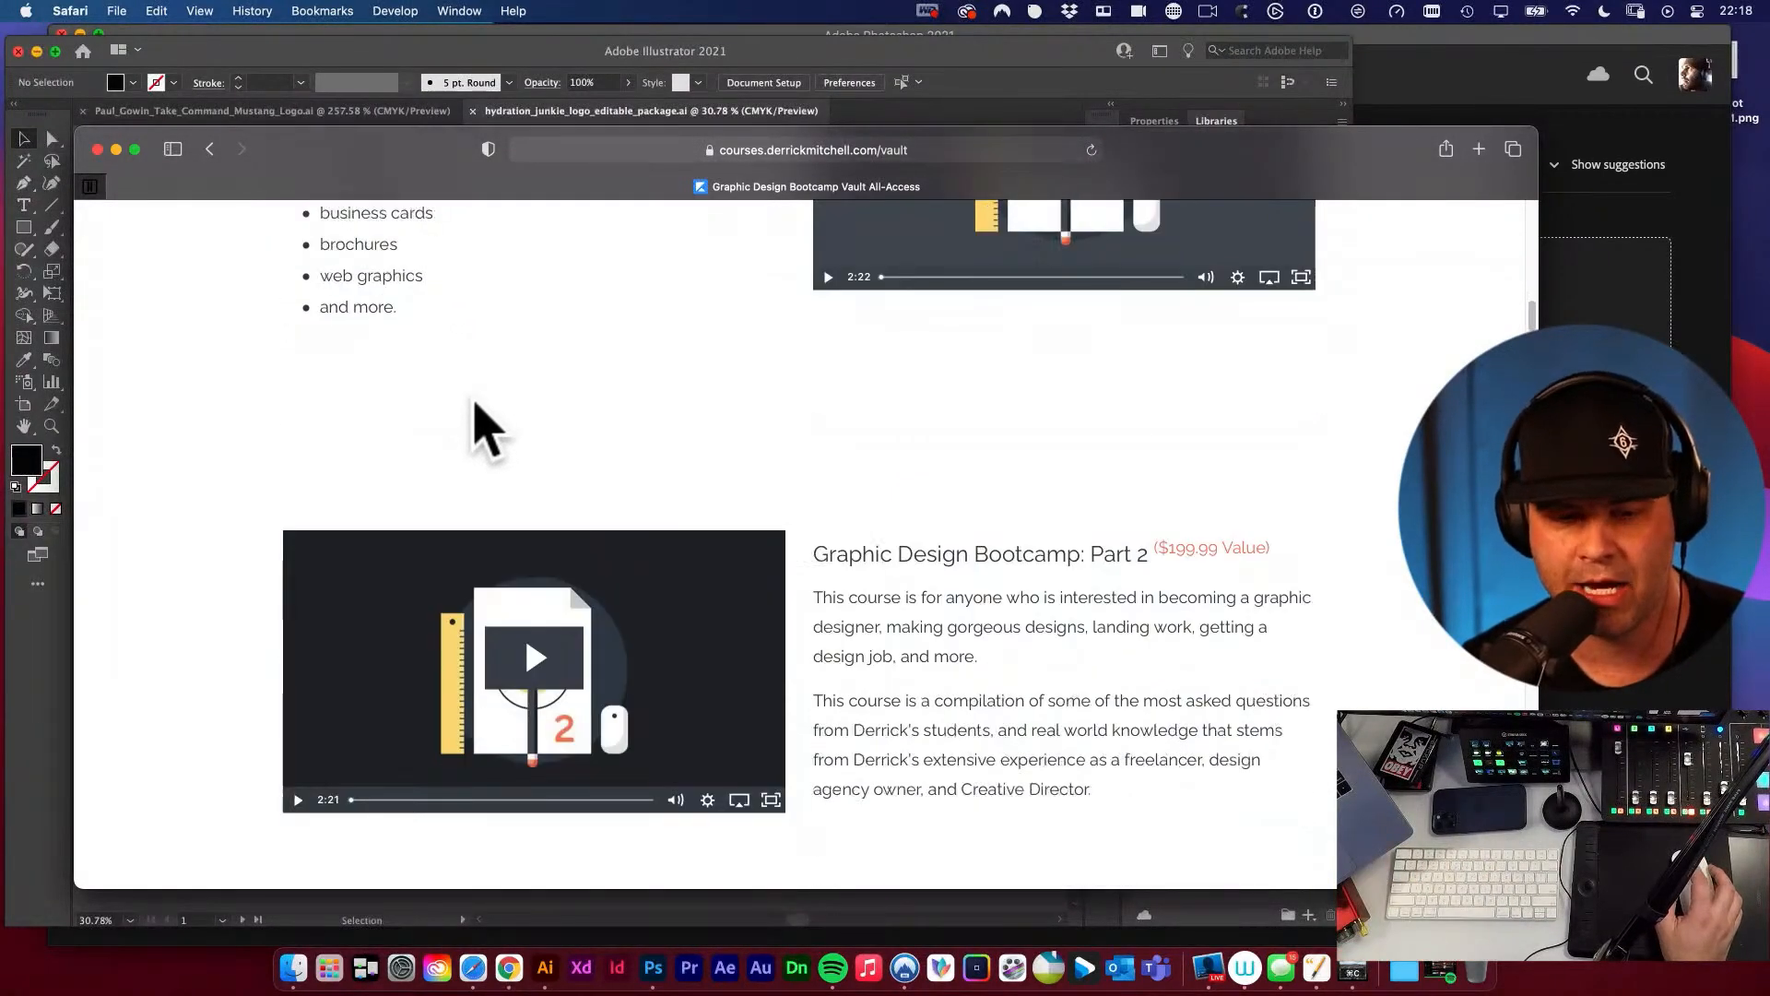
{"action": "scroll", "coordinate": [480, 426], "scroll_direction": "down", "scroll_amount": 20}
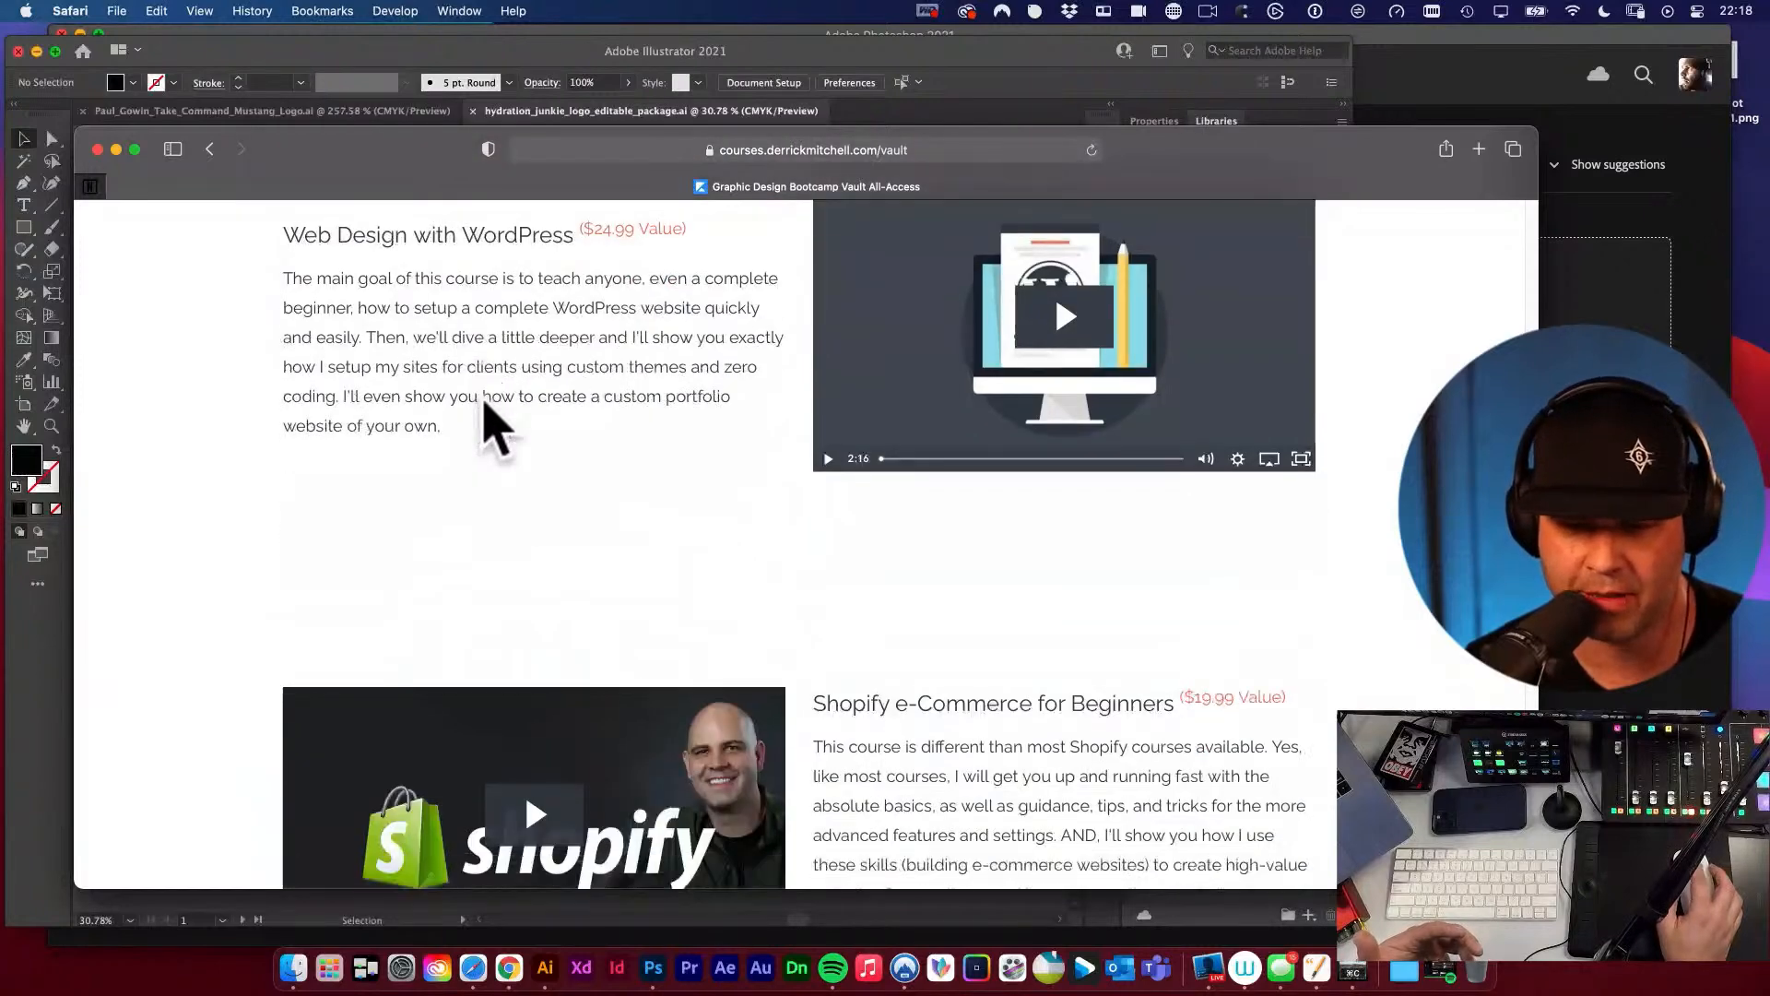
{"action": "scroll", "coordinate": [498, 451], "scroll_direction": "down", "scroll_amount": 20}
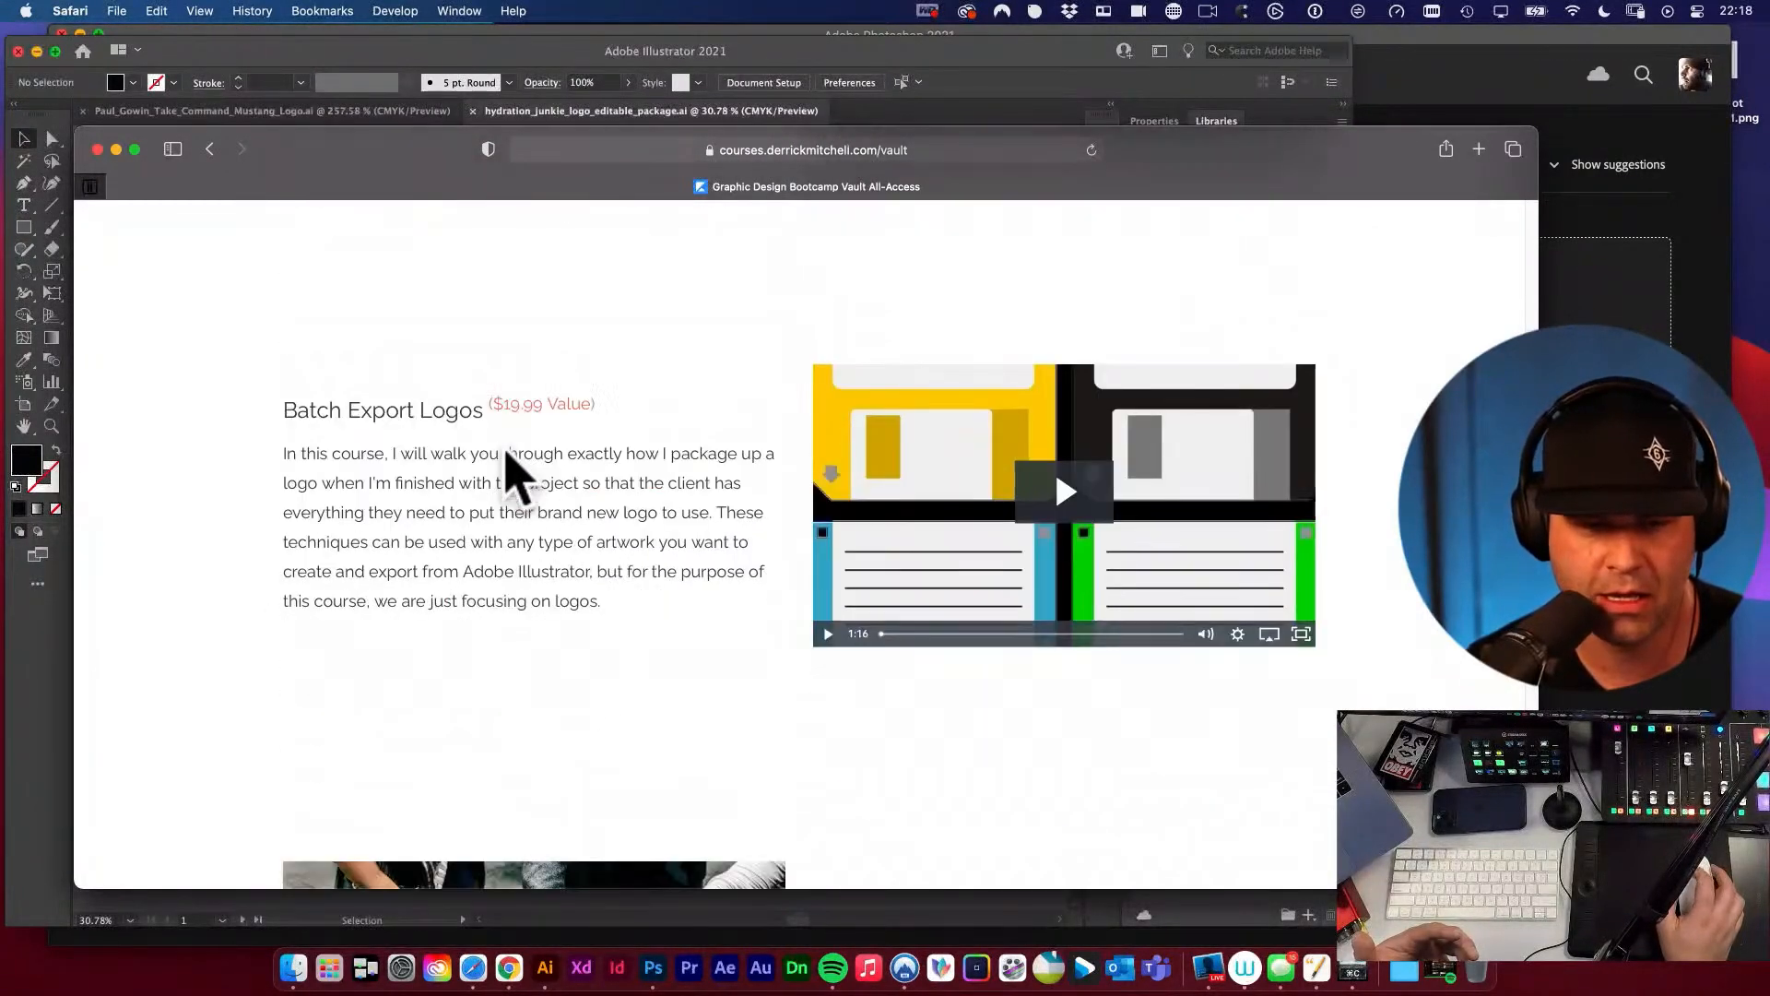
{"action": "scroll", "coordinate": [507, 452], "scroll_direction": "down", "scroll_amount": 1}
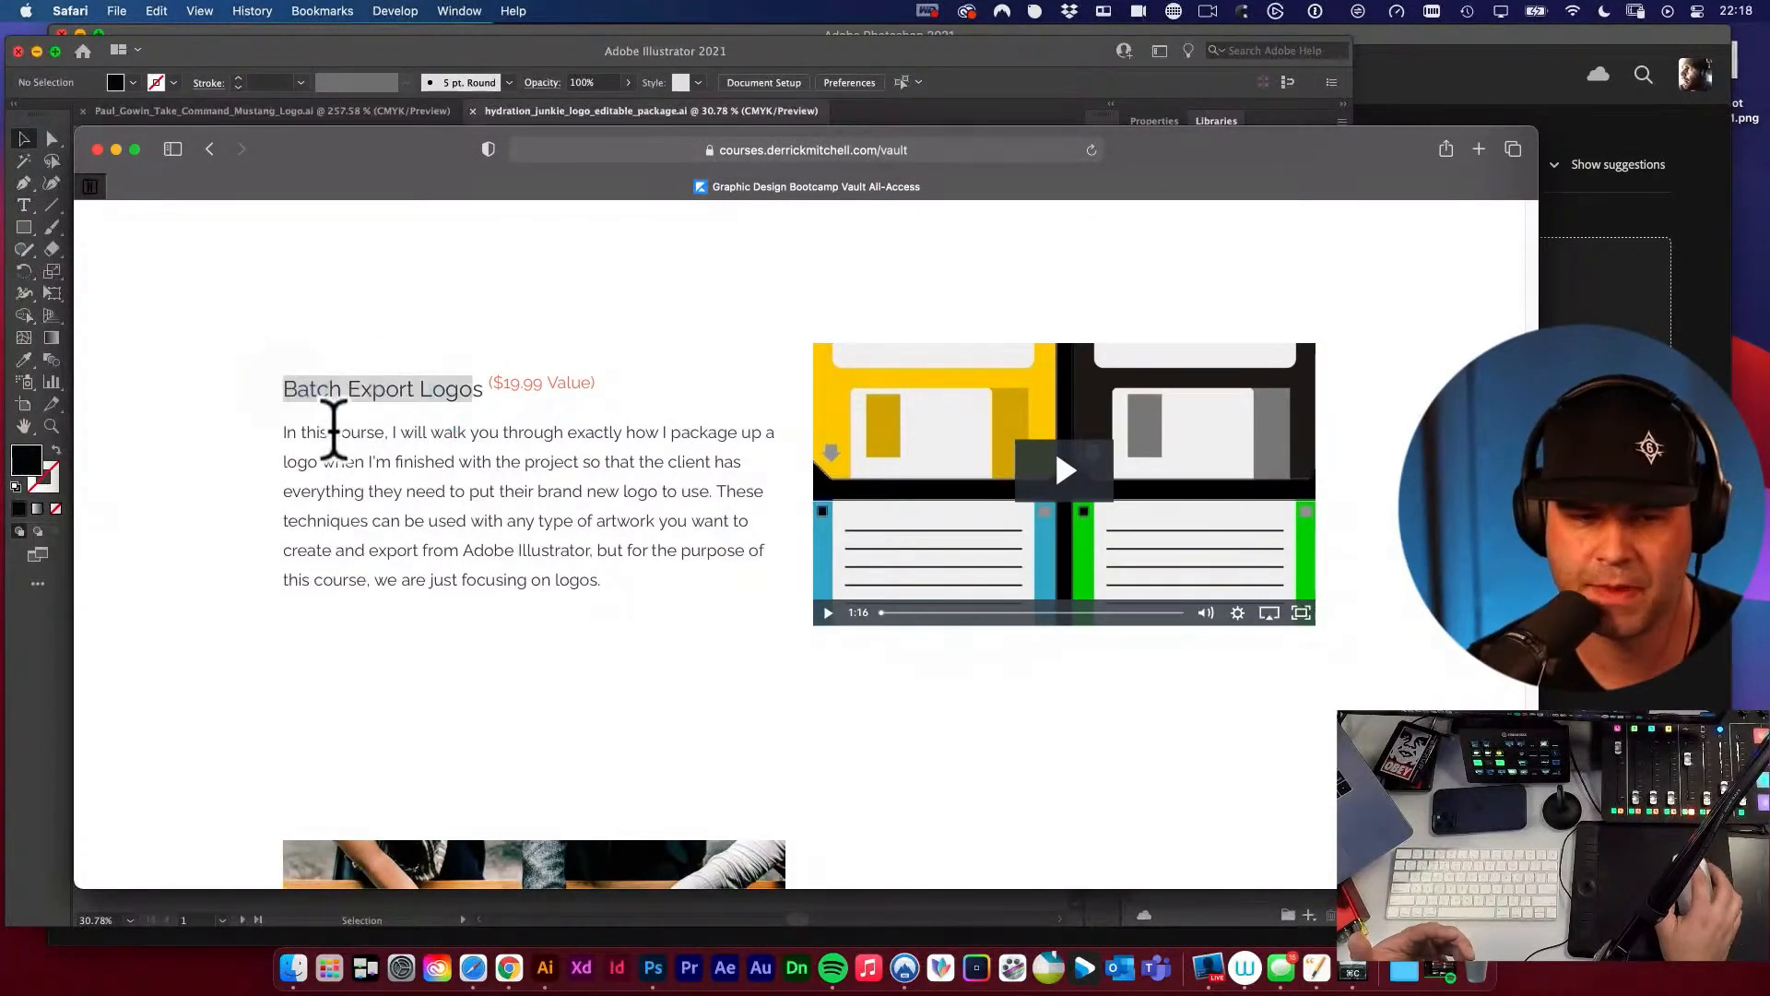
Close the browser window and return to the Take Command mustang logo document in Illustrator.
{"action": "left_click", "coordinate": [98, 150]}
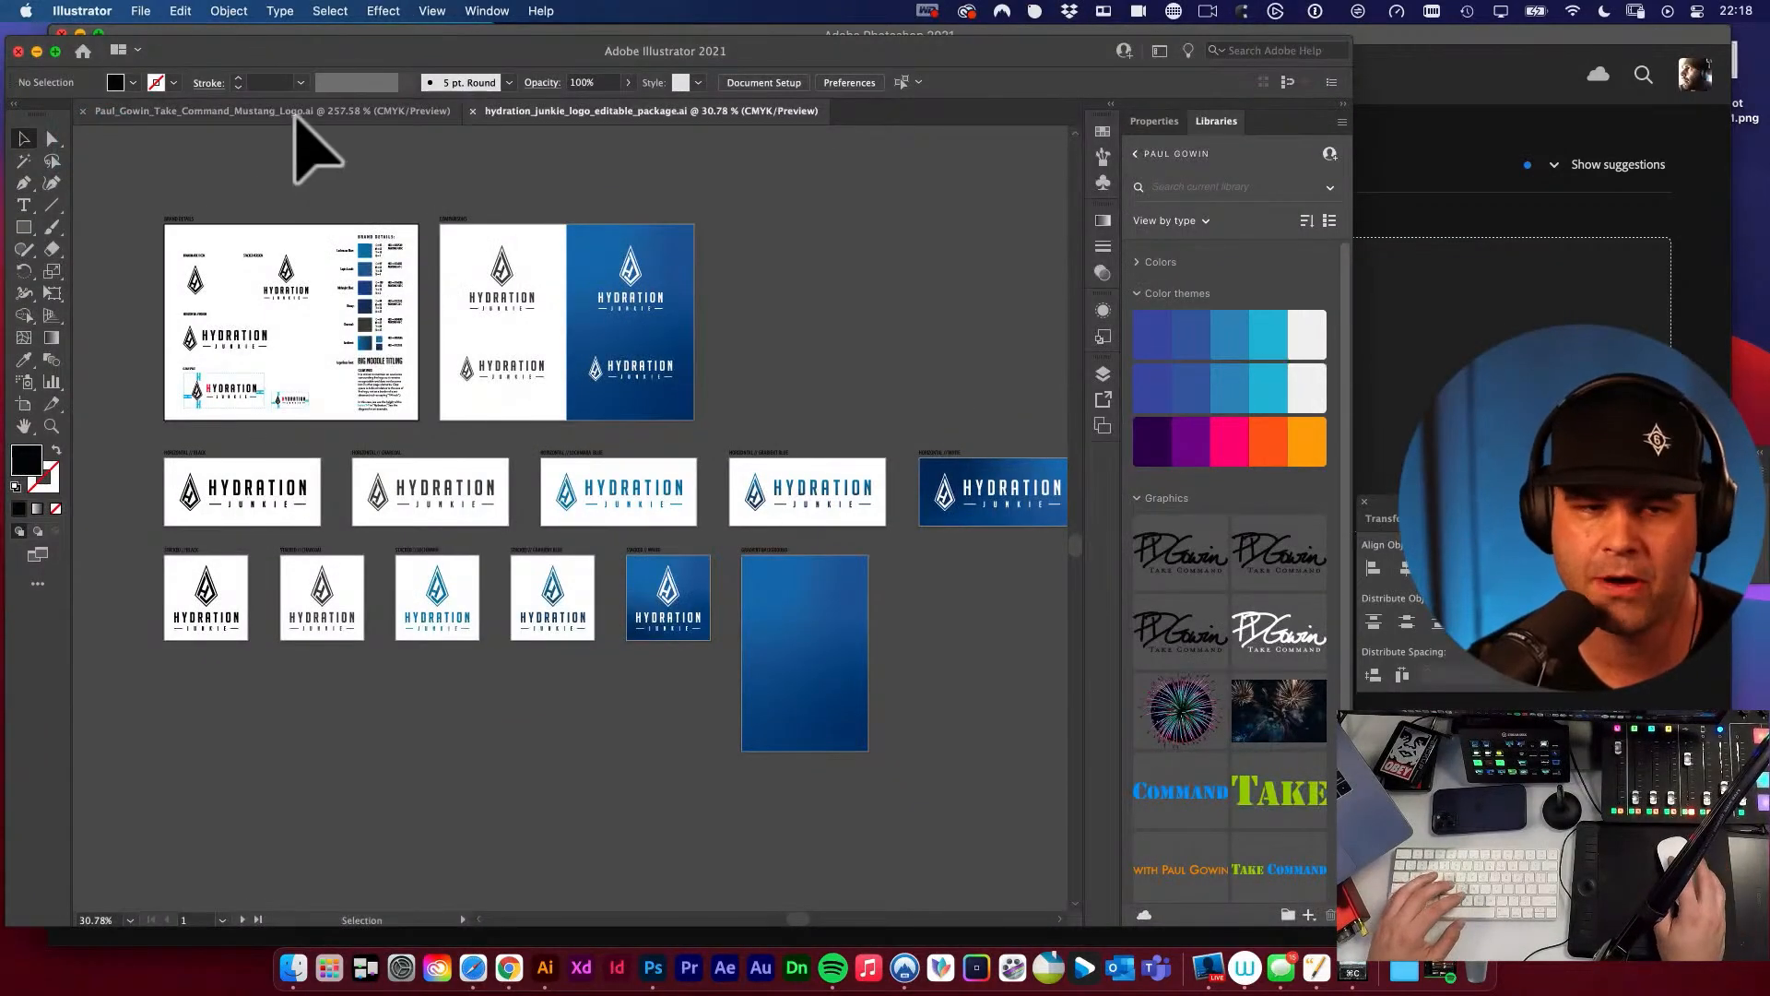
{"action": "left_click", "coordinate": [286, 112]}
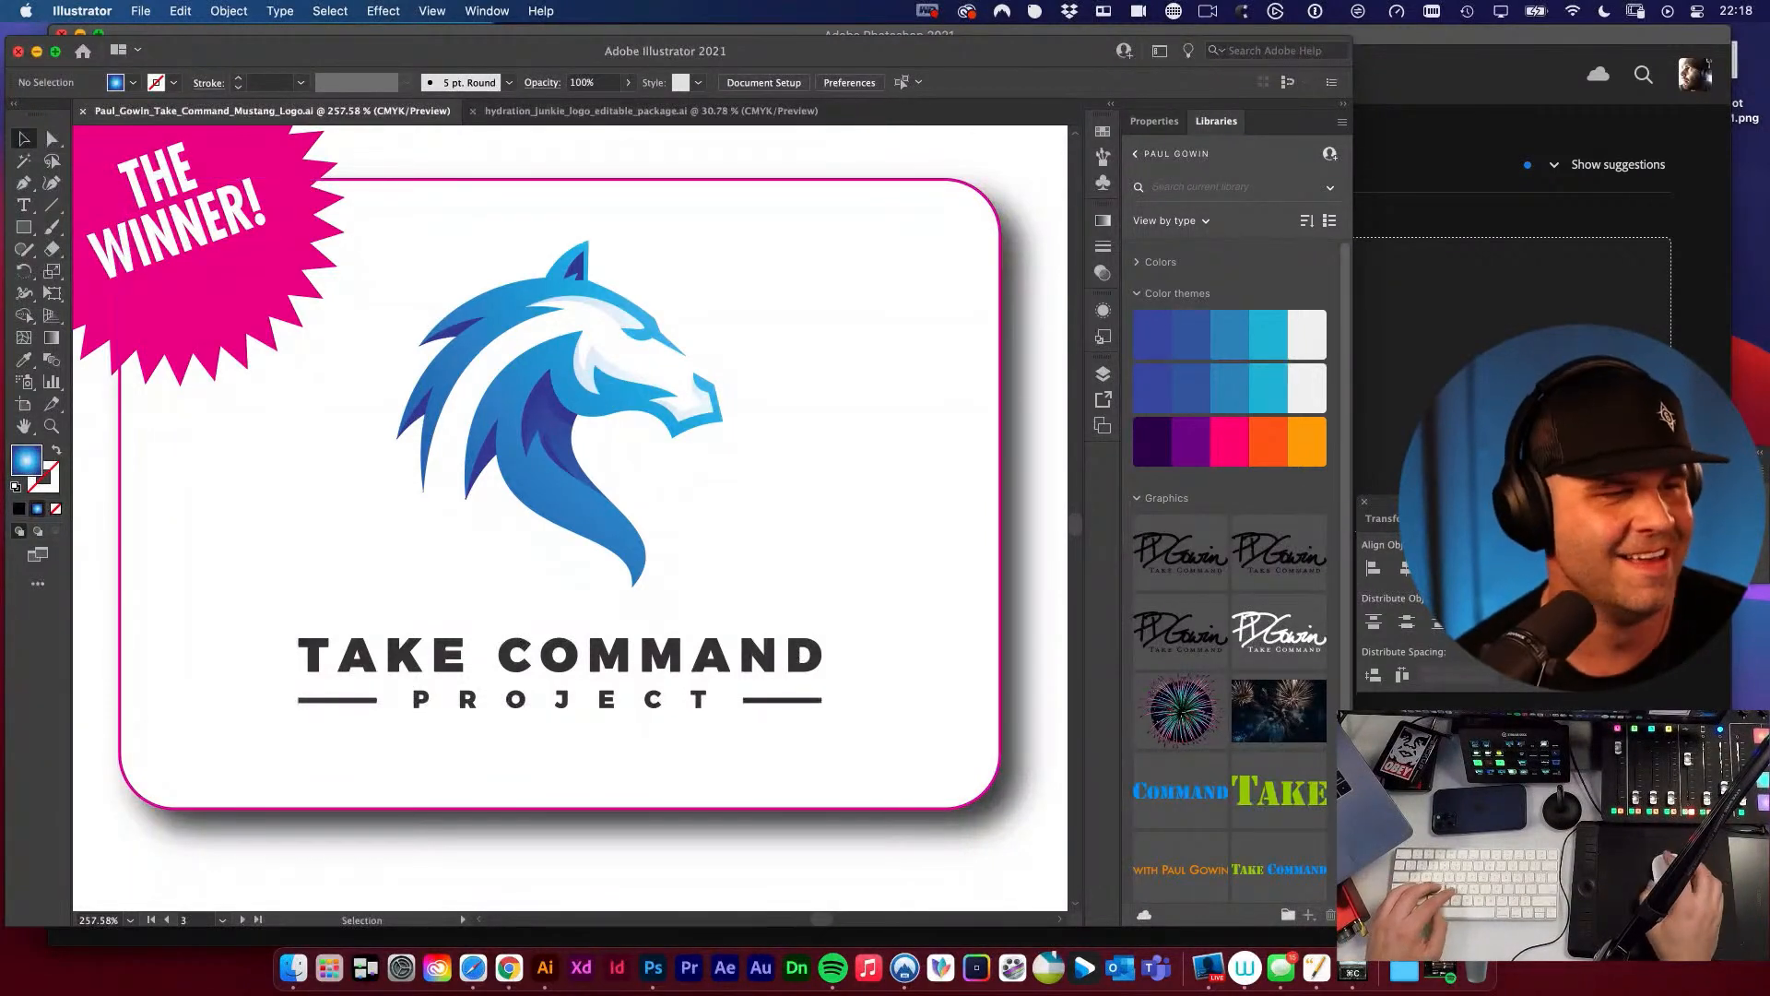
{"action": "key", "text": "super+w"}
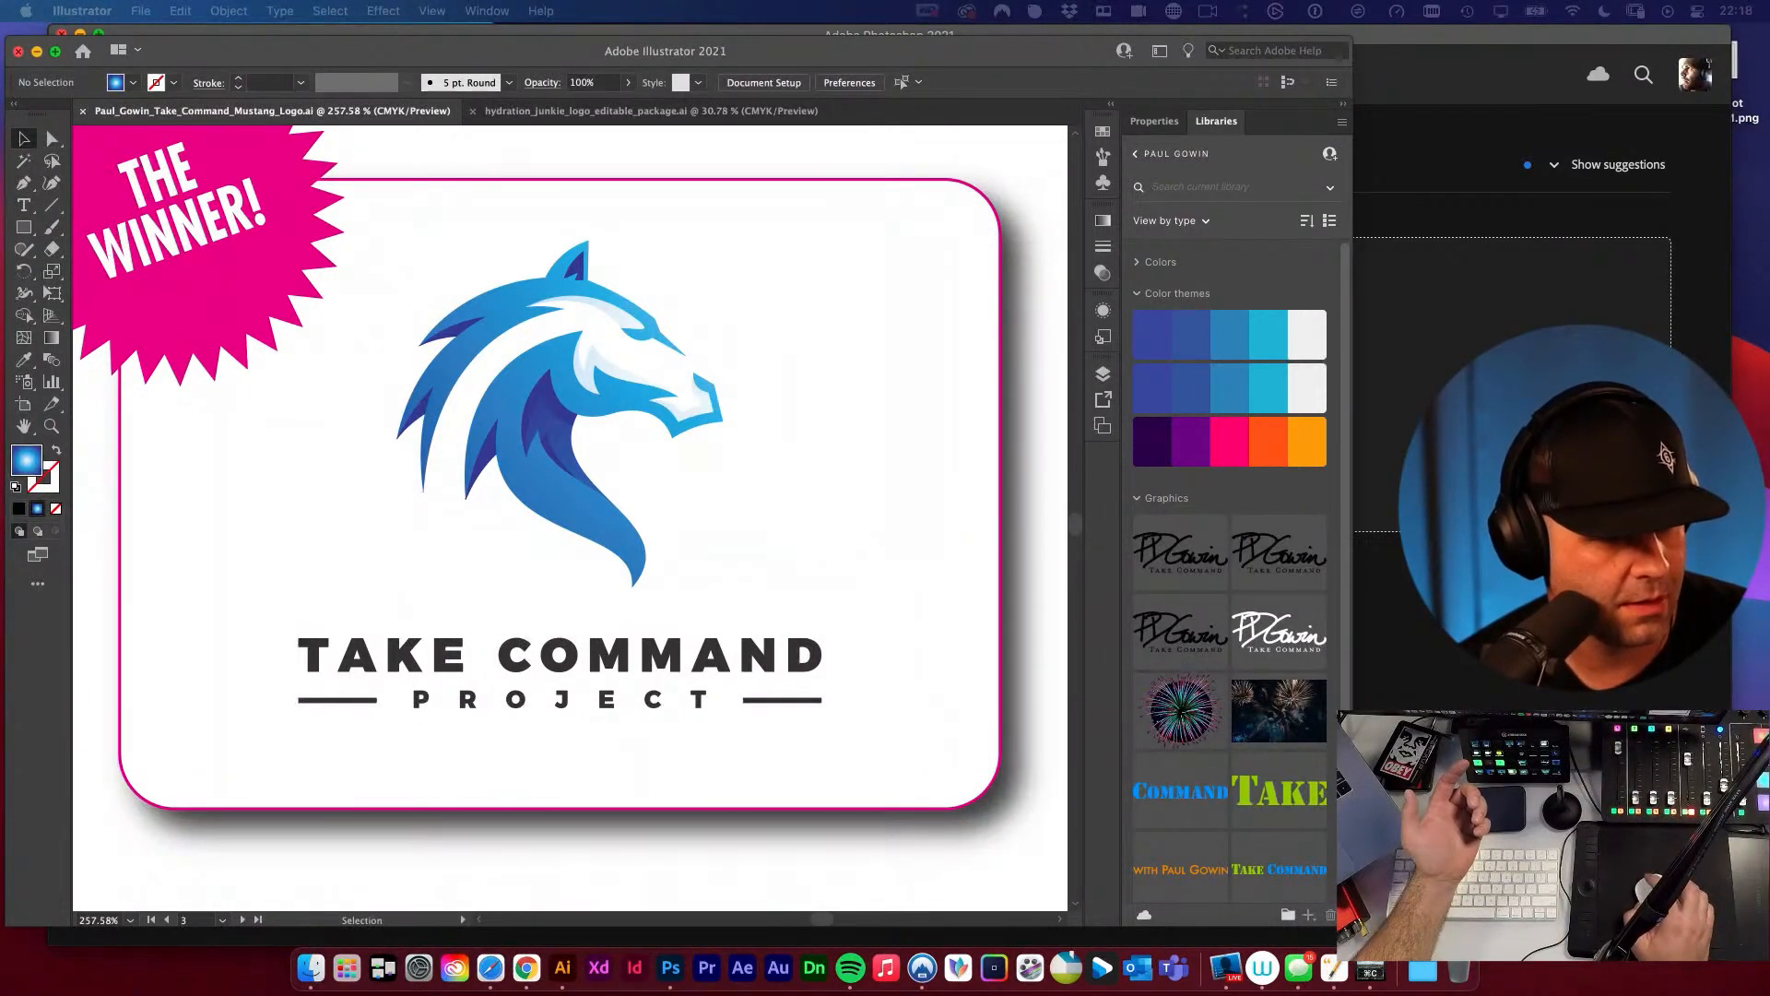
Bring the Spotify window on screen, enlarge it, look through the Flavor playlist's songs and move the window away again.
{"action": "left_click_drag", "start_coordinate": [0, 269], "coordinate": [357, 148]}
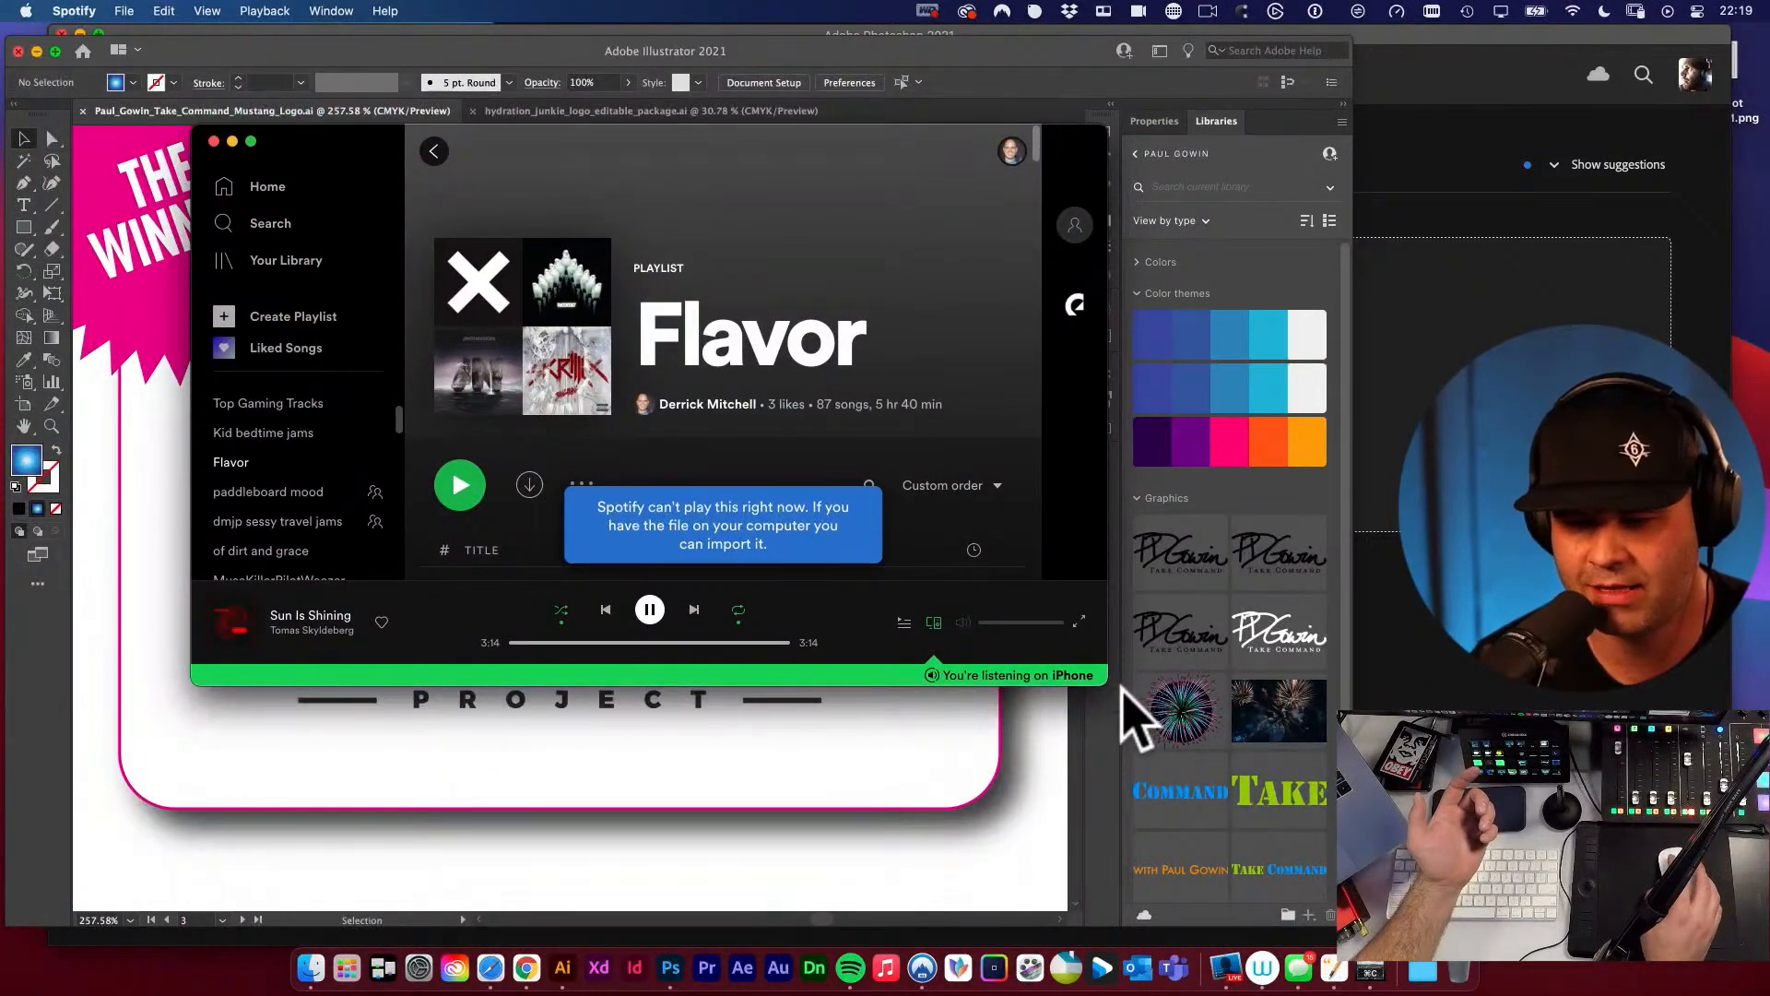
{"action": "left_click_drag", "start_coordinate": [1107, 686], "coordinate": [1387, 916]}
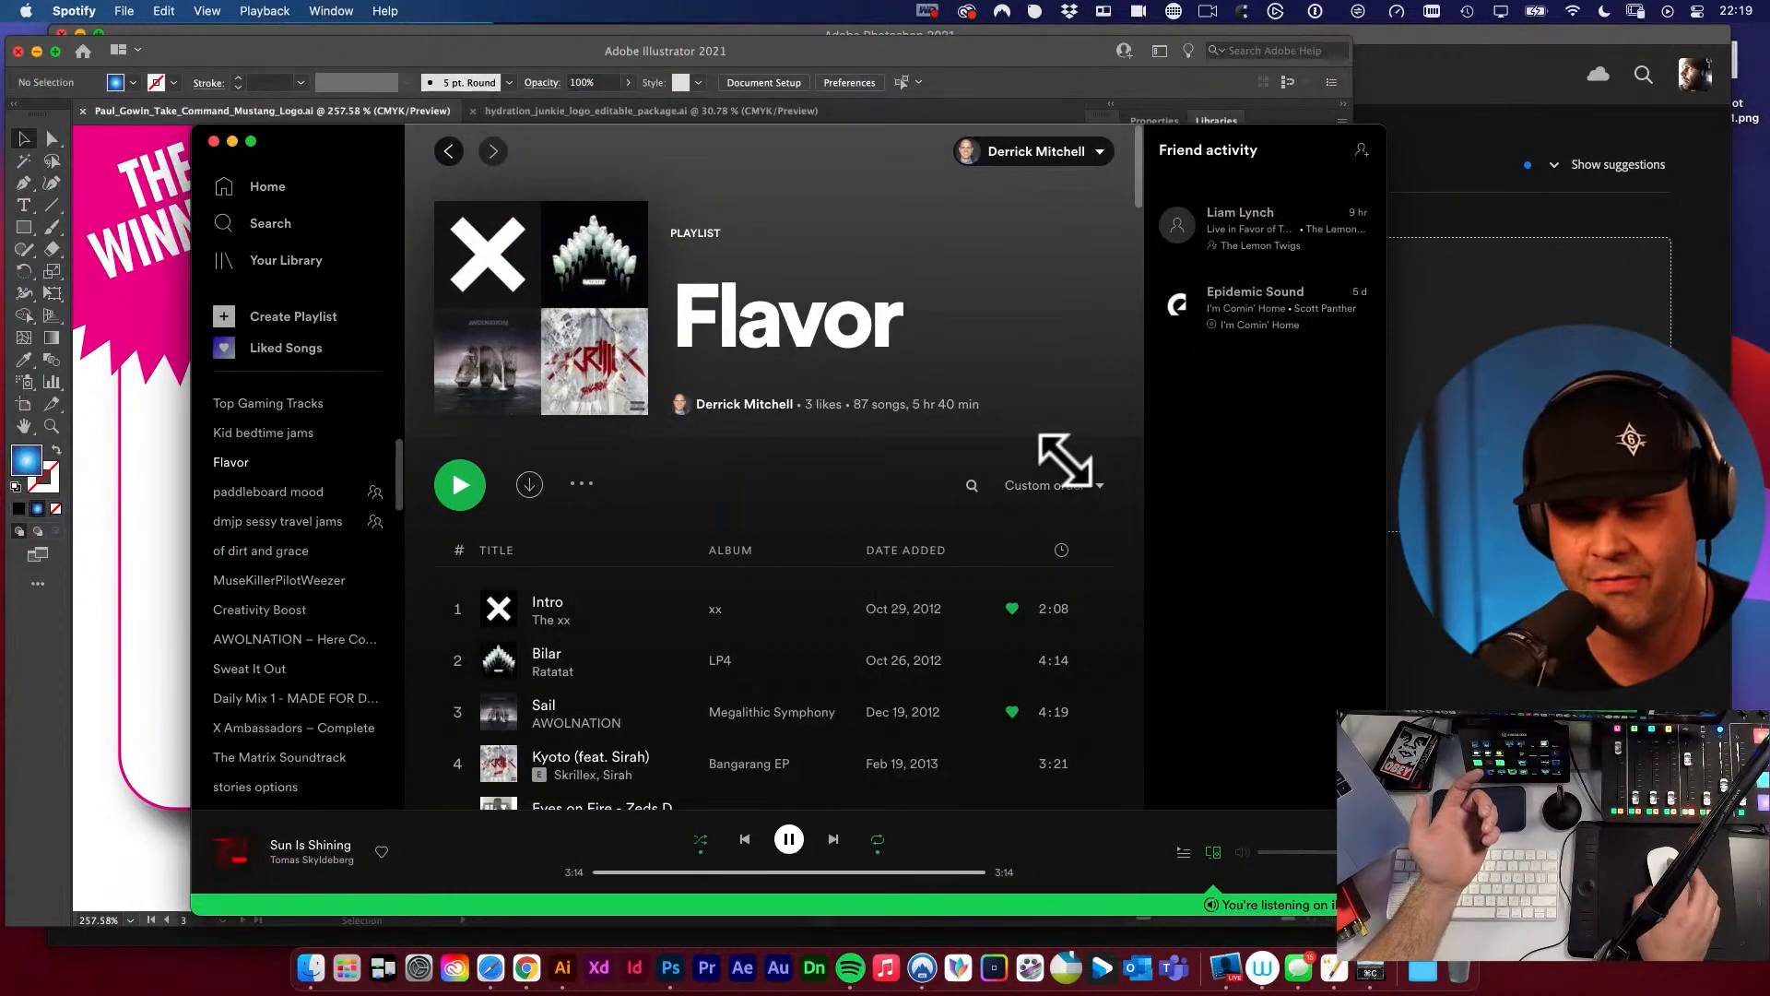
{"action": "scroll", "coordinate": [981, 489], "scroll_direction": "down", "scroll_amount": 1}
{"action": "scroll", "coordinate": [981, 487], "scroll_direction": "down", "scroll_amount": 5}
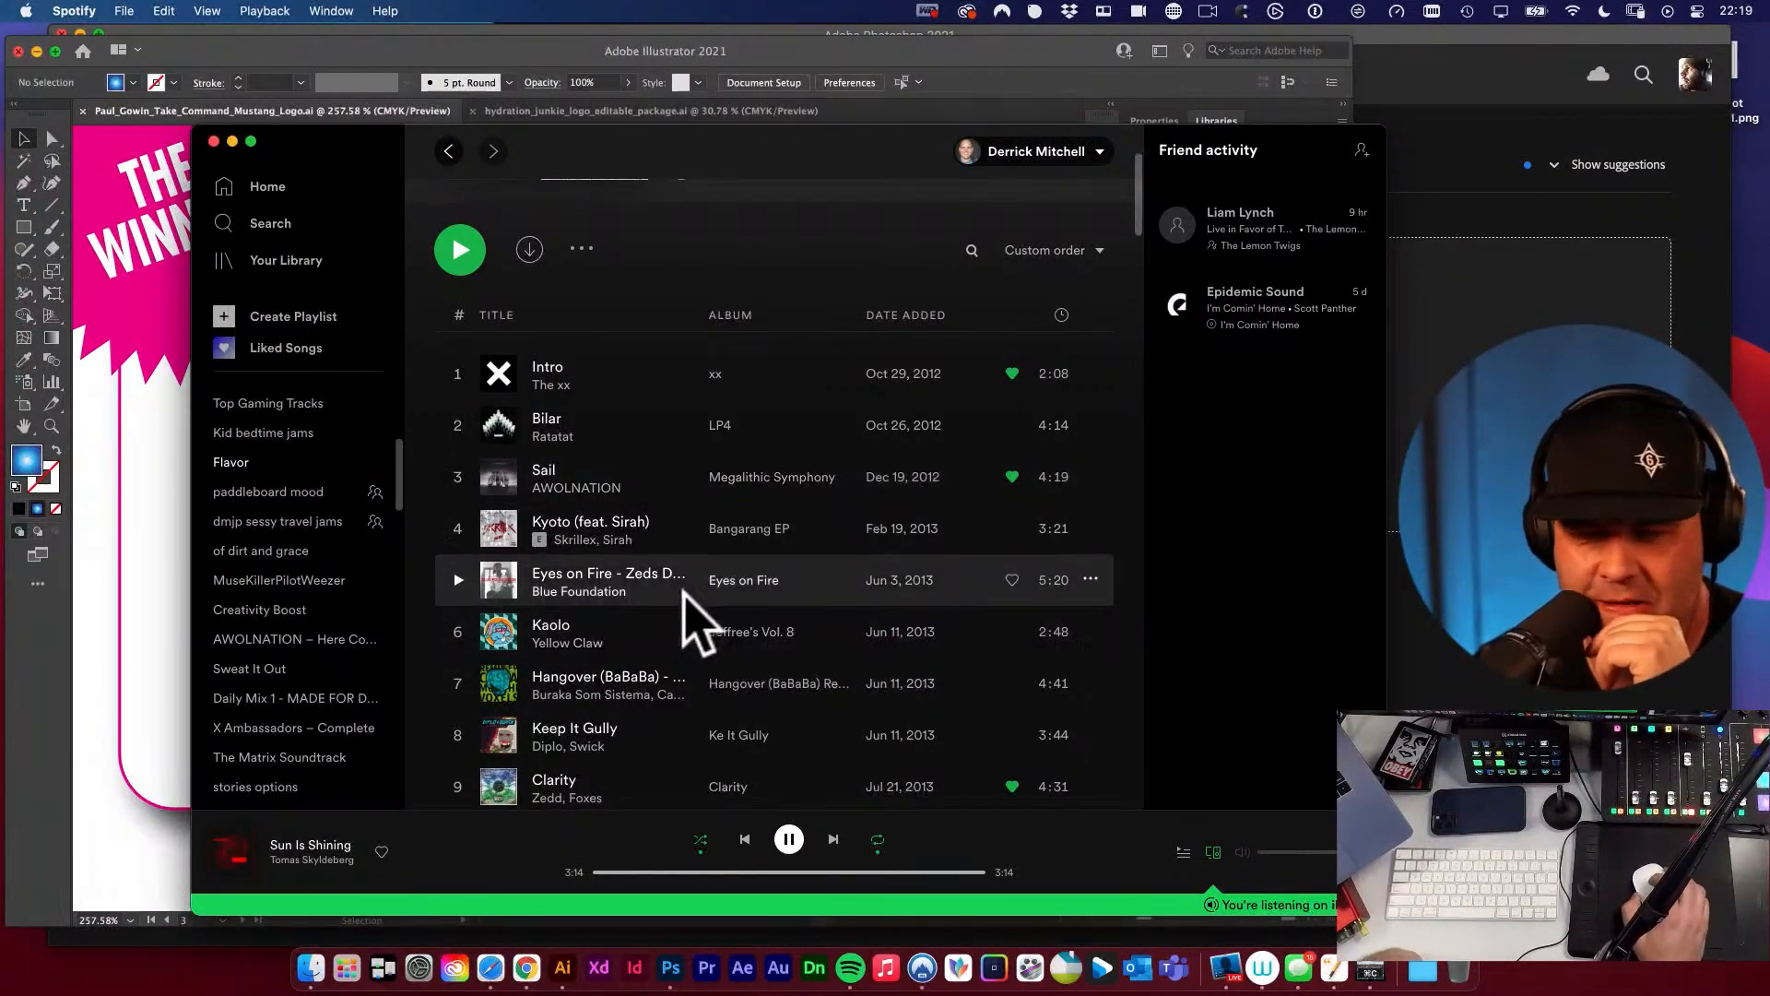
{"action": "scroll", "coordinate": [871, 472], "scroll_direction": "down", "scroll_amount": 20}
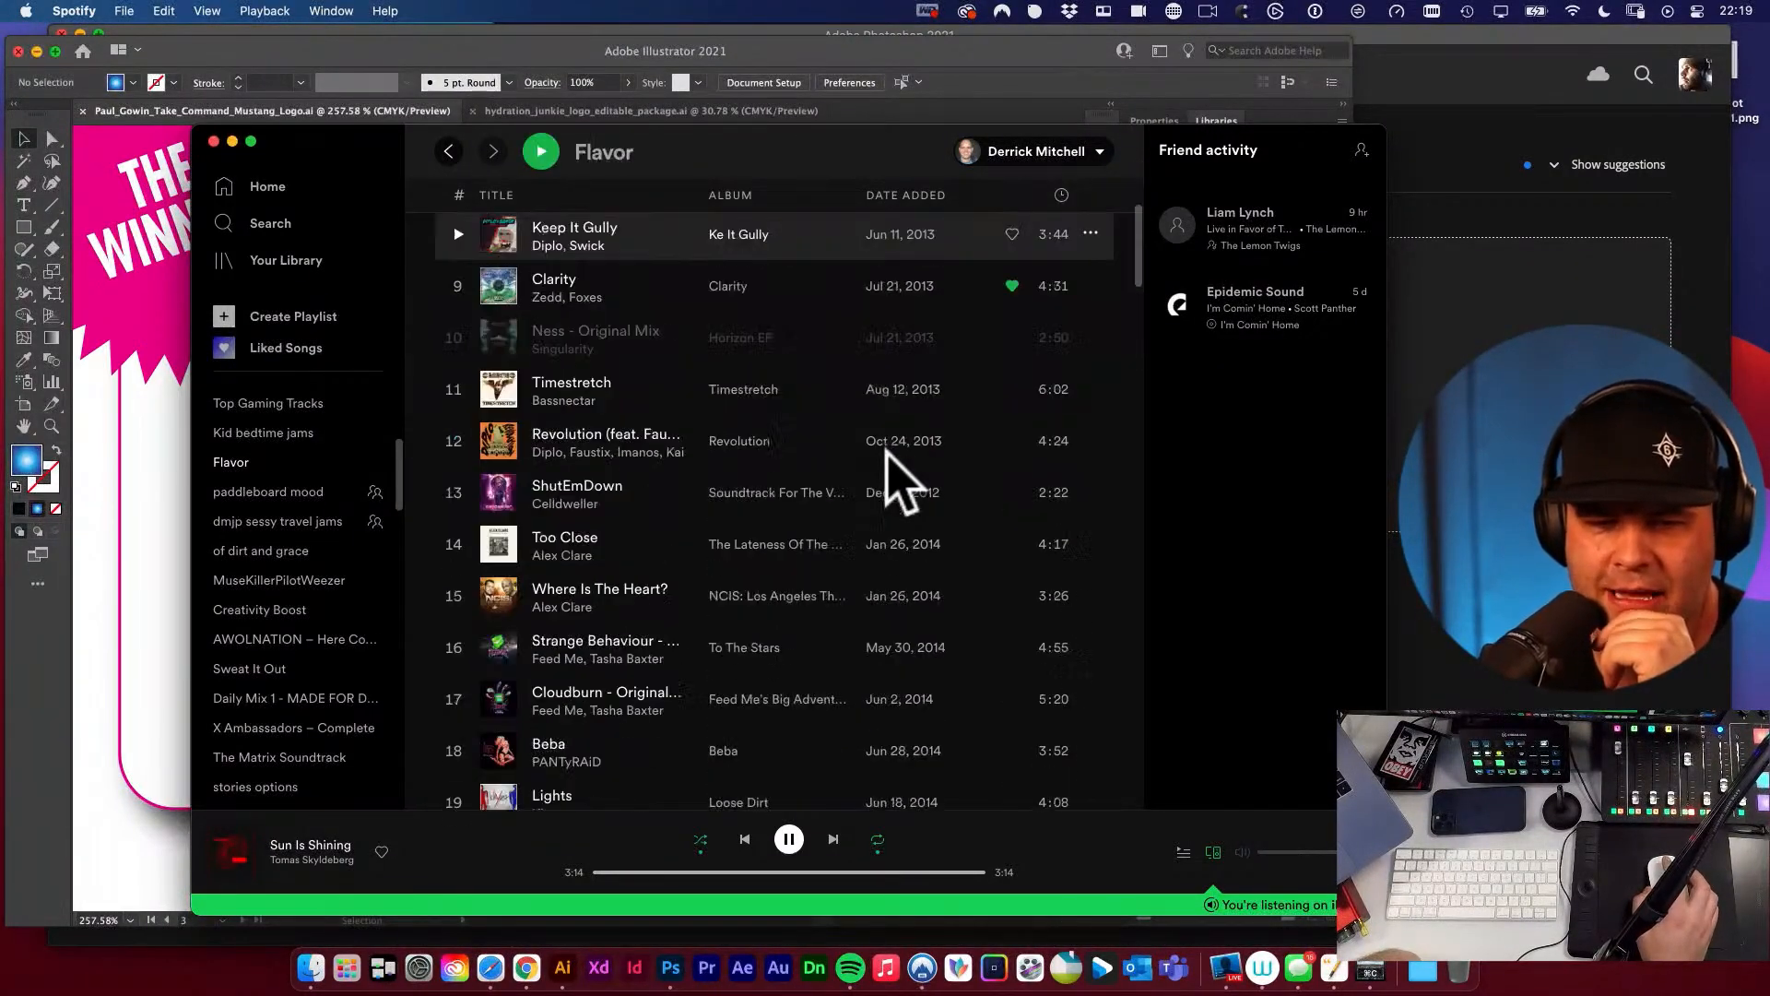
{"action": "scroll", "coordinate": [886, 450], "scroll_direction": "down", "scroll_amount": 20}
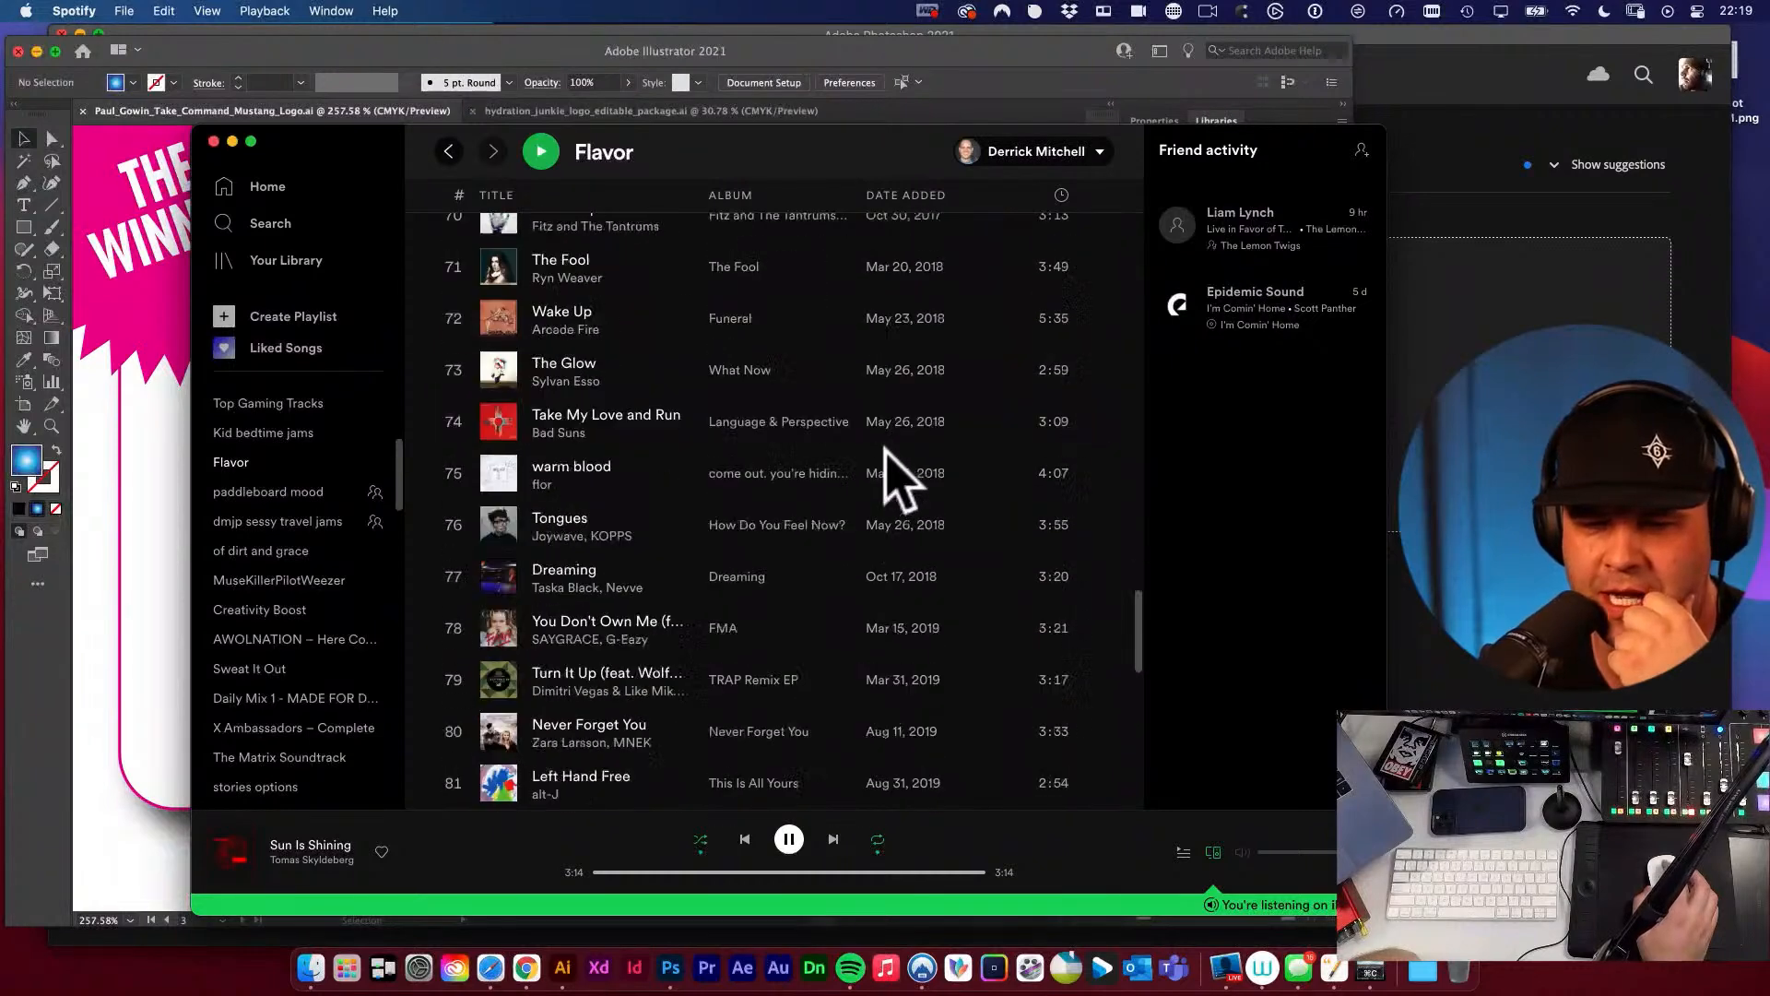
{"action": "scroll", "coordinate": [885, 445], "scroll_direction": "up", "scroll_amount": 10}
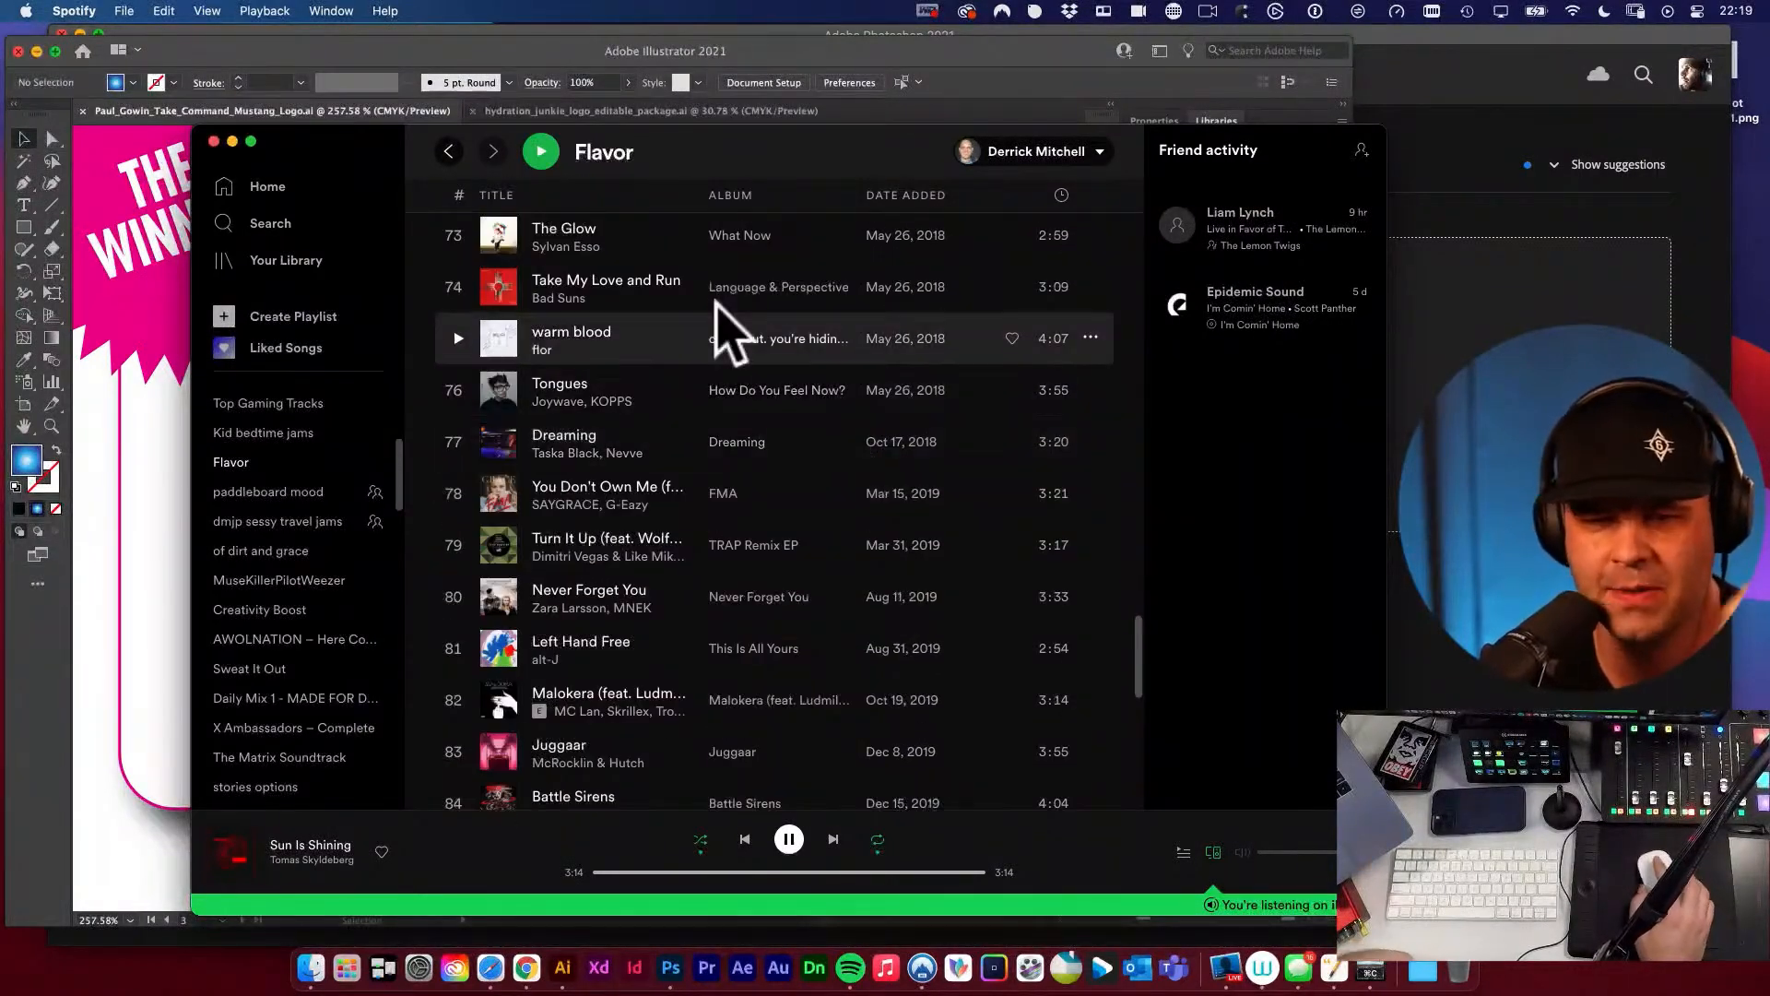
{"action": "scroll", "coordinate": [771, 461], "scroll_direction": "down", "scroll_amount": 3}
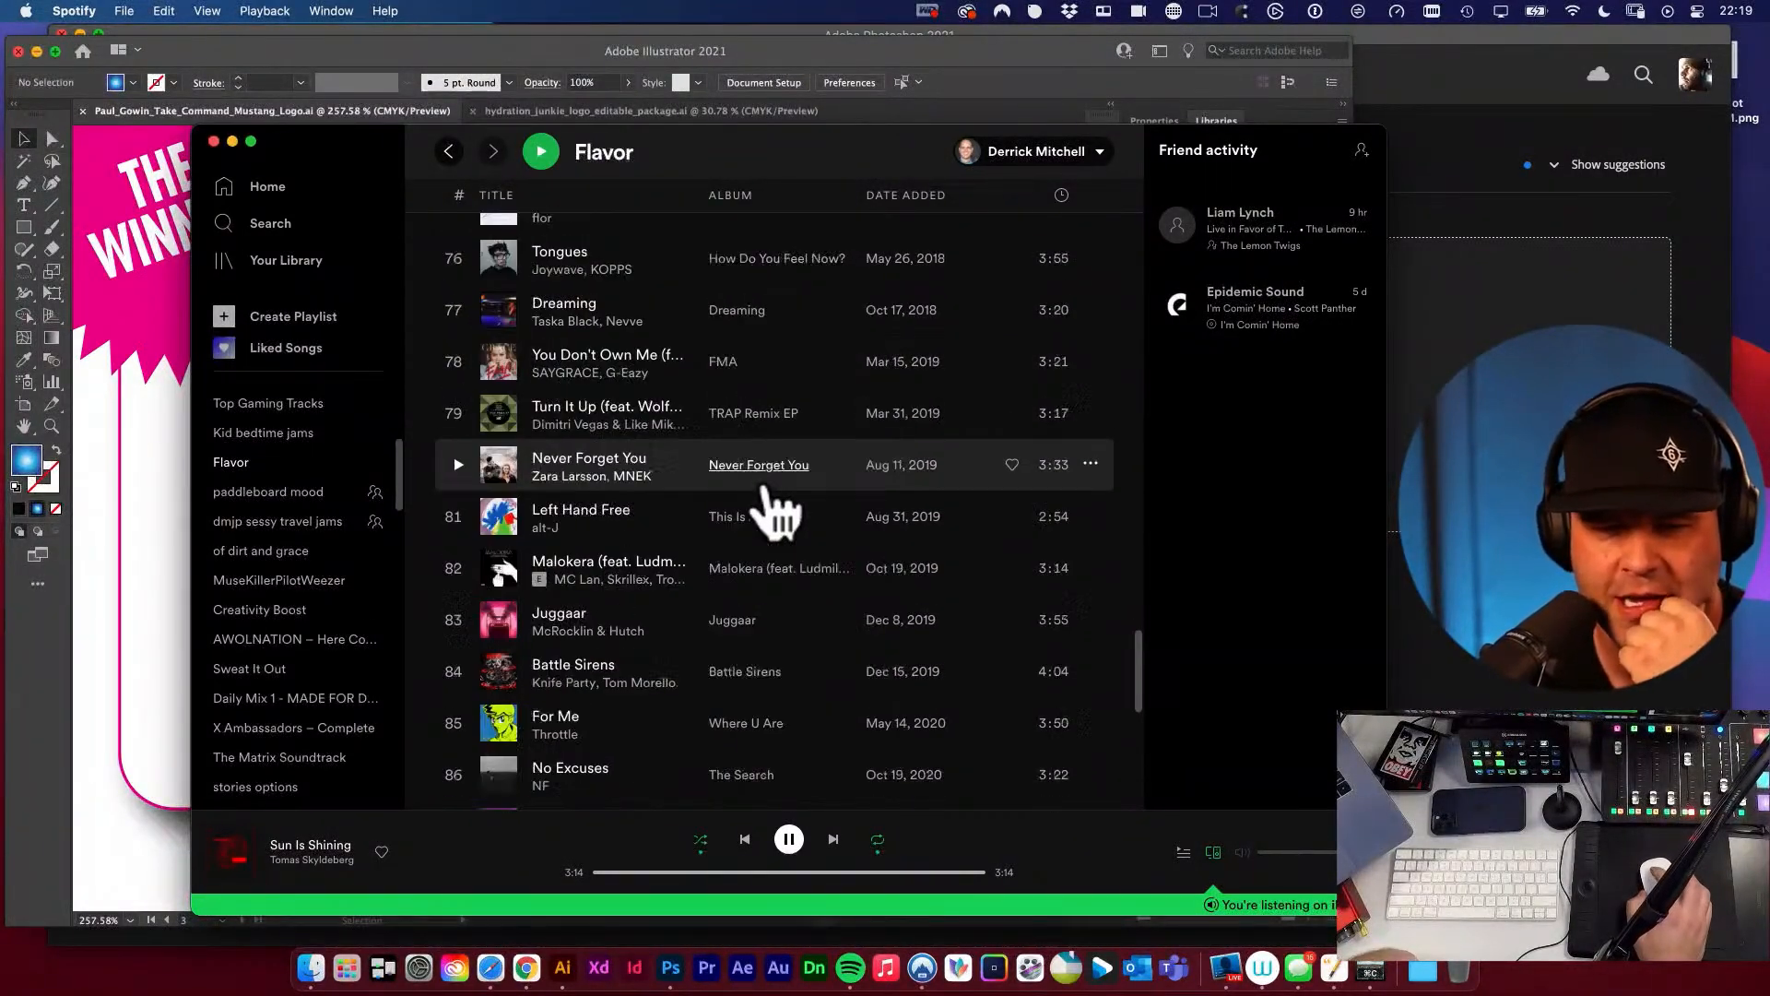
{"action": "scroll", "coordinate": [710, 507], "scroll_direction": "down", "scroll_amount": 10}
{"action": "scroll", "coordinate": [710, 498], "scroll_direction": "up", "scroll_amount": 20}
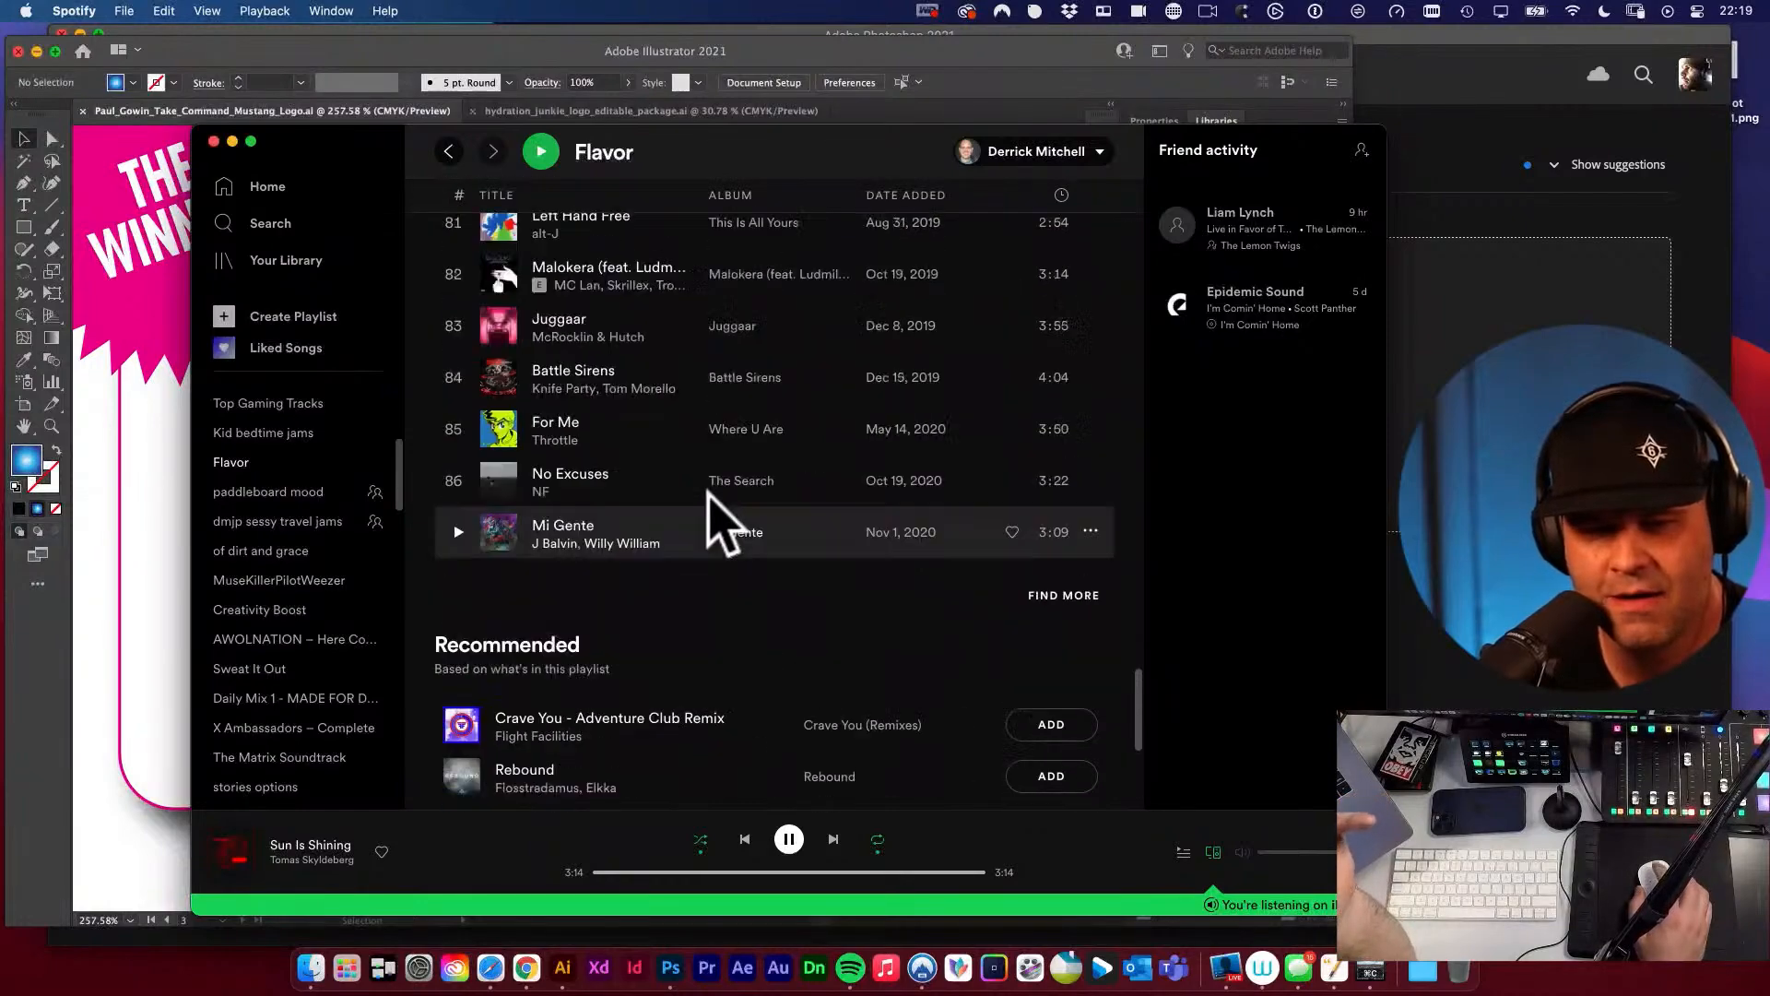
{"action": "scroll", "coordinate": [715, 494], "scroll_direction": "up", "scroll_amount": 20}
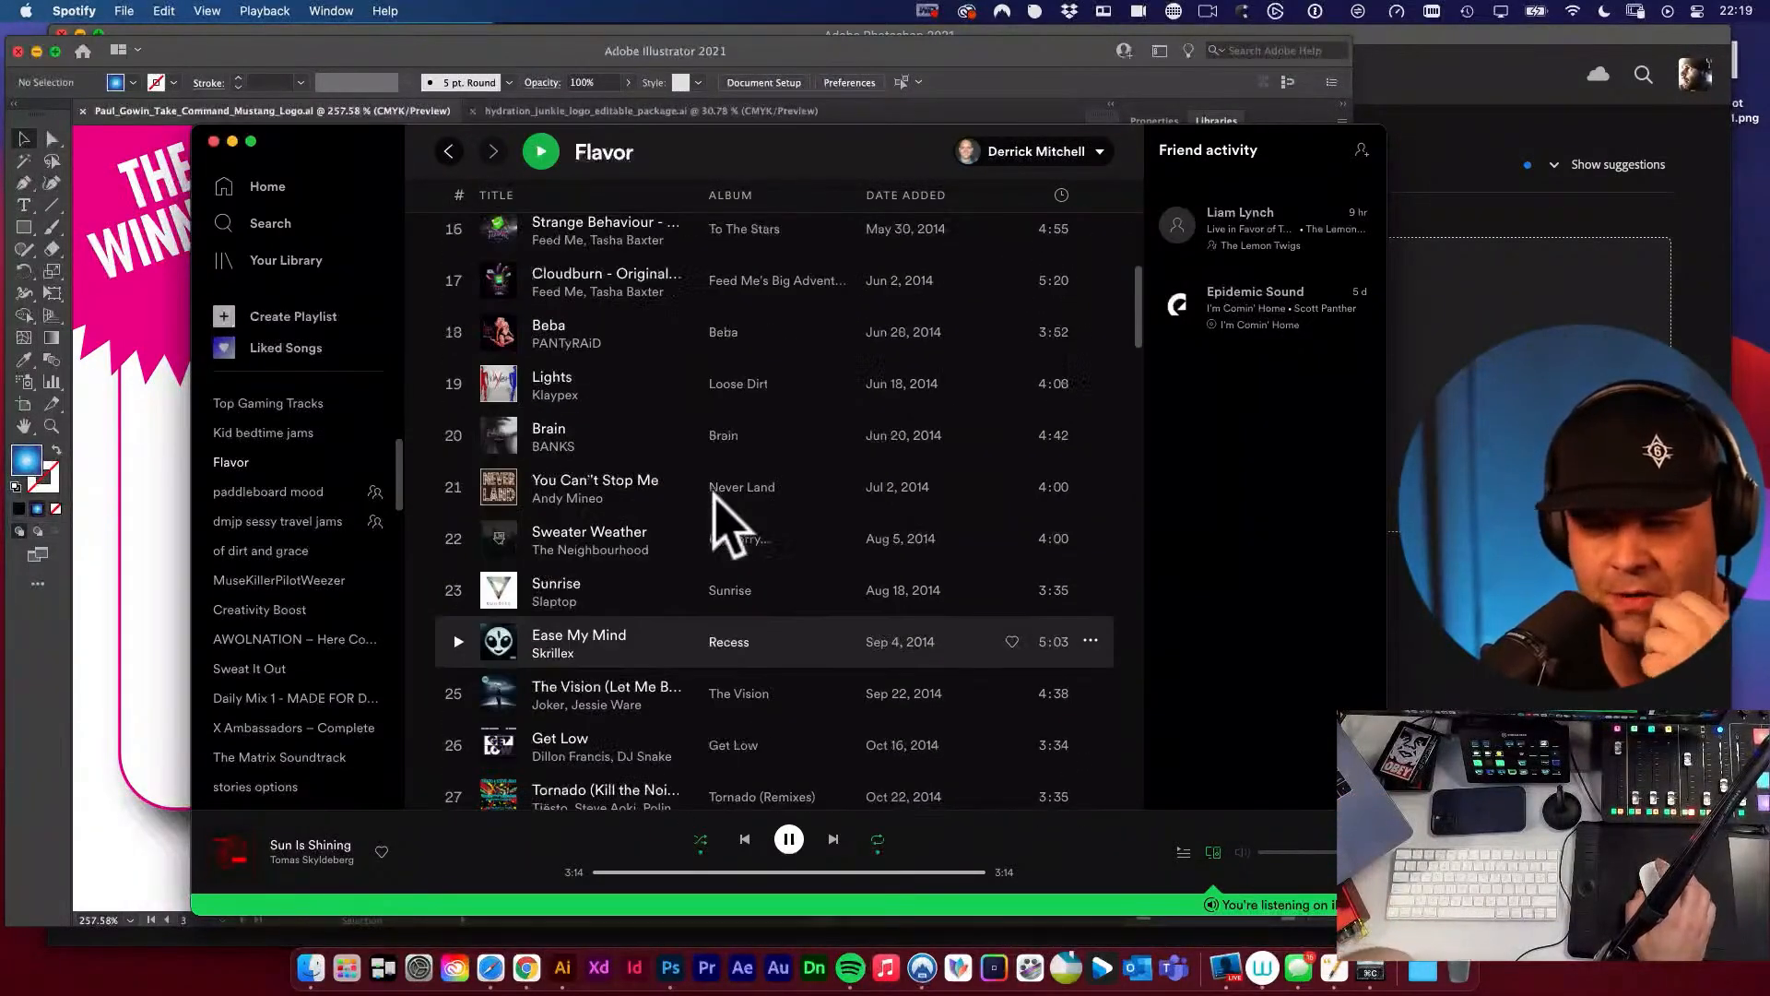
{"action": "left_click_drag", "start_coordinate": [306, 140], "coordinate": [0, 461]}
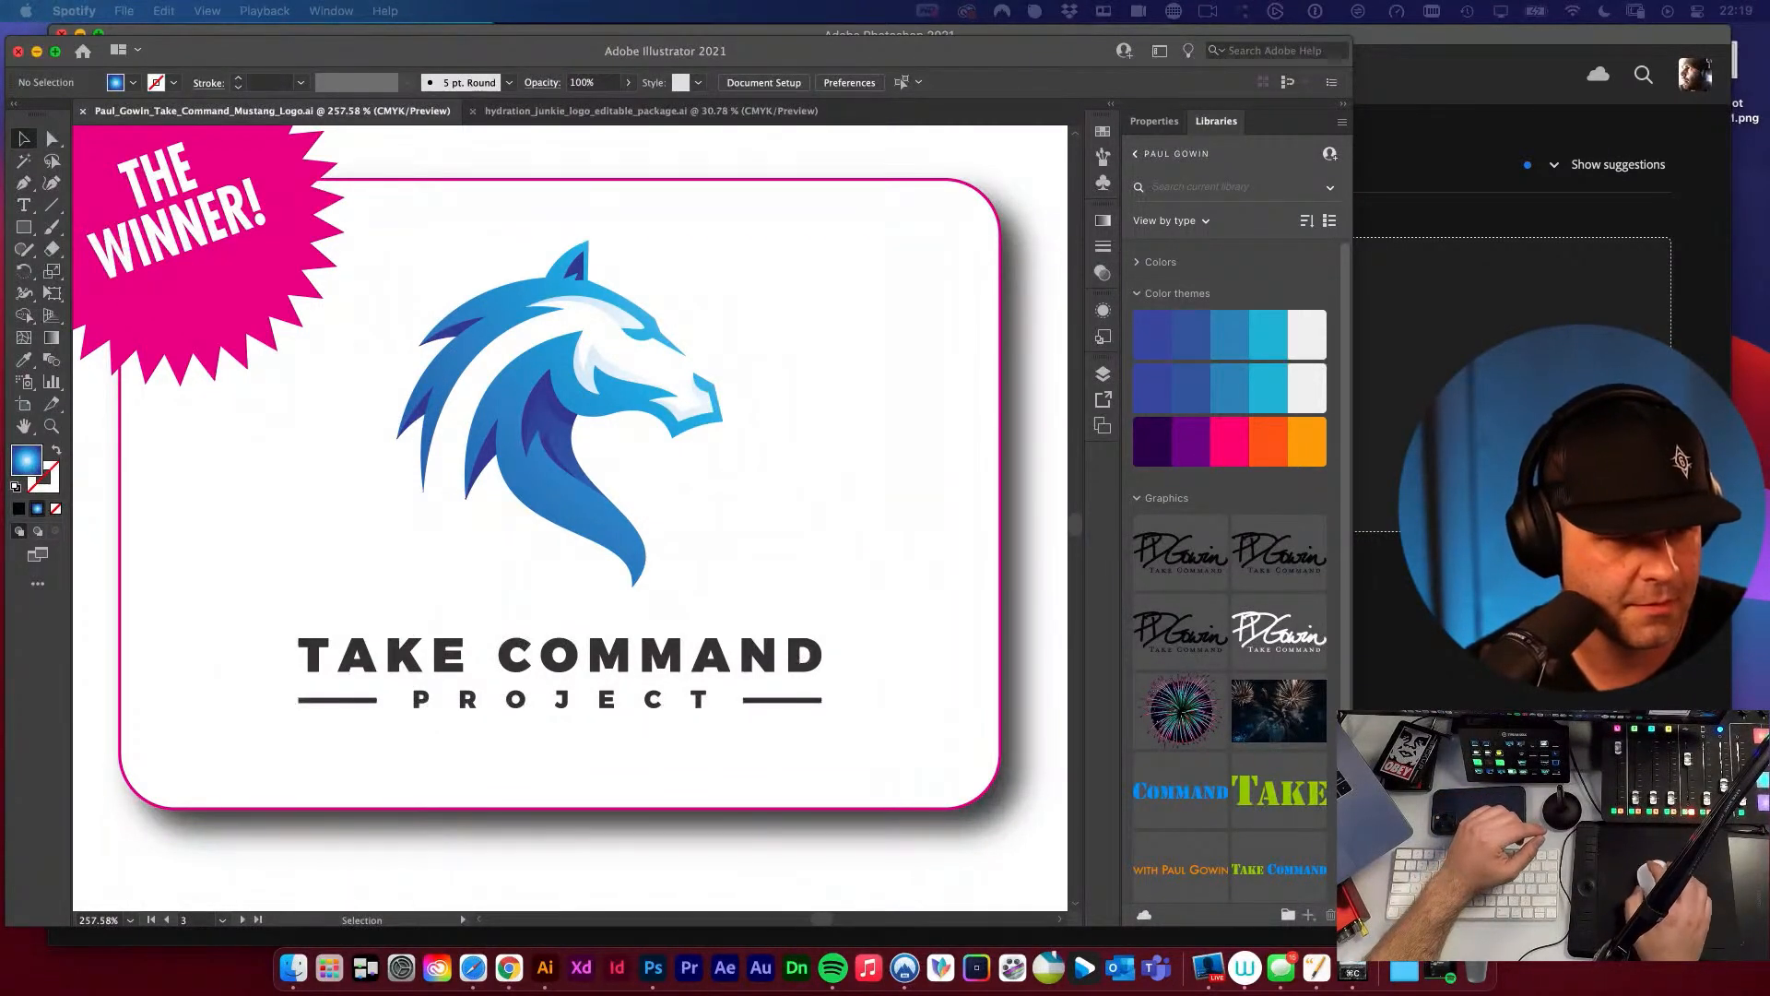
Review all the artboards of the mustang logo document together, including the logo options, the winner and the wordmarks outside them.
{"action": "left_click", "coordinate": [614, 484]}
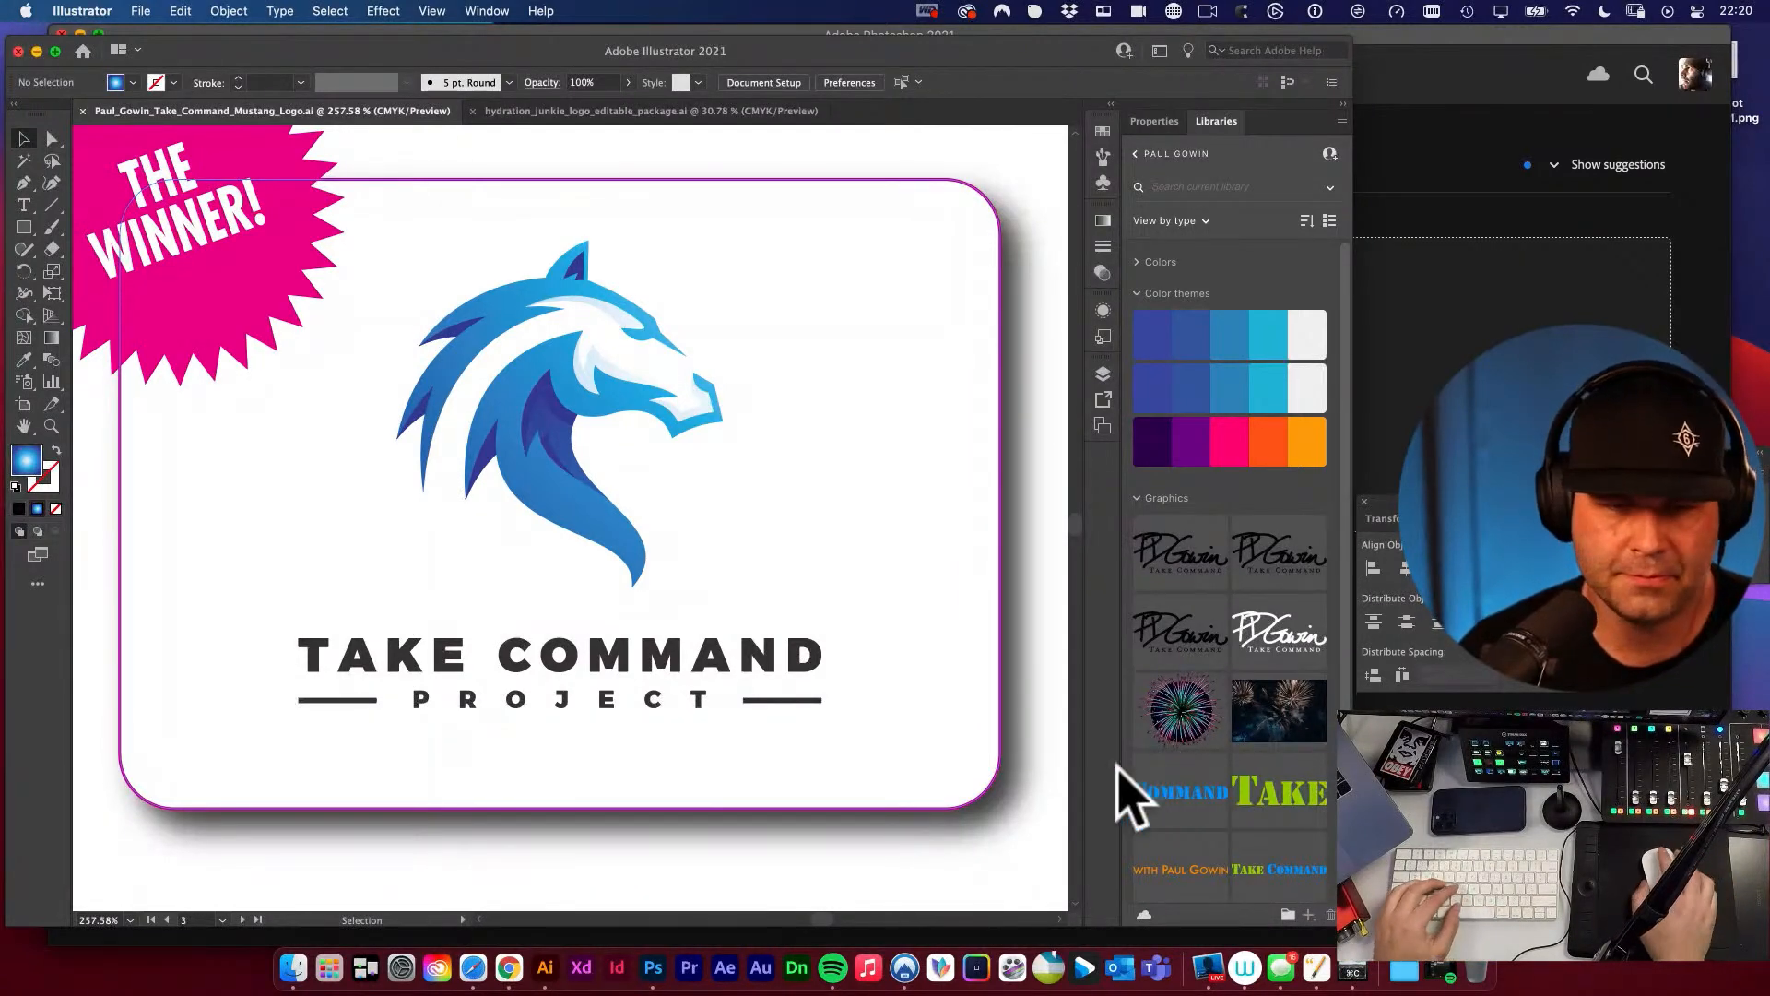
{"action": "left_click", "coordinate": [683, 576], "text": "alt+super"}
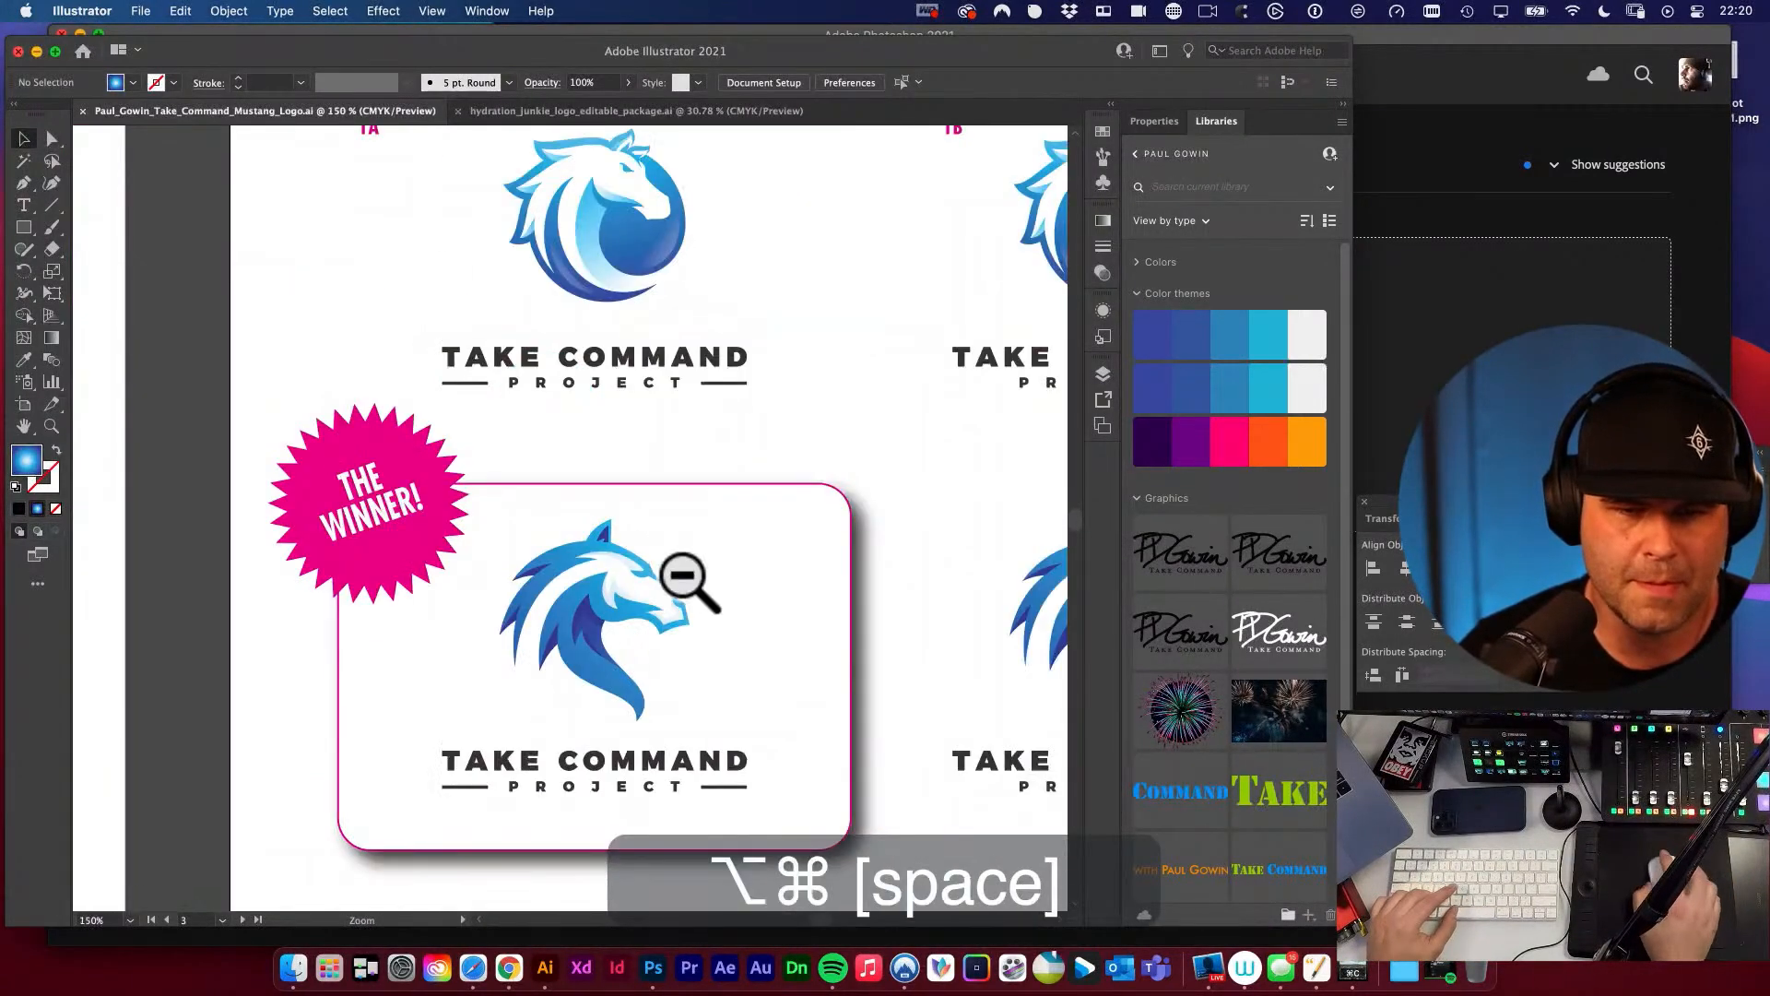
{"action": "left_click", "coordinate": [717, 607], "text": "alt+super"}
{"action": "left_click", "coordinate": [720, 609], "text": "alt+super"}
{"action": "left_click", "coordinate": [719, 609], "text": "alt+super"}
{"action": "left_click_drag", "start_coordinate": [723, 555], "coordinate": [673, 573]}
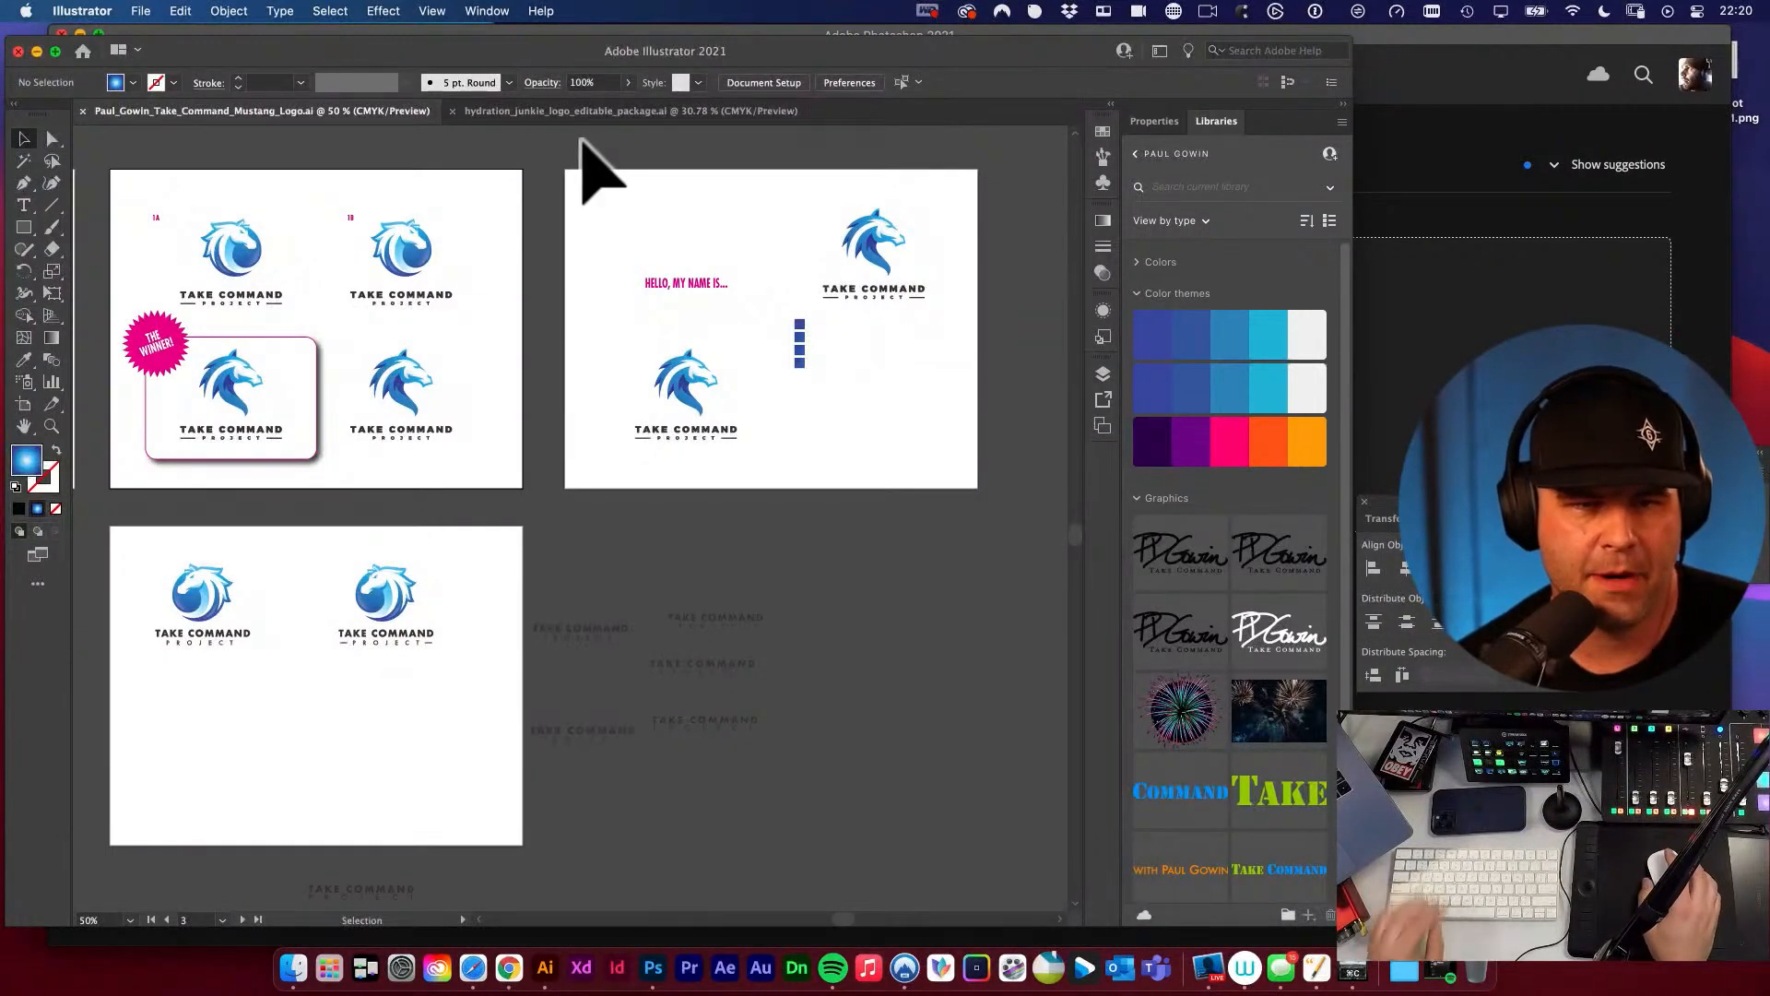
{"action": "left_click", "coordinate": [141, 11]}
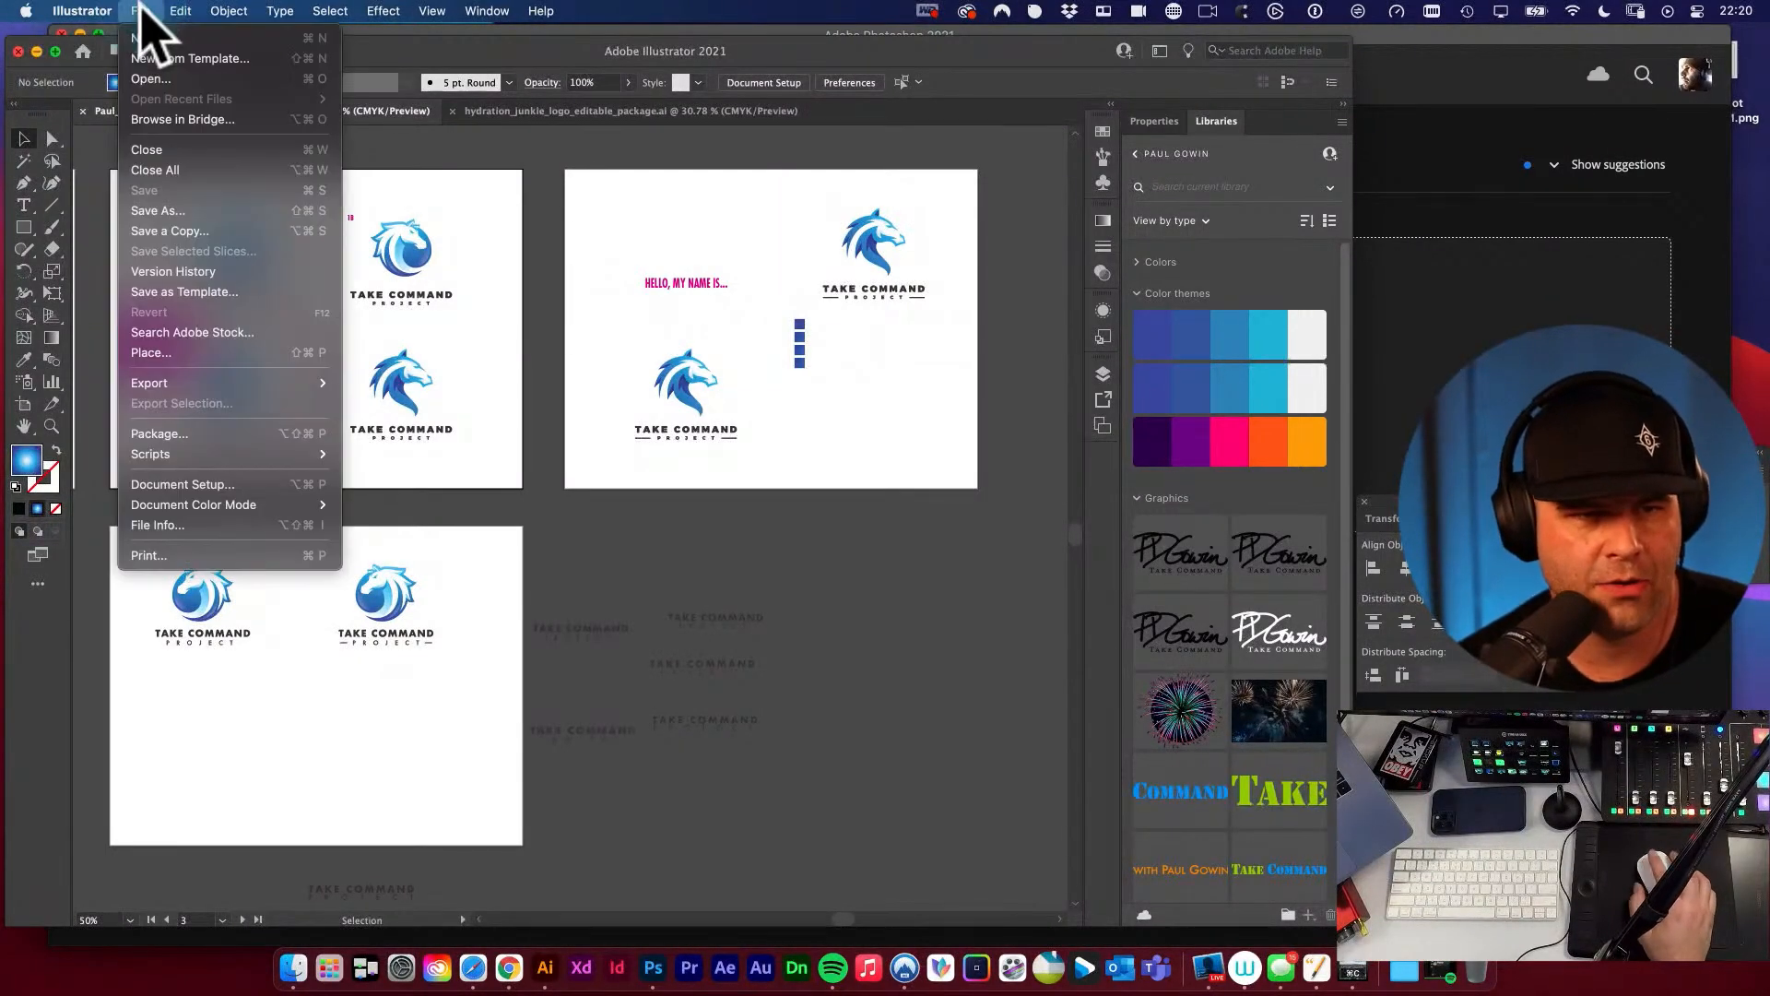
{"action": "left_click", "coordinate": [724, 489]}
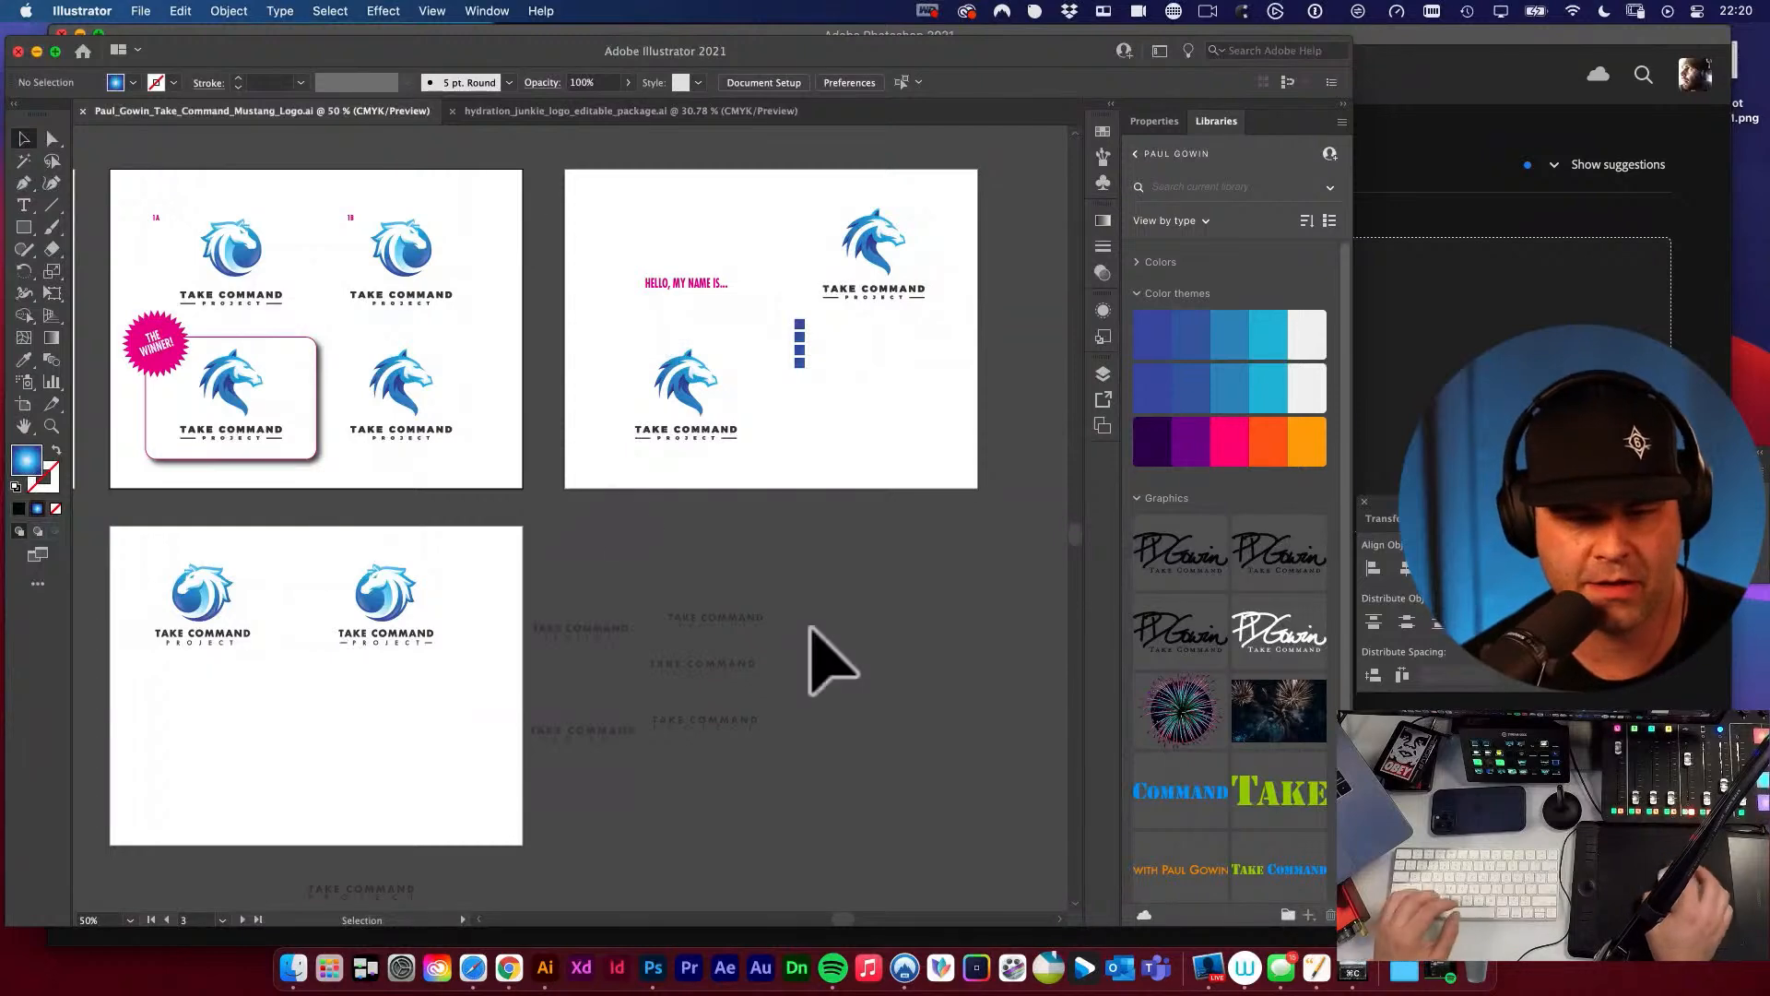
Create a new print document from the Letter preset in inches, with landscape orientation at 11 x 8.5 in.
{"action": "left_click", "coordinate": [141, 11]}
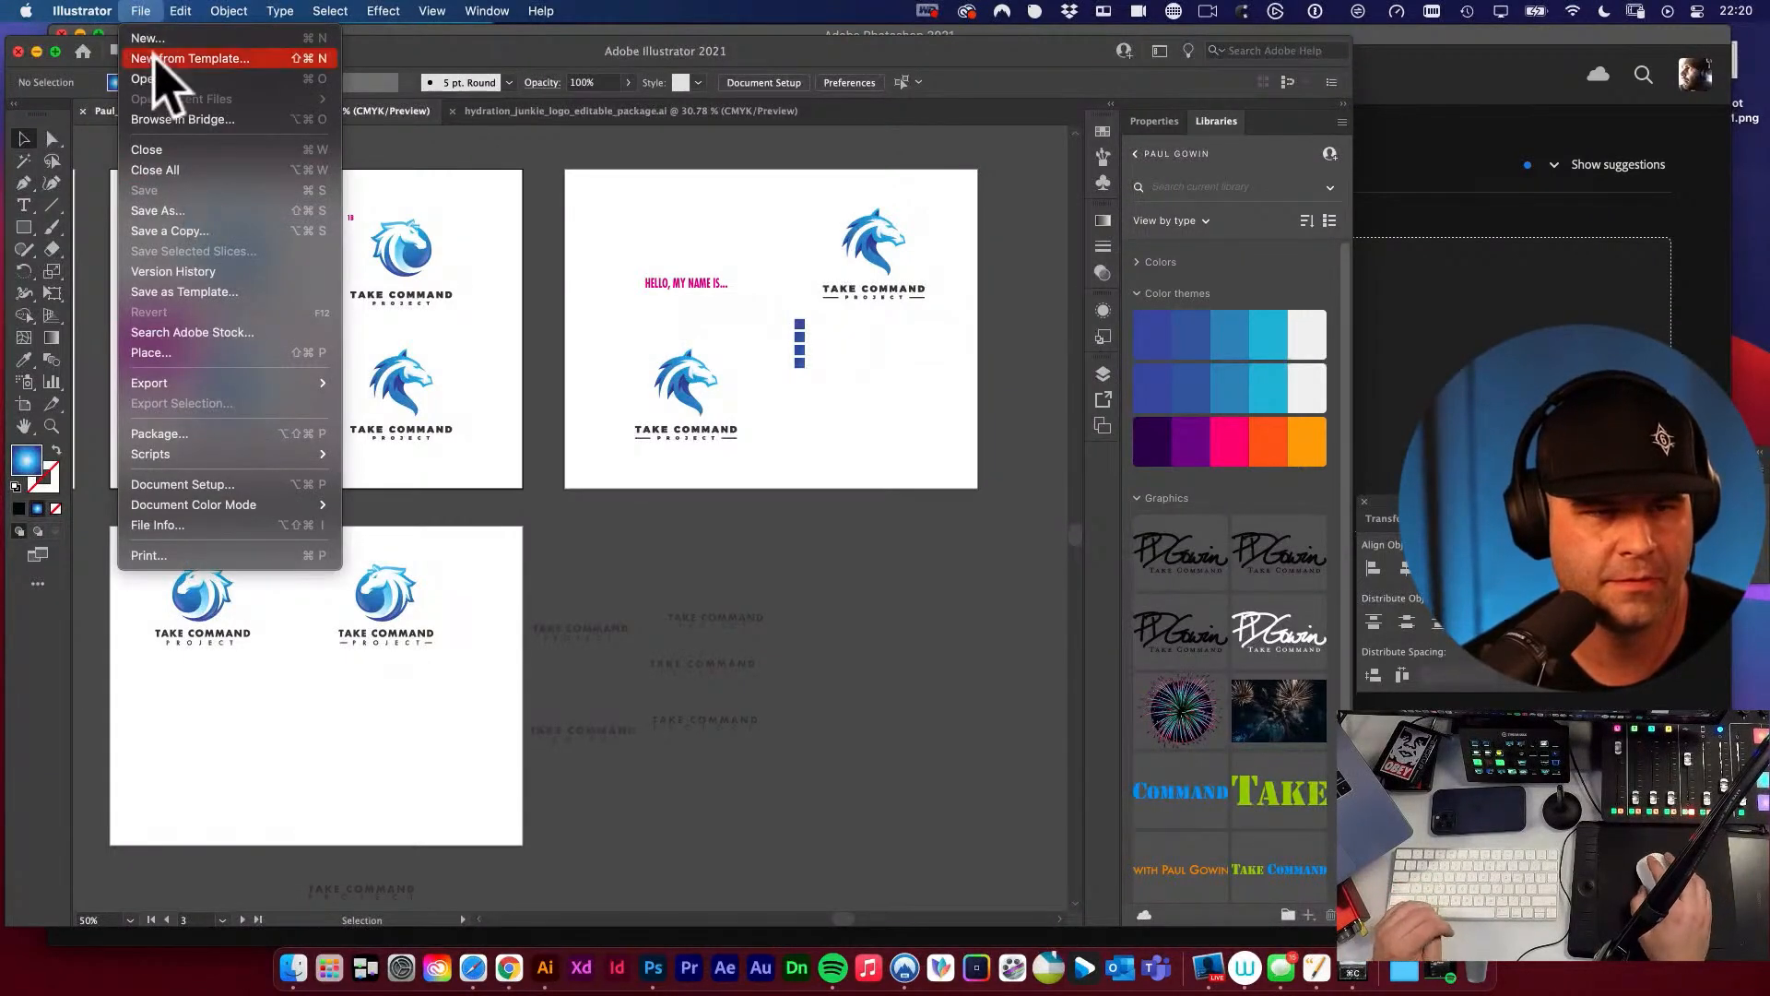
{"action": "left_click", "coordinate": [147, 41]}
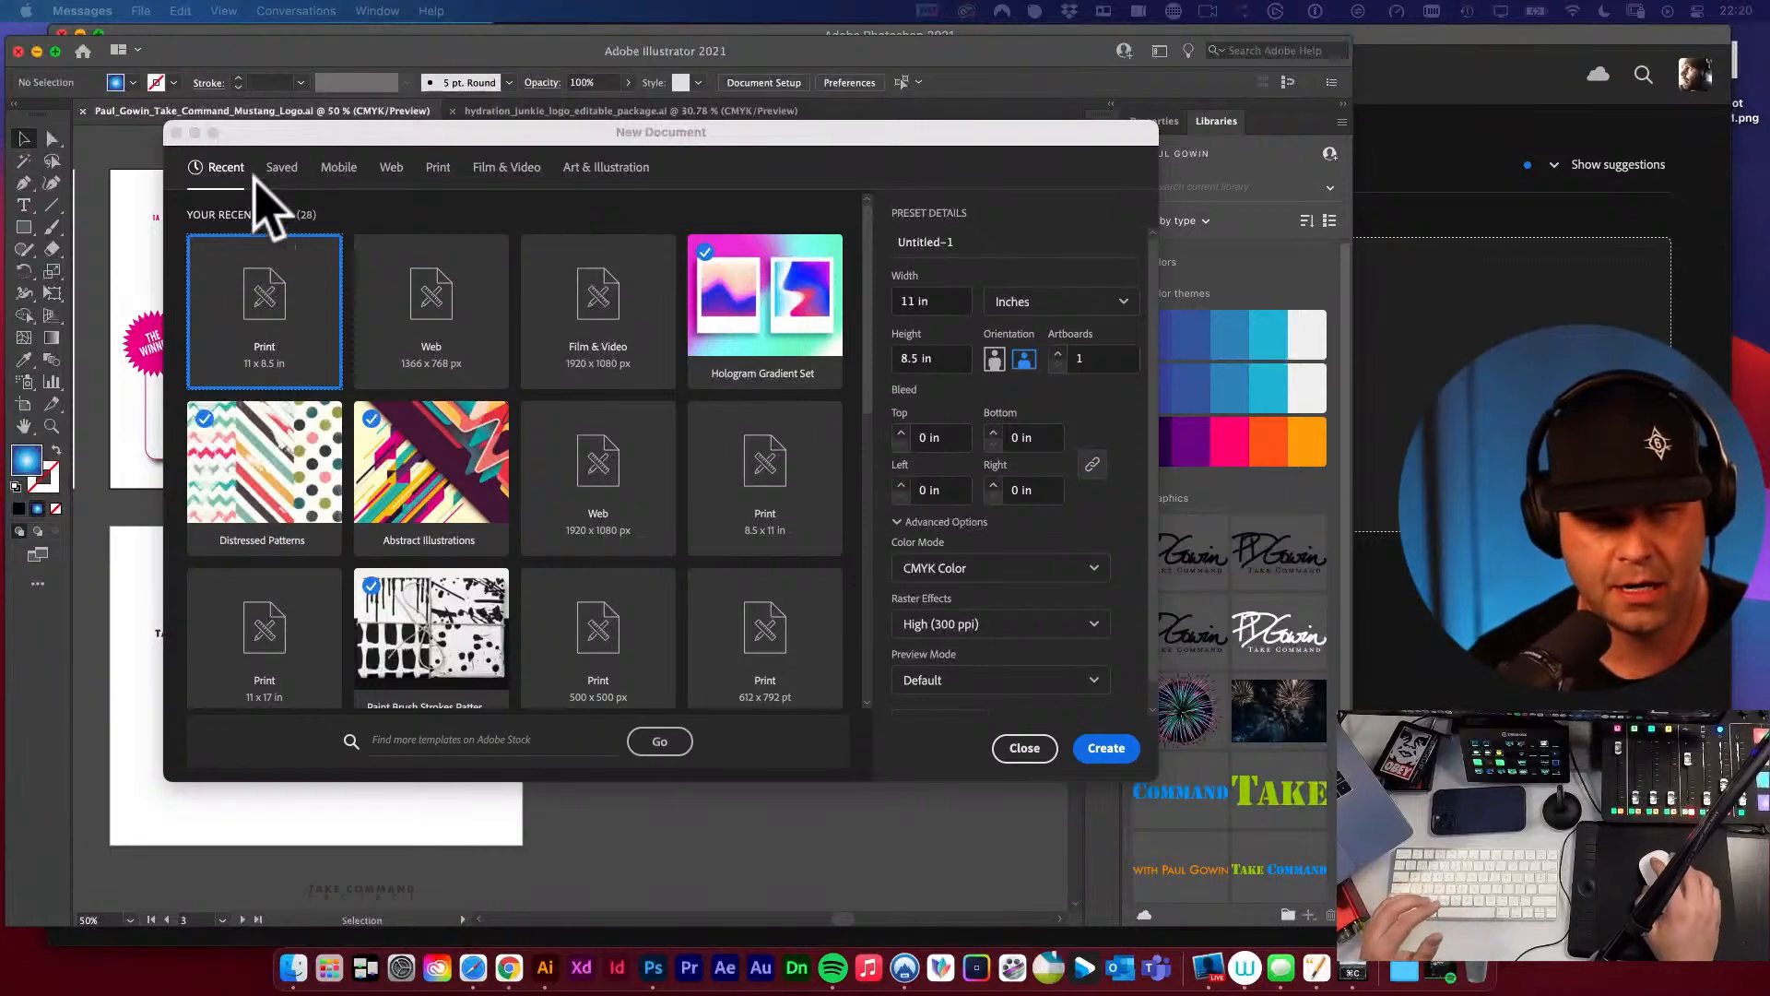
{"action": "left_click", "coordinate": [628, 133]}
{"action": "left_click_drag", "start_coordinate": [628, 133], "coordinate": [663, 156]}
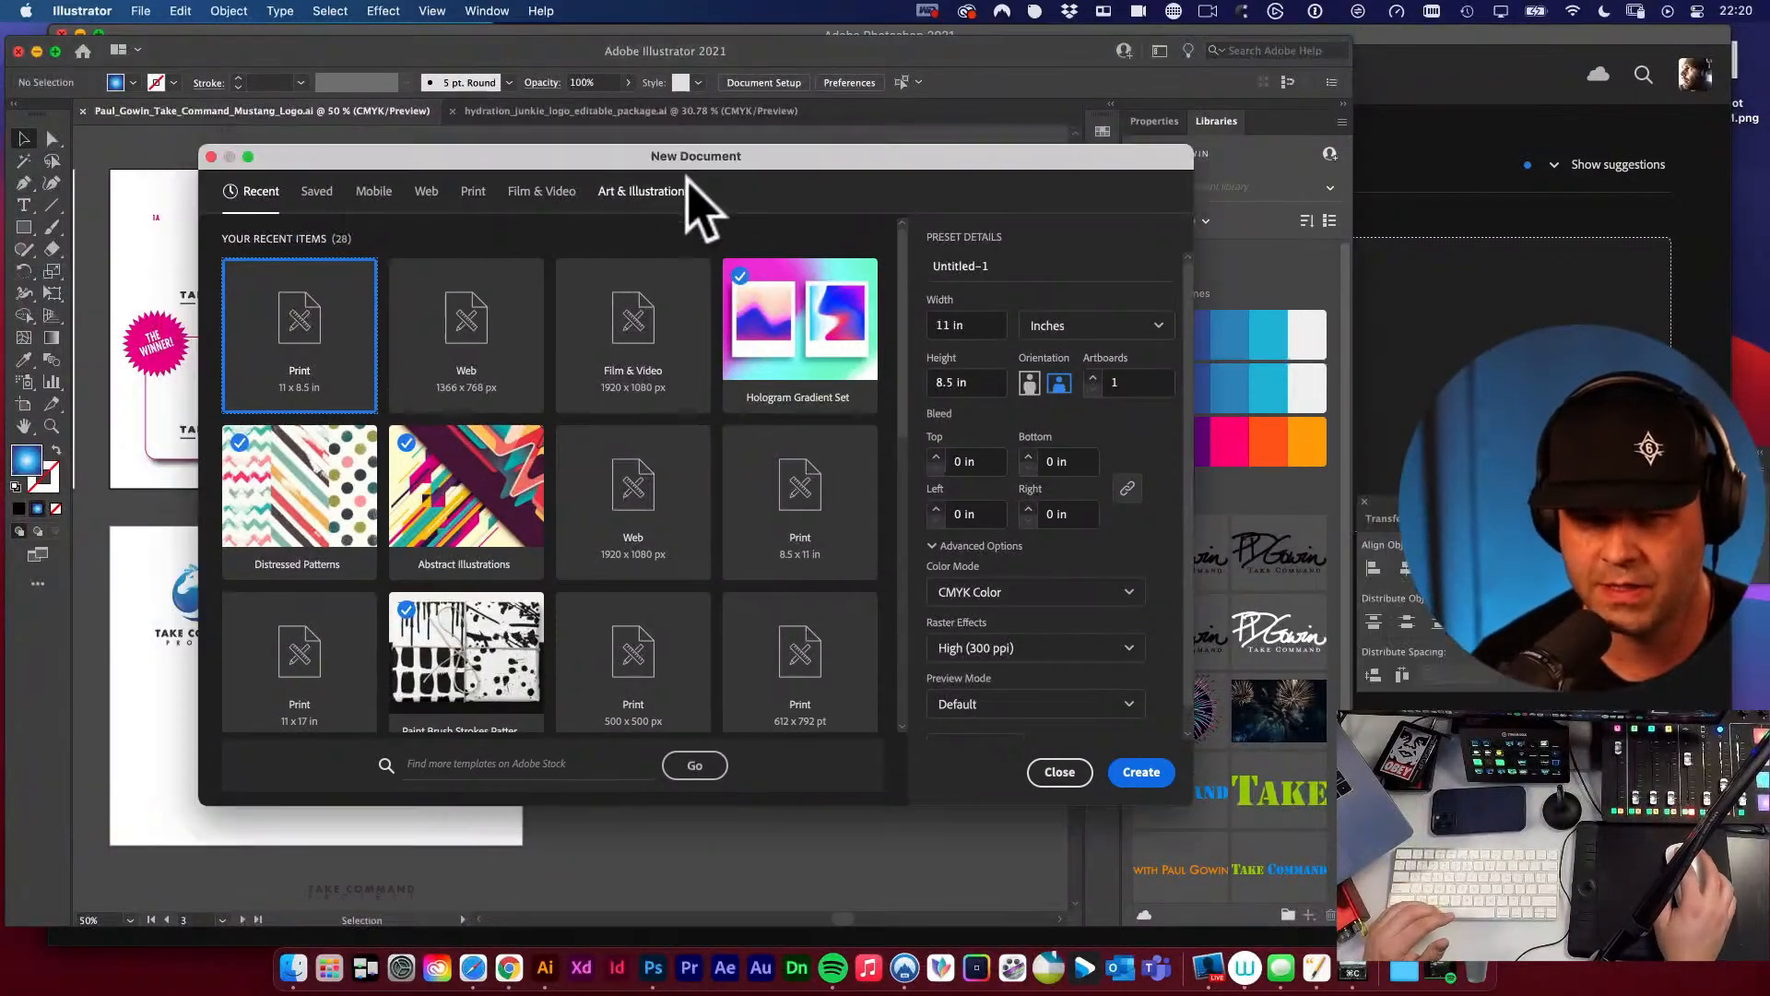
{"action": "left_click", "coordinate": [481, 194]}
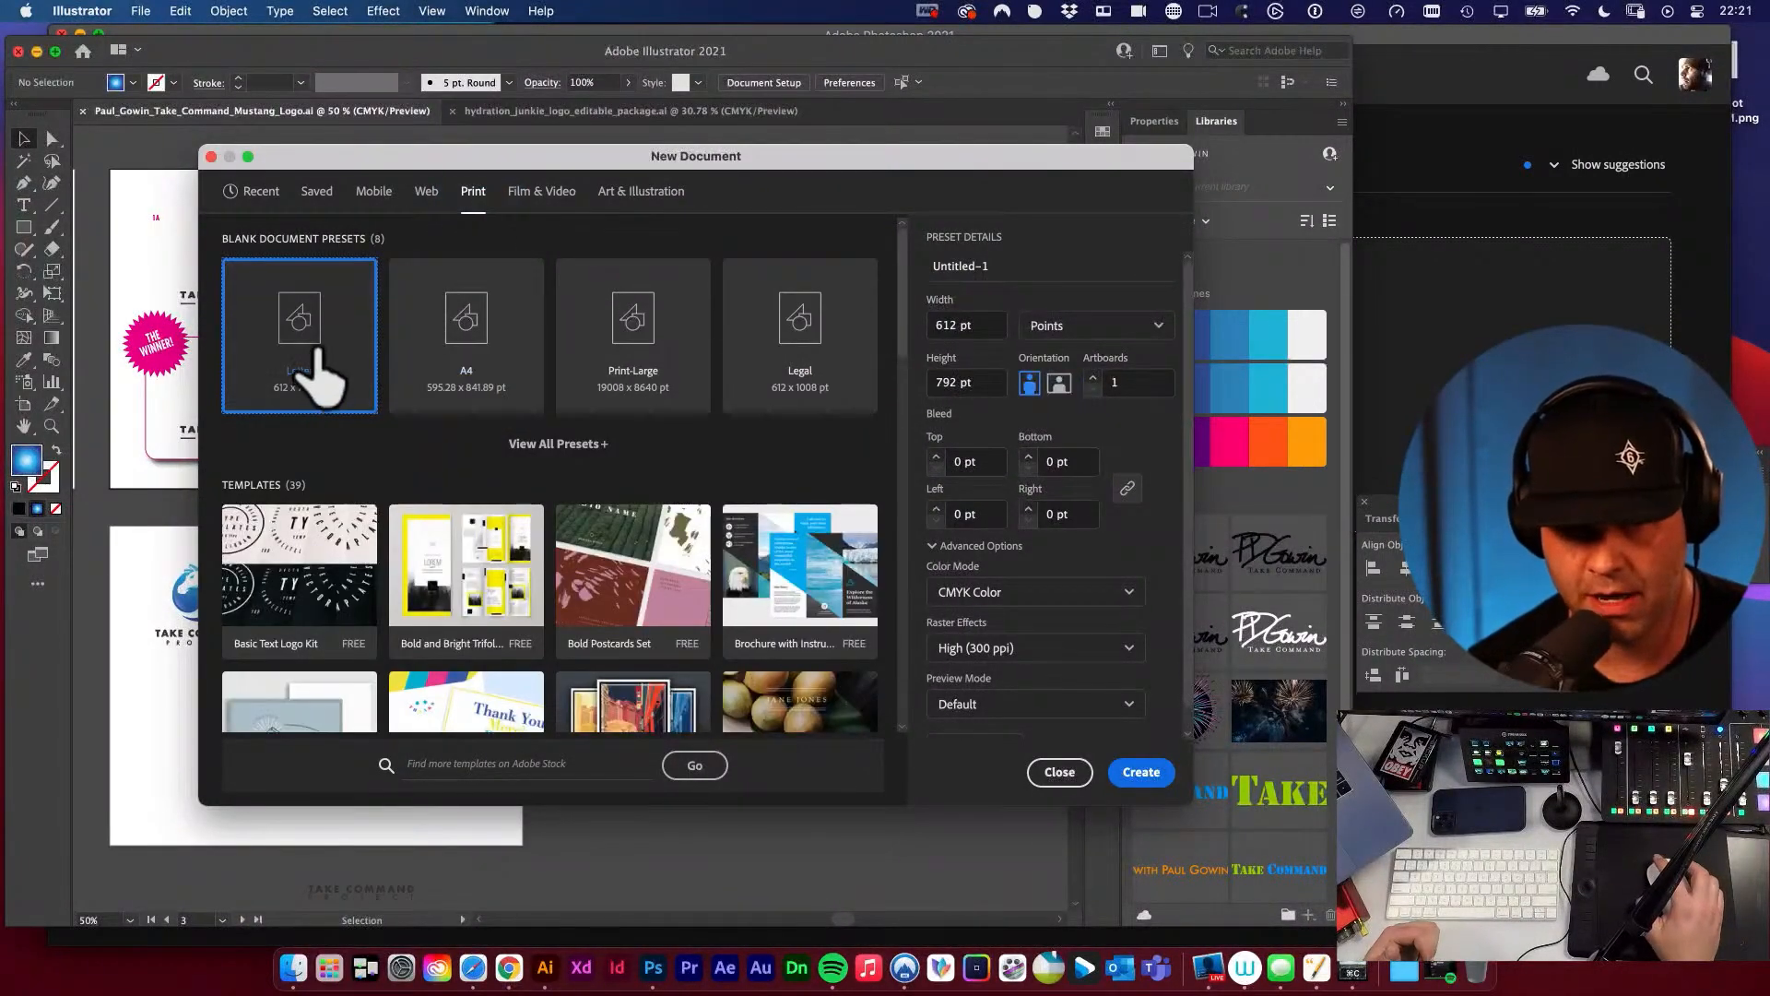
{"action": "left_click", "coordinate": [1047, 327]}
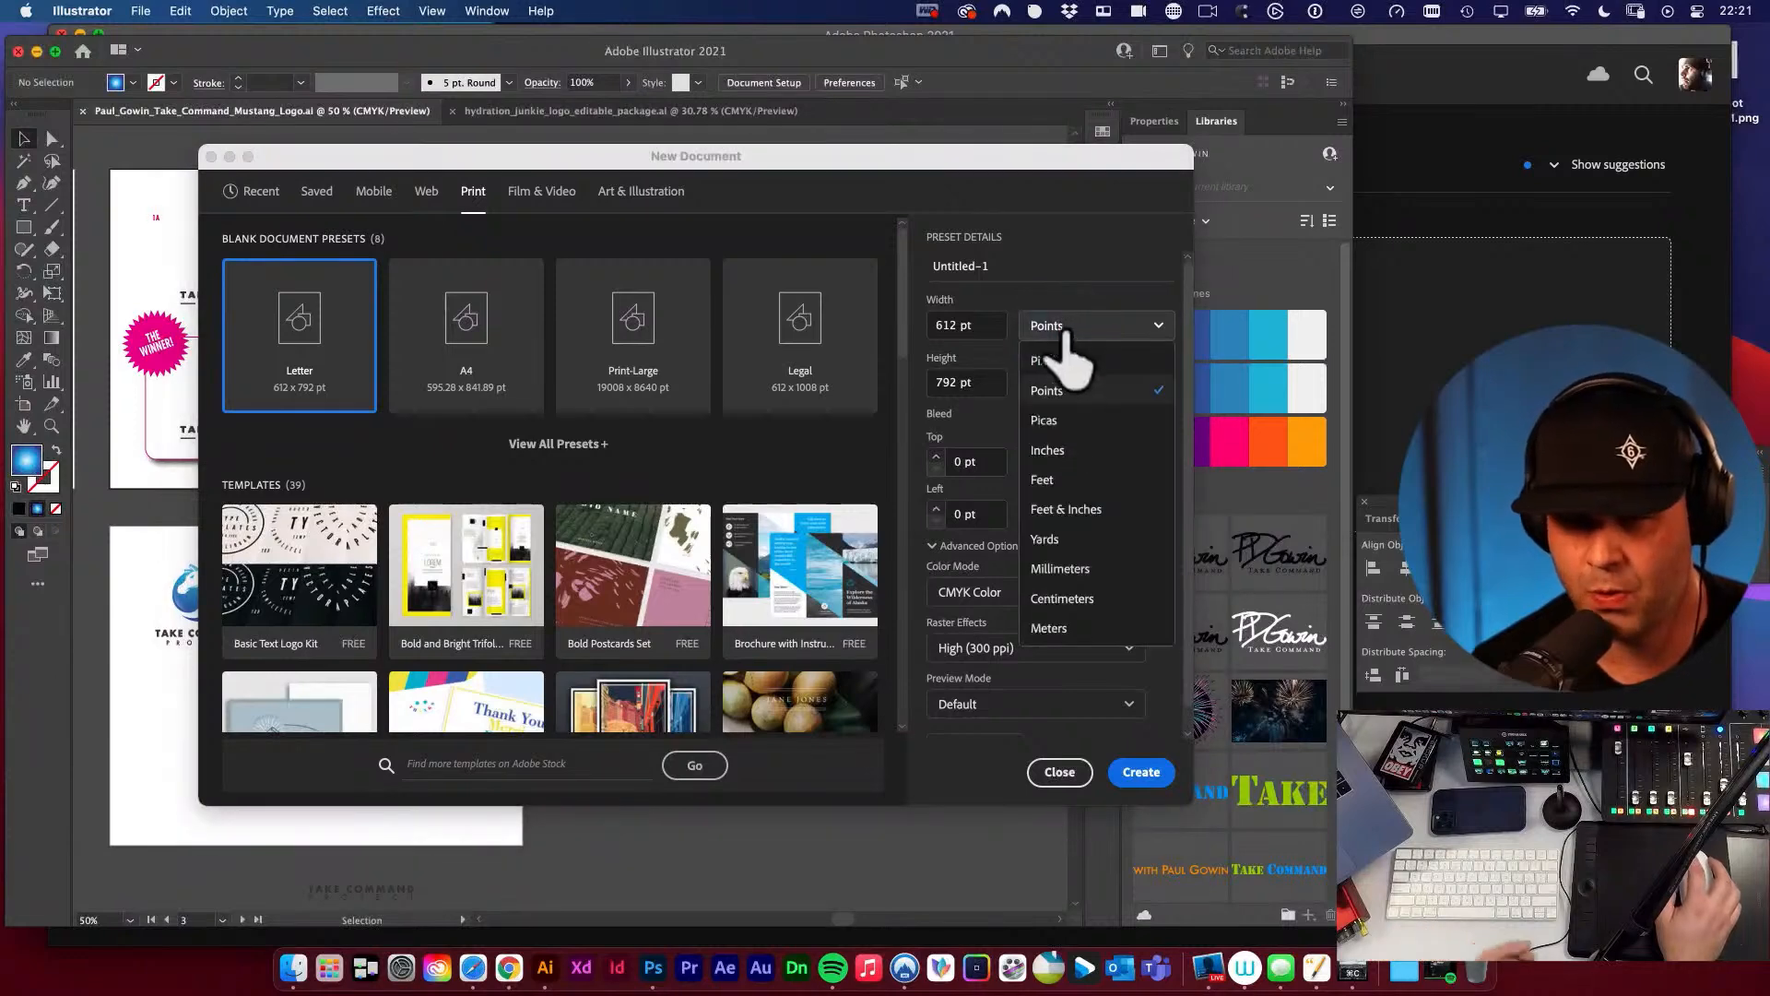
{"action": "left_click", "coordinate": [1050, 450]}
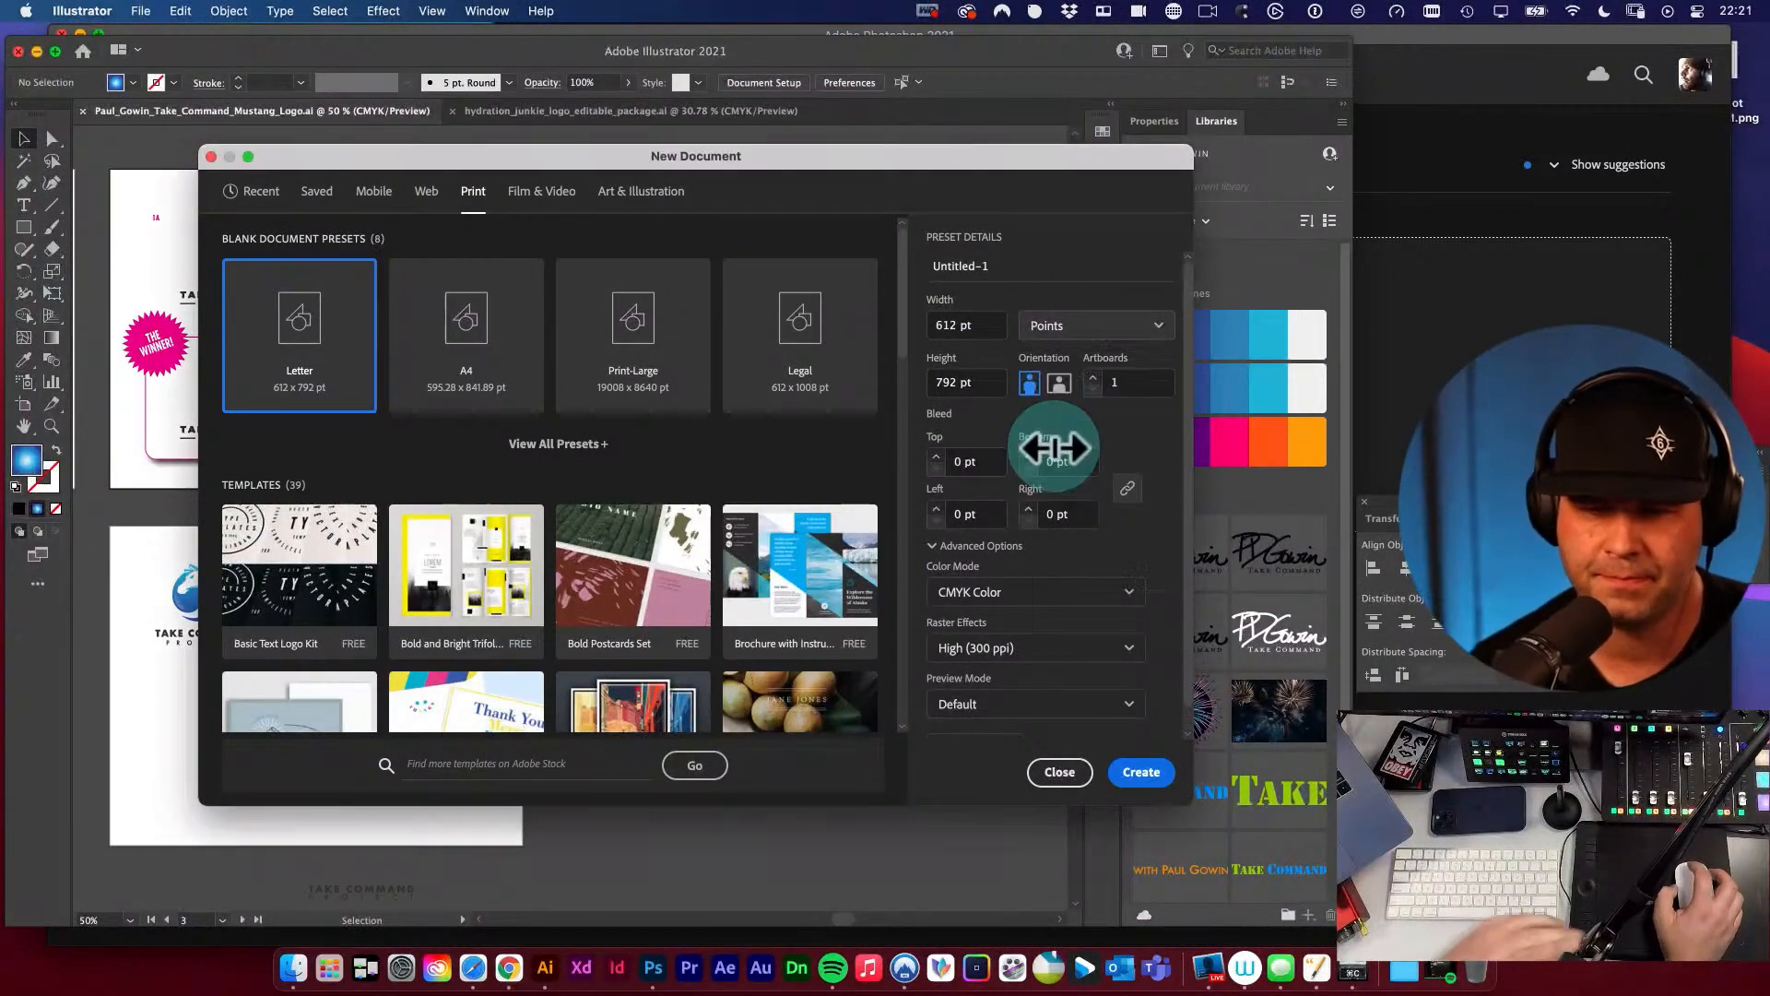
{"action": "left_click", "coordinate": [1059, 383]}
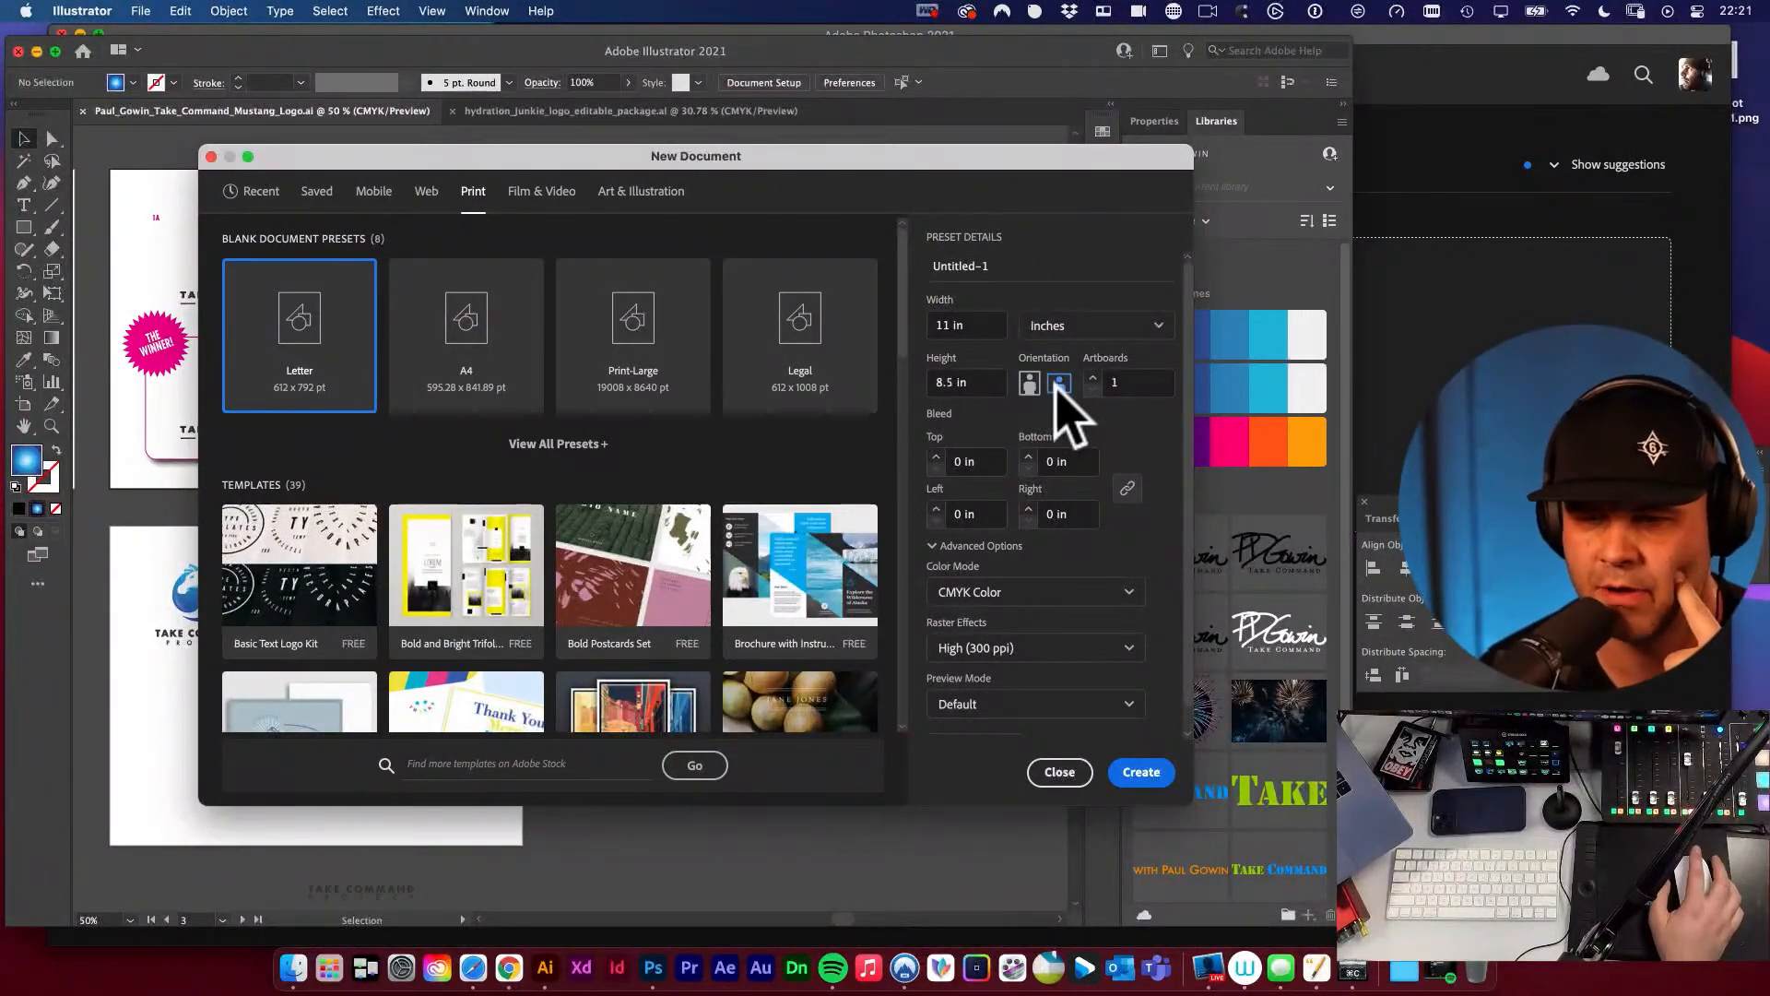
{"action": "left_click", "coordinate": [1097, 336]}
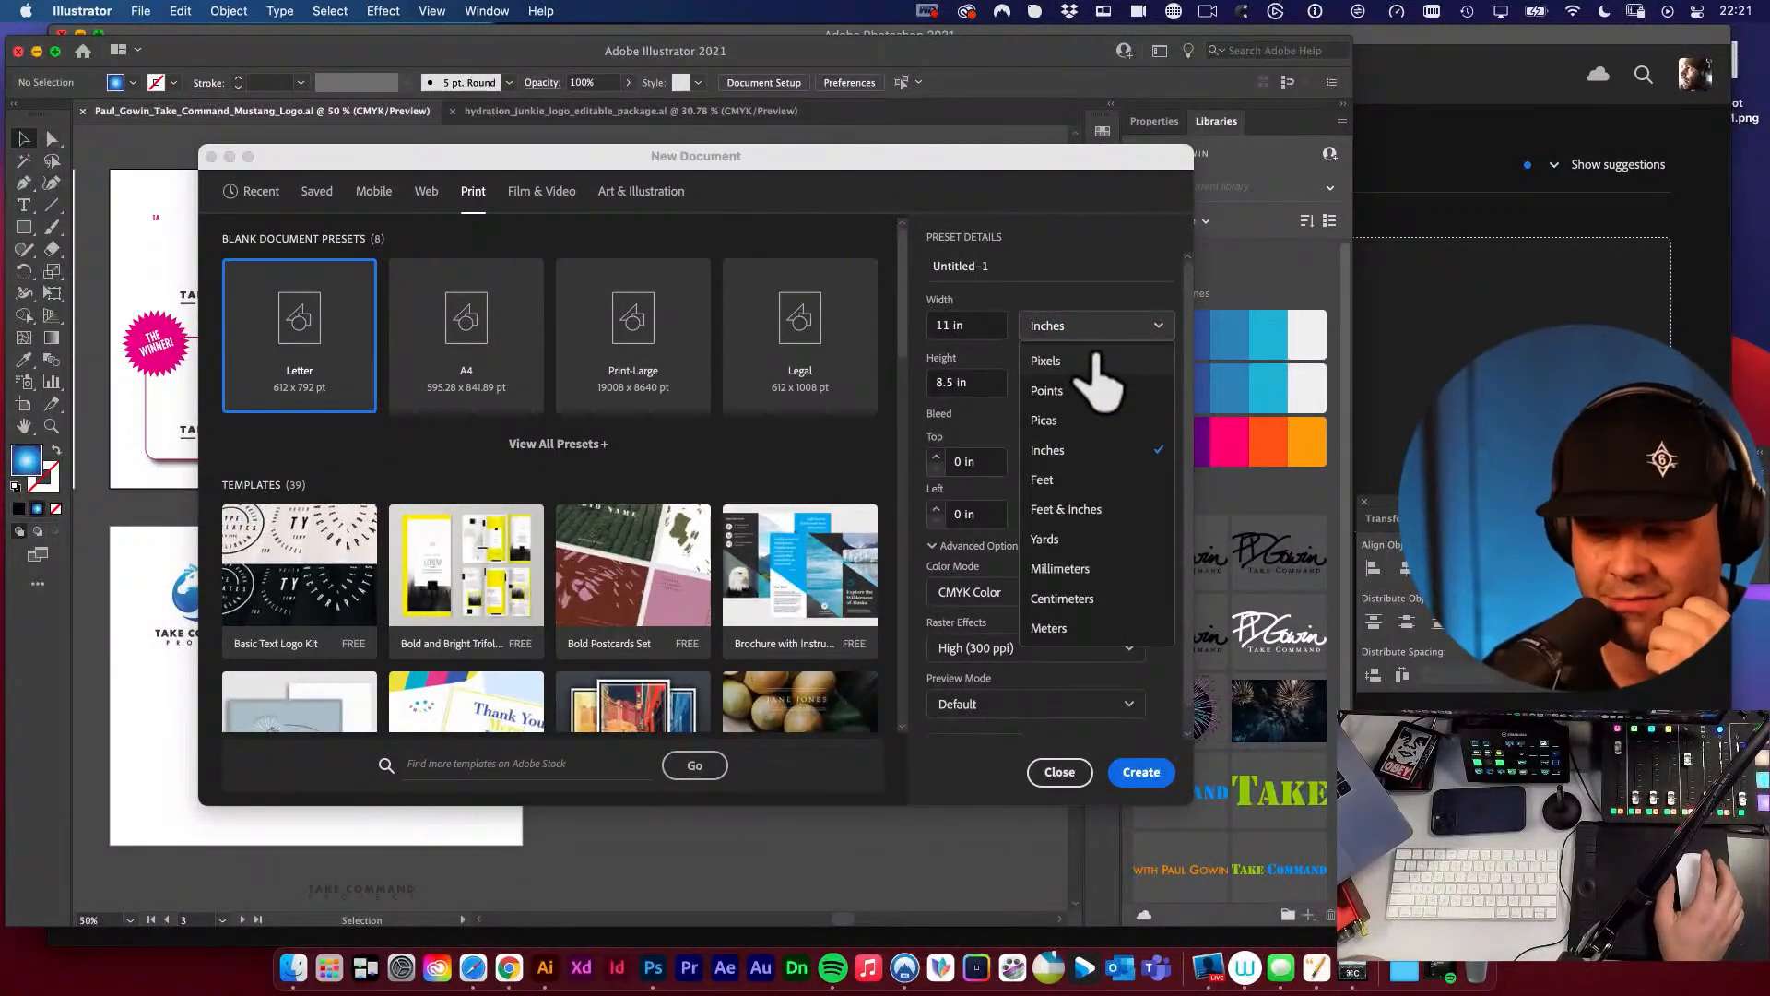
{"action": "left_click", "coordinate": [1061, 240]}
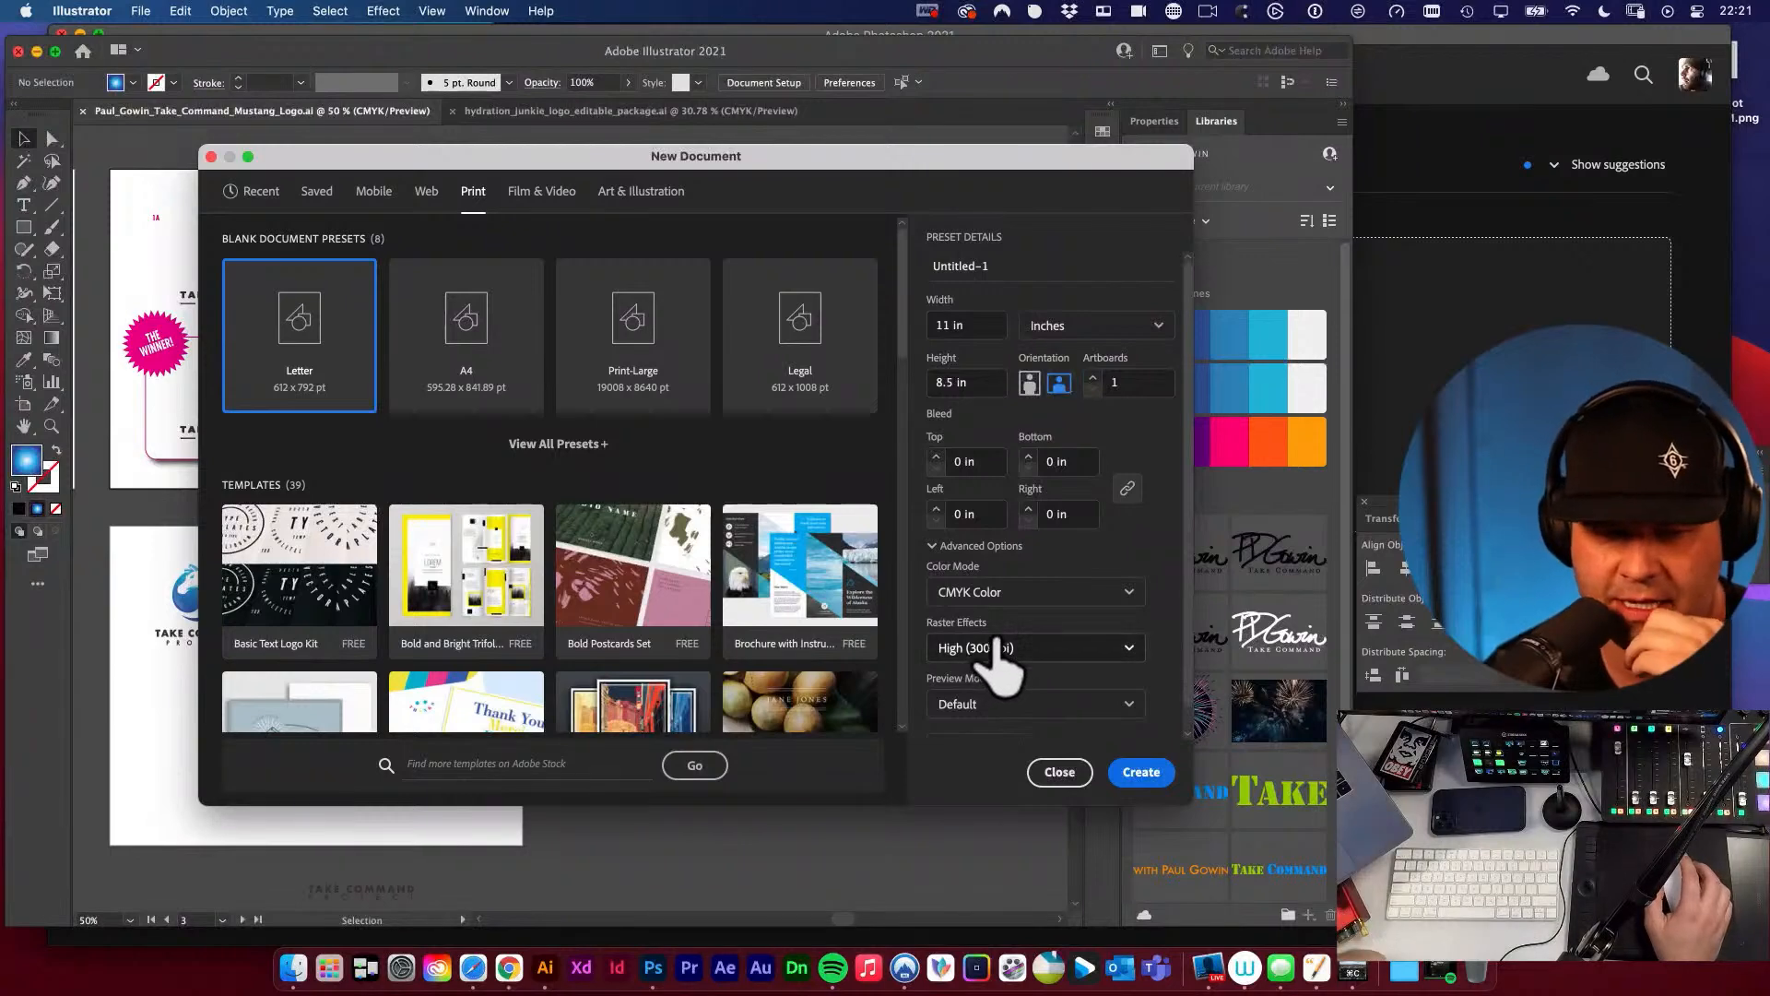
{"action": "left_click", "coordinate": [1150, 775]}
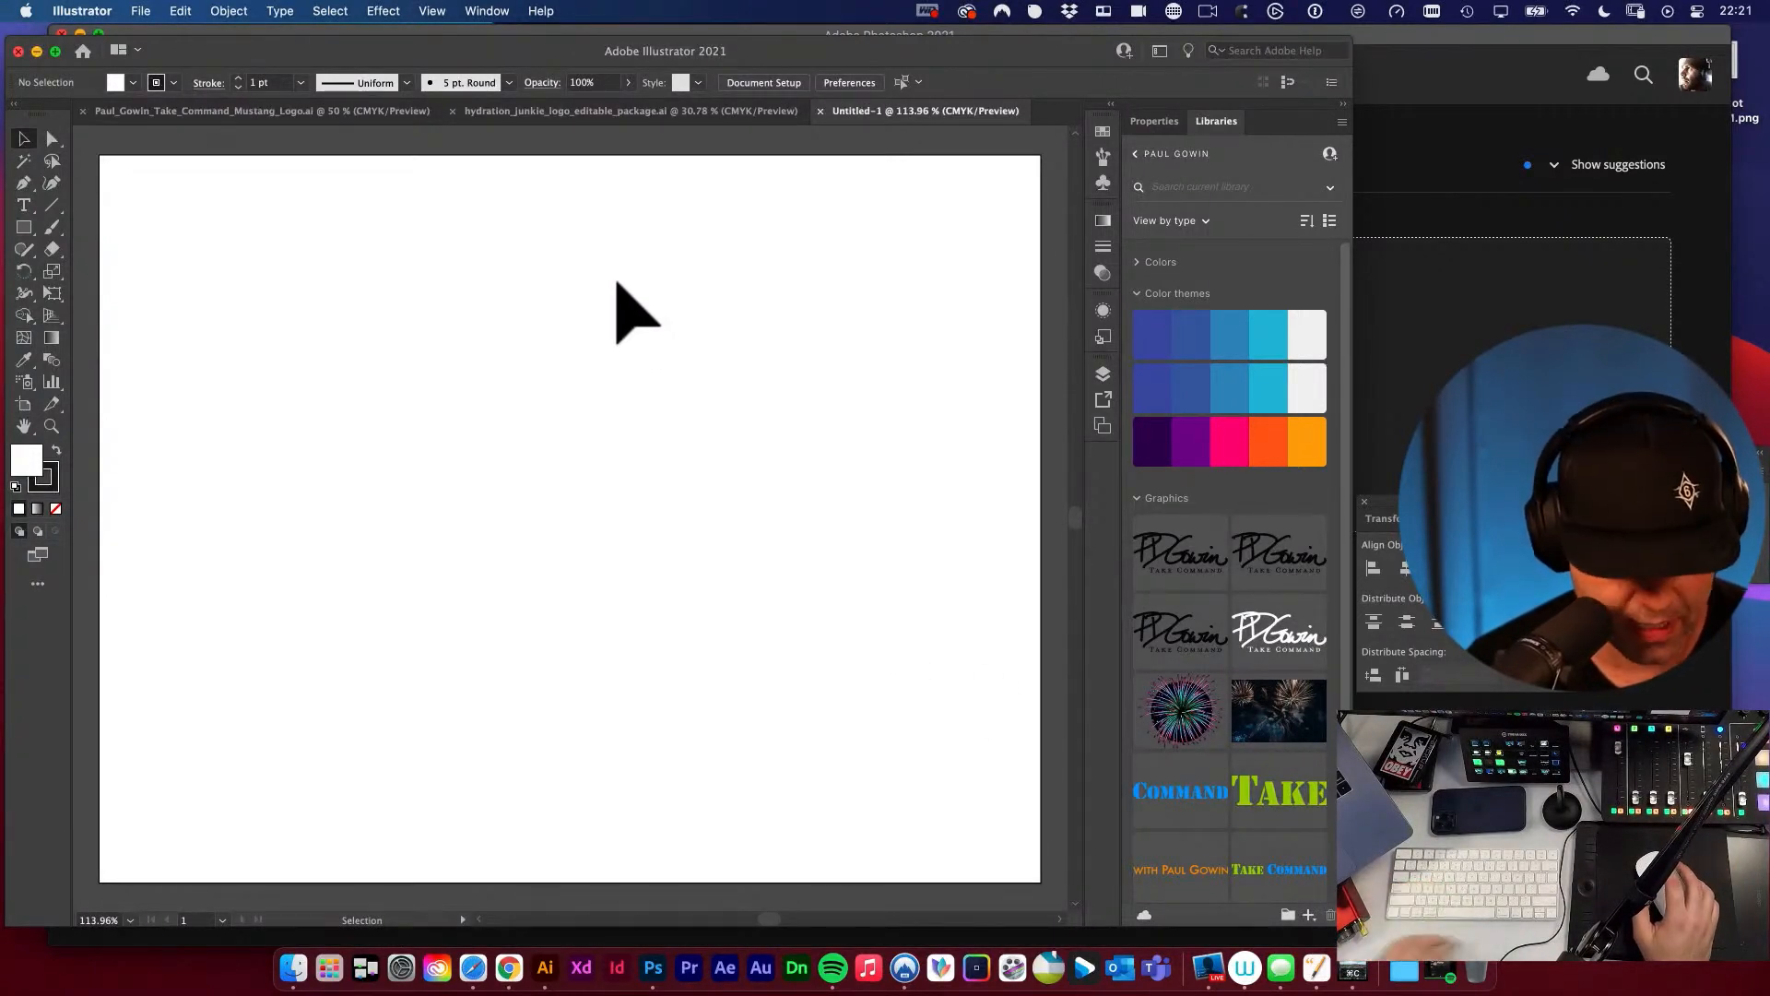
Rename the new document's artboard as DETAILS.
{"action": "key", "text": "shift+o"}
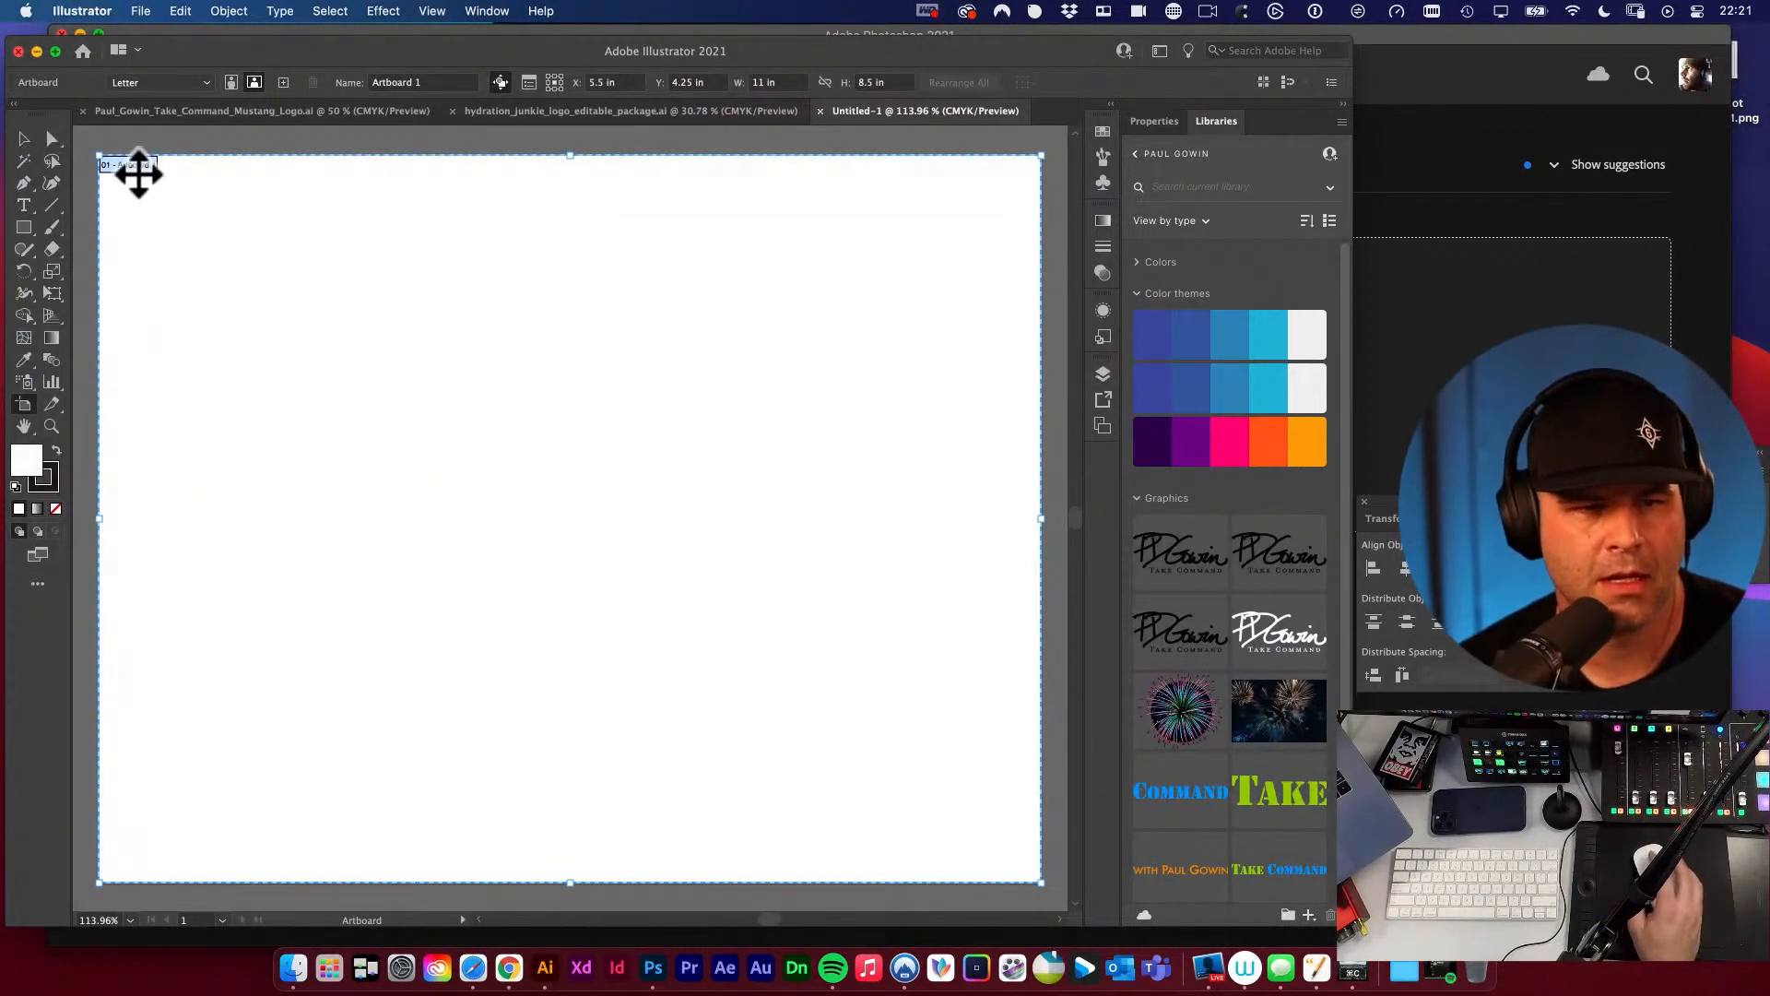
{"action": "left_click", "coordinate": [437, 82]}
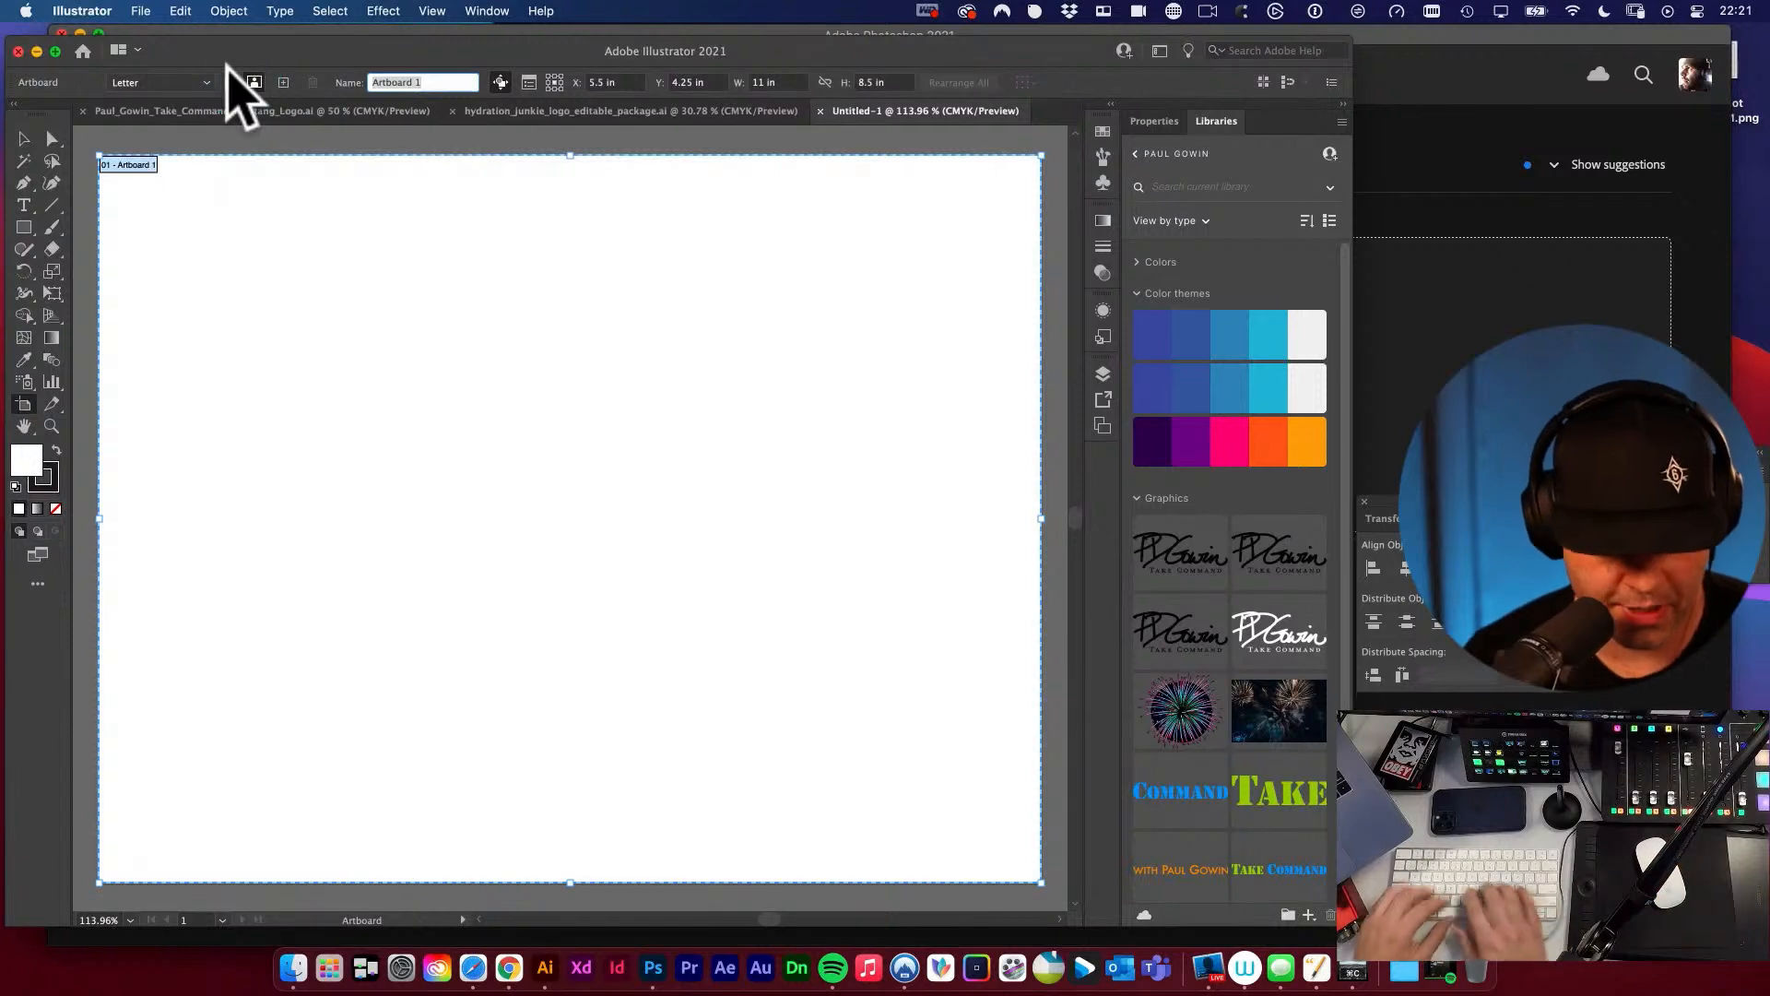
{"action": "type", "text": "DETAILS"}
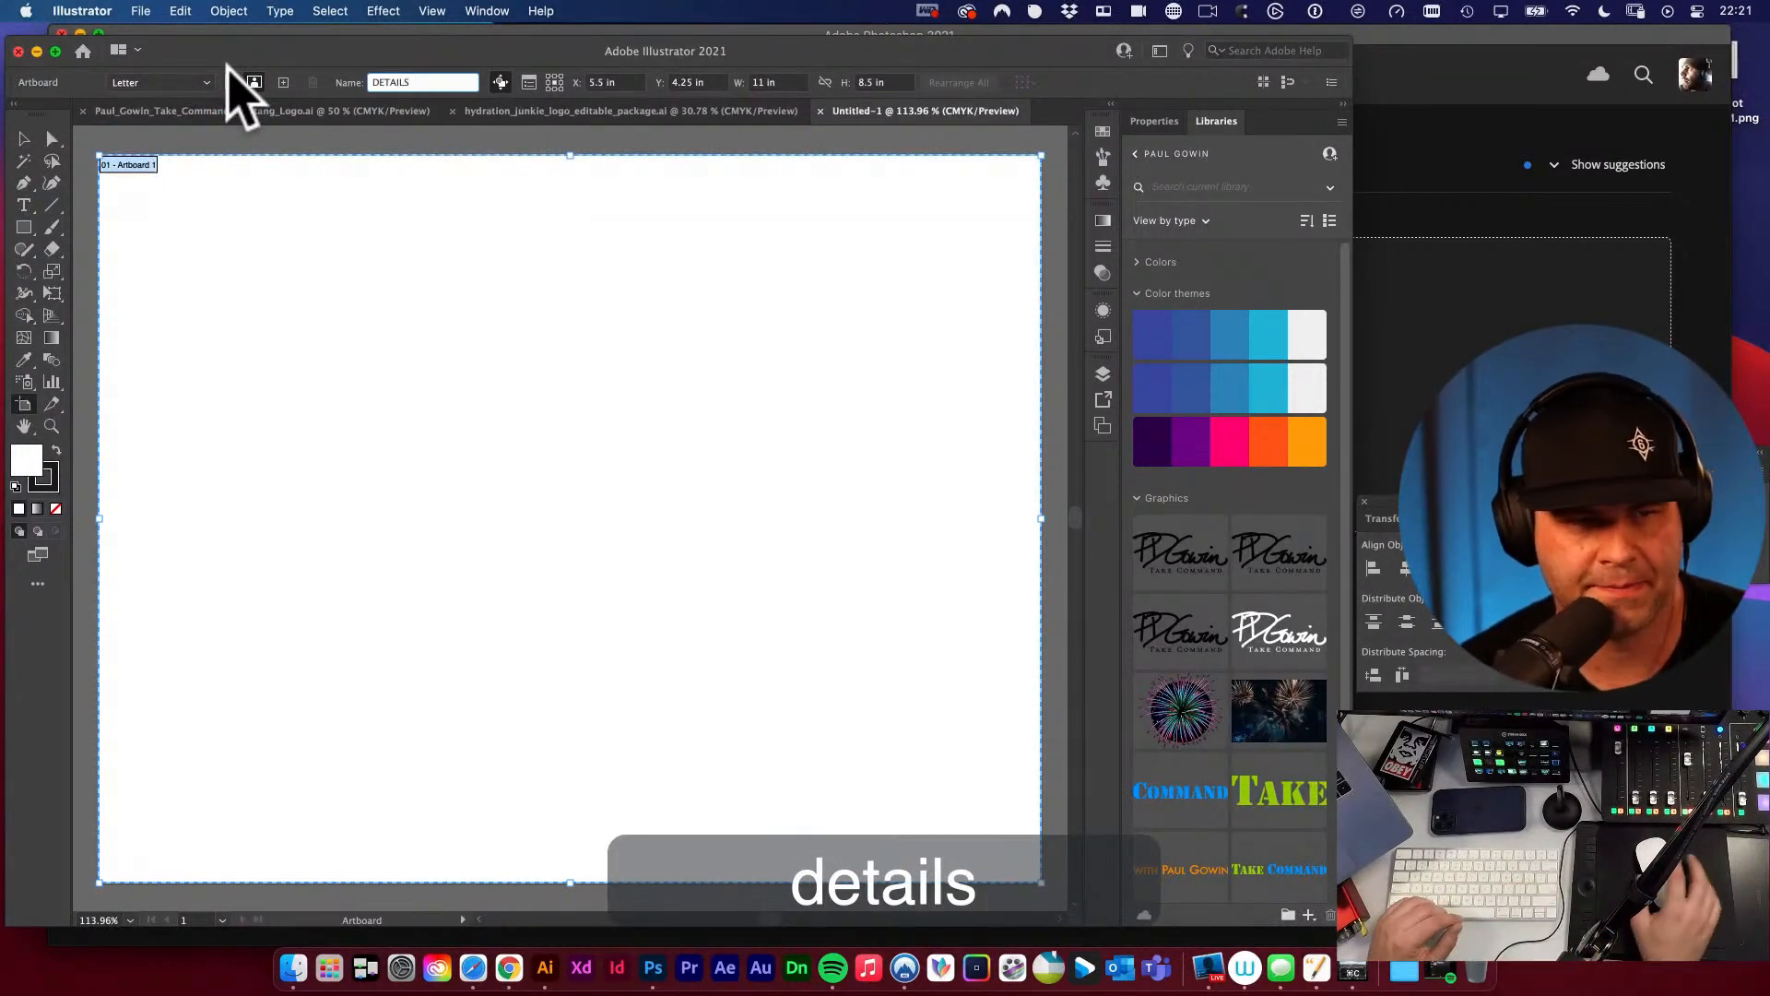
{"action": "left_click", "coordinate": [24, 139]}
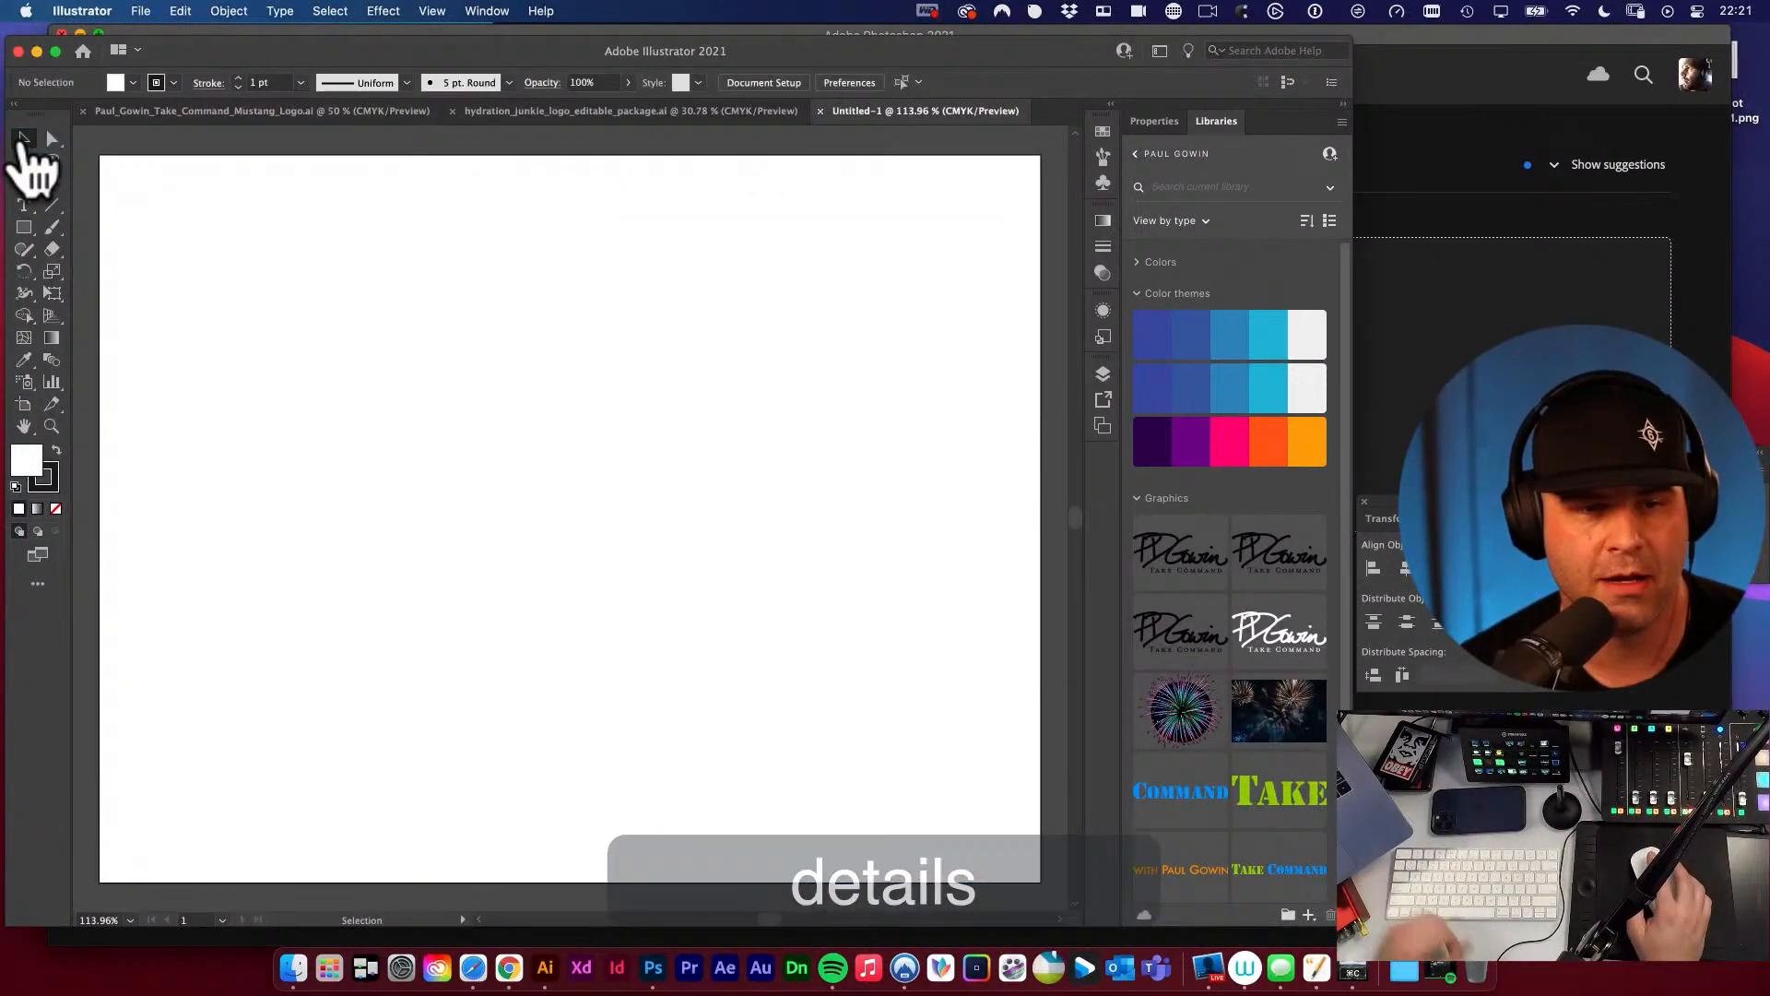
Copy the whole Brand Details column, from the heading and swatches to the clear space text, from the Hydration Junkie package.
{"action": "left_click", "coordinate": [575, 110]}
{"action": "left_click", "coordinate": [305, 334], "text": "super"}
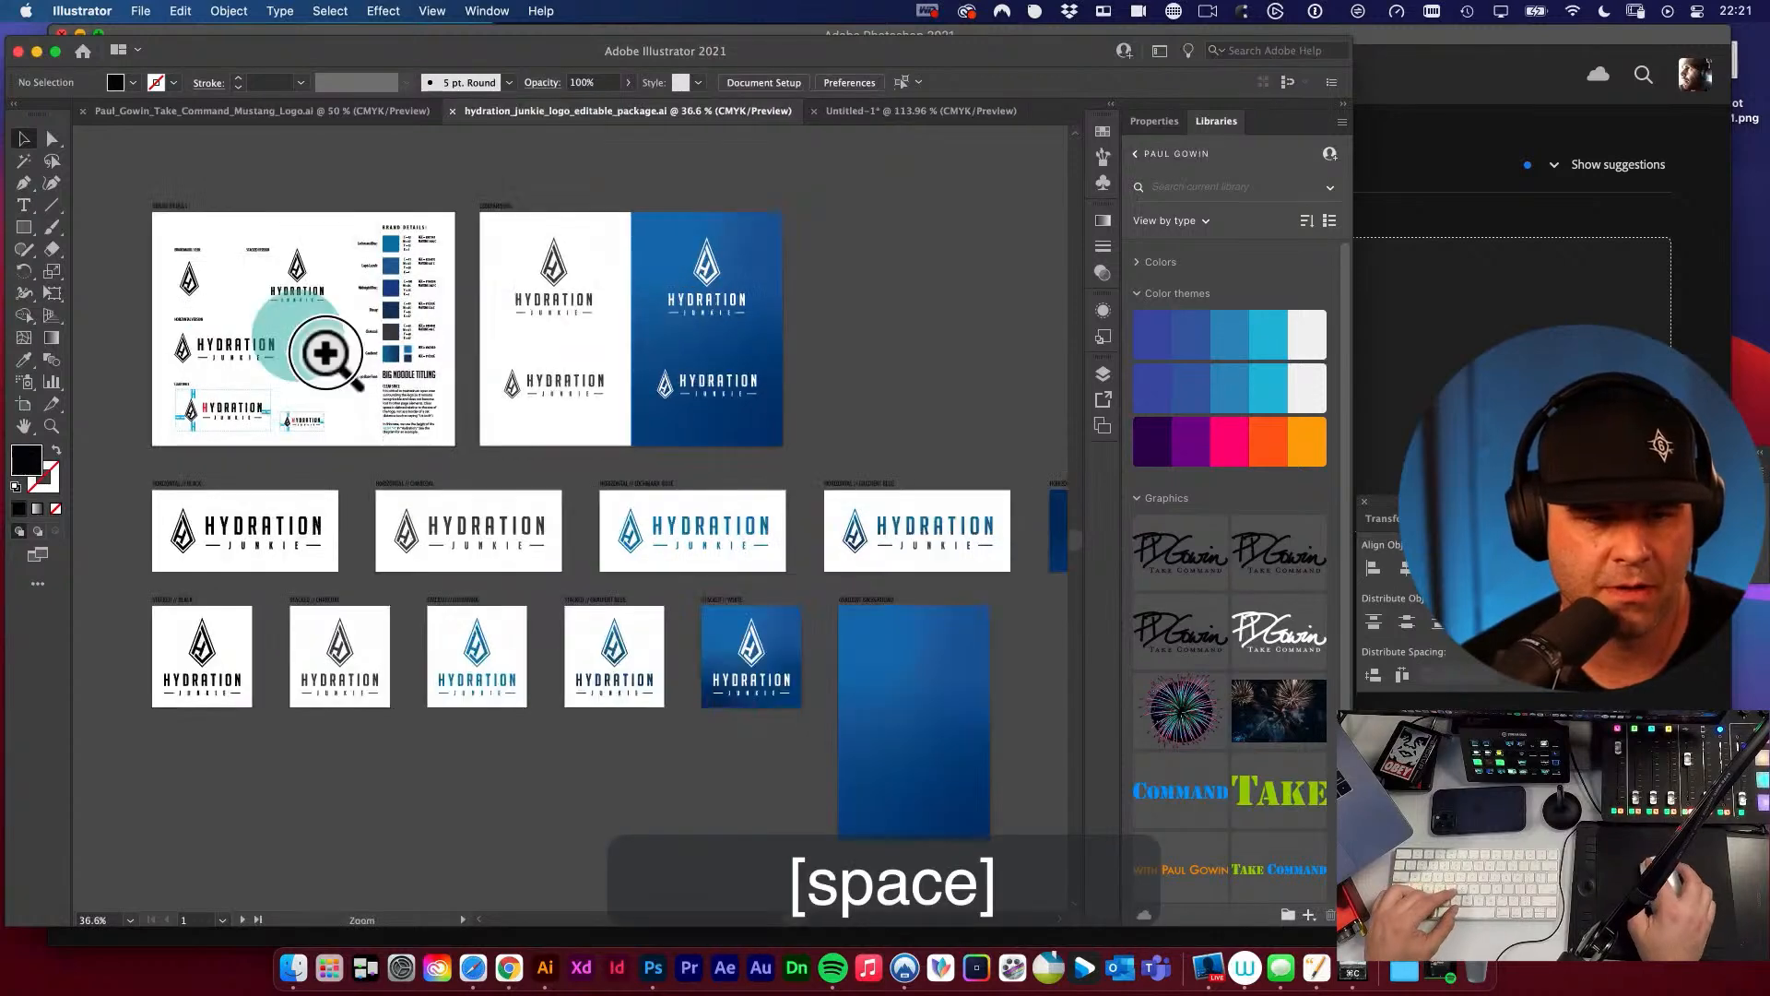
{"action": "left_click_drag", "start_coordinate": [325, 353], "coordinate": [541, 478]}
{"action": "left_click_drag", "start_coordinate": [455, 391], "coordinate": [562, 467]}
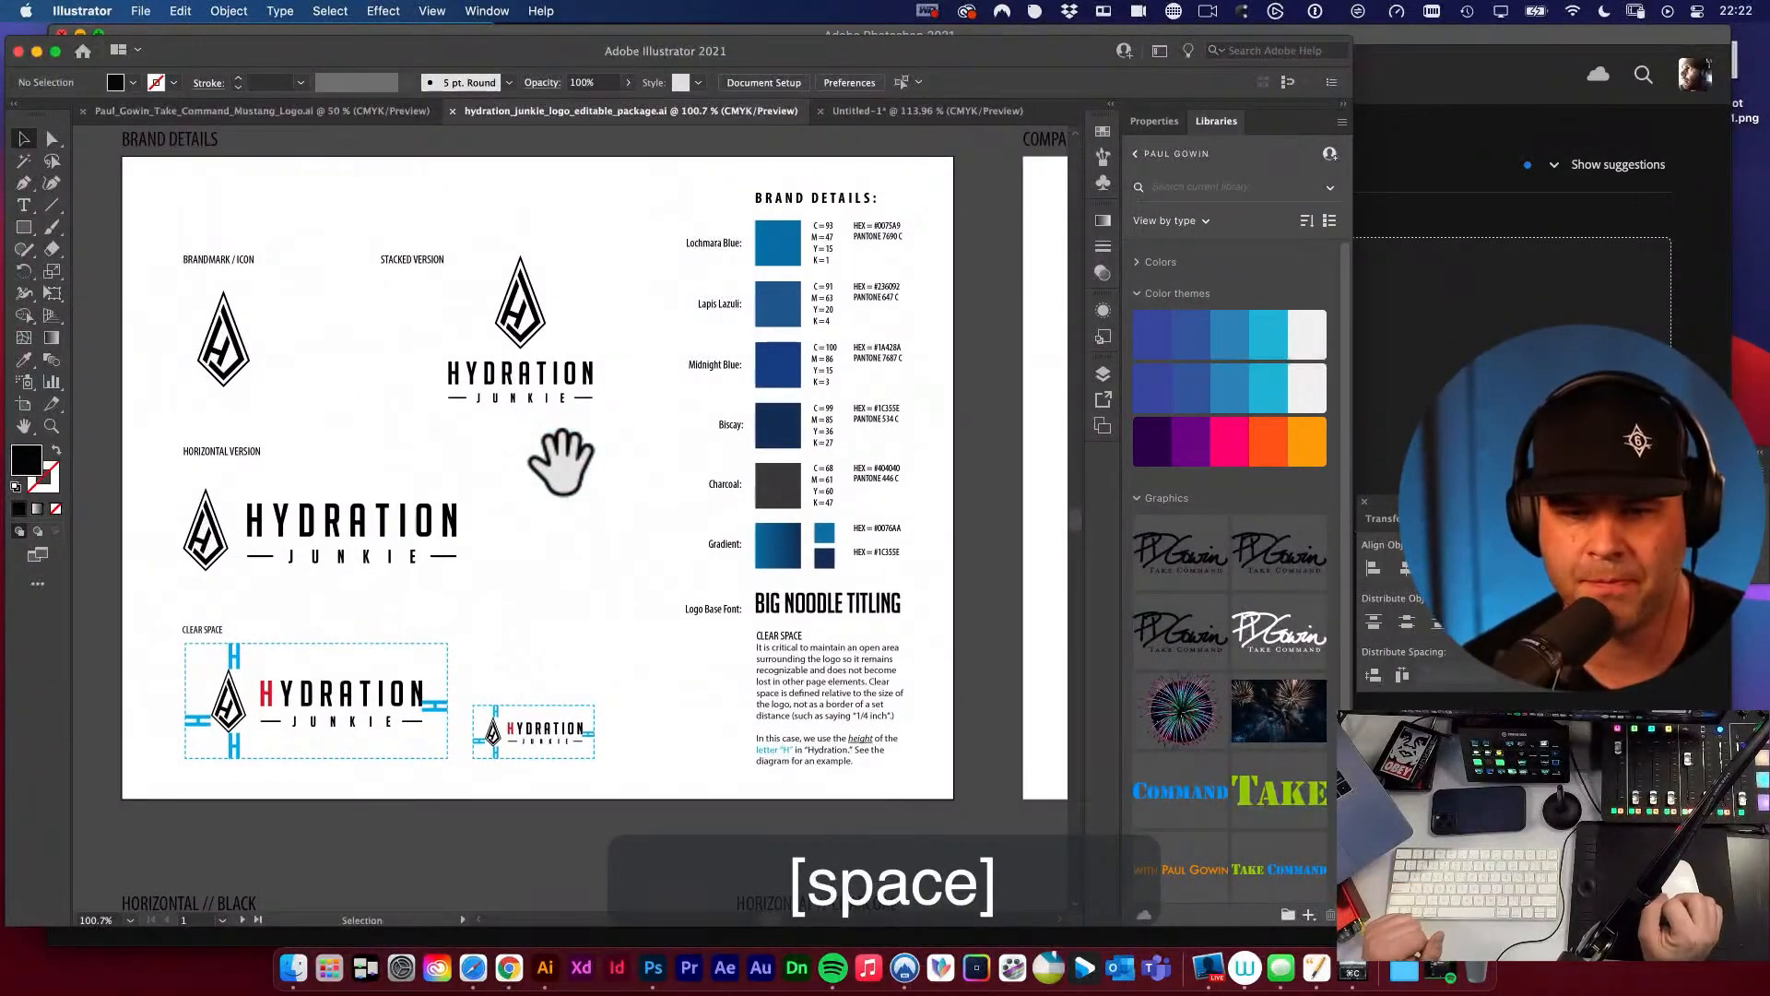
{"action": "left_click_drag", "start_coordinate": [656, 217], "coordinate": [949, 788]}
{"action": "key", "text": "super+c"}
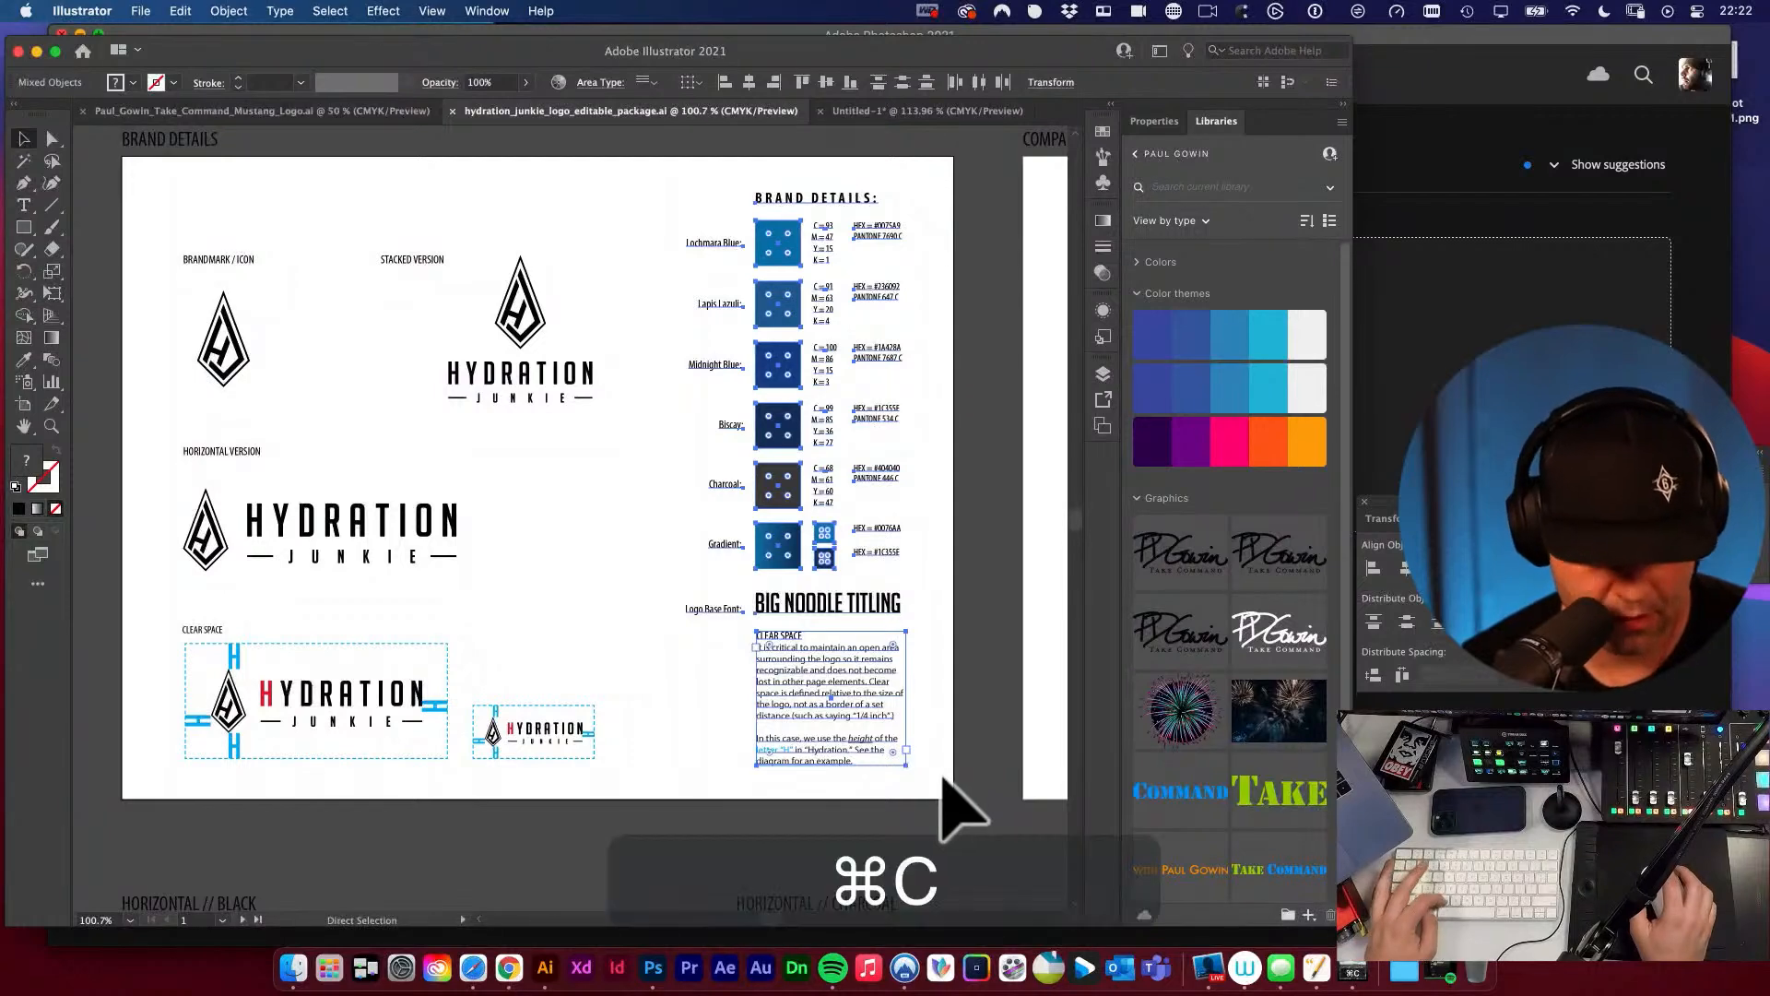
Paste the copied Brand Details column into the new document at its original artboard position instead of the centre.
{"action": "left_click", "coordinate": [909, 112]}
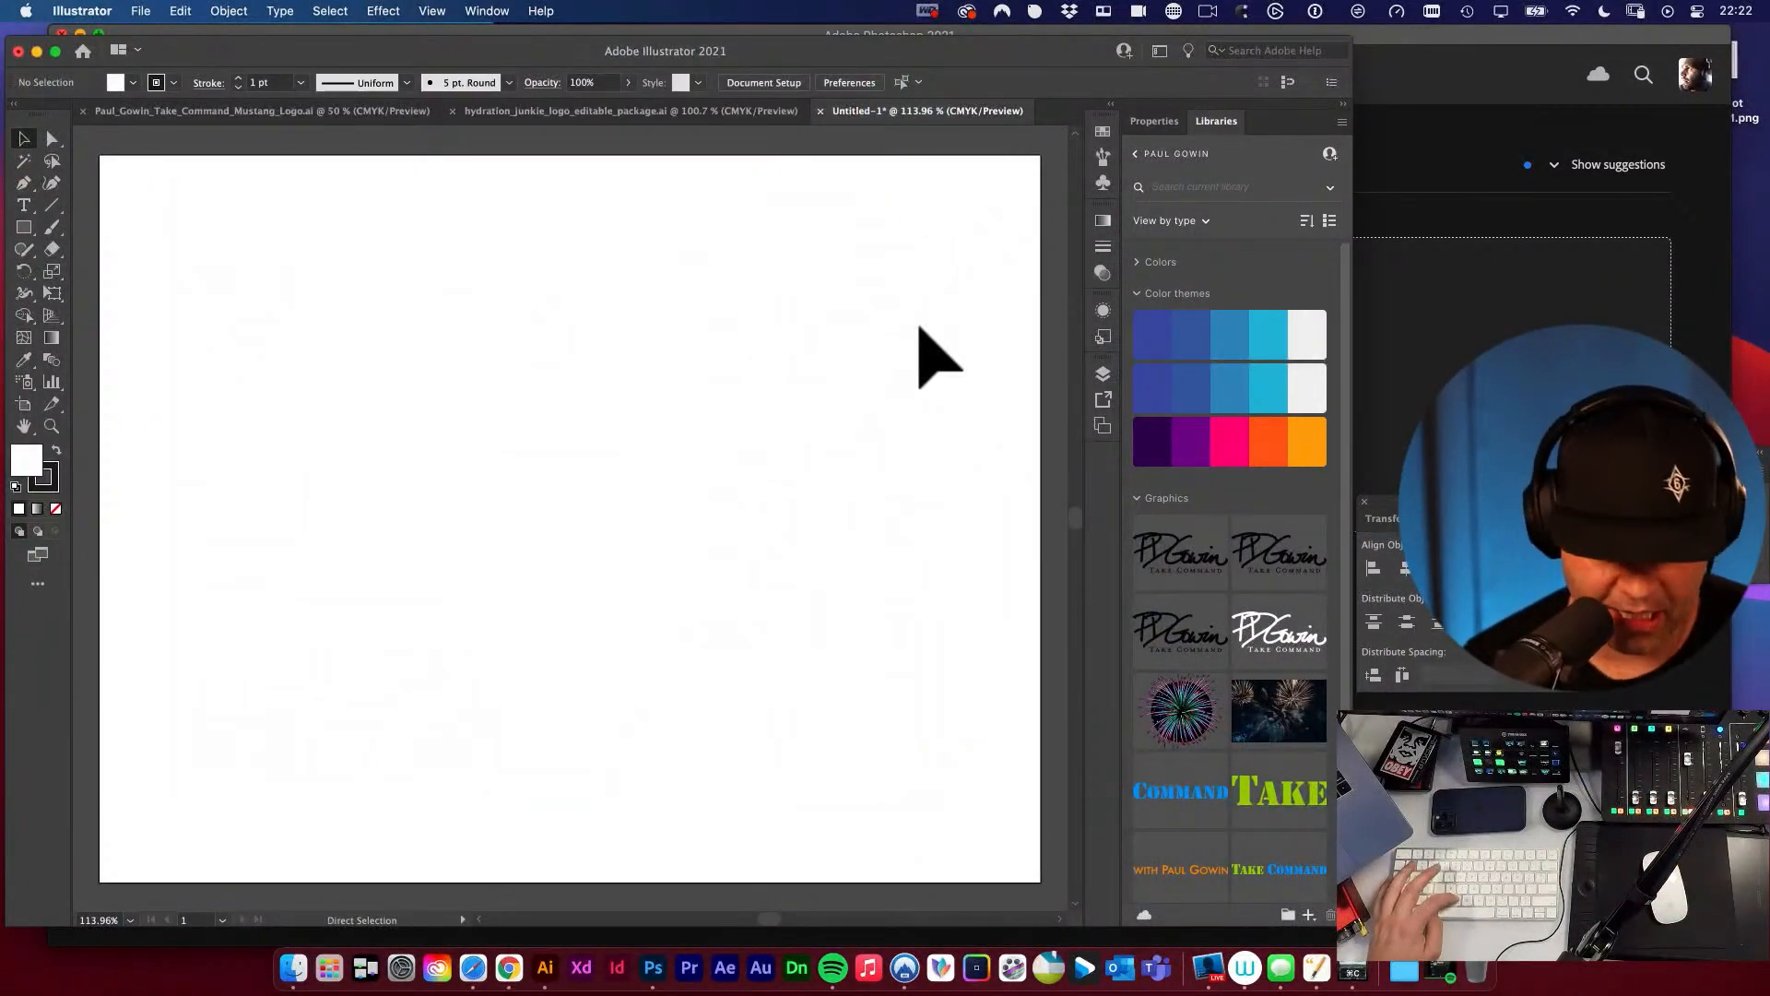
{"action": "key", "text": "super+v"}
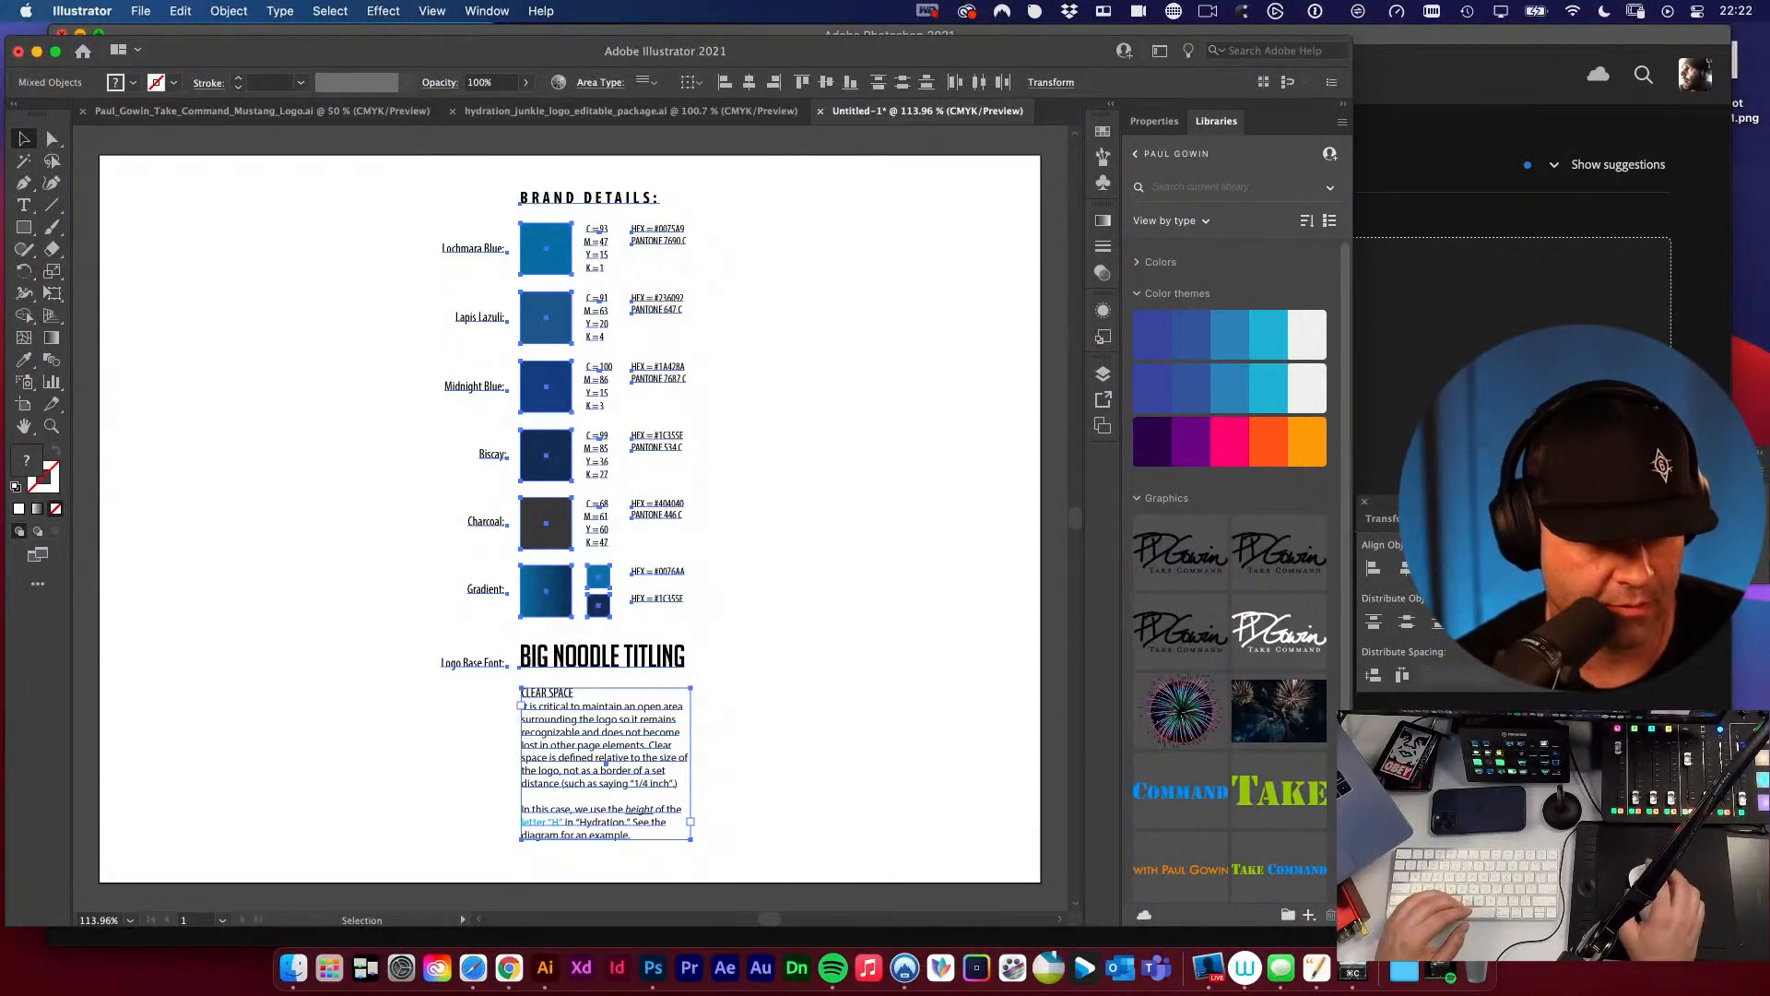
{"action": "key", "text": "super+z"}
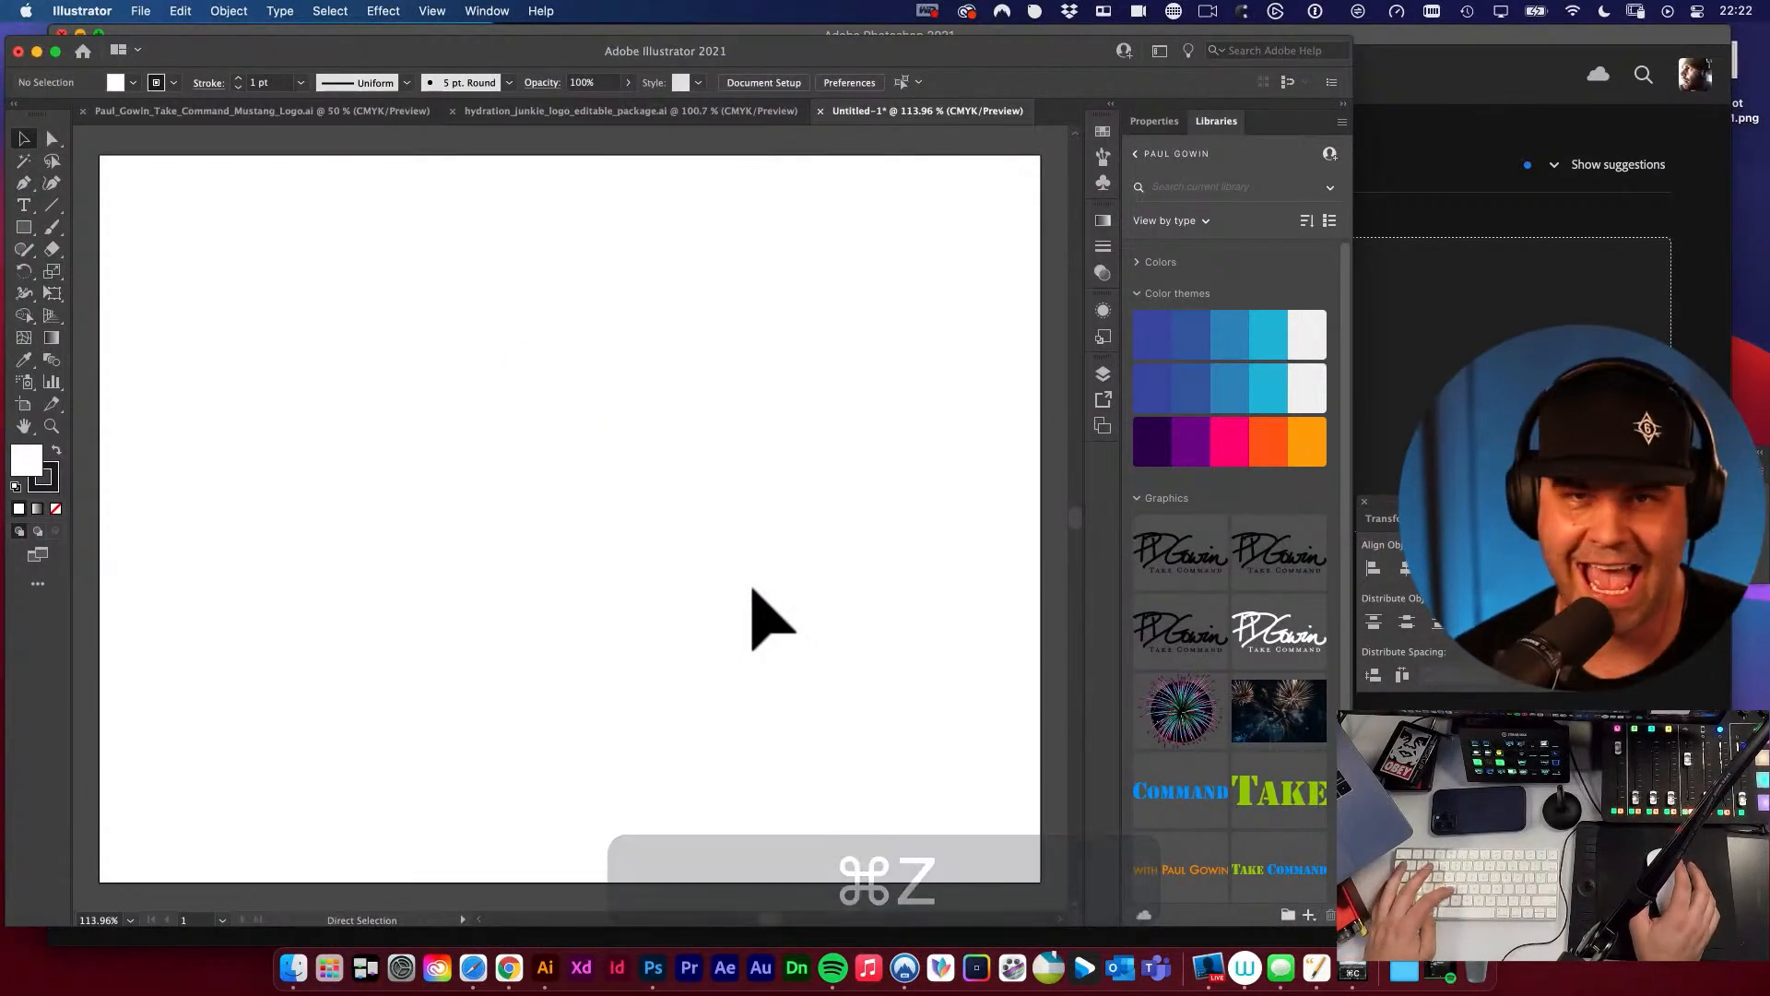
{"action": "key", "text": "super+f"}
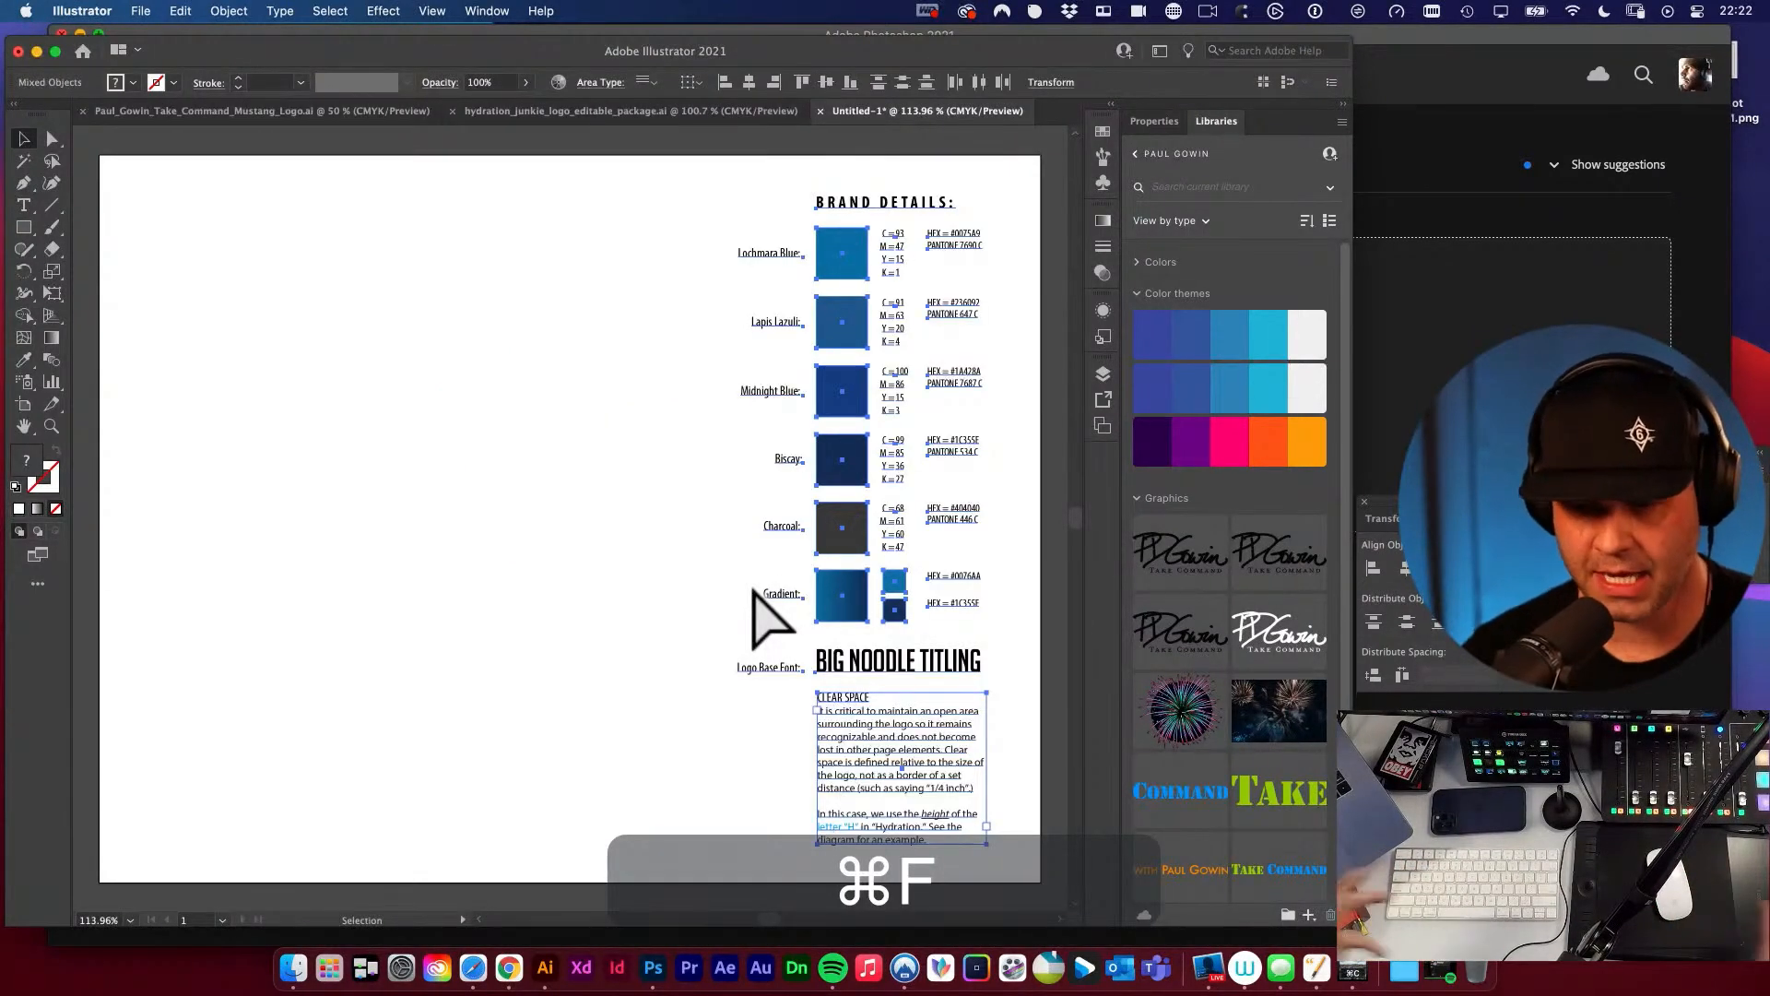
{"action": "left_click", "coordinate": [624, 507]}
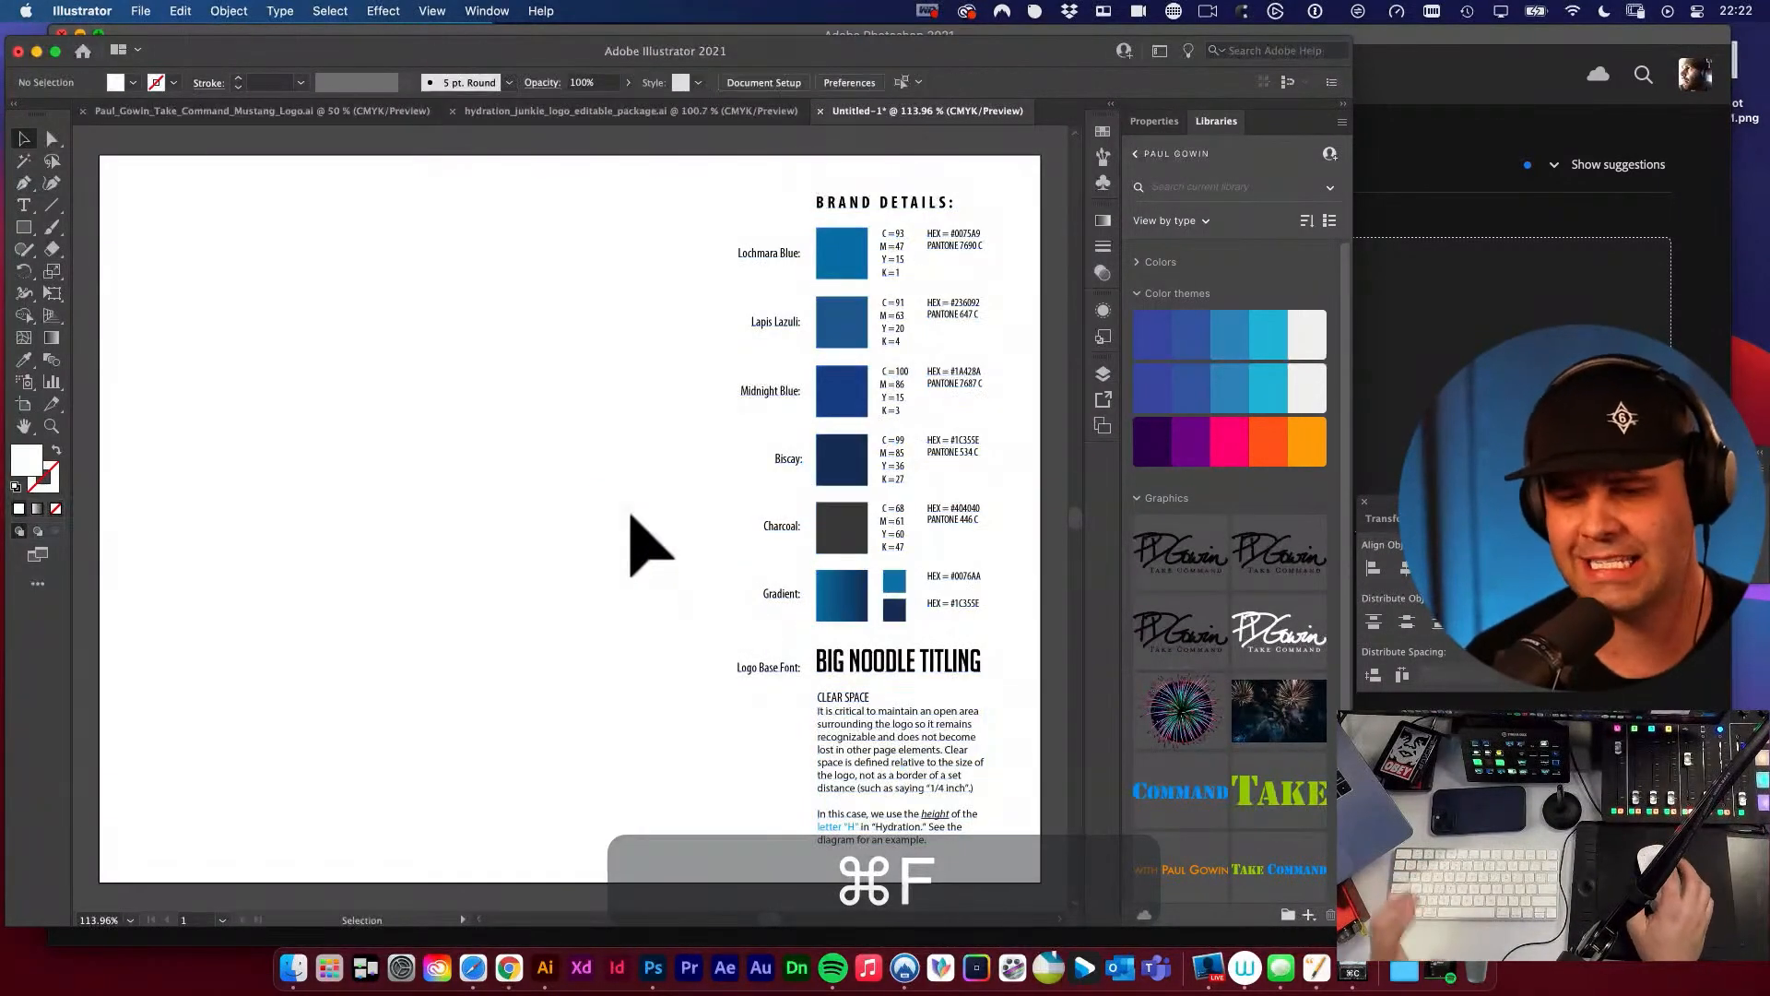
Check the pasted Brand Details column against the Hydration Junkie package and look over the new artboard from top to bottom.
{"action": "left_click", "coordinate": [694, 118]}
{"action": "left_click", "coordinate": [876, 110]}
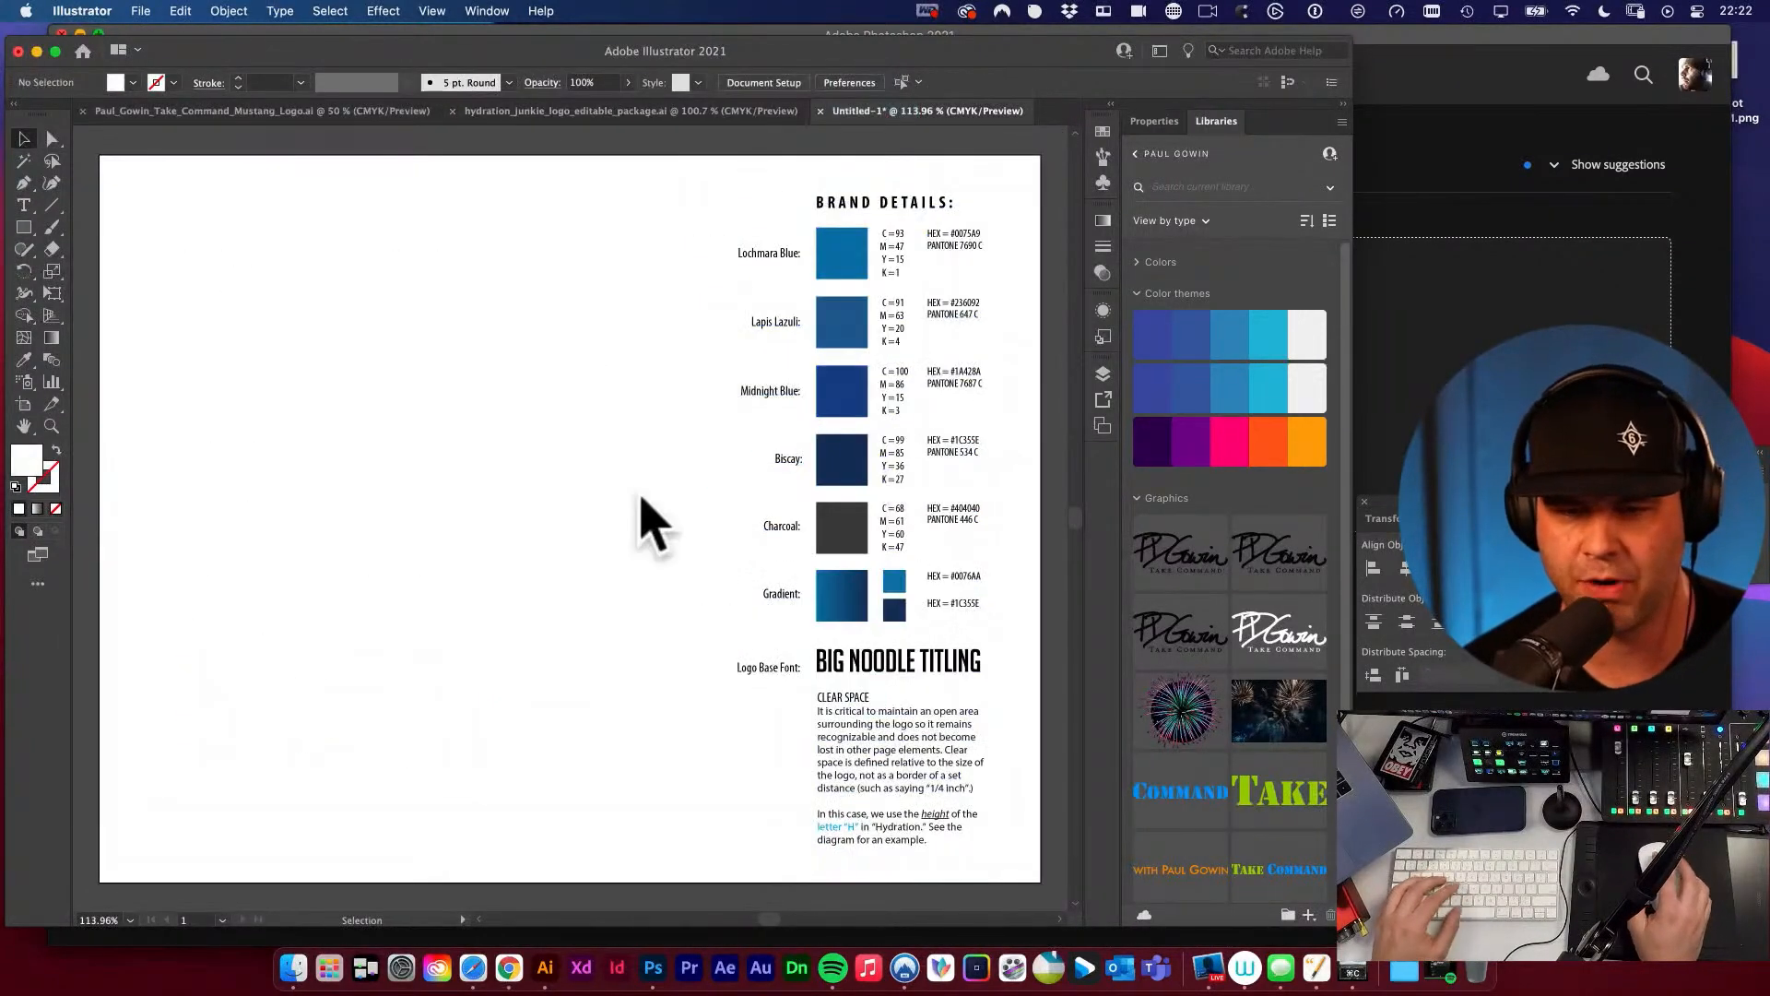
{"action": "key", "text": "space"}
{"action": "left_click_drag", "start_coordinate": [583, 469], "coordinate": [581, 565]}
{"action": "key", "text": "v"}
{"action": "key", "text": "space"}
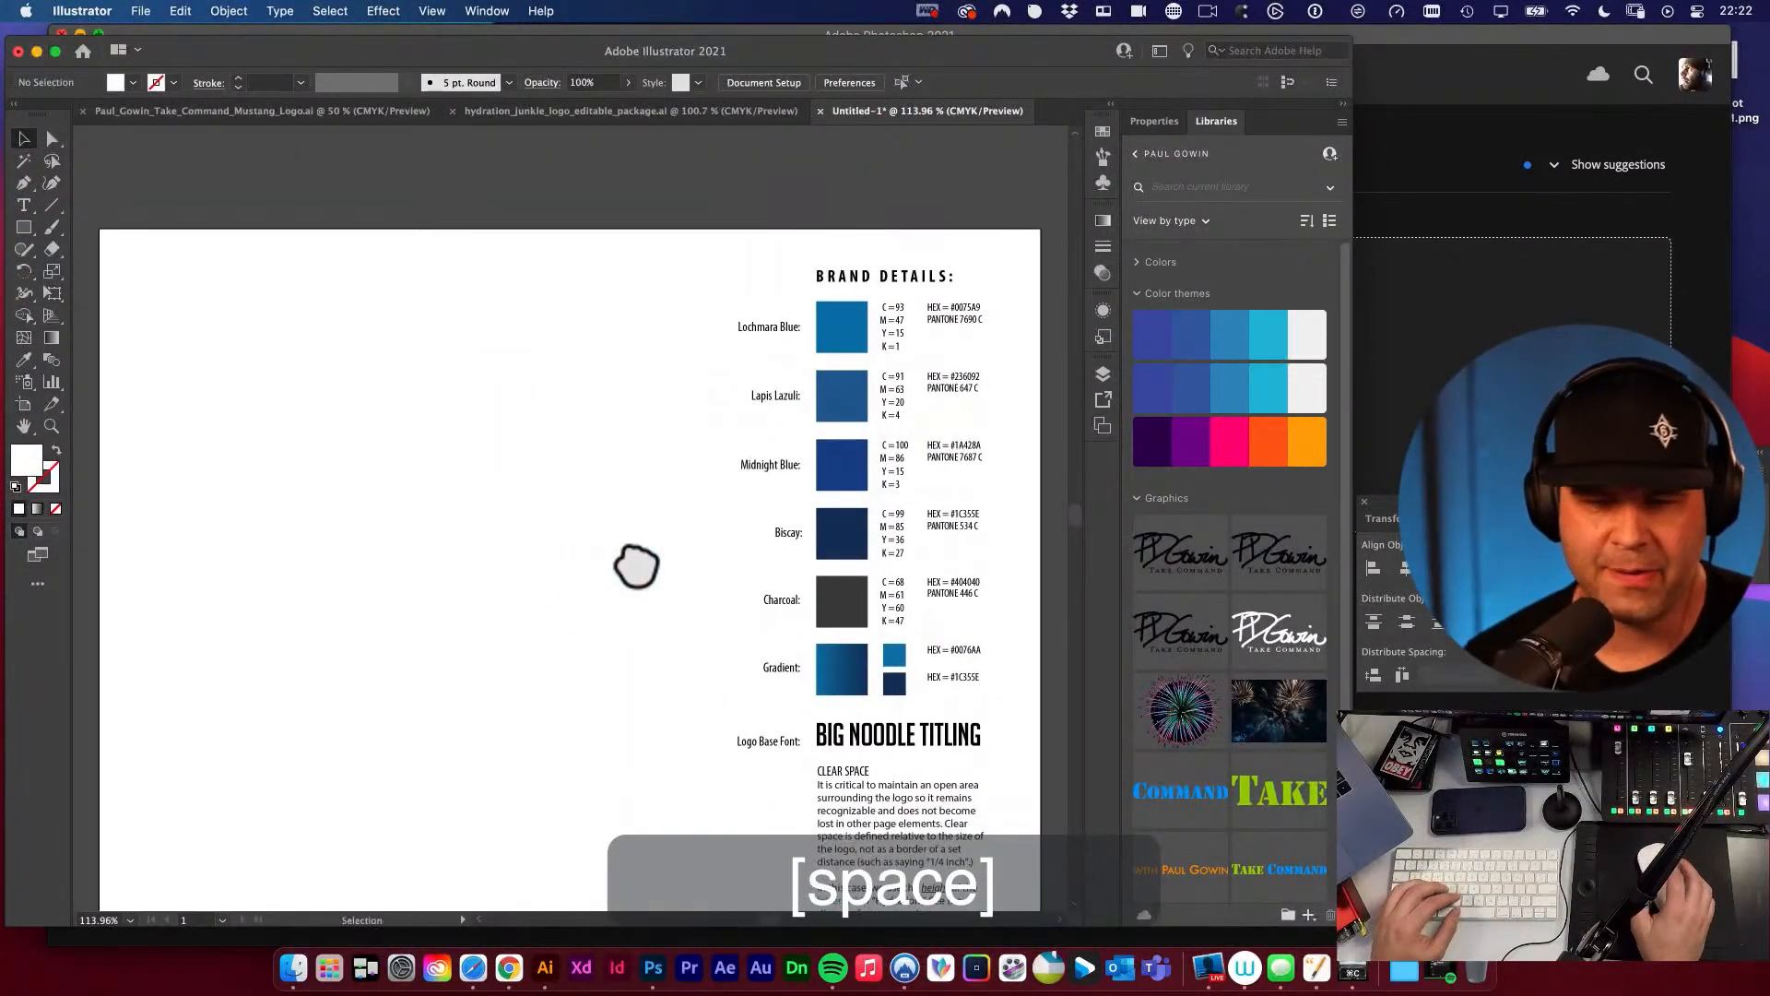
{"action": "key", "text": "space"}
{"action": "left_click_drag", "start_coordinate": [631, 492], "coordinate": [612, 316]}
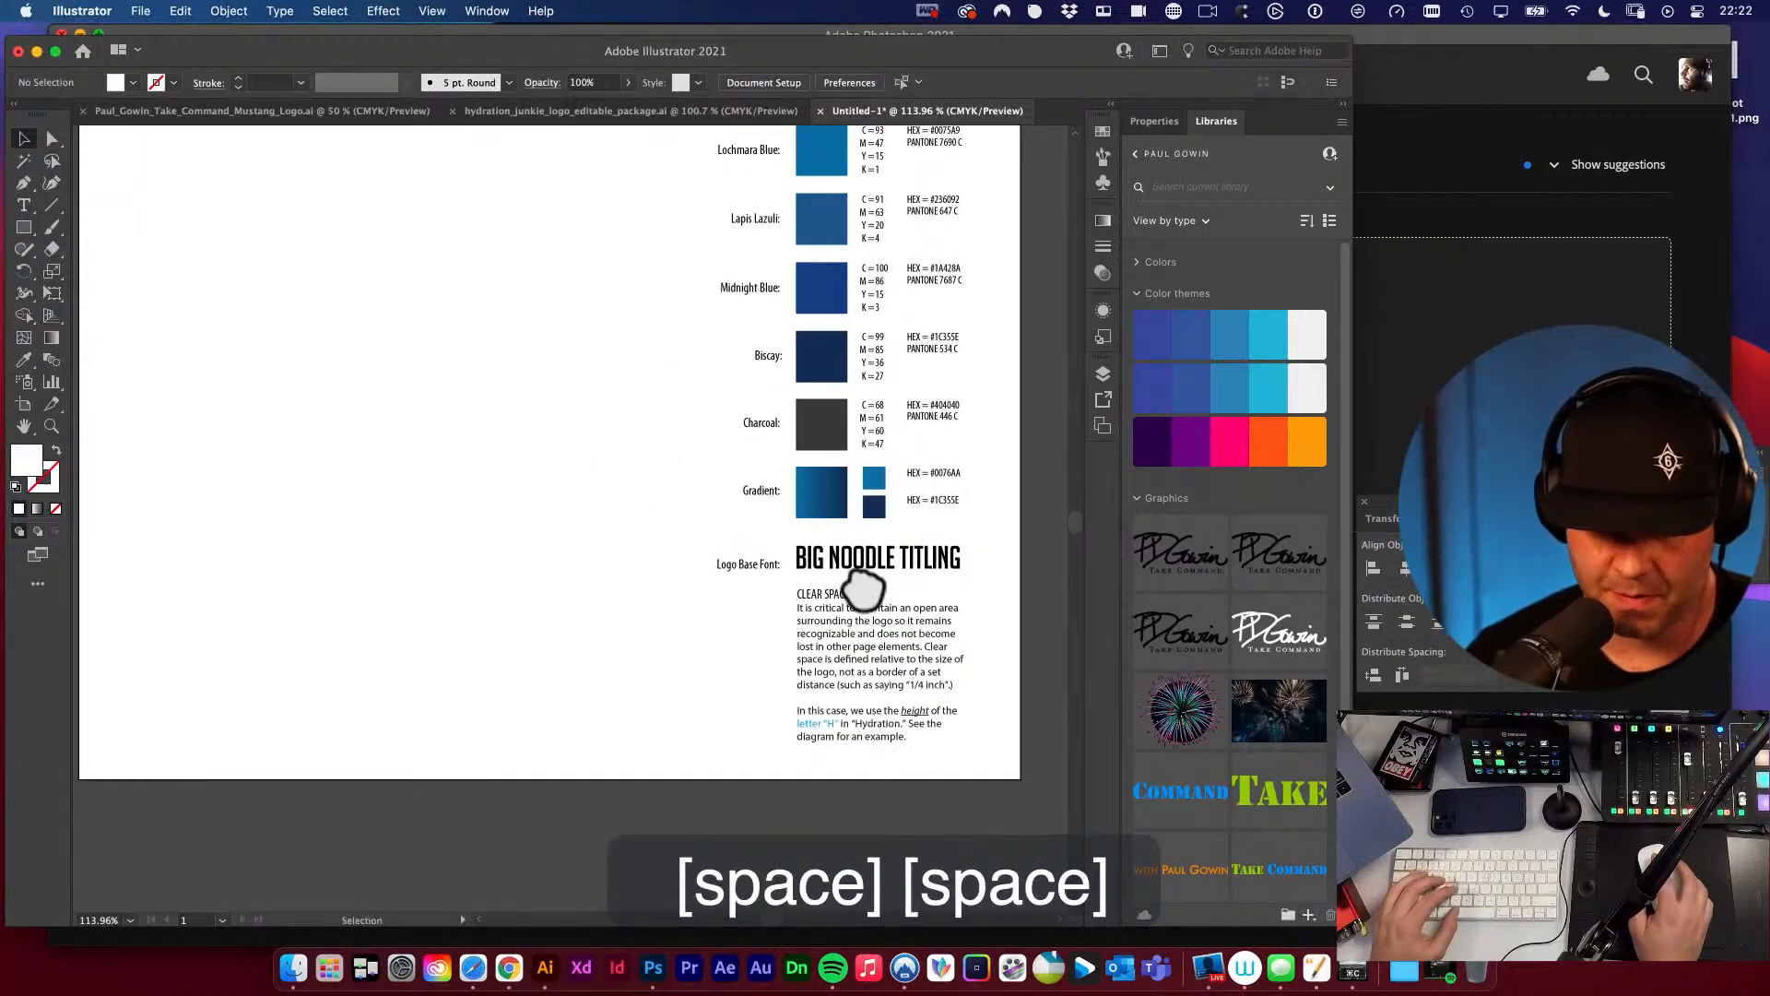
{"action": "key", "text": "space"}
{"action": "left_click_drag", "start_coordinate": [519, 483], "coordinate": [619, 613]}
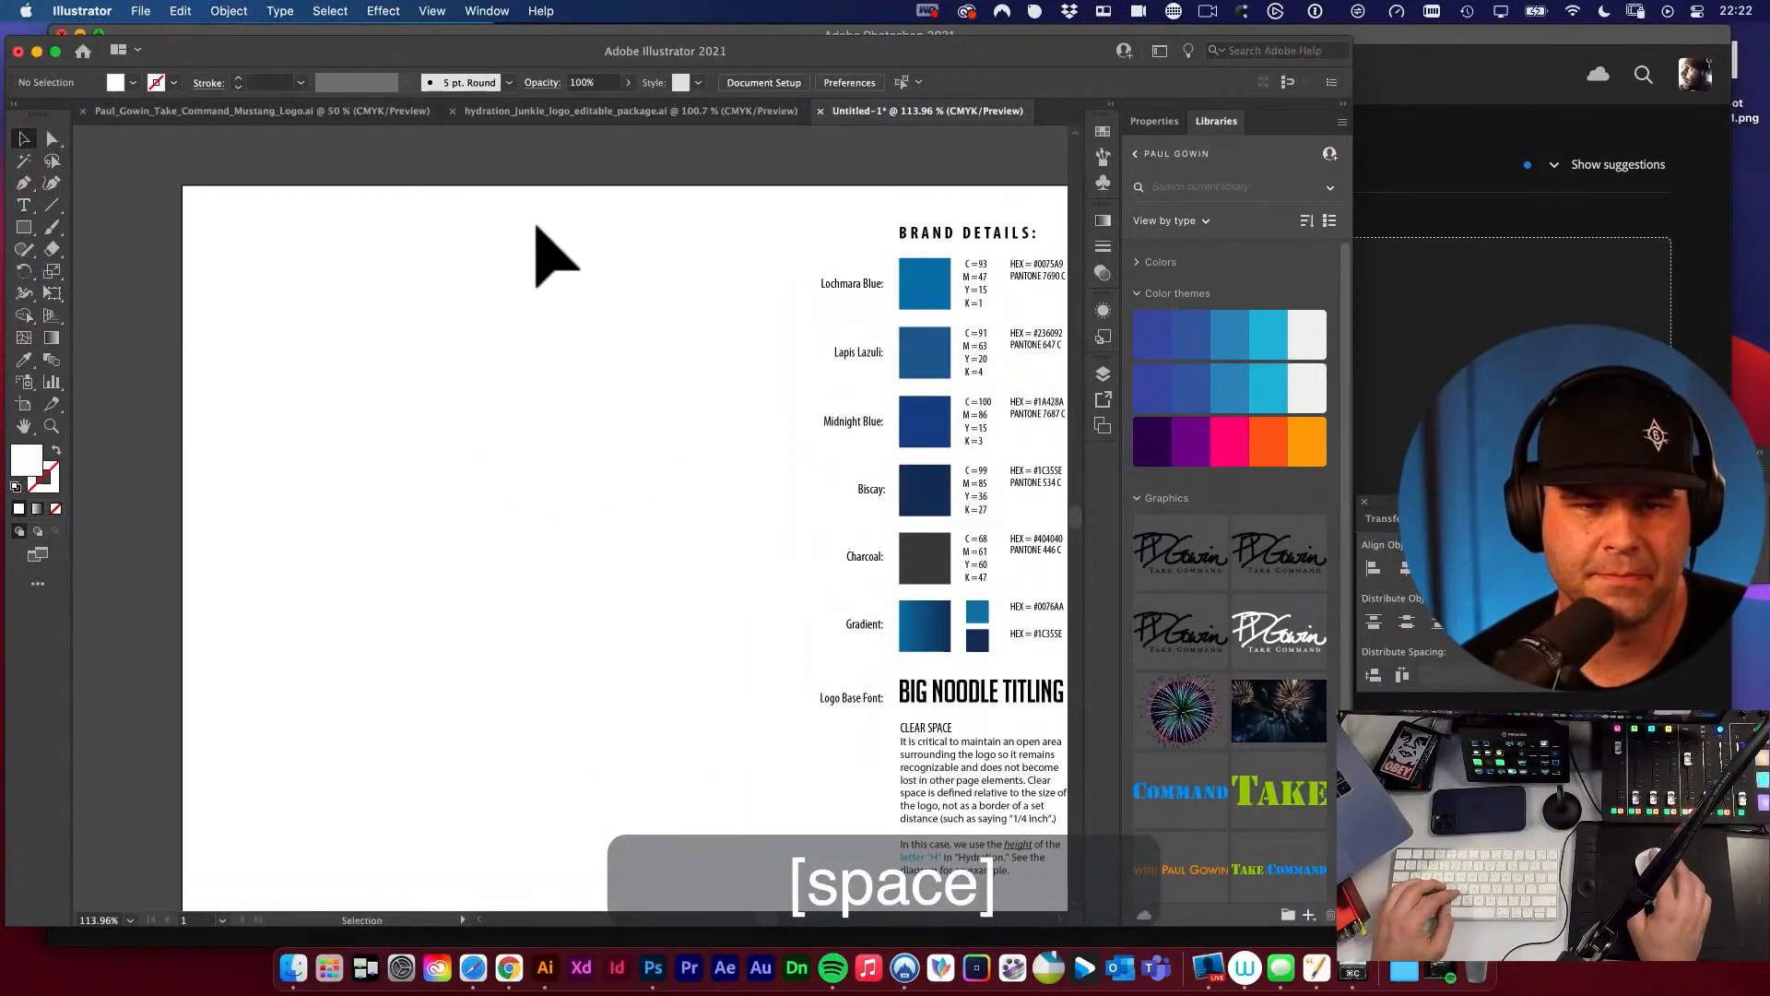
Copy the winning stacked horse-head logo from the Take Command mustang logo document.
{"action": "left_click", "coordinate": [198, 110]}
{"action": "key", "text": "space"}
{"action": "left_click_drag", "start_coordinate": [440, 362], "coordinate": [567, 316]}
{"action": "key", "text": "v"}
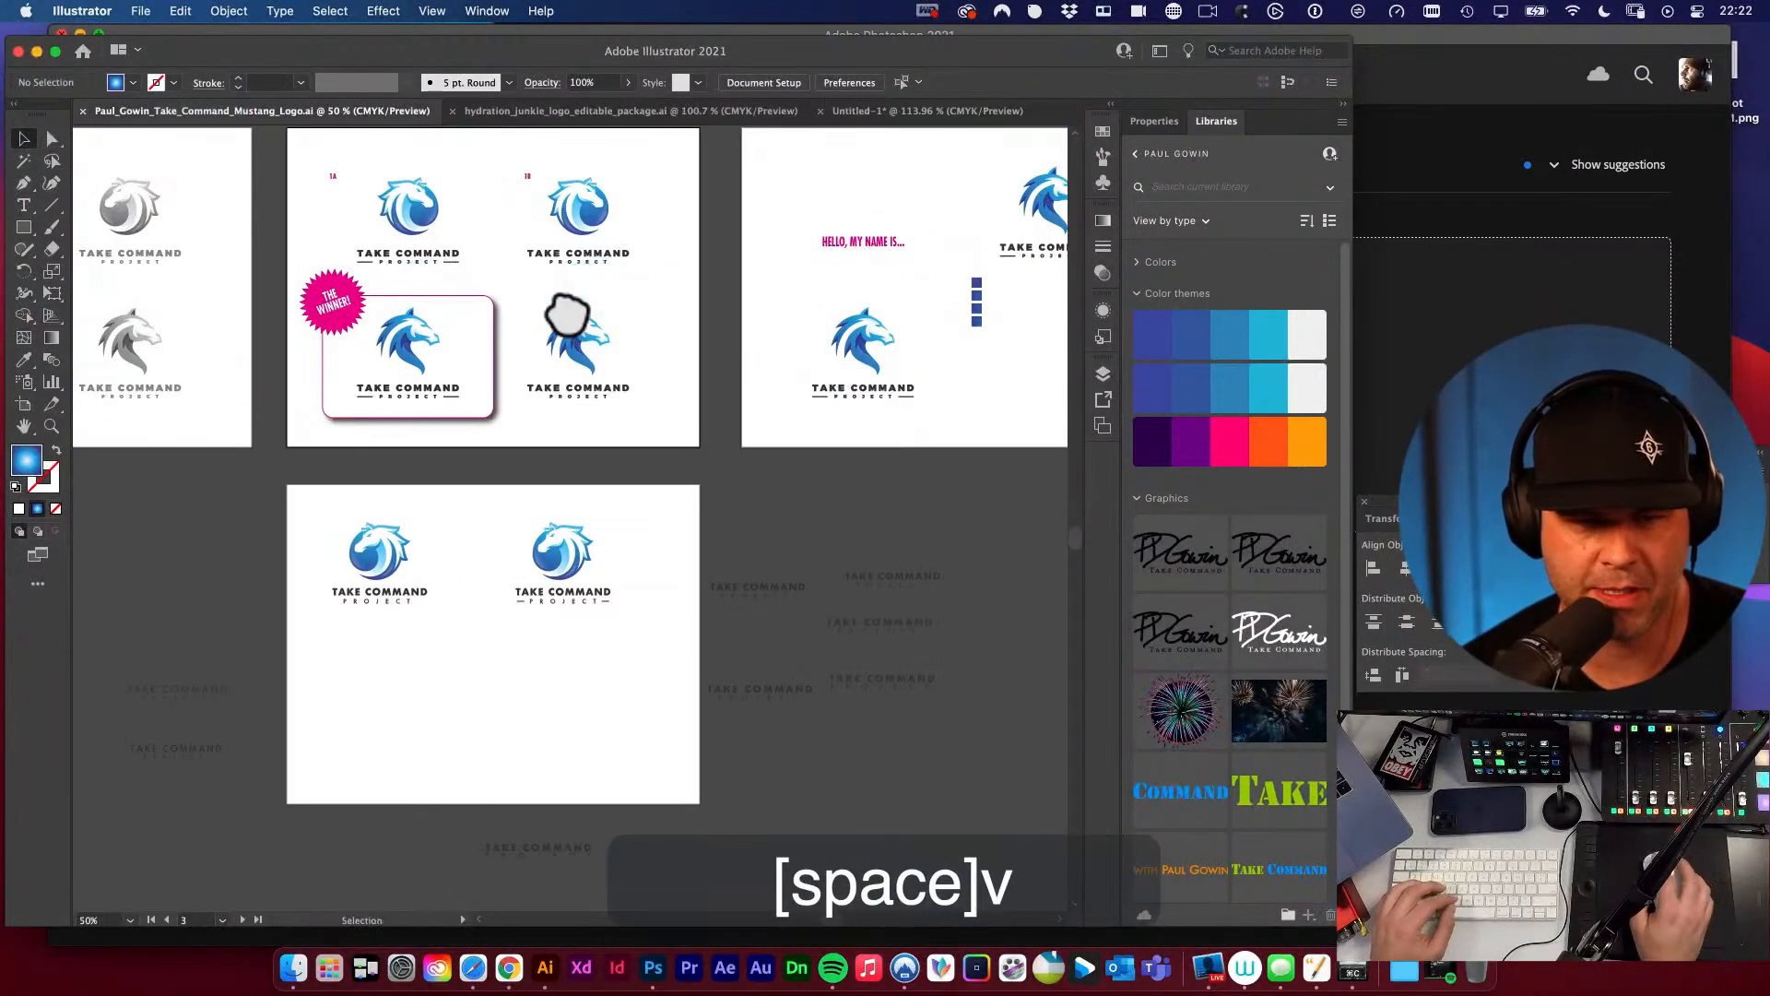
{"action": "left_click", "coordinate": [392, 341]}
{"action": "key", "text": "super+c"}
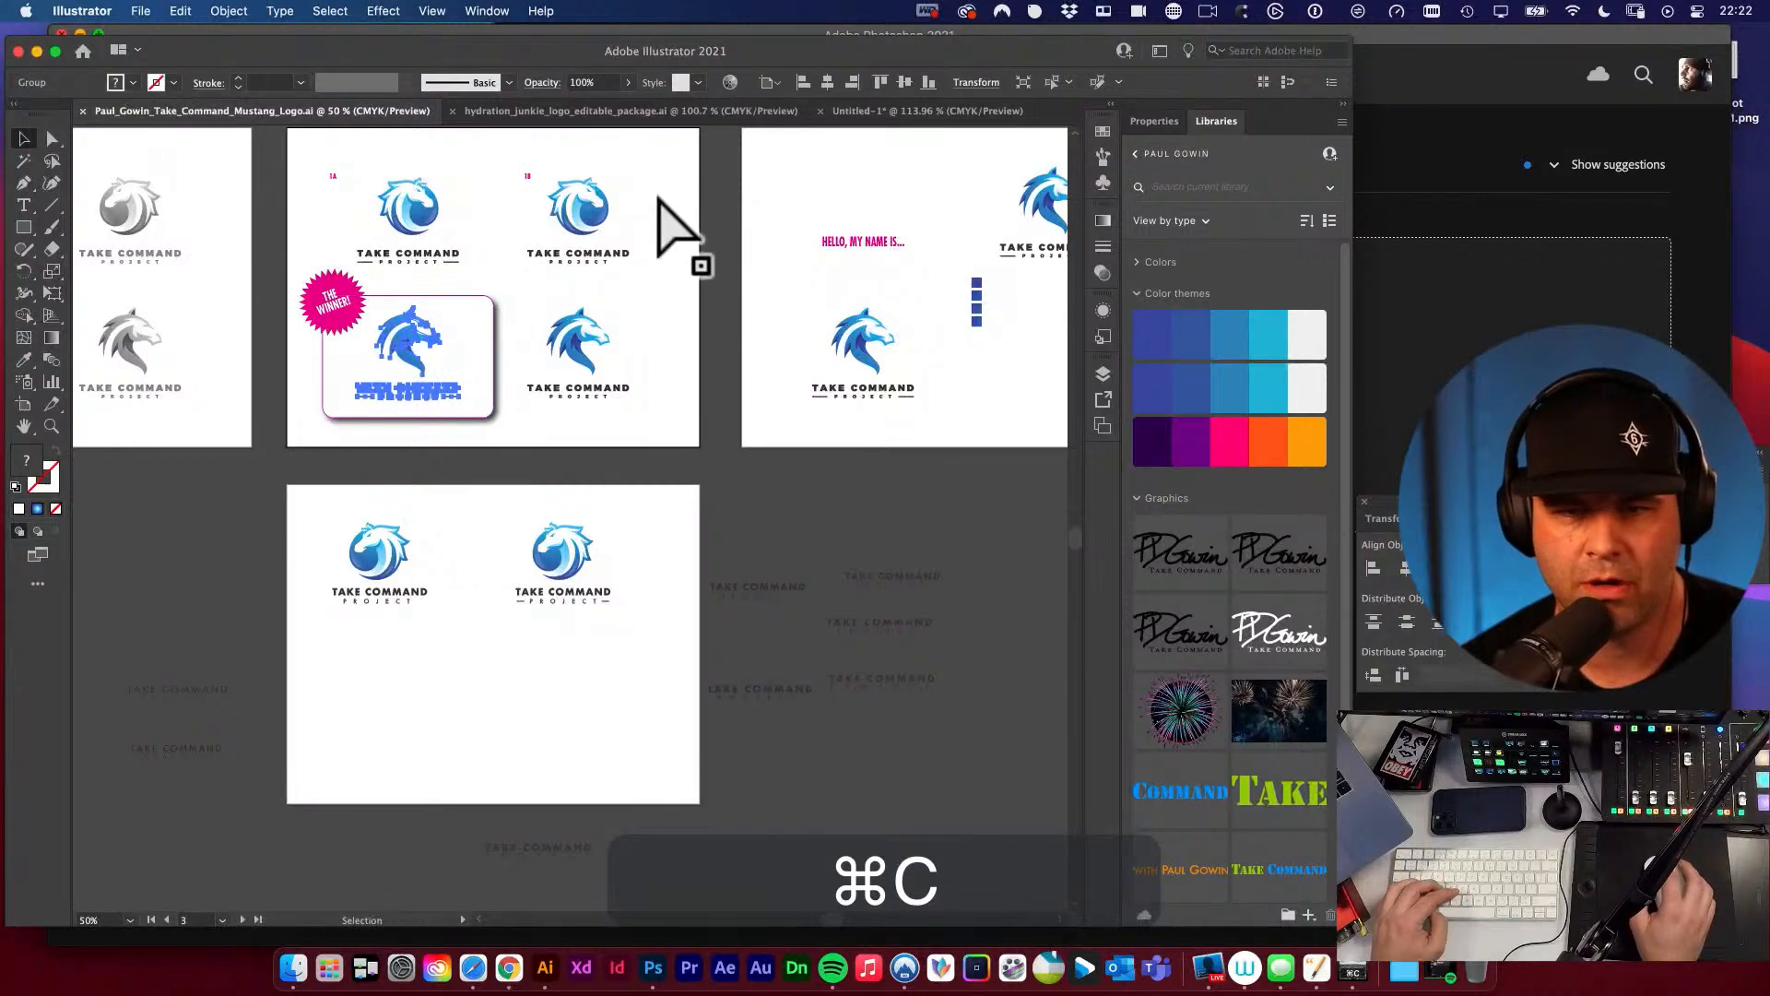
Paste the winning logo into the new document and place it in the artboard's empty upper-left area.
{"action": "left_click", "coordinate": [927, 110]}
{"action": "key", "text": "super+v"}
{"action": "key", "text": "v"}
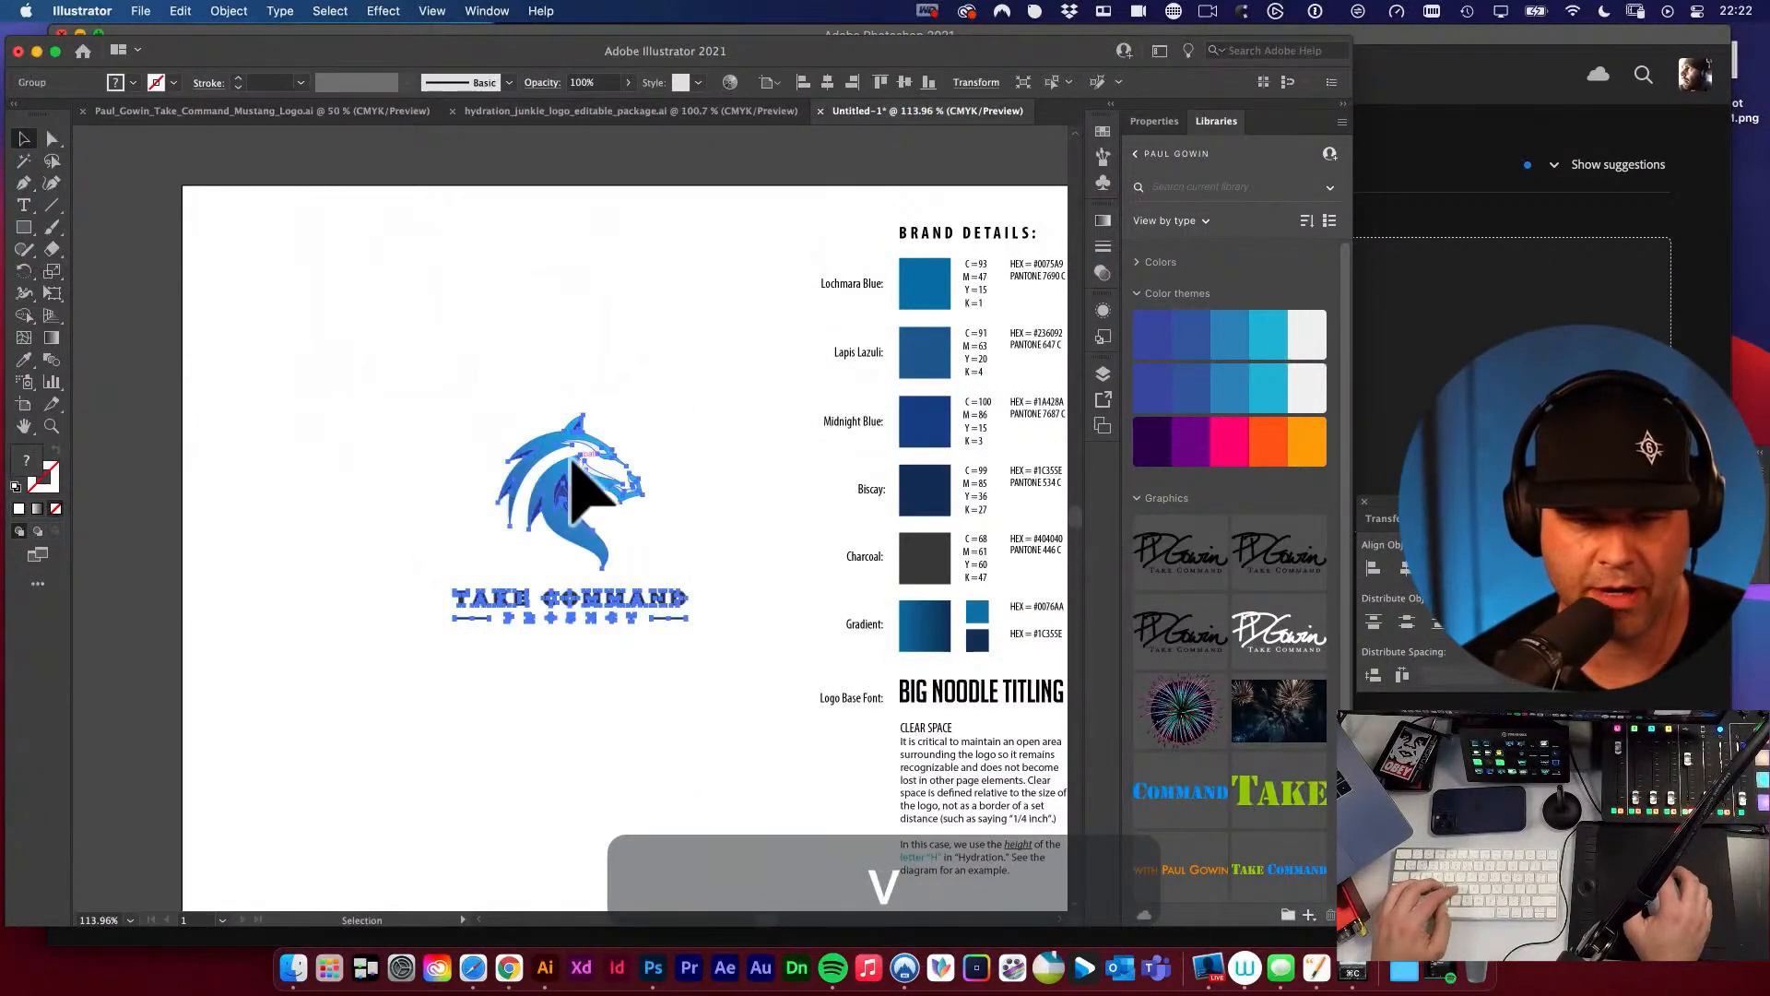
{"action": "left_click_drag", "start_coordinate": [581, 489], "coordinate": [446, 363]}
{"action": "left_click", "coordinate": [679, 308]}
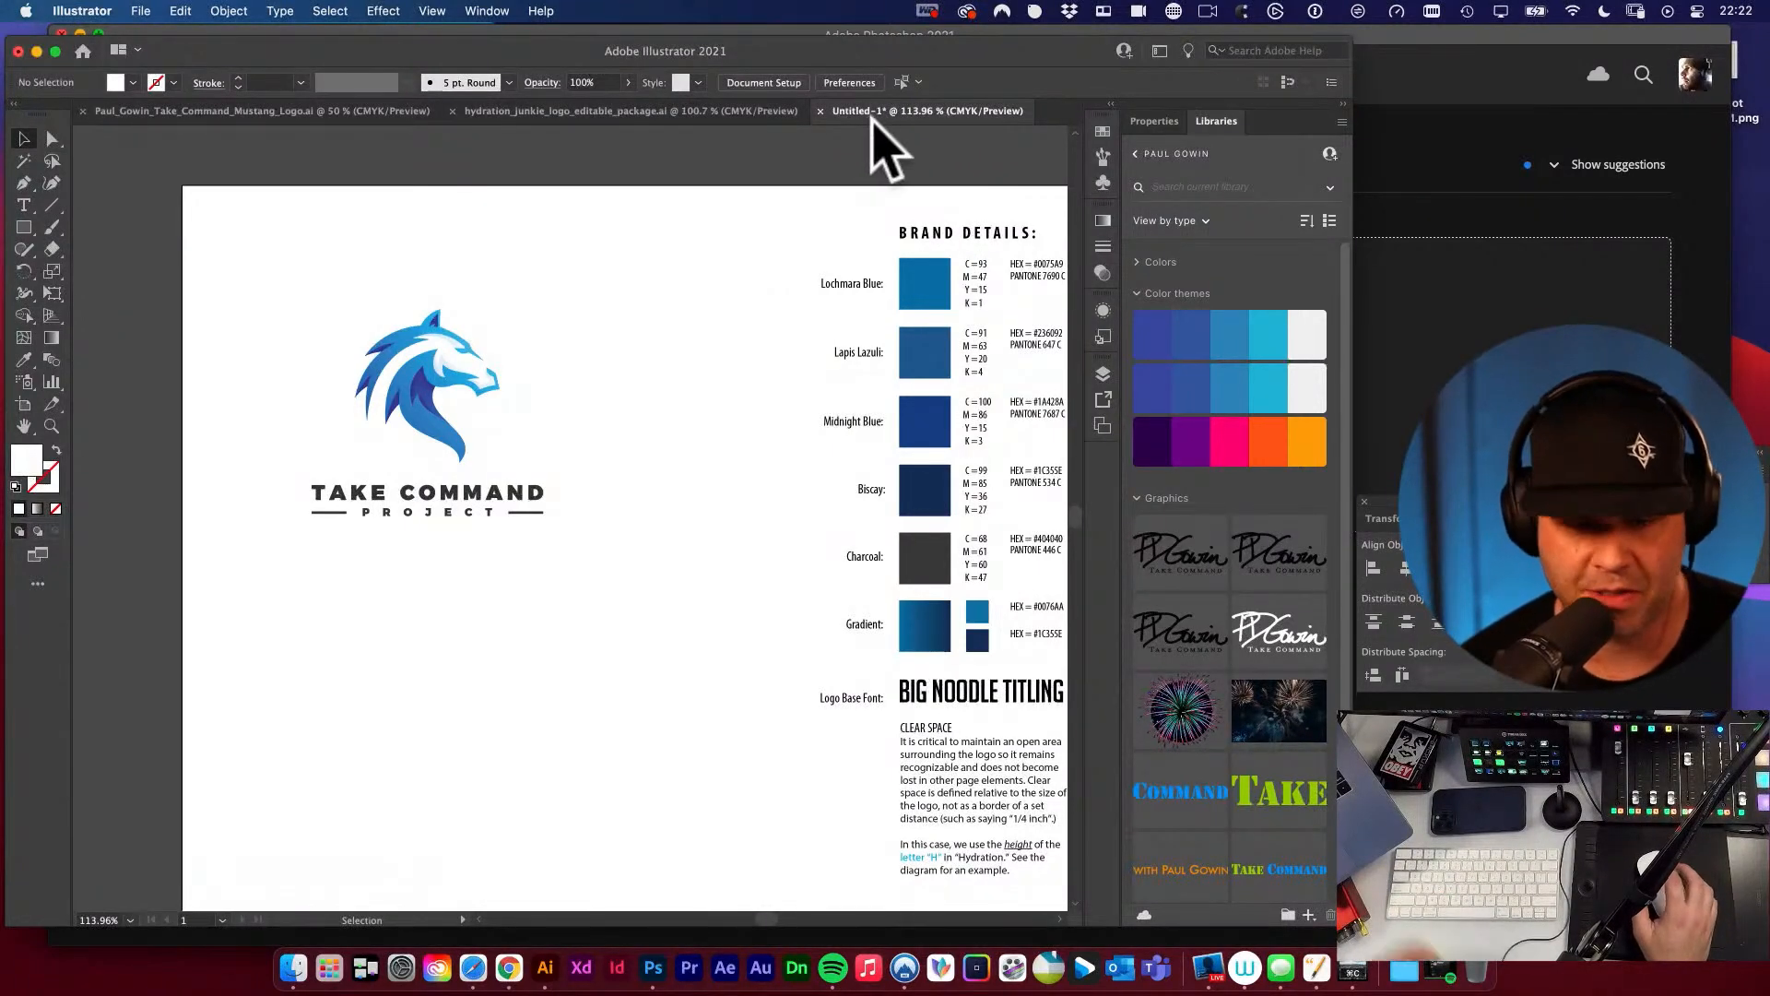
Start saving the new document under a file name made of the client's full name followed by _Mustang_Logo.
{"action": "key", "text": "super+s"}
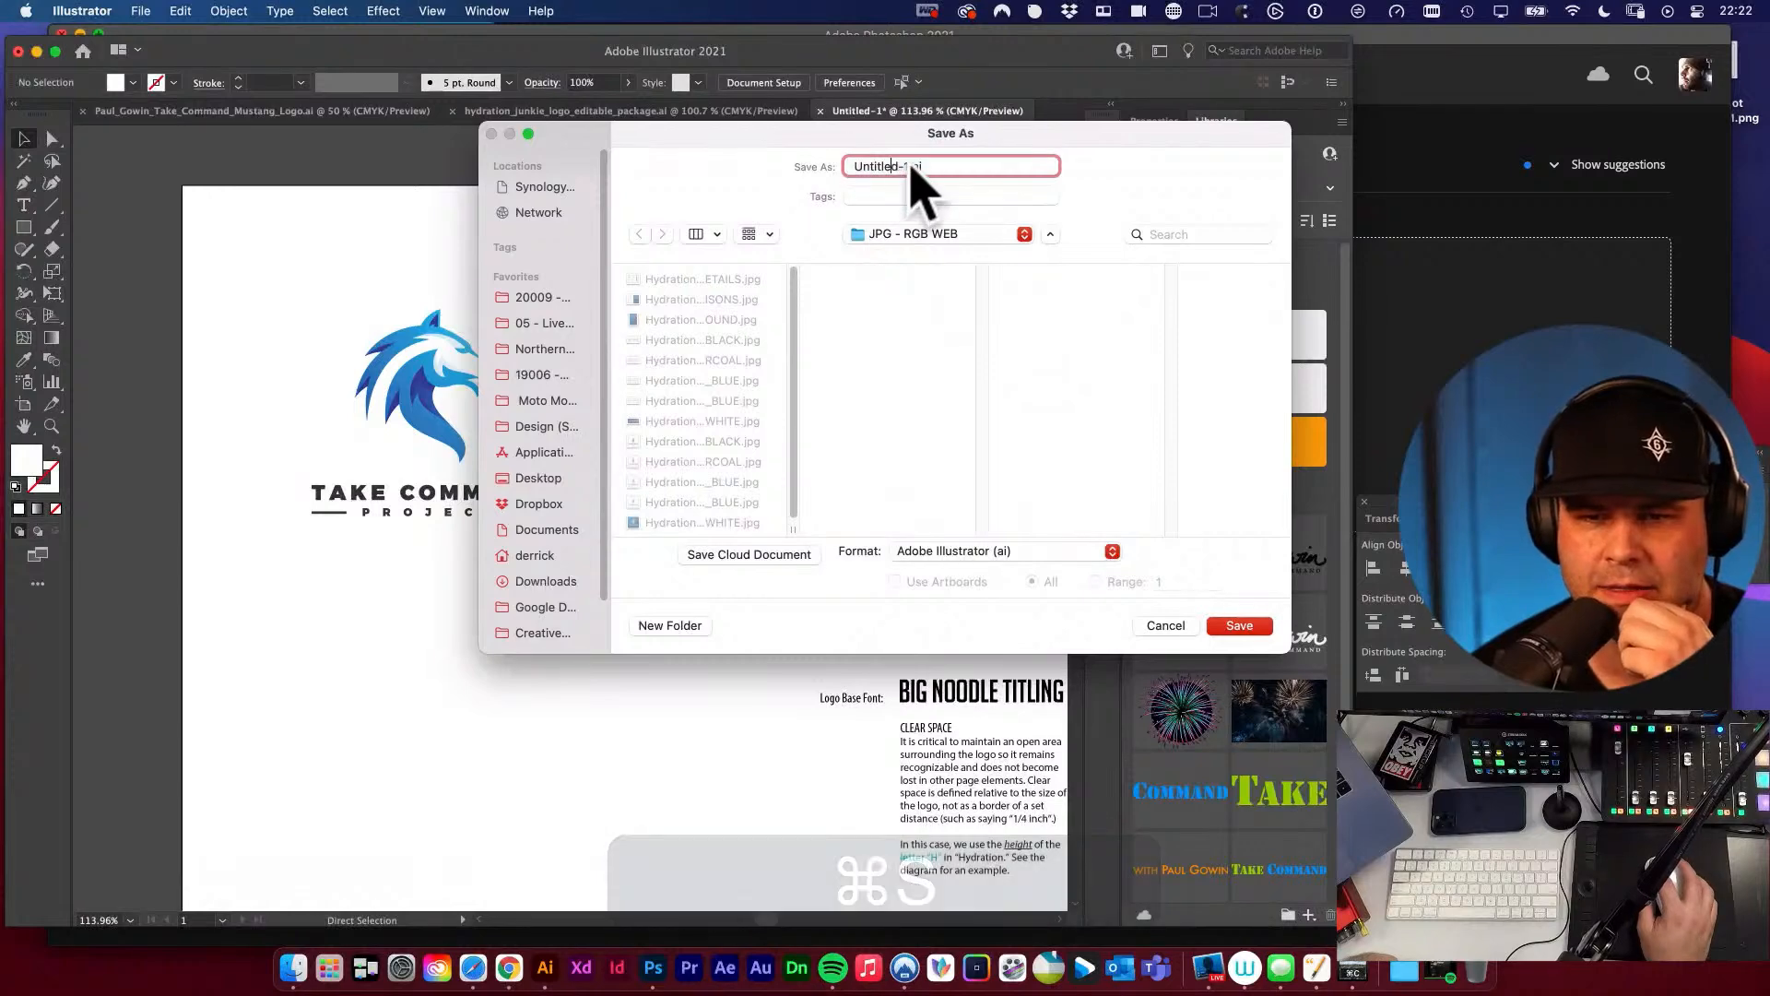
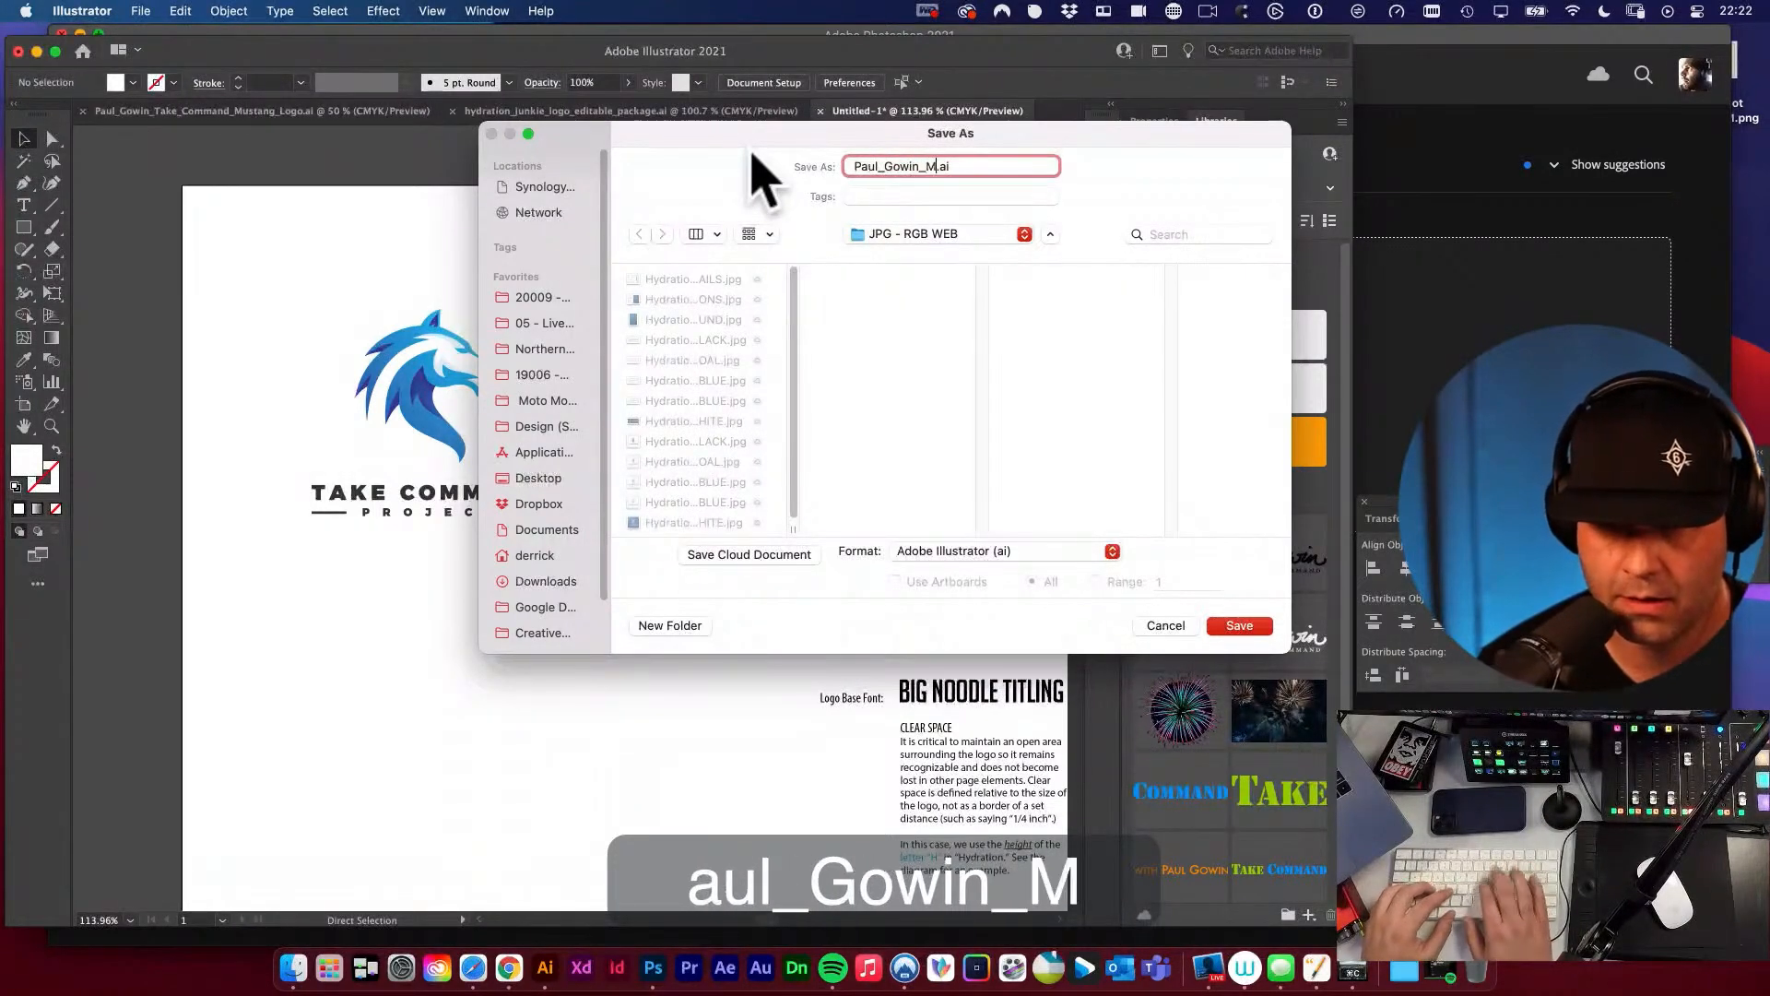
{"action": "type", "text": "ustang_Logo"}
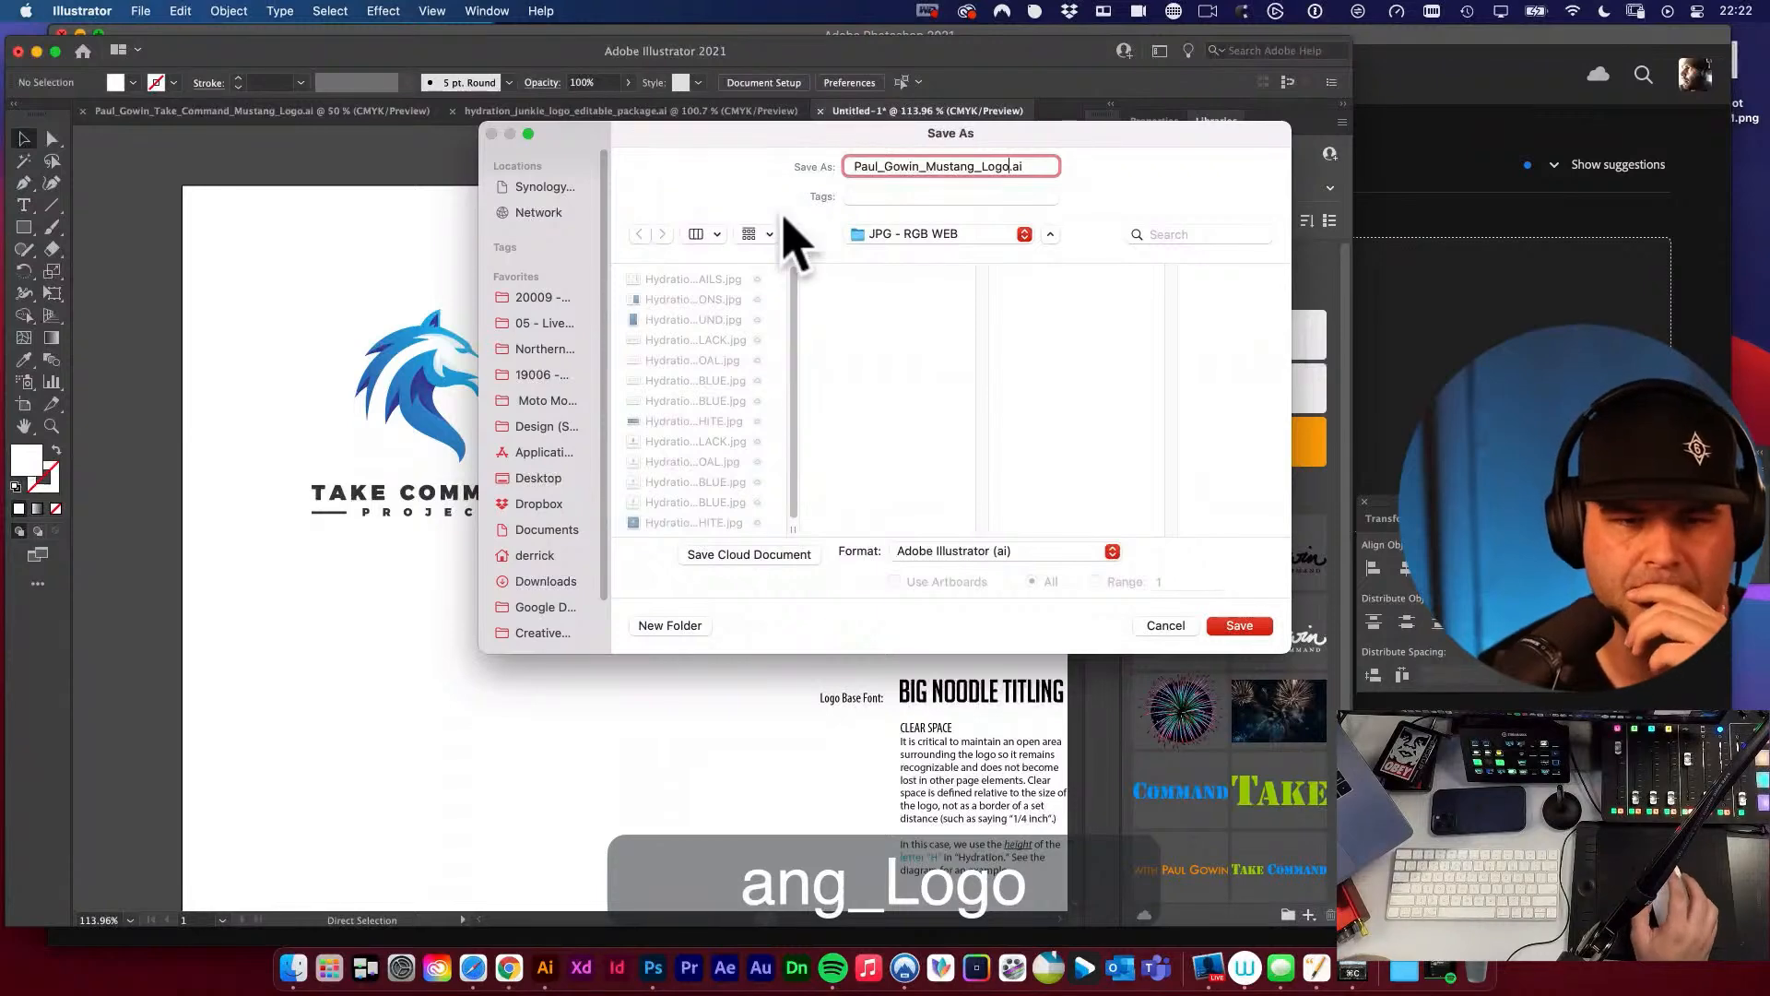
{"action": "left_click_drag", "start_coordinate": [612, 218], "coordinate": [701, 219]}
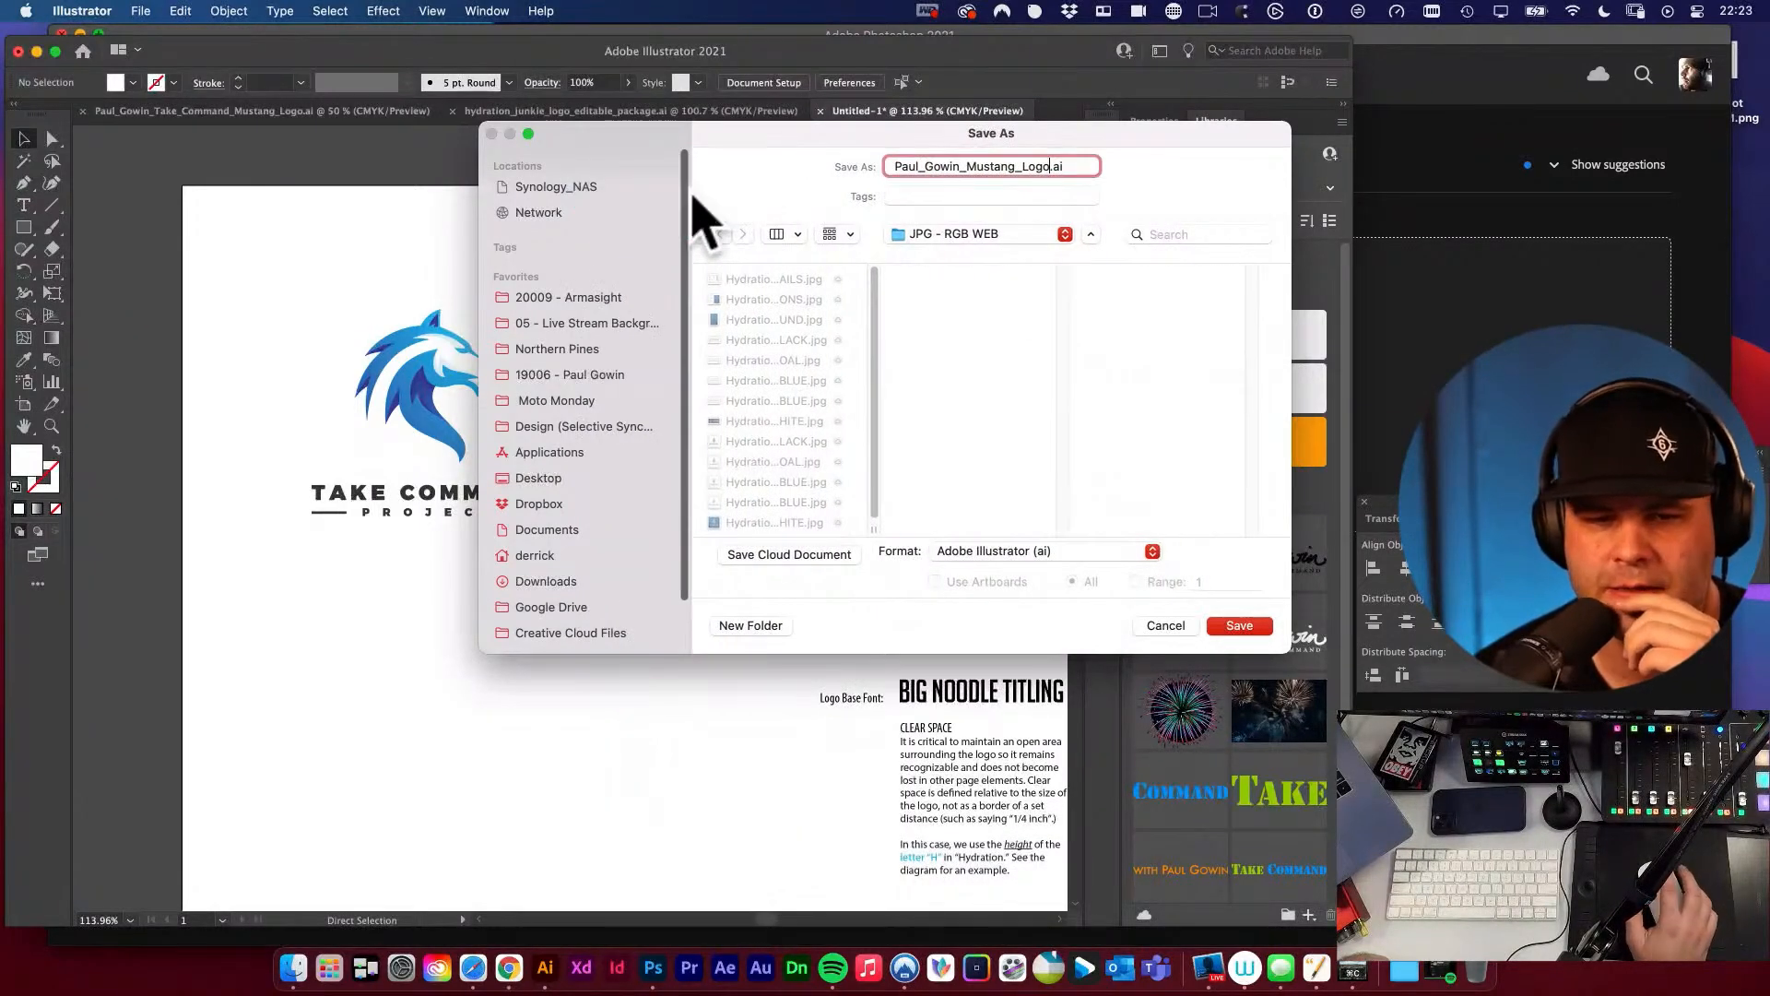
{"action": "left_click_drag", "start_coordinate": [673, 141], "coordinate": [802, 179]}
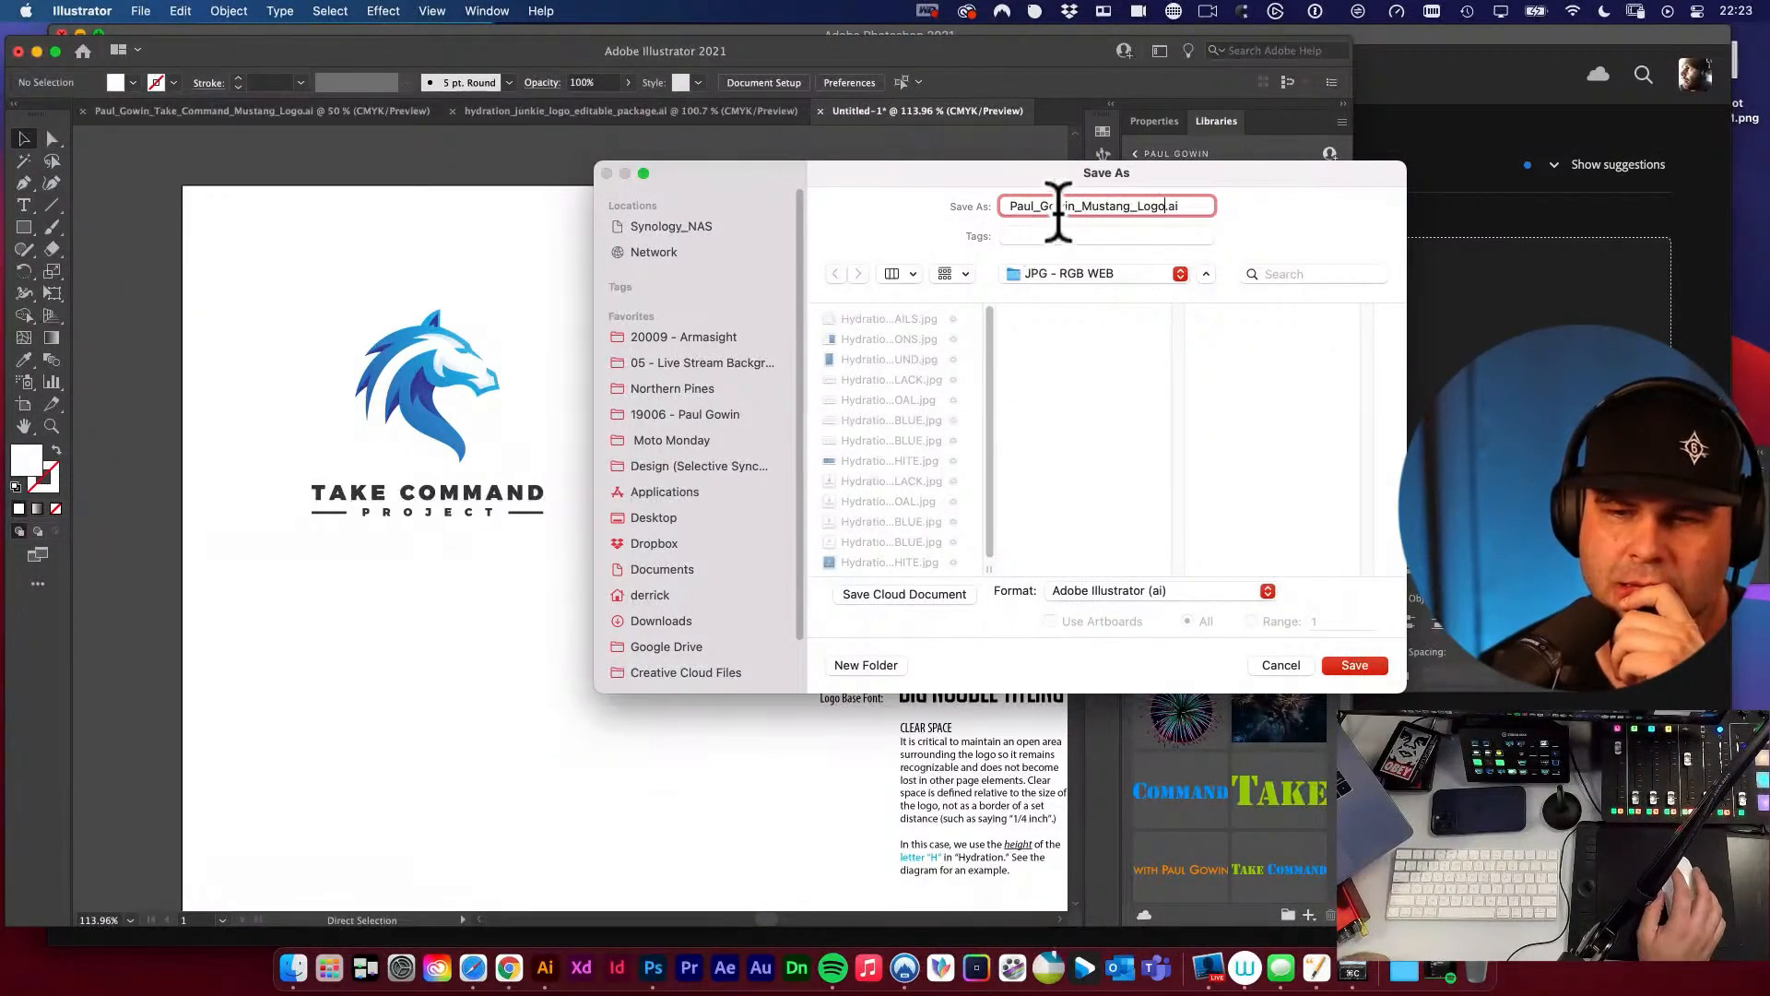
Replace the client's name at the start of the file name with Take_Command_Project.
{"action": "left_click_drag", "start_coordinate": [1075, 205], "coordinate": [902, 168]}
{"action": "type", "text": "Take"}
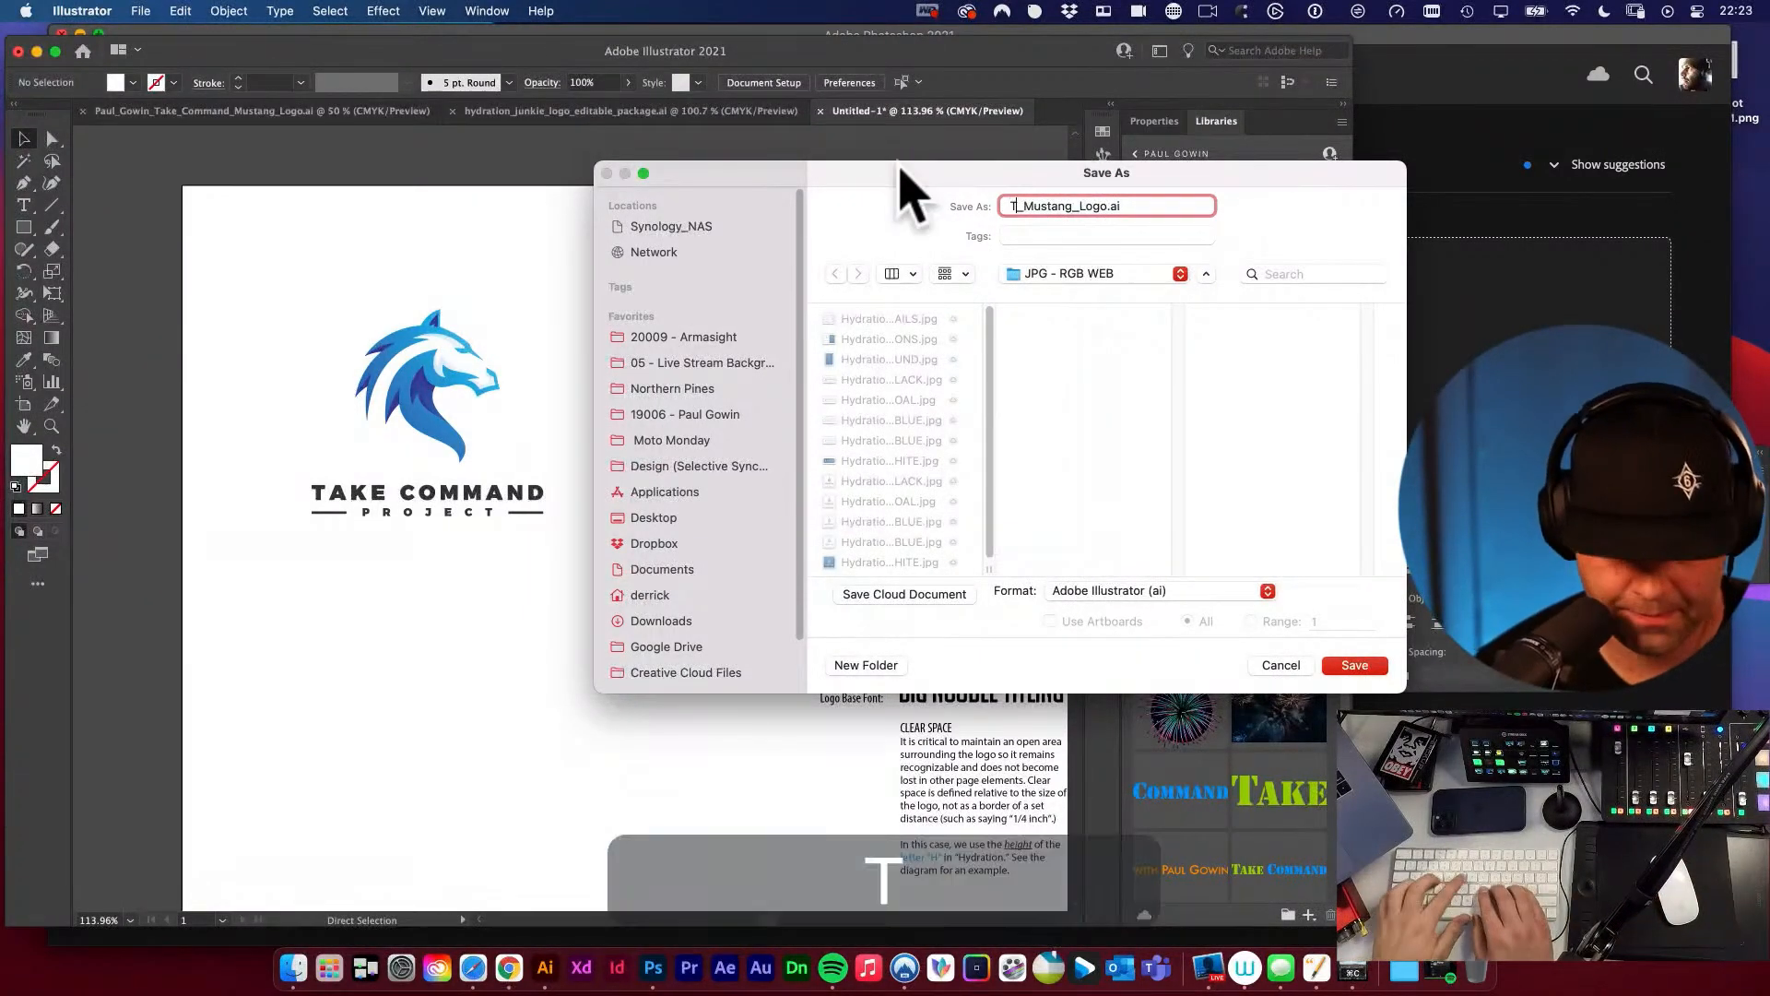
{"action": "type", "text": "_Command"}
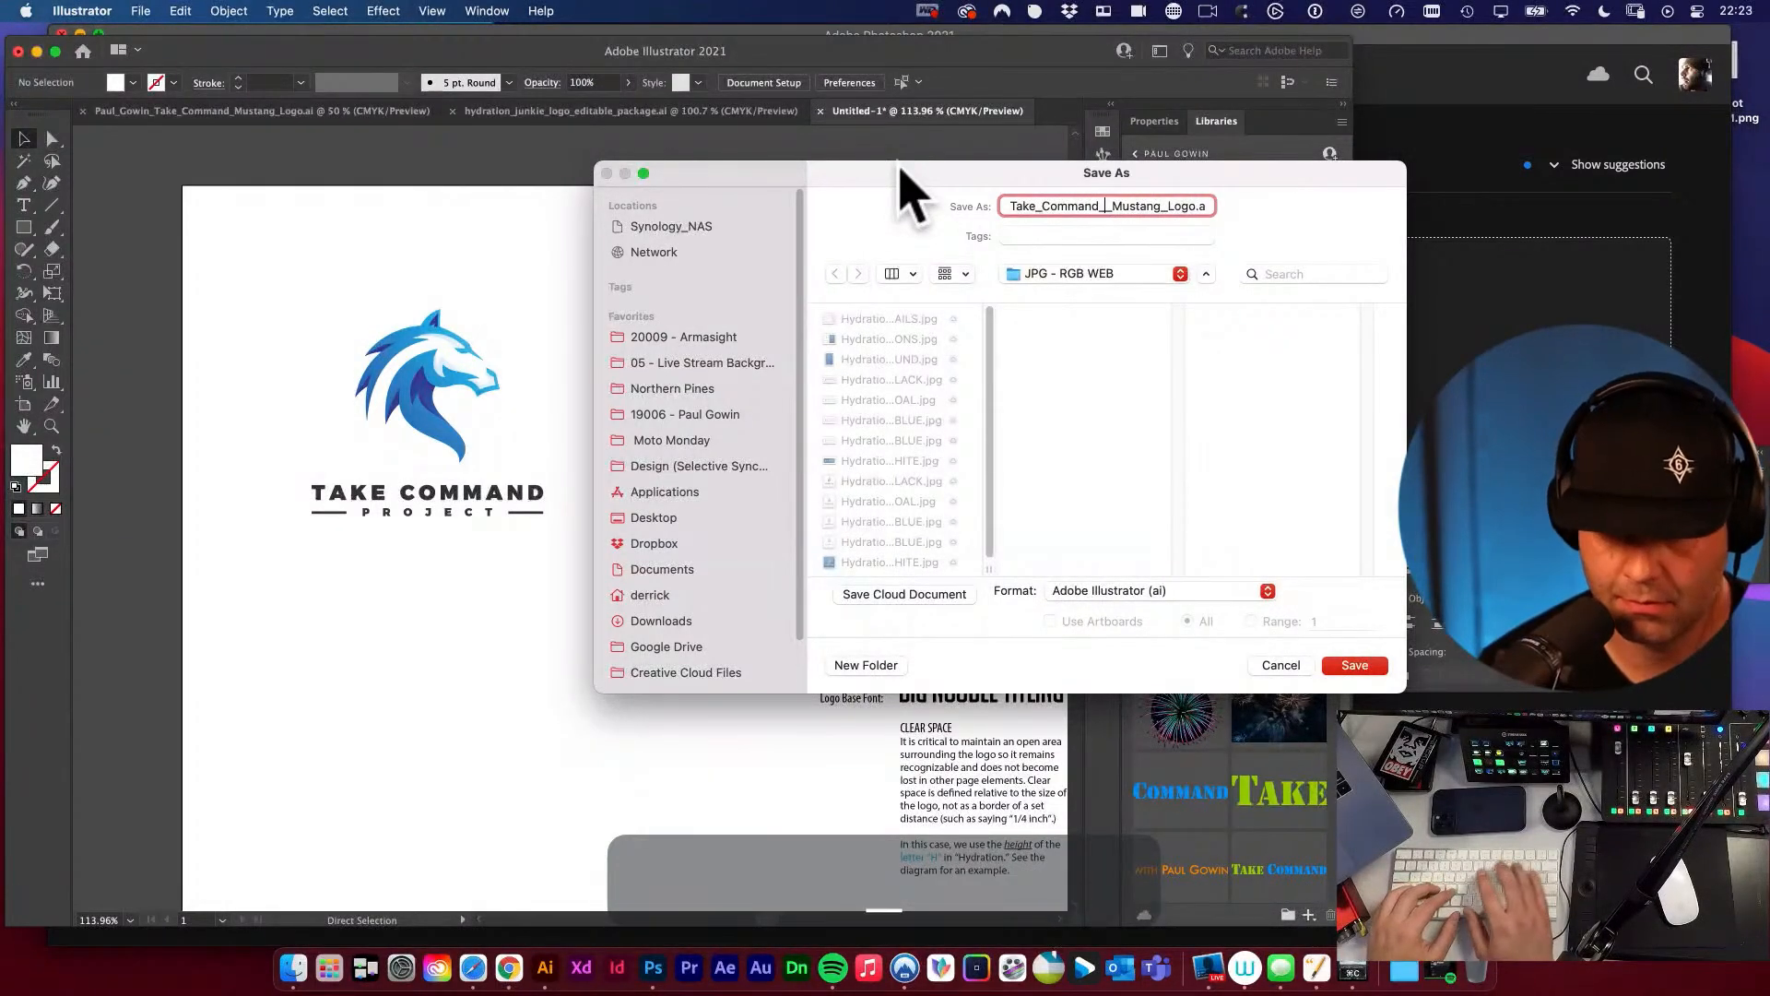
{"action": "type", "text": "_Project_"}
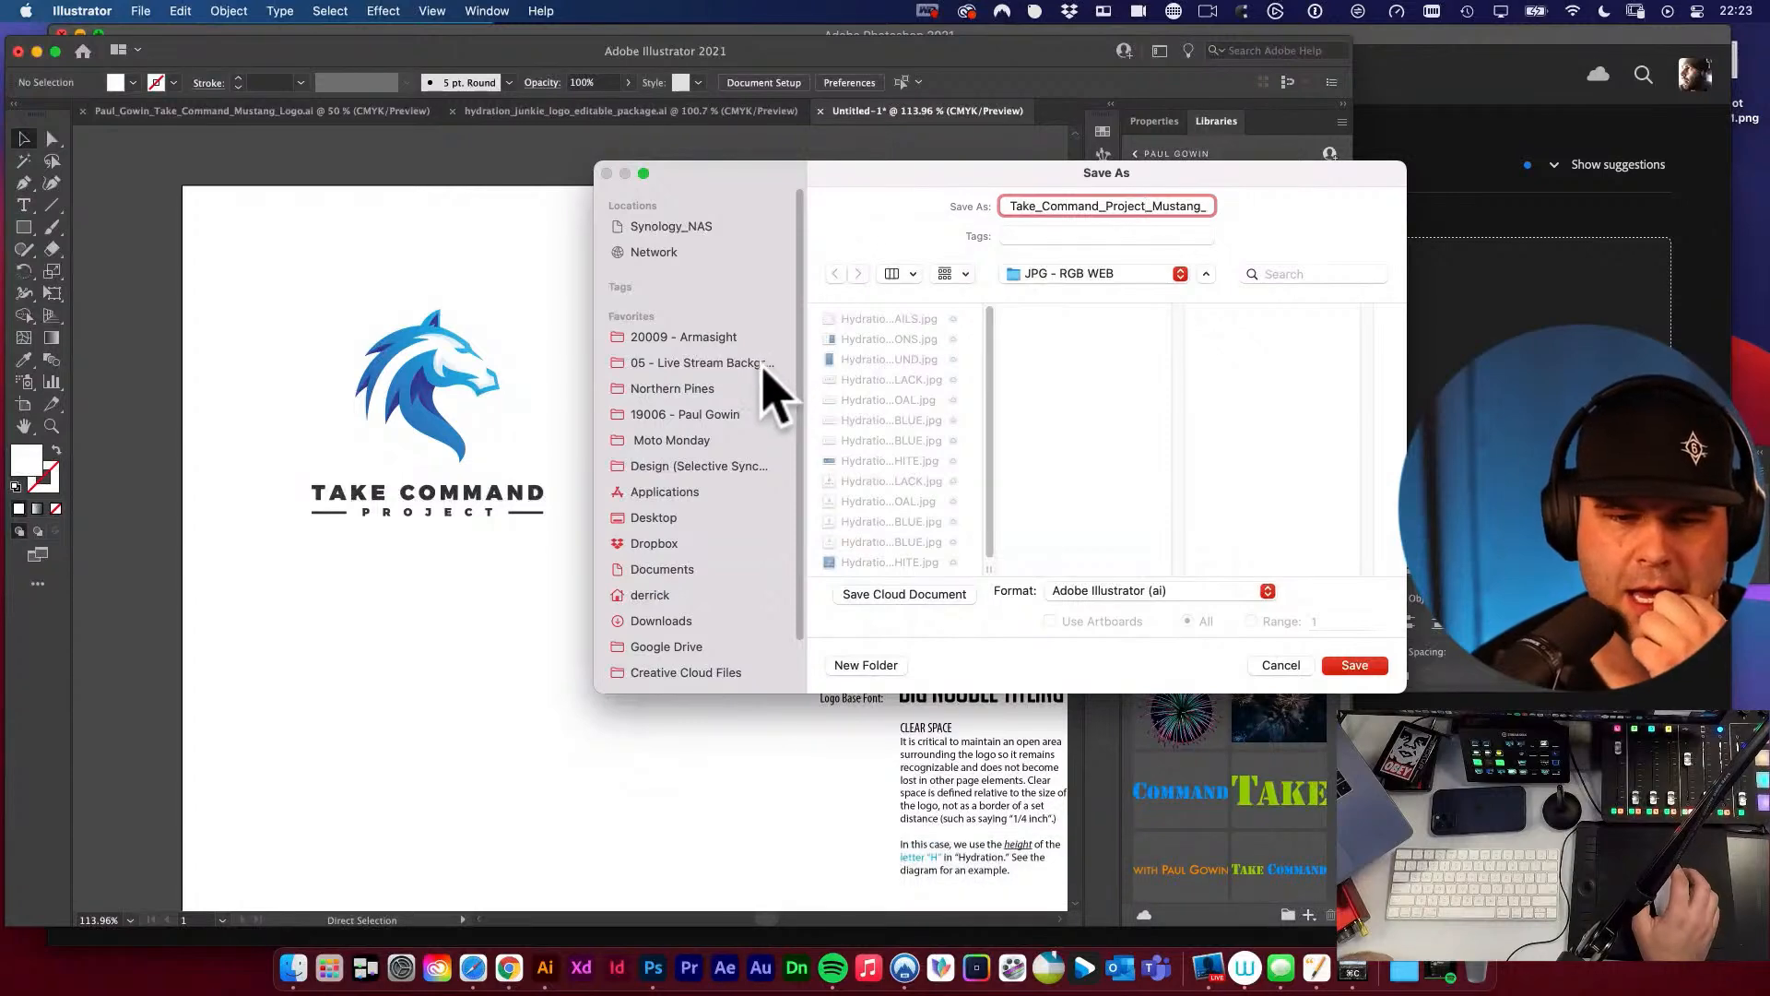
Go to the Mustang Logo folder inside the client's logo project folder and create a FINALS folder in it.
{"action": "left_click", "coordinate": [682, 414]}
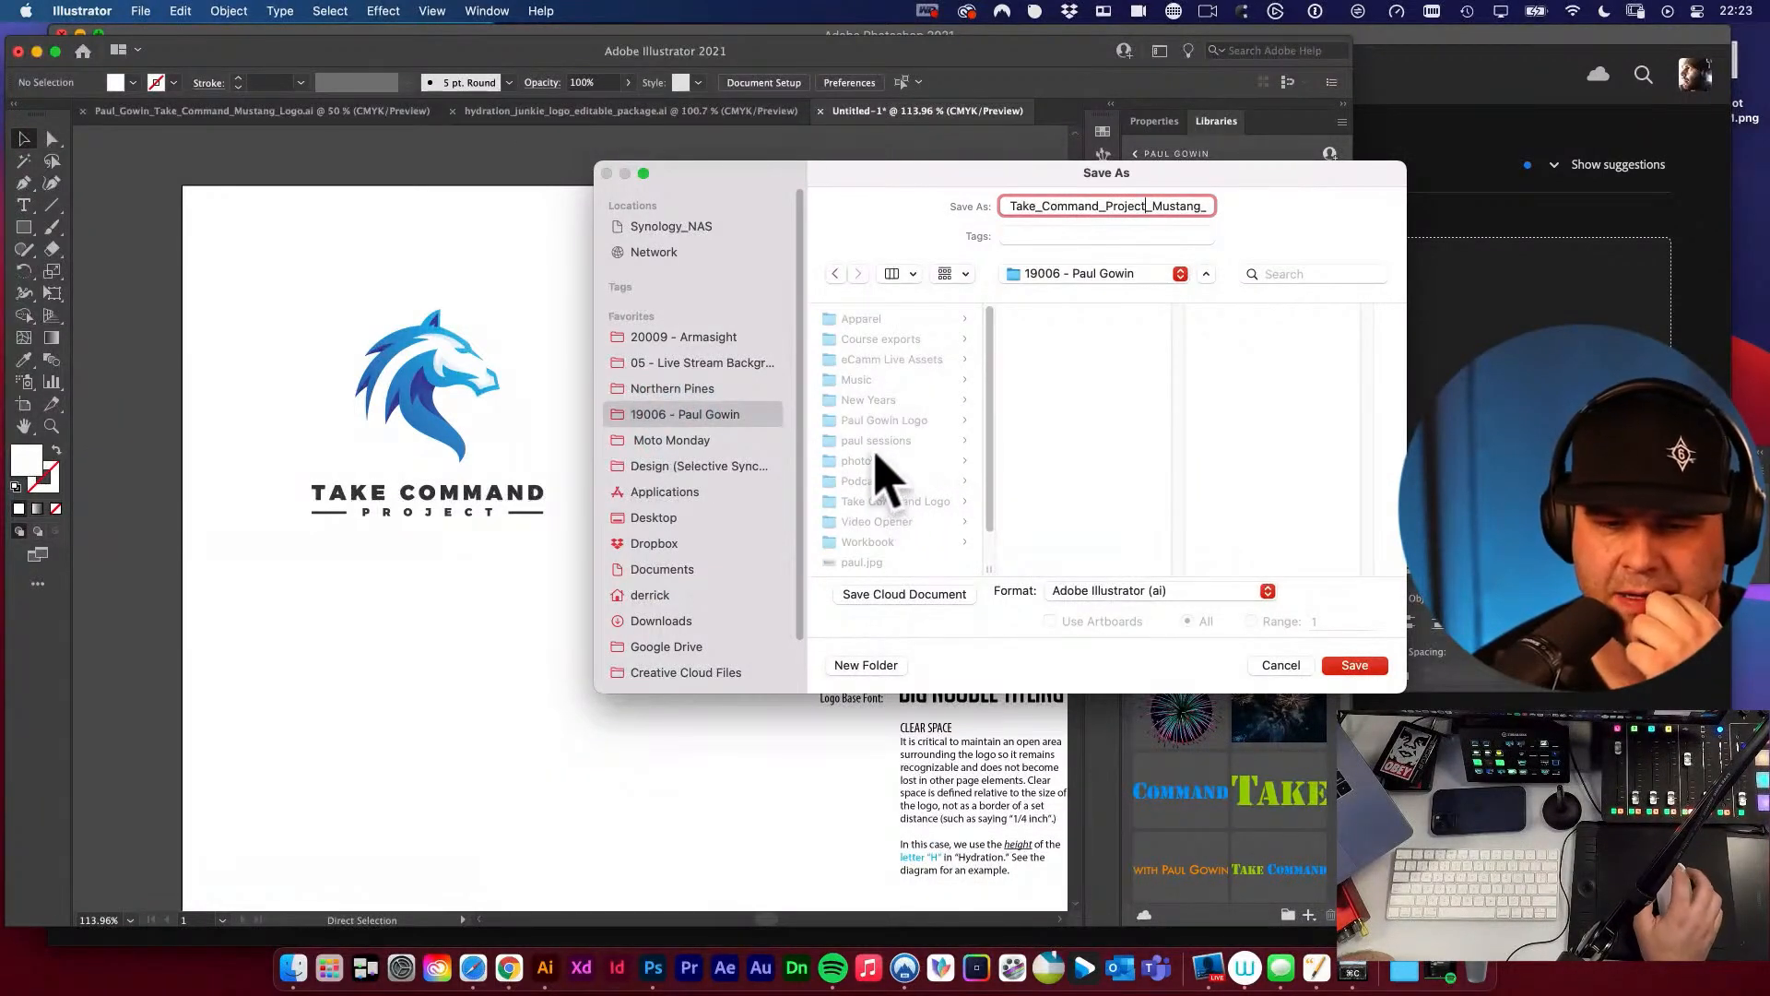
{"action": "left_click", "coordinate": [916, 422]}
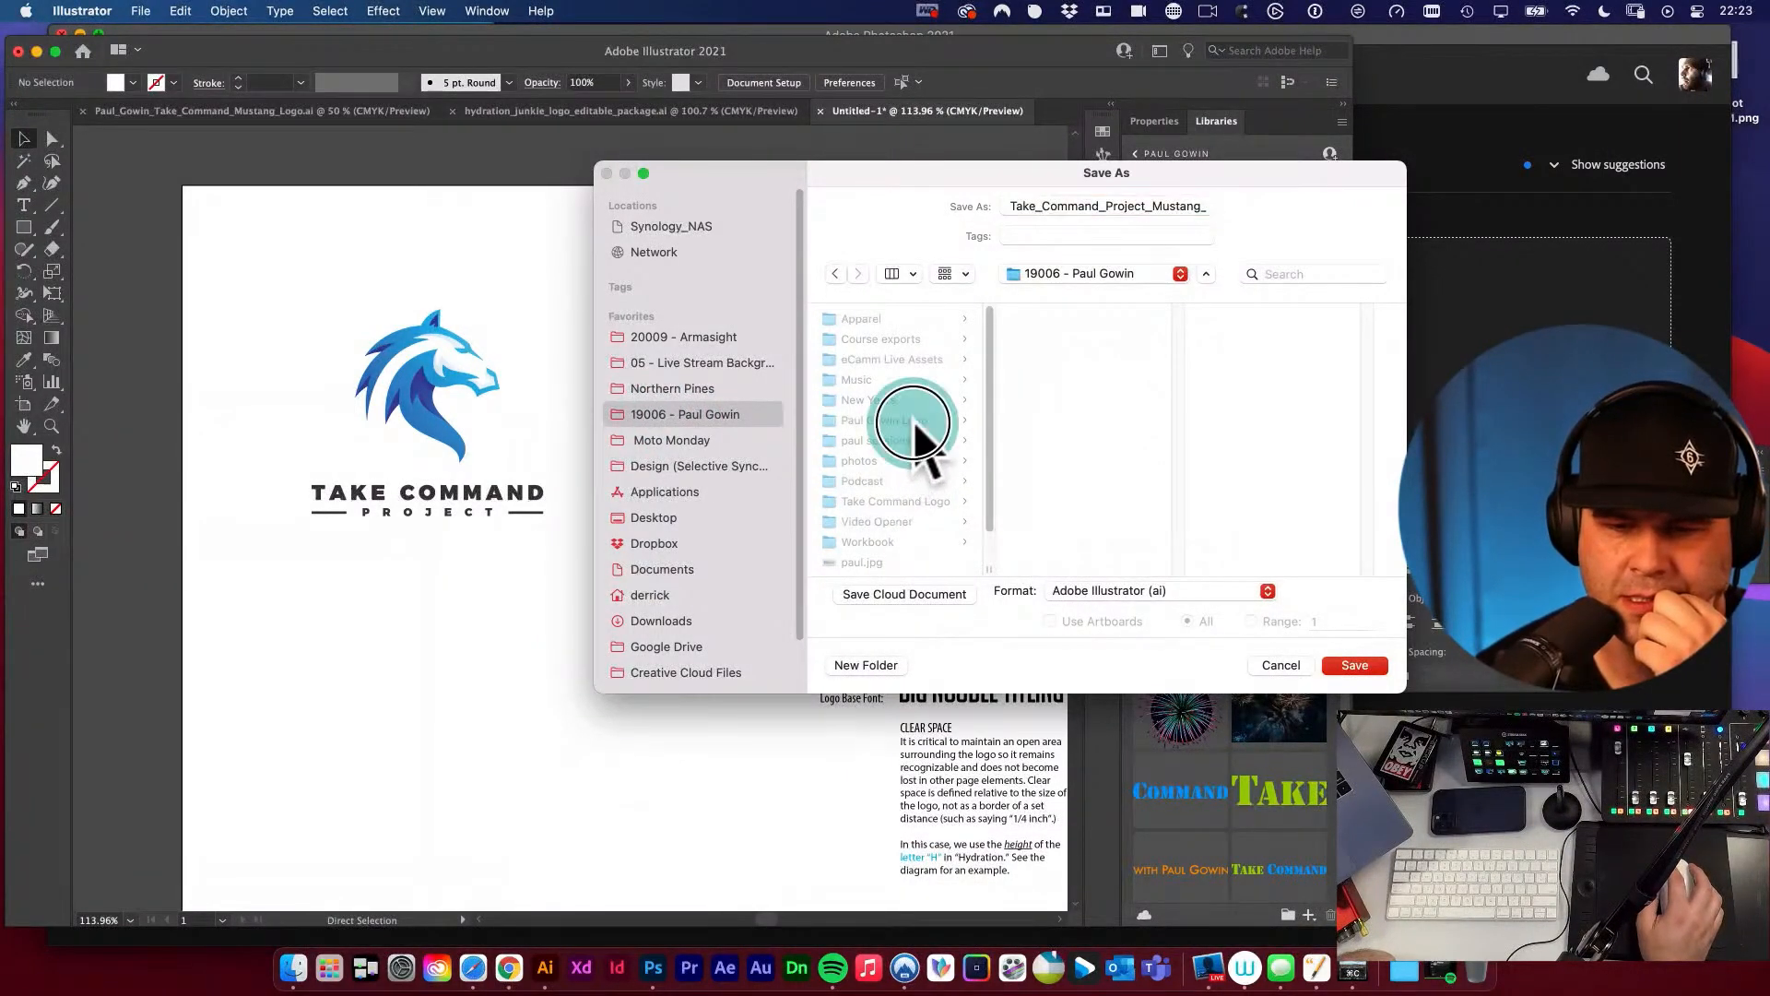
{"action": "left_click", "coordinate": [1035, 321]}
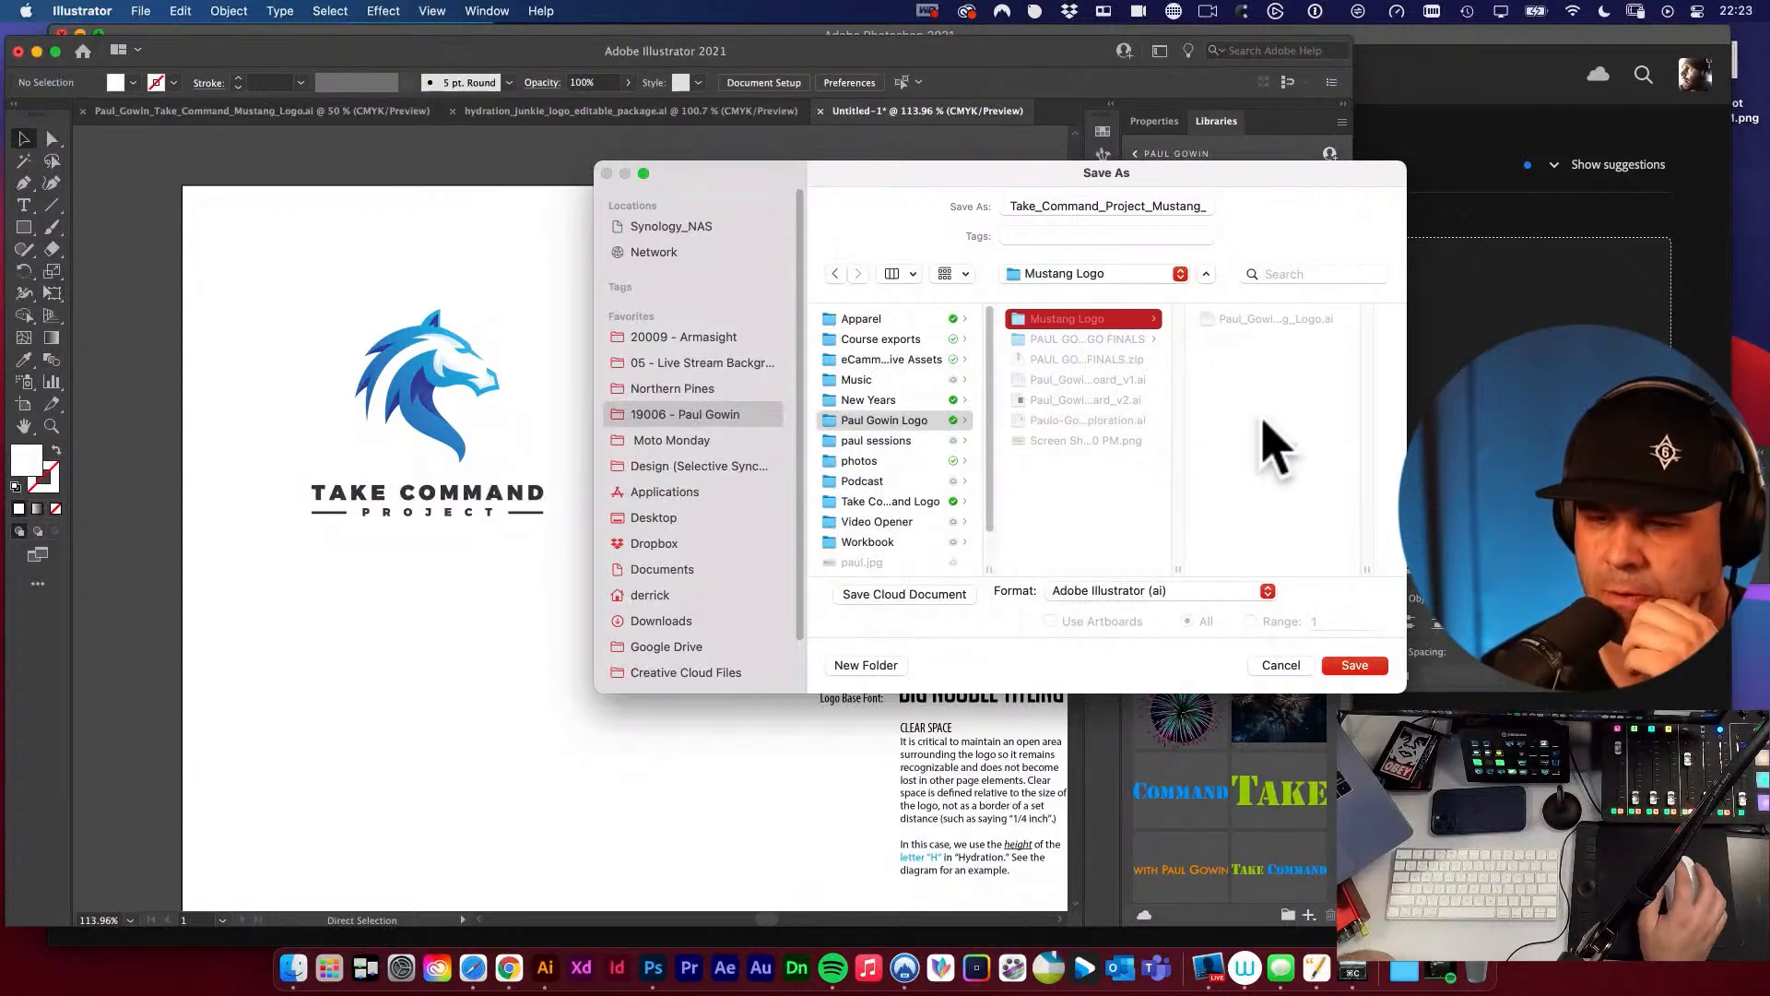
{"action": "left_click", "coordinate": [853, 665]}
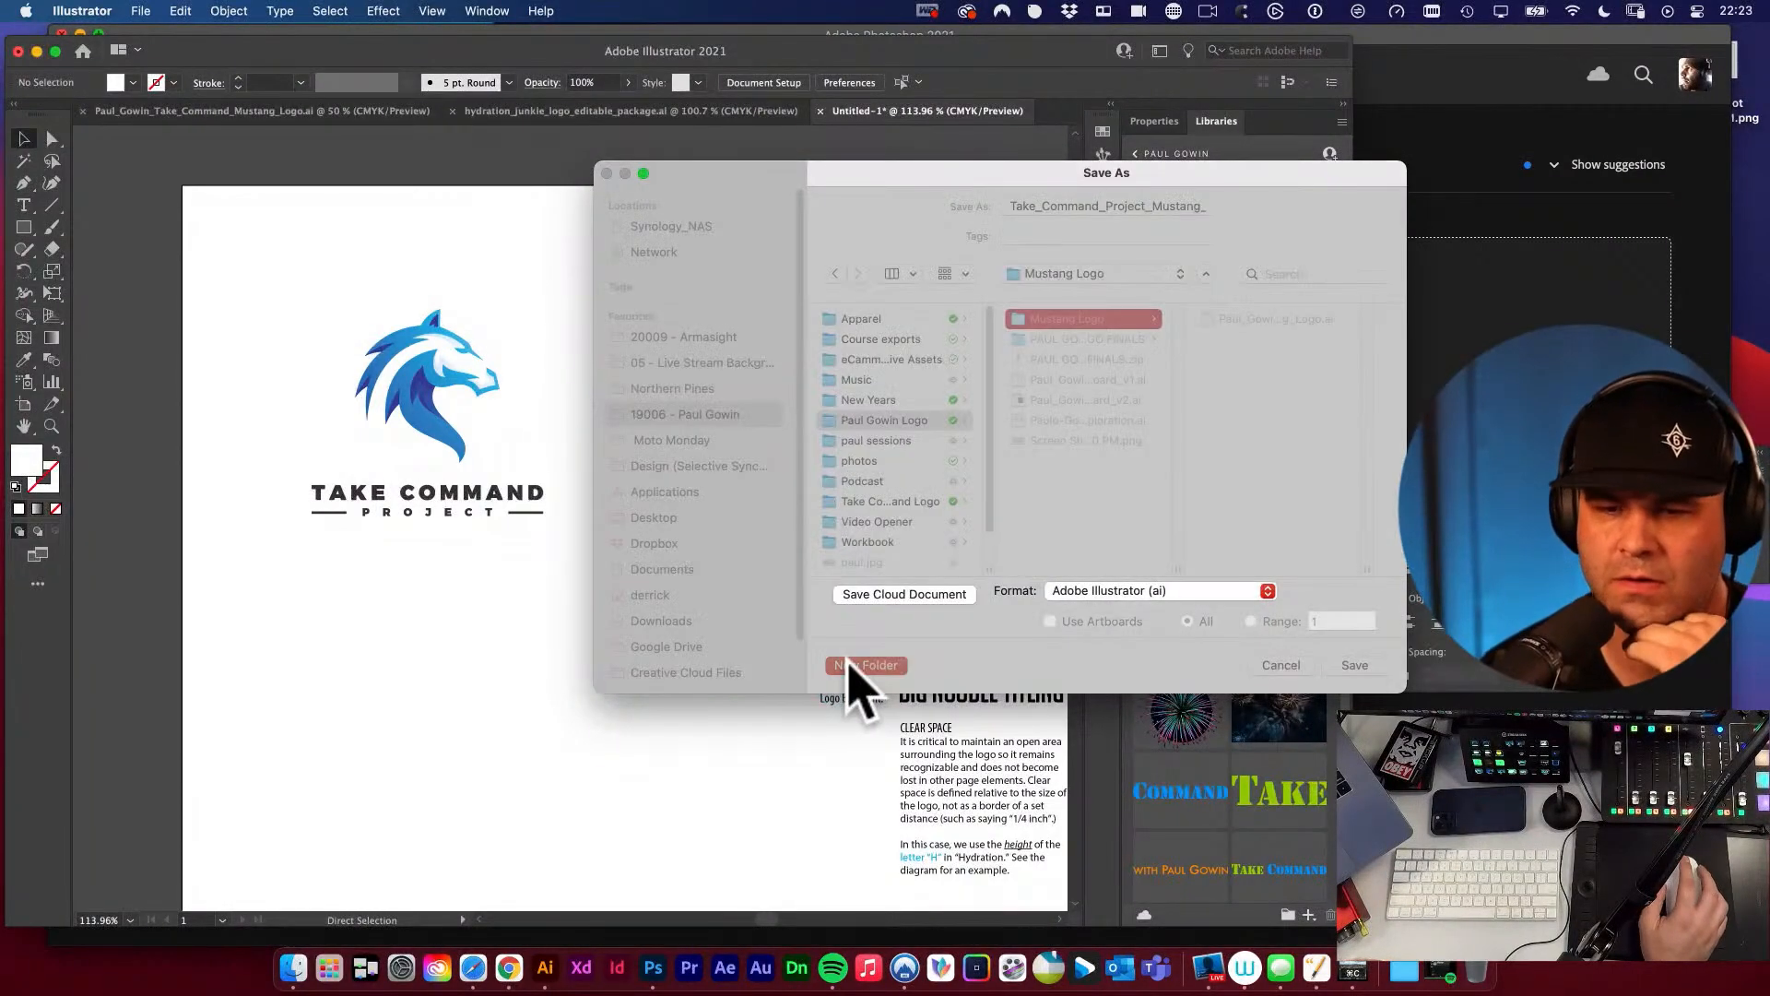
{"action": "type", "text": "finals"}
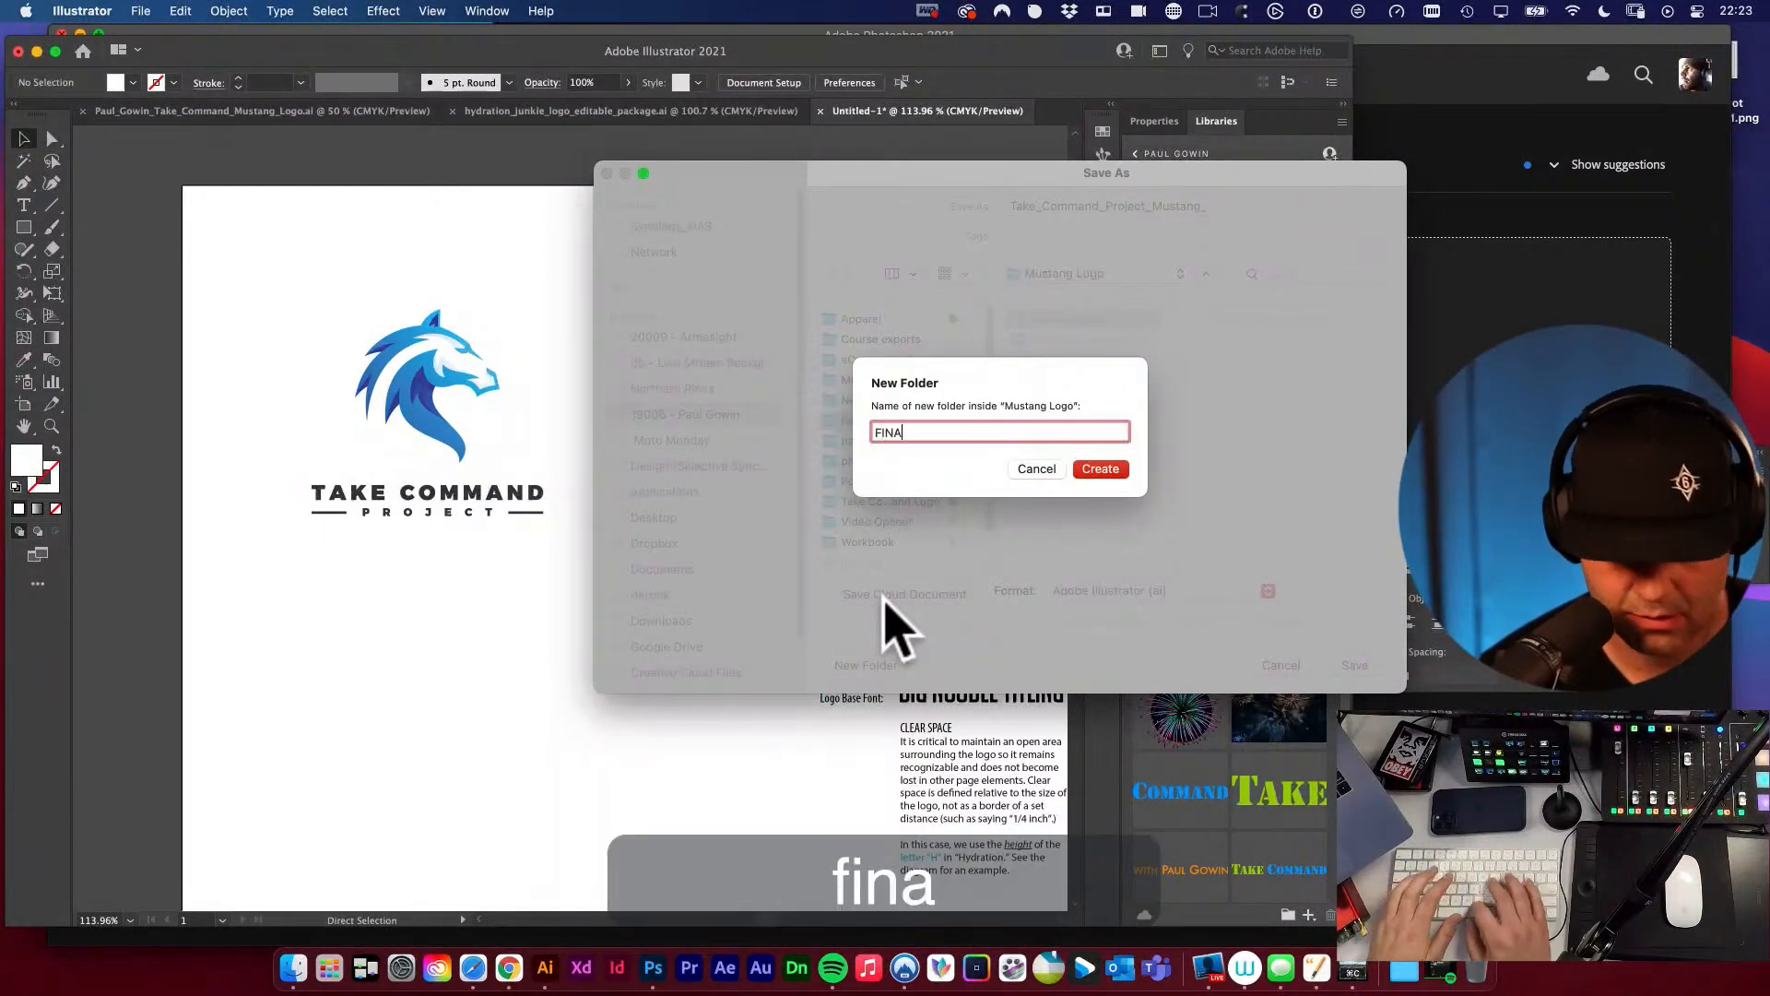
{"action": "key", "text": "Return"}
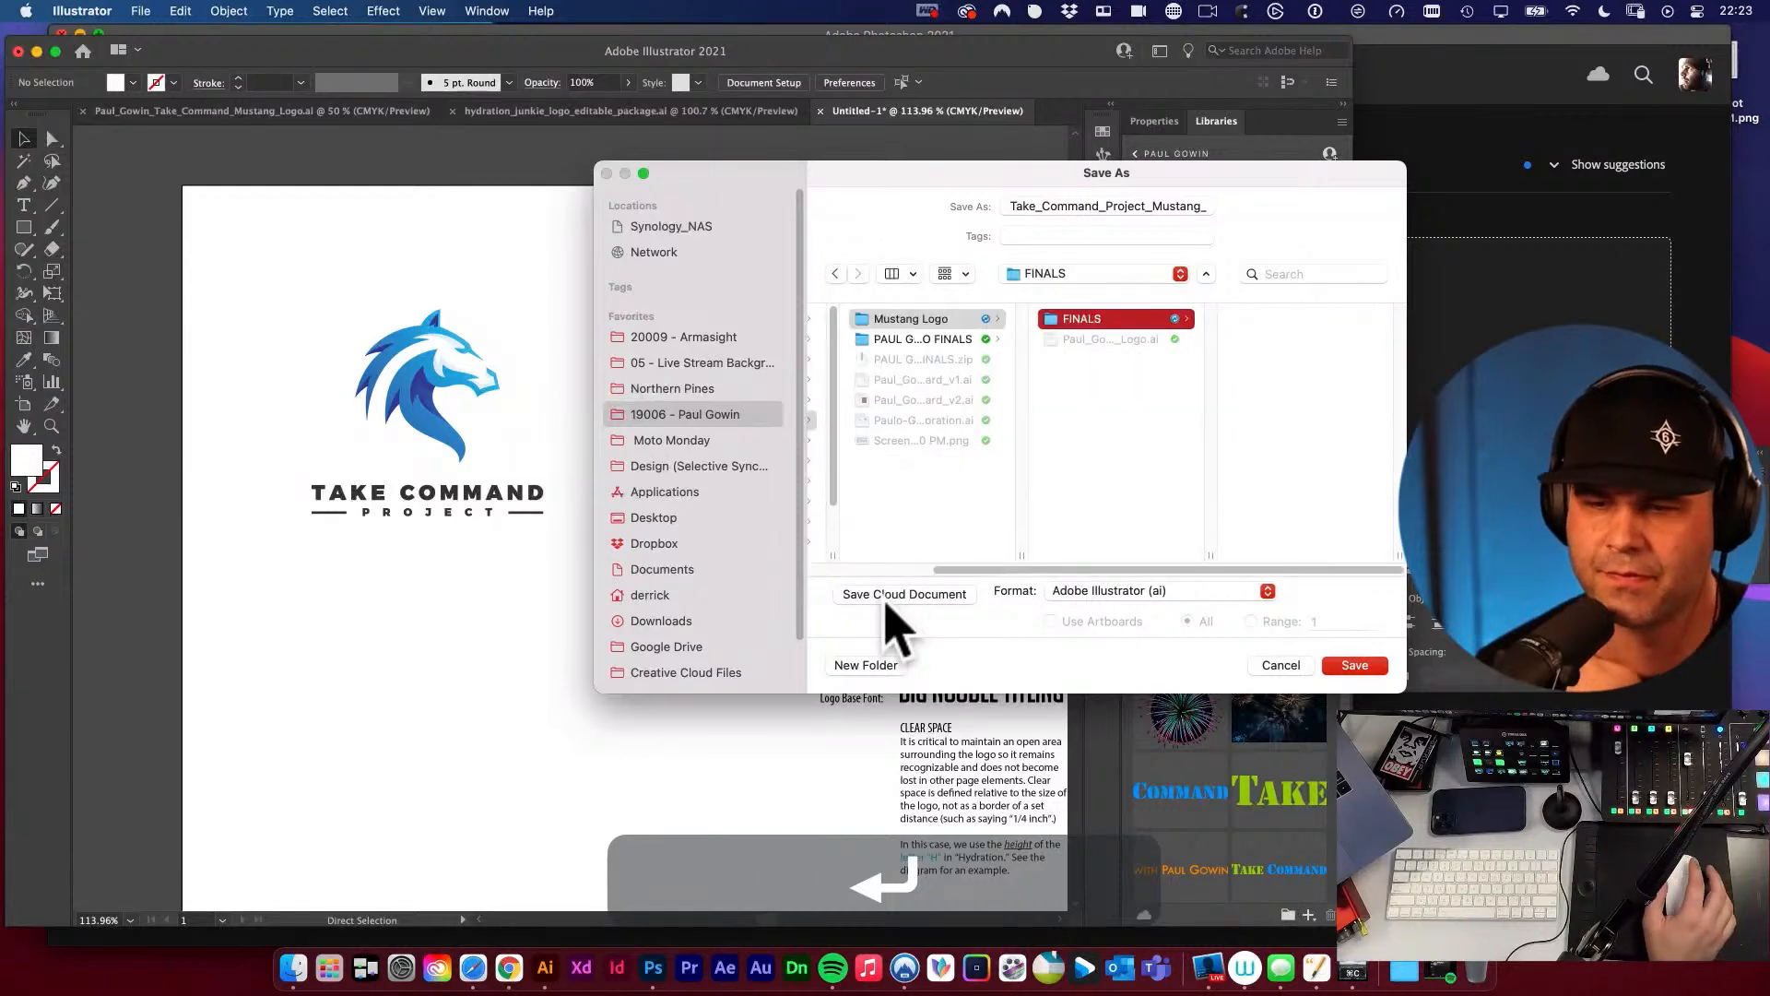
Create a subfolder named Illustrator inside the FINALS folder.
{"action": "left_click_drag", "start_coordinate": [712, 178], "coordinate": [555, 185]}
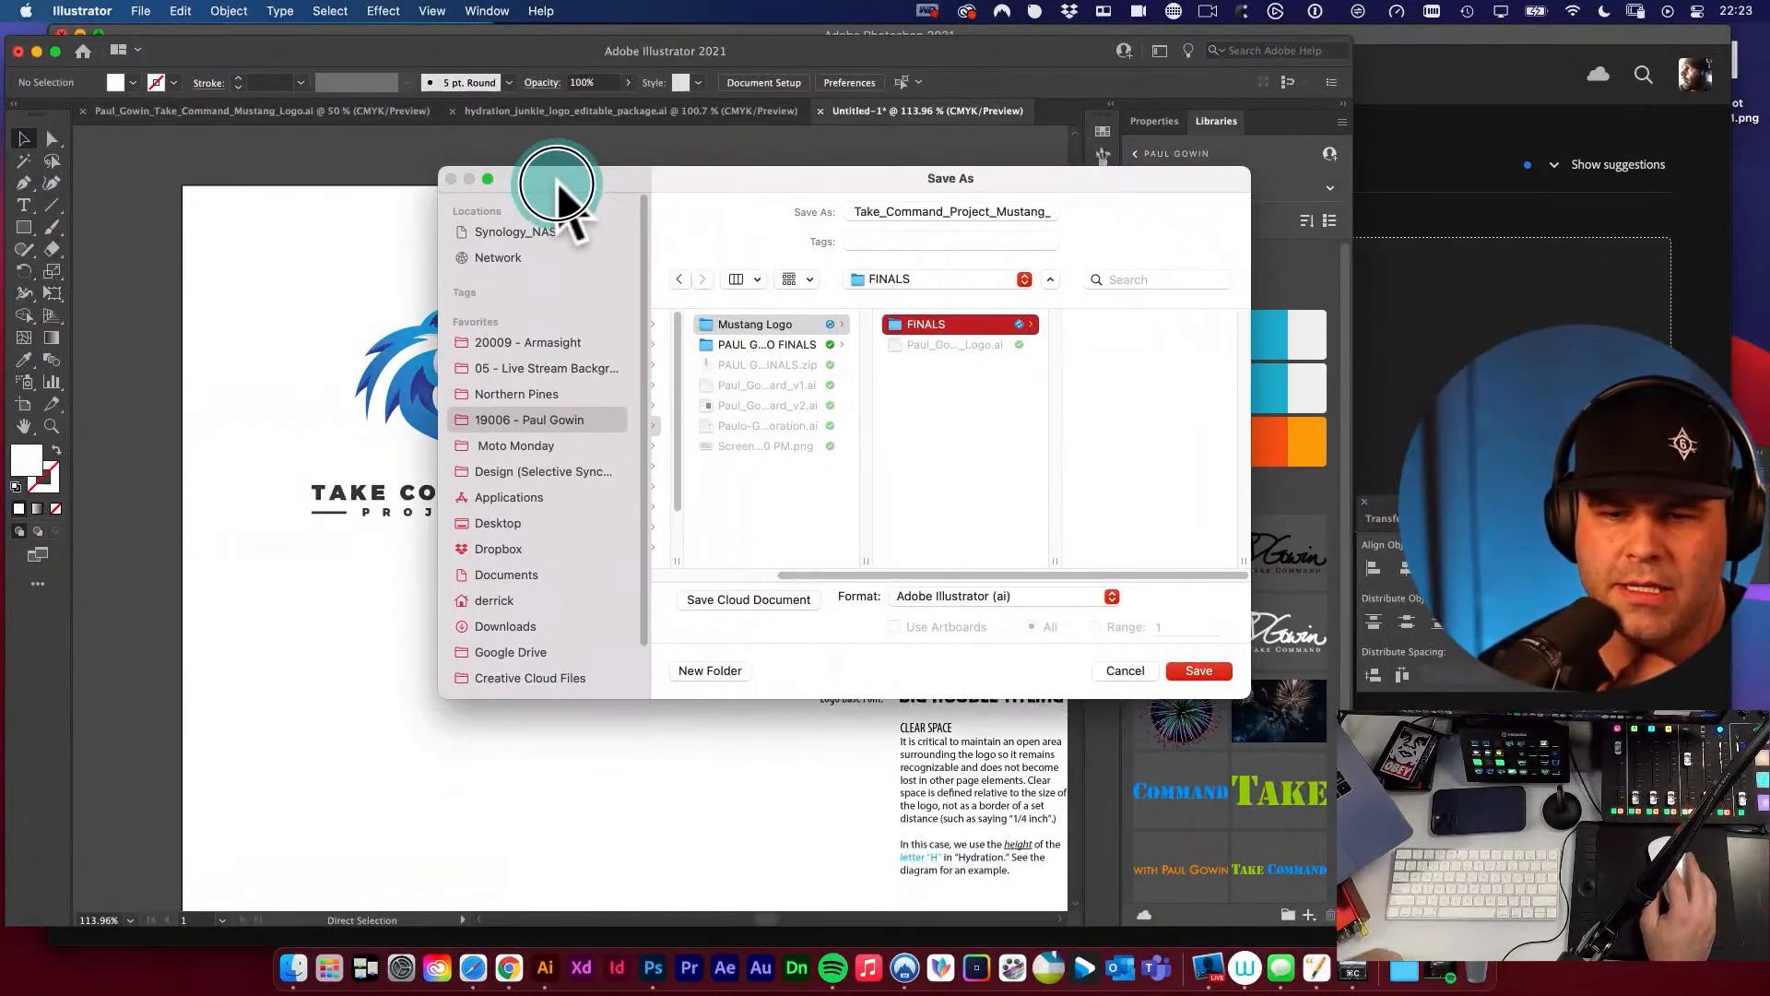
{"action": "left_click", "coordinate": [710, 671]}
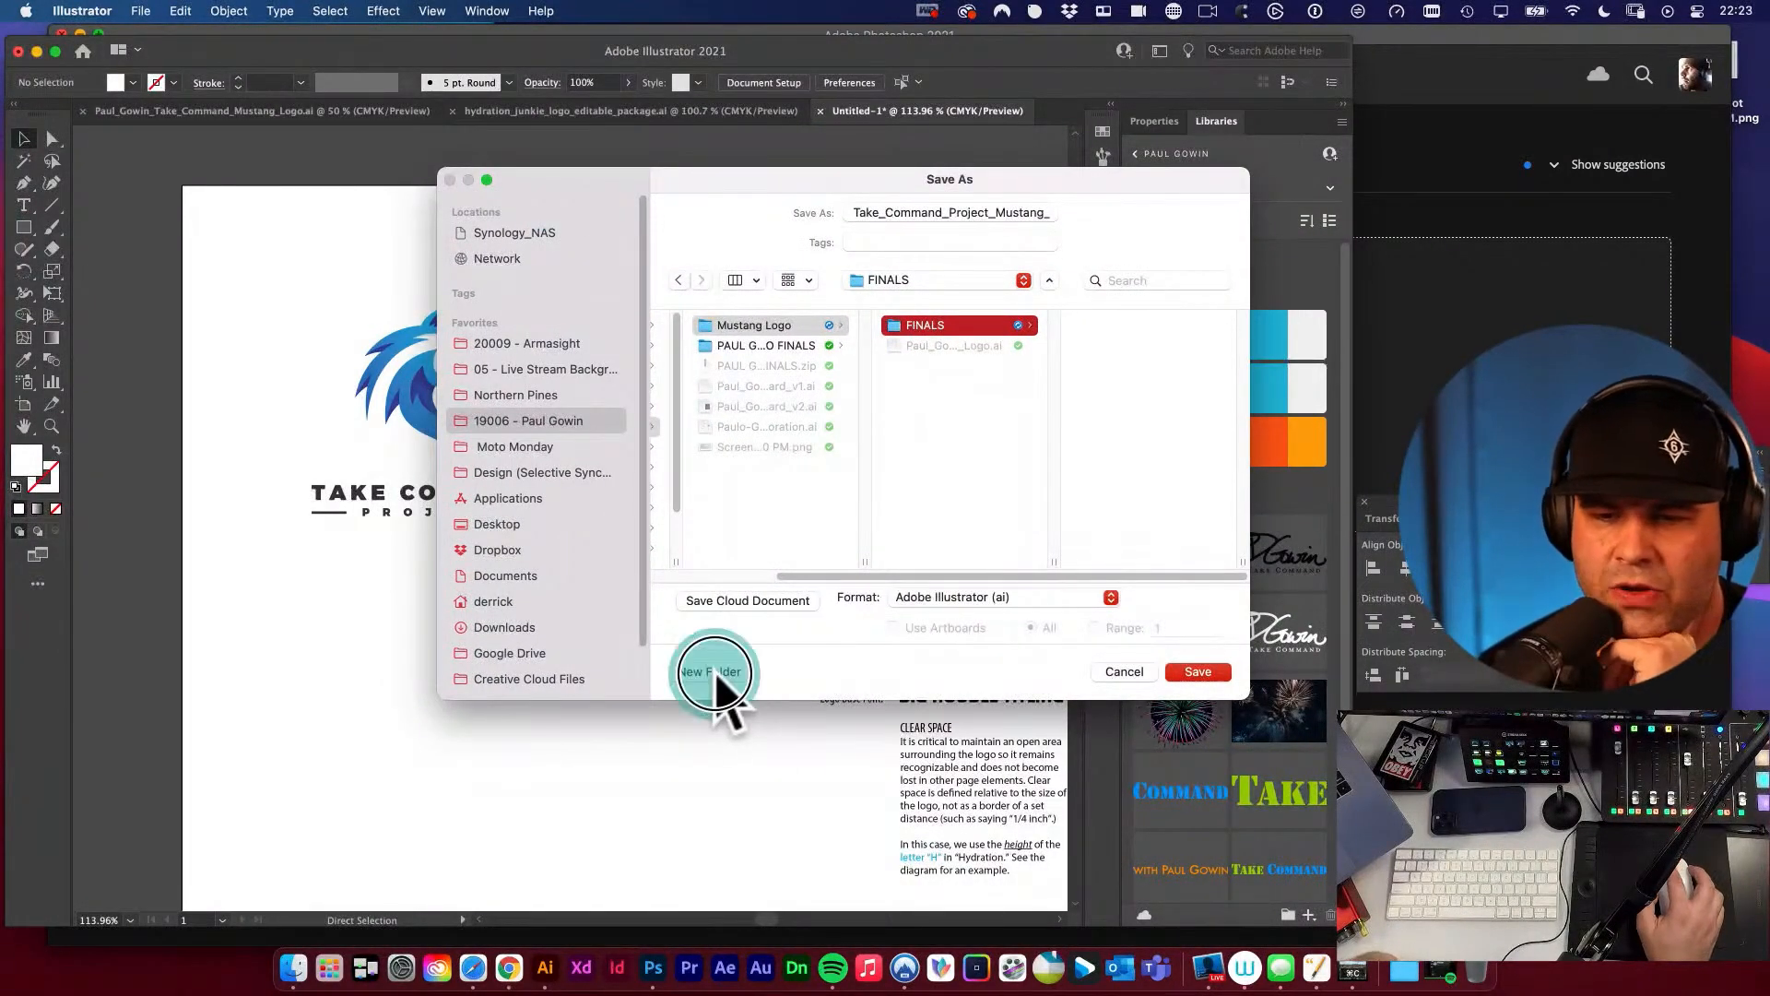
{"action": "type", "text": "AI"}
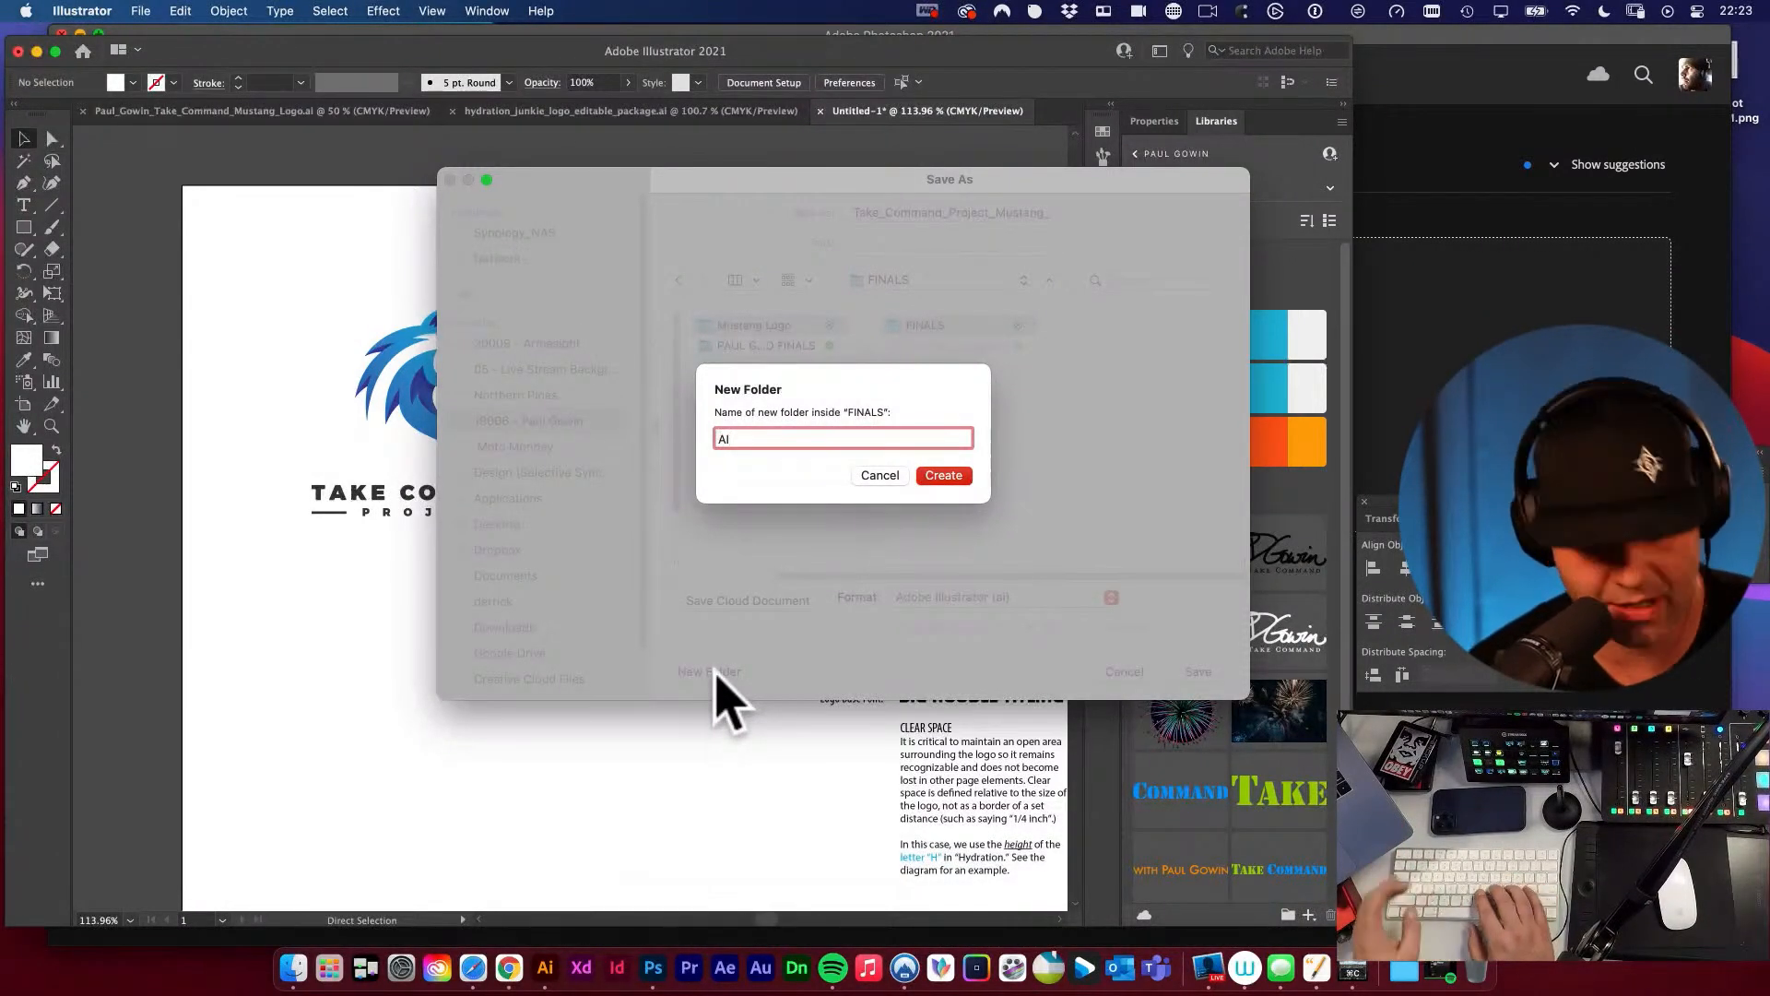
{"action": "key", "text": "super+a"}
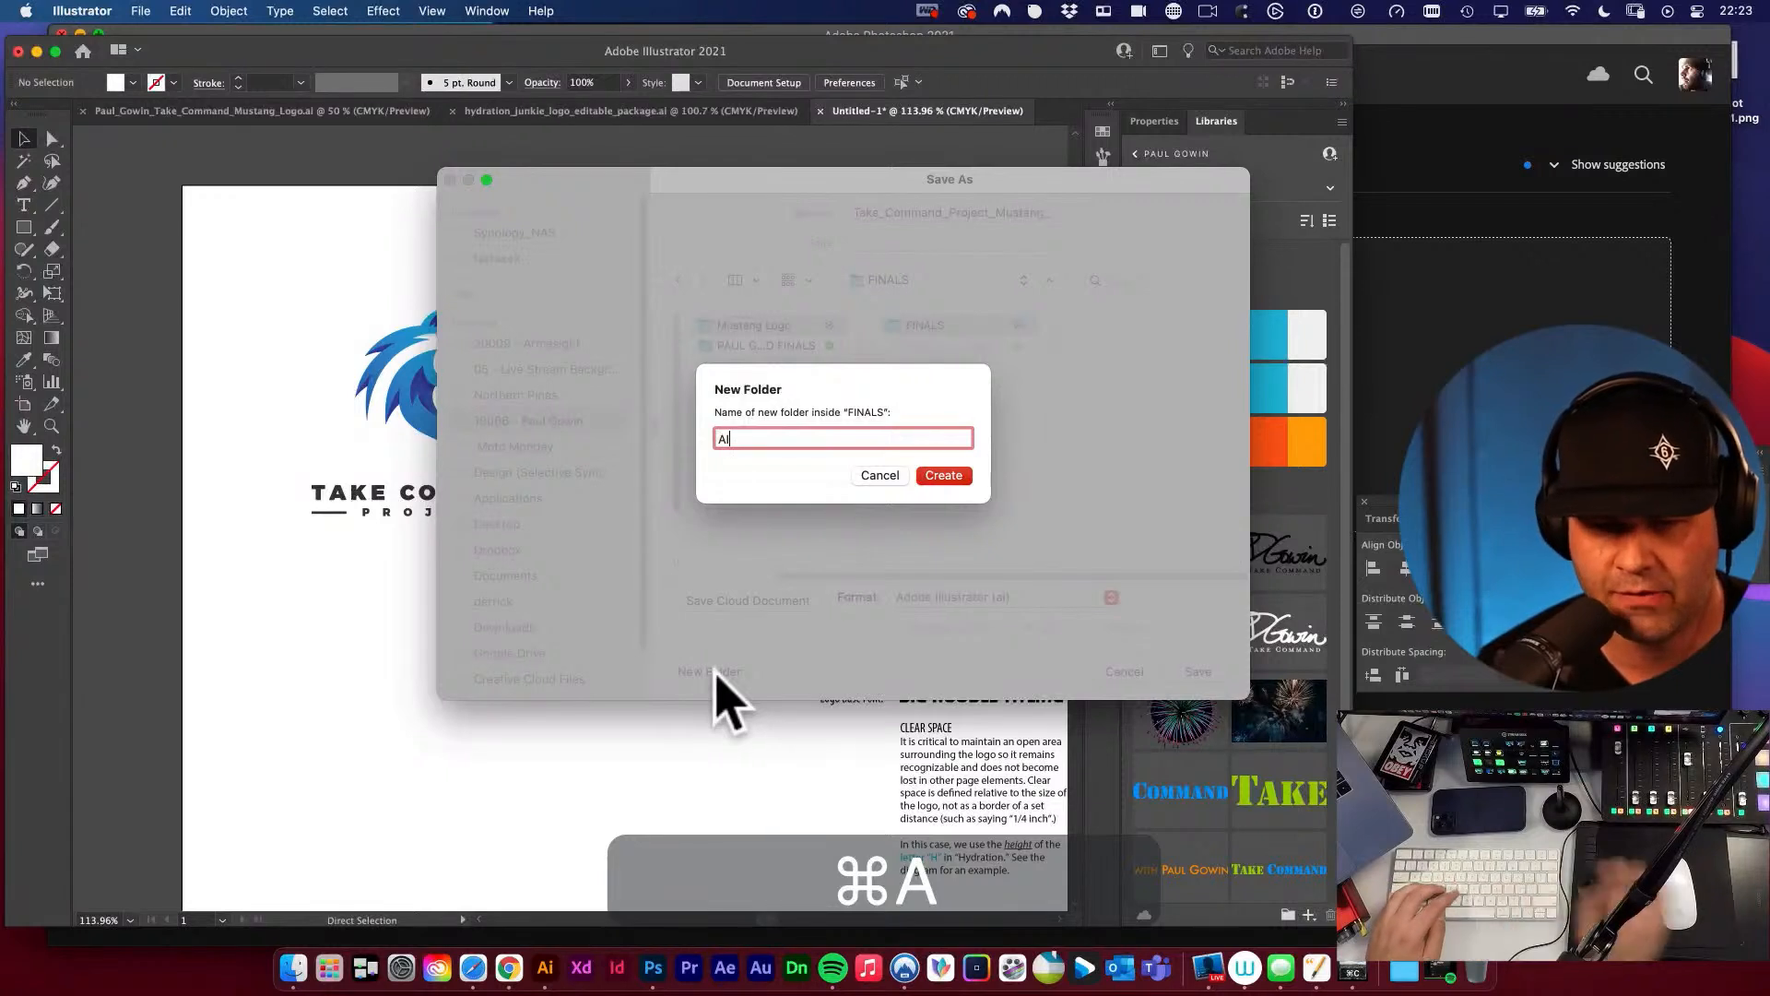
{"action": "double_click", "coordinate": [754, 444]}
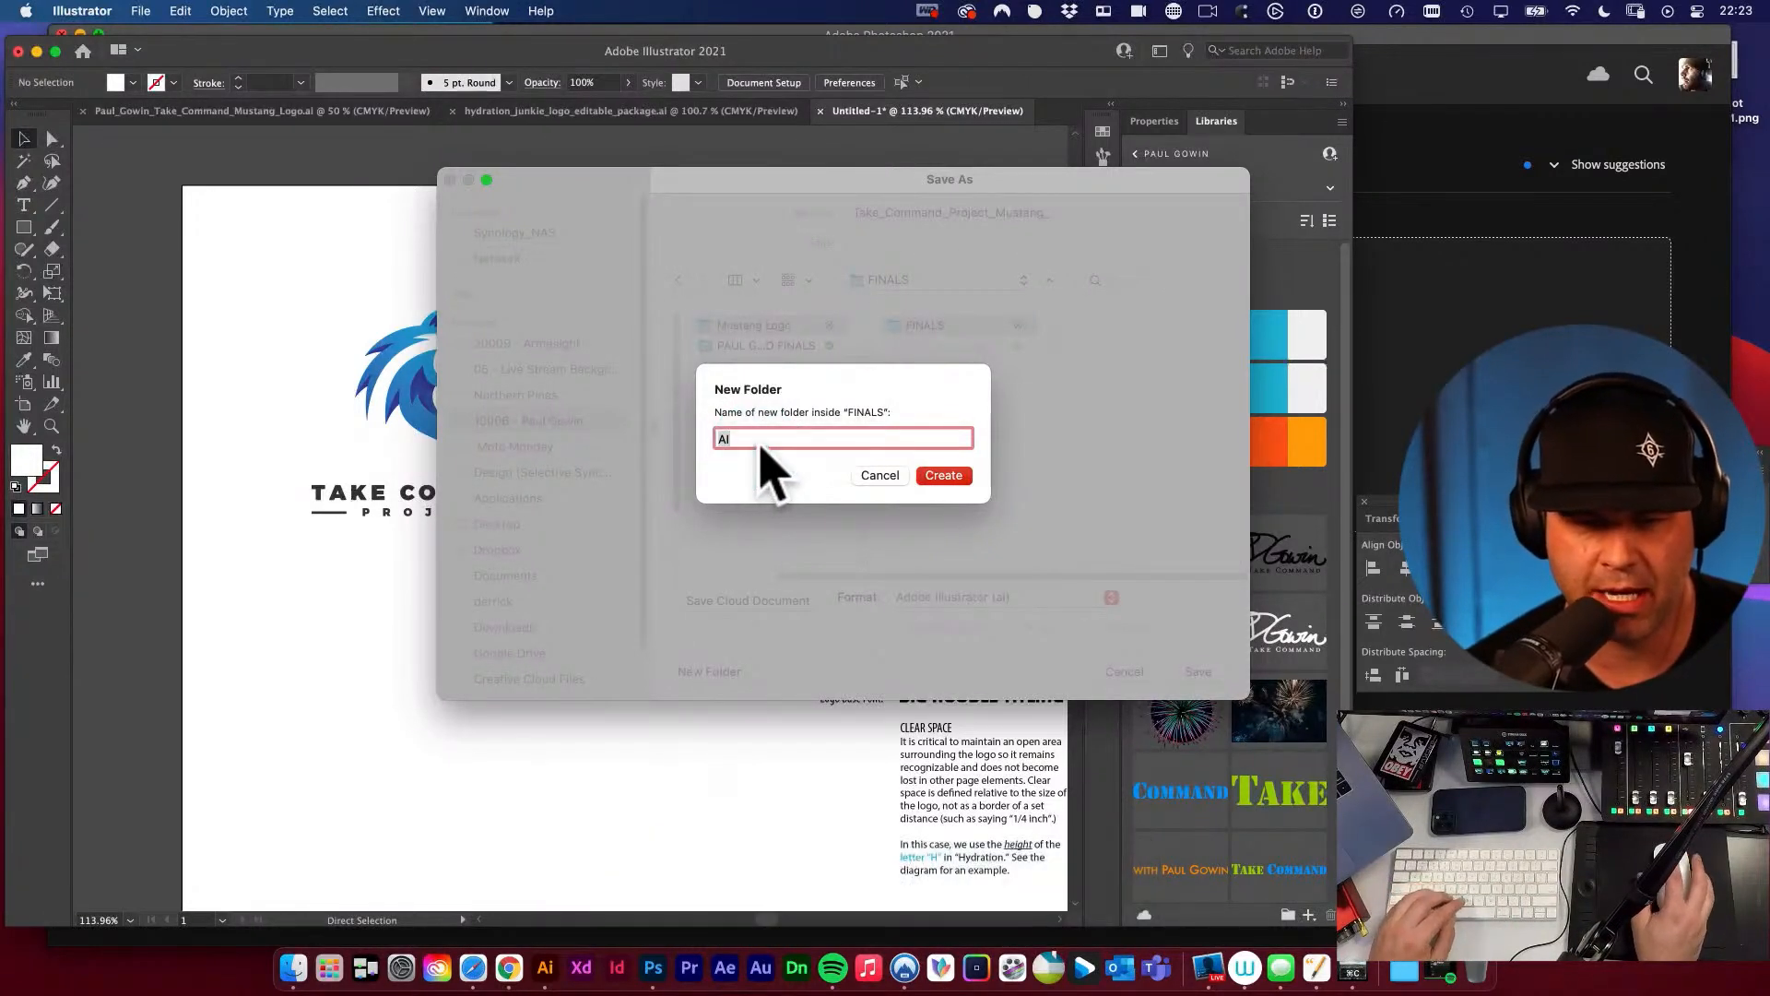
{"action": "type", "text": "i"}
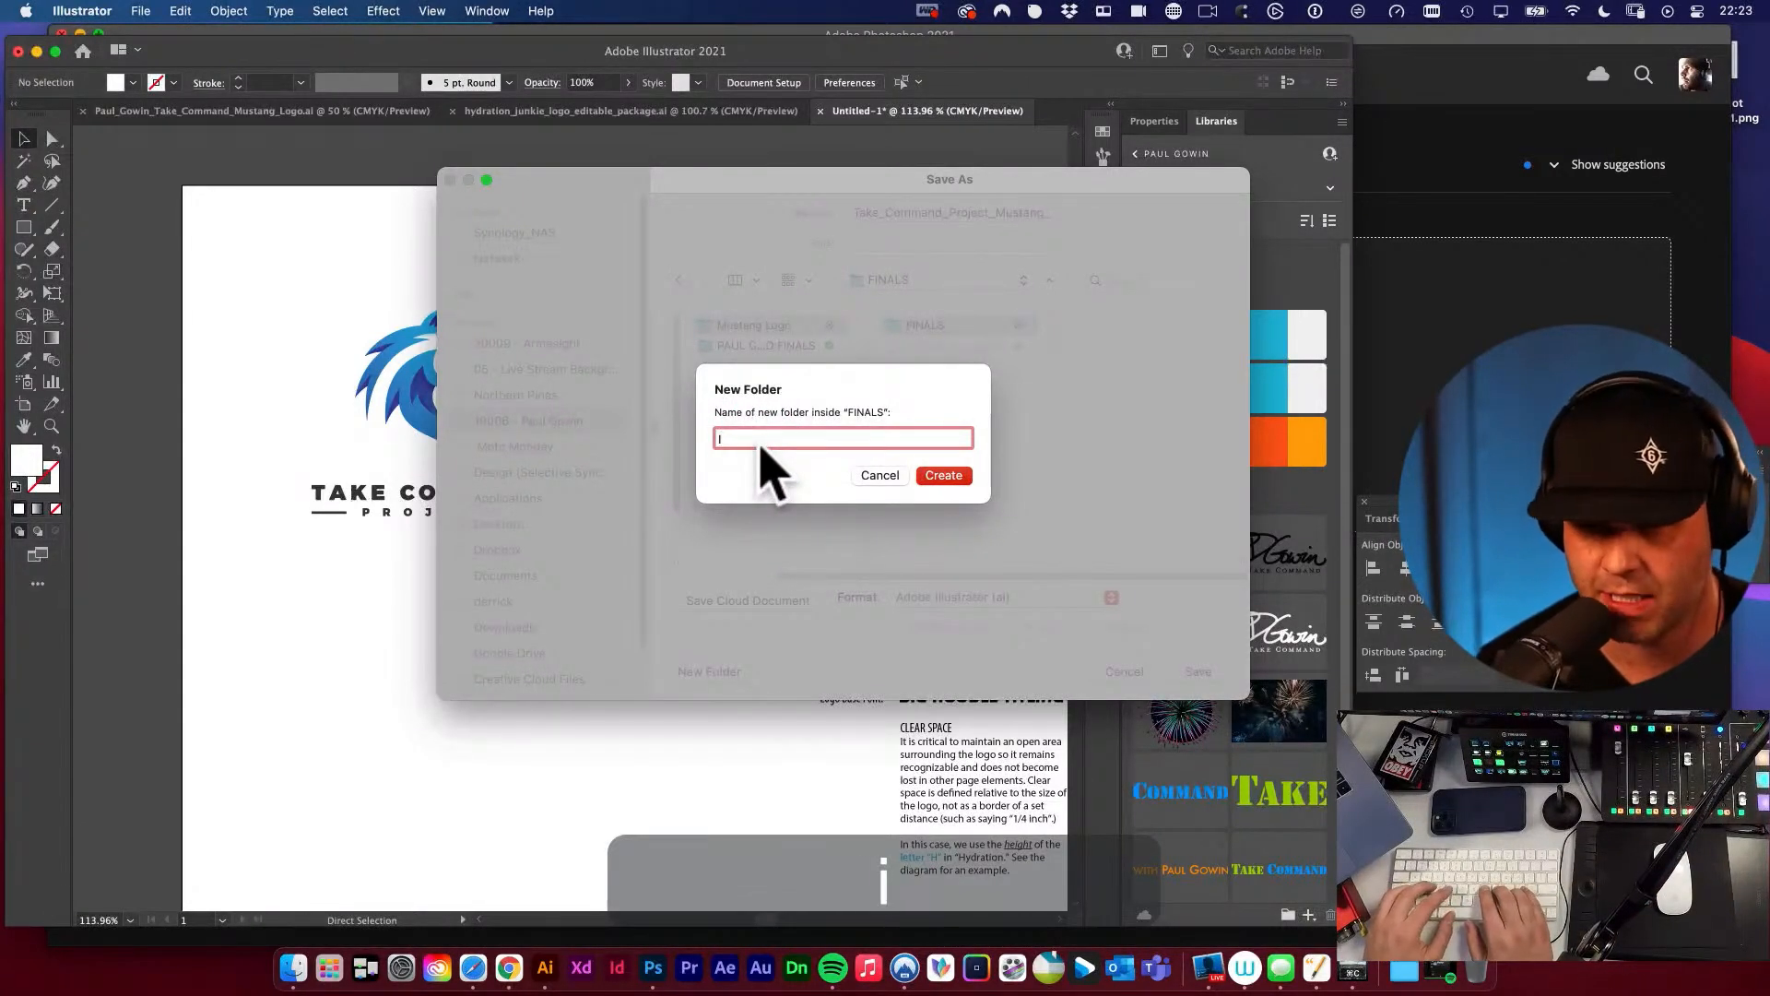
{"action": "type", "text": "llustrator"}
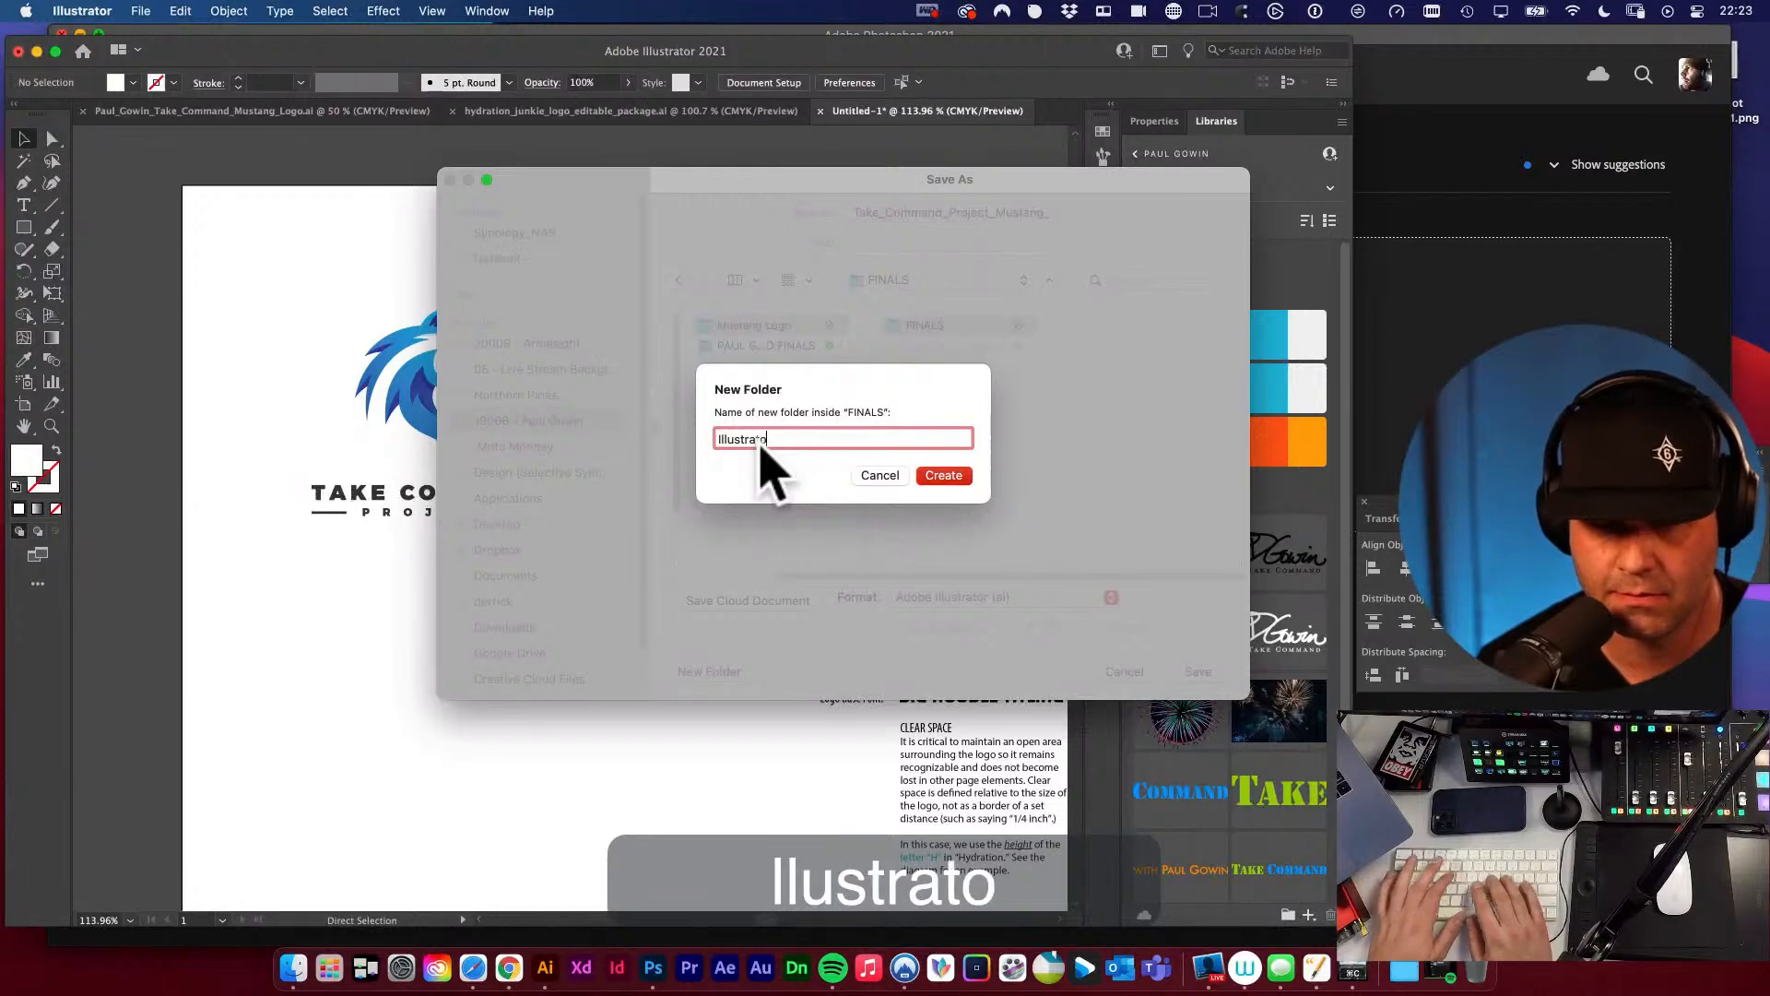
{"action": "left_click", "coordinate": [940, 472]}
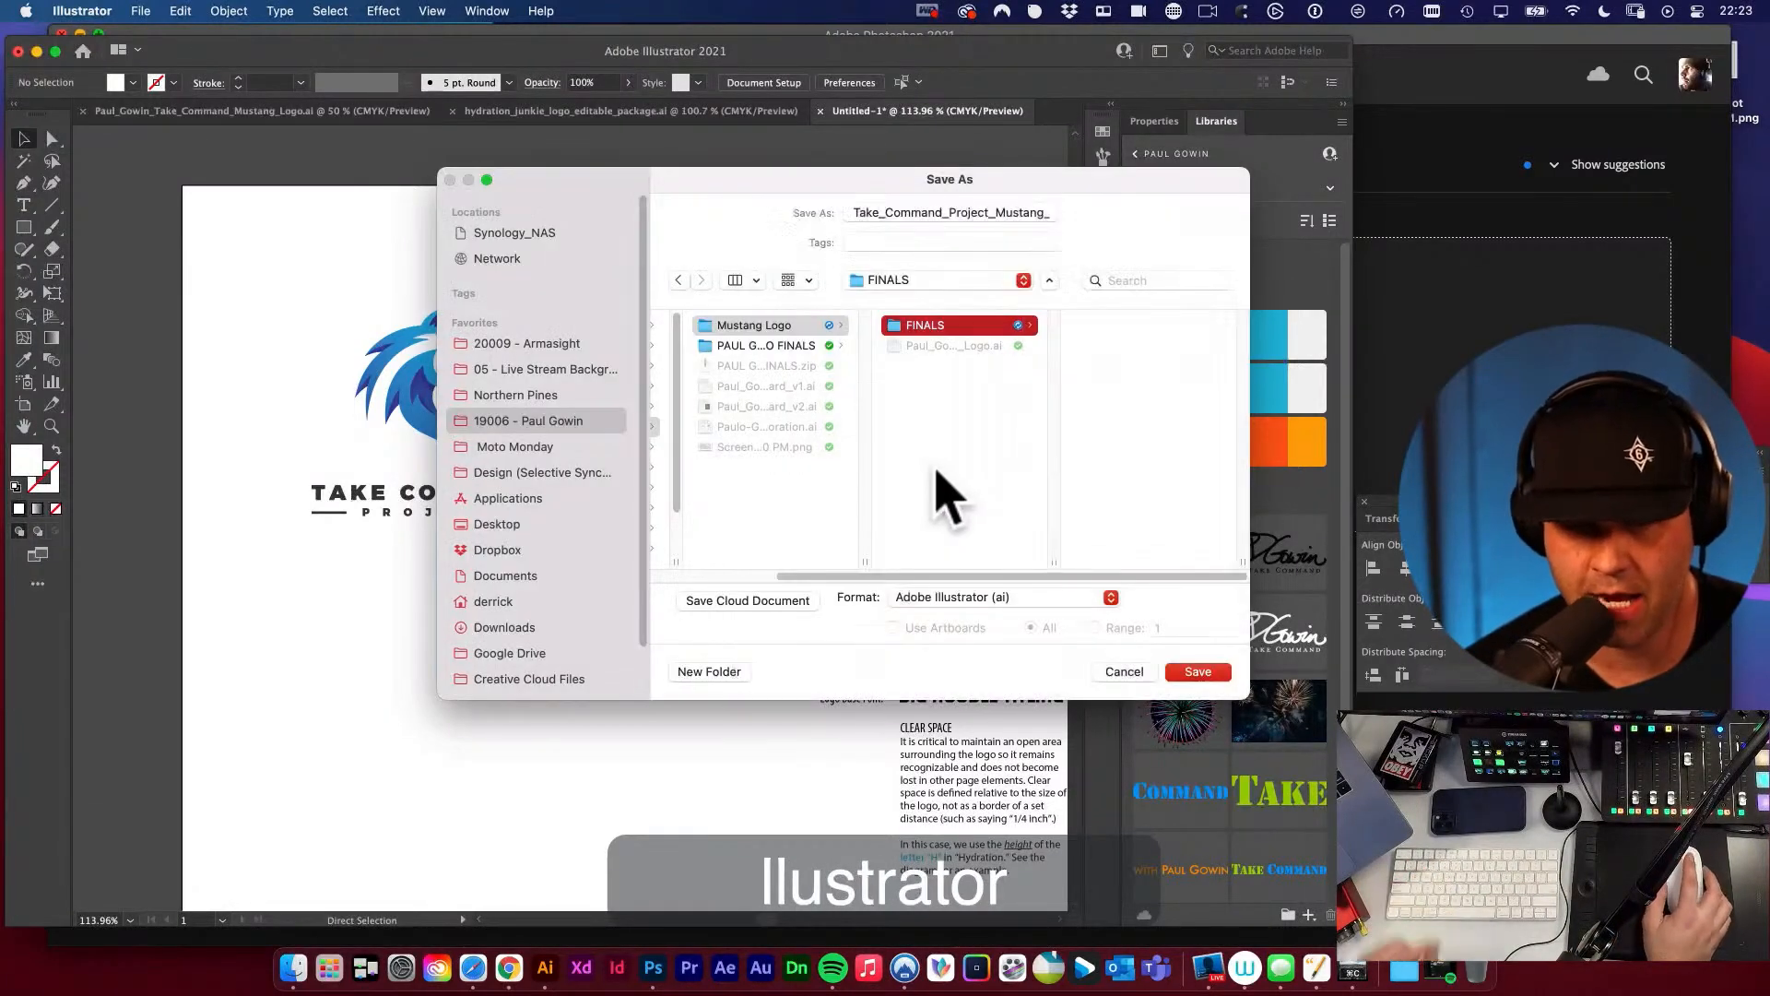
Save Take_Command_Project_Mustang_Logo.ai in the Illustrator folder, keeping the Illustrator 2020 version and default save options.
{"action": "left_click_drag", "start_coordinate": [972, 219], "coordinate": [1159, 229]}
{"action": "left_click", "coordinate": [1022, 217]}
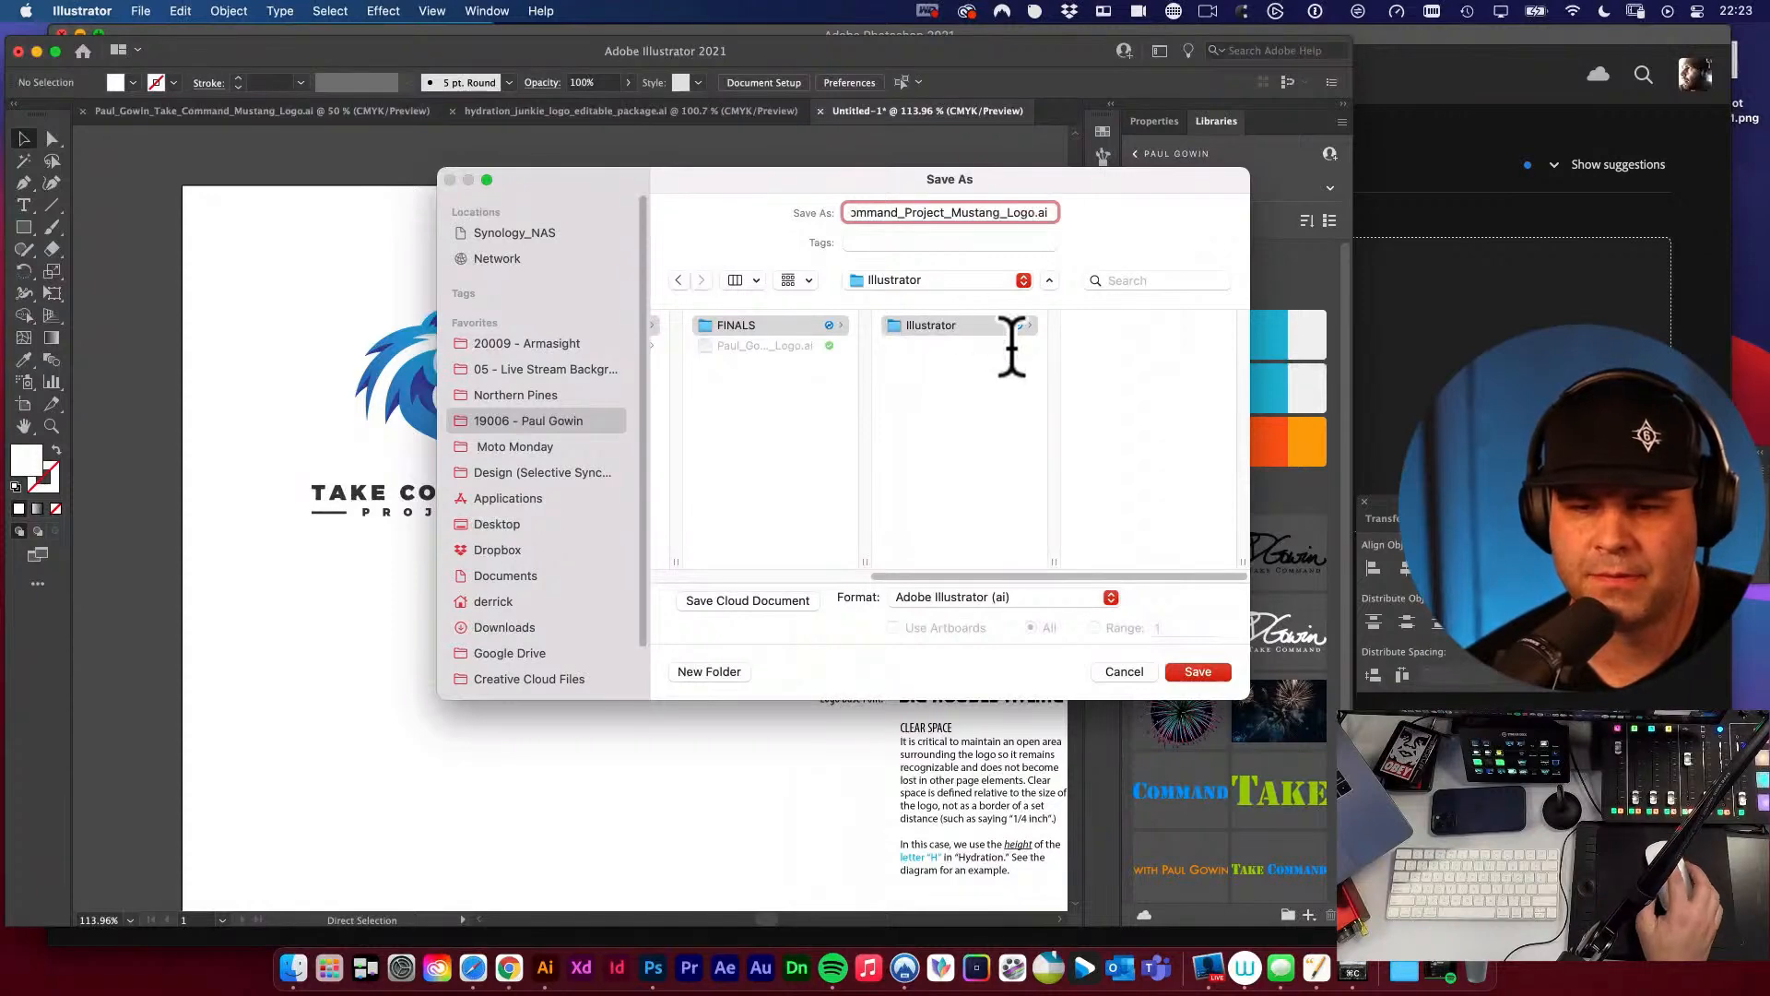
{"action": "left_click", "coordinate": [1163, 448]}
{"action": "left_click", "coordinate": [1203, 673]}
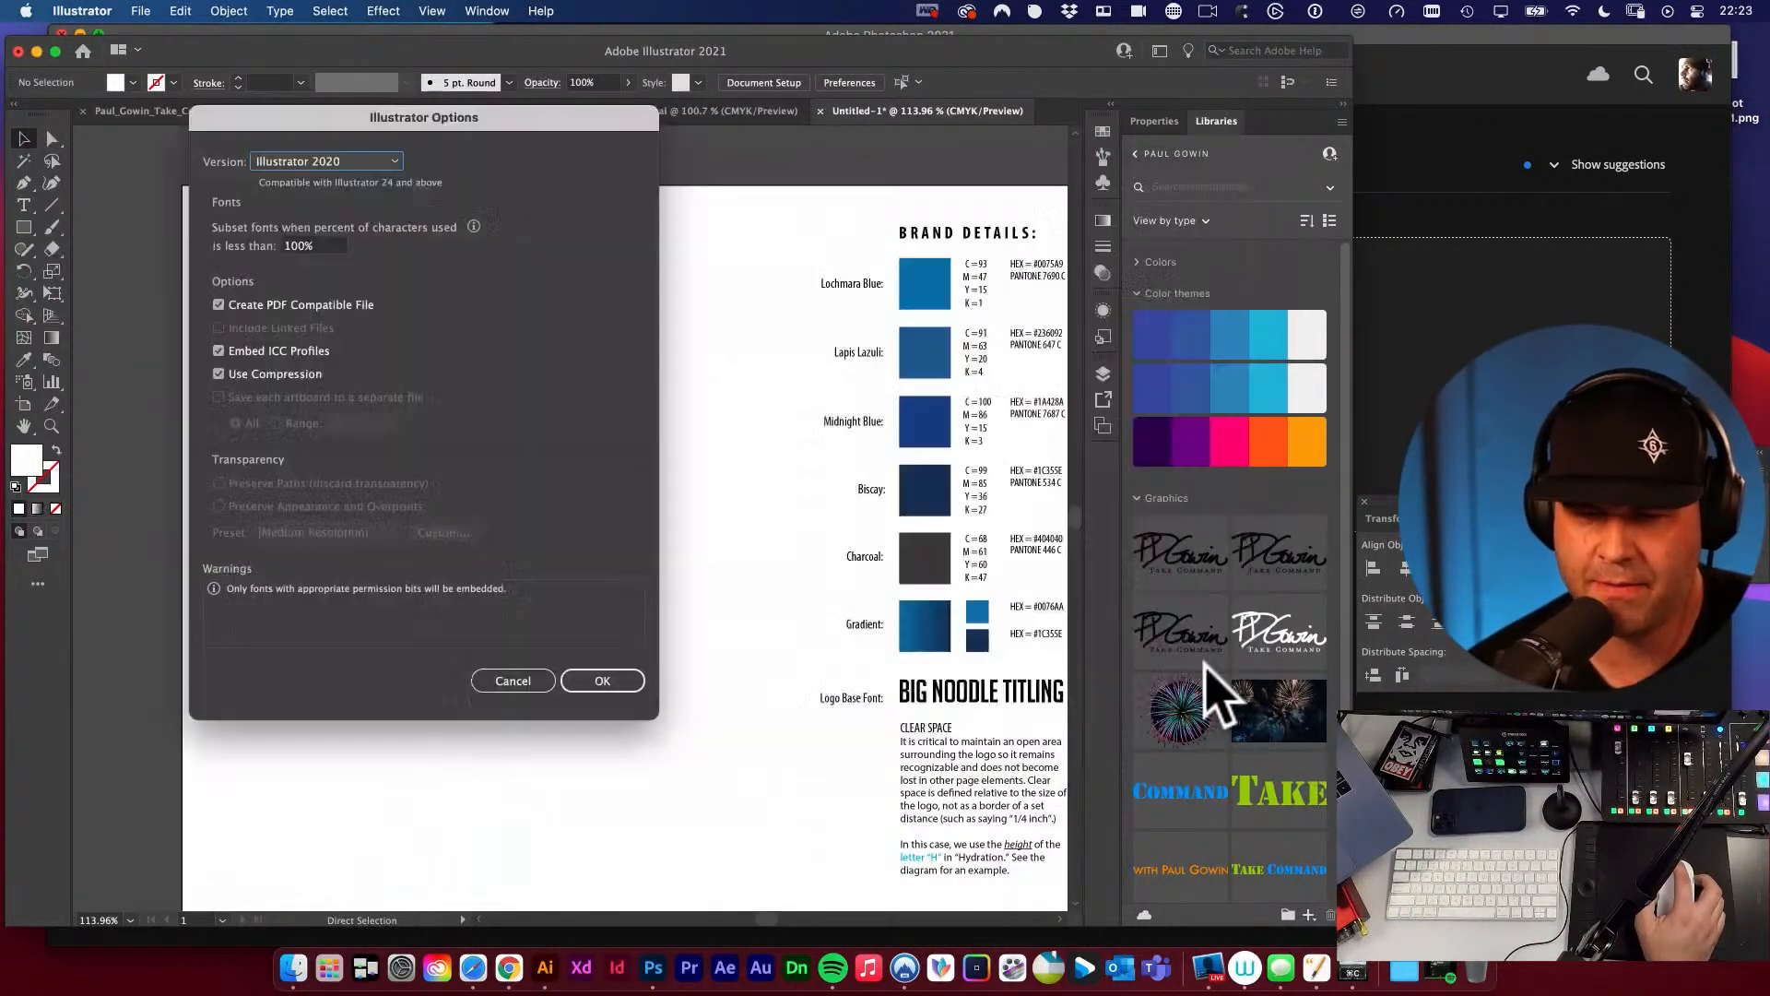
{"action": "left_click", "coordinate": [596, 681]}
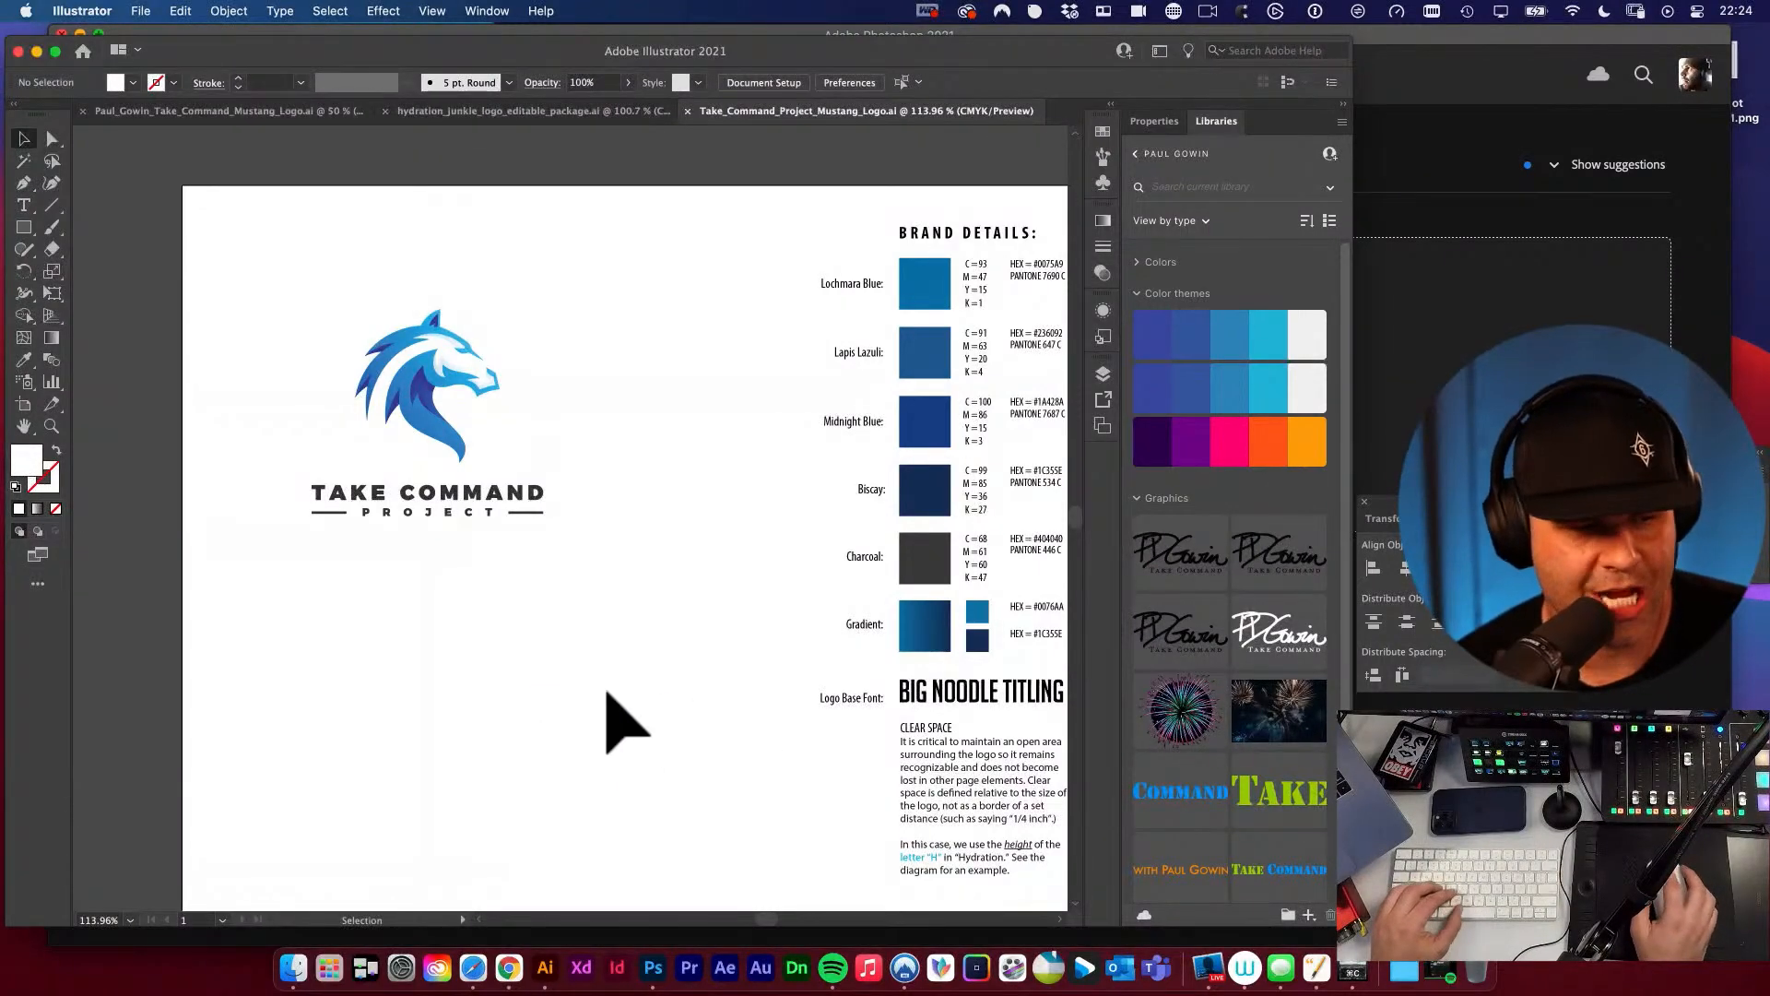
Look over the whole artboard and check the placed Take Command logo group beside the Brand Details column.
{"action": "key", "text": "super+alt+space"}
{"action": "left_click", "coordinate": [577, 661]}
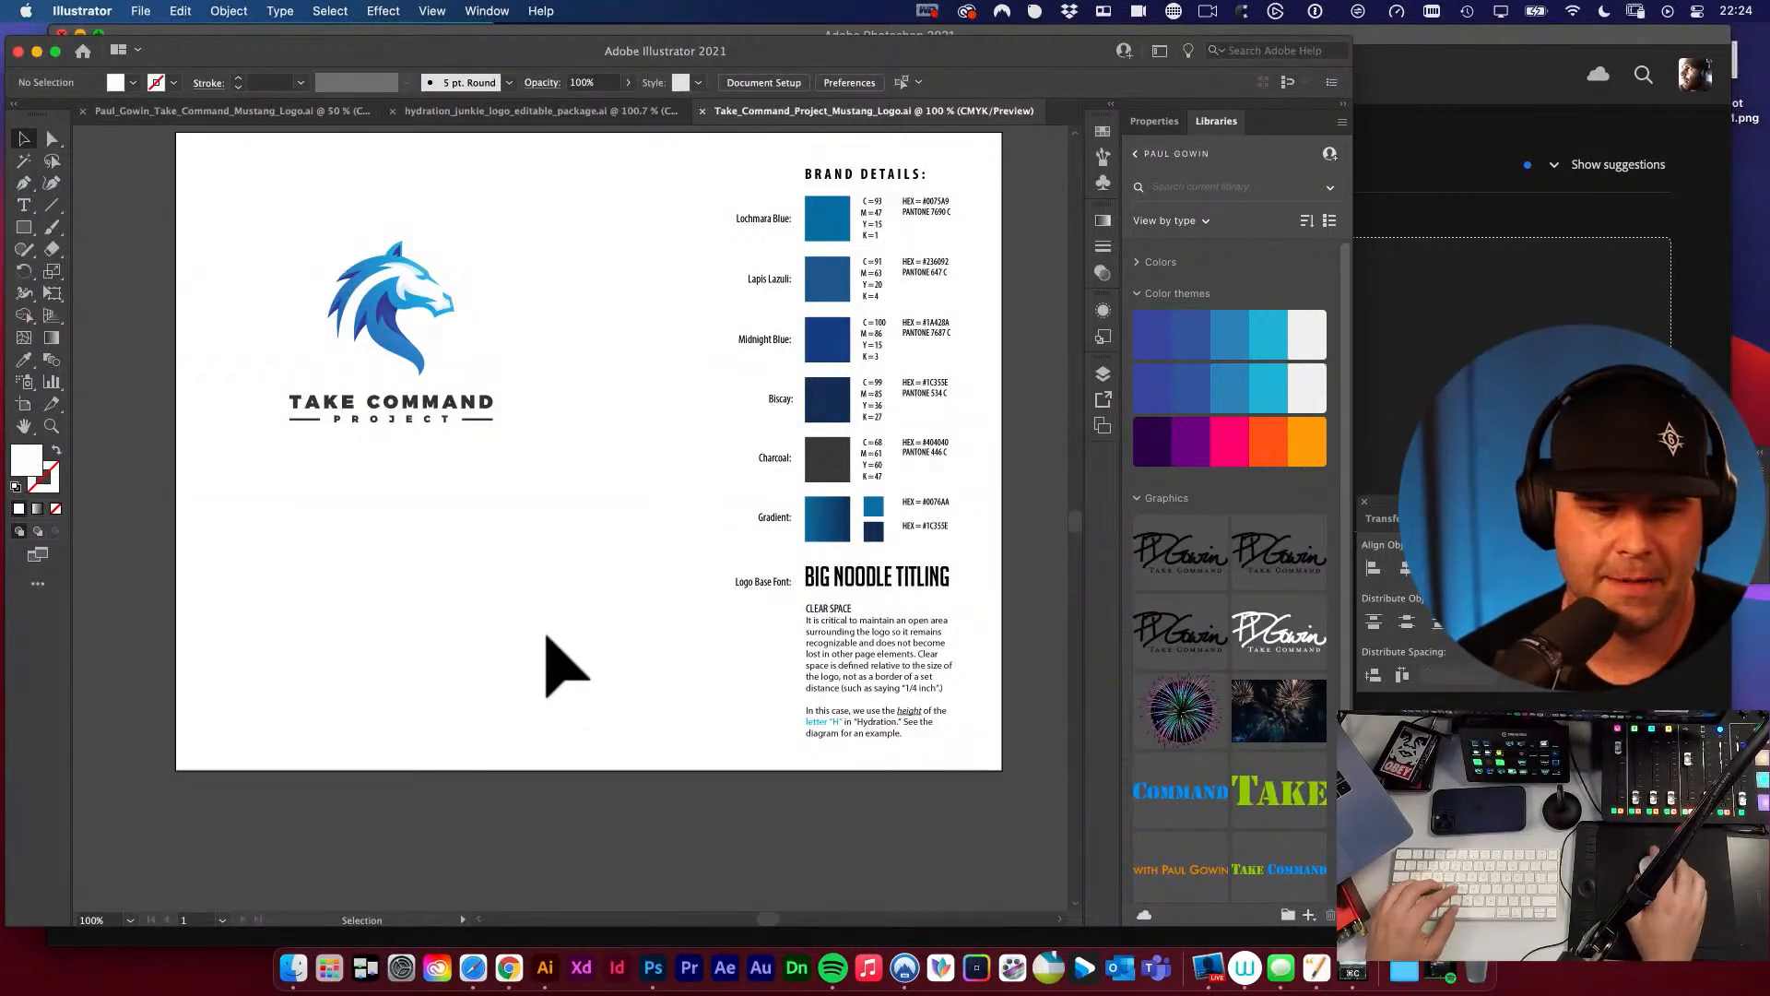
{"action": "key", "text": "space"}
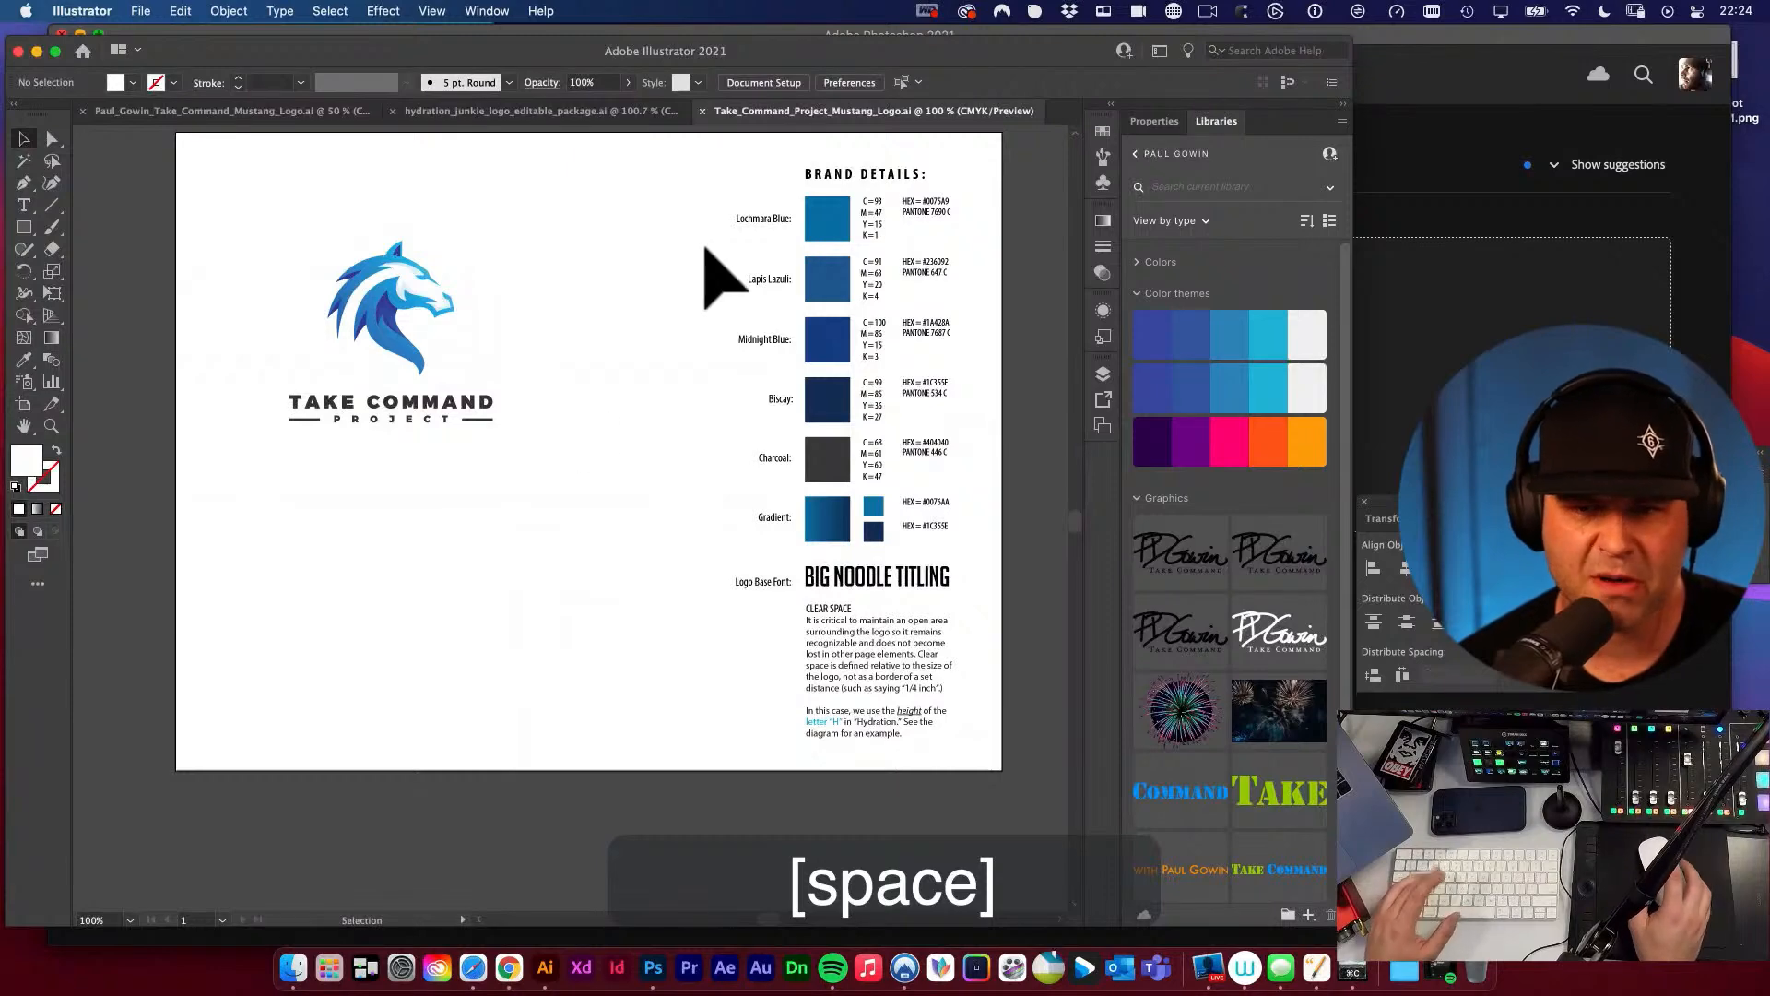
{"action": "left_click_drag", "start_coordinate": [265, 187], "coordinate": [662, 565]}
{"action": "key", "text": "space"}
{"action": "key", "text": "v"}
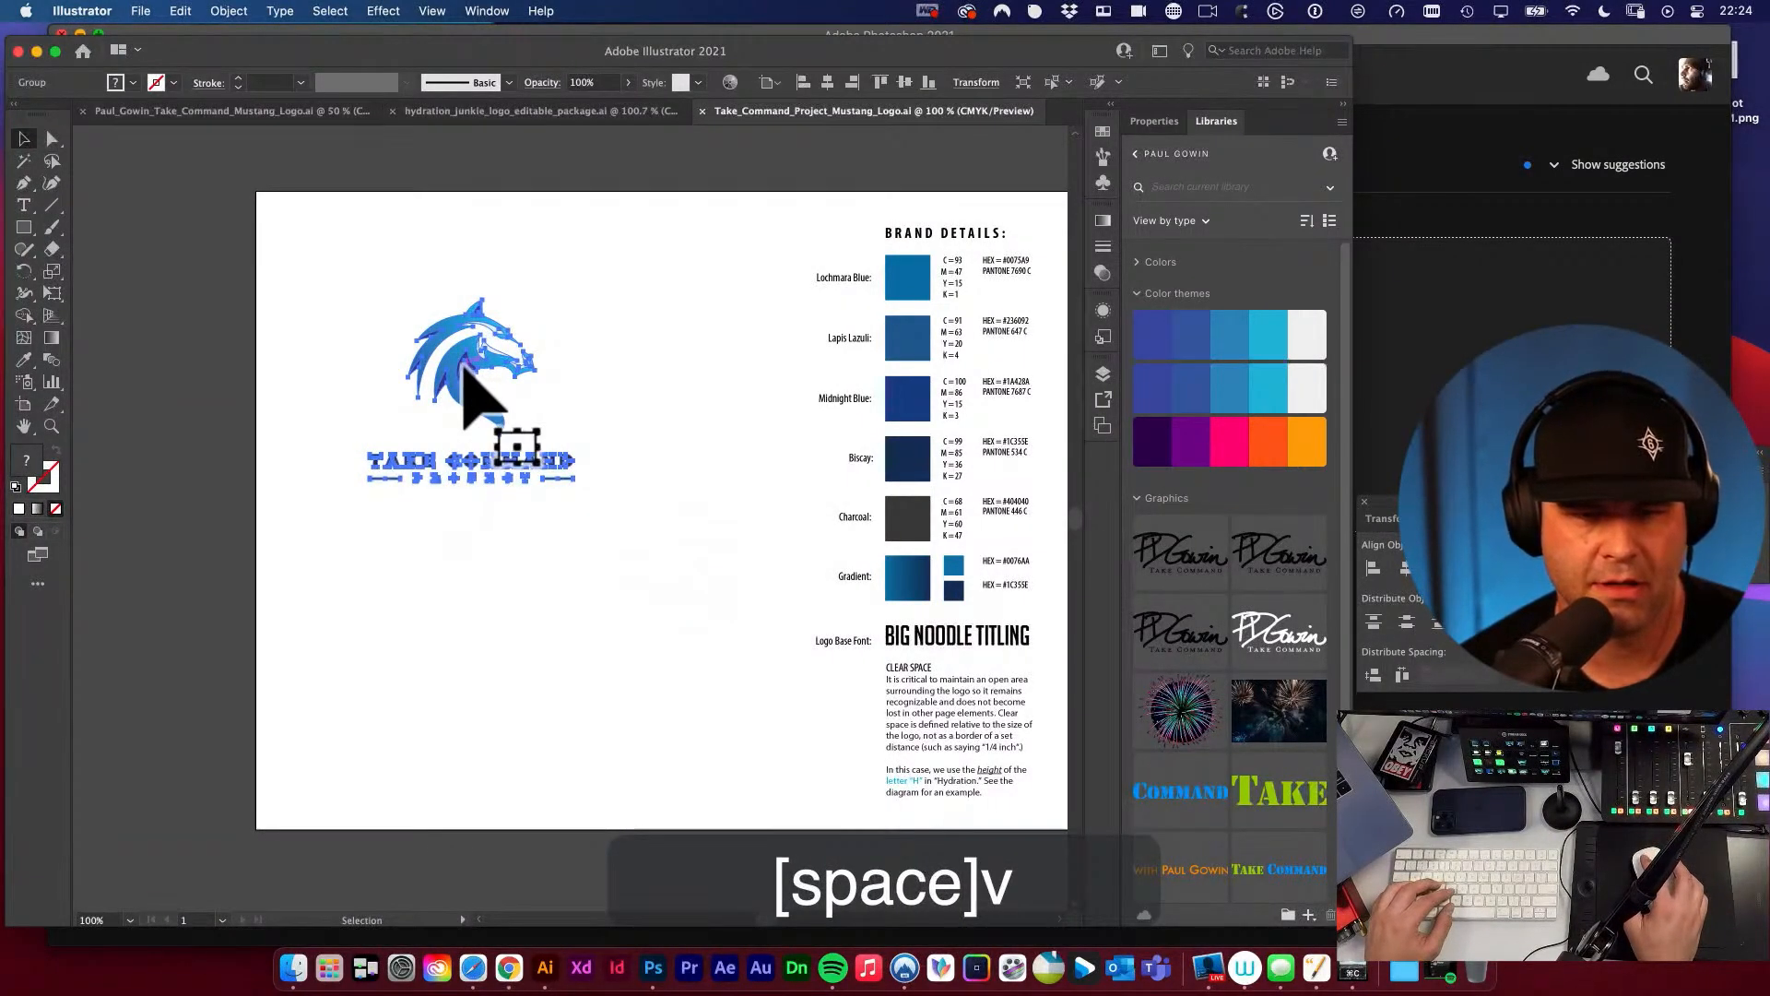
{"action": "key", "text": "space"}
{"action": "key", "text": "v"}
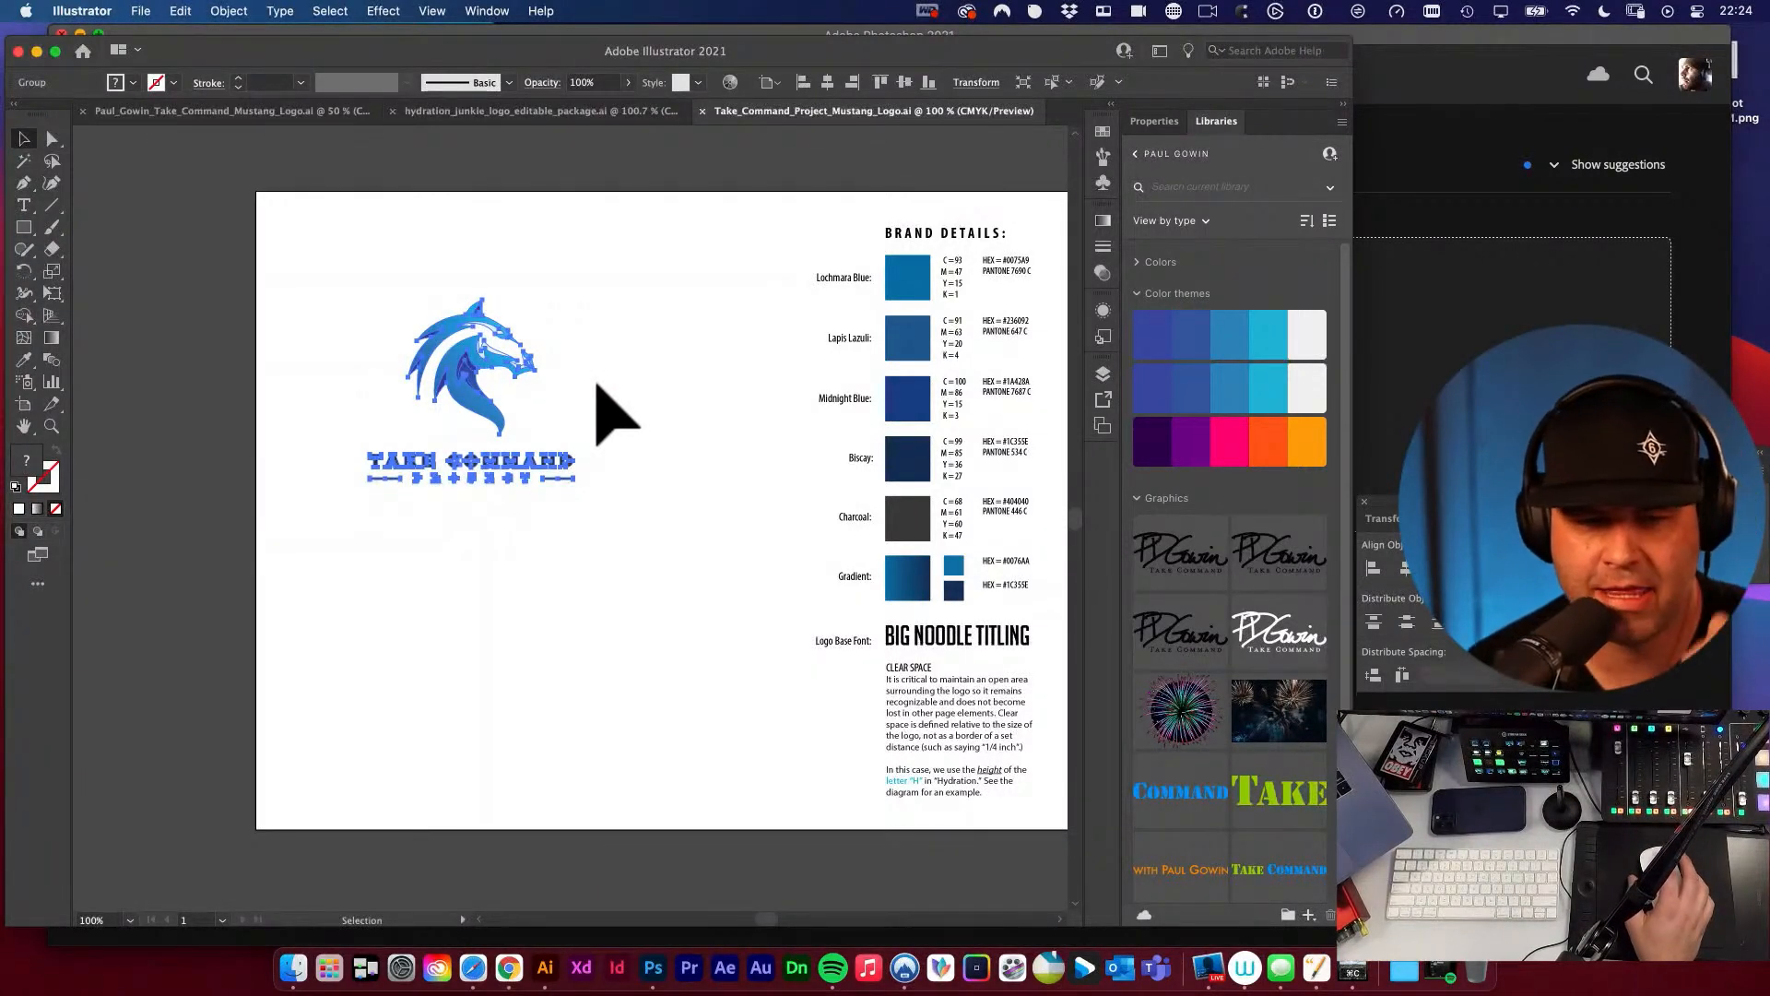
{"action": "left_click", "coordinate": [595, 385]}
{"action": "left_click_drag", "start_coordinate": [336, 296], "coordinate": [594, 533]}
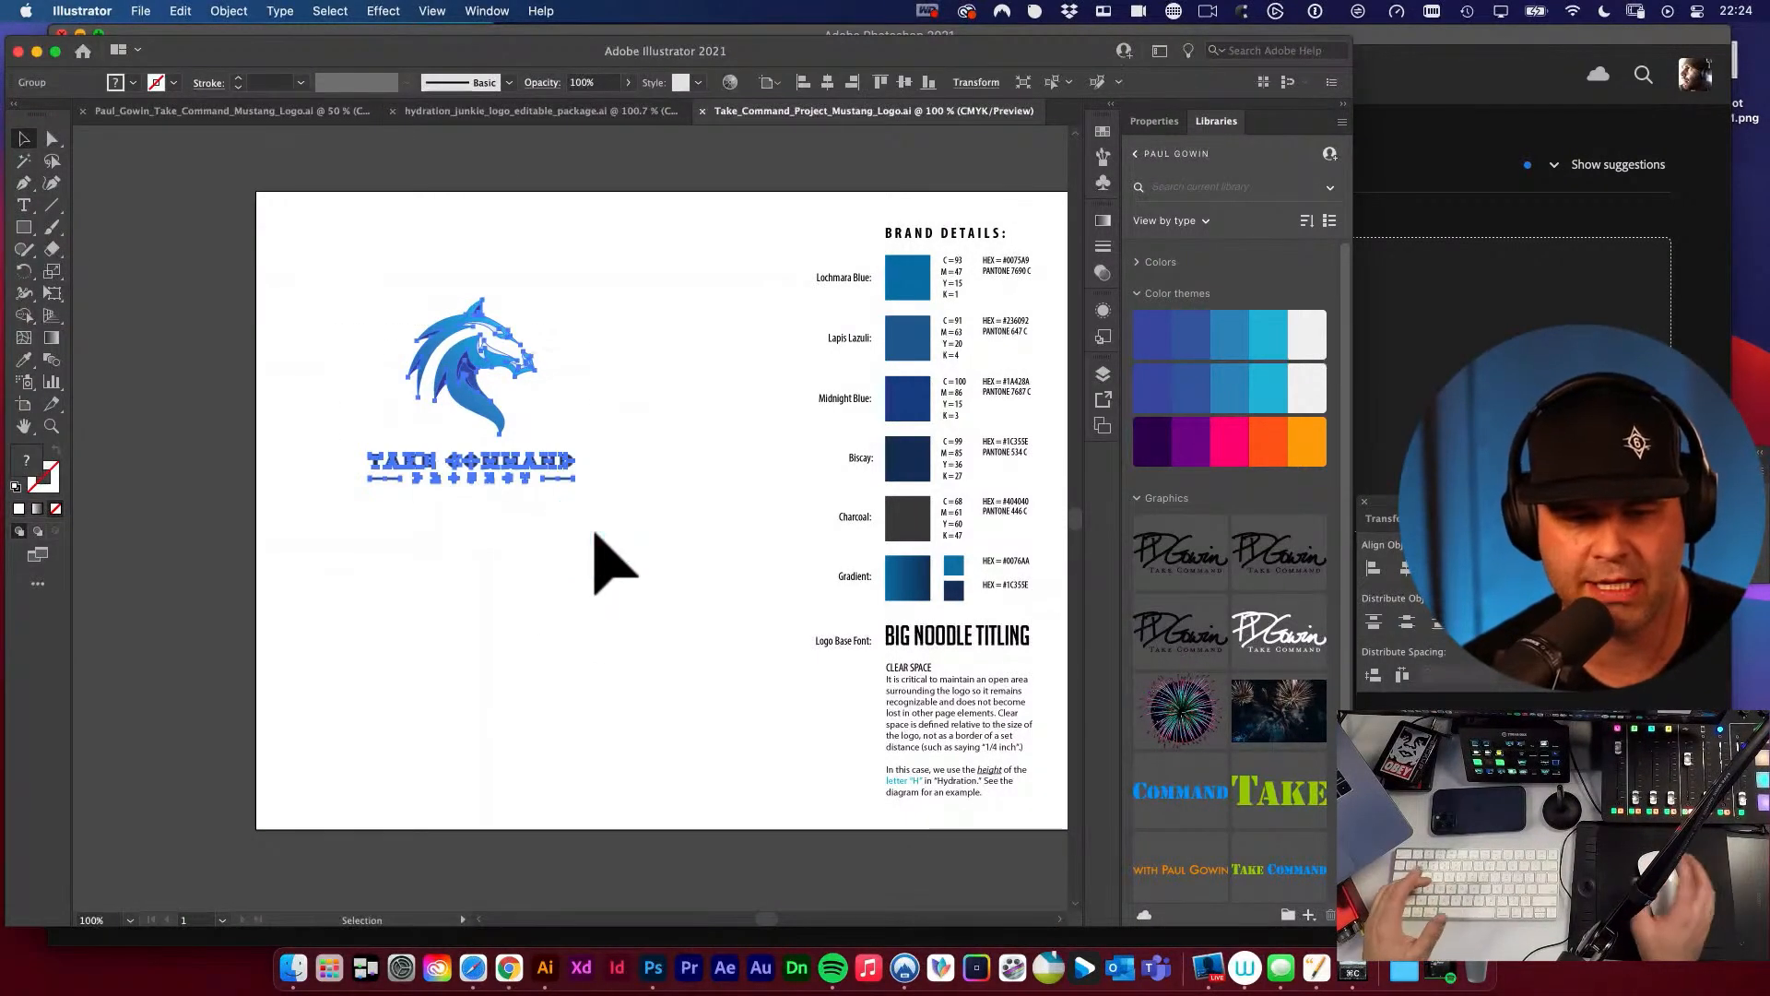
{"action": "left_click", "coordinate": [595, 535]}
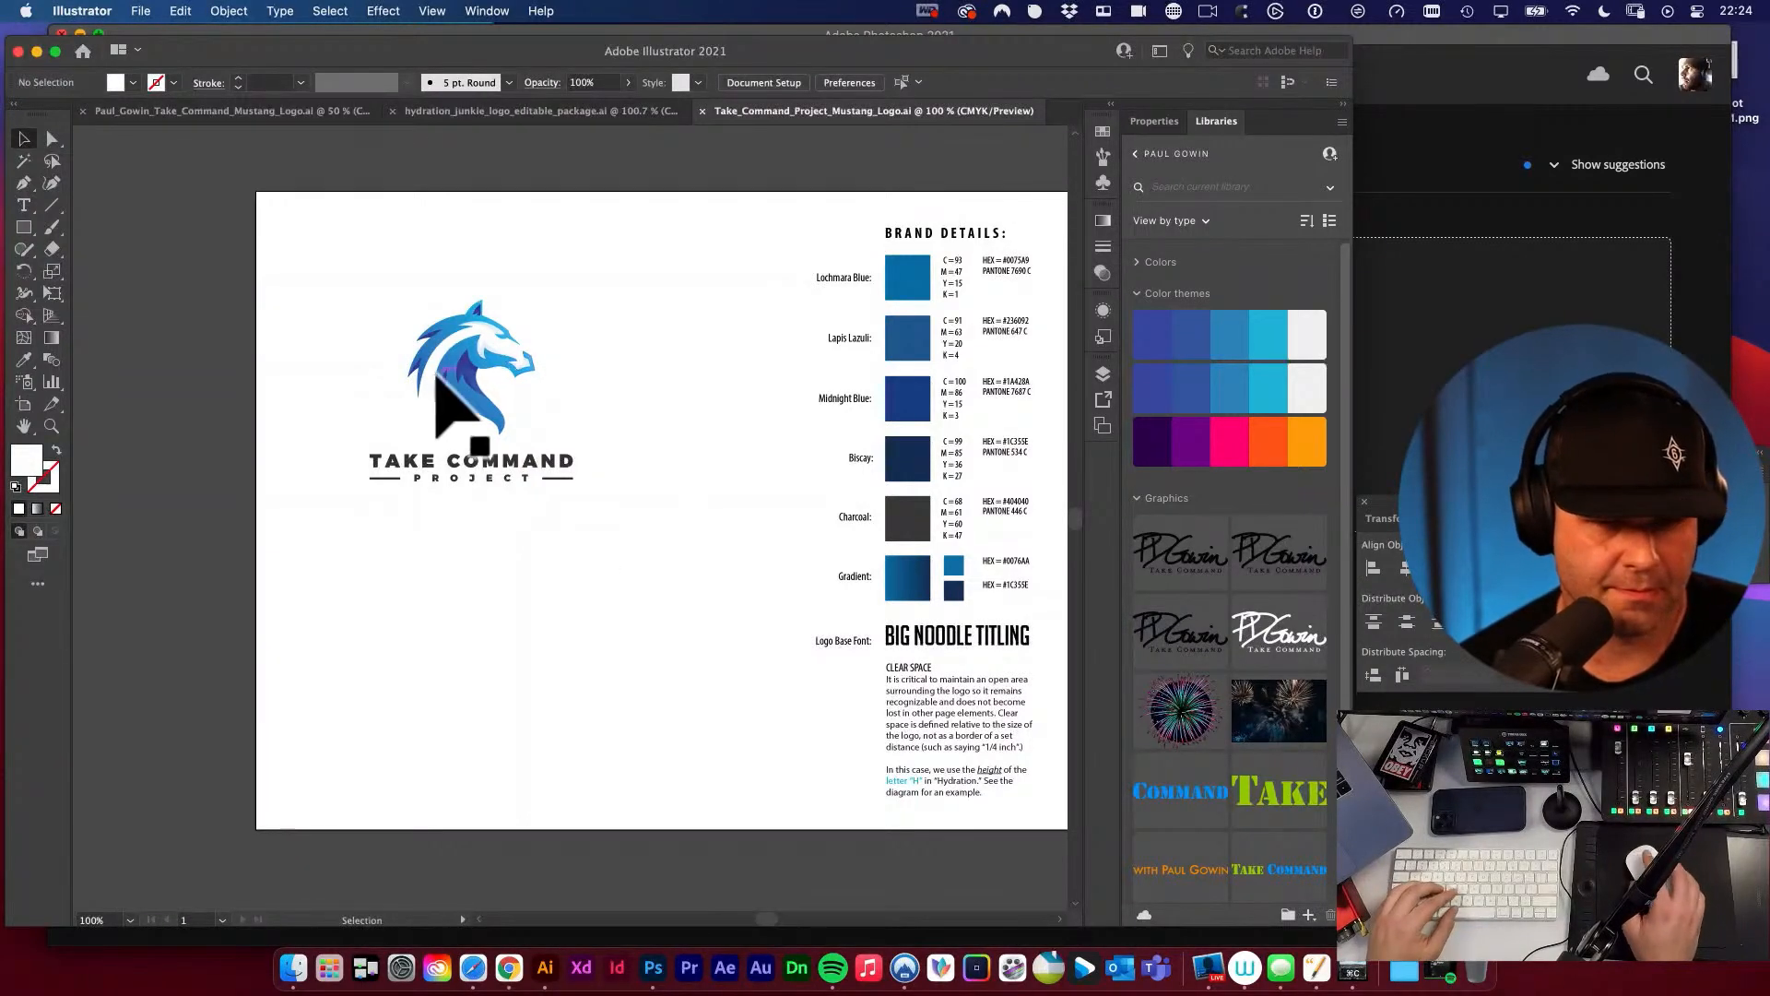
Compare the placed mustang logo with the winning version in the original logo concepts document.
{"action": "key", "text": "super+space"}
{"action": "left_click_drag", "start_coordinate": [494, 513], "coordinate": [632, 562]}
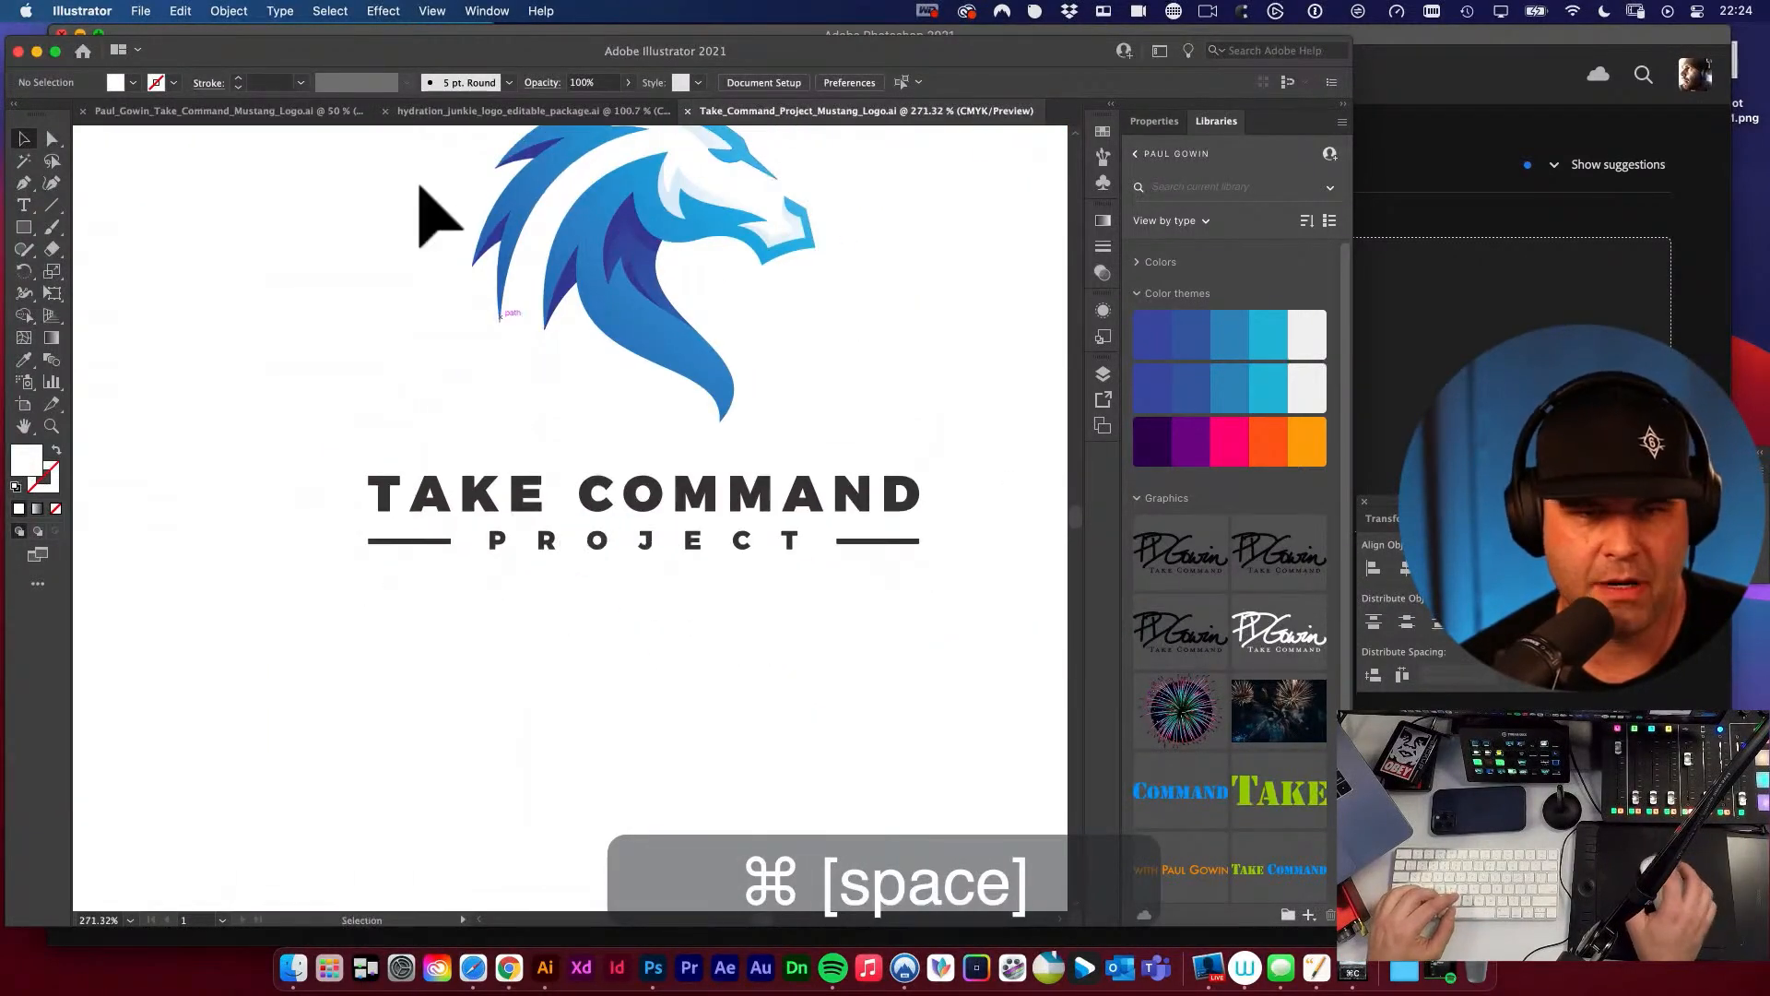
{"action": "left_click", "coordinate": [302, 111]}
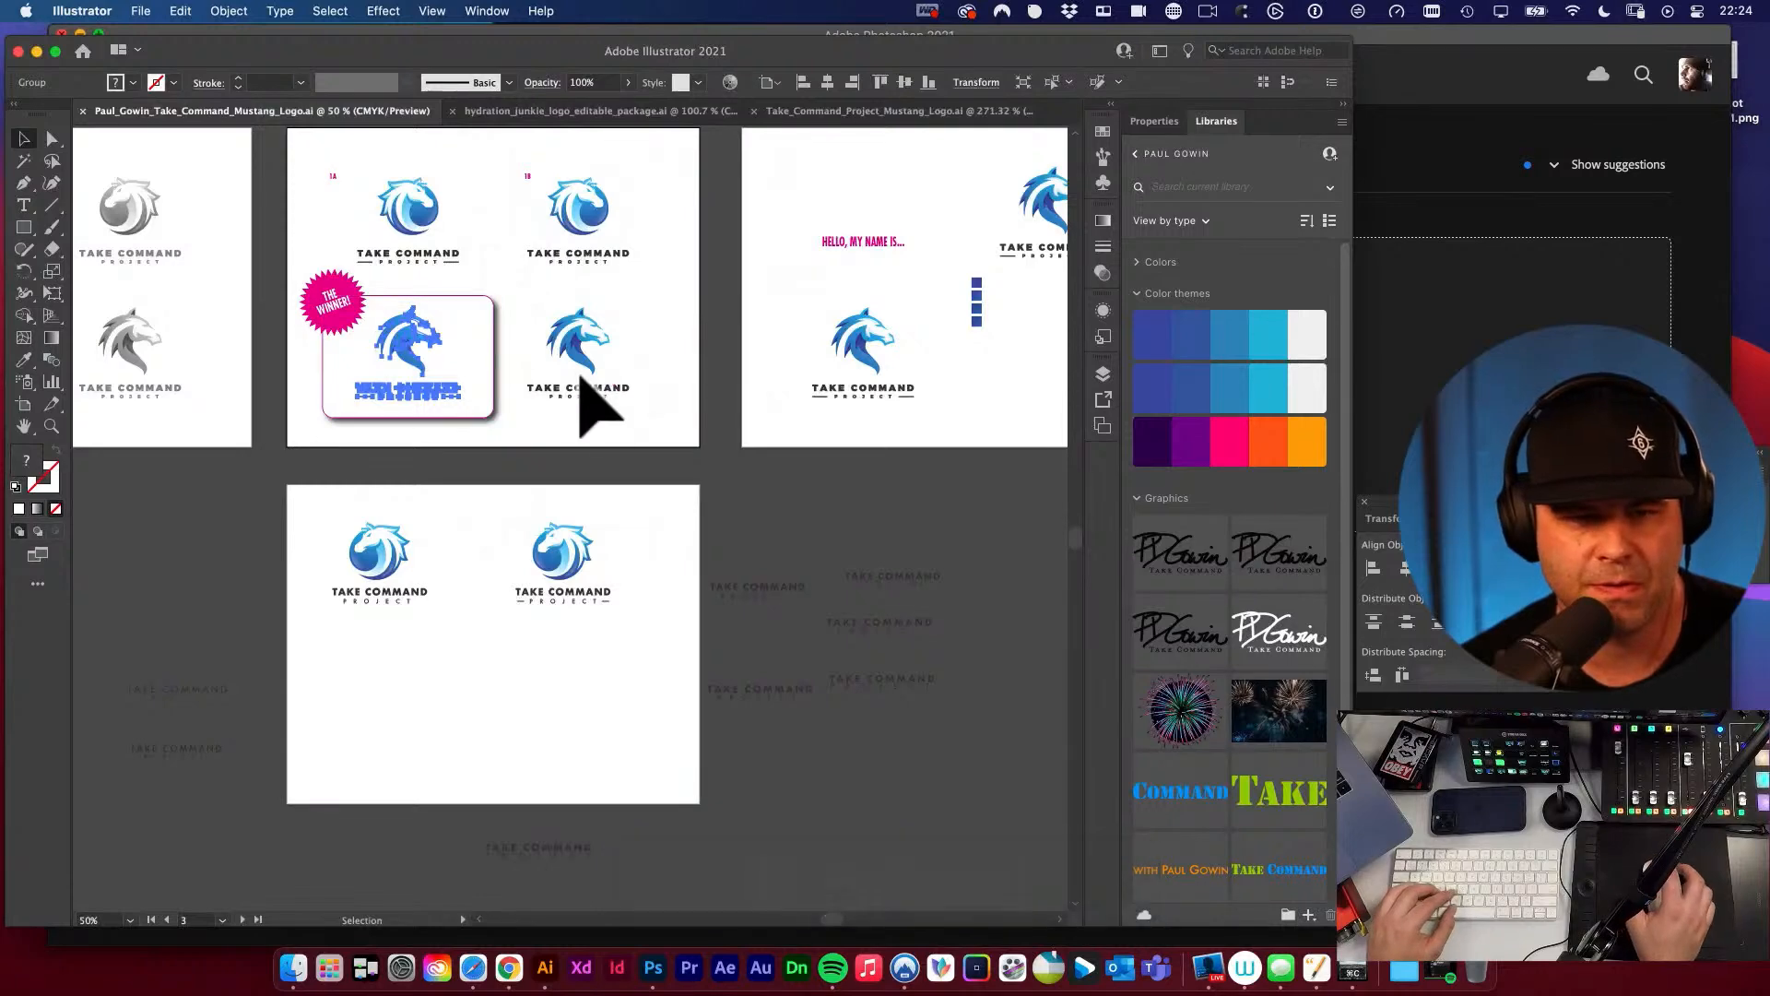
{"action": "left_click", "coordinate": [683, 464]}
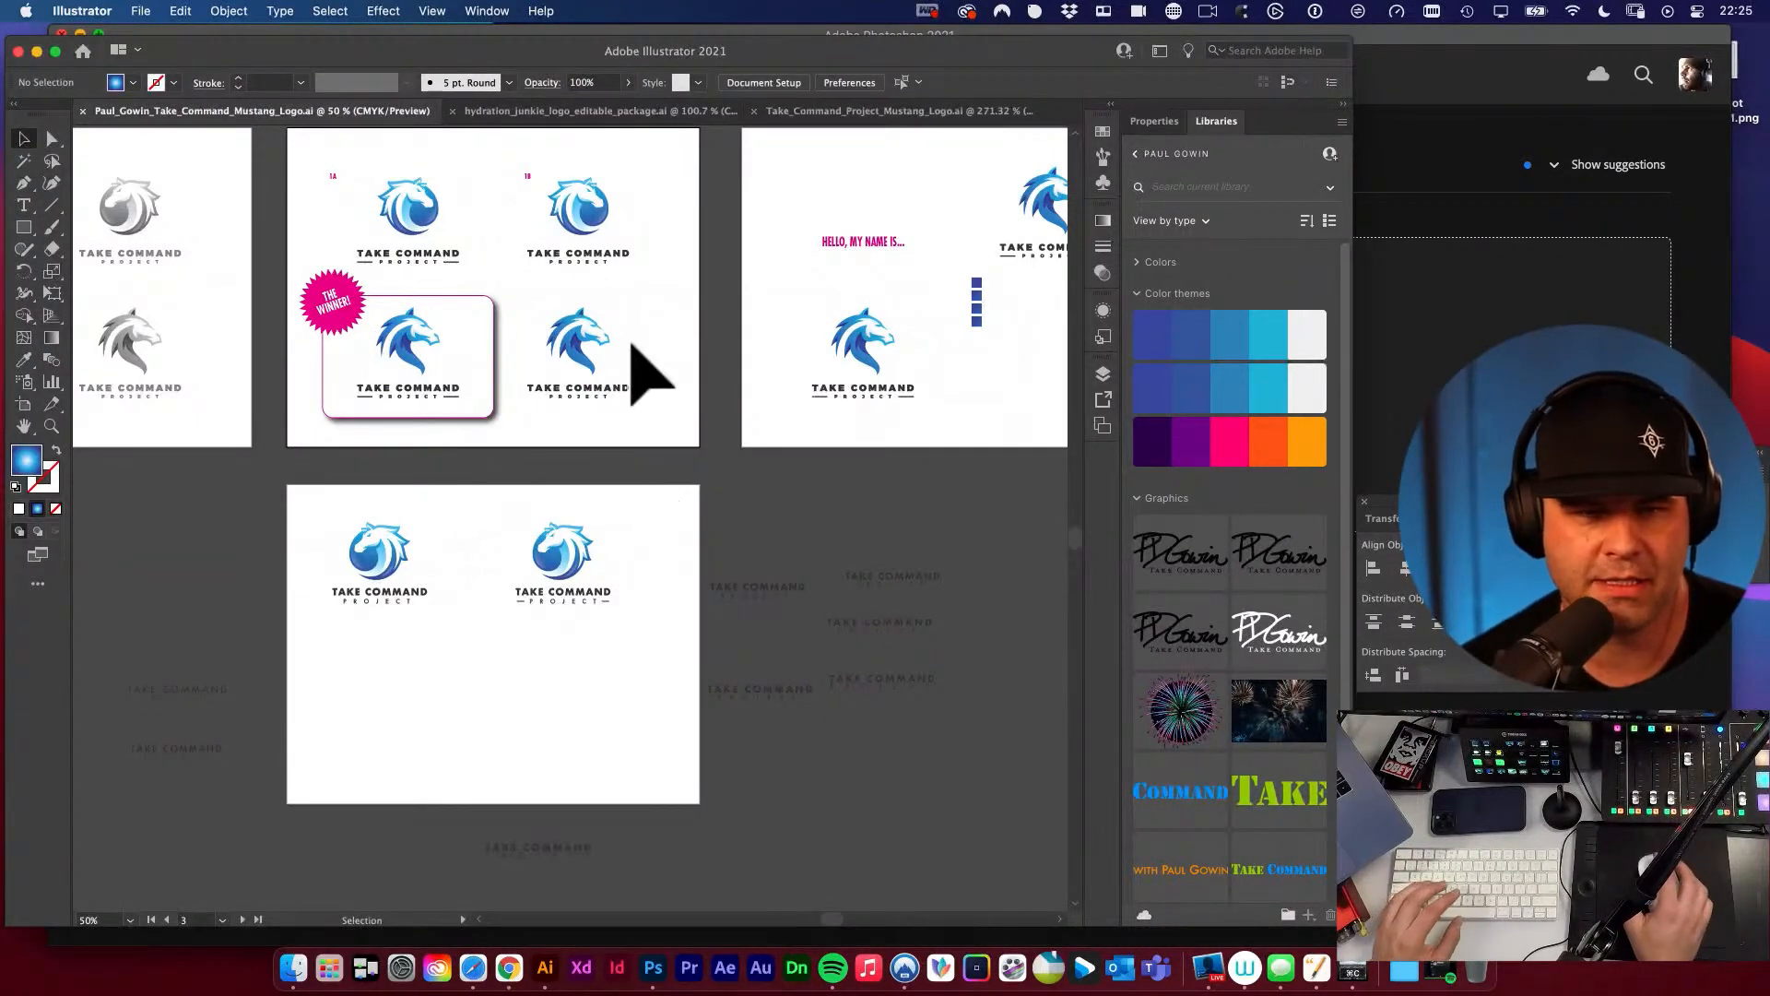
{"action": "left_click", "coordinate": [824, 115]}
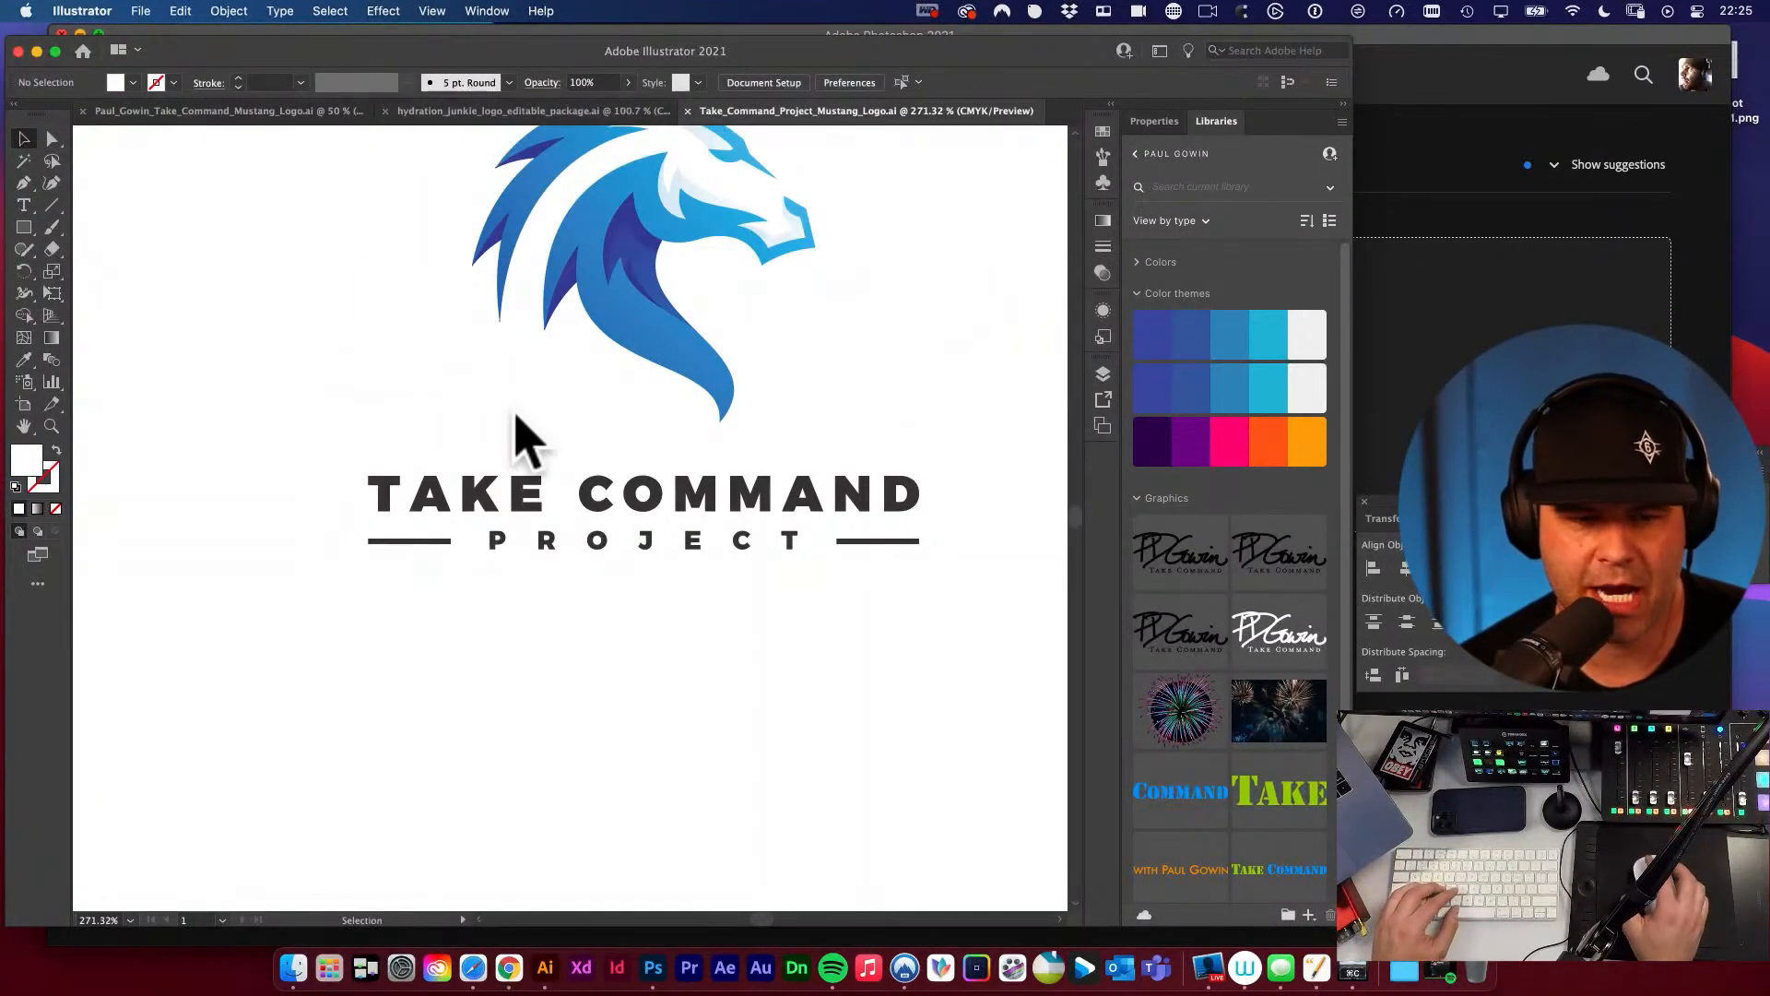
Show the rulers and place a vertical guide at the left edge of the T in TAKE.
{"action": "left_click_drag", "start_coordinate": [396, 506], "coordinate": [802, 661]}
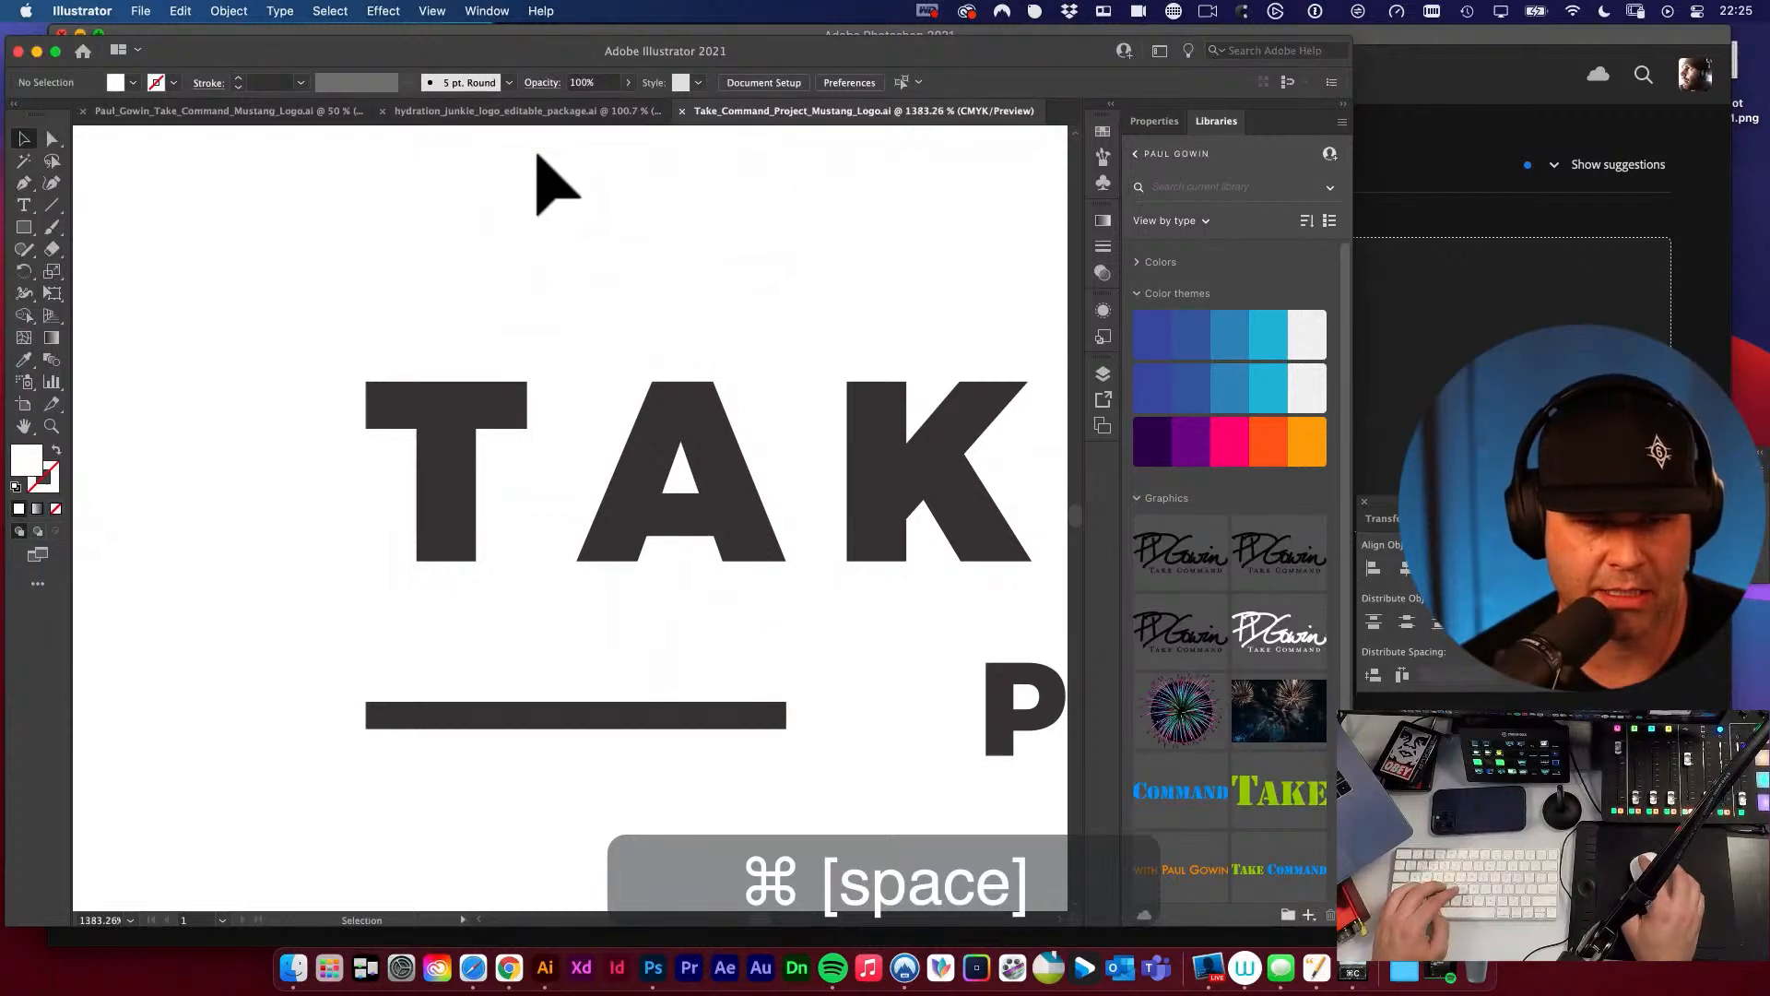
{"action": "key", "text": "cmd+r"}
{"action": "left_click_drag", "start_coordinate": [79, 443], "coordinate": [366, 439]}
Place a second vertical guide at the right edge of the rule beneath the D in COMMAND.
{"action": "key", "text": "space"}
{"action": "left_click_drag", "start_coordinate": [537, 566], "coordinate": [502, 304]}
{"action": "left_click_drag", "start_coordinate": [668, 442], "coordinate": [197, 521]}
{"action": "left_click_drag", "start_coordinate": [735, 355], "coordinate": [102, 380]}
{"action": "left_click_drag", "start_coordinate": [968, 369], "coordinate": [106, 386]}
{"action": "key", "text": "space"}
{"action": "left_click_drag", "start_coordinate": [688, 356], "coordinate": [394, 356]}
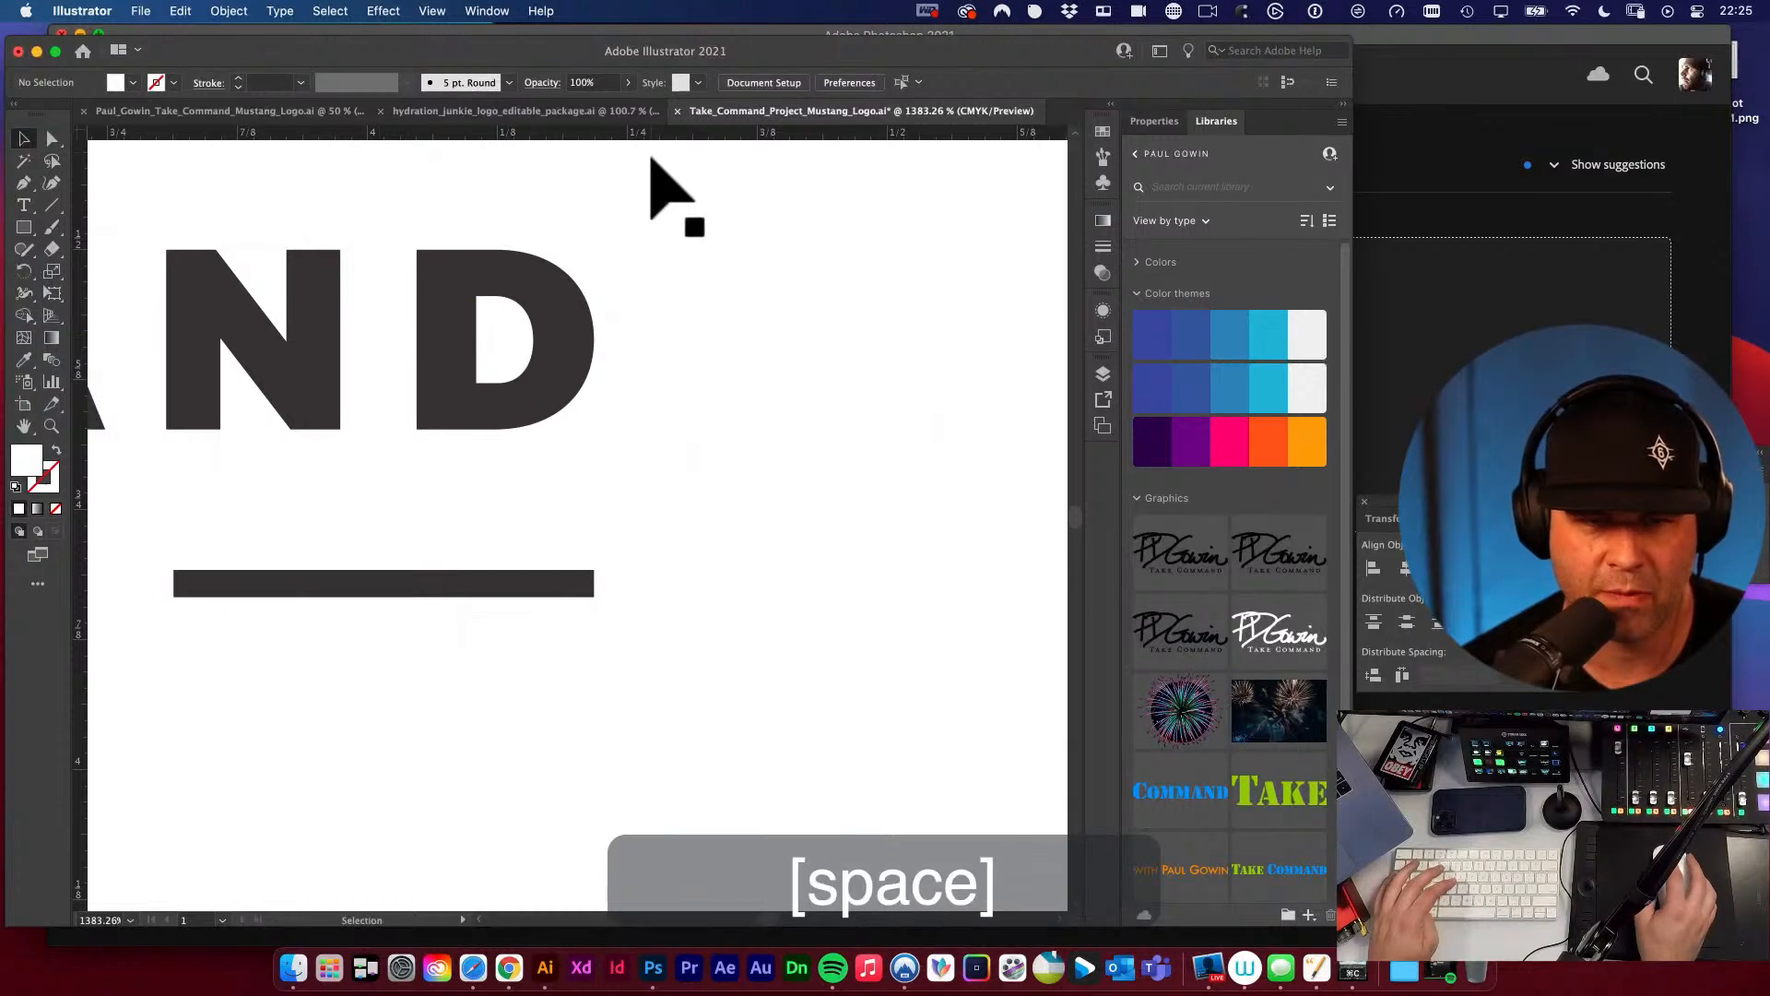
{"action": "left_click_drag", "start_coordinate": [651, 135], "coordinate": [595, 570]}
Examine the letter spacing of TAKE COMMAND and how the wordmark and side rules align with the two guides.
{"action": "key", "text": "space"}
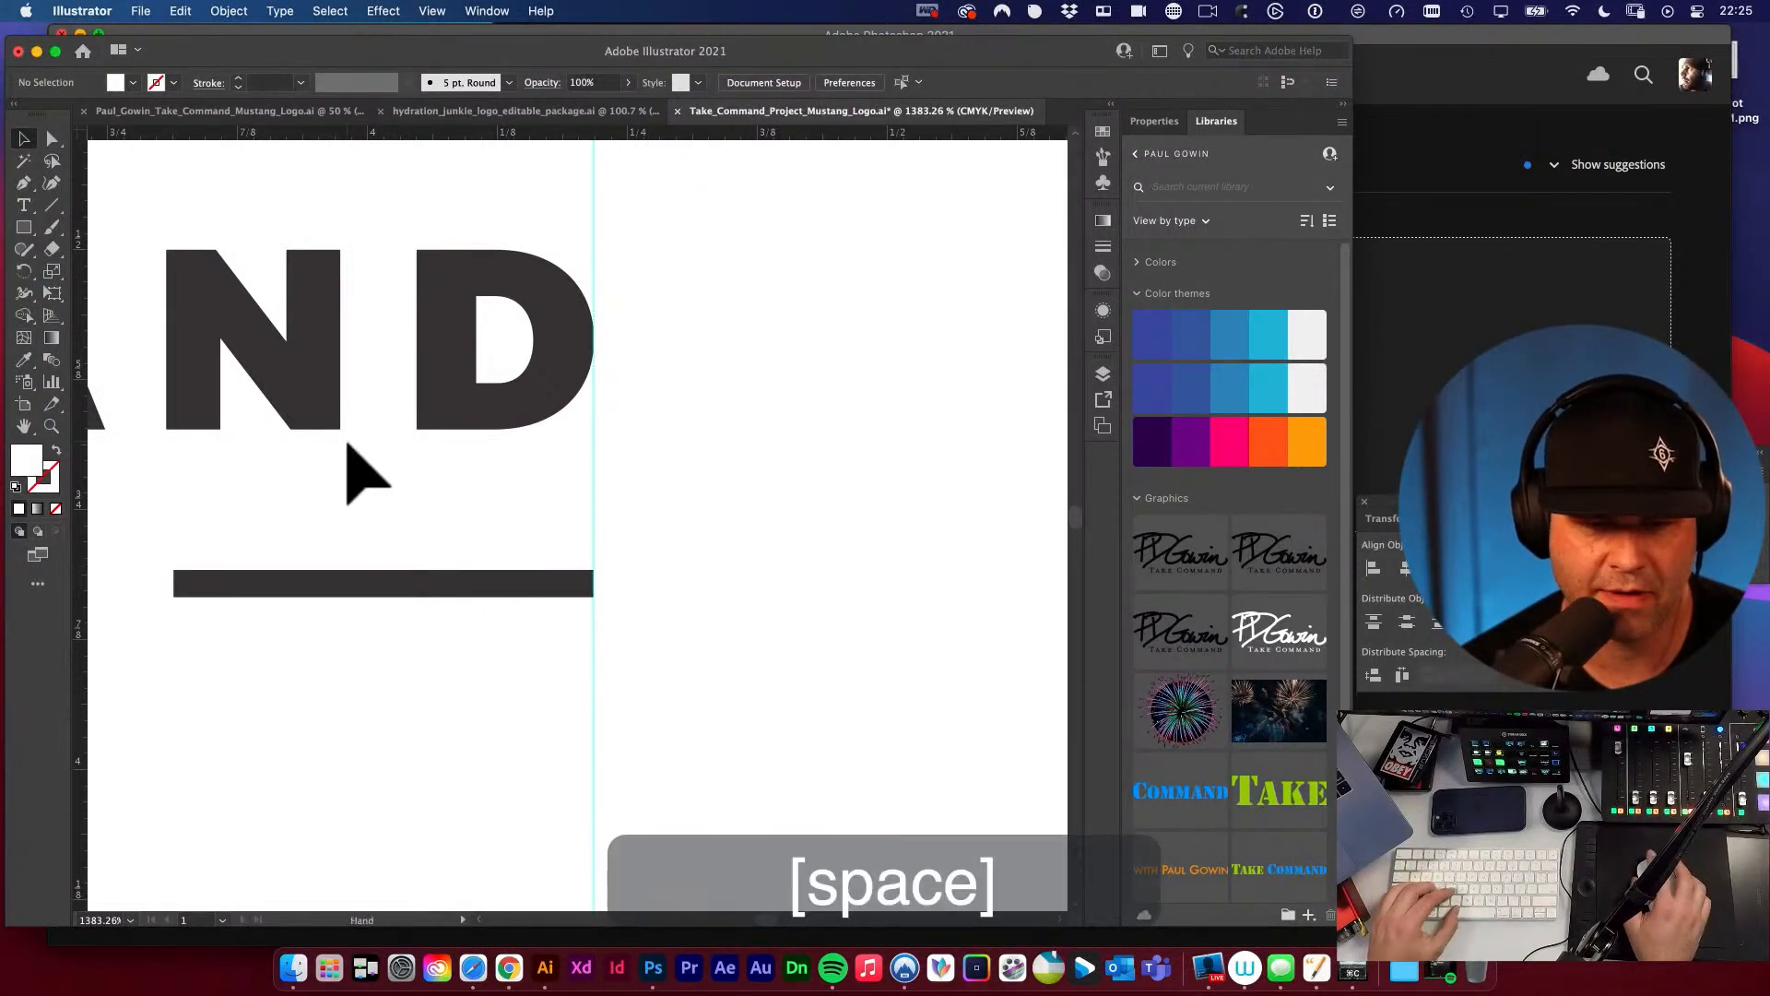
{"action": "left_click_drag", "start_coordinate": [450, 439], "coordinate": [645, 475]}
{"action": "left_click", "coordinate": [470, 453], "text": "alt+super"}
{"action": "left_click", "coordinate": [470, 454], "text": "alt+super"}
{"action": "left_click_drag", "start_coordinate": [464, 553], "coordinate": [796, 462]}
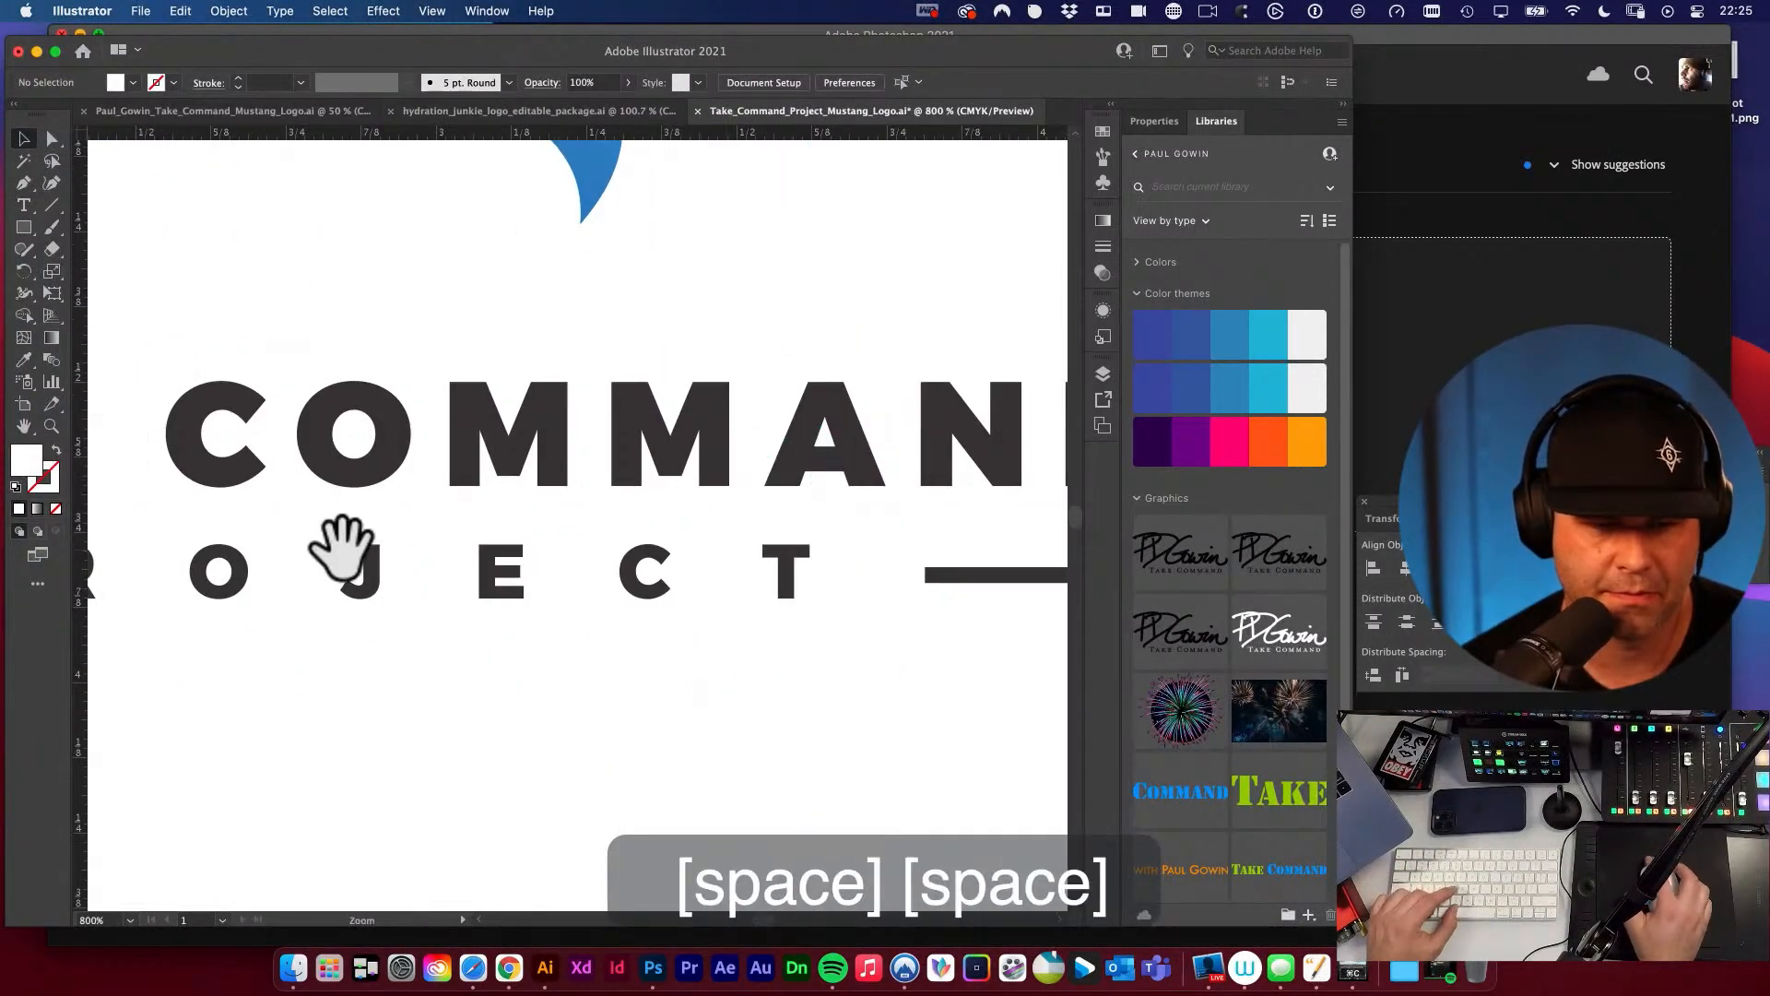
{"action": "left_click", "coordinate": [345, 551], "text": "alt+super"}
{"action": "left_click", "coordinate": [345, 553], "text": "alt+super"}
{"action": "left_click_drag", "start_coordinate": [504, 592], "coordinate": [558, 581]}
{"action": "key", "text": "v"}
{"action": "key", "text": "space"}
{"action": "left_click_drag", "start_coordinate": [734, 522], "coordinate": [644, 475]}
{"action": "key", "text": "space"}
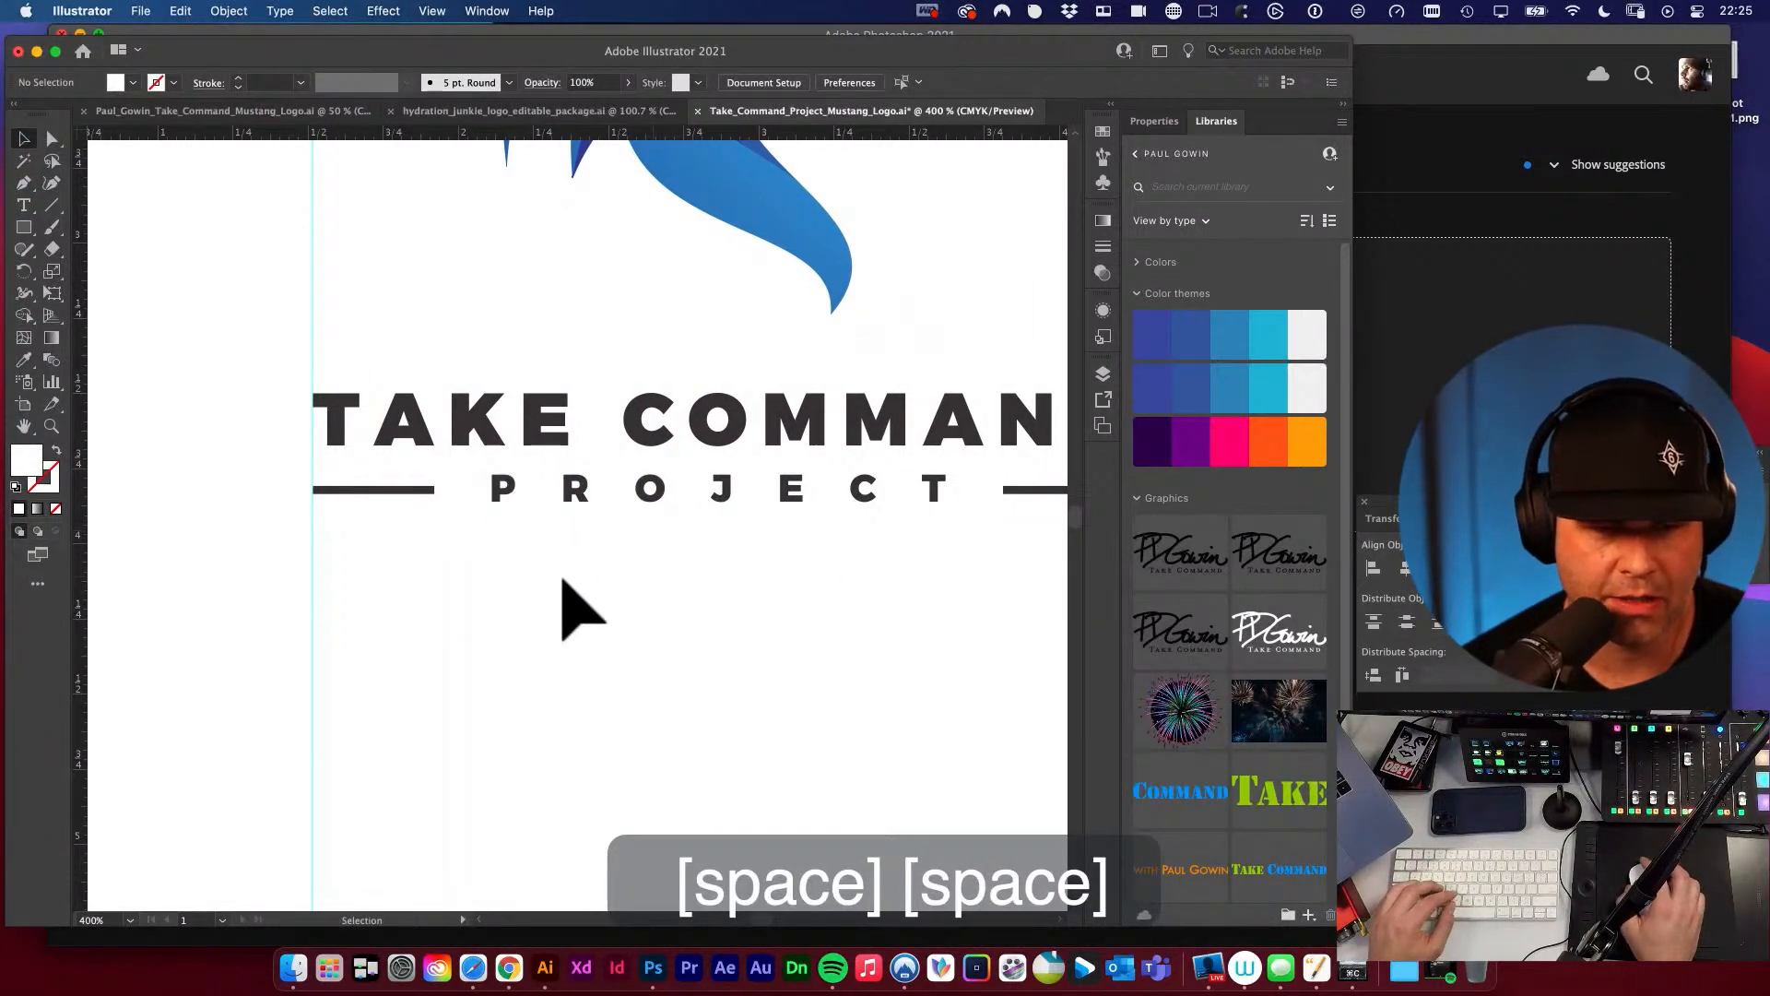
{"action": "key", "text": "space"}
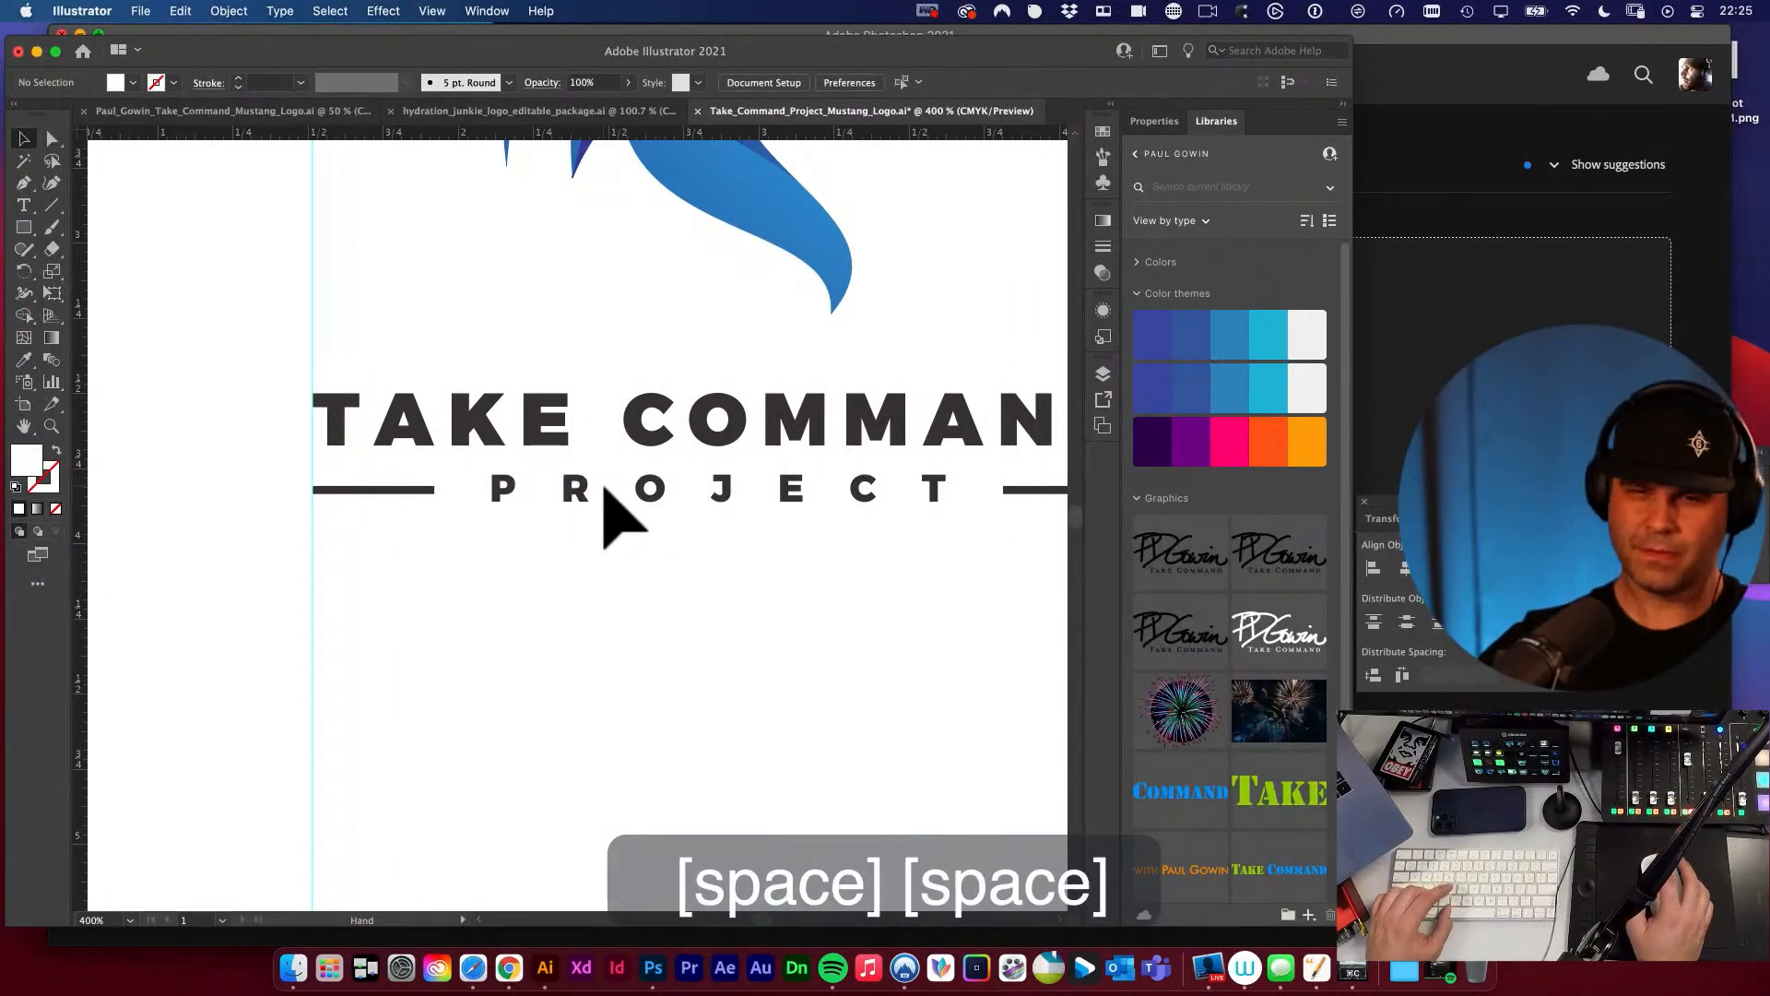
{"action": "left_click", "coordinate": [608, 475], "text": "alt+super"}
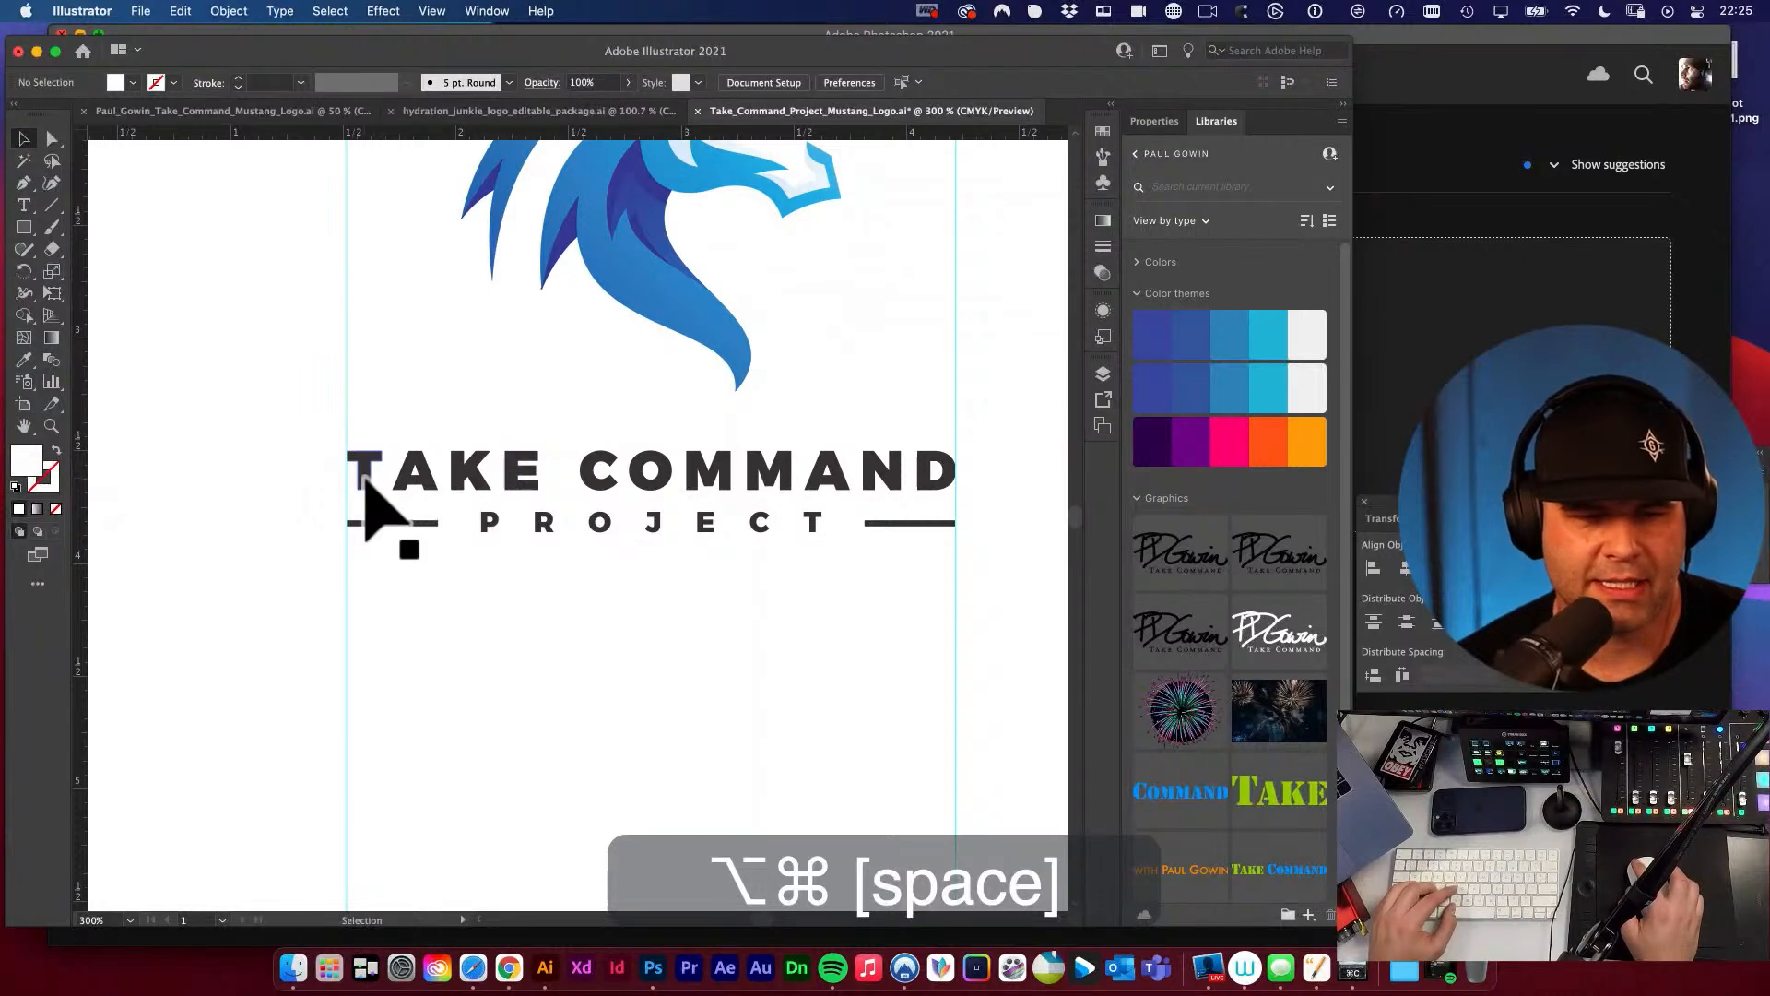
{"action": "key", "text": "super+space"}
{"action": "left_click_drag", "start_coordinate": [368, 475], "coordinate": [636, 553]}
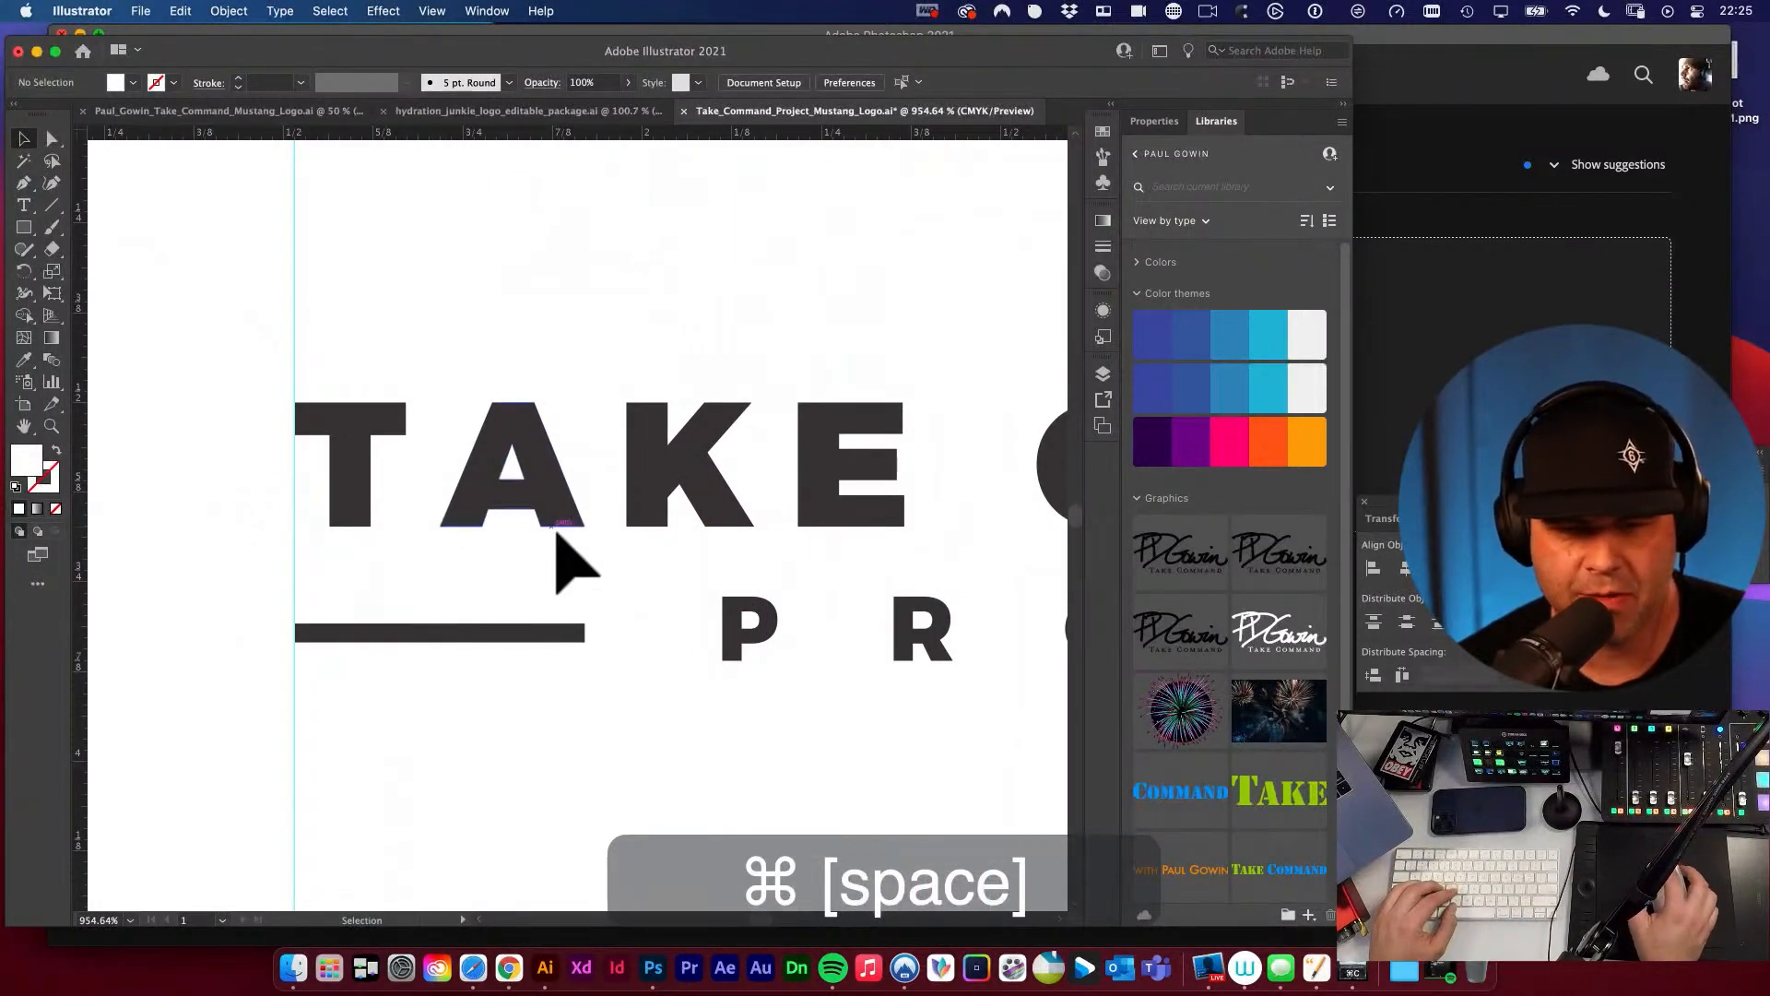
{"action": "left_click", "coordinate": [632, 513], "text": "alt+super"}
{"action": "left_click", "coordinate": [633, 514], "text": "alt+super"}
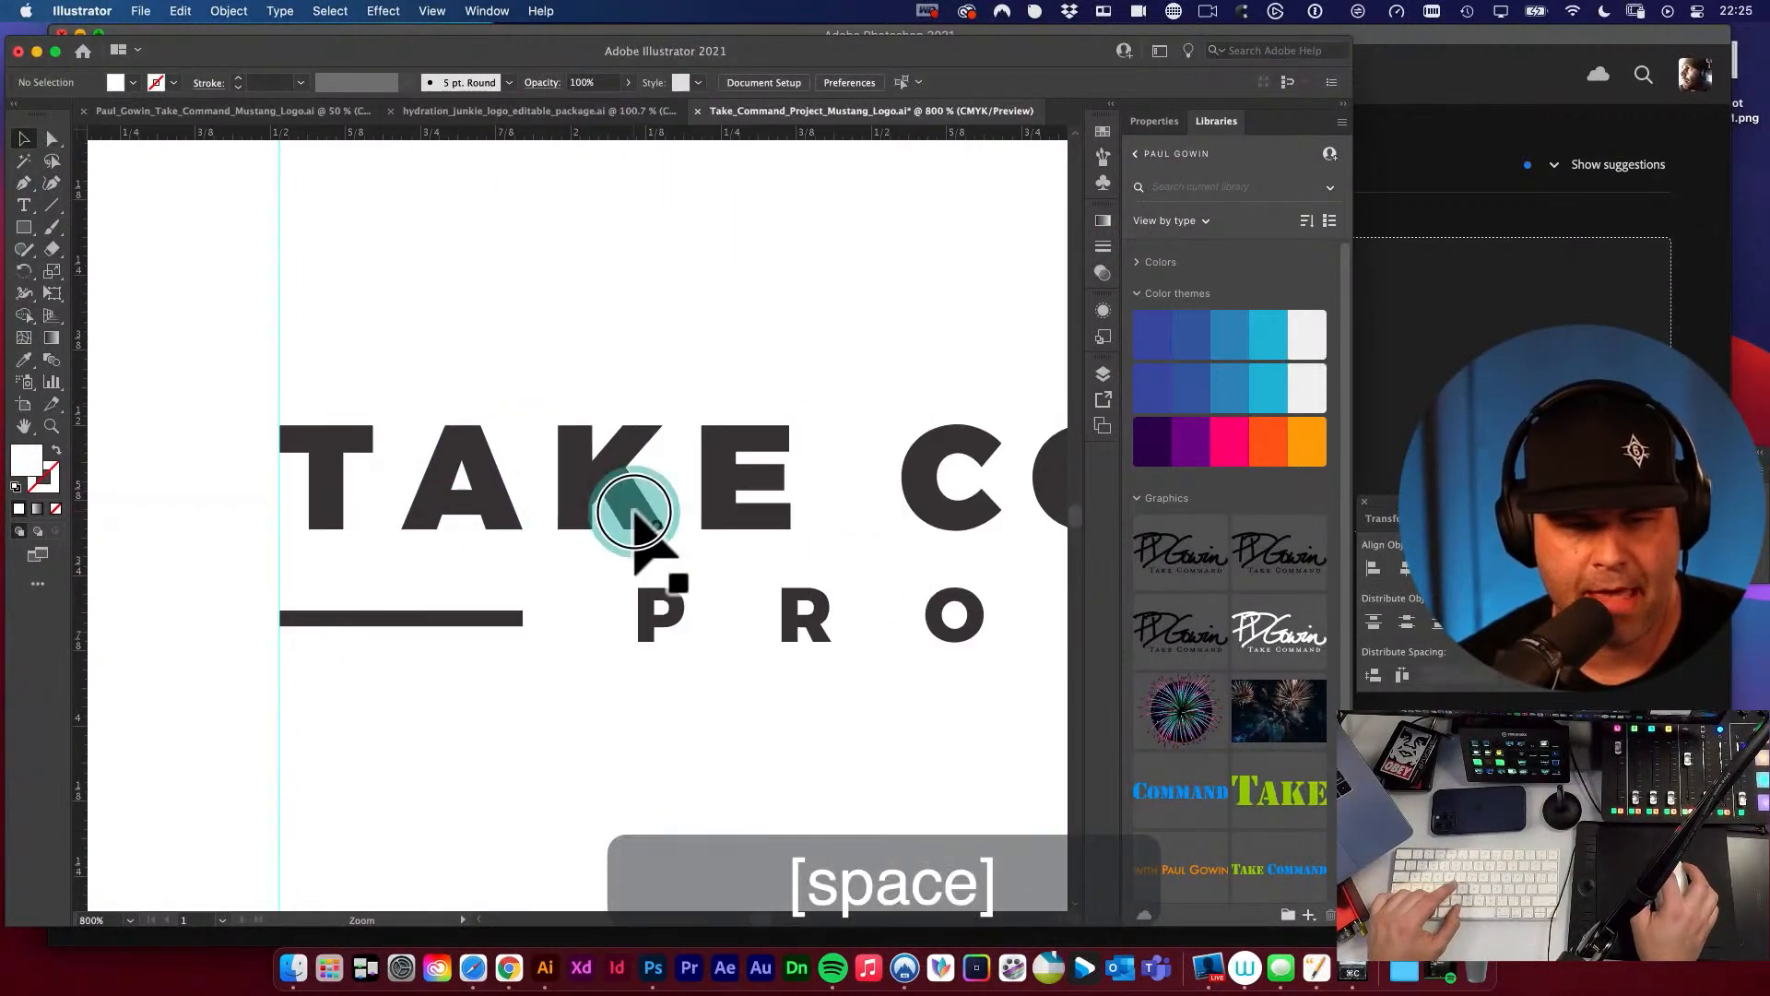
{"action": "left_click", "coordinate": [673, 521], "text": "alt+super"}
{"action": "left_click", "coordinate": [673, 521], "text": "alt+super"}
{"action": "left_click", "coordinate": [671, 516], "text": "alt+super"}
{"action": "key", "text": "space"}
{"action": "left_click_drag", "start_coordinate": [703, 548], "coordinate": [644, 529]}
{"action": "key", "text": "v"}
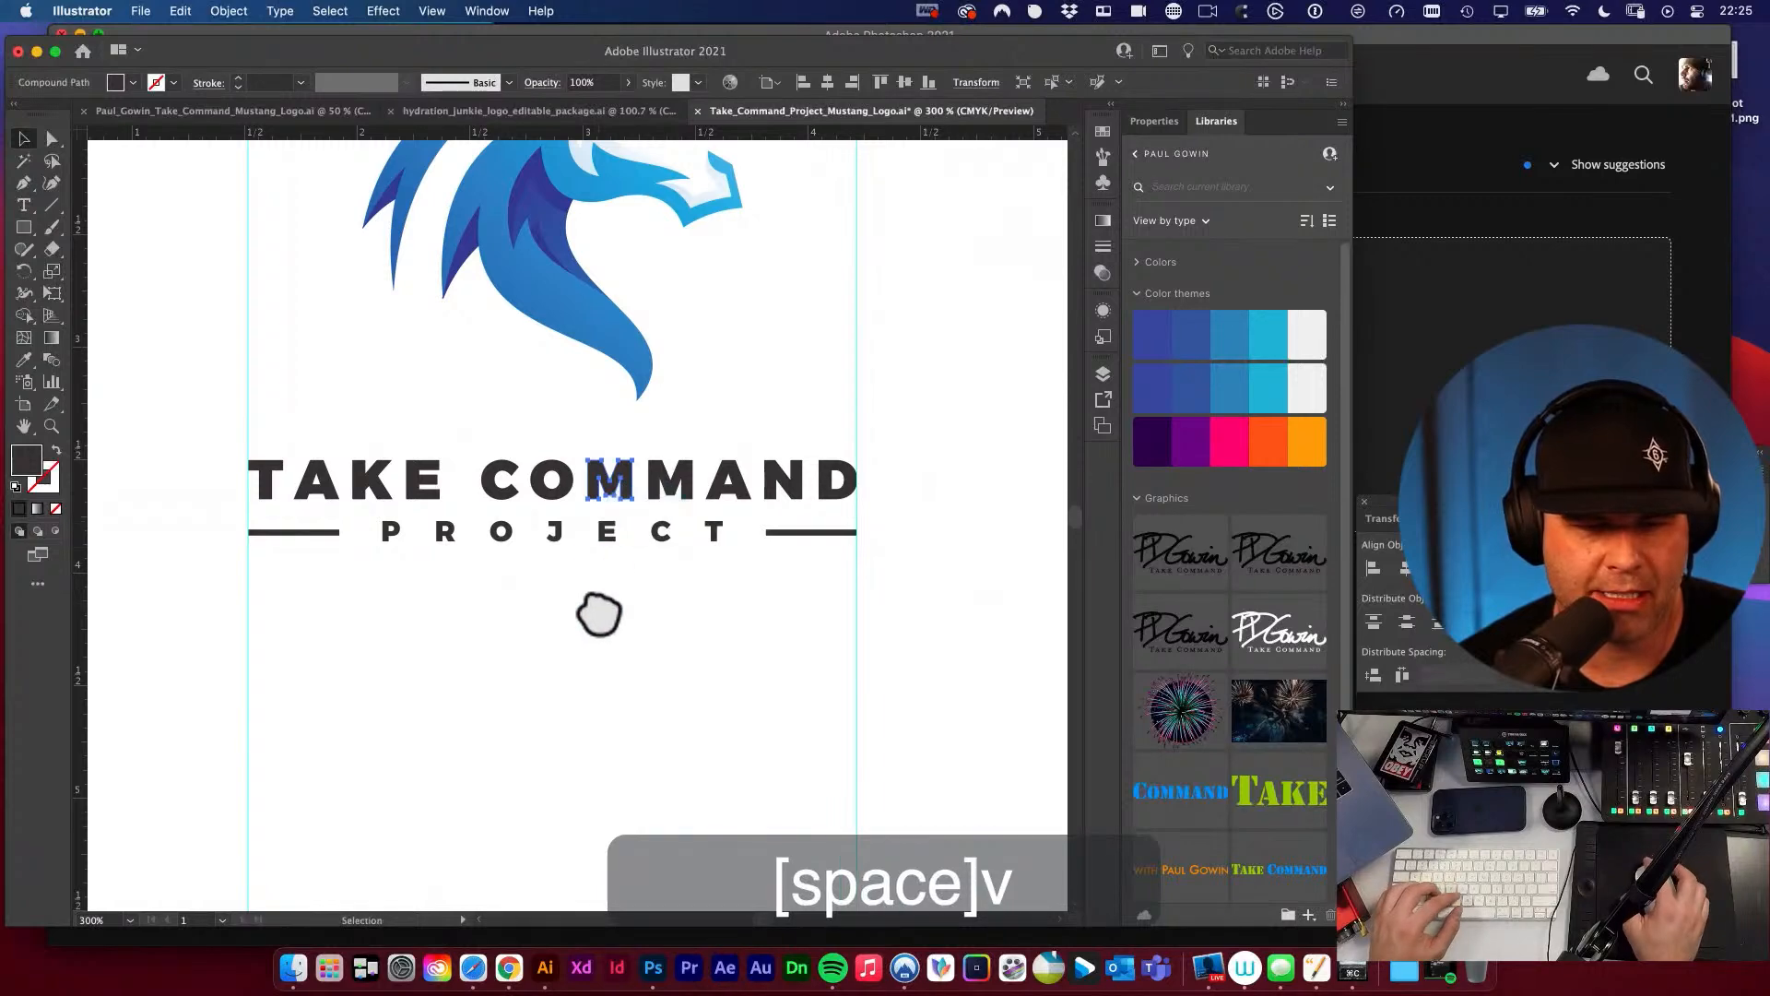
Try to nudge the T of TAKE right toward the A.
{"action": "key", "text": "space"}
{"action": "left_click_drag", "start_coordinate": [349, 545], "coordinate": [496, 567]}
{"action": "key", "text": "super+space"}
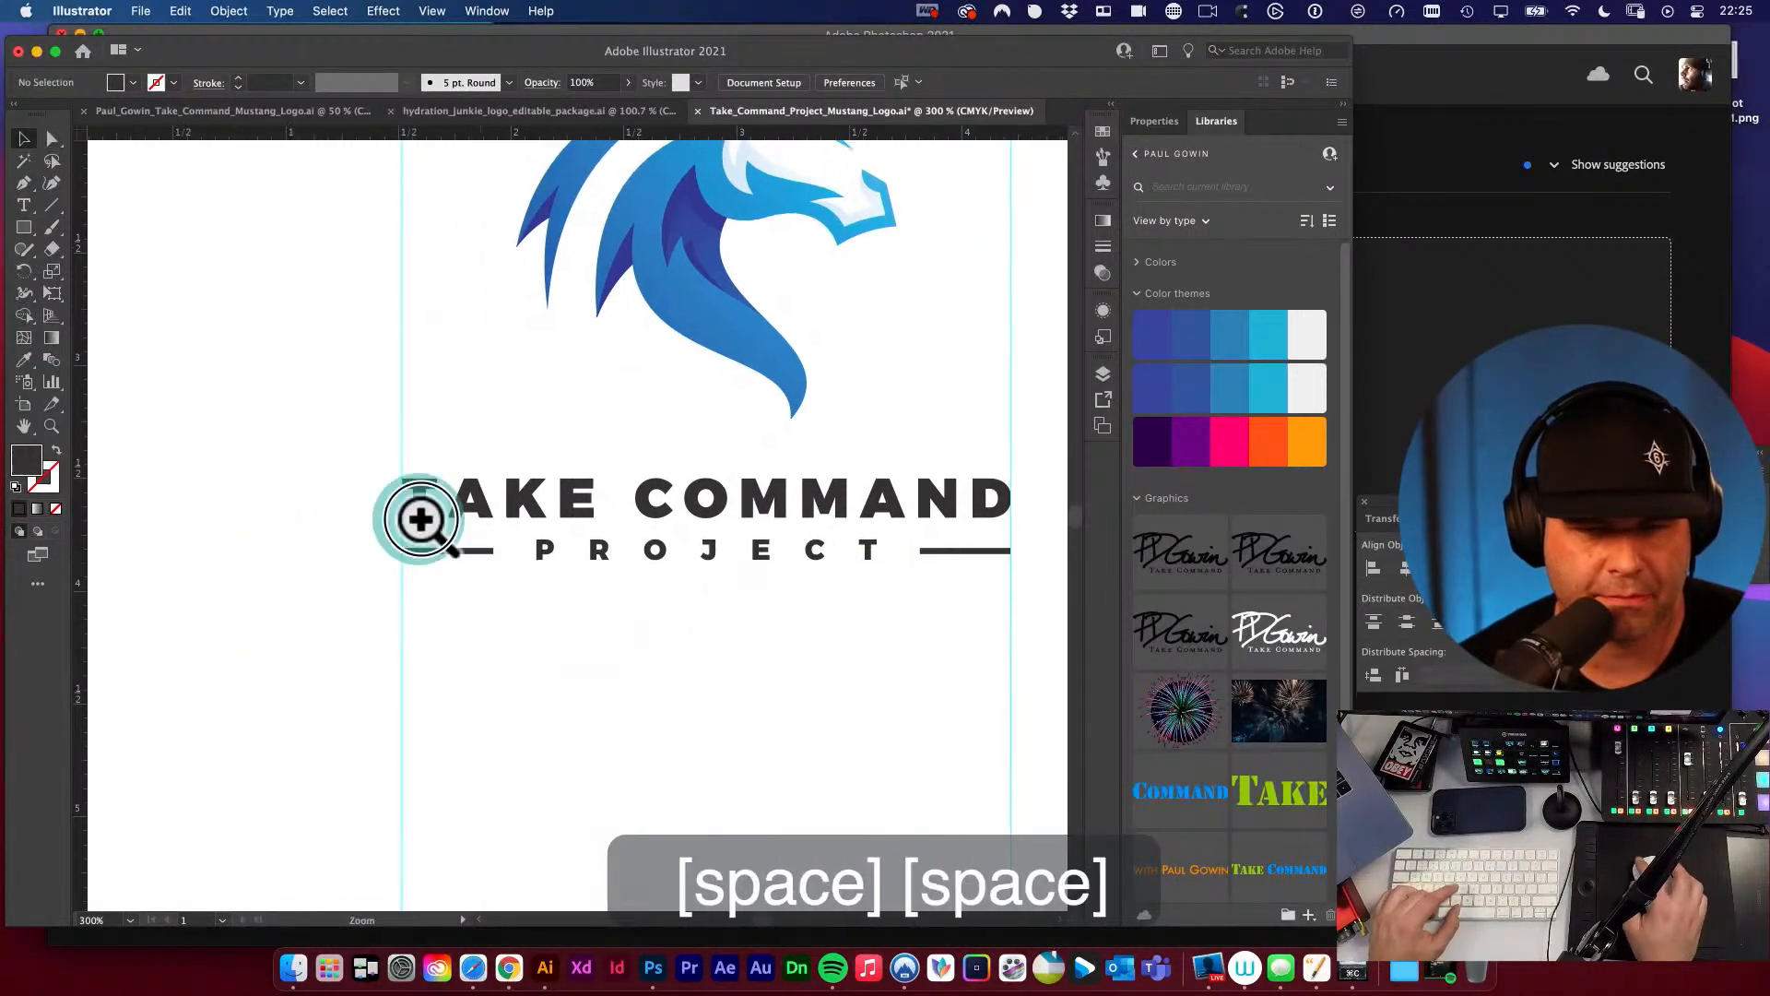
{"action": "left_click_drag", "start_coordinate": [420, 522], "coordinate": [896, 694]}
{"action": "key", "text": "space"}
{"action": "left_click_drag", "start_coordinate": [794, 616], "coordinate": [572, 608]}
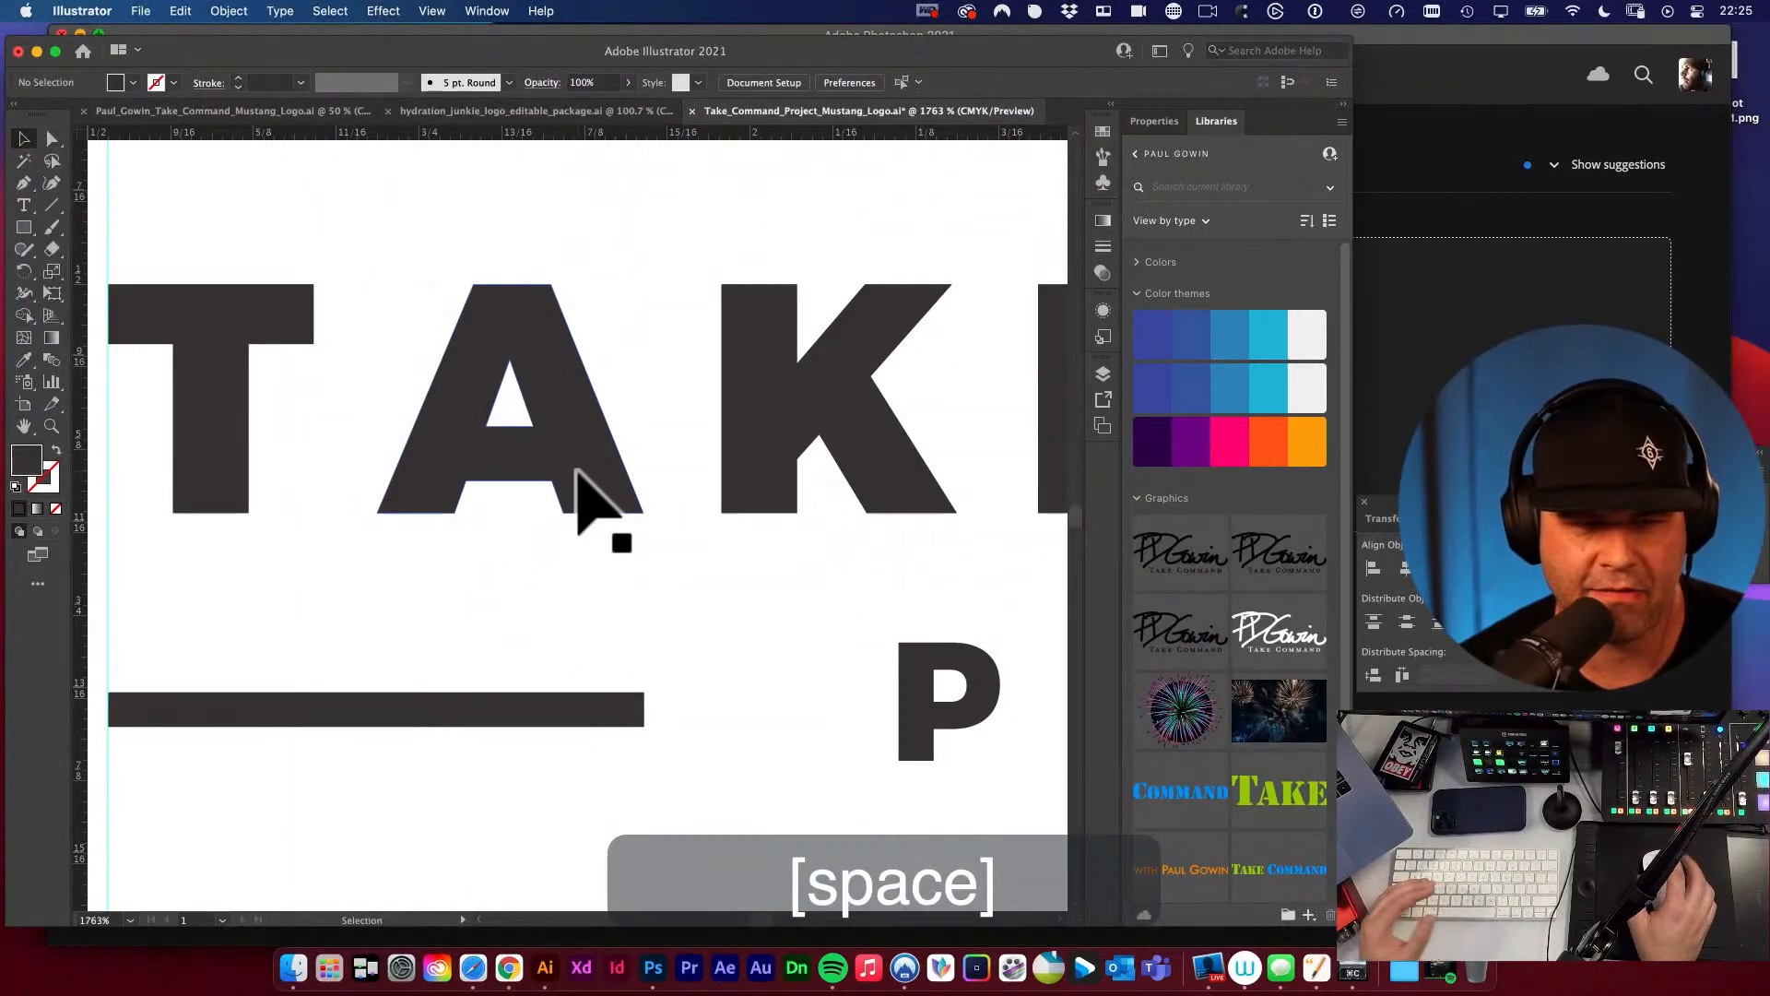
{"action": "key", "text": "a"}
{"action": "left_click", "coordinate": [224, 458]}
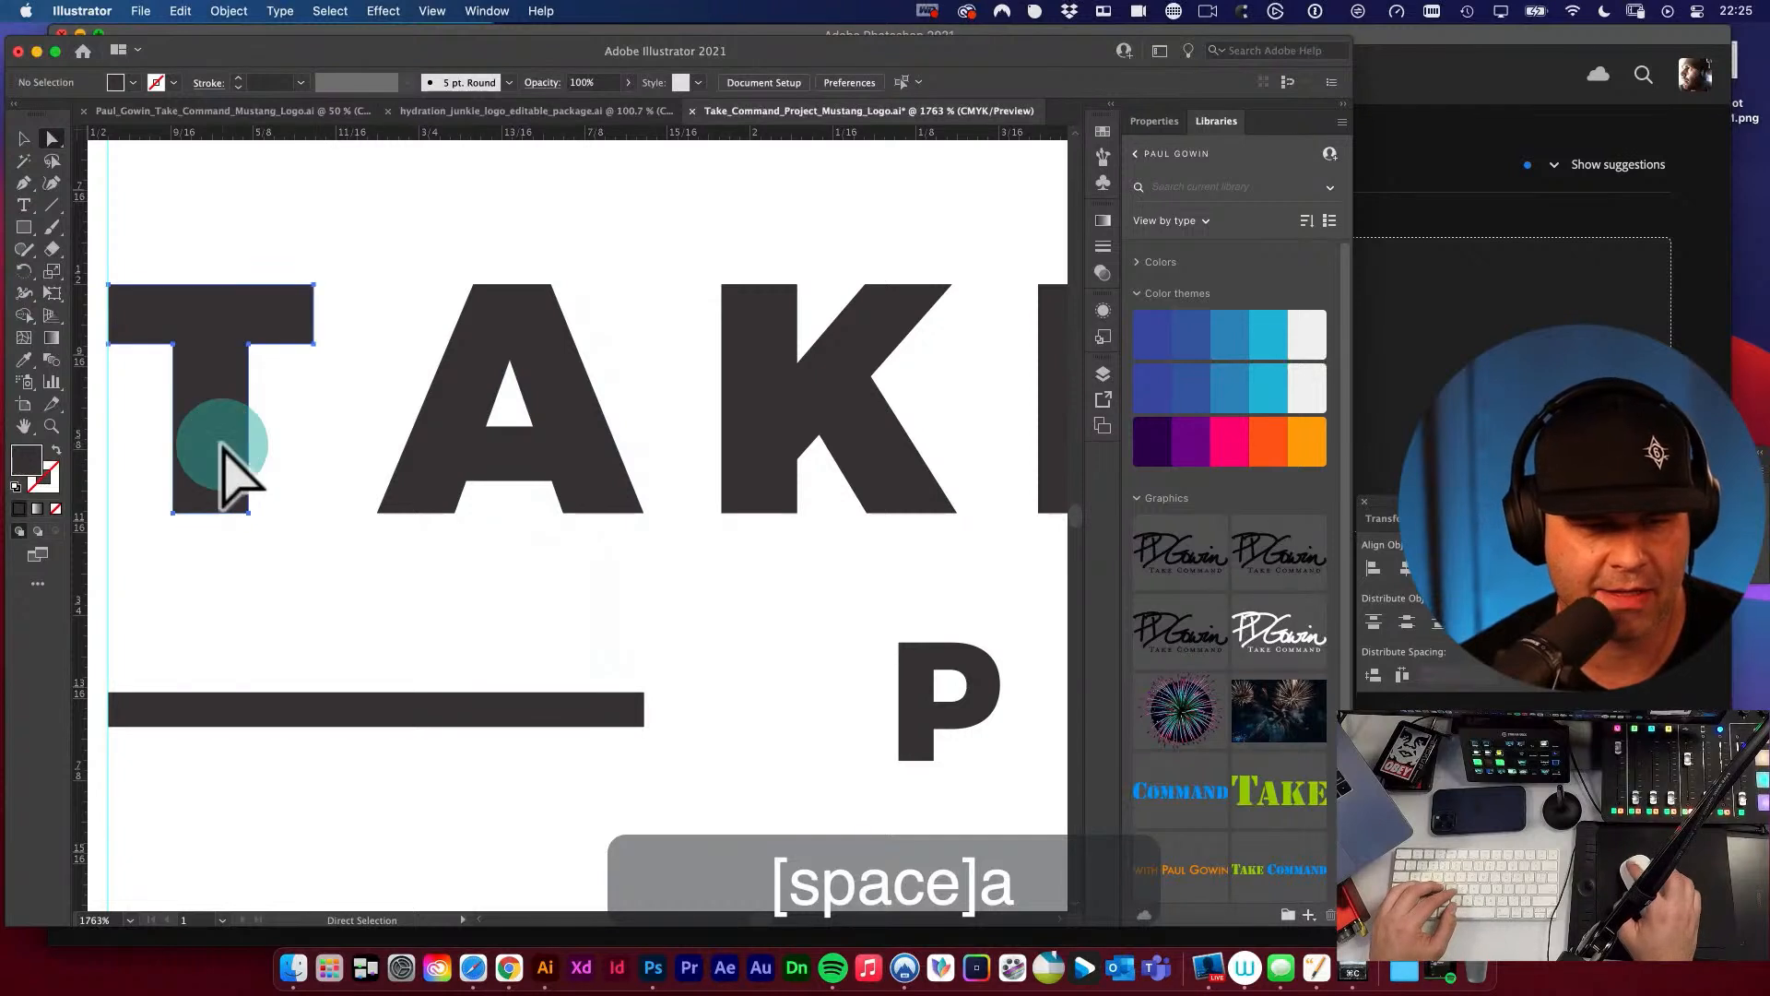
{"action": "key", "text": "Right"}
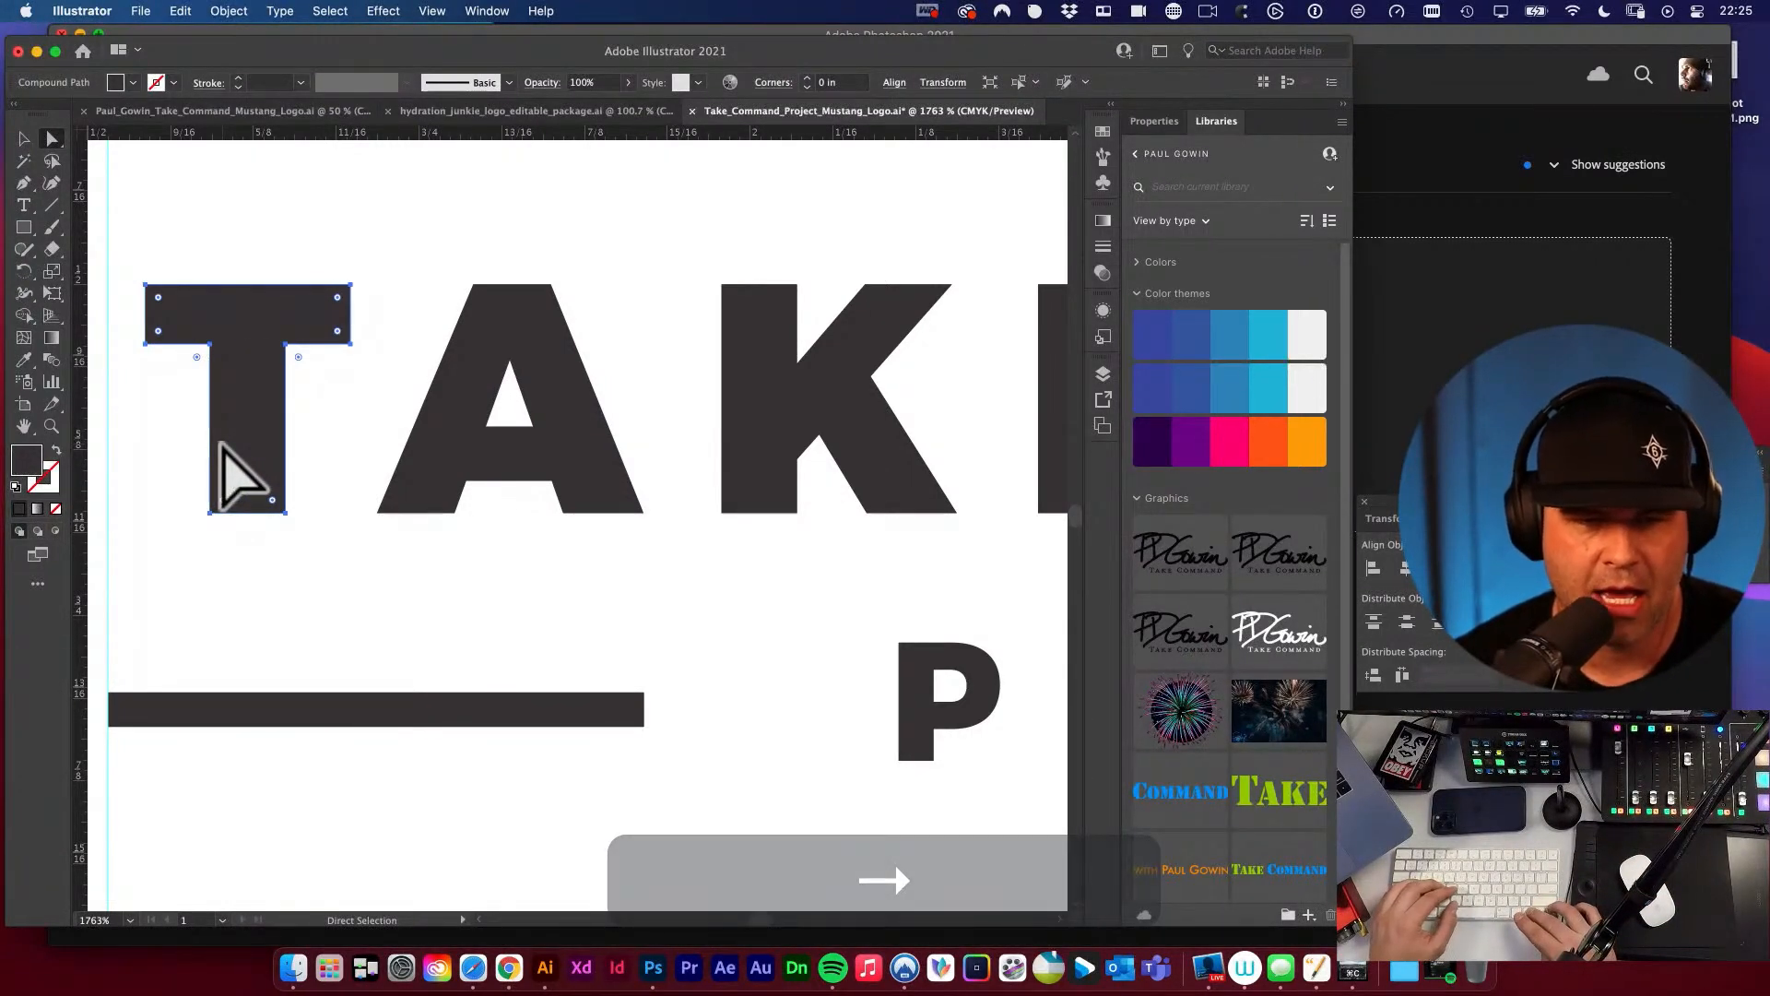
{"action": "key", "text": "super+z"}
{"action": "key", "text": "super+z"}
{"action": "left_click", "coordinate": [412, 632]}
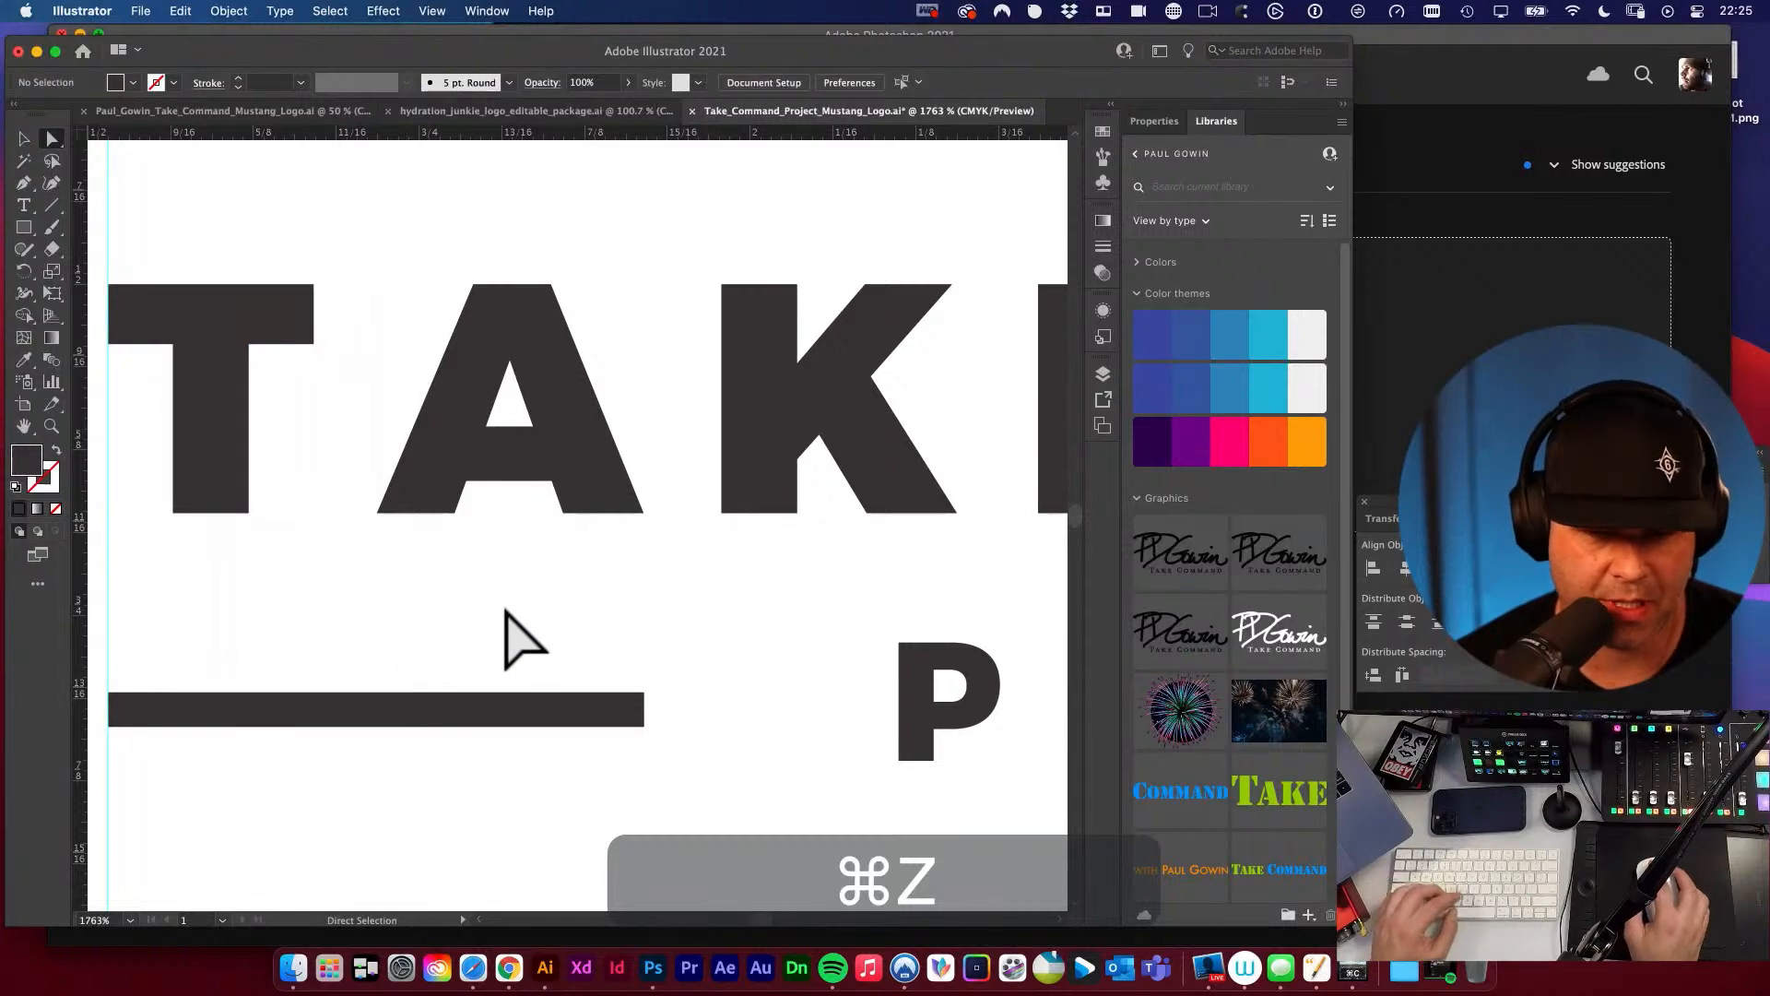
Draw a spacer rectangle as wide as the gap between A and K and set it against the A's lower-left corner.
{"action": "key", "text": "m"}
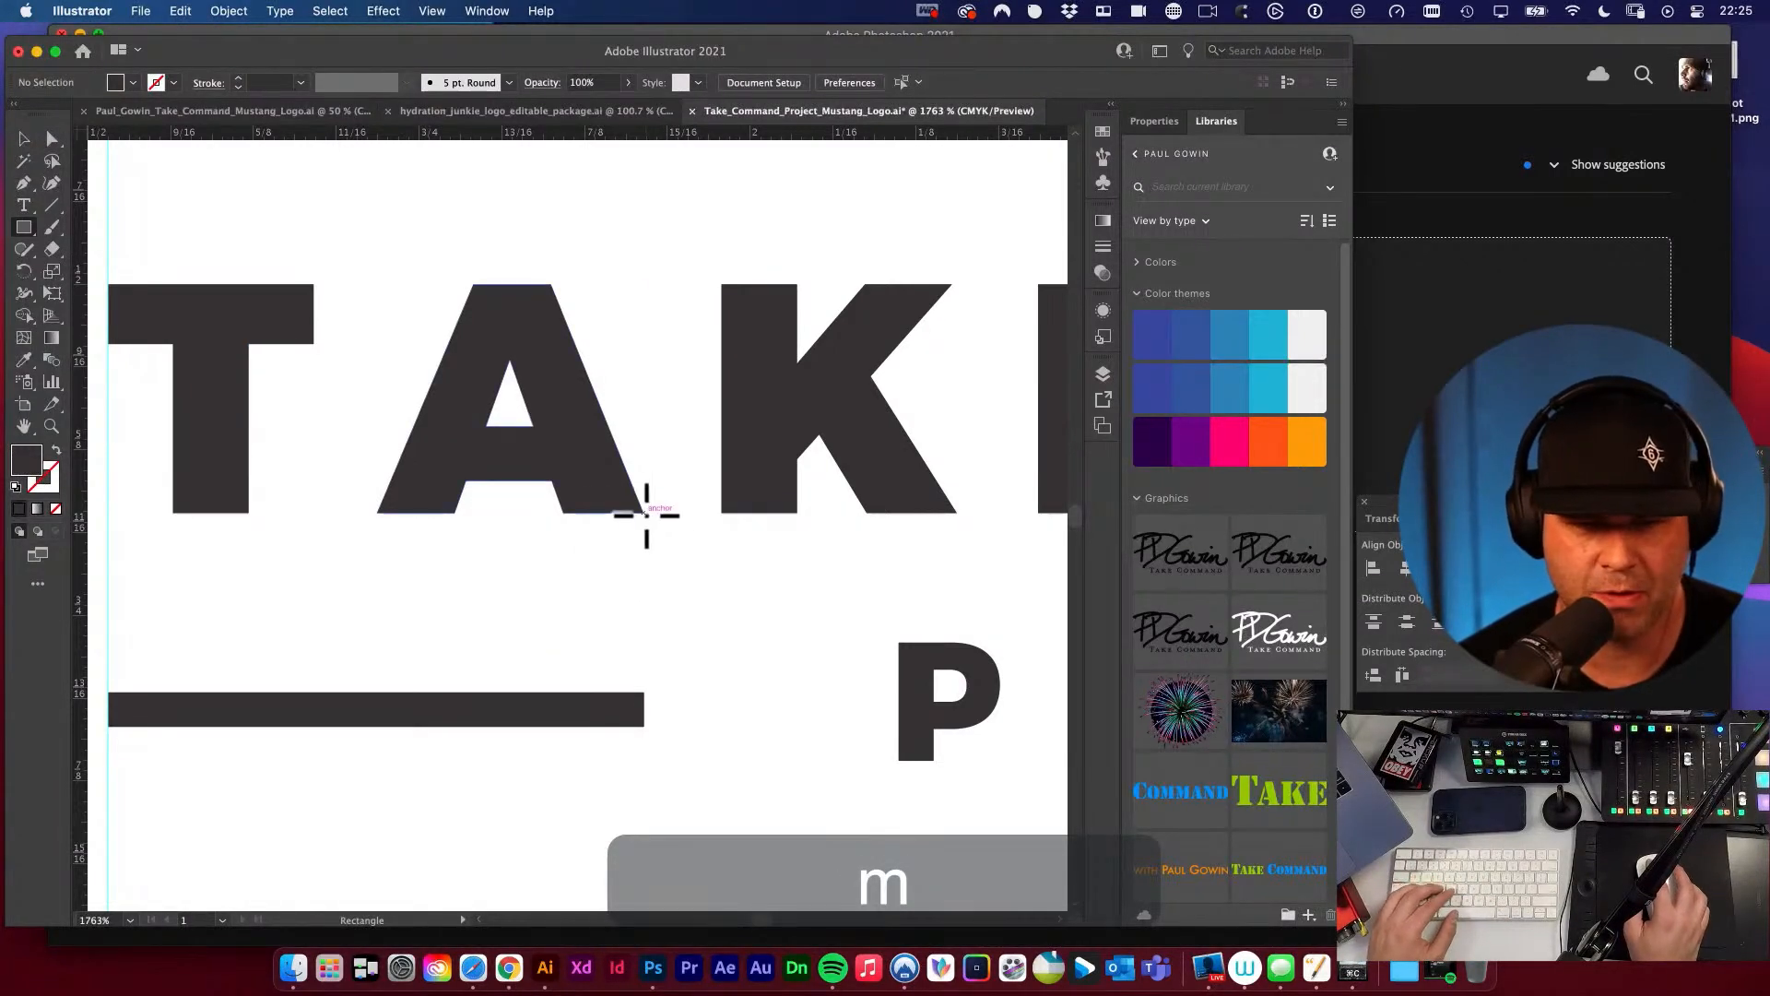
{"action": "left_click_drag", "start_coordinate": [645, 514], "coordinate": [540, 502]}
{"action": "key", "text": "v"}
{"action": "key", "text": "space"}
{"action": "left_click", "coordinate": [486, 448]}
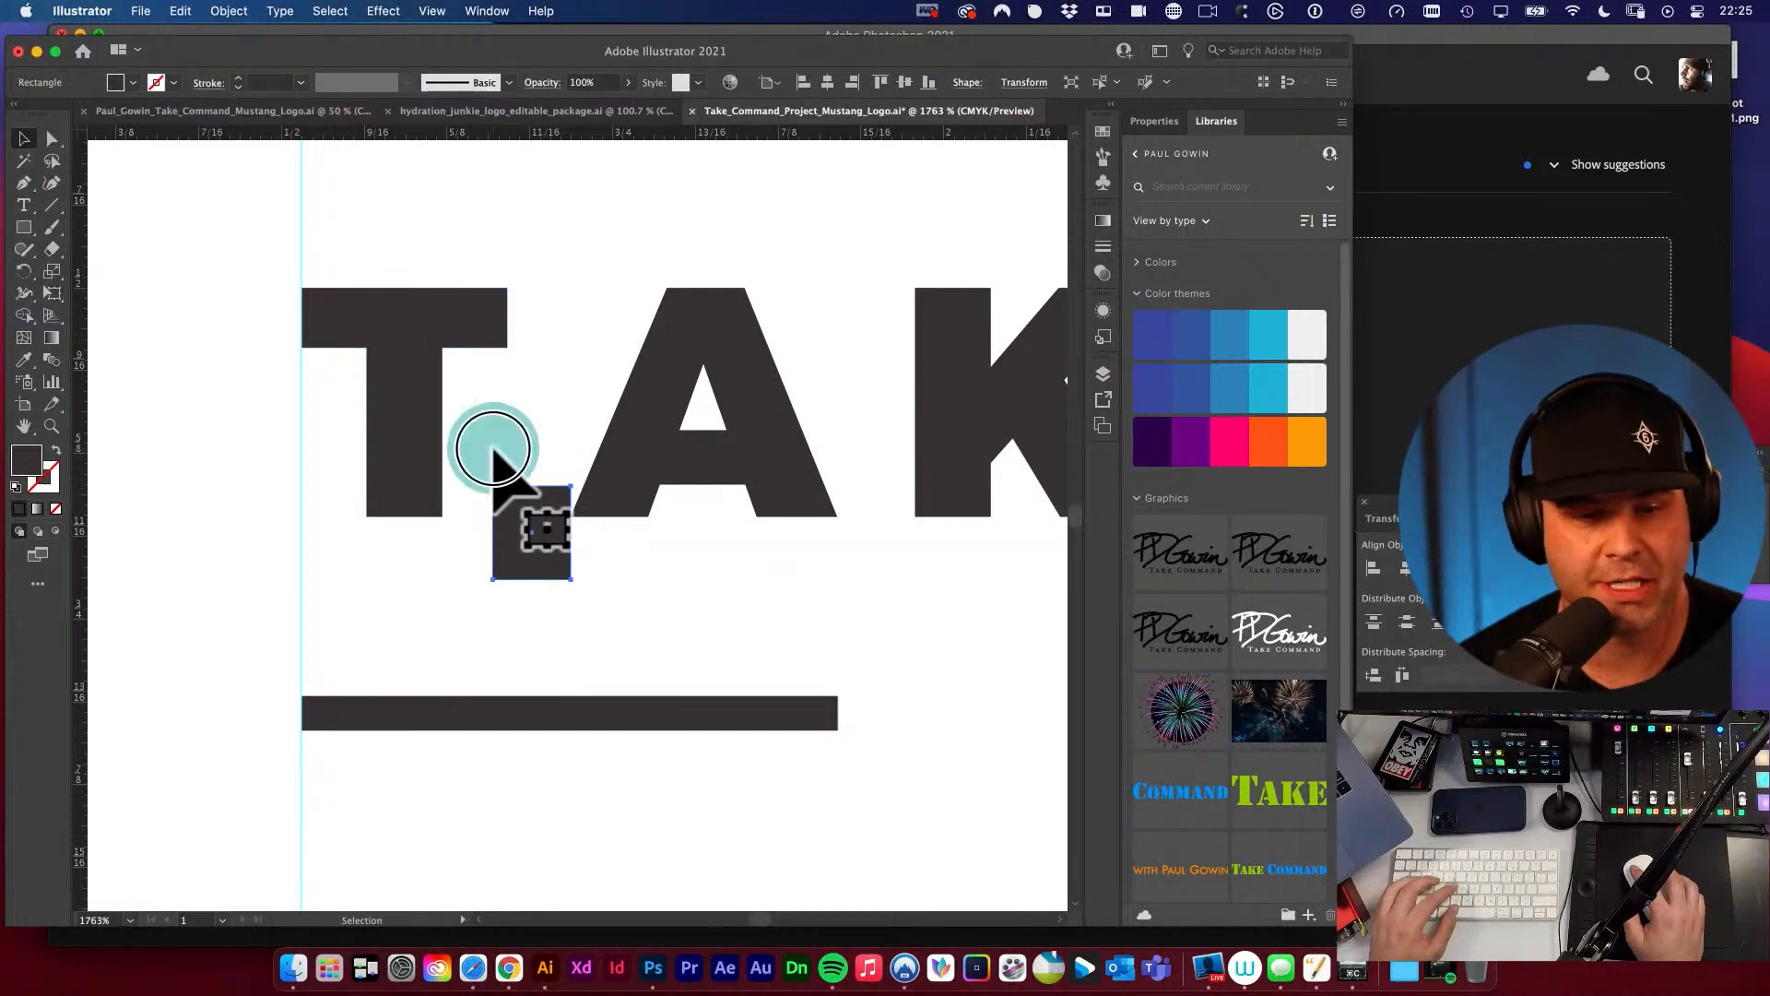
Fill the spacer rectangle with the purple swatch from the summer color theme.
{"action": "key", "text": "a"}
{"action": "key", "text": "a"}
{"action": "left_click", "coordinate": [525, 551]}
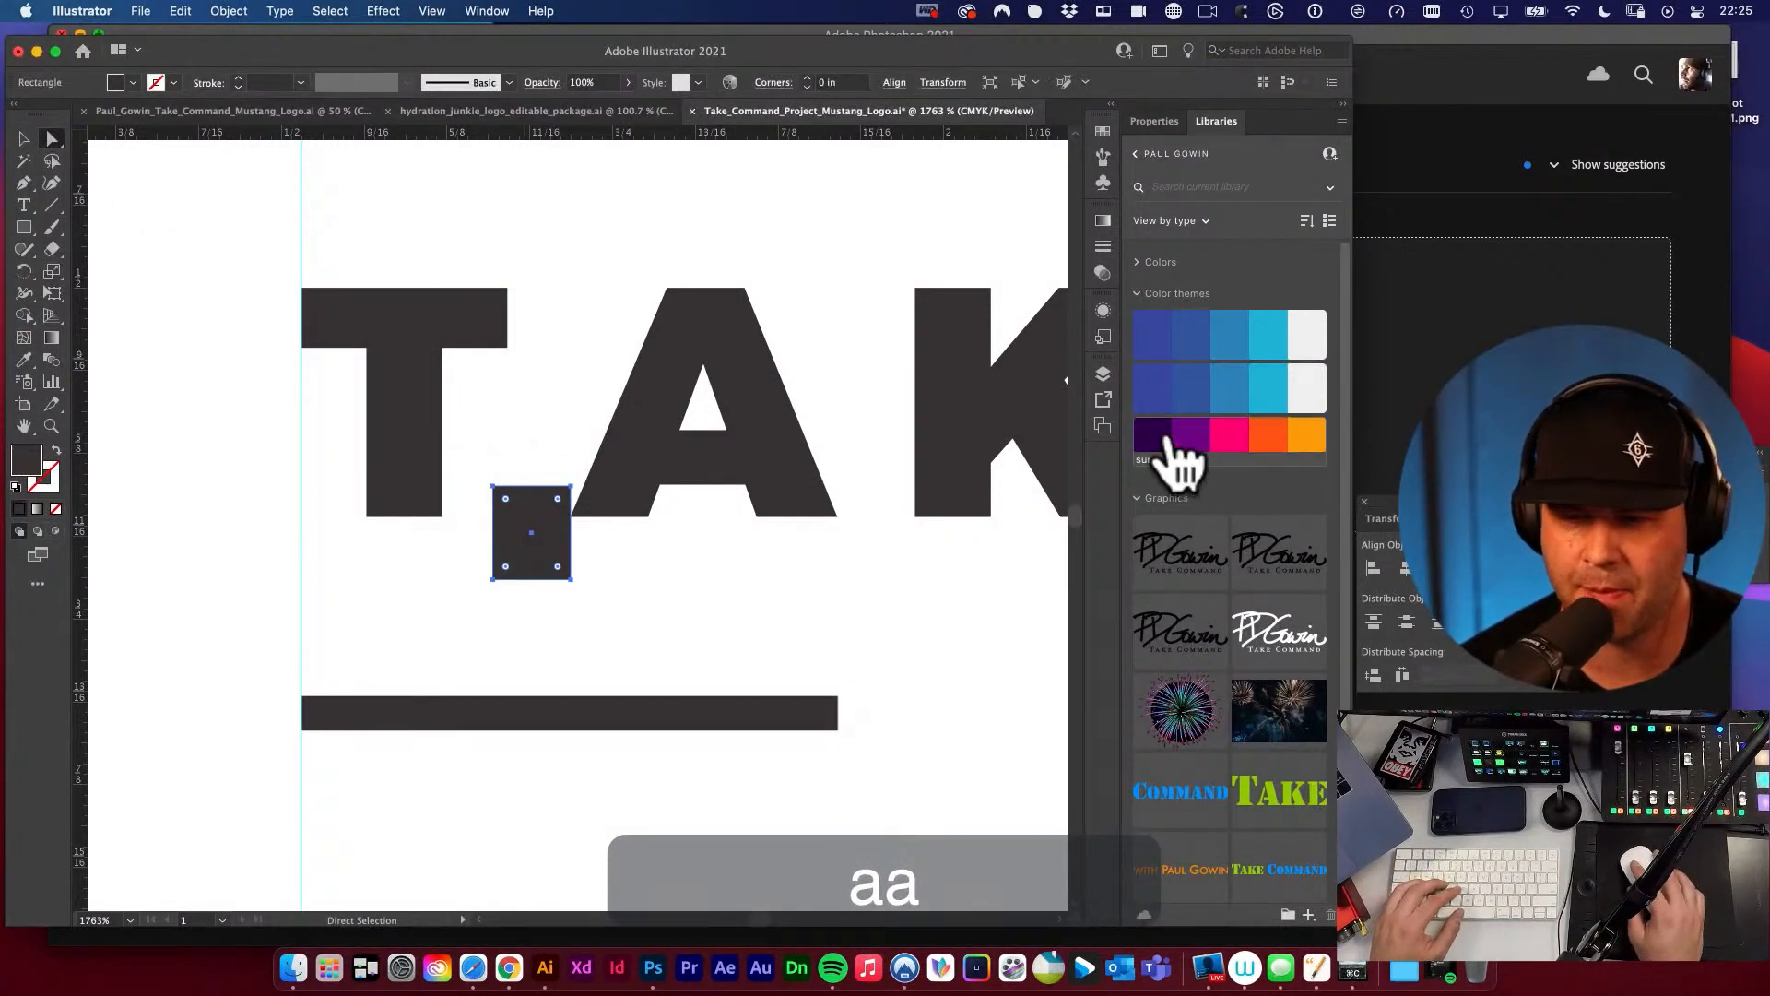
{"action": "left_click", "coordinate": [1190, 437]}
Move the T of TAKE right until its stem meets the left edge of the purple spacer.
{"action": "left_click_drag", "start_coordinate": [412, 382], "coordinate": [458, 381]}
{"action": "key", "text": "super+space"}
{"action": "left_click_drag", "start_coordinate": [487, 498], "coordinate": [1034, 749]}
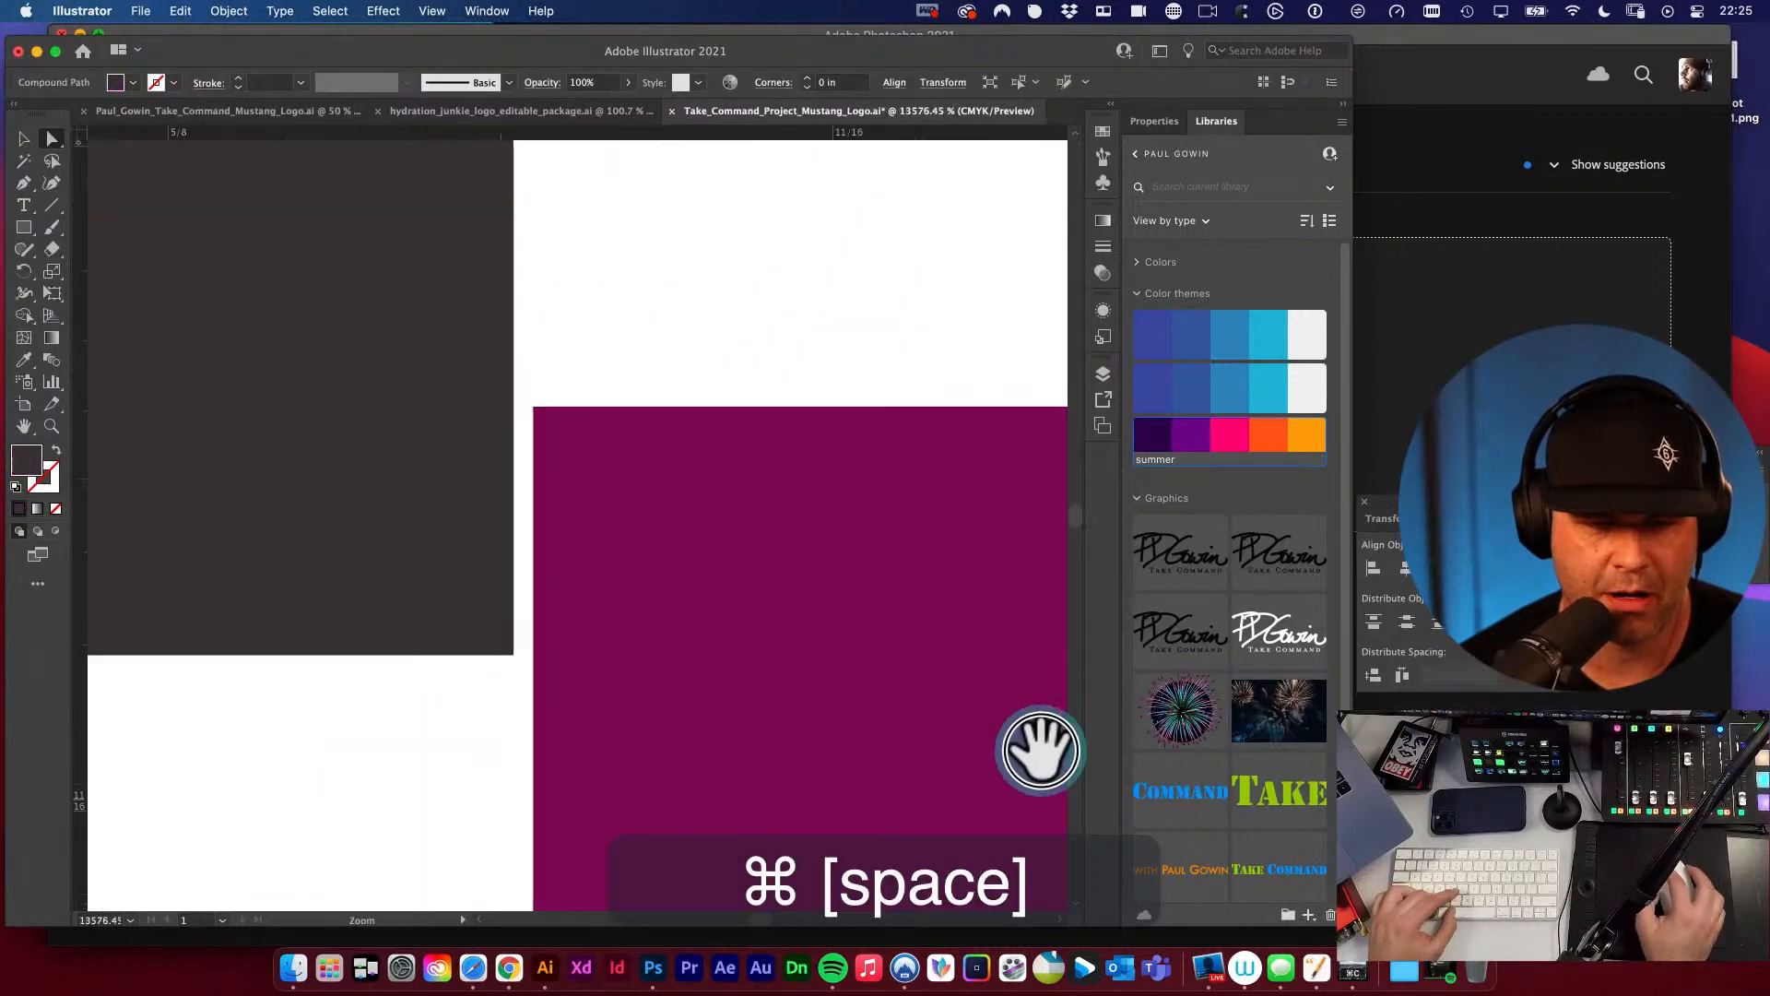
{"action": "left_click_drag", "start_coordinate": [462, 455], "coordinate": [473, 458]}
{"action": "key", "text": "alt+super+space"}
{"action": "left_click", "coordinate": [718, 448]}
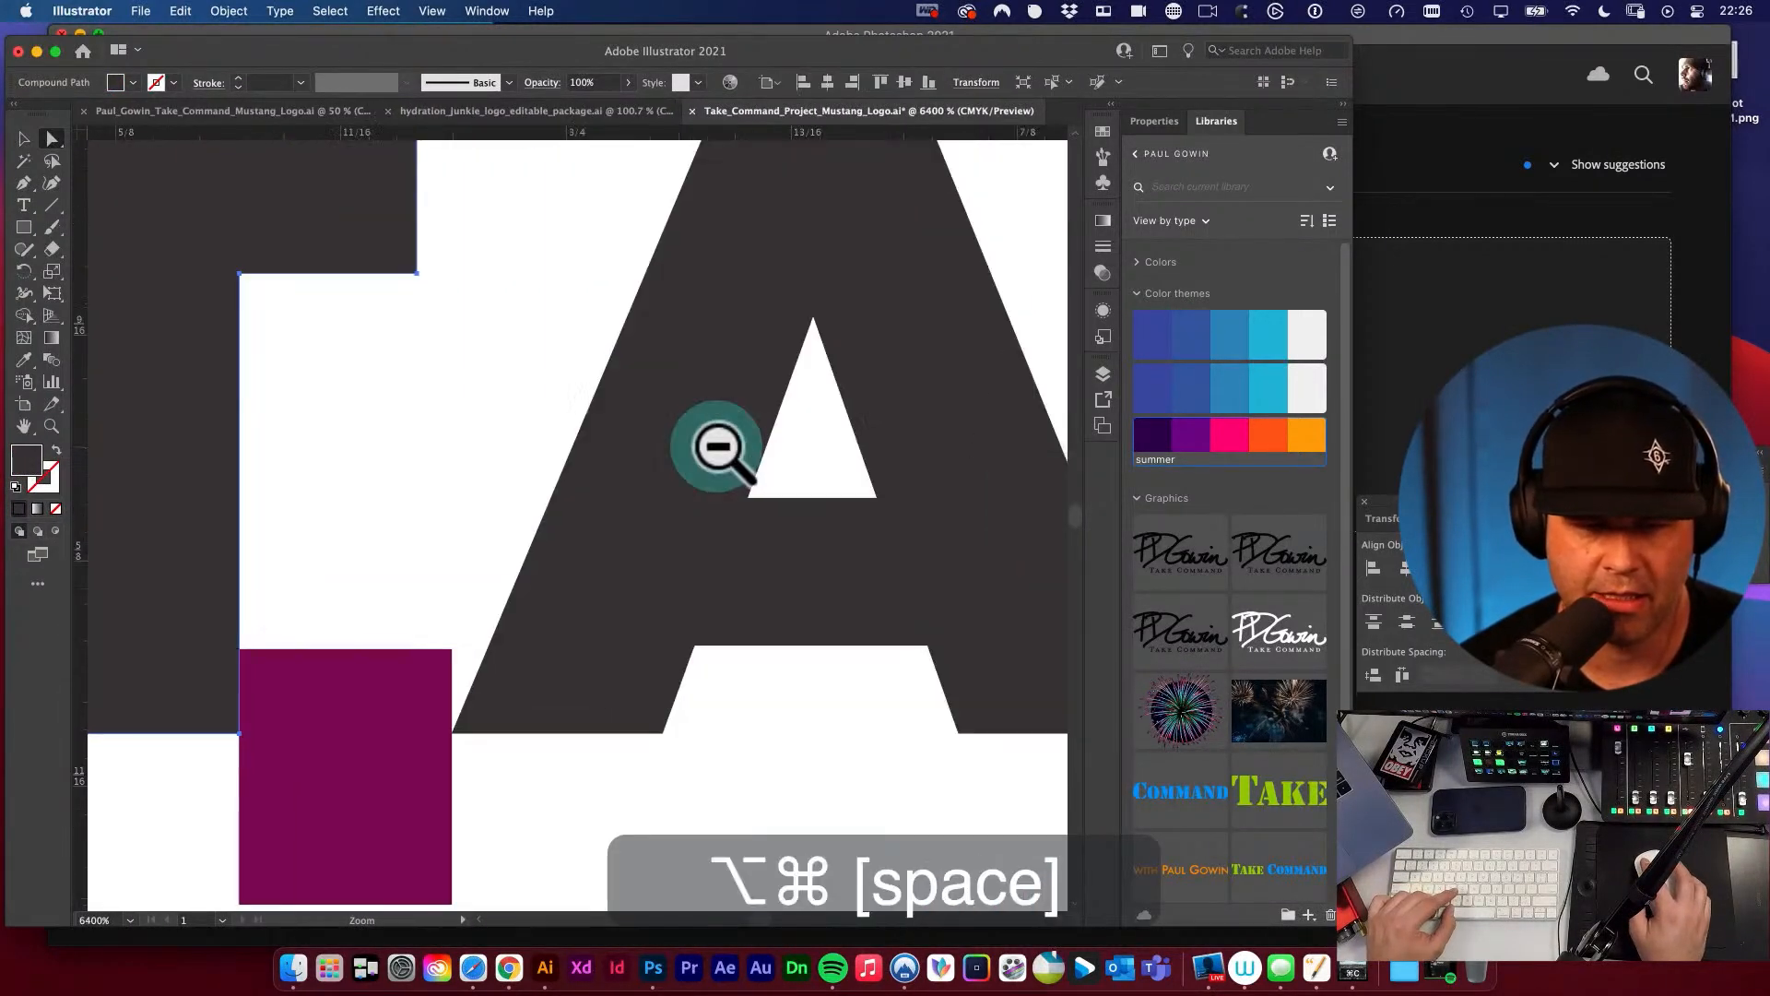
{"action": "left_click", "coordinate": [717, 448], "text": "alt+super"}
{"action": "left_click", "coordinate": [718, 447], "text": "alt+super"}
{"action": "left_click", "coordinate": [717, 447], "text": "alt+super"}
{"action": "left_click", "coordinate": [718, 447], "text": "alt+super"}
Move the purple spacer down onto the right end of the rule beneath TAKE.
{"action": "key", "text": "v"}
{"action": "left_click", "coordinate": [237, 714]}
{"action": "key", "text": "space"}
{"action": "left_click_drag", "start_coordinate": [326, 736], "coordinate": [535, 591]}
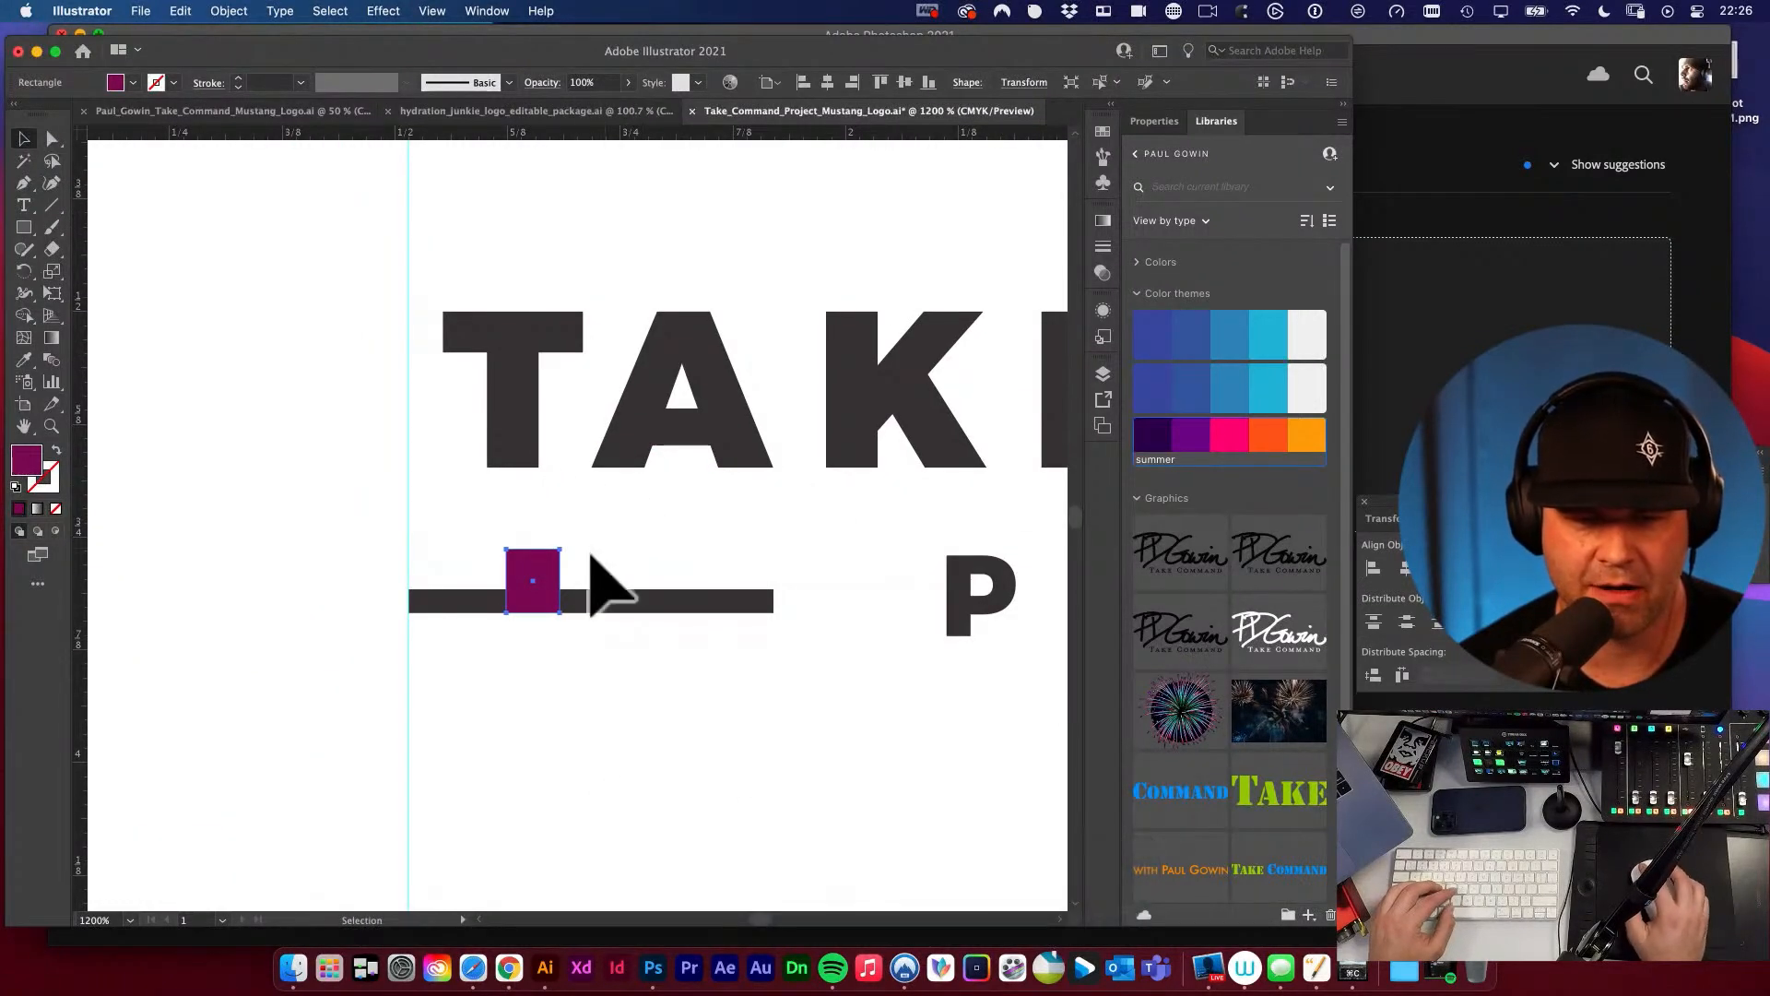
{"action": "key", "text": "super+z"}
{"action": "left_click_drag", "start_coordinate": [581, 494], "coordinate": [749, 553]}
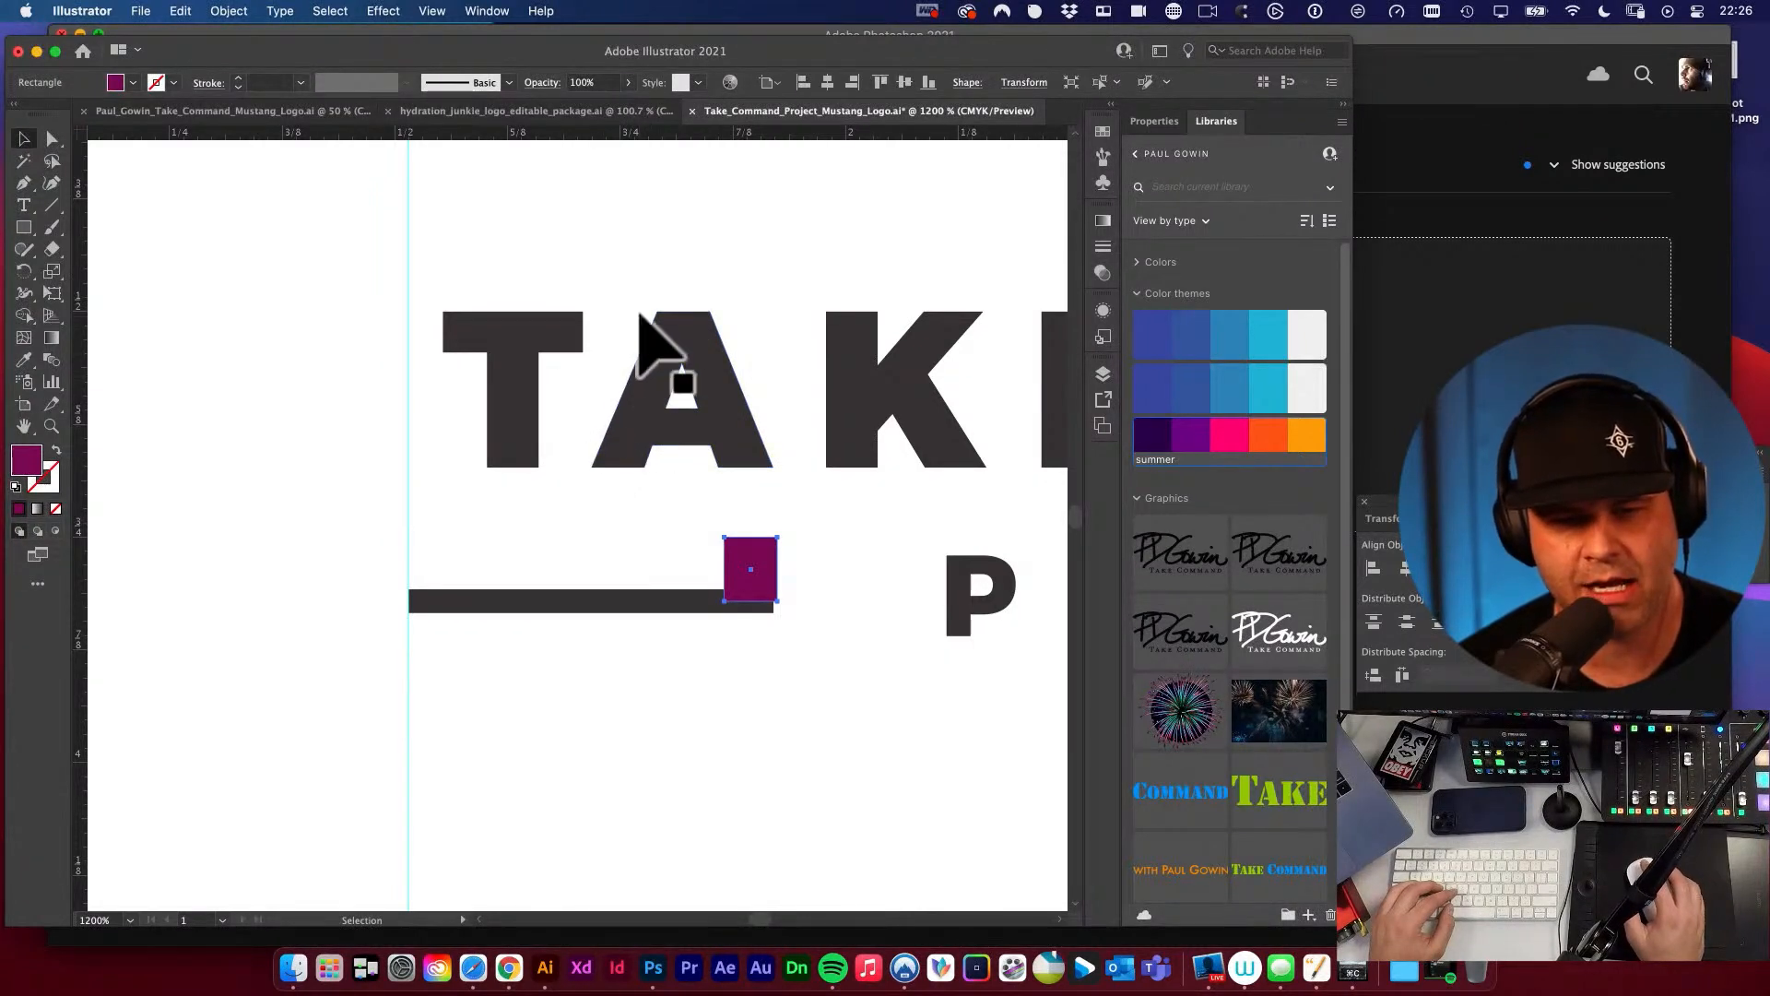
Try to shift the T of TAKE farther right toward the A.
{"action": "key", "text": "a"}
{"action": "left_click_drag", "start_coordinate": [530, 402], "coordinate": [555, 403]}
{"action": "key", "text": "super+z"}
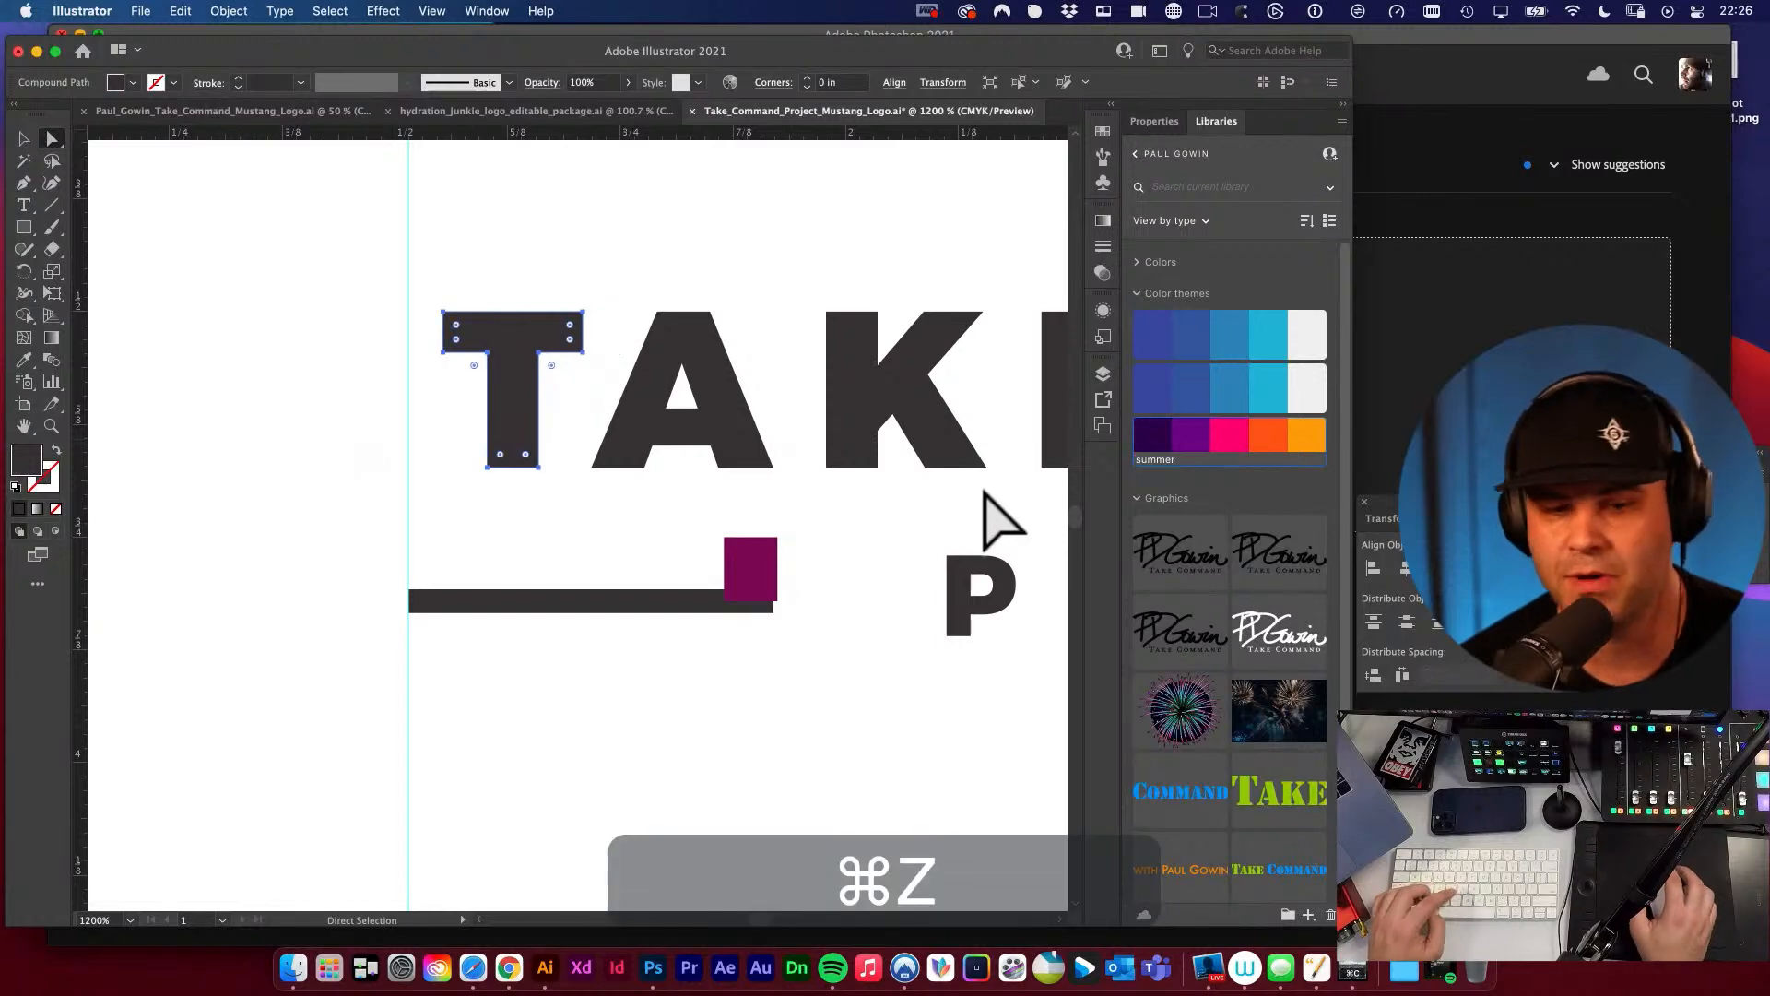
Delete the purple spacer rectangle from the end of the rule beneath TAKE.
{"action": "left_click", "coordinate": [920, 510]}
{"action": "key", "text": "v"}
{"action": "key", "text": "space"}
{"action": "left_click", "coordinate": [893, 426], "text": "alt+super"}
{"action": "left_click", "coordinate": [904, 431], "text": "alt+super"}
{"action": "key", "text": "space"}
{"action": "left_click_drag", "start_coordinate": [664, 518], "coordinate": [932, 363]}
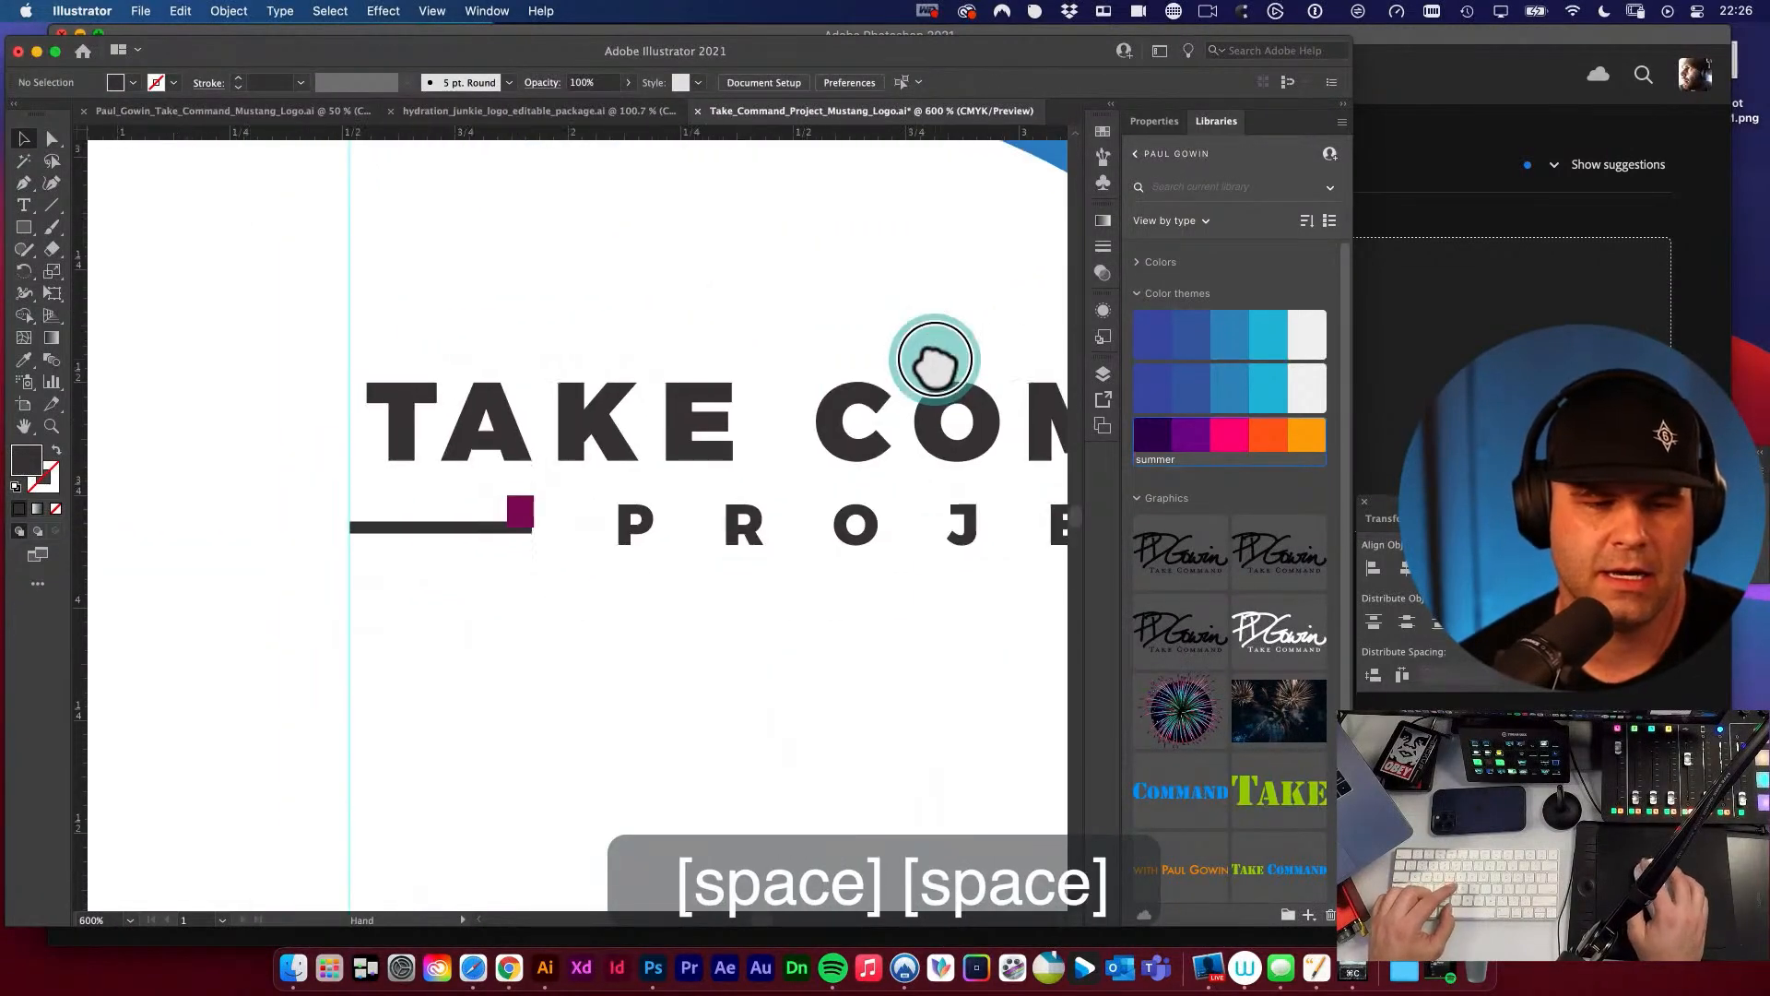
{"action": "left_click", "coordinate": [632, 565], "text": "alt+super"}
{"action": "left_click", "coordinate": [630, 553], "text": "alt+super"}
{"action": "key", "text": "v"}
{"action": "key", "text": "a"}
{"action": "left_click", "coordinate": [472, 481]}
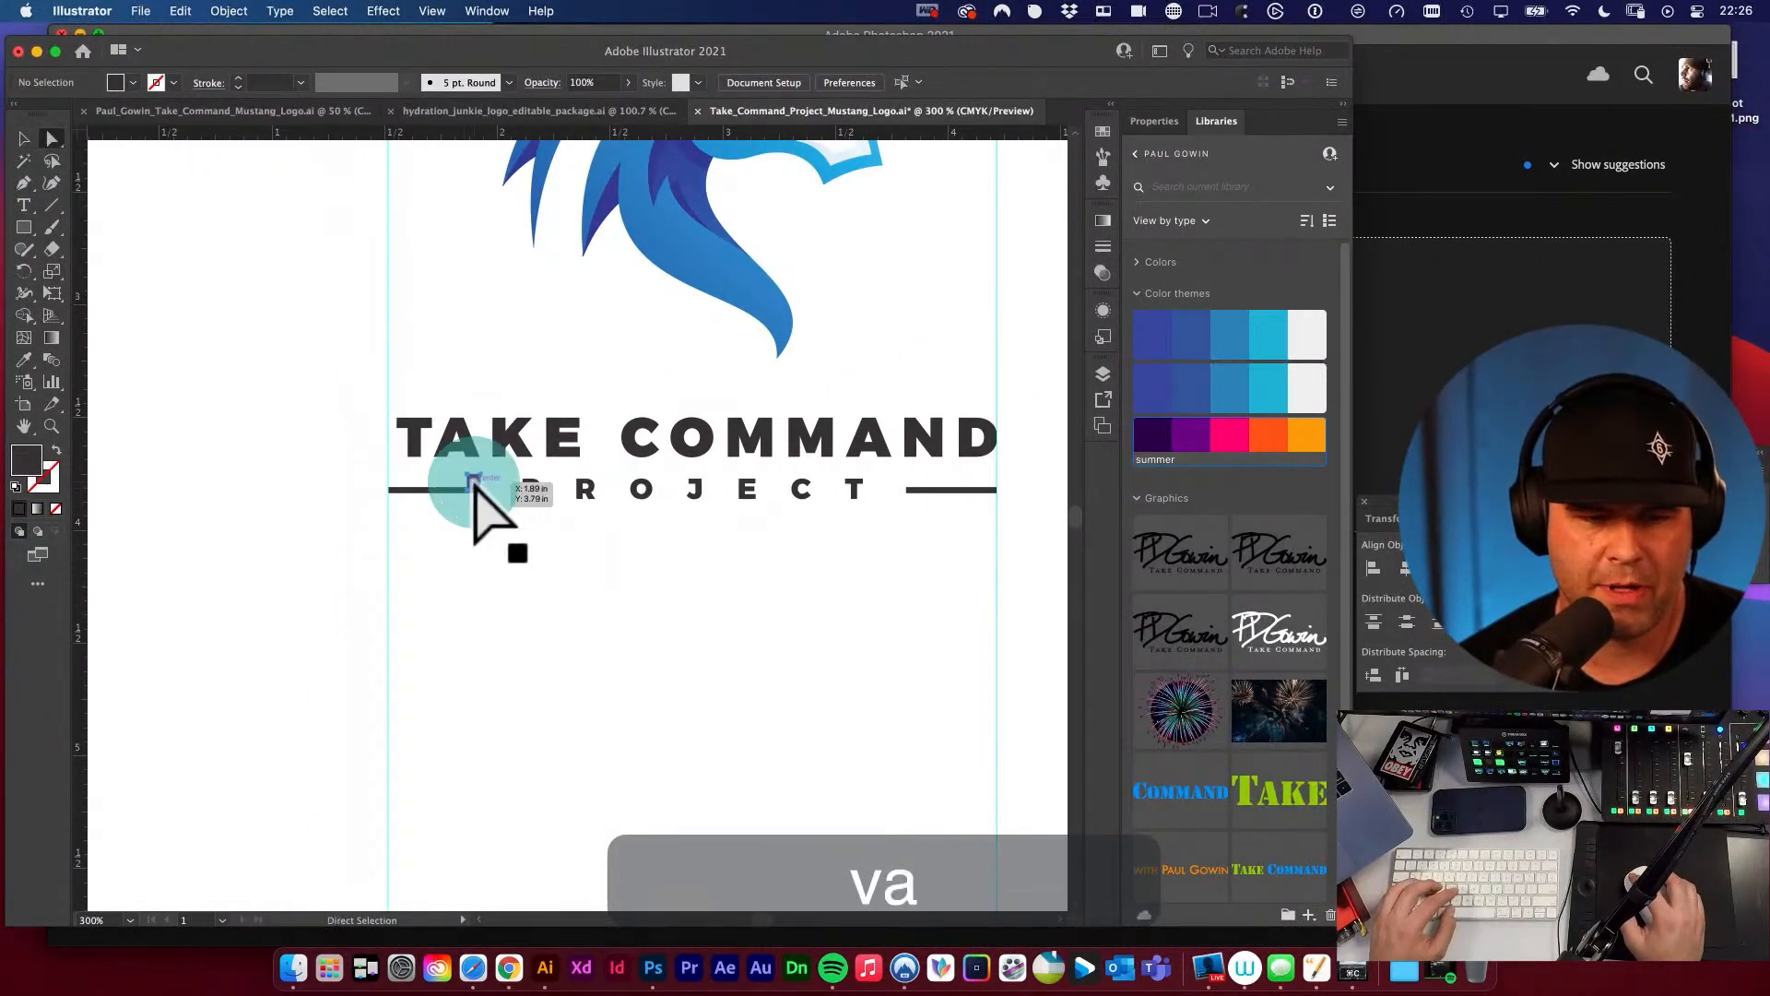
{"action": "key", "text": "BackSpace"}
Examine the adjusted spacing of the T and the wordmark's alignment with the side rules and guides.
{"action": "key", "text": "super+space"}
{"action": "left_click_drag", "start_coordinate": [436, 459], "coordinate": [681, 599]}
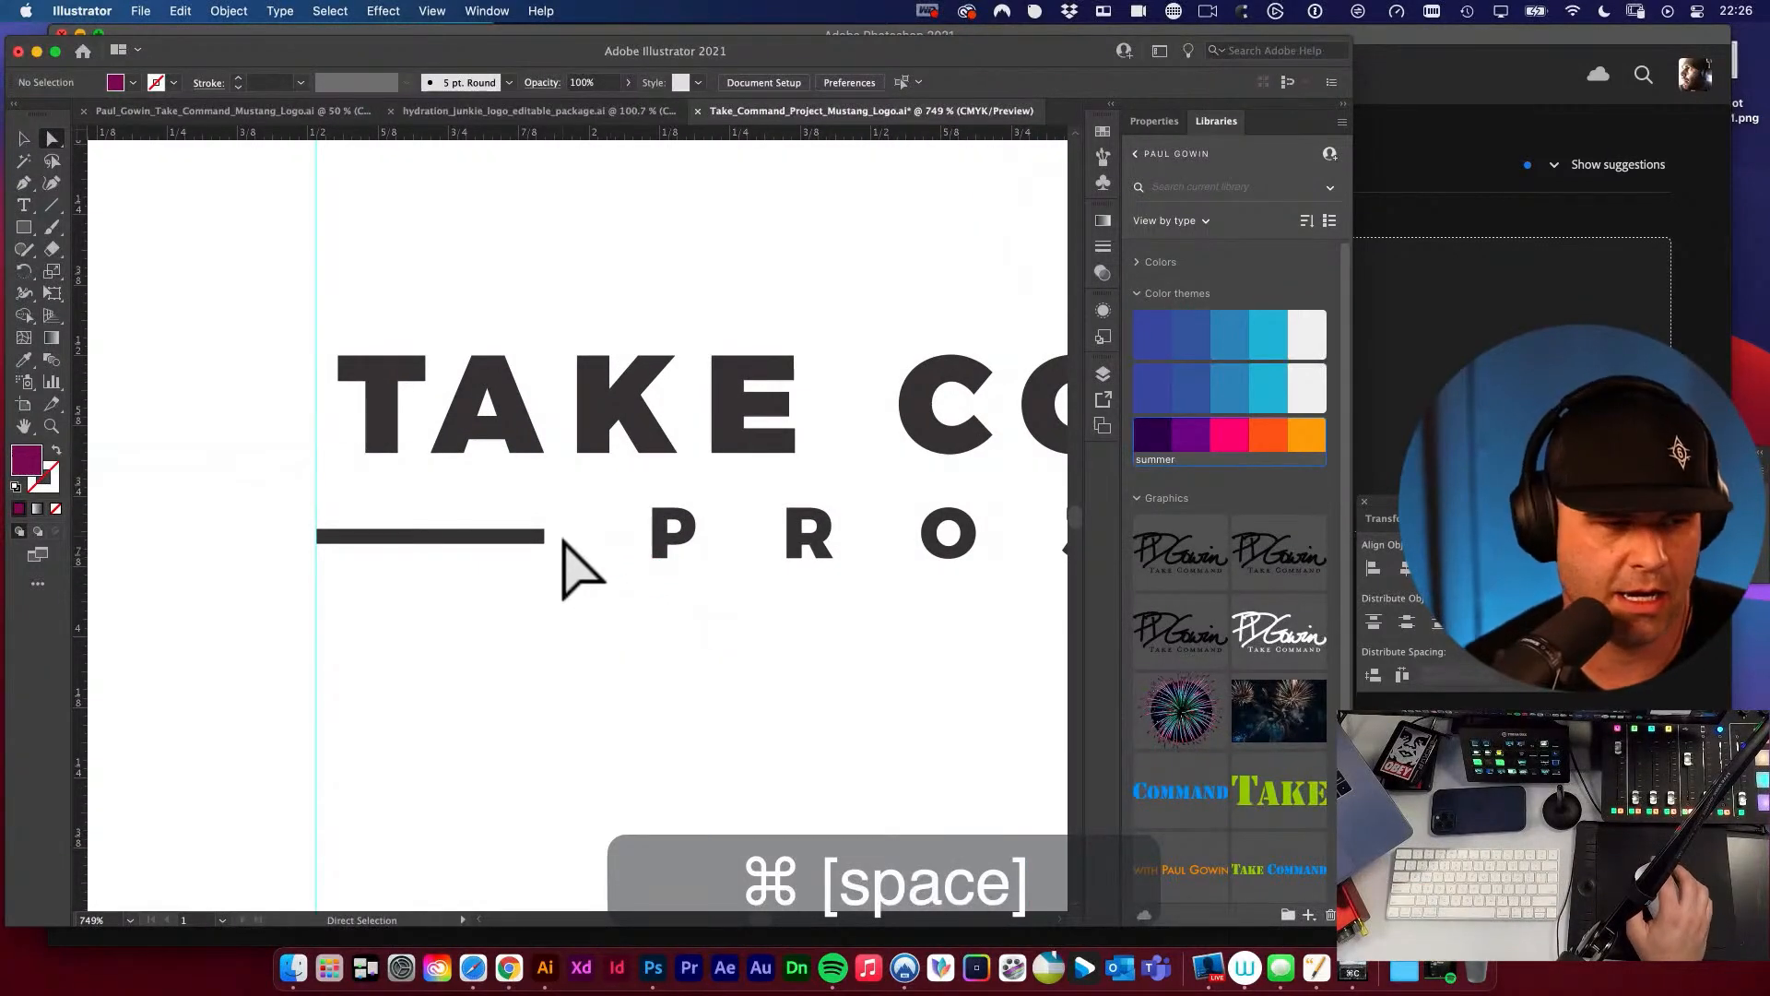
{"action": "key", "text": "super+space"}
{"action": "left_click_drag", "start_coordinate": [429, 469], "coordinate": [491, 493]}
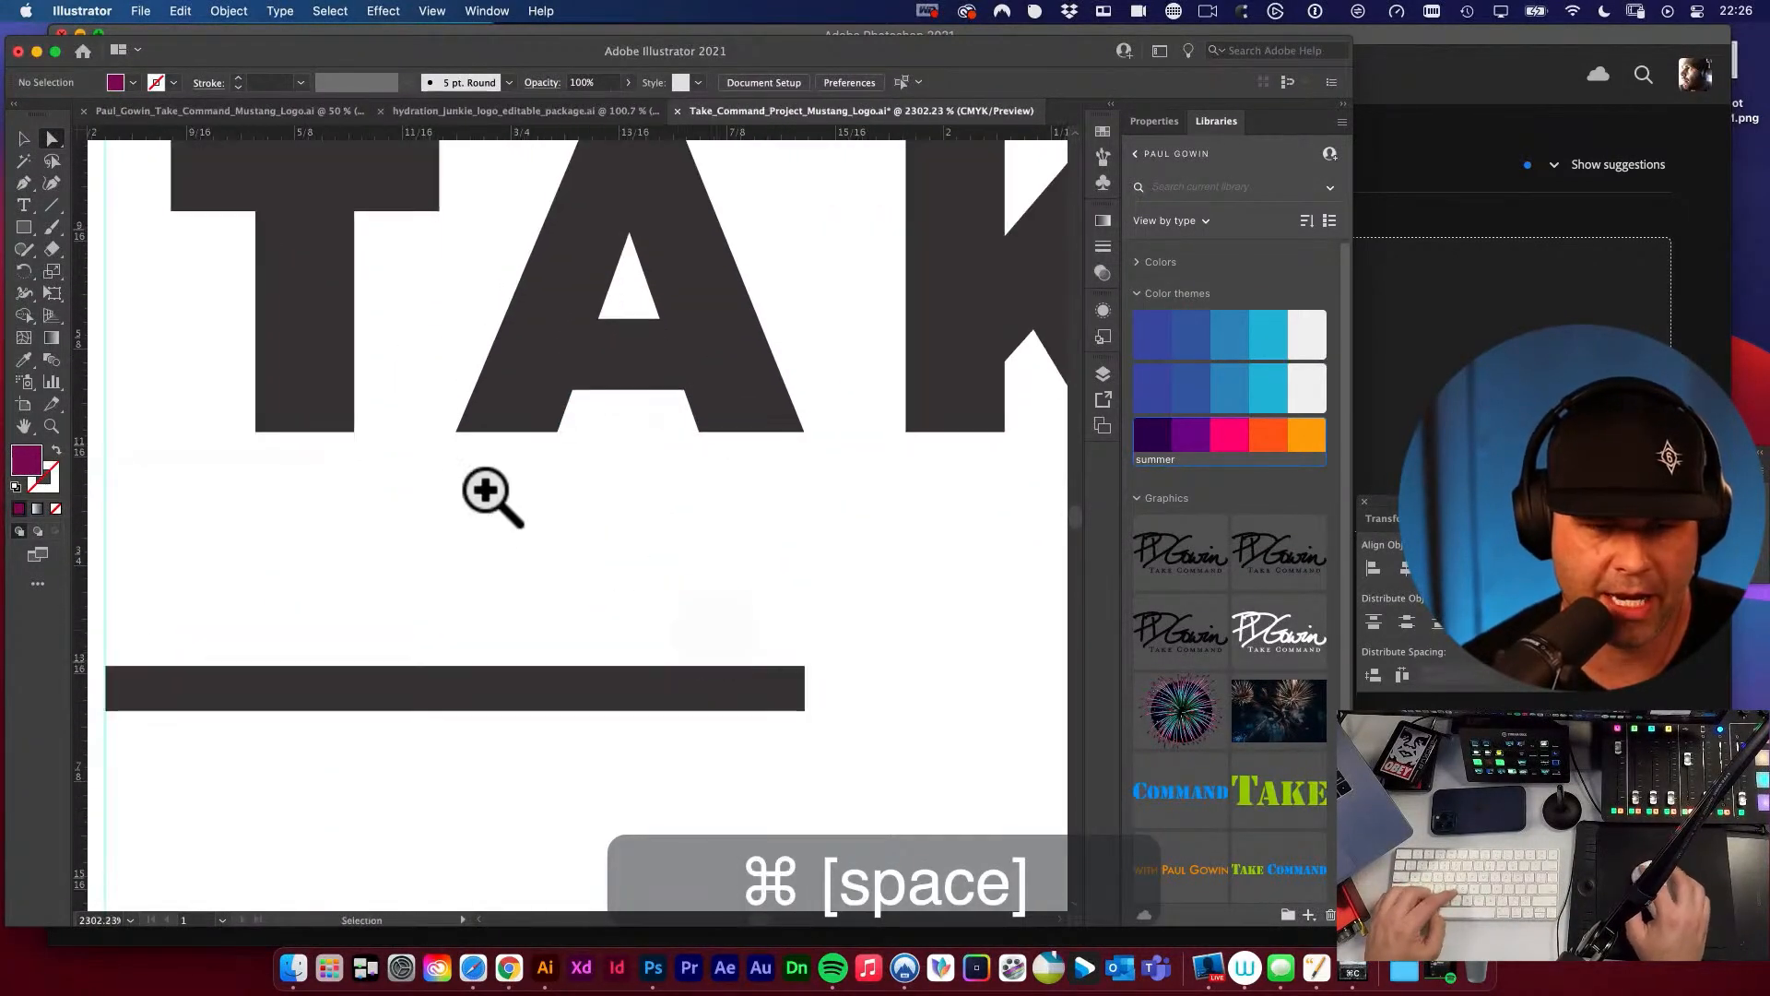
{"action": "key", "text": "alt+super+space"}
{"action": "left_click", "coordinate": [689, 423], "text": "alt+super"}
{"action": "left_click", "coordinate": [687, 423], "text": "alt+super"}
{"action": "left_click", "coordinate": [686, 421], "text": "alt+super"}
{"action": "left_click", "coordinate": [684, 422], "text": "alt+super"}
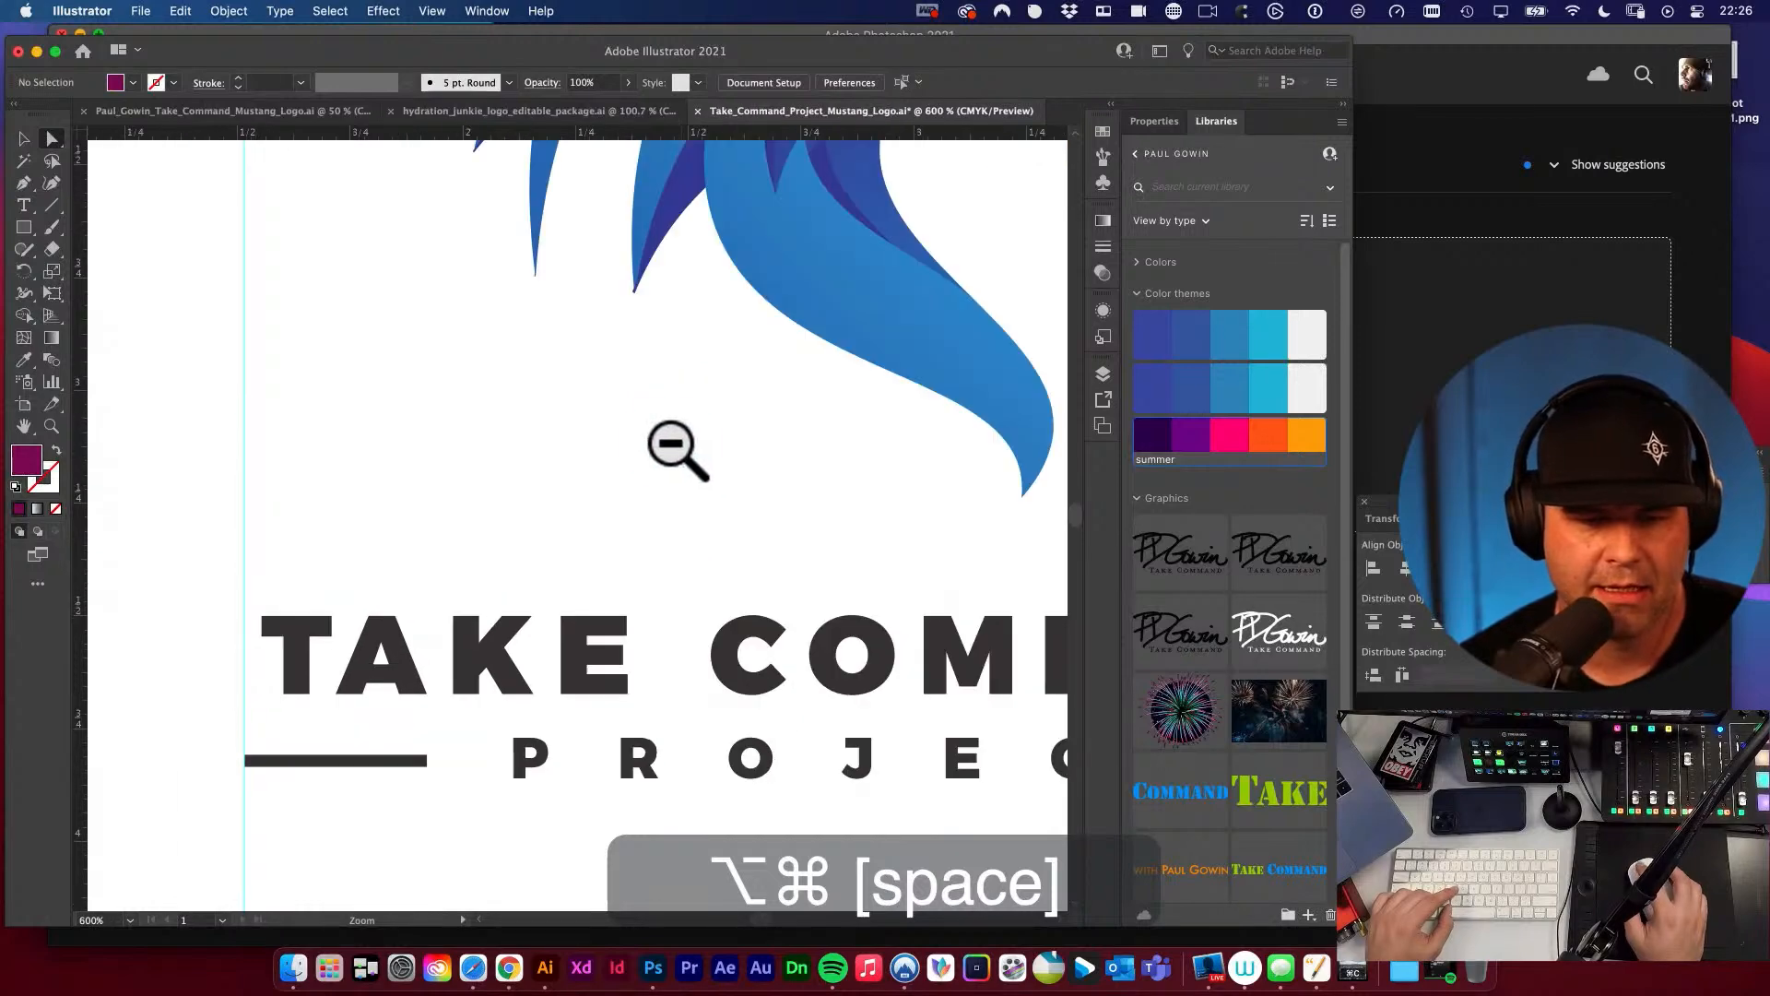
{"action": "left_click", "coordinate": [671, 443], "text": "alt+super"}
{"action": "key", "text": "space"}
{"action": "left_click_drag", "start_coordinate": [683, 605], "coordinate": [763, 347]}
{"action": "left_click_drag", "start_coordinate": [716, 593], "coordinate": [761, 466]}
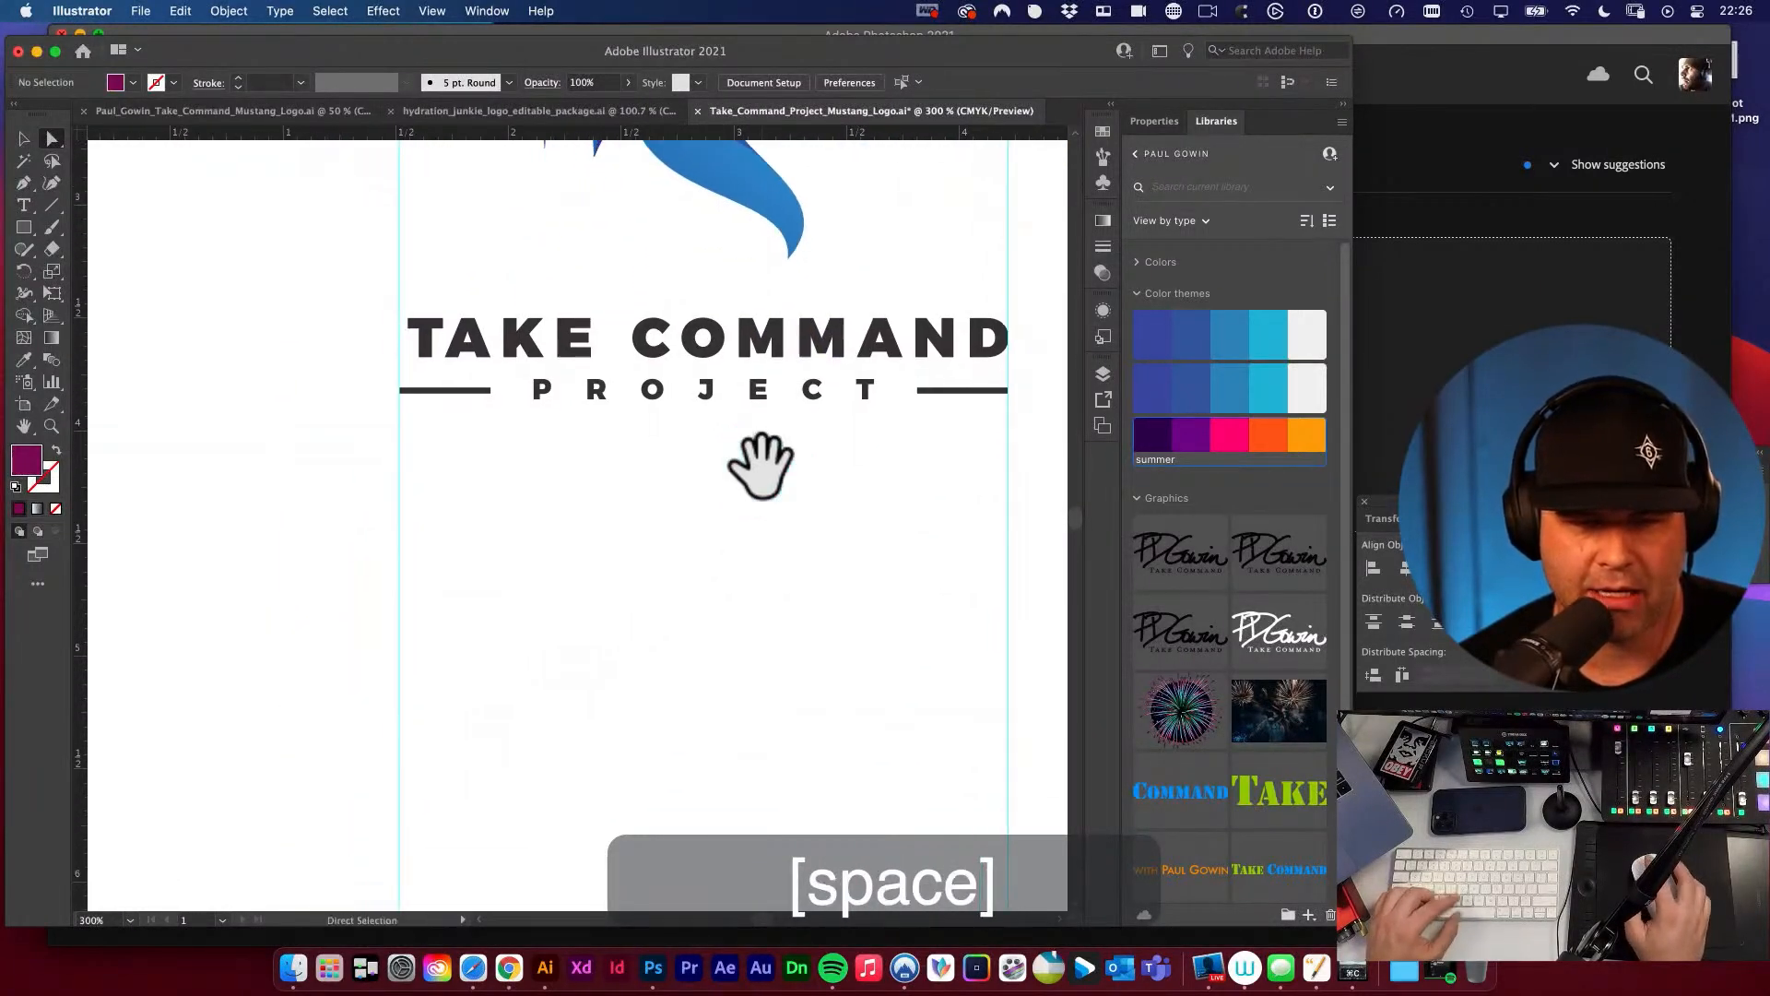
{"action": "key", "text": "v"}
{"action": "left_click", "coordinate": [751, 423], "text": "alt+super"}
{"action": "left_click_drag", "start_coordinate": [309, 452], "coordinate": [778, 545]}
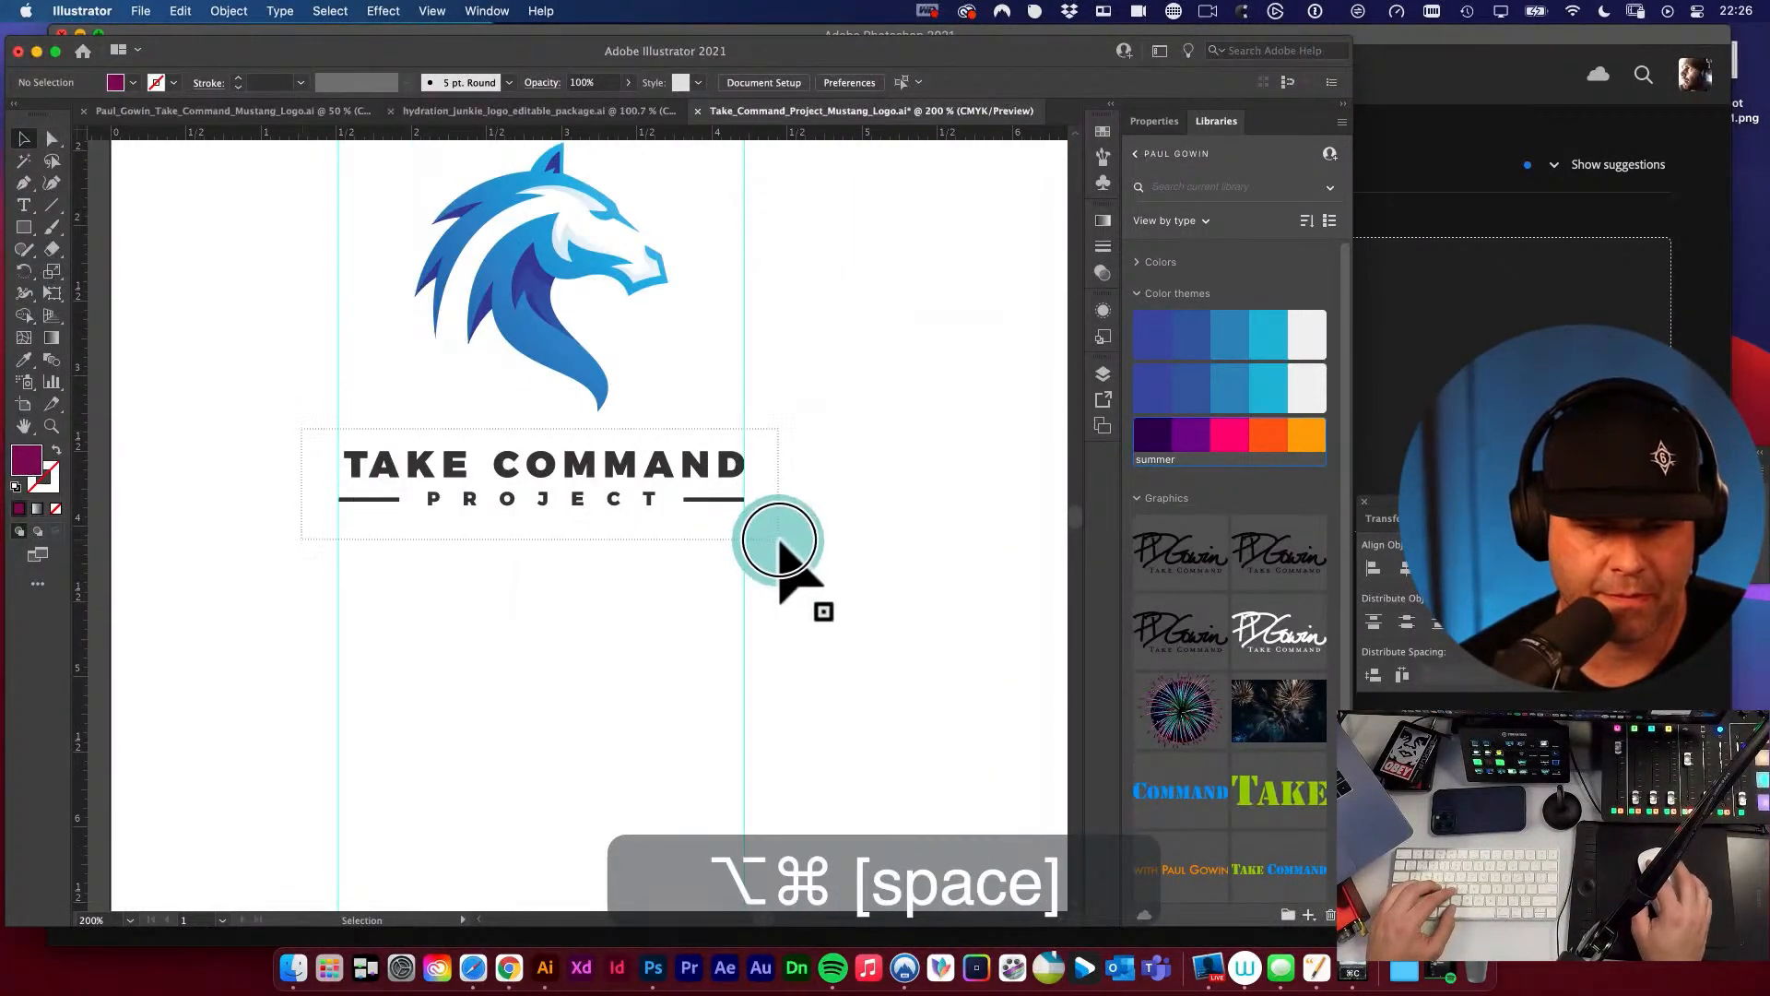
{"action": "left_click", "coordinate": [544, 557], "text": "alt+super"}
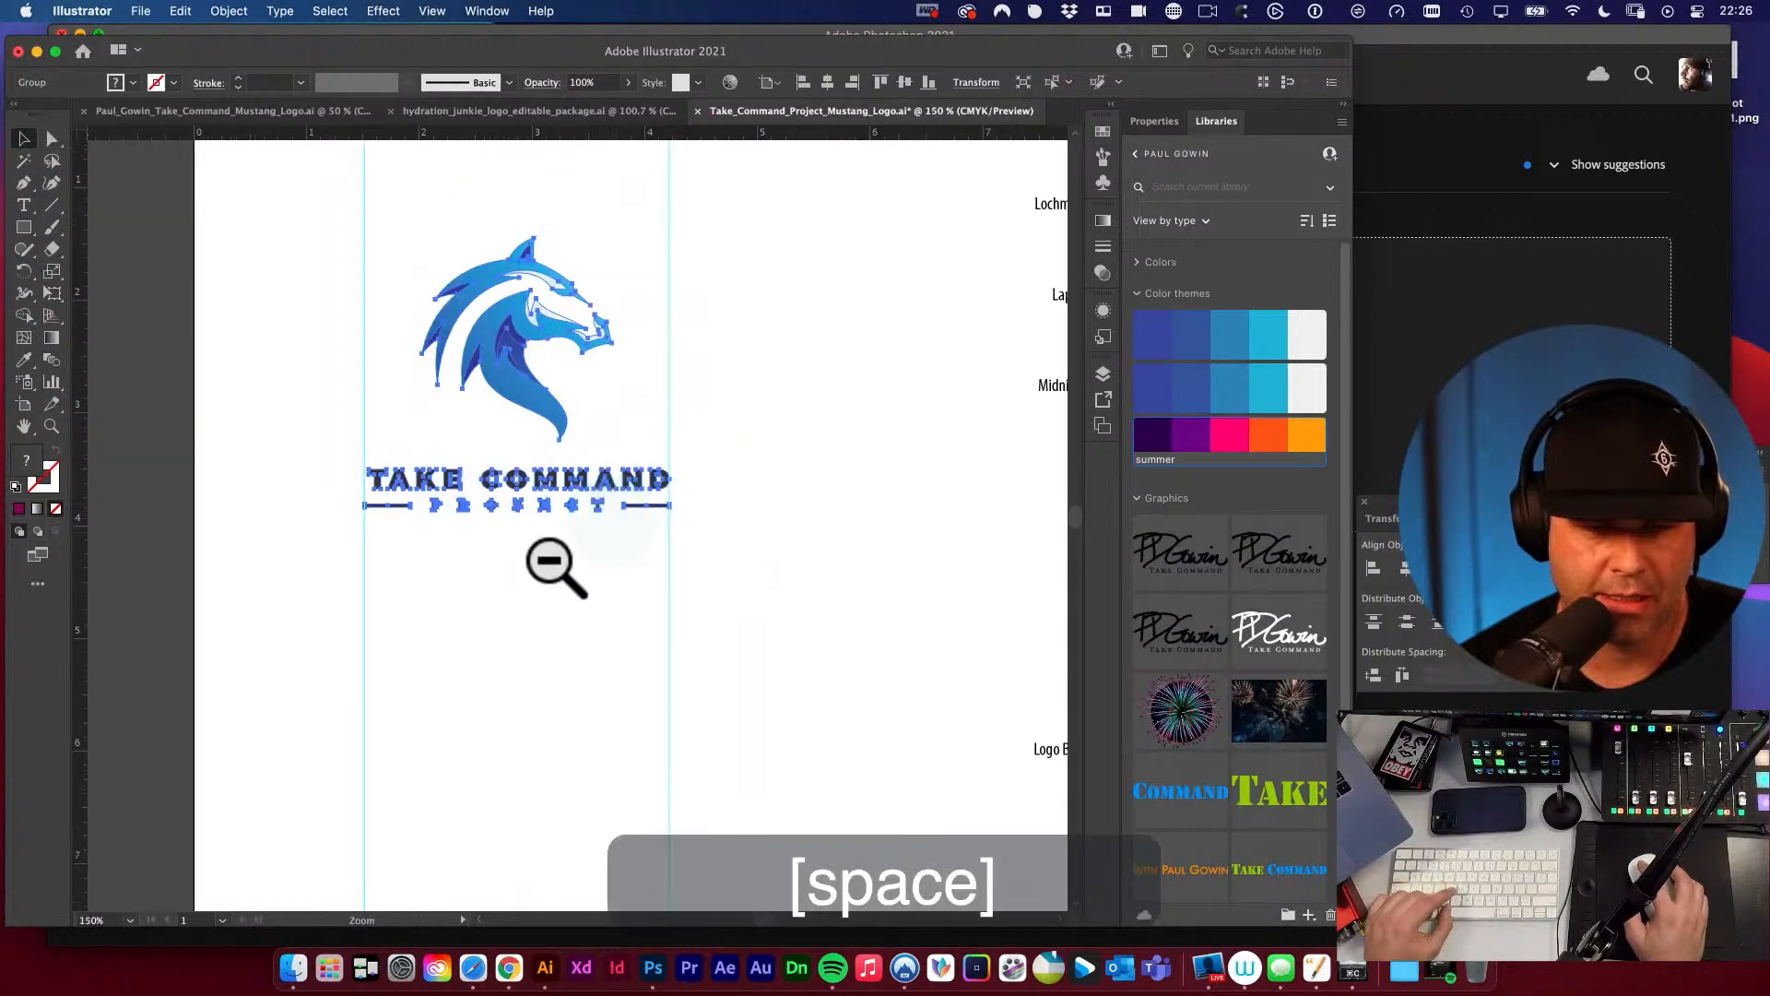
{"action": "left_click", "coordinate": [417, 475]}
{"action": "key", "text": "a"}
{"action": "key", "text": "q"}
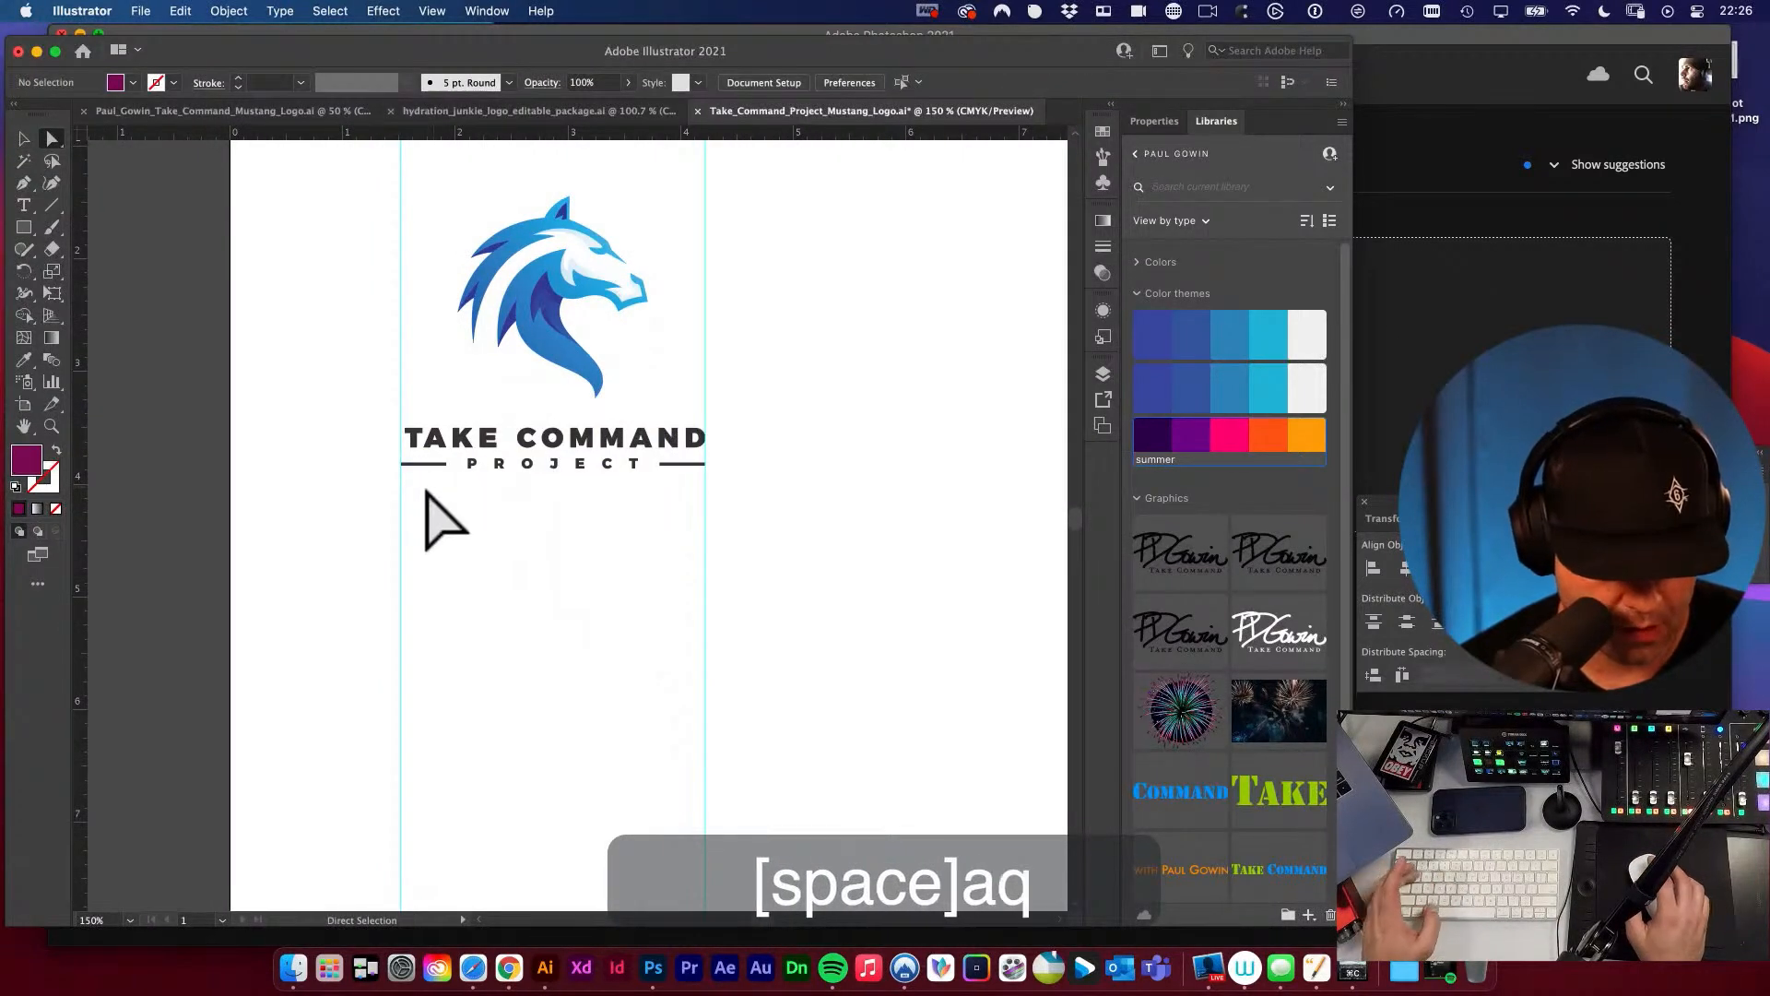
Duplicate the TAKE COMMAND PROJECT wordmark with its side rules straight down into the empty area below the original.
{"action": "key", "text": "a"}
{"action": "left_click_drag", "start_coordinate": [382, 420], "coordinate": [779, 536]}
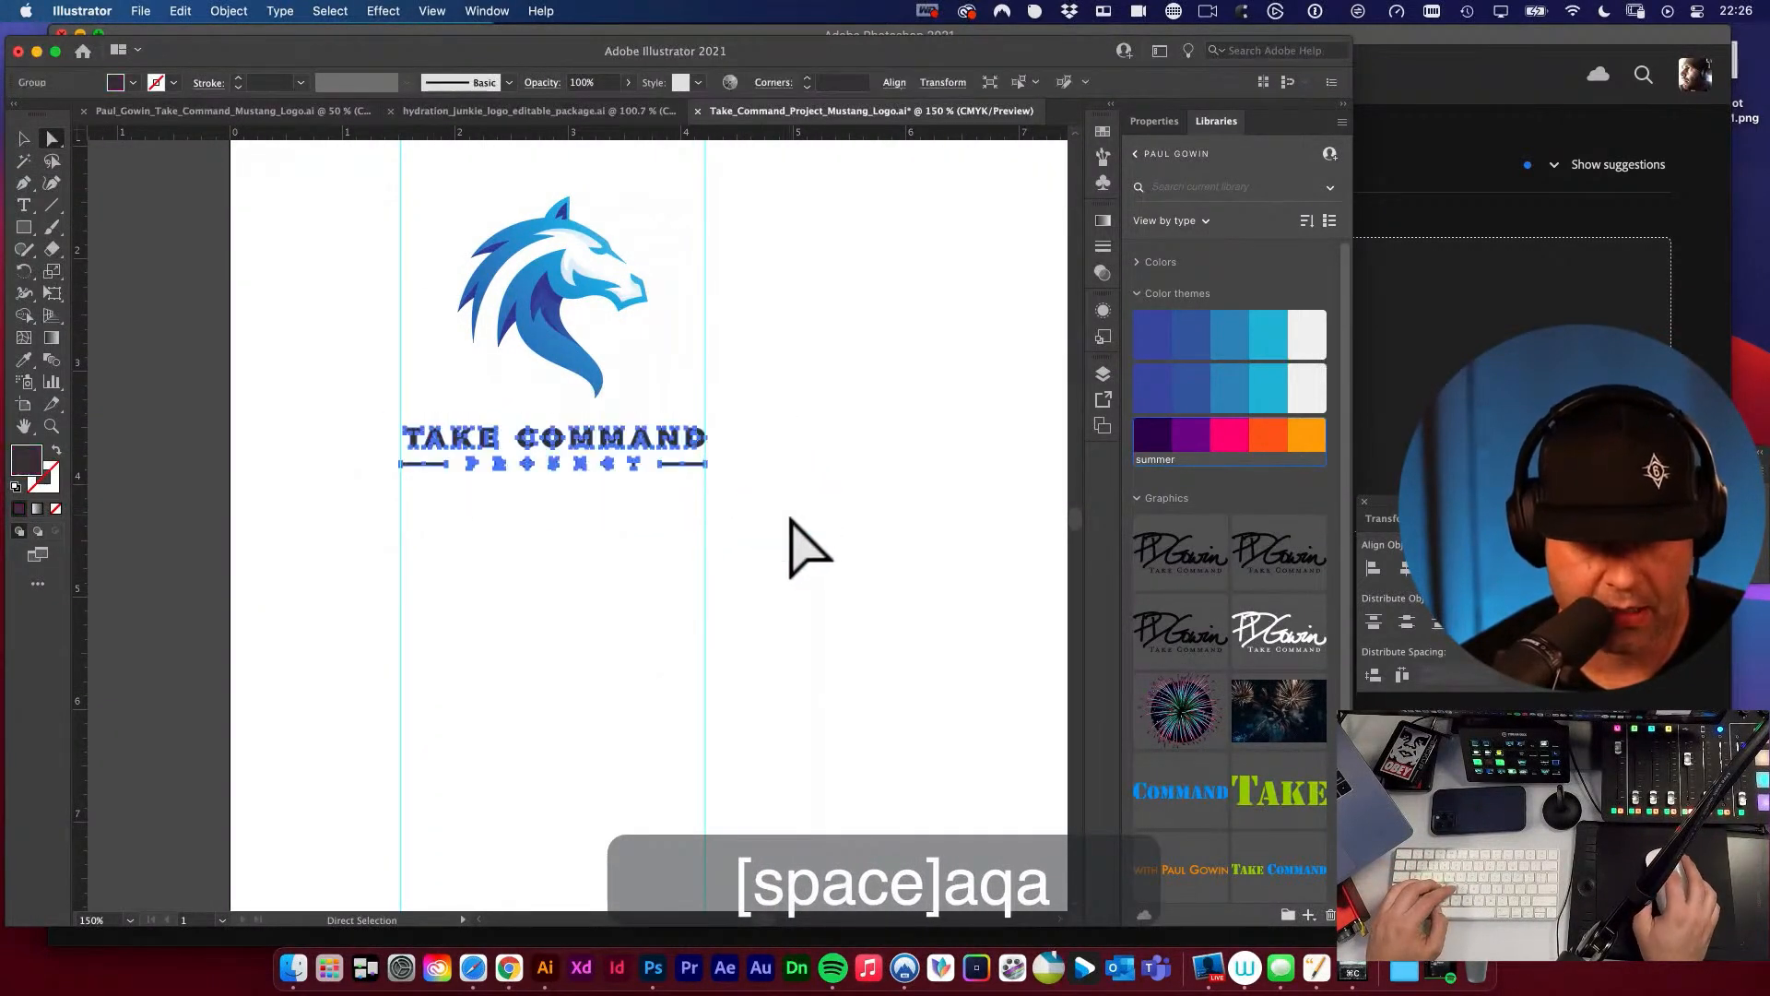
{"action": "key", "text": "v"}
{"action": "left_click", "coordinate": [587, 443]}
{"action": "left_click_drag", "start_coordinate": [585, 440], "coordinate": [591, 603]}
{"action": "left_click", "coordinate": [759, 521]}
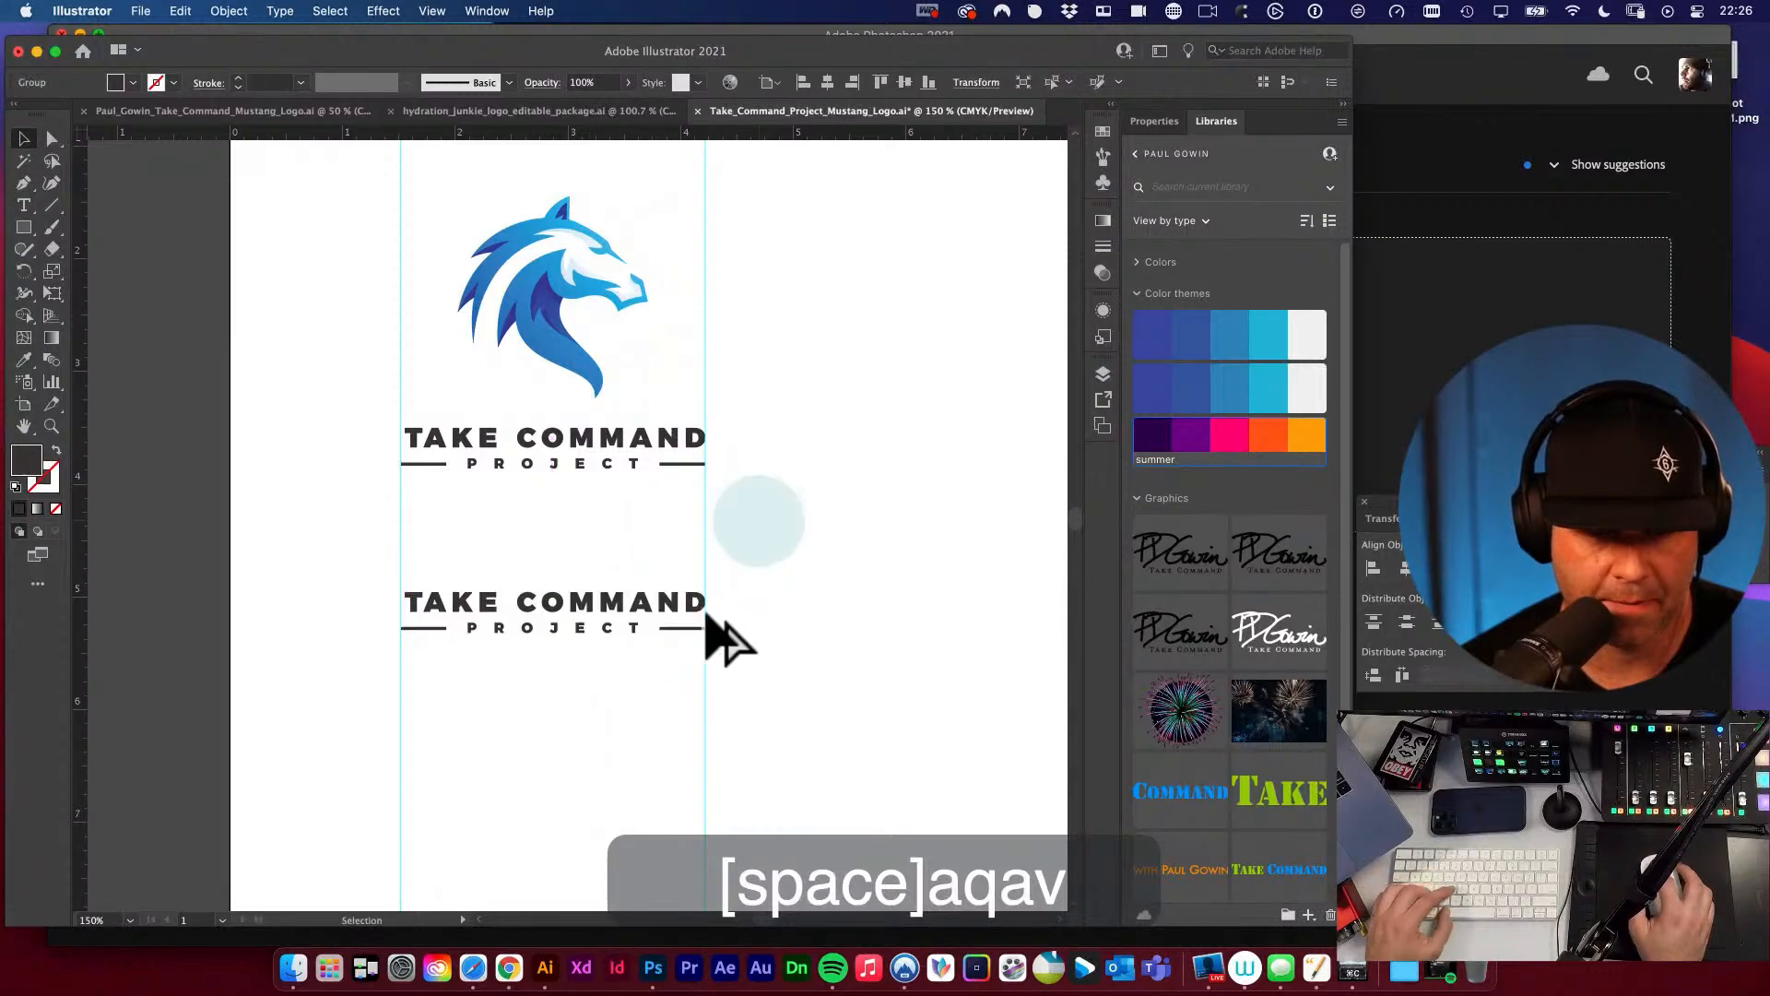
Shift the T of TAKE in the duplicated wordmark left to line up with the vertical guide and rule end.
{"action": "left_click_drag", "start_coordinate": [384, 602], "coordinate": [777, 772]}
{"action": "key", "text": "a"}
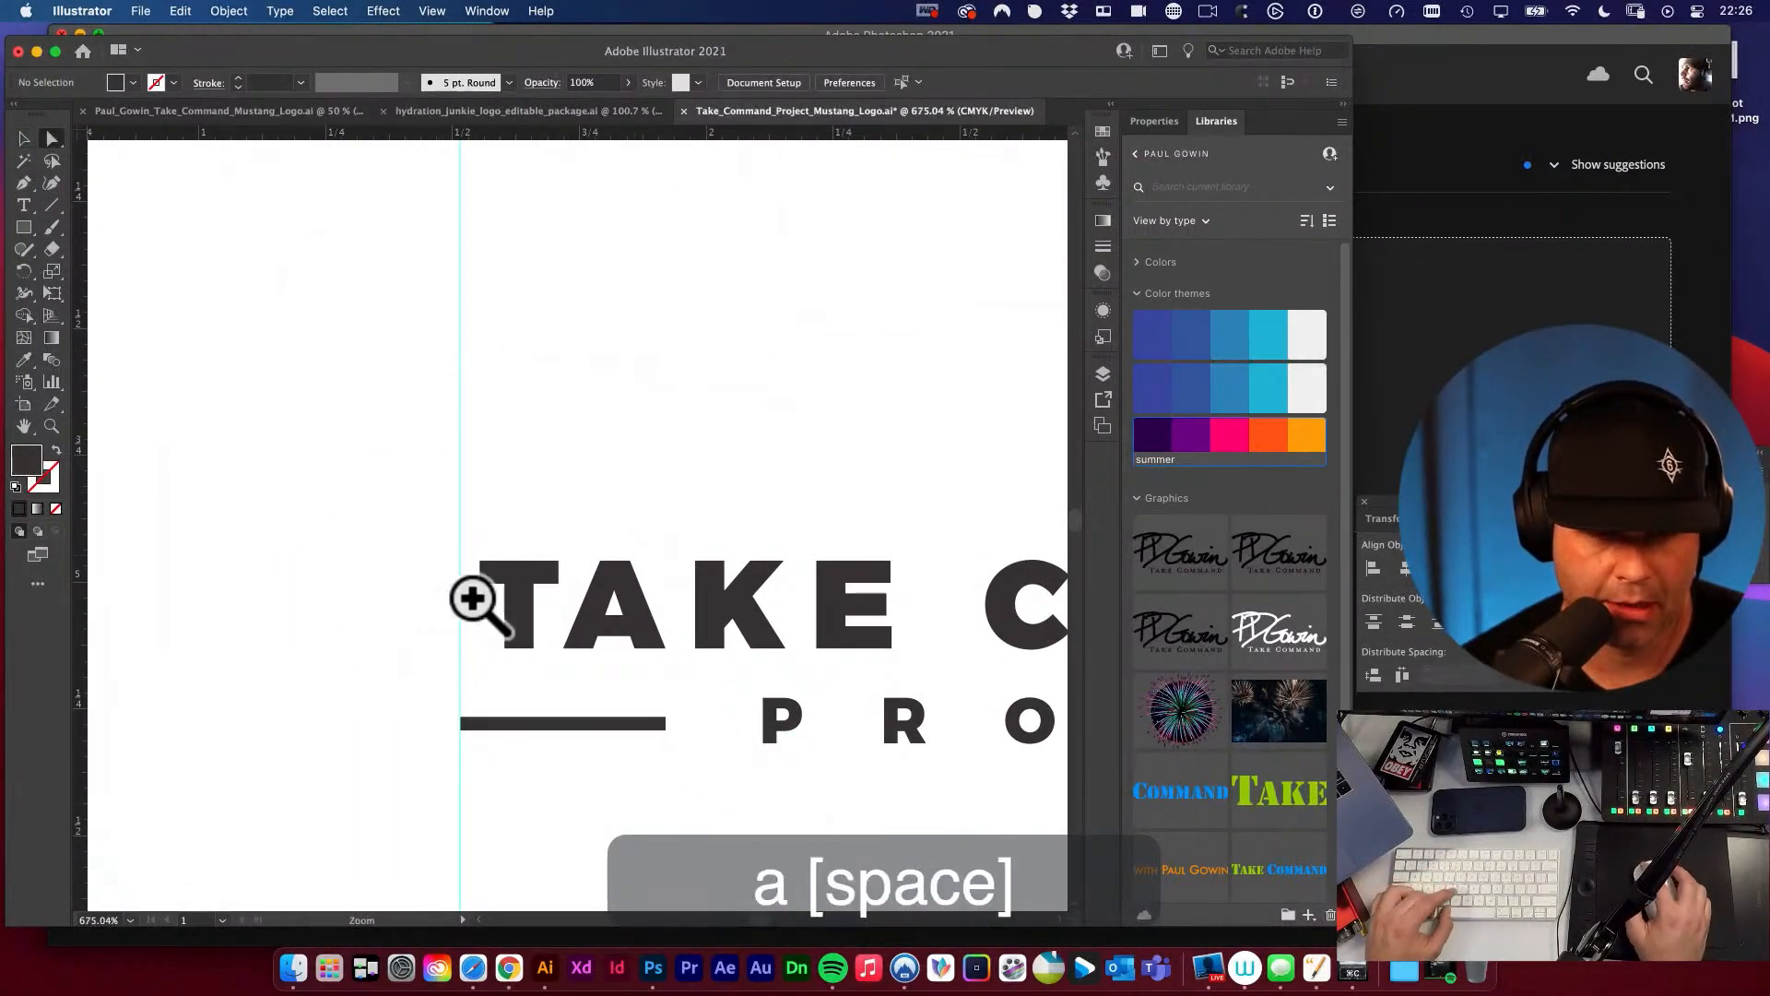
{"action": "left_click_drag", "start_coordinate": [476, 603], "coordinate": [648, 699]}
{"action": "key", "text": "a"}
{"action": "left_click_drag", "start_coordinate": [564, 567], "coordinate": [528, 567]}
{"action": "left_click", "coordinate": [632, 584], "text": "alt+super"}
{"action": "left_click", "coordinate": [630, 584], "text": "alt+super"}
Hide the guides and compare the original wordmark with the duplicate below it.
{"action": "left_click", "coordinate": [646, 516], "text": "alt+super"}
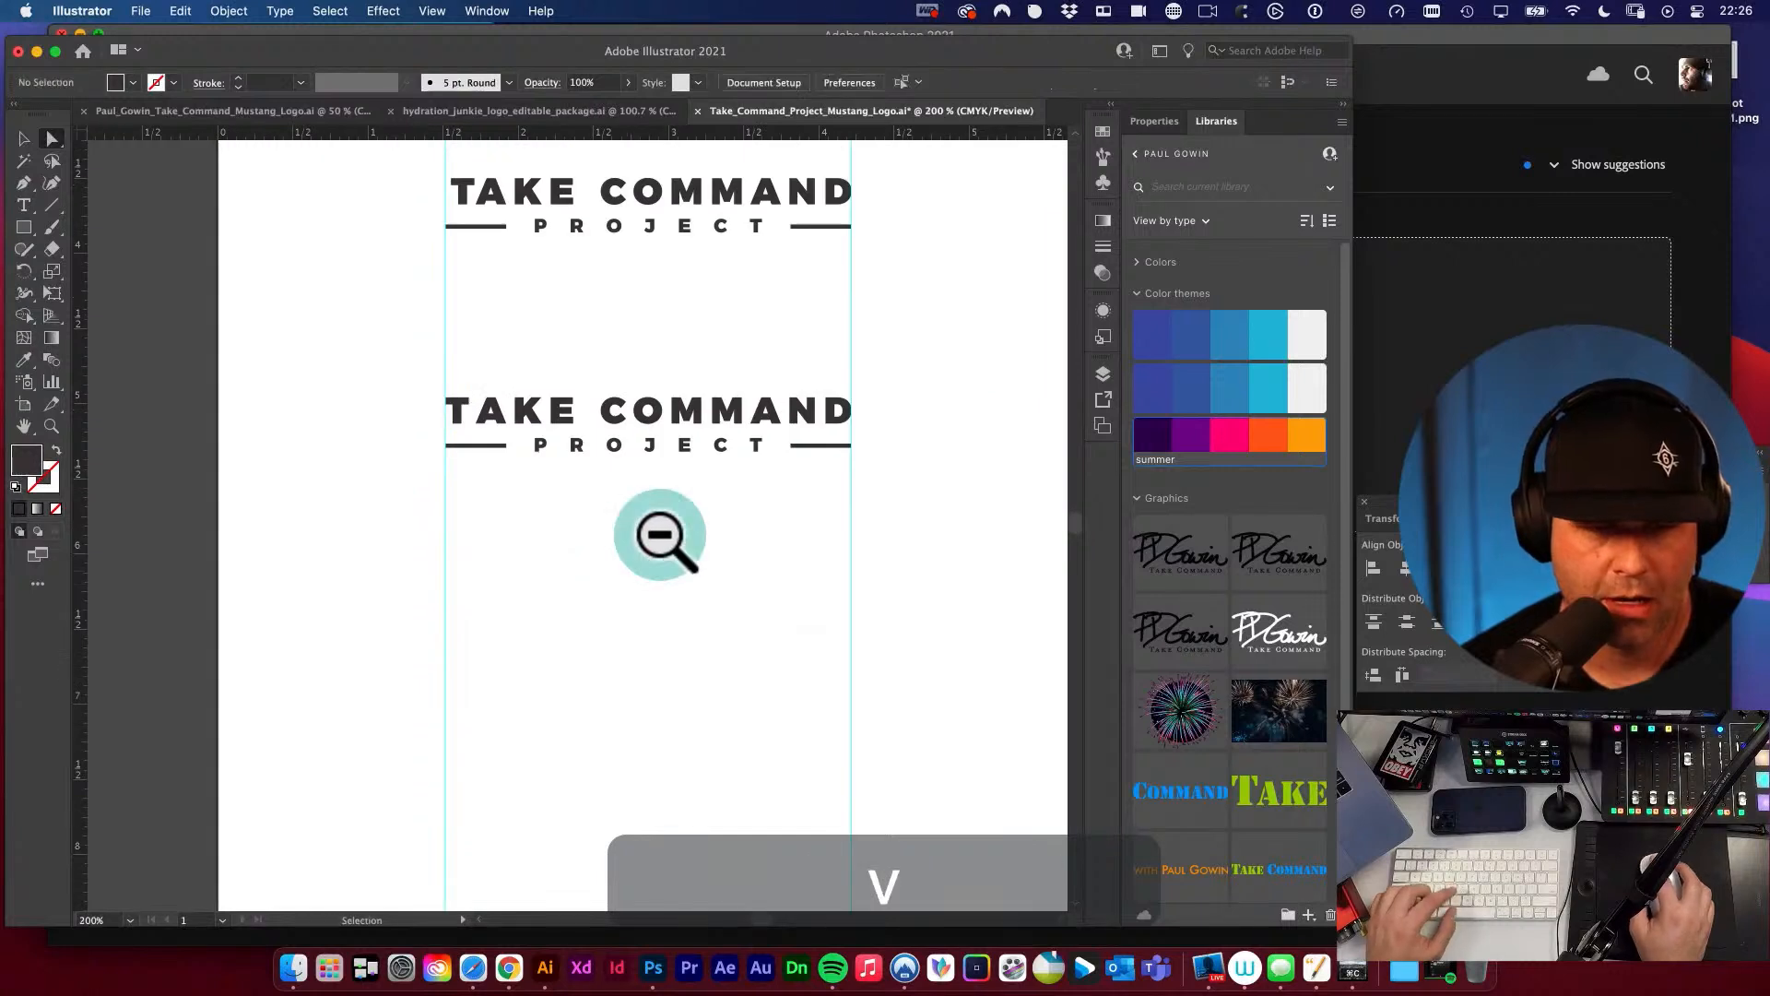
{"action": "key", "text": "v"}
{"action": "left_click", "coordinate": [597, 522]}
{"action": "key", "text": "super+semicolon"}
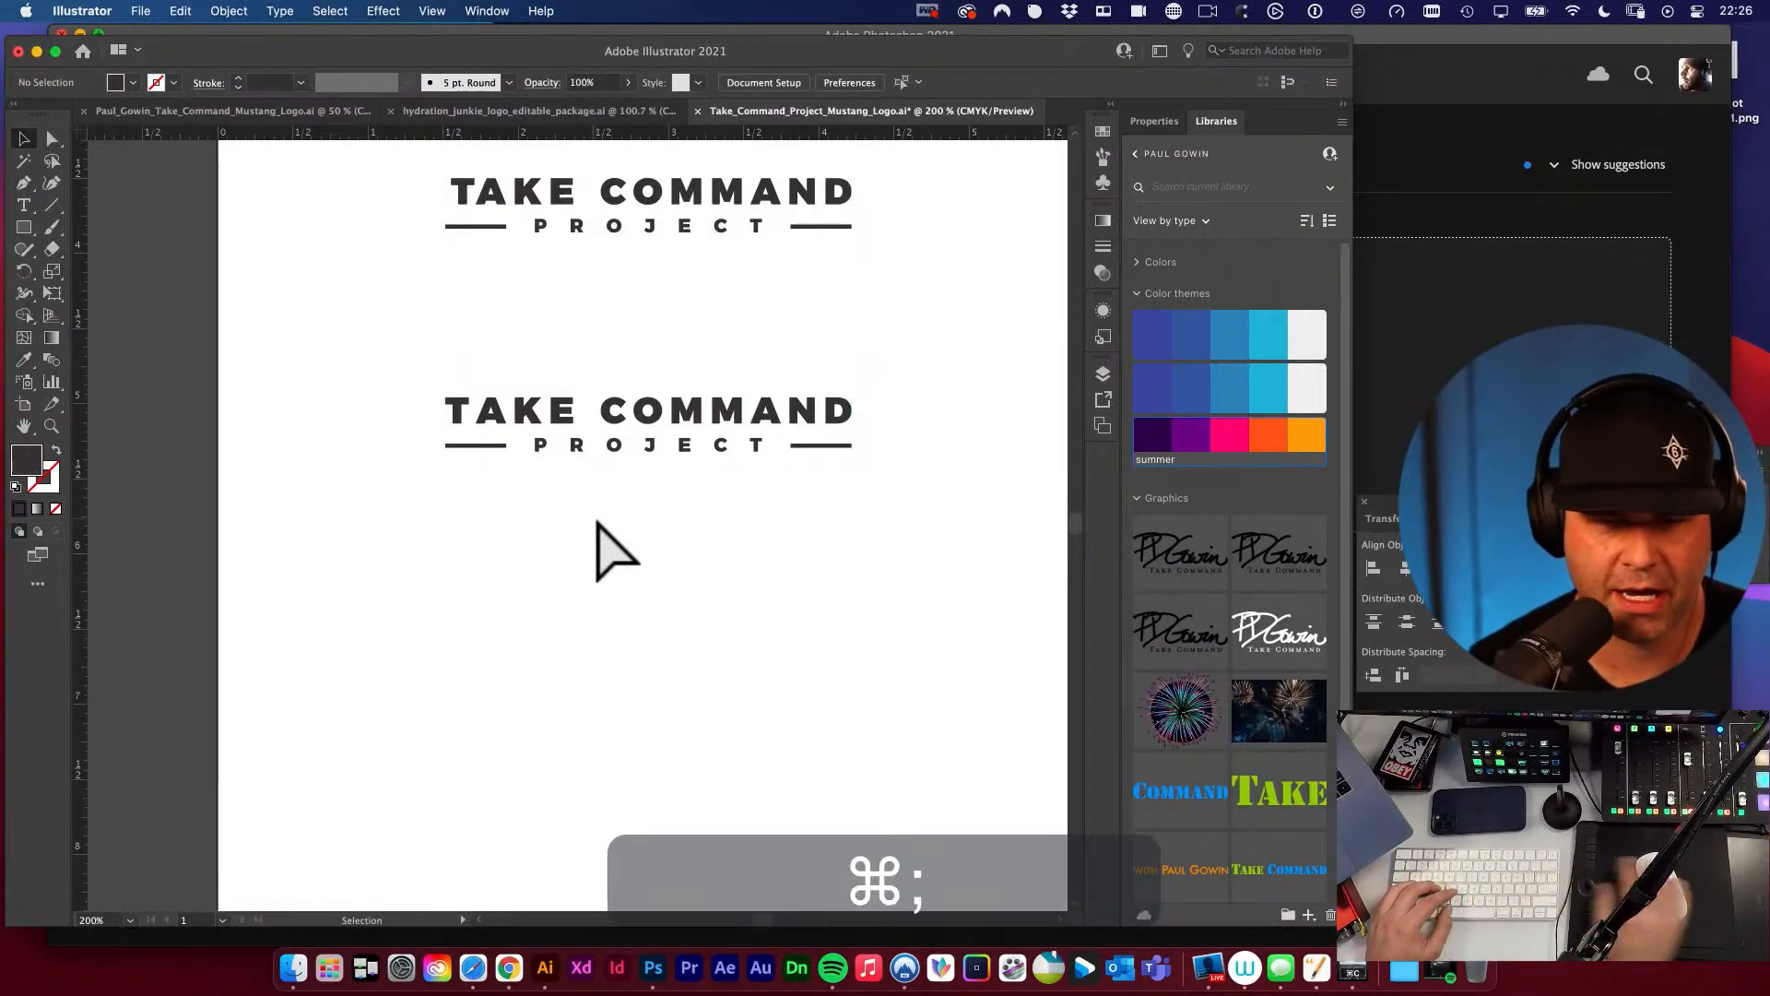
{"action": "left_click_drag", "start_coordinate": [581, 541], "coordinate": [633, 645]}
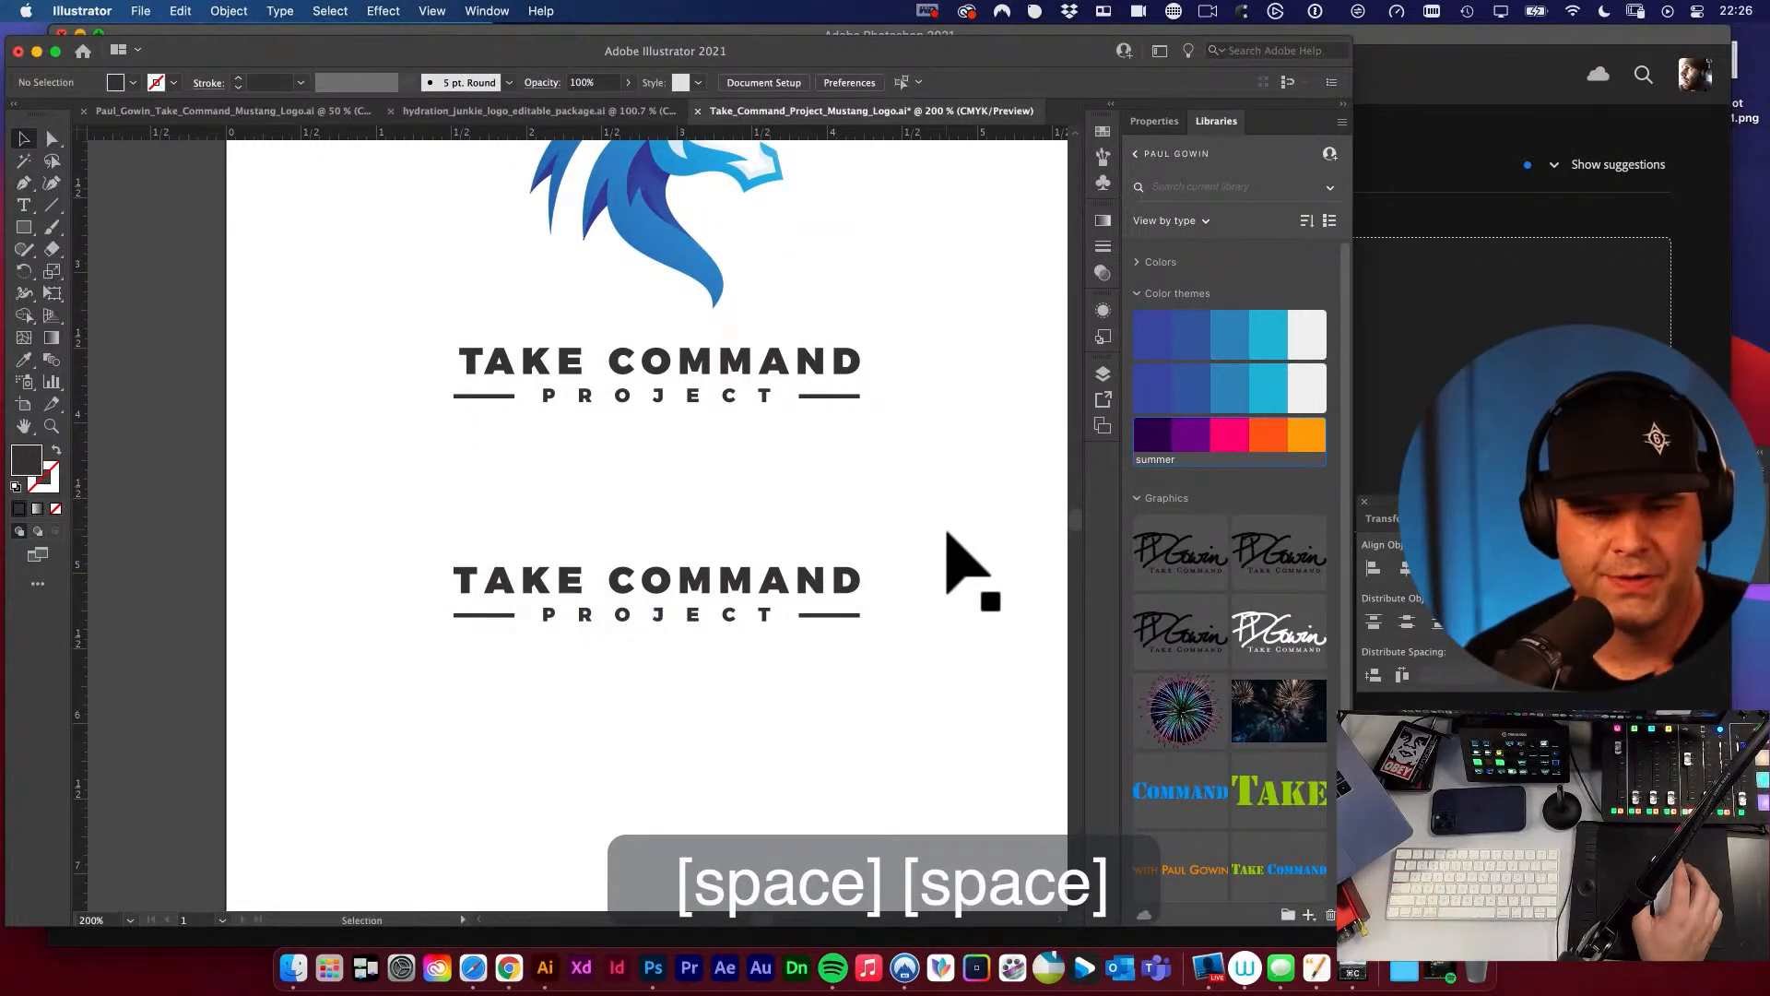
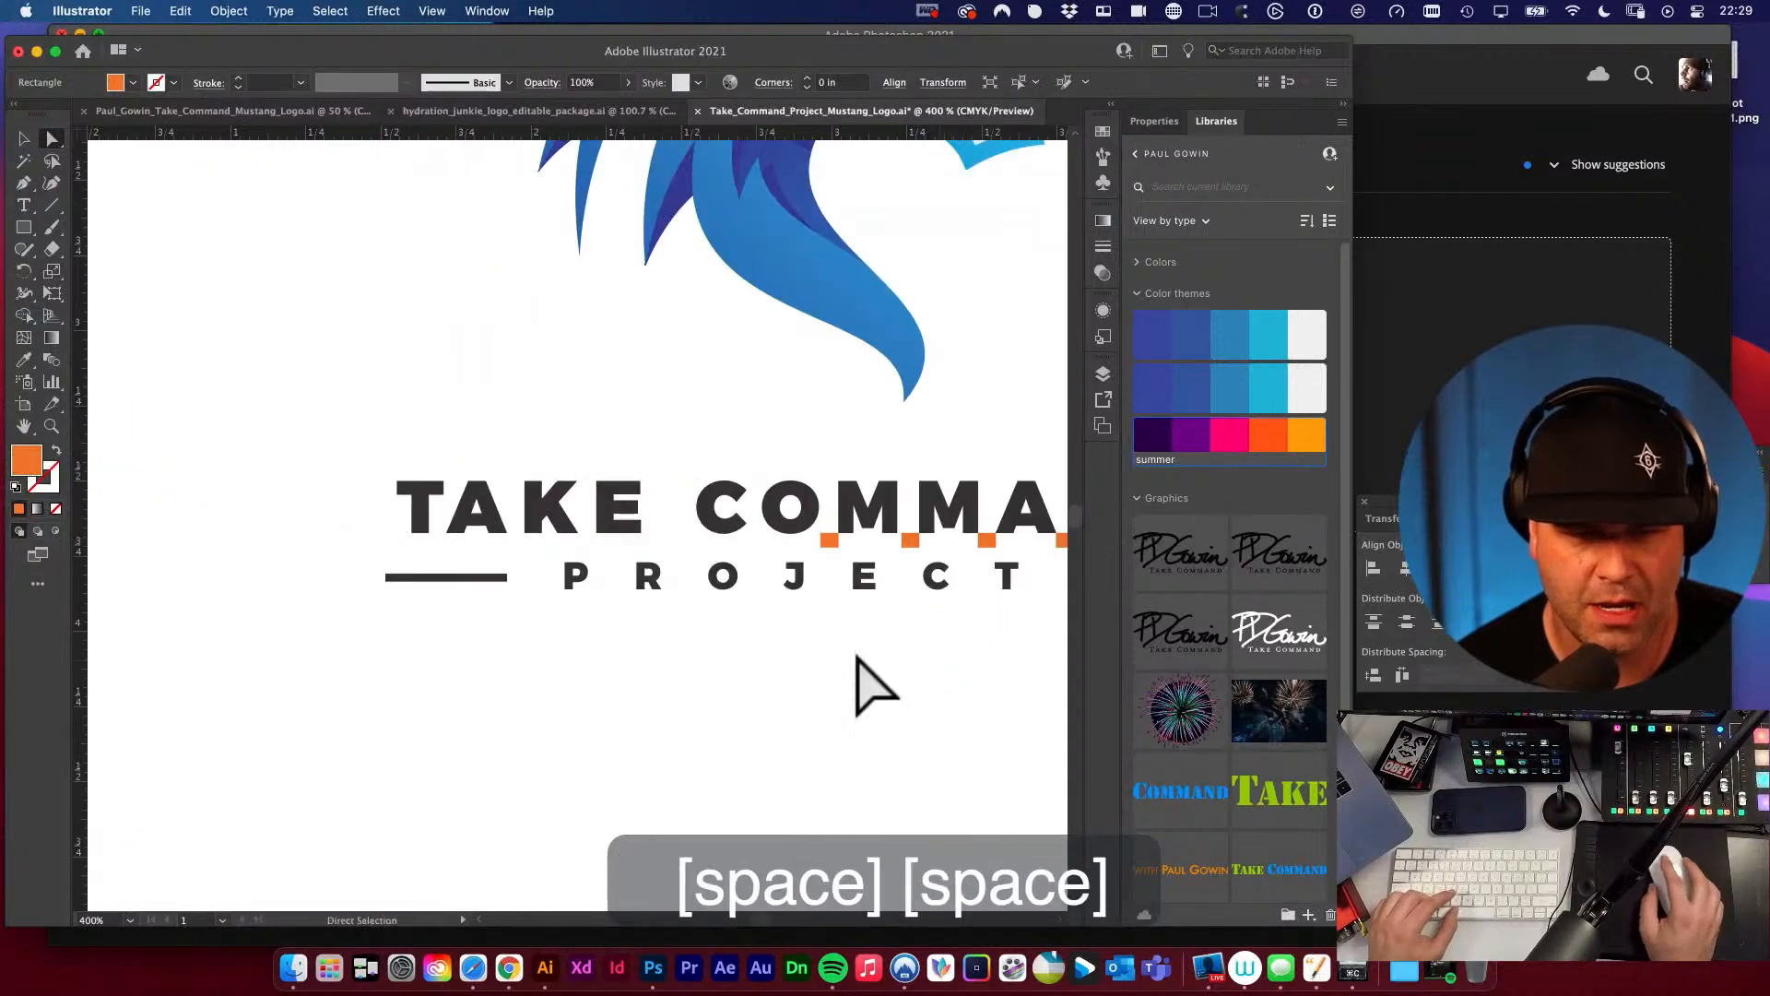
Switch to the client's original mustang logo concepts document and inspect the winning logo and the greyscale concepts artboard.
{"action": "key", "text": "super+minus"}
{"action": "key", "text": "v"}
{"action": "left_click", "coordinate": [304, 116]}
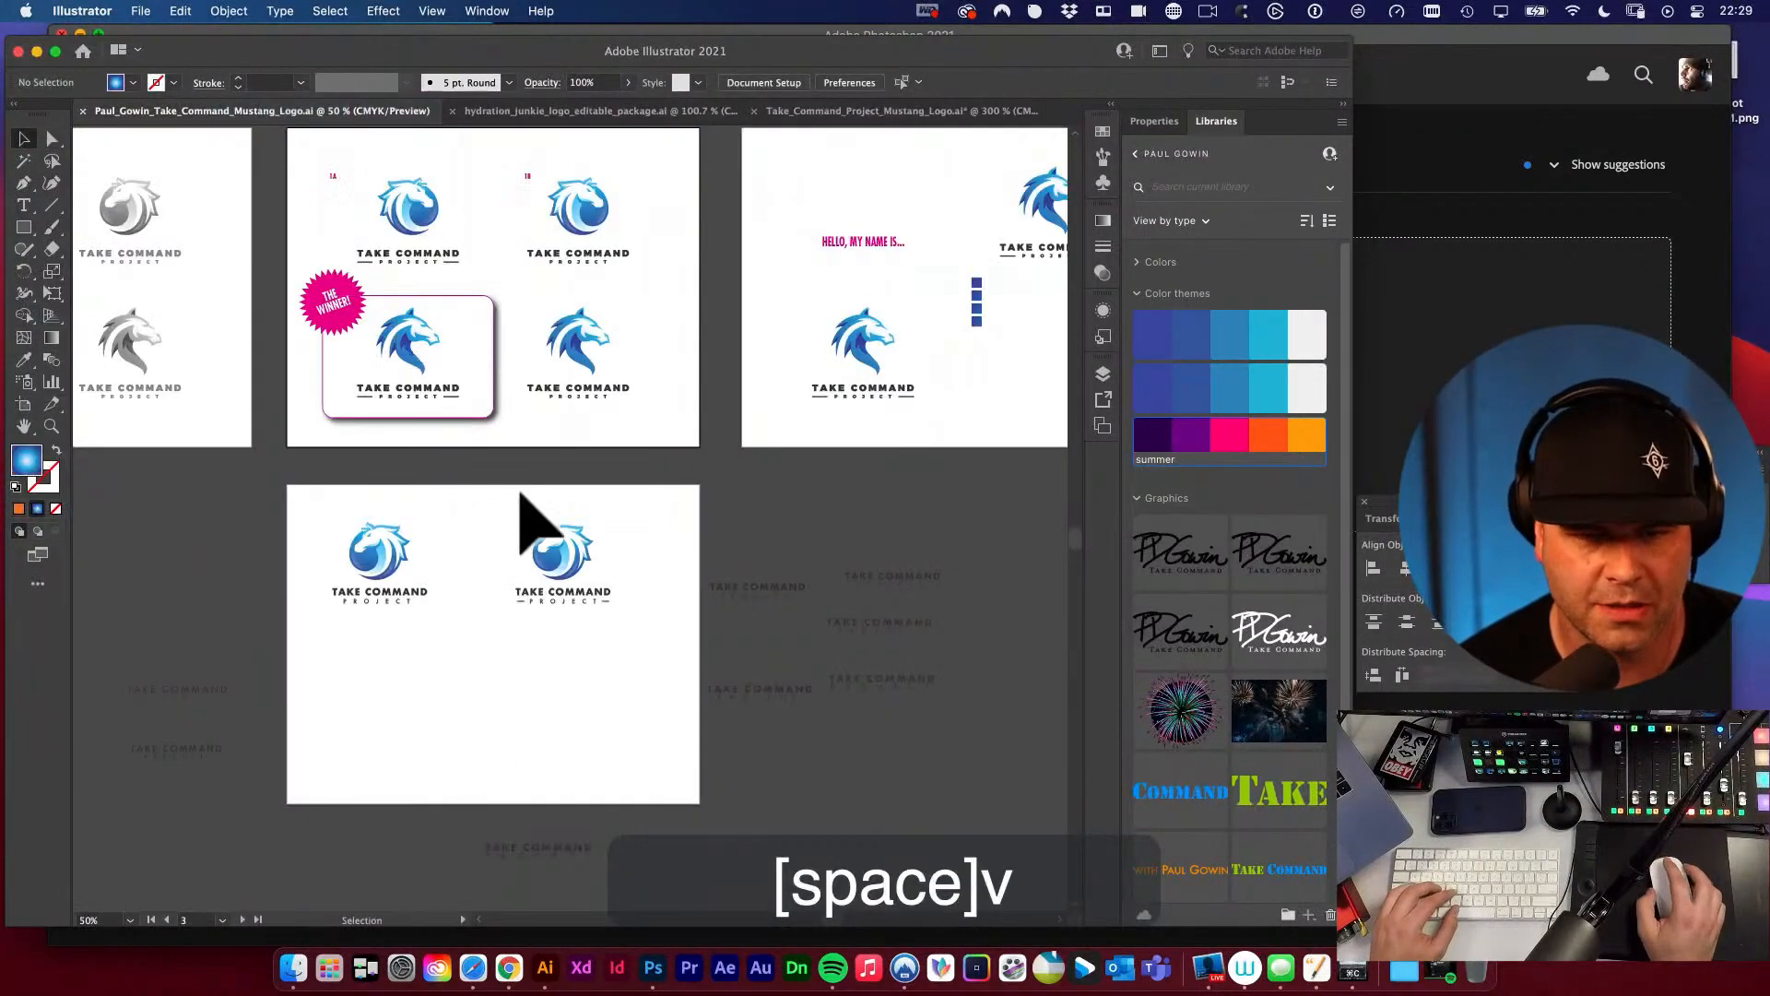
{"action": "left_click", "coordinate": [474, 468]}
{"action": "left_click", "coordinate": [434, 389]}
{"action": "left_click", "coordinate": [446, 434]}
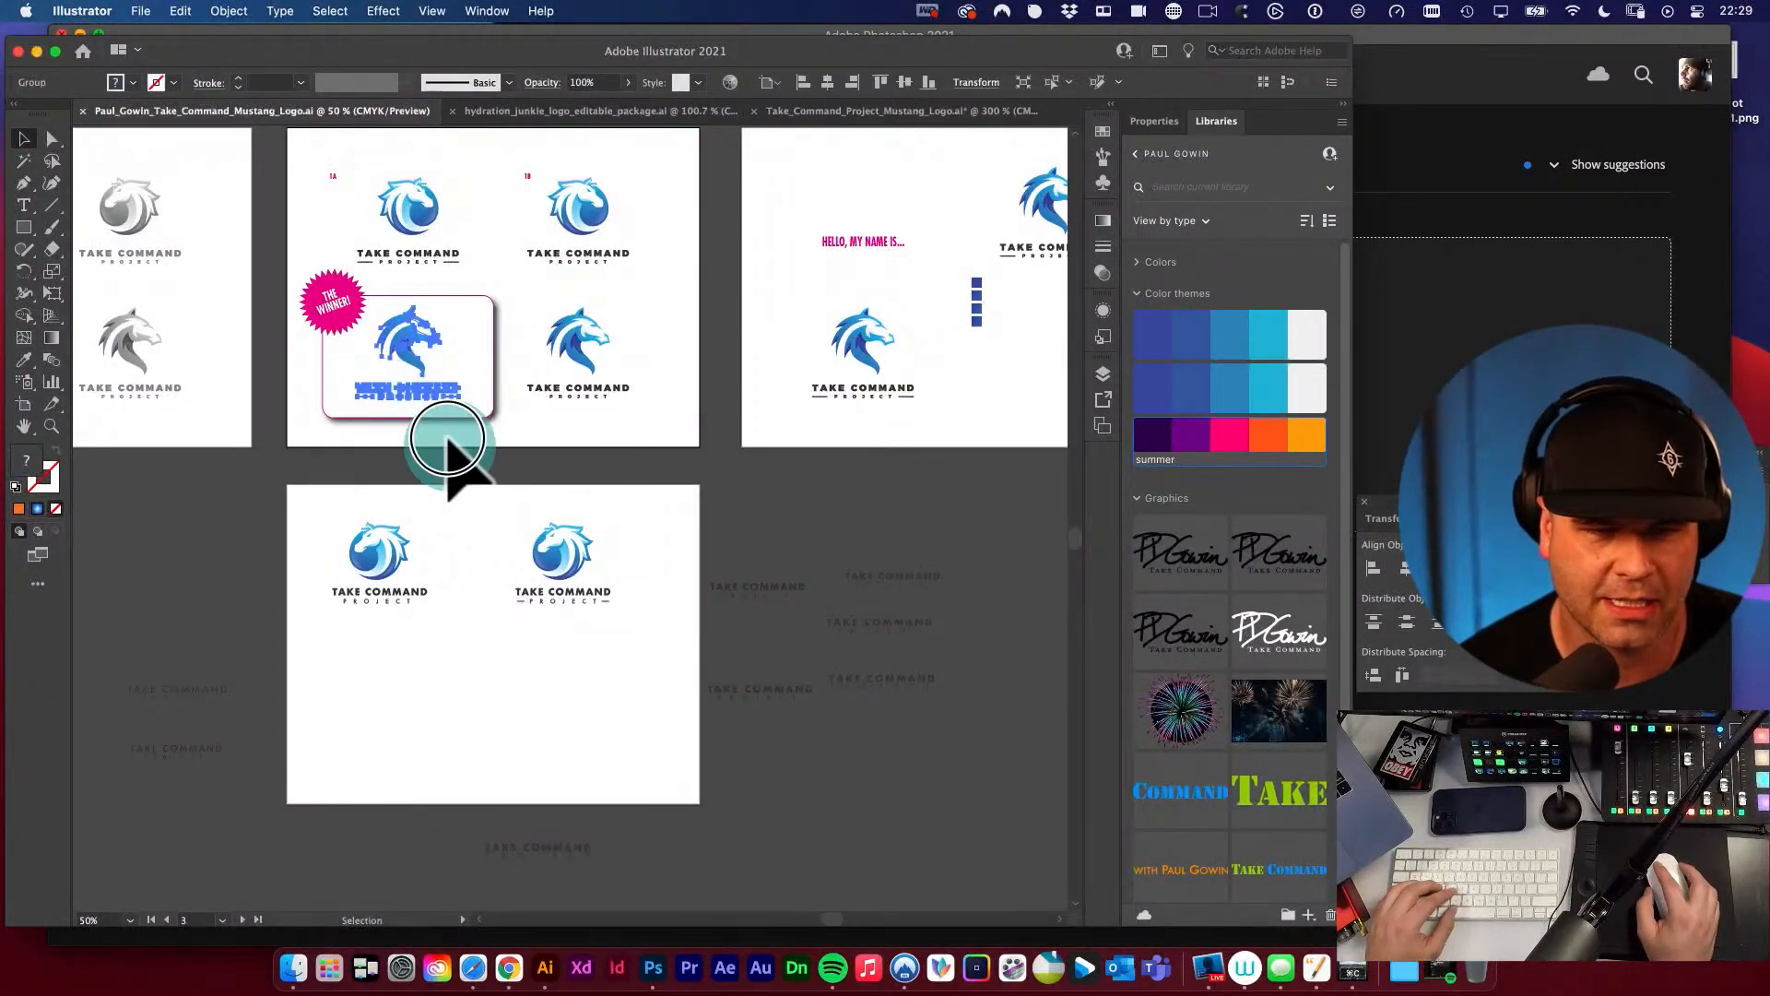
{"action": "left_click_drag", "start_coordinate": [369, 326], "coordinate": [473, 398]}
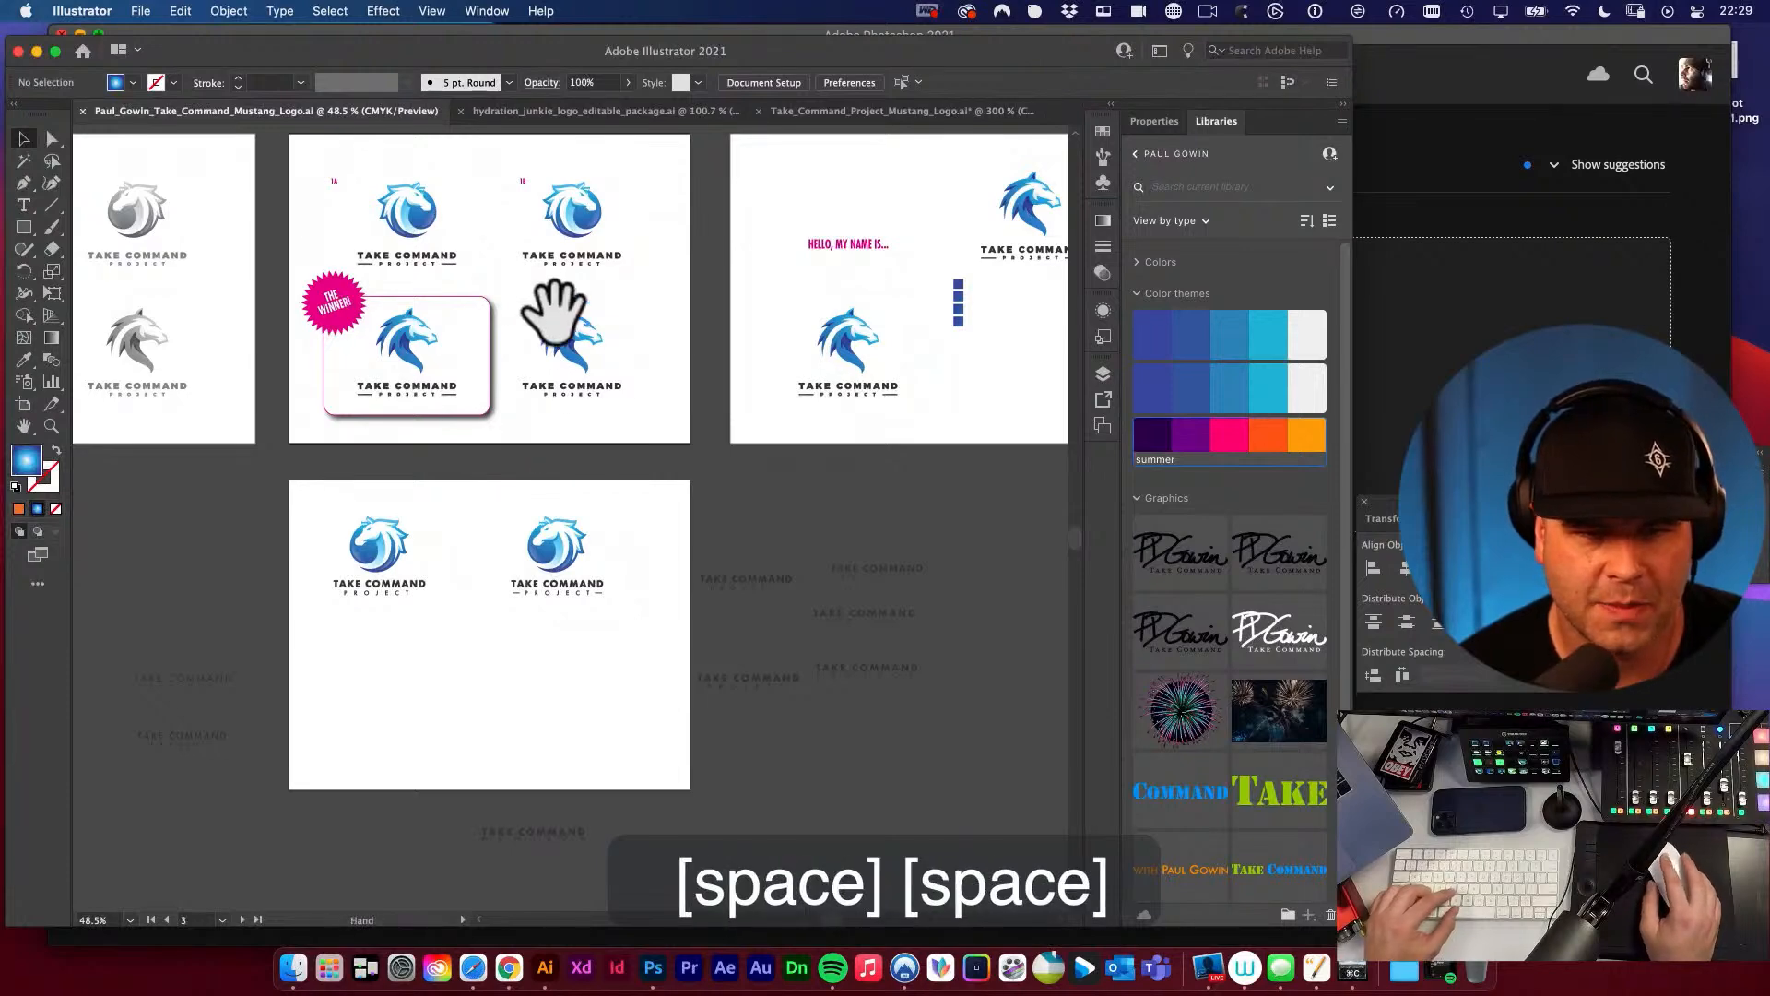
{"action": "left_click_drag", "start_coordinate": [553, 304], "coordinate": [711, 525]}
{"action": "left_click_drag", "start_coordinate": [495, 525], "coordinate": [848, 528]}
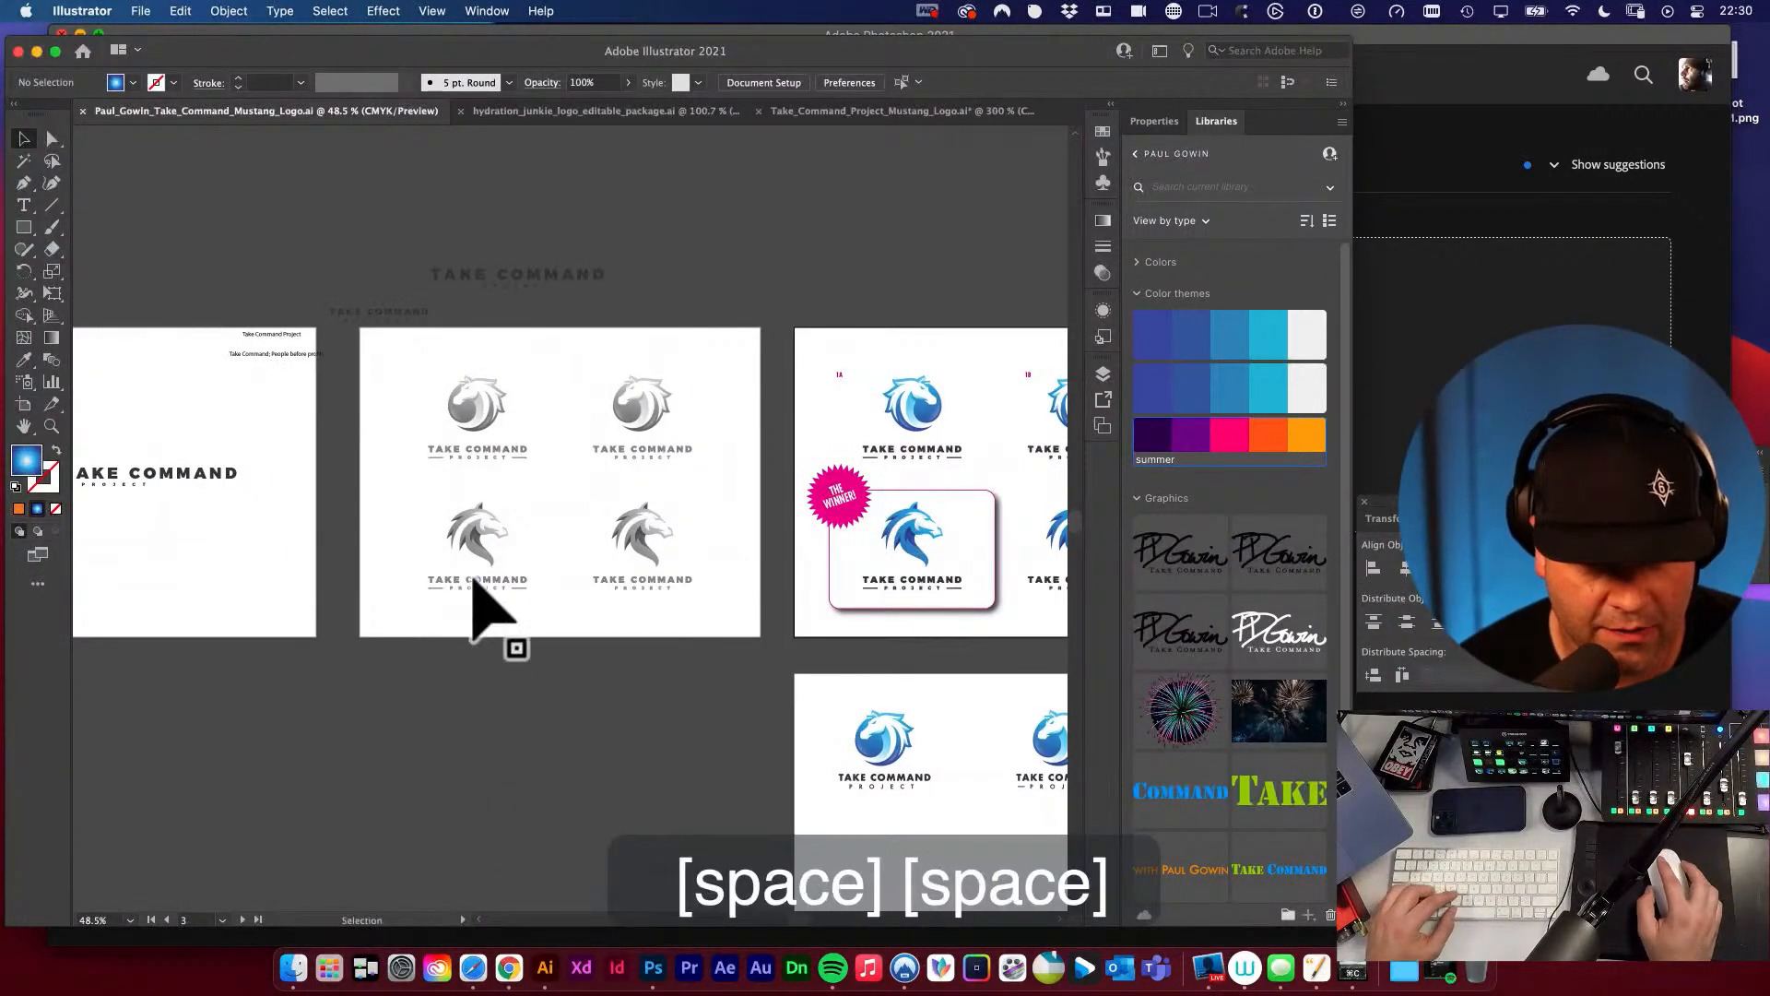
Duplicate the live-text TAKE COMMAND PROJECT wordmark from above the greyscale artboard to just beneath the winning logo.
{"action": "left_click", "coordinate": [361, 316]}
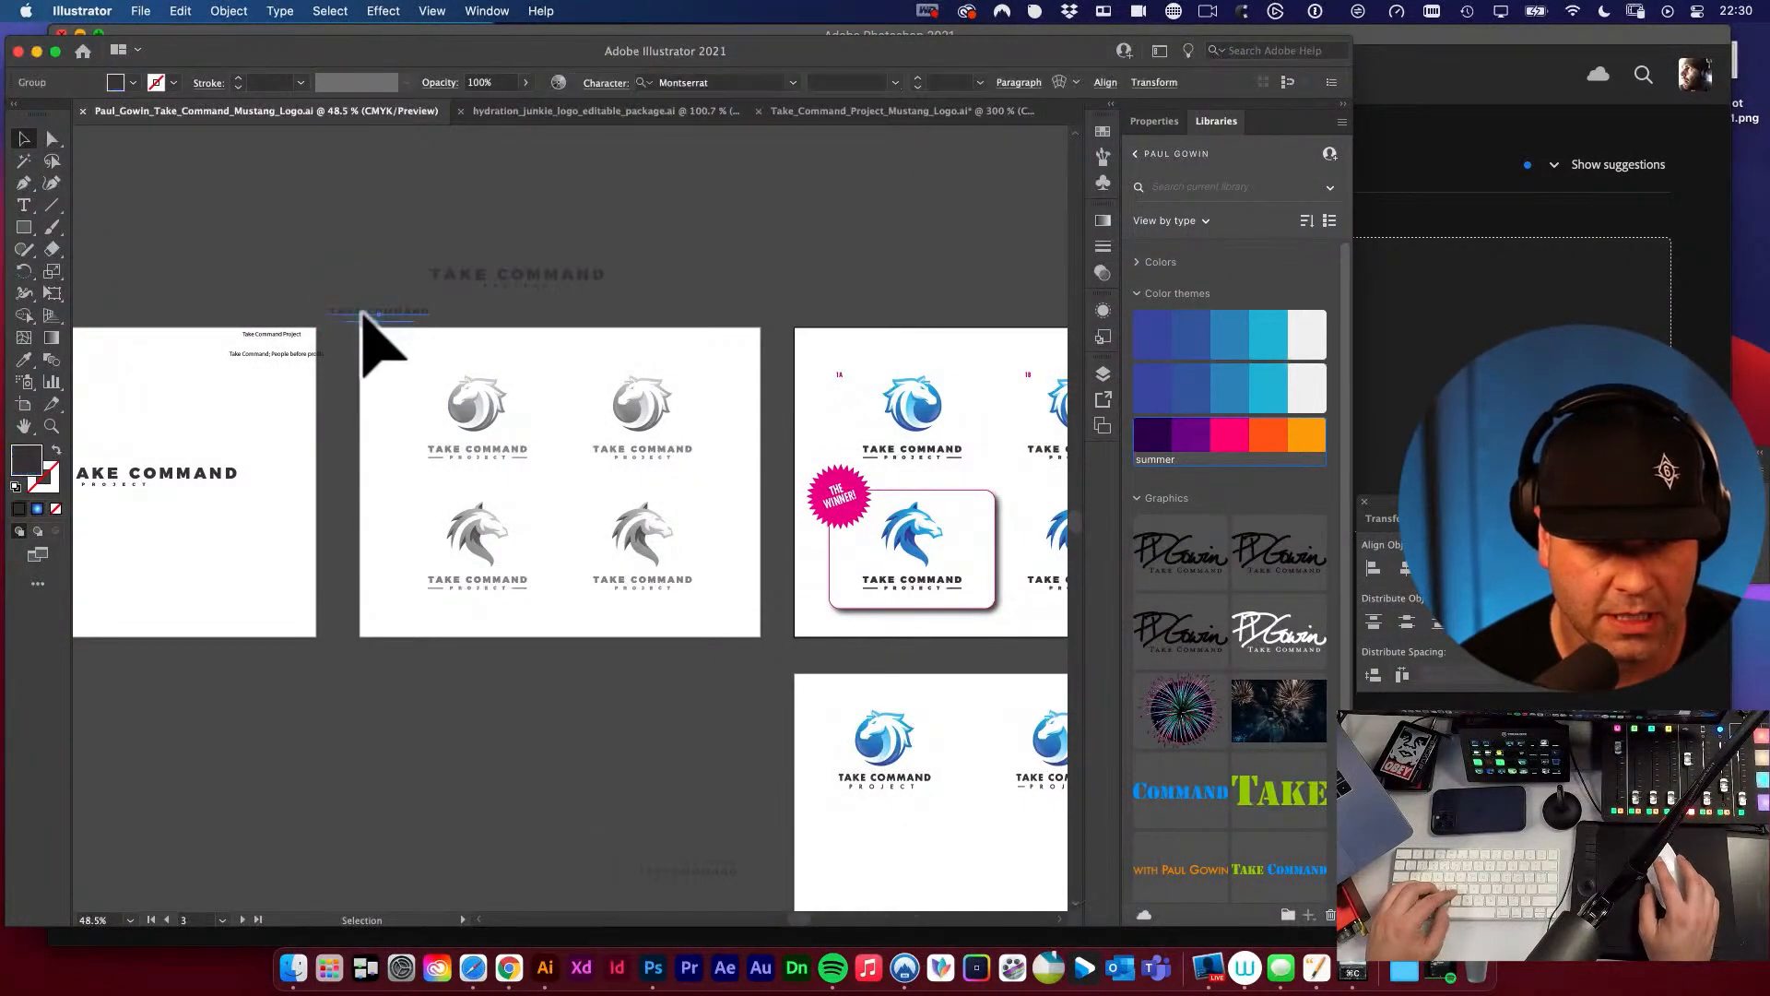
{"action": "left_click", "coordinate": [326, 383]}
{"action": "key", "text": "a"}
{"action": "left_click_drag", "start_coordinate": [371, 314], "coordinate": [899, 630]}
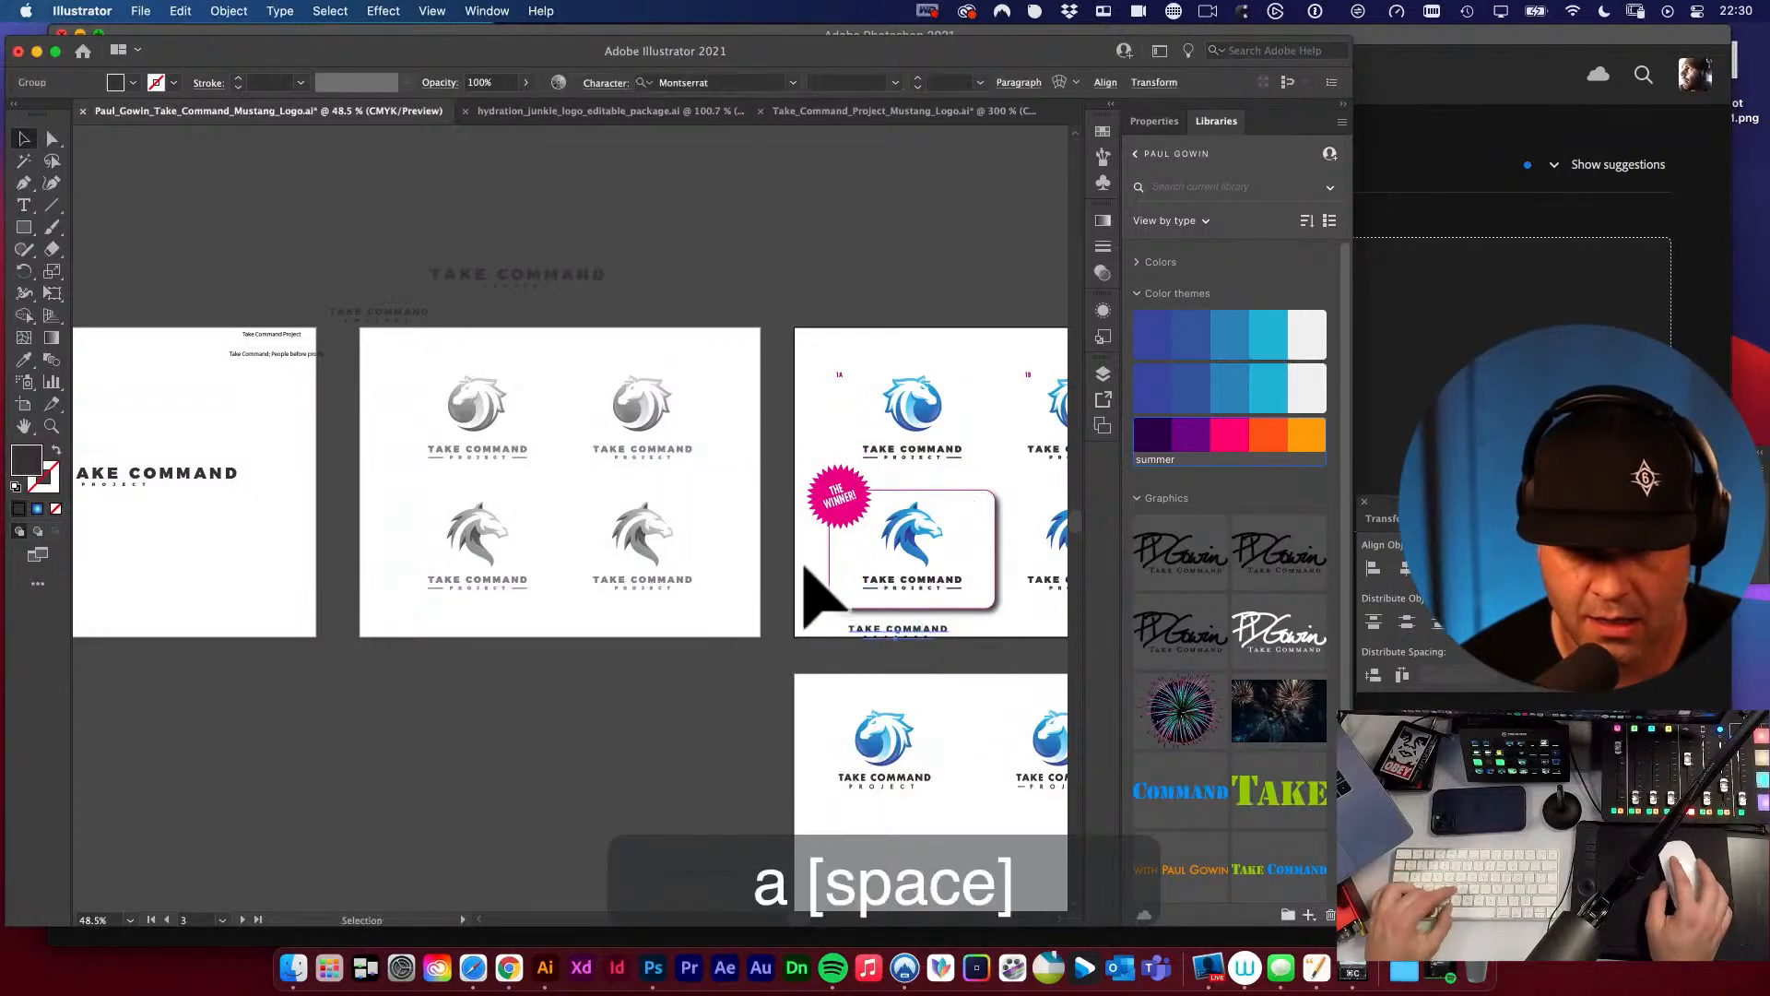
{"action": "left_click_drag", "start_coordinate": [806, 571], "coordinate": [1111, 719]}
{"action": "left_click_drag", "start_coordinate": [900, 630], "coordinate": [417, 439]}
{"action": "left_click_drag", "start_coordinate": [600, 555], "coordinate": [887, 713]}
{"action": "key", "text": "v"}
{"action": "left_click_drag", "start_coordinate": [649, 597], "coordinate": [671, 470]}
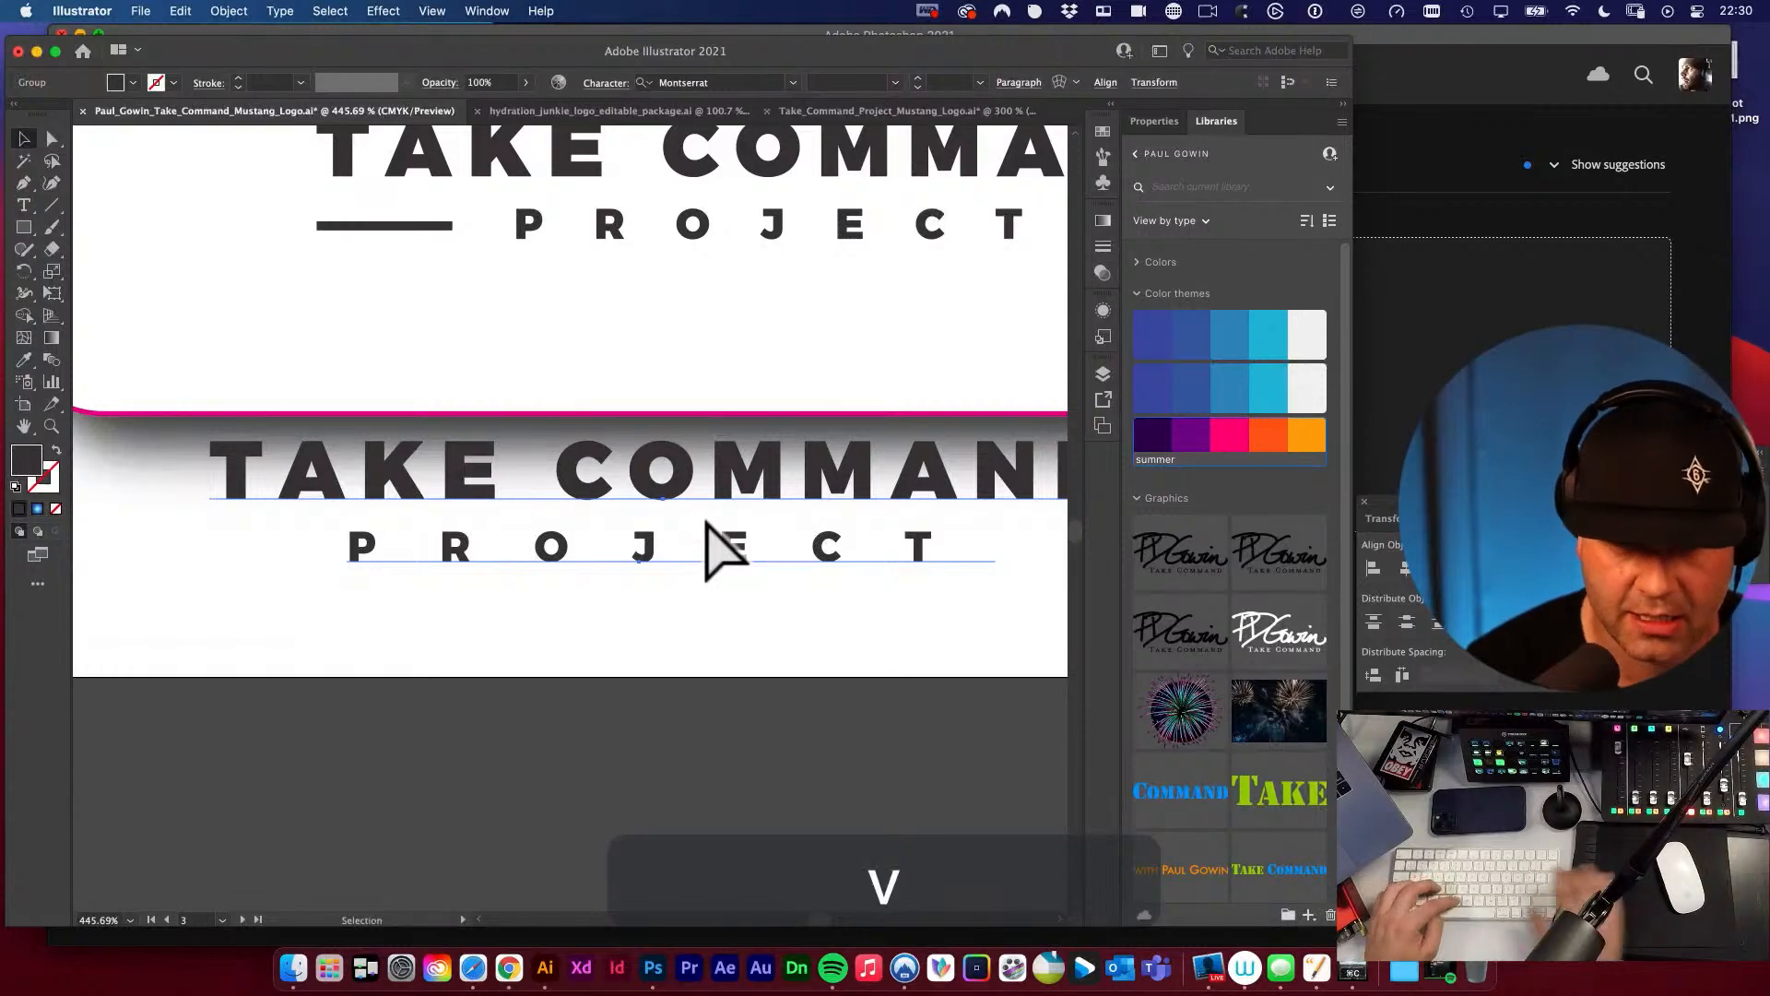
Recolor the duplicated live-text wordmark with the orange from the summer color theme.
{"action": "key", "text": "space"}
{"action": "left_click_drag", "start_coordinate": [705, 521], "coordinate": [557, 597]}
{"action": "left_click", "coordinate": [1183, 437]}
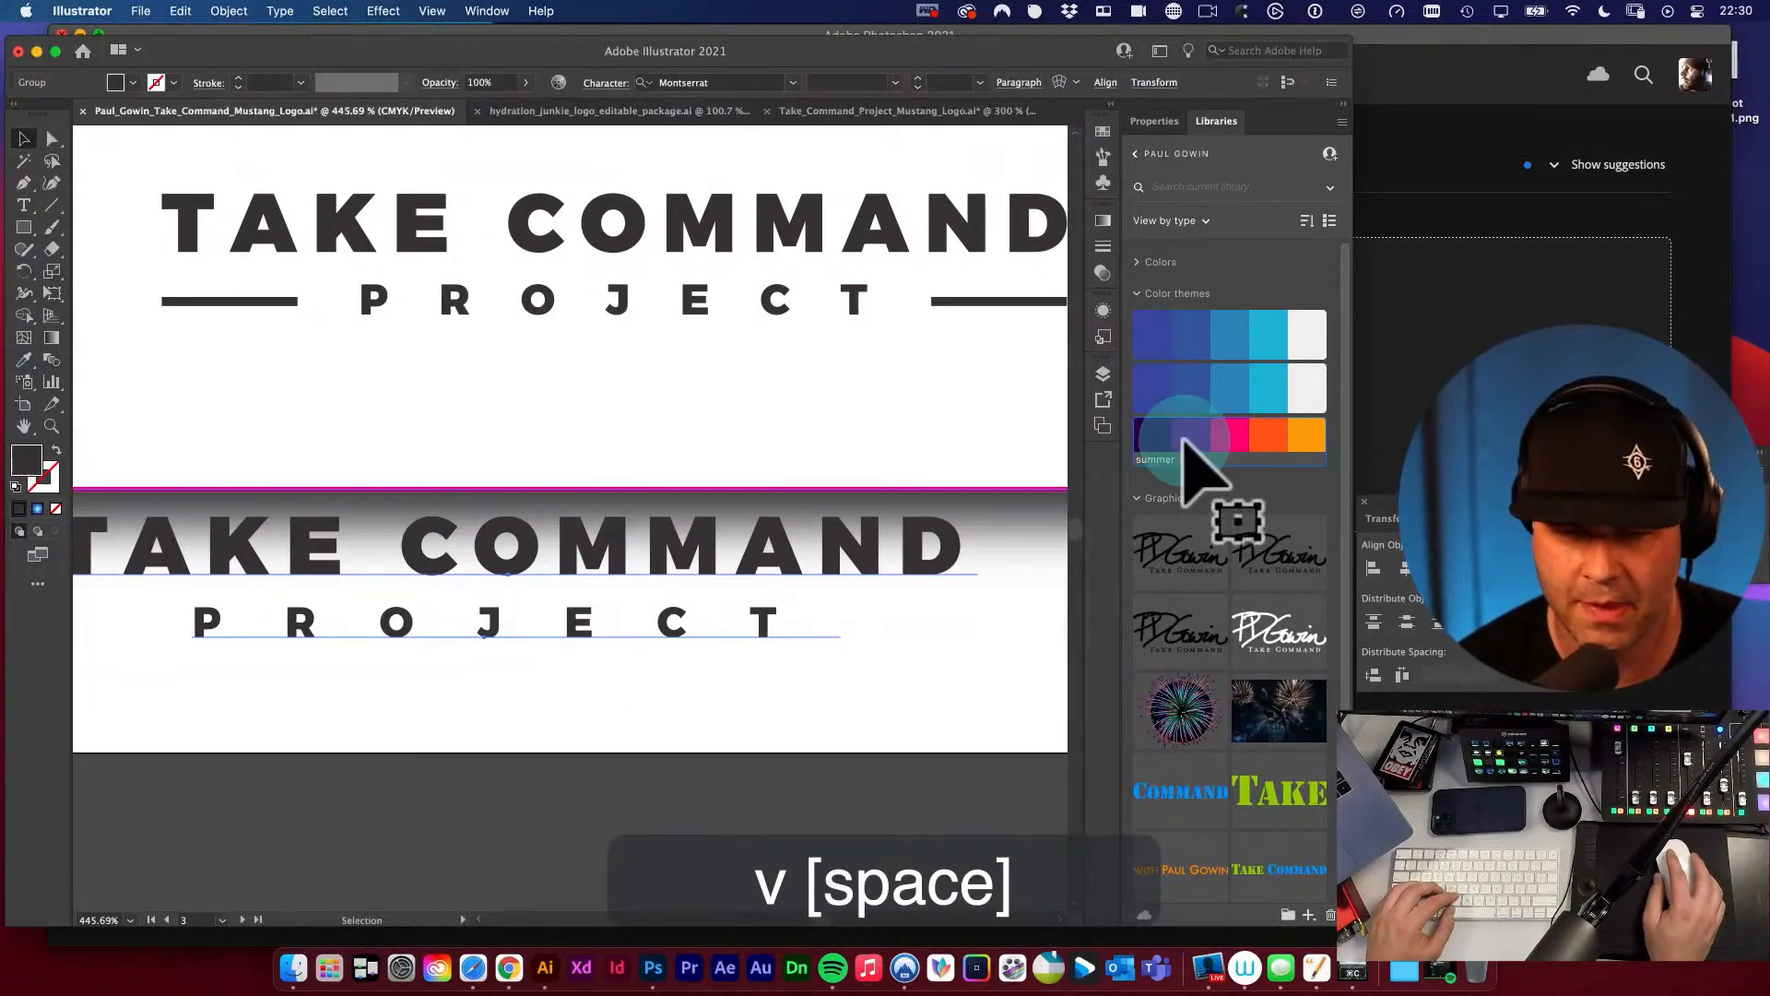
{"action": "left_click", "coordinate": [1268, 435]}
{"action": "key", "text": "space"}
{"action": "key", "text": "v"}
Overlay the orange wordmark on the winning logo's dark wordmark, matching the TAKE COMMAND letters for comparison.
{"action": "left_click_drag", "start_coordinate": [739, 600], "coordinate": [820, 293]}
{"action": "key", "text": "space"}
{"action": "left_click_drag", "start_coordinate": [871, 349], "coordinate": [501, 459]}
{"action": "key", "text": "super+space"}
{"action": "left_click_drag", "start_coordinate": [591, 407], "coordinate": [1016, 687]}
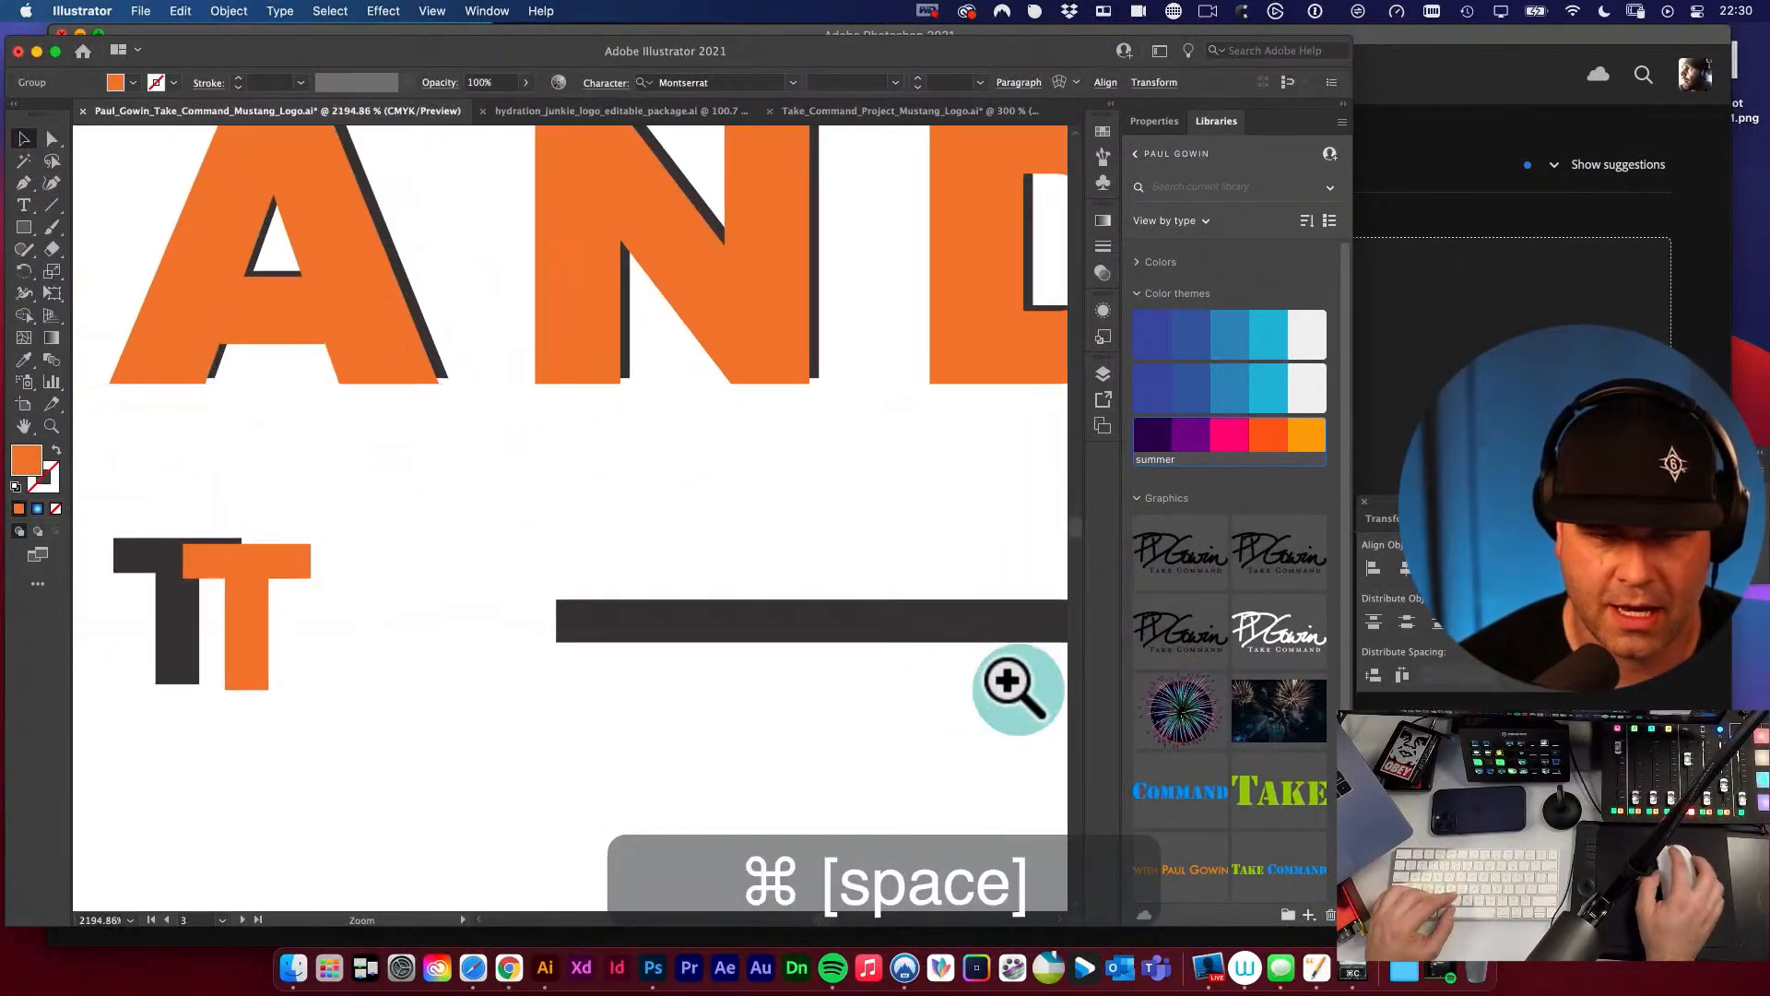
{"action": "key", "text": "space"}
{"action": "left_click_drag", "start_coordinate": [666, 372], "coordinate": [561, 623]}
{"action": "left_click_drag", "start_coordinate": [645, 509], "coordinate": [654, 502]}
Move the orange wordmark straight down to the empty area below the winning logo's box.
{"action": "key", "text": "alt+super+space"}
{"action": "left_click", "coordinate": [612, 512]}
{"action": "left_click", "coordinate": [602, 514]}
{"action": "left_click", "coordinate": [600, 513]}
{"action": "left_click", "coordinate": [600, 514]}
{"action": "left_click", "coordinate": [600, 513]}
{"action": "left_click", "coordinate": [601, 514]}
{"action": "left_click_drag", "start_coordinate": [413, 595], "coordinate": [744, 418]}
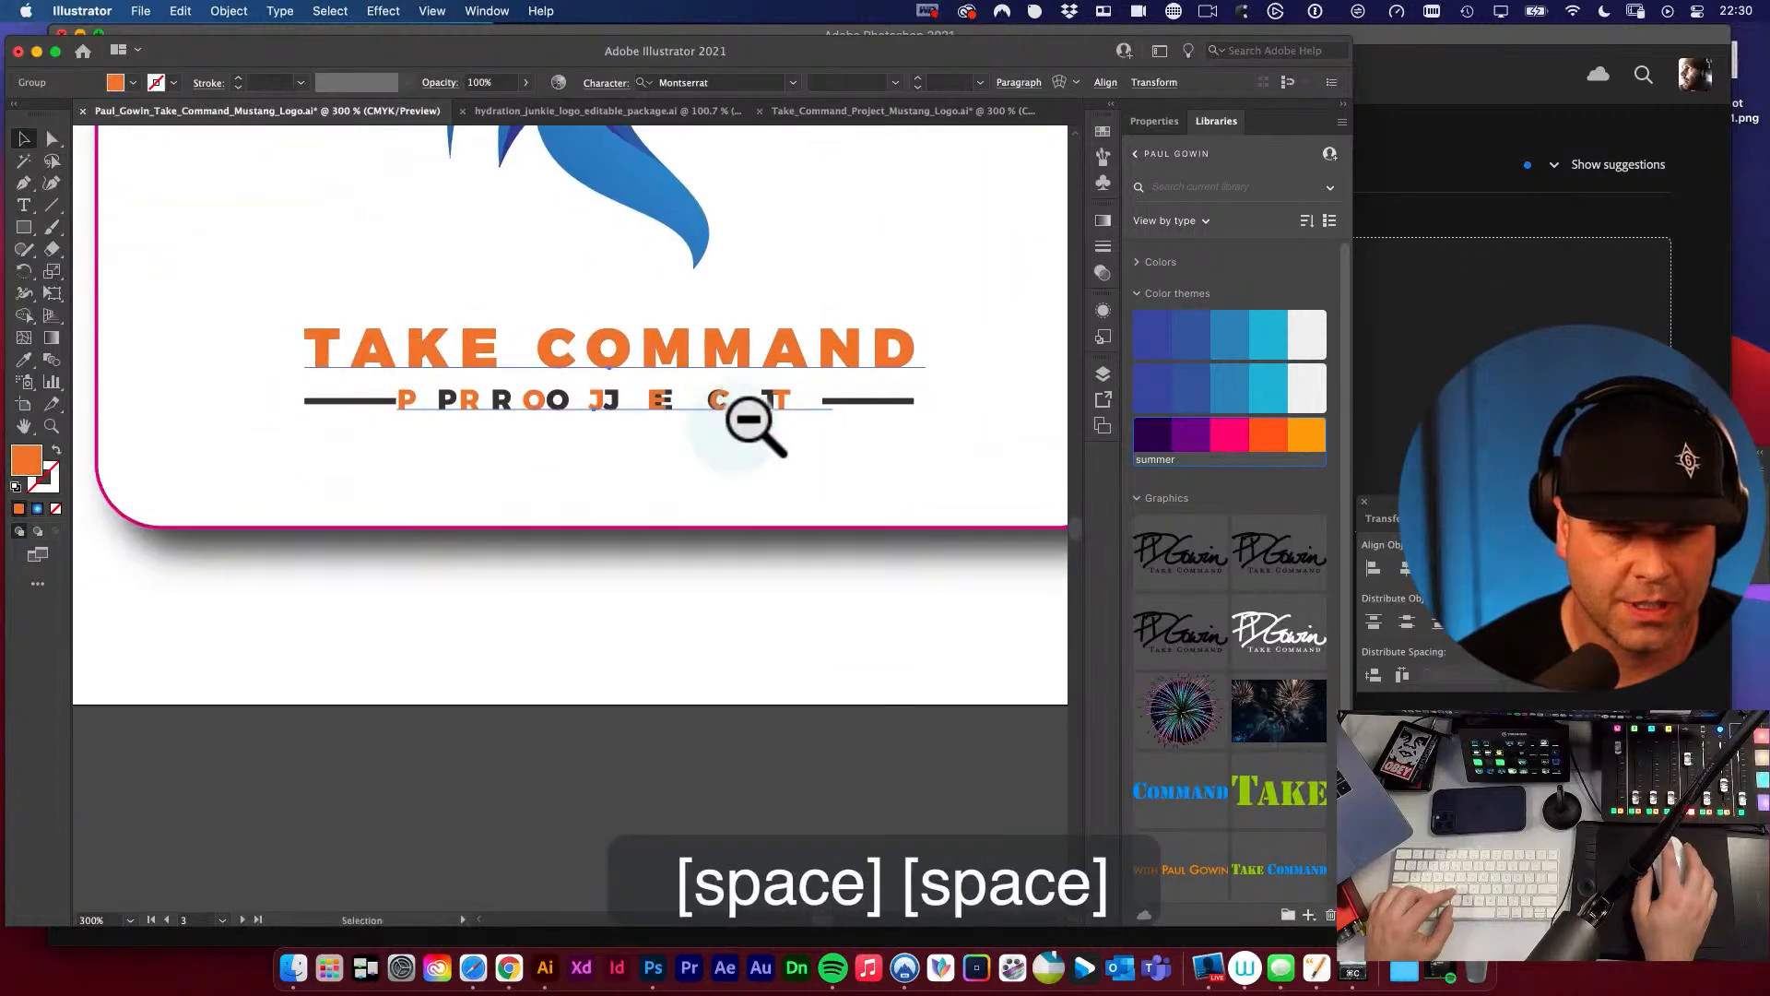
{"action": "left_click_drag", "start_coordinate": [624, 371], "coordinate": [651, 671]}
Delete the PROJECT line from the orange wordmark, keeping only the TAKE COMMAND text.
{"action": "key", "text": "t"}
{"action": "double_click", "coordinate": [634, 662]}
{"action": "left_click", "coordinate": [620, 776]}
{"action": "key", "text": "a"}
{"action": "key", "text": "BackSpace"}
{"action": "key", "text": "t"}
{"action": "left_click", "coordinate": [665, 596]}
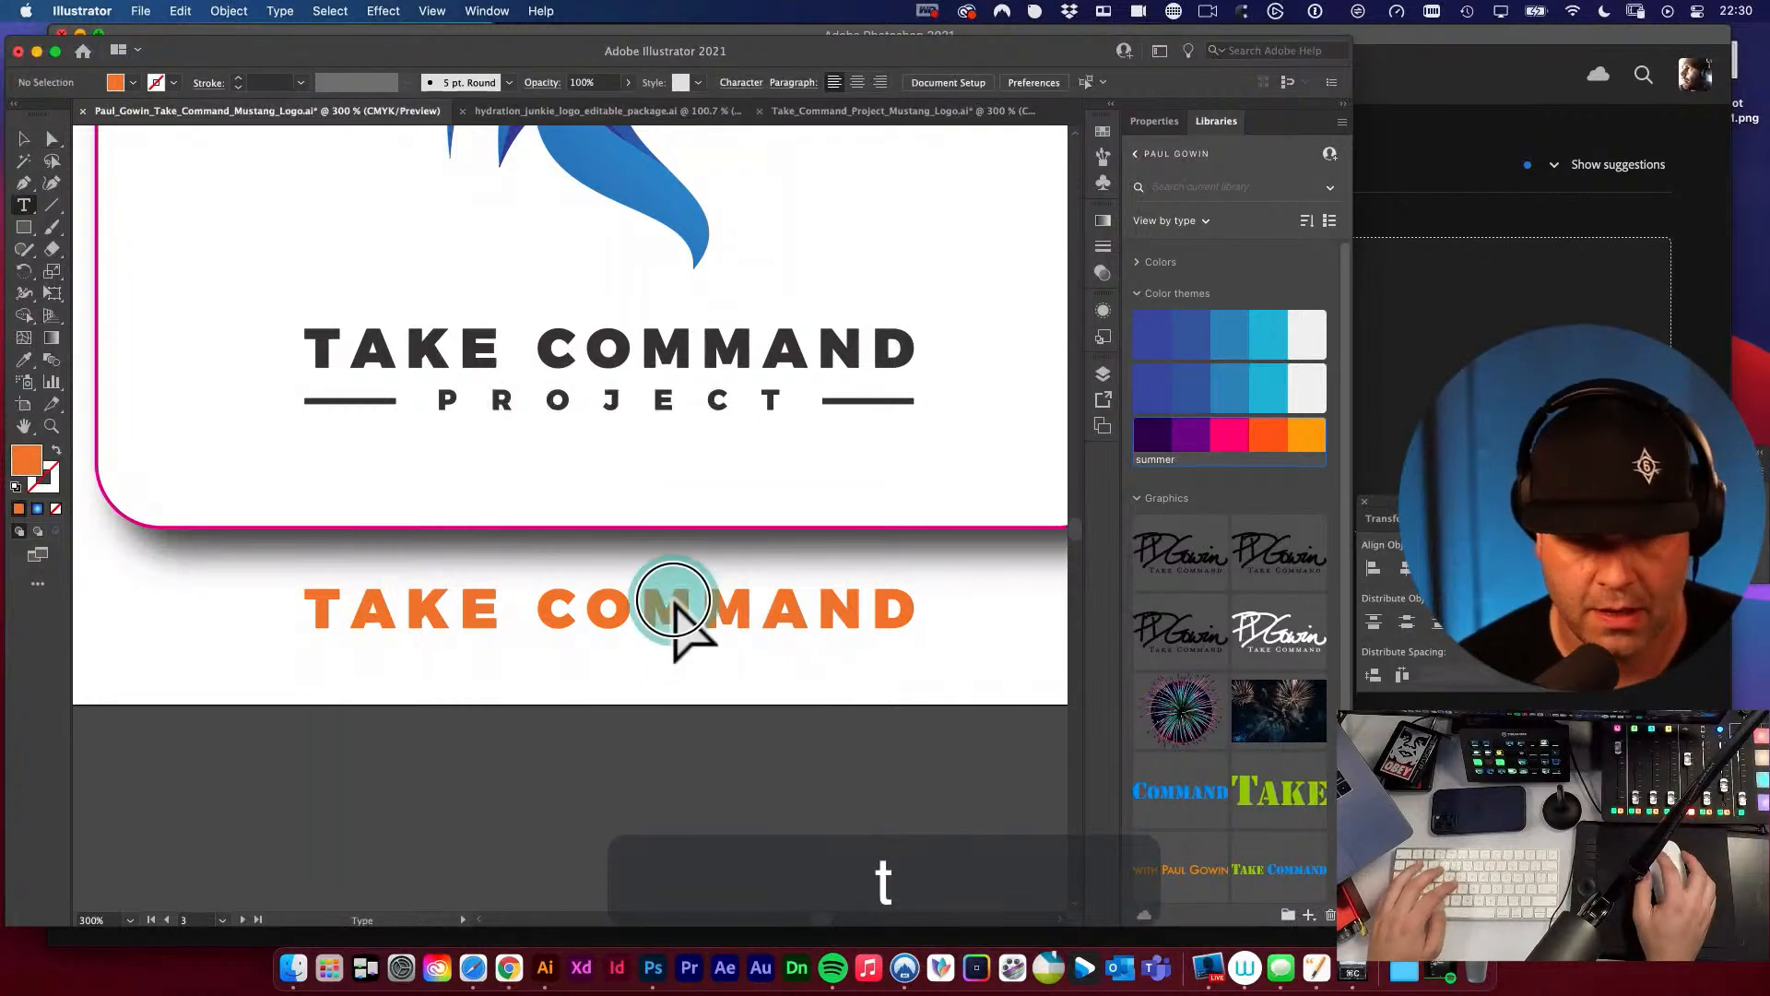
Duplicate the orange TAKE COMMAND text twice straight down to make three evenly stacked lines.
{"action": "key", "text": "v"}
{"action": "key", "text": "space"}
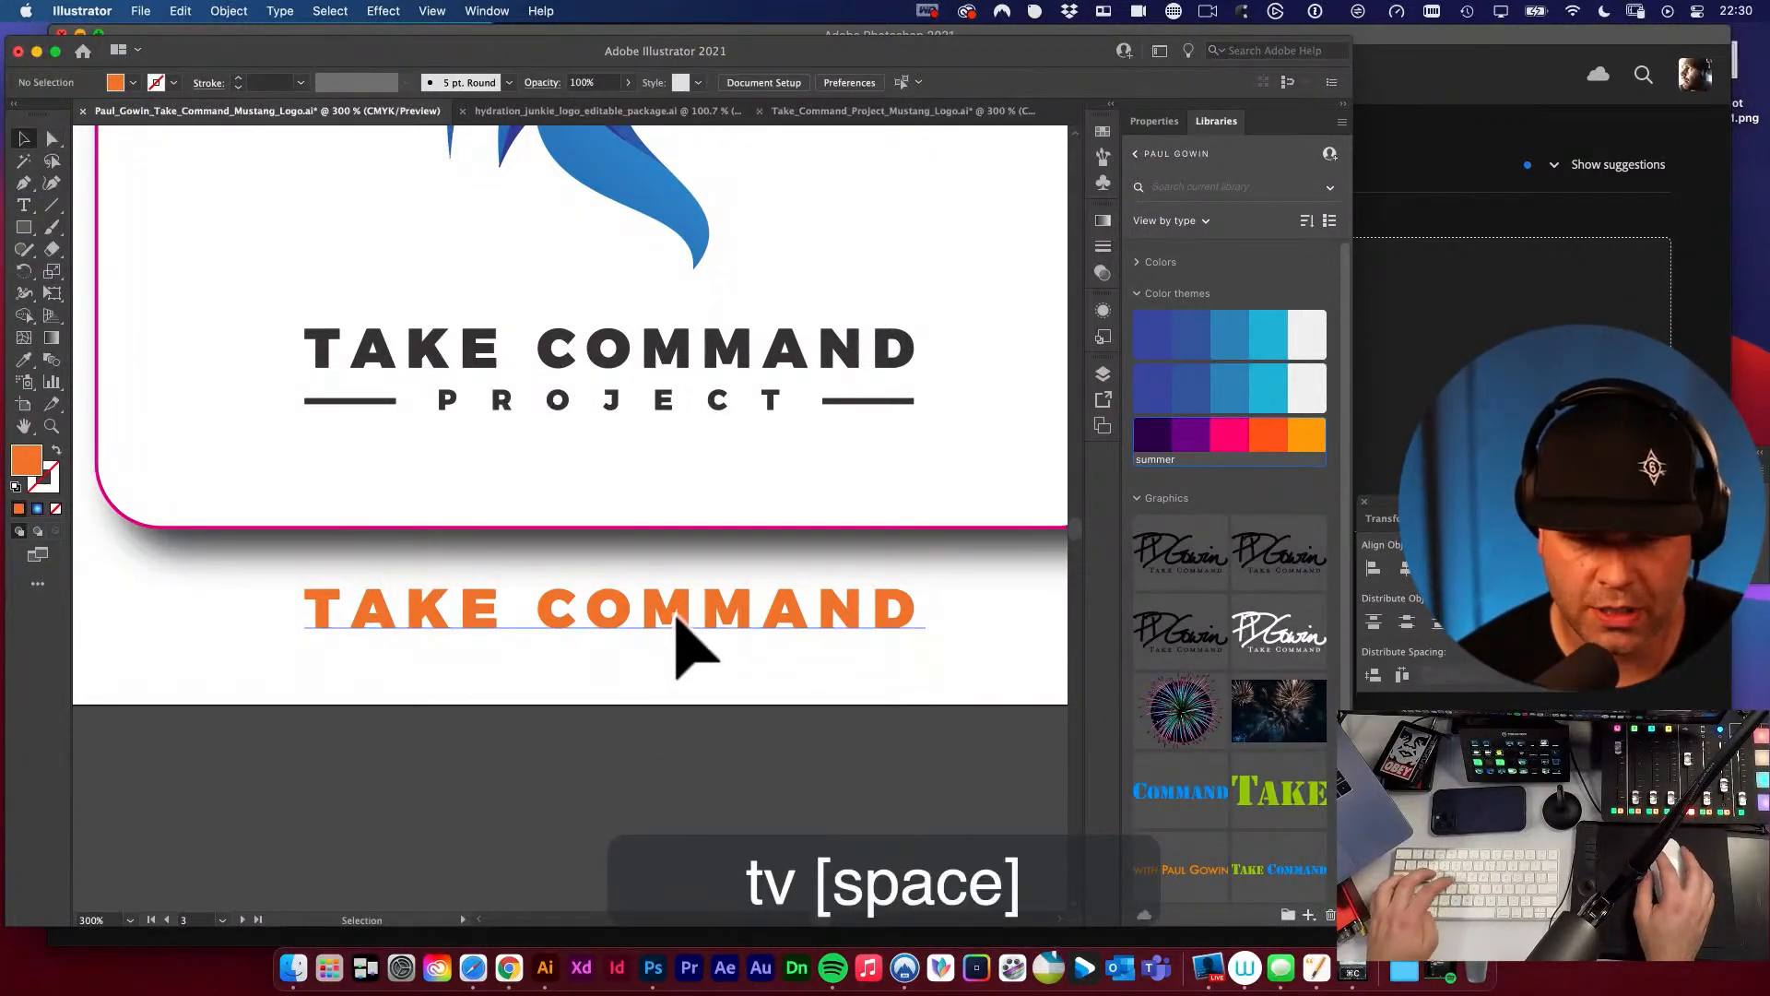
{"action": "mouse_move", "coordinate": [679, 638]}
{"action": "left_mouse_down"}
{"action": "mouse_move", "coordinate": [683, 687]}
{"action": "mouse_move", "coordinate": [705, 620]}
{"action": "mouse_move", "coordinate": [683, 660]}
{"action": "mouse_move", "coordinate": [708, 643]}
{"action": "left_mouse_up"}
{"action": "key", "text": "space"}
{"action": "left_click", "coordinate": [706, 650]}
{"action": "left_click_drag", "start_coordinate": [239, 512], "coordinate": [573, 516]}
{"action": "key", "text": "super+z"}
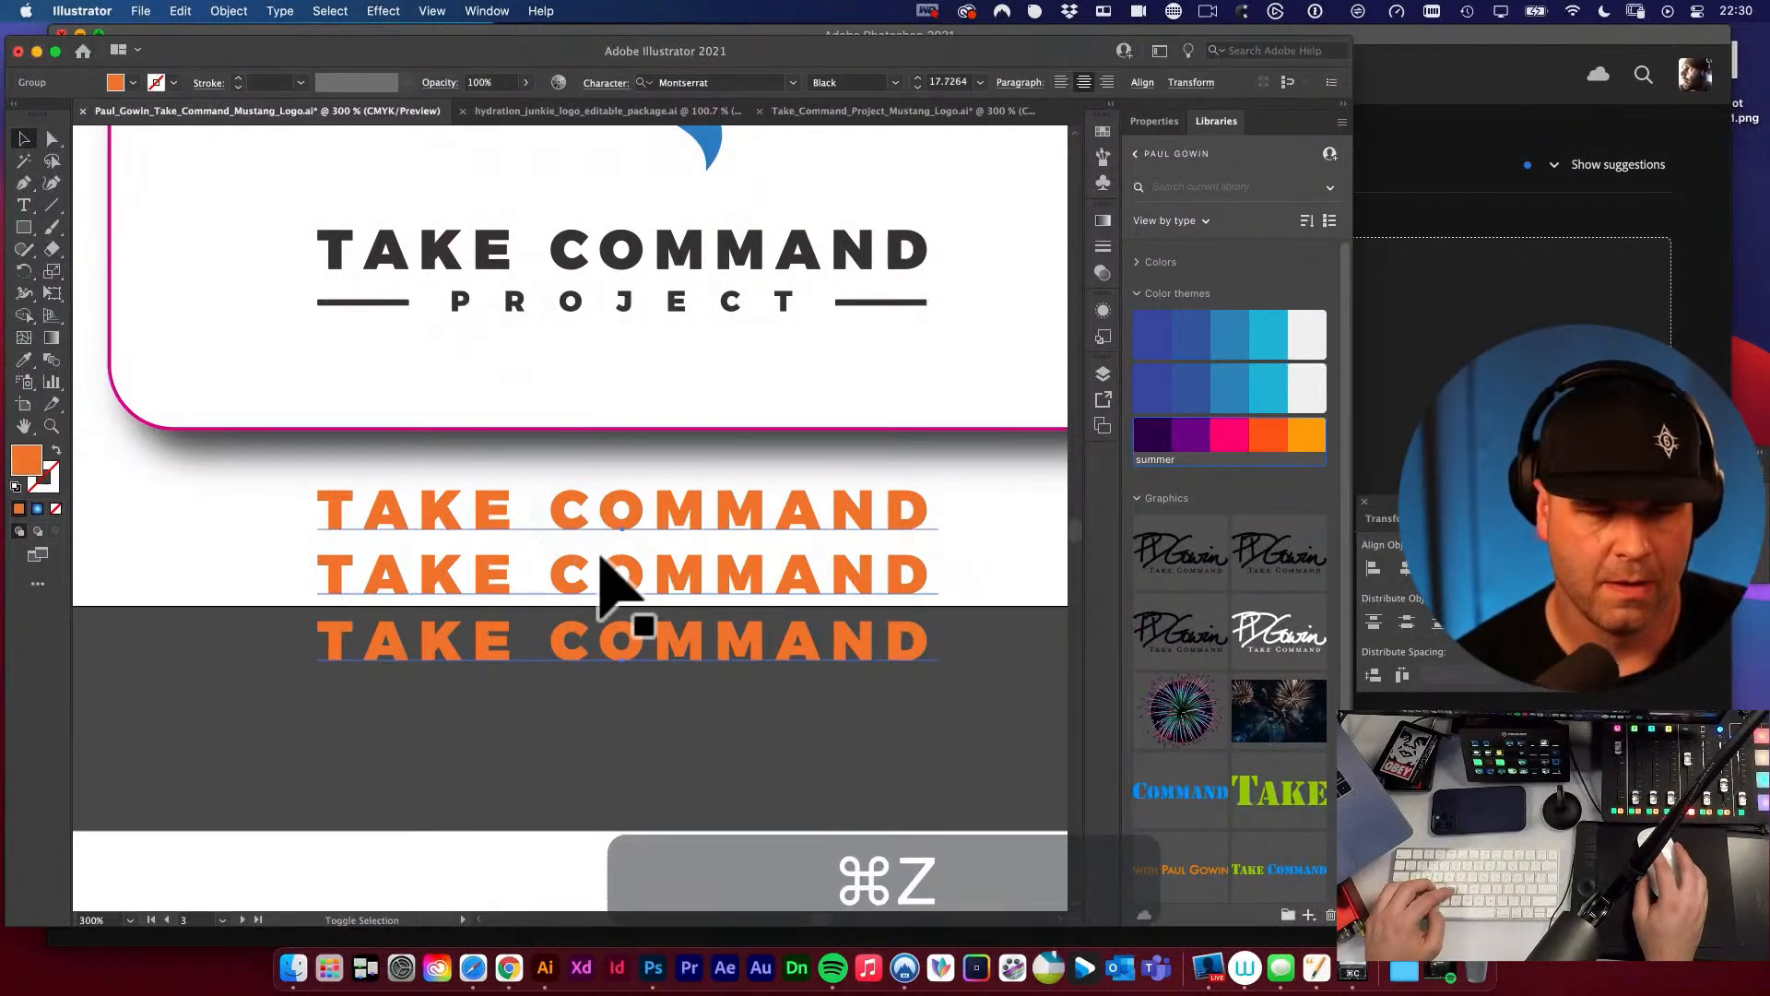
{"action": "key", "text": "super+c"}
{"action": "key", "text": "space"}
{"action": "left_click_drag", "start_coordinate": [740, 639], "coordinate": [692, 637]}
{"action": "left_click", "coordinate": [909, 601]}
Select the uppermost orange TAKE COMMAND line and show its Character settings beside the artwork.
{"action": "key", "text": "a"}
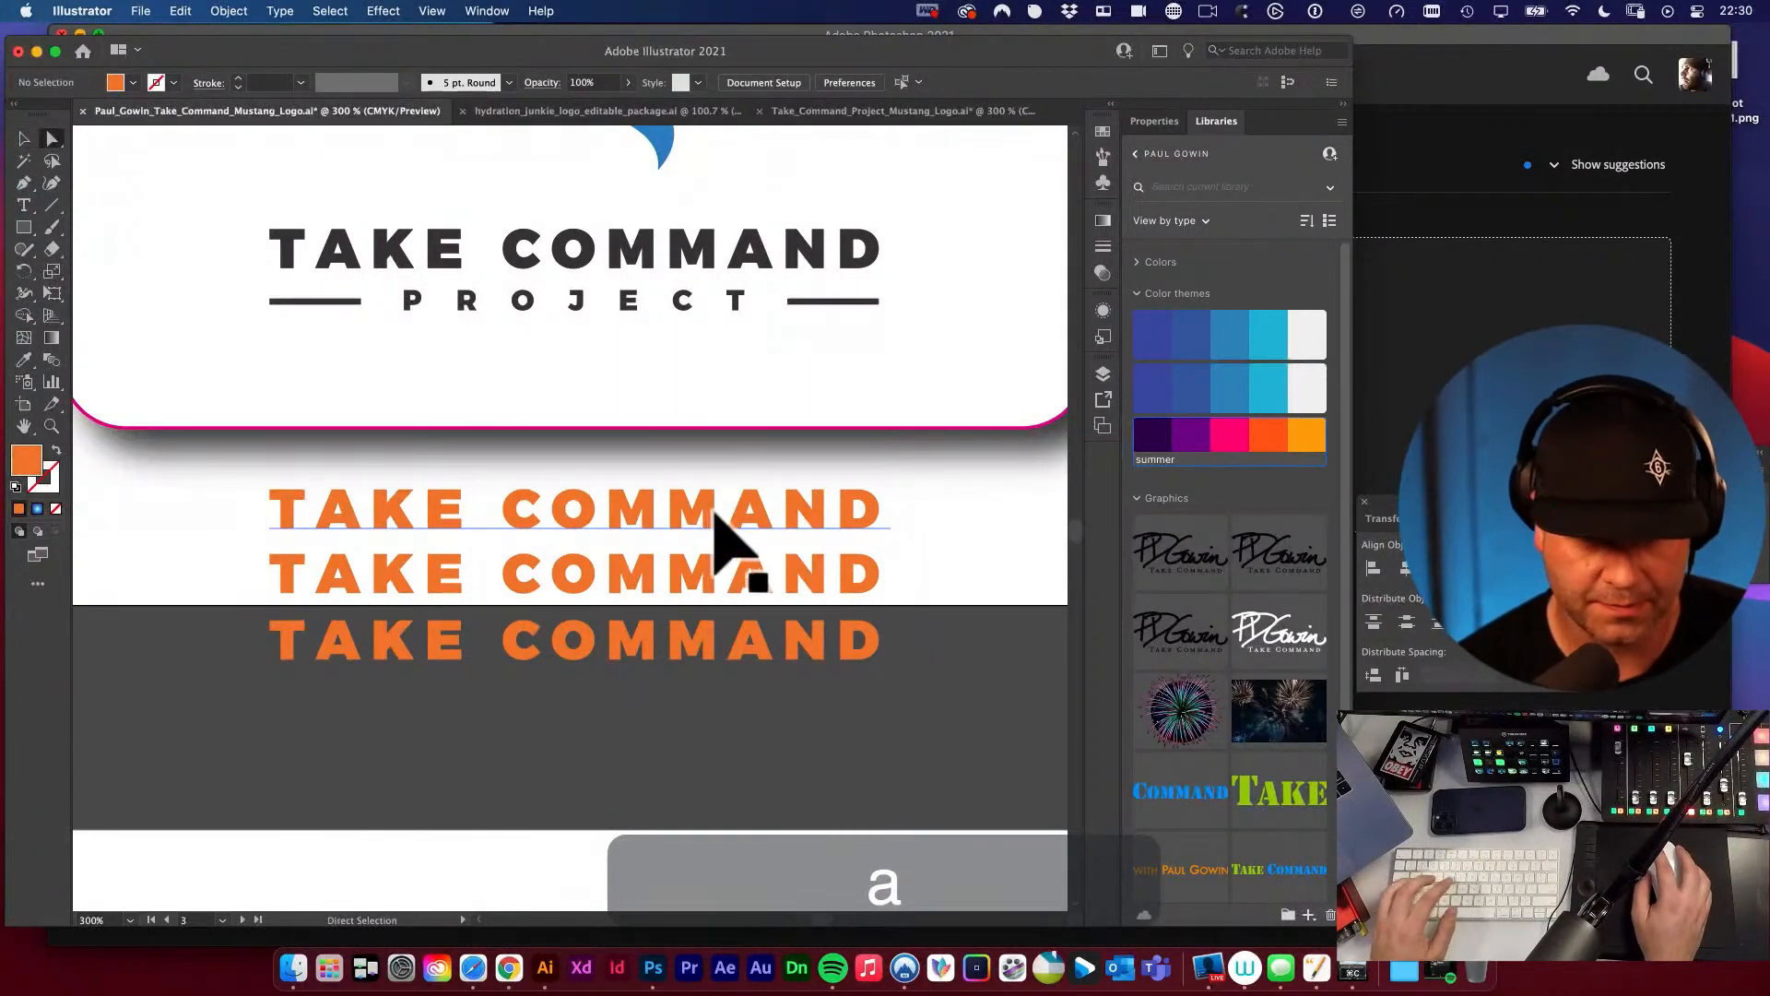
{"action": "key", "text": "super+t"}
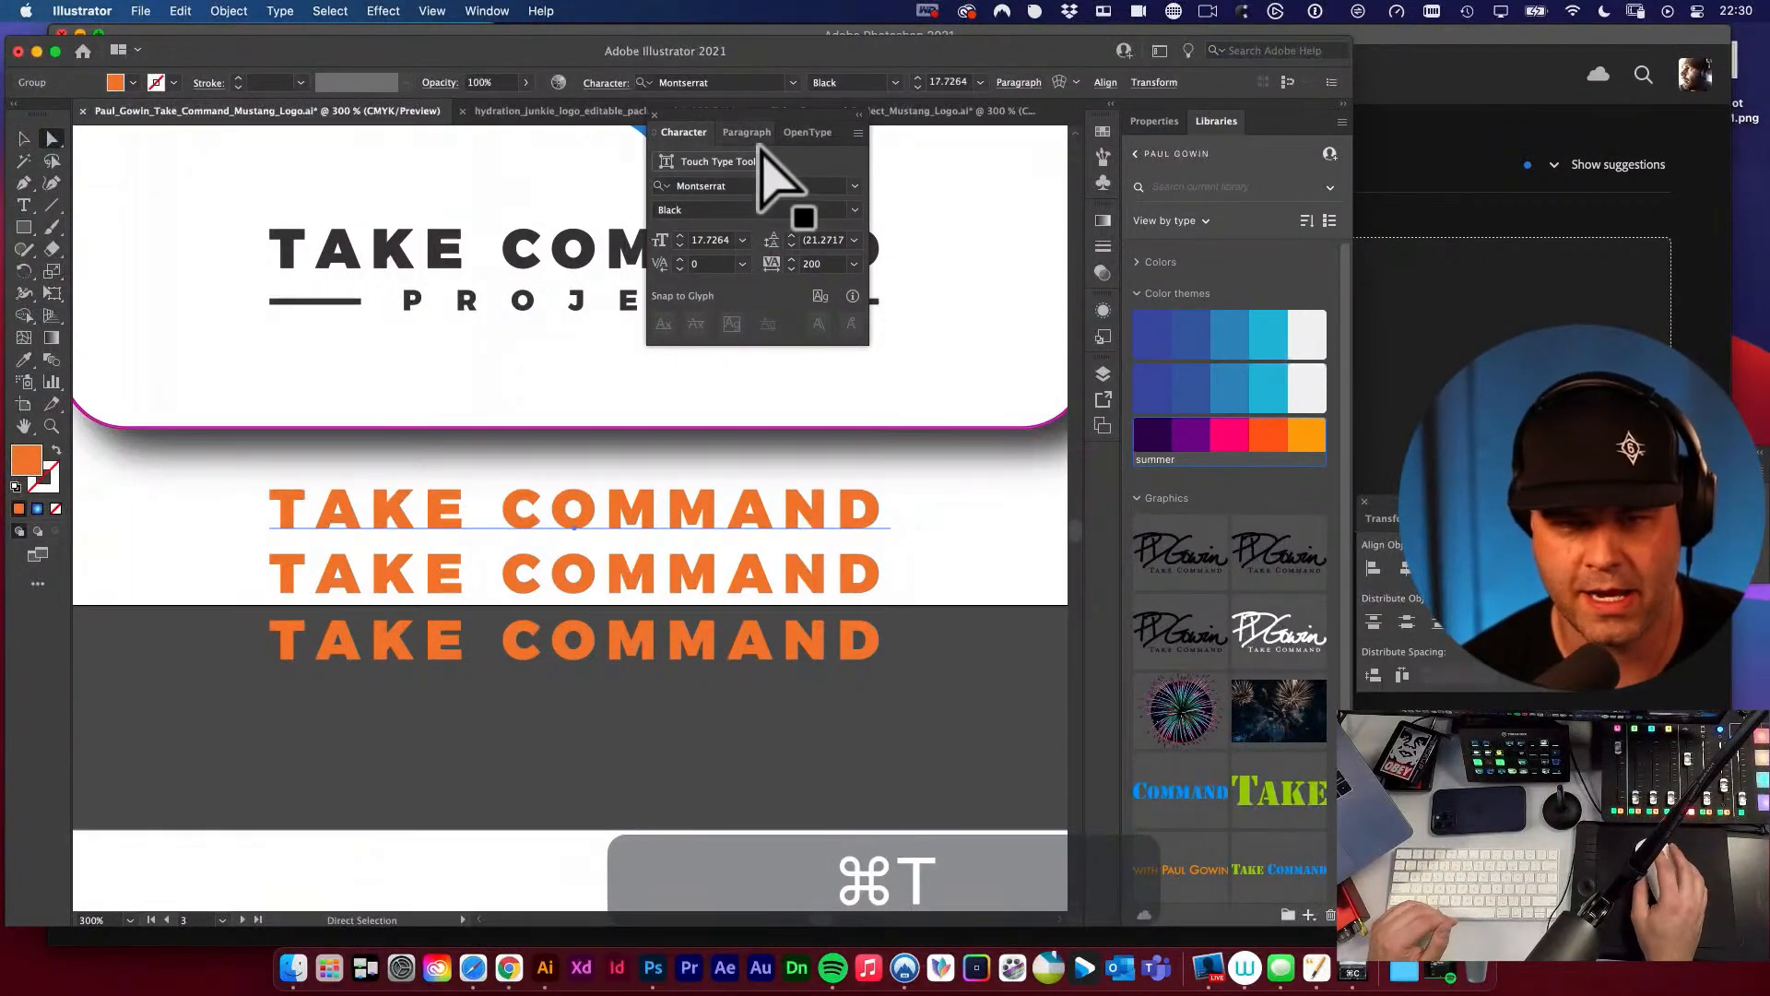
{"action": "left_click", "coordinate": [779, 127]}
{"action": "left_click_drag", "start_coordinate": [778, 120], "coordinate": [944, 185]}
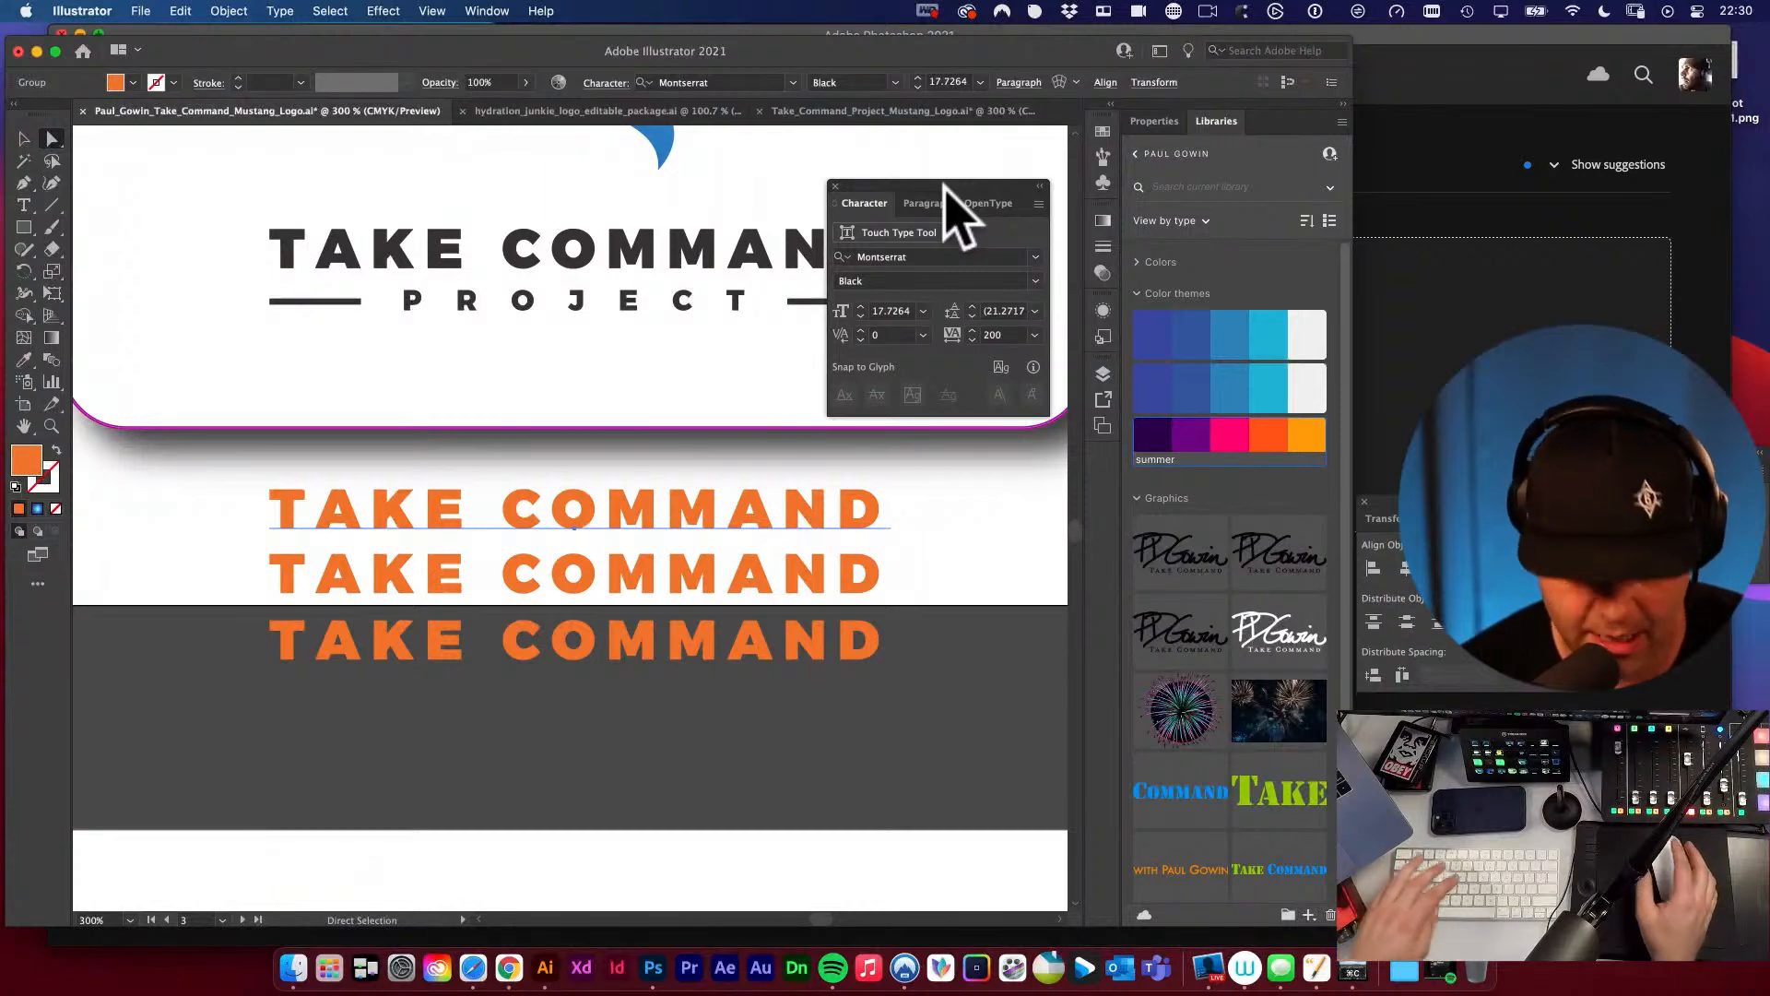
Look through the type-related commands and search the help for "character" to find further character settings.
{"action": "left_click", "coordinate": [486, 11]}
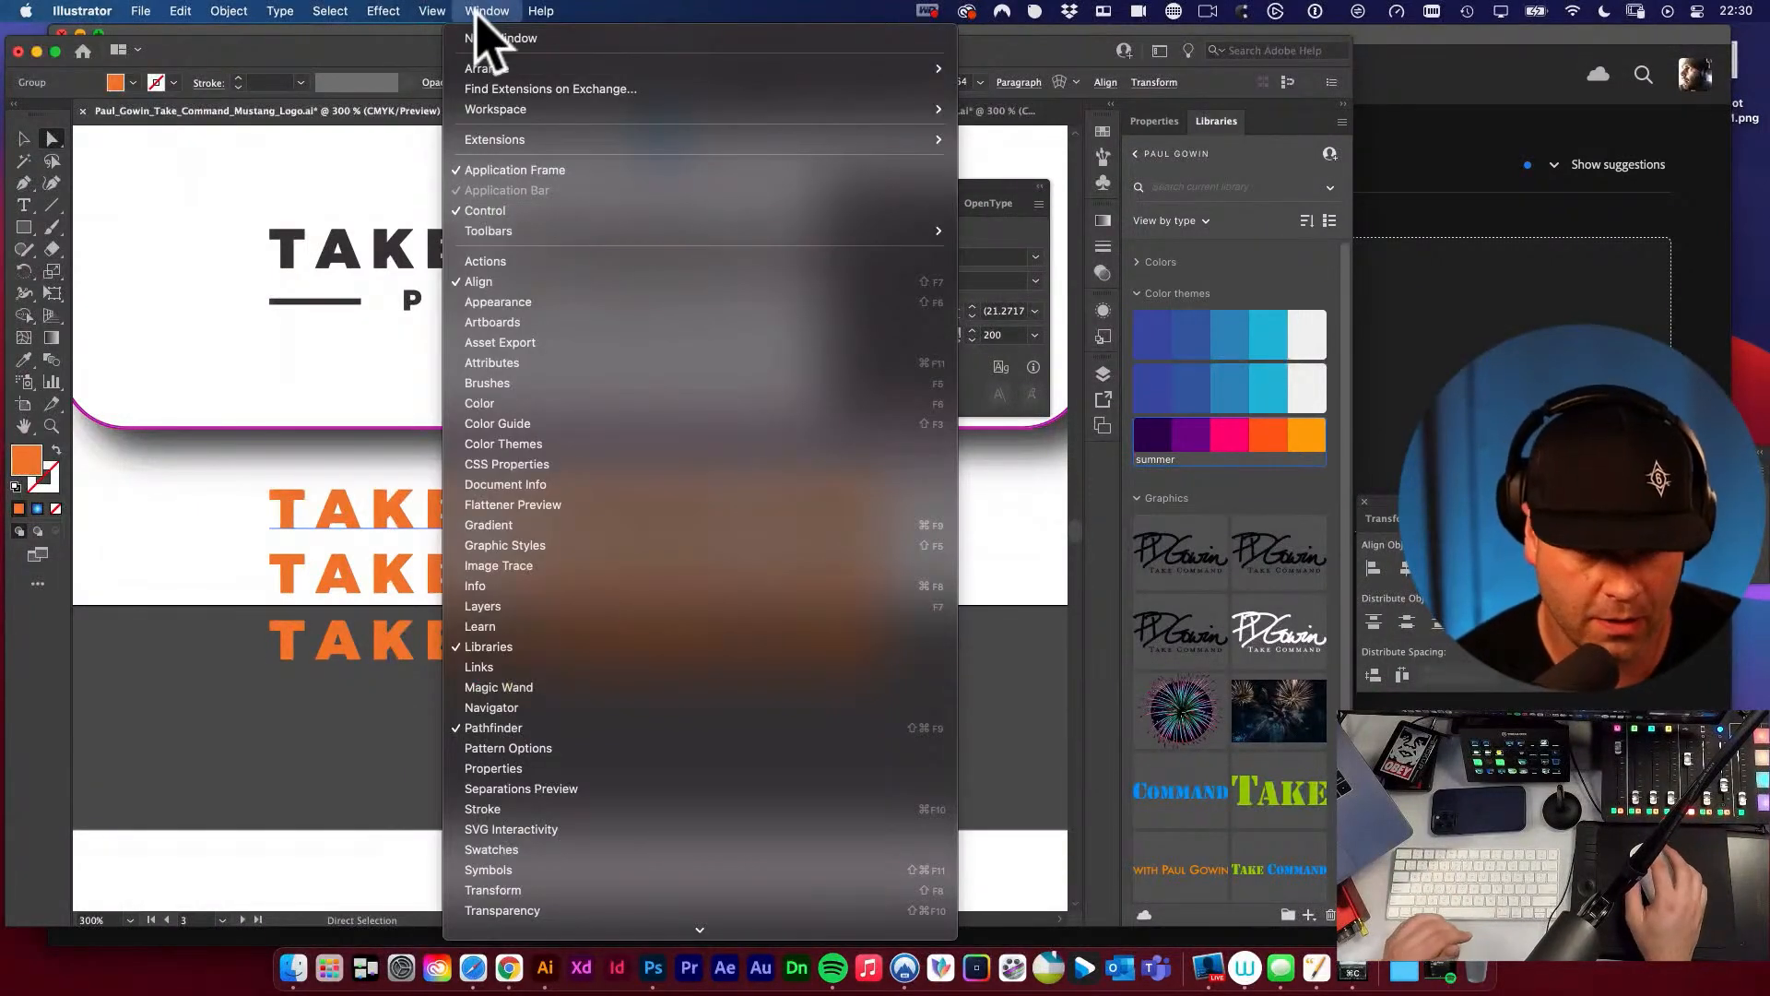
{"action": "mouse_move", "coordinate": [277, 11]}
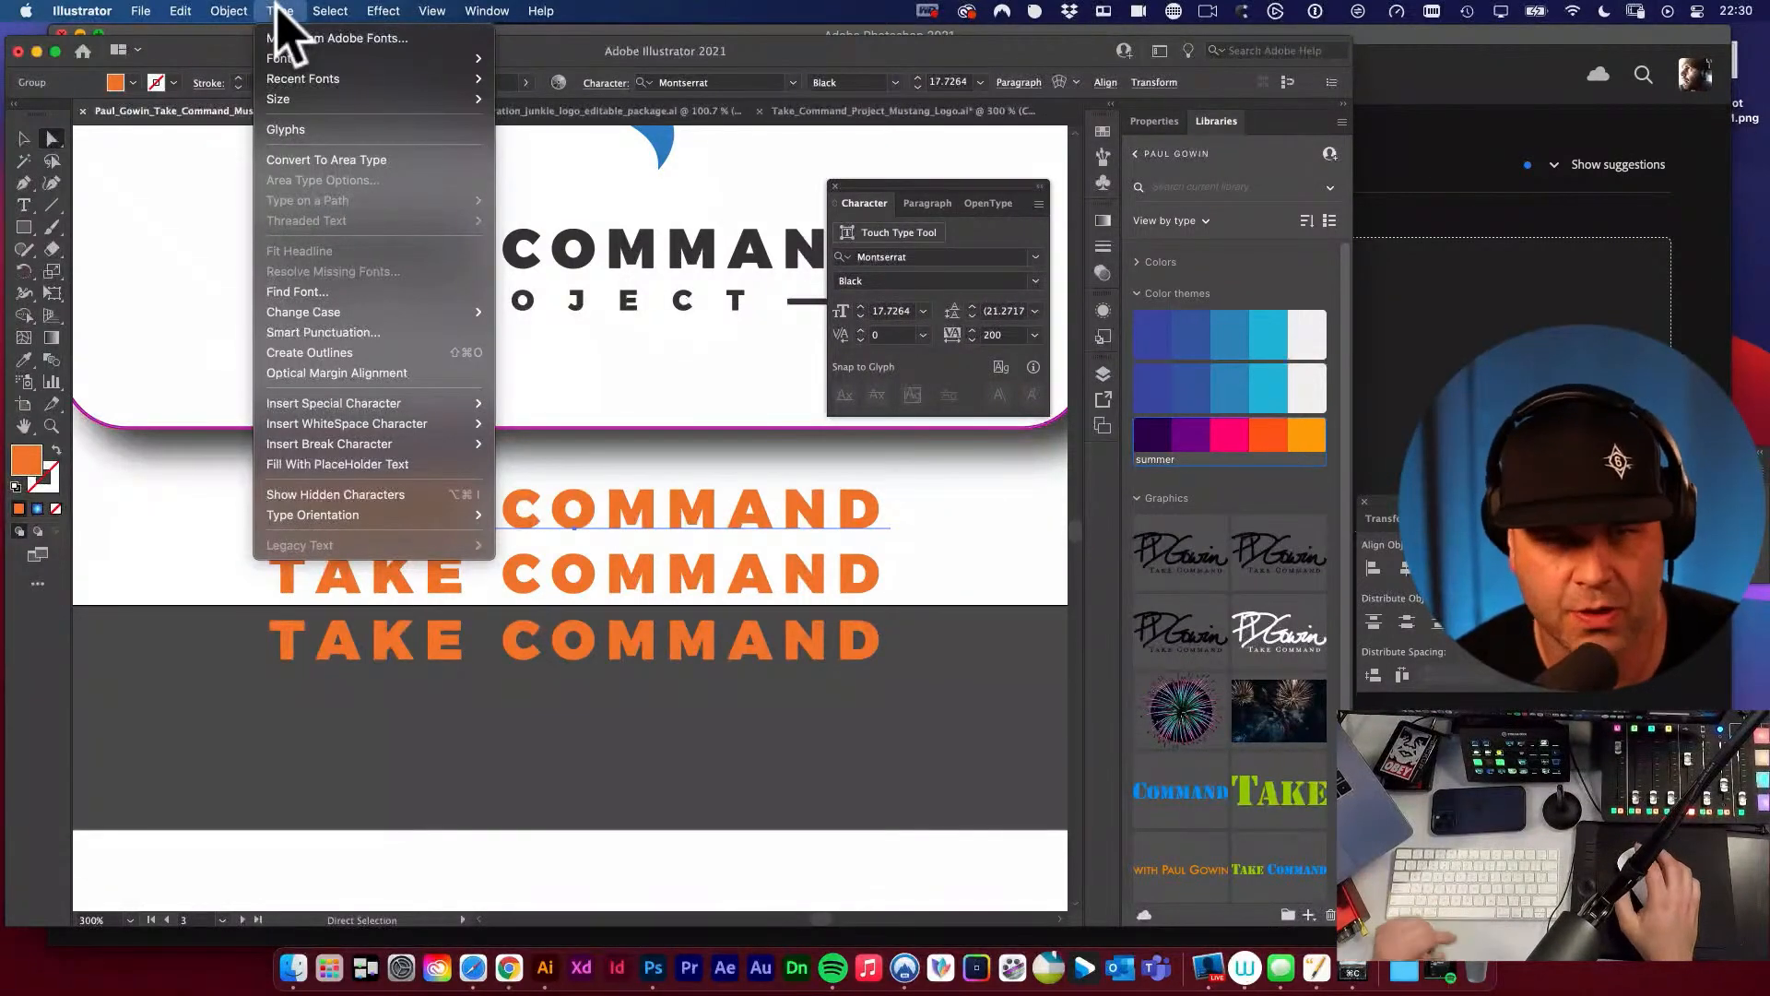
{"action": "mouse_move", "coordinate": [494, 11]}
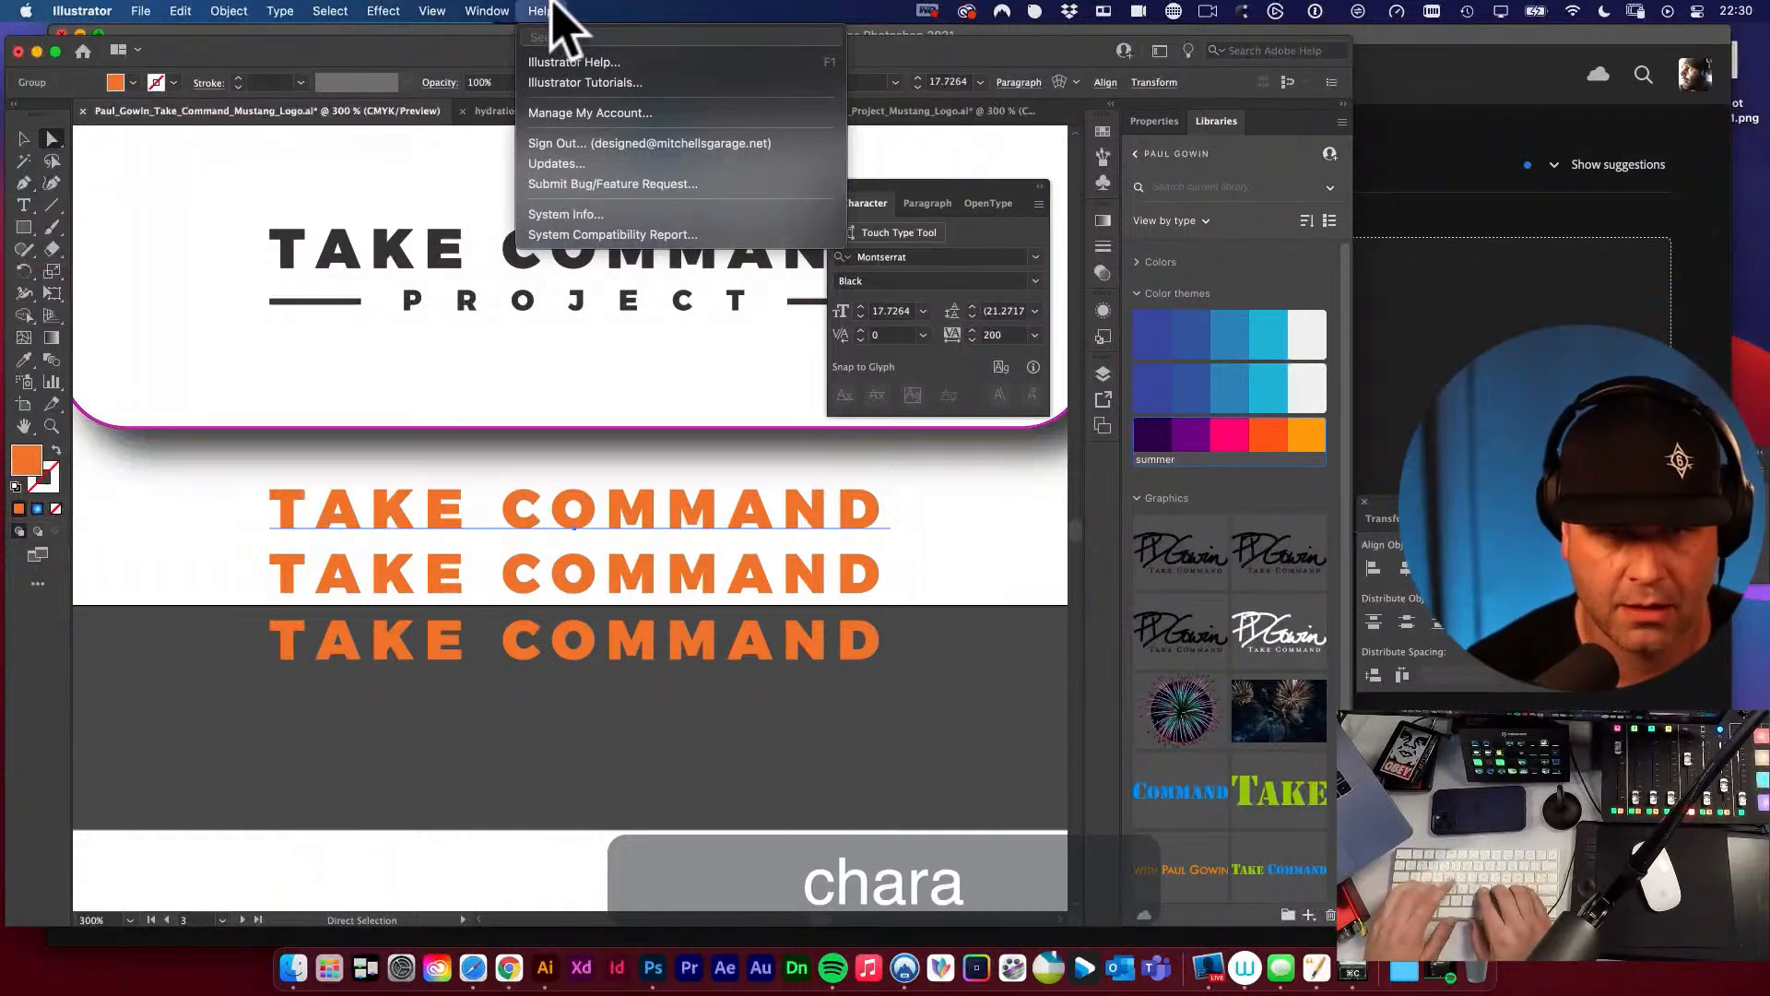
{"action": "type", "text": "character"}
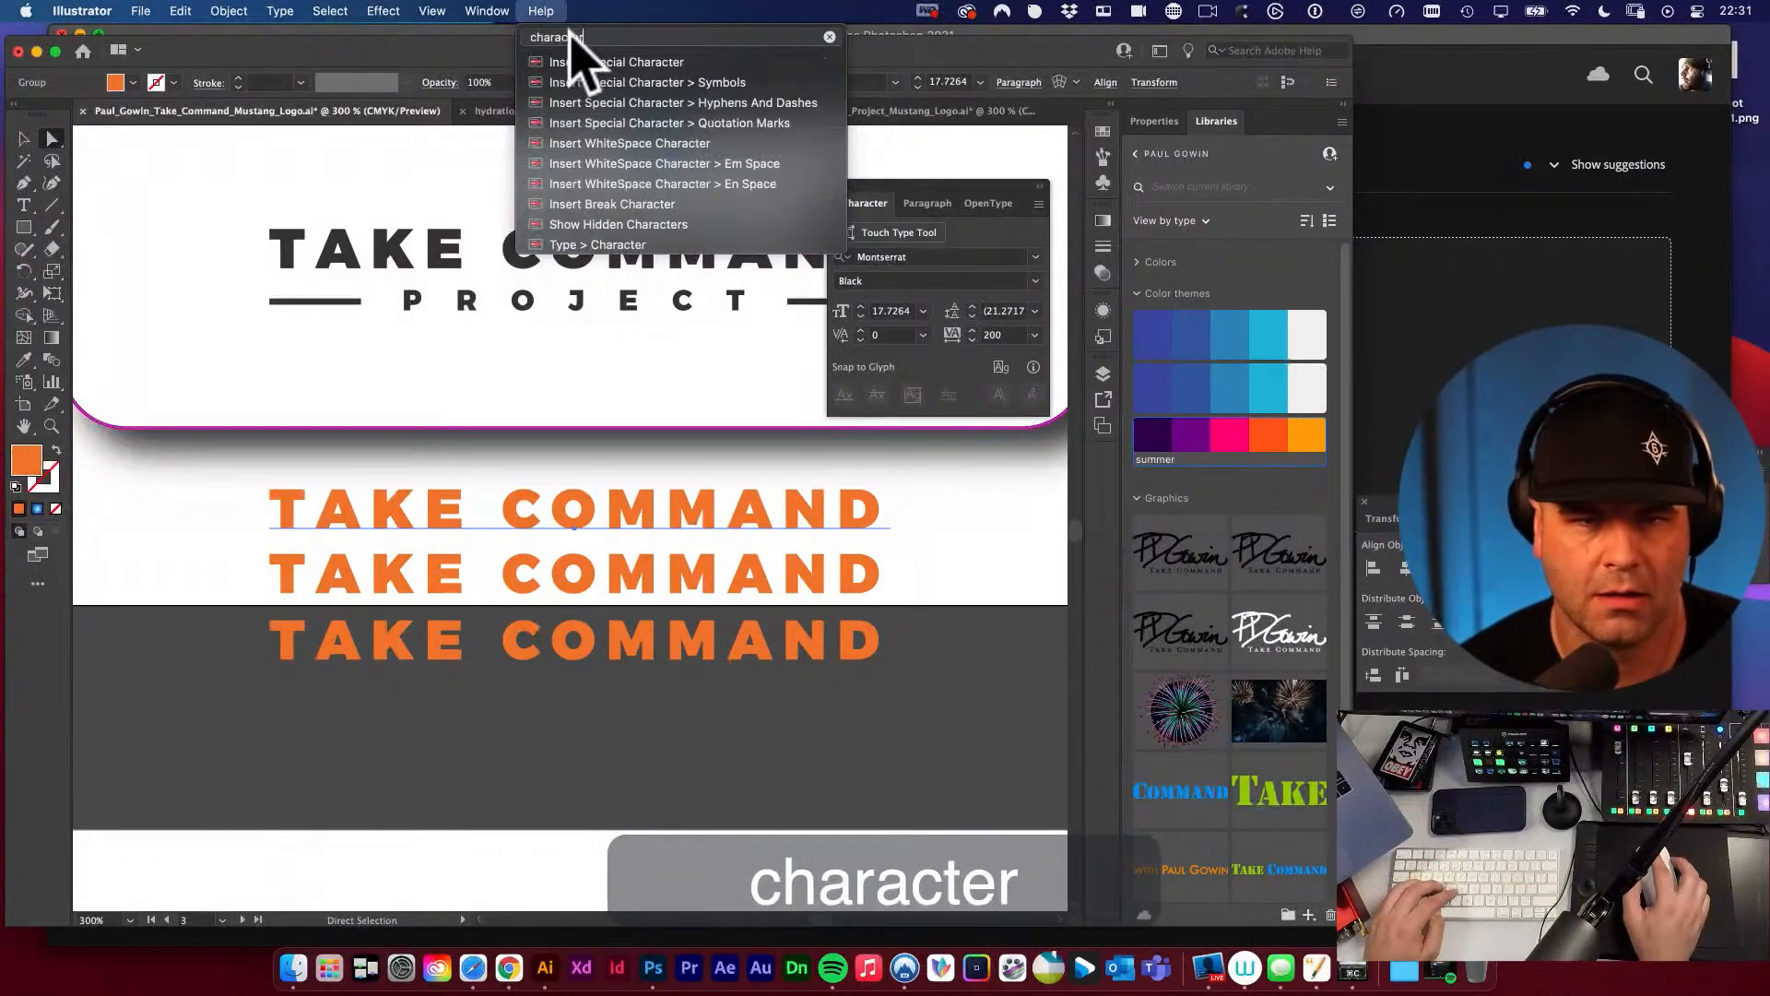
{"action": "mouse_move", "coordinate": [598, 244]}
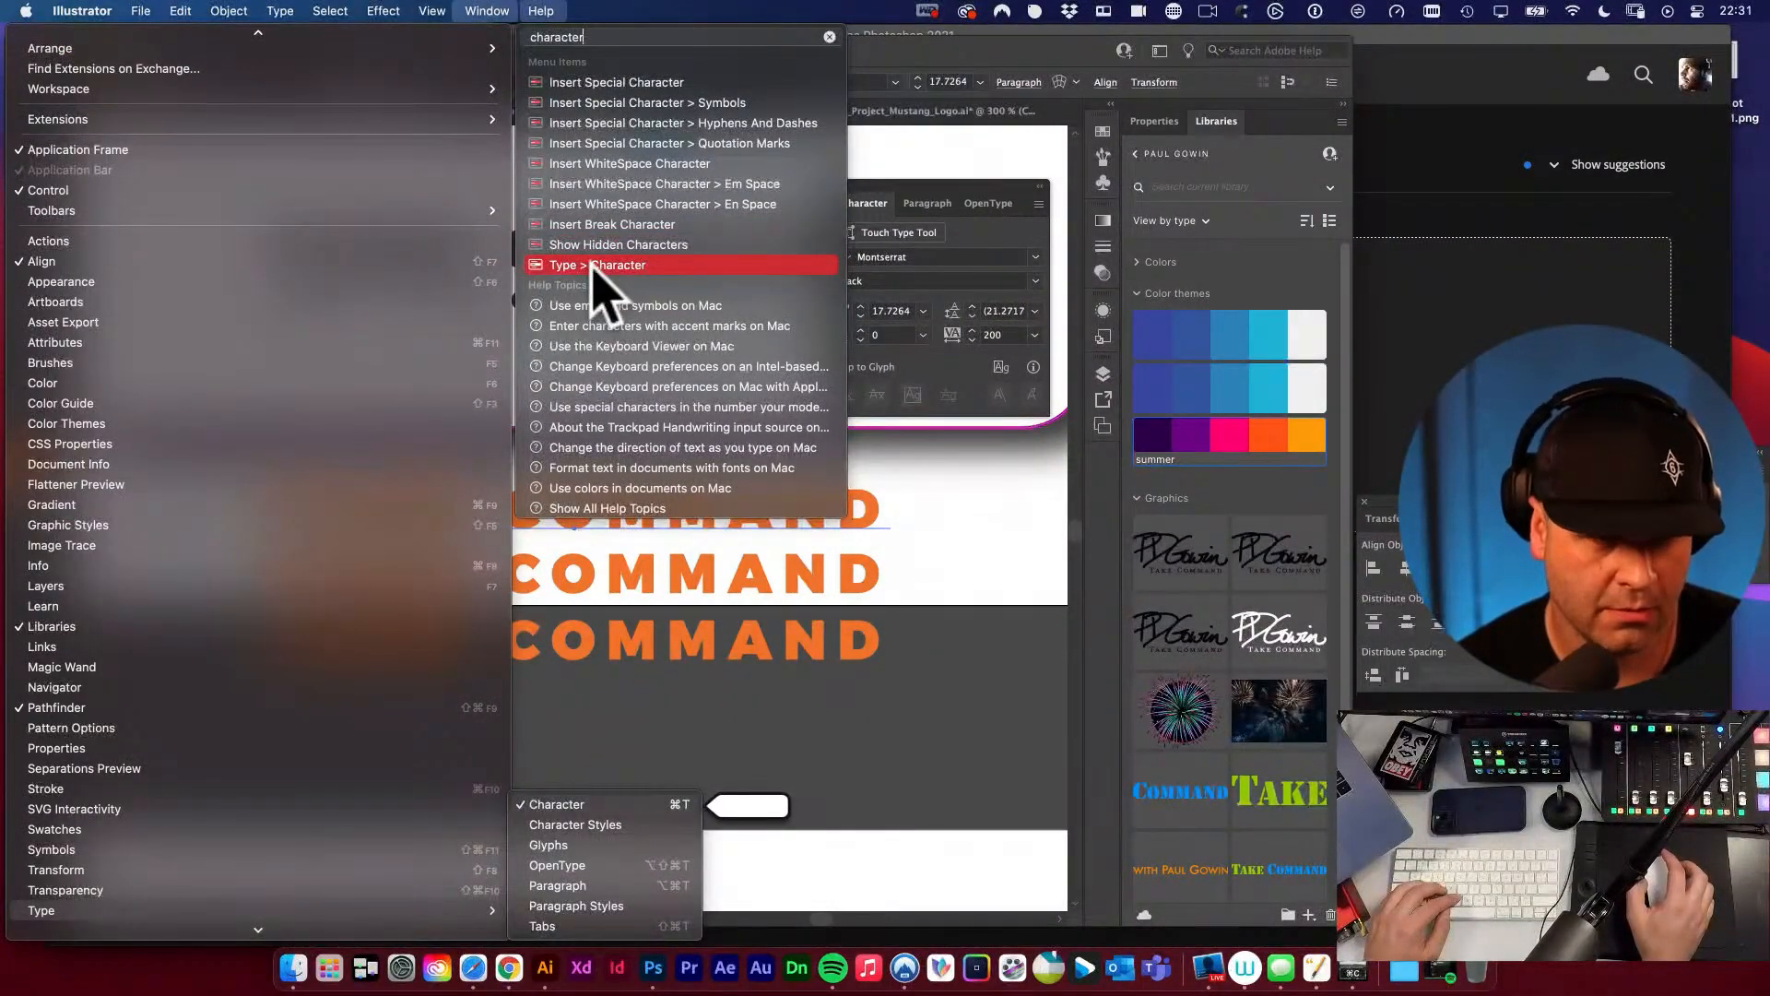
{"action": "left_click", "coordinate": [300, 826]}
{"action": "left_click", "coordinate": [542, 11]}
{"action": "left_click", "coordinate": [495, 10]}
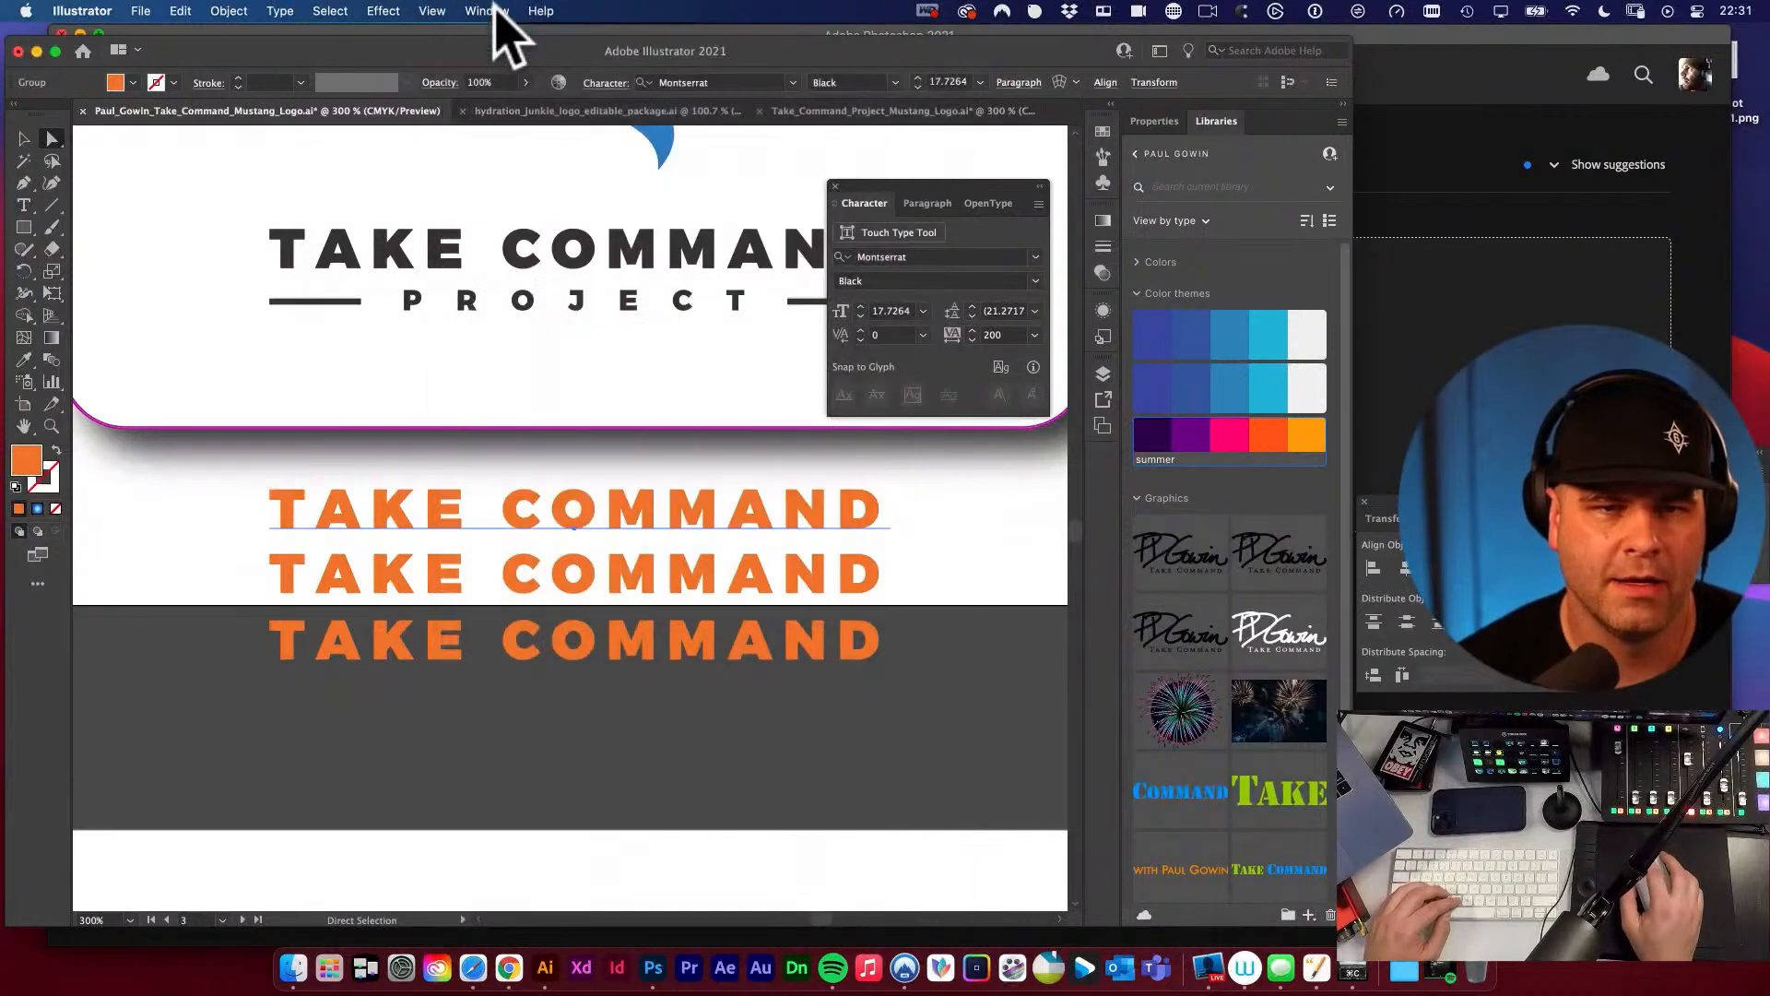
{"action": "left_click", "coordinate": [496, 11]}
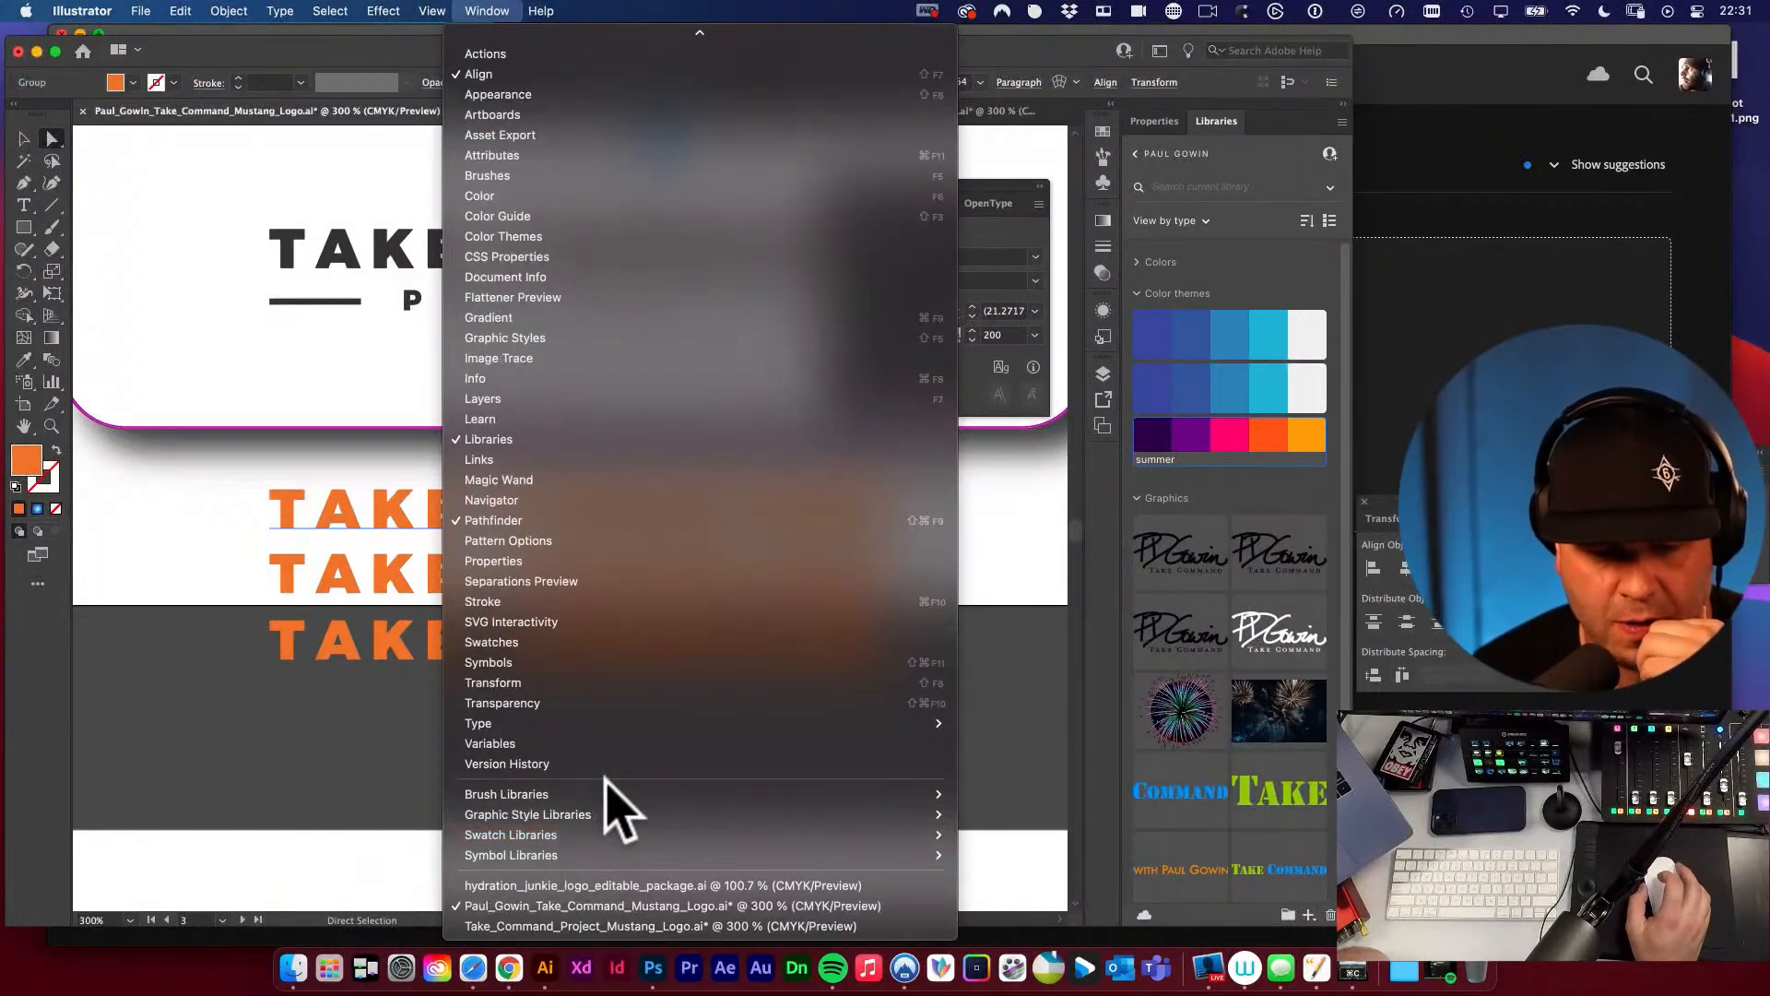
{"action": "mouse_move", "coordinate": [518, 723]}
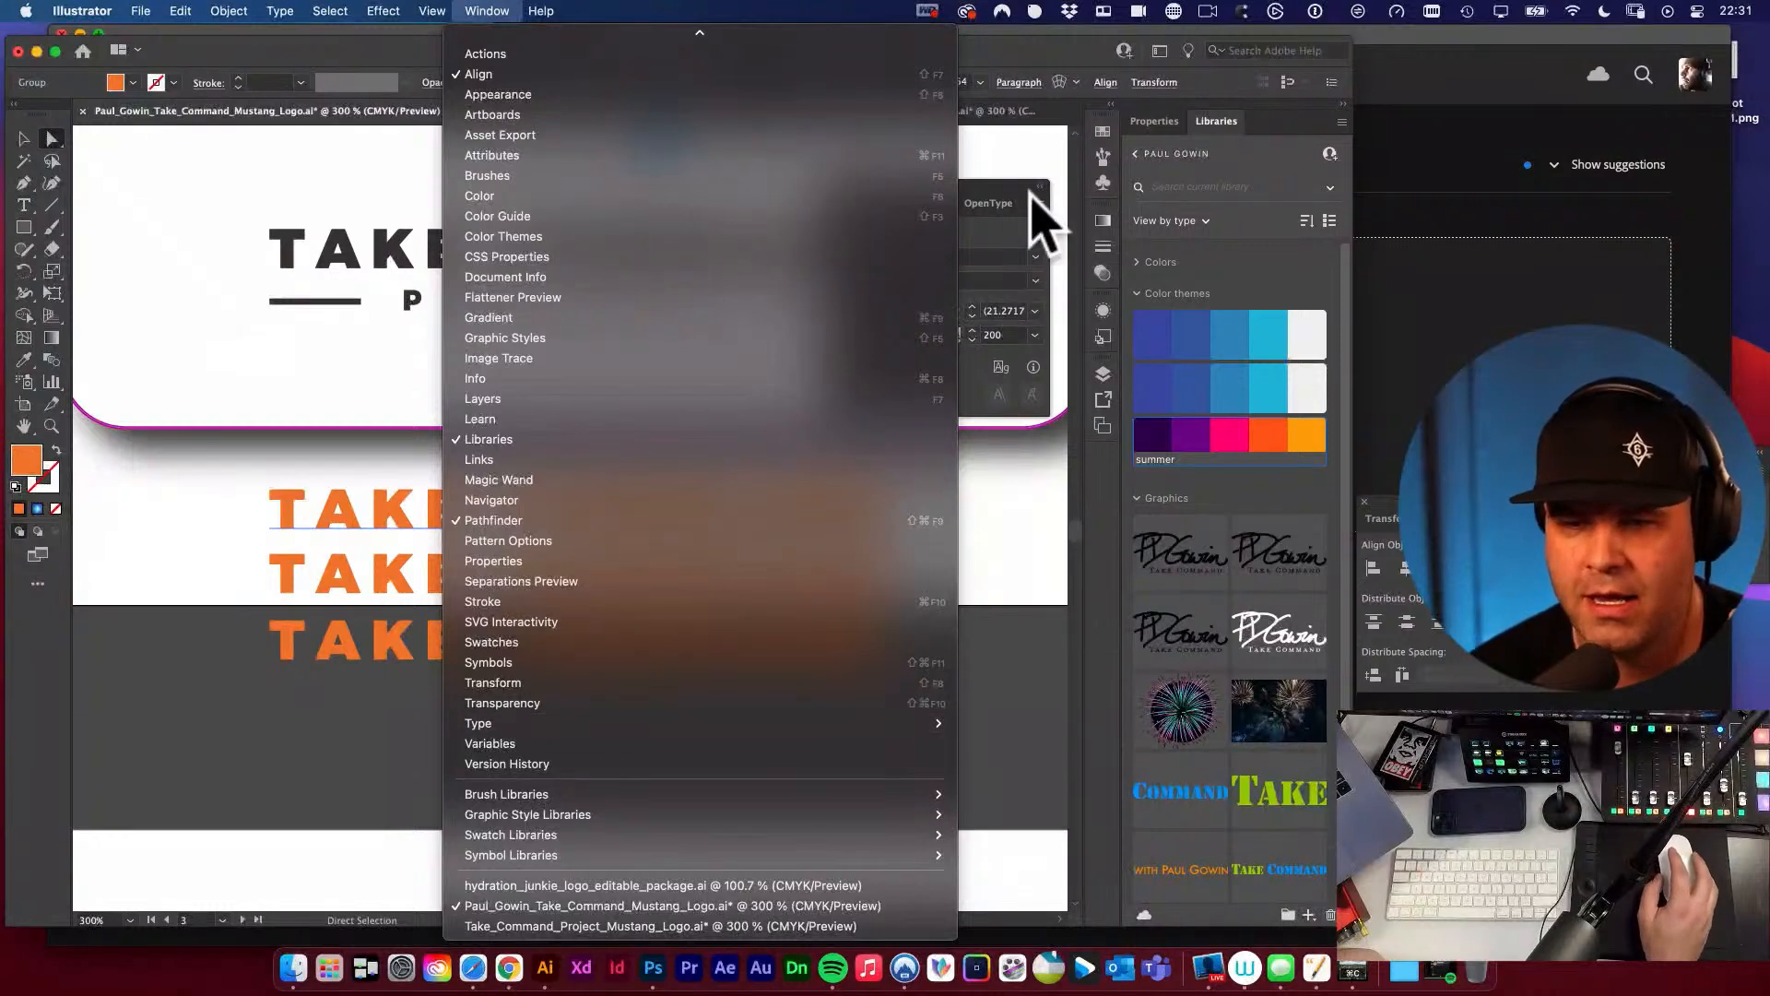
Reposition the Character panel and show its full set of options.
{"action": "left_click", "coordinate": [1001, 186]}
{"action": "left_click_drag", "start_coordinate": [998, 187], "coordinate": [1034, 168]}
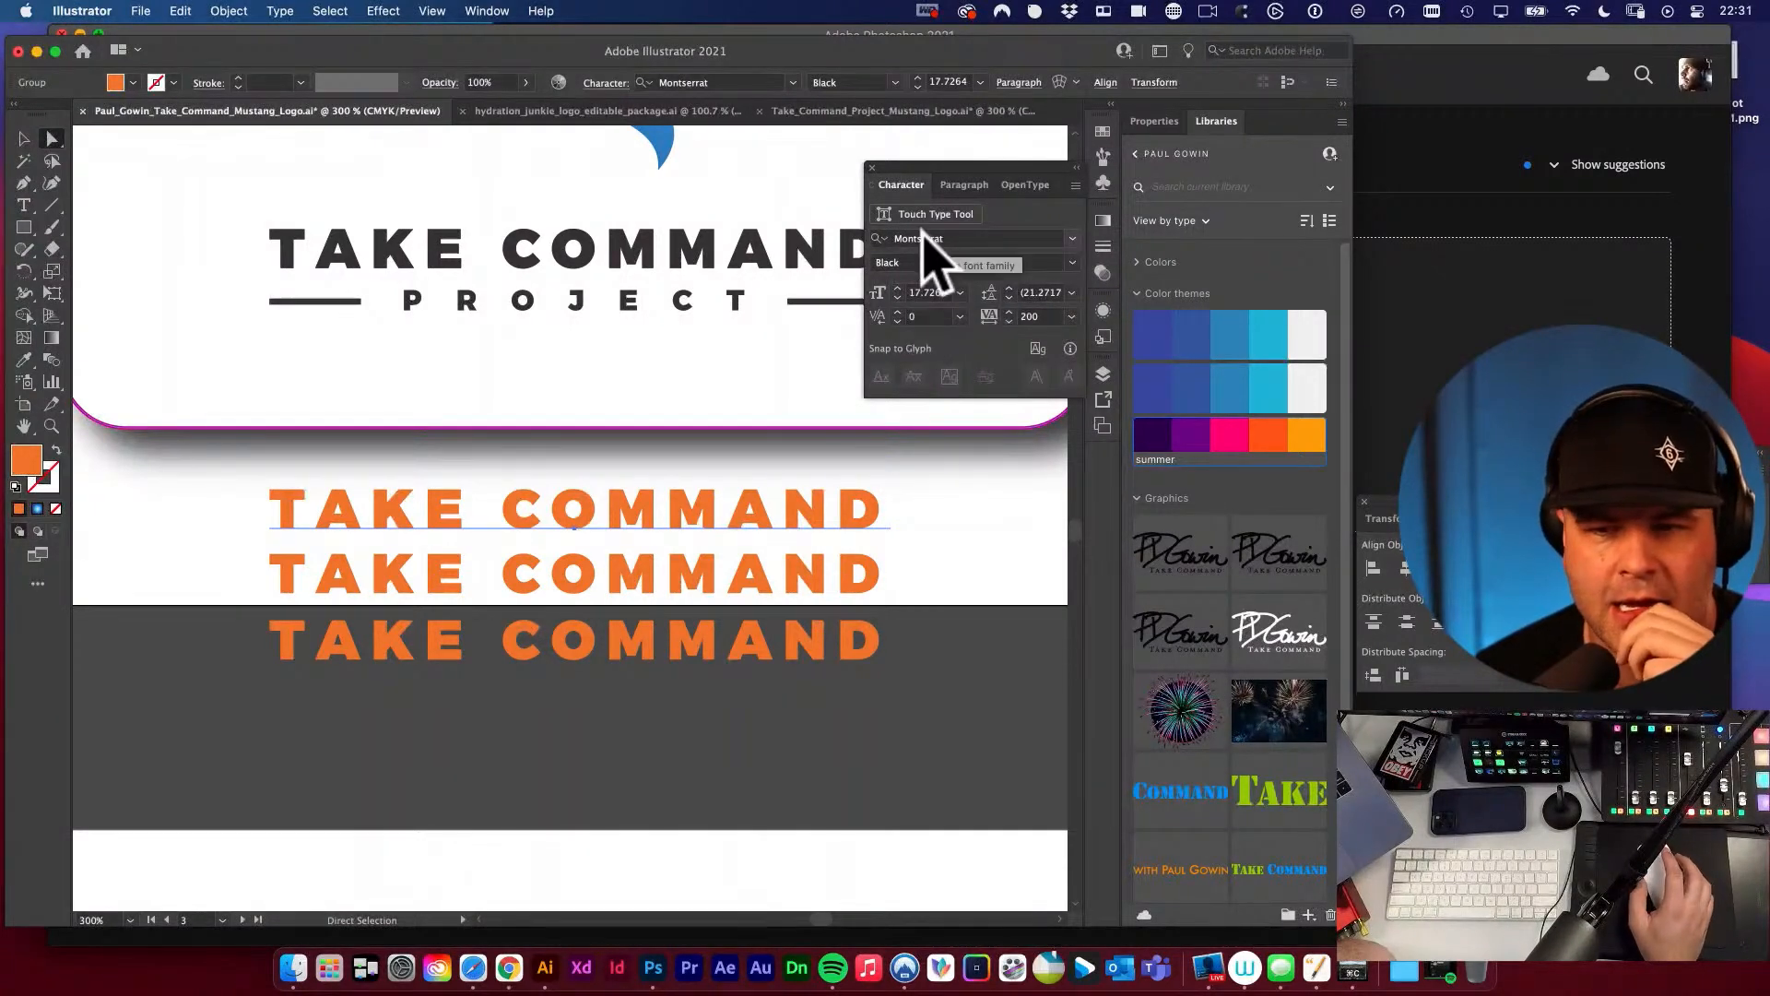
{"action": "left_click", "coordinate": [961, 184]}
{"action": "left_click", "coordinate": [899, 185]}
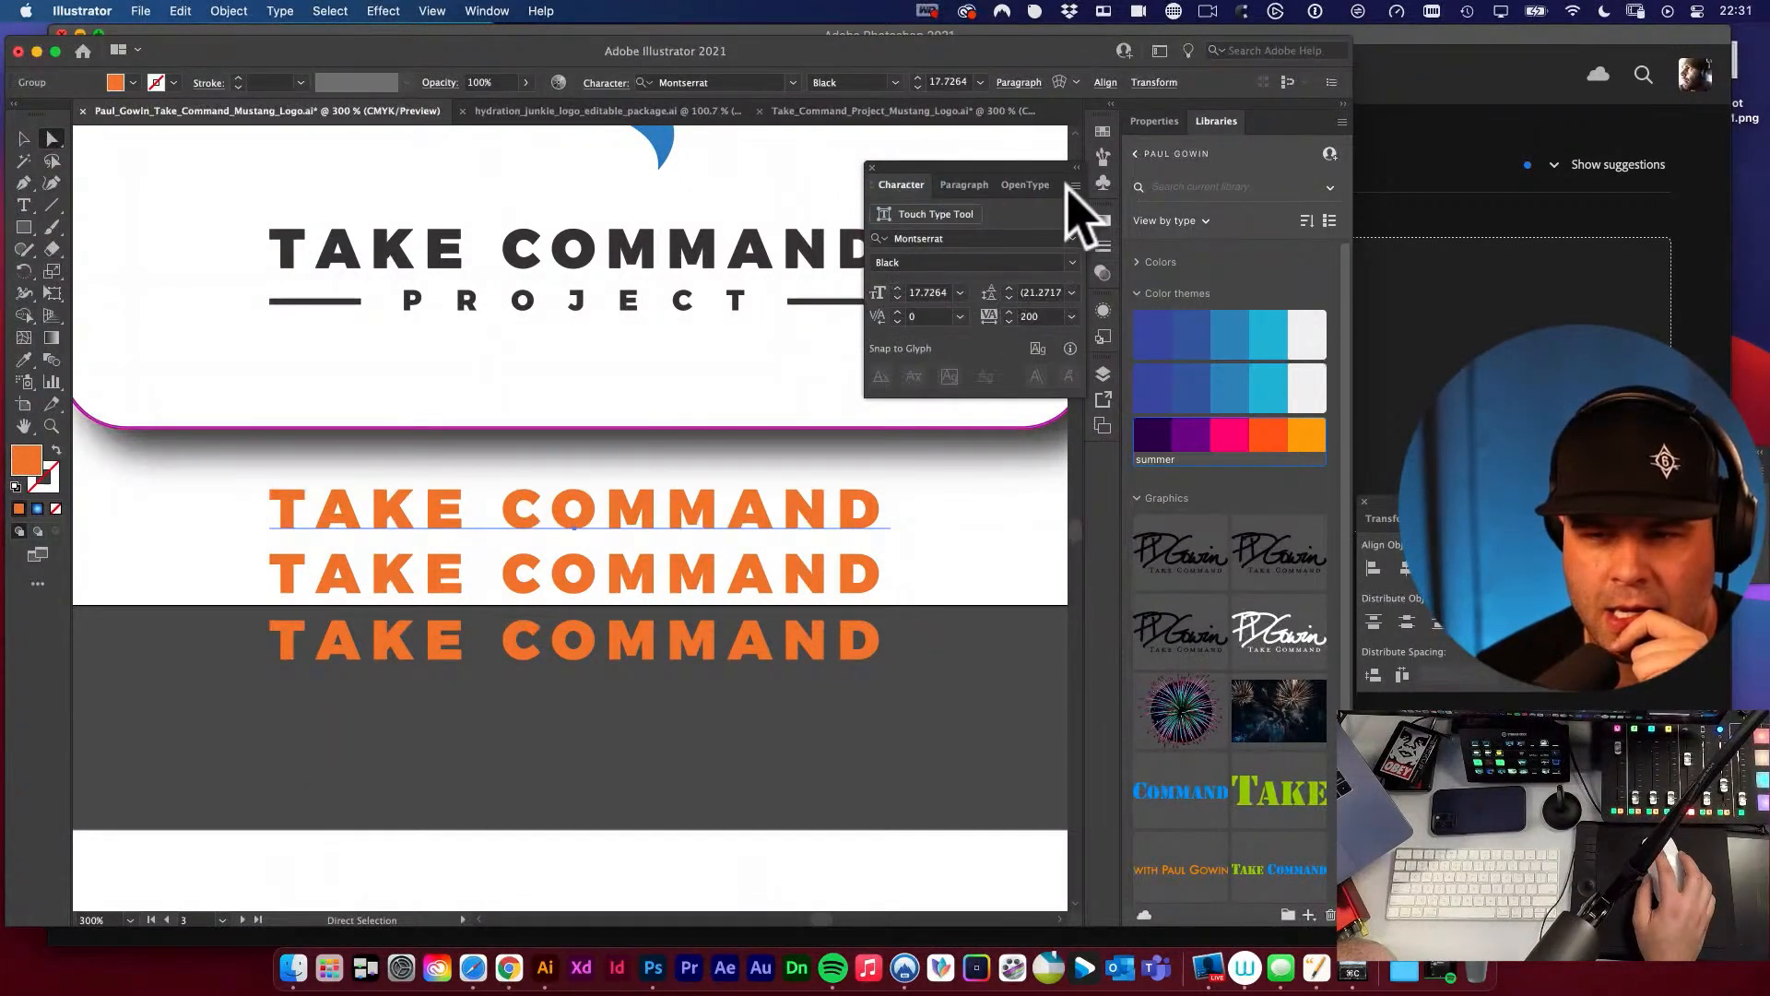
{"action": "left_click", "coordinate": [1075, 185]}
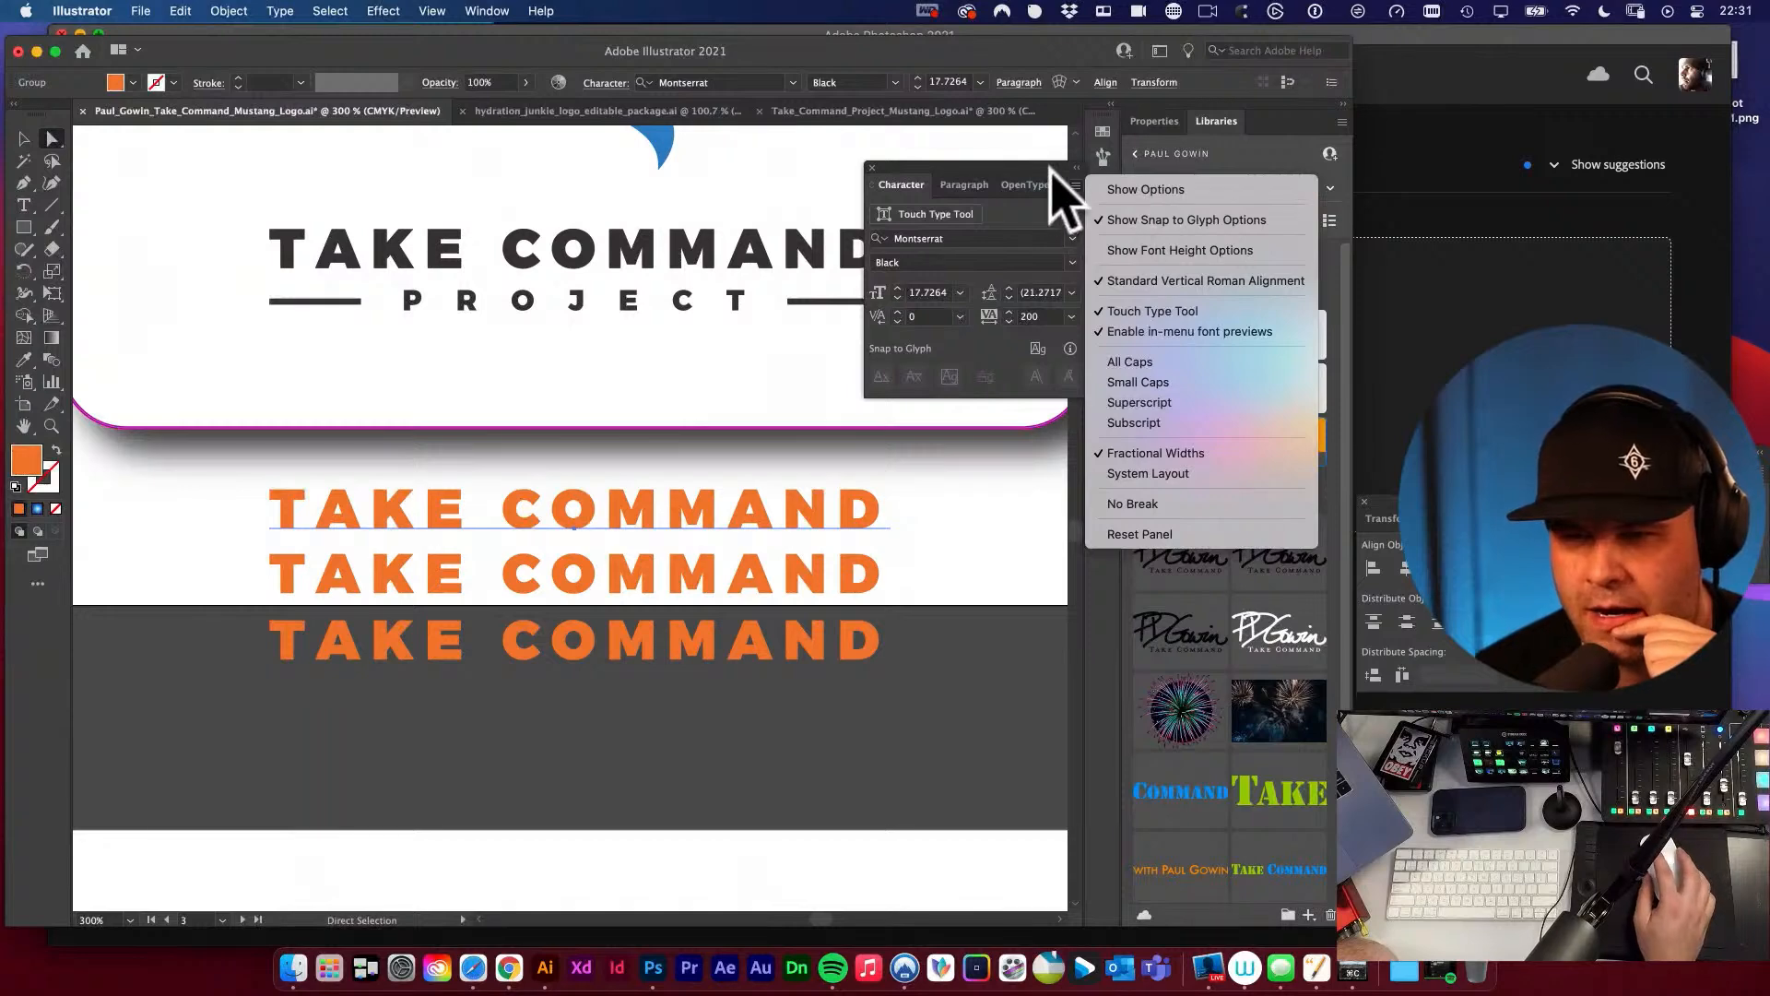
{"action": "left_click", "coordinate": [1143, 190]}
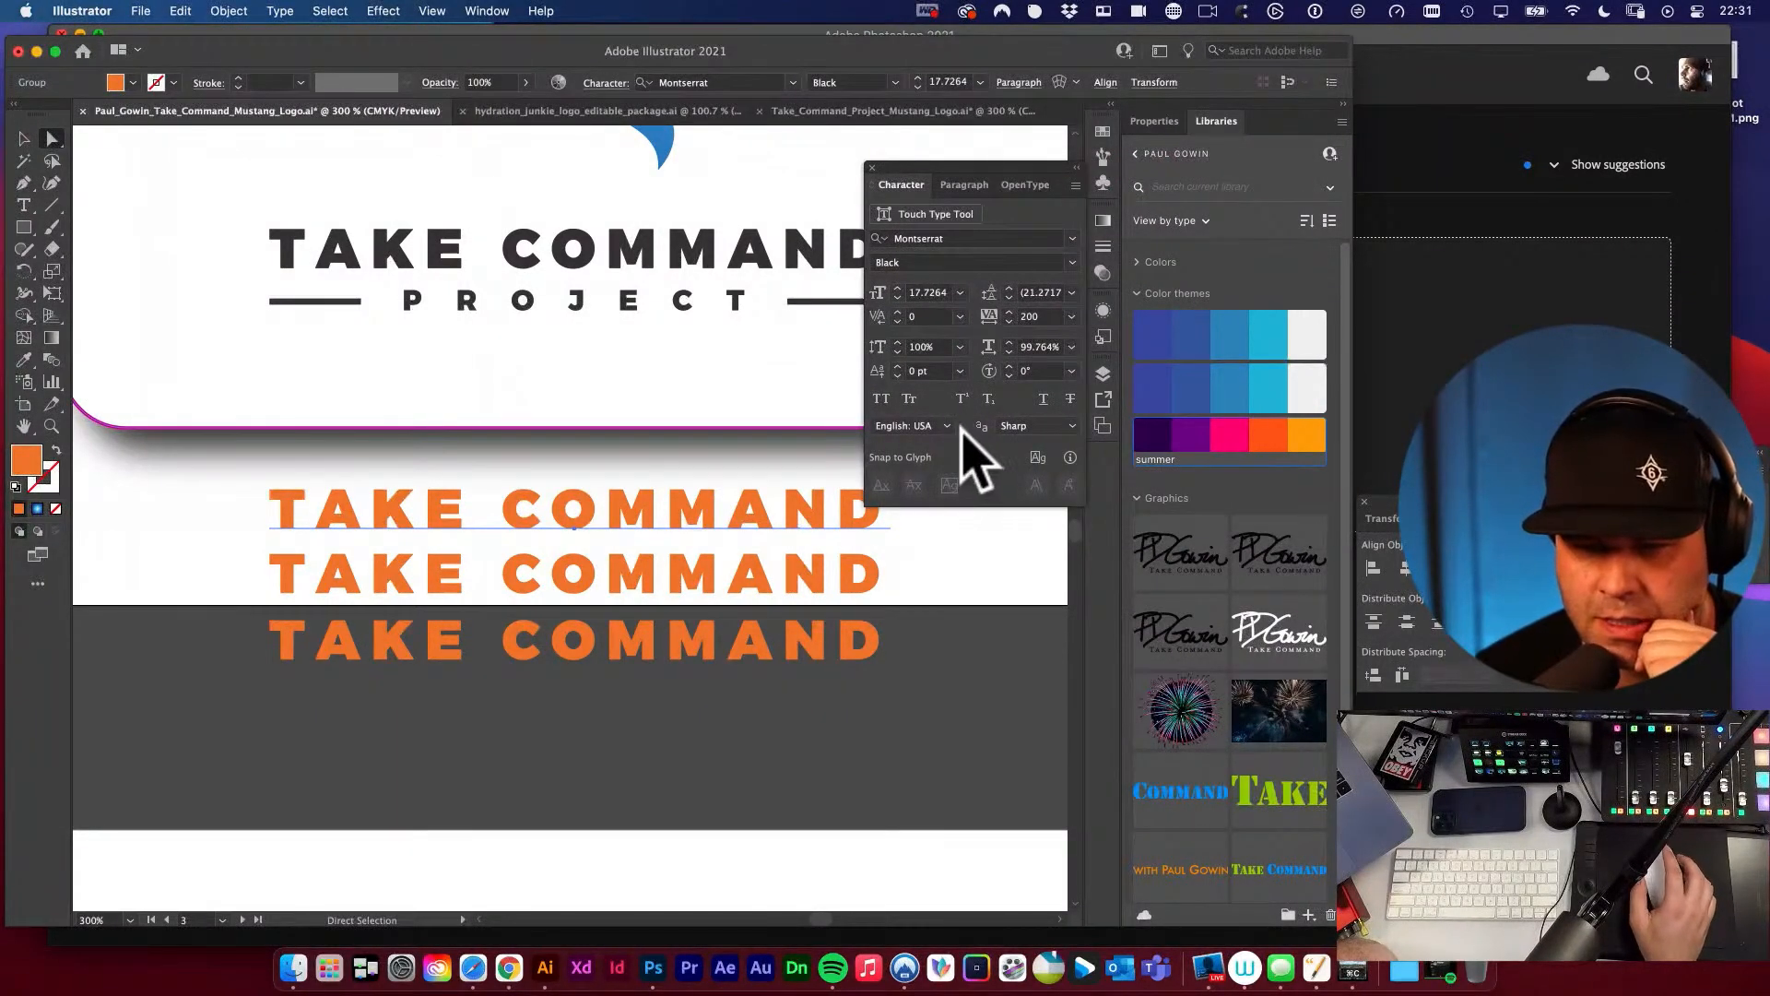
Try Optical kerning on the uppermost orange TAKE COMMAND line and return the kerning to 0.
{"action": "left_click", "coordinate": [960, 316]}
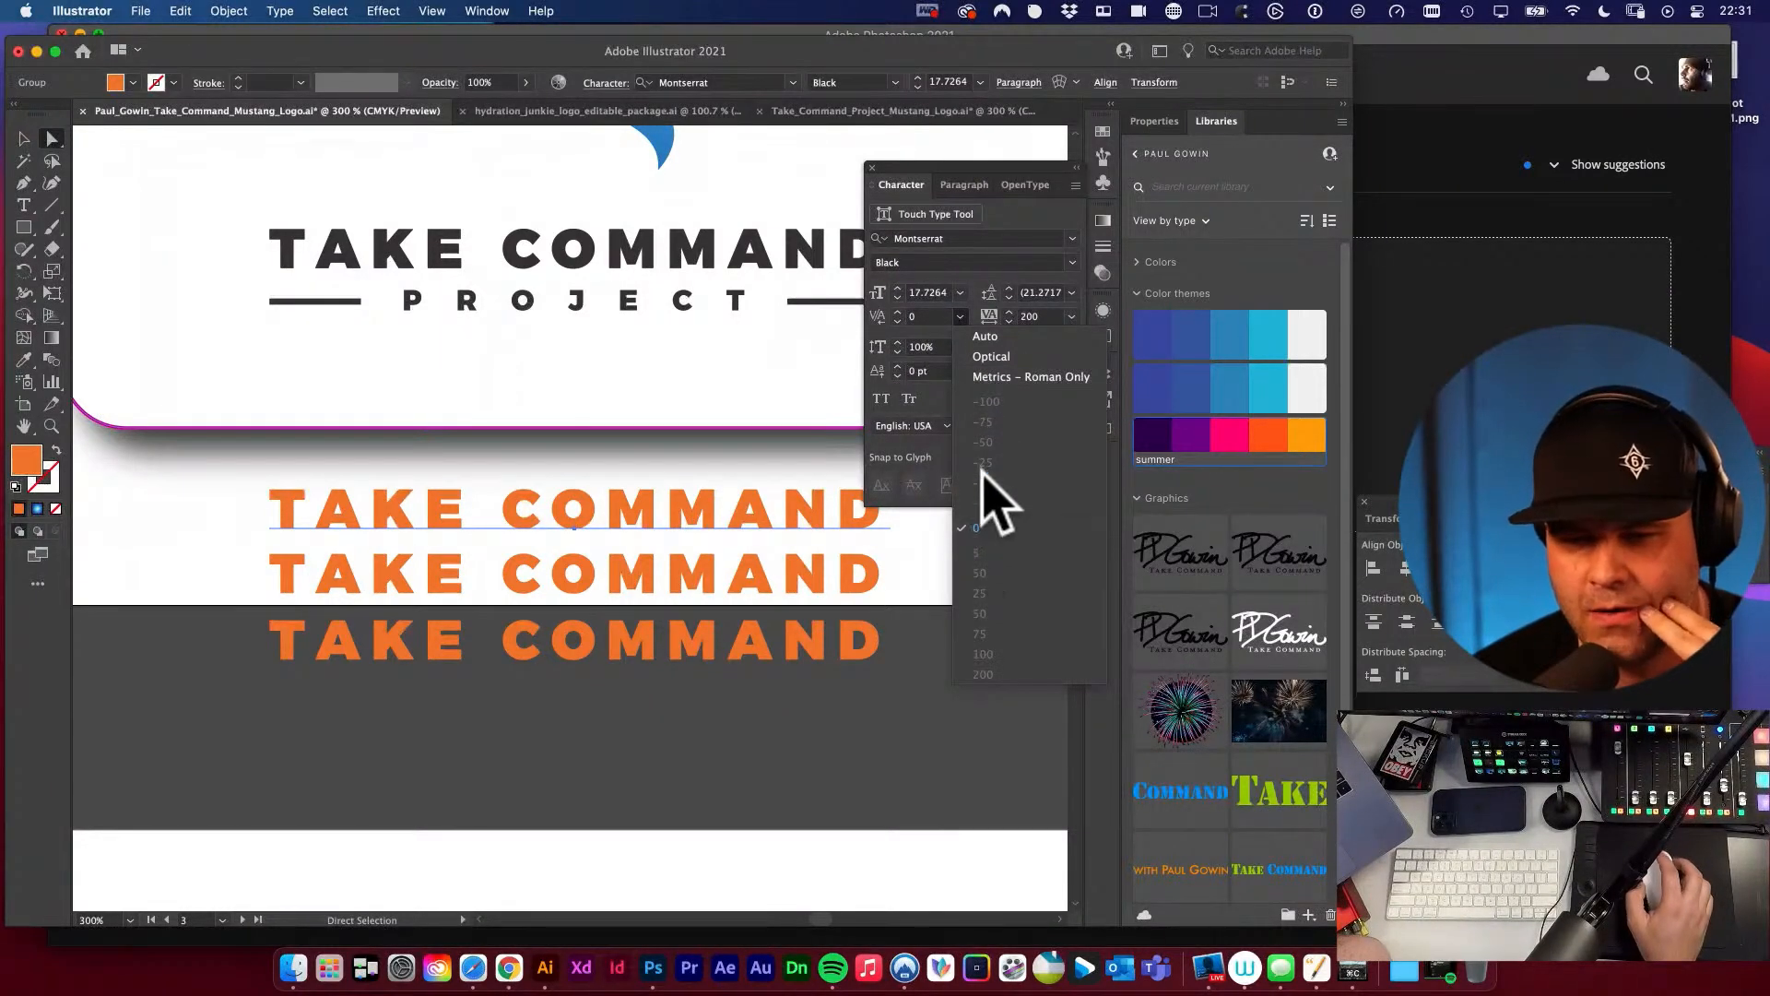
{"action": "left_click", "coordinate": [996, 358]}
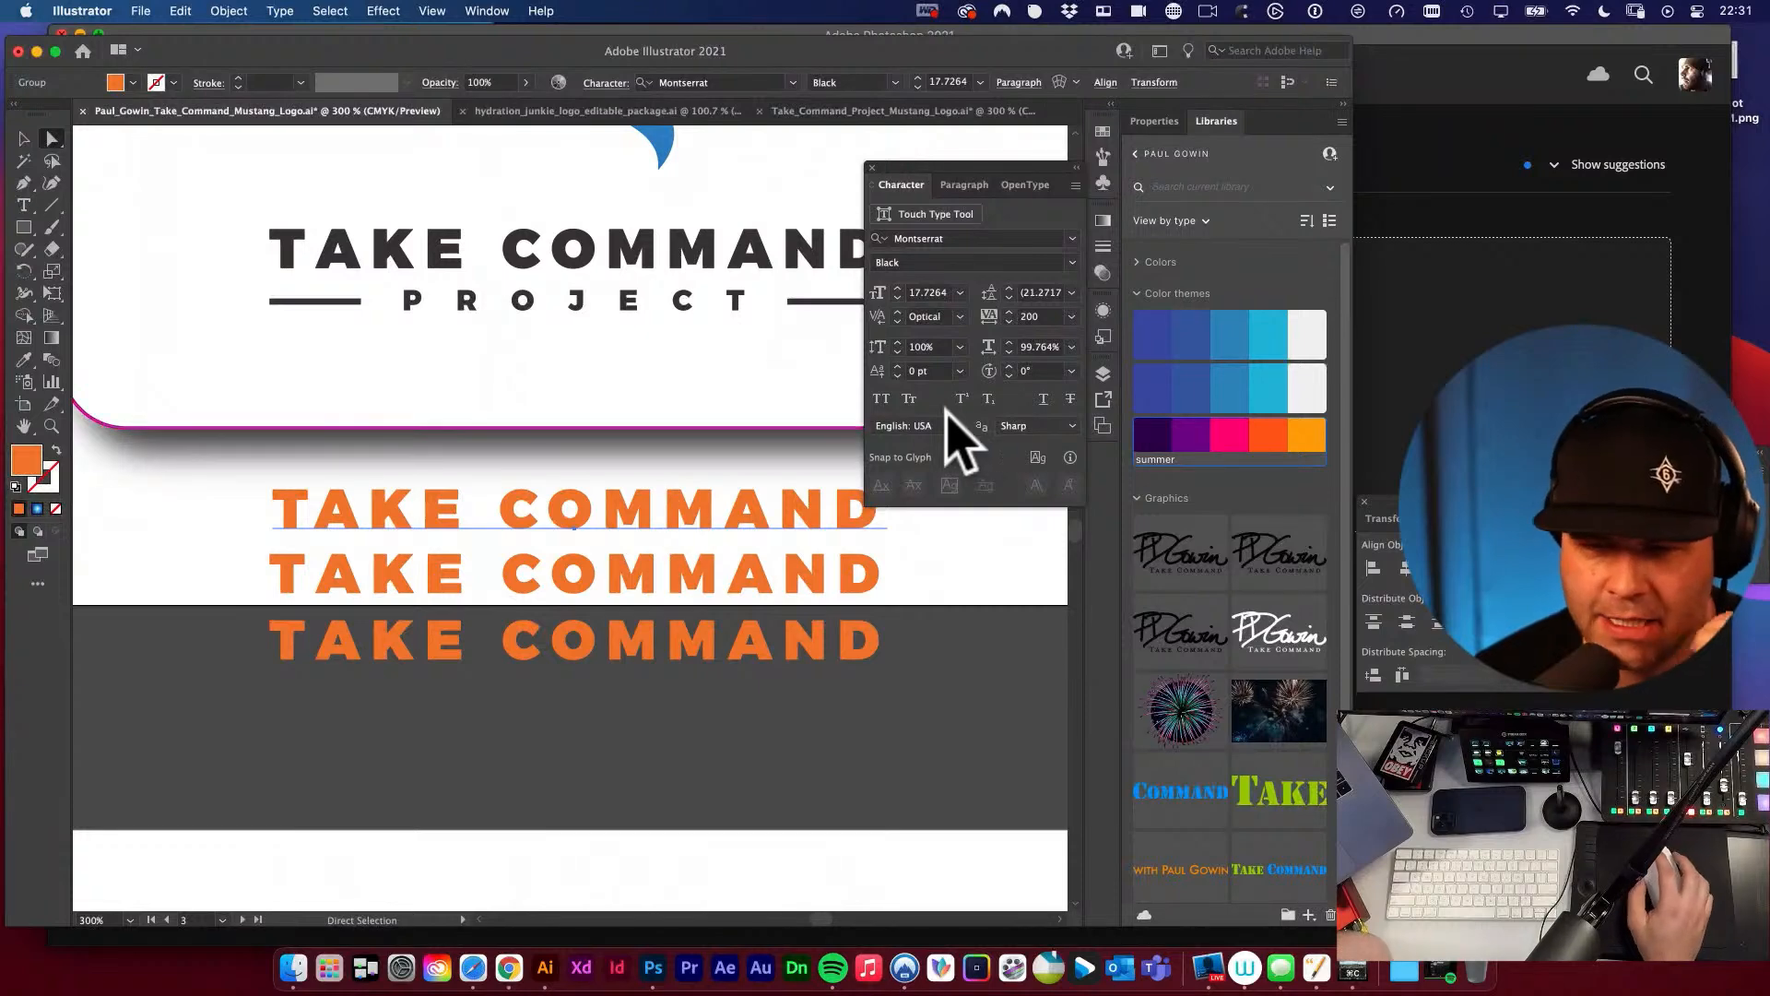
{"action": "left_click", "coordinate": [959, 317]}
{"action": "left_click", "coordinate": [979, 527]}
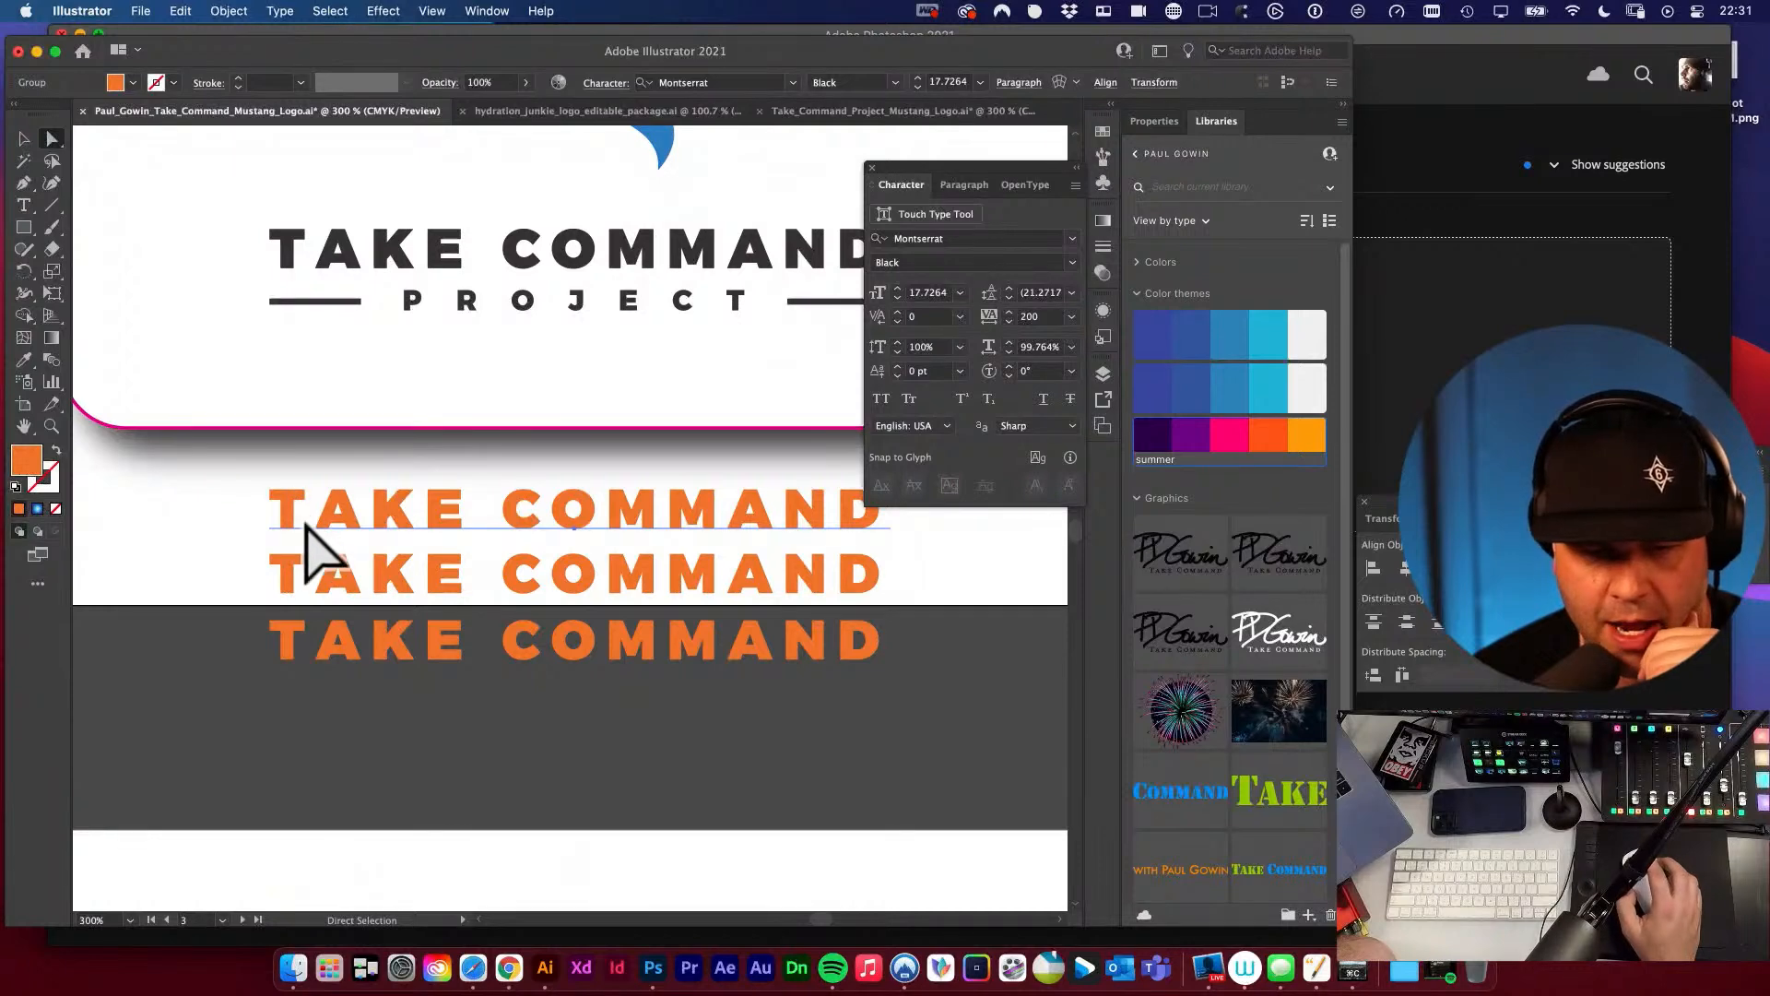
Set the uppermost orange line's kerning to Optical and move the Character panel clear of the artwork.
{"action": "left_click", "coordinate": [960, 317]}
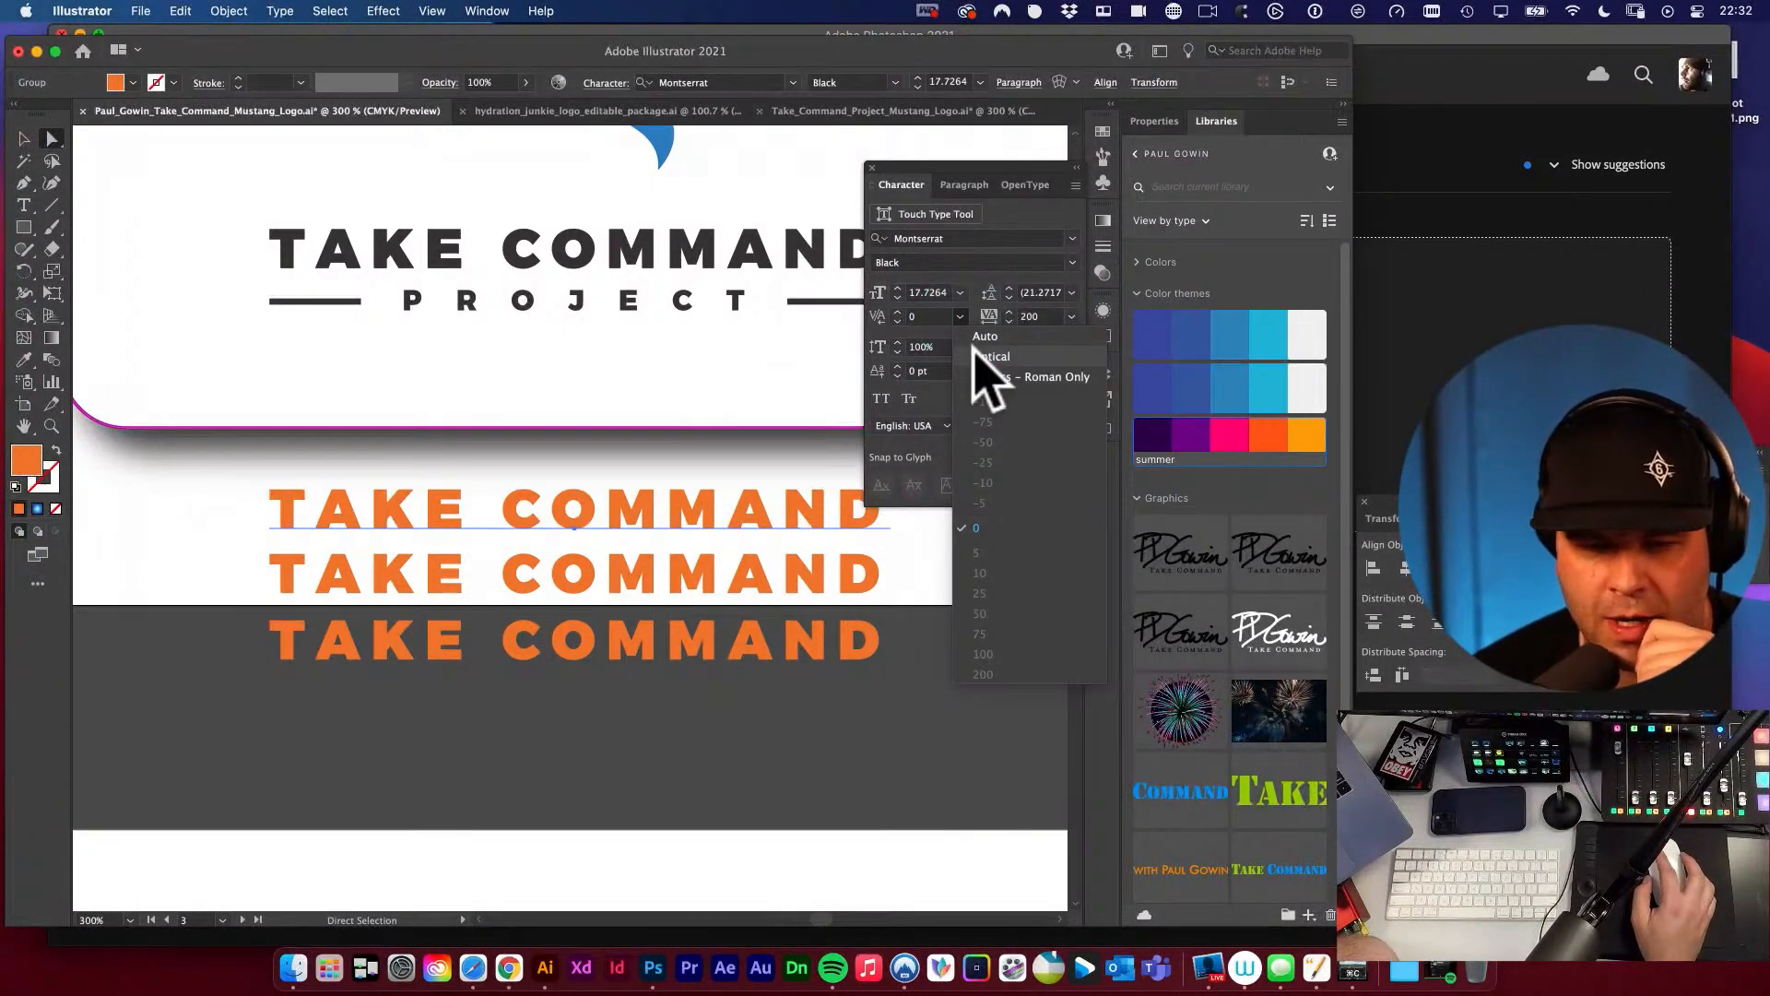
{"action": "left_click", "coordinate": [981, 356]}
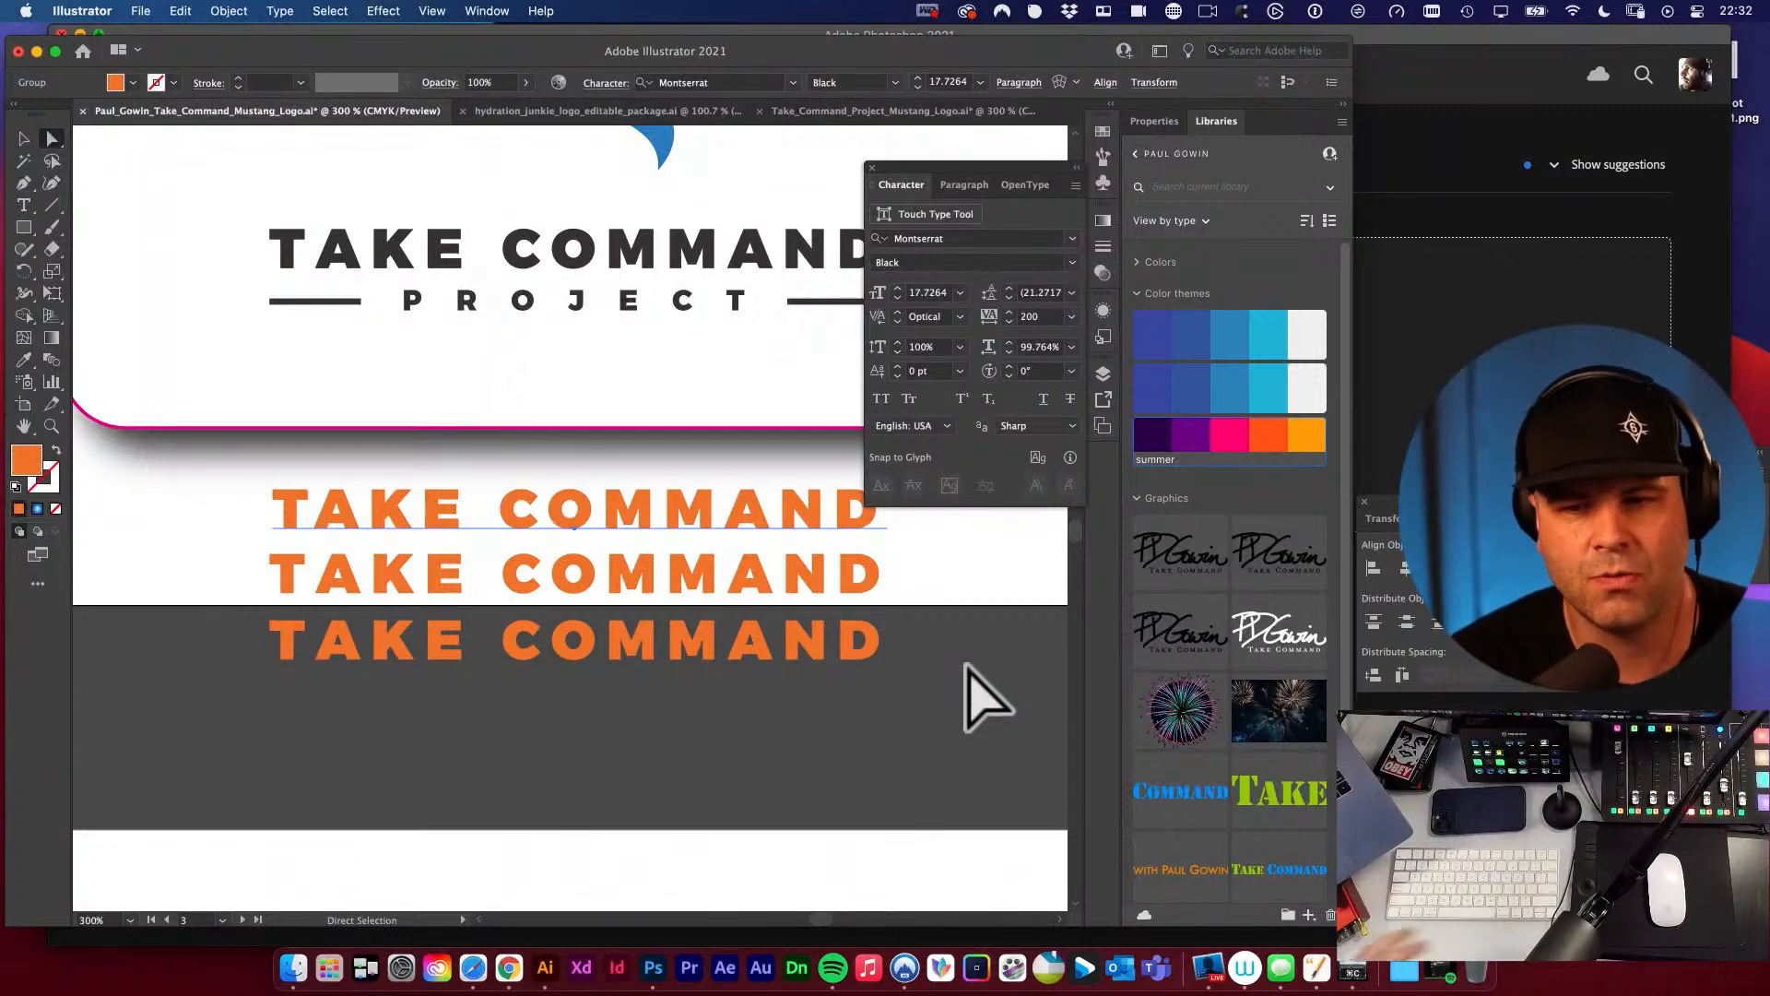
{"action": "left_click", "coordinate": [967, 170]}
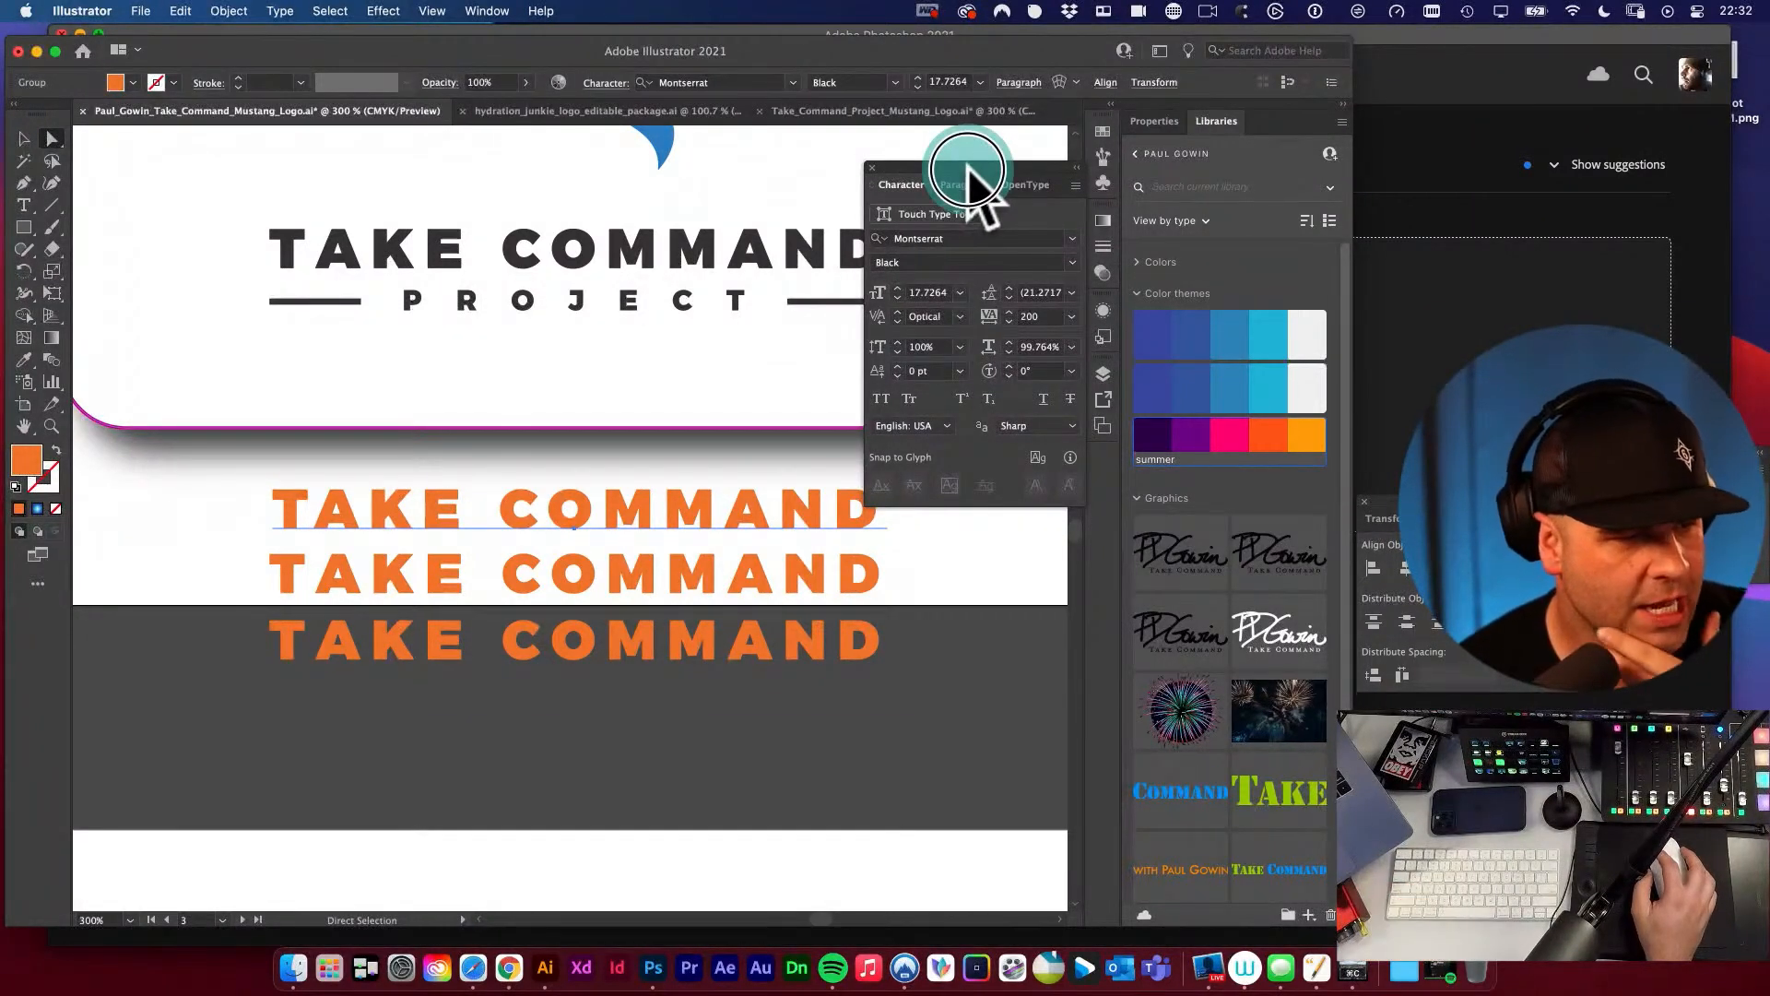
{"action": "left_click_drag", "start_coordinate": [968, 170], "coordinate": [1511, 115]}
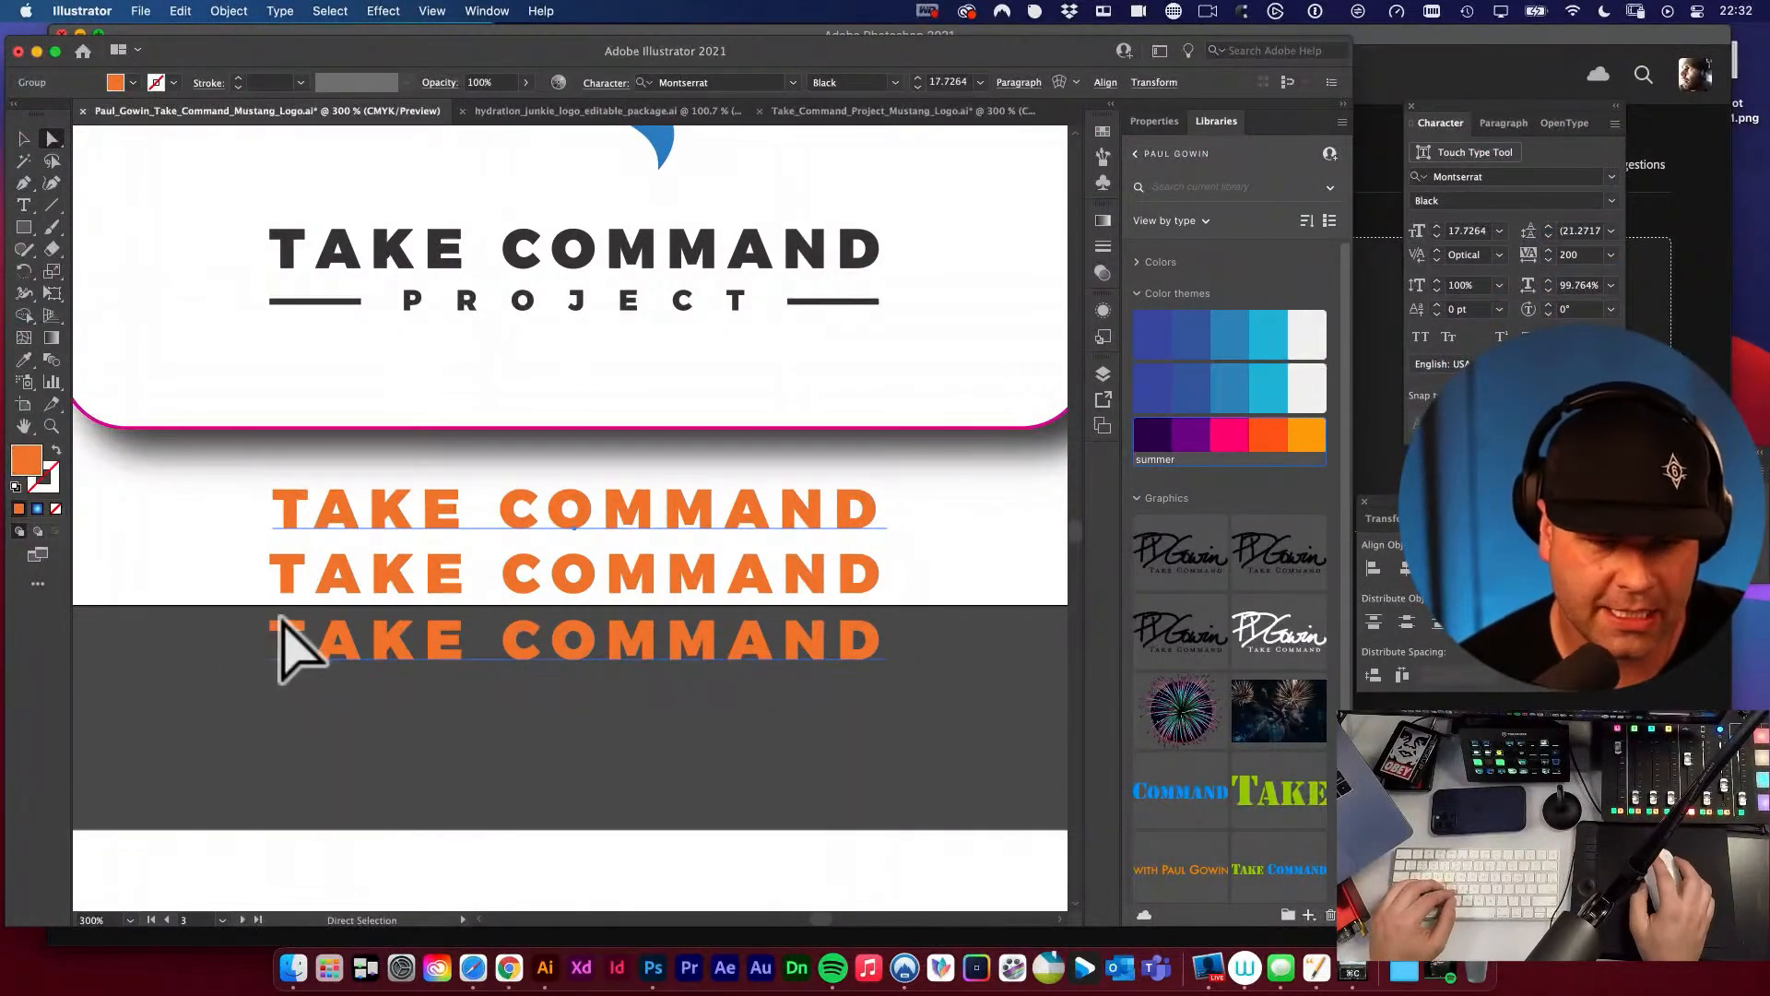
Select the middle orange TAKE COMMAND line, bring the Character panel over the artwork and start the Touch Type Tool.
{"action": "left_click", "coordinate": [332, 590]}
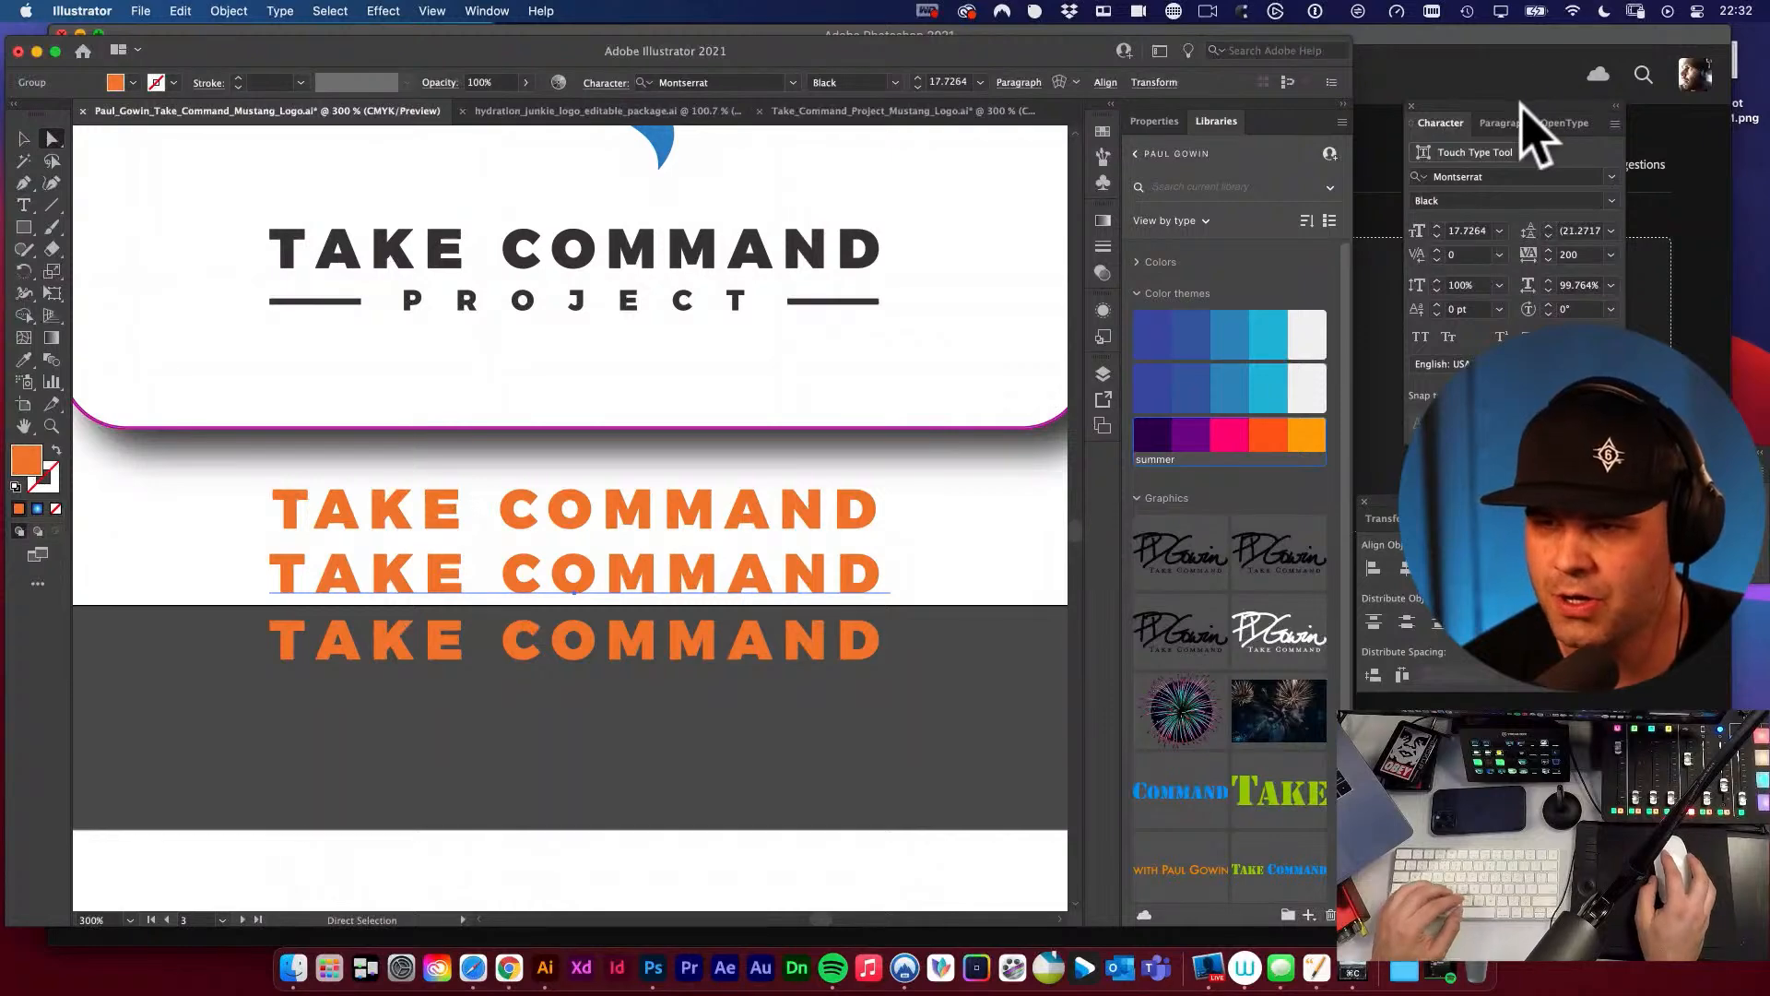
{"action": "left_click_drag", "start_coordinate": [1521, 104], "coordinate": [827, 158]}
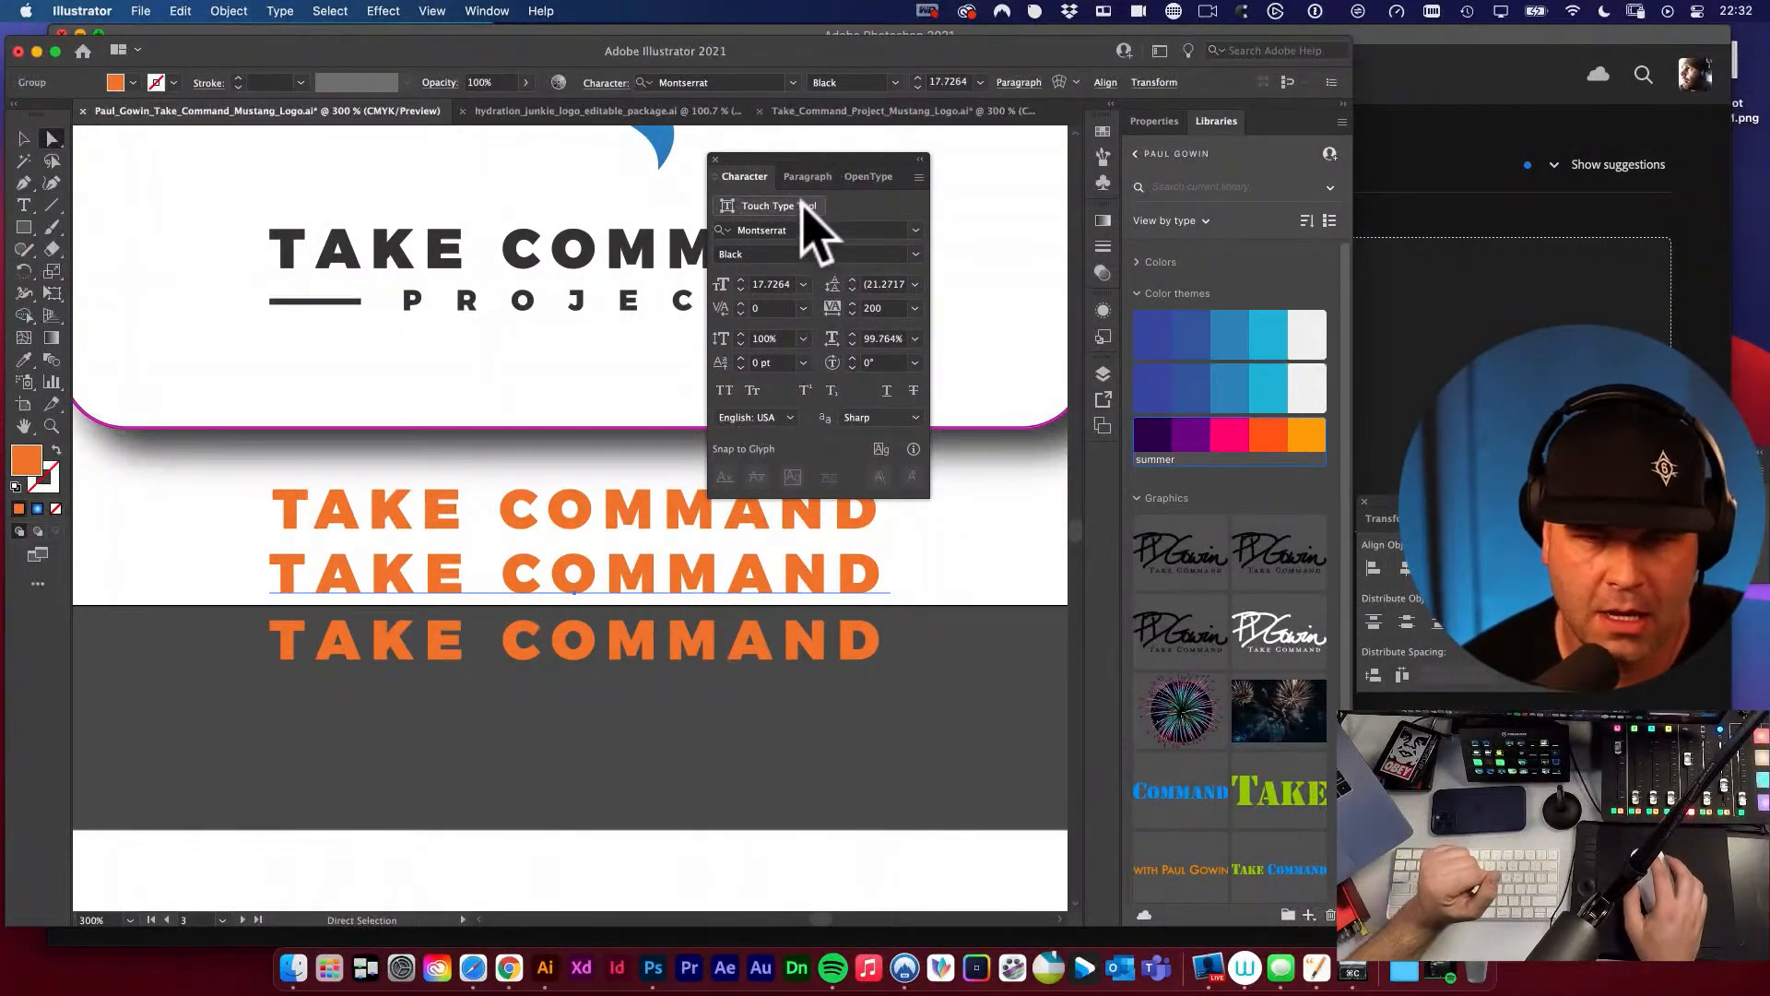
{"action": "left_click", "coordinate": [803, 207]}
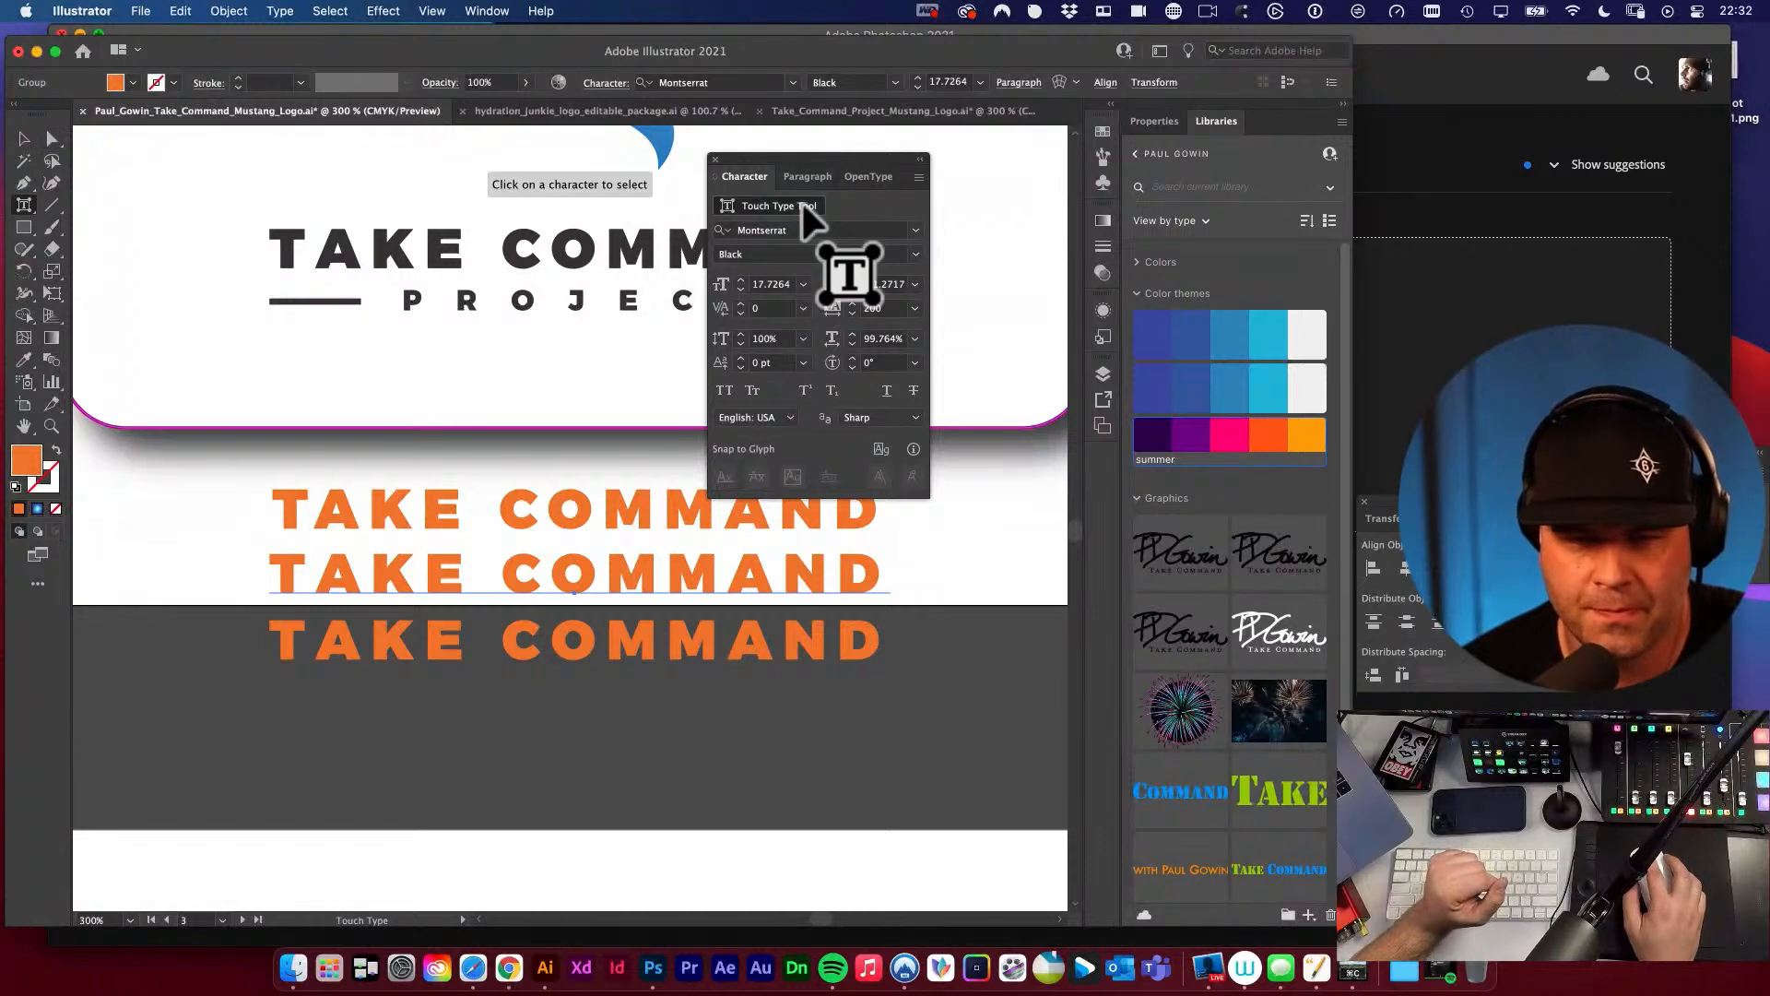
{"action": "left_click", "coordinate": [286, 566]}
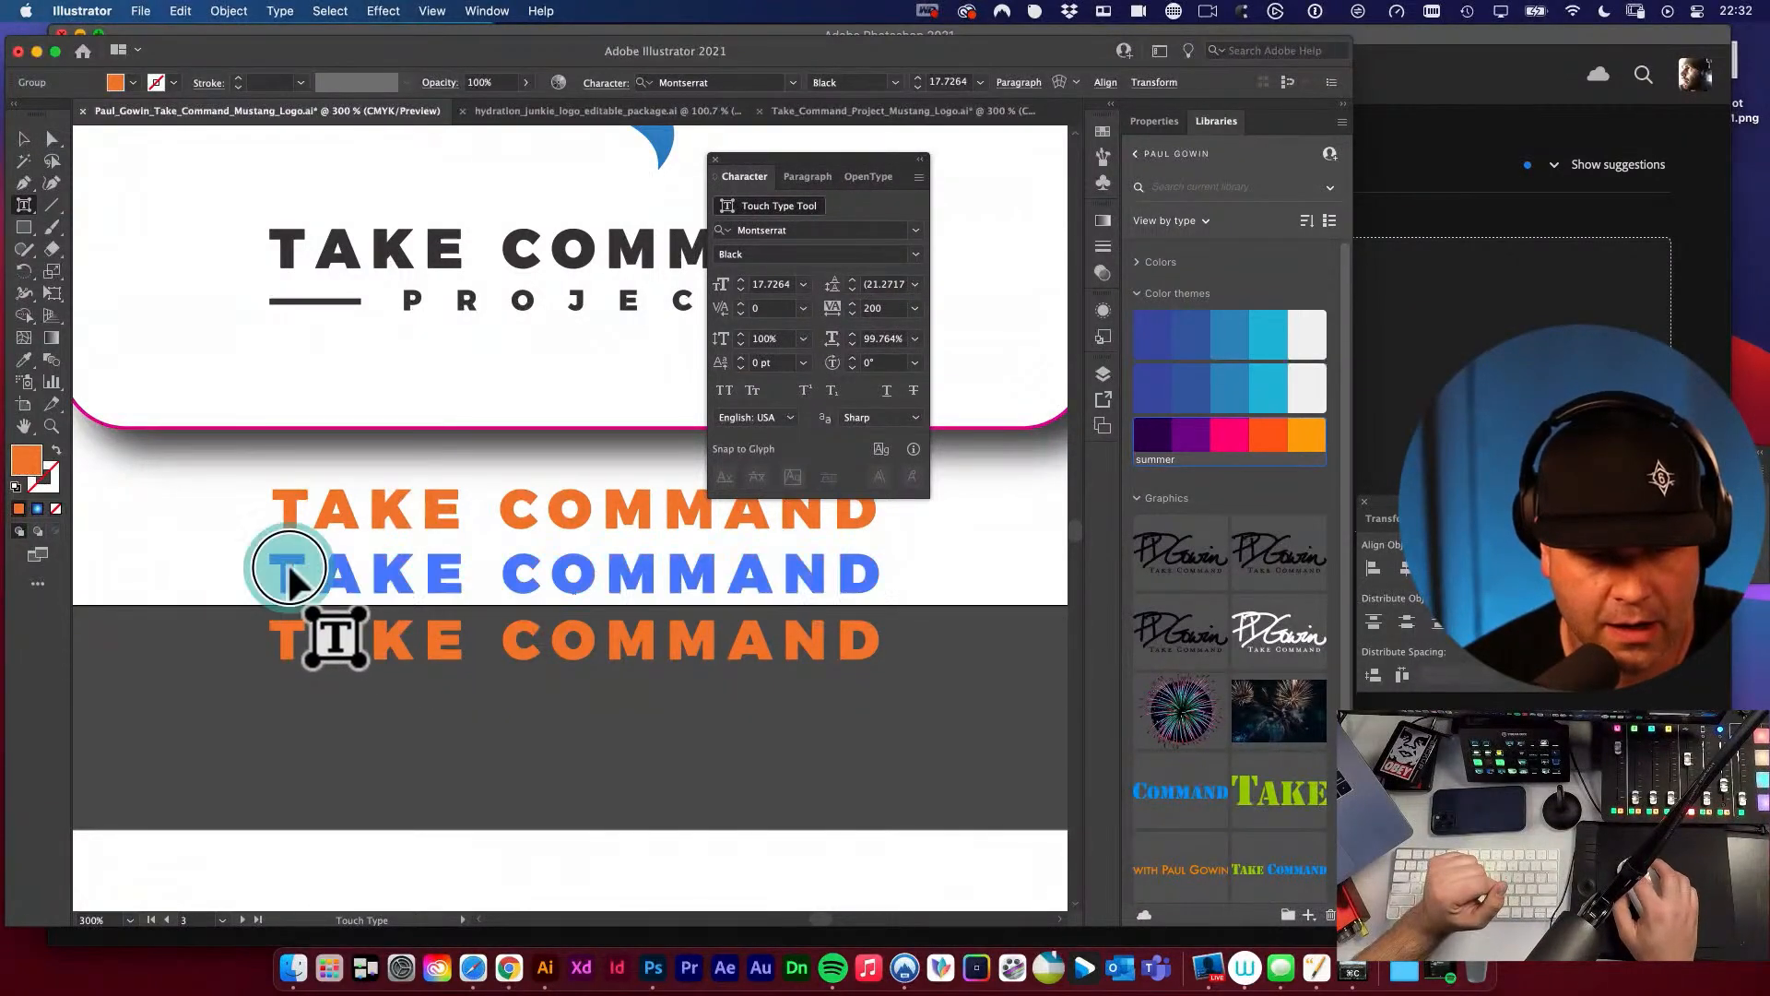
Try rotating the K of the middle orange line clockwise with the Touch Type Tool, and undo the rotation.
{"action": "left_click", "coordinate": [383, 572]}
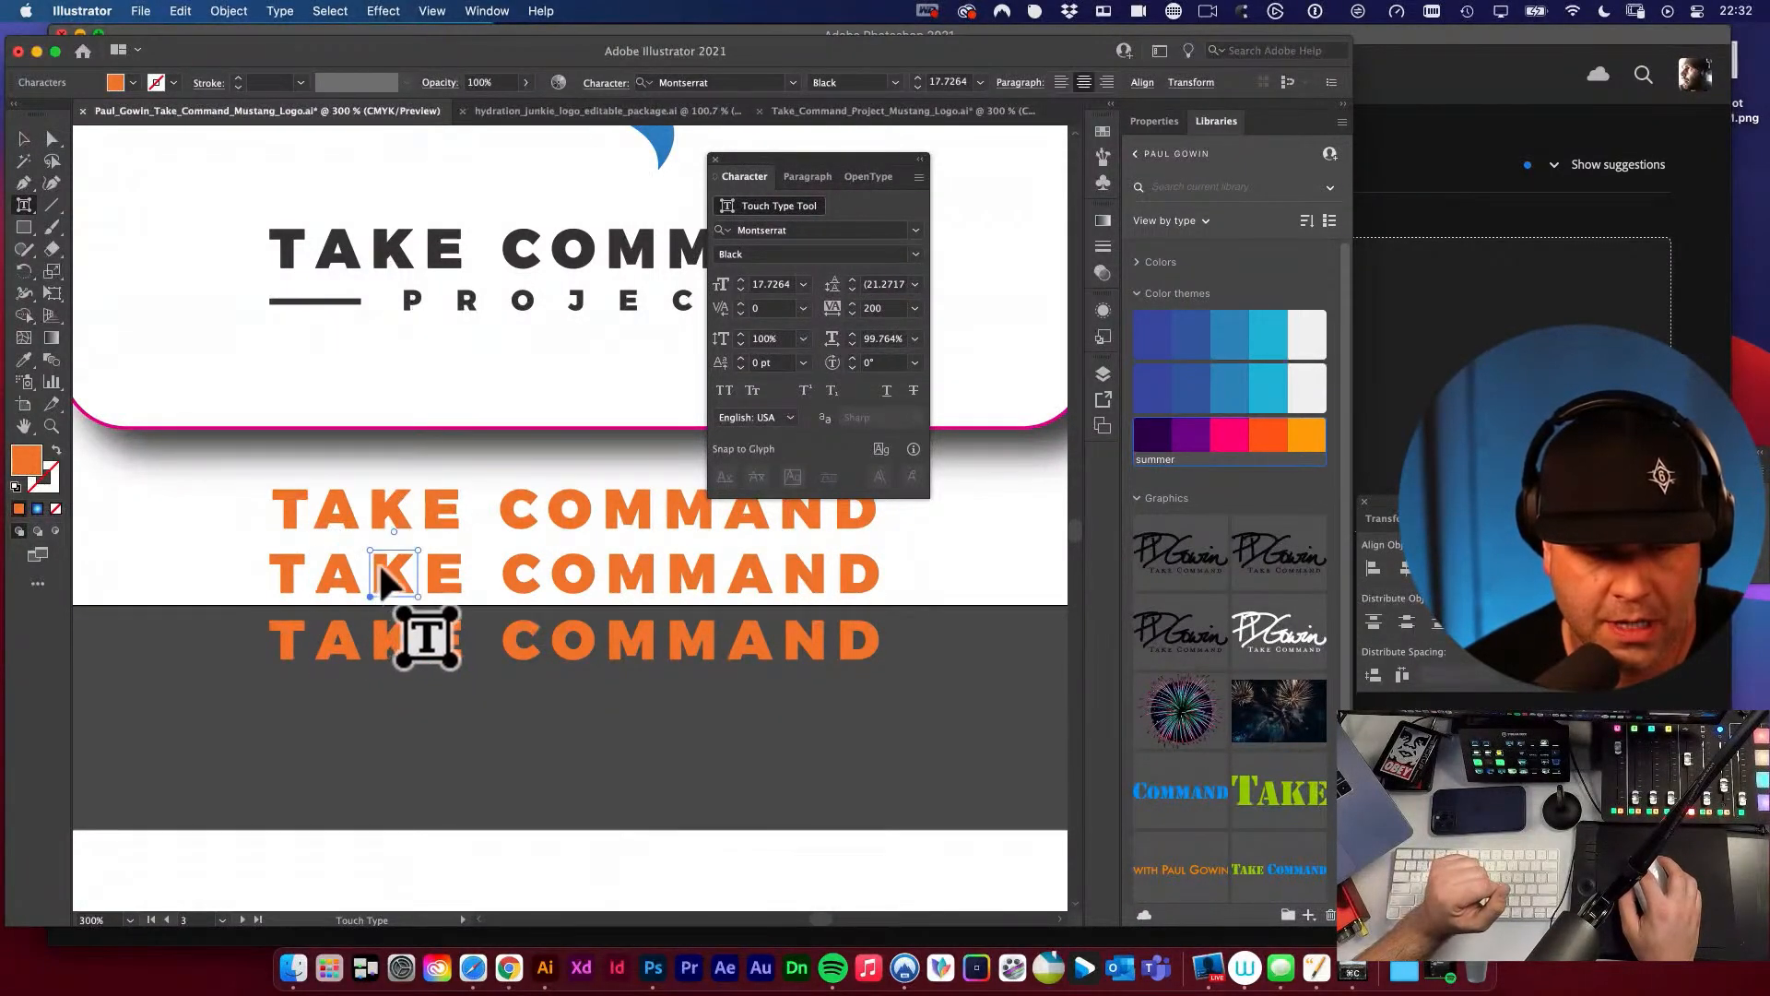
{"action": "left_click_drag", "start_coordinate": [398, 544], "coordinate": [454, 554]}
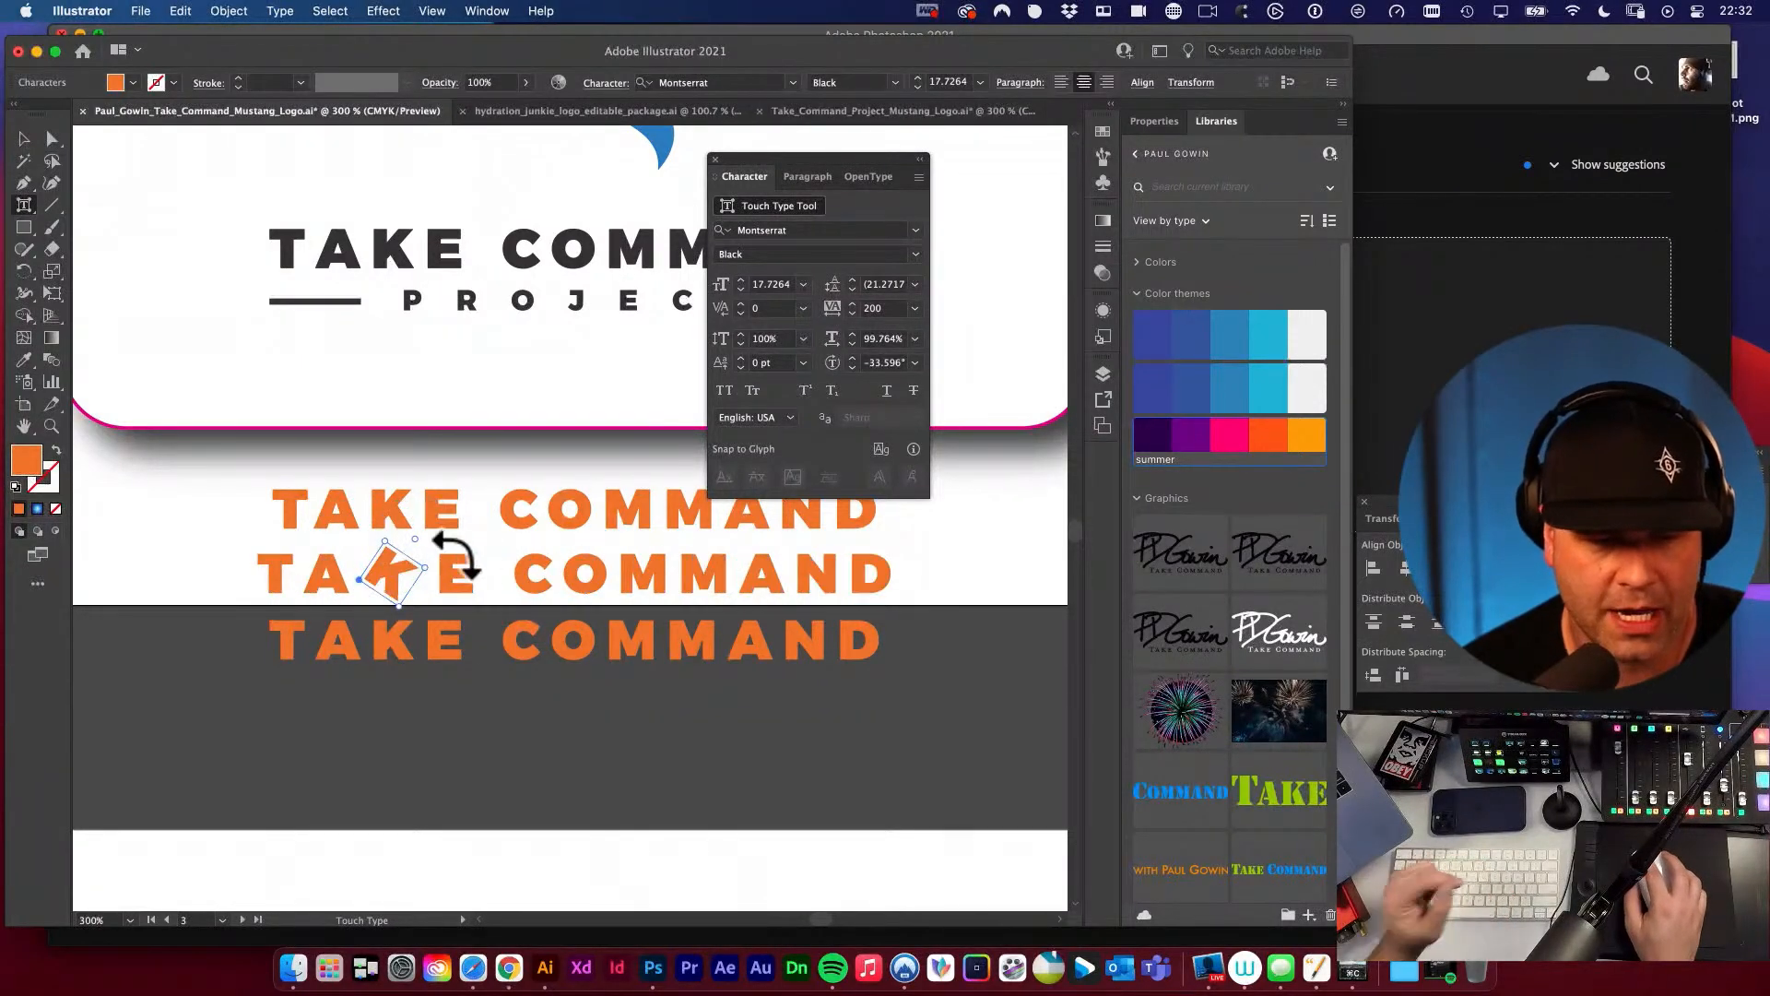
{"action": "key", "text": "super+z"}
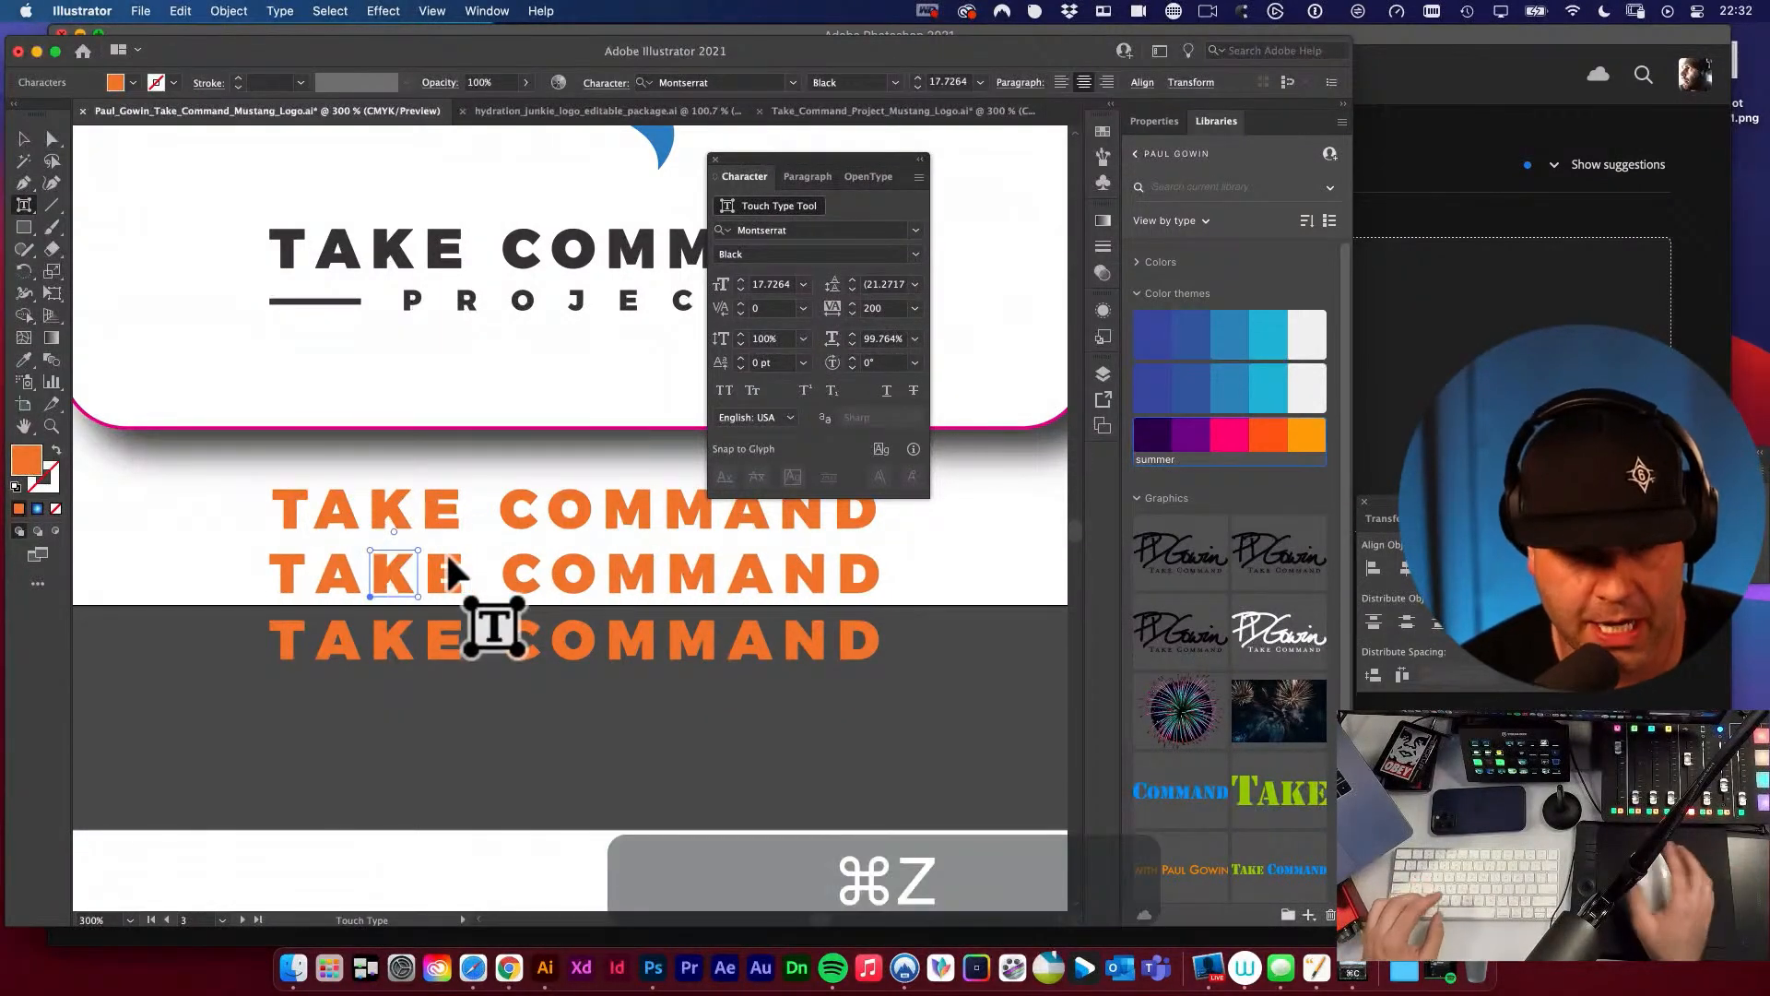
Nudge the A of TAKE slightly closer to the T in the middle orange line and leave the Touch Type Tool.
{"action": "left_click", "coordinate": [285, 573]}
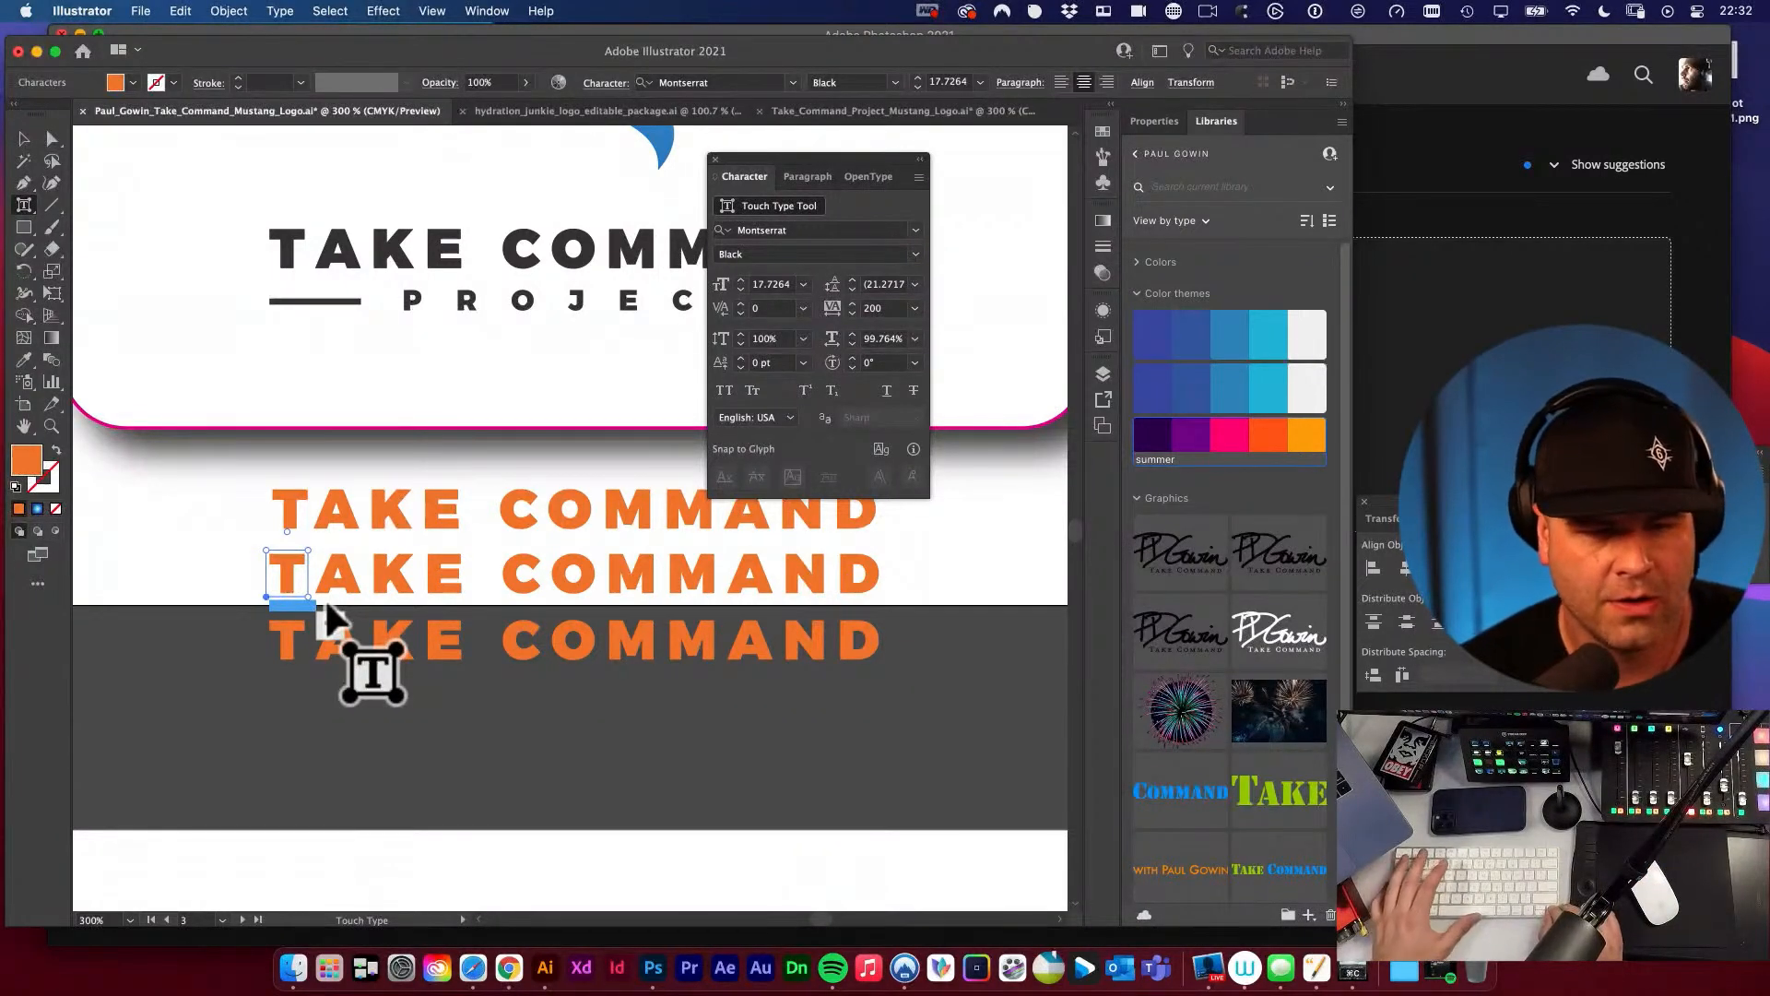
{"action": "key", "text": "Right"}
{"action": "key", "text": "Left"}
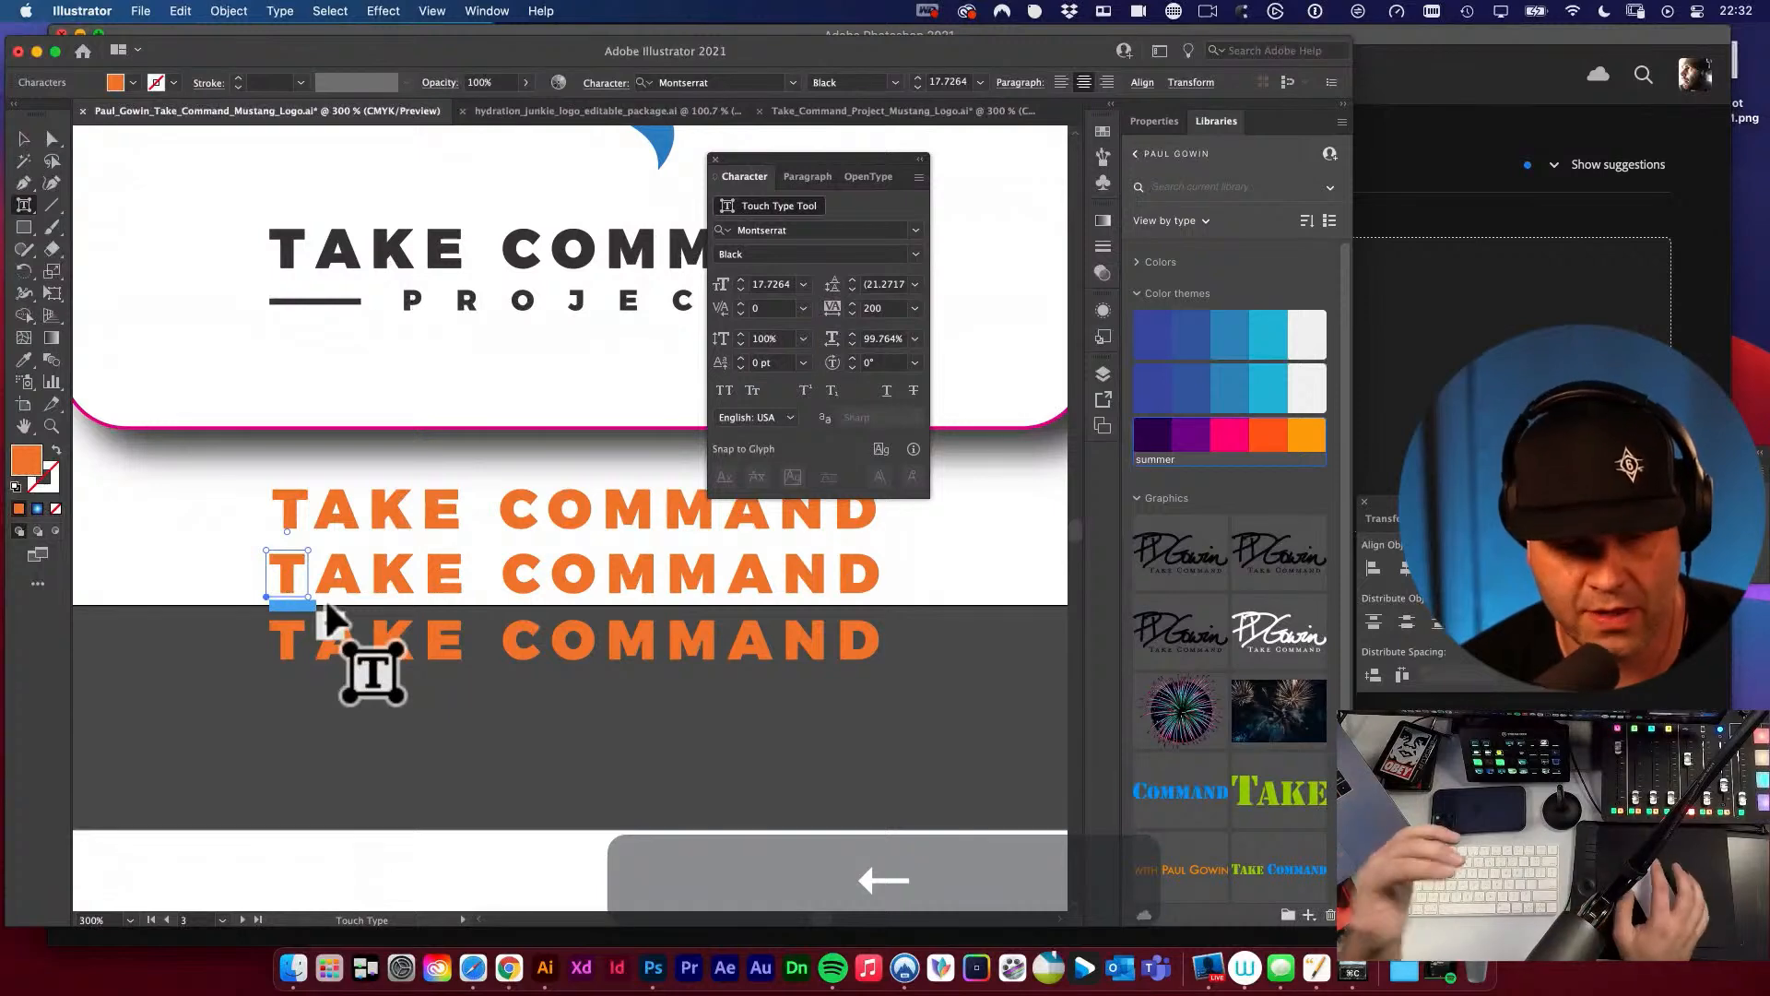
{"action": "left_click", "coordinate": [337, 570]}
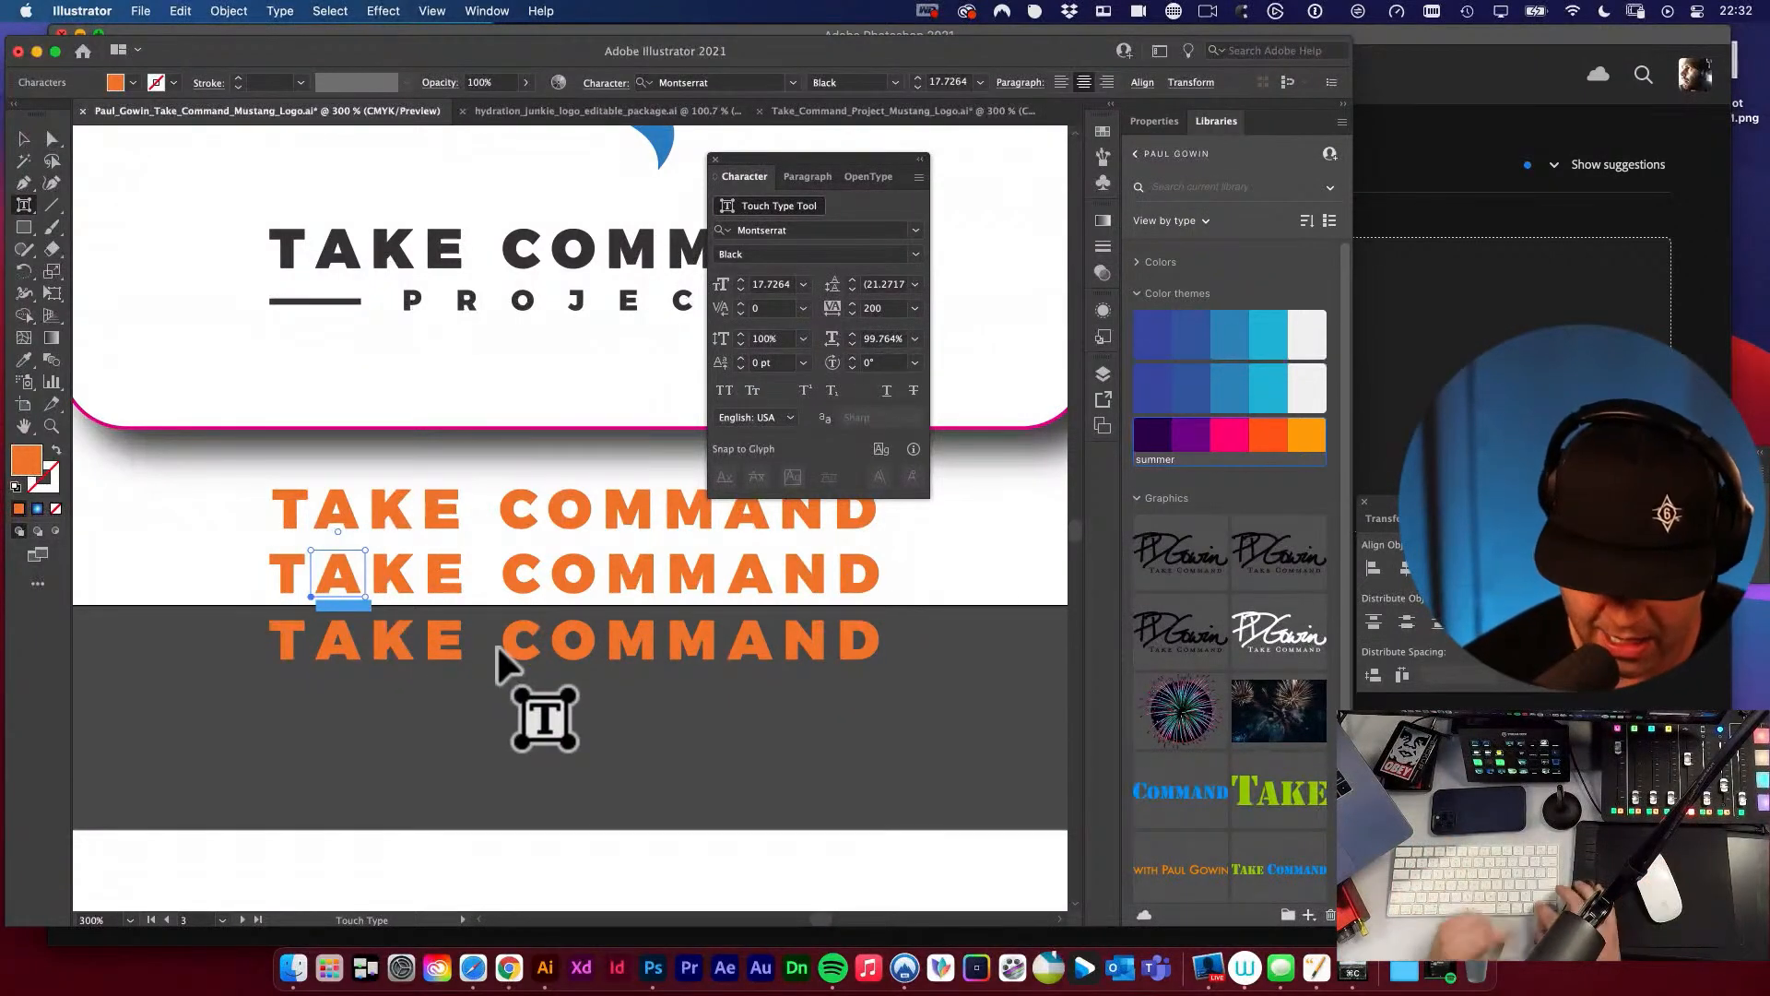
{"action": "key", "text": "Left"}
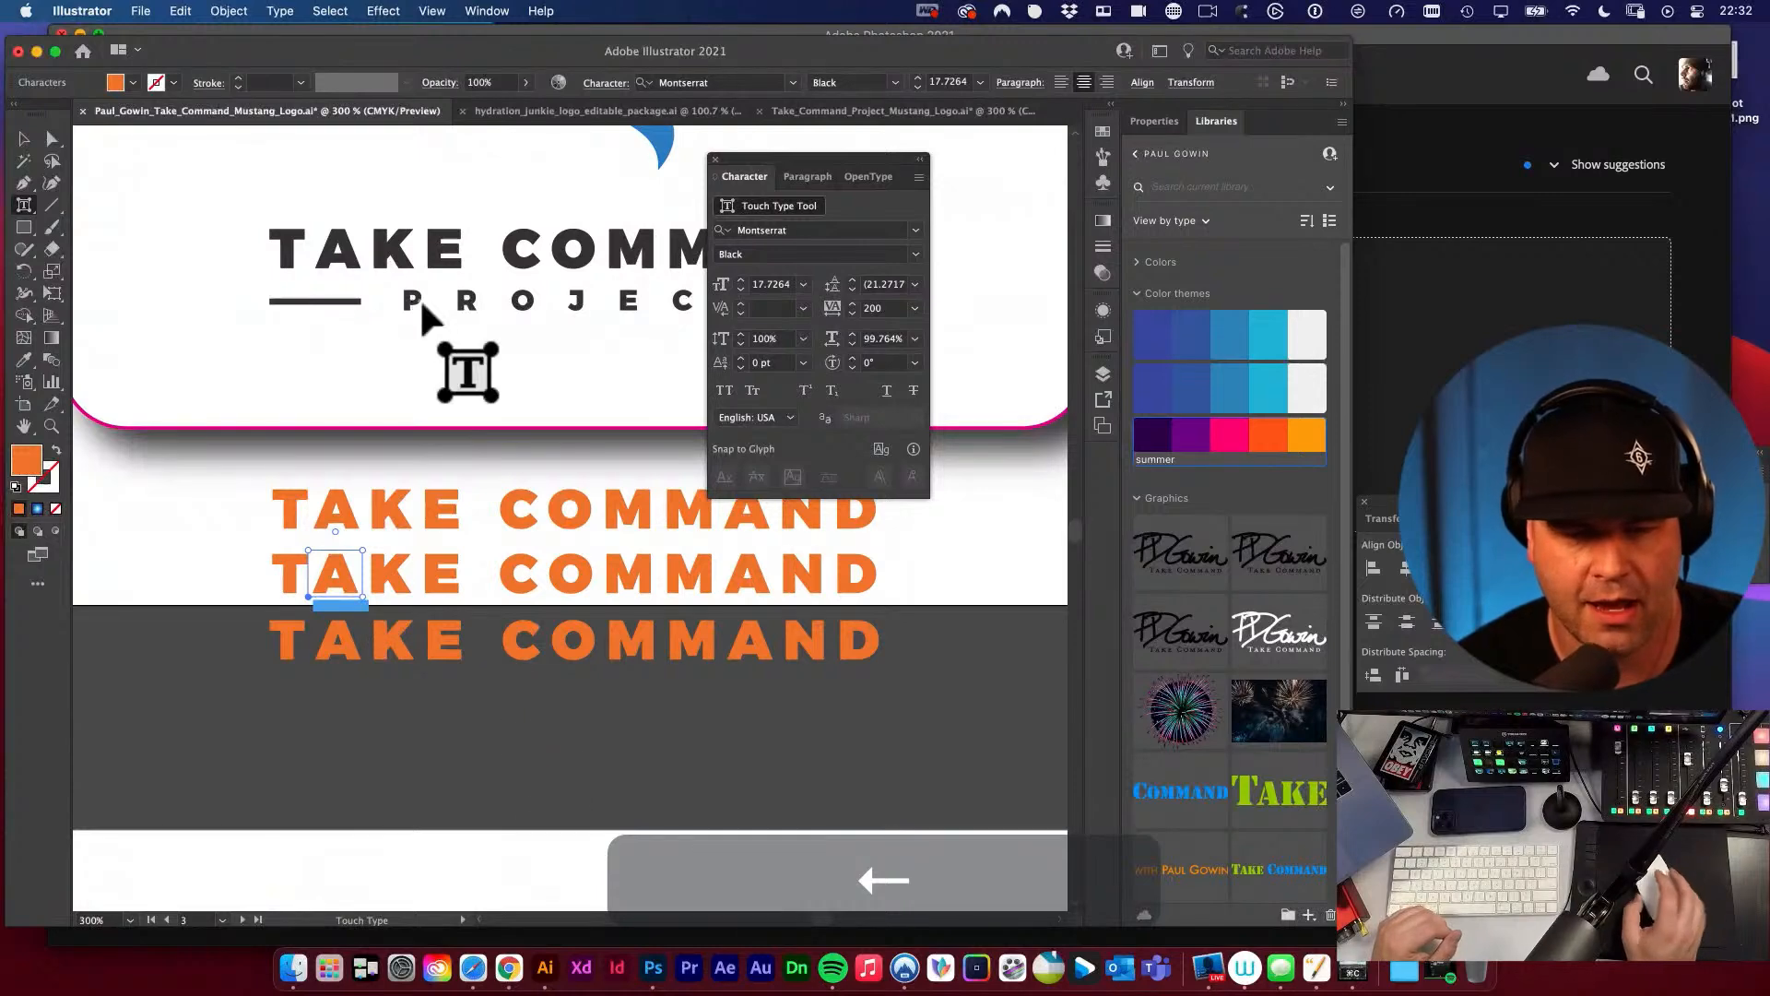
{"action": "left_click", "coordinate": [23, 139]}
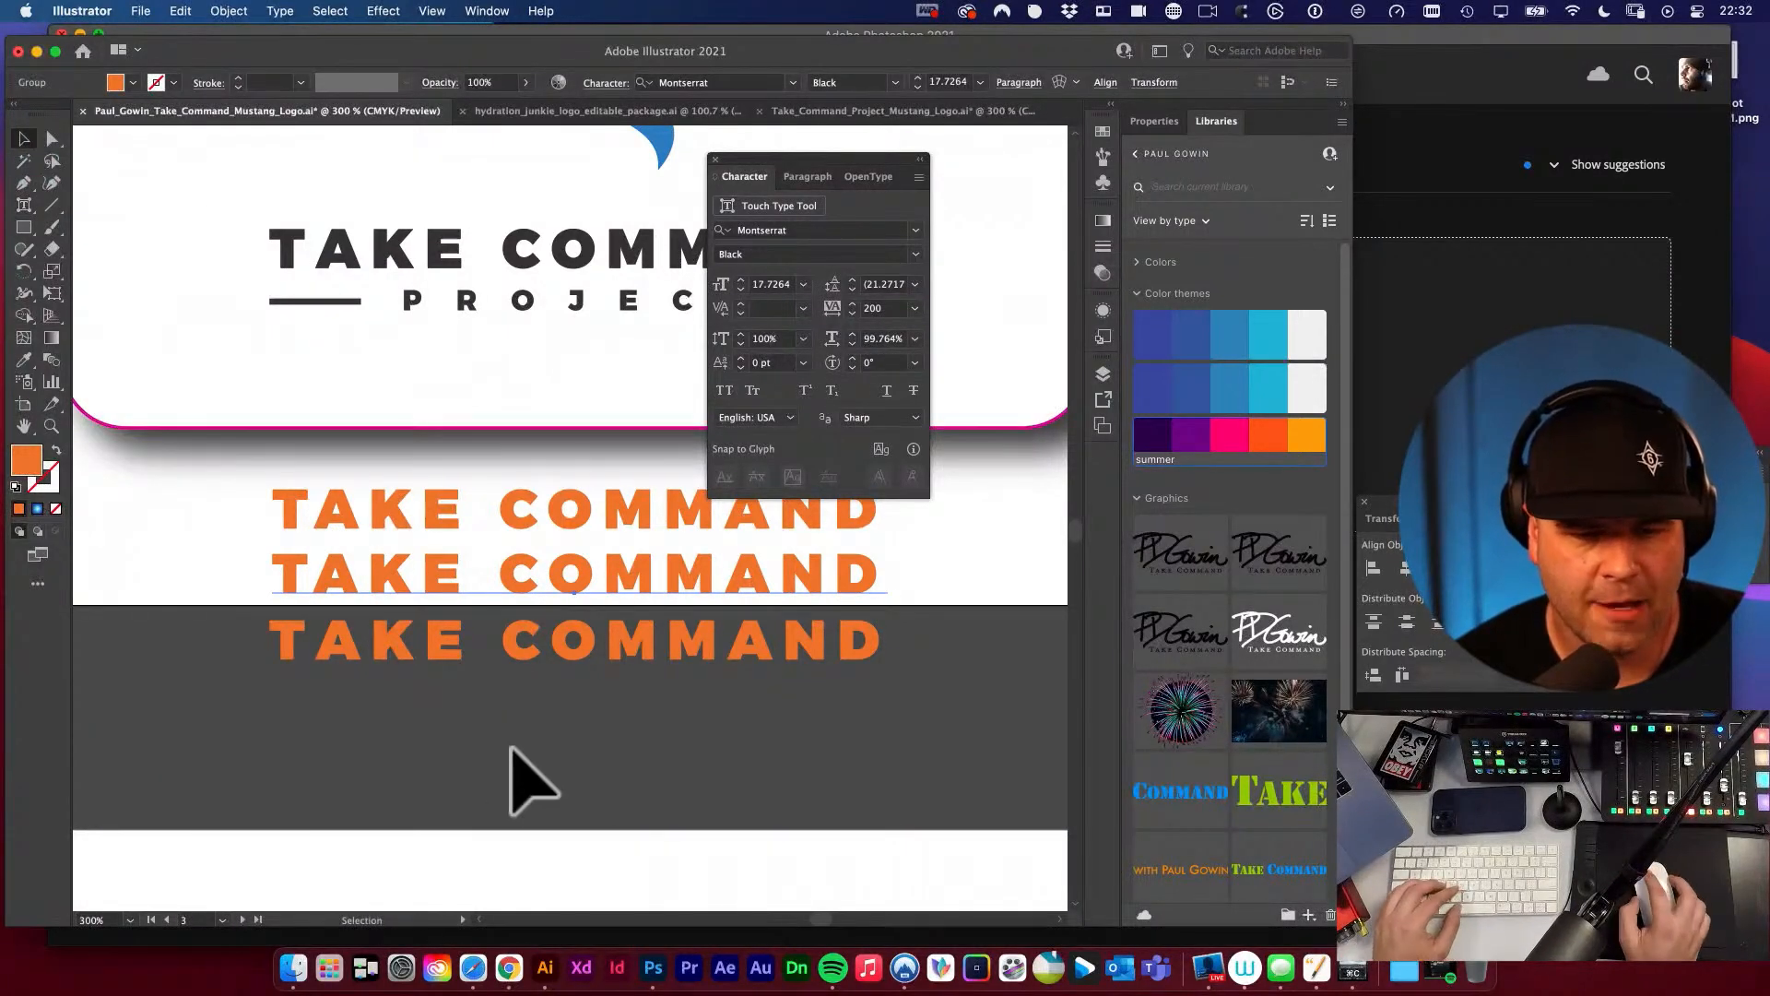
Convert the lowest orange TAKE COMMAND line to outlines and deselect it.
{"action": "left_click", "coordinate": [542, 646]}
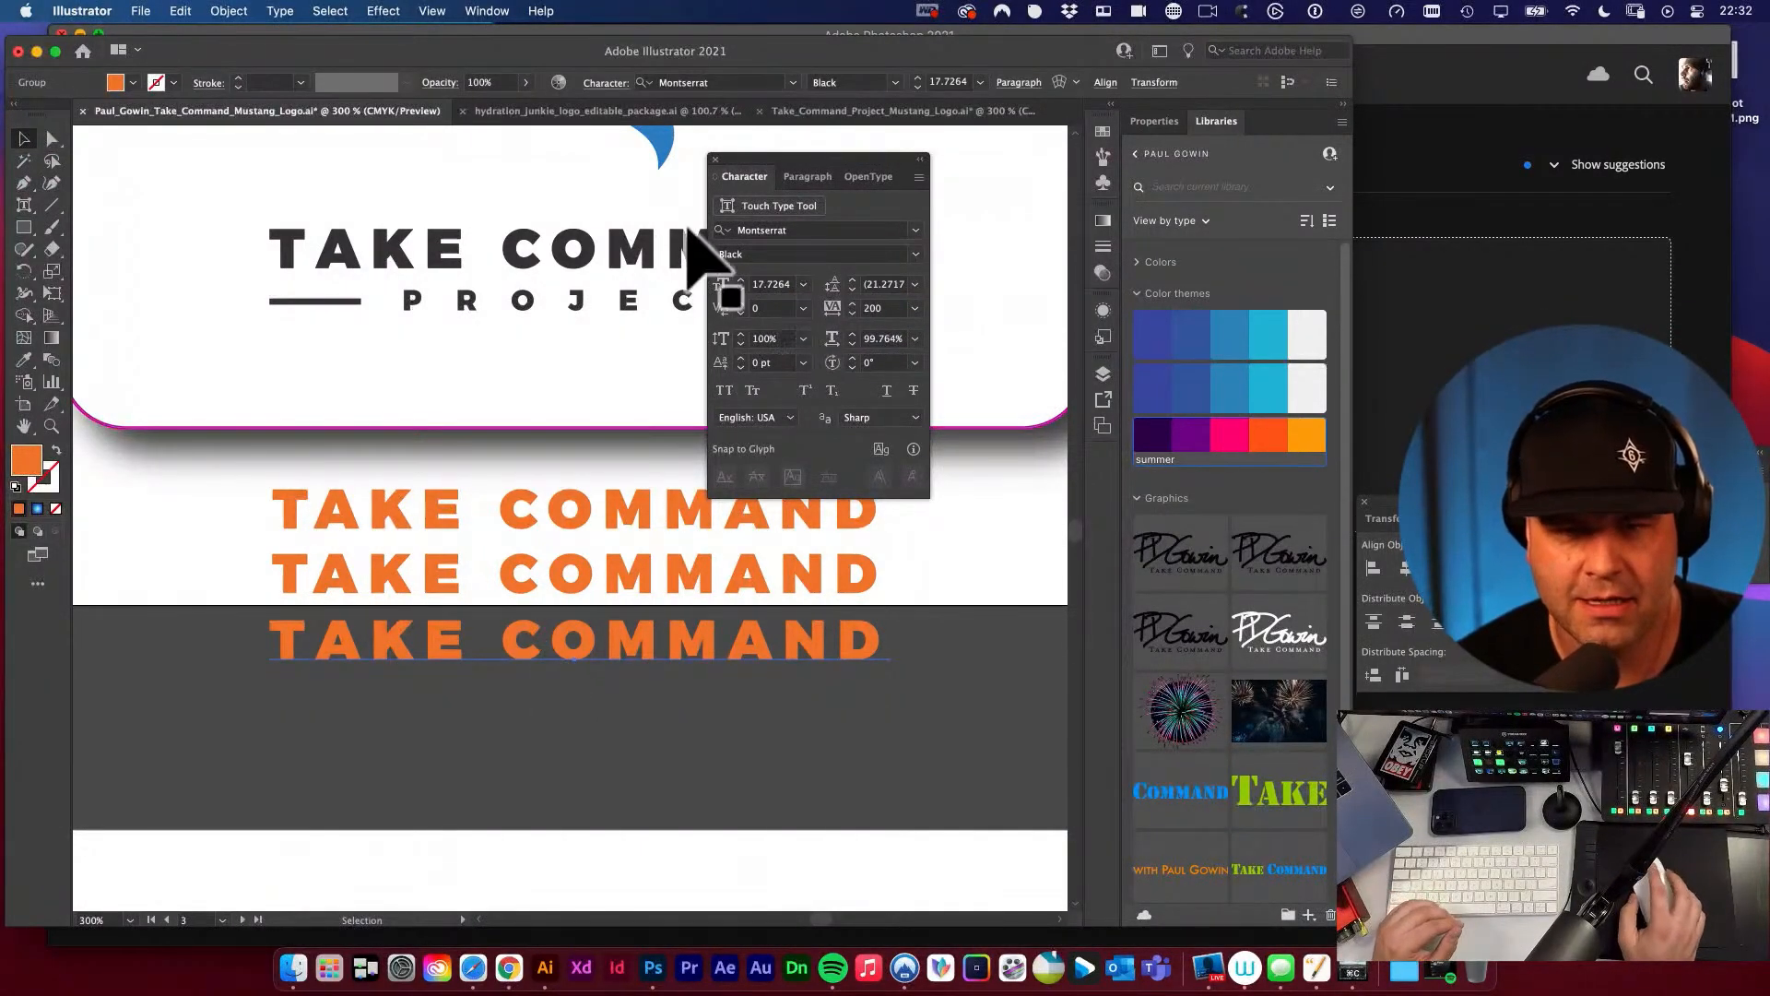
{"action": "left_click", "coordinate": [294, 11]}
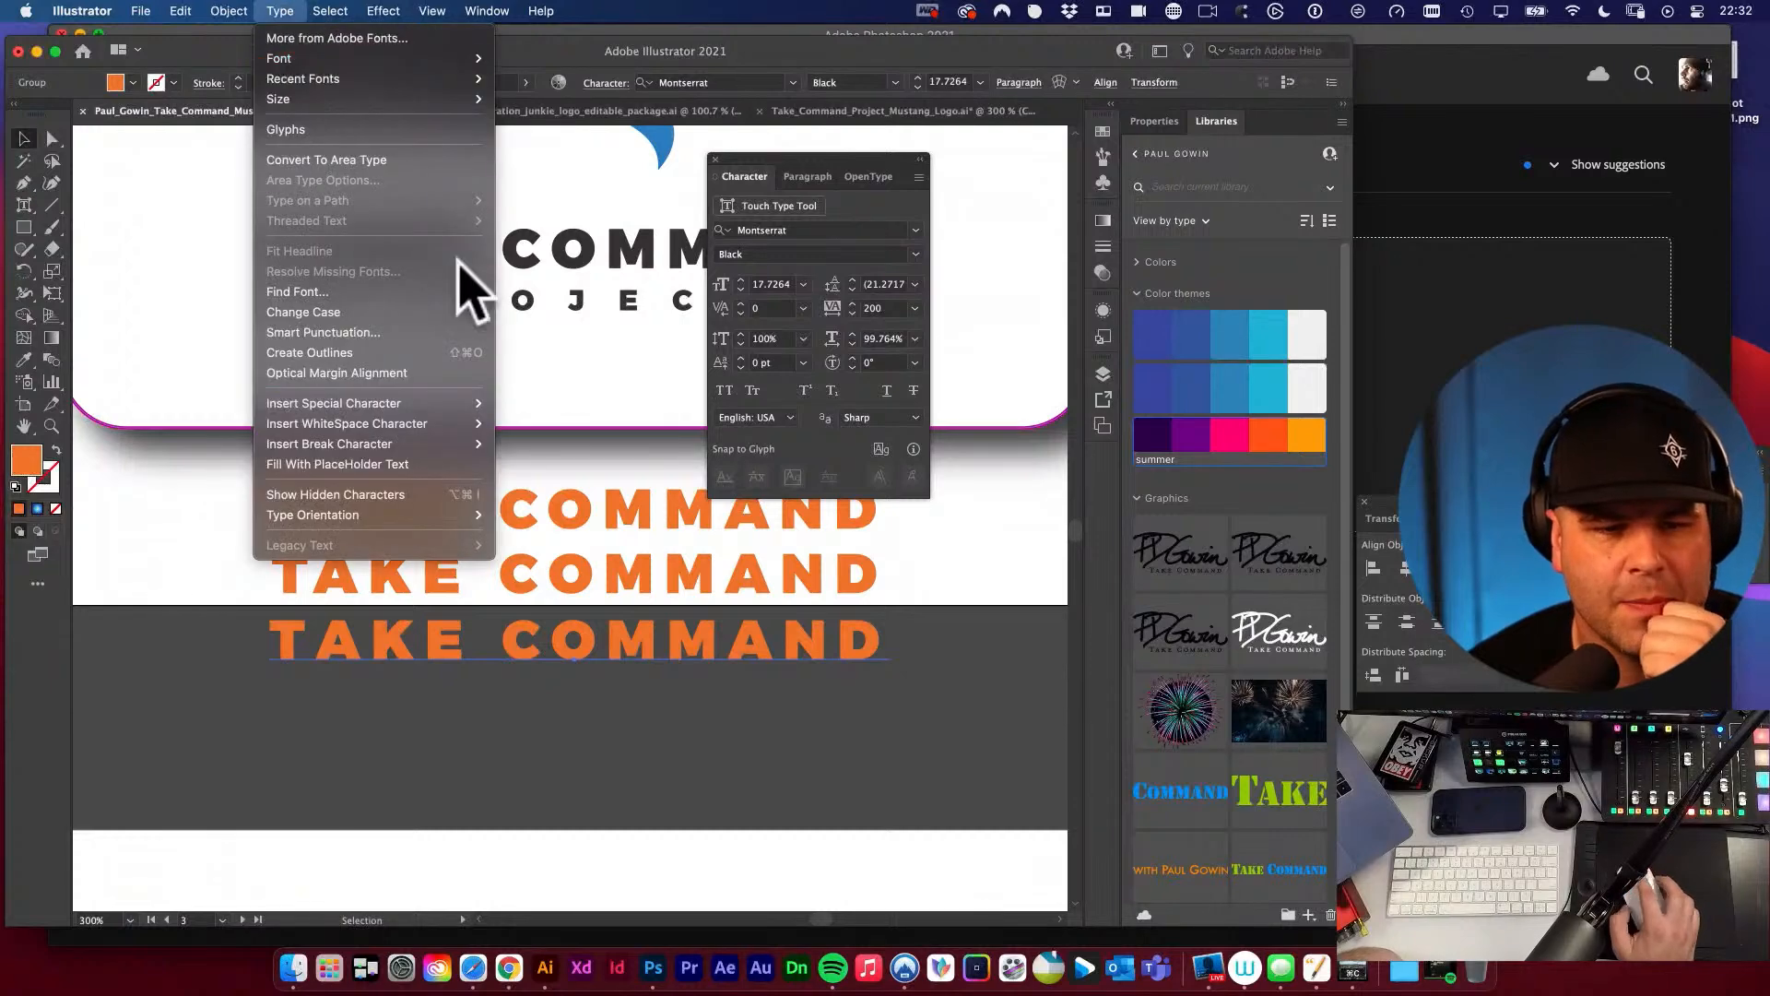
{"action": "left_click", "coordinate": [392, 352]}
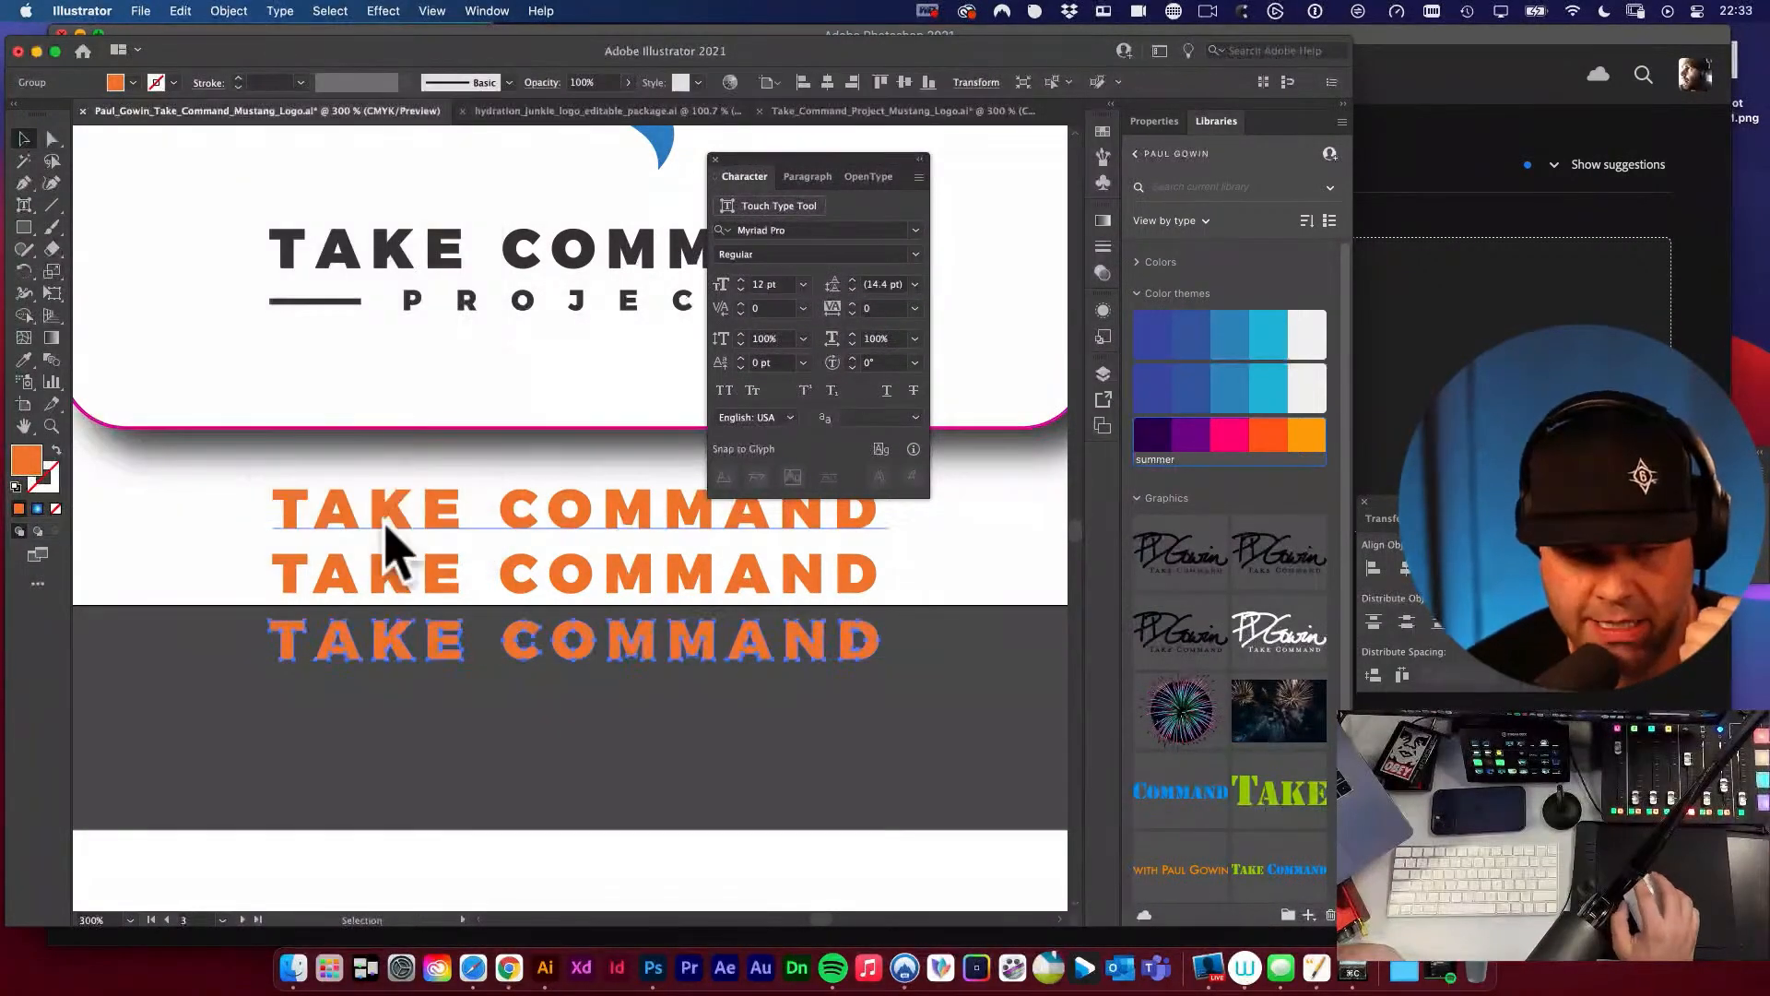
{"action": "left_click", "coordinate": [552, 702]}
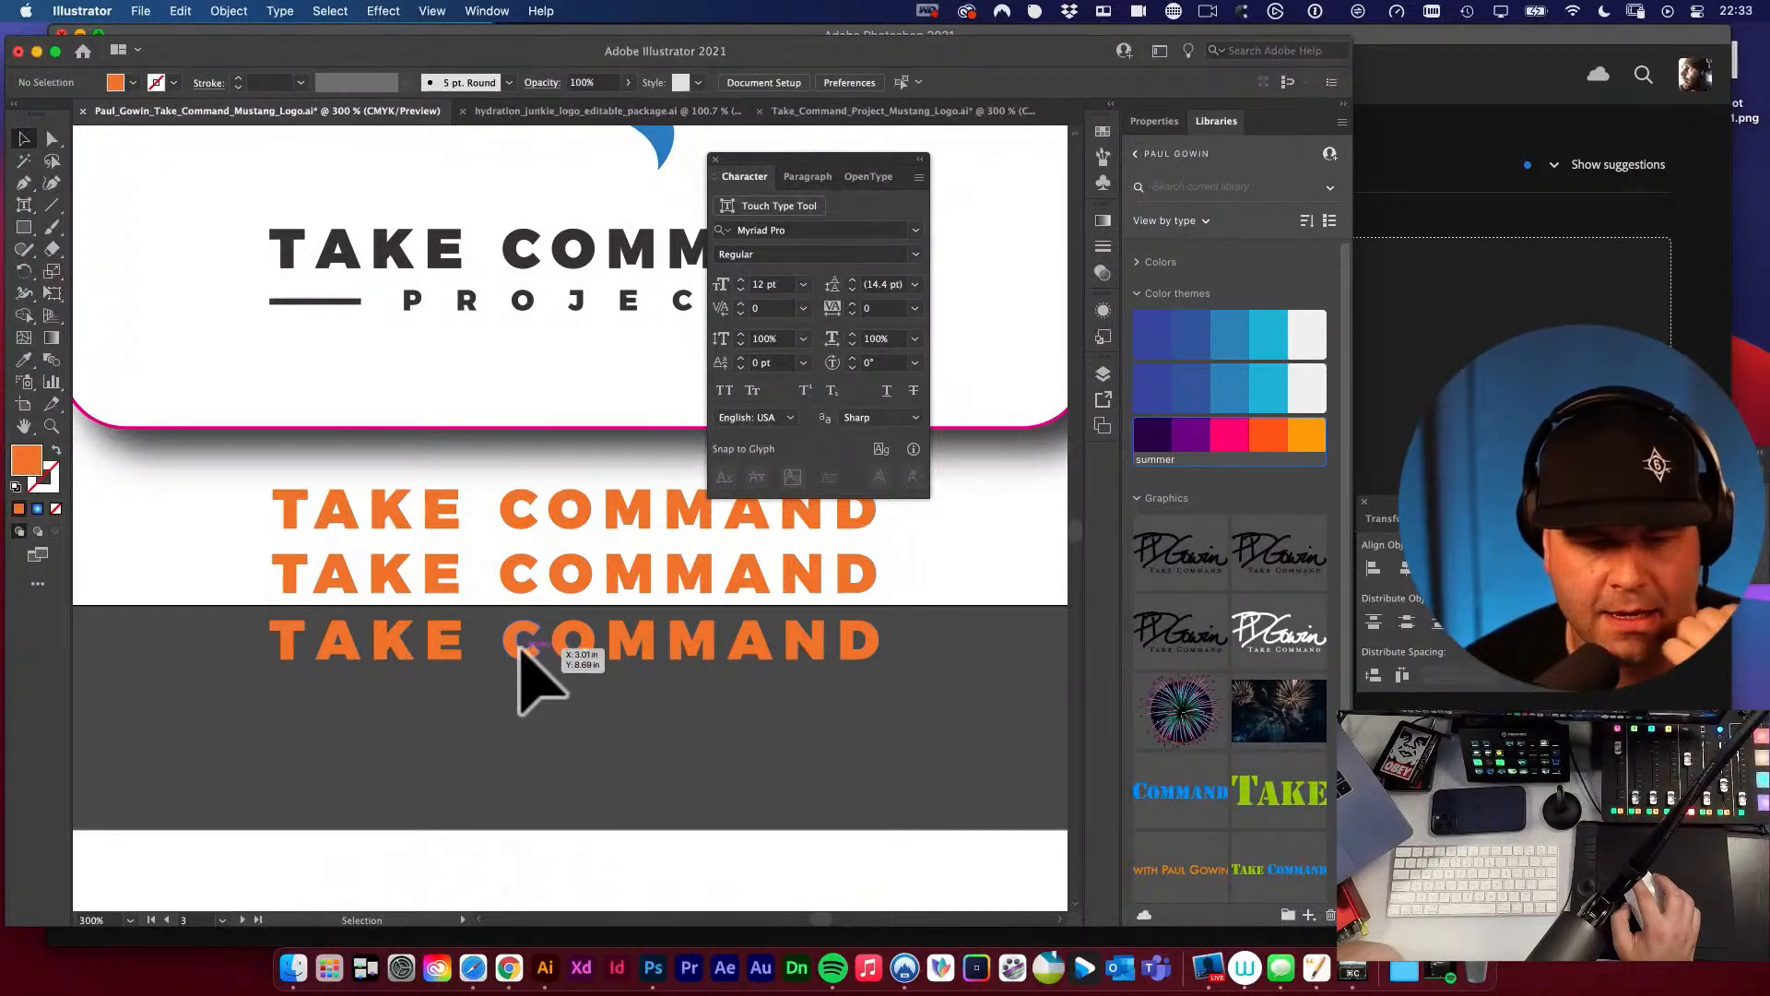
Ungroup the outlined TAKE COMMAND line into separate letters and shift the Character panel aside.
{"action": "left_click", "coordinate": [517, 647]}
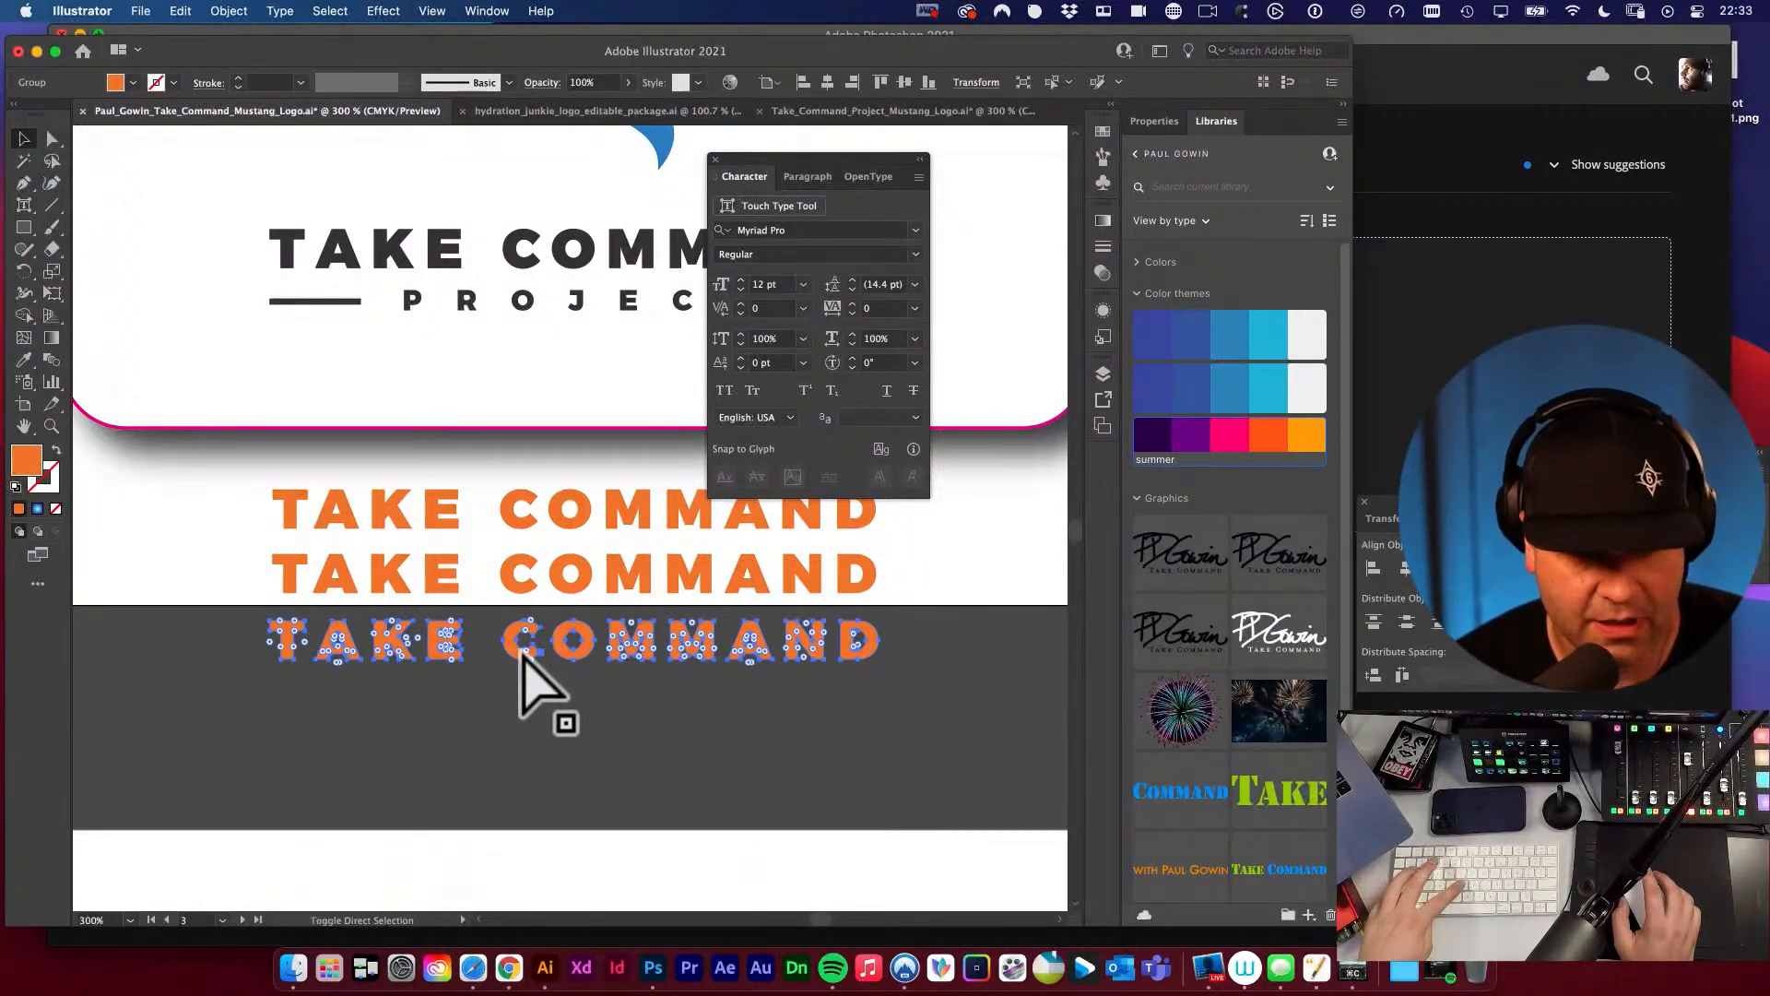
{"action": "left_click", "coordinate": [228, 11]}
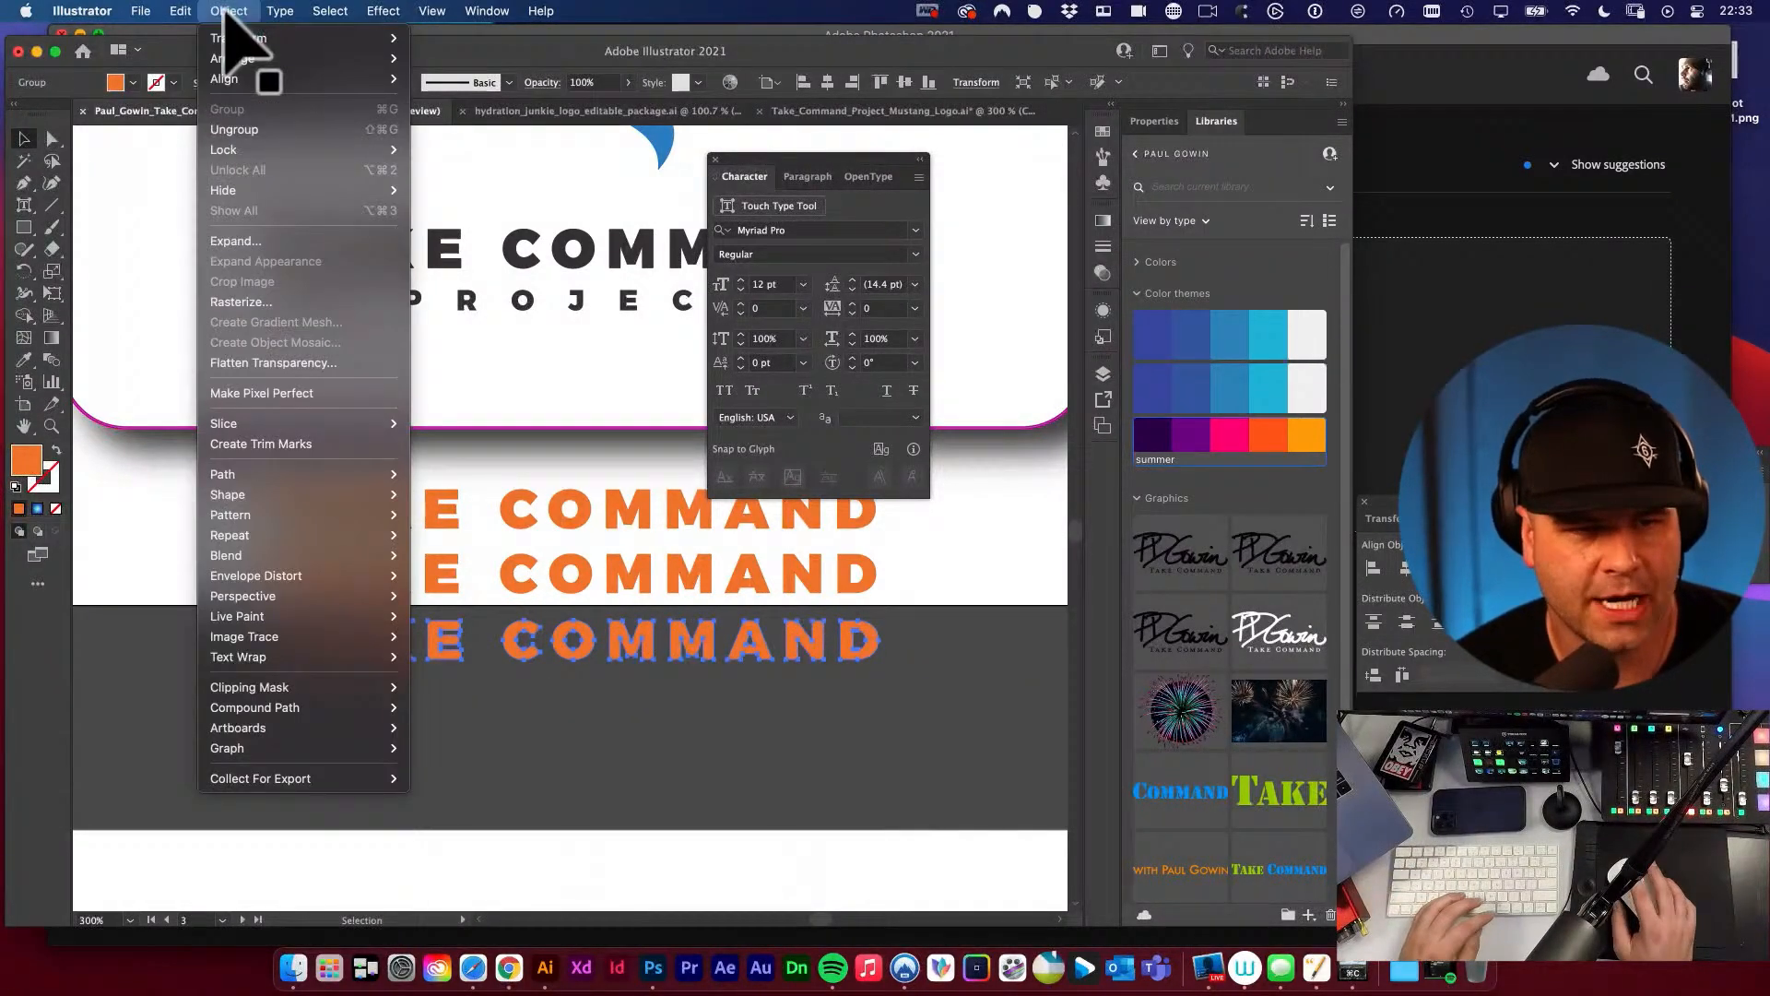
{"action": "left_click", "coordinate": [251, 130]}
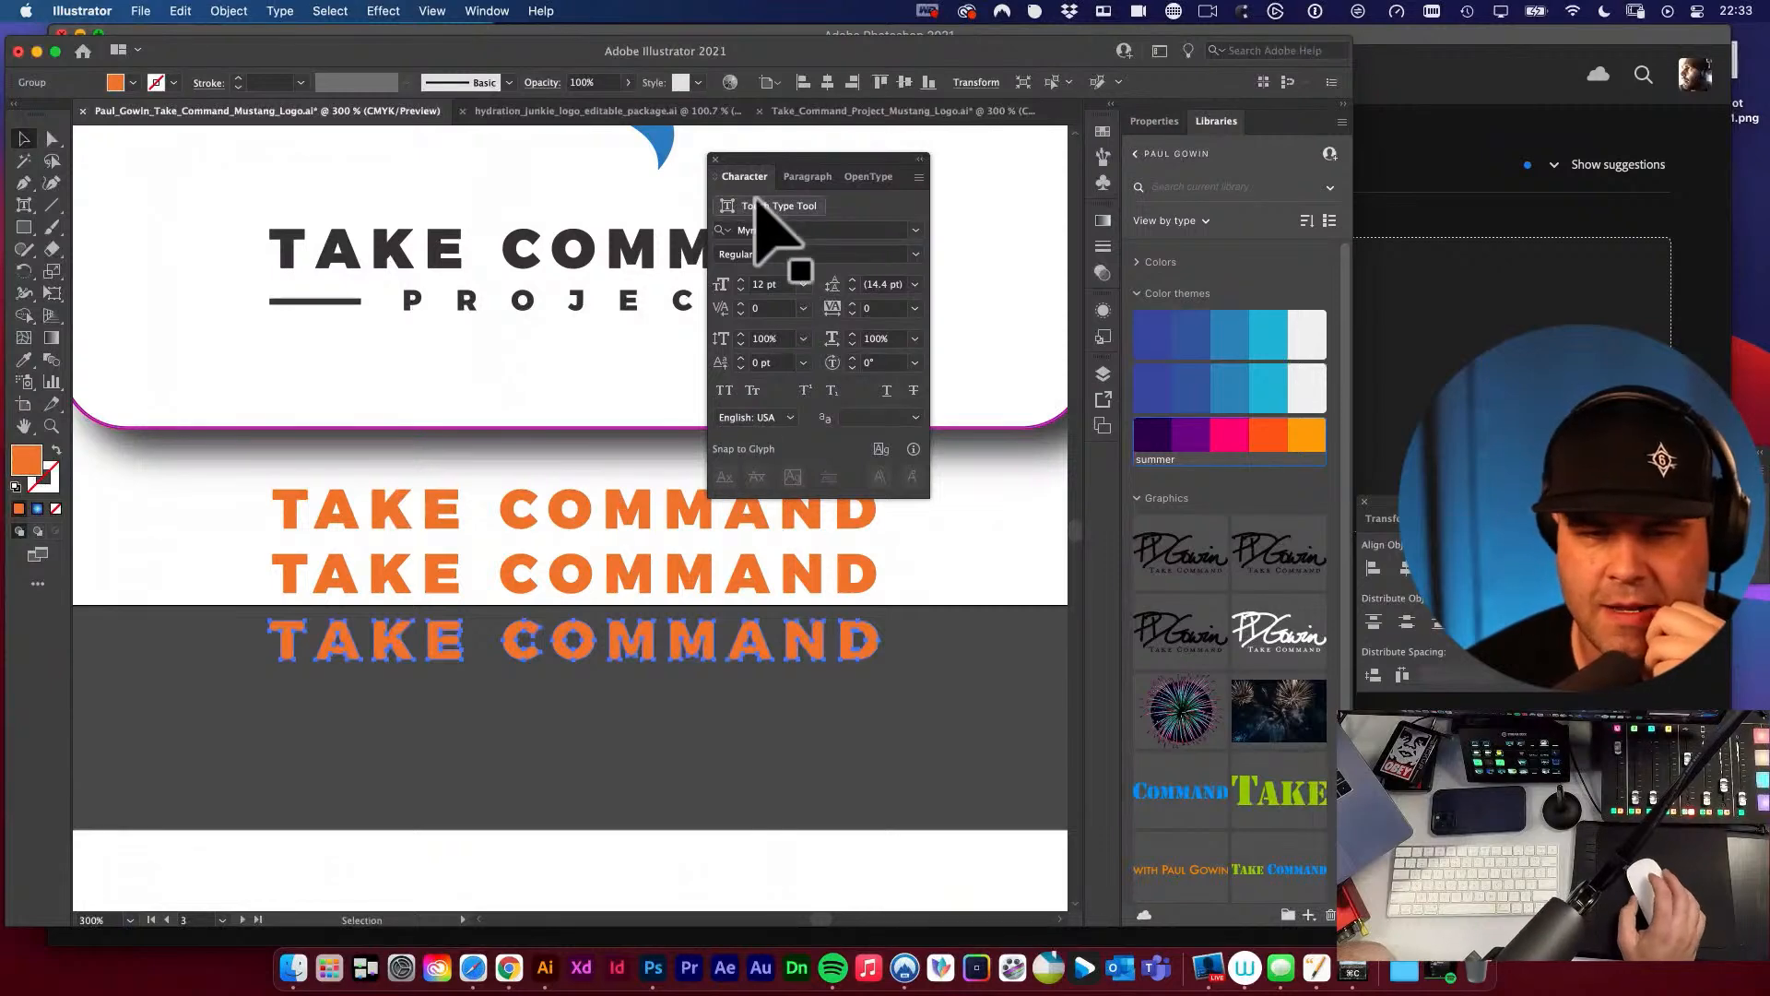
{"action": "left_click_drag", "start_coordinate": [873, 156], "coordinate": [1019, 118]}
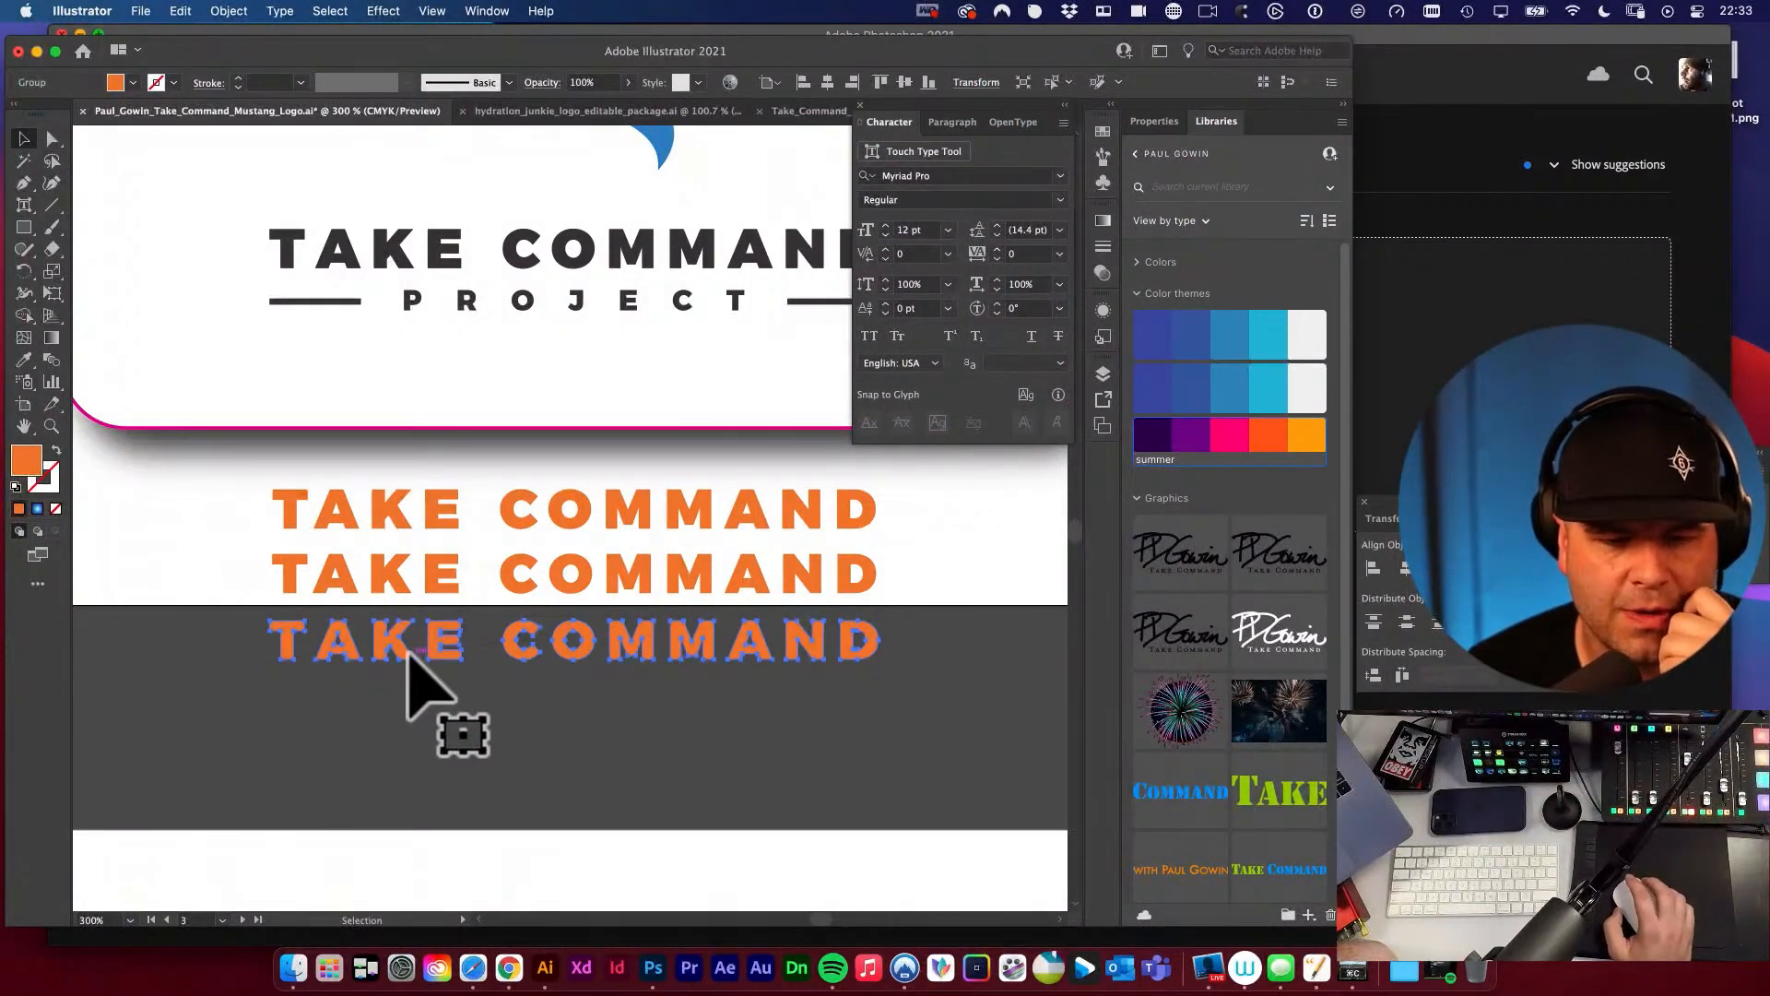
{"action": "left_click", "coordinate": [486, 703]}
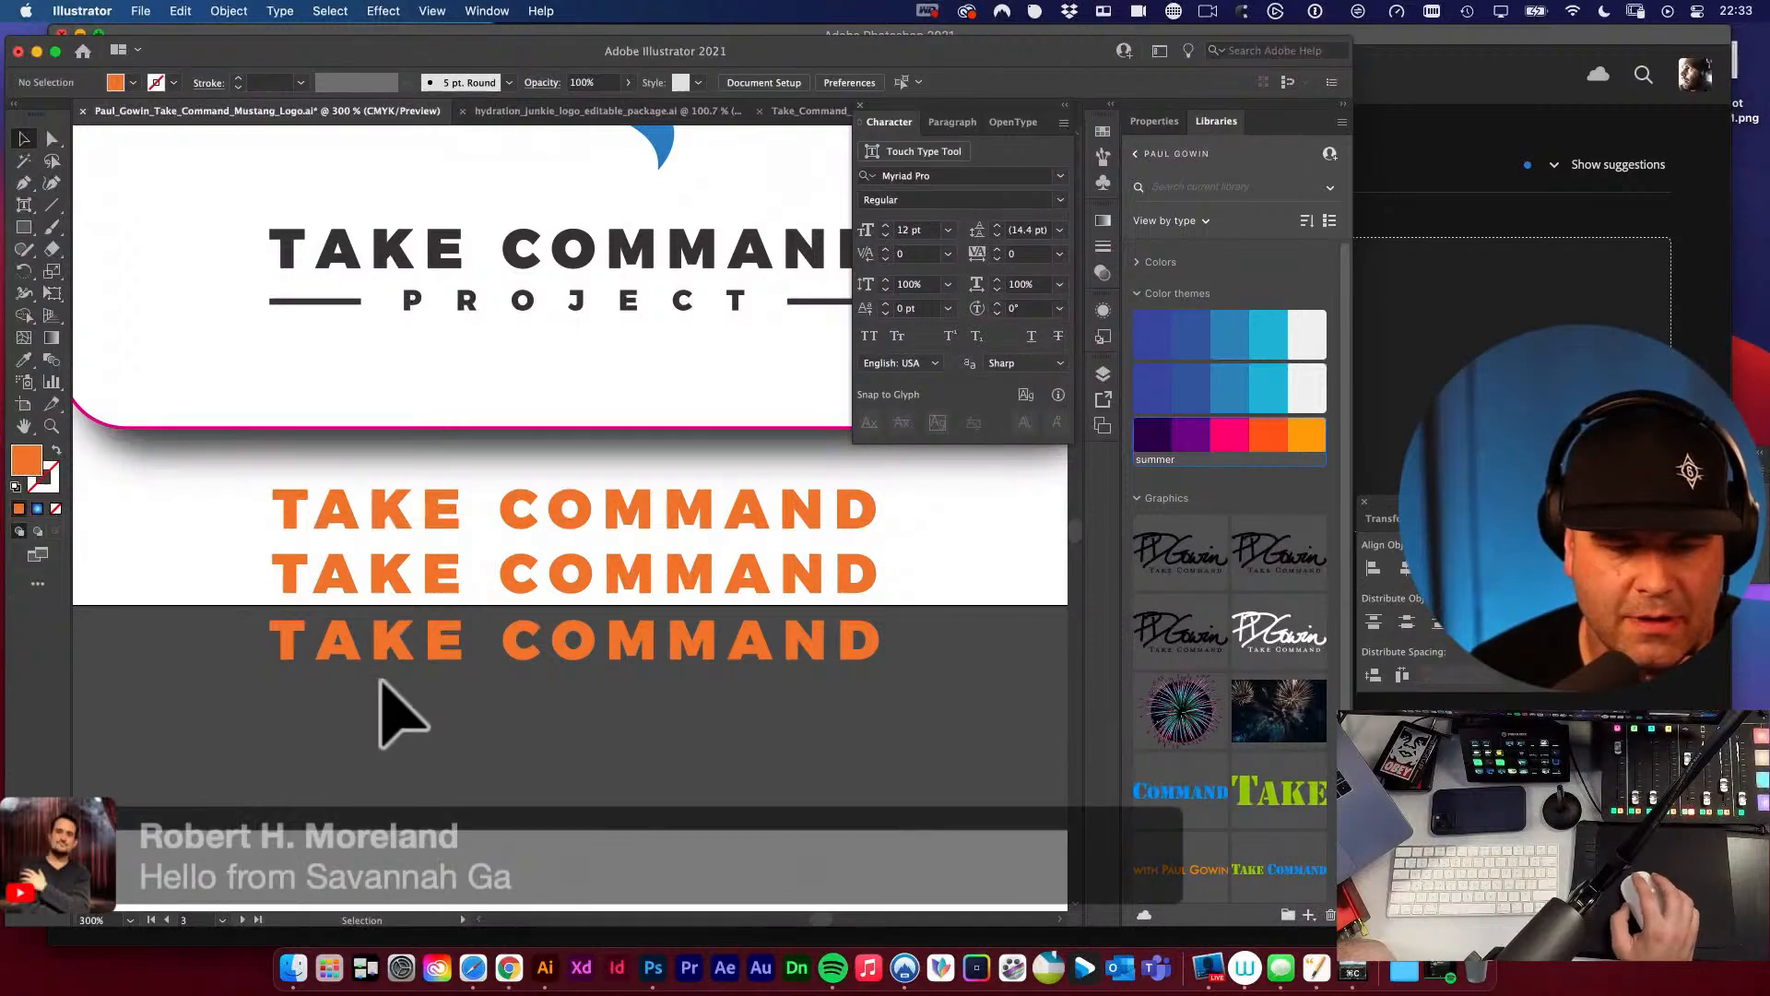
{"action": "left_click_drag", "start_coordinate": [229, 615], "coordinate": [460, 682]}
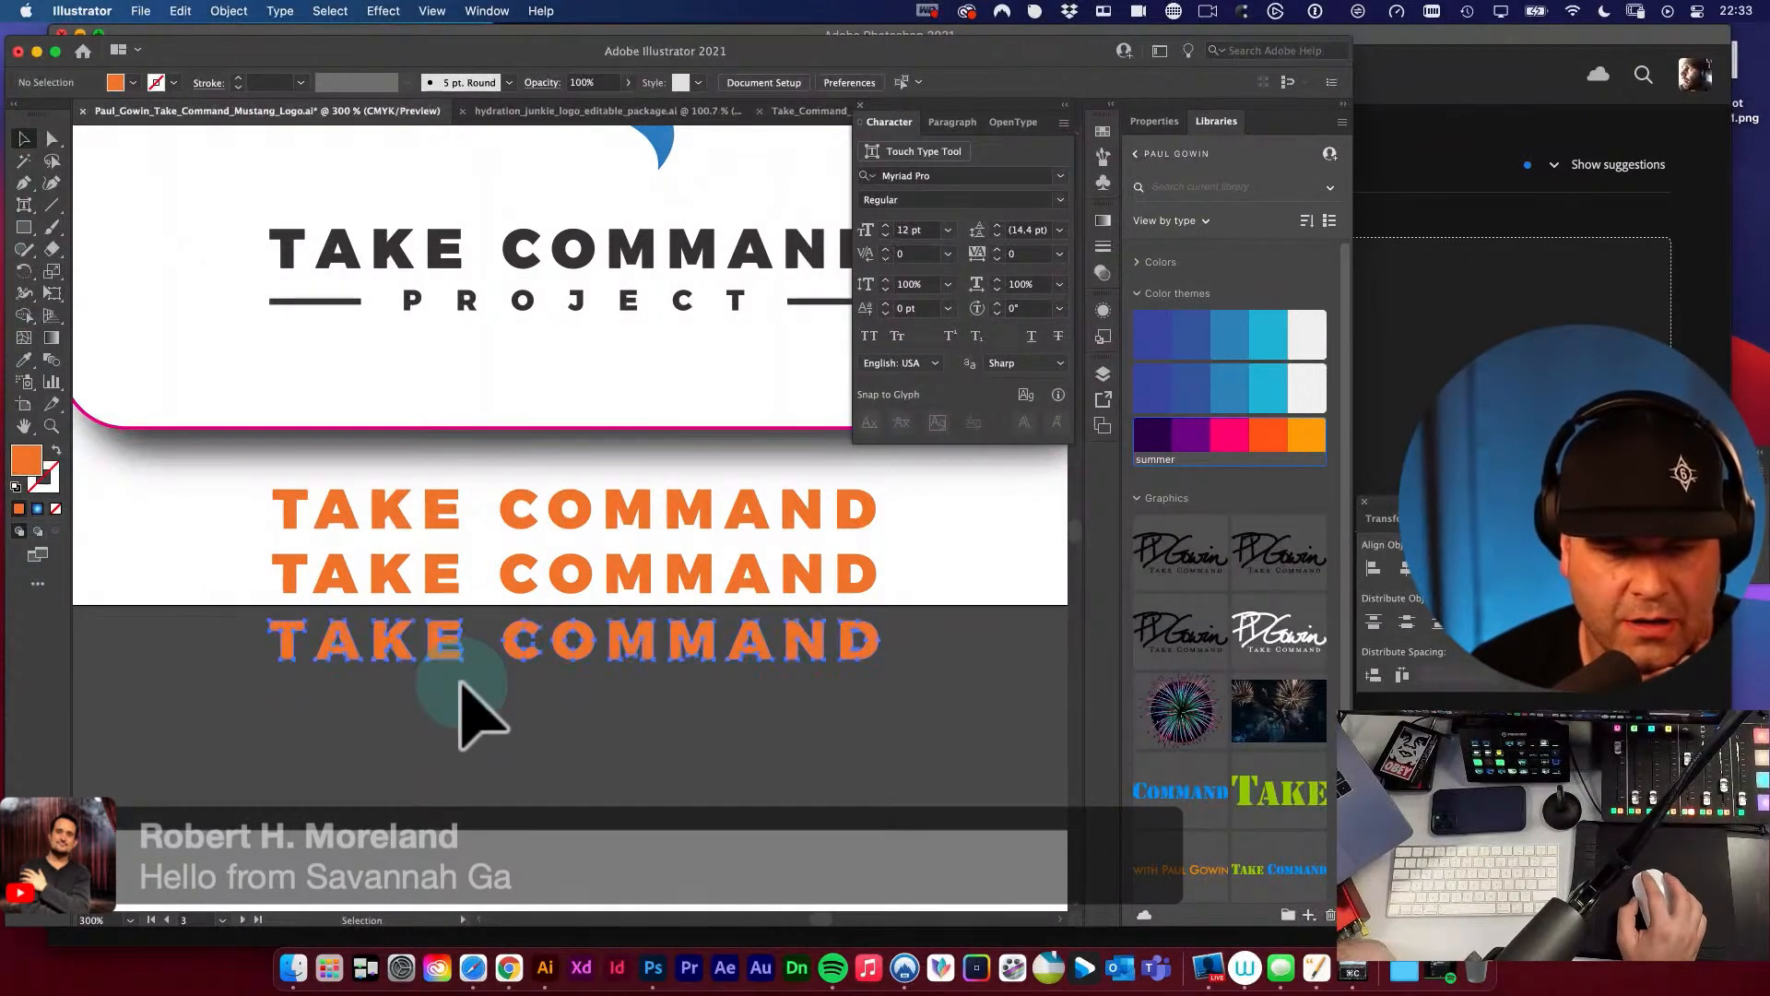
{"action": "left_click", "coordinate": [496, 684]}
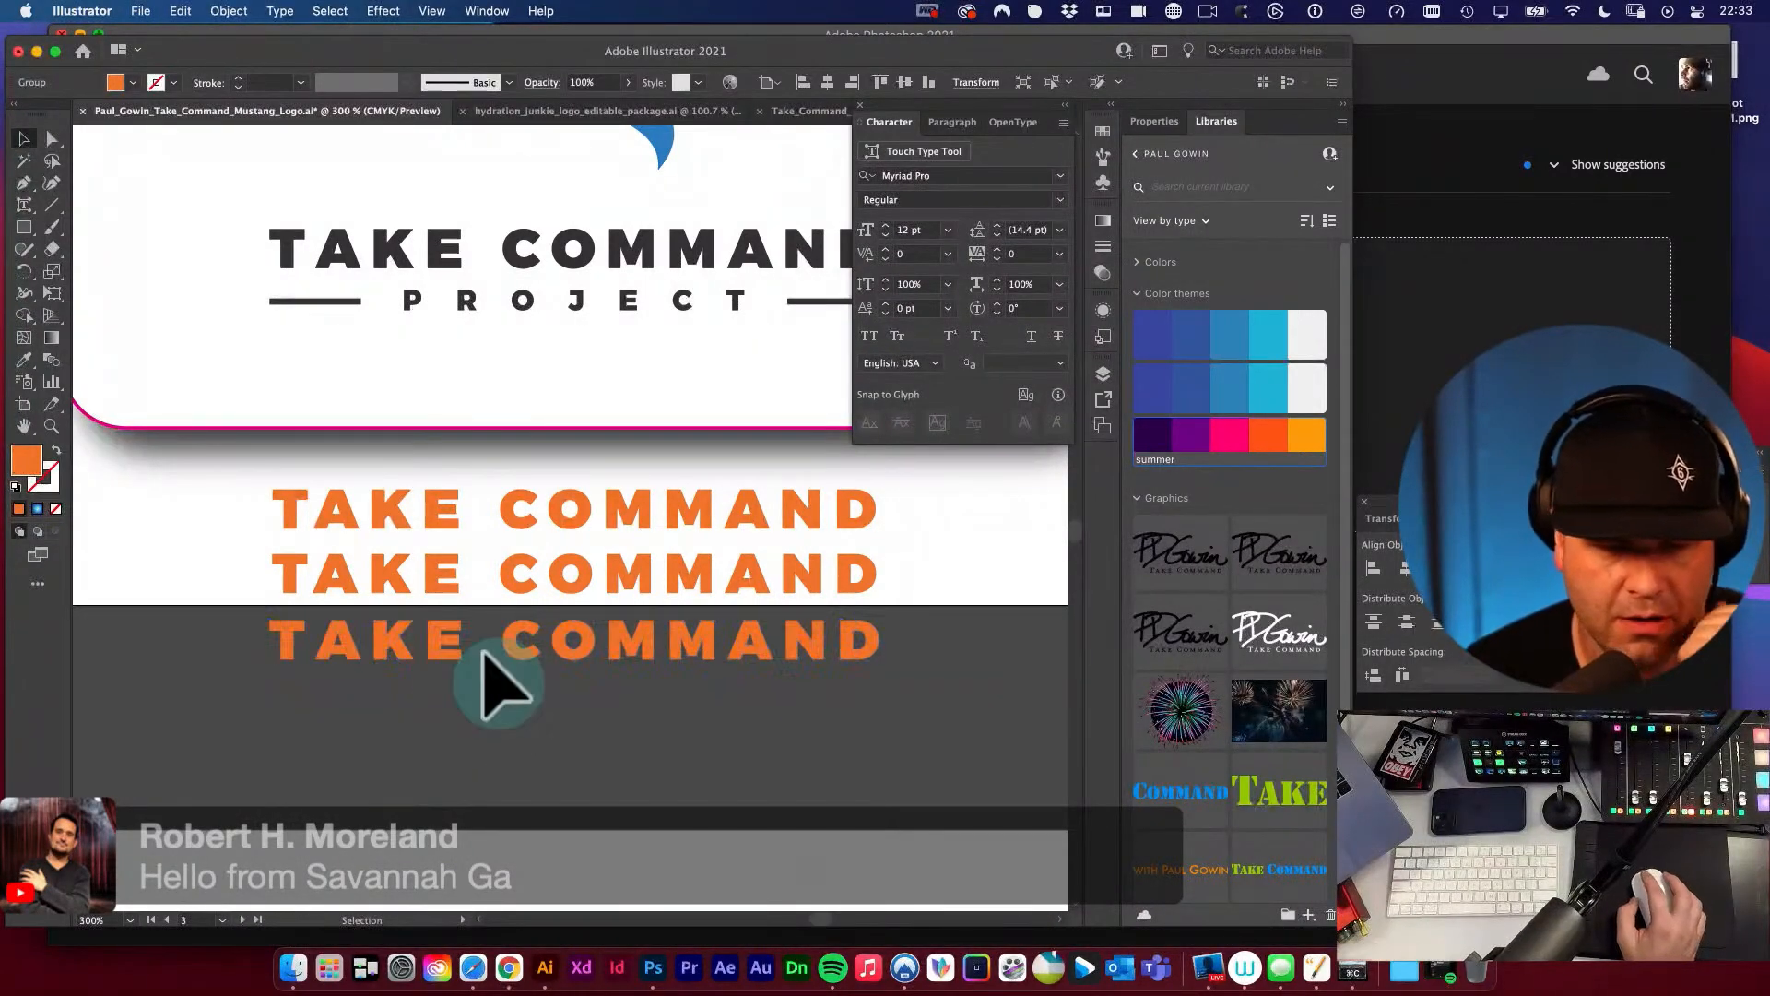
{"action": "left_click", "coordinate": [439, 640]}
{"action": "key", "text": "shift+super+g"}
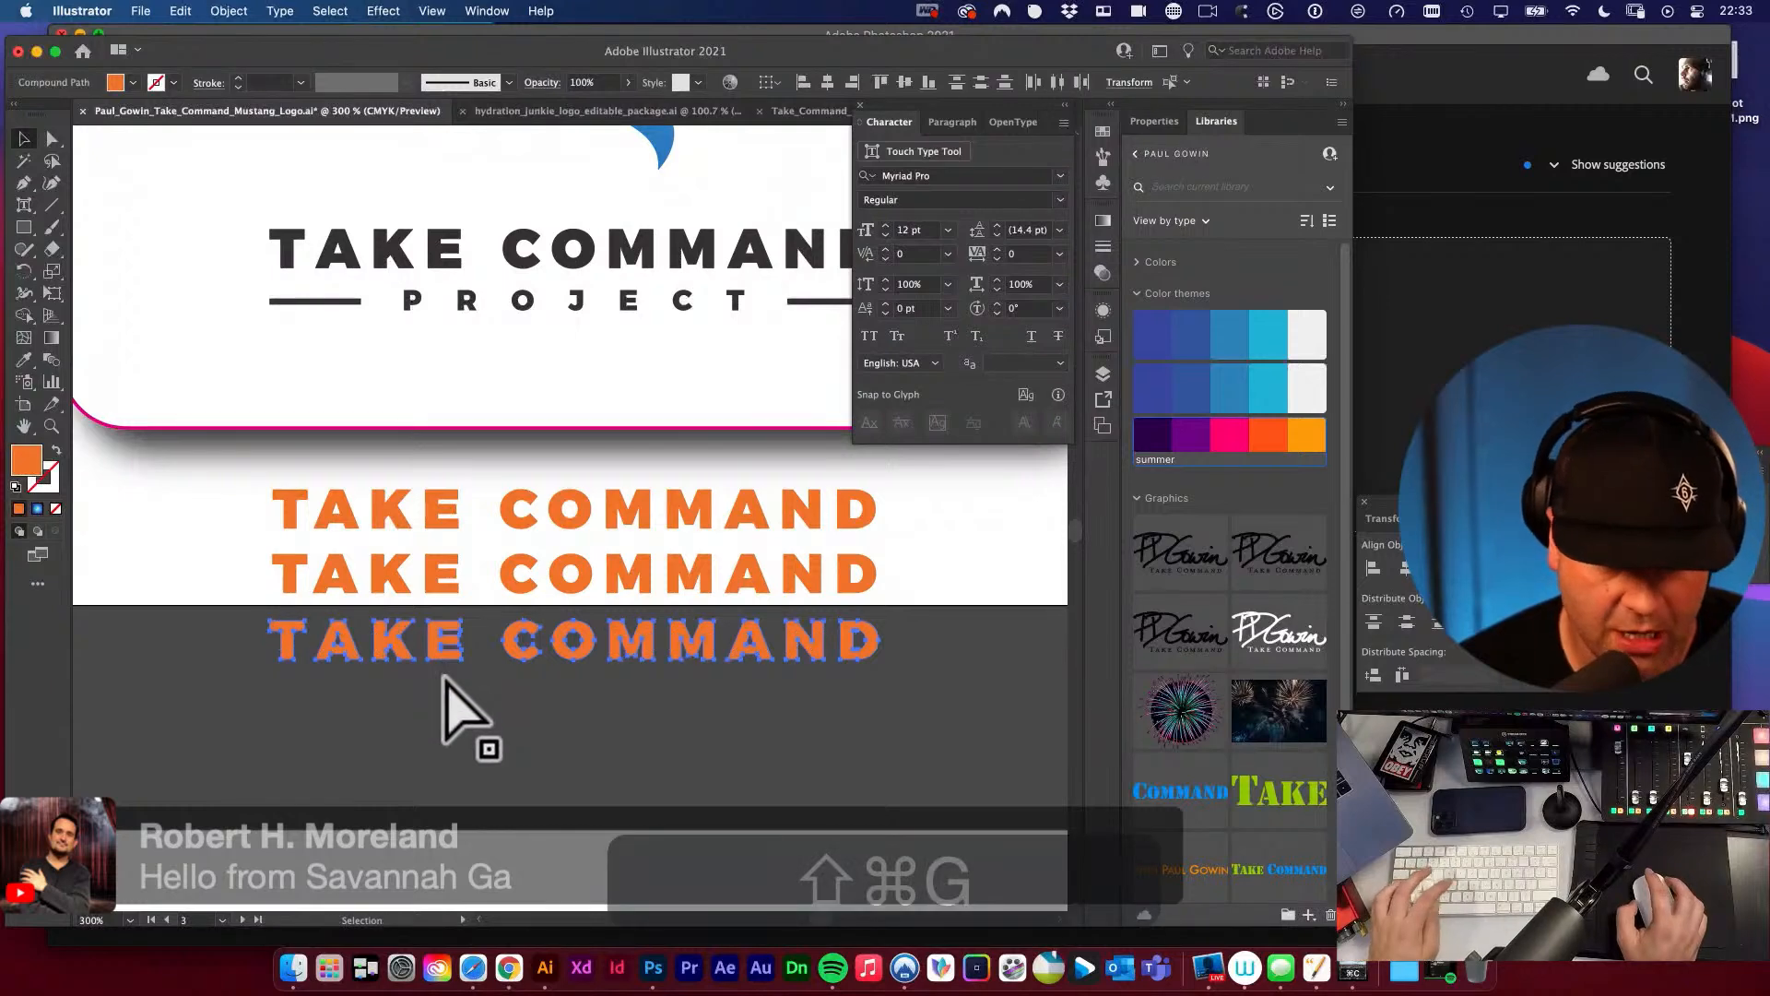
Select the outlined letters of TAKE, bring the Align panel over the artwork, and select the letters of COMMAND separately before deselecting.
{"action": "left_click", "coordinate": [438, 639]}
{"action": "left_click_drag", "start_coordinate": [270, 631], "coordinate": [427, 705]}
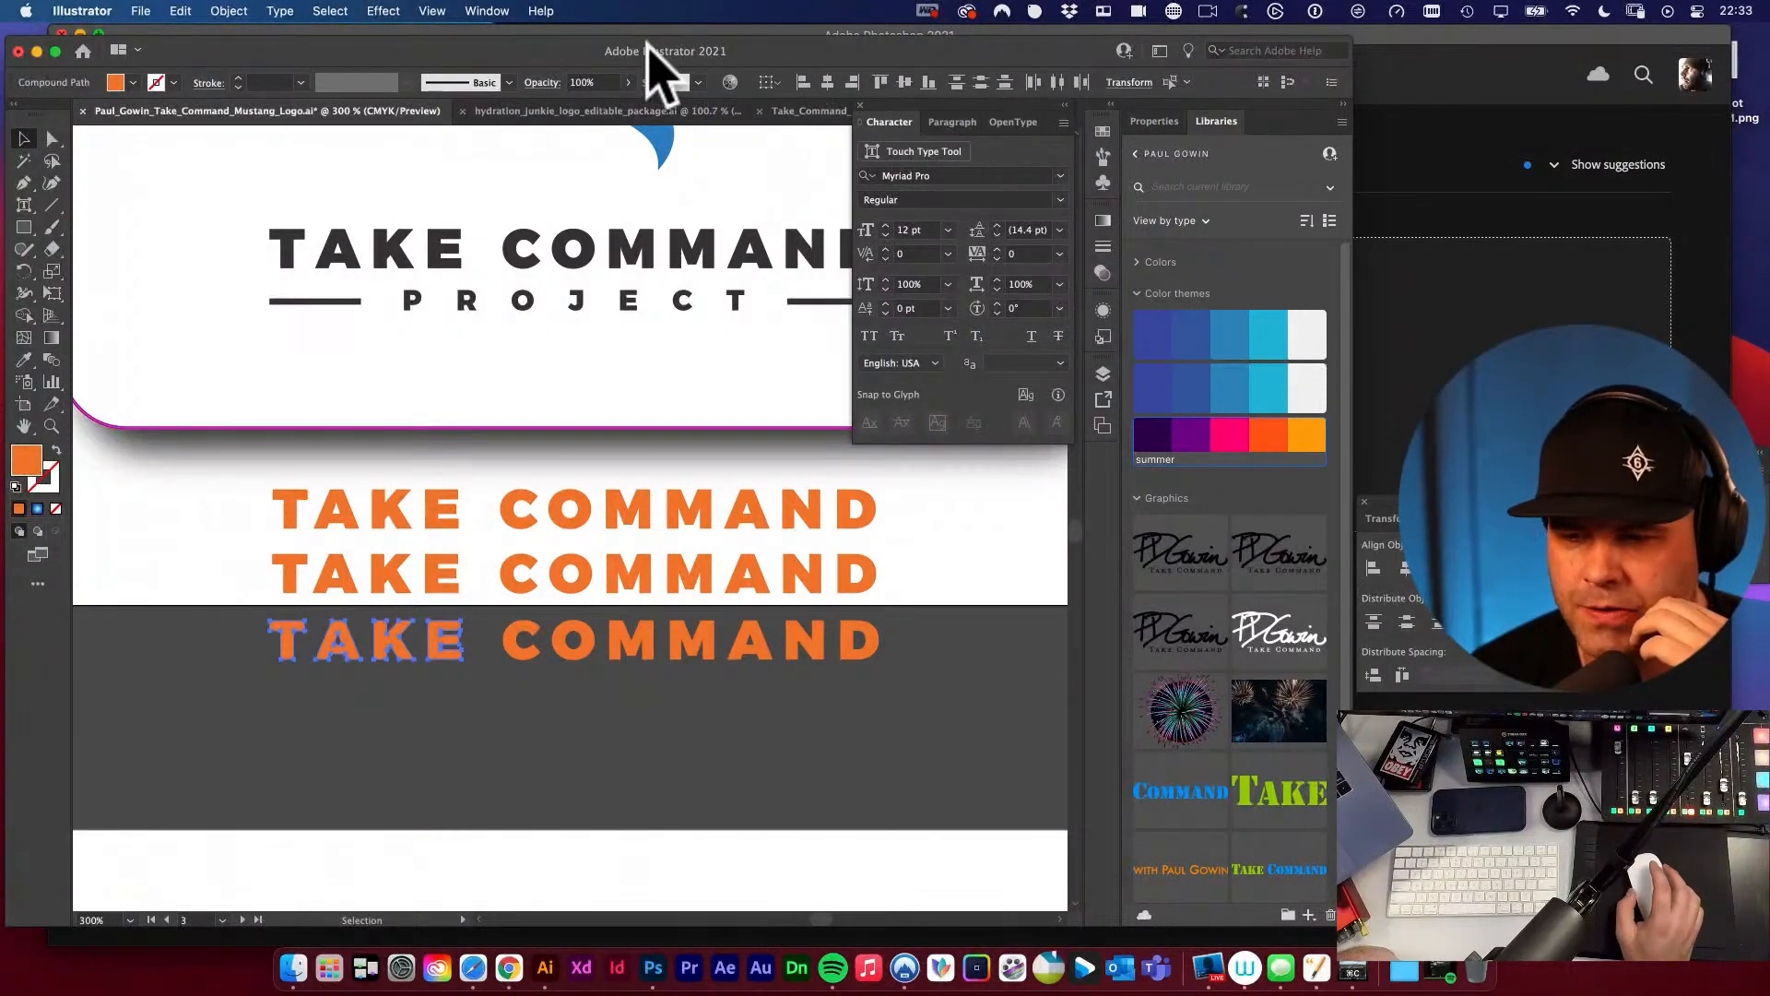
{"action": "left_click_drag", "start_coordinate": [1374, 509], "coordinate": [258, 218]}
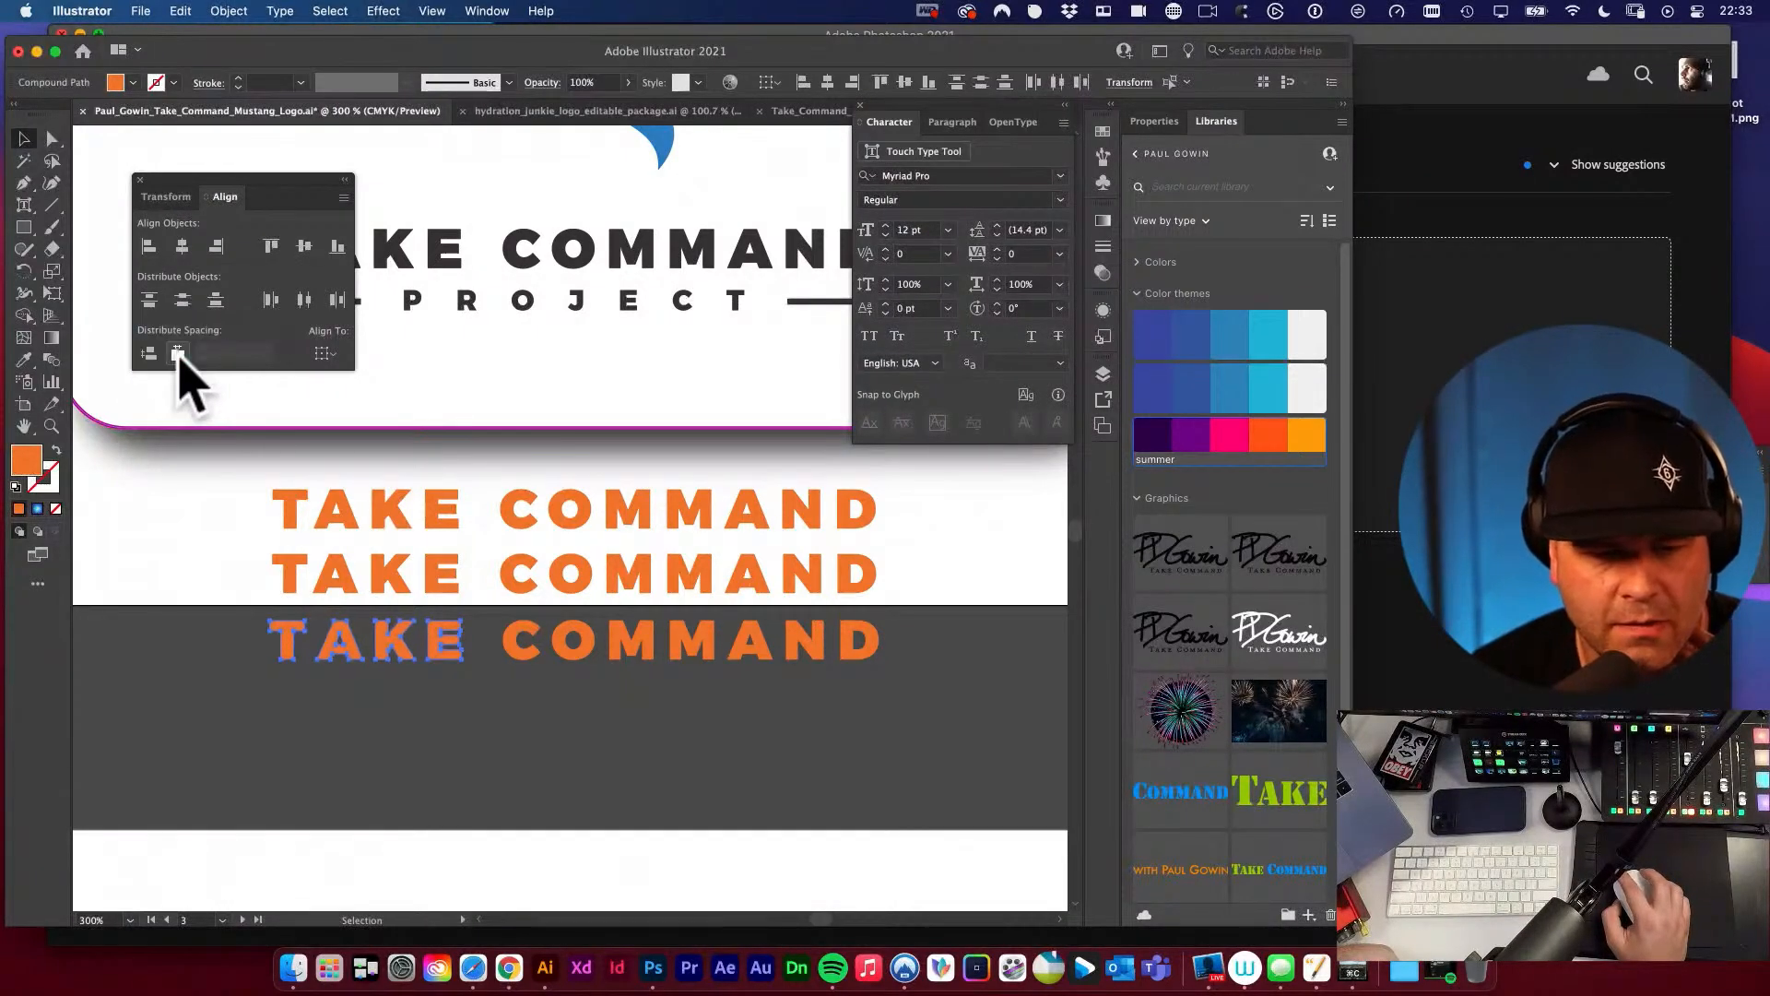
{"action": "left_click", "coordinate": [437, 745]}
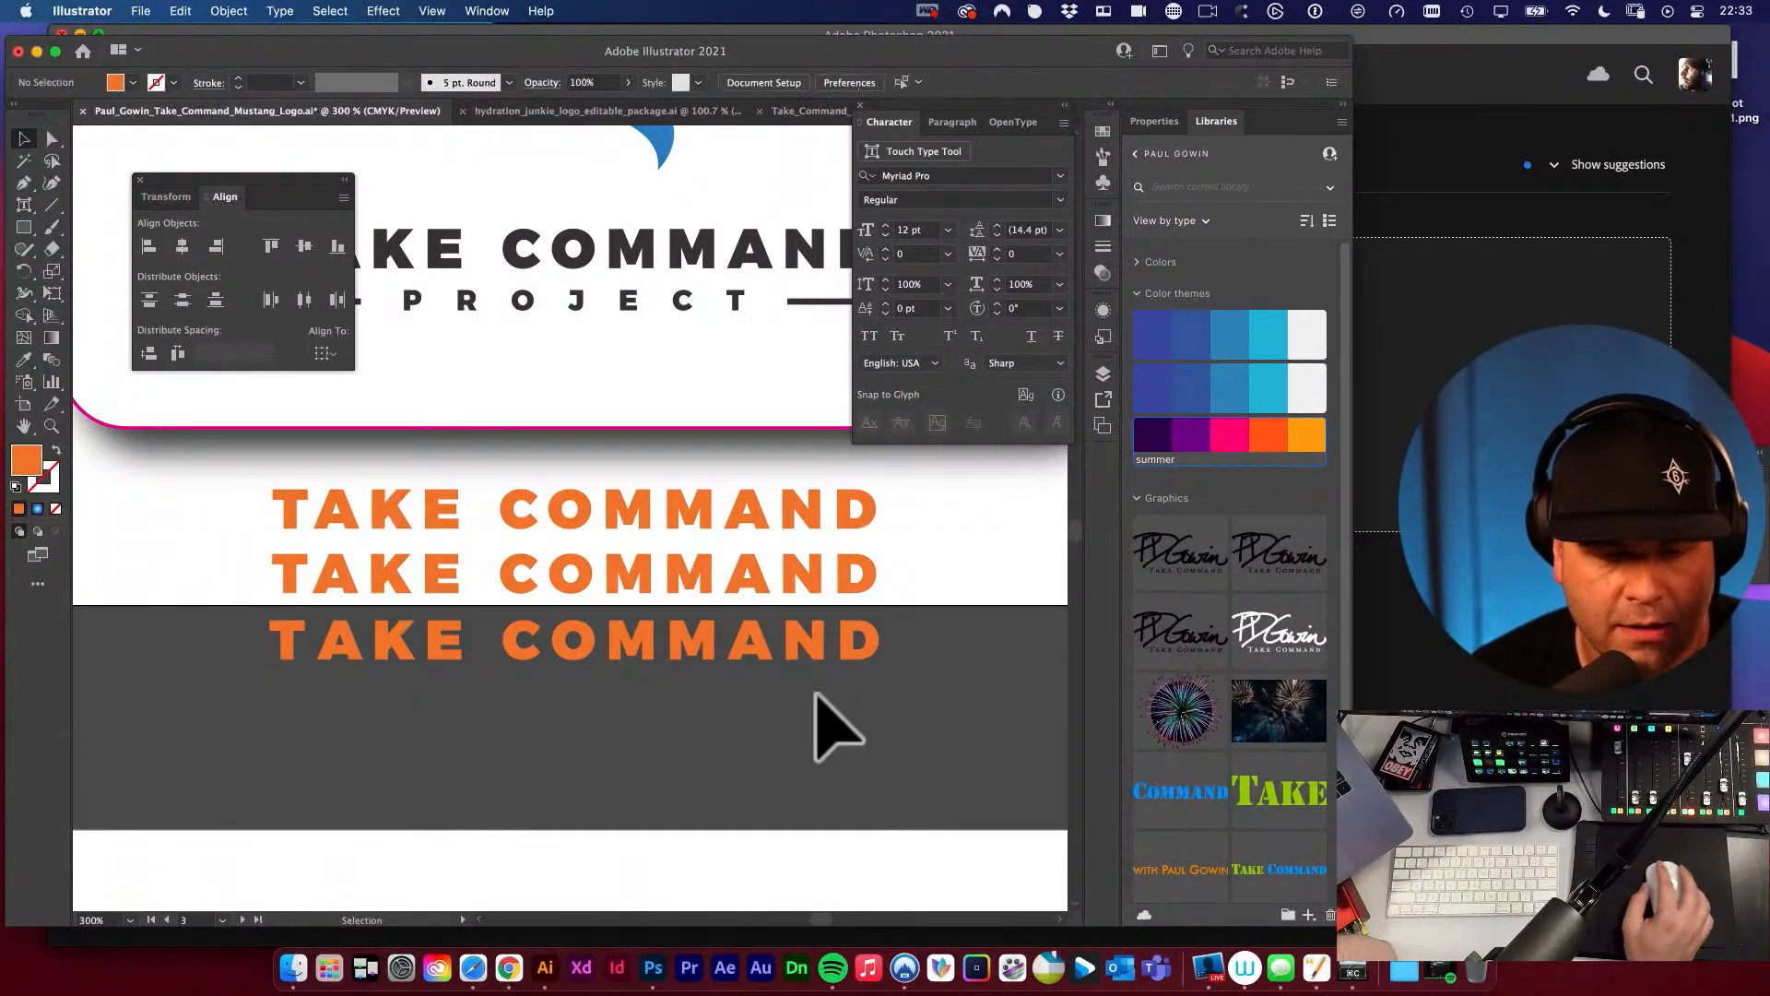
{"action": "left_click", "coordinate": [488, 643]}
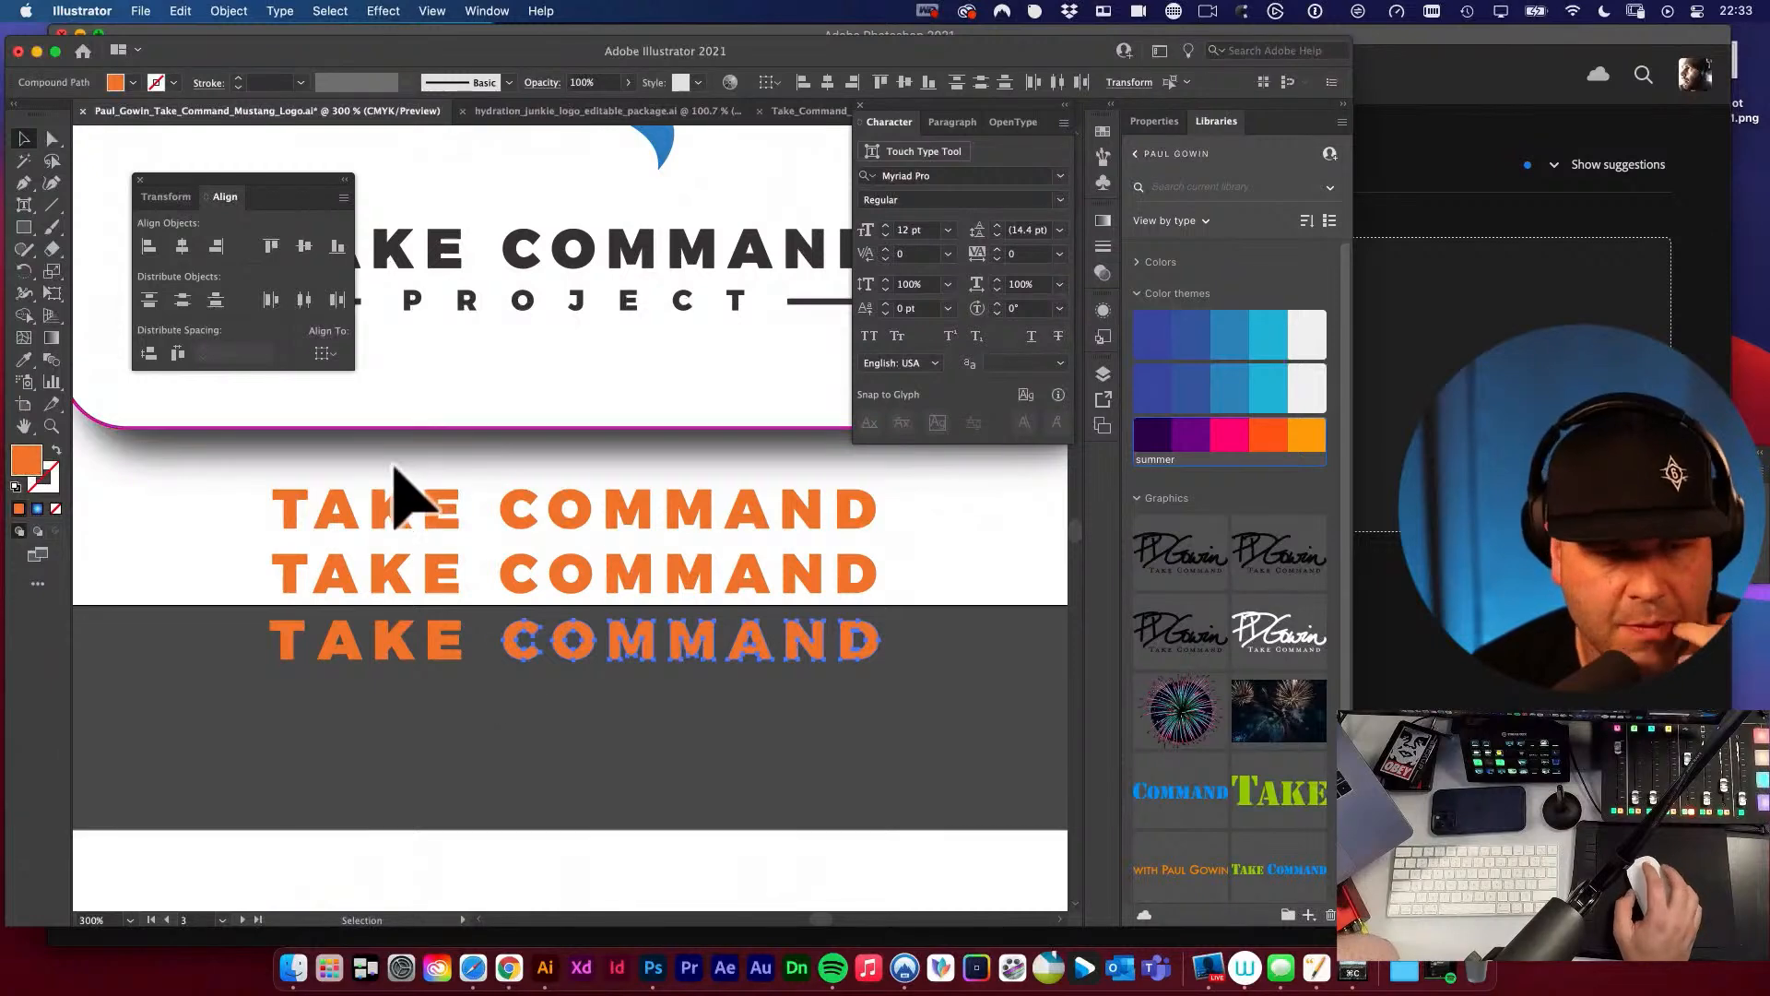
{"action": "left_click", "coordinate": [645, 711]}
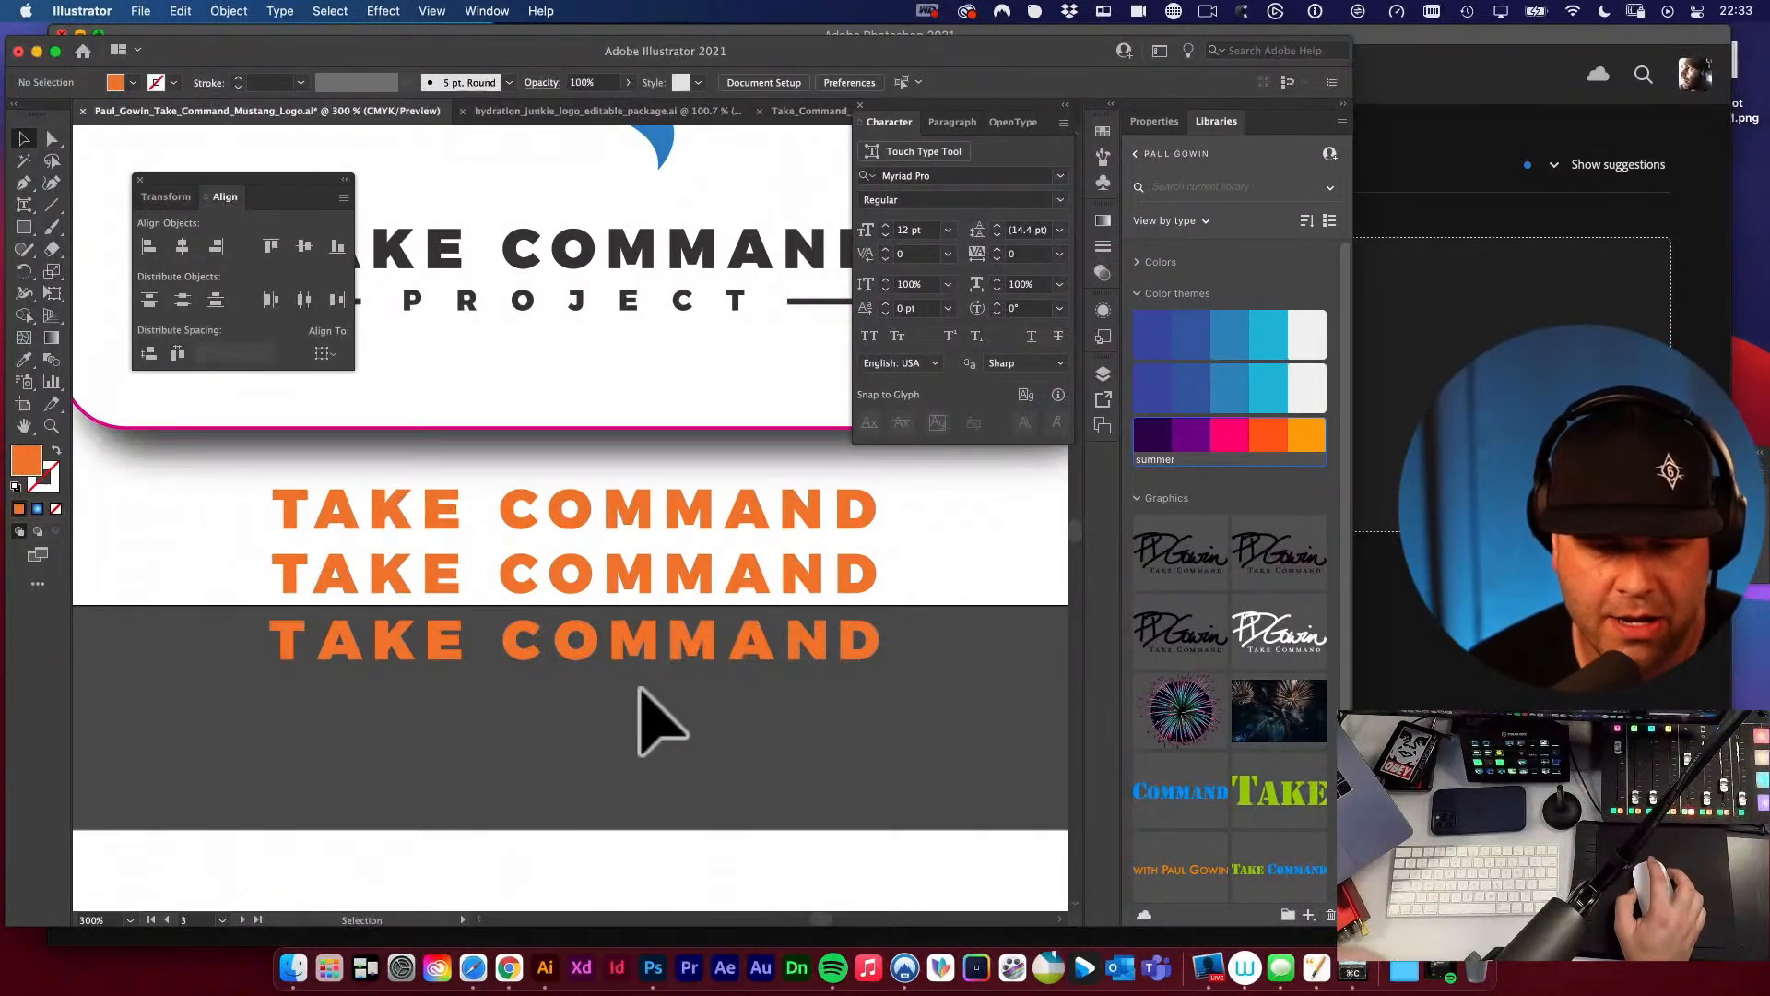
Draw a spacer rectangle about 0.06 in wide between the A and N of the outlined COMMAND and fill it off-white.
{"action": "key", "text": "super+space"}
{"action": "left_click_drag", "start_coordinate": [791, 651], "coordinate": [1000, 834]}
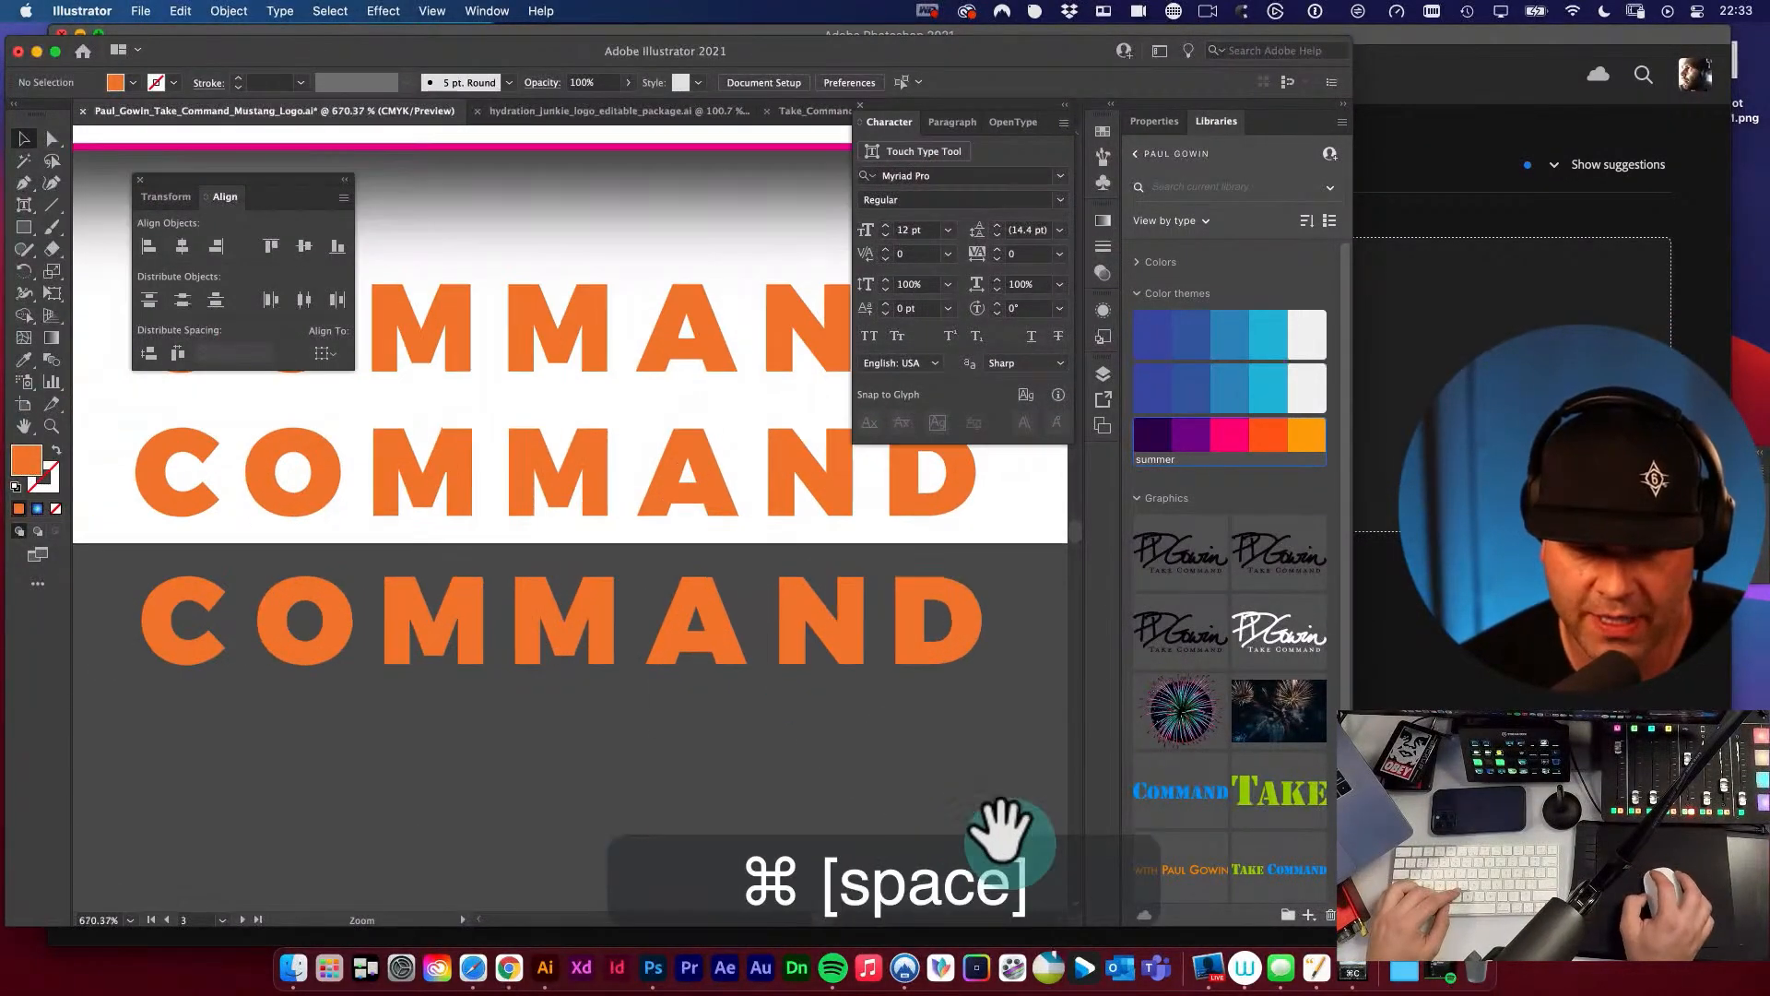
{"action": "key", "text": "m"}
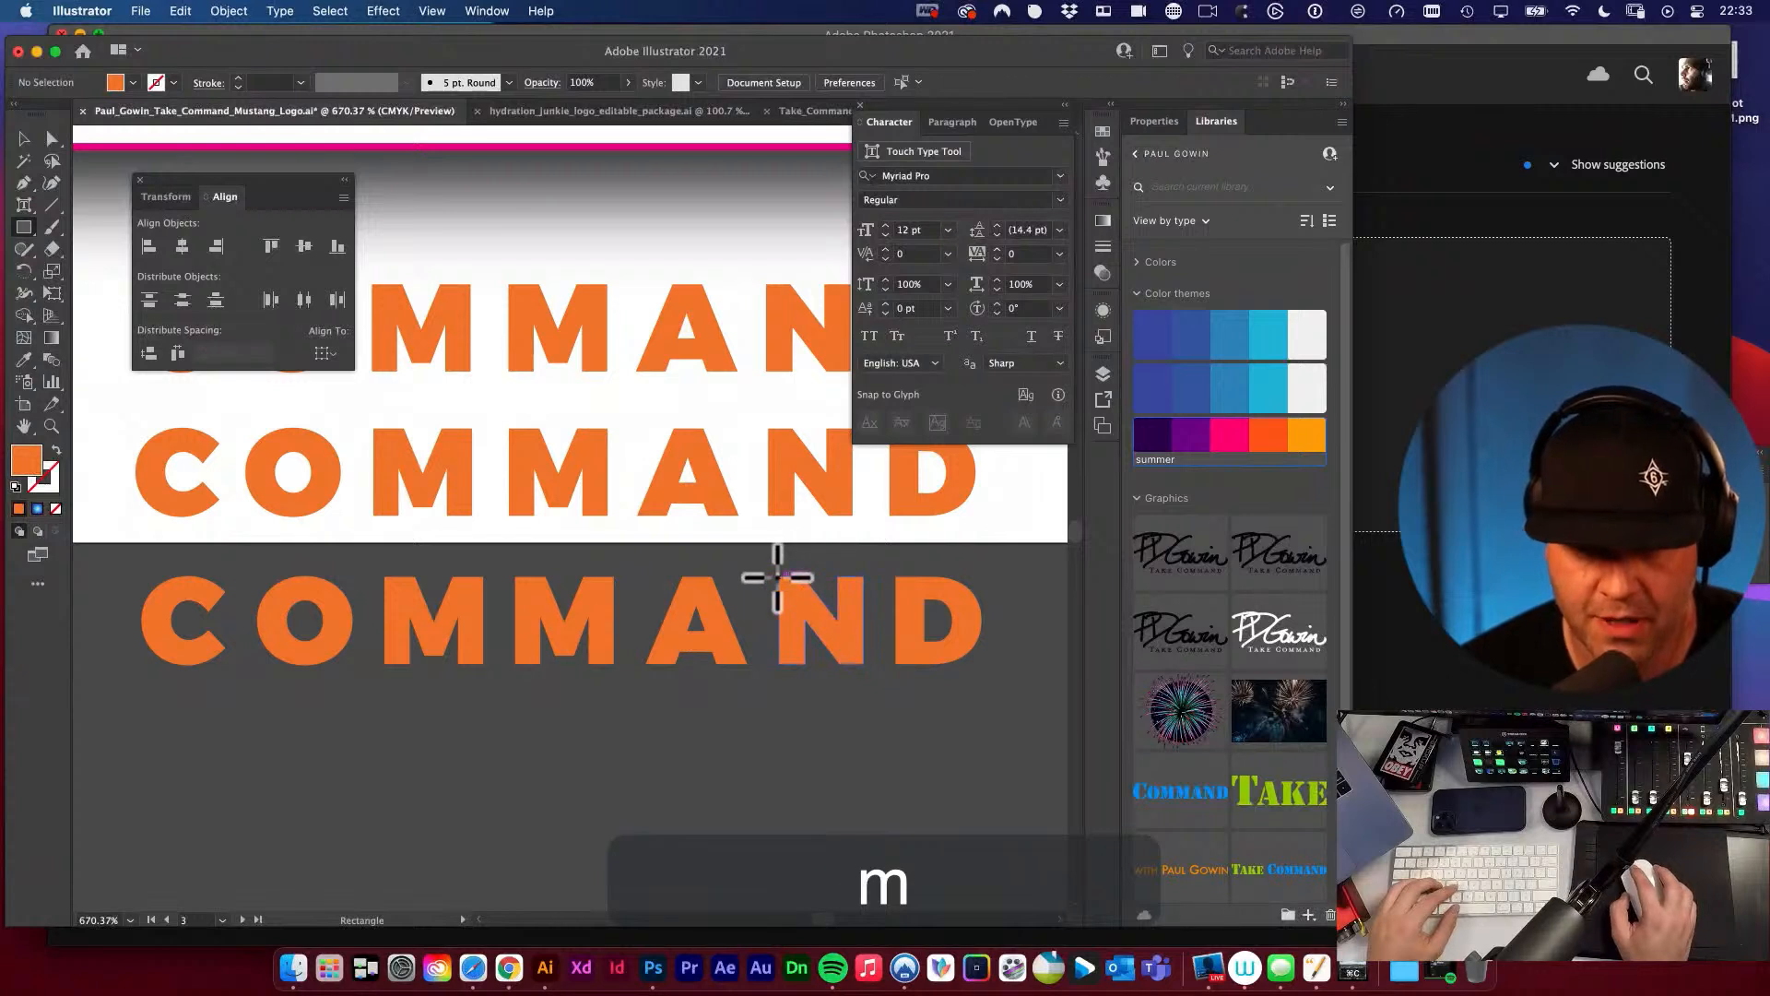
{"action": "left_click_drag", "start_coordinate": [779, 578], "coordinate": [746, 711]}
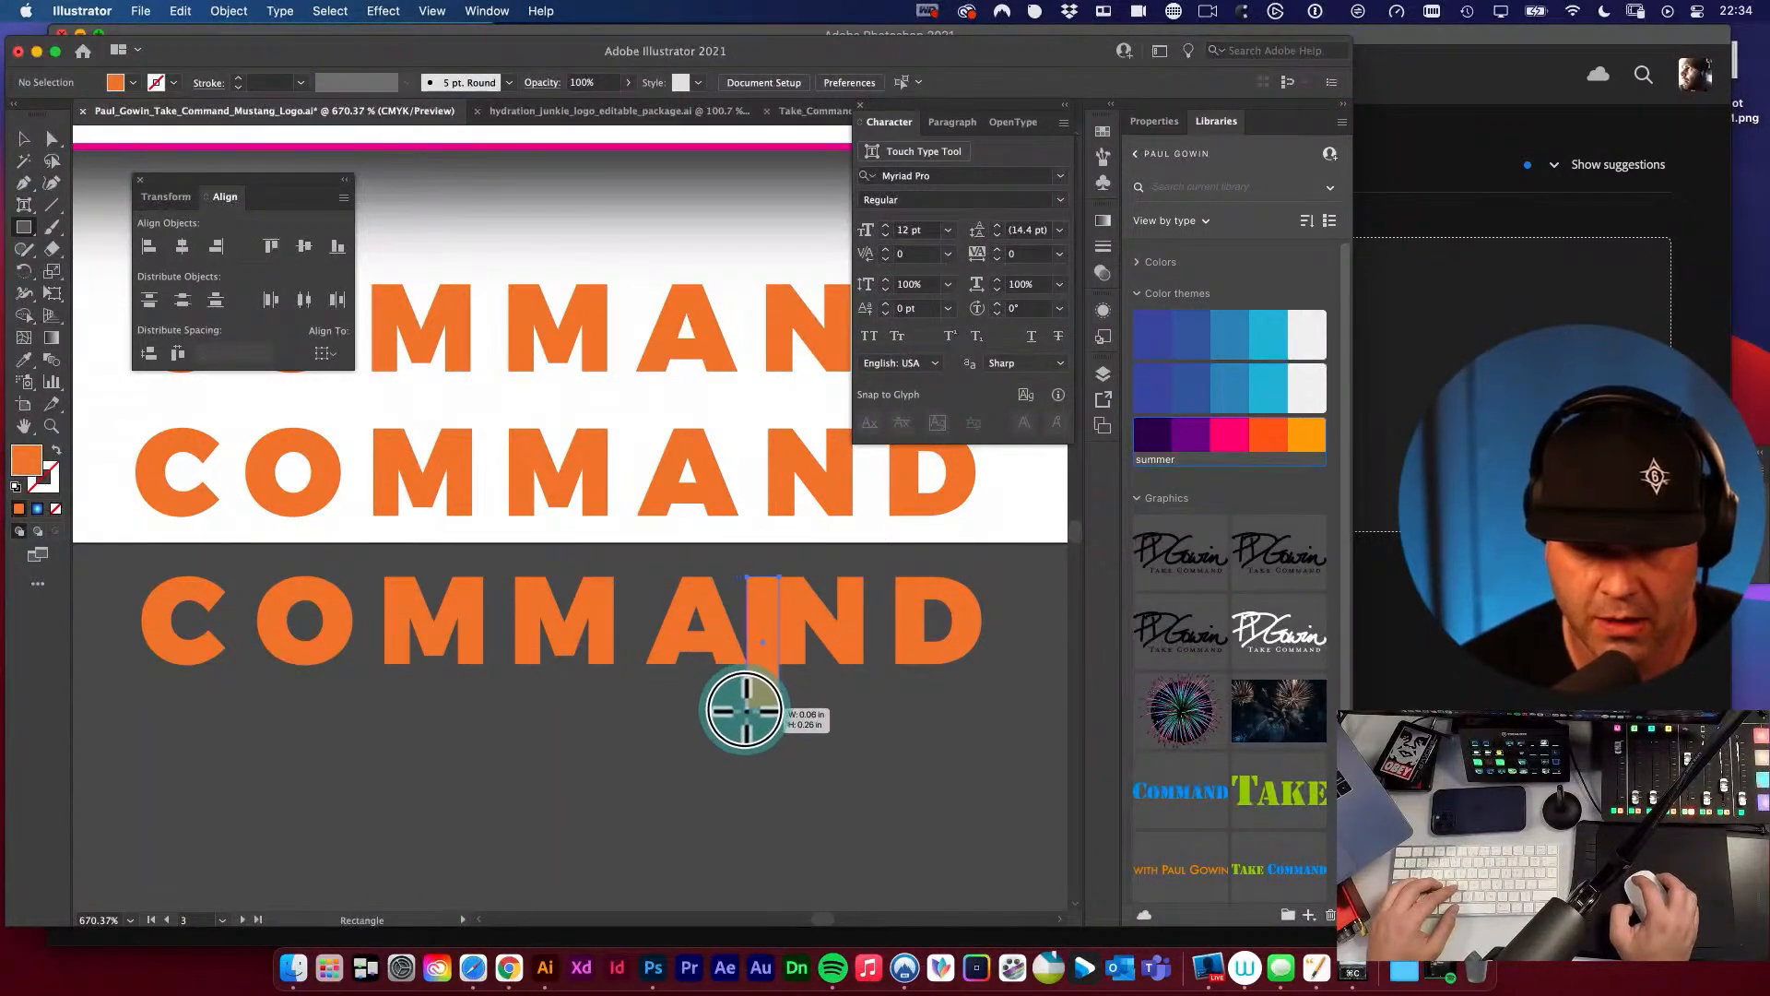
{"action": "left_click", "coordinate": [1307, 435]}
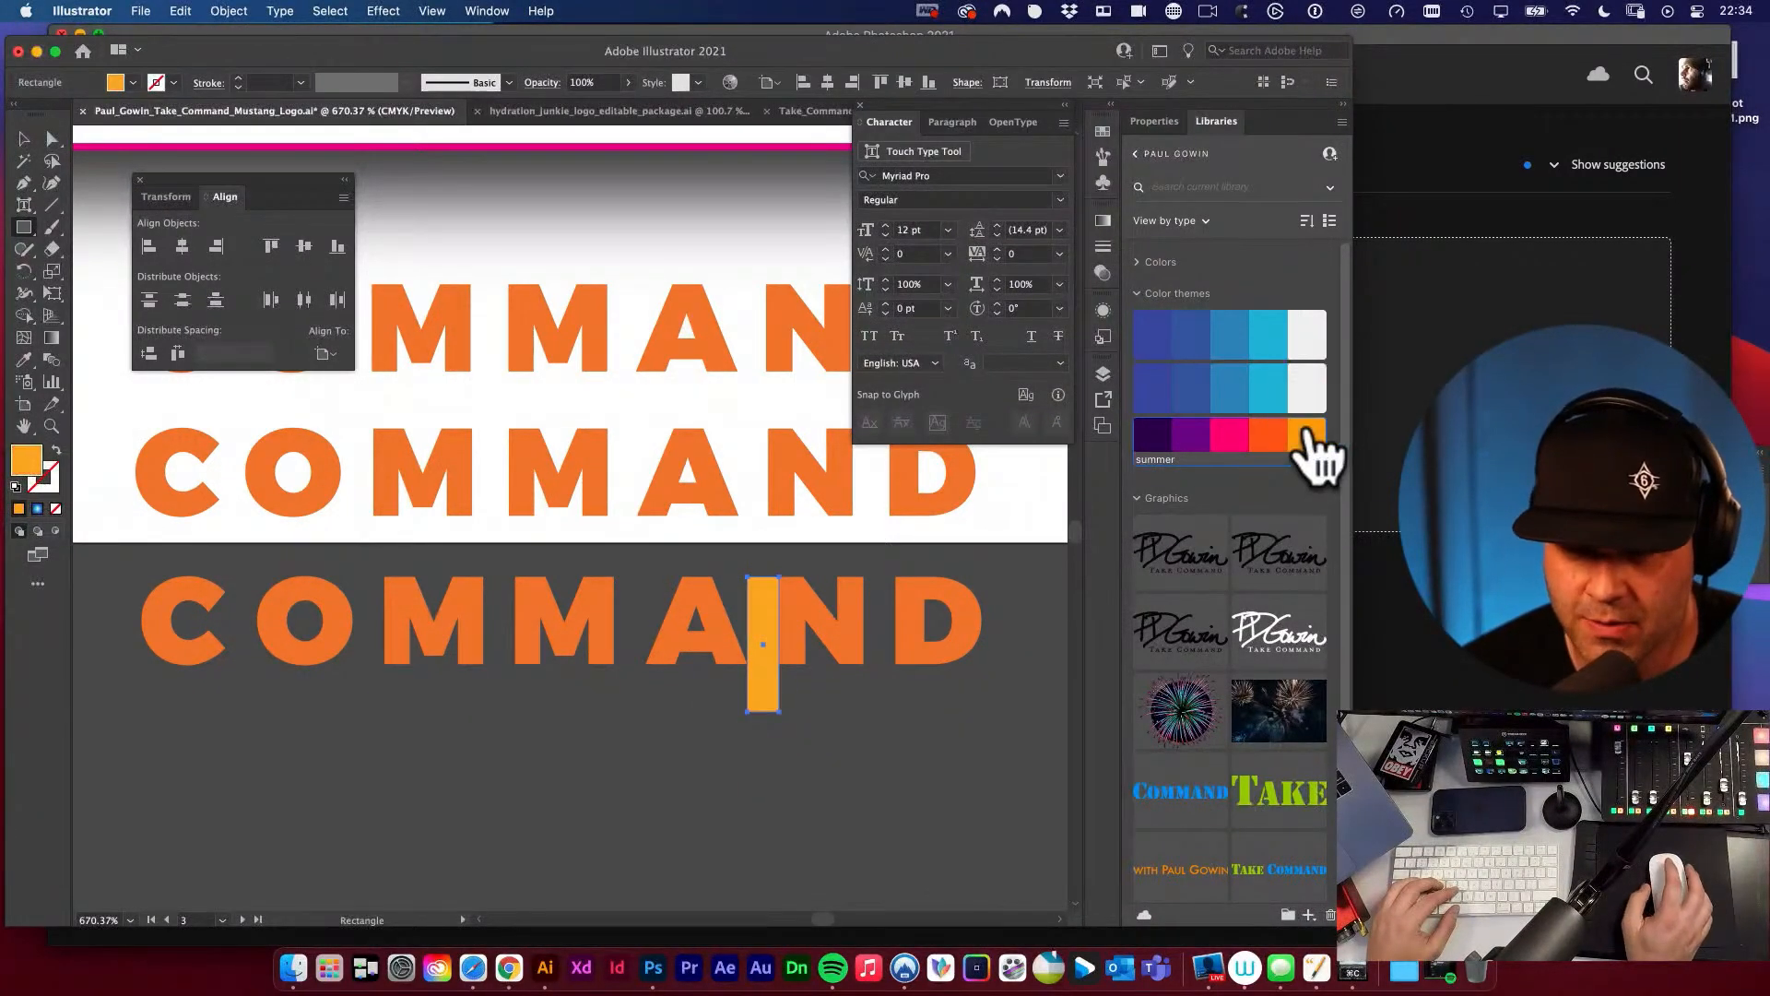
{"action": "left_click", "coordinate": [1305, 383]}
{"action": "left_click", "coordinate": [954, 694], "text": "super"}
Copy the off-white spacer rectangle into the gap between the N and D of the outlined COMMAND.
{"action": "key", "text": "v"}
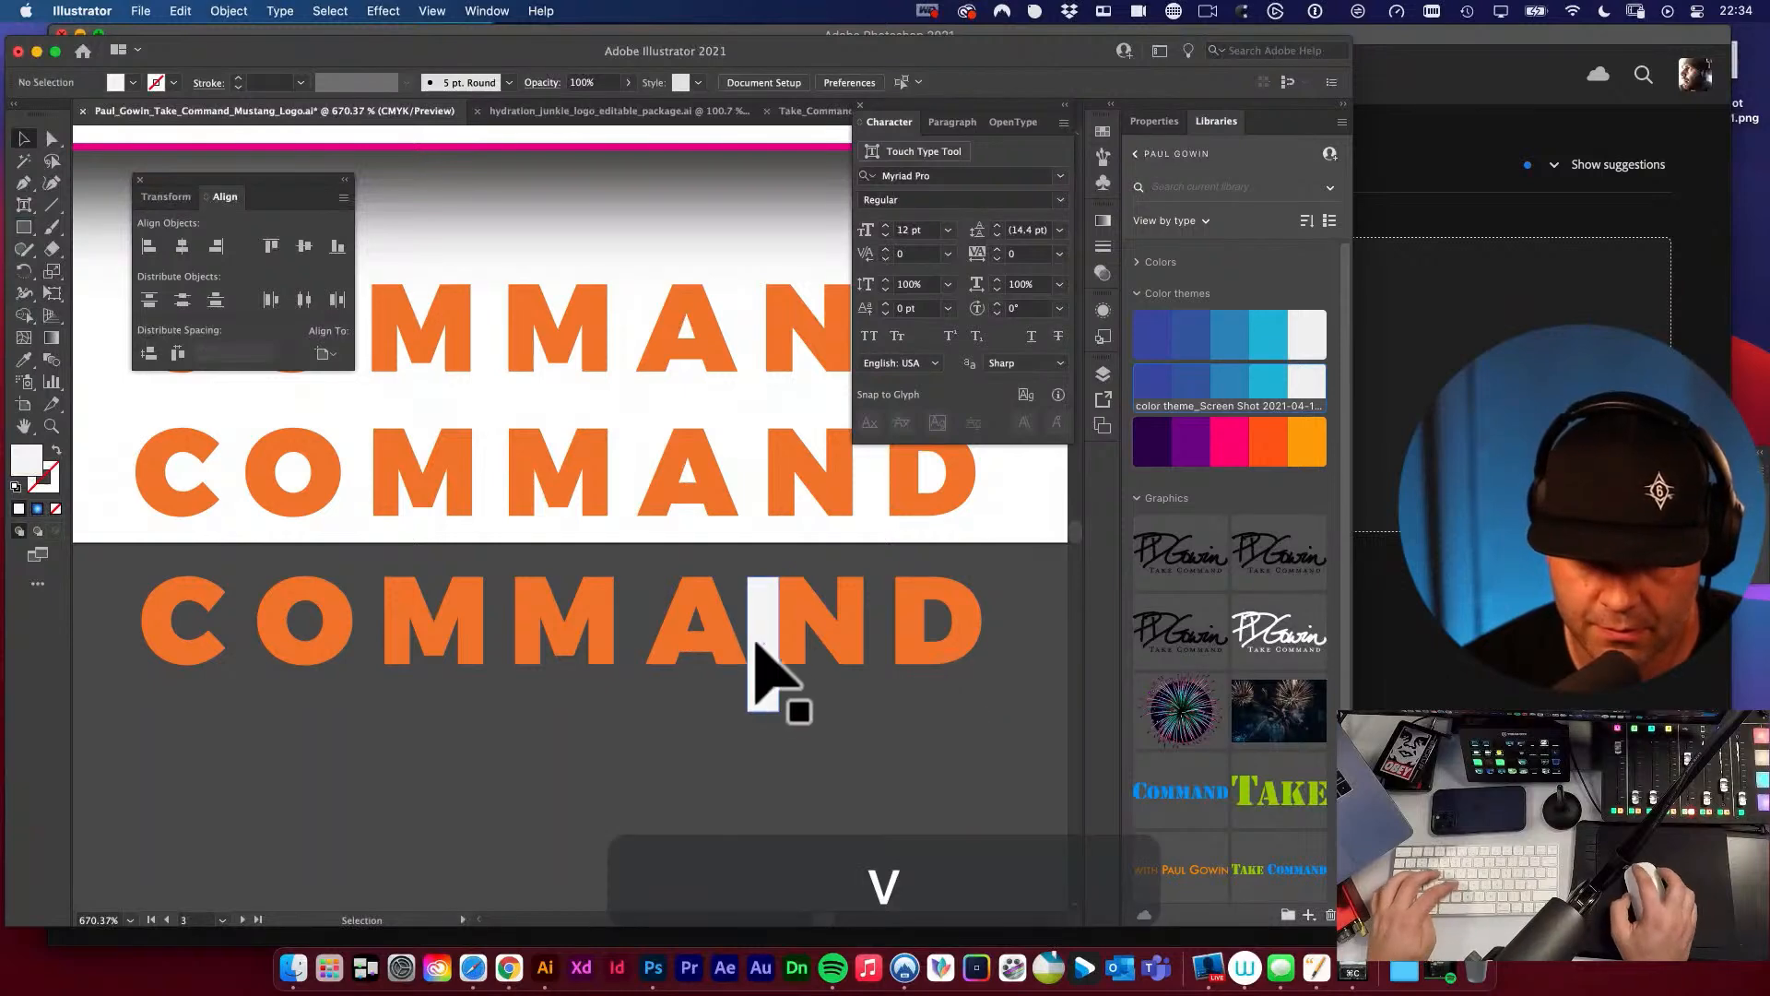
{"action": "left_click_drag", "start_coordinate": [759, 643], "coordinate": [876, 644]}
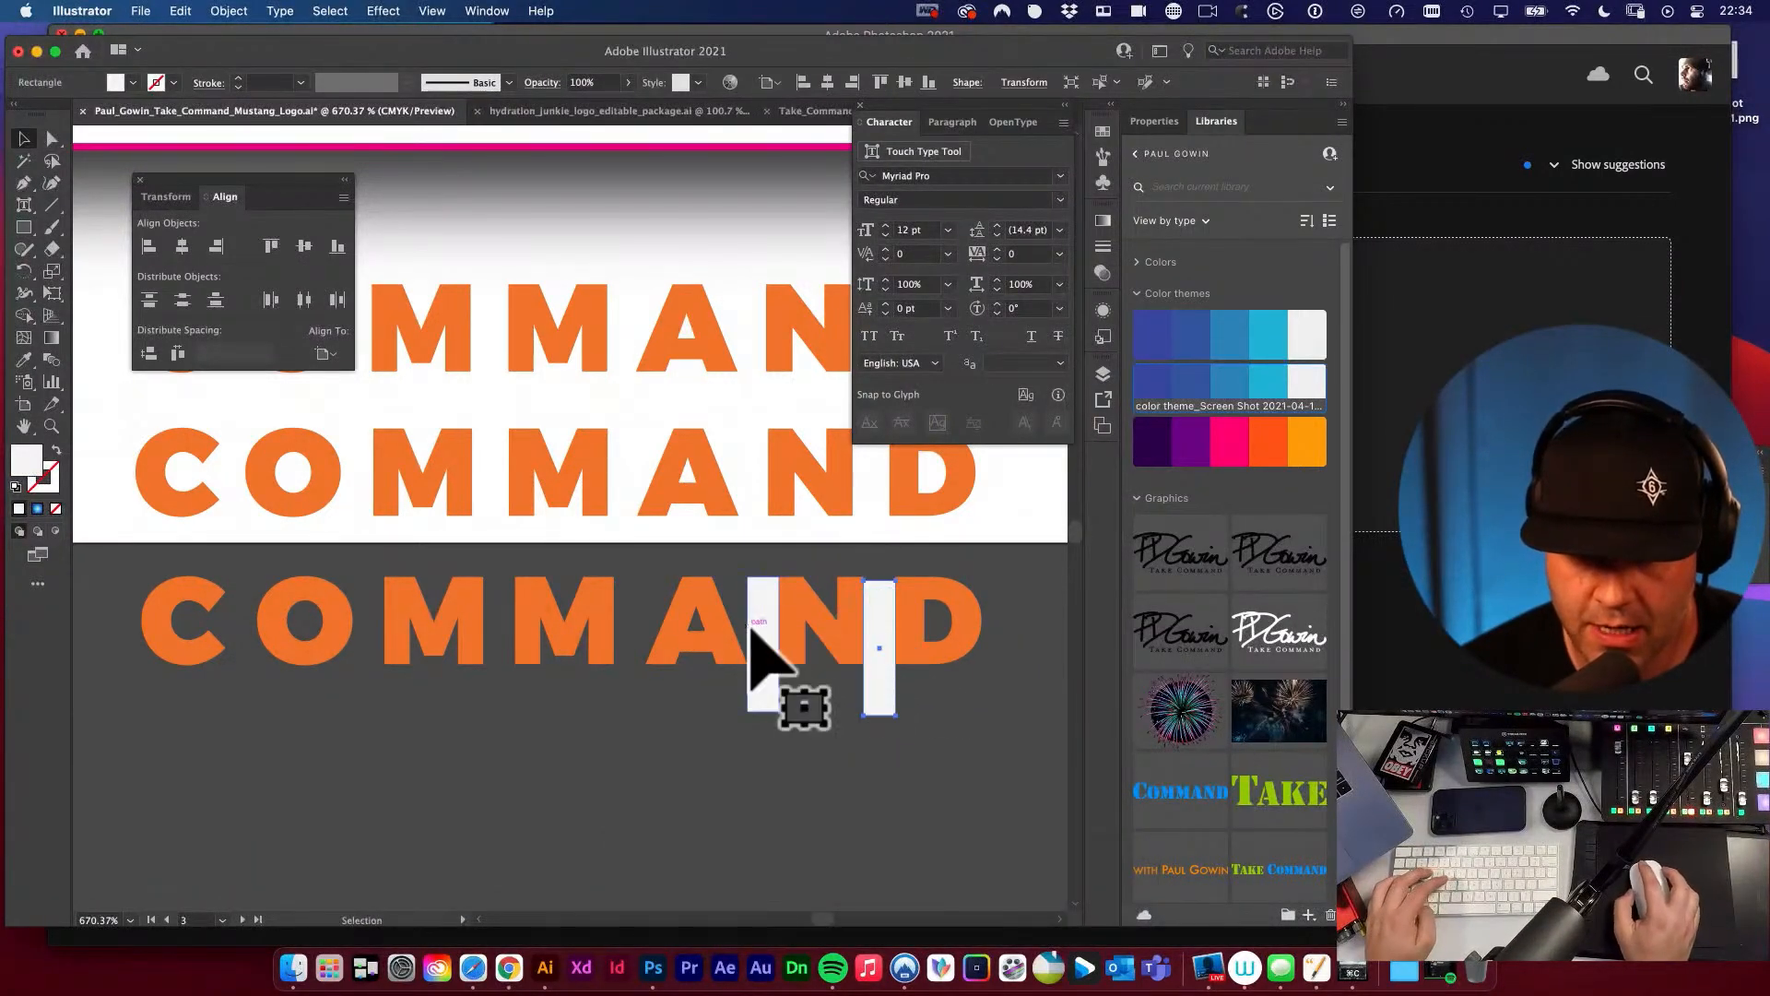
Lower the spacer rectangles to cover the letters' bottom halves and copy them into every remaining gap of the outlined COMMAND.
{"action": "key", "text": "super+z"}
{"action": "left_click_drag", "start_coordinate": [761, 624], "coordinate": [243, 671]}
{"action": "left_click", "coordinate": [738, 683]}
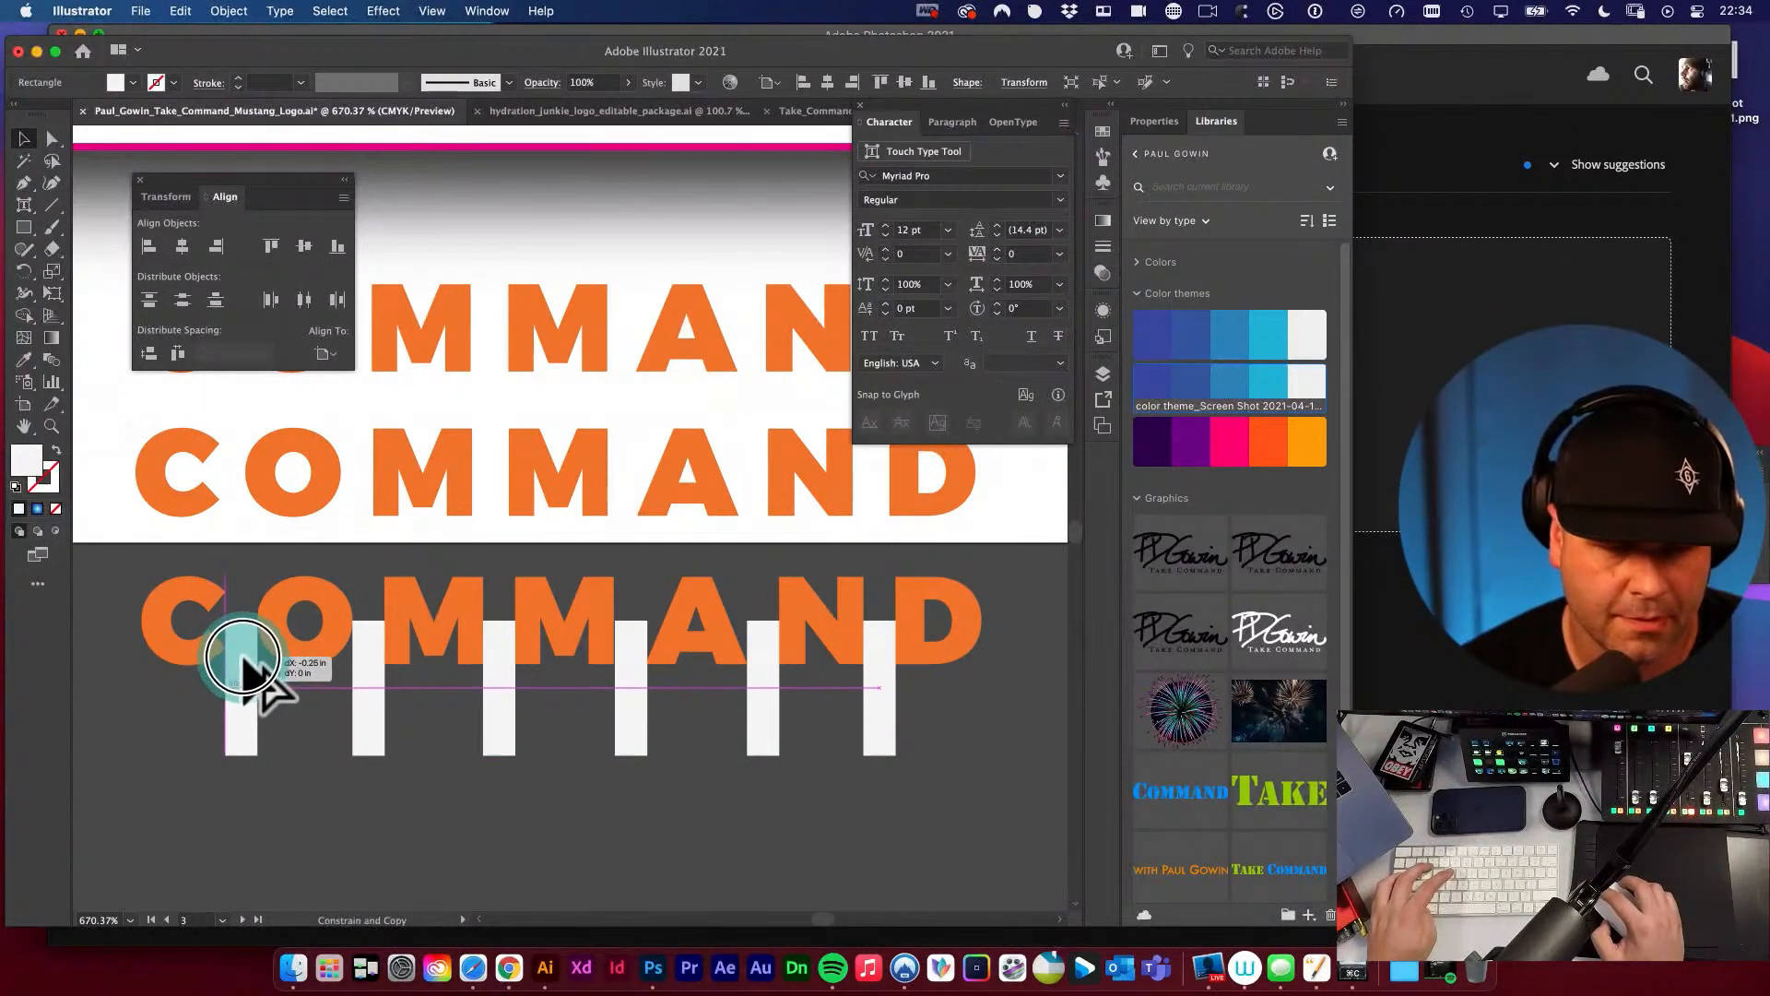
Copy a spacer rectangle into the gap between the K and E of the outlined TAKE.
{"action": "key", "text": "space"}
{"action": "left_click", "coordinate": [389, 636], "text": "alt+super"}
{"action": "left_click", "coordinate": [835, 643], "text": "alt+super"}
{"action": "left_click", "coordinate": [830, 638], "text": "alt+super"}
{"action": "left_click_drag", "start_coordinate": [607, 522], "coordinate": [987, 708]}
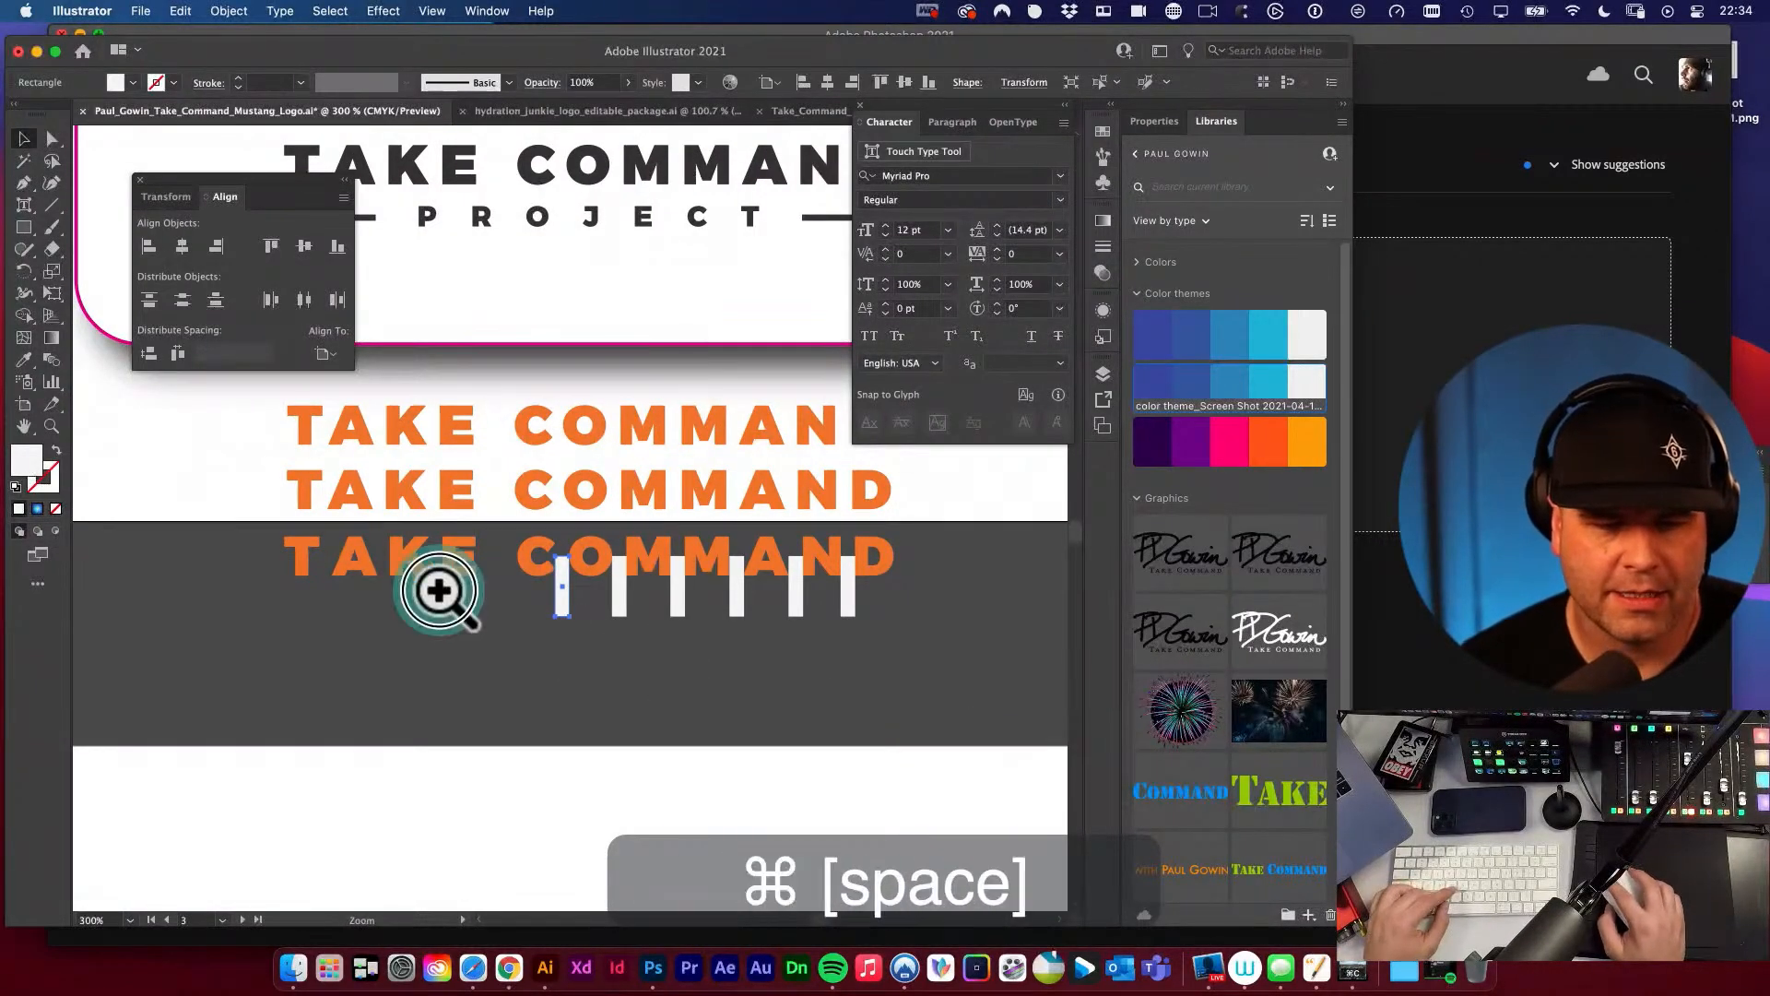
{"action": "left_click_drag", "start_coordinate": [443, 593], "coordinate": [476, 616]}
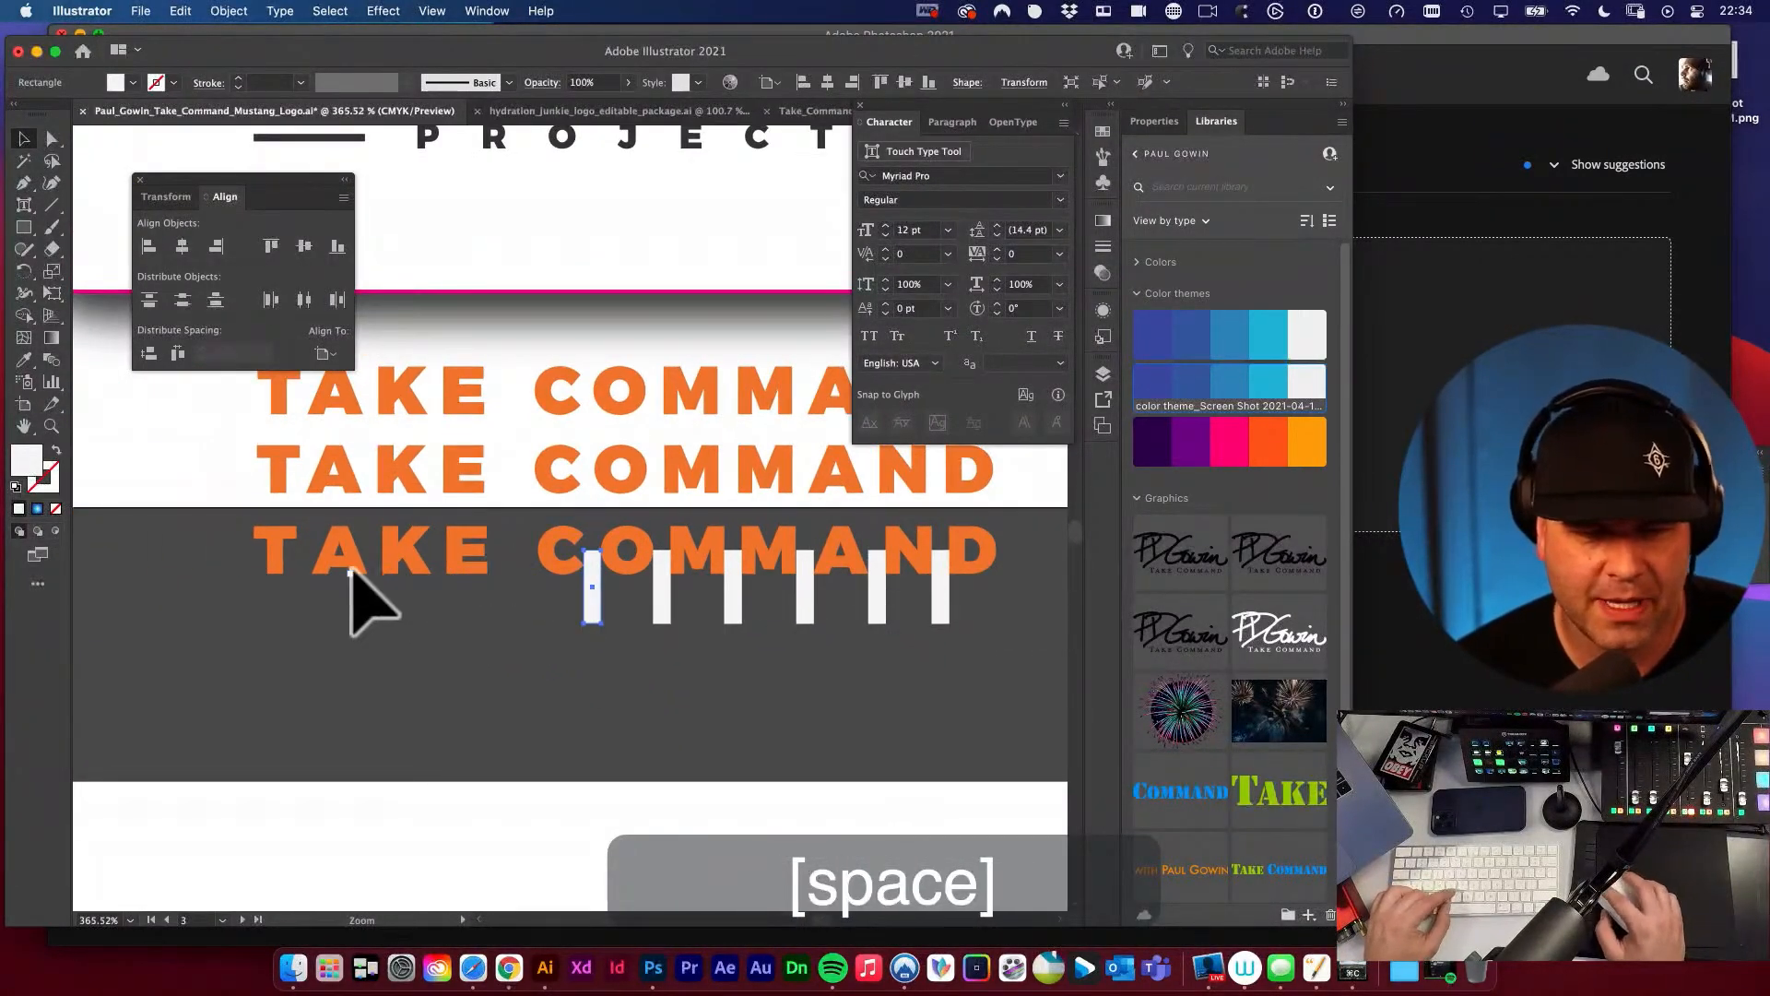
{"action": "left_click_drag", "start_coordinate": [358, 571], "coordinate": [580, 630]}
{"action": "mouse_move", "coordinate": [563, 567]}
{"action": "left_mouse_down"}
{"action": "mouse_move", "coordinate": [628, 625]}
{"action": "mouse_move", "coordinate": [553, 580]}
{"action": "left_mouse_up"}
{"action": "left_click", "coordinate": [531, 579]}
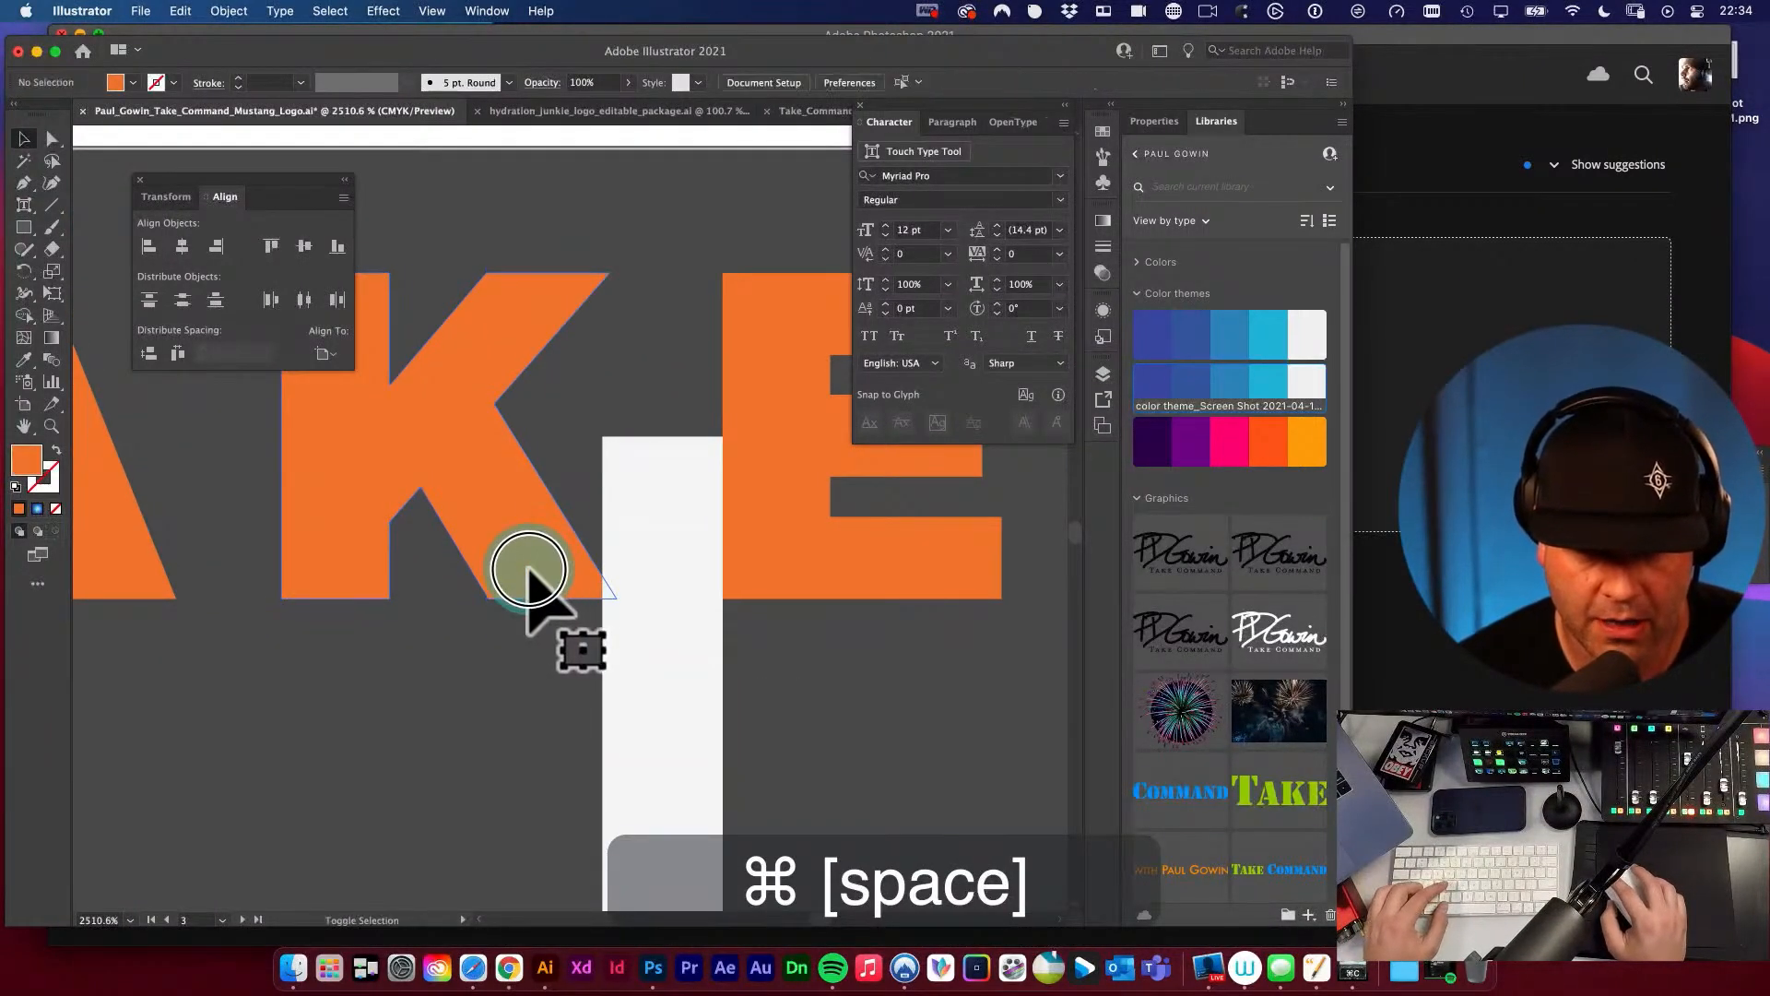
Fit spacer copies between T and A and between A and K of the outlined TAKE, with the letters butting against them.
{"action": "left_click", "coordinate": [541, 567]}
{"action": "left_click_drag", "start_coordinate": [541, 585], "coordinate": [744, 618]}
{"action": "left_click", "coordinate": [592, 556]}
{"action": "left_click_drag", "start_coordinate": [594, 556], "coordinate": [635, 554]}
{"action": "left_click", "coordinate": [471, 574]}
{"action": "left_click", "coordinate": [703, 624], "text": "alt+super"}
{"action": "left_click", "coordinate": [691, 632], "text": "alt+super"}
{"action": "key", "text": "v"}
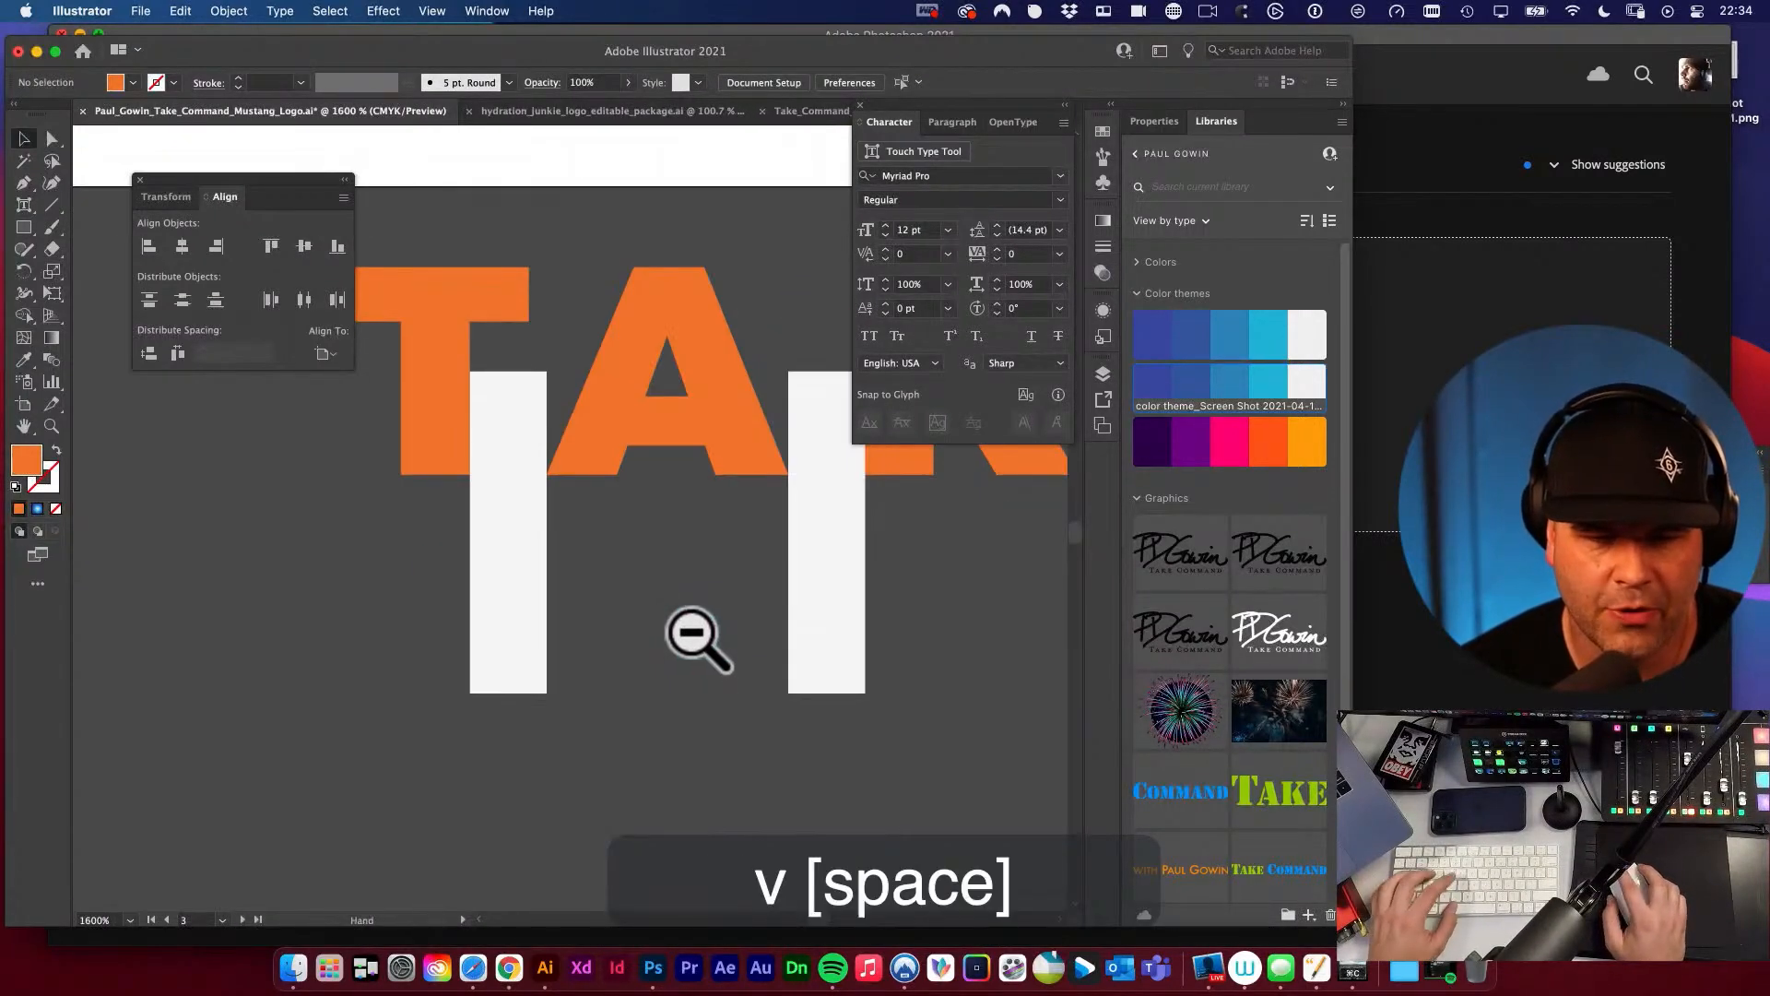
Examine the spacer-based letter spacing of the outlined TAKE COMMAND against the orange text lines above it.
{"action": "left_click_drag", "start_coordinate": [691, 633], "coordinate": [598, 794]}
{"action": "left_click", "coordinate": [697, 704], "text": "alt+super"}
{"action": "left_click", "coordinate": [696, 702], "text": "alt+super"}
{"action": "left_click_drag", "start_coordinate": [692, 604], "coordinate": [689, 834]}
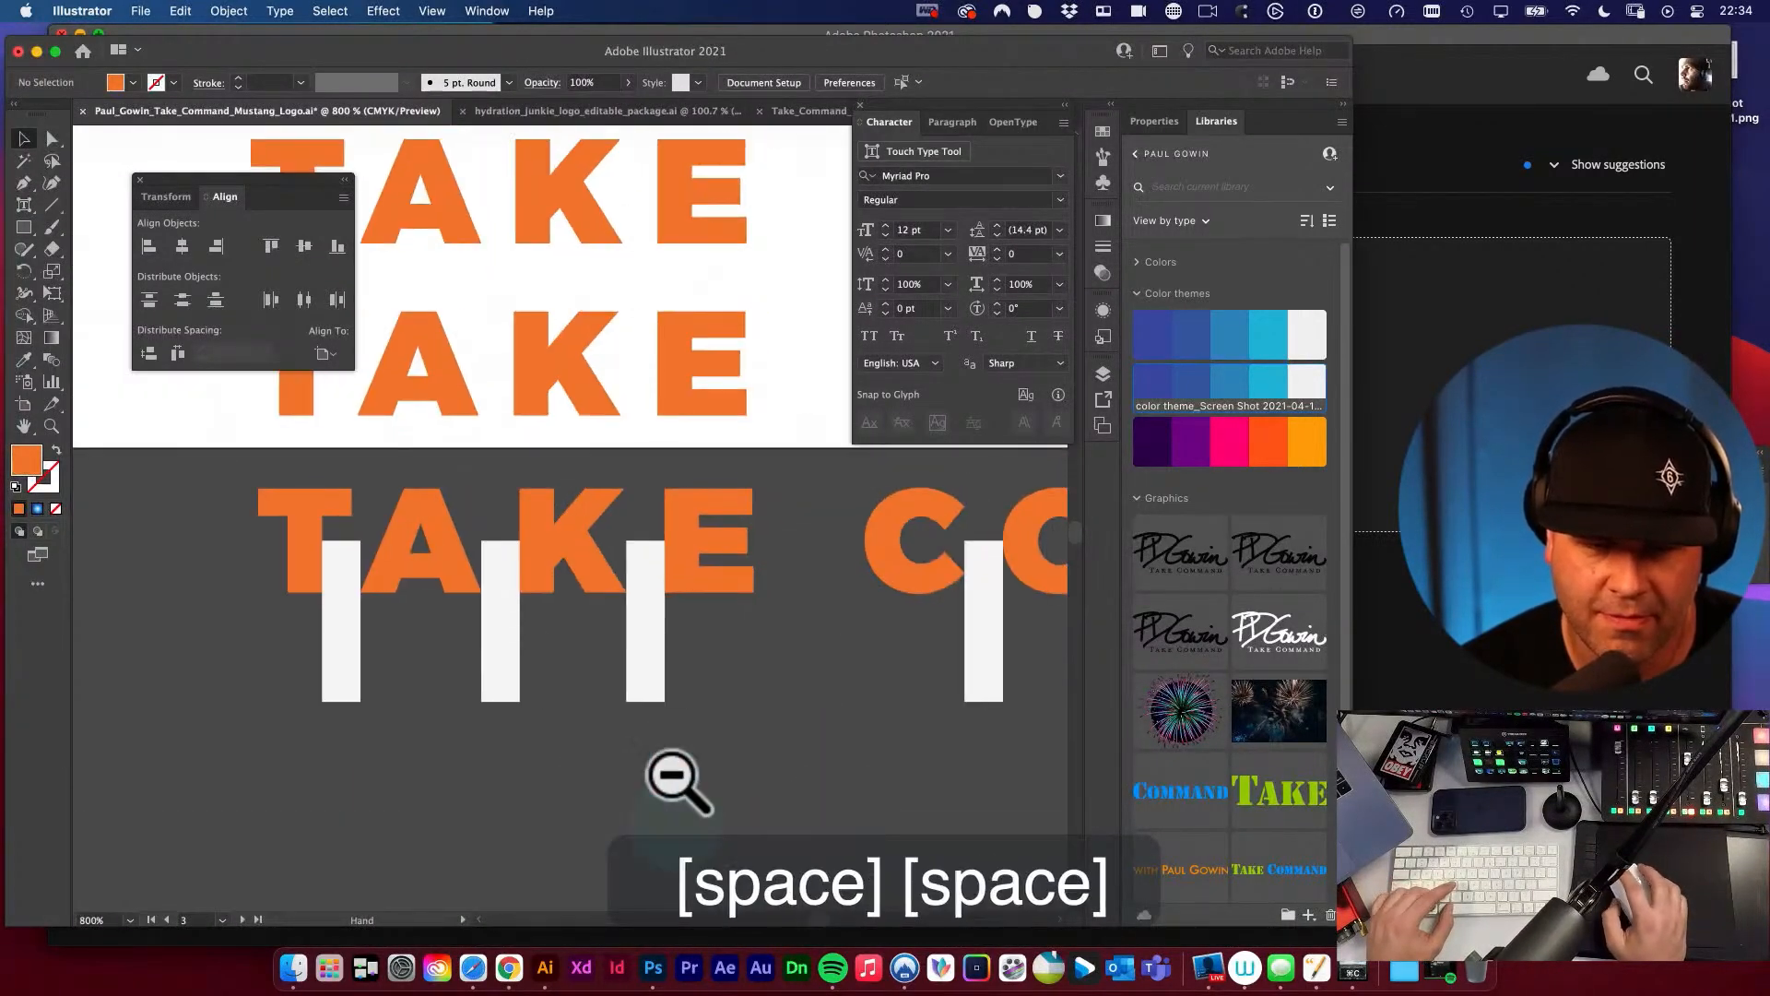
{"action": "left_click", "coordinate": [759, 612], "text": "alt+super"}
{"action": "left_click", "coordinate": [762, 554], "text": "alt+super"}
{"action": "left_click_drag", "start_coordinate": [762, 553], "coordinate": [754, 657]}
{"action": "key", "text": "v"}
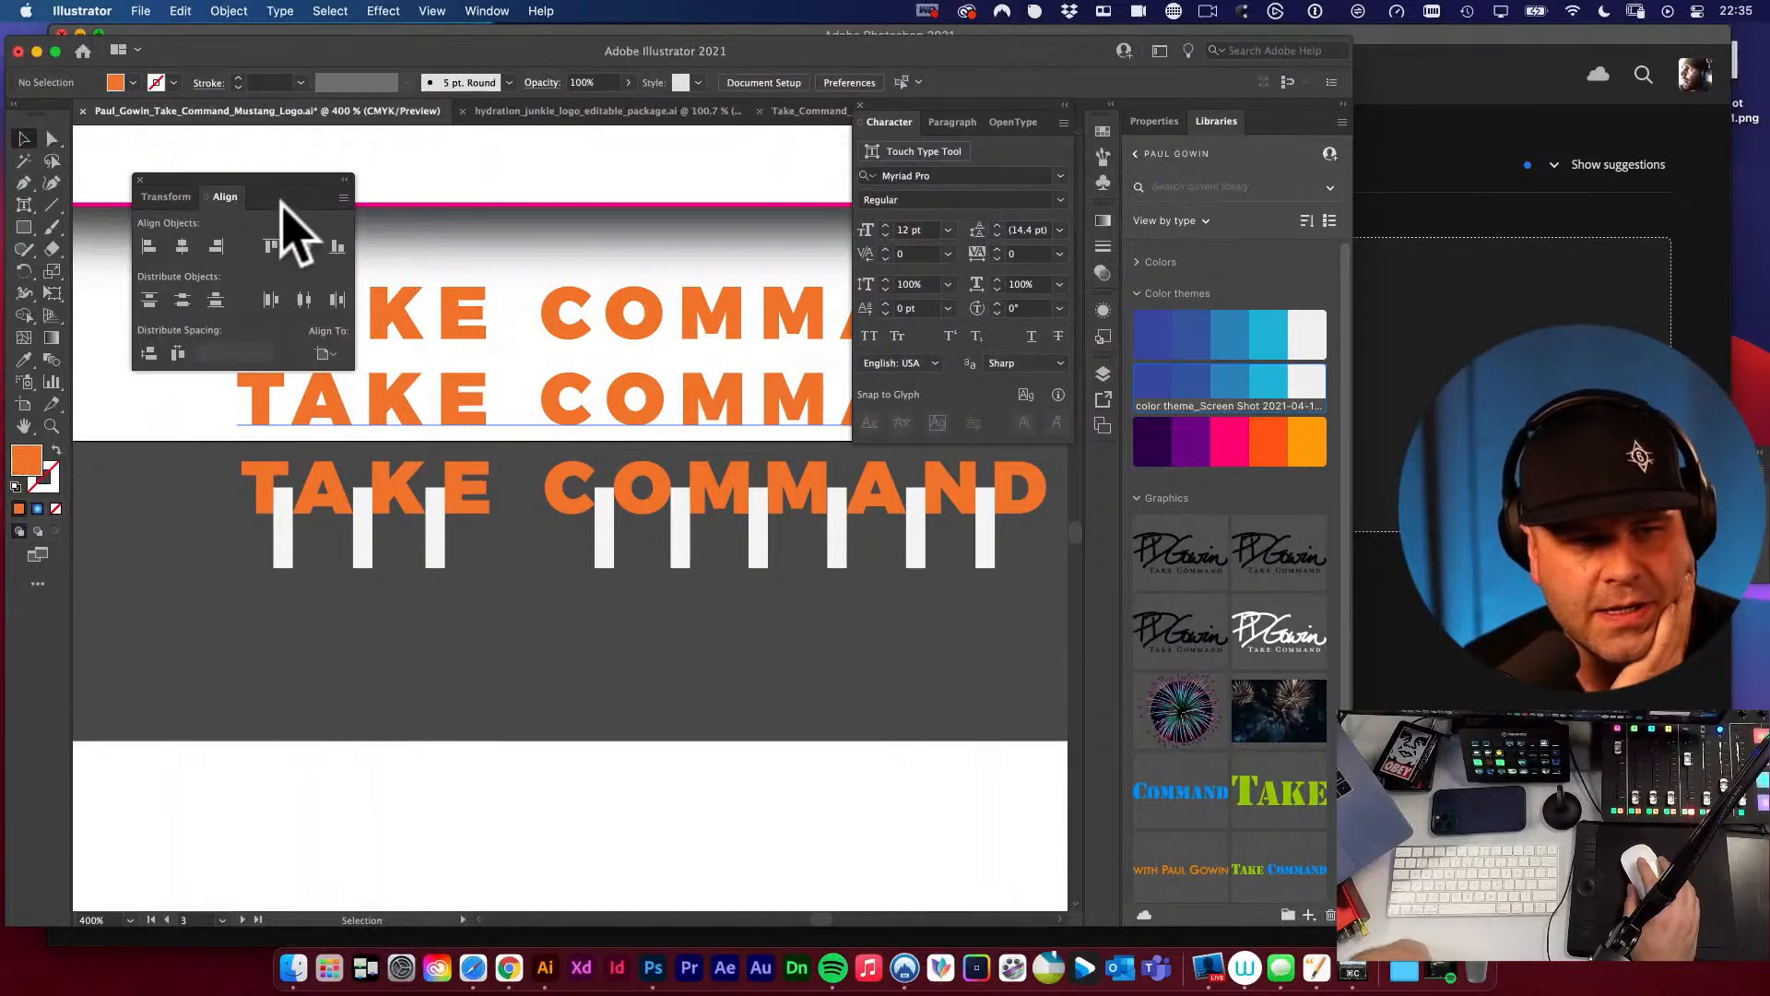
Shift the Align panel off the wordmark and view the Brand Details artboard in hydration_junkie_logo_editable_package.ai.
{"action": "left_click_drag", "start_coordinate": [282, 201], "coordinate": [235, 170]}
{"action": "left_click", "coordinate": [562, 116]}
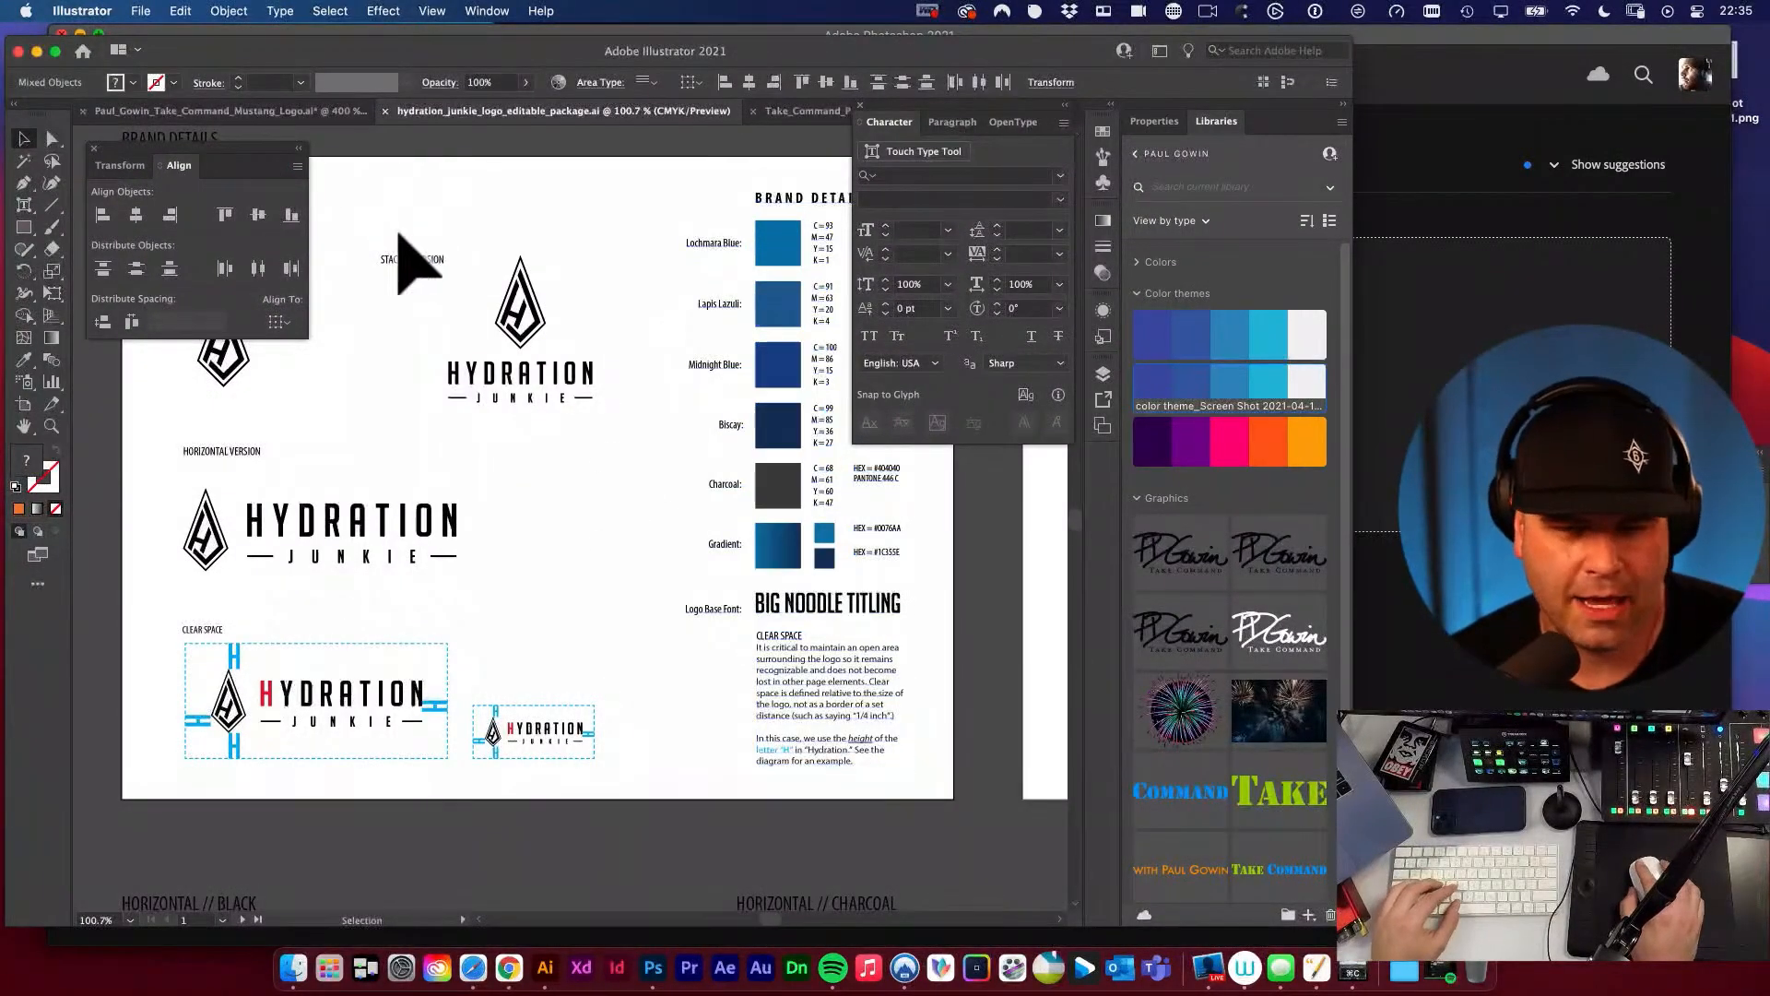
{"action": "left_click_drag", "start_coordinate": [420, 263], "coordinate": [621, 384]}
{"action": "left_click_drag", "start_coordinate": [581, 466], "coordinate": [514, 364]}
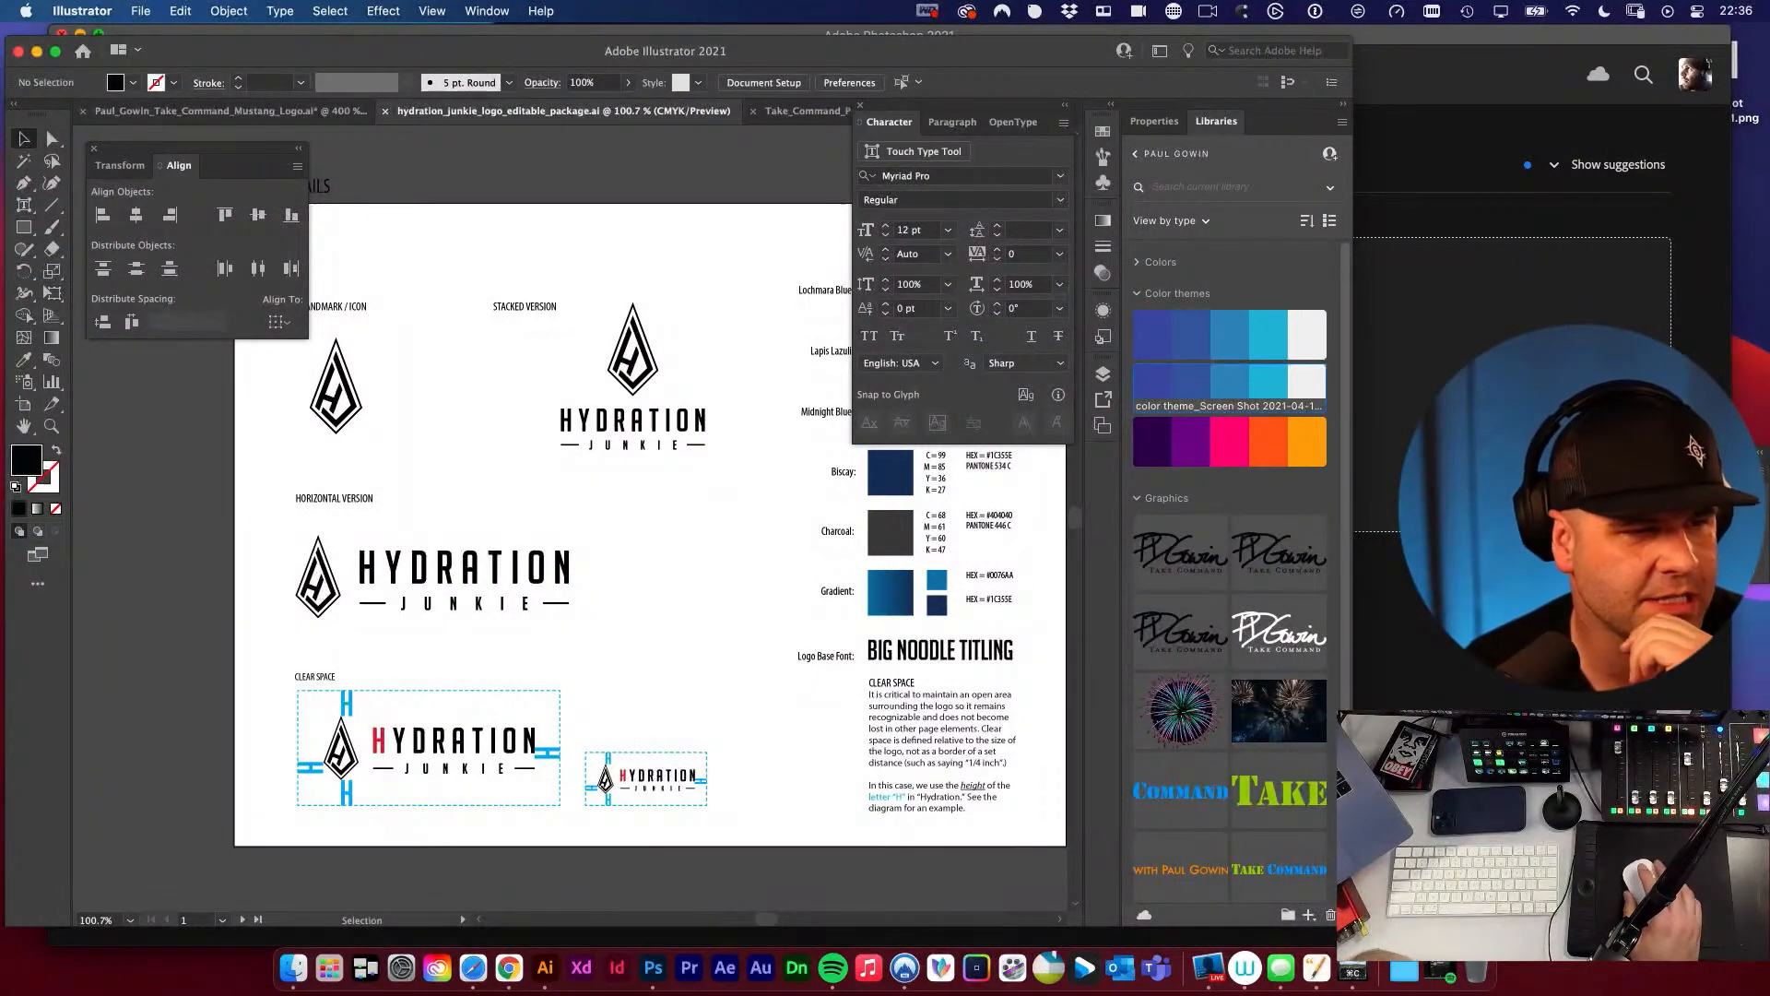
Switch to Safari, open YouTube in a new tab and search for "the futur logo price".
{"action": "key", "text": "super+t"}
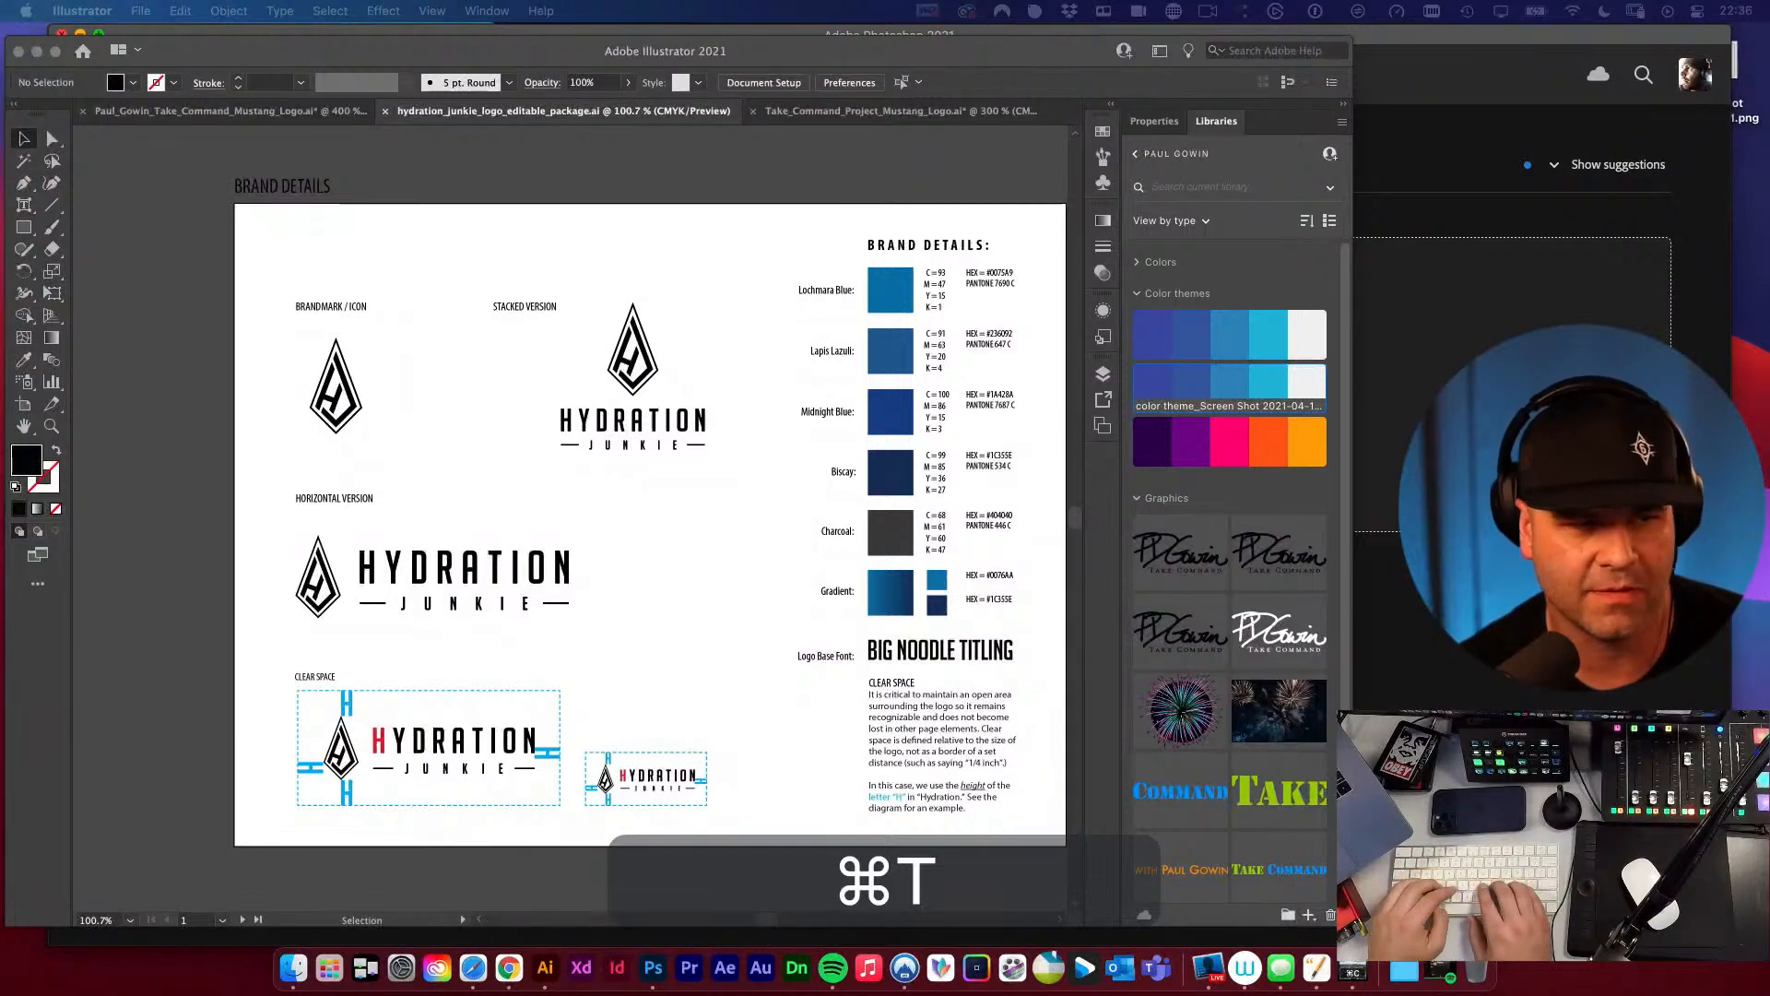
{"action": "key", "text": "super+l"}
{"action": "type", "text": "youtube"}
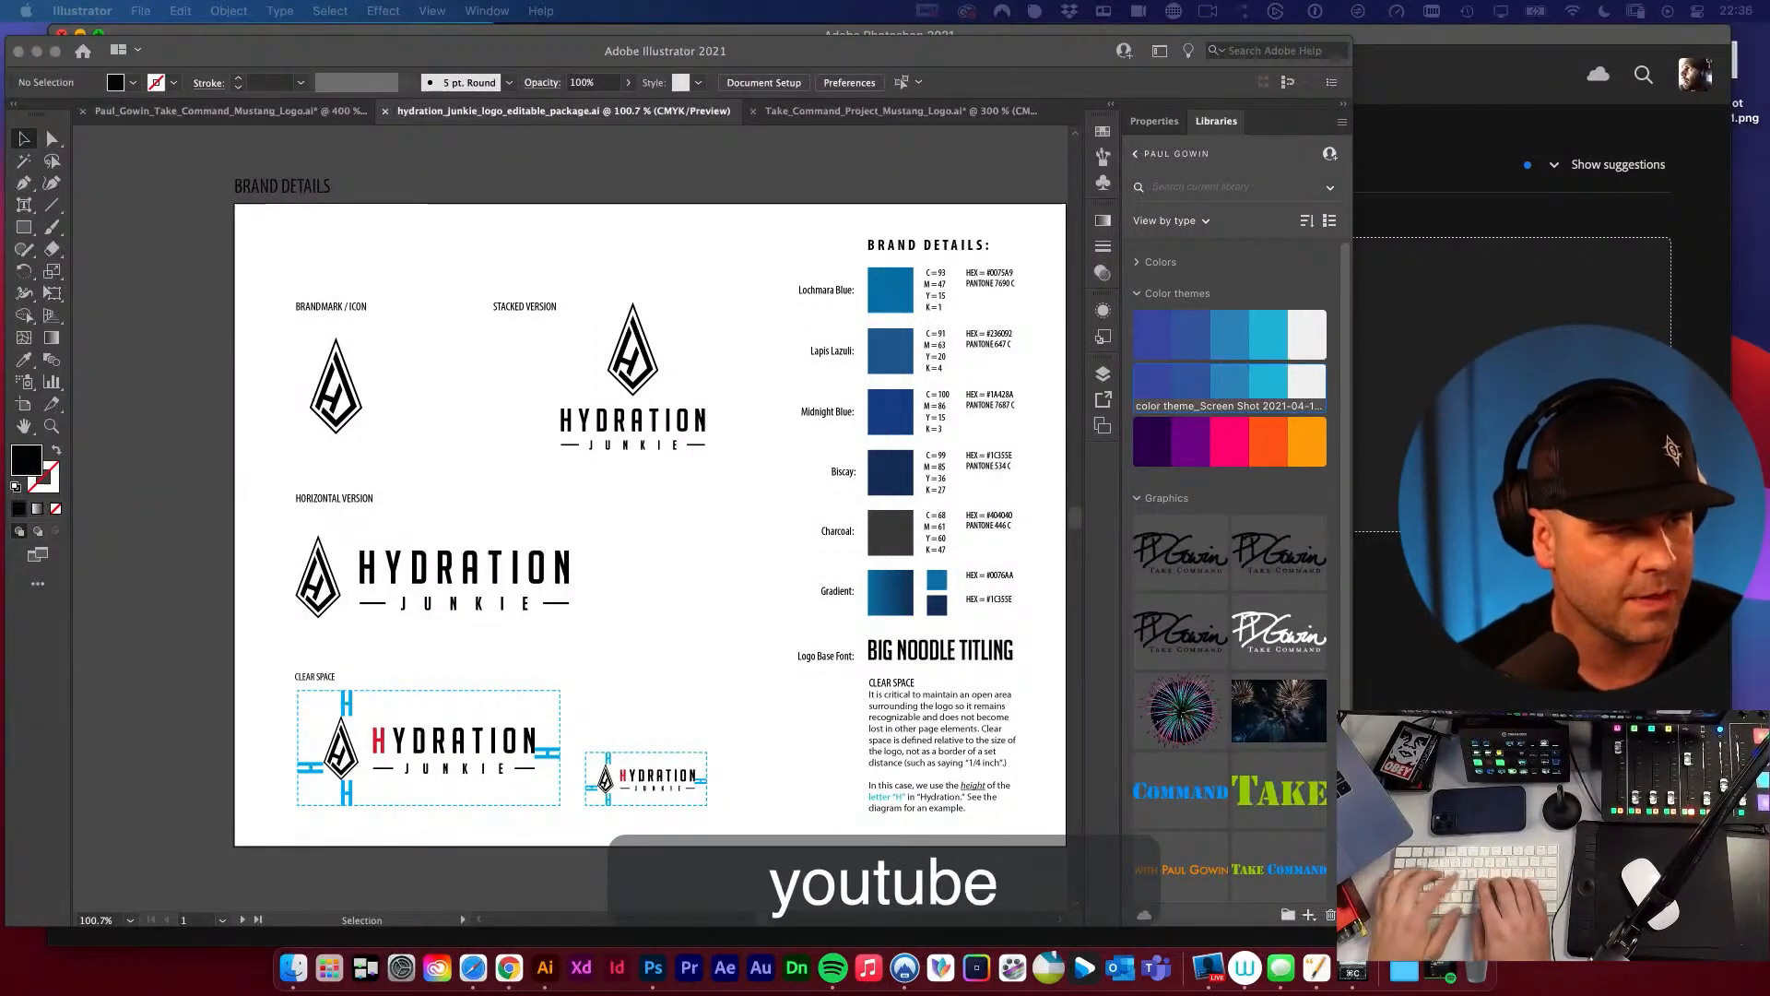
{"action": "type", "text": ".co"}
{"action": "key", "text": "Return"}
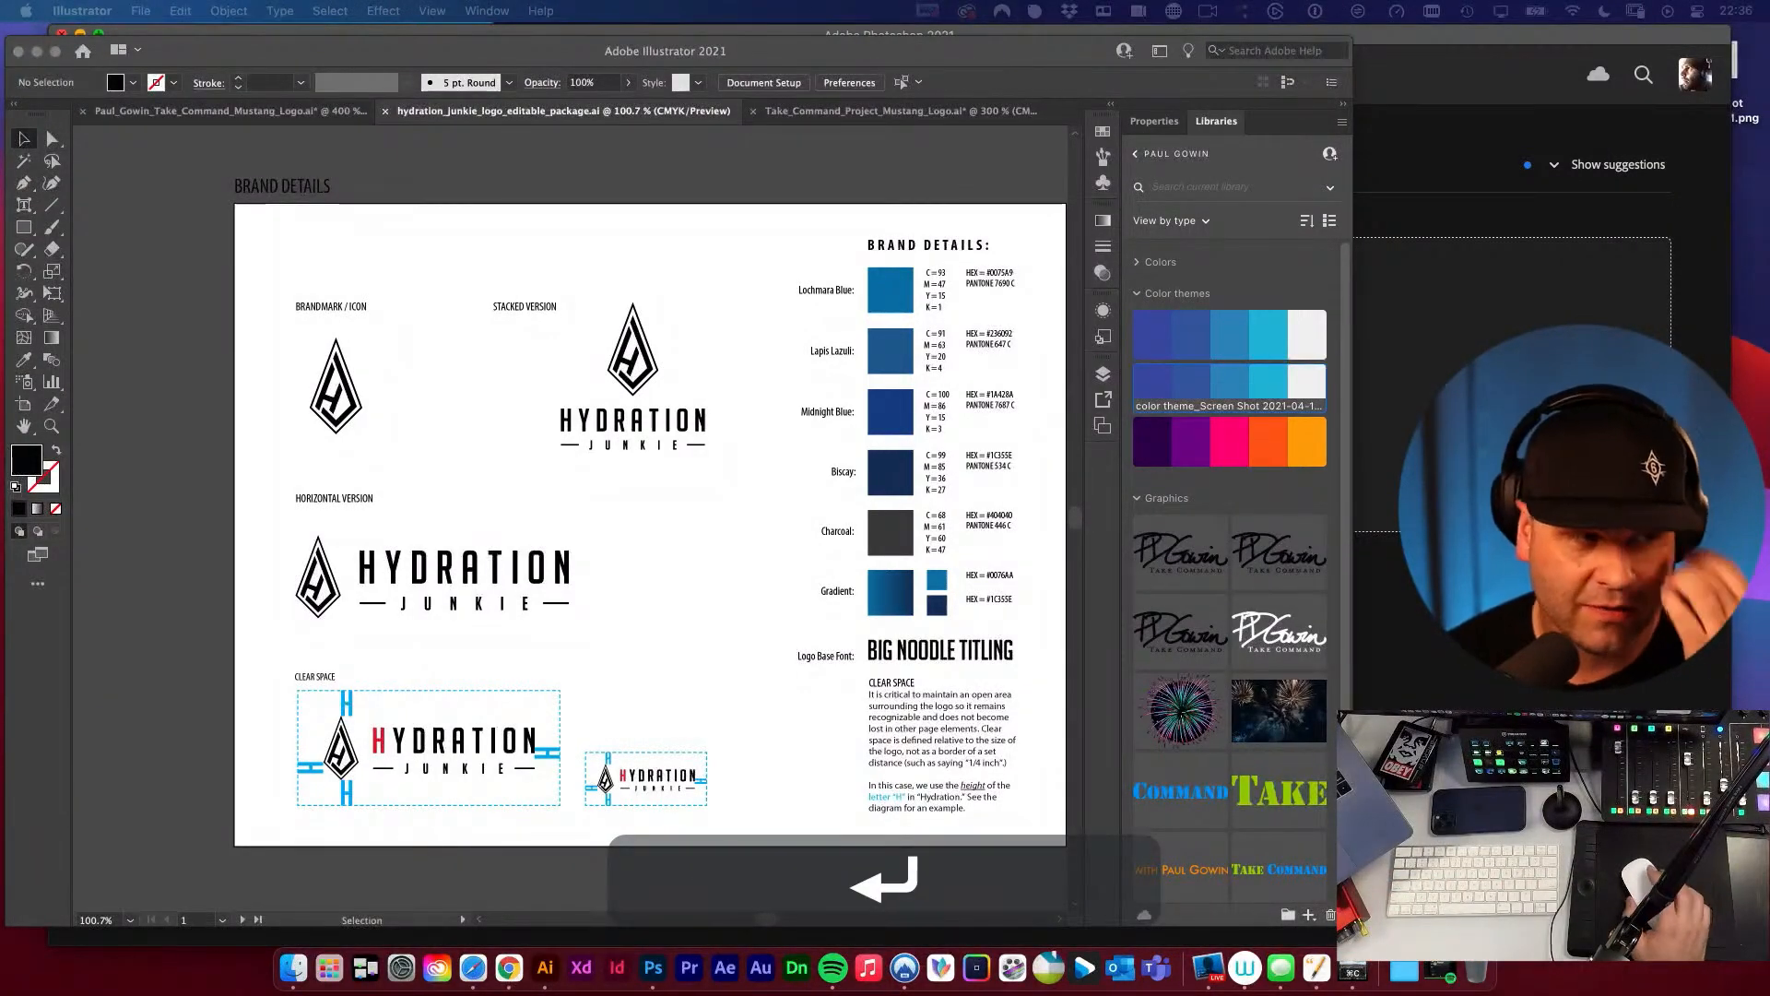
{"action": "type", "text": "t"}
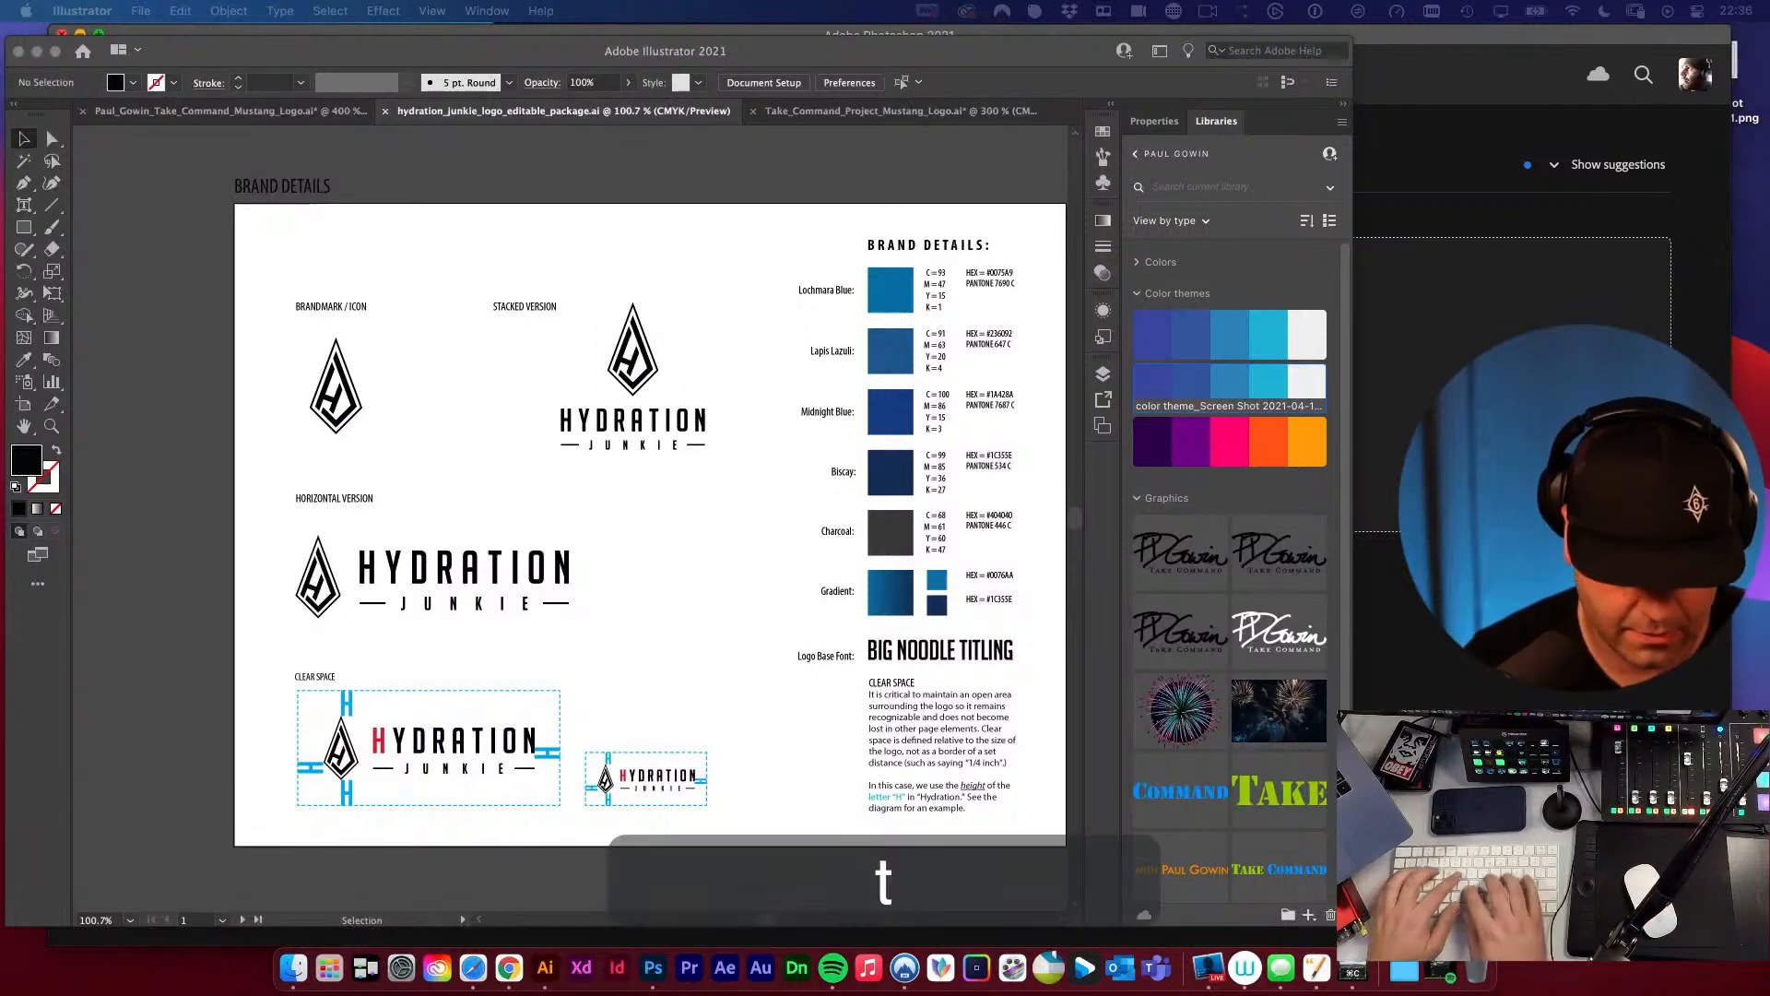
{"action": "type", "text": "he full logo prici"}
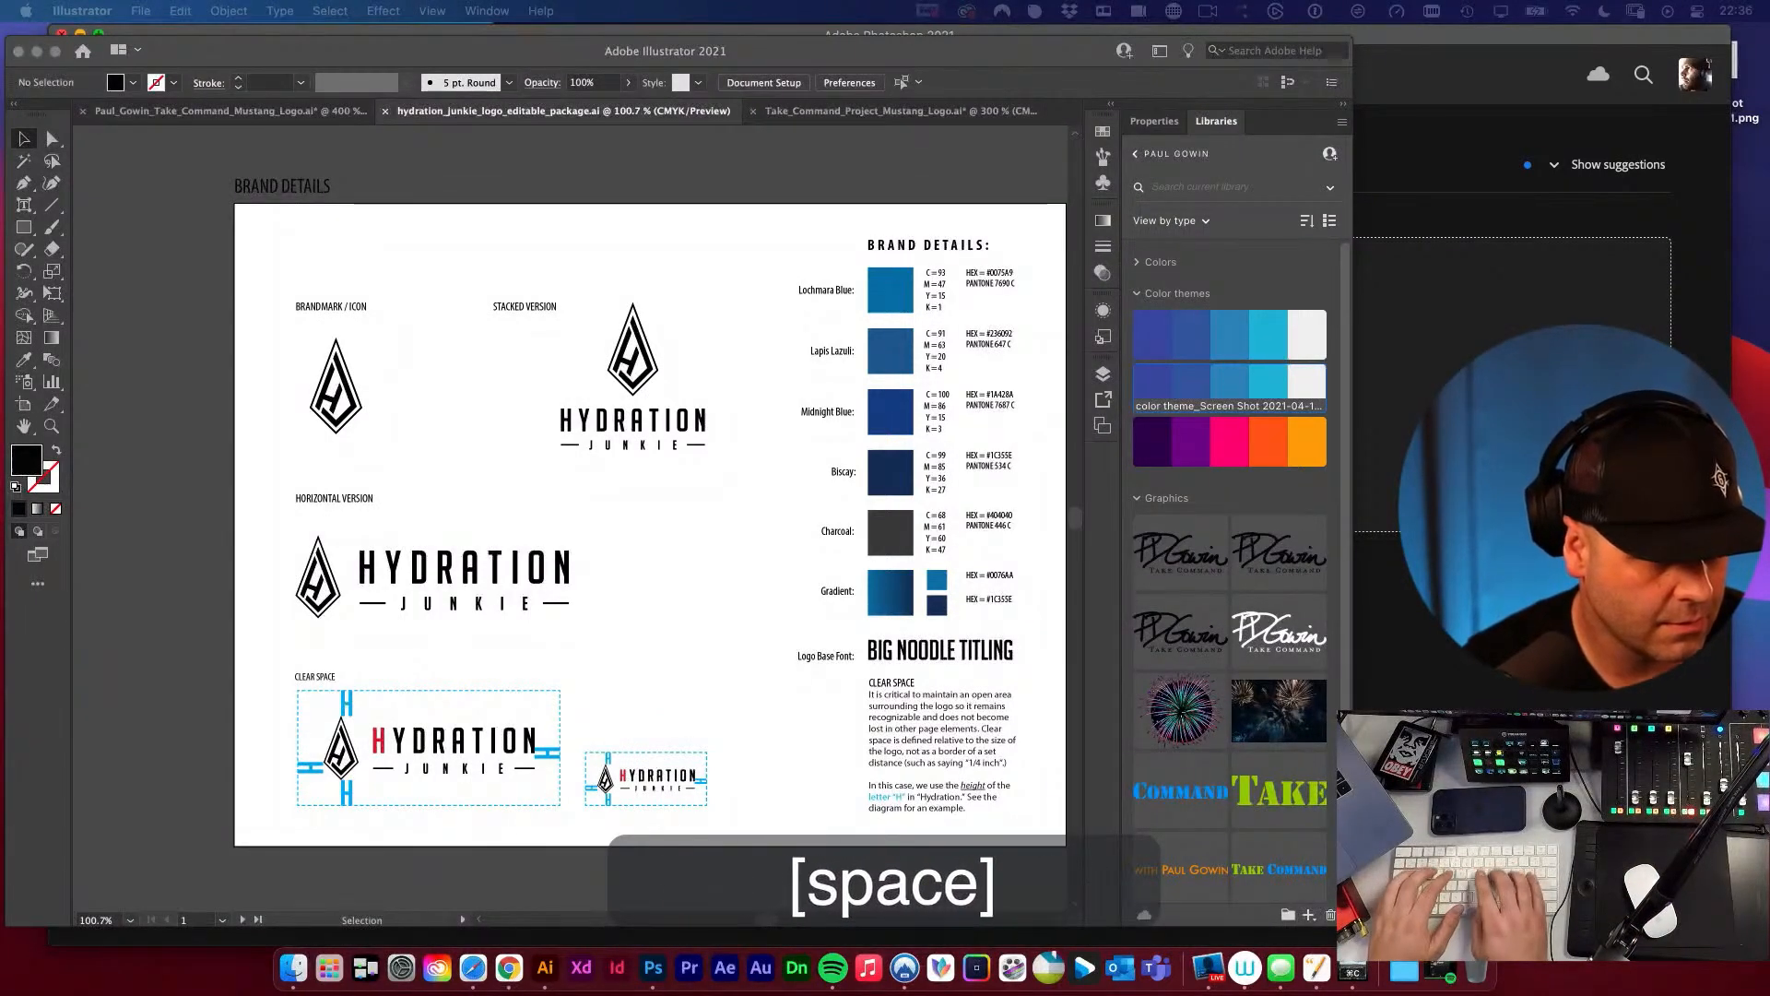
{"action": "type", "text": "e"}
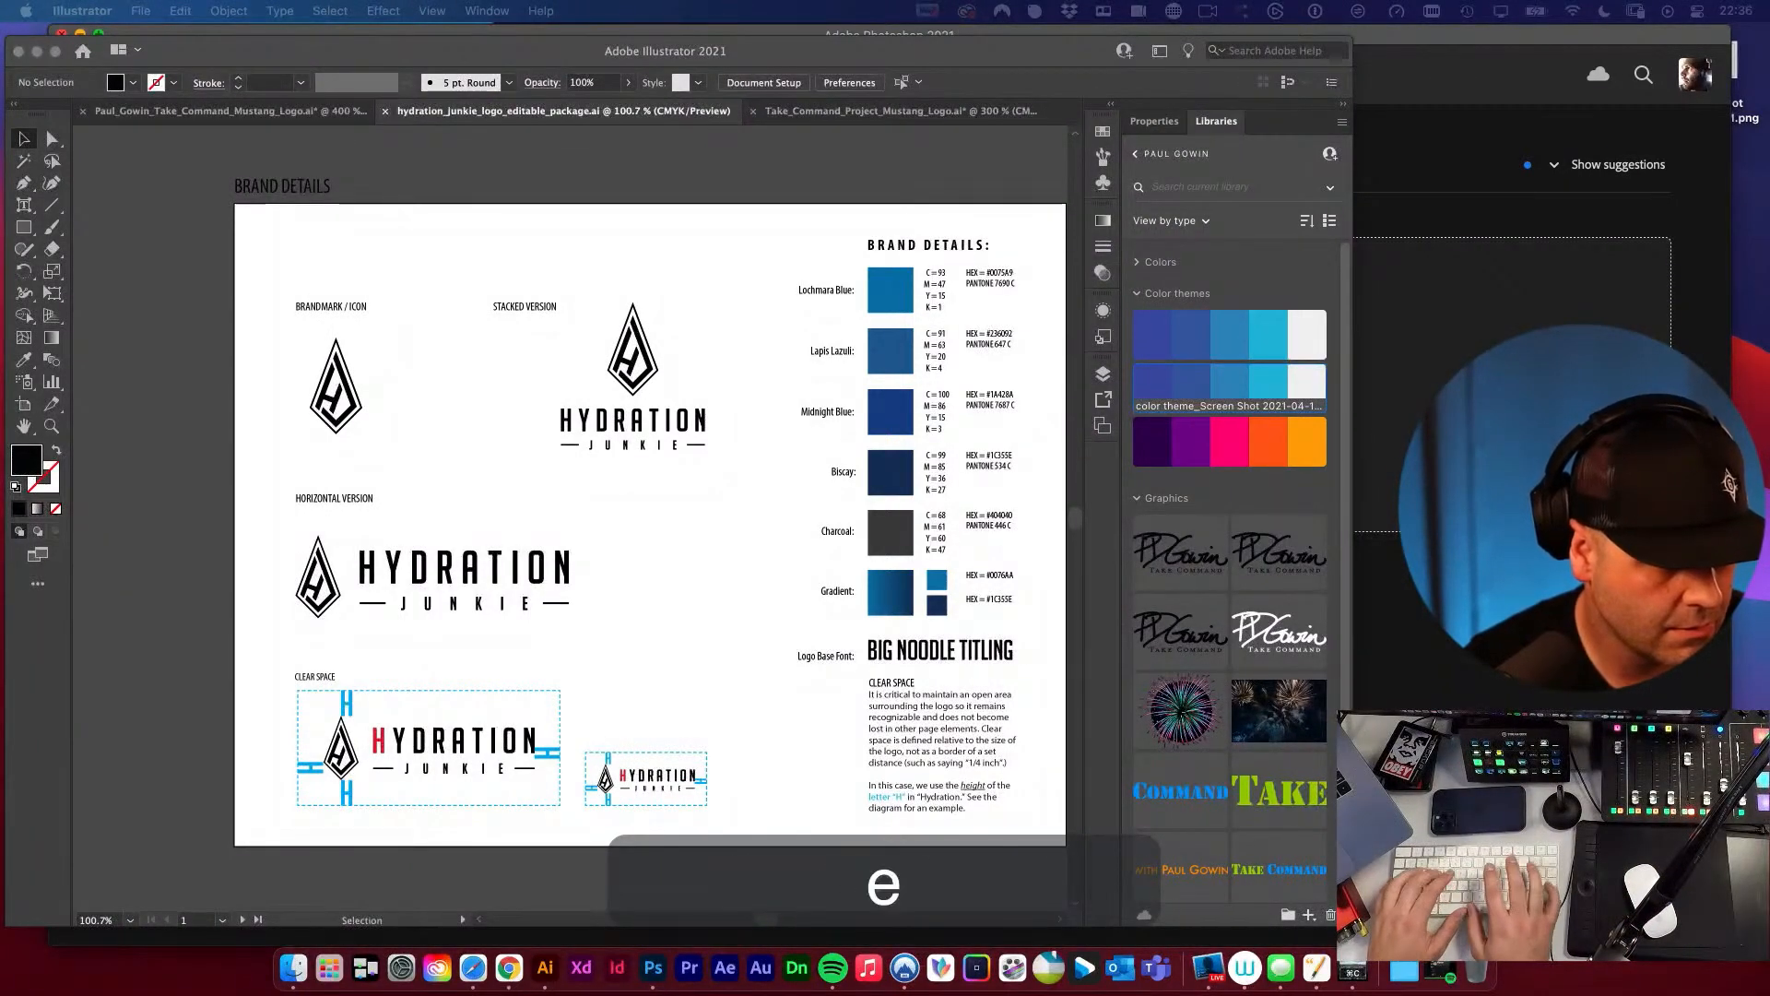
{"action": "key", "text": "Return"}
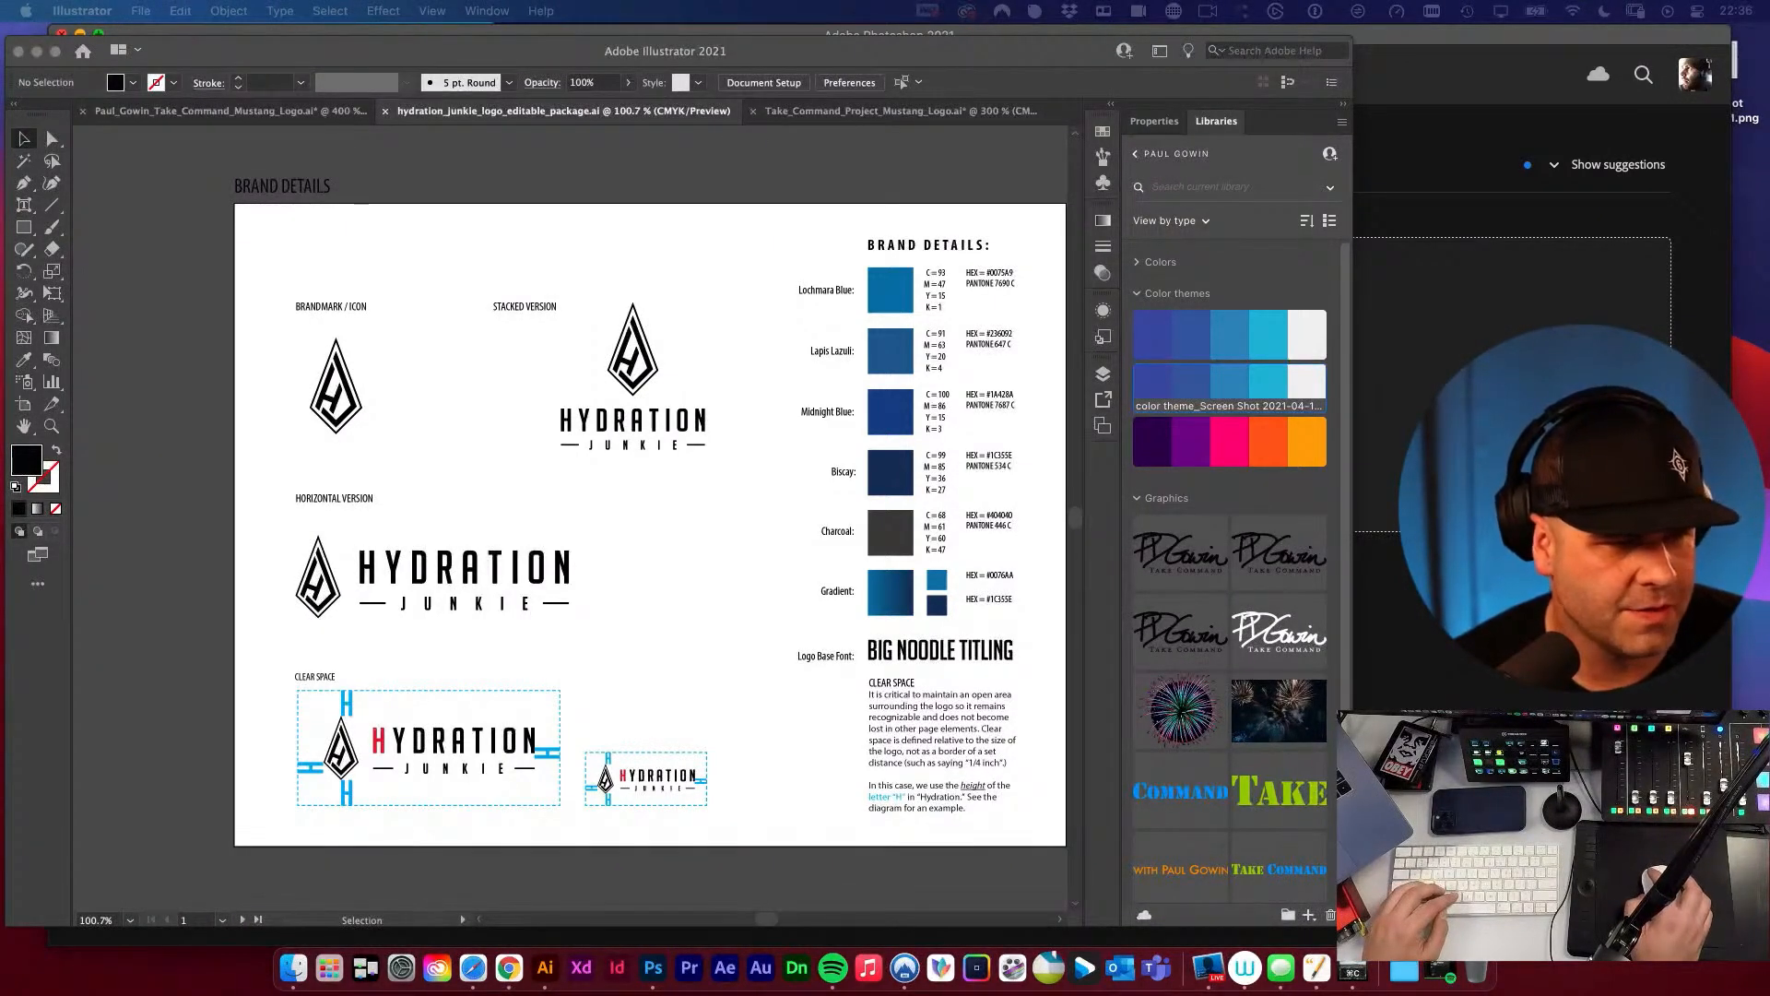
Bring the Safari window over the workspace and look through The Futur's logo pricing videos in the results.
{"action": "left_click_drag", "start_coordinate": [775, 250], "coordinate": [719, 249]}
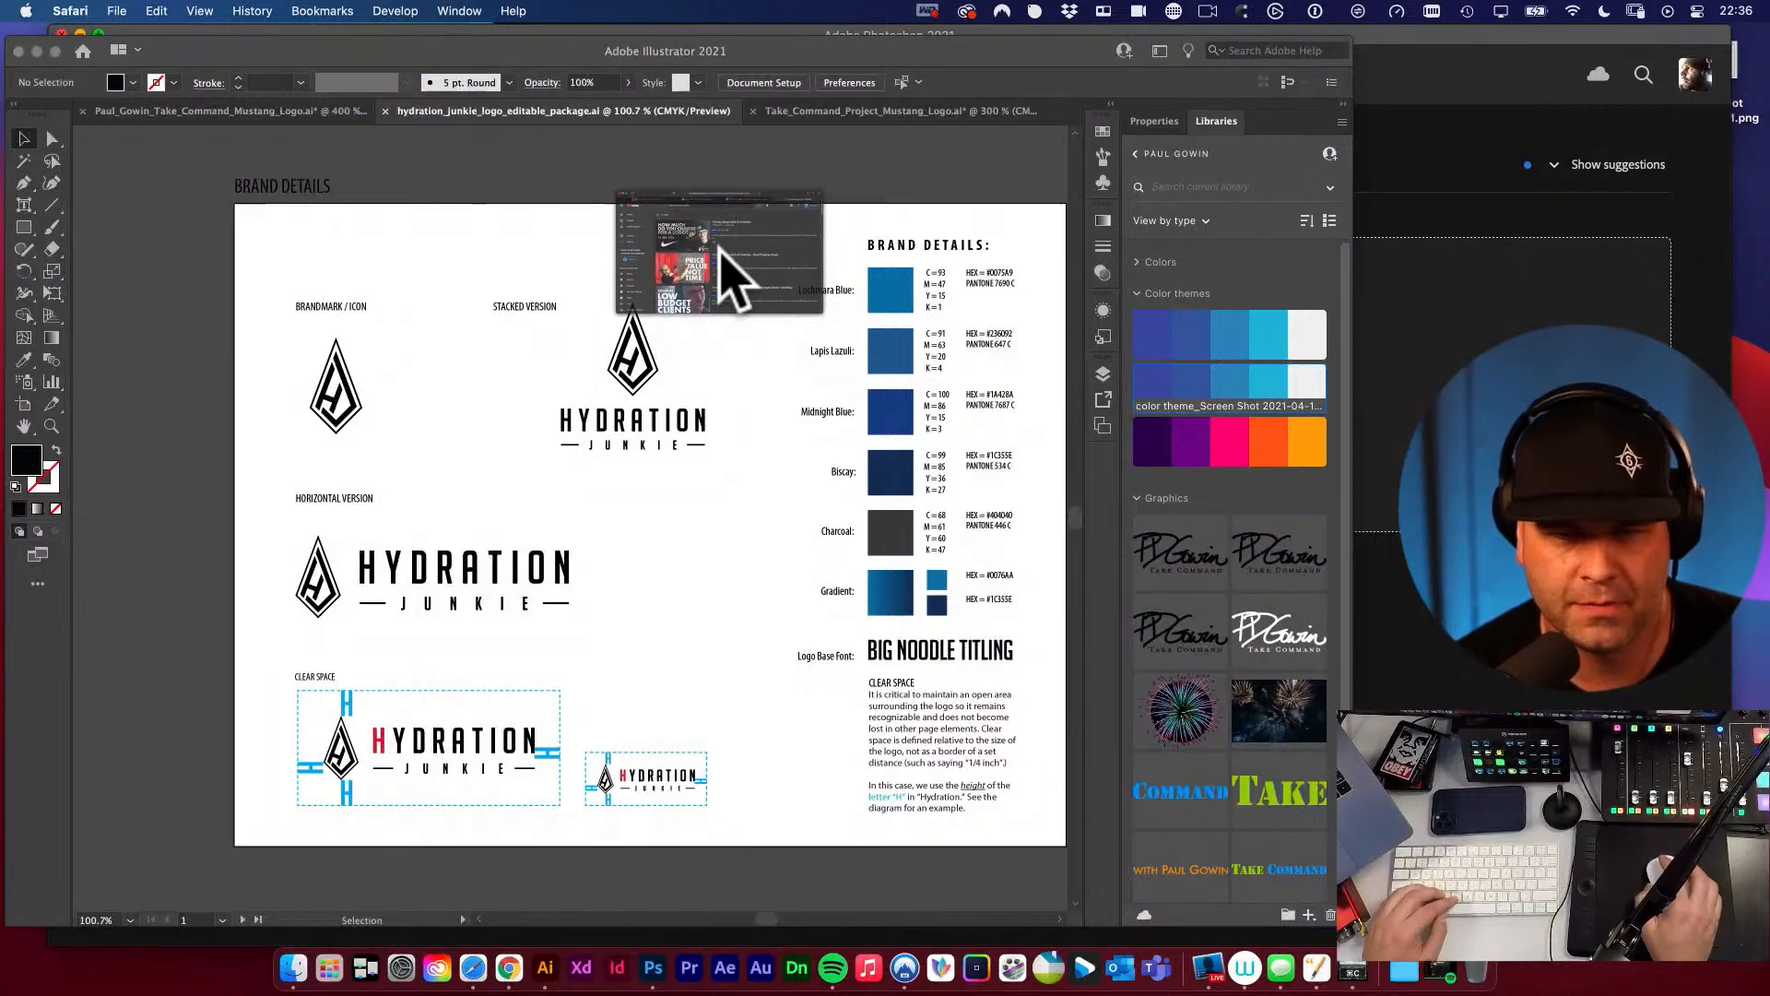
{"action": "left_click_drag", "start_coordinate": [319, 201], "coordinate": [347, 109]}
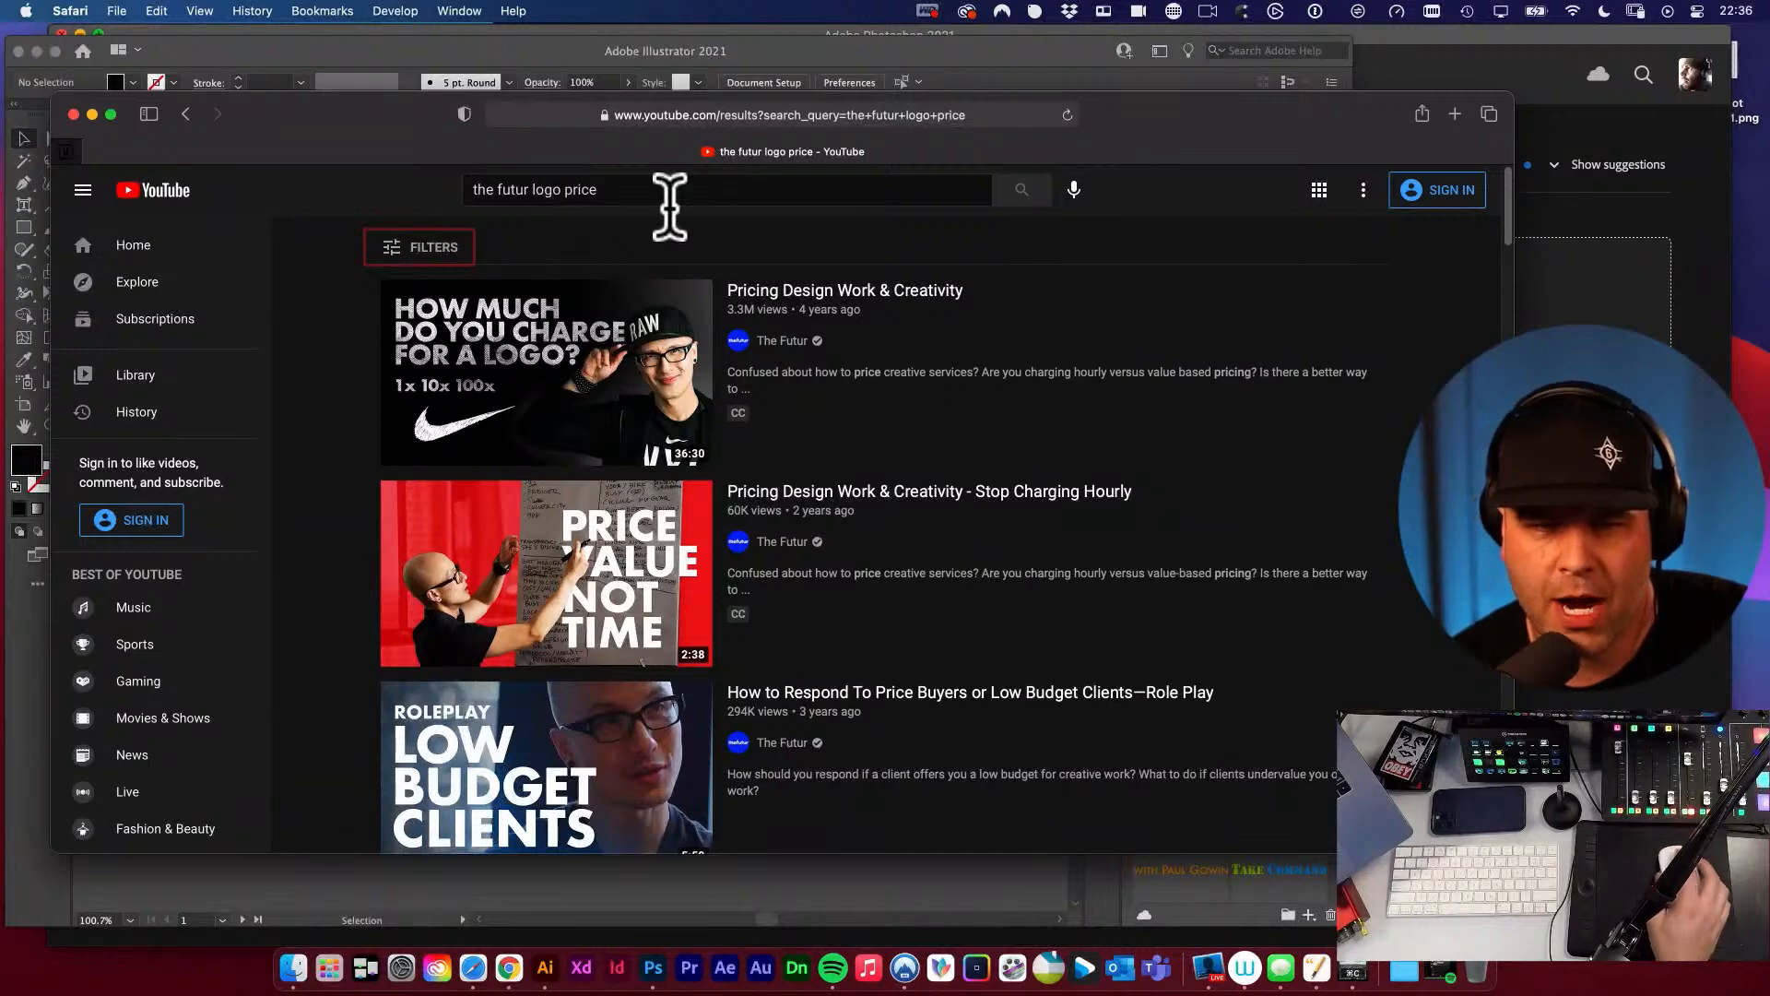
{"action": "left_click_drag", "start_coordinate": [348, 116], "coordinate": [320, 87]}
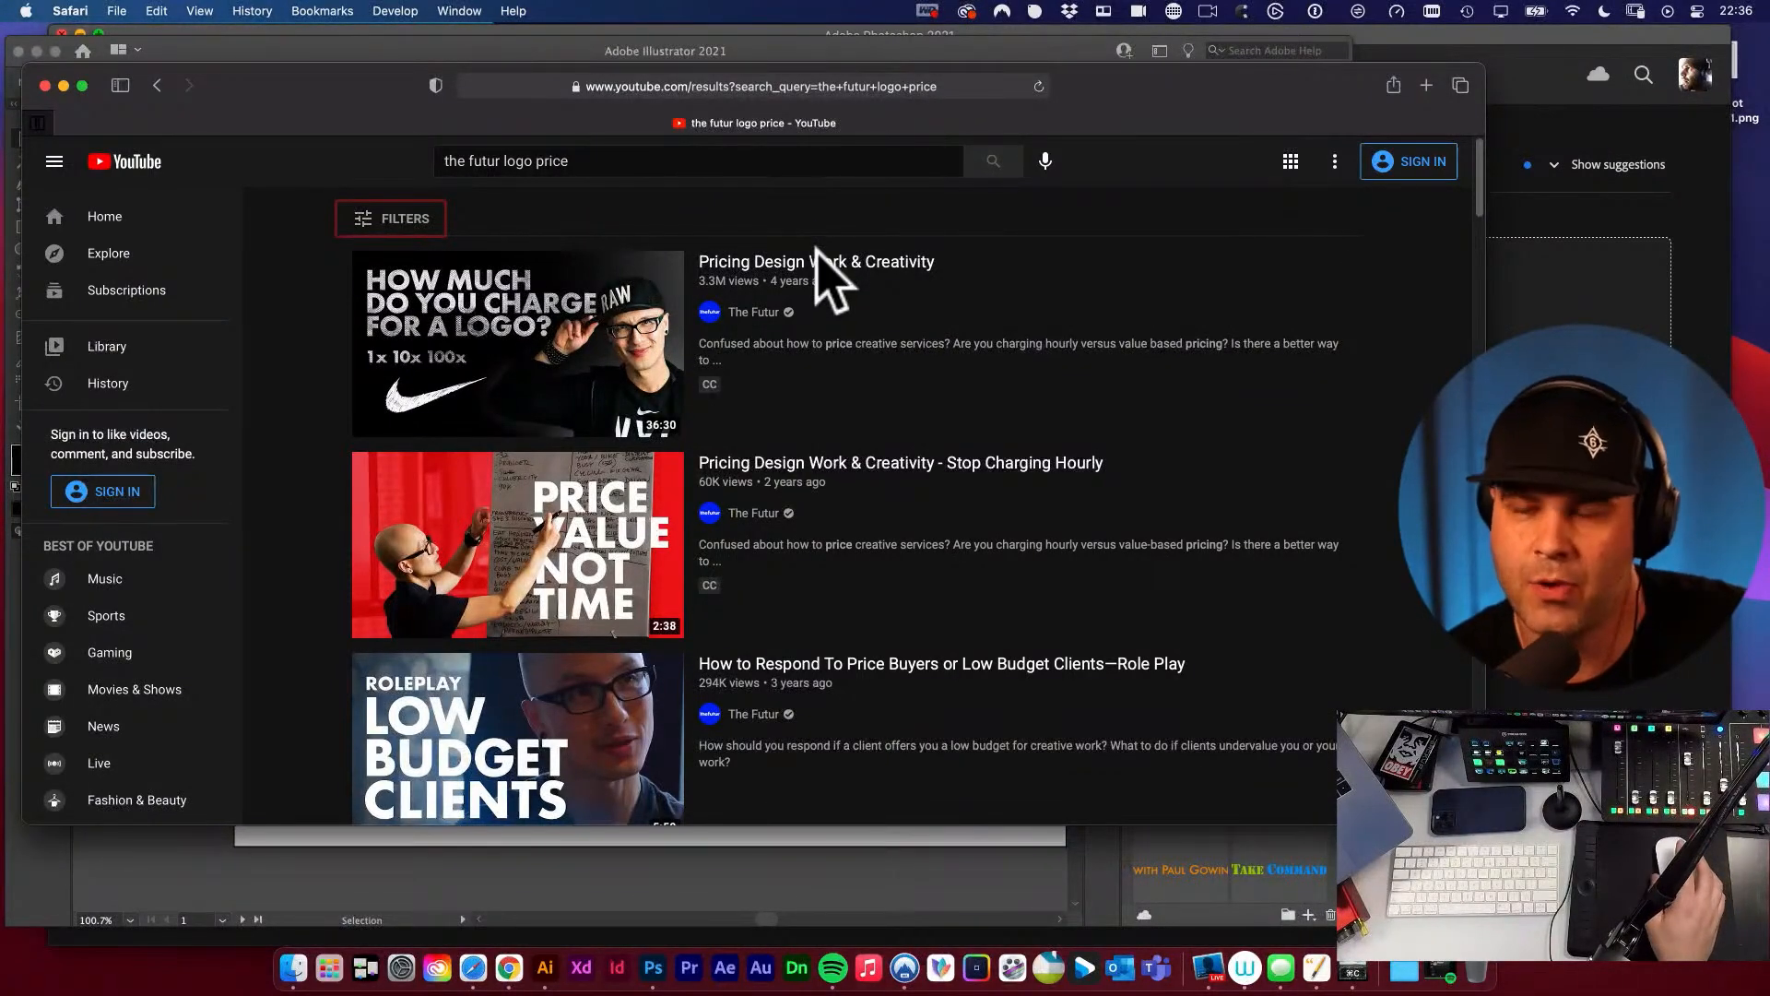
{"action": "scroll", "coordinate": [756, 415], "scroll_direction": "down", "scroll_amount": 5}
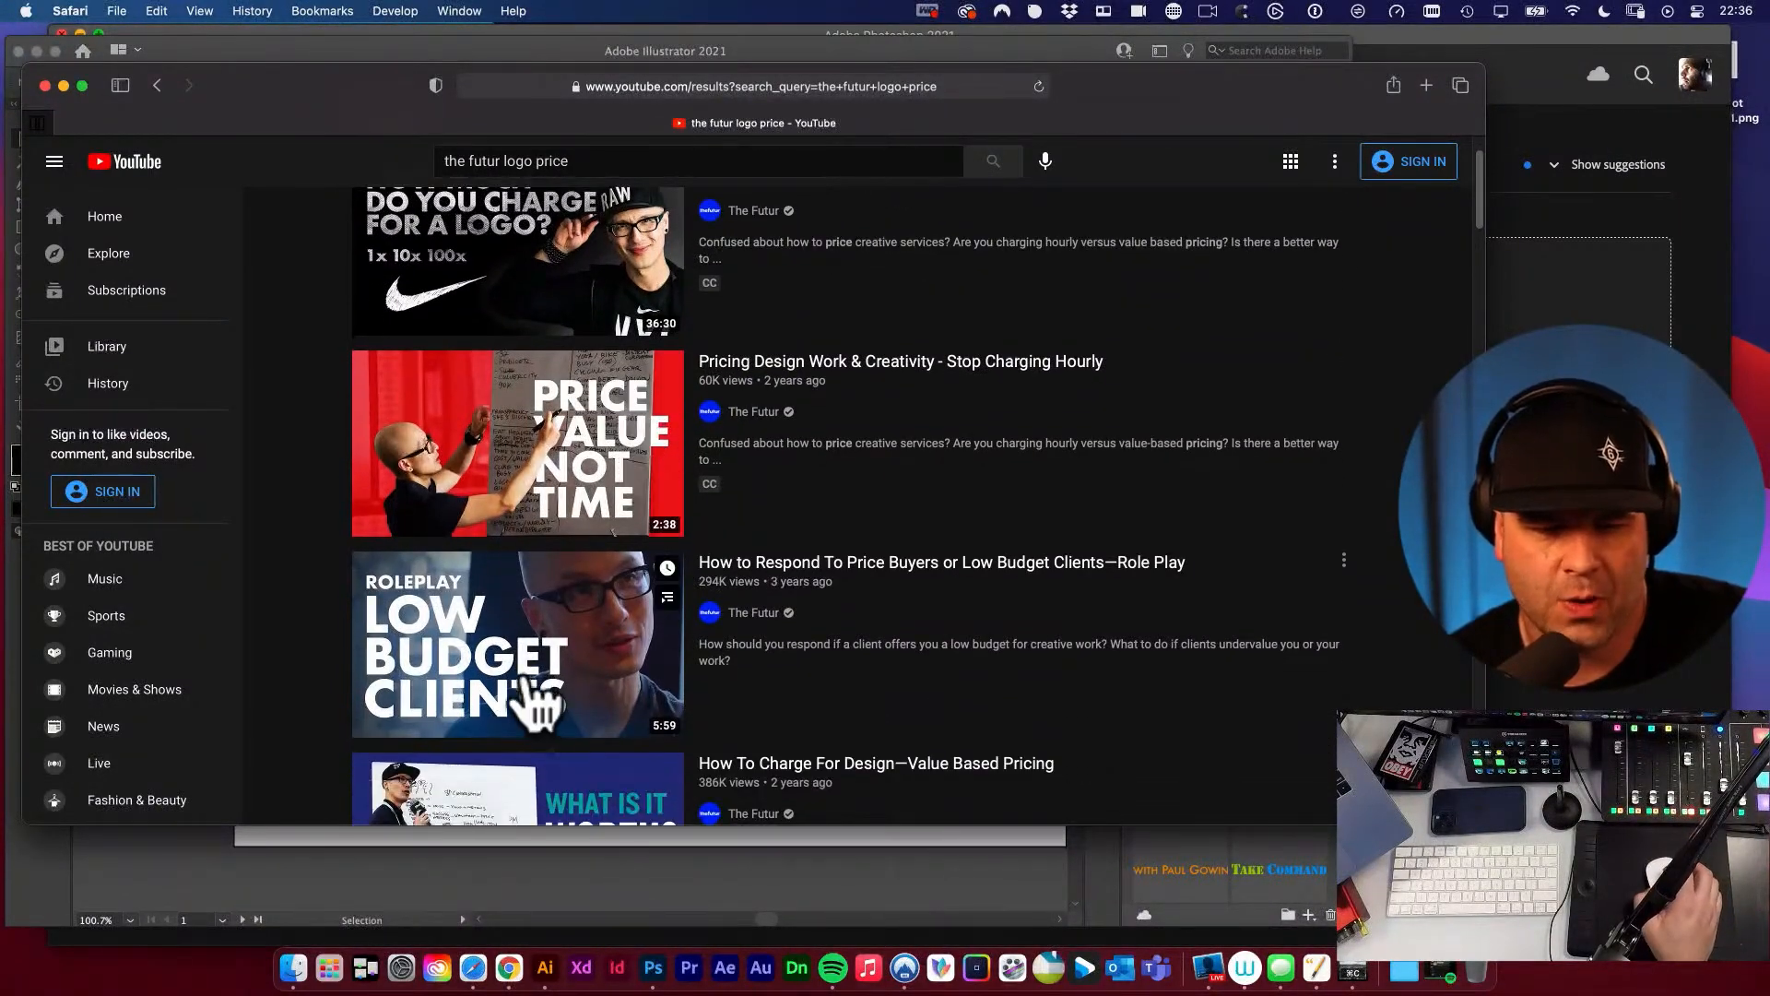
{"action": "scroll", "coordinate": [737, 660], "scroll_direction": "down", "scroll_amount": 1}
{"action": "scroll", "coordinate": [748, 441], "scroll_direction": "down", "scroll_amount": 5}
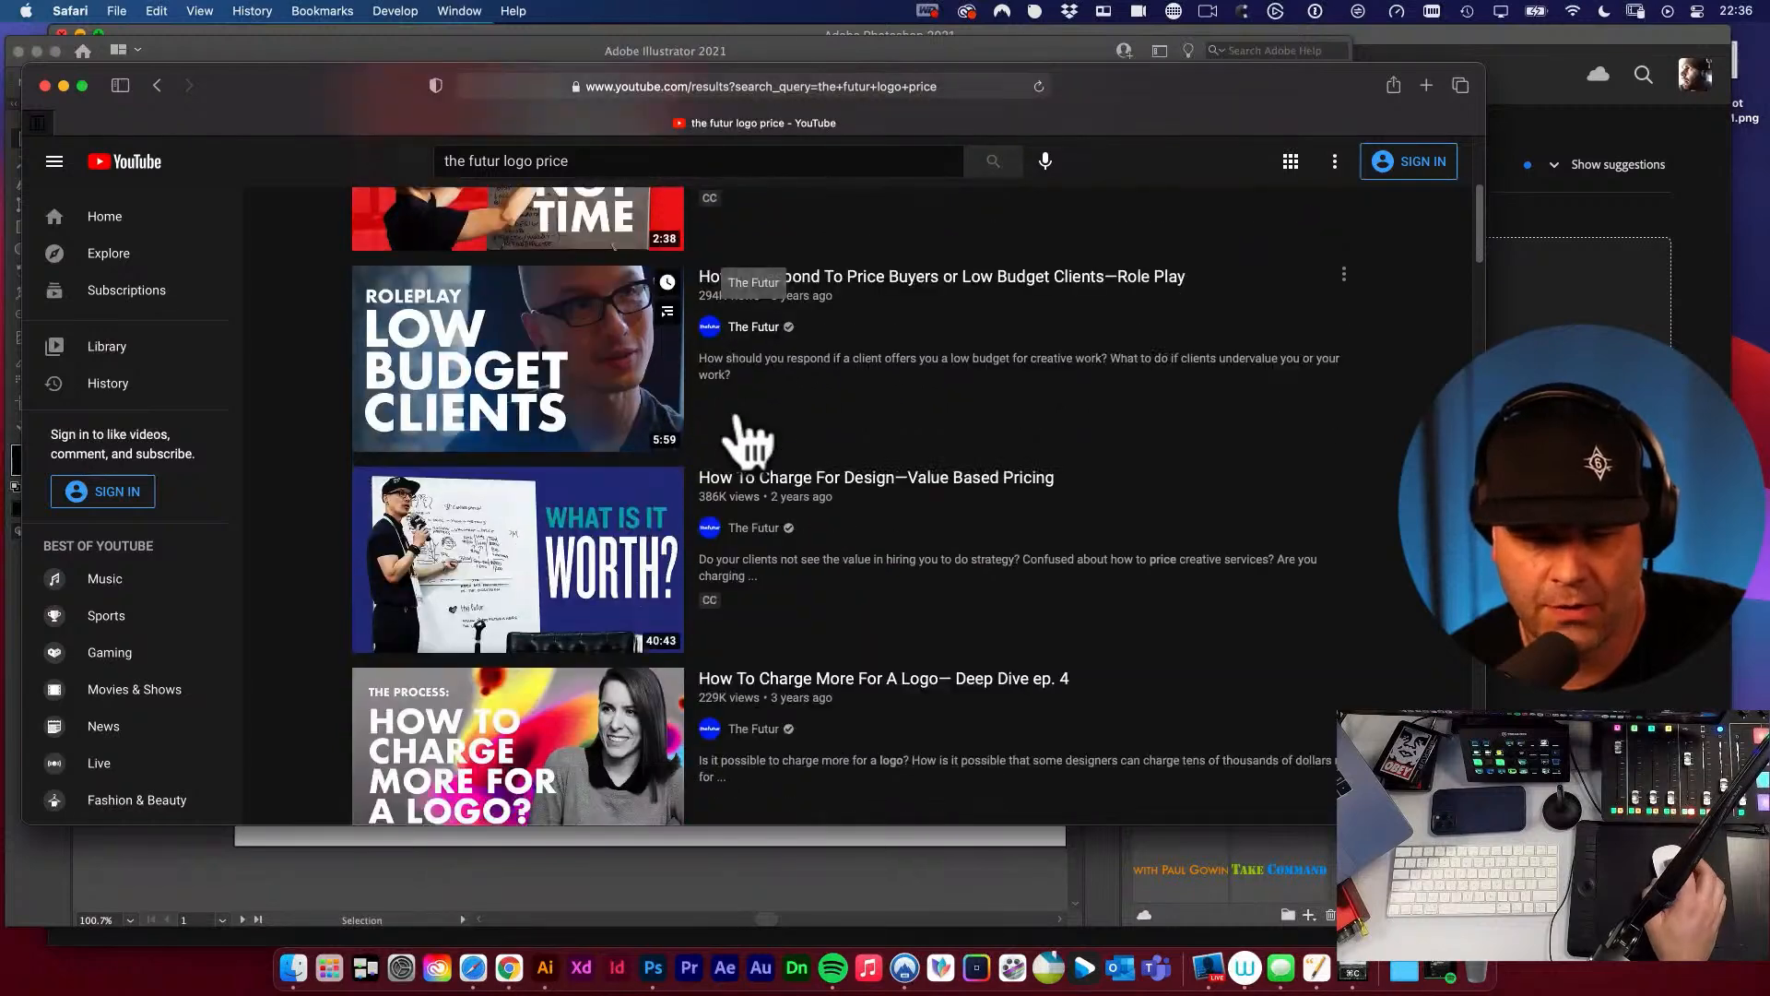
{"action": "scroll", "coordinate": [747, 438], "scroll_direction": "down", "scroll_amount": 4}
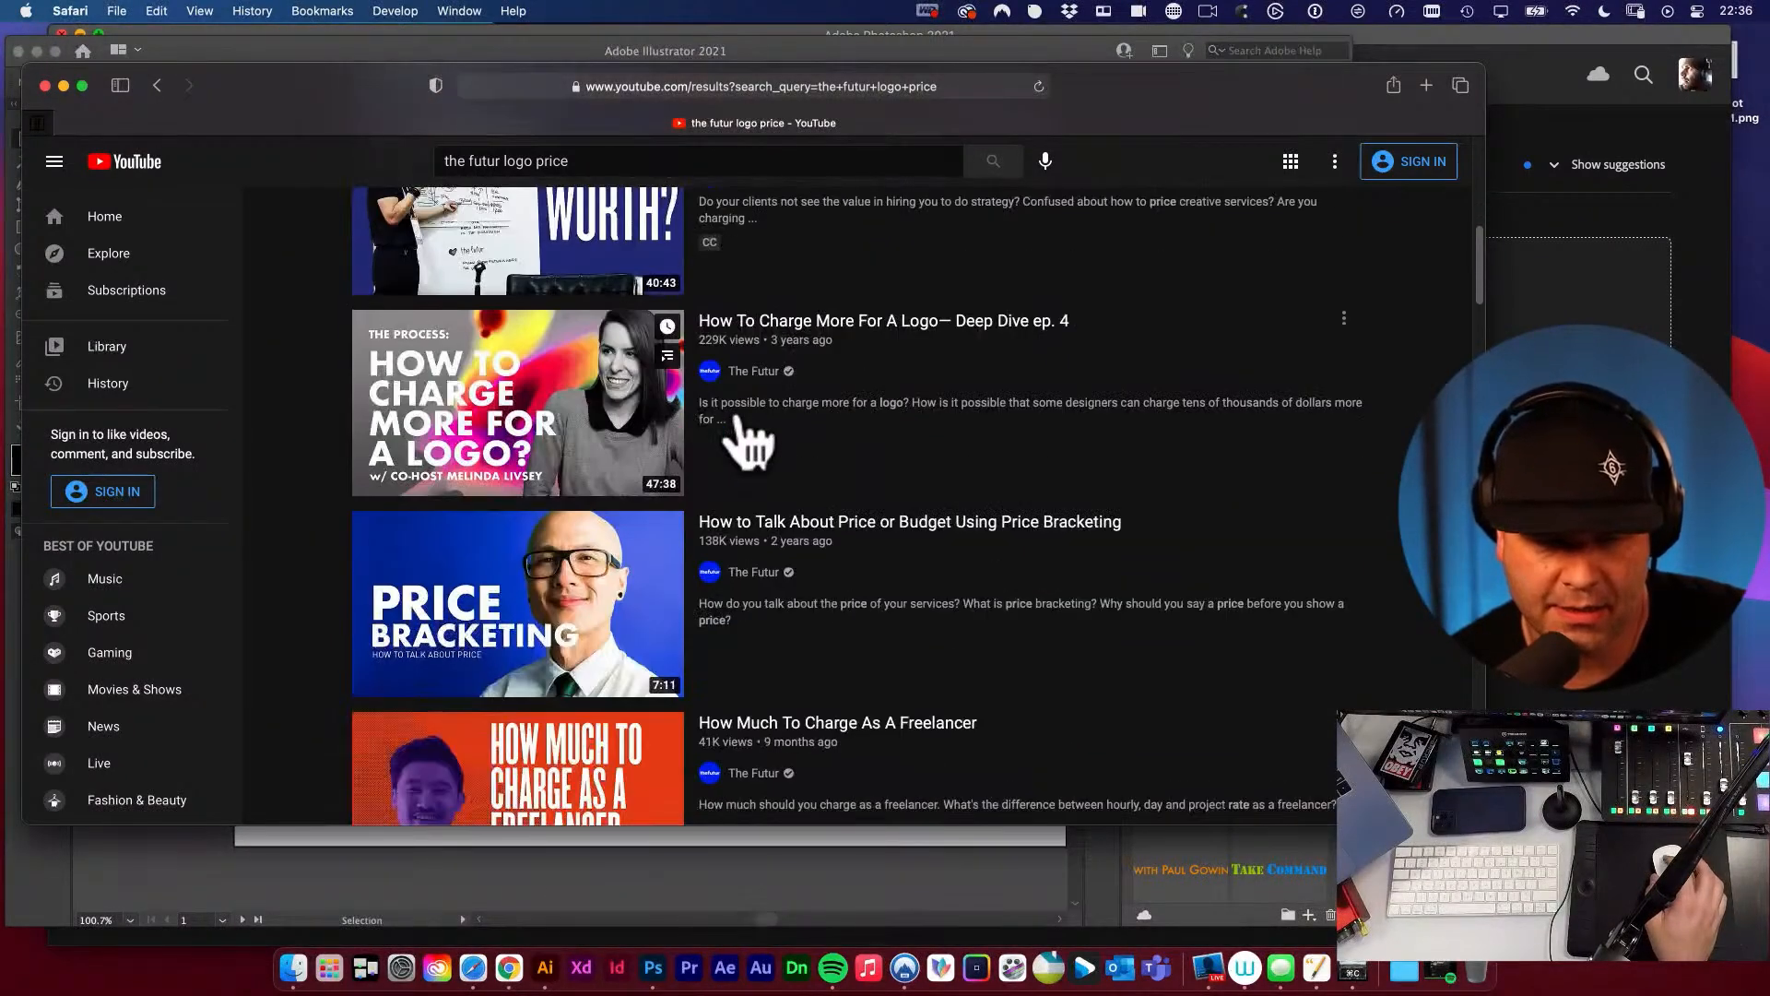
{"action": "scroll", "coordinate": [742, 443], "scroll_direction": "up", "scroll_amount": 15}
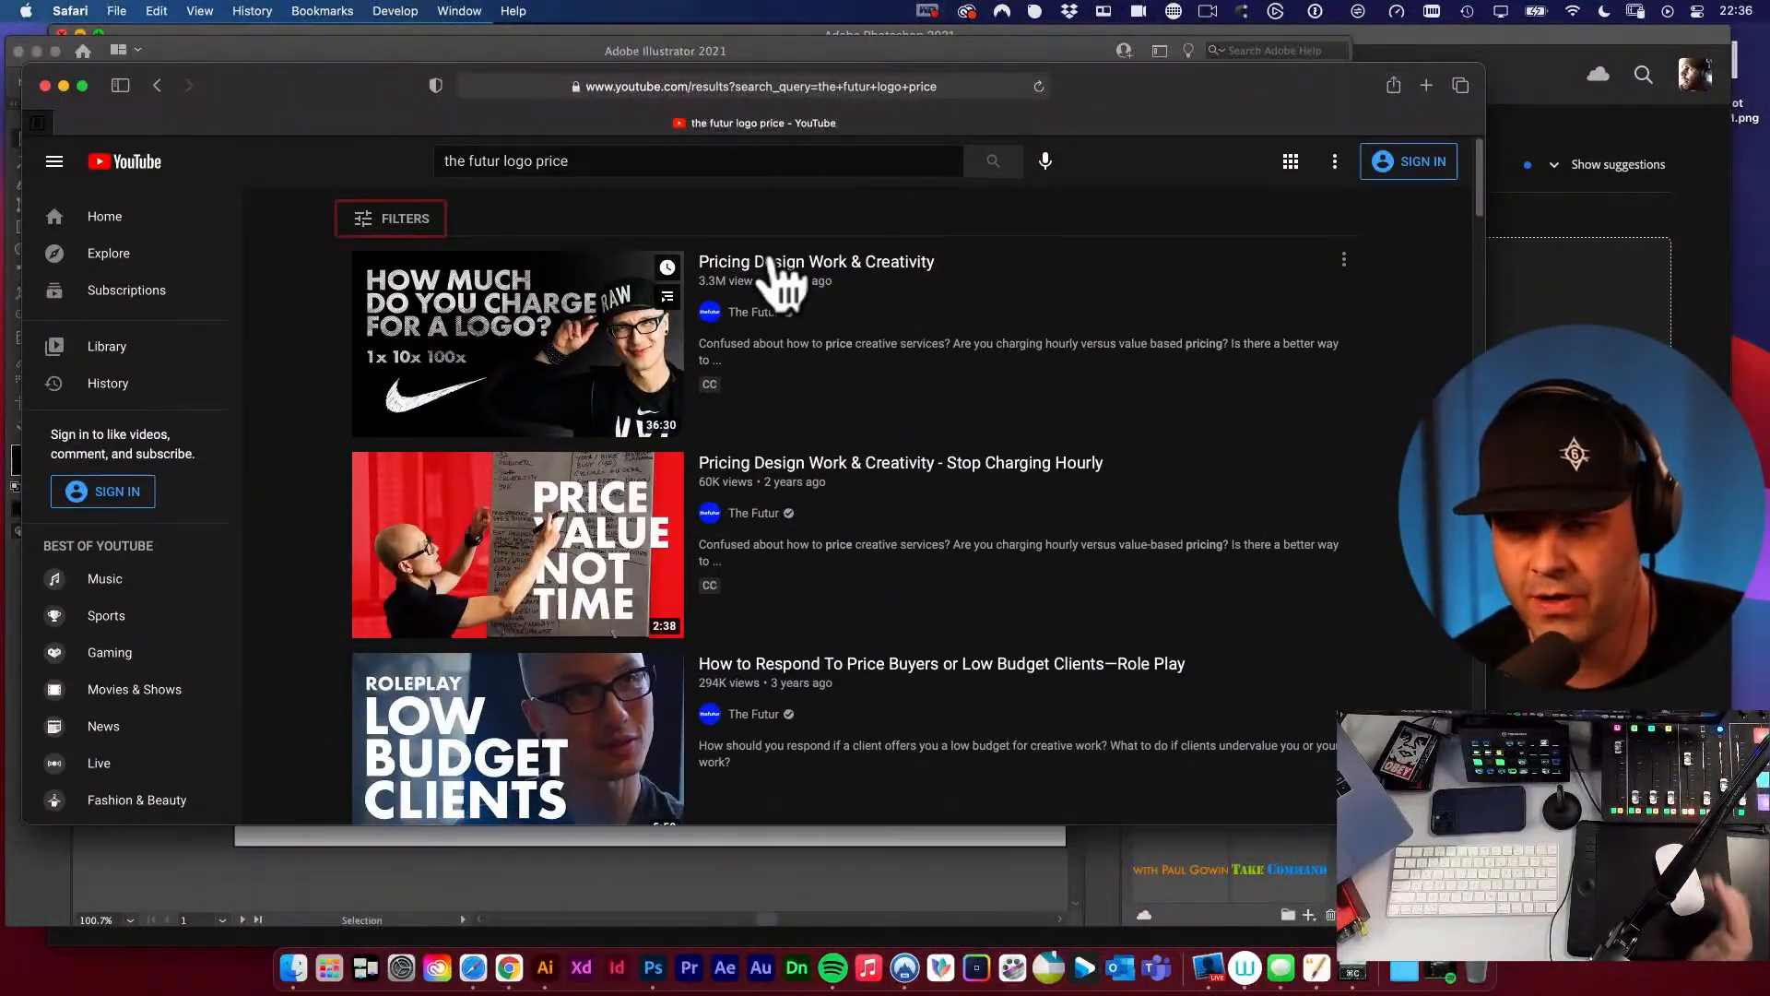
Copy the address of the YouTube results page and paste it as a message to share it.
{"action": "left_click", "coordinate": [841, 88]}
{"action": "key", "text": "super+c"}
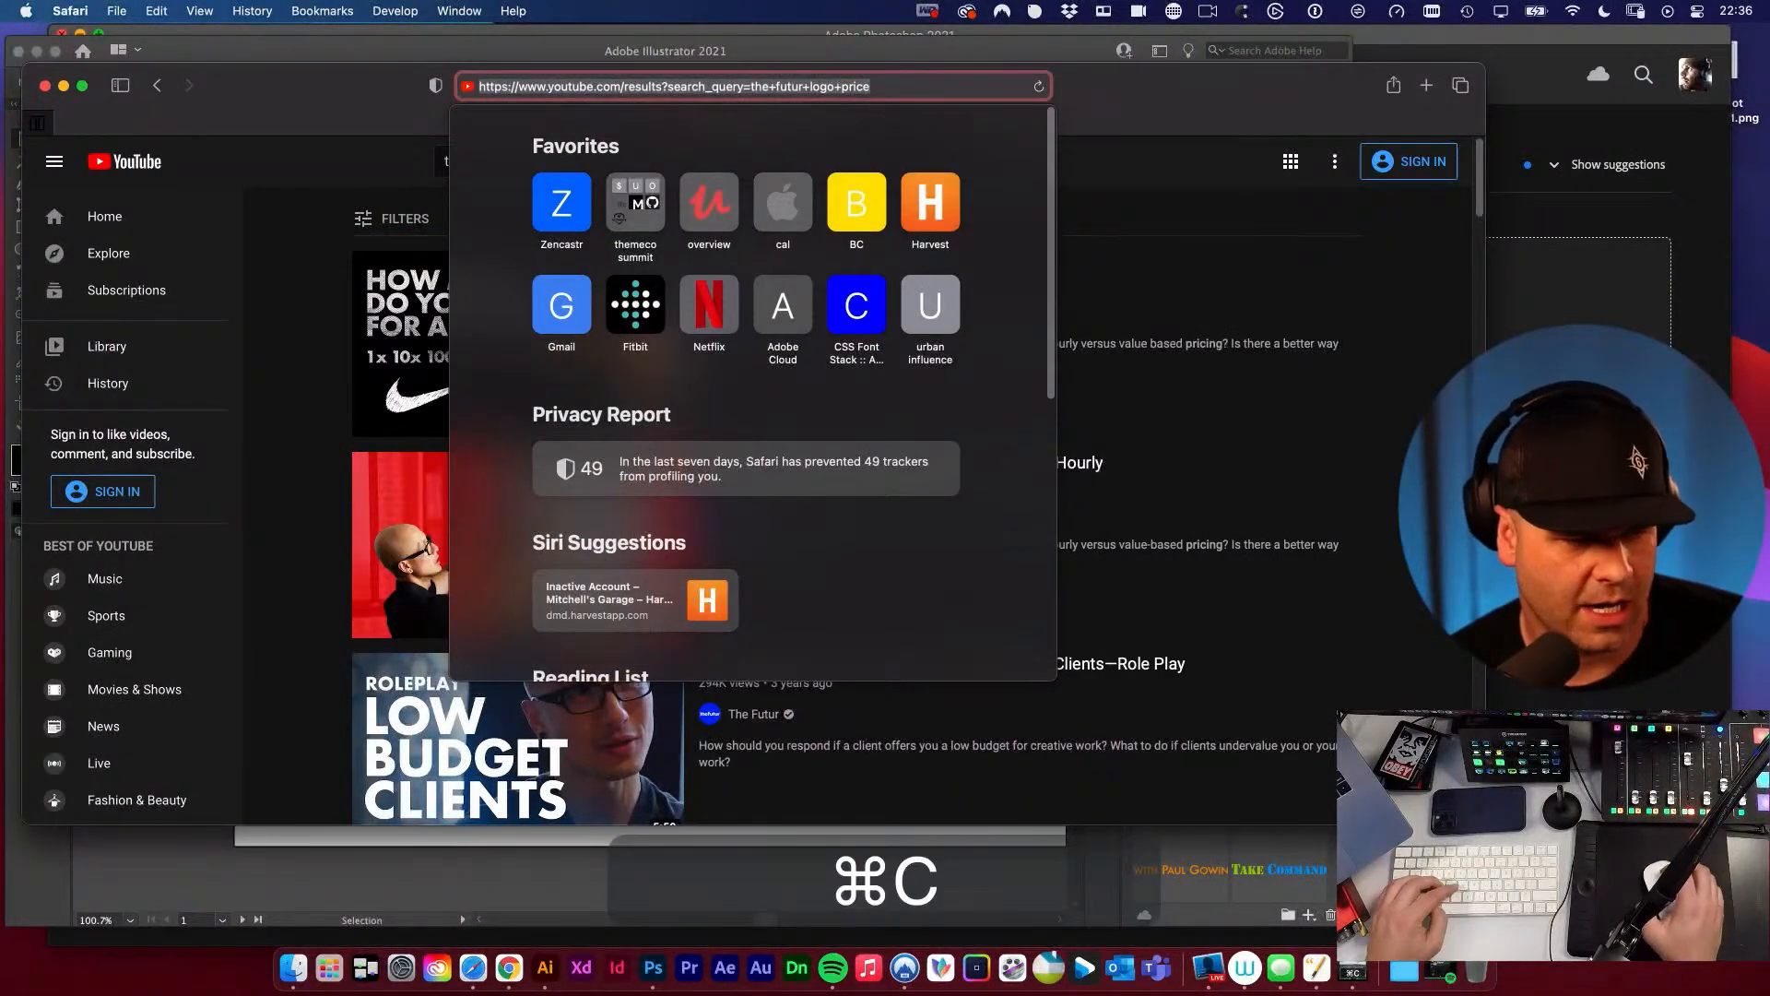
{"action": "key", "text": "super+v"}
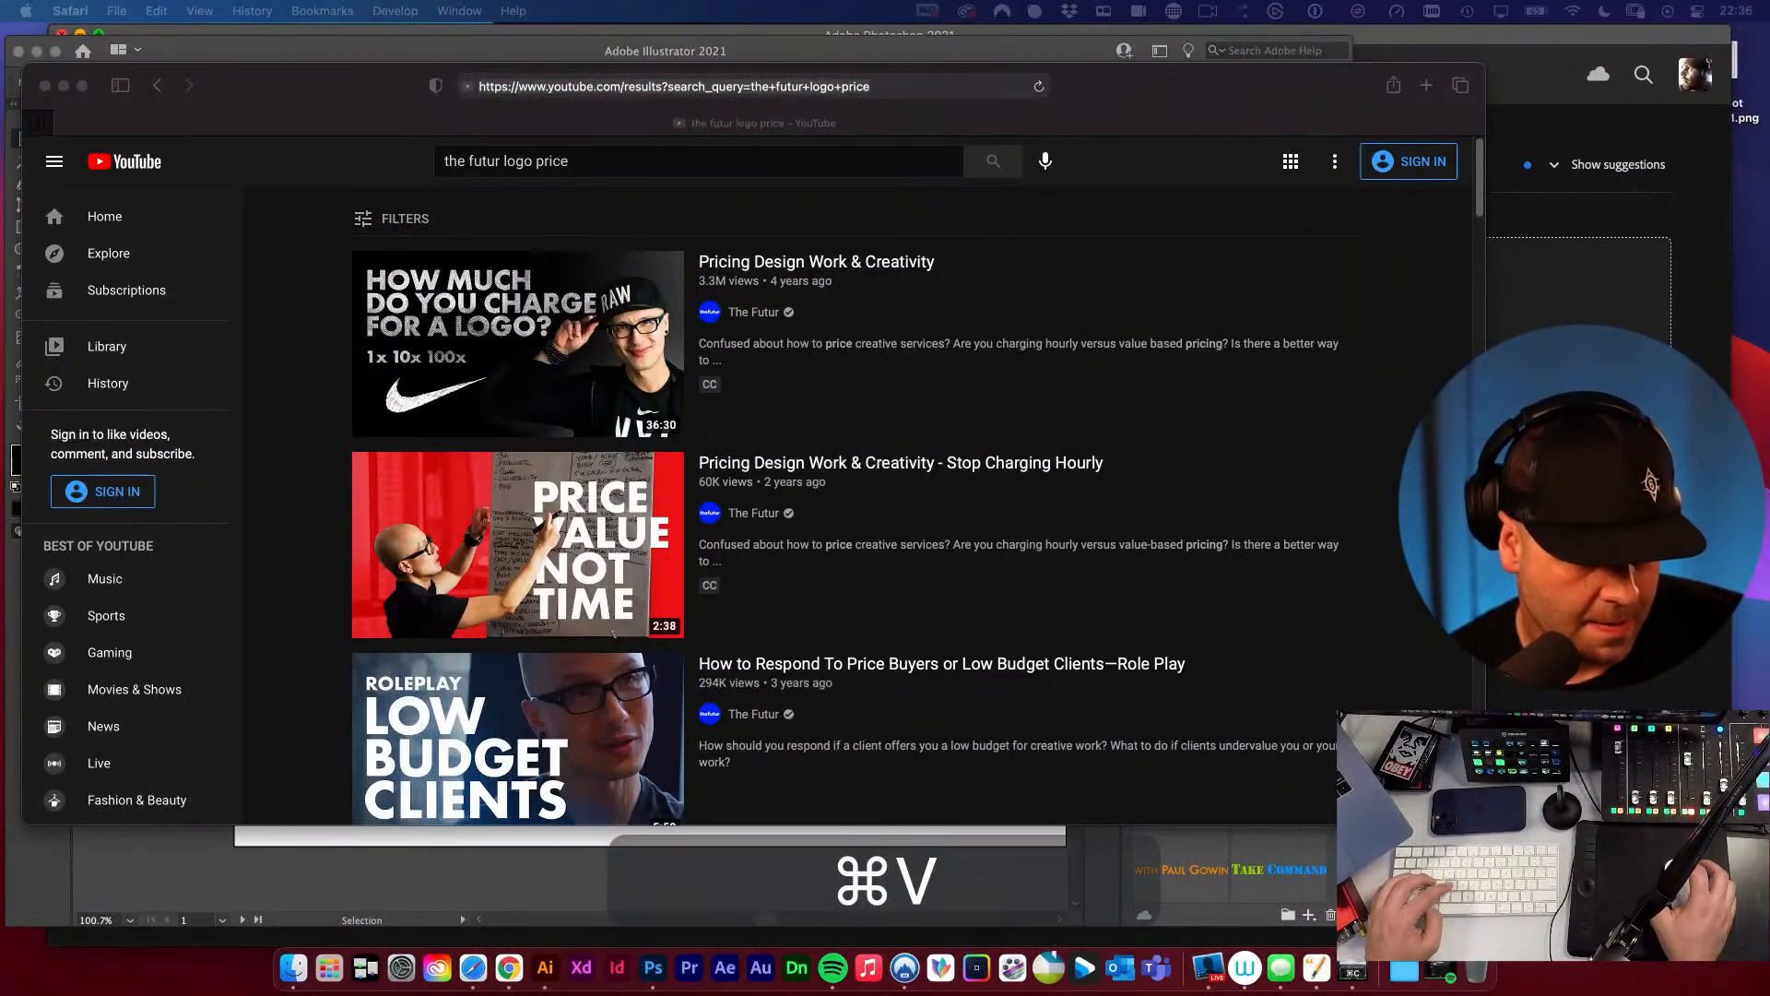
{"action": "key", "text": "Return"}
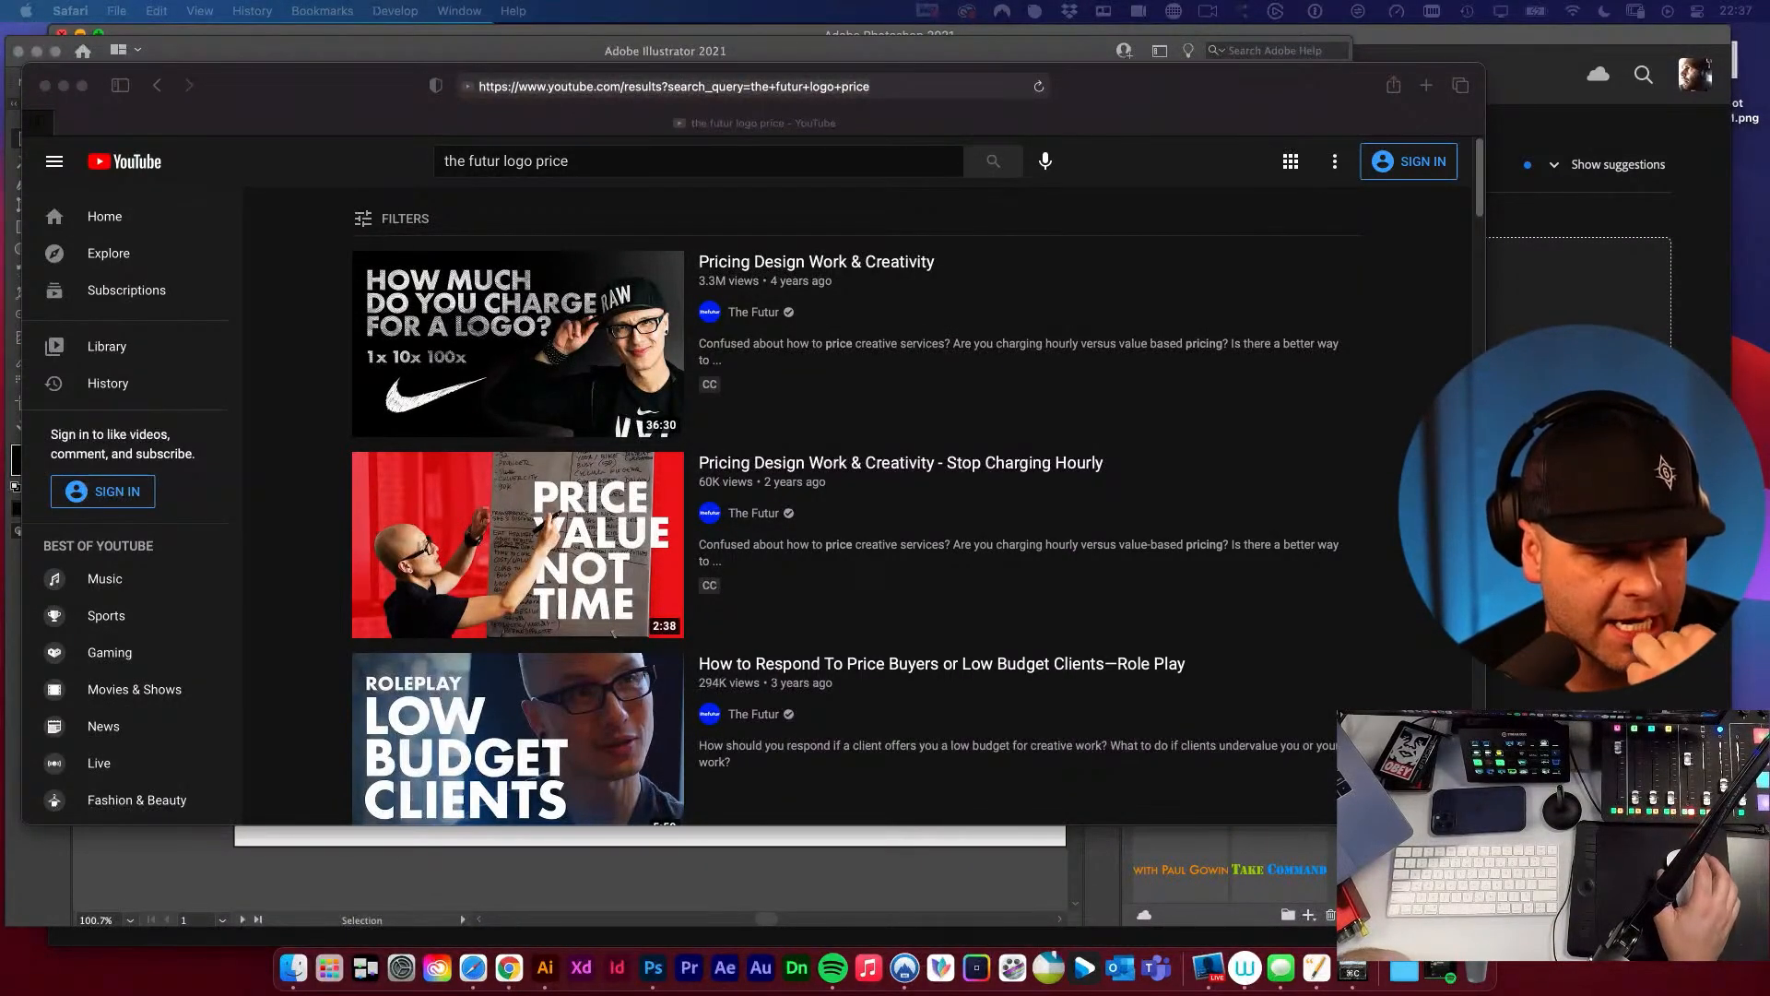
Close the Safari window and return to the Take Command mustang logo document in Illustrator.
{"action": "left_click", "coordinate": [276, 96]}
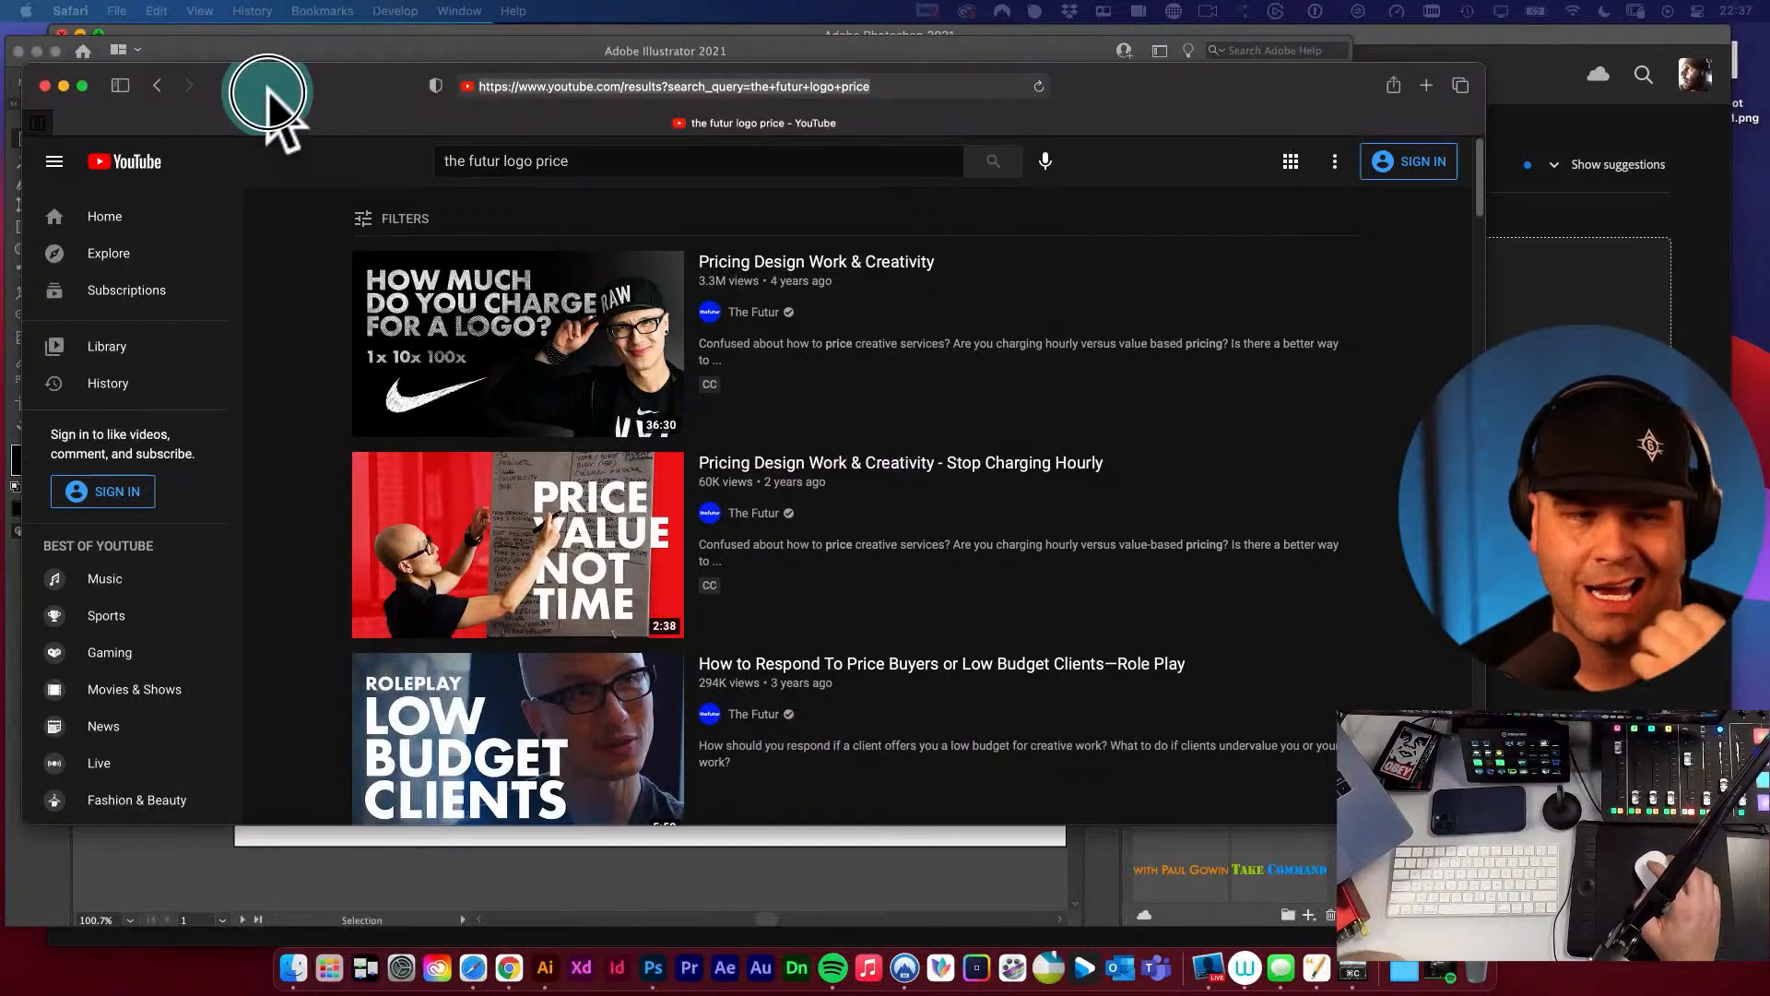
{"action": "left_click", "coordinate": [43, 85]}
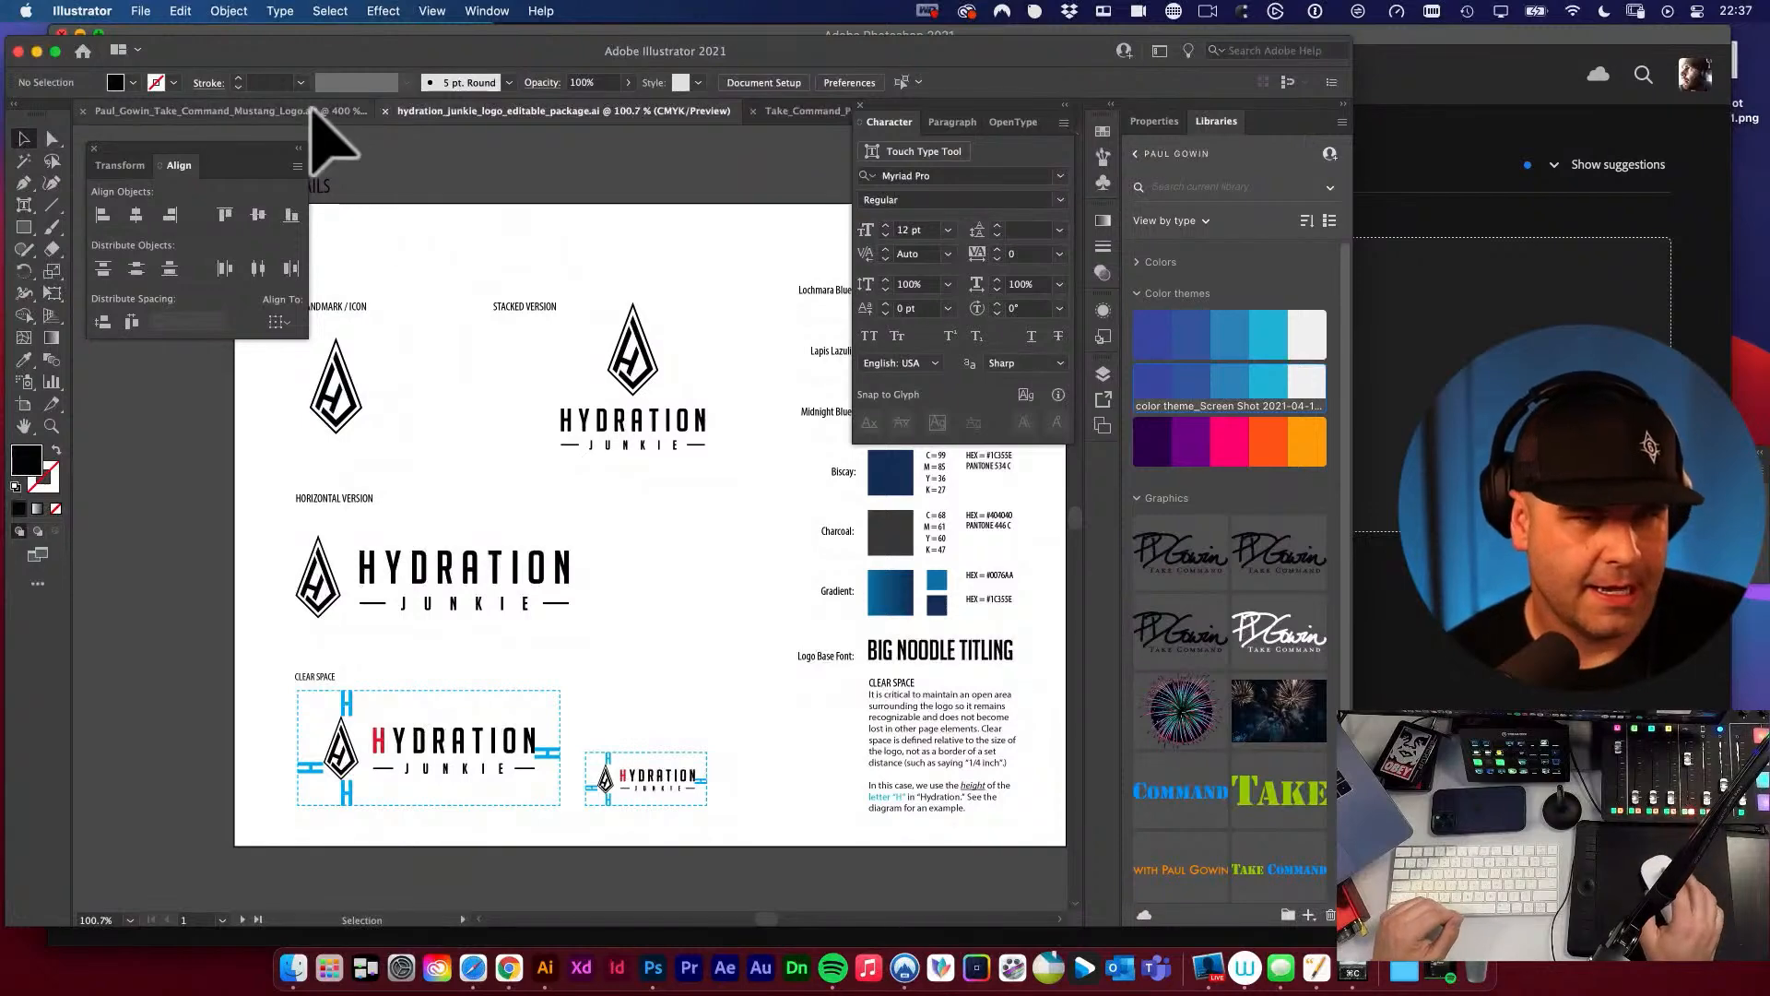
{"action": "left_click", "coordinate": [249, 110]}
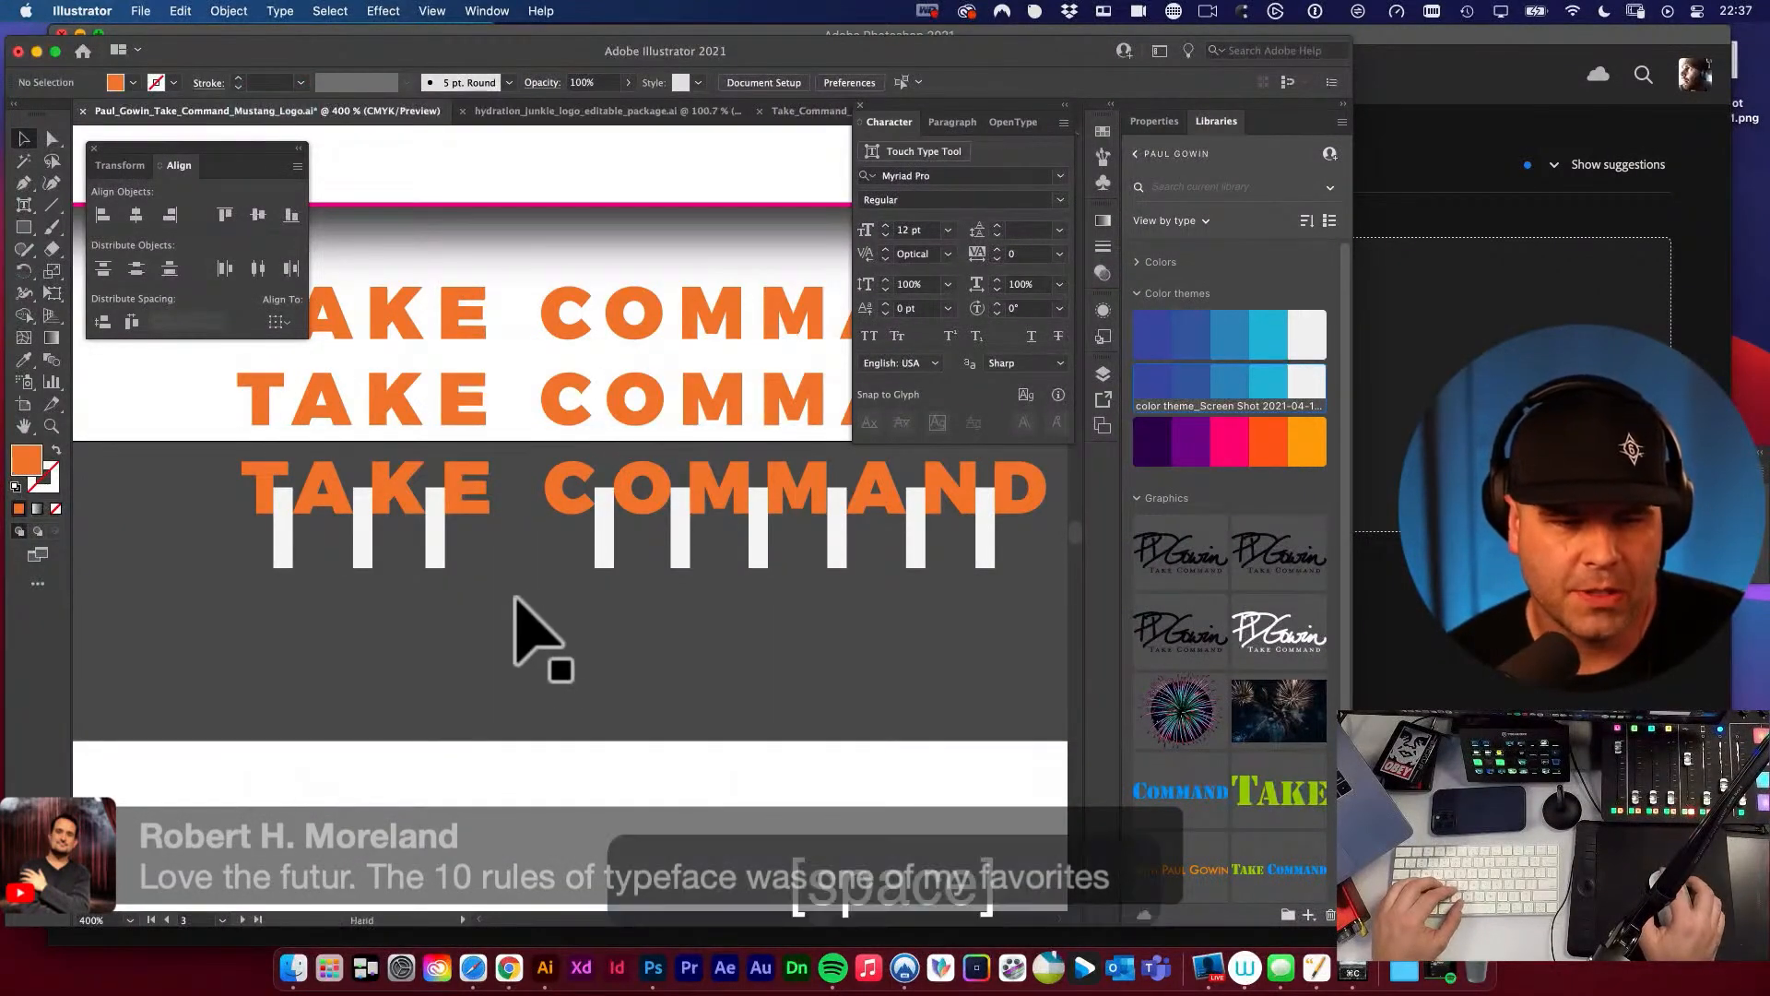
Compare the three orange TAKE COMMAND rows with the black TAKE COMMAND PROJECT lettering above them.
{"action": "left_click_drag", "start_coordinate": [534, 632], "coordinate": [522, 679]}
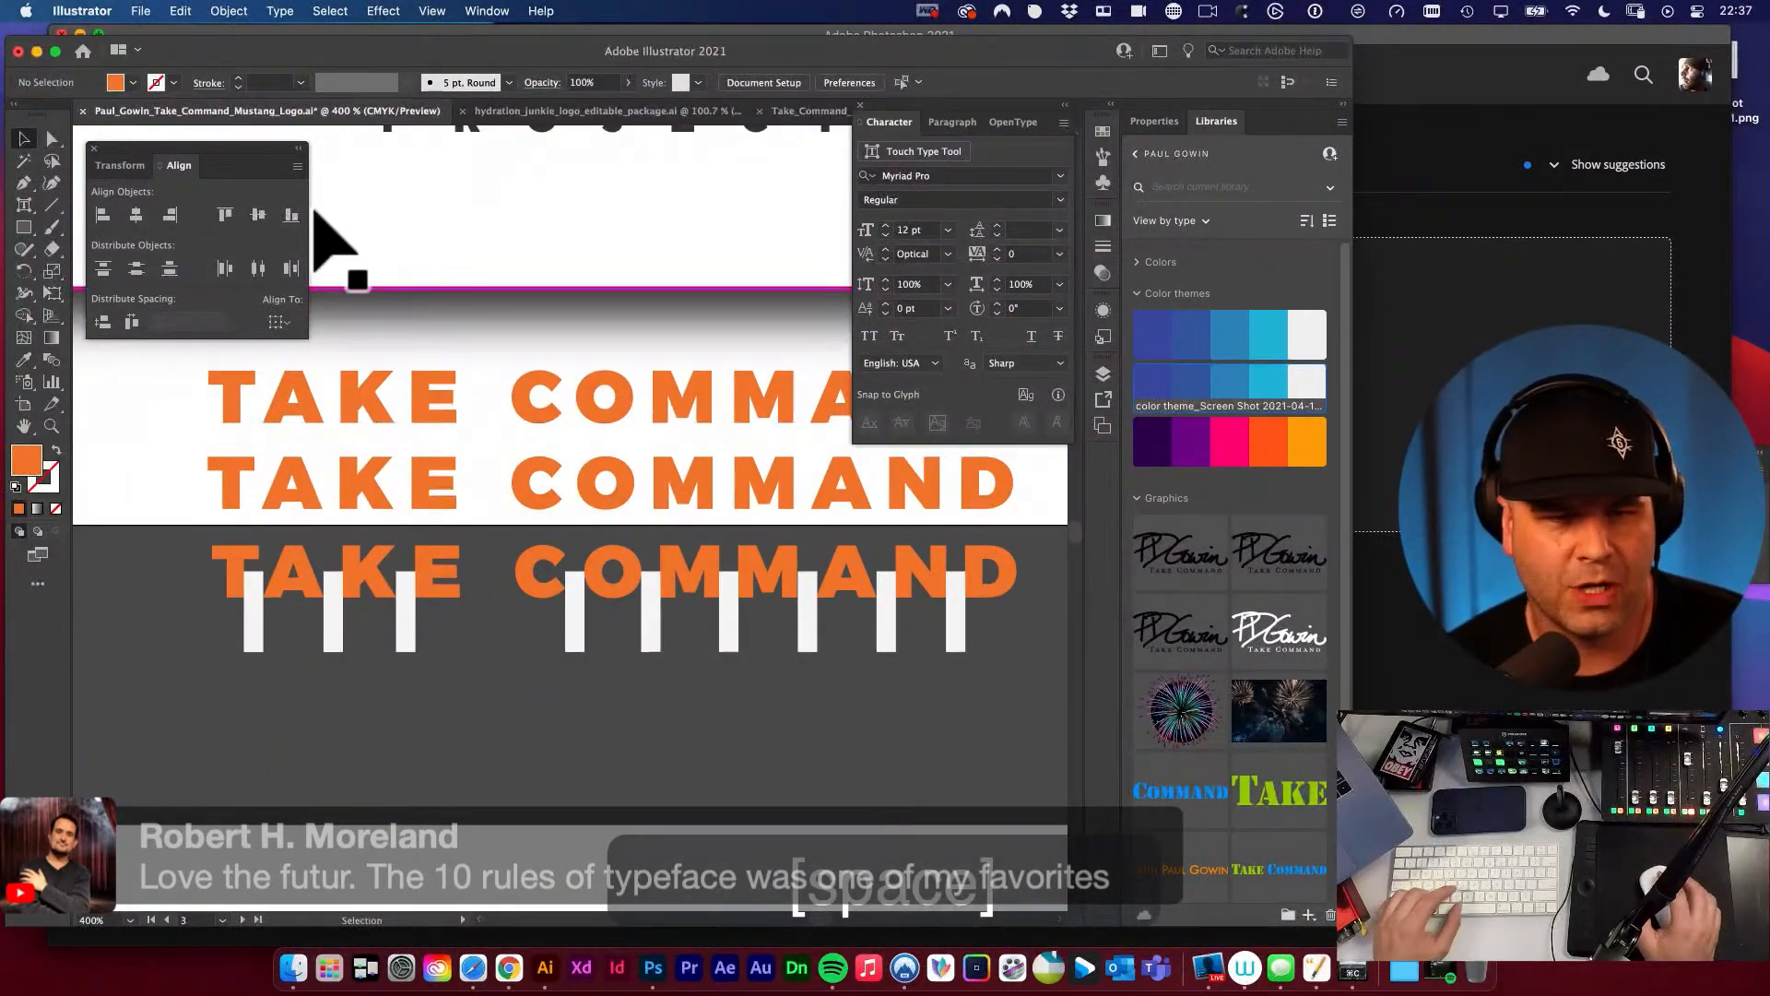
{"action": "left_click", "coordinate": [517, 259], "text": "alt+super"}
{"action": "left_click_drag", "start_coordinate": [558, 387], "coordinate": [470, 282]}
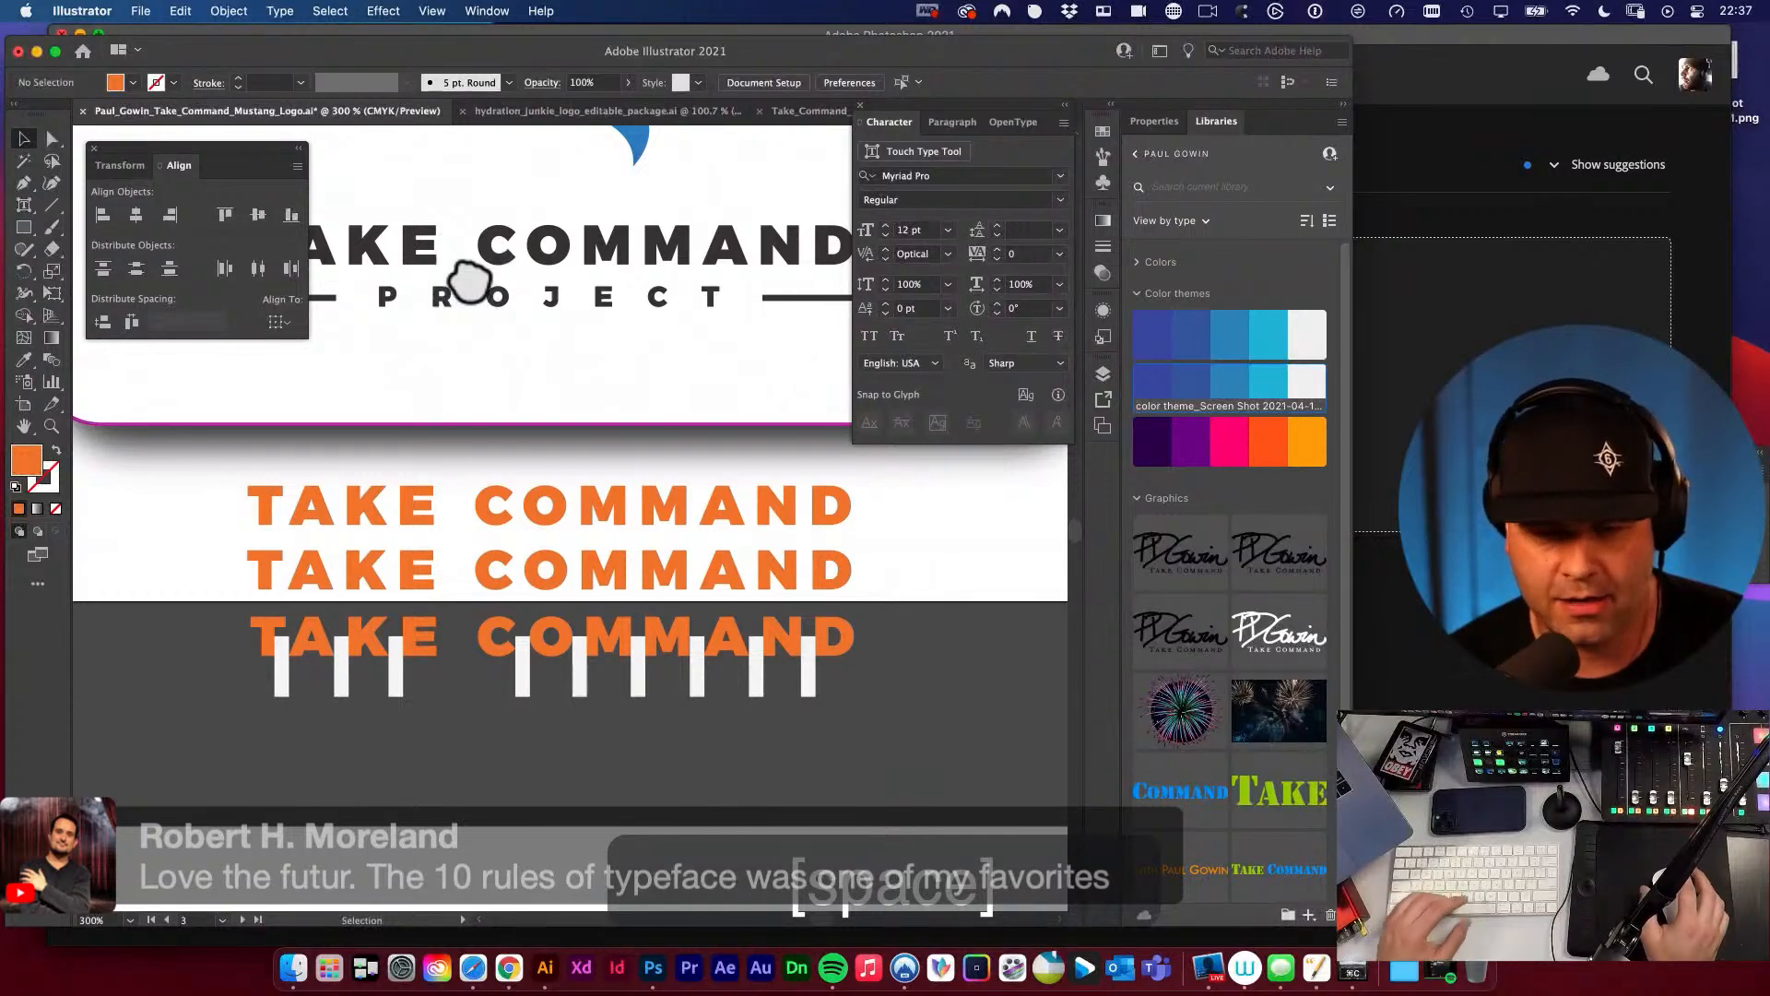
{"action": "left_click", "coordinate": [486, 674]}
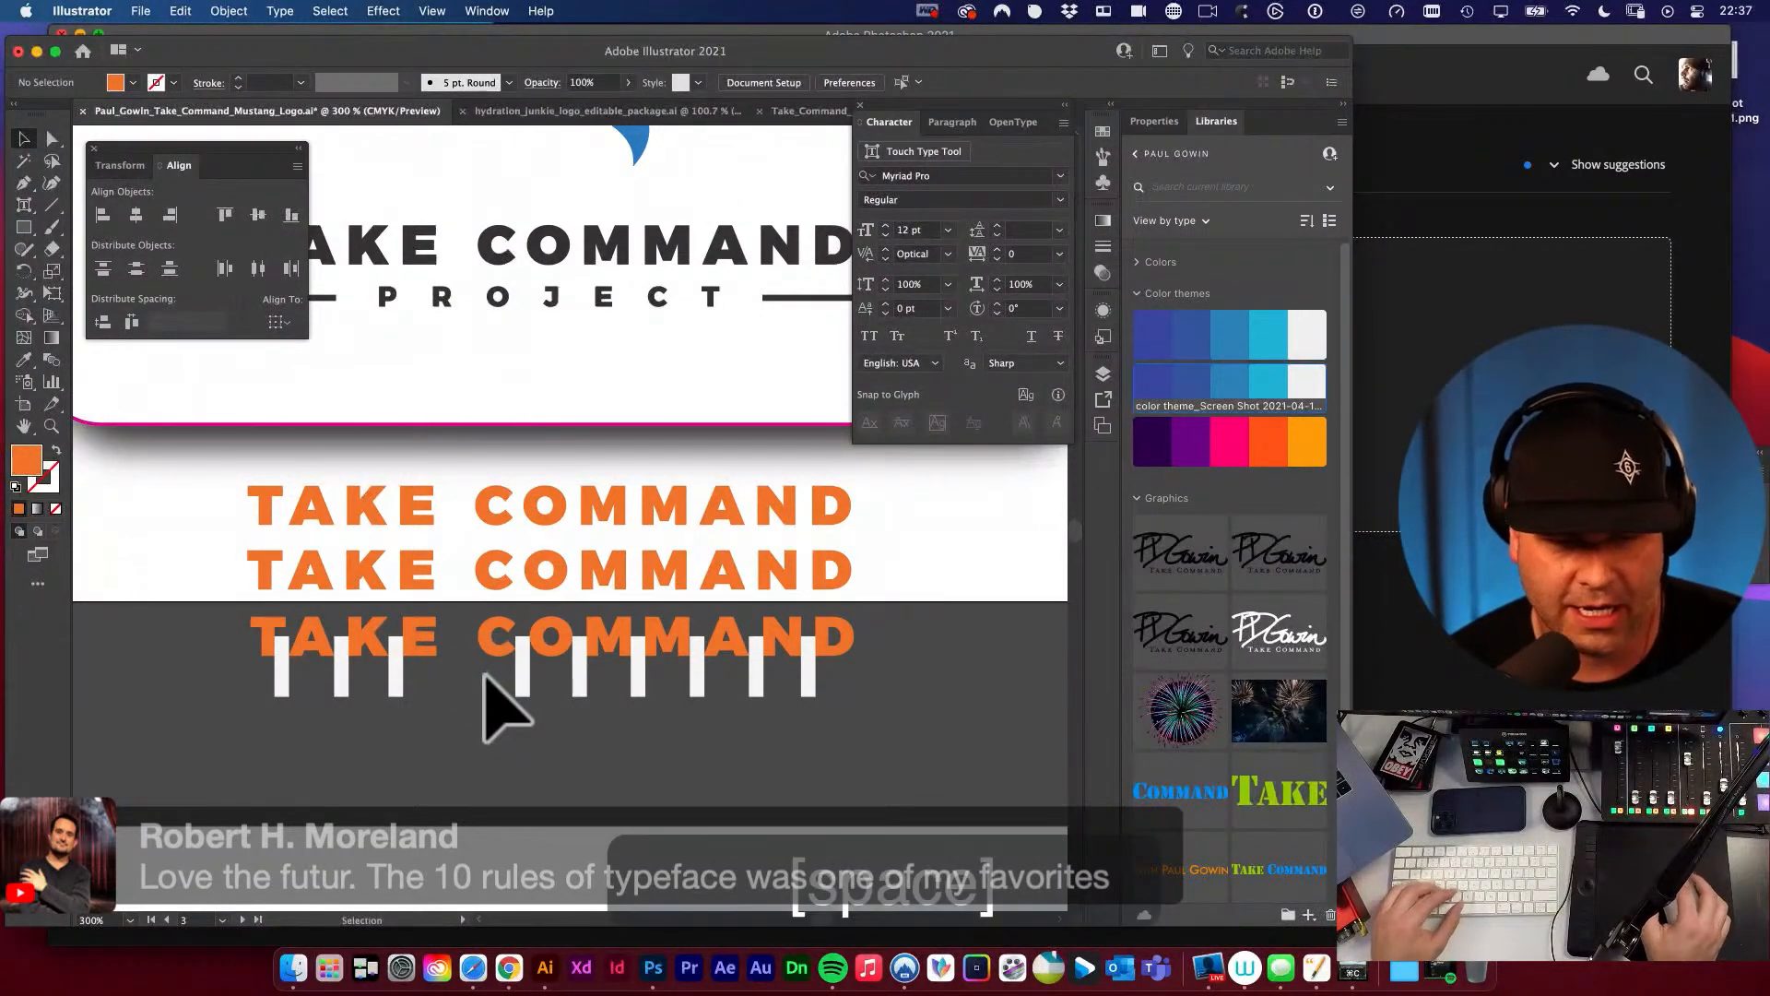
{"action": "left_click", "coordinate": [553, 712], "text": "alt+super"}
{"action": "left_click_drag", "start_coordinate": [539, 577], "coordinate": [514, 660]}
{"action": "key", "text": "v"}
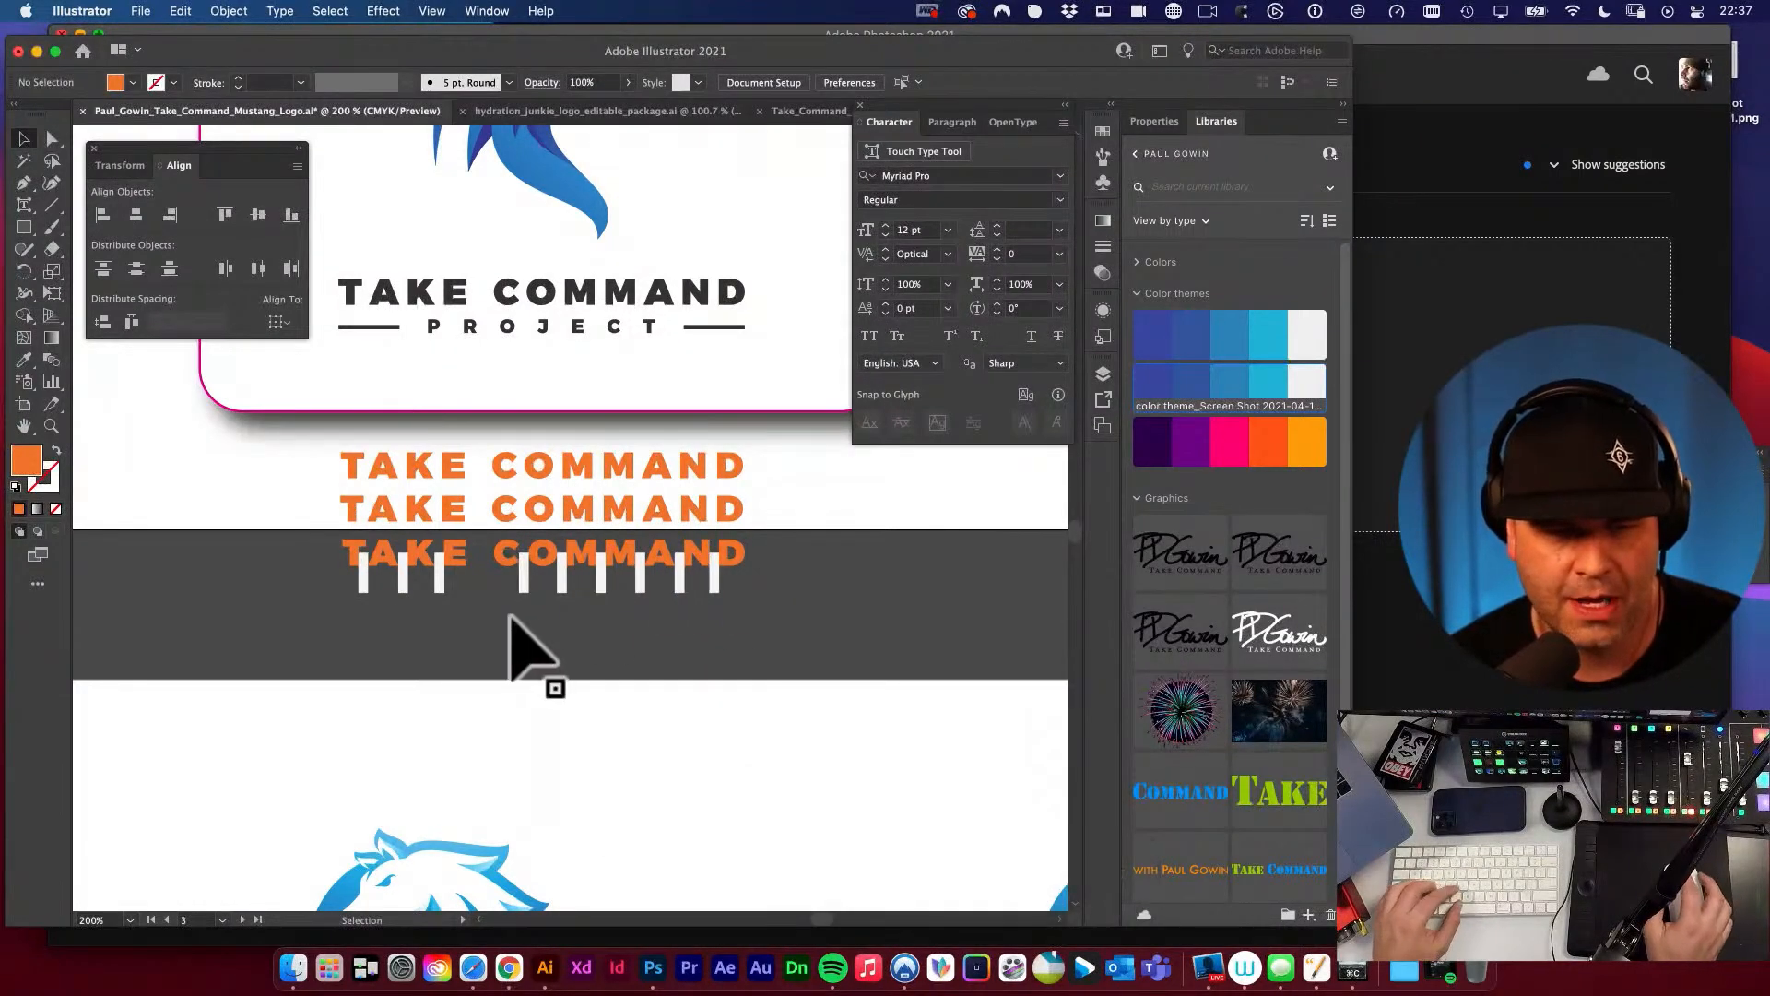
{"action": "left_click", "coordinate": [678, 636], "text": "super"}
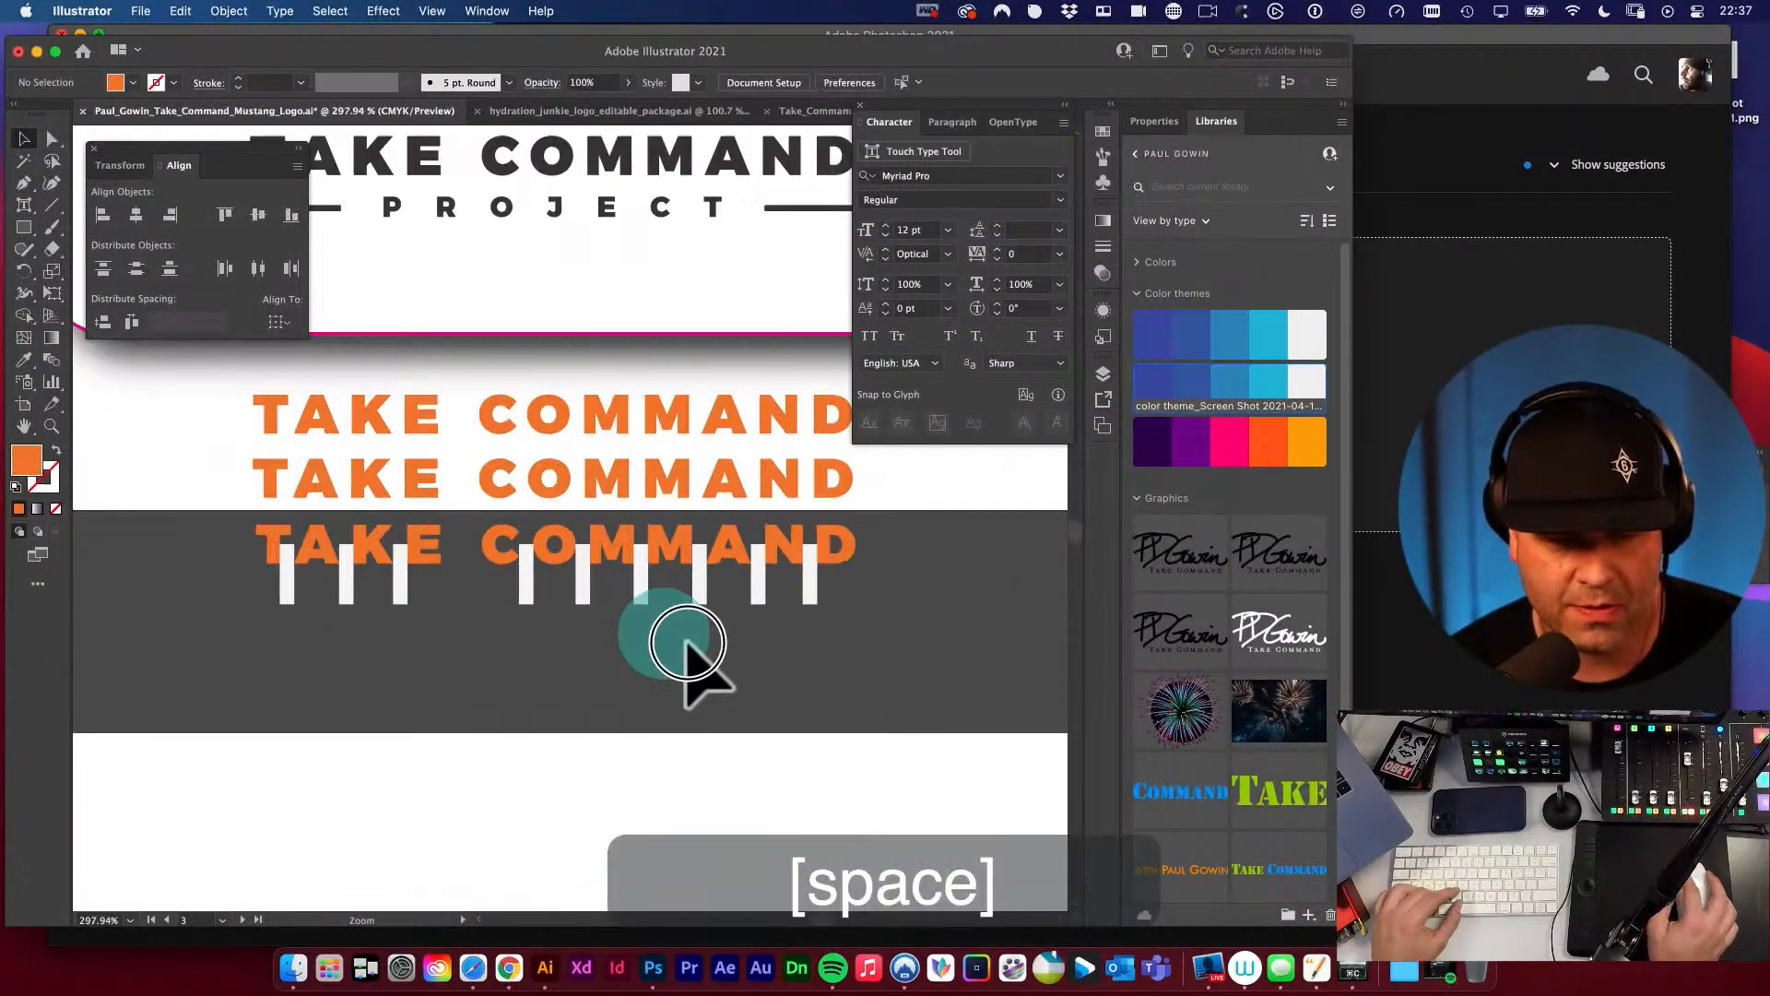
Duplicate the white spacer rectangle to fill the word gap between TAKE and COMMAND with three spacers side by side.
{"action": "left_click", "coordinate": [524, 574]}
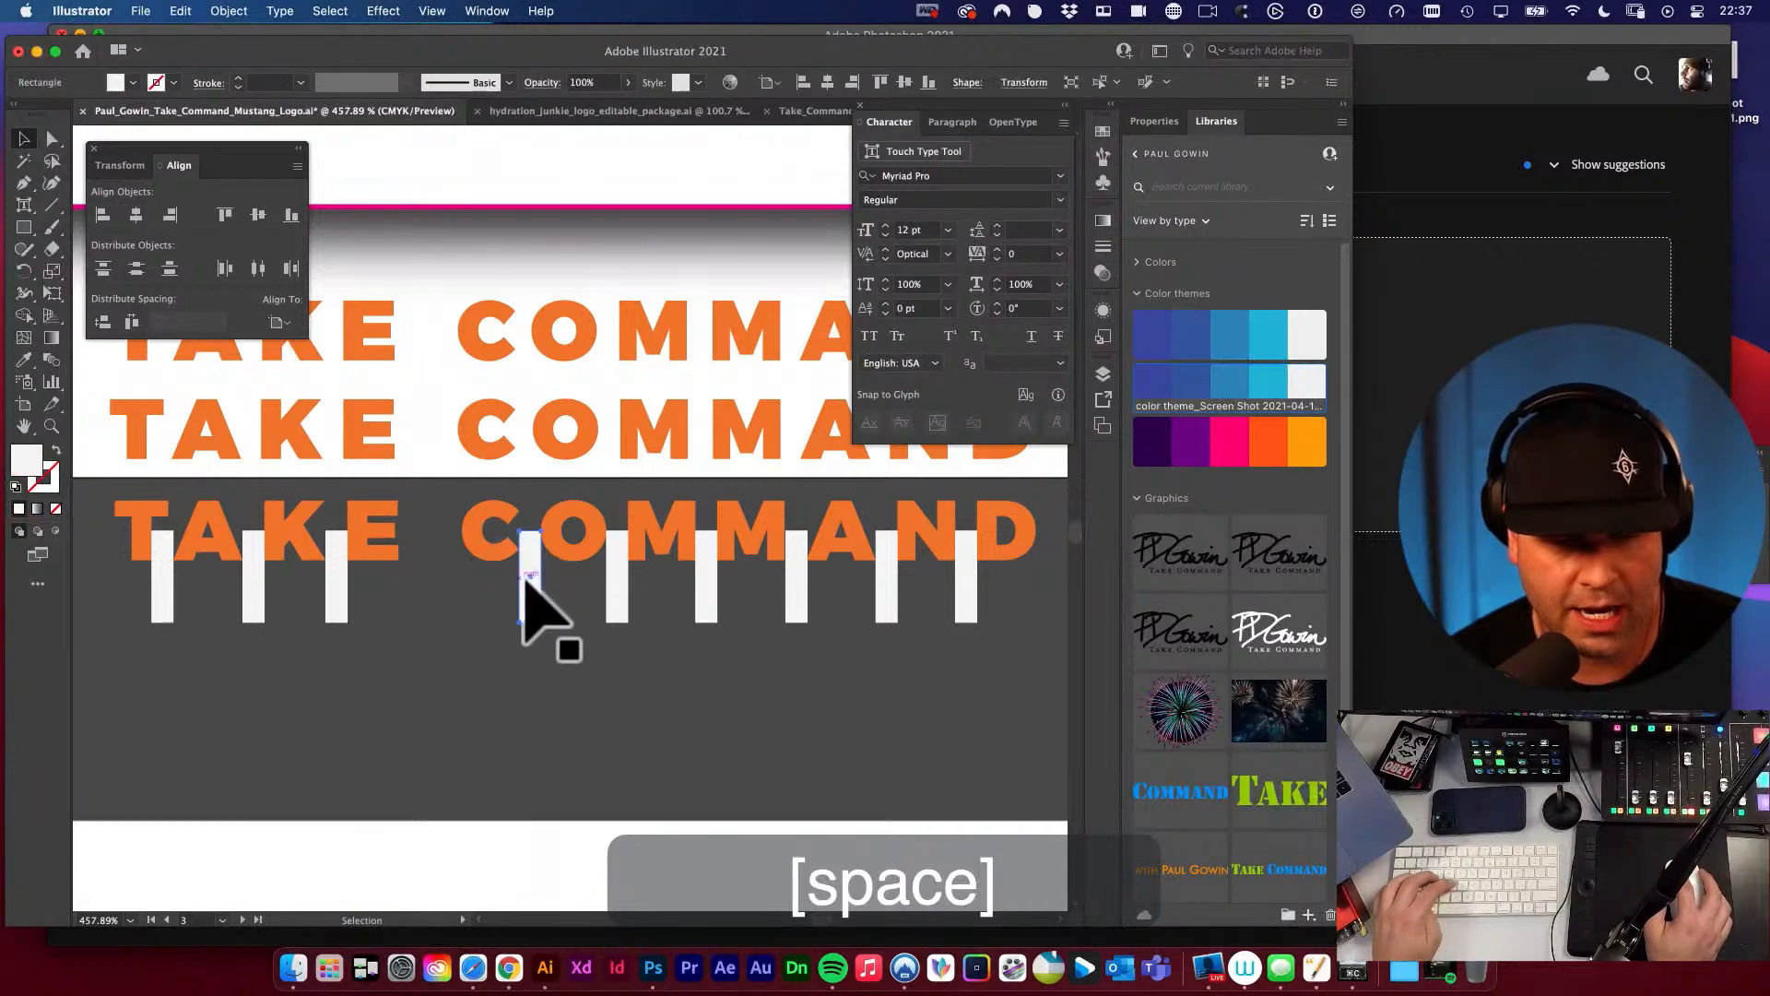
{"action": "left_click_drag", "start_coordinate": [523, 567], "coordinate": [712, 770]}
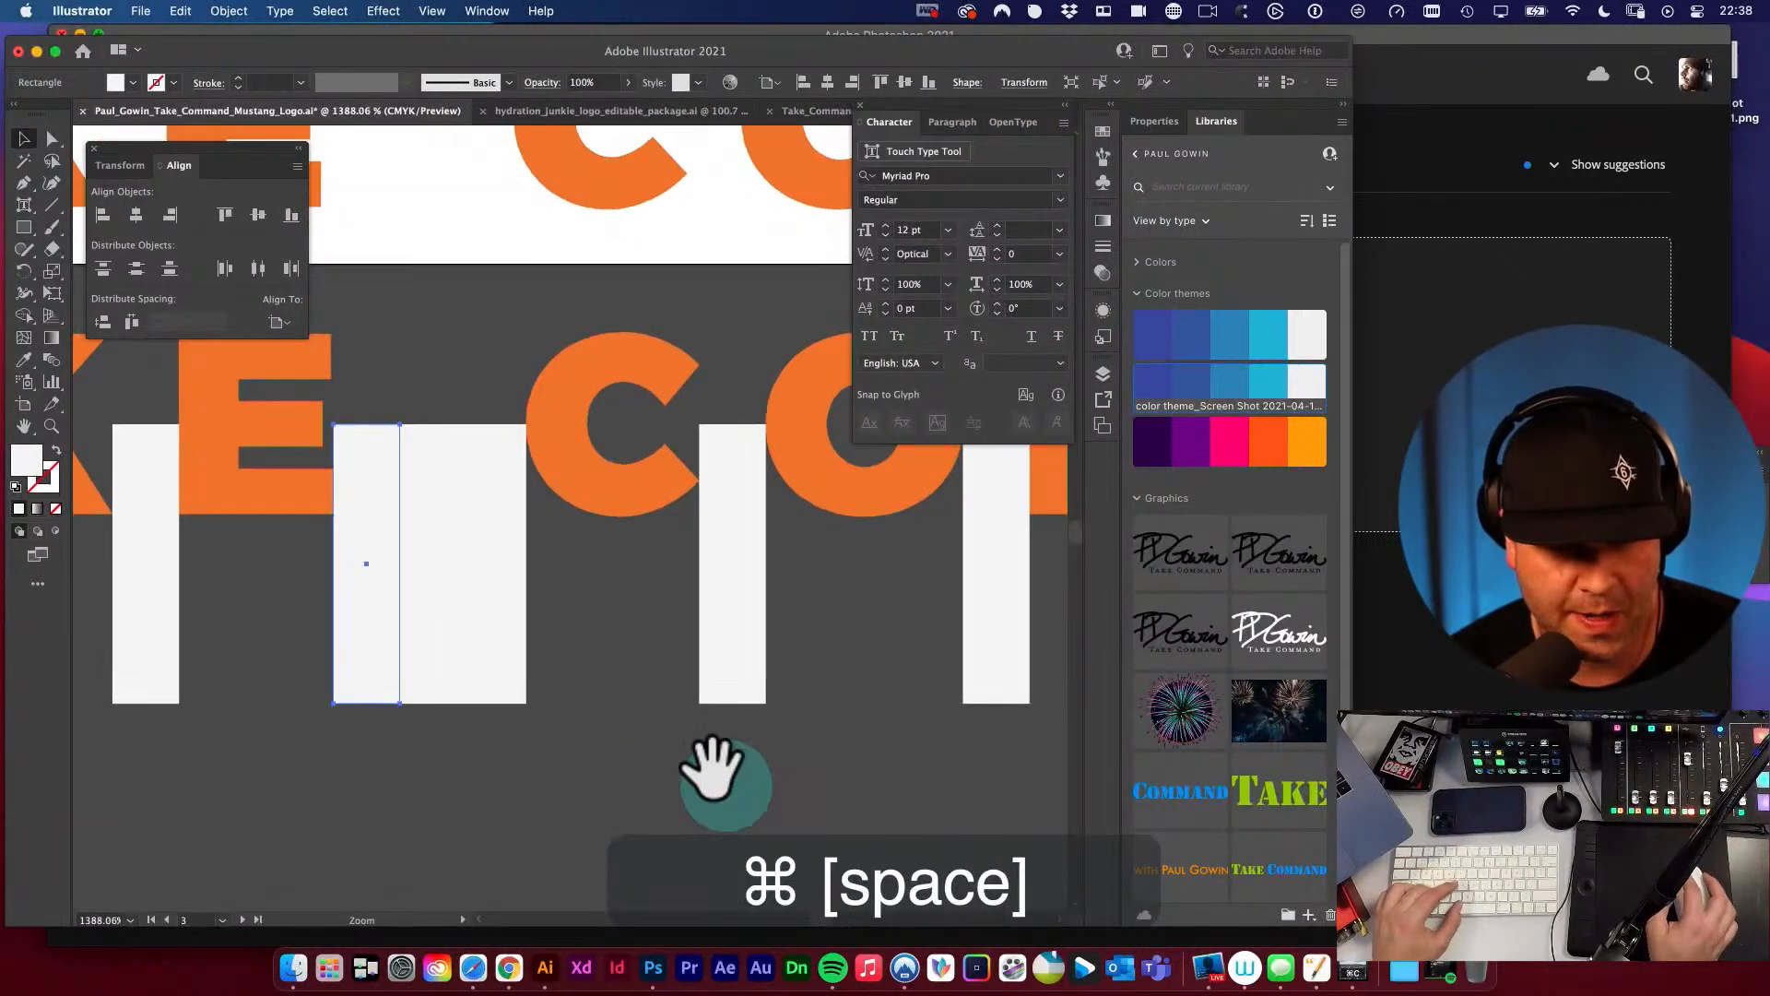
{"action": "left_click_drag", "start_coordinate": [361, 507], "coordinate": [364, 499]}
{"action": "left_click", "coordinate": [447, 545], "text": "alt+super"}
{"action": "left_click", "coordinate": [446, 545], "text": "alt+super"}
{"action": "left_click", "coordinate": [446, 545], "text": "alt+super"}
{"action": "left_click_drag", "start_coordinate": [444, 546], "coordinate": [483, 685]}
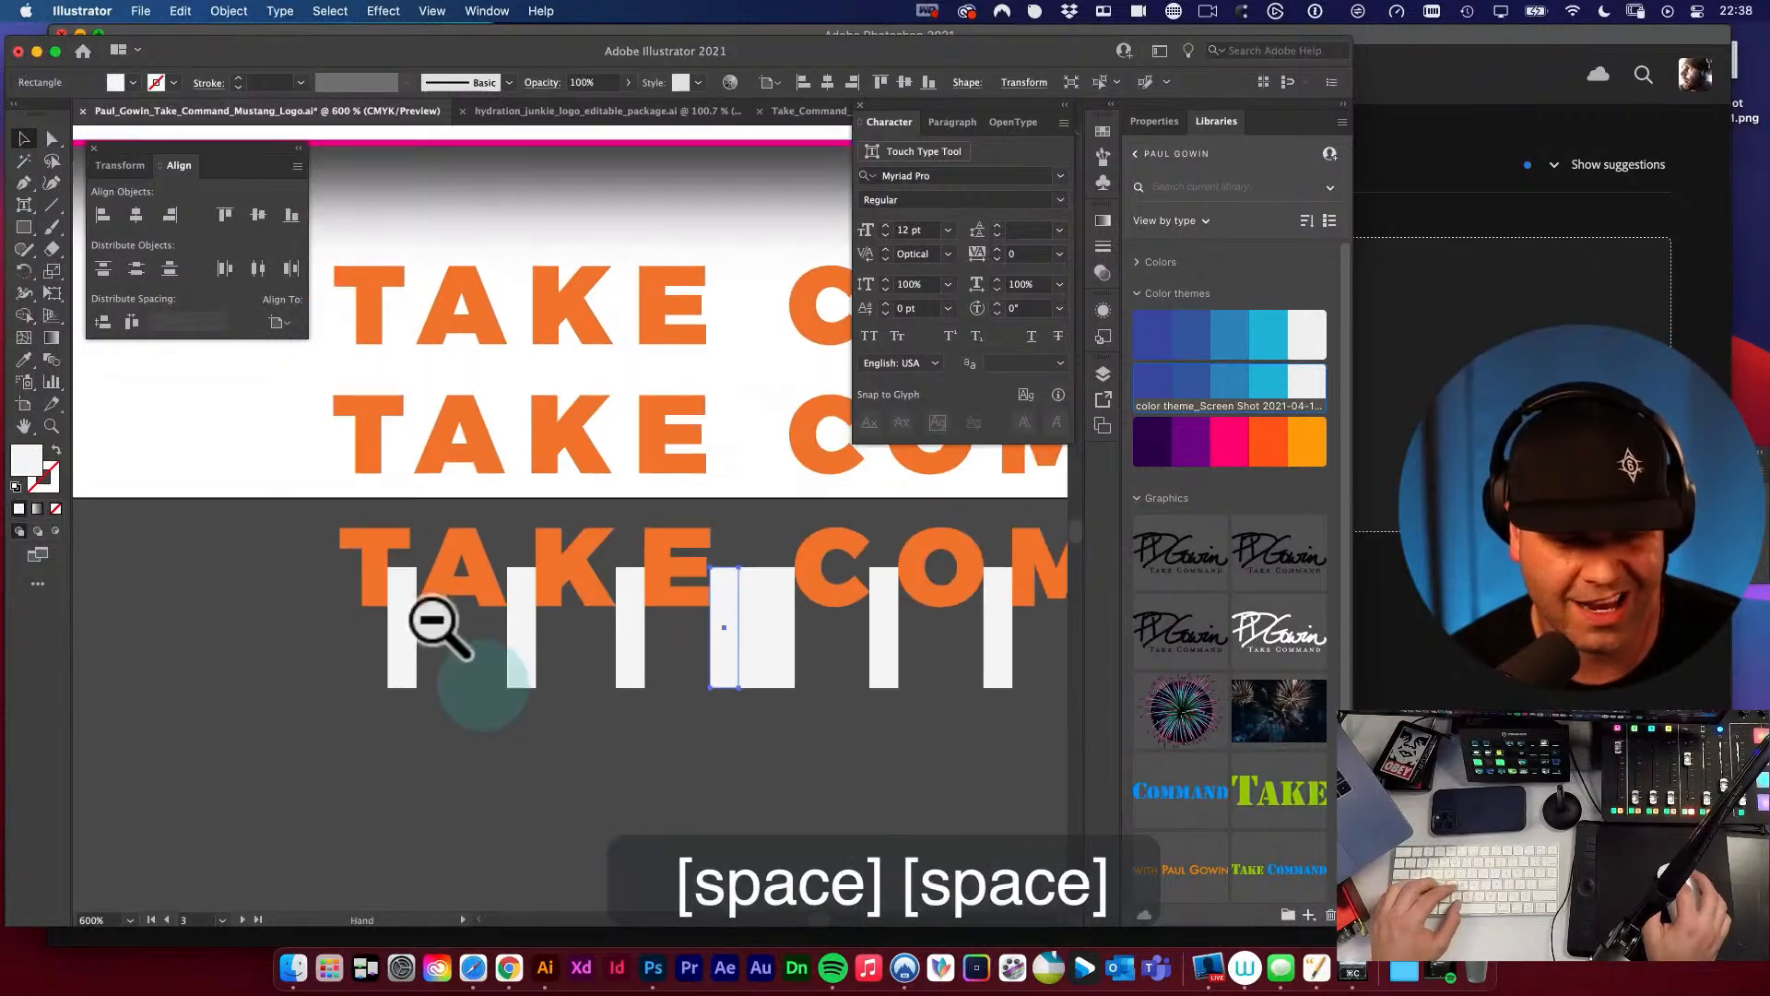
Select the outlined TAKE letters with their spacers and shift them so the E sits flush against the word-gap spacers.
{"action": "left_click_drag", "start_coordinate": [338, 546], "coordinate": [680, 730]}
{"action": "left_click_drag", "start_coordinate": [676, 627], "coordinate": [1022, 815]}
{"action": "left_click_drag", "start_coordinate": [769, 543], "coordinate": [746, 542]}
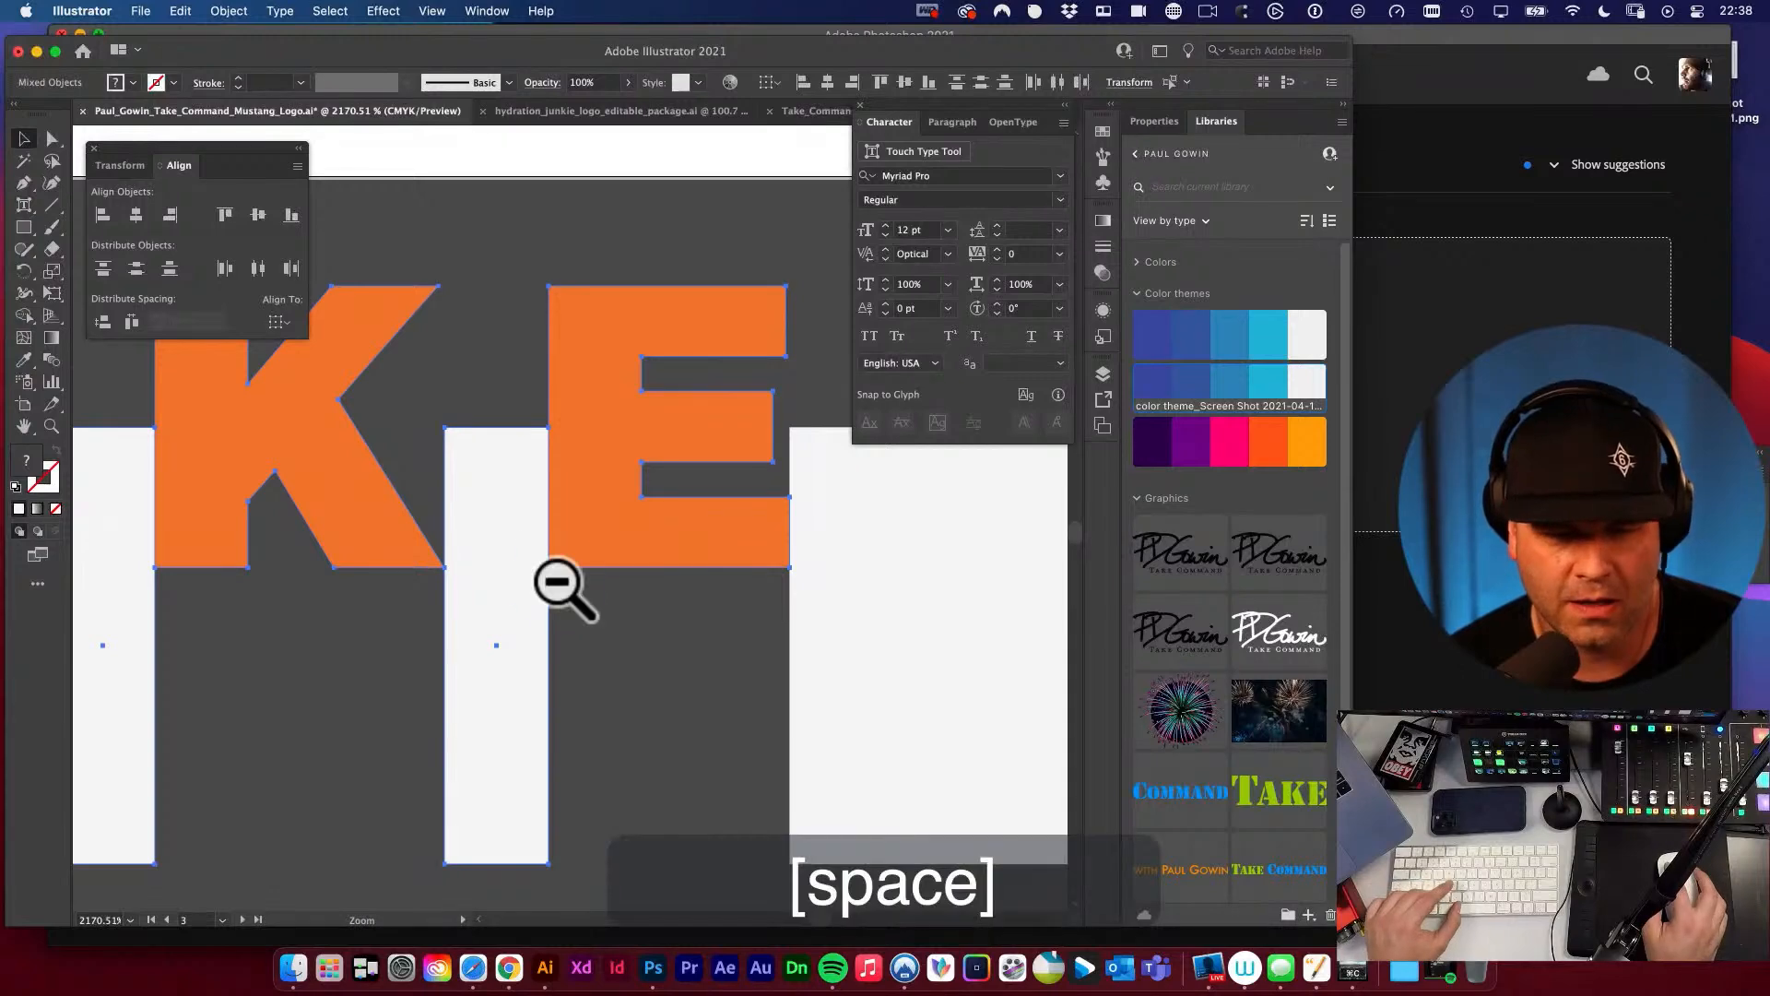
{"action": "left_click", "coordinate": [557, 582], "text": "alt+super"}
{"action": "left_click", "coordinate": [558, 583], "text": "alt+super"}
{"action": "left_click", "coordinate": [558, 583], "text": "alt+super"}
{"action": "left_click", "coordinate": [558, 582], "text": "alt+super"}
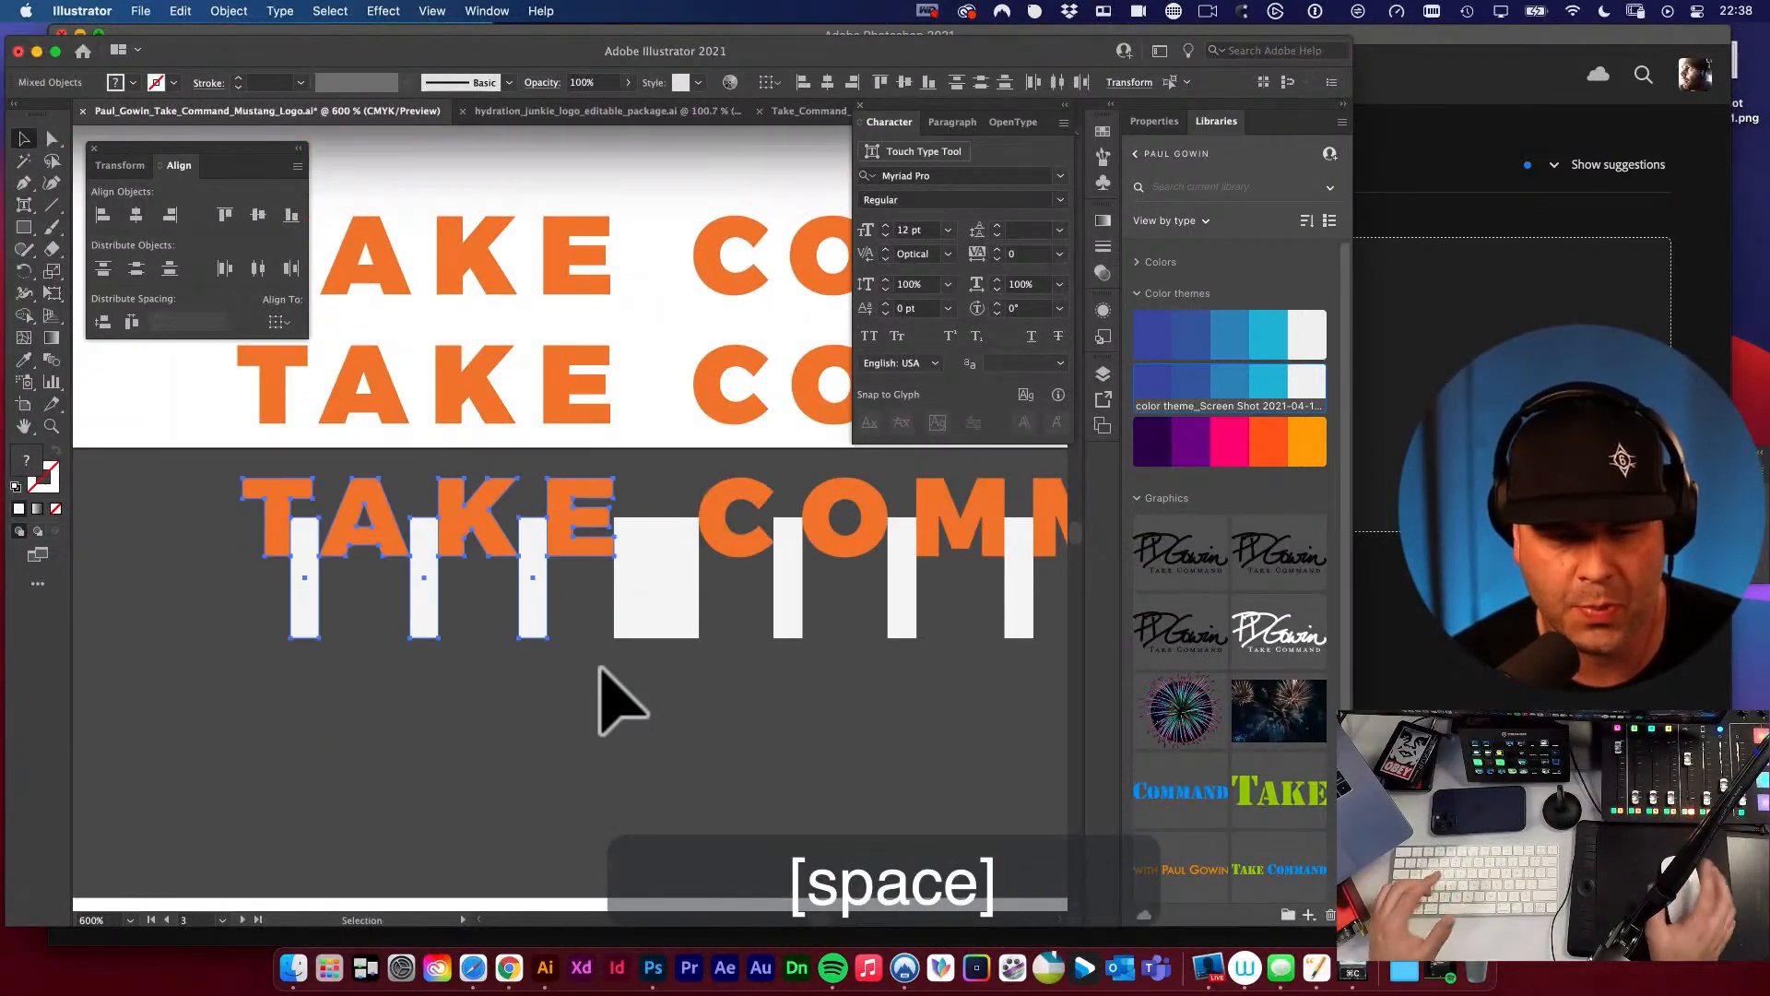
{"action": "key", "text": "space"}
{"action": "left_click_drag", "start_coordinate": [648, 643], "coordinate": [619, 696]}
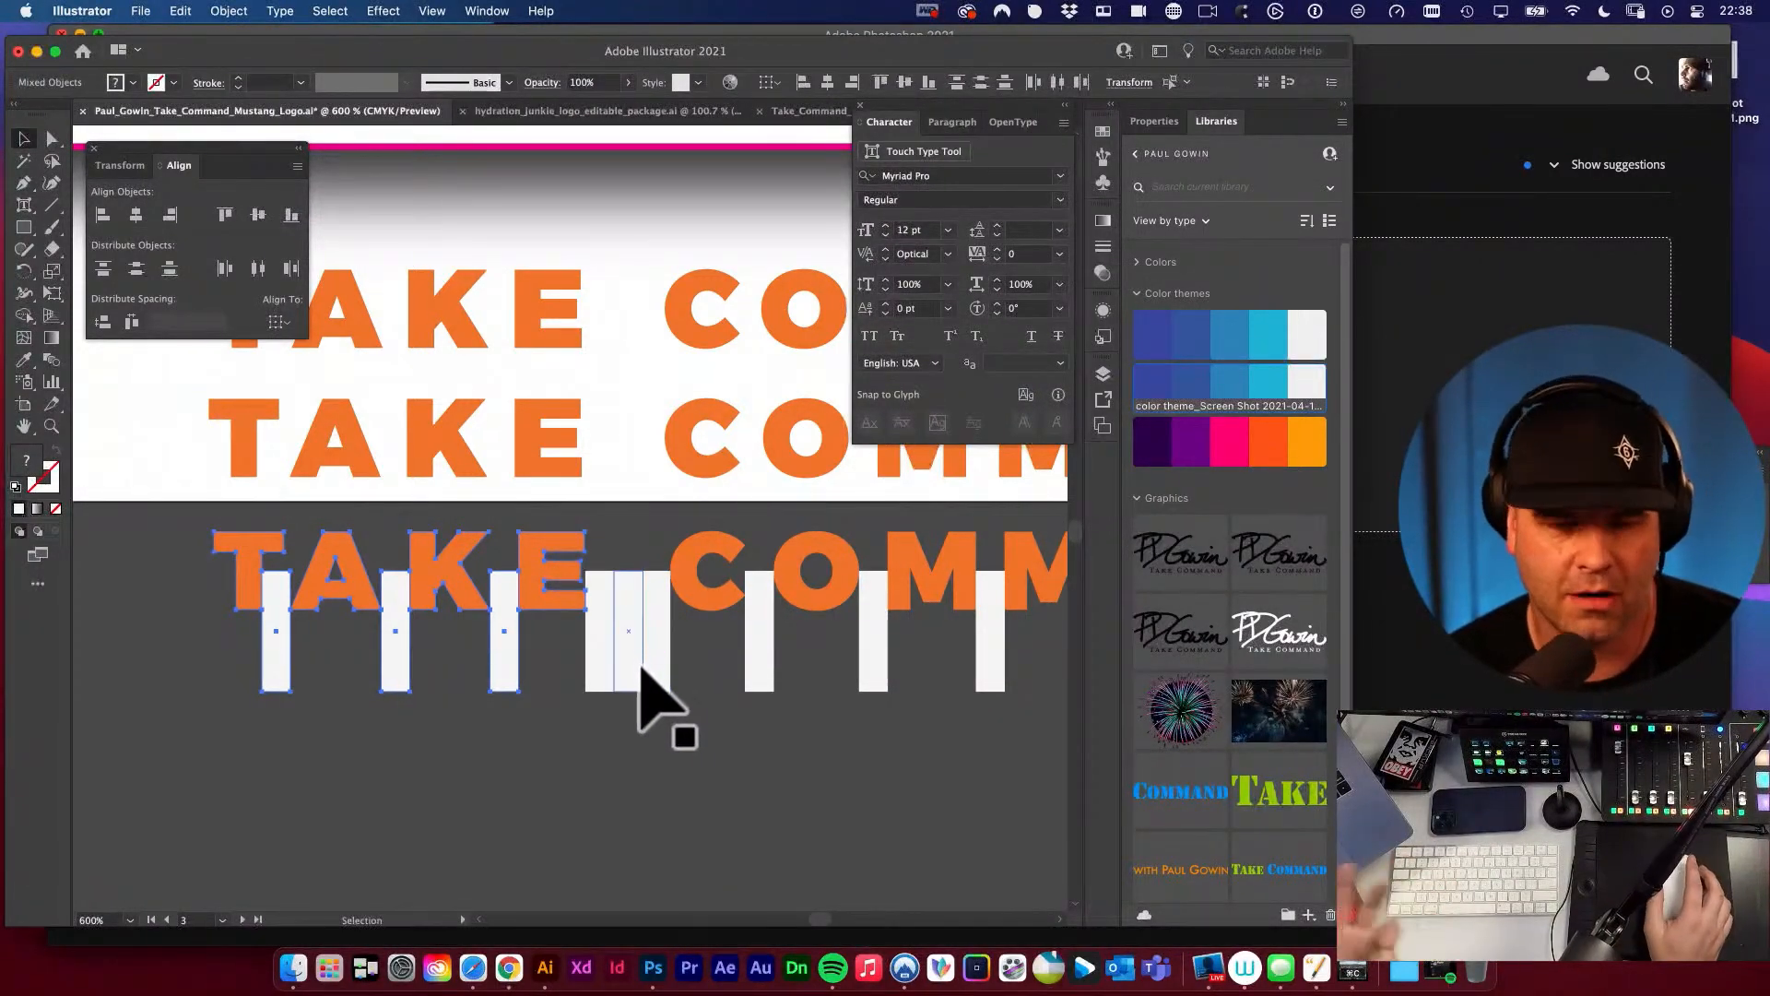
{"action": "left_click", "coordinate": [625, 733]}
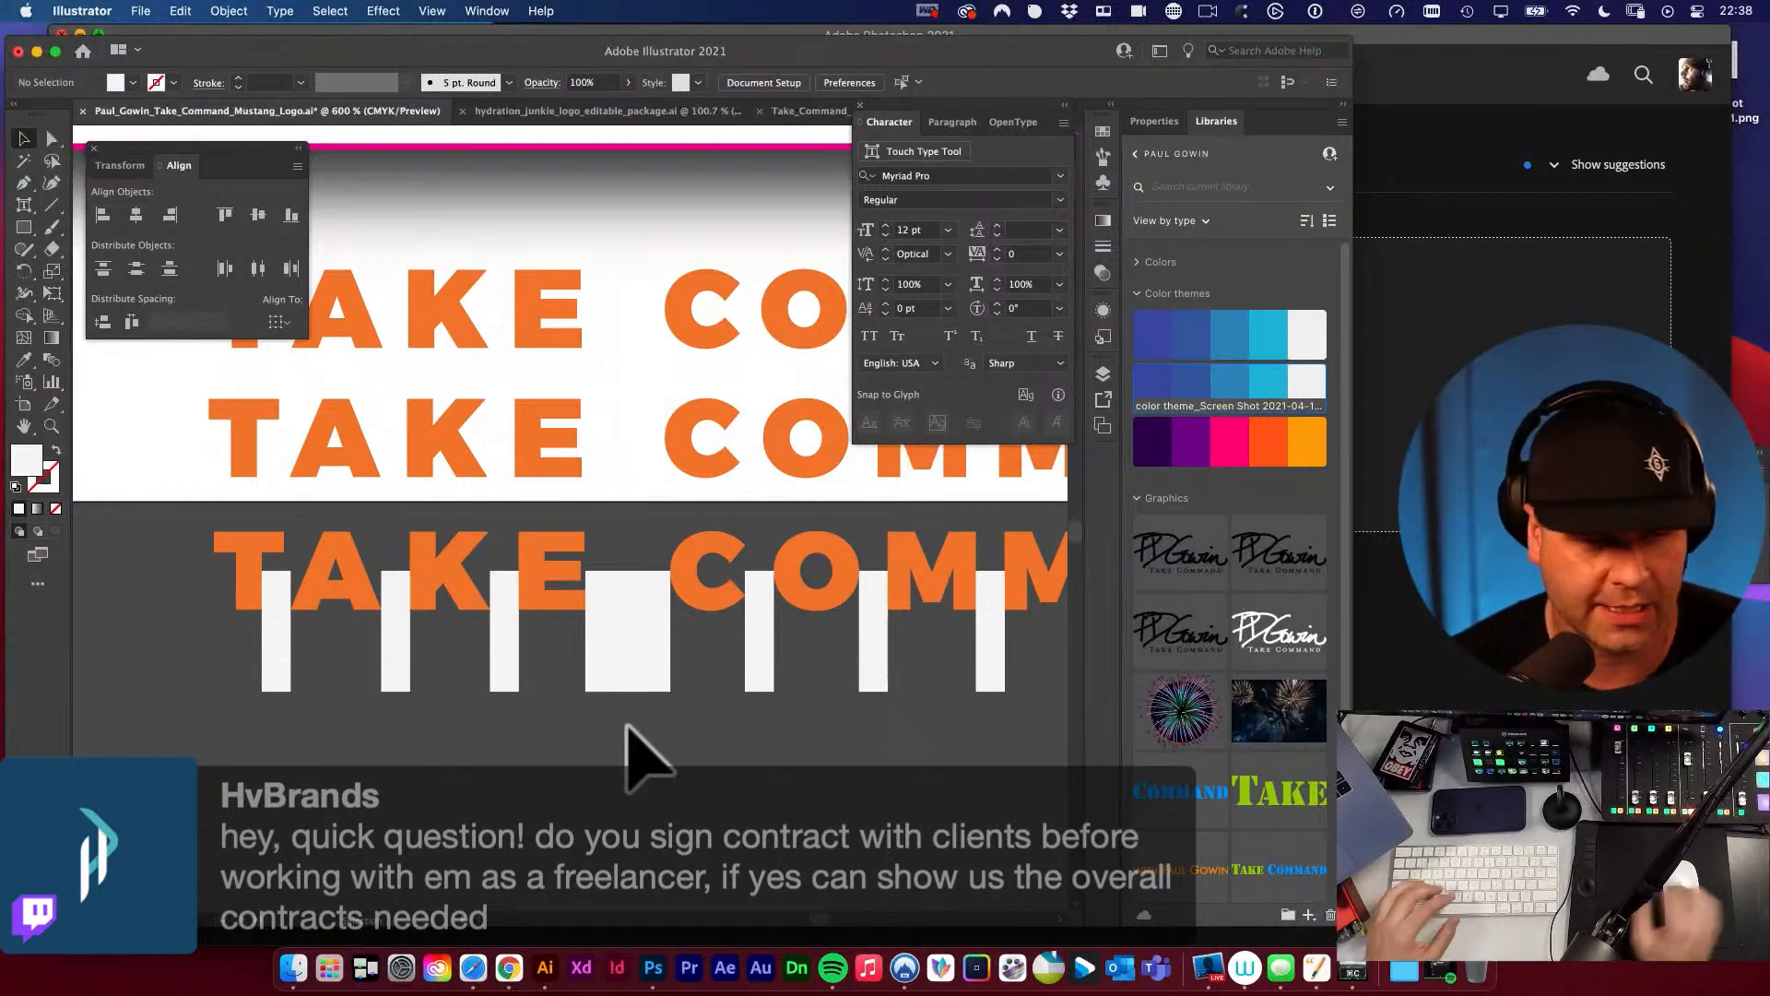
Group the outlined orange letters of the third TAKE COMMAND row without the spacers and copy the group.
{"action": "left_click_drag", "start_coordinate": [547, 739], "coordinate": [428, 726]}
{"action": "key", "text": "super+minus"}
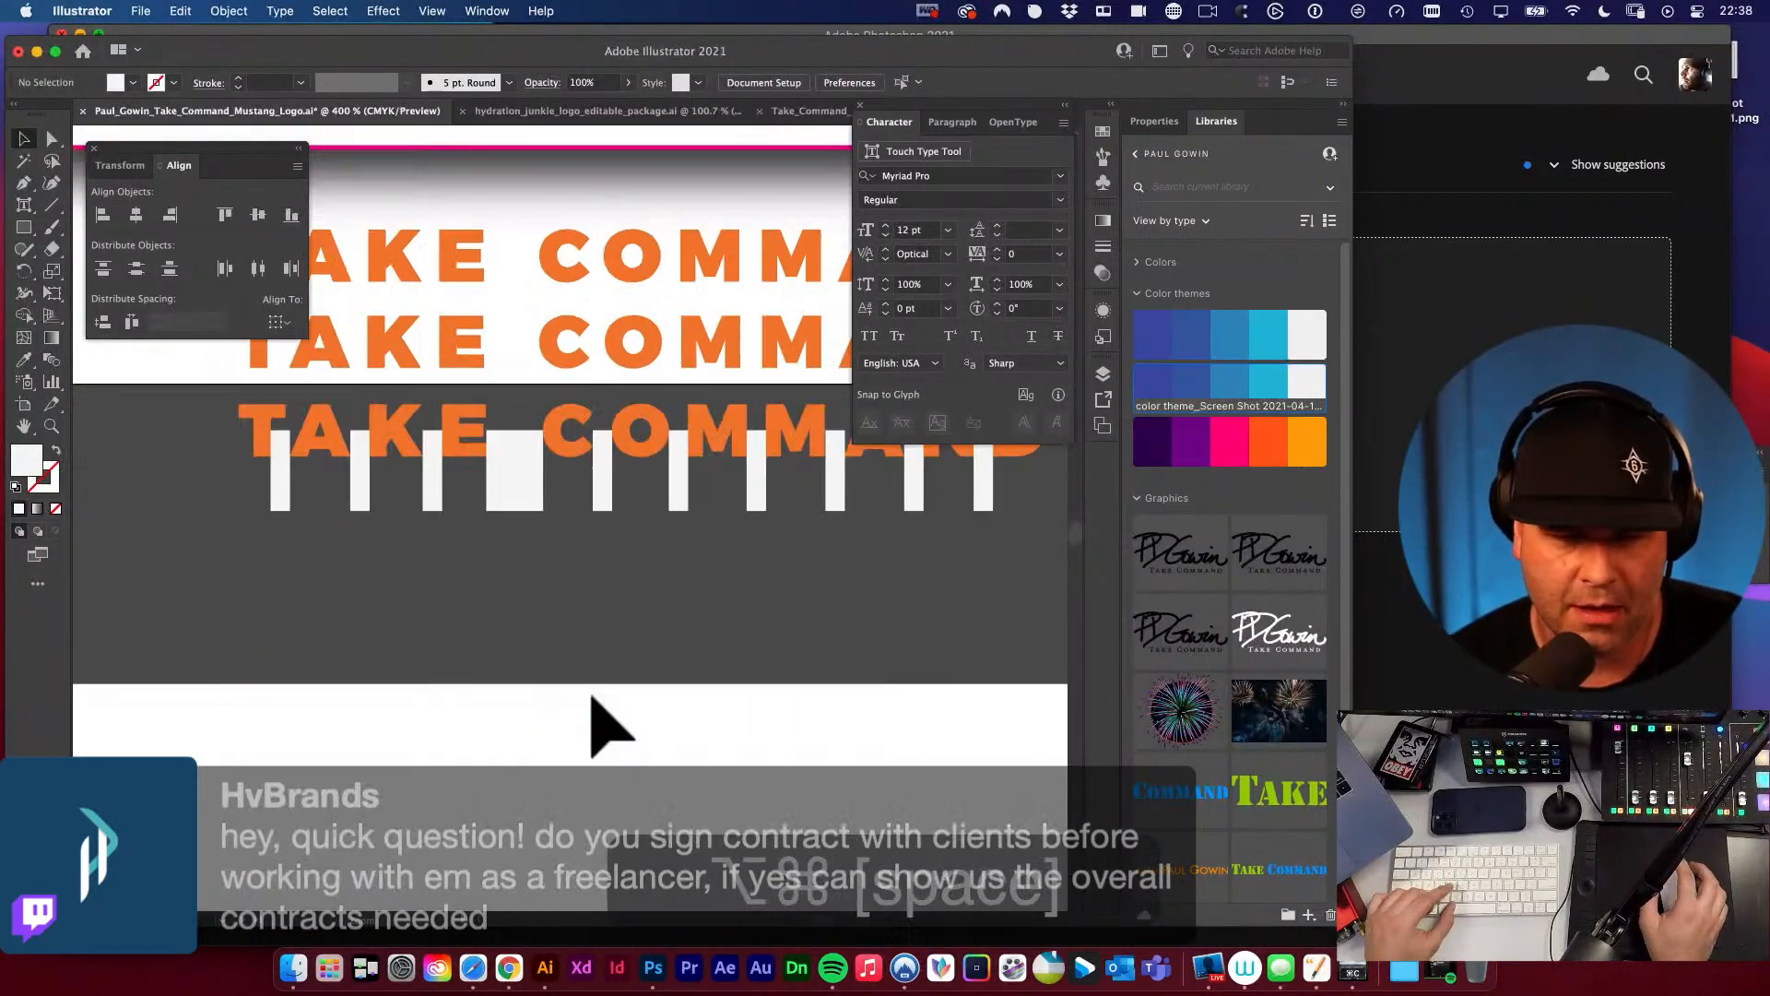
{"action": "left_click_drag", "start_coordinate": [640, 621], "coordinate": [572, 760]}
{"action": "left_click_drag", "start_coordinate": [192, 616], "coordinate": [989, 707]}
{"action": "key", "text": "super+minus"}
{"action": "left_click_drag", "start_coordinate": [651, 627], "coordinate": [782, 707]}
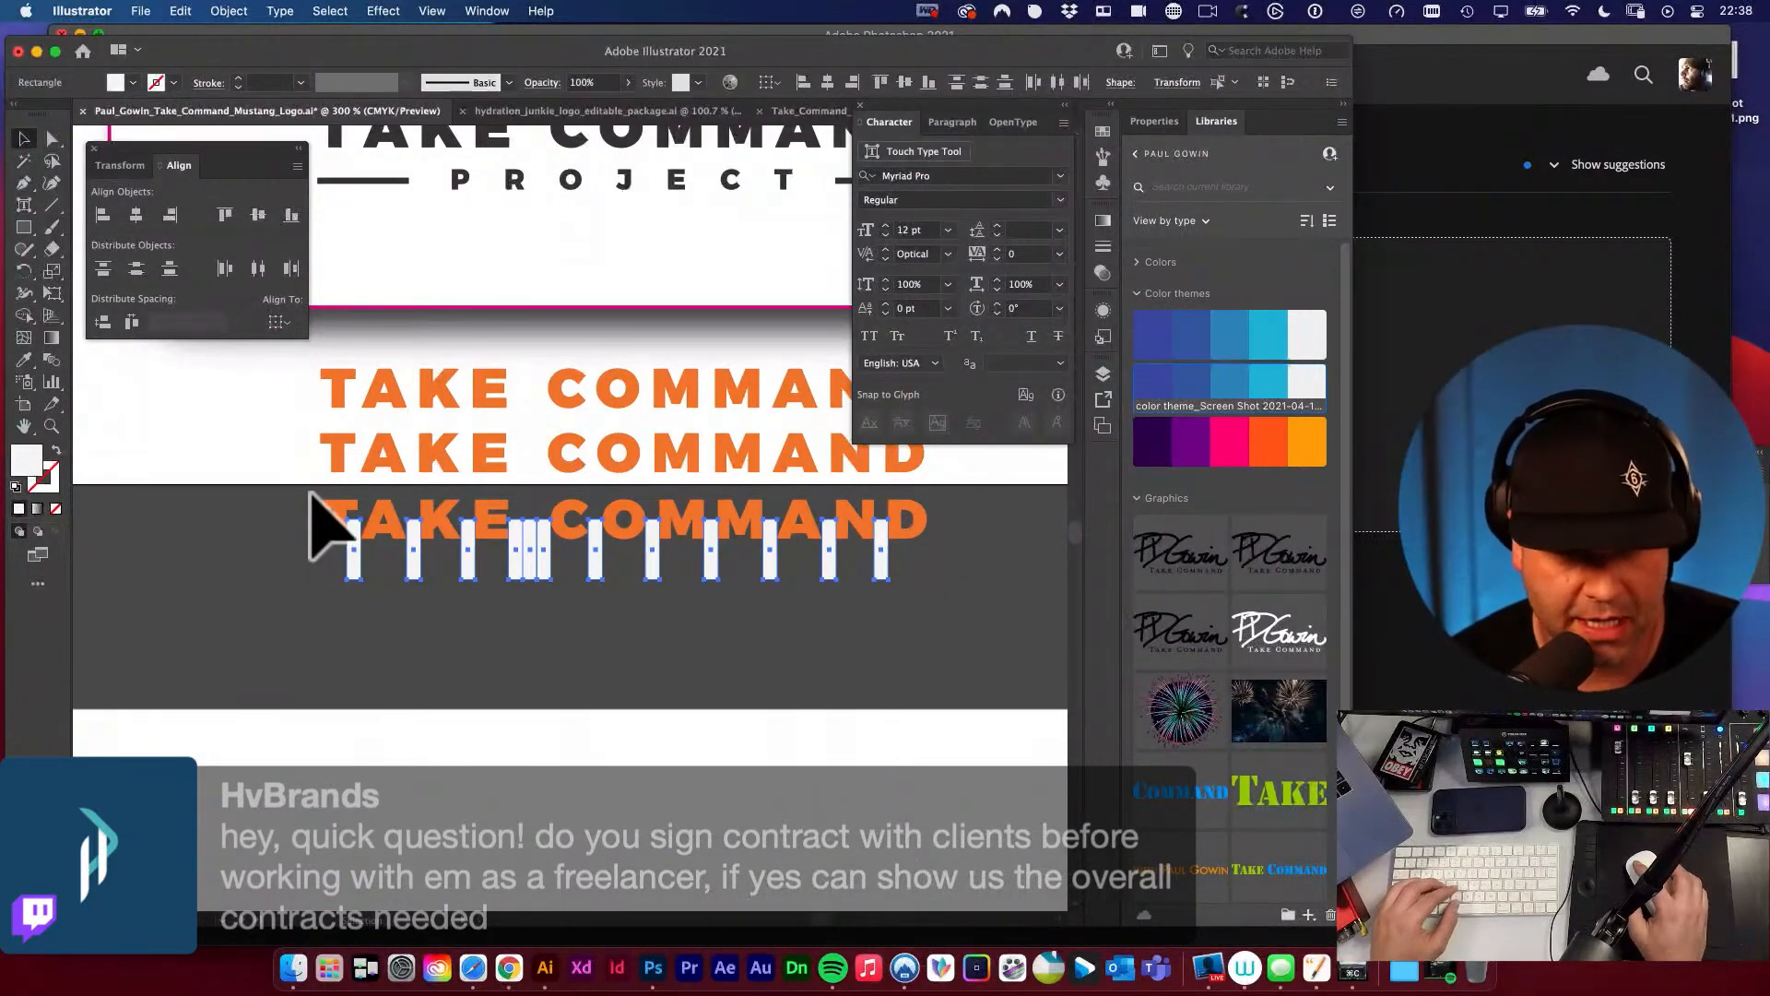
{"action": "left_click_drag", "start_coordinate": [311, 494], "coordinate": [940, 506]}
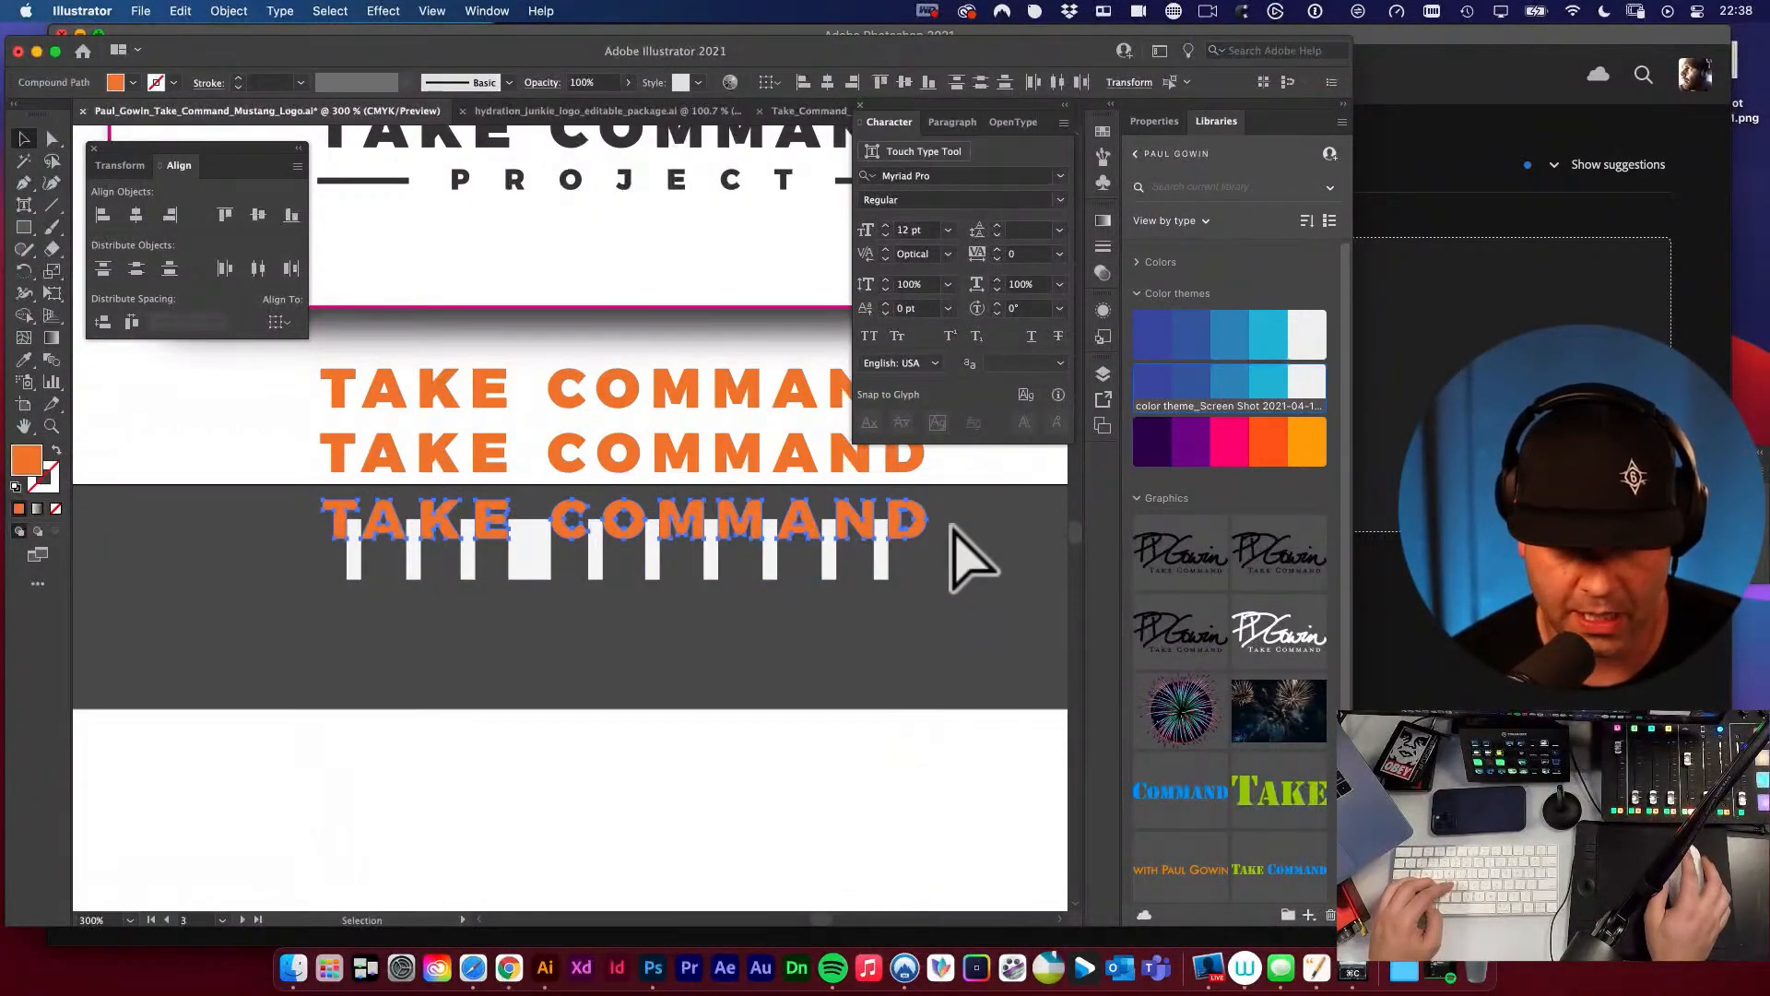
{"action": "key", "text": "super+g"}
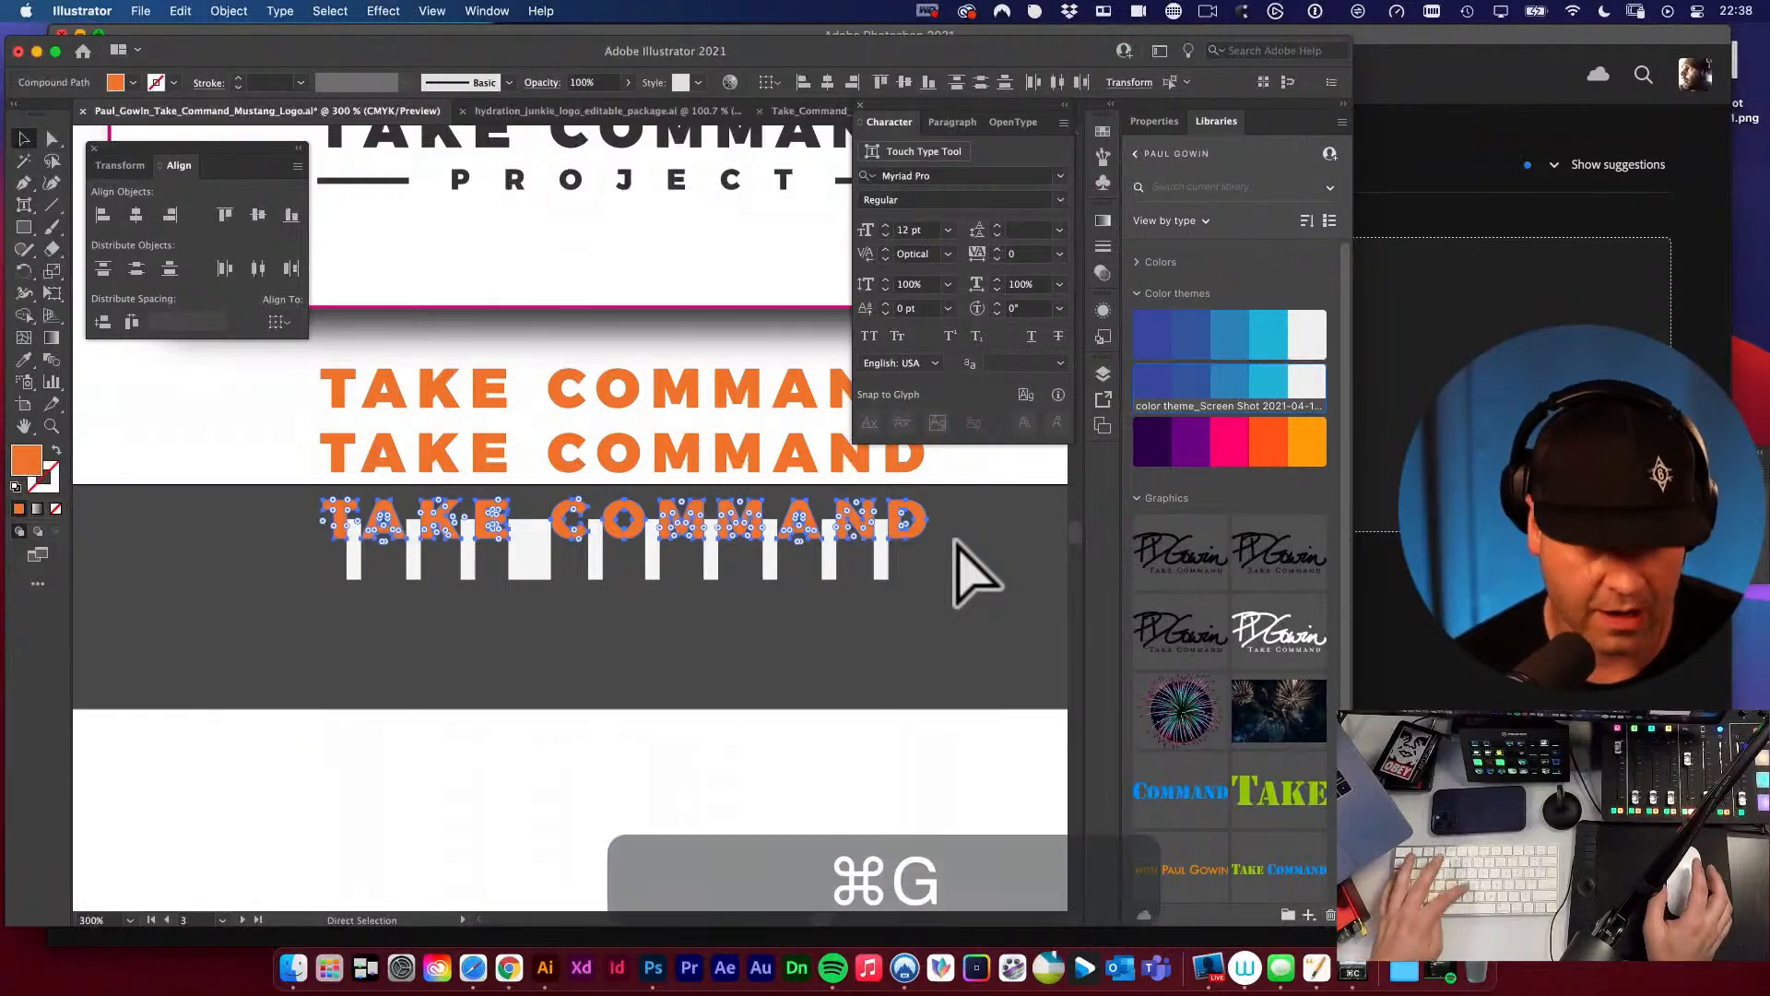
{"action": "key", "text": "v"}
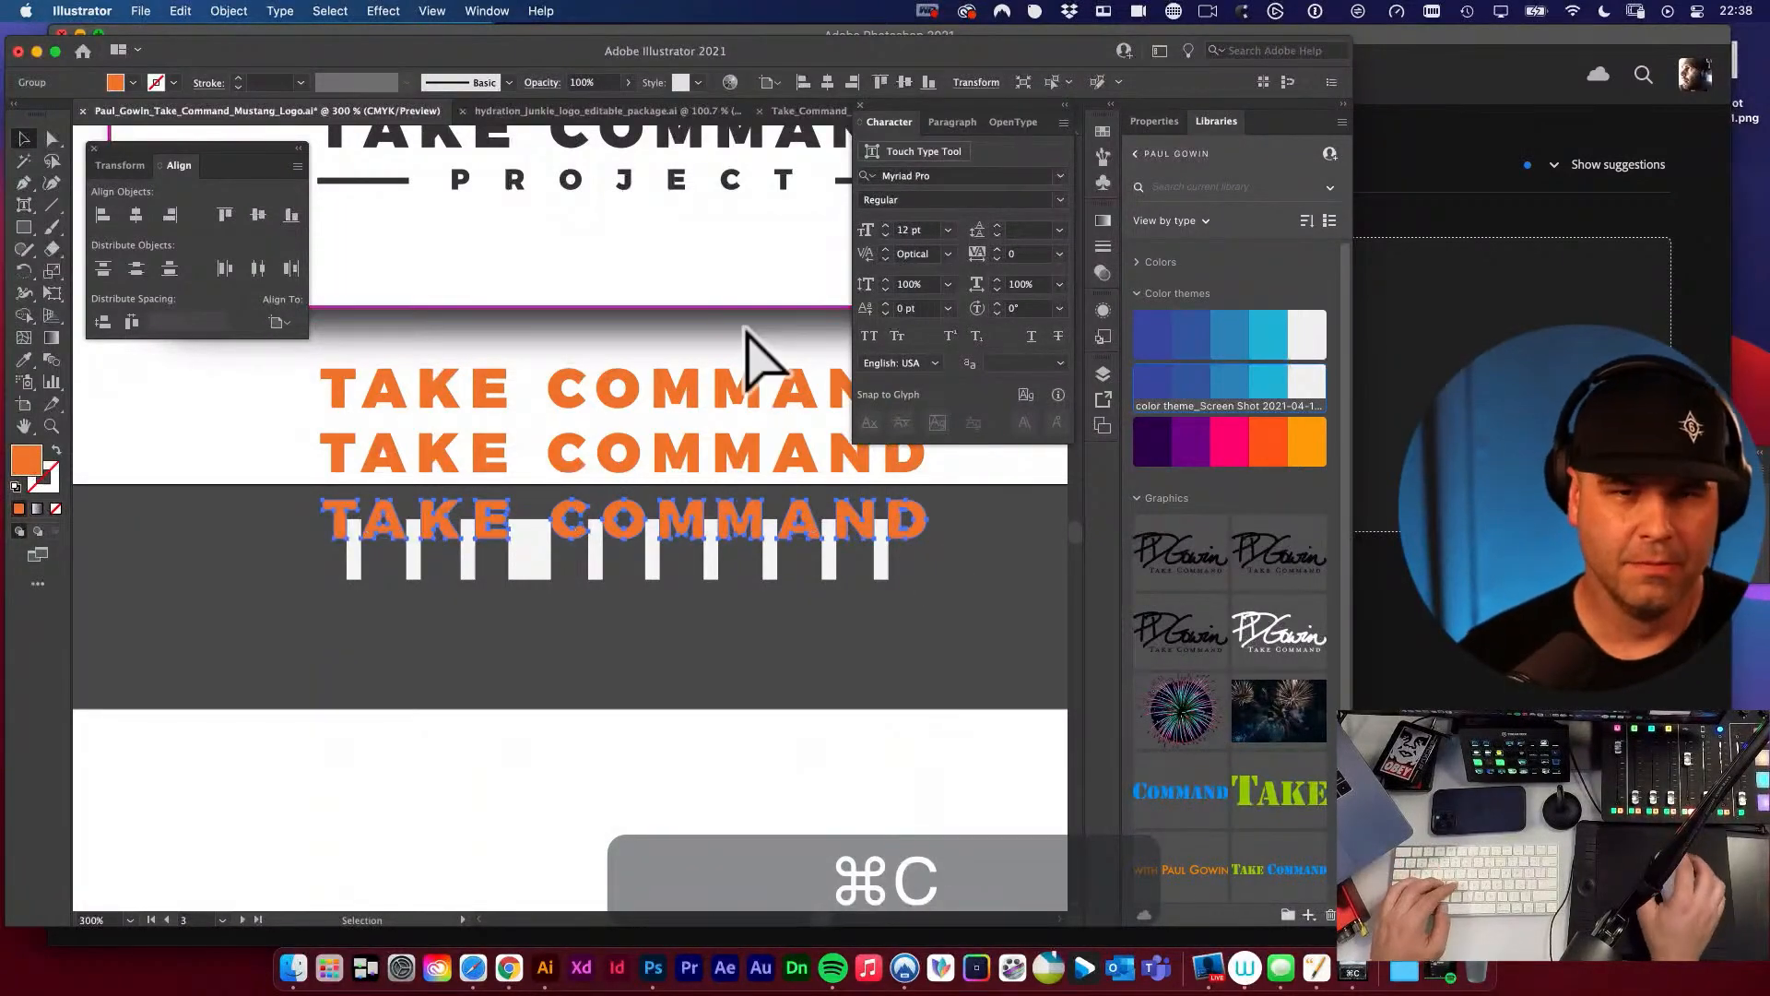
Switch to the Take_Command_Project_Mustang document and paste the orange TAKE COMMAND group above the first black wordmark.
{"action": "left_click", "coordinate": [657, 112]}
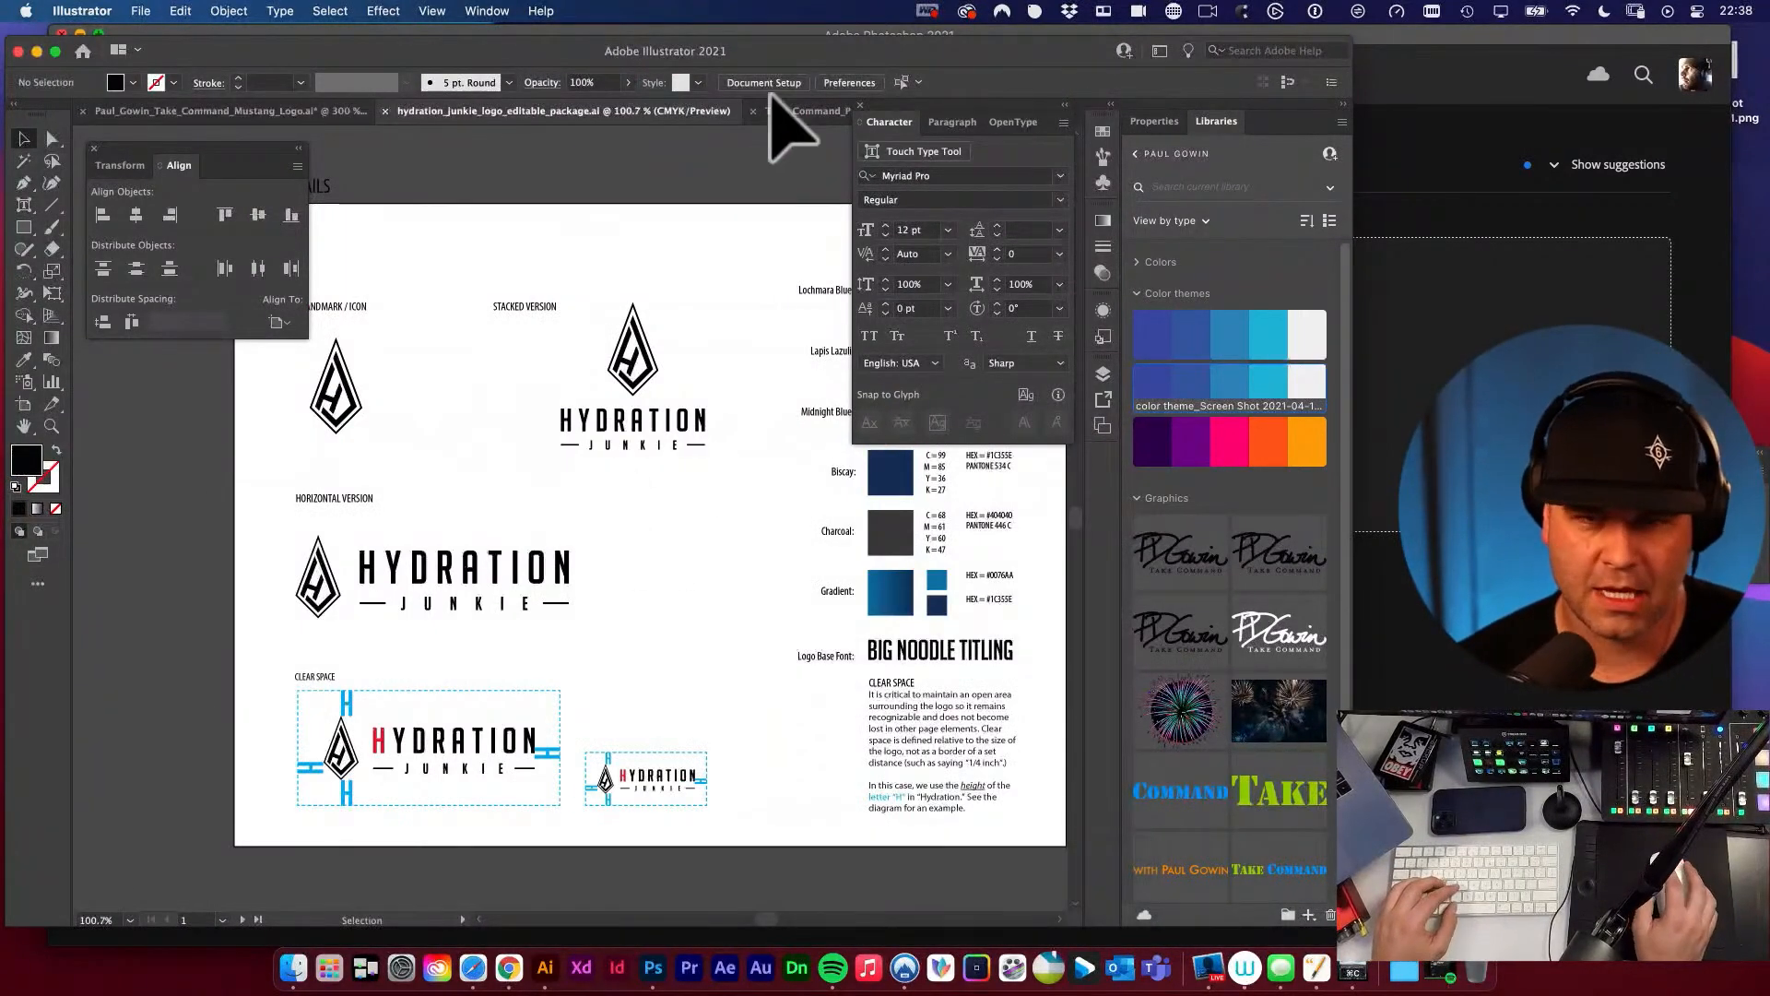
{"action": "left_click", "coordinate": [793, 111]}
{"action": "left_click", "coordinate": [620, 368], "text": "alt+super"}
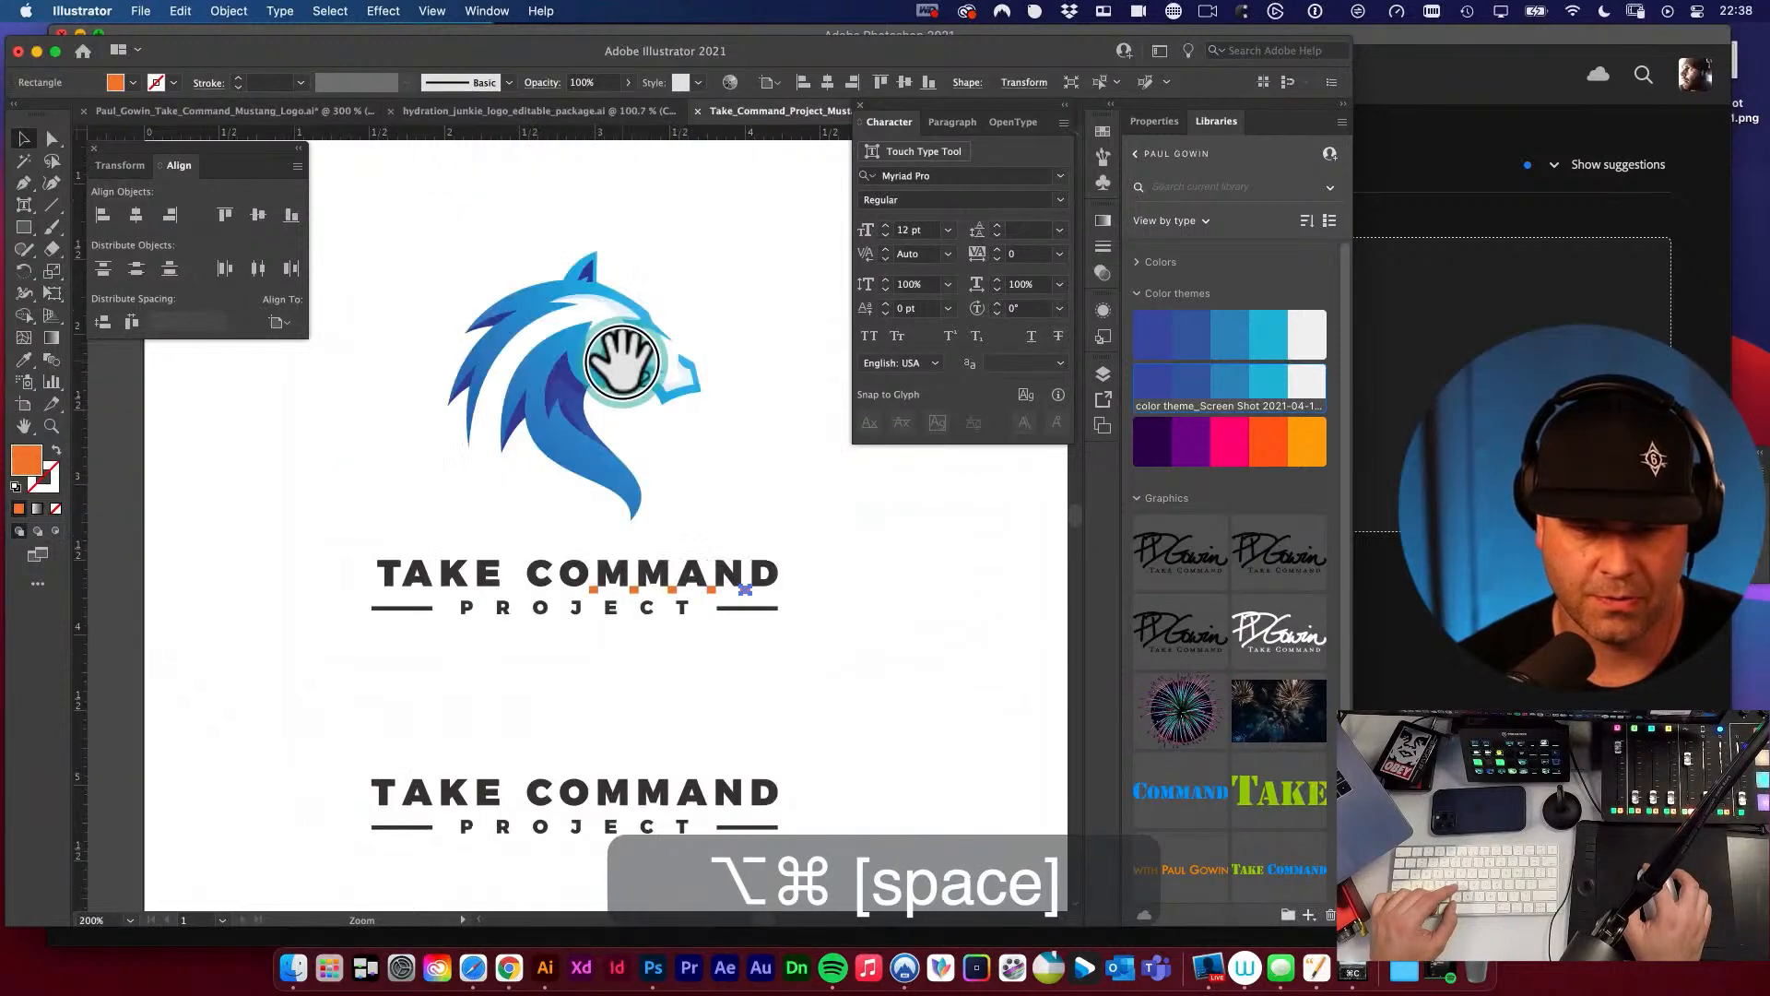
{"action": "left_click", "coordinate": [621, 359], "text": "alt+super"}
{"action": "left_click_drag", "start_coordinate": [612, 427], "coordinate": [651, 217]}
{"action": "key", "text": "v"}
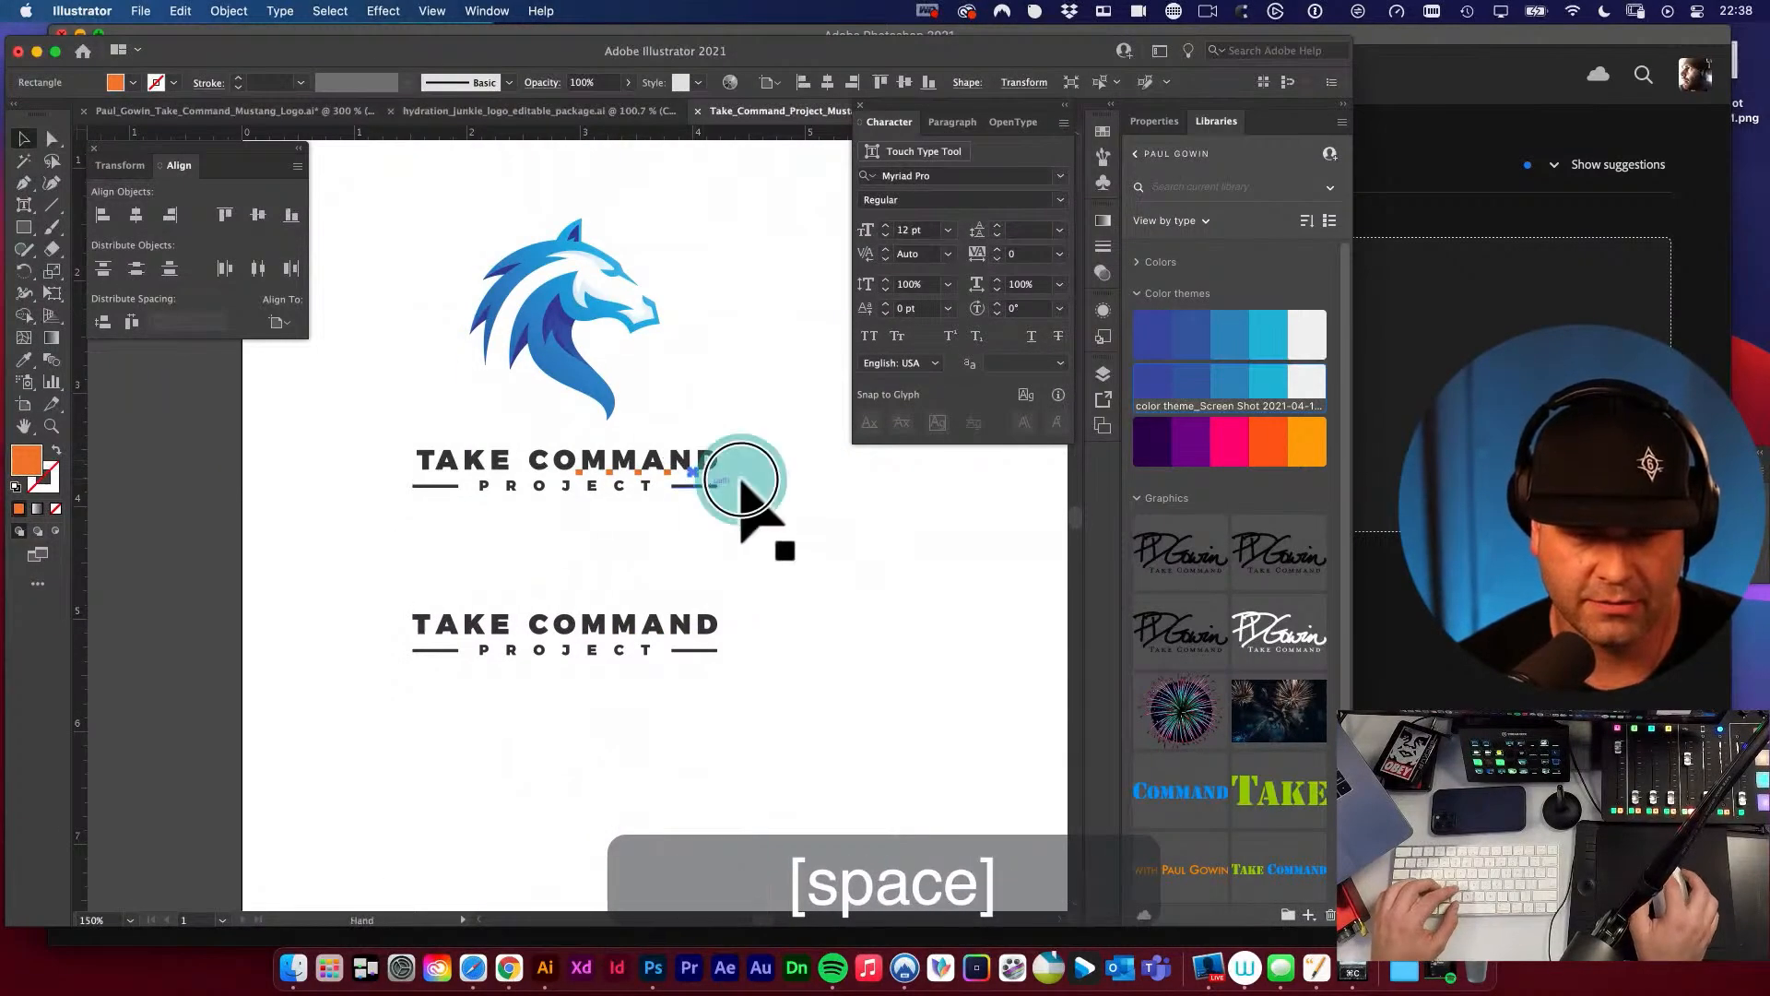
{"action": "key", "text": "v"}
{"action": "left_click_drag", "start_coordinate": [740, 480], "coordinate": [714, 563]}
{"action": "key", "text": "super+v"}
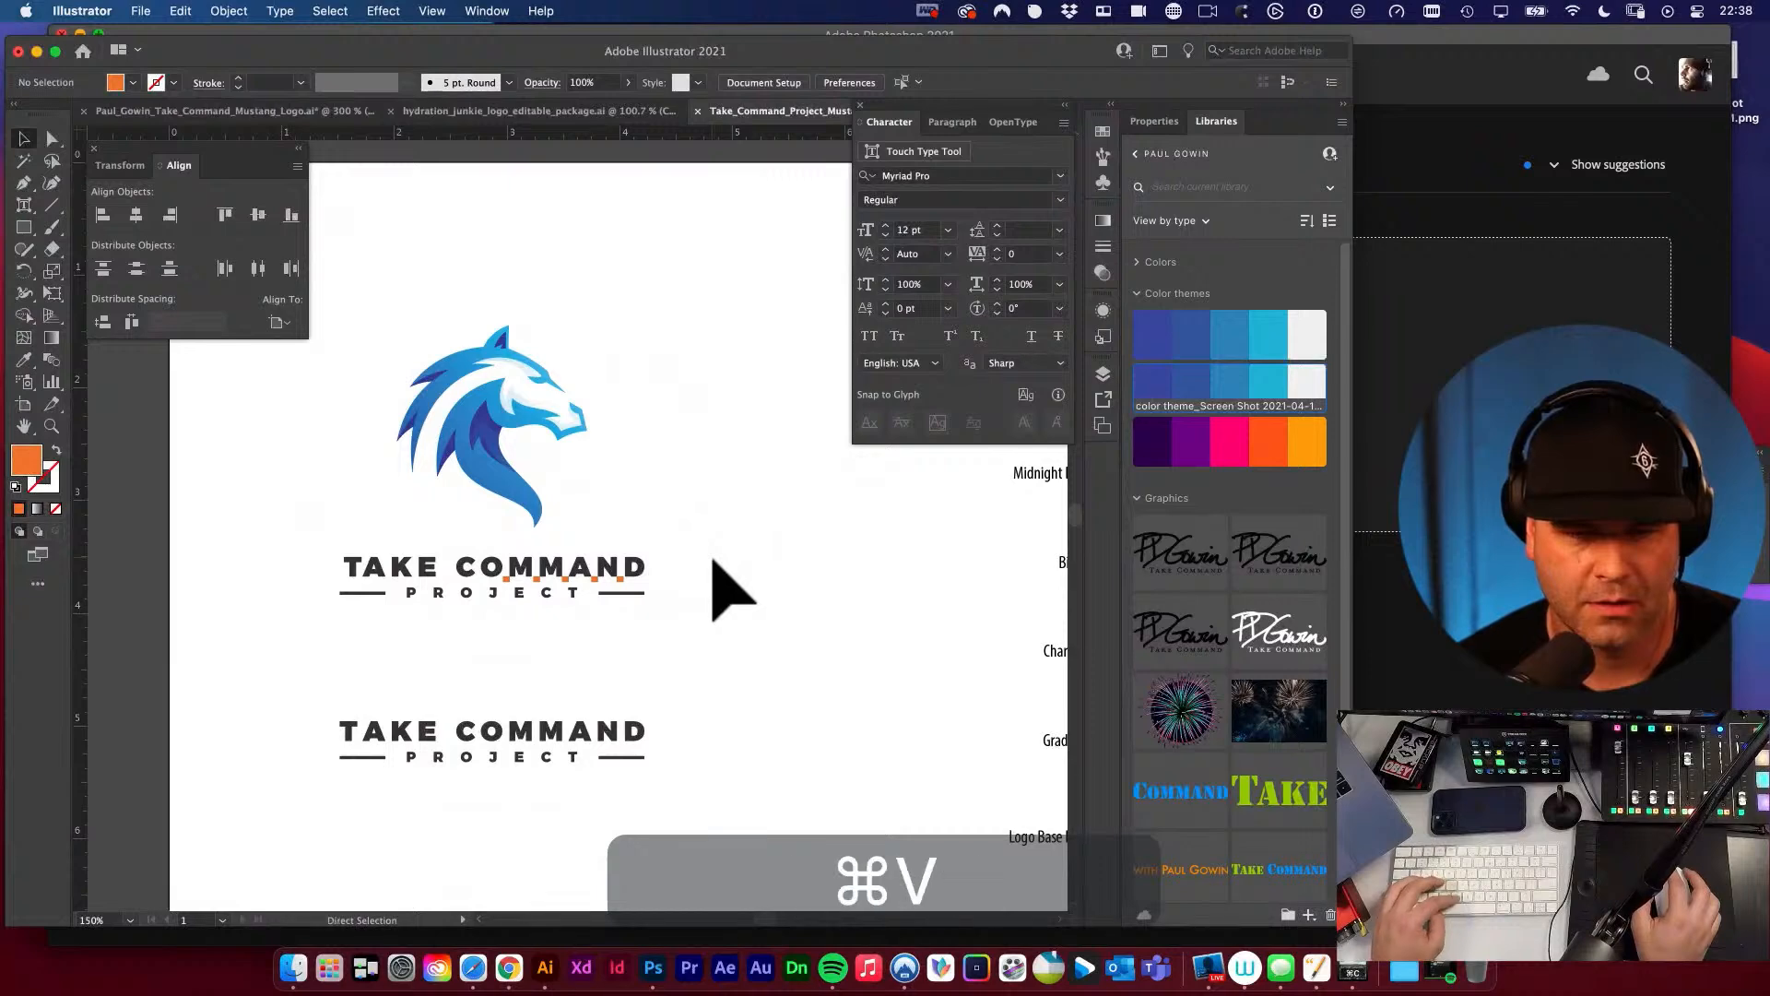
{"action": "left_click_drag", "start_coordinate": [601, 558], "coordinate": [841, 645]}
{"action": "key", "text": "v"}
{"action": "left_click_drag", "start_coordinate": [630, 562], "coordinate": [654, 668]}
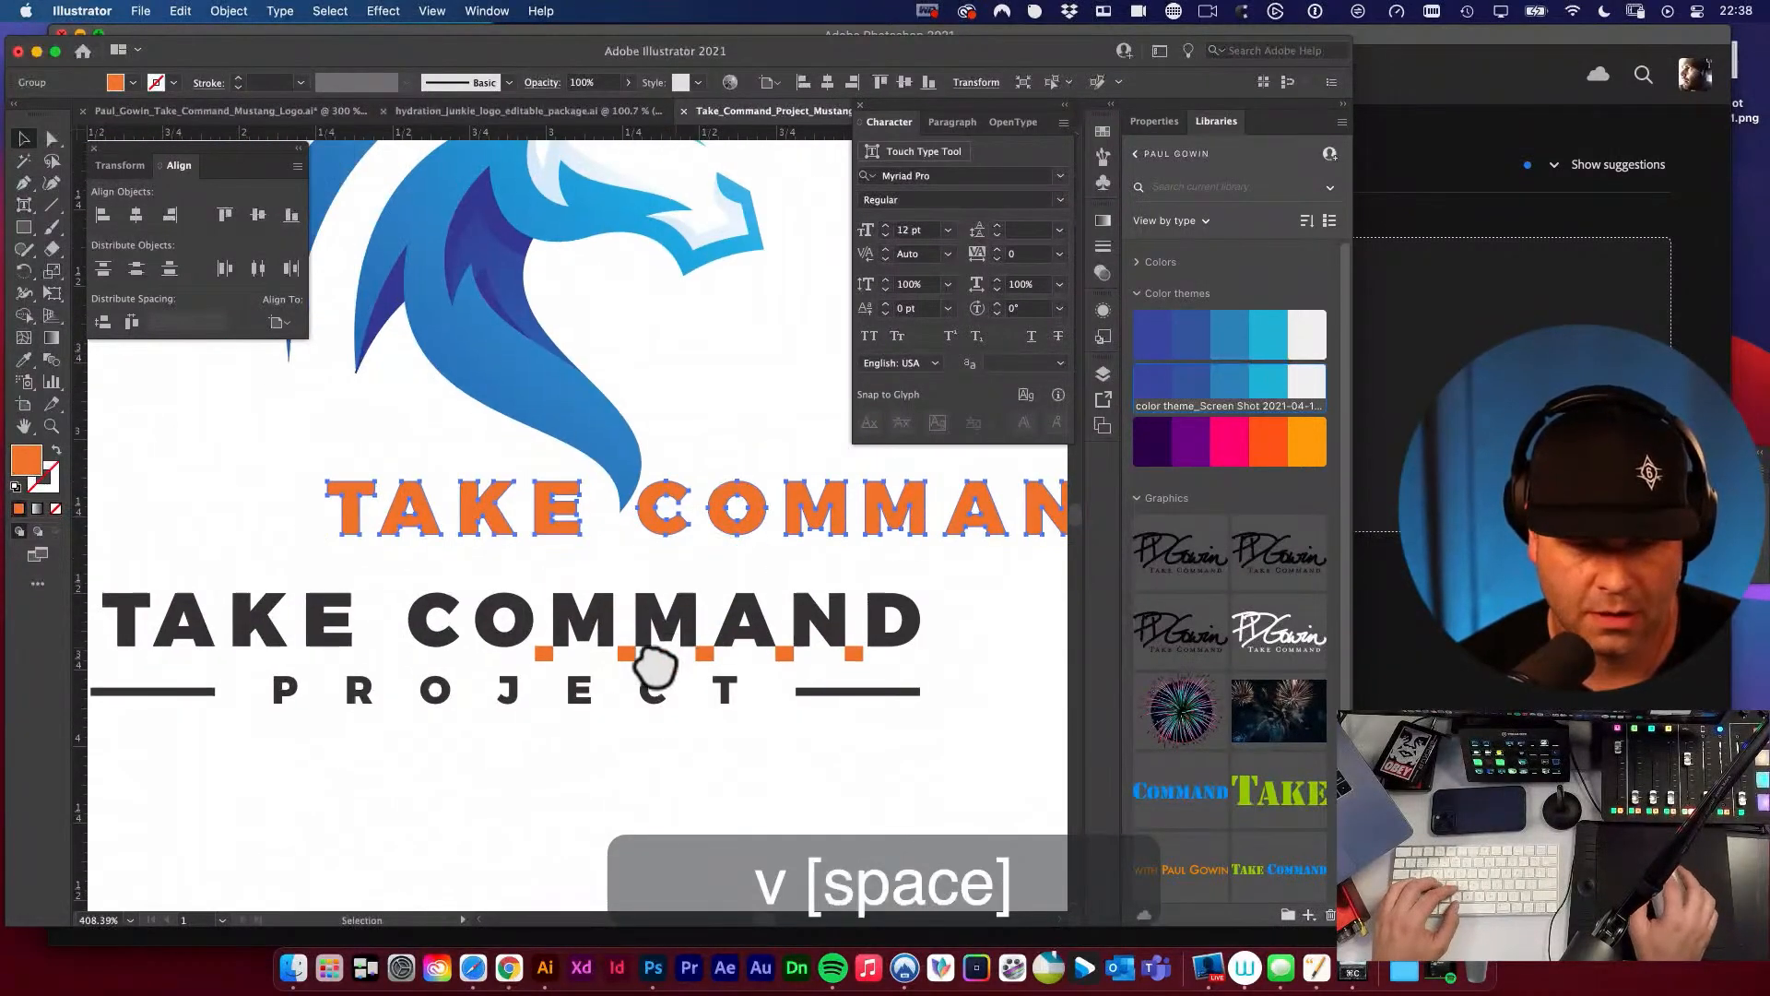
{"action": "left_click", "coordinate": [721, 723]}
Compare the letter spacing of the pasted orange TAKE COMMAND with the two black TAKE COMMAND PROJECT wordmarks.
{"action": "scroll", "coordinate": [657, 703], "scroll_direction": "left", "scroll_amount": 3}
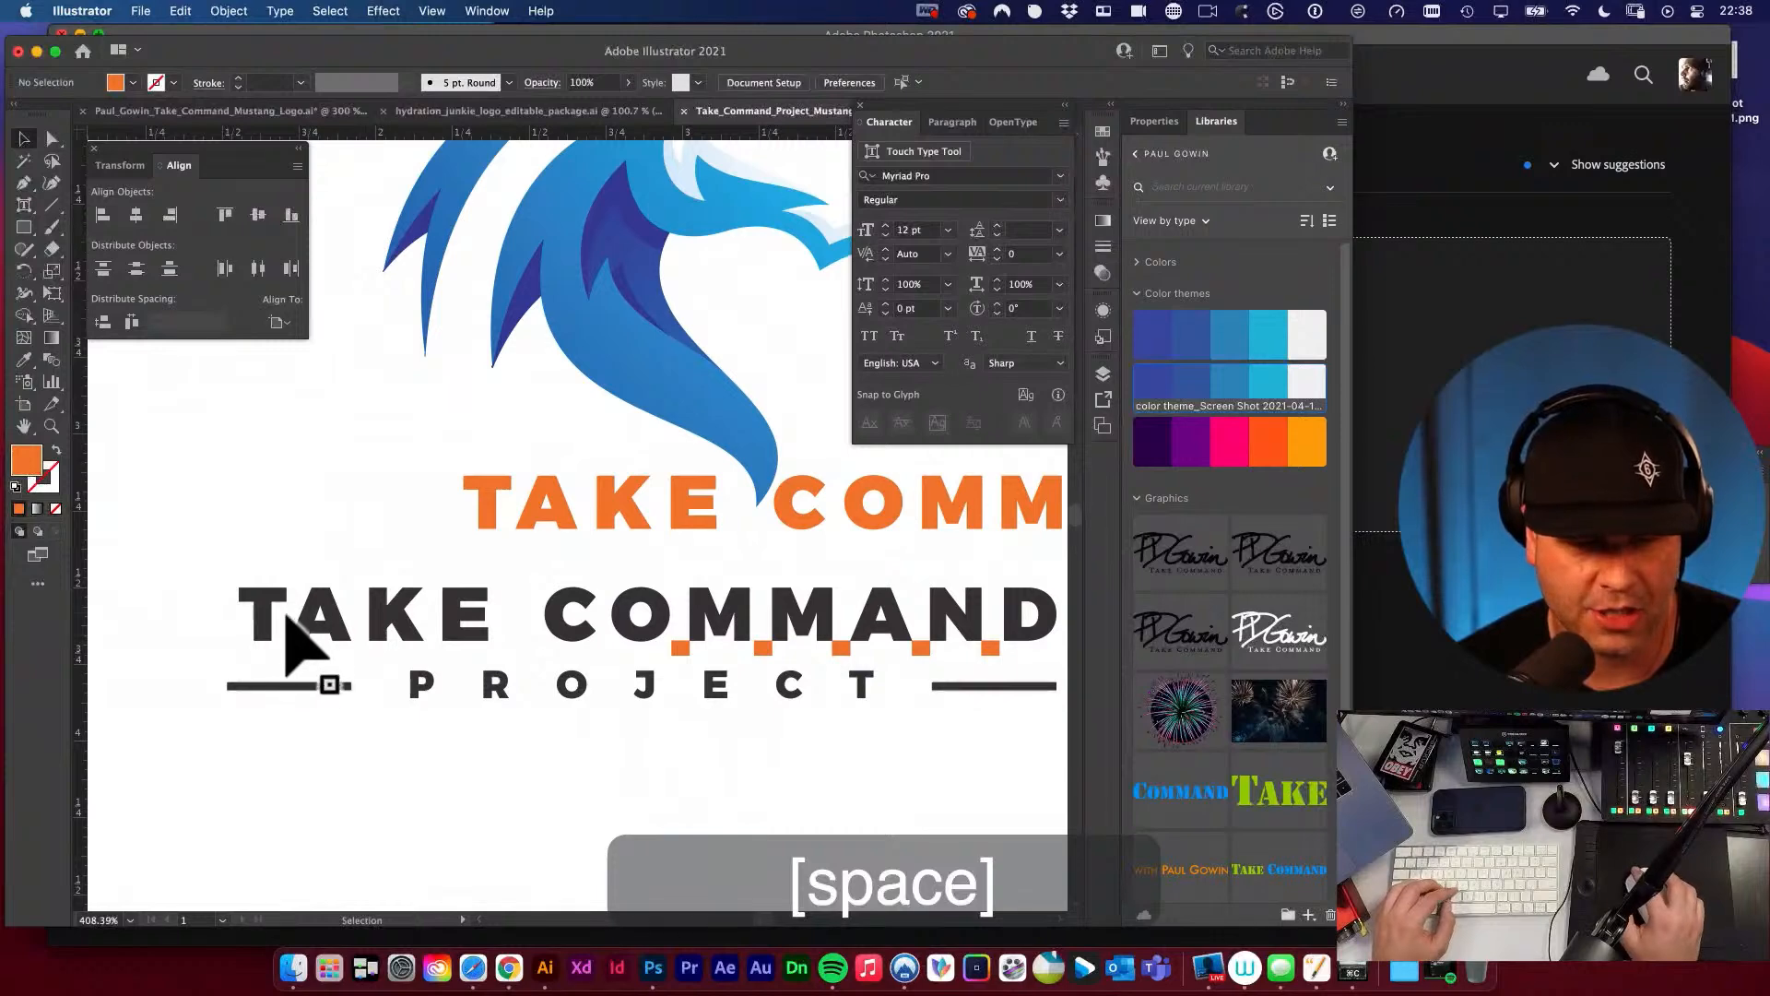
{"action": "key", "text": "space"}
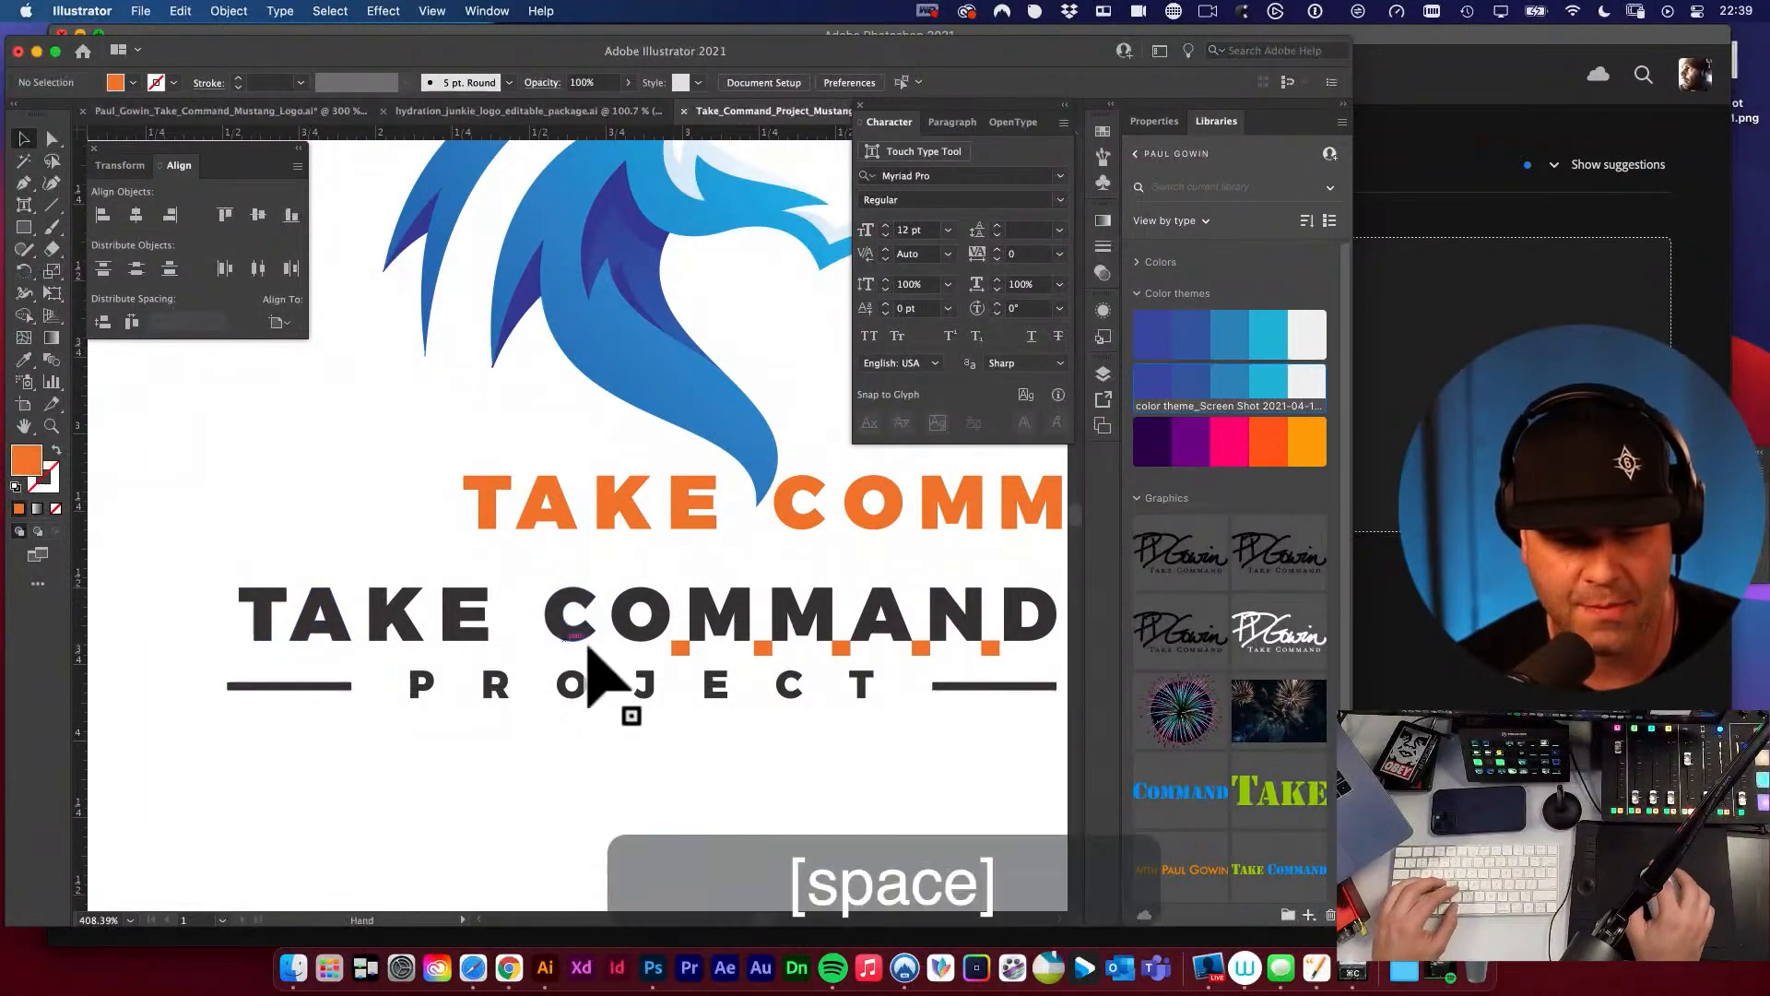
{"action": "left_click_drag", "start_coordinate": [590, 648], "coordinate": [498, 572]}
{"action": "key", "text": "space"}
{"action": "left_click", "coordinate": [510, 581], "text": "alt+super"}
{"action": "left_click_drag", "start_coordinate": [625, 586], "coordinate": [682, 619]}
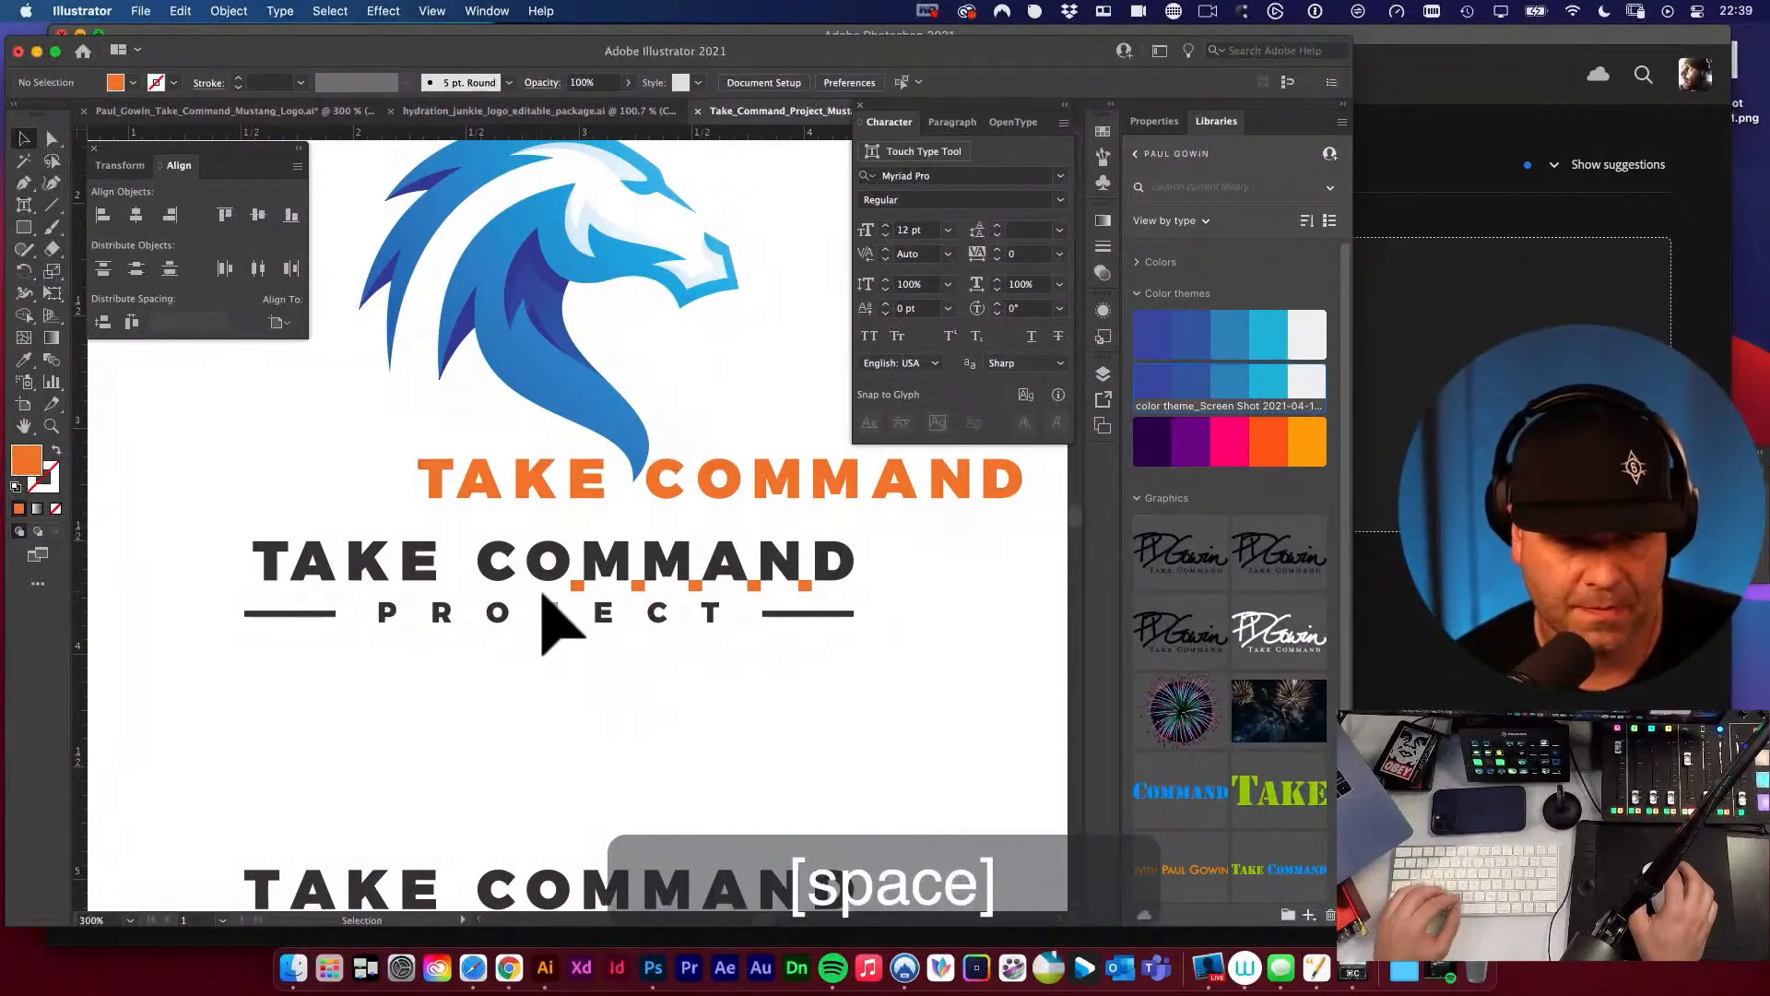
{"action": "left_click_drag", "start_coordinate": [395, 467], "coordinate": [625, 731]}
{"action": "left_click_drag", "start_coordinate": [729, 692], "coordinate": [185, 671]}
{"action": "left_click_drag", "start_coordinate": [879, 721], "coordinate": [618, 594]}
{"action": "key", "text": "v"}
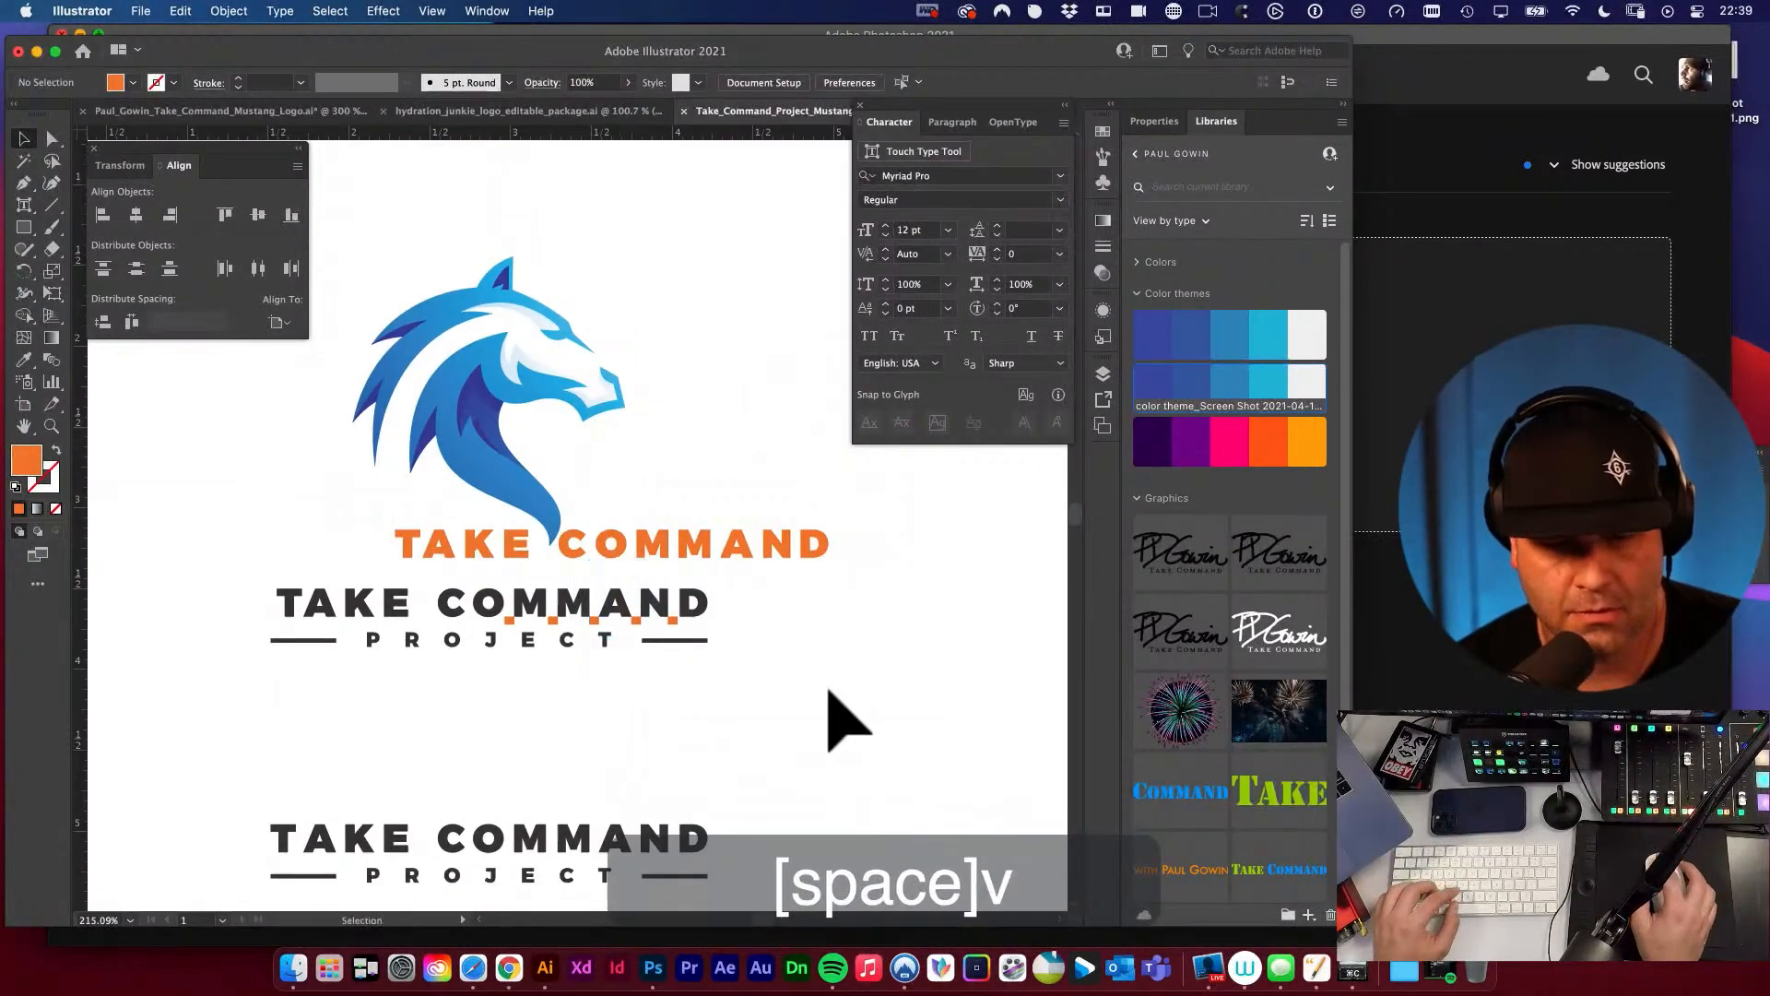
{"action": "left_click_drag", "start_coordinate": [707, 706], "coordinate": [784, 546]}
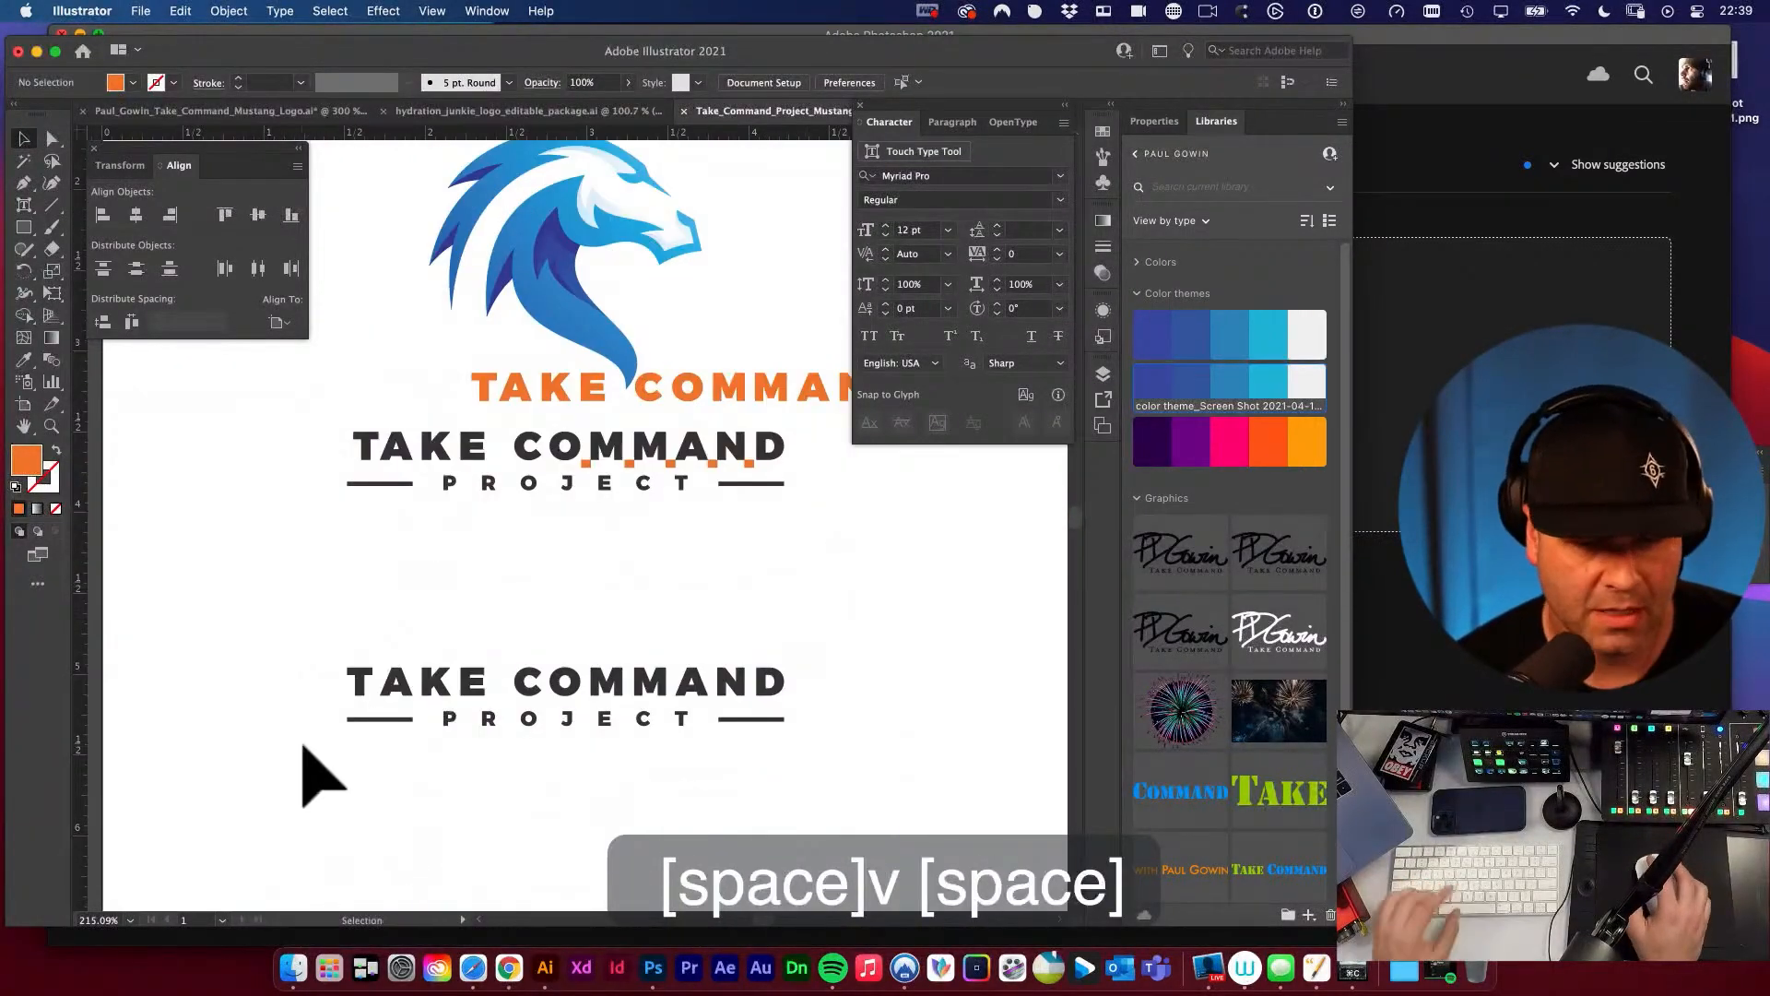
{"action": "left_click_drag", "start_coordinate": [354, 687], "coordinate": [427, 711]}
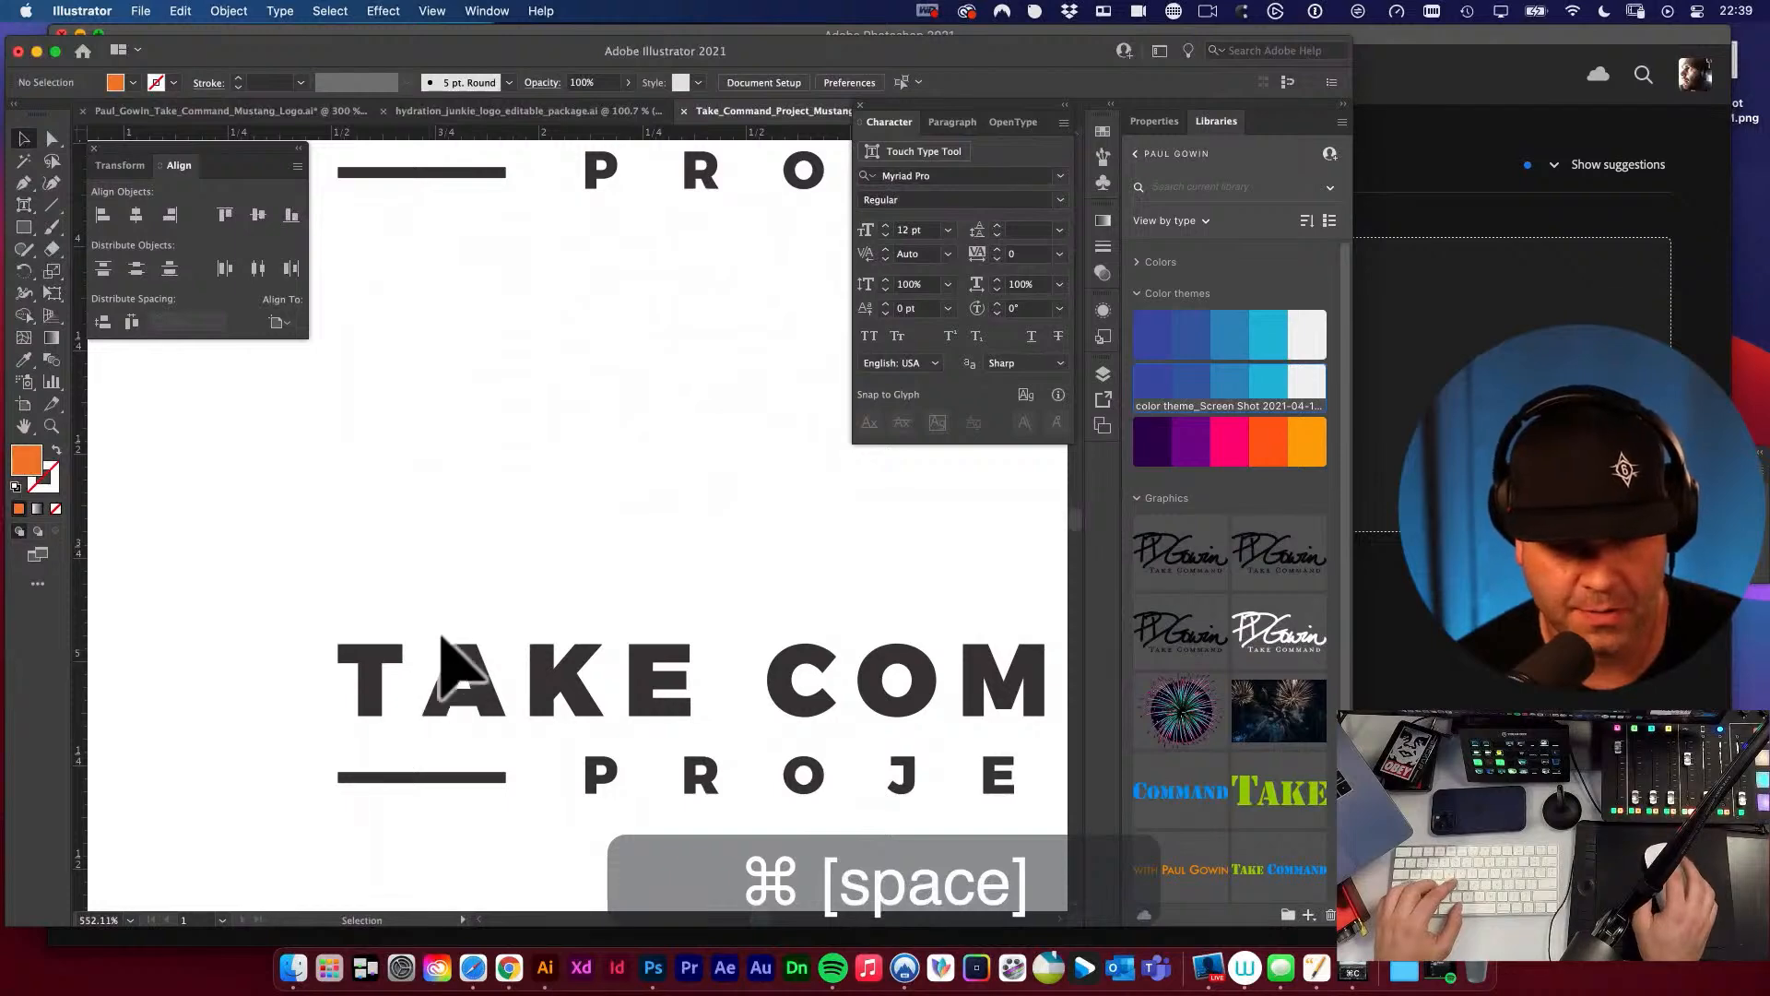
{"action": "left_click_drag", "start_coordinate": [645, 659], "coordinate": [304, 522]}
{"action": "left_click", "coordinate": [420, 507], "text": "alt+super"}
{"action": "left_click", "coordinate": [440, 516], "text": "alt+super"}
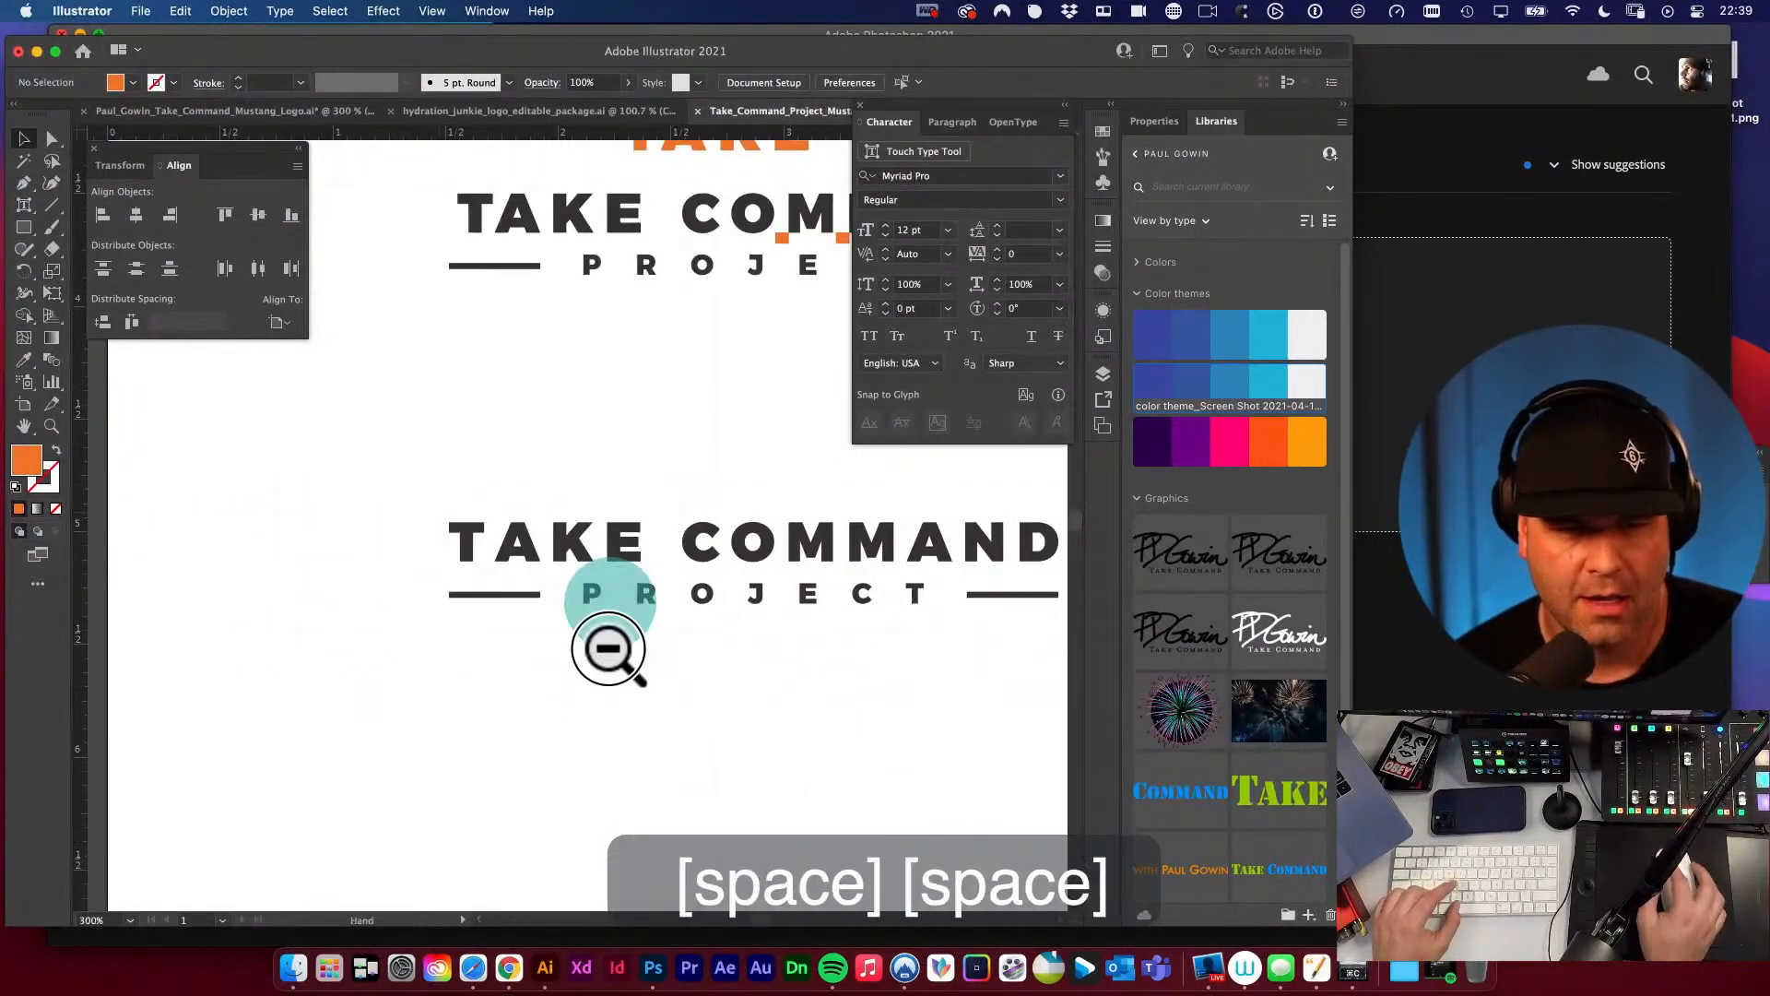
{"action": "left_click_drag", "start_coordinate": [608, 649], "coordinate": [593, 699]}
Move the orange T slightly left with Direct Selection to widen its gap to the A.
{"action": "left_click_drag", "start_coordinate": [656, 513], "coordinate": [545, 699]}
{"action": "left_click_drag", "start_coordinate": [527, 590], "coordinate": [585, 483]}
{"action": "key", "text": "a"}
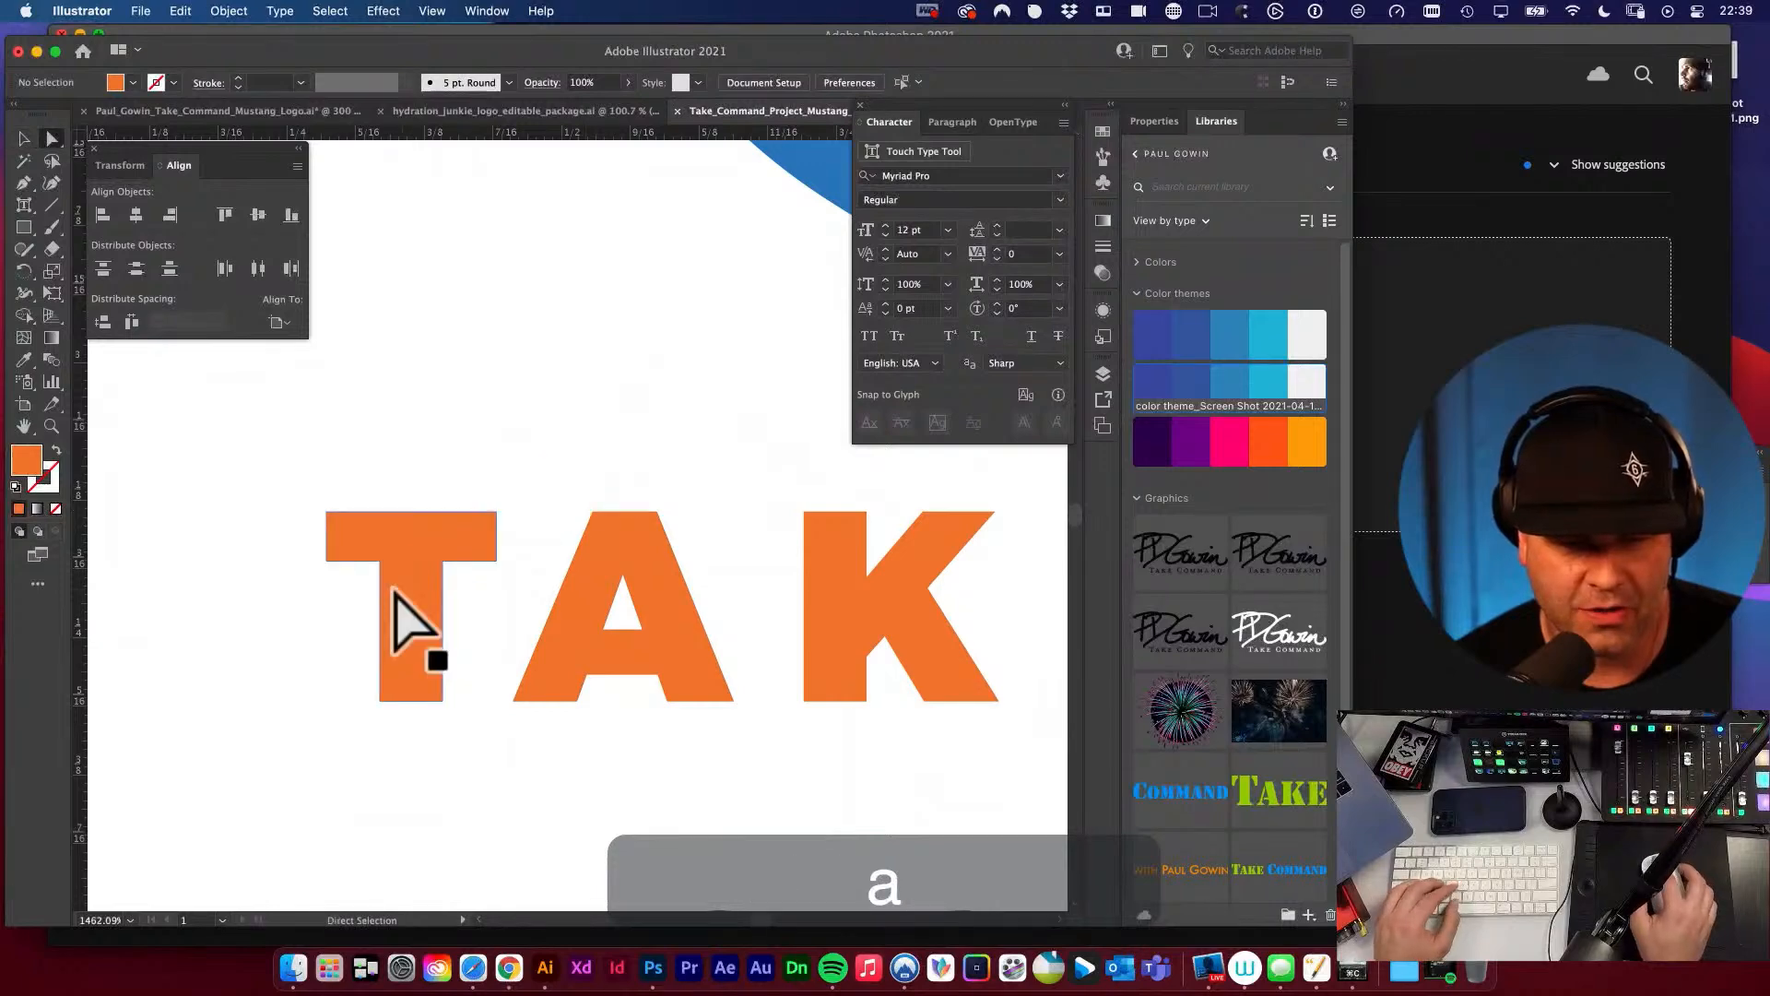
{"action": "left_click_drag", "start_coordinate": [394, 595], "coordinate": [385, 588]}
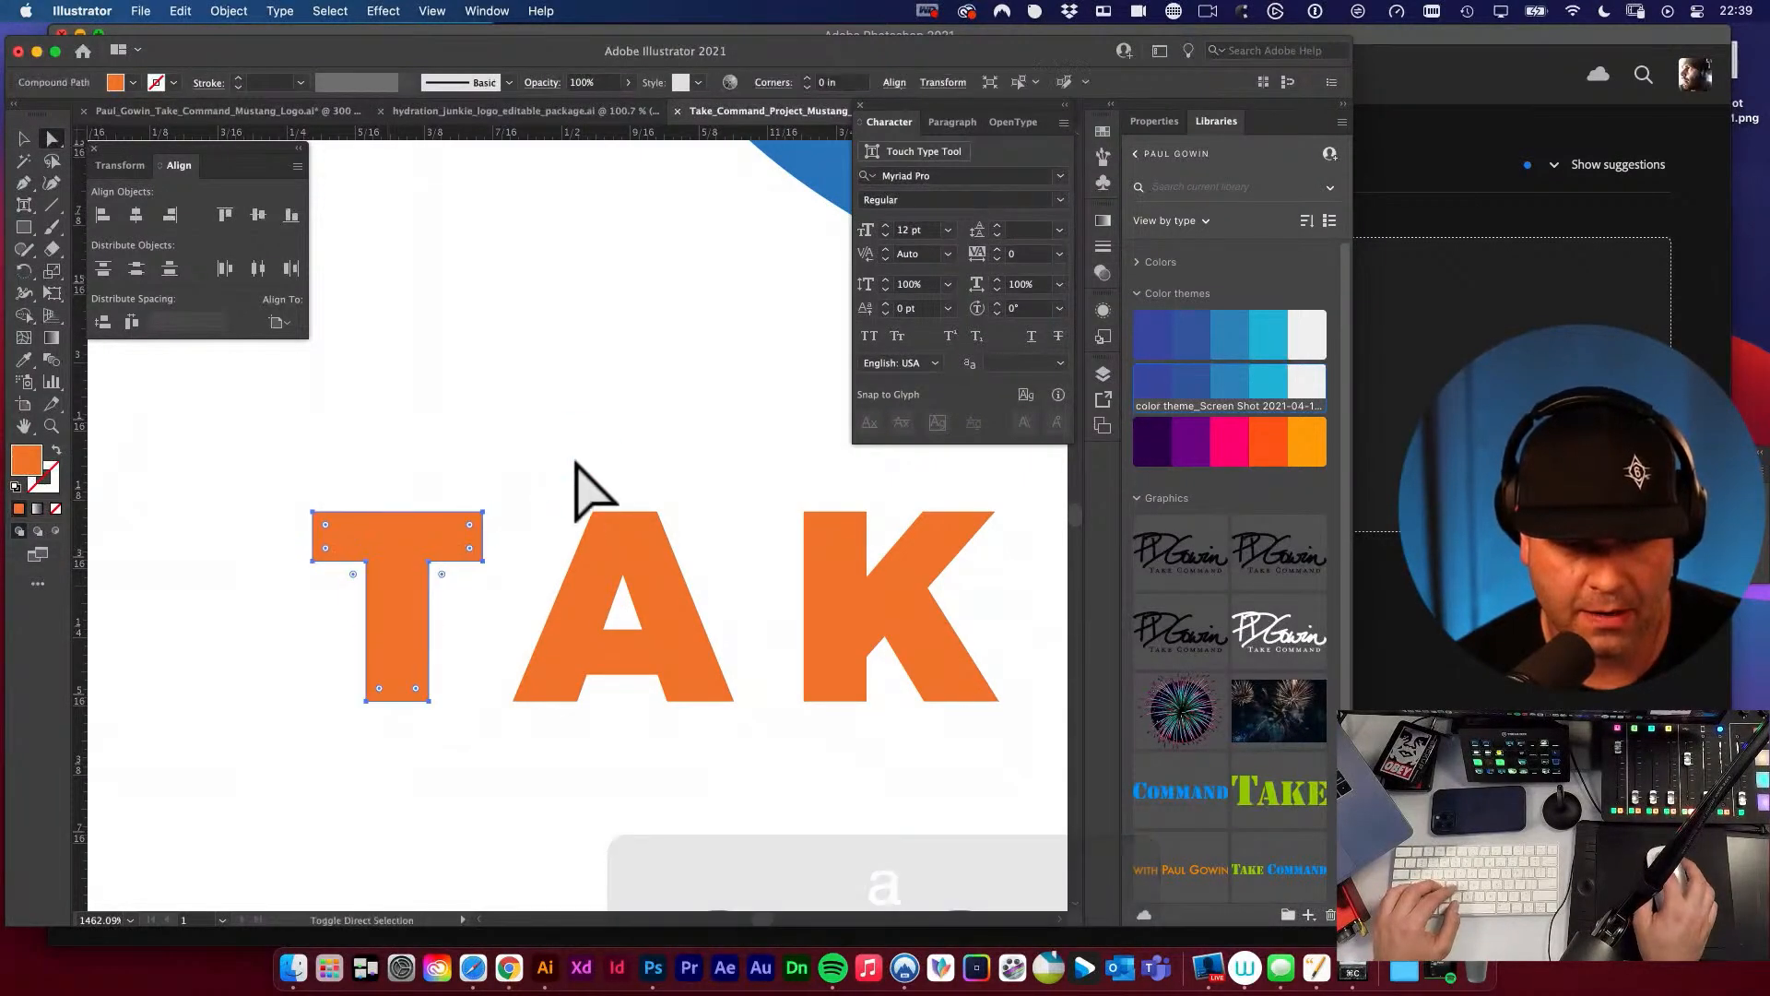
{"action": "left_click", "coordinate": [576, 464]}
{"action": "left_click", "coordinate": [689, 729], "text": "alt+super"}
Draw a spacer rectangle about 0.06 in wide and 0.1 in high below the gap between the orange A and K.
{"action": "left_click_drag", "start_coordinate": [599, 528], "coordinate": [717, 605]}
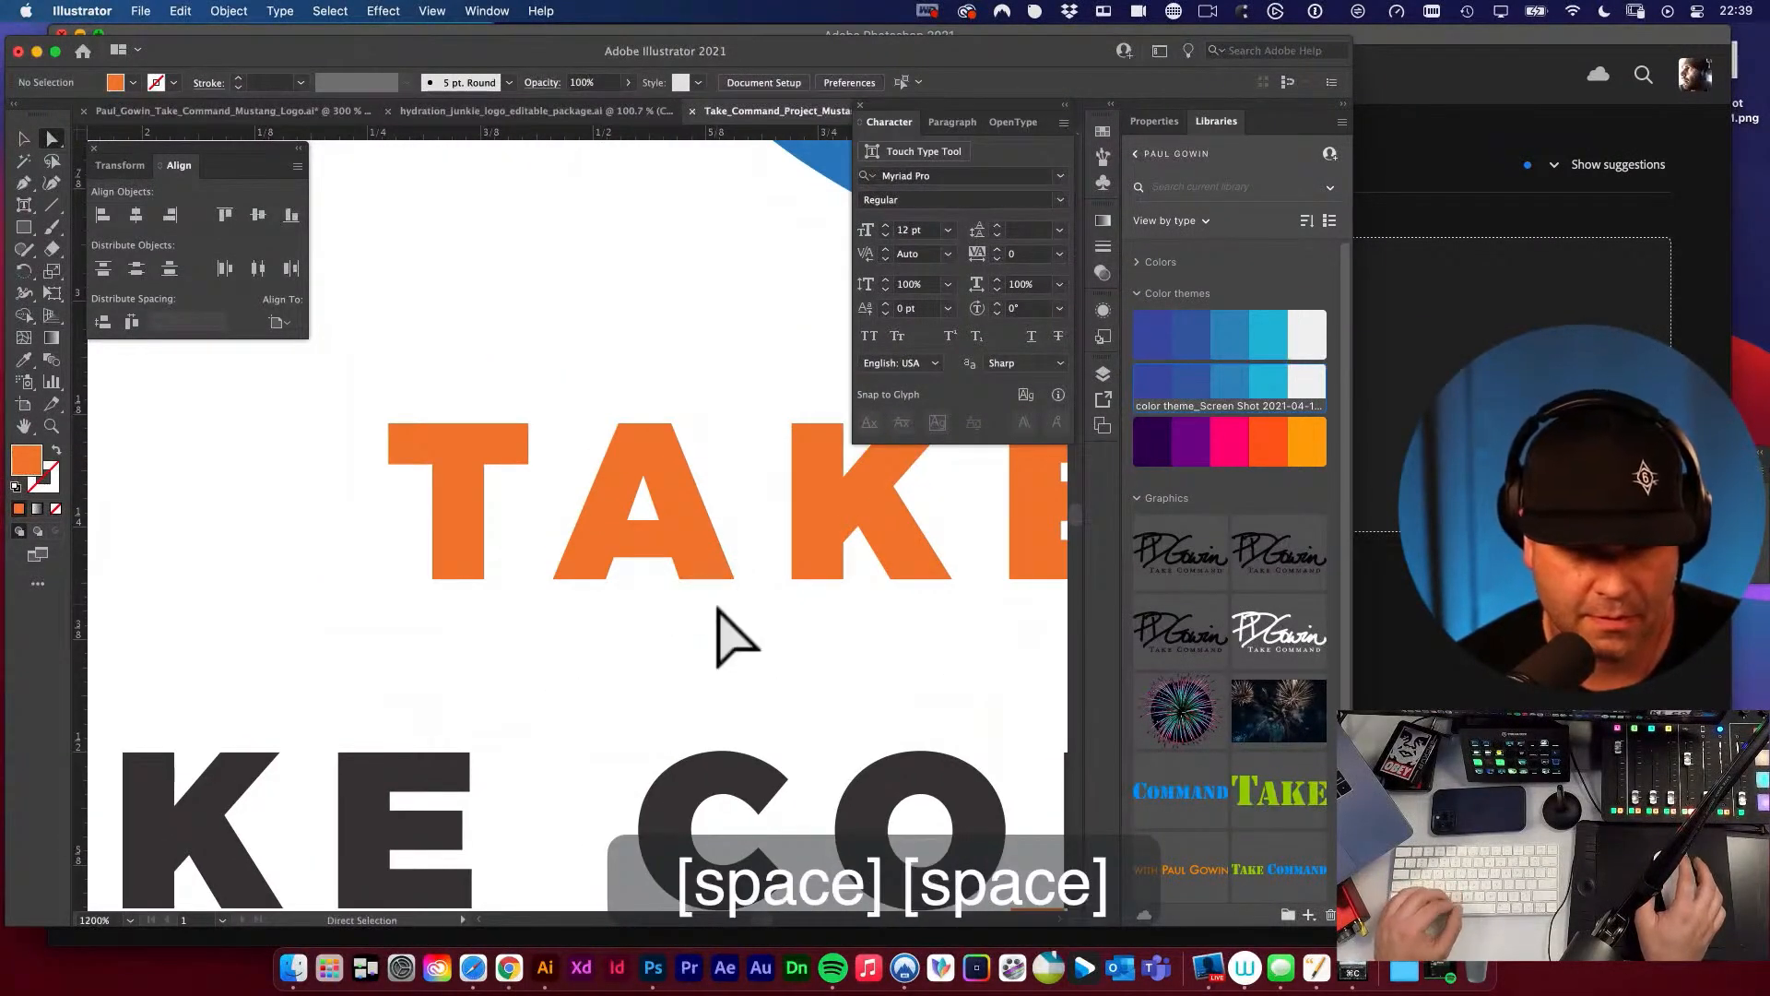
{"action": "key", "text": "m"}
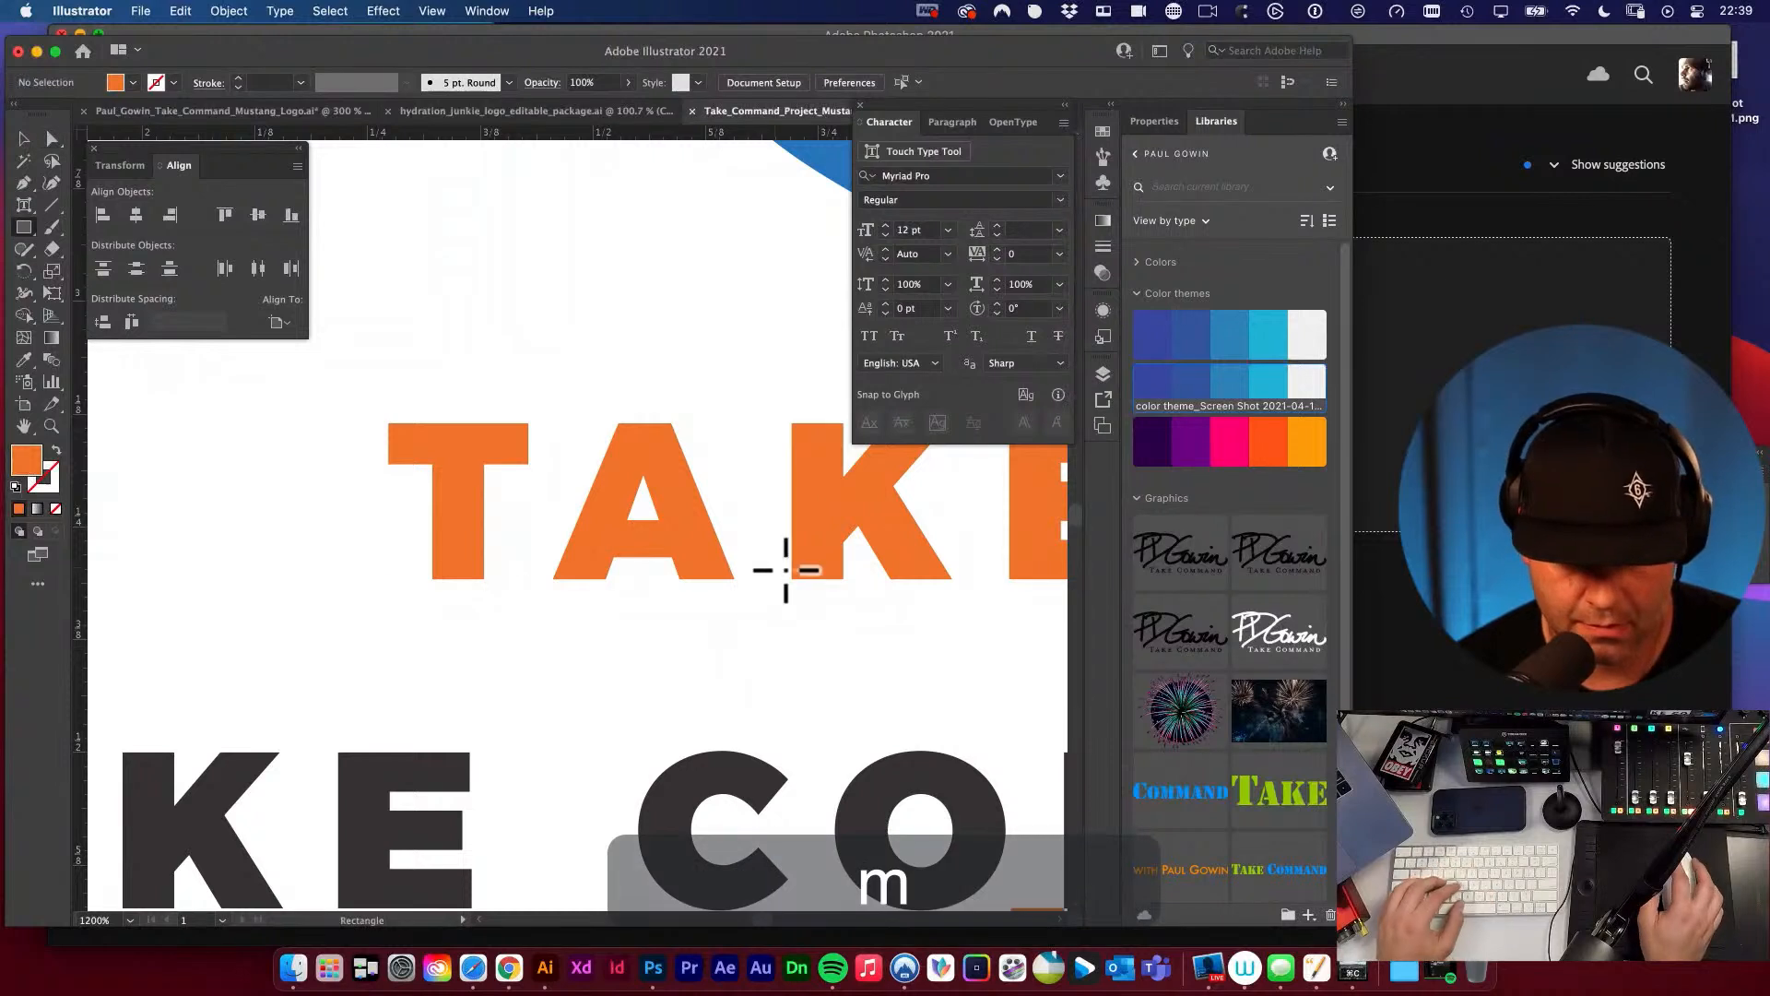
{"action": "left_click_drag", "start_coordinate": [777, 582], "coordinate": [735, 671]}
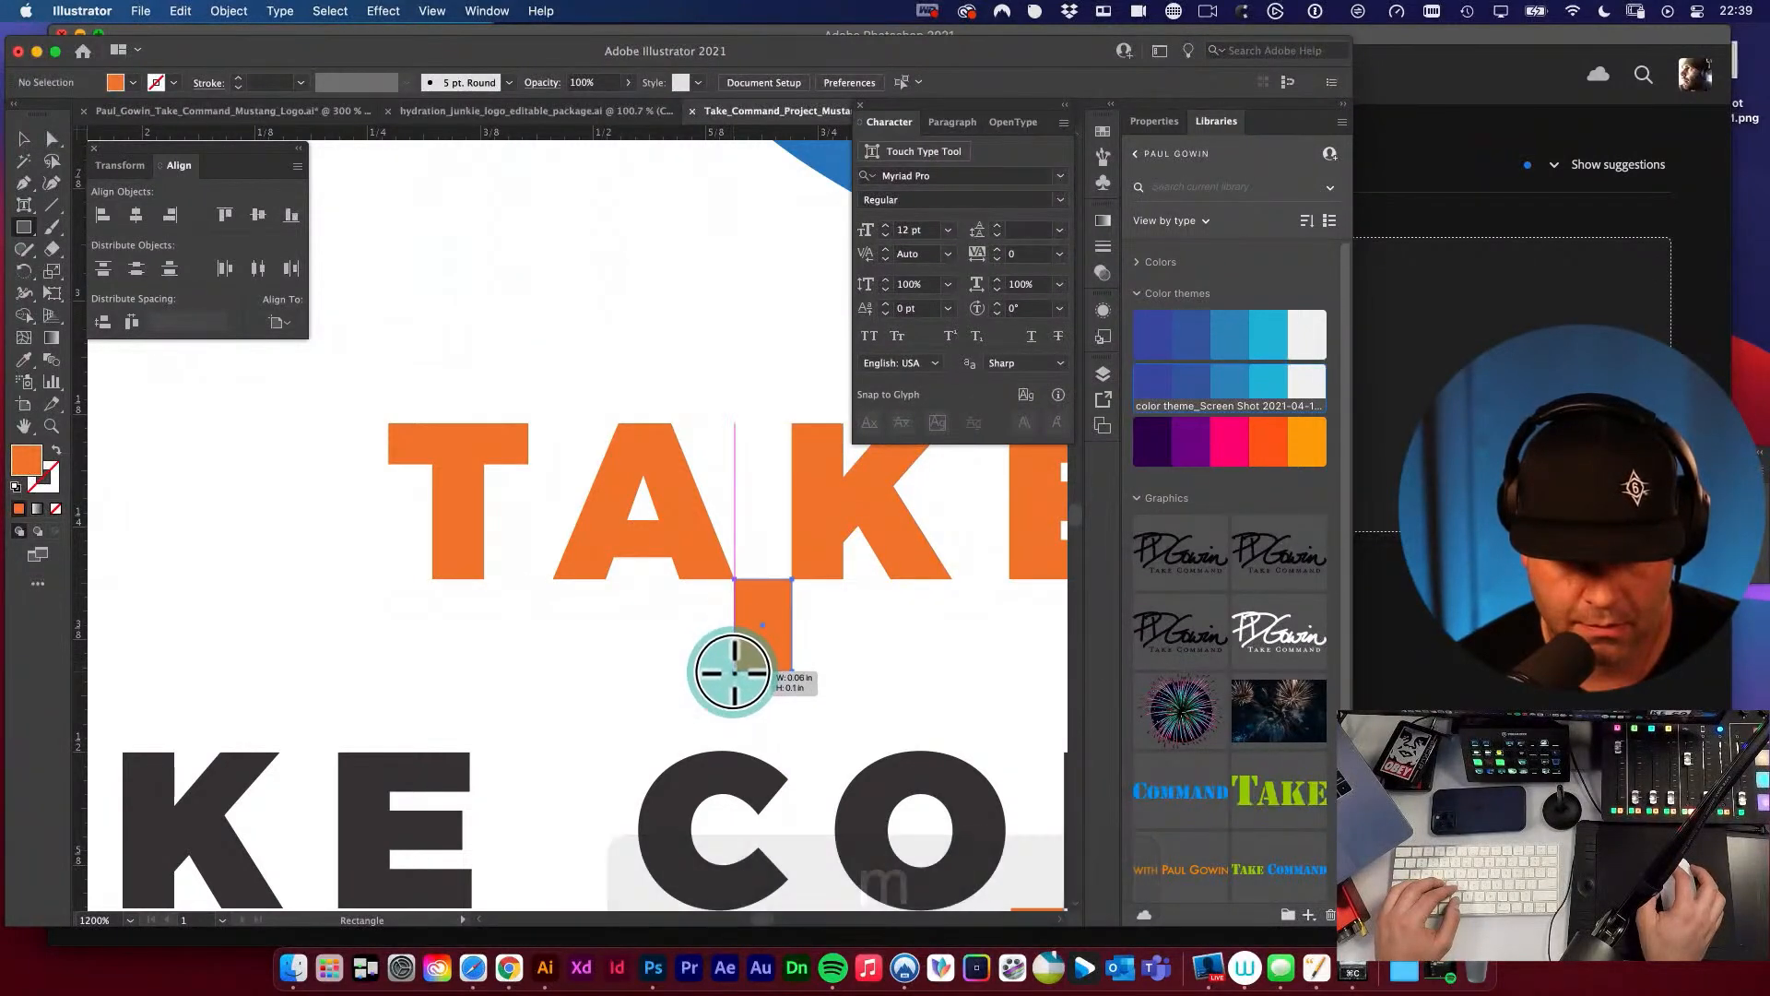
{"action": "key", "text": "v"}
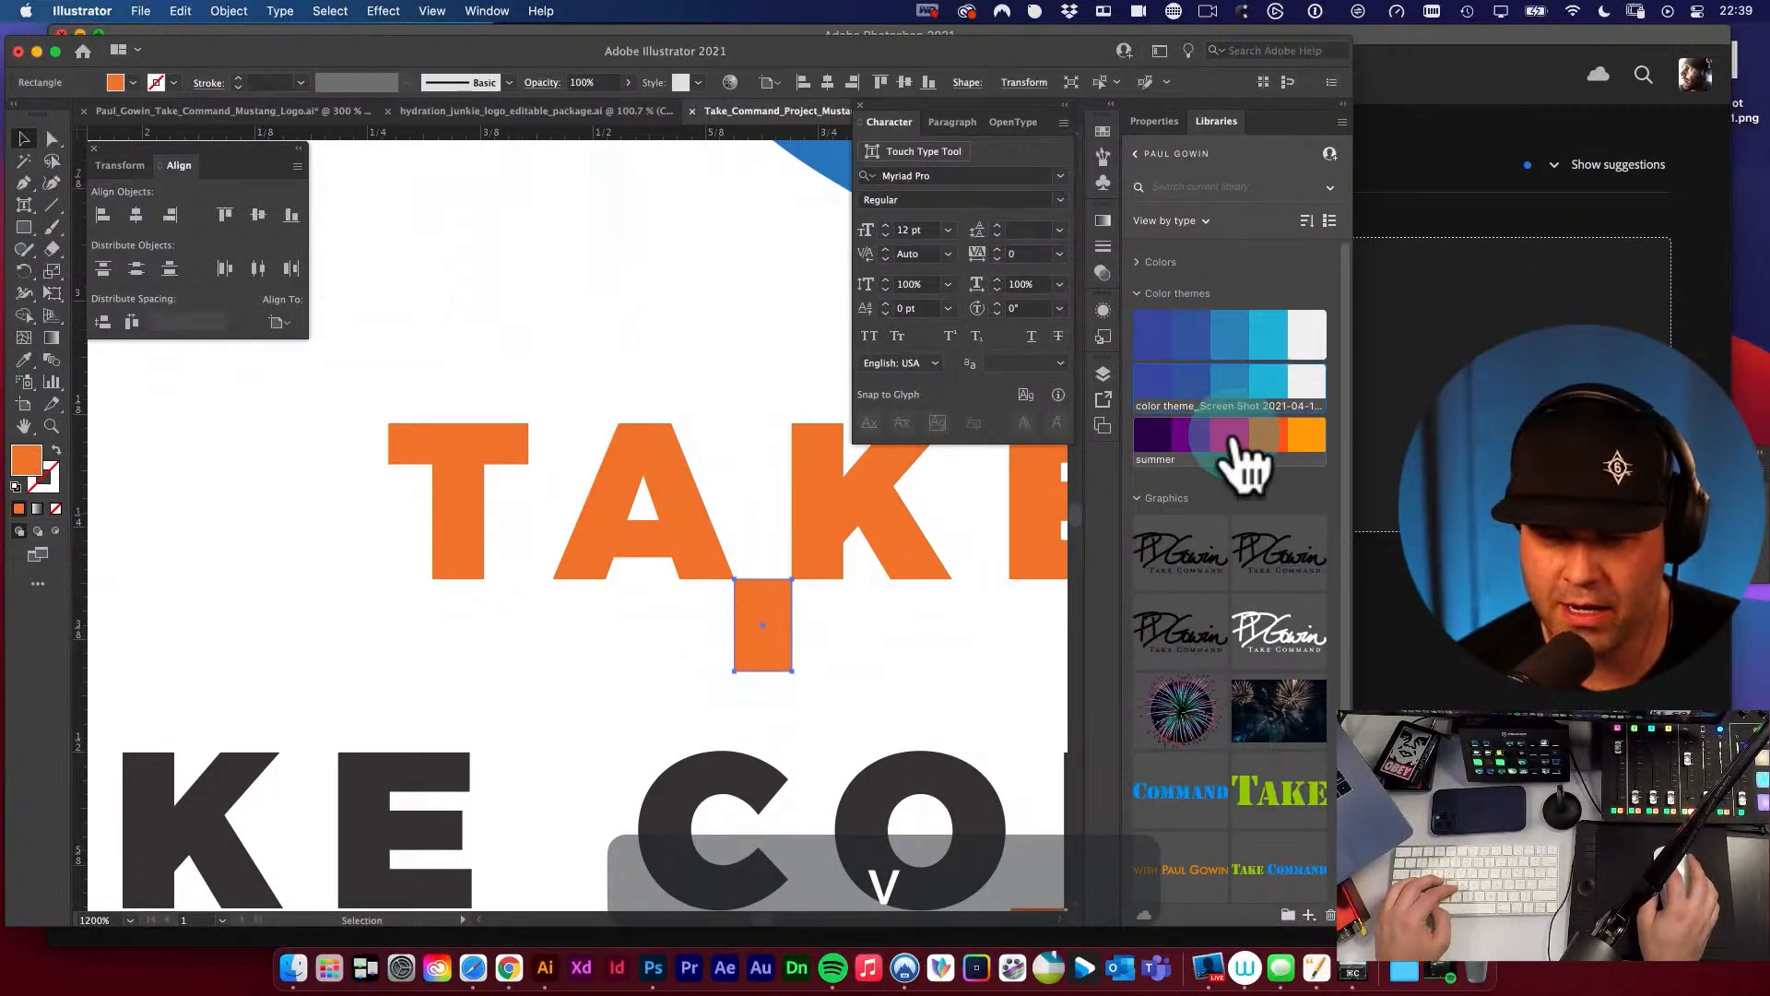
Recolour the spacer rectangle with the pink of the summer theme and move it below the gap between the orange T and A.
{"action": "left_click", "coordinate": [1231, 439]}
{"action": "left_click", "coordinate": [976, 600]}
{"action": "left_click_drag", "start_coordinate": [782, 634], "coordinate": [542, 634]}
{"action": "left_click", "coordinate": [666, 621]}
{"action": "key", "text": "v"}
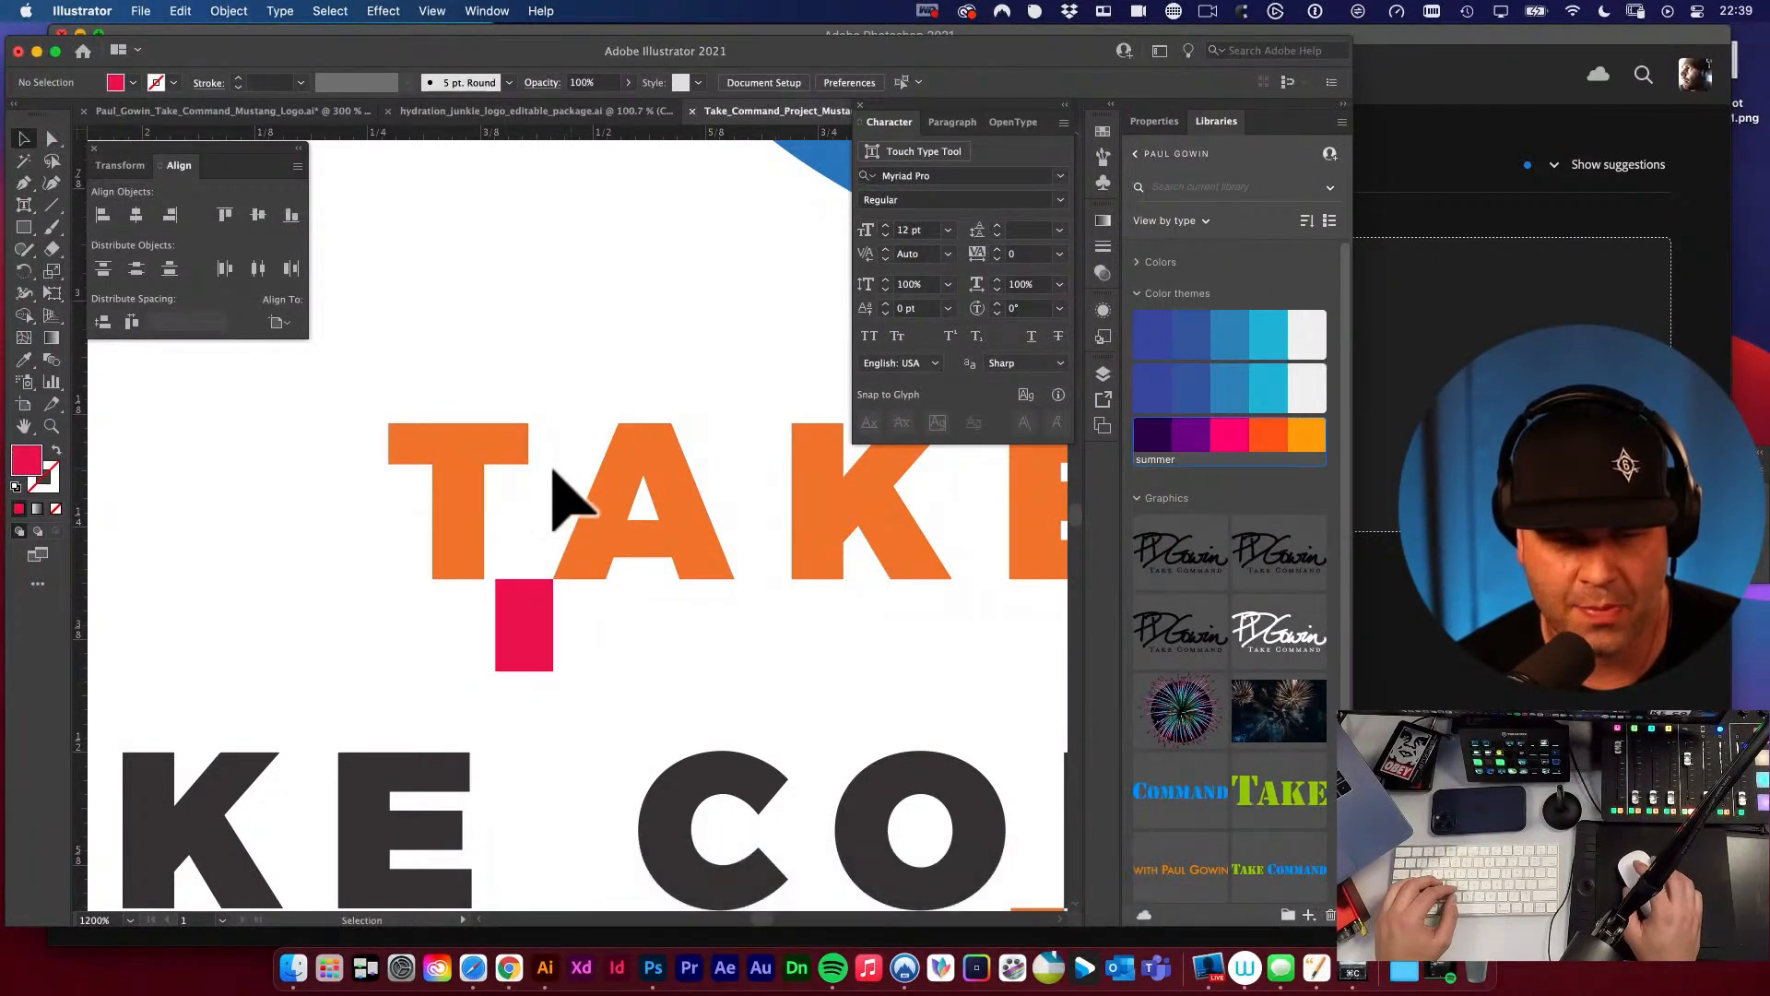
Try moving the orange T left to the pink spacer's edge with Direct Selection.
{"action": "key", "text": "space"}
{"action": "left_click_drag", "start_coordinate": [704, 571], "coordinate": [573, 590]}
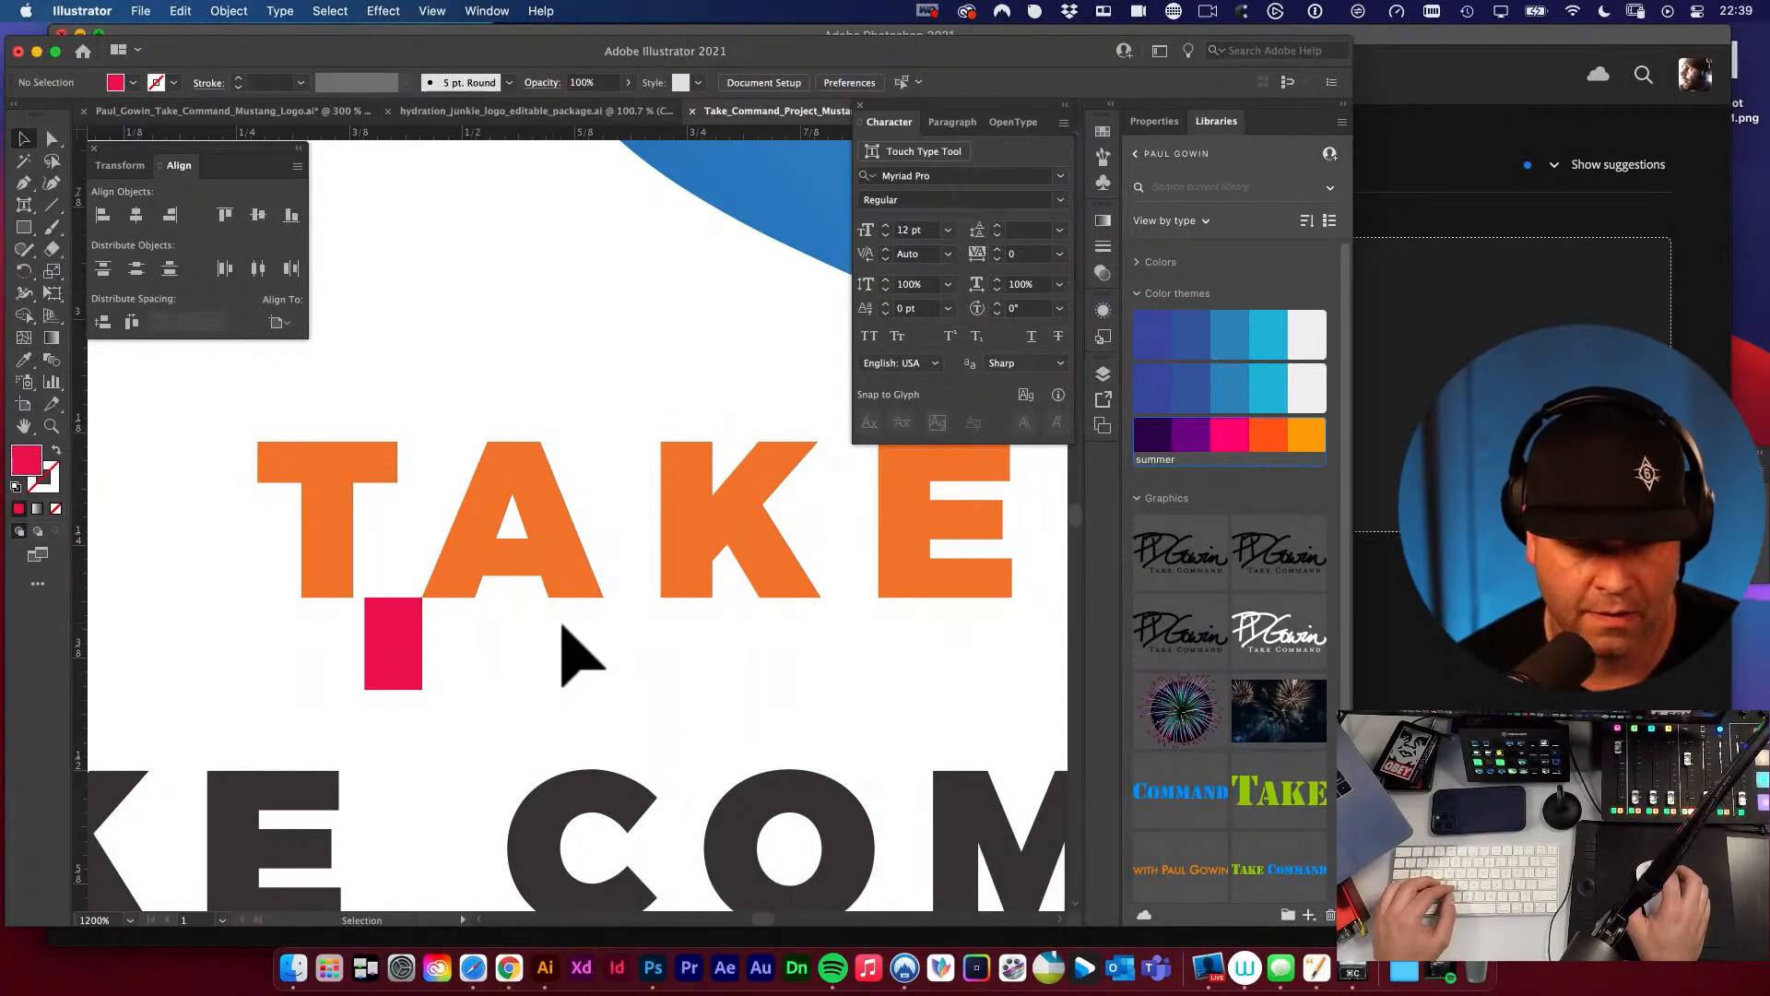
{"action": "mouse_move", "coordinate": [336, 553]}
{"action": "left_mouse_down"}
{"action": "mouse_move", "coordinate": [322, 511]}
{"action": "mouse_move", "coordinate": [316, 548]}
{"action": "left_mouse_up"}
{"action": "key", "text": "super+z"}
{"action": "key", "text": "a"}
{"action": "left_click_drag", "start_coordinate": [362, 466], "coordinate": [328, 466]}
{"action": "left_click", "coordinate": [417, 420]}
Delete the pink spacer rectangle and view the respaced orange TAKE COMMAND together with the whole logo.
{"action": "left_click", "coordinate": [391, 643]}
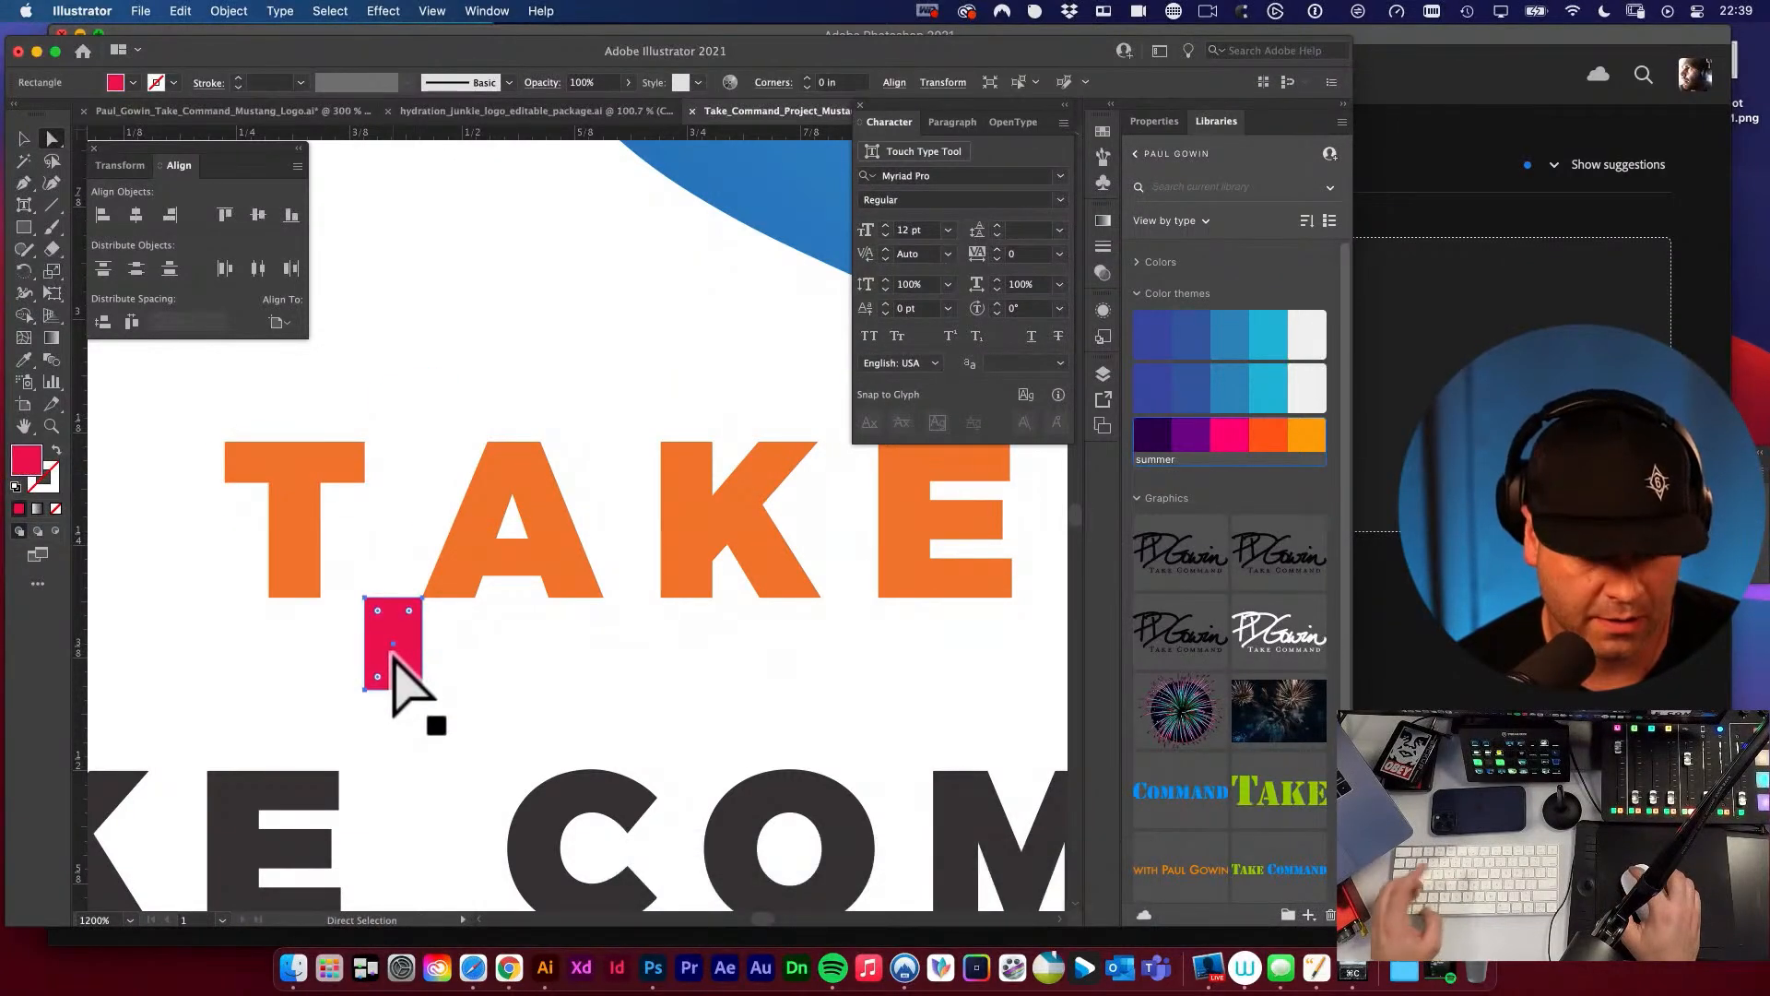
{"action": "key", "text": "Delete"}
{"action": "key", "text": "space"}
{"action": "left_click", "coordinate": [560, 563], "text": "alt+super"}
{"action": "left_click", "coordinate": [580, 573], "text": "alt+super"}
{"action": "left_click", "coordinate": [699, 514], "text": "alt+super"}
{"action": "left_click", "coordinate": [703, 517], "text": "alt+super"}
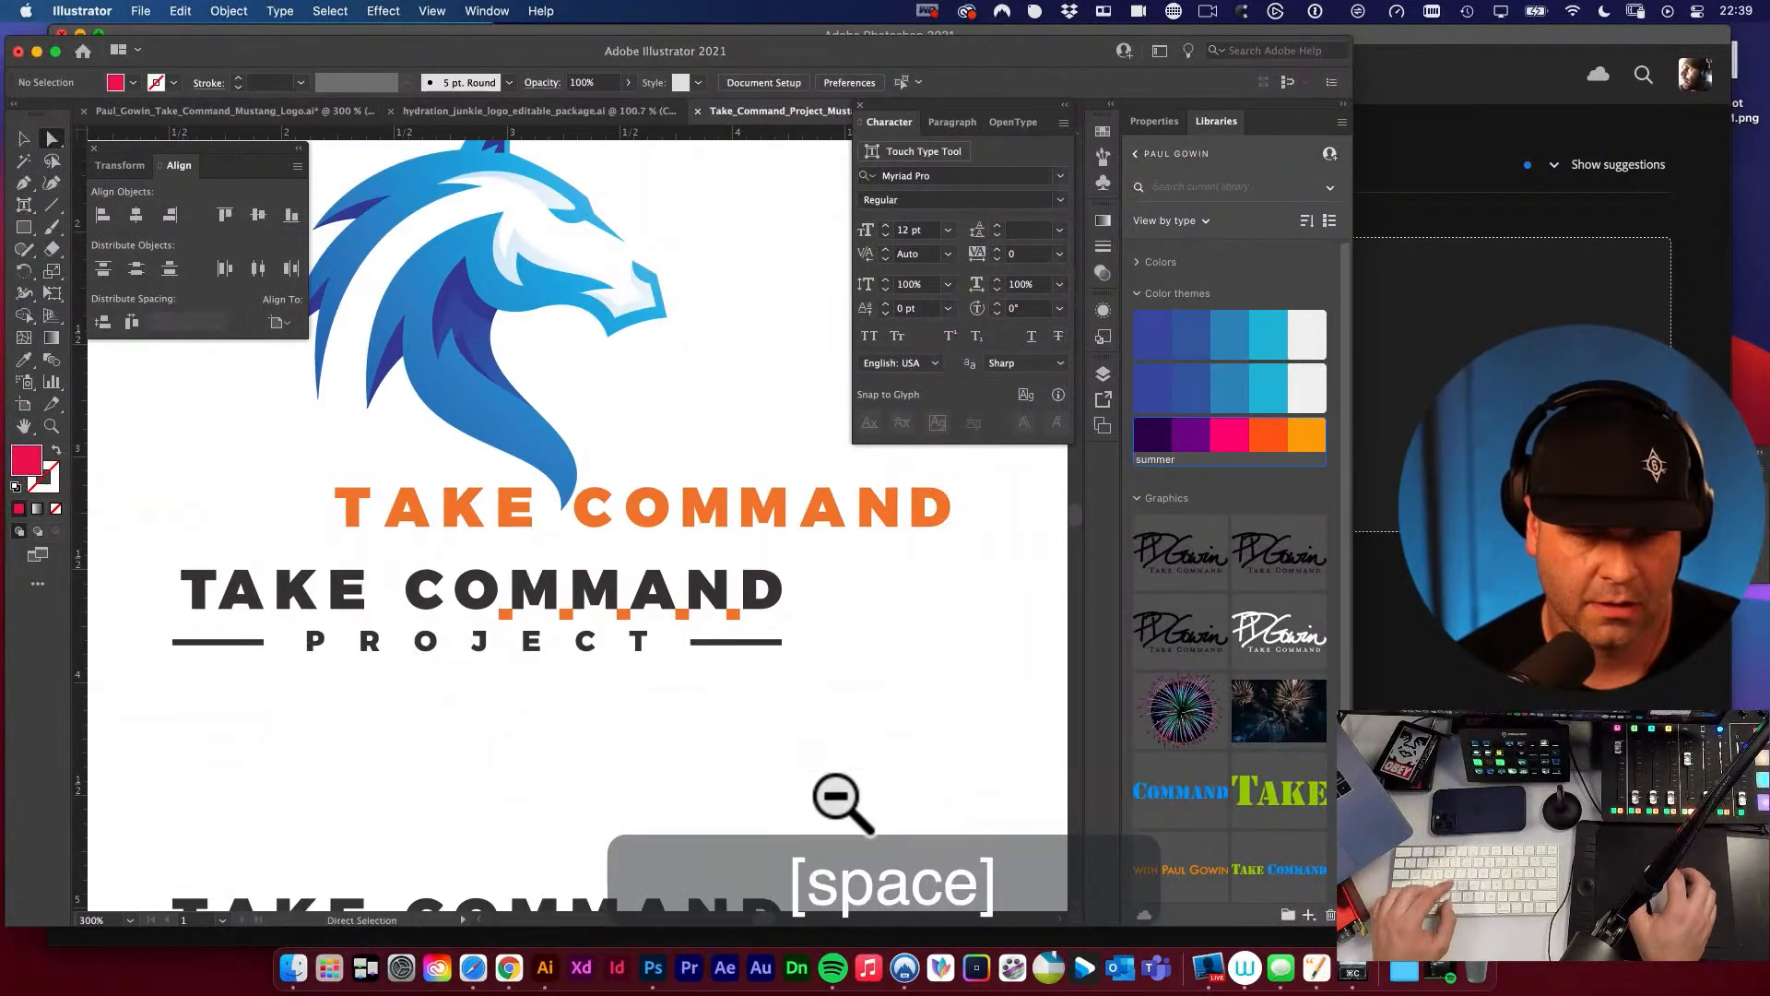
Undo the deletion of the pink spacer and the shift of the orange T.
{"action": "key", "text": "super+z"}
{"action": "key", "text": "super+z"}
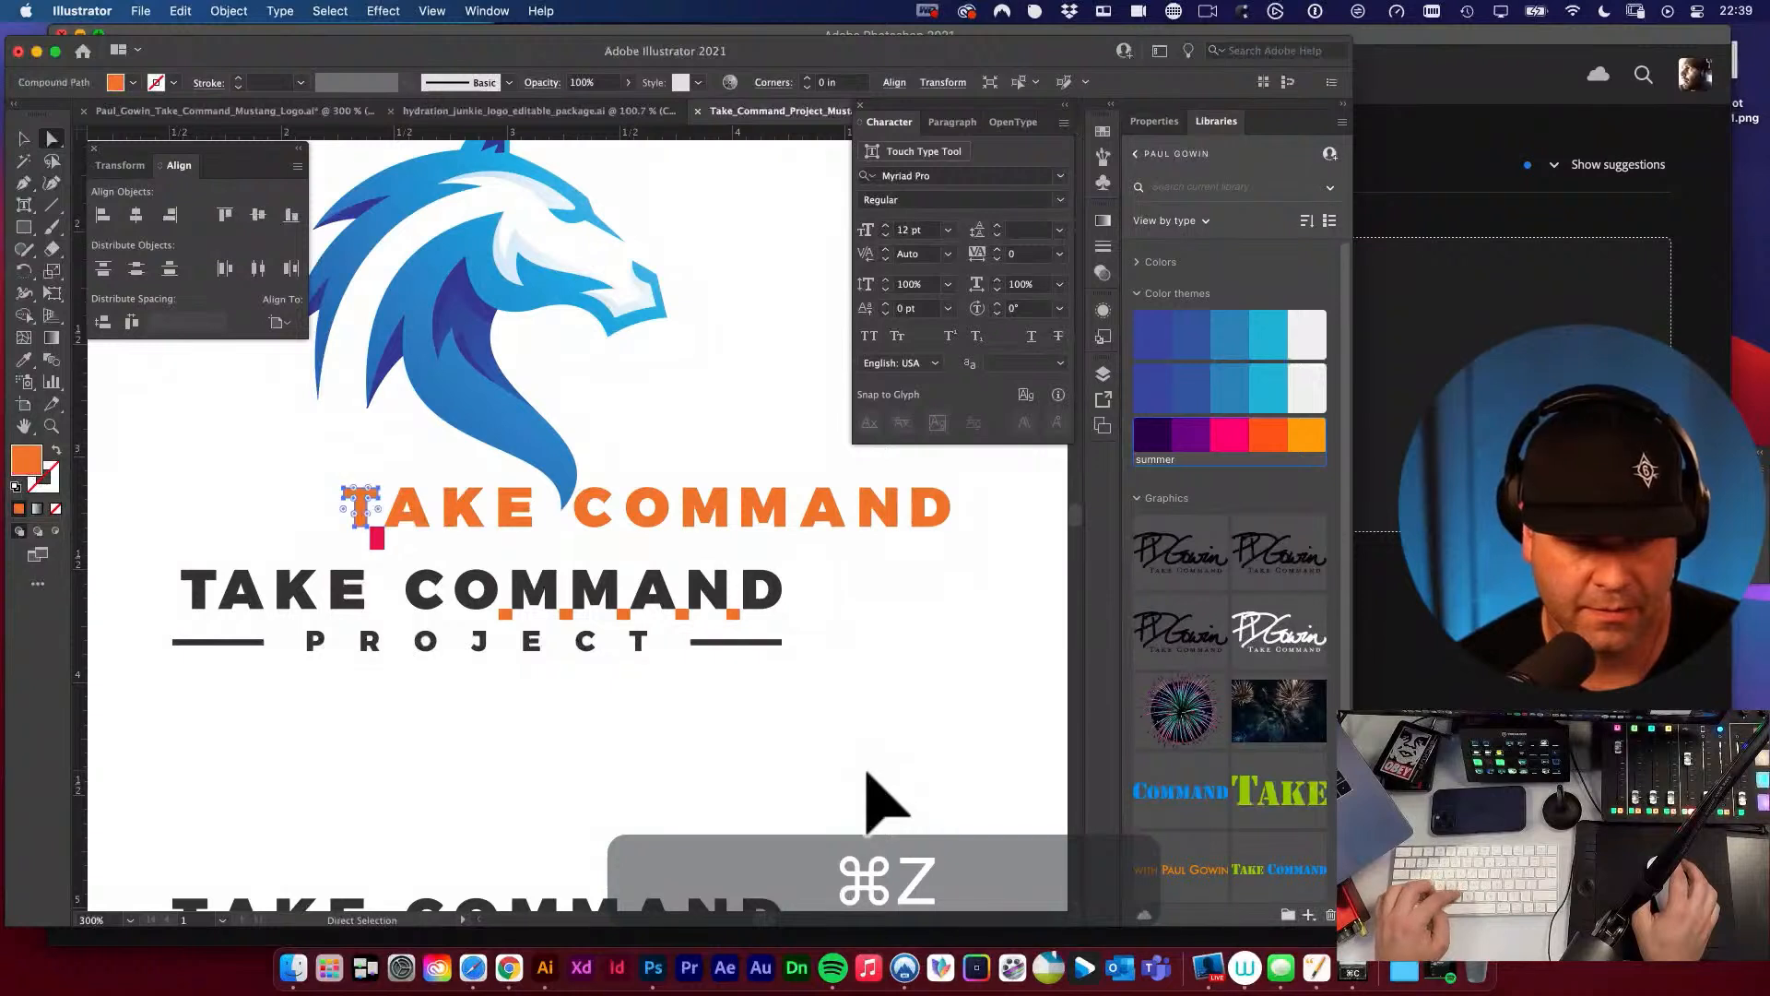
{"action": "key", "text": "v"}
{"action": "key", "text": "space"}
{"action": "left_click_drag", "start_coordinate": [488, 599], "coordinate": [624, 600]}
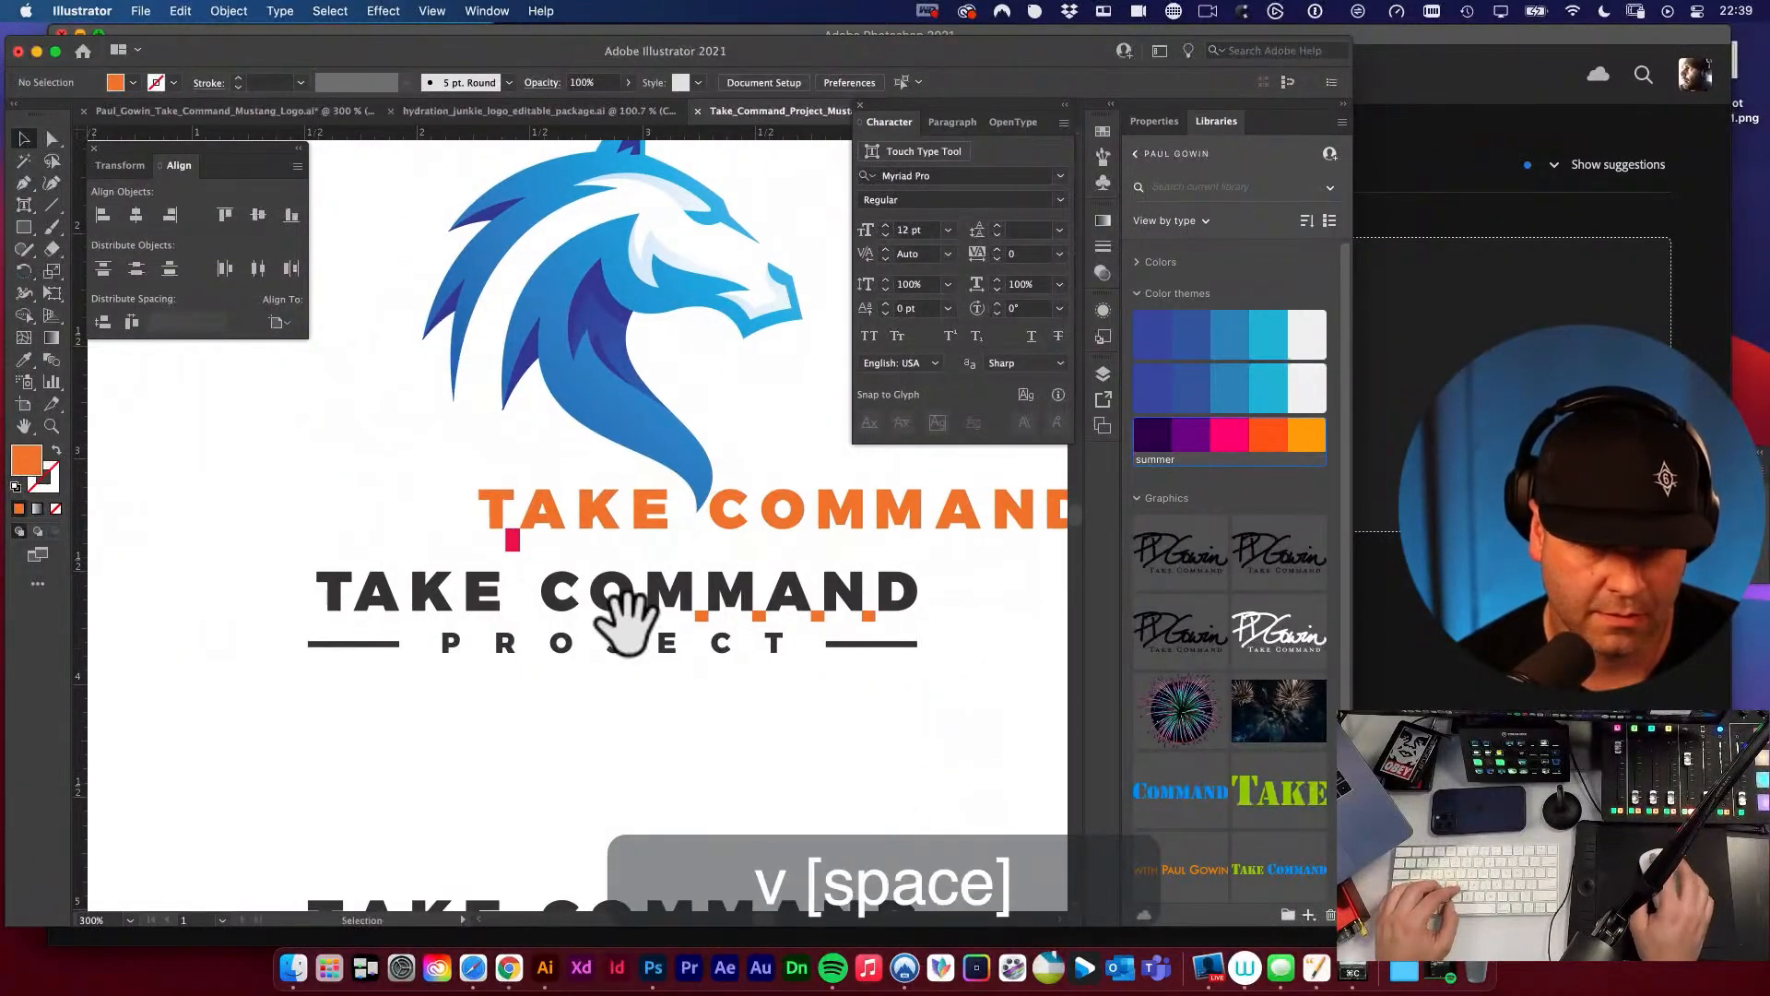
Compare the orange wordmark before and after the T shift by repeatedly redoing and undoing the change, ending with it undone.
{"action": "key", "text": "super+shift+z"}
{"action": "key", "text": "super+z"}
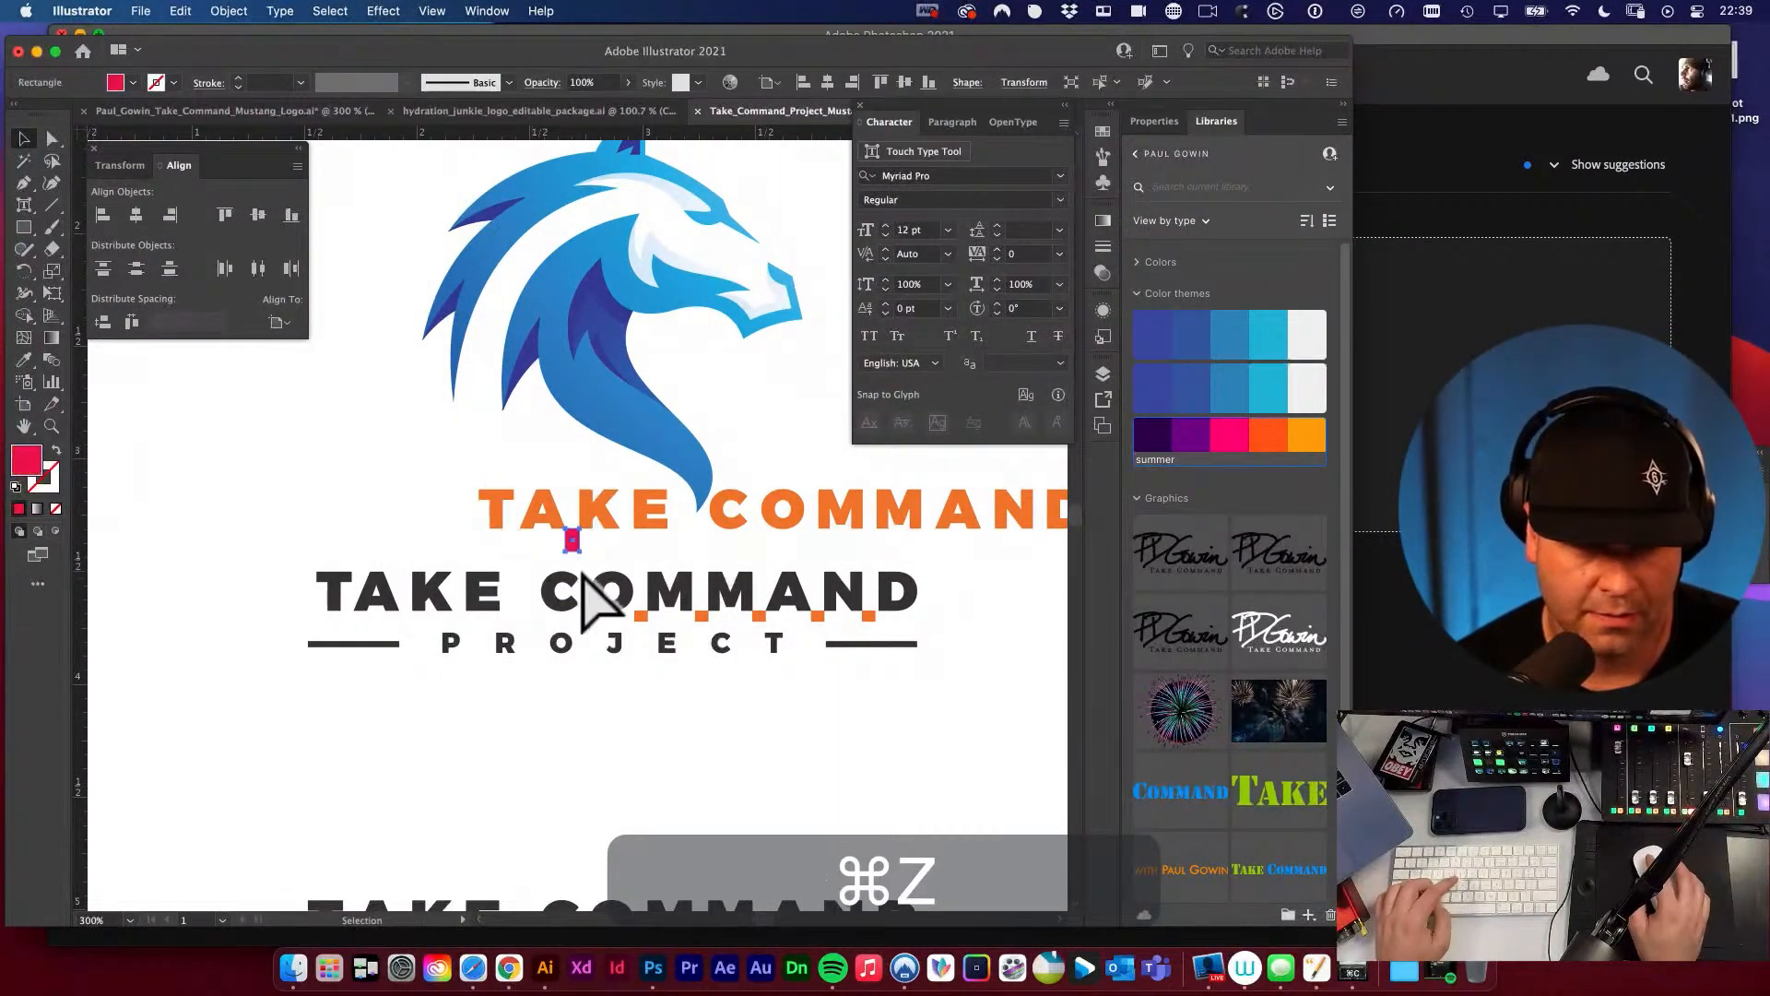
{"action": "key", "text": "super+z"}
{"action": "key", "text": "super+shift+z"}
{"action": "key", "text": "super+shift+z"}
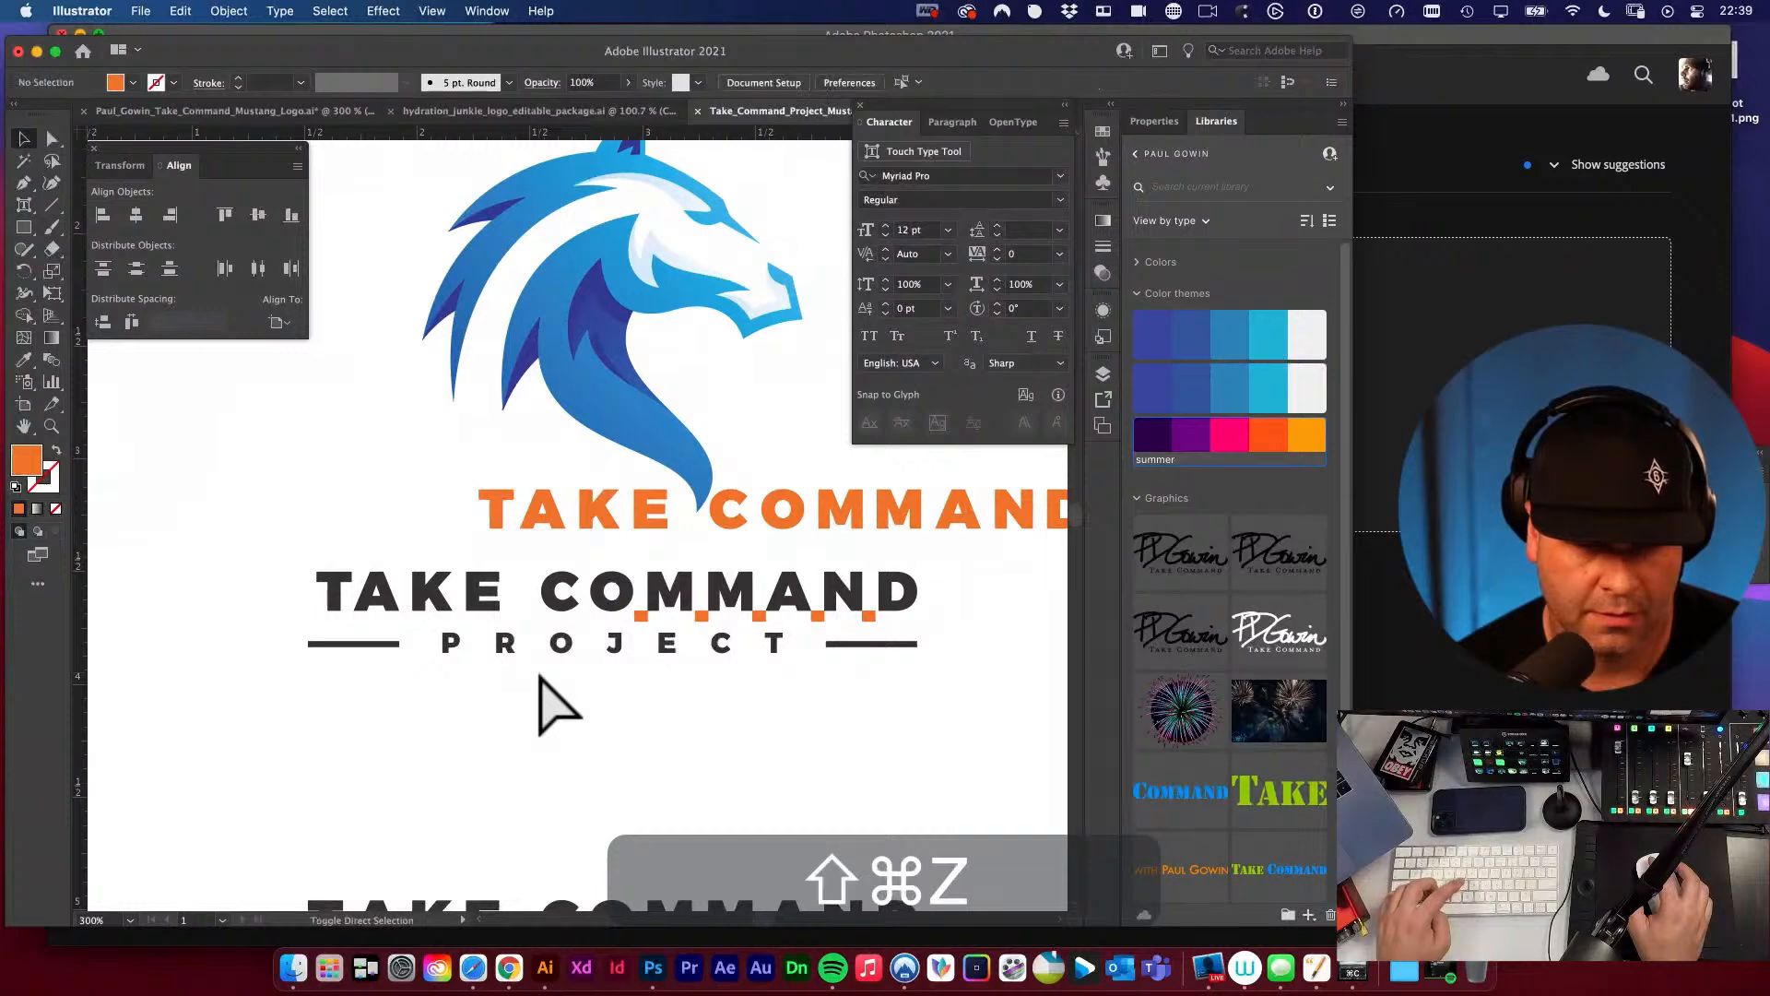
{"action": "key", "text": "super+z"}
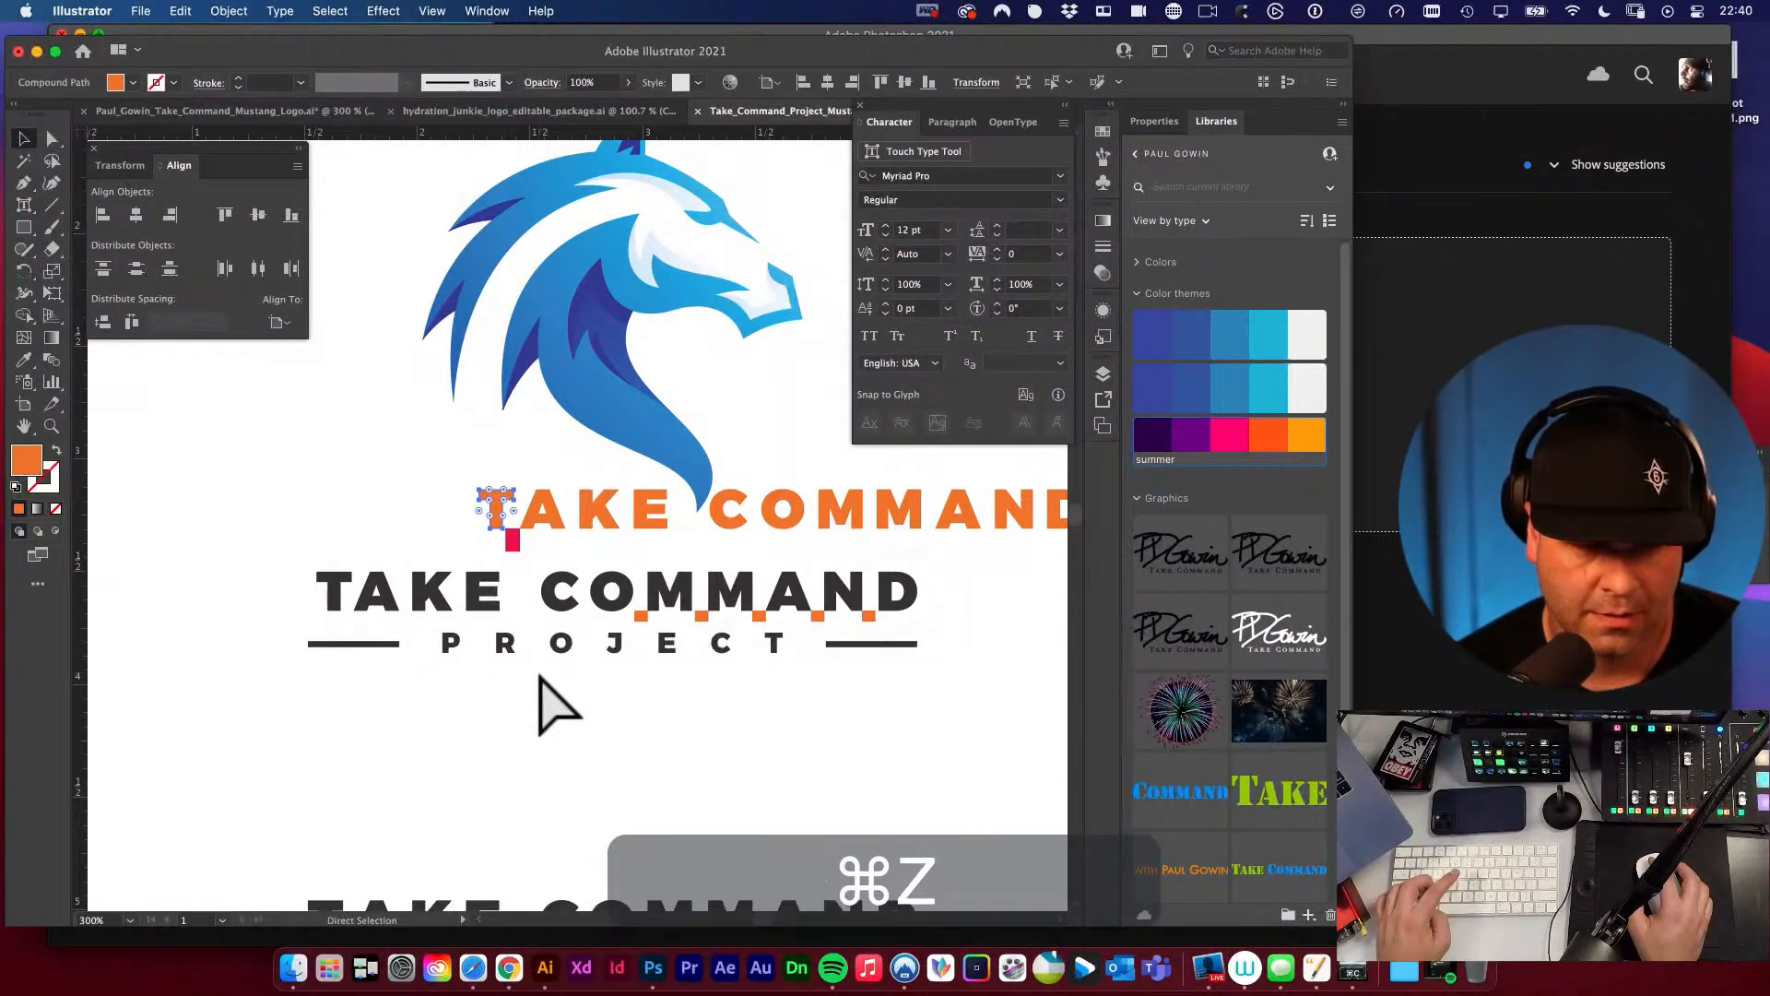
{"action": "key", "text": "v"}
{"action": "key", "text": "space"}
{"action": "left_click_drag", "start_coordinate": [745, 597], "coordinate": [678, 567]}
{"action": "key", "text": "v"}
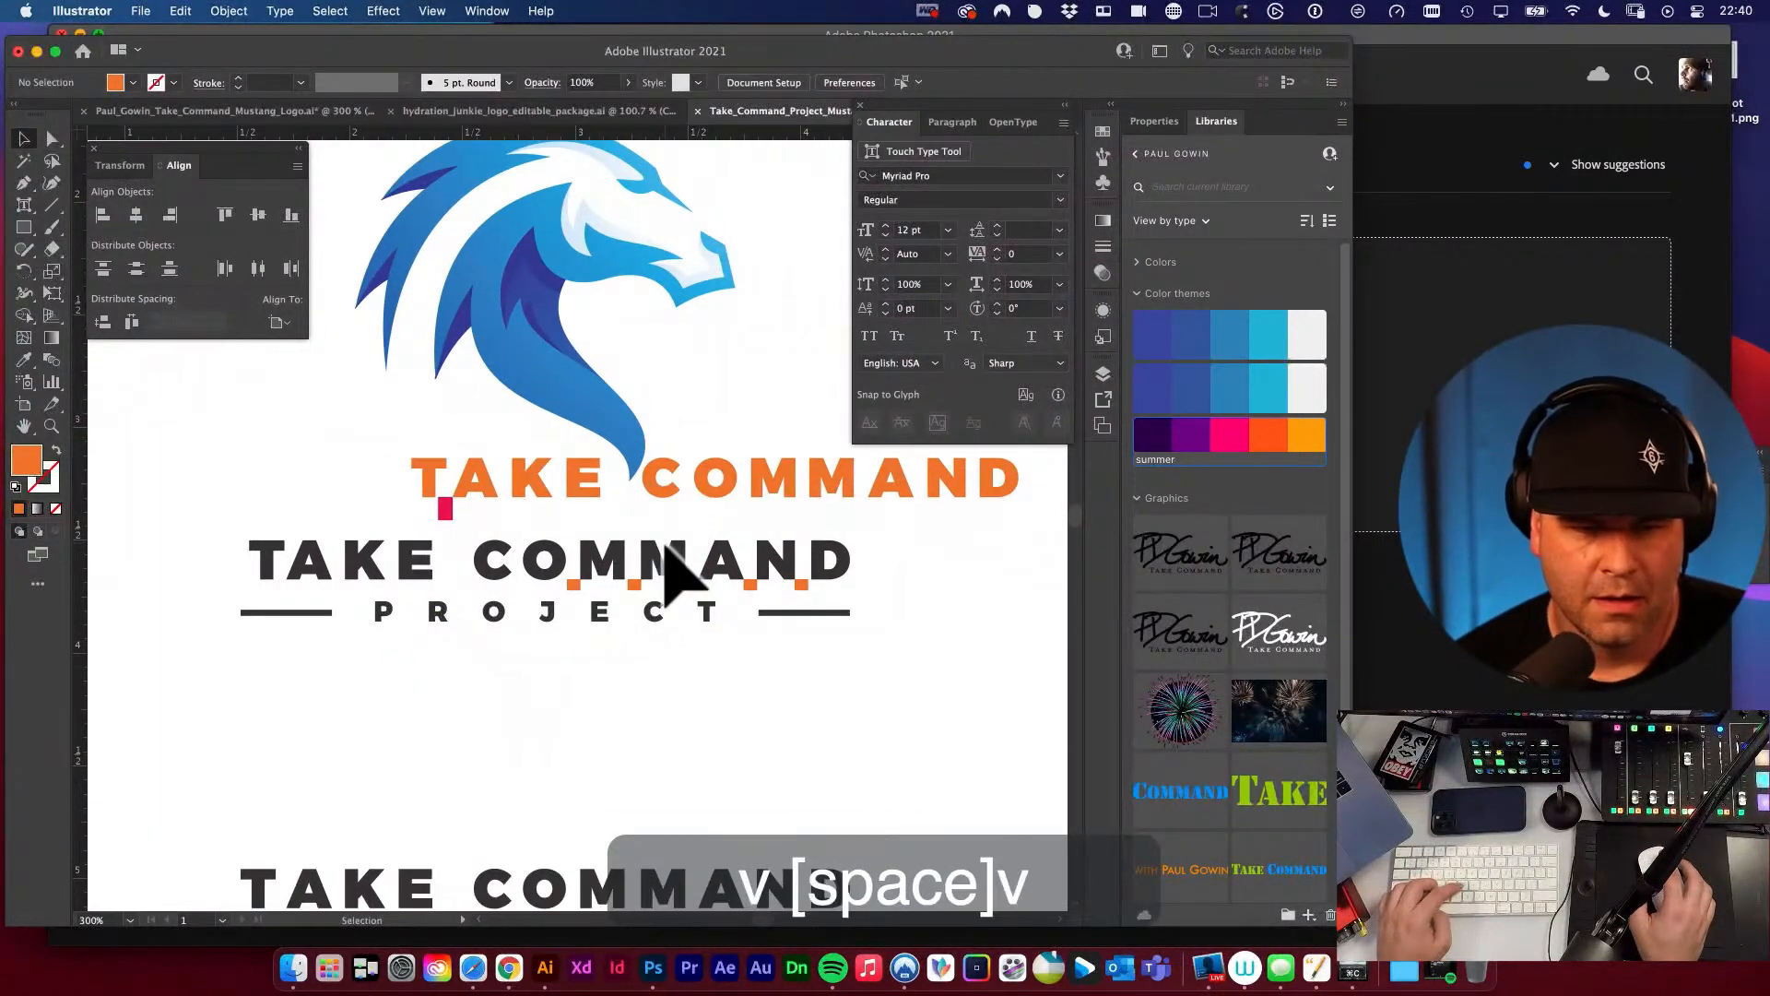
{"action": "key", "text": "super+shift+z"}
{"action": "key", "text": "v"}
{"action": "left_click", "coordinate": [304, 450]}
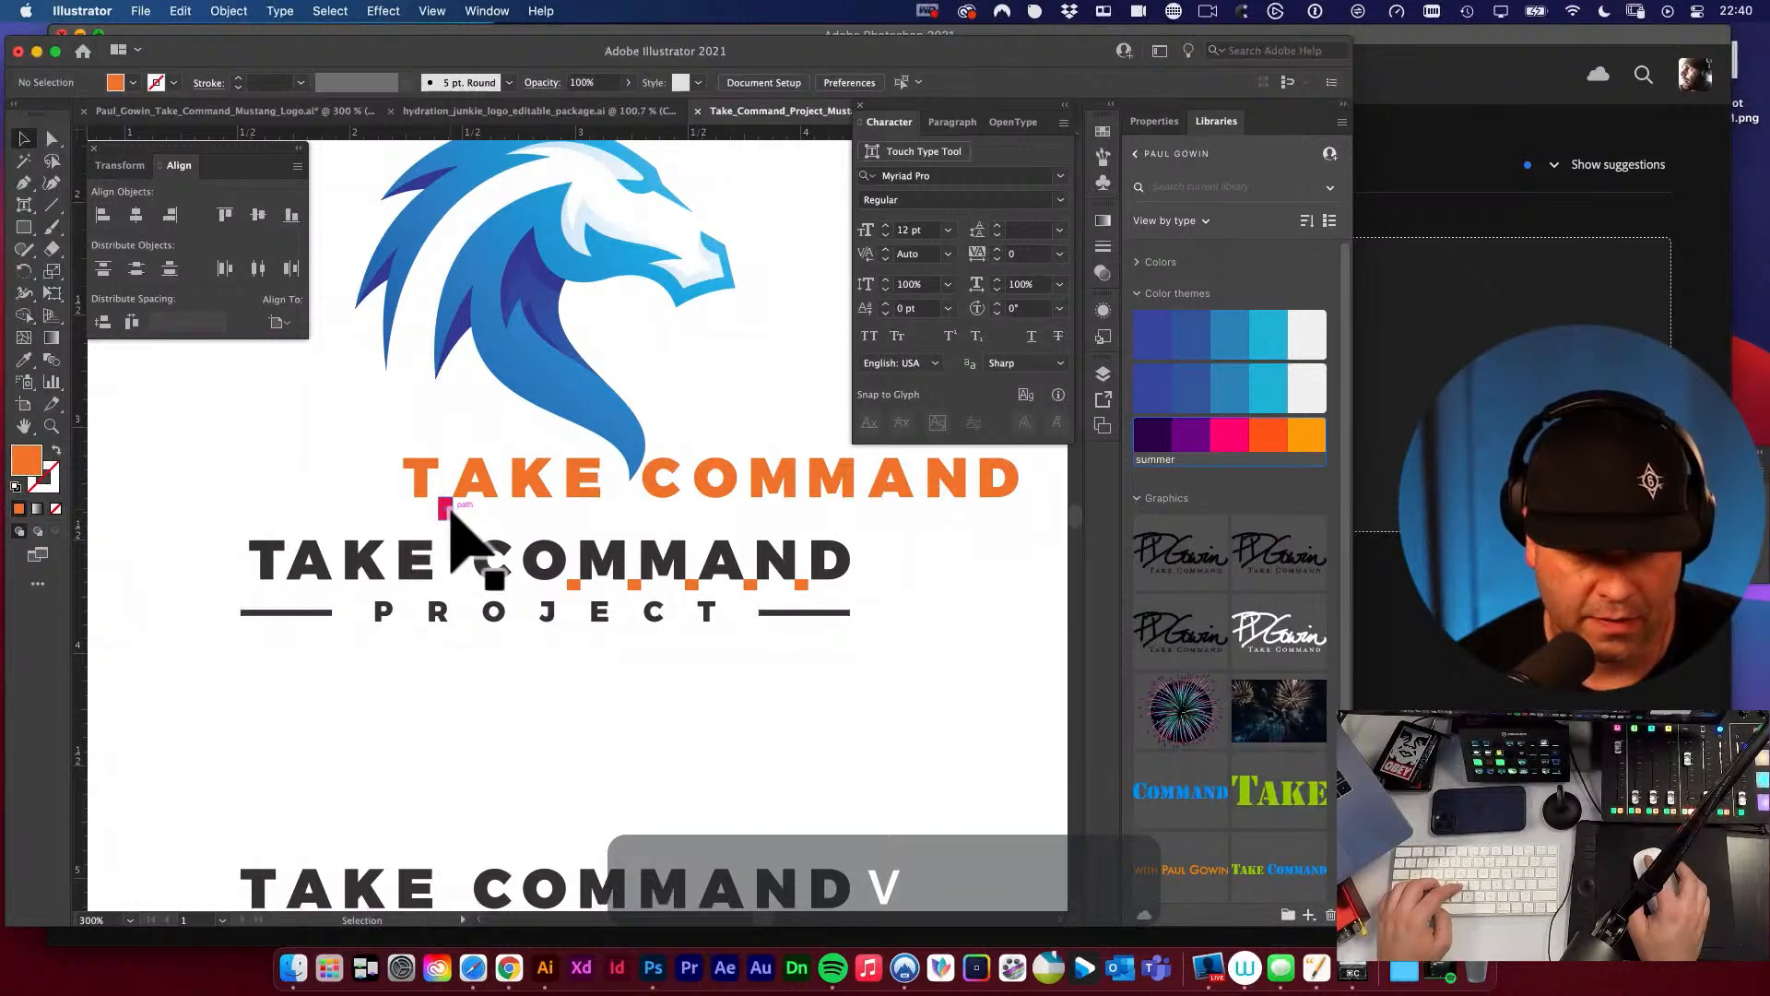
{"action": "key", "text": "super+shift+z"}
{"action": "key", "text": "super+z"}
{"action": "key", "text": "super+z"}
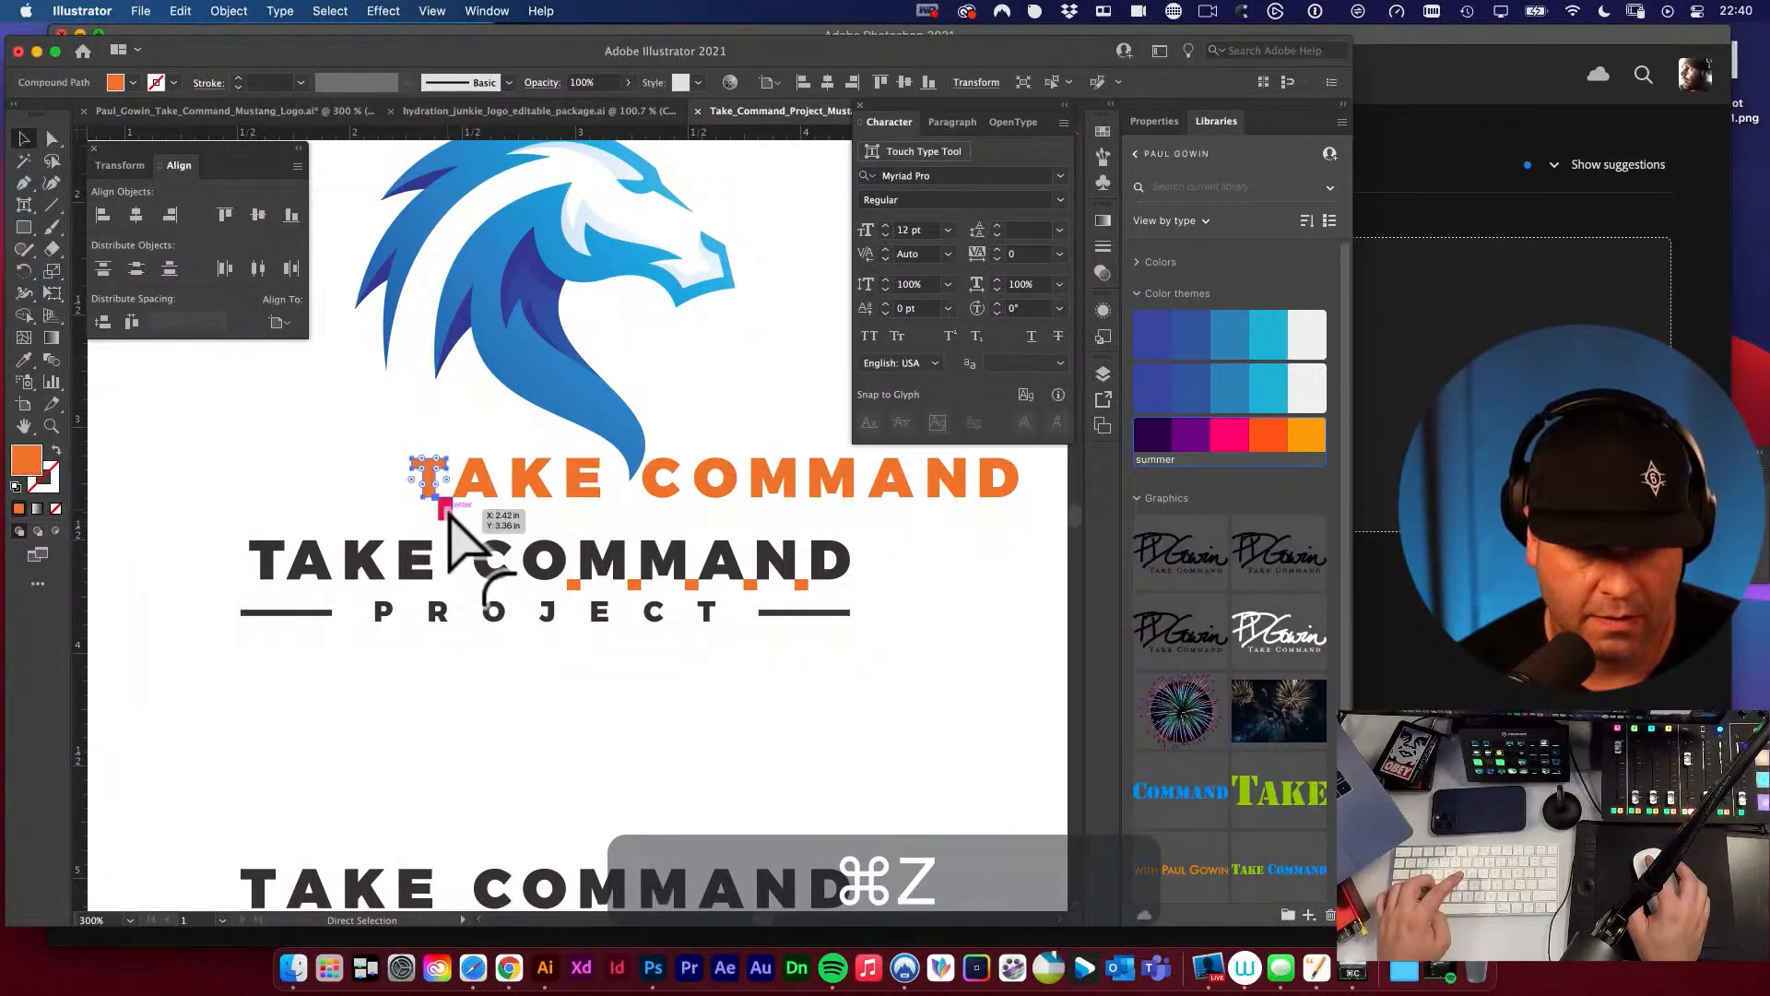
Examine the pink spacer against the orange T–A gap up close and in the context of the full logo.
{"action": "key", "text": "super+space"}
{"action": "left_click_drag", "start_coordinate": [417, 491], "coordinate": [784, 659]}
{"action": "left_click", "coordinate": [366, 535]}
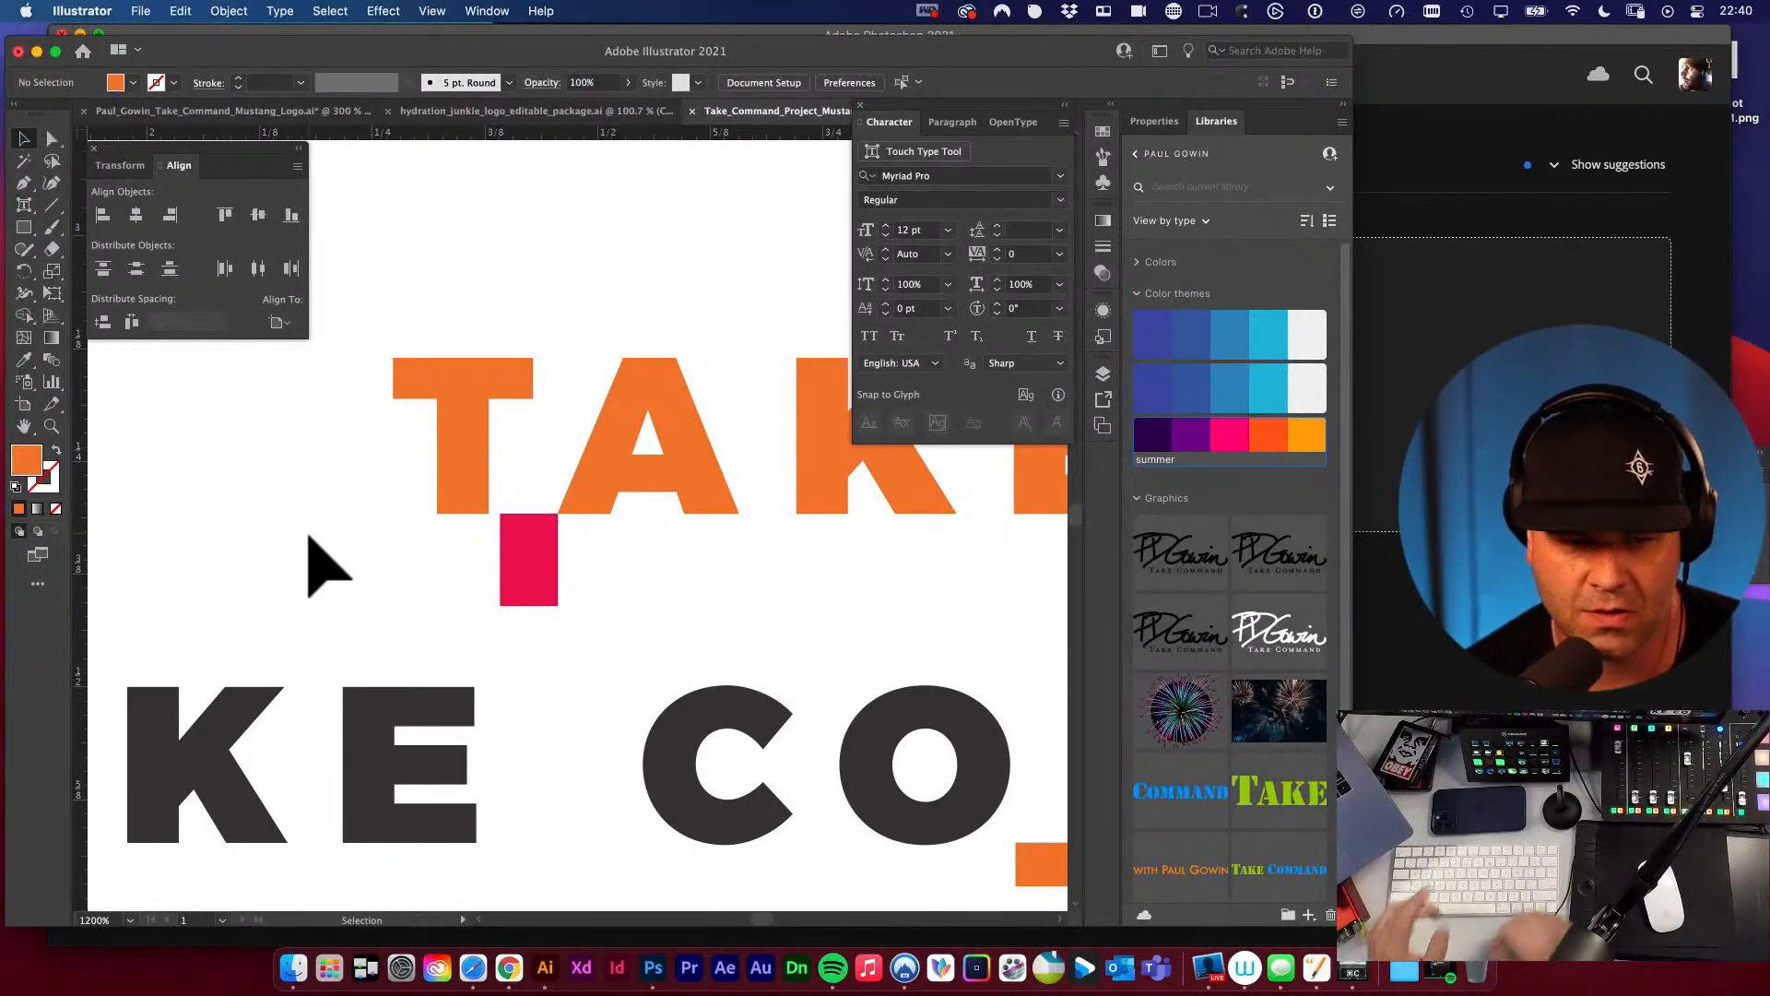
{"action": "left_click", "coordinate": [595, 562], "text": "alt+super"}
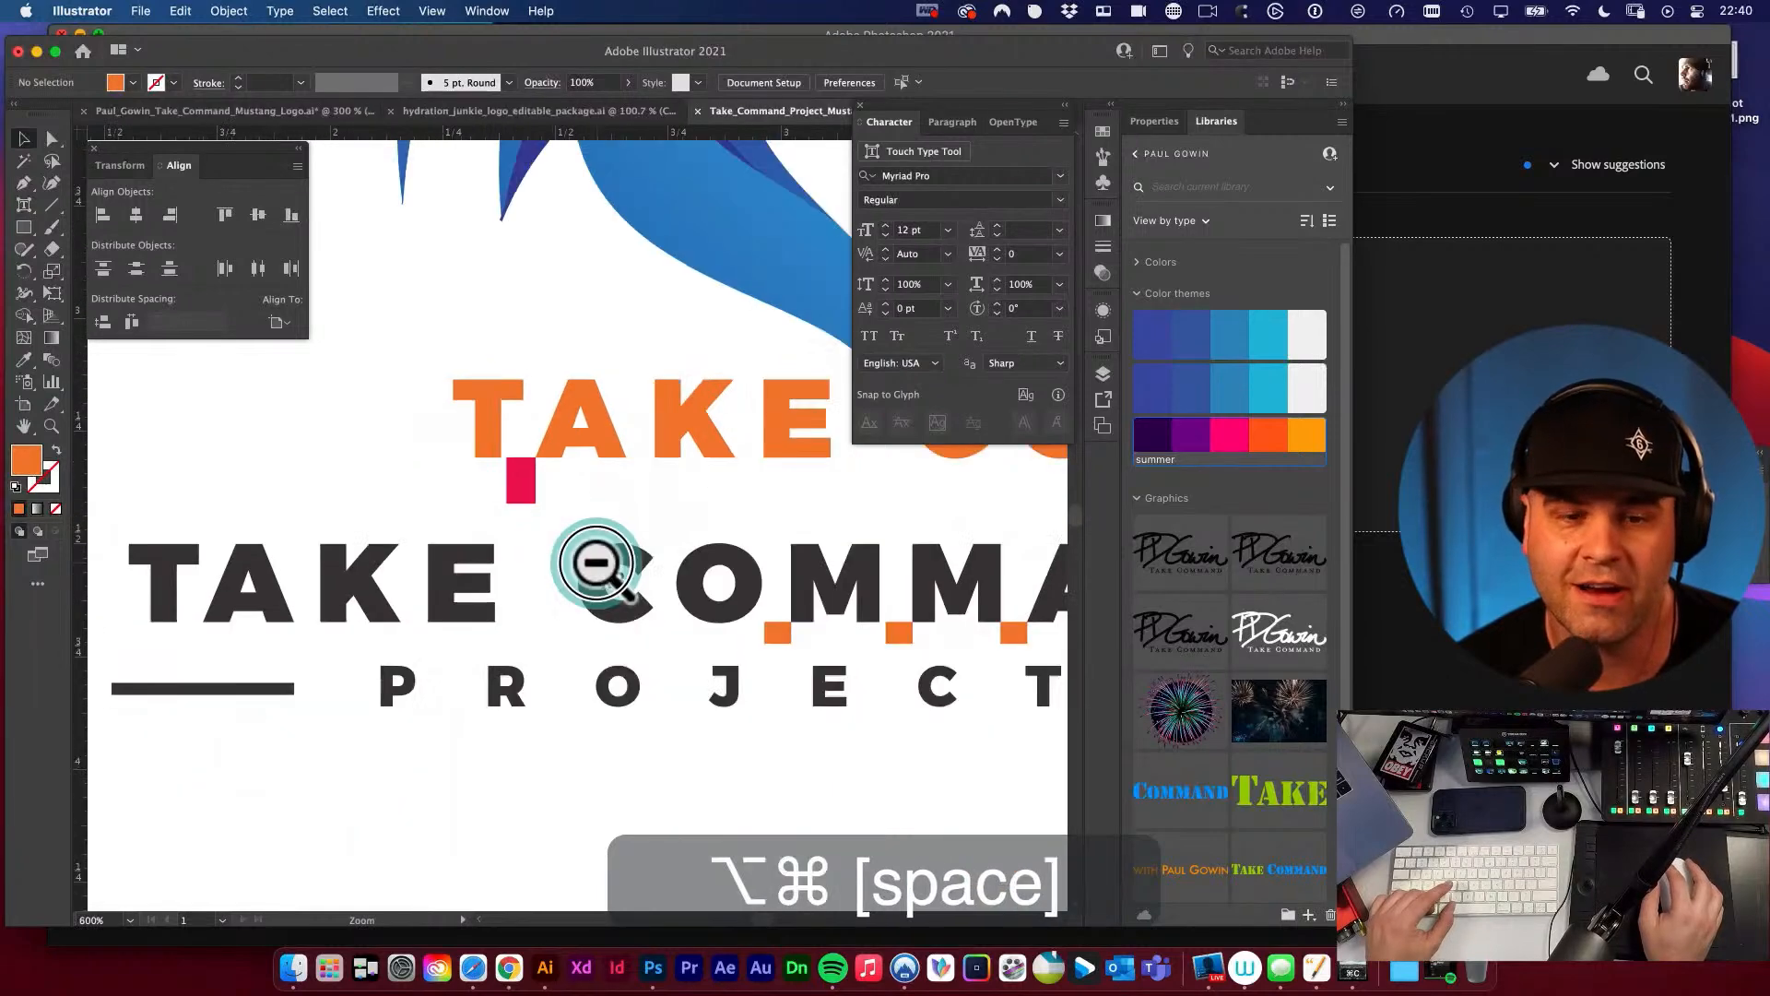
{"action": "left_click", "coordinate": [595, 563], "text": "alt+super"}
{"action": "left_click", "coordinate": [595, 562], "text": "alt+super"}
{"action": "left_click", "coordinate": [692, 632], "text": "alt+super"}
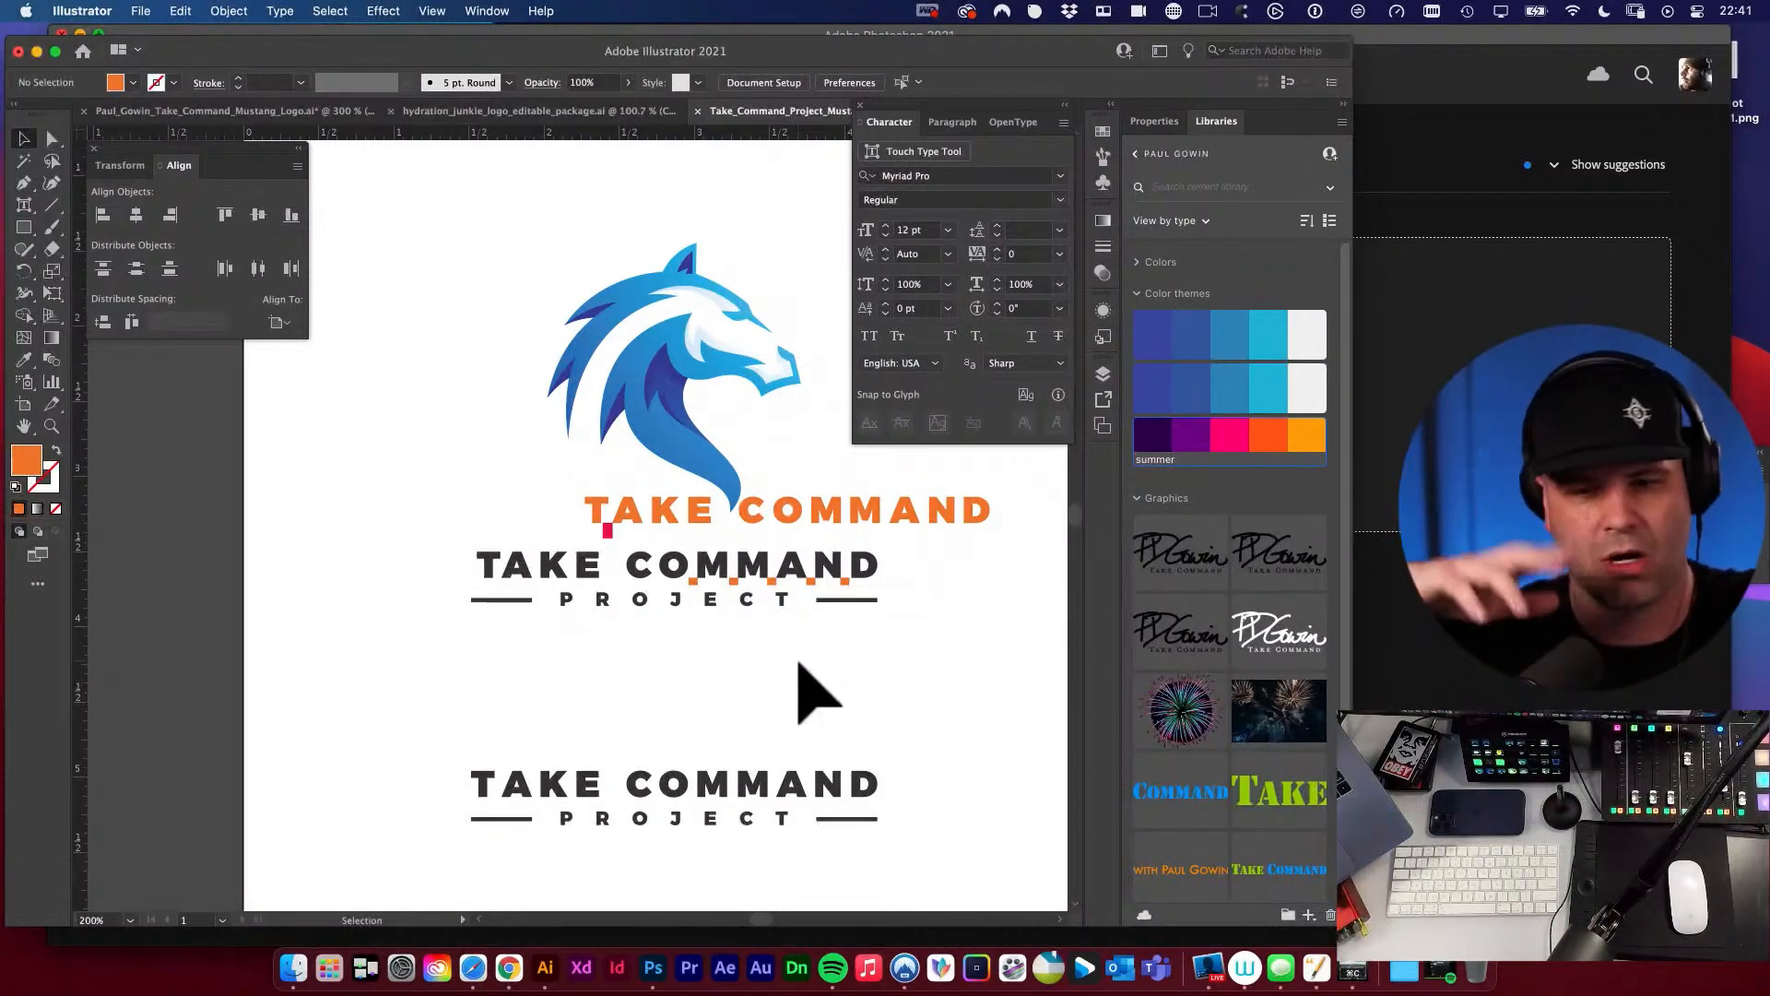
{"action": "left_click", "coordinate": [411, 369]}
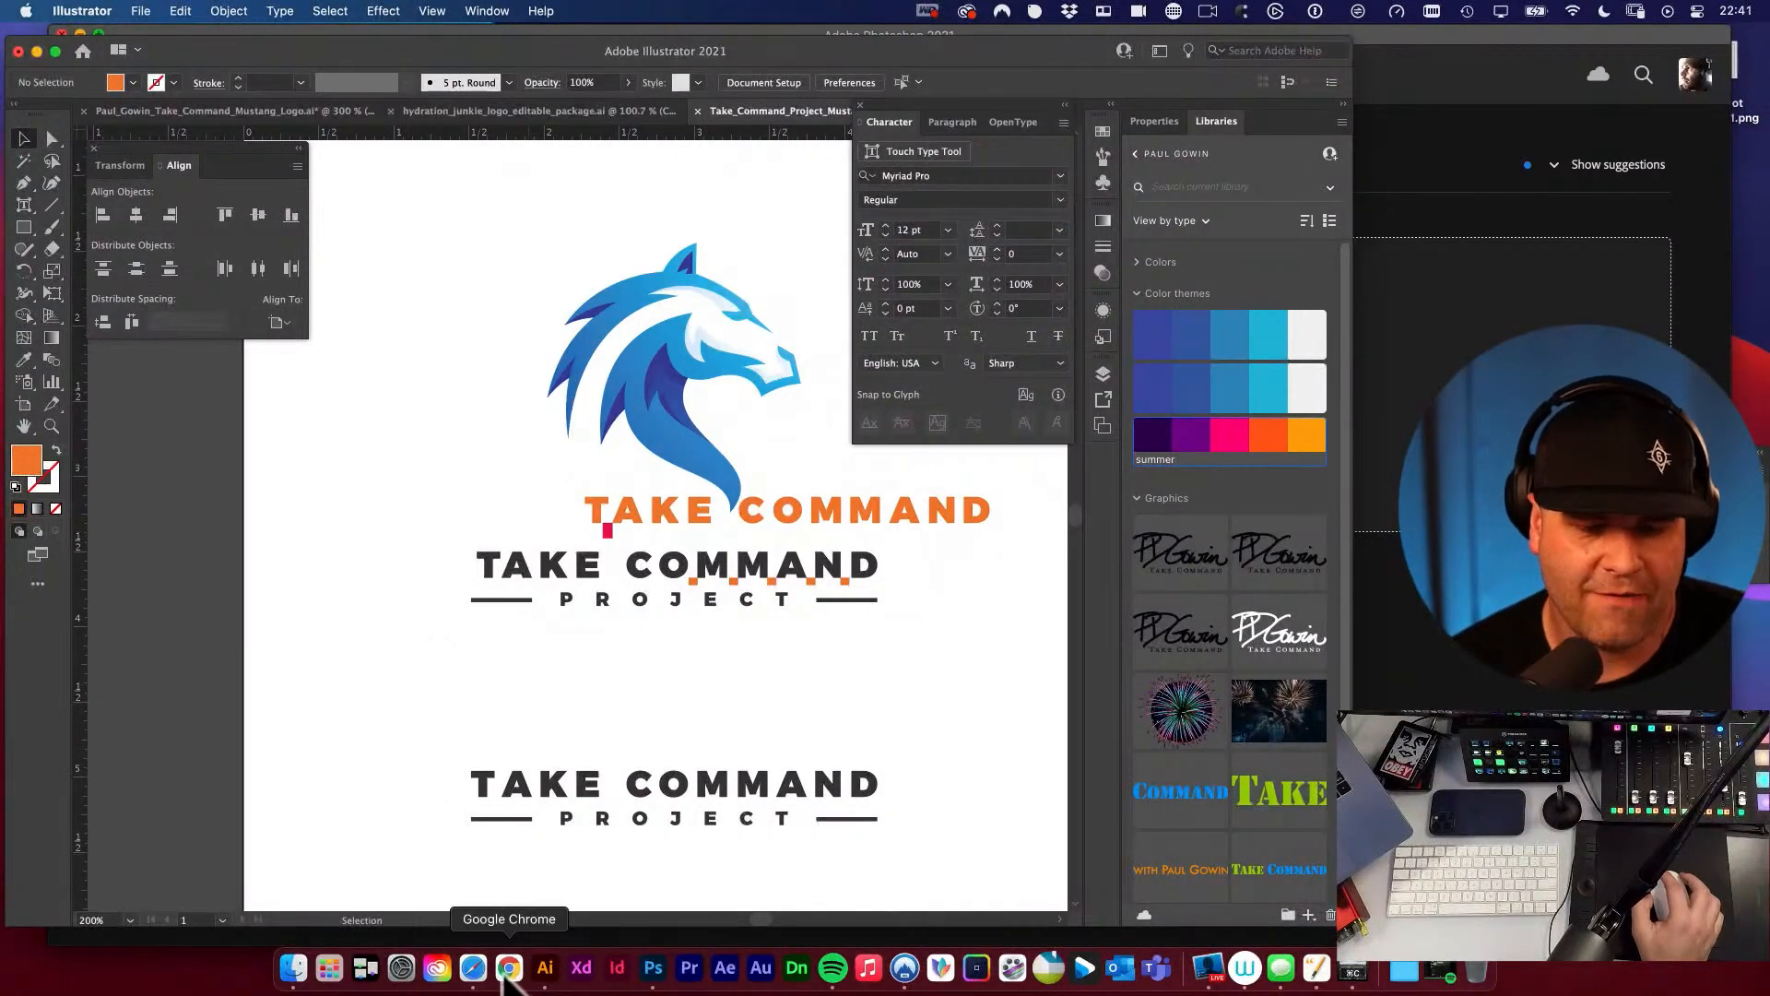
Switch to Safari, open a new browser window and move it fully onto the screen.
{"action": "left_click", "coordinate": [472, 967]}
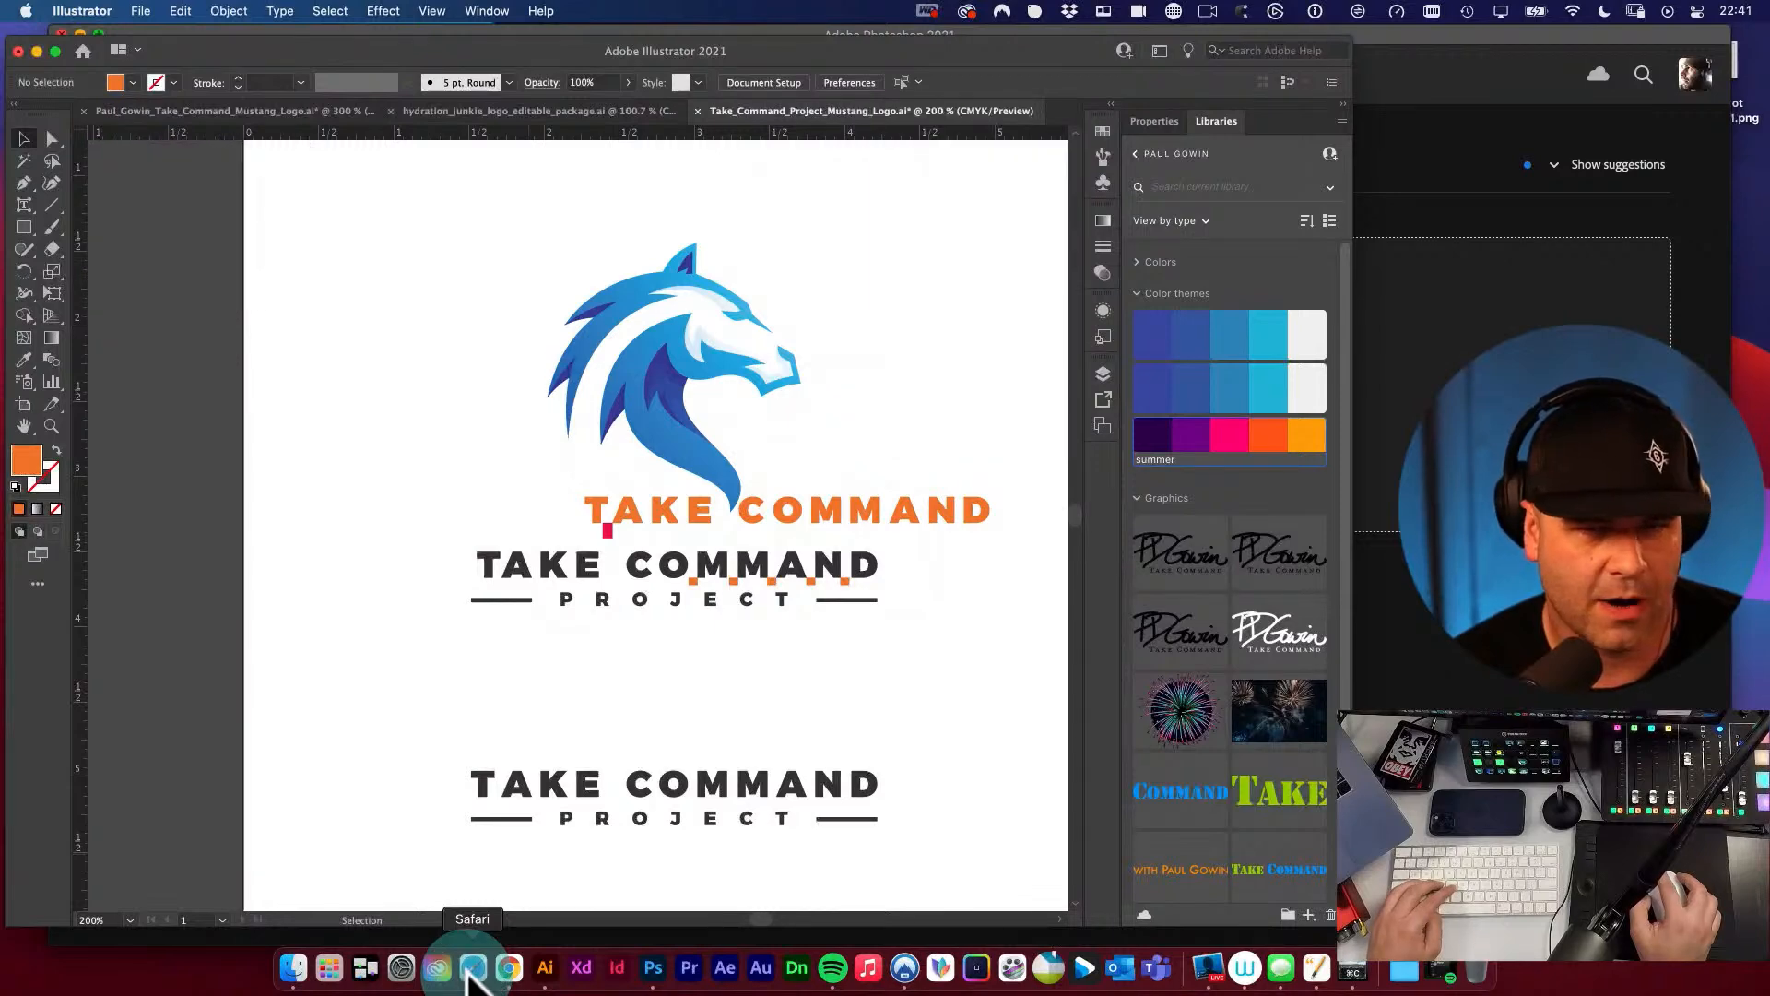
{"action": "key", "text": "super+n"}
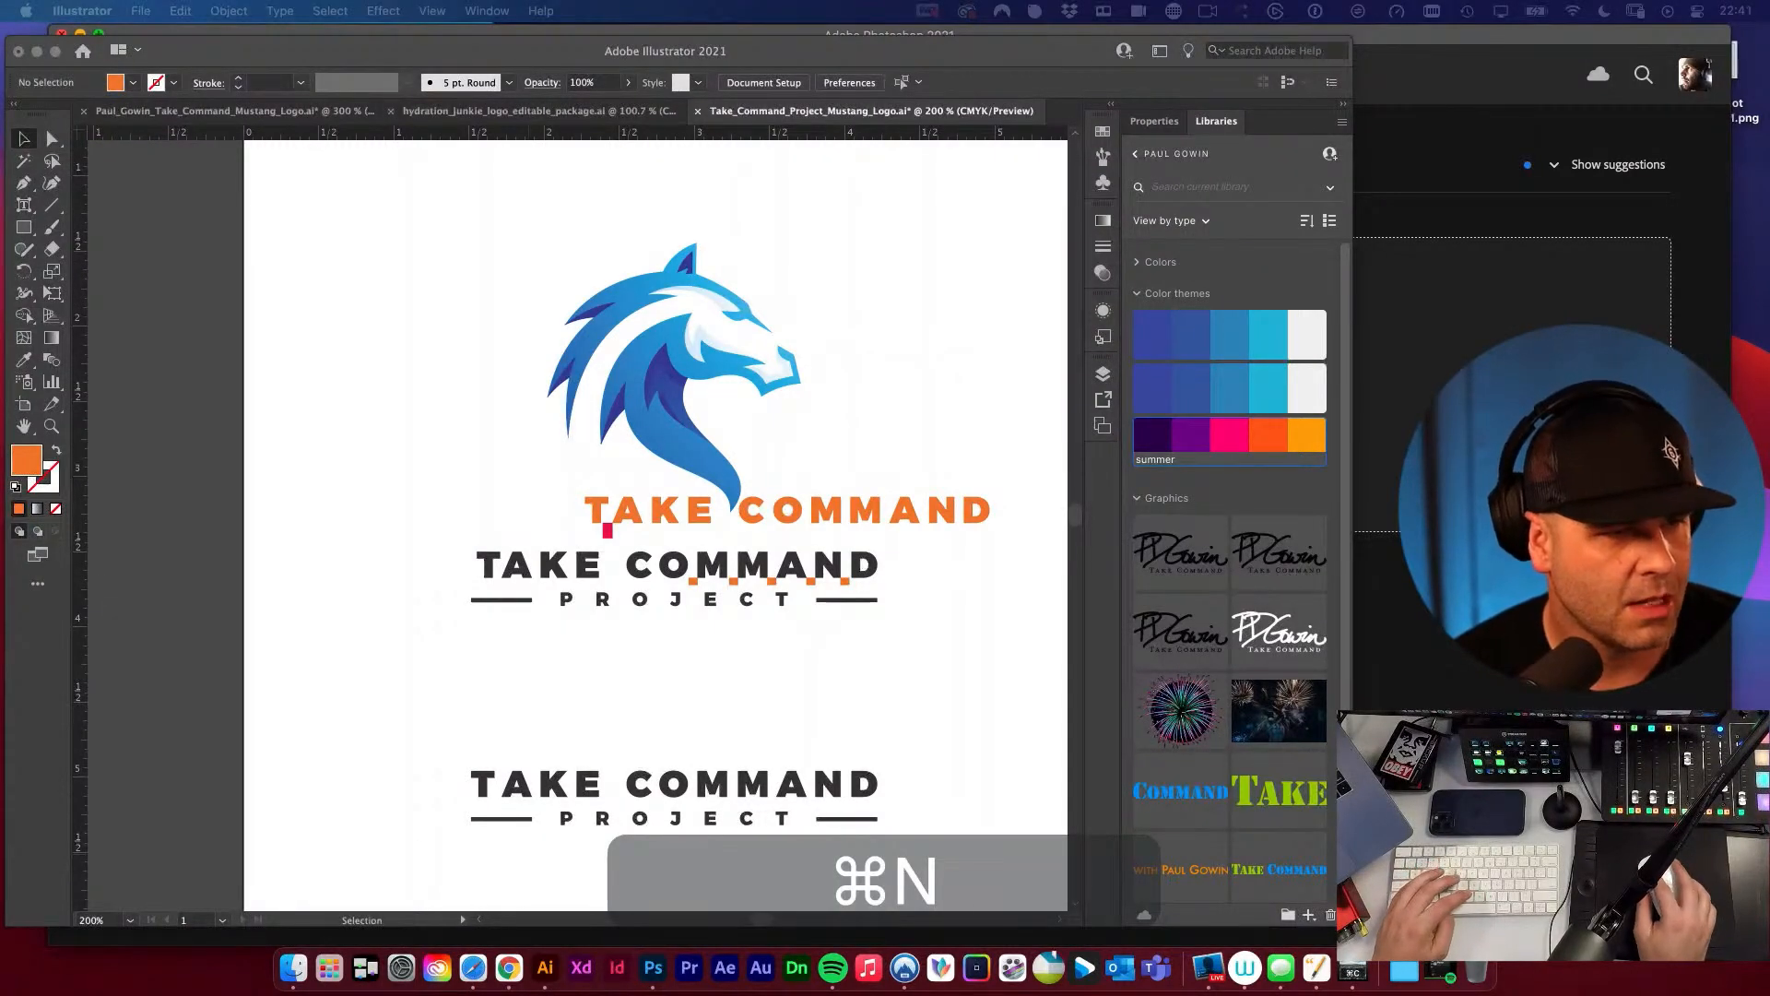
{"action": "left_click_drag", "start_coordinate": [1, 277], "coordinate": [1126, 90]}
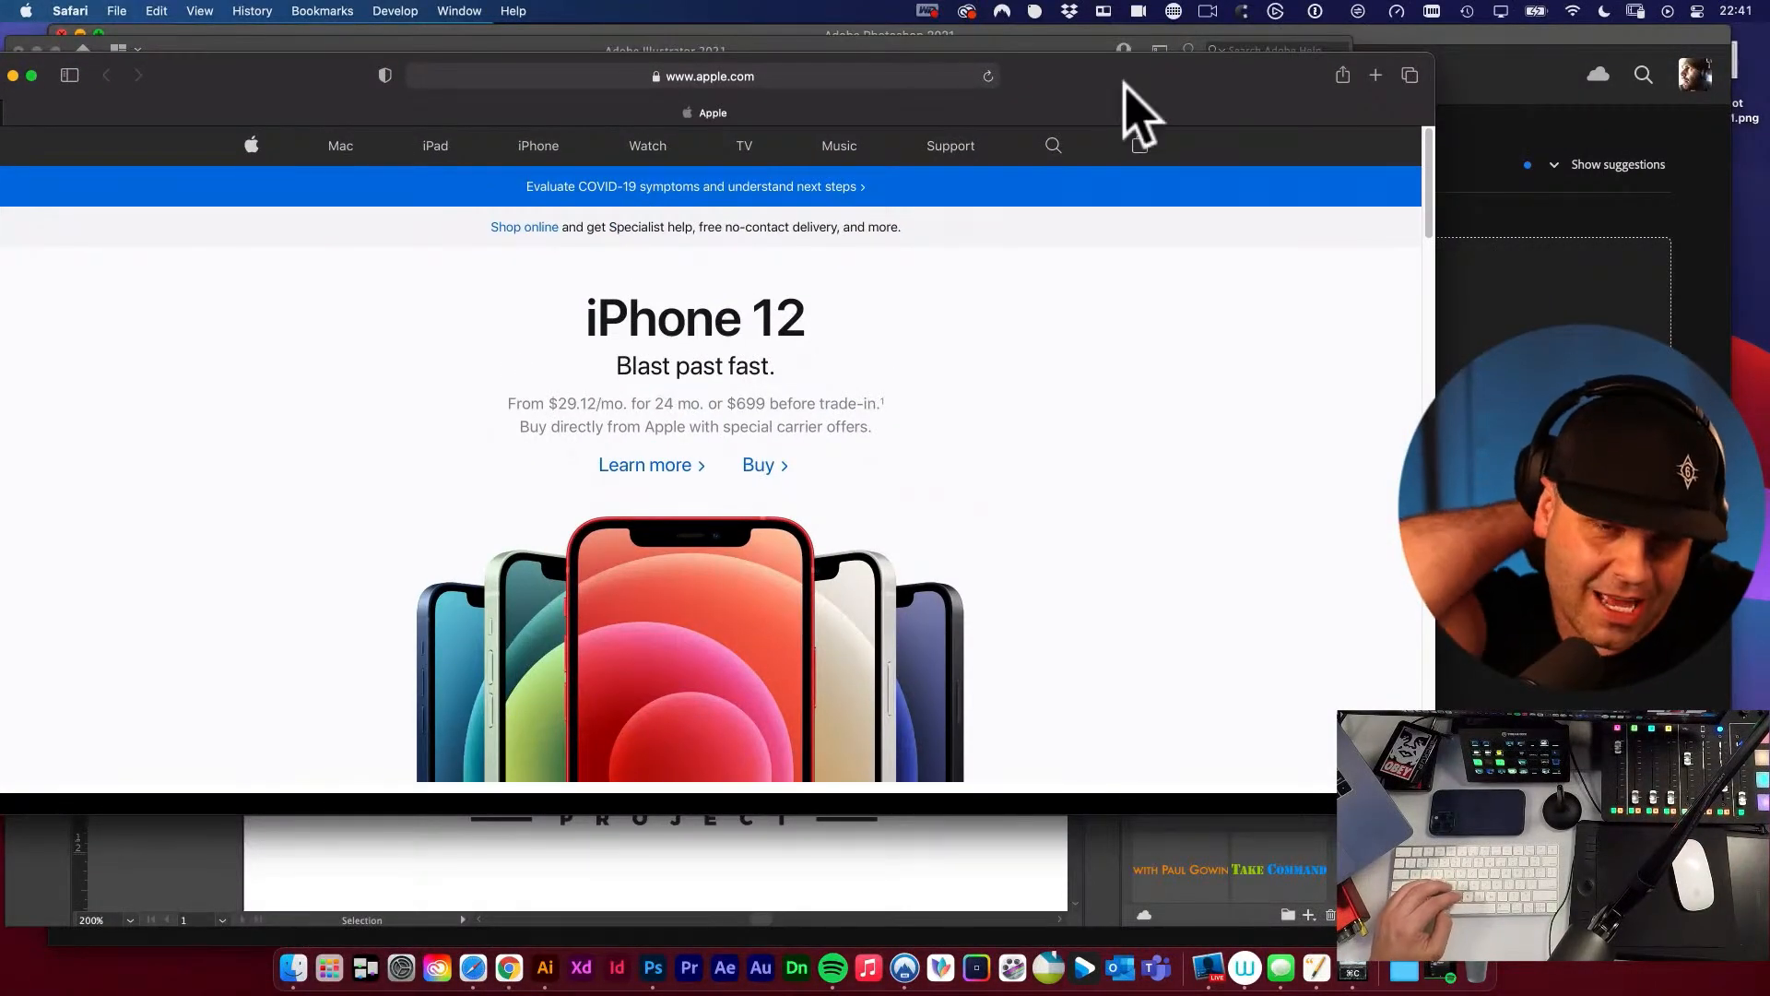
{"action": "left_click", "coordinate": [1439, 51]}
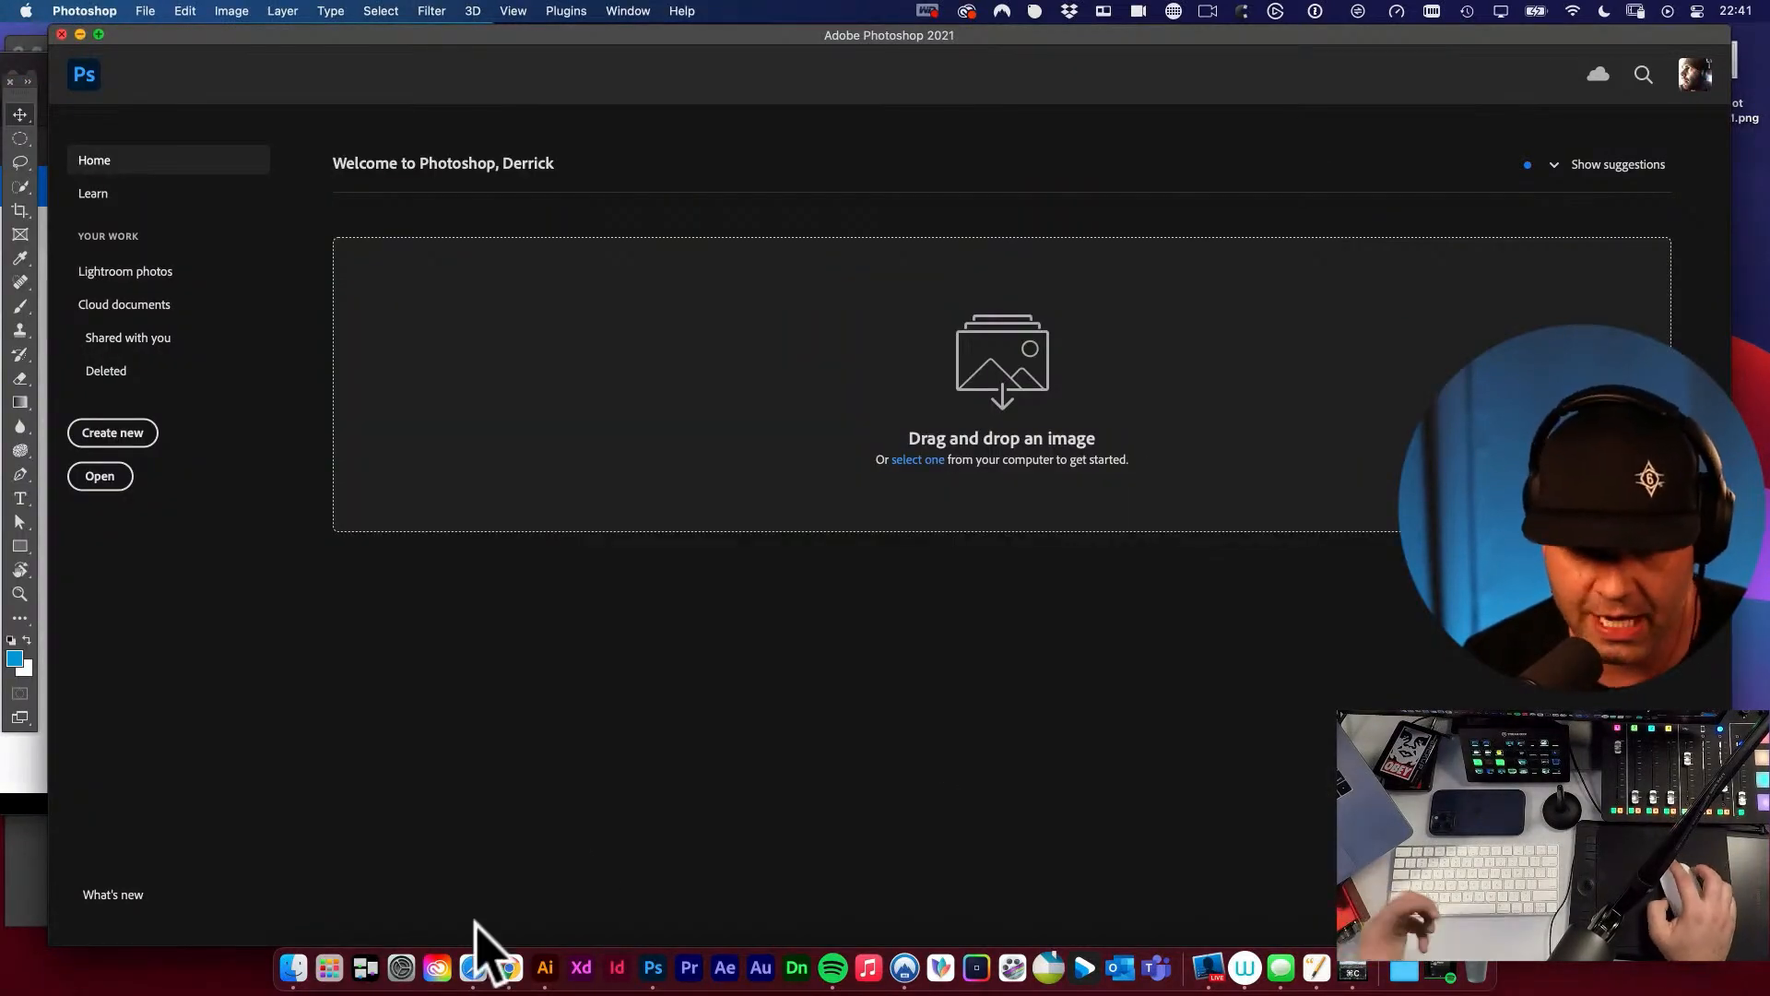
{"action": "left_click", "coordinate": [473, 966]}
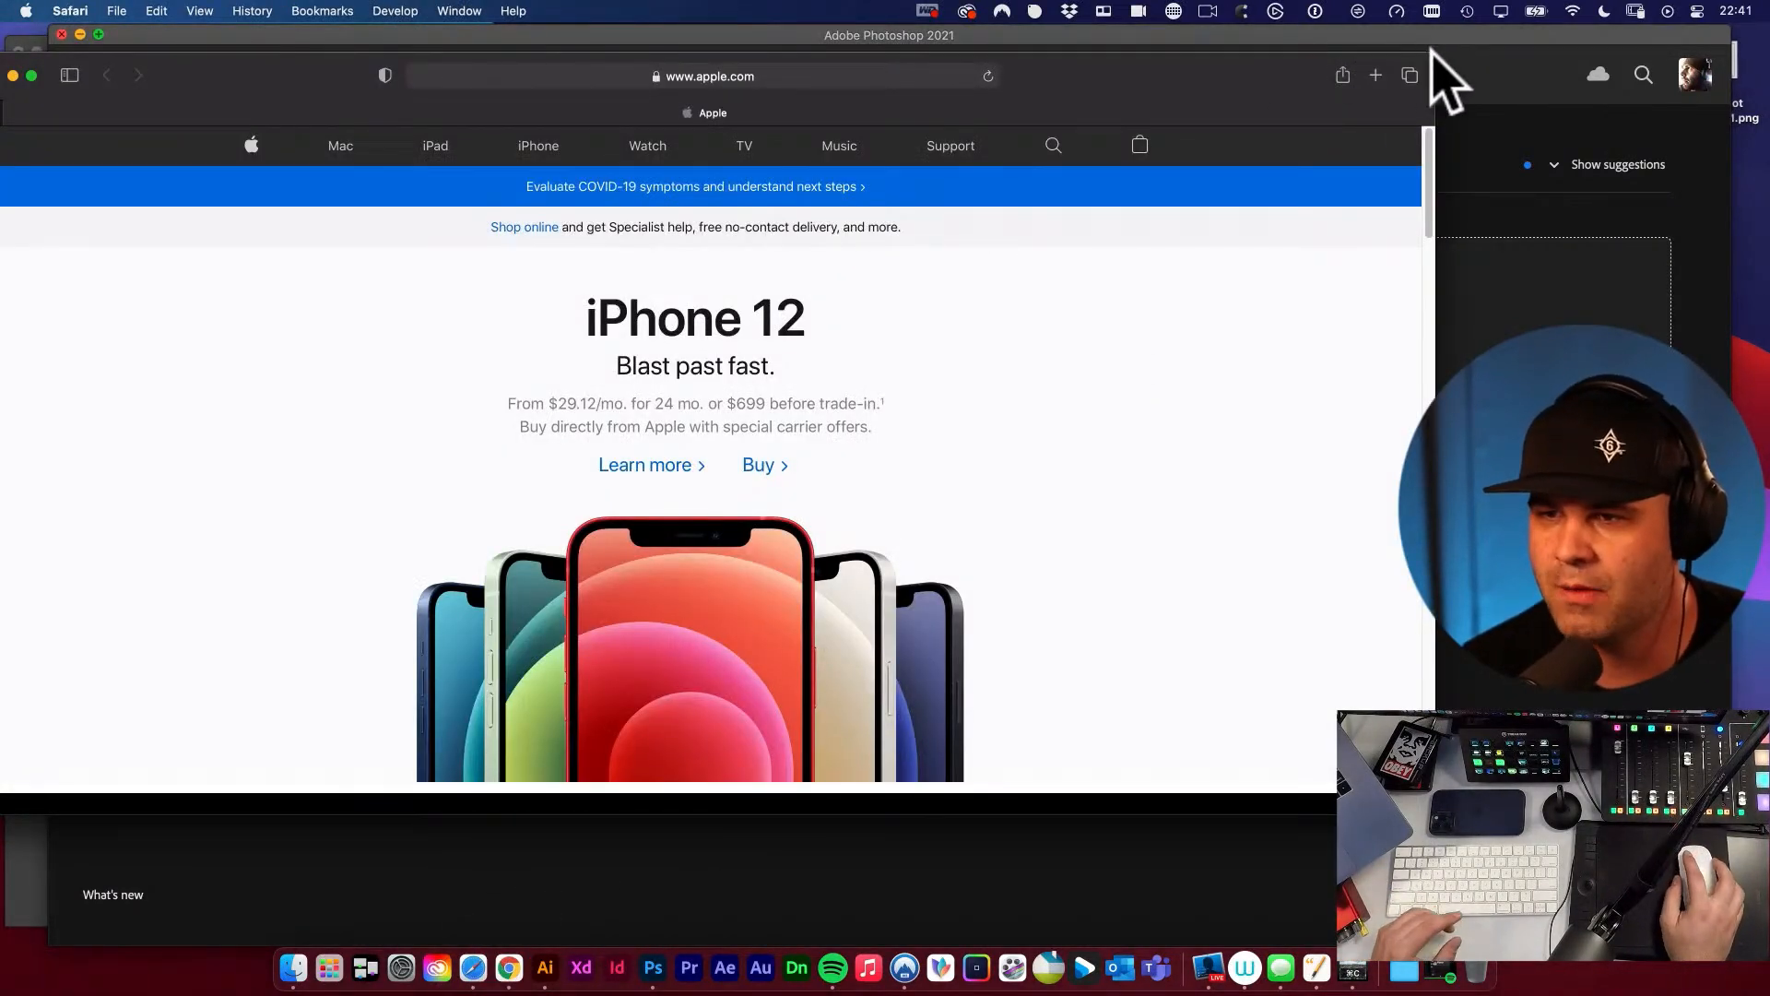
{"action": "left_click_drag", "start_coordinate": [1433, 53], "coordinate": [1302, 88]}
Open the Adobe Fonts website at fonts.adobe.com.
{"action": "left_click", "coordinate": [883, 109]}
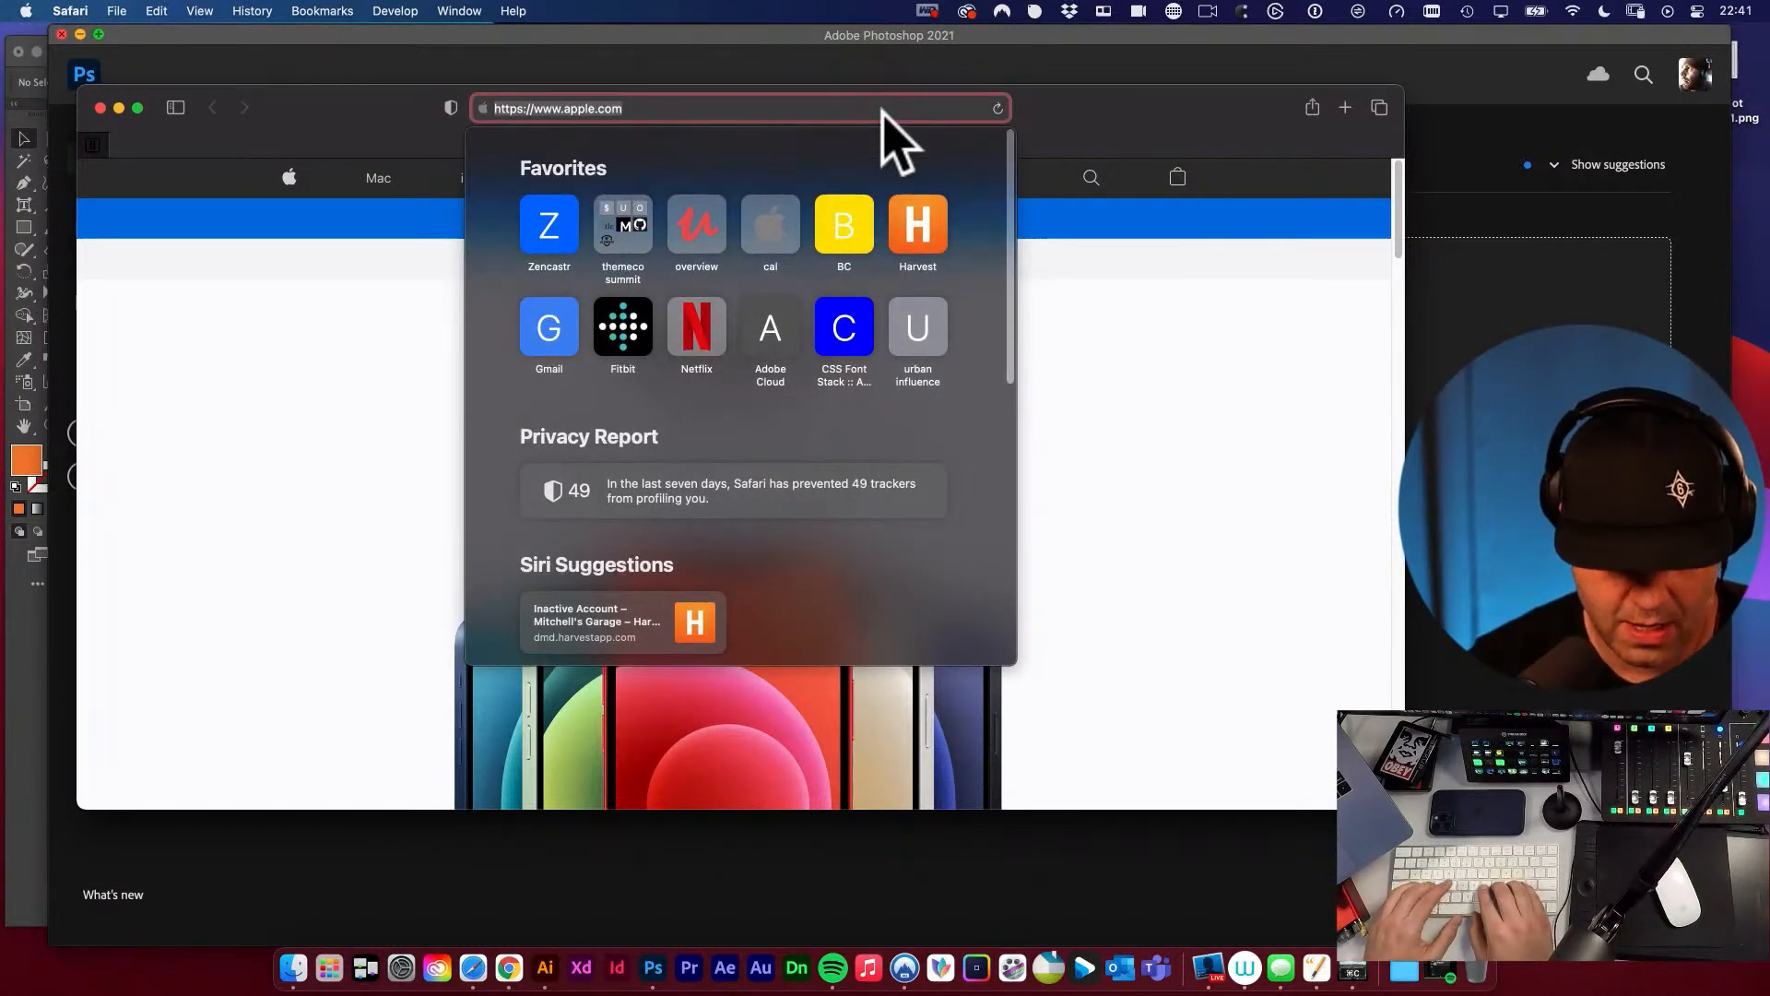
{"action": "type", "text": "fonts.adobe"}
{"action": "key", "text": "Right"}
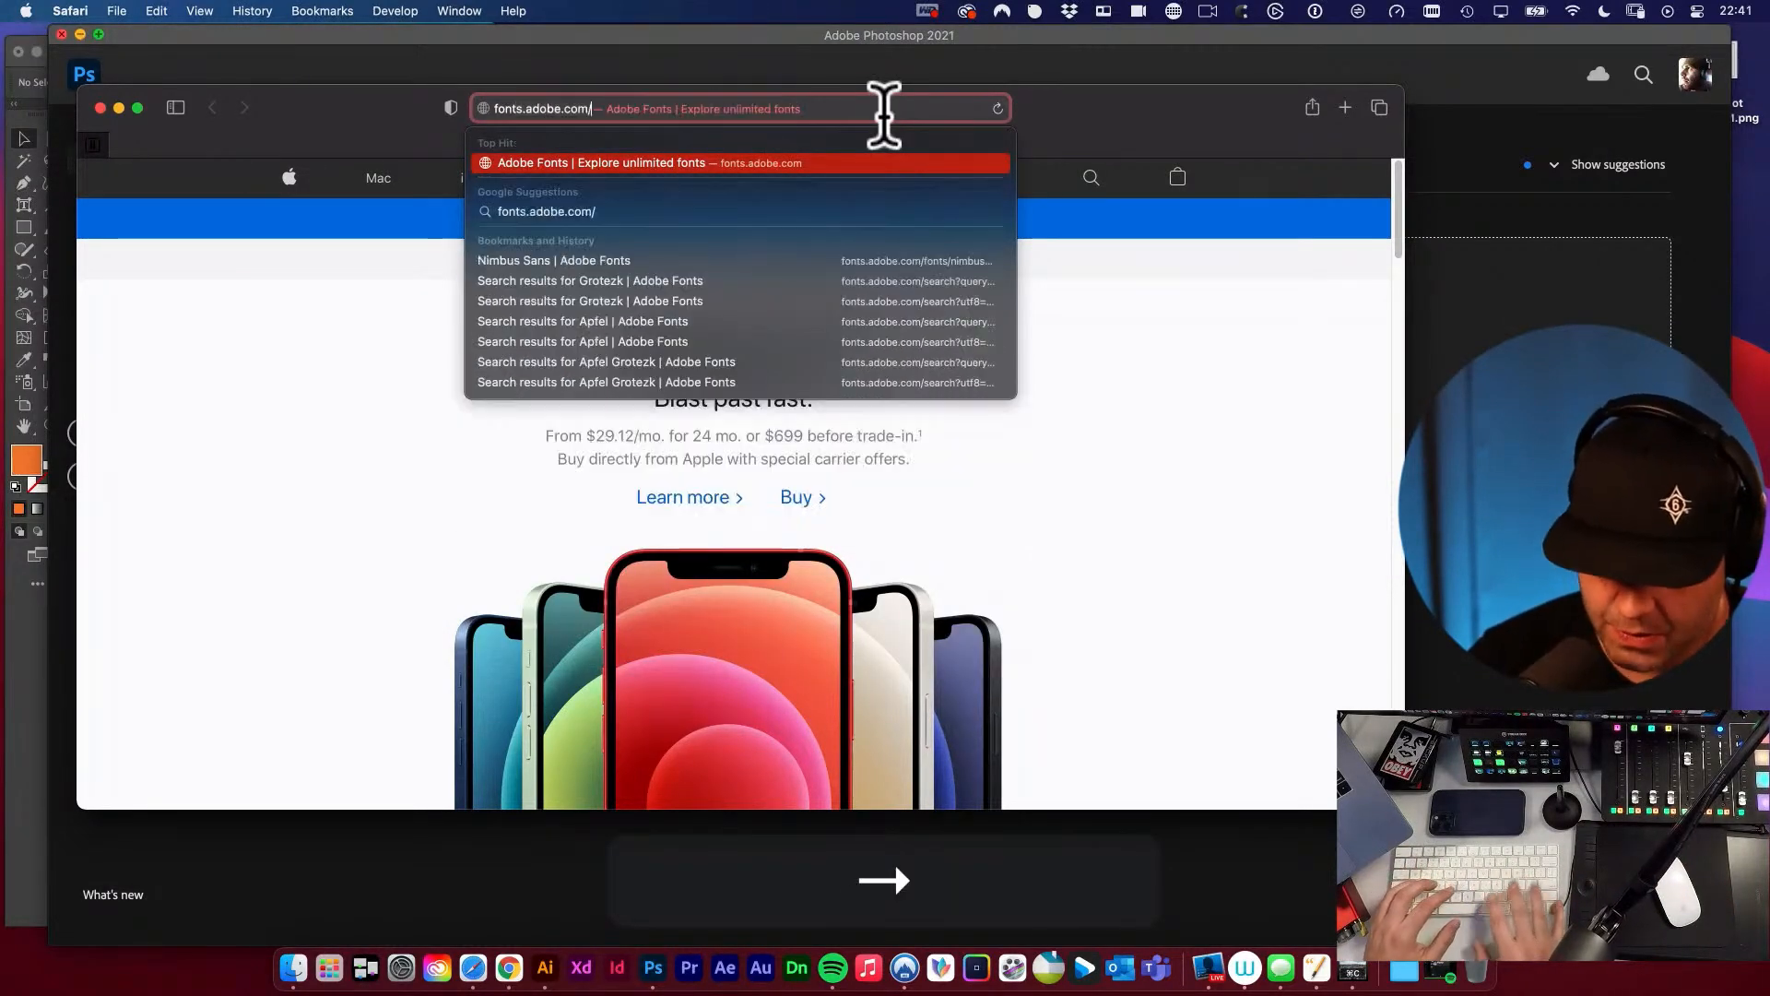
{"action": "key", "text": "Return"}
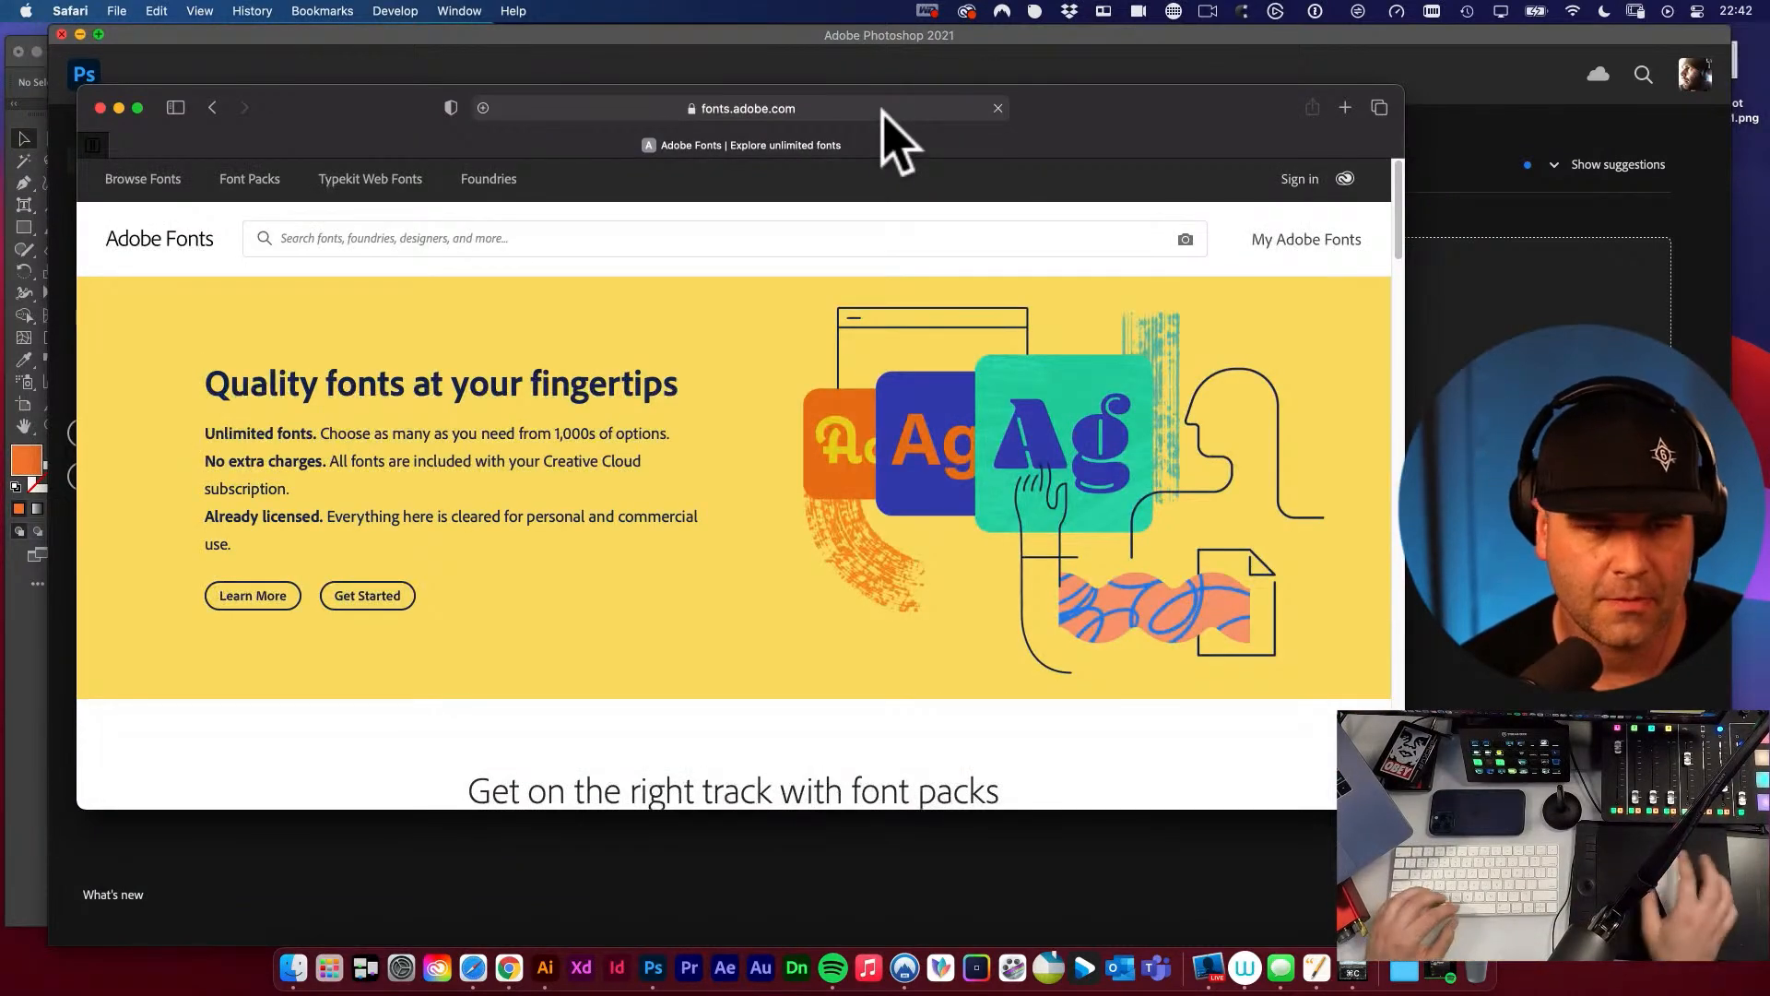
Open the Font Packs page, copy its address, and paste and submit it in the other window.
{"action": "left_click_drag", "start_coordinate": [385, 103], "coordinate": [441, 95]}
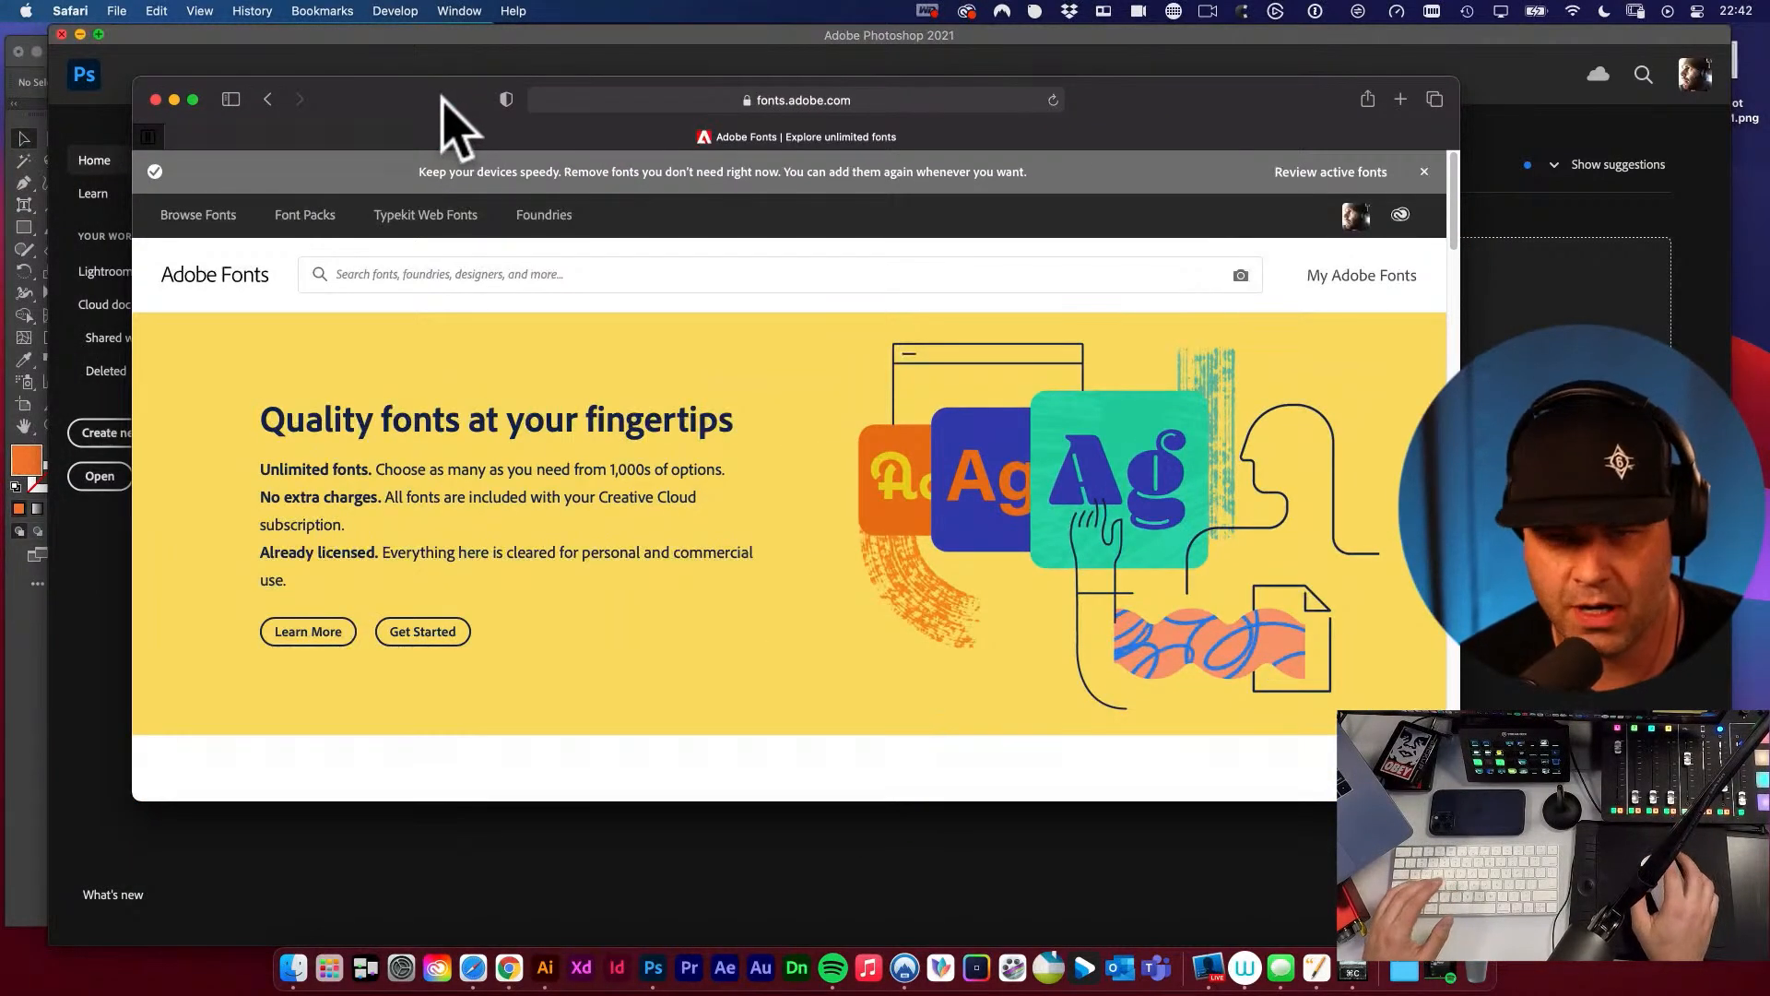
{"action": "left_click", "coordinate": [305, 223]}
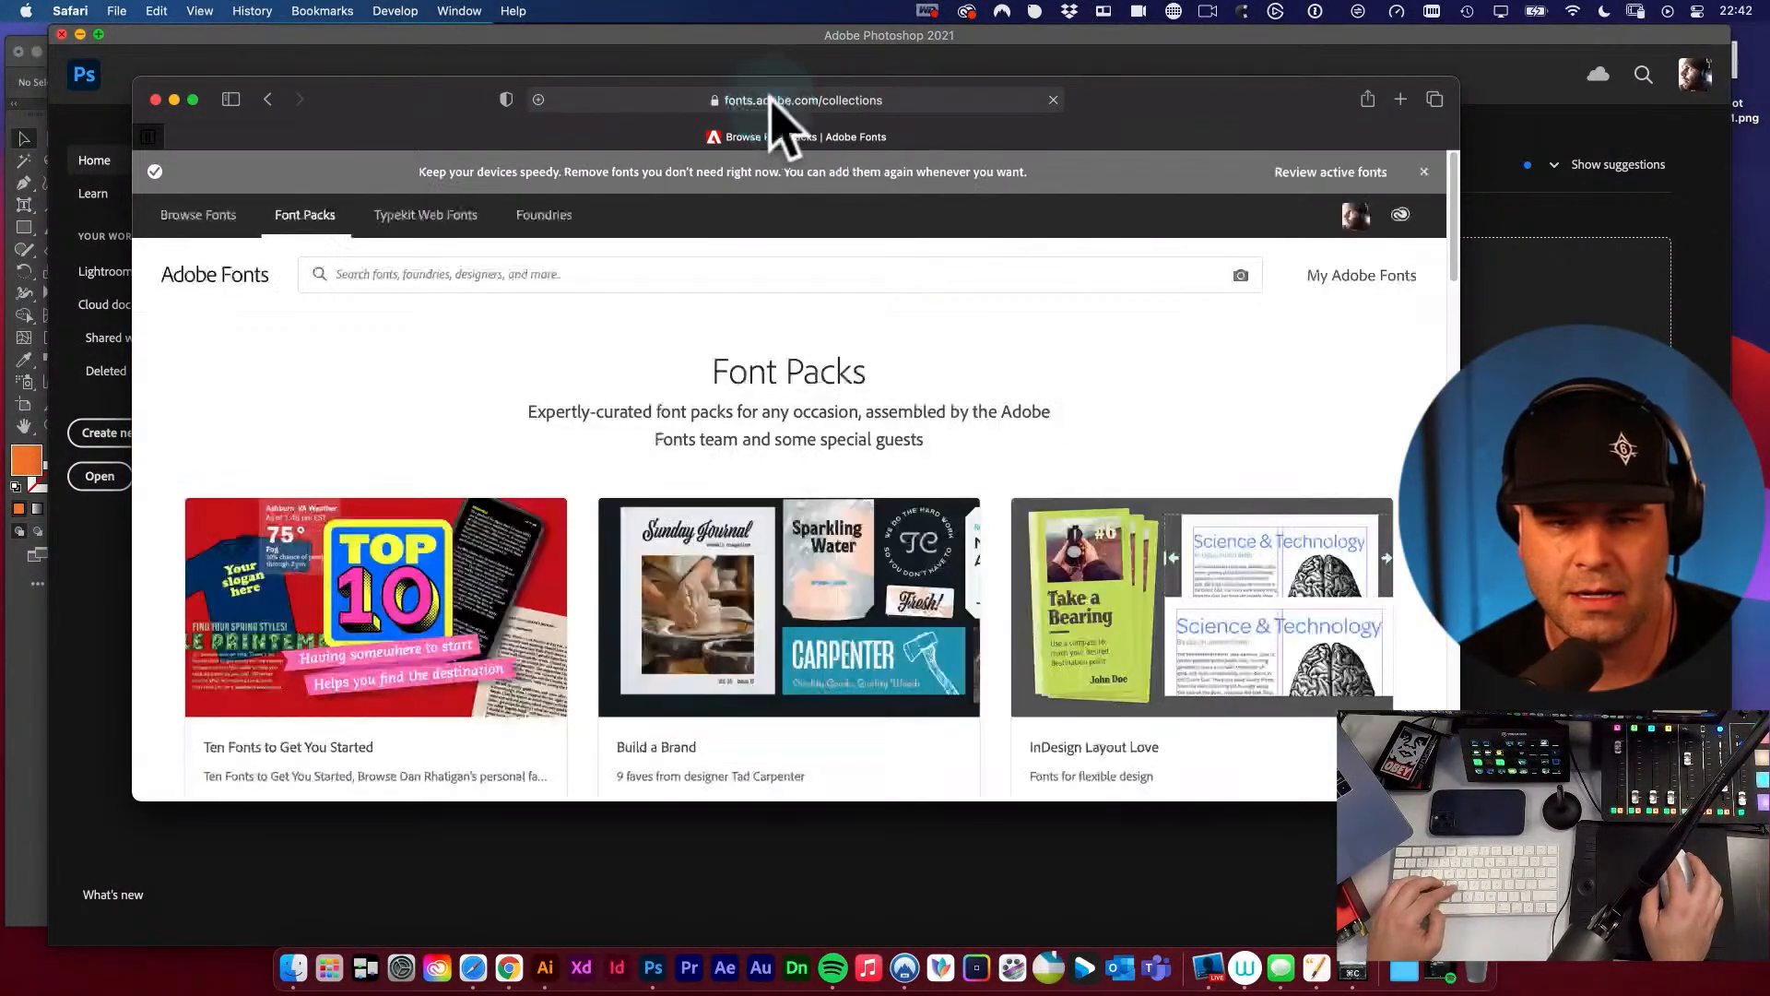
{"action": "left_click", "coordinate": [771, 101]}
{"action": "key", "text": "super+c"}
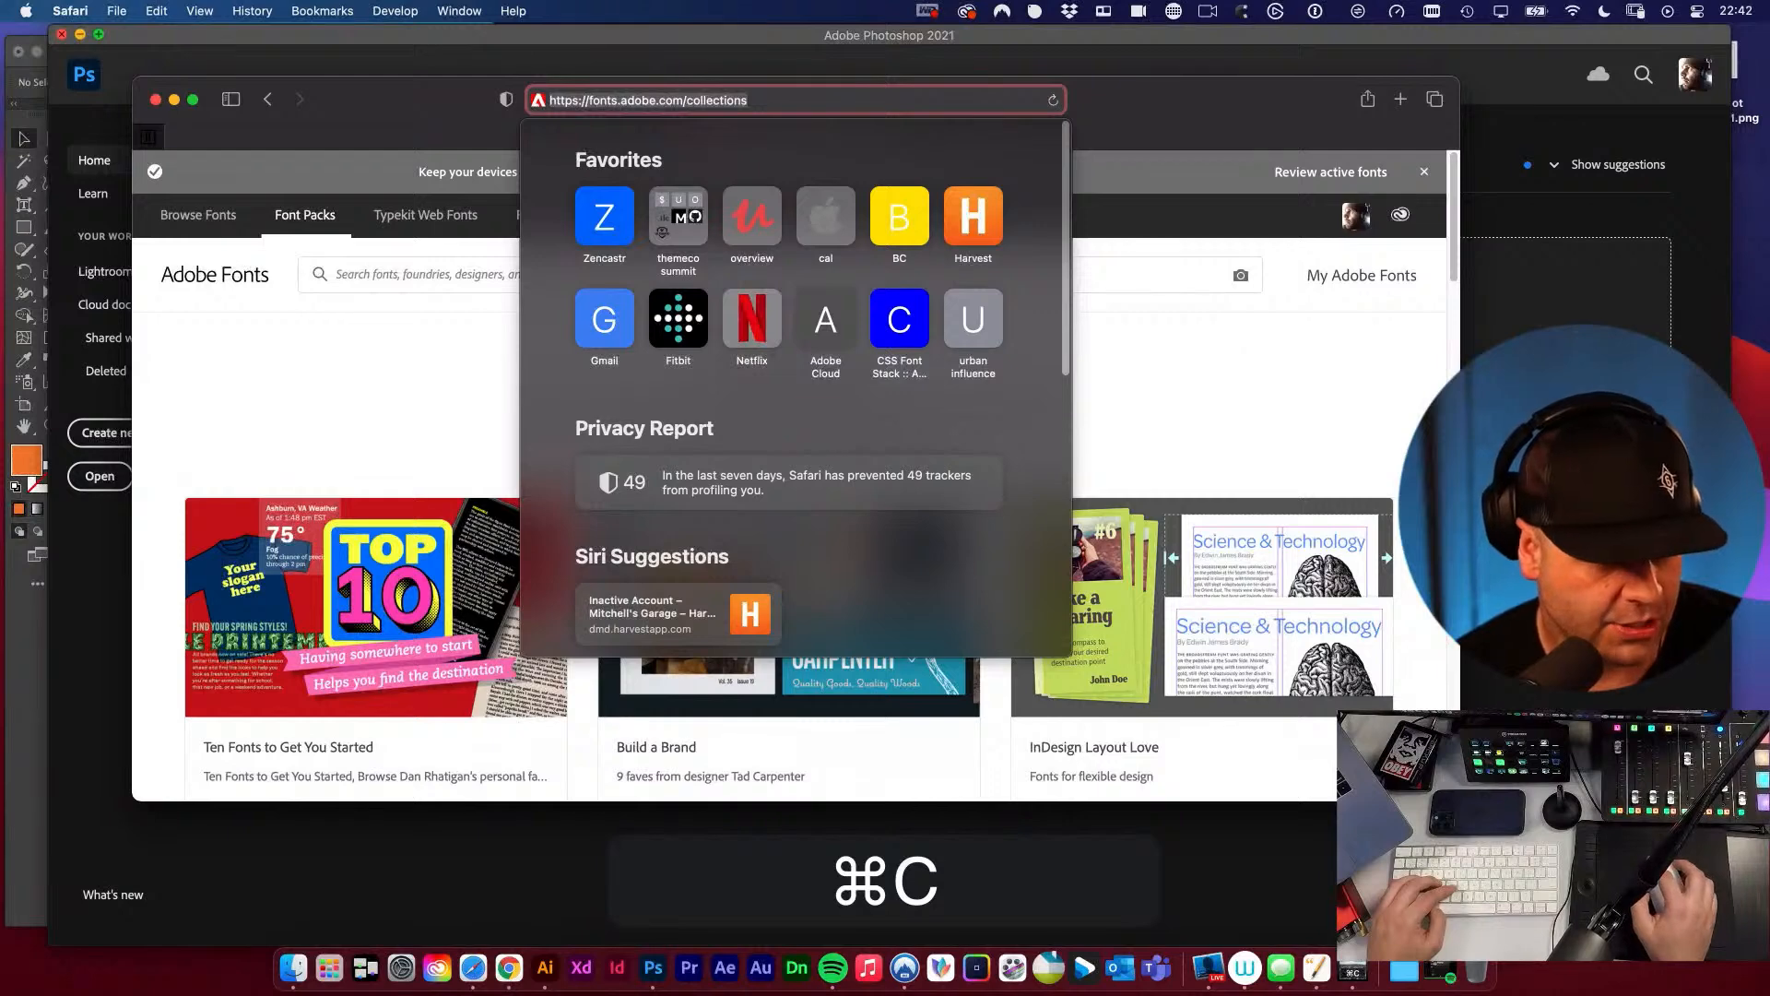
{"action": "key", "text": "super+v"}
{"action": "key", "text": "Return"}
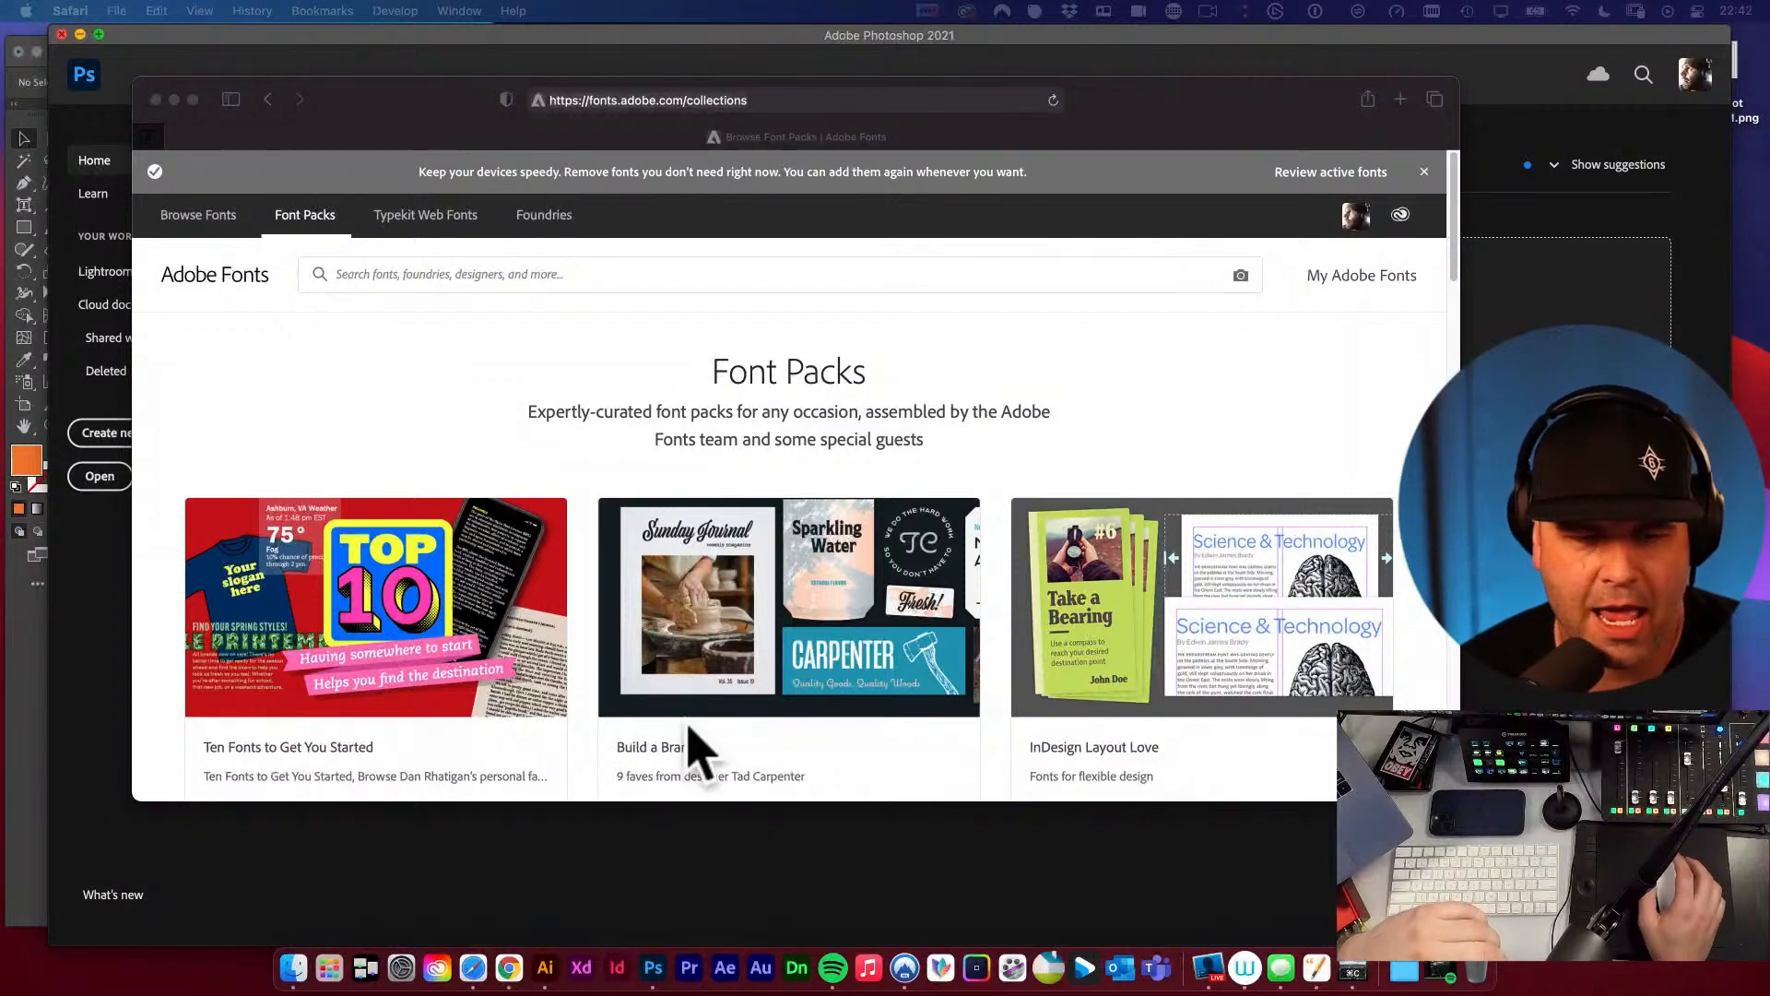
Browse the font packs, open the Retro Glamping Font Pack and look over its fonts and description.
{"action": "scroll", "coordinate": [784, 705], "scroll_direction": "down", "scroll_amount": 3}
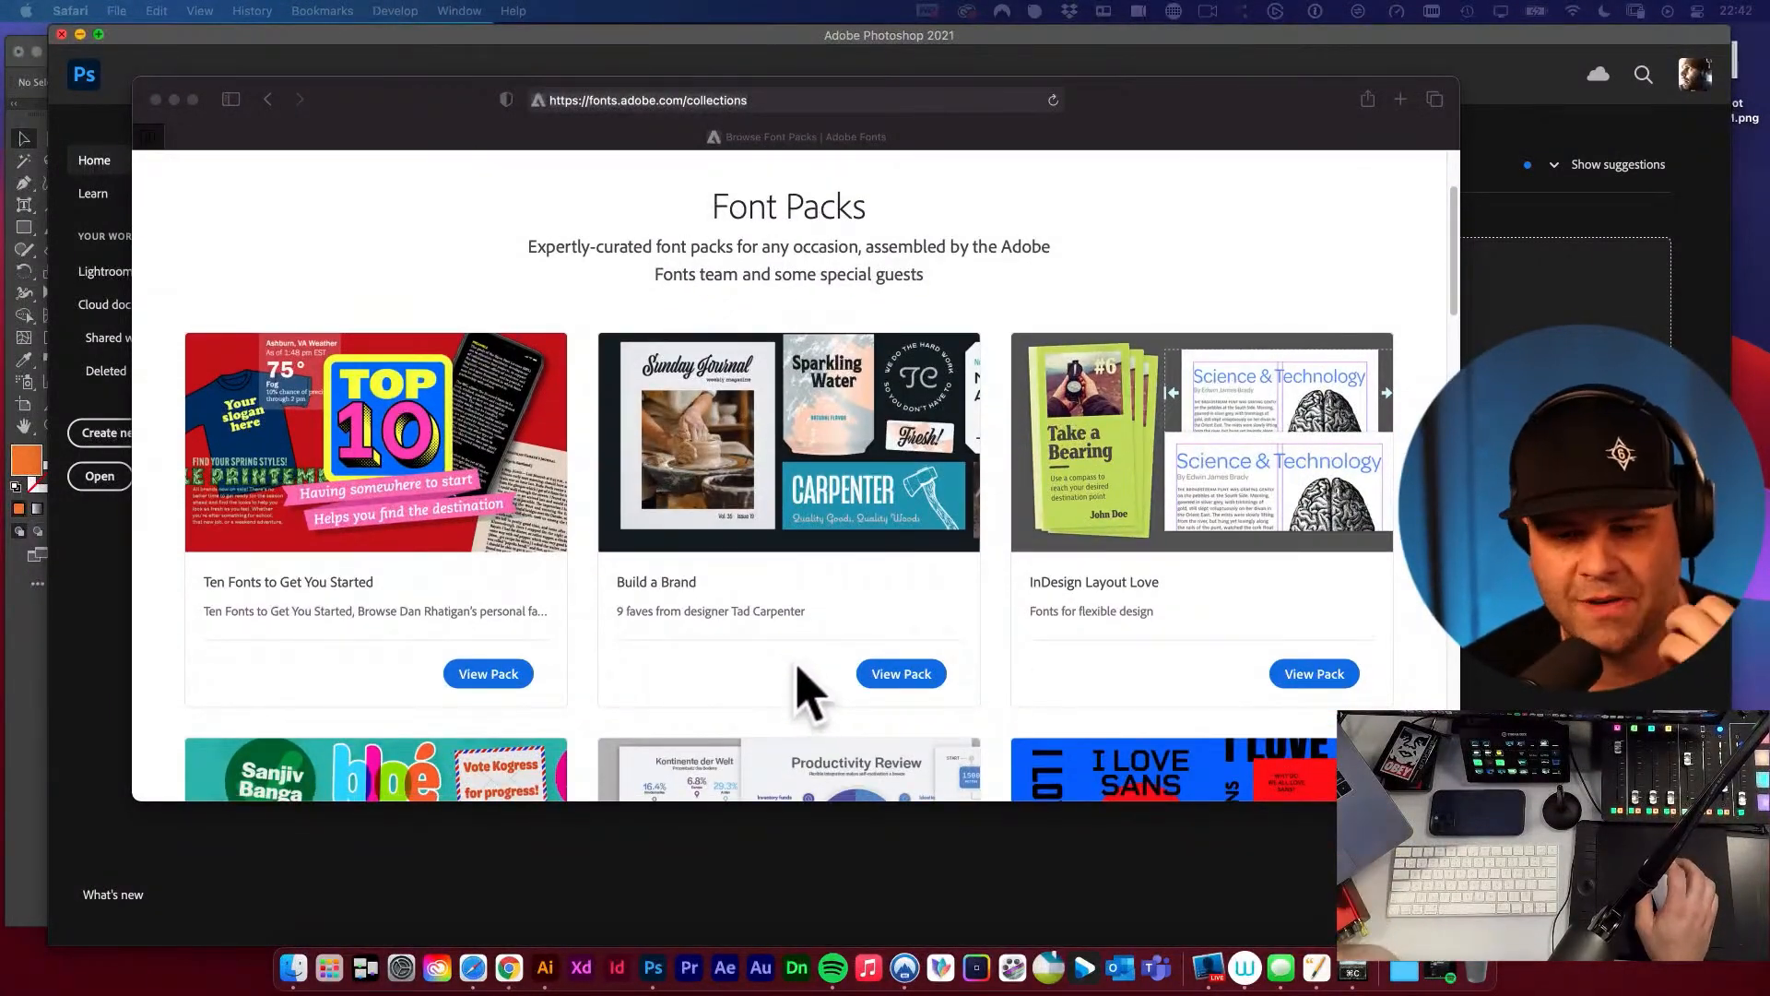
{"action": "scroll", "coordinate": [830, 691], "scroll_direction": "down", "scroll_amount": 6}
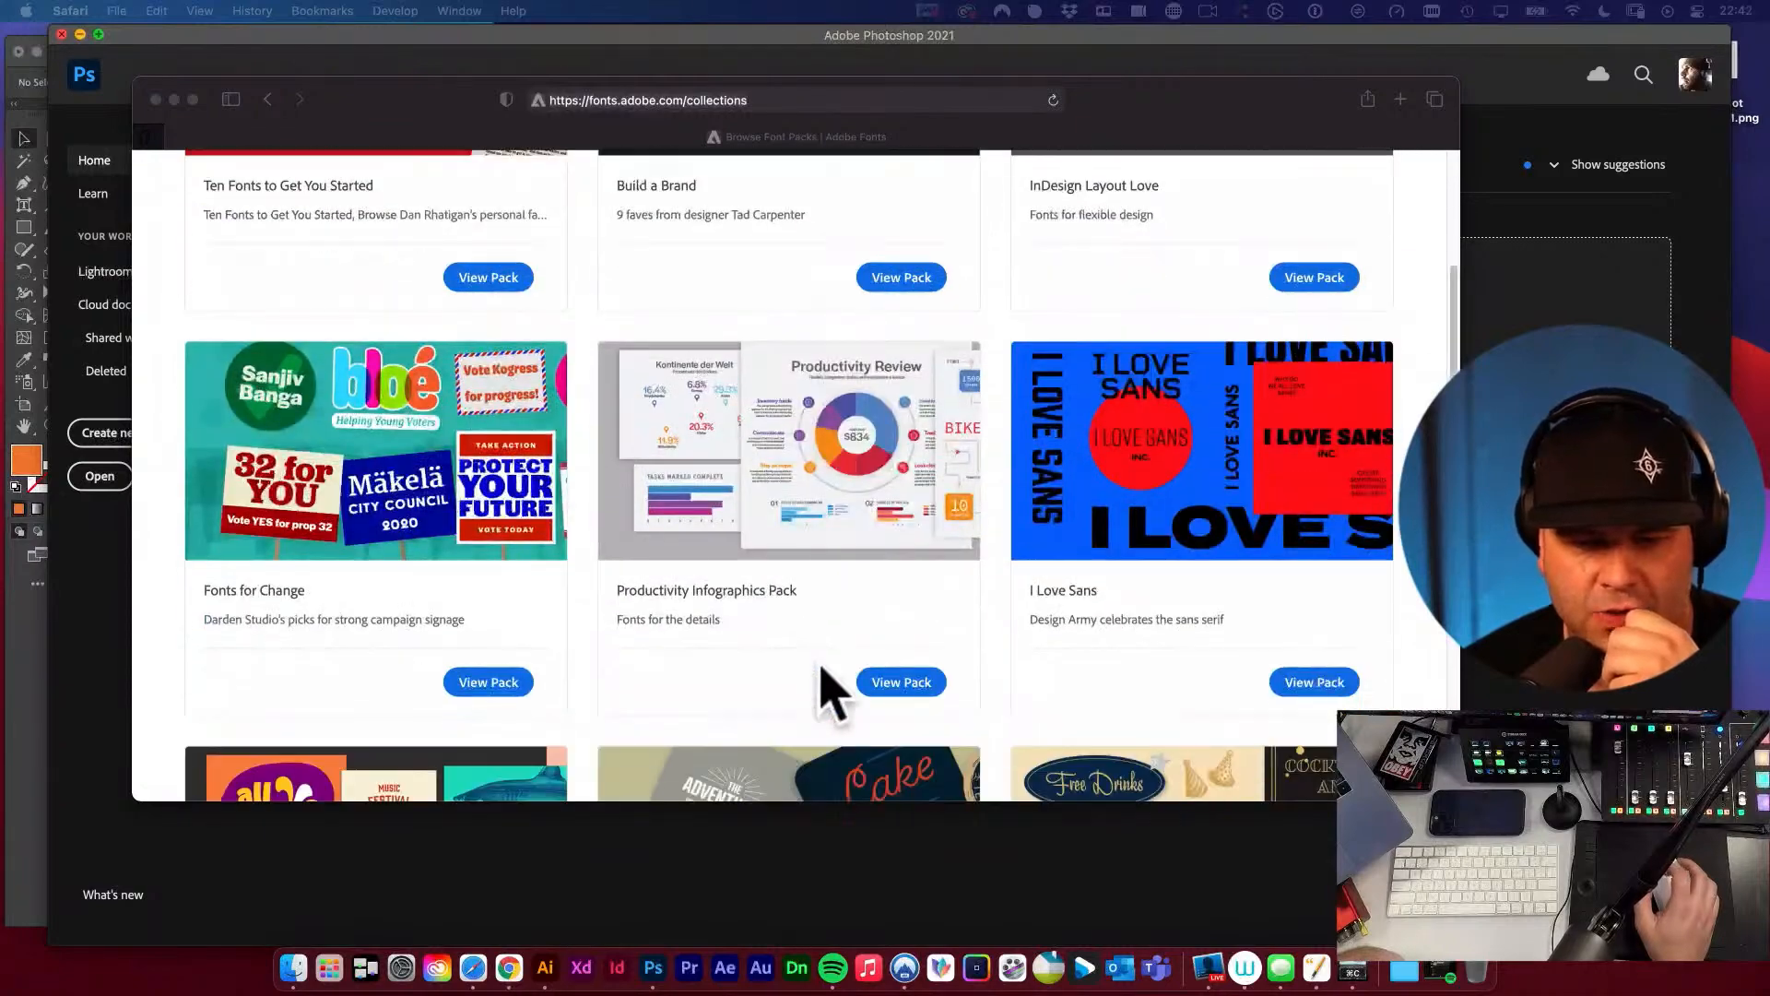
{"action": "scroll", "coordinate": [992, 633], "scroll_direction": "down", "scroll_amount": 5}
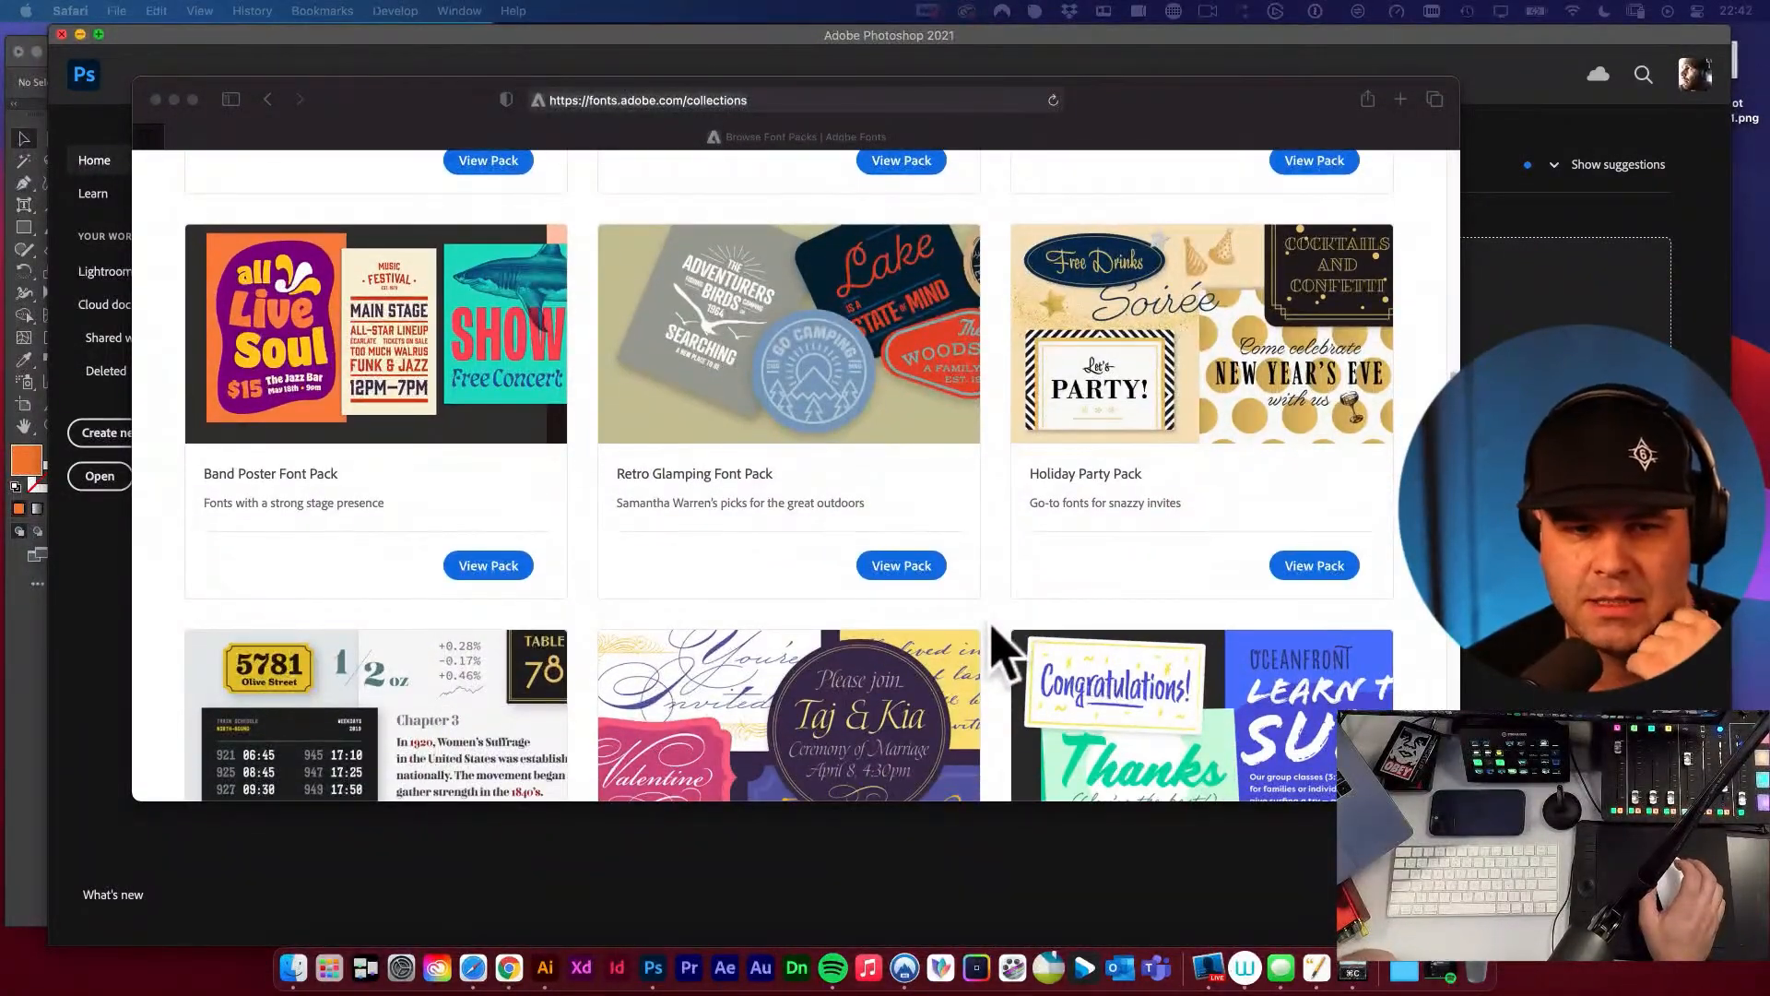
{"action": "scroll", "coordinate": [991, 632], "scroll_direction": "down", "scroll_amount": 1}
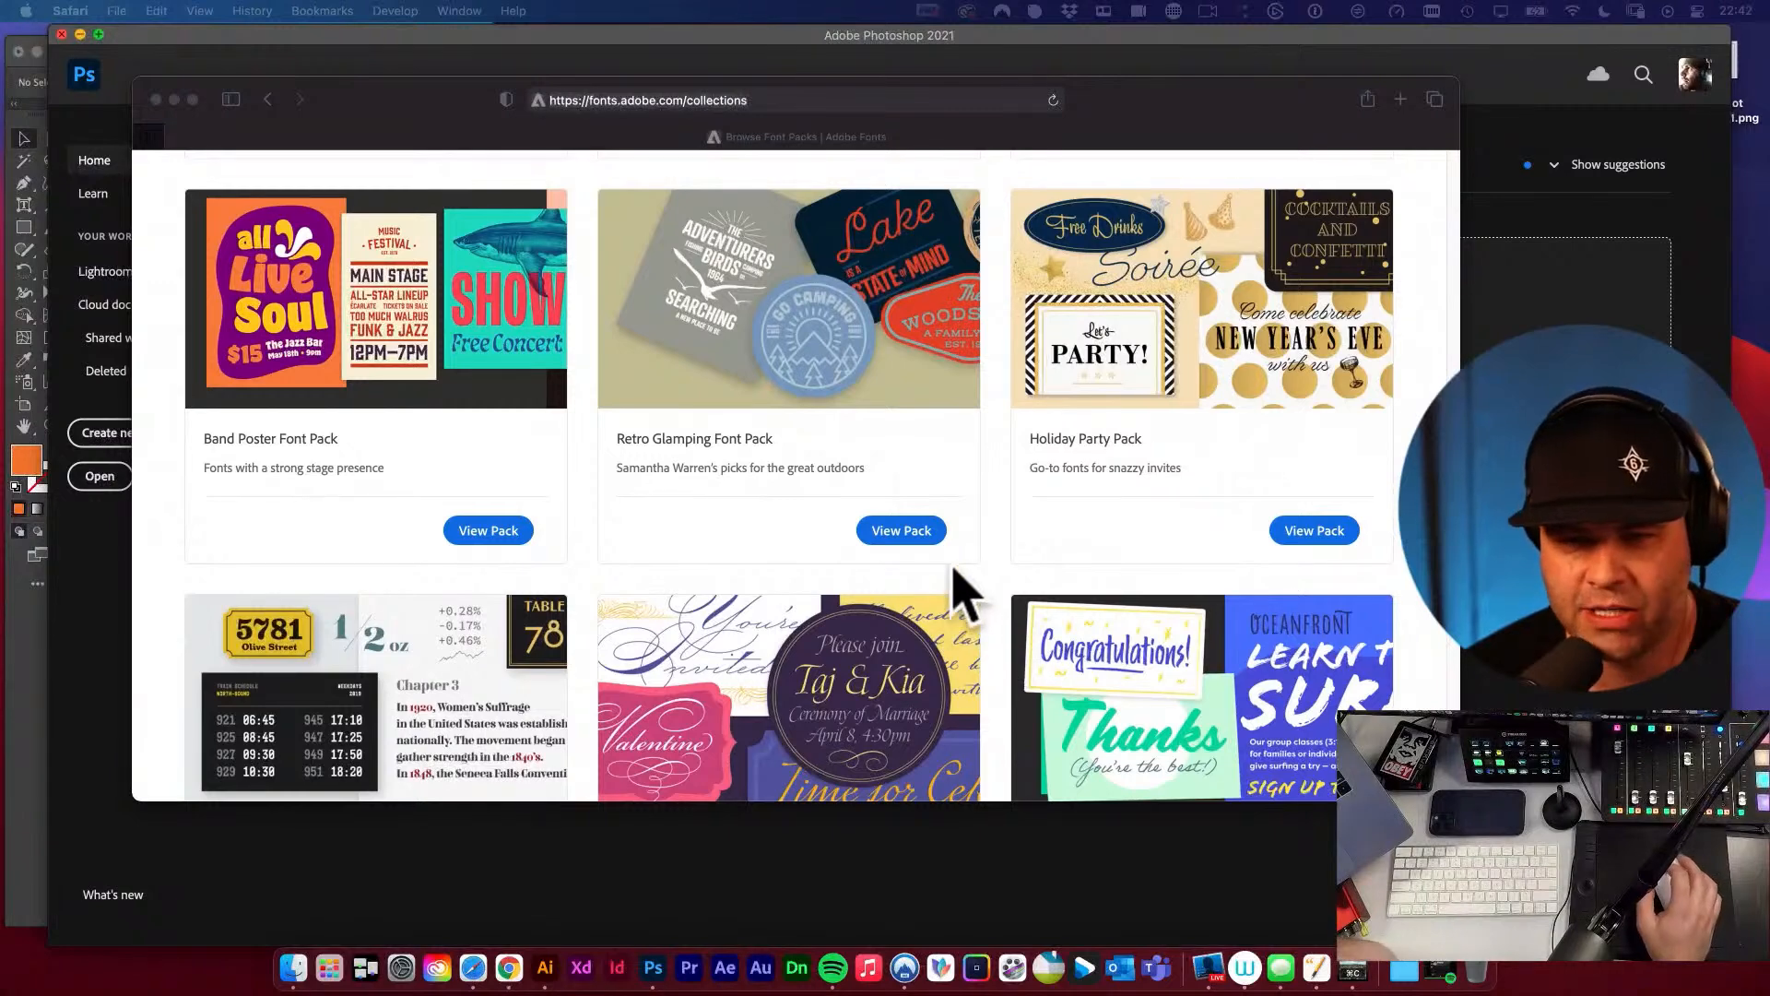
{"action": "left_click", "coordinate": [901, 533]}
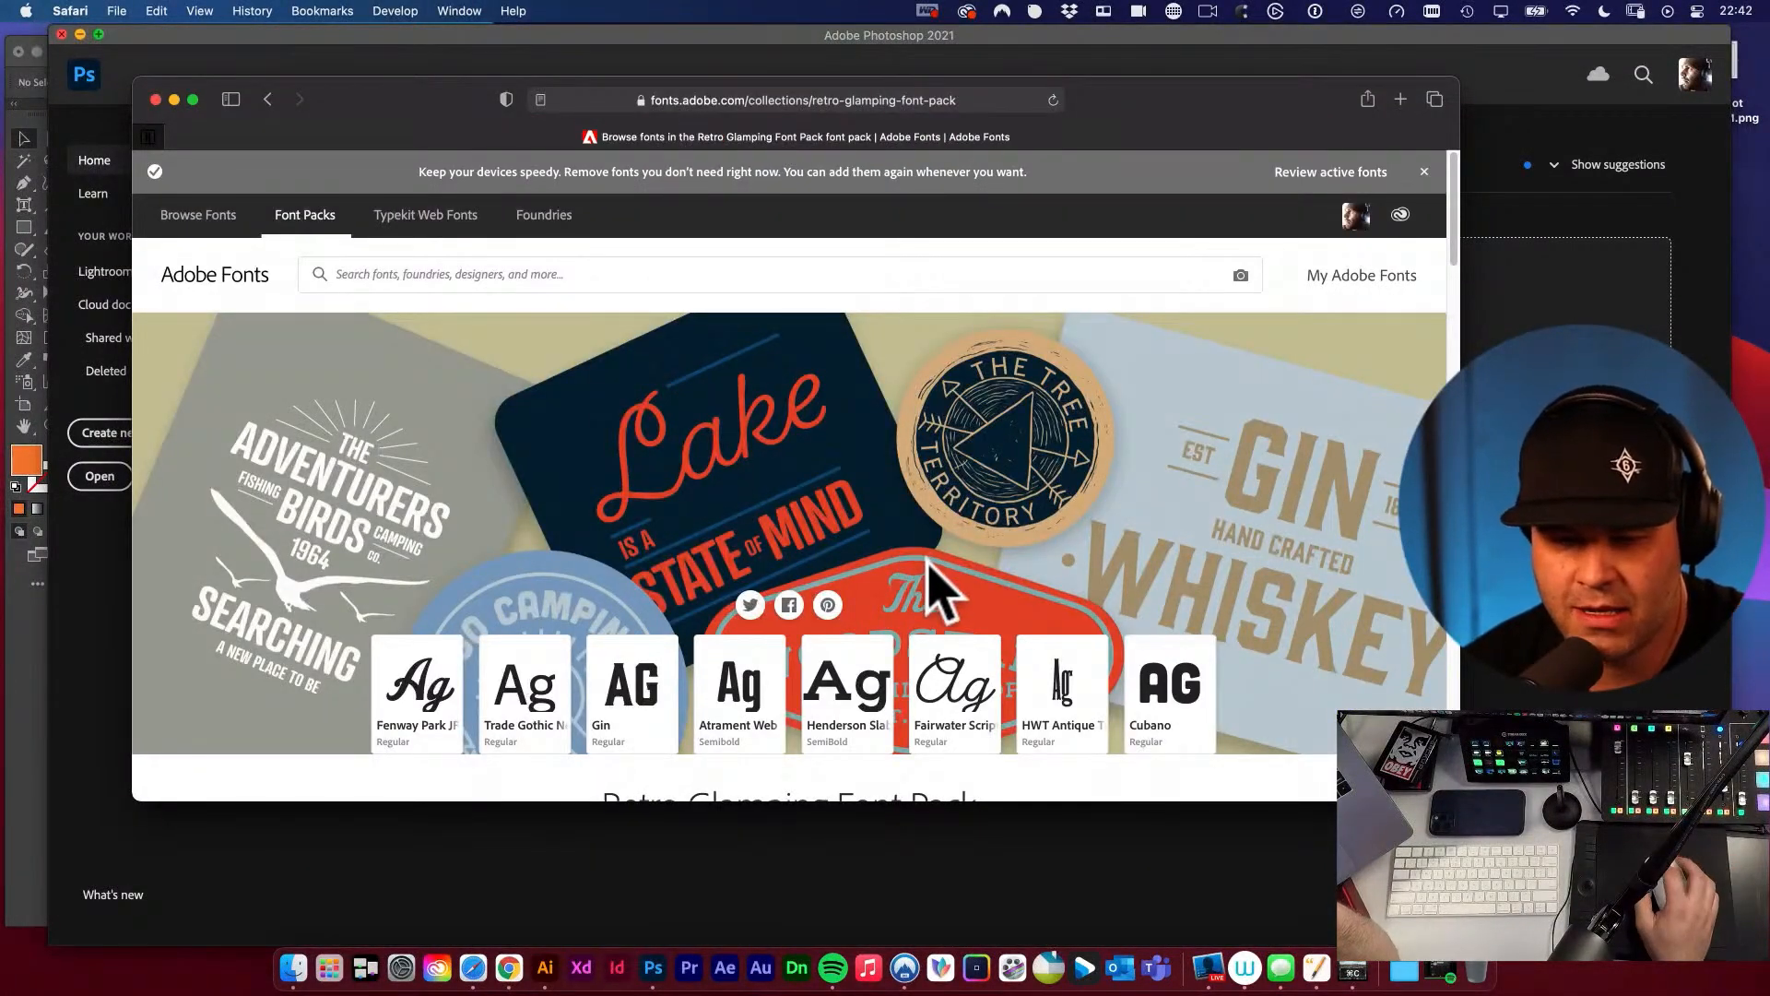
{"action": "scroll", "coordinate": [932, 585], "scroll_direction": "down", "scroll_amount": 5}
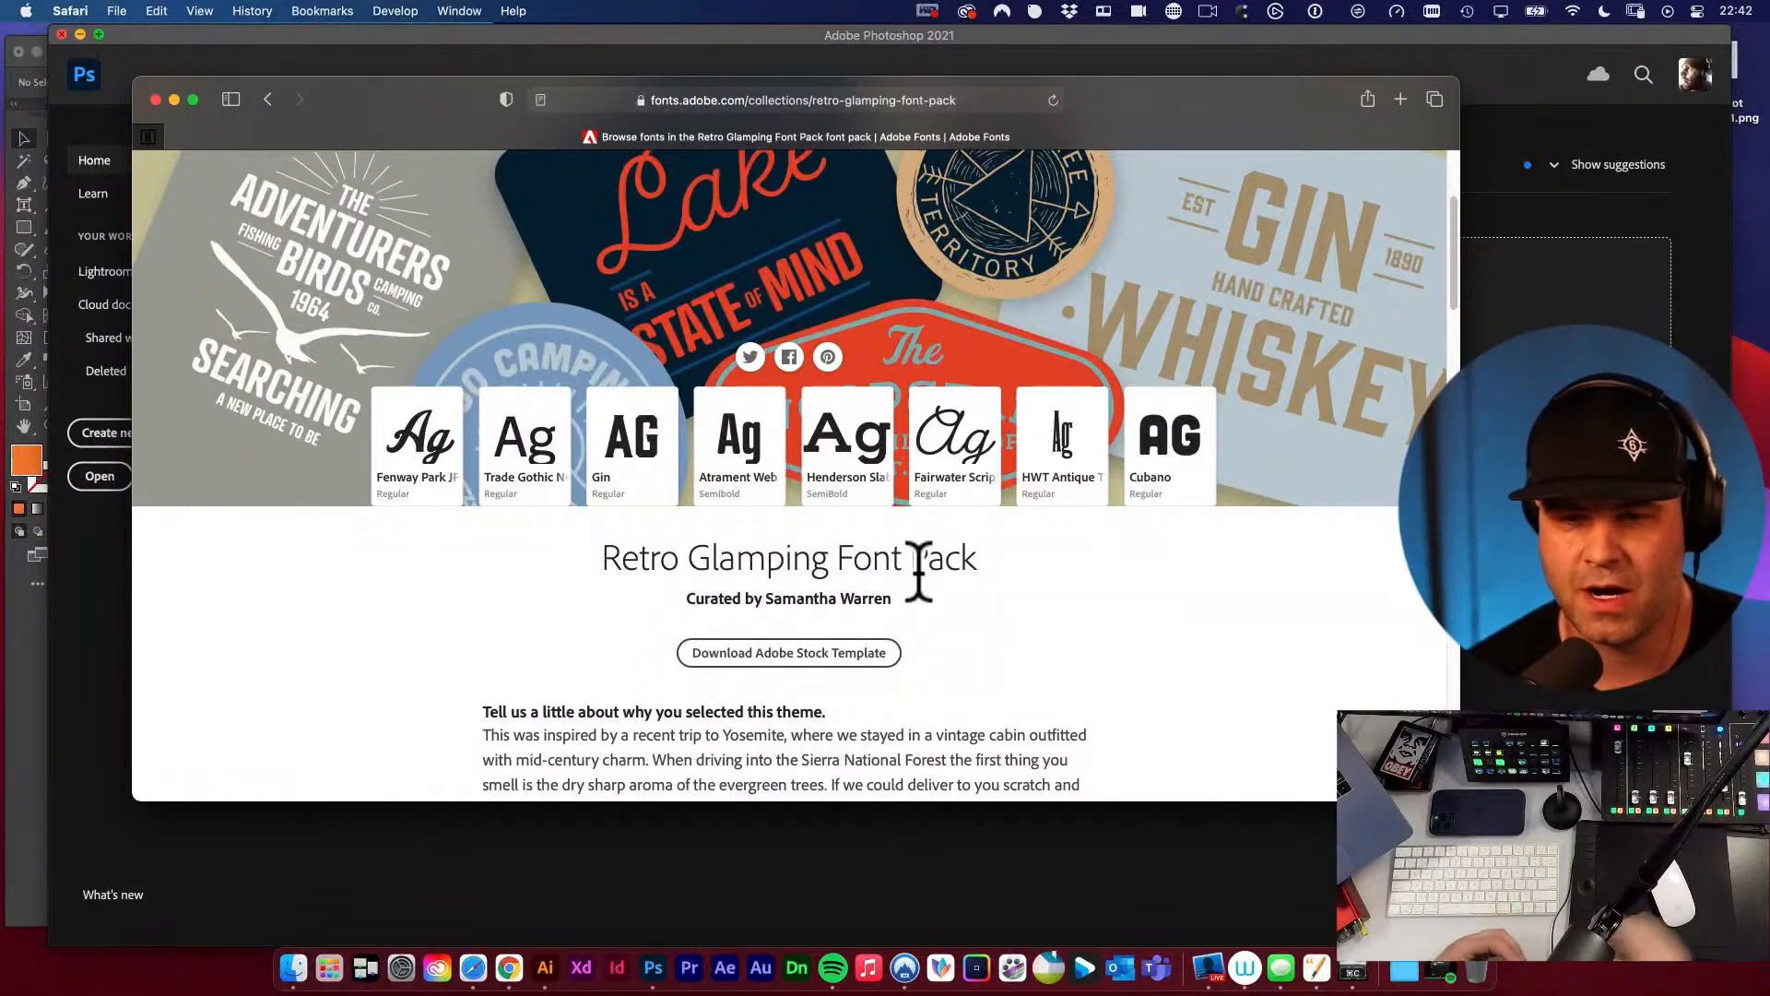
{"action": "scroll", "coordinate": [1110, 541], "scroll_direction": "up", "scroll_amount": 4}
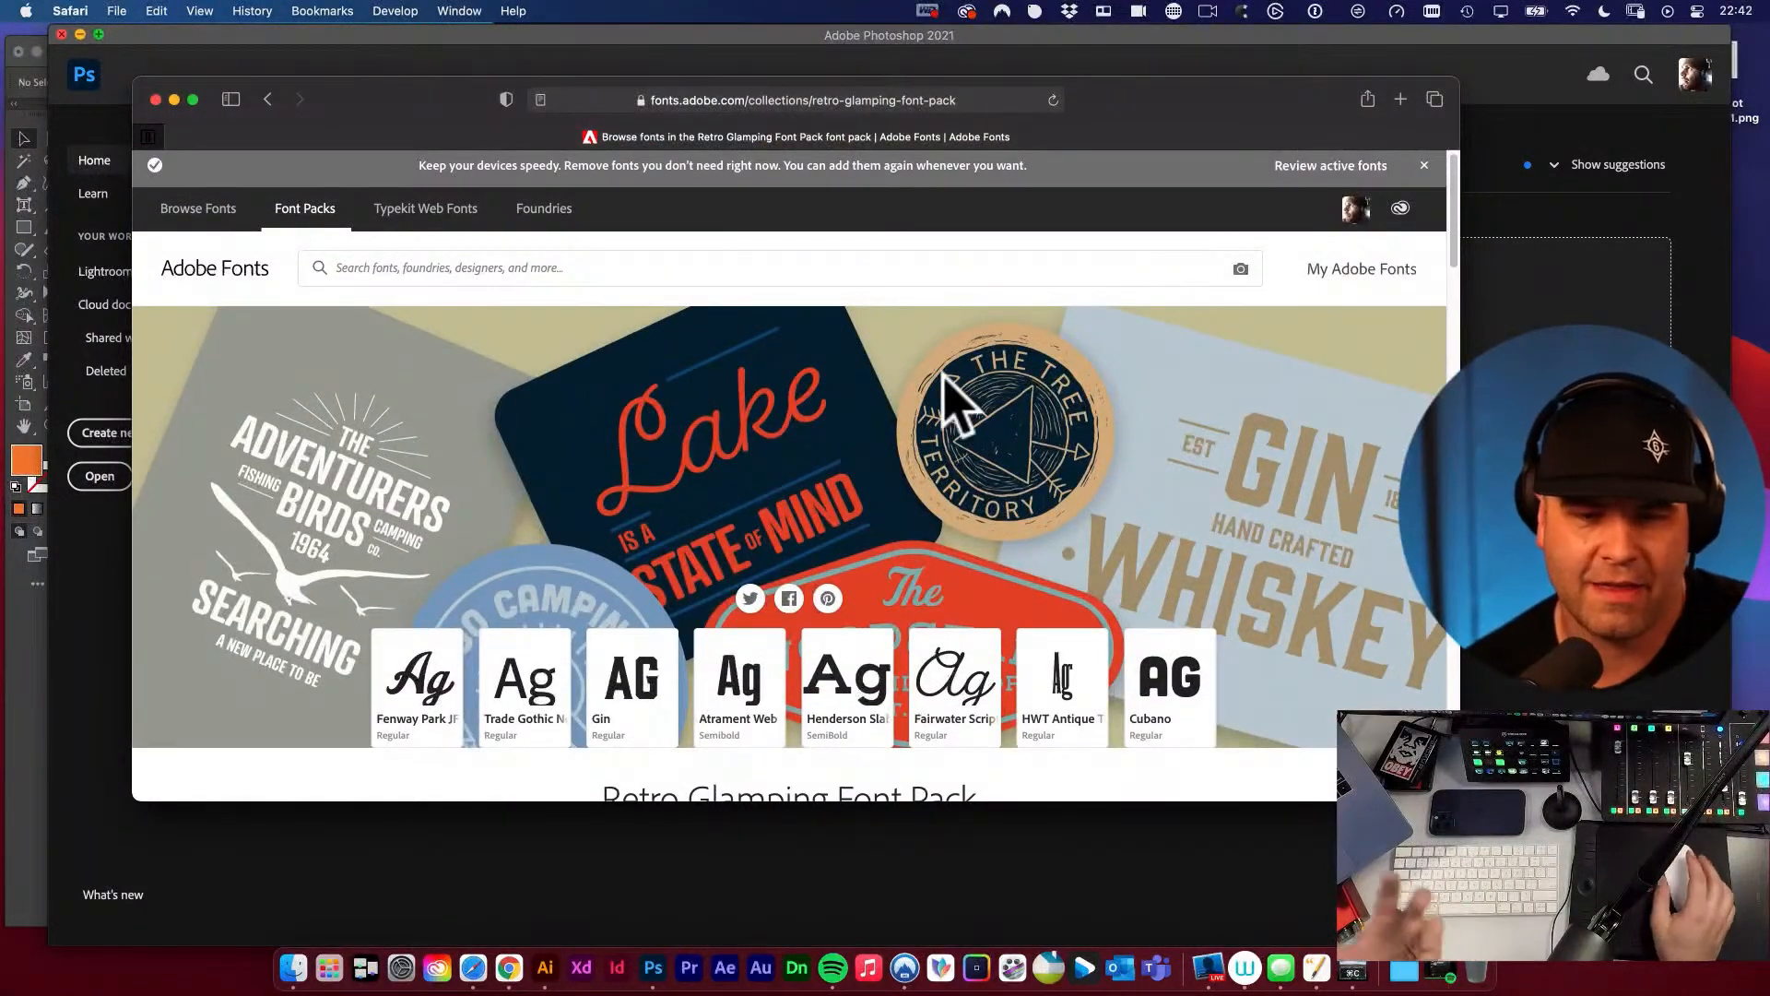
Activate all the fonts in the Retro Glamping Font Pack.
{"action": "scroll", "coordinate": [928, 633], "scroll_direction": "down", "scroll_amount": 3}
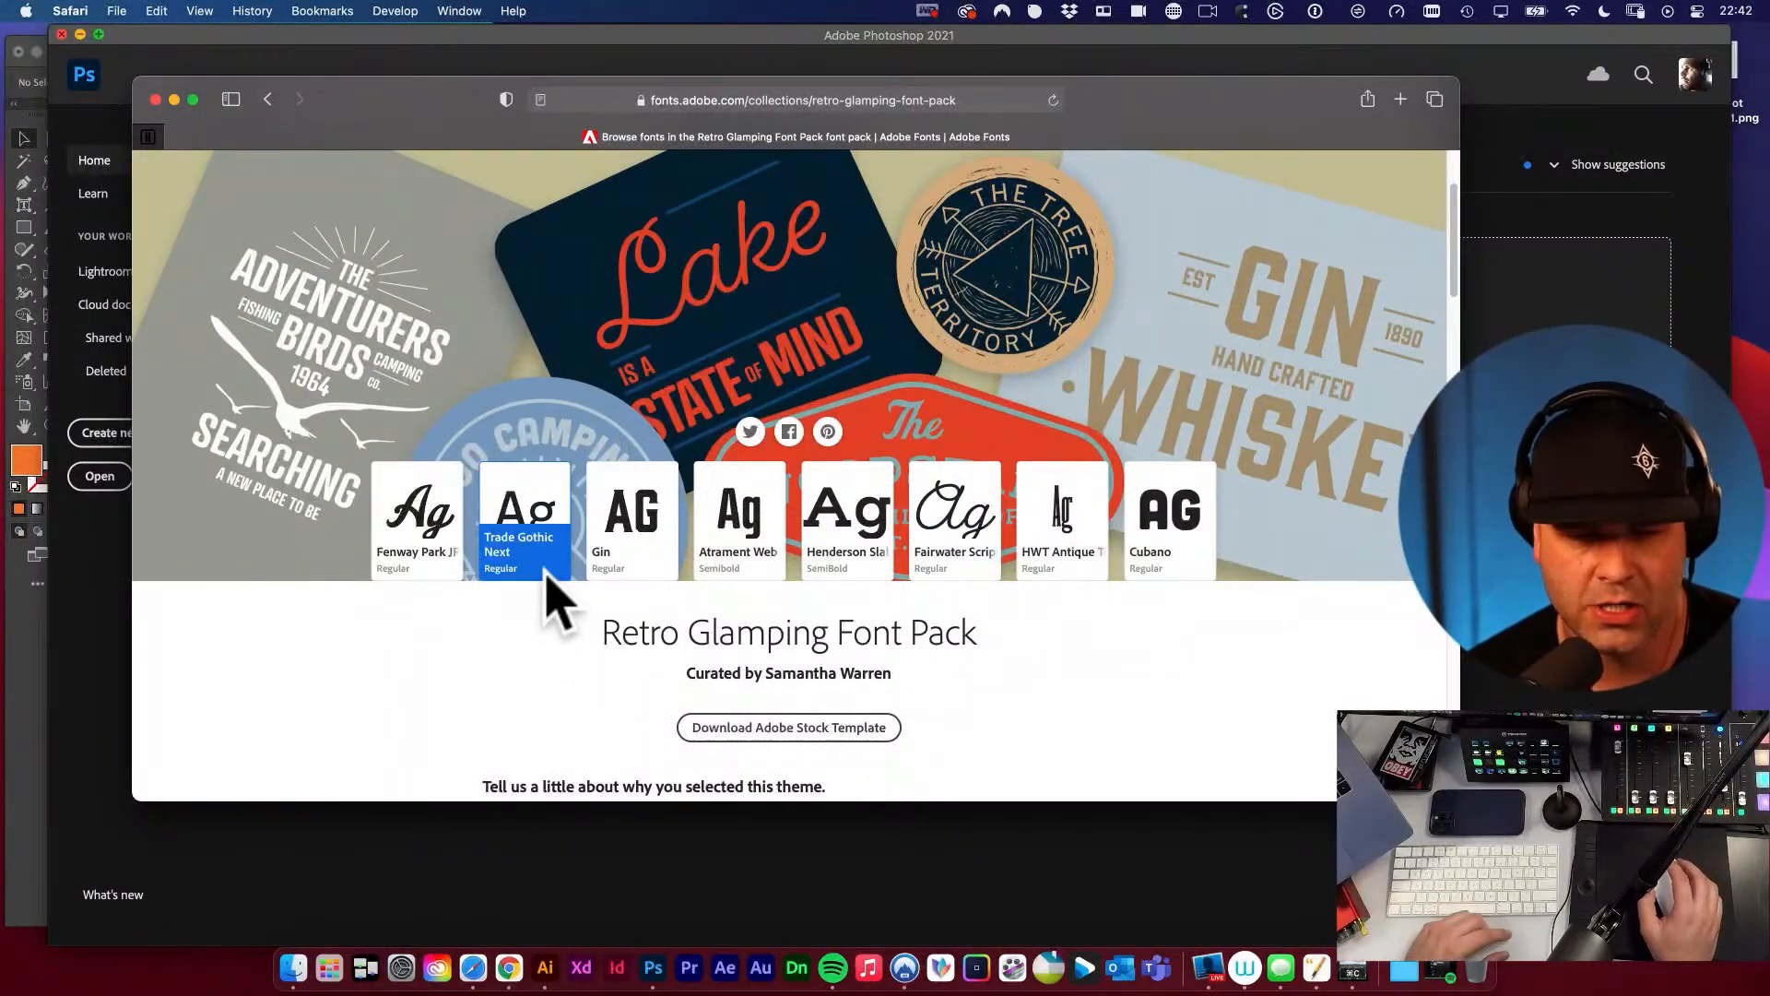
{"action": "scroll", "coordinate": [905, 729], "scroll_direction": "down", "scroll_amount": 12}
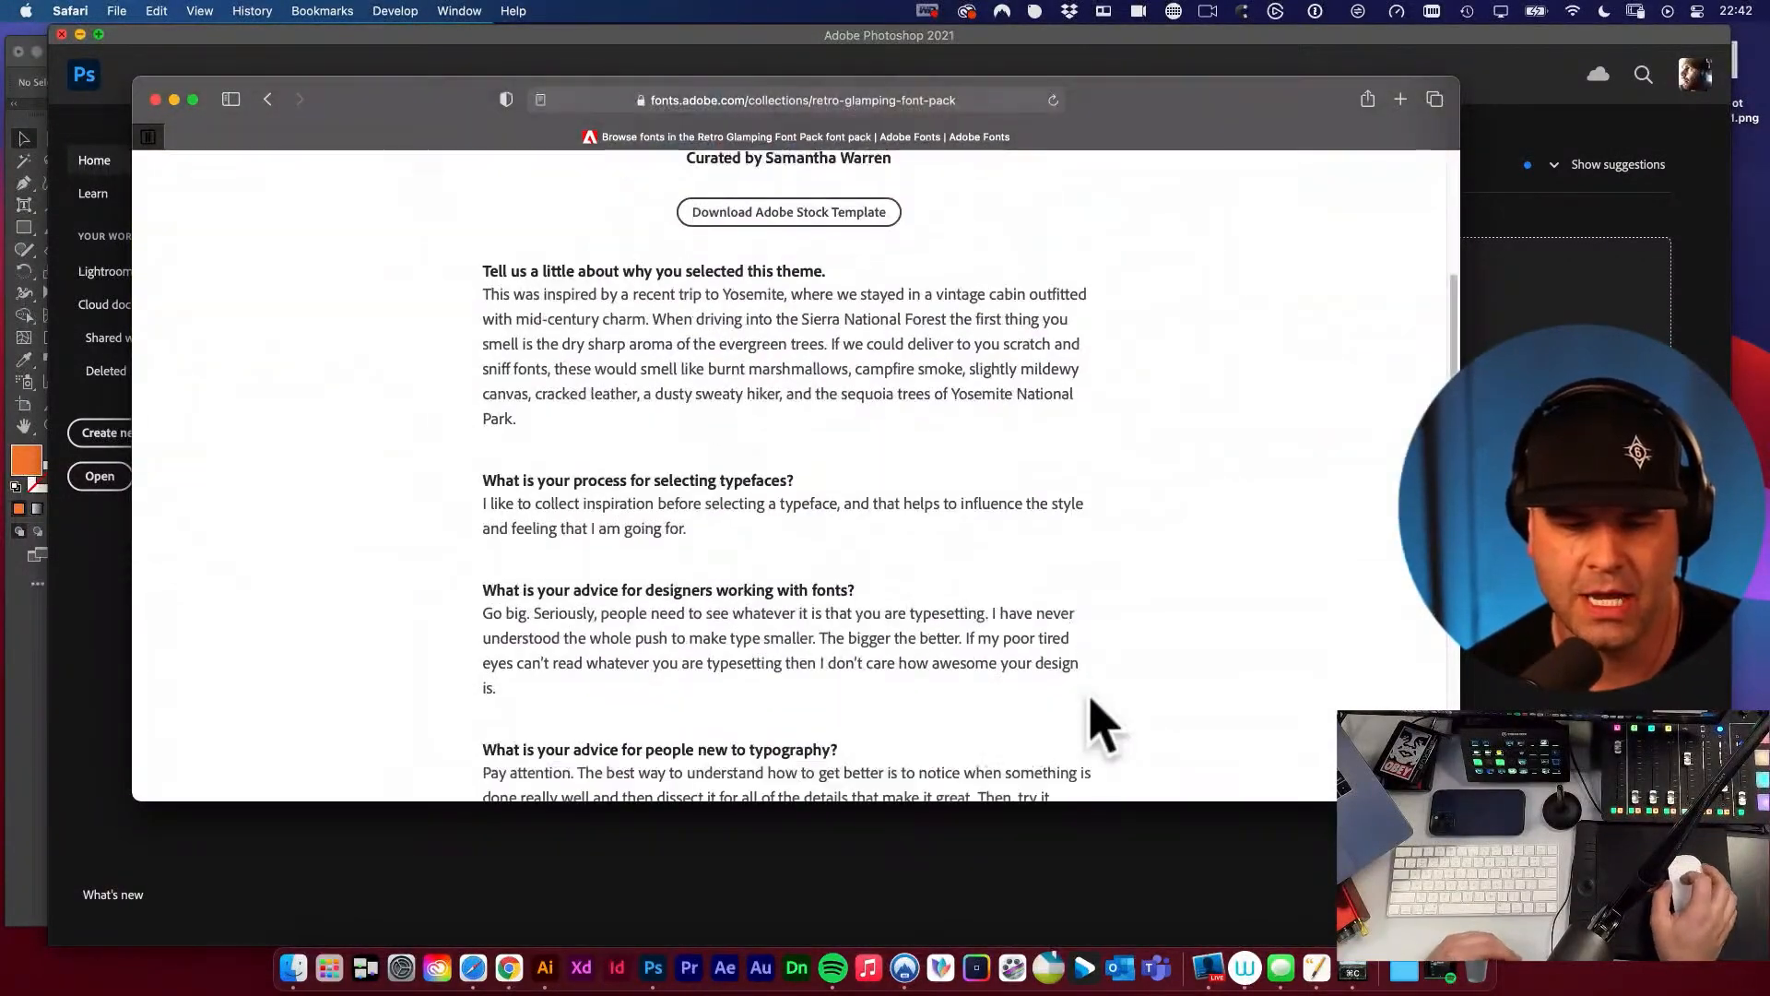
{"action": "scroll", "coordinate": [1089, 723], "scroll_direction": "up", "scroll_amount": 15}
{"action": "scroll", "coordinate": [1090, 724], "scroll_direction": "down", "scroll_amount": 10}
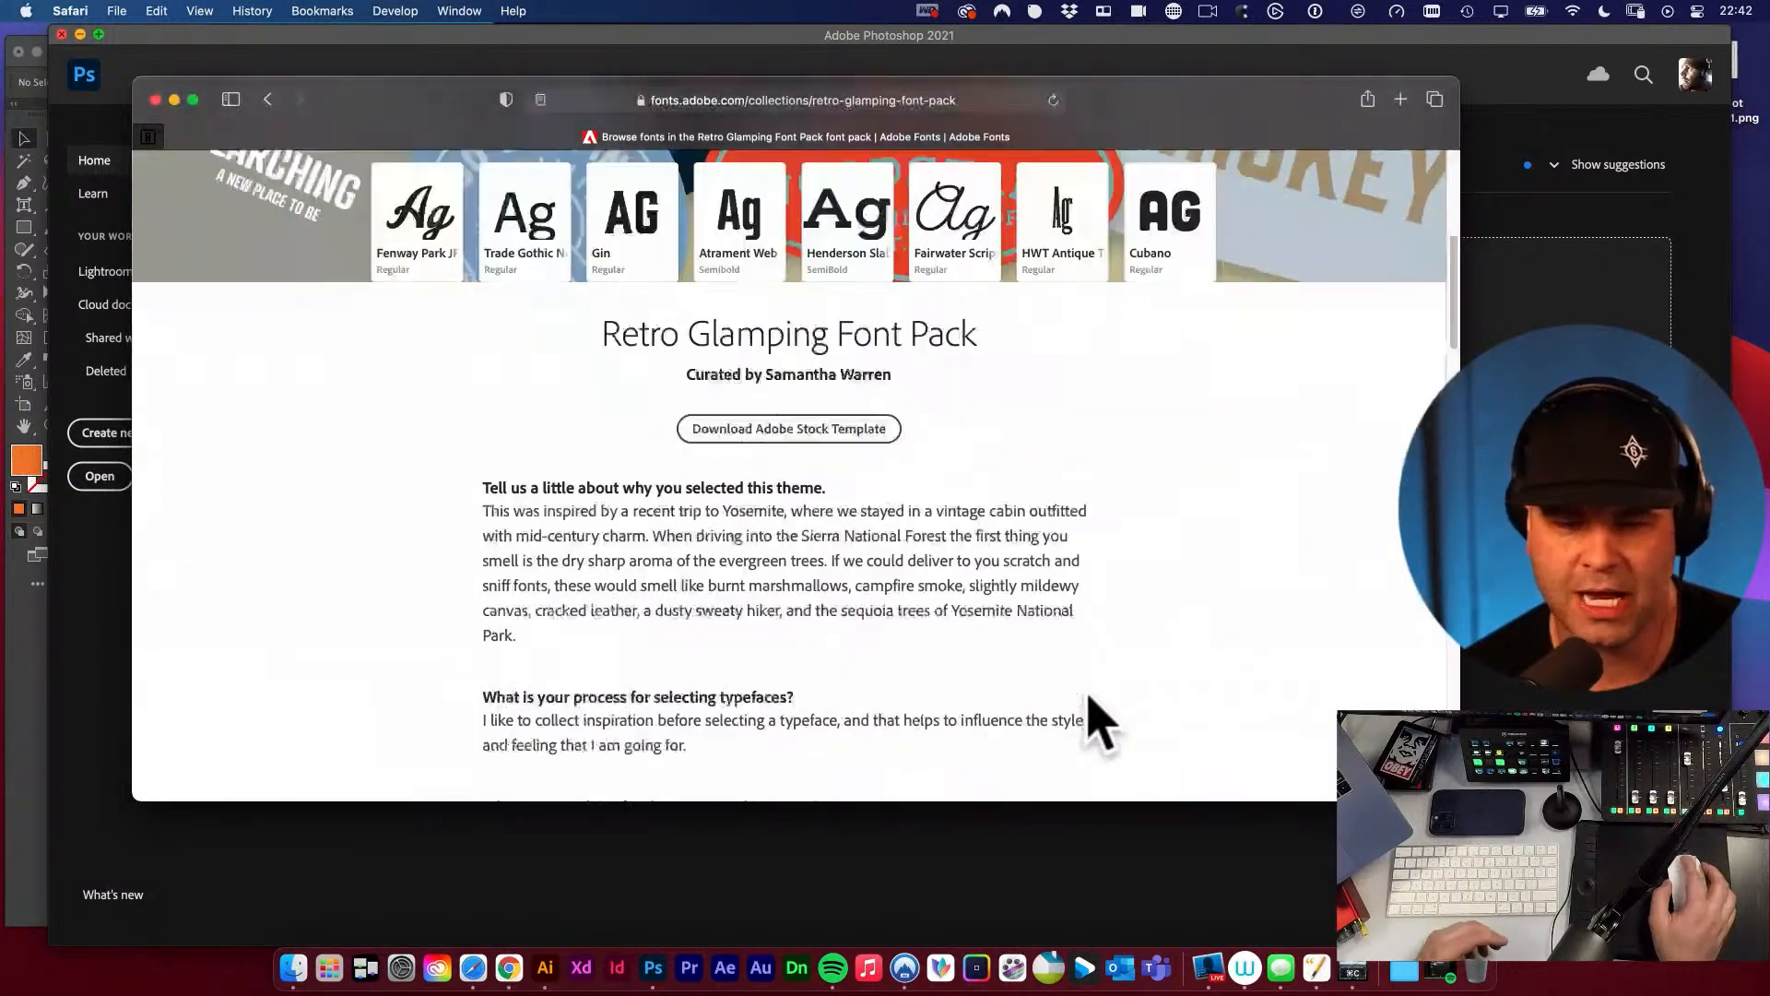
{"action": "left_click", "coordinate": [1402, 614]}
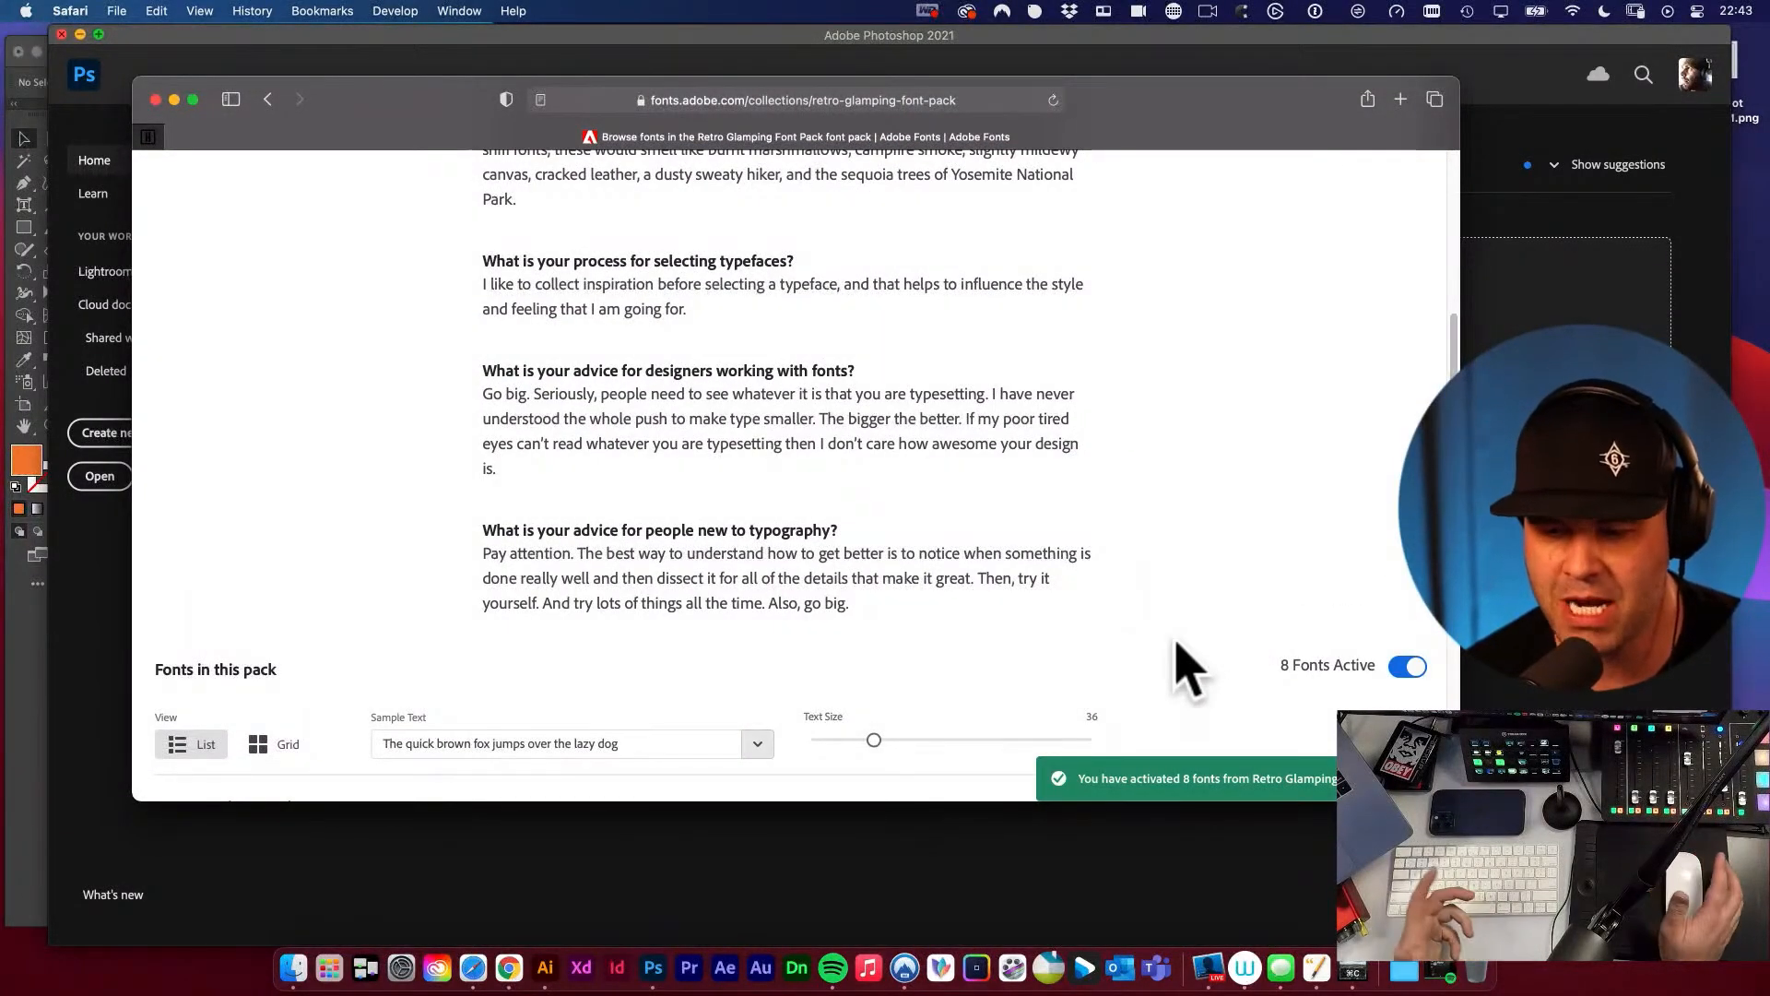
Minimize the browser, close the Photoshop home window and switch to the Take Command Project mustang logo document in Illustrator.
{"action": "scroll", "coordinate": [1125, 653], "scroll_direction": "up", "scroll_amount": 5}
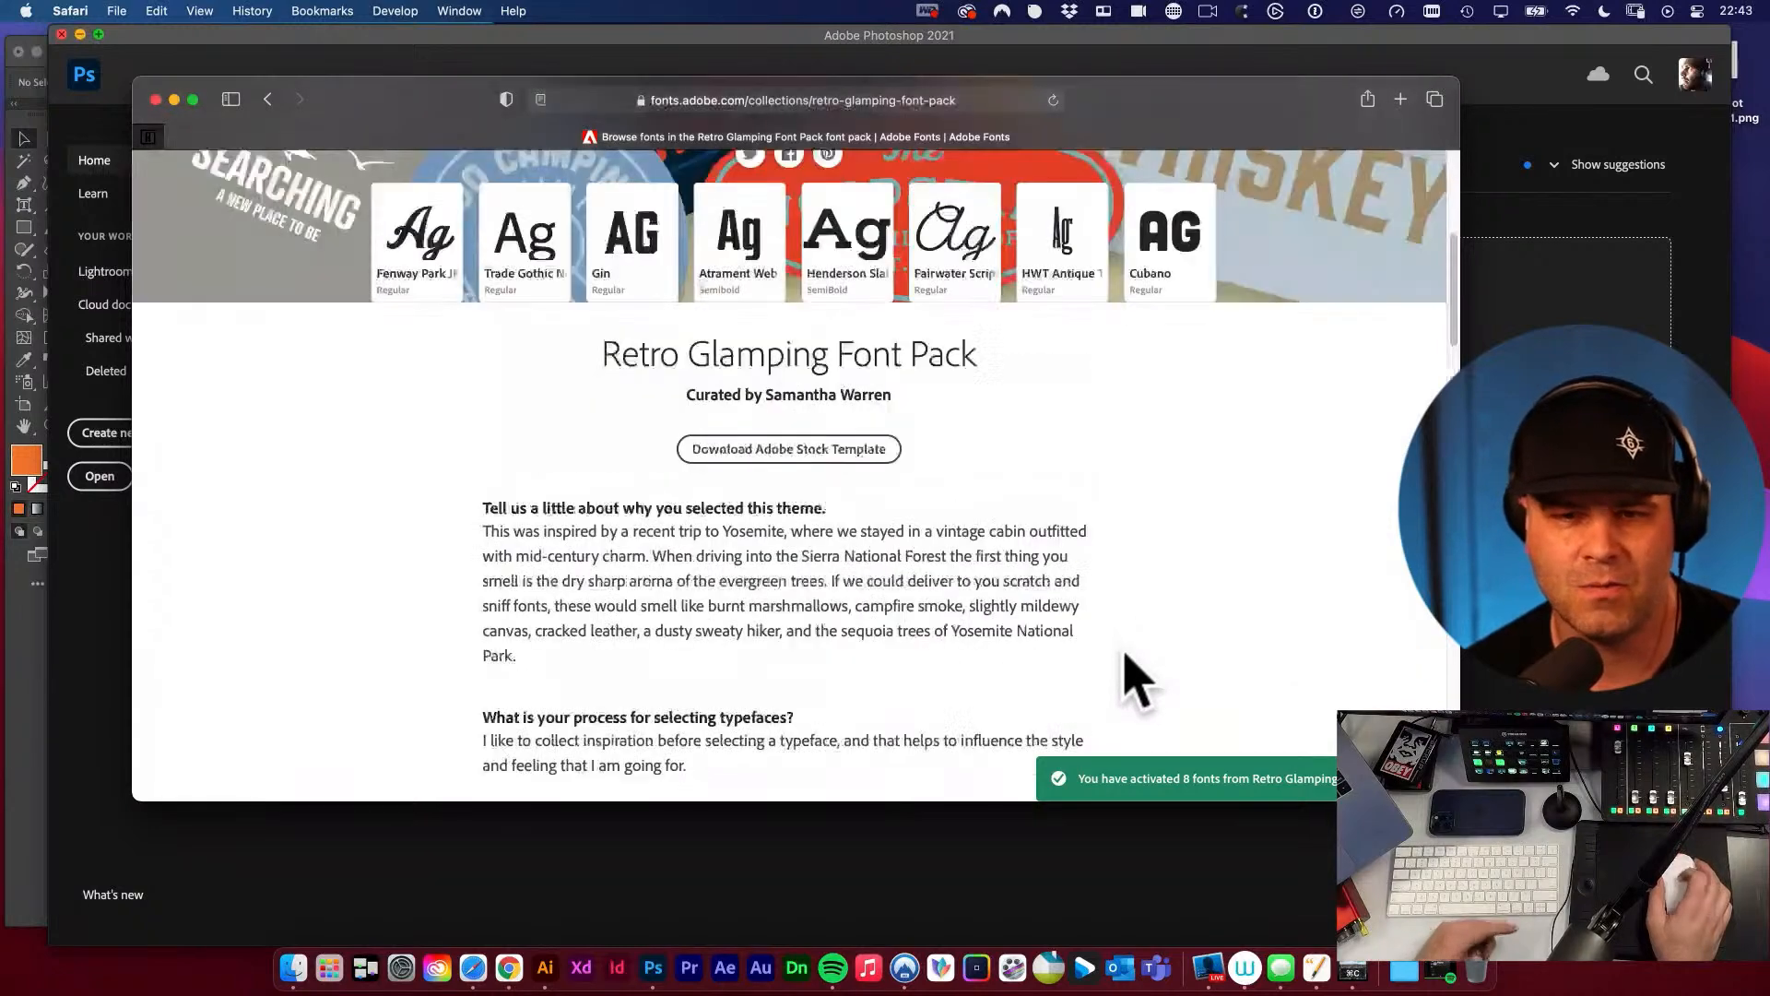
{"action": "scroll", "coordinate": [1132, 678], "scroll_direction": "up", "scroll_amount": 5}
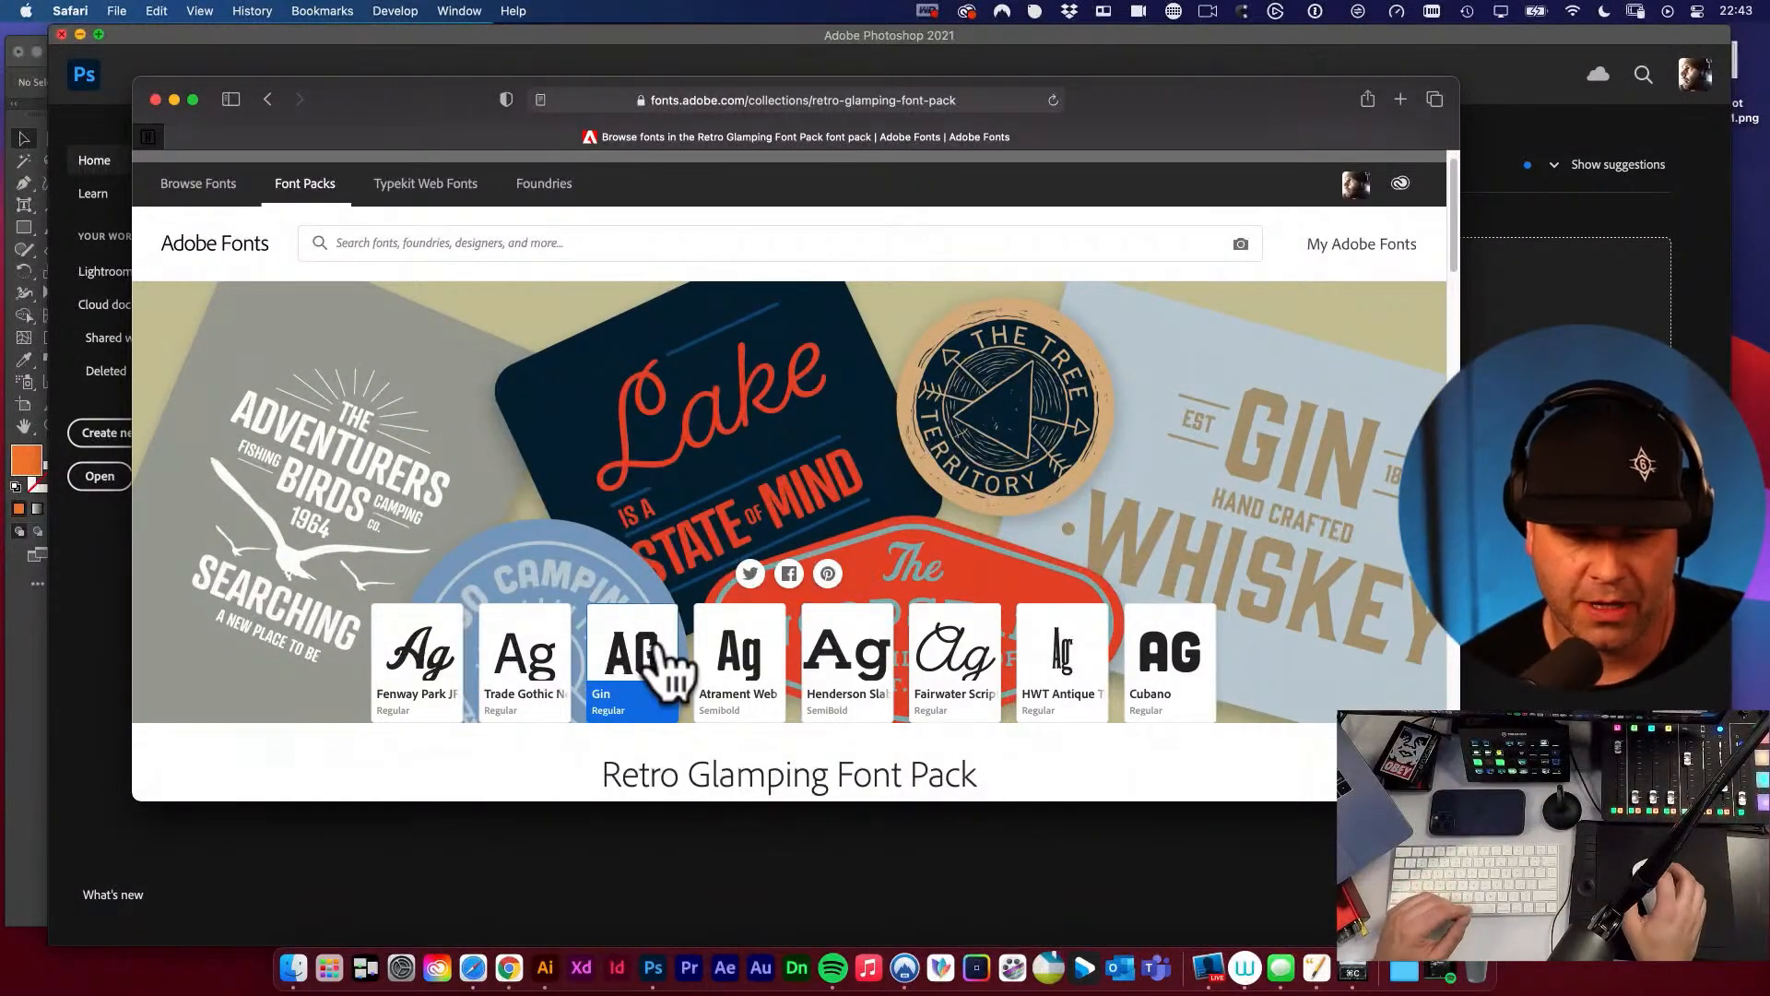
{"action": "scroll", "coordinate": [636, 668], "scroll_direction": "down", "scroll_amount": 1}
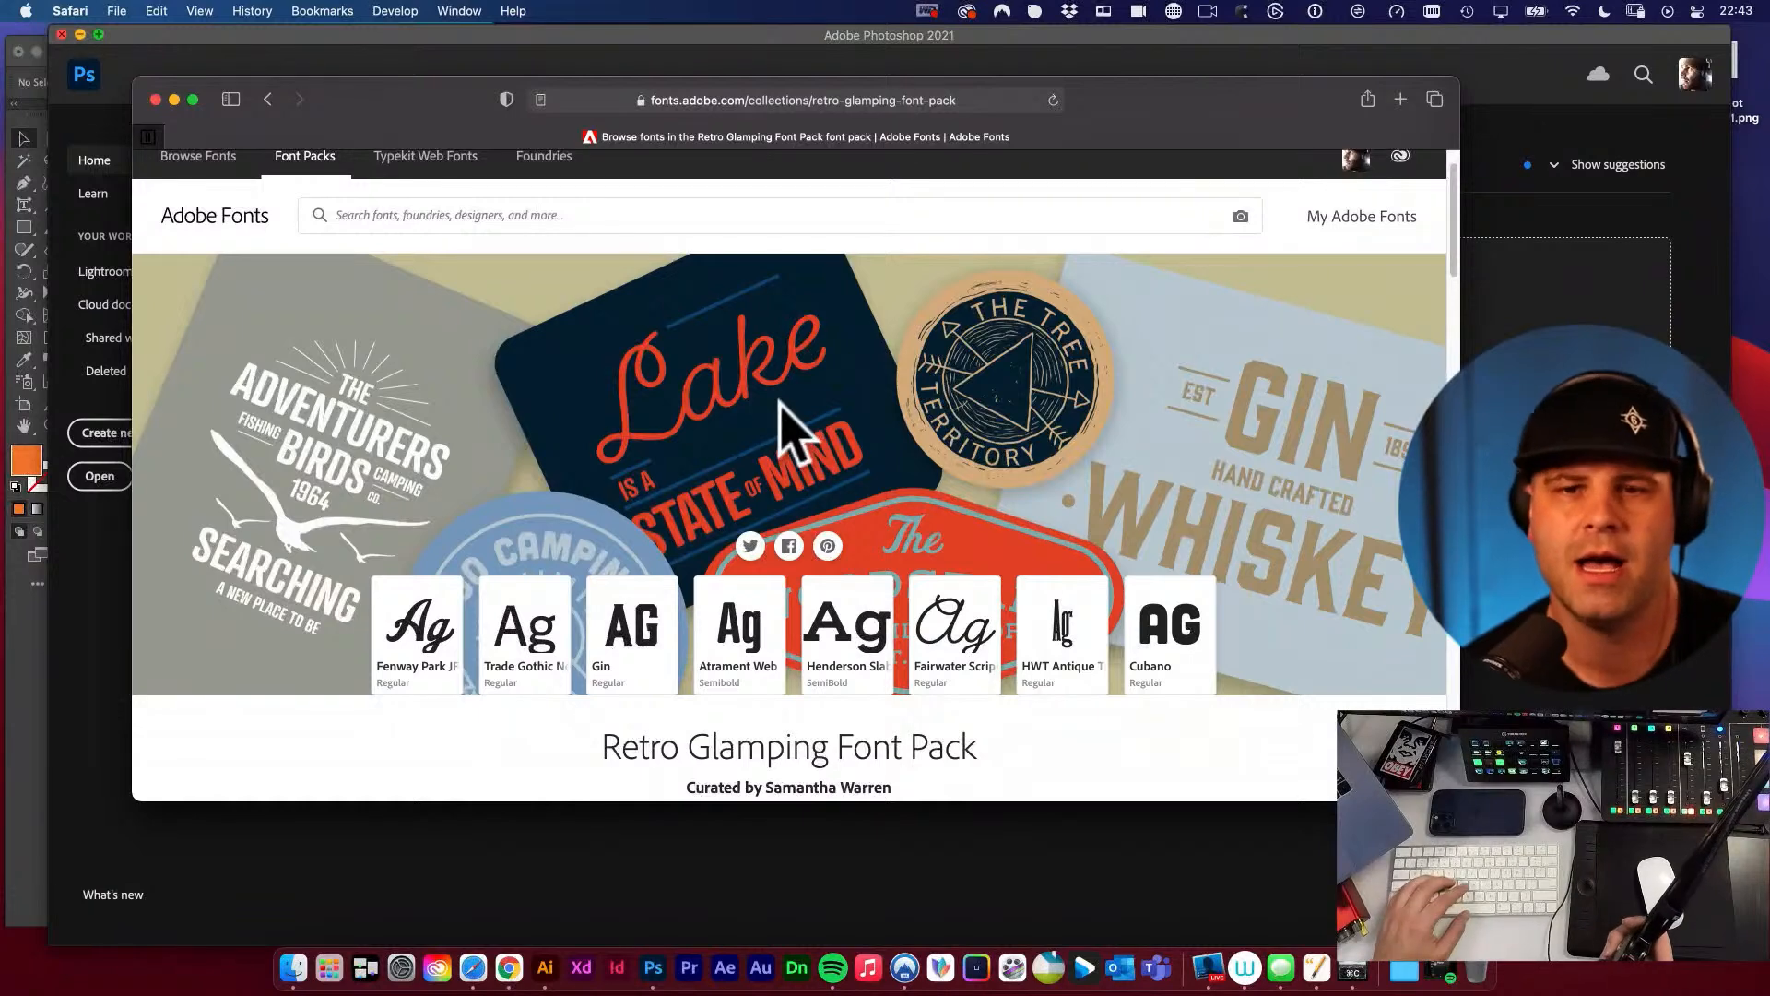
{"action": "scroll", "coordinate": [851, 334], "scroll_direction": "down", "scroll_amount": 1}
{"action": "scroll", "coordinate": [590, 205], "scroll_direction": "up", "scroll_amount": 2}
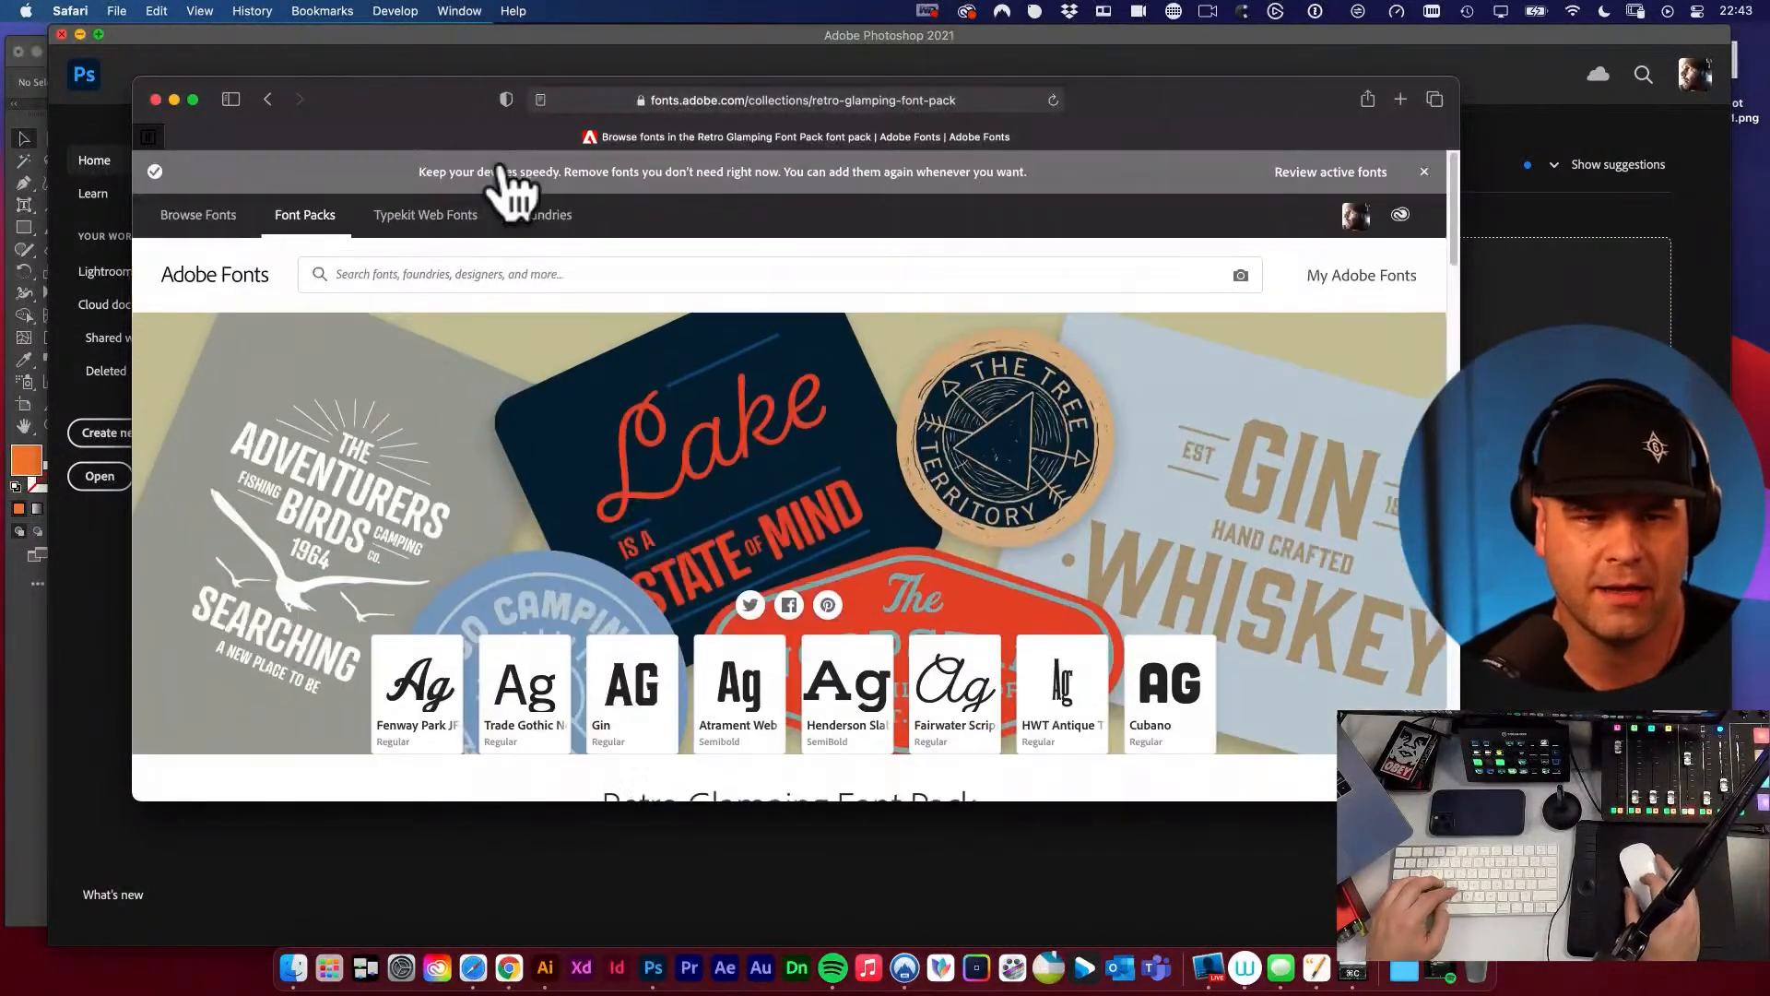
{"action": "left_click", "coordinate": [174, 98]}
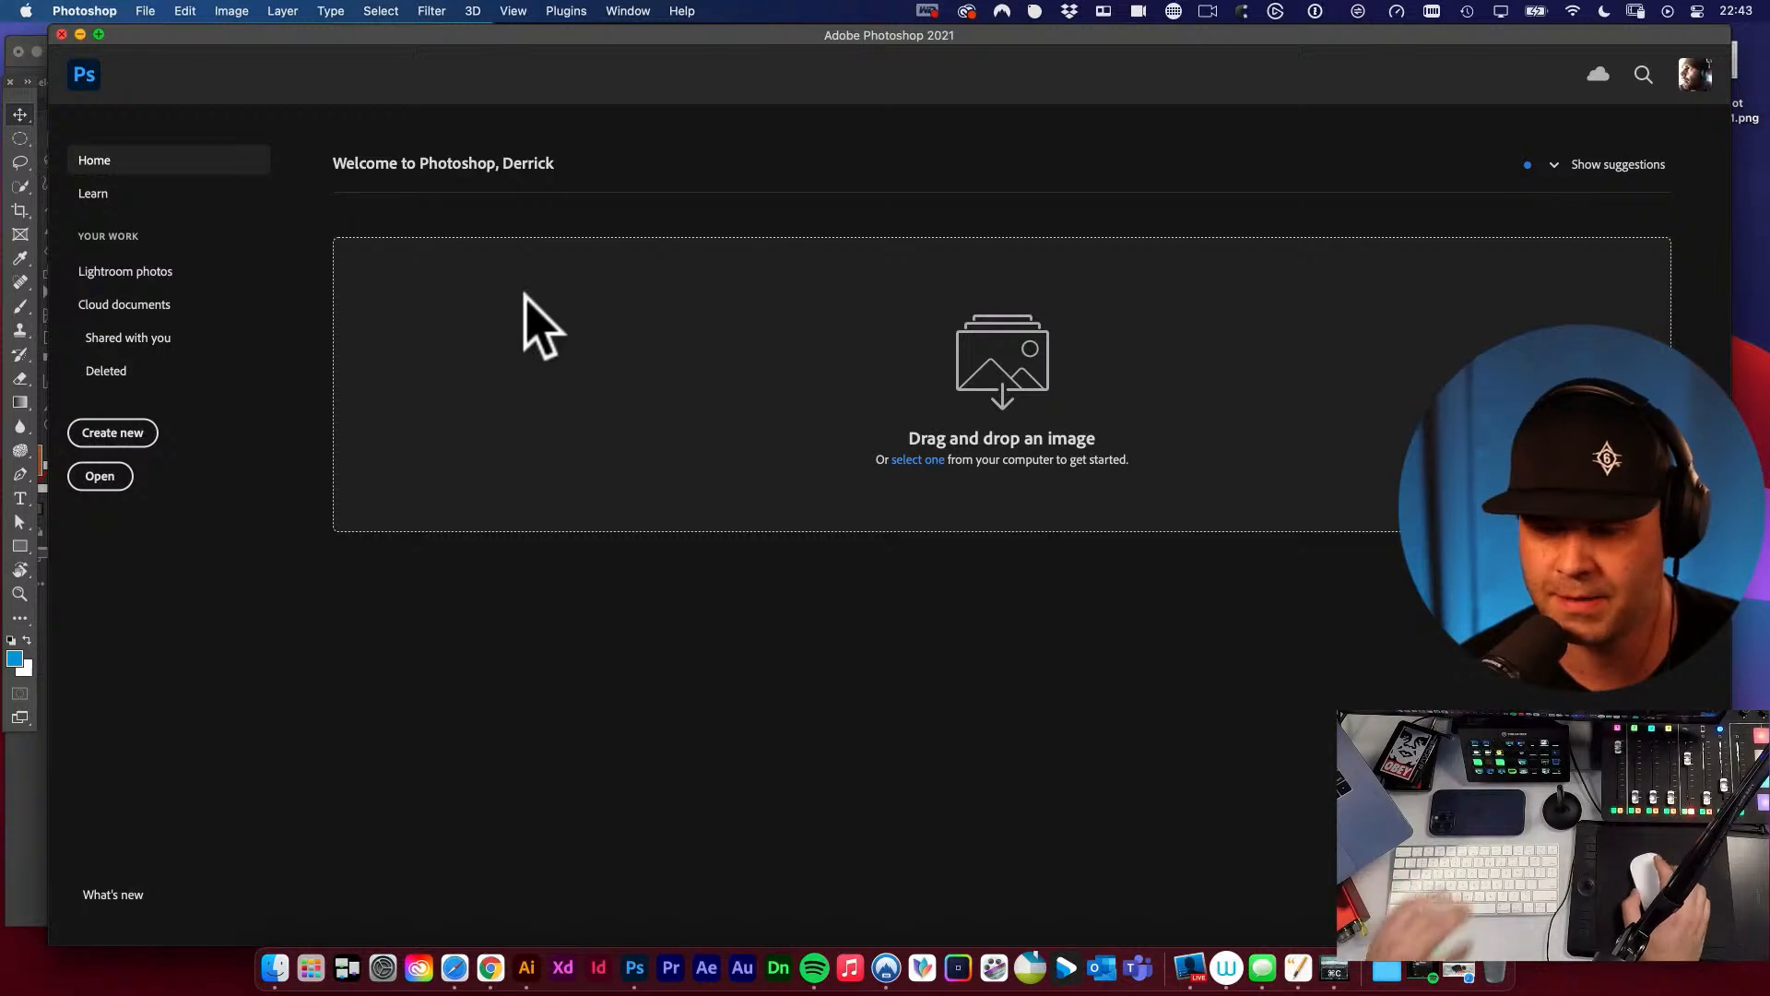
{"action": "left_click", "coordinate": [62, 34]}
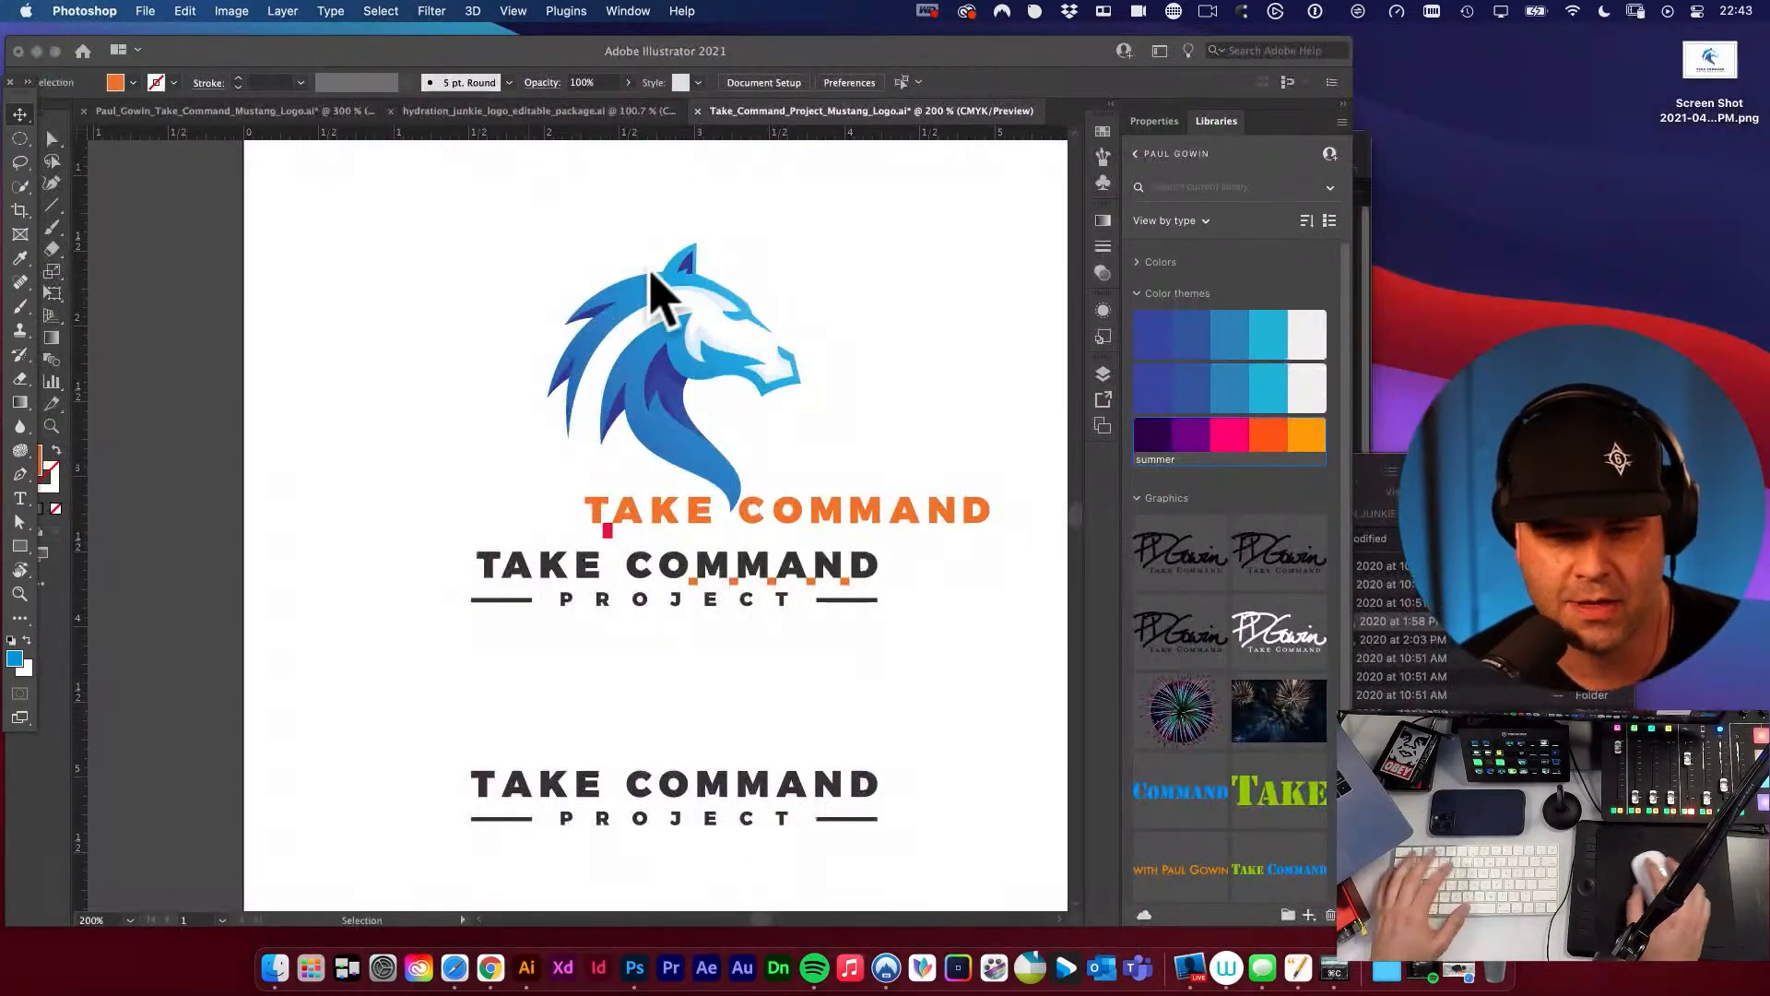
{"action": "left_click", "coordinate": [796, 271]}
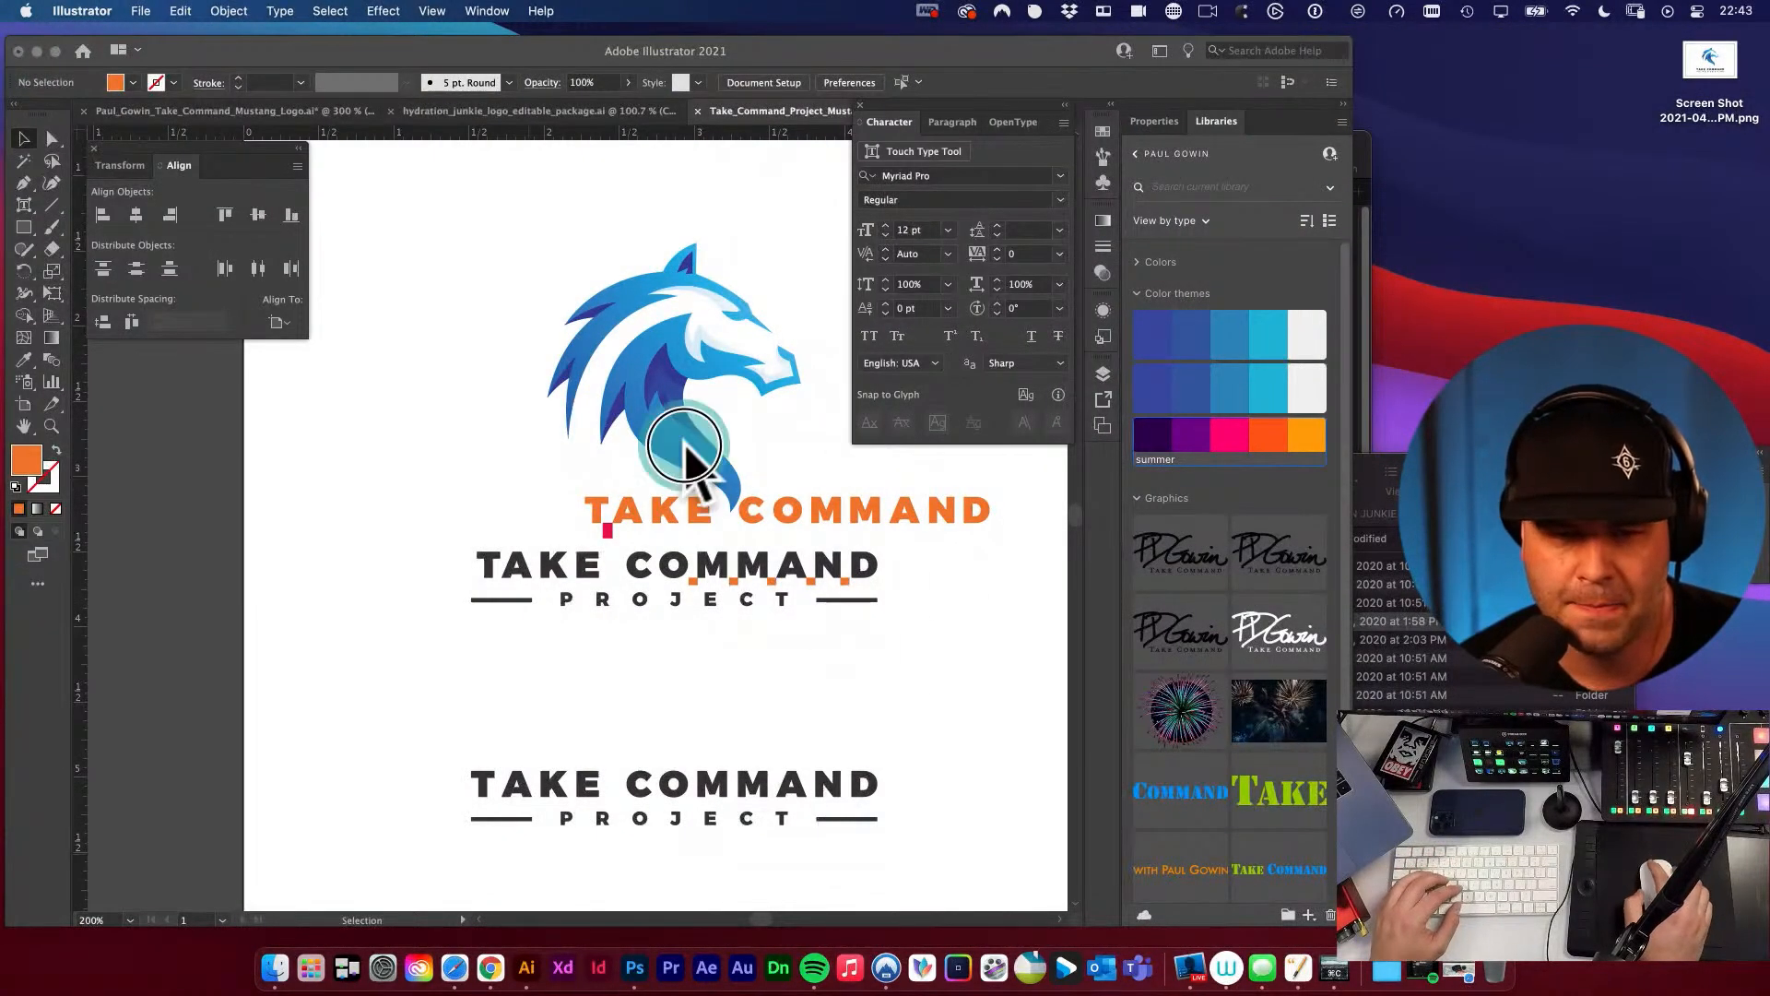
Delete the magenta spacer rectangle beneath the orange TAKE COMMAND wordmark.
{"action": "key", "text": "super+a"}
{"action": "left_click", "coordinate": [458, 387]}
{"action": "key", "text": "space"}
{"action": "left_click_drag", "start_coordinate": [395, 407], "coordinate": [199, 484]}
{"action": "key", "text": "v"}
{"action": "key", "text": "space"}
{"action": "left_click_drag", "start_coordinate": [703, 624], "coordinate": [817, 624]}
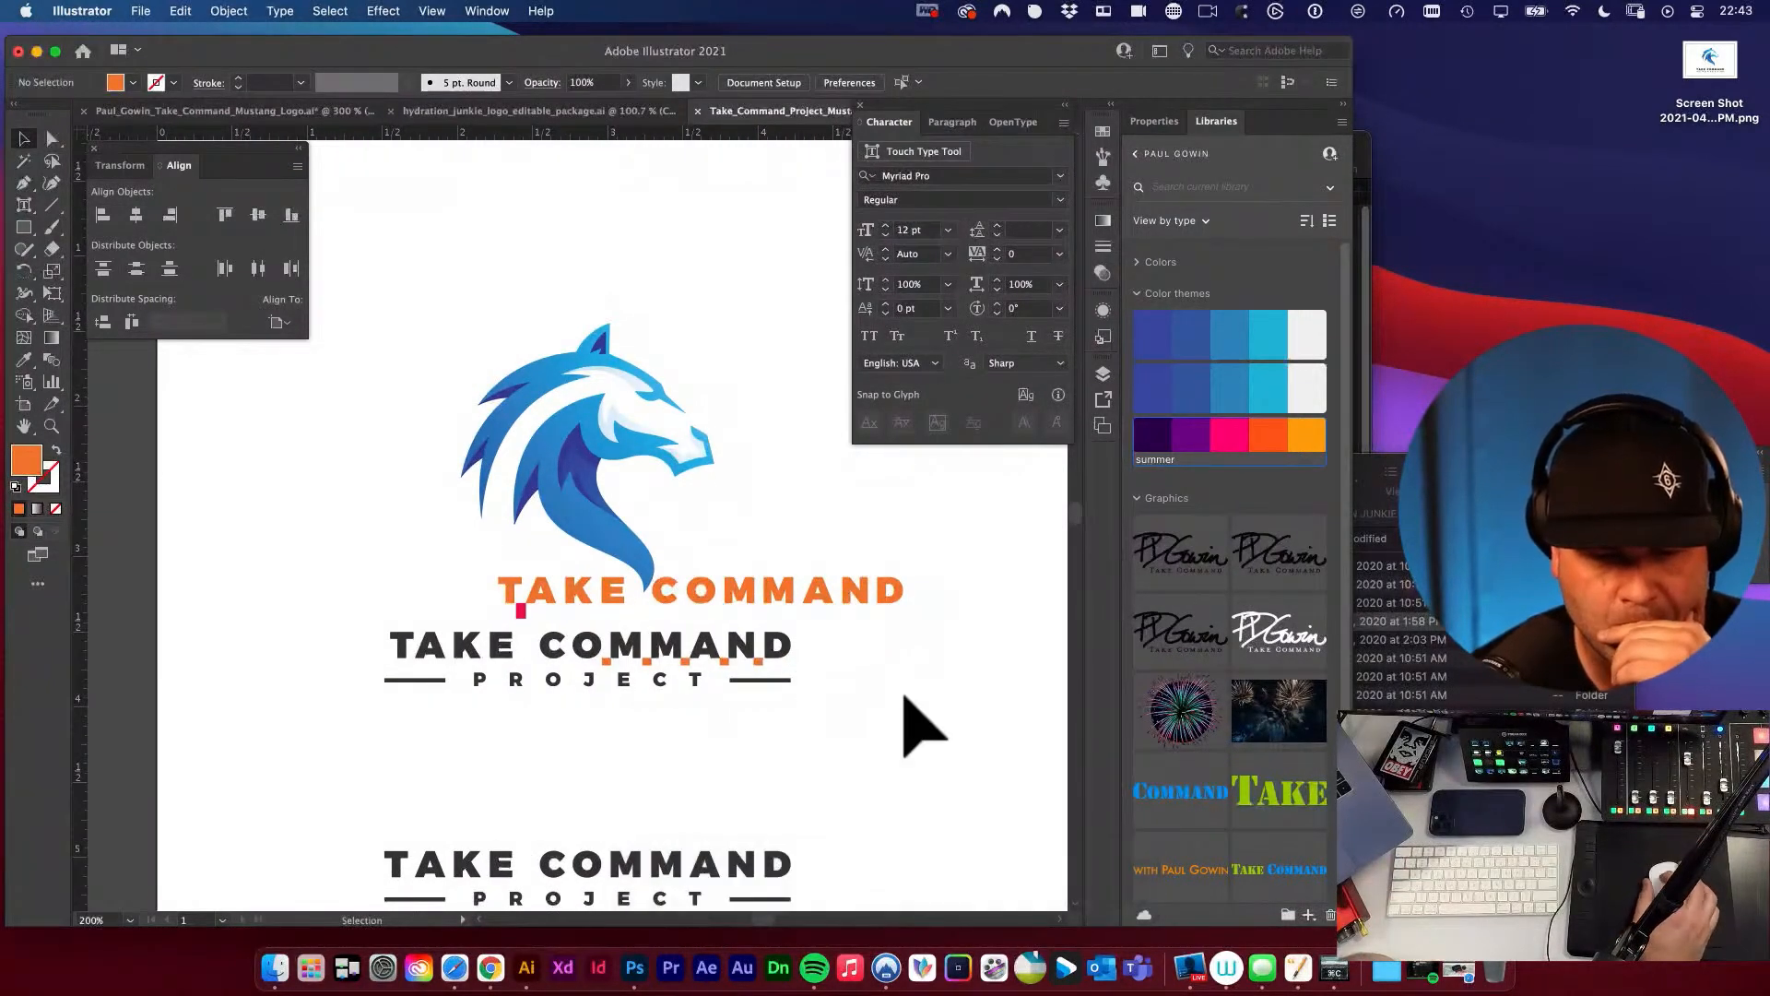
{"action": "scroll", "coordinate": [903, 698], "scroll_direction": "down", "scroll_amount": 3}
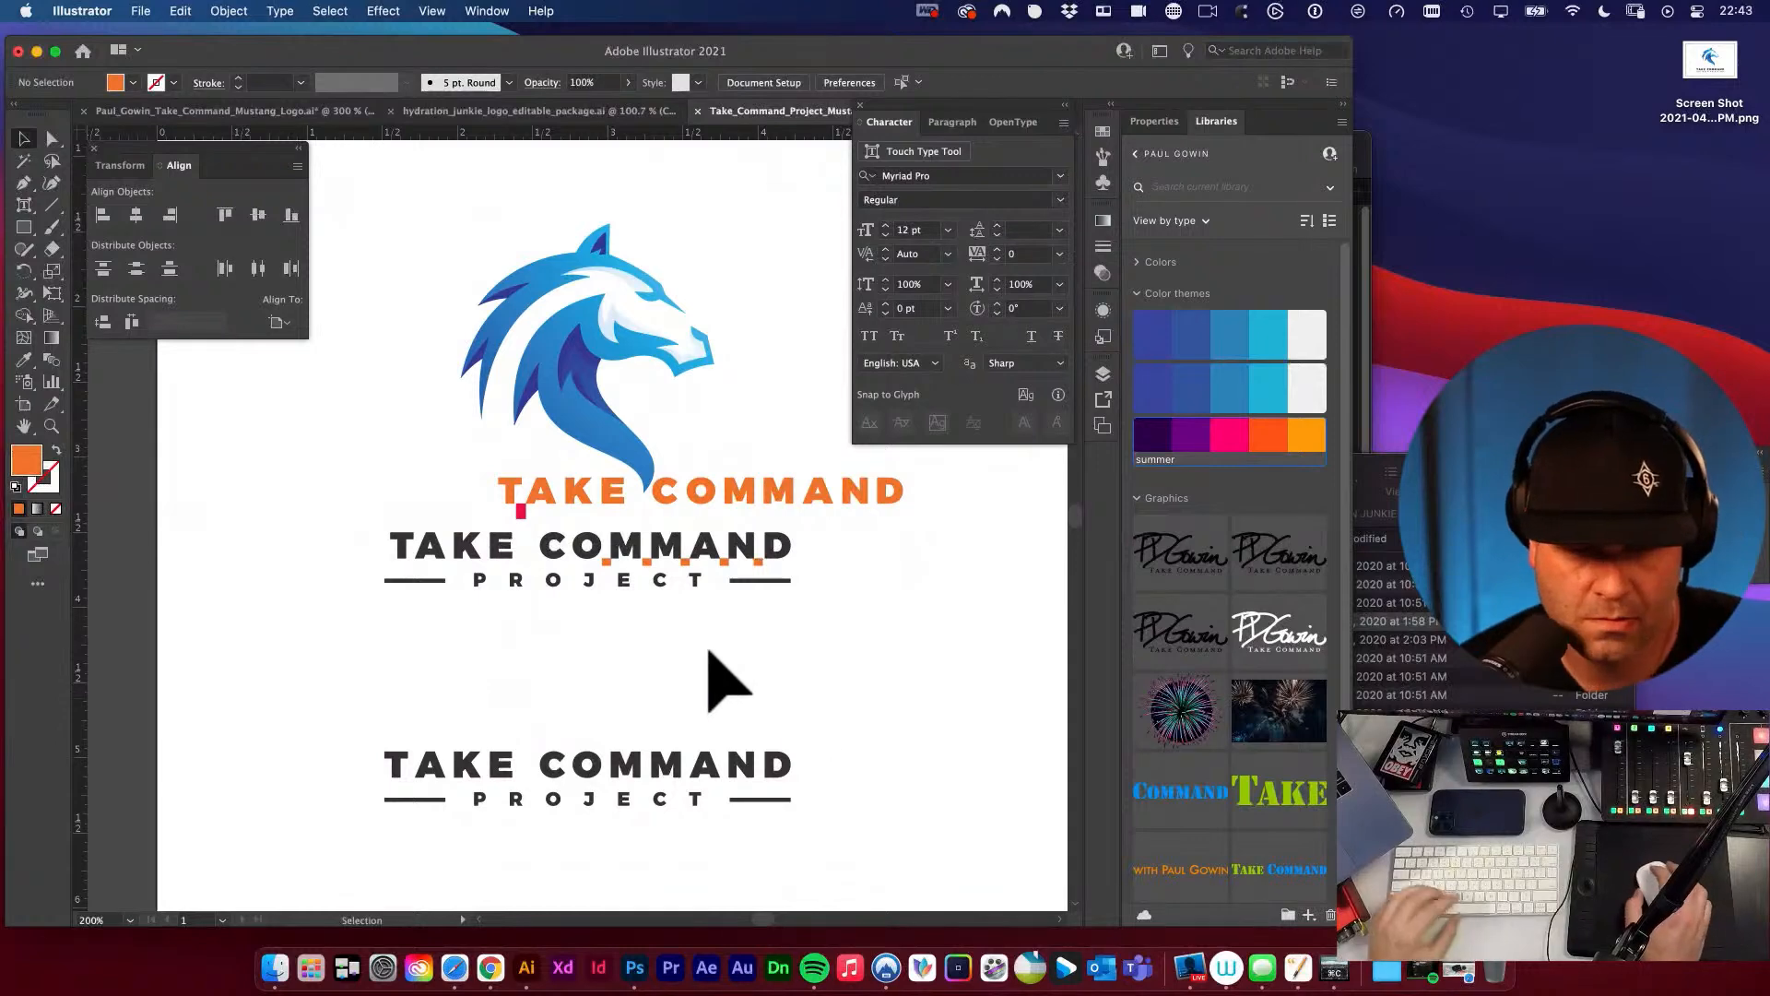
{"action": "left_click", "coordinate": [522, 507]}
{"action": "key", "text": "super+space"}
{"action": "left_click_drag", "start_coordinate": [544, 532], "coordinate": [775, 642]}
{"action": "key", "text": "Delete"}
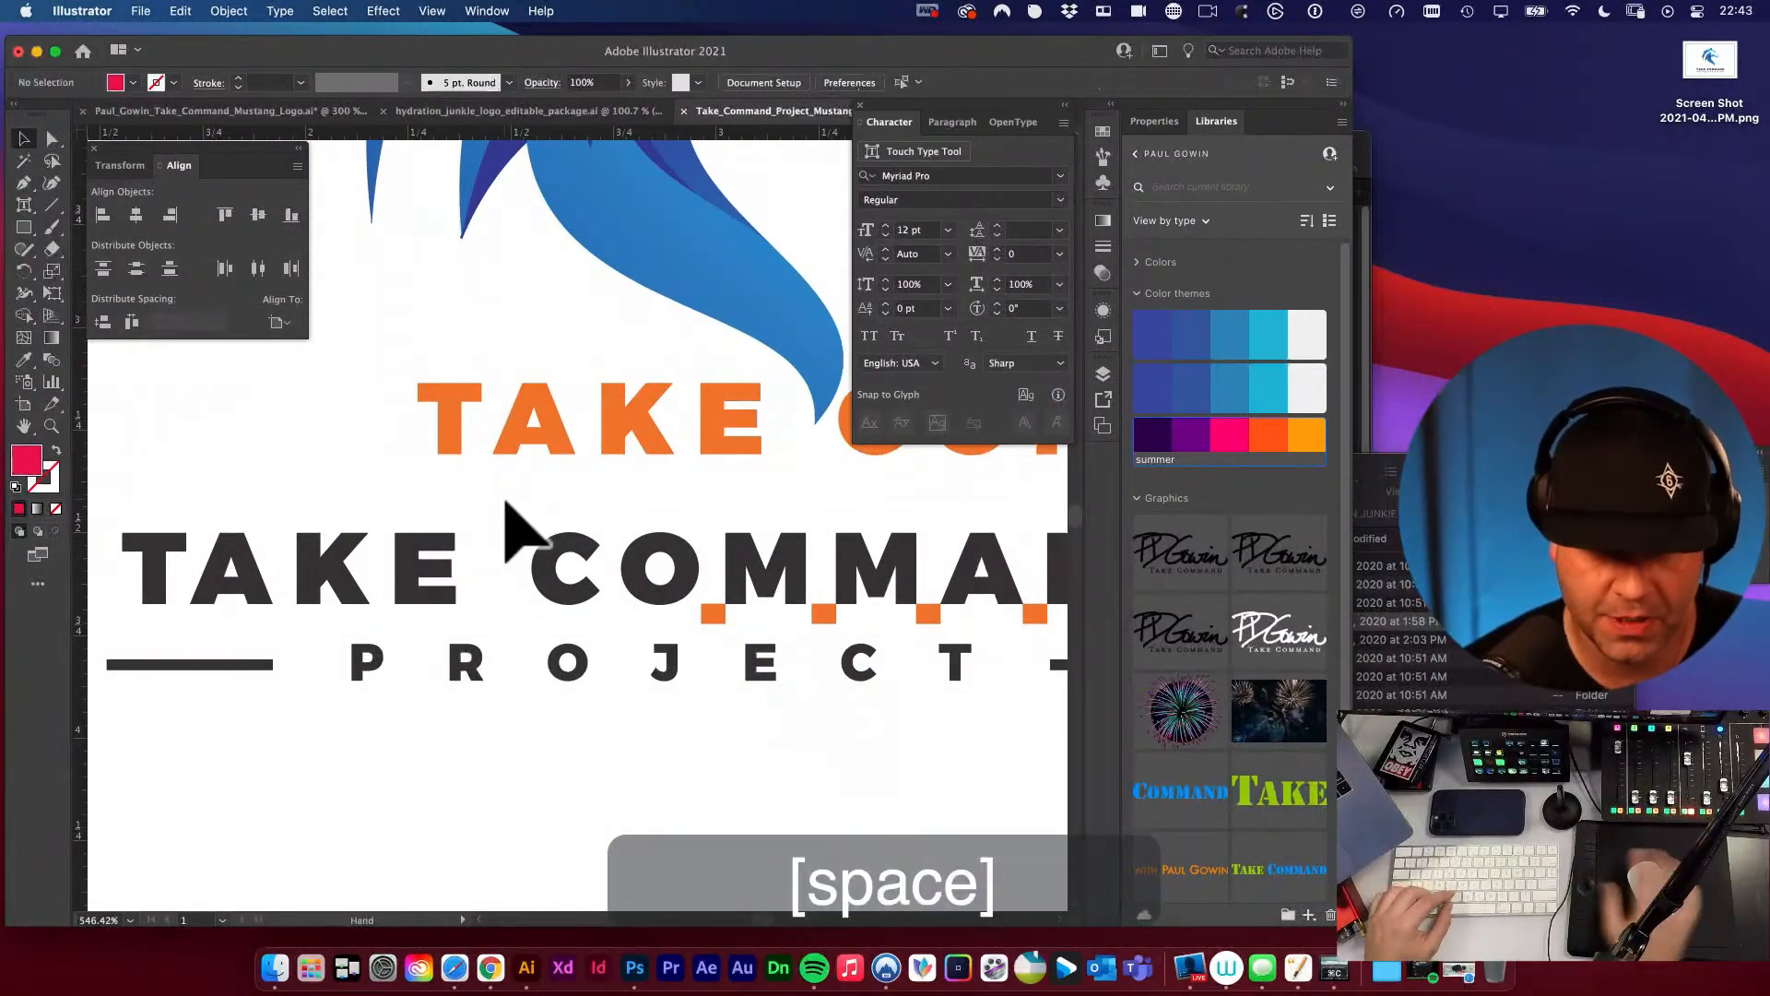
Group the orange TAKE COMMAND letters and place them over the dark TAKE COMMAND wordmark above PROJECT.
{"action": "key", "text": "alt+super+space"}
{"action": "left_click", "coordinate": [605, 523], "text": "alt+super"}
{"action": "left_click", "coordinate": [605, 524], "text": "alt+super"}
{"action": "key", "text": "space"}
{"action": "left_click_drag", "start_coordinate": [608, 525], "coordinate": [533, 593]}
{"action": "key", "text": "v"}
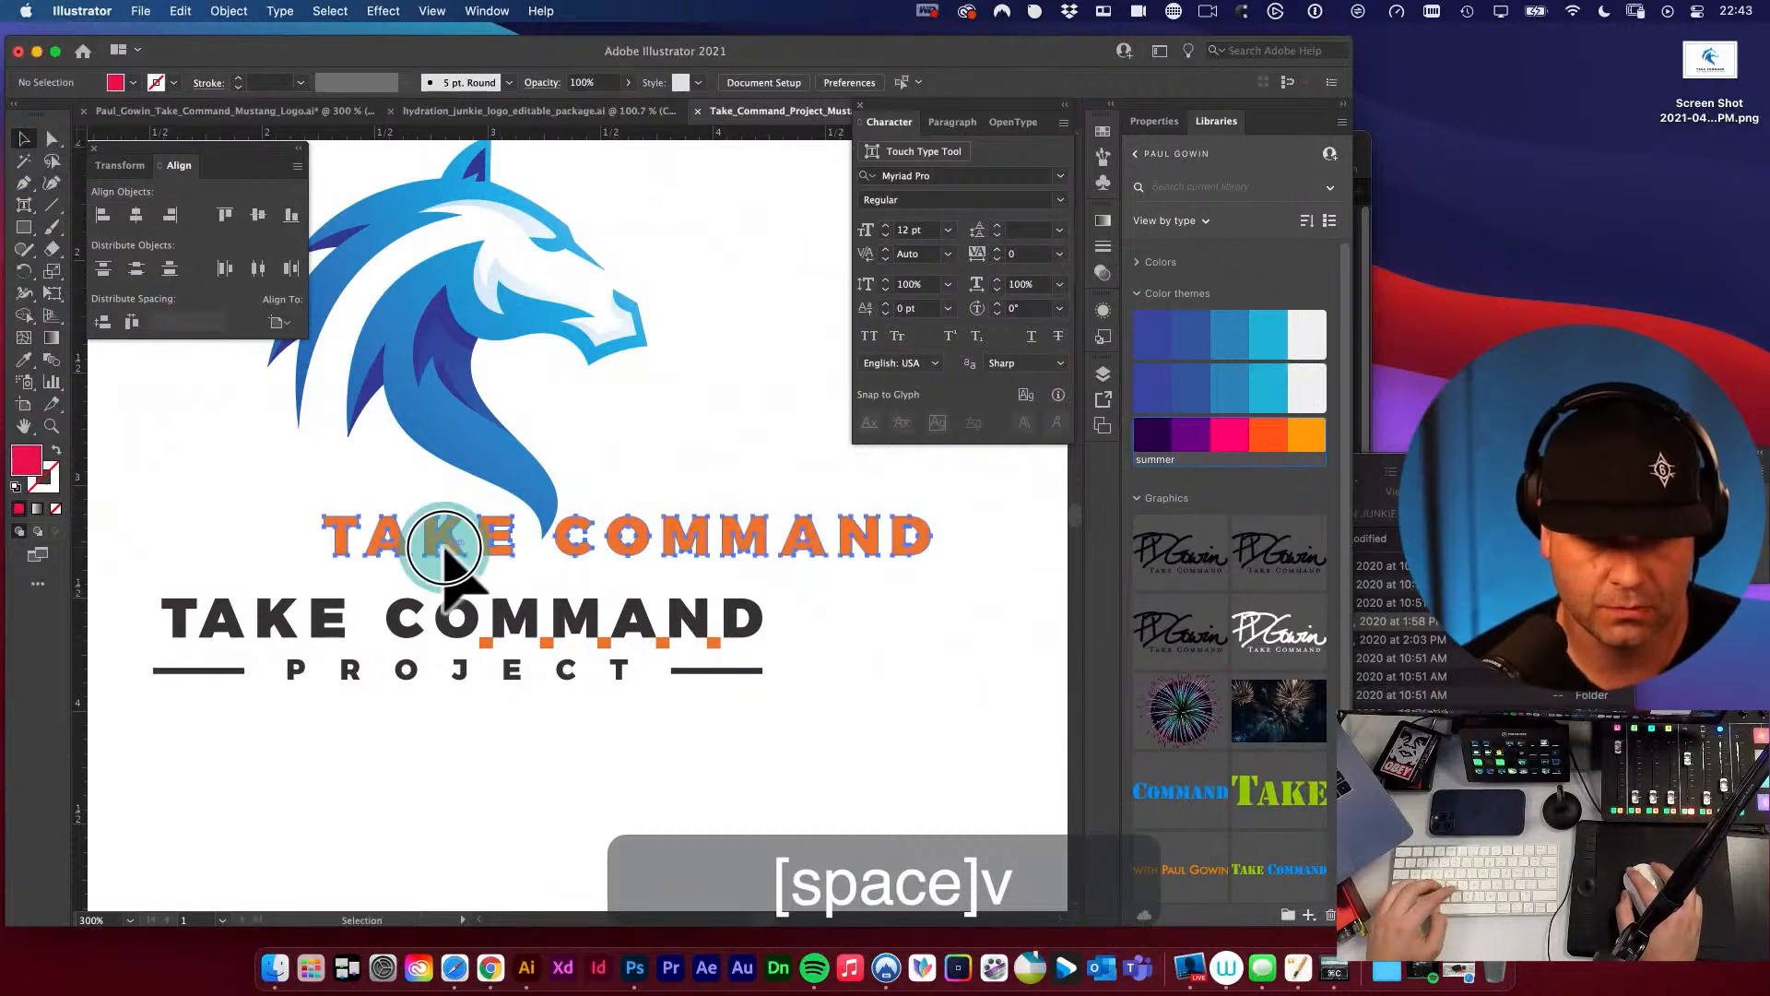
{"action": "left_click", "coordinate": [441, 555]}
{"action": "key", "text": "super+g"}
{"action": "key", "text": "space"}
{"action": "left_click_drag", "start_coordinate": [544, 616], "coordinate": [593, 553]}
{"action": "key", "text": "v"}
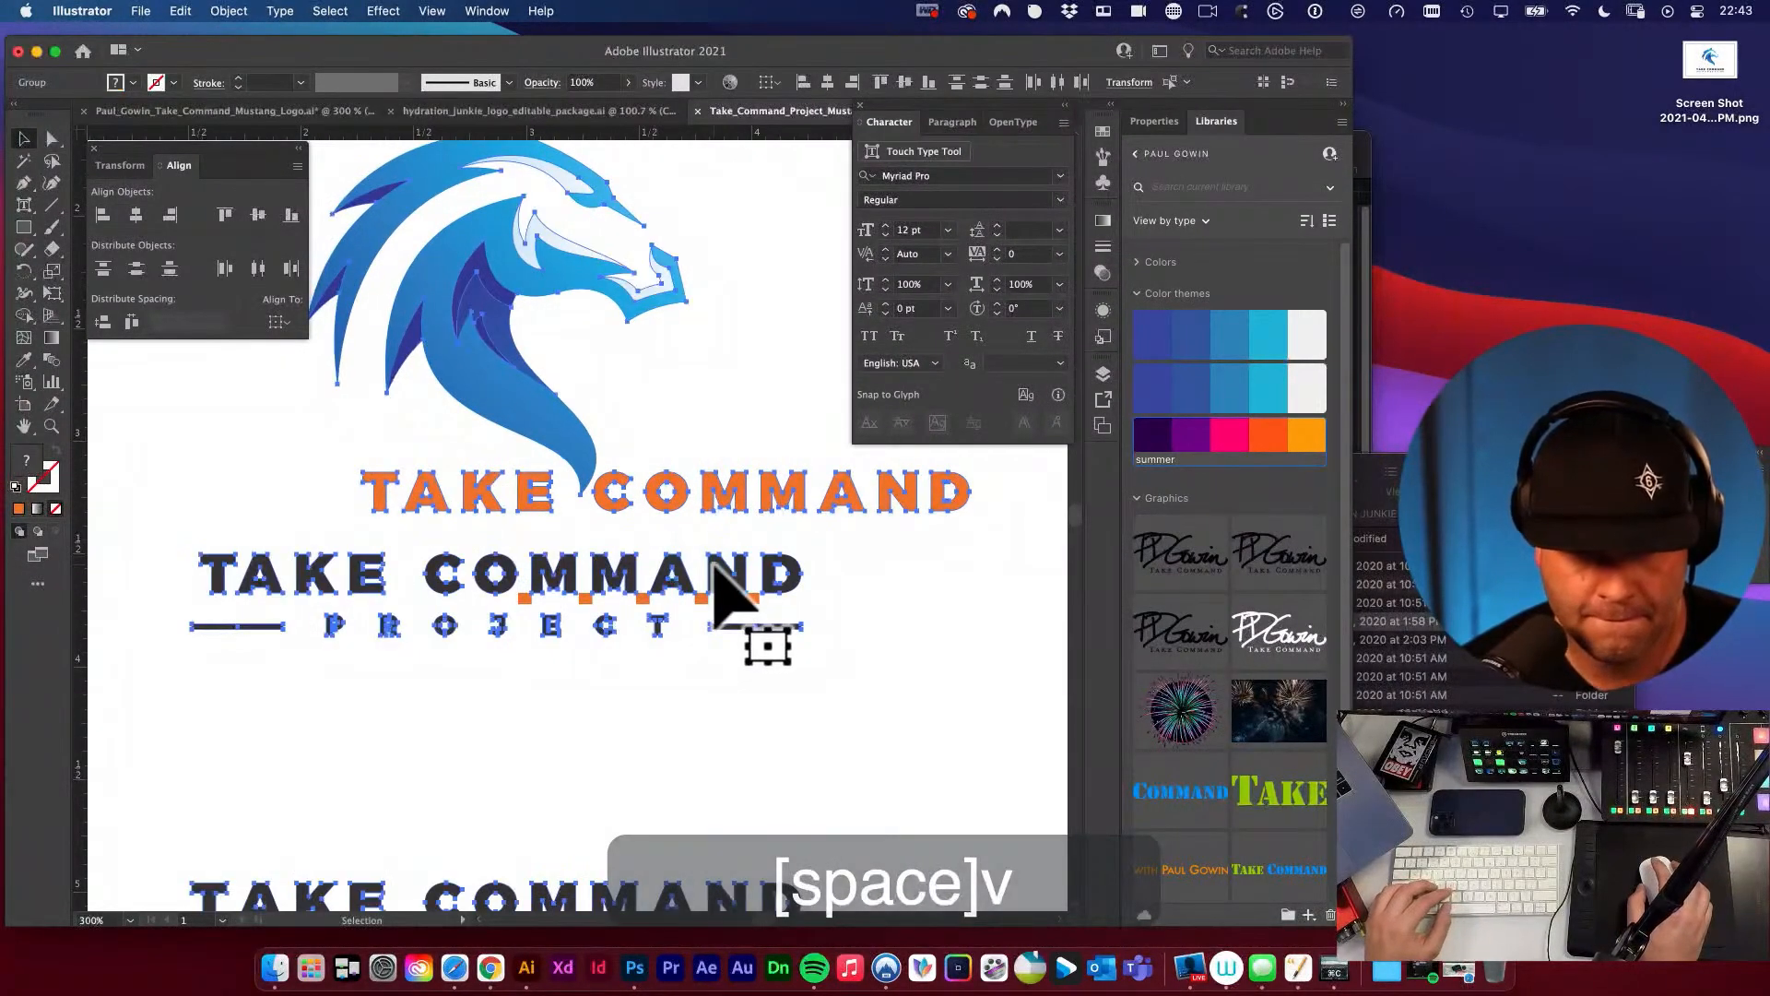
{"action": "left_click_drag", "start_coordinate": [612, 496], "coordinate": [804, 752]}
Delete the orange spacer rectangles beneath the letters of COMMAND.
{"action": "key", "text": "super+space"}
{"action": "left_click", "coordinate": [614, 598]}
{"action": "key", "text": "space"}
{"action": "left_click_drag", "start_coordinate": [722, 635], "coordinate": [419, 648]}
{"action": "left_click", "coordinate": [485, 615], "text": "shift"}
{"action": "left_click", "coordinate": [659, 618], "text": "shift"}
{"action": "left_click", "coordinate": [859, 623], "text": "shift"}
{"action": "left_click_drag", "start_coordinate": [860, 623], "coordinate": [596, 627]}
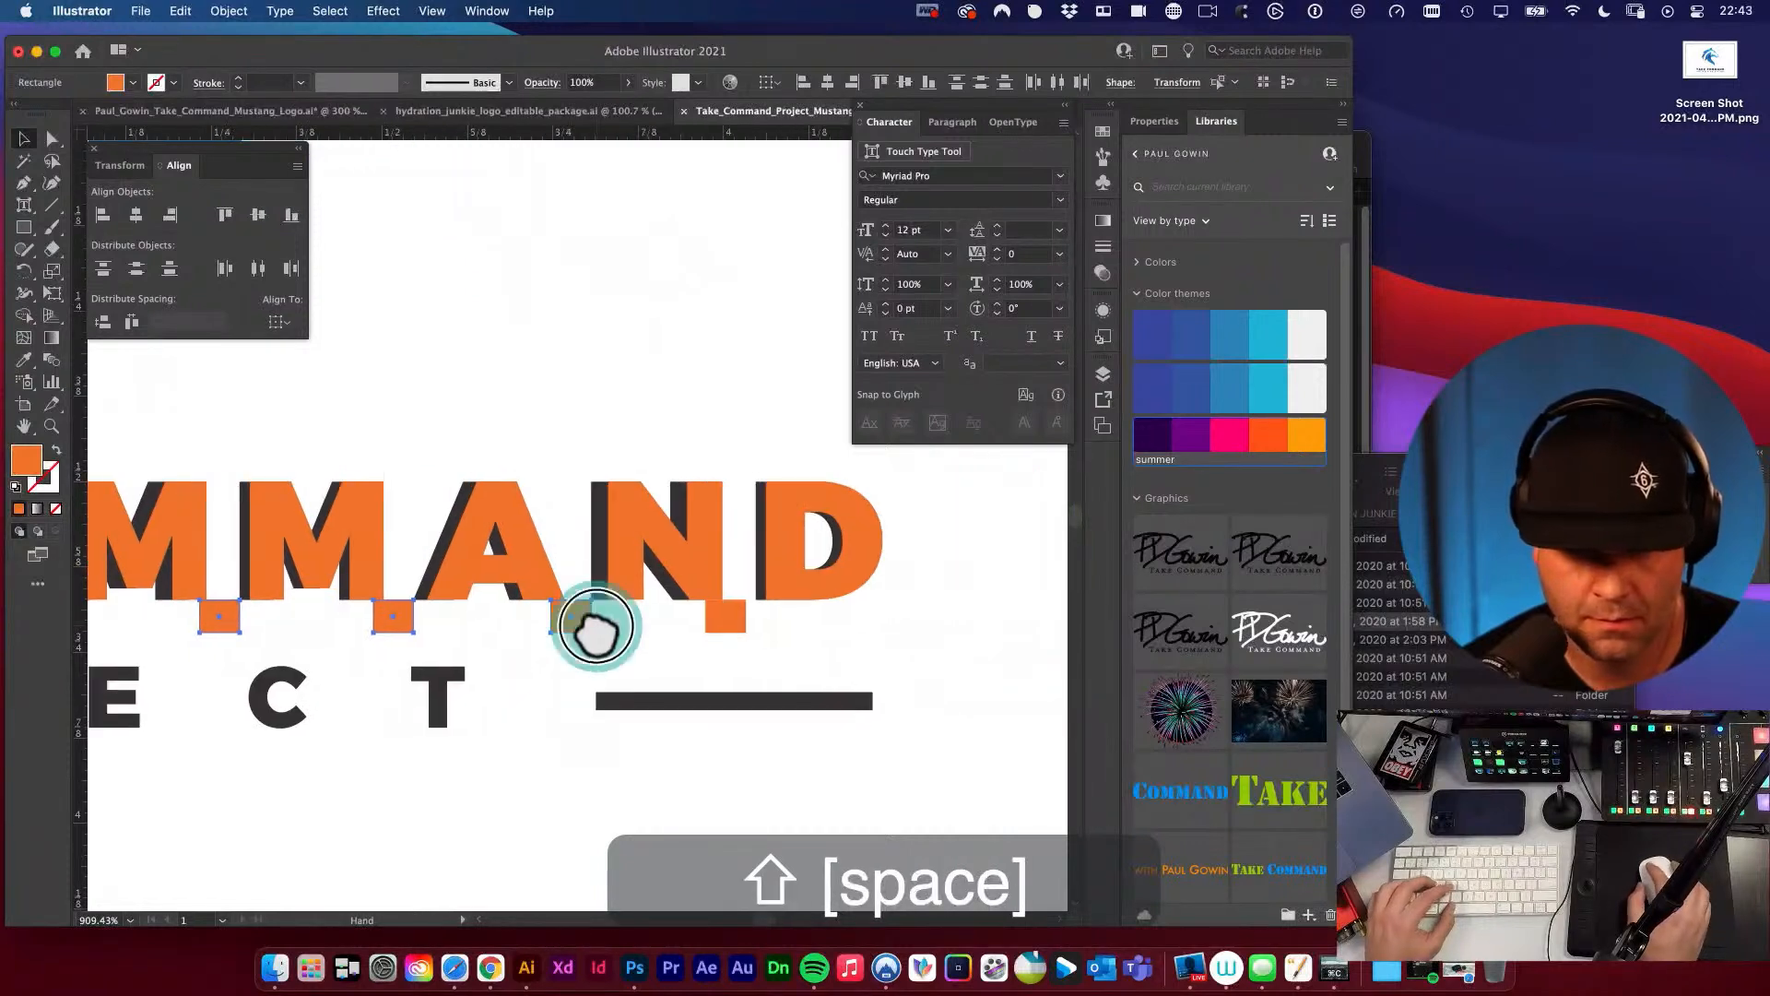
{"action": "left_click", "coordinate": [564, 618], "text": "shift"}
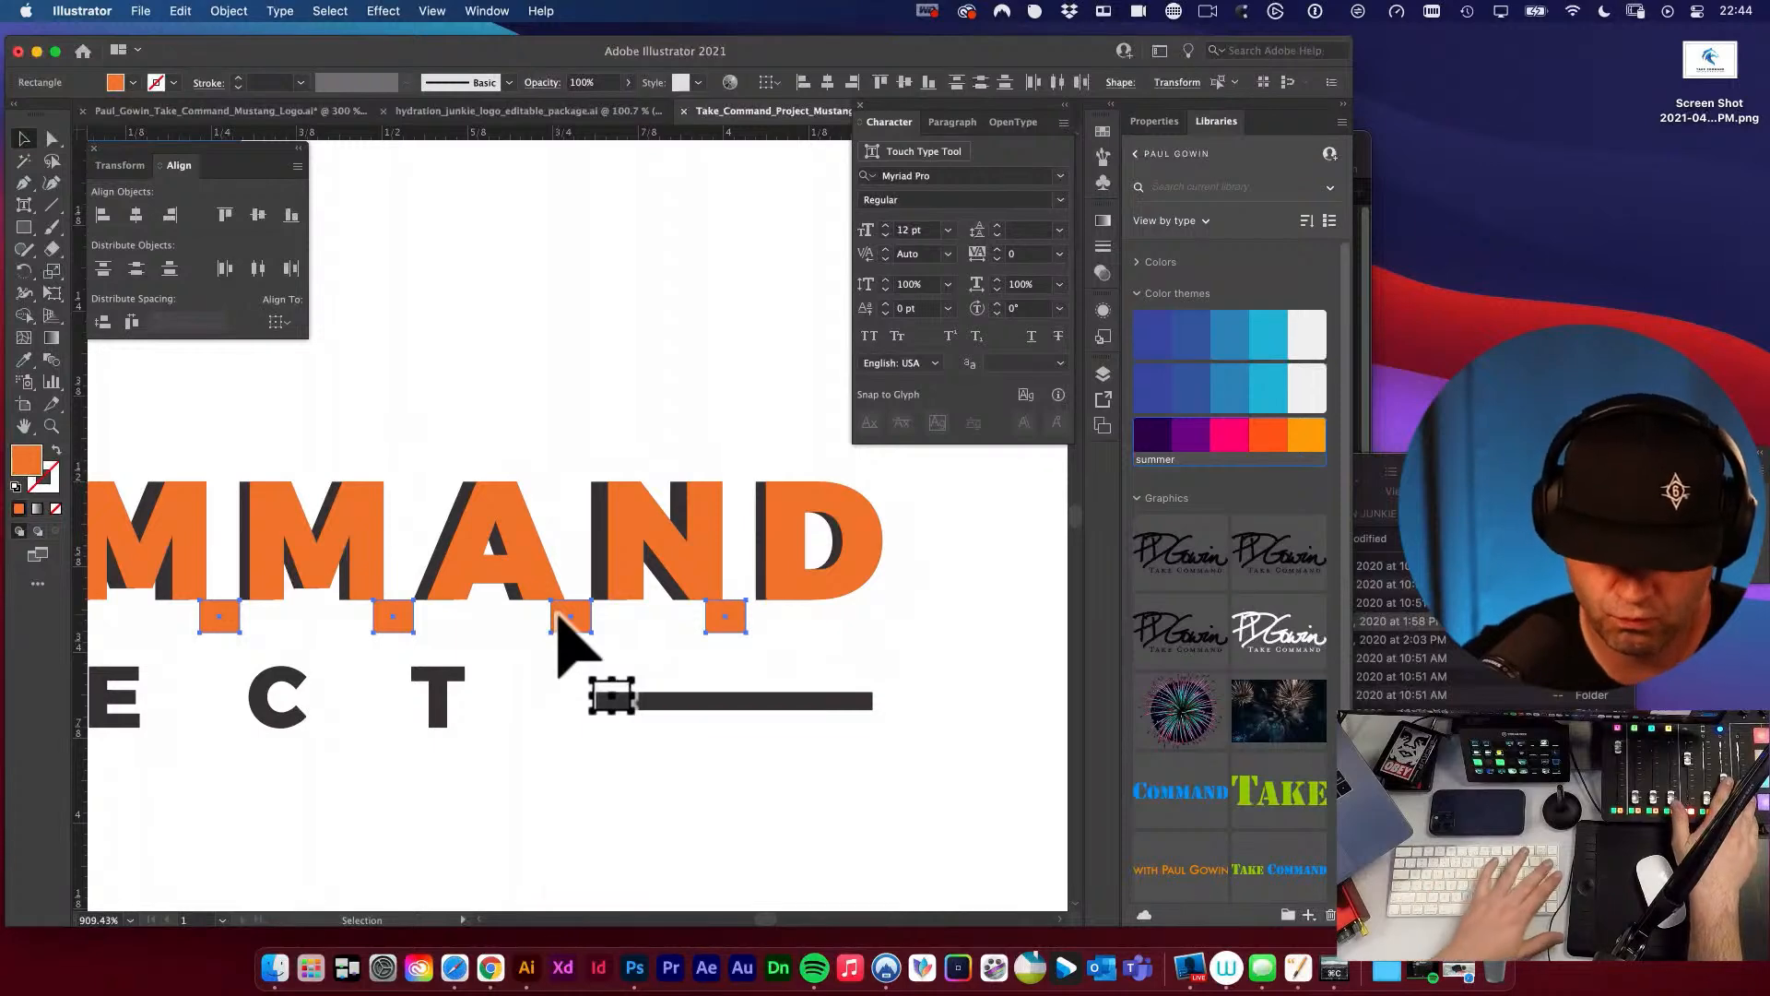
{"action": "key", "text": "BackSpace"}
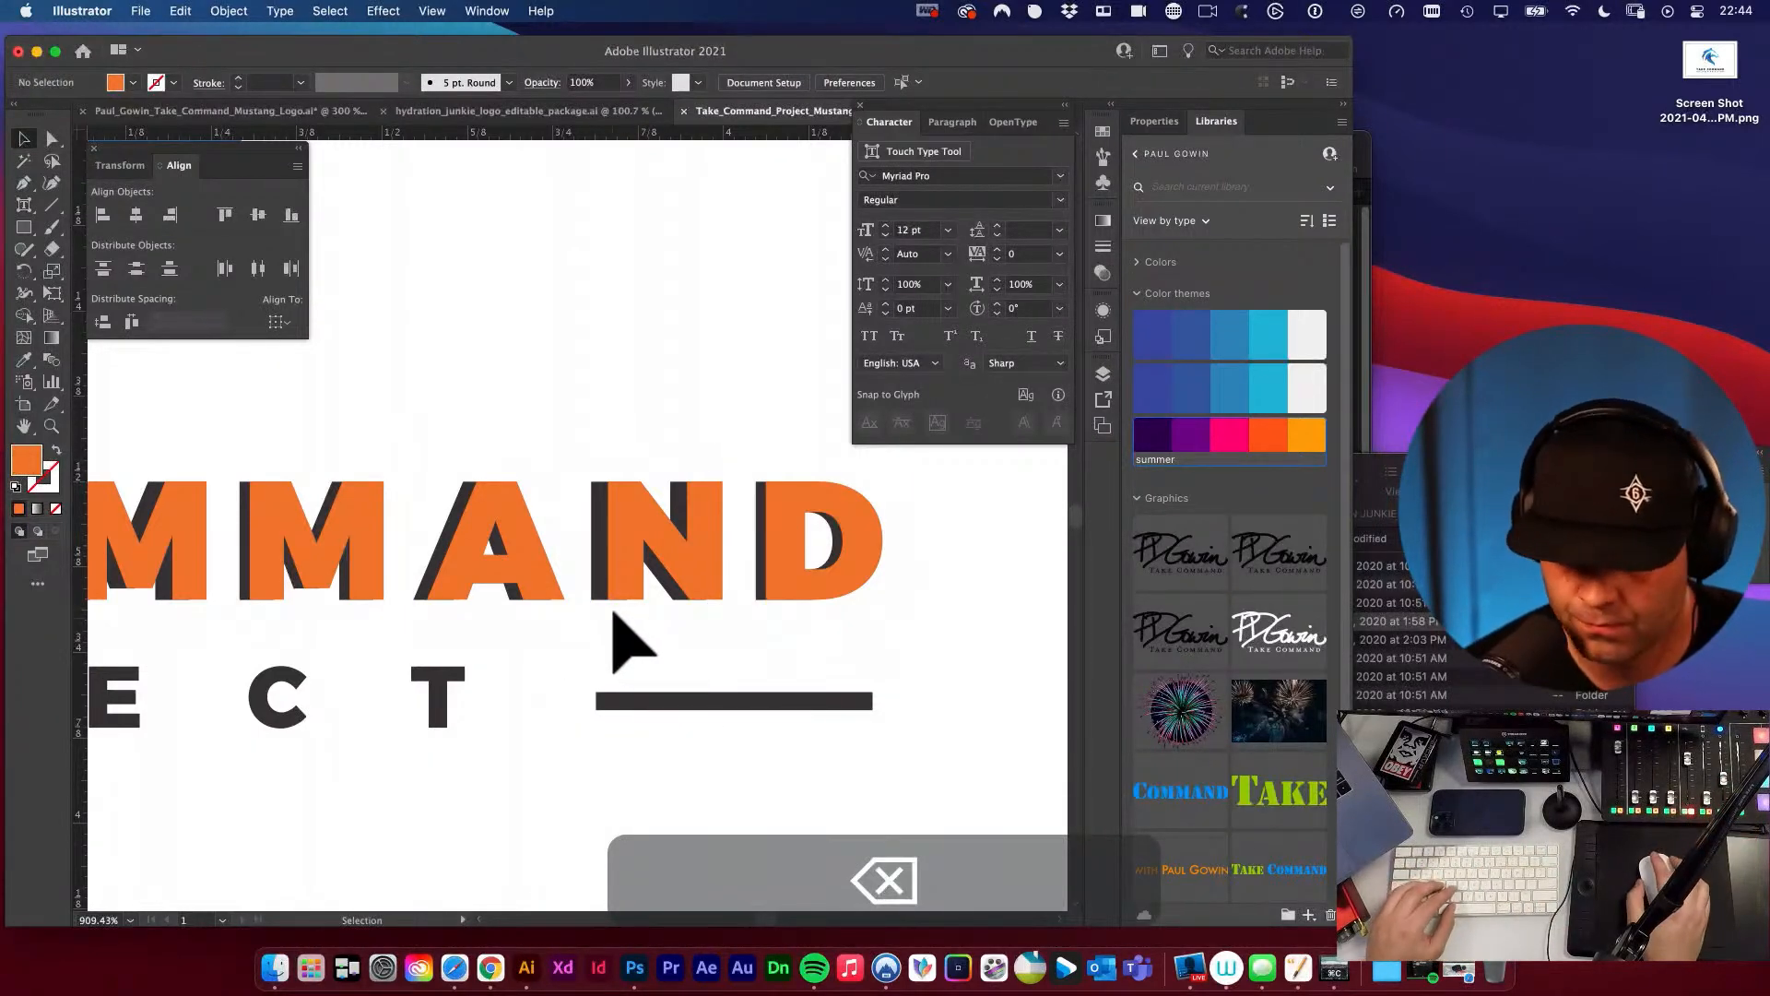
Align the orange TAKE COMMAND wordmark horizontally with the PROJECT line beneath the horse.
{"action": "left_click", "coordinate": [551, 586], "text": "alt+super"}
{"action": "left_click", "coordinate": [551, 625], "text": "alt+super"}
{"action": "left_click_drag", "start_coordinate": [573, 613], "coordinate": [723, 620]}
{"action": "left_click_drag", "start_coordinate": [471, 593], "coordinate": [643, 719]}
{"action": "left_click", "coordinate": [580, 662], "text": "alt+super"}
{"action": "left_click", "coordinate": [576, 660], "text": "alt+super"}
{"action": "left_click_drag", "start_coordinate": [573, 658], "coordinate": [624, 675]}
{"action": "key", "text": "v"}
{"action": "left_click", "coordinate": [568, 485]}
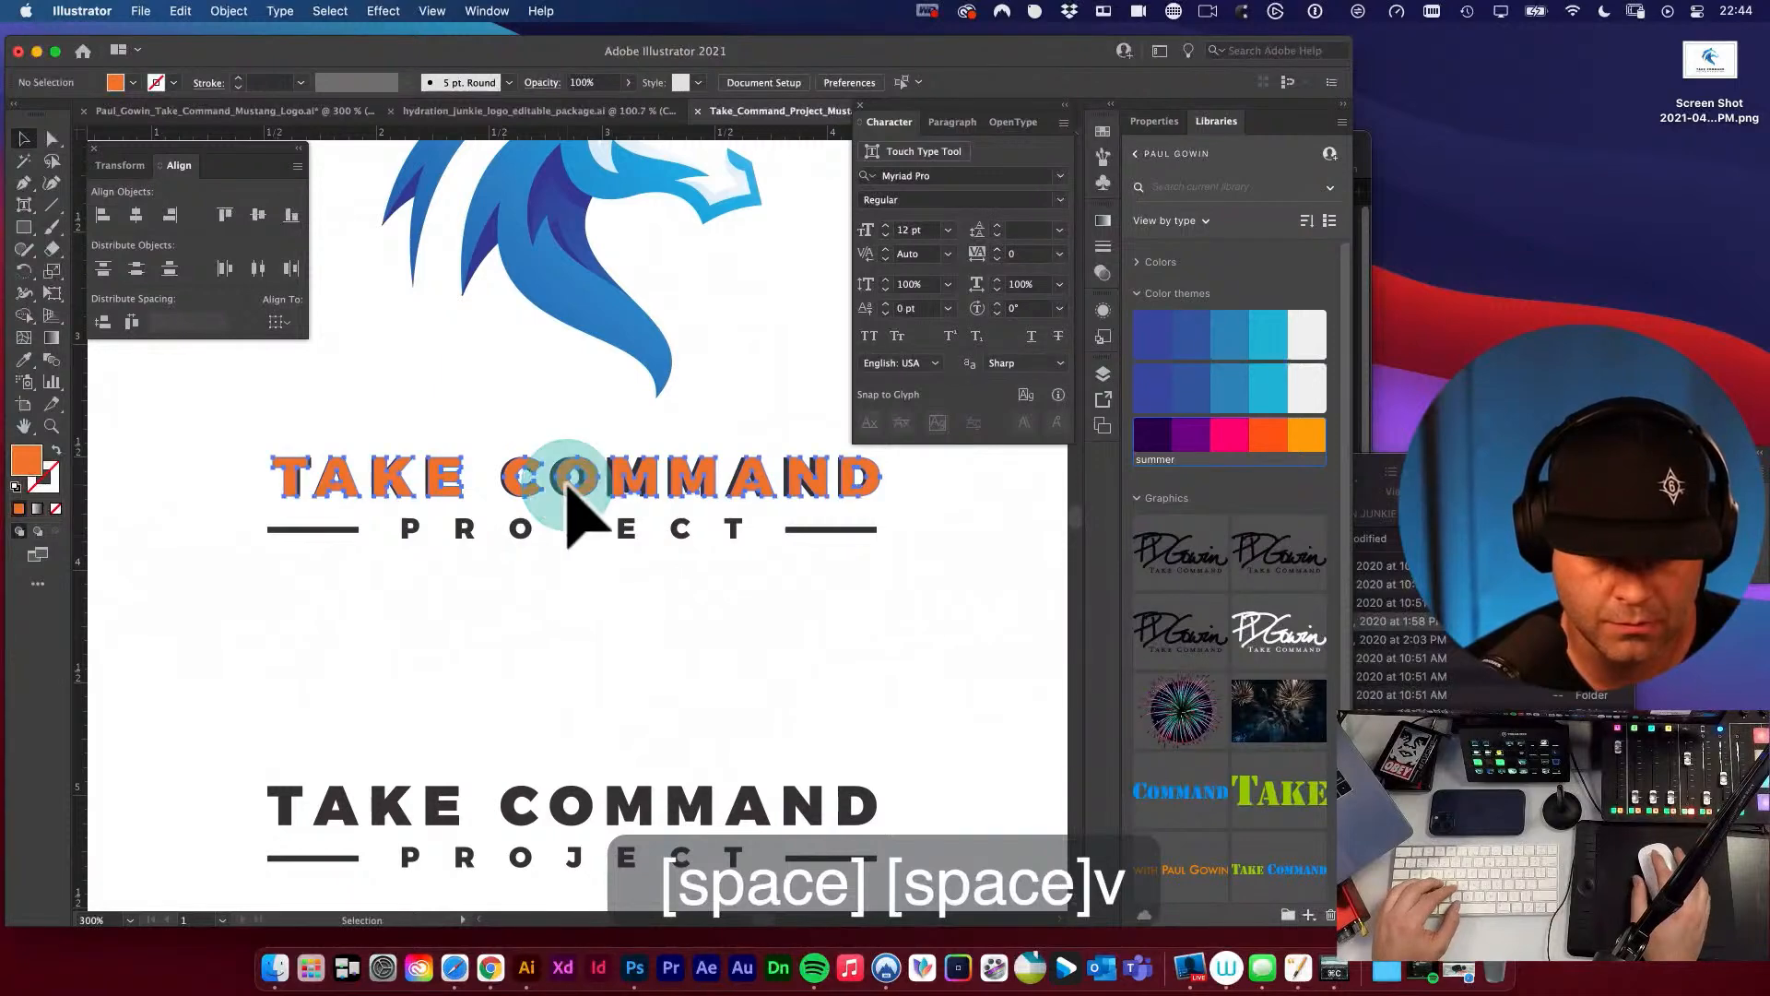
{"action": "left_click_drag", "start_coordinate": [560, 529], "coordinate": [516, 654]}
{"action": "left_click", "coordinate": [534, 387]}
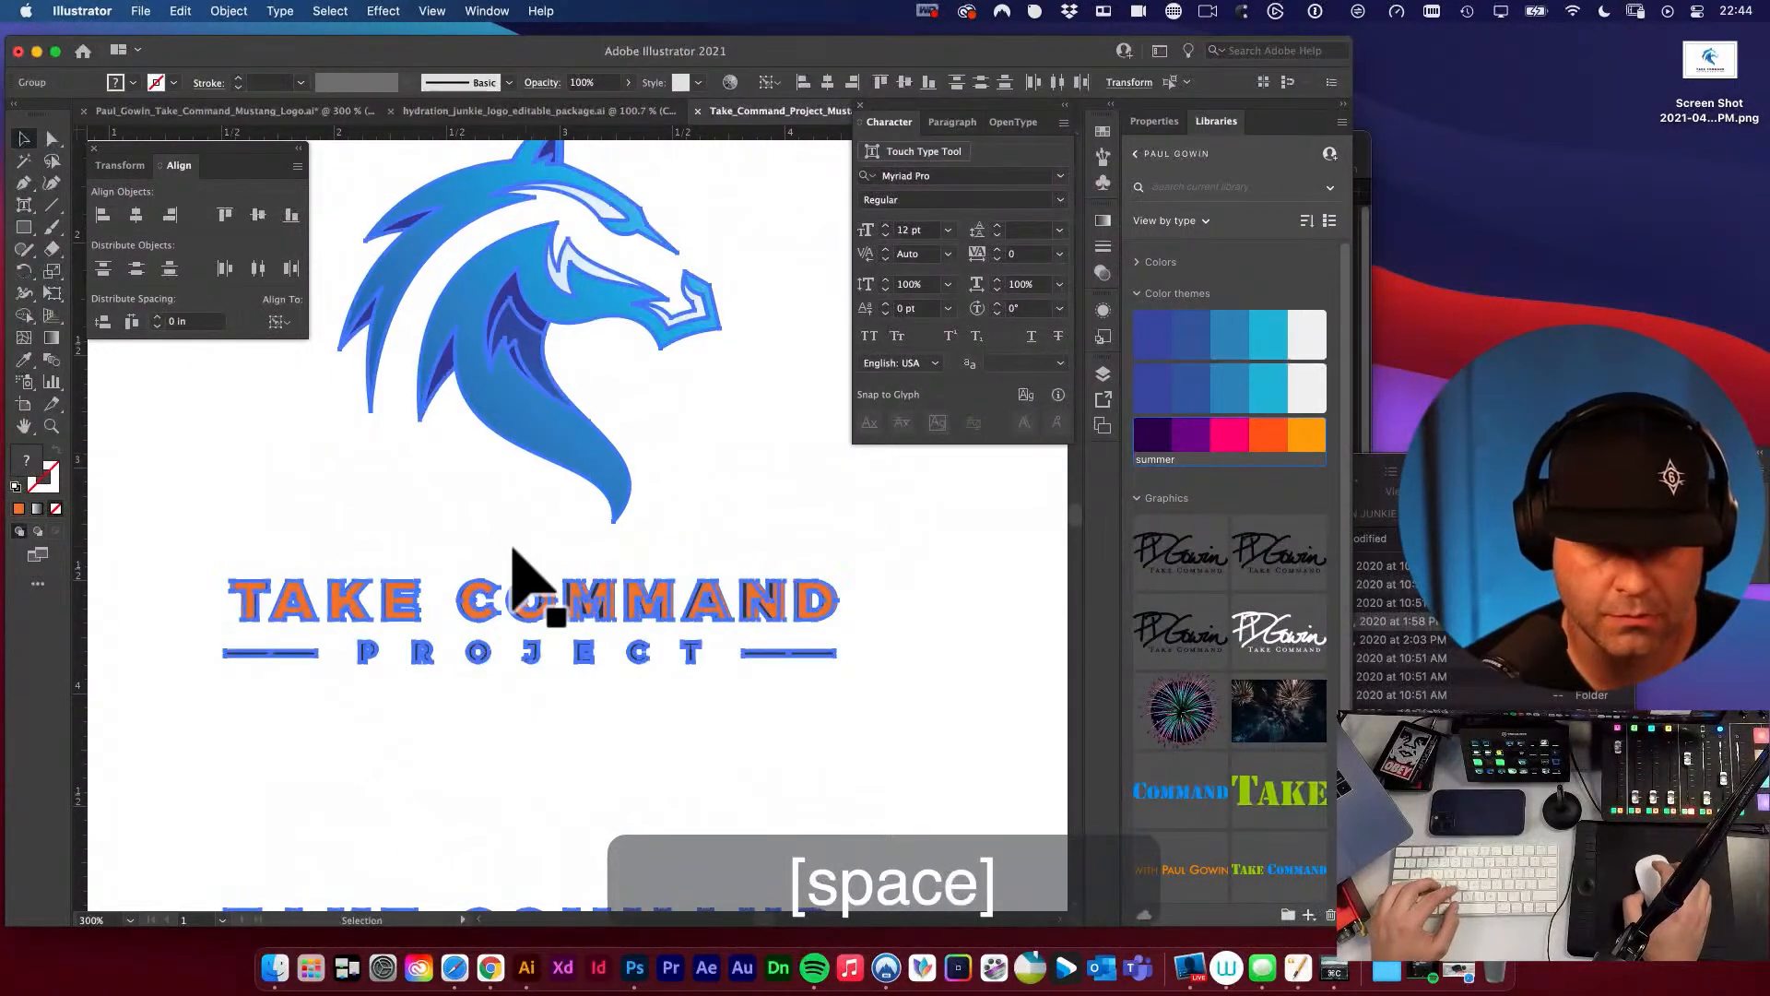
{"action": "left_click", "coordinate": [145, 481]}
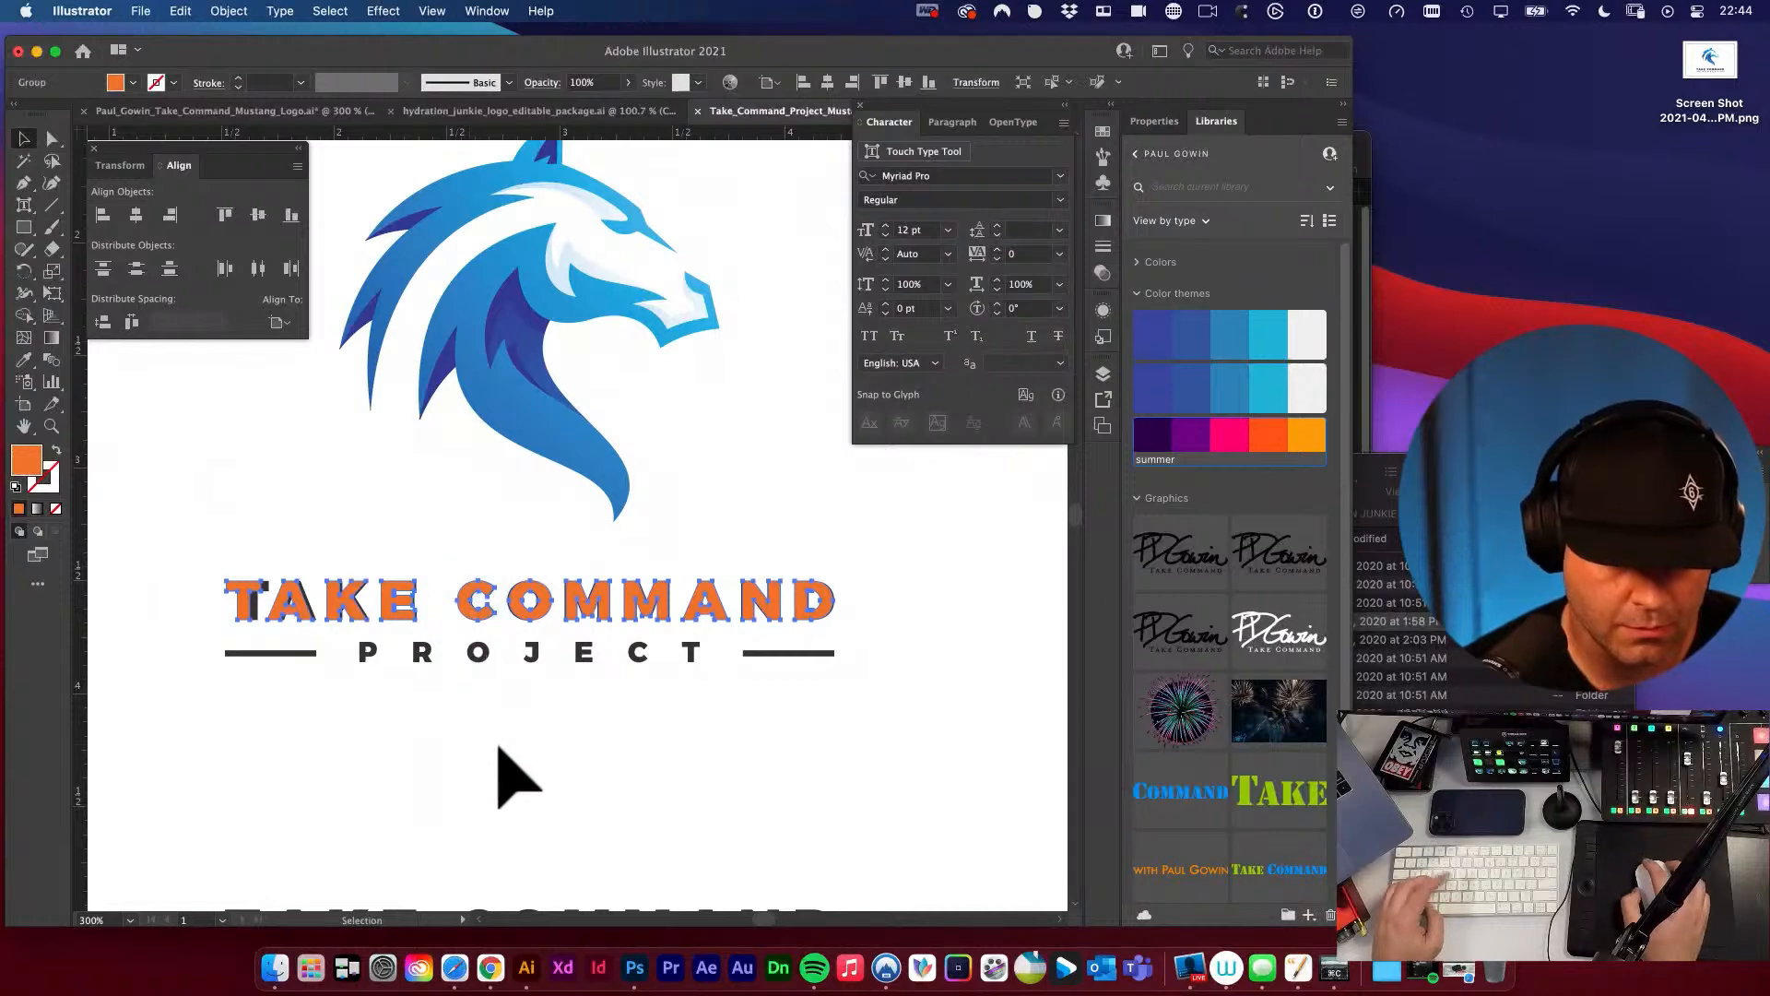
Replace the dark TAKE COMMAND letters by cutting the orange wordmark, deleting the dark ones and pasting the orange wordmark in place.
{"action": "key", "text": "super+x"}
{"action": "left_click", "coordinate": [485, 773]}
{"action": "key", "text": "a"}
{"action": "left_click", "coordinate": [211, 556]}
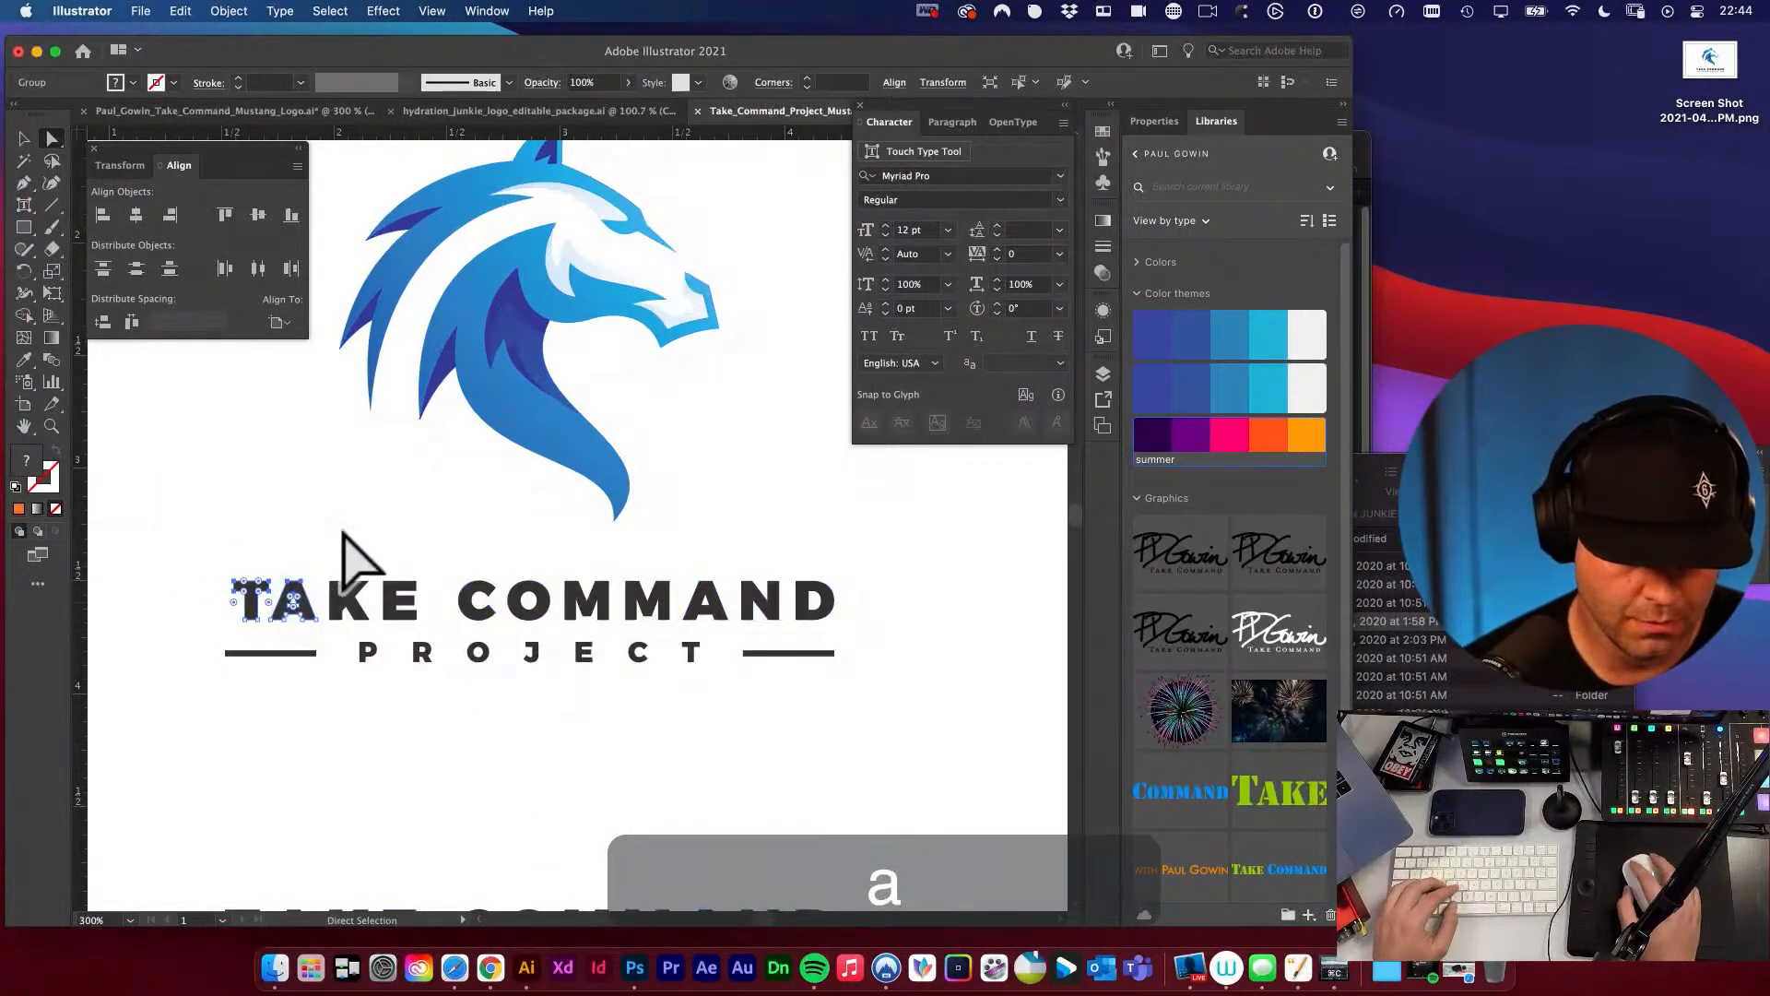
{"action": "left_click", "coordinate": [312, 561]}
{"action": "key", "text": "a"}
{"action": "key", "text": "a"}
{"action": "key", "text": "a"}
{"action": "left_click_drag", "start_coordinate": [220, 563], "coordinate": [897, 623]}
{"action": "left_click_drag", "start_coordinate": [214, 571], "coordinate": [895, 639]}
{"action": "key", "text": "super+f"}
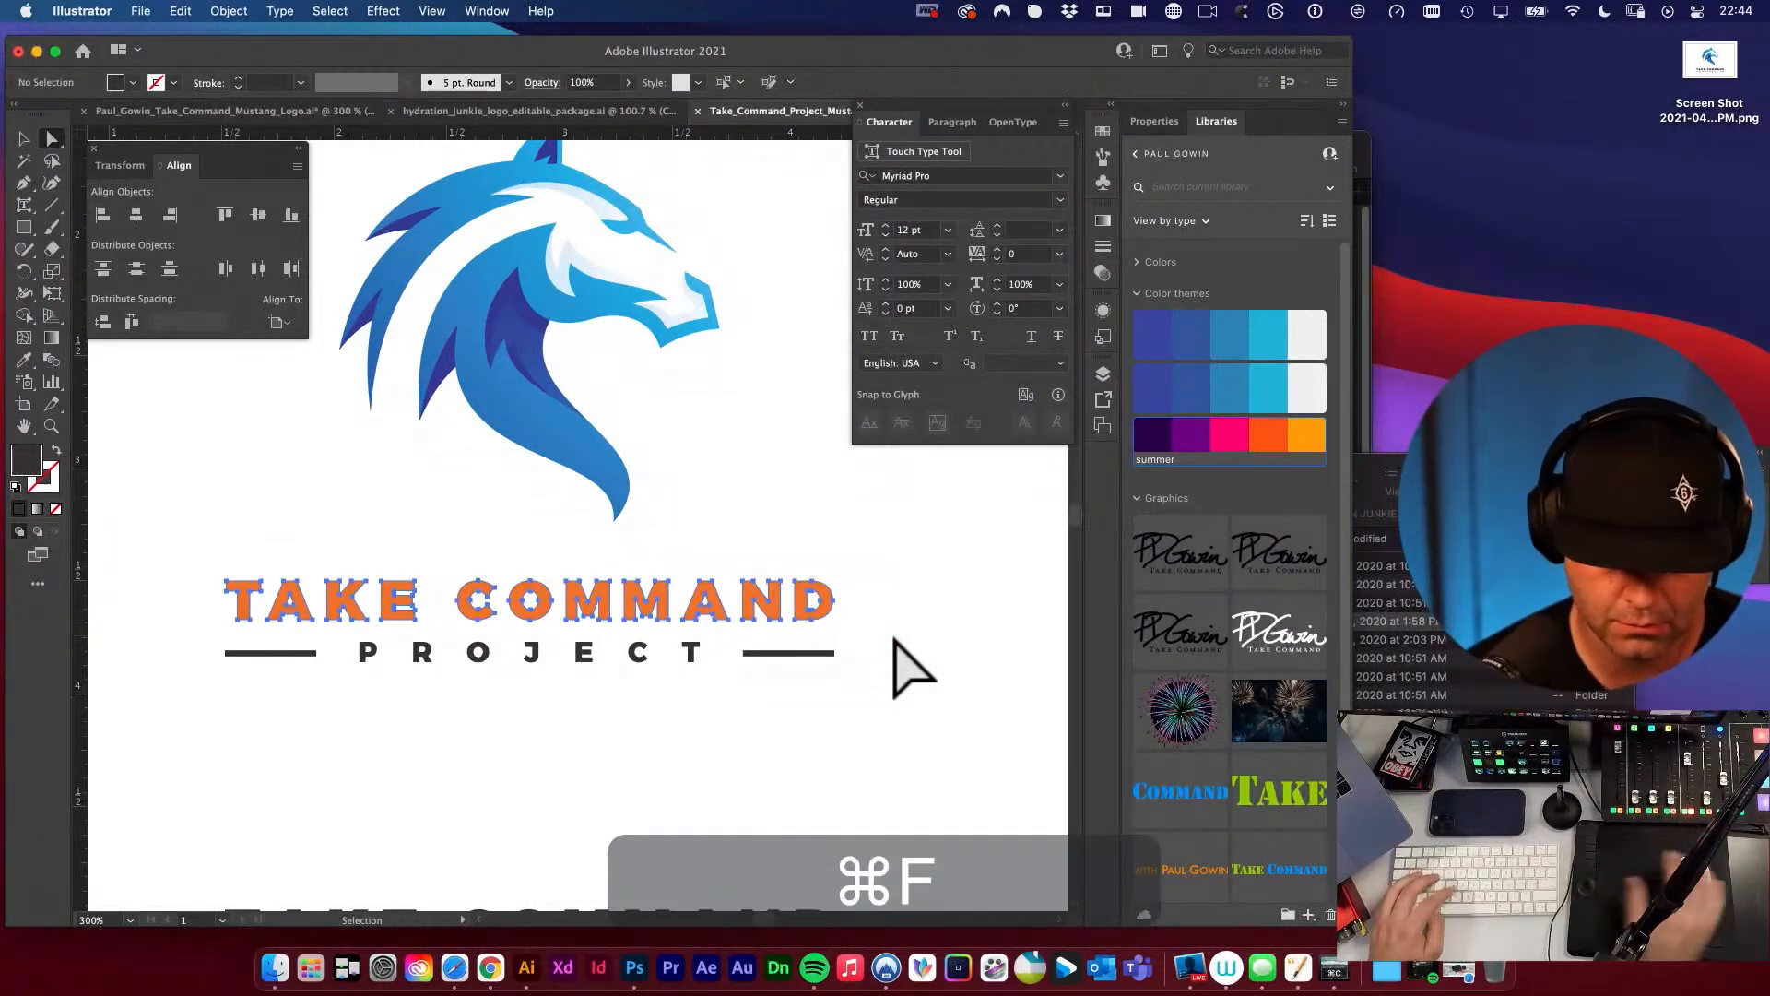
Recolor the orange TAKE COMMAND wordmark with the dark grey sampled from the PROJECT lettering.
{"action": "key", "text": "v"}
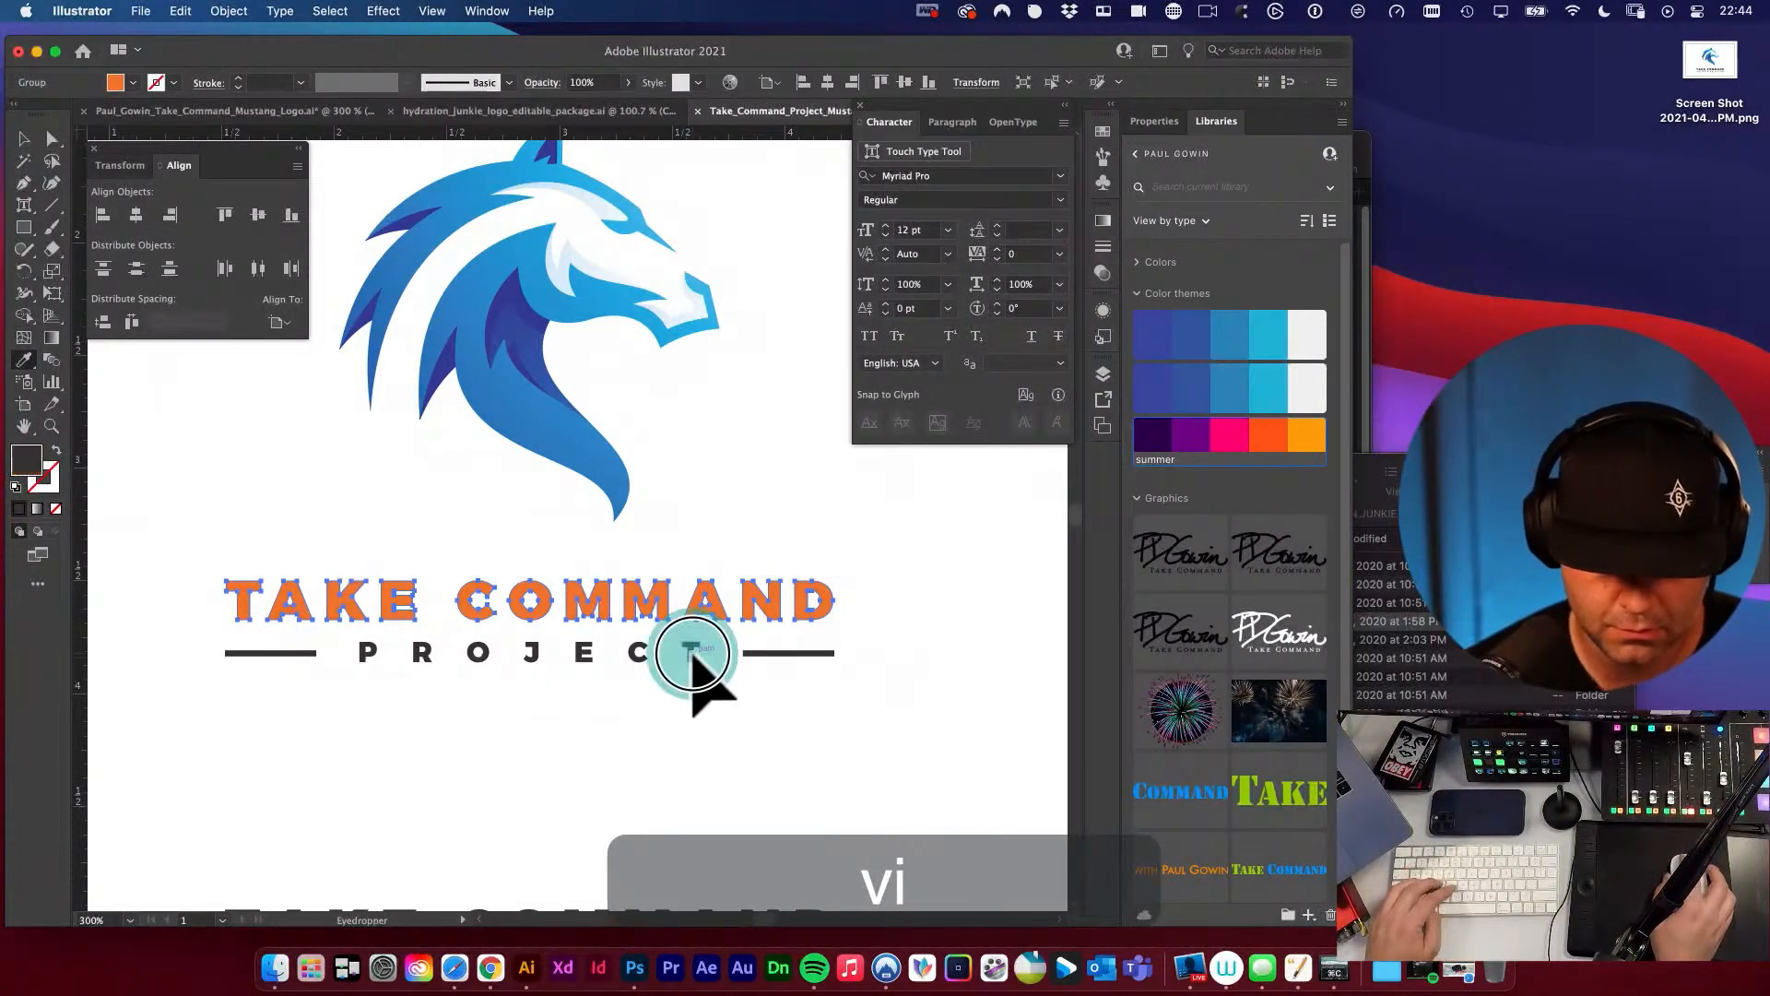
{"action": "left_click", "coordinate": [691, 652]}
{"action": "key", "text": "v"}
{"action": "left_click", "coordinate": [681, 738]}
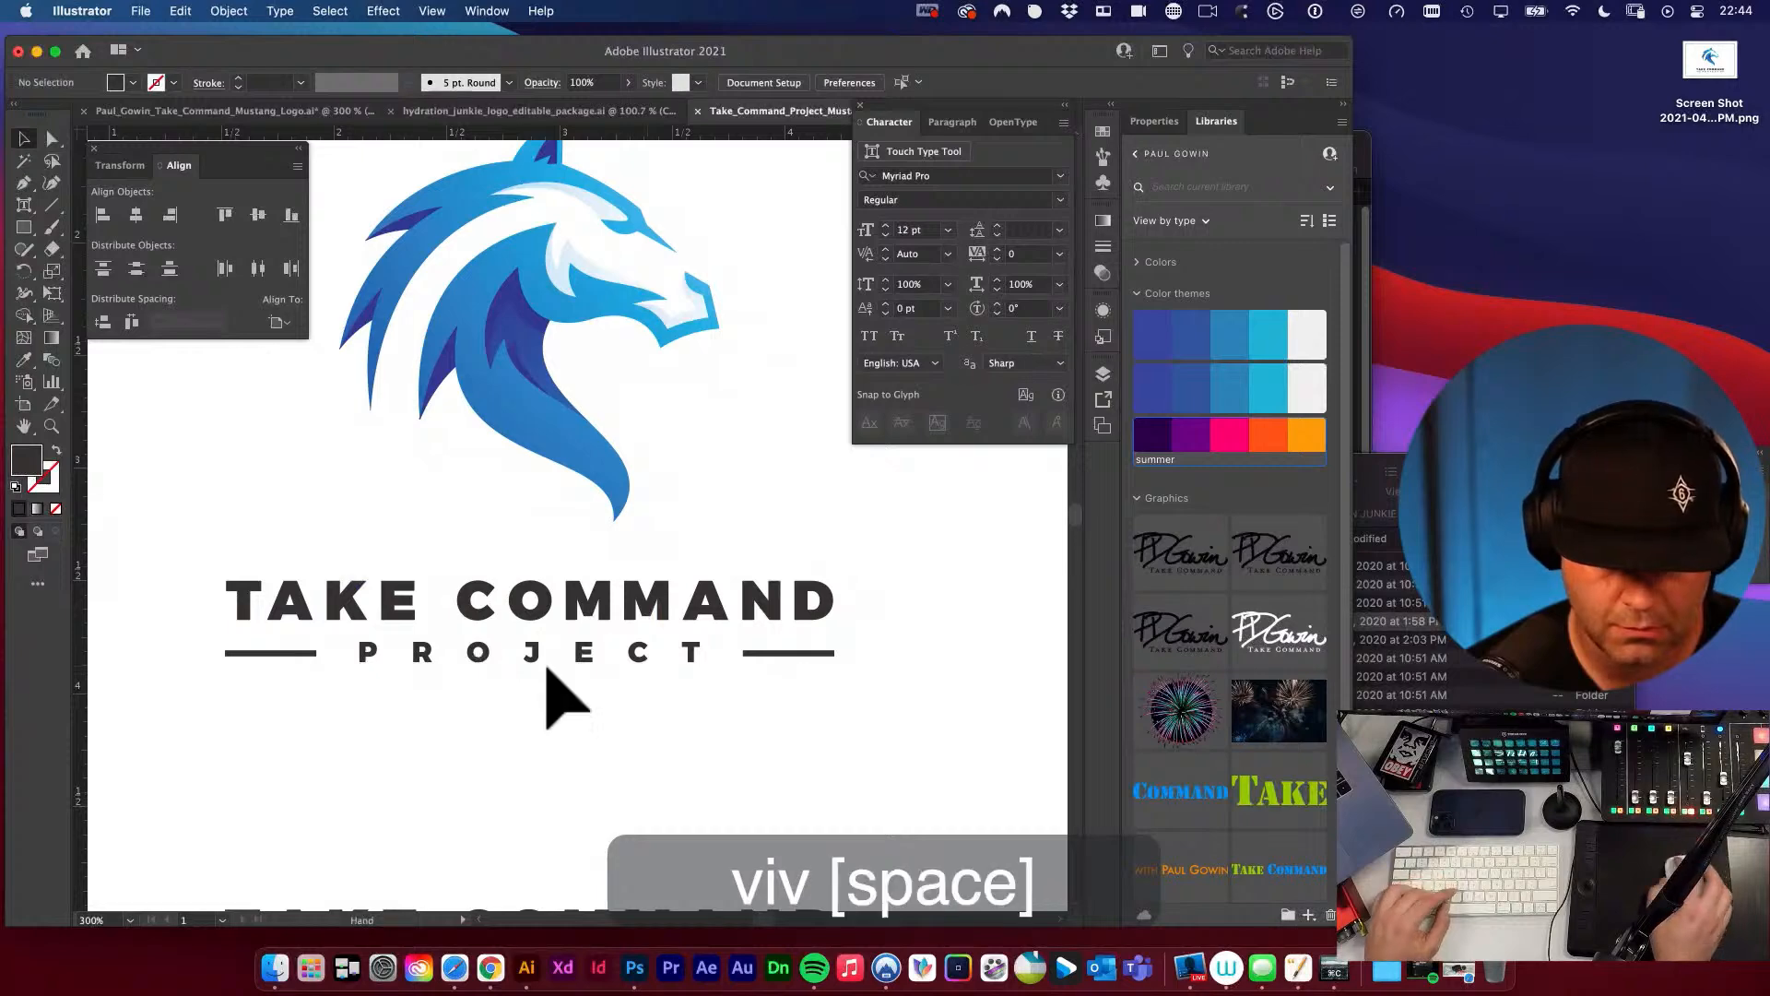
Show the guides and stretch the left edge of the TAKE COMMAND wordmark out to the left vertical guide.
{"action": "left_click_drag", "start_coordinate": [549, 695], "coordinate": [613, 703]}
{"action": "key", "text": "super+semicolon"}
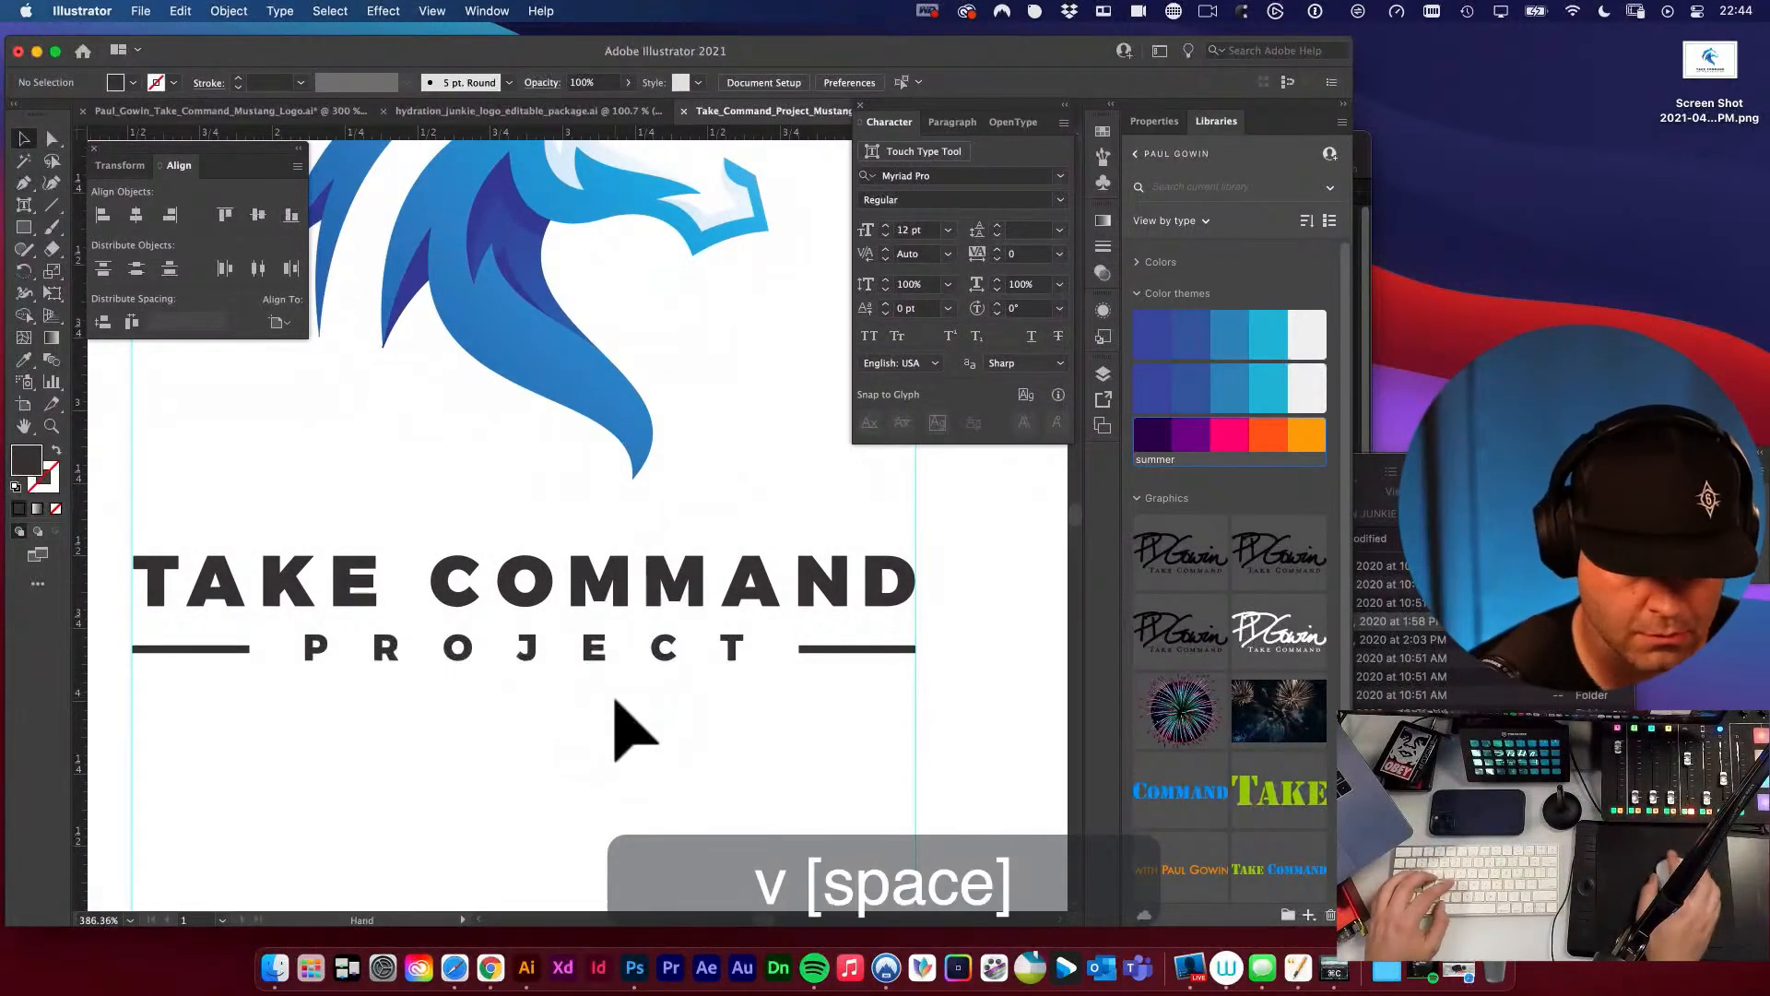
{"action": "left_click_drag", "start_coordinate": [124, 650], "coordinate": [247, 672]}
{"action": "left_click_drag", "start_coordinate": [399, 656], "coordinate": [387, 655]}
{"action": "left_click_drag", "start_coordinate": [302, 598], "coordinate": [752, 721]}
{"action": "left_click_drag", "start_coordinate": [534, 633], "coordinate": [834, 727]}
{"action": "left_click", "coordinate": [697, 653]}
{"action": "key", "text": "e"}
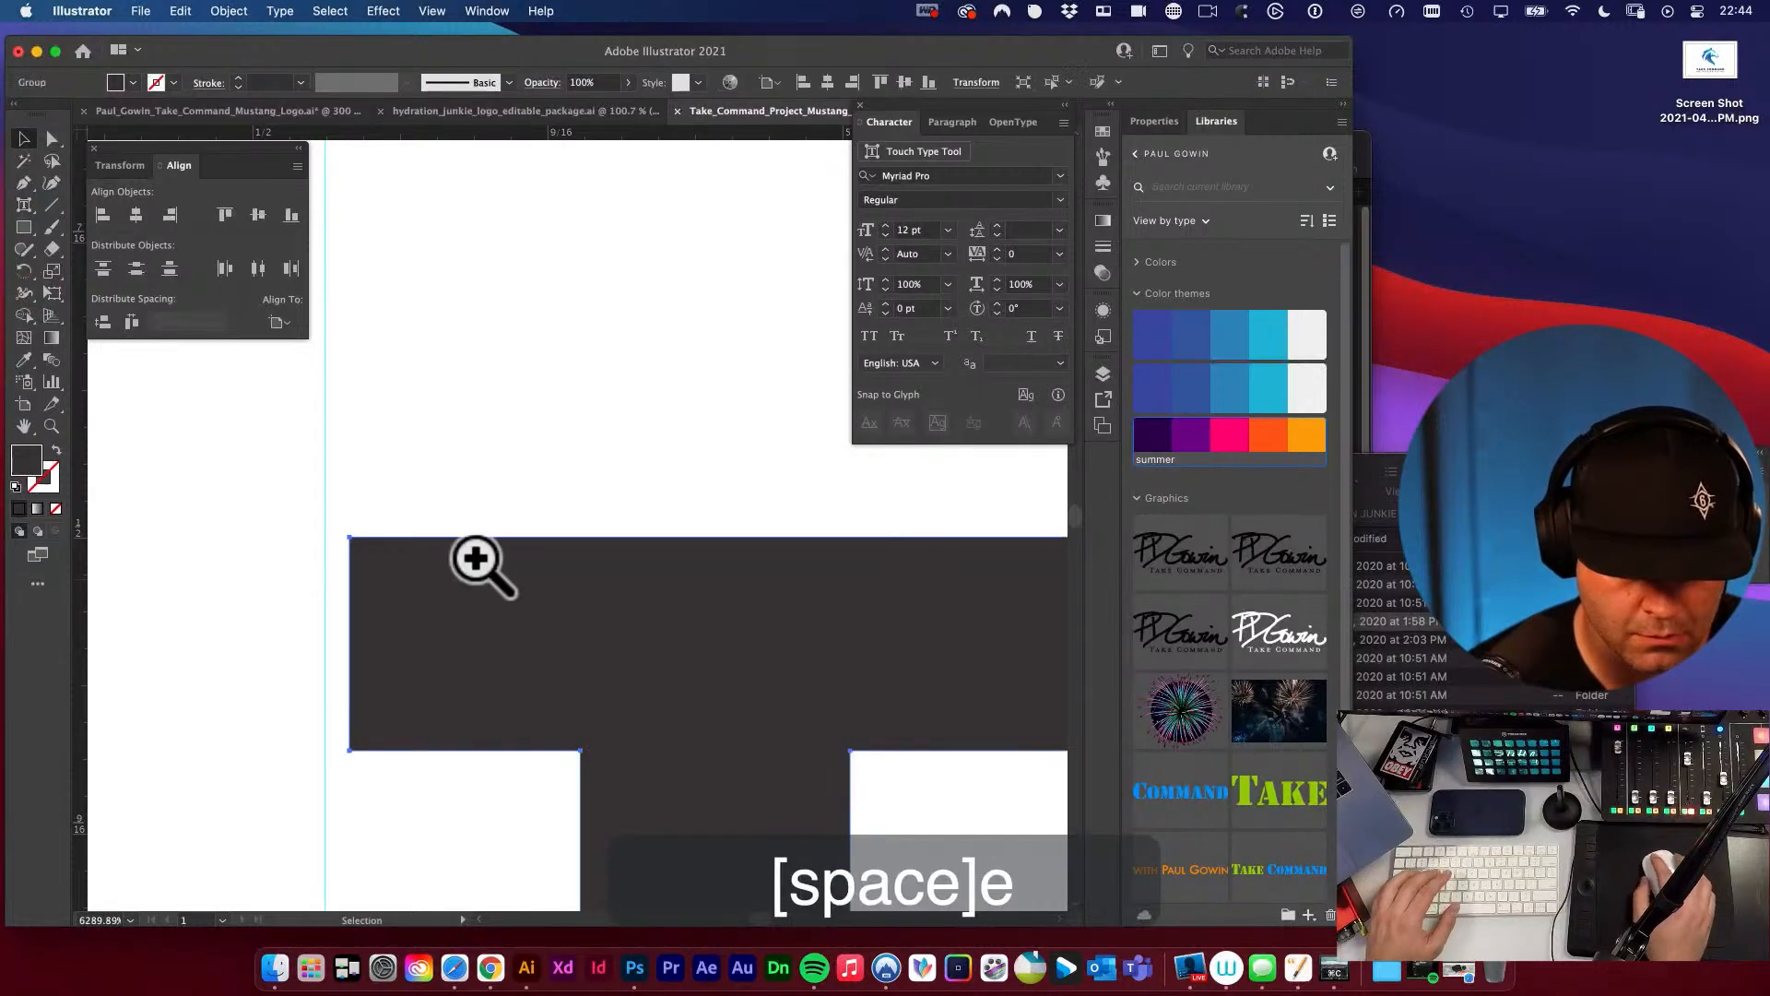
{"action": "left_click_drag", "start_coordinate": [358, 529], "coordinate": [325, 516]}
Check the left edges of the T and of the bar beside PROJECT against the left vertical guide.
{"action": "key", "text": "space"}
{"action": "left_click", "coordinate": [541, 562], "text": "alt+super"}
{"action": "left_click", "coordinate": [541, 561], "text": "alt+super"}
{"action": "left_click", "coordinate": [542, 562], "text": "alt+super"}
{"action": "left_click", "coordinate": [604, 558], "text": "alt+super"}
{"action": "left_click", "coordinate": [607, 558], "text": "alt+super"}
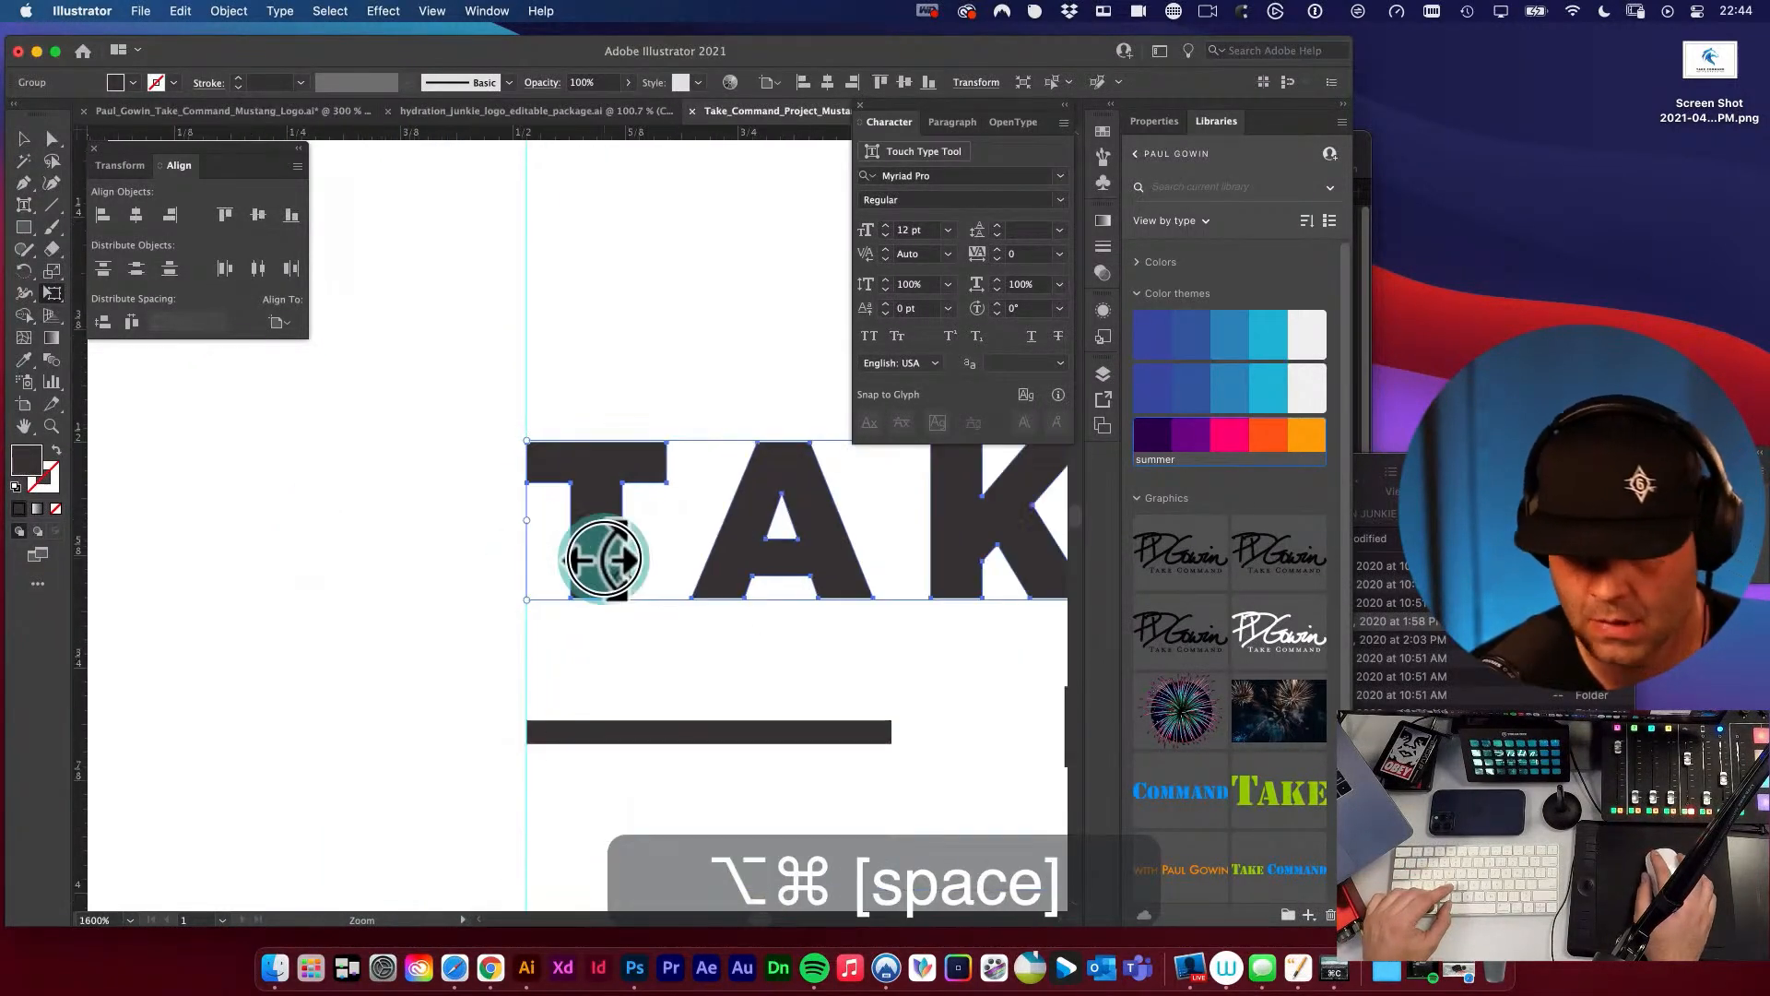
{"action": "left_click", "coordinate": [616, 561], "text": "alt+super"}
{"action": "left_click_drag", "start_coordinate": [833, 545], "coordinate": [673, 564]}
{"action": "left_click_drag", "start_coordinate": [382, 561], "coordinate": [917, 505]}
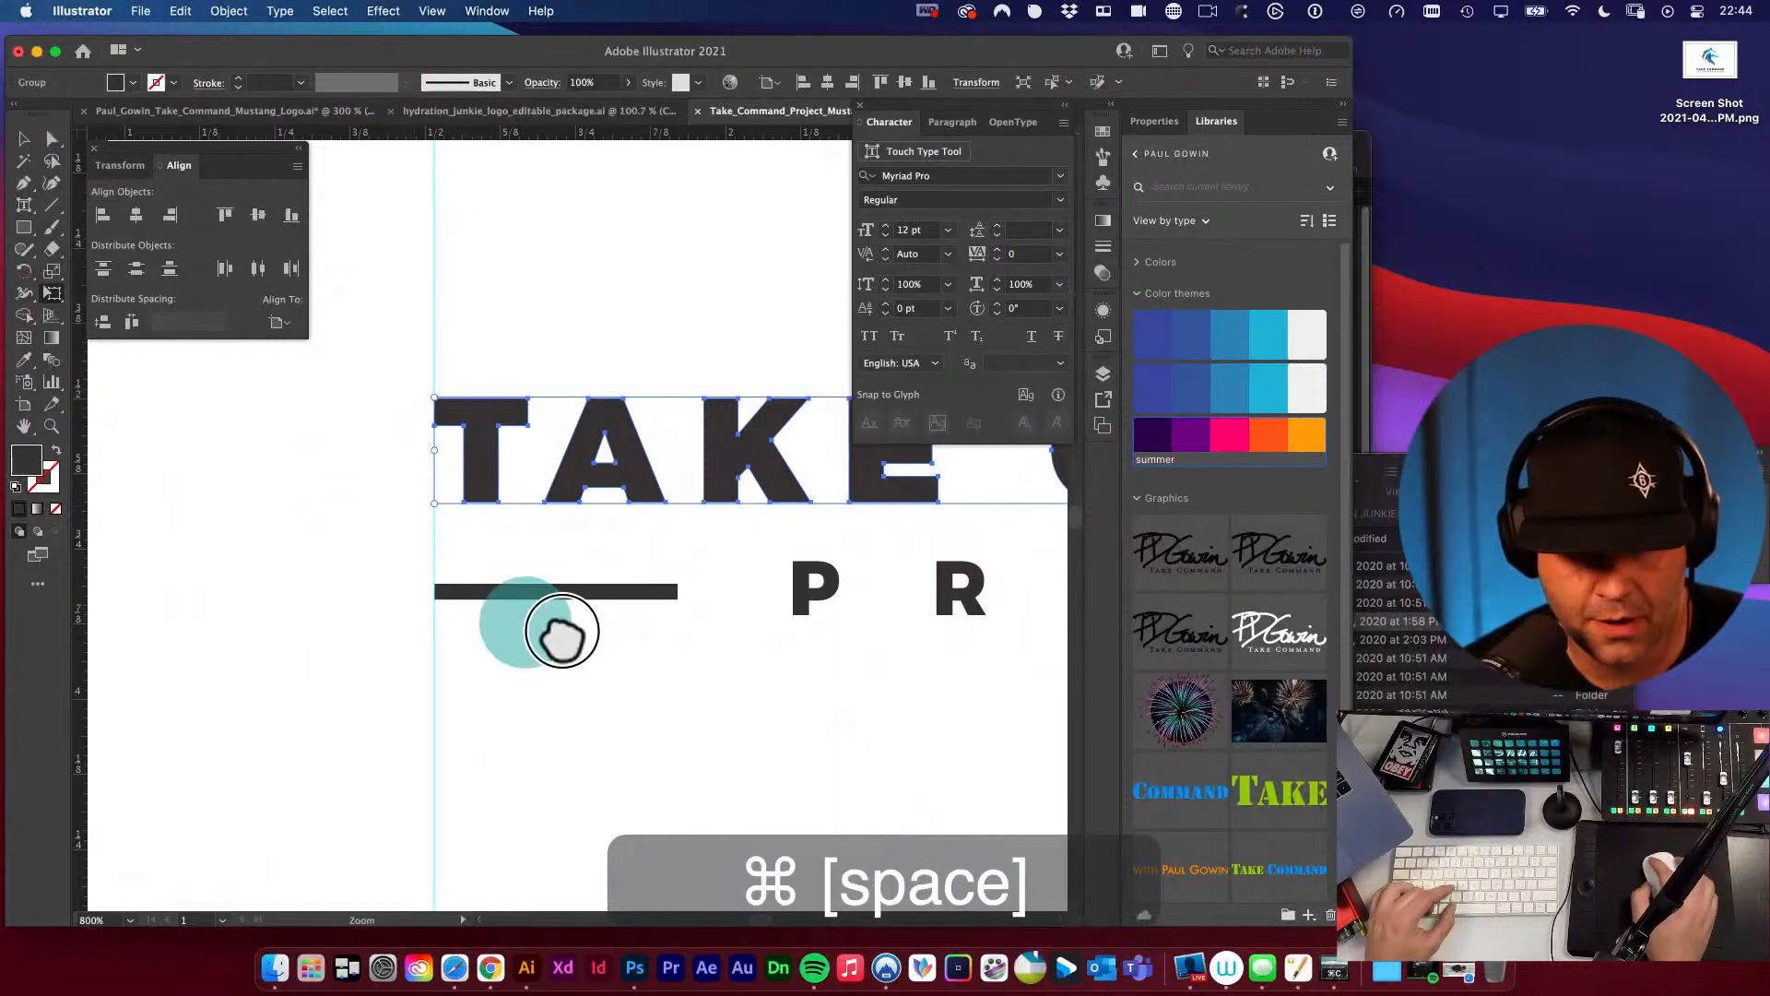
{"action": "left_click_drag", "start_coordinate": [417, 593], "coordinate": [1020, 737]}
{"action": "left_click", "coordinate": [829, 556], "text": "alt+super"}
{"action": "left_click", "coordinate": [829, 556], "text": "alt+super"}
{"action": "left_click", "coordinate": [829, 556], "text": "alt+super"}
{"action": "left_click", "coordinate": [830, 556], "text": "alt+super"}
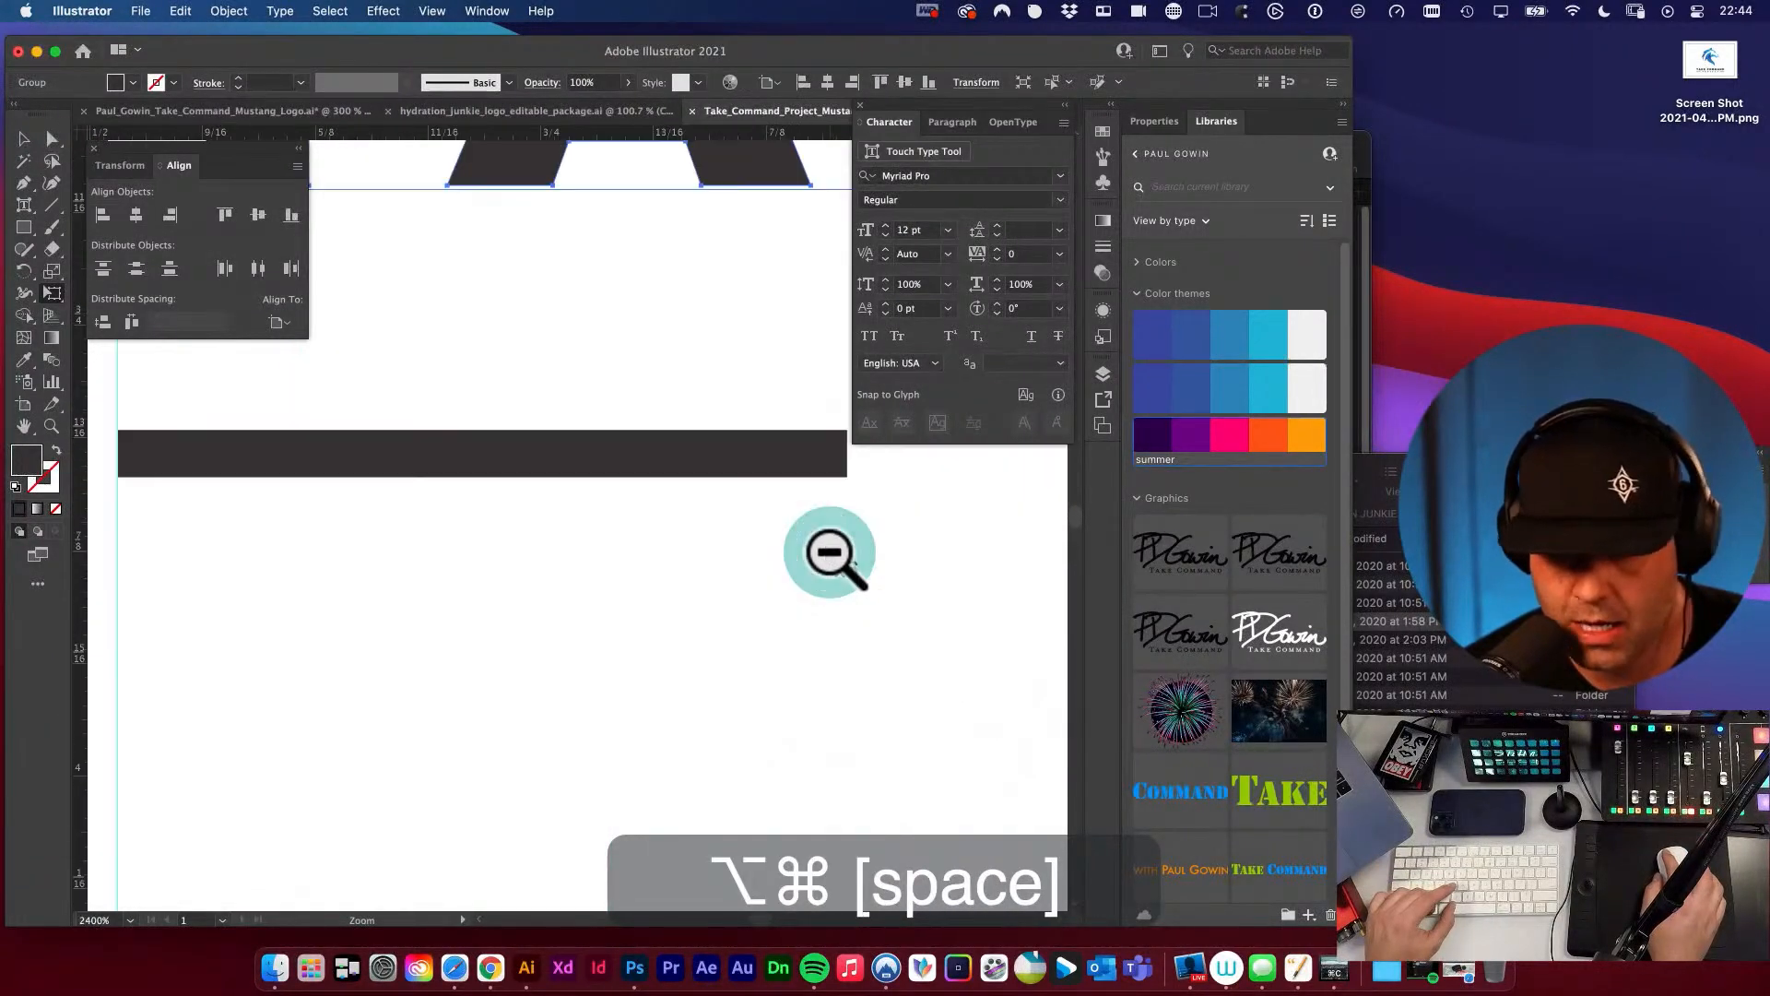
{"action": "left_click", "coordinate": [830, 556], "text": "alt+super"}
{"action": "left_click", "coordinate": [829, 556], "text": "alt+super"}
{"action": "left_click", "coordinate": [830, 556], "text": "alt+super"}
Stretch the TAKE COMMAND wordmark's right edge so the curve of the D reaches slightly past the right vertical guide.
{"action": "left_click_drag", "start_coordinate": [885, 533], "coordinate": [302, 653]}
{"action": "left_click_drag", "start_coordinate": [696, 587], "coordinate": [289, 655]}
{"action": "left_click_drag", "start_coordinate": [572, 493], "coordinate": [966, 699]}
{"action": "left_click_drag", "start_coordinate": [845, 630], "coordinate": [566, 519]}
{"action": "key", "text": "v"}
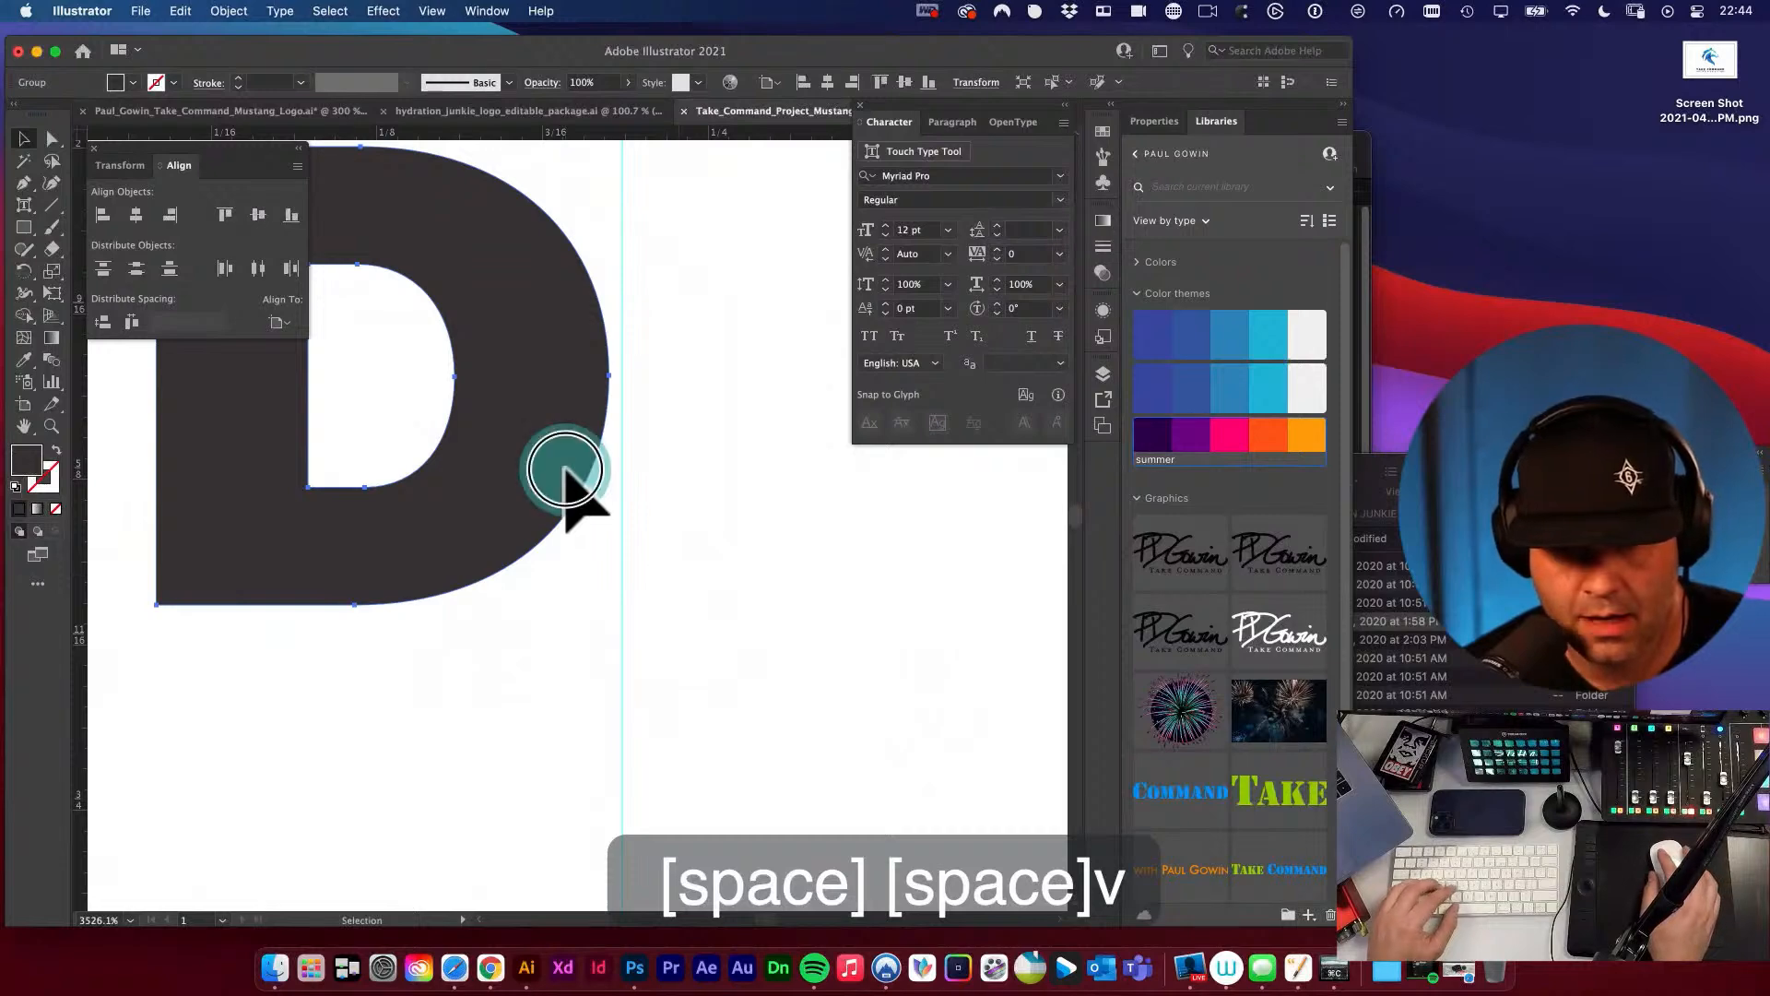
{"action": "key", "text": "e"}
{"action": "left_click_drag", "start_coordinate": [614, 613], "coordinate": [716, 494]}
{"action": "key", "text": "space"}
{"action": "left_click", "coordinate": [616, 611], "text": "alt+super"}
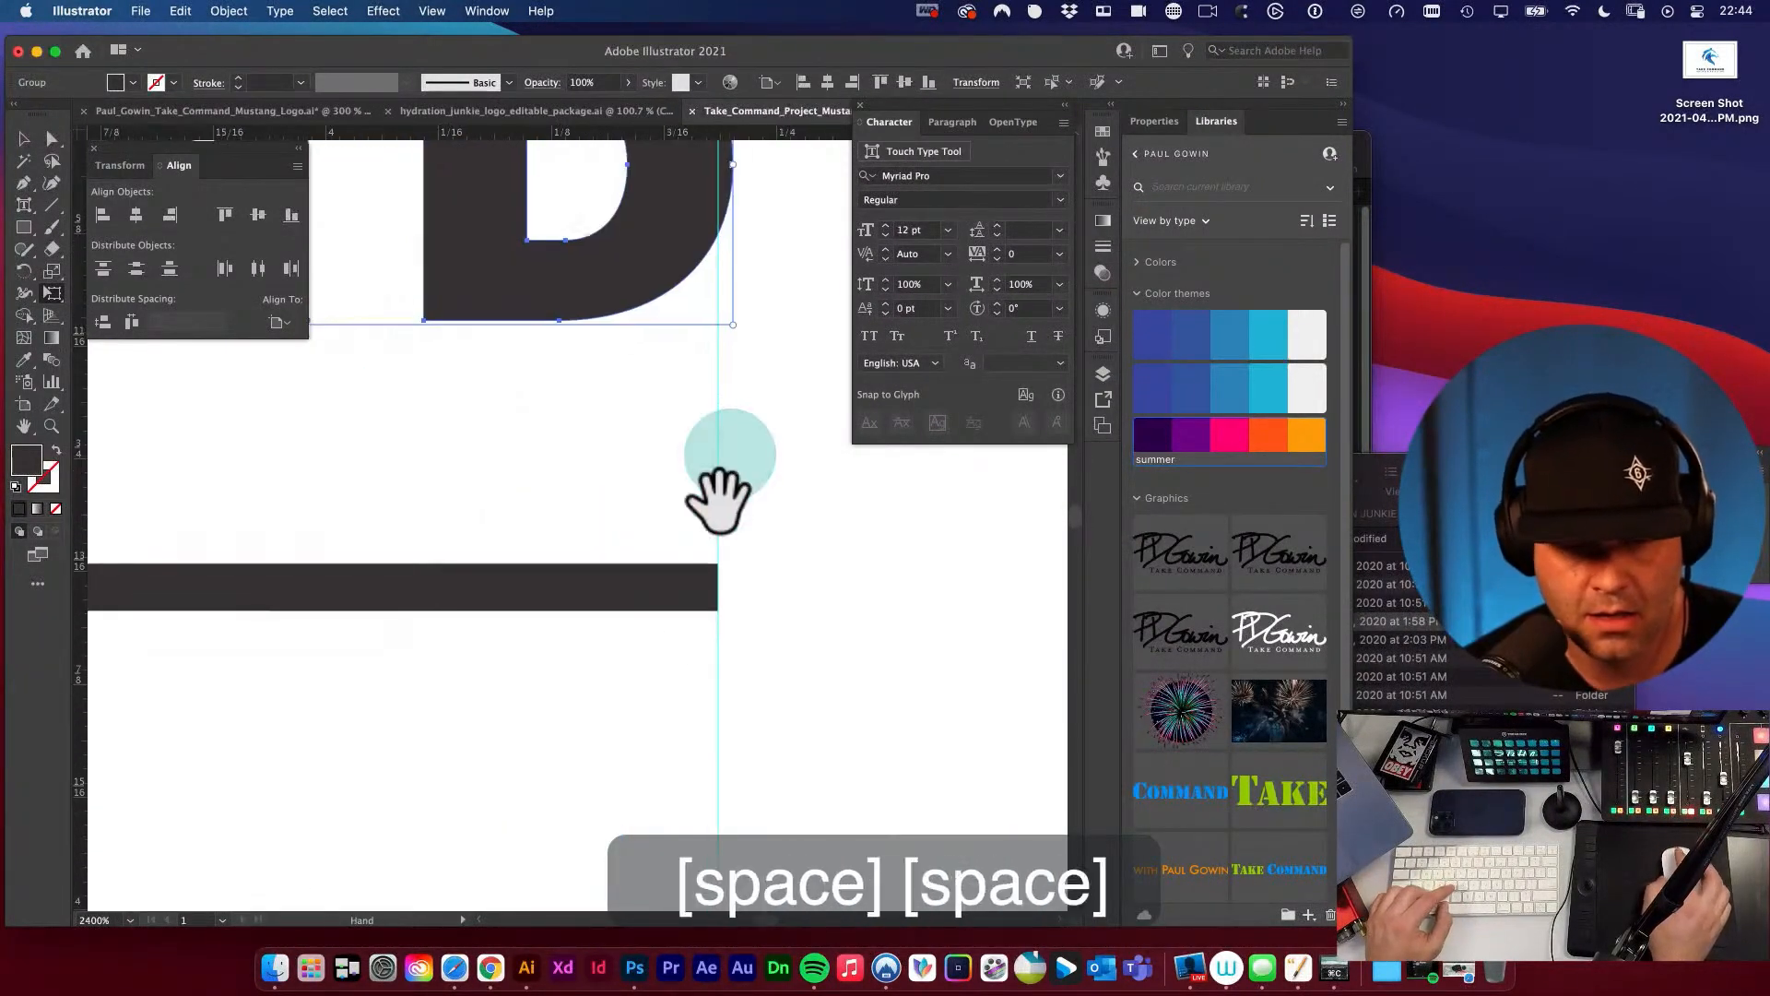
{"action": "left_click_drag", "start_coordinate": [686, 356], "coordinate": [680, 462]}
{"action": "left_click", "coordinate": [680, 464], "text": "alt+super"}
{"action": "left_click", "coordinate": [680, 464], "text": "alt+super"}
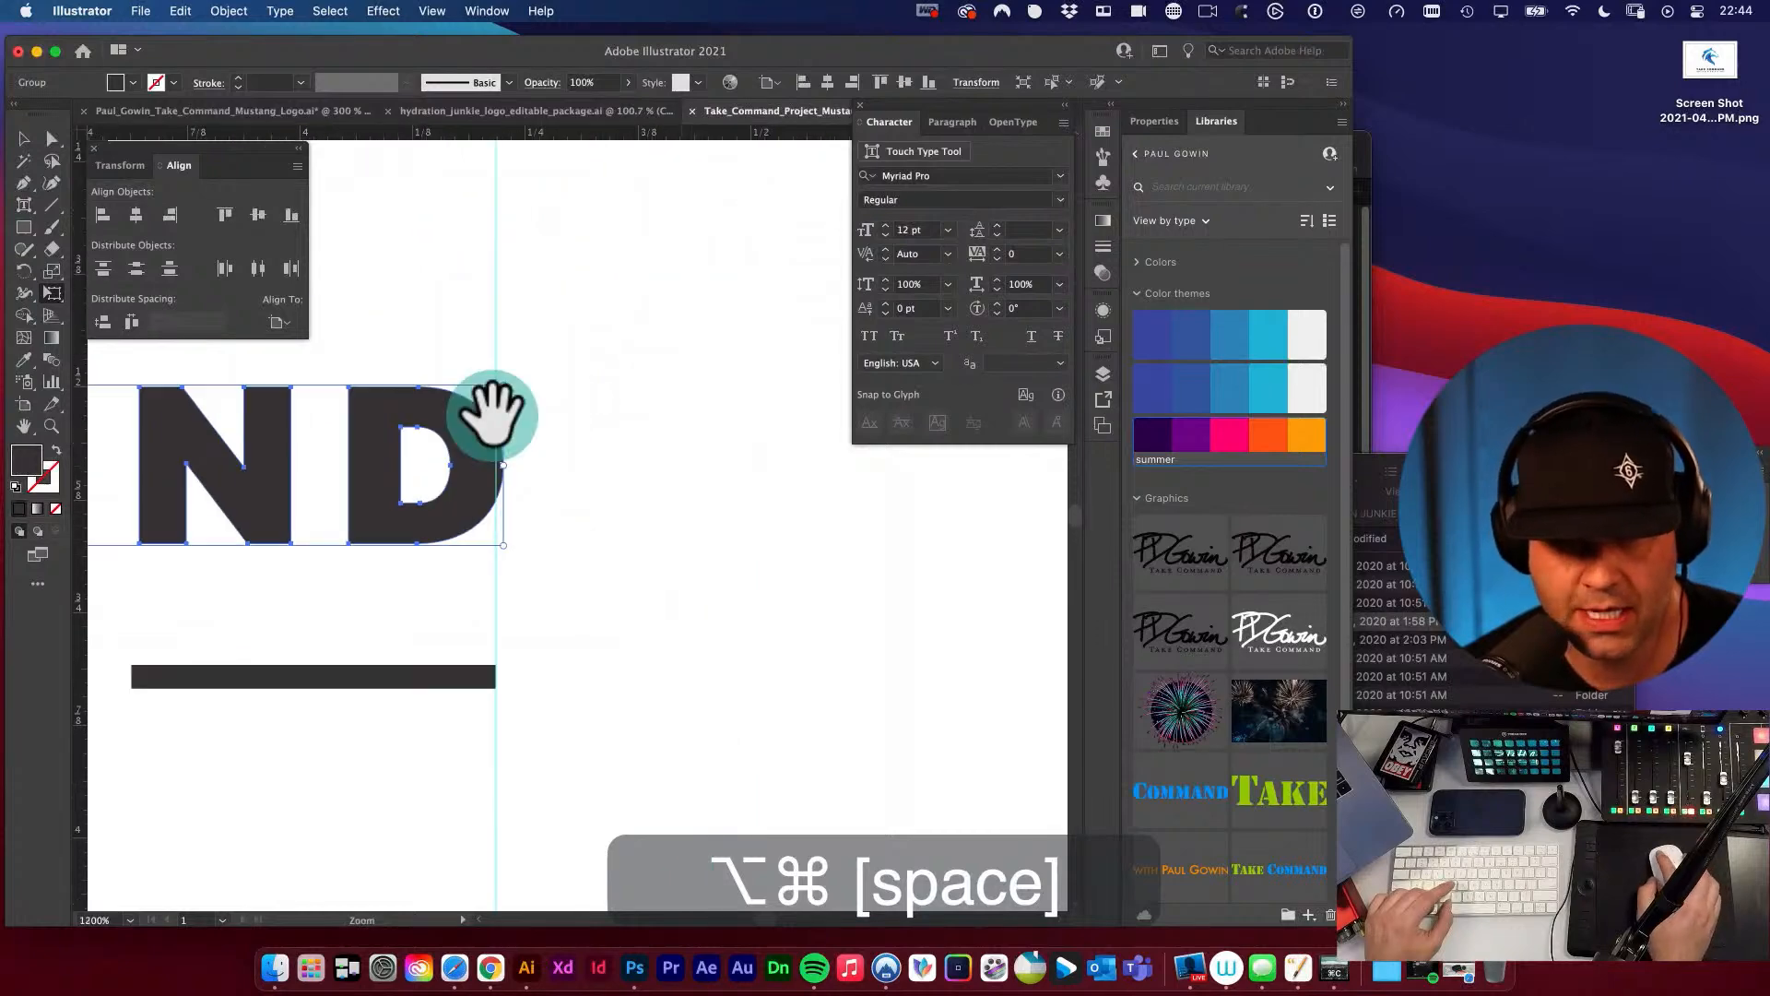
{"action": "left_click", "coordinate": [491, 413], "text": "alt+super"}
{"action": "left_click", "coordinate": [490, 414], "text": "alt+super"}
{"action": "left_click_drag", "start_coordinate": [482, 524], "coordinate": [696, 467]}
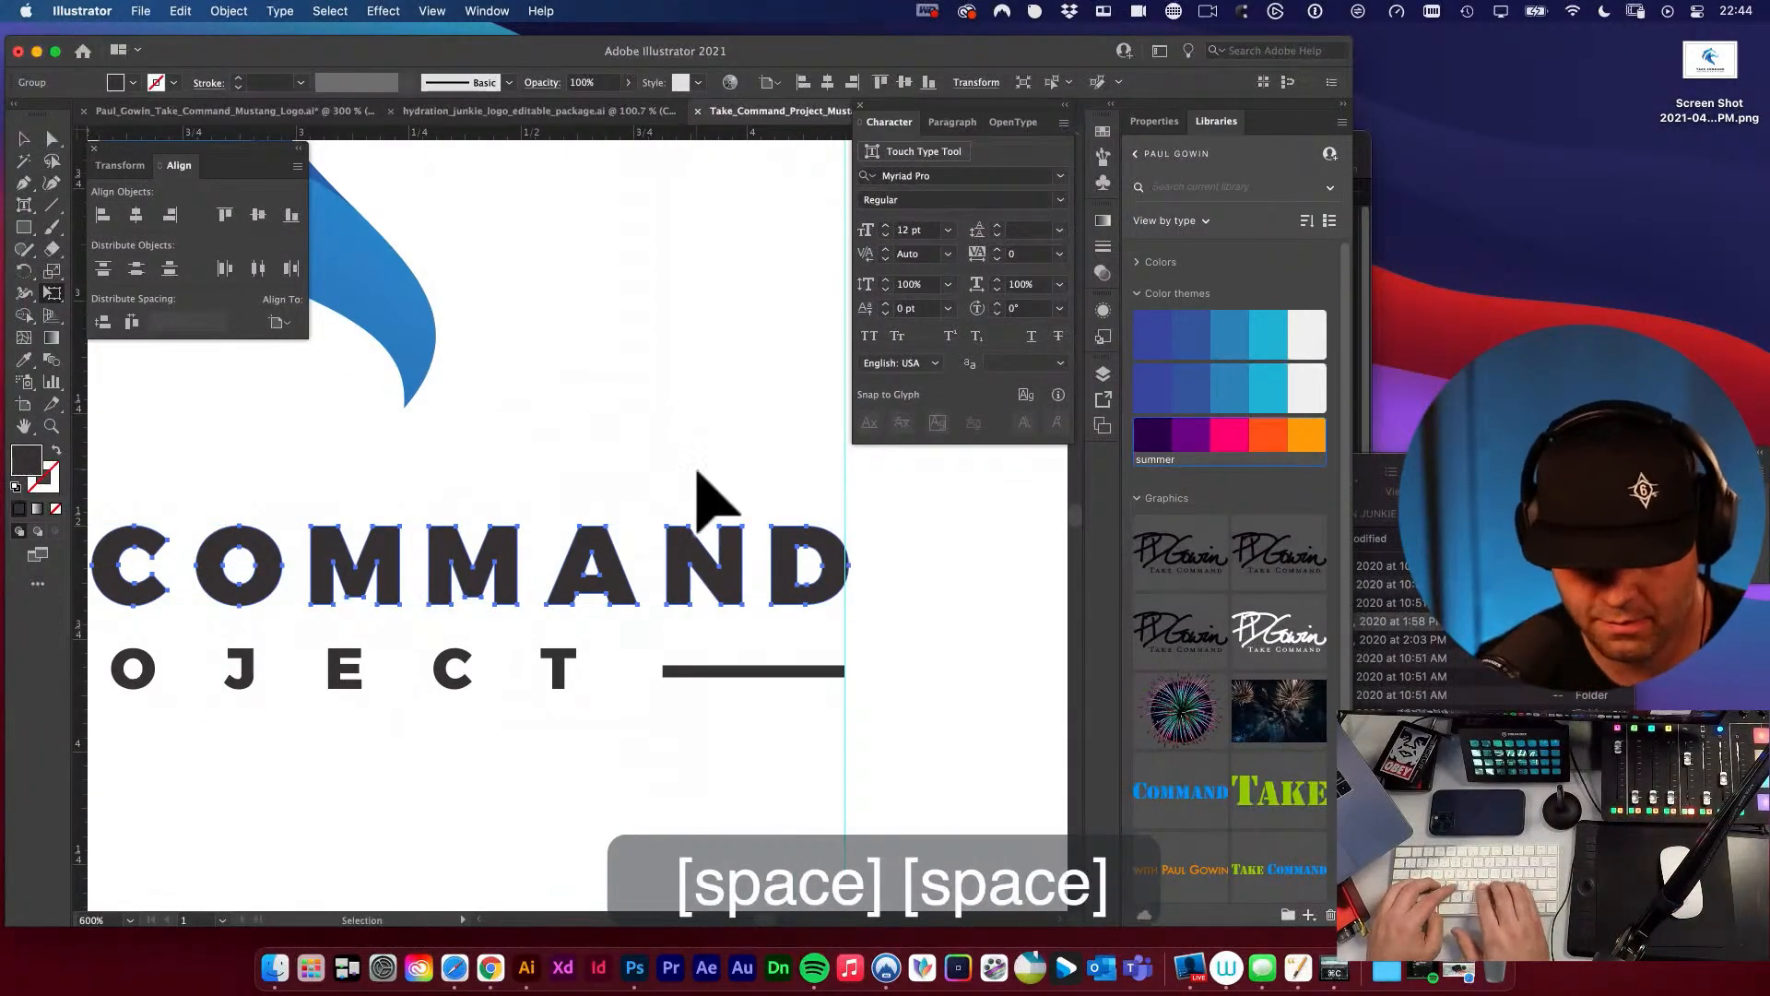
Check the TAKE COMMAND wordmark against the PROJECT line with the guides hidden, up close and at logo size.
{"action": "key", "text": "space"}
{"action": "left_click", "coordinate": [749, 420]}
{"action": "key", "text": "v"}
{"action": "left_click", "coordinate": [620, 473]}
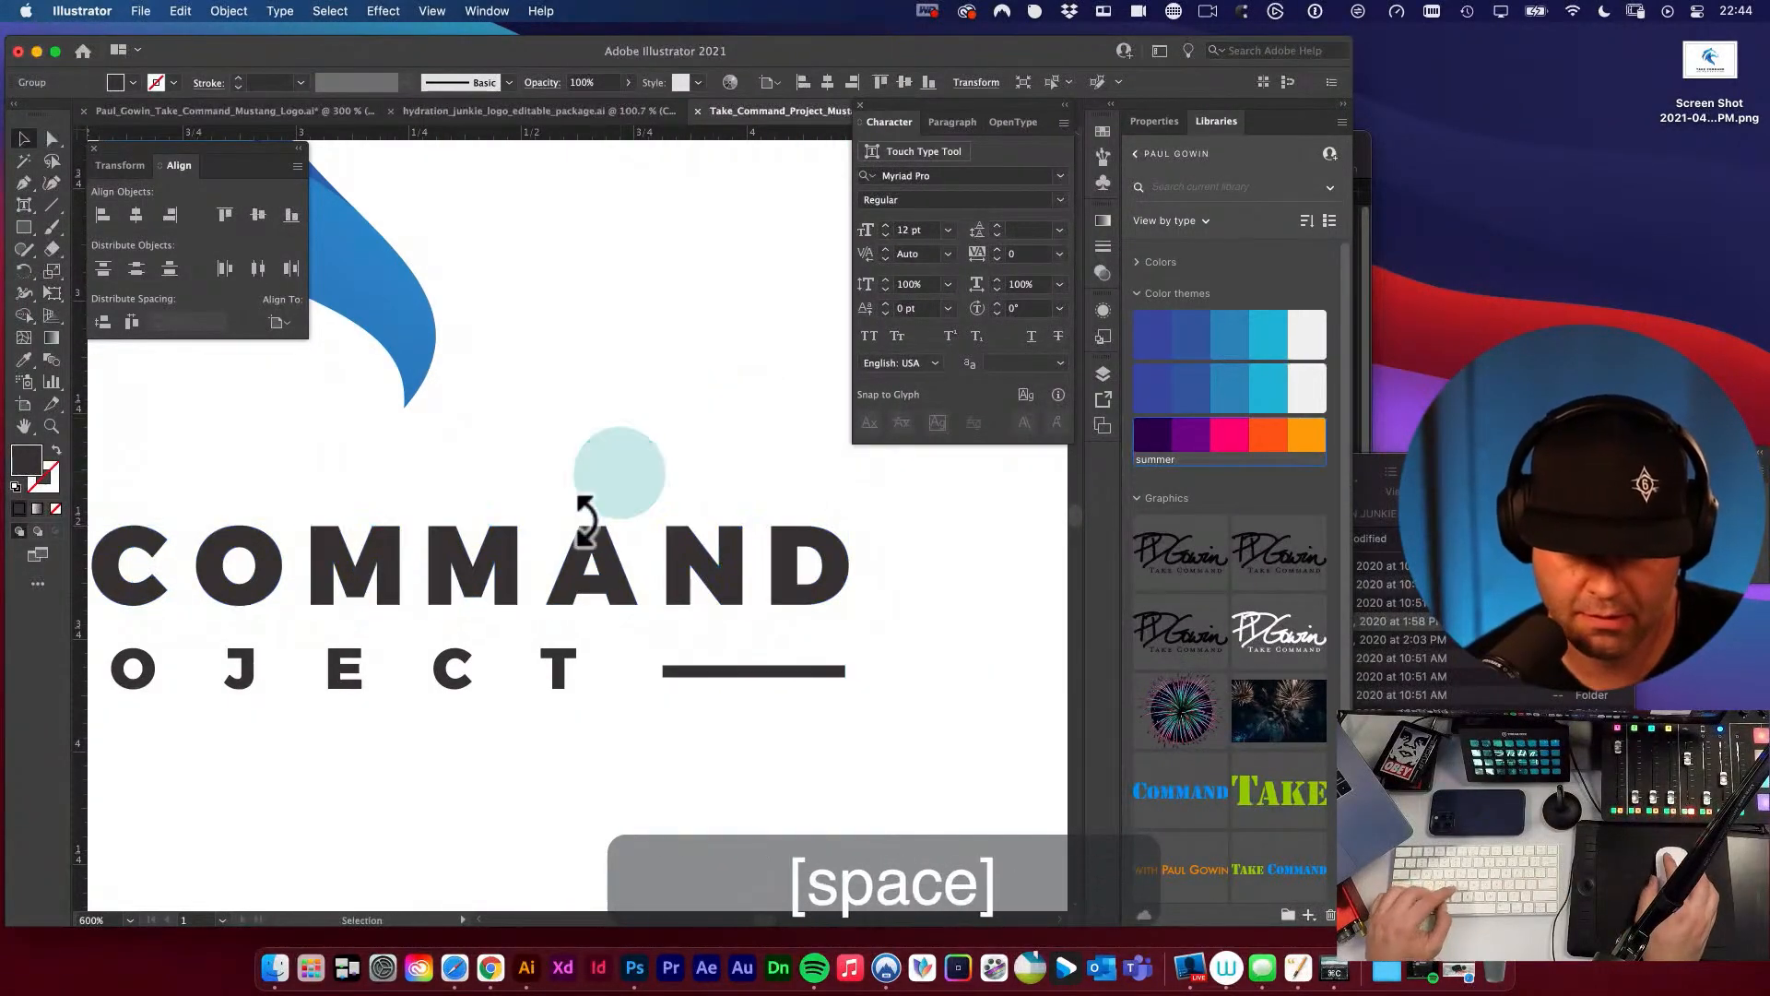
{"action": "left_click", "coordinate": [468, 589], "text": "alt+super"}
{"action": "left_click", "coordinate": [467, 590], "text": "alt+super"}
{"action": "left_click_drag", "start_coordinate": [513, 542], "coordinate": [477, 667]}
{"action": "key", "text": "v"}
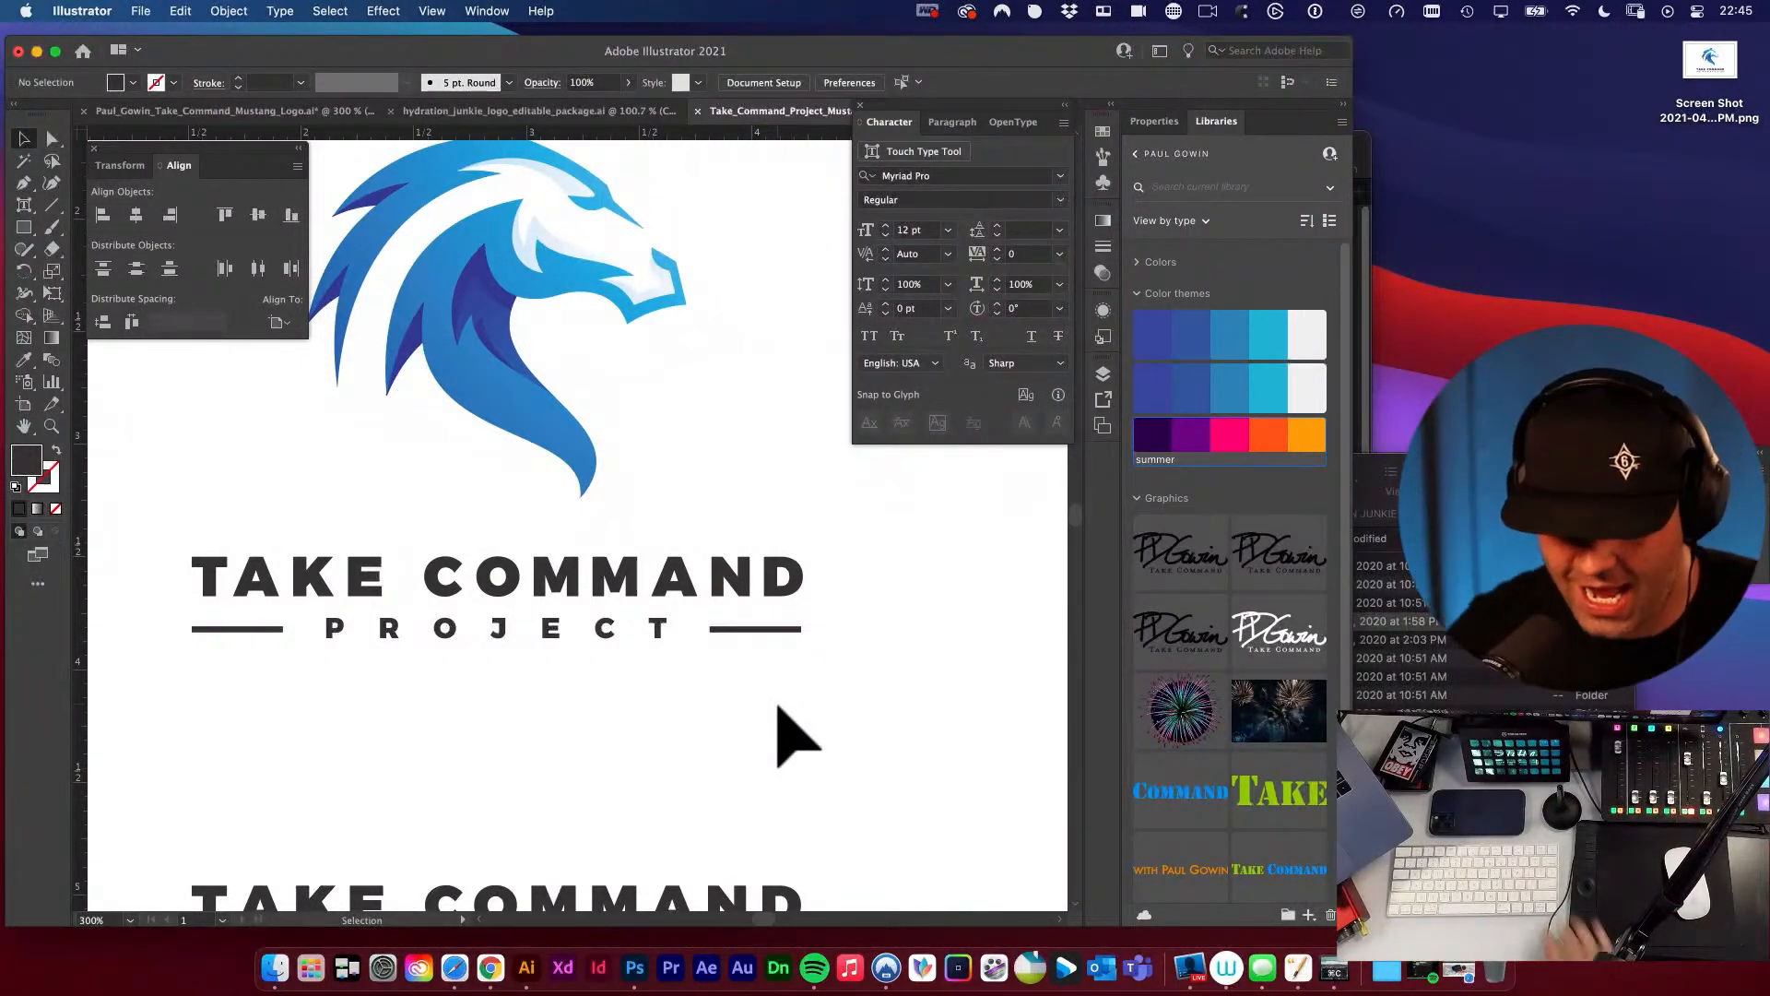
{"action": "key", "text": "XF86AudioRaiseVolume"}
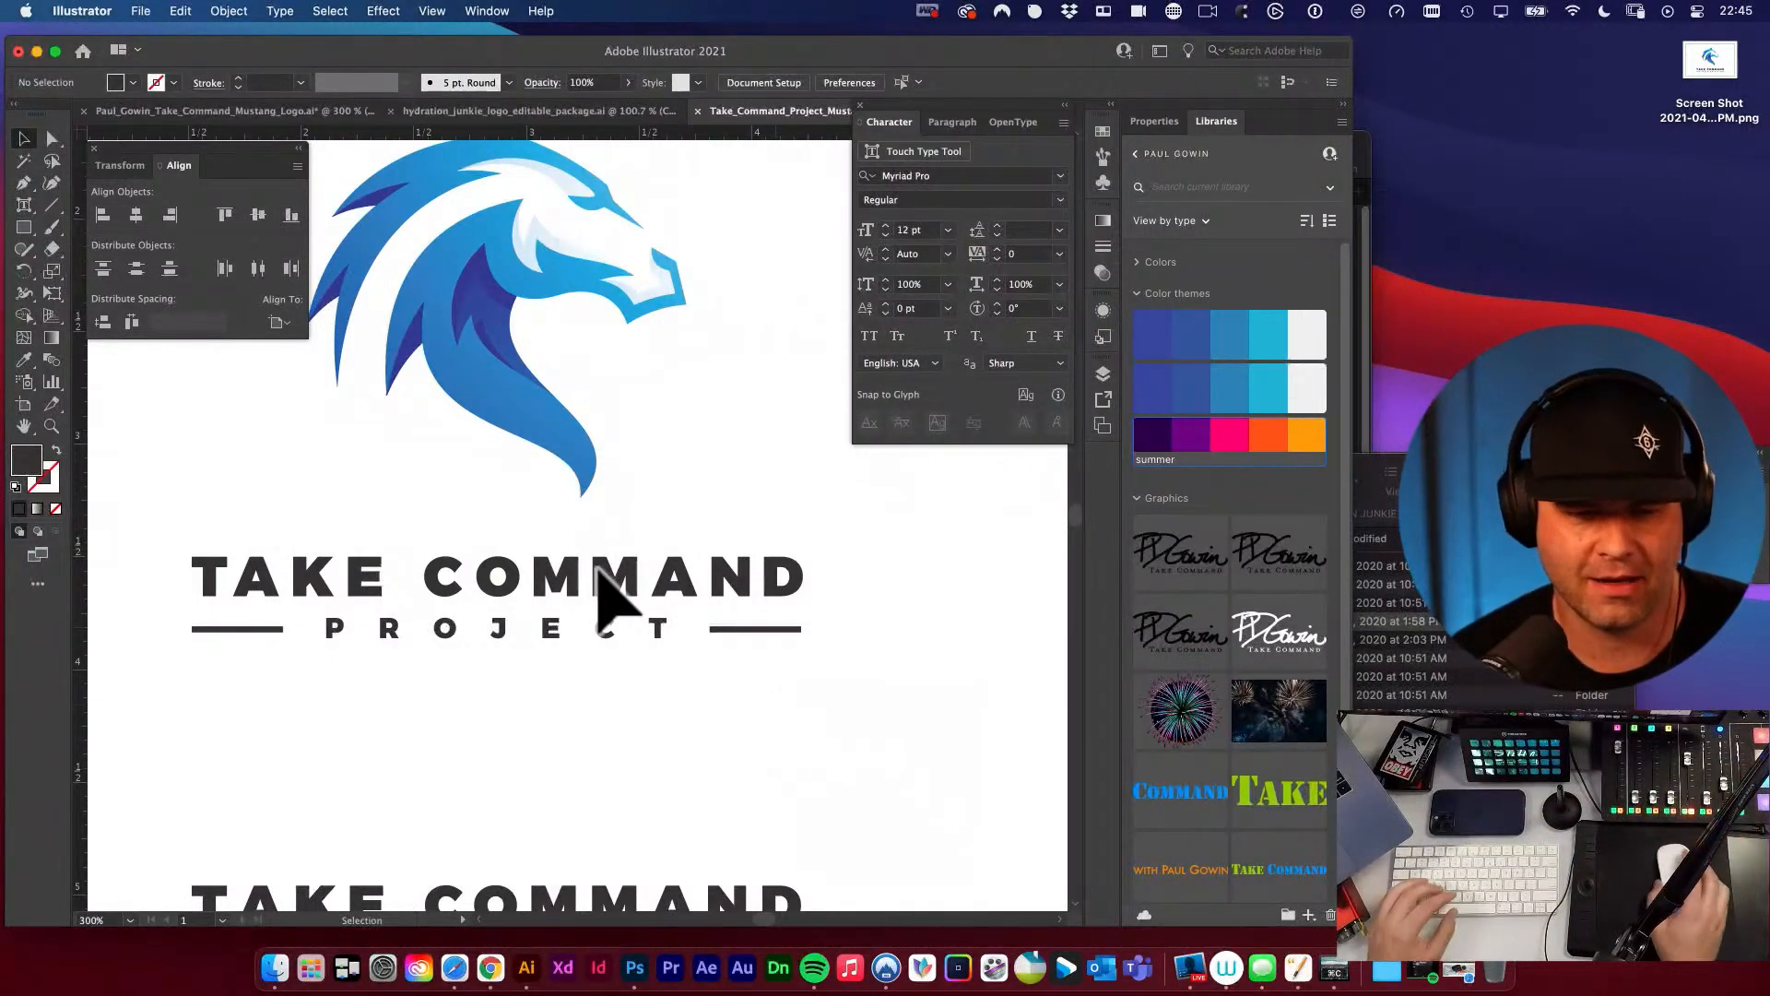
{"action": "scroll", "coordinate": [569, 640], "scroll_direction": "down", "scroll_amount": 1}
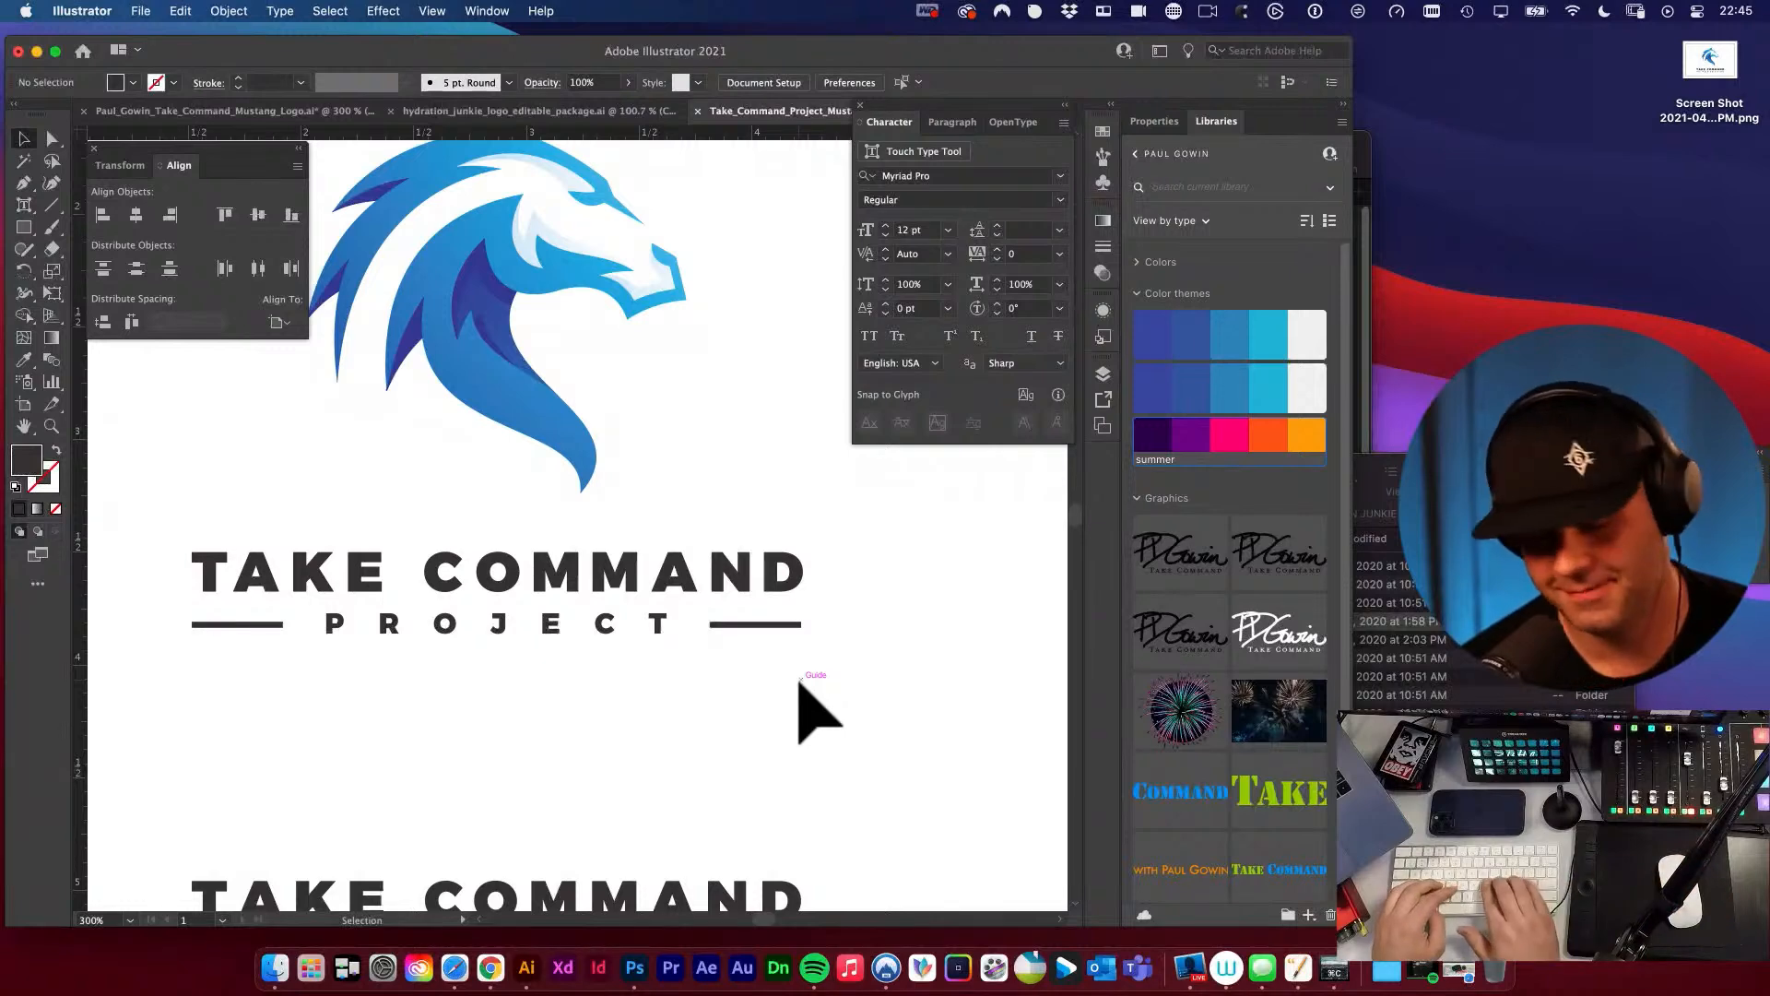
Try to narrow the TAKE COMMAND wordmark so the outer curve of the D sits on the right vertical guide.
{"action": "key", "text": "super+semicolon"}
{"action": "left_click_drag", "start_coordinate": [812, 592], "coordinate": [908, 703]}
{"action": "left_click", "coordinate": [795, 555]}
{"action": "key", "text": "e"}
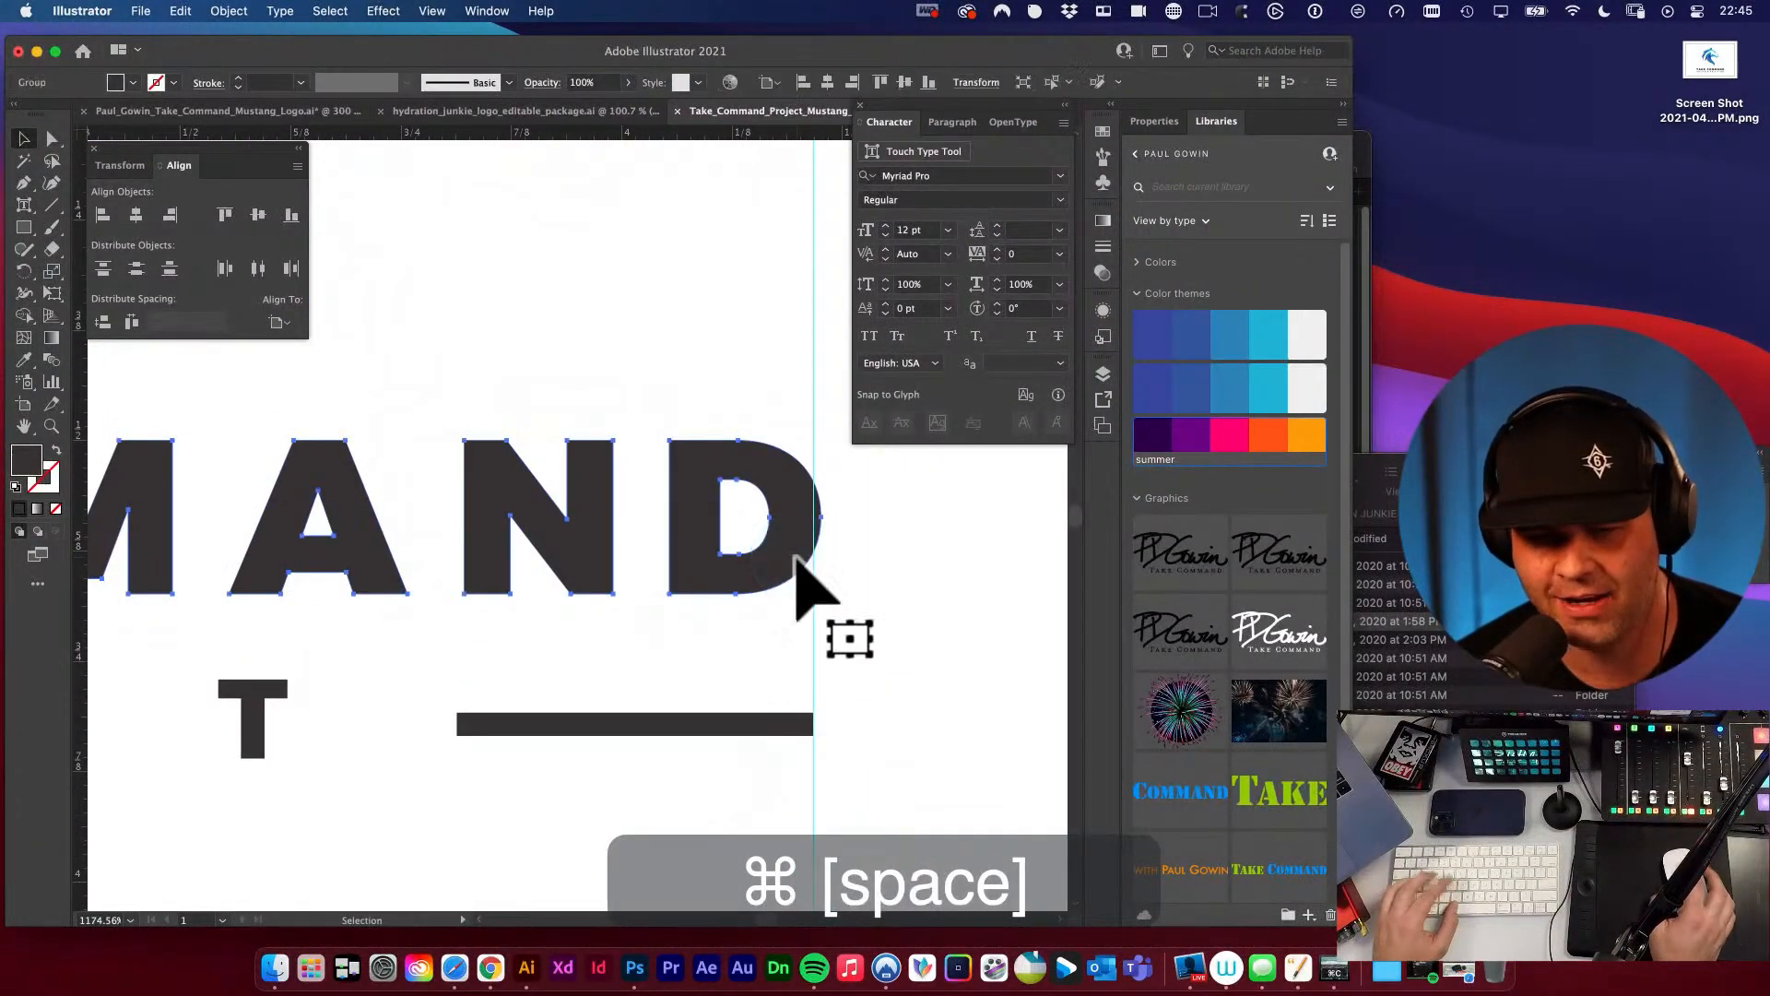
{"action": "left_click_drag", "start_coordinate": [821, 441], "coordinate": [812, 435]}
{"action": "key", "text": "v"}
{"action": "left_click", "coordinate": [905, 565]}
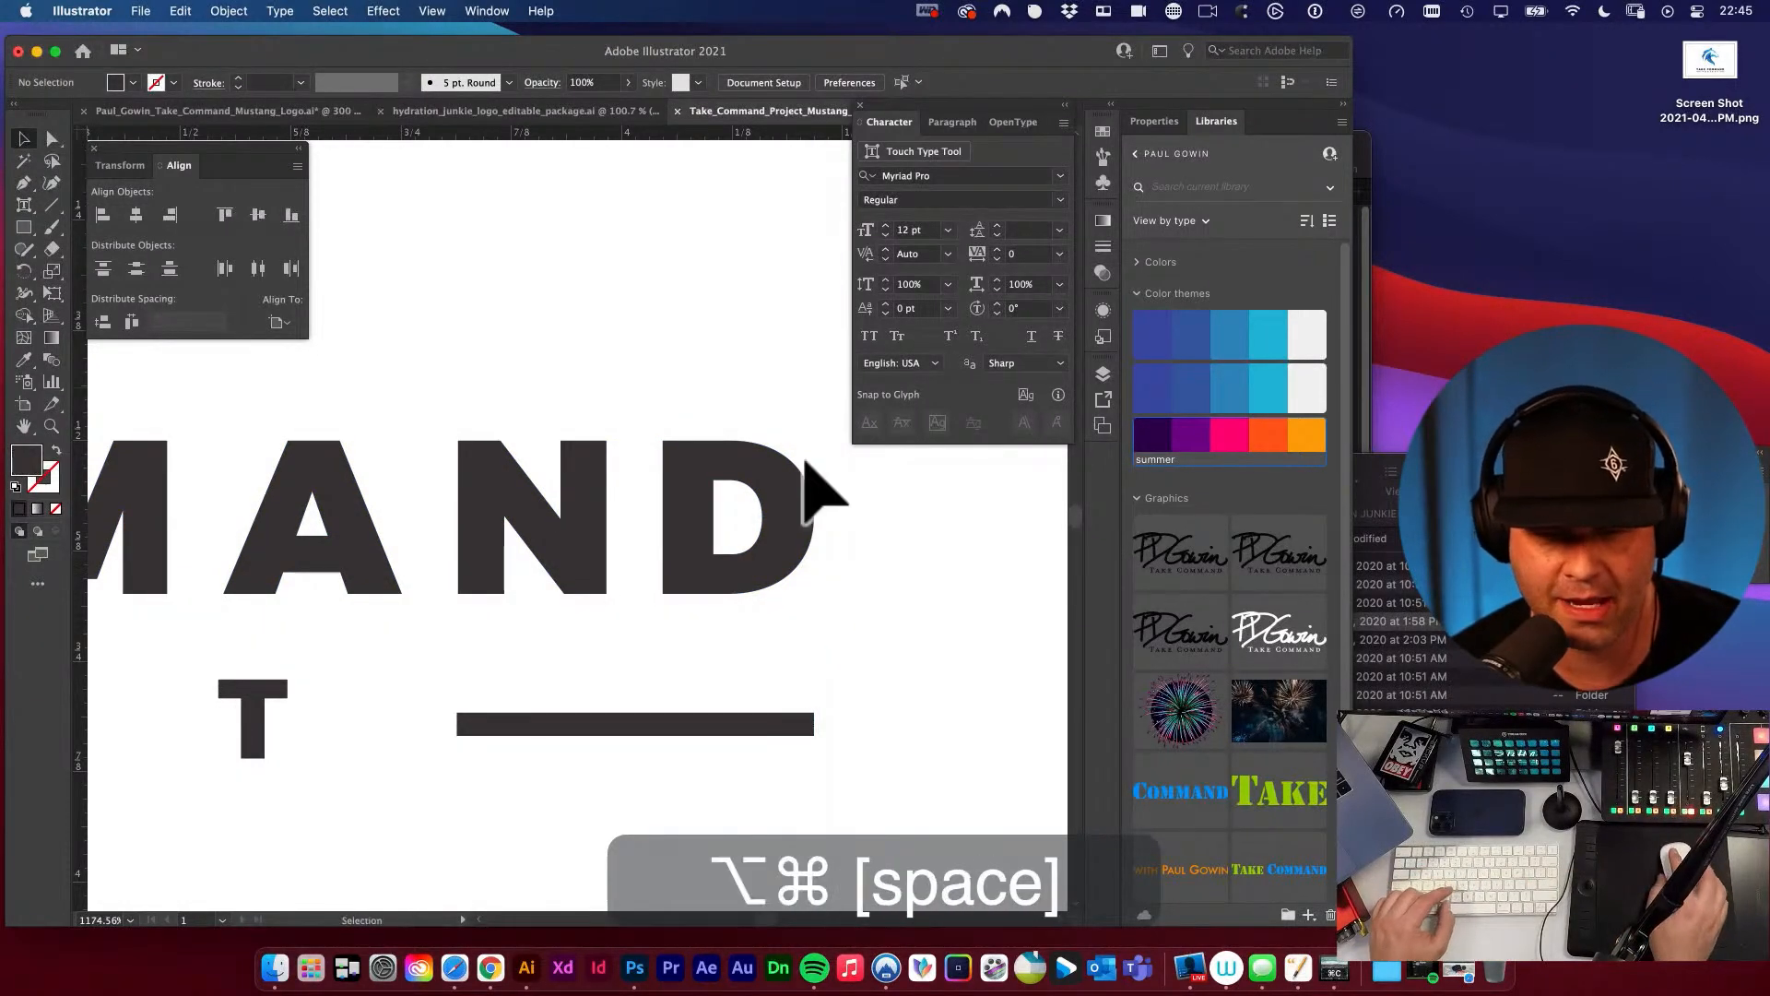
Compare the narrowed wordmark with the bar beside PROJECT, and undo the last stretch.
{"action": "left_click_drag", "start_coordinate": [654, 521], "coordinate": [655, 521]}
{"action": "scroll", "coordinate": [657, 522], "scroll_direction": "left", "scroll_amount": 10}
{"action": "scroll", "coordinate": [657, 522], "scroll_direction": "up", "scroll_amount": 1}
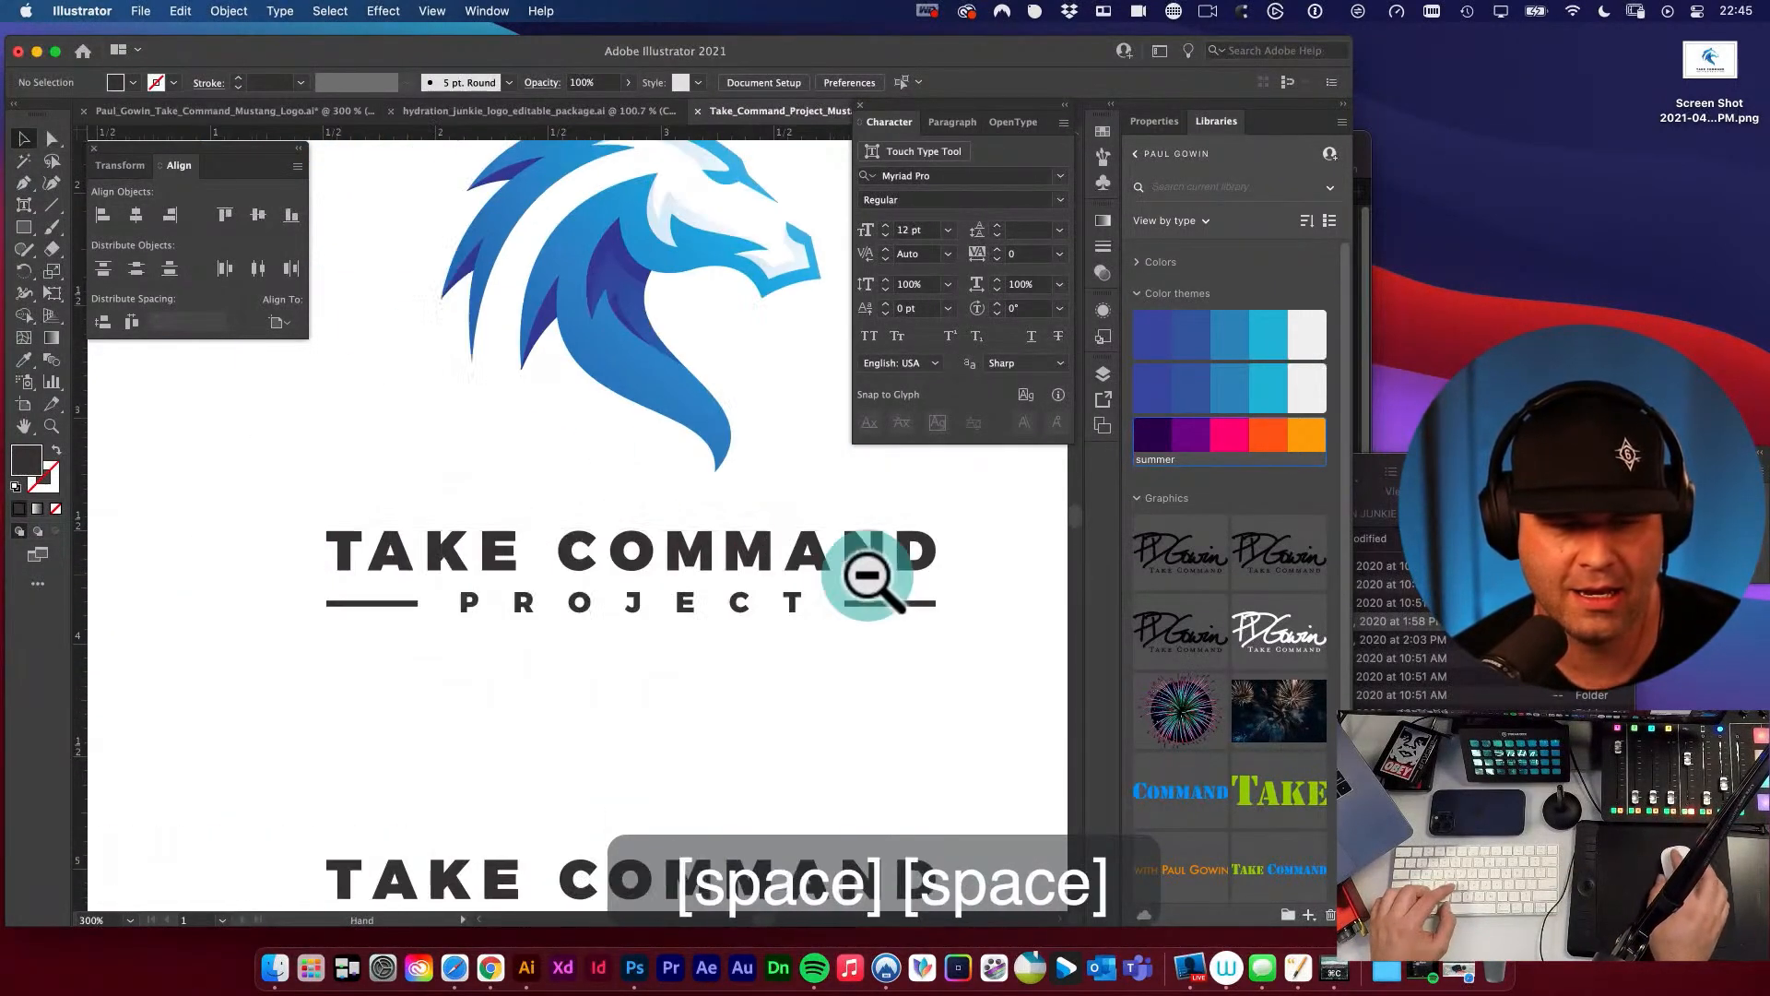
{"action": "left_click_drag", "start_coordinate": [934, 624], "coordinate": [814, 644]}
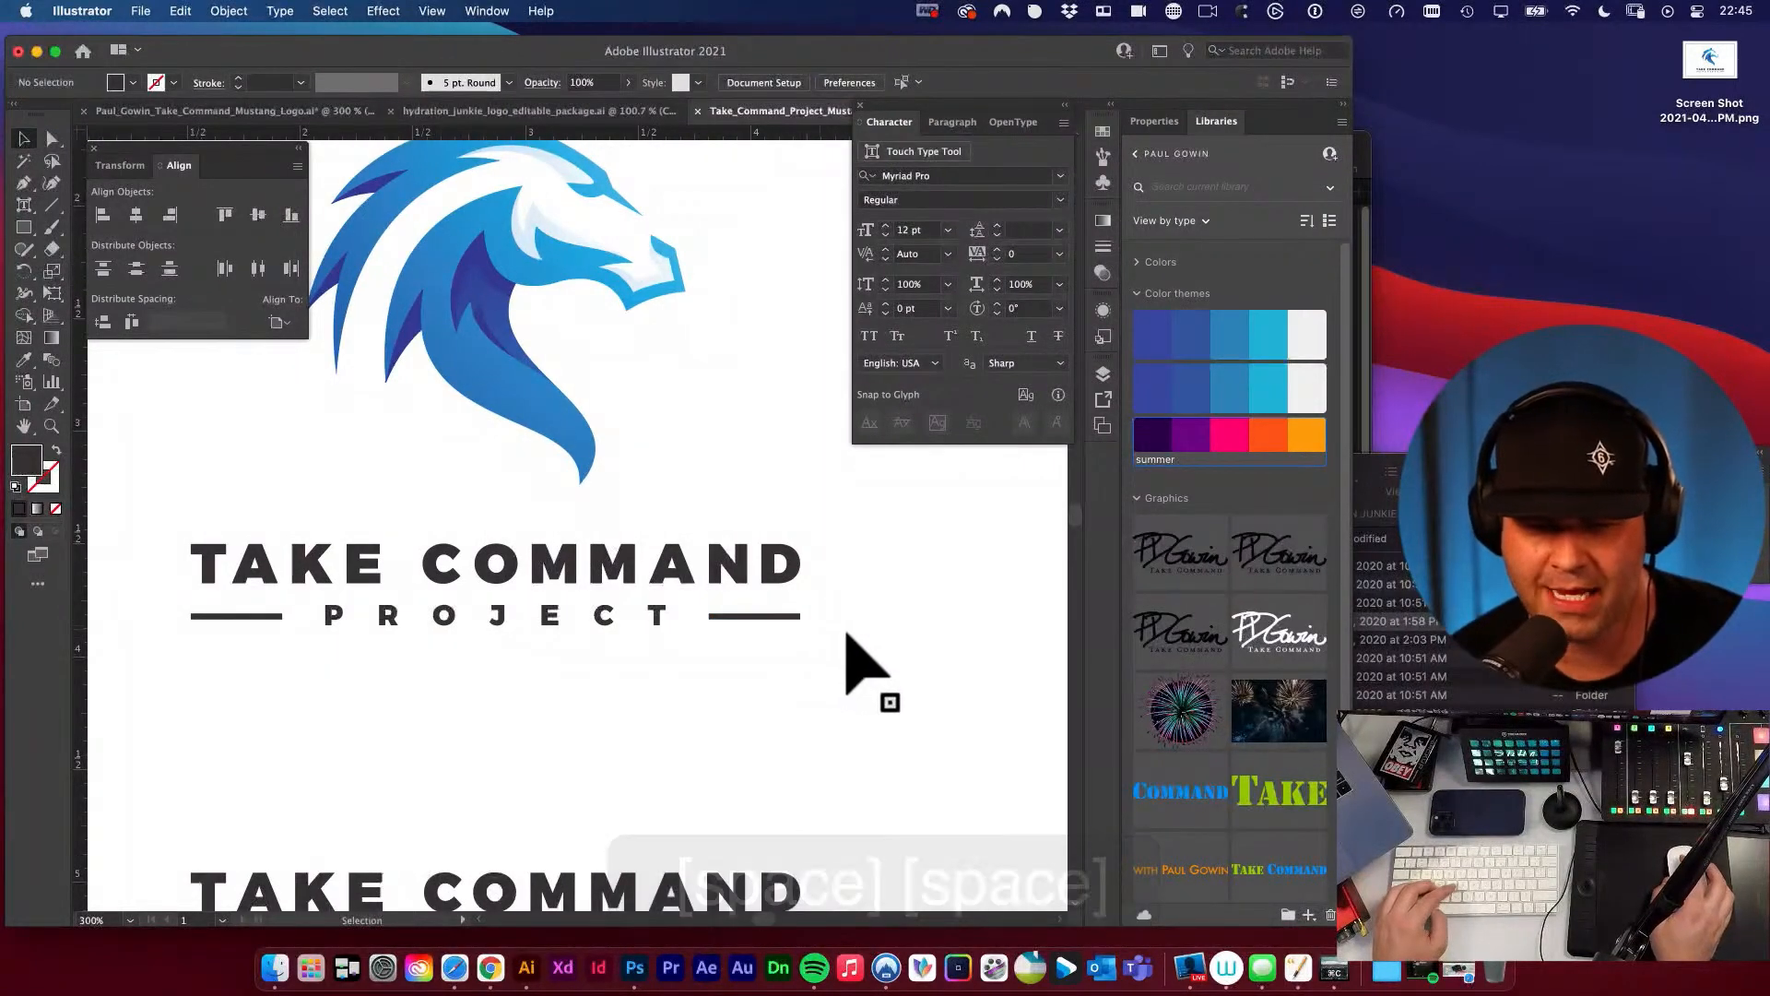
{"action": "key", "text": "super+z"}
{"action": "left_click", "coordinate": [849, 637]}
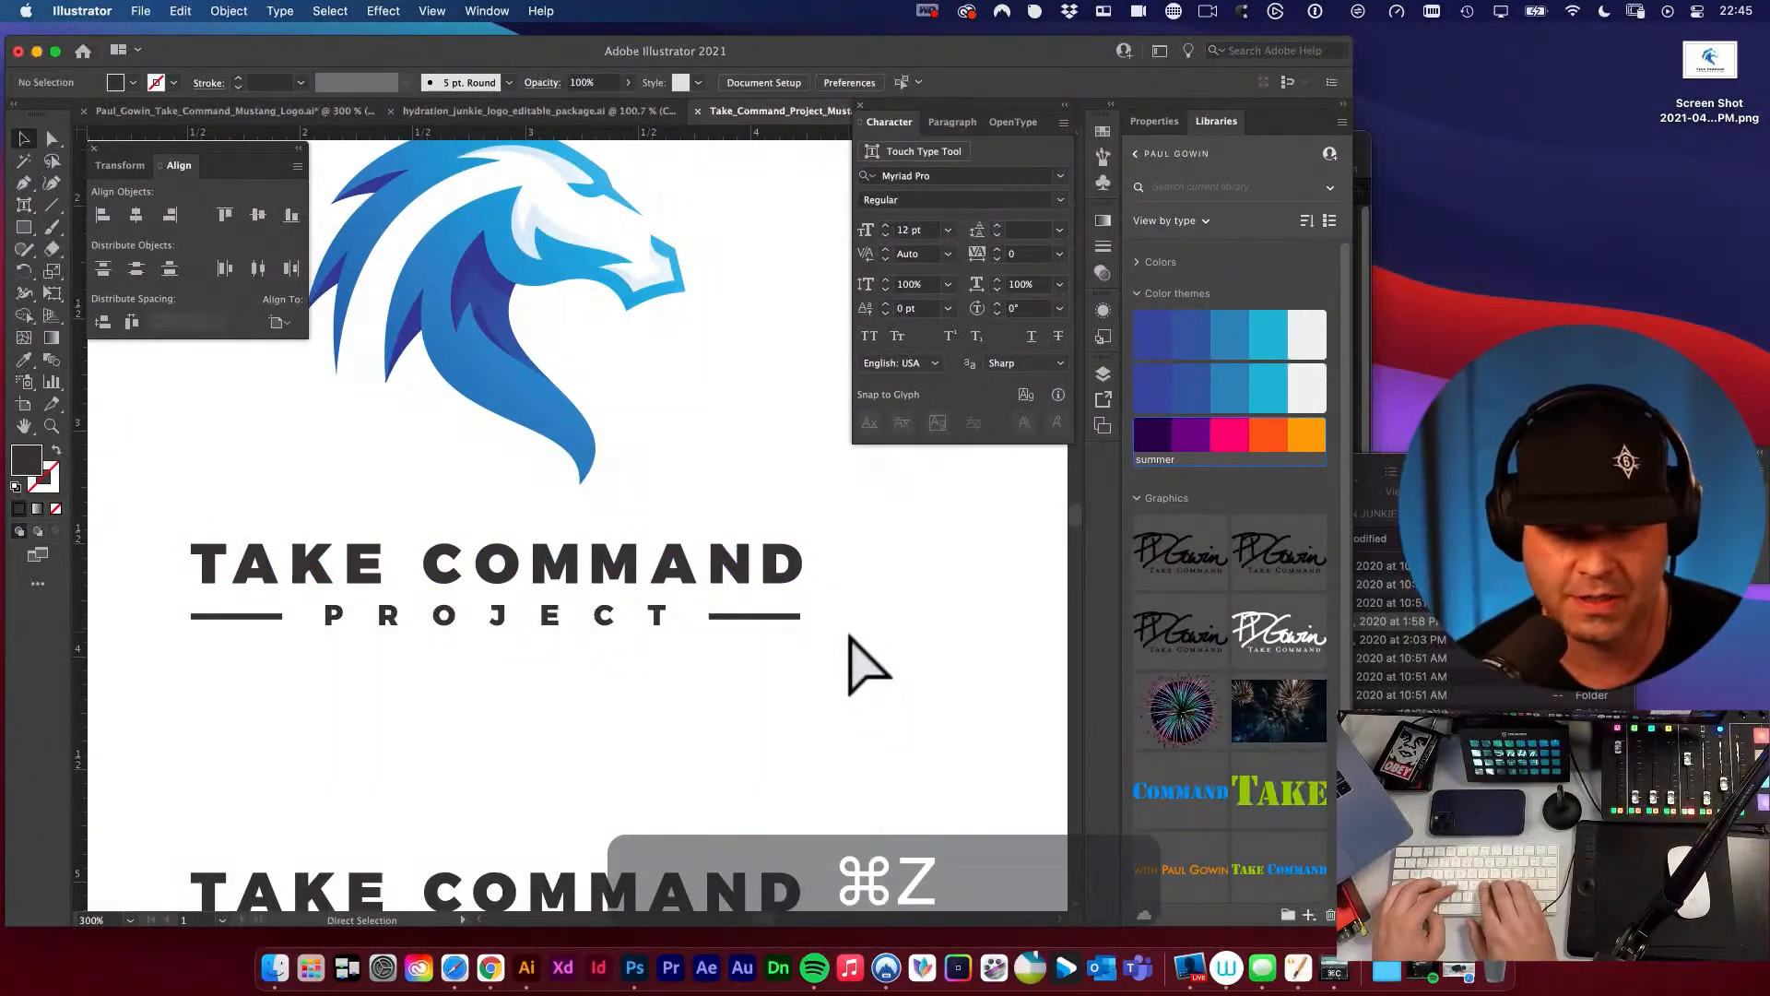
Draw a tall spacer rectangle between the C and T of PROJECT, fill it with the summer theme's light orange and send it to back.
{"action": "key", "text": "super+semicolon"}
{"action": "left_click_drag", "start_coordinate": [396, 588], "coordinate": [827, 776]}
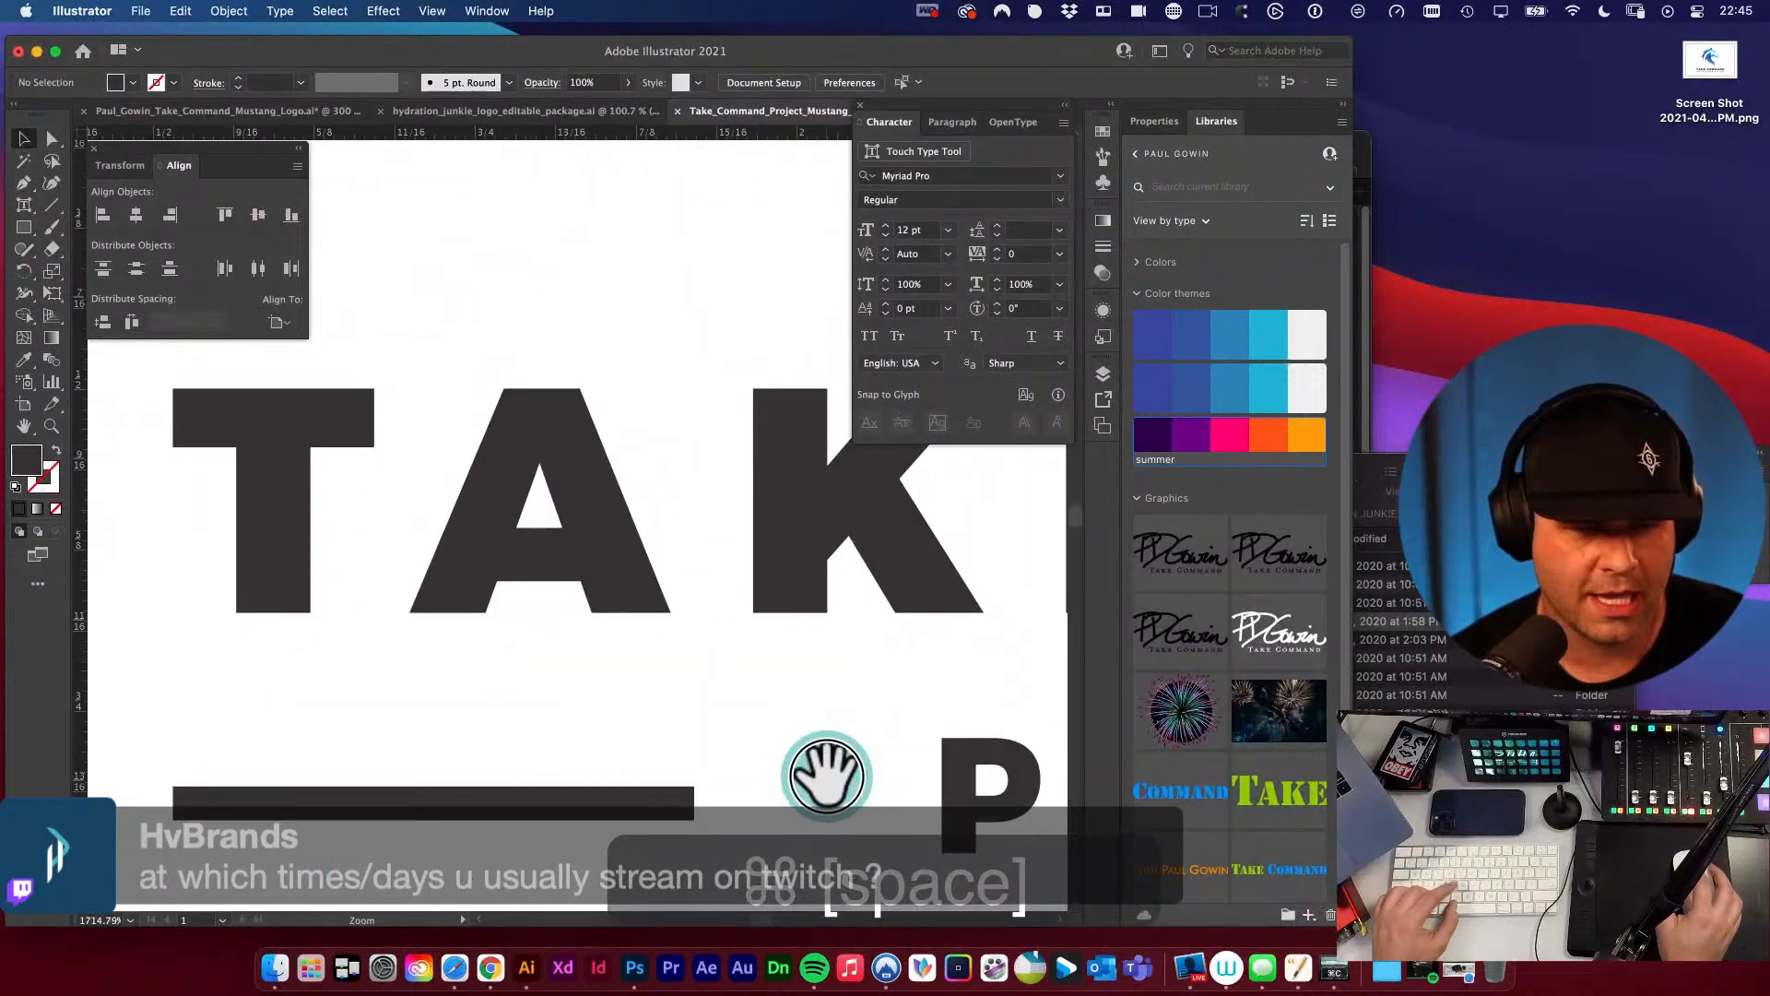
{"action": "left_click_drag", "start_coordinate": [862, 708], "coordinate": [429, 673]}
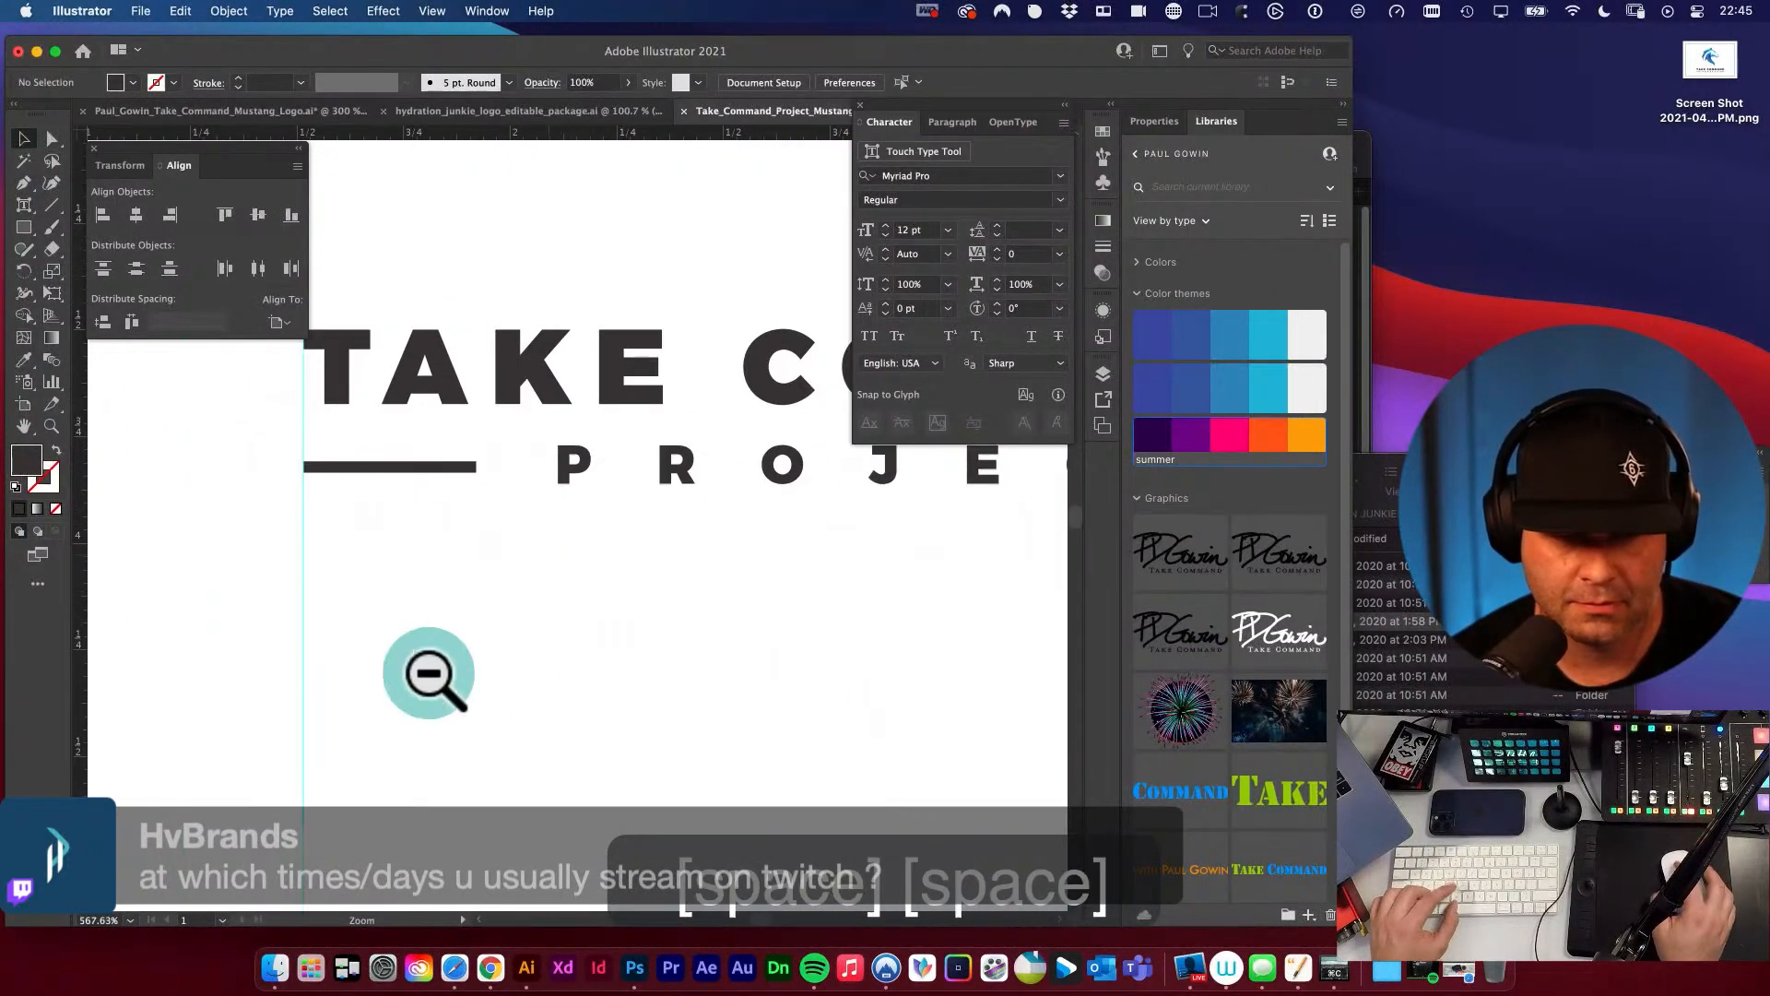
{"action": "left_click_drag", "start_coordinate": [704, 584], "coordinate": [452, 765]}
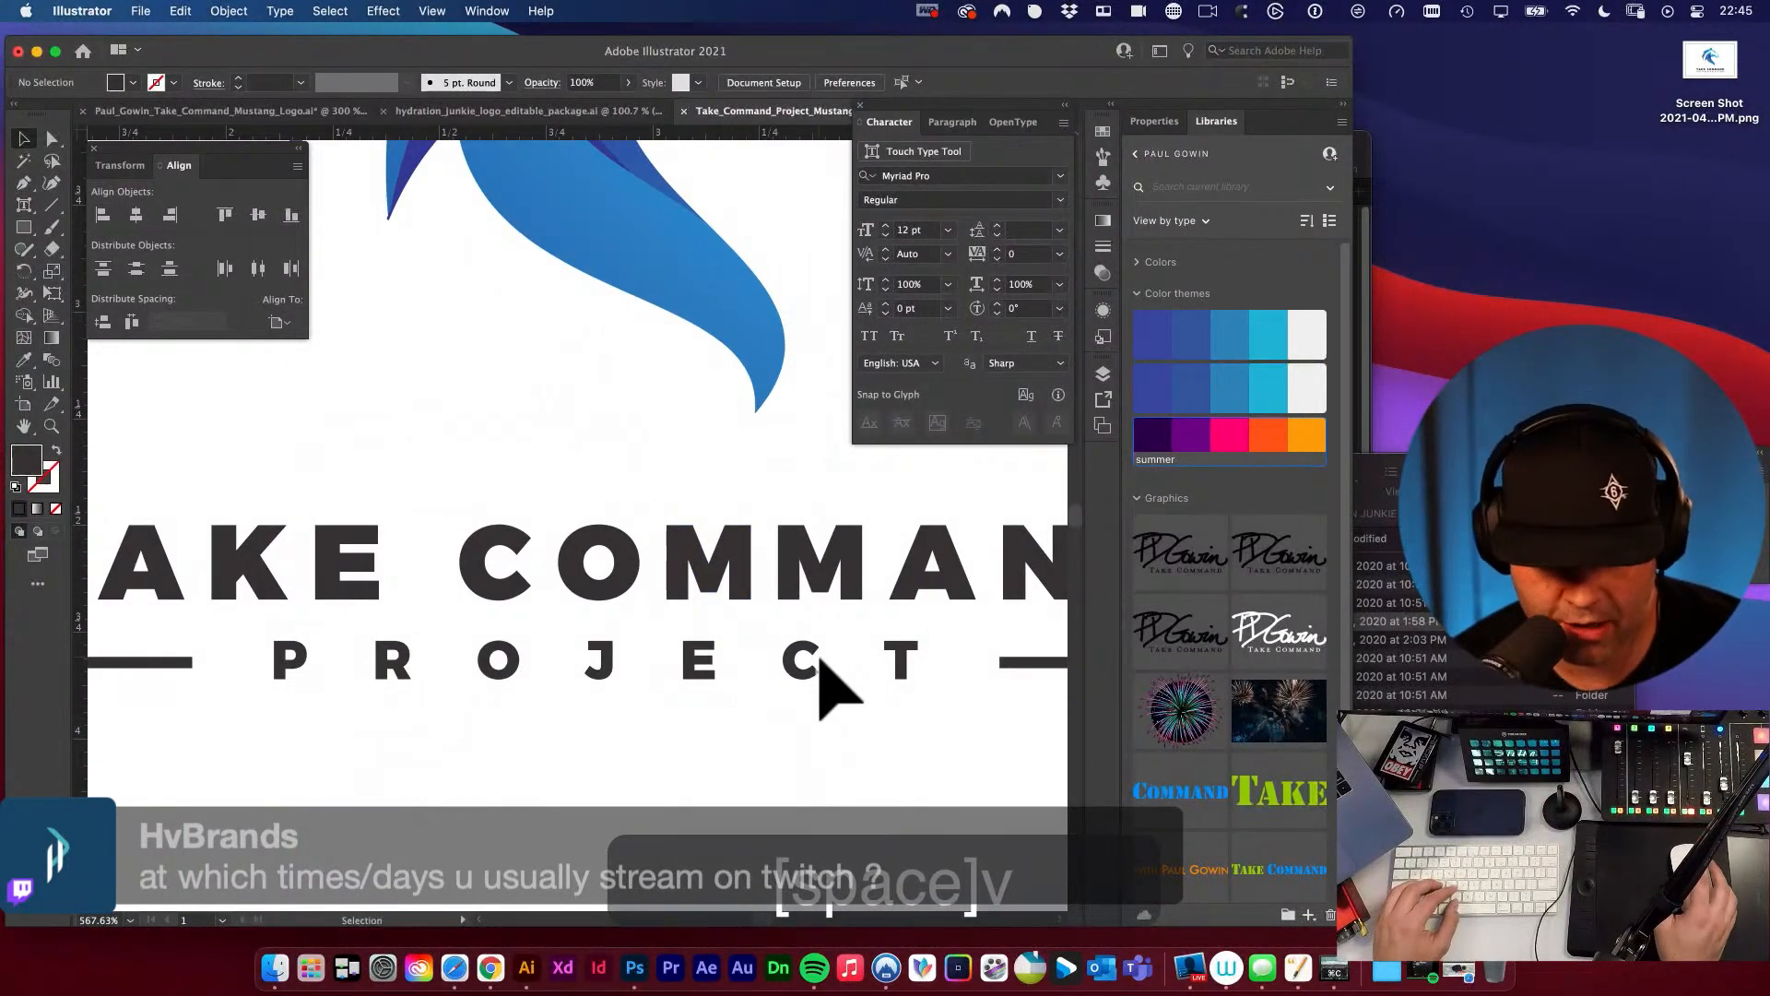
{"action": "key", "text": "m"}
{"action": "mouse_move", "coordinate": [820, 634]}
{"action": "left_mouse_down"}
{"action": "mouse_move", "coordinate": [827, 691]}
{"action": "mouse_move", "coordinate": [869, 783]}
{"action": "mouse_move", "coordinate": [889, 784]}
{"action": "left_mouse_up"}
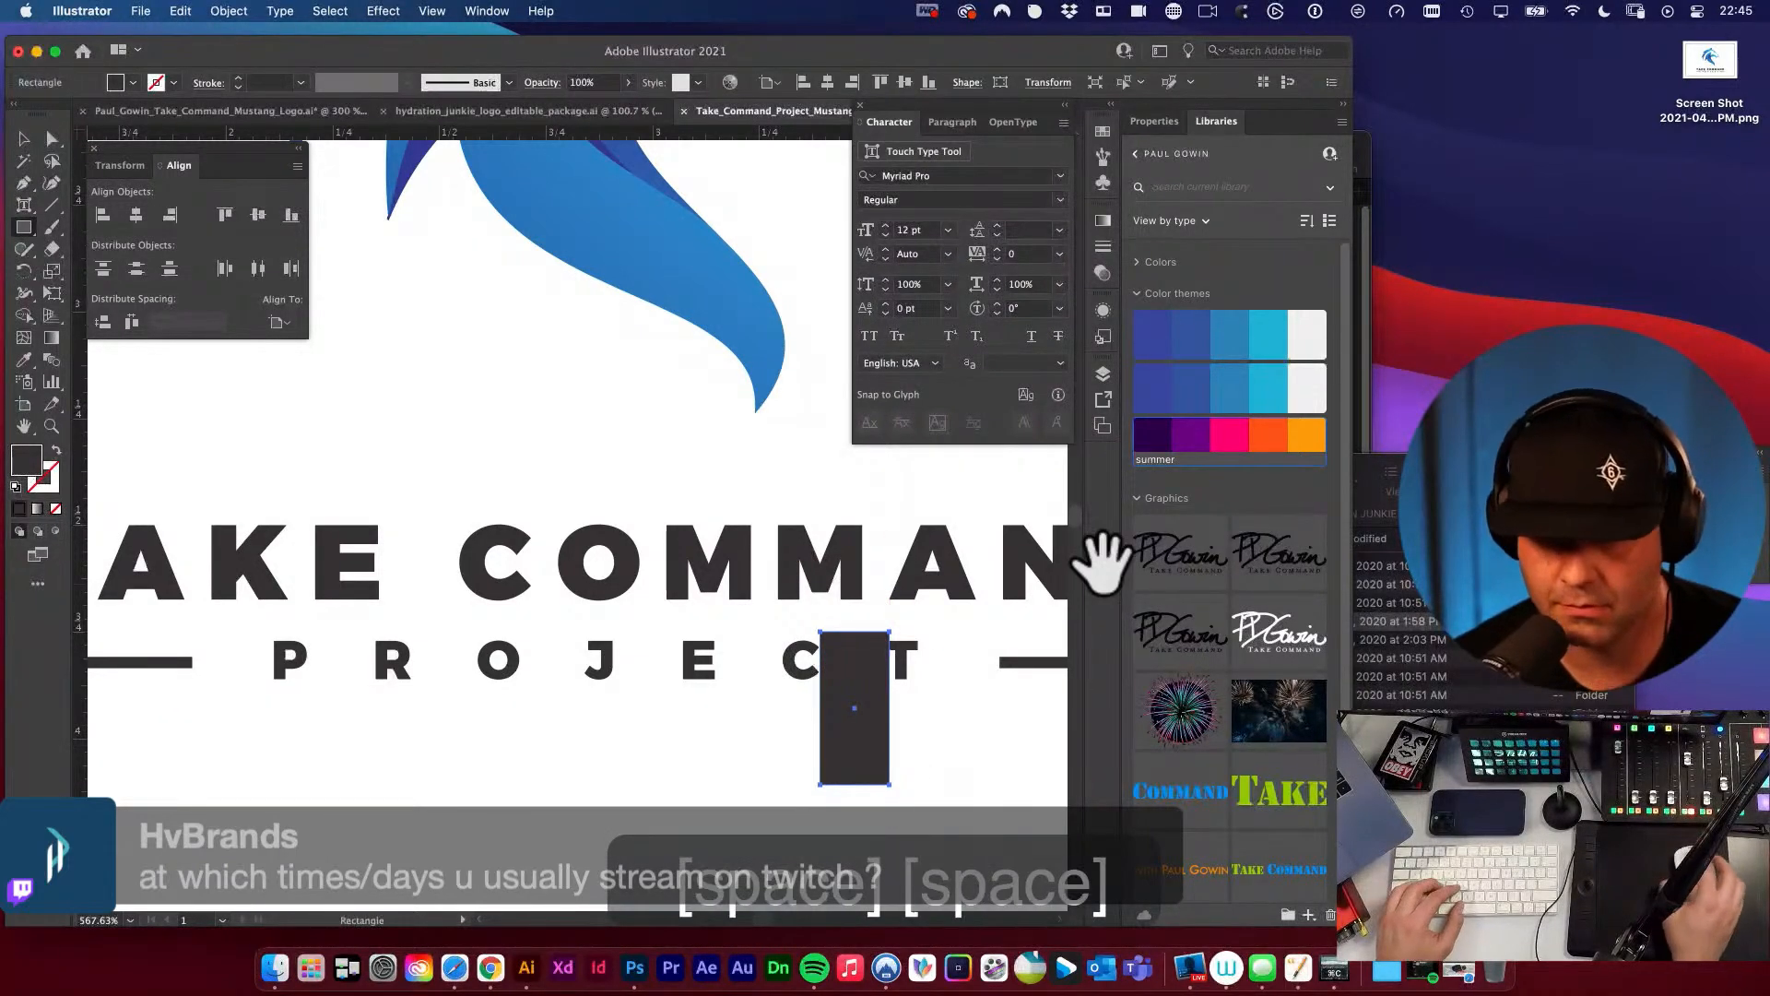
{"action": "left_click", "coordinate": [1304, 435]}
{"action": "key", "text": "super+shift+bracketleft"}
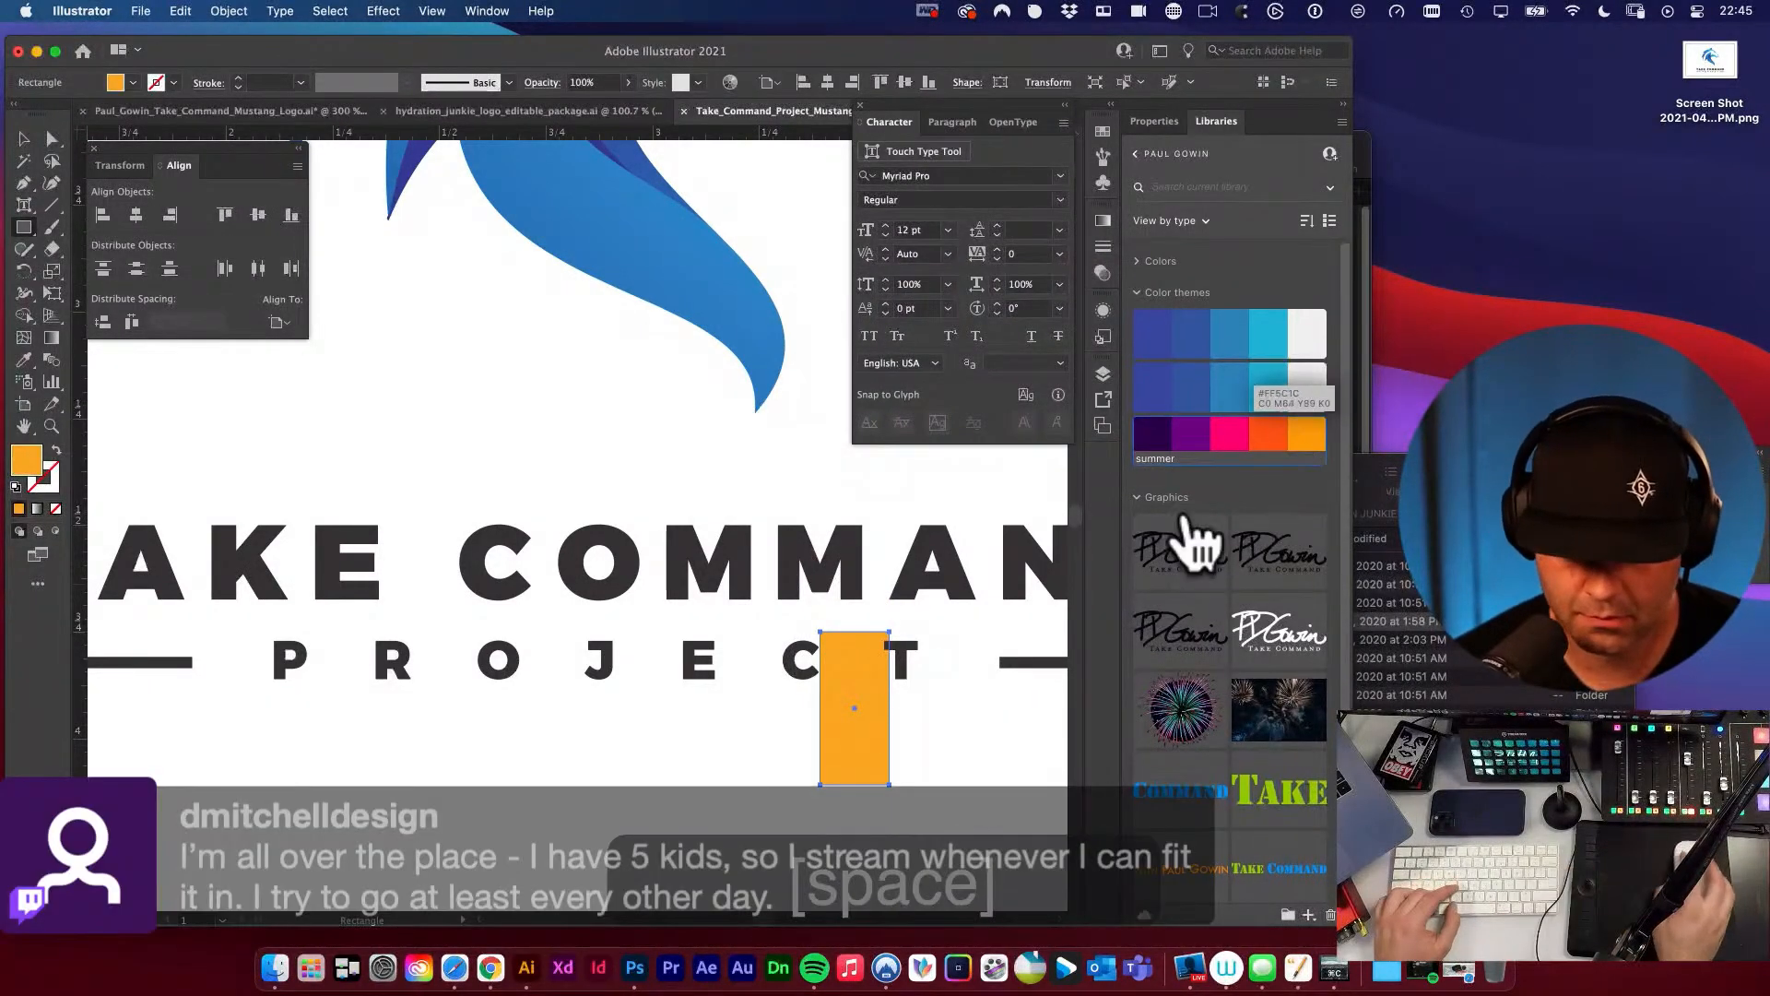
Resize the orange spacer so its sides touch the right edge of the C and the left edge of the T.
{"action": "key", "text": "super+space"}
{"action": "left_click_drag", "start_coordinate": [838, 706], "coordinate": [822, 541]}
{"action": "key", "text": "space"}
{"action": "left_click_drag", "start_coordinate": [889, 639], "coordinate": [690, 617]}
{"action": "left_click", "coordinate": [689, 618]}
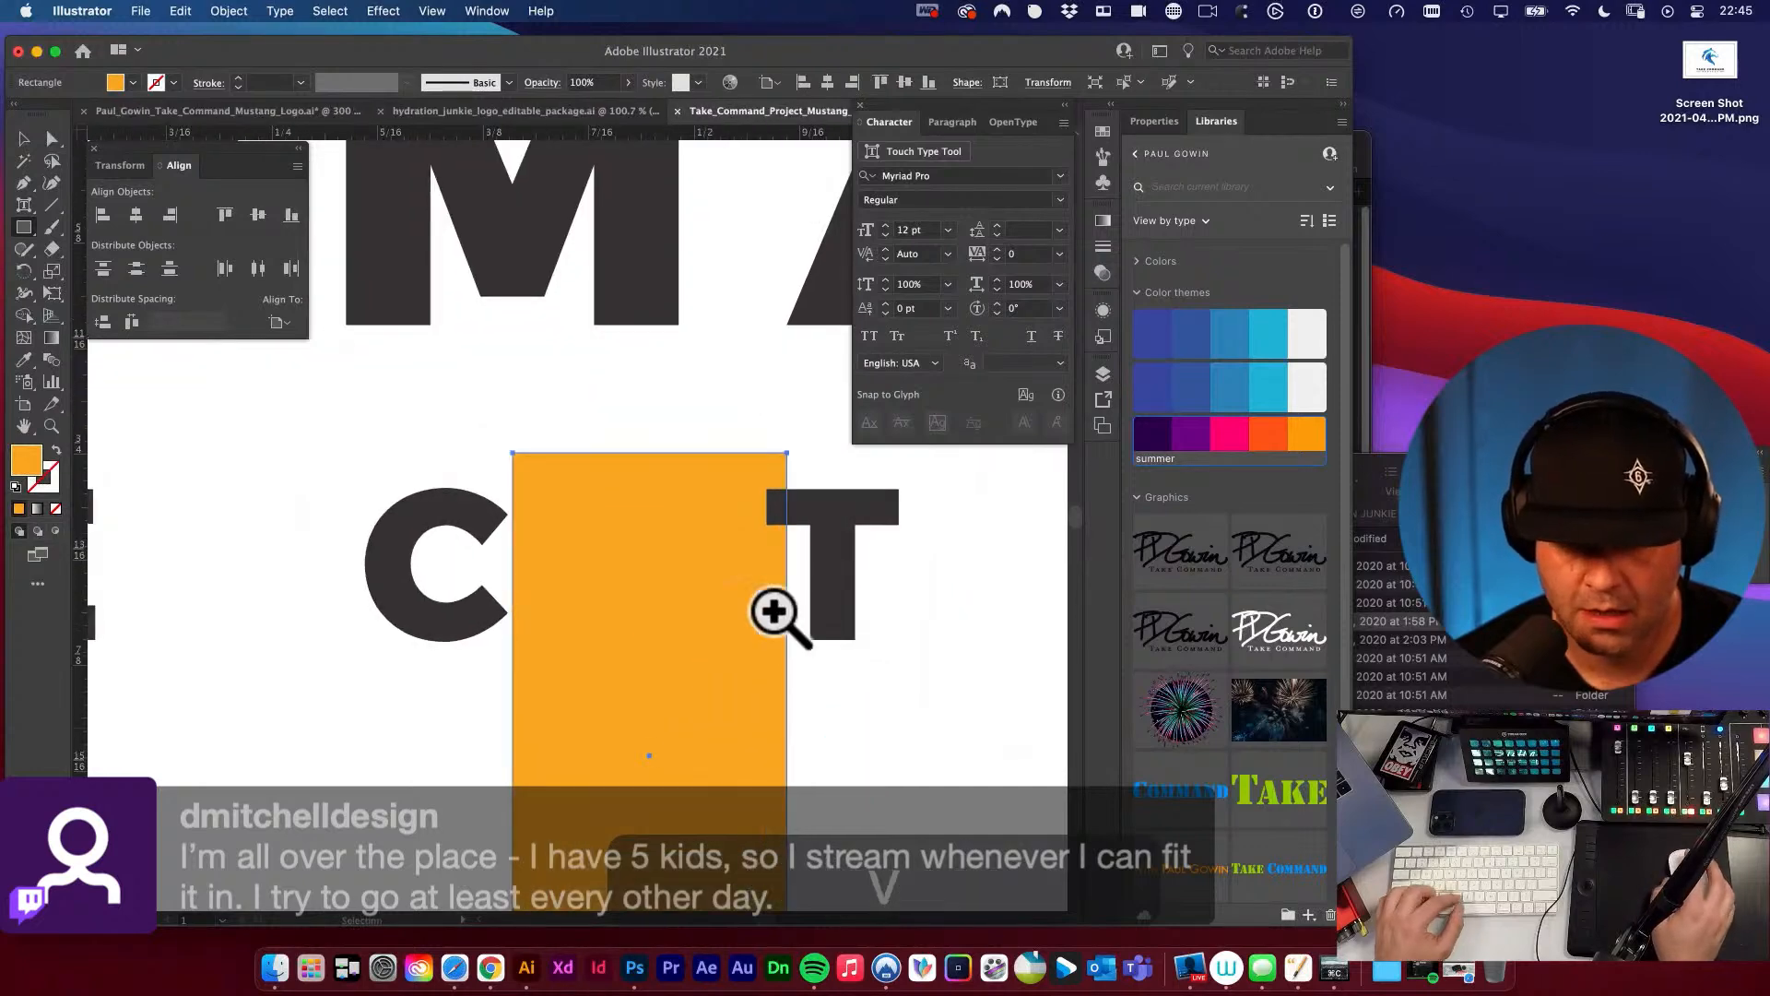
{"action": "left_click_drag", "start_coordinate": [767, 741], "coordinate": [761, 590]}
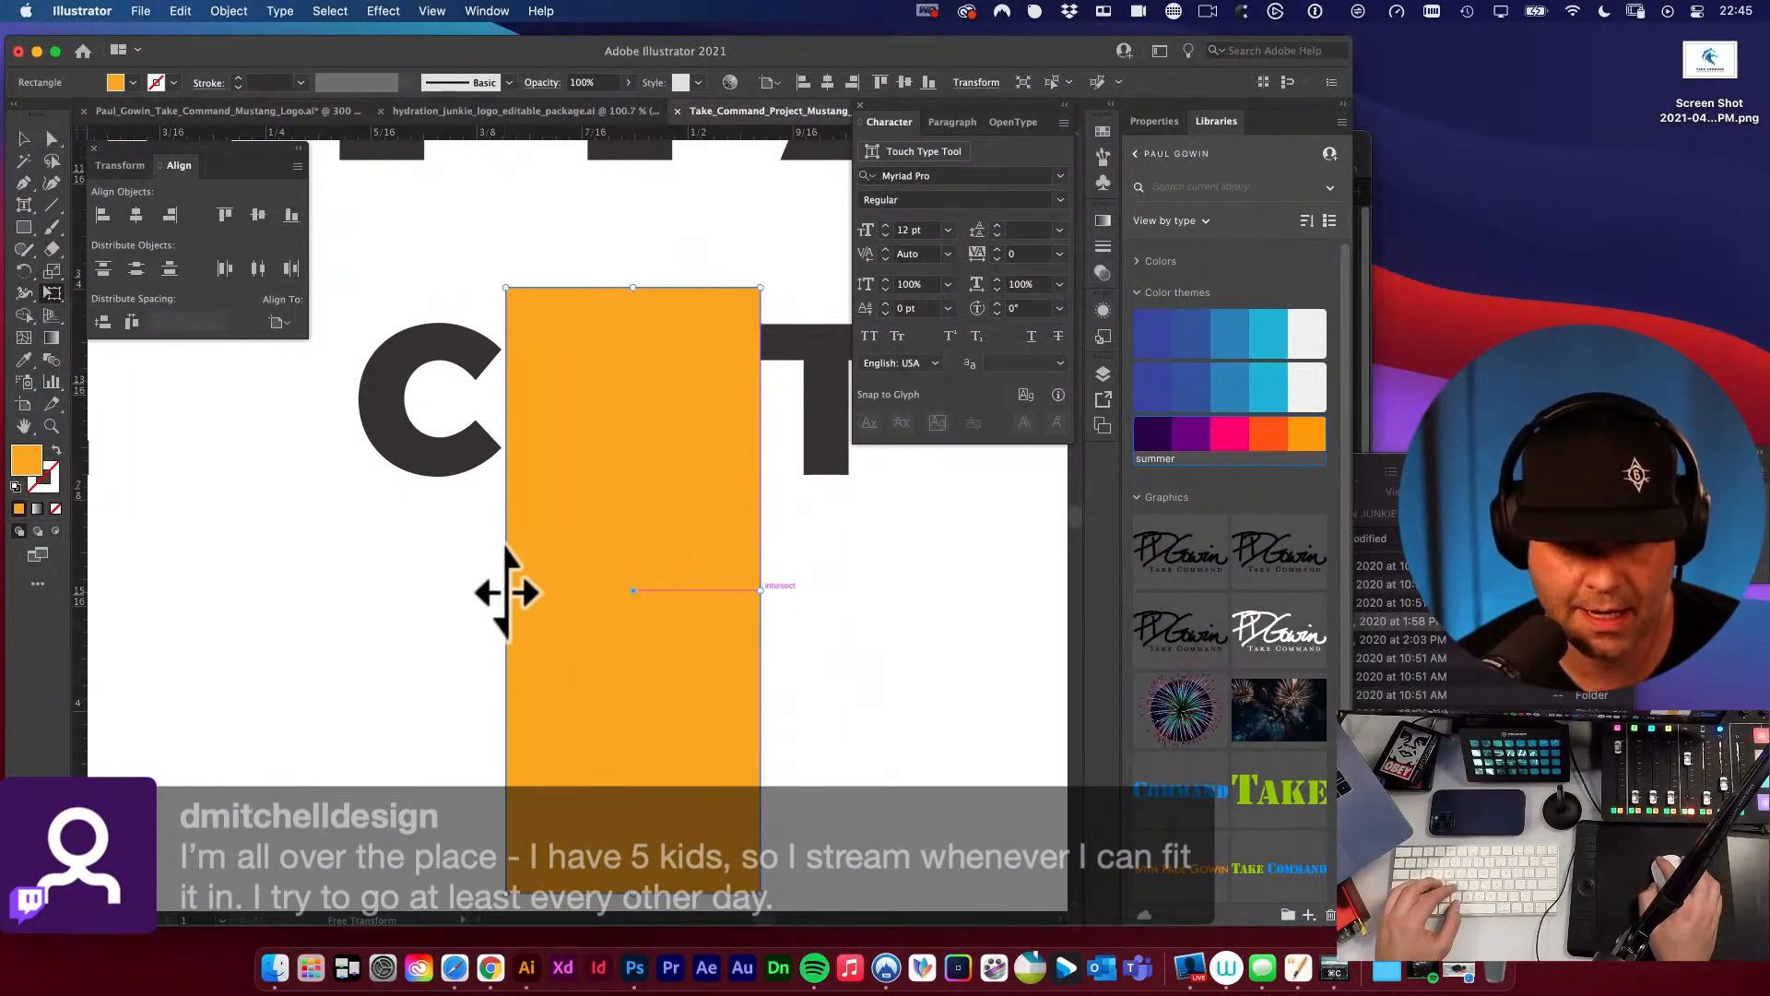
{"action": "left_click_drag", "start_coordinate": [506, 593], "coordinate": [502, 590]}
{"action": "key", "text": "space"}
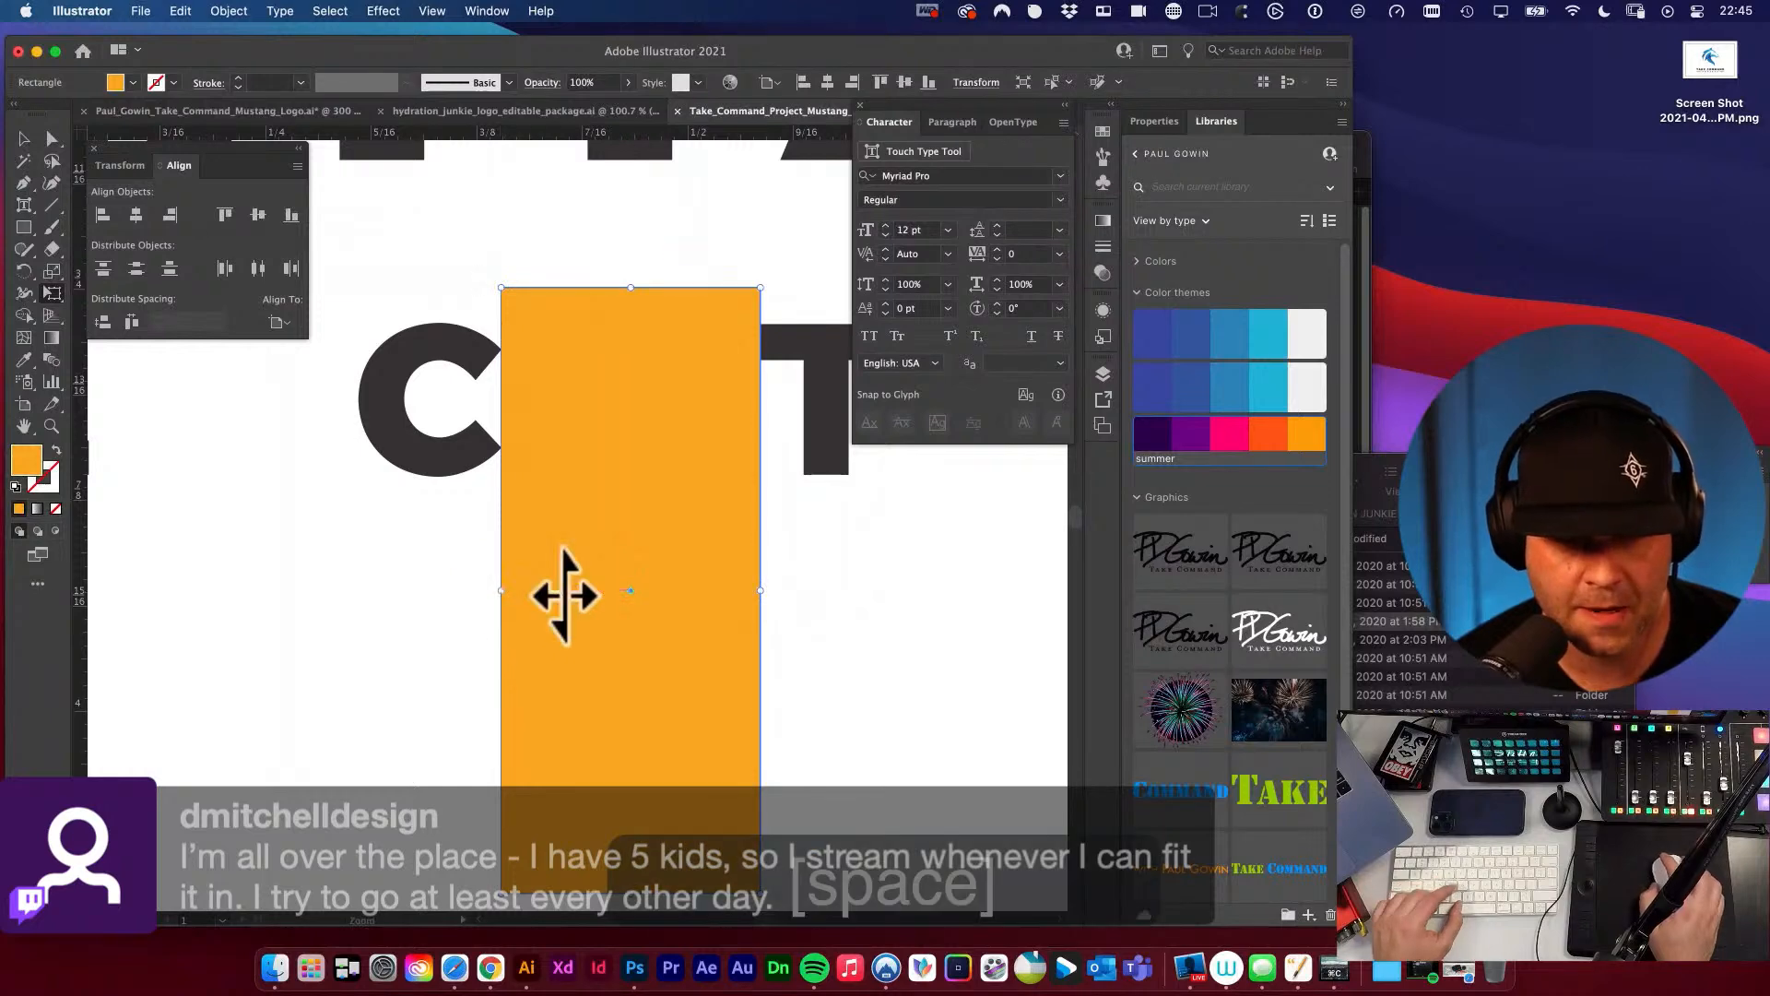
Copy the orange spacer into the other five gaps between the letters of PROJECT to compare their spacing.
{"action": "left_click", "coordinate": [570, 593], "text": "alt+super"}
{"action": "left_click", "coordinate": [603, 571], "text": "alt+super"}
{"action": "left_click_drag", "start_coordinate": [604, 544], "coordinate": [796, 624]}
{"action": "key", "text": "v"}
{"action": "left_click_drag", "start_coordinate": [783, 539], "coordinate": [392, 558]}
{"action": "key", "text": "space"}
{"action": "key", "text": "space"}
{"action": "left_click_drag", "start_coordinate": [470, 645], "coordinate": [370, 606]}
{"action": "key", "text": "space"}
{"action": "key", "text": "space"}
{"action": "left_click", "coordinate": [651, 603], "text": "alt+super"}
{"action": "key", "text": "space"}
{"action": "left_click_drag", "start_coordinate": [838, 597], "coordinate": [759, 705]}
{"action": "key", "text": "v"}
{"action": "key", "text": "space"}
{"action": "key", "text": "space"}
{"action": "left_click_drag", "start_coordinate": [512, 649], "coordinate": [656, 653]}
{"action": "key", "text": "v"}
{"action": "left_click_drag", "start_coordinate": [447, 610], "coordinate": [447, 610]}
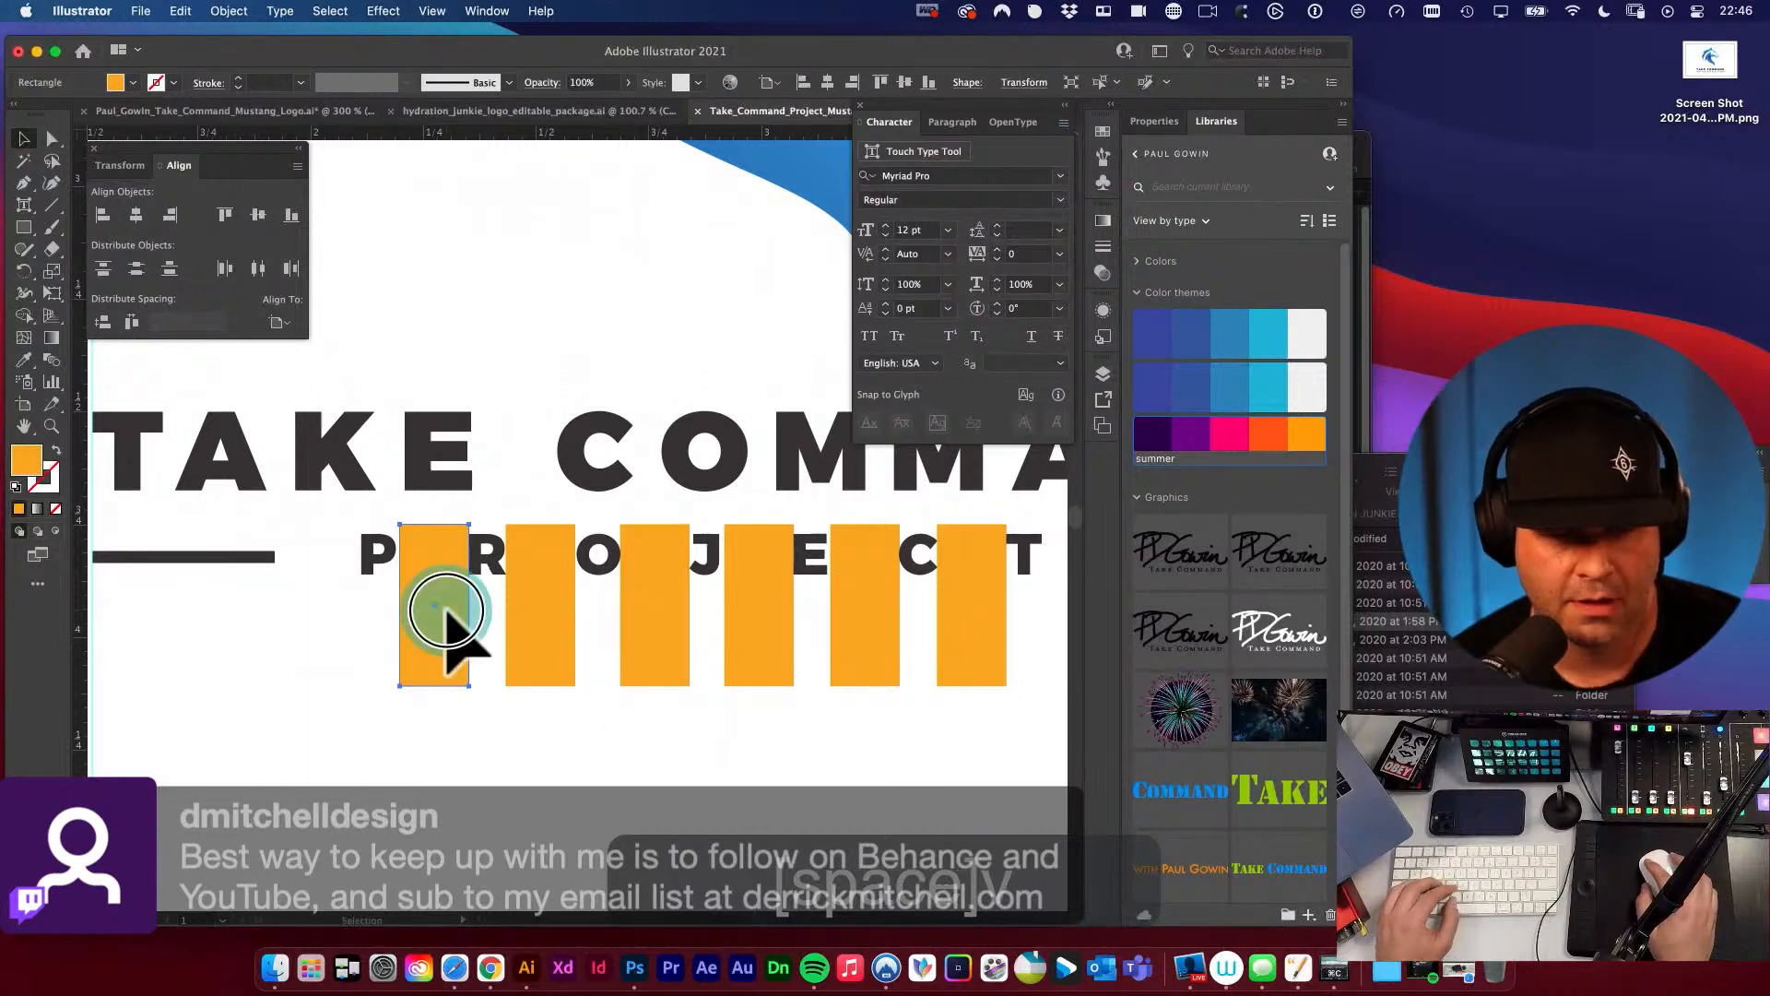
Delete all six orange spacer rectangles.
{"action": "left_click", "coordinate": [543, 610], "text": "shift"}
{"action": "left_click", "coordinate": [637, 611], "text": "shift"}
{"action": "left_click", "coordinate": [764, 620], "text": "shift"}
{"action": "left_click", "coordinate": [860, 623], "text": "shift"}
{"action": "left_click", "coordinate": [962, 629], "text": "shift"}
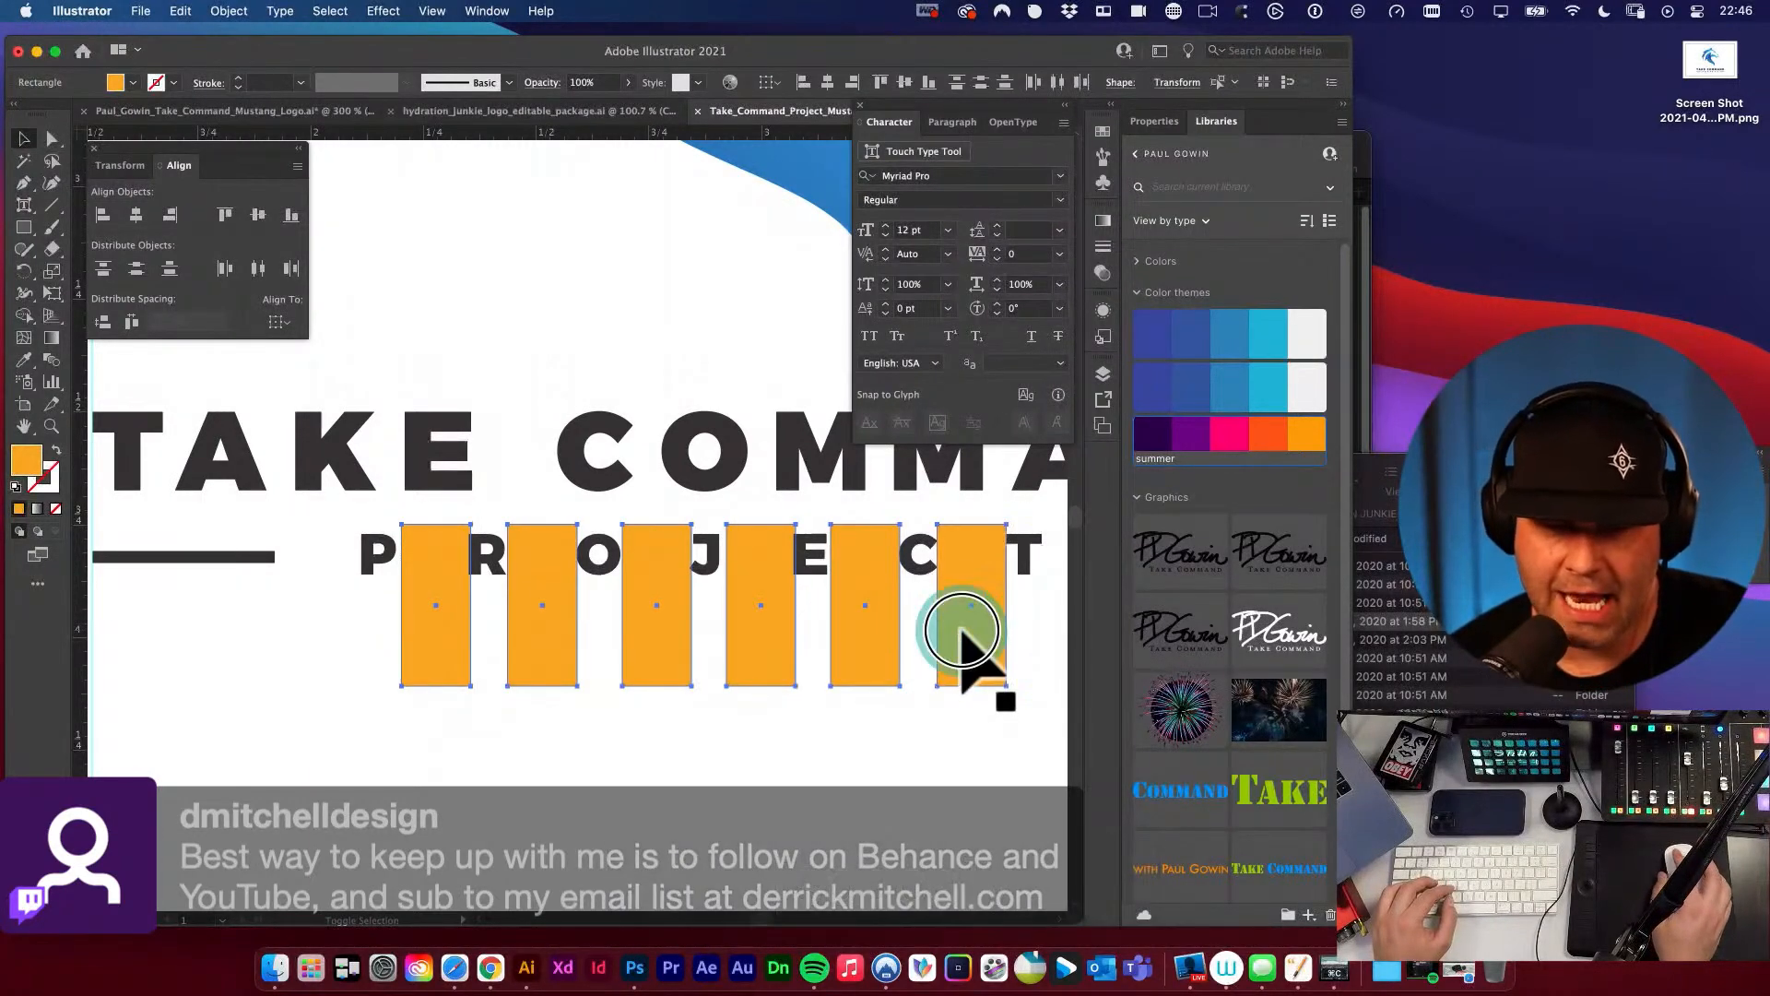
{"action": "key", "text": "Delete"}
Ungroup the PROJECT line so its letters and side bars are separate objects.
{"action": "key", "text": "space"}
{"action": "left_click_drag", "start_coordinate": [928, 652], "coordinate": [745, 654]}
{"action": "key", "text": "space"}
{"action": "key", "text": "a"}
{"action": "left_click_drag", "start_coordinate": [186, 538], "coordinate": [913, 657]}
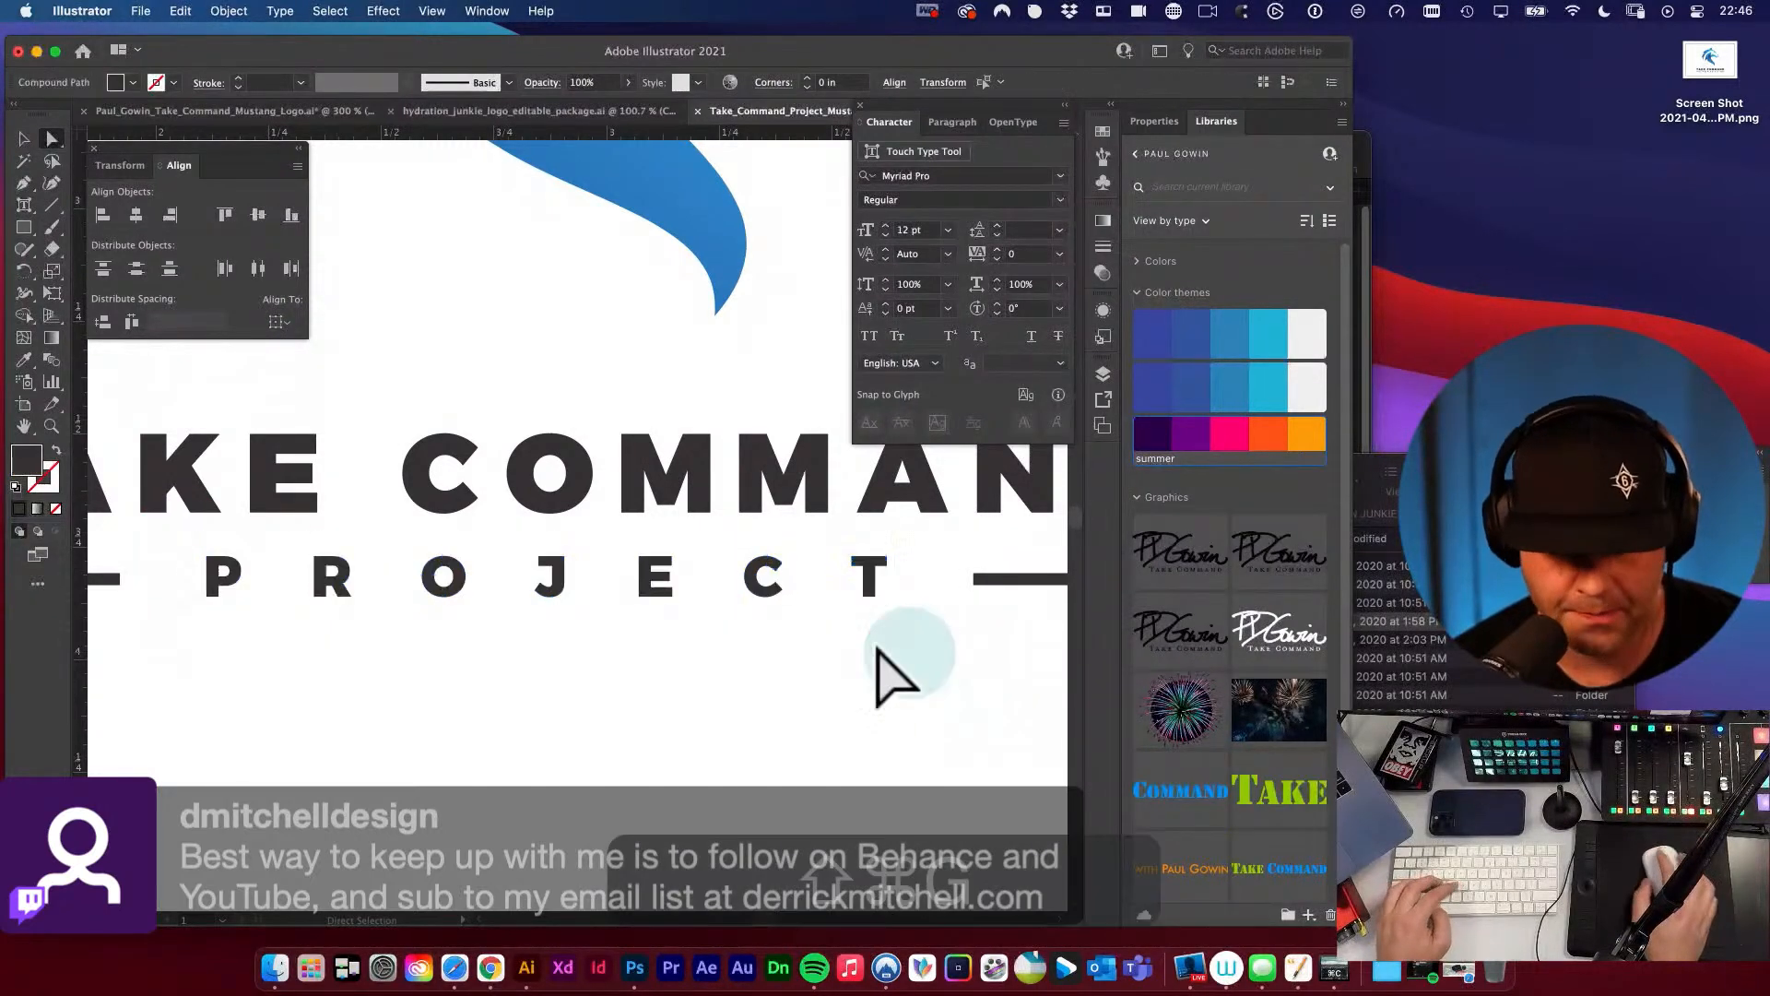
{"action": "key", "text": "v"}
{"action": "key", "text": "super+shift+g"}
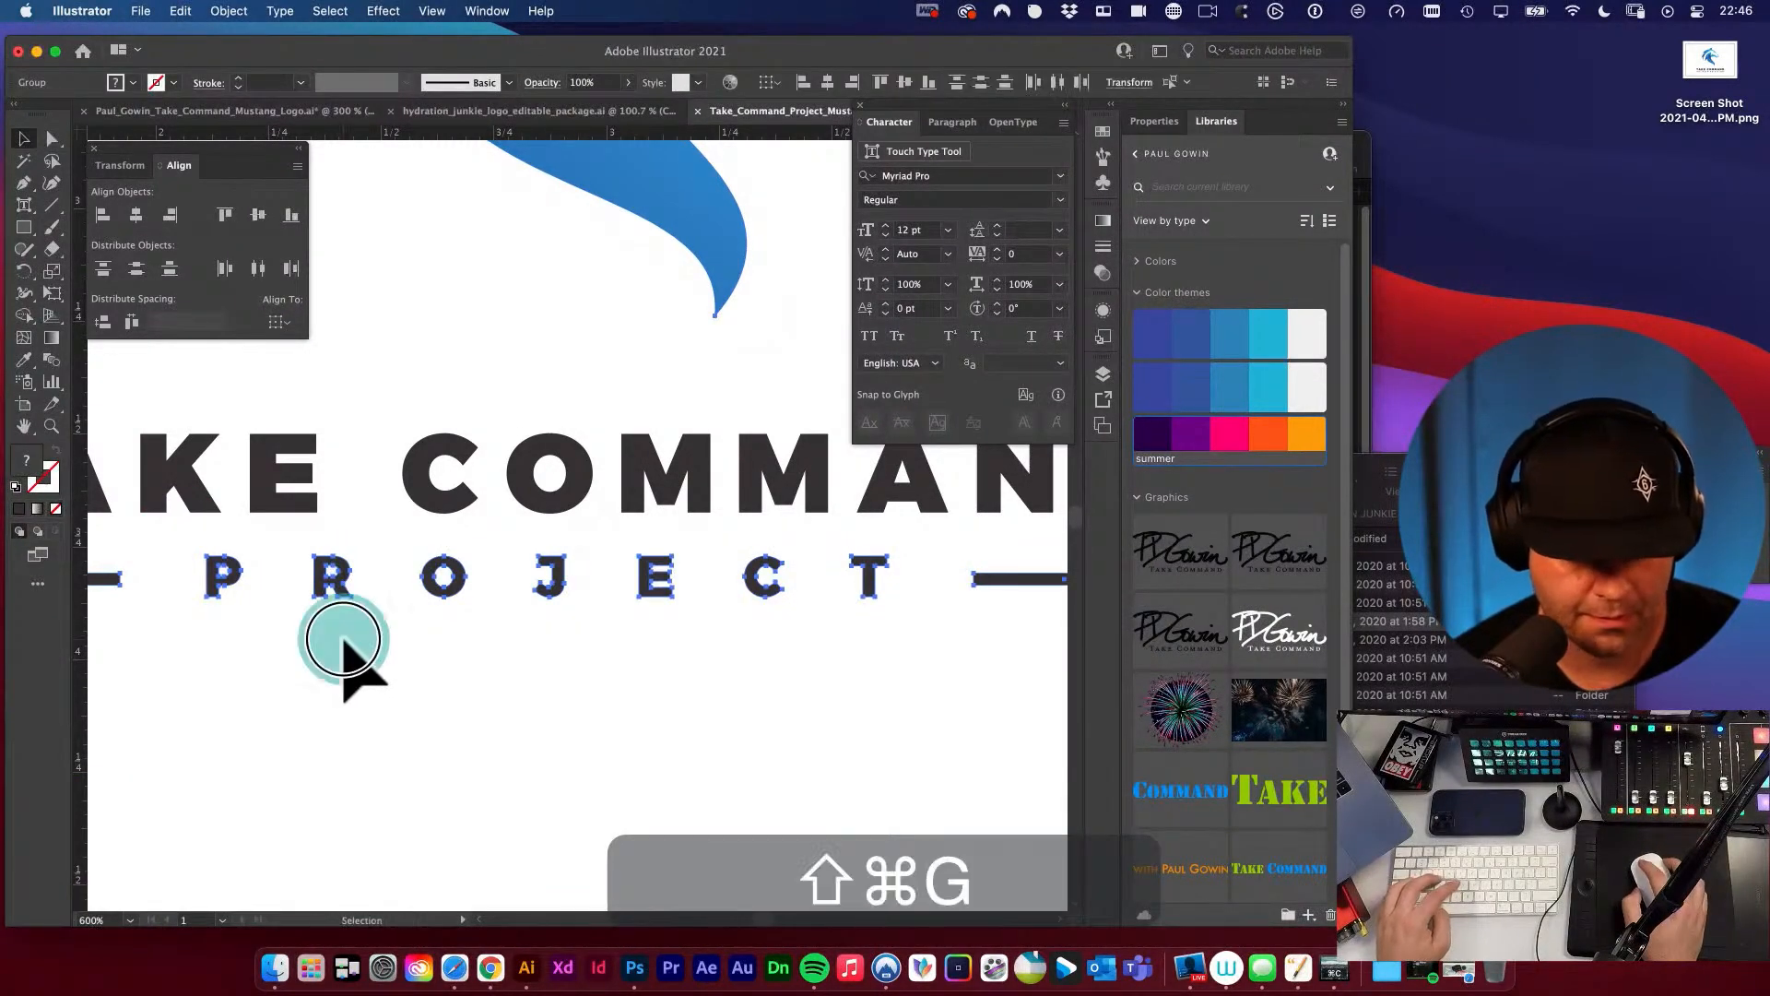
{"action": "left_click", "coordinate": [350, 613]}
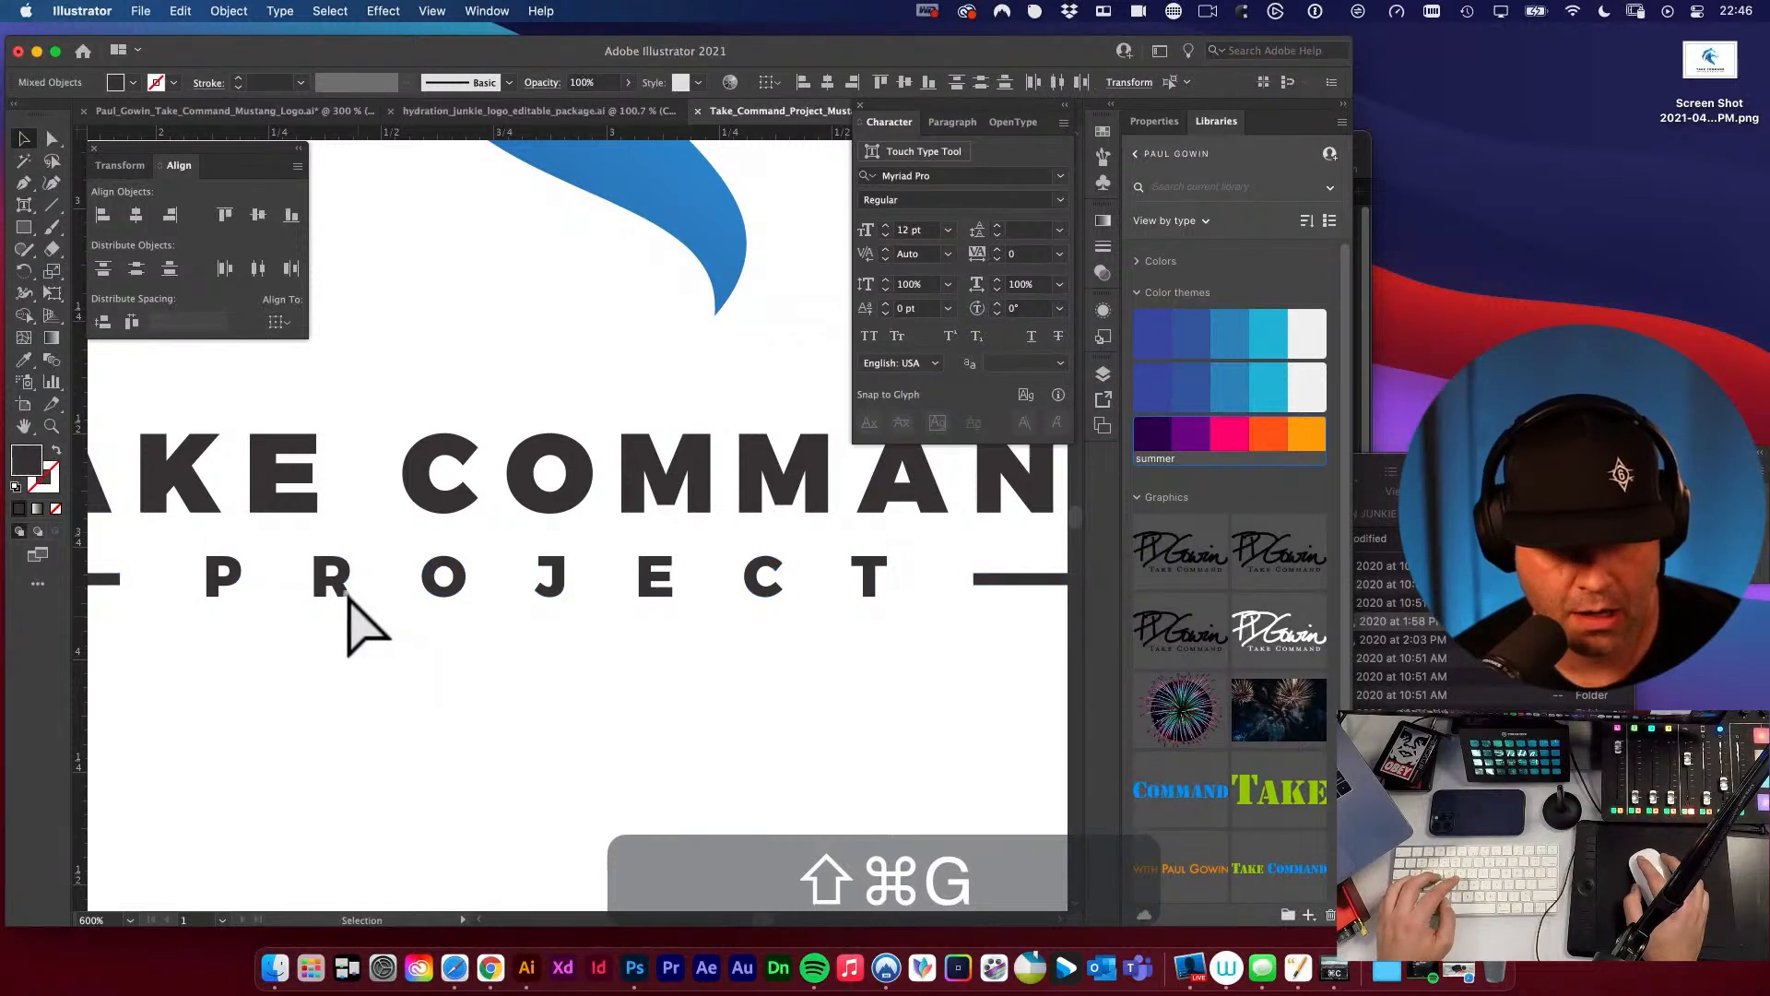
{"action": "left_click", "coordinate": [344, 594]}
Distribute the seven PROJECT letters with equal horizontal spacing and group them.
{"action": "left_click_drag", "start_coordinate": [238, 572], "coordinate": [931, 656]}
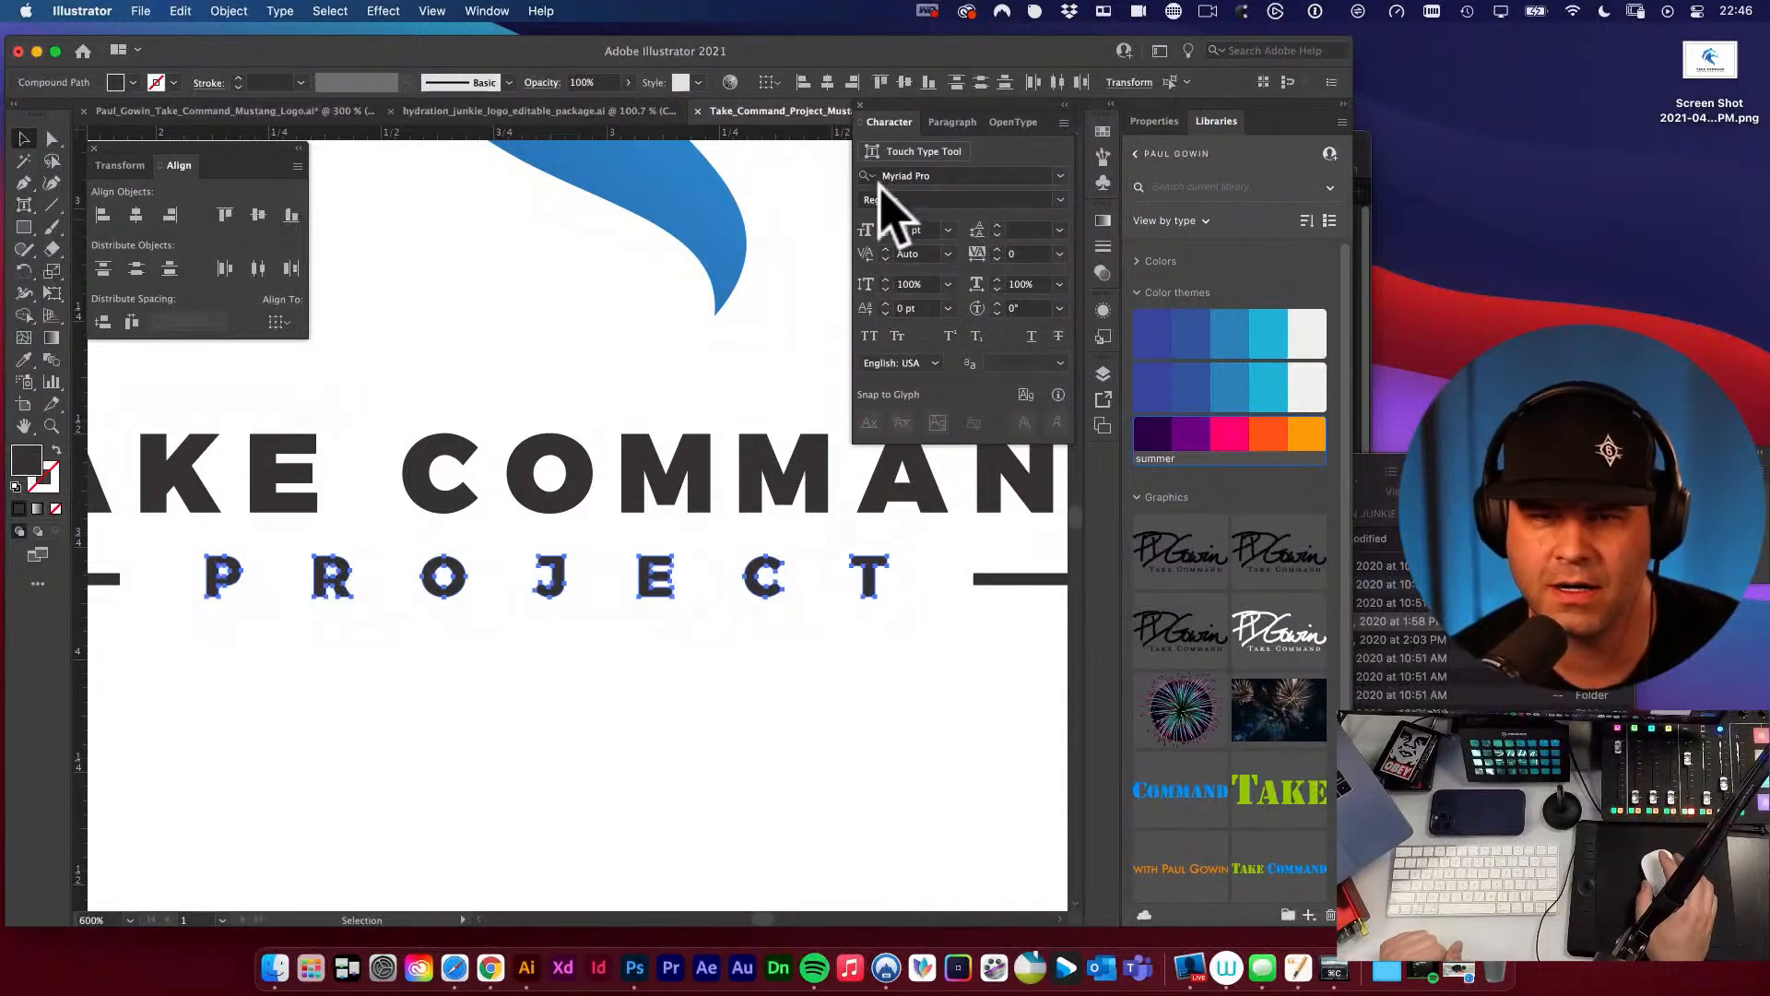
{"action": "left_click", "coordinate": [132, 322]}
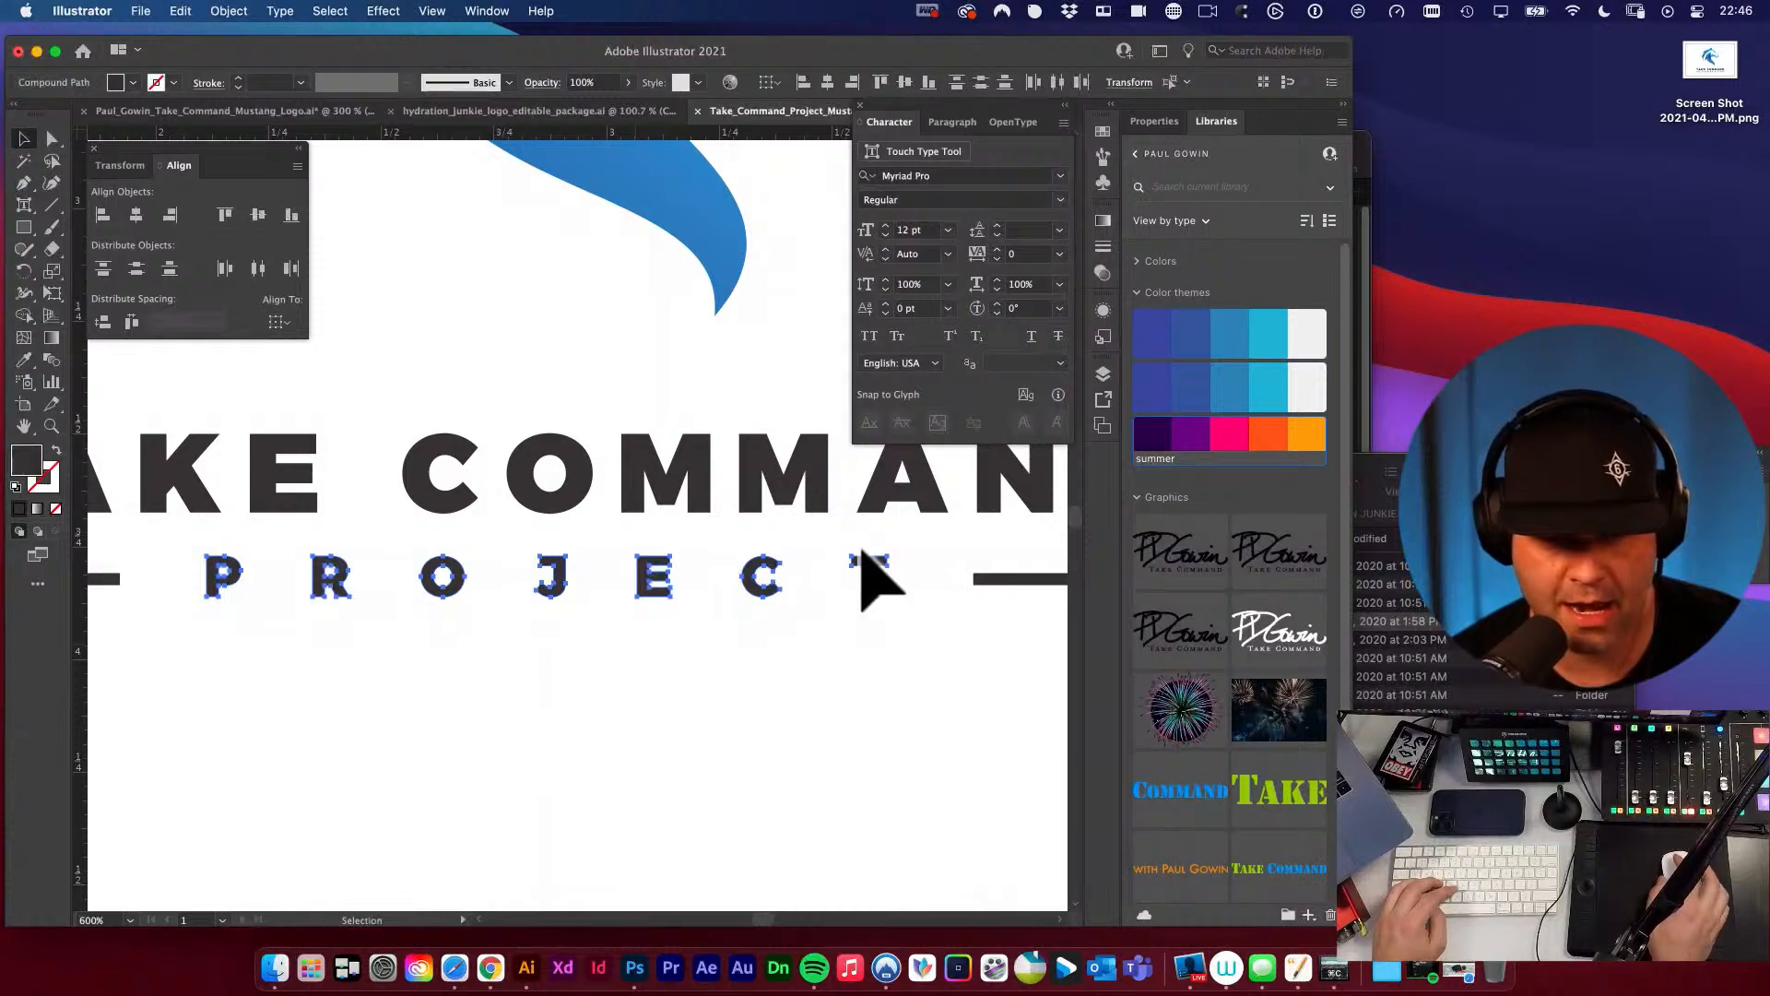
{"action": "key", "text": "super"}
{"action": "key", "text": "super+g"}
Align the grouped PROJECT lettering and the mustang head on their horizontal centers.
{"action": "left_click", "coordinate": [705, 547], "text": "alt+super"}
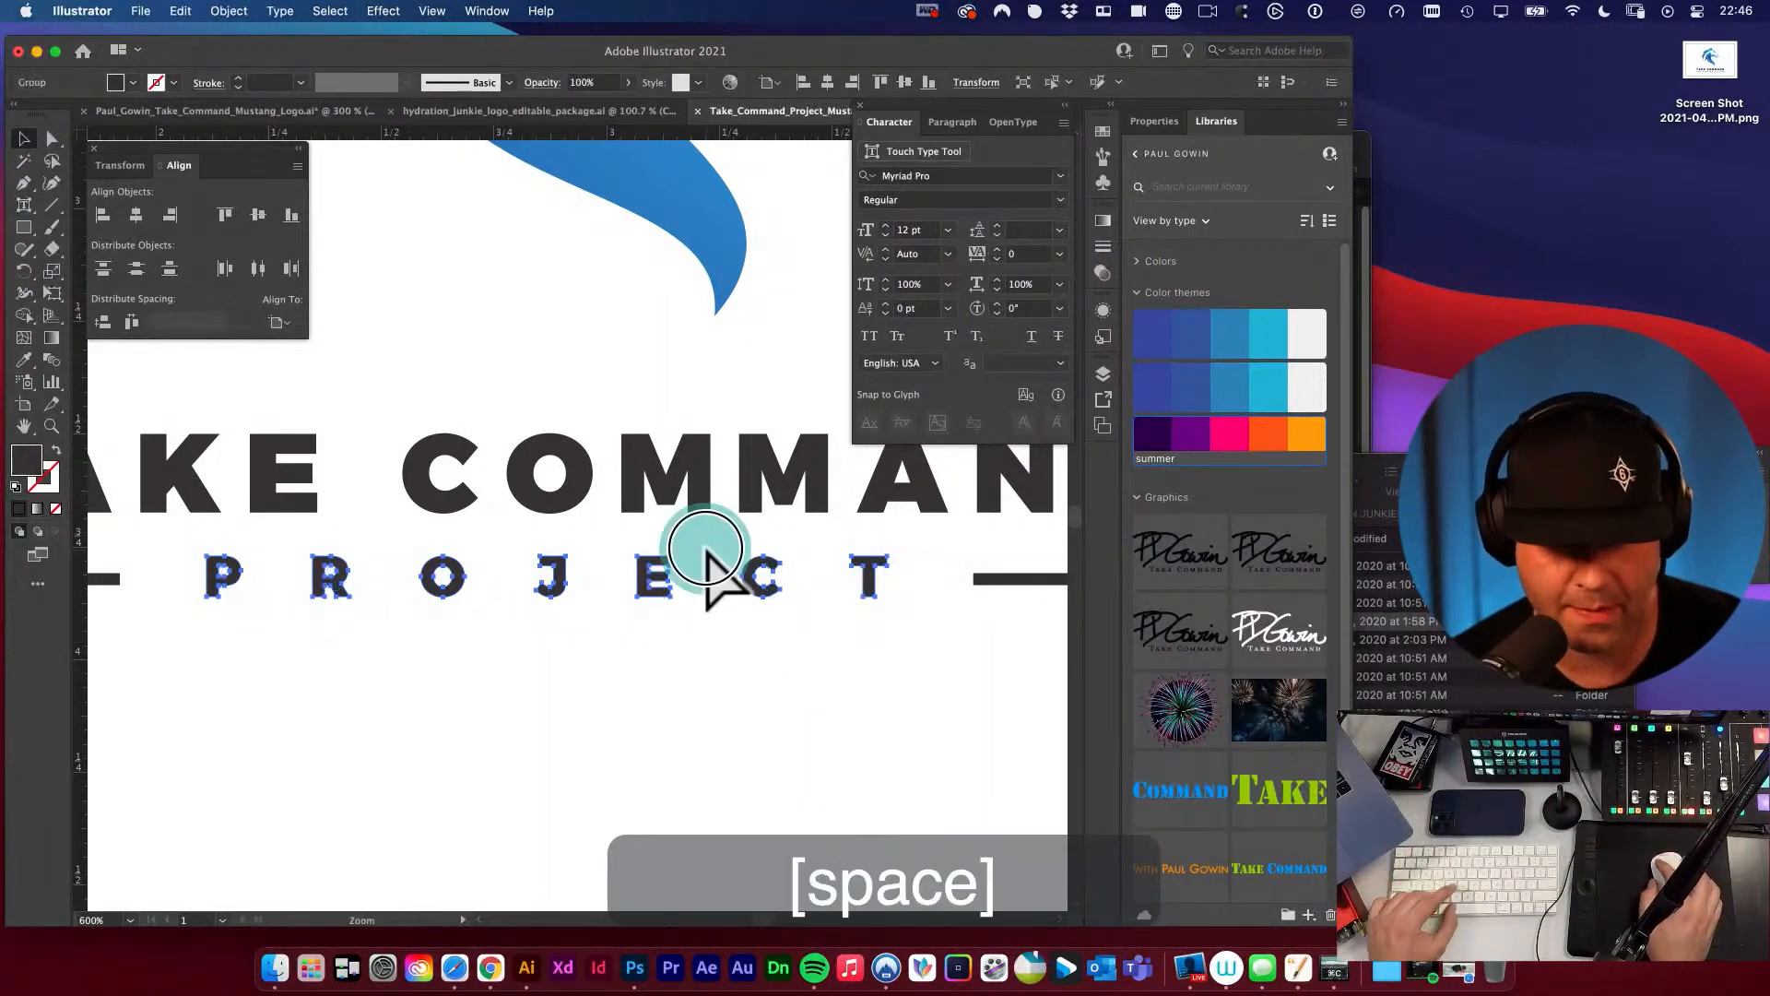
{"action": "left_click", "coordinate": [711, 558], "text": "alt+super"}
{"action": "left_click_drag", "start_coordinate": [542, 539], "coordinate": [806, 685]}
{"action": "key", "text": "v"}
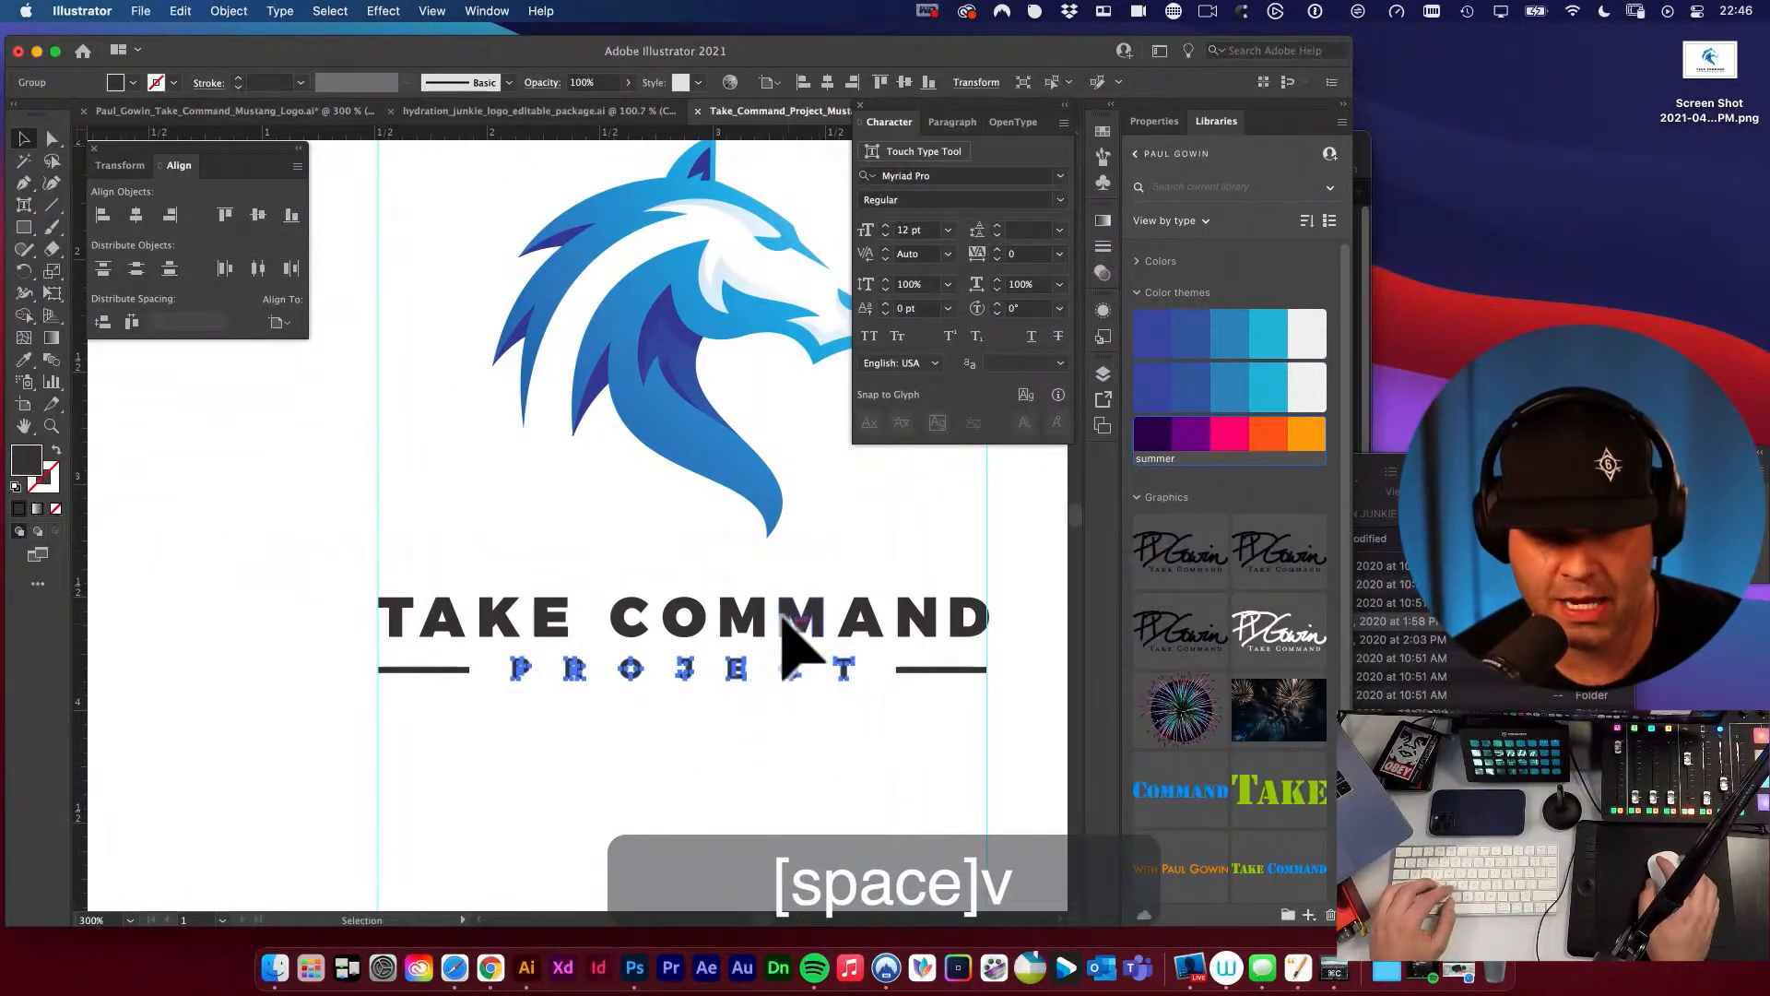
{"action": "left_click", "coordinate": [788, 613]}
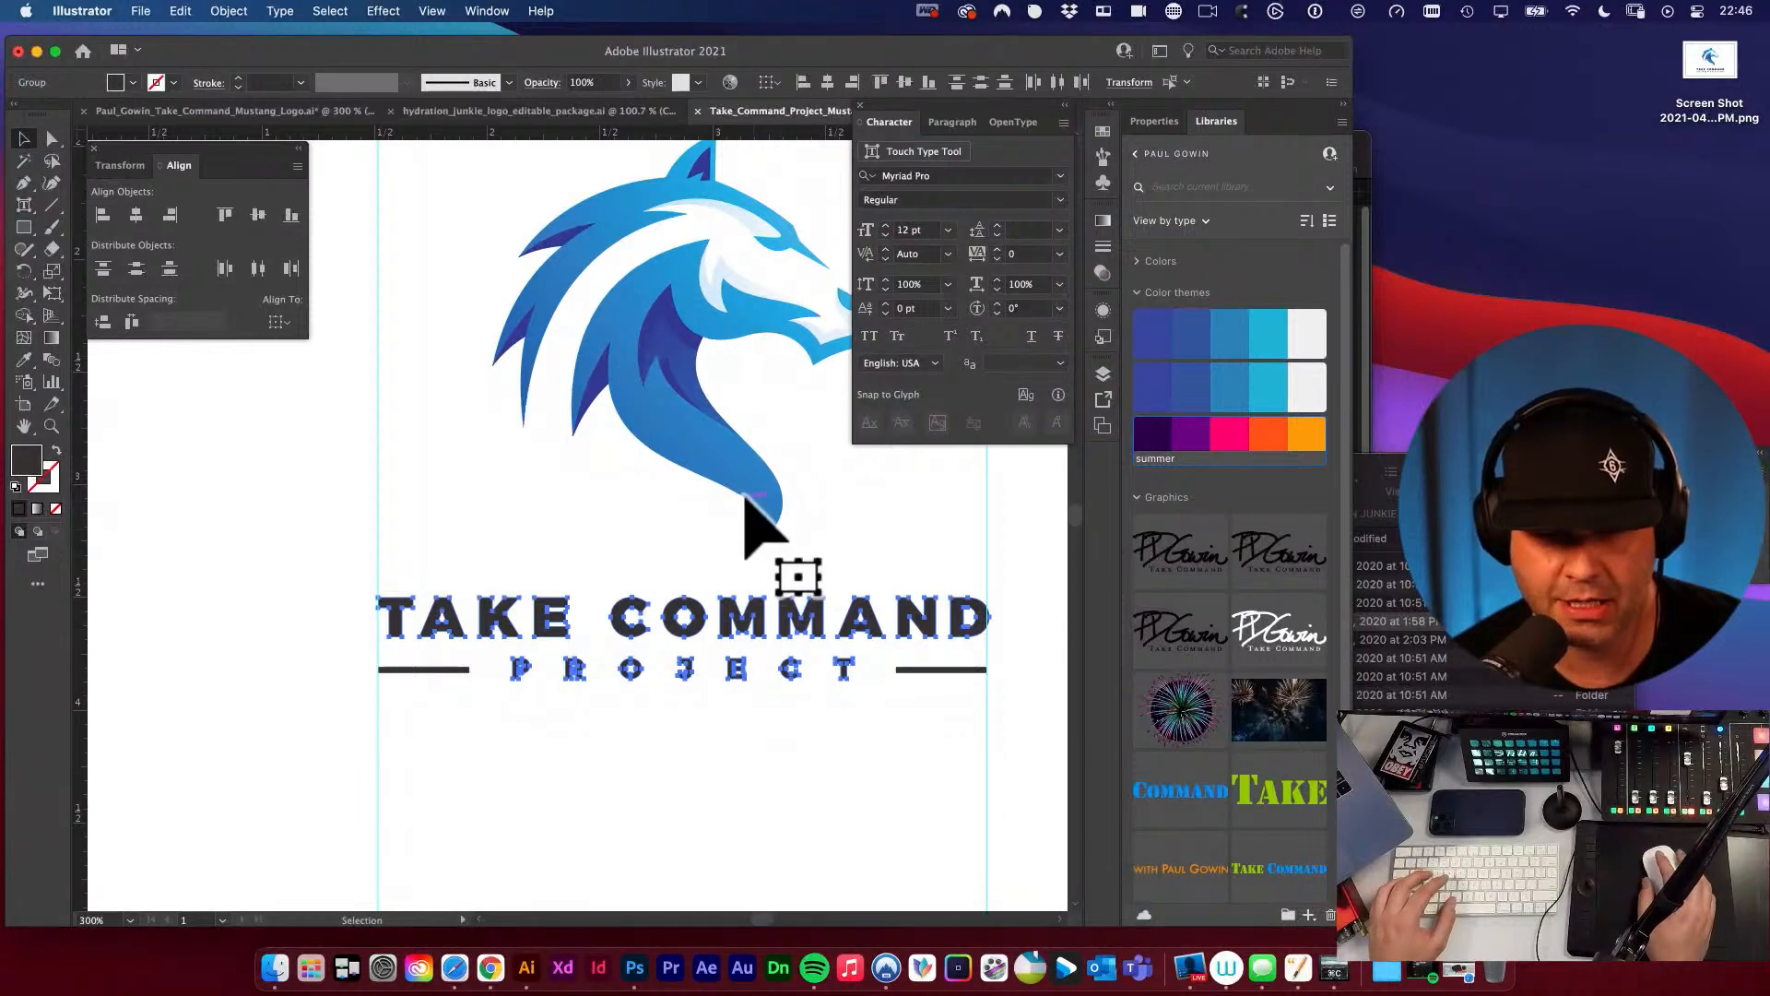
{"action": "left_click", "coordinate": [729, 693]}
{"action": "left_click", "coordinate": [735, 680]}
{"action": "left_click", "coordinate": [738, 481], "text": "shift"}
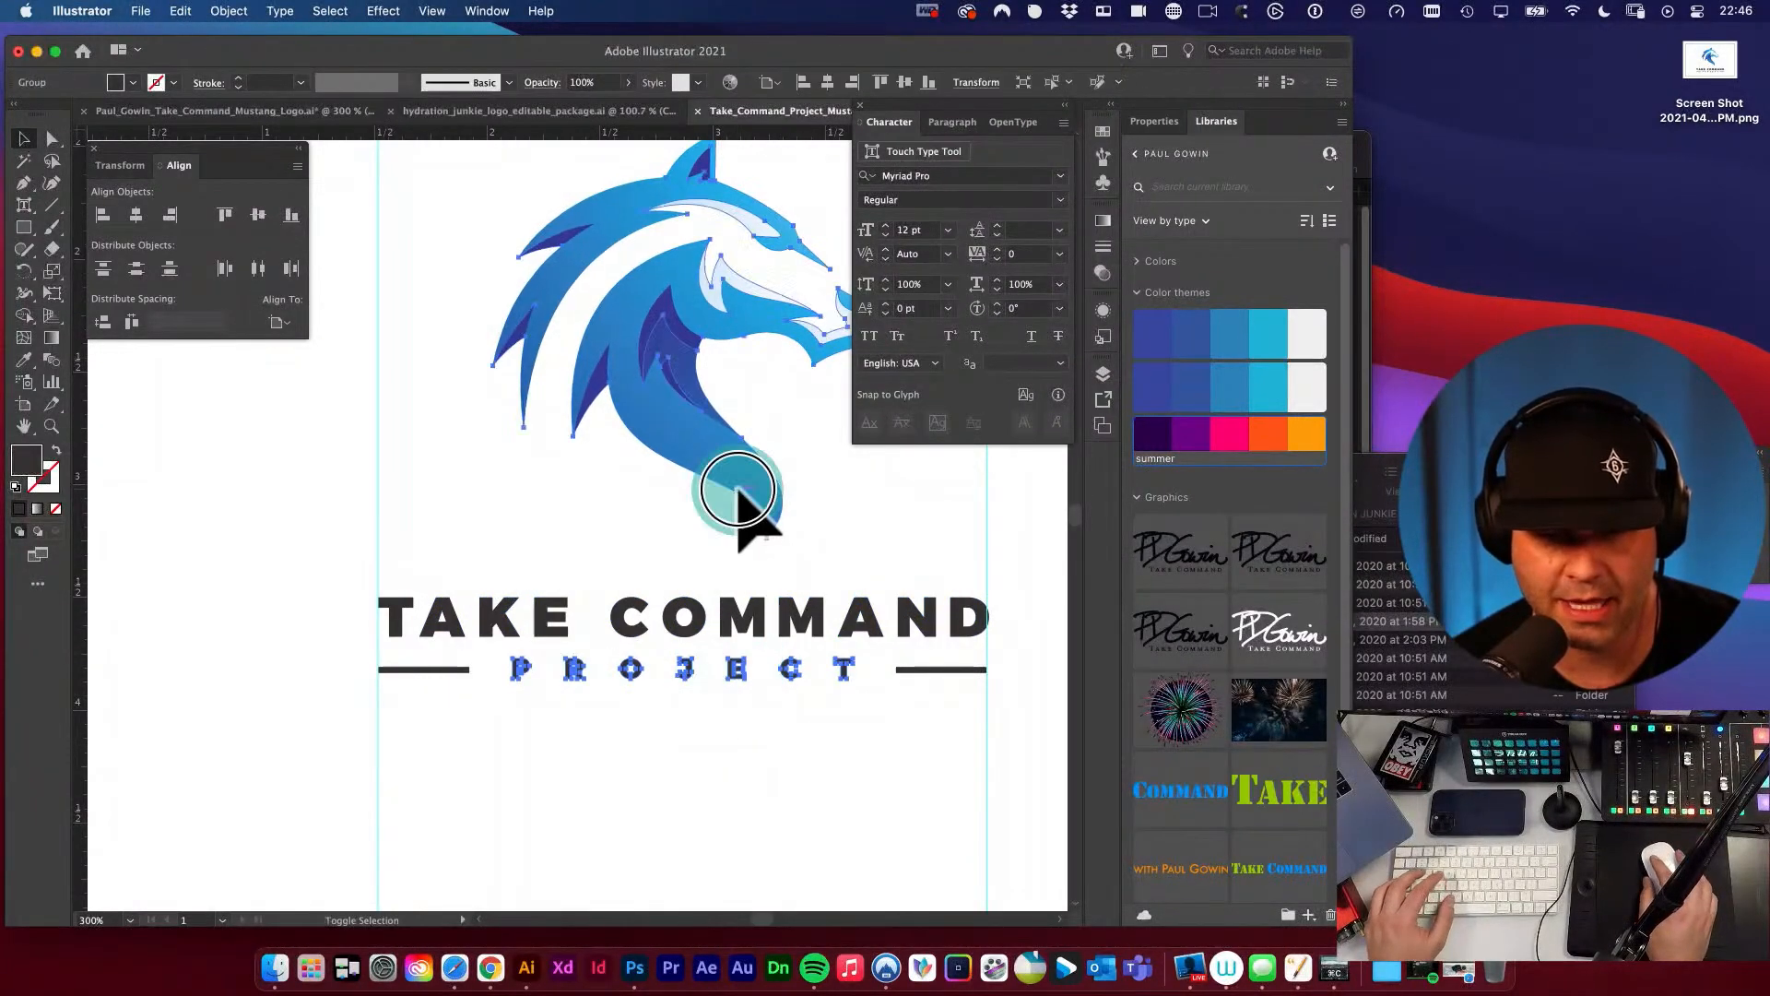
{"action": "left_click", "coordinate": [136, 213]}
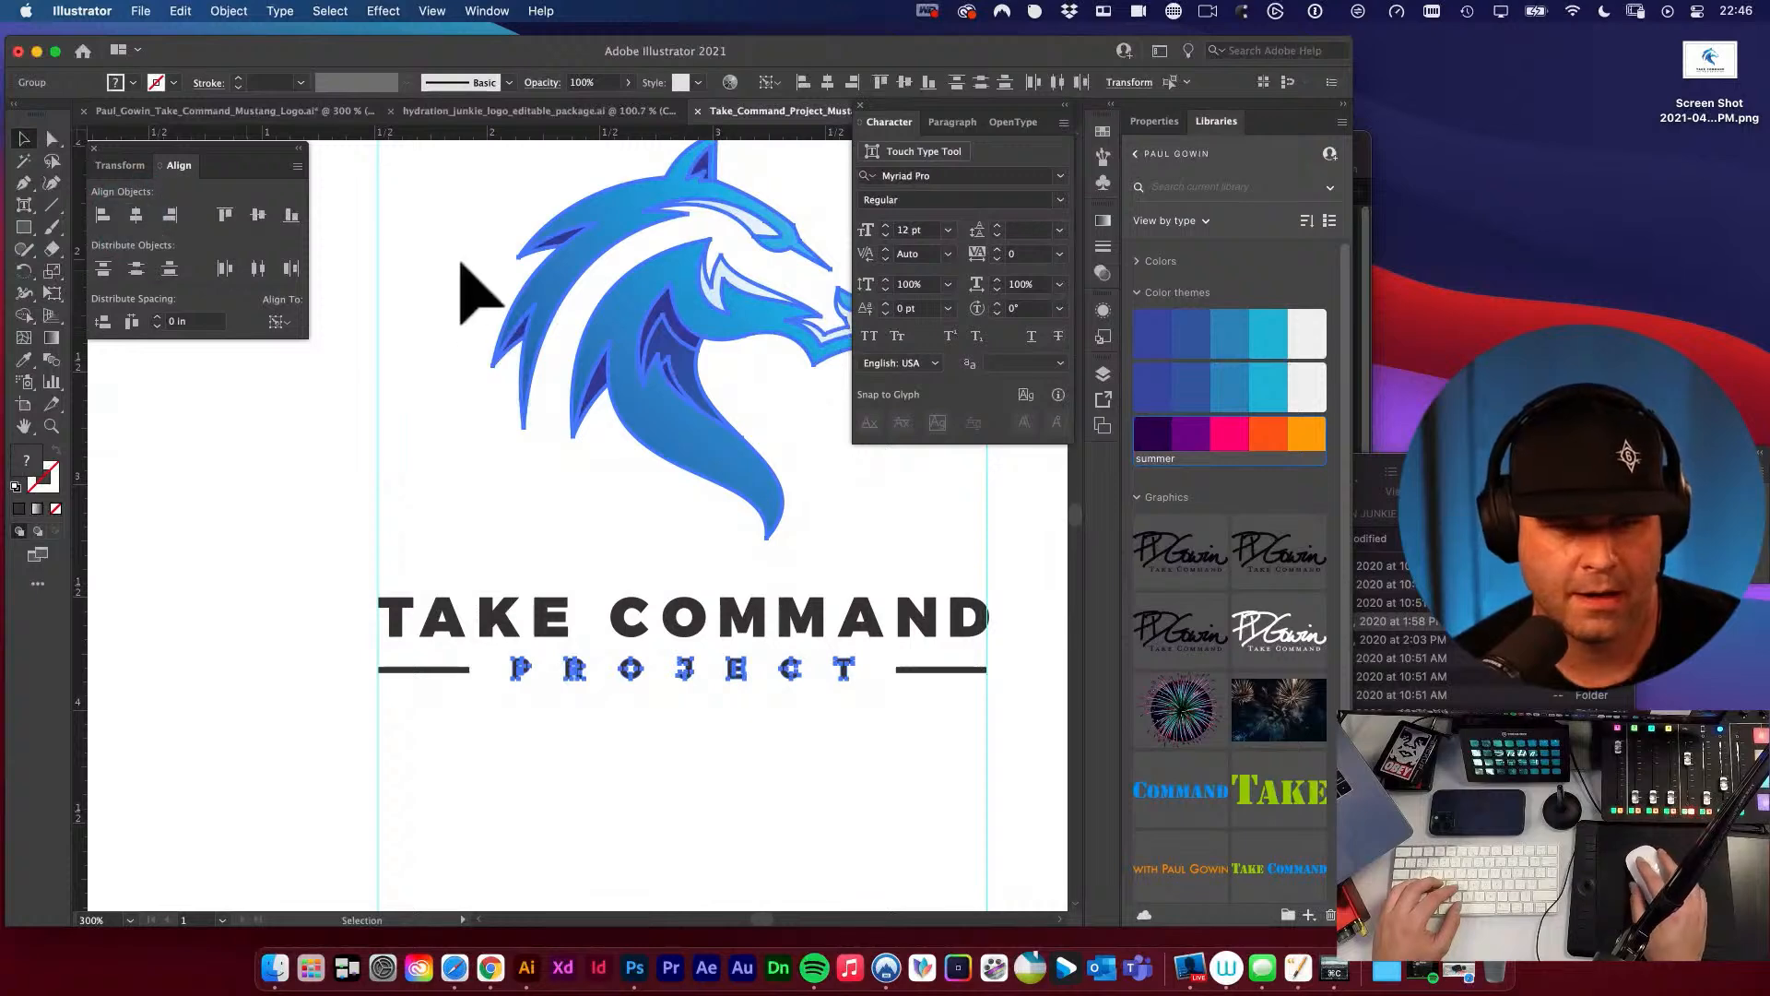
{"action": "left_click", "coordinate": [460, 262]}
Group the two bars beside PROJECT and align them with the mustang head on their horizontal centers.
{"action": "key", "text": "space"}
{"action": "left_click", "coordinate": [911, 673]}
{"action": "key", "text": "super+g"}
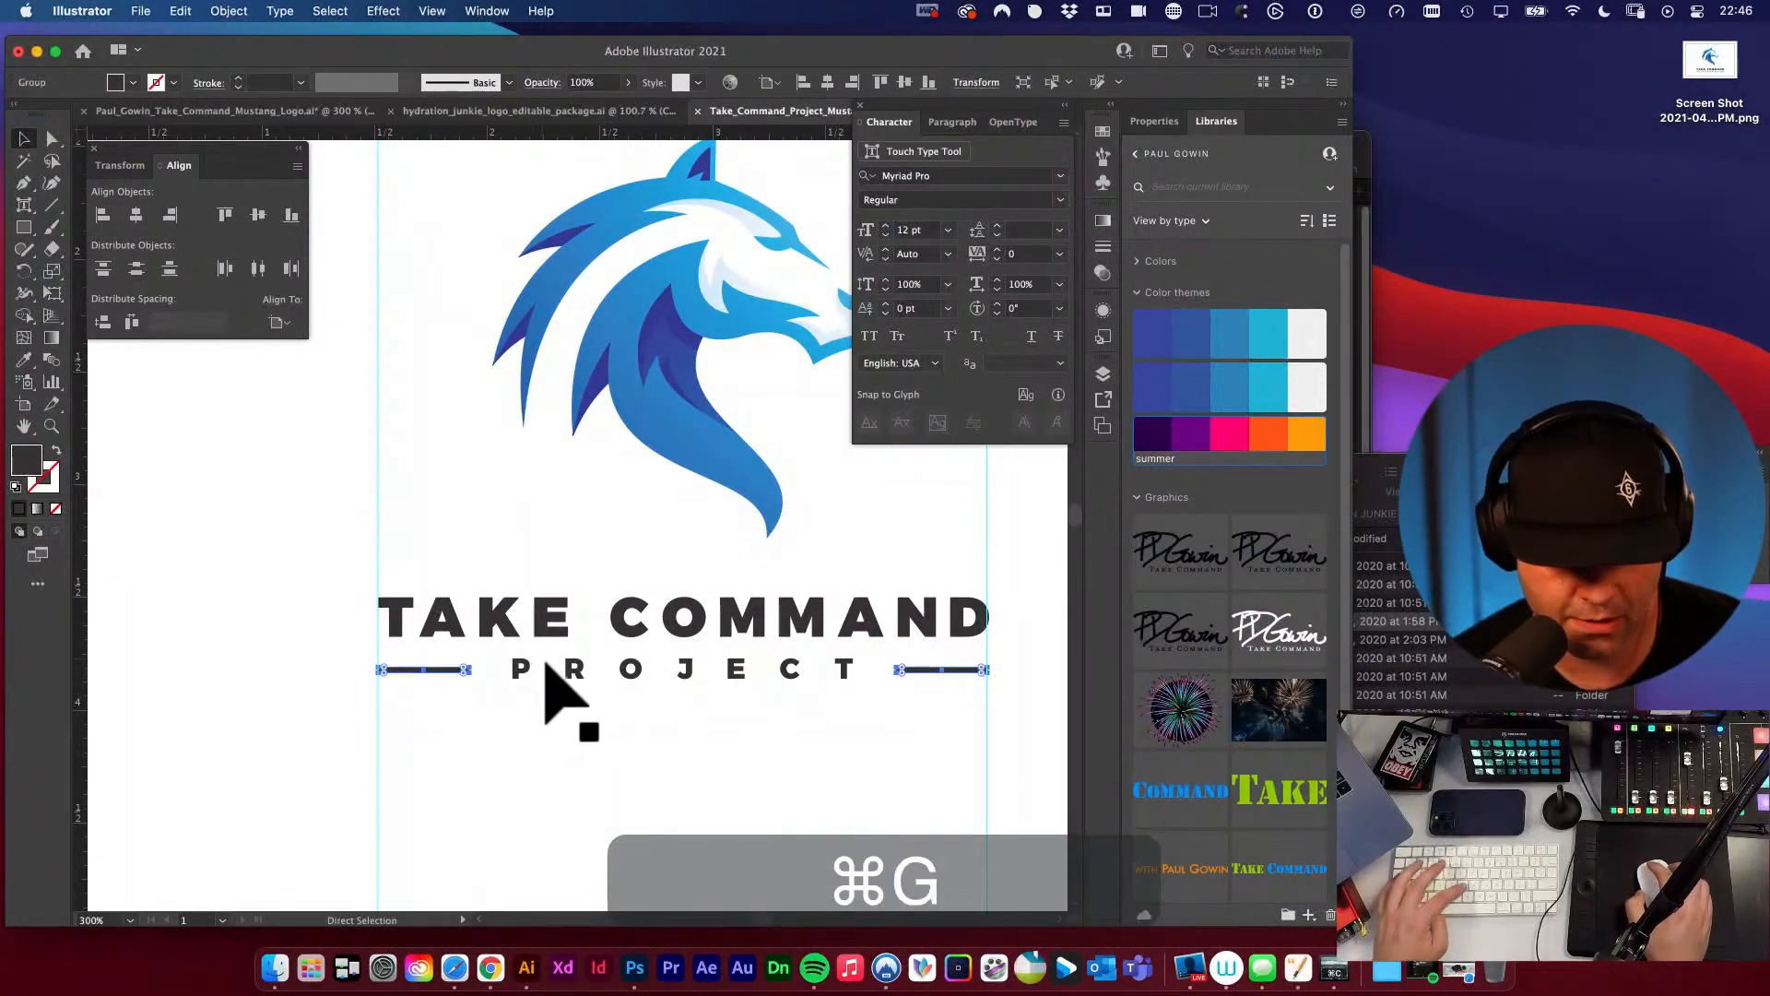
{"action": "left_click", "coordinate": [633, 344], "text": "shift"}
{"action": "left_click", "coordinate": [137, 213]}
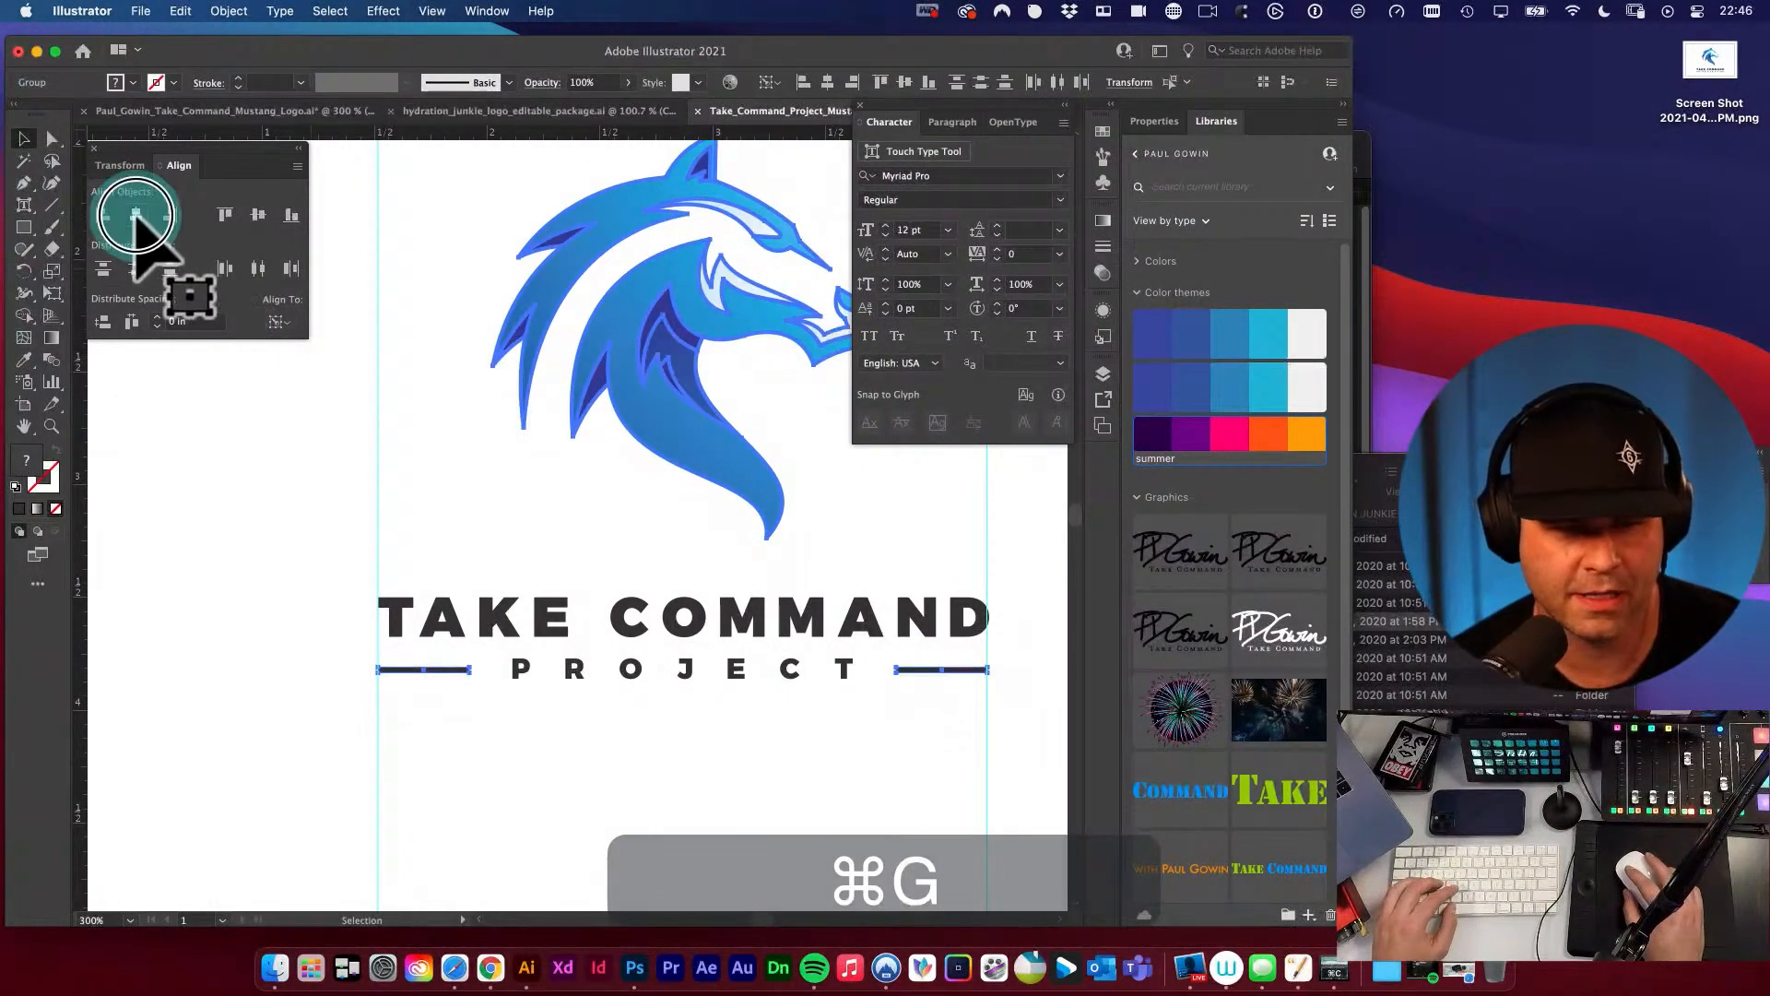
{"action": "left_click", "coordinate": [562, 723]}
Hide the guides and delete the duplicate TAKE COMMAND PROJECT lettering below the mustang logo.
{"action": "key", "text": "super+minus"}
{"action": "key", "text": "space"}
{"action": "left_click_drag", "start_coordinate": [569, 644], "coordinate": [569, 588]}
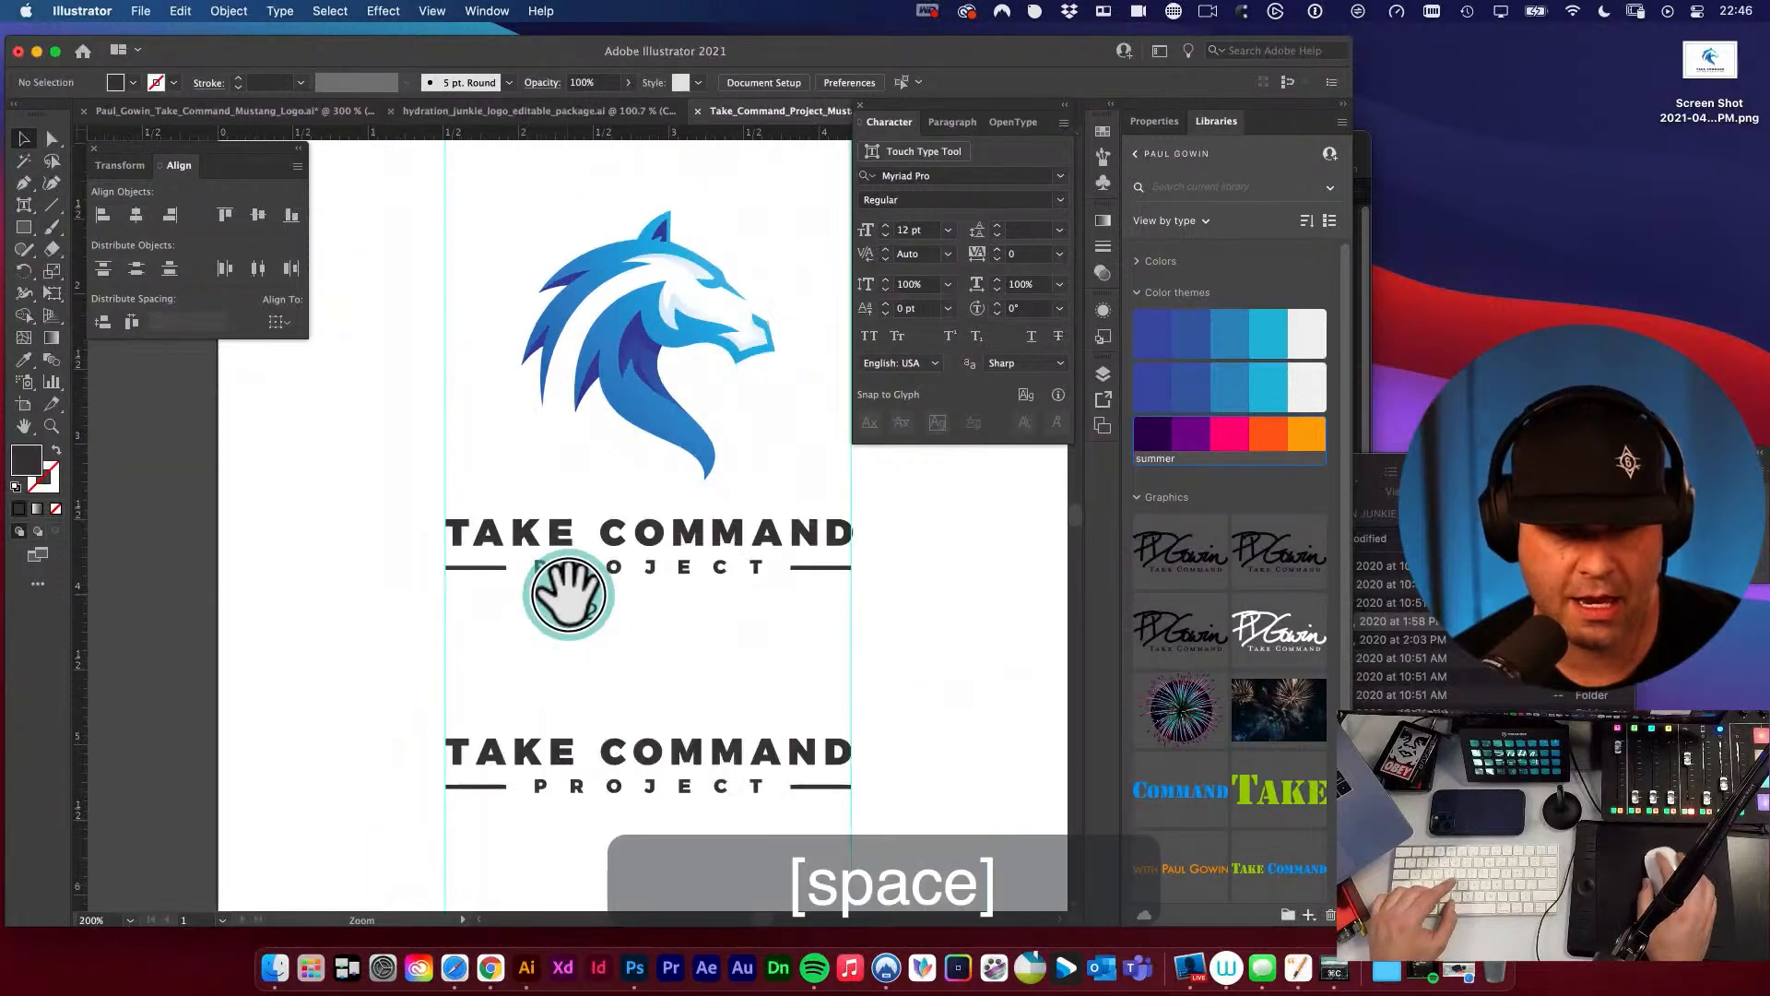
{"action": "key", "text": "super+minus"}
{"action": "left_click_drag", "start_coordinate": [704, 539], "coordinate": [632, 525]}
{"action": "key", "text": "super+semicolon"}
{"action": "key", "text": "v"}
{"action": "key", "text": "space"}
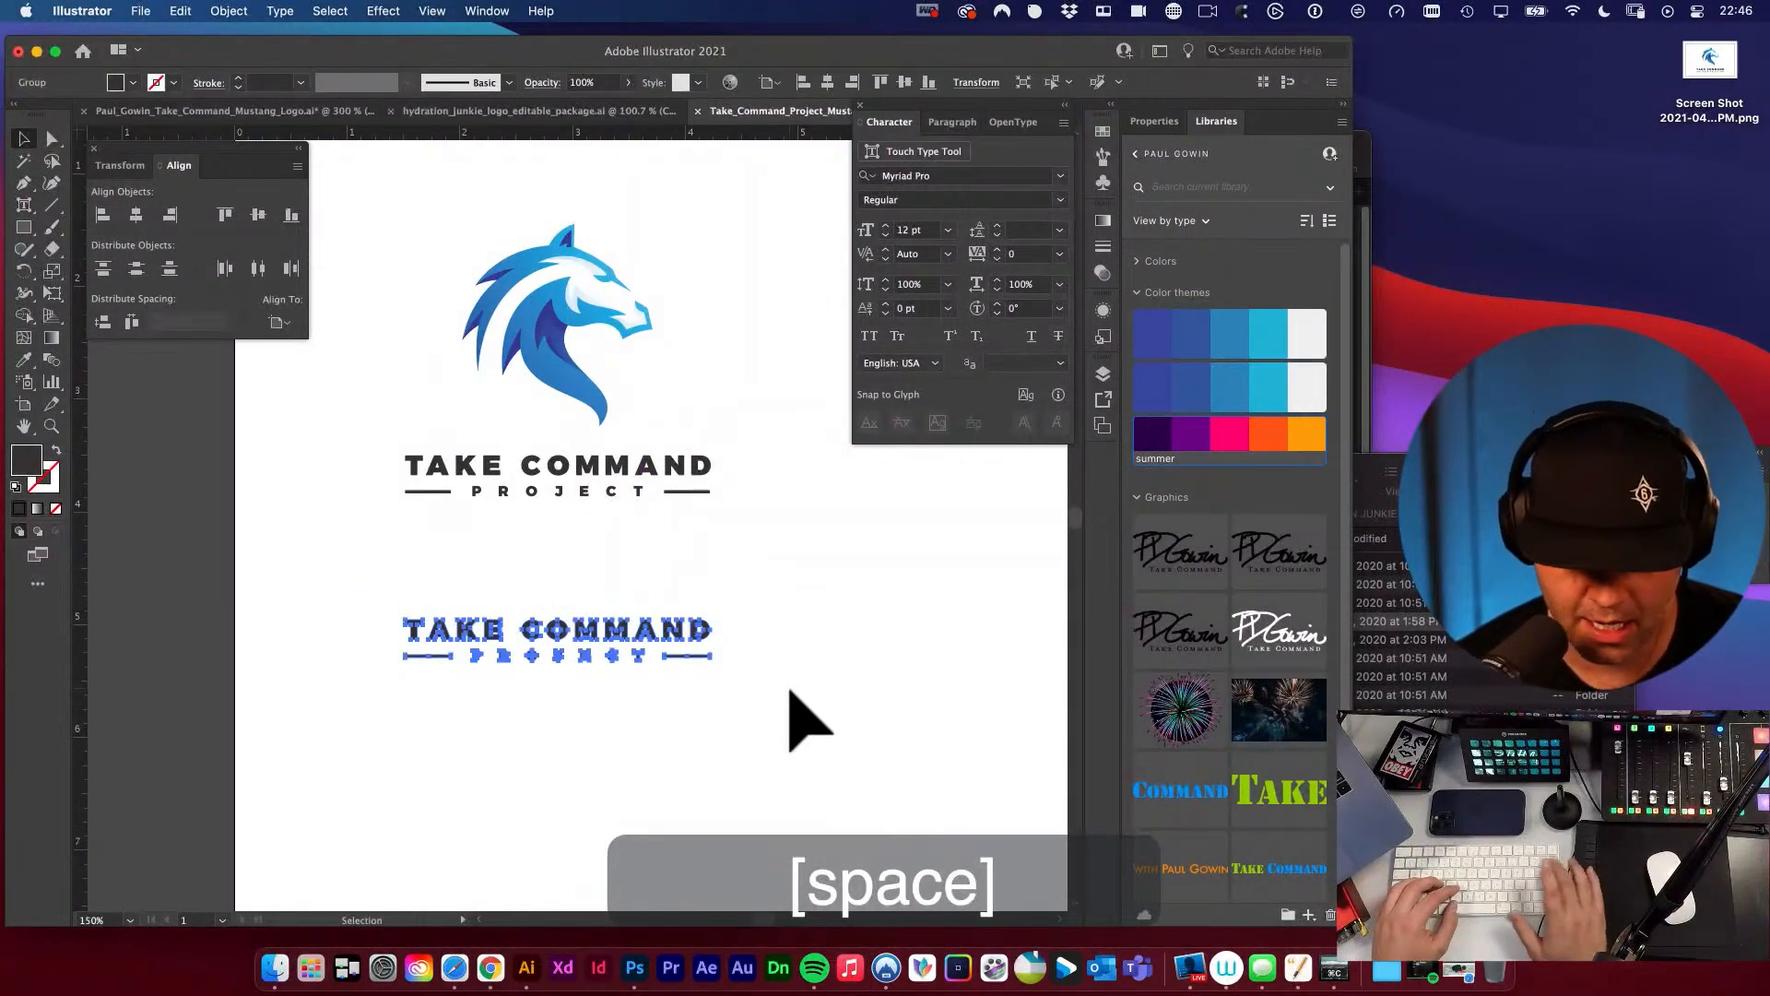
{"action": "key", "text": "space"}
{"action": "left_click_drag", "start_coordinate": [714, 581], "coordinate": [719, 668]}
Group the mustang head, wordmark, PROJECT lettering and bars into one logo.
{"action": "left_click_drag", "start_coordinate": [387, 348], "coordinate": [810, 802]}
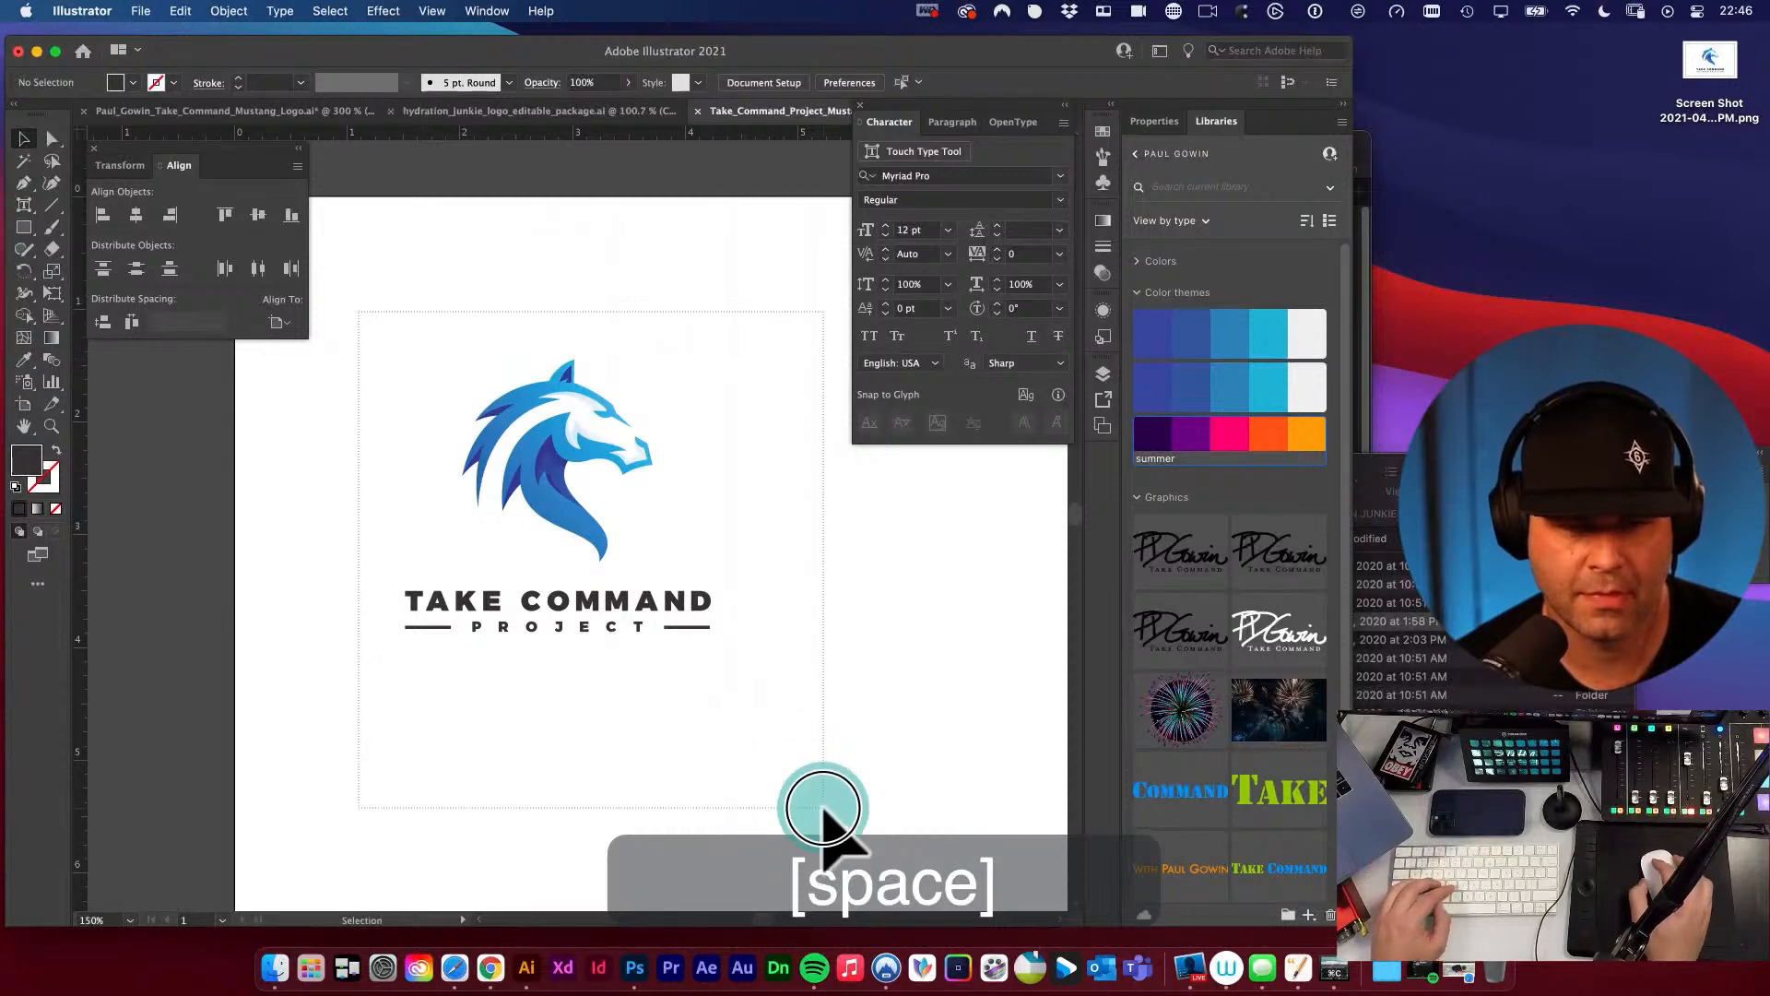
{"action": "key", "text": "super+g"}
{"action": "left_click", "coordinate": [691, 605], "text": "alt+super"}
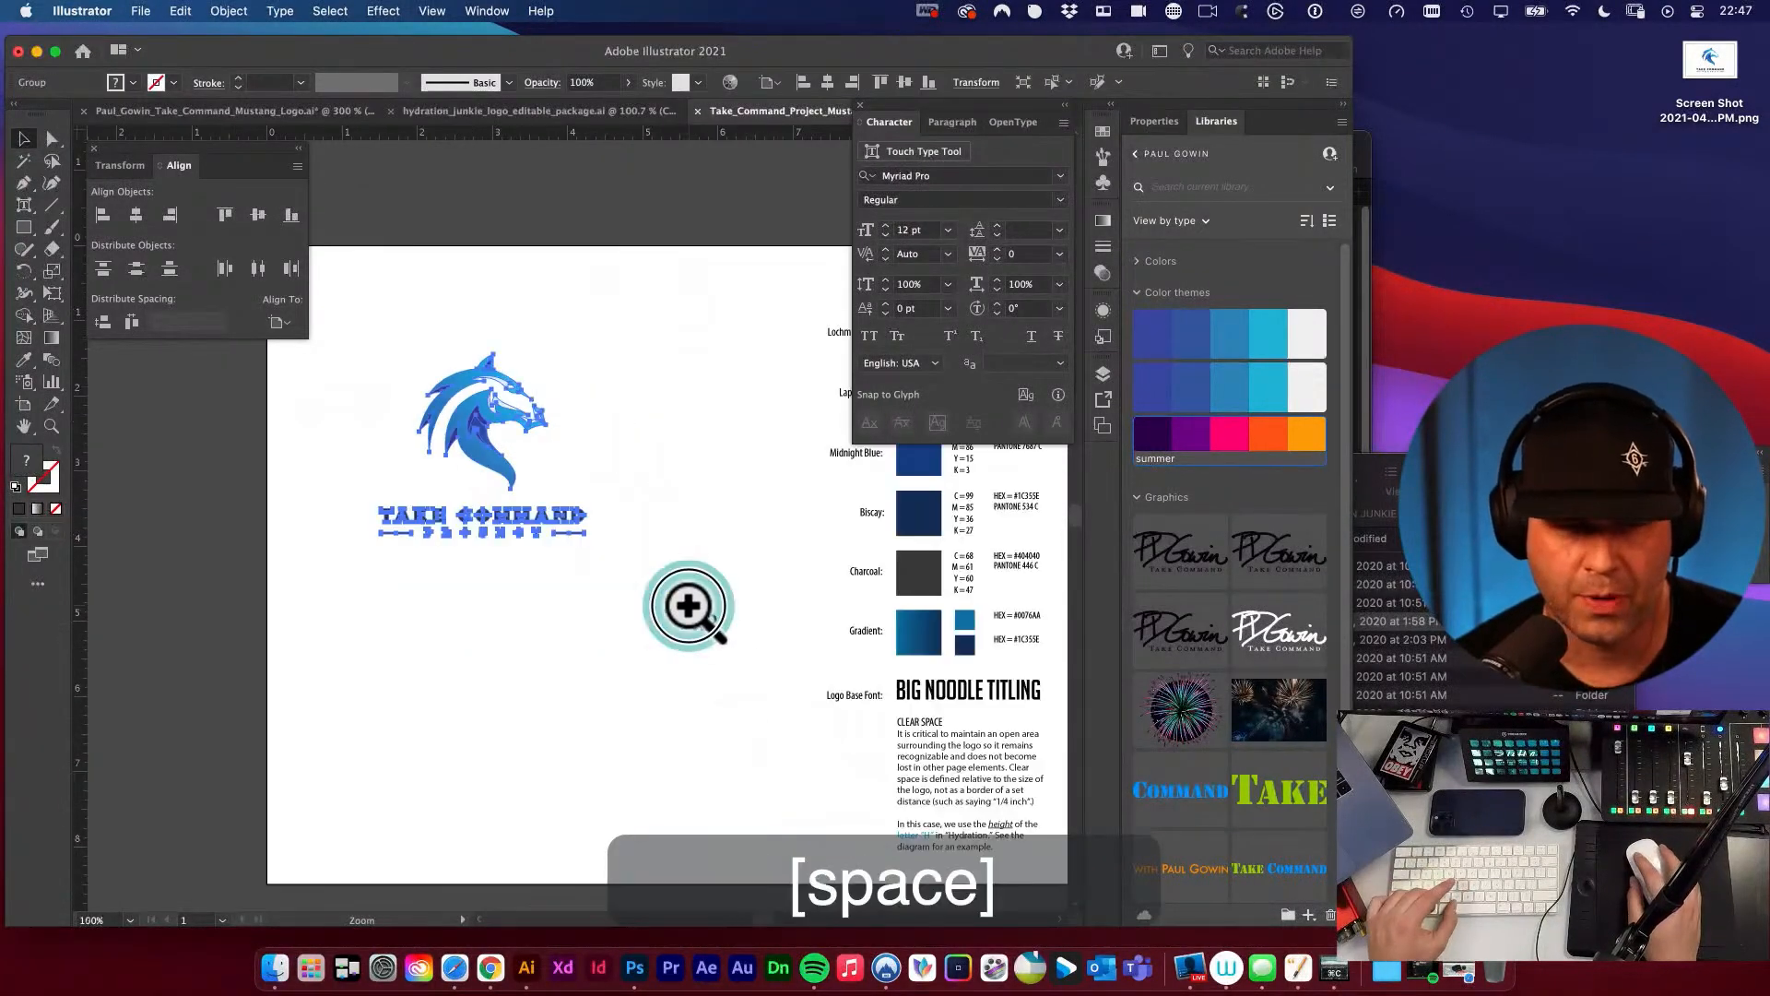
Examine the complete logo closely, checking the letter spacing around the T of PROJECT and the bar beside it.
{"action": "left_click", "coordinate": [690, 605], "text": "alt+super"}
{"action": "left_click", "coordinate": [535, 586]}
{"action": "key", "text": "space"}
{"action": "left_click_drag", "start_coordinate": [536, 572], "coordinate": [730, 639]}
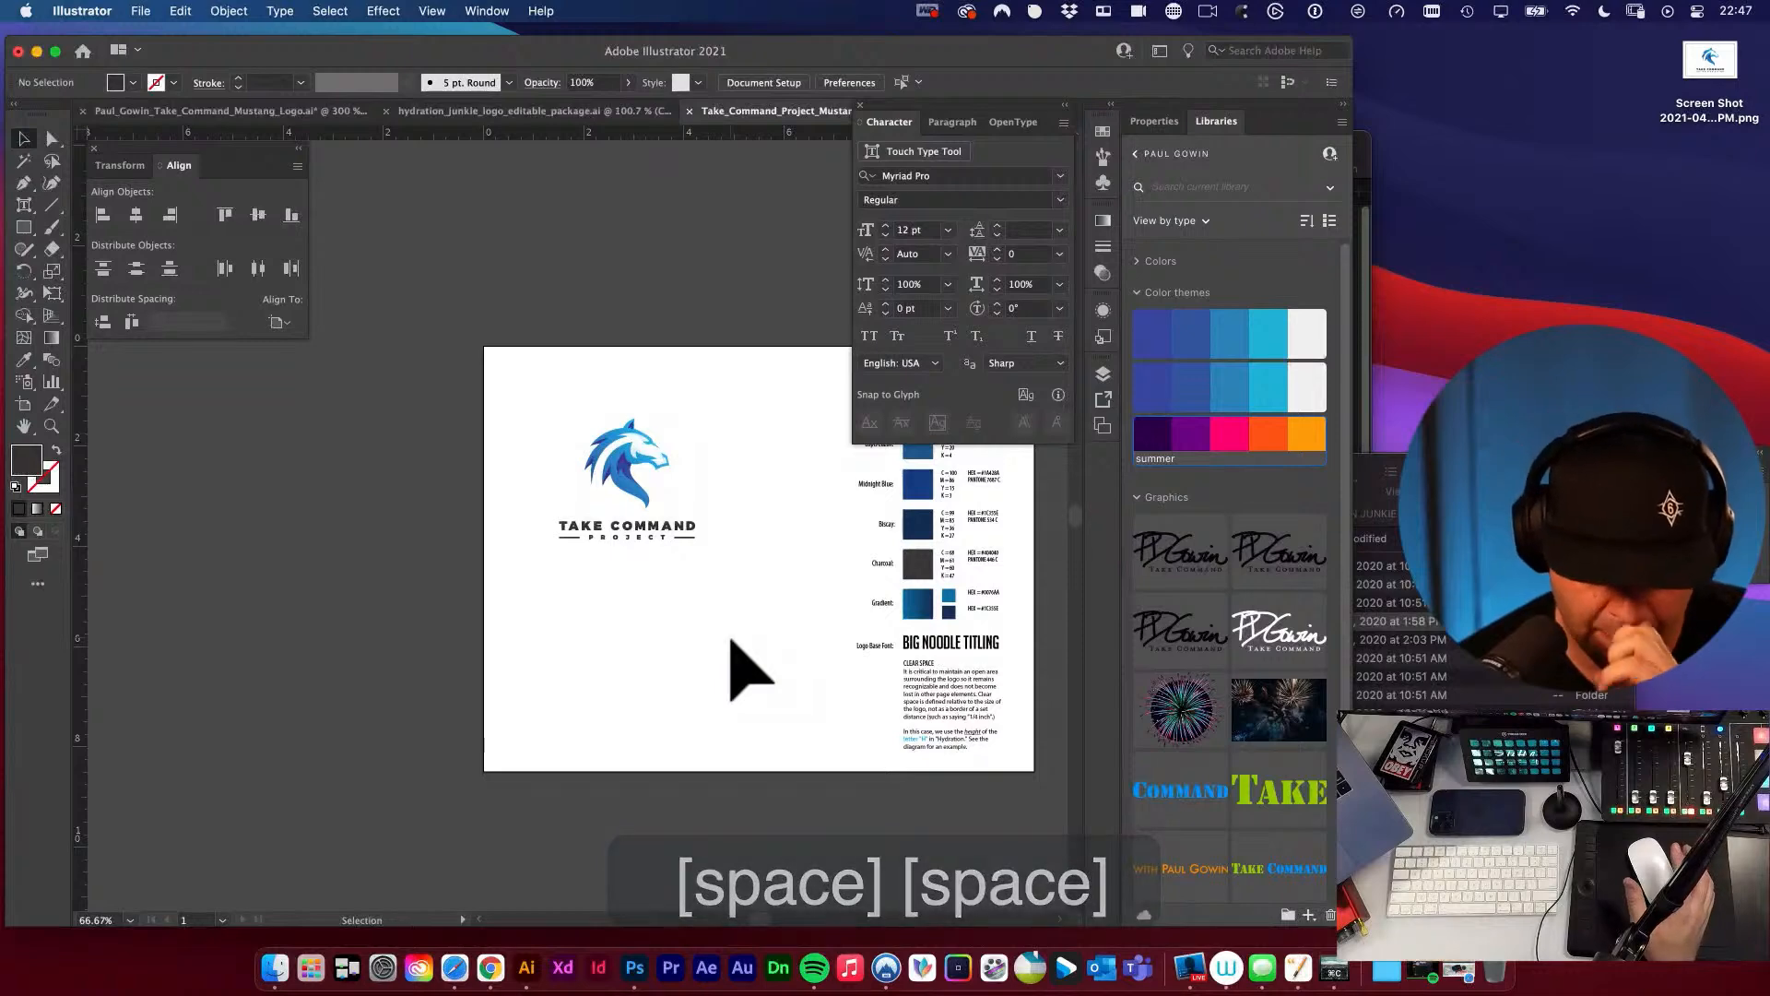
{"action": "key", "text": "s"}
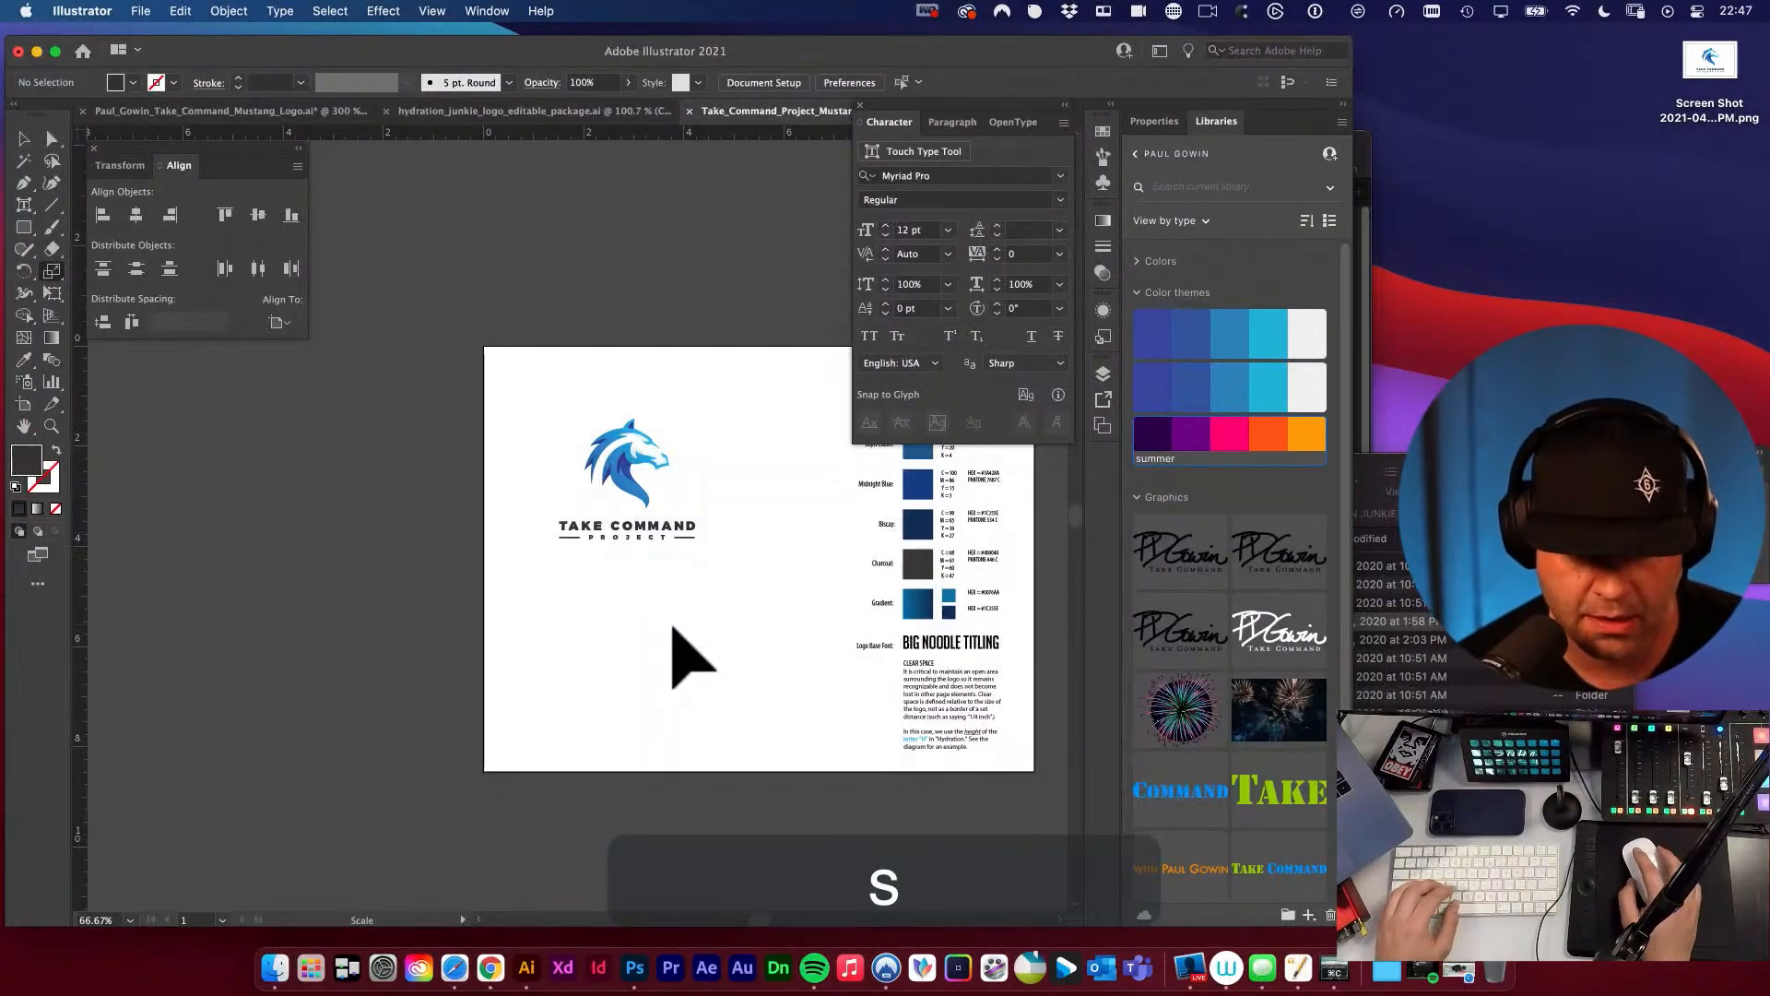
{"action": "key", "text": "v"}
{"action": "key", "text": "super+space"}
{"action": "left_click_drag", "start_coordinate": [652, 612], "coordinate": [888, 772]}
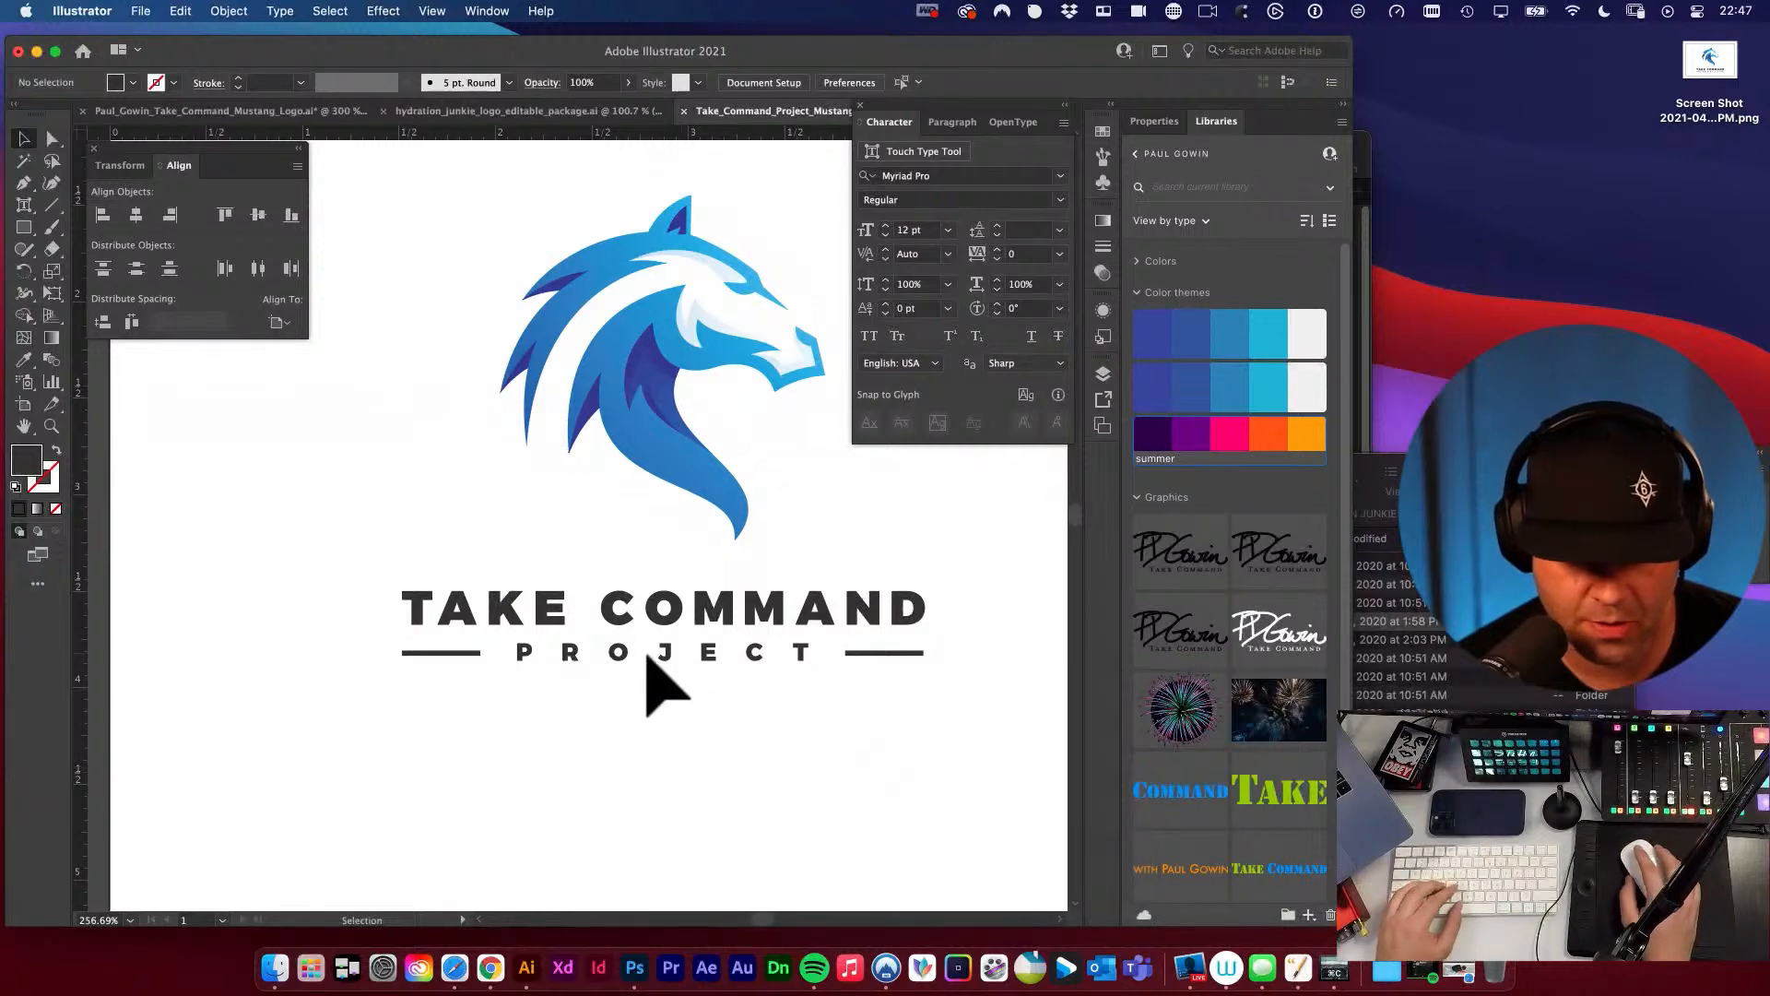
{"action": "key", "text": "super+space"}
{"action": "left_click_drag", "start_coordinate": [651, 645], "coordinate": [565, 581]}
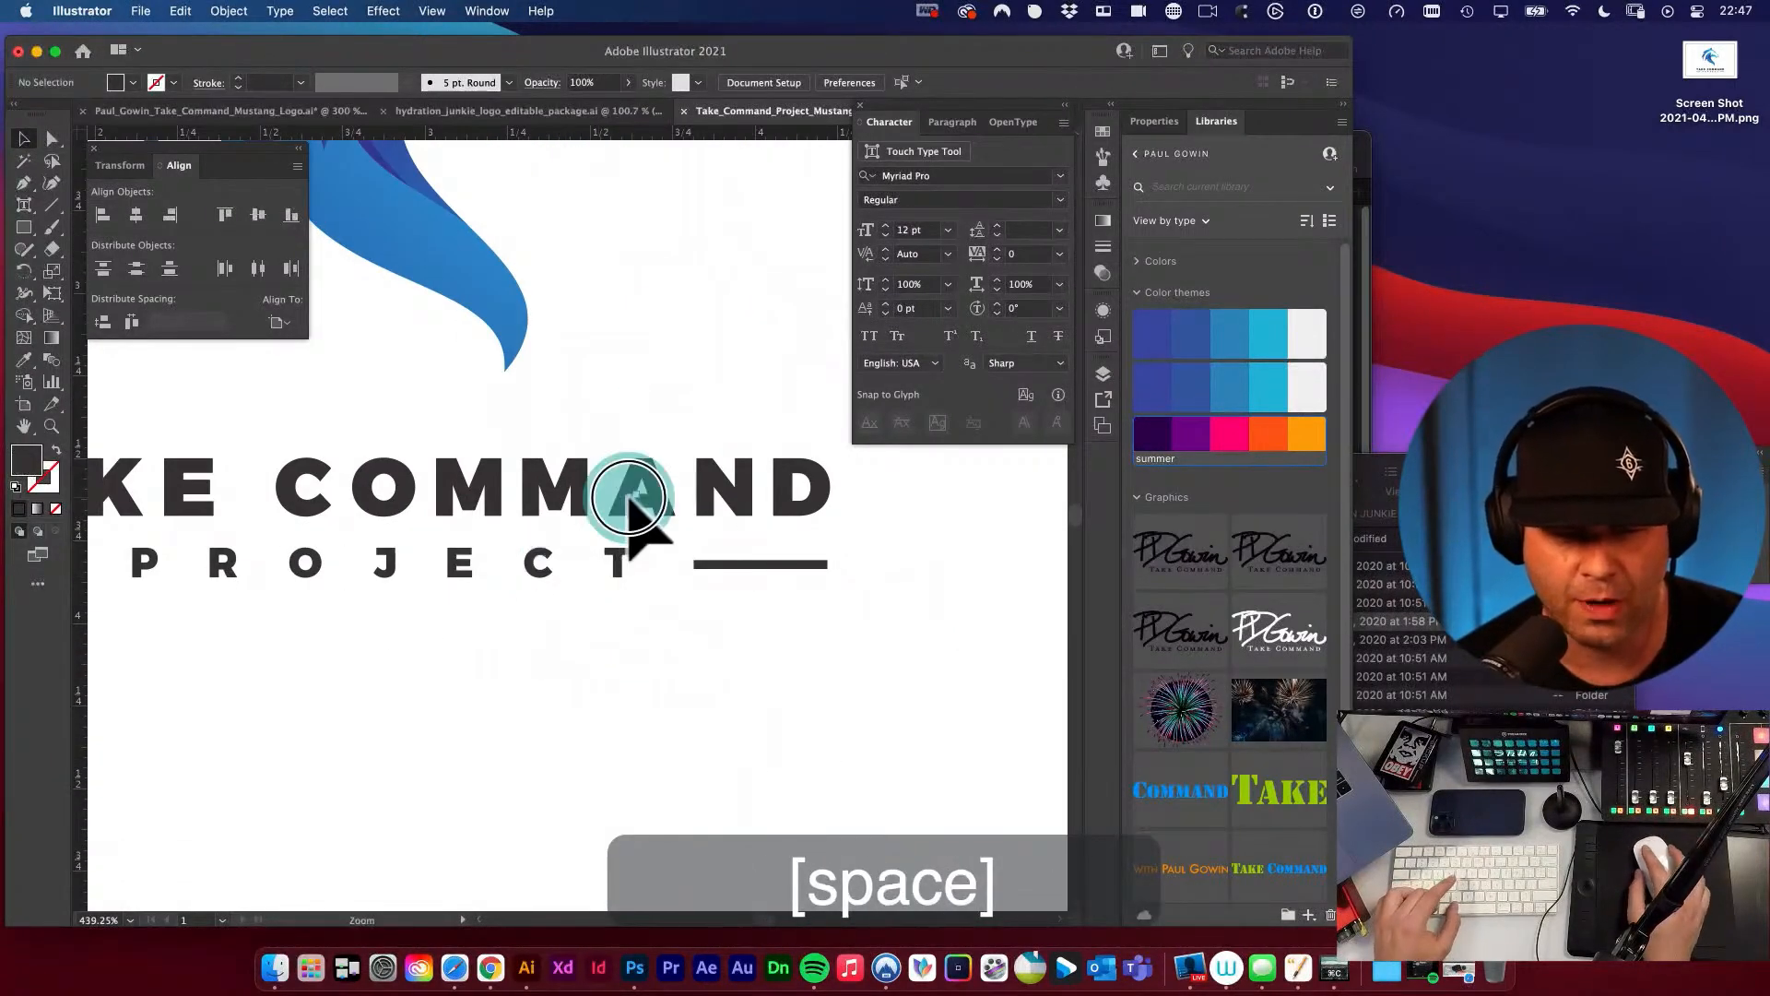
{"action": "key", "text": "super+space"}
{"action": "left_click_drag", "start_coordinate": [632, 498], "coordinate": [956, 728]}
{"action": "key", "text": "space"}
{"action": "left_click_drag", "start_coordinate": [693, 572], "coordinate": [680, 515]}
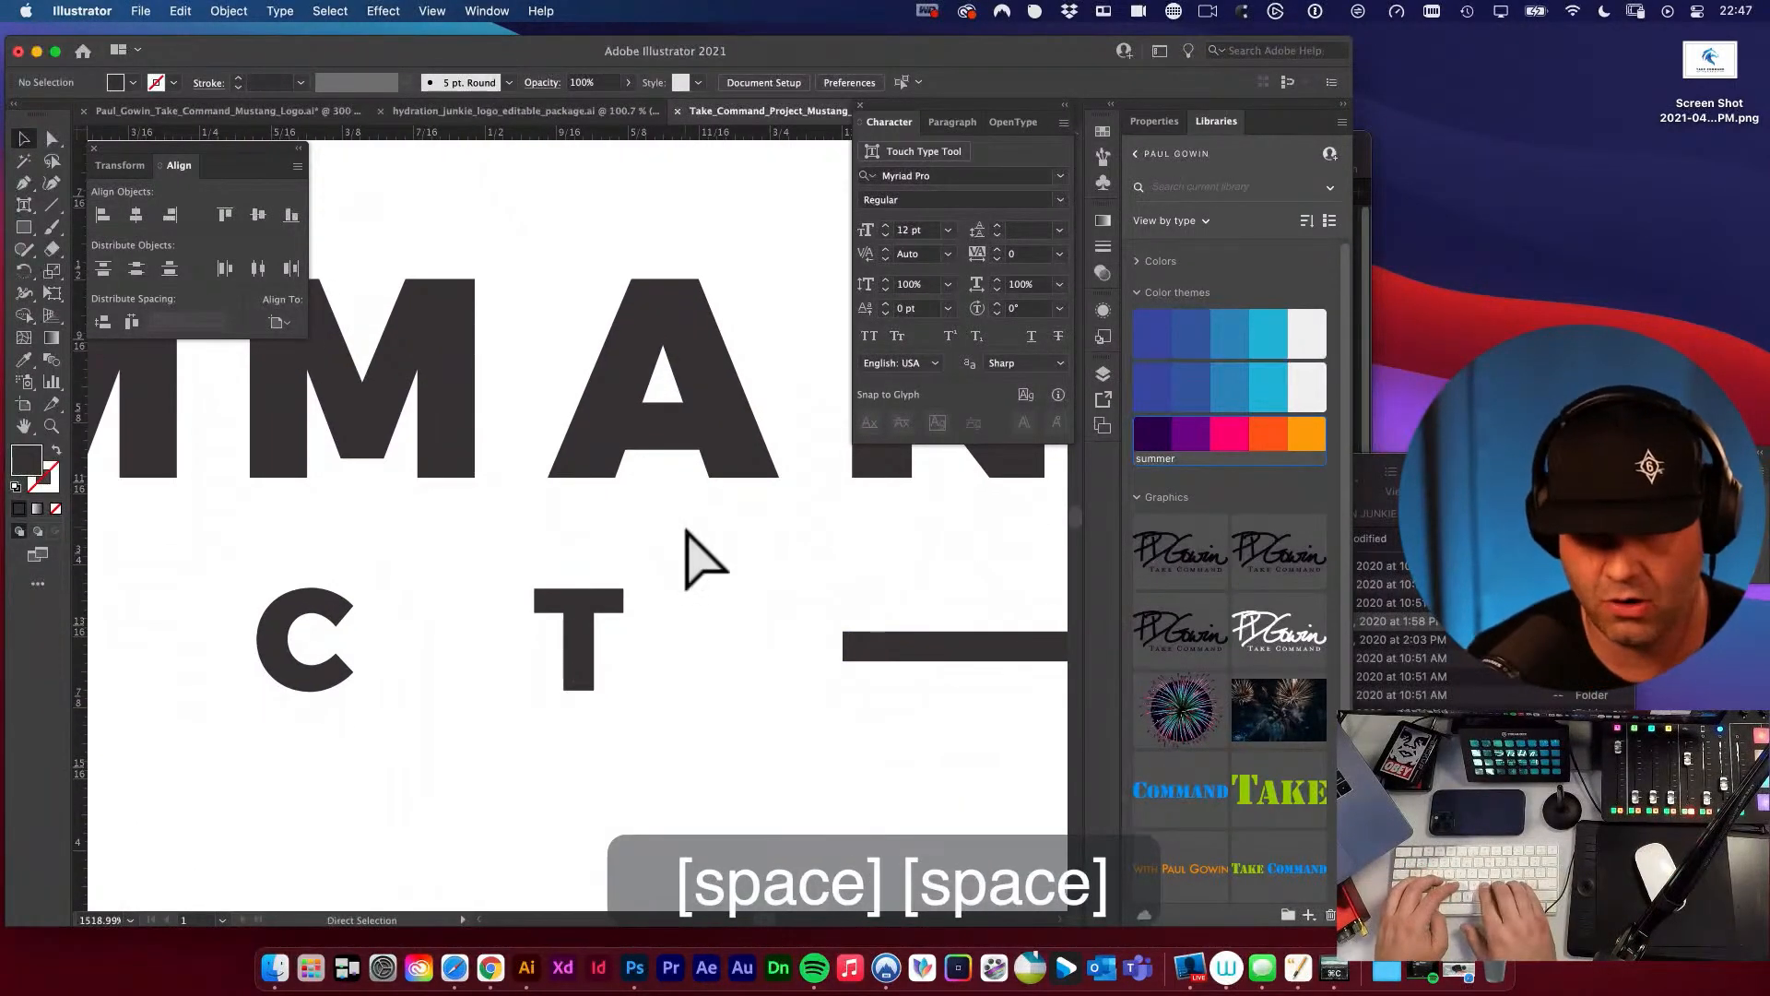
Show the guides, place a vertical guide at the T's left edge in PROJECT, and try moving the A above it.
{"action": "key", "text": "super+semicolon"}
{"action": "left_click_drag", "start_coordinate": [620, 134], "coordinate": [539, 595]}
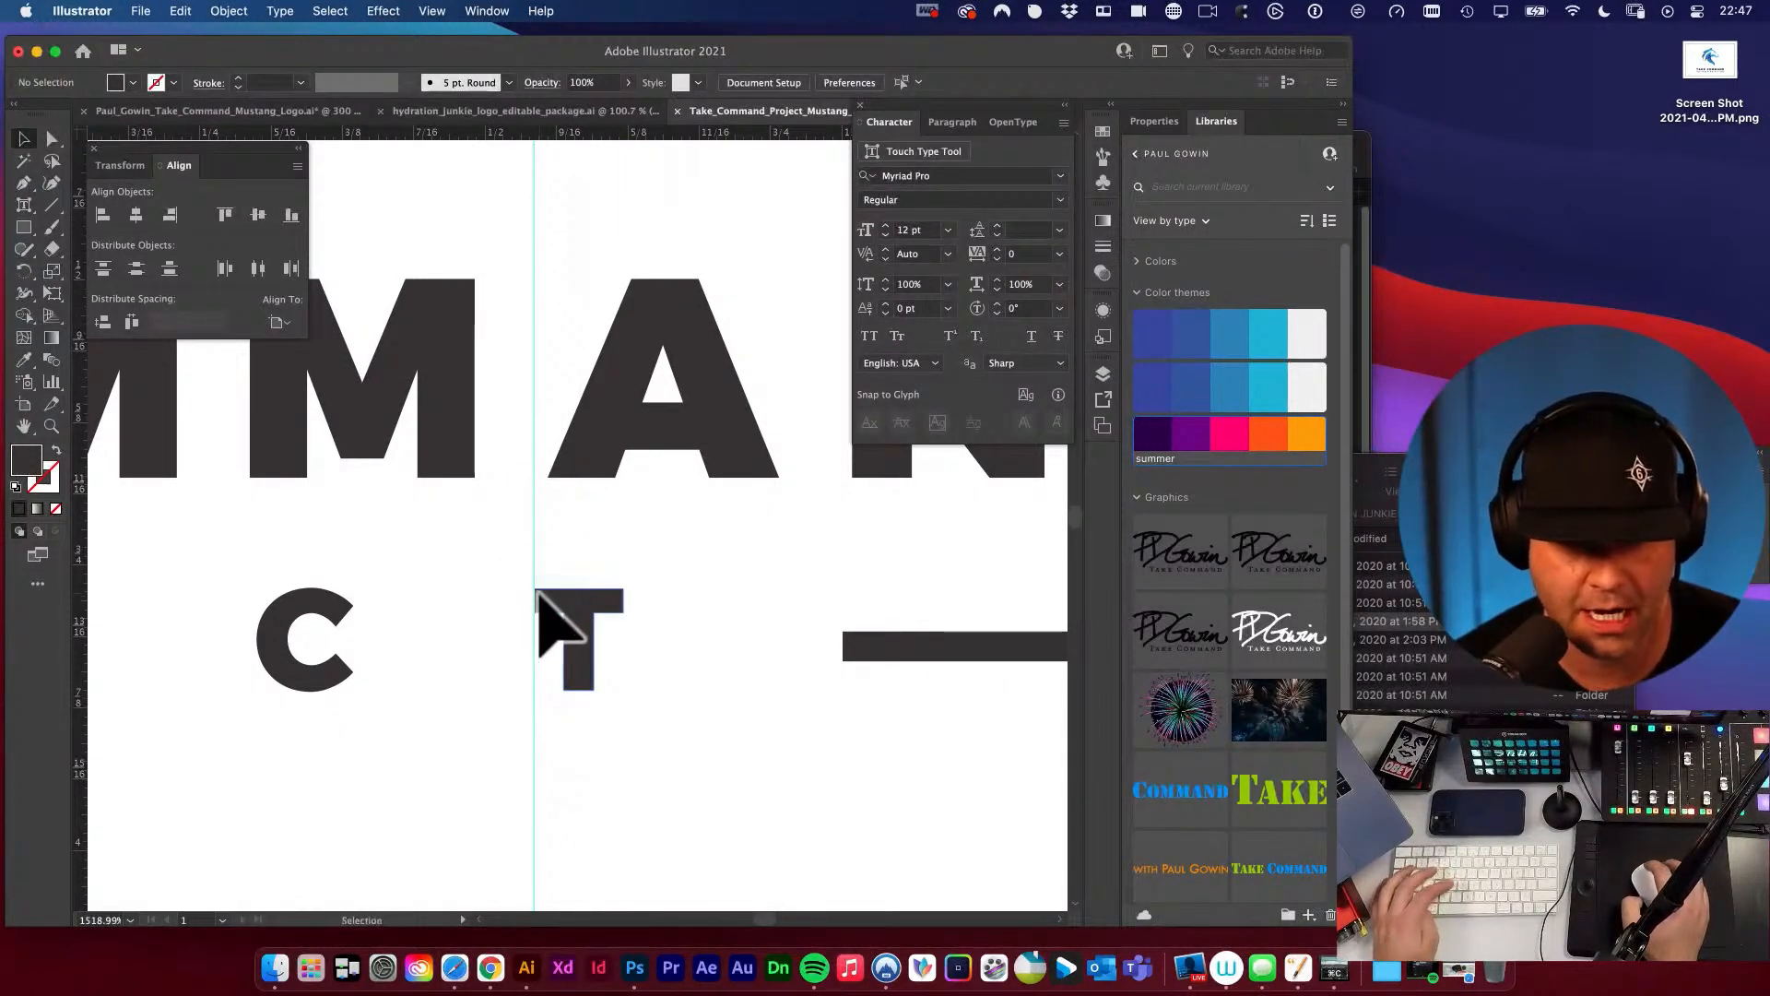
{"action": "key", "text": "a"}
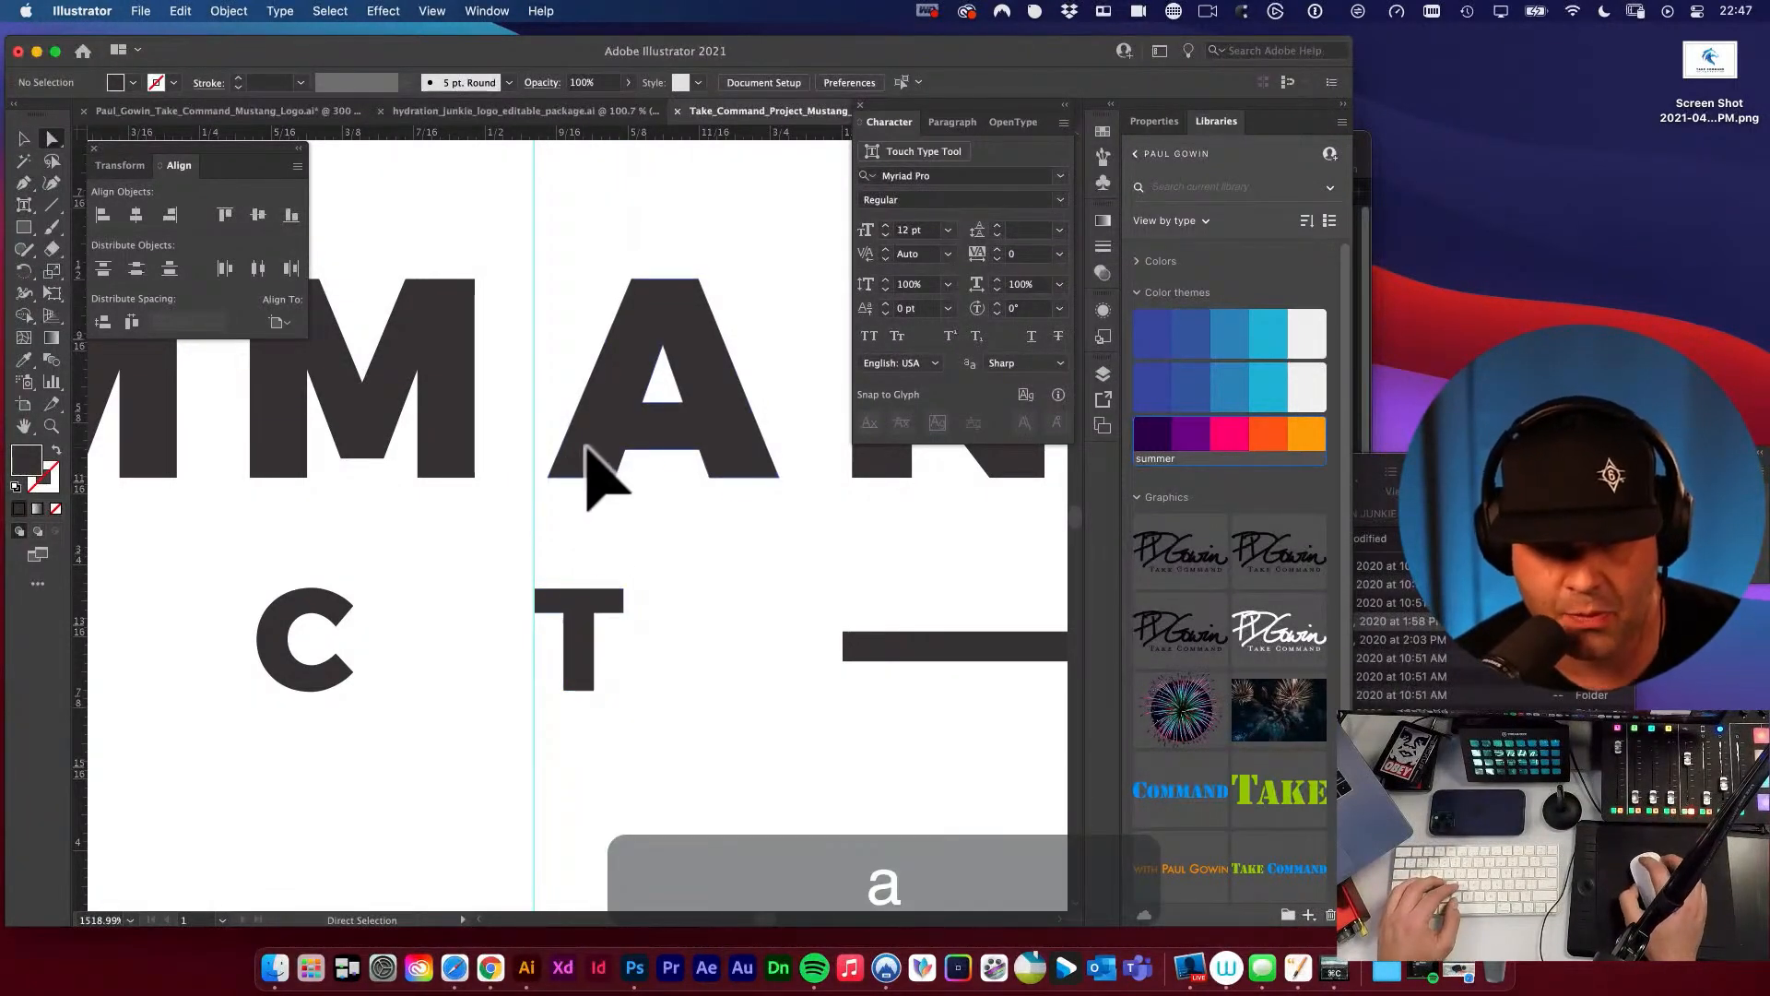
{"action": "left_click_drag", "start_coordinate": [577, 448], "coordinate": [936, 565]}
{"action": "key", "text": "super+z"}
Try to nudge the O of PROJECT slightly to the left on its own, and deselect it.
{"action": "key", "text": "super+space"}
{"action": "key", "text": "alt+super+space"}
{"action": "left_click", "coordinate": [566, 478]}
{"action": "key", "text": "space"}
{"action": "left_click_drag", "start_coordinate": [672, 467], "coordinate": [858, 451]}
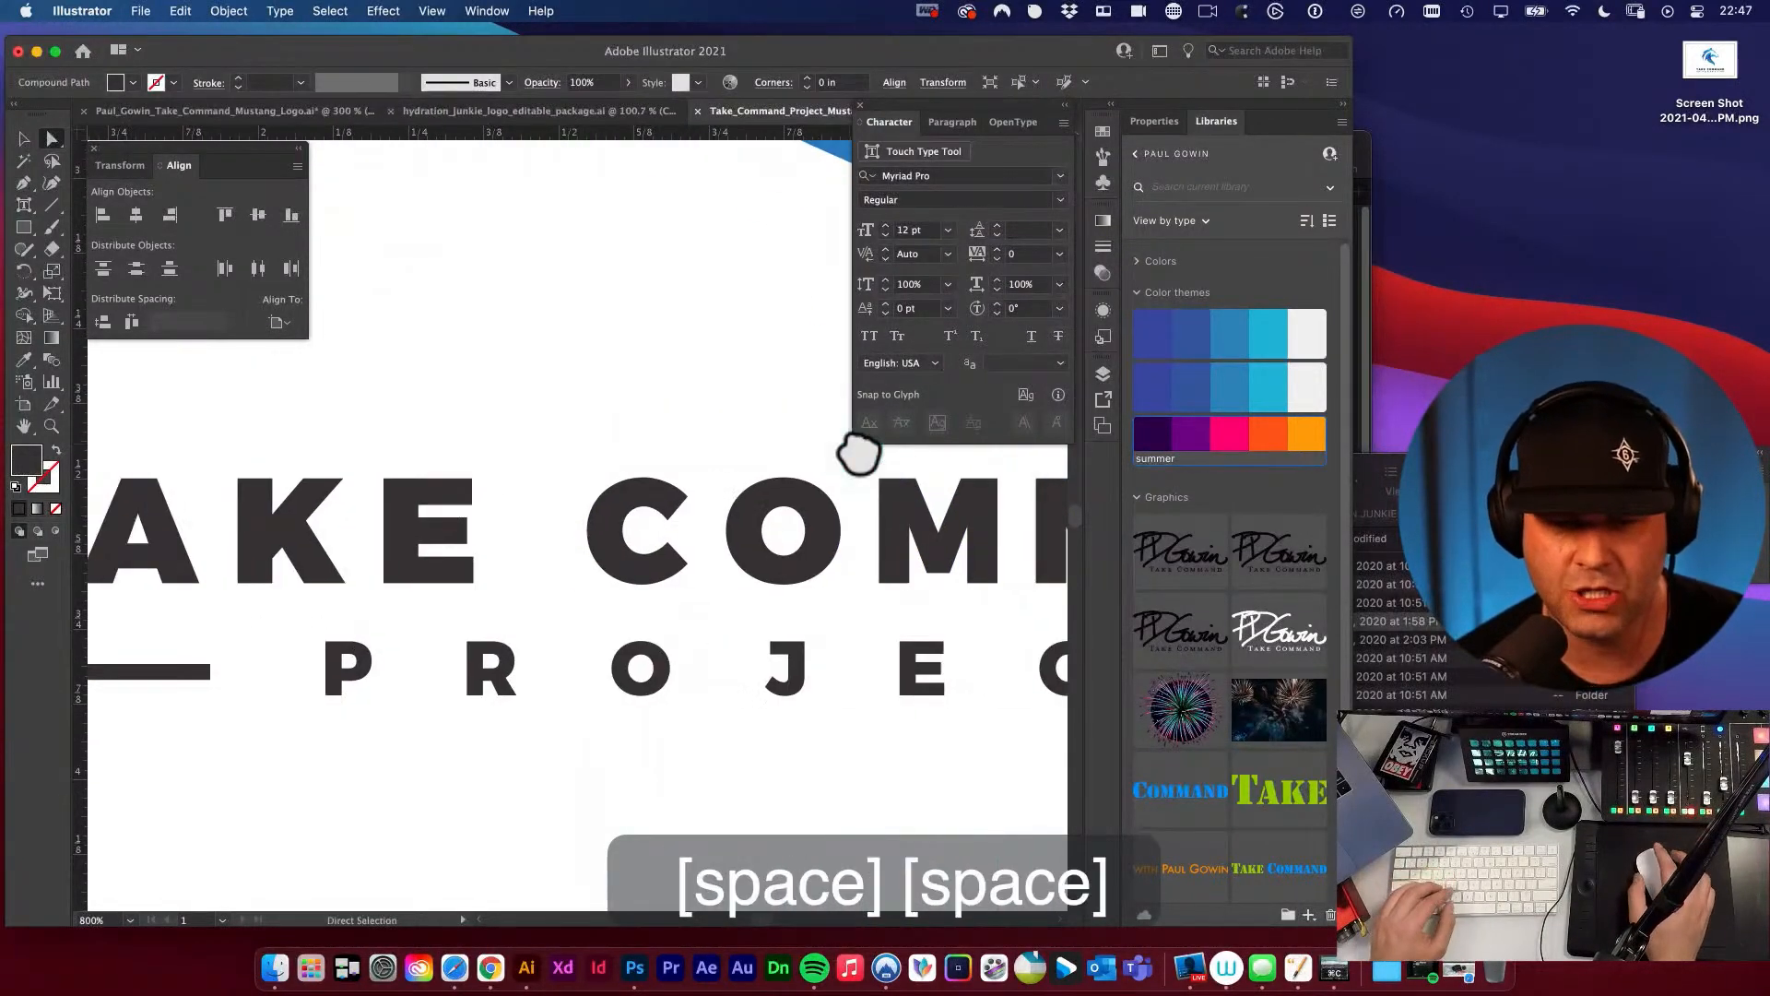
{"action": "key", "text": "v"}
{"action": "left_click", "coordinate": [645, 646]}
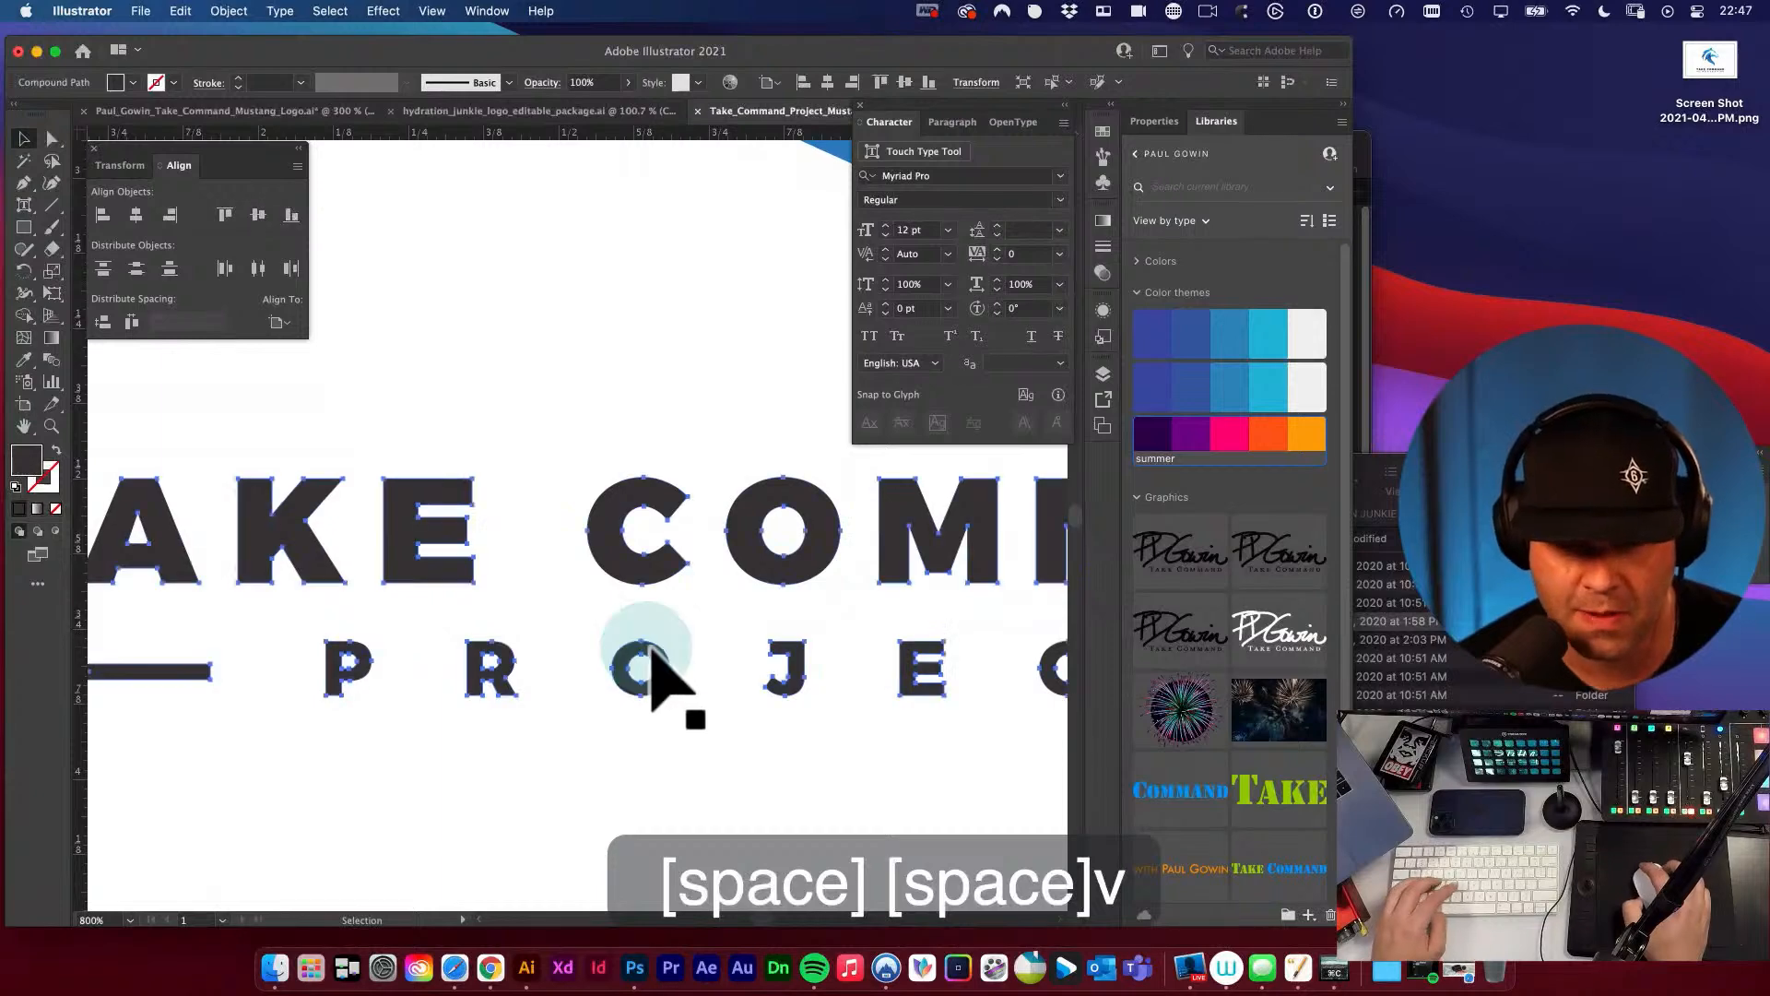
{"action": "key", "text": "a"}
{"action": "left_click_drag", "start_coordinate": [588, 613], "coordinate": [708, 722]}
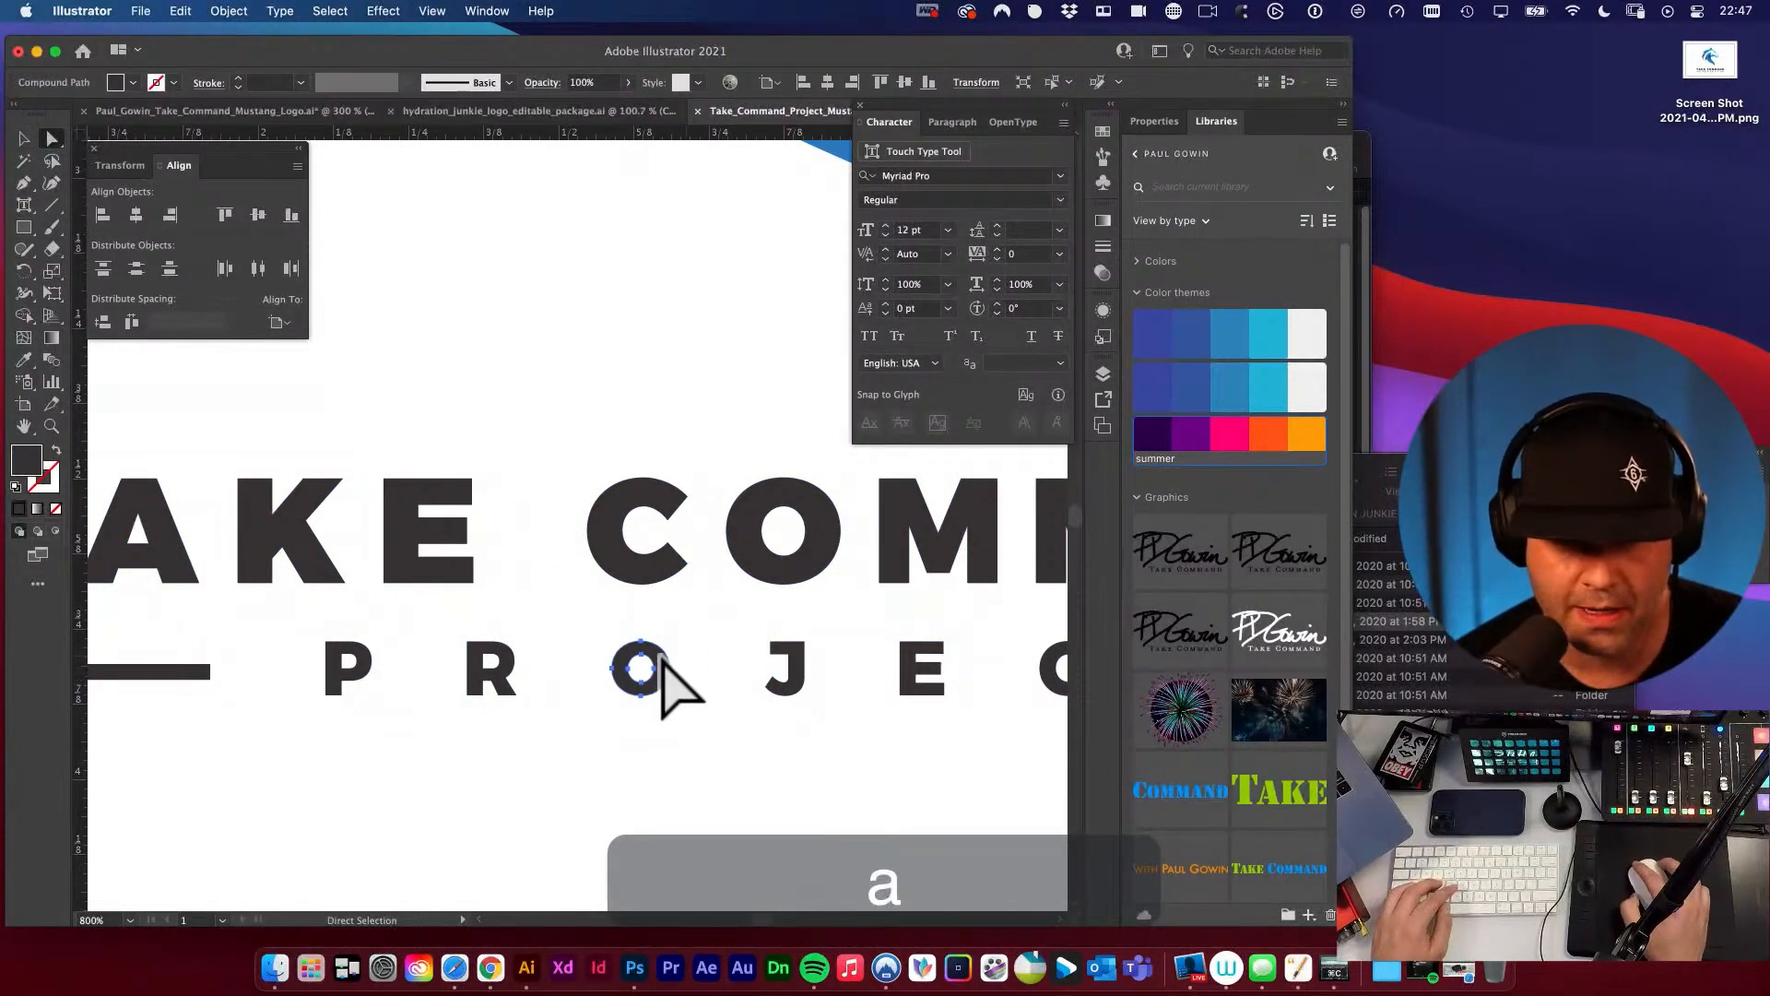
{"action": "left_click_drag", "start_coordinate": [655, 654], "coordinate": [652, 654]}
{"action": "key", "text": "v"}
{"action": "left_click", "coordinate": [728, 612]}
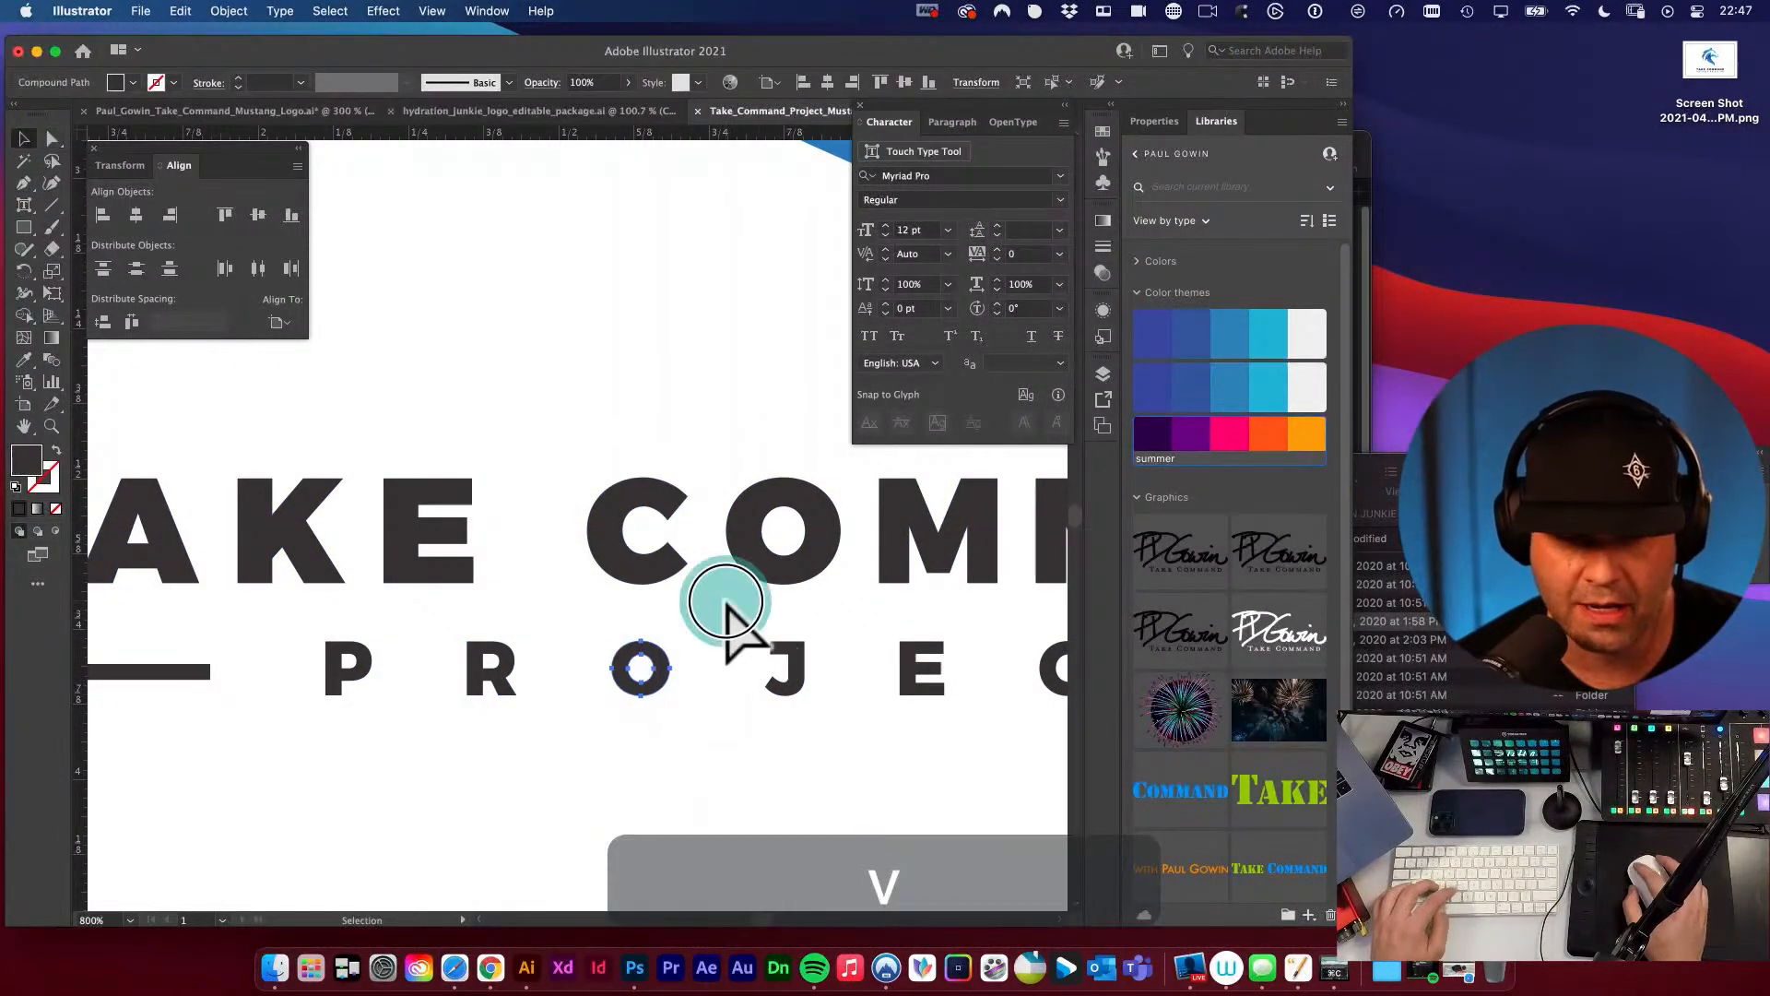
{"action": "key", "text": "space"}
{"action": "left_click", "coordinate": [705, 643], "text": "alt+super"}
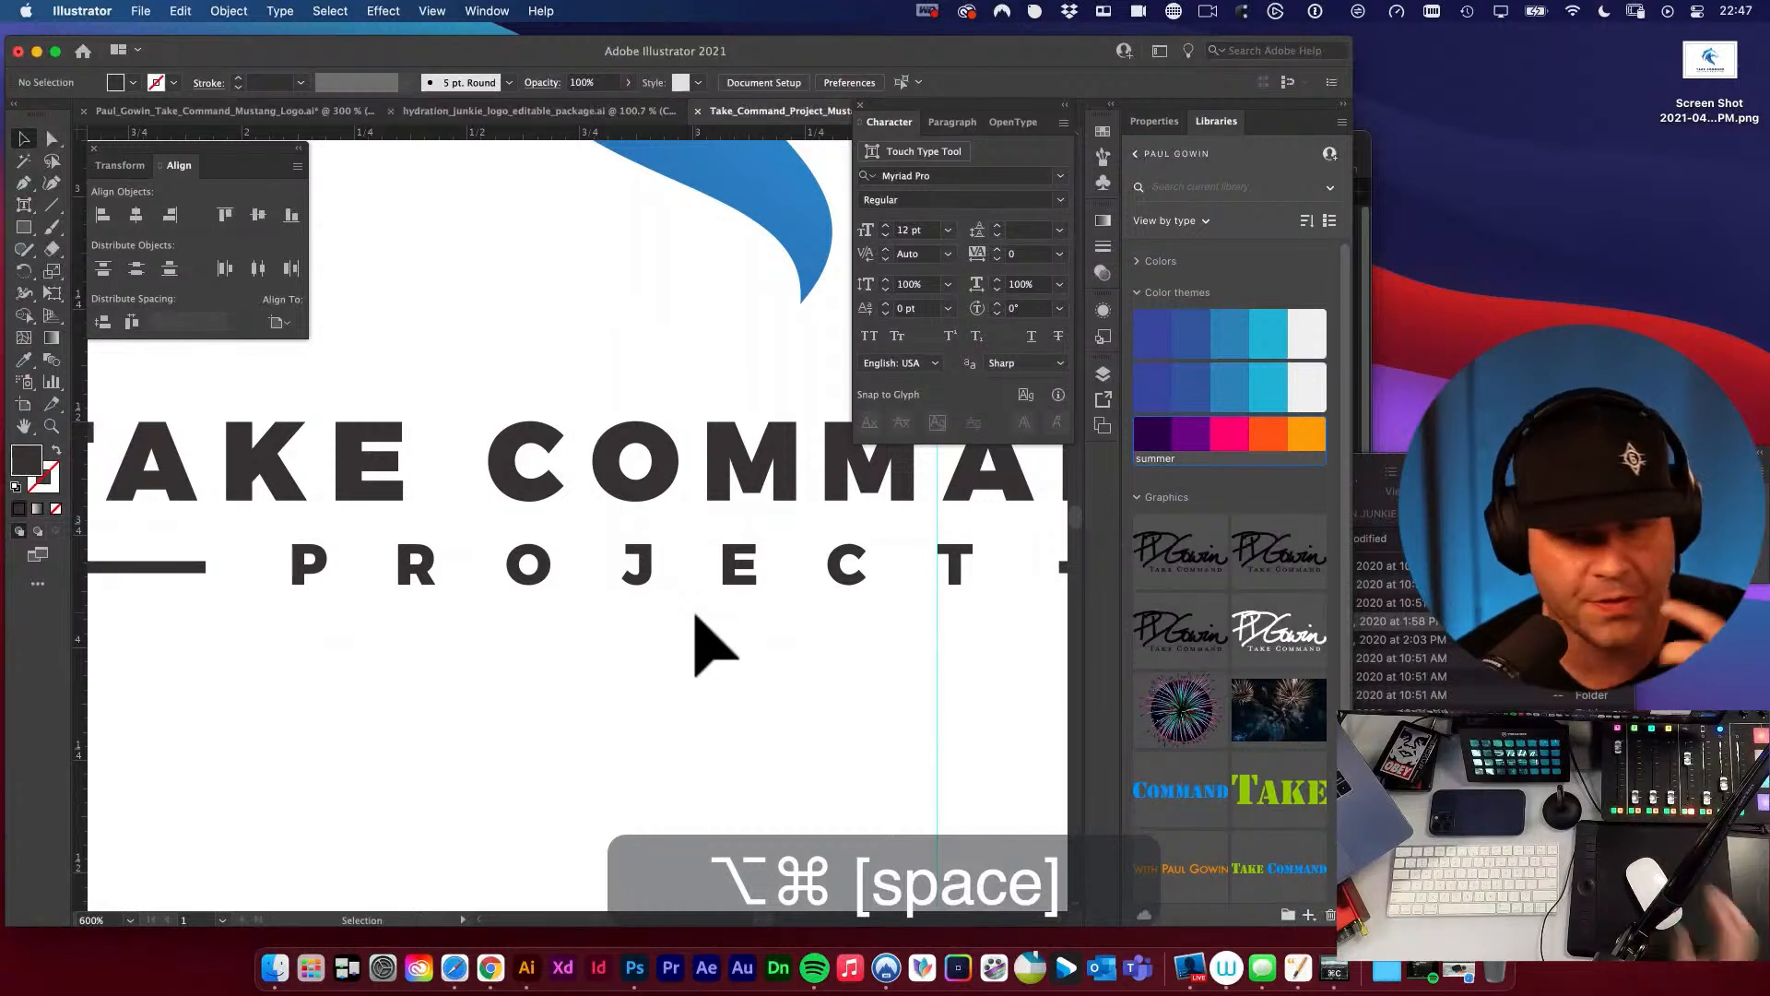
Undo the recent lettering and guide changes, and save the logo file.
{"action": "key", "text": "a"}
{"action": "key", "text": "super+z"}
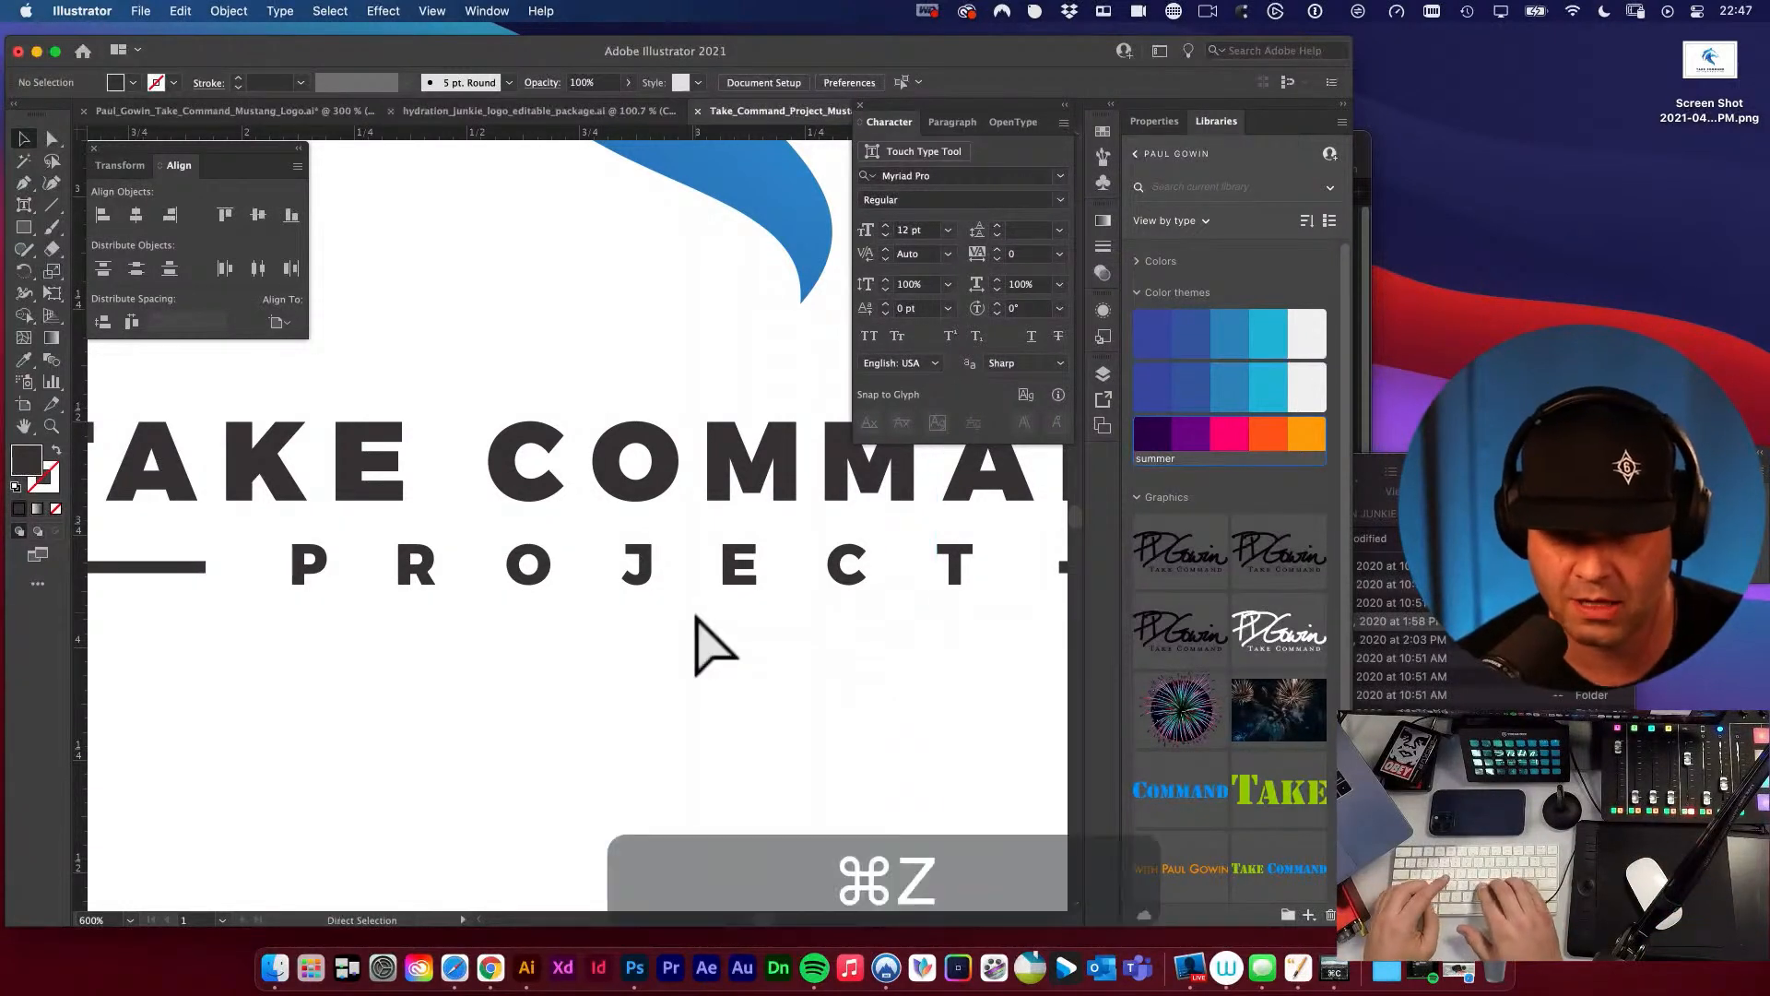
{"action": "key", "text": "v"}
{"action": "left_click", "coordinate": [701, 638]}
{"action": "key", "text": "super+s"}
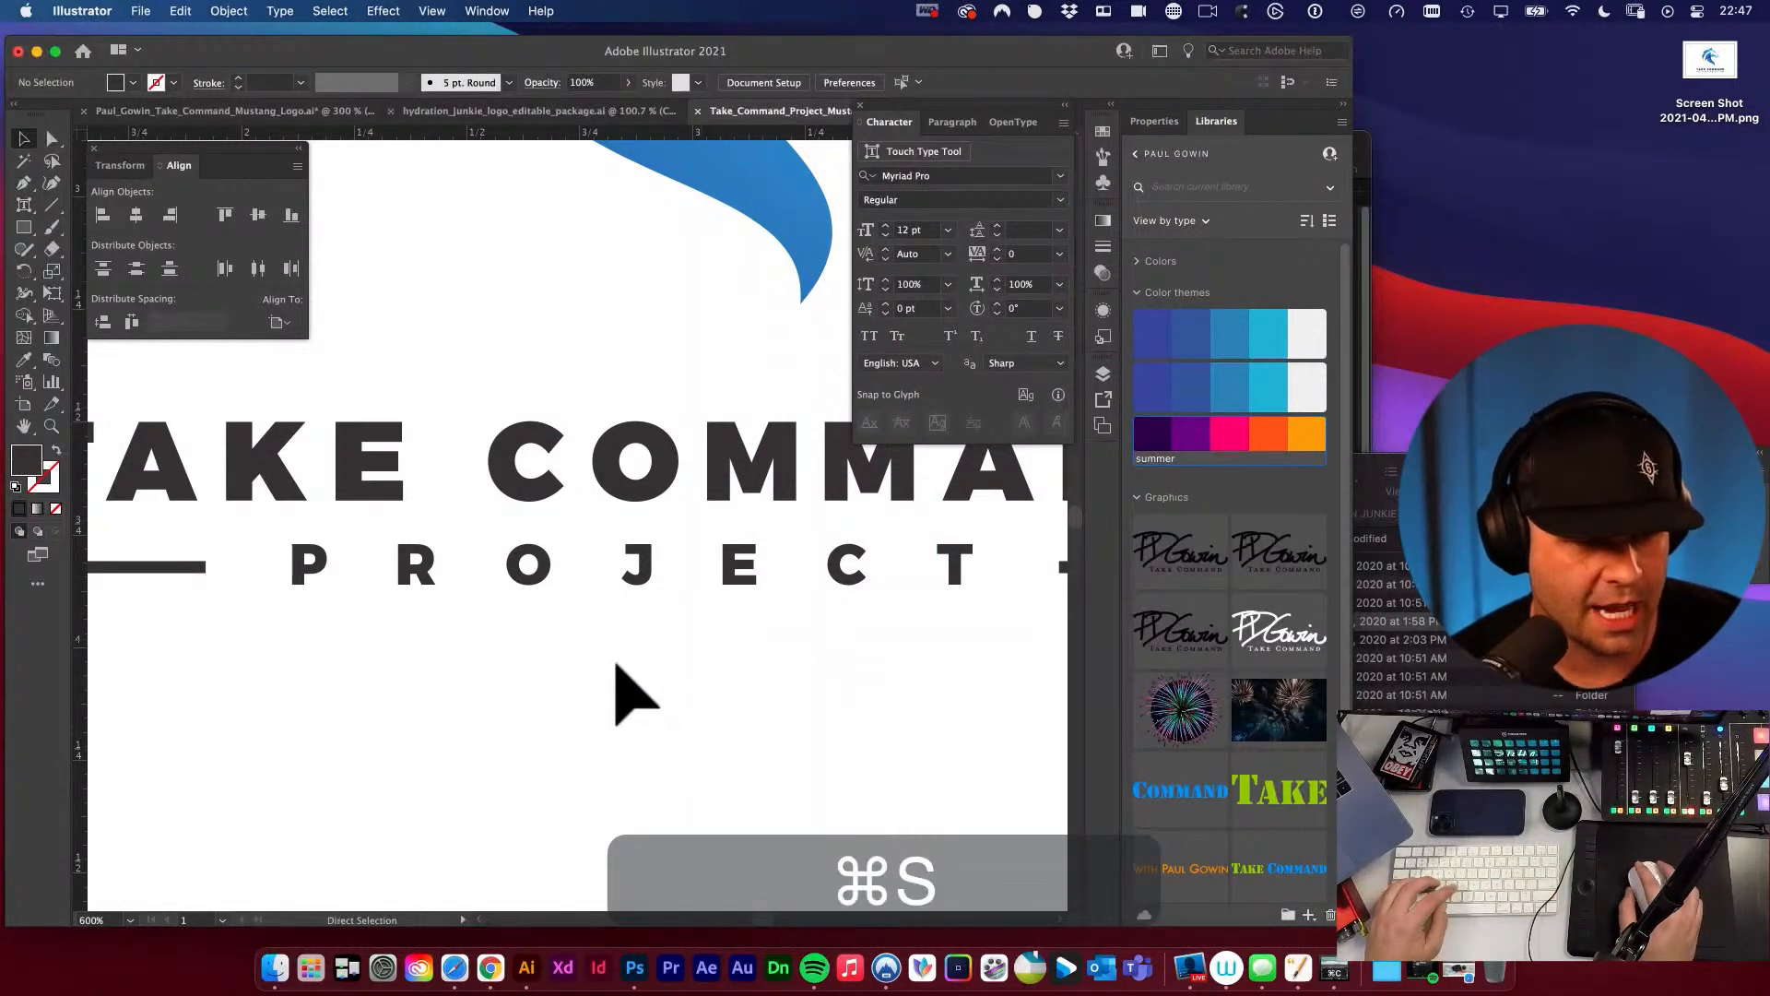
Examine the whole mustang logo against the vertical guides at the wordmark's outer edges.
{"action": "key", "text": "space"}
{"action": "left_click", "coordinate": [583, 616], "text": "alt+super"}
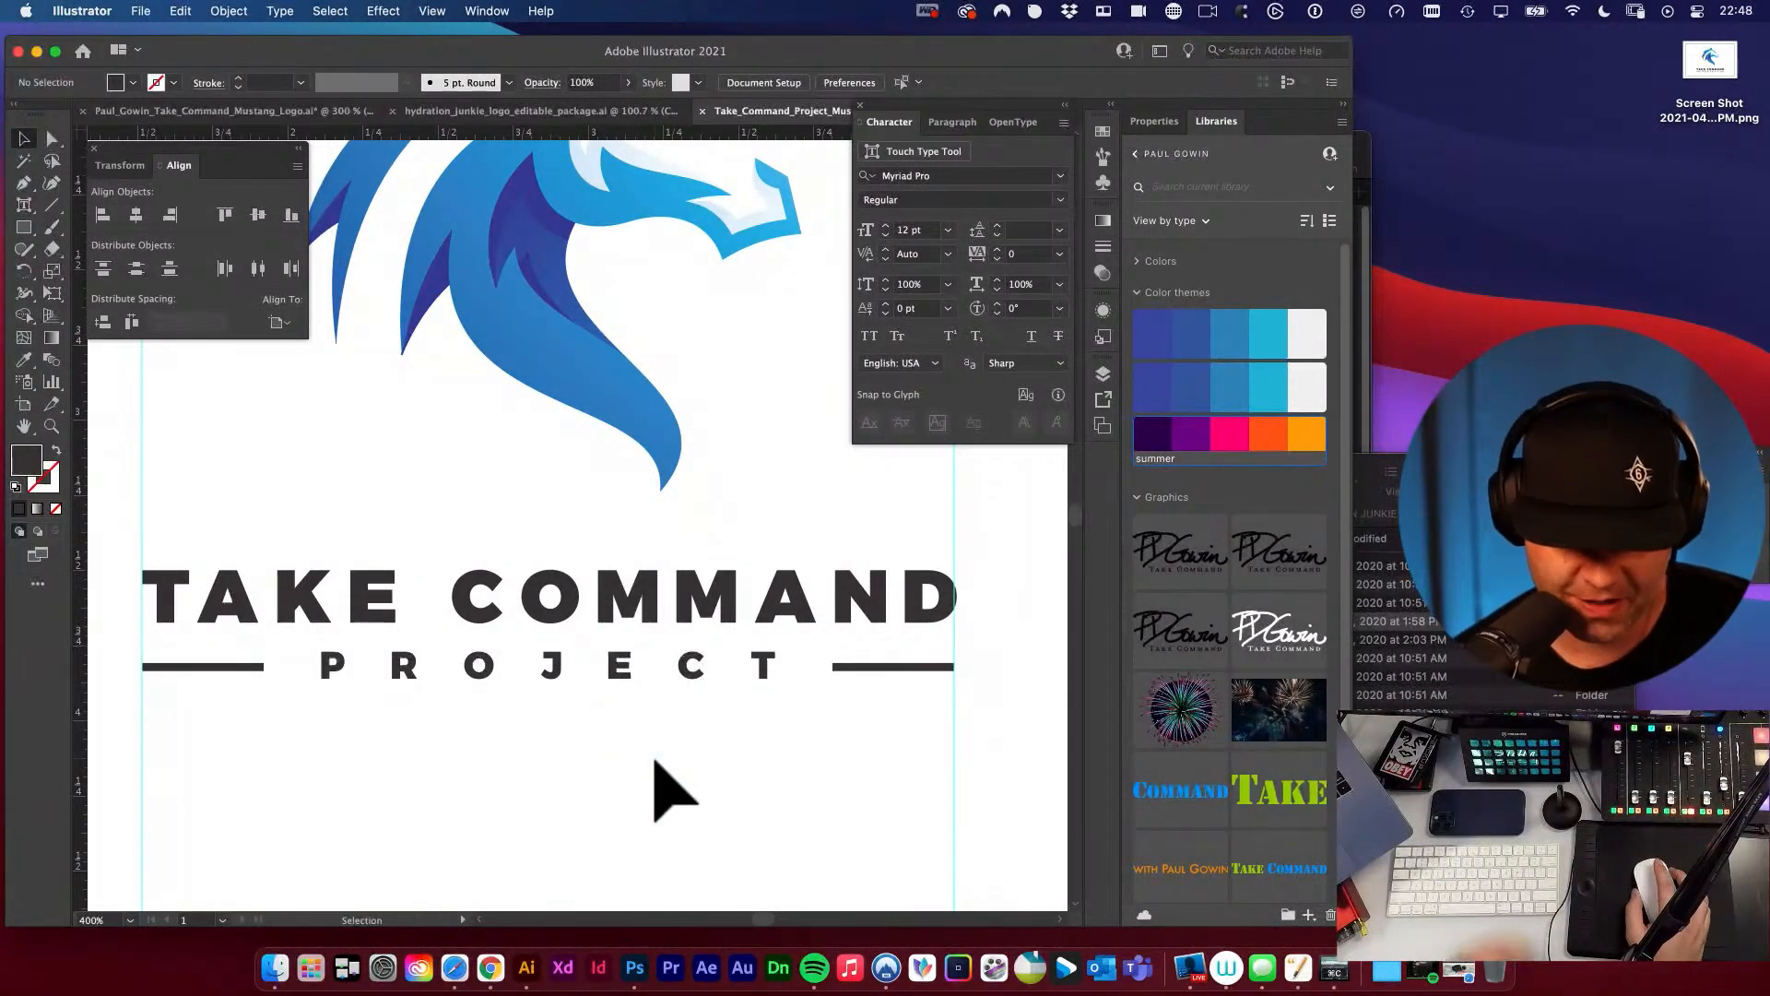
{"action": "key", "text": "XF86AudioRaiseVolume"}
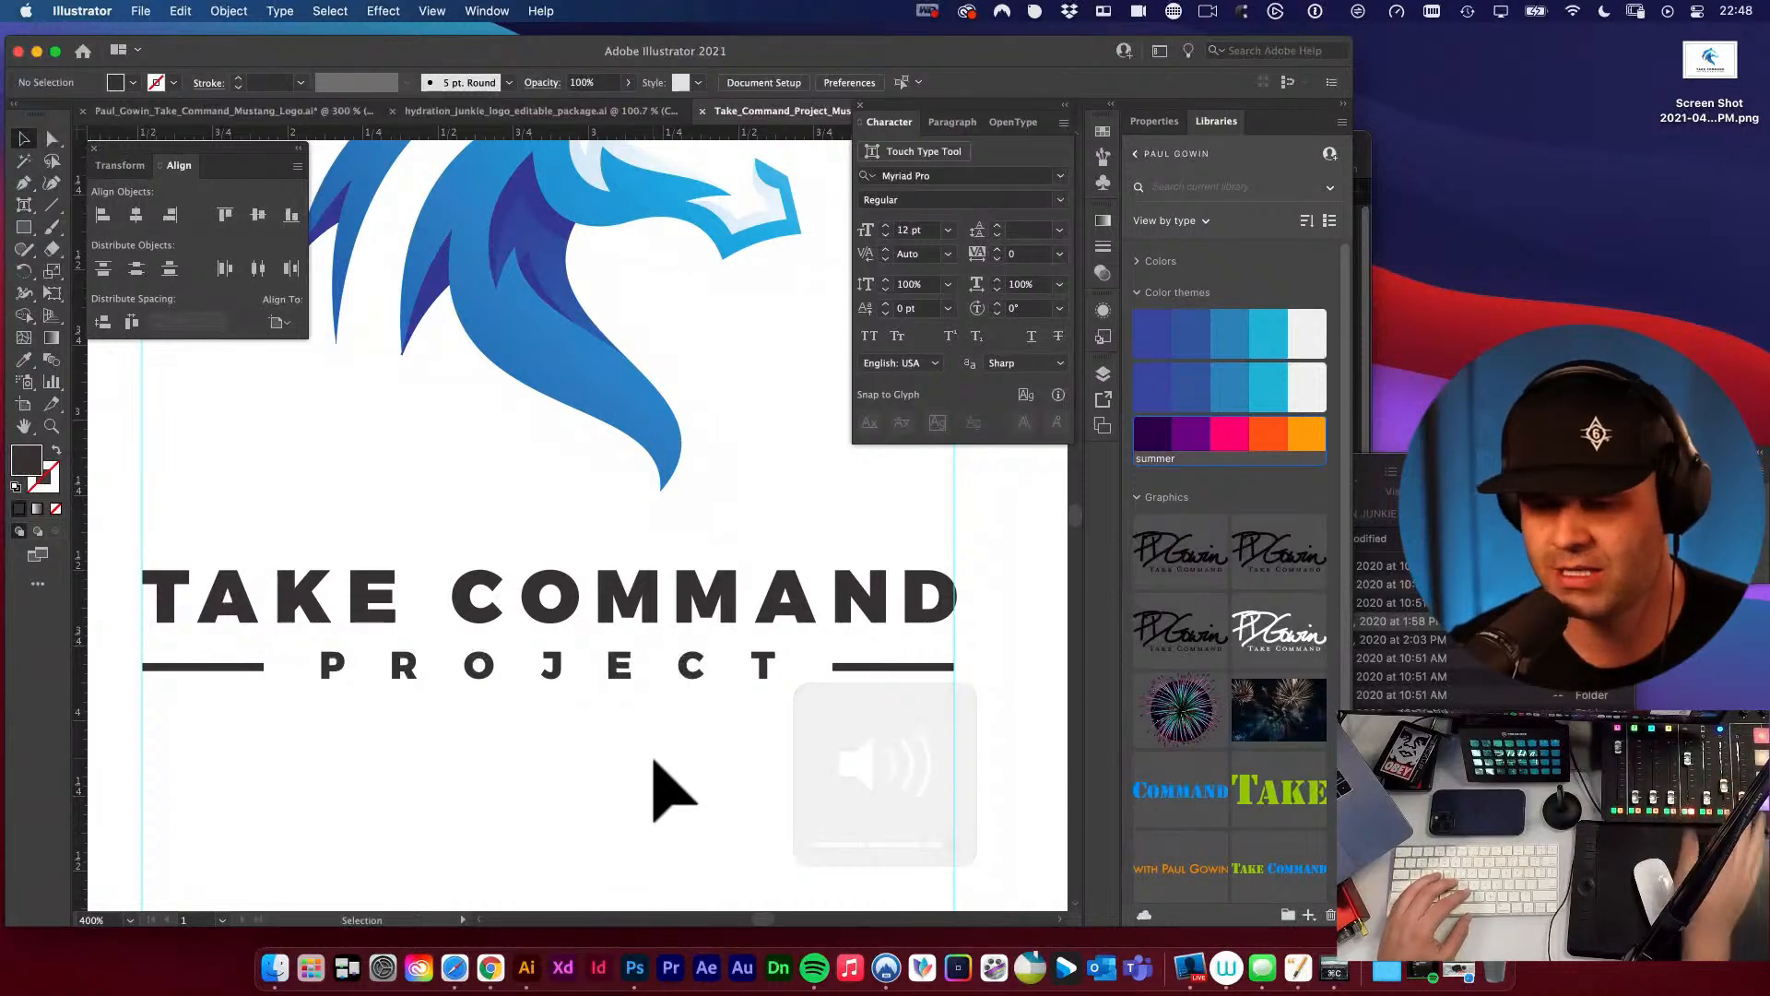
{"action": "key", "text": "space"}
{"action": "left_click", "coordinate": [677, 704], "text": "alt+super"}
{"action": "left_click", "coordinate": [666, 692], "text": "alt+super"}
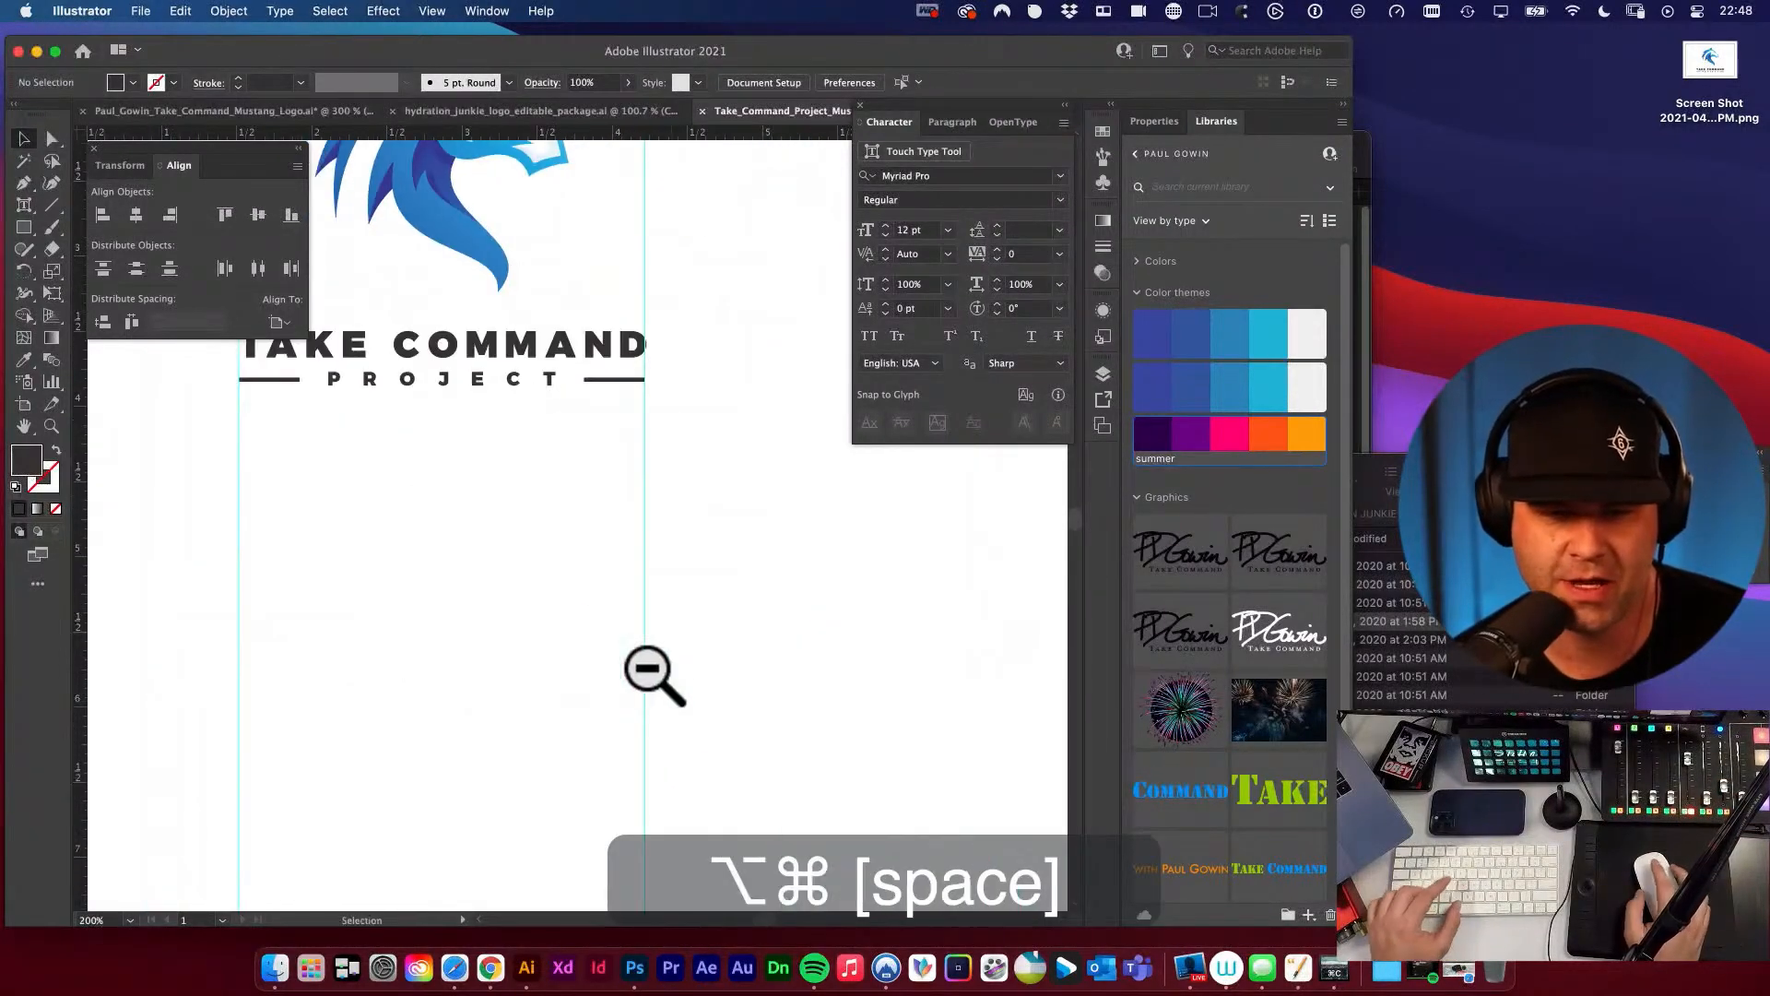
{"action": "left_click_drag", "start_coordinate": [590, 570], "coordinate": [798, 748]}
{"action": "key", "text": "v"}
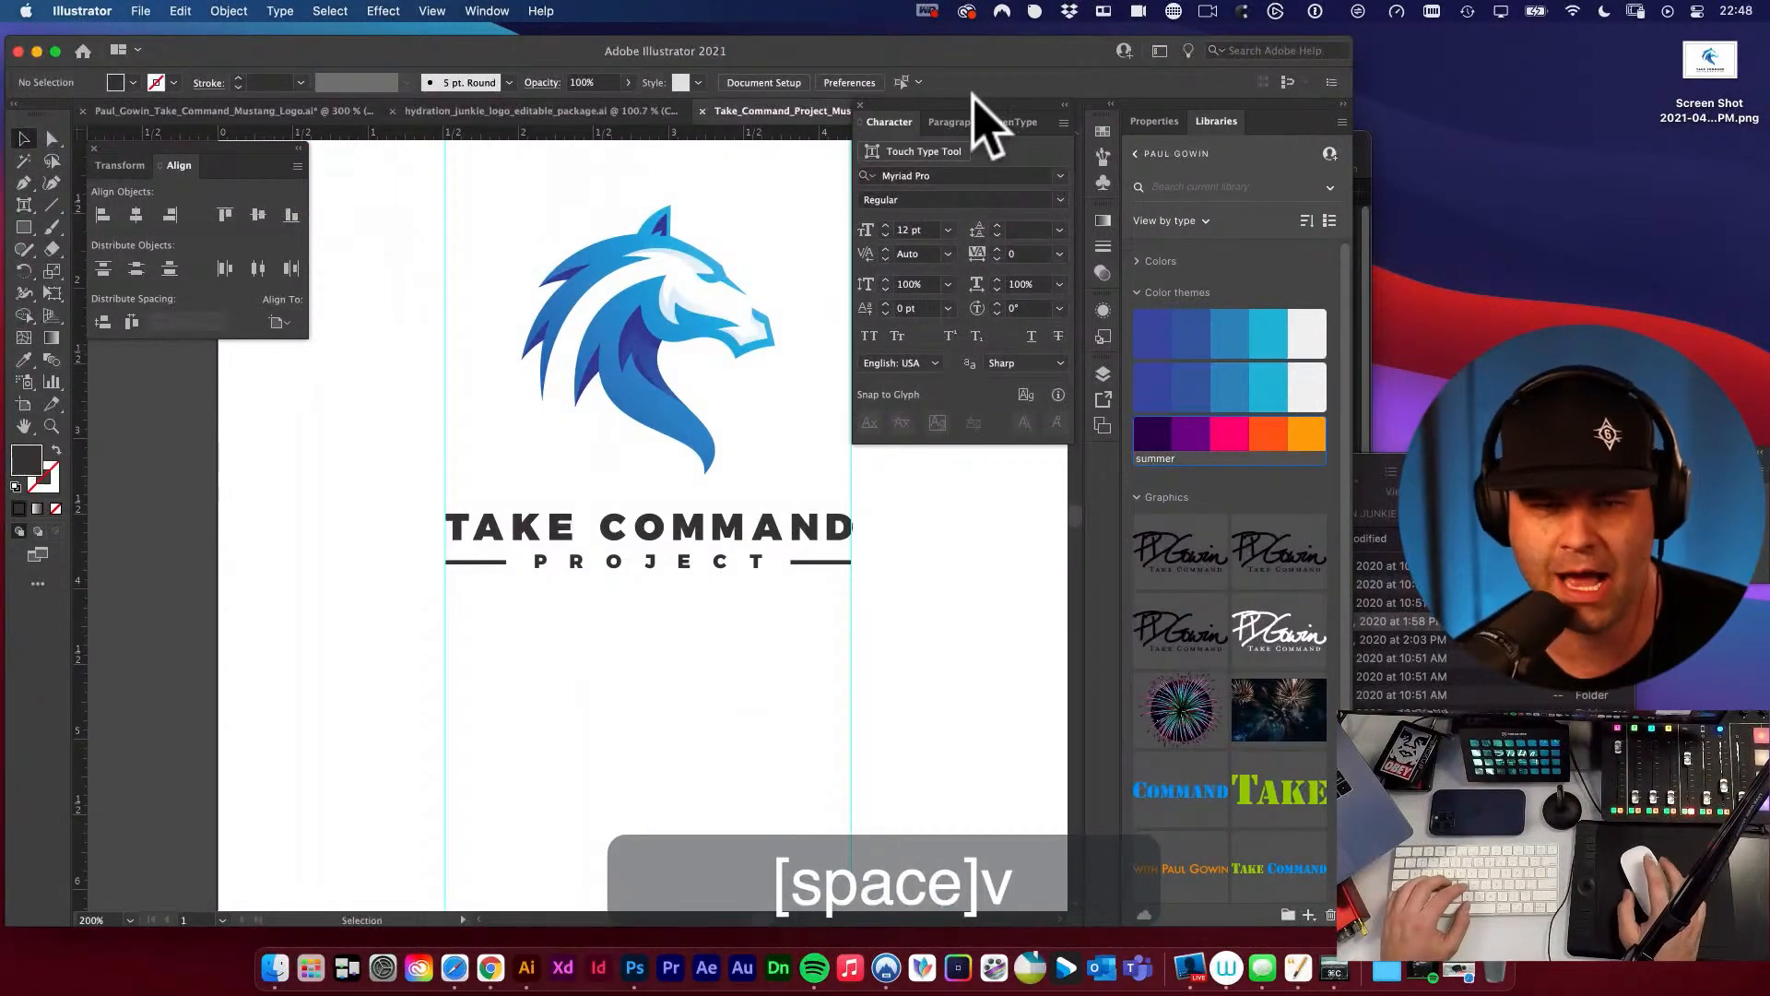
{"action": "left_click", "coordinate": [375, 227]}
{"action": "key", "text": "space"}
{"action": "left_click_drag", "start_coordinate": [627, 415], "coordinate": [583, 489]}
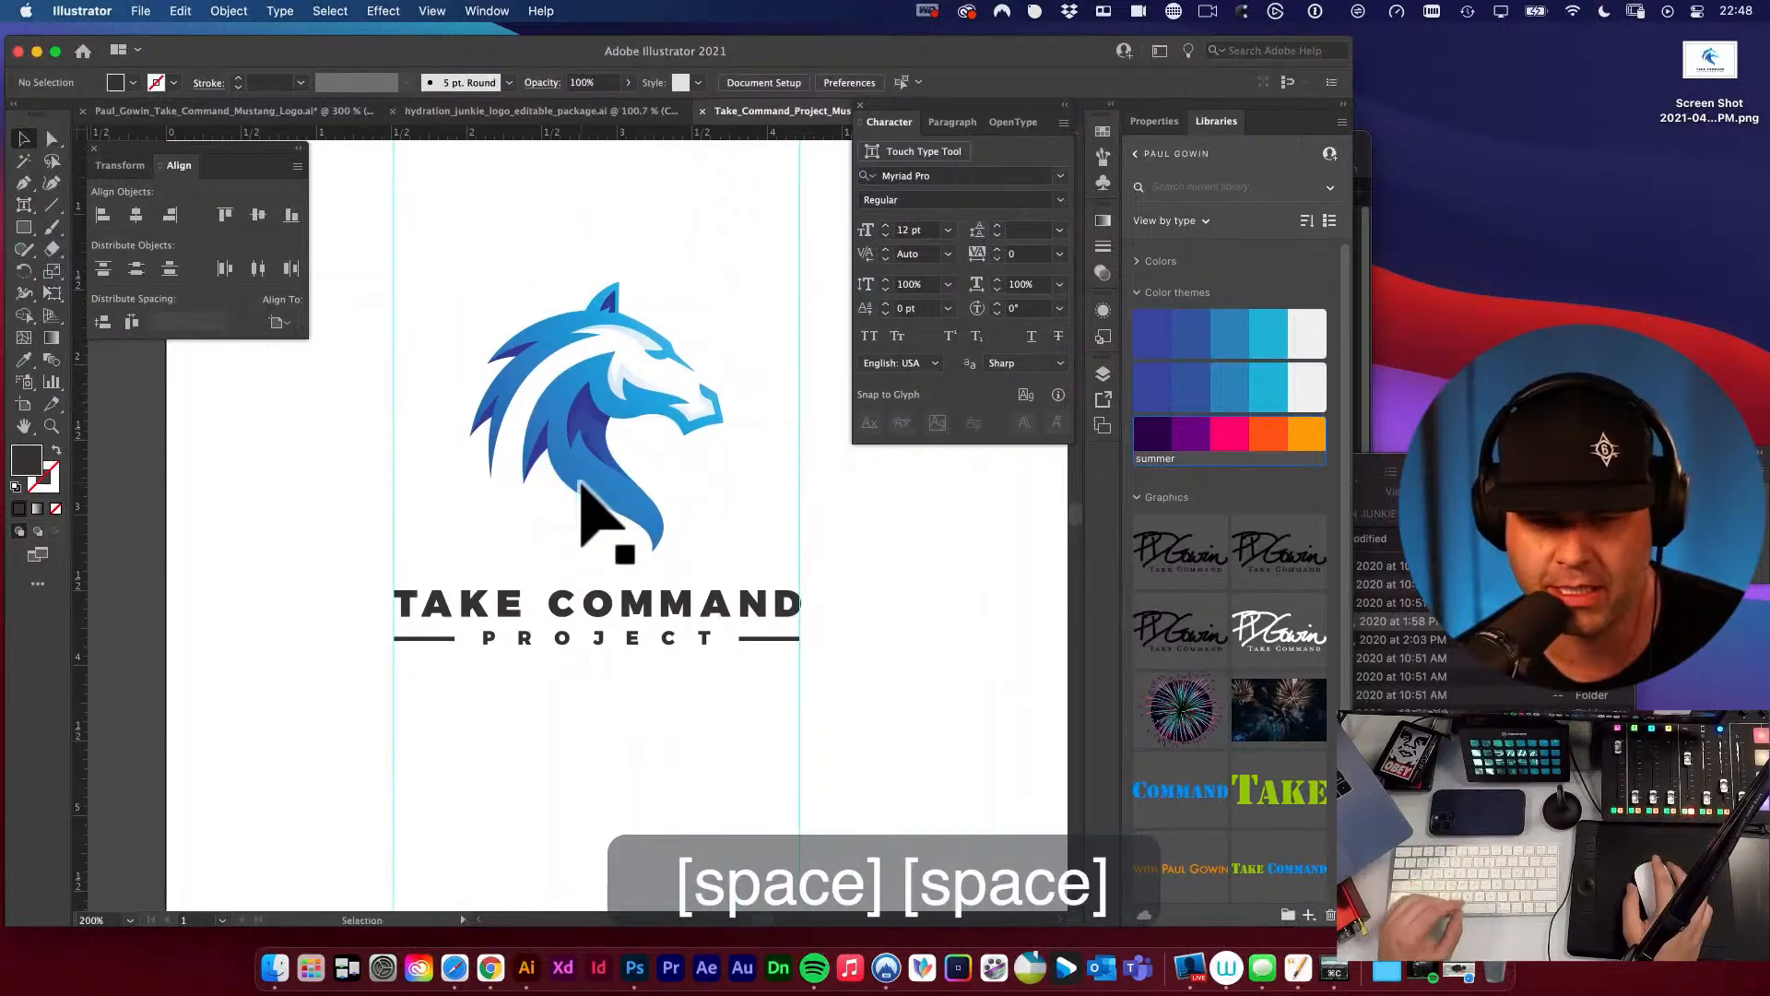
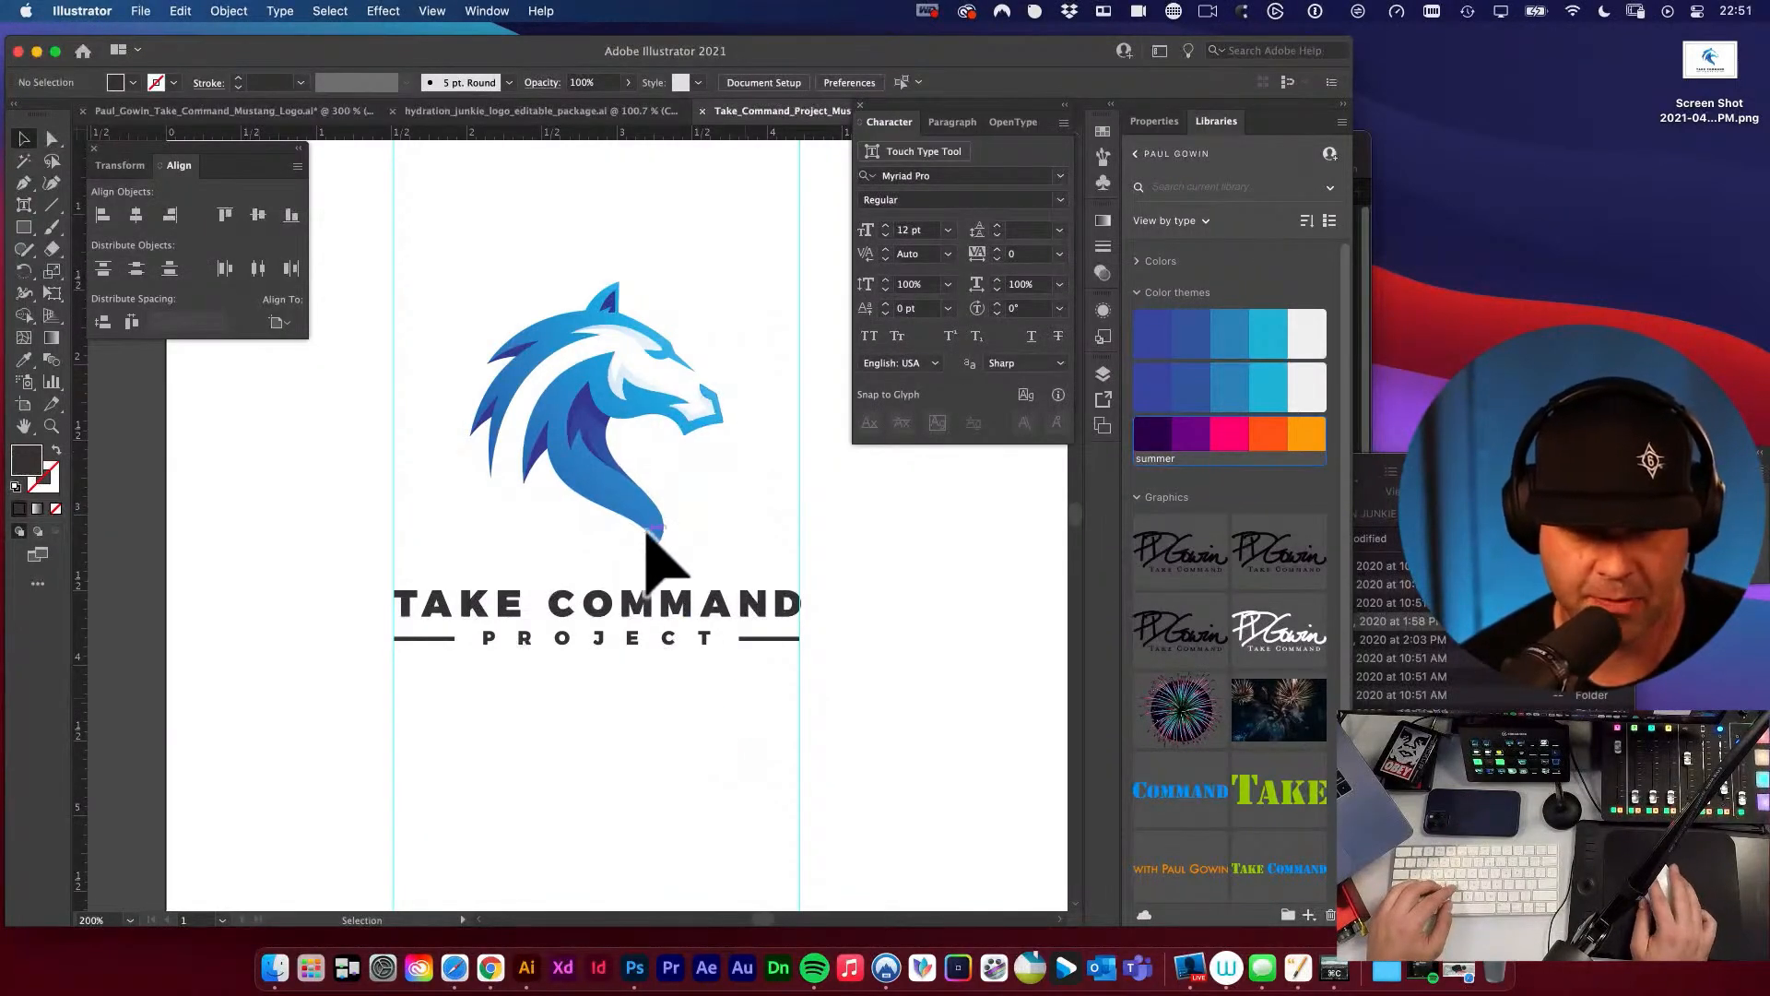
Unlock the guides and delete the two vertical ones at the wordmark's outer edges.
{"action": "left_click", "coordinate": [646, 528]}
{"action": "left_click", "coordinate": [684, 628], "text": "alt+super"}
{"action": "left_click", "coordinate": [684, 628], "text": "alt+super"}
{"action": "key", "text": "space"}
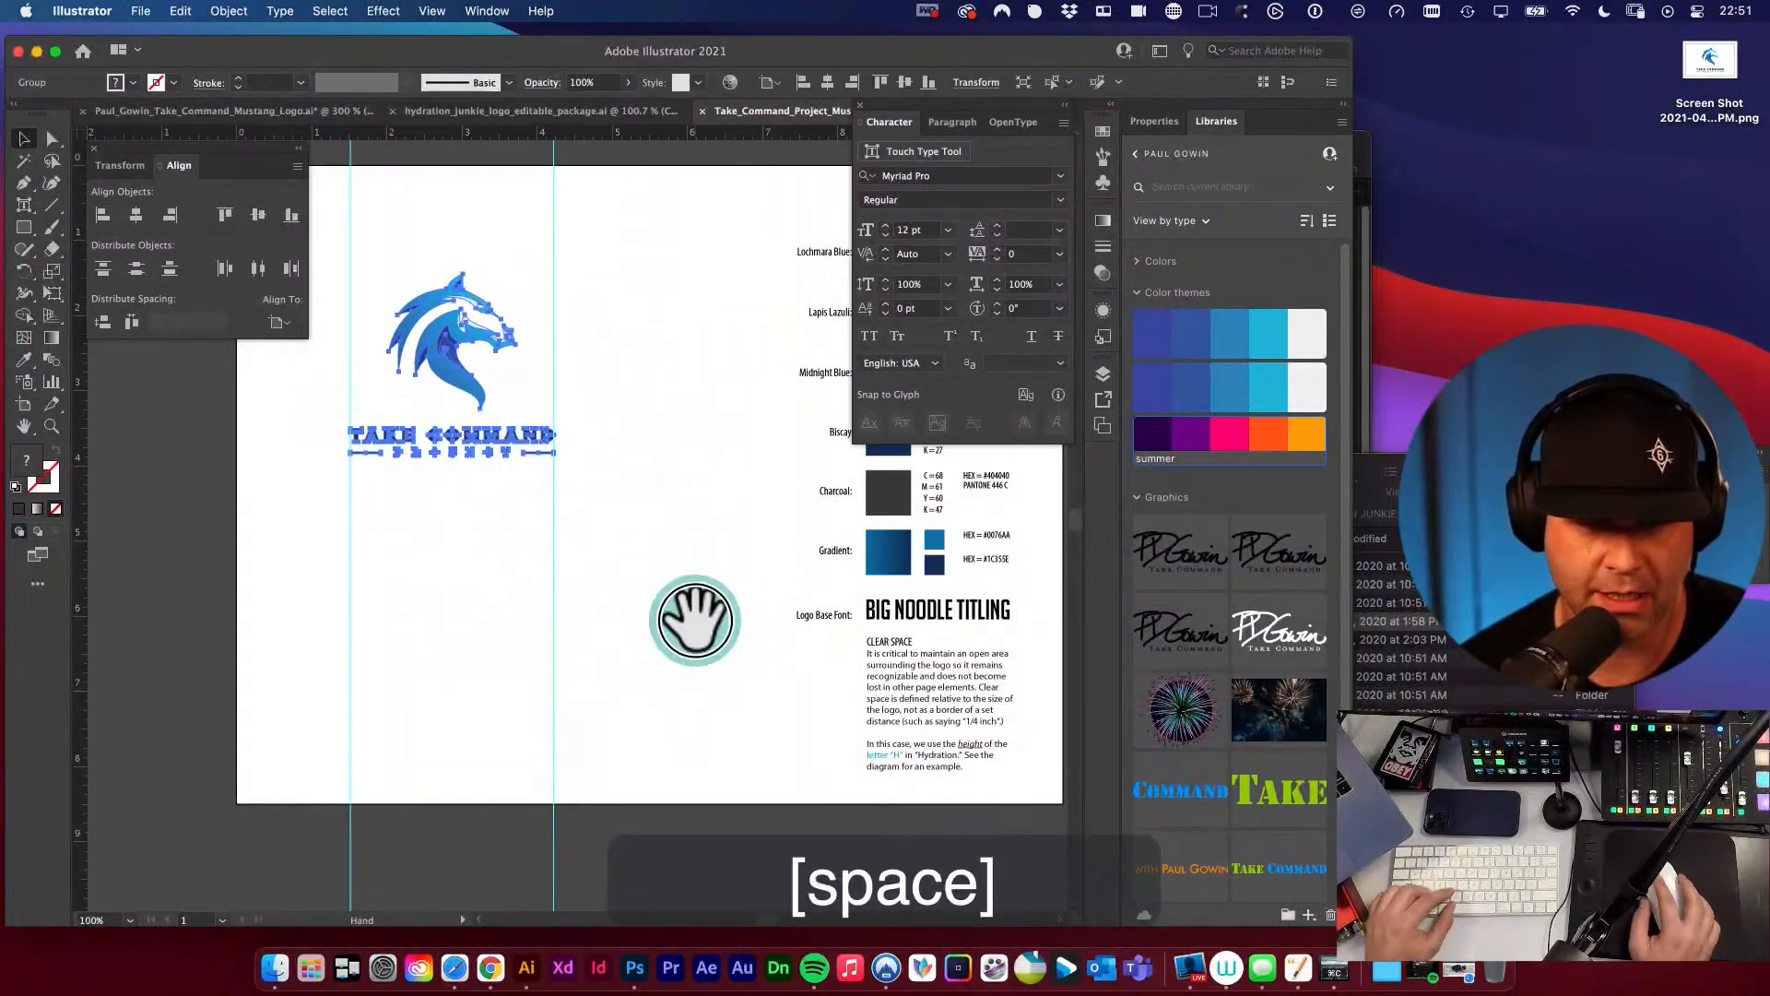
{"action": "left_click_drag", "start_coordinate": [693, 615], "coordinate": [696, 619]}
{"action": "key", "text": "v"}
{"action": "key", "text": "super+semicolon"}
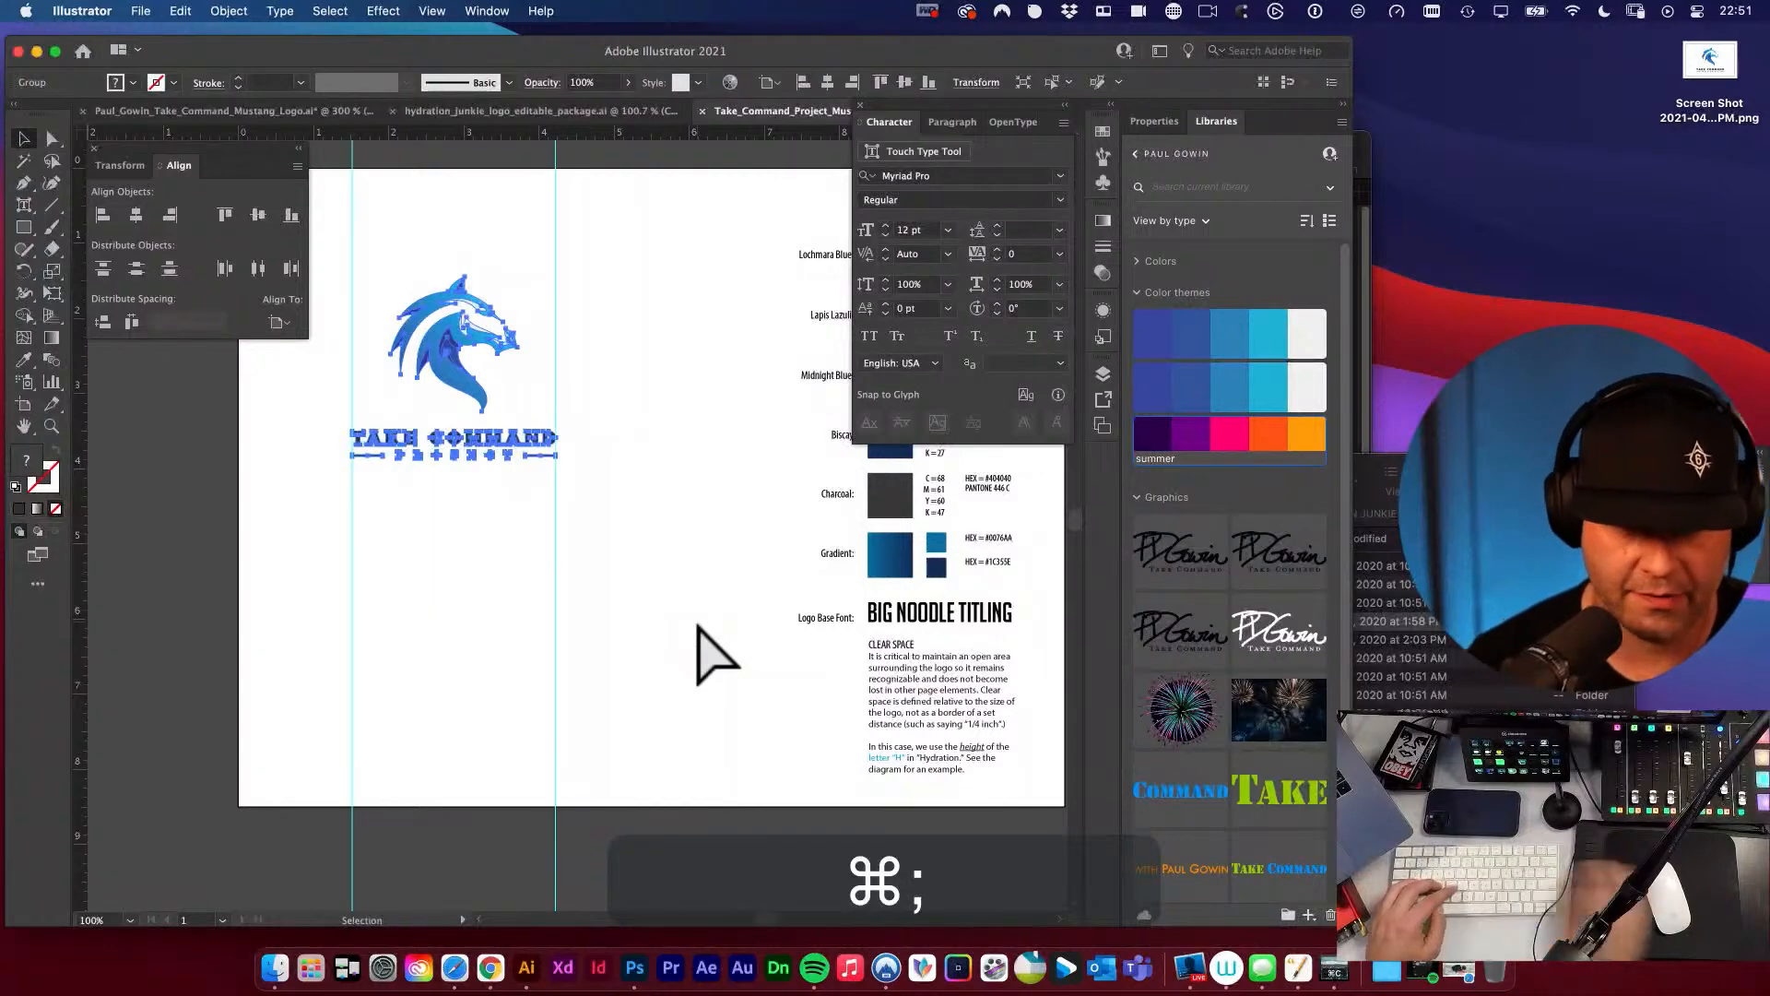
{"action": "left_click", "coordinate": [446, 593]}
{"action": "scroll", "coordinate": [368, 590], "scroll_direction": "right", "scroll_amount": 1}
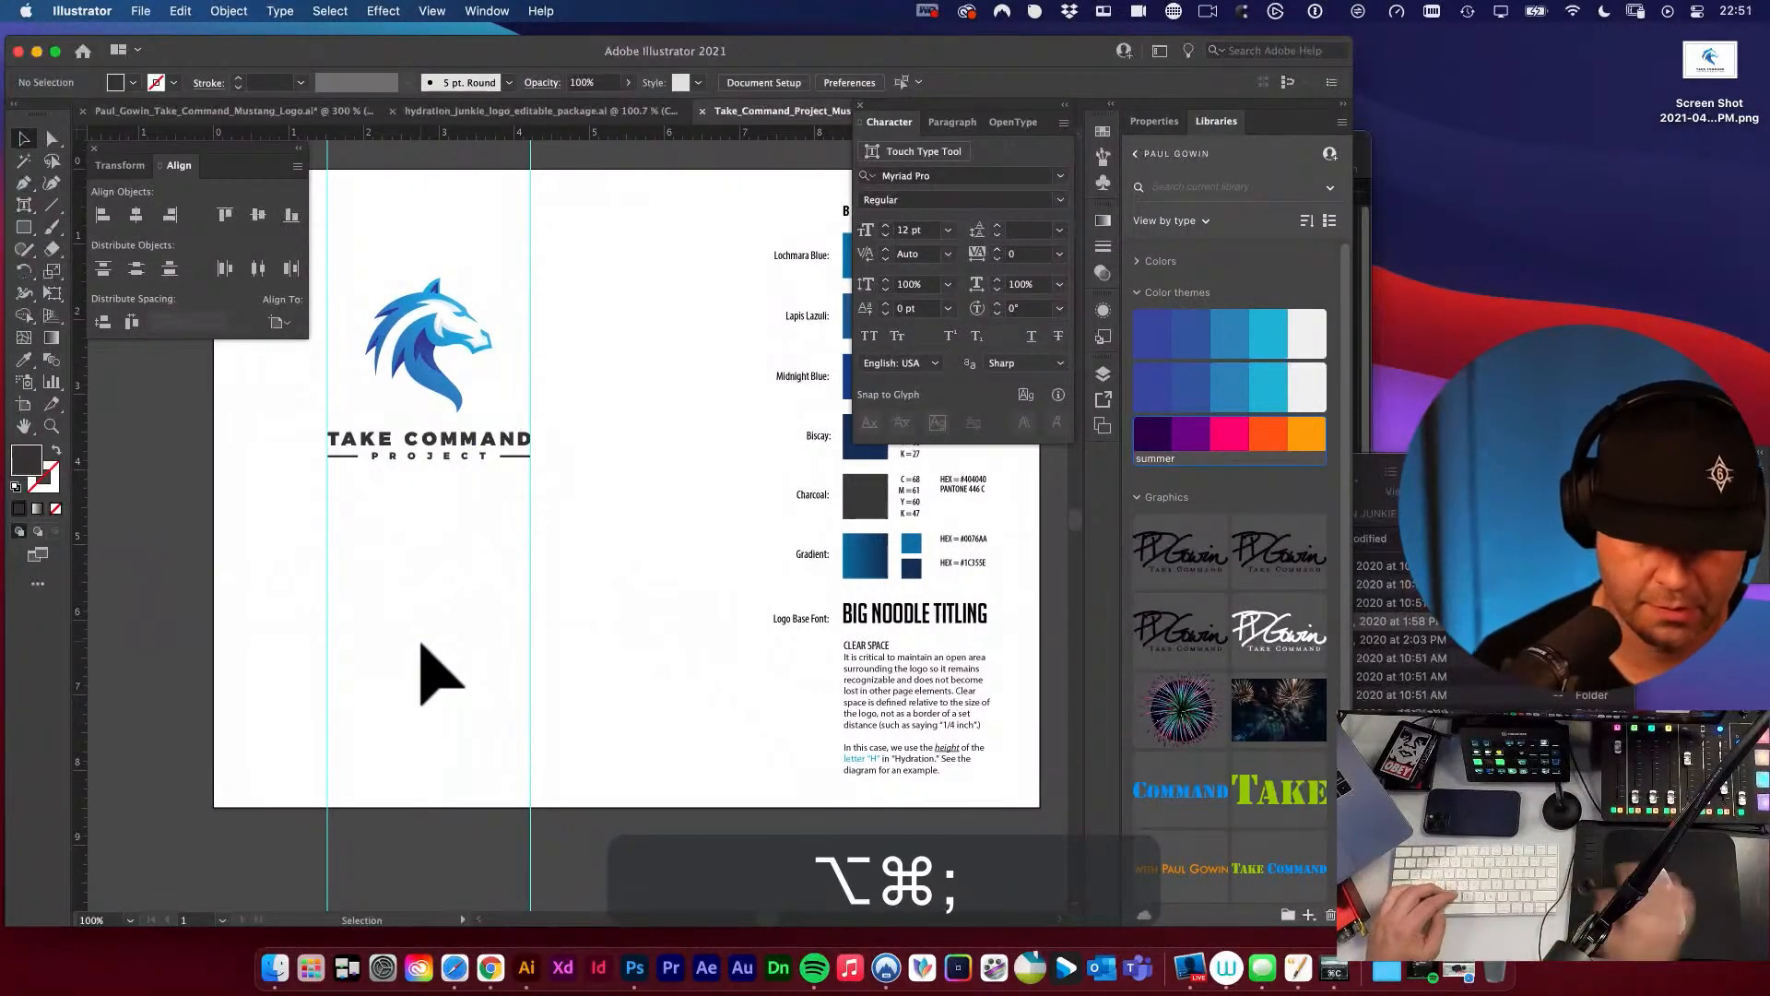
{"action": "left_click_drag", "start_coordinate": [277, 596], "coordinate": [721, 672]}
{"action": "key", "text": "BackSpace"}
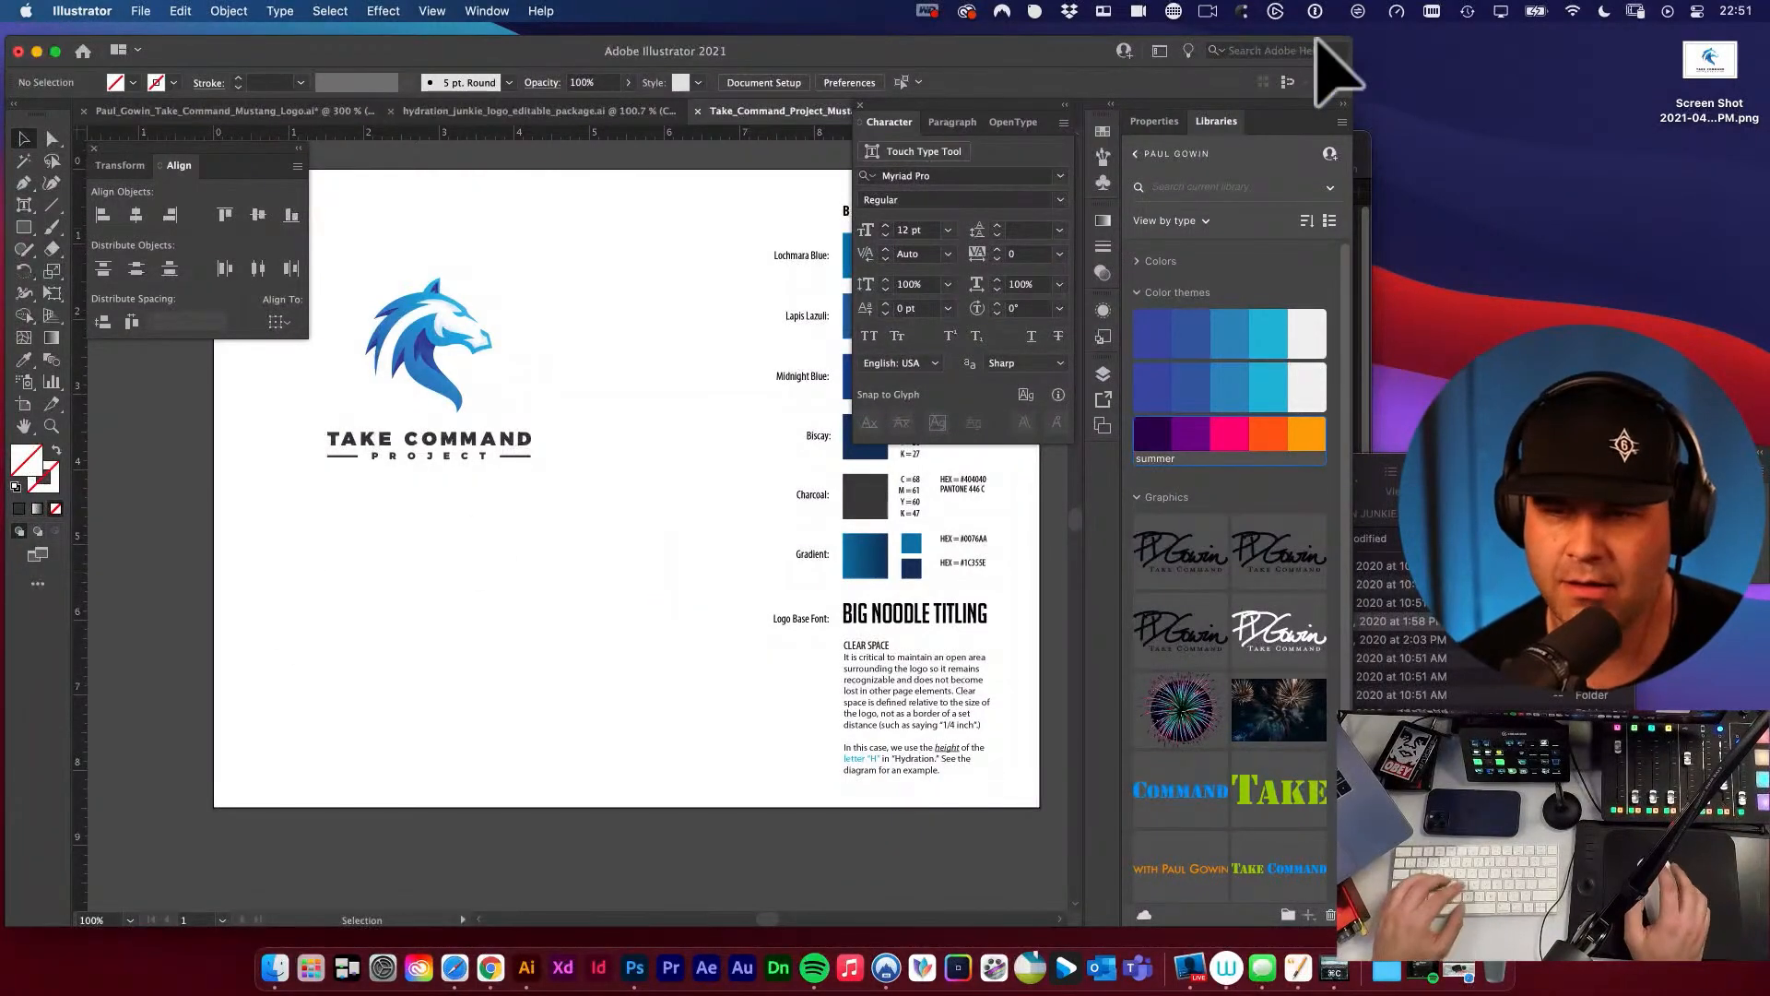
Group the mustang head and the TAKE COMMAND PROJECT wordmark as one logo.
{"action": "left_click_drag", "start_coordinate": [622, 369], "coordinate": [747, 454]}
{"action": "left_click_drag", "start_coordinate": [475, 385], "coordinate": [771, 679]}
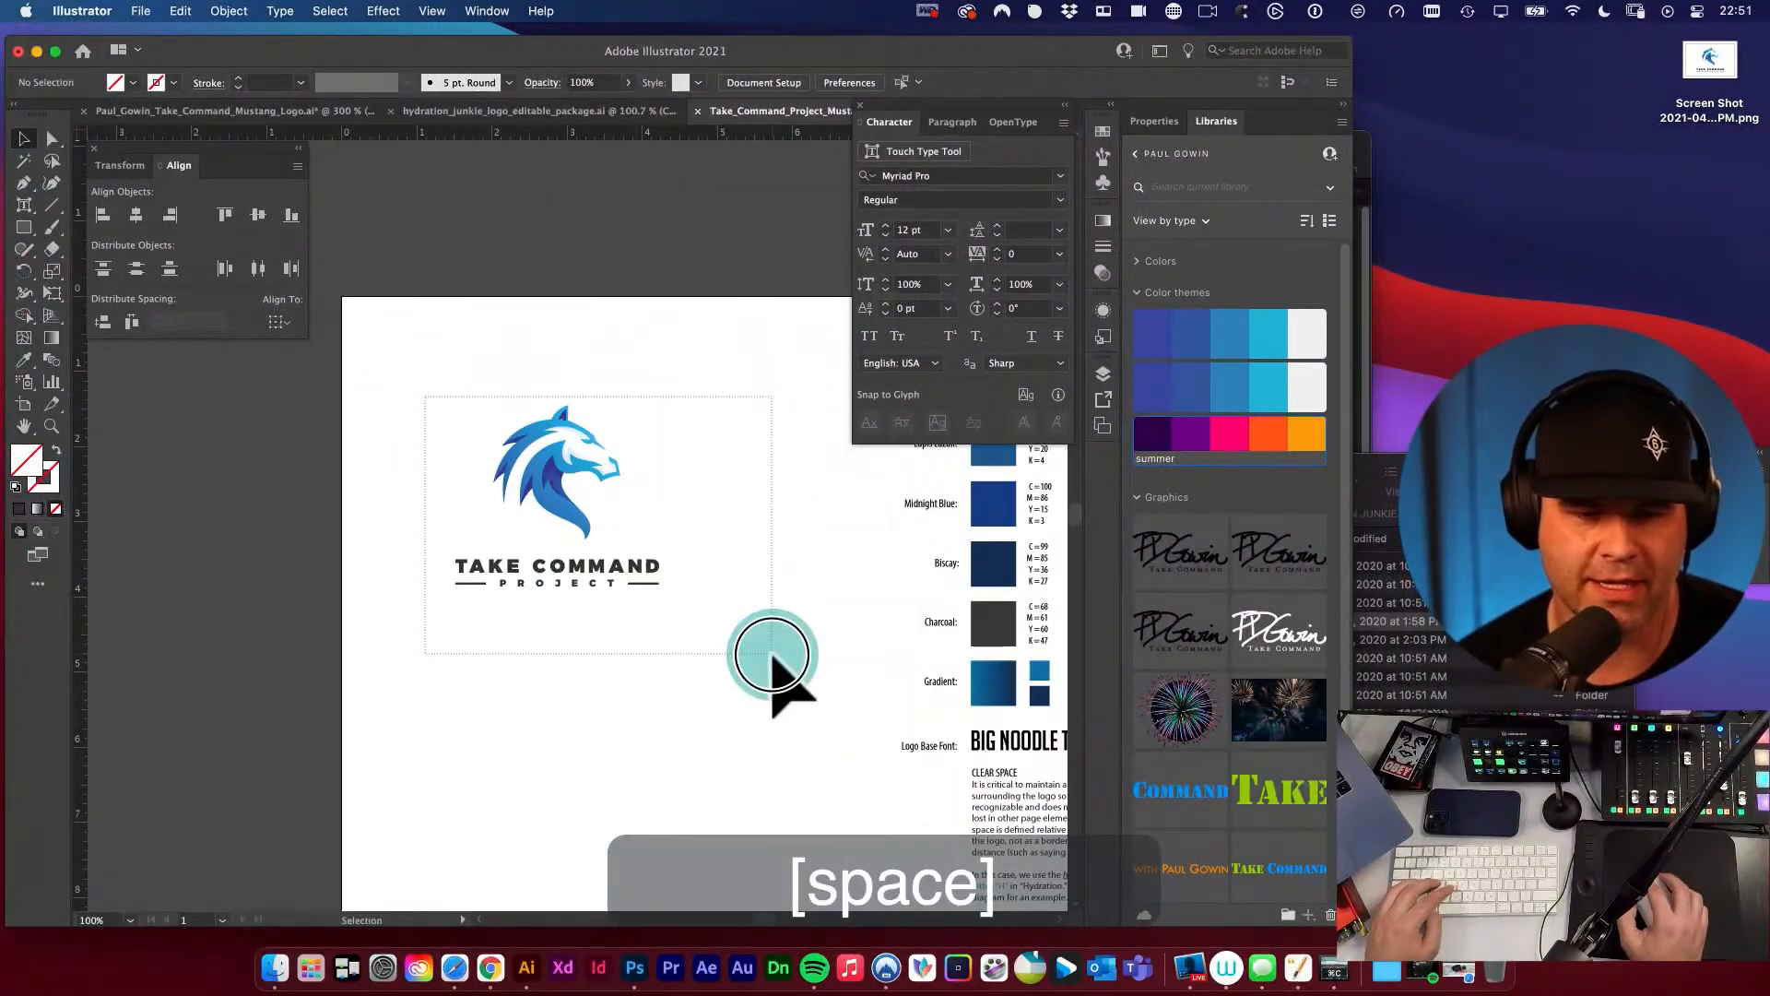
{"action": "key", "text": "super+g"}
Duplicate the grouped logo straight below itself and move the original slightly higher on the artboard.
{"action": "left_click_drag", "start_coordinate": [674, 513], "coordinate": [586, 585]}
{"action": "left_click_drag", "start_coordinate": [465, 570], "coordinate": [499, 565]}
{"action": "left_click", "coordinate": [721, 579], "text": "super"}
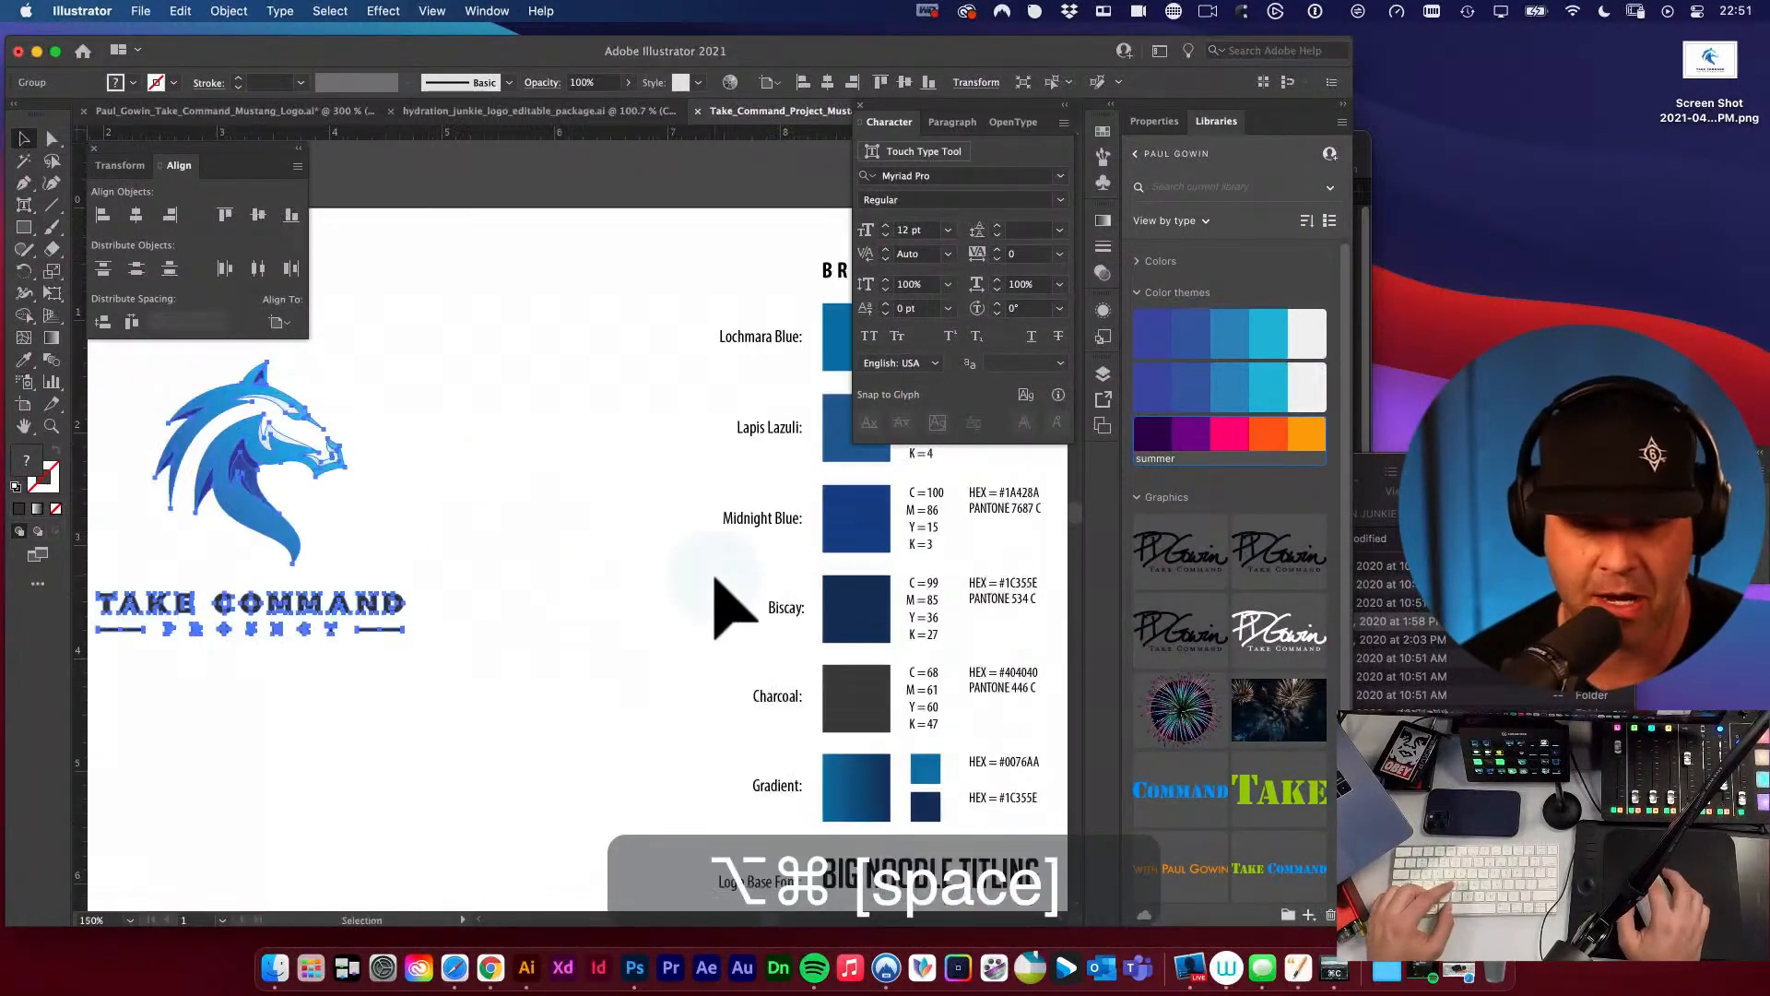
{"action": "left_click_drag", "start_coordinate": [665, 569], "coordinate": [760, 565]}
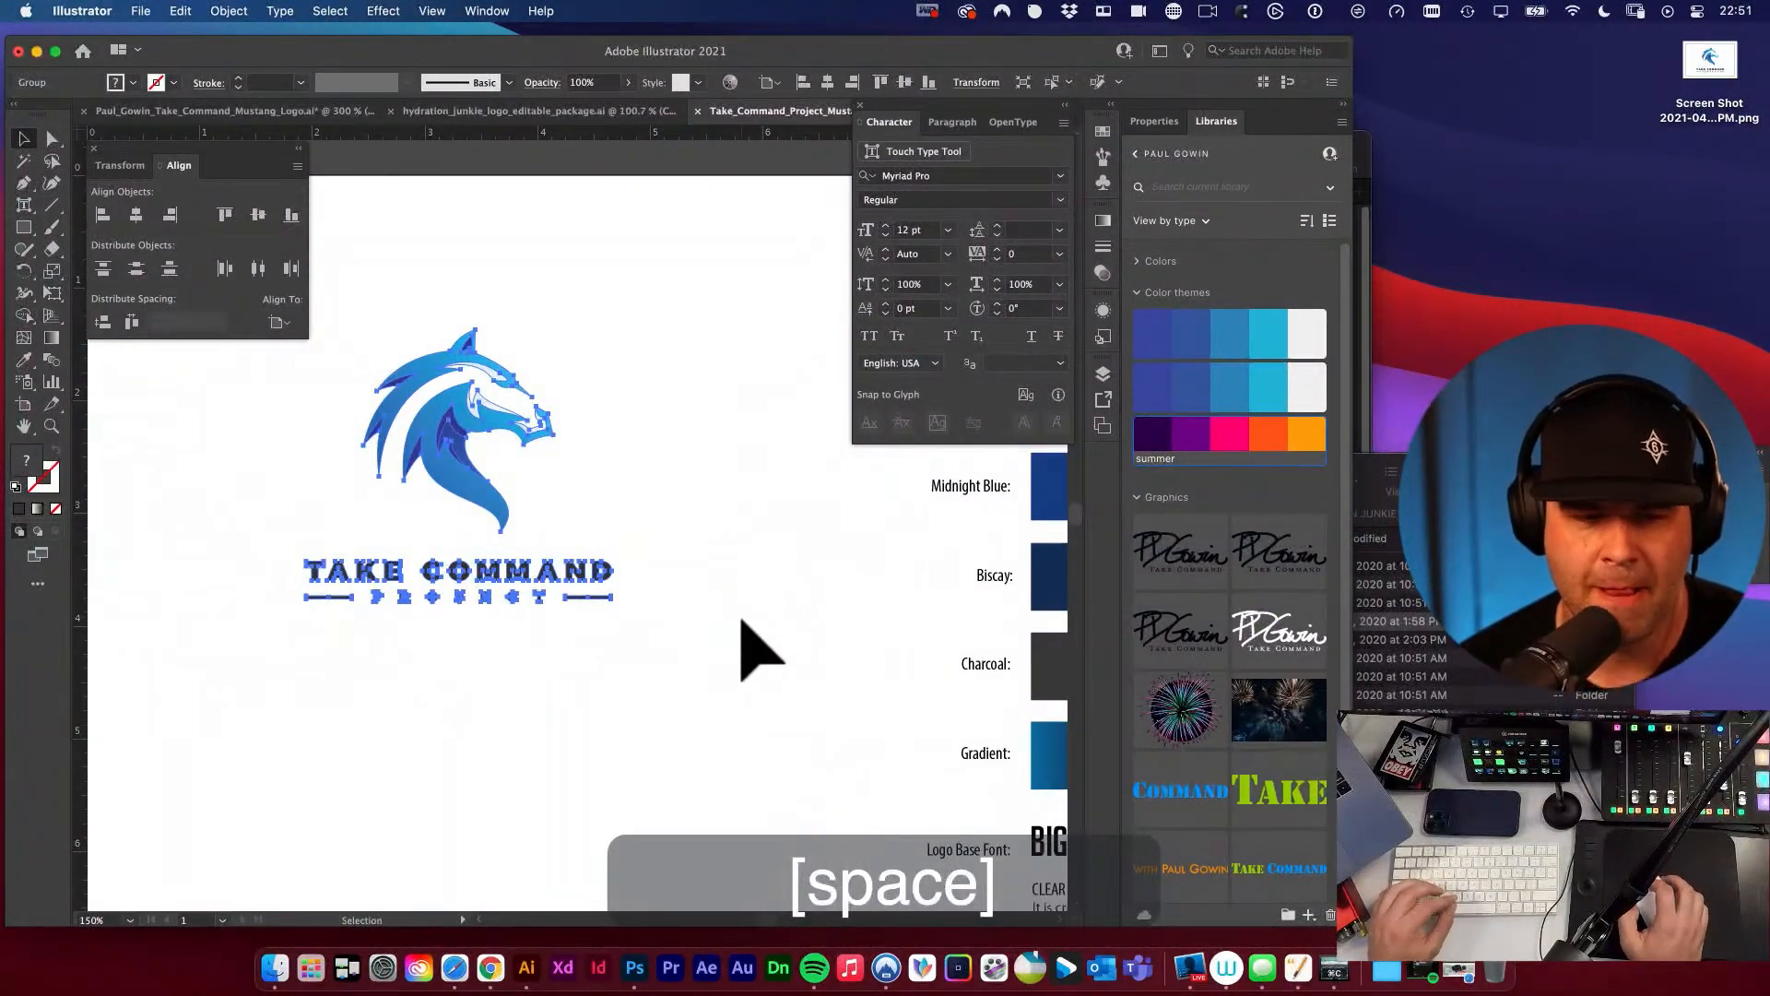
{"action": "left_click", "coordinate": [599, 542], "text": "alt+super"}
{"action": "left_click", "coordinate": [599, 542], "text": "alt+super"}
{"action": "left_click_drag", "start_coordinate": [651, 553], "coordinate": [816, 513]}
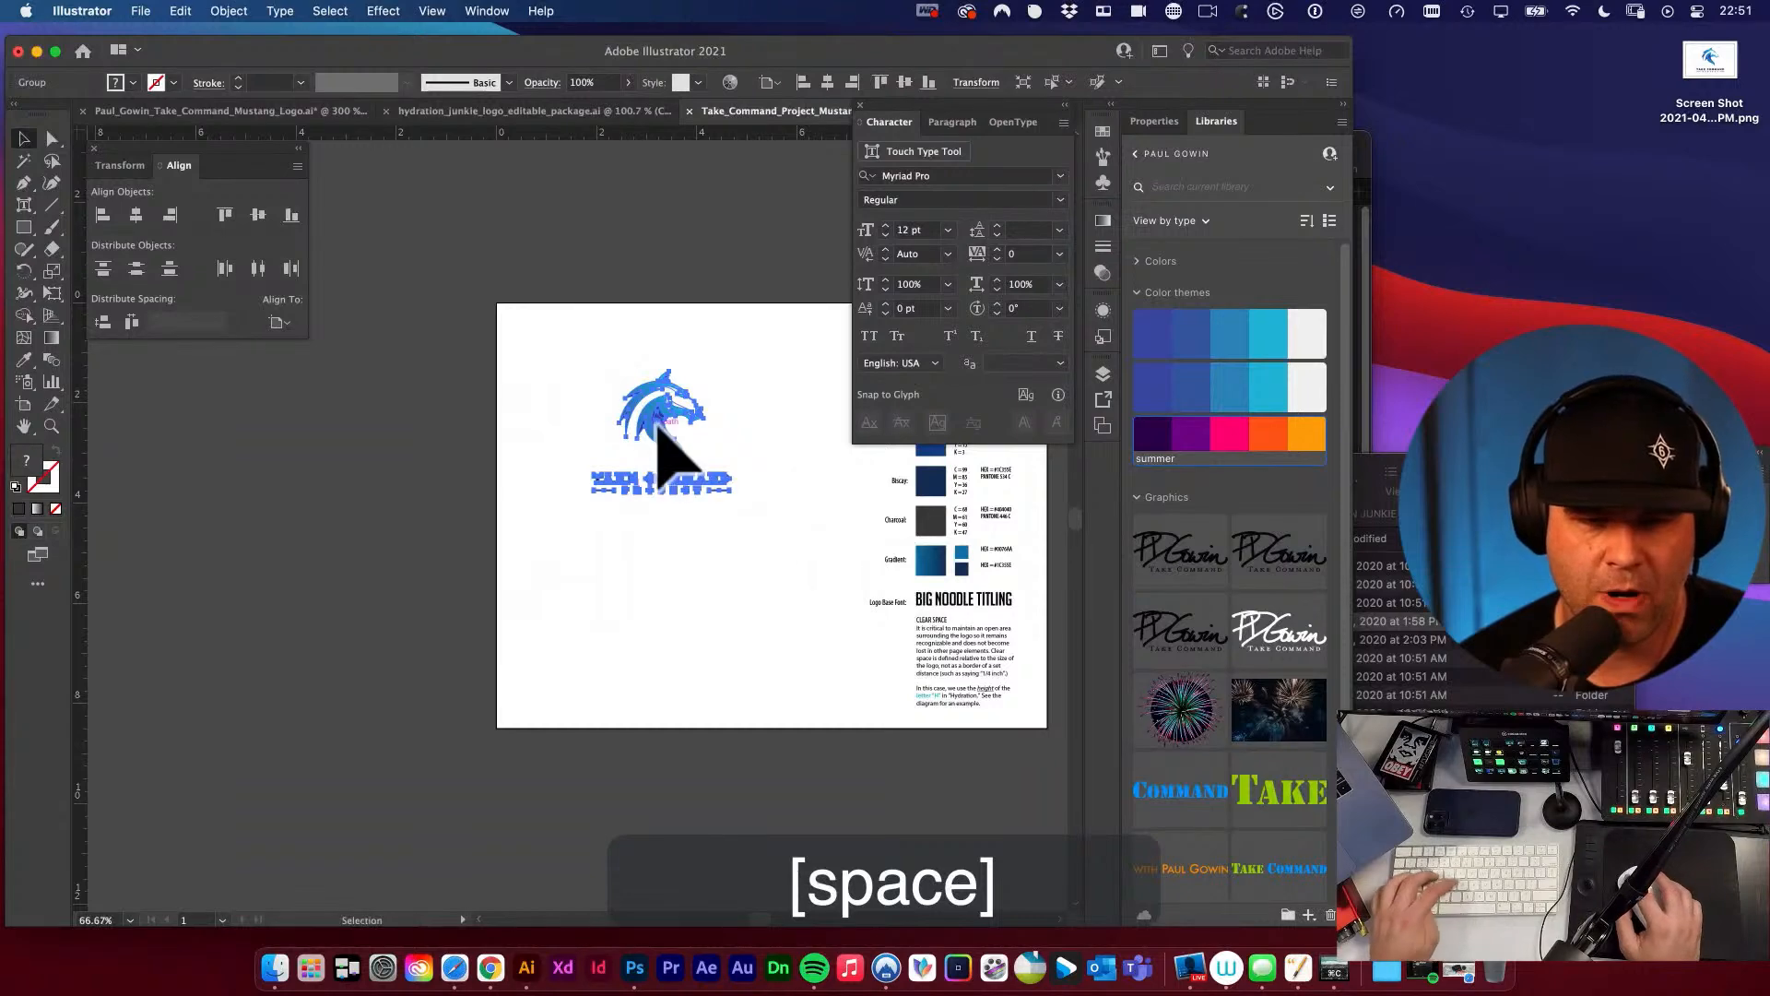
{"action": "left_click_drag", "start_coordinate": [662, 447], "coordinate": [666, 600]}
{"action": "left_click", "coordinate": [799, 572]}
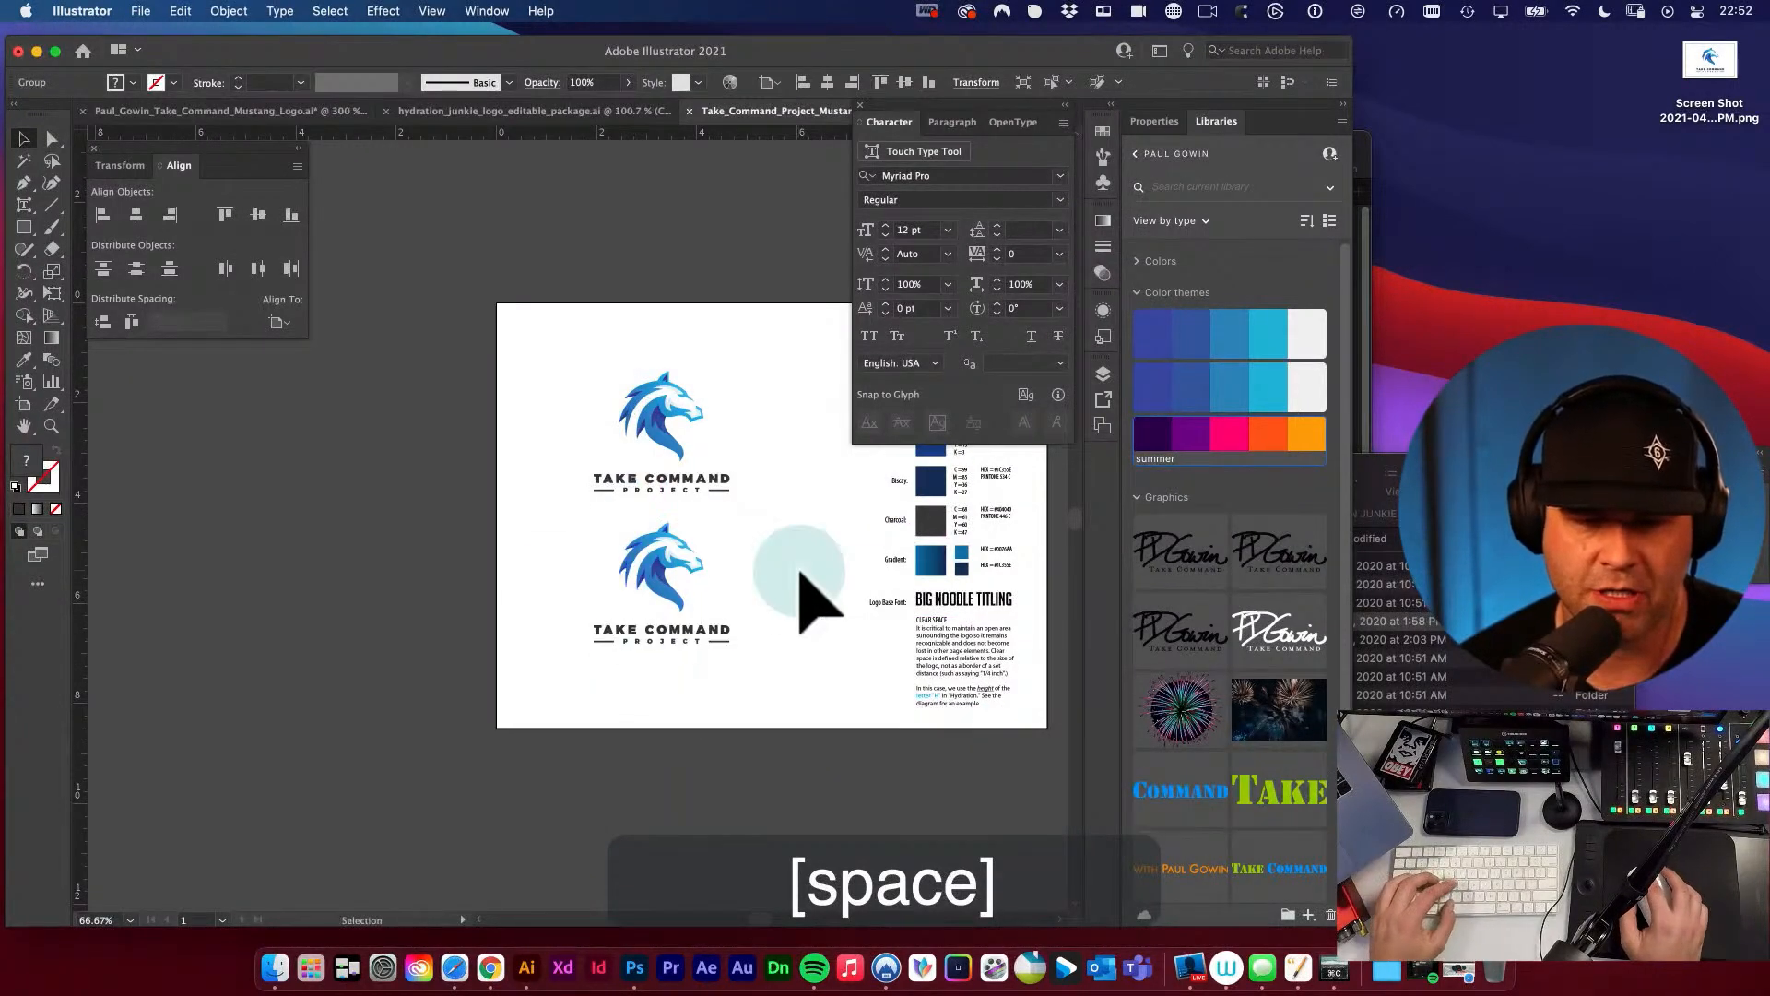
{"action": "left_click_drag", "start_coordinate": [797, 572], "coordinate": [669, 607]}
{"action": "left_click_drag", "start_coordinate": [531, 442], "coordinate": [531, 414]}
{"action": "left_click", "coordinate": [650, 558]}
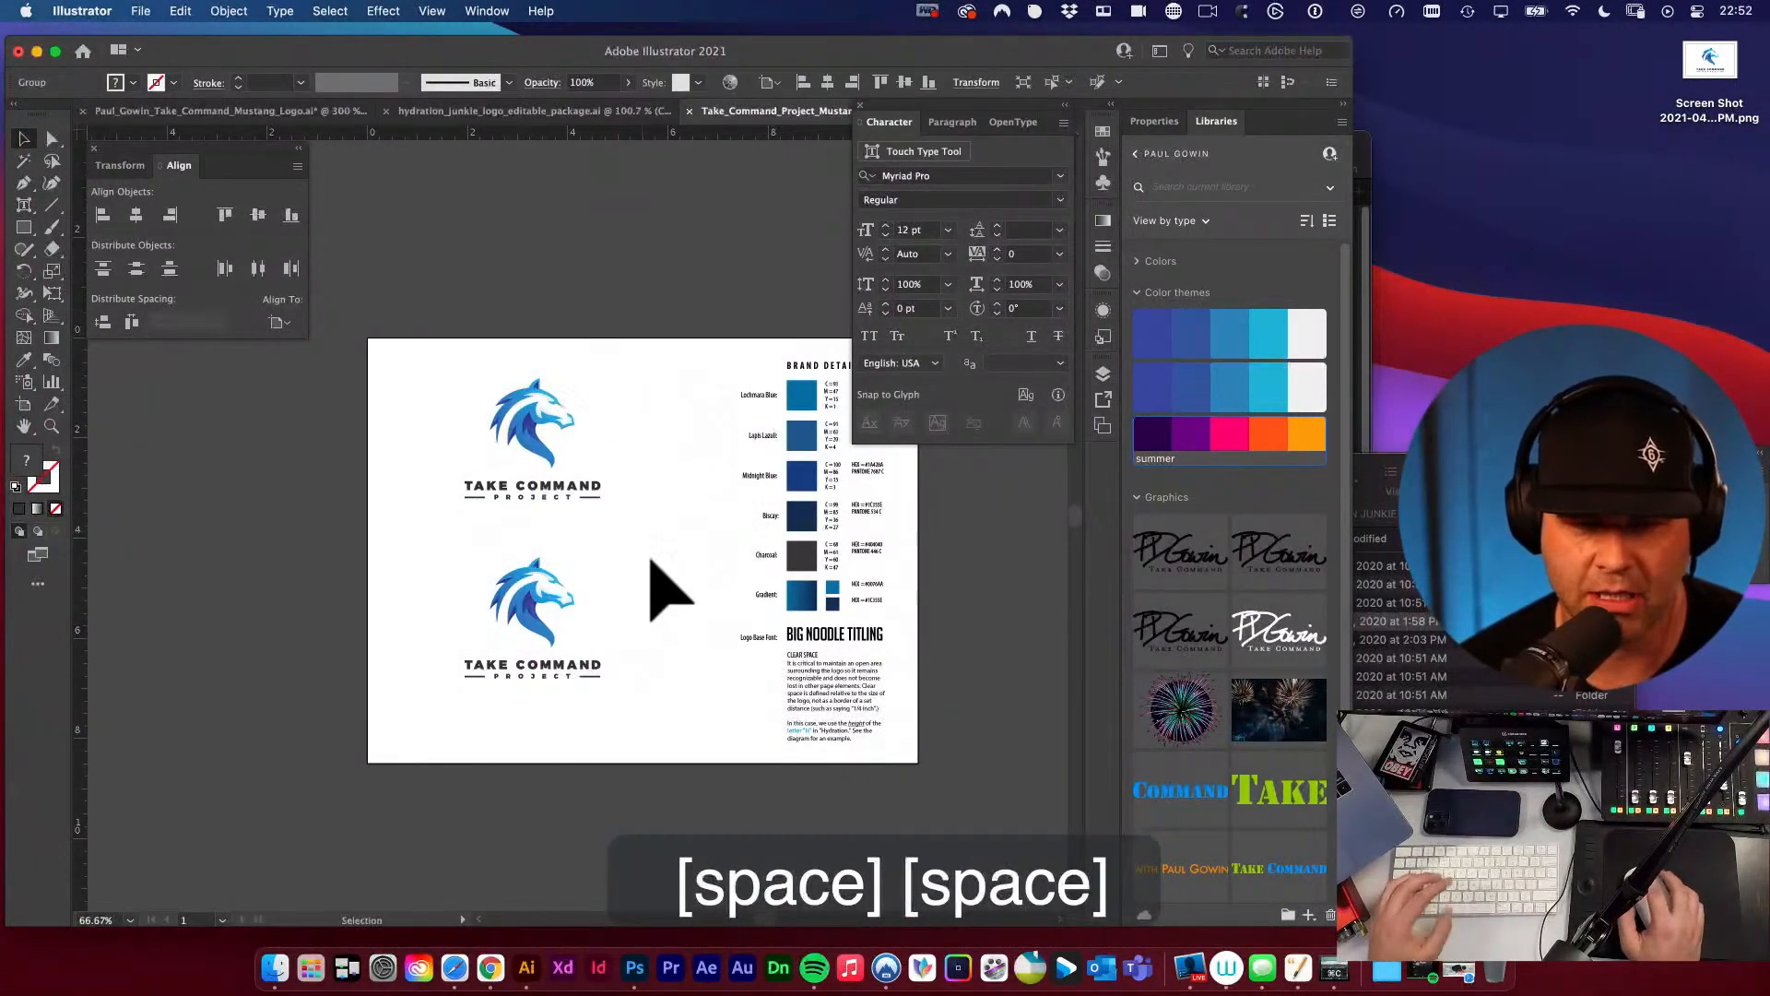
Ungroup the lower logo copy and move its mustang head off to the right of the wordmark.
{"action": "left_click", "coordinate": [539, 582]}
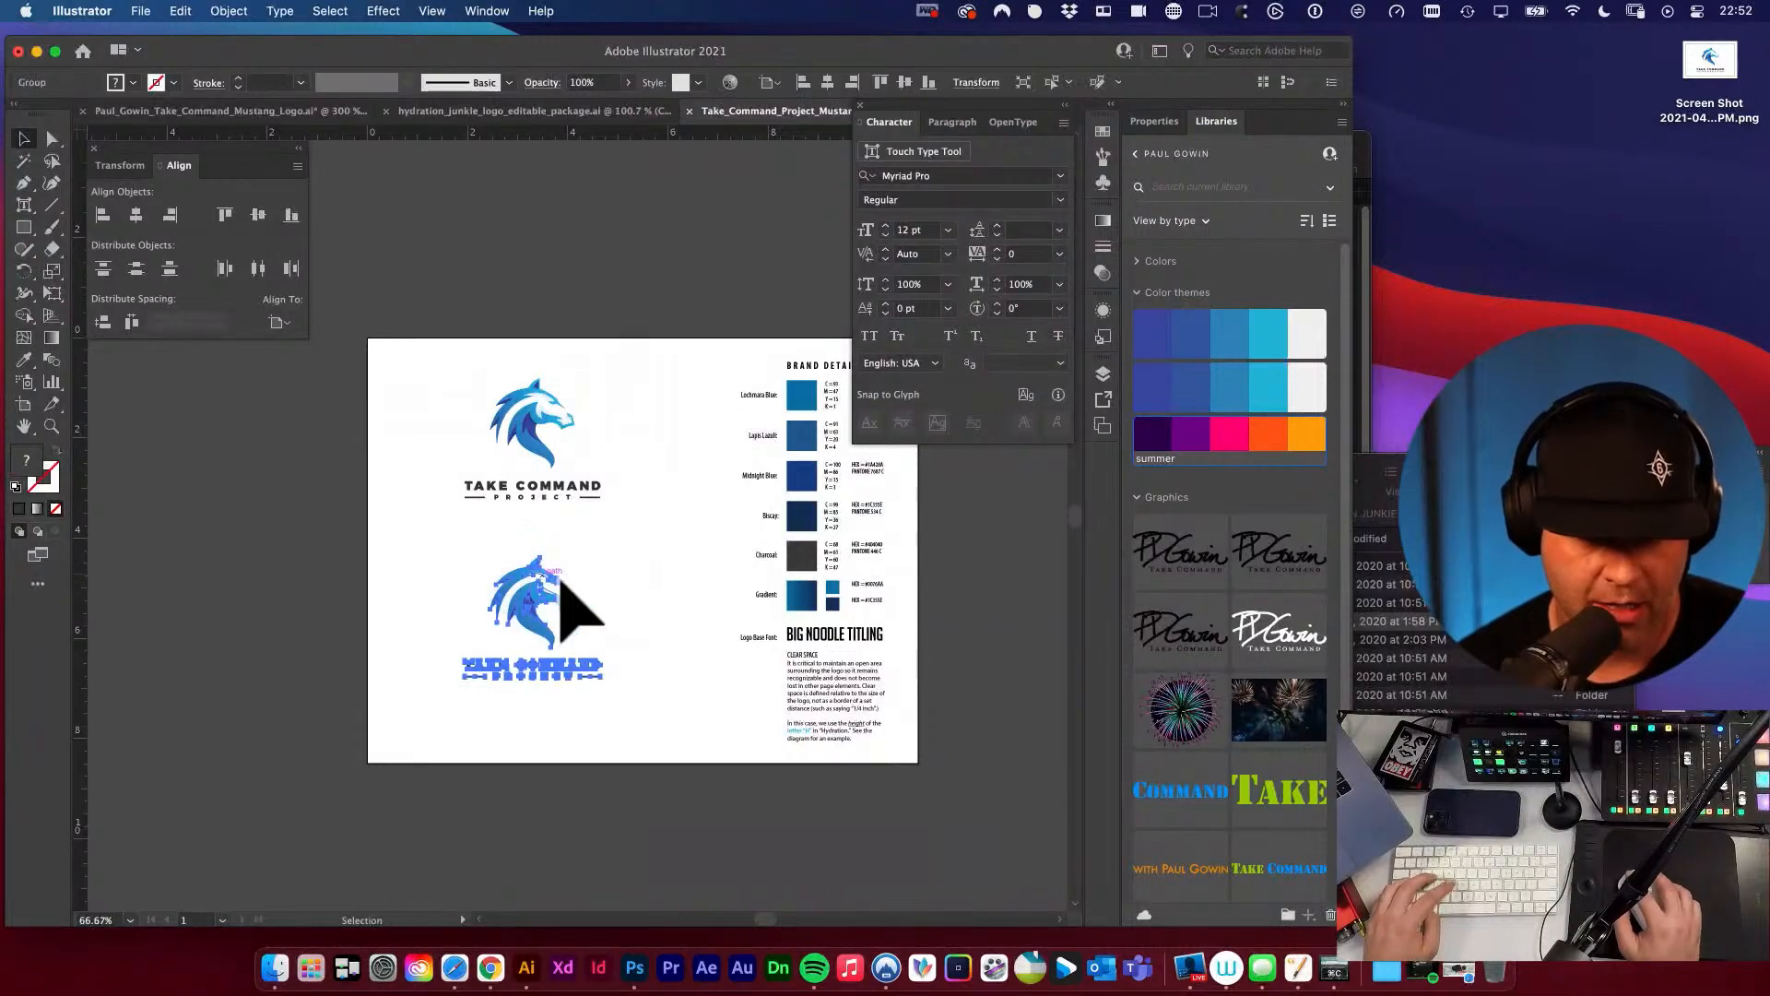
{"action": "key", "text": "shift+super+g"}
{"action": "left_click", "coordinate": [605, 584]}
{"action": "left_click", "coordinate": [514, 581]}
{"action": "left_click_drag", "start_coordinate": [514, 579], "coordinate": [648, 559]}
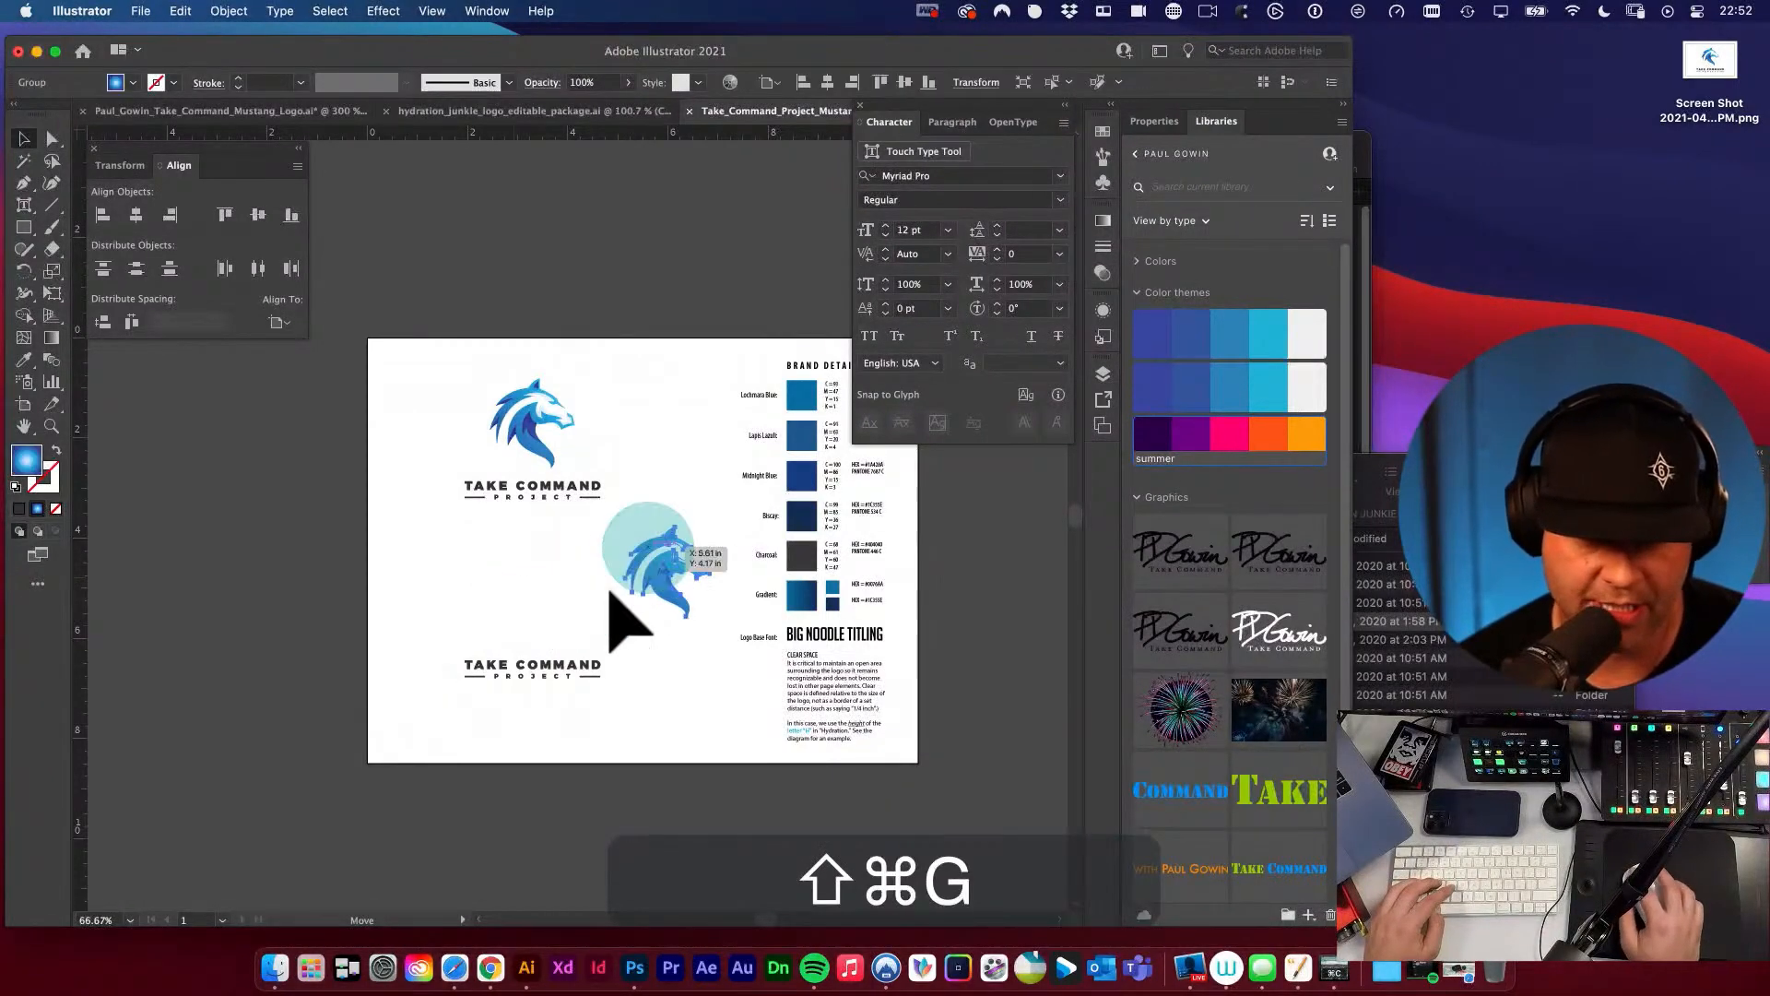
Group the lower TAKE COMMAND lettering, PROJECT and its side rules as a separate wordmark.
{"action": "left_click_drag", "start_coordinate": [462, 644], "coordinate": [652, 711]}
{"action": "key", "text": "super+g"}
{"action": "left_click", "coordinate": [653, 661]}
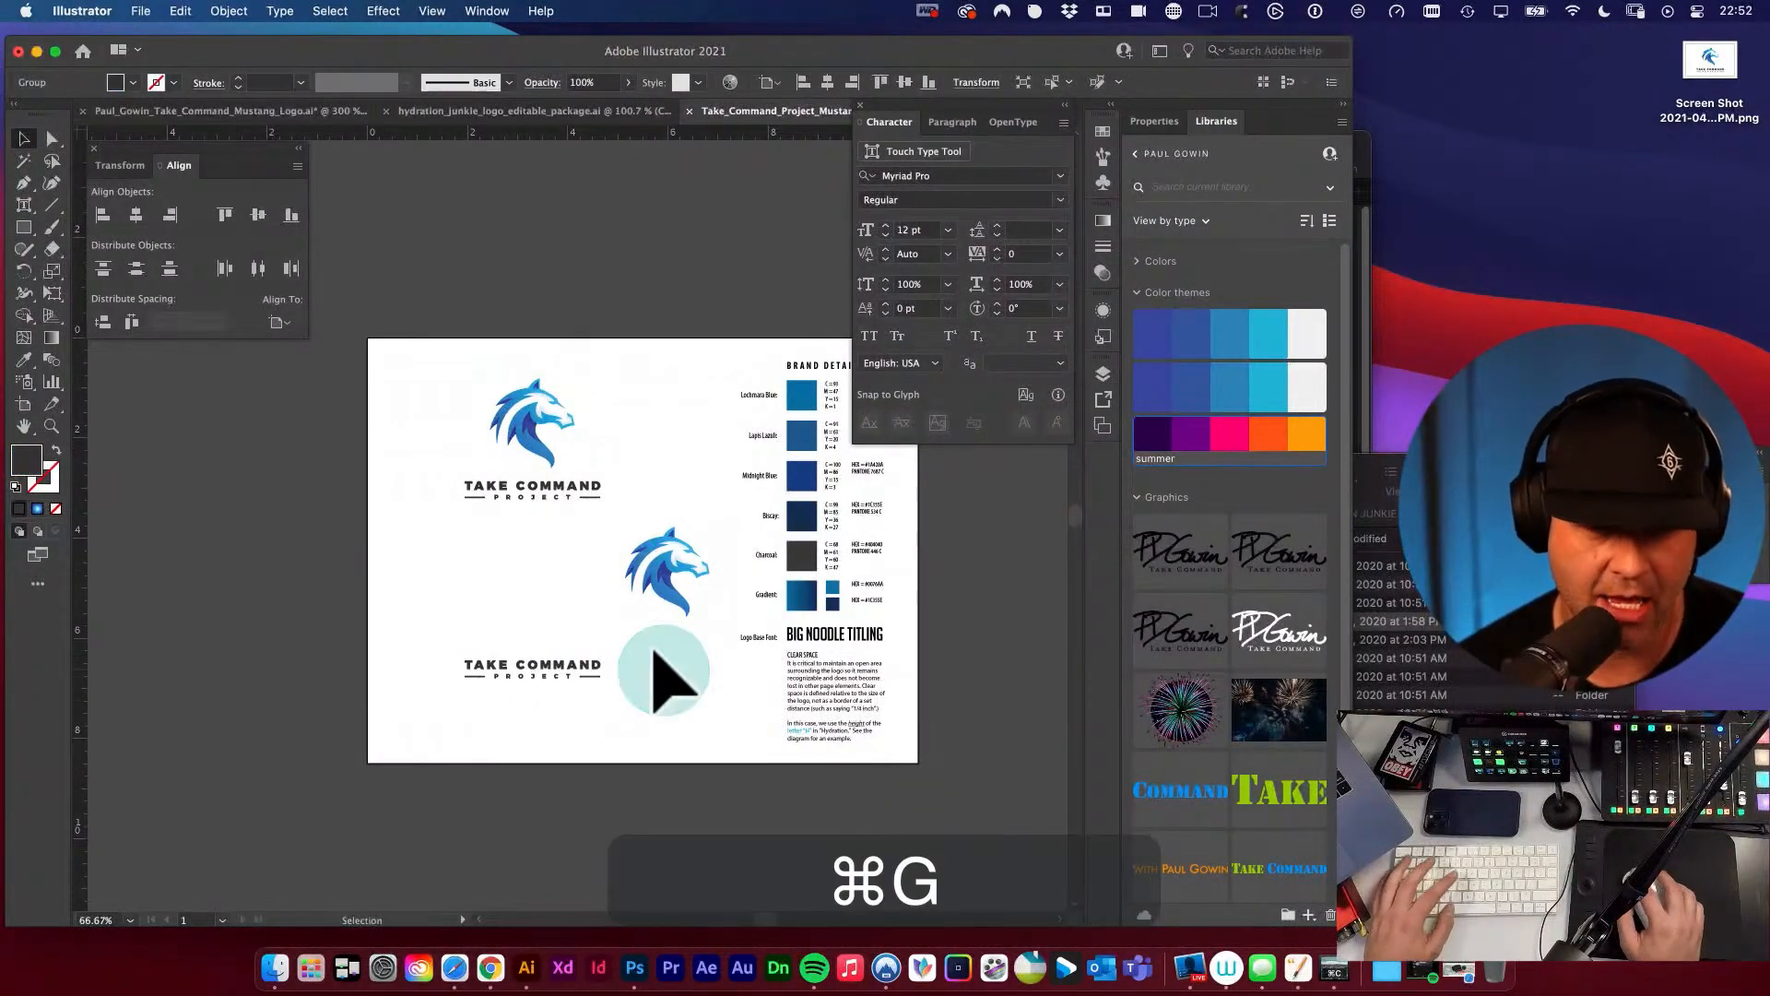
{"action": "key", "text": "space"}
{"action": "left_click_drag", "start_coordinate": [605, 497], "coordinate": [660, 603]}
Place copies of the mustang head and wordmark side by side mid-artboard, moving the separate originals toward the artboard's lower edge.
{"action": "left_click_drag", "start_coordinate": [708, 659], "coordinate": [554, 660]}
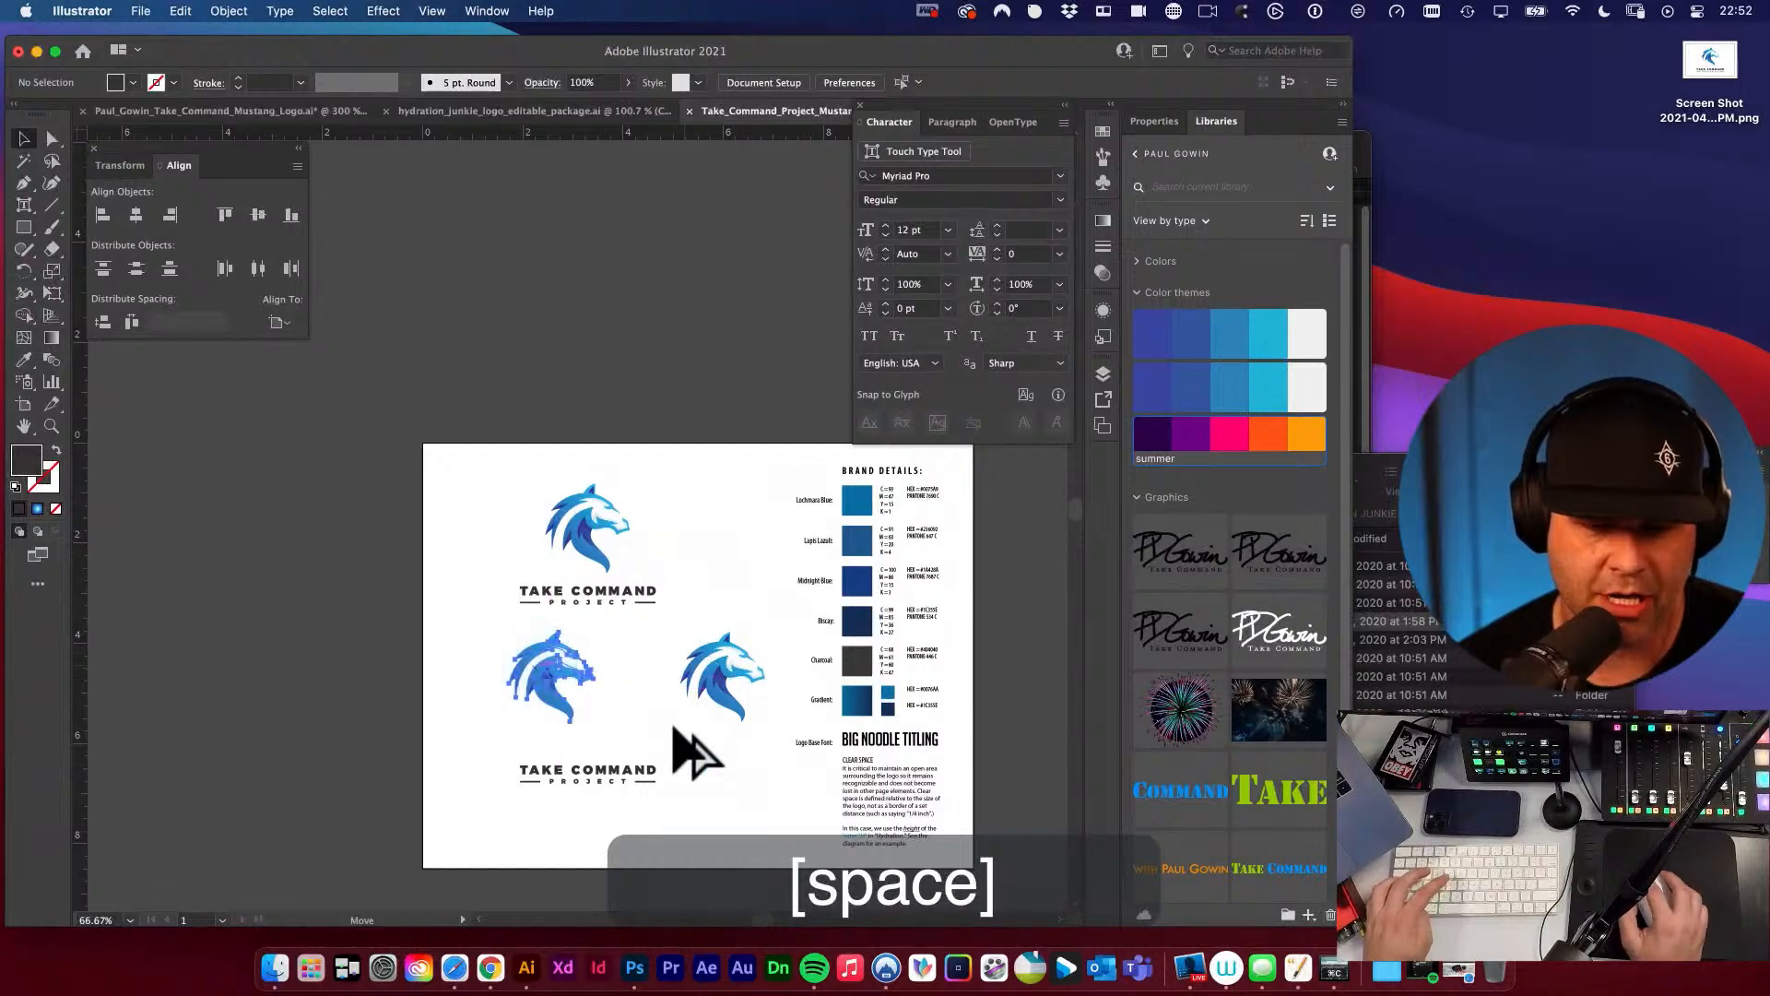
{"action": "left_click_drag", "start_coordinate": [719, 679], "coordinate": [751, 834]}
{"action": "left_click_drag", "start_coordinate": [623, 773], "coordinate": [690, 687]}
Scale the copied mustang head down with Free Transform and position it just left of the copied wordmark.
{"action": "left_click", "coordinate": [583, 659]}
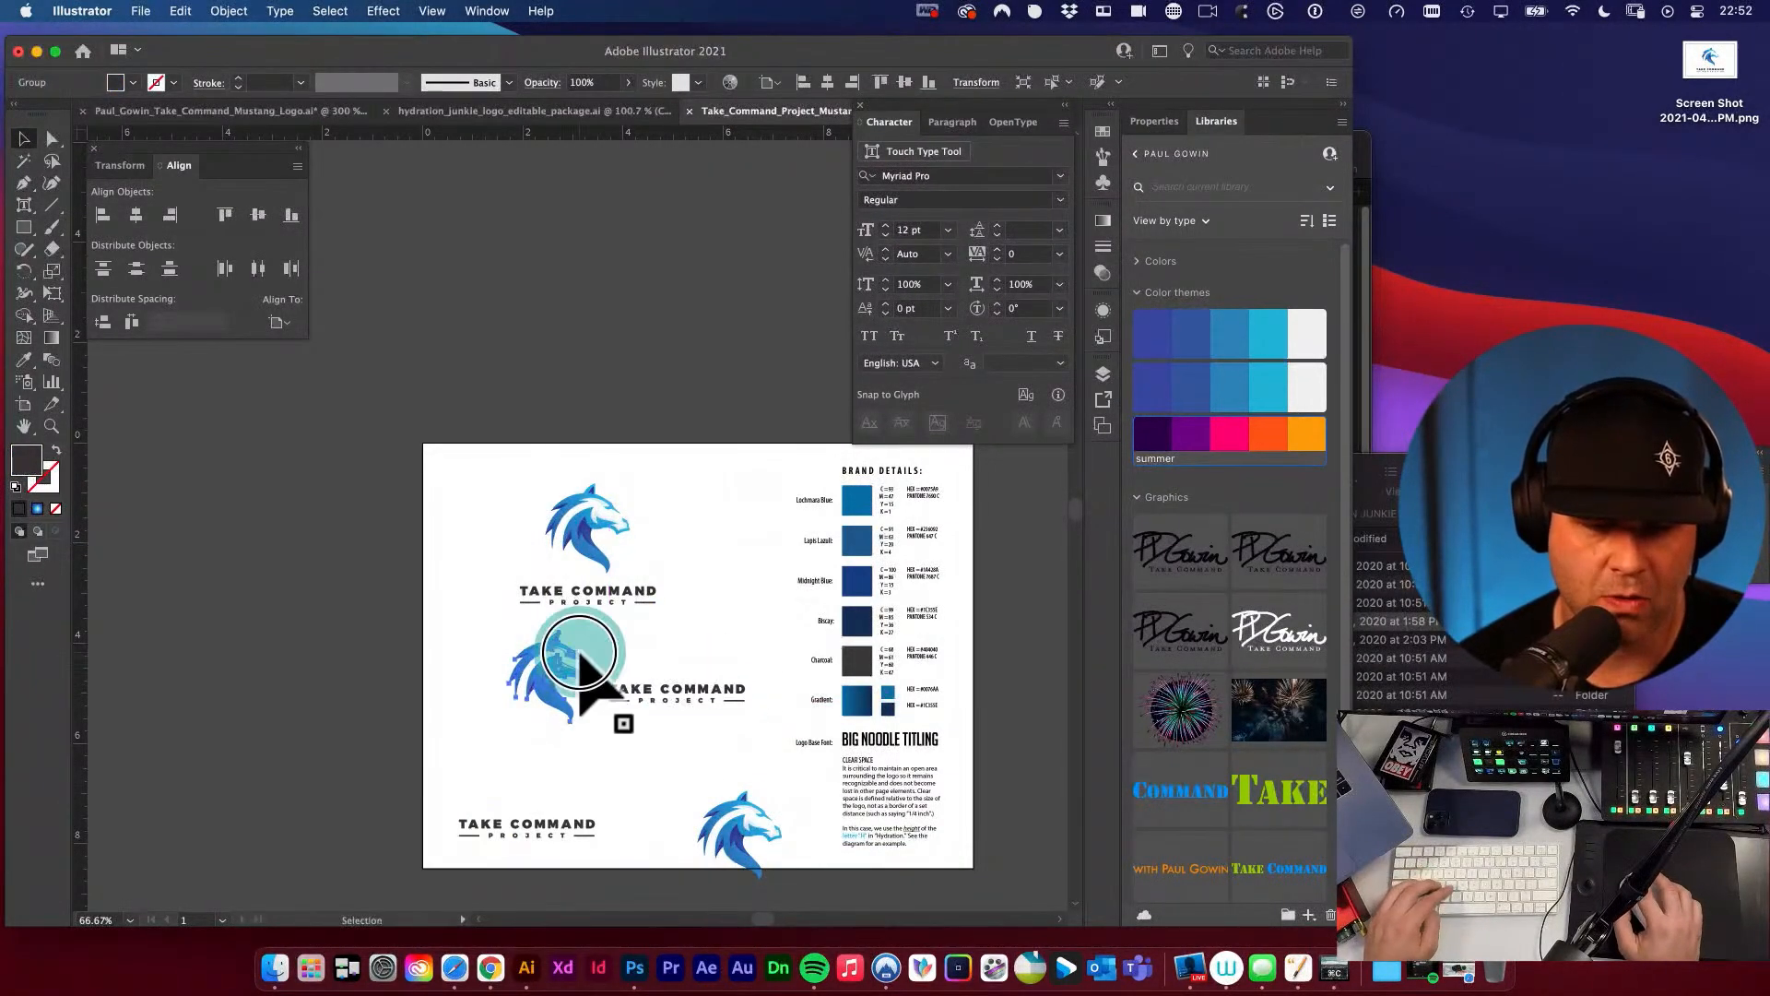
{"action": "key", "text": "e"}
{"action": "left_click_drag", "start_coordinate": [510, 632], "coordinate": [532, 653]}
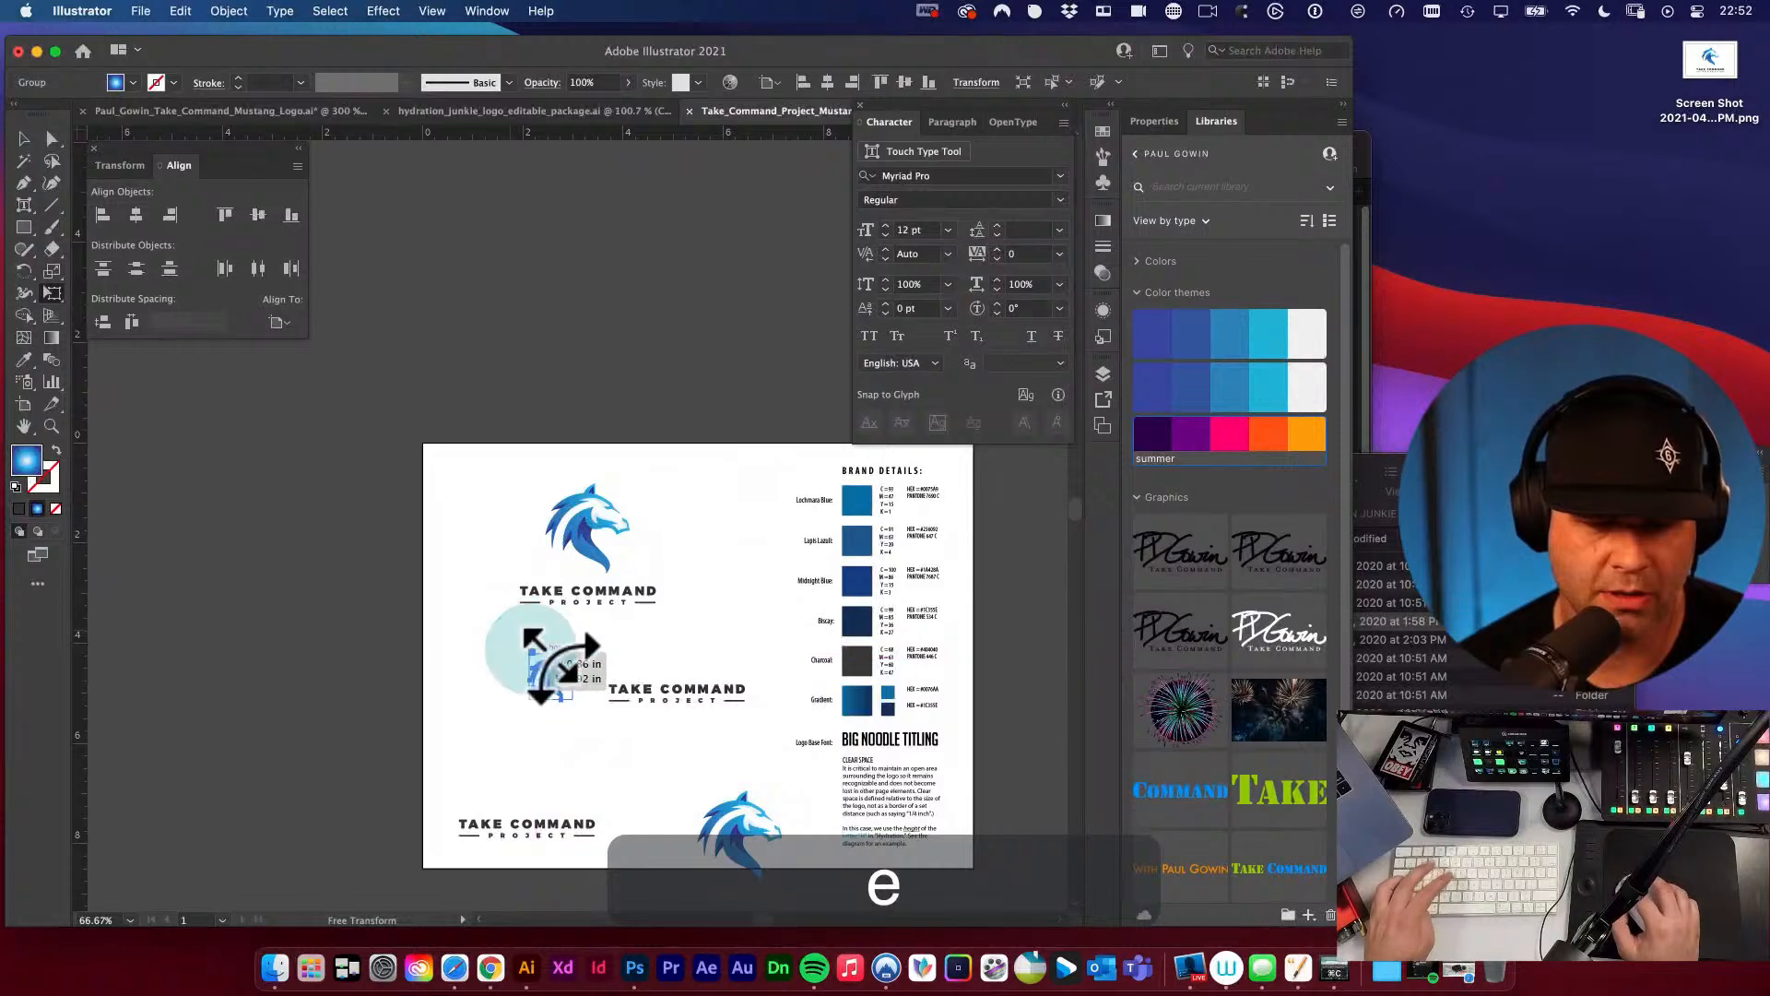
{"action": "key", "text": "v"}
{"action": "left_click", "coordinate": [619, 663]}
{"action": "key", "text": "space"}
{"action": "left_click_drag", "start_coordinate": [702, 681], "coordinate": [784, 733]}
{"action": "key", "text": "super+space"}
{"action": "key", "text": "v"}
{"action": "mouse_move", "coordinate": [396, 614]}
{"action": "left_mouse_down"}
{"action": "mouse_move", "coordinate": [443, 671]}
{"action": "mouse_move", "coordinate": [423, 636]}
{"action": "left_mouse_up"}
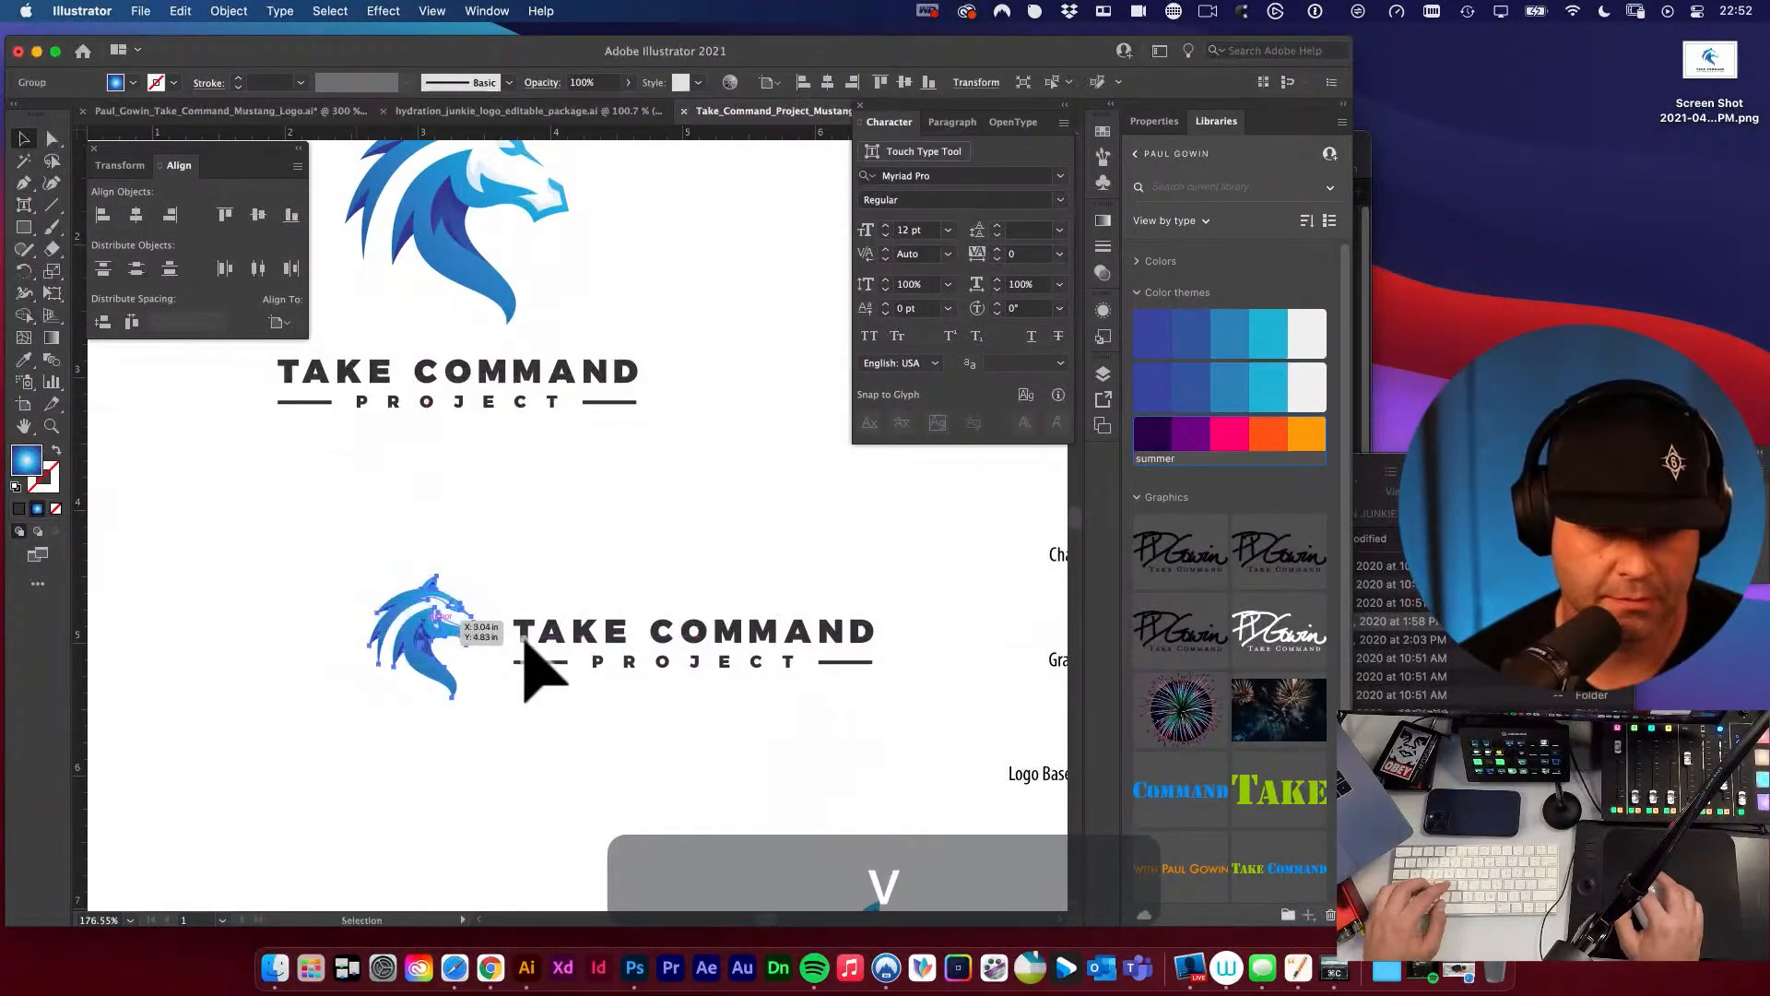
Align the small mustang head and the wordmark beside it on their vertical centers.
{"action": "left_click", "coordinate": [573, 665], "text": "shift"}
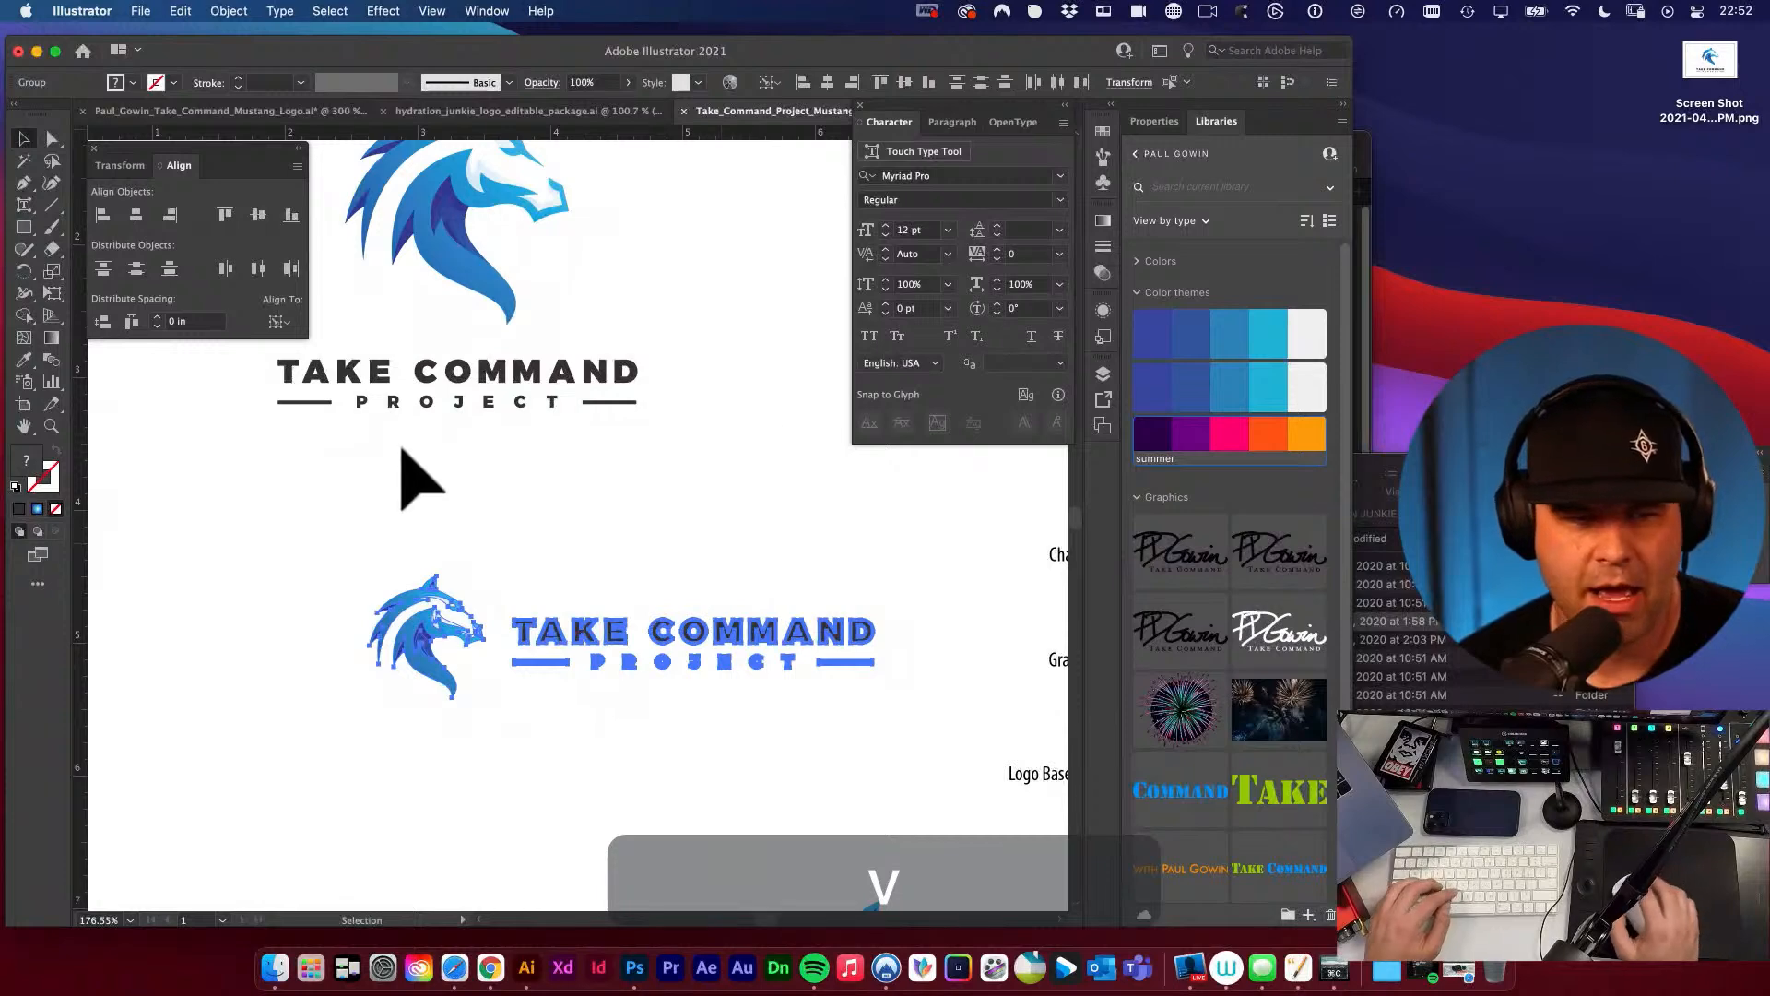
{"action": "left_click", "coordinate": [260, 215]}
{"action": "left_click", "coordinate": [229, 551]}
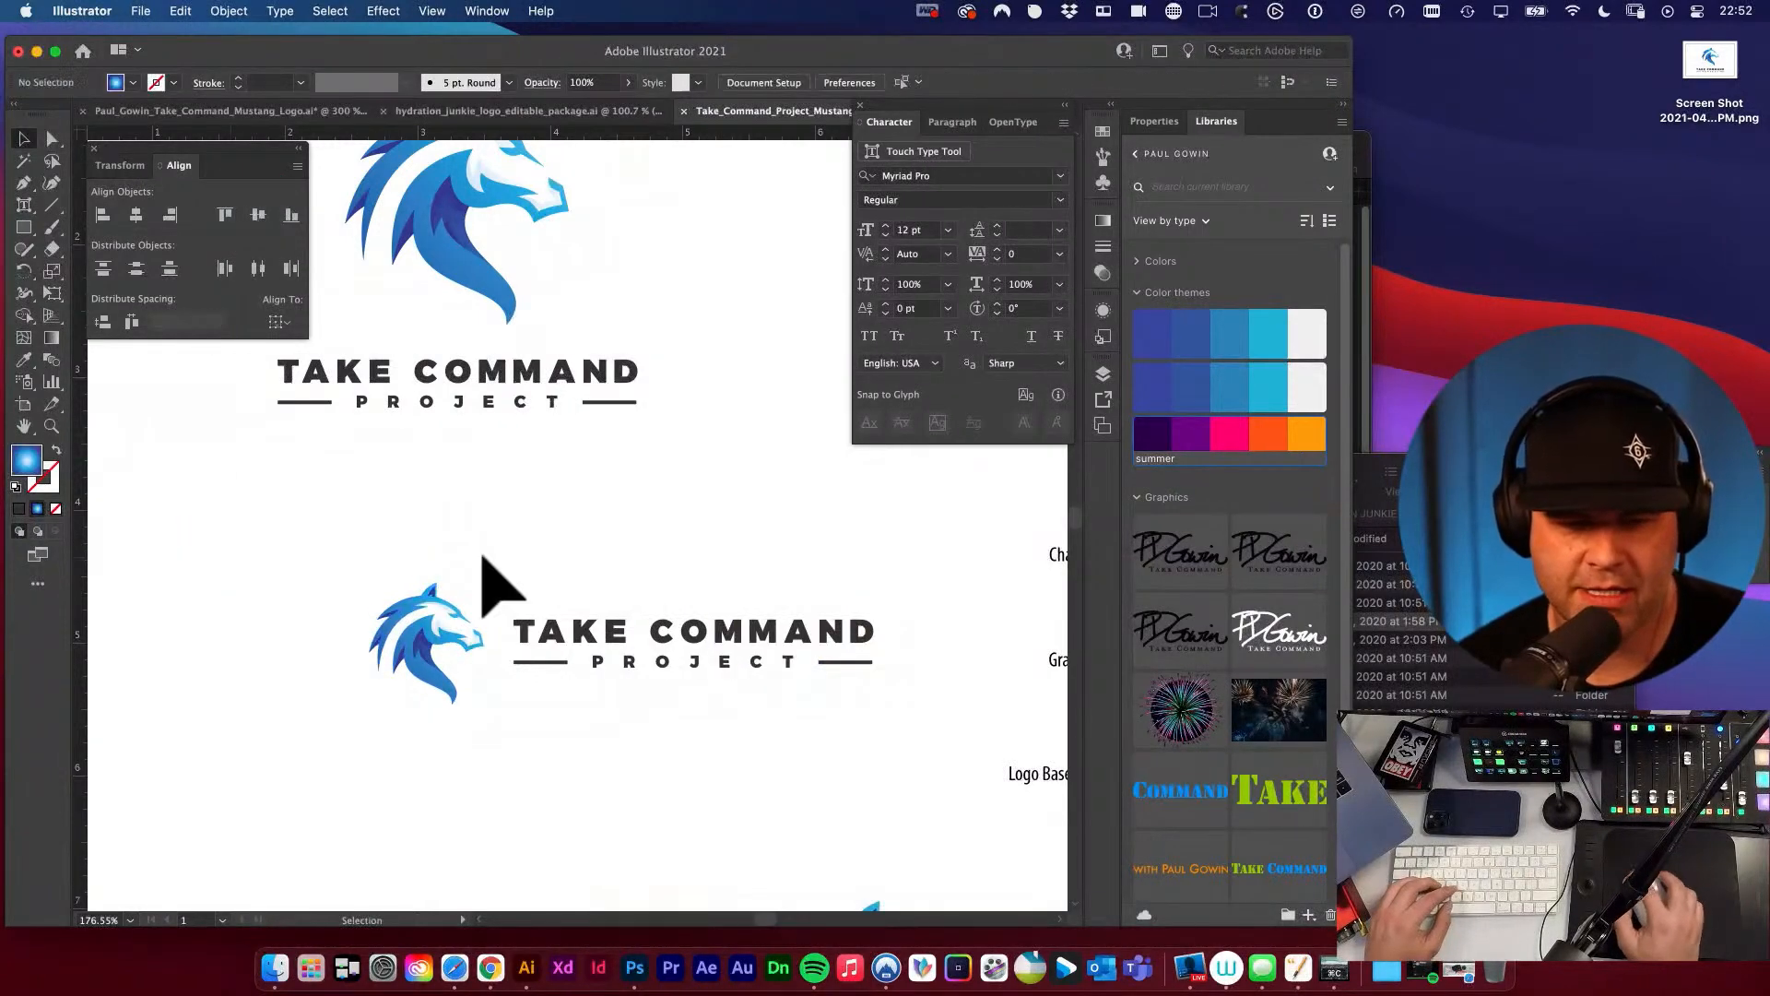
{"action": "key", "text": "space"}
{"action": "left_click_drag", "start_coordinate": [692, 539], "coordinate": [608, 476]}
{"action": "key", "text": "alt+super+space"}
{"action": "left_click", "coordinate": [600, 560], "text": "alt+super"}
{"action": "left_click", "coordinate": [600, 560], "text": "alt+super"}
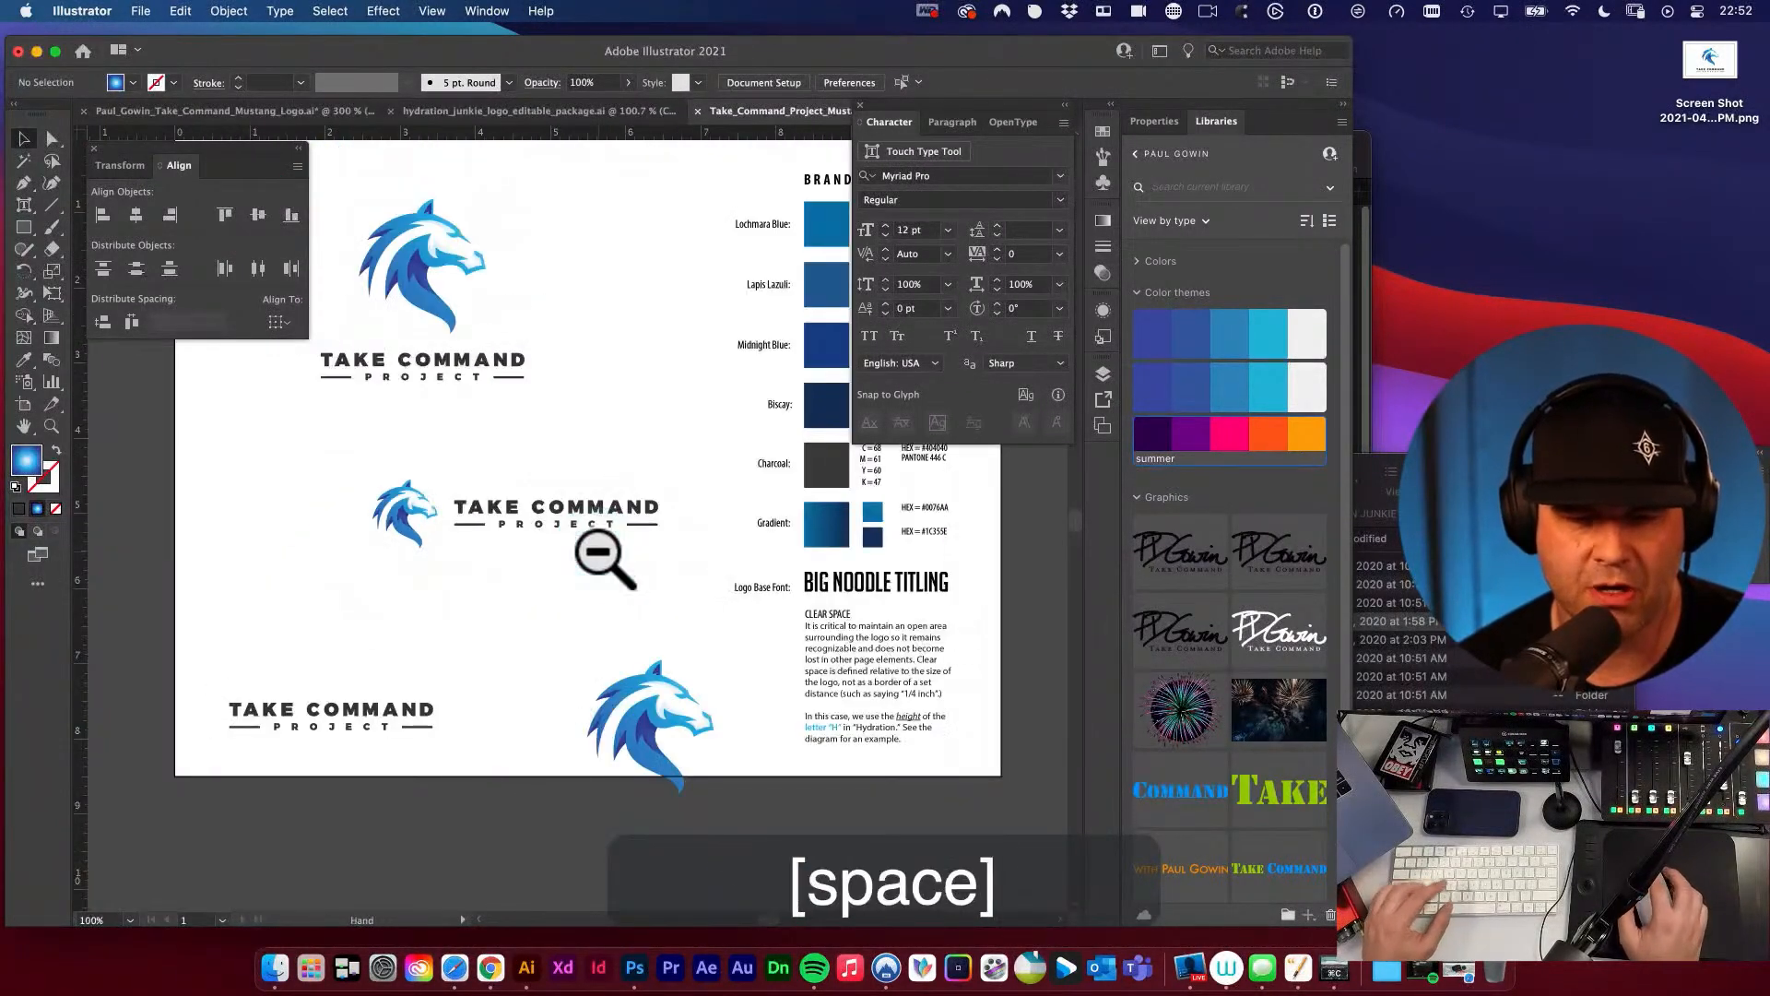
{"action": "key", "text": "space"}
{"action": "left_click_drag", "start_coordinate": [600, 559], "coordinate": [698, 588]}
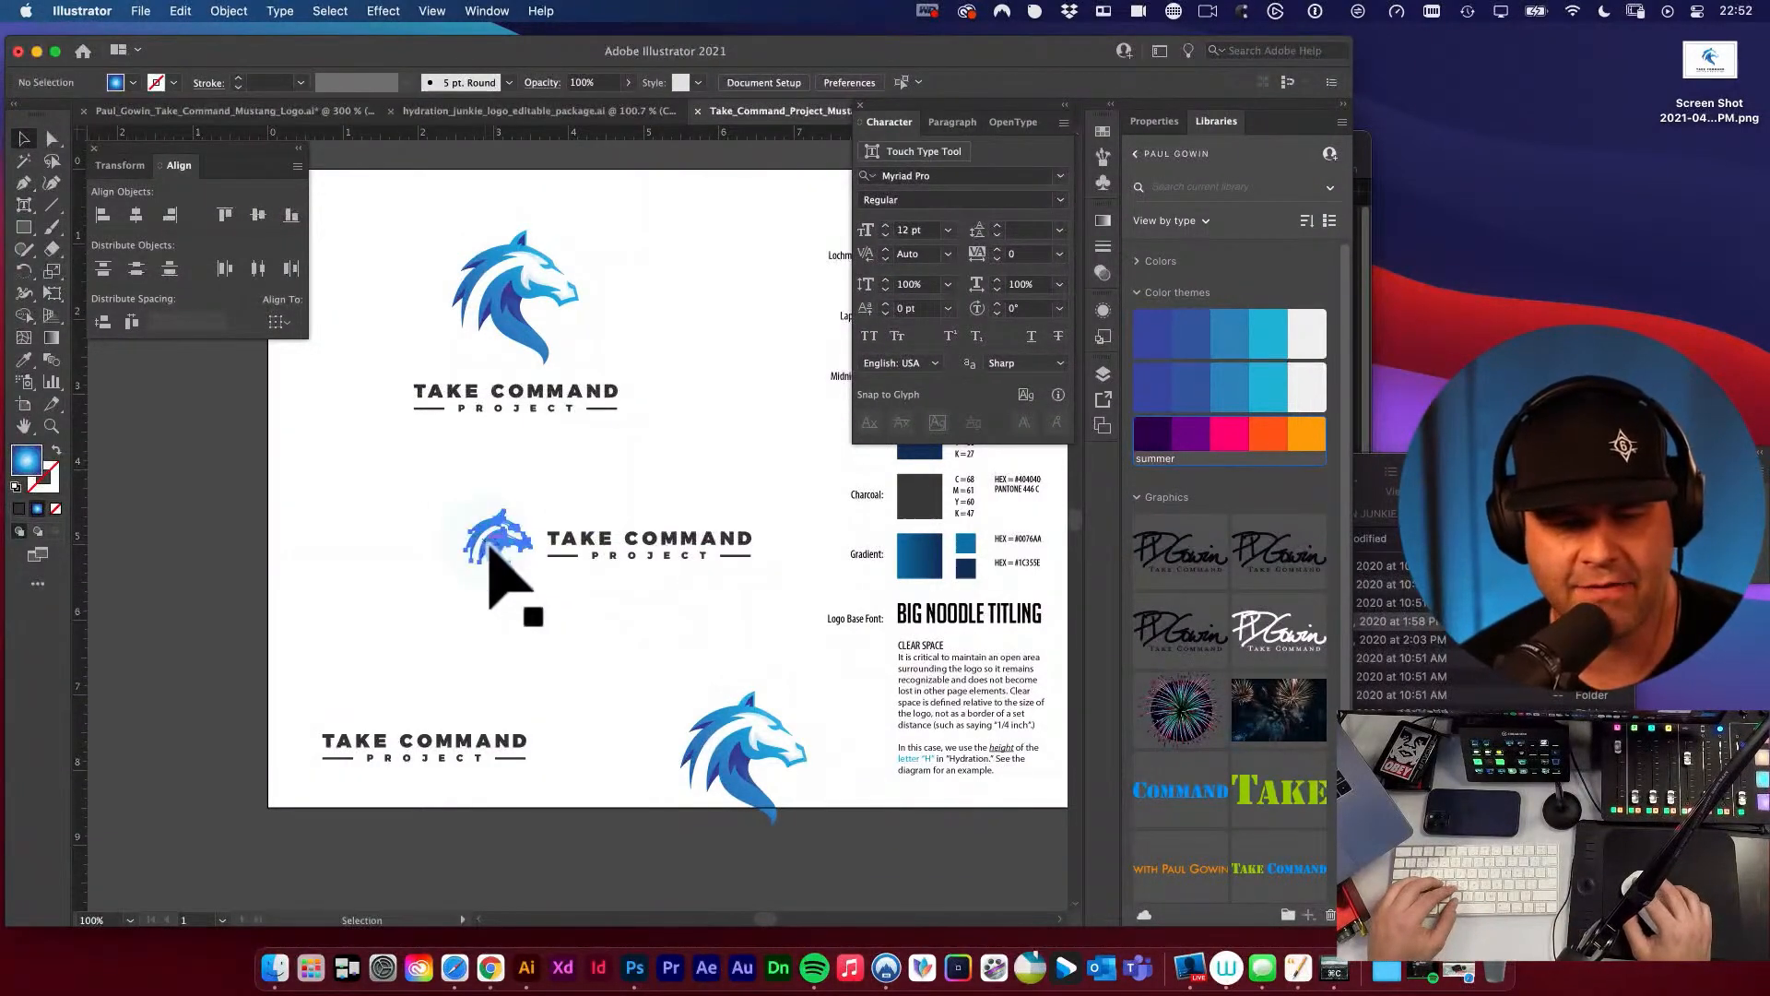
Add a horizontal guide at the small mustang's muzzle and raise the wordmark slightly so the guide runs between its two lines.
{"action": "left_click", "coordinate": [564, 538]}
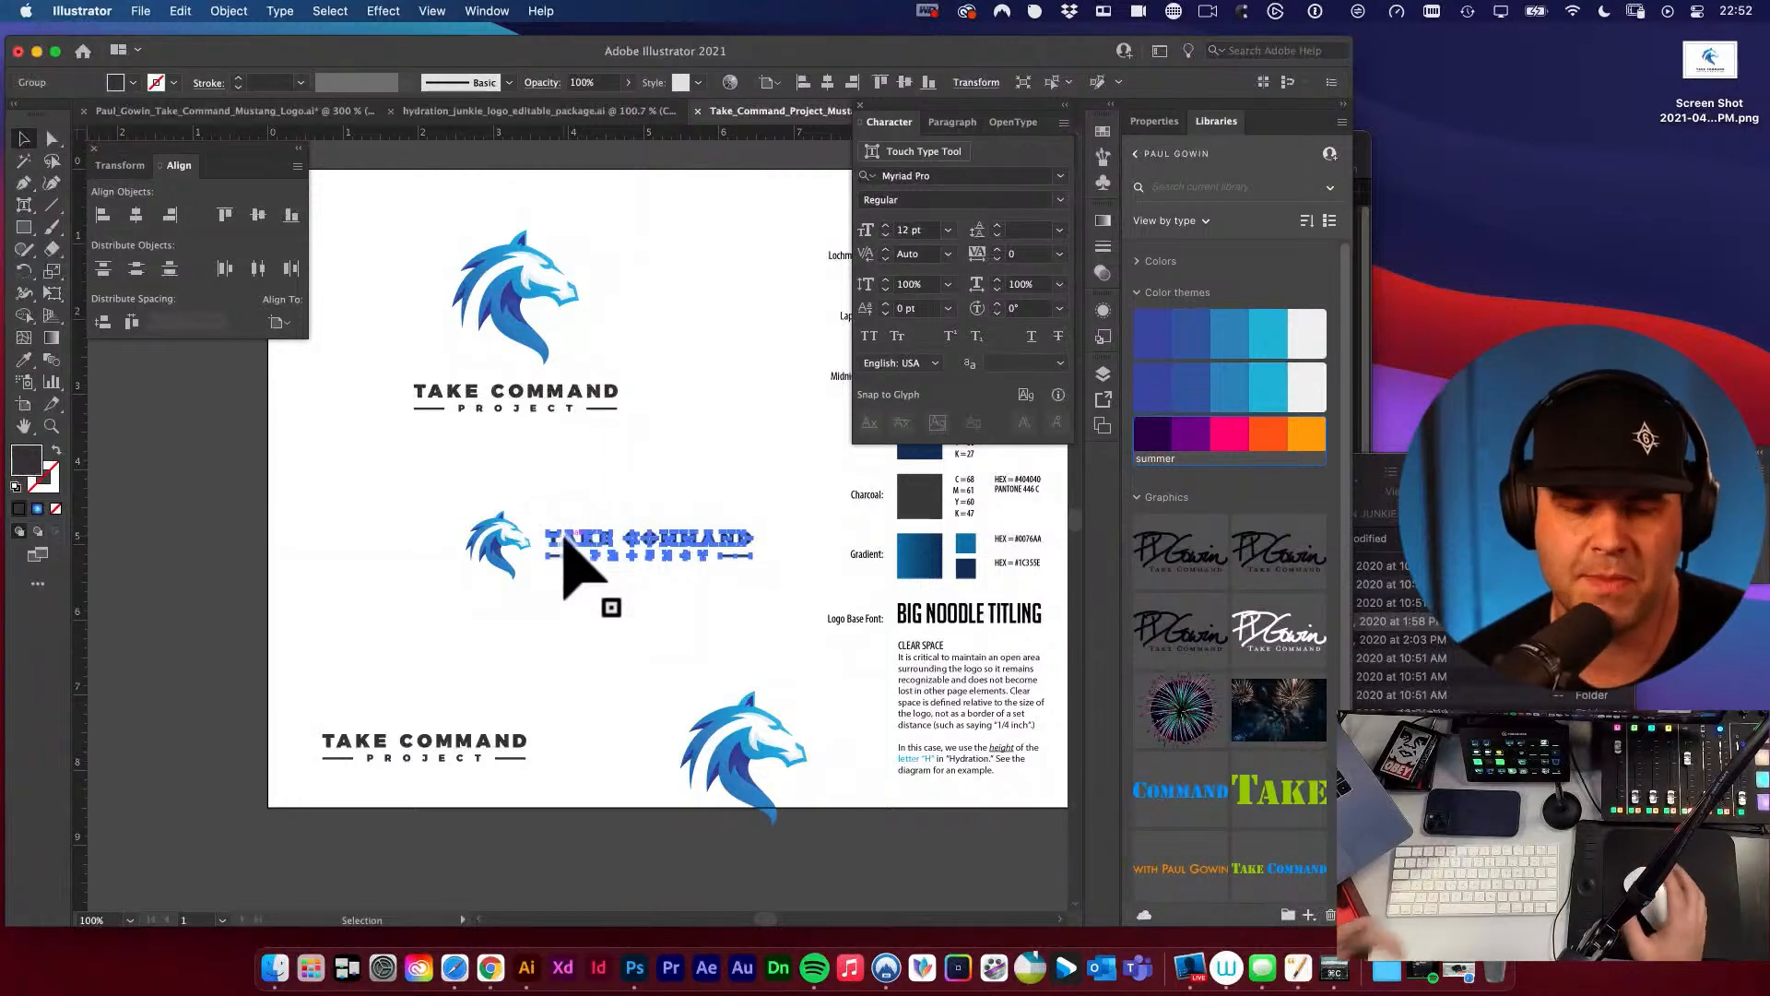
{"action": "left_click", "coordinate": [578, 604]}
{"action": "left_click_drag", "start_coordinate": [528, 550], "coordinate": [973, 778]}
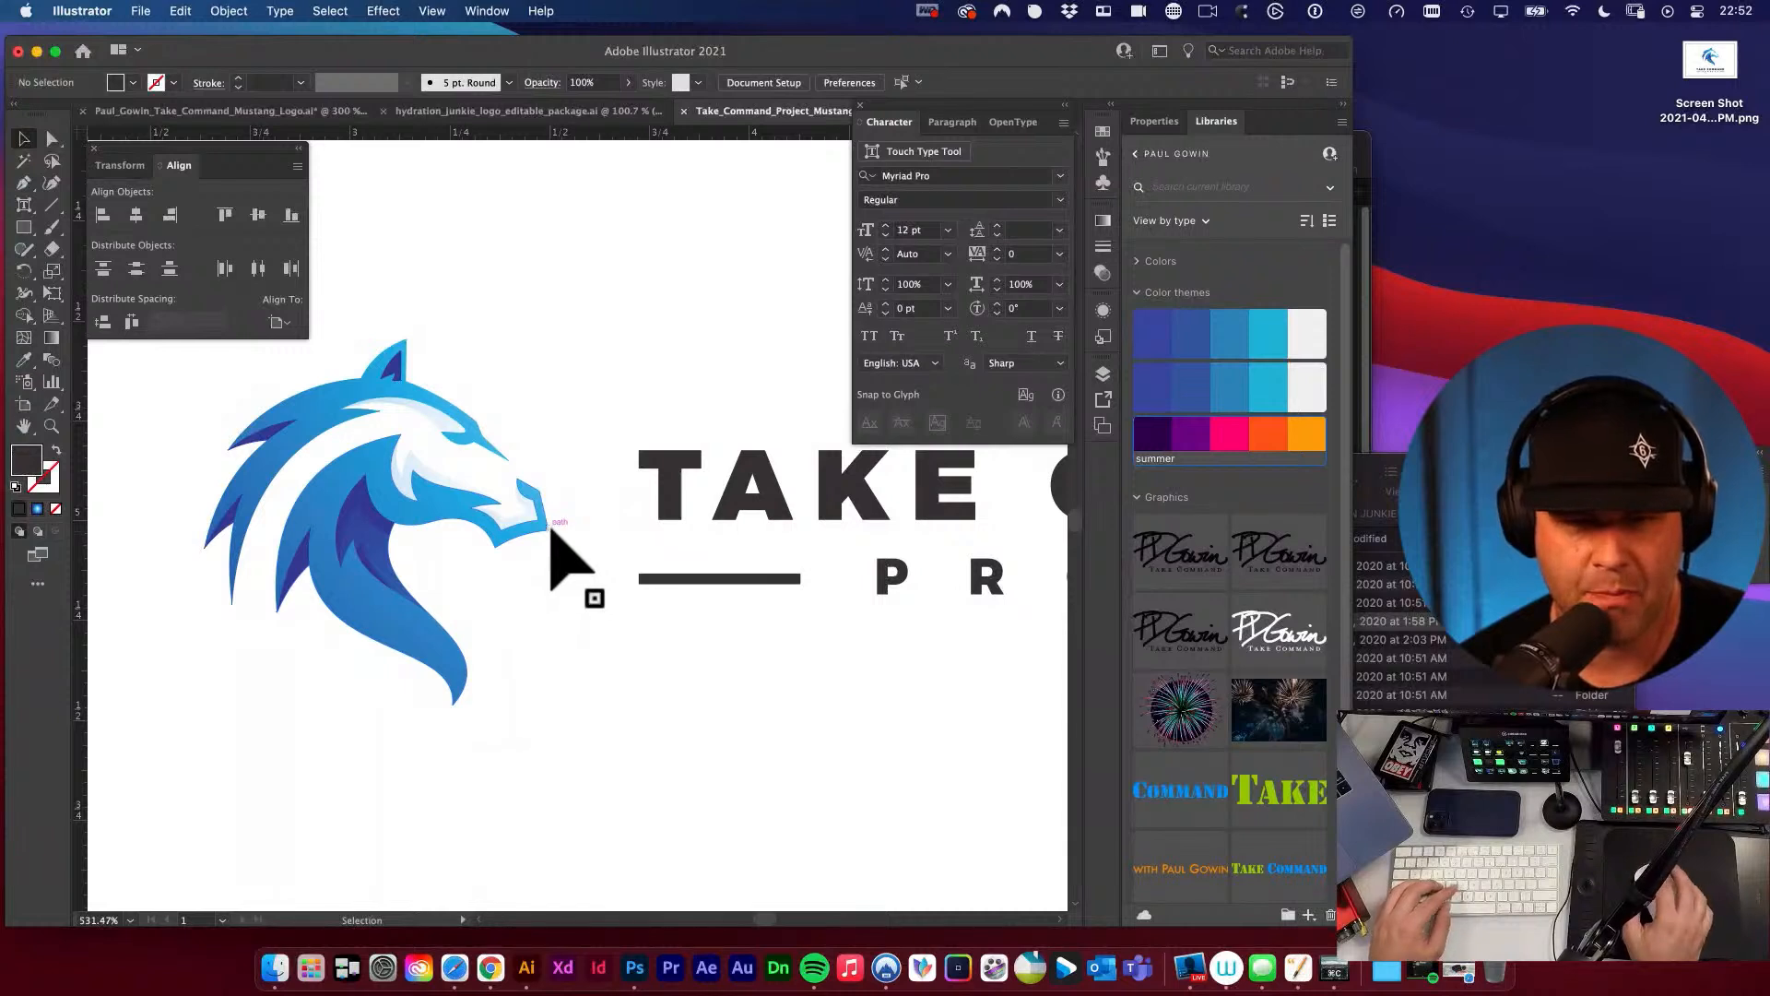
{"action": "left_click_drag", "start_coordinate": [611, 136], "coordinate": [547, 530]}
{"action": "left_click_drag", "start_coordinate": [714, 659], "coordinate": [566, 620]}
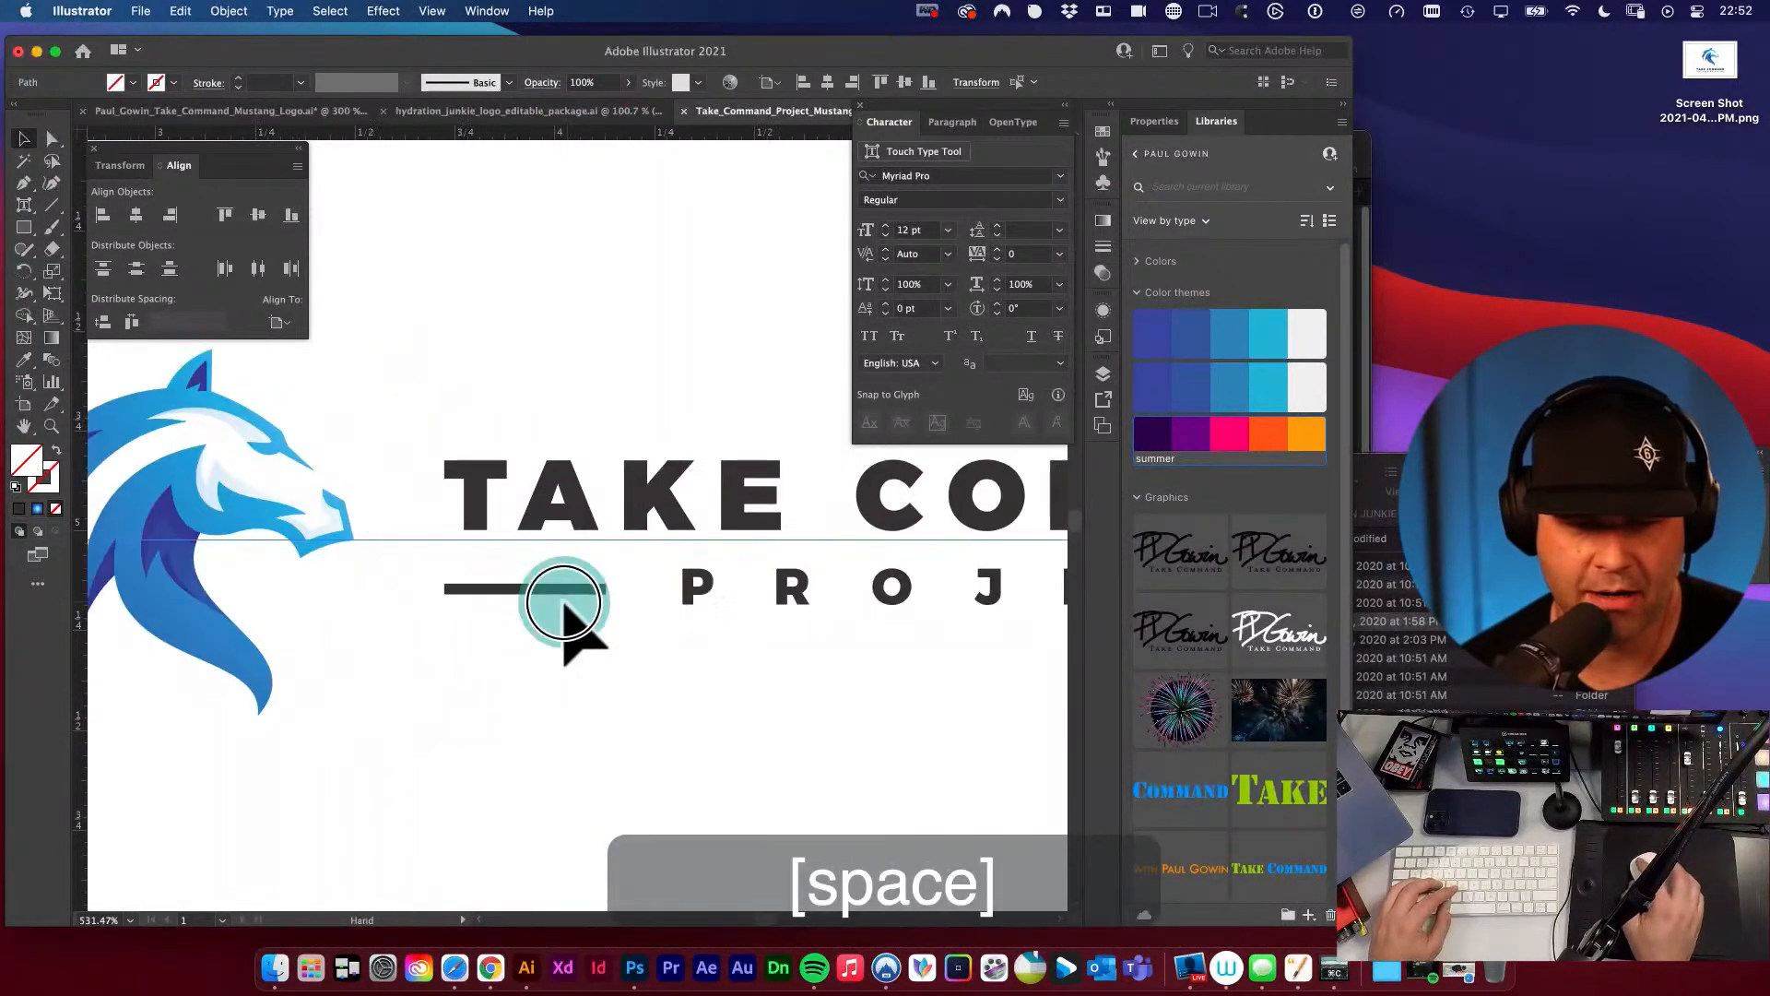
{"action": "key", "text": "v"}
{"action": "left_click_drag", "start_coordinate": [578, 517], "coordinate": [582, 508]}
{"action": "left_click", "coordinate": [583, 682]}
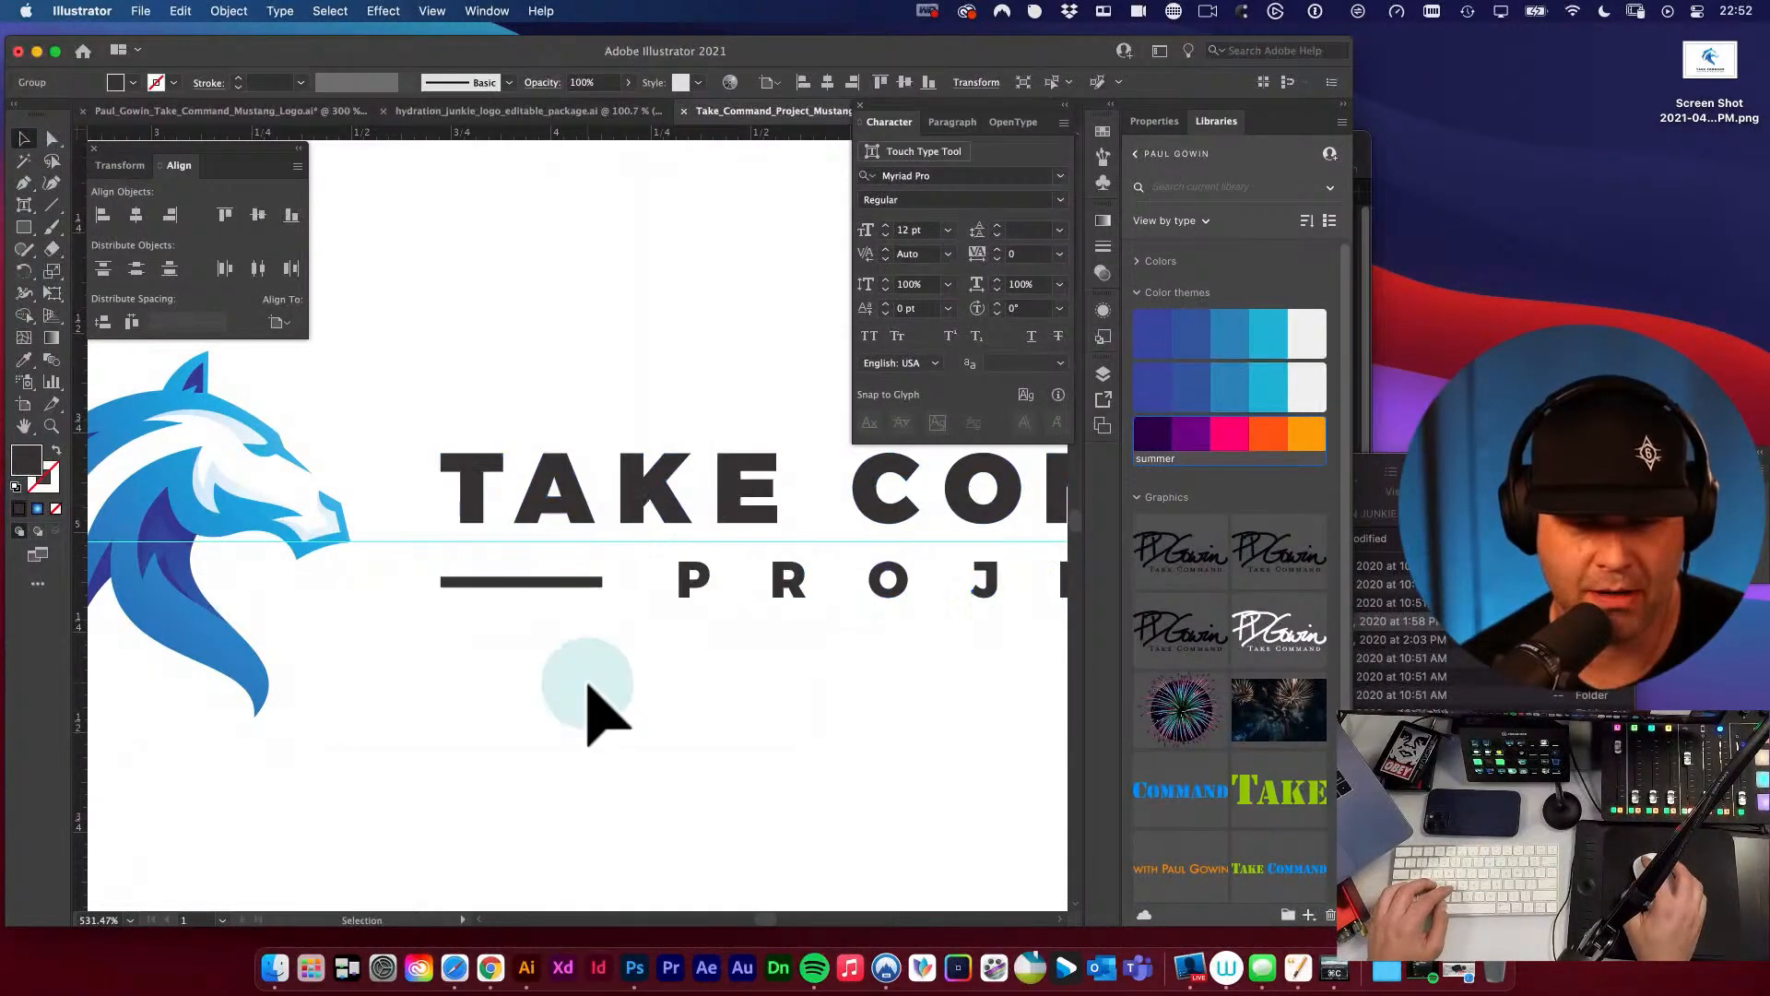
Hide the guides on the artboard.
{"action": "key", "text": "space"}
{"action": "key", "text": "space"}
{"action": "key", "text": "ctrl+super+space"}
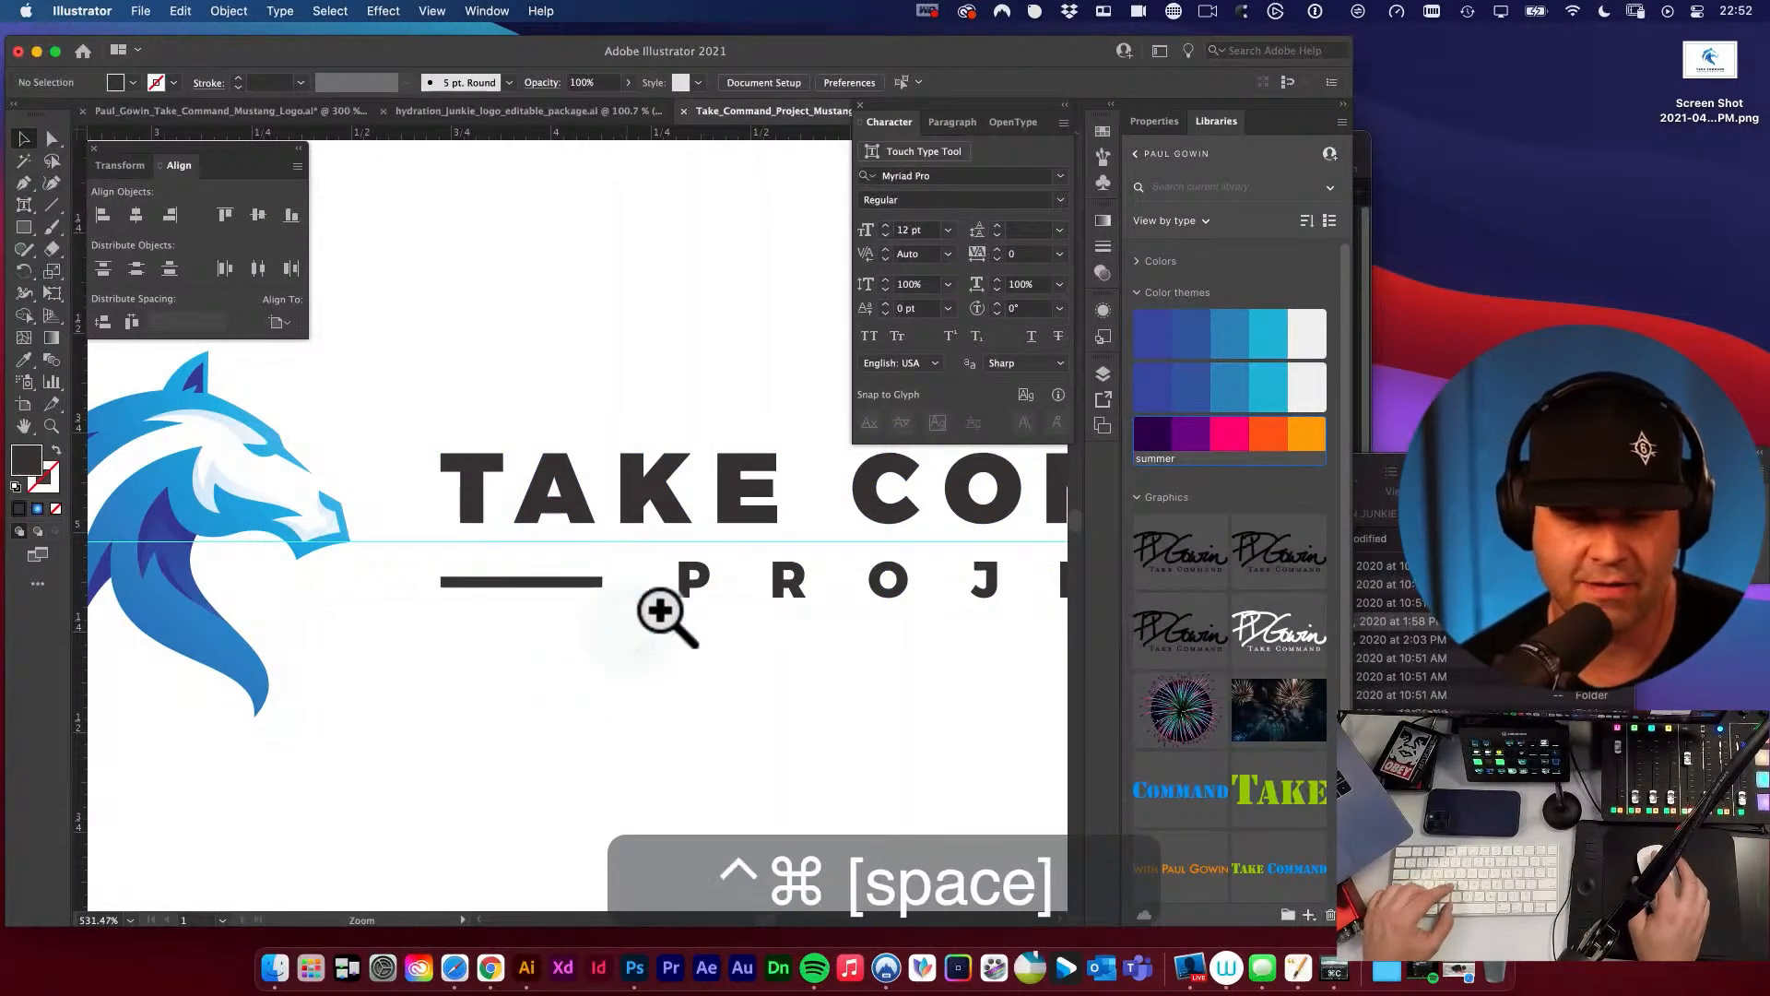
{"action": "key", "text": "space"}
{"action": "key", "text": "super+semicolon"}
Examine the gap between the small mustang's muzzle and the start of the horizontal wordmark.
{"action": "key", "text": "space"}
{"action": "left_click", "coordinate": [658, 608], "text": "alt+super"}
{"action": "left_click", "coordinate": [660, 613], "text": "alt+super"}
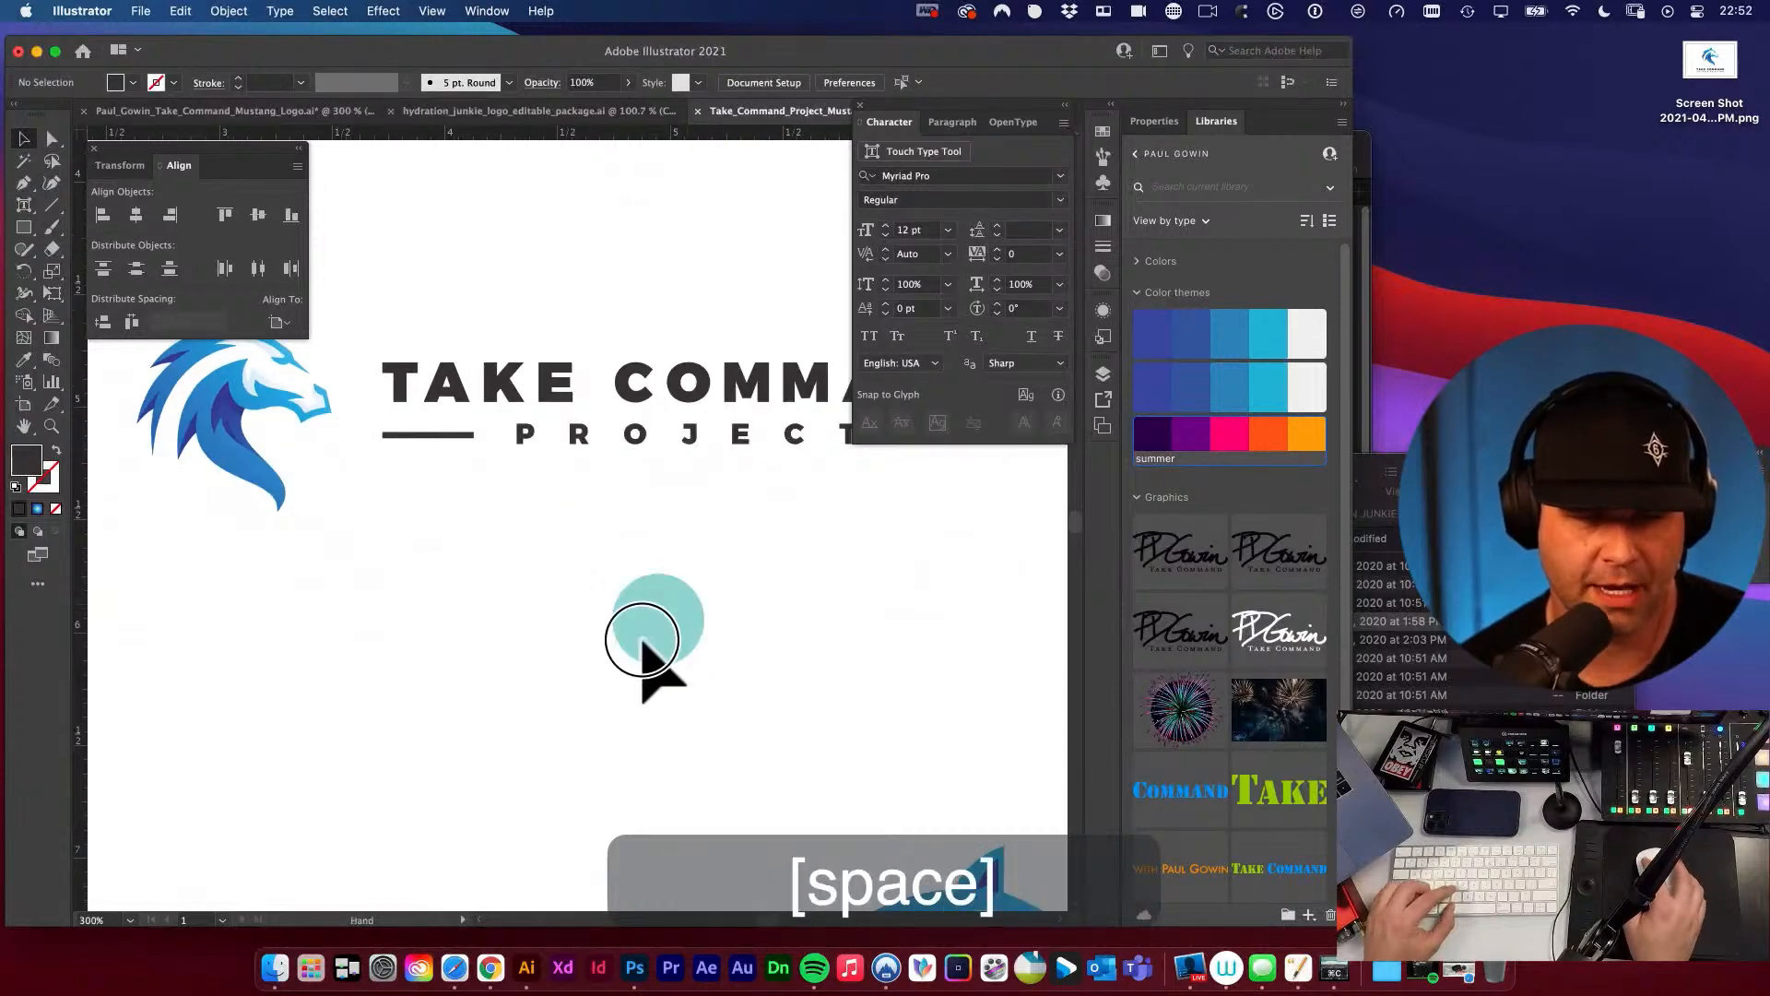
{"action": "left_click_drag", "start_coordinate": [641, 636], "coordinate": [649, 748]}
{"action": "key", "text": "space"}
{"action": "left_click_drag", "start_coordinate": [382, 538], "coordinate": [634, 623]}
{"action": "key", "text": "space"}
{"action": "key", "text": "super+space"}
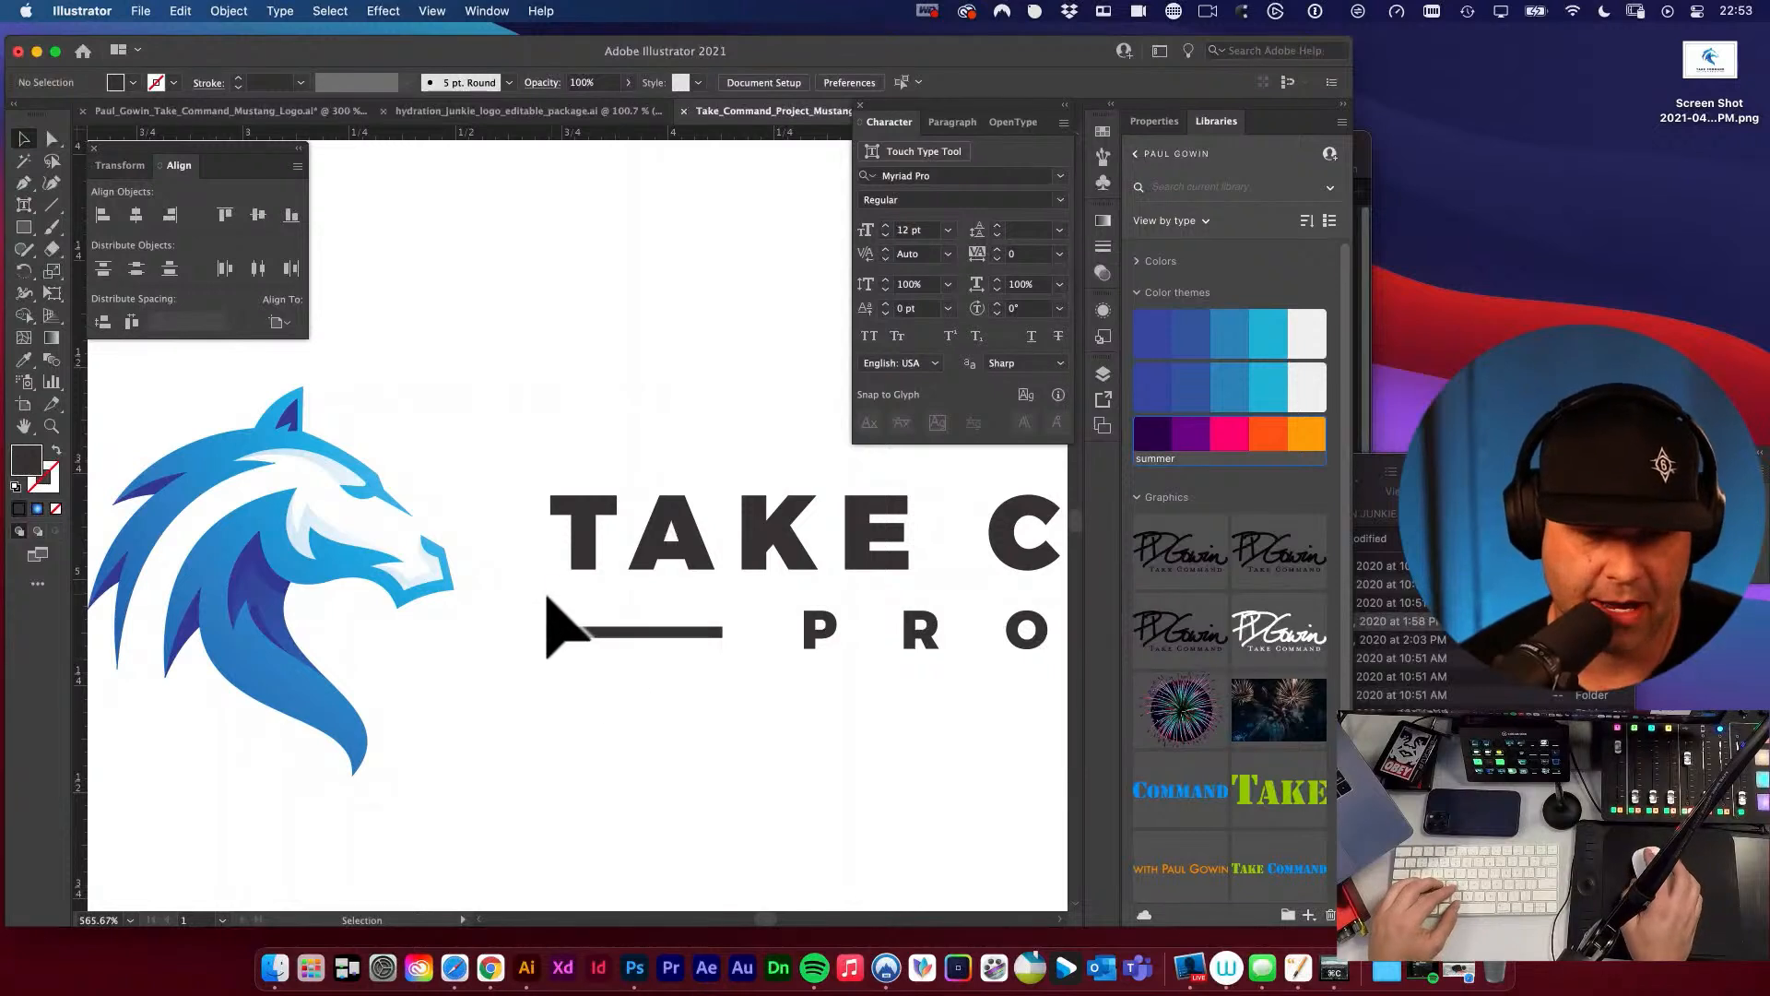
{"action": "key", "text": "space"}
{"action": "left_click_drag", "start_coordinate": [548, 599], "coordinate": [510, 584]}
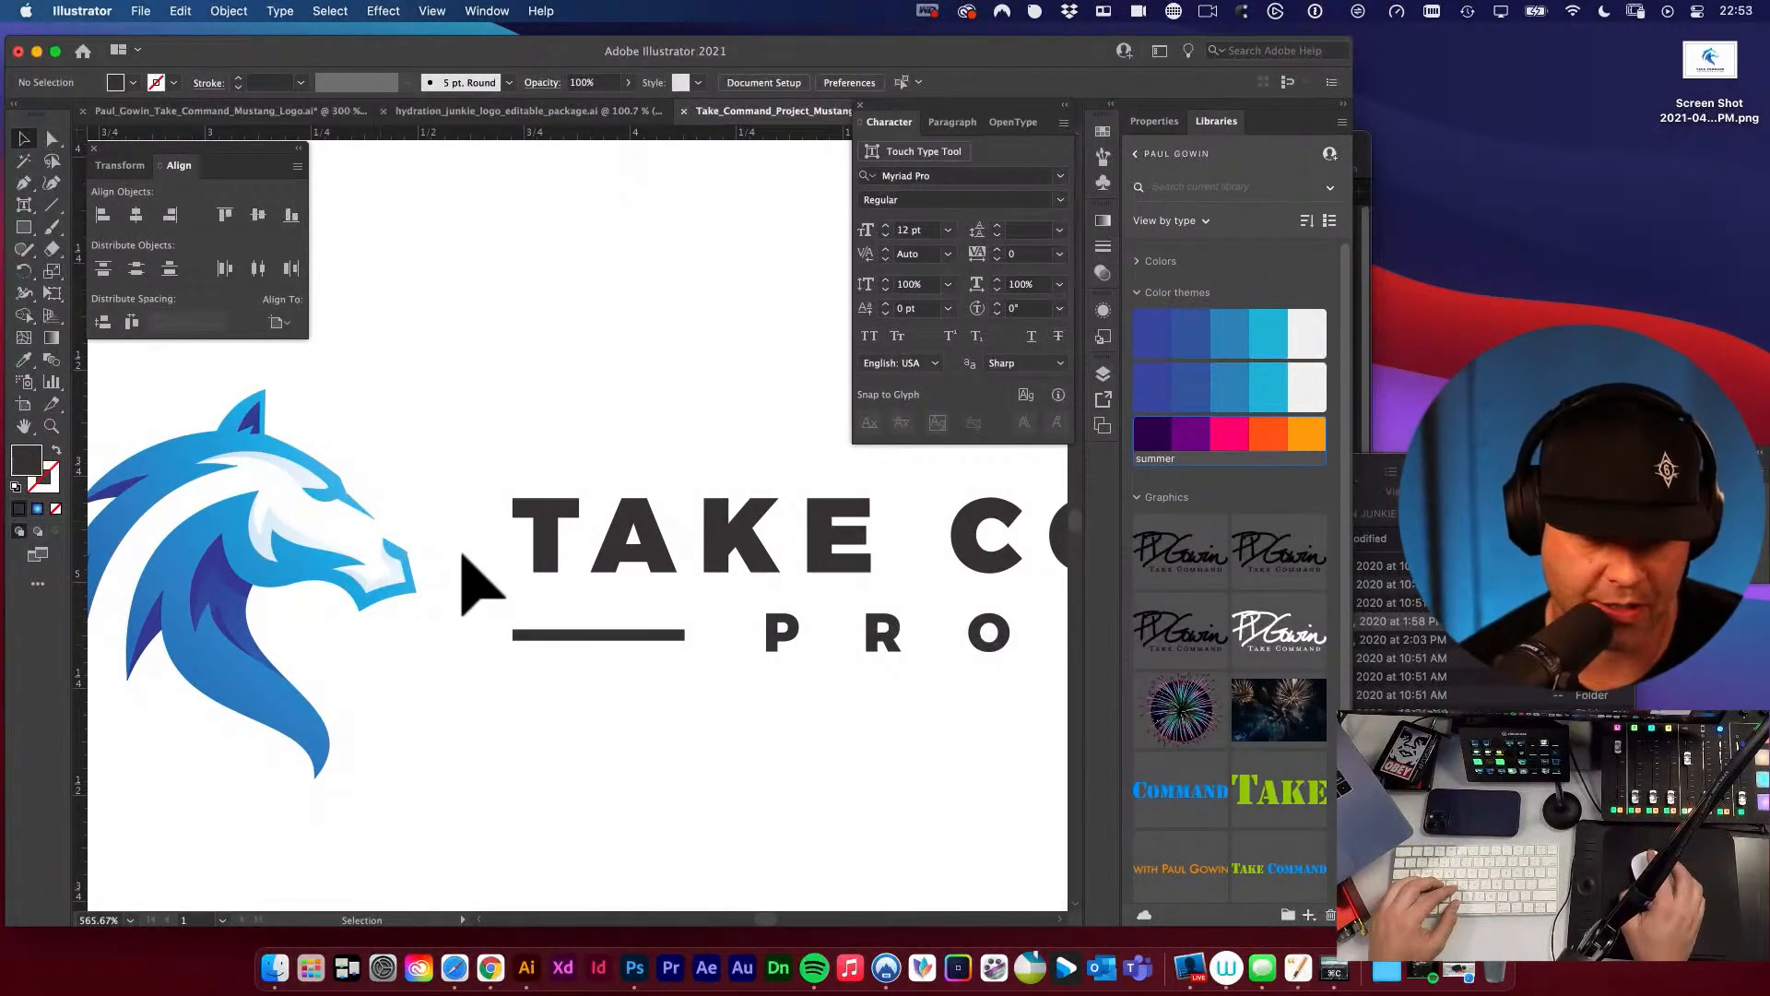
Sketch rough Blob Brush strokes in the gap between the muzzle and the T of TAKE, and undo them.
{"action": "key", "text": "shift+b"}
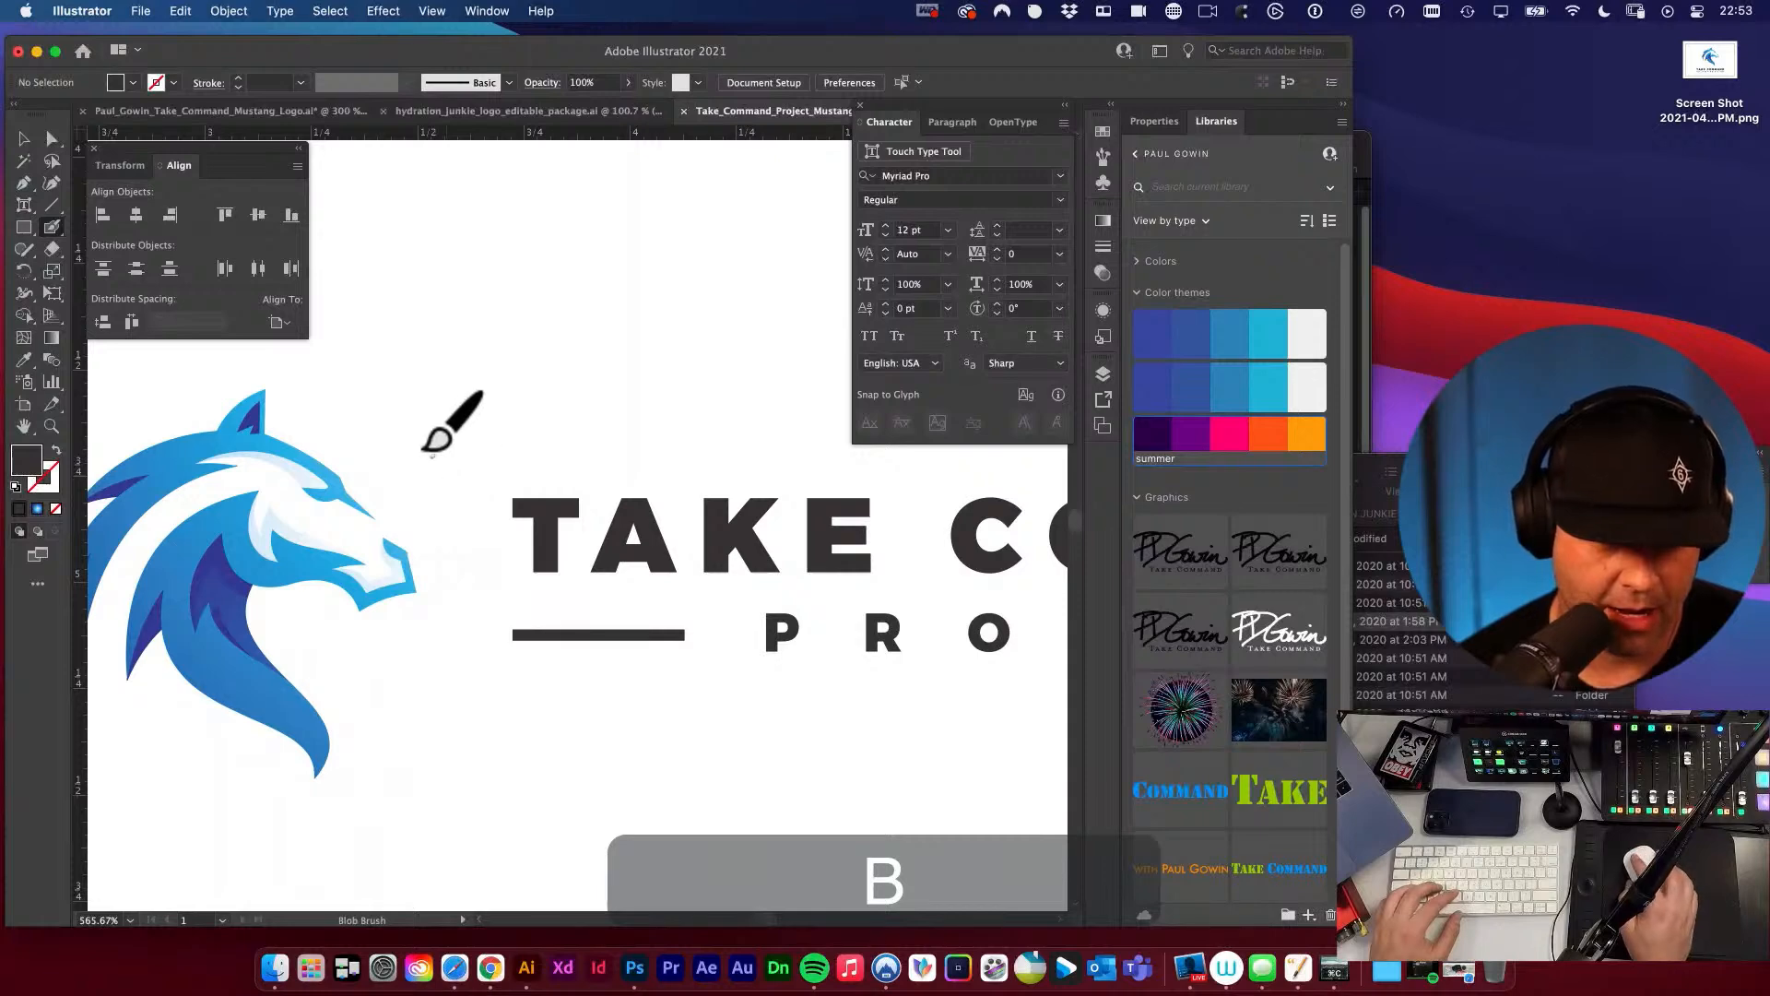
{"action": "mouse_move", "coordinate": [430, 450]}
{"action": "left_mouse_down"}
{"action": "mouse_move", "coordinate": [459, 563]}
{"action": "mouse_move", "coordinate": [391, 641]}
{"action": "mouse_move", "coordinate": [453, 596]}
{"action": "mouse_move", "coordinate": [431, 461]}
{"action": "mouse_move", "coordinate": [494, 586]}
{"action": "left_mouse_up"}
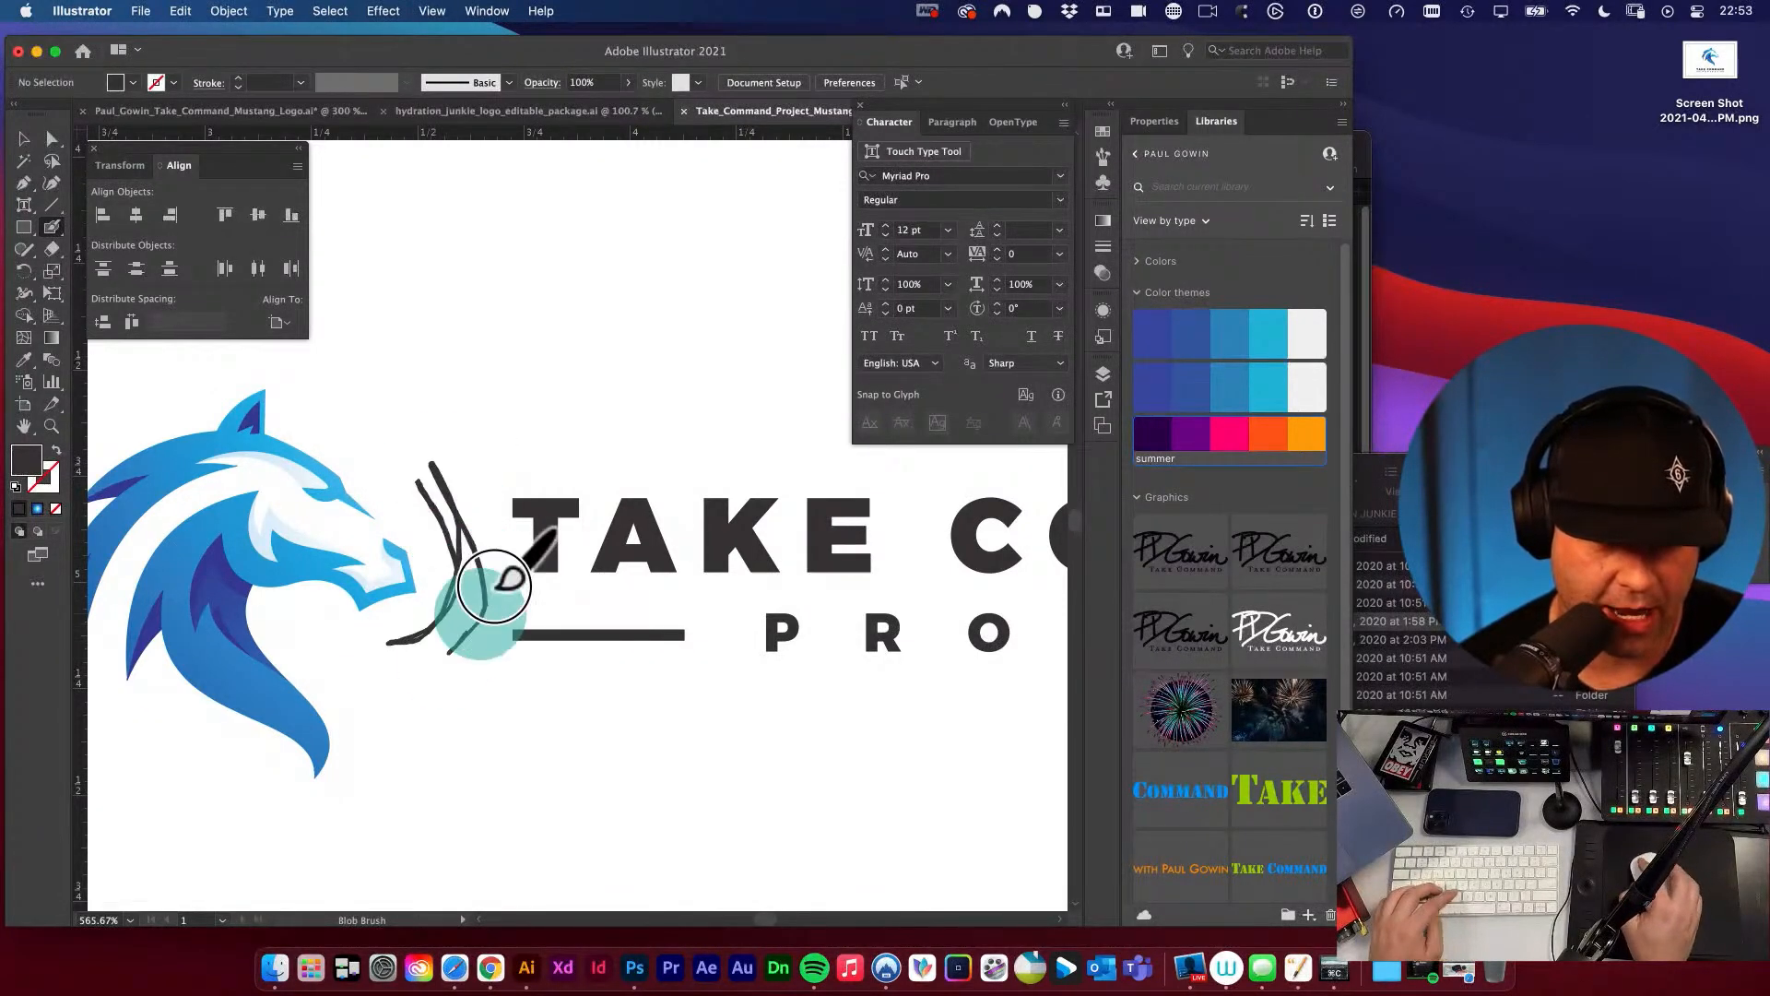
{"action": "key", "text": "super+z"}
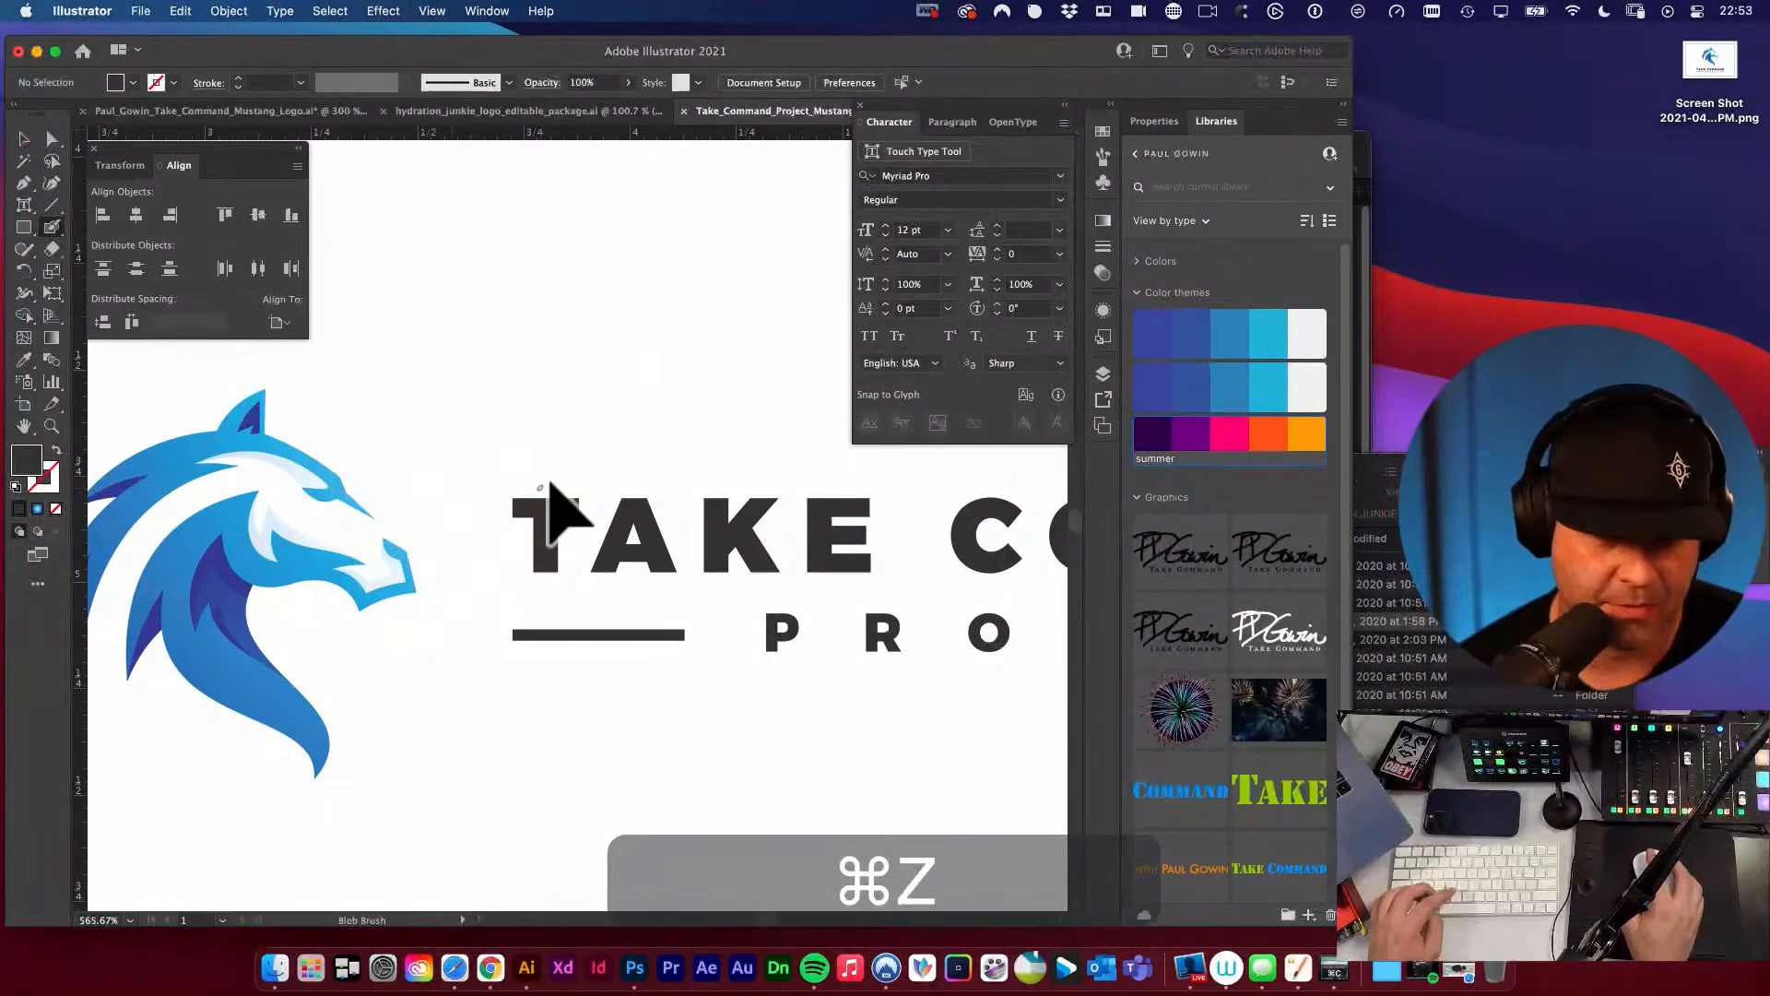
{"action": "key", "text": "v"}
{"action": "left_click", "coordinate": [509, 505], "text": "alt+super"}
Examine the overall balance of the horizontal mustang logo and its wordmark.
{"action": "left_click", "coordinate": [655, 532], "text": "alt+super"}
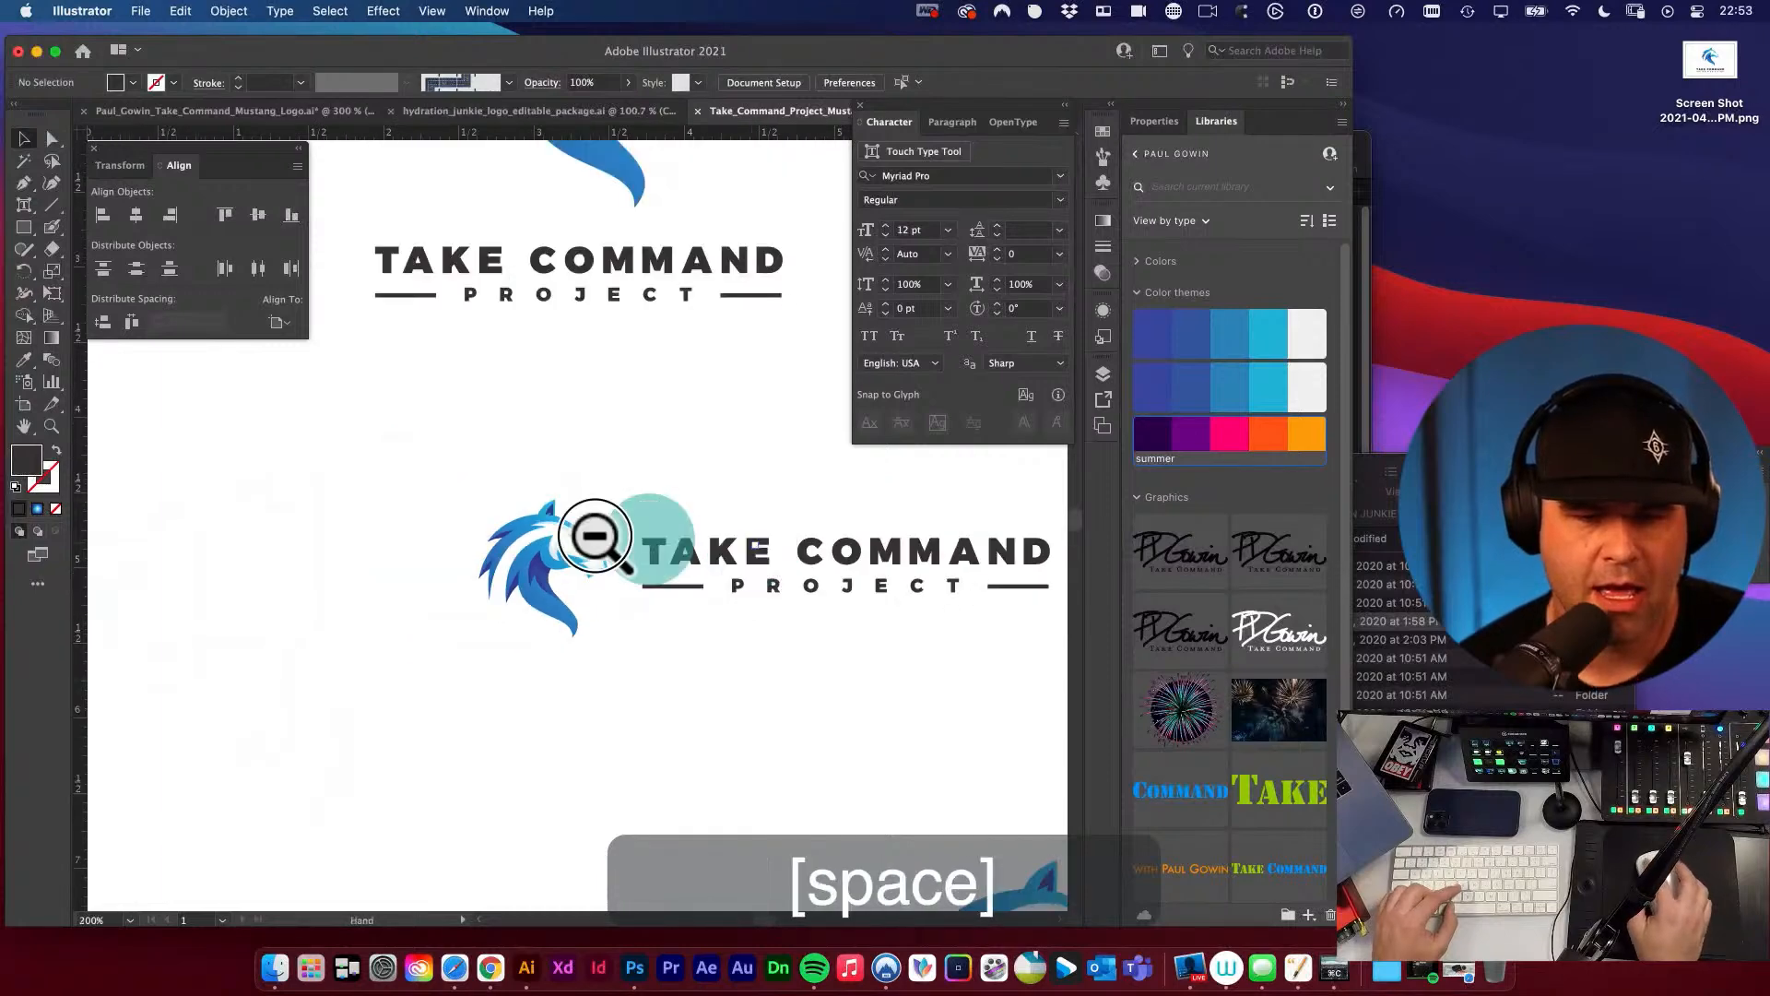
{"action": "left_click_drag", "start_coordinate": [595, 535], "coordinate": [496, 535]}
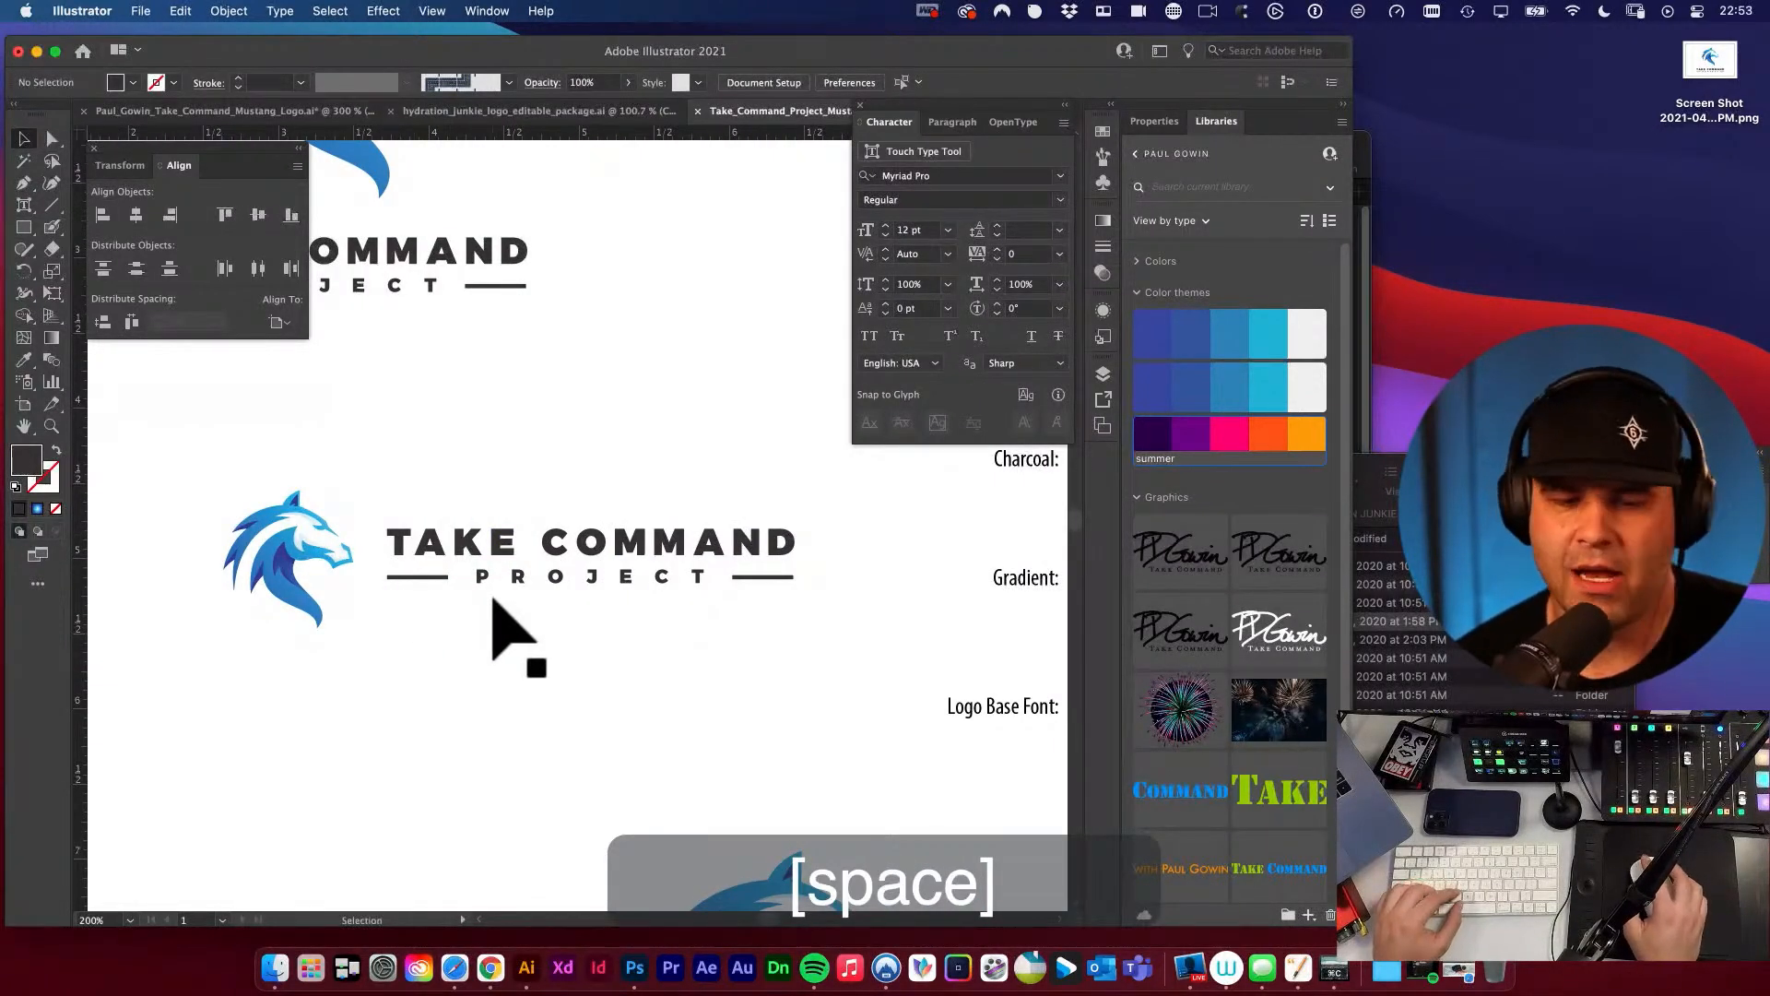
{"action": "key", "text": "space"}
{"action": "left_click", "coordinate": [169, 453]}
{"action": "left_click", "coordinate": [521, 565], "text": "super"}
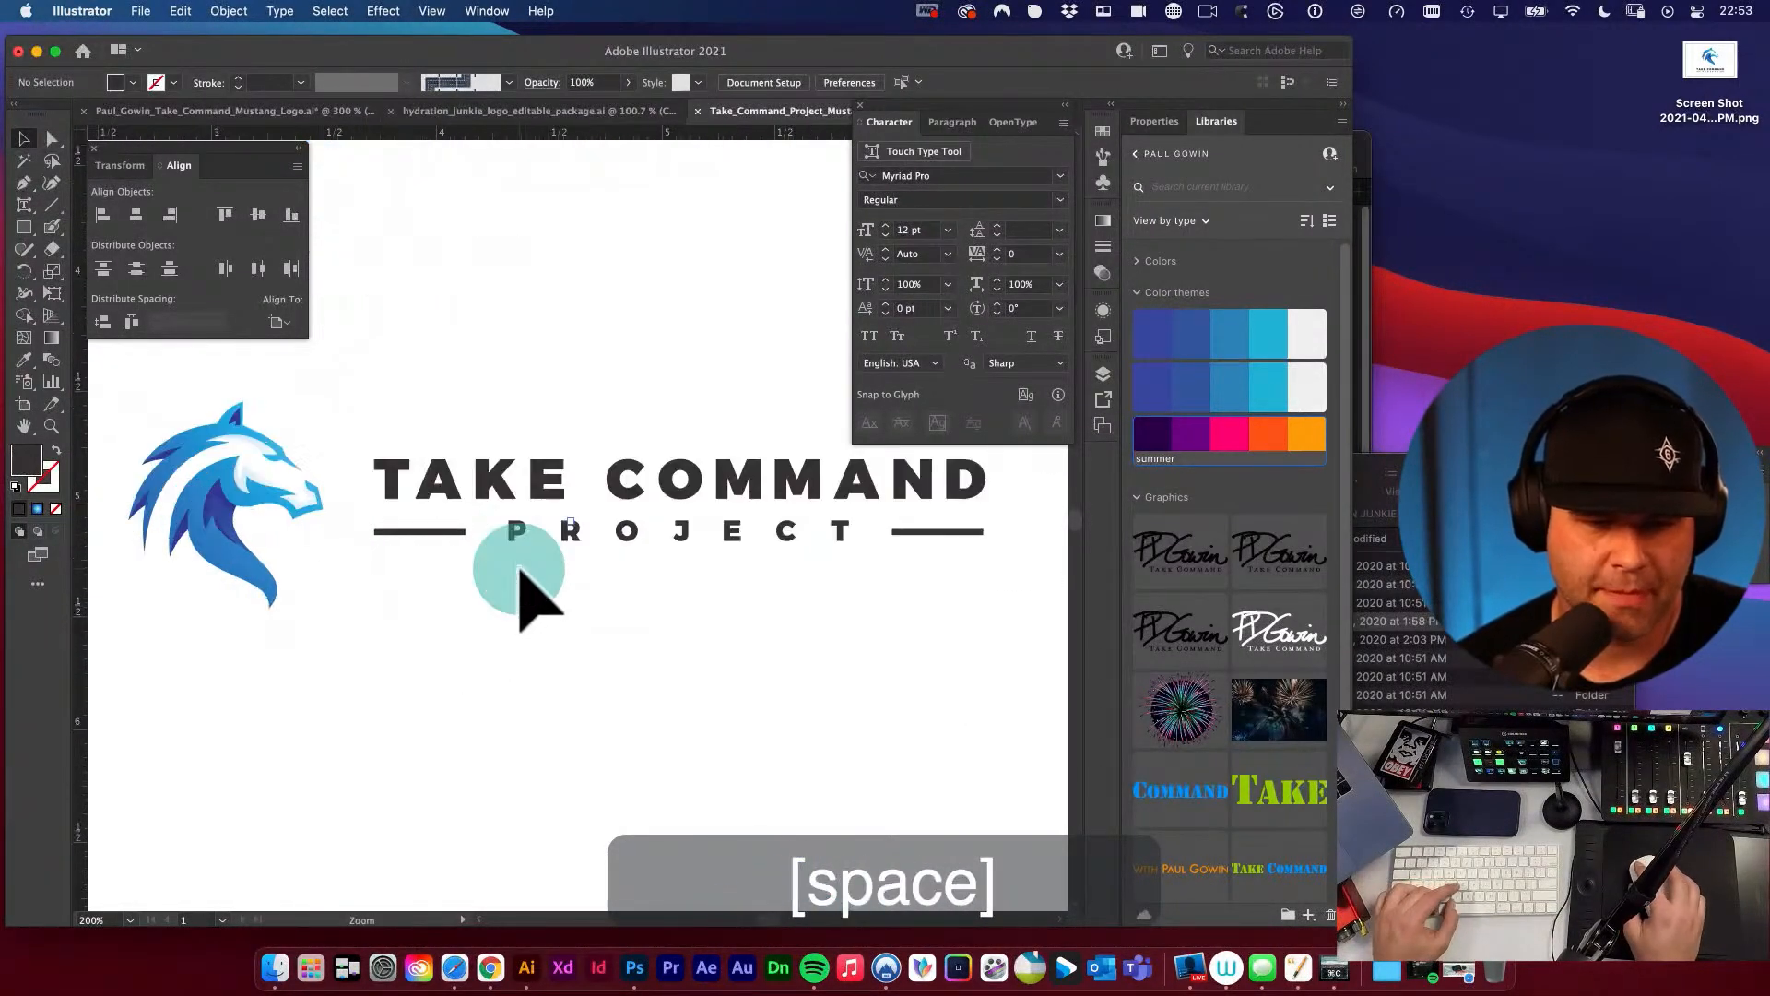
Scale the horizontal mustang logo down to thumbnail size in place, and undo the scaling.
{"action": "left_click", "coordinate": [521, 565], "text": "super"}
{"action": "left_click", "coordinate": [579, 522], "text": "alt+super"}
{"action": "left_click", "coordinate": [579, 522], "text": "alt+super"}
{"action": "left_click", "coordinate": [579, 521], "text": "alt+super"}
{"action": "left_click", "coordinate": [579, 522], "text": "alt+super"}
{"action": "left_click", "coordinate": [598, 539], "text": "super"}
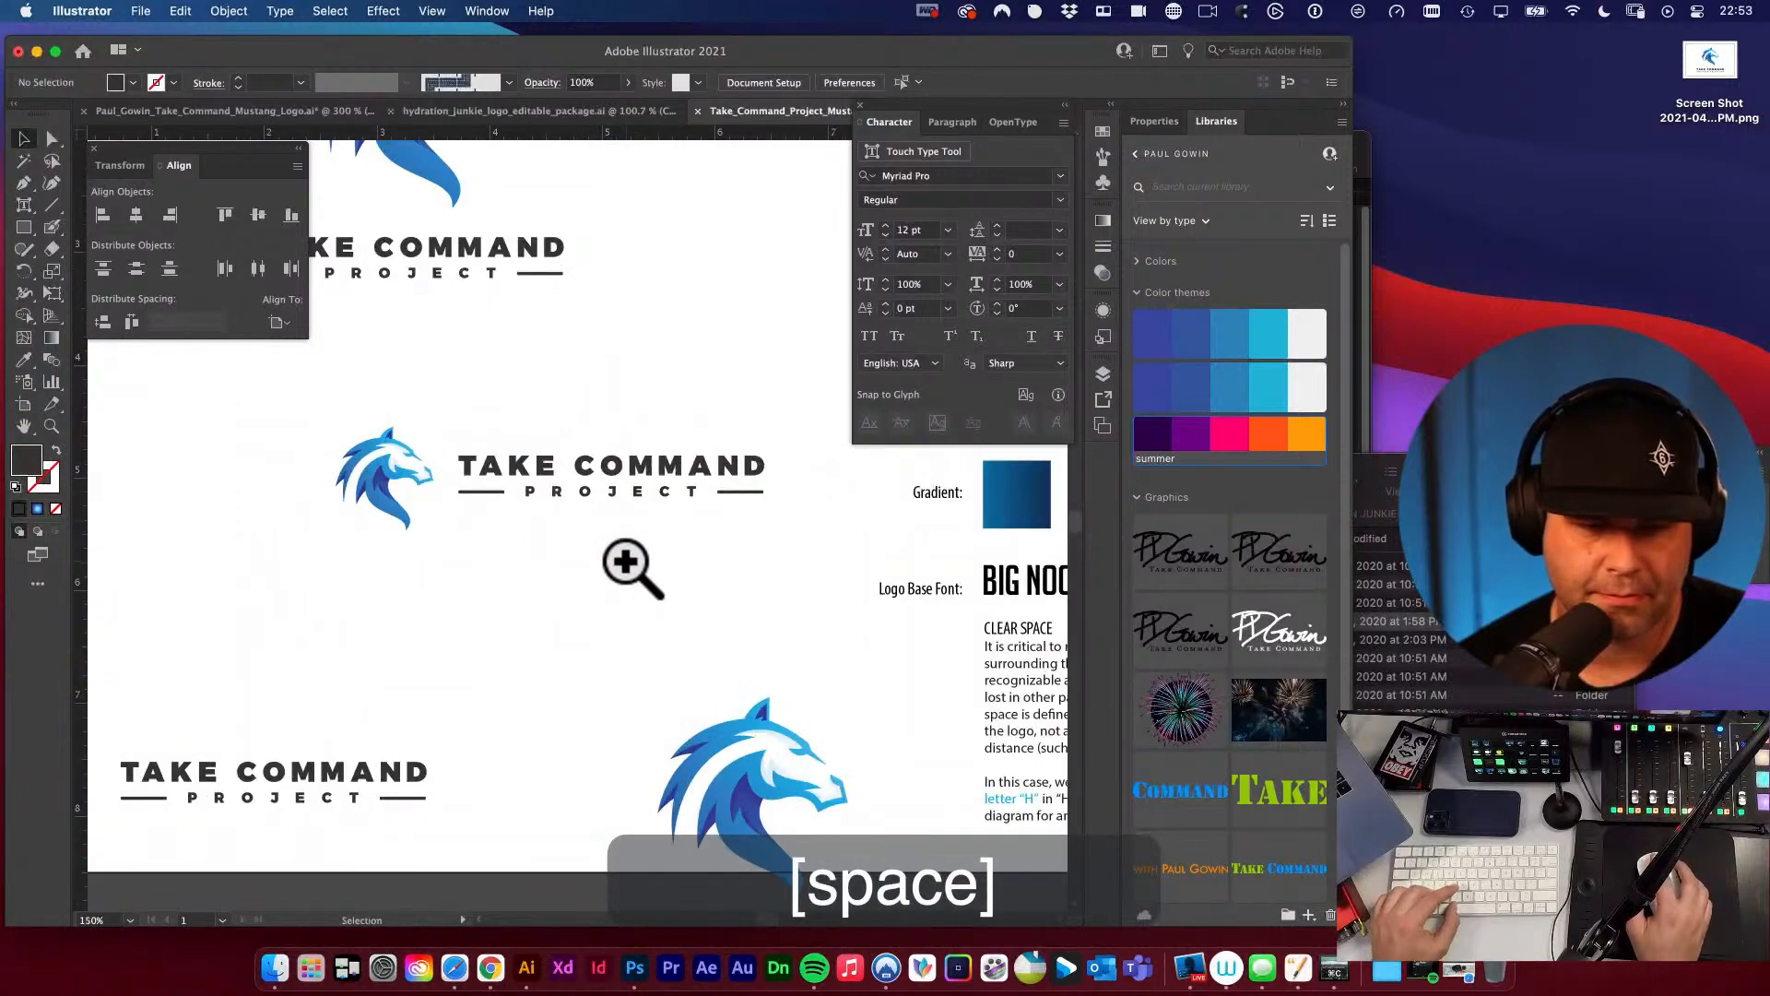
{"action": "left_click_drag", "start_coordinate": [617, 546], "coordinate": [605, 636]}
{"action": "left_click", "coordinate": [474, 559]}
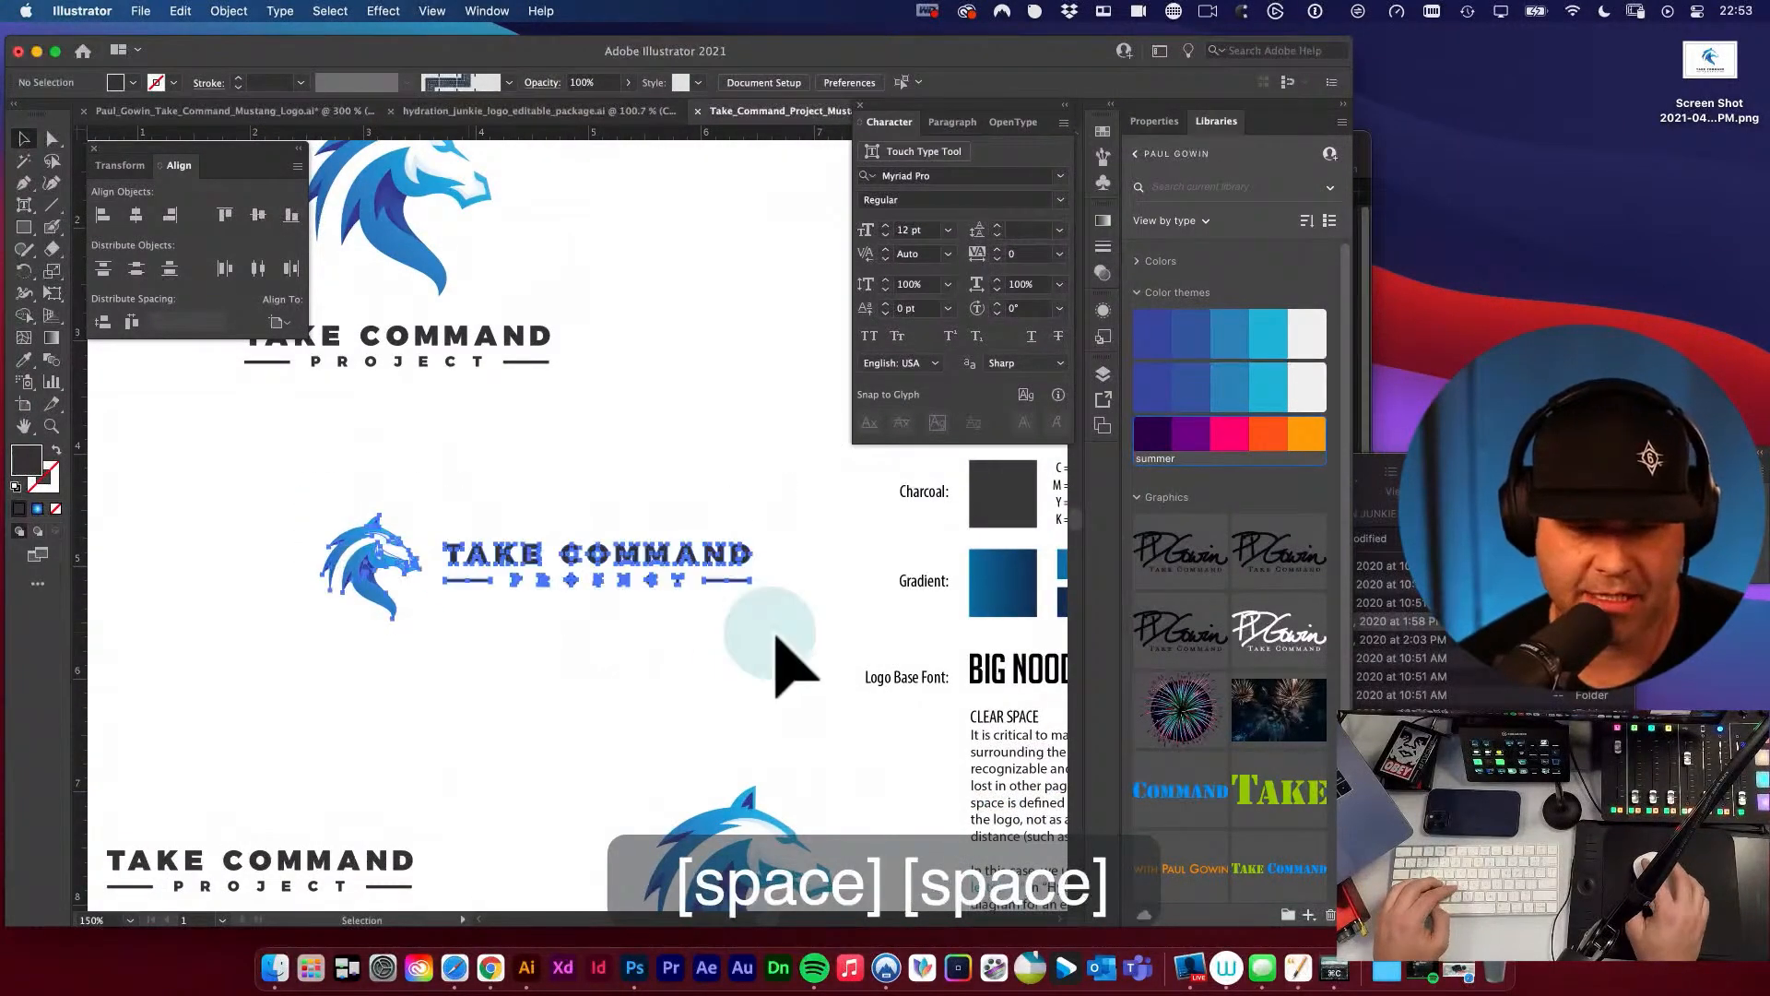
{"action": "key", "text": "e"}
{"action": "left_click_drag", "start_coordinate": [743, 620], "coordinate": [601, 576]}
{"action": "key", "text": "v"}
{"action": "left_click", "coordinate": [656, 663]}
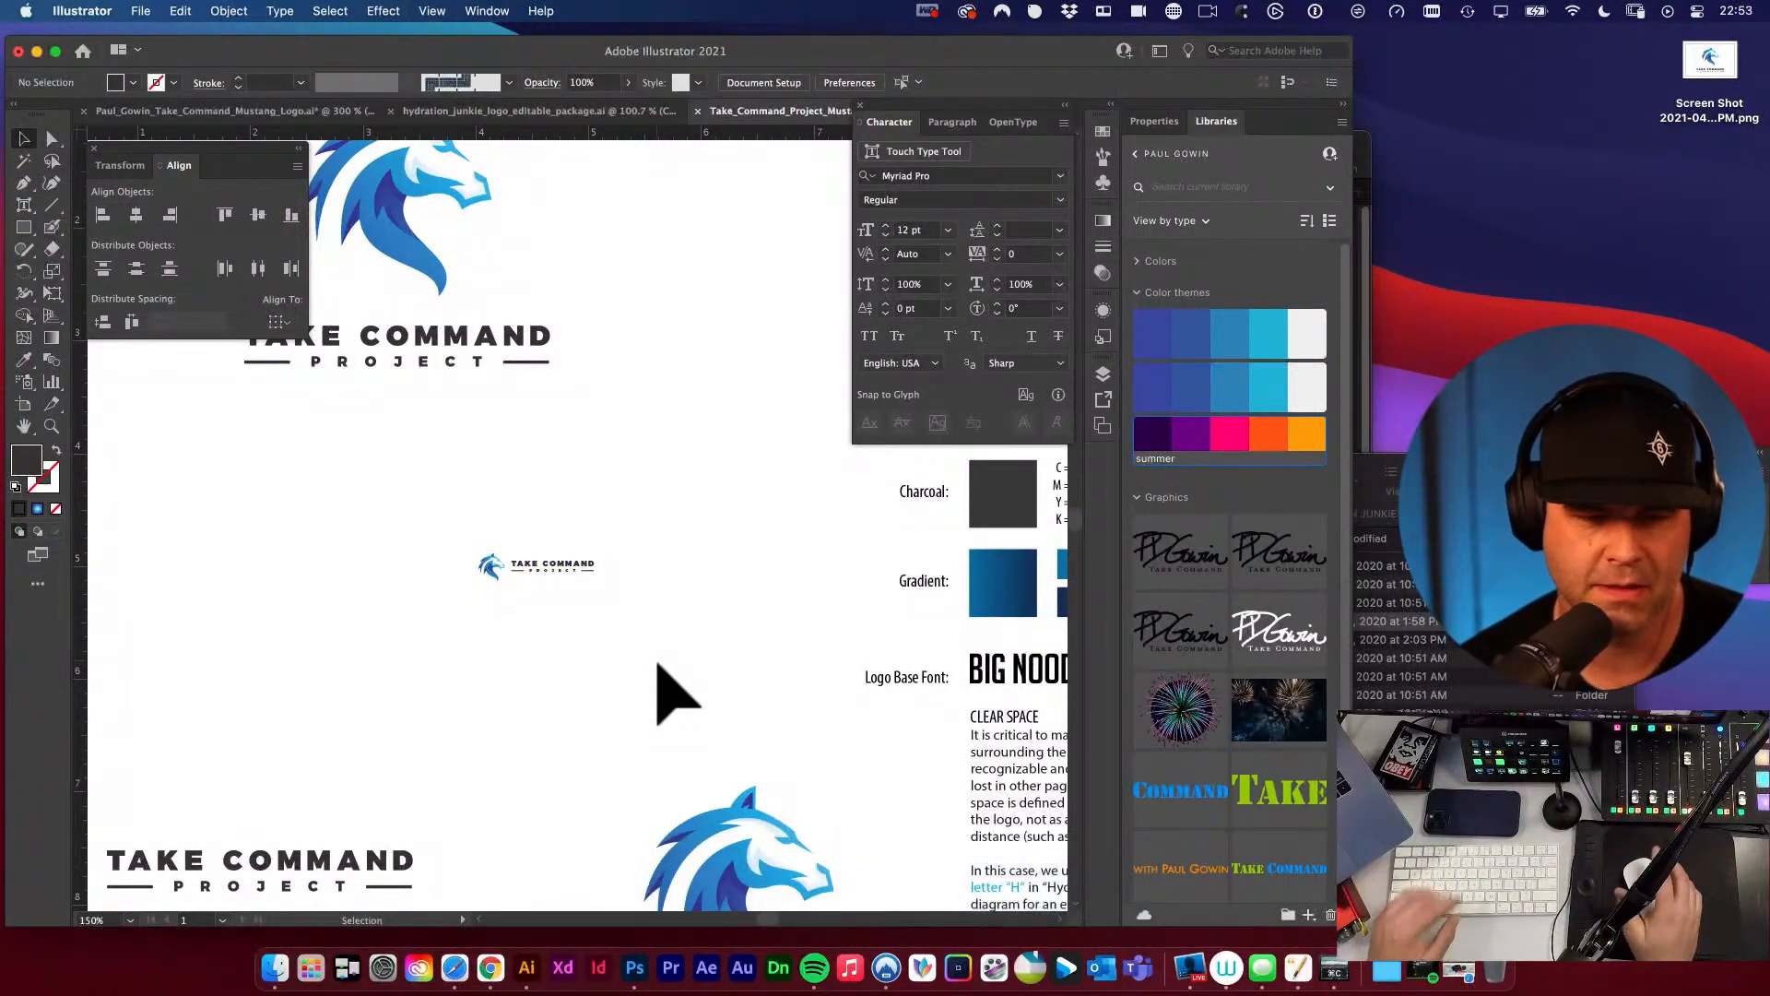
{"action": "key", "text": "super+z"}
{"action": "key", "text": "v"}
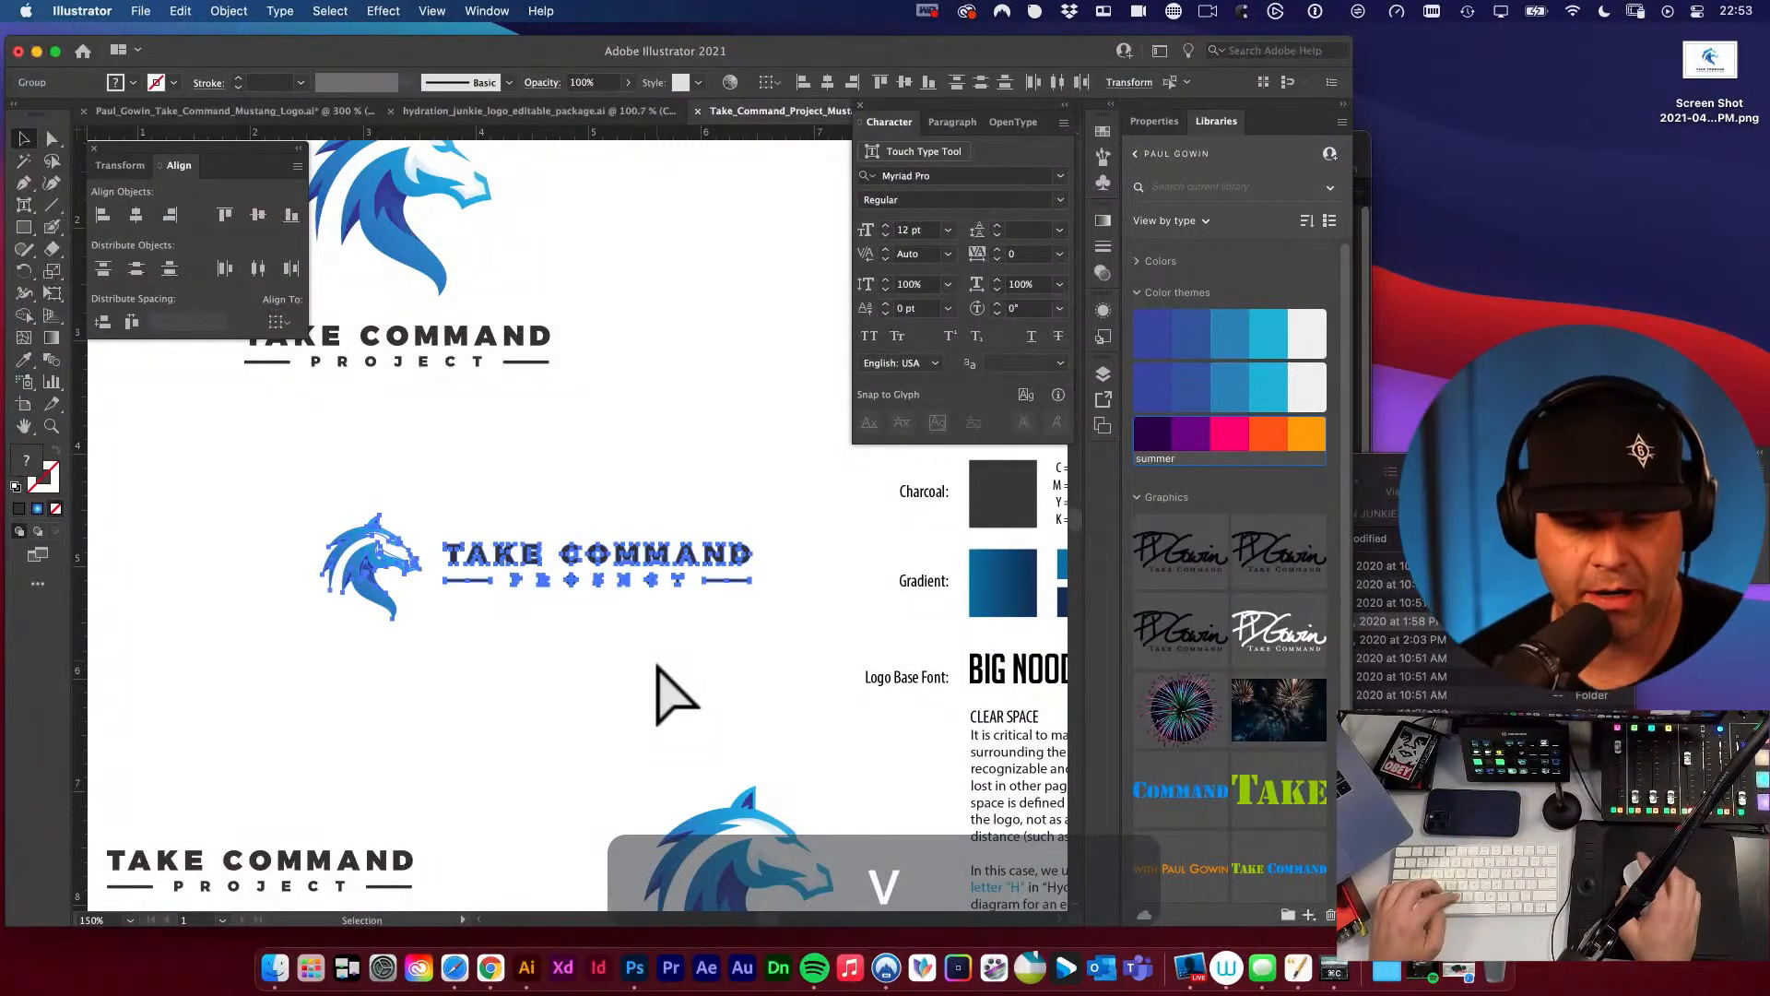
{"action": "left_click", "coordinate": [660, 664]}
Move the small mustang farther away from the horizontal wordmark to try a wider gap, and undo the move.
{"action": "left_click", "coordinate": [609, 556]}
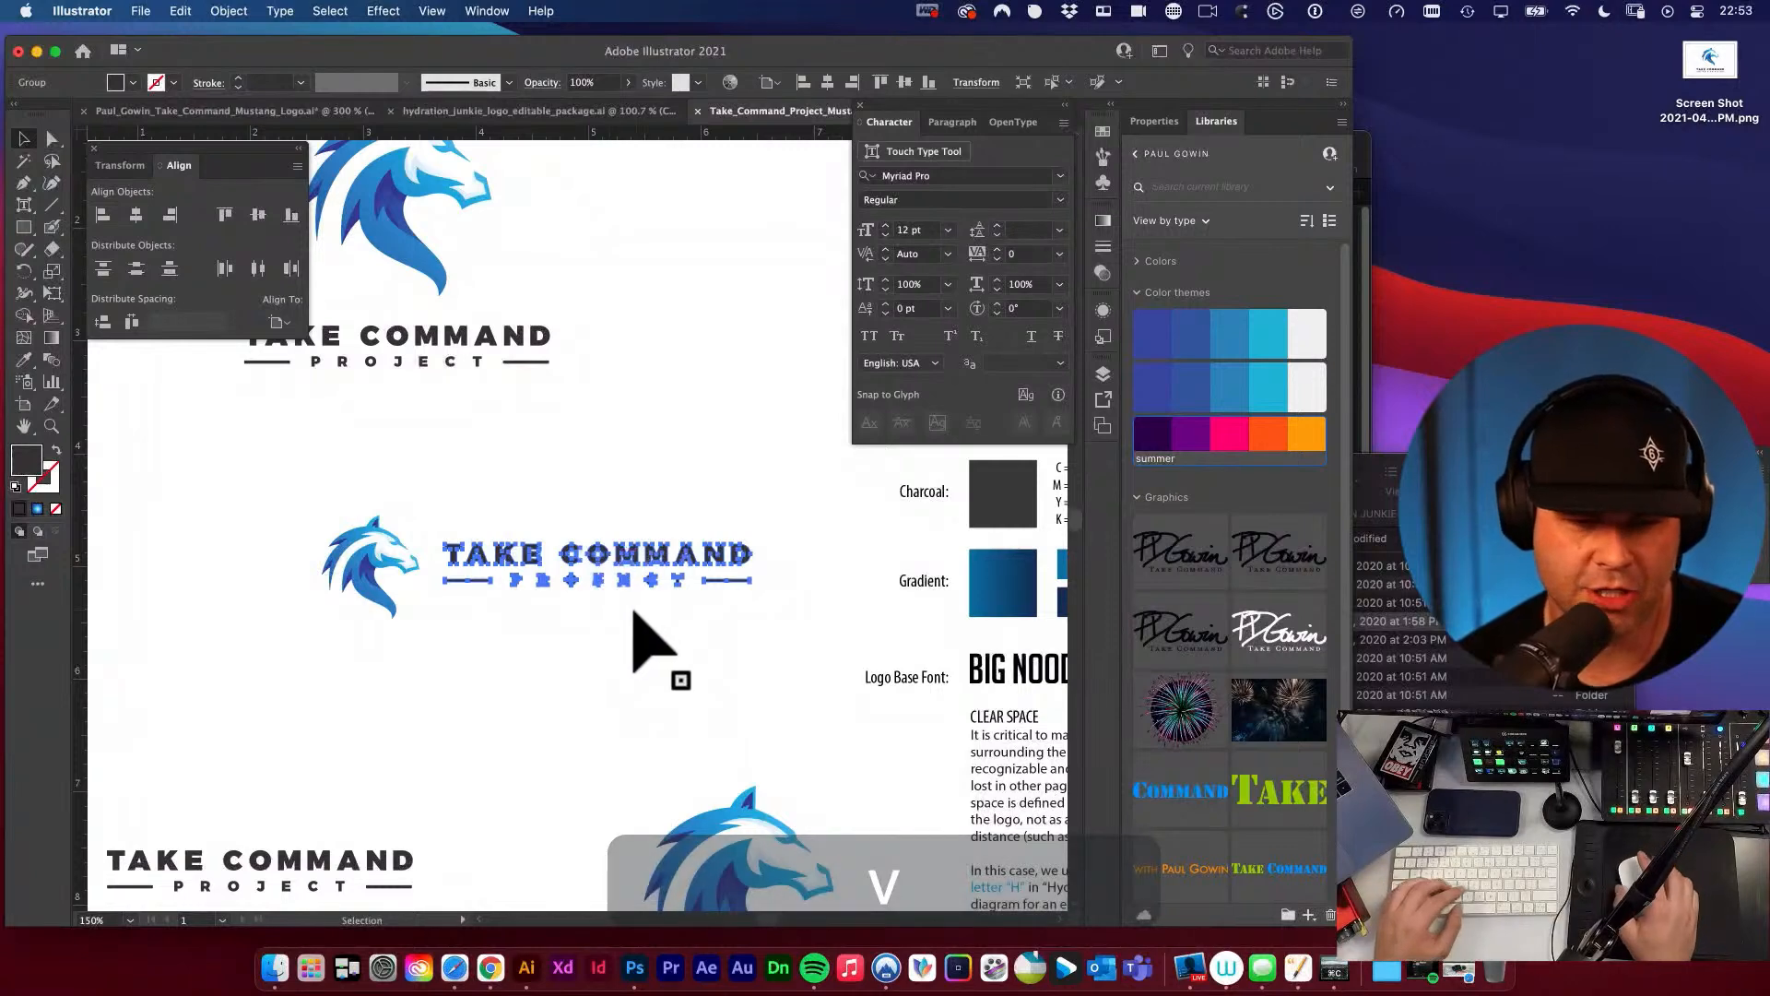
{"action": "left_click", "coordinate": [711, 645]}
{"action": "key", "text": "space"}
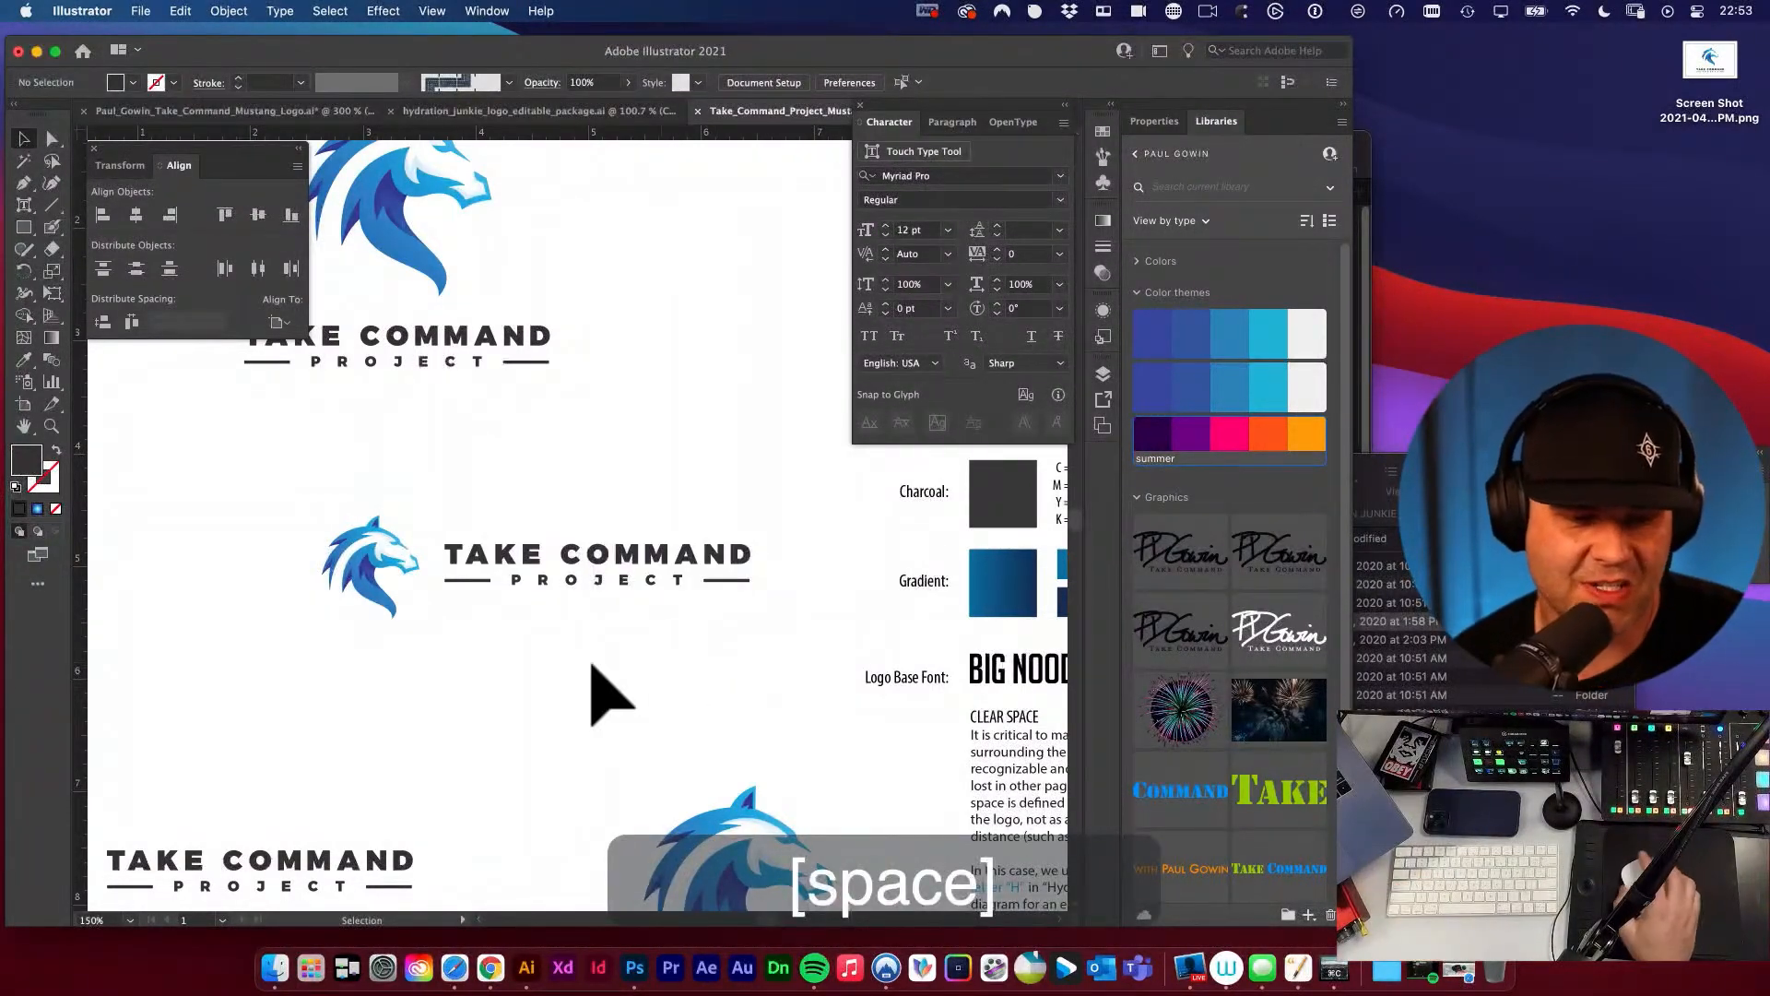
{"action": "key", "text": "super+space"}
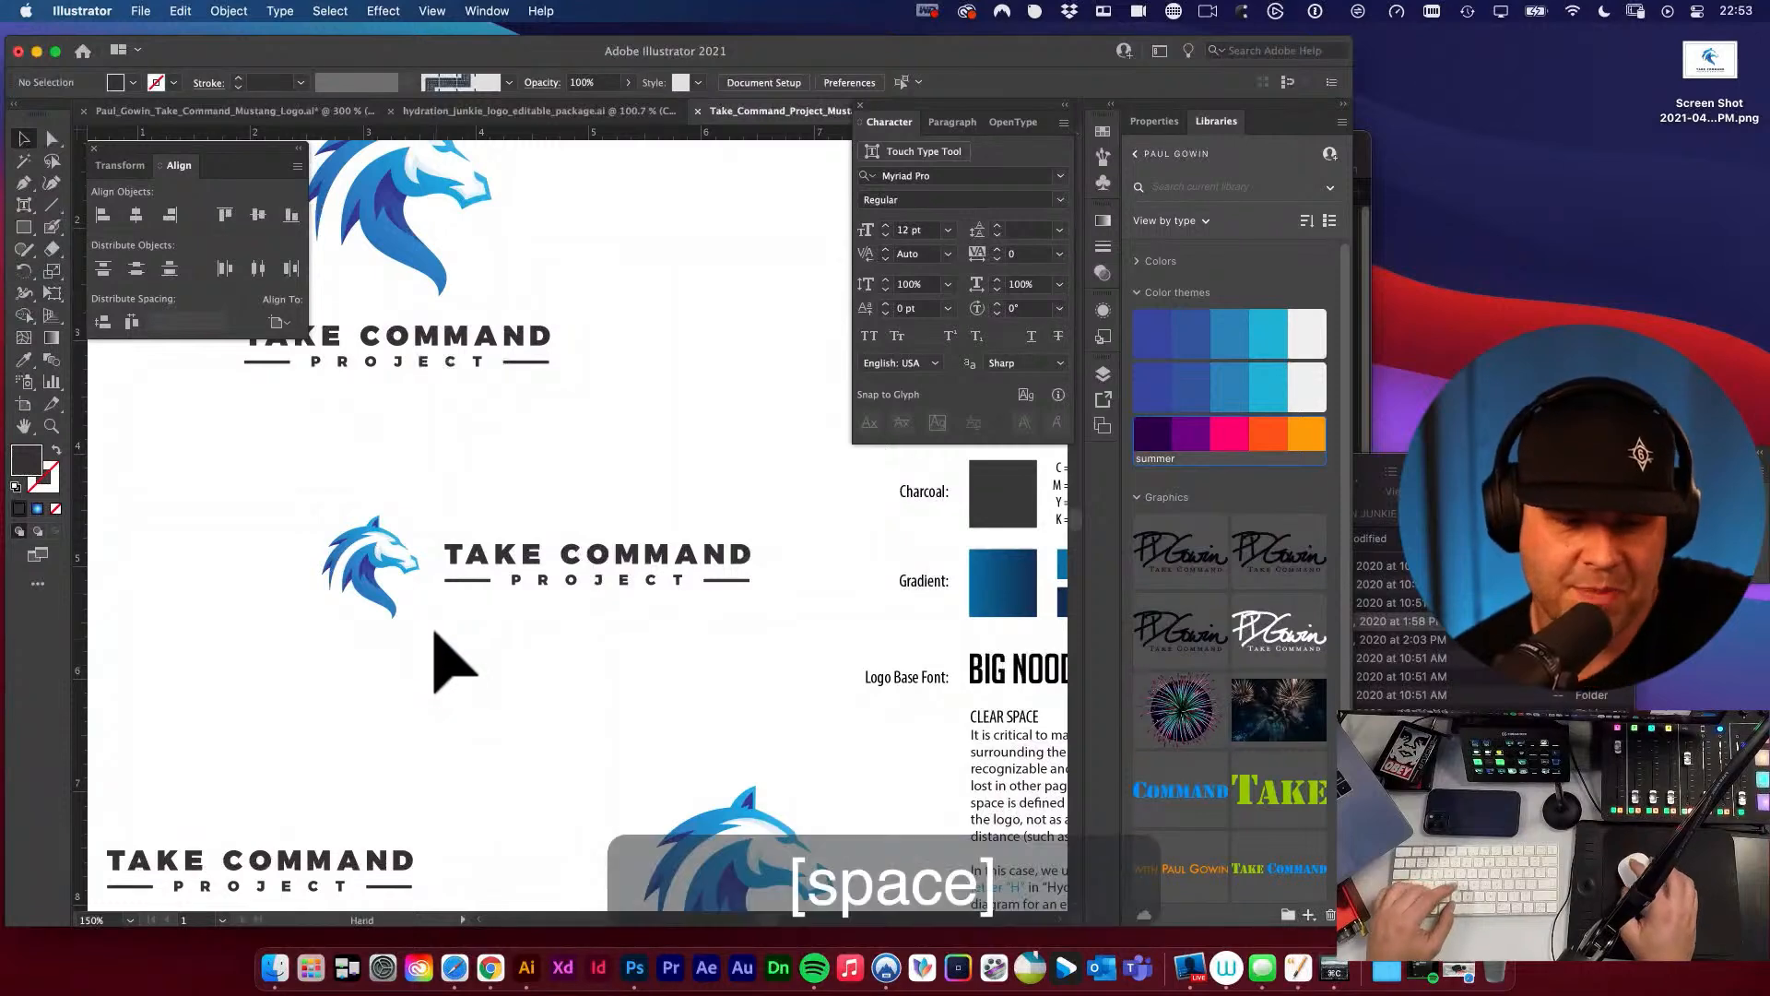
{"action": "left_click_drag", "start_coordinate": [438, 647], "coordinate": [595, 662]}
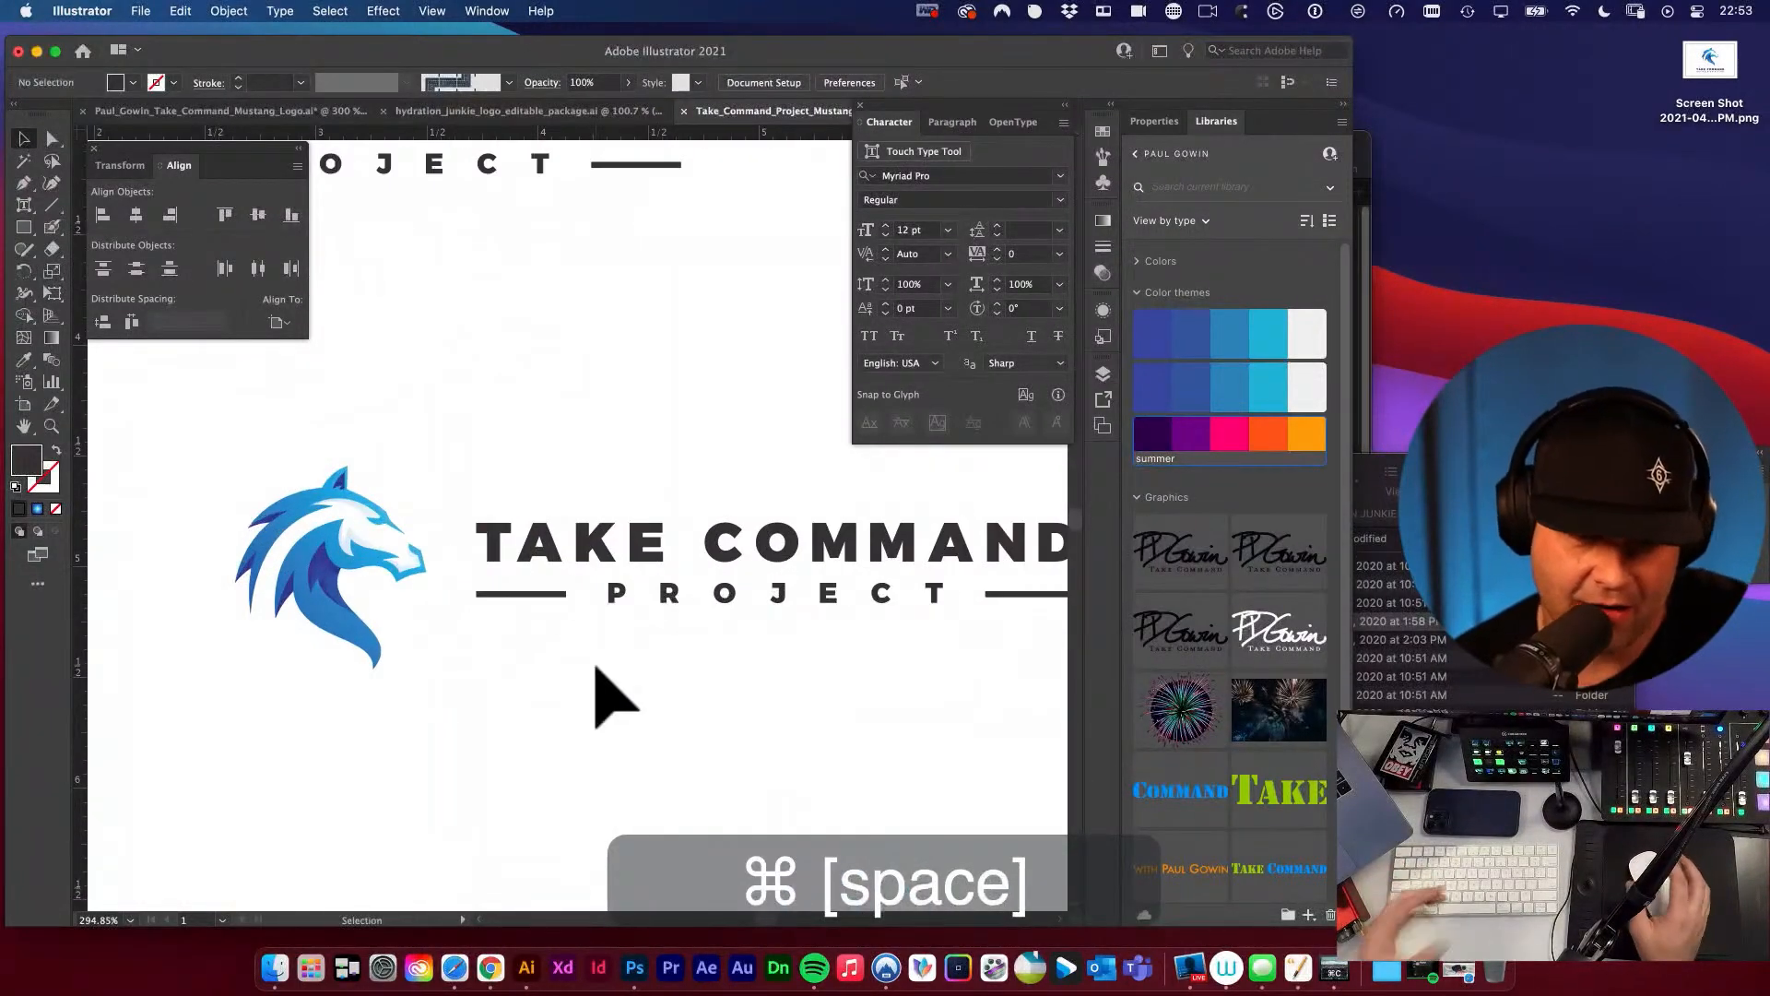
{"action": "left_click_drag", "start_coordinate": [364, 573], "coordinate": [349, 631]}
{"action": "key", "text": "alt+super+space"}
{"action": "left_click", "coordinate": [355, 631], "text": "alt+super"}
{"action": "left_click", "coordinate": [590, 590], "text": "alt+super"}
{"action": "left_click", "coordinate": [616, 604], "text": "alt+super"}
{"action": "key", "text": "space"}
{"action": "left_click_drag", "start_coordinate": [673, 546], "coordinate": [610, 638]}
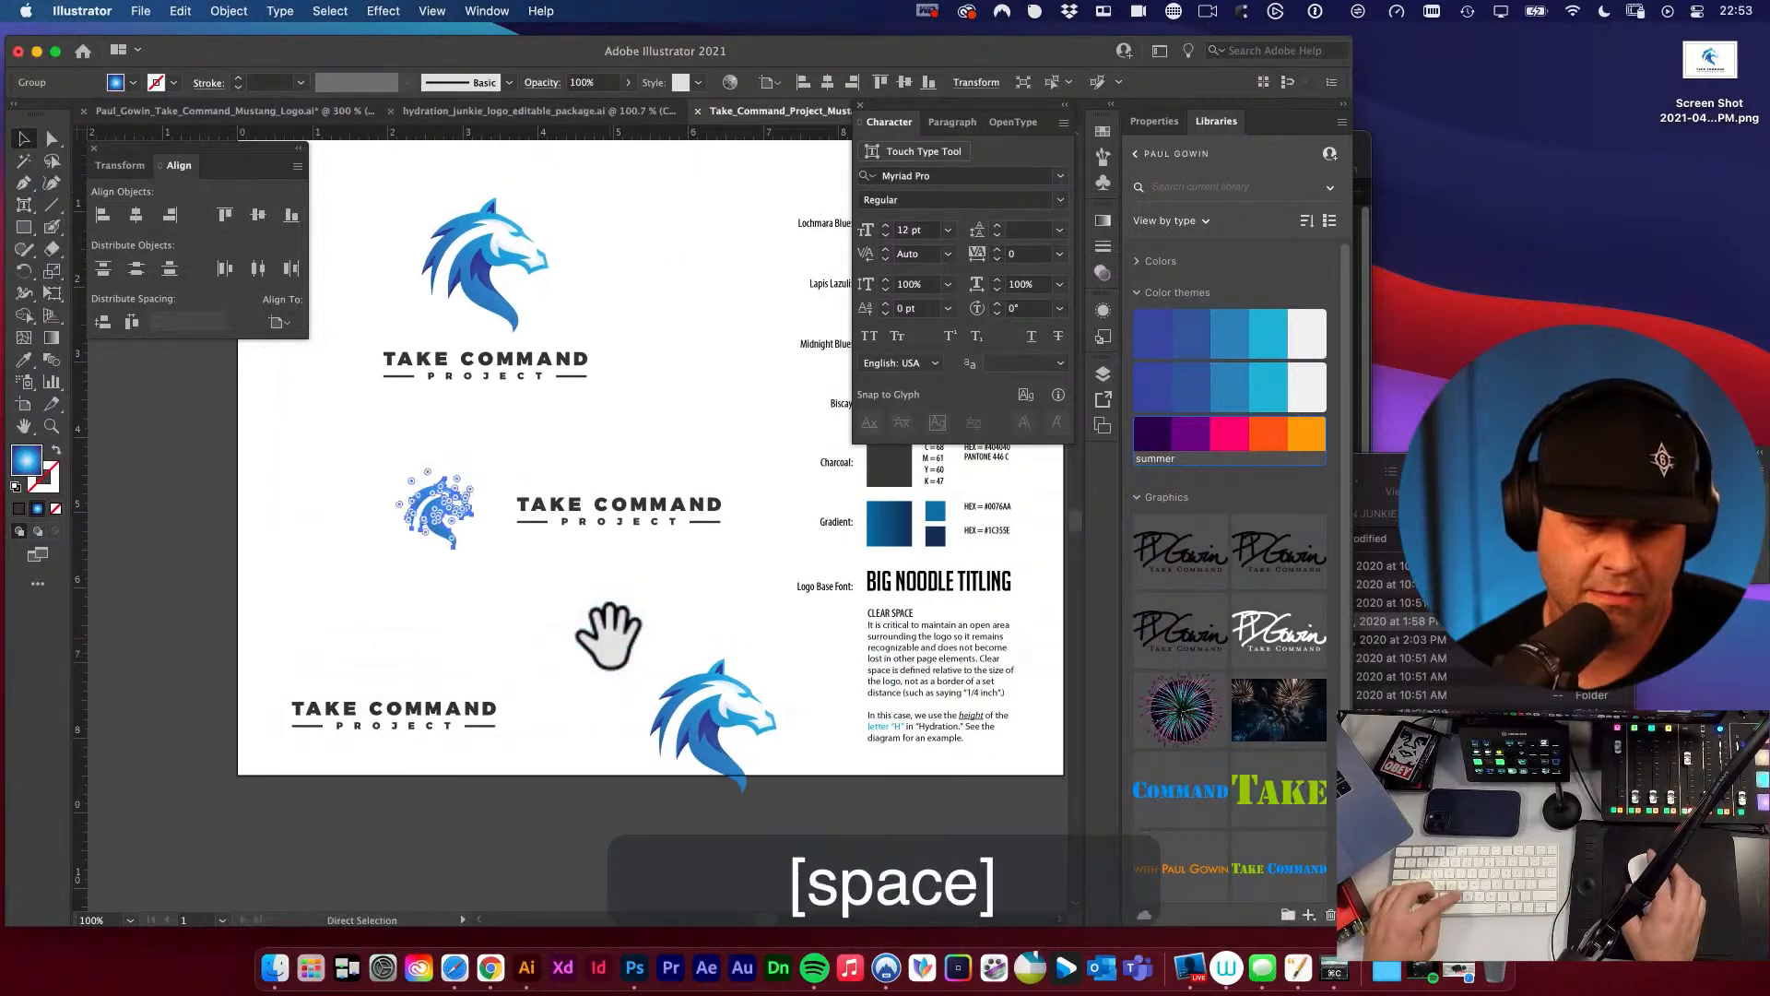
{"action": "key", "text": "super+z"}
{"action": "left_click", "coordinate": [612, 599]}
{"action": "key", "text": "v"}
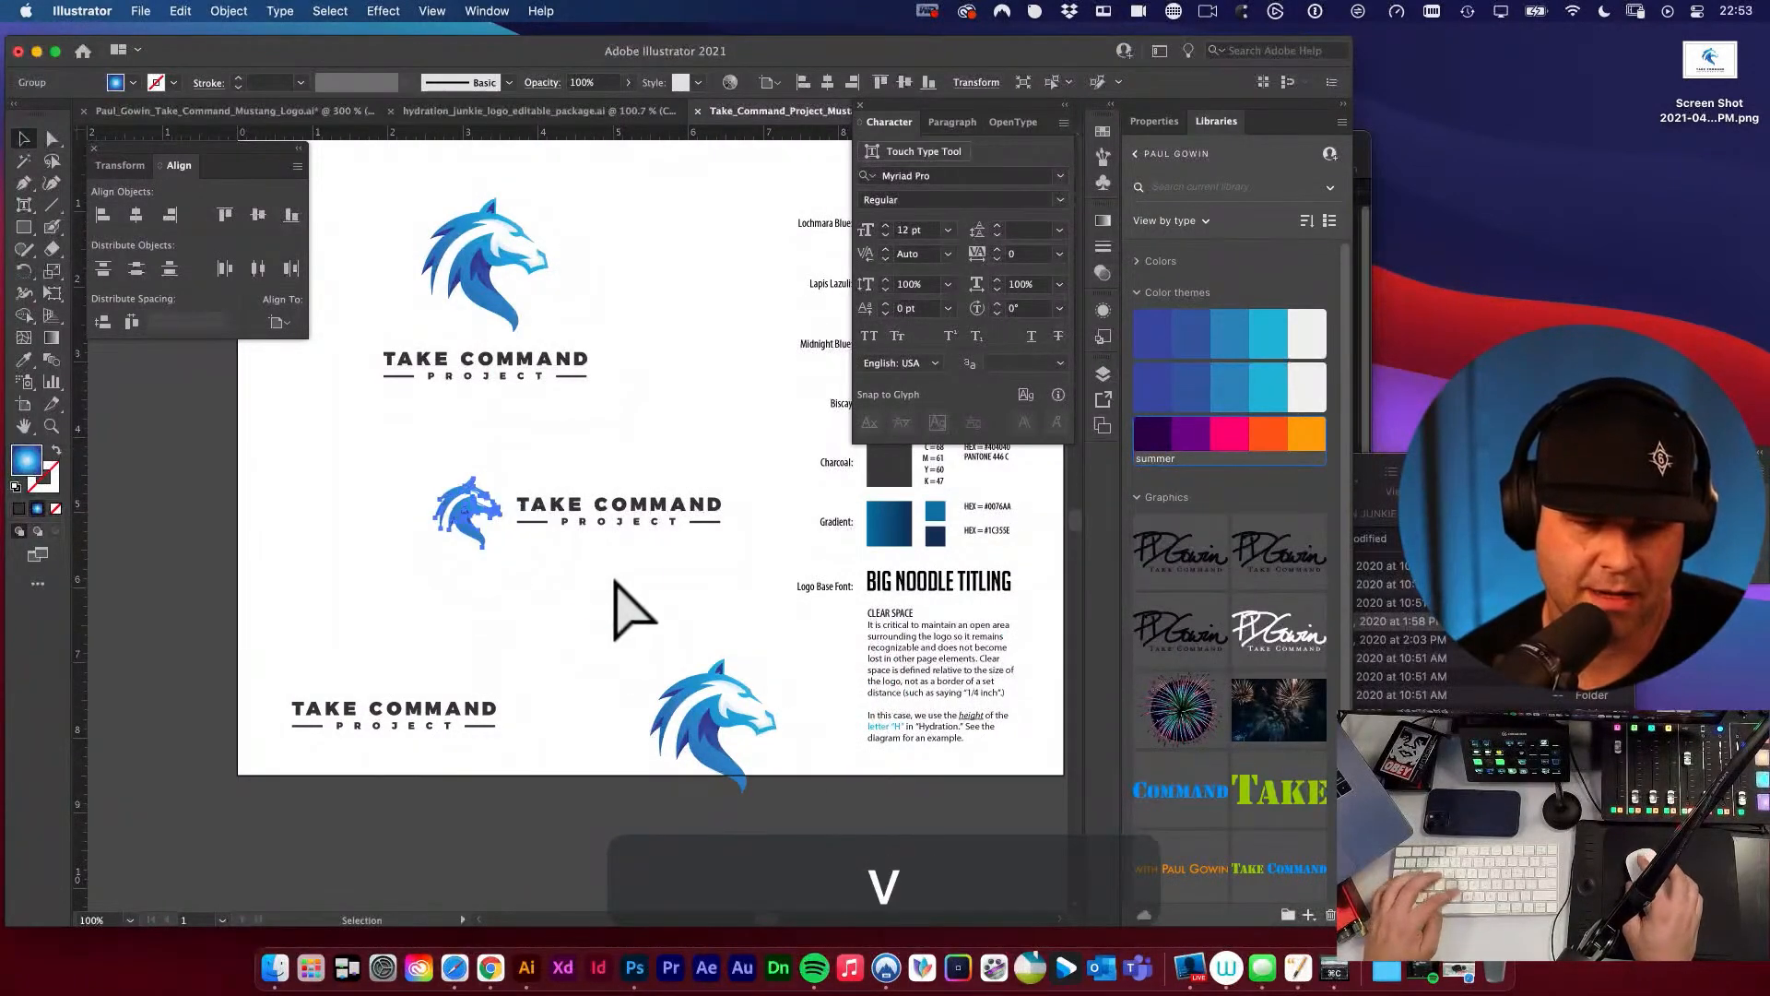
Place a copy of the second M of COMMAND above the horizontal wordmark and fill it with orange from the summer color theme.
{"action": "key", "text": "space"}
{"action": "left_click", "coordinate": [710, 498], "text": "super"}
{"action": "key", "text": "a"}
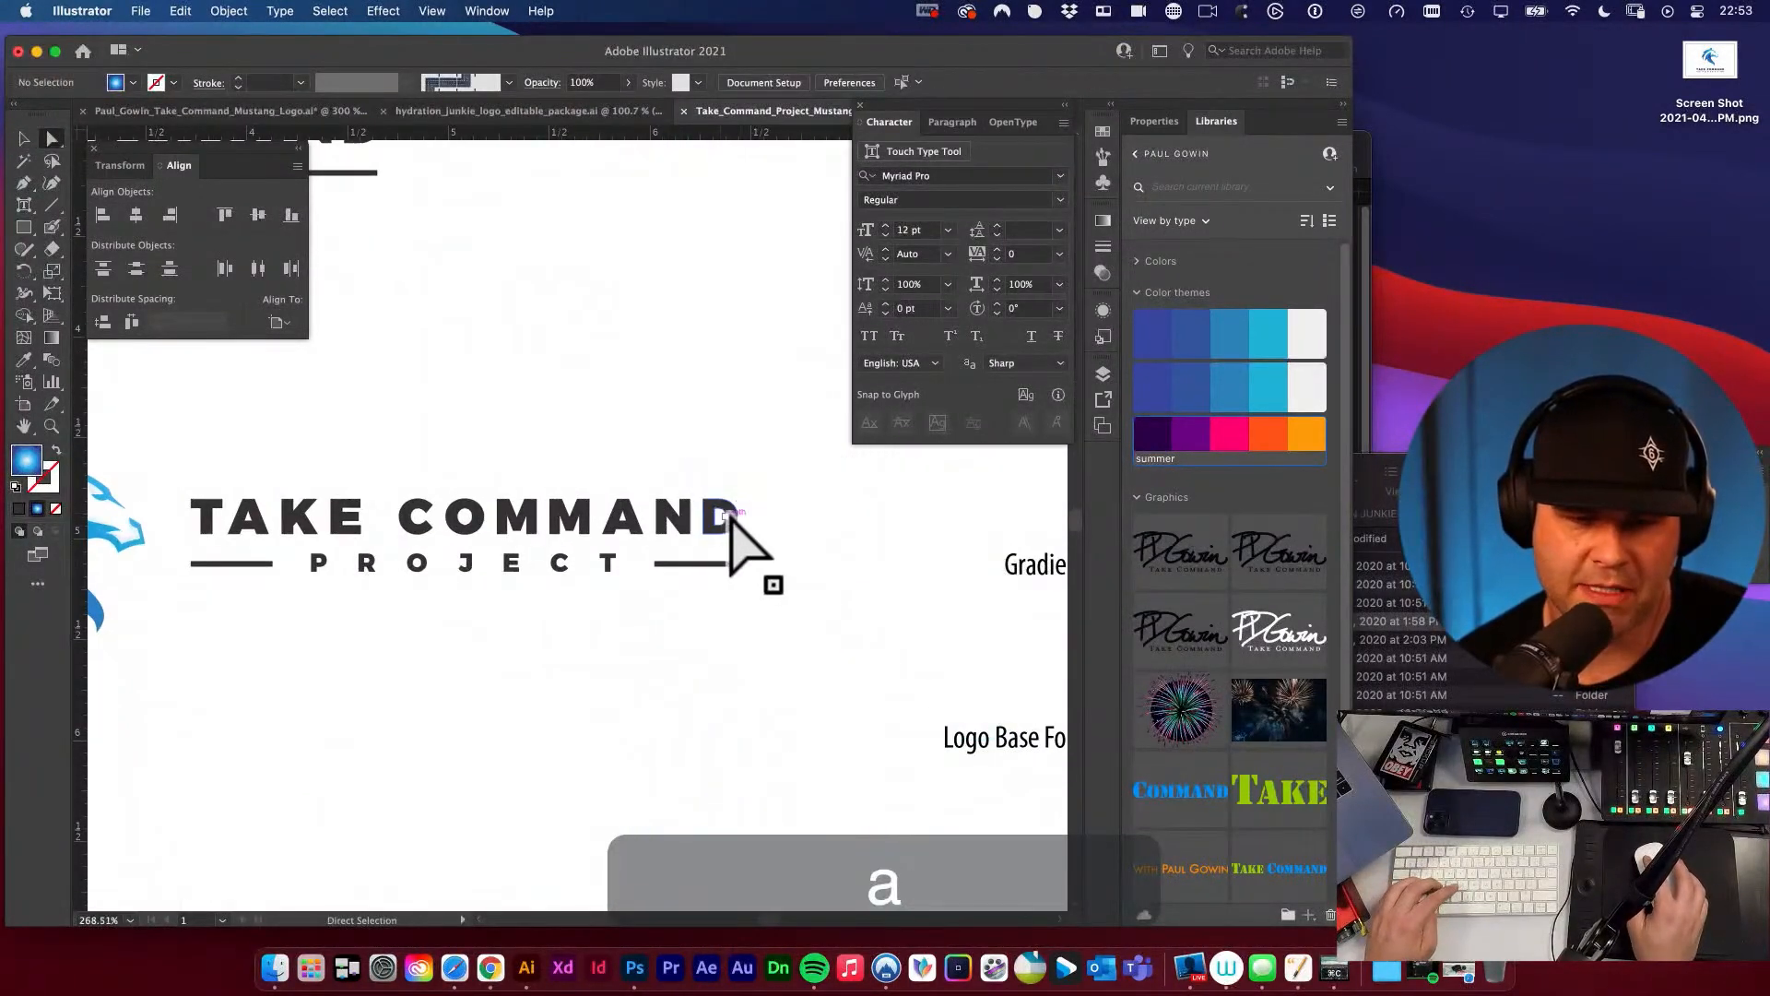
{"action": "key", "text": "super+space"}
{"action": "left_click_drag", "start_coordinate": [576, 516], "coordinate": [793, 590]}
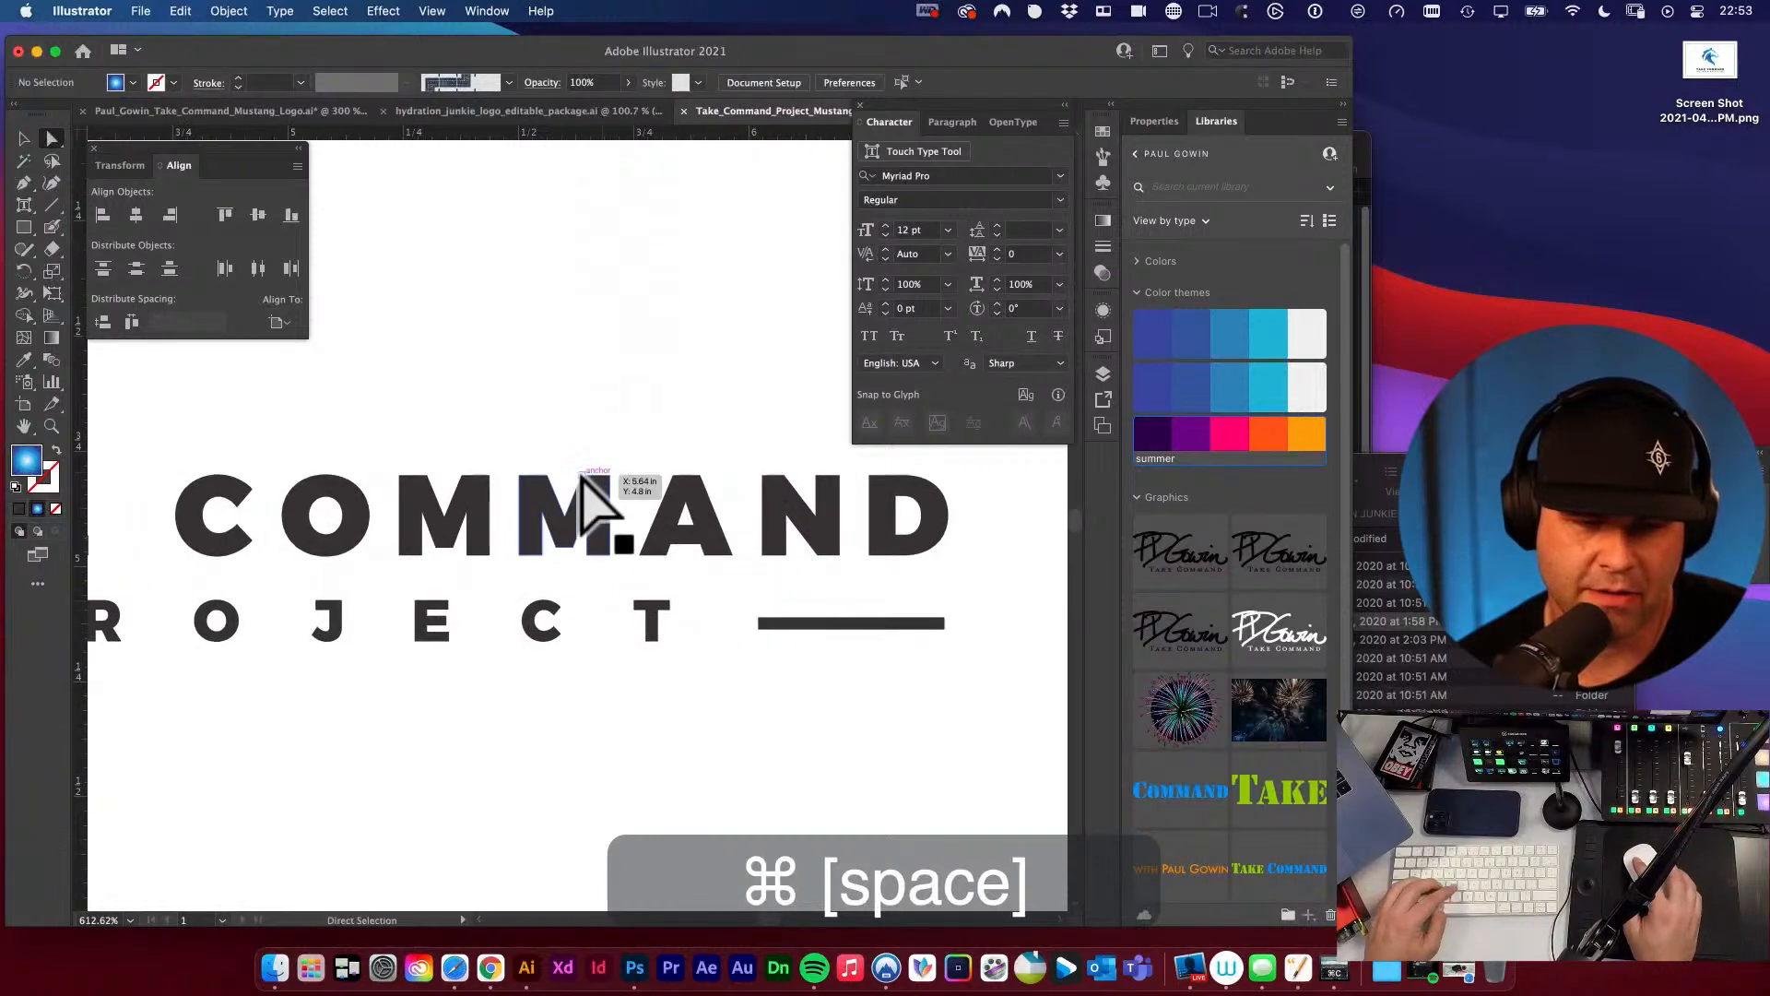
{"action": "left_click", "coordinate": [592, 489]}
{"action": "key", "text": "super+c"}
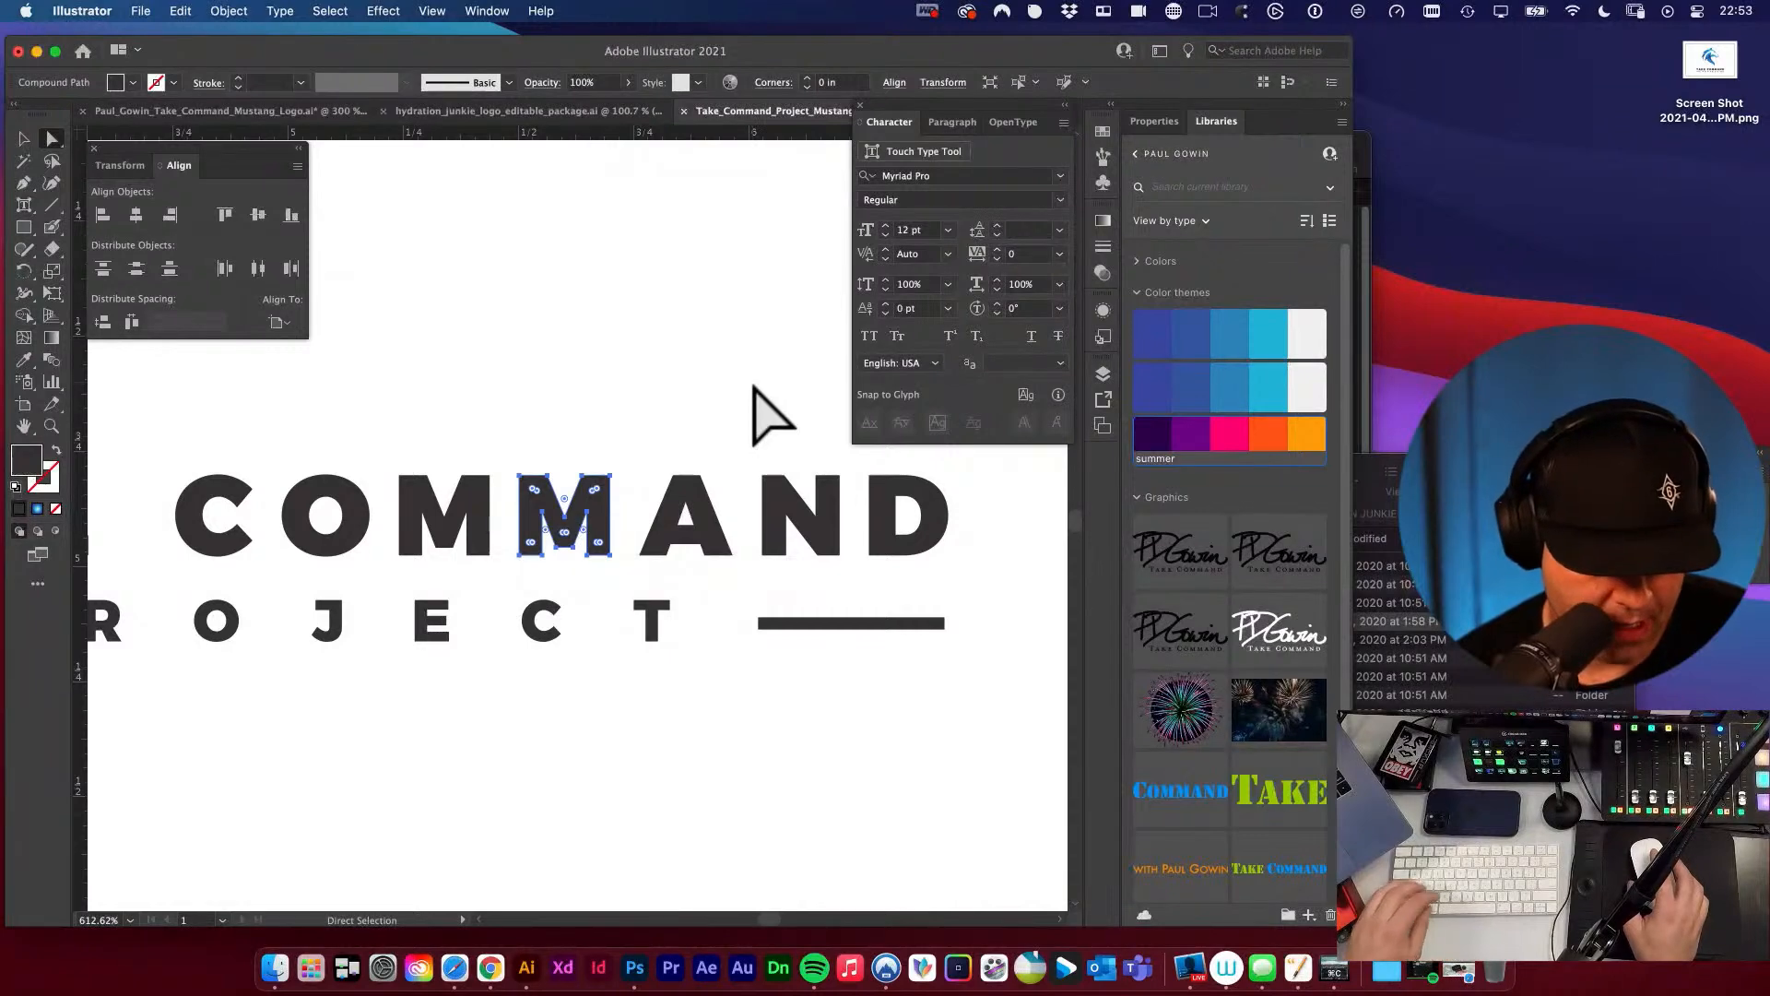
{"action": "key", "text": "super+c"}
{"action": "key", "text": "super+v"}
{"action": "key", "text": "v"}
{"action": "left_click_drag", "start_coordinate": [553, 479], "coordinate": [463, 374]}
{"action": "key", "text": "space"}
{"action": "left_click_drag", "start_coordinate": [599, 417], "coordinate": [917, 470]}
{"action": "left_click", "coordinate": [1265, 430]}
{"action": "key", "text": "space"}
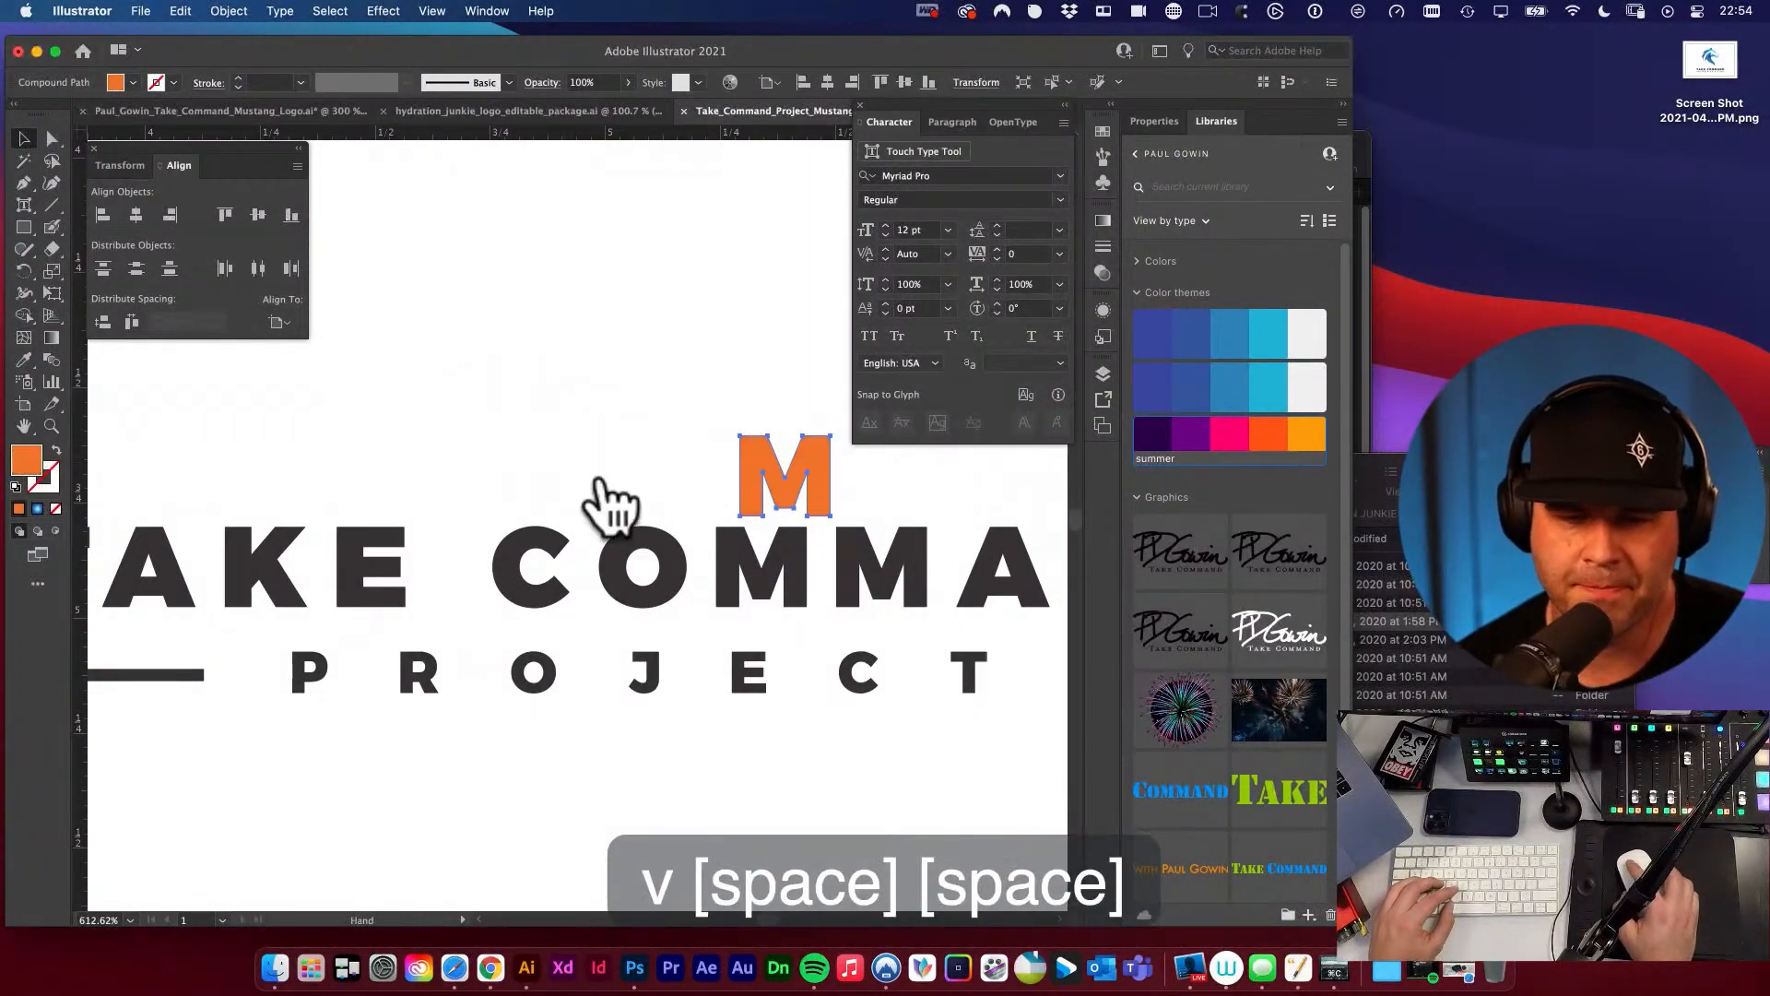
Move the orange M into the gap directly before the T of TAKE as a spacer, and show the guides.
{"action": "left_click_drag", "start_coordinate": [599, 481], "coordinate": [765, 581]}
{"action": "left_click_drag", "start_coordinate": [902, 583], "coordinate": [269, 573]}
{"action": "key", "text": "space"}
{"action": "left_click_drag", "start_coordinate": [344, 559], "coordinate": [579, 588]}
{"action": "key", "text": "space"}
{"action": "left_click_drag", "start_coordinate": [554, 134], "coordinate": [523, 425]}
{"action": "scroll", "coordinate": [523, 425], "scroll_direction": "up", "scroll_amount": 1}
{"action": "key", "text": "super+semicolon"}
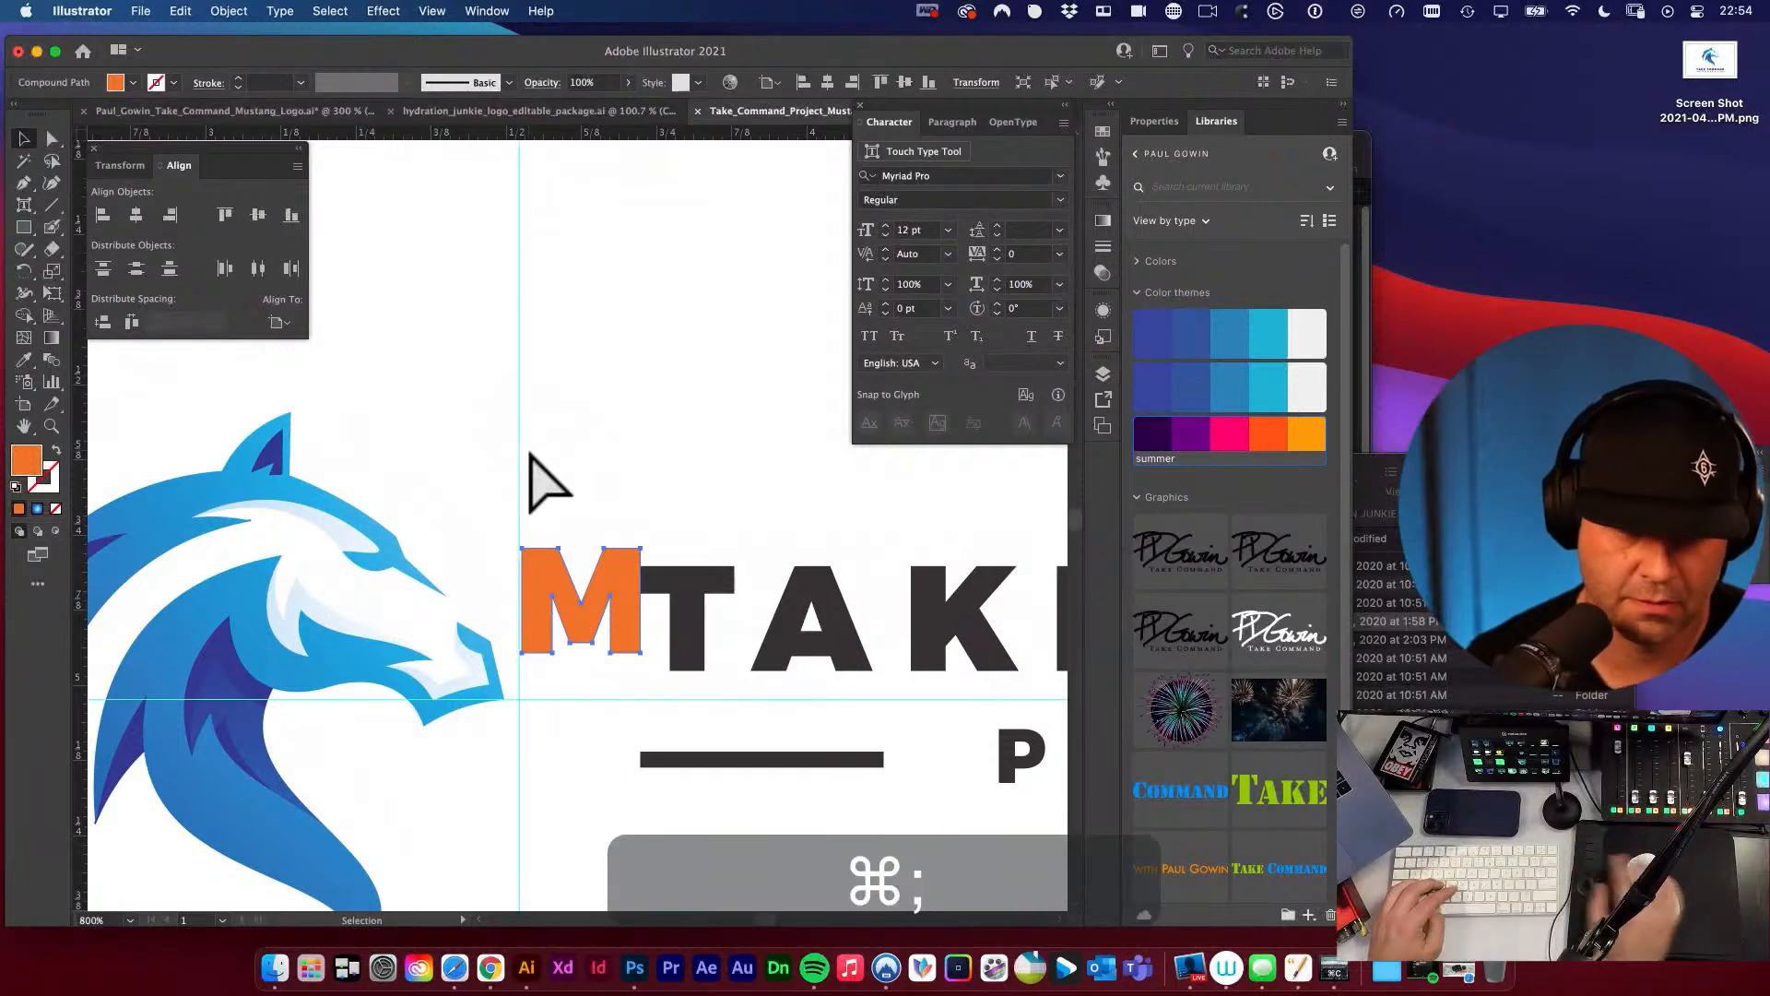
Unlock the guides and move the vertical guide onto the left edge of the orange M.
{"action": "left_click", "coordinate": [583, 464]}
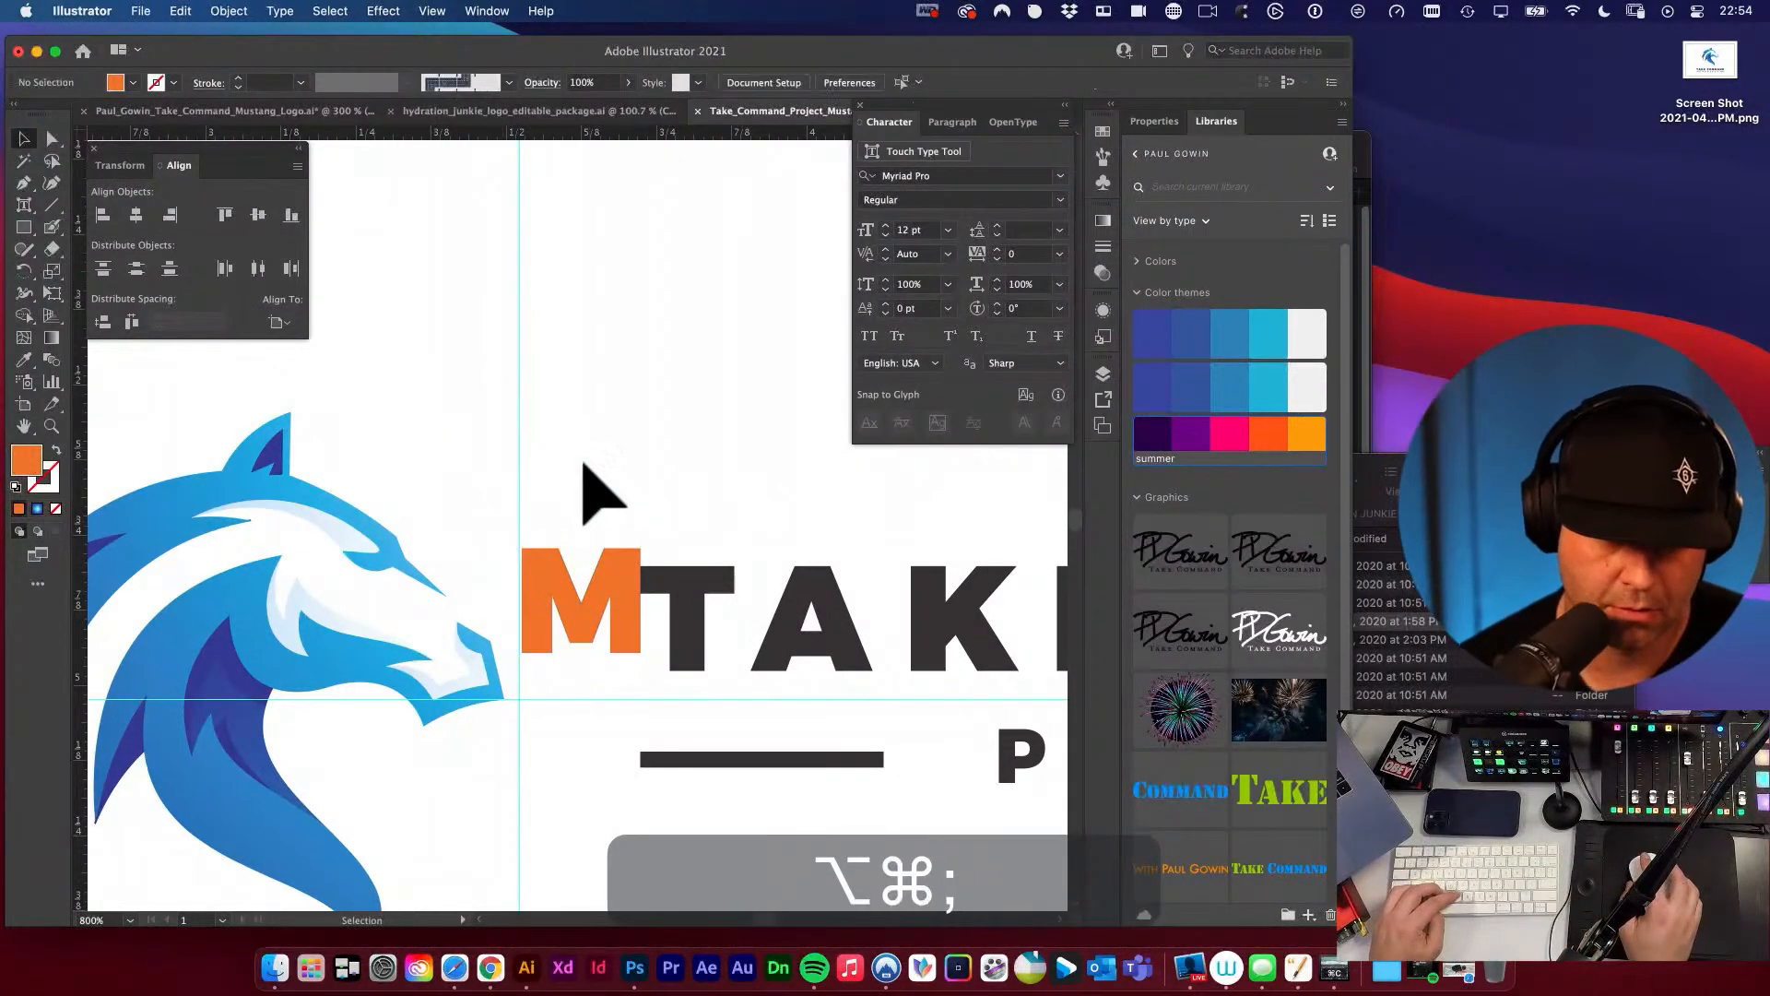
{"action": "left_click_drag", "start_coordinate": [518, 461], "coordinate": [521, 547]}
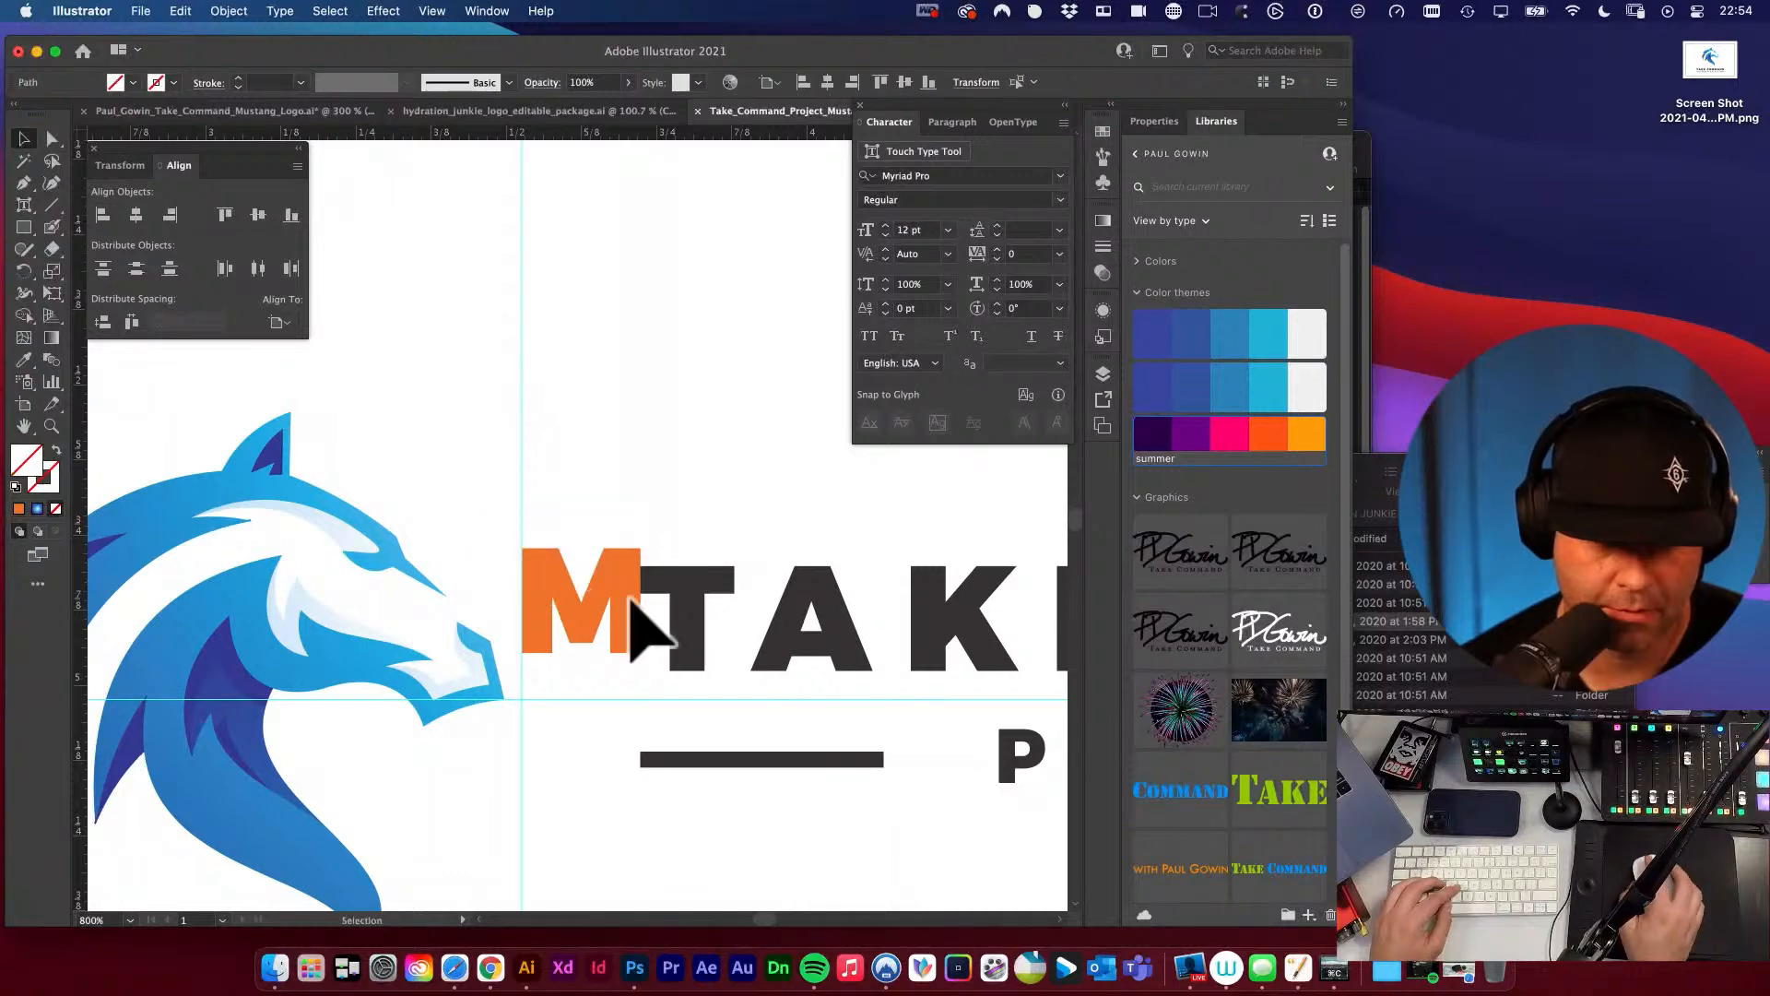
{"action": "key", "text": "space"}
{"action": "left_click_drag", "start_coordinate": [638, 691], "coordinate": [731, 601]}
{"action": "key", "text": "super+space"}
{"action": "key", "text": "space"}
{"action": "left_click_drag", "start_coordinate": [514, 535], "coordinate": [795, 525]}
{"action": "key", "text": "v"}
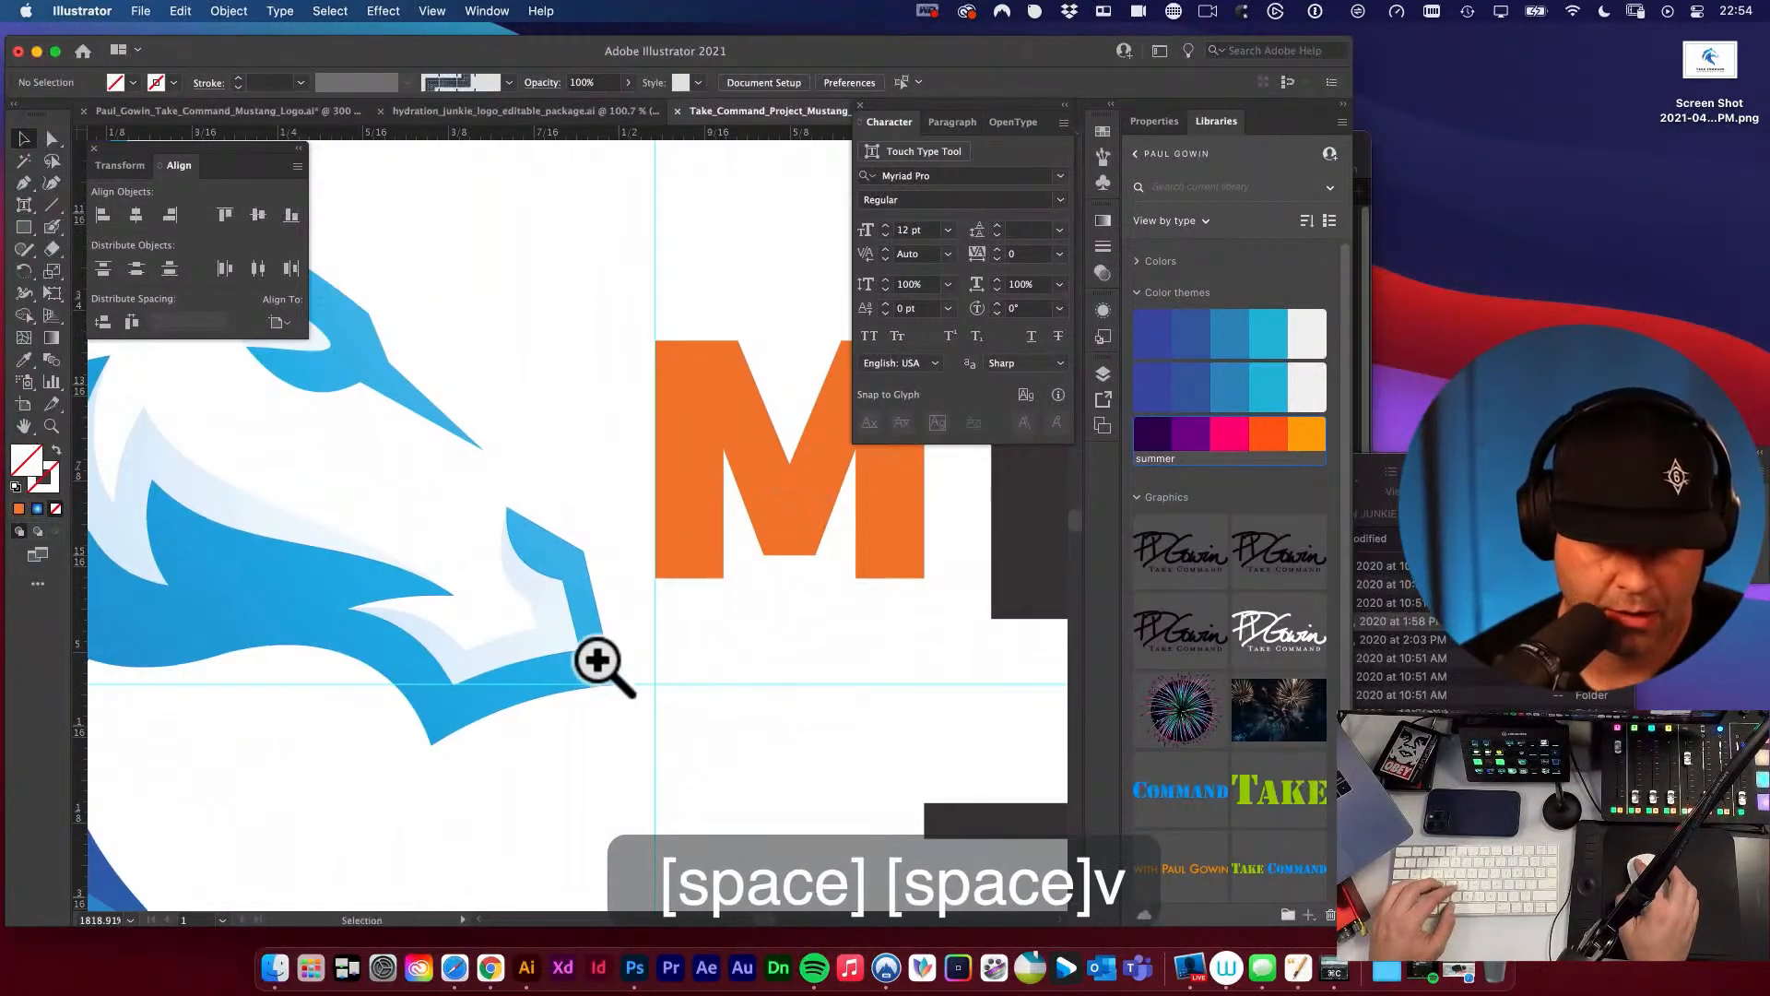
Move the small mustang horizontally so the tip of its muzzle meets the vertical guide.
{"action": "left_click", "coordinate": [594, 657]}
{"action": "left_click", "coordinate": [612, 660]}
{"action": "left_click_drag", "start_coordinate": [575, 669], "coordinate": [616, 671]}
{"action": "key", "text": "space"}
{"action": "left_click", "coordinate": [725, 587]}
{"action": "key", "text": "alt+super+space"}
{"action": "left_click", "coordinate": [723, 587]}
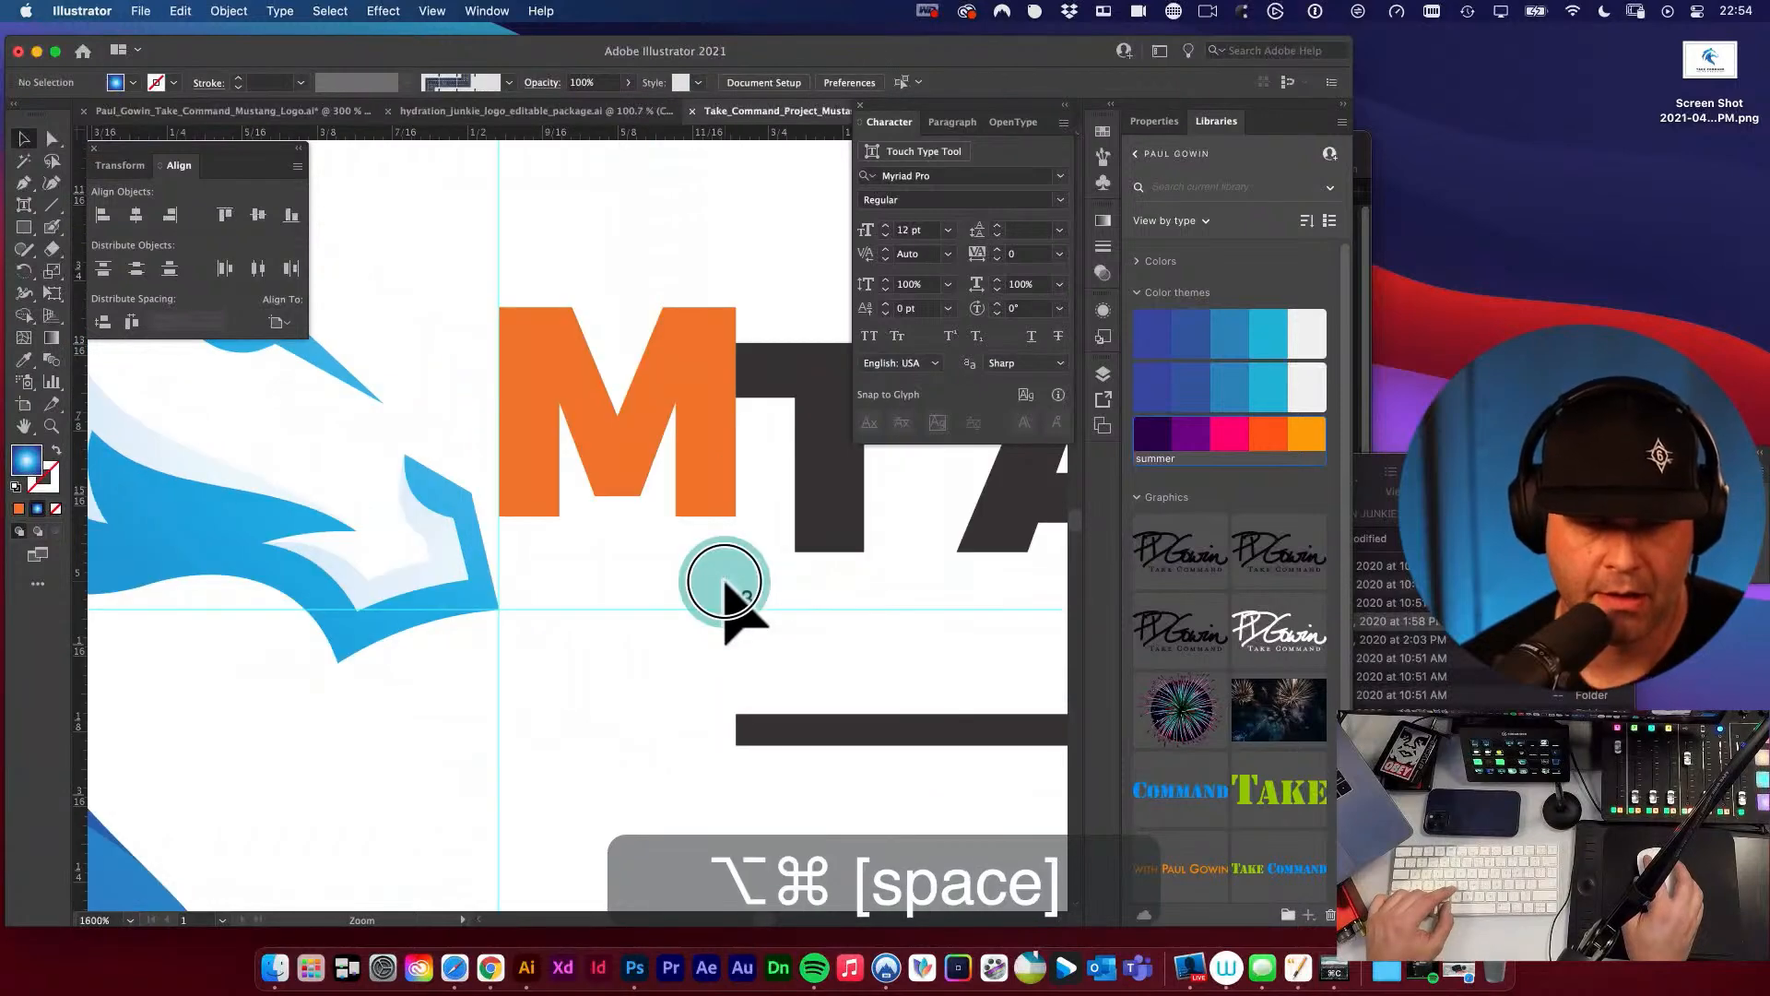
{"action": "left_click", "coordinate": [724, 587]}
{"action": "left_click", "coordinate": [724, 587]}
{"action": "left_click_drag", "start_coordinate": [610, 558], "coordinate": [774, 683]}
{"action": "key", "text": "v"}
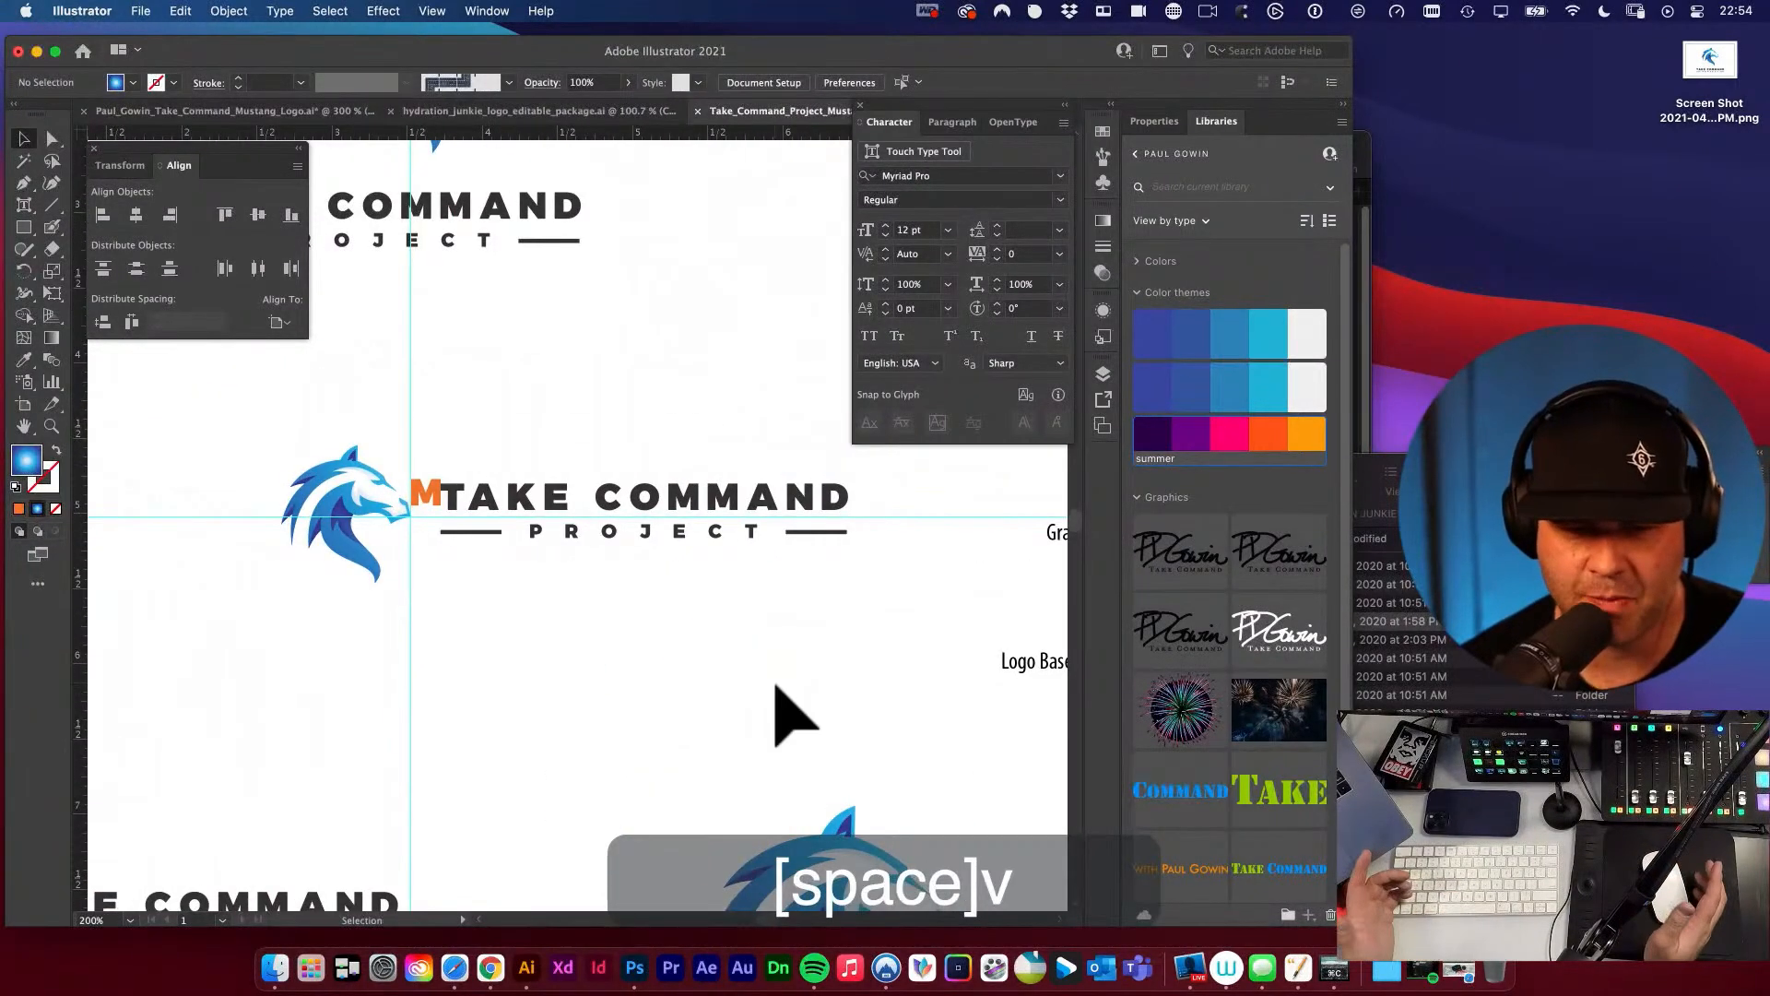
Delete the orange M spacer and hide the guides.
{"action": "left_click", "coordinate": [427, 495]}
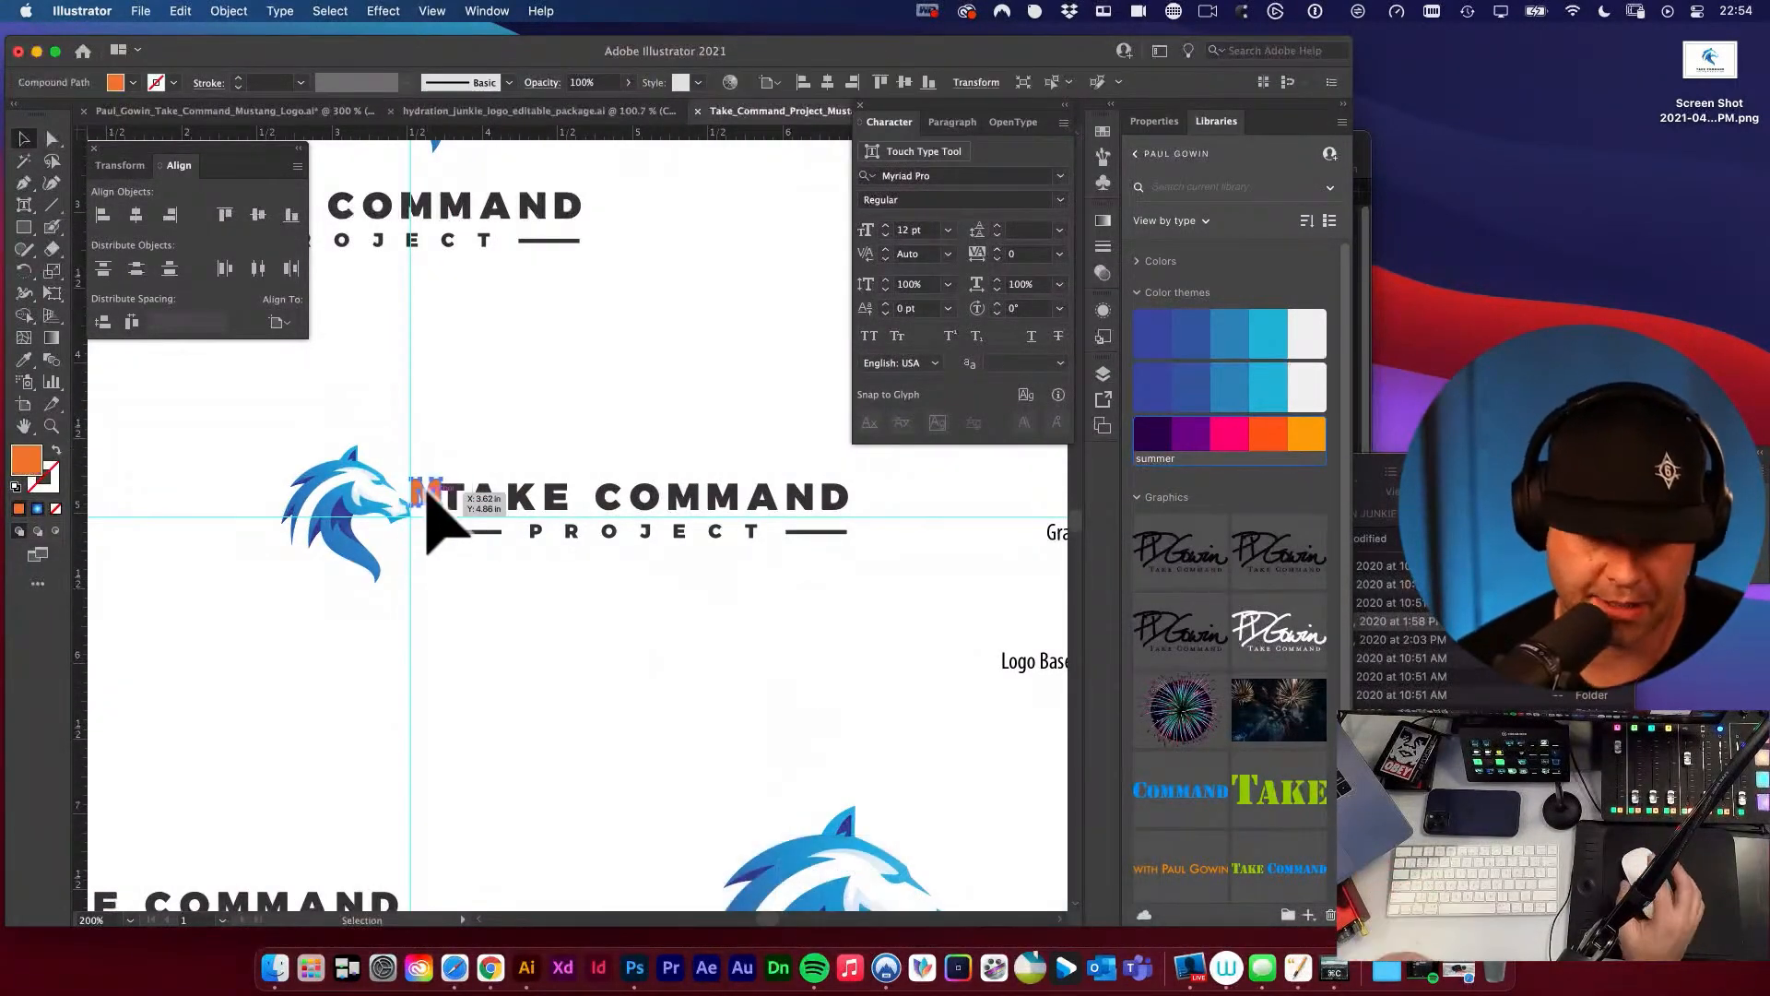
{"action": "key", "text": "BackSpace"}
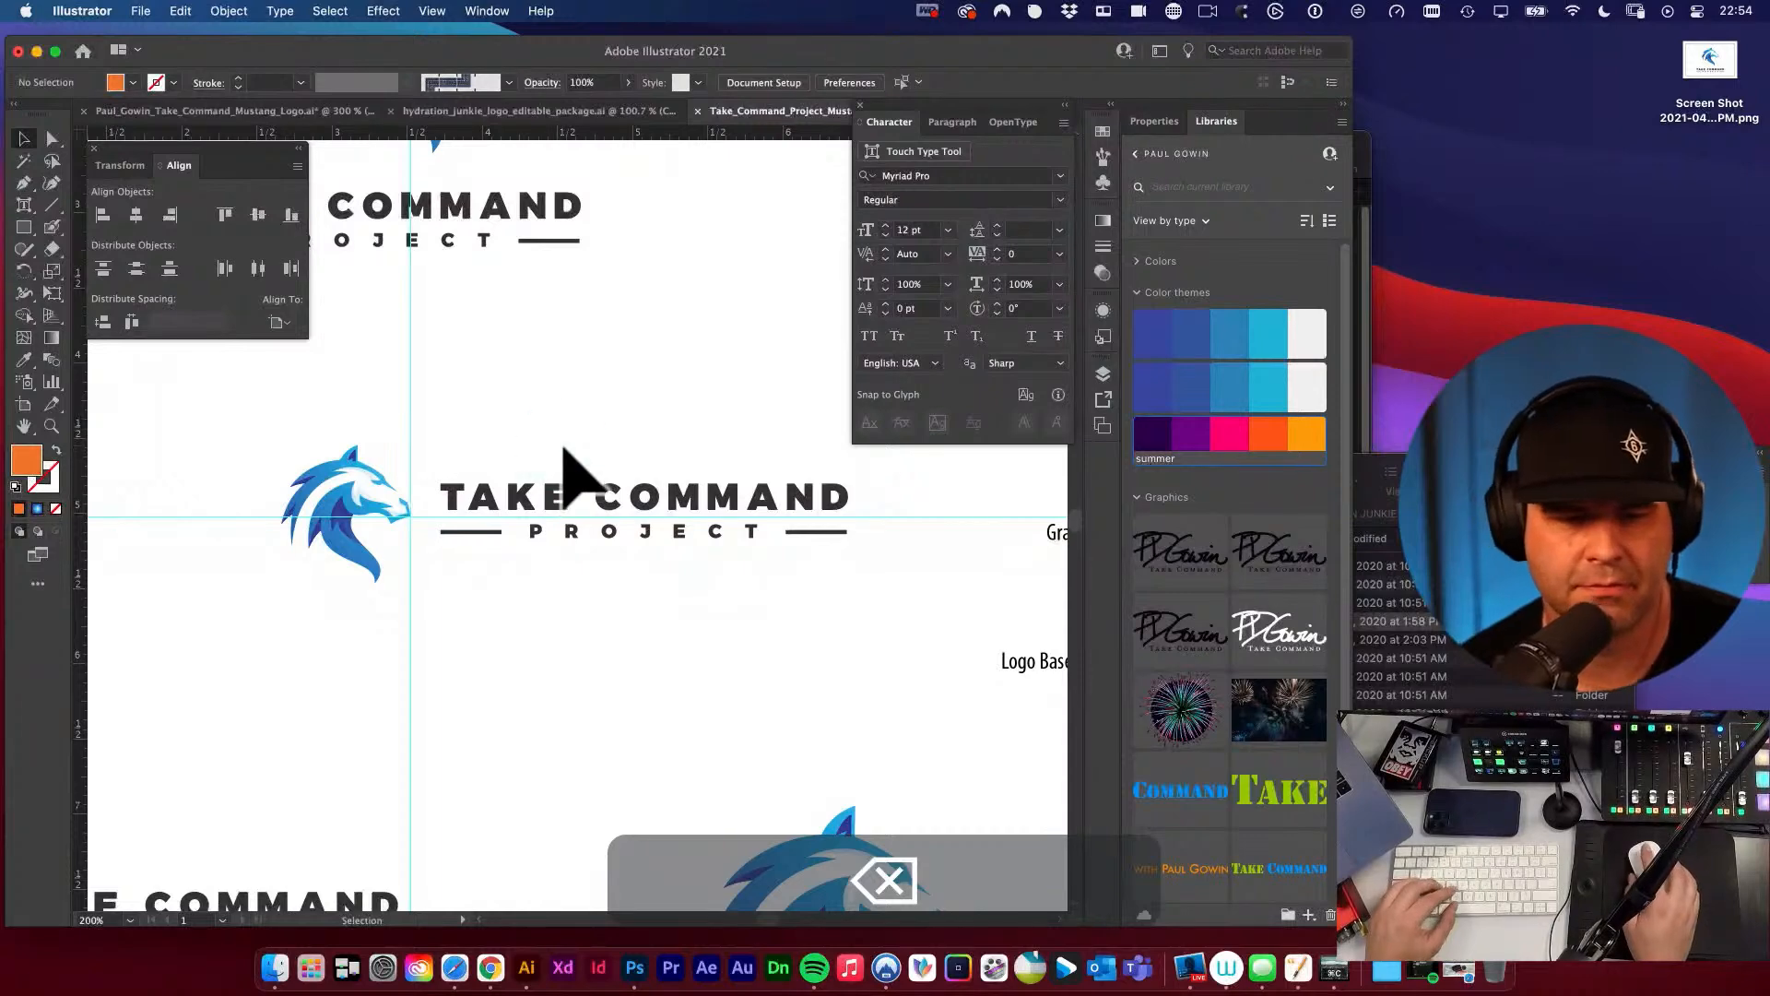
{"action": "key", "text": "space"}
{"action": "left_click_drag", "start_coordinate": [564, 449], "coordinate": [626, 534]}
{"action": "key", "text": "super+semicolon"}
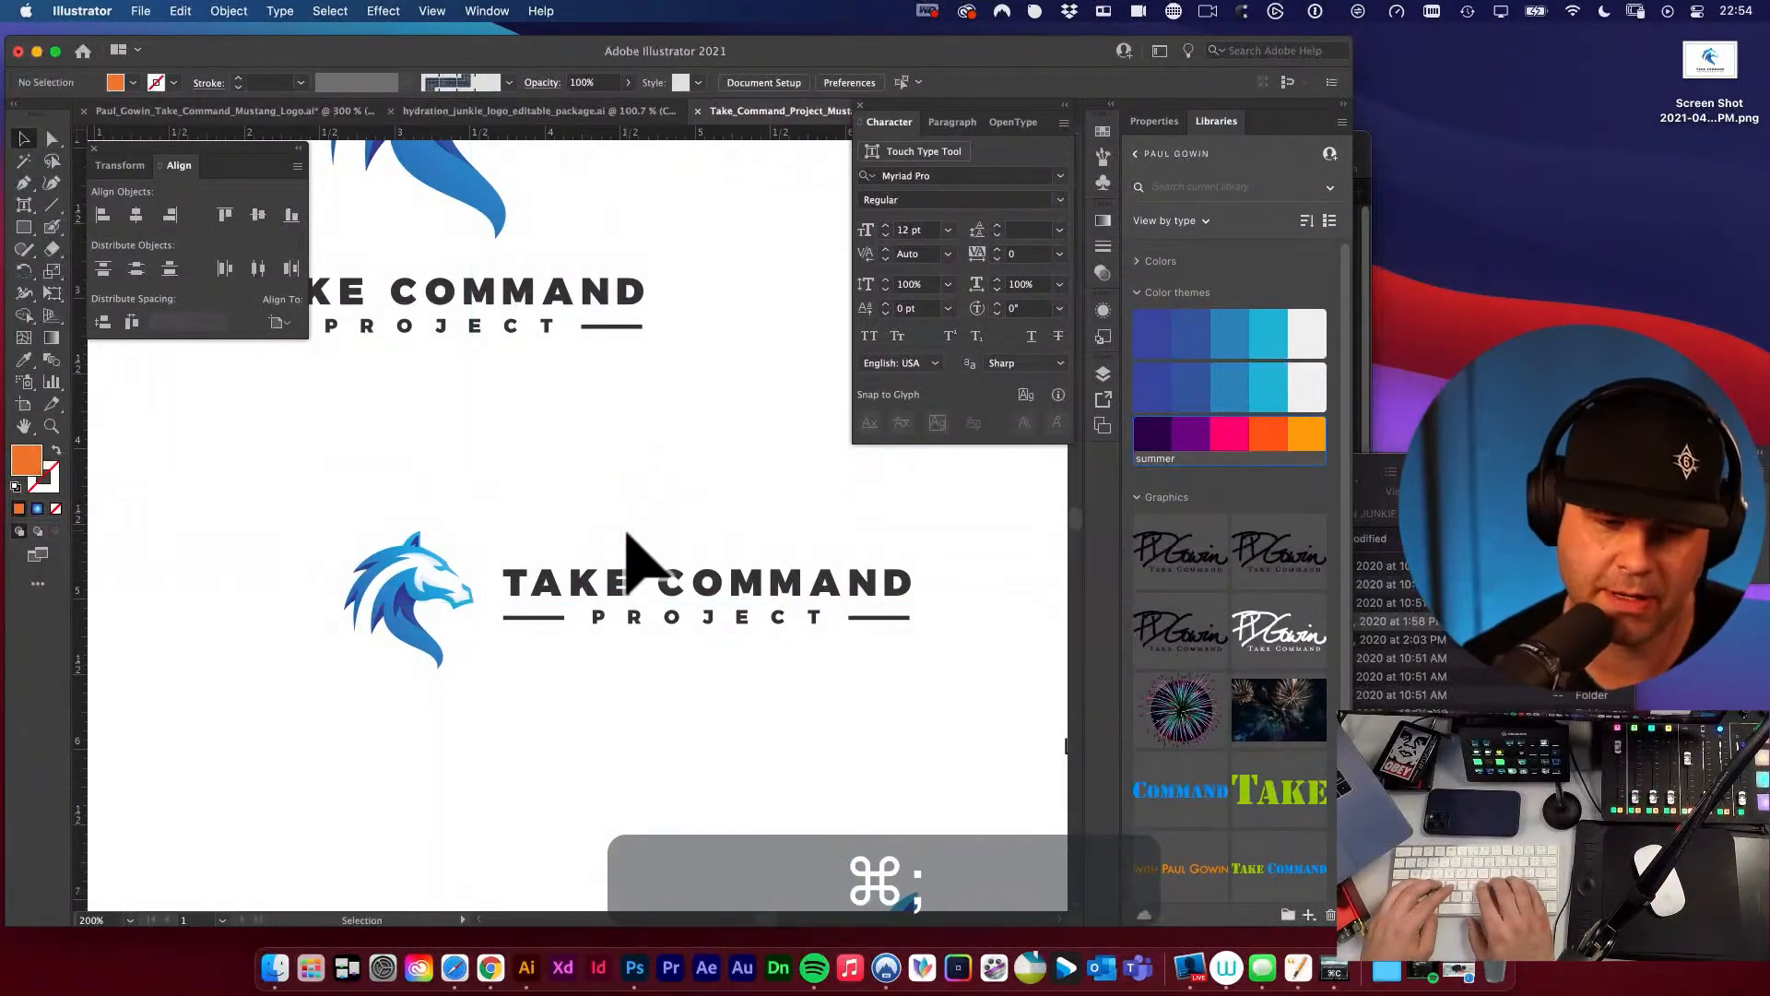
Move the whole horizontal logo to the left so it sits beneath the stacked version.
{"action": "key", "text": "space"}
{"action": "left_click", "coordinate": [672, 502], "text": "alt+super"}
{"action": "left_click", "coordinate": [670, 501], "text": "alt+super"}
{"action": "key", "text": "super+space"}
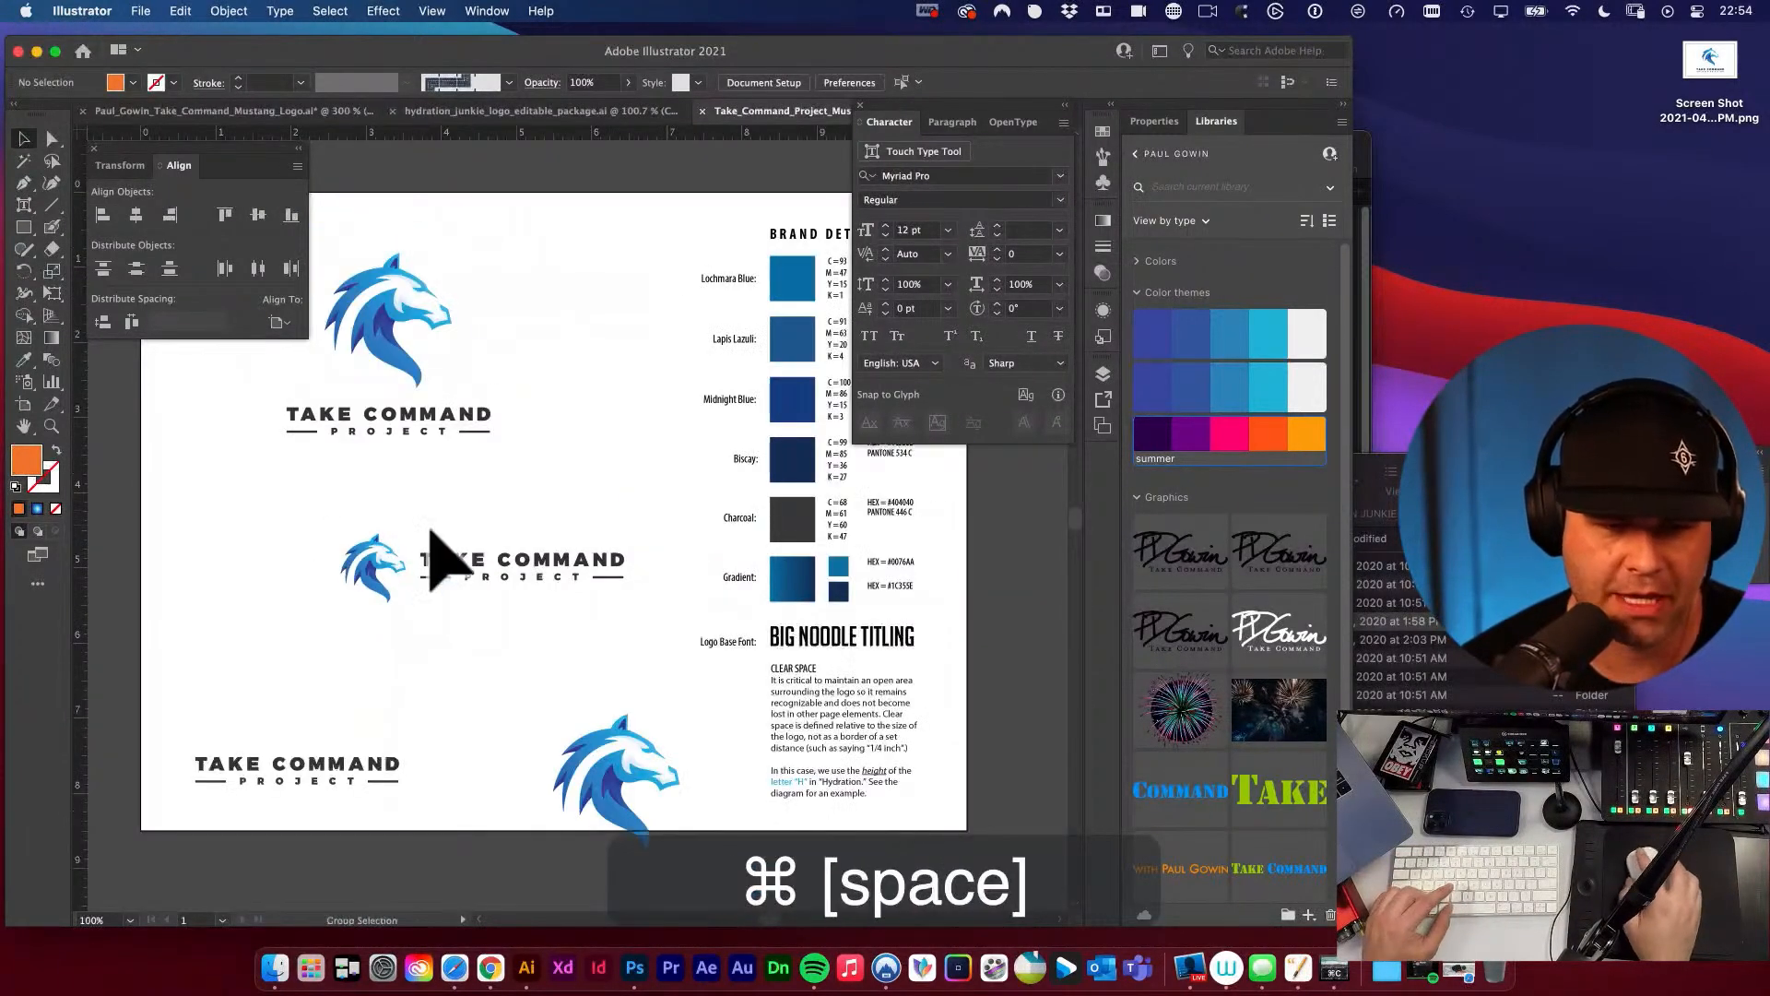
{"action": "left_click_drag", "start_coordinate": [311, 517], "coordinate": [652, 643]}
{"action": "key", "text": "v"}
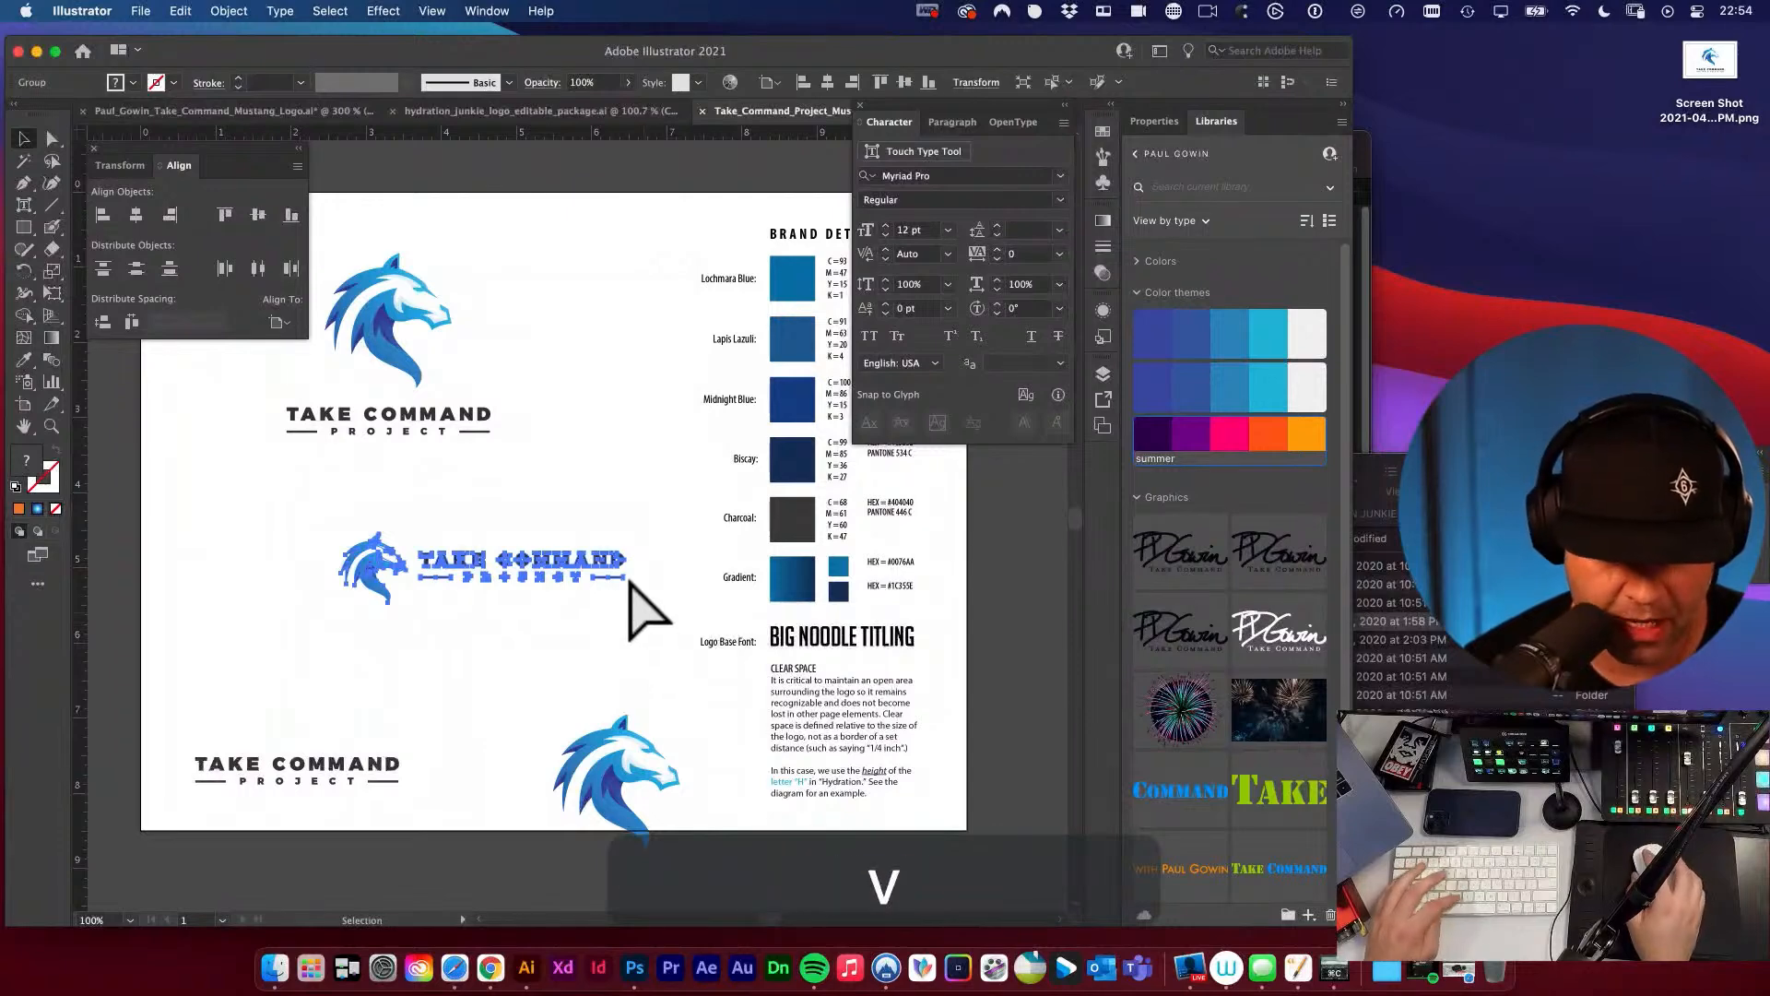
{"action": "left_click_drag", "start_coordinate": [502, 564], "coordinate": [497, 565]}
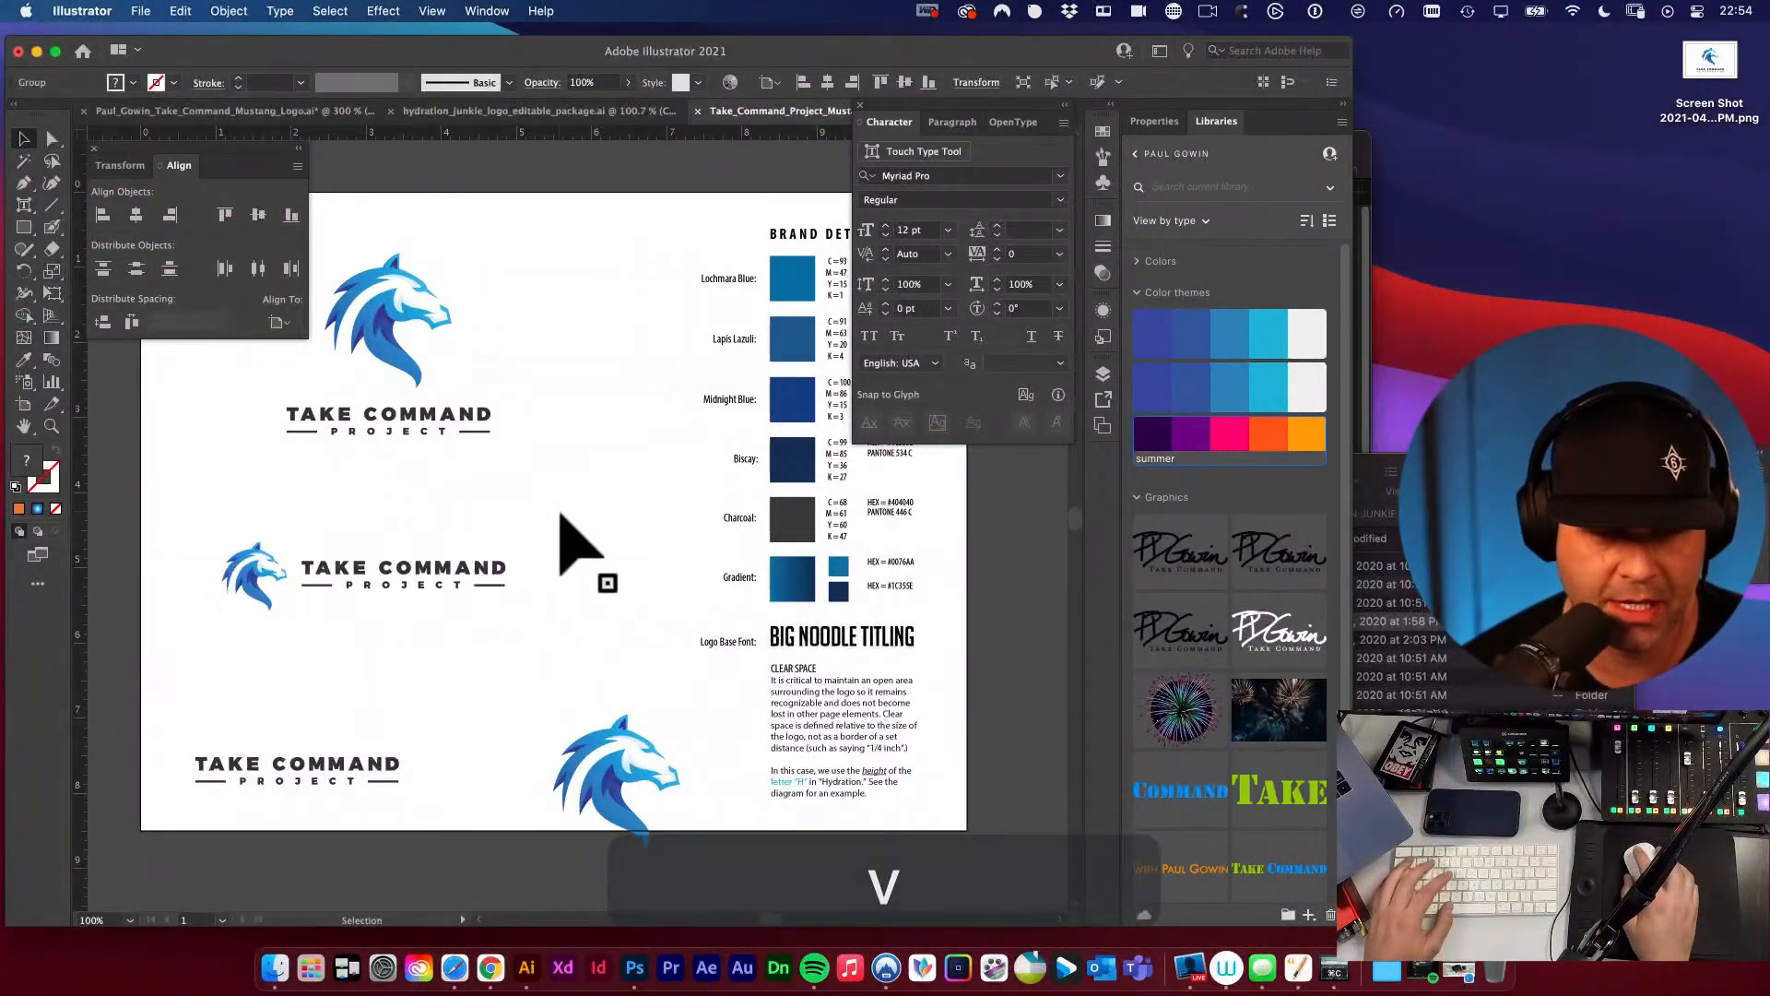
{"action": "left_click", "coordinate": [560, 511]}
Move the wordmark-only logo and the icon-only mustang up beneath the horizontal version, keeping both inside the artboard.
{"action": "key", "text": "space"}
{"action": "key", "text": "space"}
{"action": "left_click_drag", "start_coordinate": [410, 521], "coordinate": [474, 537]}
{"action": "key", "text": "space"}
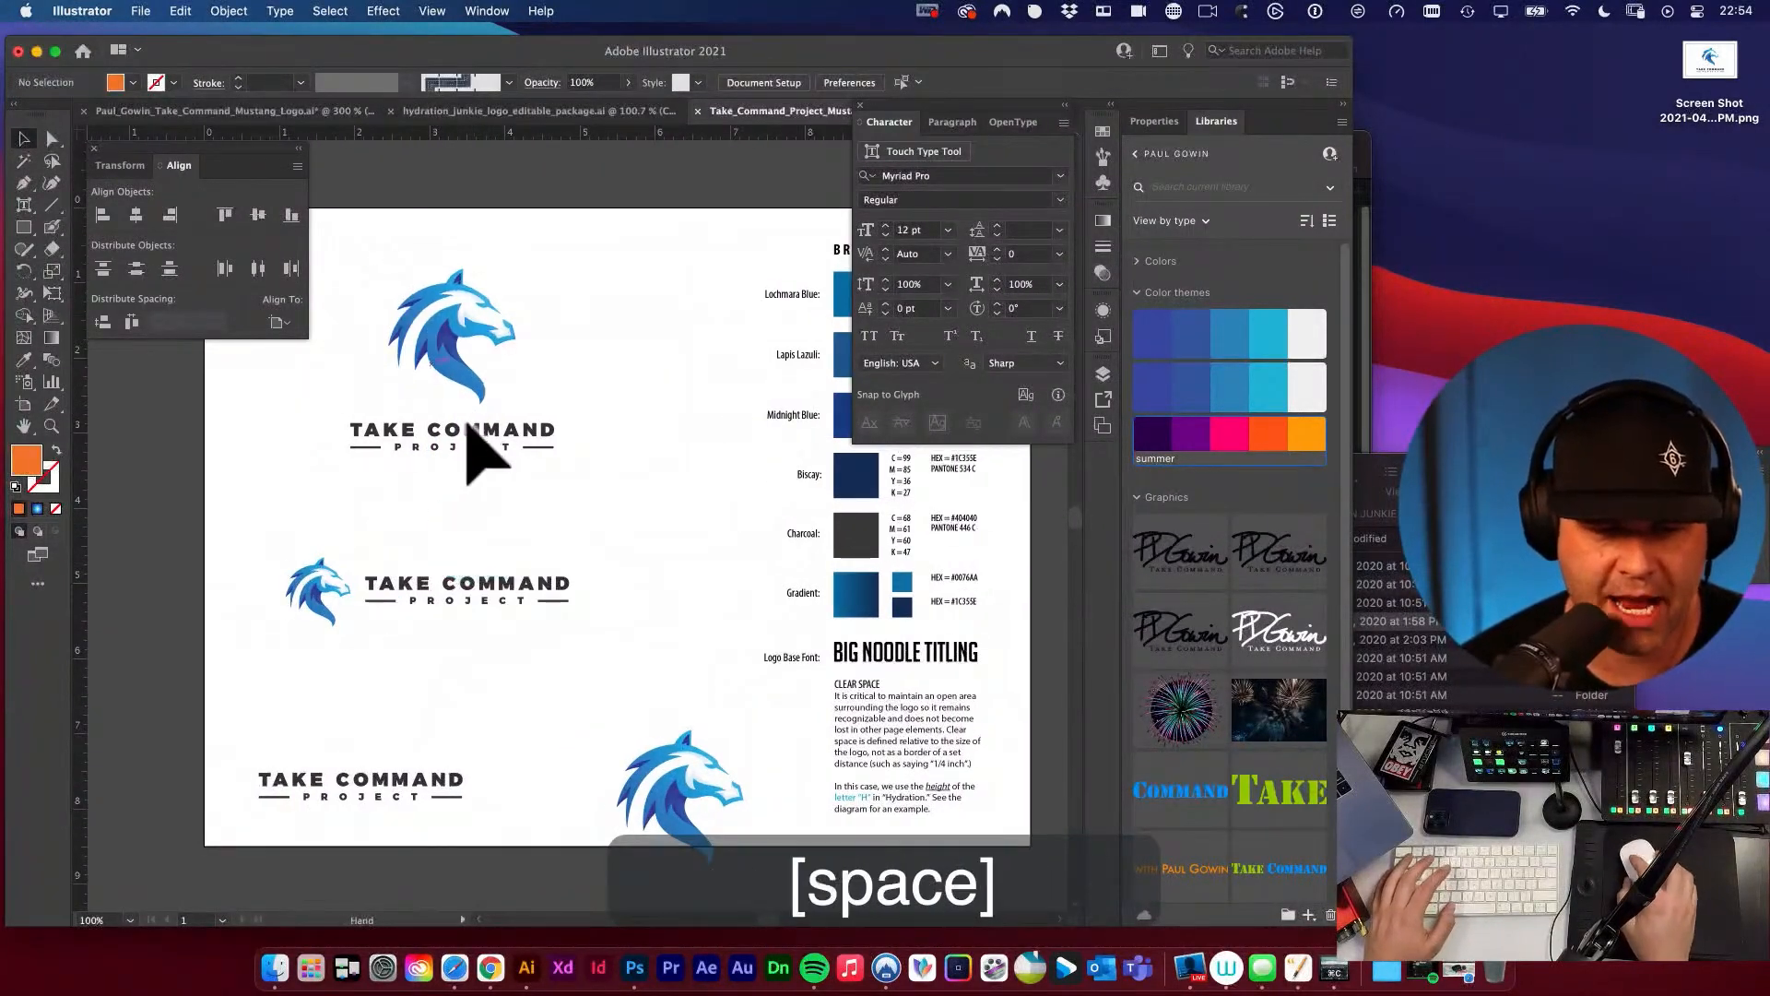
{"action": "left_click_drag", "start_coordinate": [466, 424], "coordinate": [530, 335]}
{"action": "left_click_drag", "start_coordinate": [450, 689], "coordinate": [471, 651]}
{"action": "left_click_drag", "start_coordinate": [714, 710], "coordinate": [687, 650]}
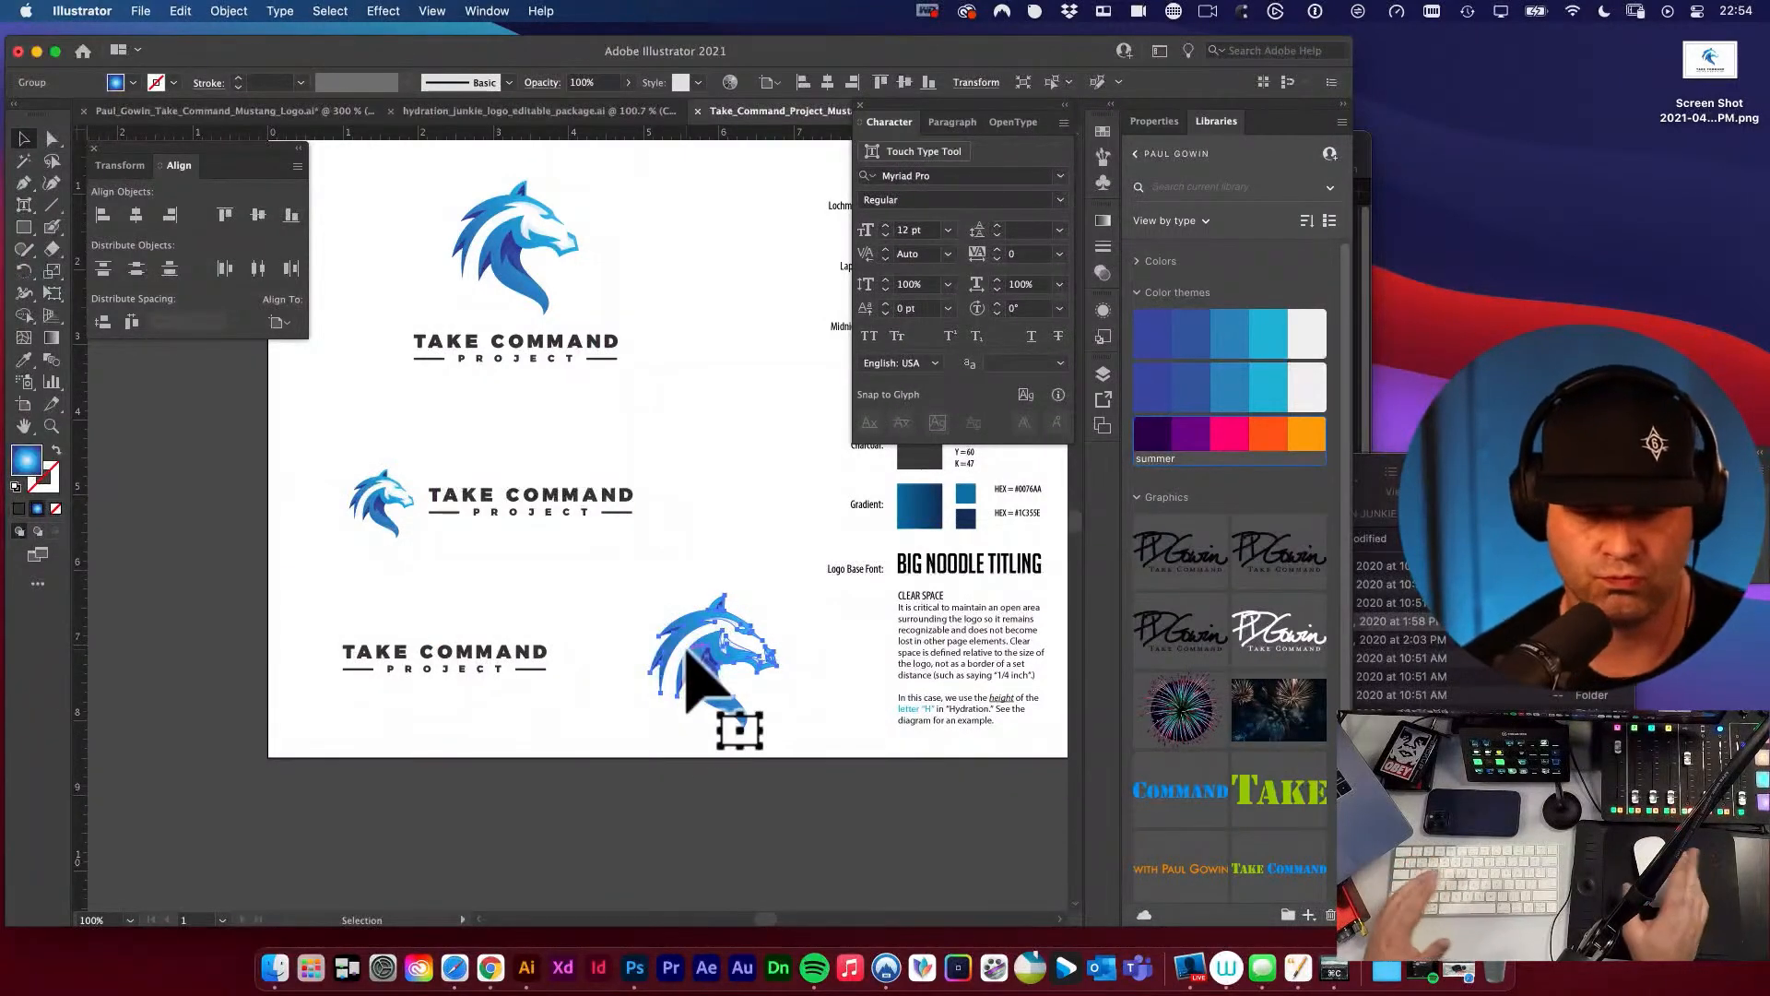
{"action": "left_click_drag", "start_coordinate": [687, 650], "coordinate": [688, 655]}
{"action": "key", "text": "space"}
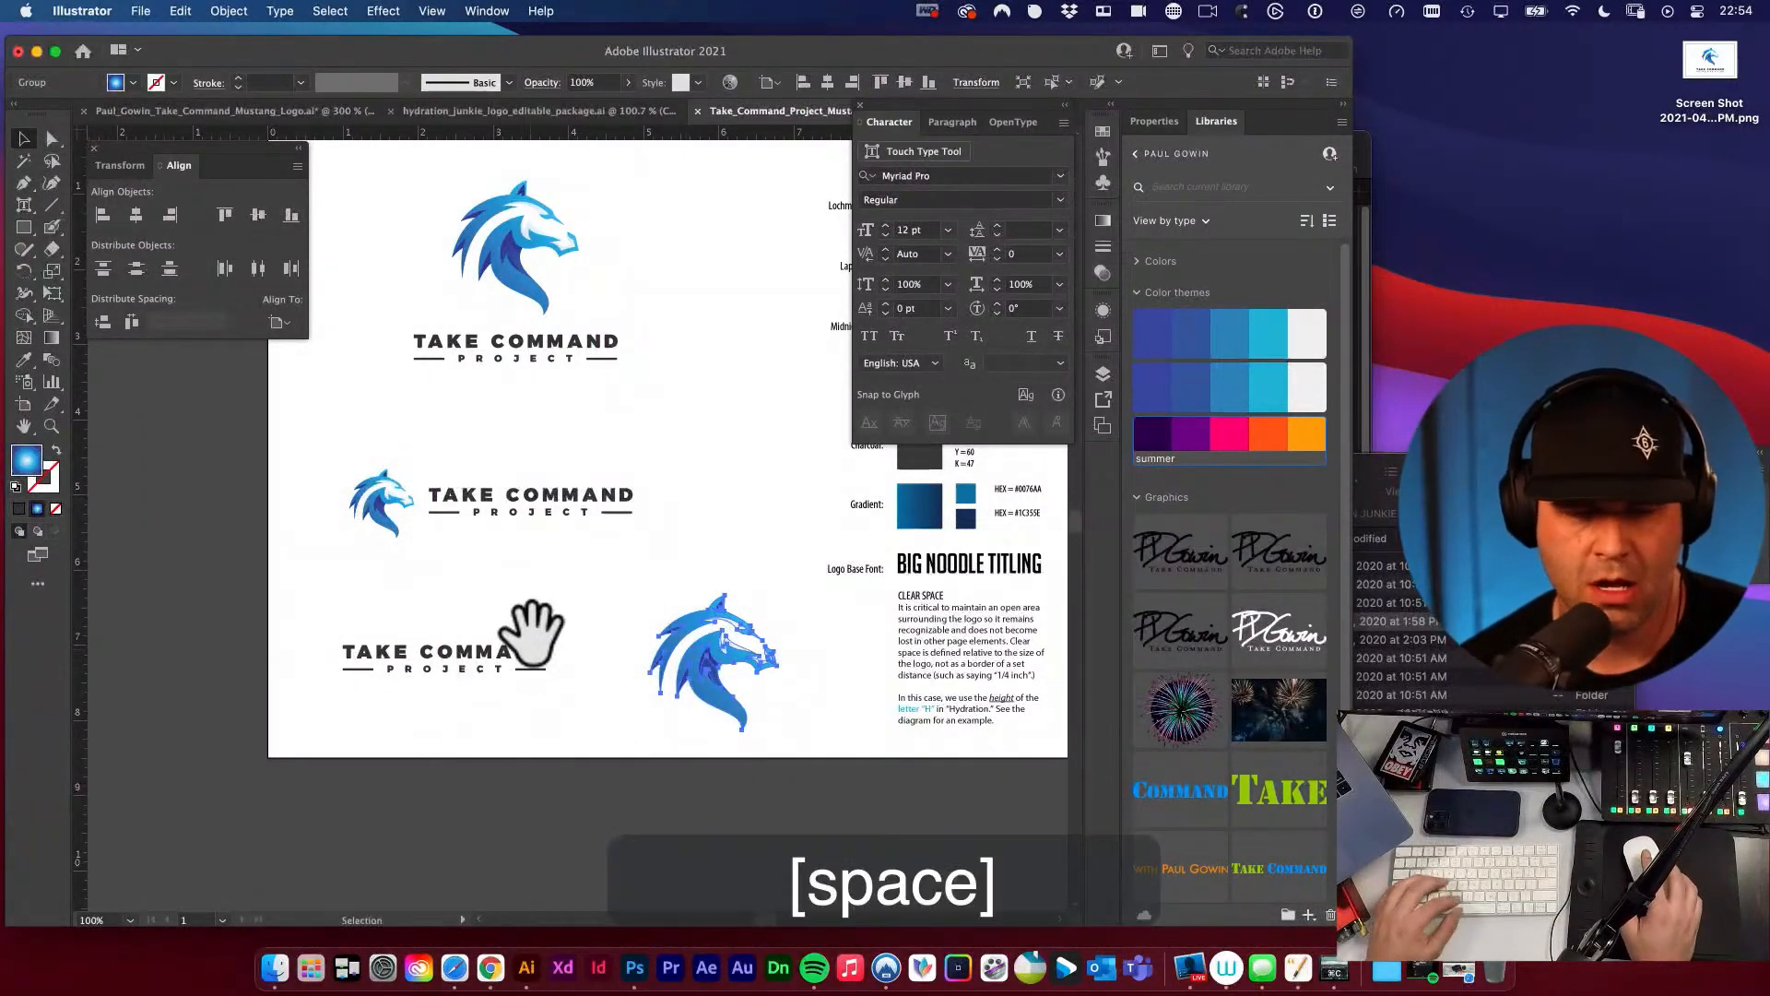
Delete the wordmark-only logo and the icon-only mustang, and select the horizontal logo.
{"action": "key", "text": "v"}
{"action": "left_click_drag", "start_coordinate": [468, 634], "coordinate": [778, 750]}
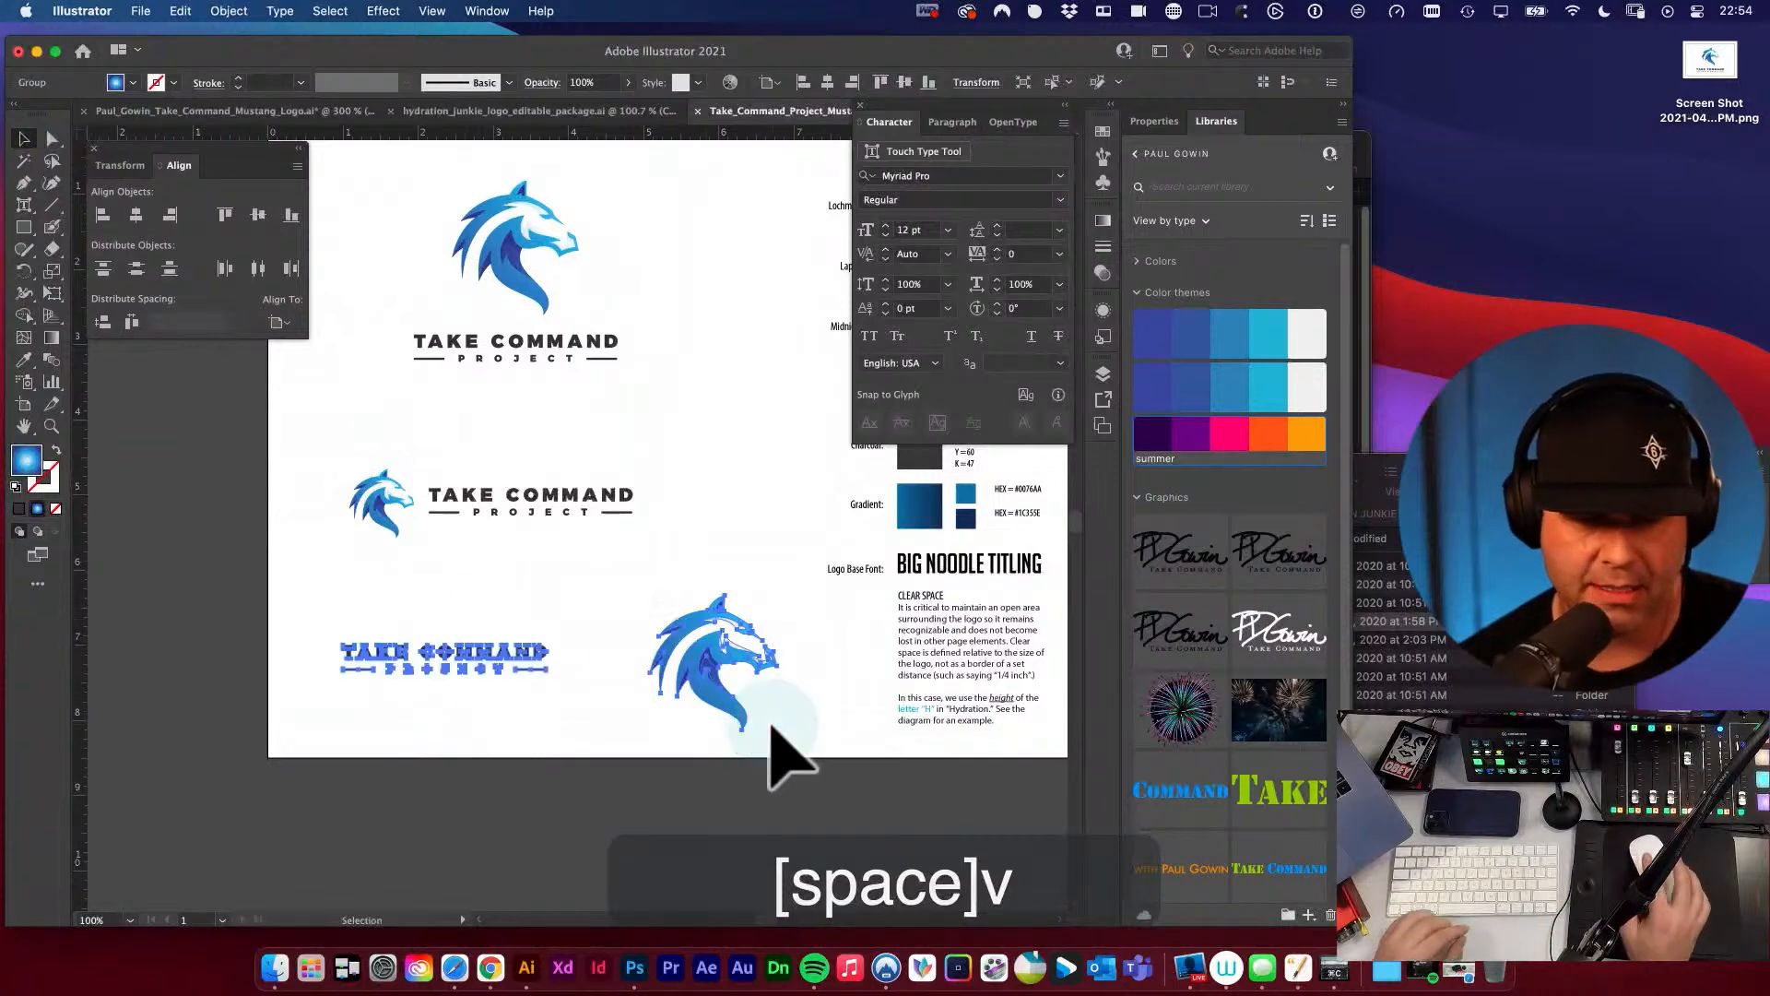
{"action": "key", "text": "BackSpace"}
{"action": "key", "text": "space"}
{"action": "left_click_drag", "start_coordinate": [714, 660], "coordinate": [712, 710]}
{"action": "key", "text": "v"}
{"action": "key", "text": "space"}
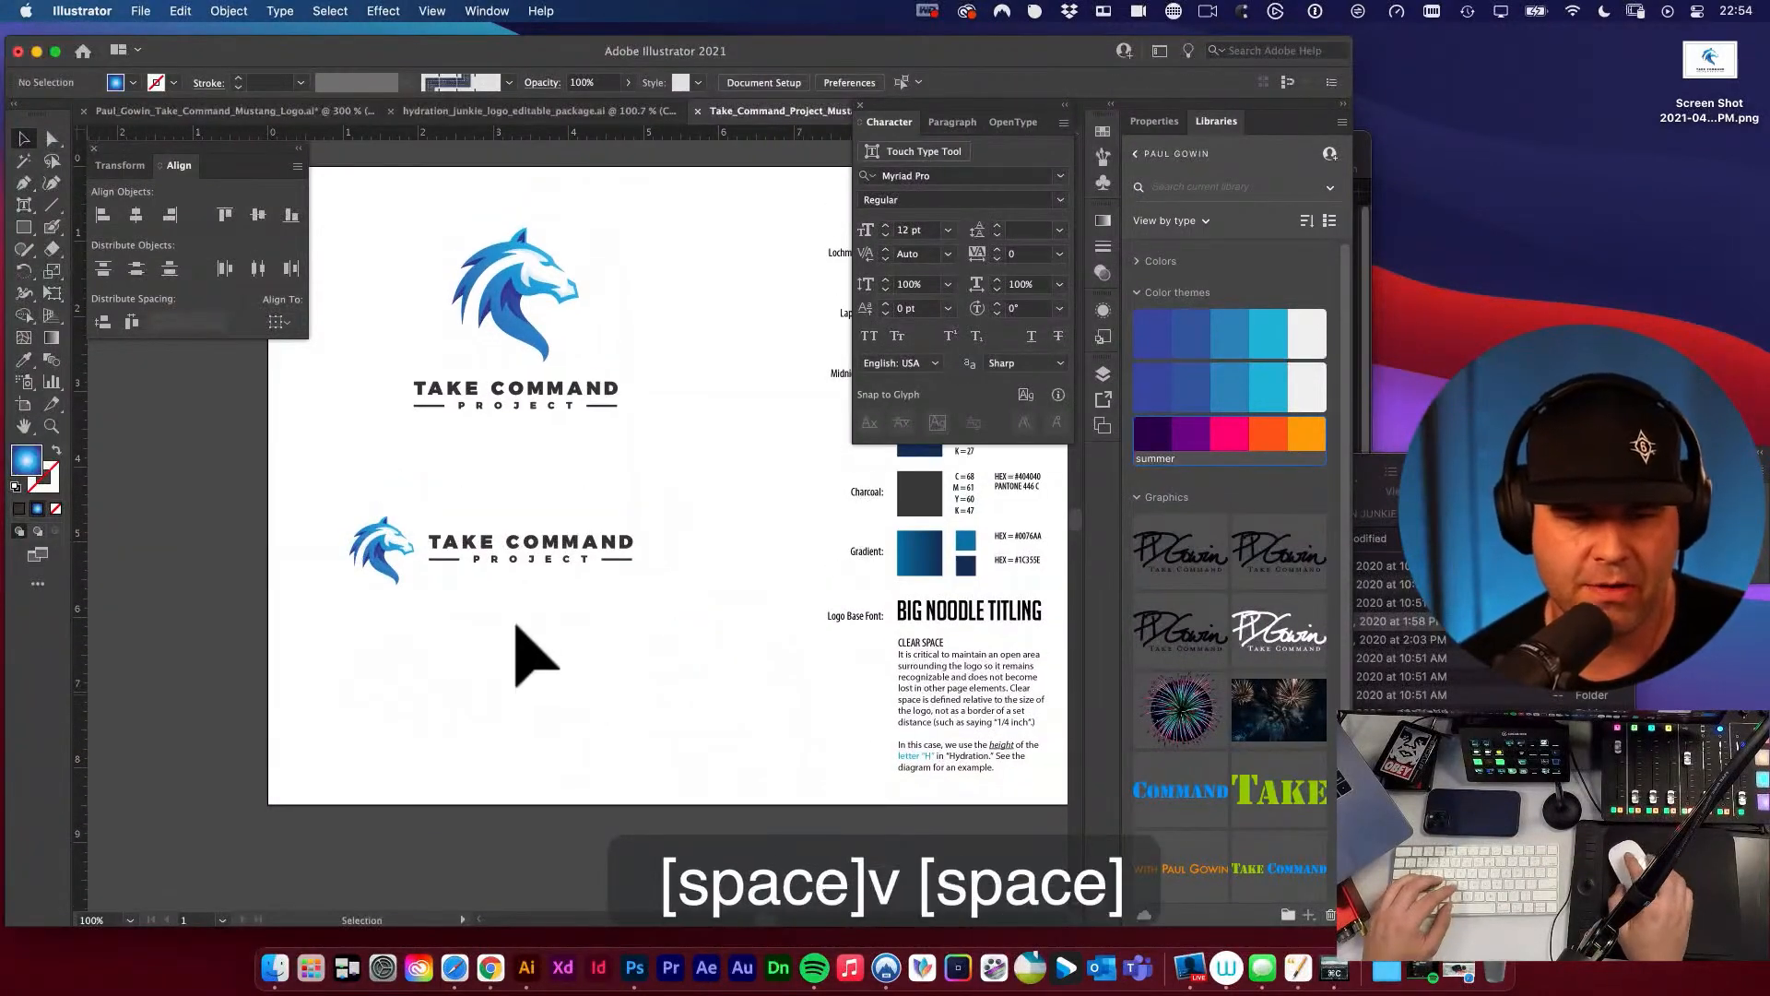
{"action": "left_click_drag", "start_coordinate": [513, 621], "coordinate": [587, 721]}
{"action": "key", "text": "v"}
{"action": "left_click_drag", "start_coordinate": [416, 596], "coordinate": [755, 773]}
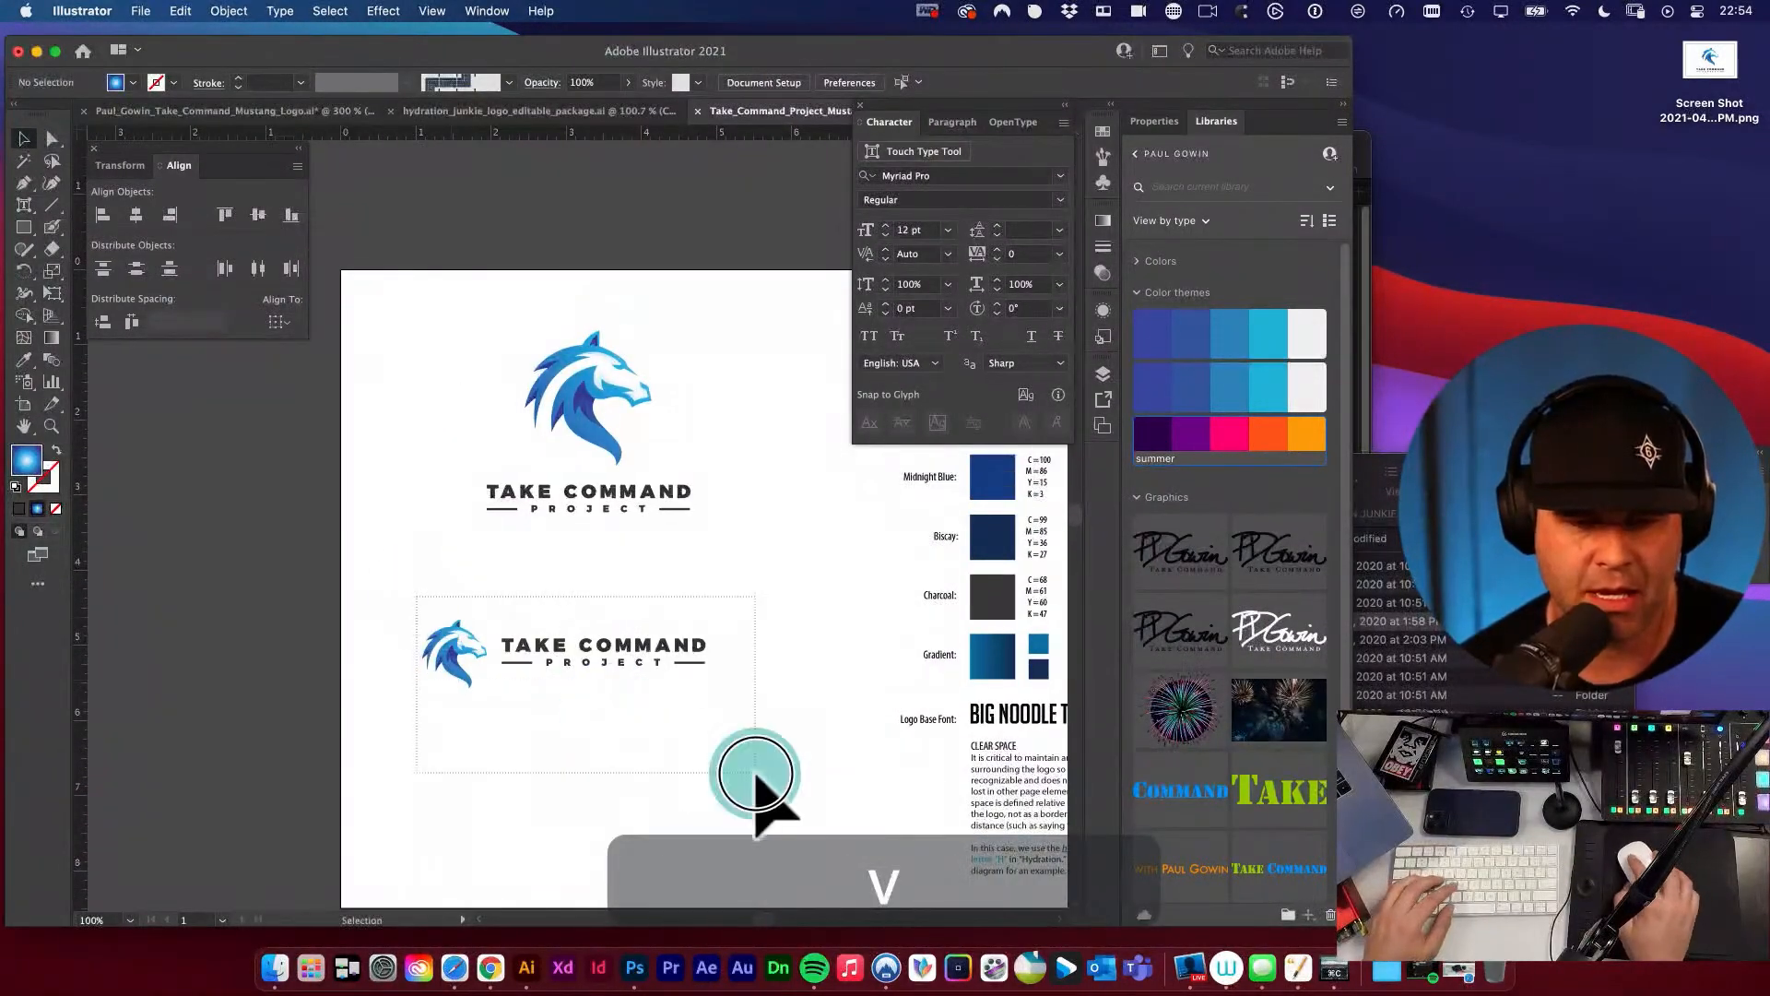
Look over the Hydration Junkie package and the original mustang logo document, and undo the deletion of the wordmark-only and icon-only logos.
{"action": "left_click", "coordinate": [478, 111]}
{"action": "key", "text": "space"}
{"action": "left_click_drag", "start_coordinate": [671, 465], "coordinate": [601, 506]}
{"action": "key", "text": "space"}
{"action": "left_click", "coordinate": [304, 112]}
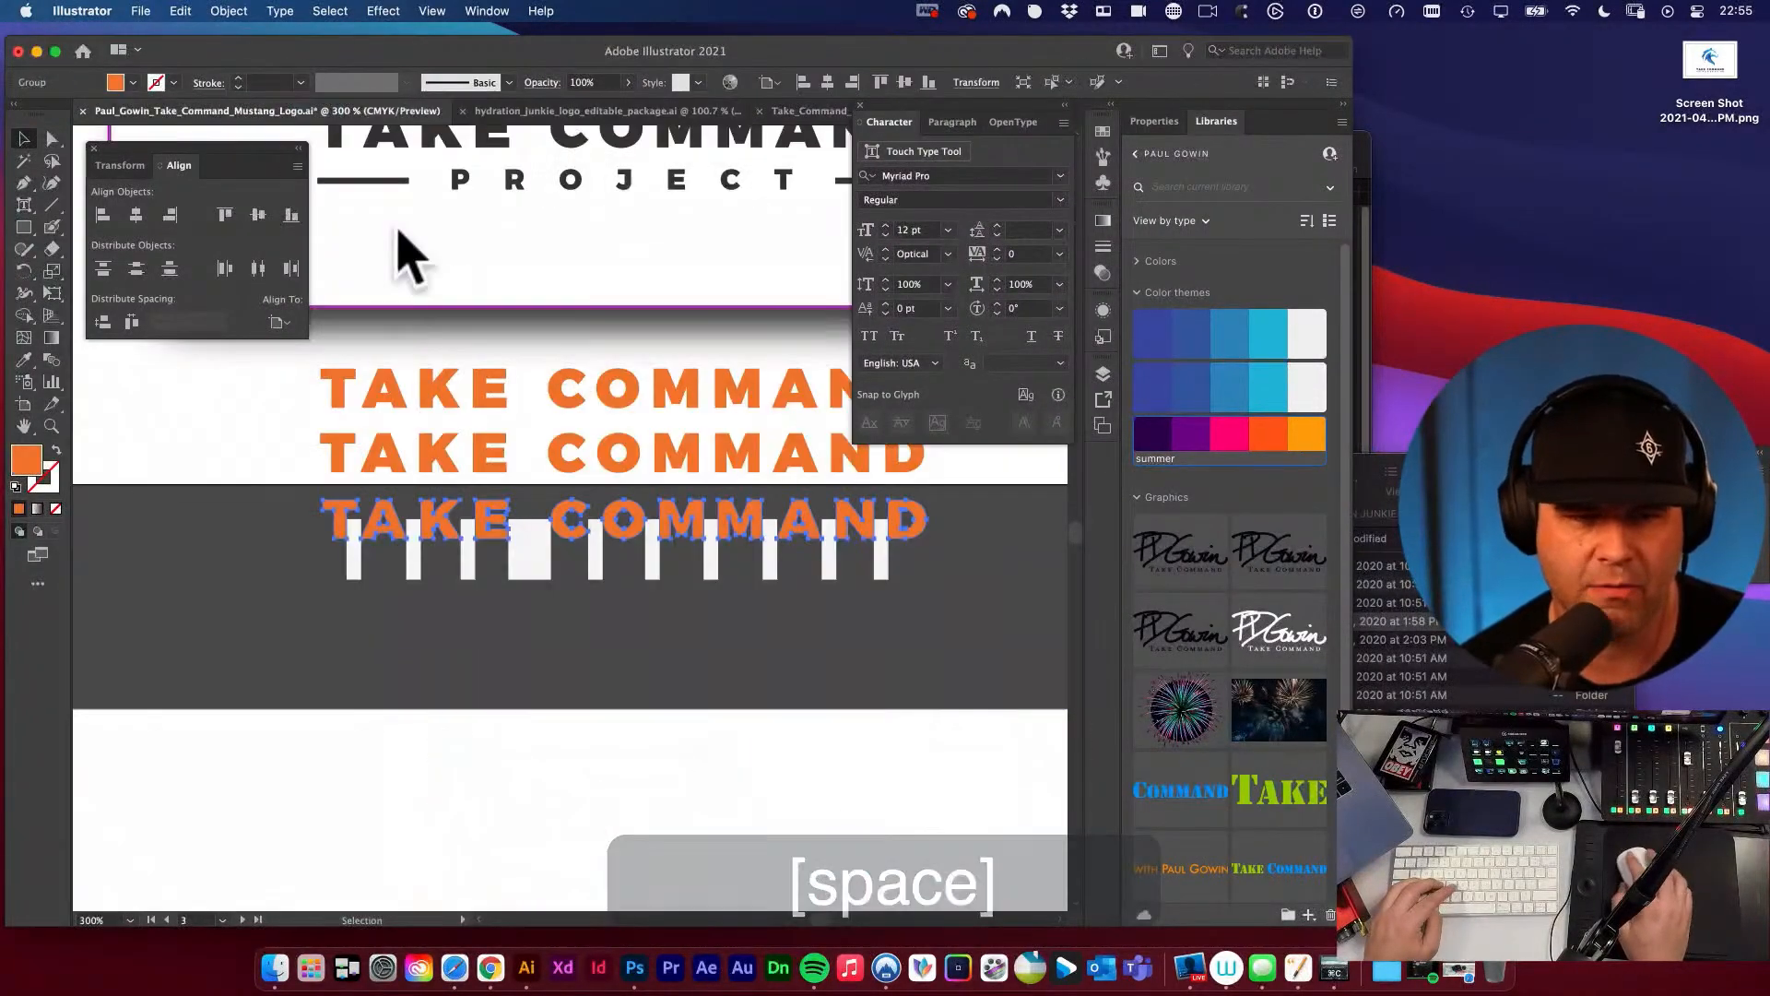
{"action": "left_click", "coordinate": [784, 111]}
{"action": "key", "text": "super+z"}
{"action": "key", "text": "space"}
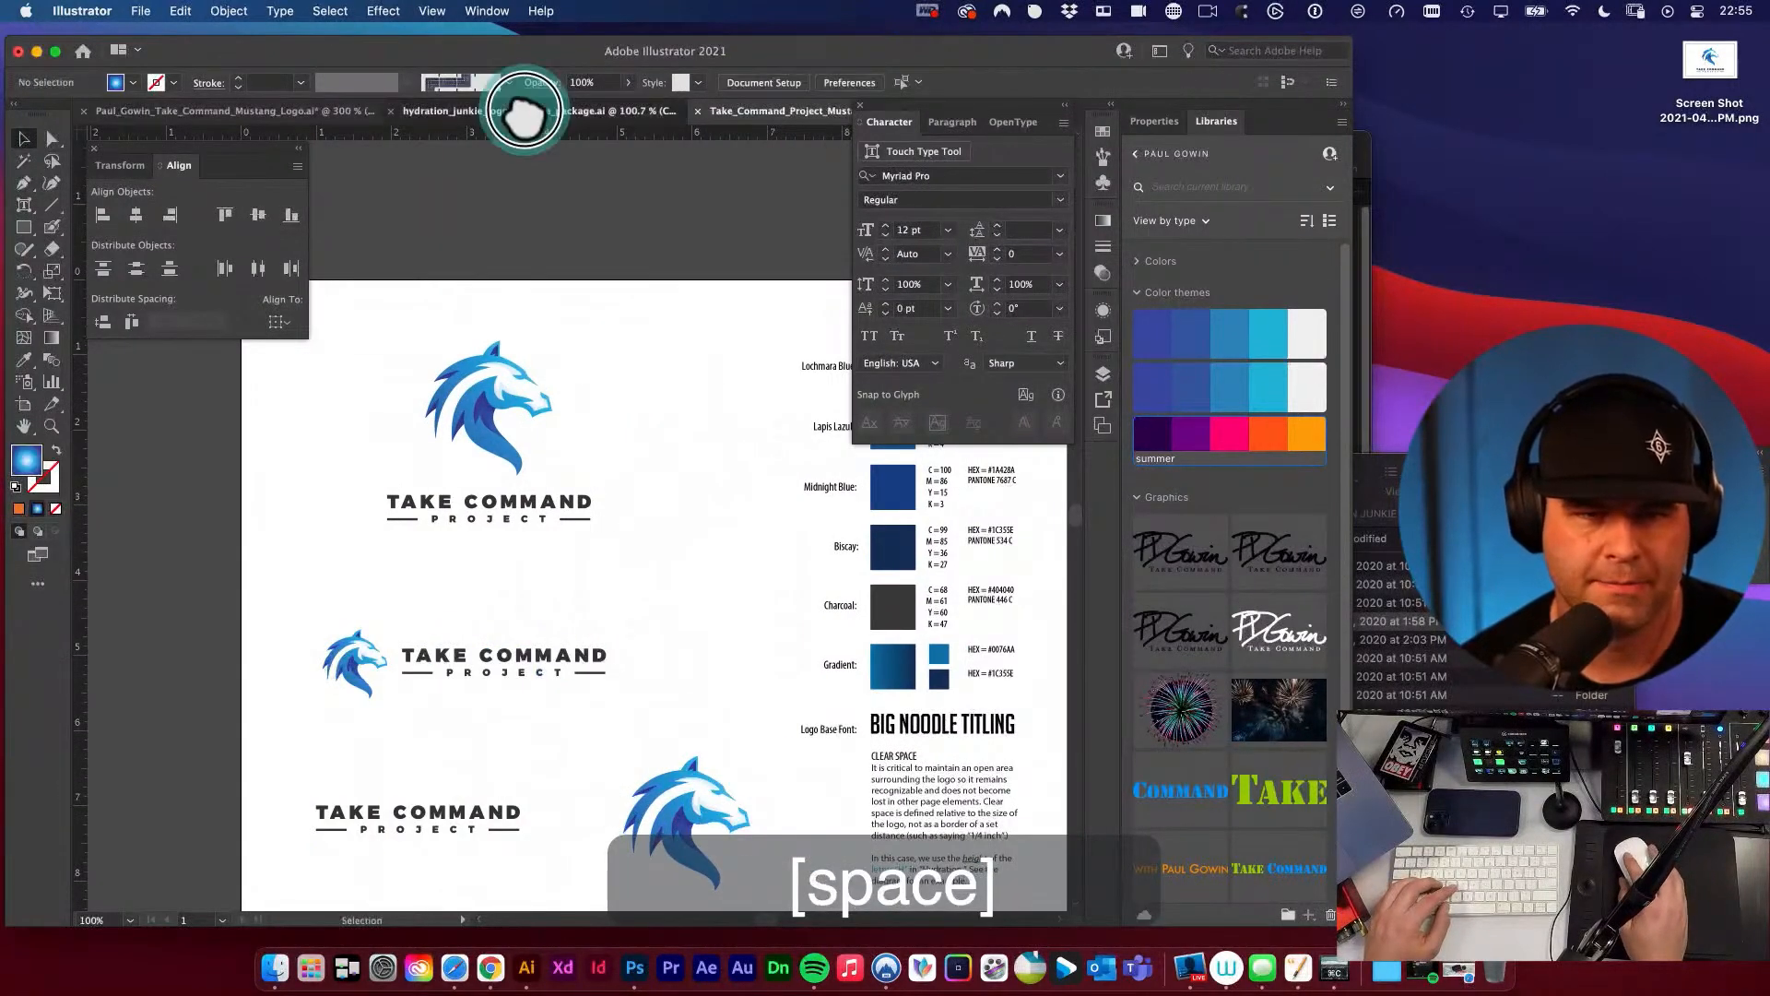
In the Hydration Junkie package, copy the Brandmark / Icon, Stacked Version, Horizontal Version and Clear Space labels.
{"action": "left_click", "coordinate": [514, 110]}
{"action": "key", "text": "space"}
{"action": "left_click", "coordinate": [539, 441]}
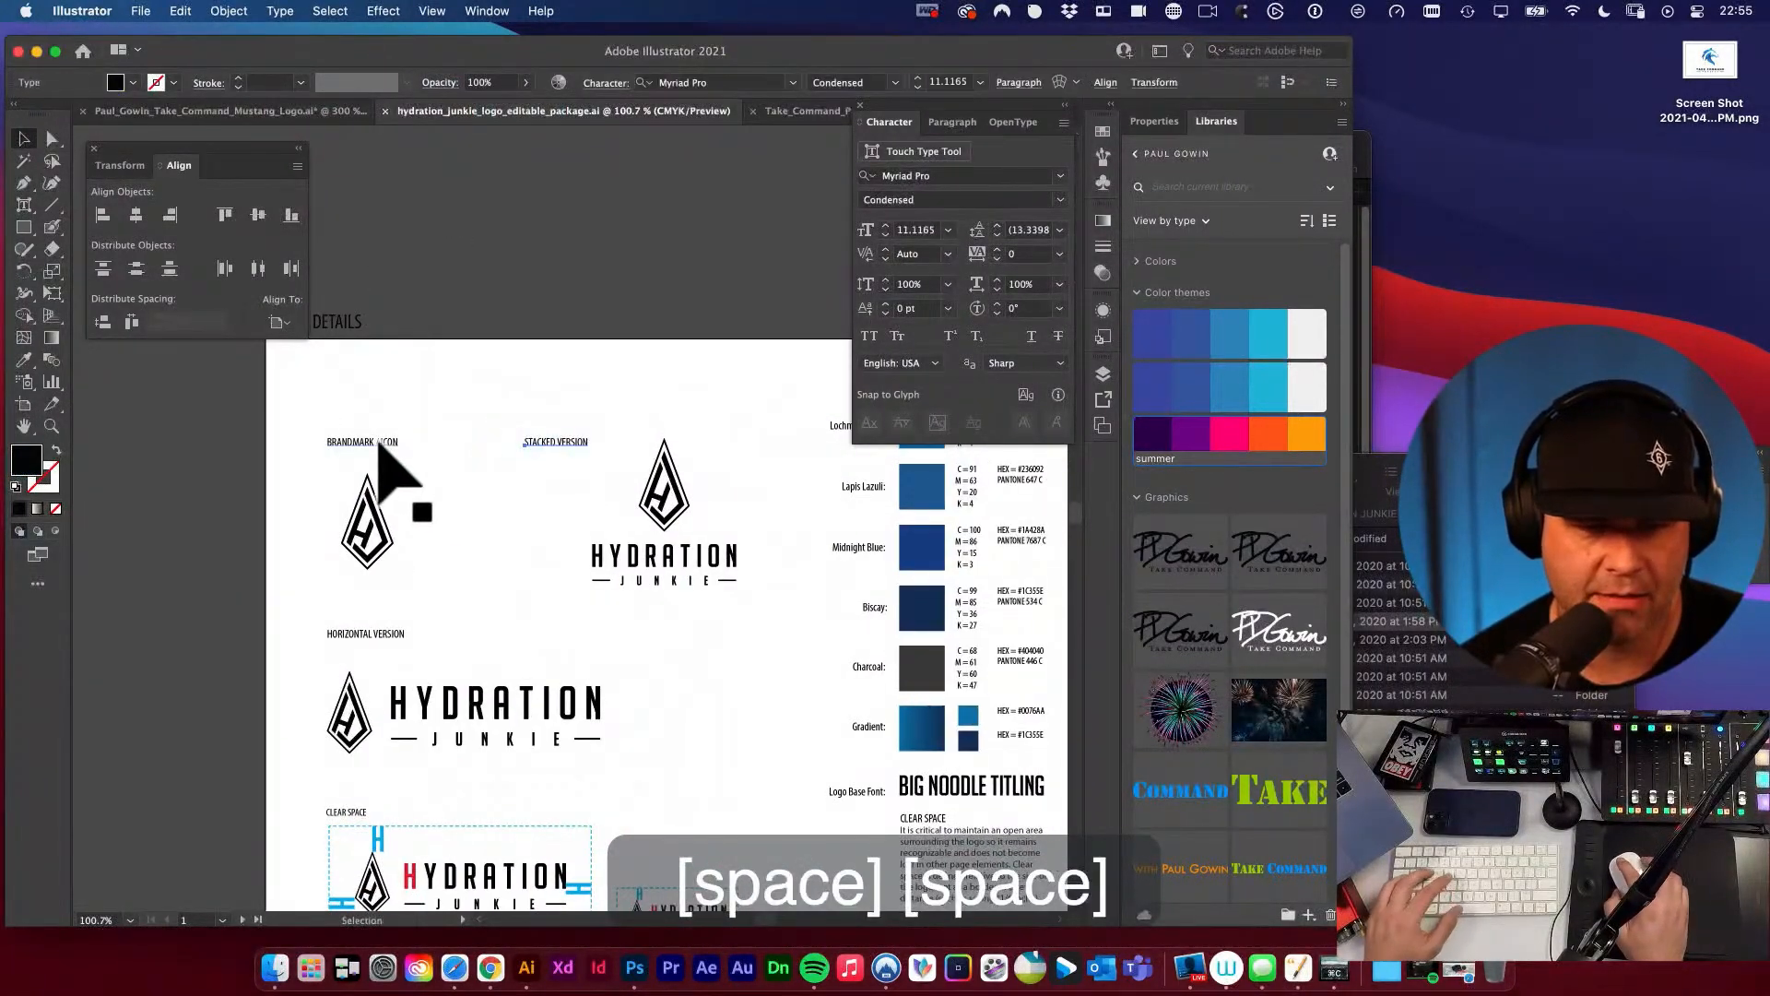
{"action": "left_click", "coordinate": [379, 444], "text": "shift"}
{"action": "left_click", "coordinate": [389, 636], "text": "shift"}
{"action": "key", "text": "shift+space"}
{"action": "left_click_drag", "start_coordinate": [585, 699], "coordinate": [632, 504]}
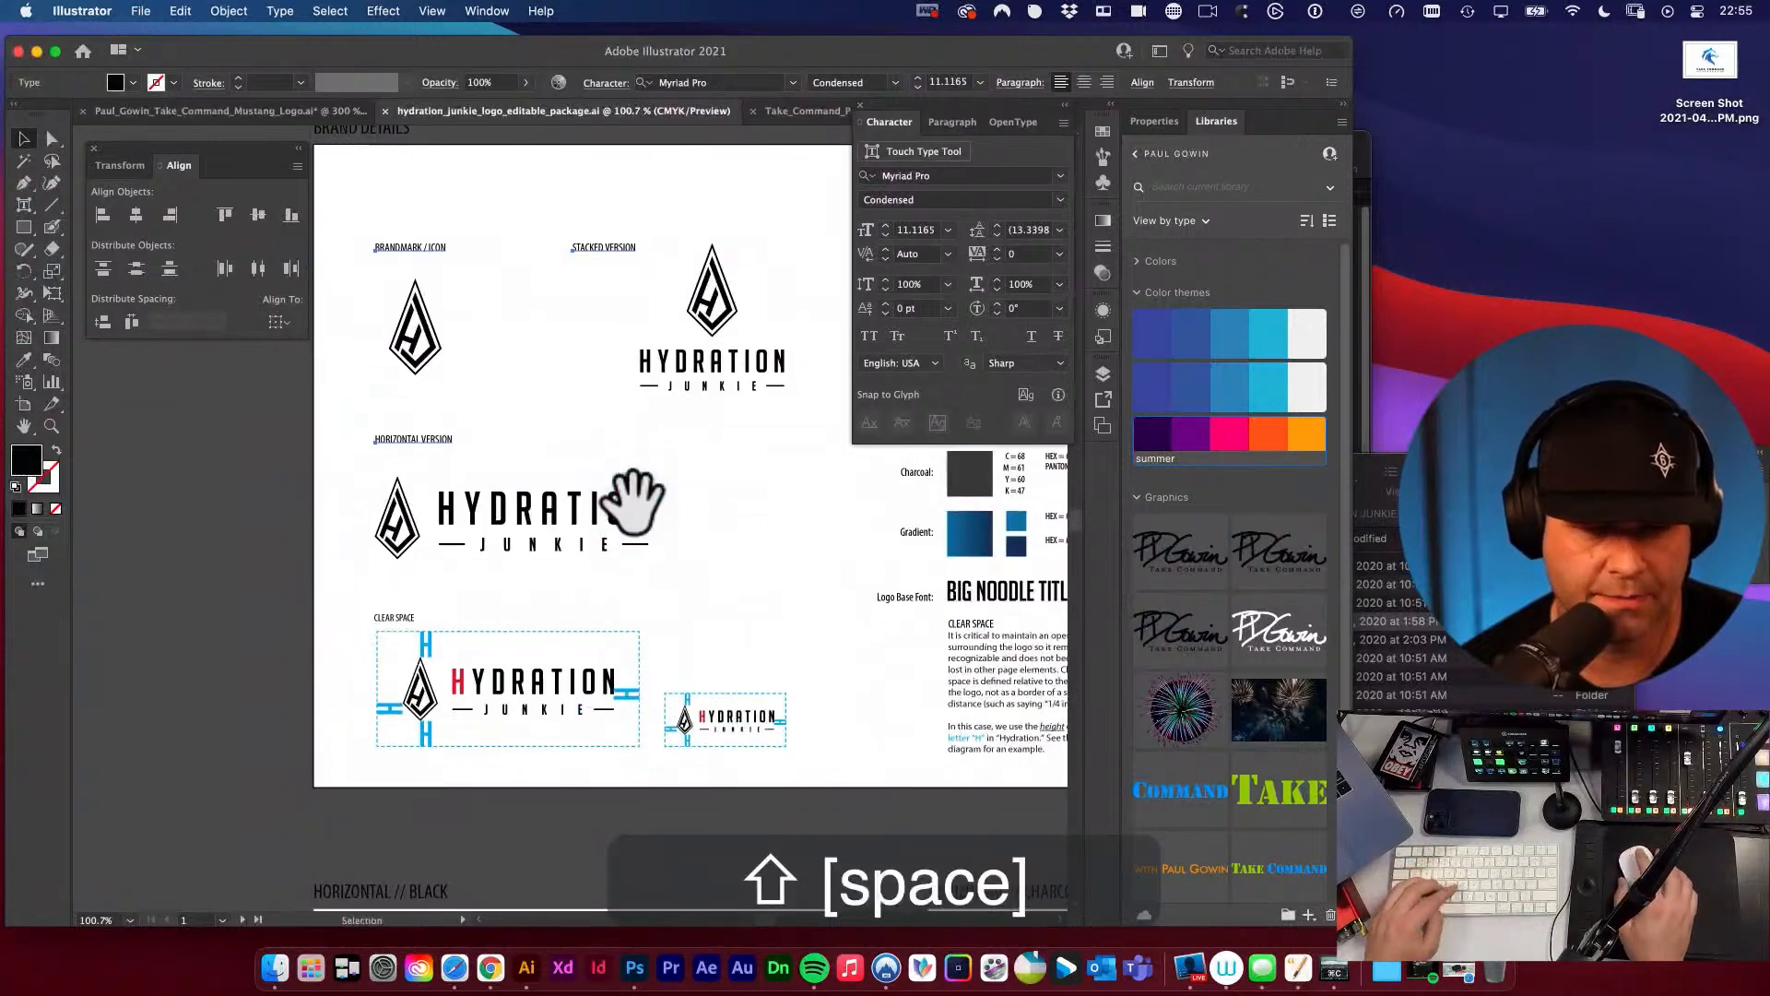
{"action": "left_click", "coordinate": [401, 619], "text": "shift"}
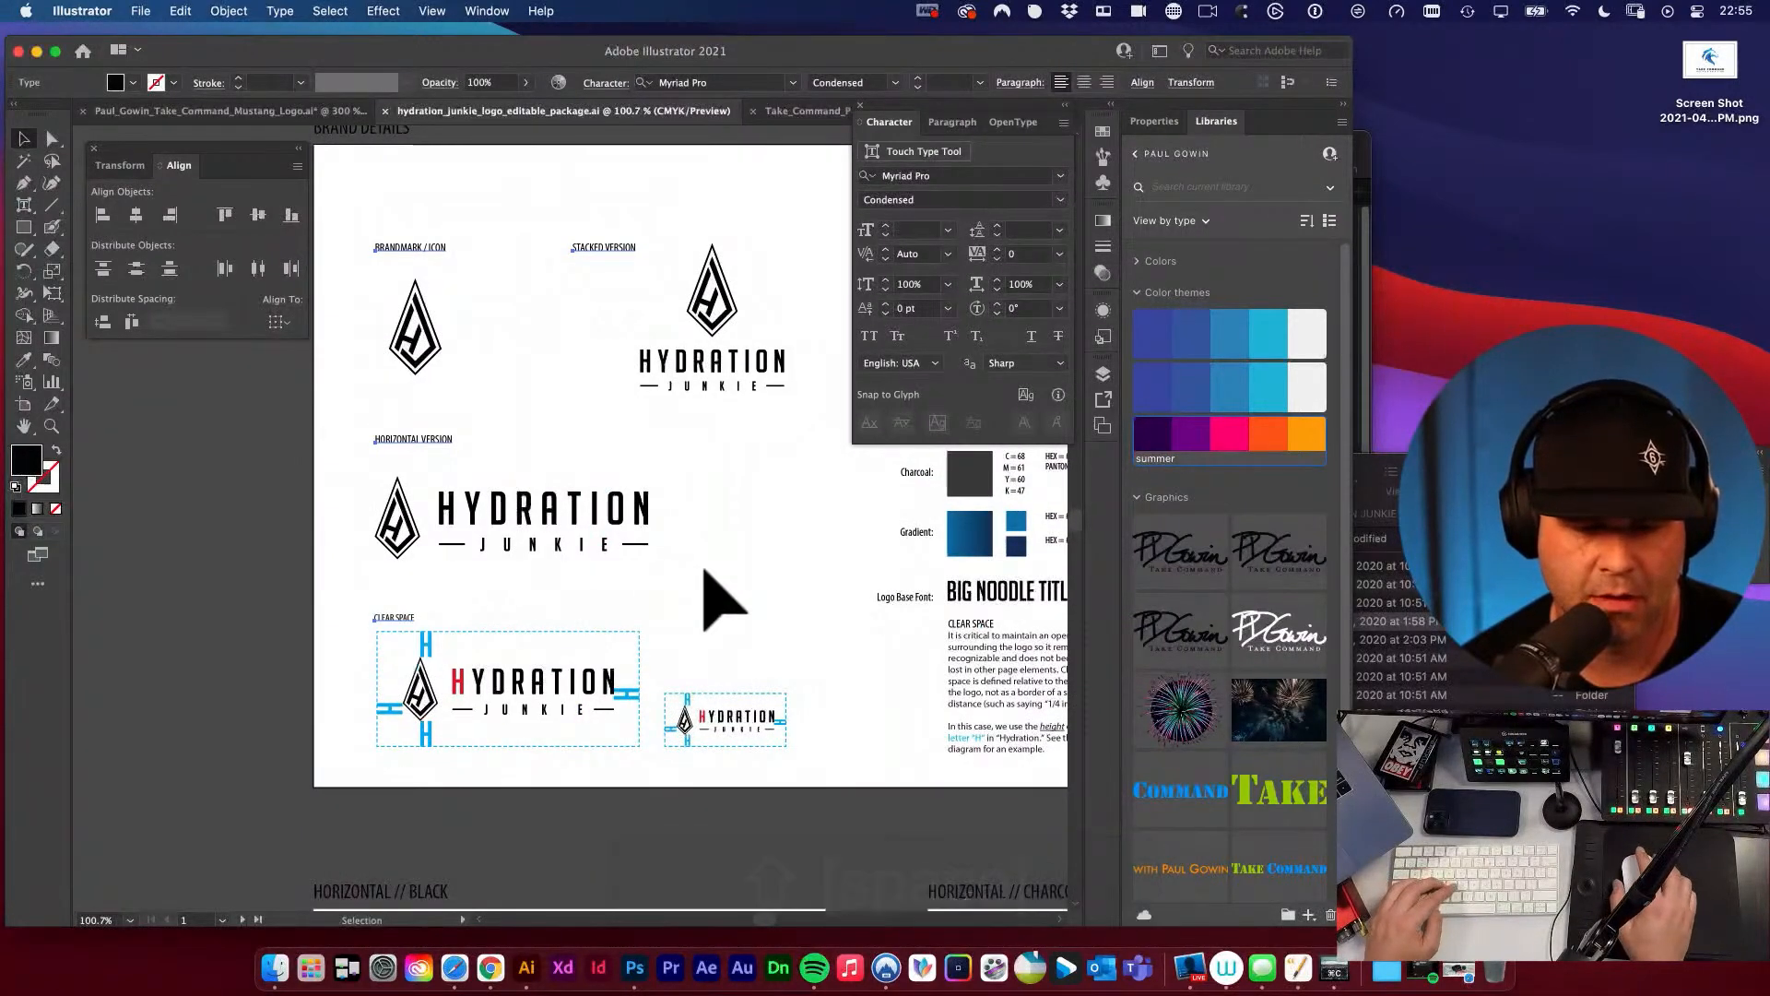
{"action": "key", "text": "super+c"}
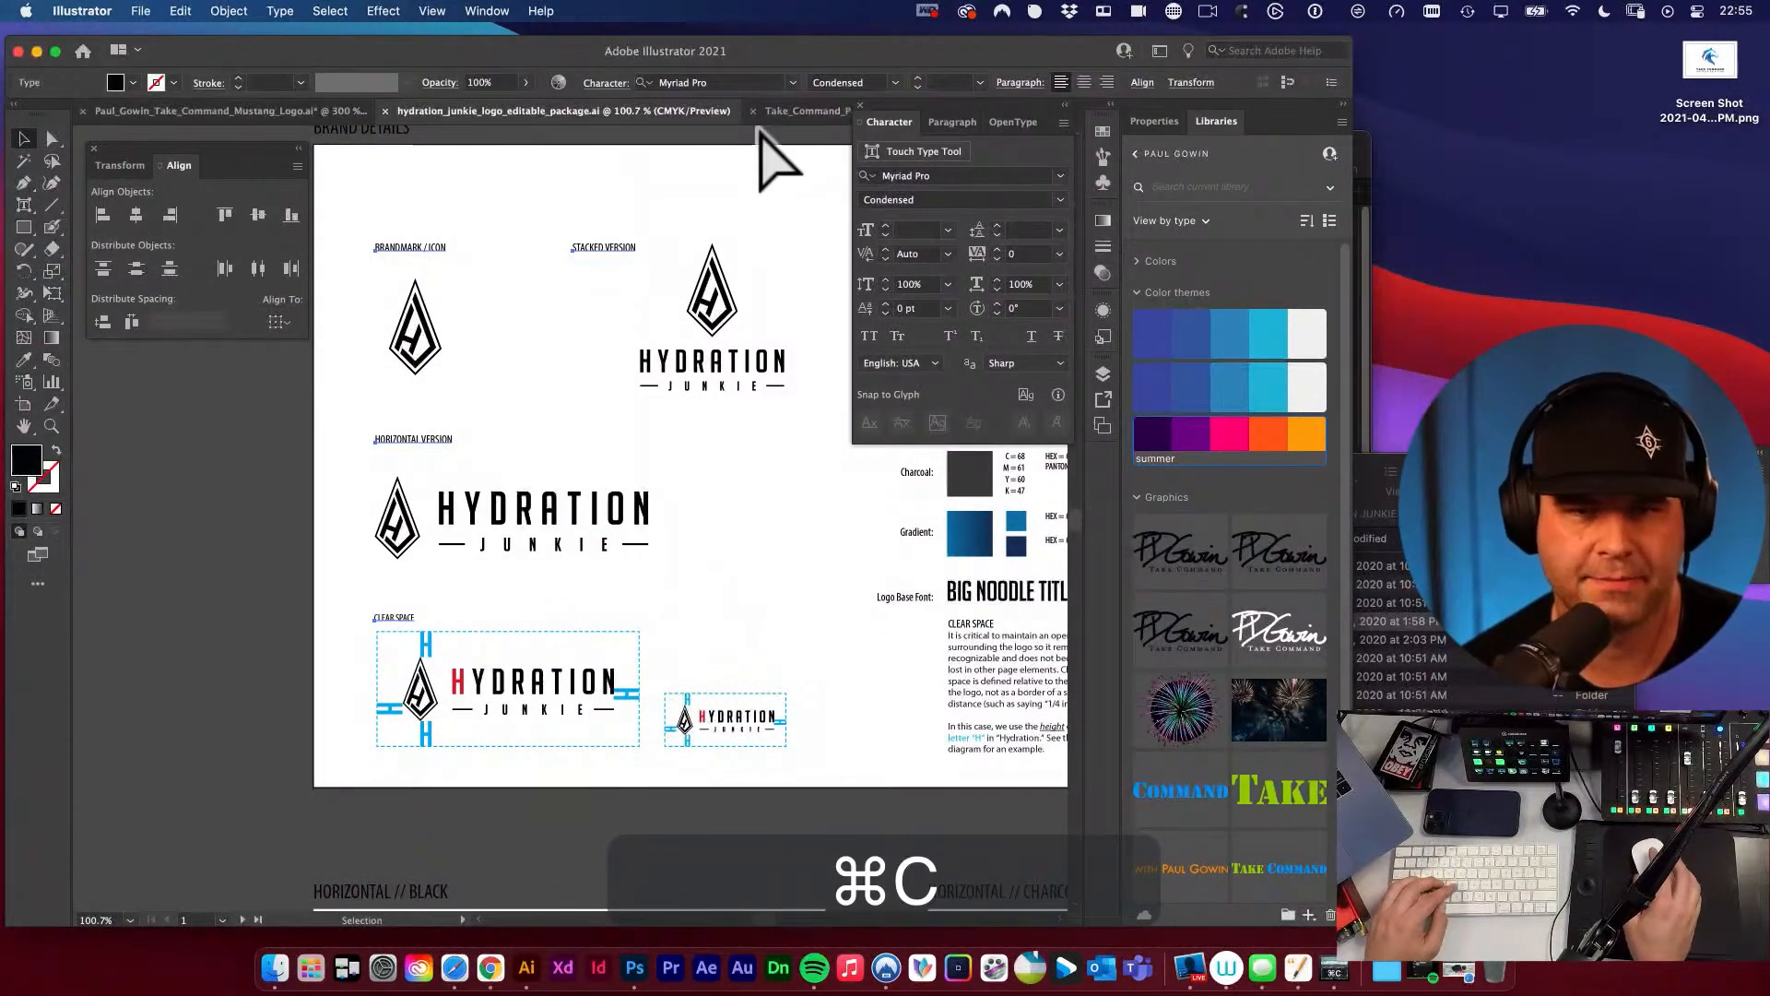
Paste the four copied version labels in place on the Take Command Project brand sheet and deselect them.
{"action": "left_click", "coordinate": [779, 114]}
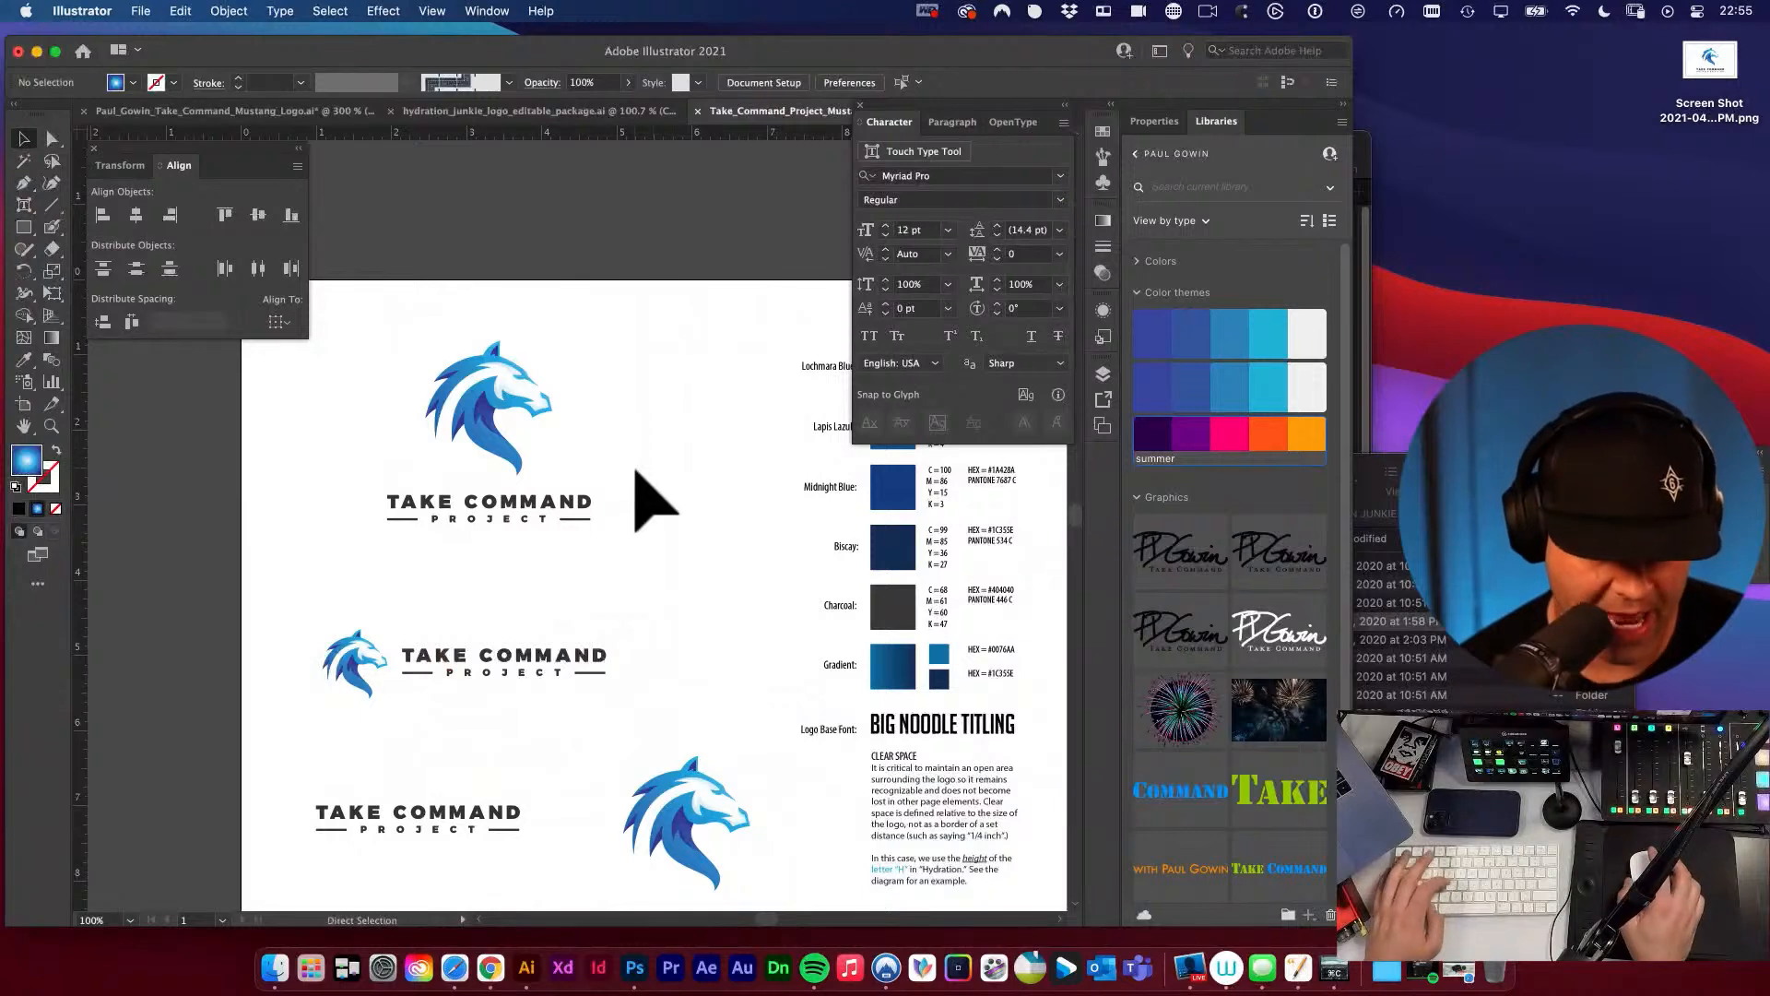
{"action": "key", "text": "super+f"}
{"action": "key", "text": "space"}
{"action": "left_click_drag", "start_coordinate": [474, 573], "coordinate": [509, 549]}
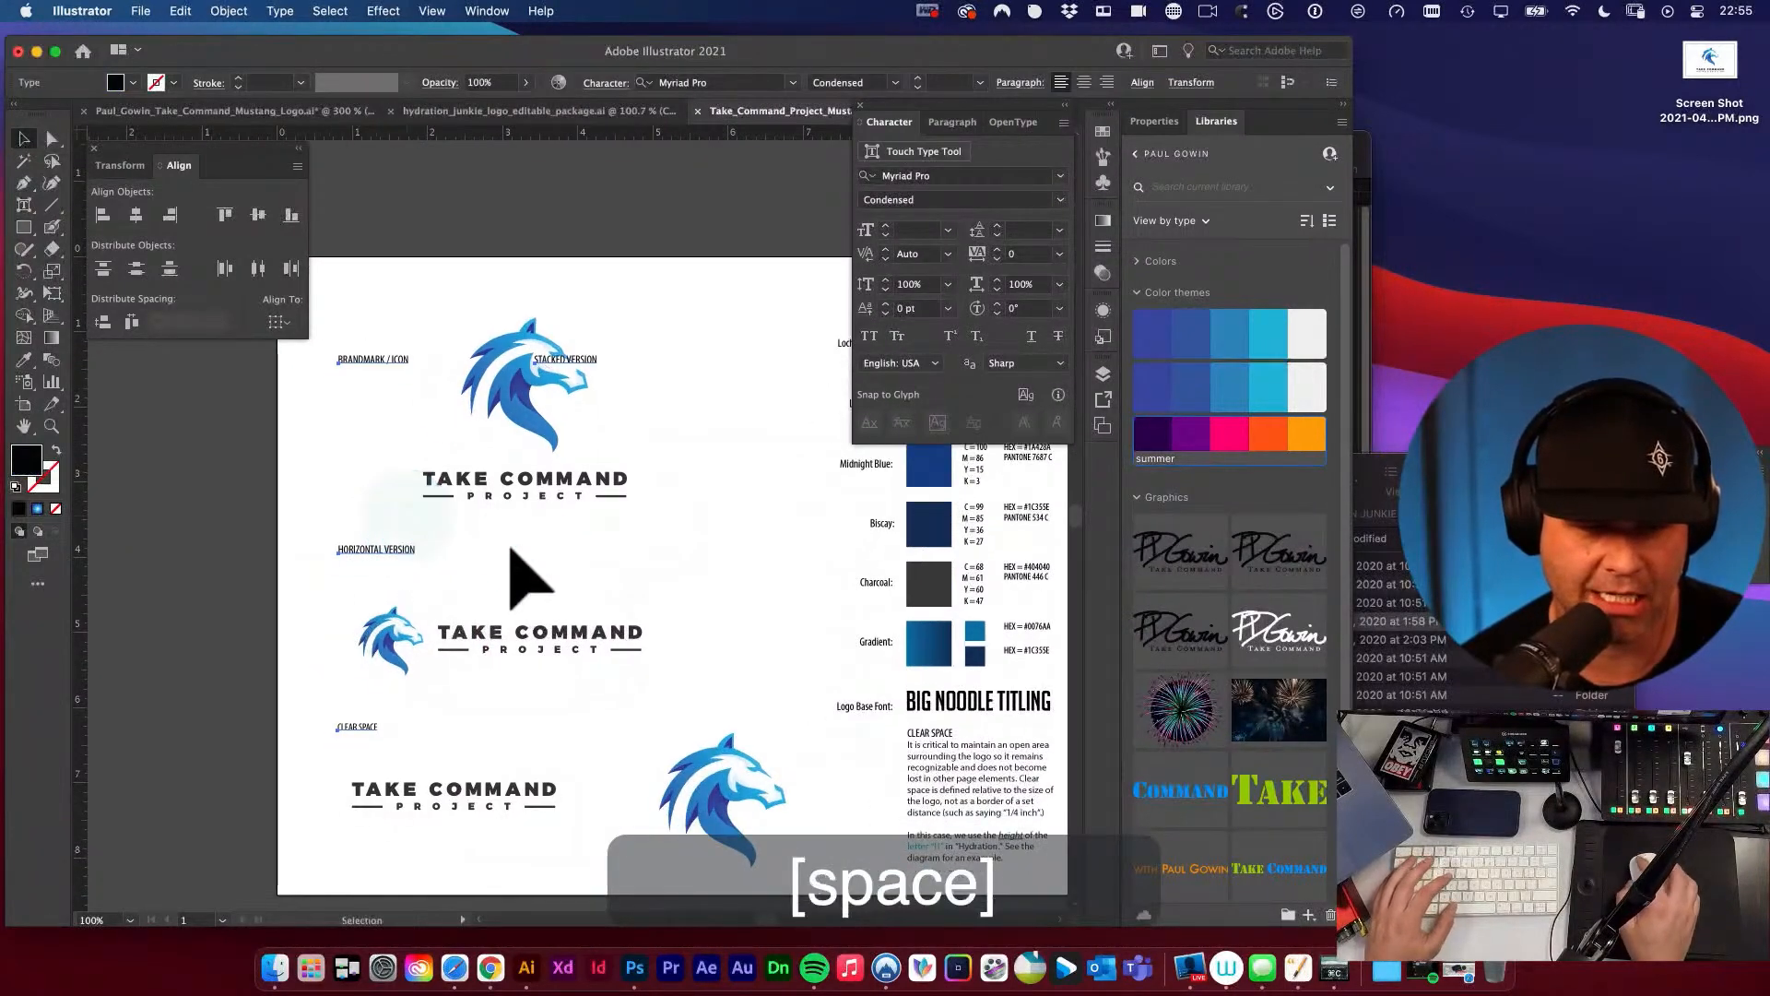
{"action": "left_click", "coordinate": [524, 554]}
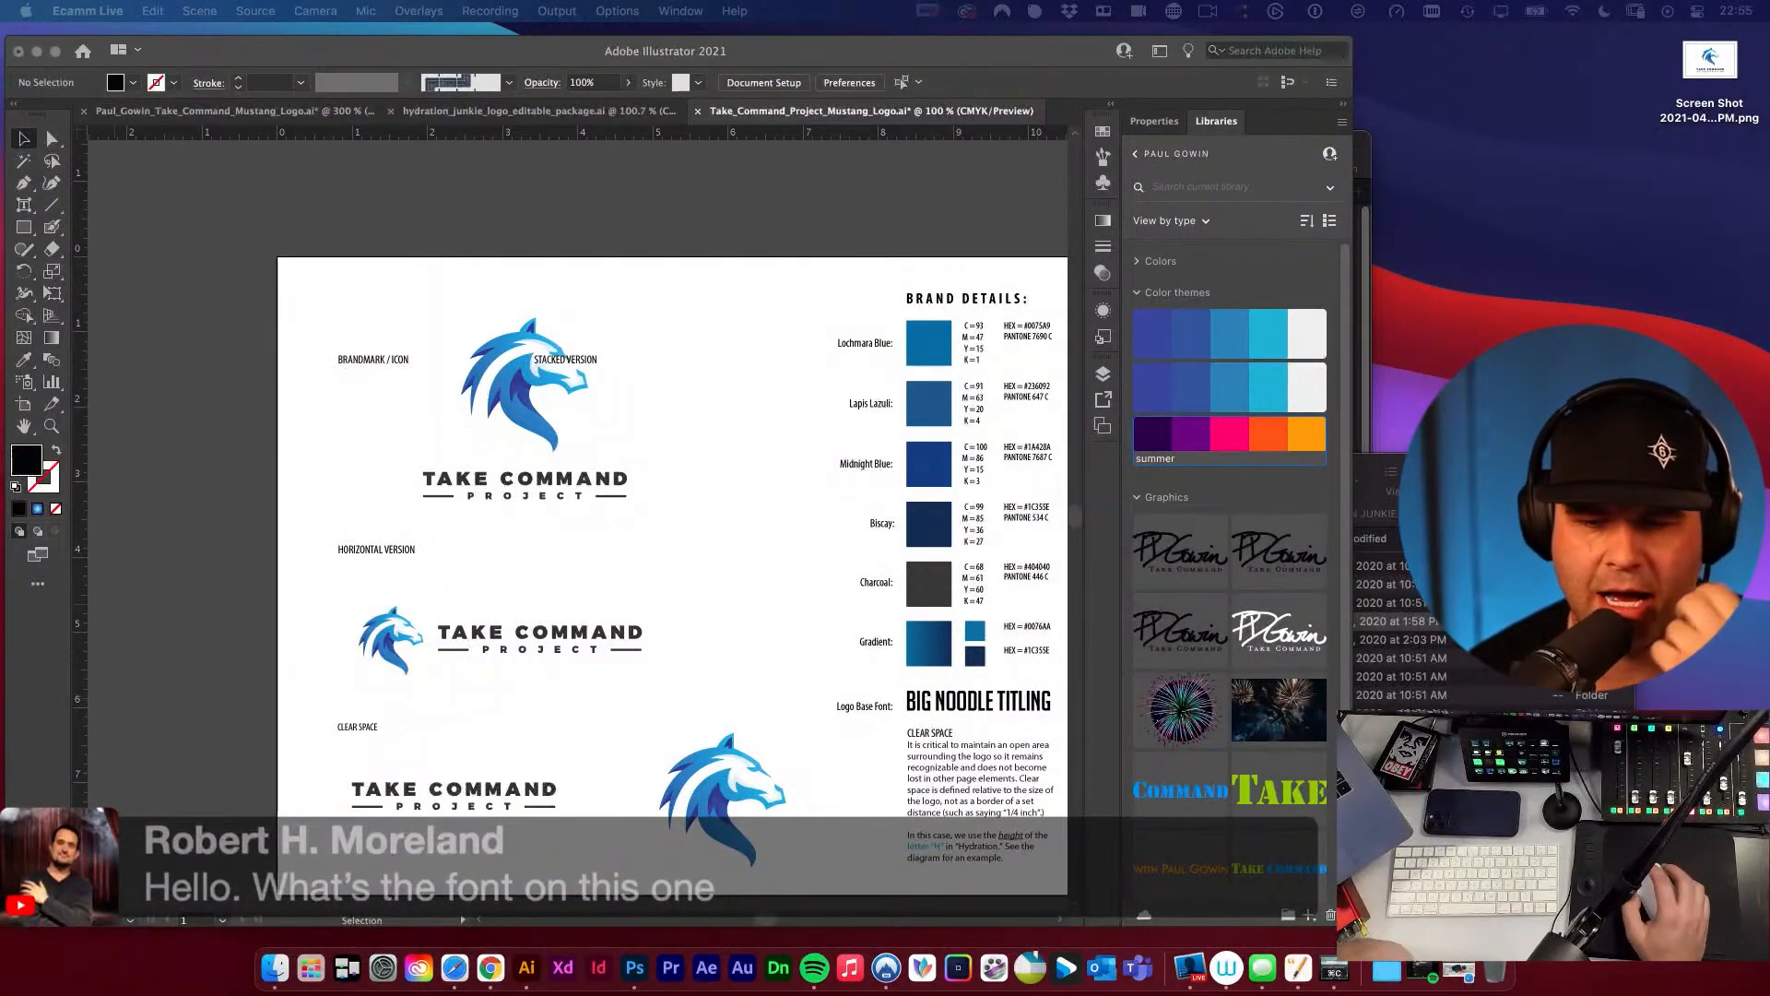
Switch to the original mustang logo document and check the font of the orange TAKE COMMAND text.
{"action": "left_click", "coordinate": [697, 192]}
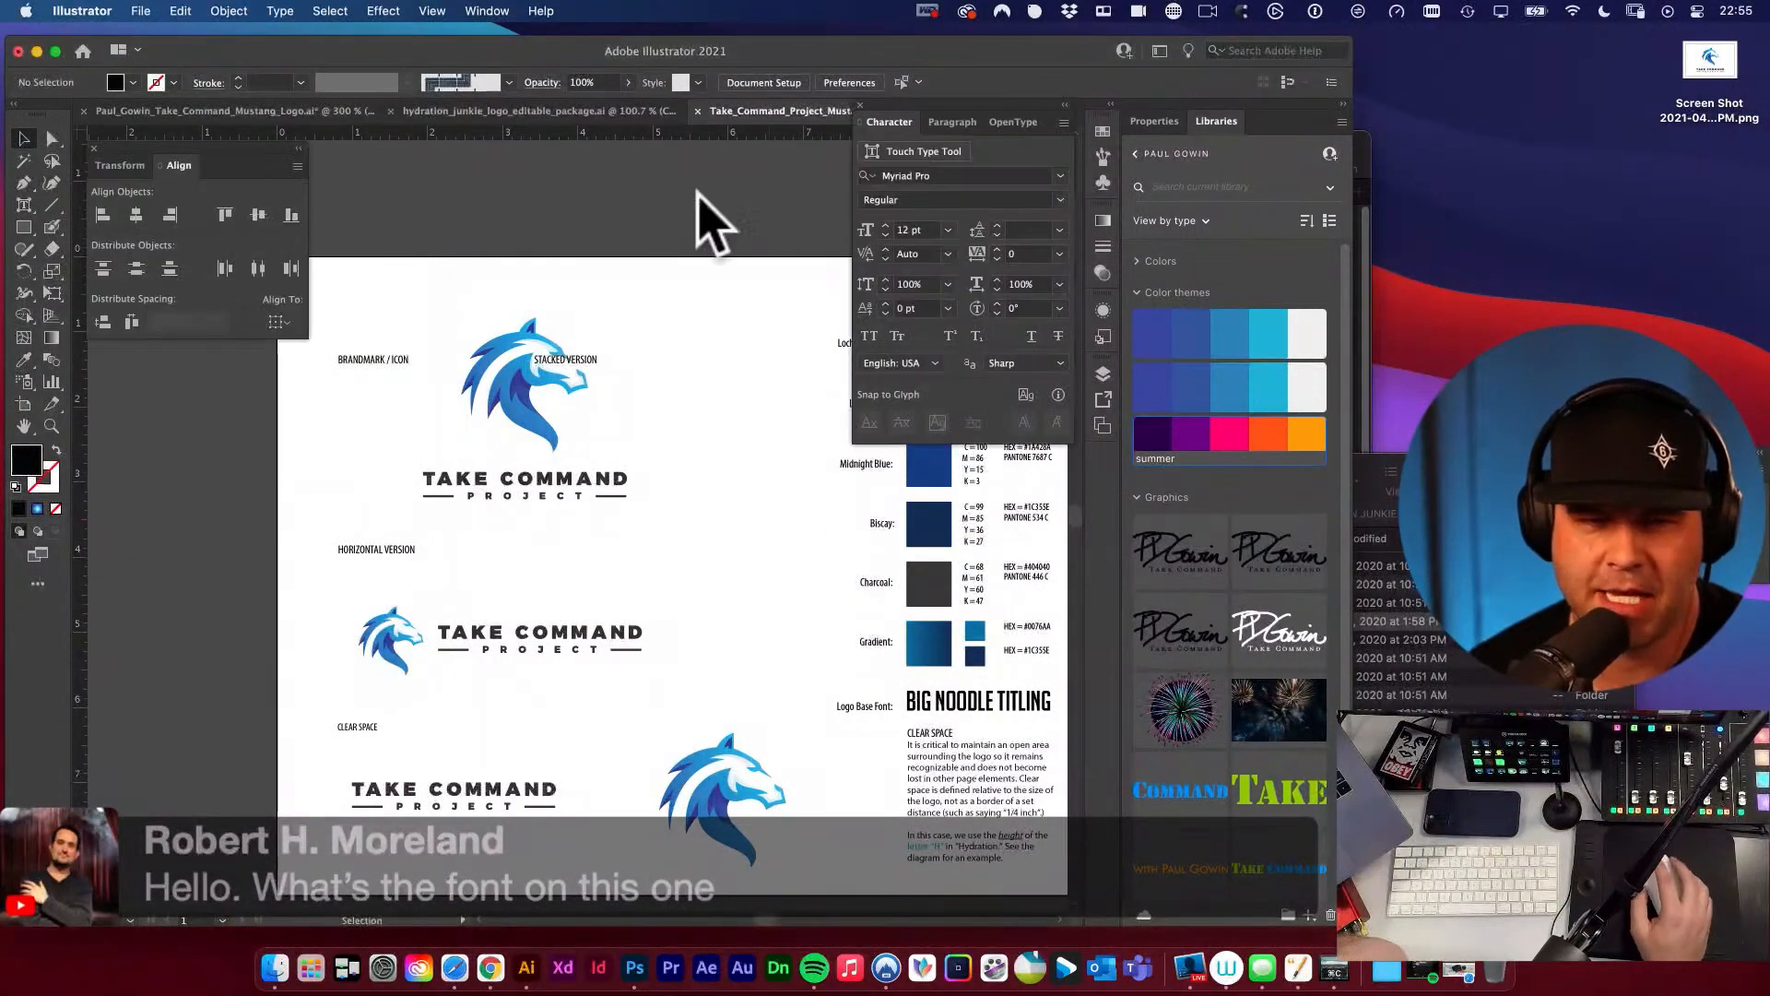
{"action": "left_click", "coordinate": [304, 110]}
{"action": "scroll", "coordinate": [554, 369], "scroll_direction": "up", "scroll_amount": 5}
{"action": "left_click", "coordinate": [581, 304]}
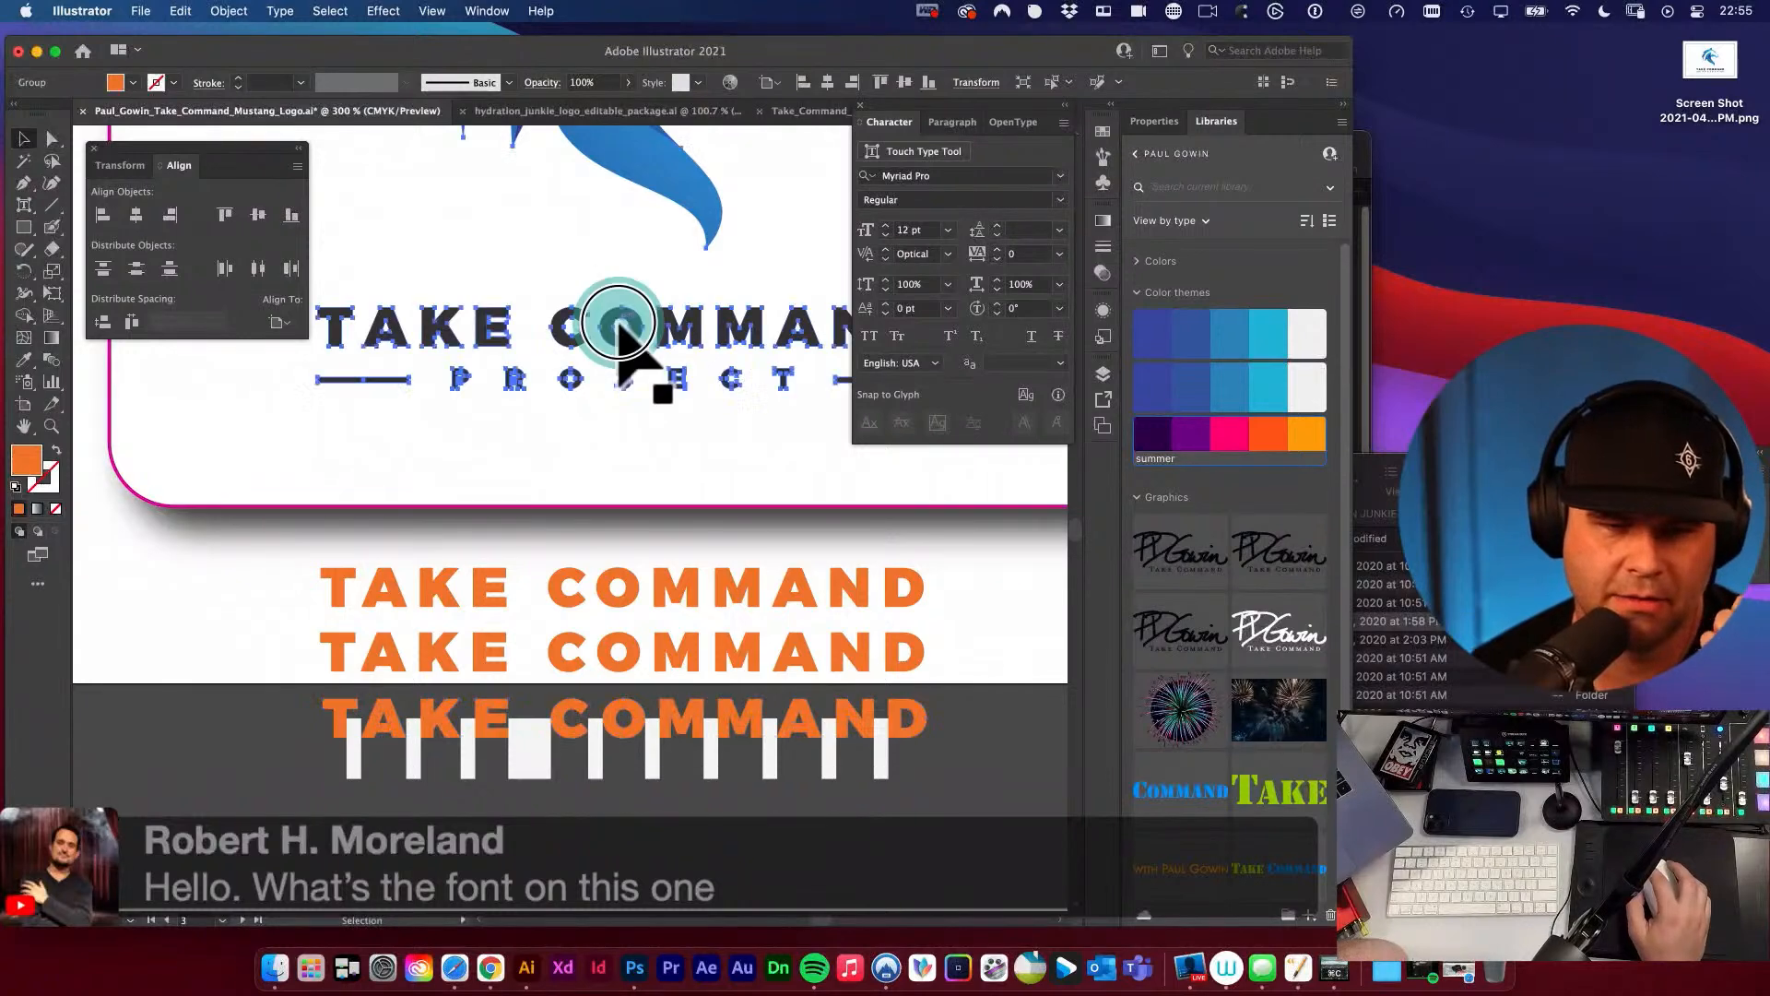
{"action": "scroll", "coordinate": [637, 424], "scroll_direction": "up", "scroll_amount": 5}
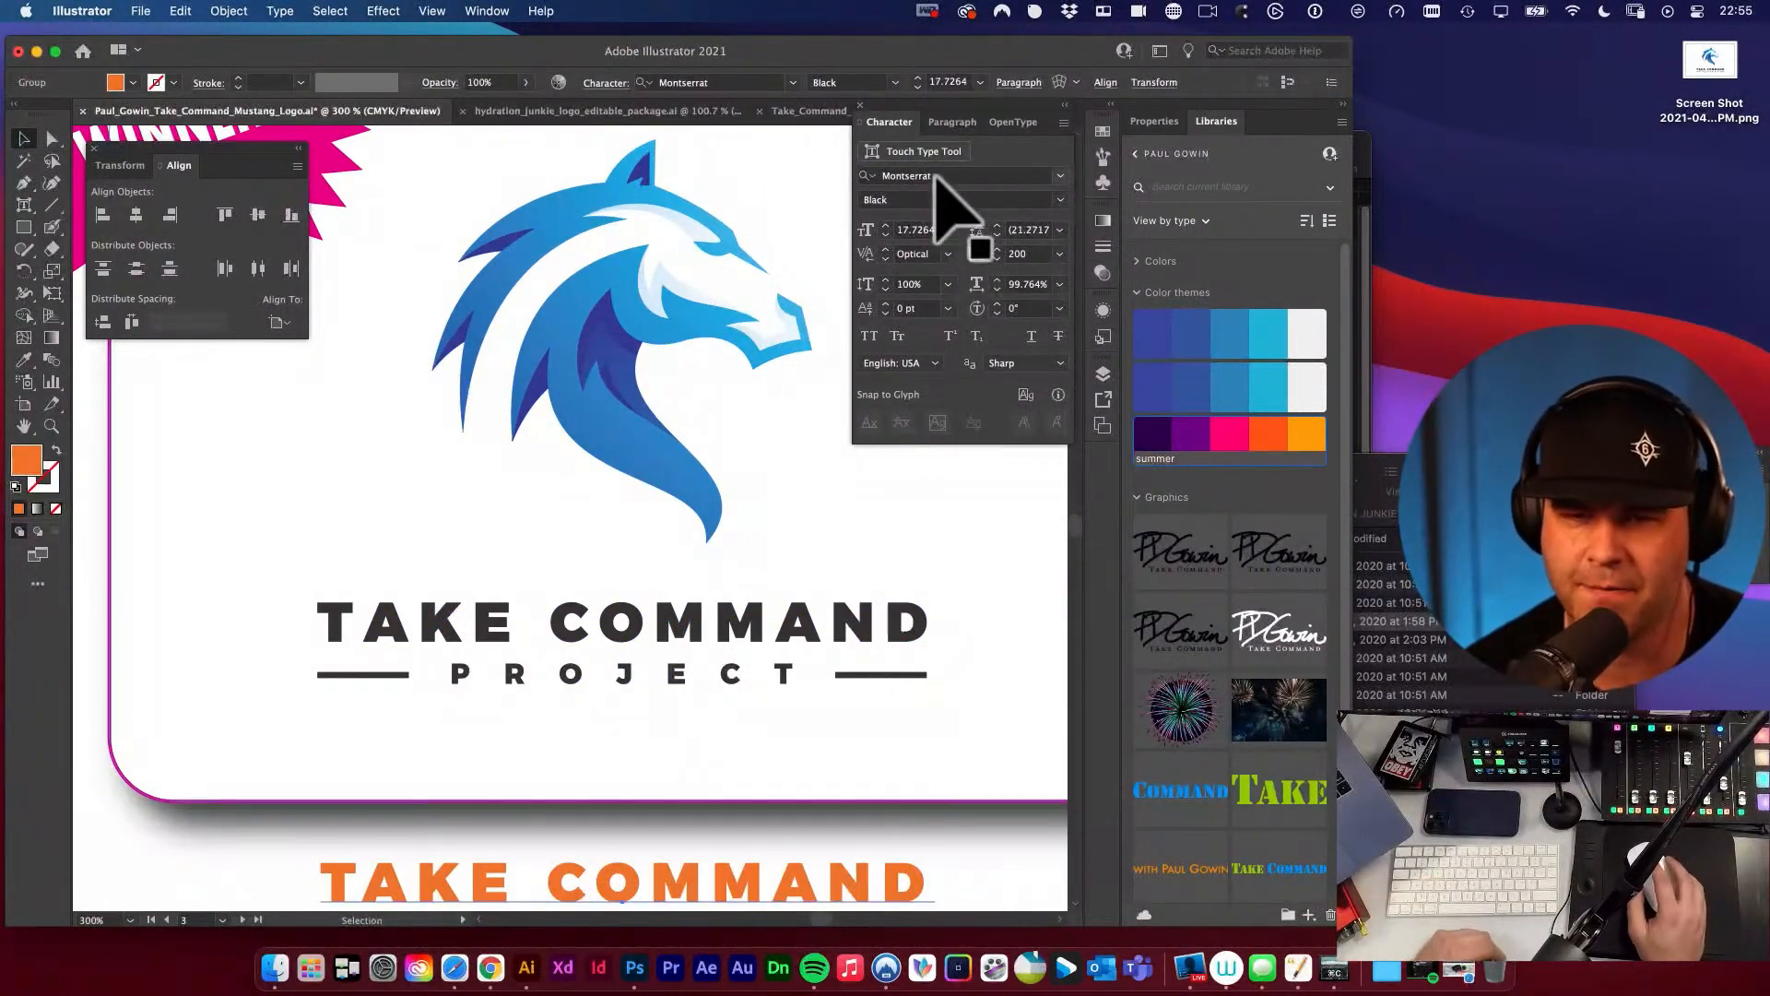
Paste the font name Montserrat as text beside the winning mustang logo, shift it slightly down, and delete it.
{"action": "left_click", "coordinate": [954, 171]}
{"action": "key", "text": "super+c"}
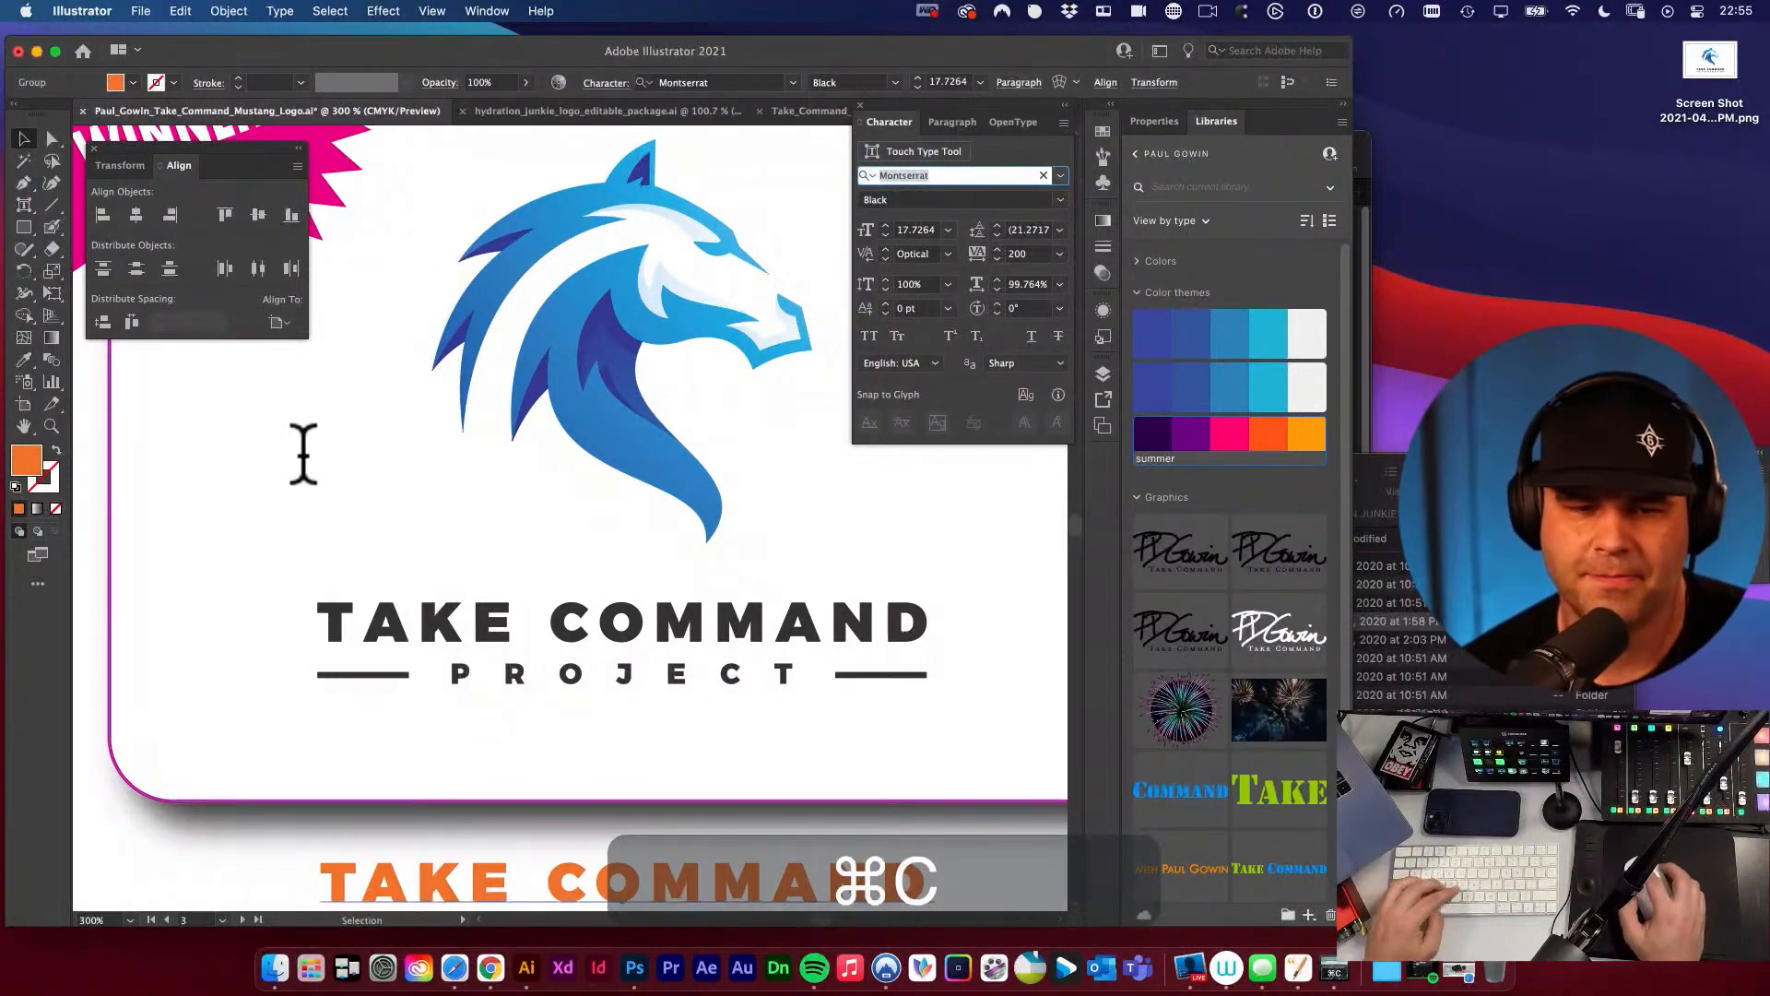
{"action": "left_click", "coordinate": [232, 513]}
{"action": "key", "text": "t"}
{"action": "left_click", "coordinate": [252, 487]}
{"action": "key", "text": "super+v"}
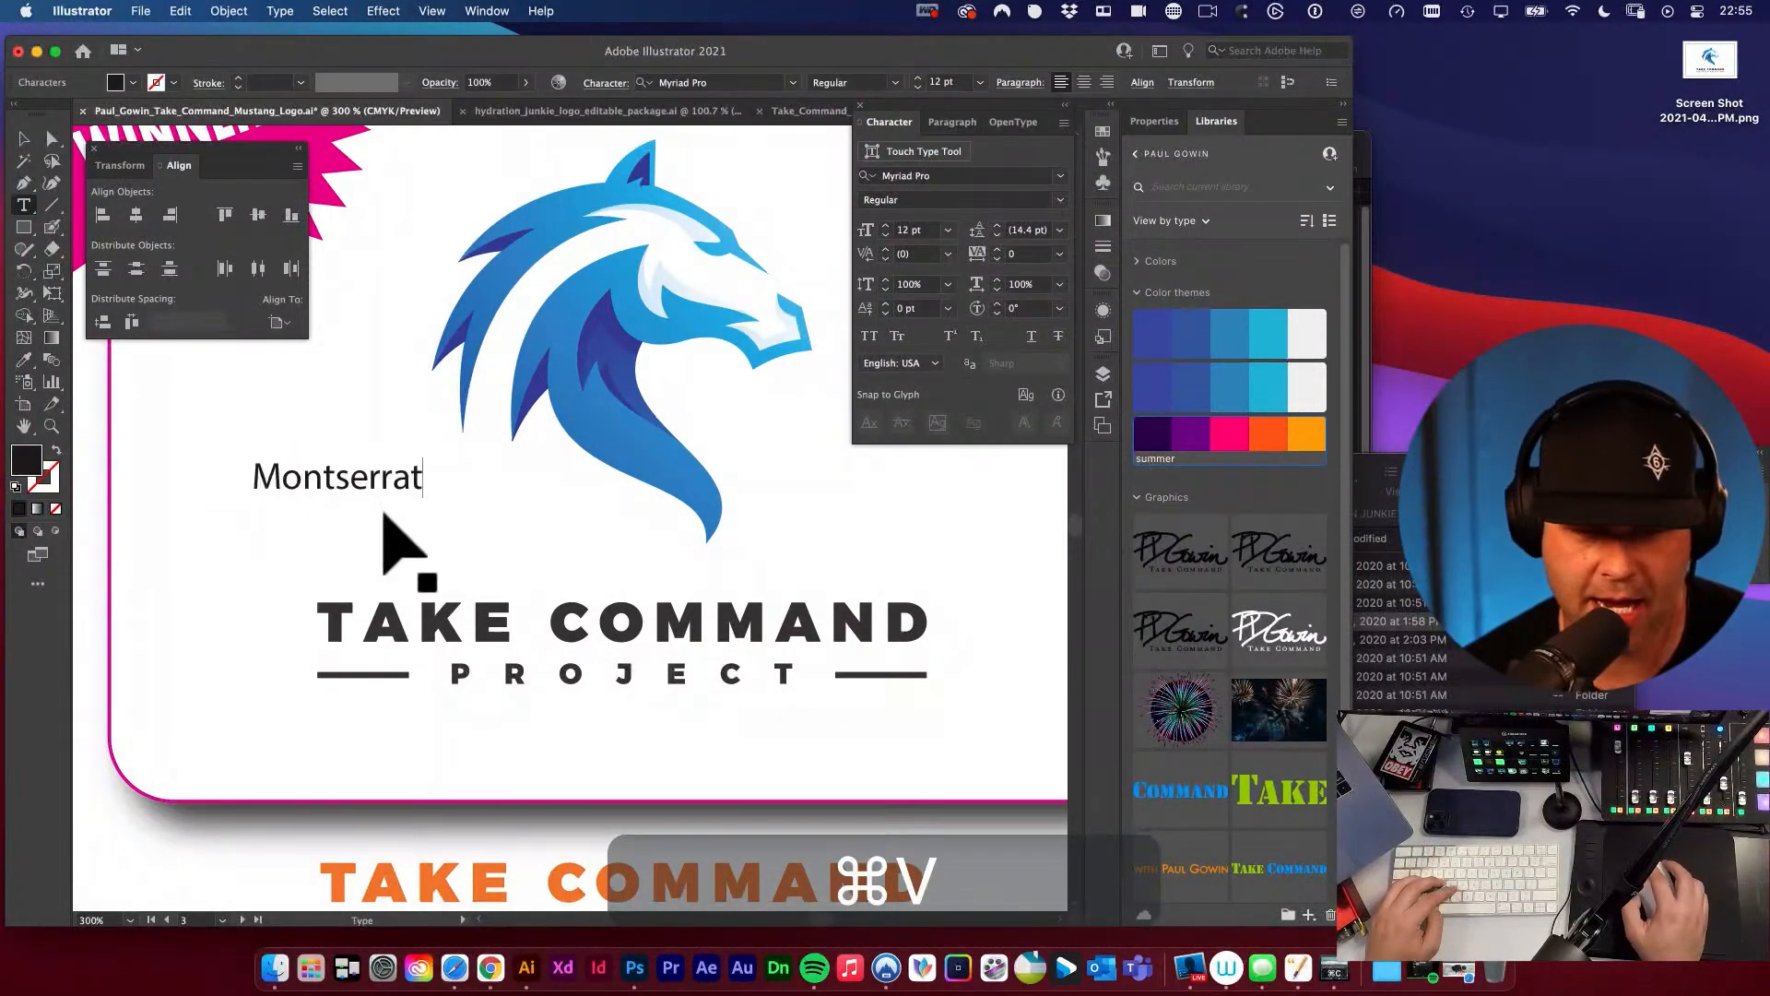
{"action": "left_click_drag", "start_coordinate": [367, 486], "coordinate": [367, 517]}
{"action": "key", "text": "v"}
{"action": "left_click", "coordinate": [392, 519]}
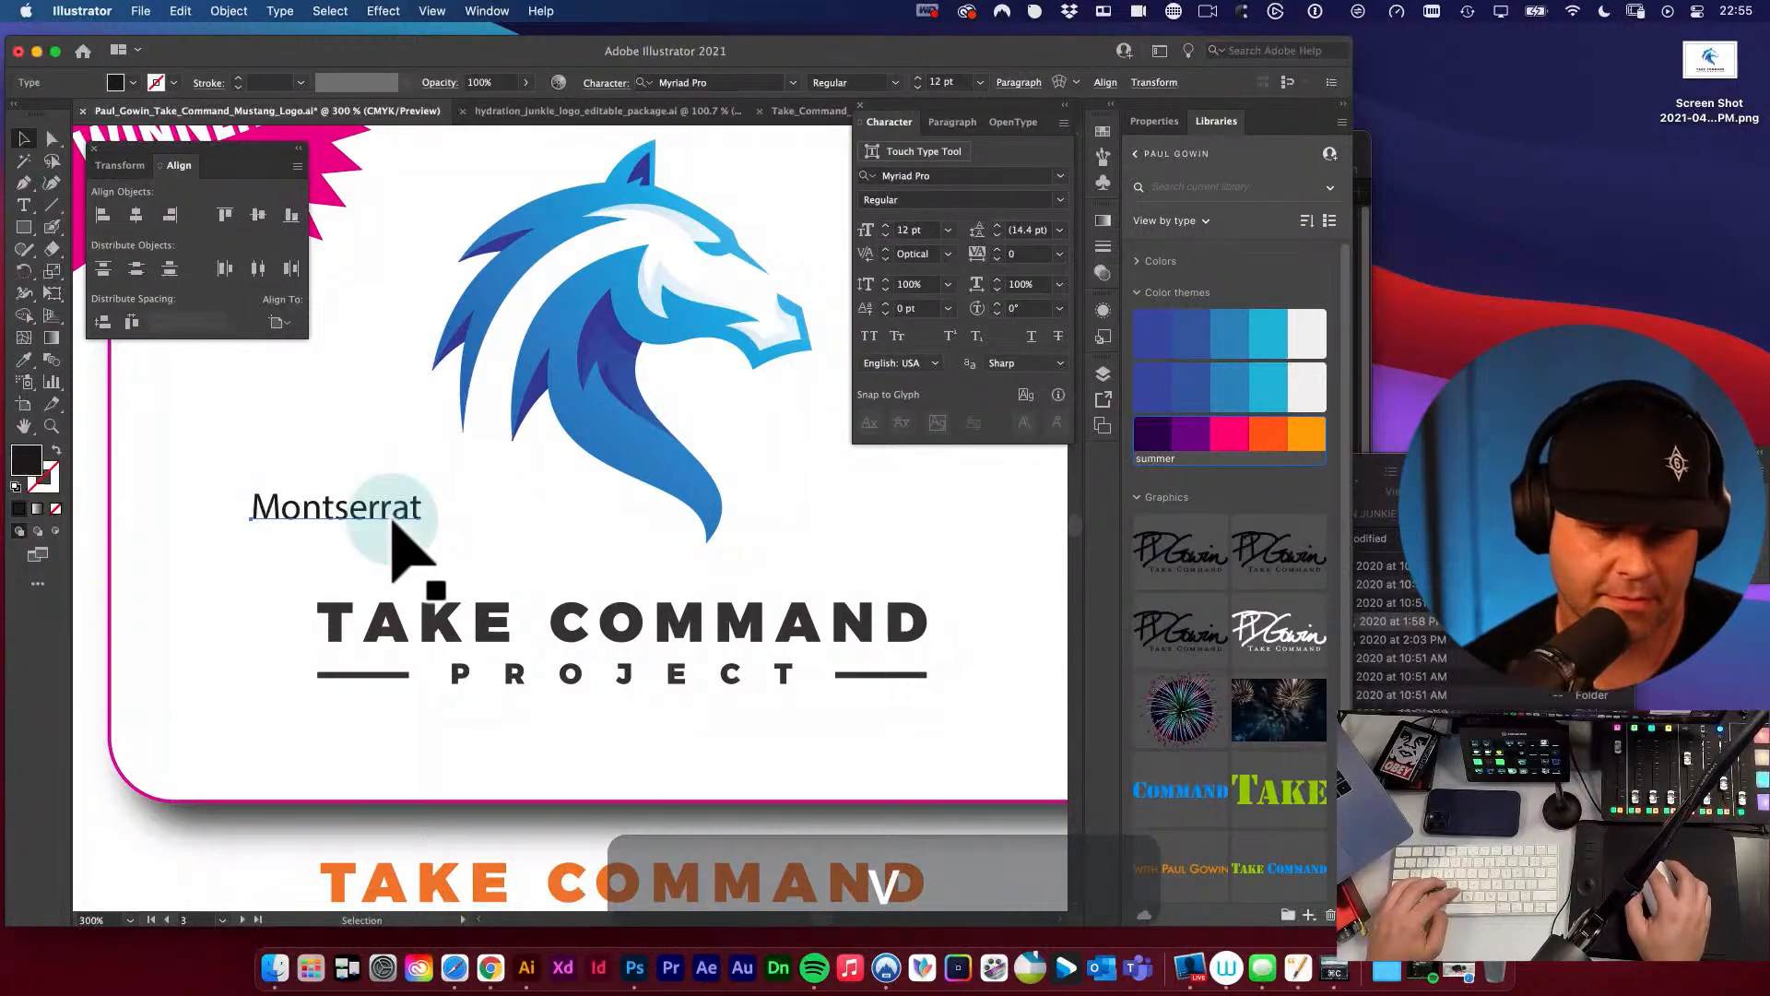
{"action": "key", "text": "BackSpace"}
Check the font style of the topmost orange TAKE COMMAND text beneath the winning logo.
{"action": "scroll", "coordinate": [411, 545], "scroll_direction": "down", "scroll_amount": 5}
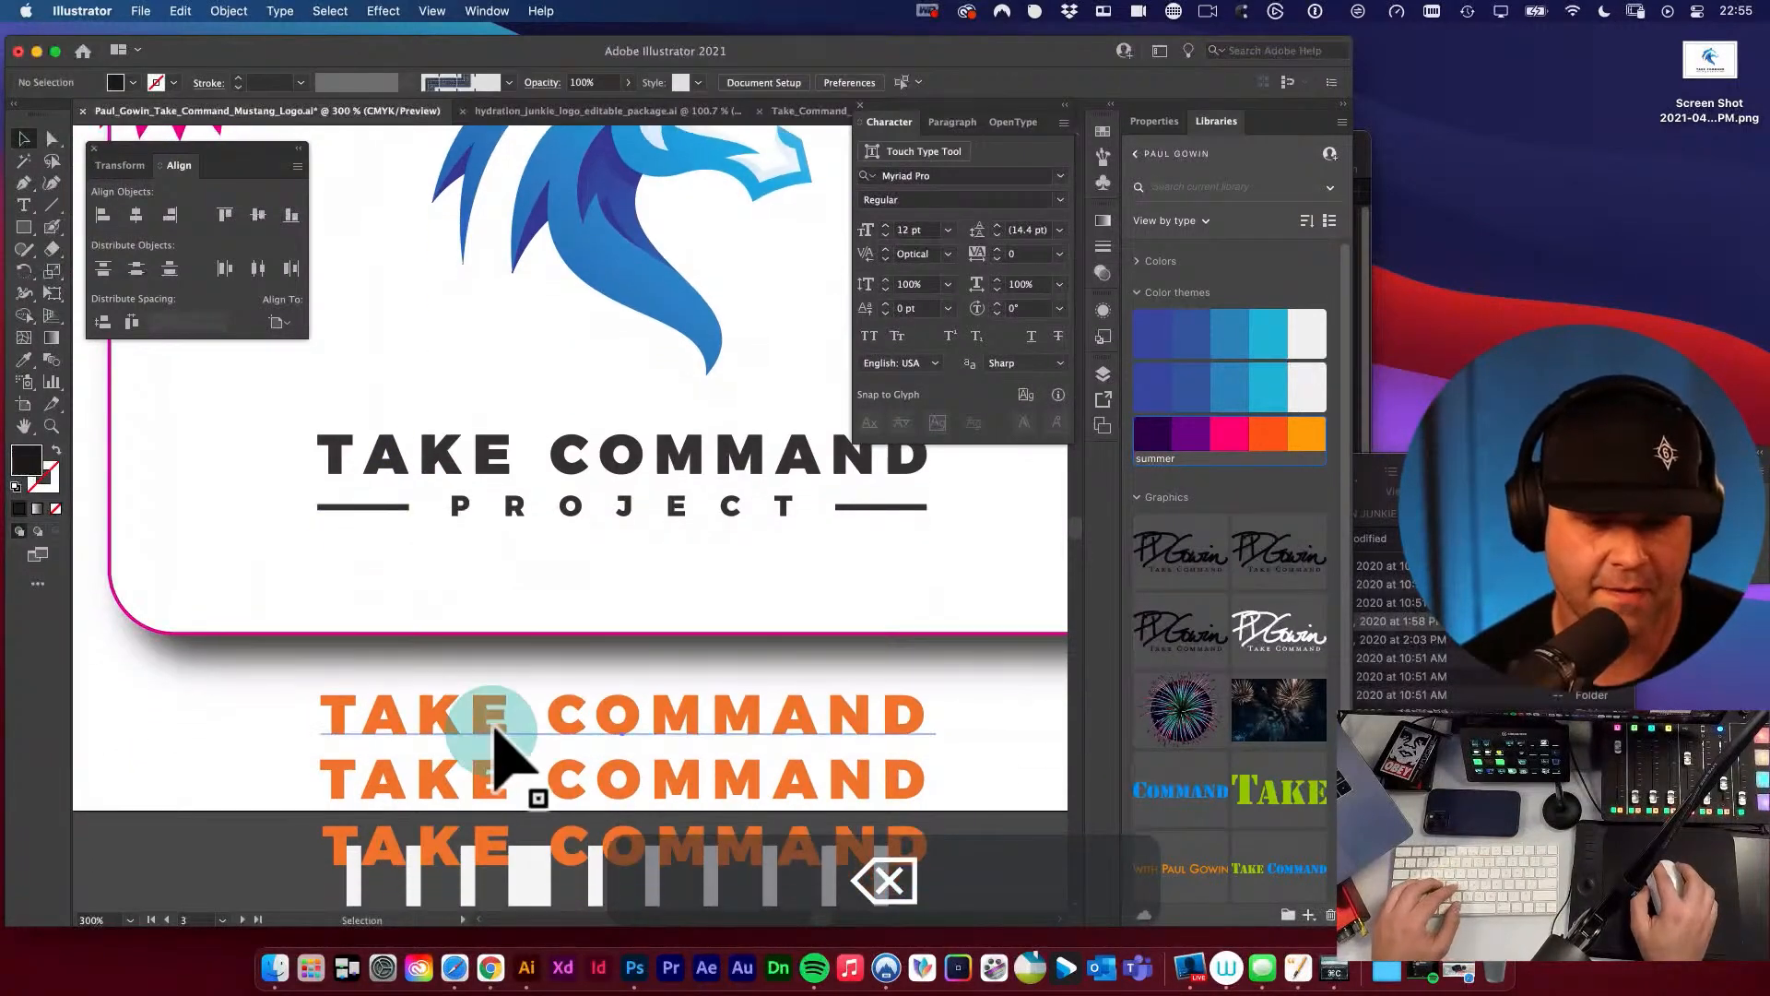
{"action": "left_click", "coordinate": [490, 728]}
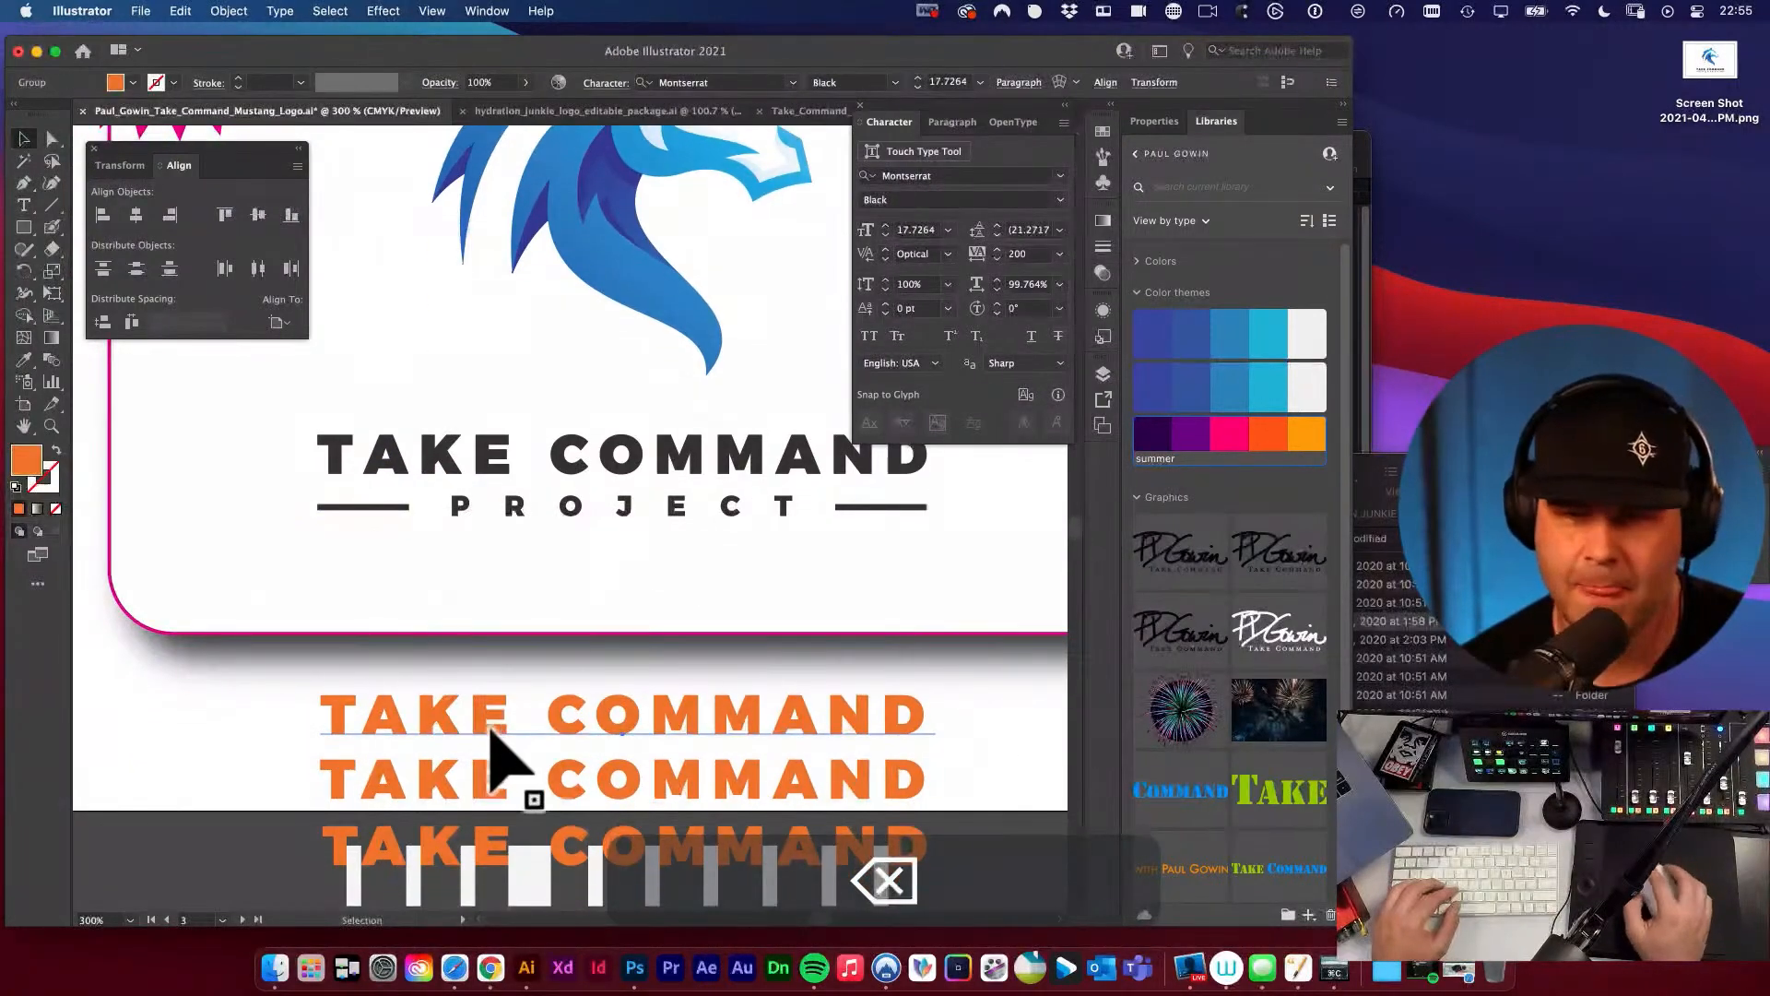
{"action": "left_click", "coordinate": [1023, 199]}
{"action": "left_click", "coordinate": [550, 555]}
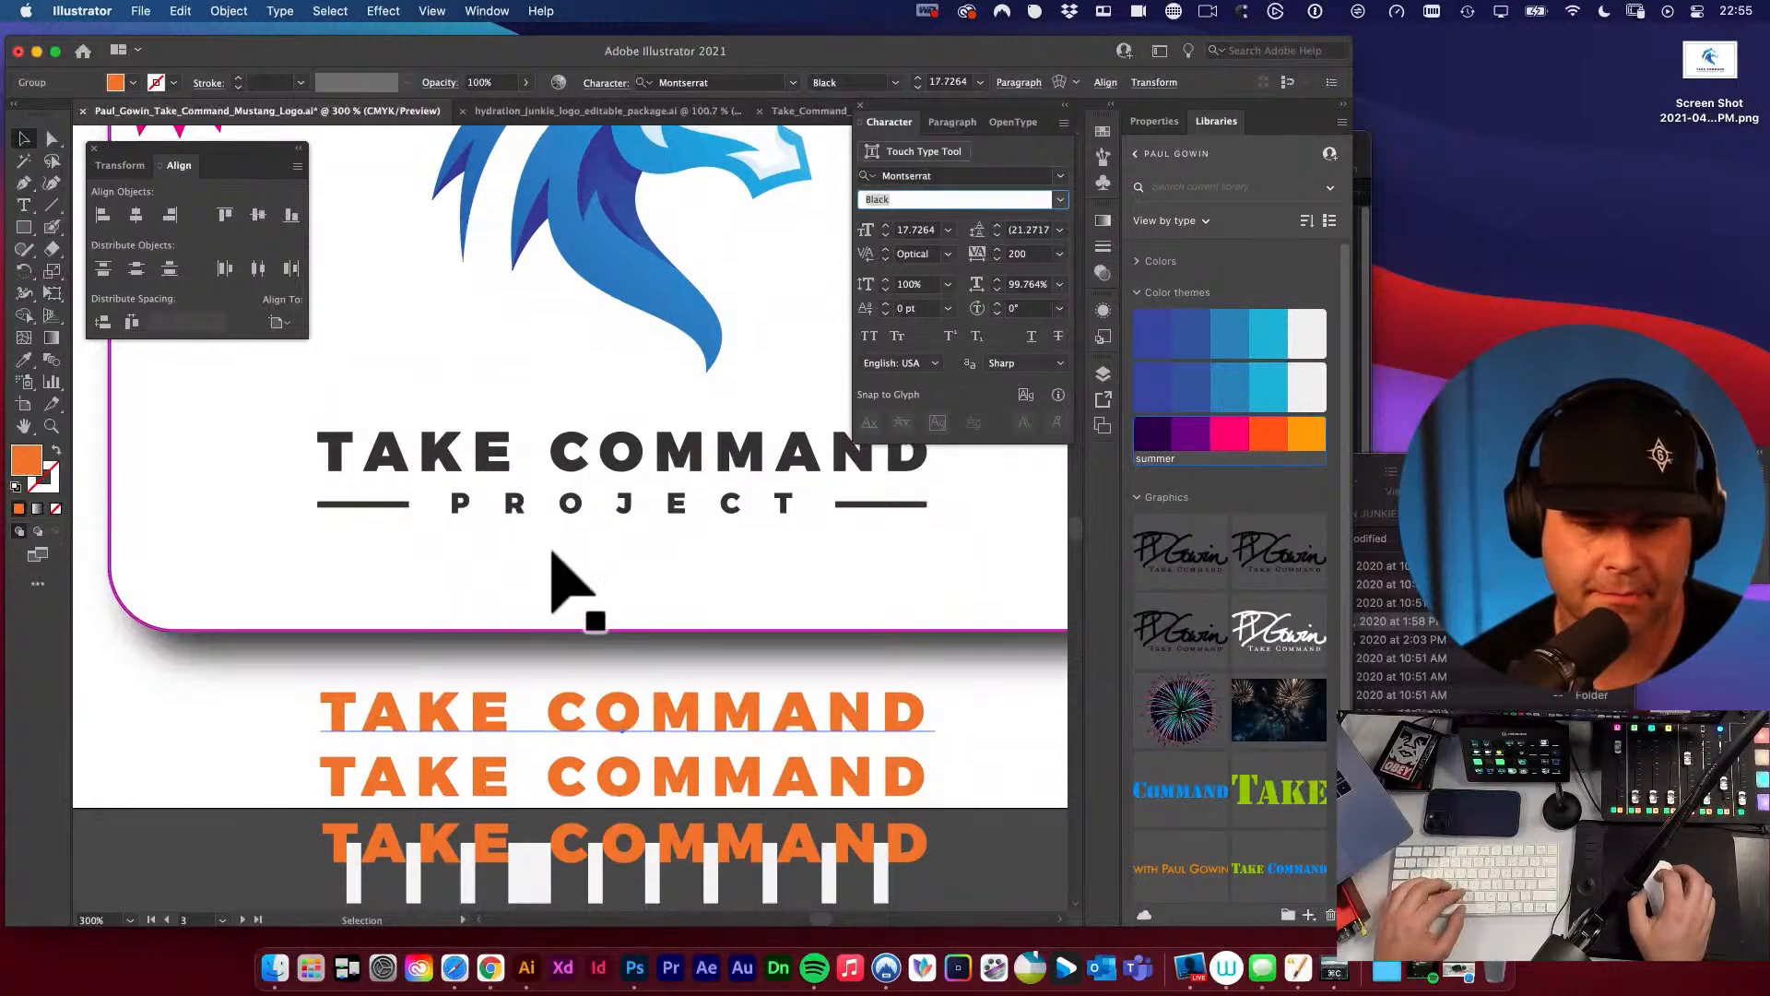
Save the original mustang logo document.
{"action": "scroll", "coordinate": [567, 479], "scroll_direction": "up", "scroll_amount": 1}
{"action": "scroll", "coordinate": [571, 489], "scroll_direction": "down", "scroll_amount": 3}
{"action": "scroll", "coordinate": [577, 489], "scroll_direction": "down", "scroll_amount": 3}
{"action": "scroll", "coordinate": [577, 484], "scroll_direction": "left", "scroll_amount": 8}
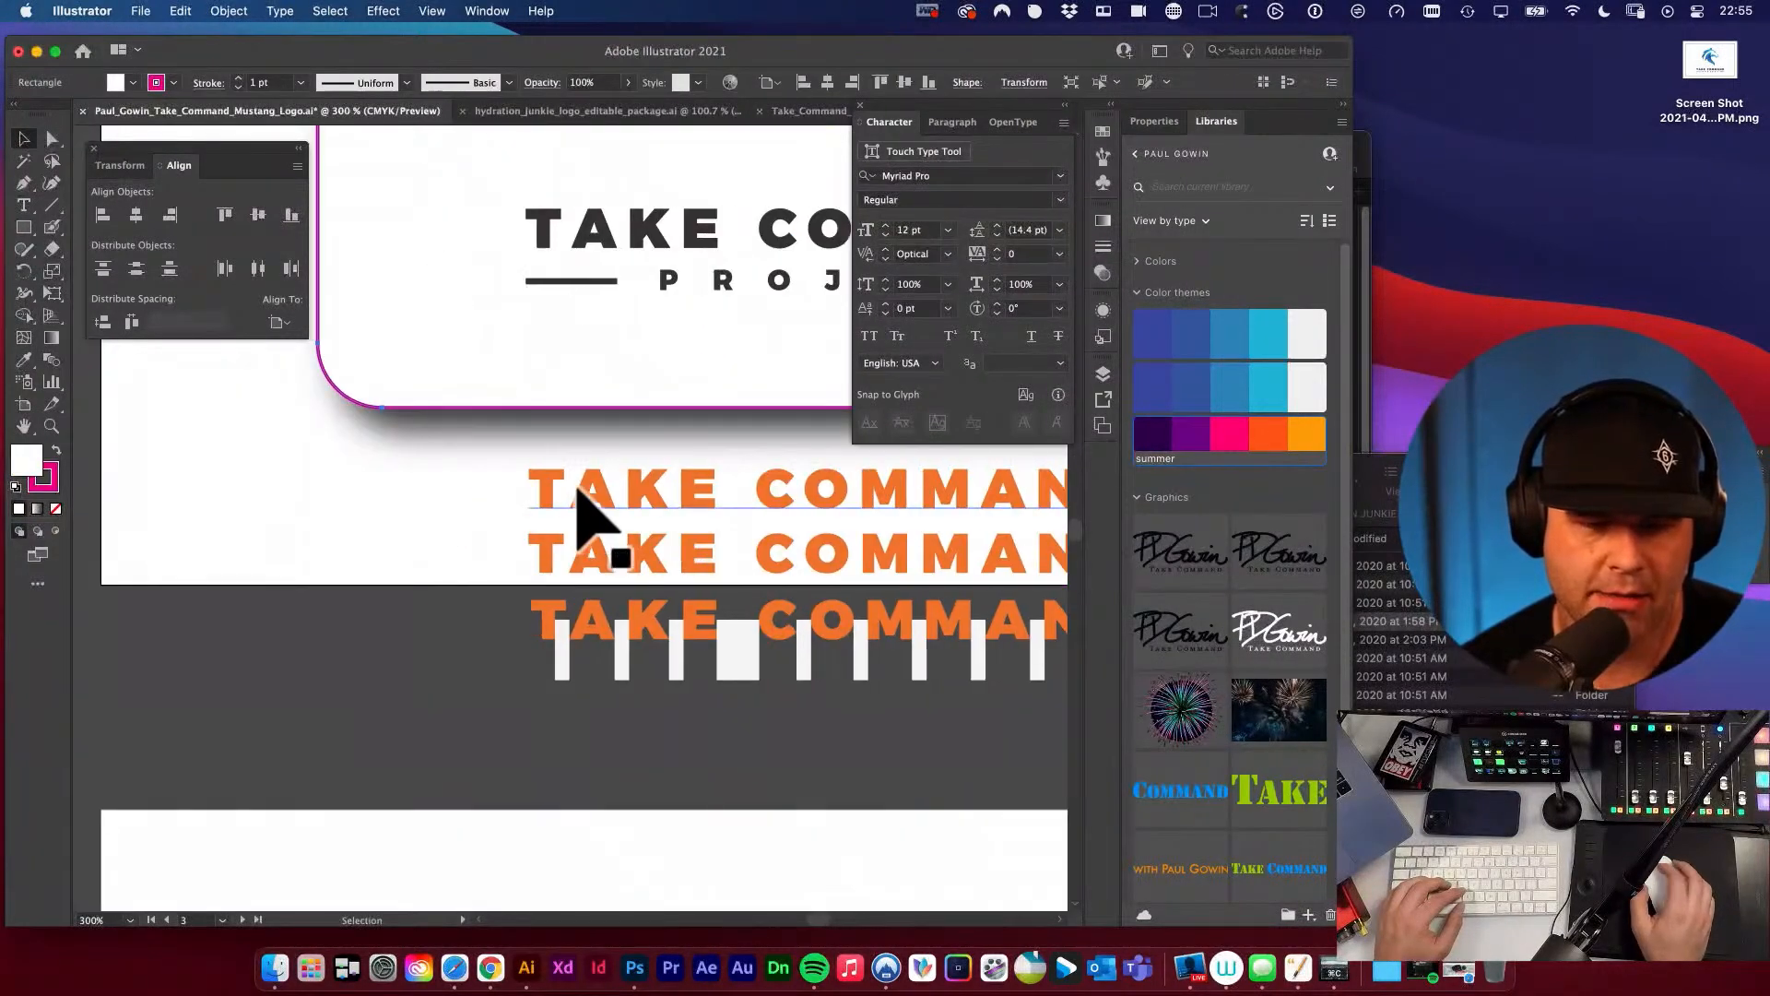
{"action": "scroll", "coordinate": [577, 482], "scroll_direction": "up", "scroll_amount": 3}
{"action": "key", "text": "space"}
{"action": "left_click_drag", "start_coordinate": [430, 391], "coordinate": [616, 524]}
{"action": "left_click", "coordinate": [498, 402], "text": "alt+super"}
{"action": "key", "text": "super+s"}
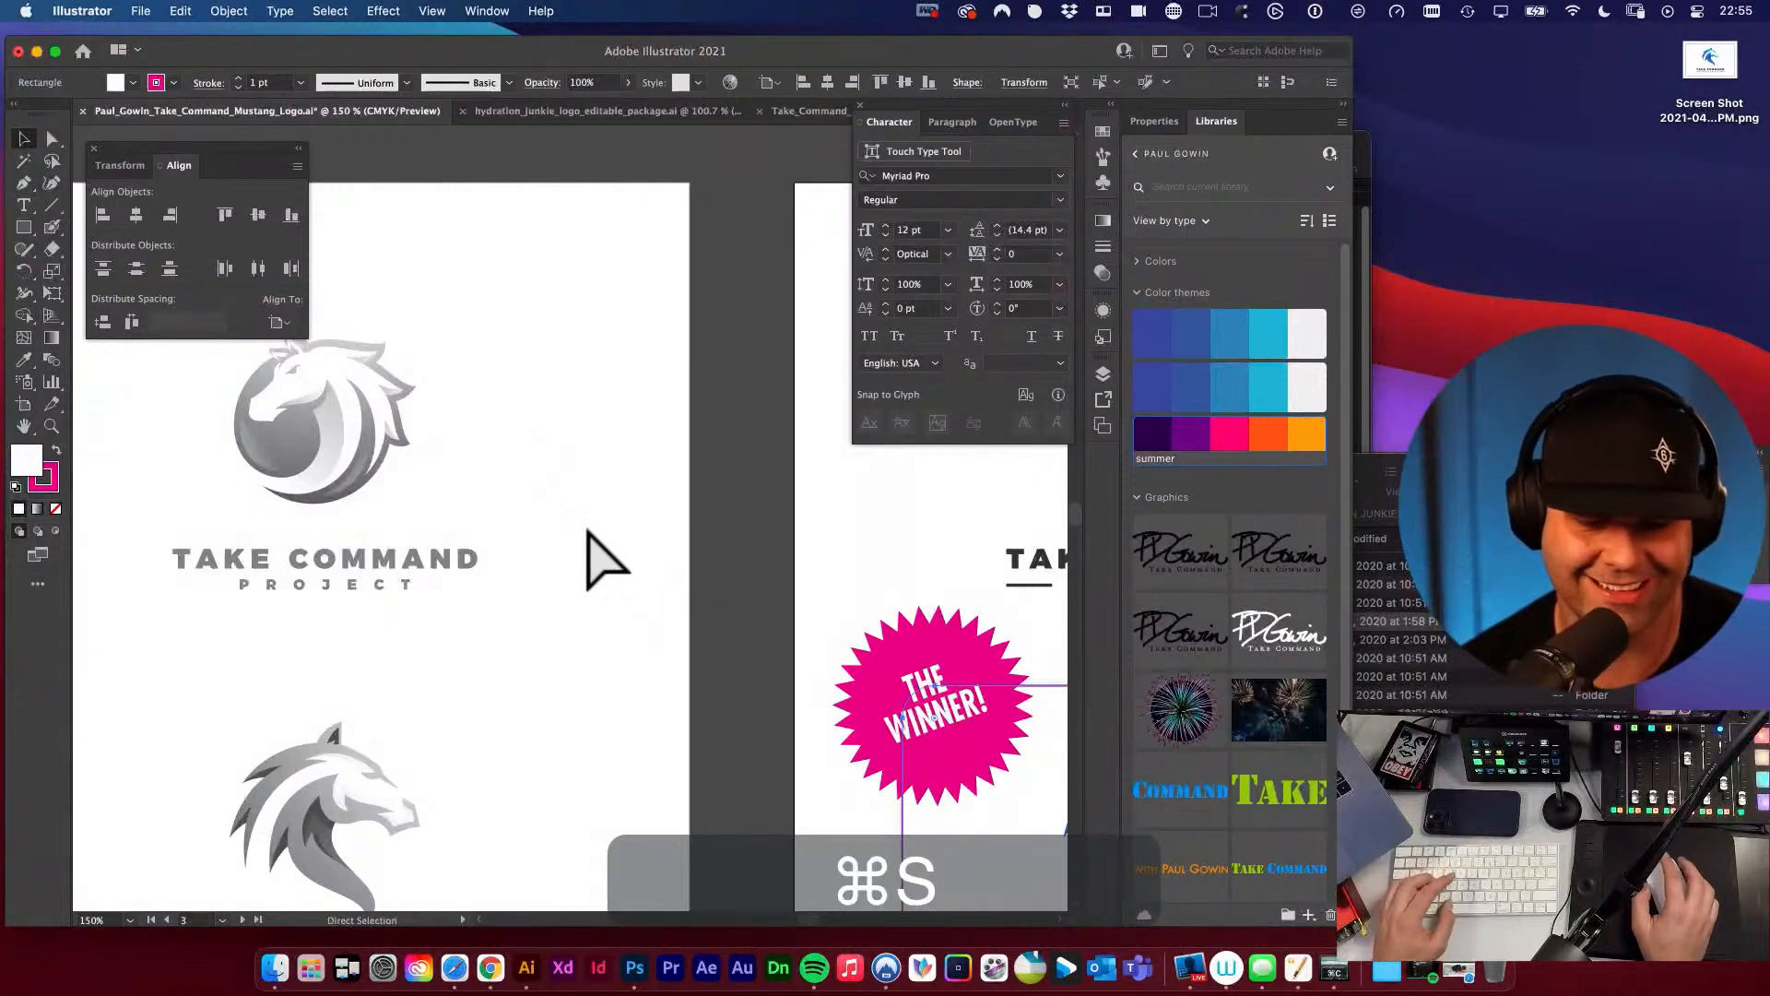
Check the font and style of the live PROJECT text in the dark wordmark above the grey logo concepts.
{"action": "left_click", "coordinate": [658, 503]}
{"action": "key", "text": "space"}
{"action": "left_click_drag", "start_coordinate": [612, 463], "coordinate": [752, 760]}
{"action": "left_click", "coordinate": [683, 625], "text": "alt+super"}
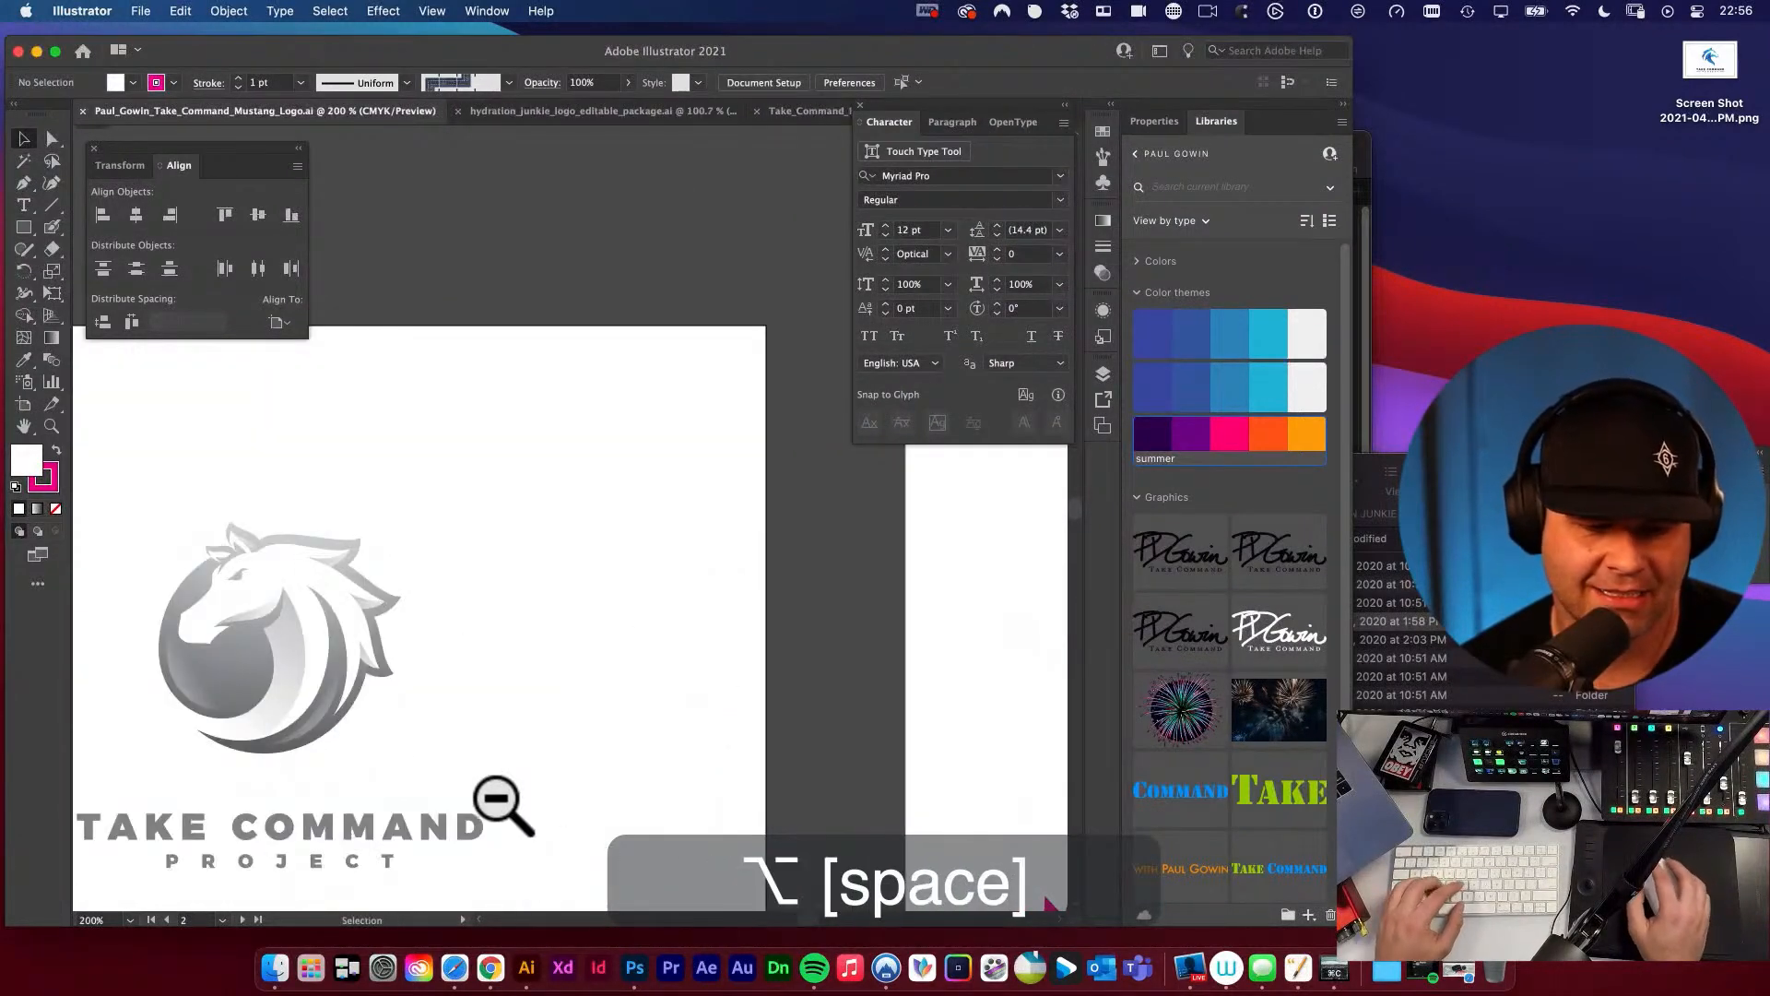
{"action": "key", "text": "a"}
{"action": "left_click", "coordinate": [349, 858]}
{"action": "key", "text": "space"}
{"action": "left_click_drag", "start_coordinate": [387, 802], "coordinate": [682, 747]}
{"action": "key", "text": "space"}
{"action": "left_click_drag", "start_coordinate": [318, 526], "coordinate": [596, 683]}
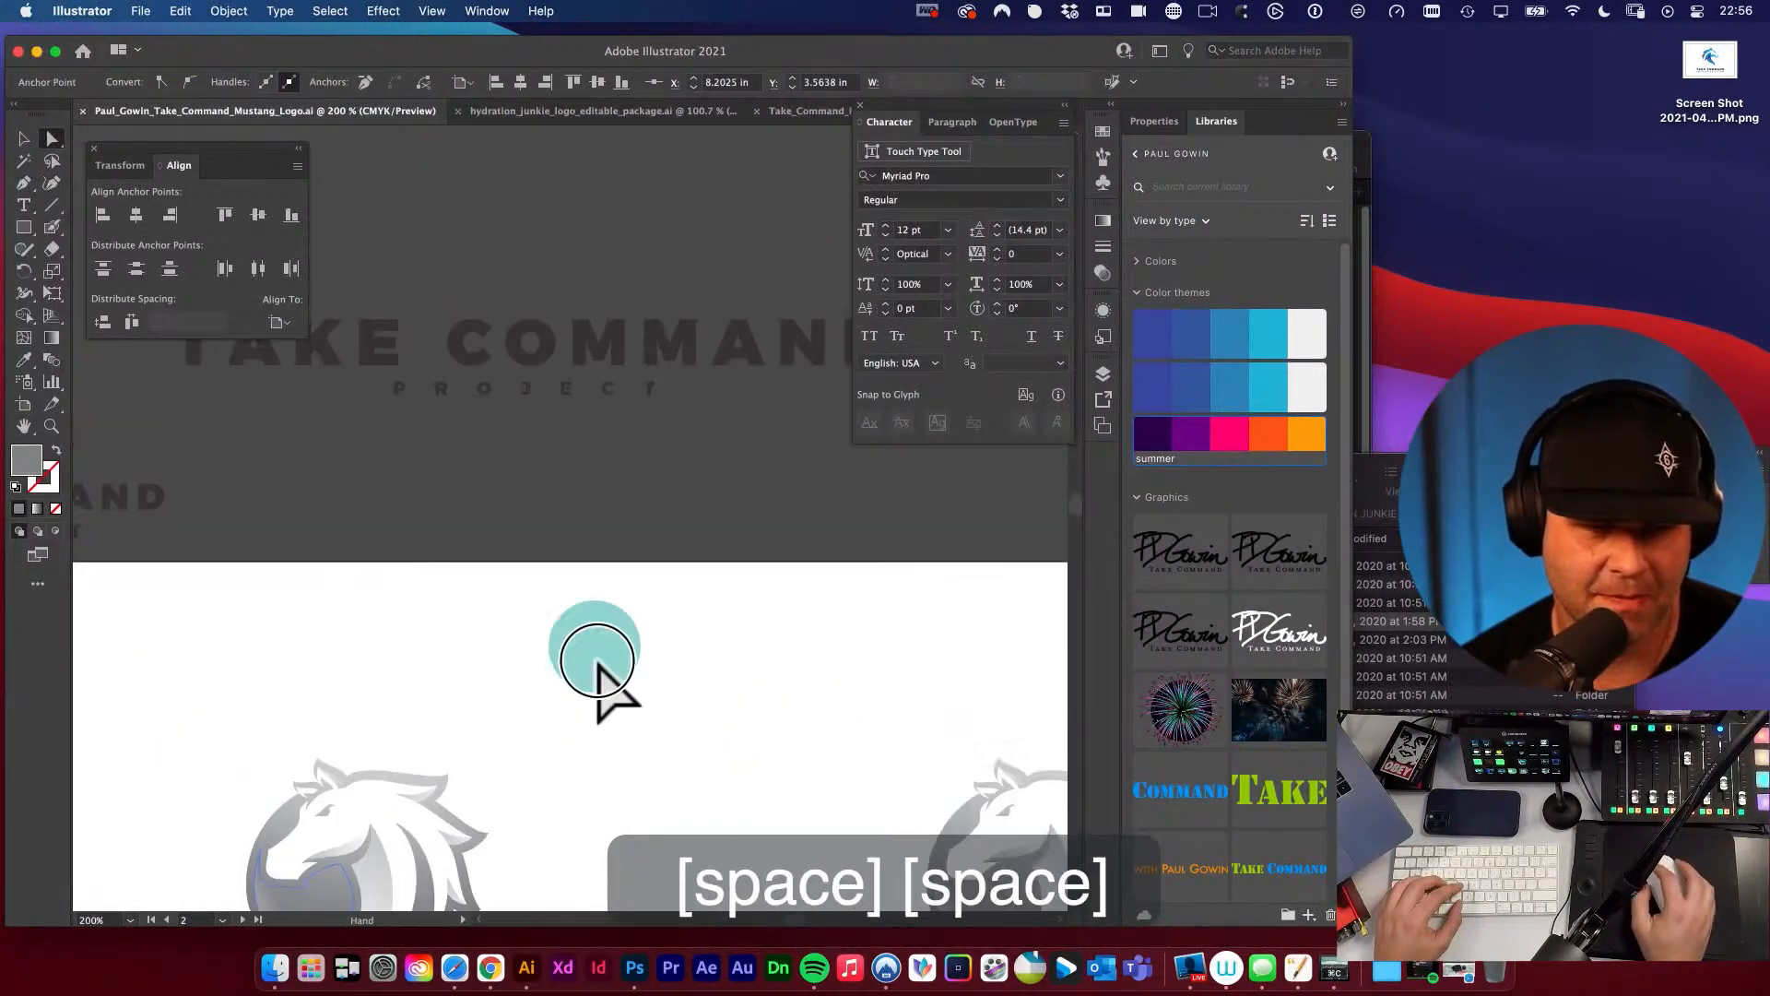
{"action": "left_click", "coordinate": [596, 502]}
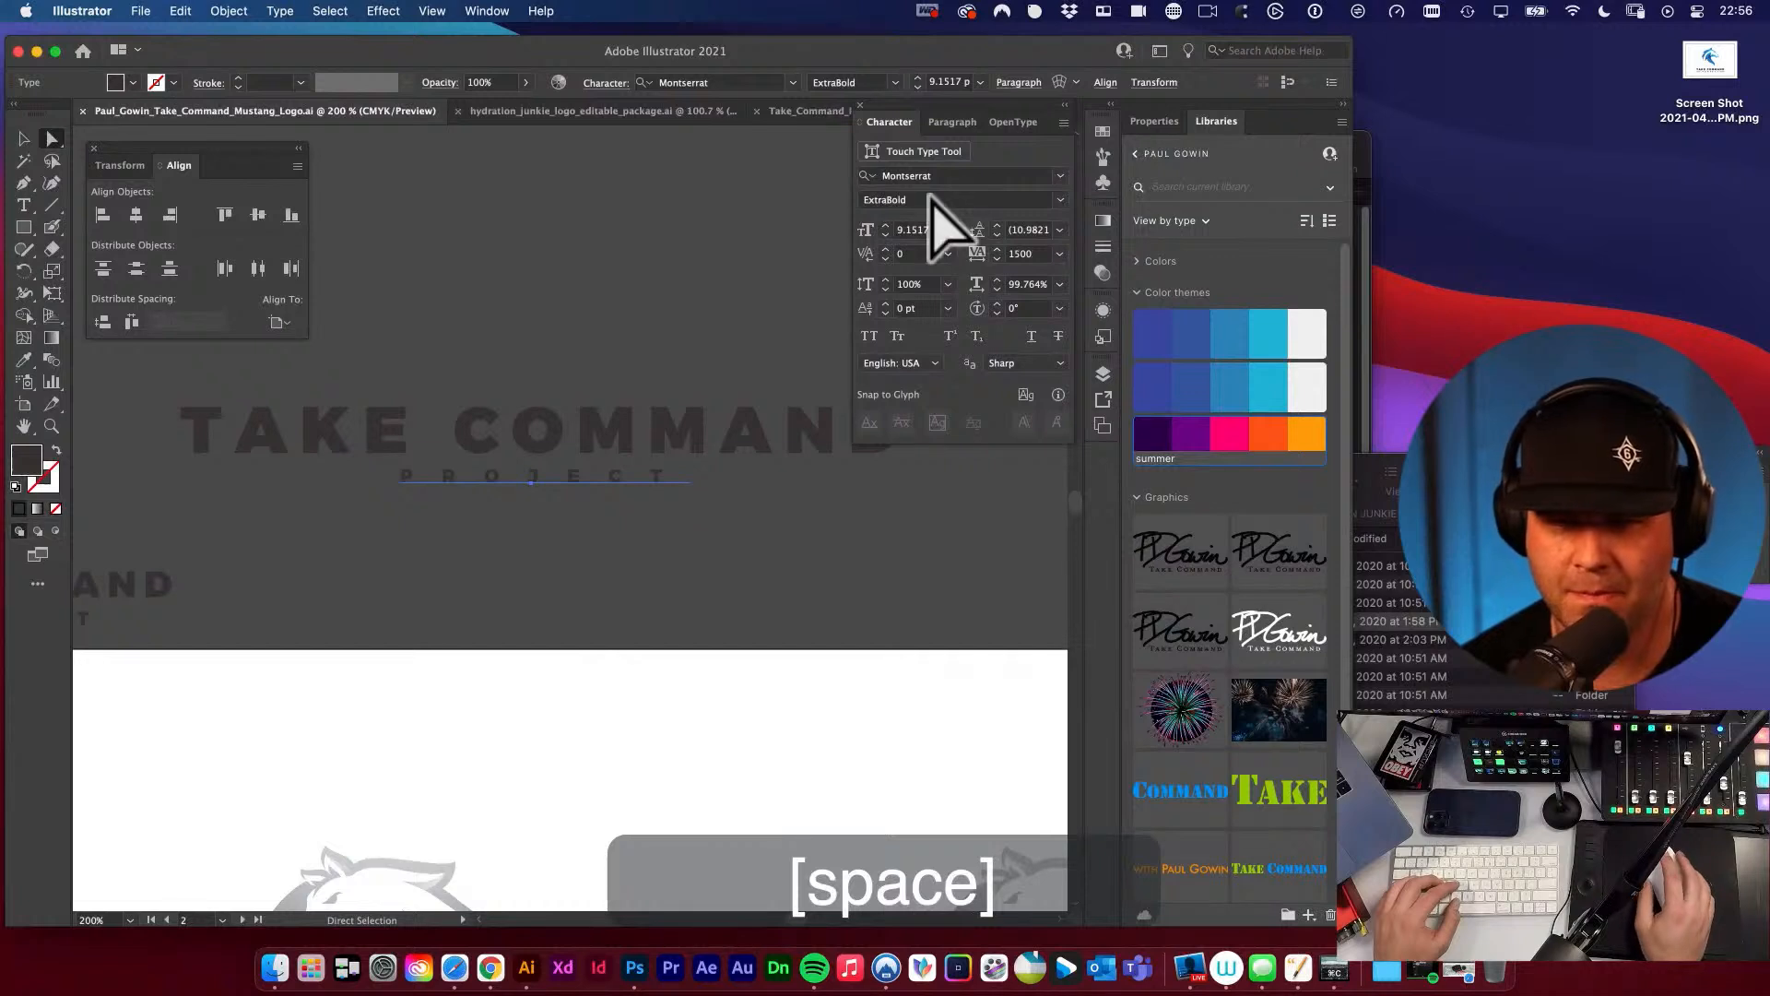
{"action": "left_click", "coordinate": [621, 225]}
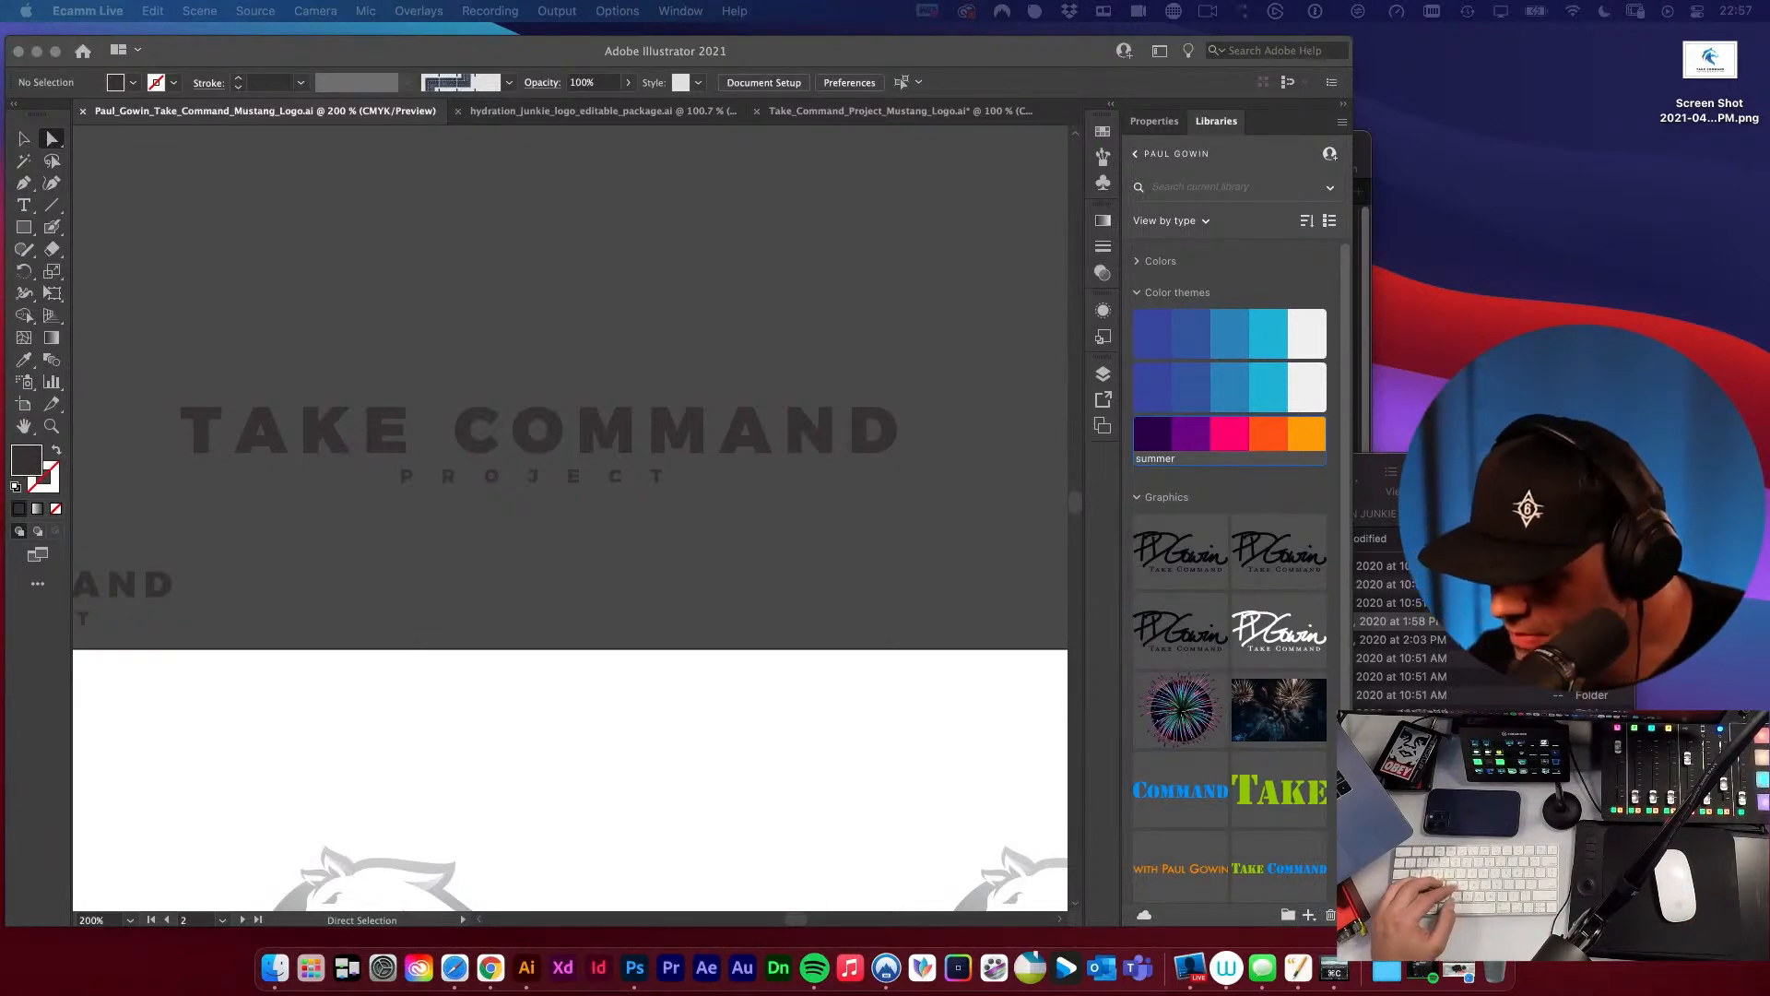
Look over the grey and blue logo concepts across the artboards of the original mustang logo document.
{"action": "left_click", "coordinate": [531, 581]}
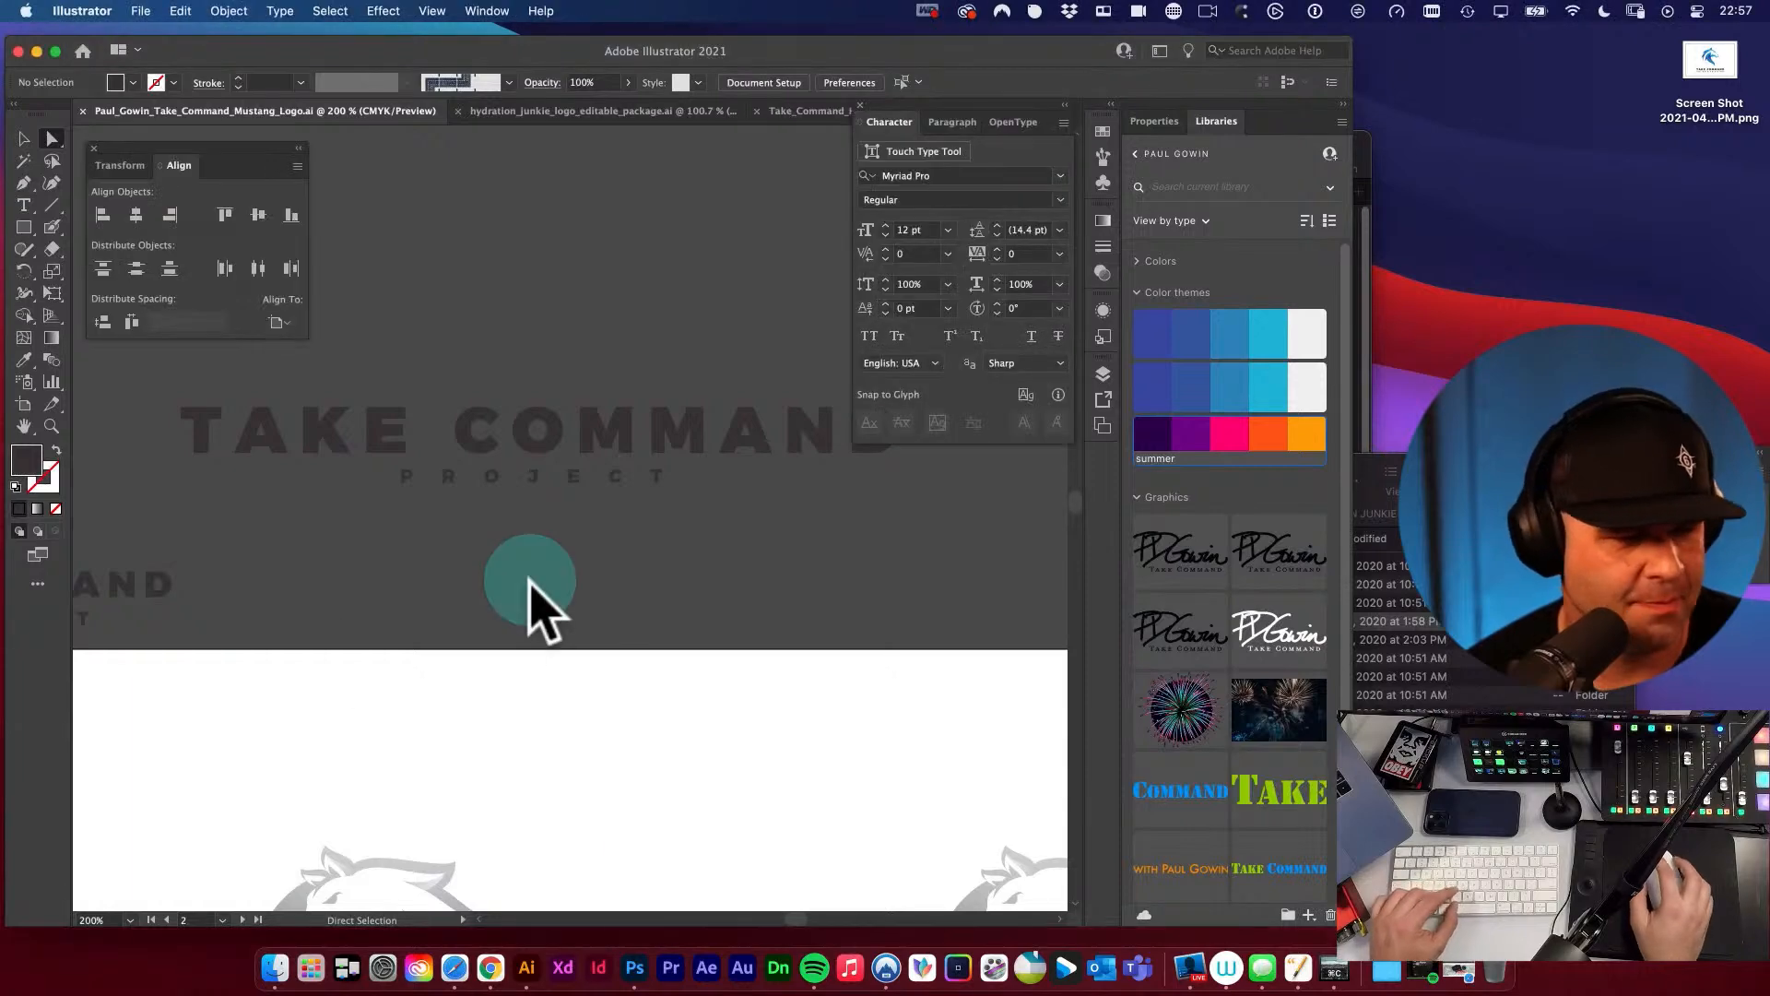
{"action": "left_click", "coordinate": [563, 612], "text": "alt+super"}
{"action": "left_click", "coordinate": [567, 610], "text": "alt+super"}
{"action": "left_click_drag", "start_coordinate": [613, 649], "coordinate": [564, 594]}
{"action": "left_click_drag", "start_coordinate": [849, 620], "coordinate": [447, 581]}
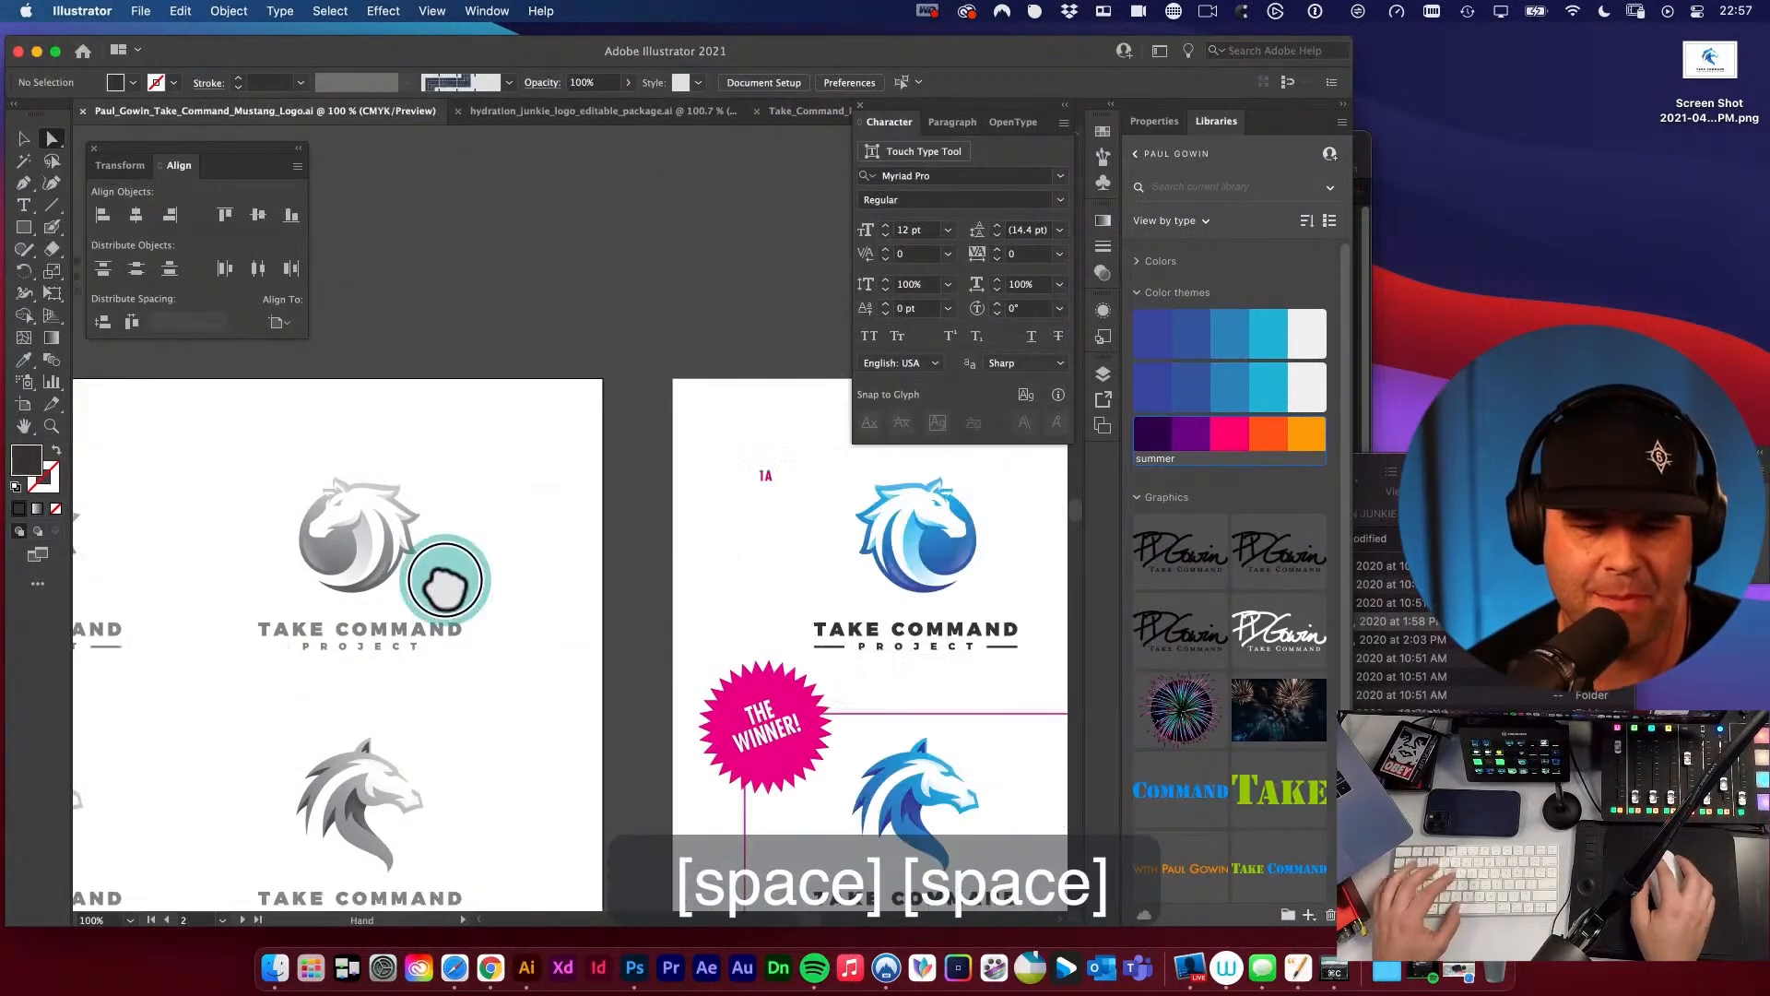
{"action": "left_click", "coordinate": [569, 685], "text": "alt+super"}
{"action": "left_click", "coordinate": [569, 685], "text": "alt+super"}
{"action": "left_click_drag", "start_coordinate": [715, 593], "coordinate": [363, 585]}
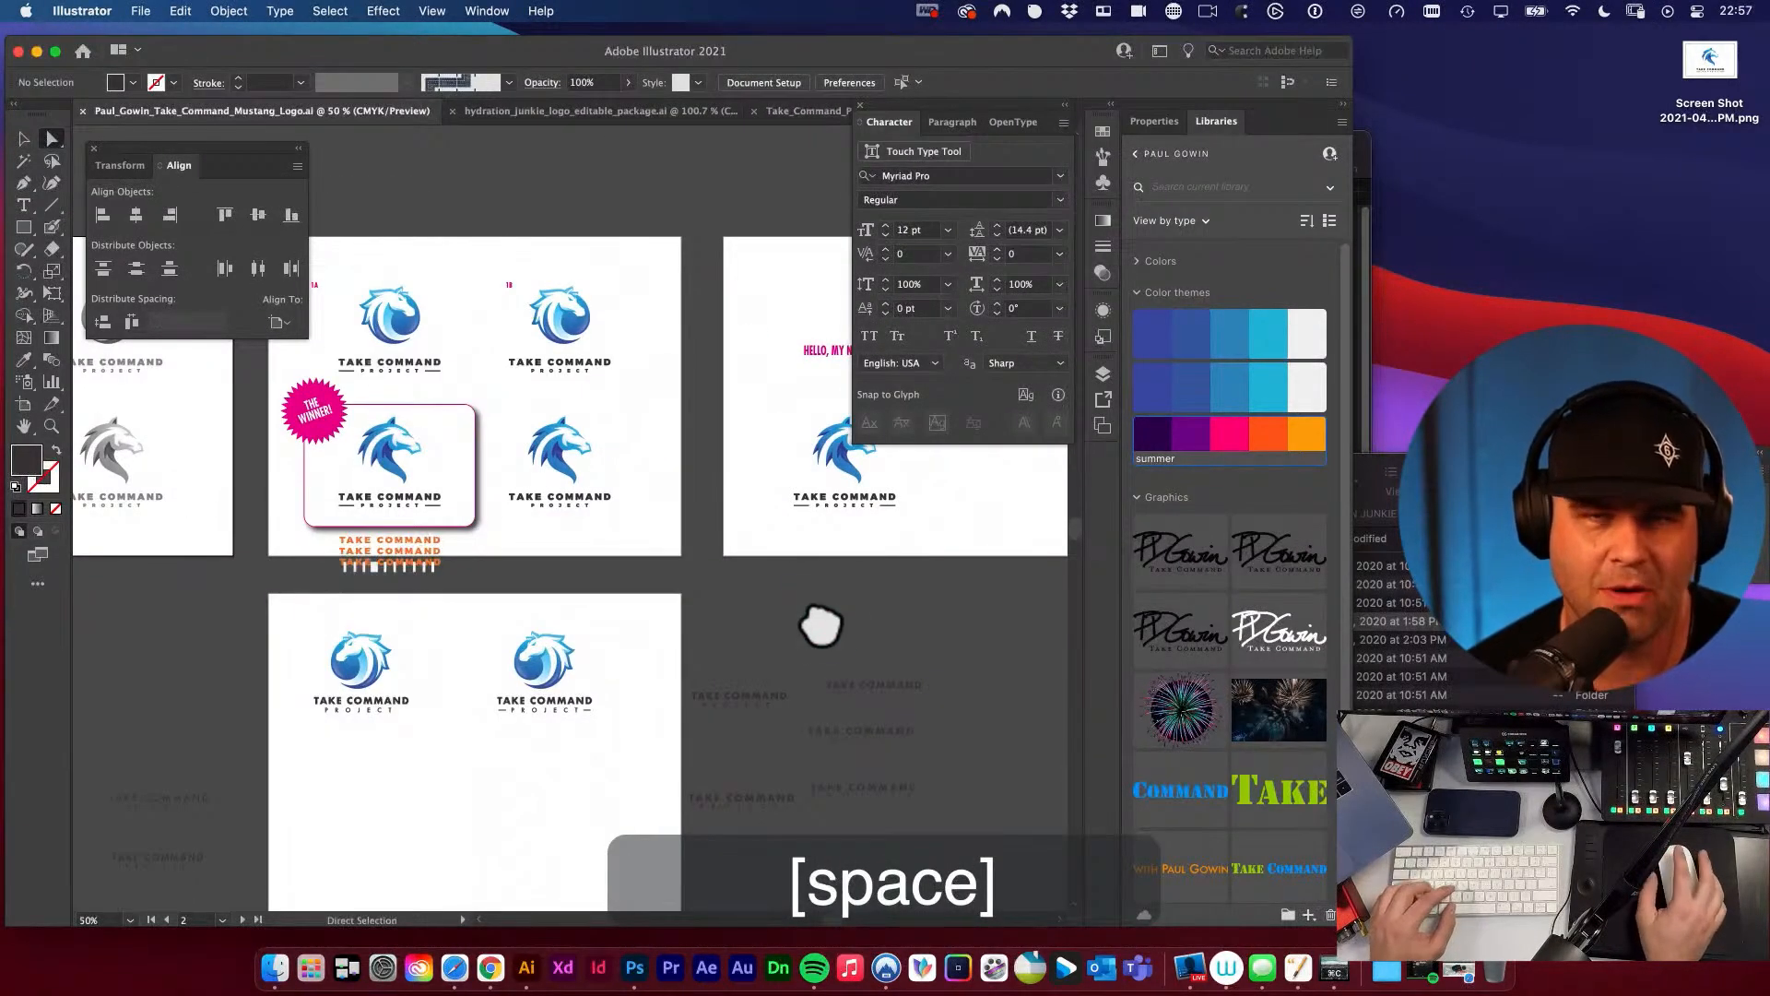
{"action": "key", "text": "v"}
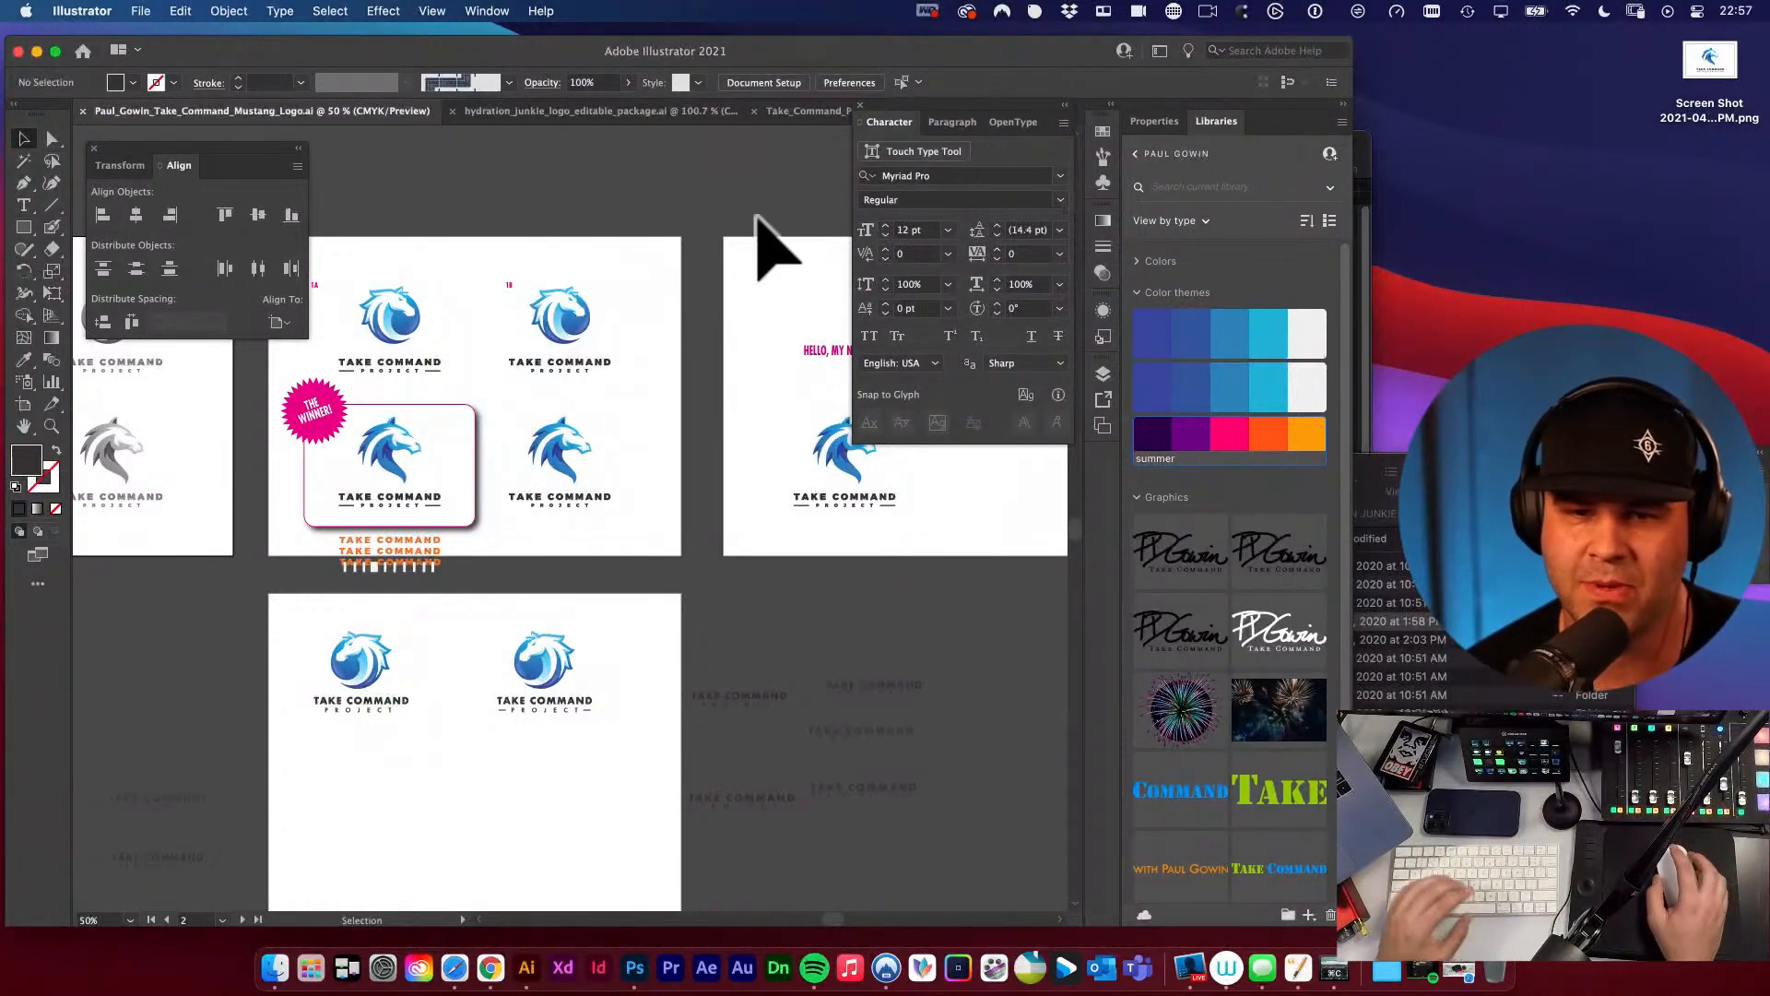
{"action": "key", "text": "space"}
{"action": "left_click_drag", "start_coordinate": [705, 438], "coordinate": [510, 421]}
{"action": "key", "text": "space"}
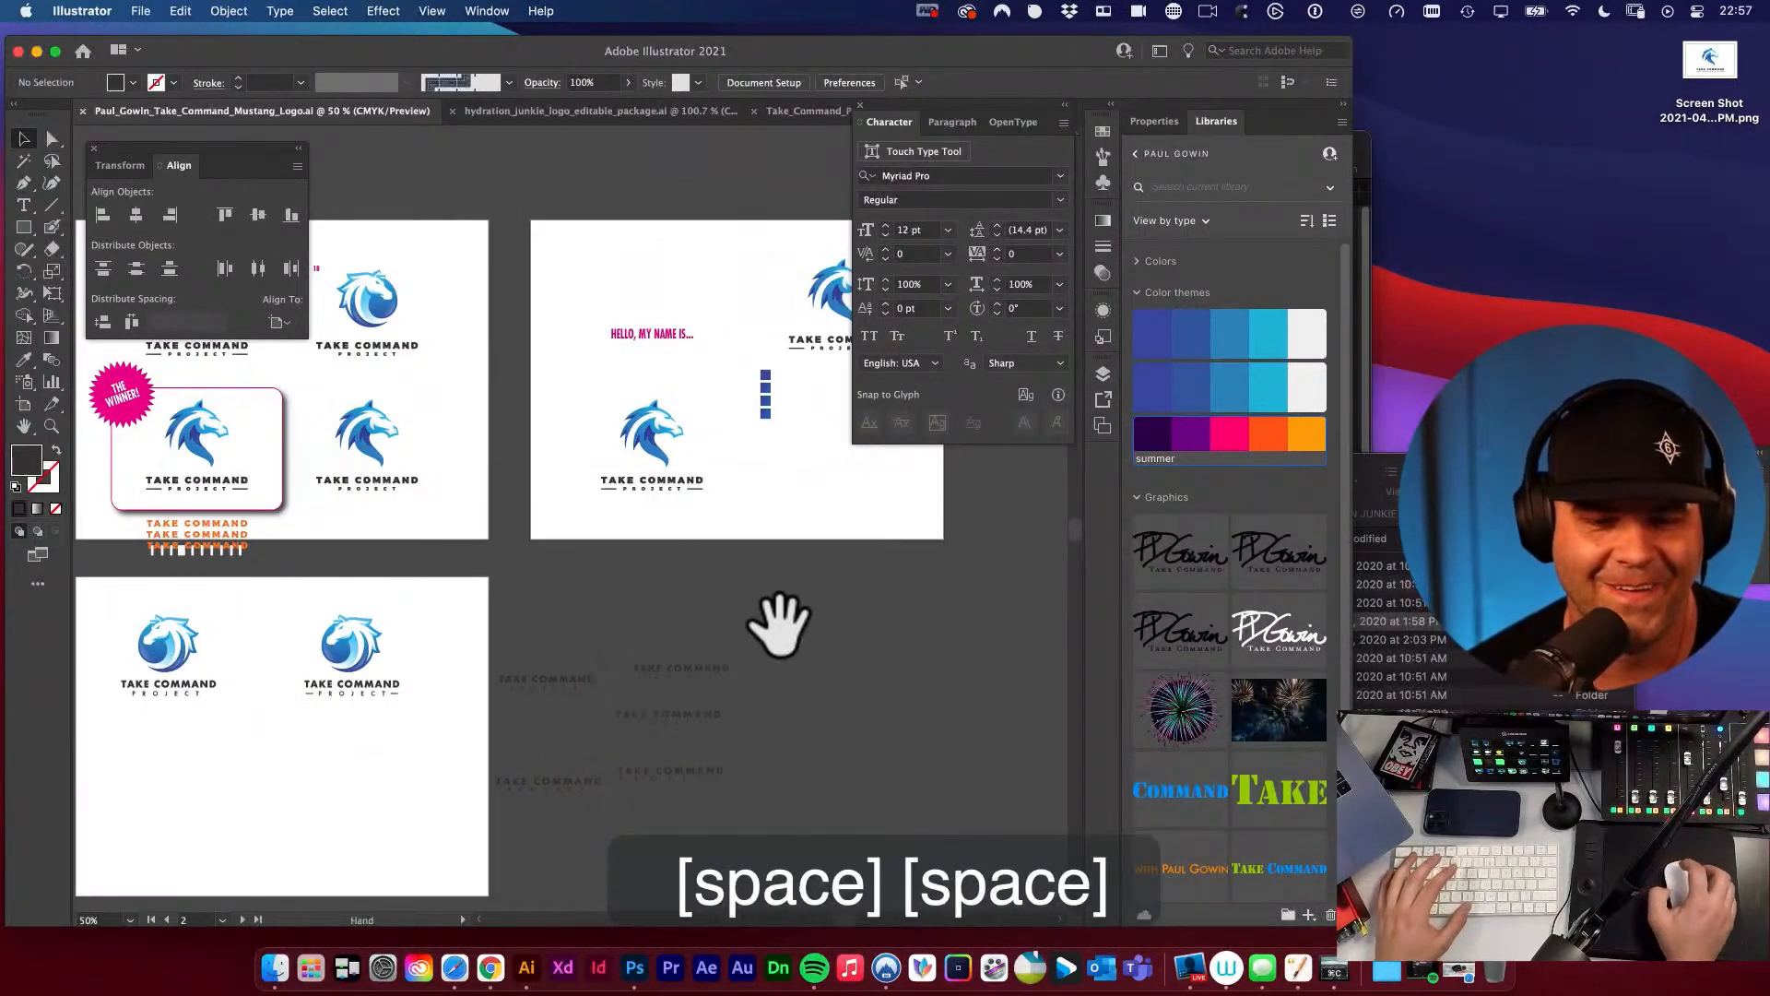
{"action": "left_click_drag", "start_coordinate": [776, 623], "coordinate": [713, 593]}
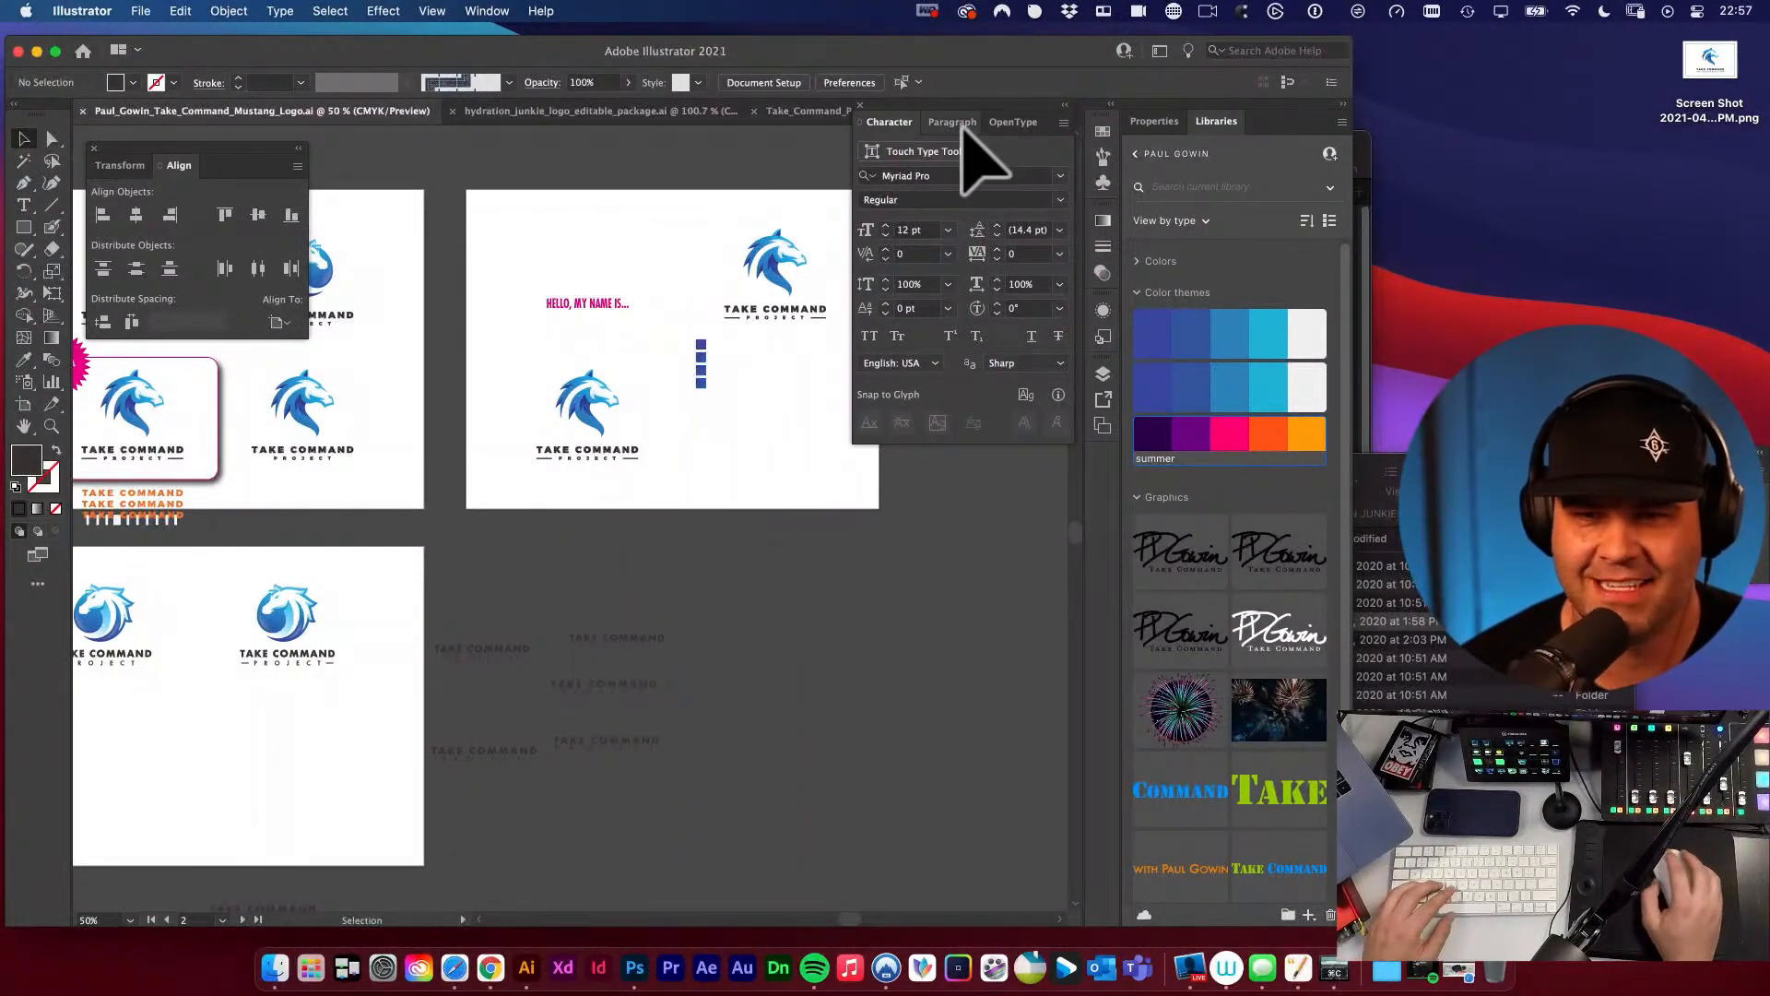
Return to the Take Command Project package and select the whole stacked logo.
{"action": "left_click", "coordinate": [798, 115]}
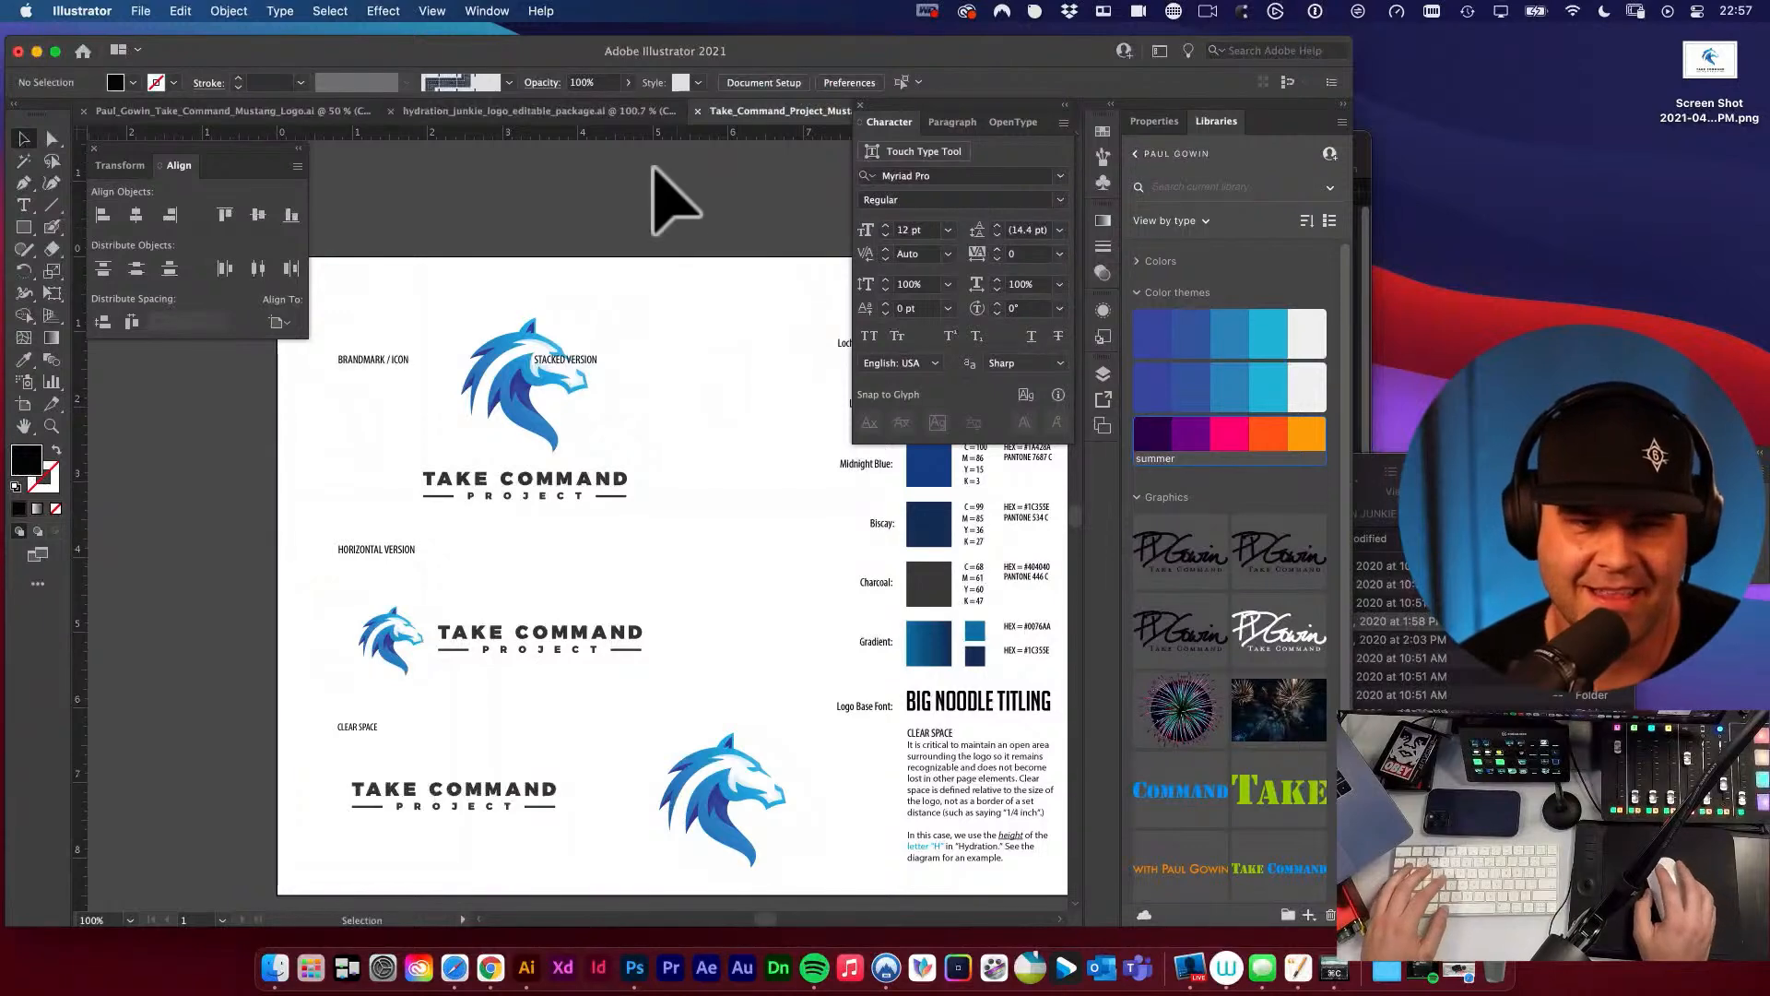
{"action": "left_click", "coordinate": [630, 268]}
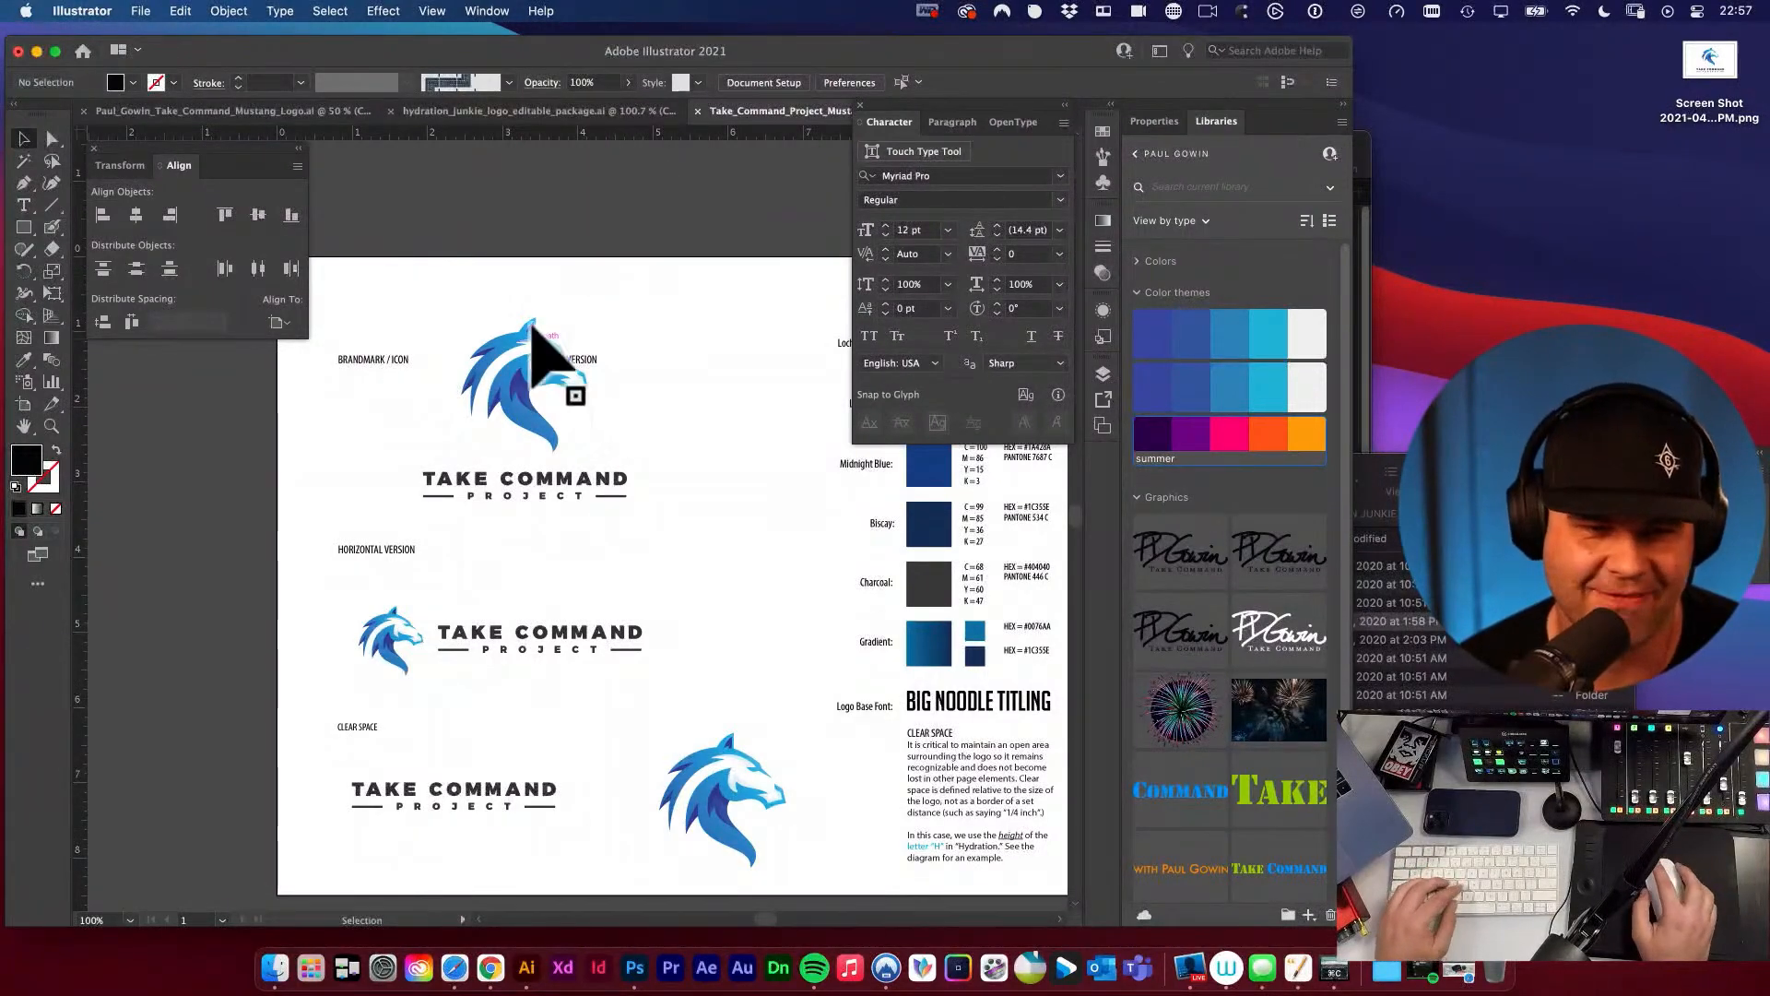
{"action": "key", "text": "space"}
{"action": "left_click_drag", "start_coordinate": [550, 340], "coordinate": [672, 336]}
{"action": "key", "text": "v"}
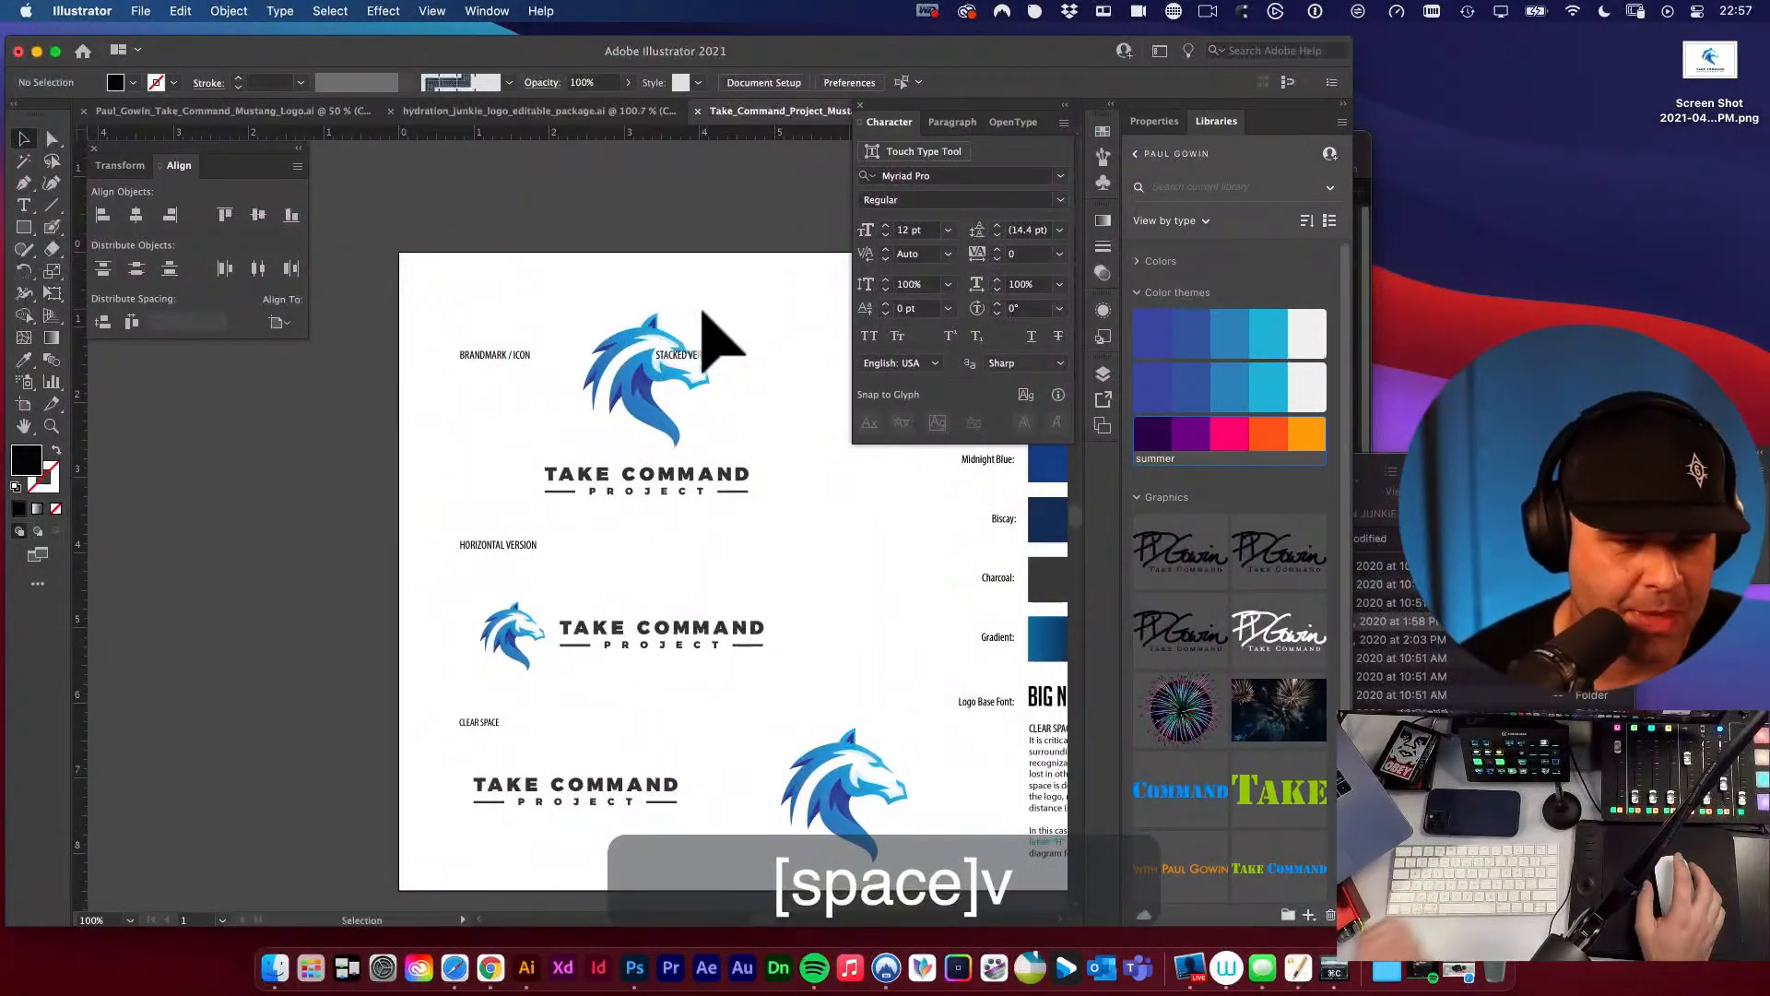
{"action": "left_click", "coordinate": [645, 406]}
{"action": "key", "text": "space"}
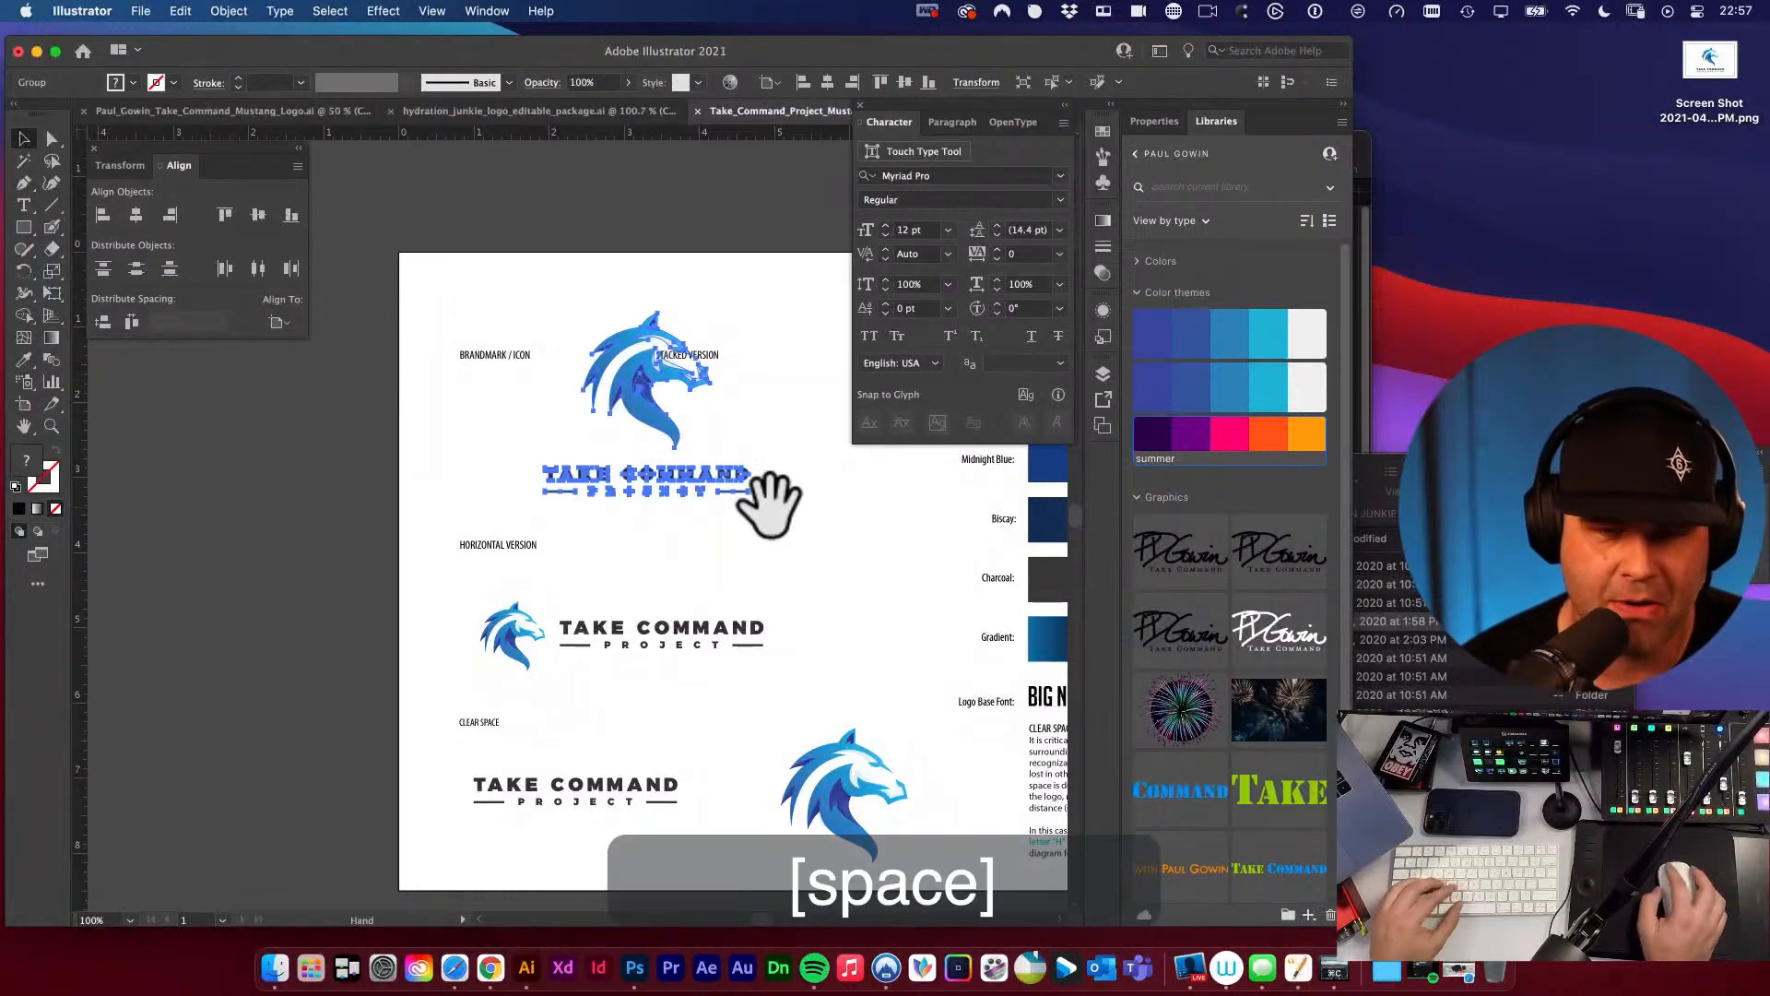
{"action": "left_click_drag", "start_coordinate": [762, 498], "coordinate": [652, 576]}
Try to shrink the stacked logo from its corner with Free Transform, and undo the change.
{"action": "key", "text": "space"}
{"action": "key", "text": "e"}
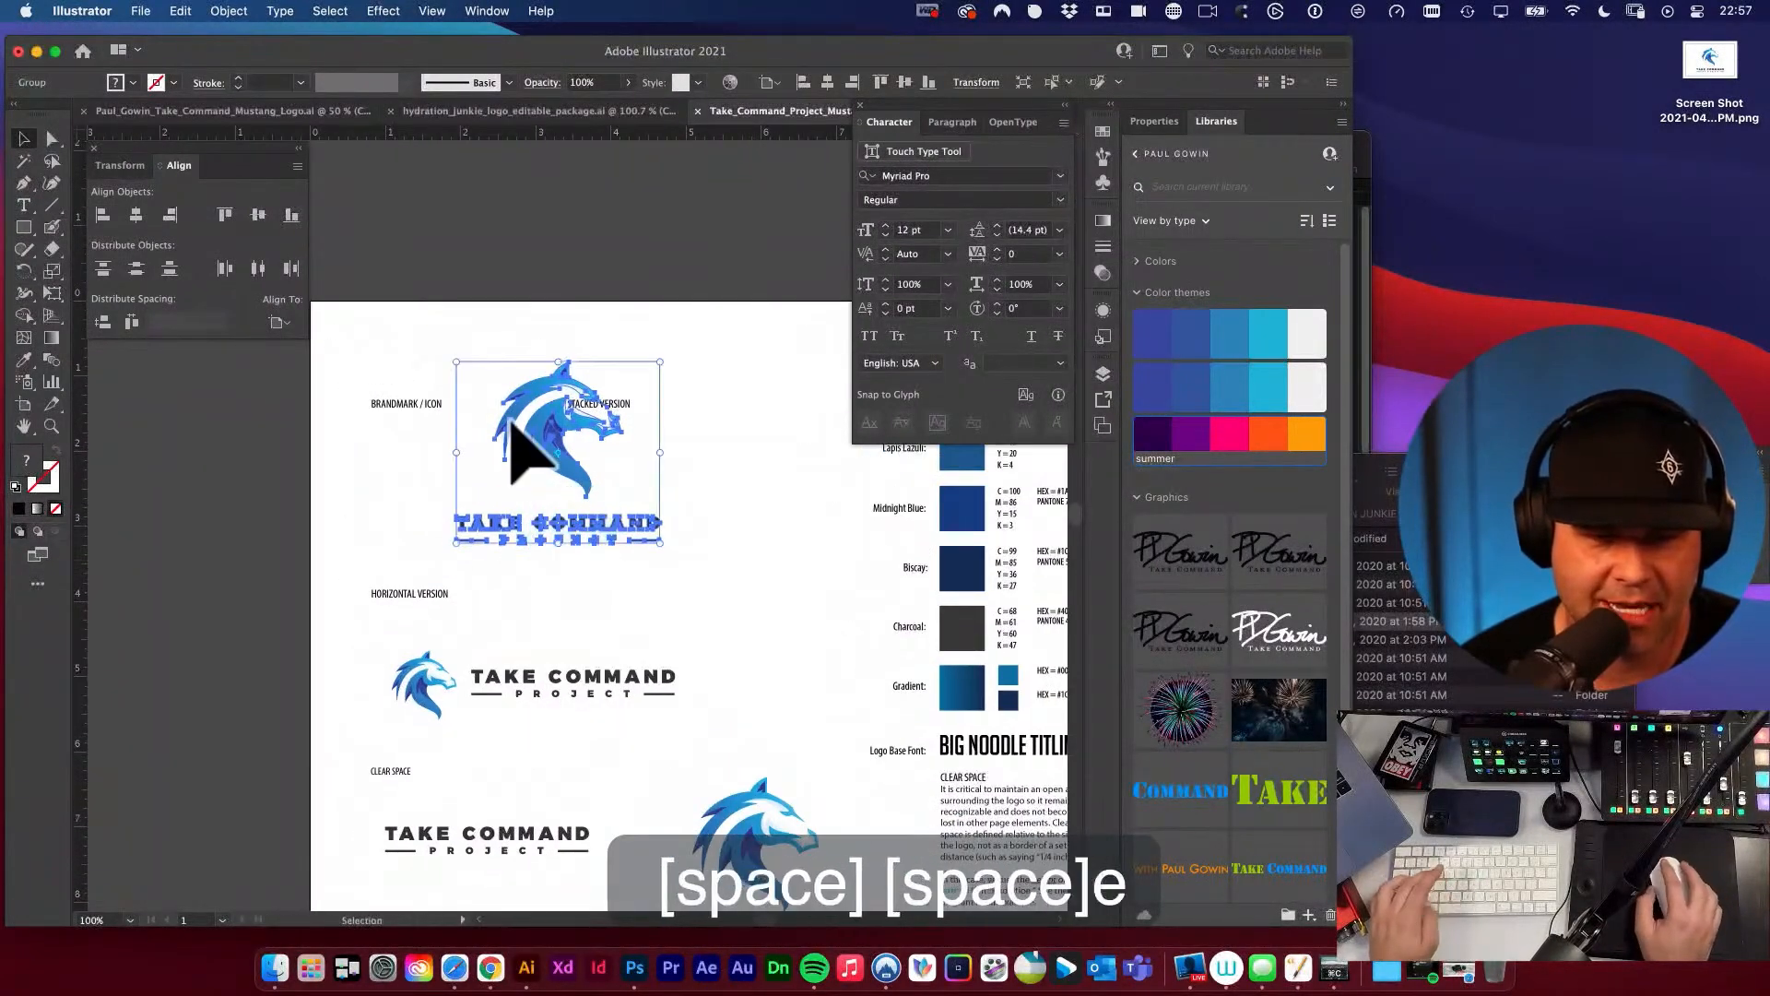
{"action": "left_click_drag", "start_coordinate": [469, 378], "coordinate": [498, 400]}
{"action": "key", "text": "v"}
{"action": "key", "text": "space"}
{"action": "left_click_drag", "start_coordinate": [678, 472], "coordinate": [636, 489]}
{"action": "key", "text": "super+z"}
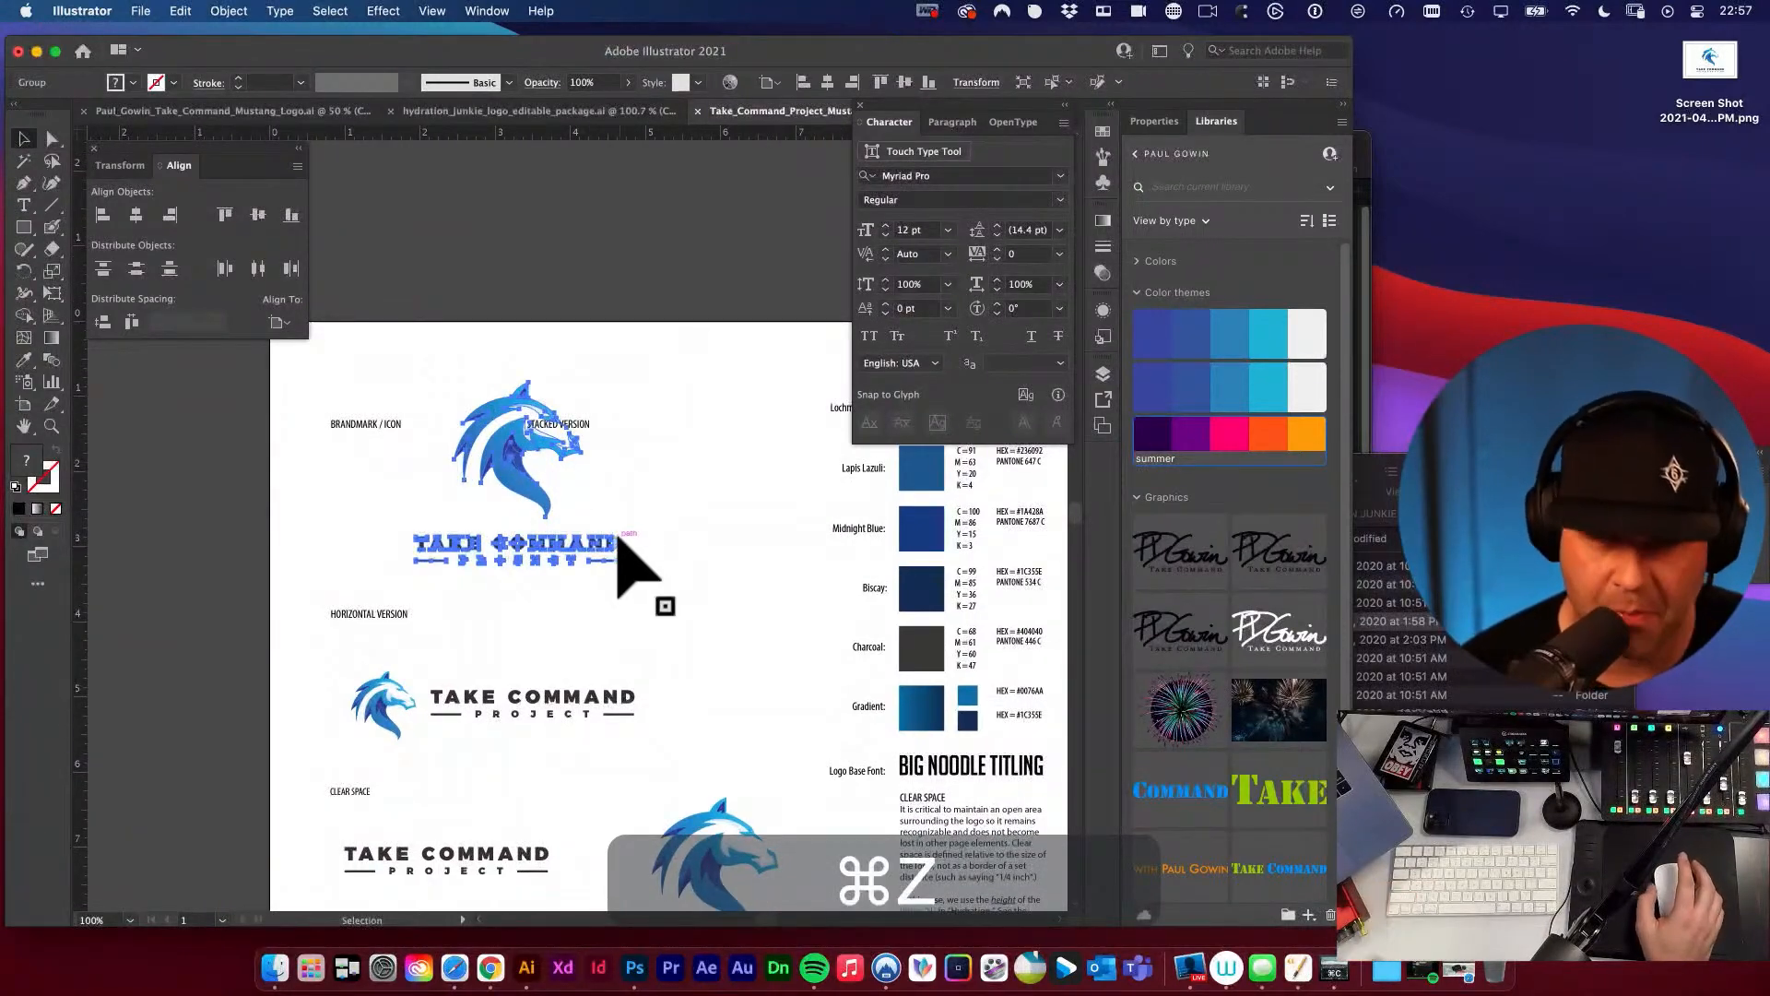
Scale the stacked logo uniformly to 70%.
{"action": "key", "text": "s"}
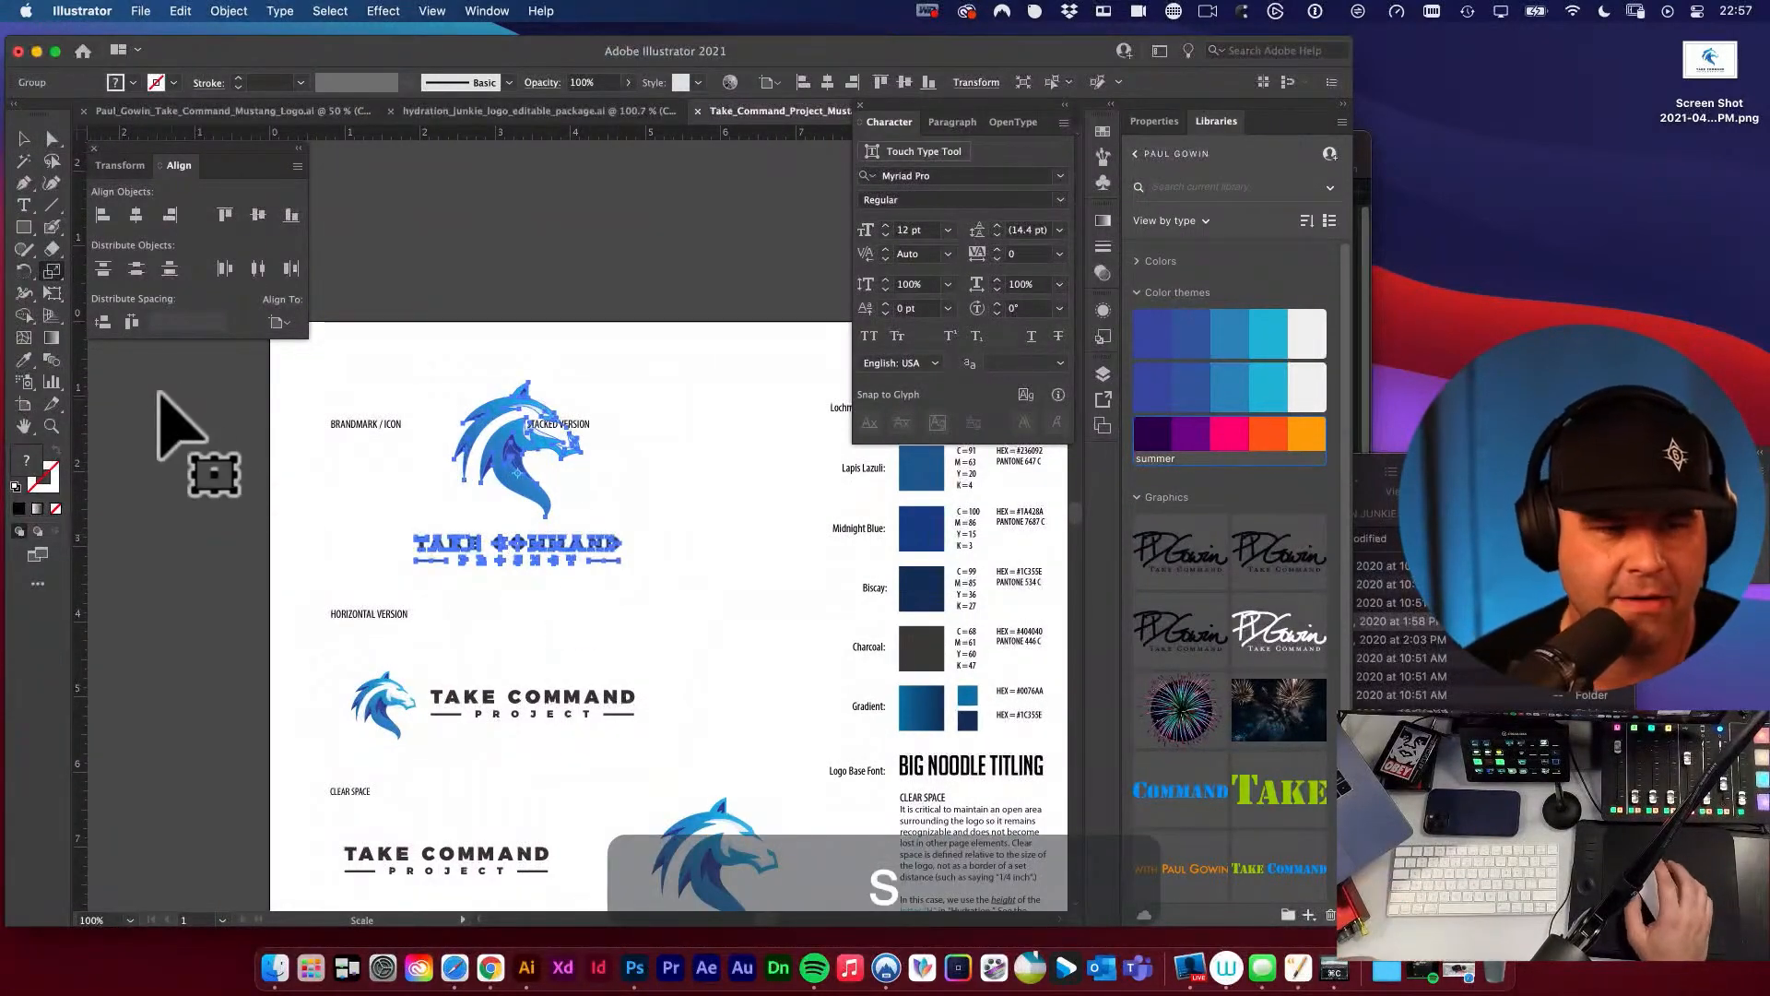
{"action": "key", "text": "Return"}
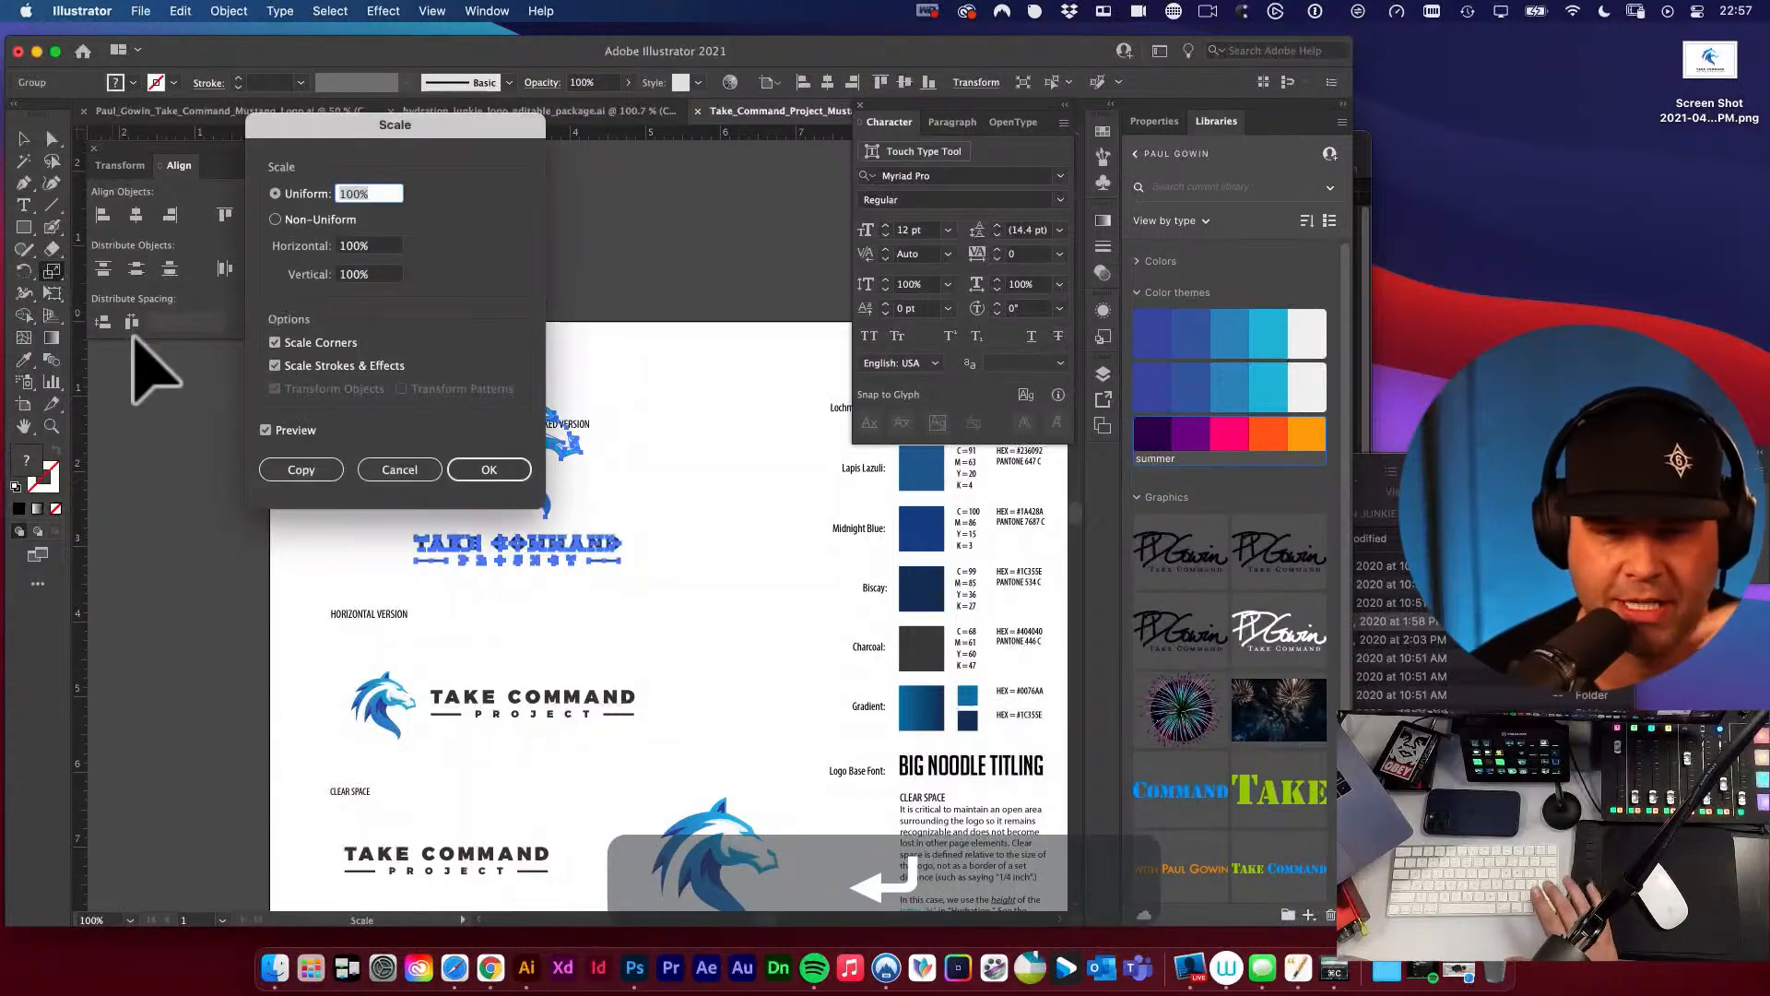
{"action": "left_click_drag", "start_coordinate": [341, 129], "coordinate": [586, 185]}
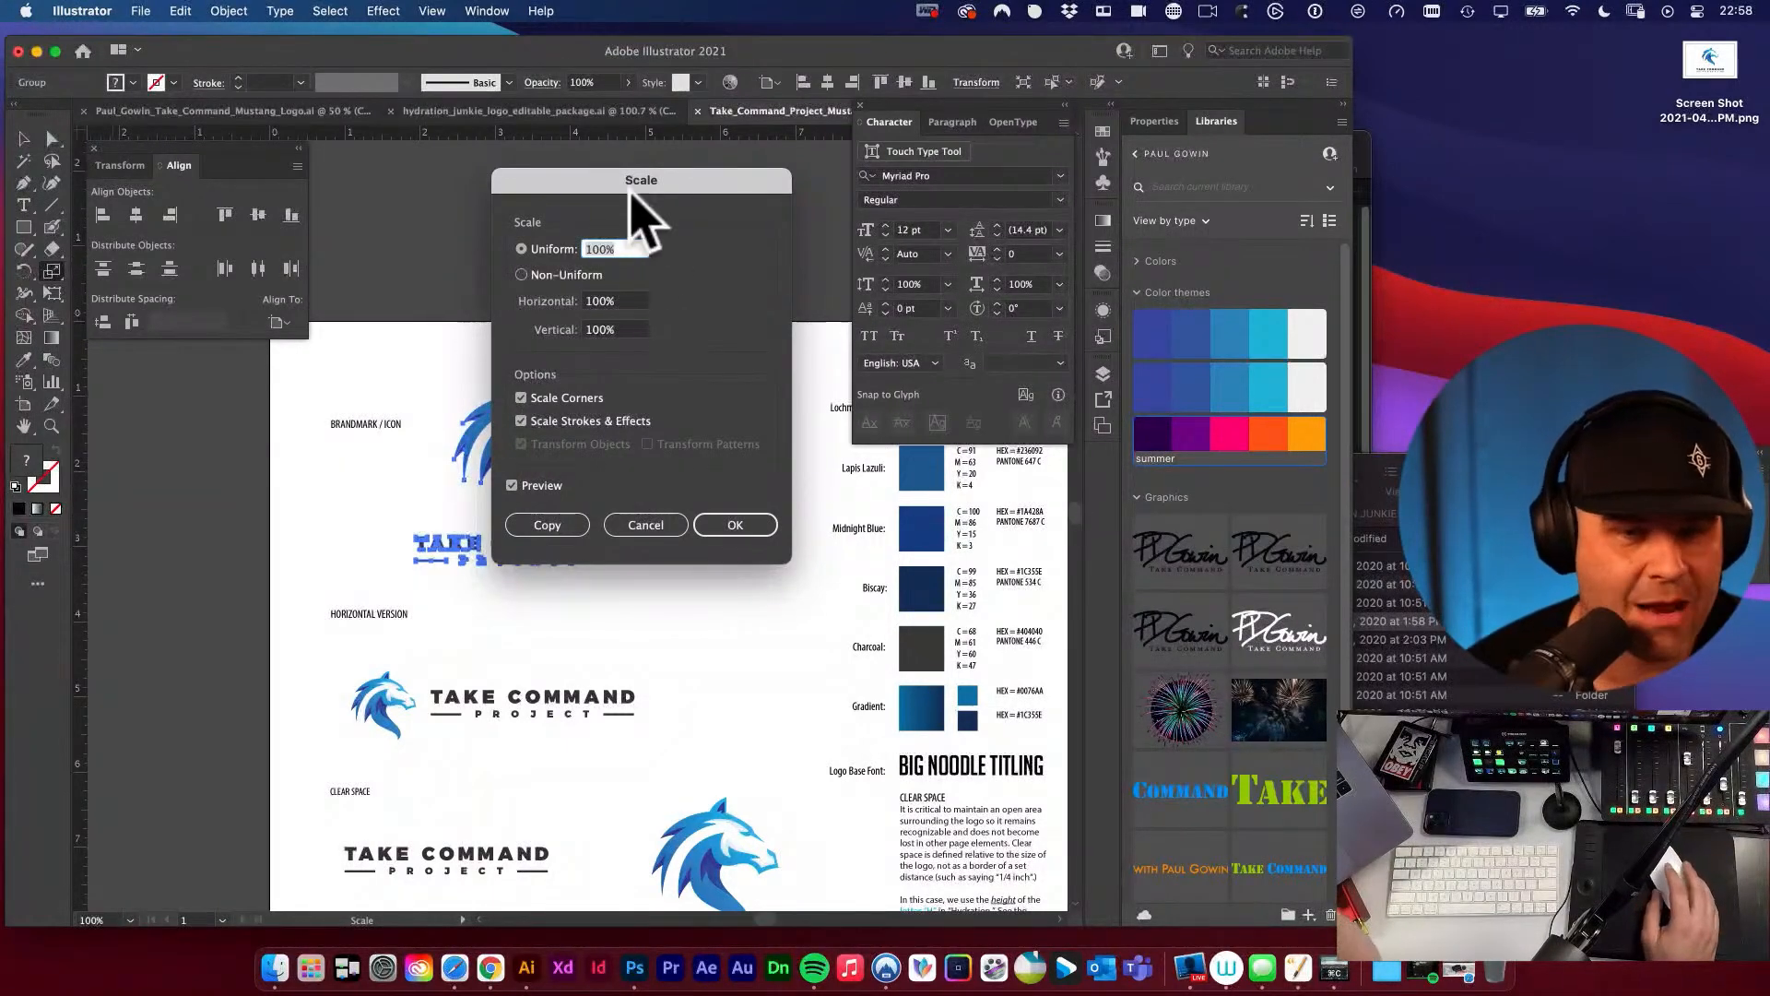
{"action": "left_click_drag", "start_coordinate": [641, 182], "coordinate": [762, 204]}
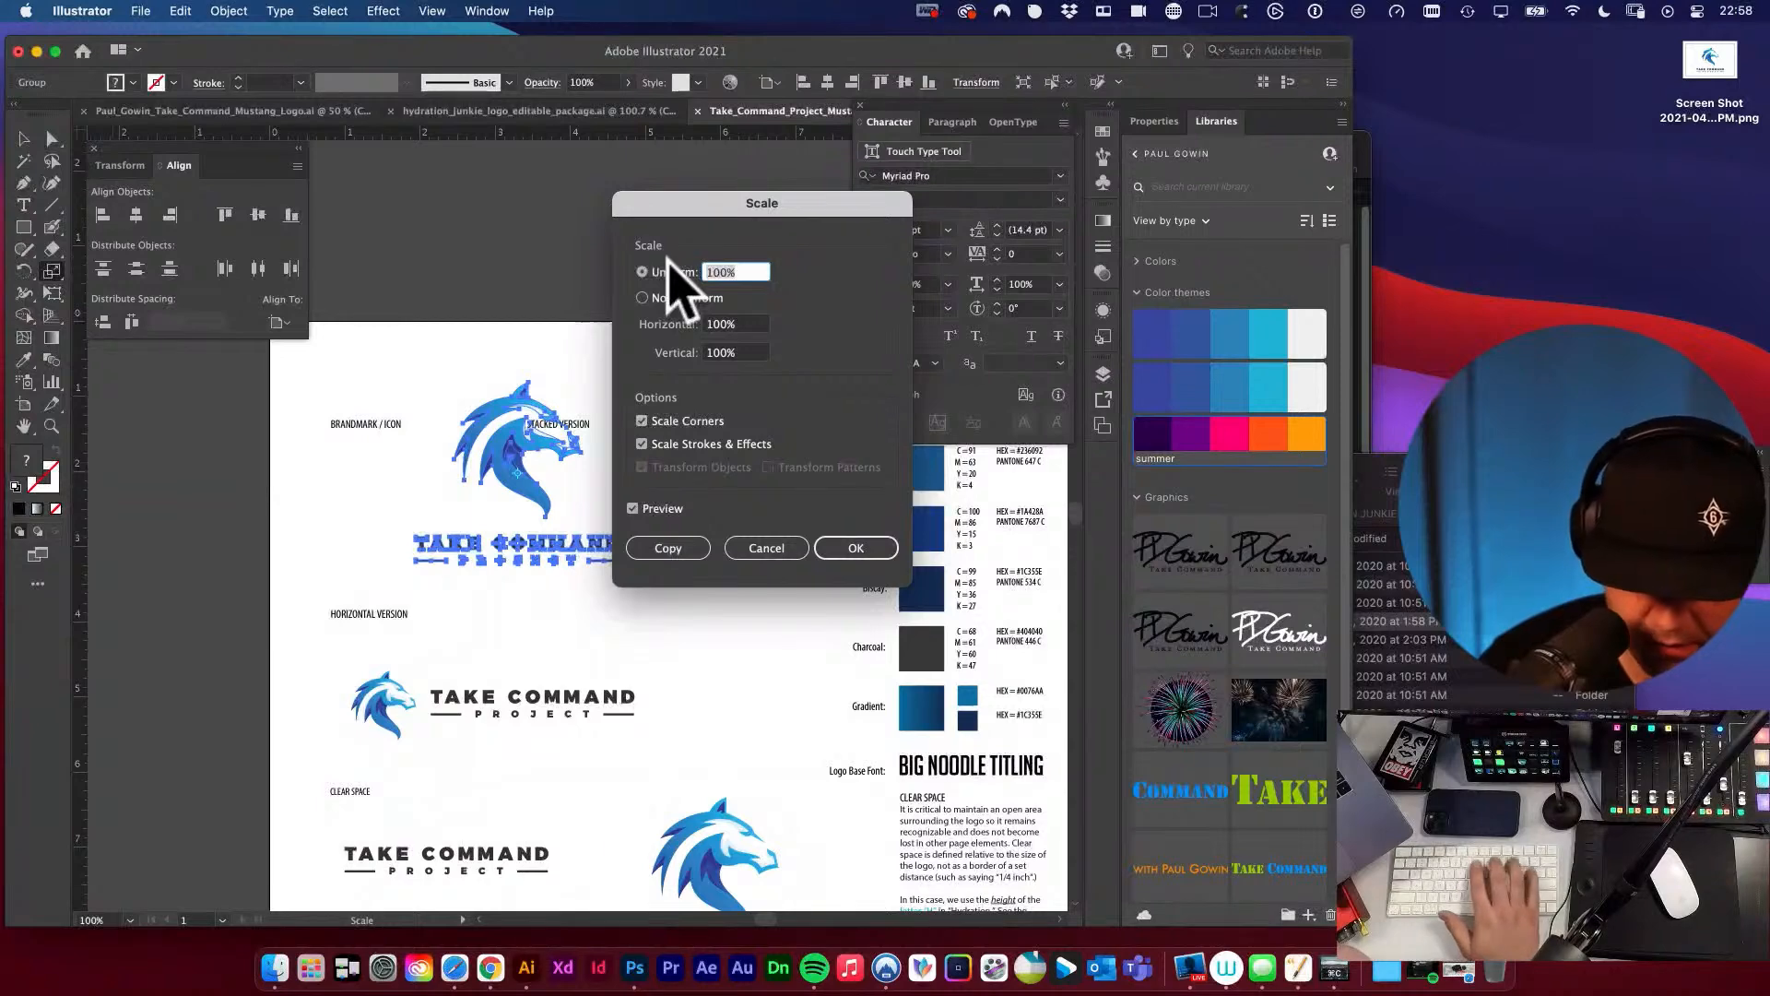
{"action": "type", "text": "70"}
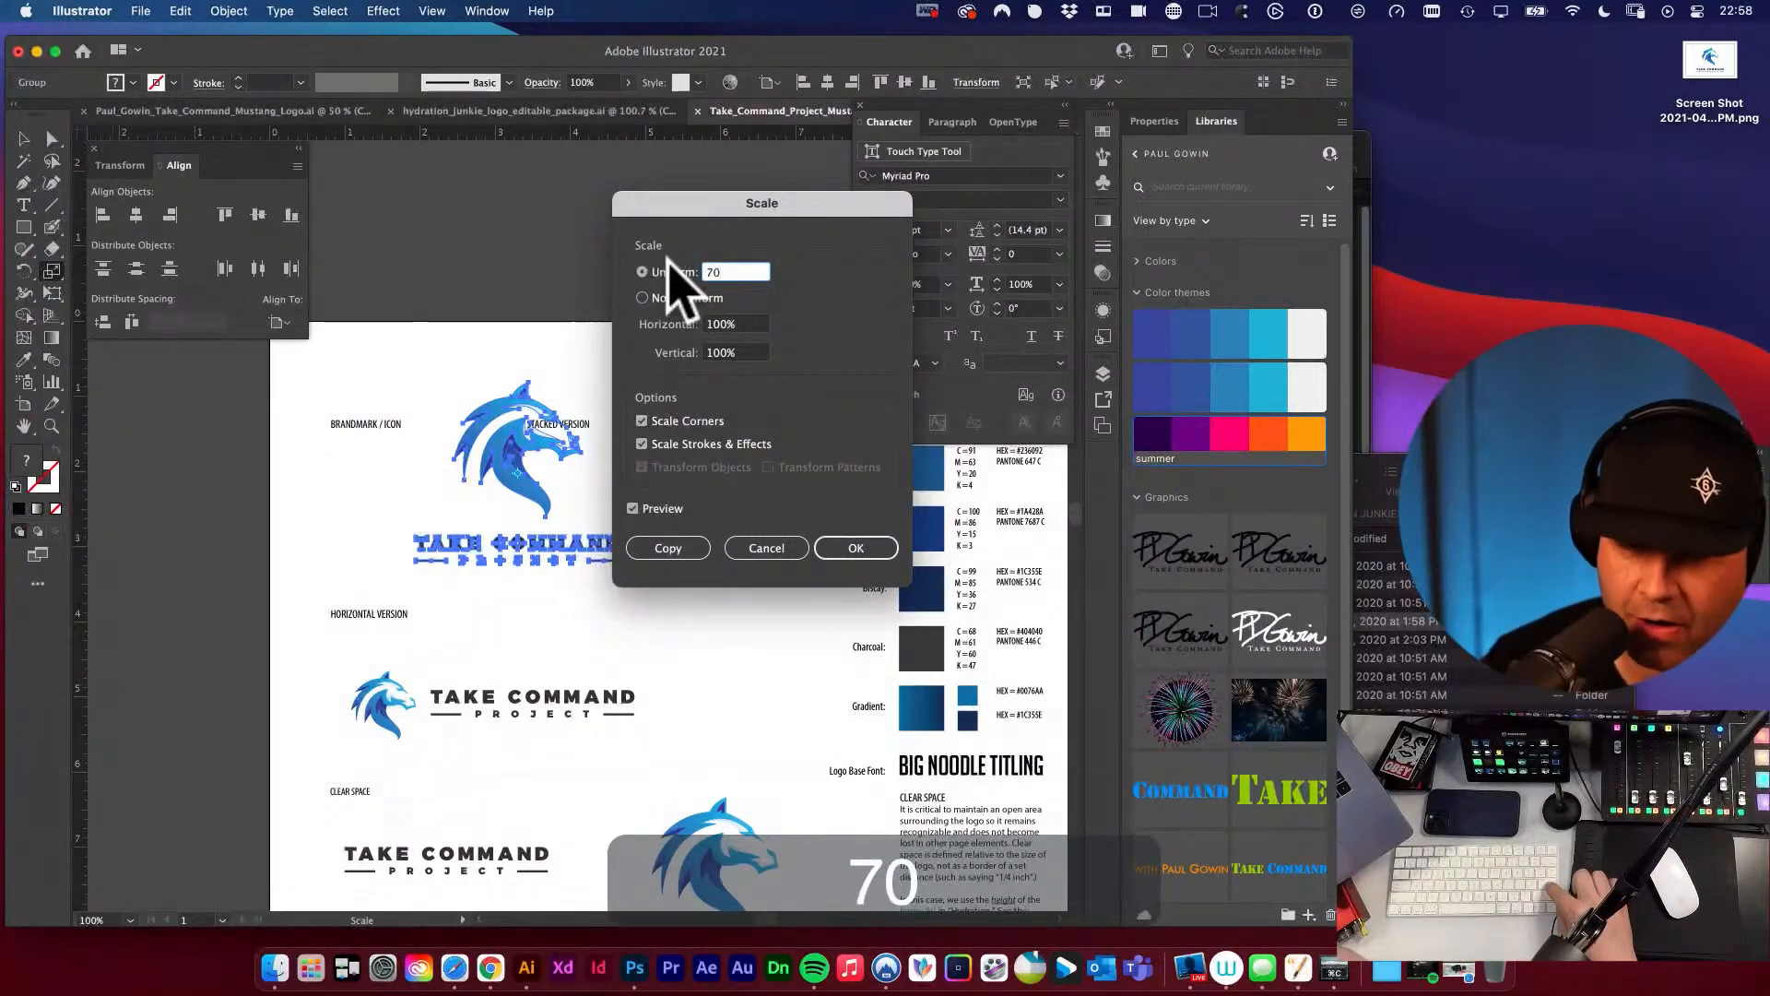
{"action": "key", "text": "Return"}
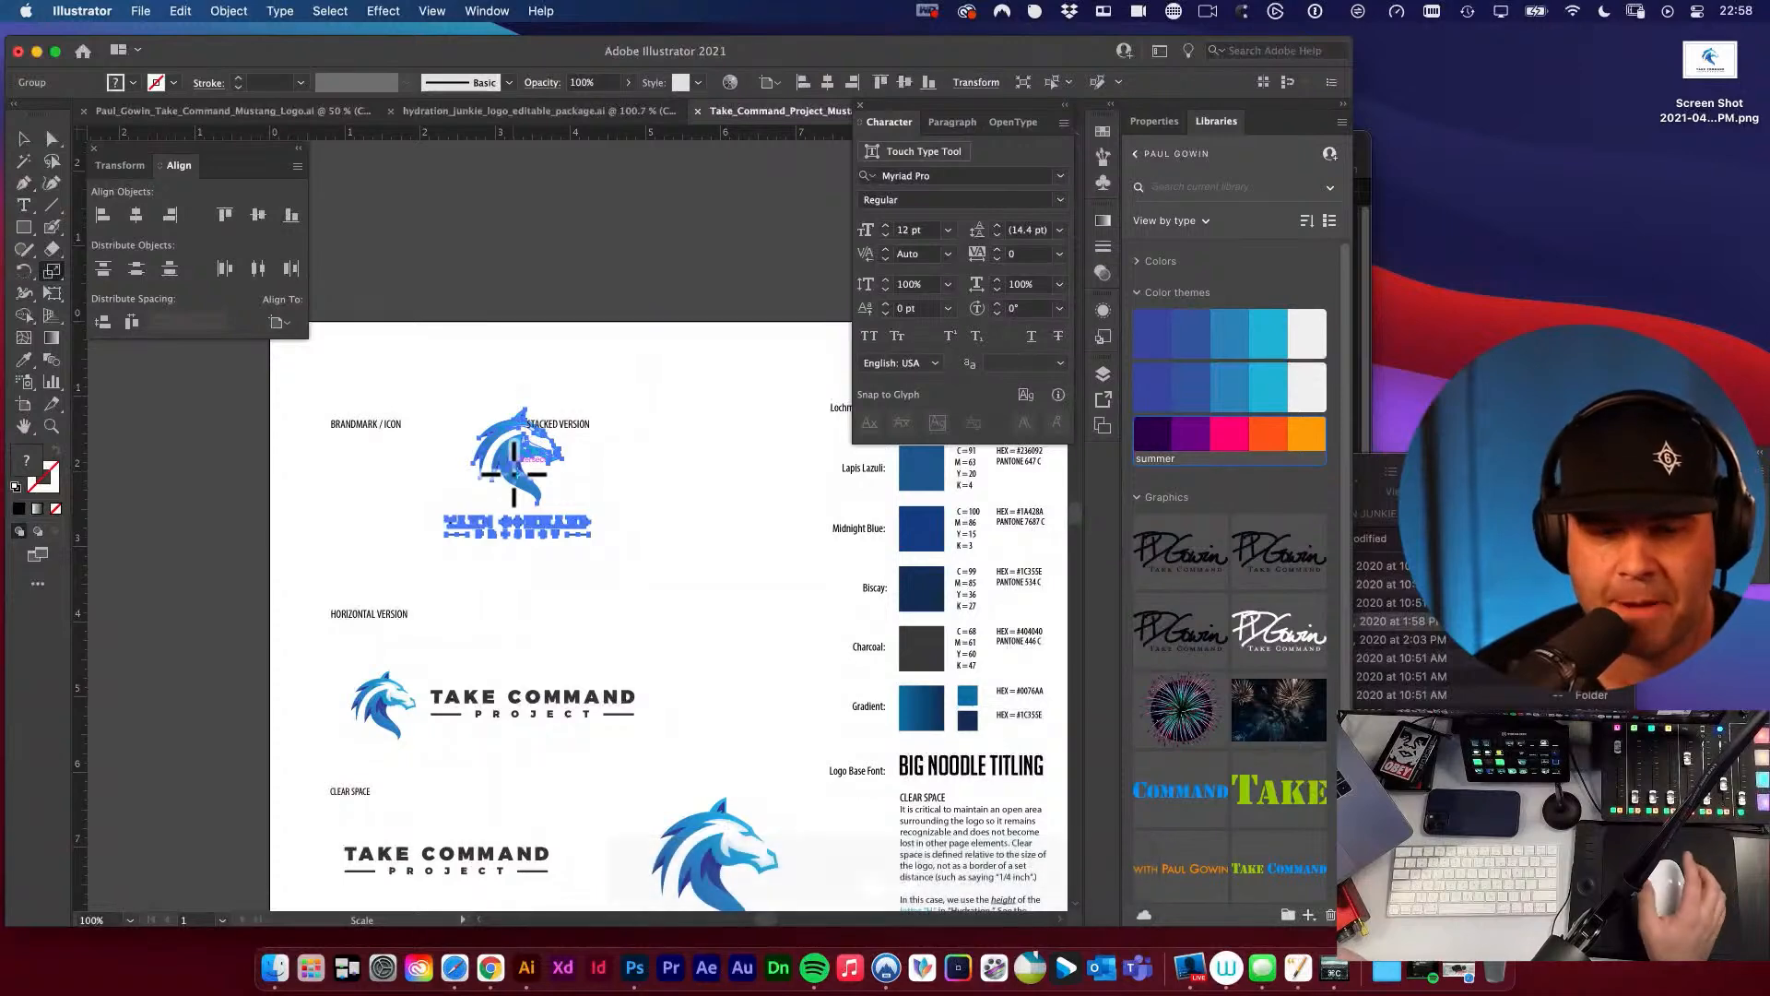
{"action": "key", "text": "v"}
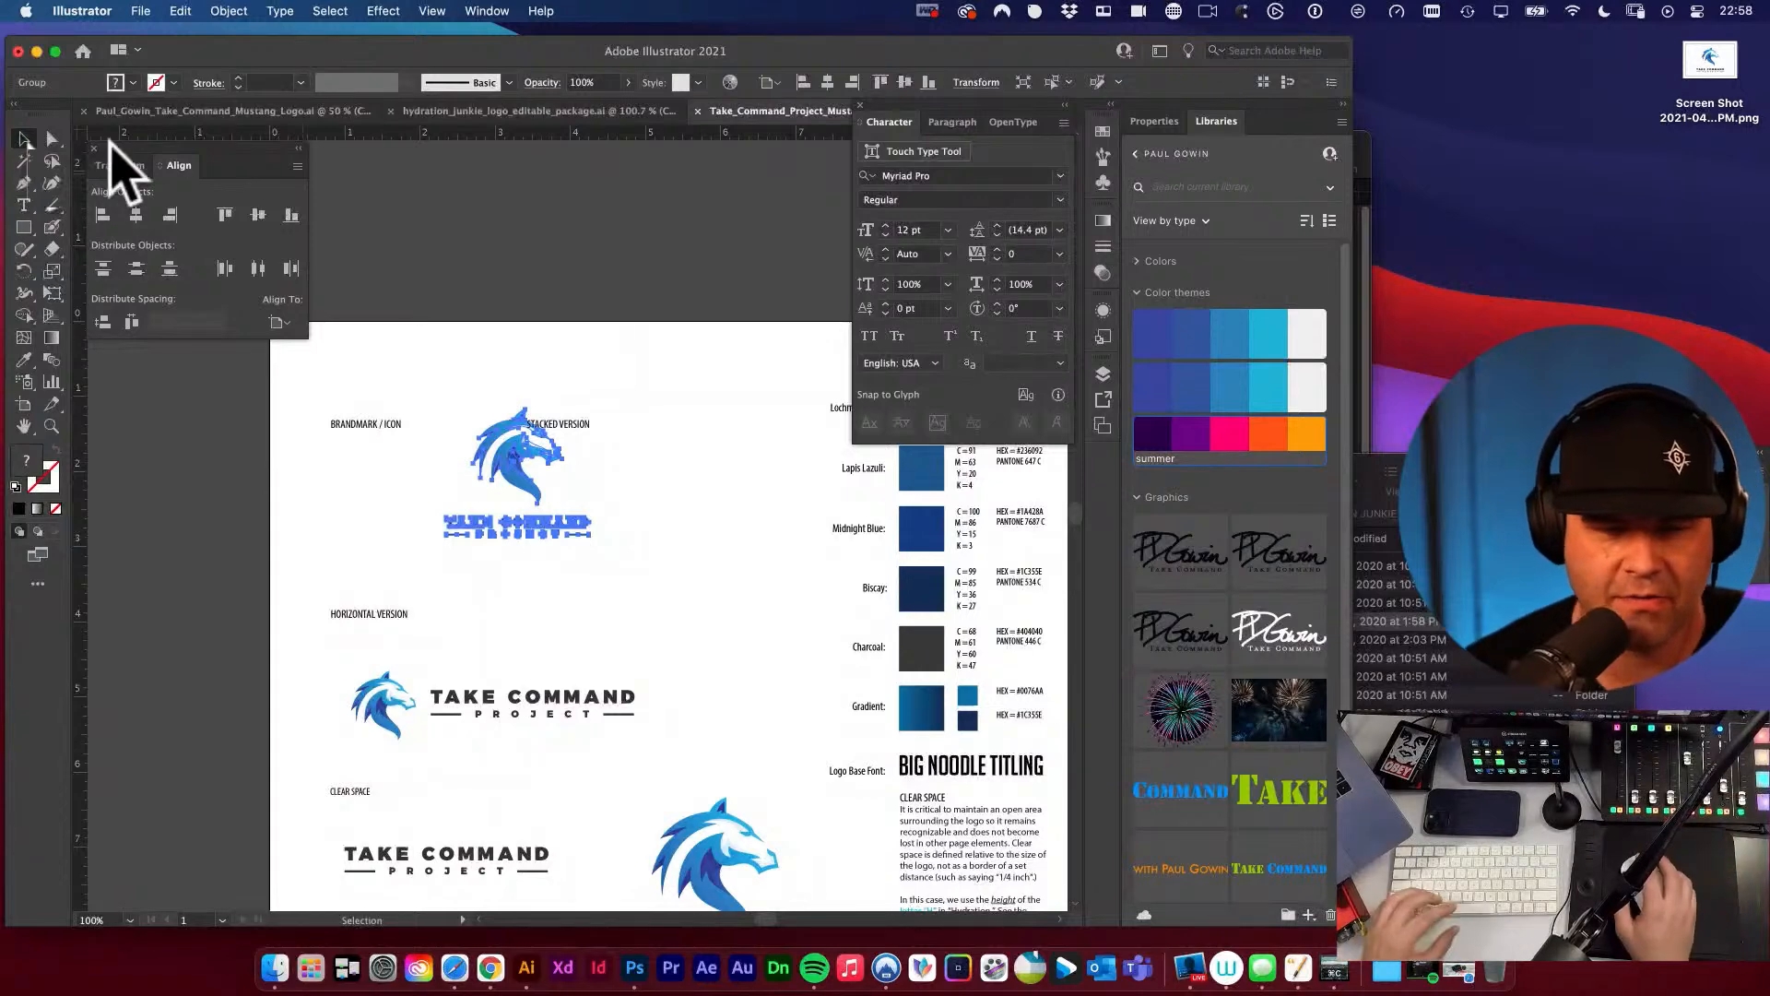
Try resizing the stacked logo from its upper corner with Free Transform, and undo each attempt.
{"action": "key", "text": "e"}
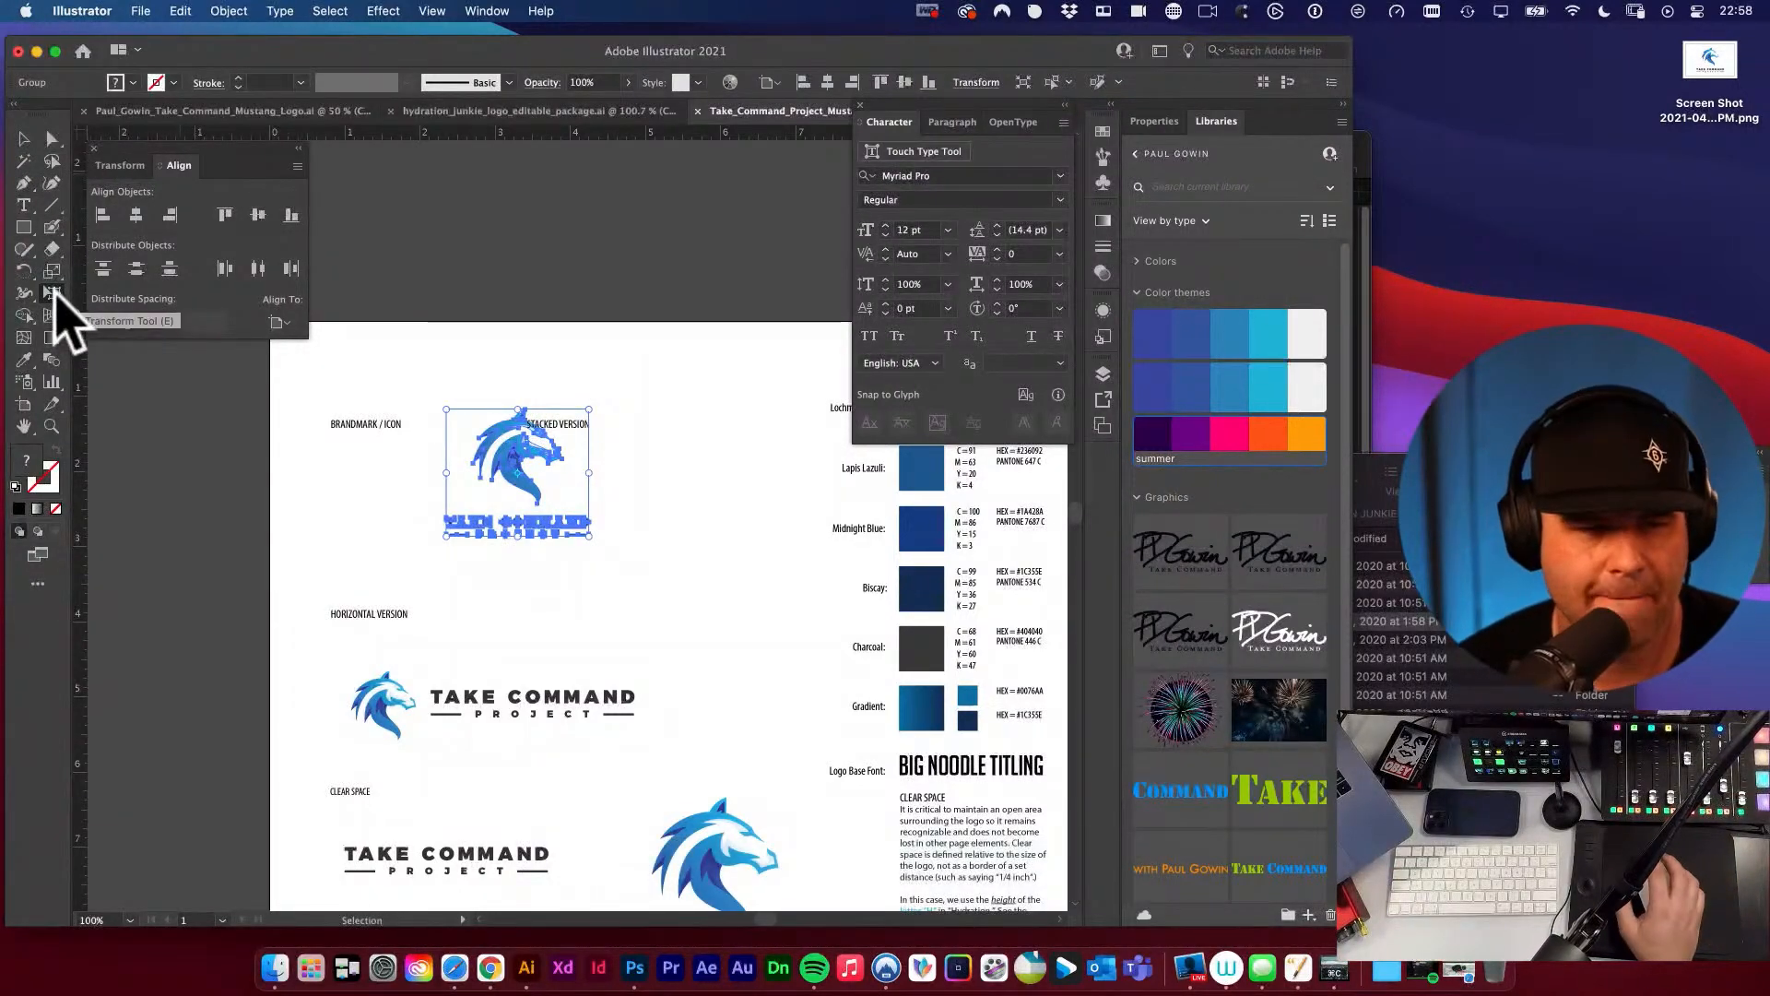
{"action": "left_click_drag", "start_coordinate": [589, 409], "coordinate": [467, 375]}
{"action": "left_click", "coordinate": [25, 138]}
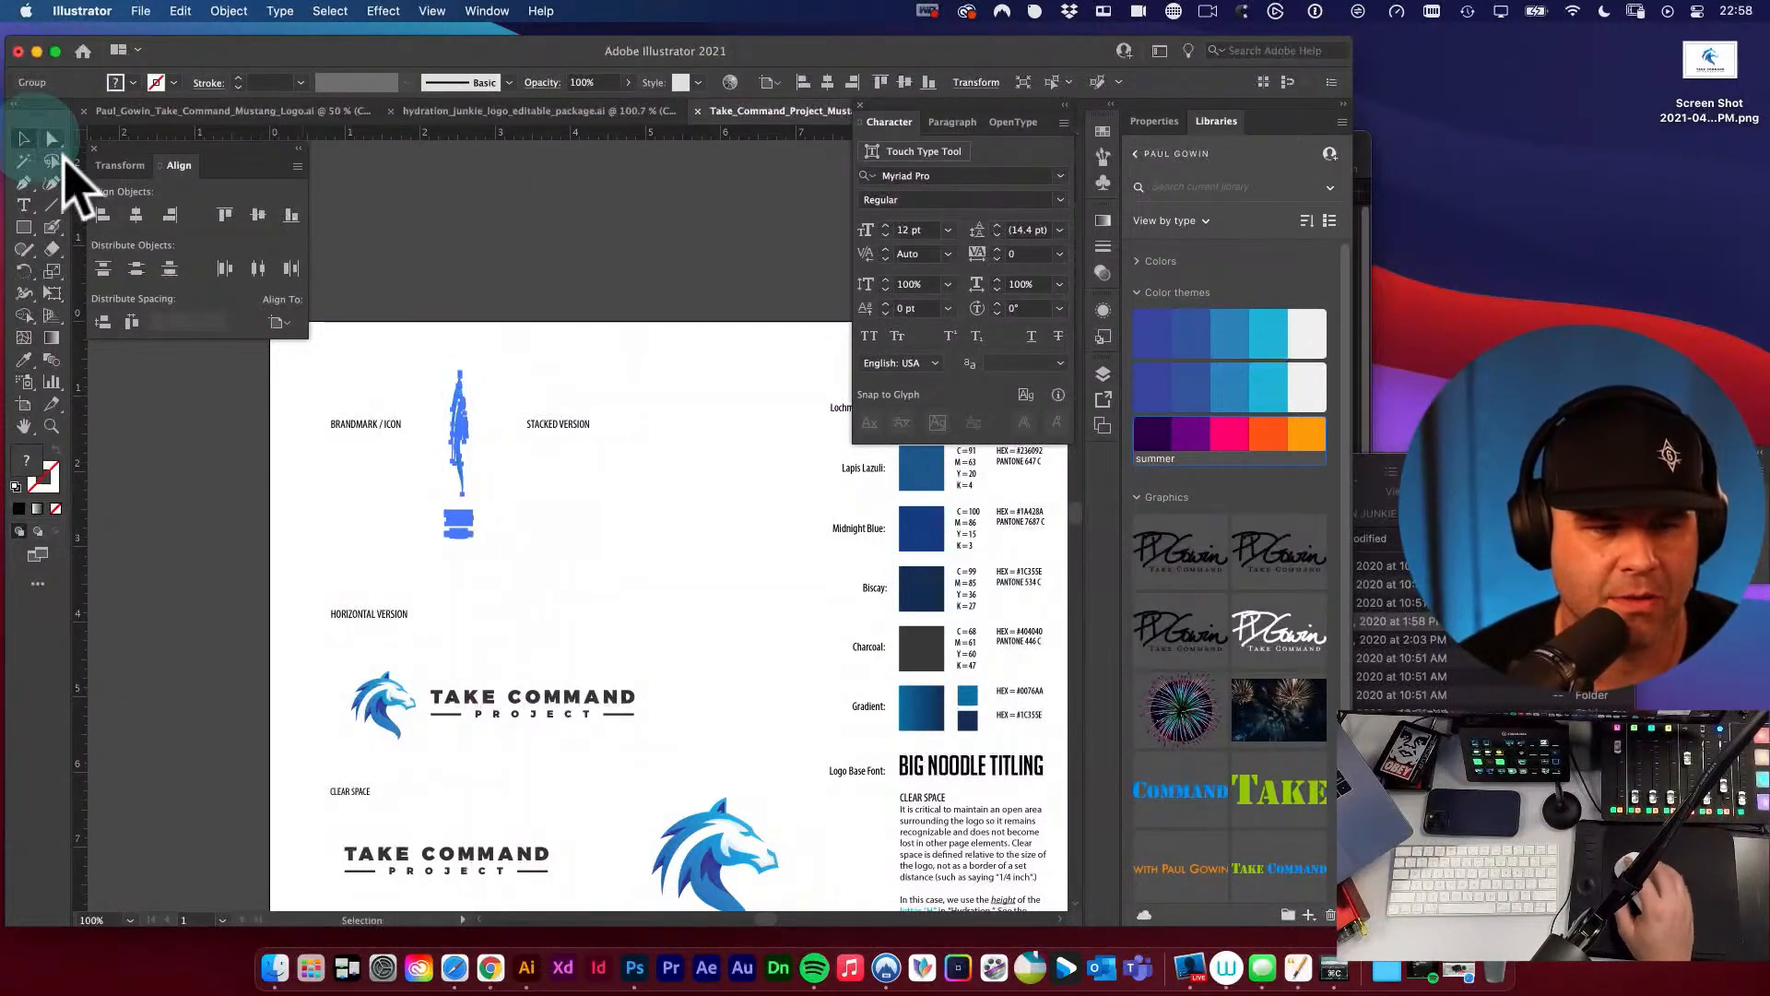
{"action": "left_click", "coordinate": [511, 359]}
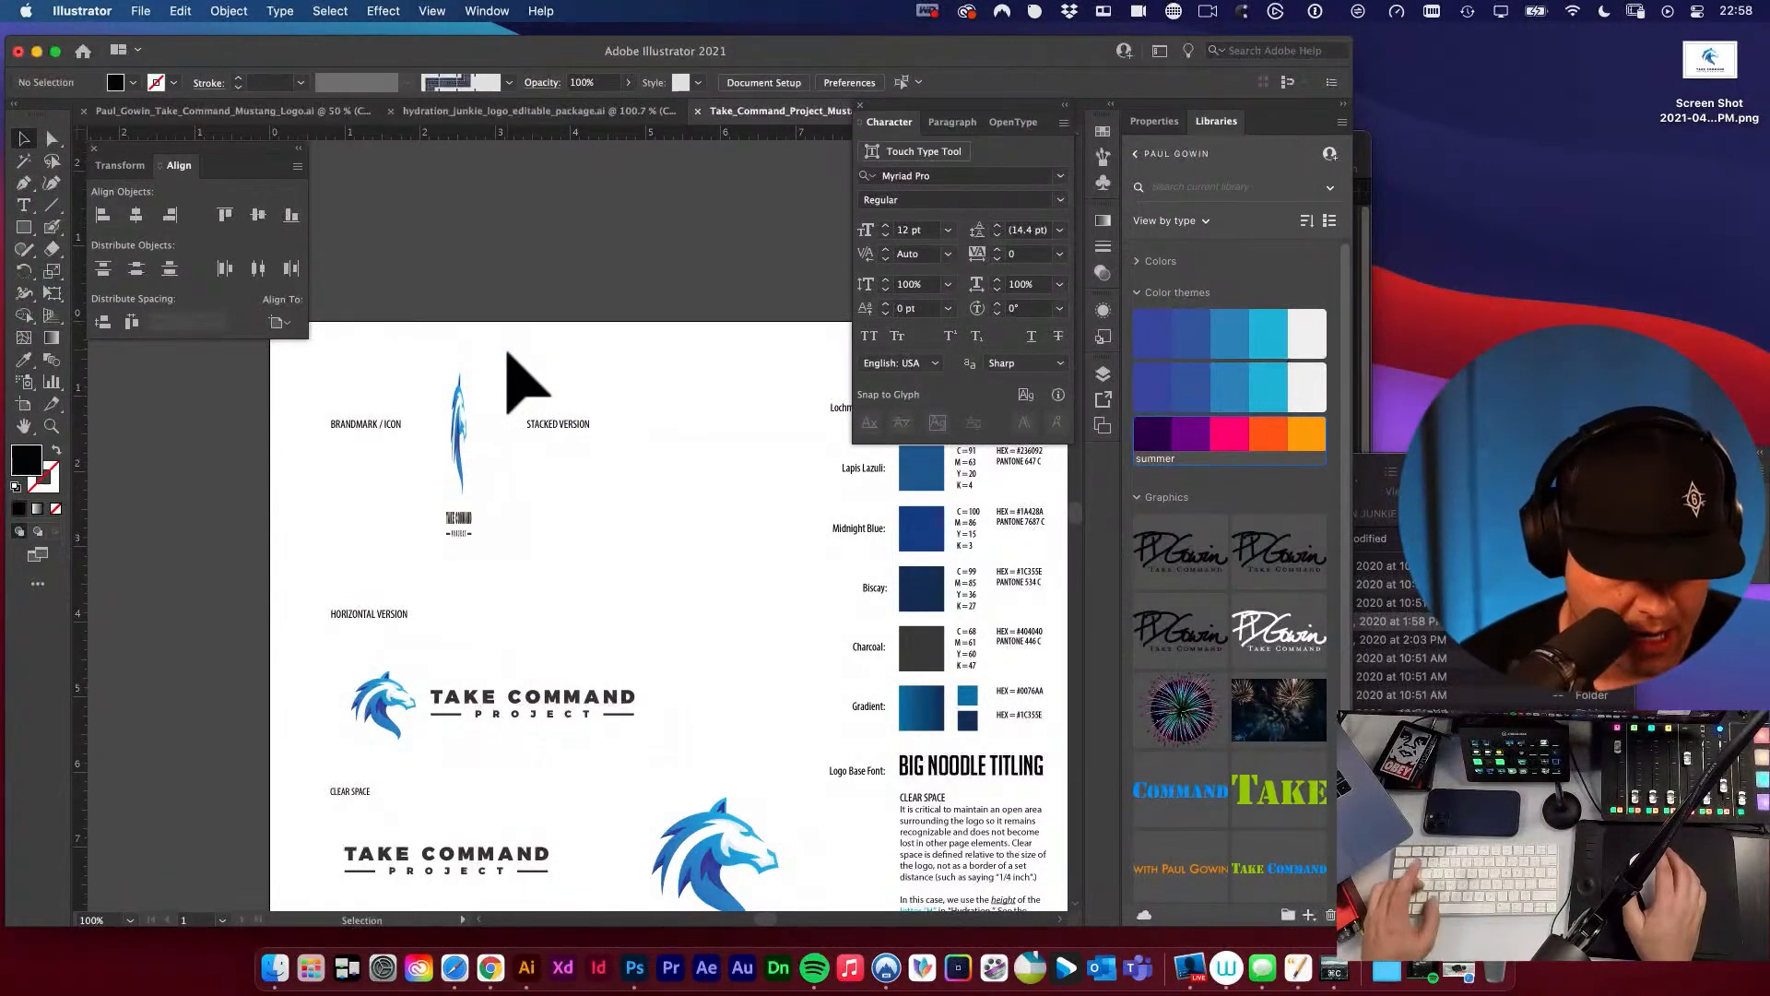
{"action": "key", "text": "super+z"}
{"action": "key", "text": "e"}
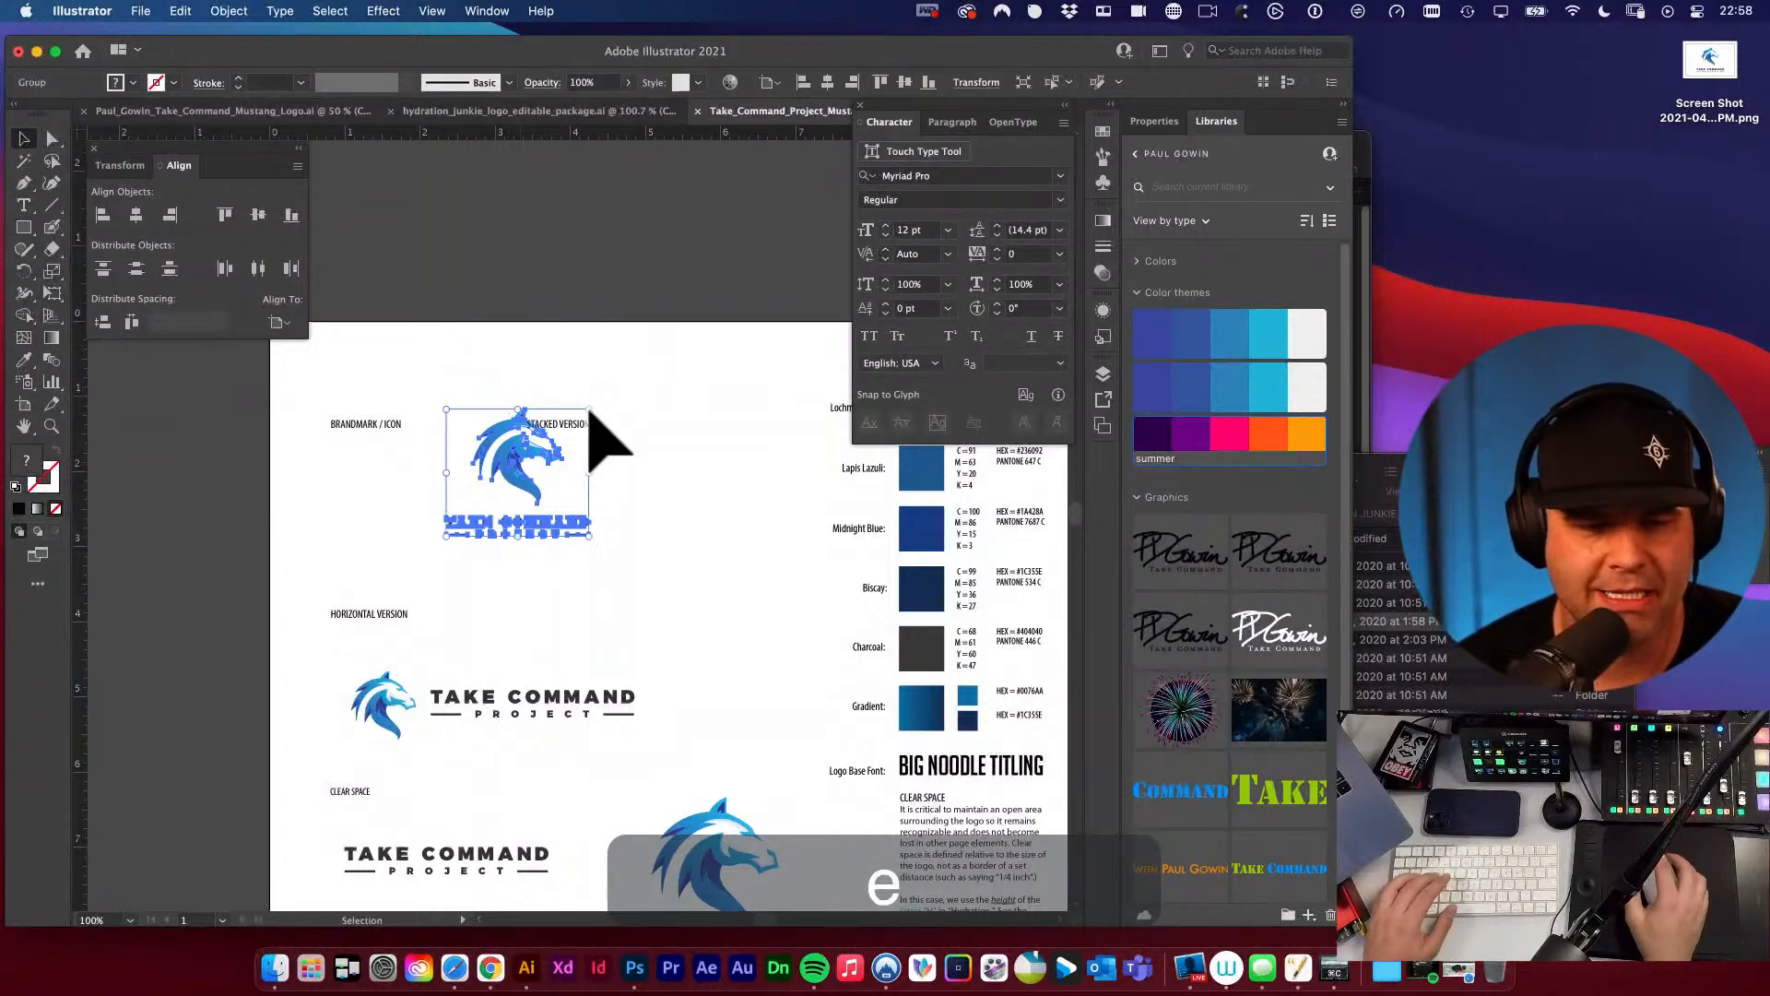
{"action": "left_click_drag", "start_coordinate": [588, 409], "coordinate": [551, 412]}
{"action": "key", "text": "v"}
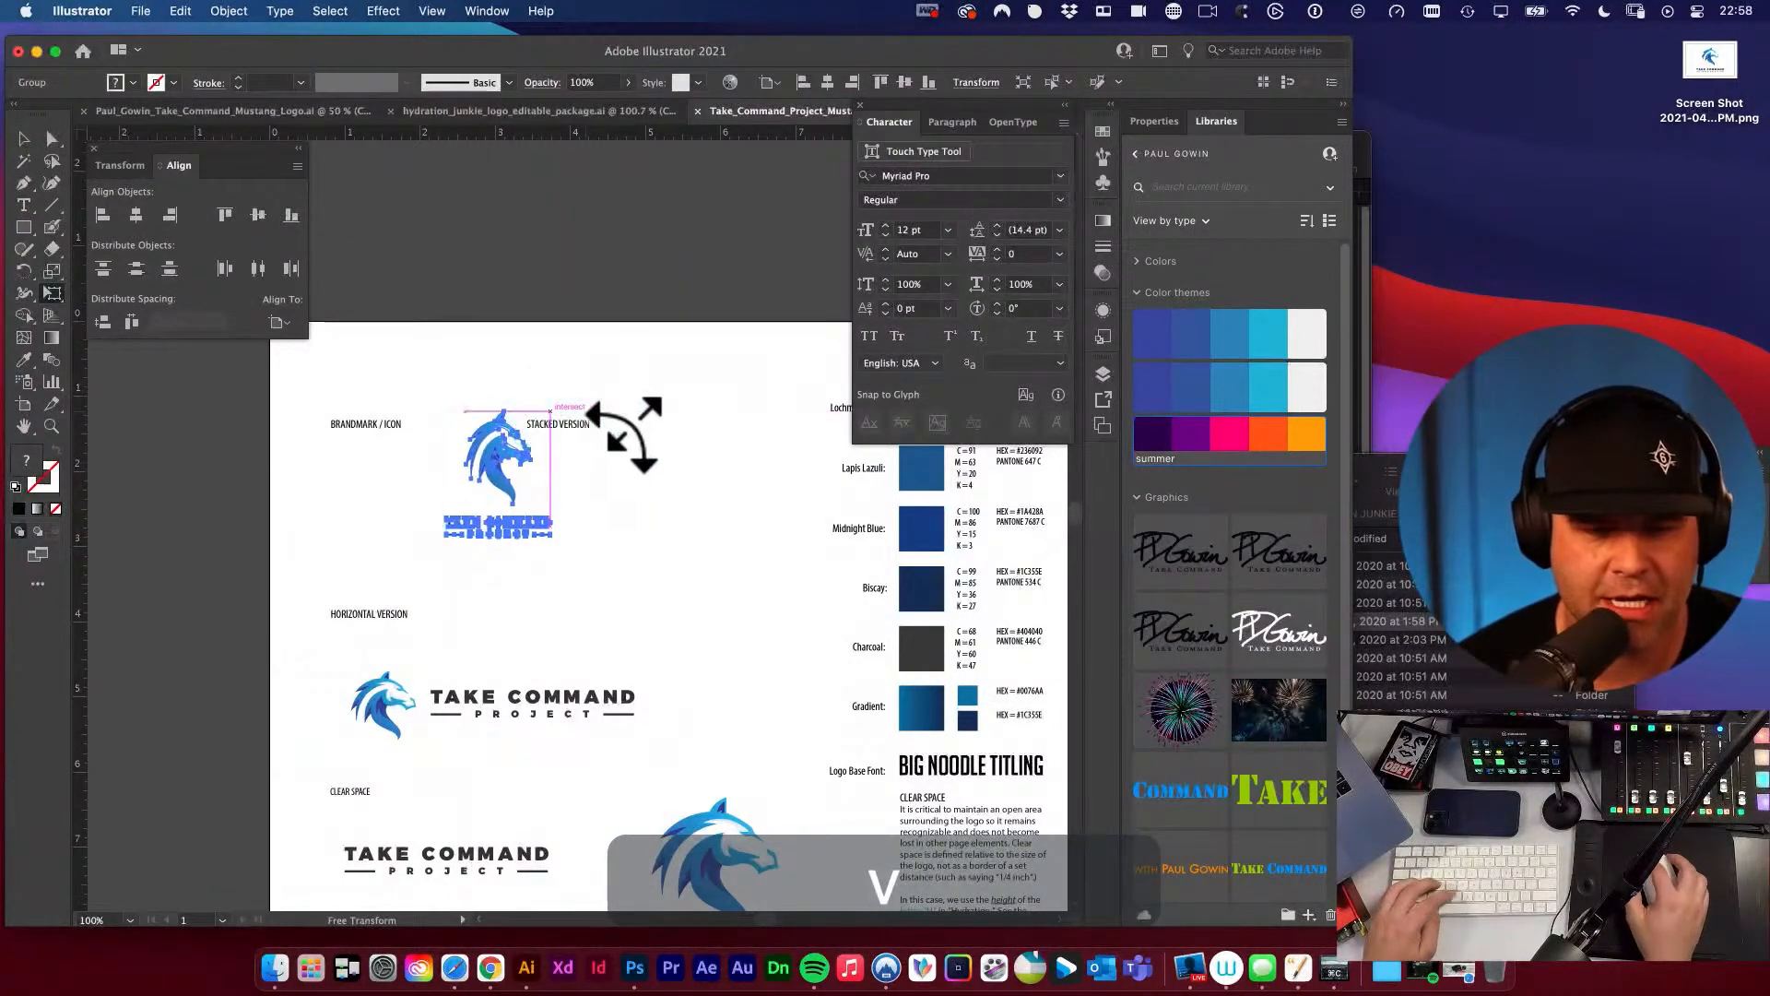
{"action": "key", "text": "super+z"}
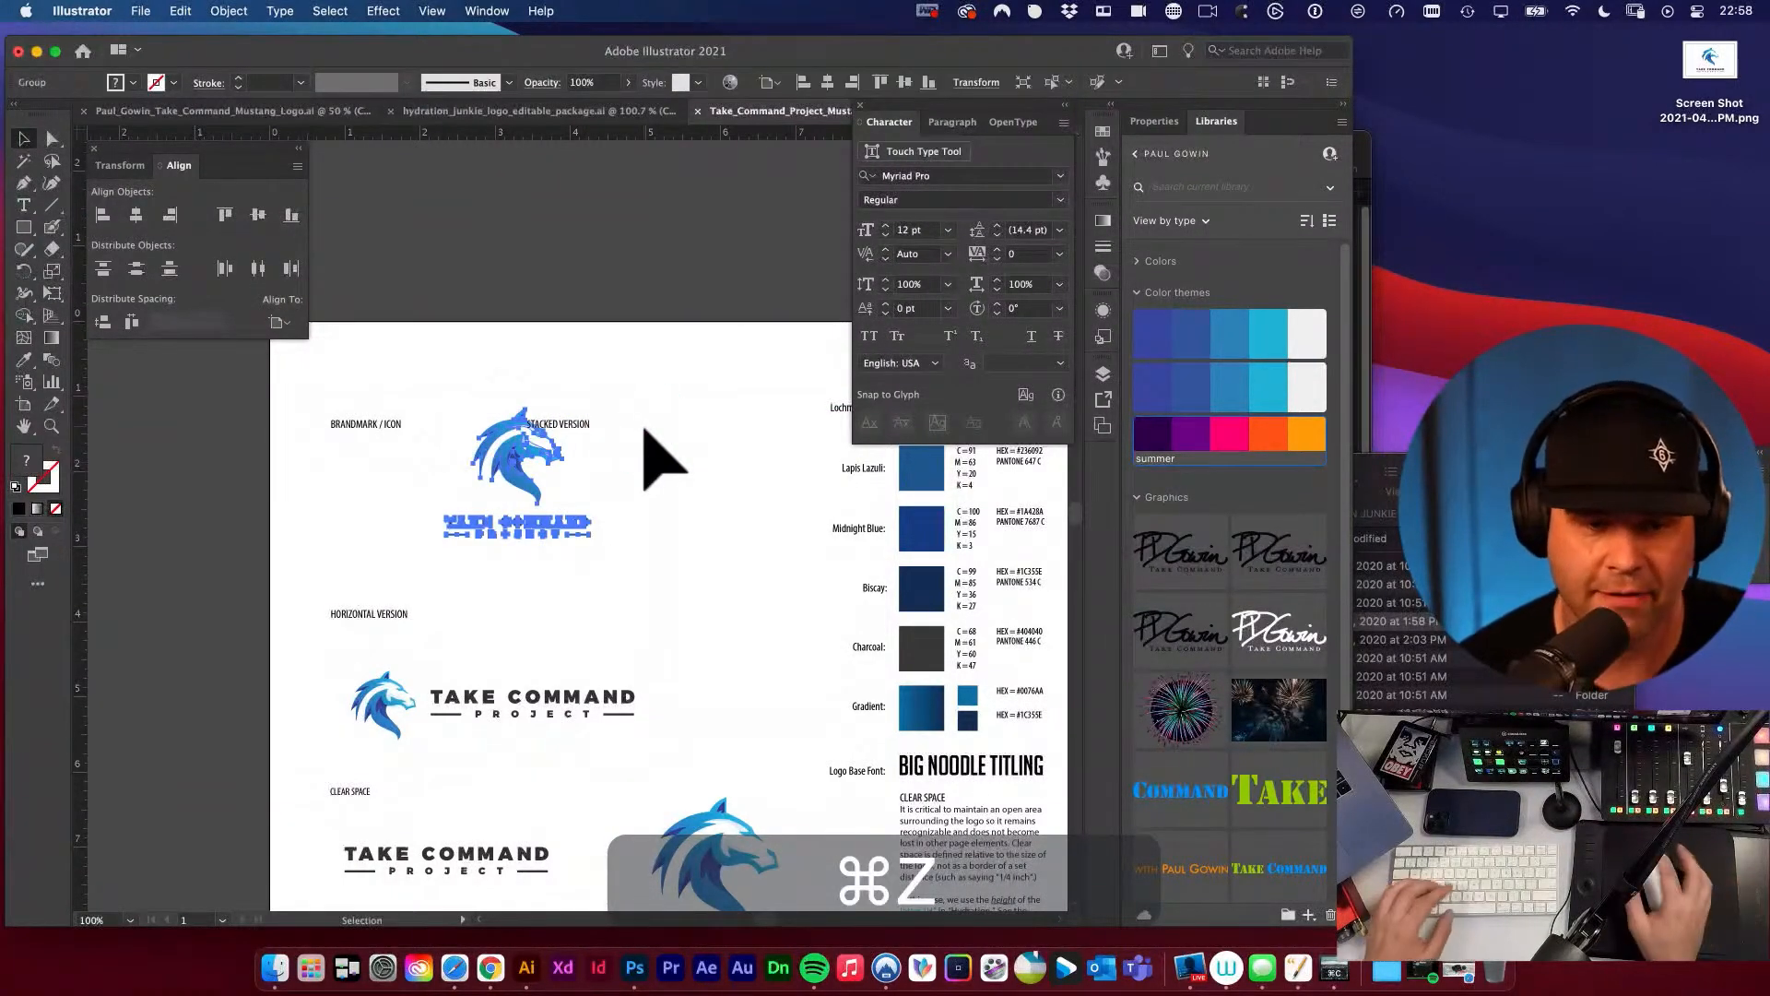
Shrink the stacked logo proportionally from its upper corner with Free Transform, keeping its lower corner in place.
{"action": "left_click", "coordinate": [645, 429]}
{"action": "left_click", "coordinate": [516, 466]}
{"action": "key", "text": "e"}
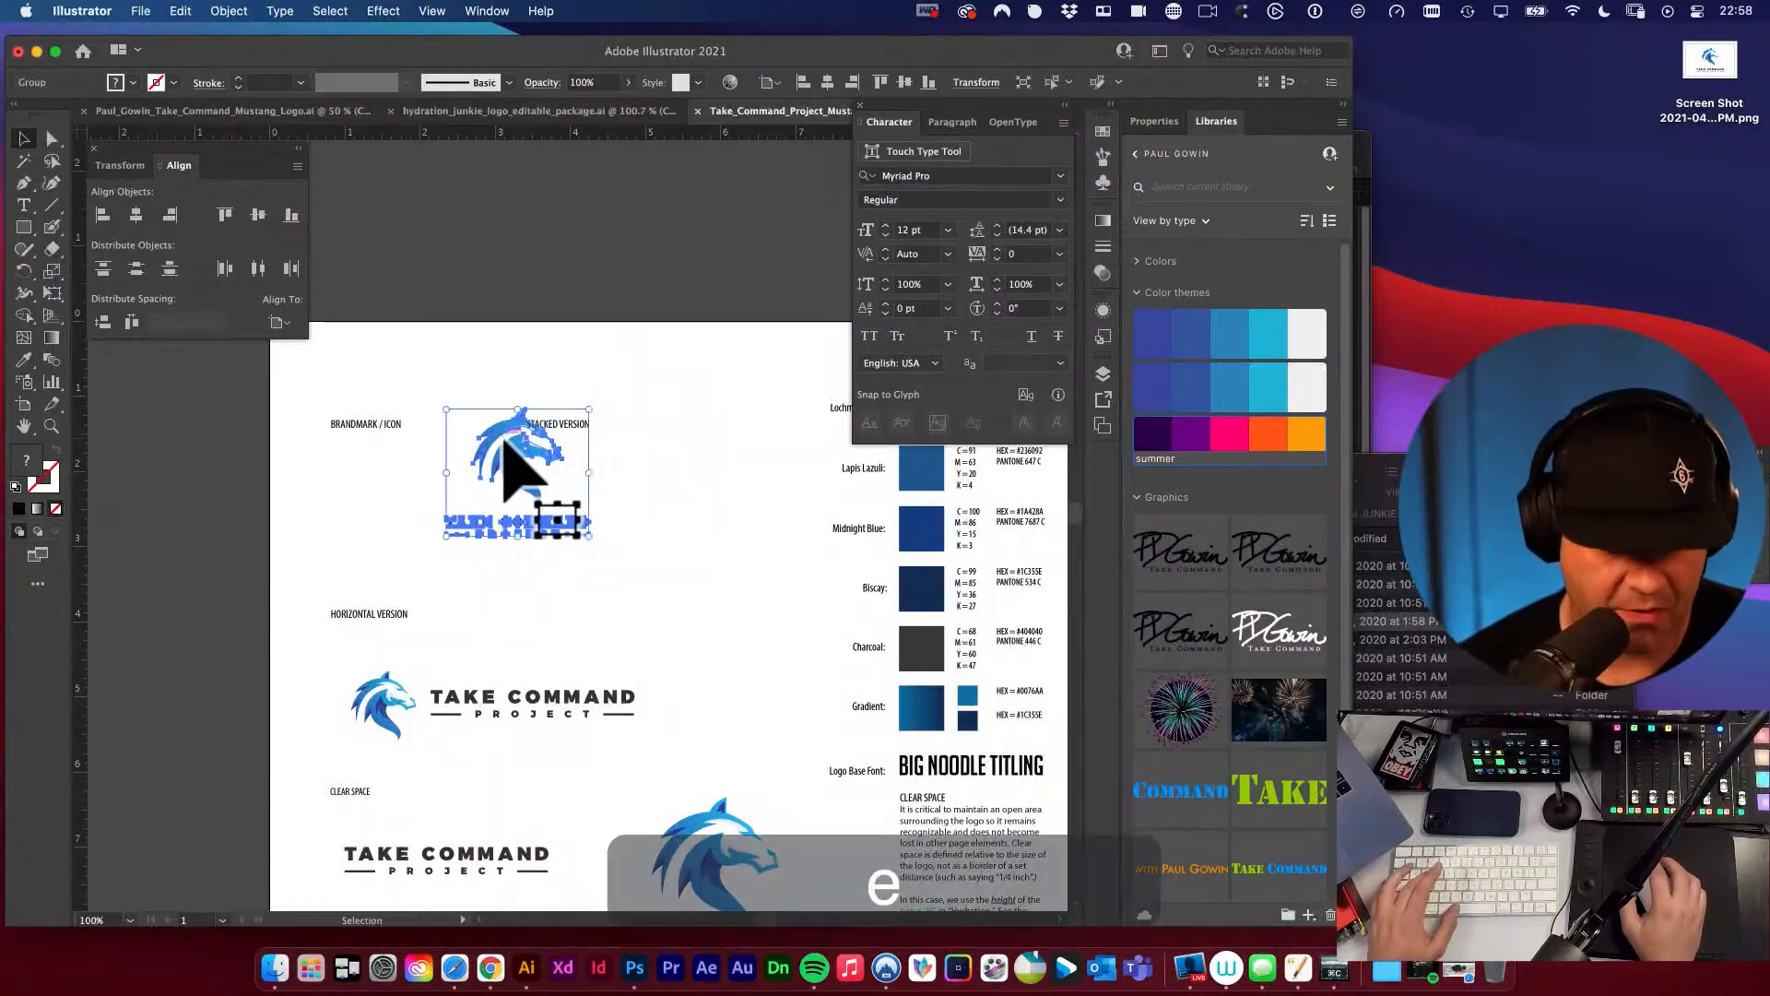
{"action": "left_click_drag", "start_coordinate": [551, 414], "coordinate": [565, 456]}
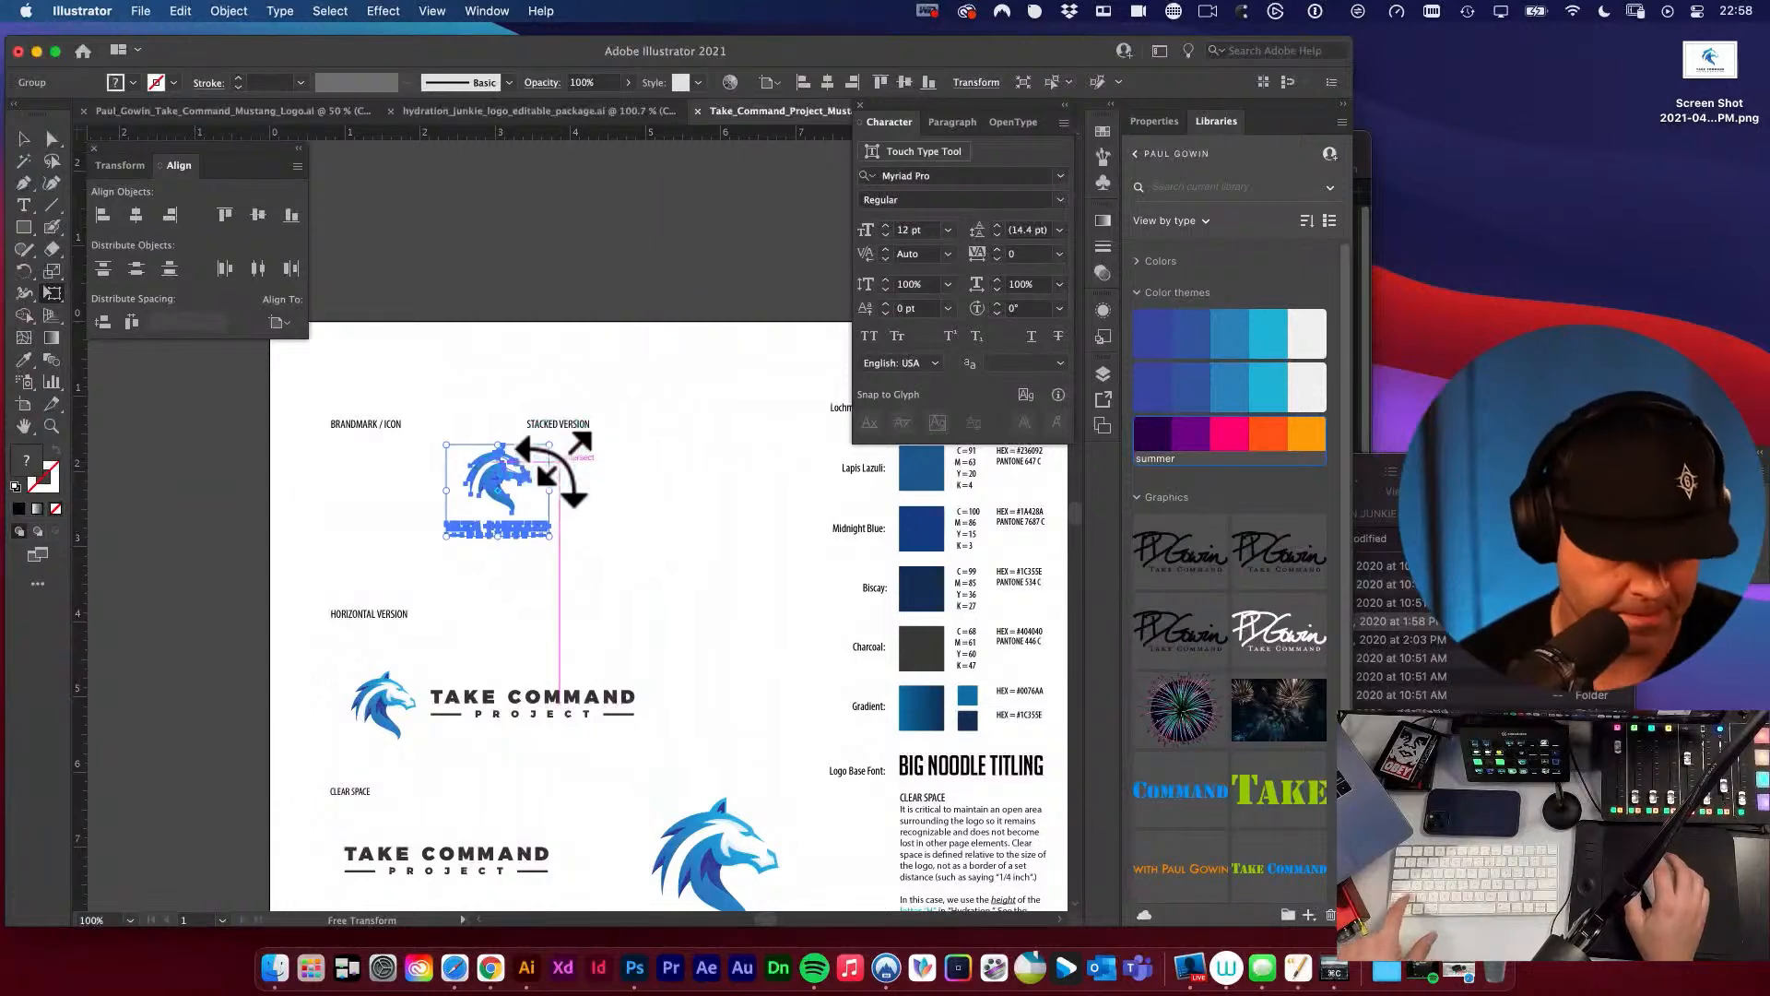
{"action": "key", "text": "c"}
{"action": "left_click", "coordinate": [531, 477]}
{"action": "key", "text": "Return"}
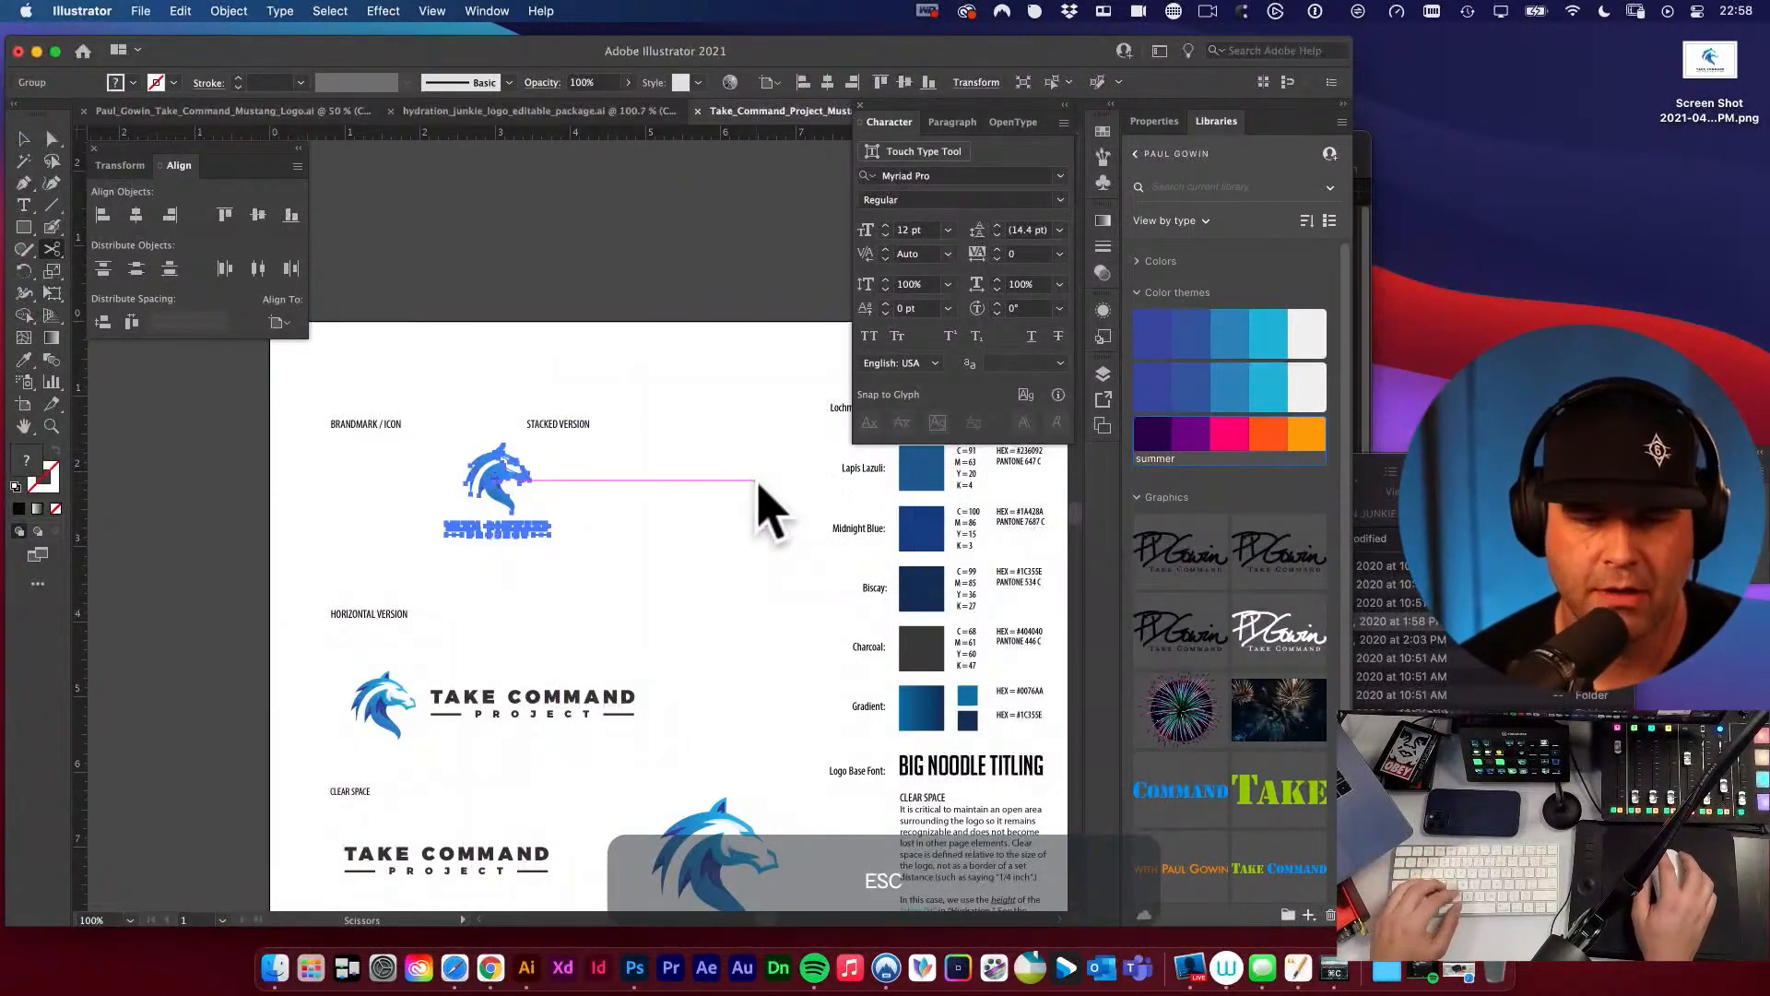
{"action": "key", "text": "v"}
{"action": "left_click", "coordinate": [683, 494]}
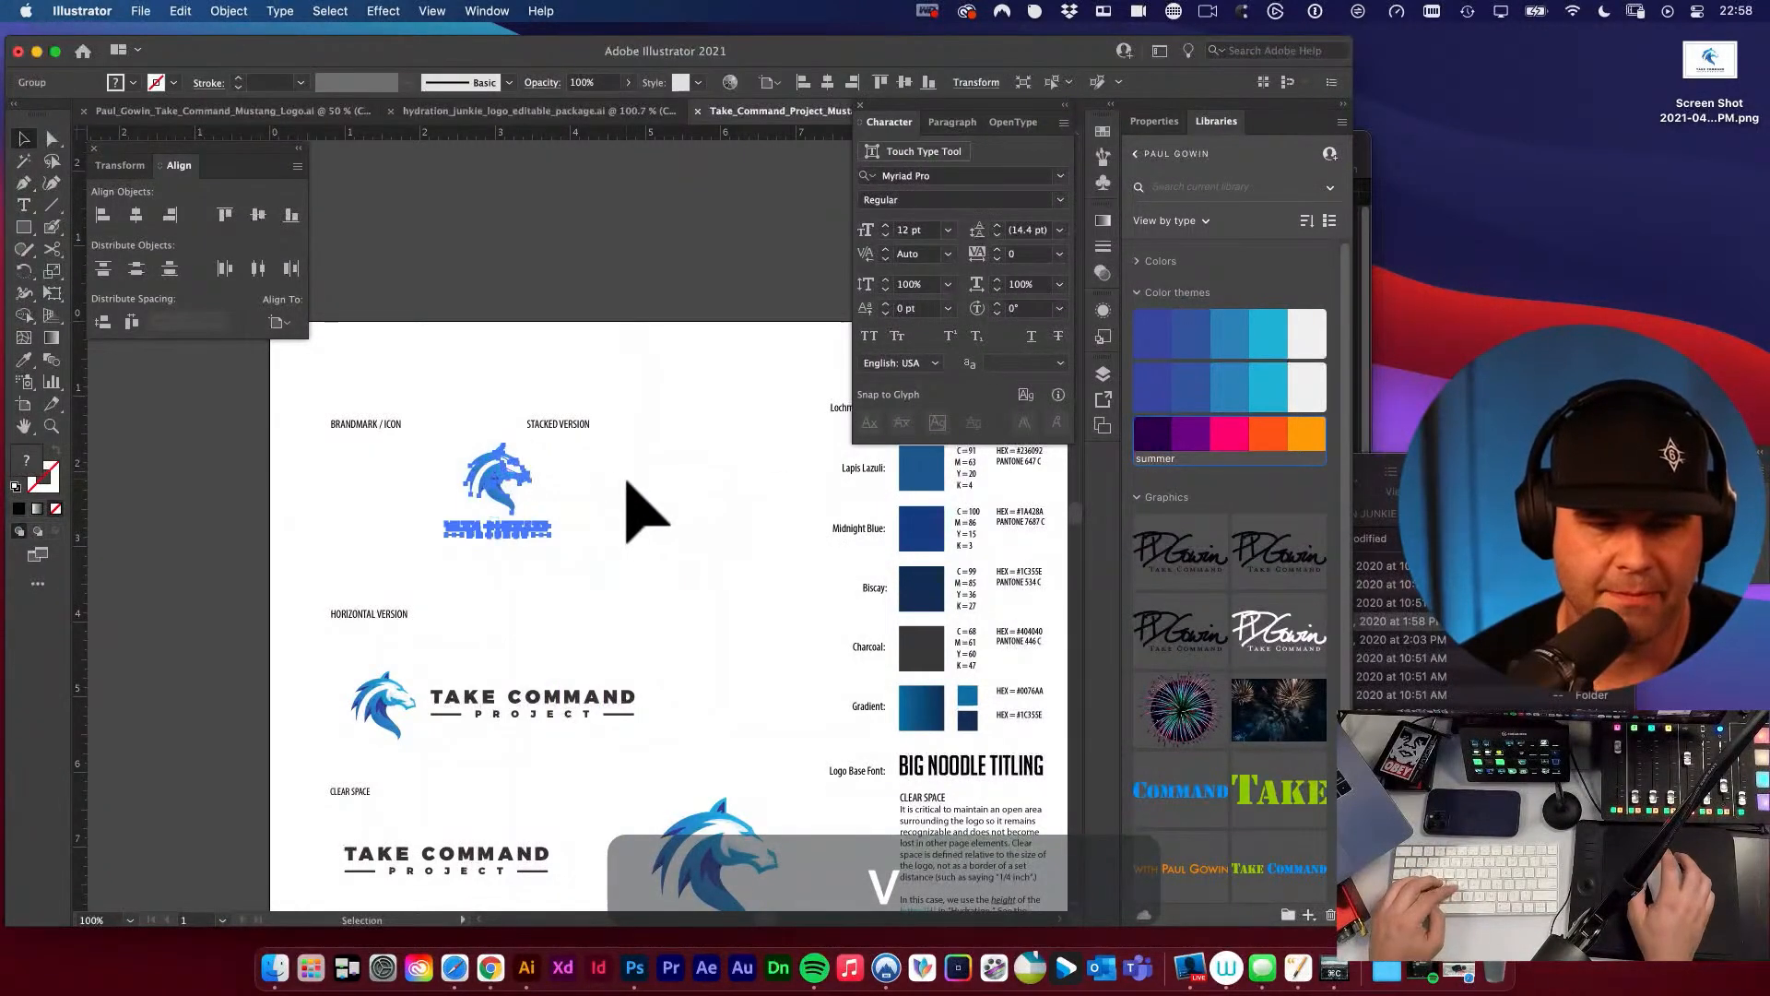
Group the stacked logo and move it beneath the STACKED VERSION label.
{"action": "key", "text": "super+g"}
{"action": "left_click", "coordinate": [632, 483]}
{"action": "left_click_drag", "start_coordinate": [495, 473], "coordinate": [549, 485]}
{"action": "key", "text": "space"}
{"action": "left_click_drag", "start_coordinate": [644, 532], "coordinate": [648, 521]}
{"action": "key", "text": "v"}
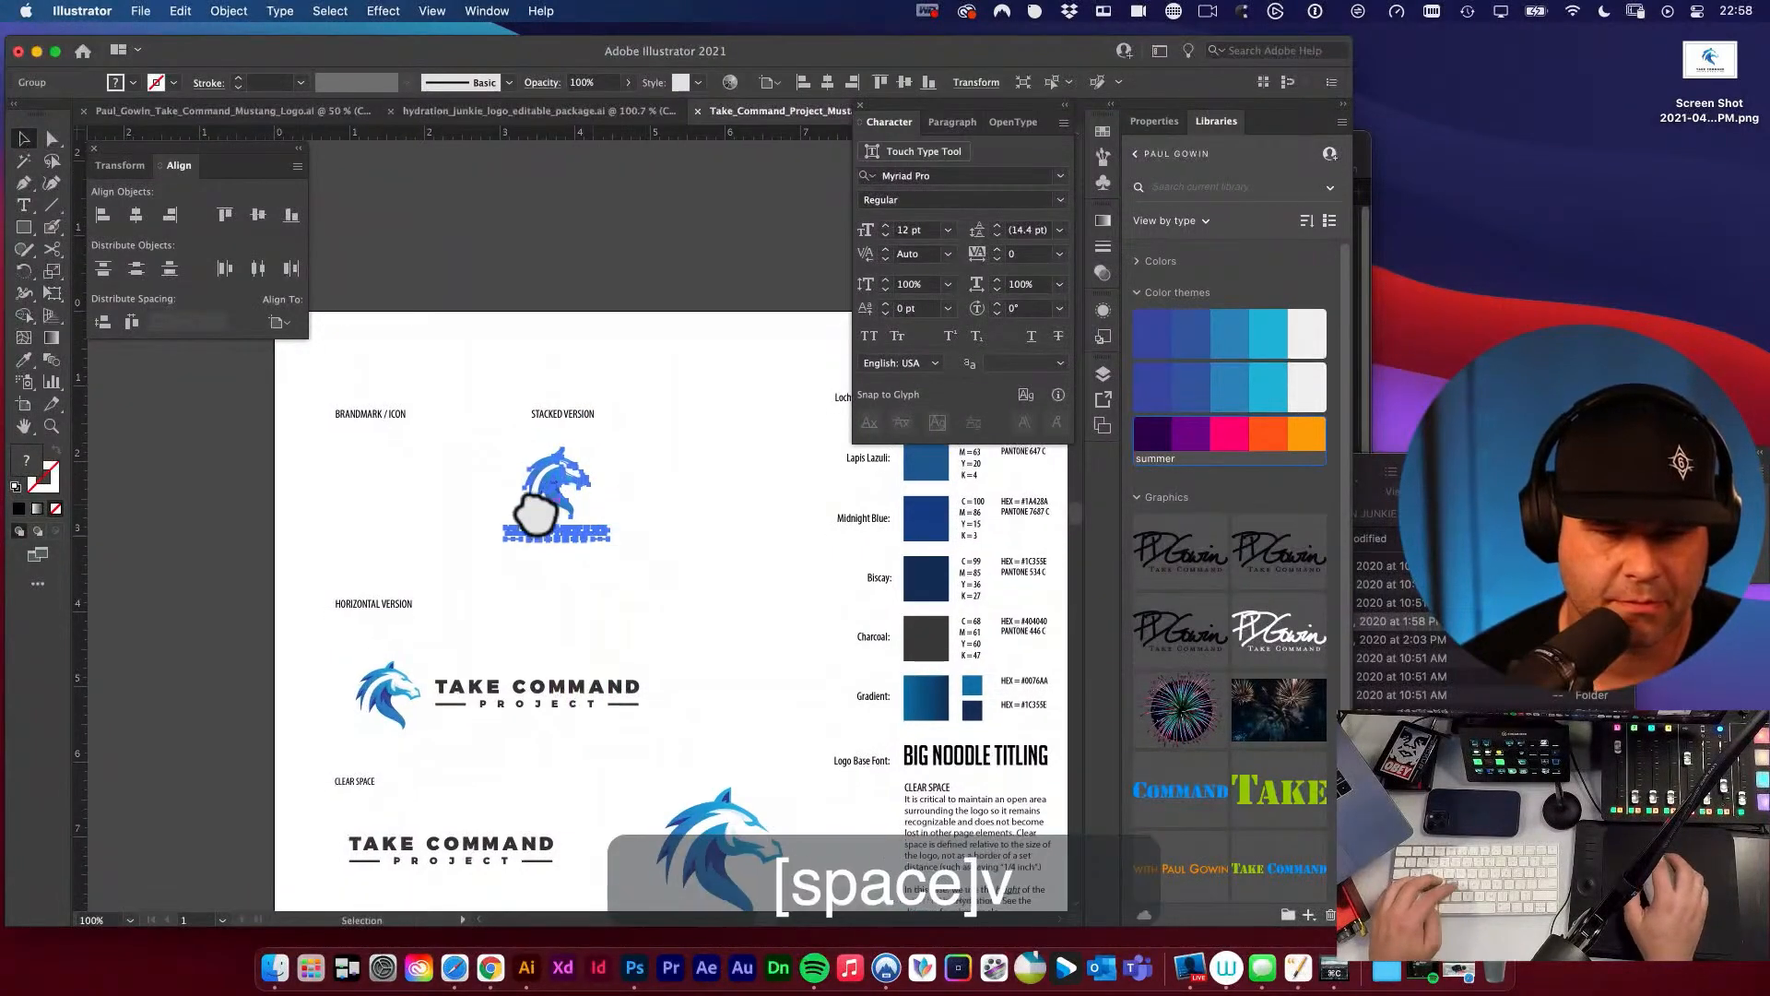
Place a copy of the large horse icon beneath the BRANDMARK / ICON label and delete the original beside the lower wordmark.
{"action": "left_click", "coordinate": [386, 678]}
{"action": "key", "text": "space"}
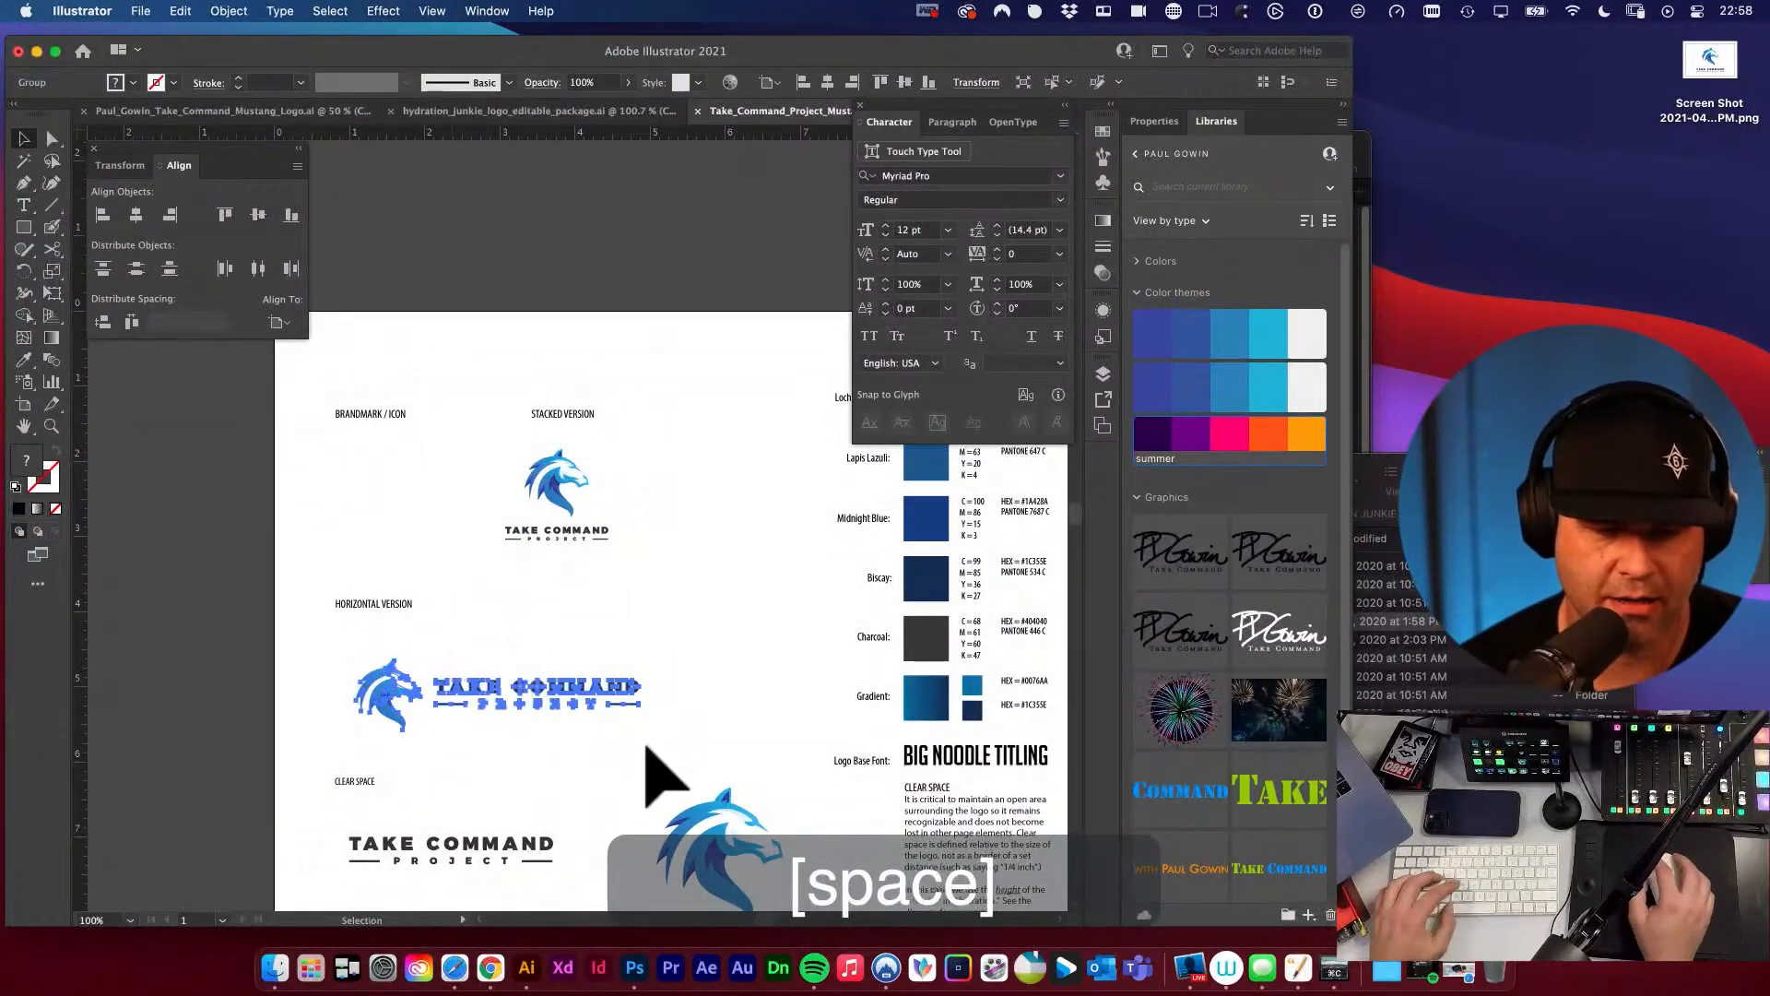
{"action": "left_click_drag", "start_coordinate": [645, 743], "coordinate": [648, 683]}
{"action": "left_click_drag", "start_coordinate": [719, 784], "coordinate": [385, 434]}
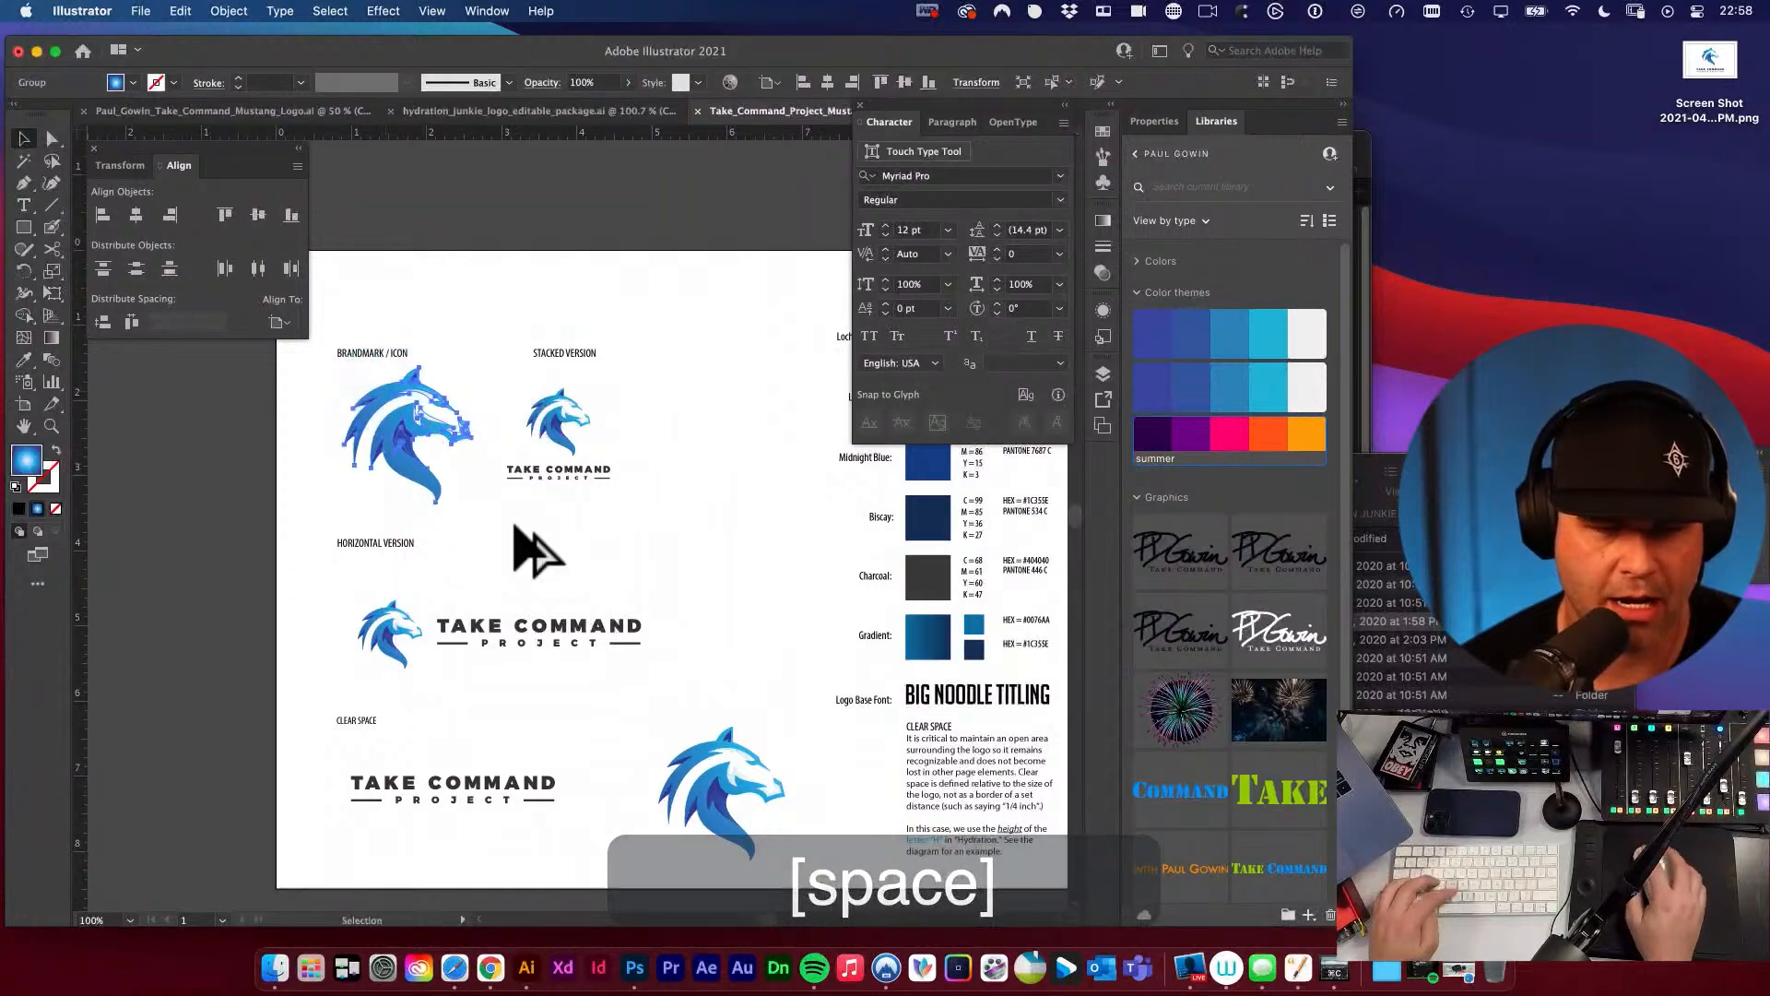
{"action": "key", "text": "v"}
{"action": "left_click", "coordinate": [708, 773]}
{"action": "key", "text": "BackSpace"}
{"action": "key", "text": "v"}
Duplicate the HORIZONTAL VERSION label to its right, change the copy's text to WORDMARK, and shift it slightly further right.
{"action": "key", "text": "space"}
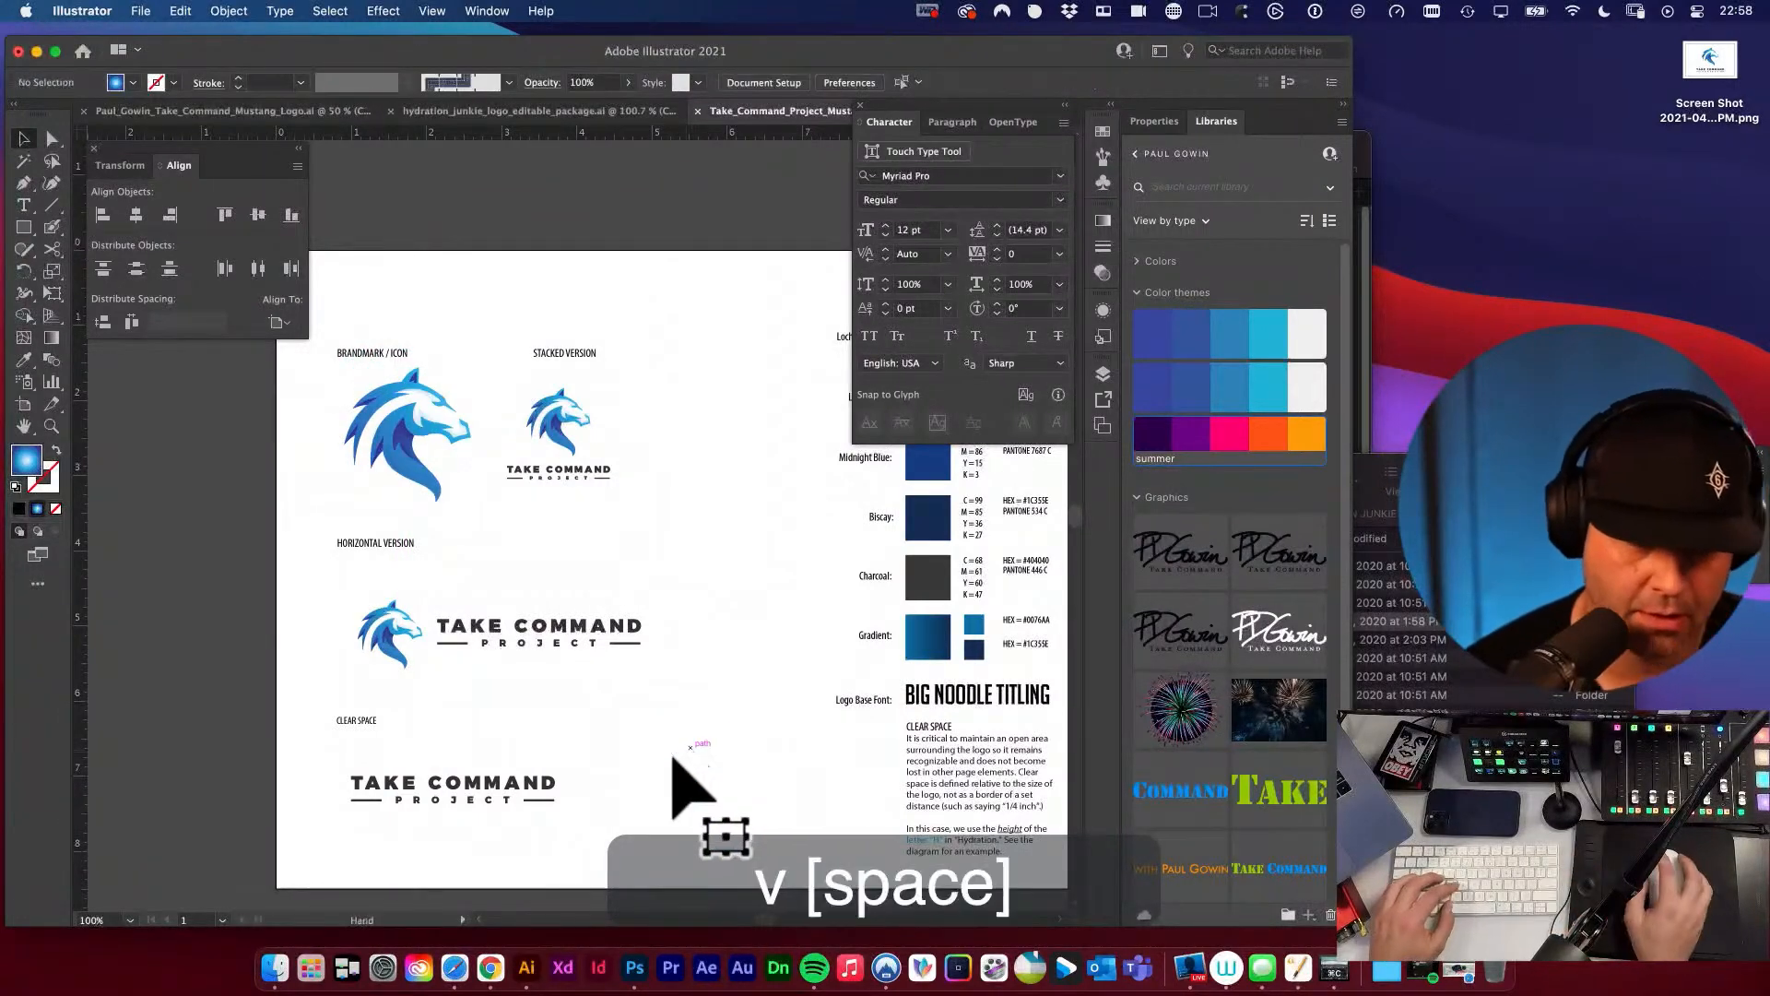
{"action": "left_click_drag", "start_coordinate": [670, 739], "coordinate": [681, 705]}
{"action": "key", "text": "space"}
{"action": "left_click_drag", "start_coordinate": [529, 664], "coordinate": [514, 680]}
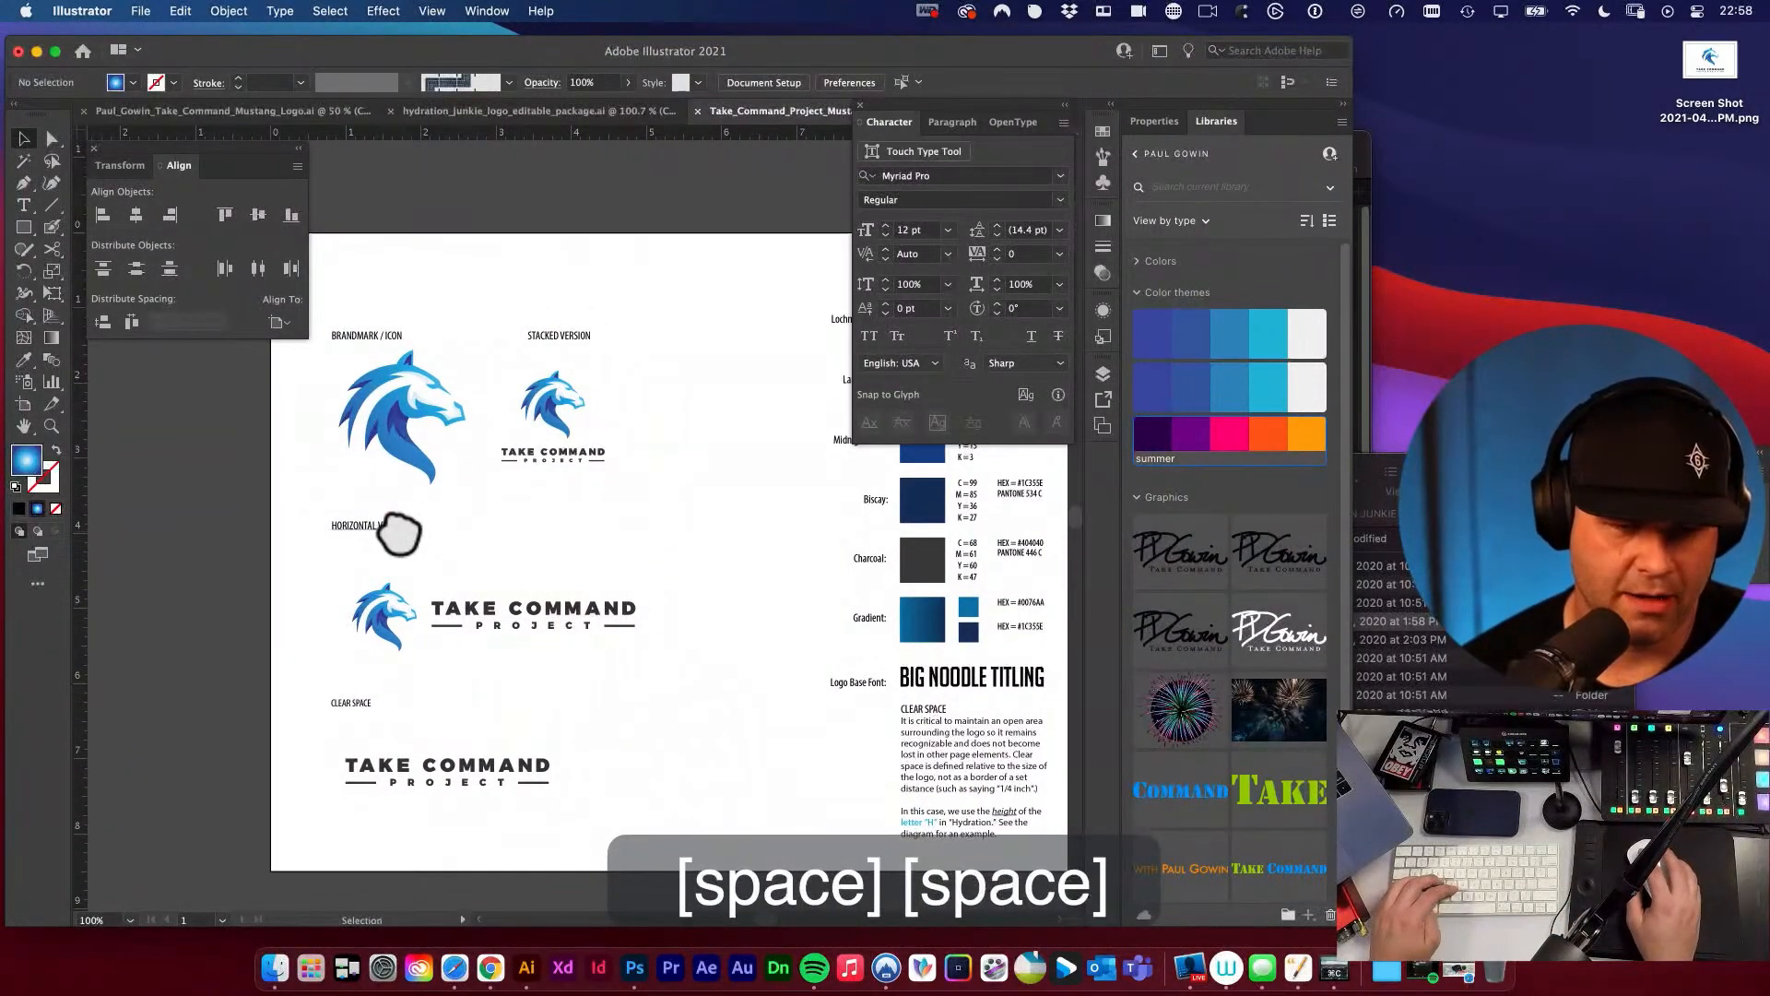
{"action": "left_click", "coordinate": [374, 524]}
{"action": "left_click", "coordinate": [374, 530]}
{"action": "left_click", "coordinate": [490, 550]}
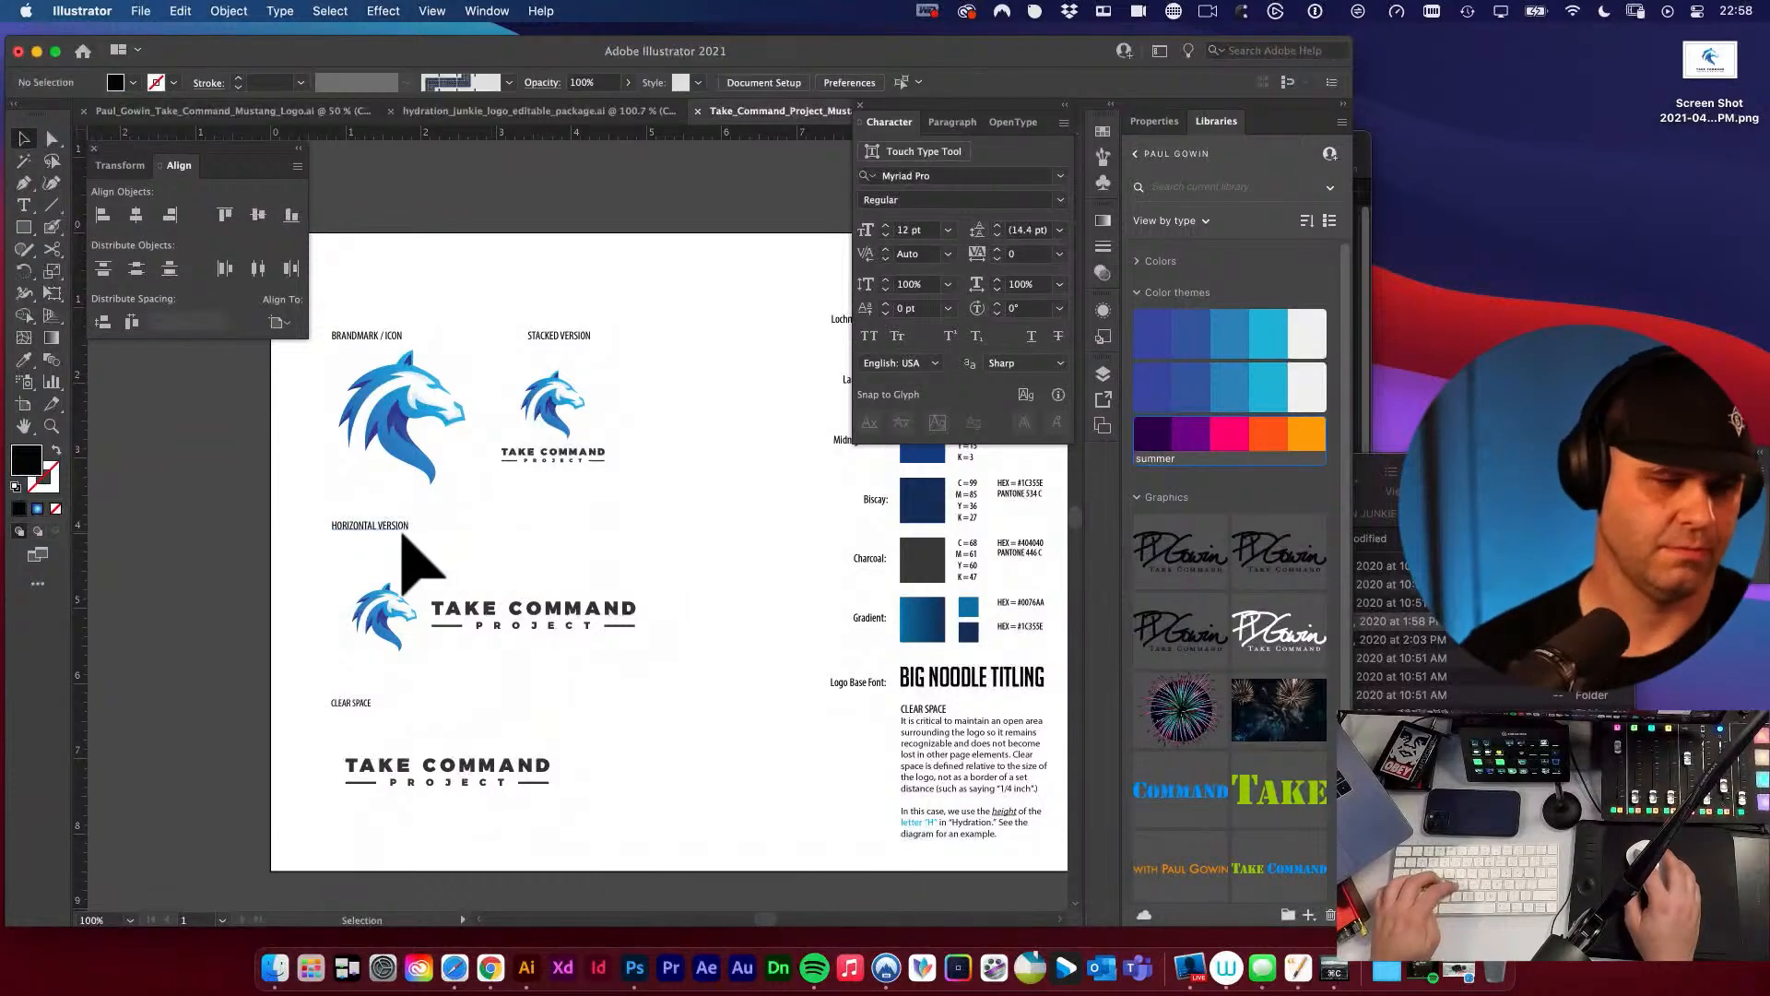
{"action": "left_click_drag", "start_coordinate": [402, 529], "coordinate": [644, 549]}
{"action": "key", "text": "t"}
{"action": "double_click", "coordinate": [634, 524]}
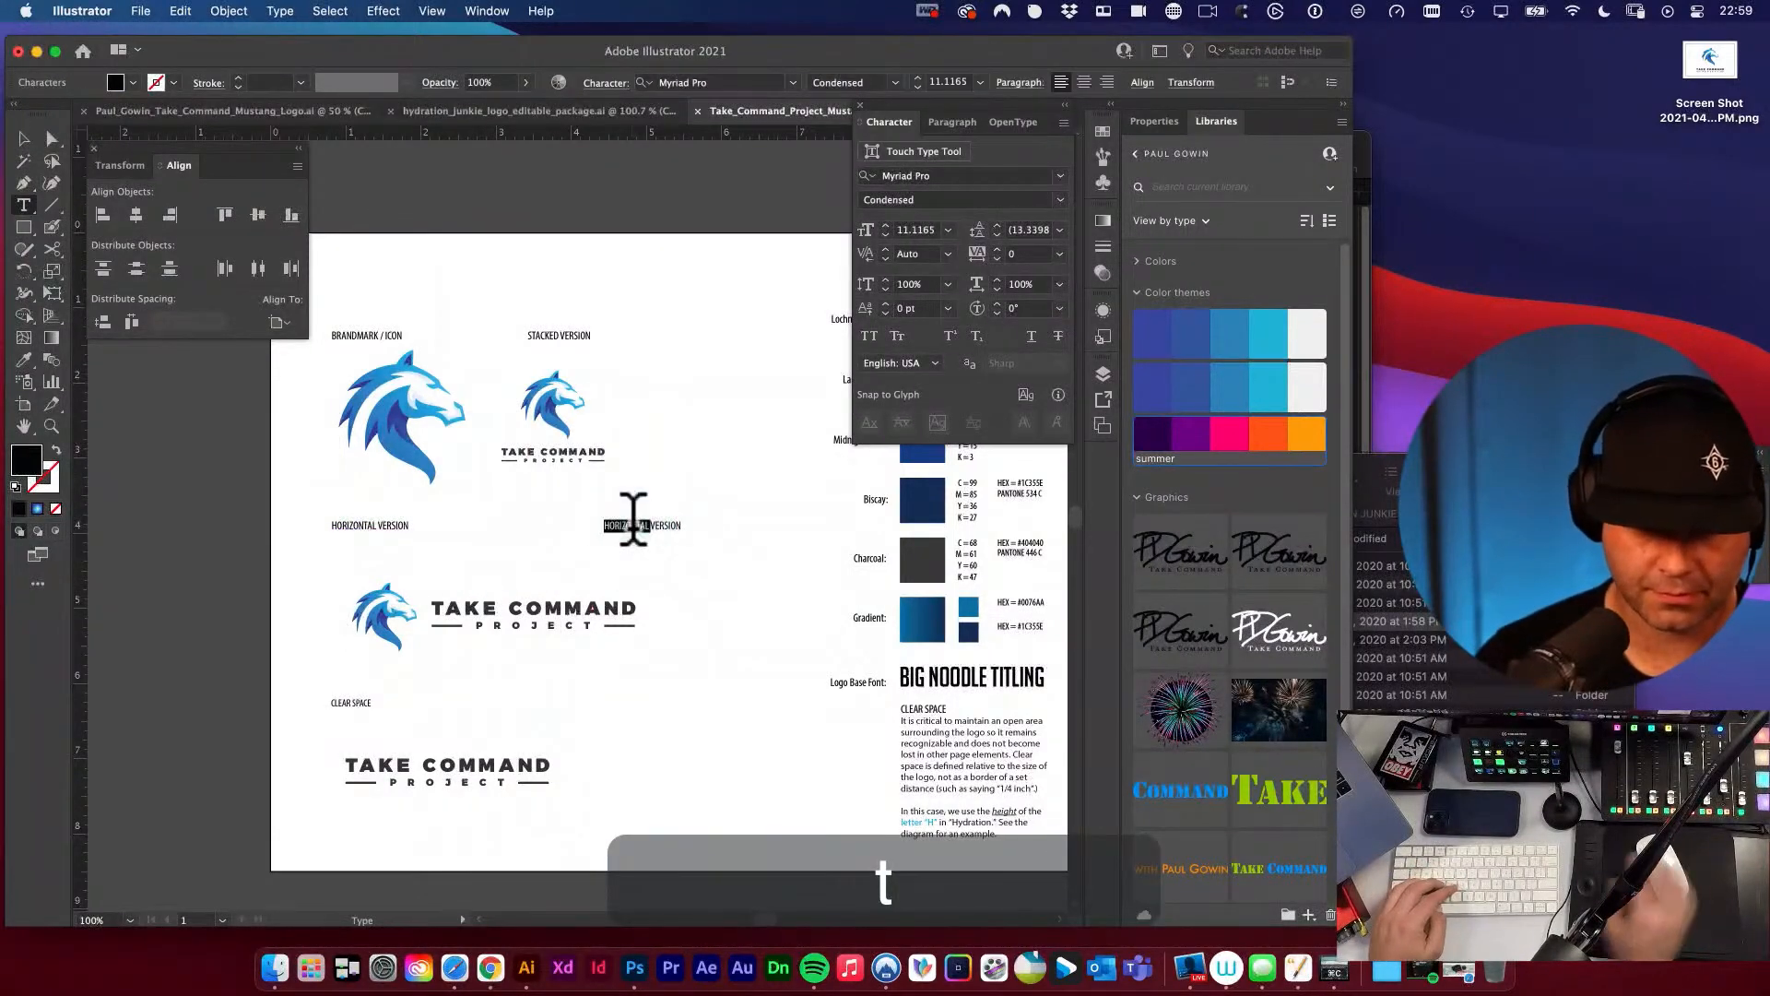
{"action": "type", "text": "WORD"}
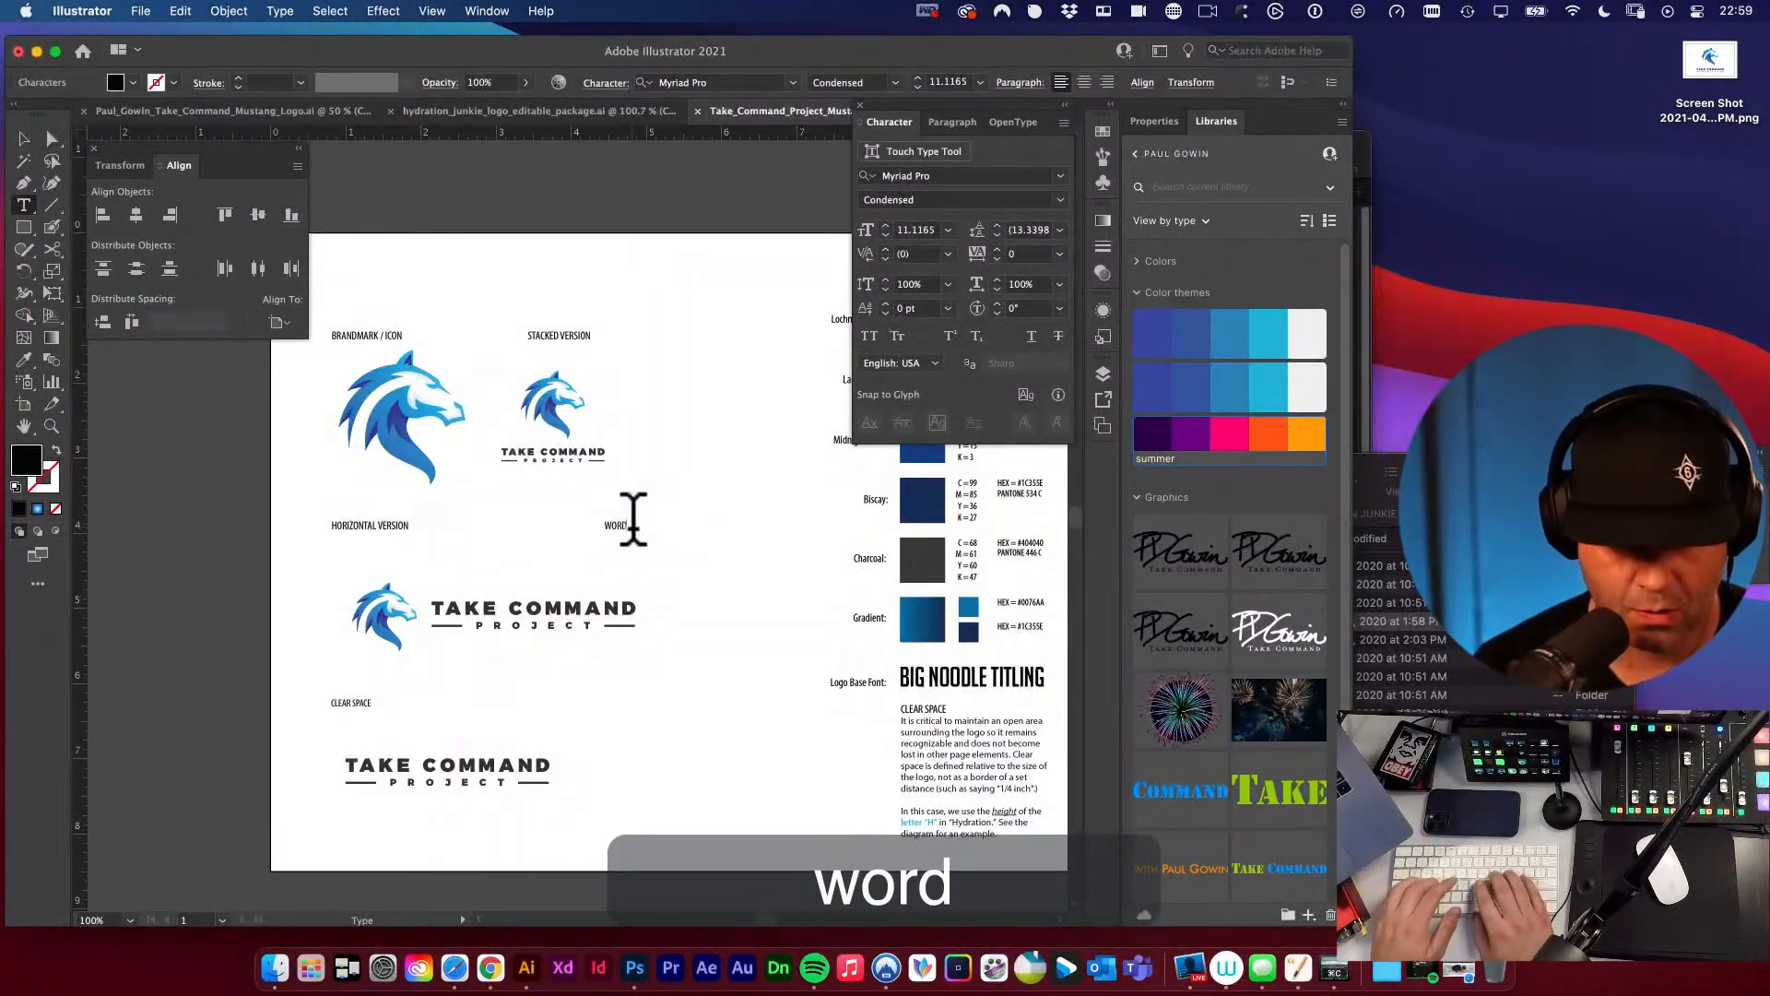
{"action": "type", "text": "MAR"}
{"action": "left_click", "coordinate": [686, 553]}
{"action": "key", "text": "v"}
{"action": "left_click_drag", "start_coordinate": [631, 525], "coordinate": [683, 529]}
Move the STACKED VERSION label and its logo together to the right, above the WORDMARK label.
{"action": "key", "text": "space"}
{"action": "left_click_drag", "start_coordinate": [742, 618], "coordinate": [710, 650]}
{"action": "key", "text": "v"}
{"action": "key", "text": "space"}
{"action": "left_click_drag", "start_coordinate": [655, 472], "coordinate": [600, 477]}
{"action": "key", "text": "space"}
{"action": "key", "text": "v"}
{"action": "left_click_drag", "start_coordinate": [379, 355], "coordinate": [493, 535]}
{"action": "left_click_drag", "start_coordinate": [414, 455], "coordinate": [534, 491]}
Center the stacked logo horizontally beneath its STACKED VERSION label.
{"action": "left_click", "coordinate": [395, 411]}
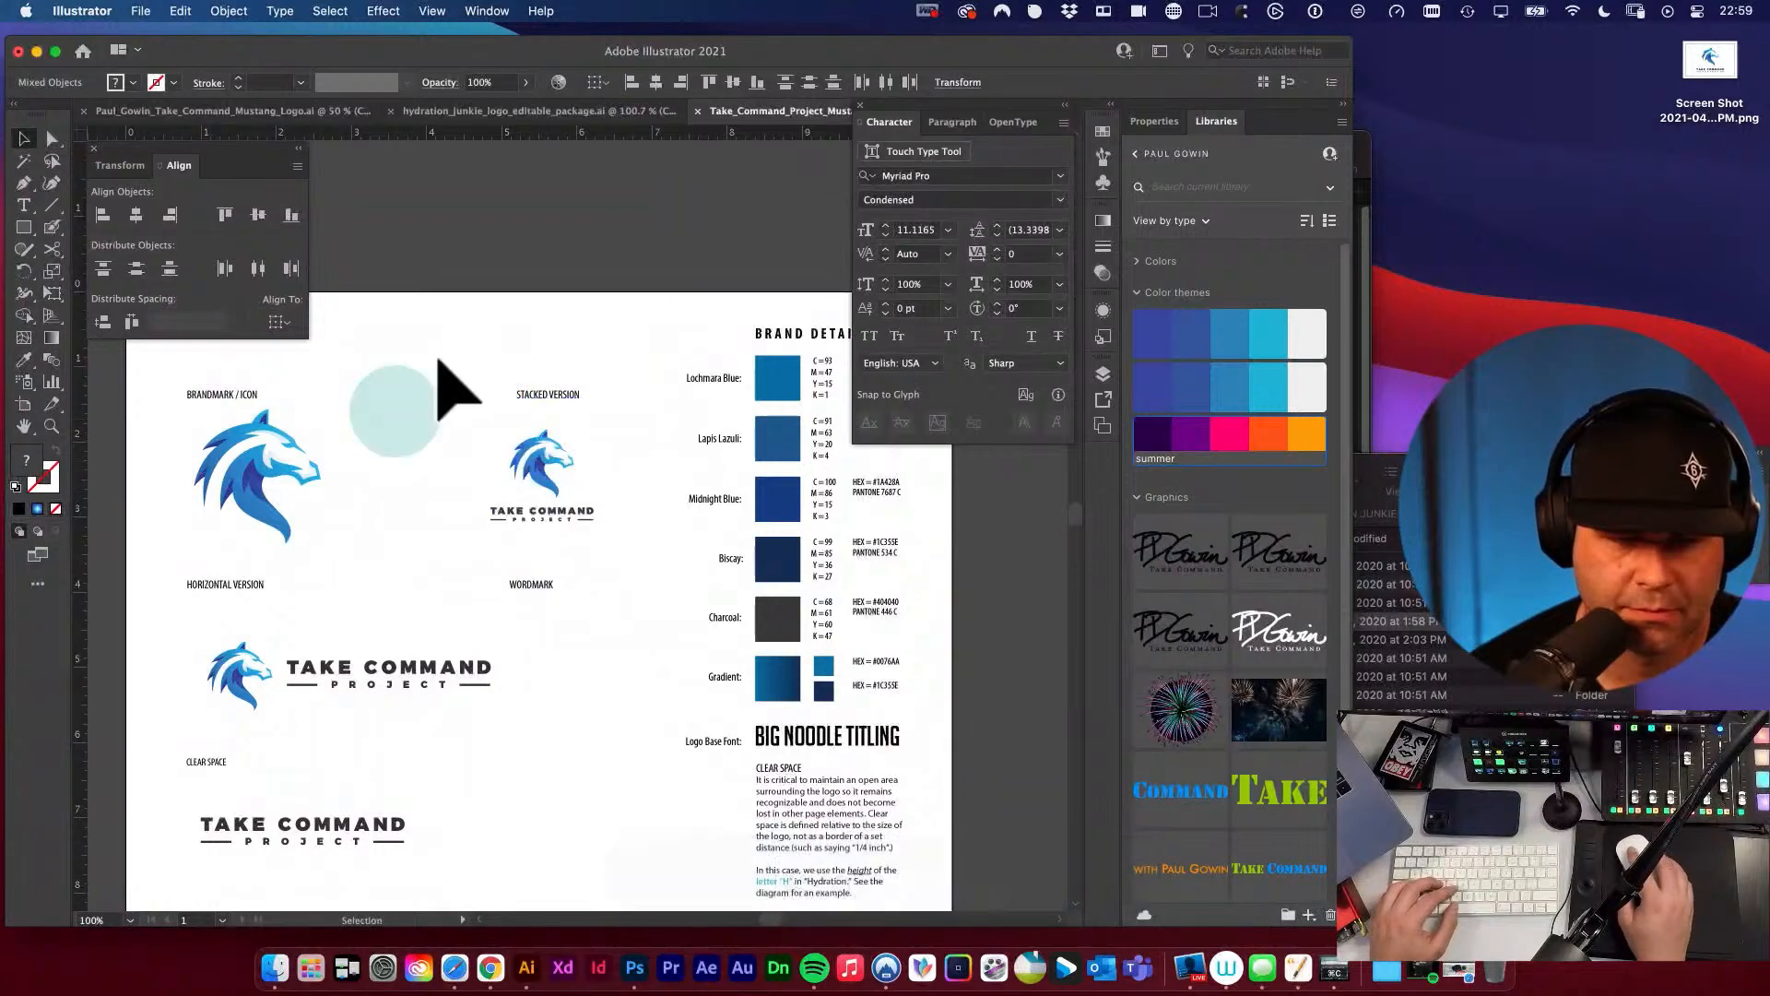
{"action": "left_click_drag", "start_coordinate": [443, 356], "coordinate": [587, 522]}
{"action": "key", "text": "v"}
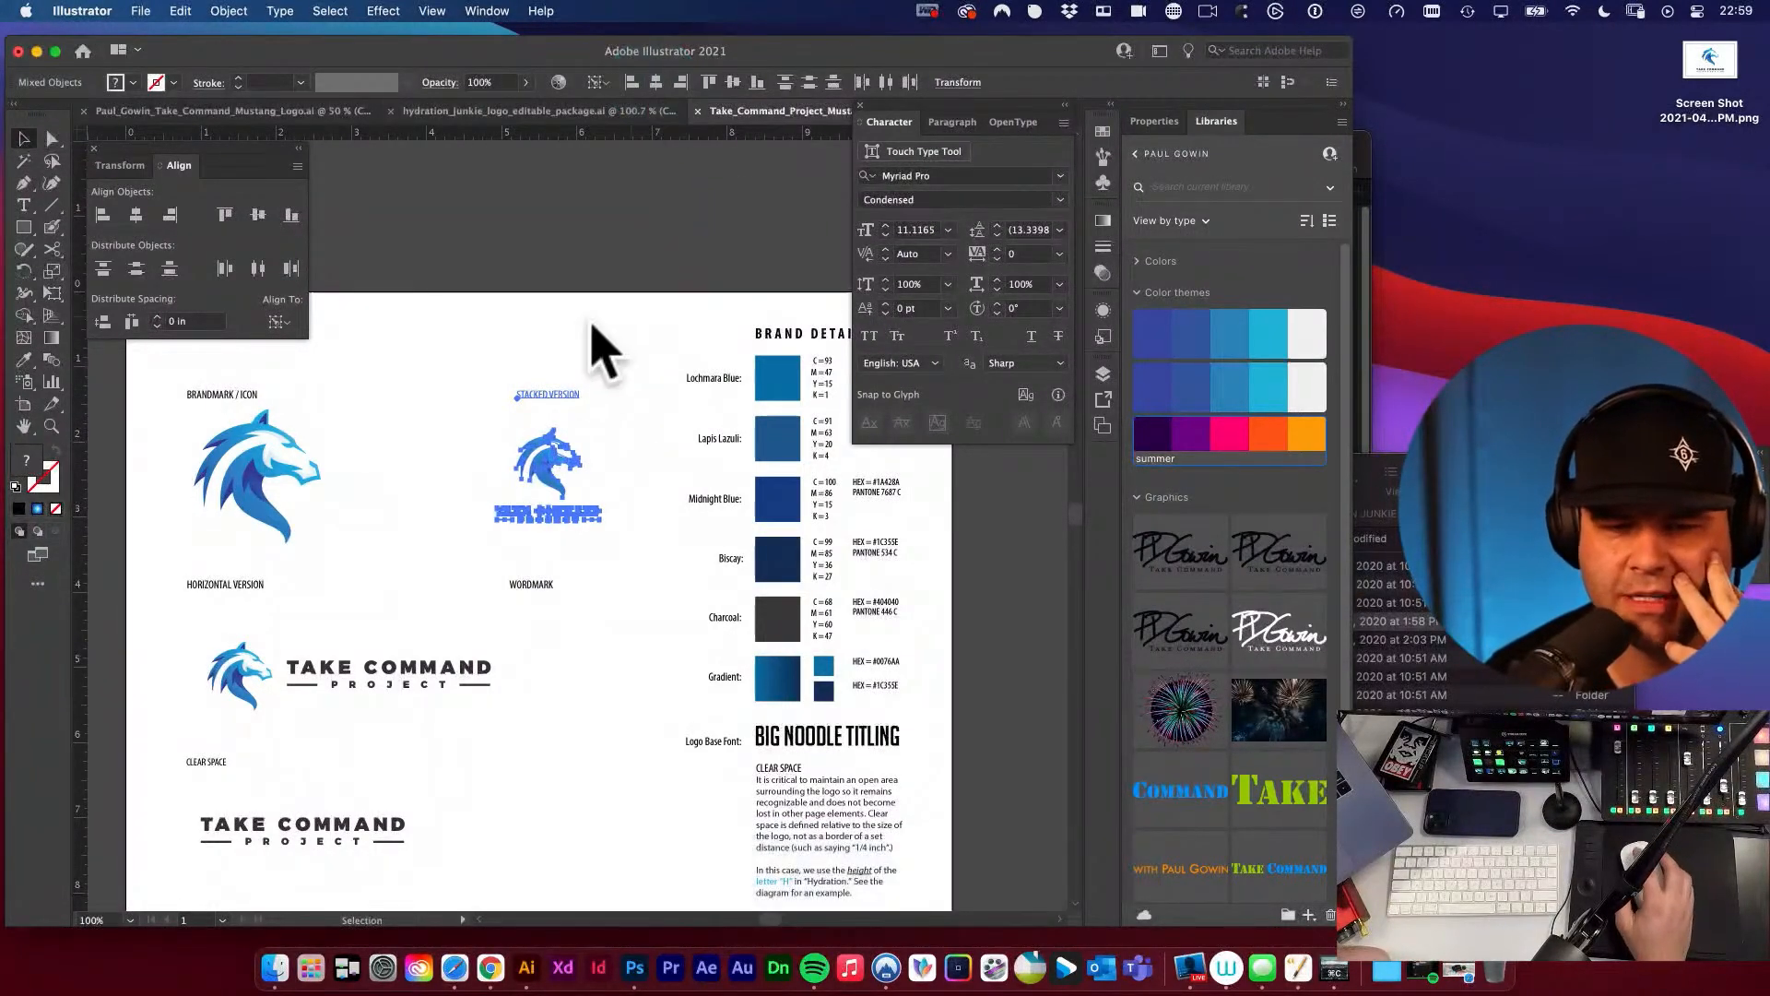
{"action": "left_click", "coordinate": [577, 325]}
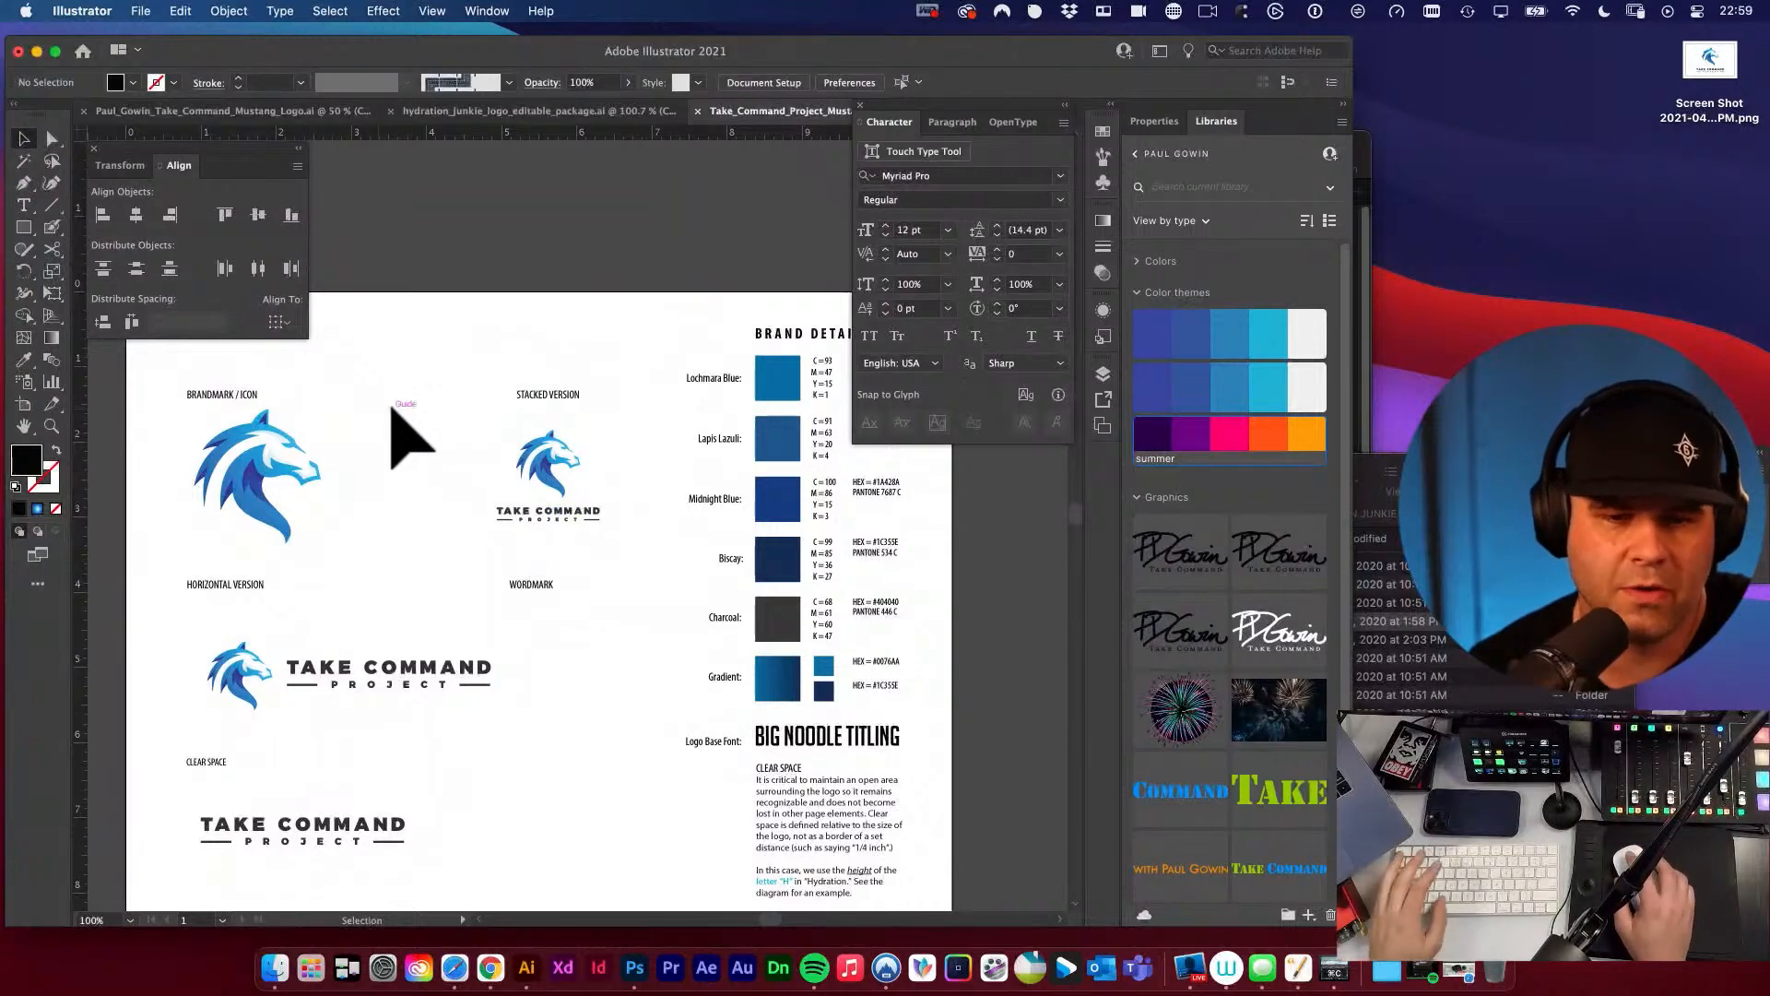
Move the brandmark and stacked logos, together with their labels, slightly up the sheet.
{"action": "key", "text": "space"}
{"action": "left_click_drag", "start_coordinate": [463, 397], "coordinate": [572, 396]}
{"action": "key", "text": "v"}
{"action": "left_click_drag", "start_coordinate": [347, 379], "coordinate": [672, 491]}
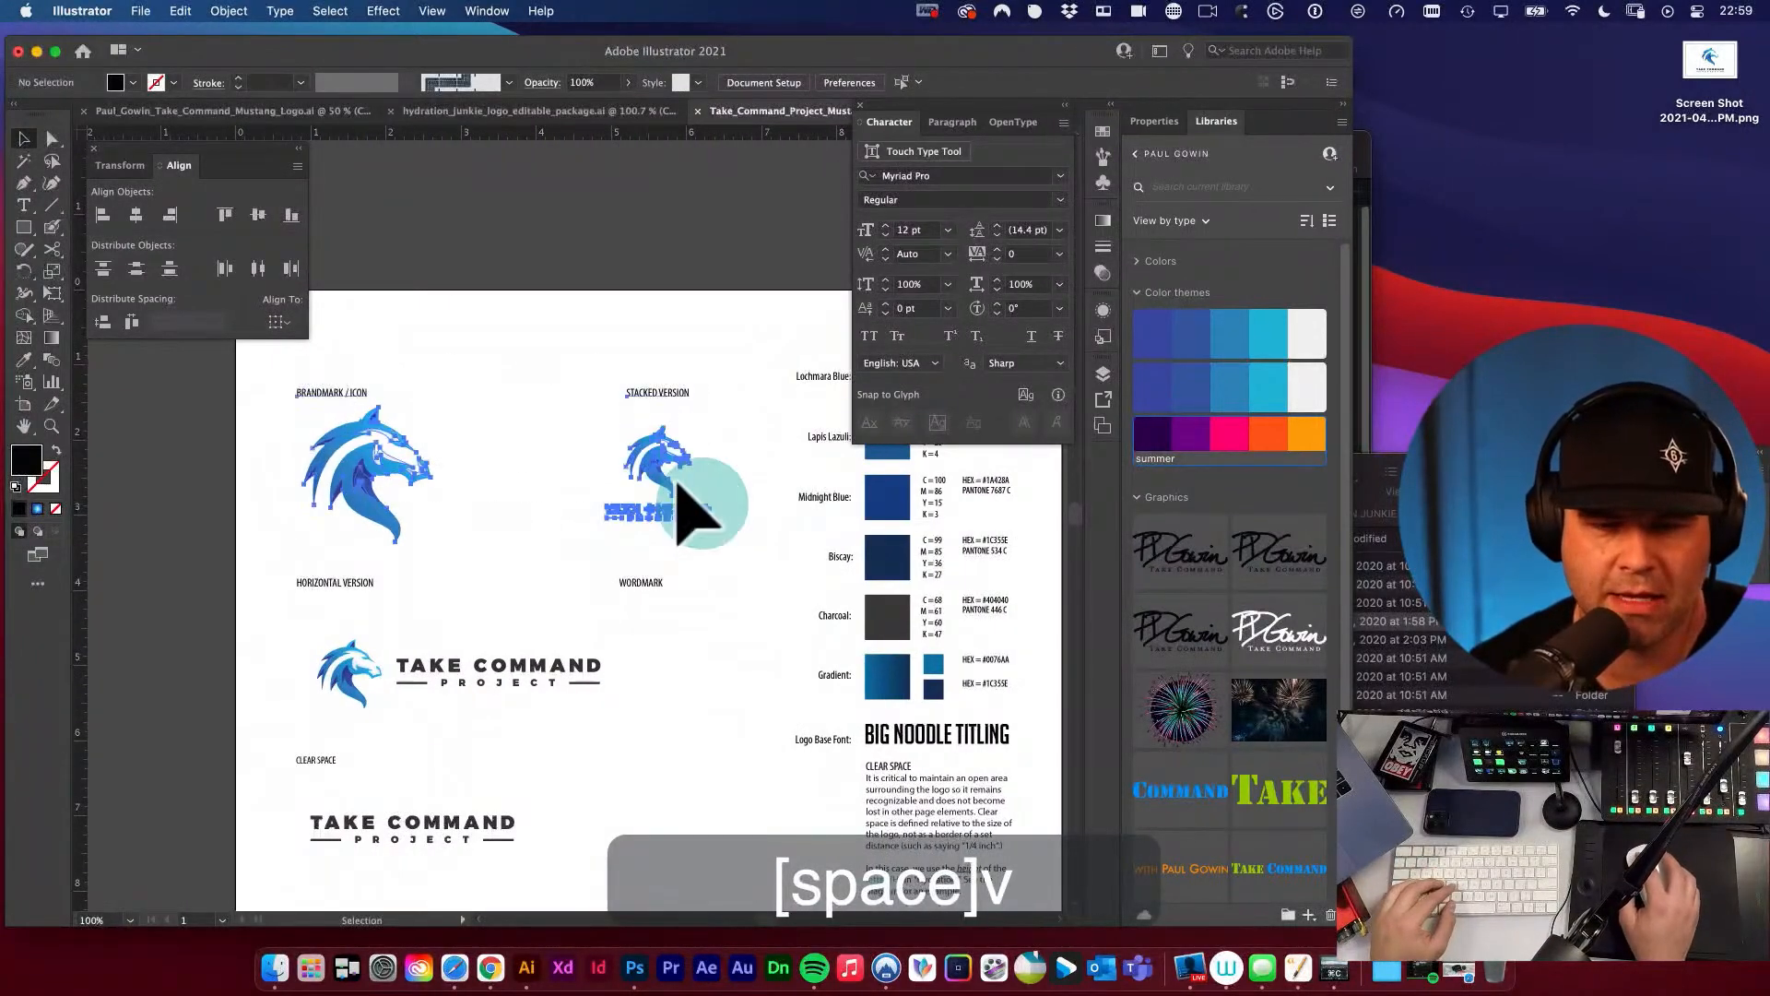
{"action": "left_click_drag", "start_coordinate": [535, 405], "coordinate": [657, 436]}
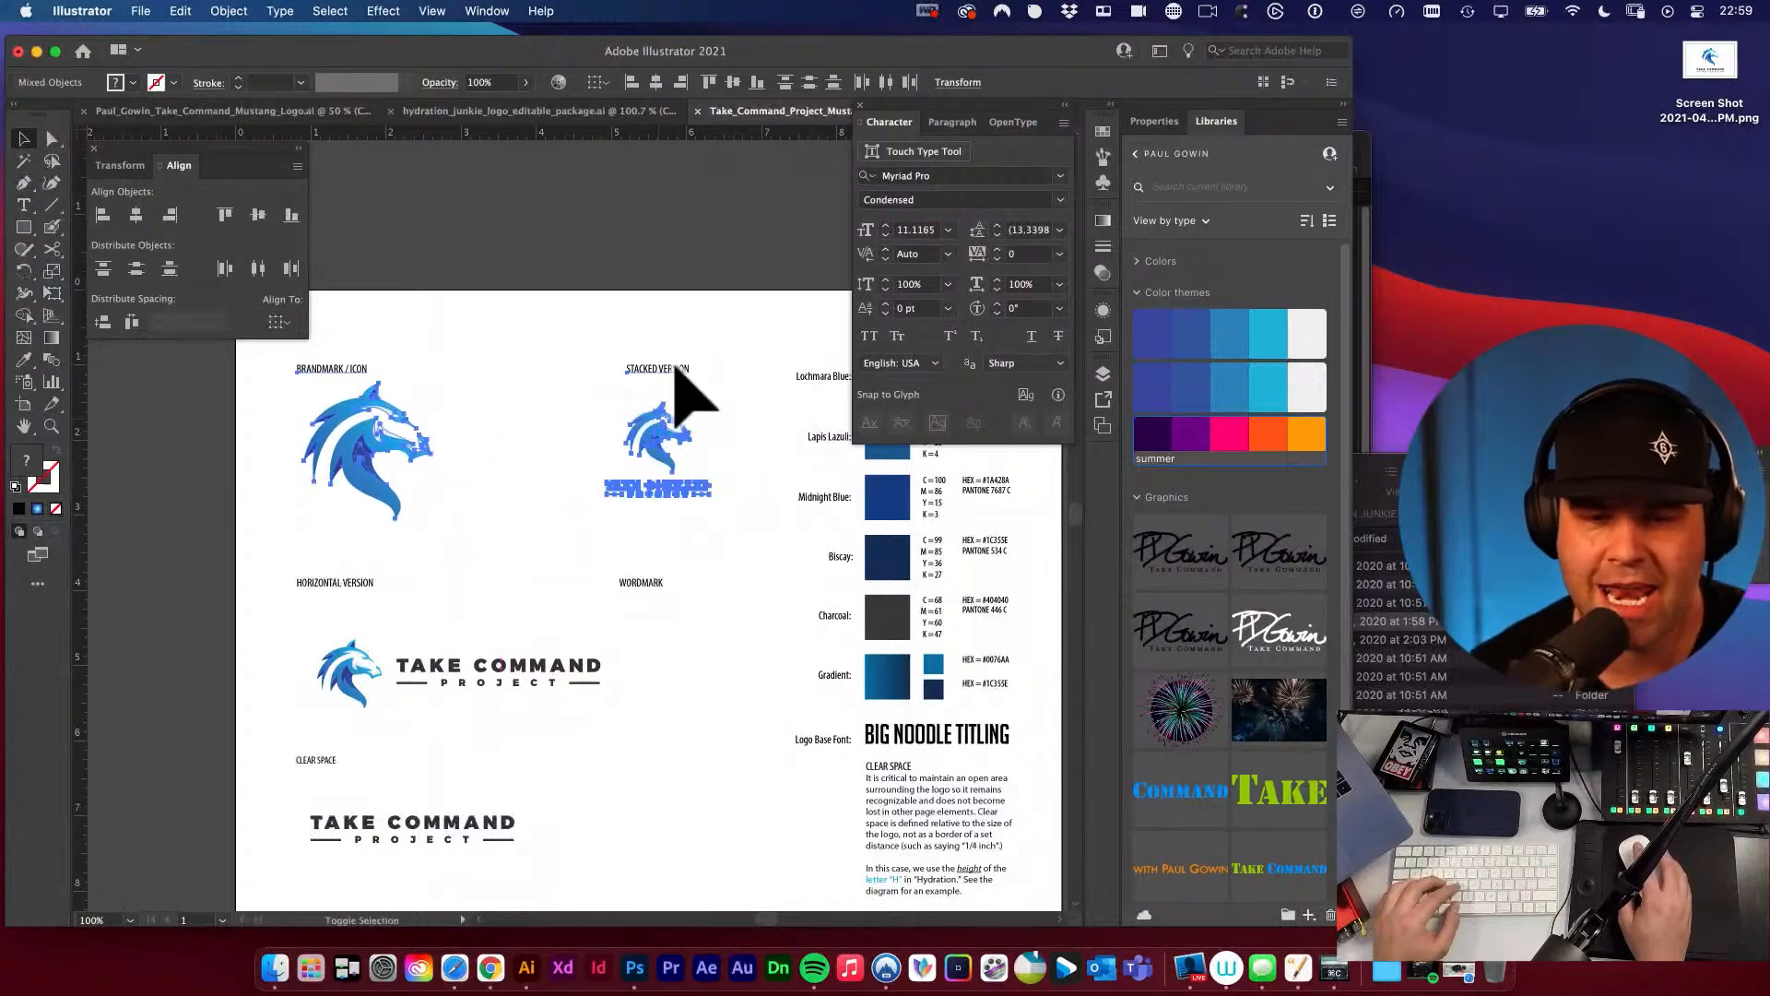
{"action": "left_click", "coordinate": [673, 336]}
Move the BRANDMARK / ICON label and its horse icon slightly right and down.
{"action": "key", "text": "space"}
{"action": "left_click_drag", "start_coordinate": [636, 346], "coordinate": [733, 381]}
{"action": "left_click_drag", "start_coordinate": [371, 347], "coordinate": [486, 478]}
{"action": "left_click", "coordinate": [528, 433]}
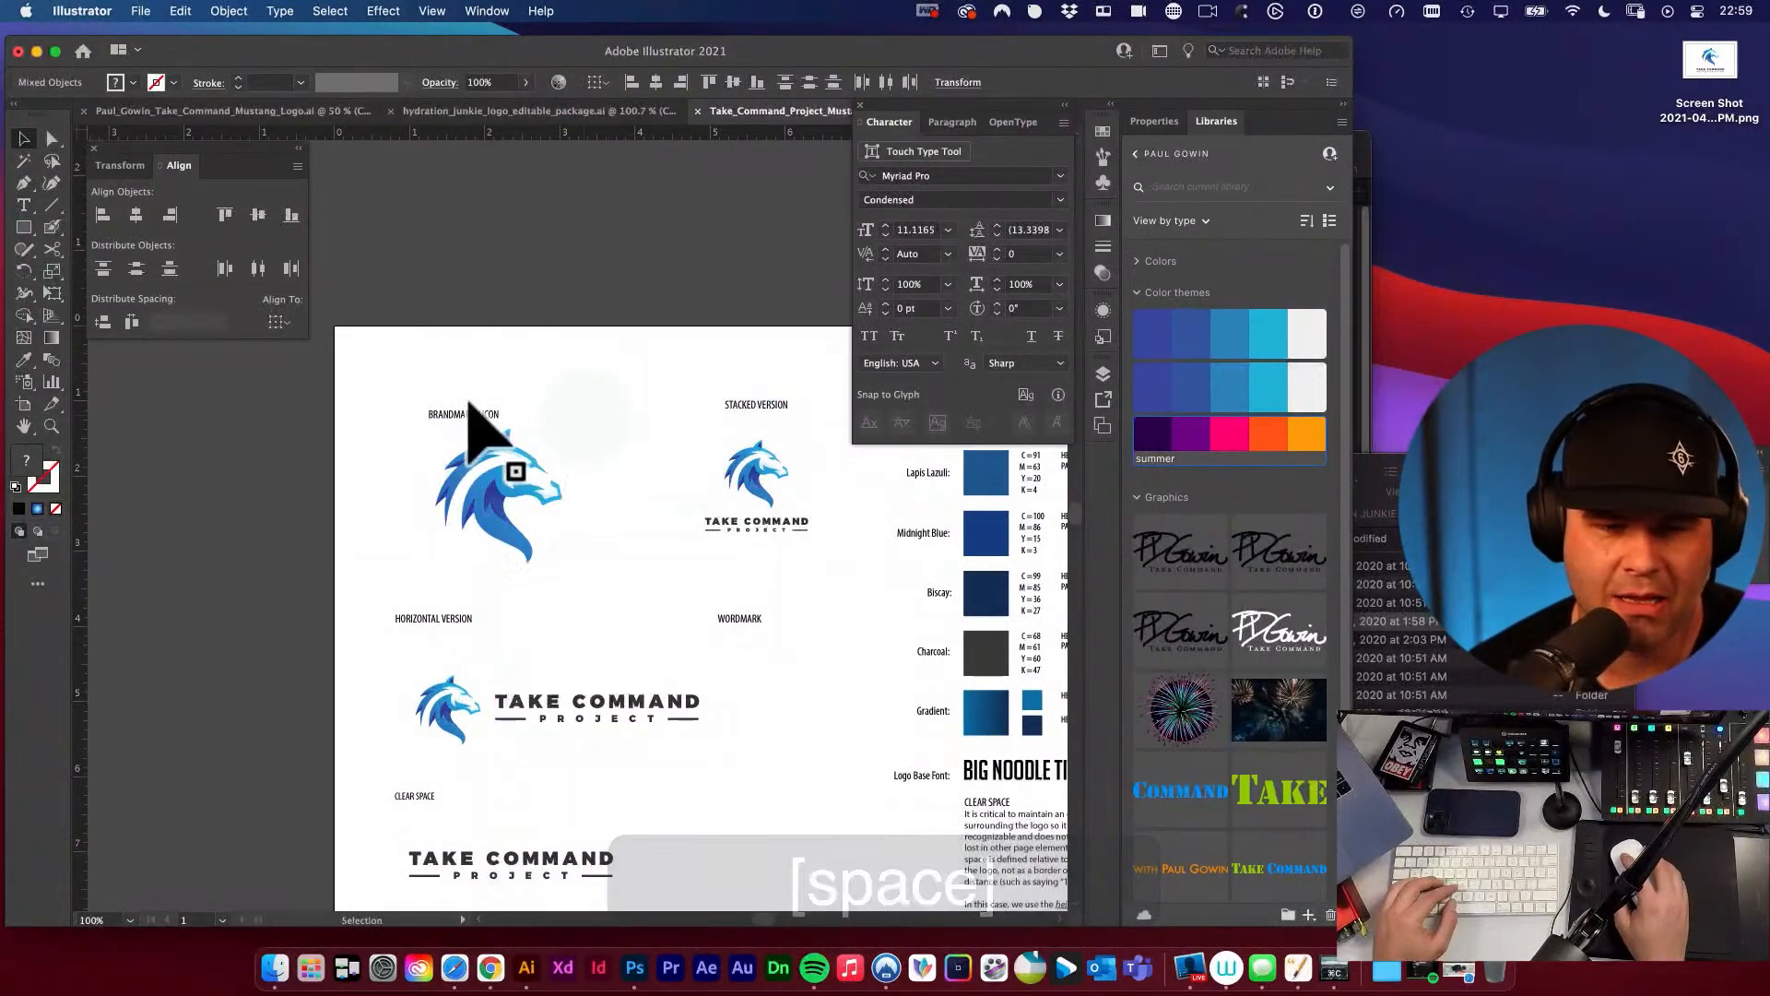
Check the logo and label layout in the Hydration Junkie package, and compare it with the Take Command Project brand sheet.
{"action": "left_click", "coordinate": [498, 489]}
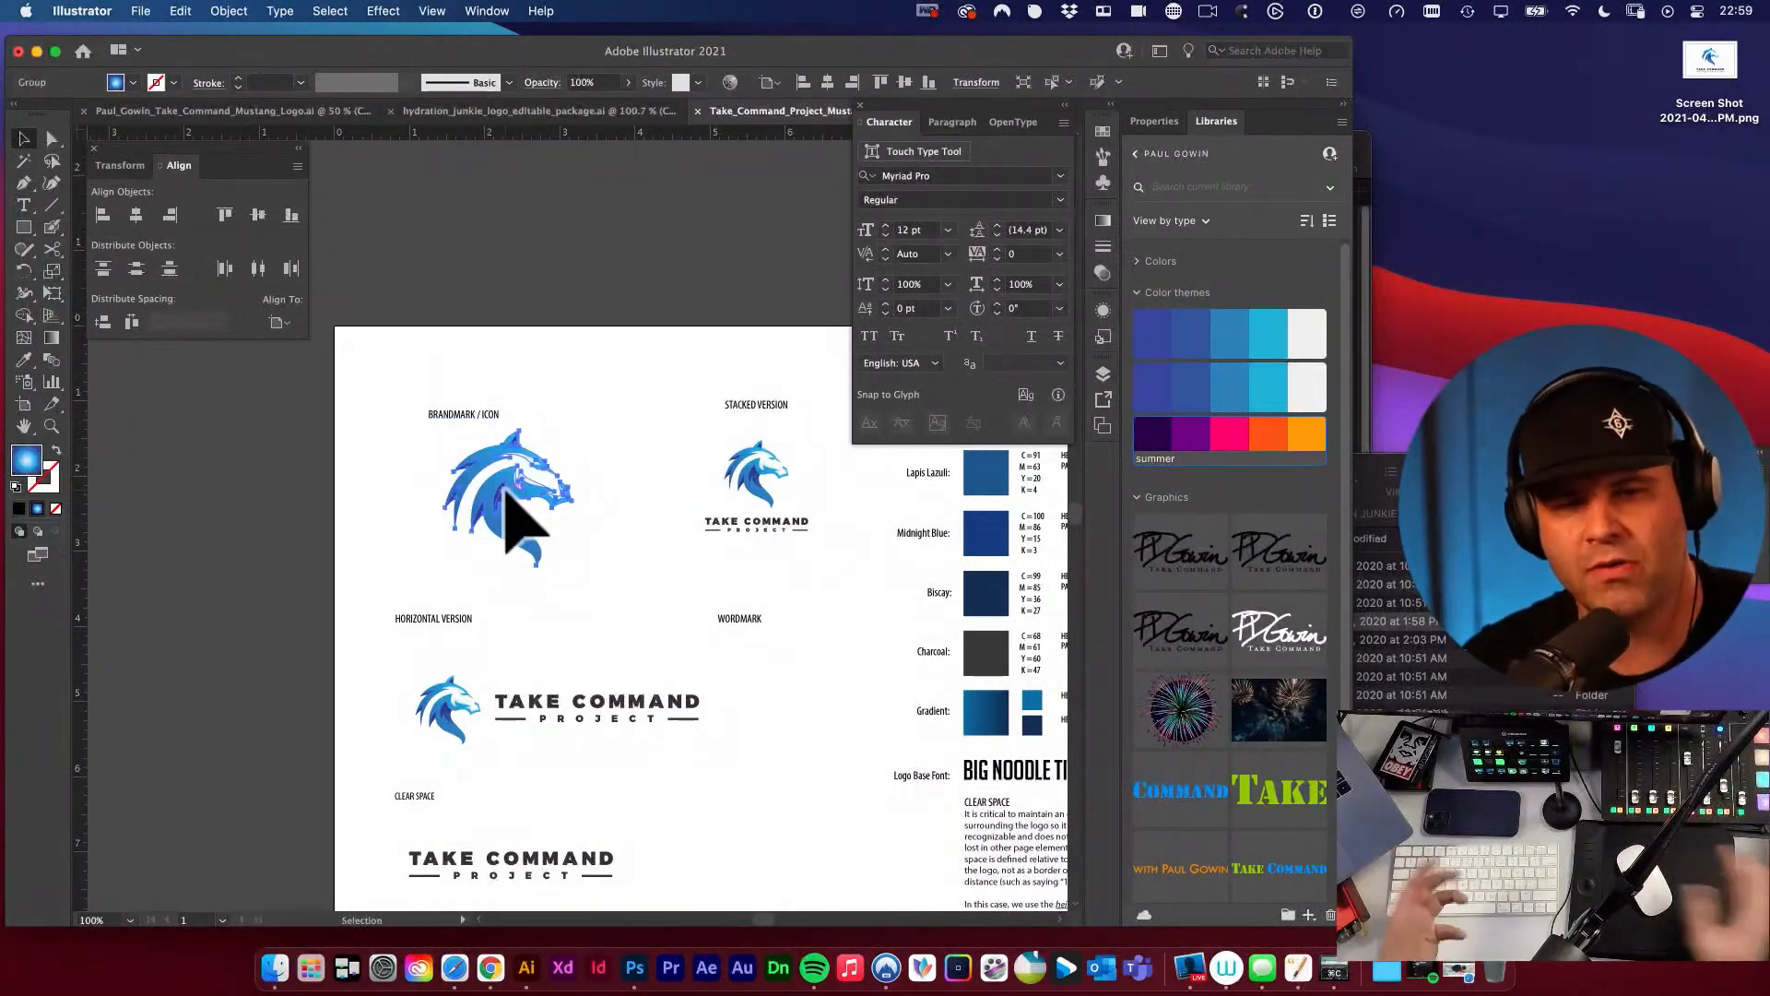
{"action": "left_click", "coordinate": [558, 112]}
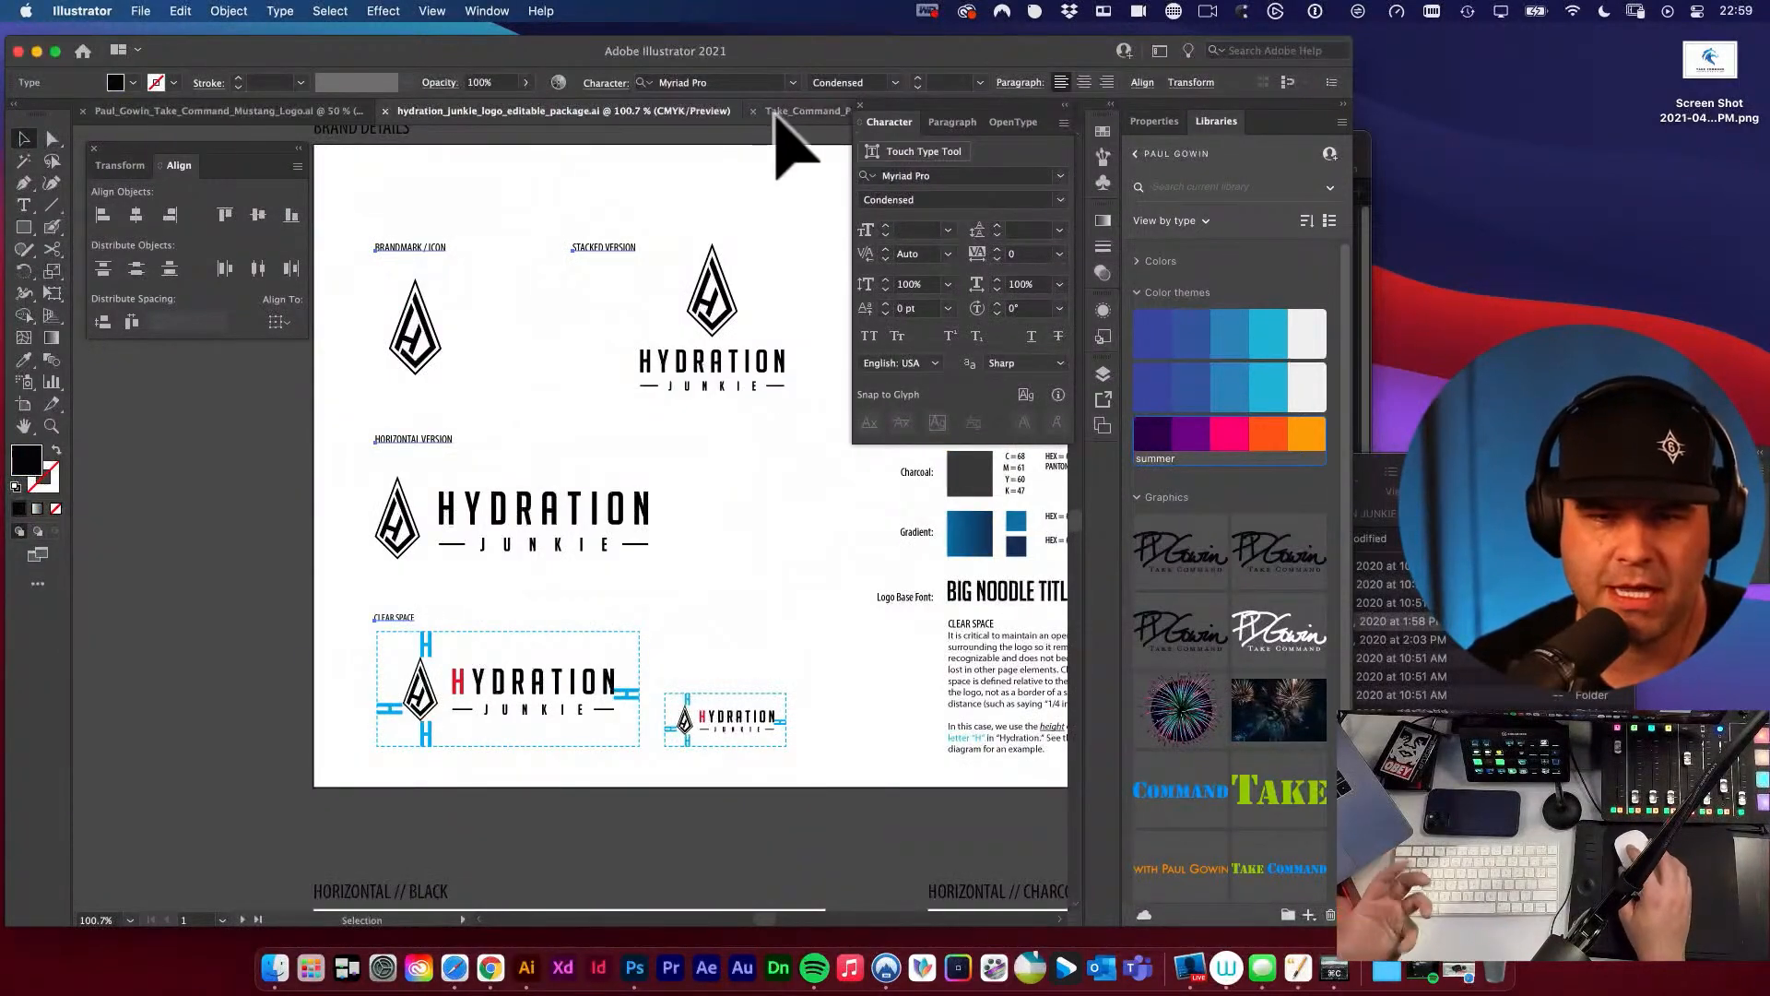
{"action": "left_click", "coordinate": [804, 111]}
{"action": "key", "text": "space"}
{"action": "left_click_drag", "start_coordinate": [683, 392], "coordinate": [545, 327]}
{"action": "key", "text": "v"}
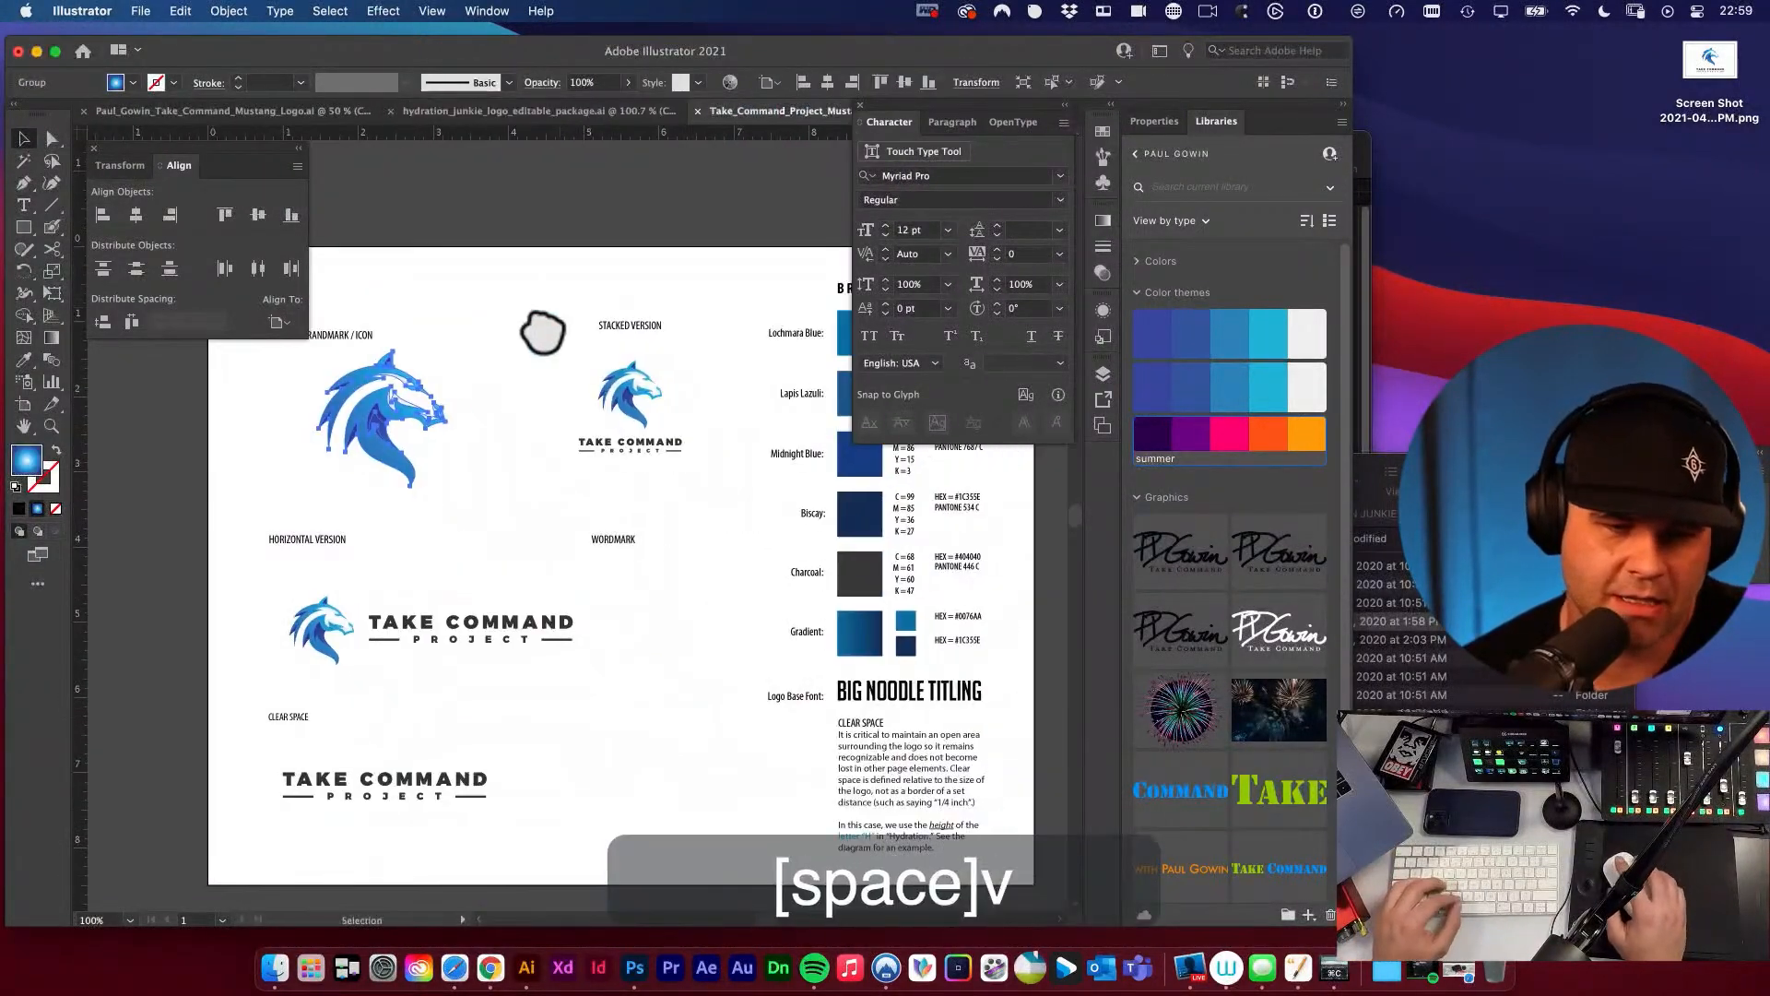
{"action": "left_click", "coordinate": [522, 346]}
{"action": "key", "text": "space"}
{"action": "left_click_drag", "start_coordinate": [530, 438], "coordinate": [556, 372]}
{"action": "key", "text": "v"}
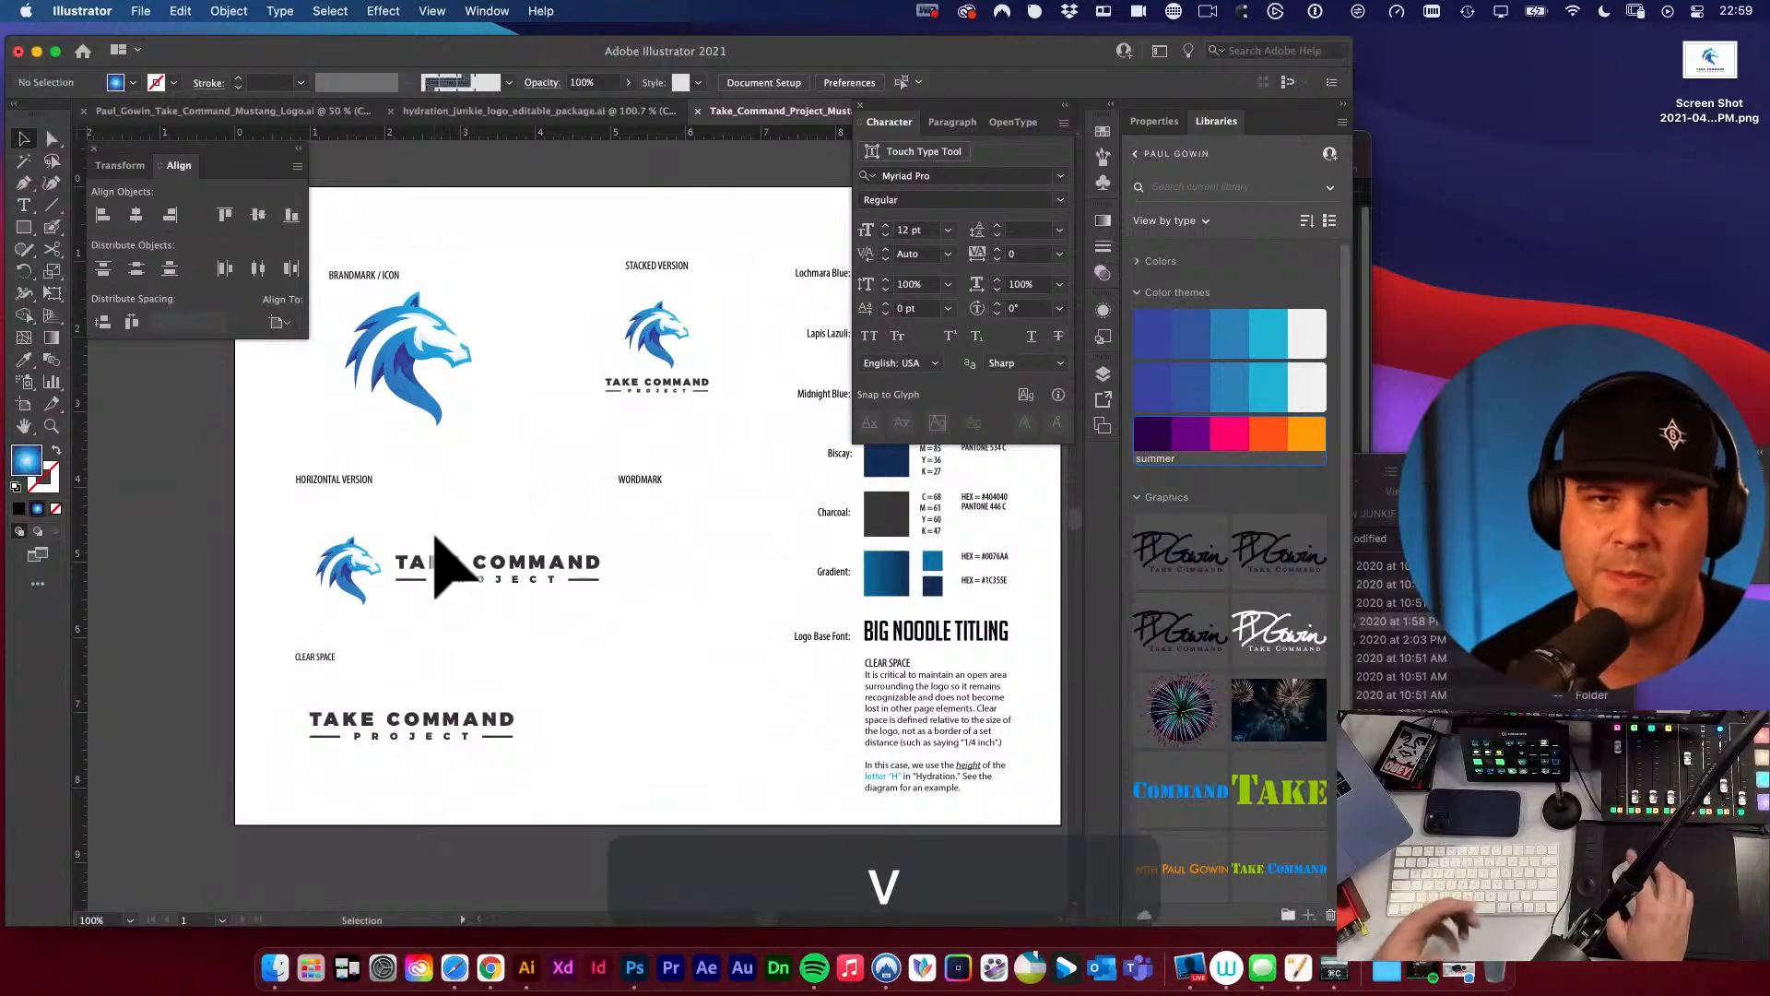
Scale the horizontal logo down and position it beneath its HORIZONTAL VERSION label.
{"action": "left_click_drag", "start_coordinate": [427, 571], "coordinate": [500, 576]}
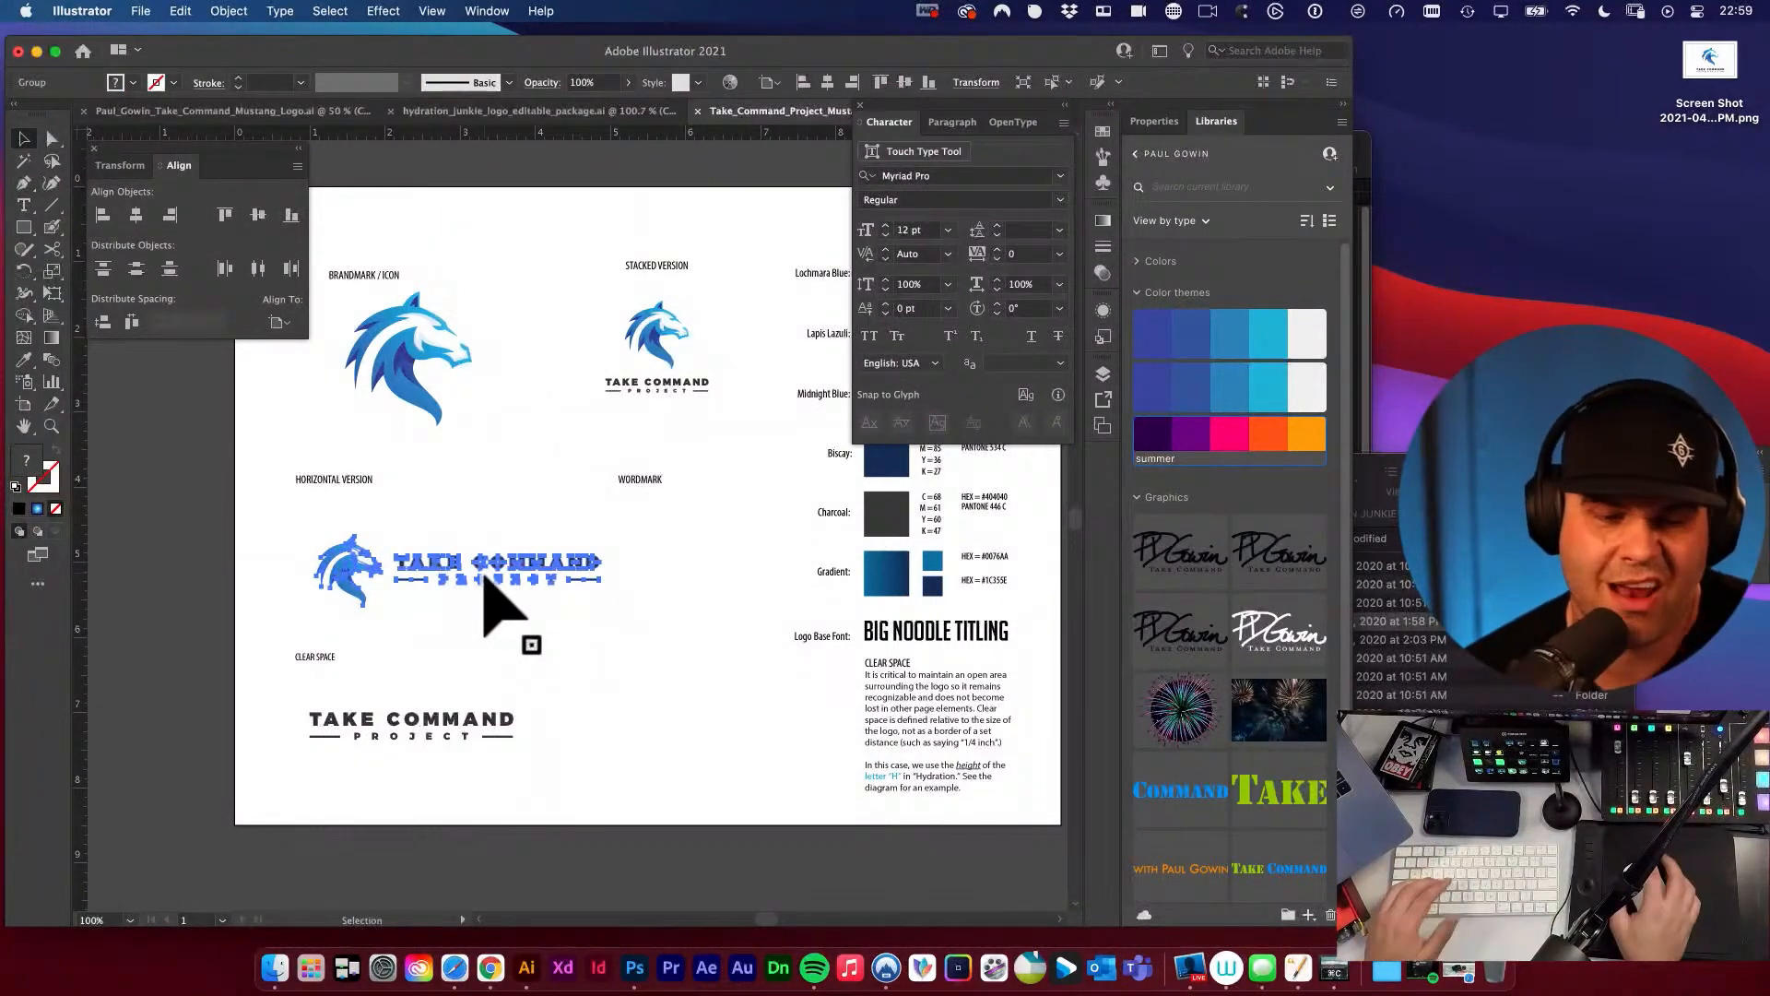
{"action": "key", "text": "e"}
{"action": "left_click_drag", "start_coordinate": [601, 606], "coordinate": [653, 585]}
{"action": "key", "text": "v"}
{"action": "left_click", "coordinate": [561, 581]}
{"action": "key", "text": "space"}
{"action": "key", "text": "v"}
Duplicate the reduced horizontal logo beneath the WORDMARK label and delete the copy's horse icon, leaving only the lettering.
{"action": "left_click_drag", "start_coordinate": [529, 565], "coordinate": [777, 605]}
{"action": "left_click", "coordinate": [566, 605]}
{"action": "key", "text": "a"}
{"action": "left_click_drag", "start_coordinate": [590, 505], "coordinate": [687, 645]}
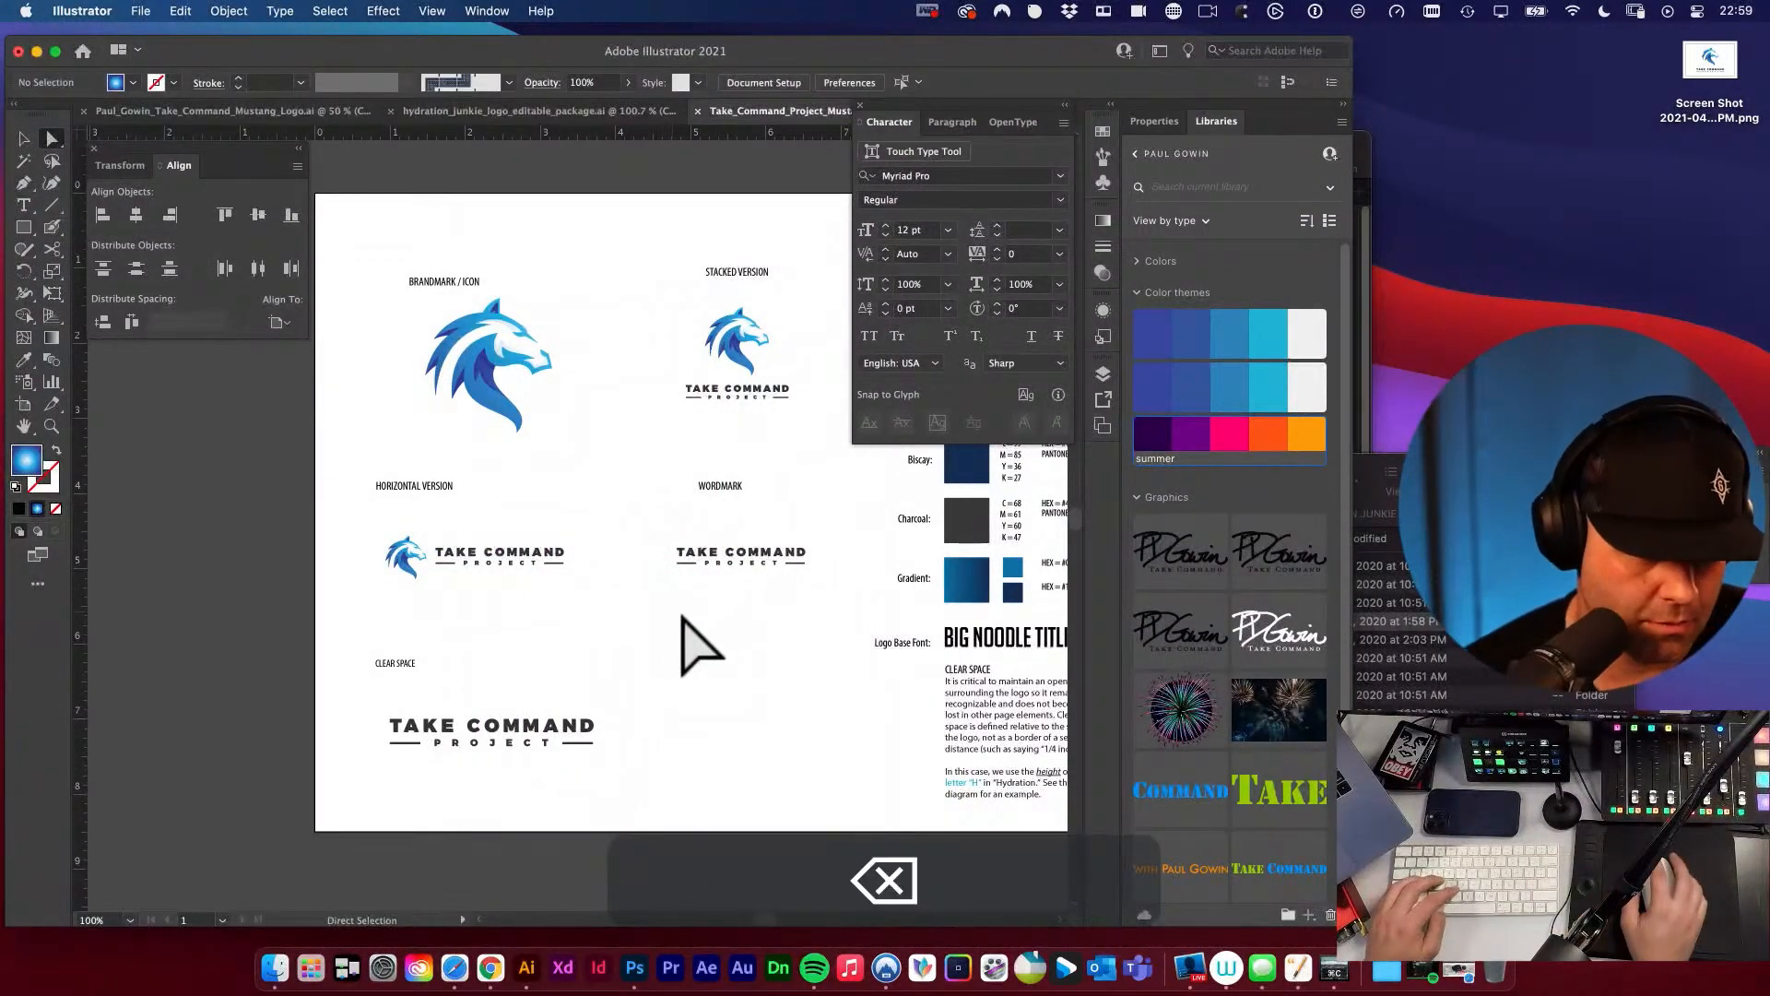
{"action": "key", "text": "v"}
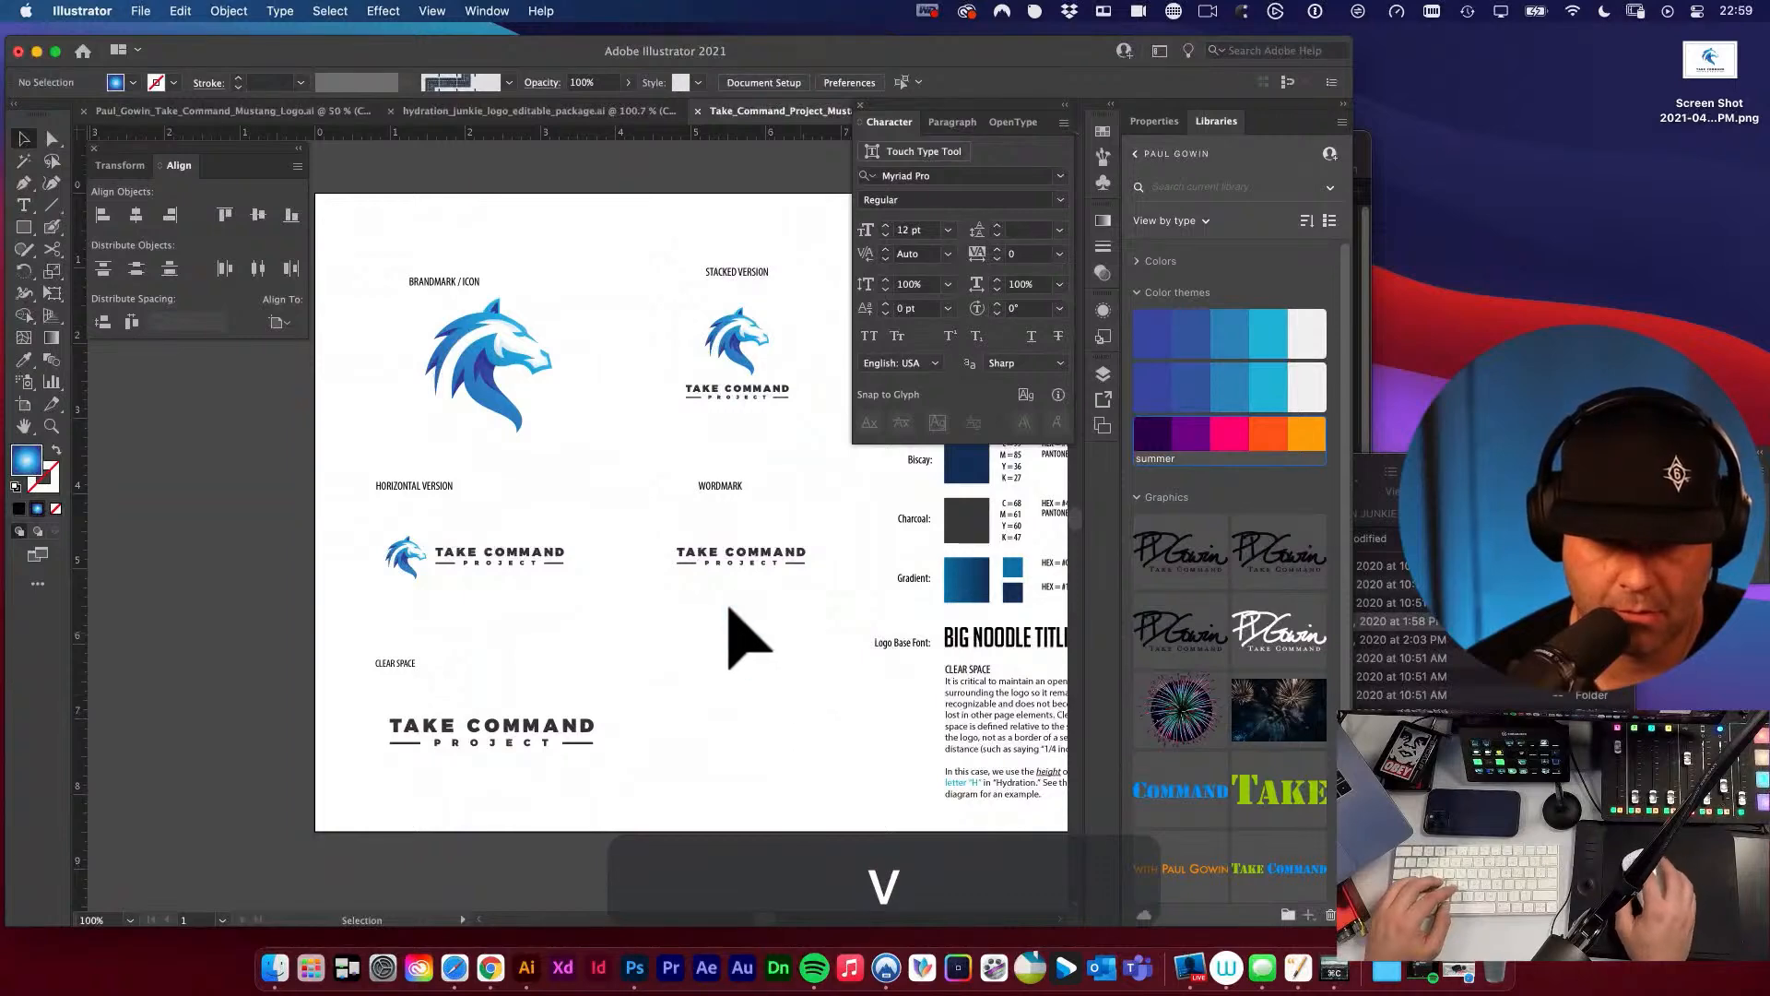
Move the HORIZONTAL VERSION and WORDMARK labels slightly down, closer to their logos.
{"action": "key", "text": "space"}
{"action": "left_click_drag", "start_coordinate": [635, 537], "coordinate": [606, 560]}
{"action": "left_click", "coordinate": [399, 509]}
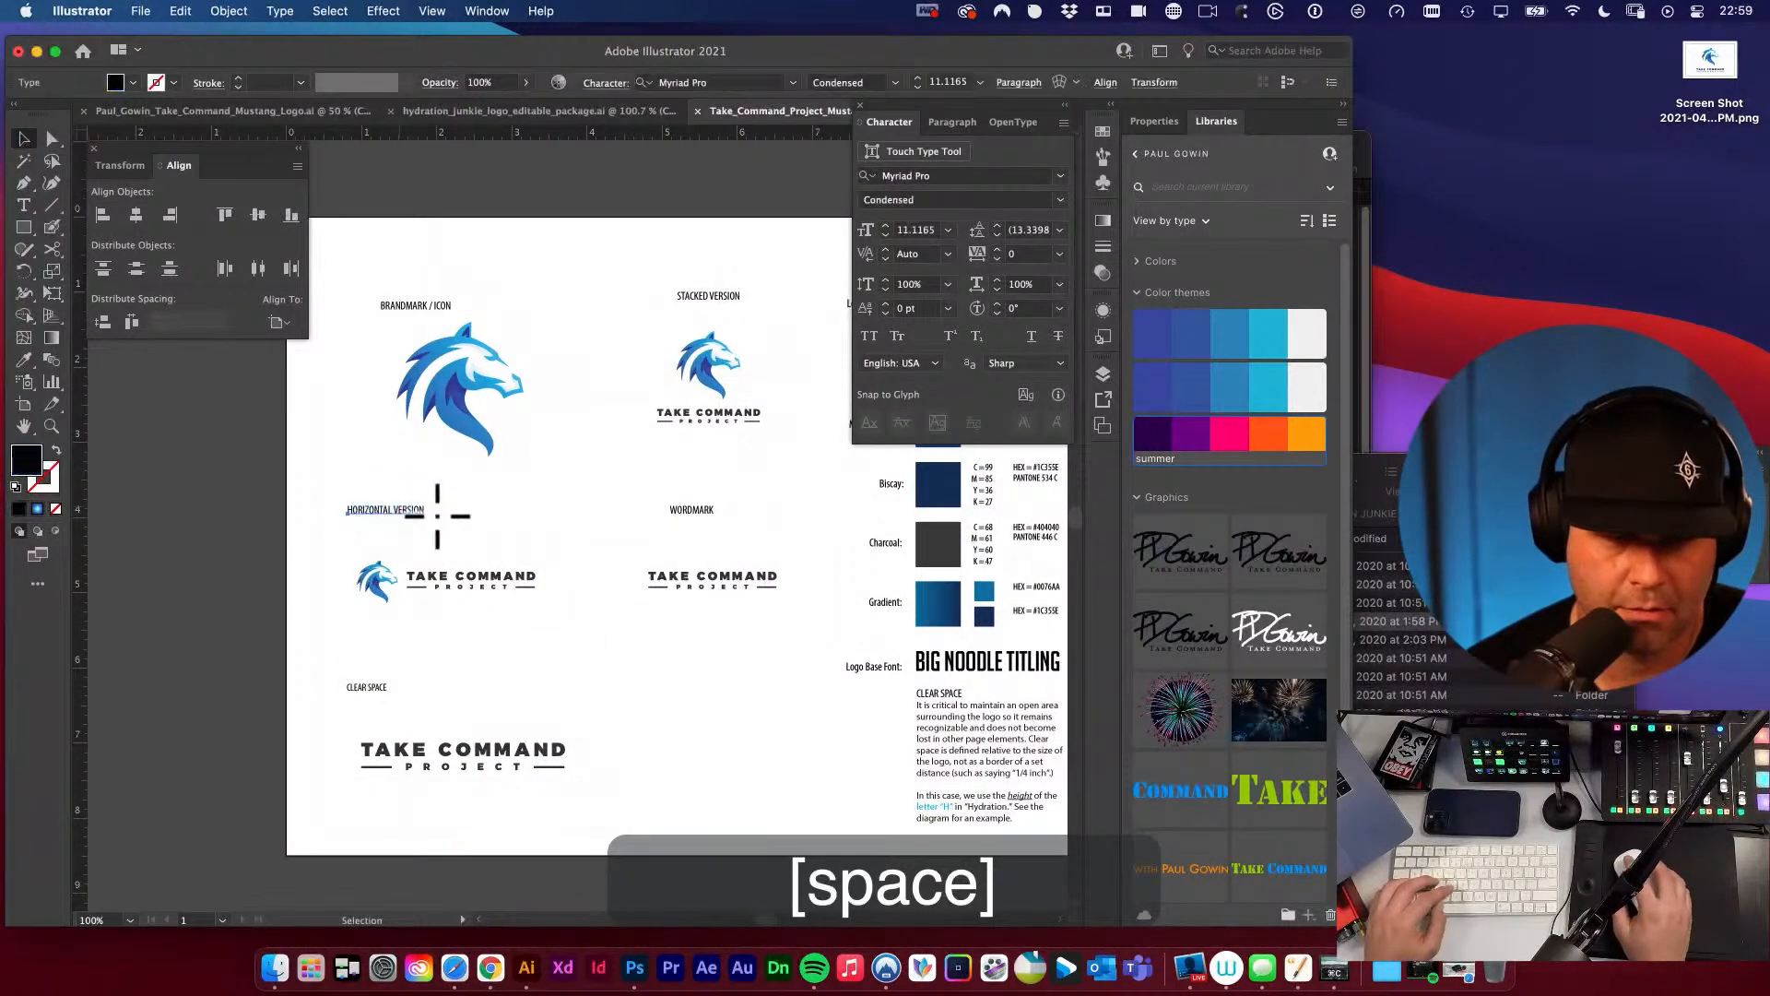
{"action": "left_click", "coordinate": [692, 510], "text": "shift"}
{"action": "left_click_drag", "start_coordinate": [692, 511], "coordinate": [744, 664]}
{"action": "left_click", "coordinate": [646, 641]}
{"action": "key", "text": "space"}
{"action": "key", "text": "v"}
{"action": "left_click_drag", "start_coordinate": [447, 467], "coordinate": [446, 479]}
{"action": "left_click", "coordinate": [620, 535]}
{"action": "key", "text": "space"}
{"action": "key", "text": "v"}
Delete the old, larger Take Command Project wordmark beneath the CLEAR SPACE label.
{"action": "left_click_drag", "start_coordinate": [608, 687], "coordinate": [590, 530]}
{"action": "key", "text": "space"}
{"action": "key", "text": "v"}
{"action": "left_click_drag", "start_coordinate": [364, 690], "coordinate": [365, 693]}
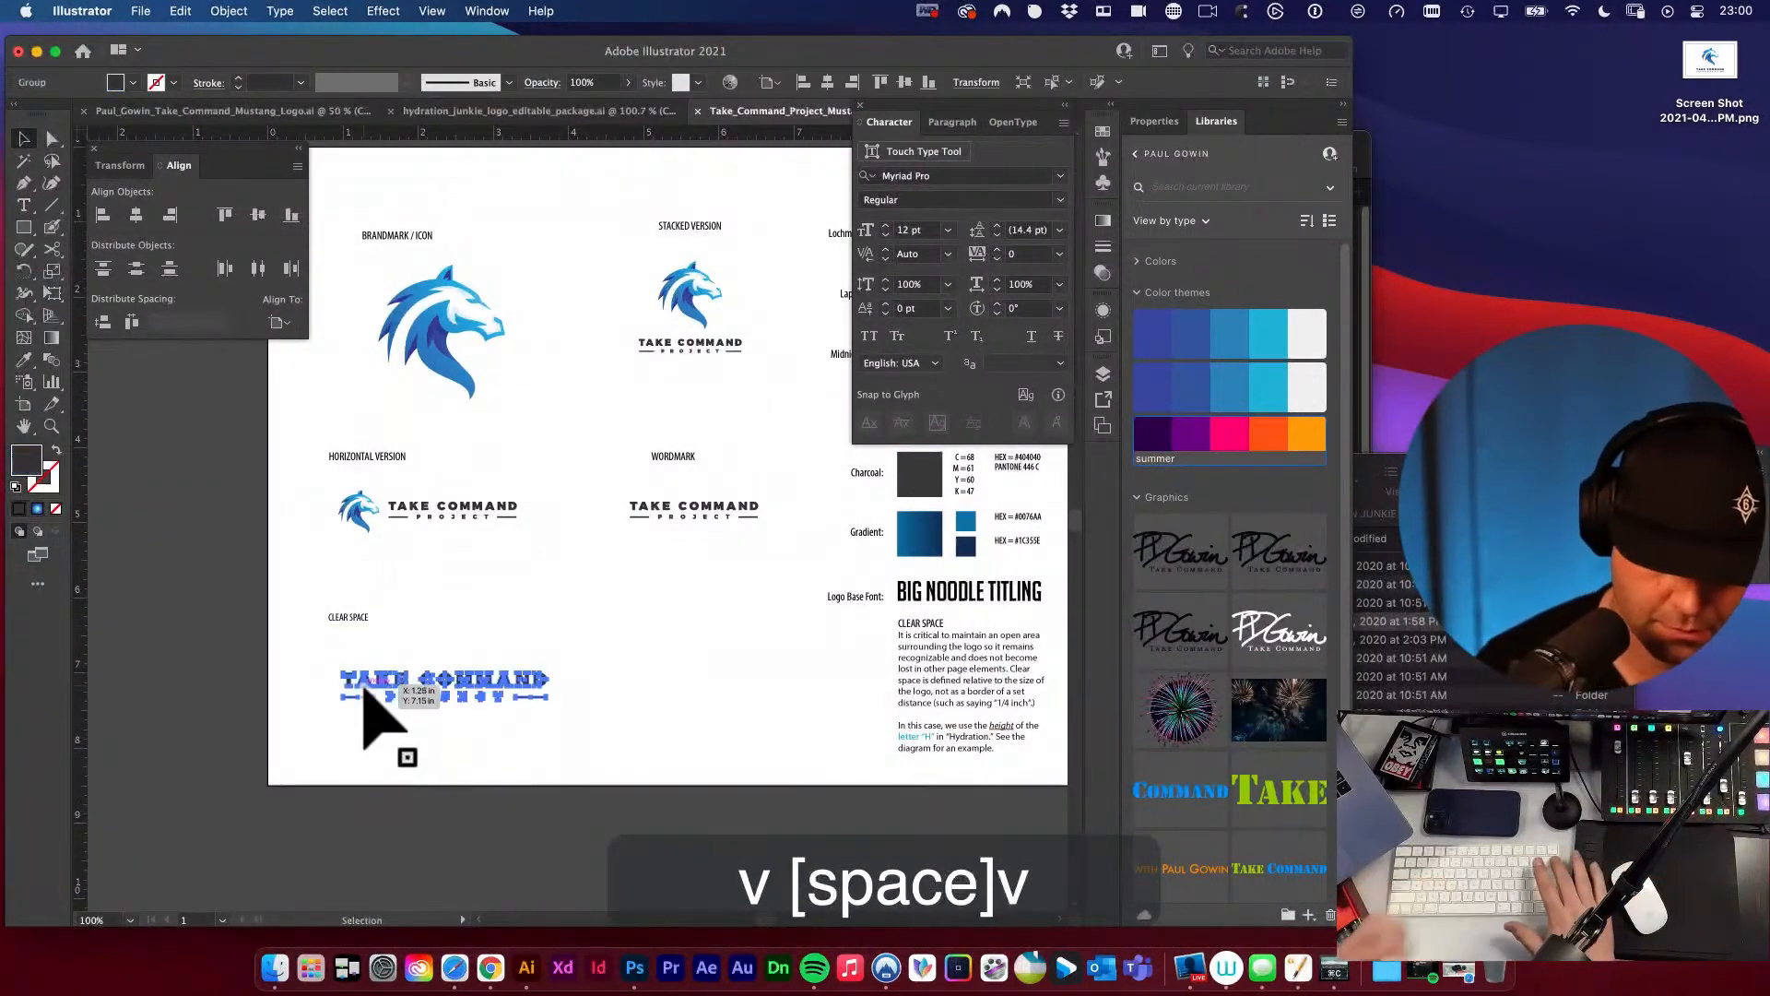
{"action": "key", "text": "BackSpace"}
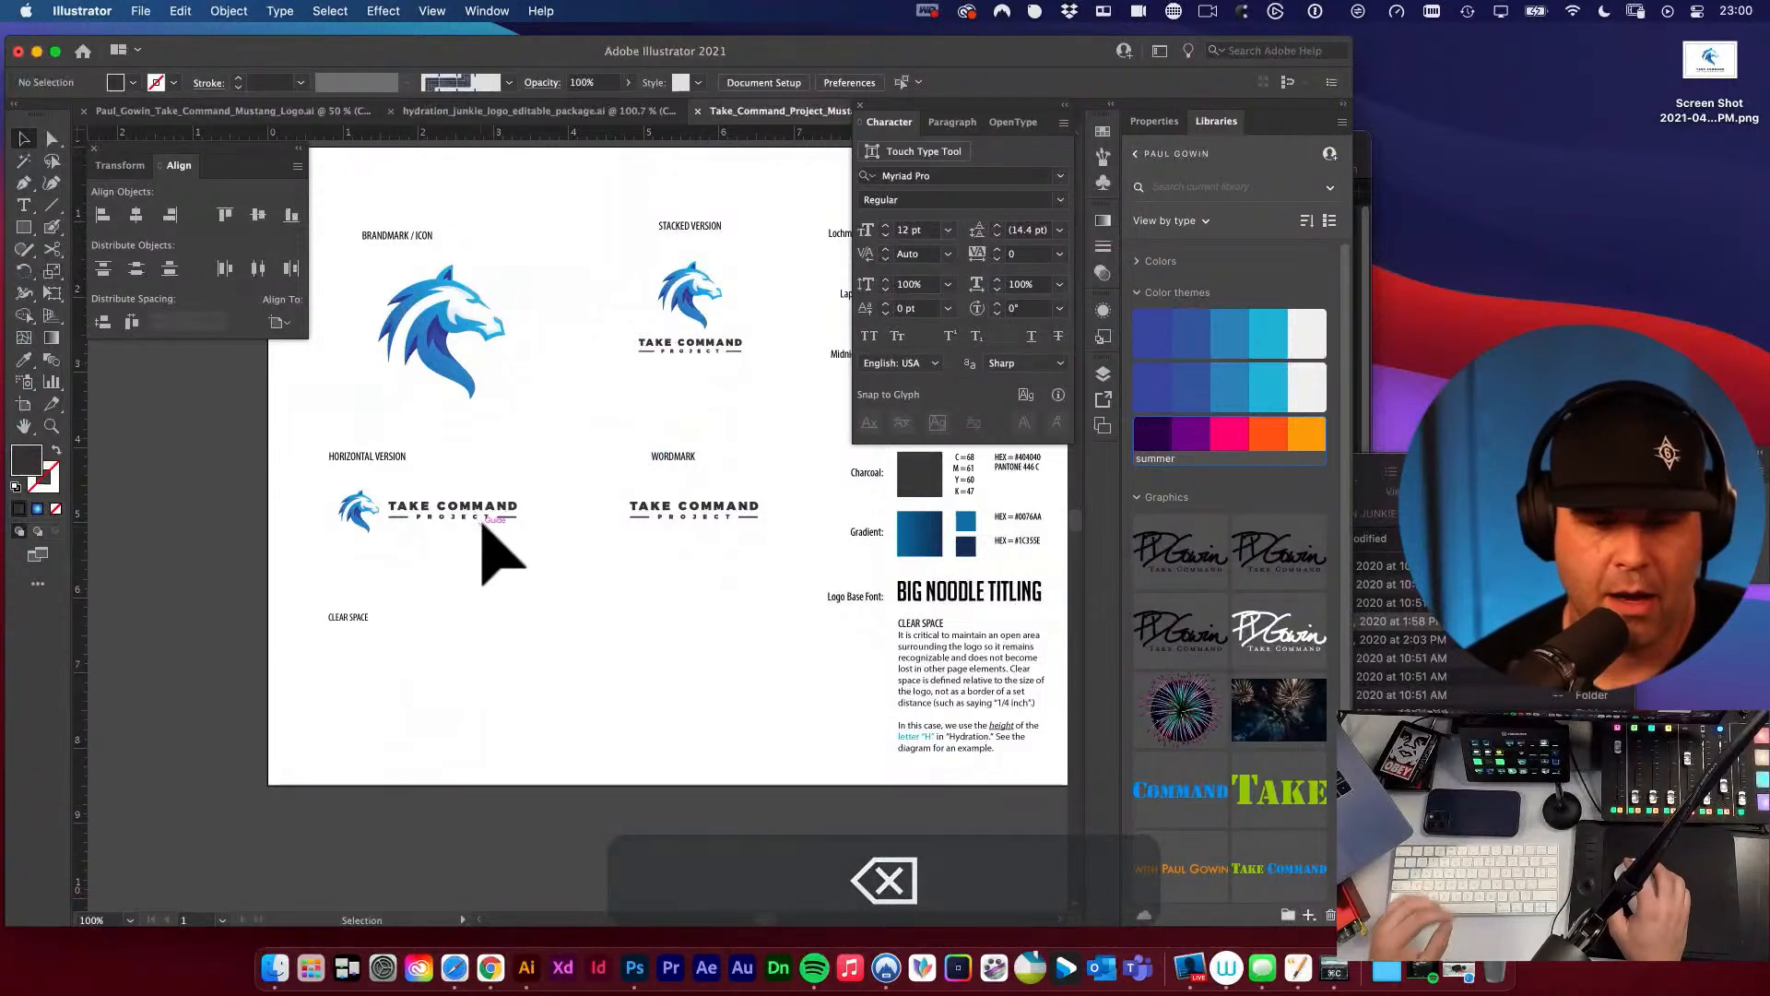
{"action": "scroll", "coordinate": [499, 519], "scroll_direction": "down", "scroll_amount": 1}
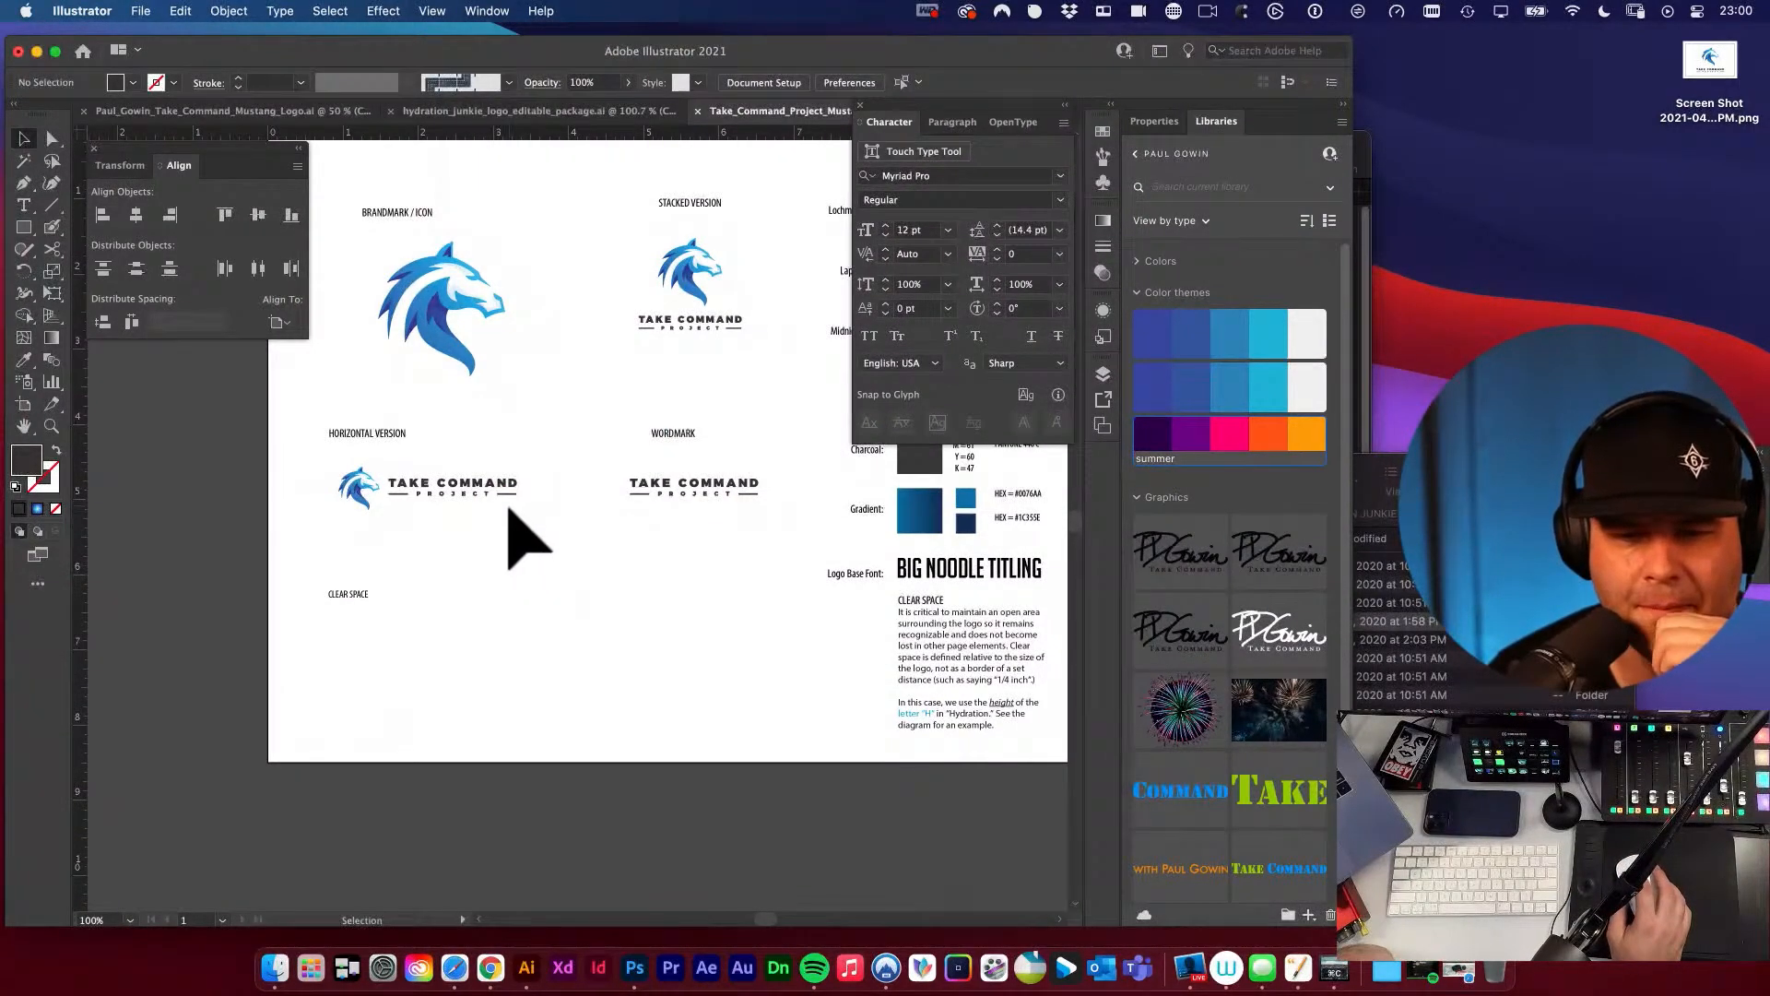
{"action": "left_click", "coordinate": [360, 597]}
{"action": "key", "text": "BackSpace"}
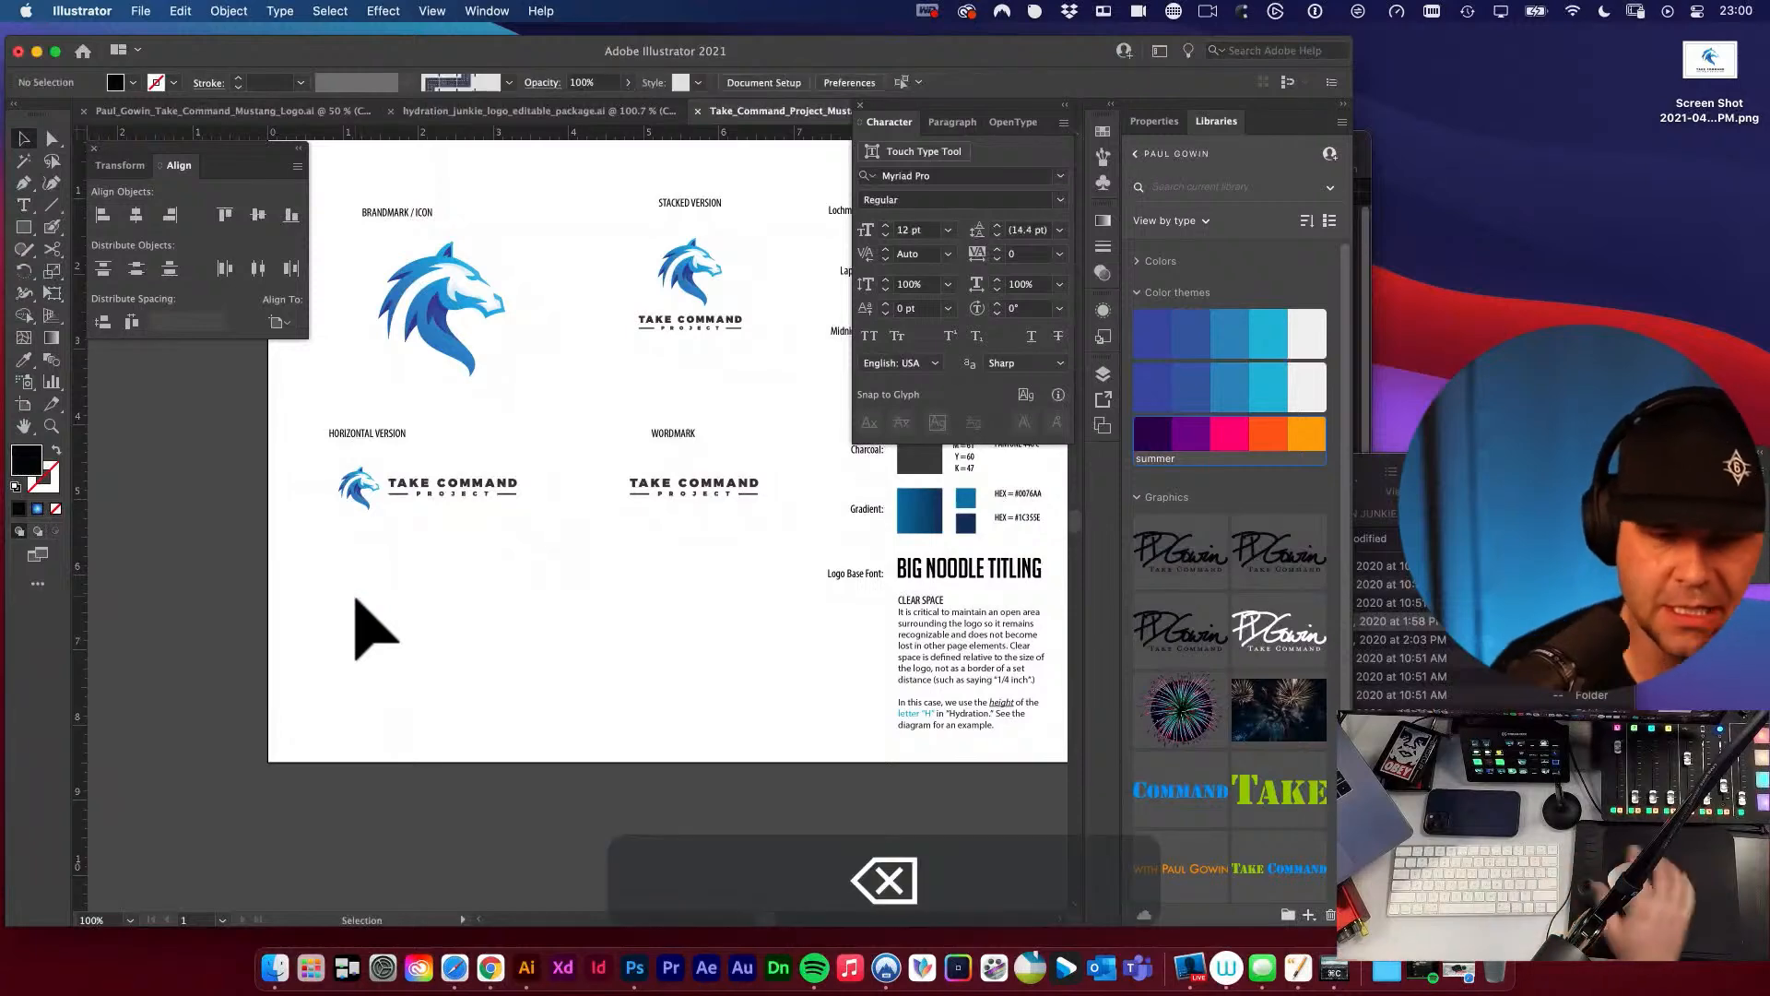
{"action": "left_click_drag", "start_coordinate": [671, 573], "coordinate": [664, 729]}
{"action": "key", "text": "v"}
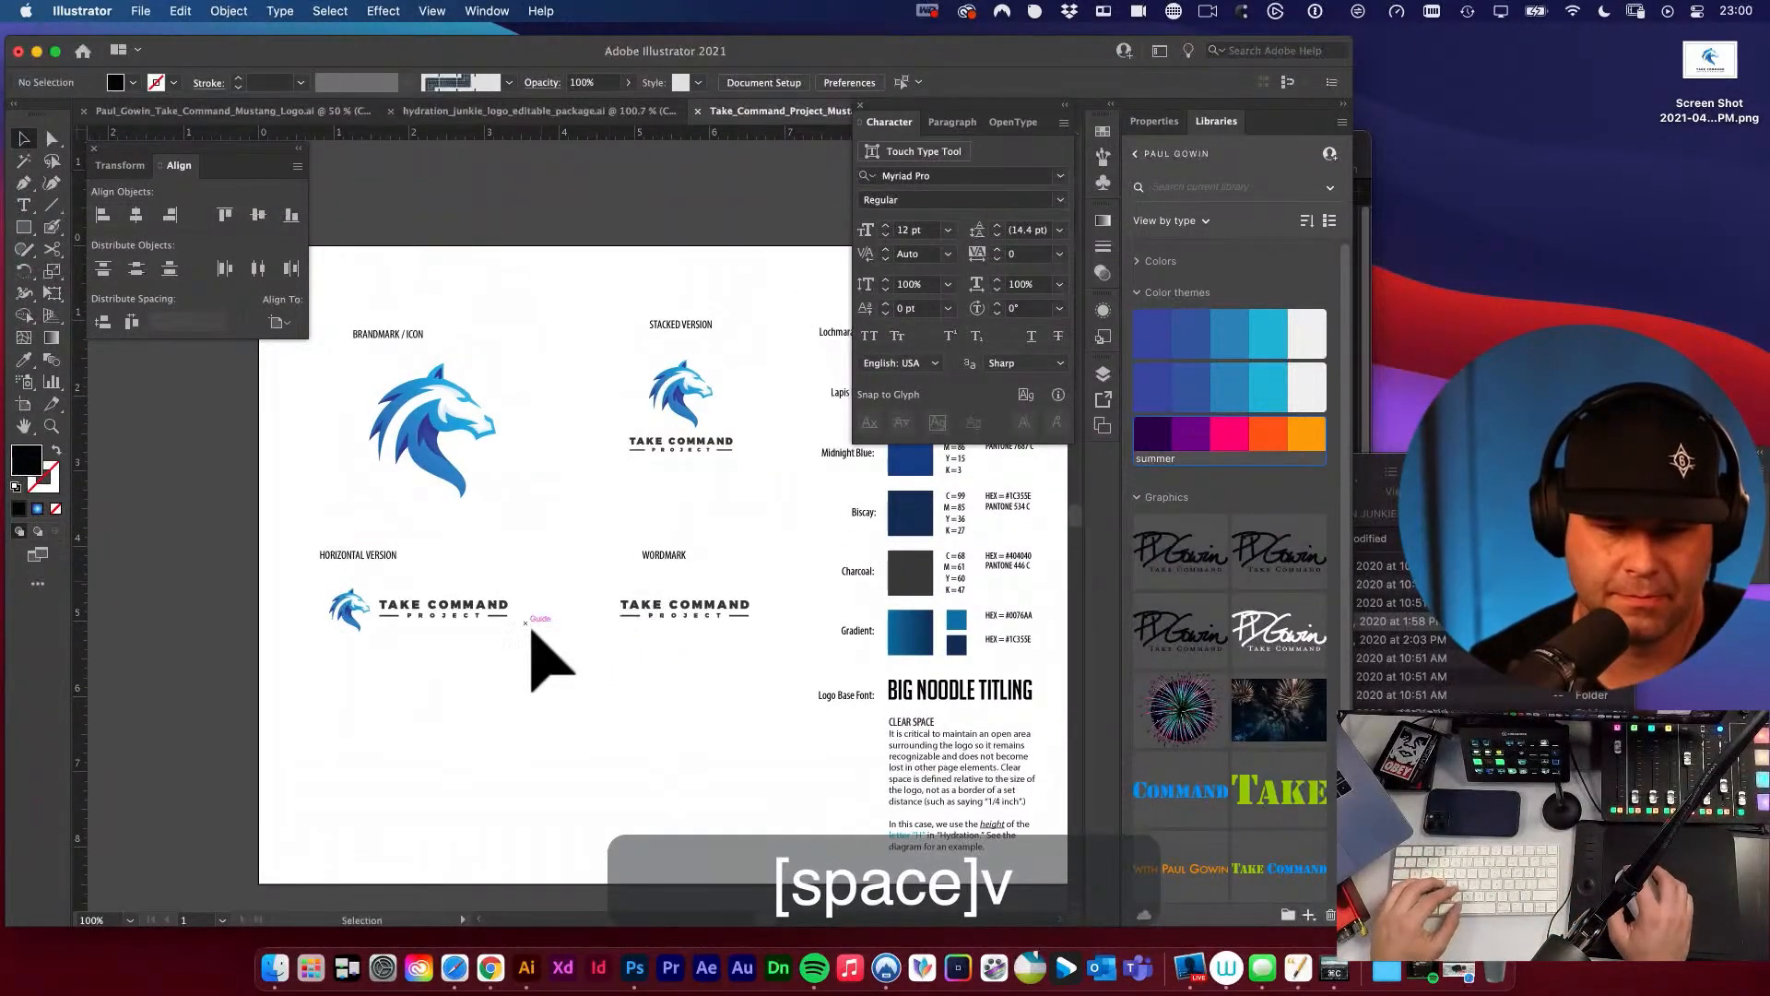
{"action": "key", "text": "v"}
{"action": "left_click_drag", "start_coordinate": [573, 498], "coordinate": [806, 613]}
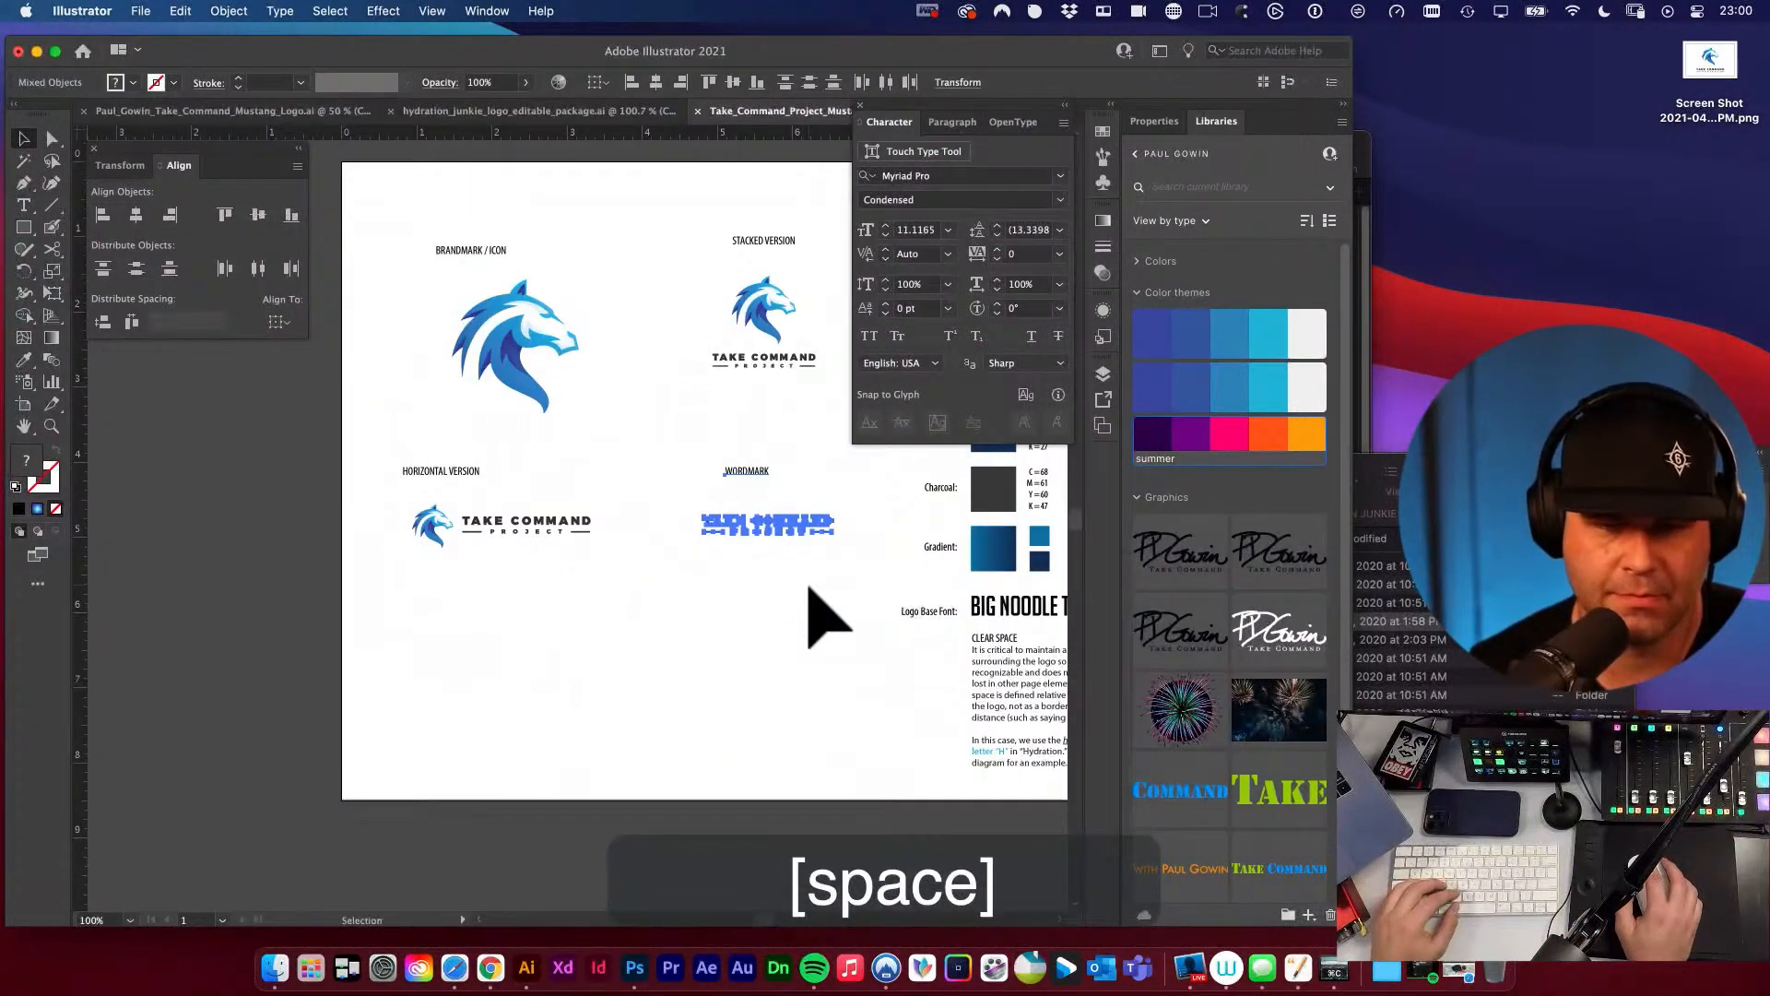
{"action": "left_click", "coordinate": [800, 591]}
{"action": "key", "text": "super+z"}
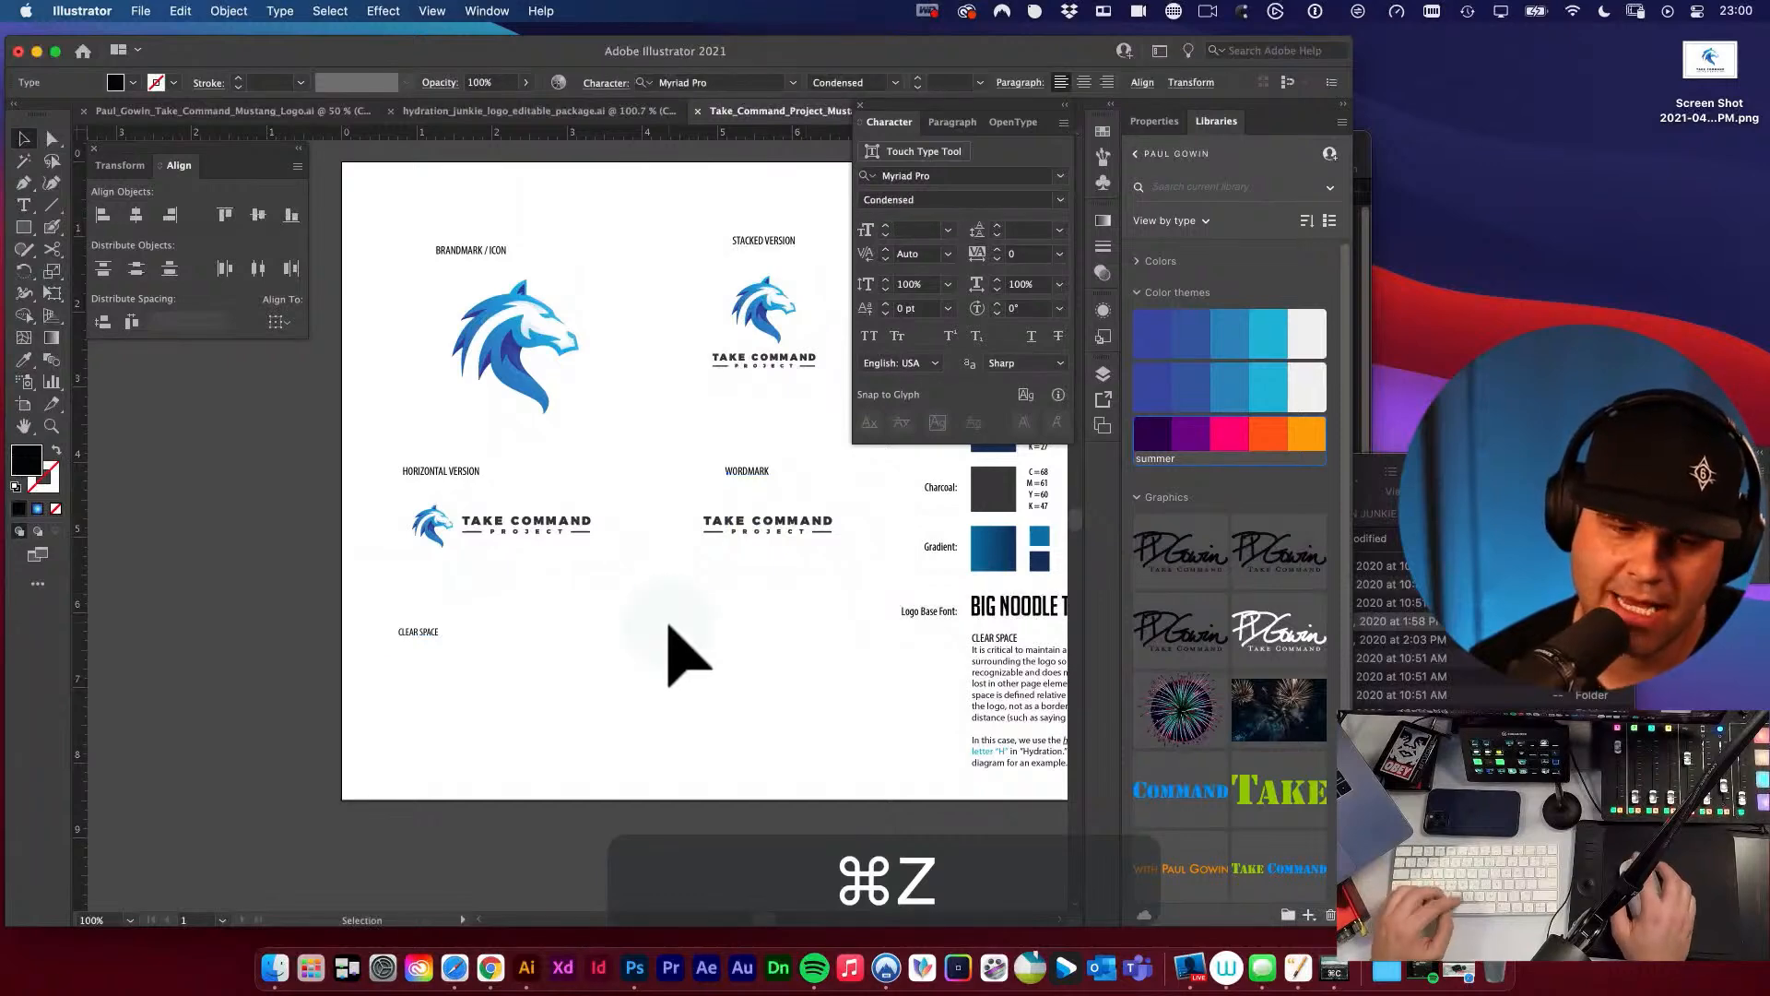
Place a duplicate of the horizontal logo beneath the CLEAR SPACE label, directly below the original.
{"action": "left_click", "coordinate": [668, 627]}
{"action": "left_click", "coordinate": [436, 535]}
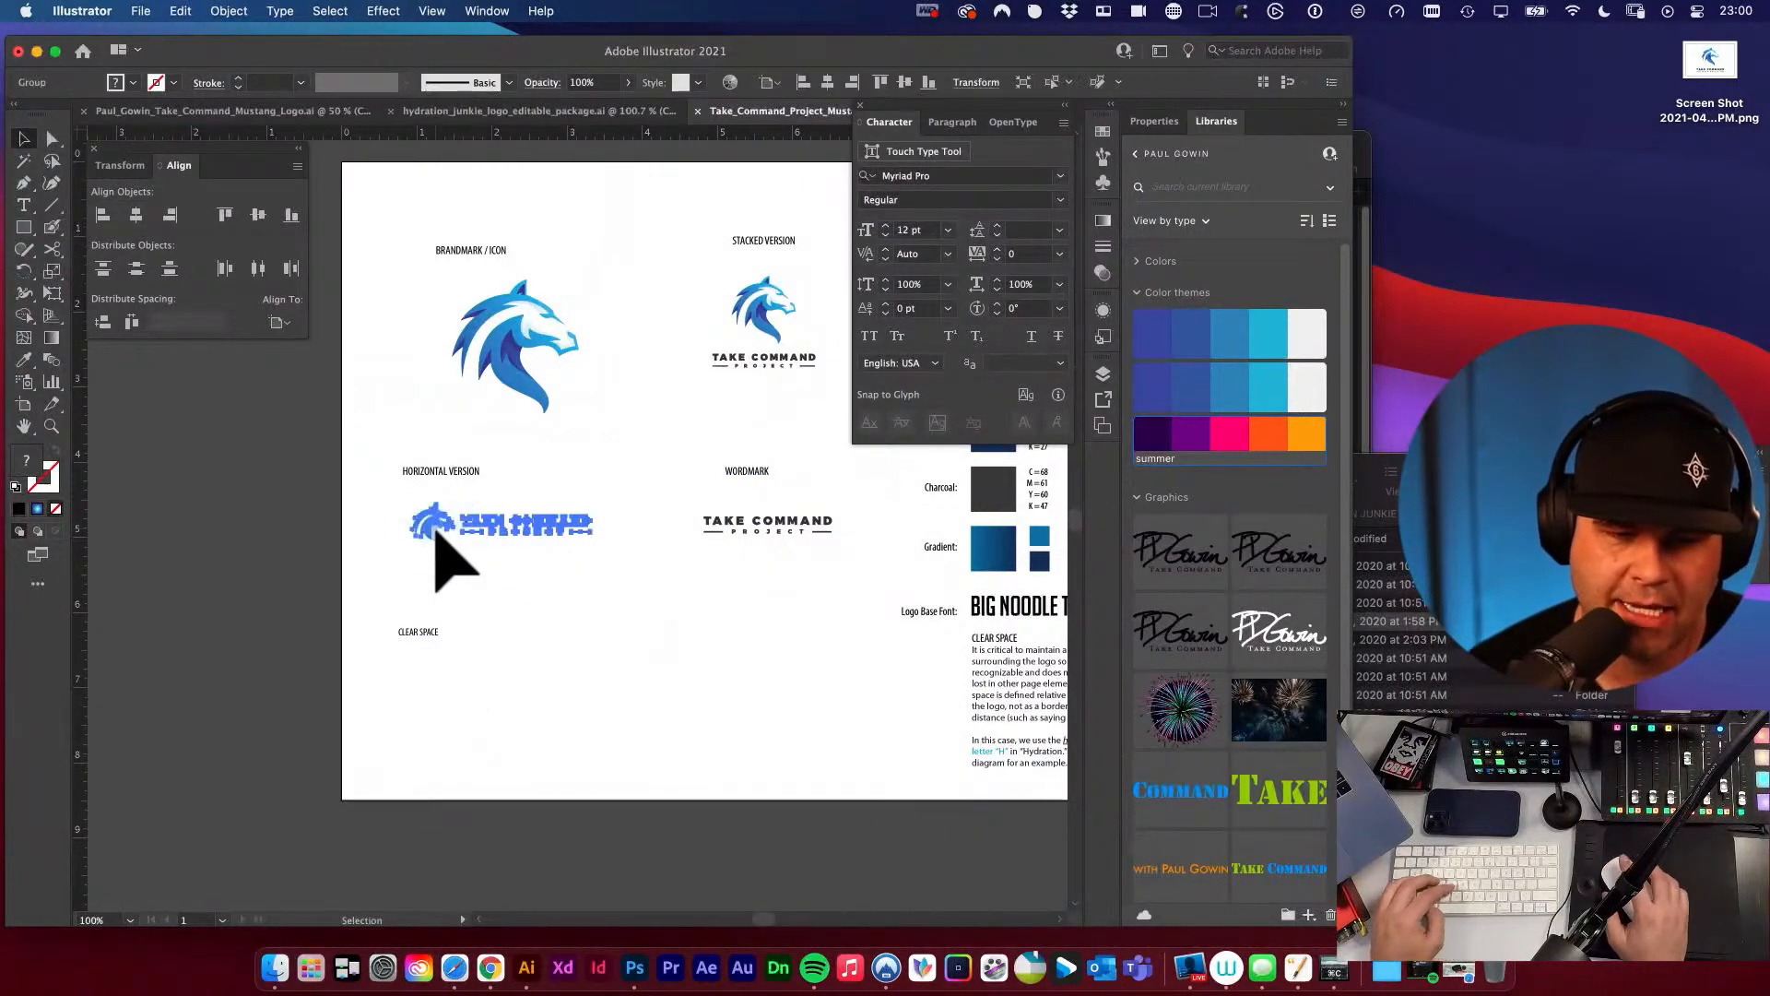
{"action": "left_click_drag", "start_coordinate": [436, 535], "coordinate": [439, 723]}
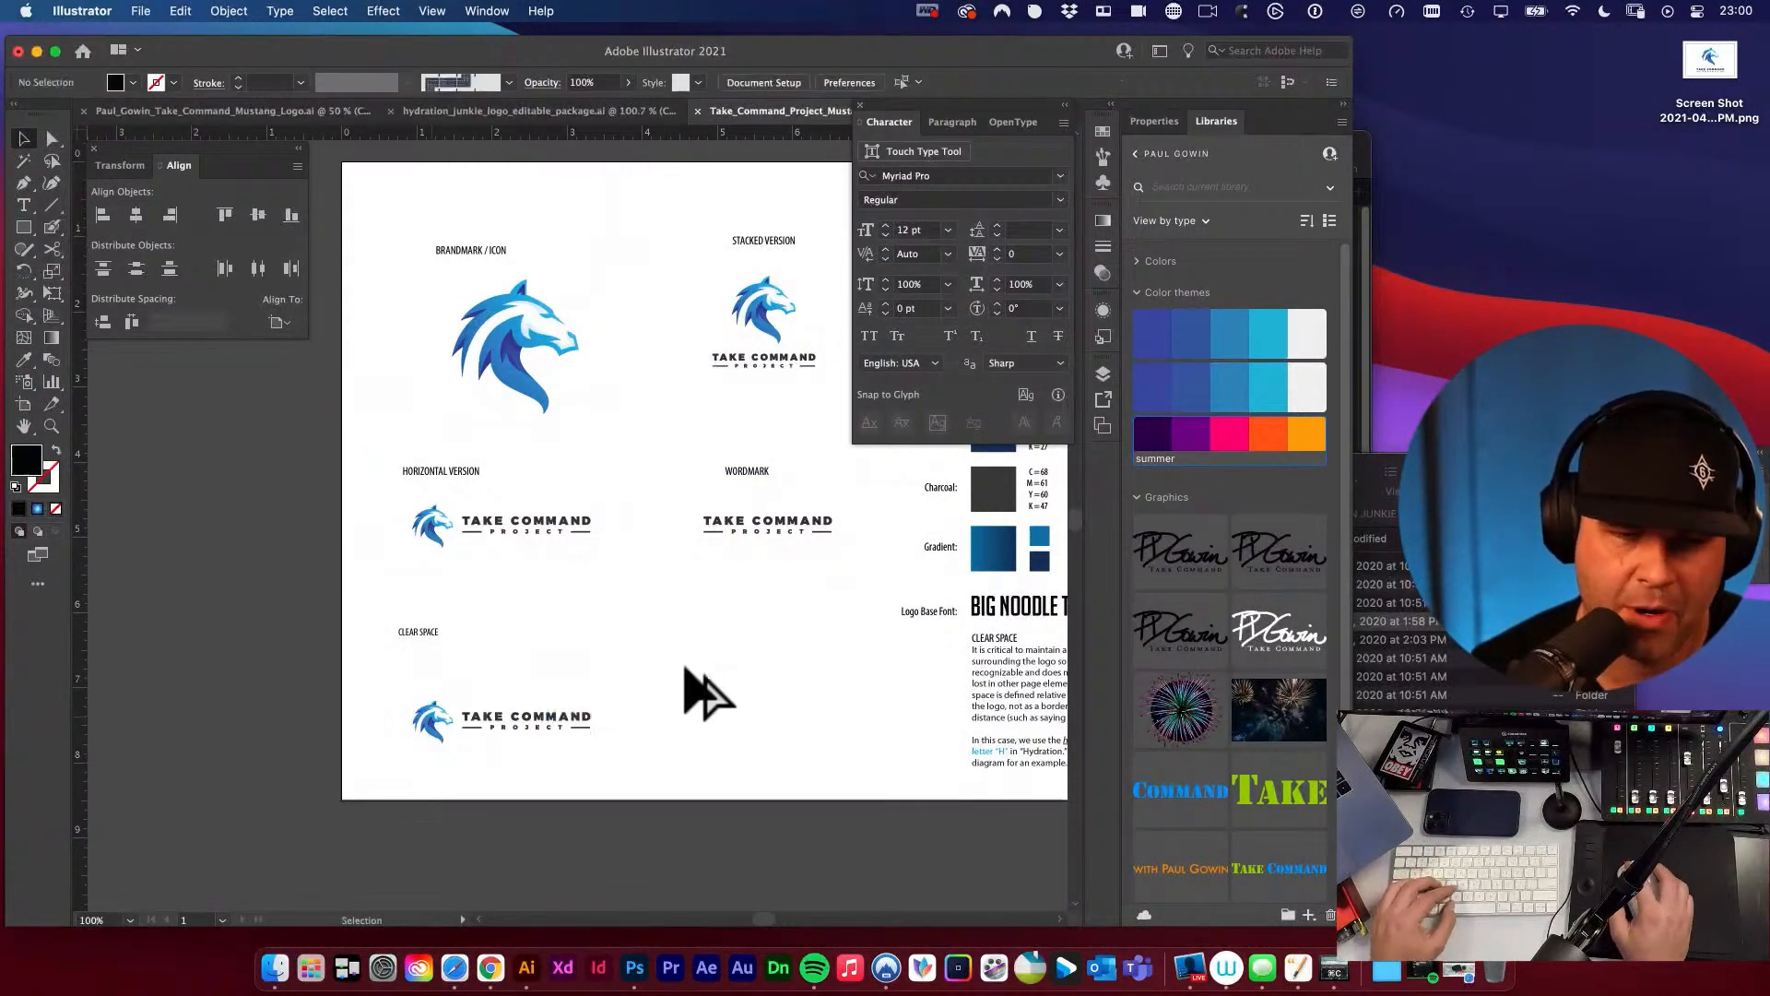
{"action": "key", "text": "space"}
{"action": "mouse_move", "coordinate": [553, 743]}
{"action": "left_mouse_down"}
{"action": "mouse_move", "coordinate": [517, 696]}
{"action": "mouse_move", "coordinate": [458, 708]}
{"action": "mouse_move", "coordinate": [580, 729]}
{"action": "left_mouse_up"}
{"action": "key", "text": "super+space"}
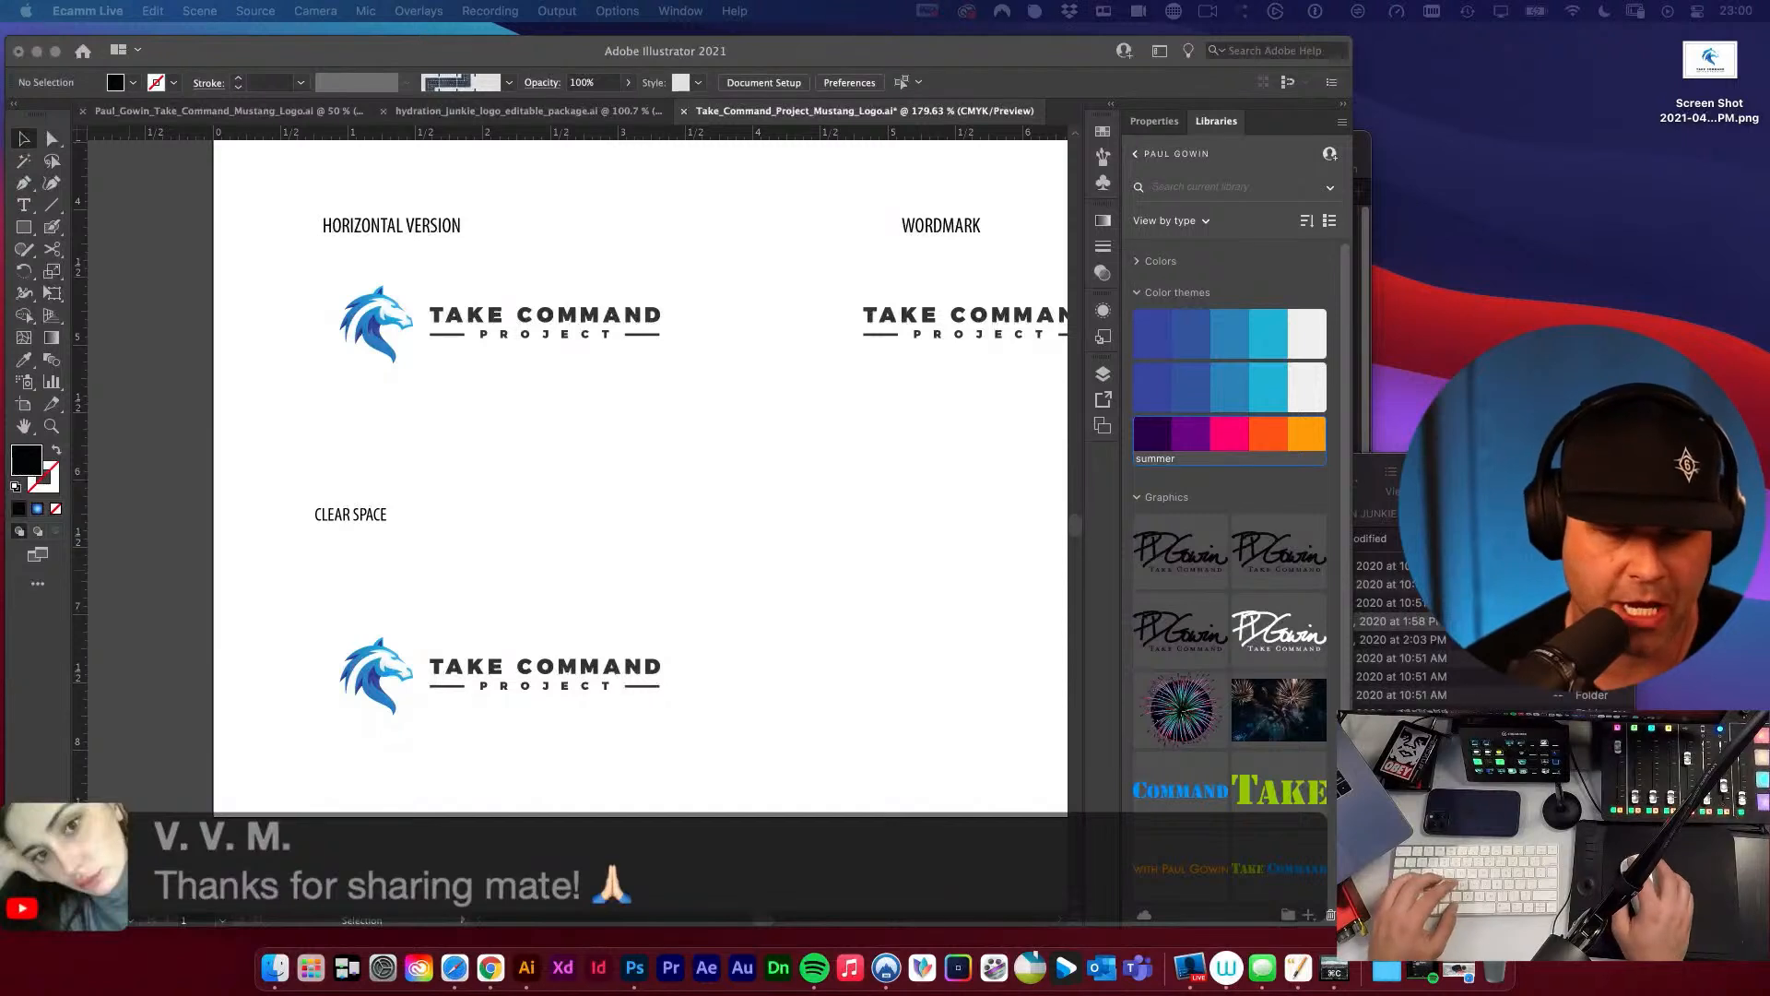
{"action": "left_click", "coordinate": [683, 621]}
{"action": "key", "text": "space"}
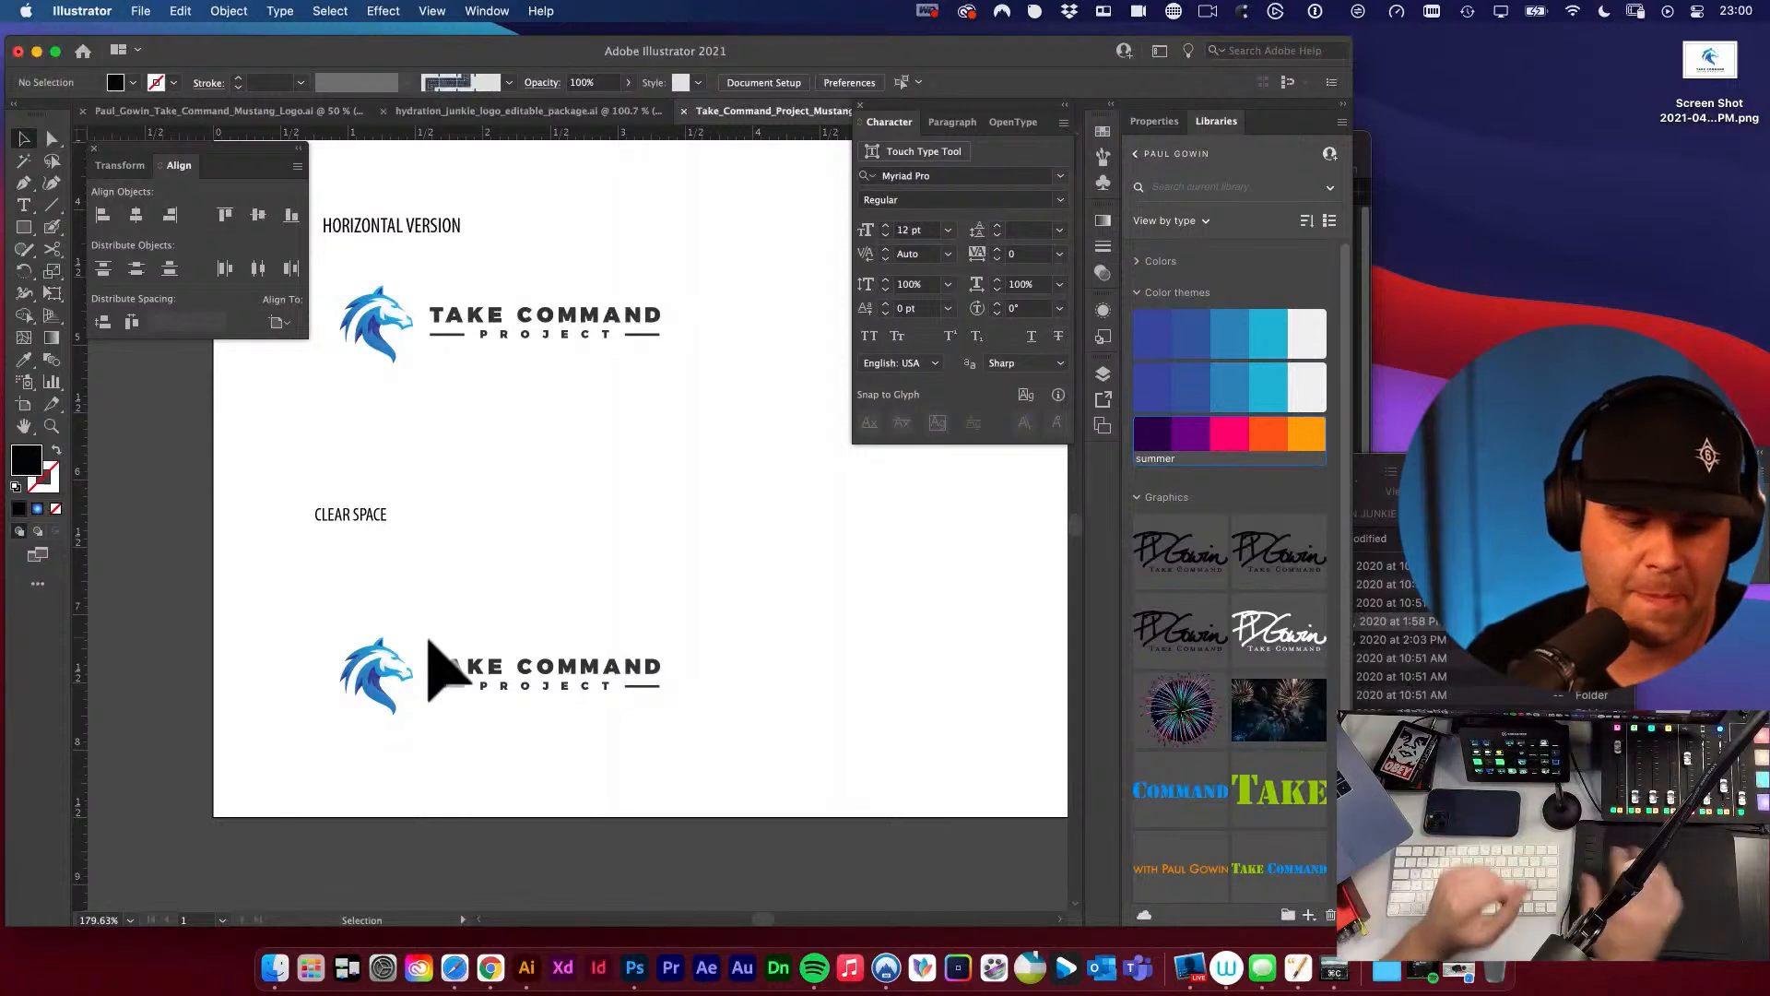
Switch to Safari, look through the design course site's tutorials page down to its newsletter form, and close the browser window.
{"action": "left_click", "coordinate": [454, 966]}
{"action": "key", "text": "super+t"}
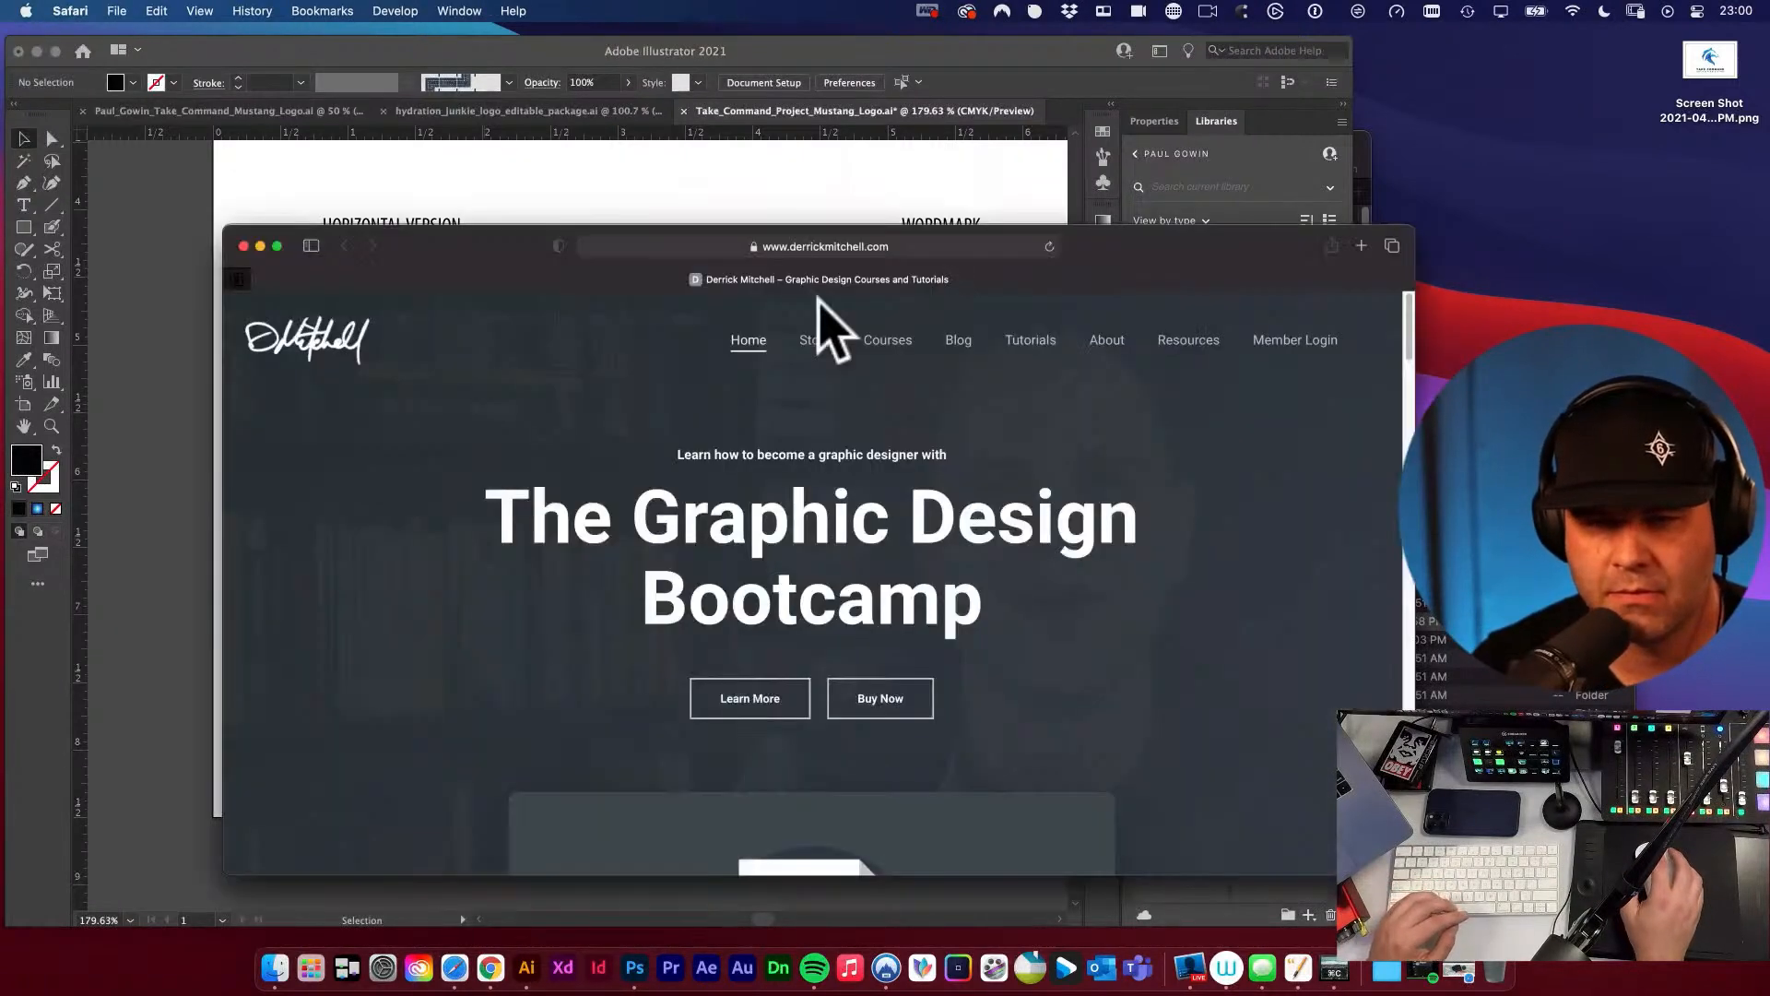
{"action": "left_click_drag", "start_coordinate": [1152, 239], "coordinate": [1078, 156]}
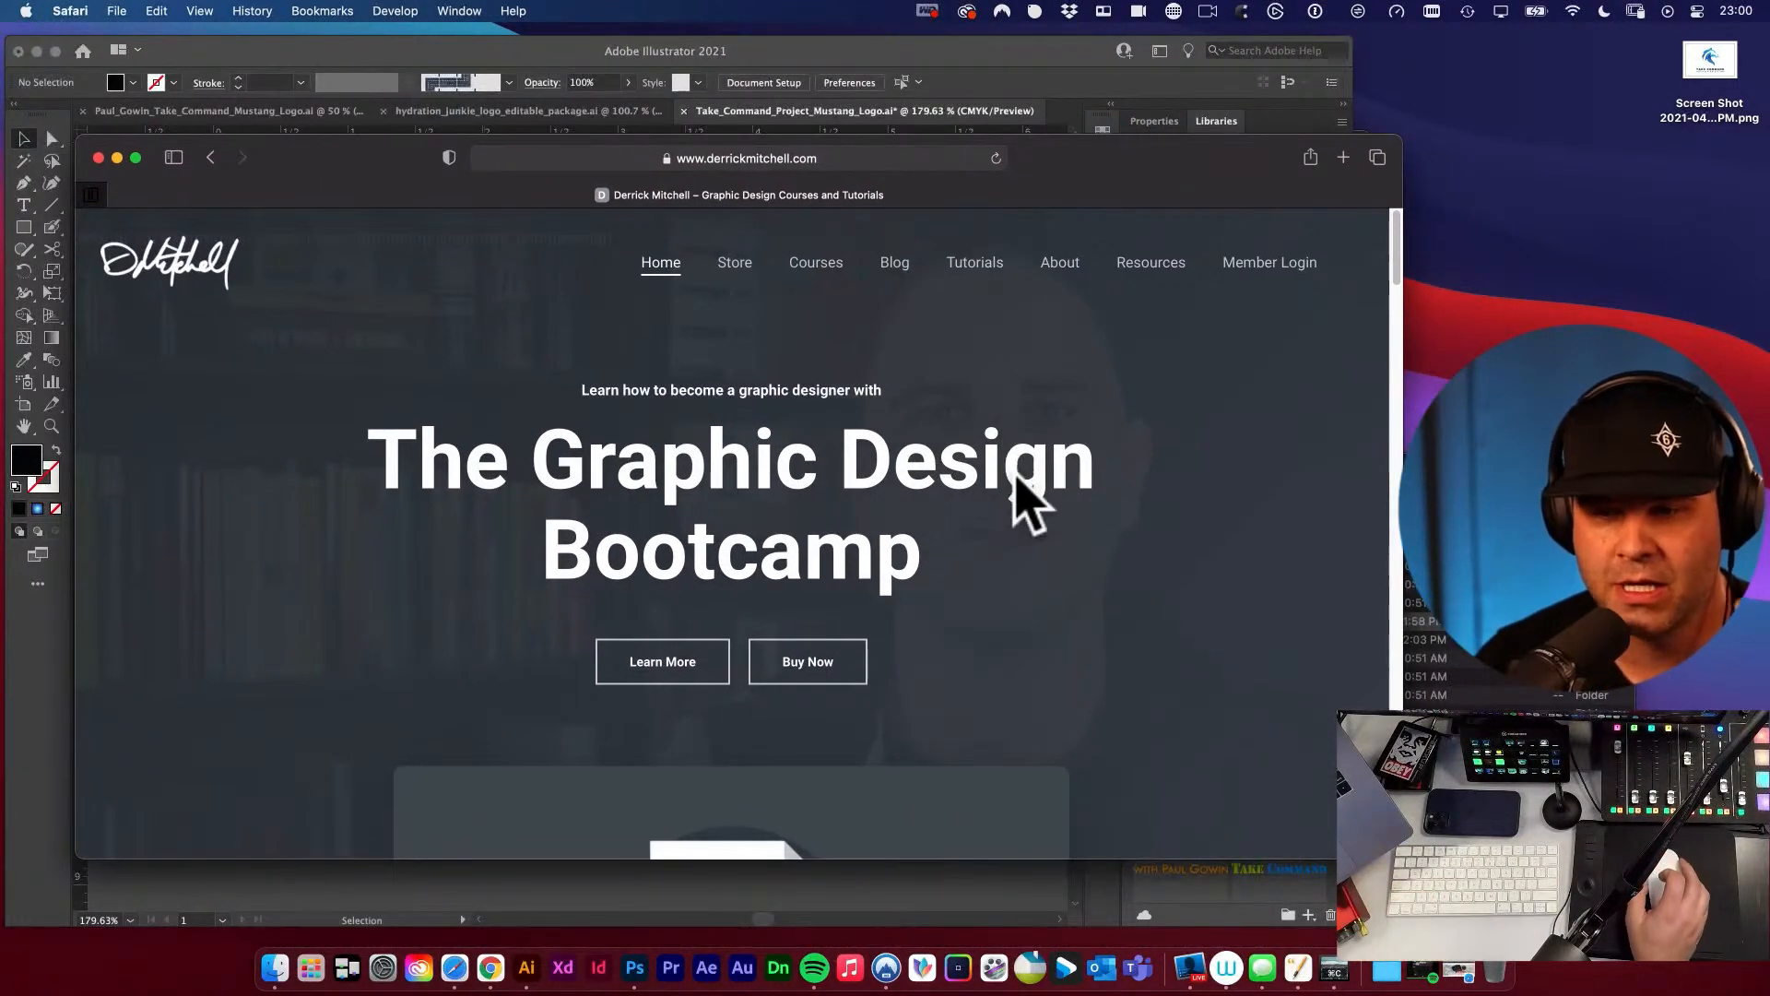
{"action": "left_click", "coordinate": [975, 277]}
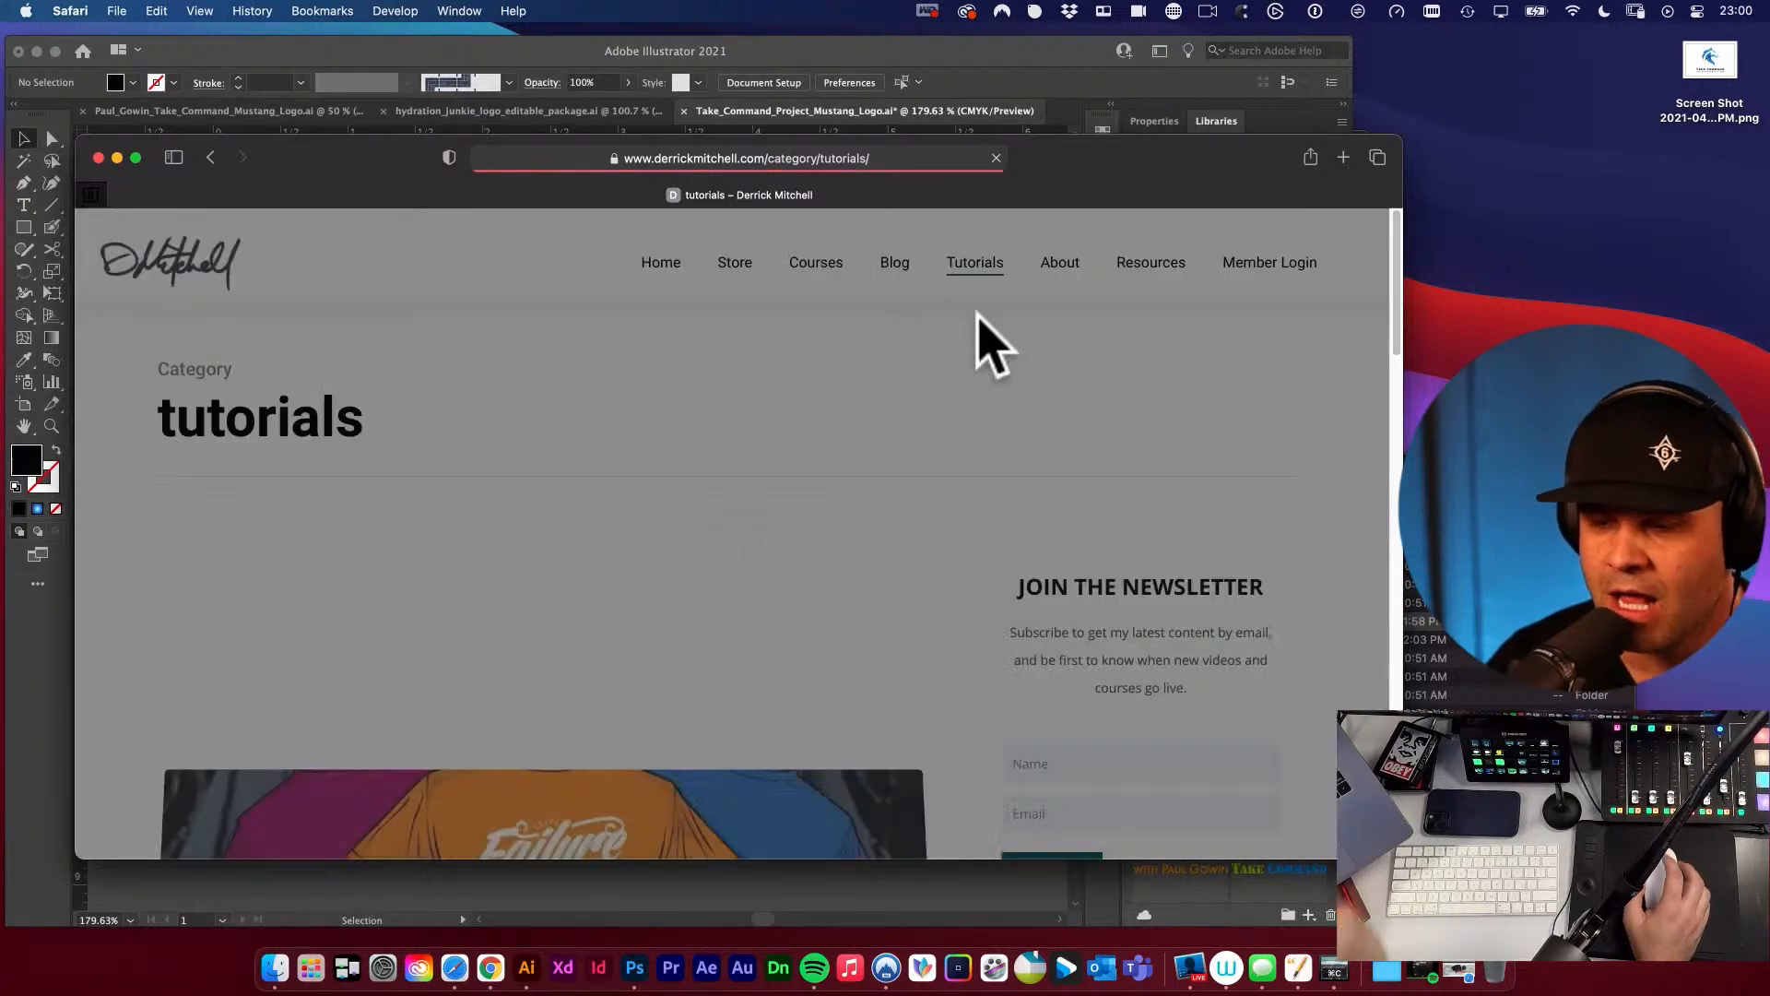
{"action": "scroll", "coordinate": [863, 470], "scroll_direction": "down", "scroll_amount": 10}
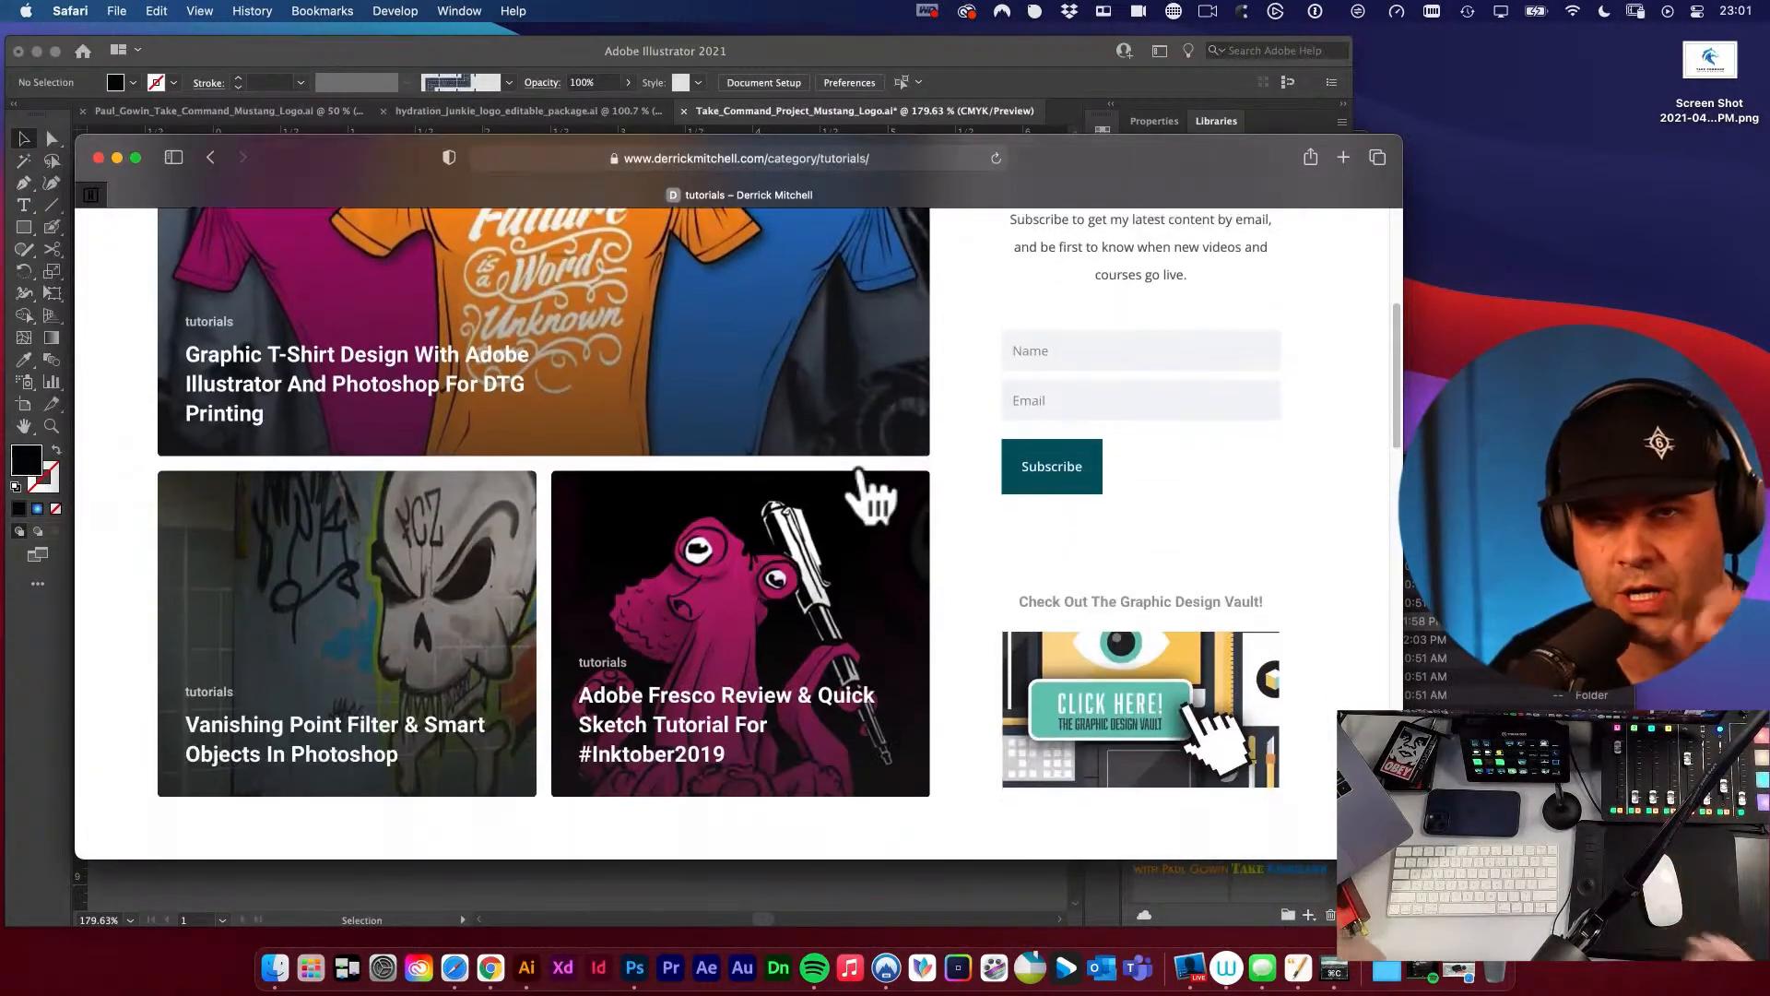
{"action": "scroll", "coordinate": [864, 477], "scroll_direction": "down", "scroll_amount": 15}
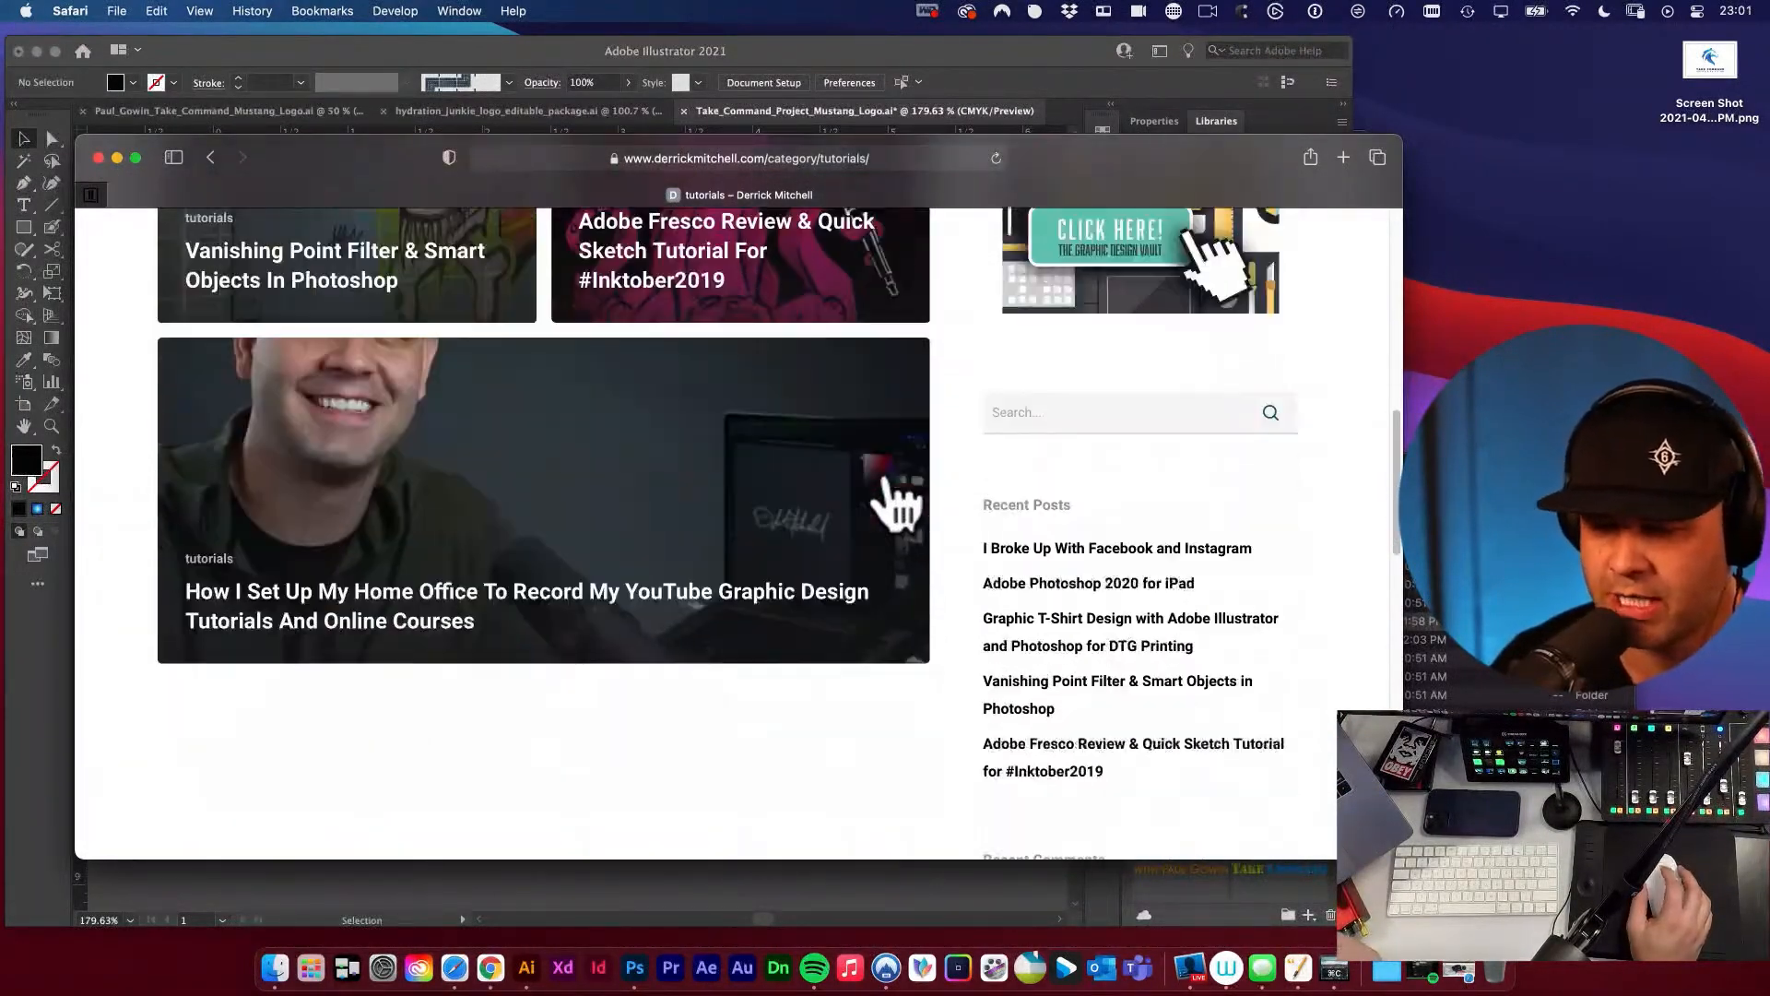
{"action": "scroll", "coordinate": [922, 534], "scroll_direction": "down", "scroll_amount": 3}
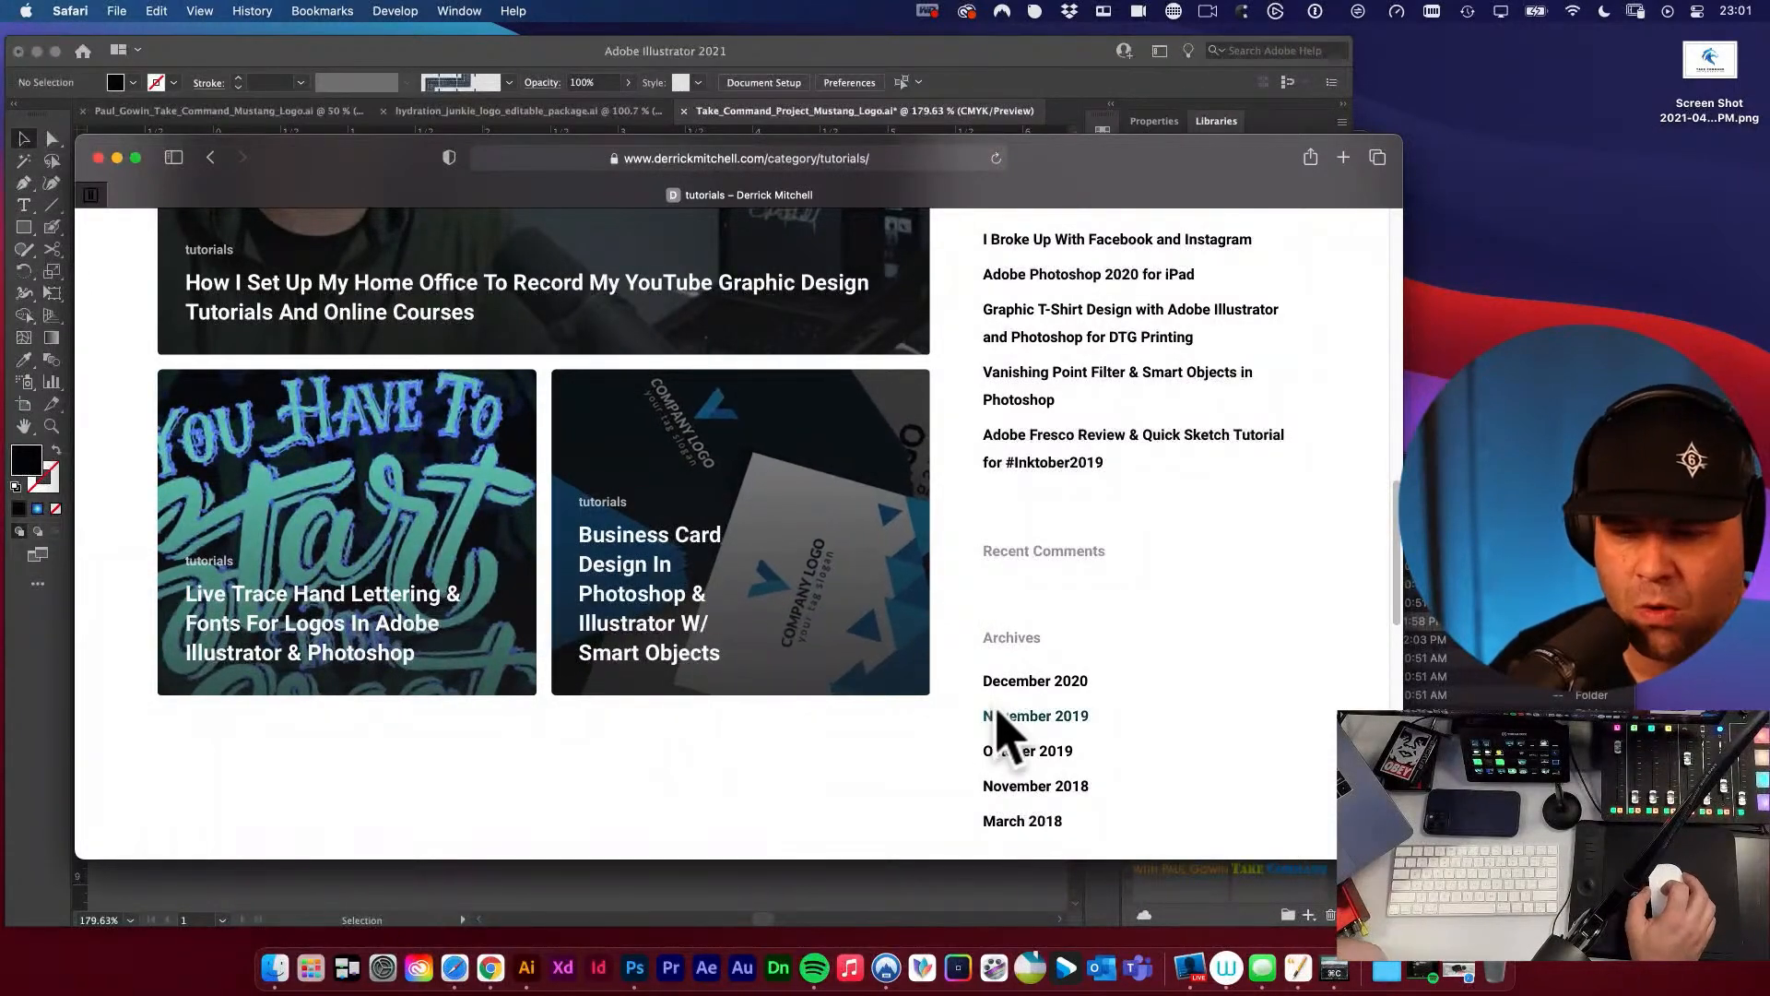
{"action": "scroll", "coordinate": [995, 737], "scroll_direction": "down", "scroll_amount": 10}
{"action": "left_click", "coordinate": [756, 616]}
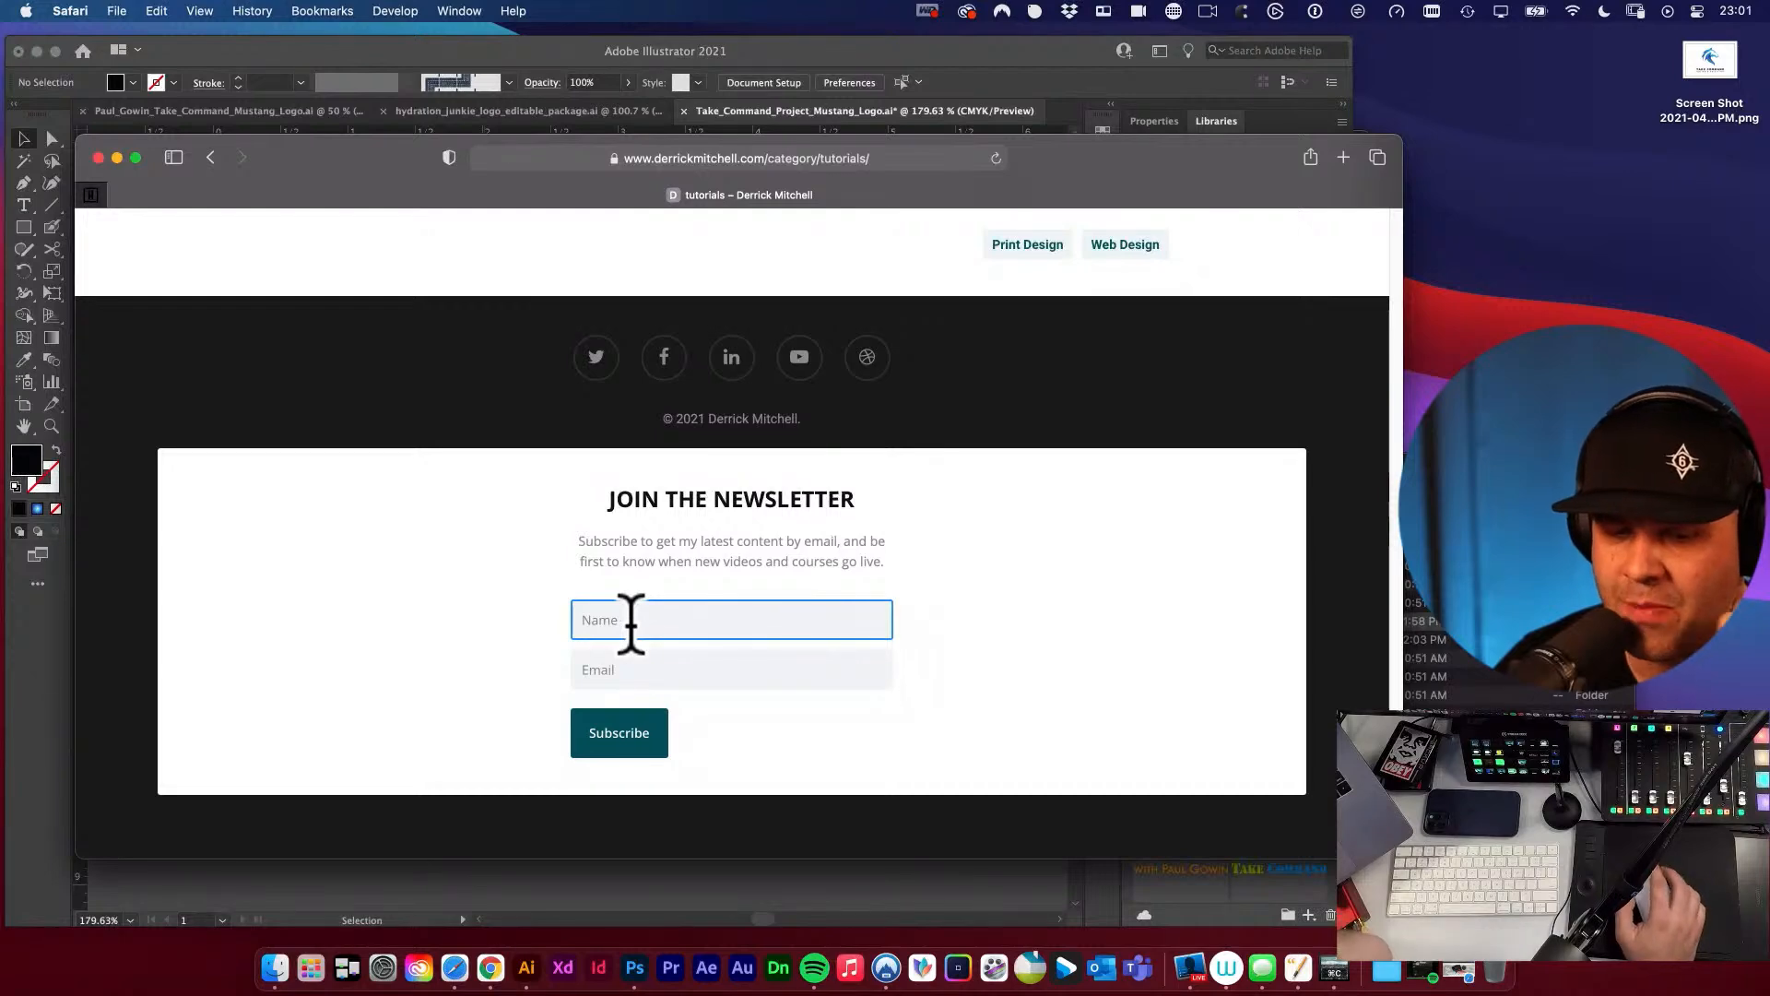
{"action": "left_click", "coordinate": [728, 561]}
{"action": "scroll", "coordinate": [728, 561], "scroll_direction": "up", "scroll_amount": 10}
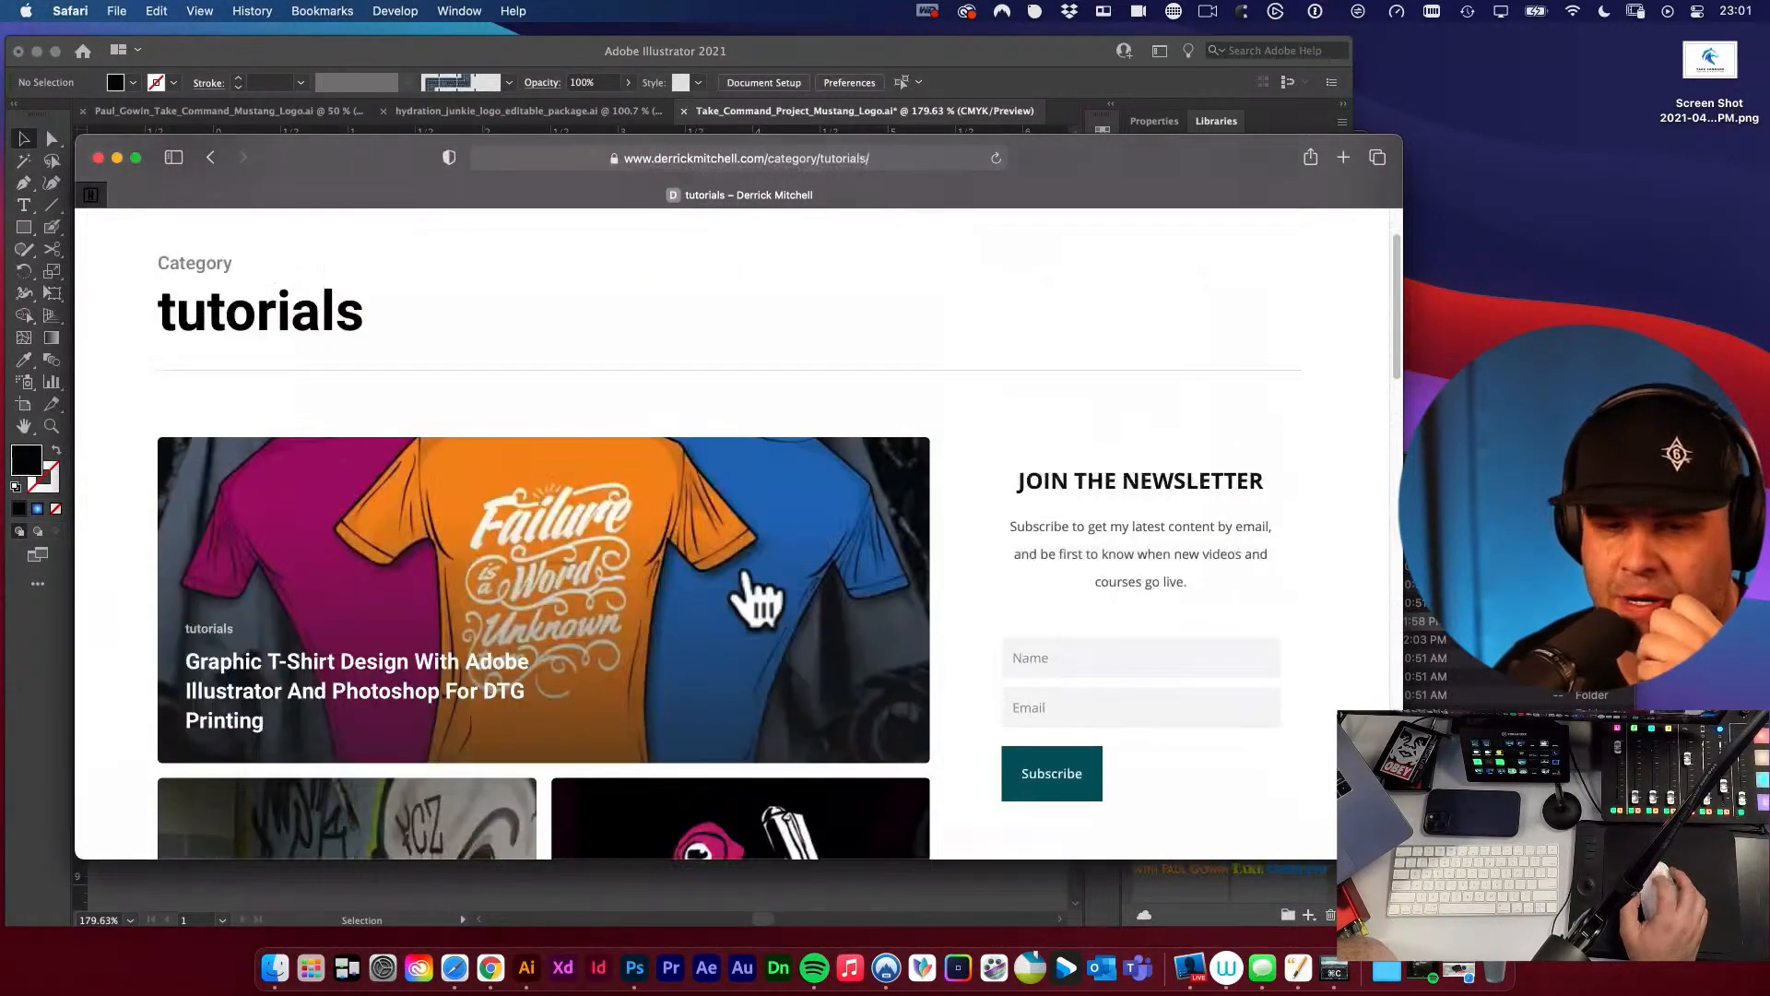
{"action": "left_click", "coordinate": [98, 158]}
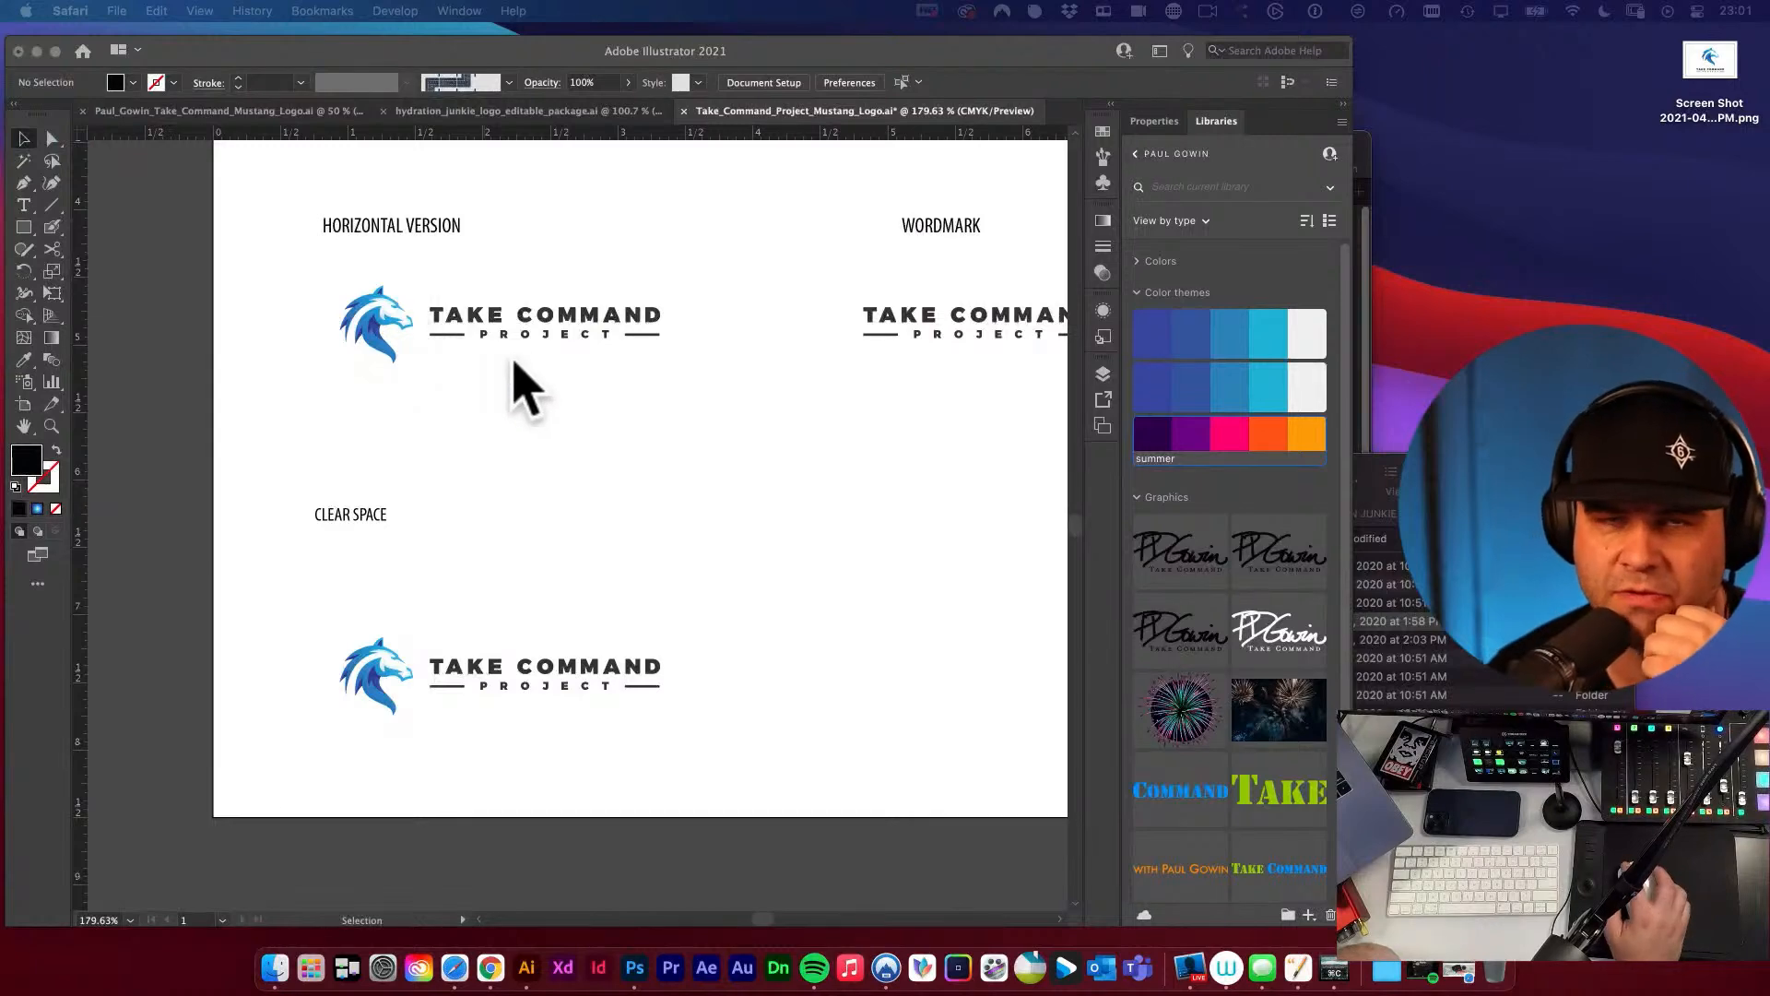
Return to the brand sheet in Illustrator and close the floating Align and Character panels.
{"action": "left_click", "coordinate": [526, 387]}
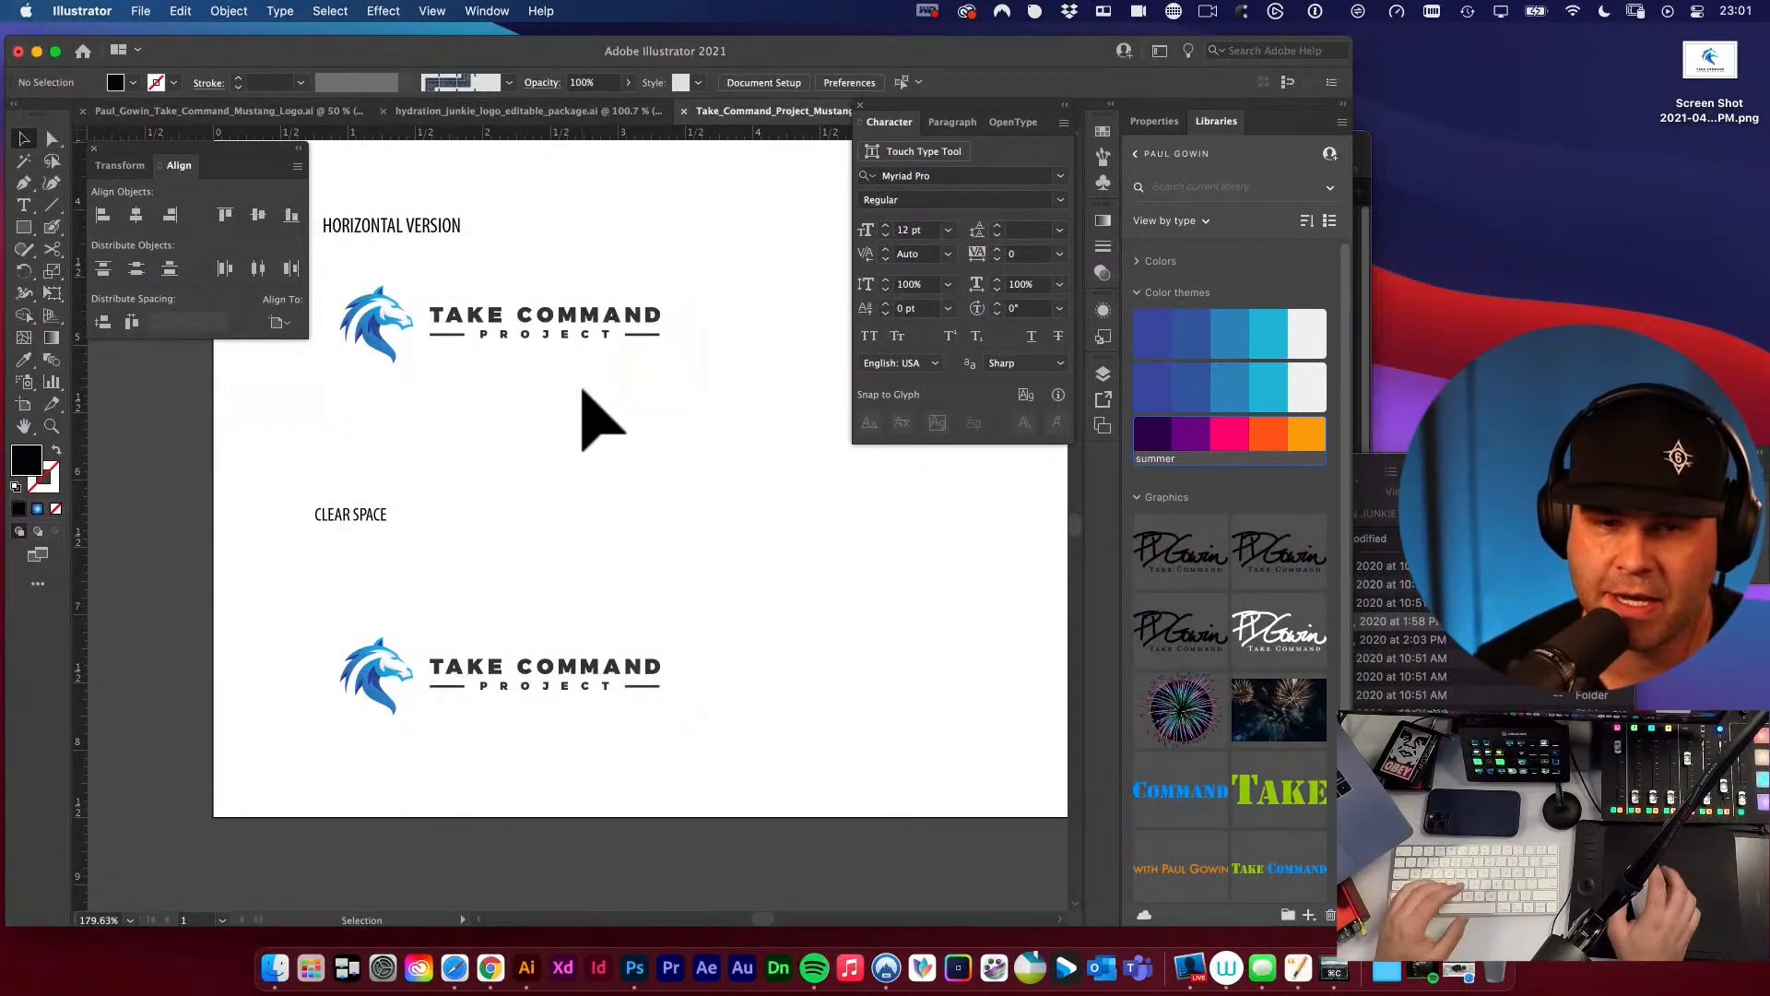
{"action": "key", "text": "space"}
{"action": "left_click_drag", "start_coordinate": [579, 385], "coordinate": [604, 389]}
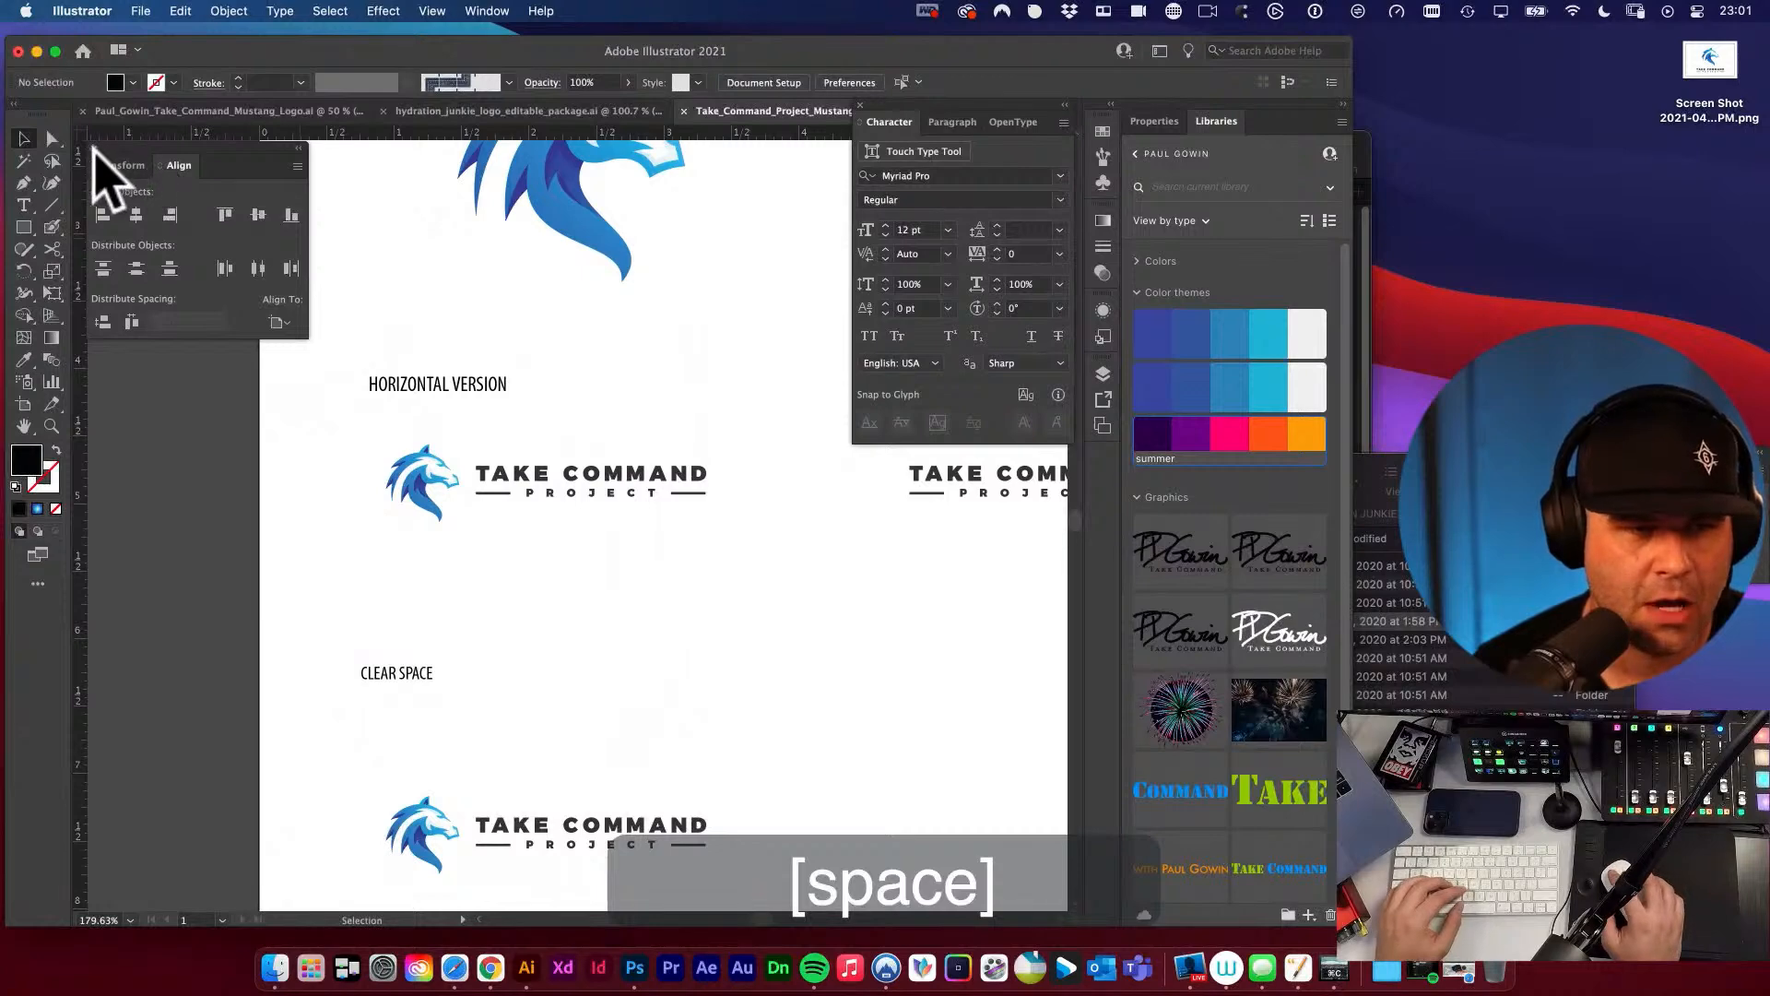
{"action": "left_click", "coordinate": [94, 148]}
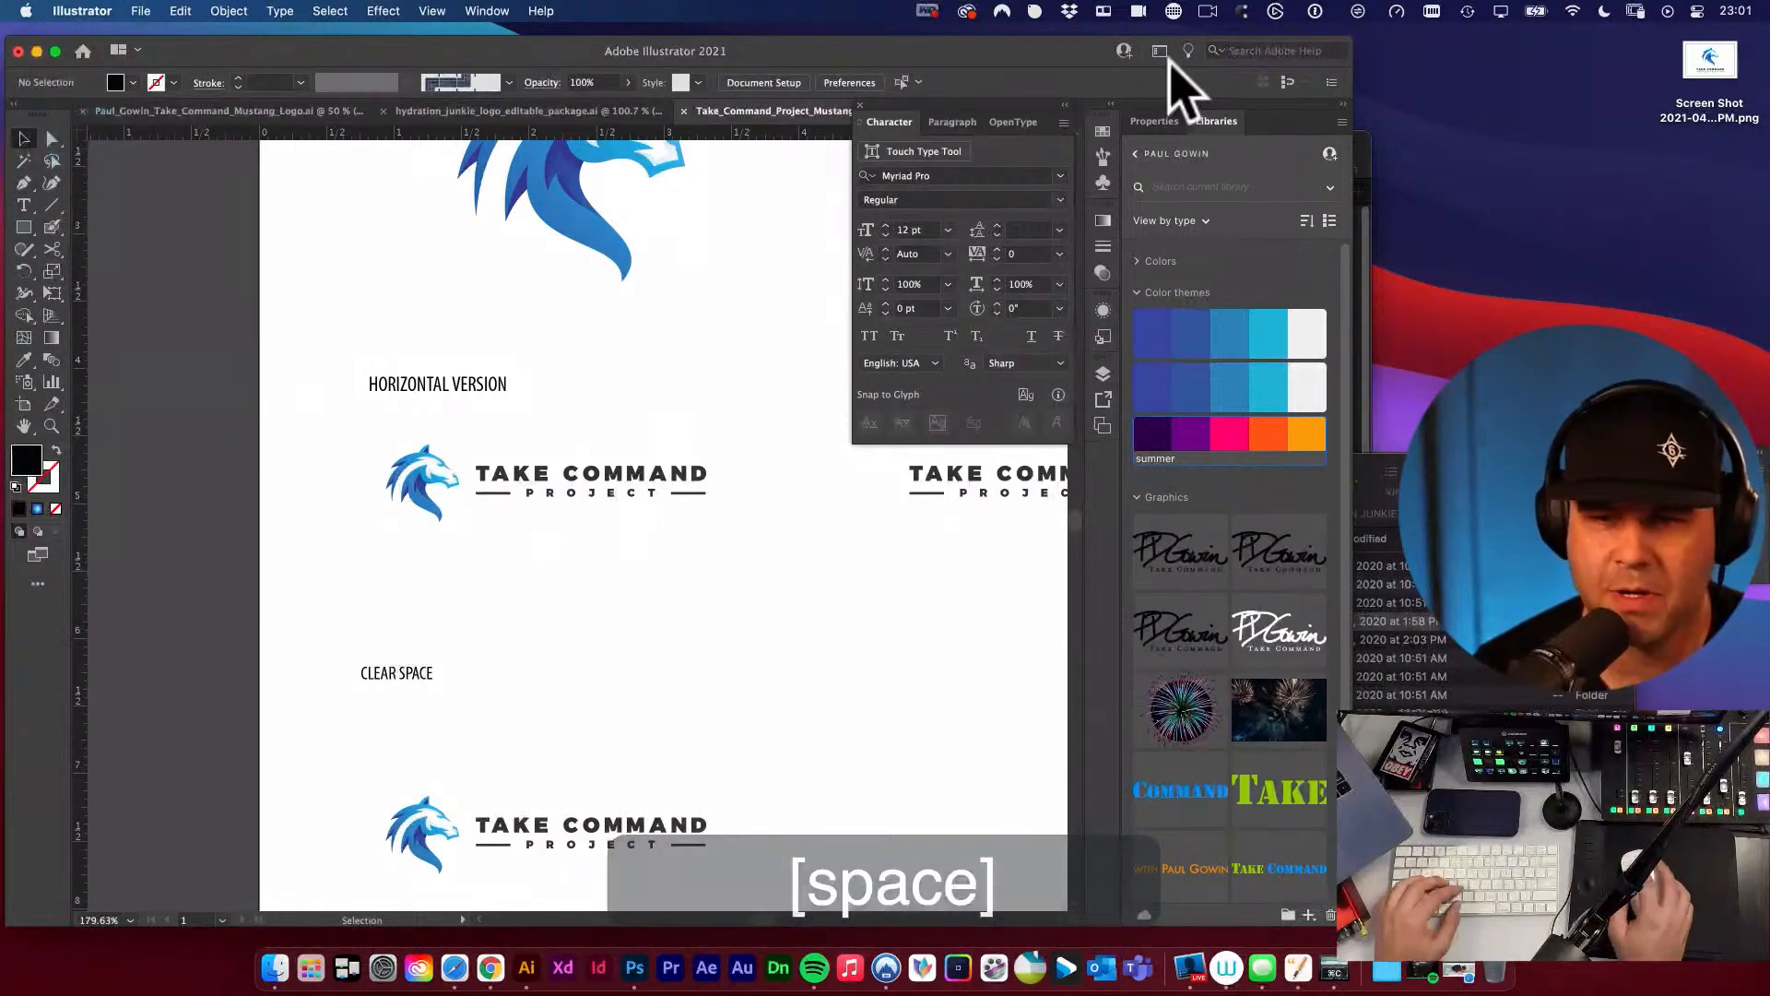
{"action": "left_click", "coordinate": [859, 105]}
{"action": "left_click_drag", "start_coordinate": [867, 299], "coordinate": [756, 362]}
{"action": "key", "text": "v"}
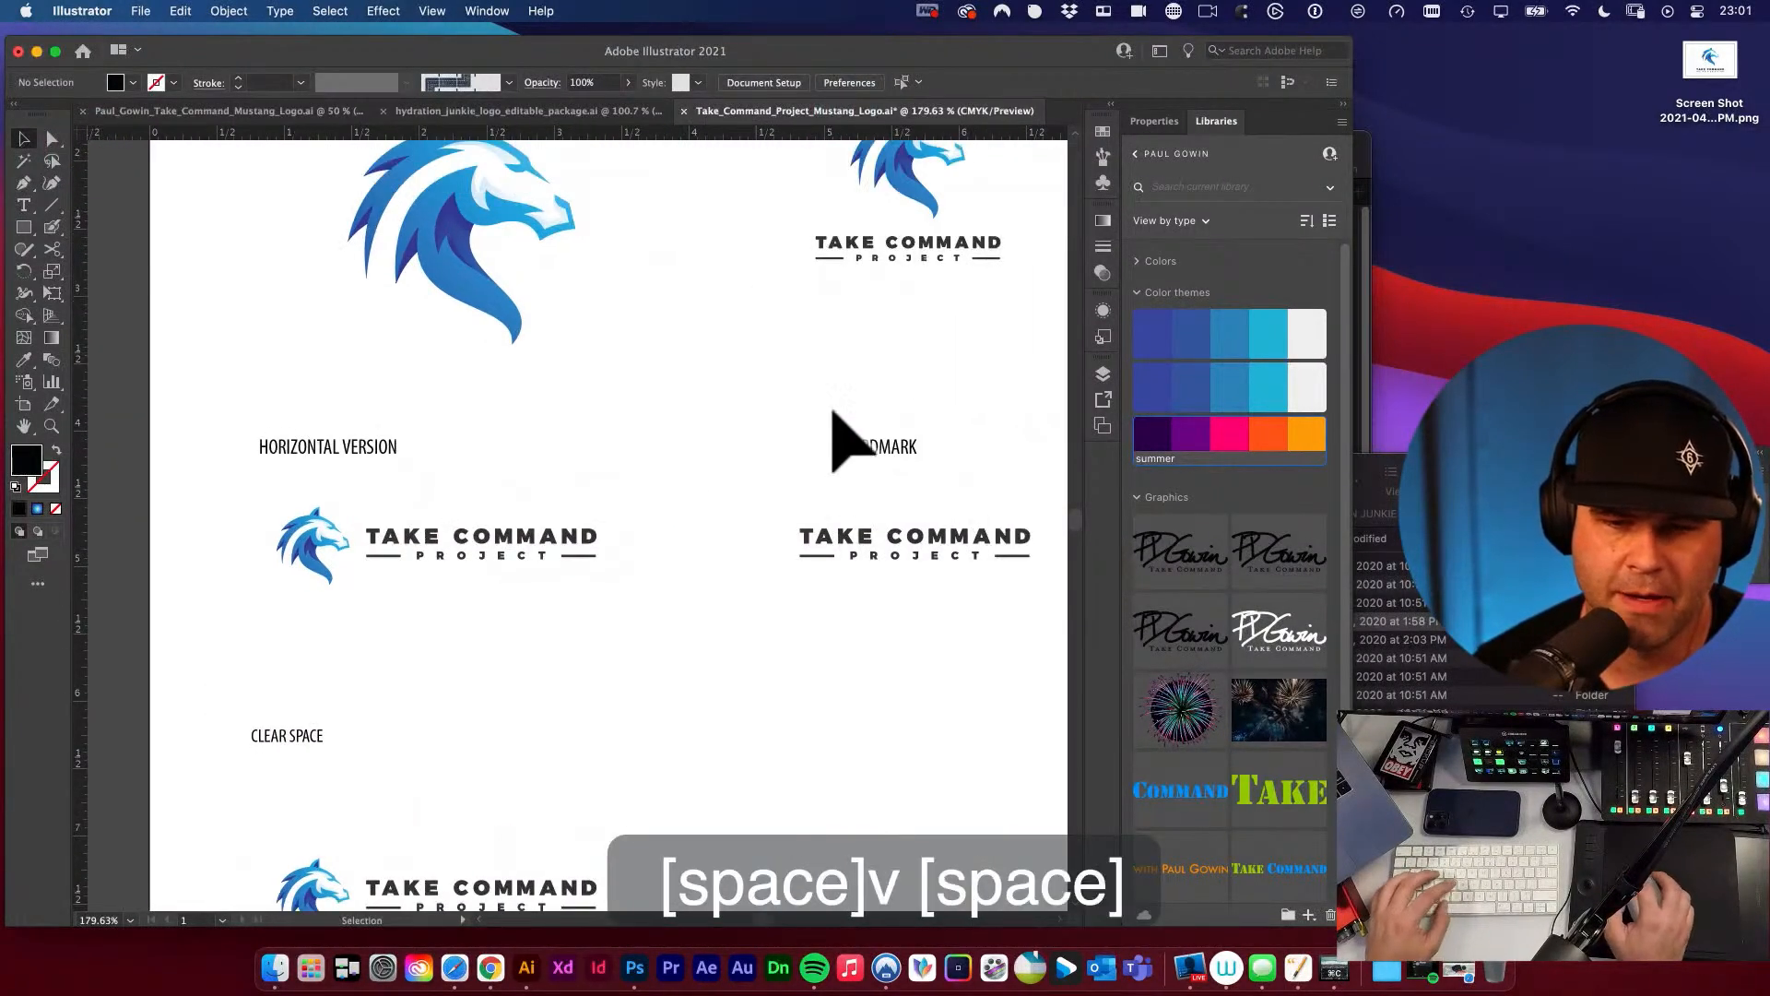
{"action": "left_click", "coordinate": [758, 366], "text": "alt+super"}
{"action": "left_click_drag", "start_coordinate": [833, 405], "coordinate": [998, 264]}
{"action": "left_click", "coordinate": [758, 366], "text": "alt+super"}
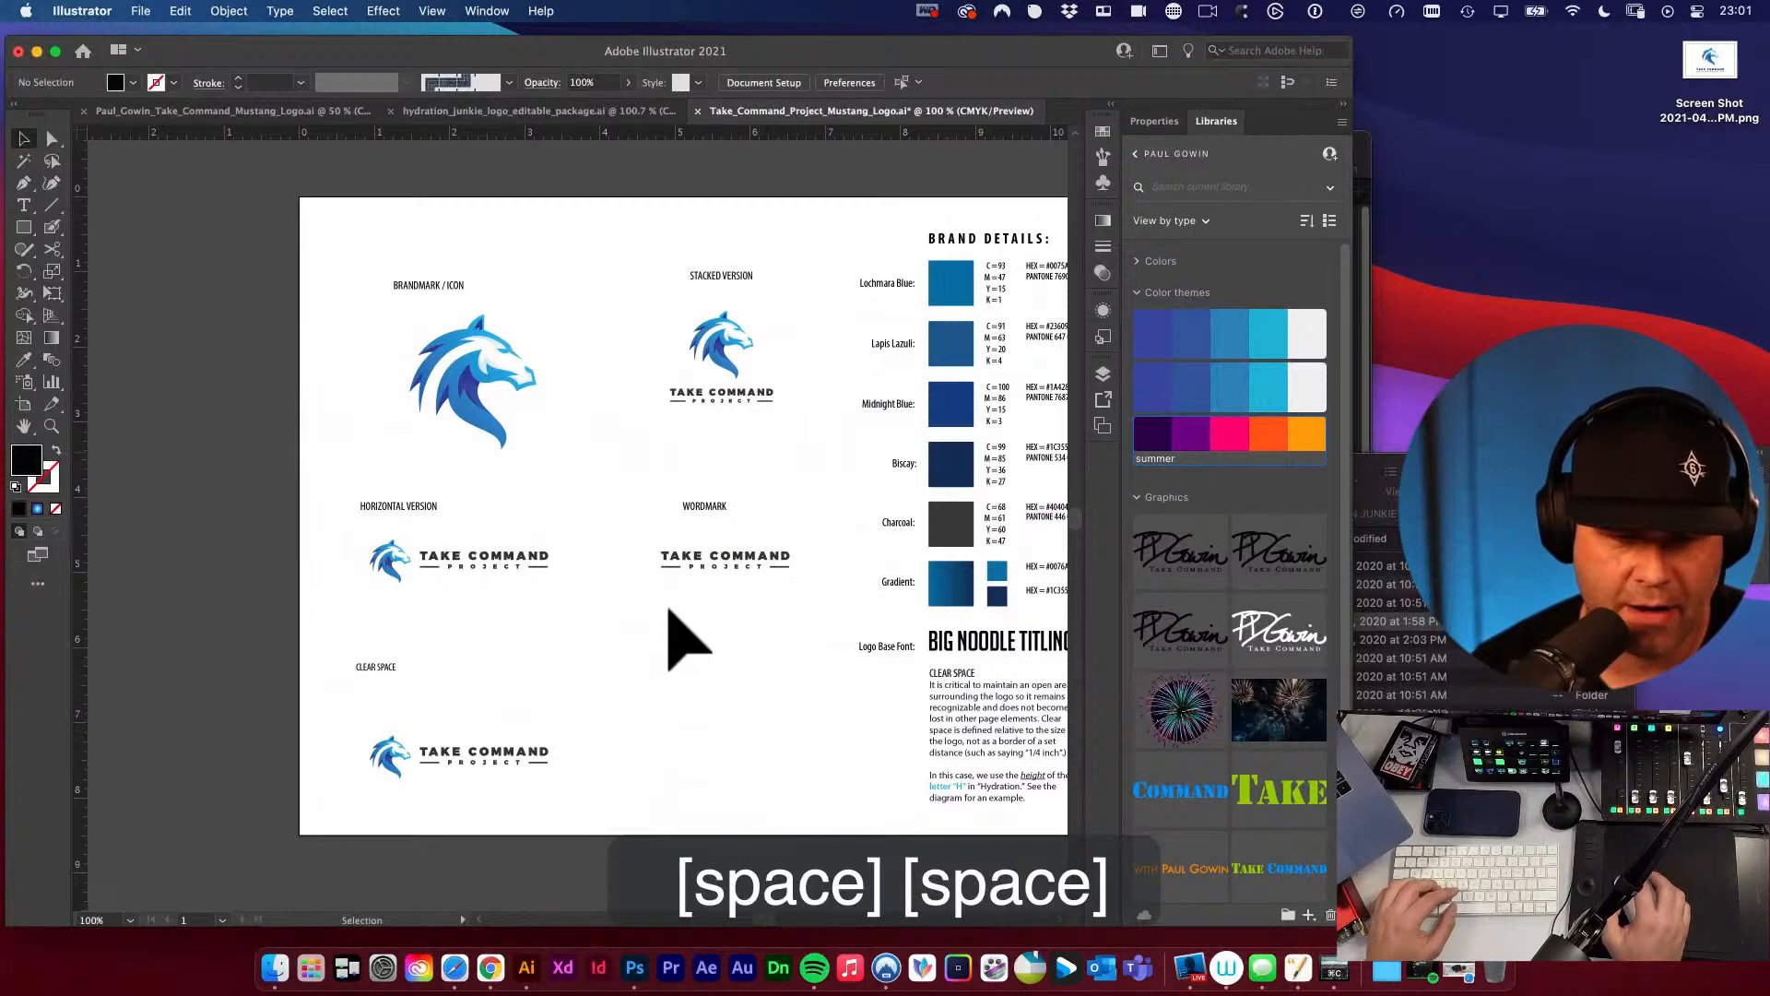
Copy the first letter M of COMMAND in the clear space logo and paste it as a separate object.
{"action": "left_click_drag", "start_coordinate": [598, 619], "coordinate": [636, 556]}
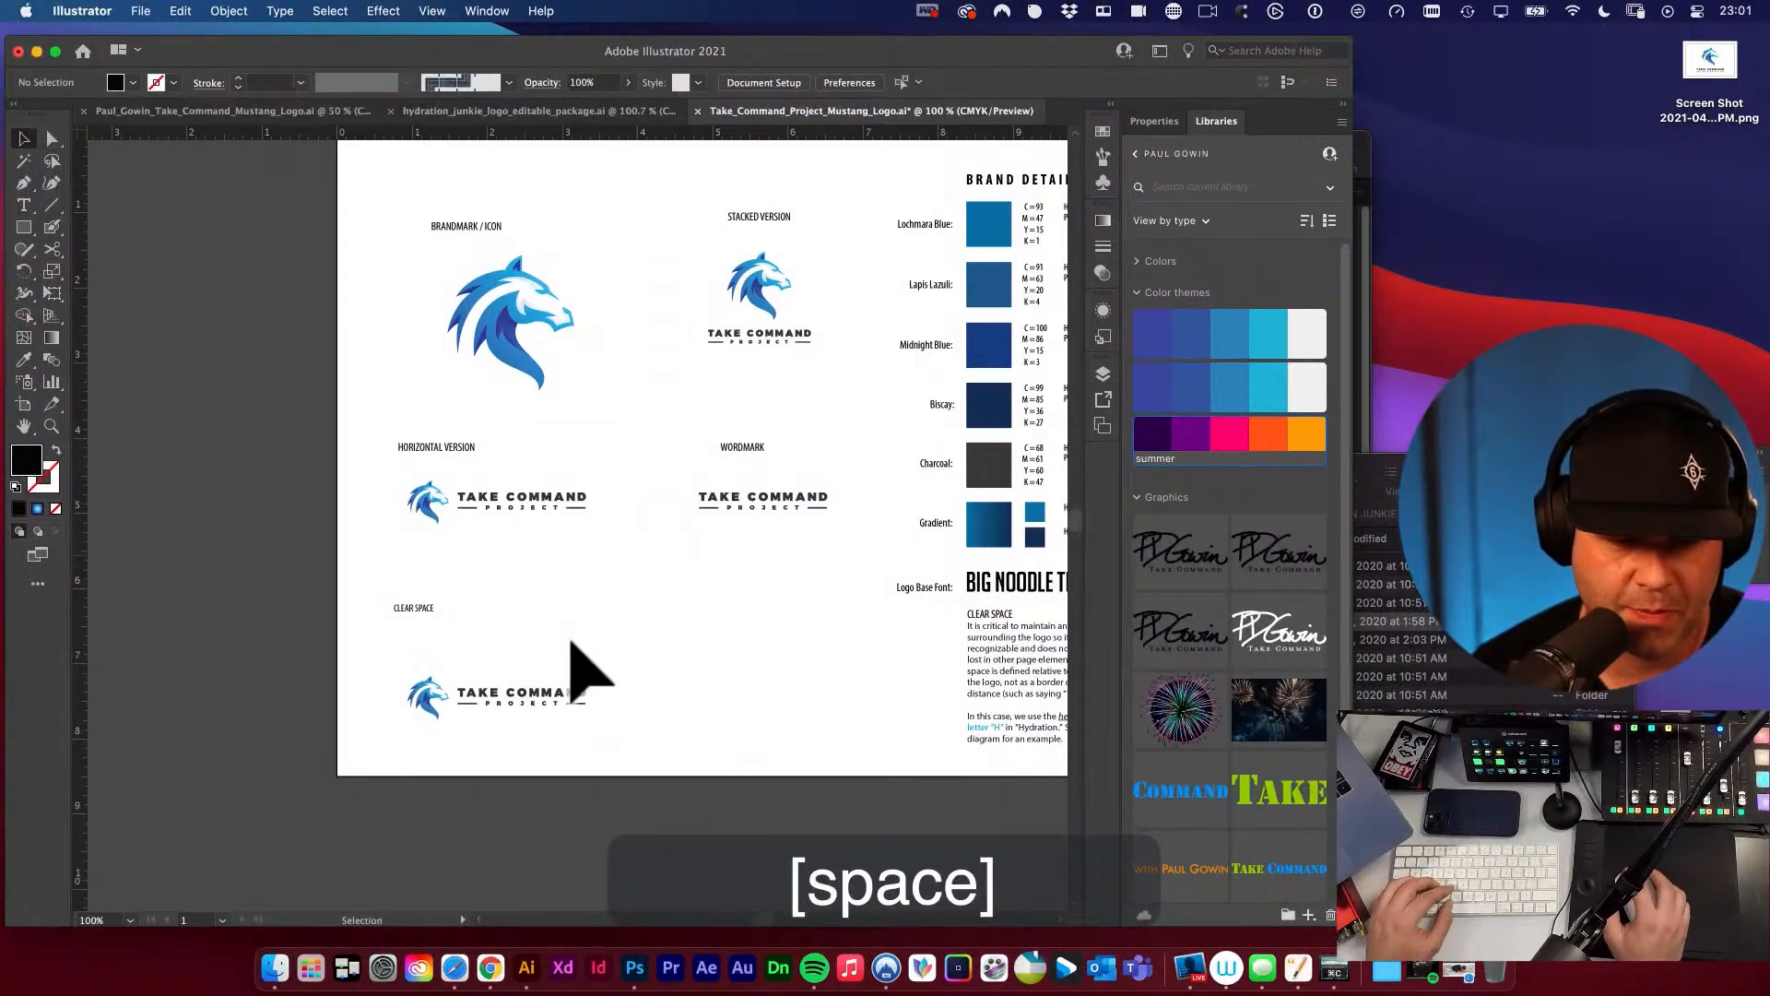
{"action": "left_click", "coordinate": [579, 741], "text": "super"}
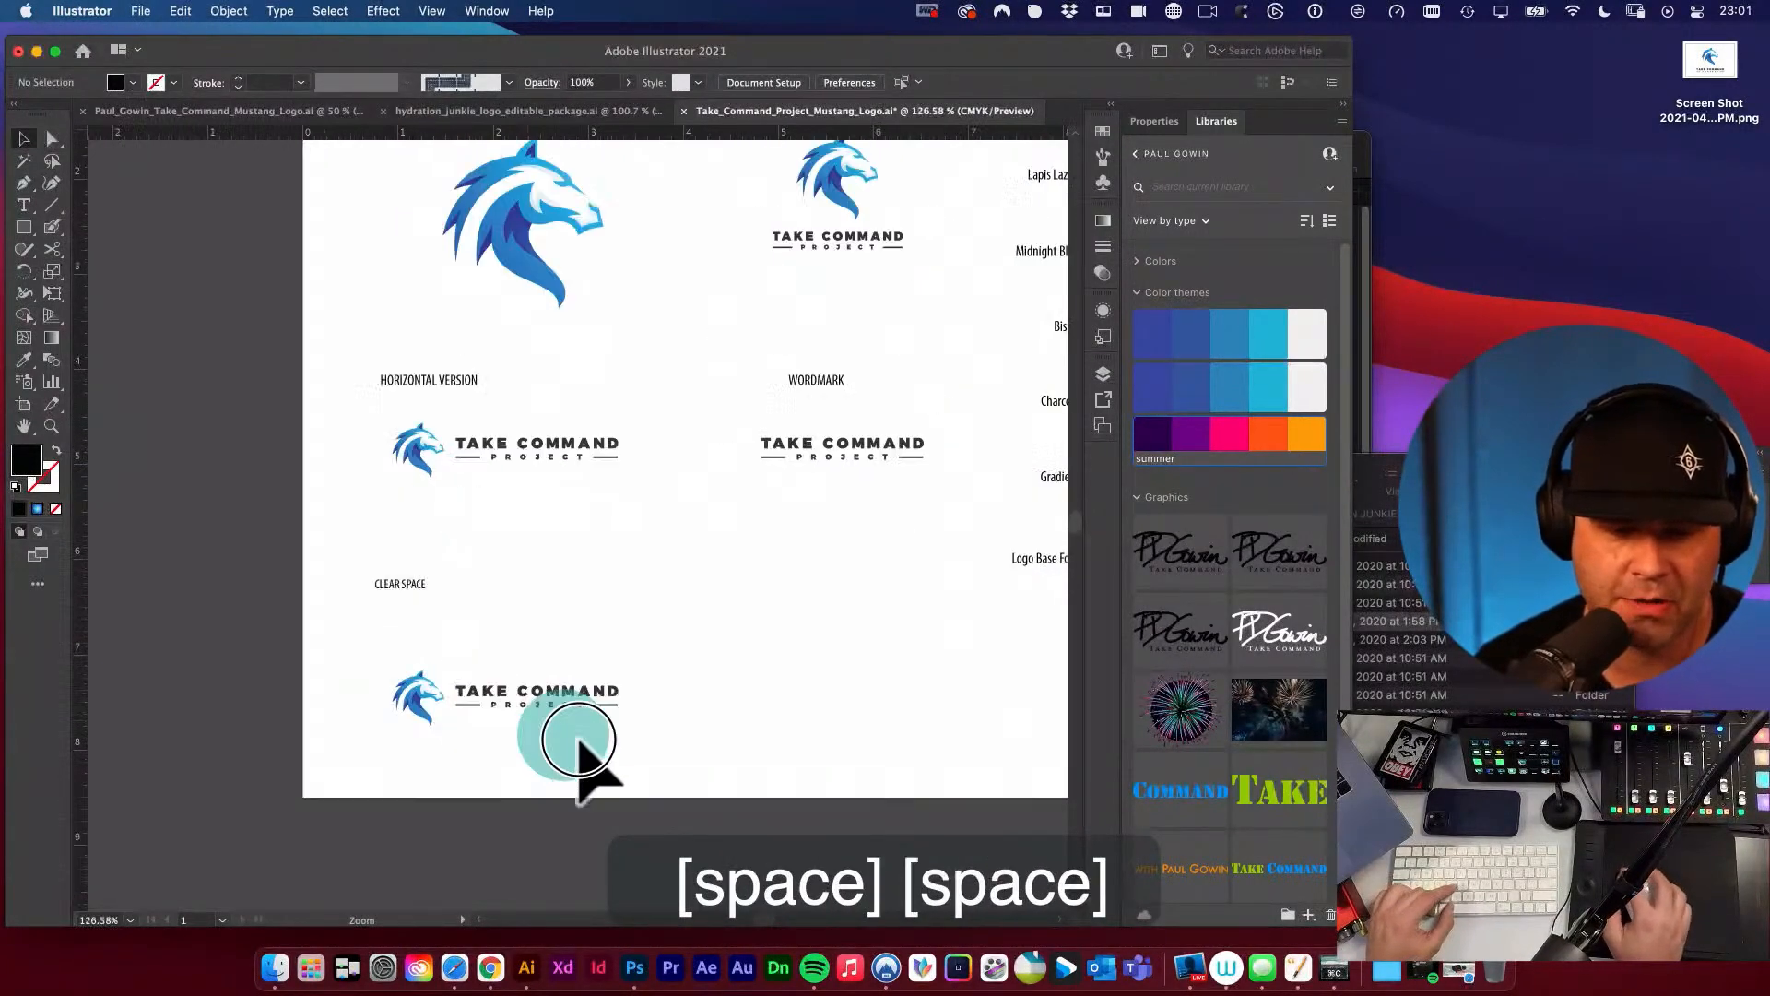
{"action": "left_click_drag", "start_coordinate": [578, 740], "coordinate": [769, 790]}
{"action": "left_click_drag", "start_coordinate": [678, 741], "coordinate": [736, 733]}
{"action": "left_click", "coordinate": [710, 666]}
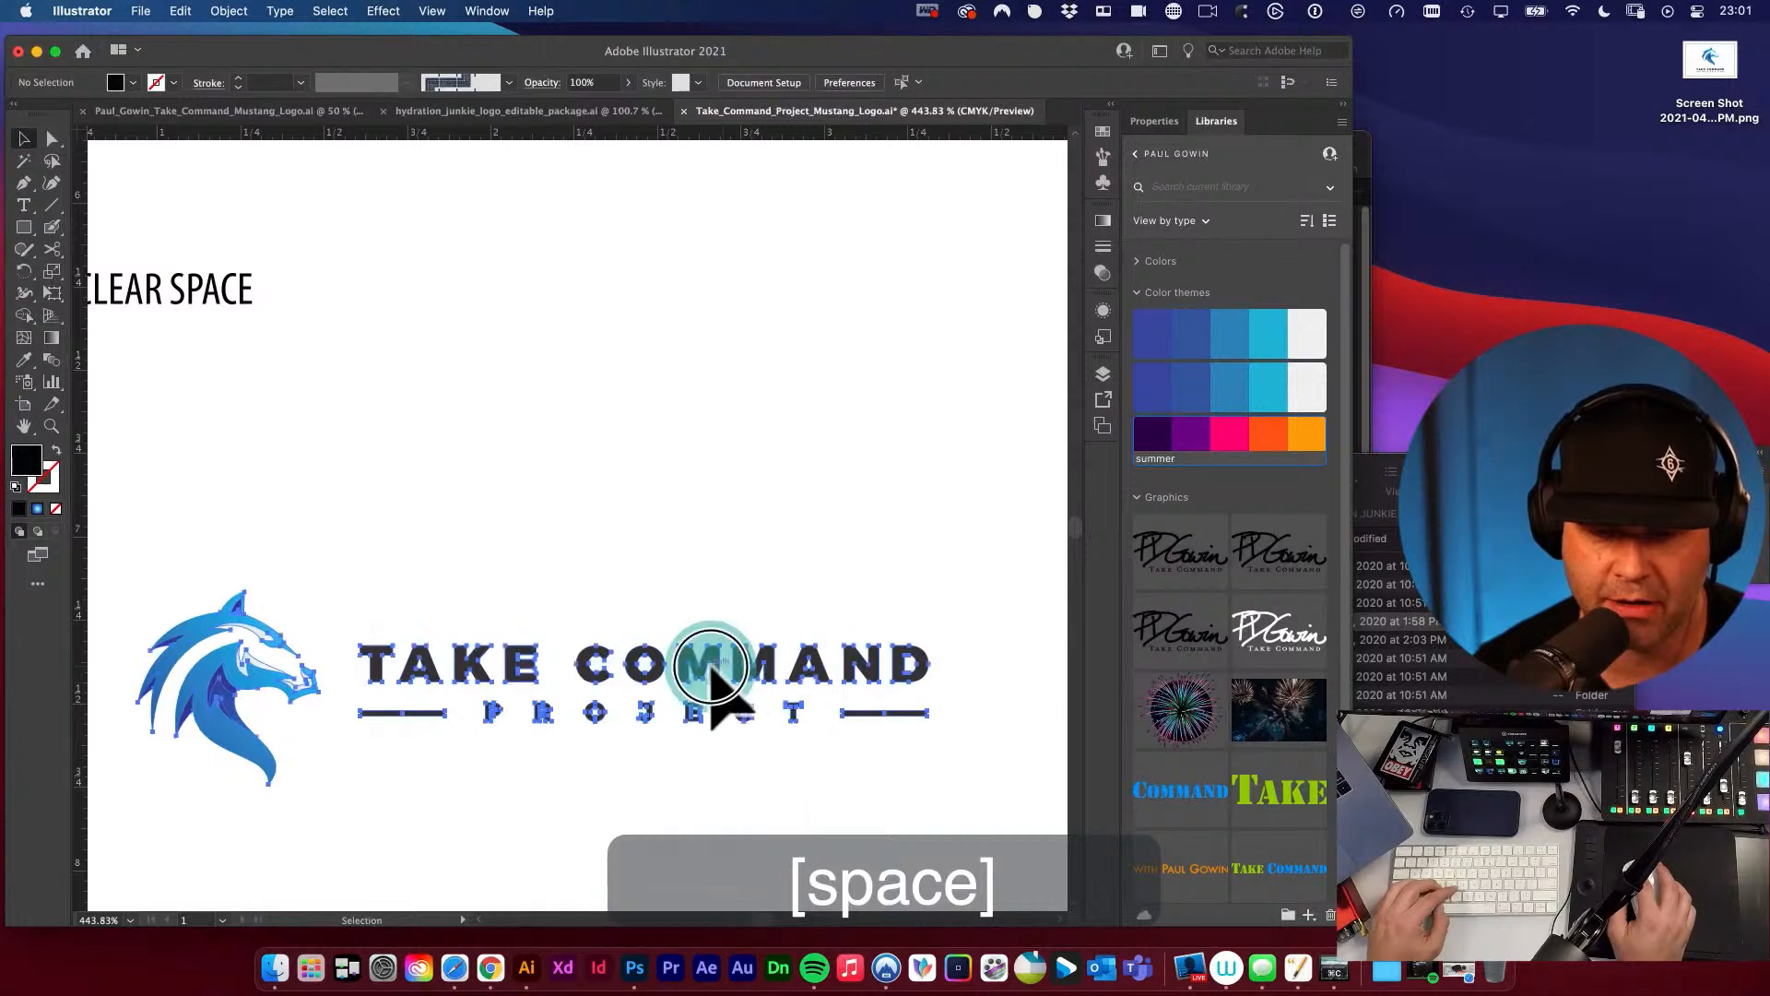
{"action": "left_click", "coordinate": [721, 602]}
{"action": "left_click_drag", "start_coordinate": [670, 684], "coordinate": [892, 791]}
{"action": "left_click_drag", "start_coordinate": [850, 689], "coordinate": [696, 631]}
{"action": "key", "text": "a"}
{"action": "left_click", "coordinate": [636, 578]}
{"action": "key", "text": "super+c"}
{"action": "key", "text": "super+v"}
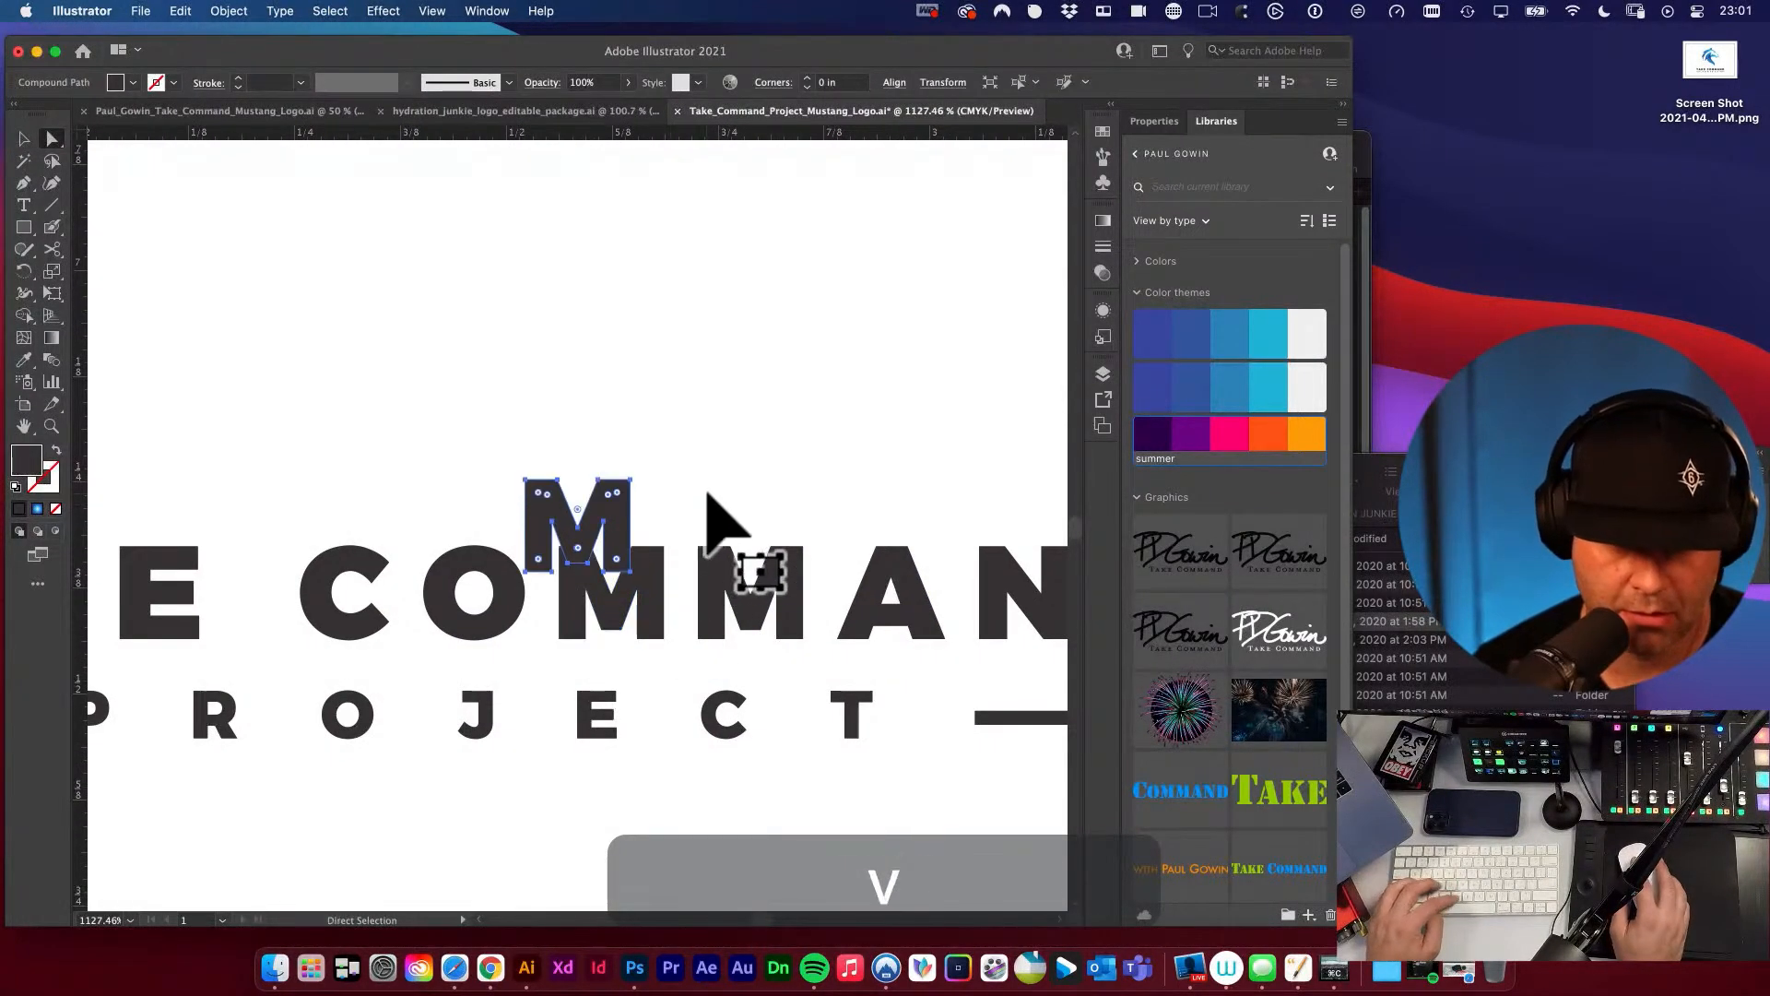
Fill the pasted letter M with the orange from the summer color theme.
{"action": "key", "text": "v"}
{"action": "left_click", "coordinate": [1268, 433]}
{"action": "key", "text": "space"}
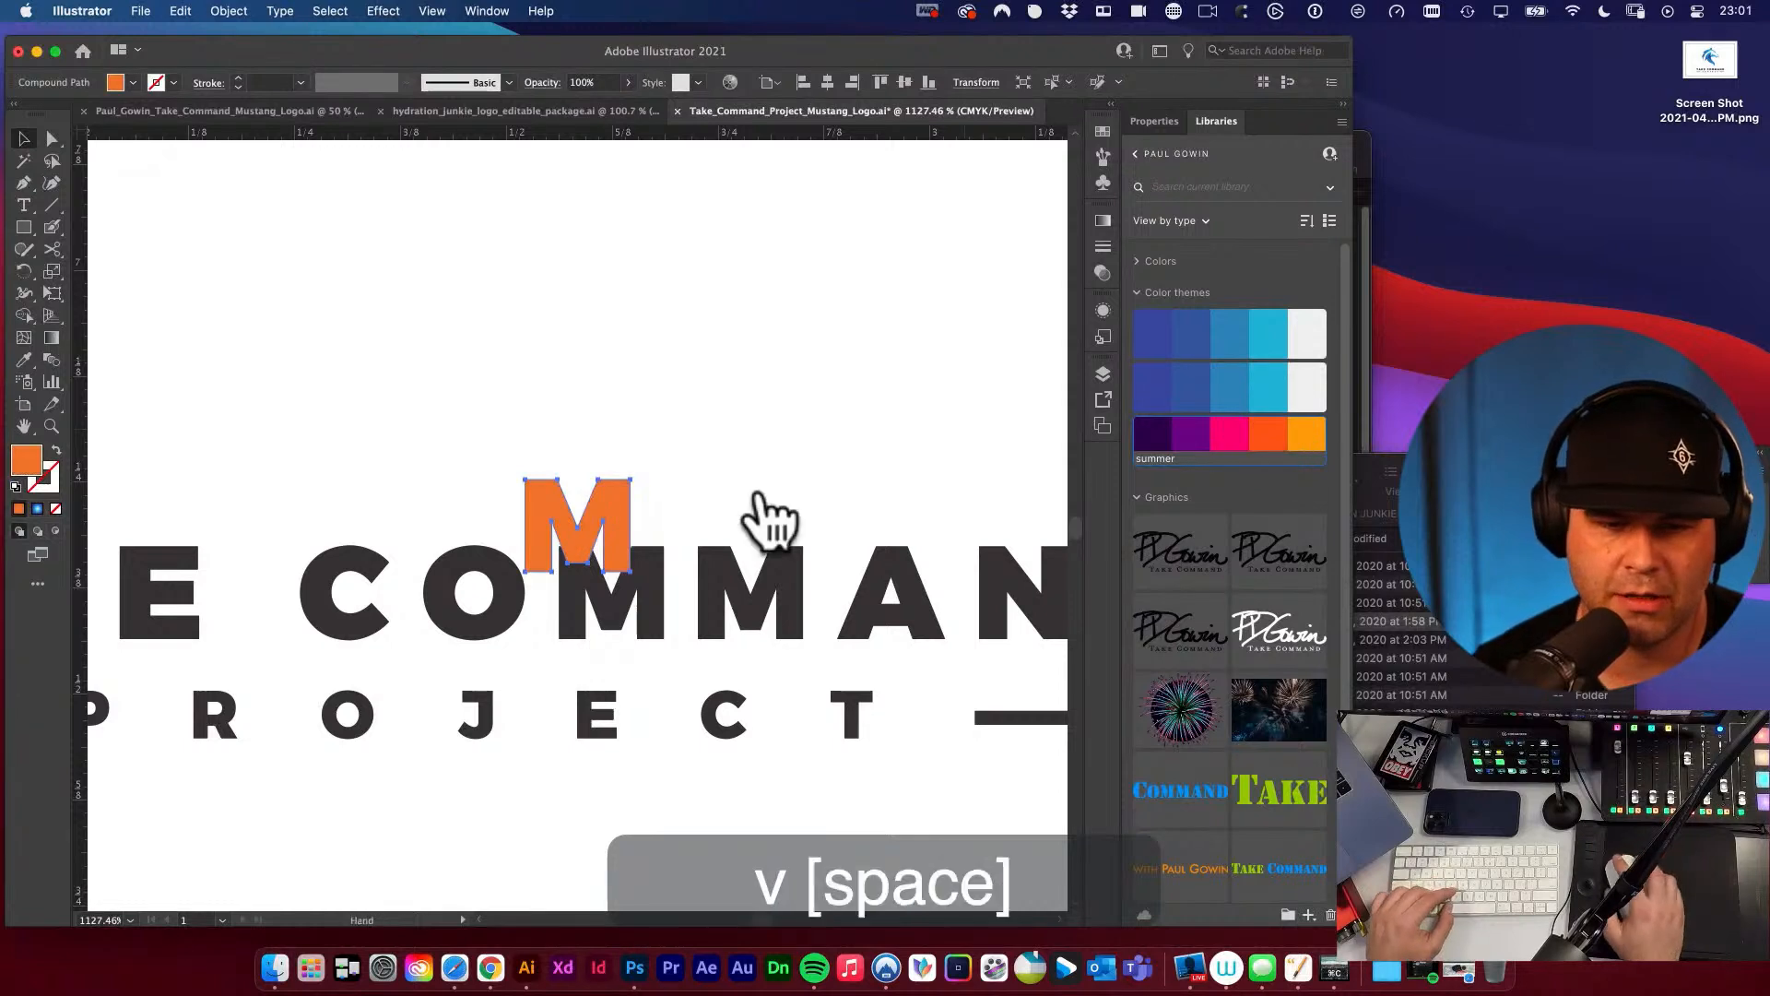
{"action": "left_click", "coordinate": [664, 501], "text": "alt+super"}
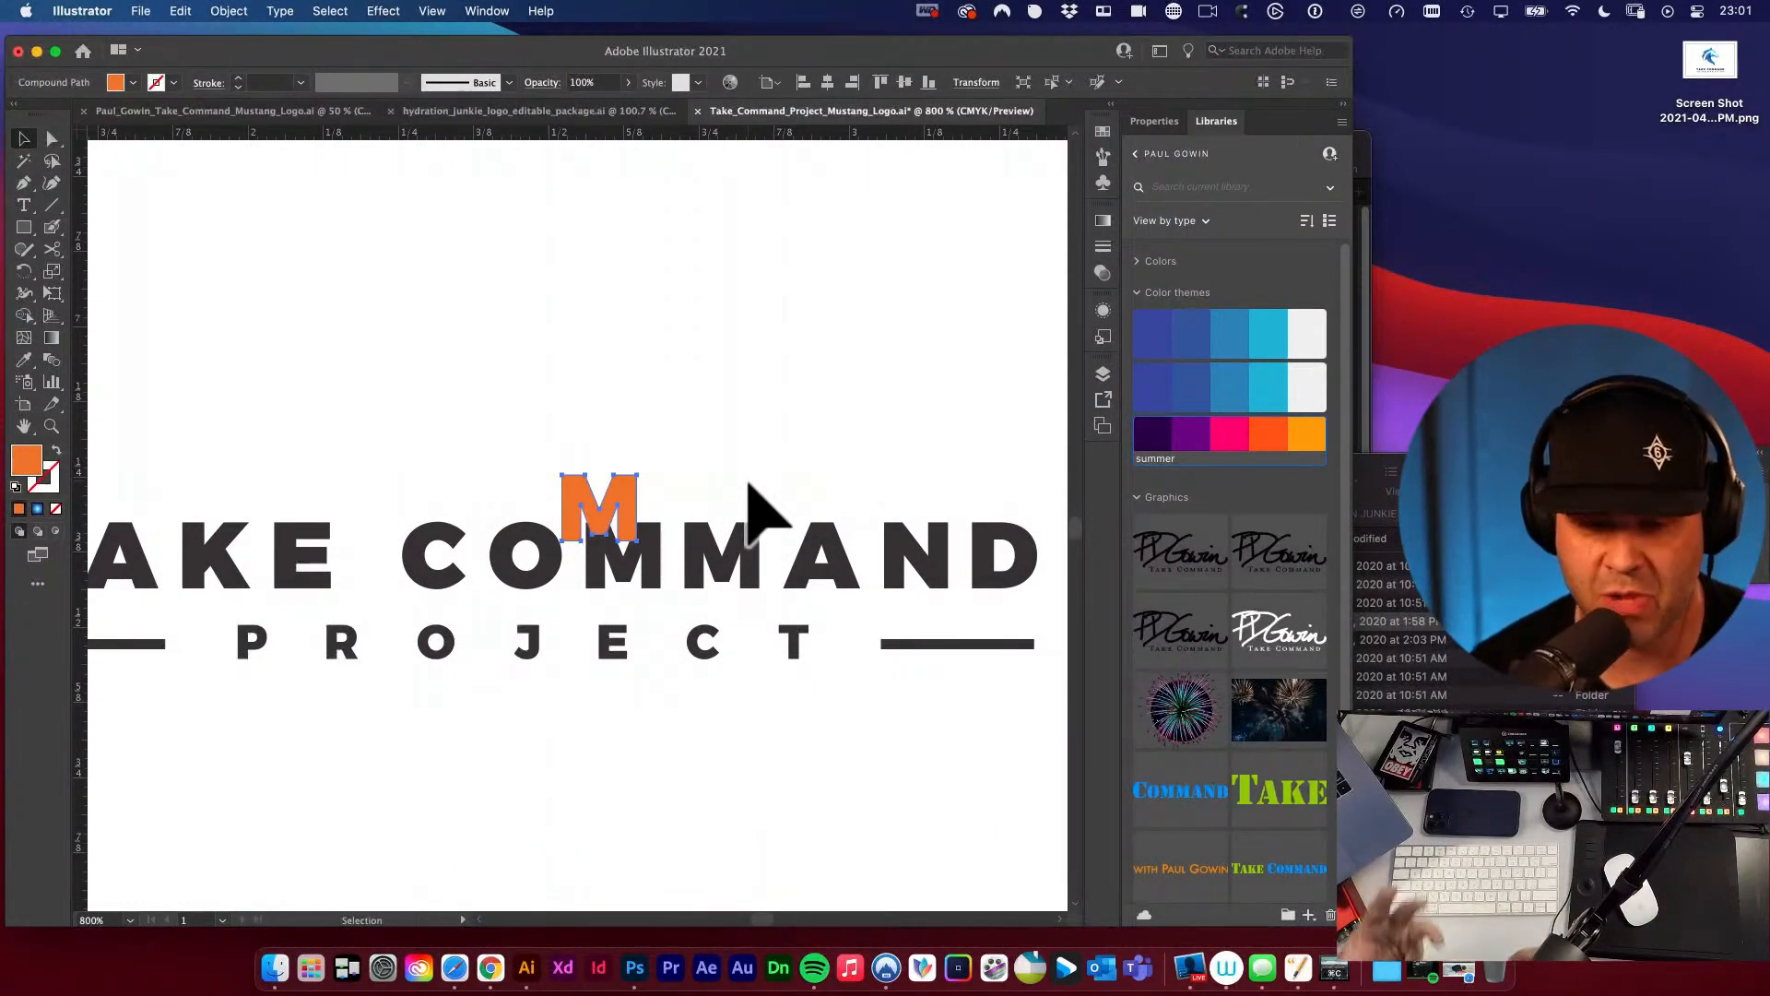
Move the orange M to the outer end of the line beside PROJECT, with its side edge against the line.
{"action": "key", "text": "space"}
{"action": "left_click_drag", "start_coordinate": [743, 474], "coordinate": [652, 412]}
{"action": "key", "text": "v"}
{"action": "left_click", "coordinate": [661, 419]}
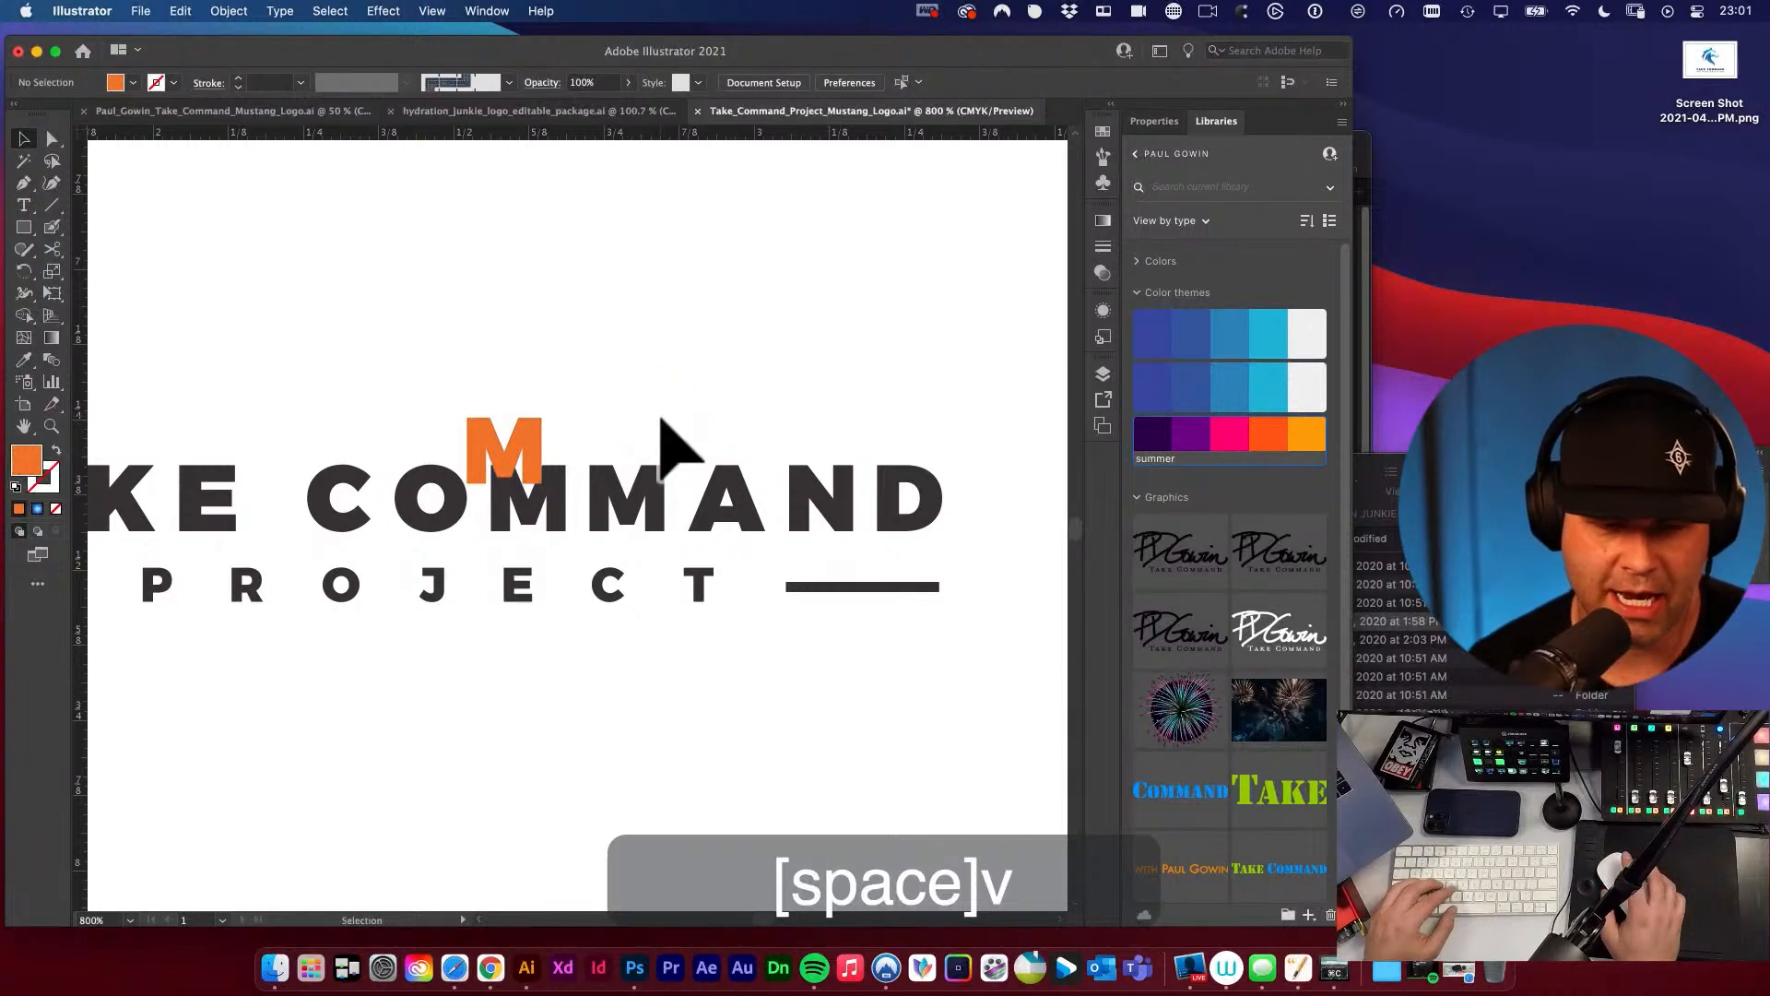
{"action": "key", "text": "n"}
{"action": "key", "text": "m"}
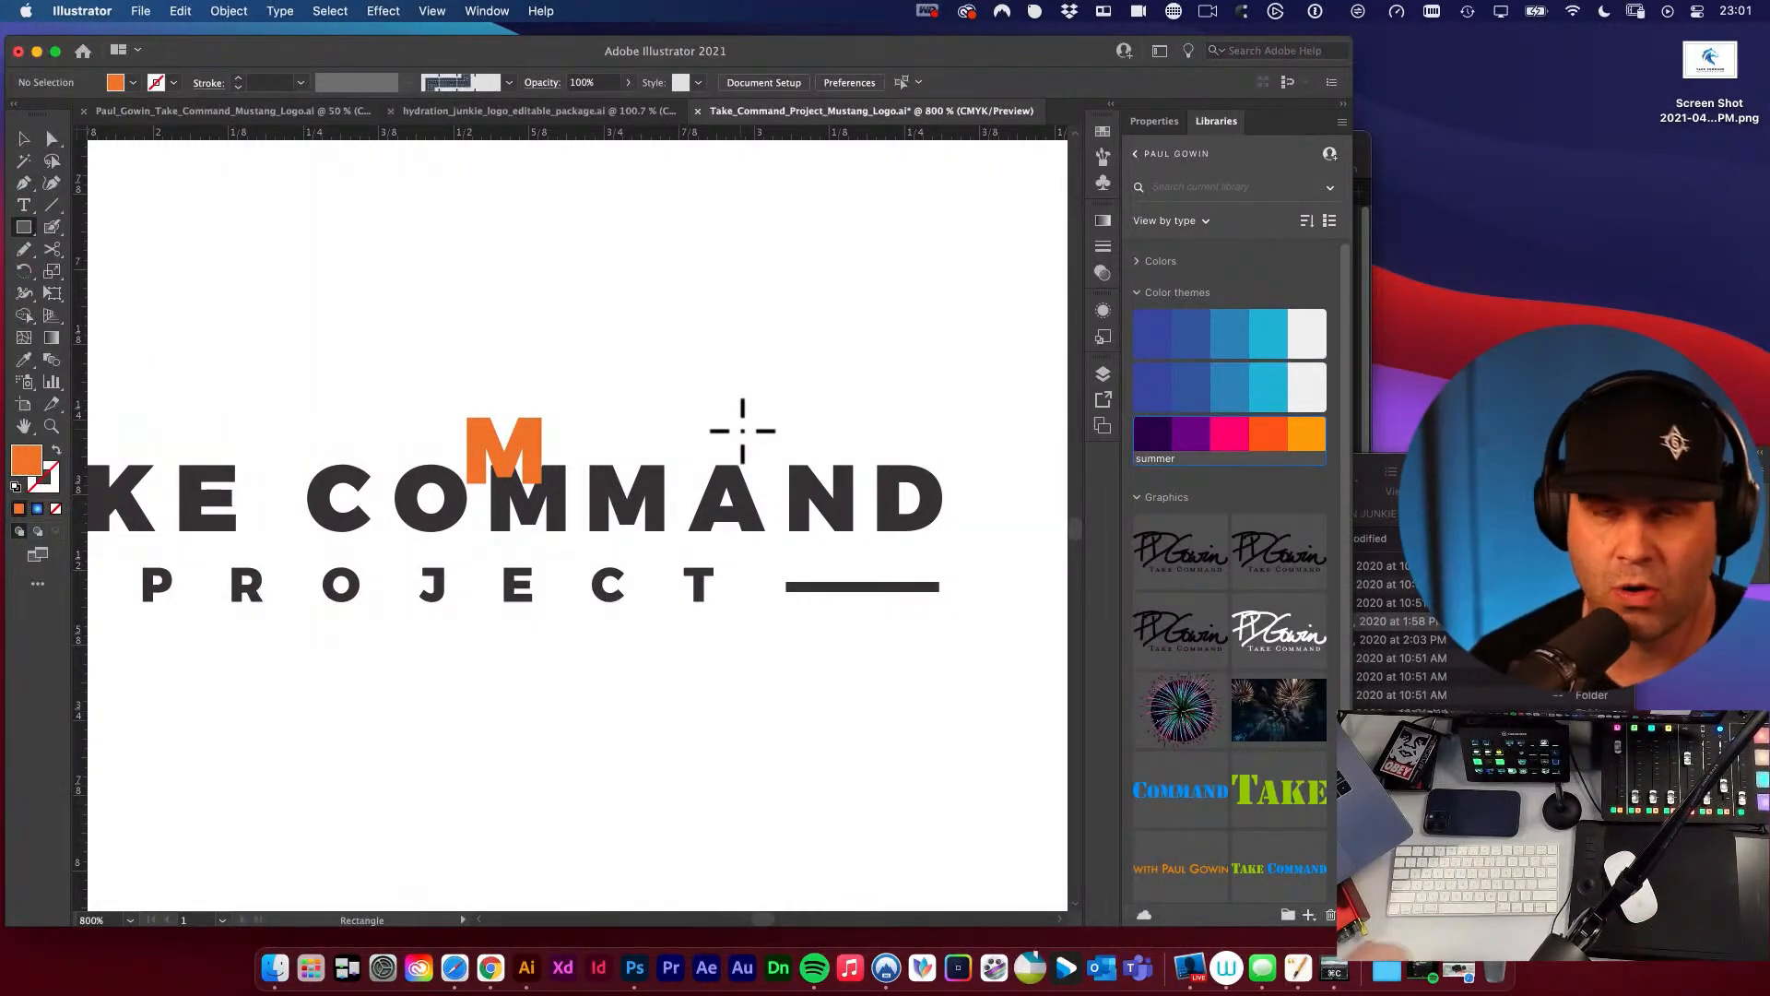
{"action": "key", "text": "v"}
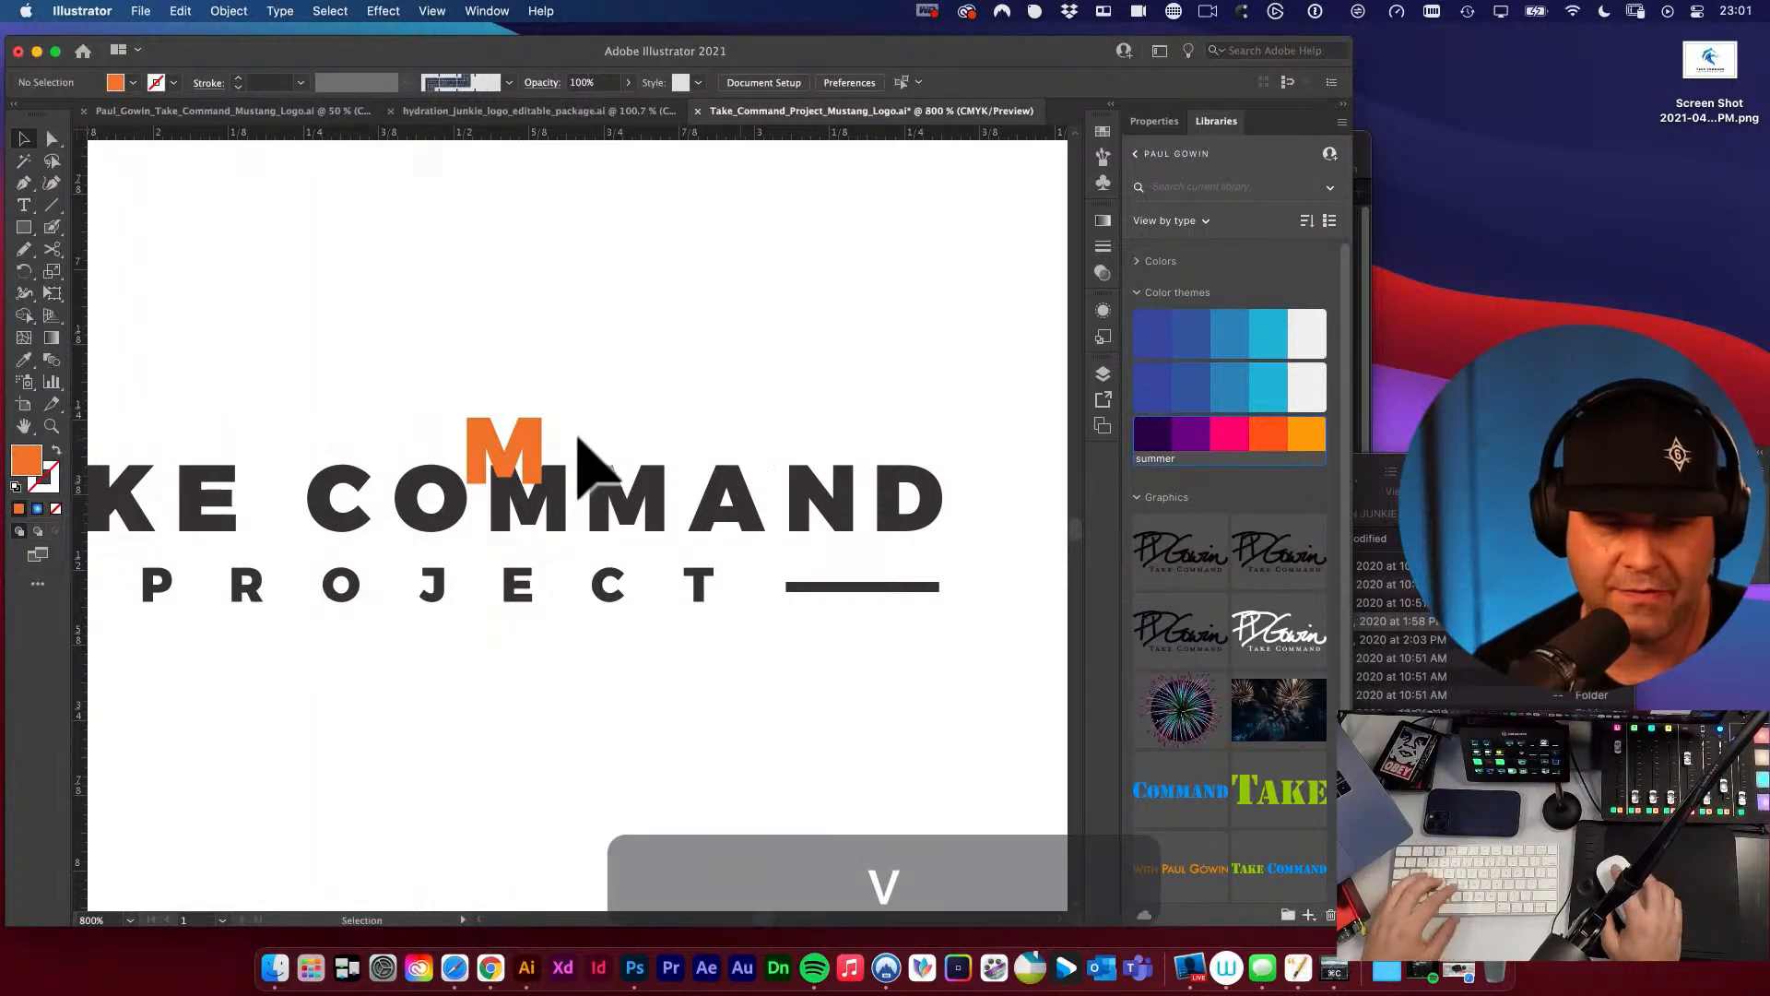
{"action": "left_click_drag", "start_coordinate": [531, 450], "coordinate": [1009, 493]}
Place a copy of the orange M against the outermost edge of the horse's mane, on the side away from the wordmark.
{"action": "key", "text": "space"}
{"action": "key", "text": "super+space"}
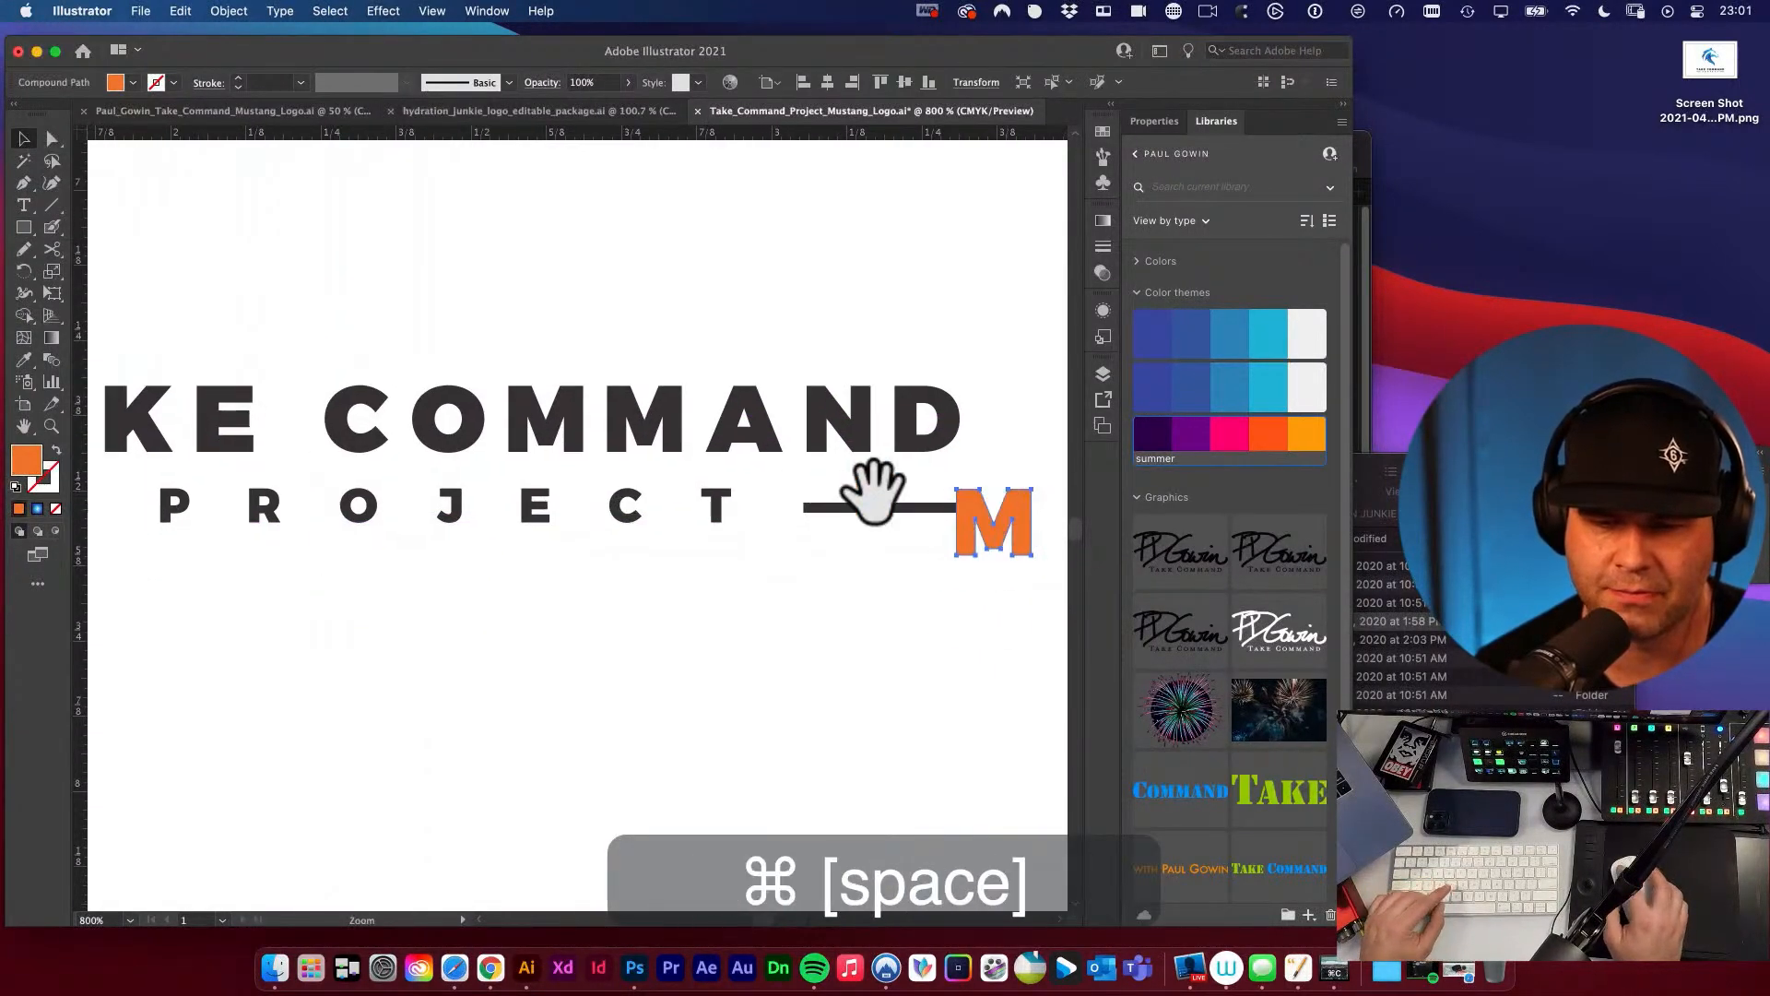
{"action": "left_click", "coordinate": [880, 498], "text": "alt+super"}
{"action": "left_click", "coordinate": [880, 498], "text": "alt+super"}
{"action": "key", "text": "space"}
{"action": "left_click_drag", "start_coordinate": [146, 621], "coordinate": [640, 690]}
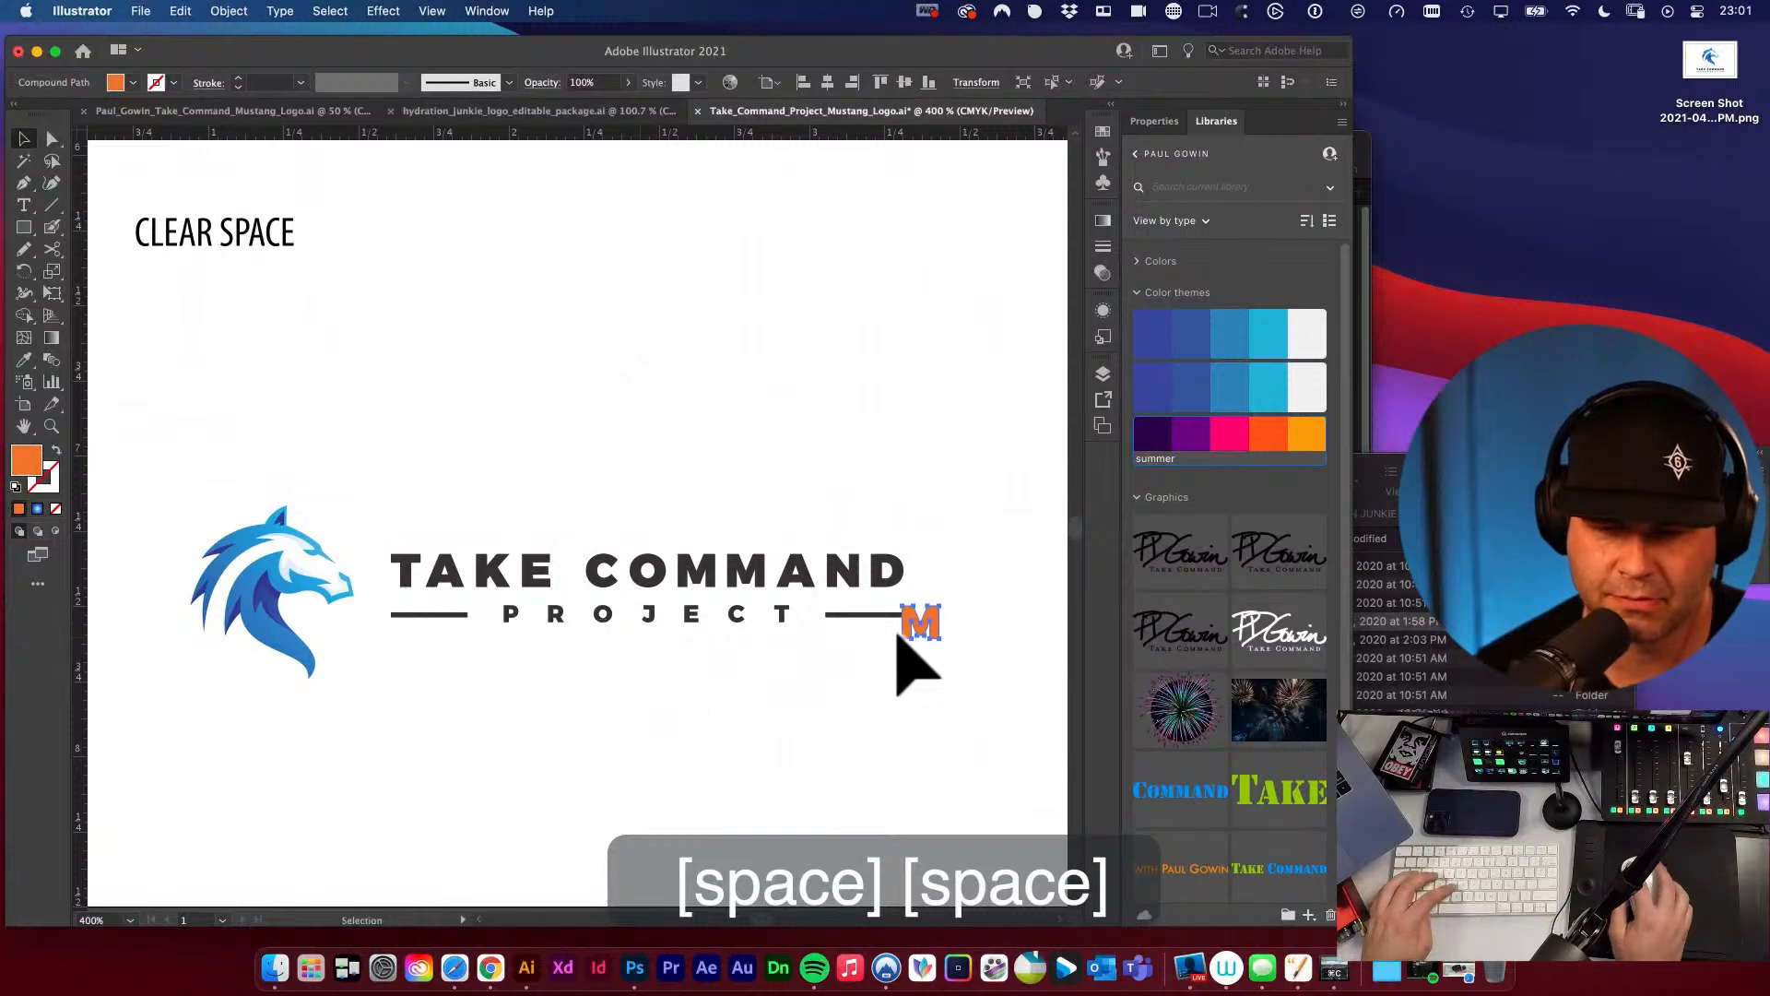
{"action": "left_click_drag", "start_coordinate": [910, 624], "coordinate": [745, 783]}
{"action": "key", "text": "space"}
{"action": "key", "text": "super+space"}
{"action": "mouse_move", "coordinate": [437, 630]}
{"action": "left_mouse_down"}
{"action": "mouse_move", "coordinate": [386, 626]}
{"action": "mouse_move", "coordinate": [420, 634]}
{"action": "left_mouse_up"}
{"action": "key", "text": "super+space"}
{"action": "key", "text": "alt+super+space"}
{"action": "left_click", "coordinate": [566, 639], "text": "alt+super"}
{"action": "left_click", "coordinate": [586, 612], "text": "alt+super"}
{"action": "left_click", "coordinate": [628, 565], "text": "alt+super"}
{"action": "left_click", "coordinate": [632, 563], "text": "alt+super"}
{"action": "left_click", "coordinate": [644, 538], "text": "alt+super"}
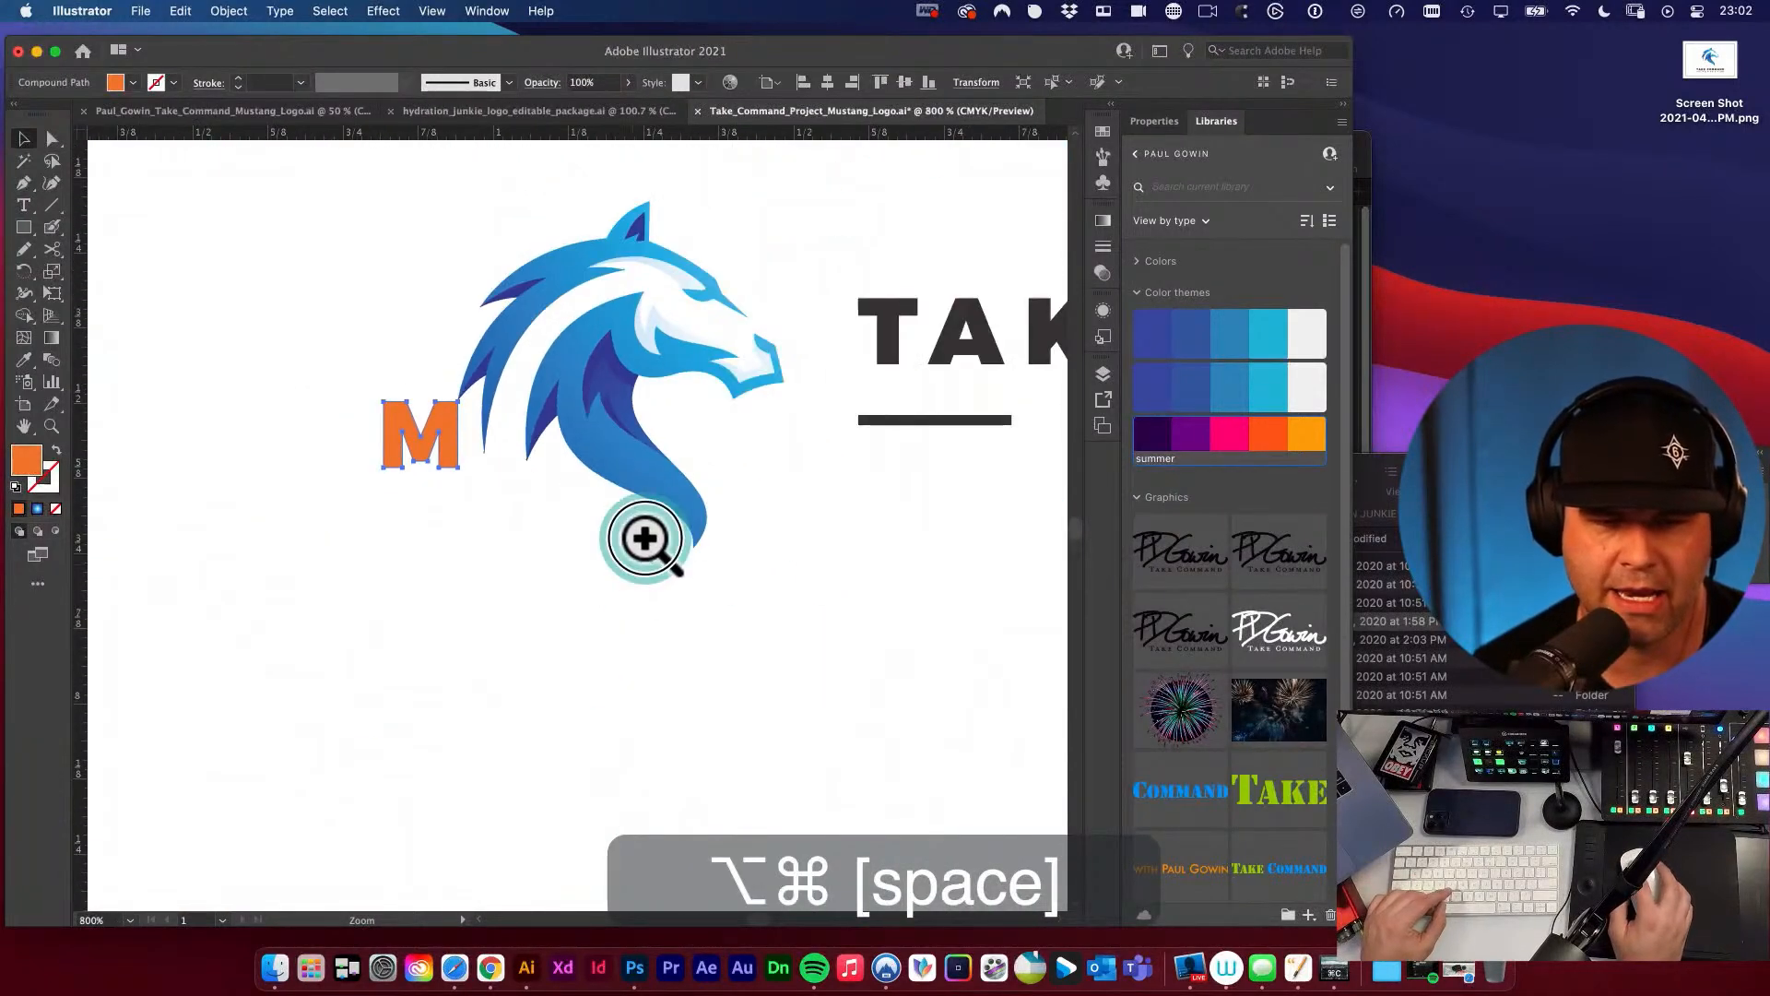
{"action": "left_click", "coordinate": [646, 539], "text": "alt+super"}
{"action": "left_click", "coordinate": [646, 539], "text": "alt+super"}
{"action": "left_click", "coordinate": [645, 539], "text": "alt+super"}
{"action": "left_click_drag", "start_coordinate": [704, 545], "coordinate": [573, 664]}
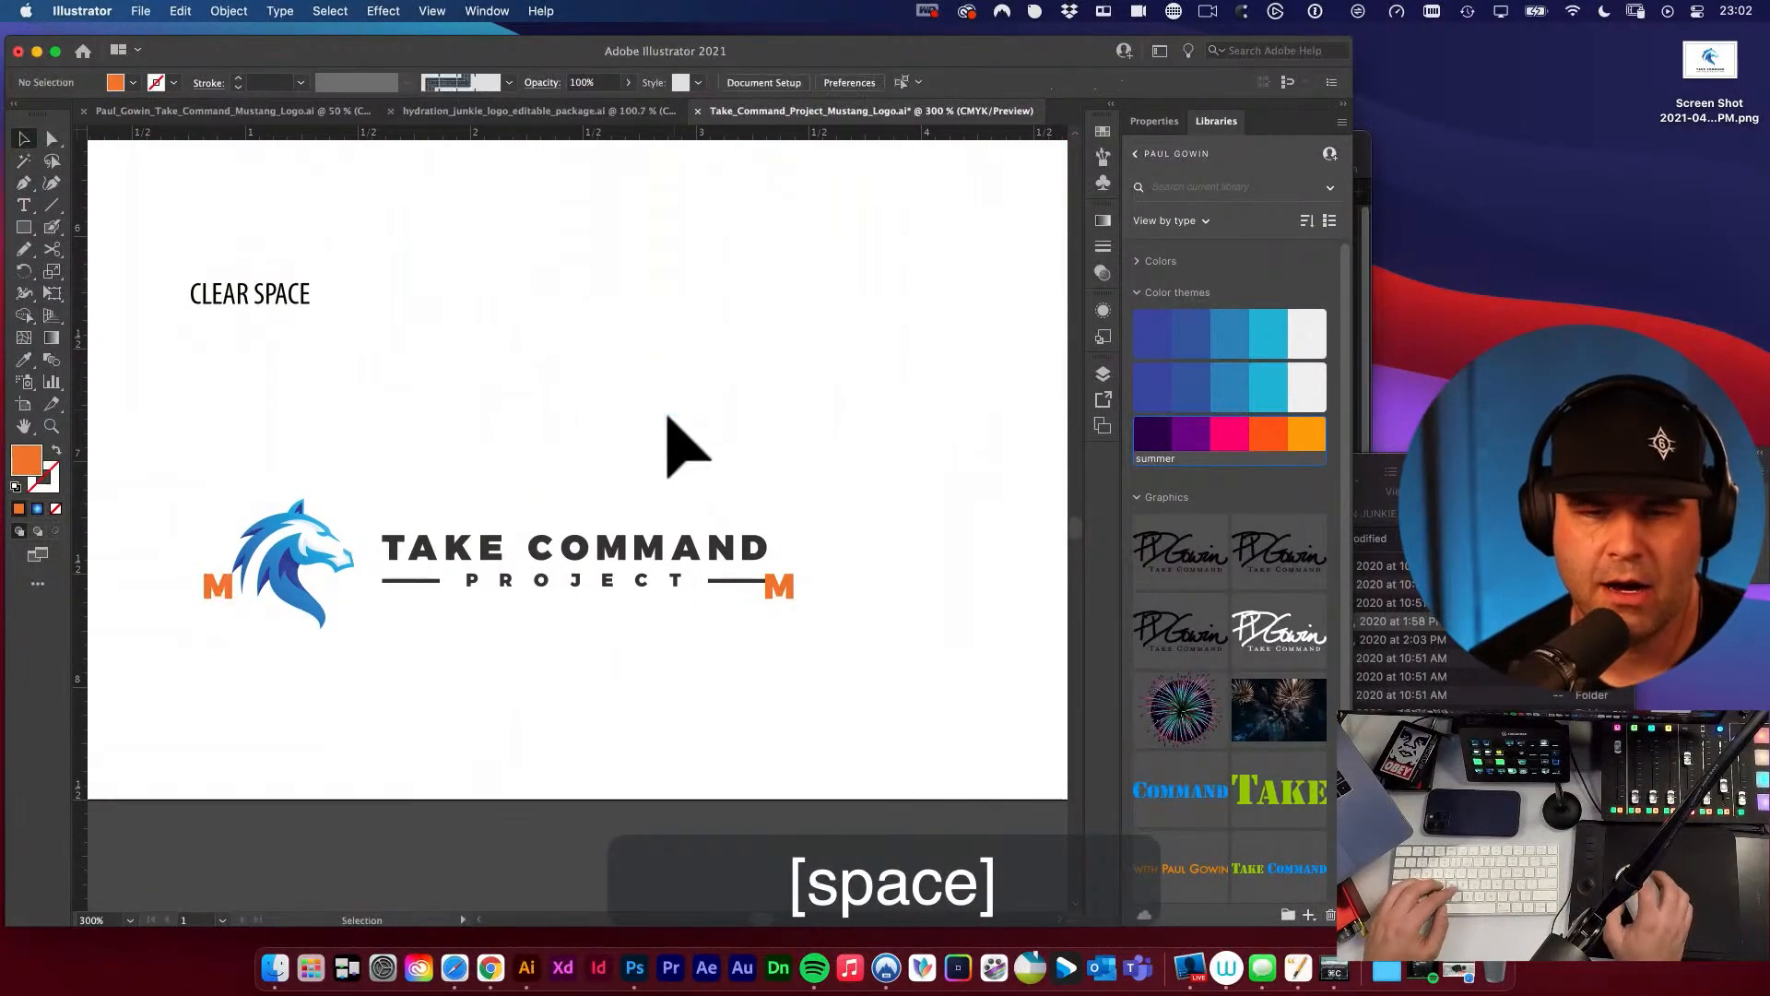
Following the Hydration Junkie clear space diagram, place another copy of the M above COMMAND and rotate it 90 degrees.
{"action": "left_click", "coordinate": [552, 110]}
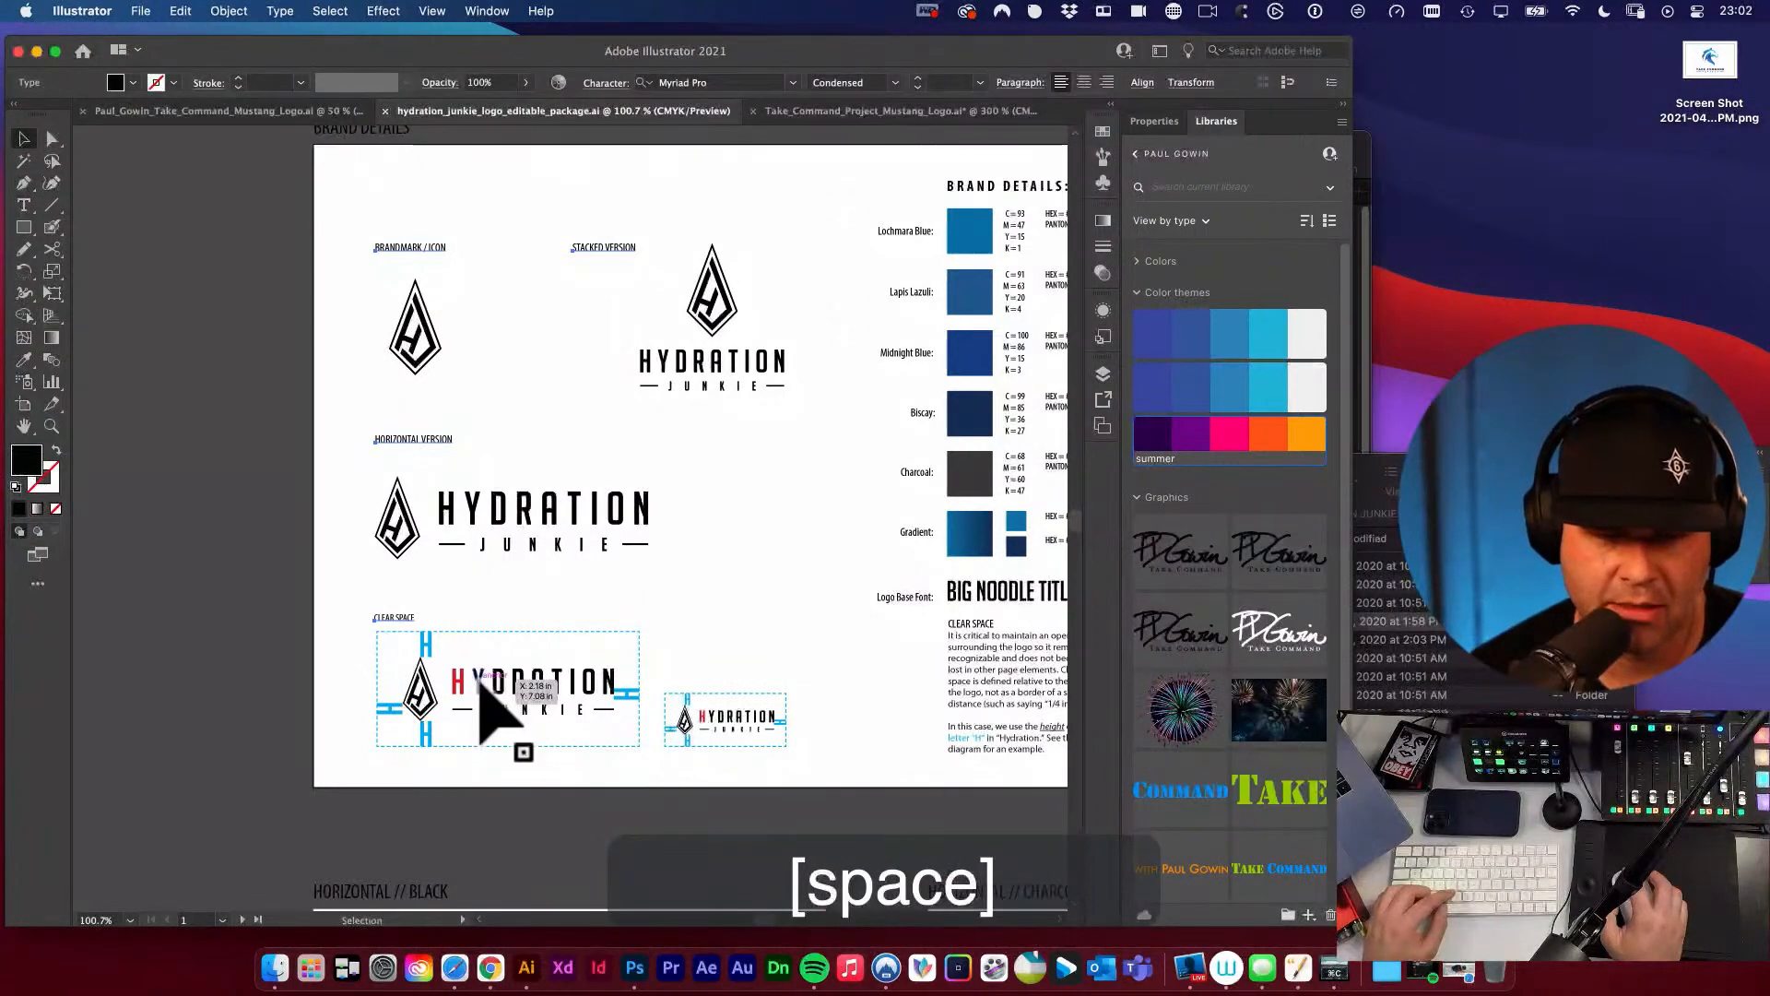
{"action": "left_click", "coordinate": [806, 111]}
{"action": "left_click", "coordinate": [792, 591]}
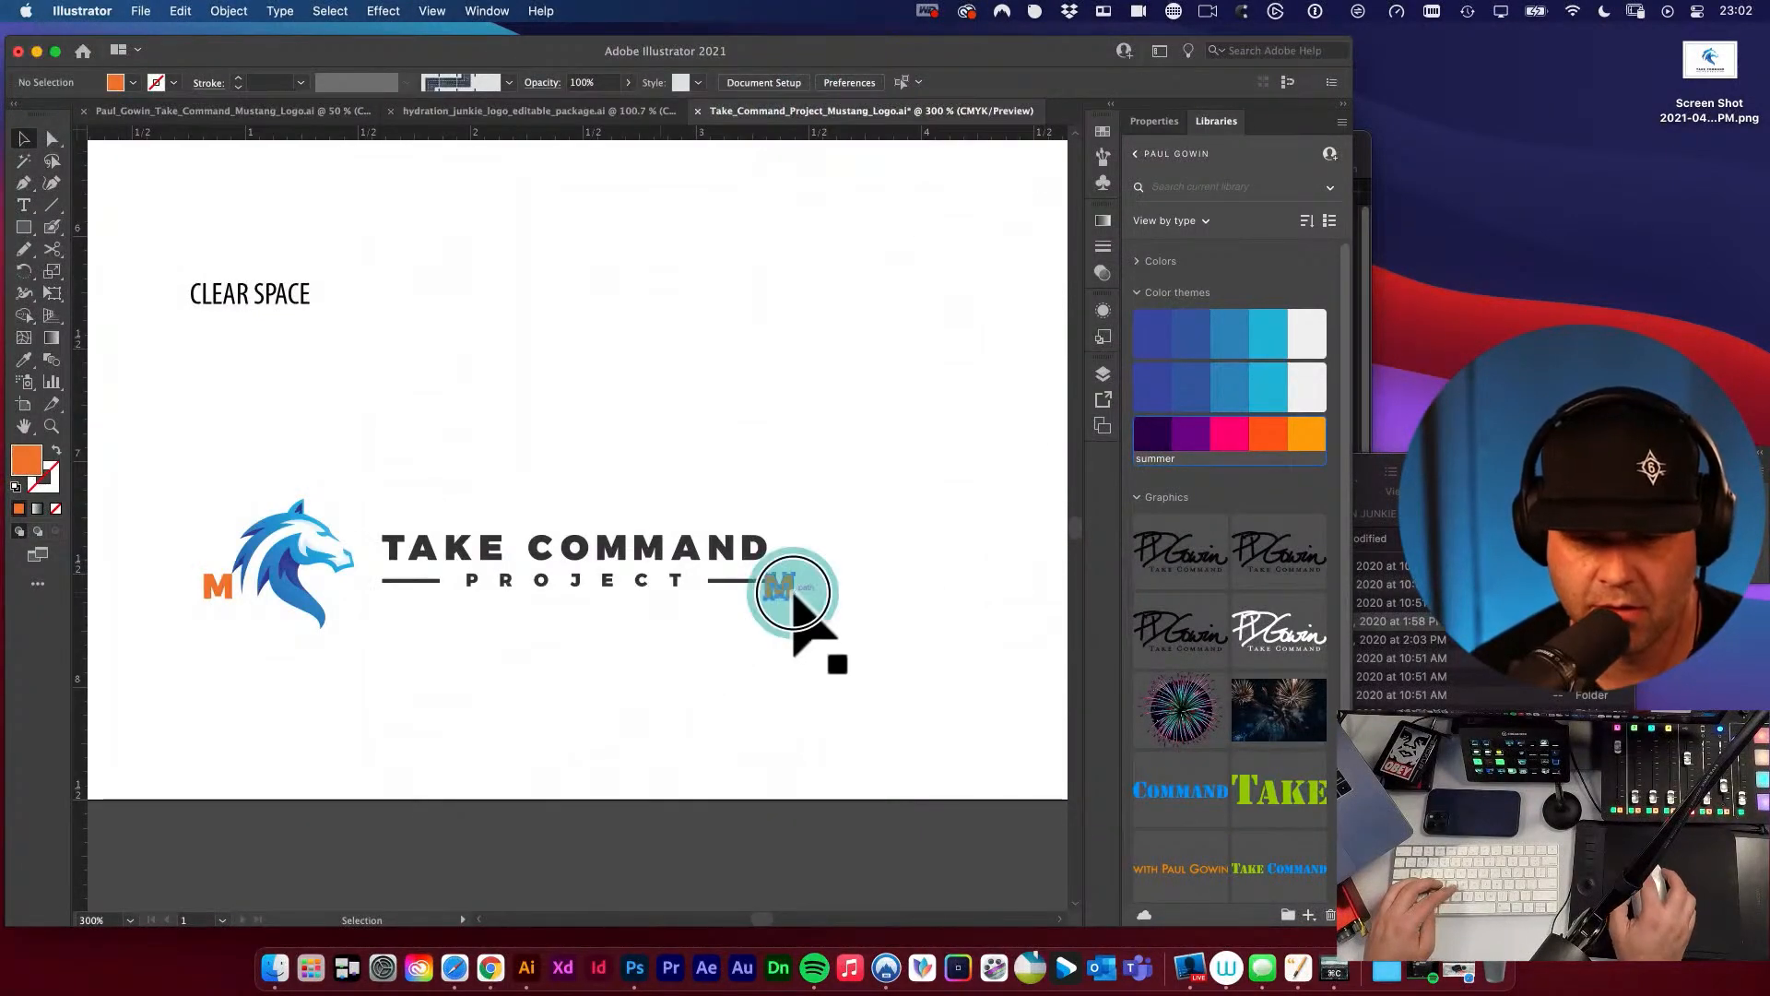
{"action": "left_click_drag", "start_coordinate": [782, 585], "coordinate": [650, 479], "text": "alt+shift"}
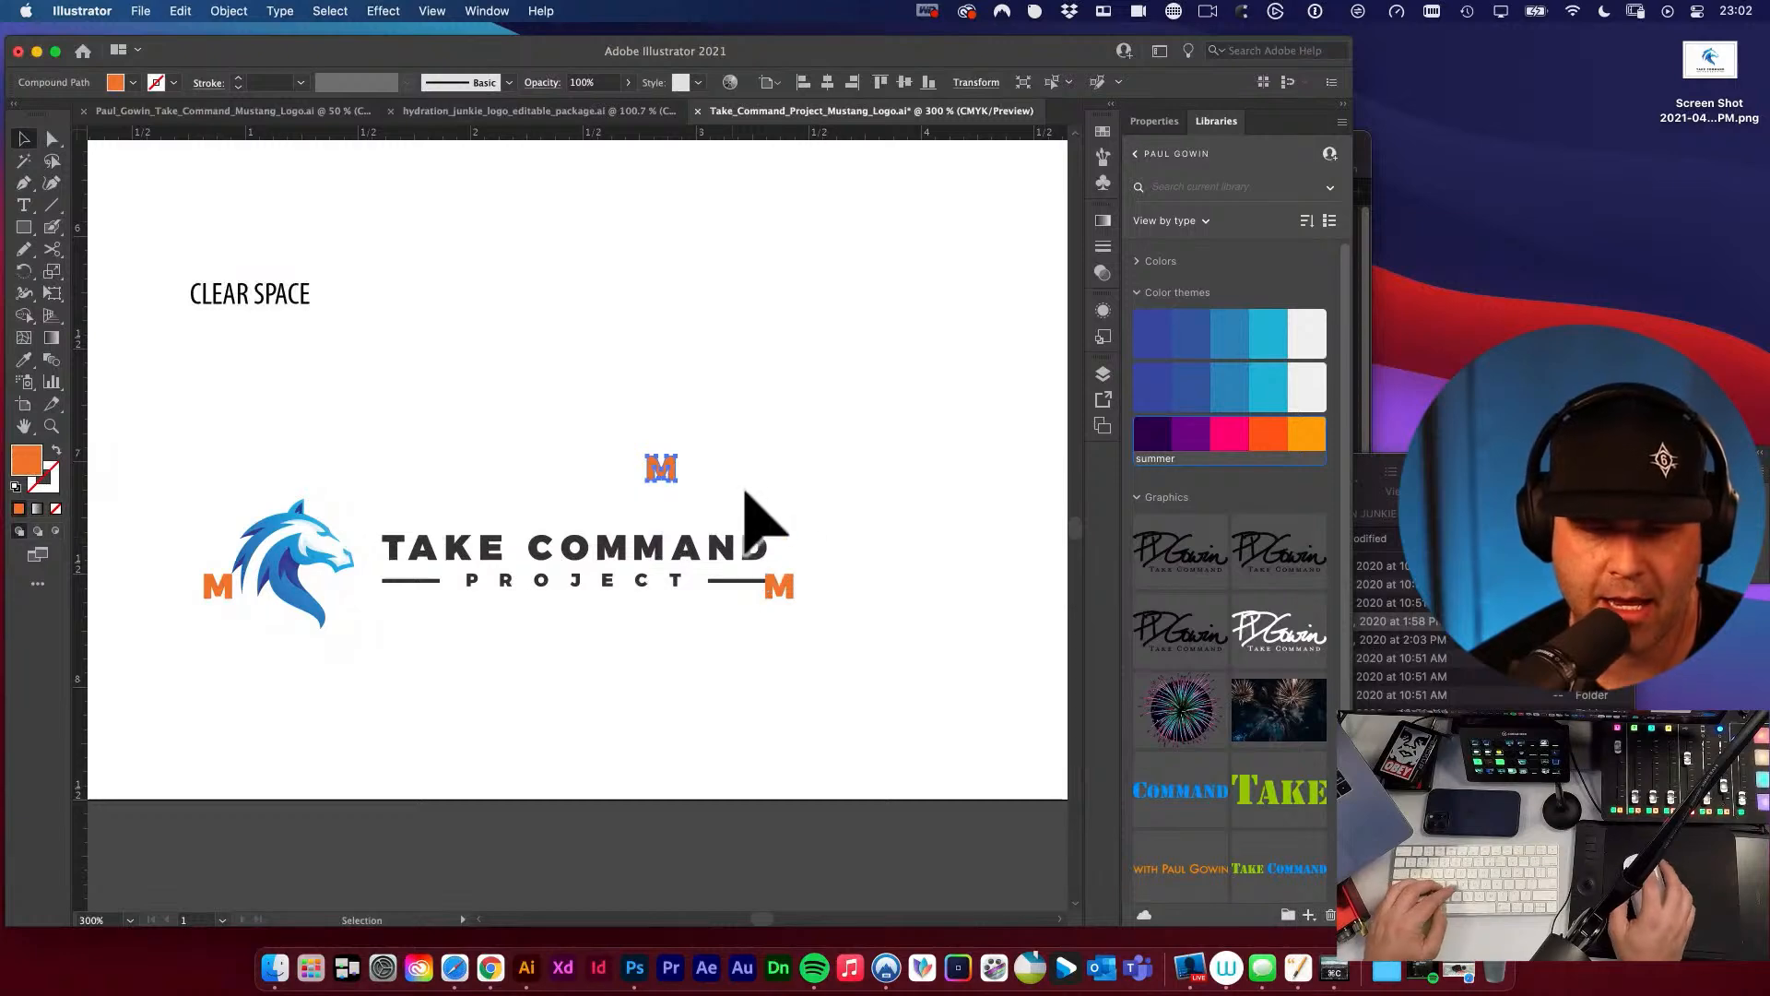
{"action": "key", "text": "r"}
{"action": "left_click_drag", "start_coordinate": [745, 444], "coordinate": [779, 502], "text": "shift"}
{"action": "key", "text": "v"}
{"action": "left_click", "coordinate": [780, 476]}
{"action": "key", "text": "space"}
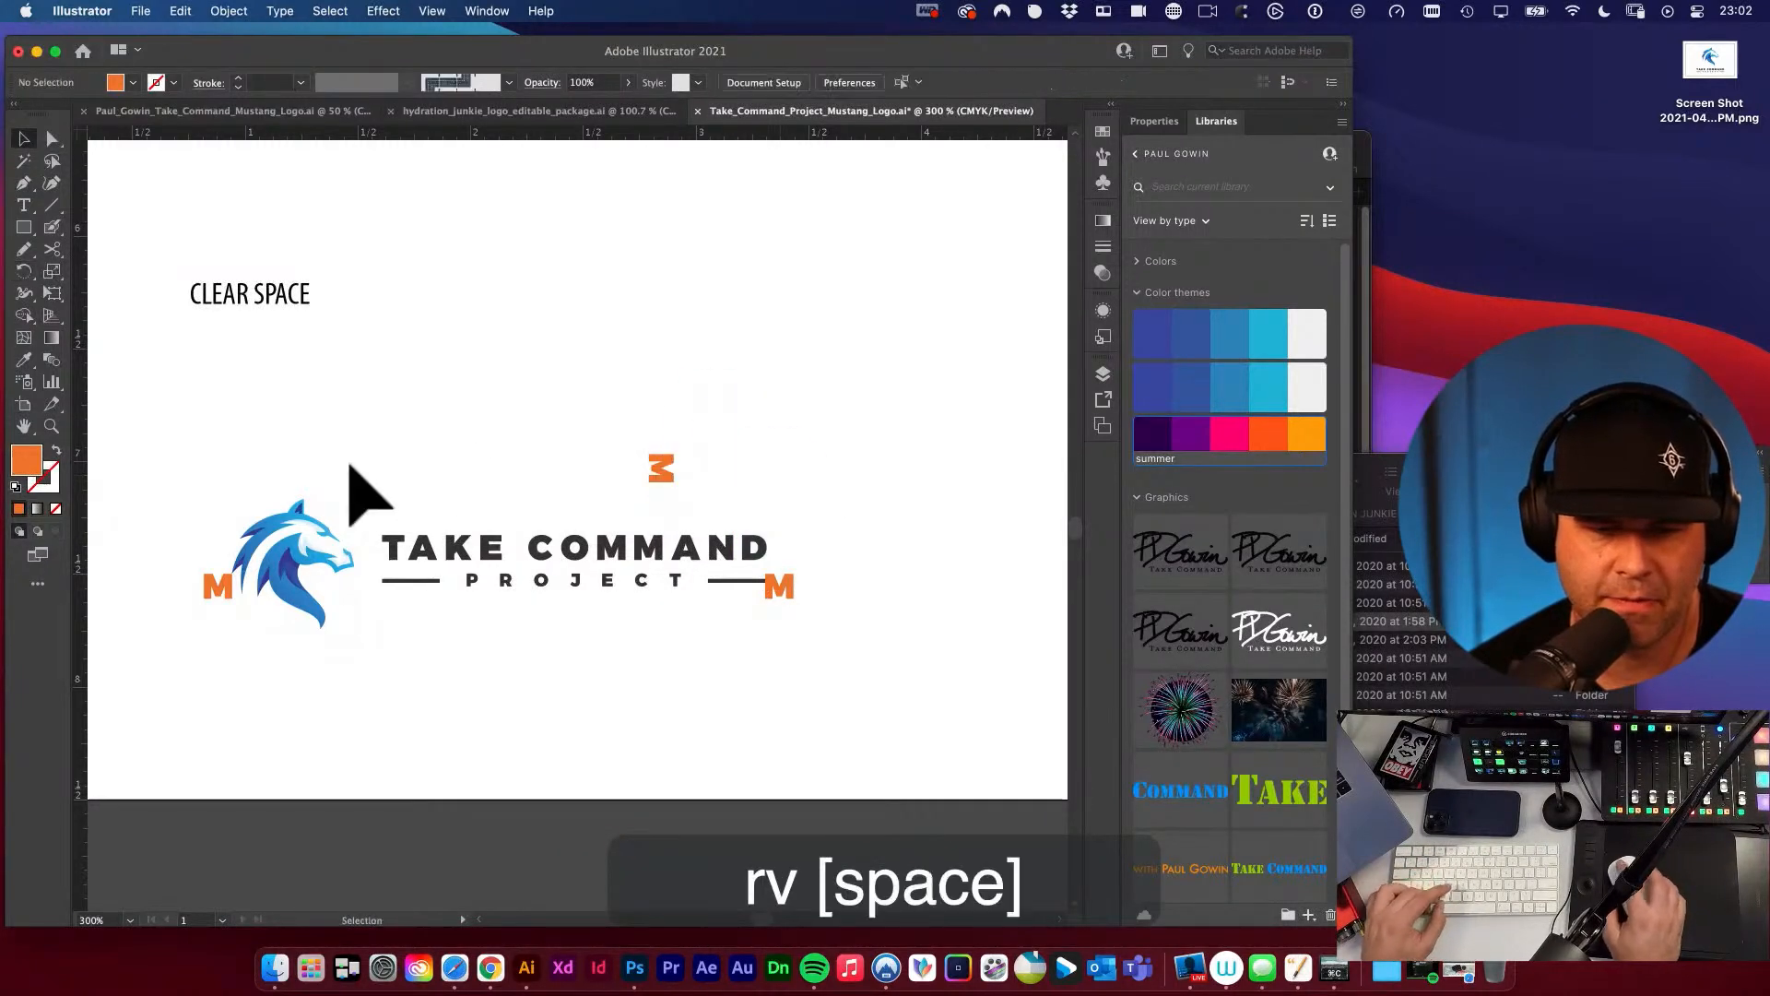
Move the rotated M above the horse so that it rests on the tip of the ear.
{"action": "key", "text": "super+space"}
{"action": "left_click_drag", "start_coordinate": [276, 498], "coordinate": [522, 571], "text": "super"}
{"action": "key", "text": "v"}
{"action": "key", "text": "space"}
{"action": "left_click_drag", "start_coordinate": [780, 452], "coordinate": [577, 410]}
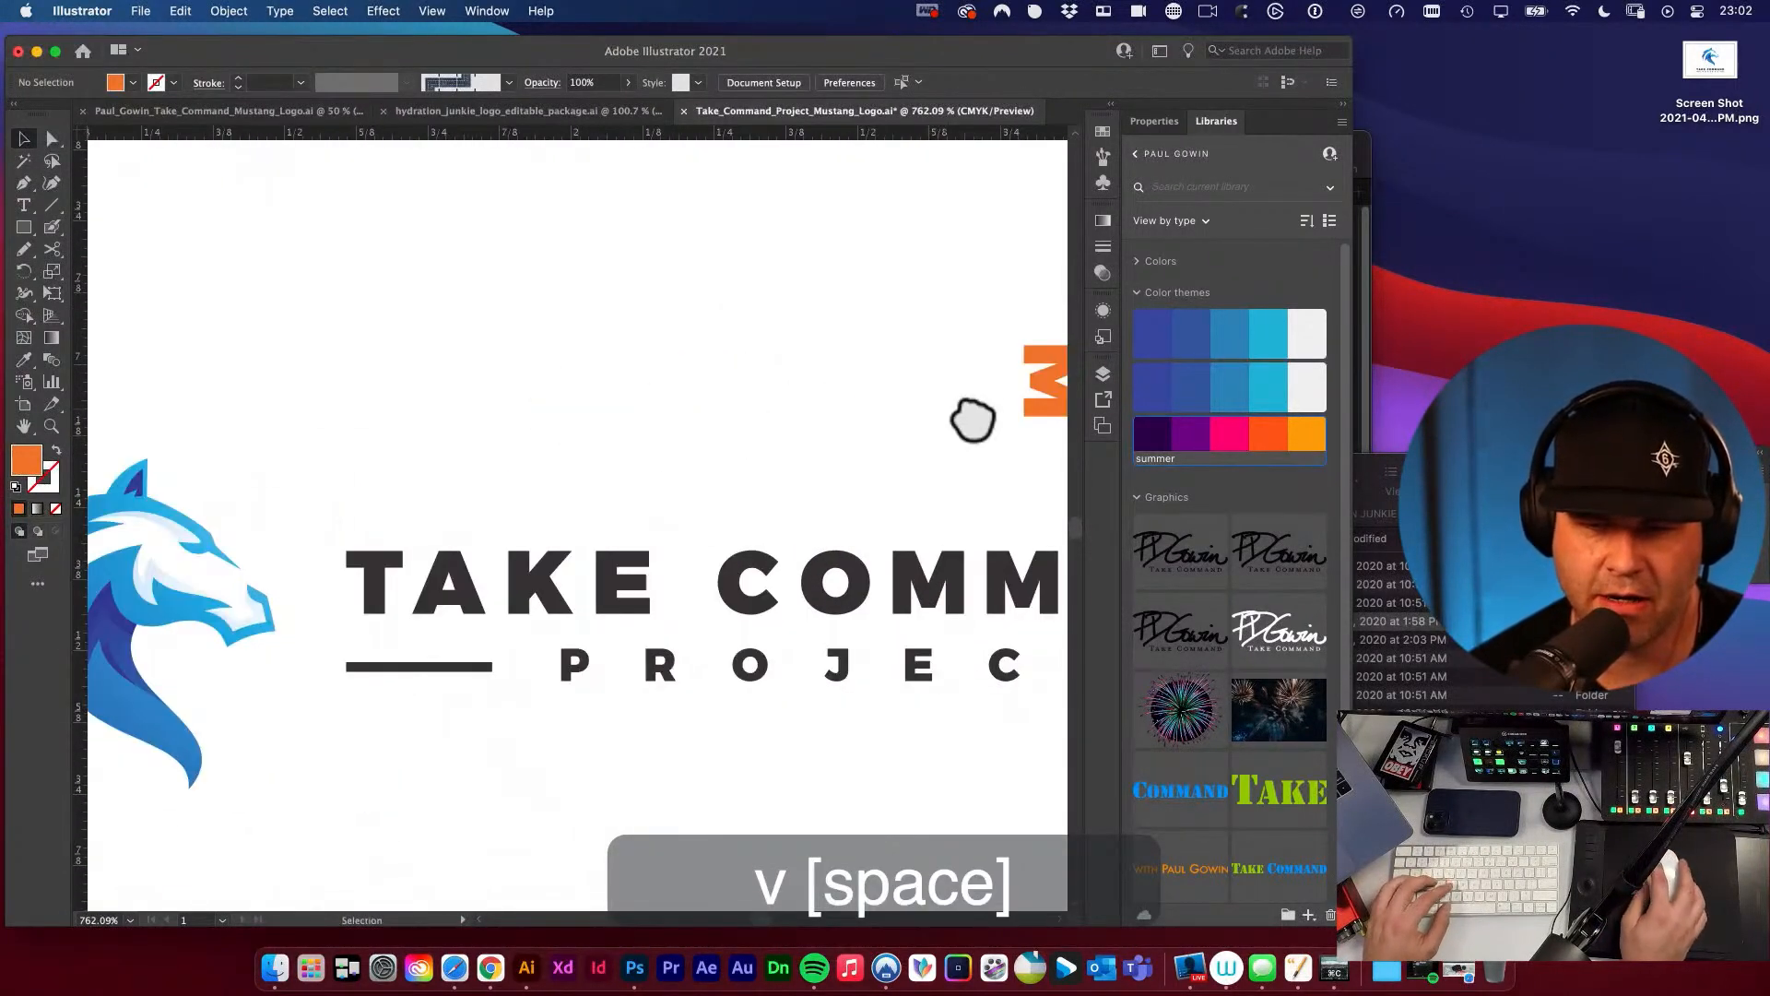
{"action": "left_click_drag", "start_coordinate": [1027, 410], "coordinate": [228, 417]}
{"action": "key", "text": "space"}
{"action": "left_click_drag", "start_coordinate": [152, 476], "coordinate": [680, 185]}
{"action": "key", "text": "super+space"}
{"action": "key", "text": "super+space"}
{"action": "left_click", "coordinate": [438, 11]}
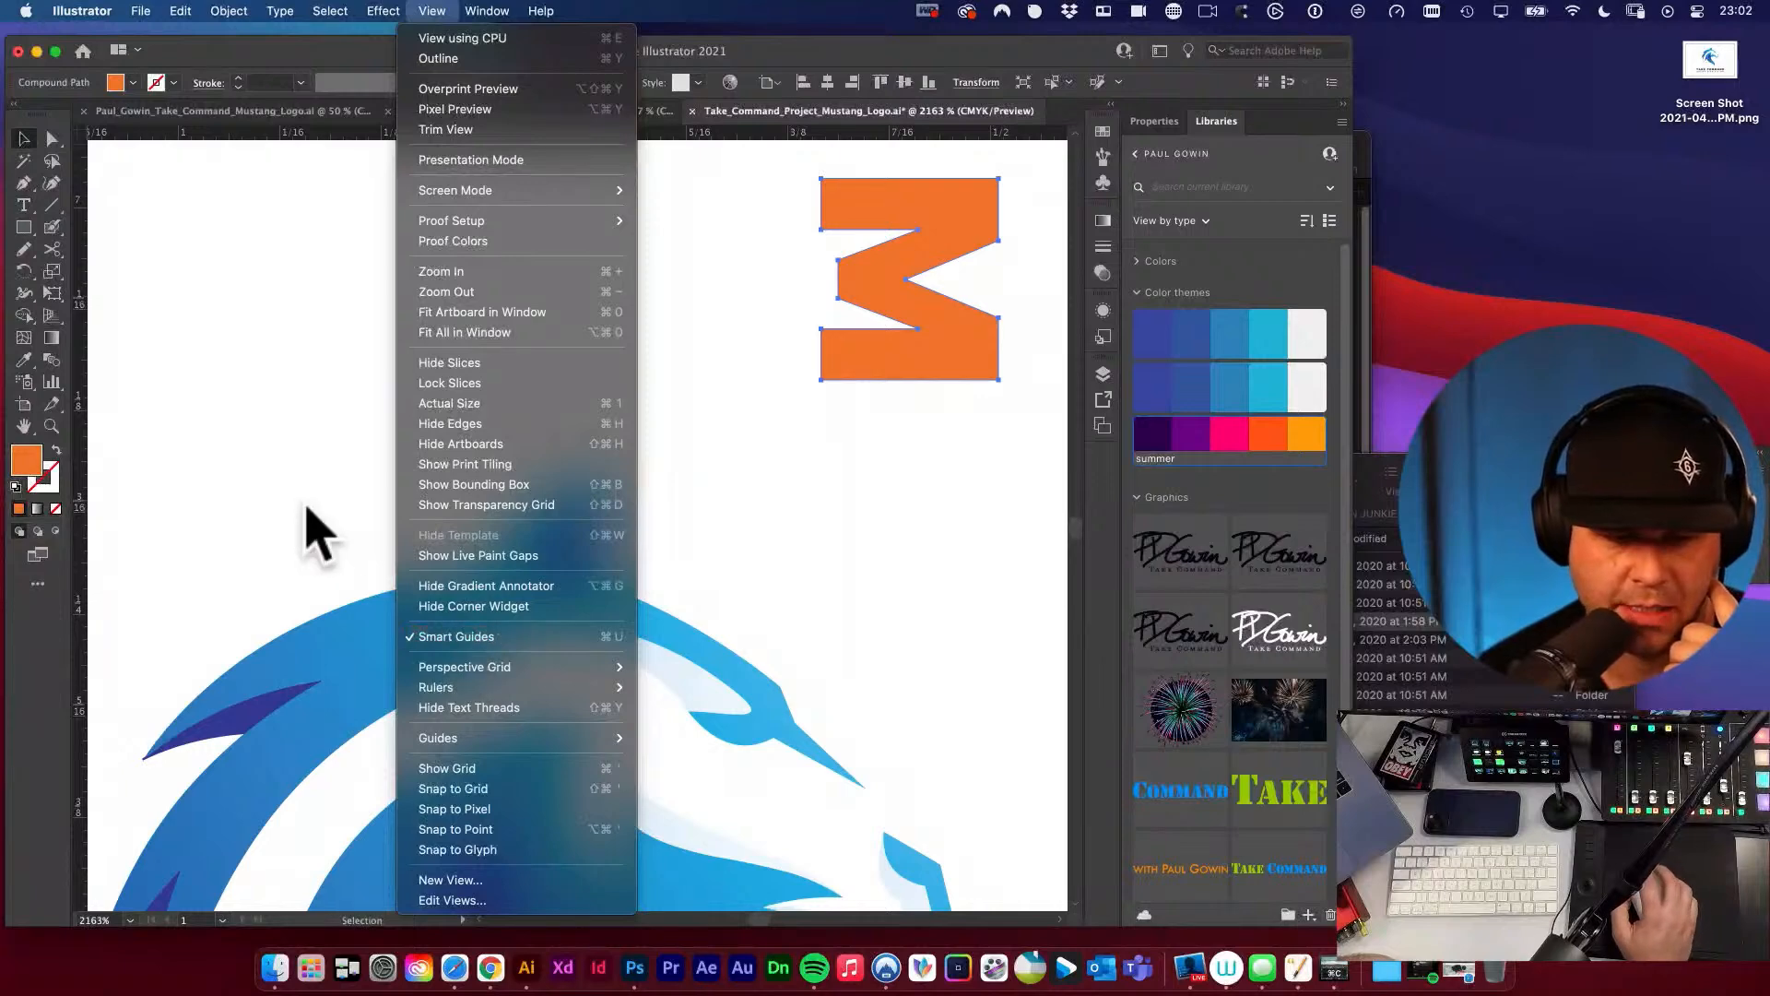
{"action": "left_click", "coordinate": [247, 530]}
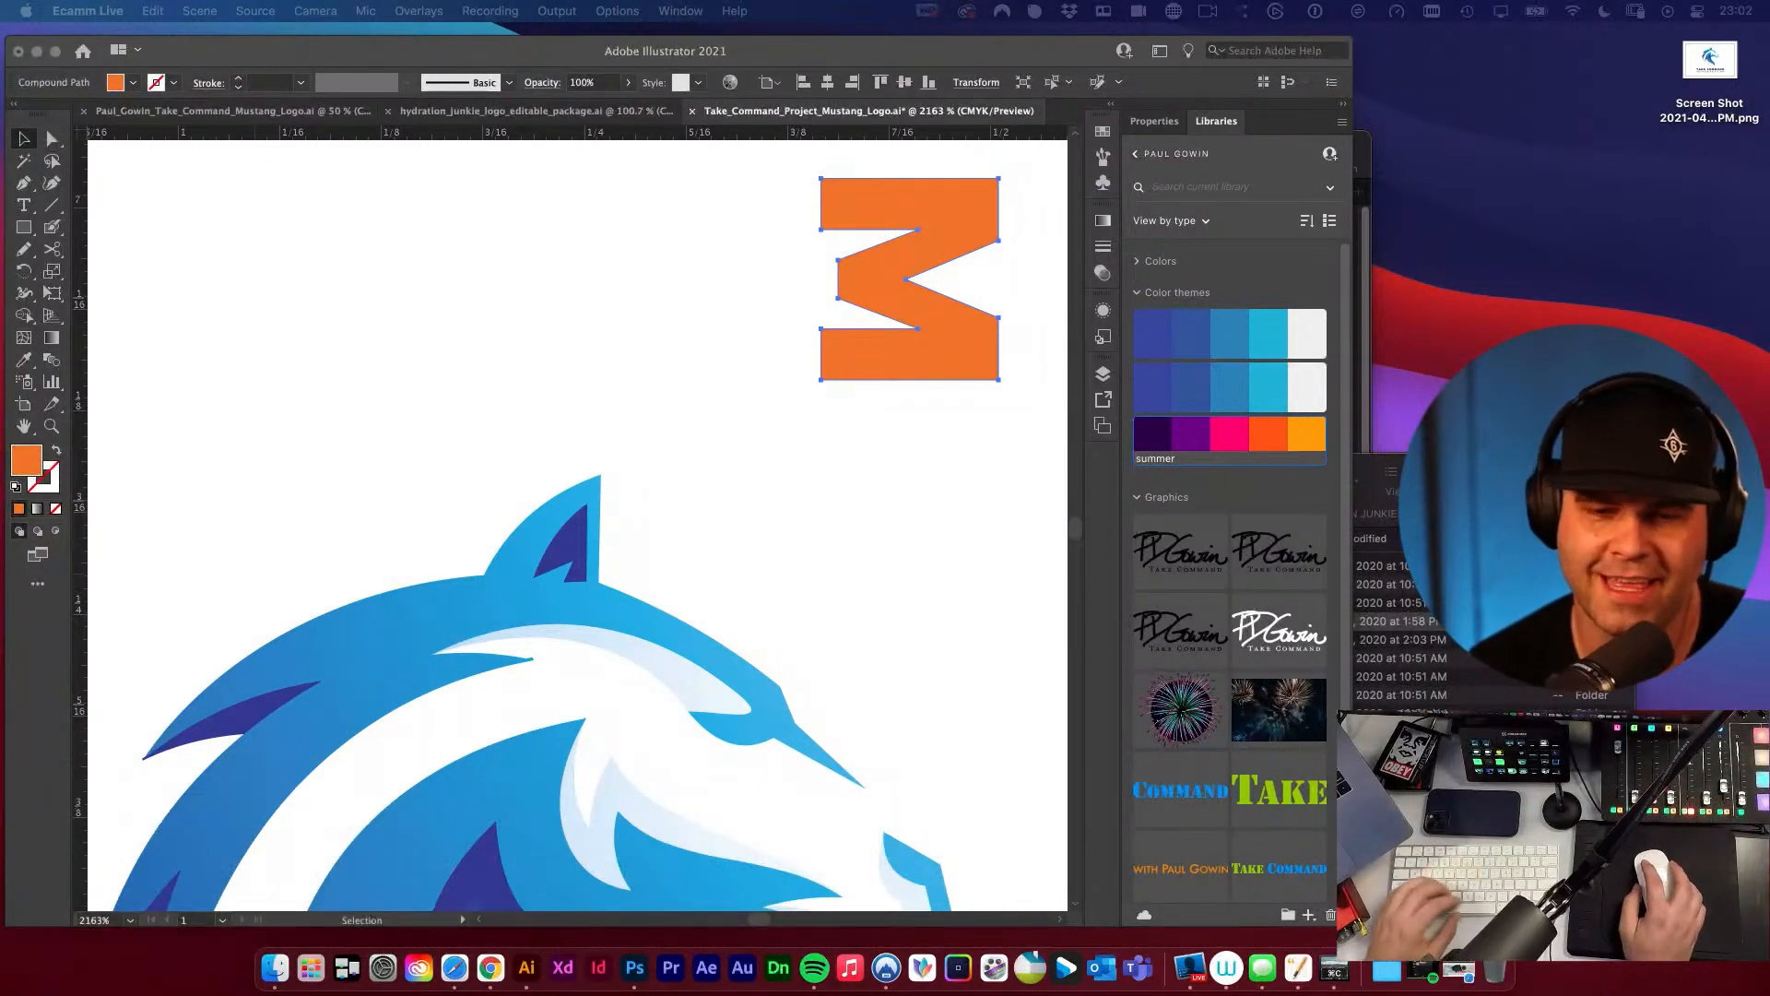
{"action": "left_click", "coordinate": [604, 415]}
{"action": "left_click_drag", "start_coordinate": [890, 368], "coordinate": [610, 462]}
{"action": "left_click", "coordinate": [806, 481]}
{"action": "left_click", "coordinate": [498, 492], "text": "alt+super"}
{"action": "left_click", "coordinate": [497, 493], "text": "alt+super"}
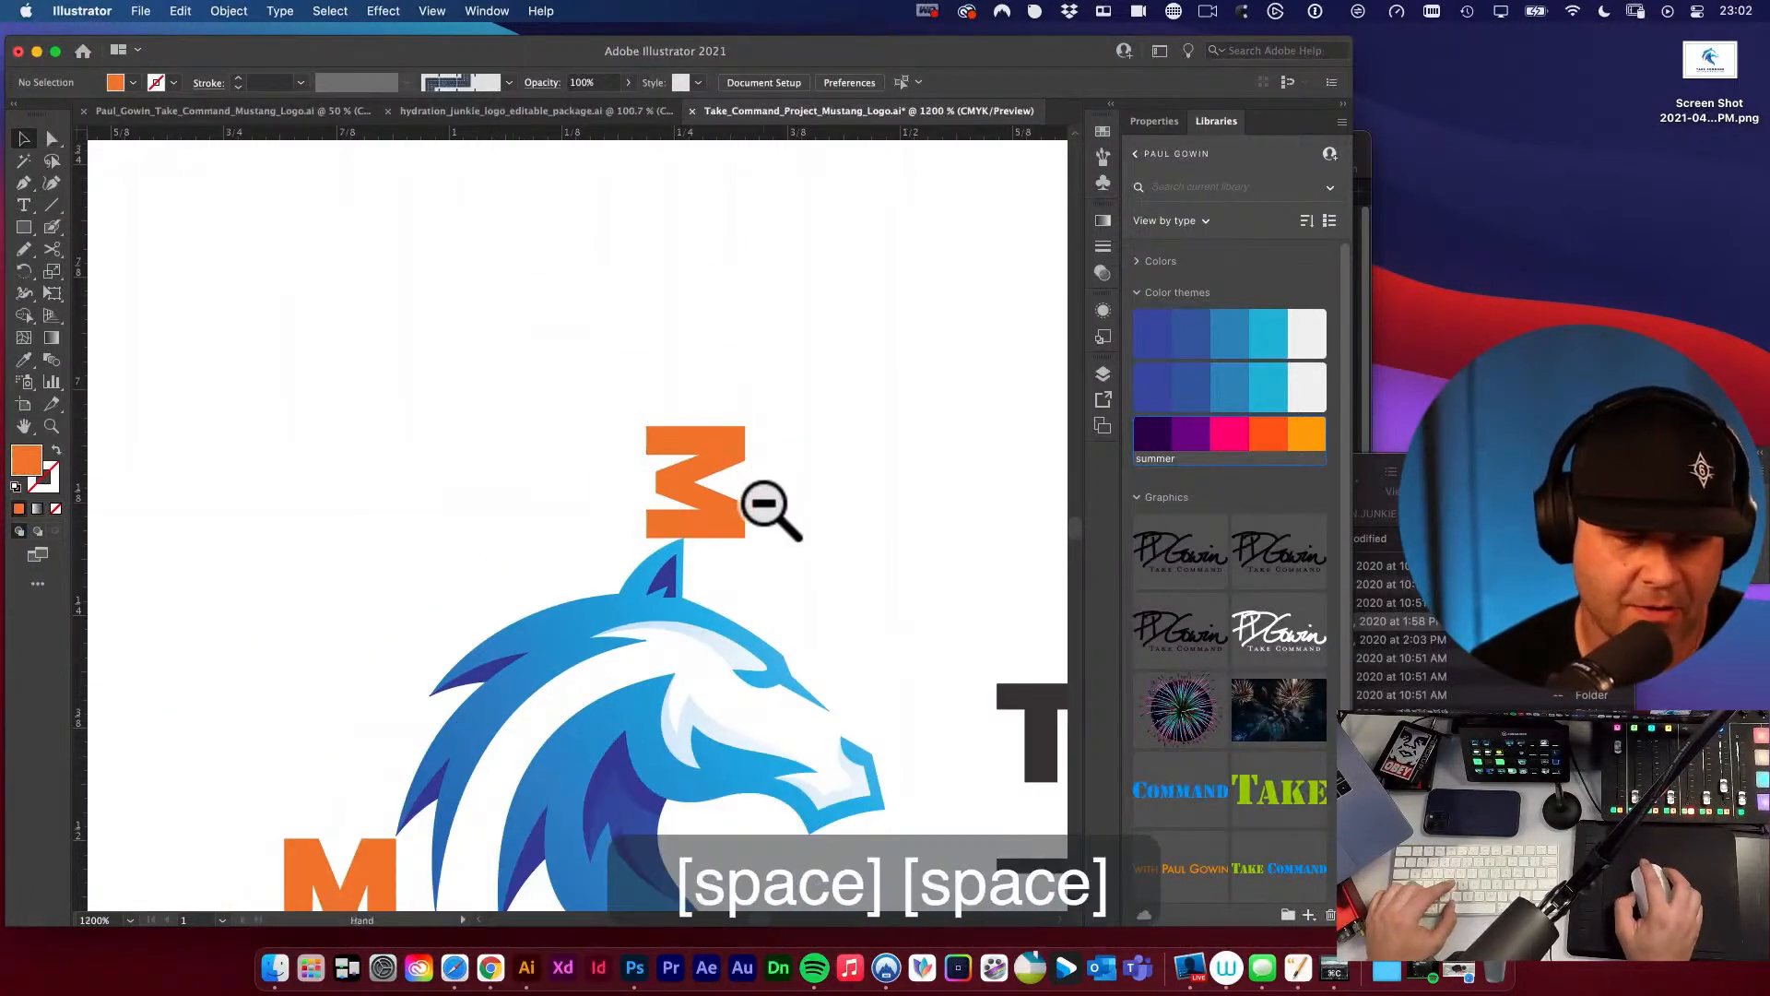
Duplicate the rotated M straight down so the copy touches the lowest point of the horse's neck.
{"action": "left_click_drag", "start_coordinate": [763, 505], "coordinate": [731, 376]}
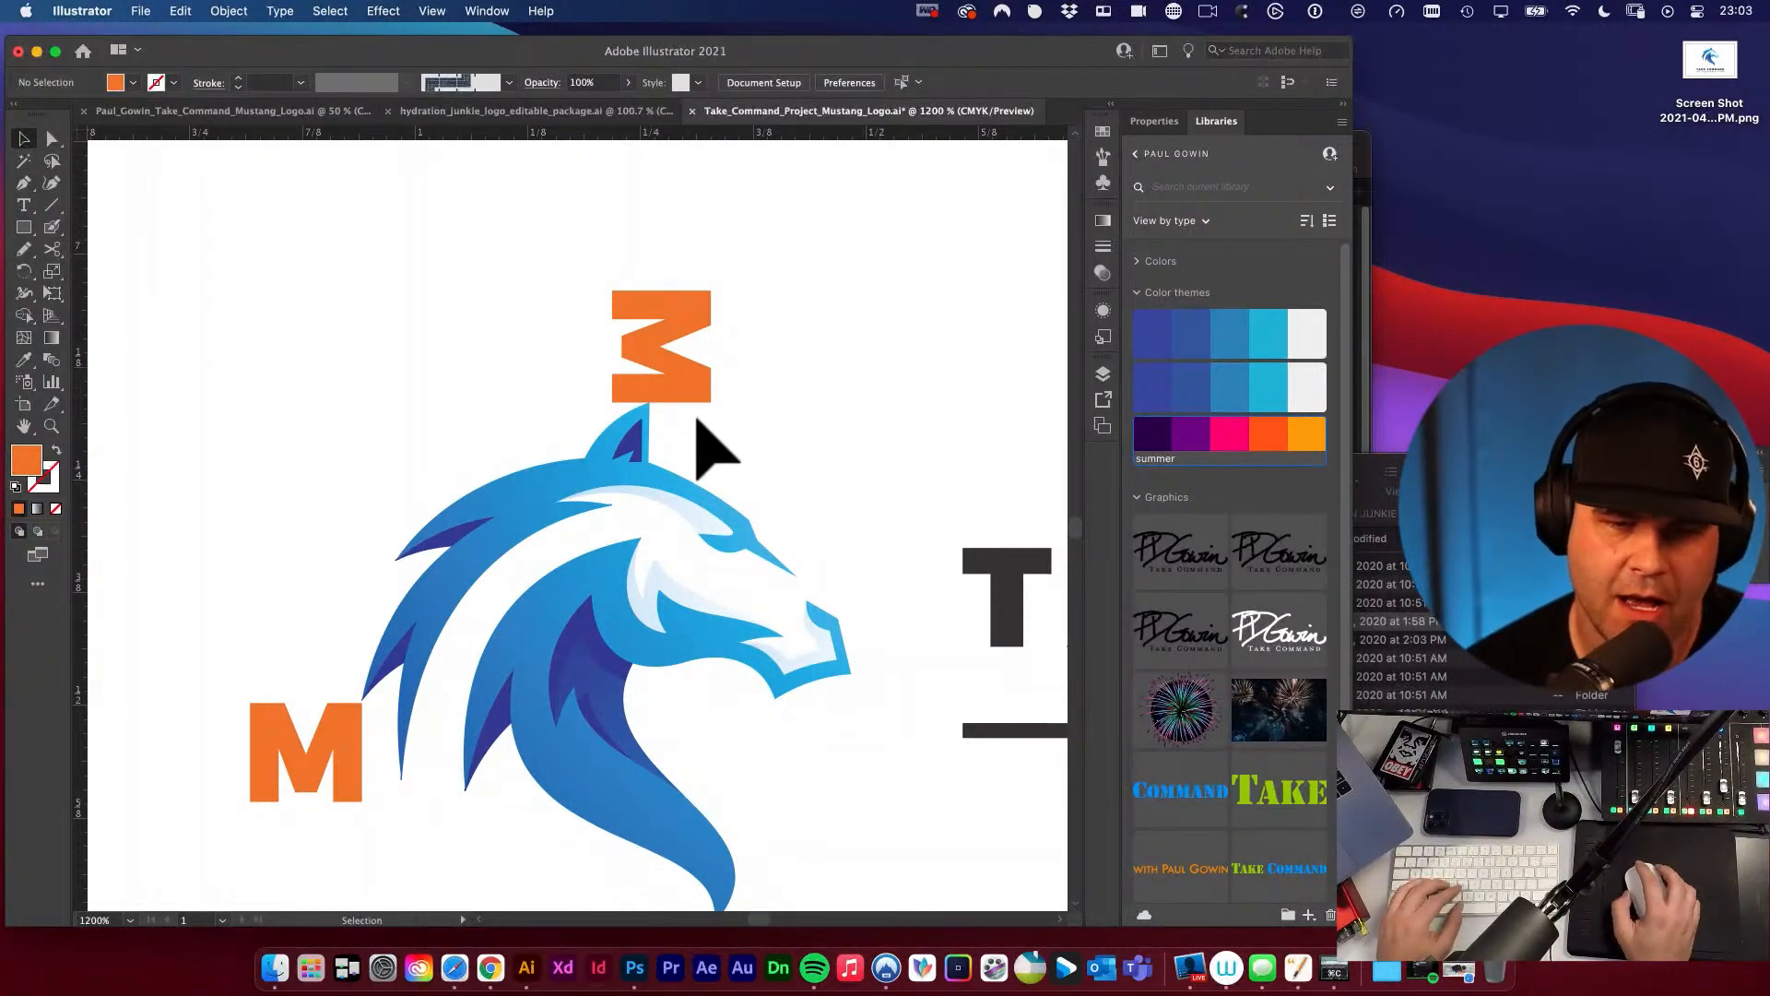
{"action": "key", "text": "space"}
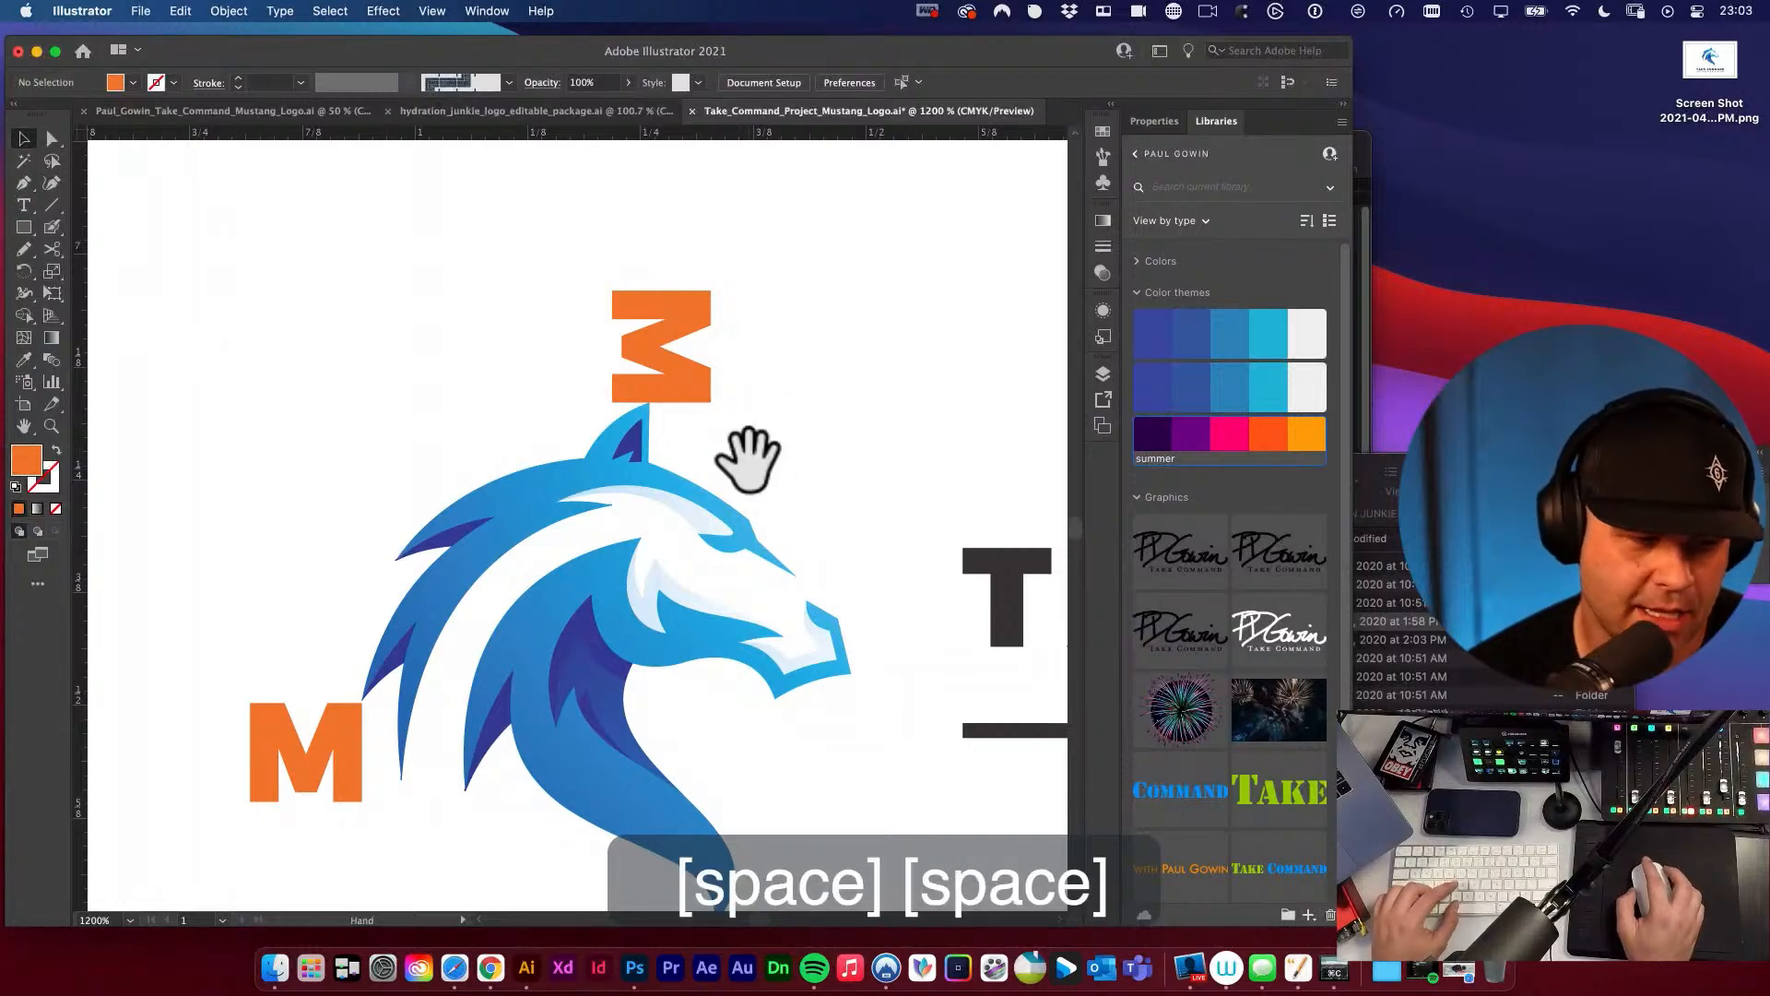
{"action": "left_click", "coordinate": [786, 426], "text": "alt+super"}
{"action": "left_click_drag", "start_coordinate": [785, 426], "coordinate": [823, 245]}
{"action": "left_click_drag", "start_coordinate": [560, 279], "coordinate": [562, 682]}
{"action": "left_click", "coordinate": [733, 527], "text": "alt+super"}
{"action": "left_click", "coordinate": [677, 351], "text": "alt+super"}
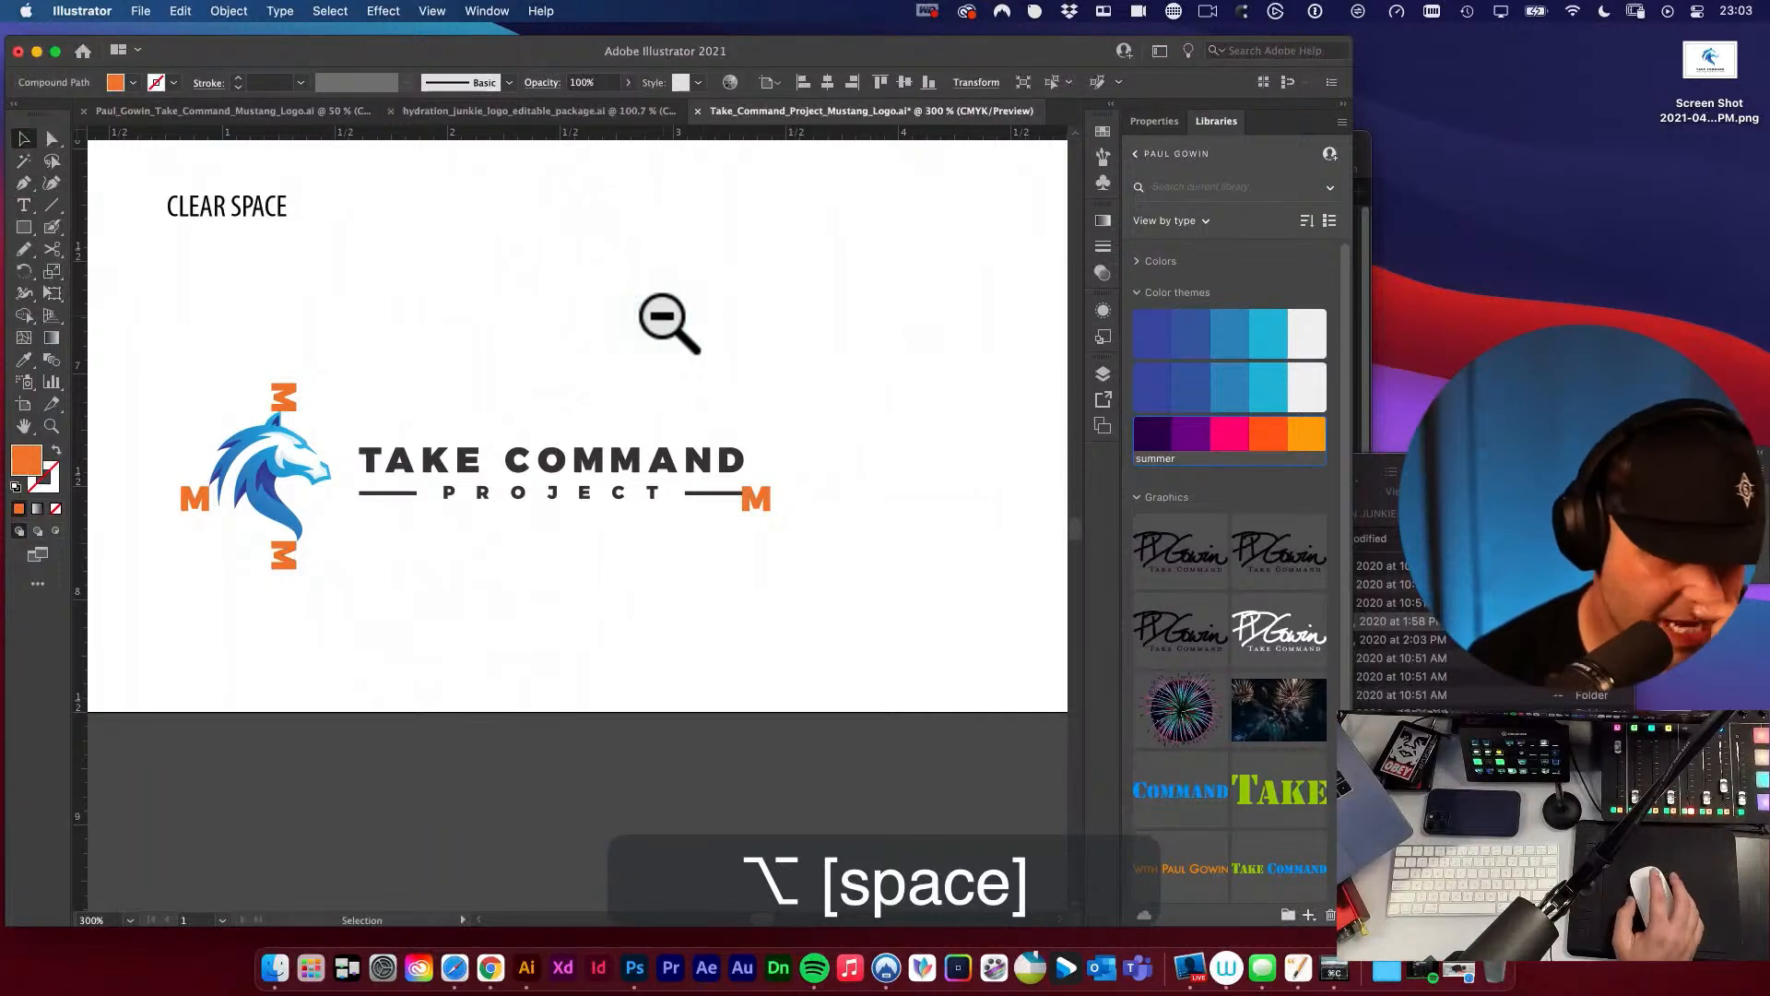
Draw a rectangle with an orange stroke and no fill around the logo, reaching the outer edges of the four Ms.
{"action": "key", "text": "m"}
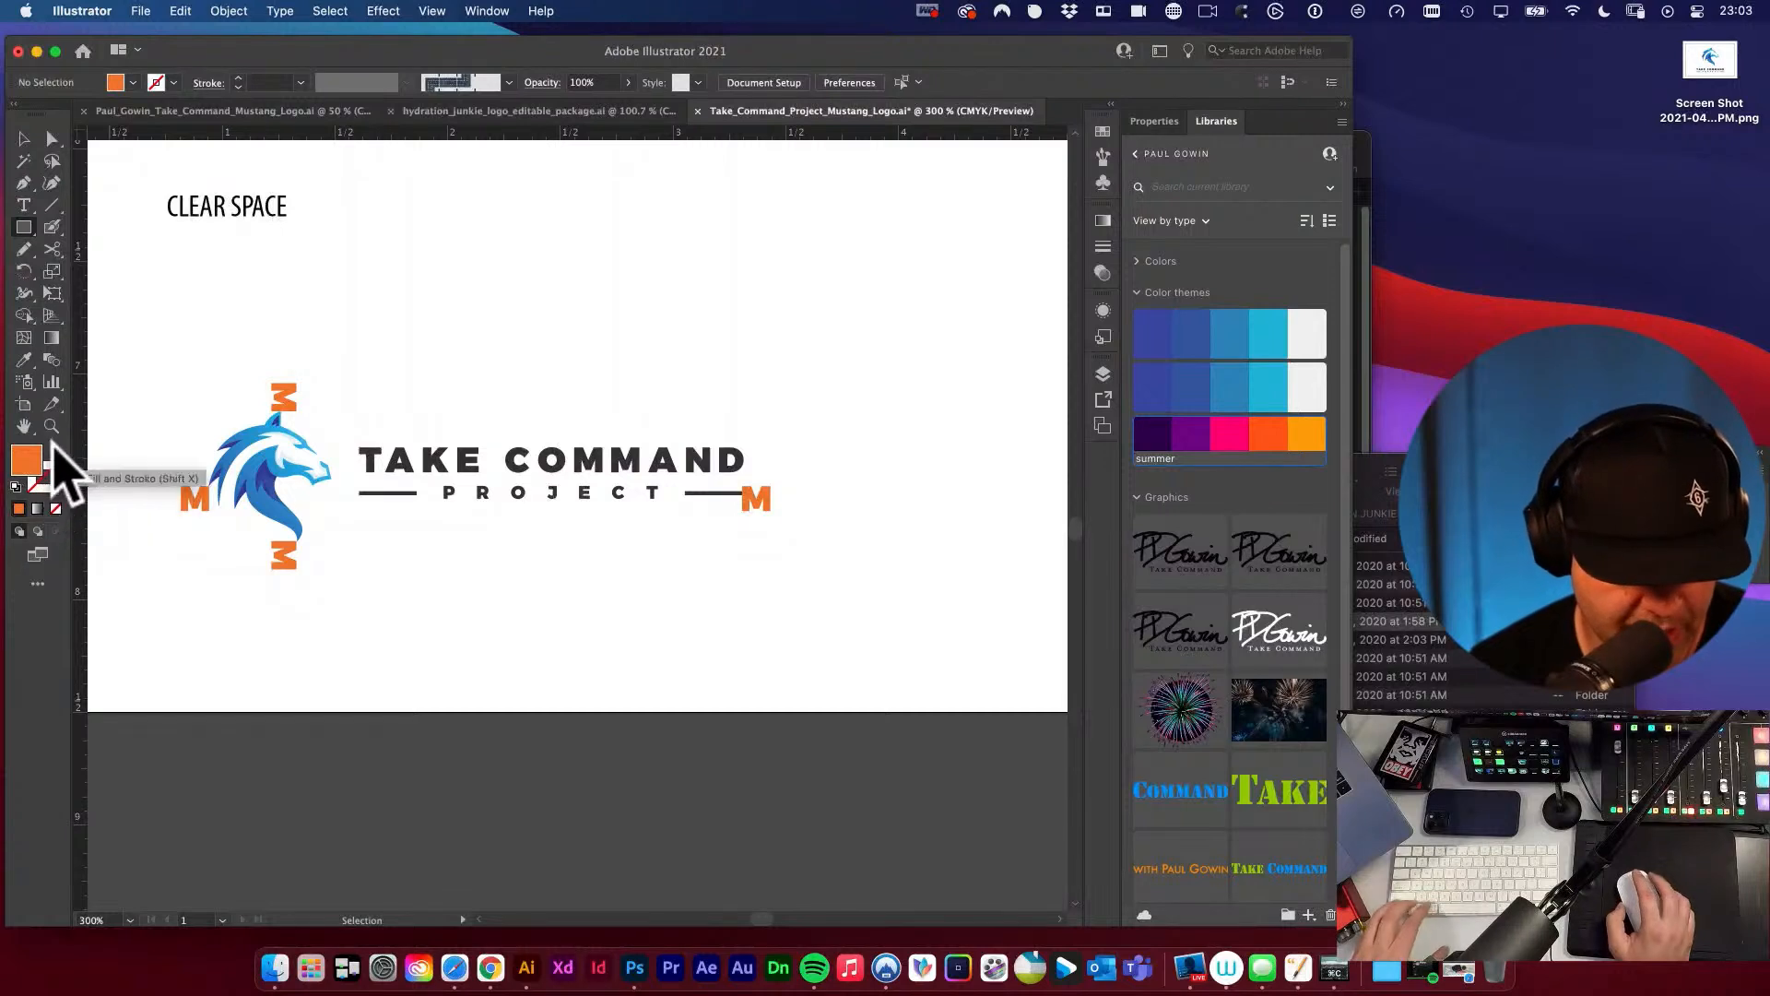
{"action": "key", "text": "shift+x"}
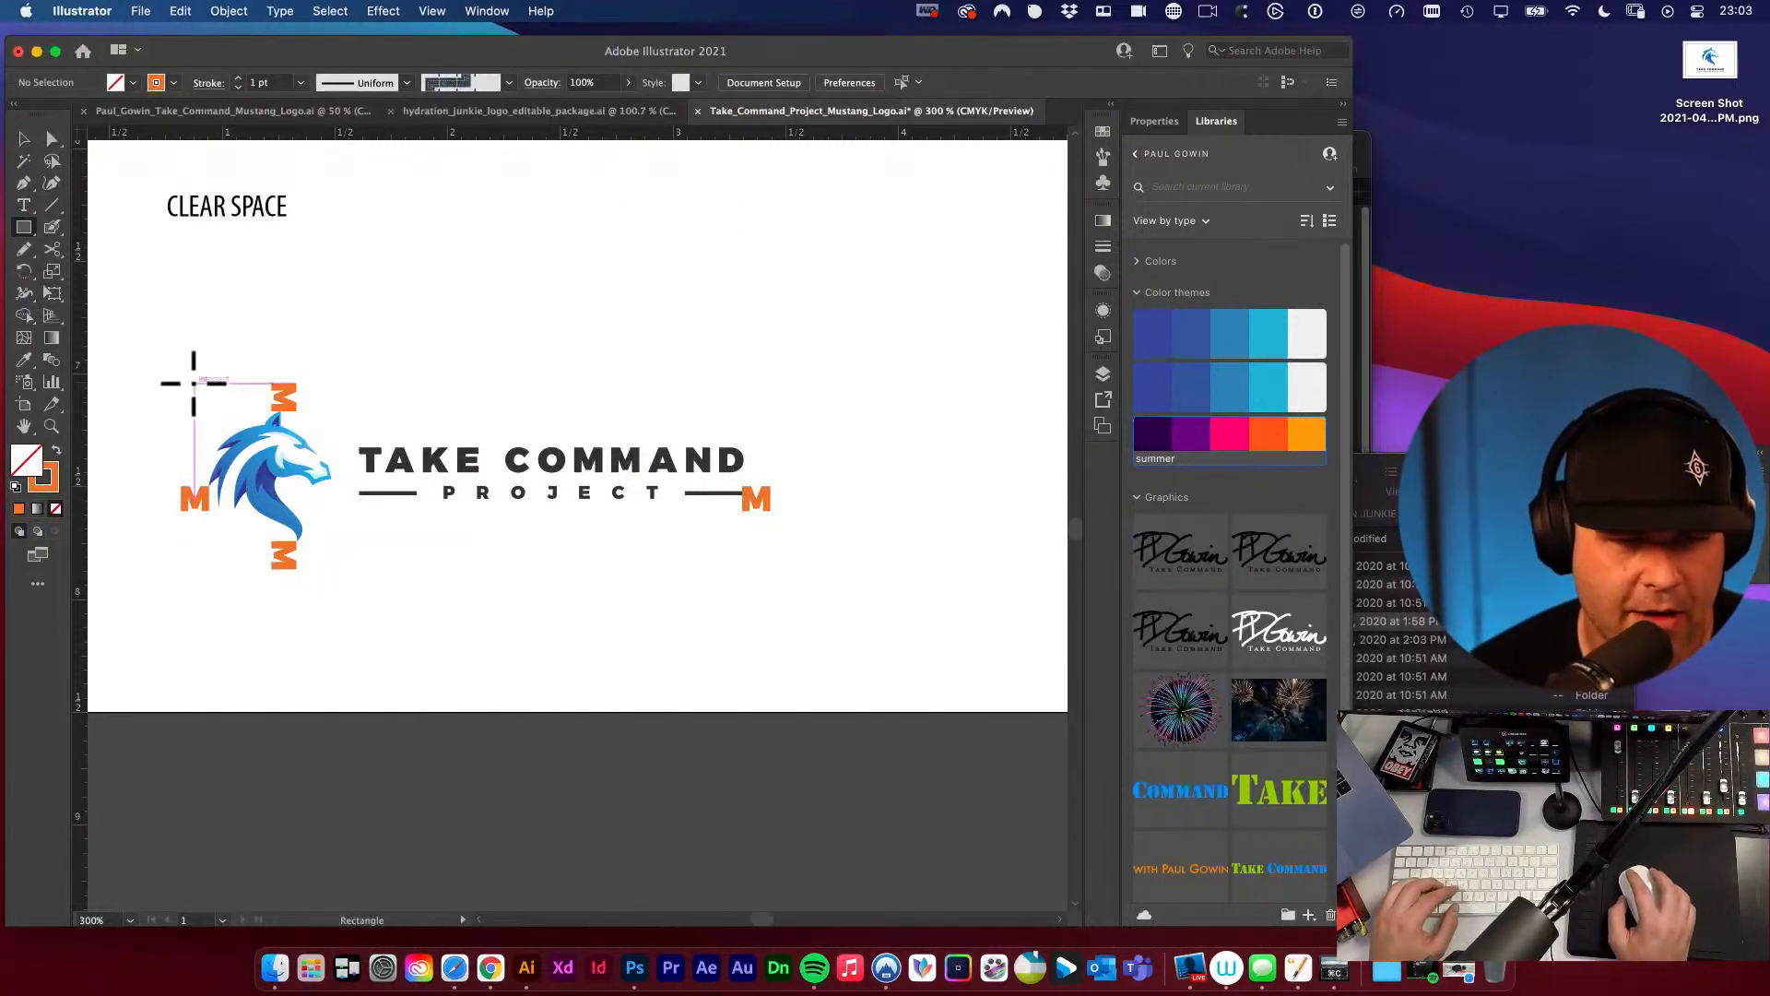
{"action": "left_click_drag", "start_coordinate": [184, 383], "coordinate": [766, 572]}
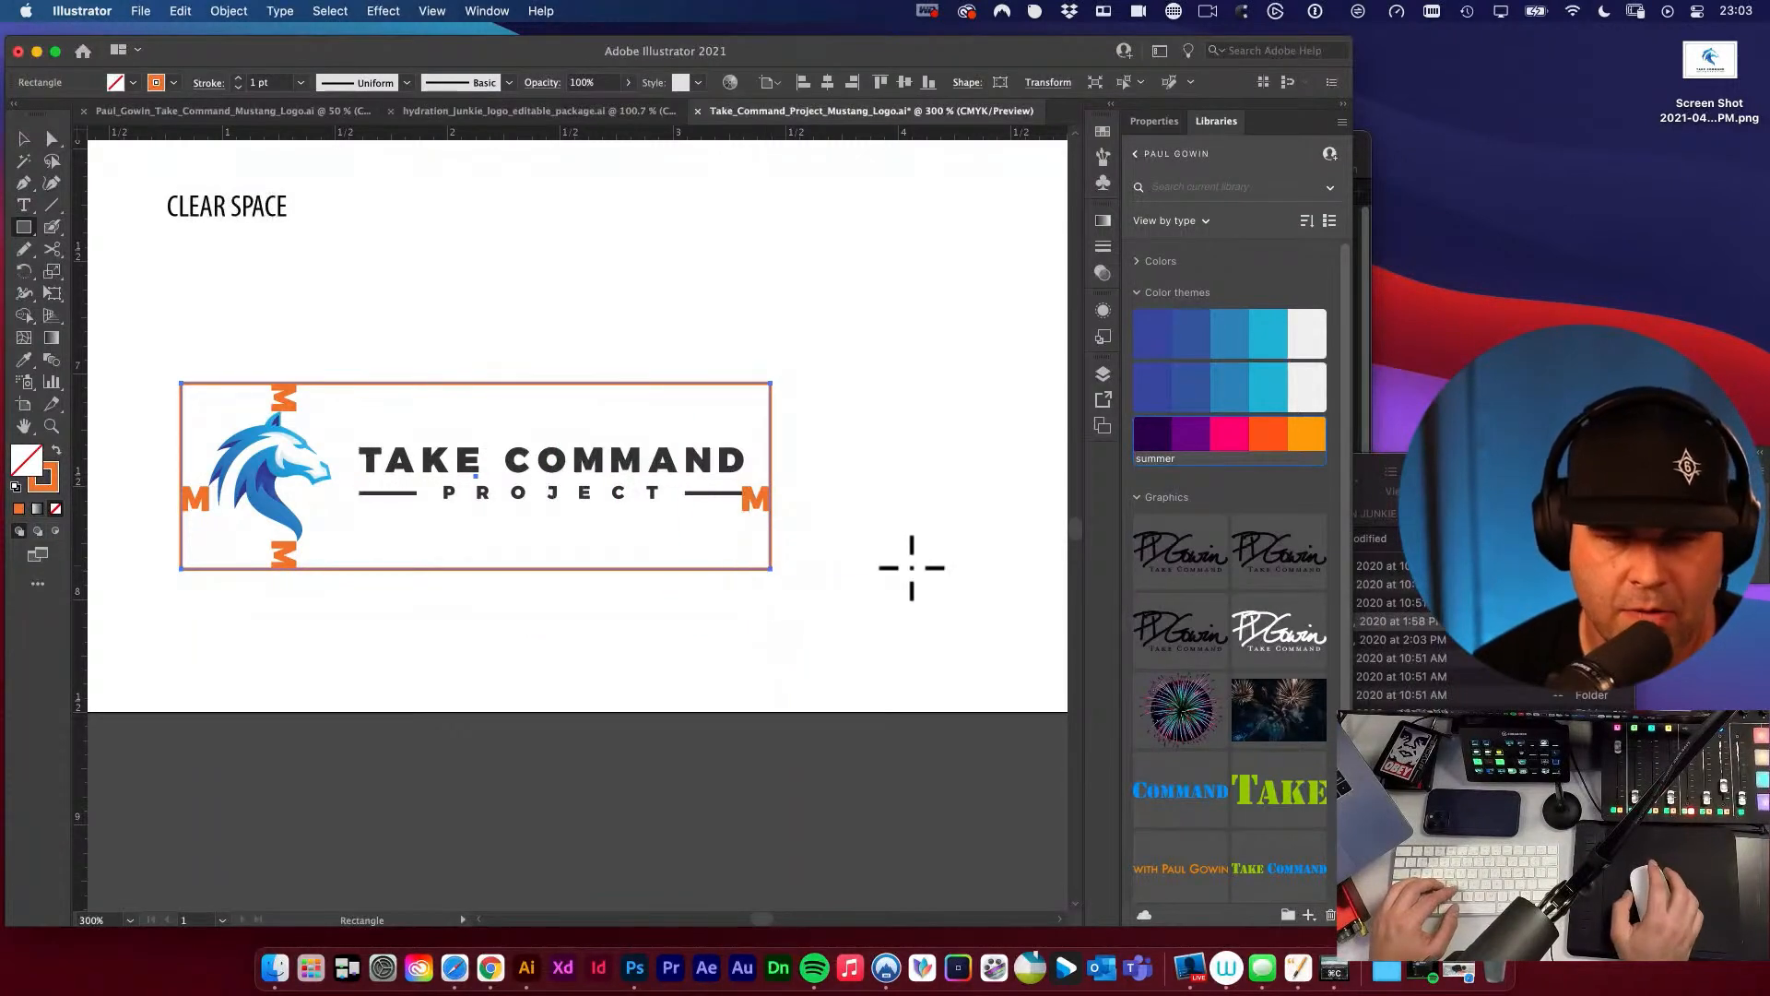
Give the clear space rectangle a 0.25 pt dashed stroke with 2 pt dashes and 2 pt gaps.
{"action": "left_click", "coordinate": [1103, 248]}
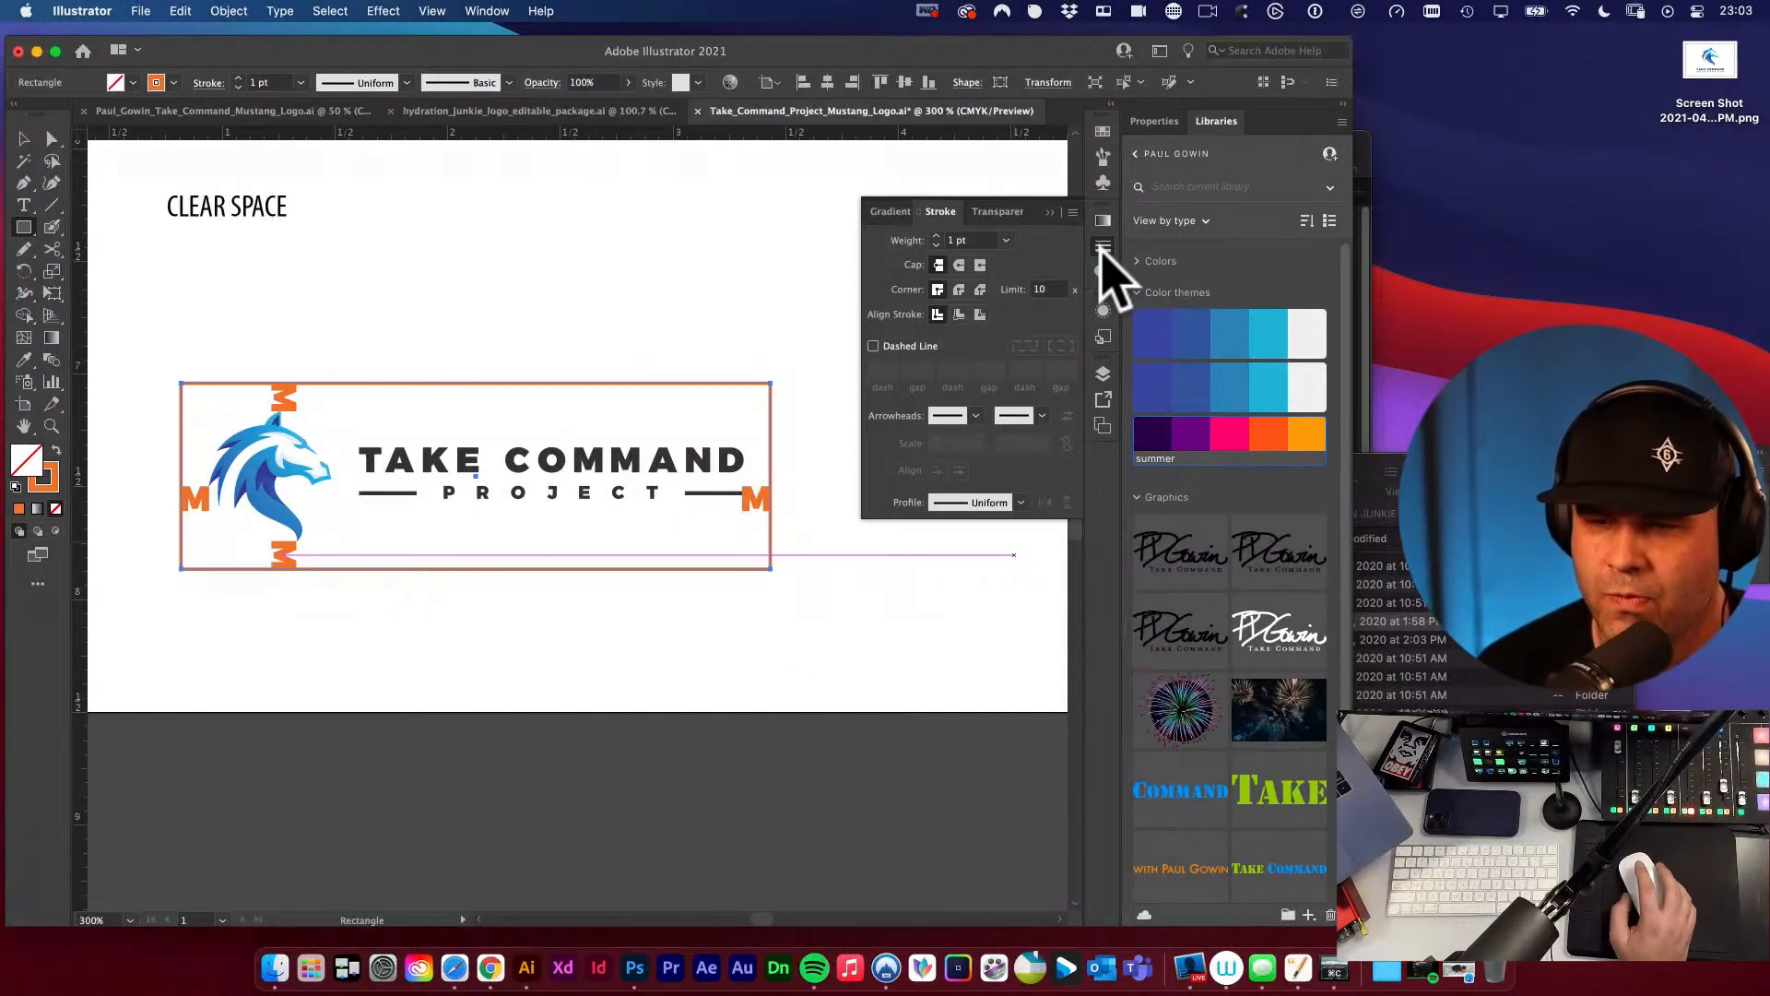
{"action": "left_click", "coordinate": [1007, 240]}
{"action": "left_click", "coordinate": [1021, 255]}
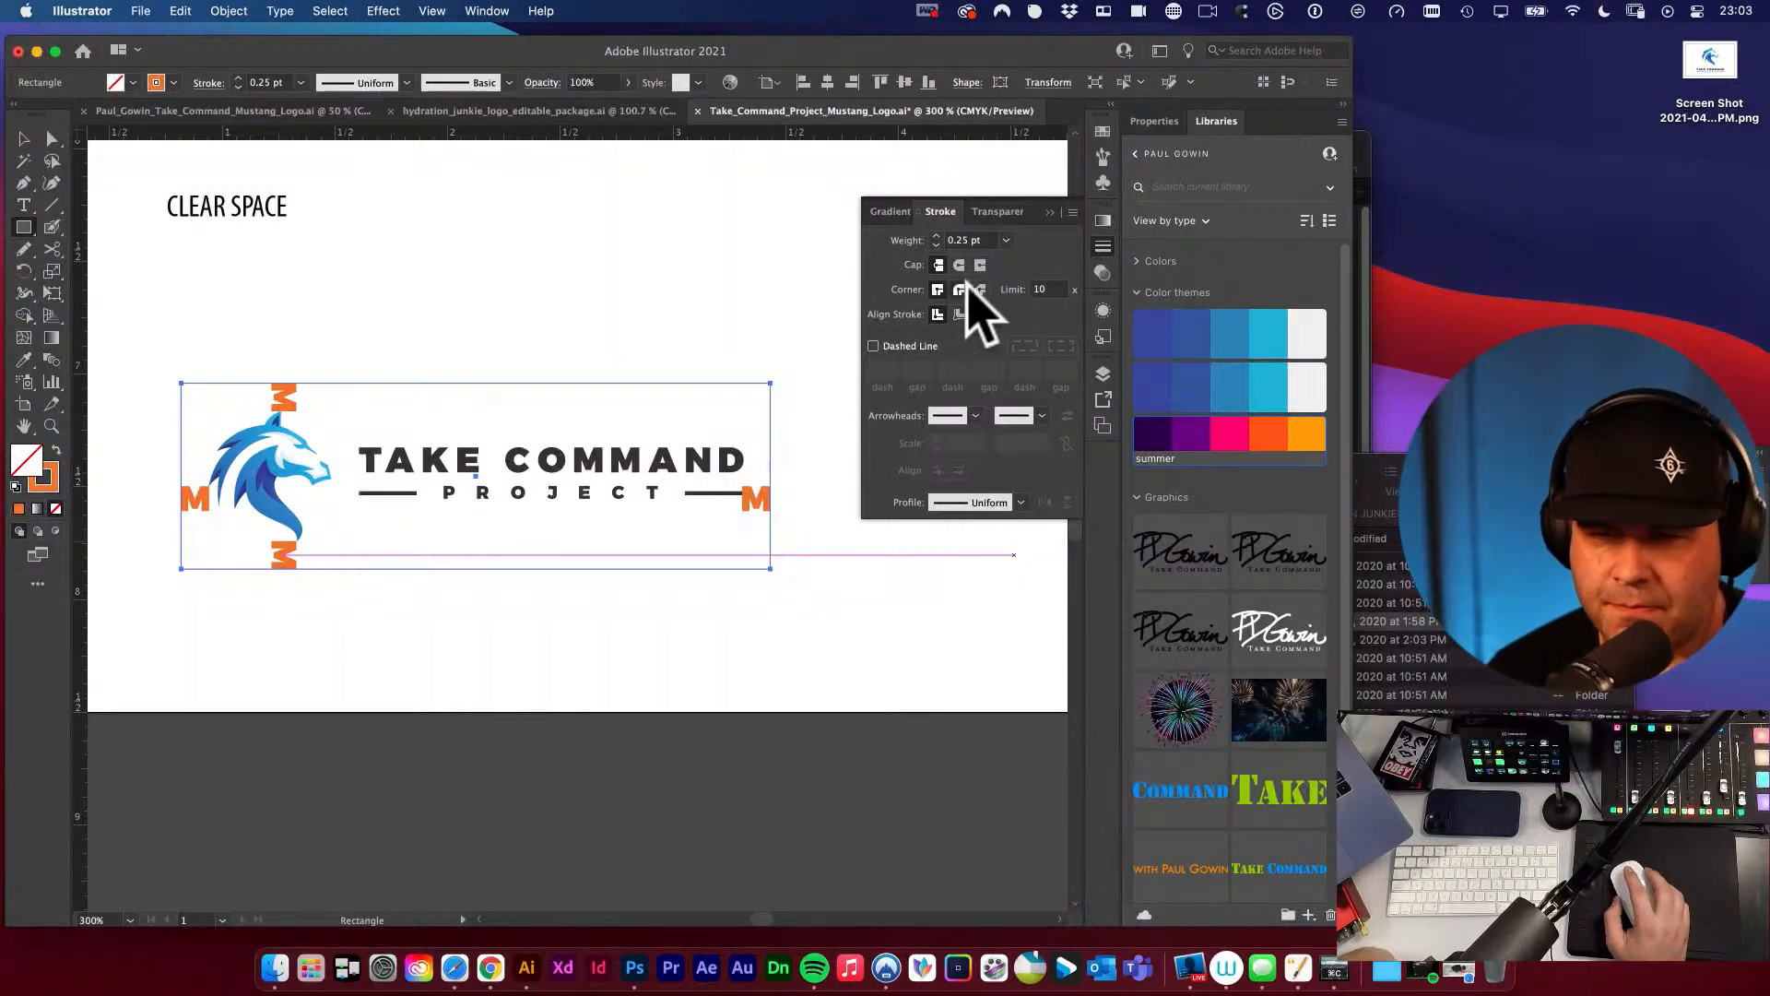
{"action": "left_click", "coordinate": [875, 346]}
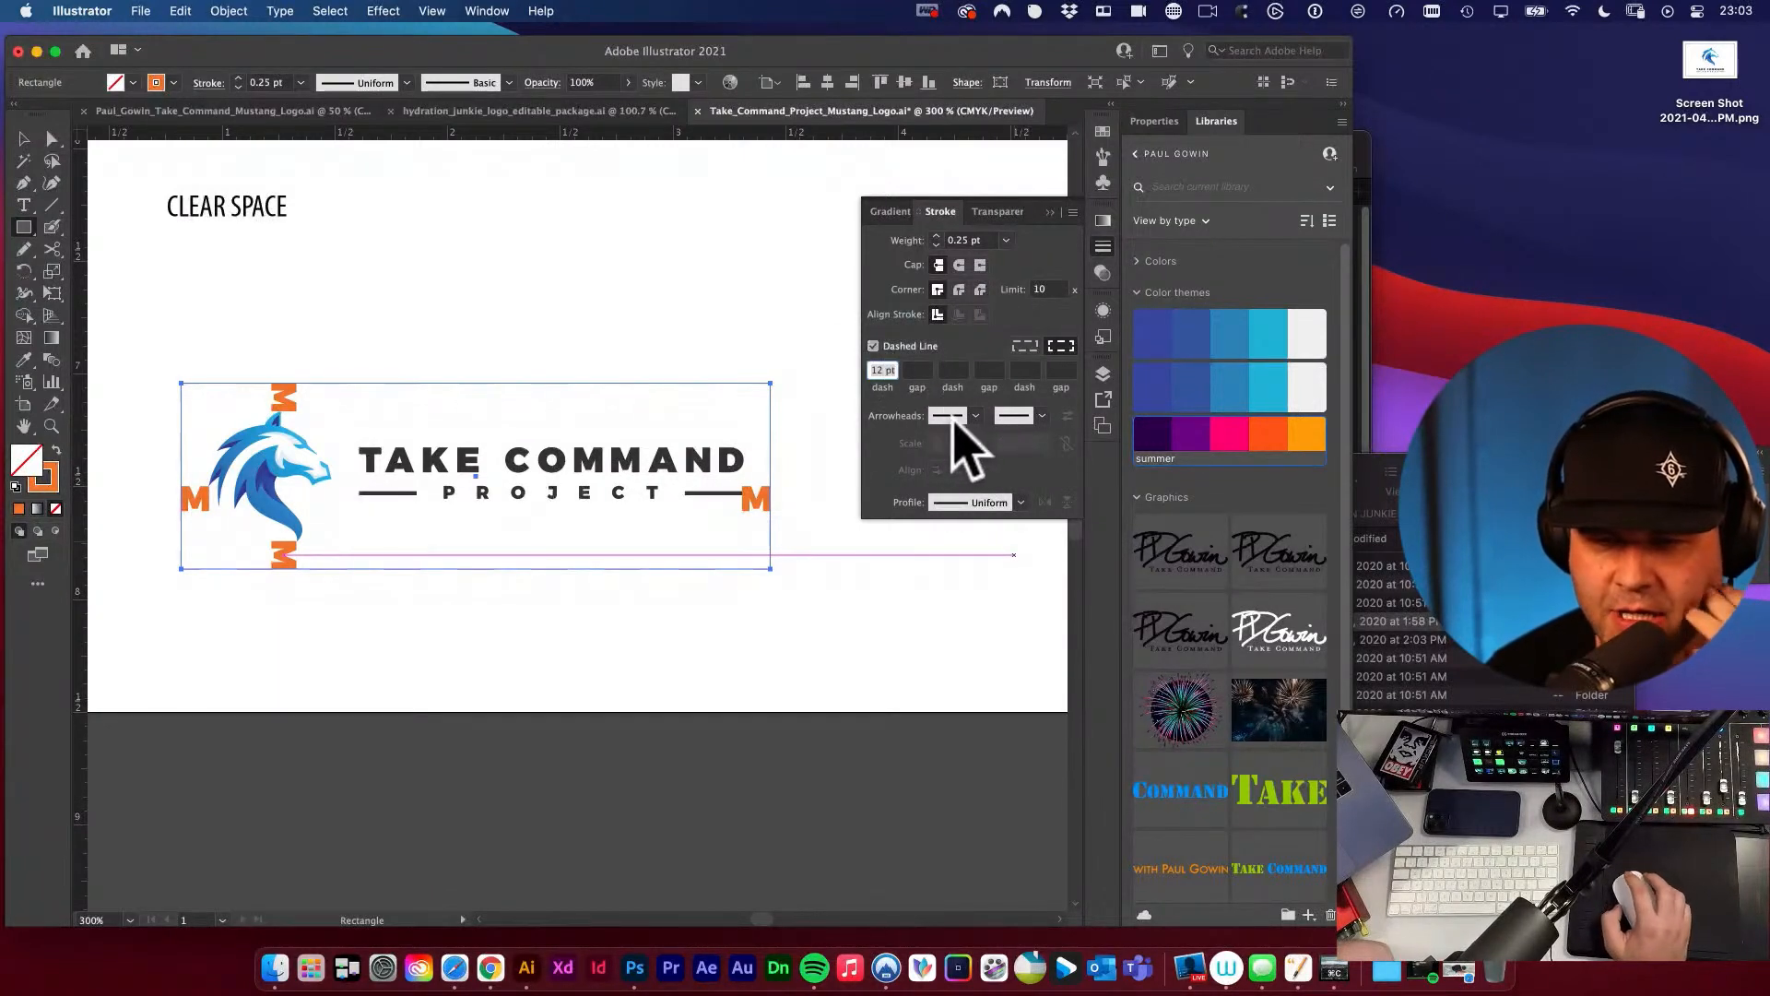
{"action": "type", "text": "2"}
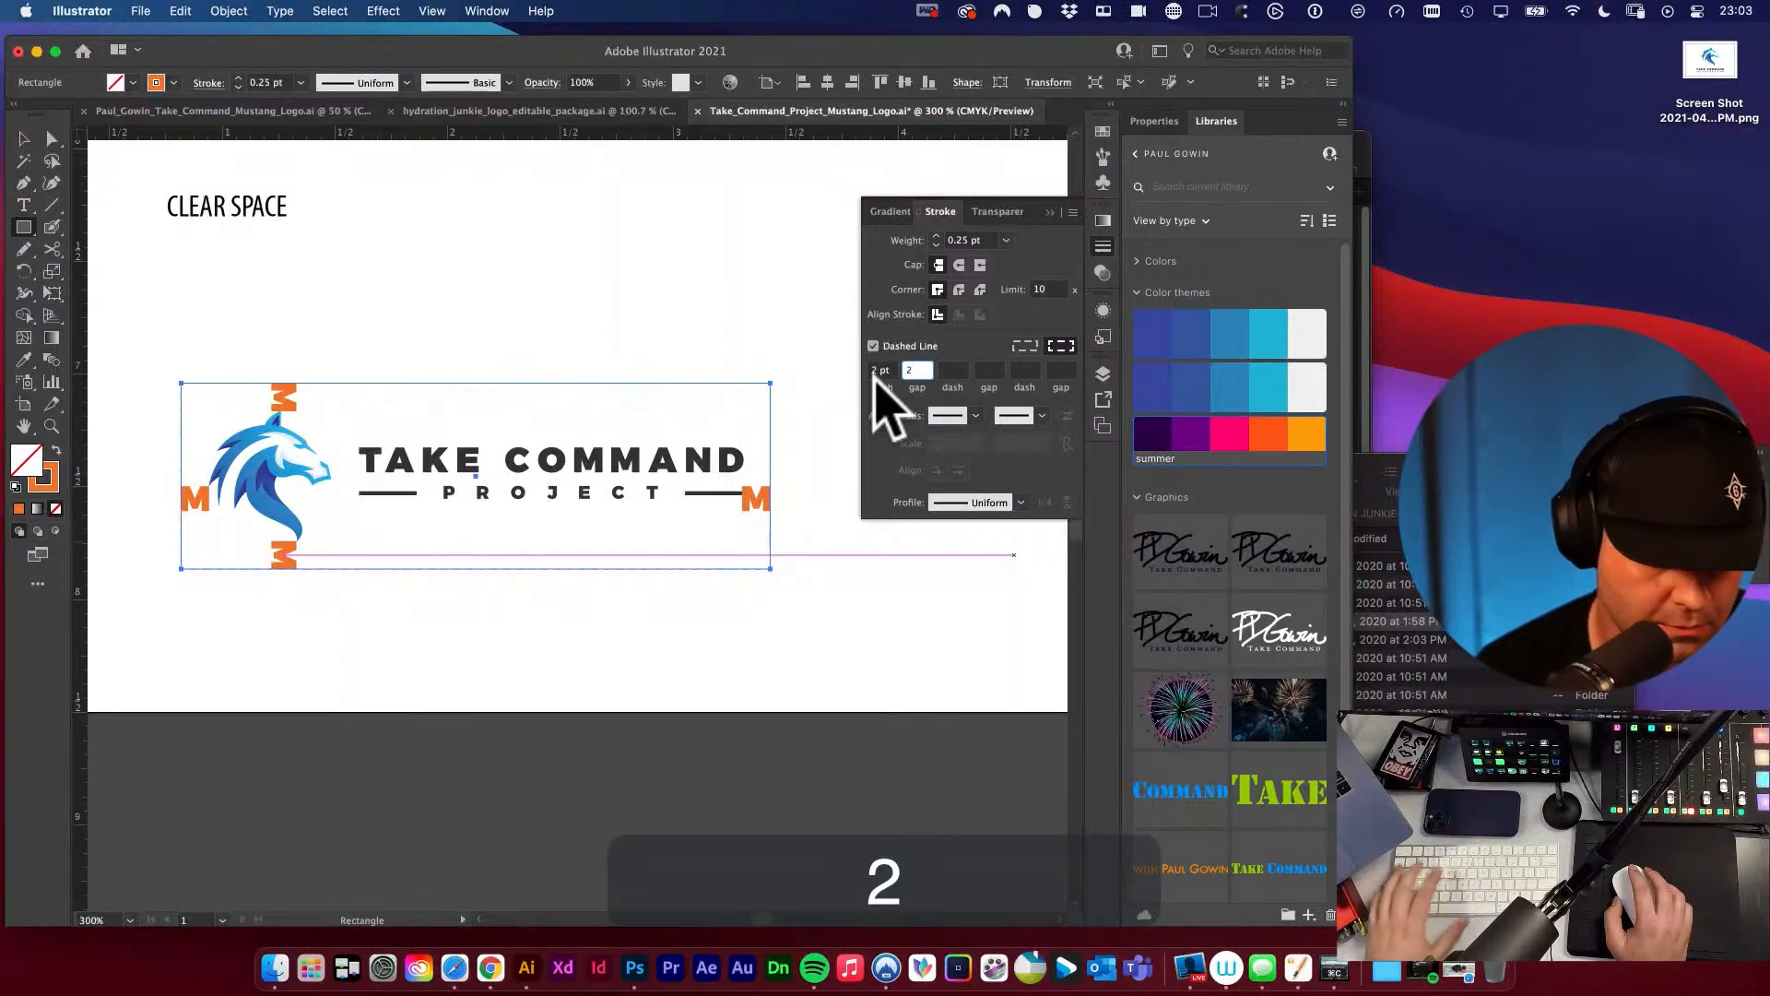
{"action": "key", "text": "Tab"}
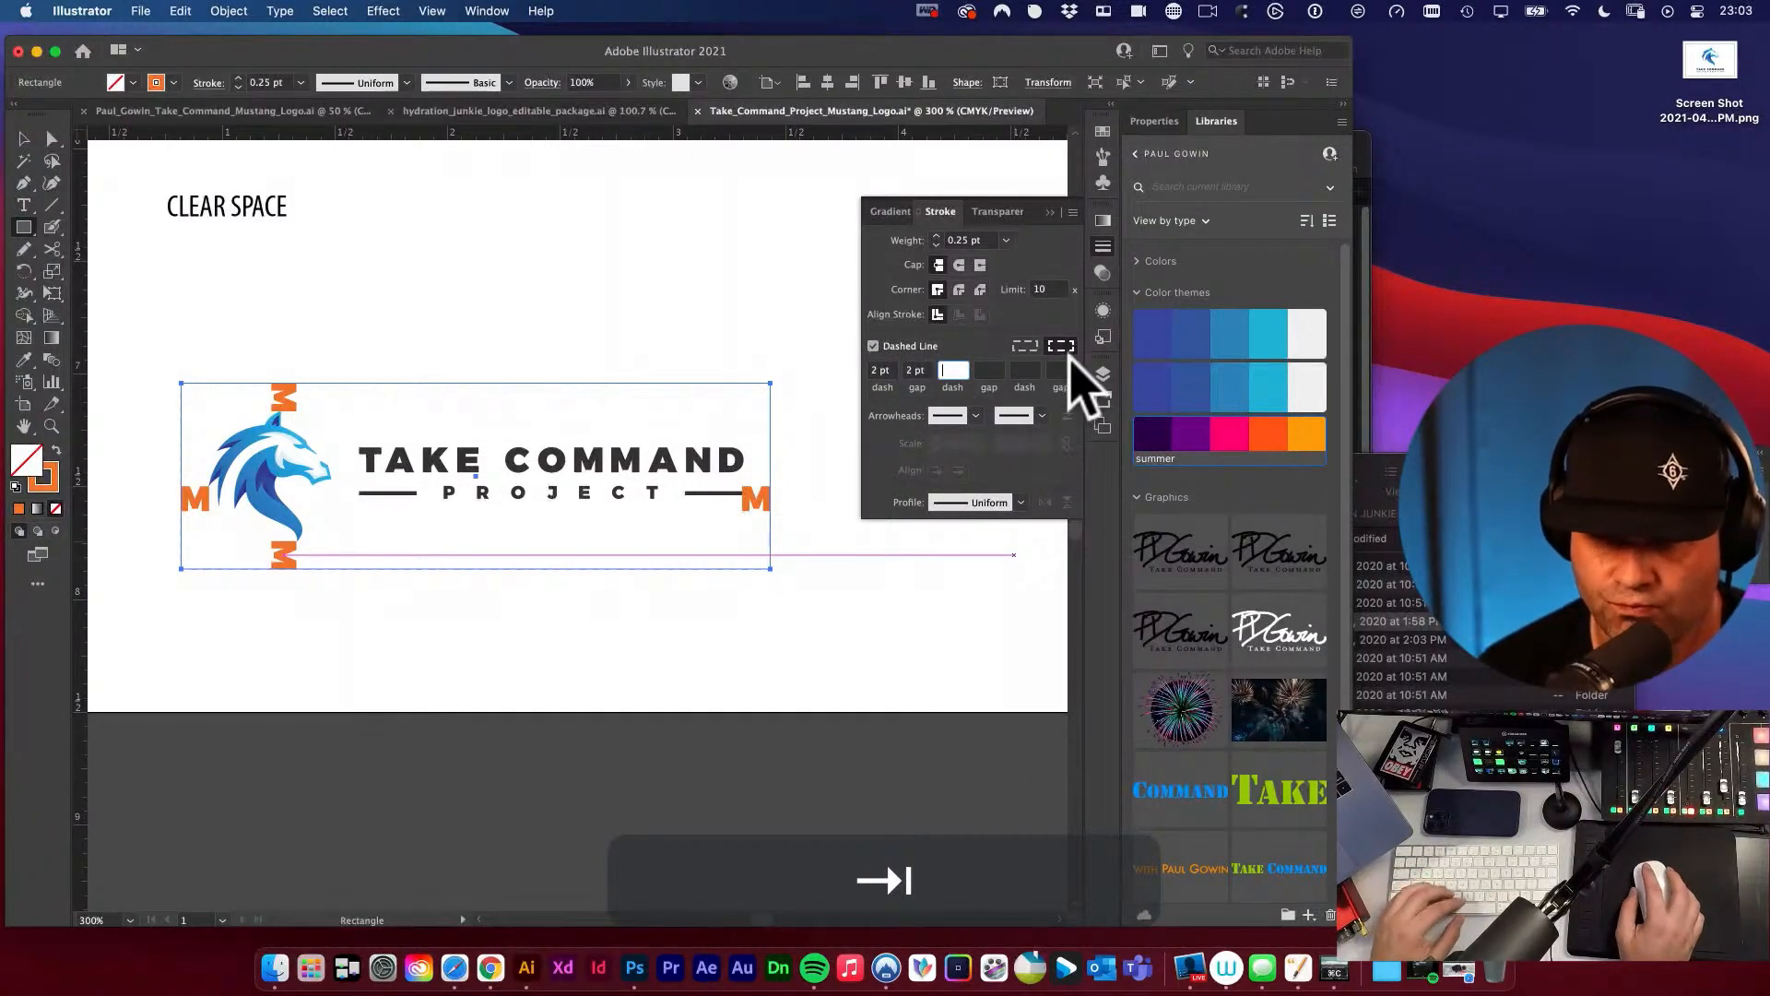
{"action": "left_click", "coordinate": [23, 138]}
{"action": "left_click", "coordinate": [467, 297]}
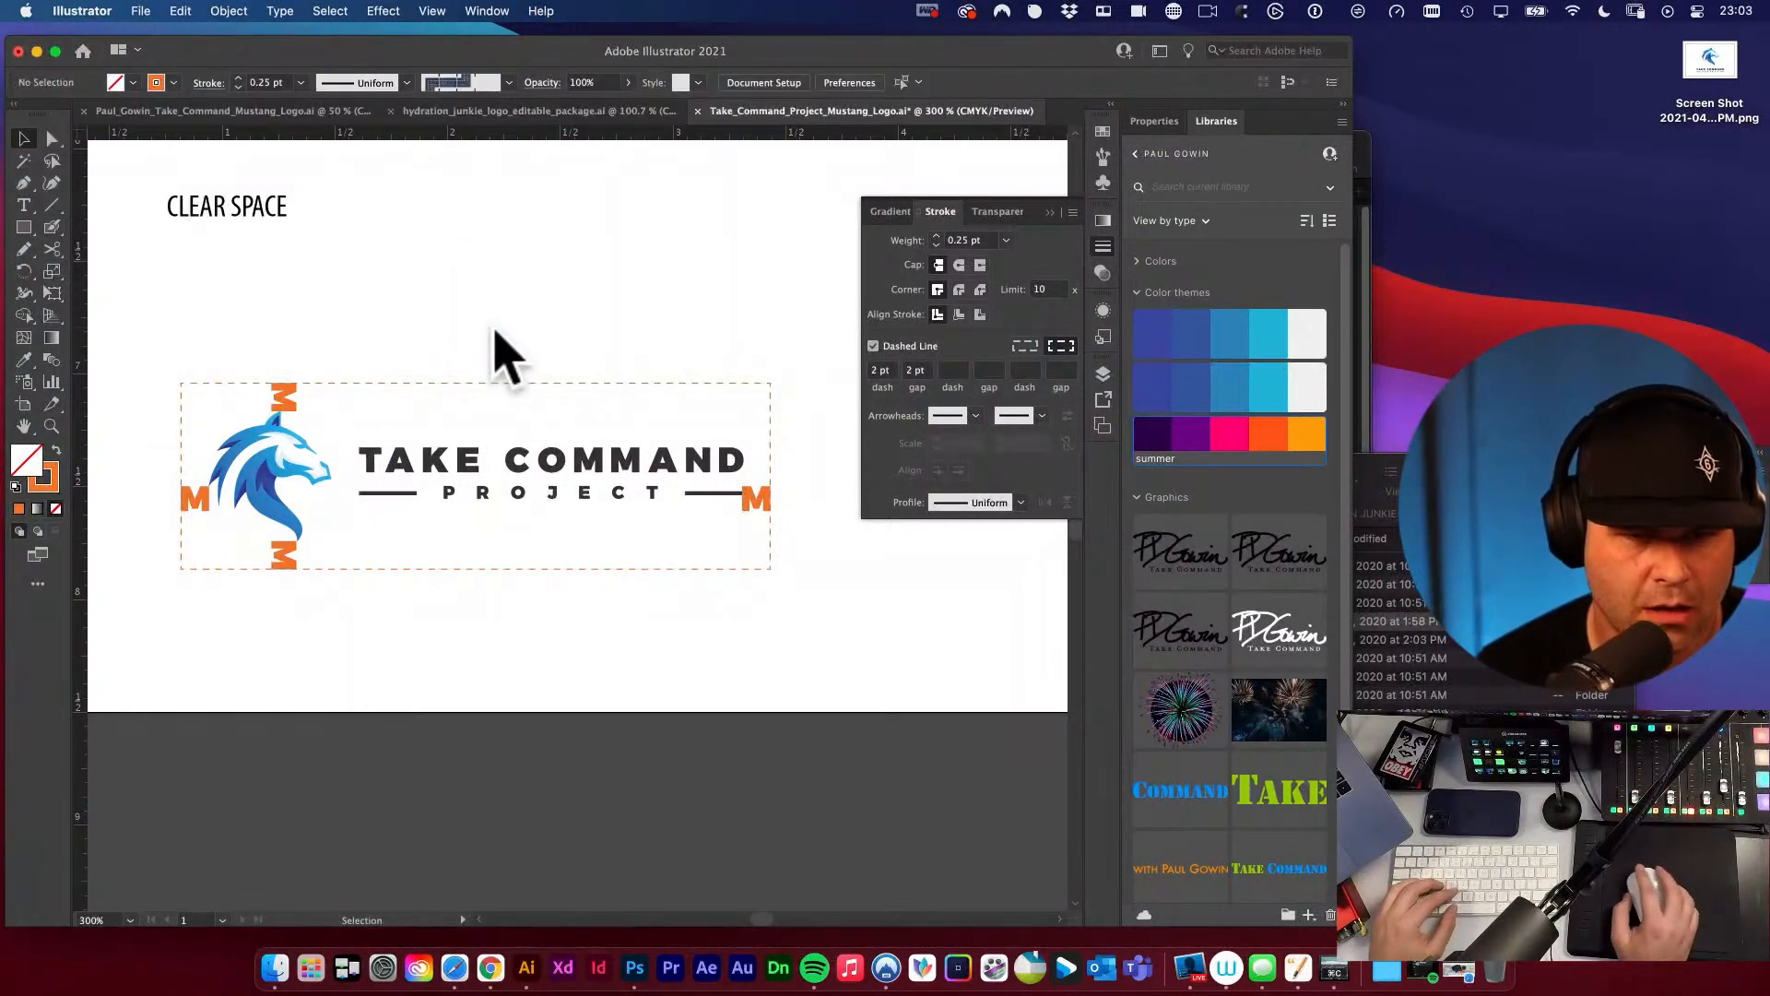
{"action": "key", "text": "v"}
{"action": "left_click", "coordinate": [1111, 230]}
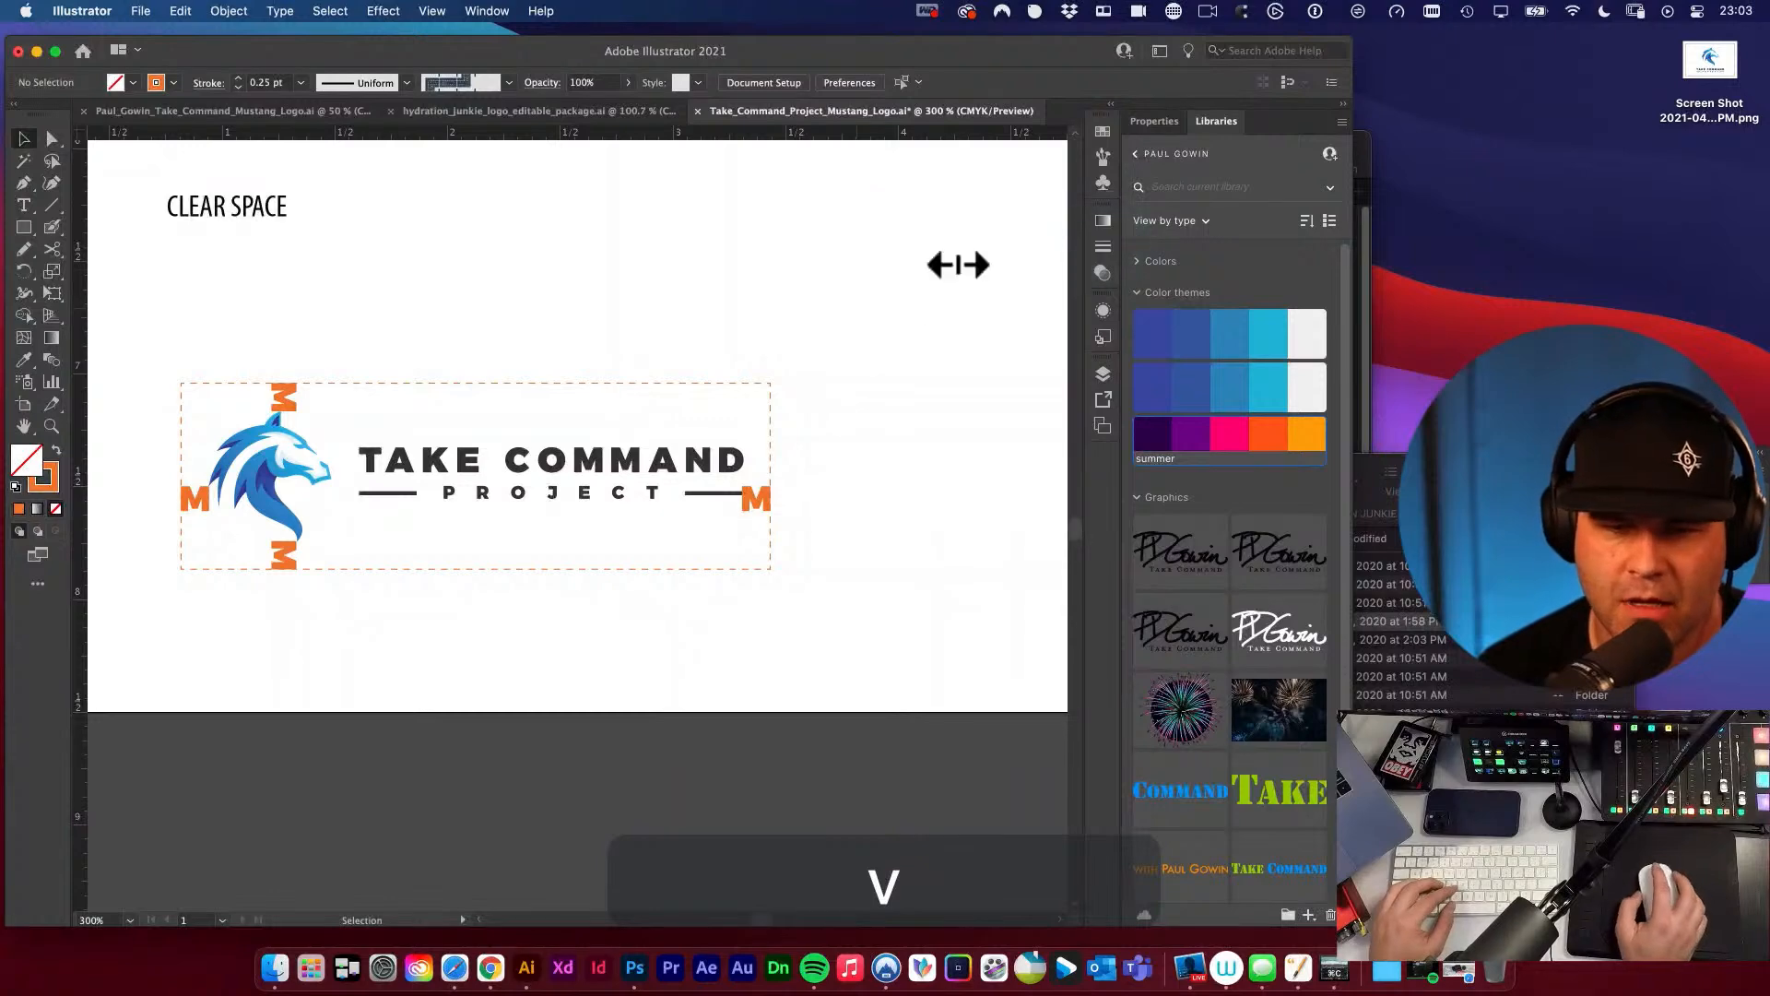
Left-align the BRANDMARK / ICON, HORIZONTAL VERSION and CLEAR SPACE labels with each other.
{"action": "left_click", "coordinate": [561, 370], "text": "alt+super"}
{"action": "left_click_drag", "start_coordinate": [700, 396], "coordinate": [708, 243]}
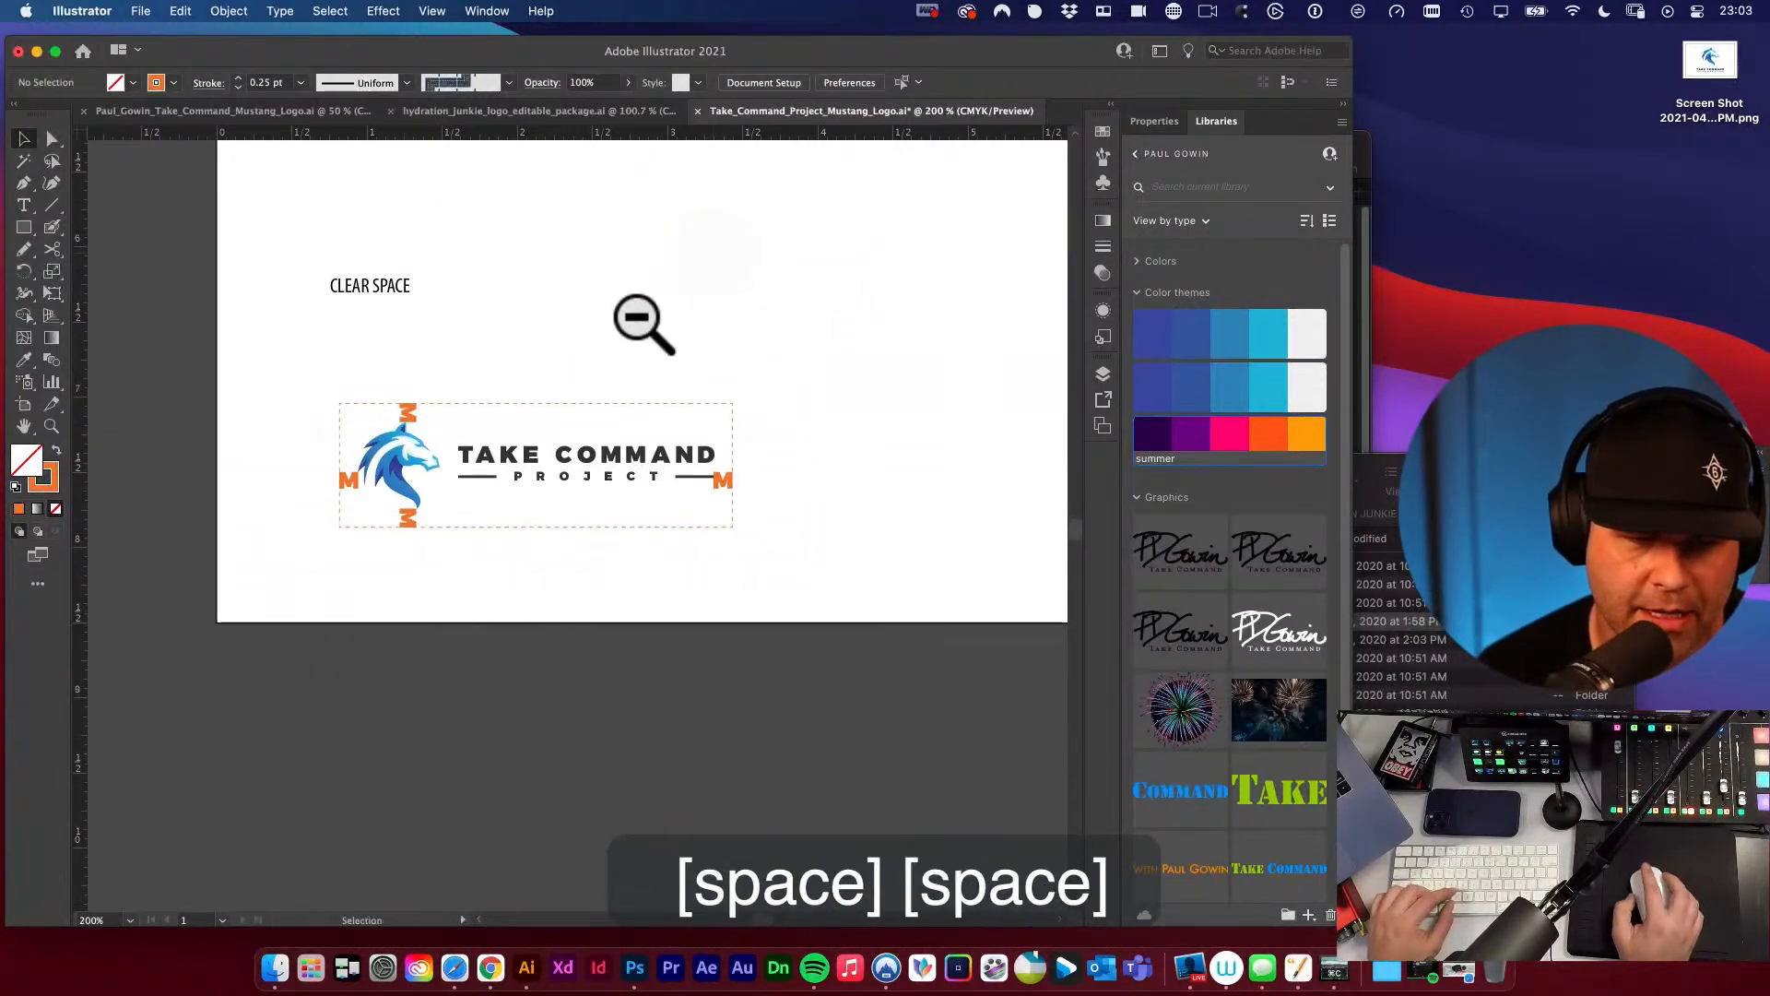
{"action": "left_click", "coordinate": [617, 338], "text": "alt+super"}
{"action": "left_click_drag", "start_coordinate": [602, 369], "coordinate": [636, 266]}
{"action": "left_click", "coordinate": [450, 367], "text": "alt+super"}
{"action": "left_click", "coordinate": [454, 373], "text": "alt+super"}
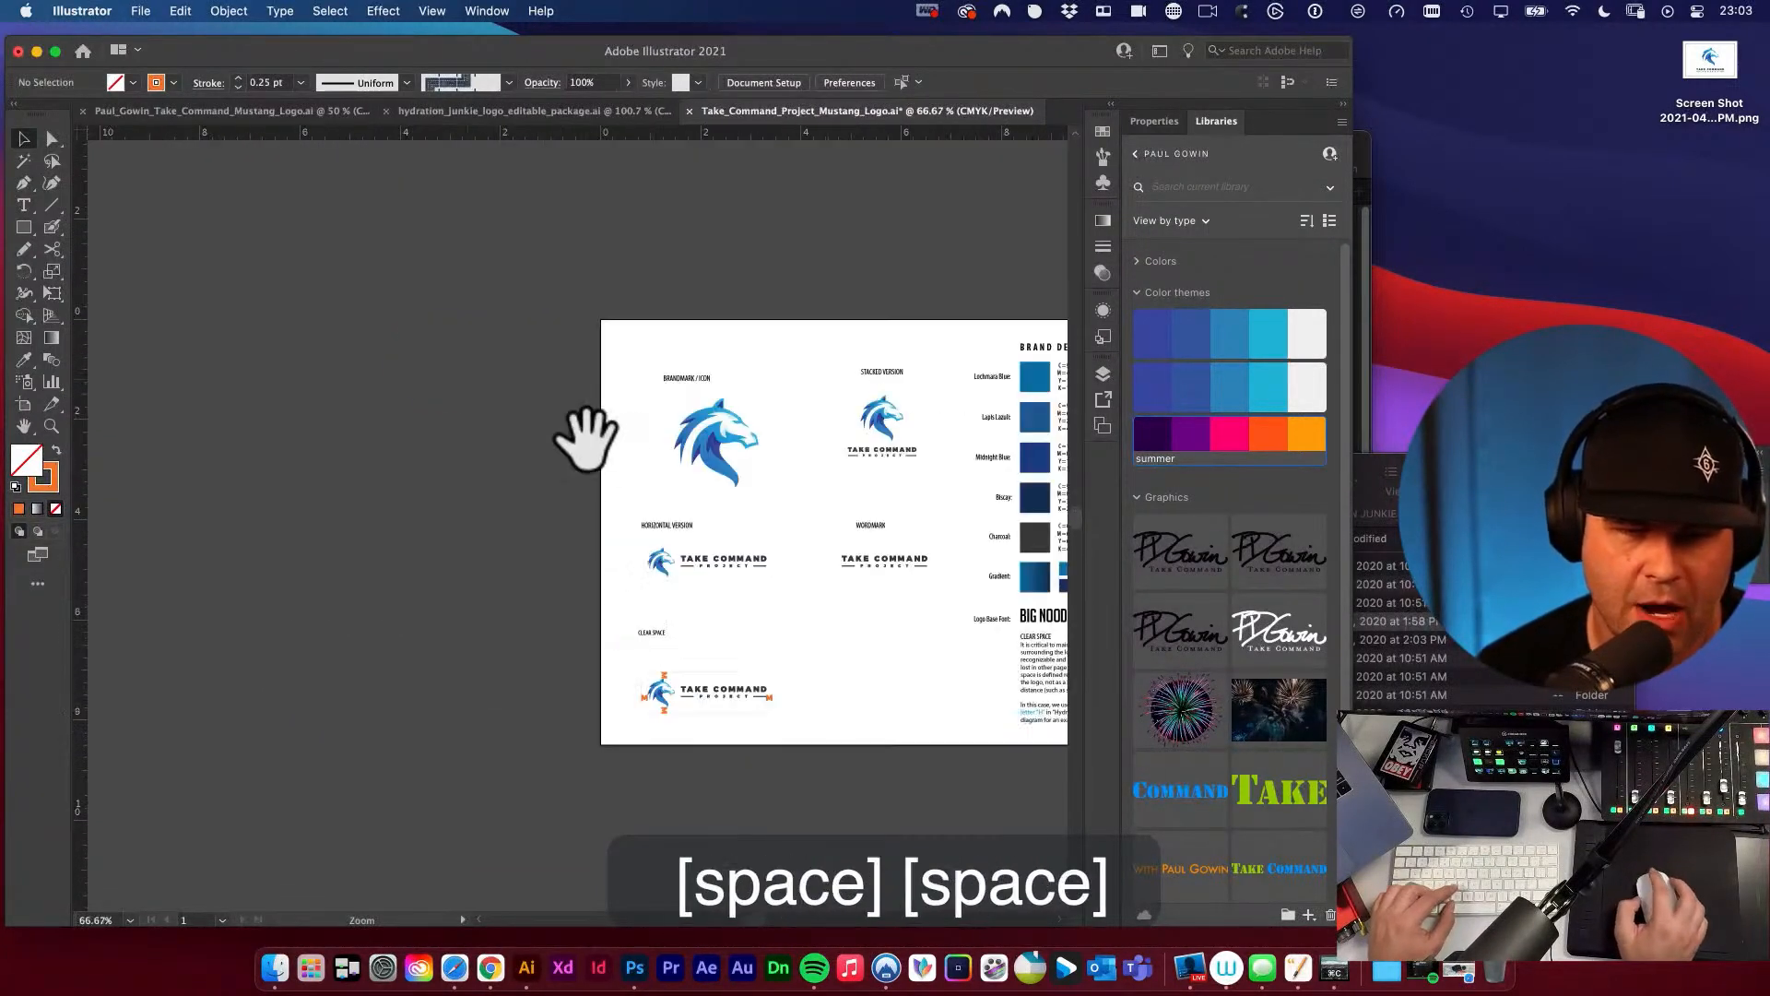
{"action": "left_click_drag", "start_coordinate": [604, 449], "coordinate": [420, 343]}
{"action": "key", "text": "v"}
{"action": "left_click", "coordinate": [474, 269]}
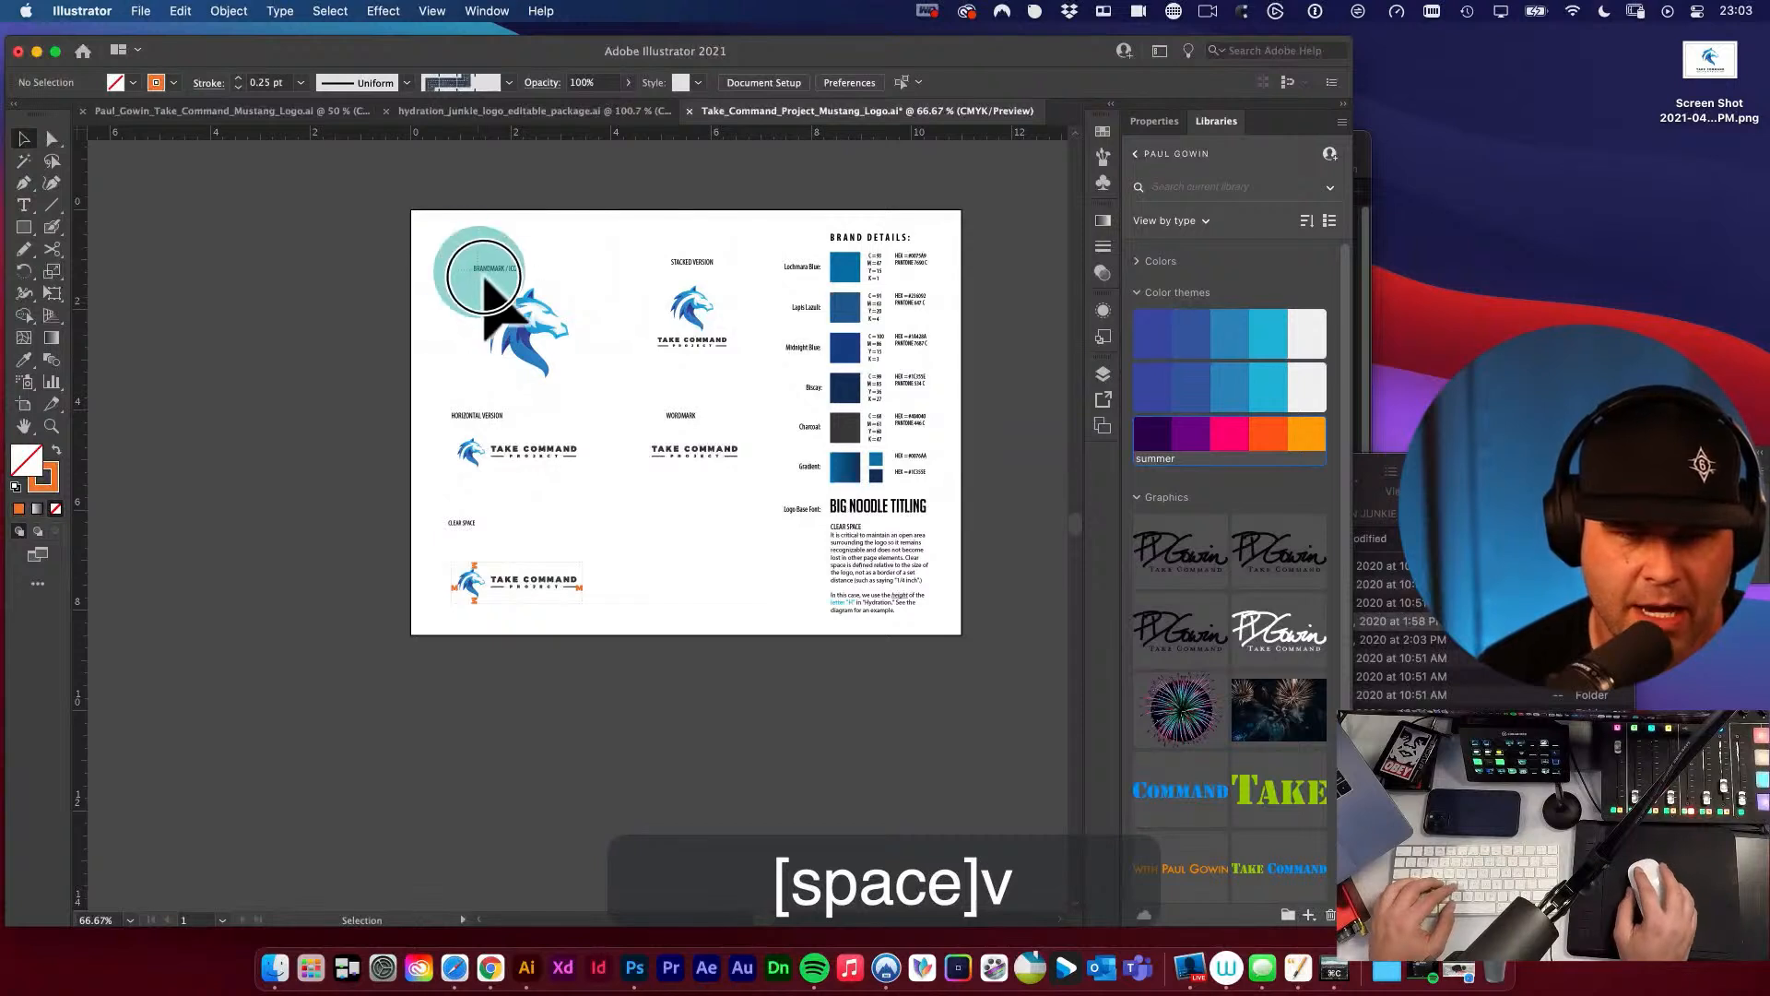
{"action": "left_click", "coordinate": [453, 416], "text": "shift"}
{"action": "left_click", "coordinate": [461, 523], "text": "shift"}
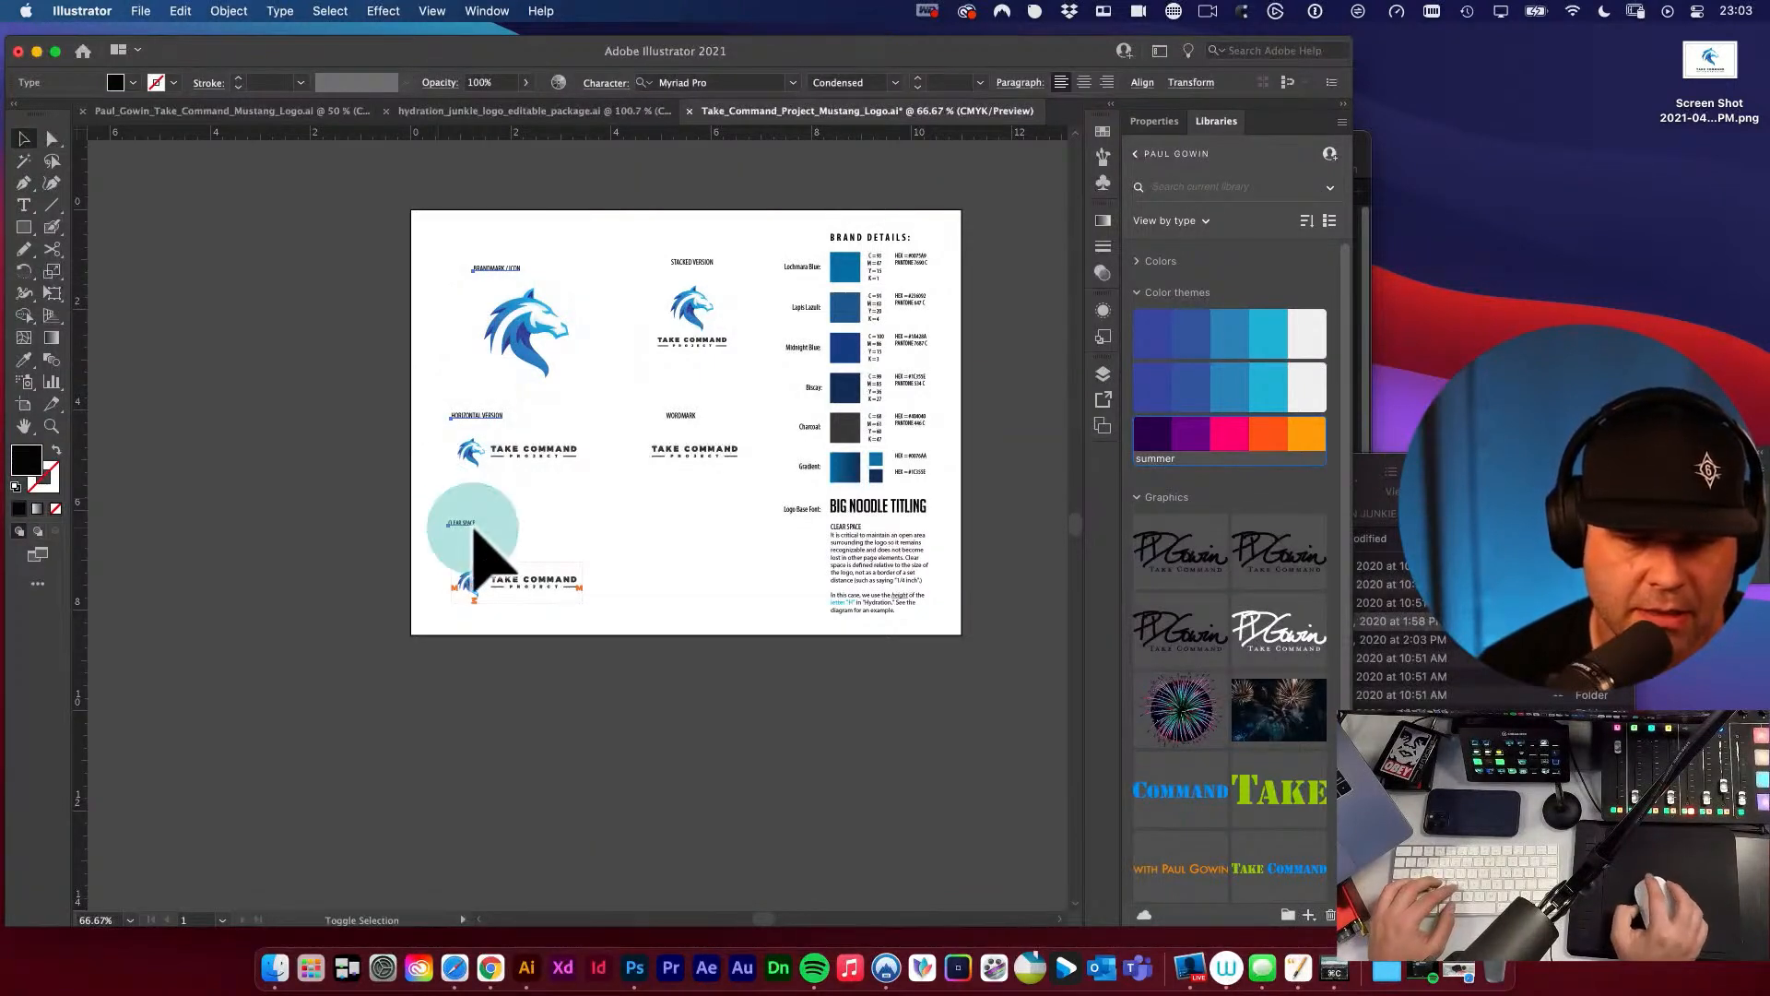
{"action": "key", "text": "v"}
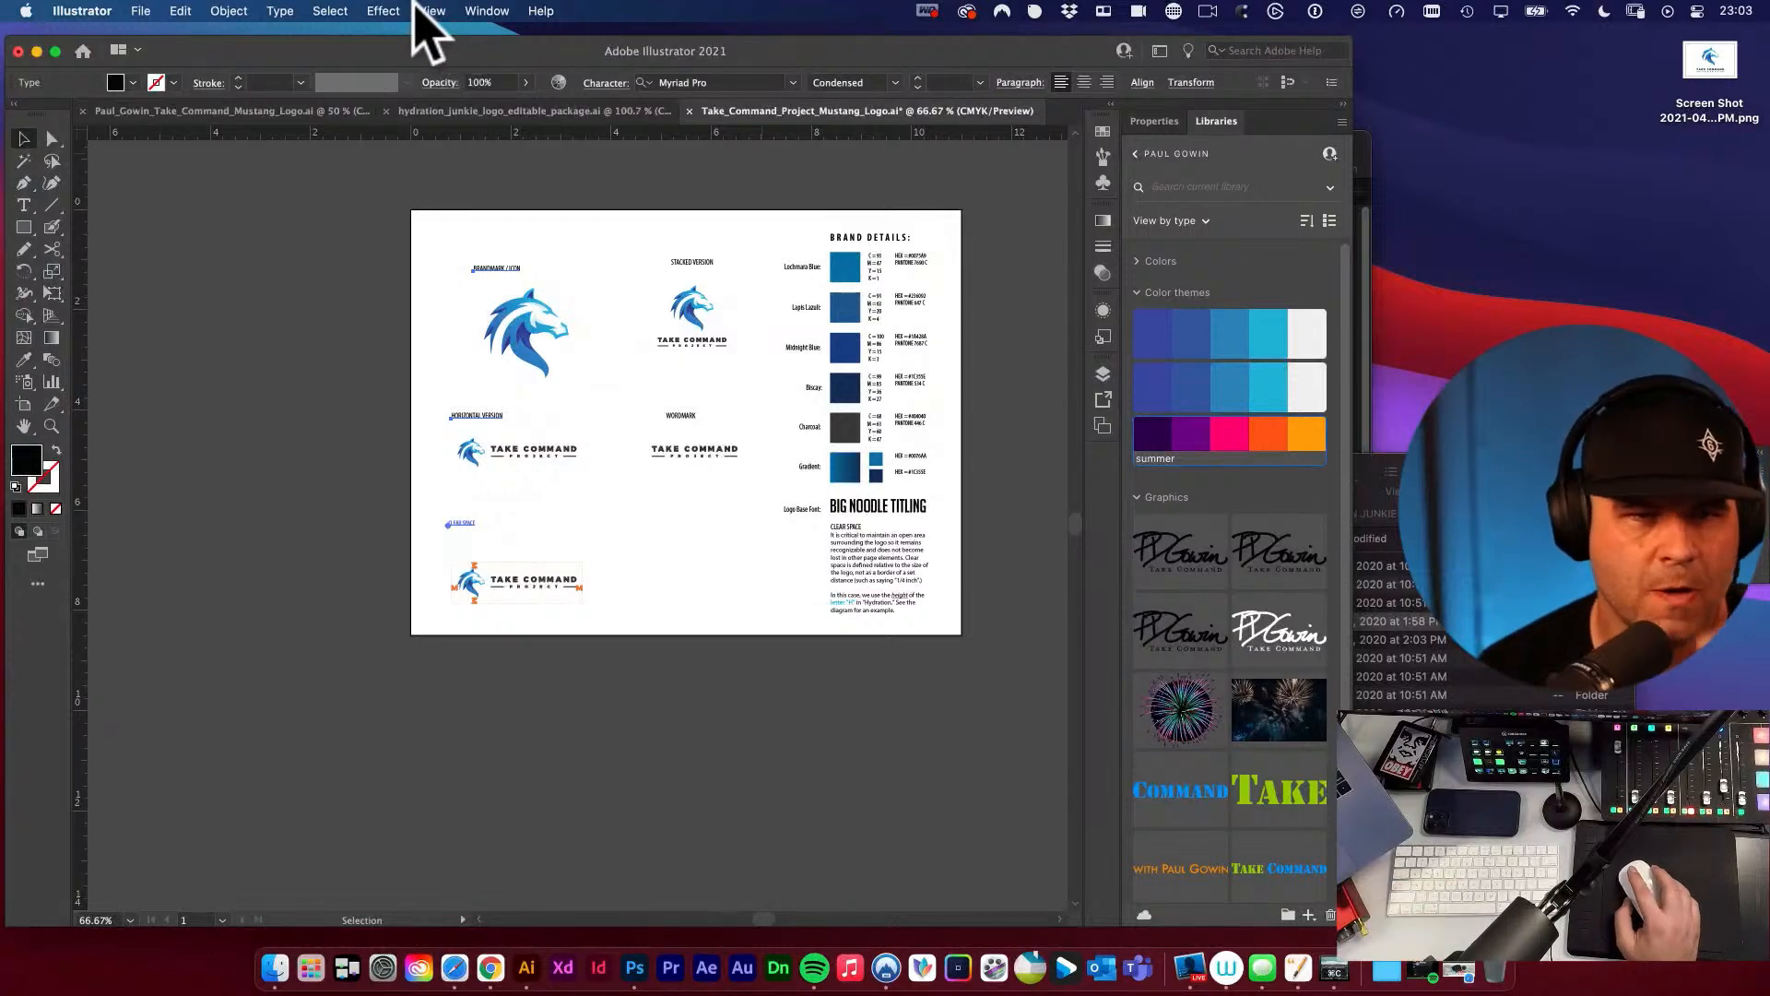
{"action": "left_click", "coordinate": [486, 11]}
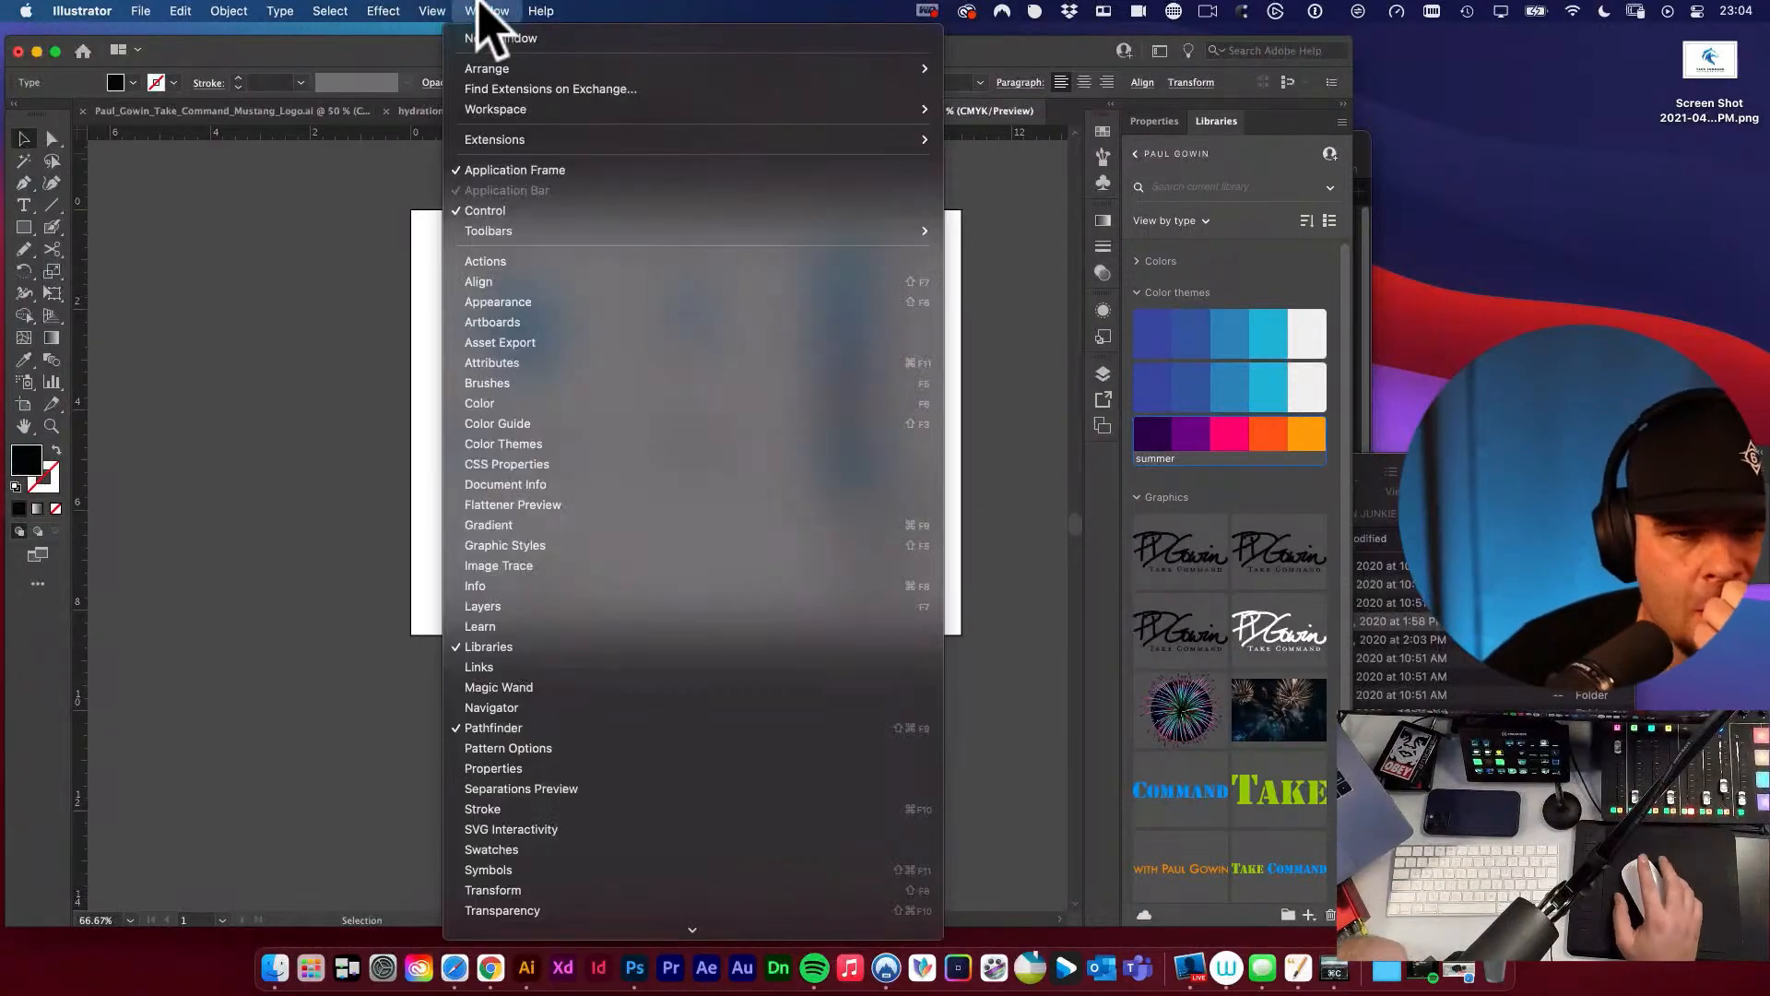
{"action": "left_click", "coordinate": [503, 284]}
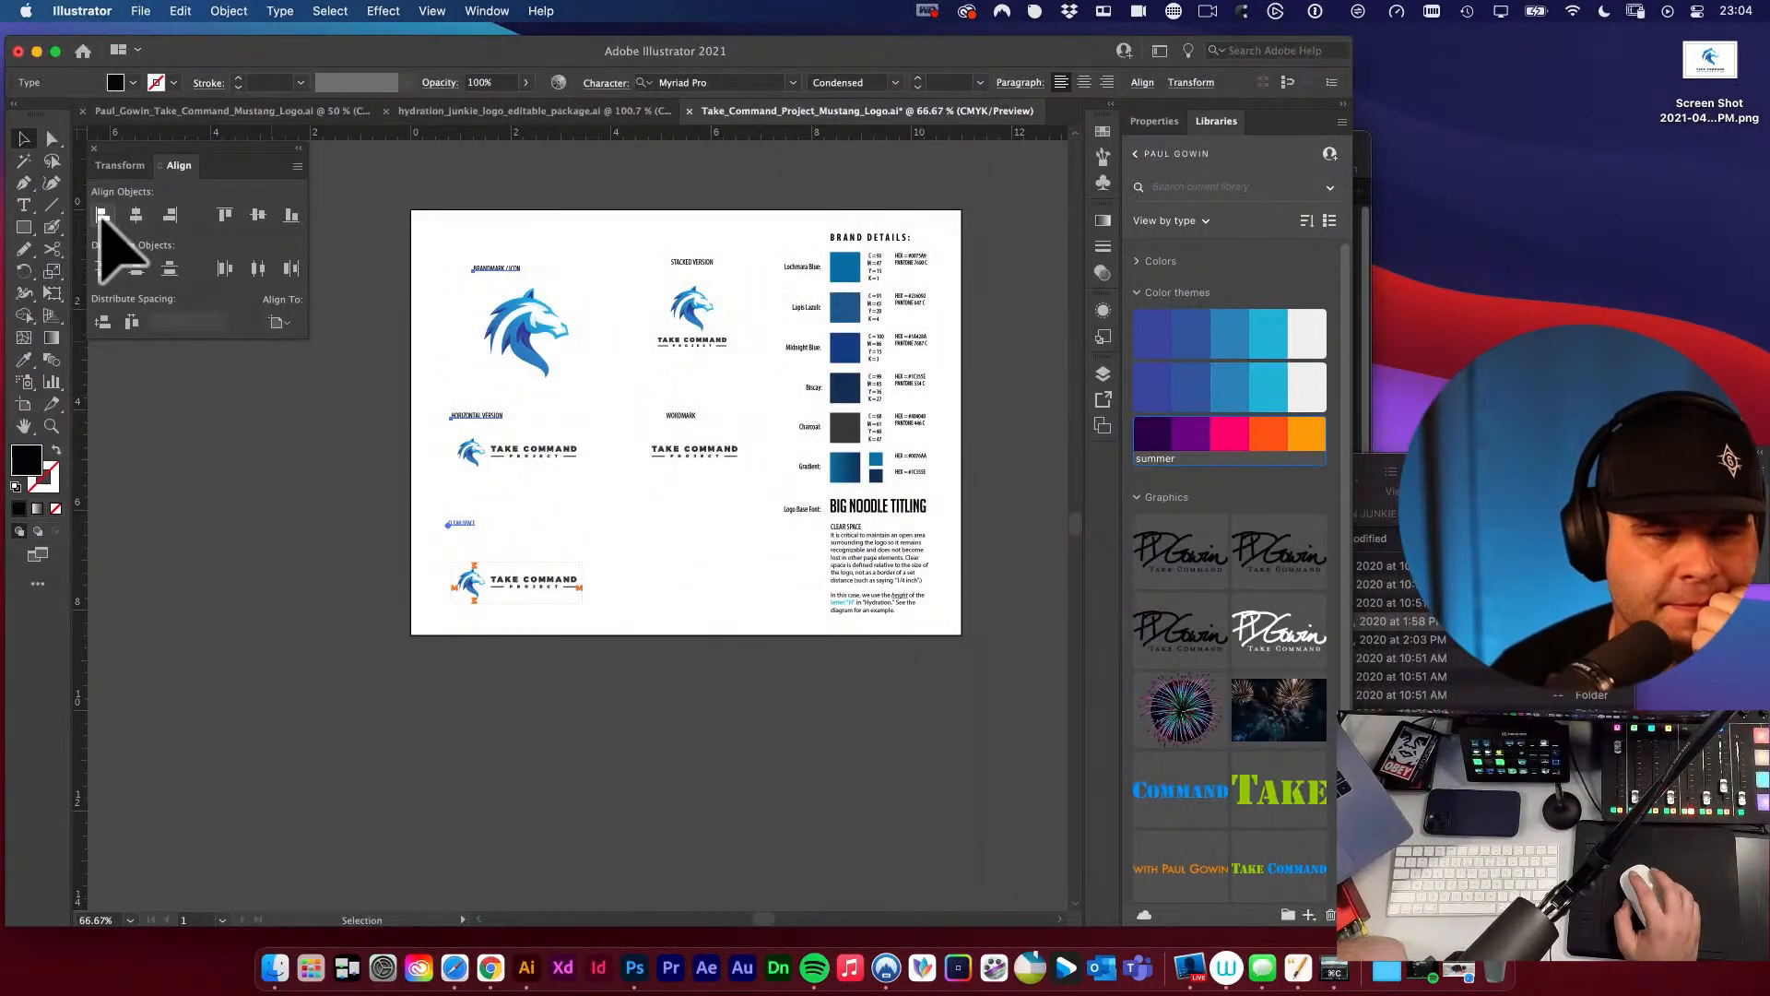
{"action": "left_click", "coordinate": [245, 545]}
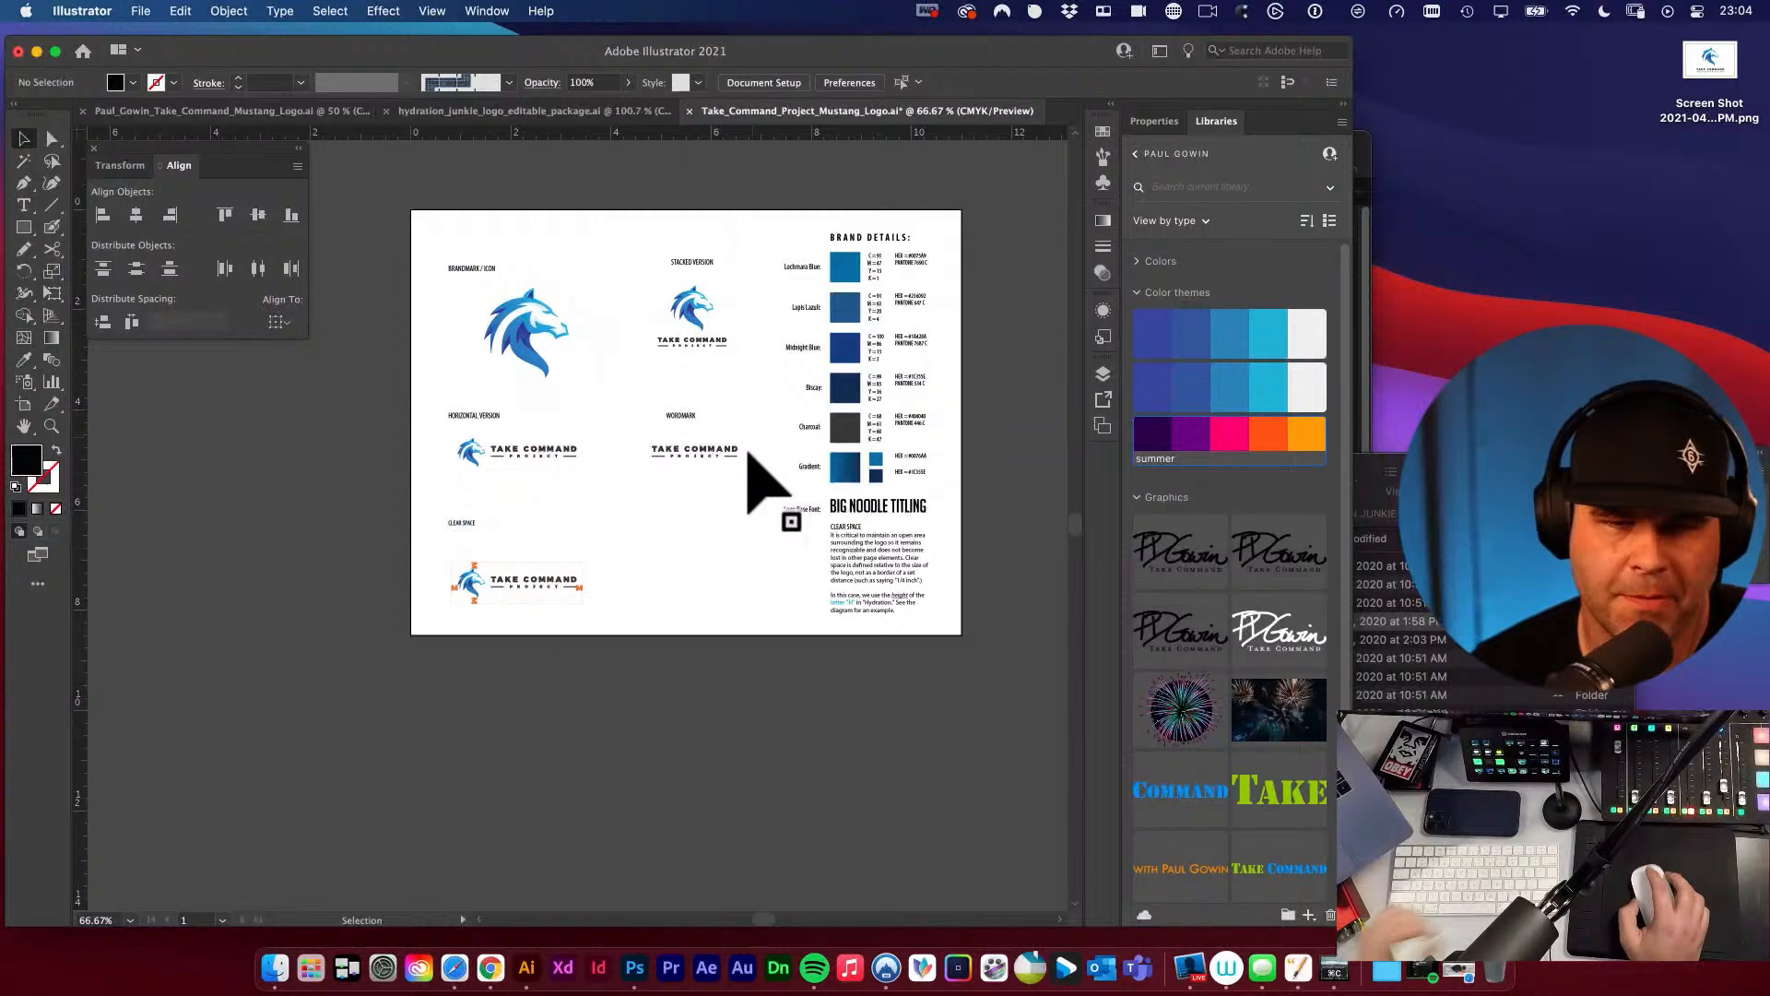
Align the BRANDMARK / ICON label with the STACKED VERSION label on the same horizontal line.
{"action": "left_click", "coordinate": [692, 262]}
{"action": "left_click", "coordinate": [457, 268], "text": "shift"}
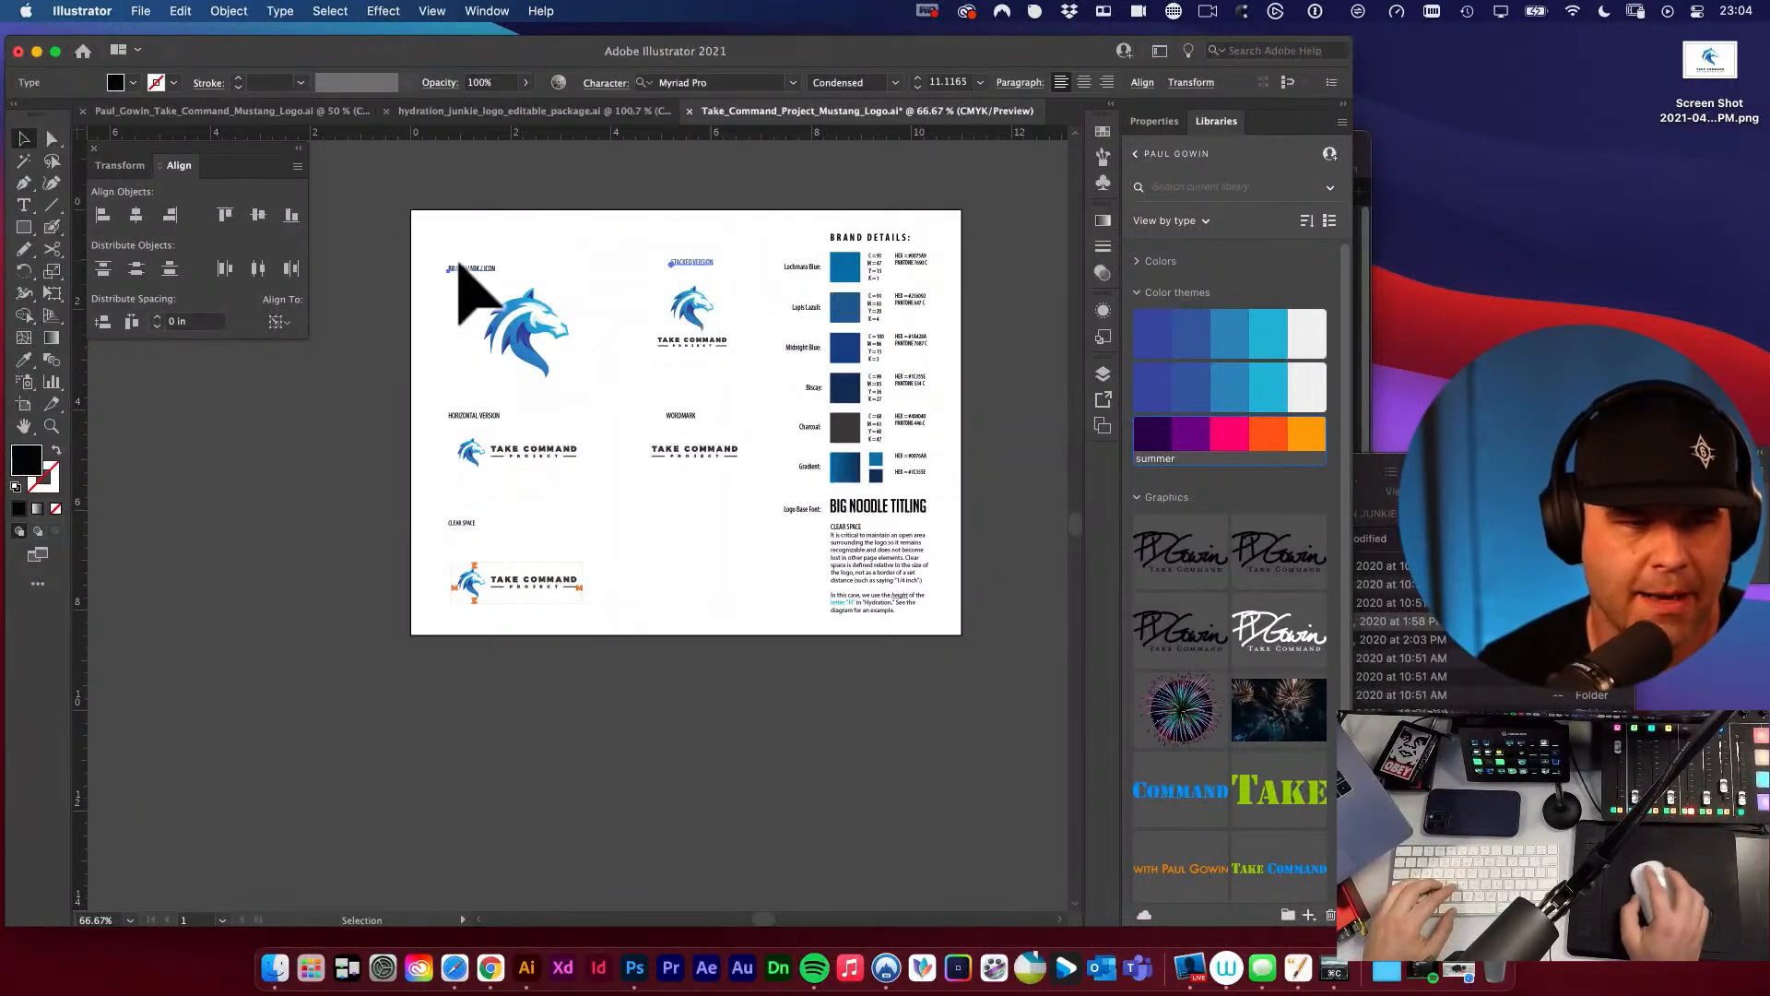
{"action": "left_click", "coordinate": [199, 452]}
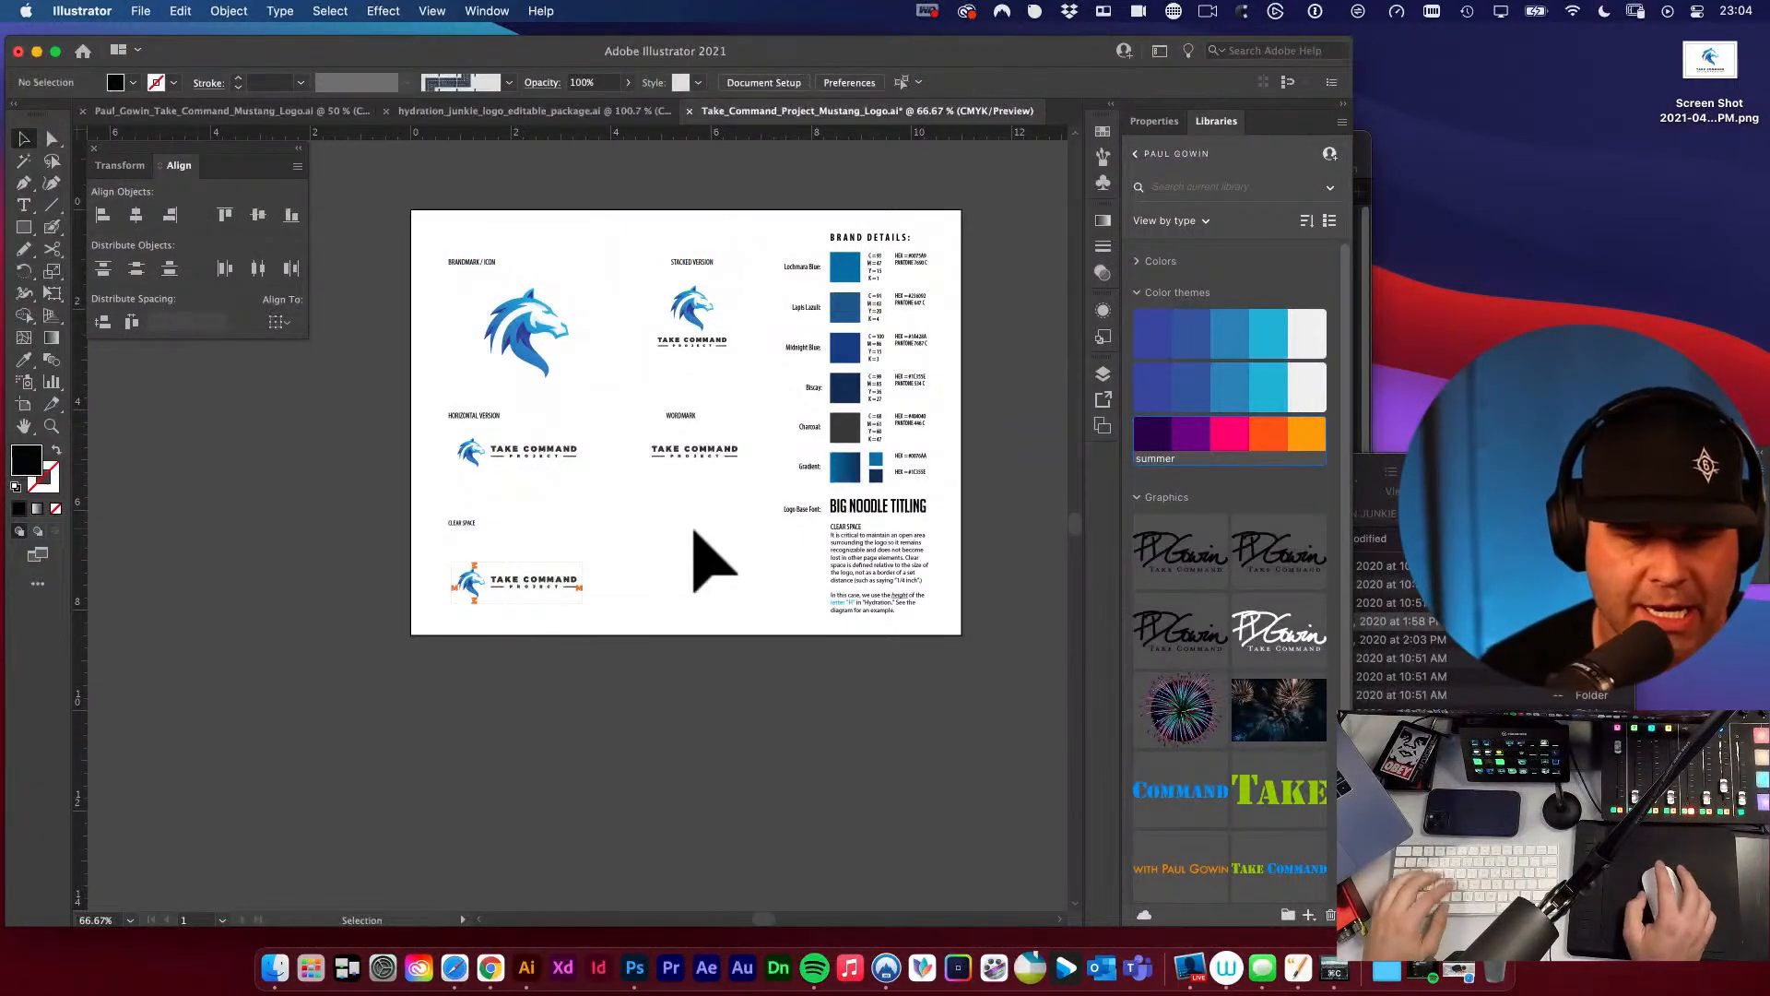
Move the CLEAR SPACE label straight down about 0.15 in, closer to the clear space diagram.
{"action": "left_click_drag", "start_coordinate": [692, 530], "coordinate": [737, 502]}
{"action": "key", "text": "super+space"}
{"action": "left_click_drag", "start_coordinate": [545, 533], "coordinate": [636, 564]}
{"action": "key", "text": "alt+super+space"}
{"action": "left_click", "coordinate": [631, 537]}
{"action": "left_click_drag", "start_coordinate": [464, 510], "coordinate": [465, 524]}
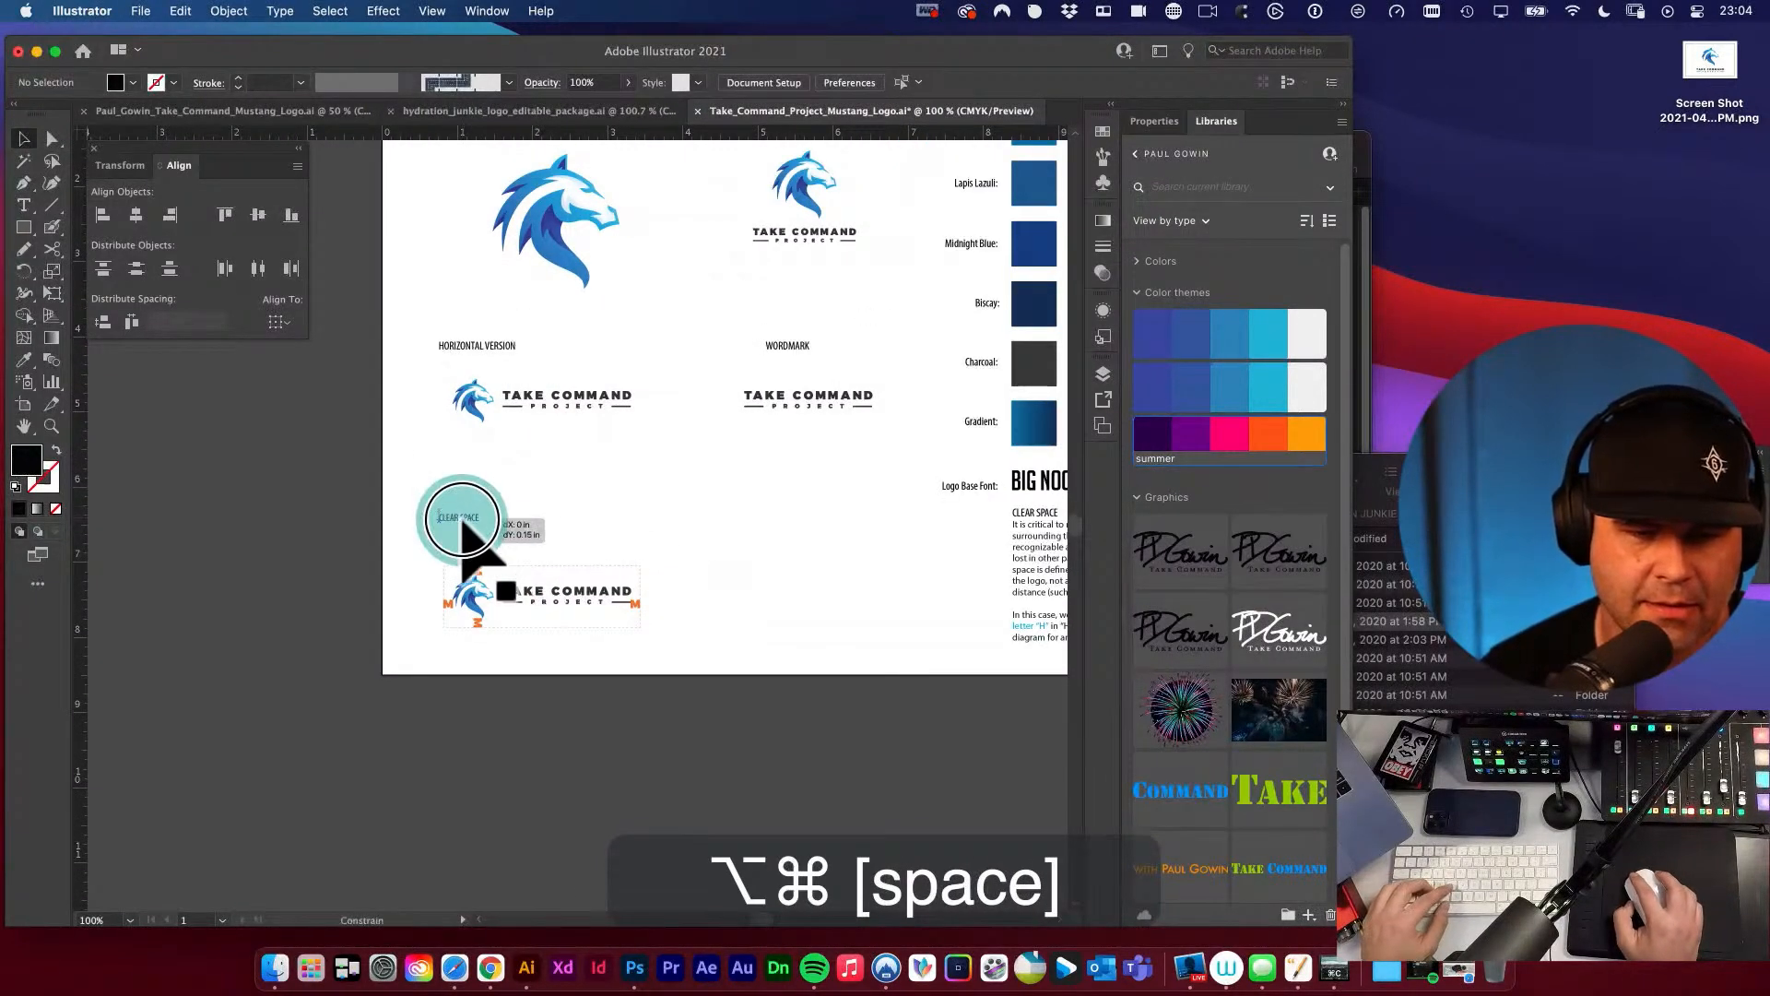
Distribute the BRANDMARK / ICON, HORIZONTAL VERSION and CLEAR SPACE labels with equal vertical spacing.
{"action": "left_click", "coordinate": [490, 344], "text": "shift"}
{"action": "key", "text": "space"}
{"action": "left_click_drag", "start_coordinate": [516, 360], "coordinate": [558, 500]}
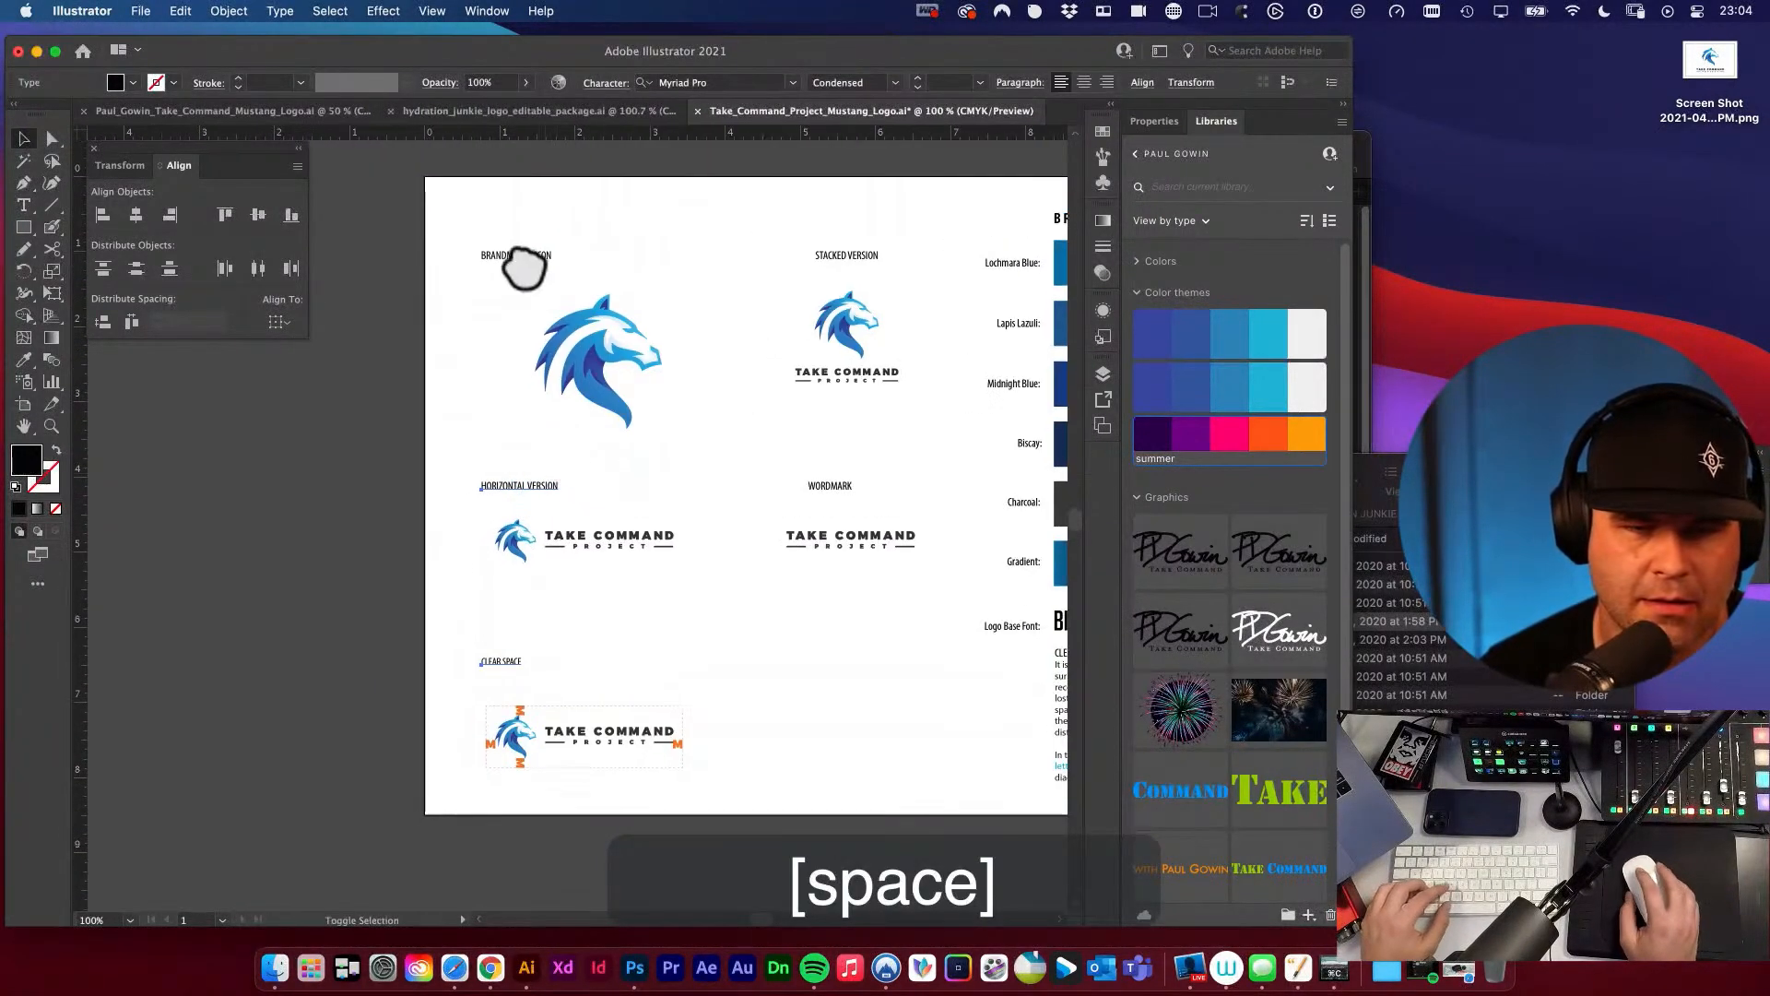
{"action": "left_click", "coordinate": [103, 321]}
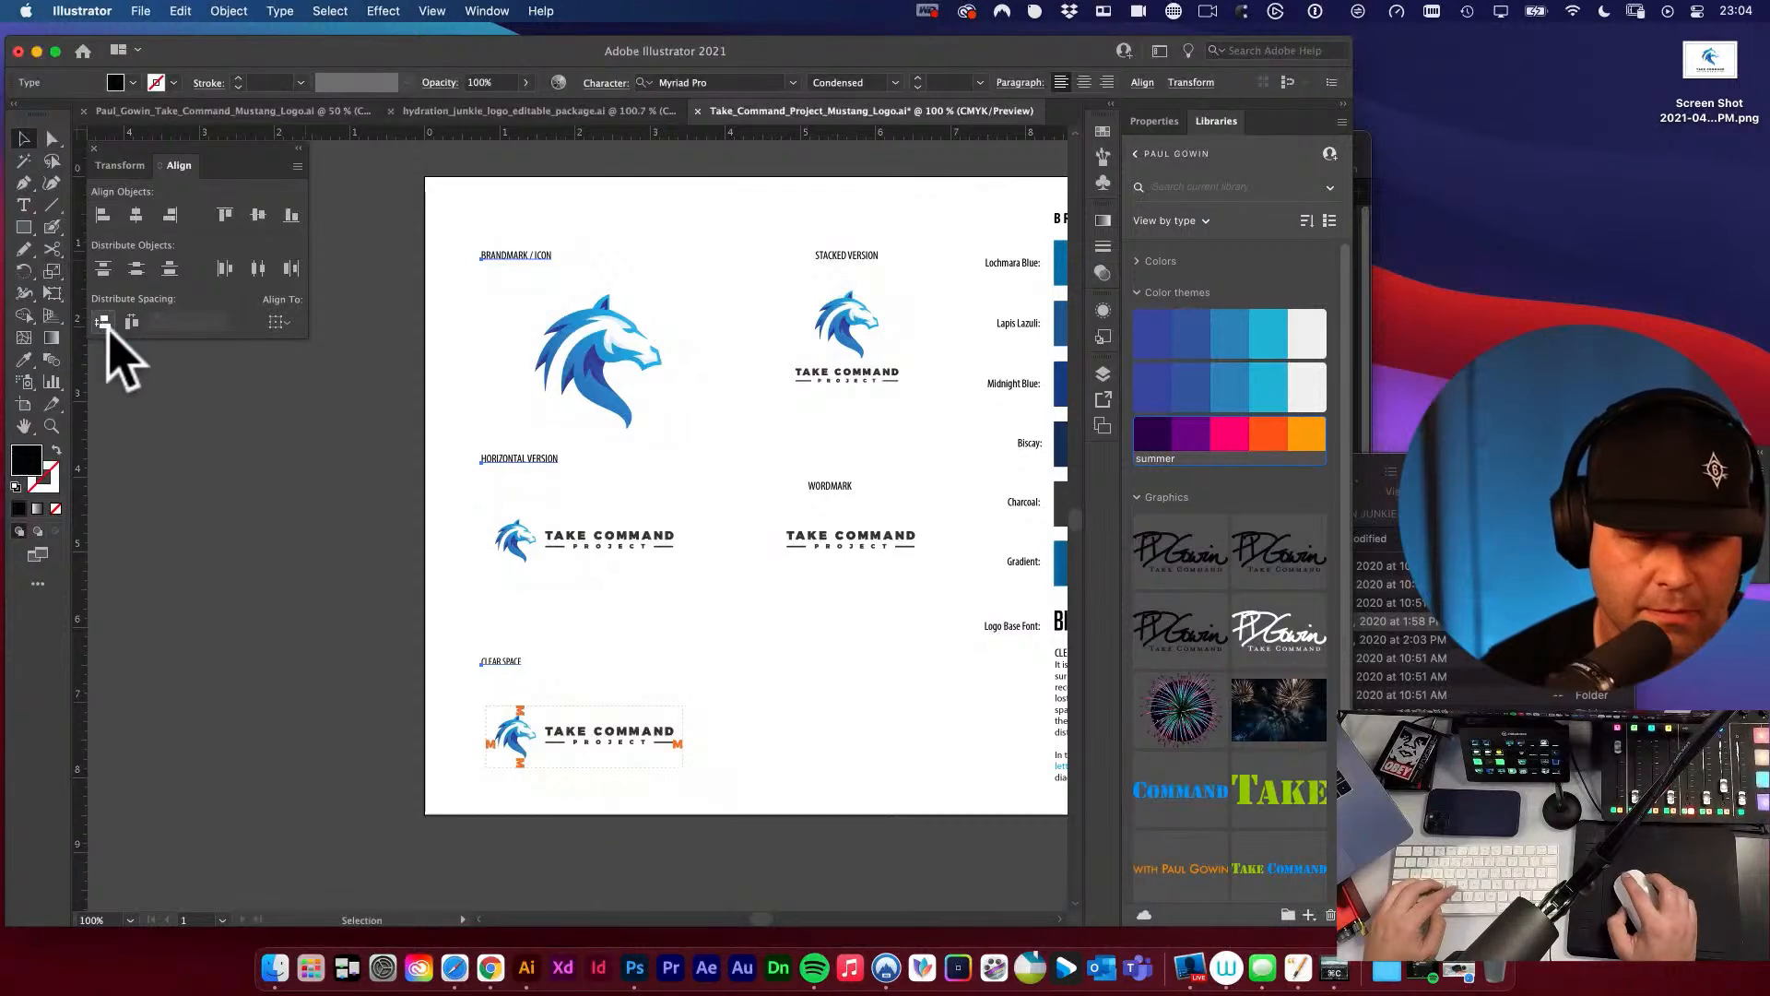
{"action": "left_click", "coordinate": [249, 445]}
Align the WORDMARK label to the bottom of the HORIZONTAL VERSION label, using the latter as the key object.
{"action": "key", "text": "space"}
{"action": "left_click_drag", "start_coordinate": [640, 534], "coordinate": [605, 427]}
{"action": "key", "text": "v"}
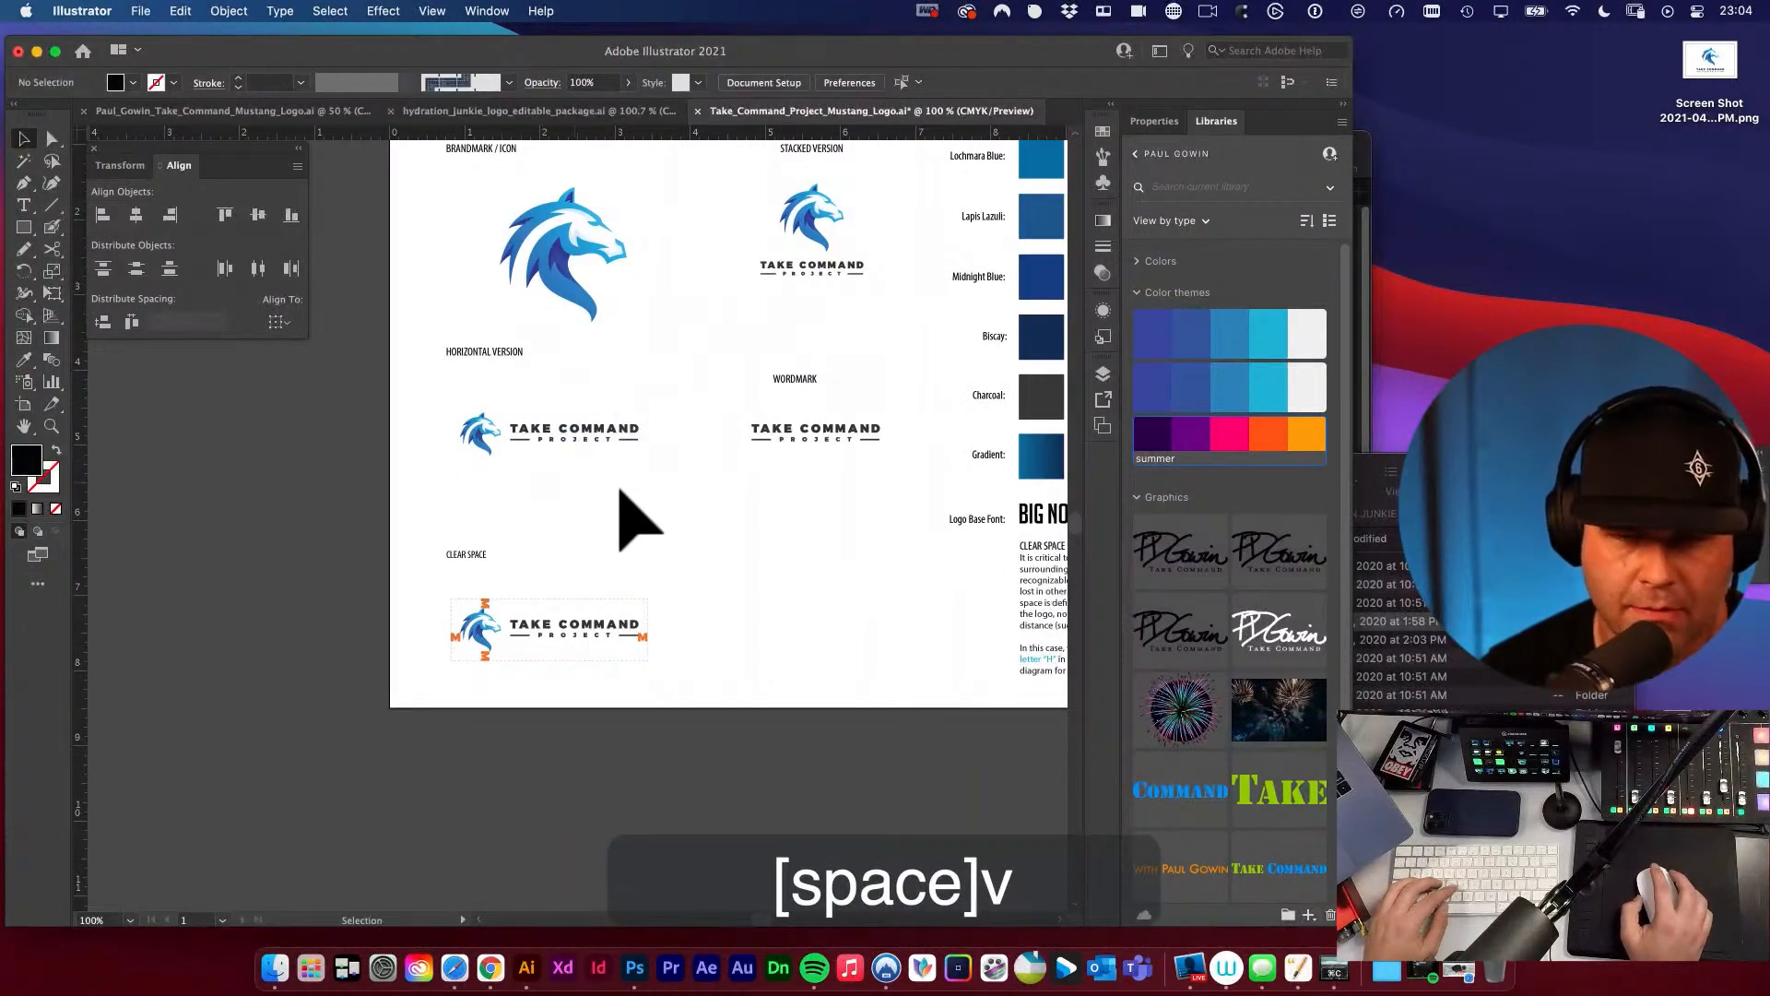
{"action": "left_click", "coordinate": [790, 379]}
{"action": "left_click", "coordinate": [499, 351], "text": "shift"}
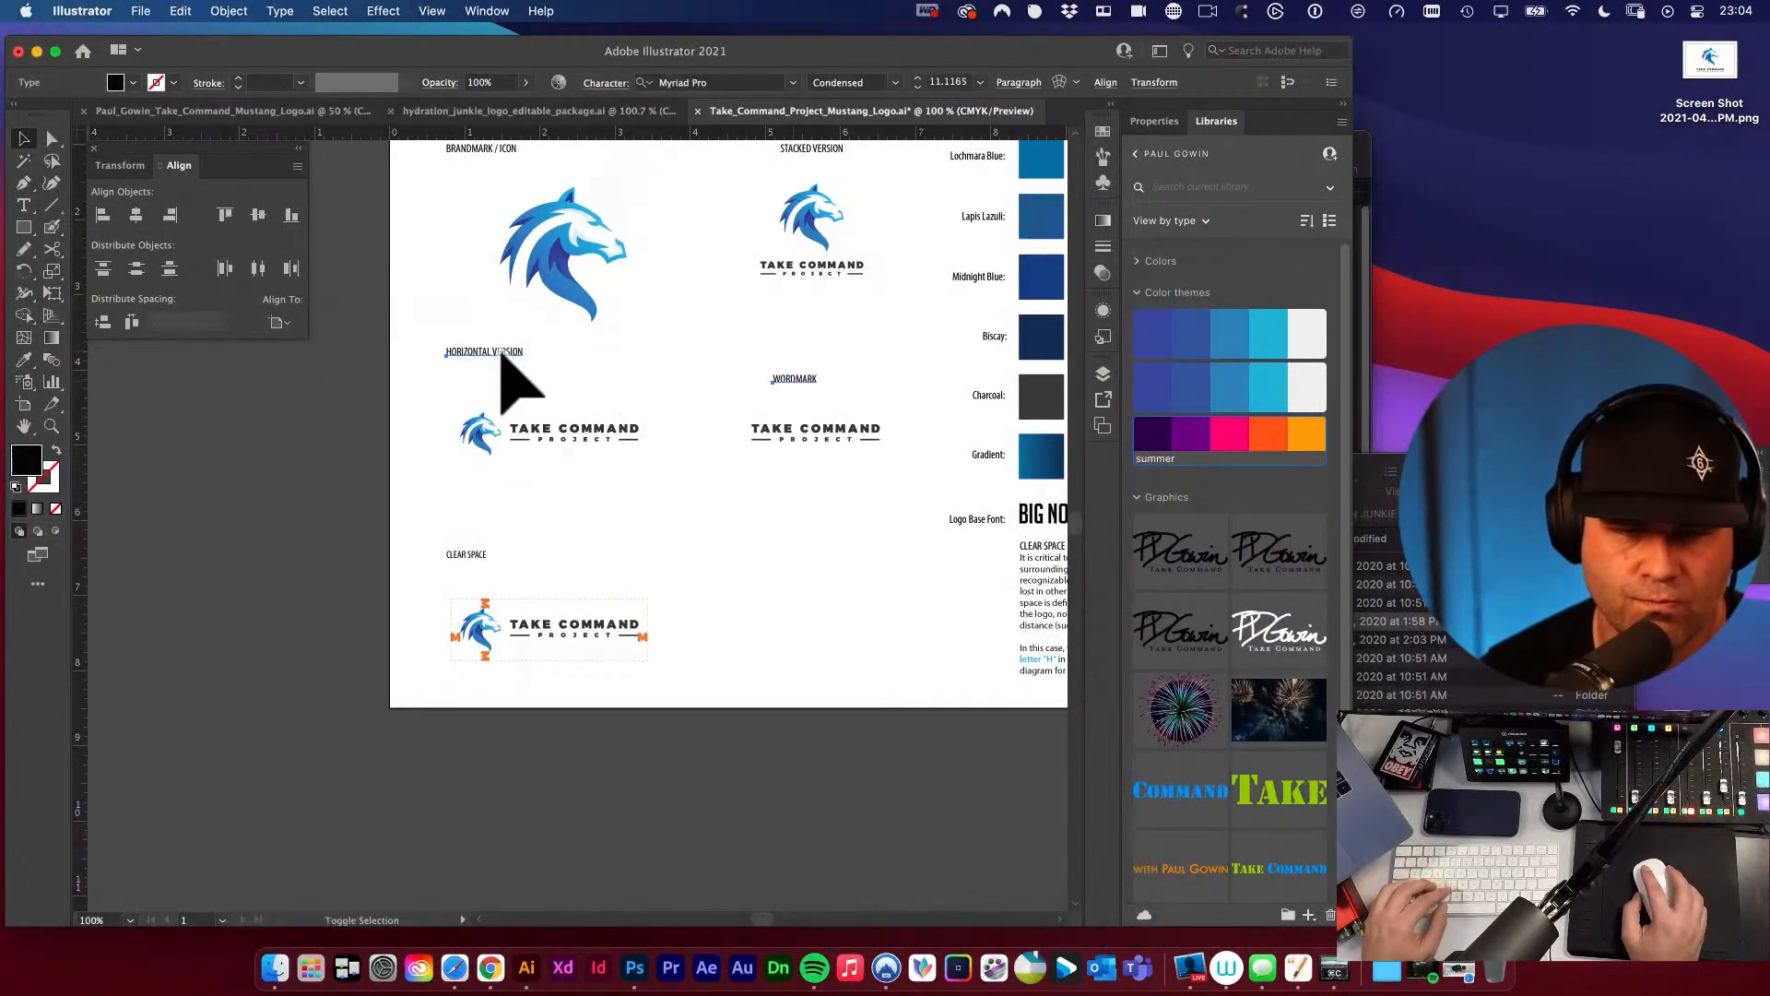
{"action": "left_click", "coordinate": [498, 350]}
{"action": "left_click", "coordinate": [293, 214]}
{"action": "left_click", "coordinate": [241, 399]}
Move the HORIZONTAL VERSION and WORDMARK labels down together, closer to the logos beneath them.
{"action": "key", "text": "space"}
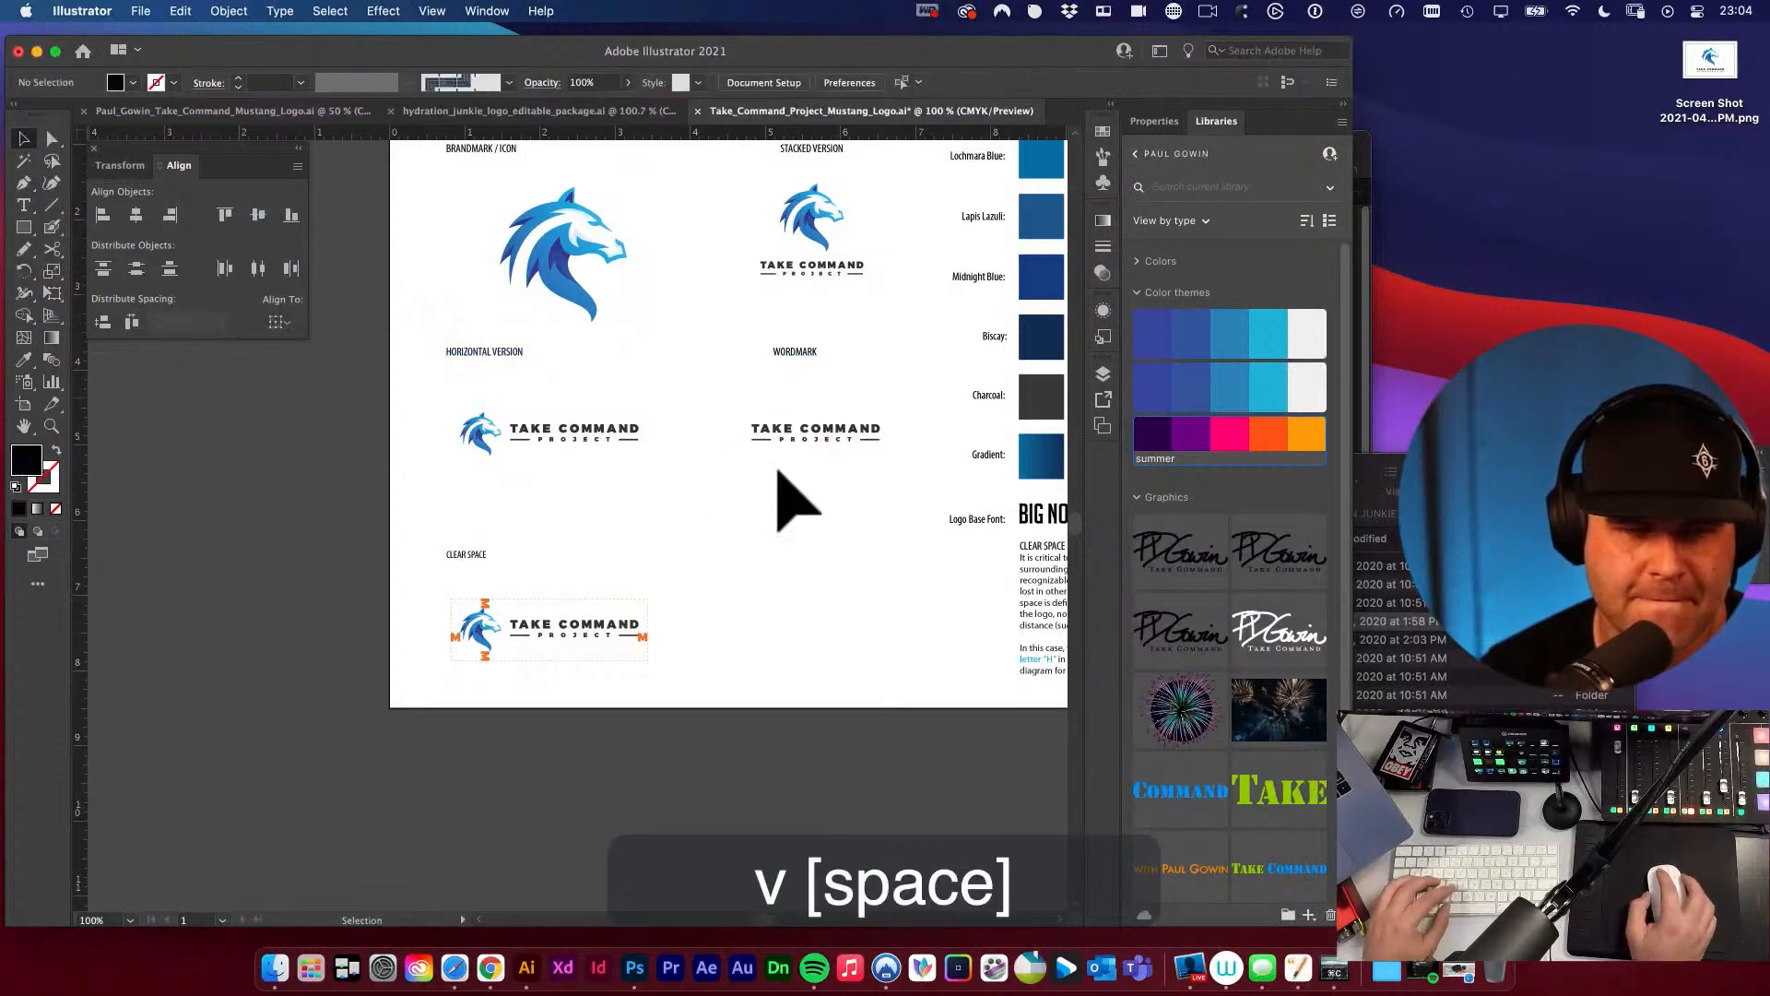
{"action": "left_click_drag", "start_coordinate": [778, 466], "coordinate": [776, 448]}
{"action": "key", "text": "v"}
{"action": "left_click", "coordinate": [775, 486]}
{"action": "key", "text": "space"}
{"action": "left_click_drag", "start_coordinate": [811, 545], "coordinate": [809, 528]}
{"action": "key", "text": "space"}
{"action": "left_click_drag", "start_coordinate": [636, 465], "coordinate": [657, 572]}
{"action": "left_click", "coordinate": [472, 428]}
{"action": "mouse_move", "coordinate": [803, 429]}
{"action": "left_mouse_down"}
{"action": "mouse_move", "coordinate": [804, 466]}
{"action": "mouse_move", "coordinate": [811, 433]}
{"action": "mouse_move", "coordinate": [810, 456]}
{"action": "mouse_move", "coordinate": [825, 447]}
{"action": "left_mouse_up"}
{"action": "key", "text": "super+z"}
{"action": "left_click", "coordinate": [830, 396]}
{"action": "key", "text": "space"}
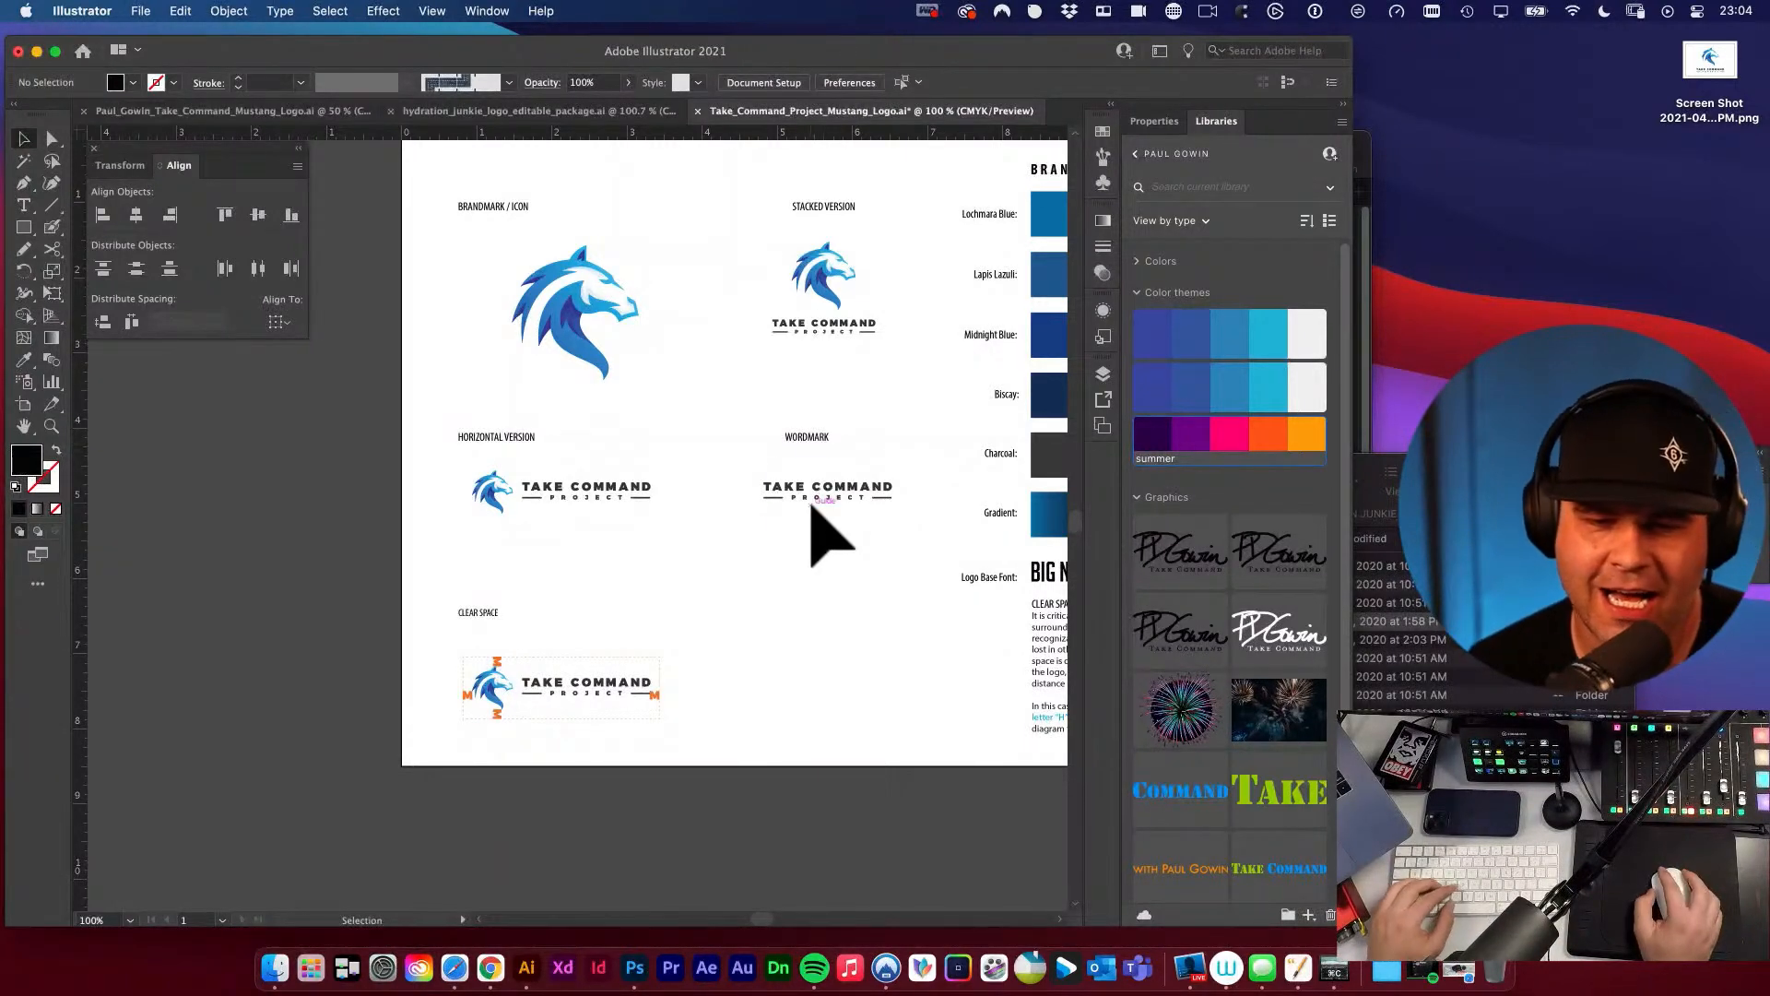
Try to replace the BIG NOODLE TITLING base font text with the clipboard contents.
{"action": "key", "text": "space"}
{"action": "left_click_drag", "start_coordinate": [848, 563], "coordinate": [800, 553]}
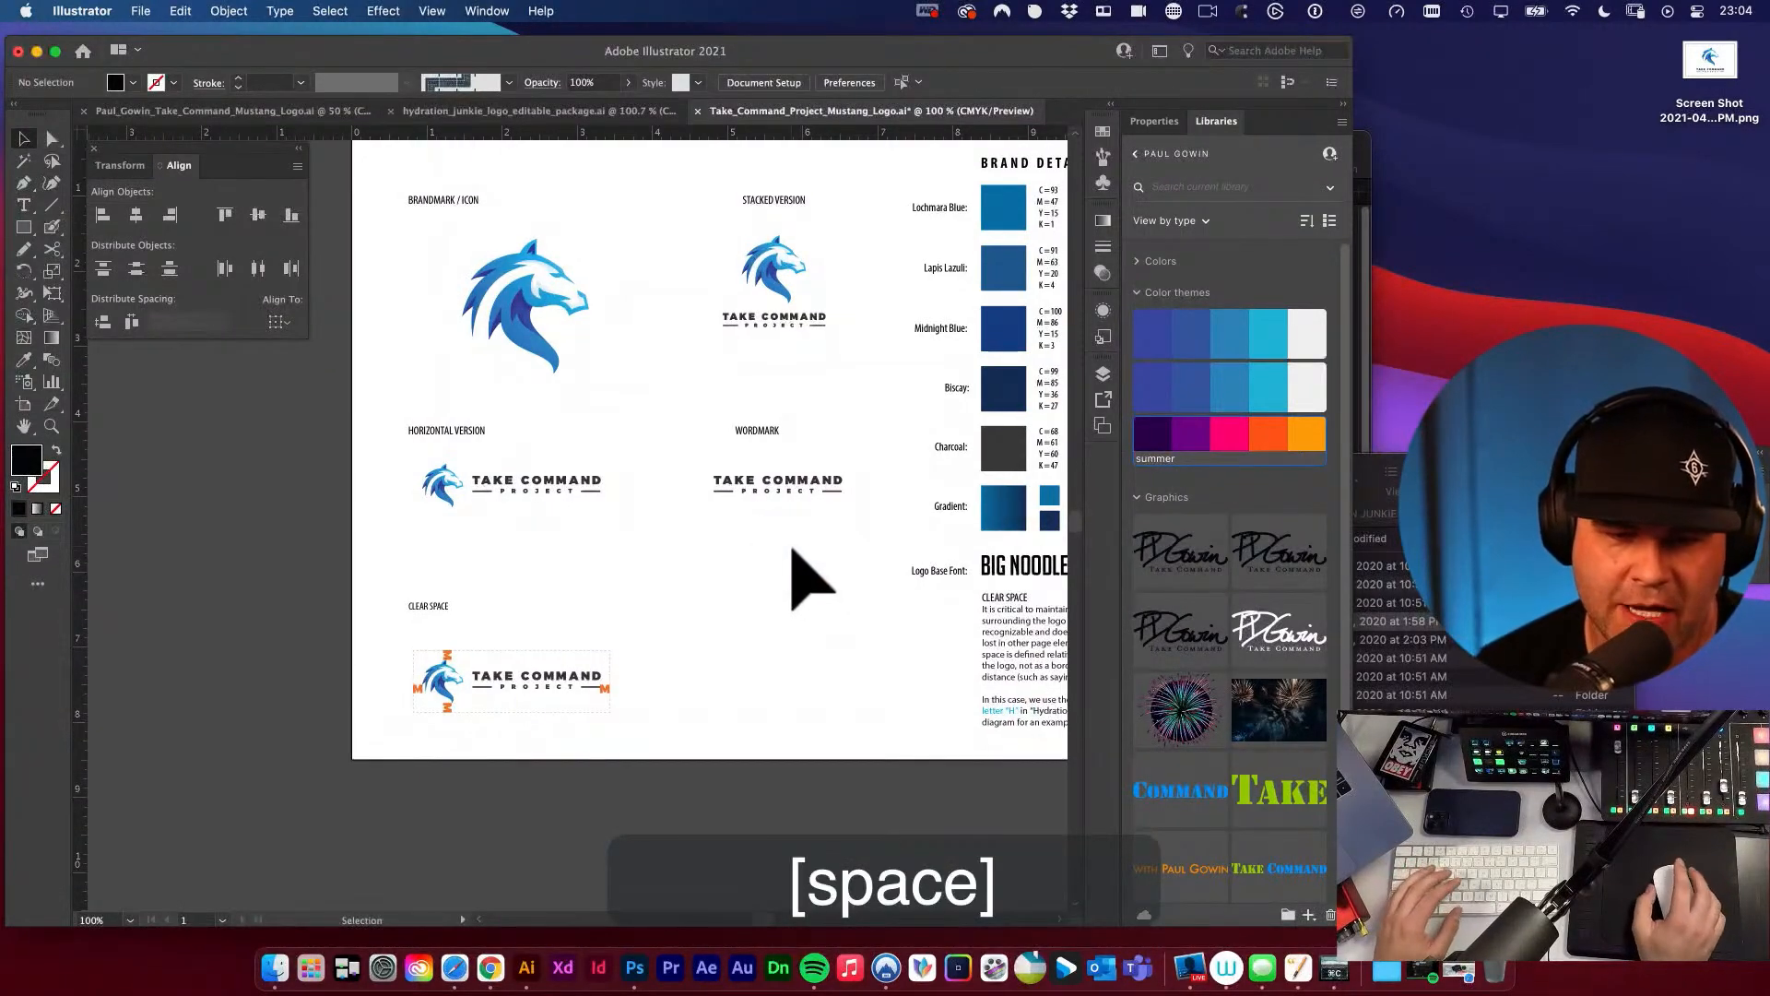
{"action": "key", "text": "space"}
{"action": "left_click_drag", "start_coordinate": [799, 553], "coordinate": [810, 529]}
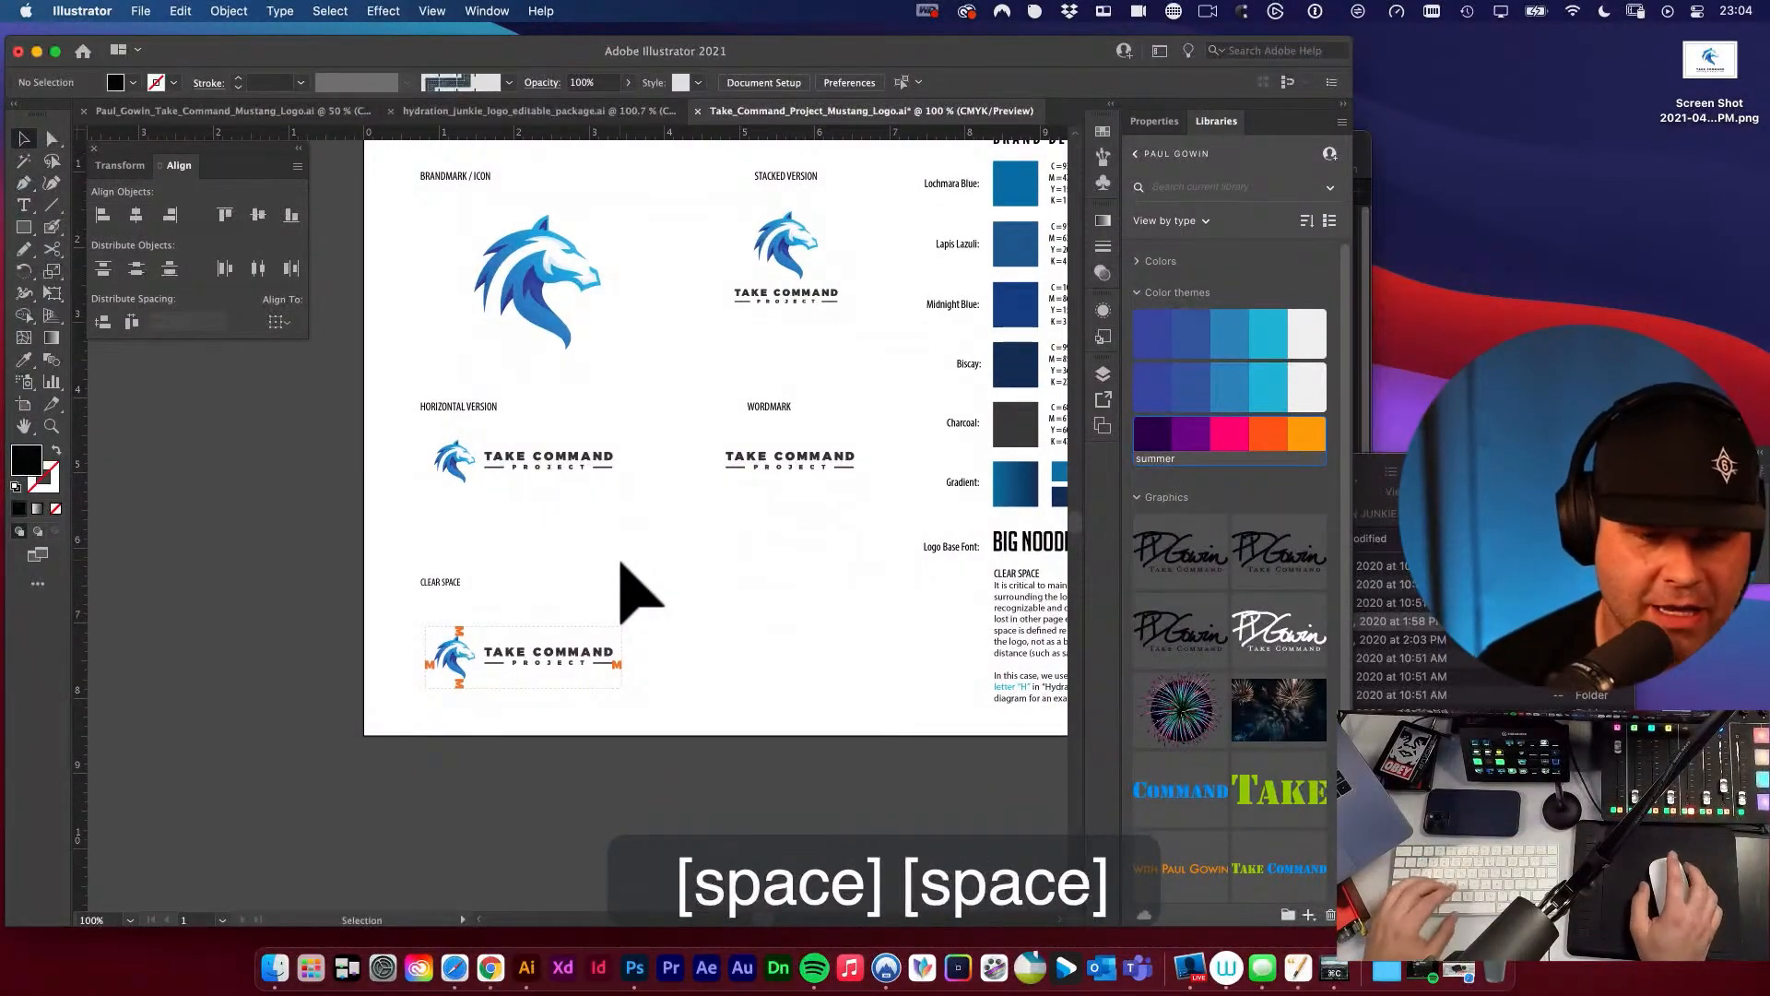
{"action": "key", "text": "space"}
{"action": "left_click_drag", "start_coordinate": [691, 580], "coordinate": [636, 556]}
{"action": "key", "text": "space"}
{"action": "left_click_drag", "start_coordinate": [792, 559], "coordinate": [693, 547]}
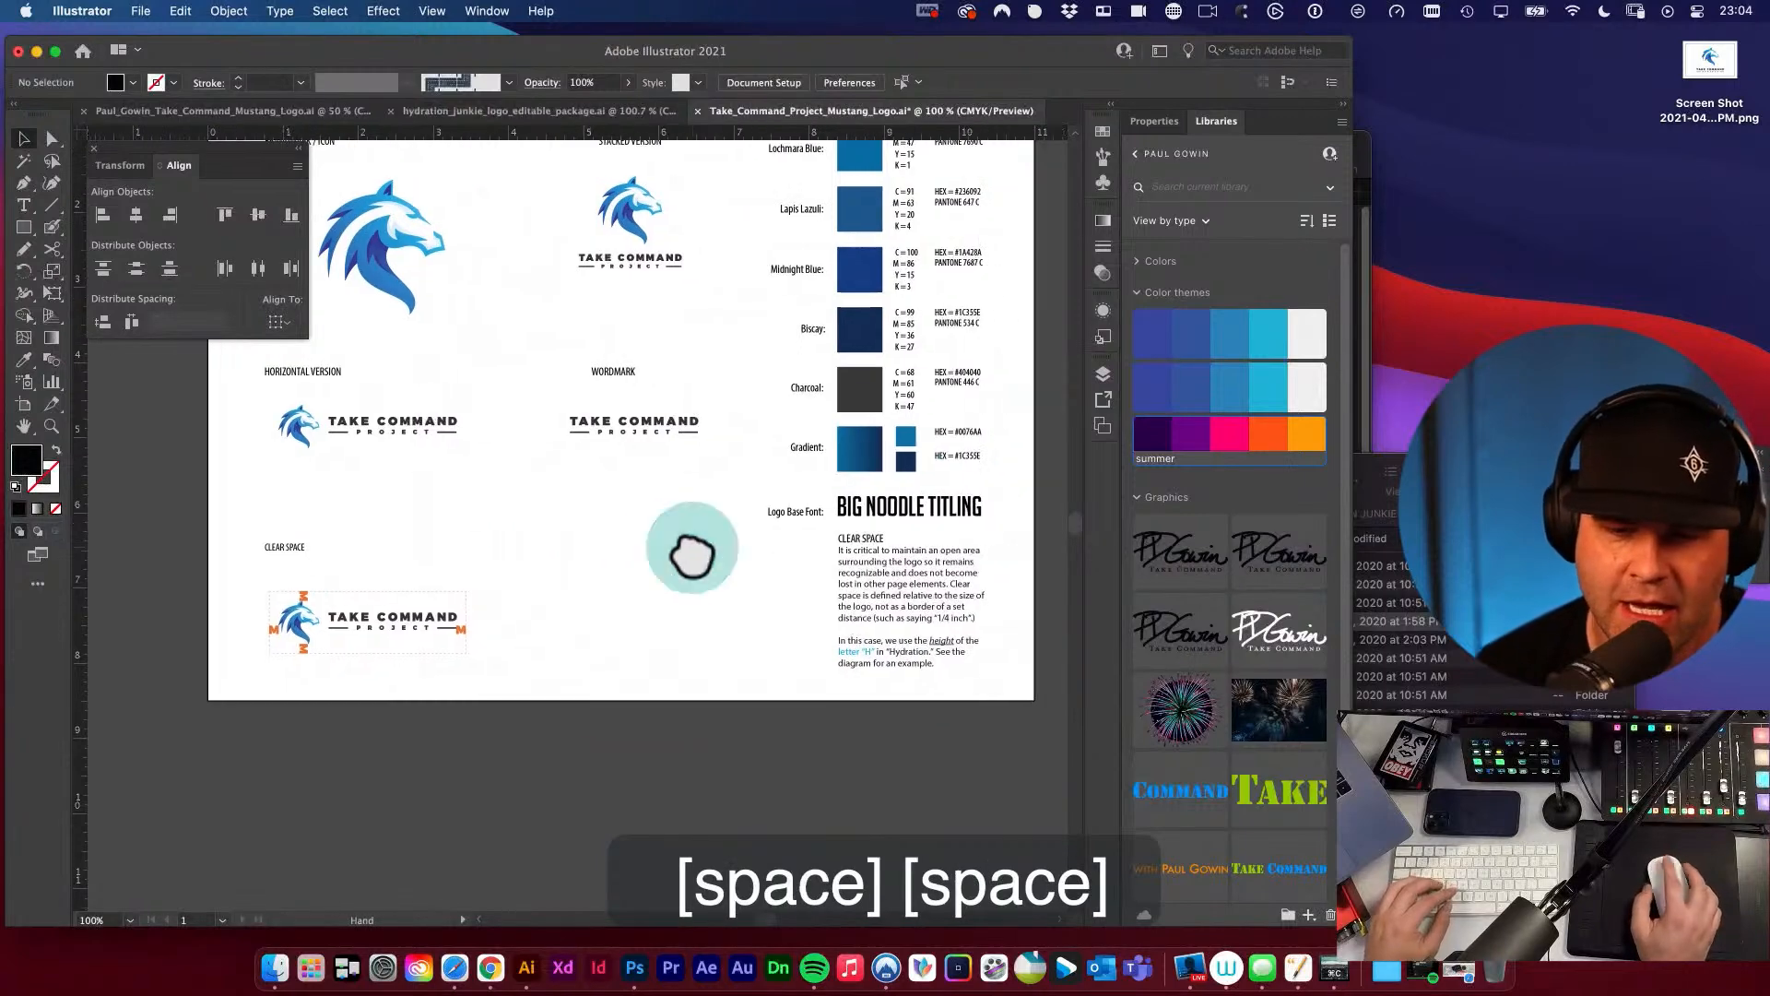
{"action": "left_click", "coordinate": [883, 513]}
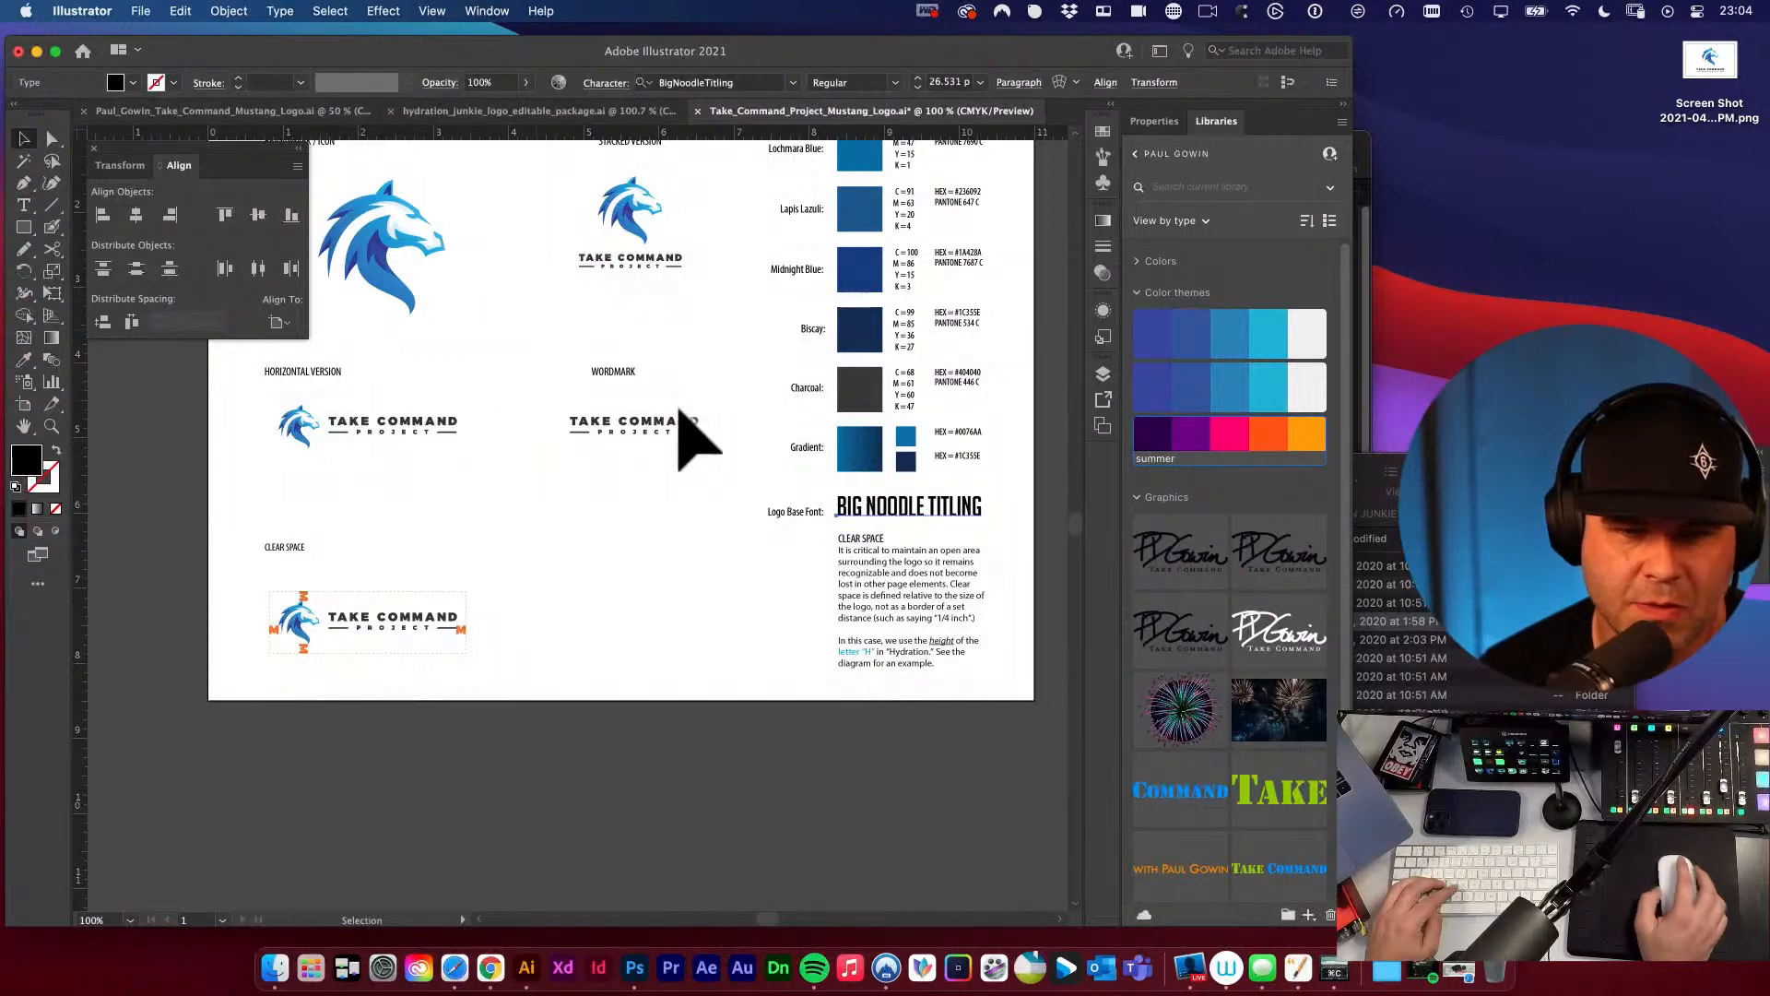
{"action": "triple_click", "coordinate": [878, 506]}
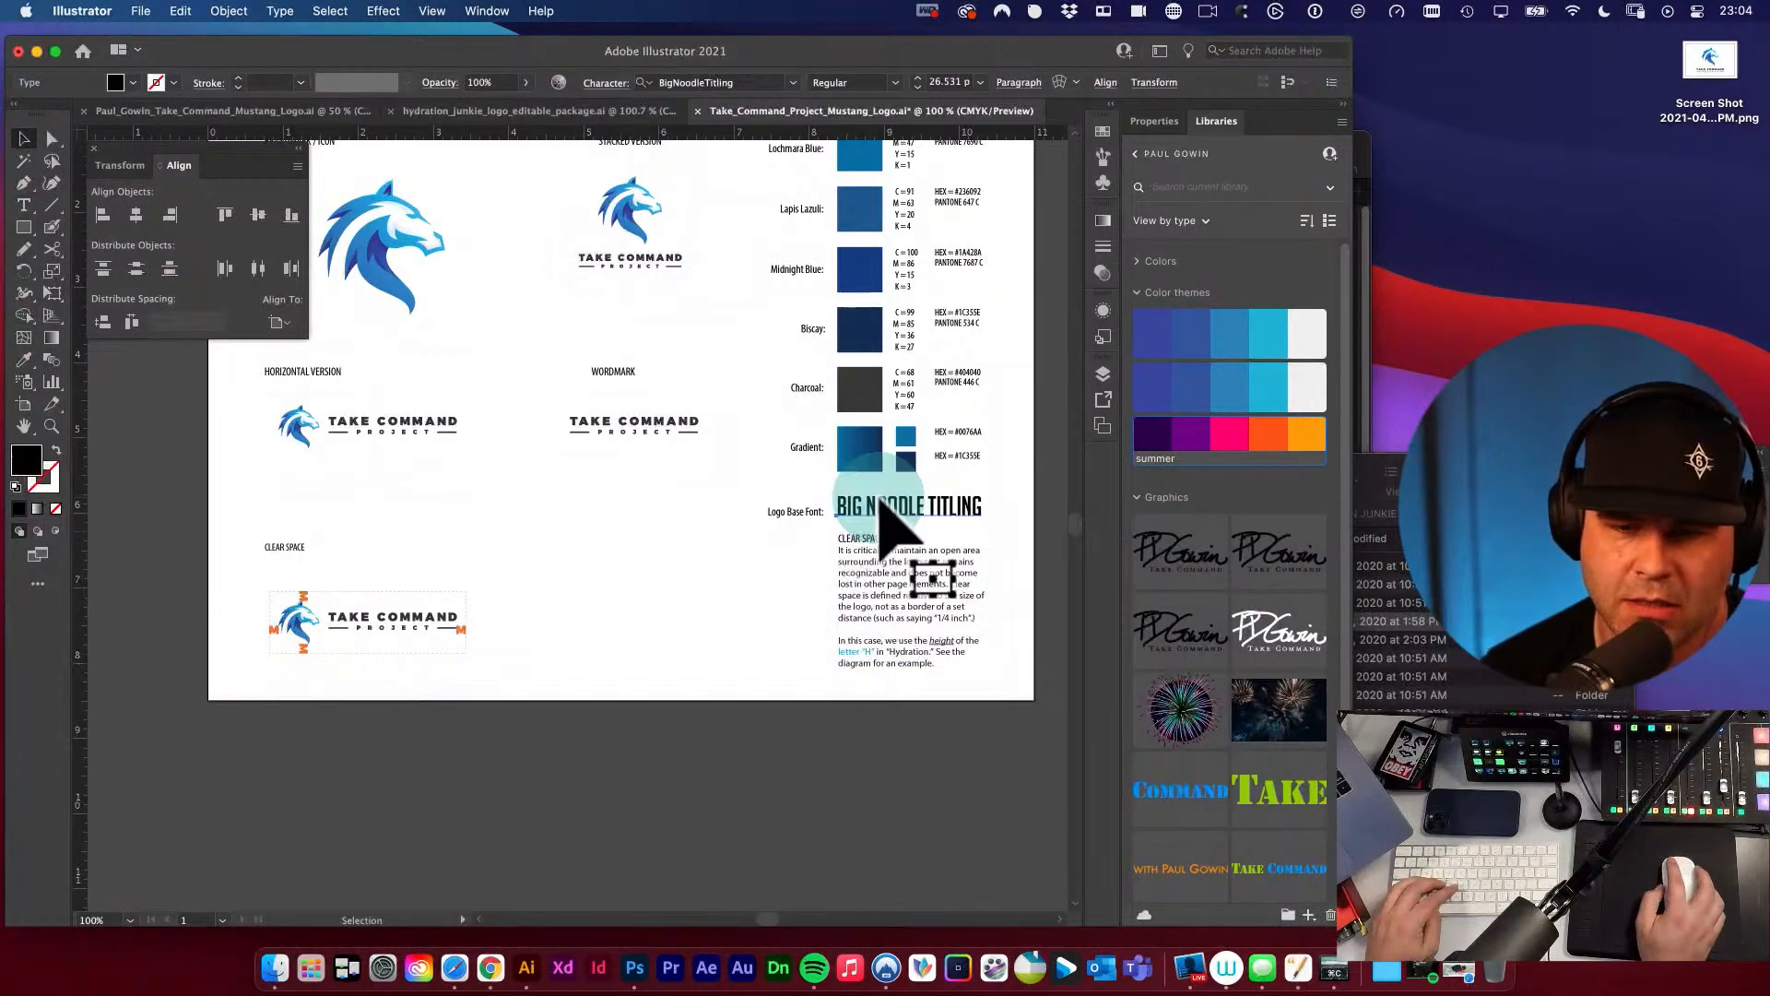
{"action": "key", "text": "super+v"}
{"action": "key", "text": "super+z"}
{"action": "key", "text": "super+z"}
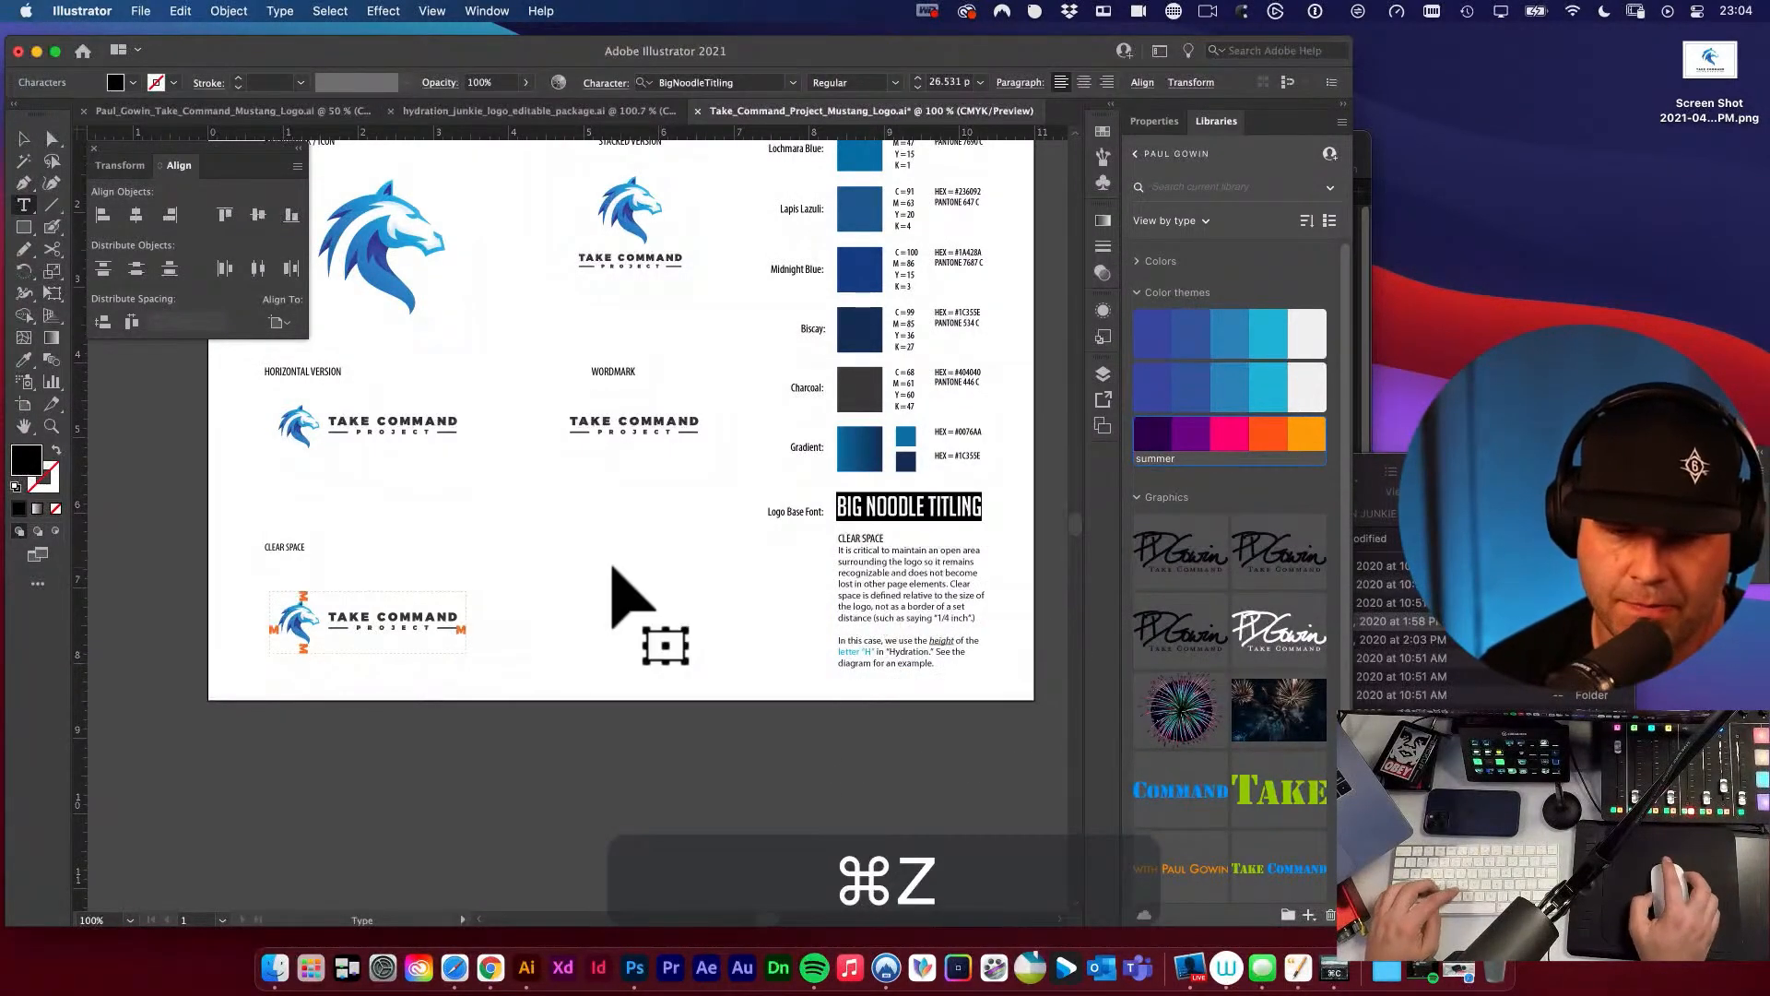
{"action": "key", "text": "v"}
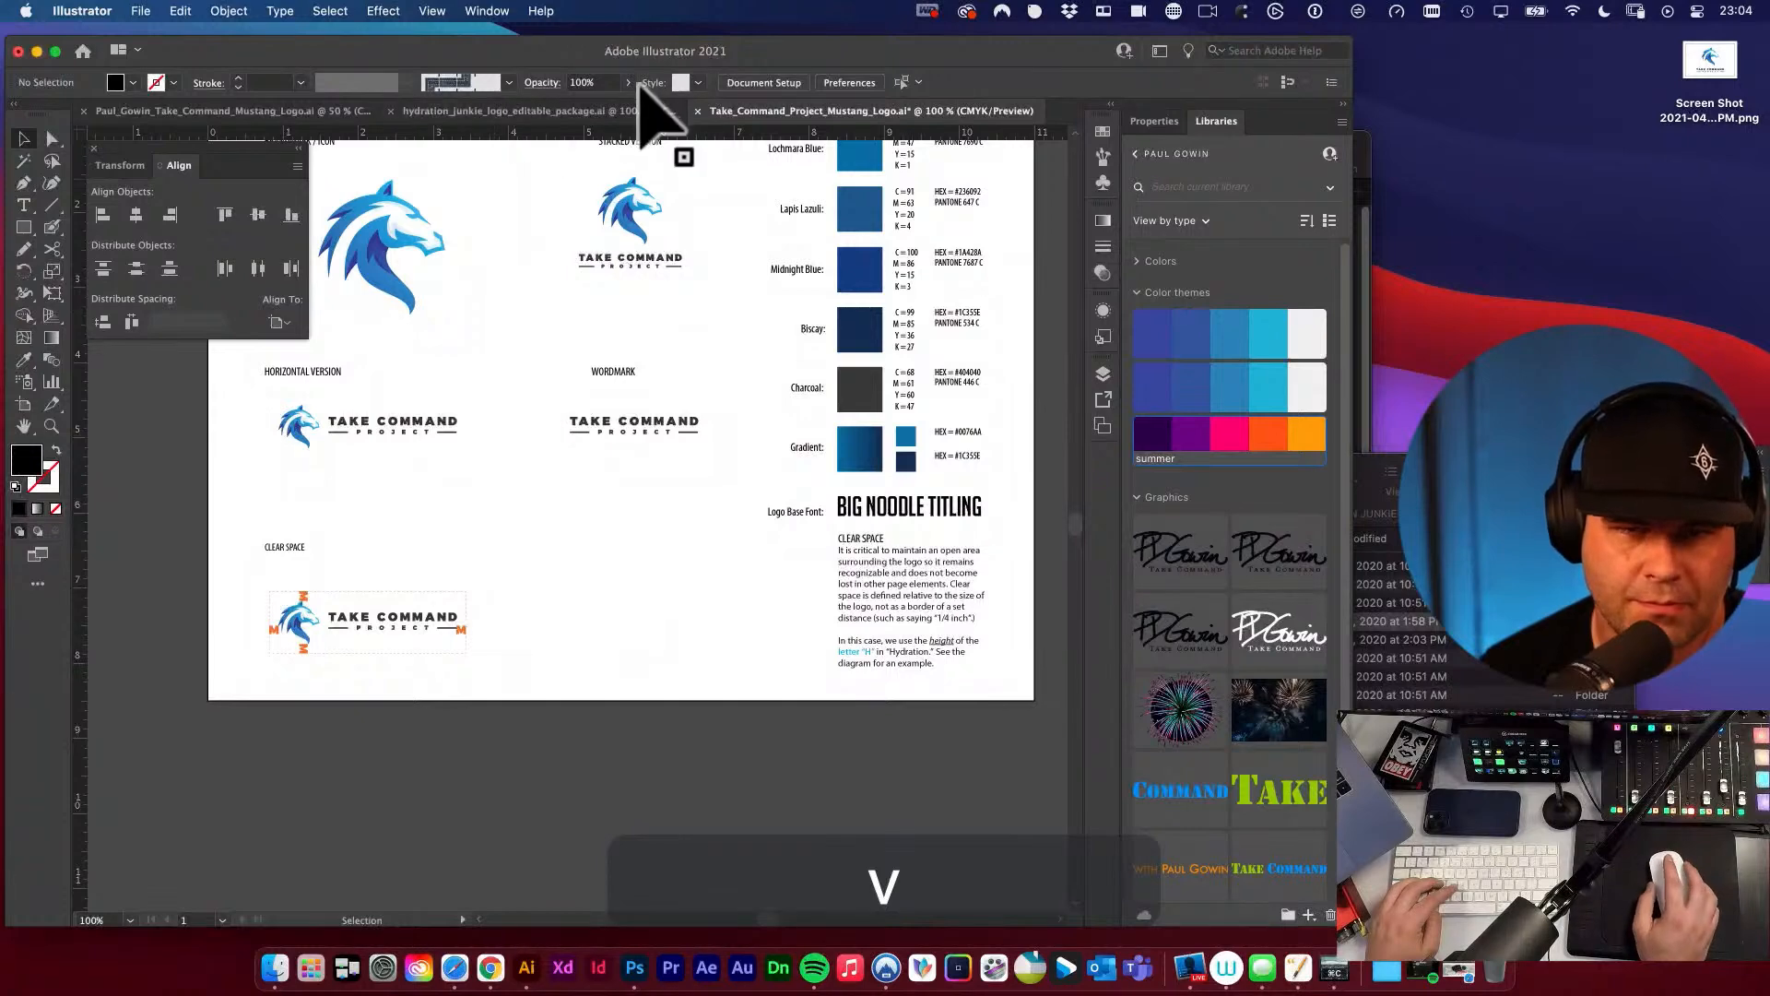
In the original Take Command mustang logo document, look up and copy the font name of the live TAKE COMMAND text.
{"action": "left_click", "coordinate": [288, 113]}
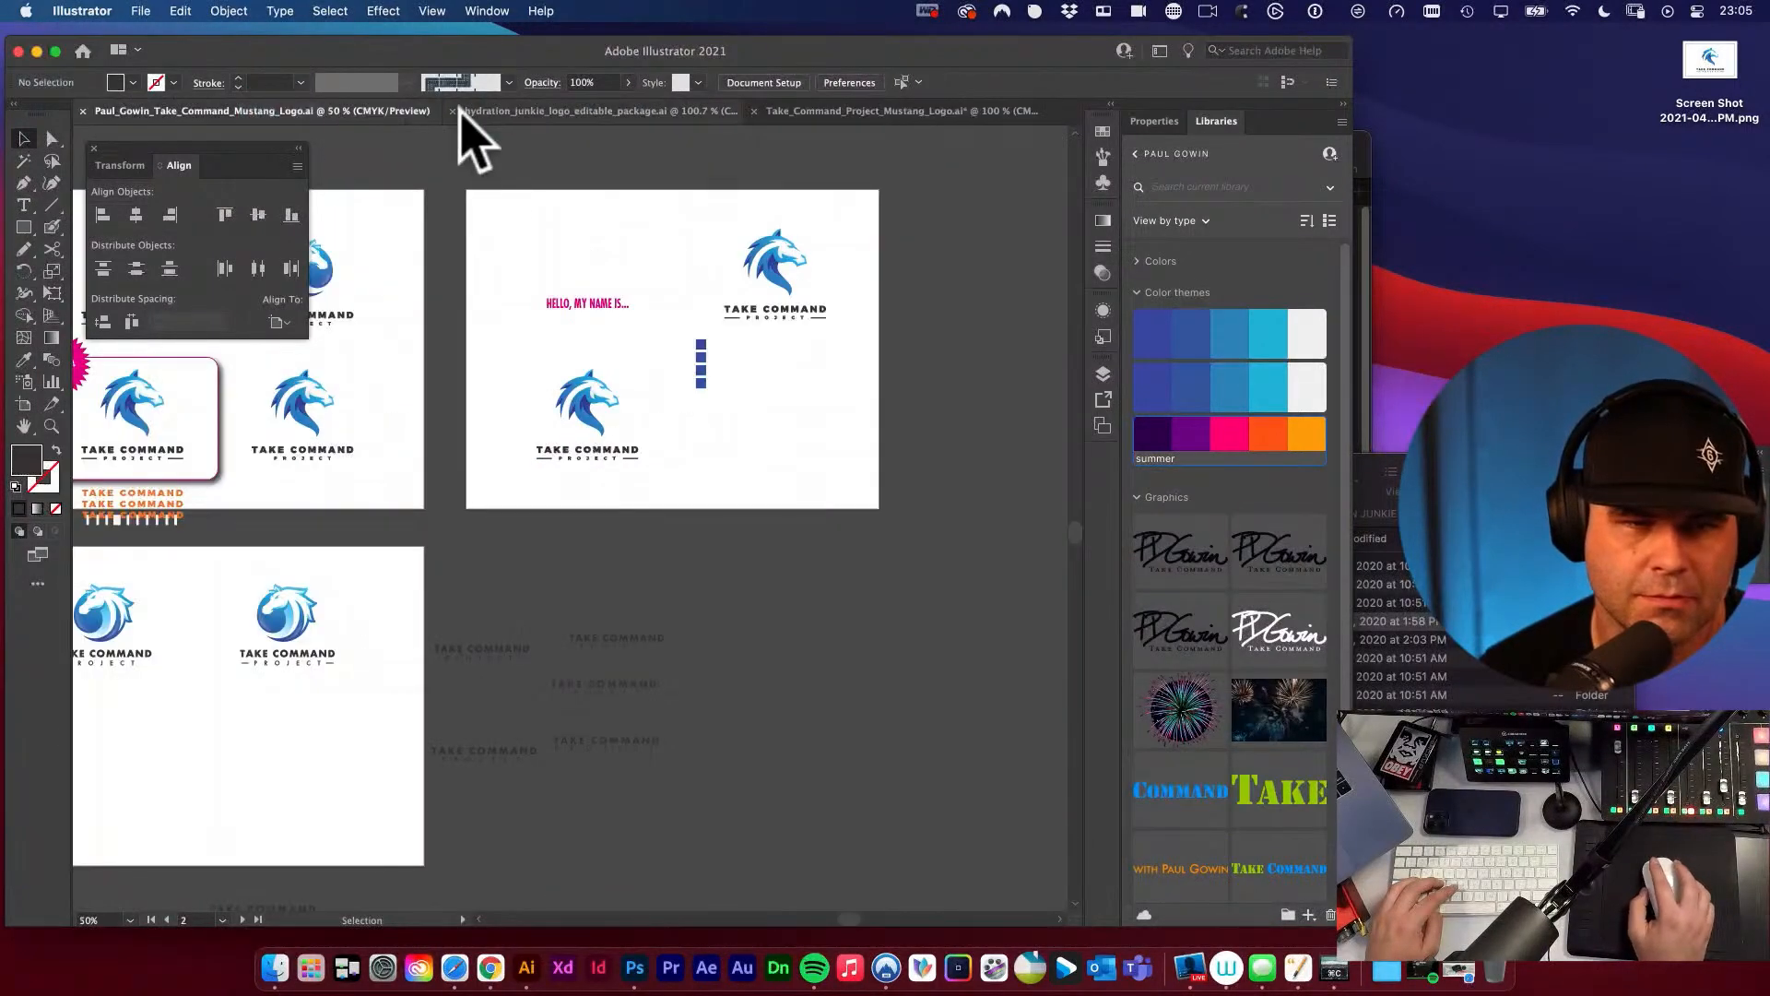
{"action": "key", "text": "space"}
{"action": "left_click_drag", "start_coordinate": [406, 392], "coordinate": [1180, 553]}
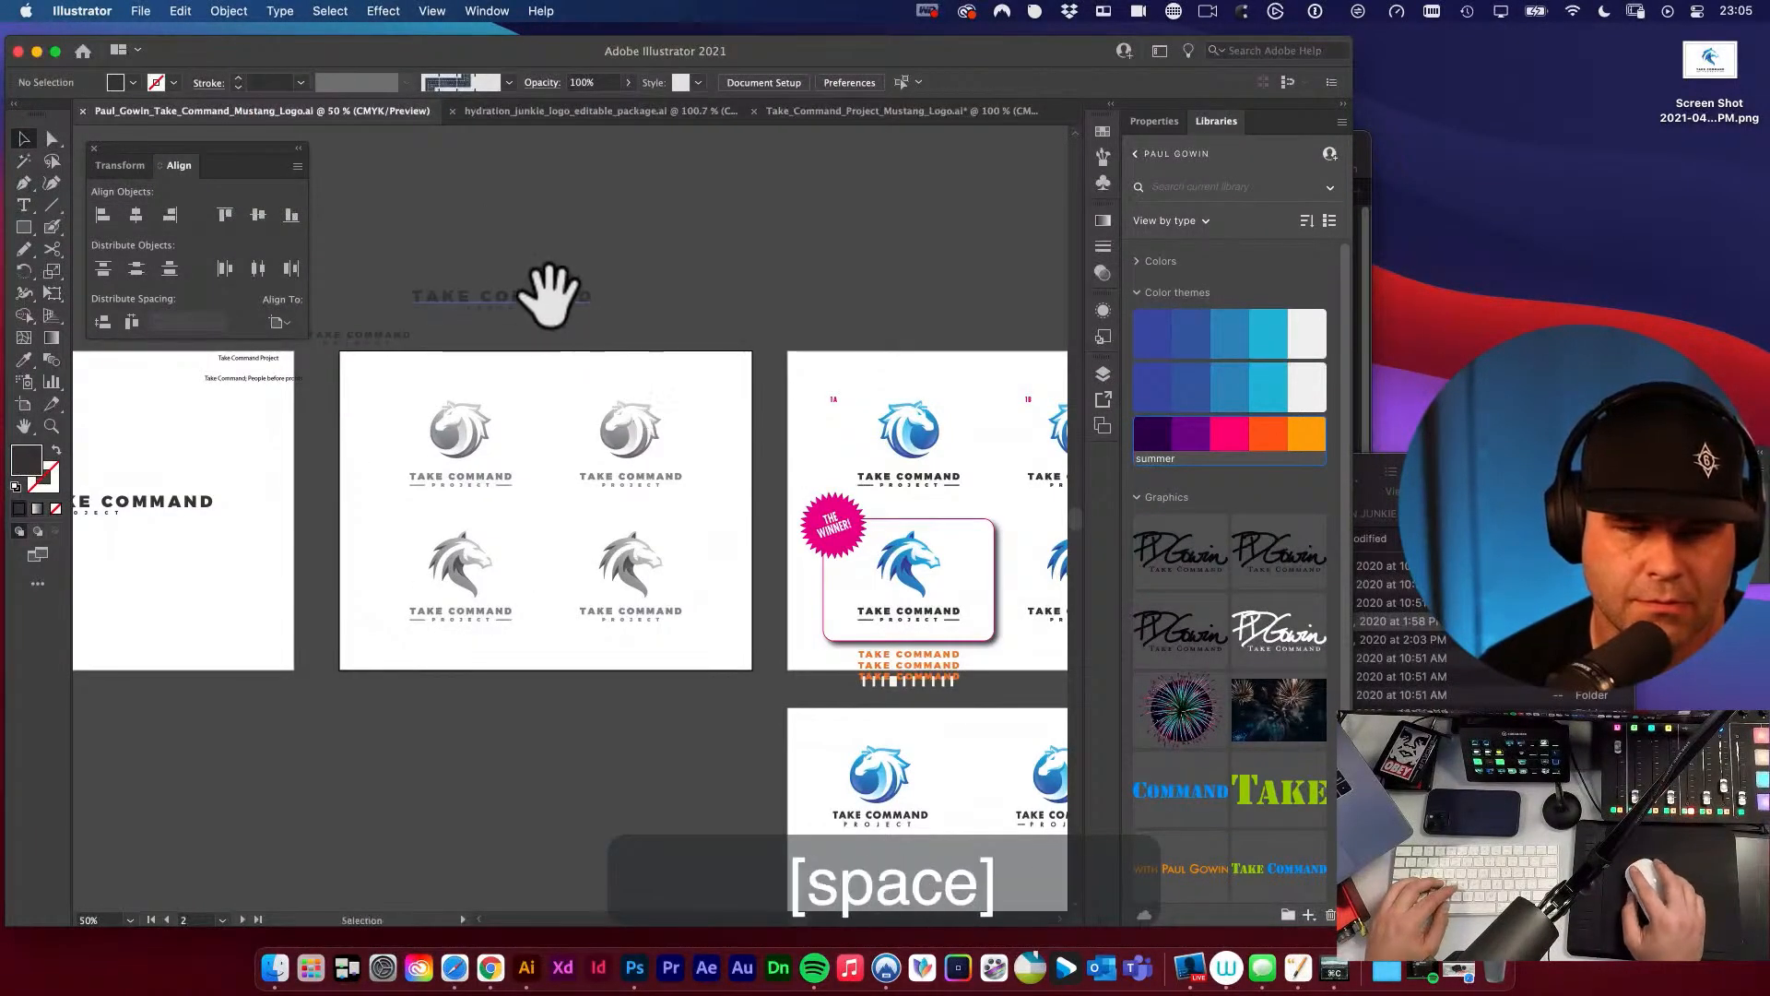
{"action": "left_click", "coordinate": [553, 296]}
{"action": "left_click", "coordinate": [726, 79]}
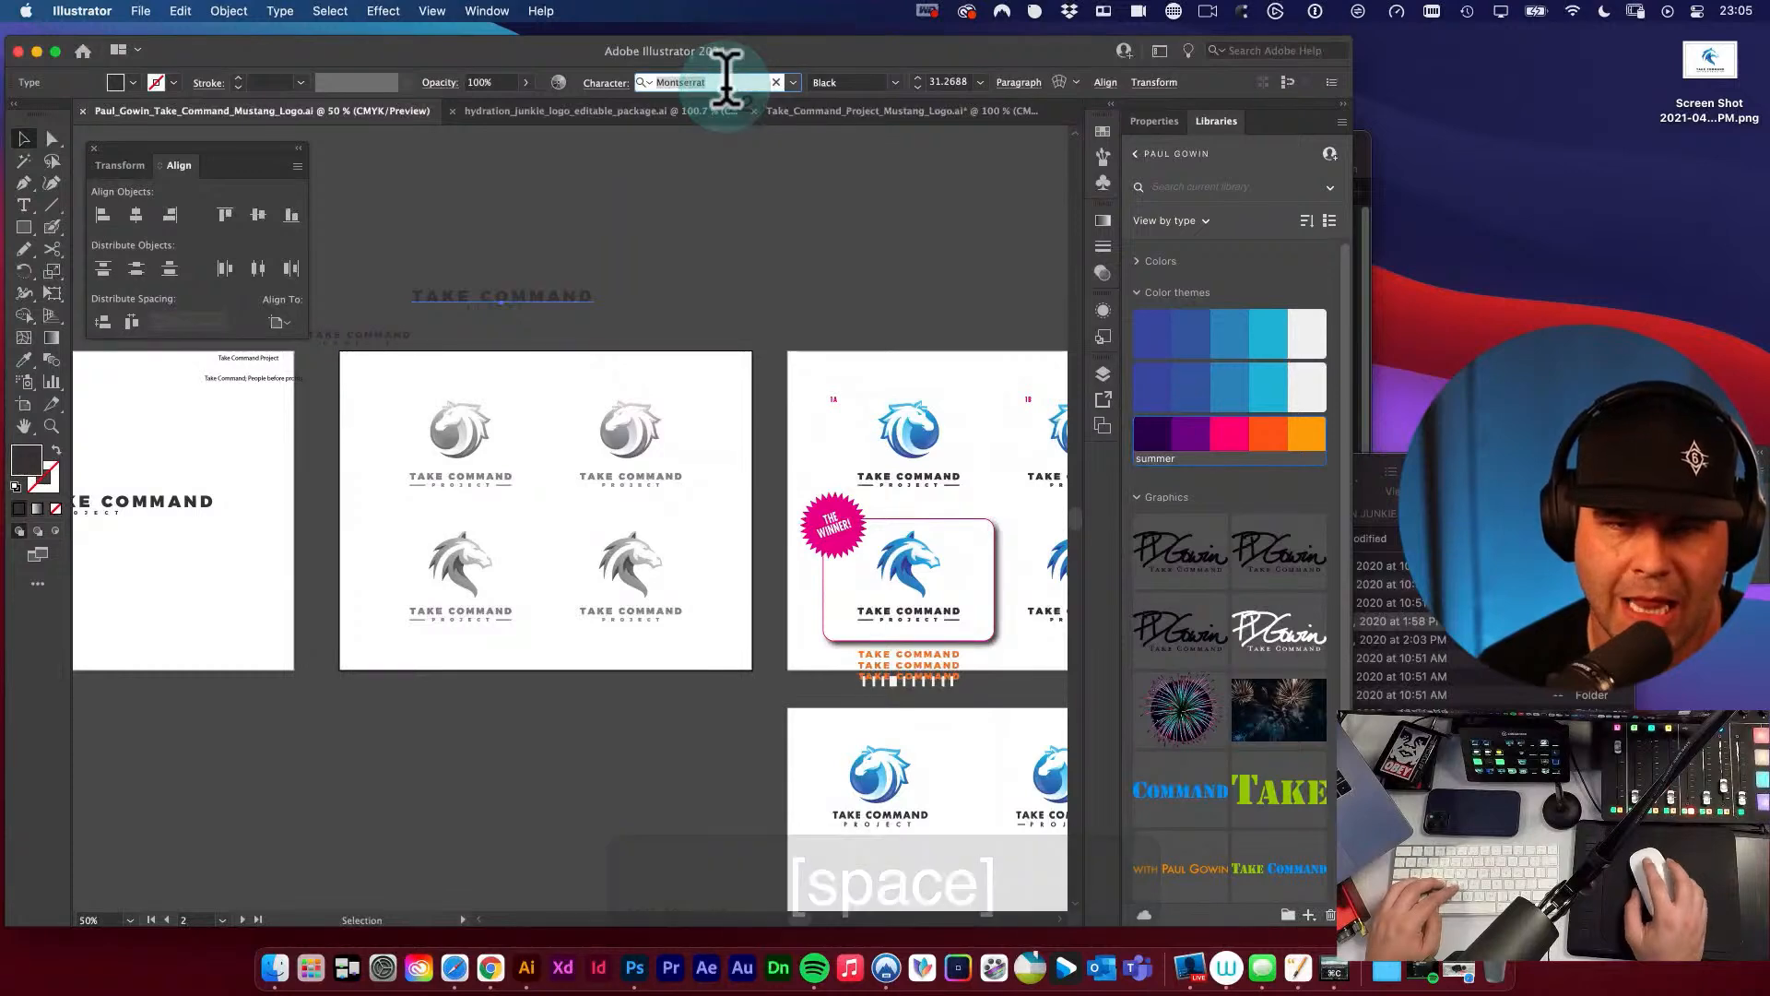
{"action": "key", "text": "cmd+c"}
Try to paste the copied font name over BIG NOODLE TITLING in the logo package document.
{"action": "left_click", "coordinate": [927, 115]}
{"action": "key", "text": "space"}
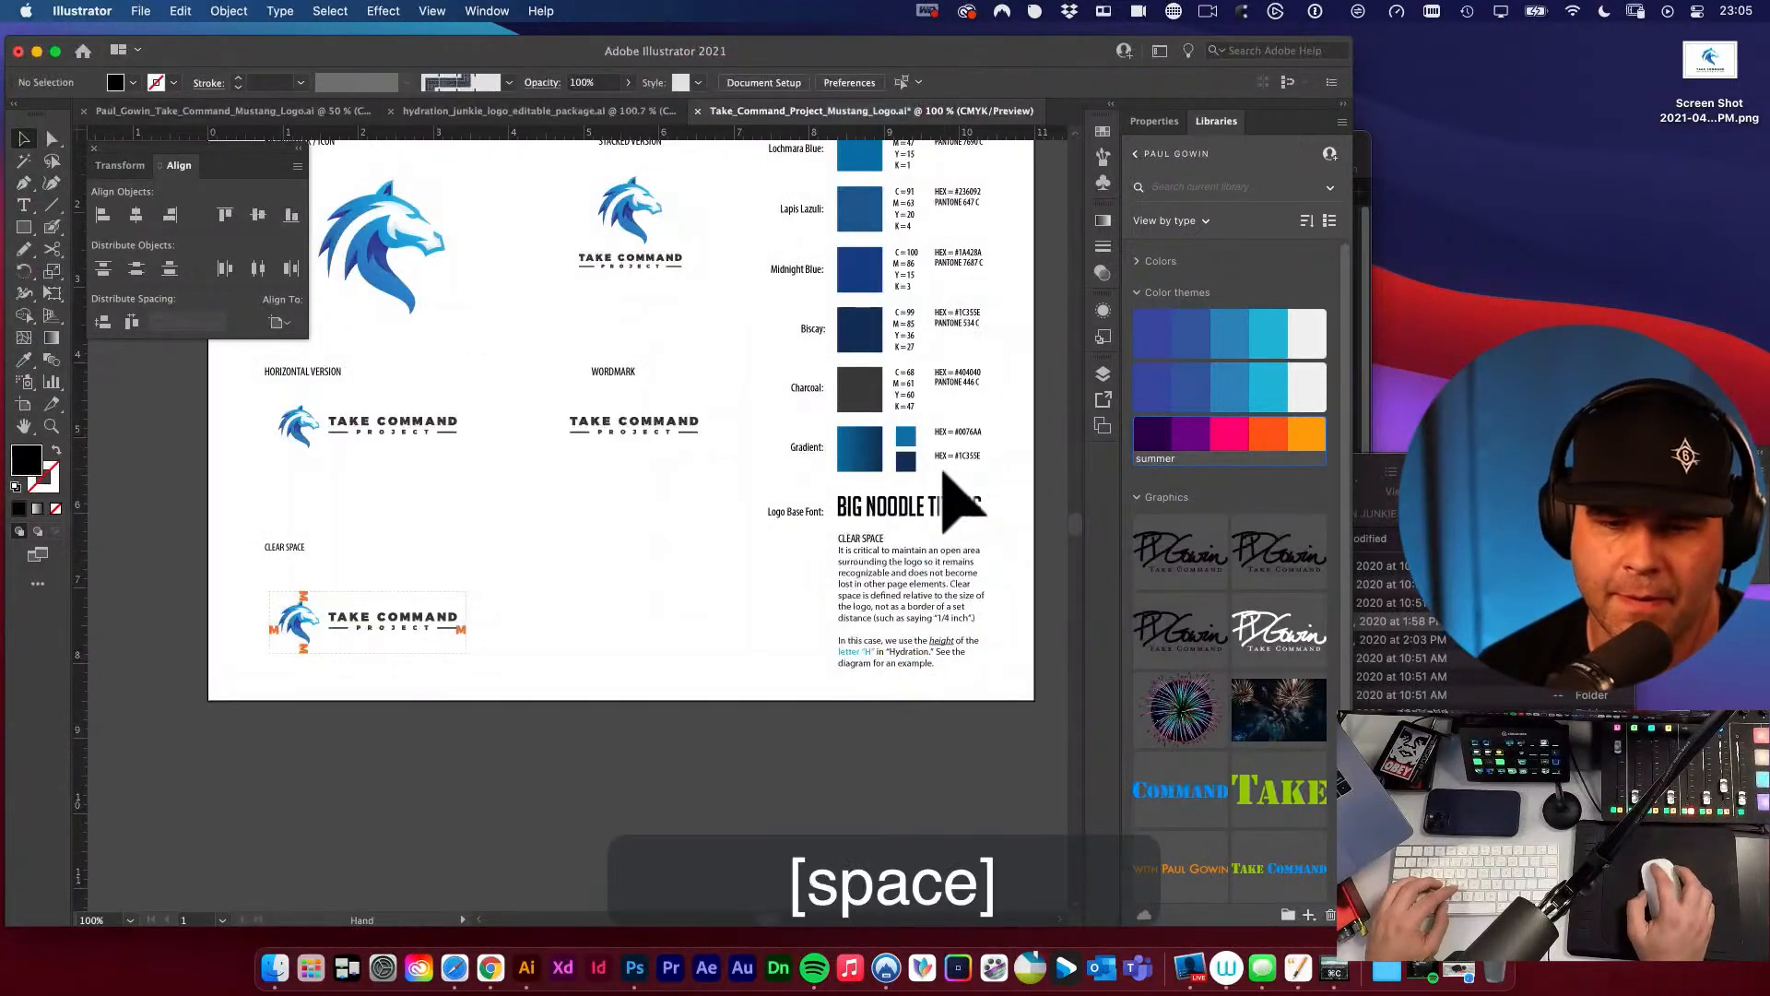
{"action": "left_click_drag", "start_coordinate": [940, 469], "coordinate": [833, 424]}
{"action": "triple_click", "coordinate": [810, 461]}
{"action": "key", "text": "super+v"}
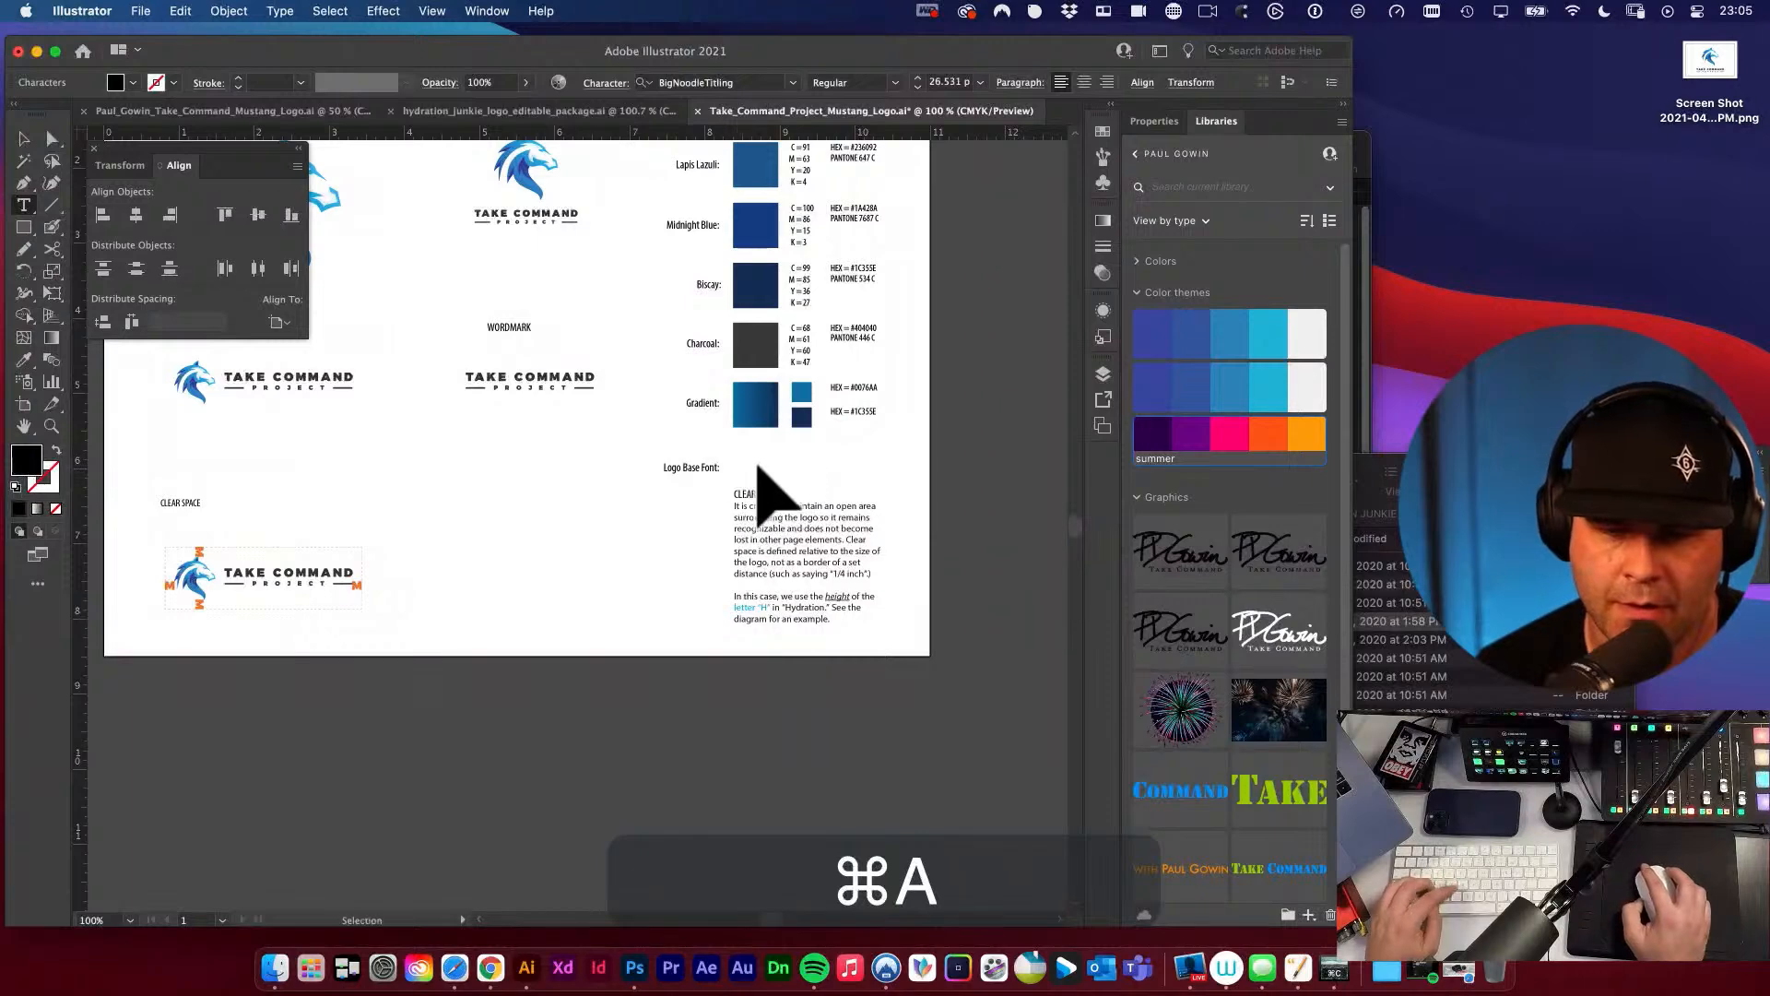
Return to the original logo document and recheck the font of the live TAKE COMMAND text.
{"action": "left_click", "coordinate": [308, 113]}
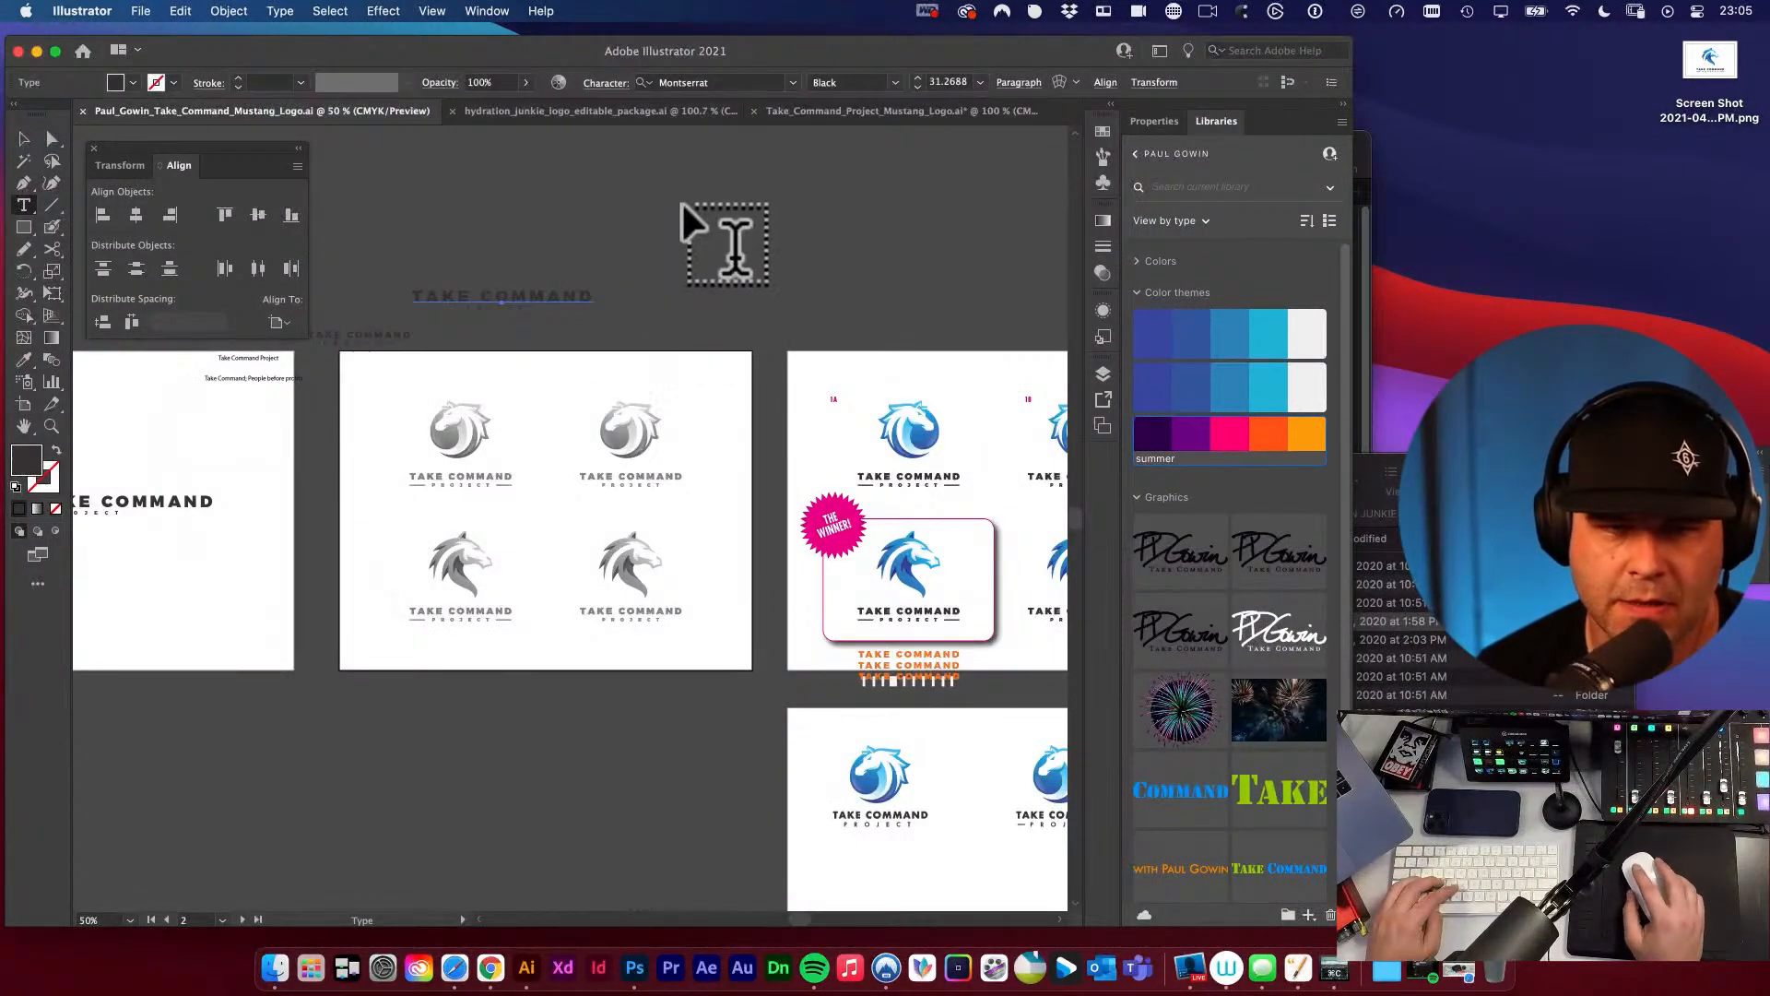
{"action": "key", "text": "super+v"}
{"action": "key", "text": "super+z"}
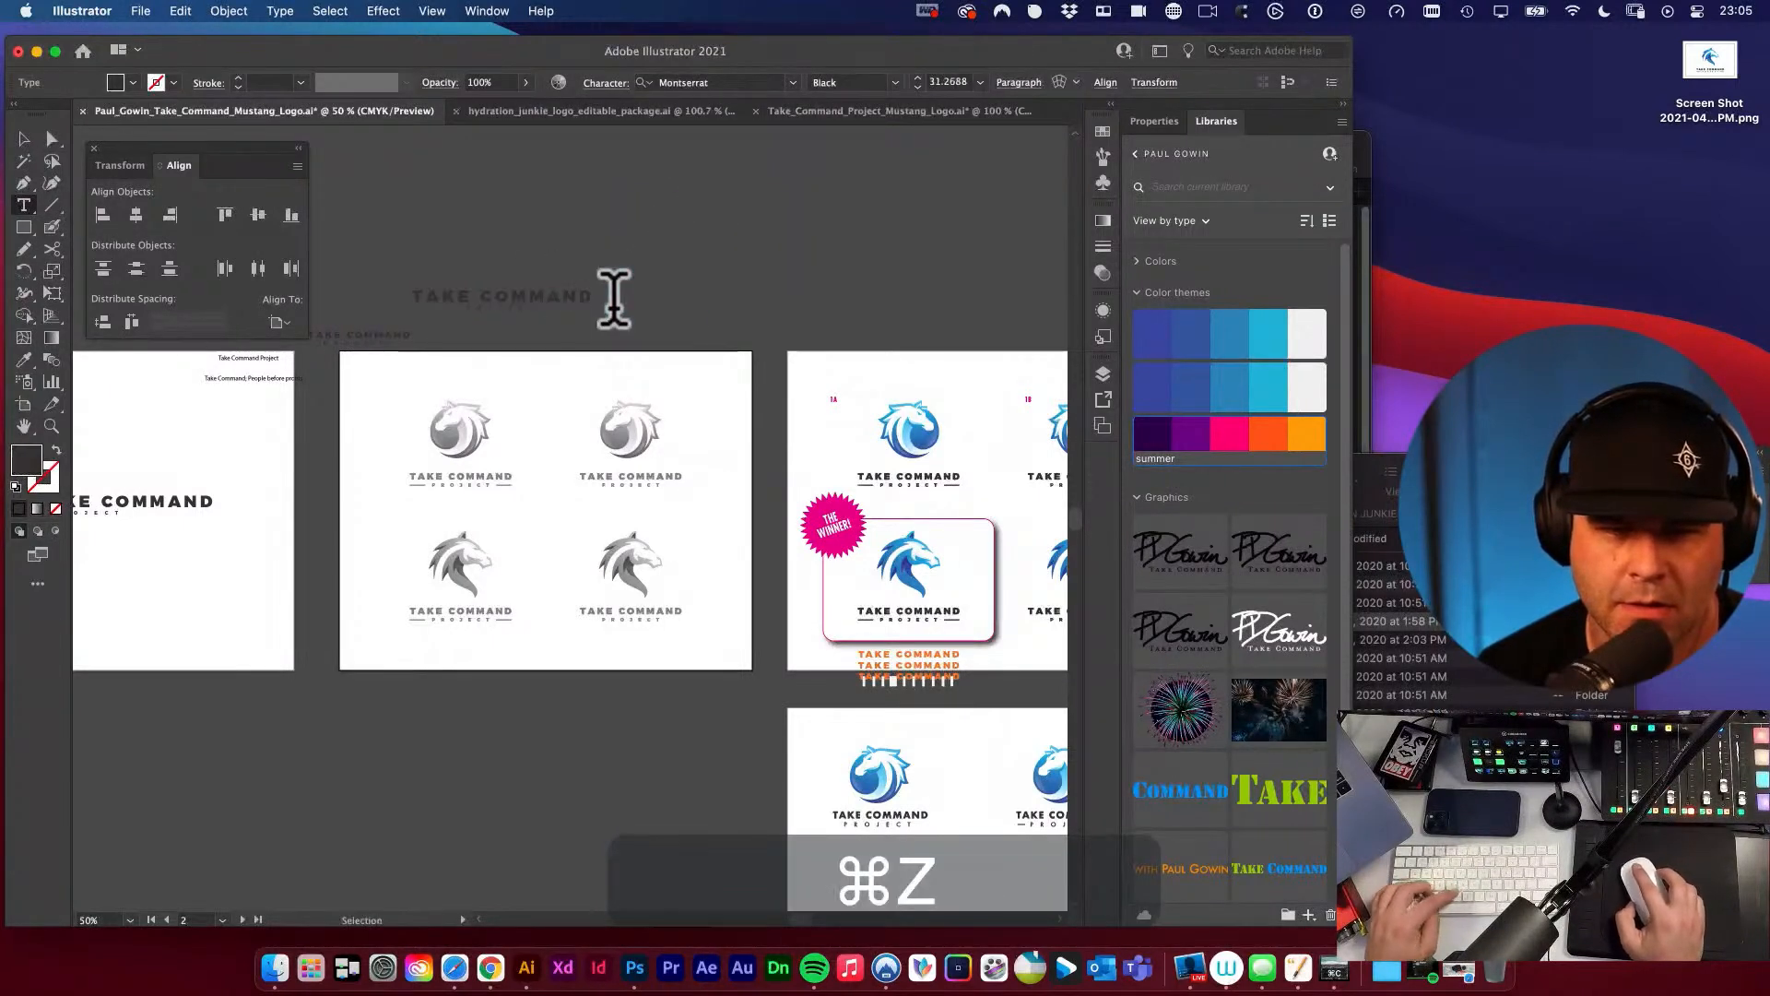
{"action": "key", "text": "v"}
{"action": "key", "text": "t"}
{"action": "key", "text": "a"}
{"action": "left_click", "coordinate": [570, 300]}
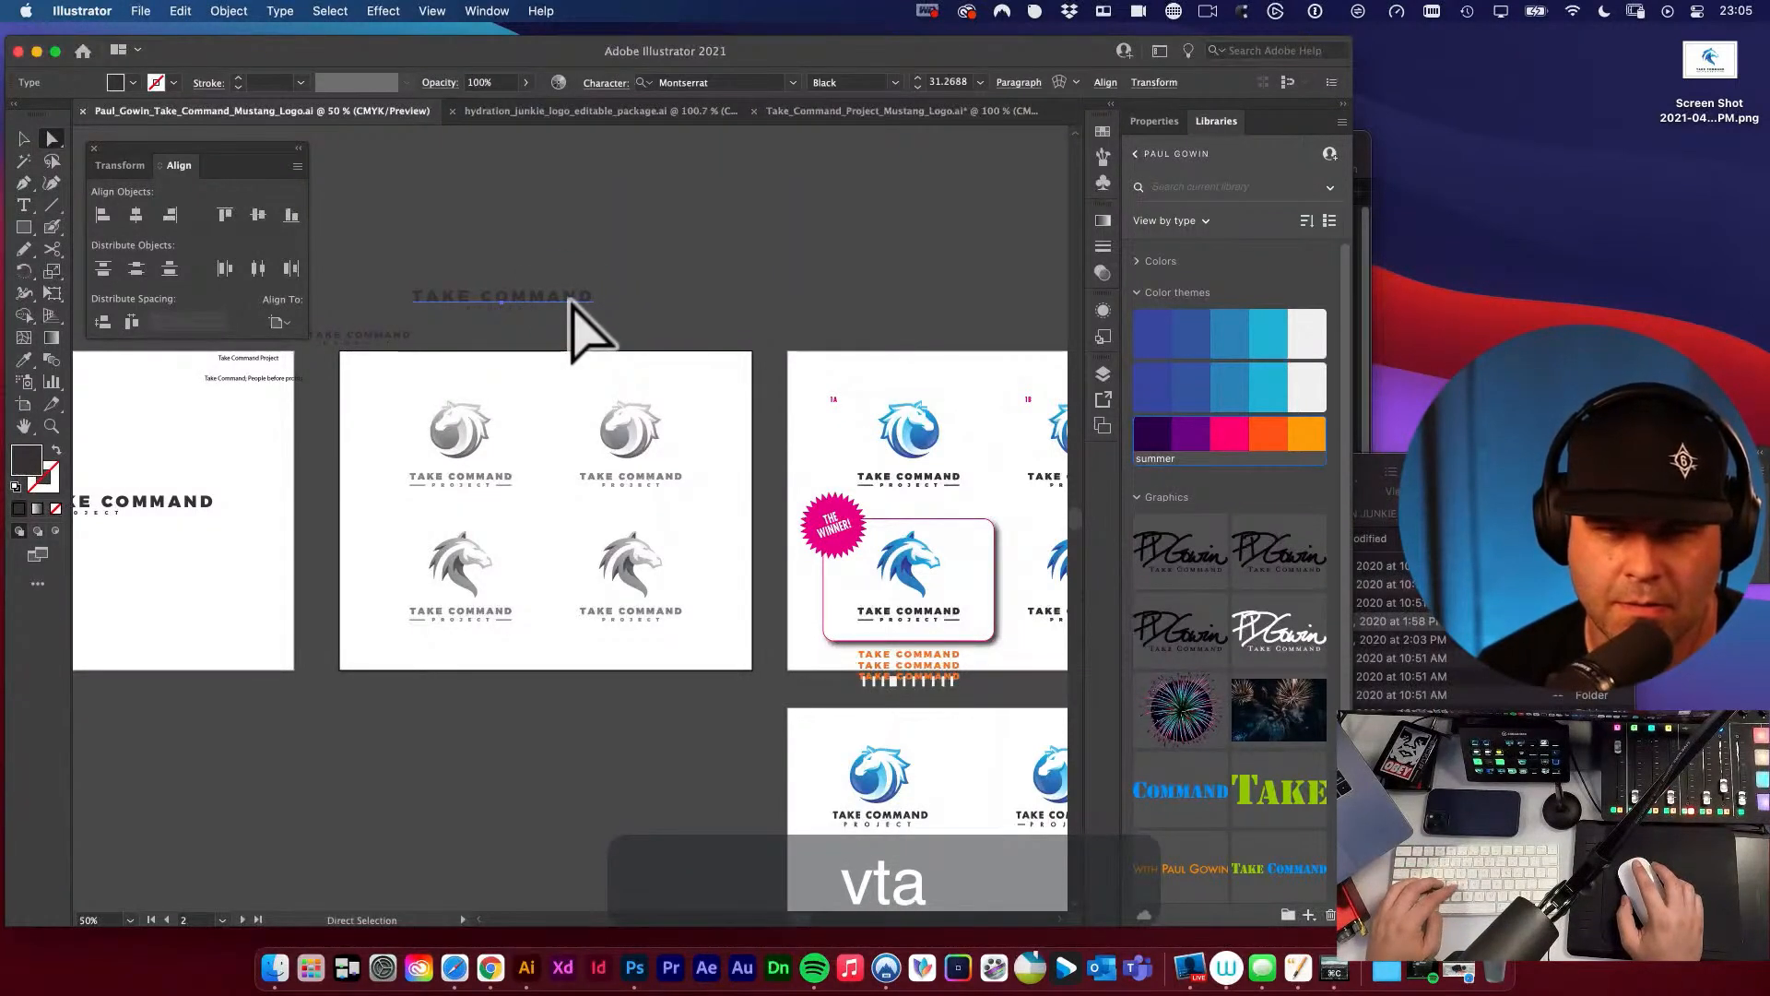
In the logo package document, undo the font name paste and replace BIG NOODLE TITLING with "Montserrat", leaving all its text selected.
{"action": "left_click", "coordinate": [880, 110]}
{"action": "key", "text": "super+z"}
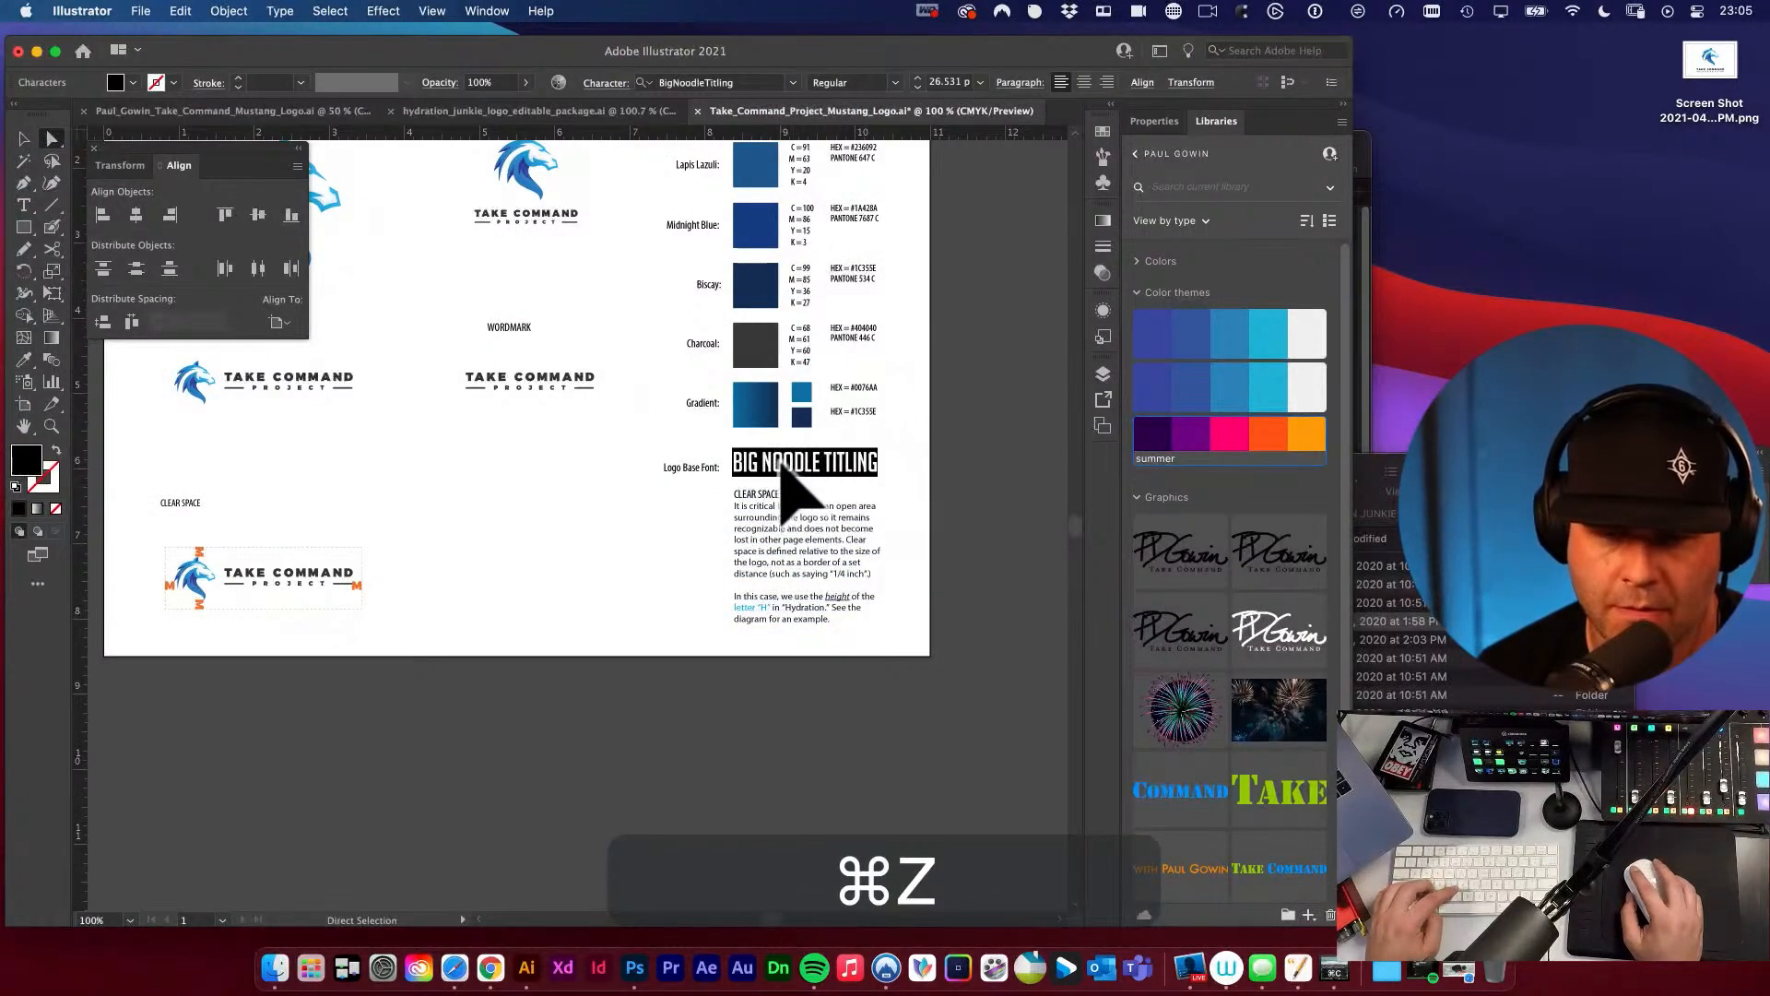
{"action": "type", "text": "Montserra"}
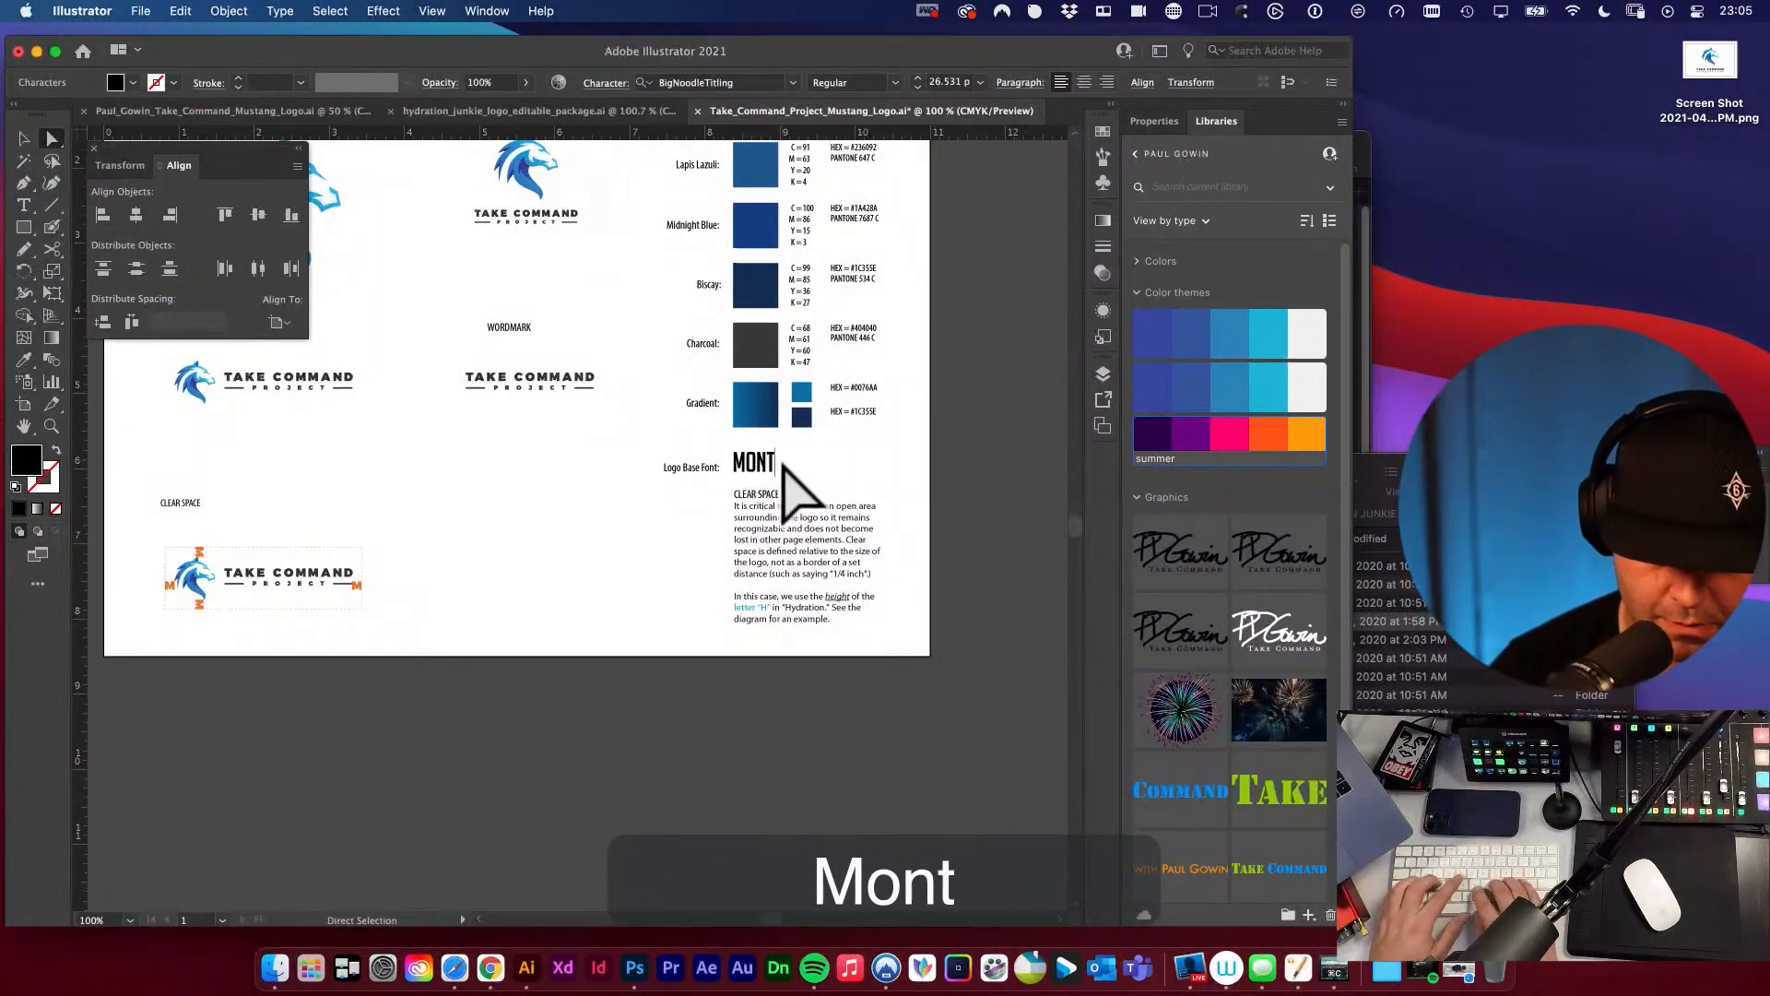
{"action": "type", "text": "t"}
{"action": "key", "text": "super+a"}
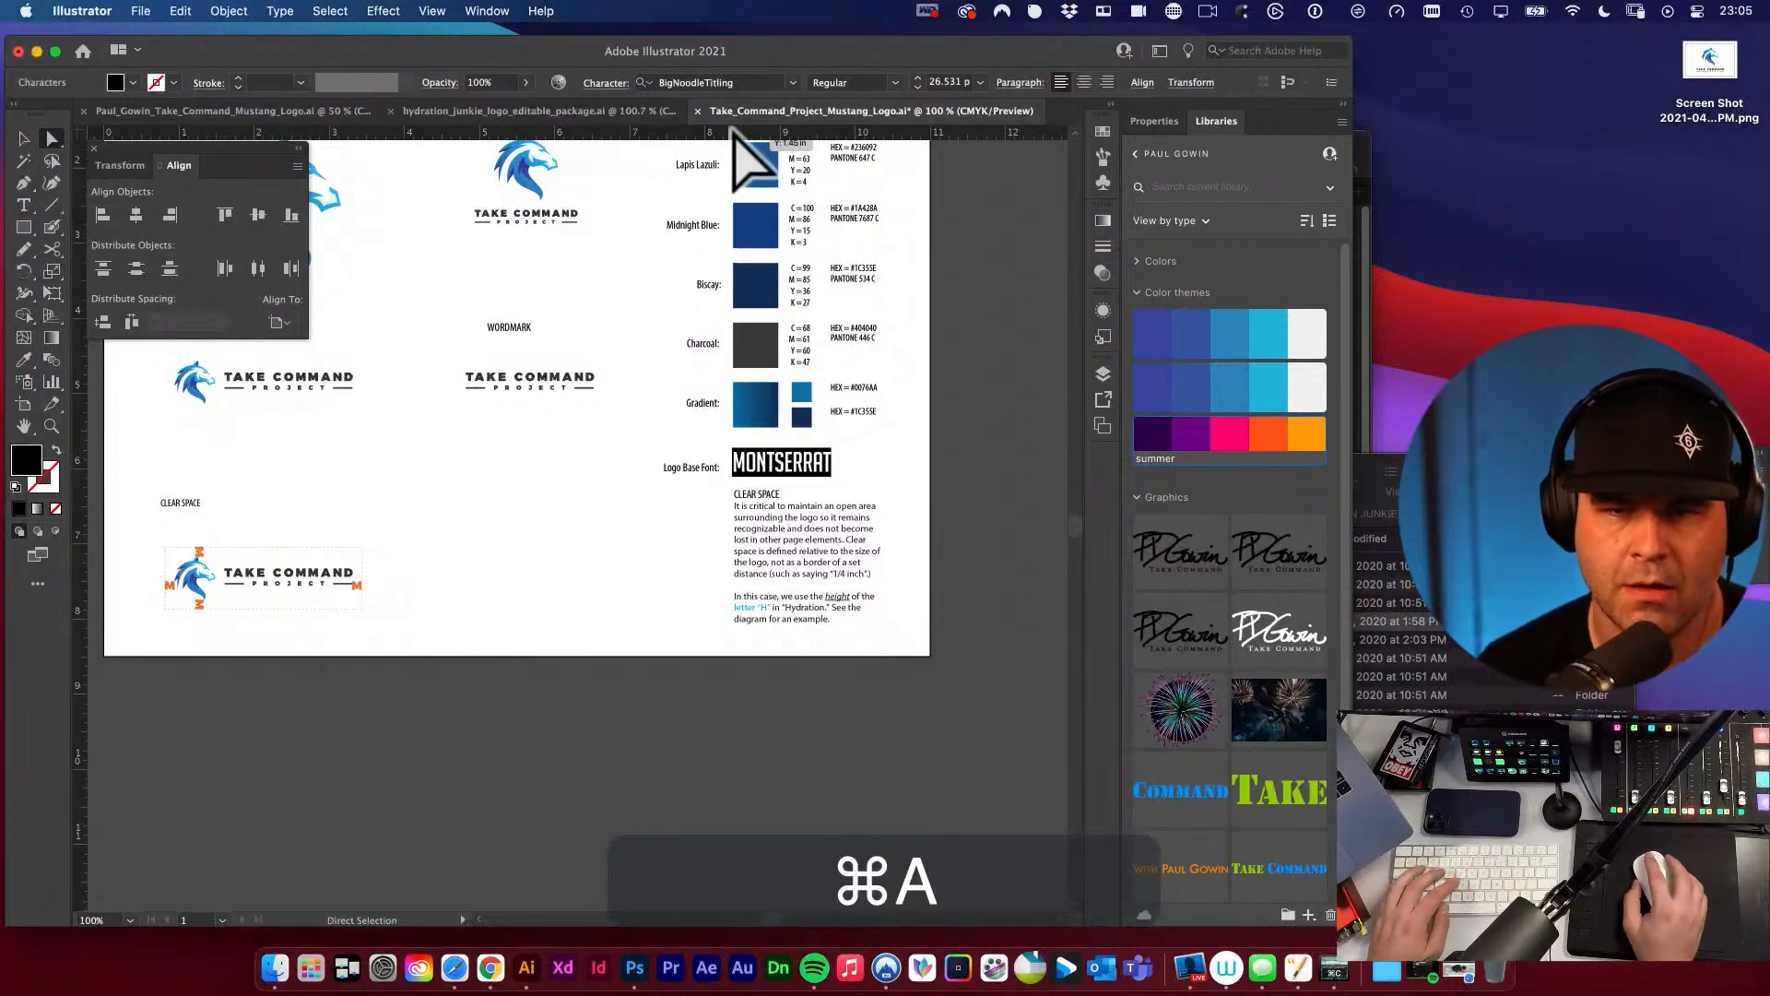
Set the selected MONTSERRAT text to the Montserrat Black font.
{"action": "left_click", "coordinate": [738, 82]}
{"action": "type", "text": "mont"}
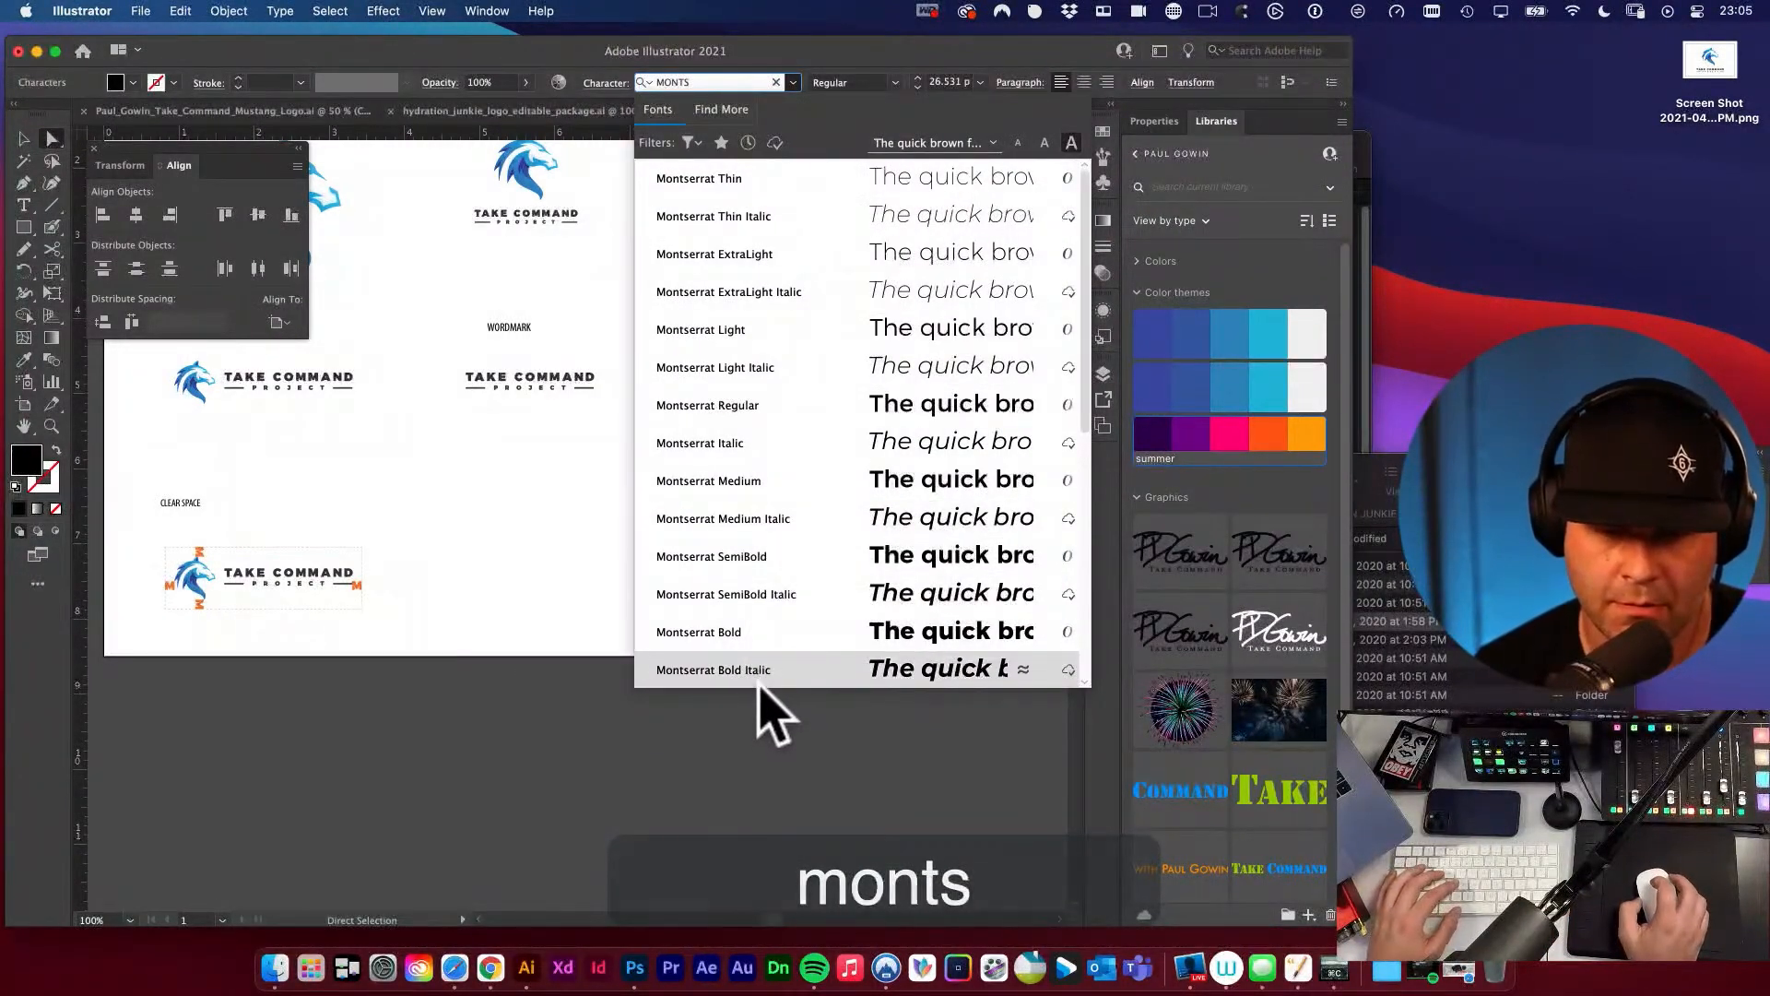
{"action": "scroll", "coordinate": [789, 585], "scroll_direction": "down", "scroll_amount": 5}
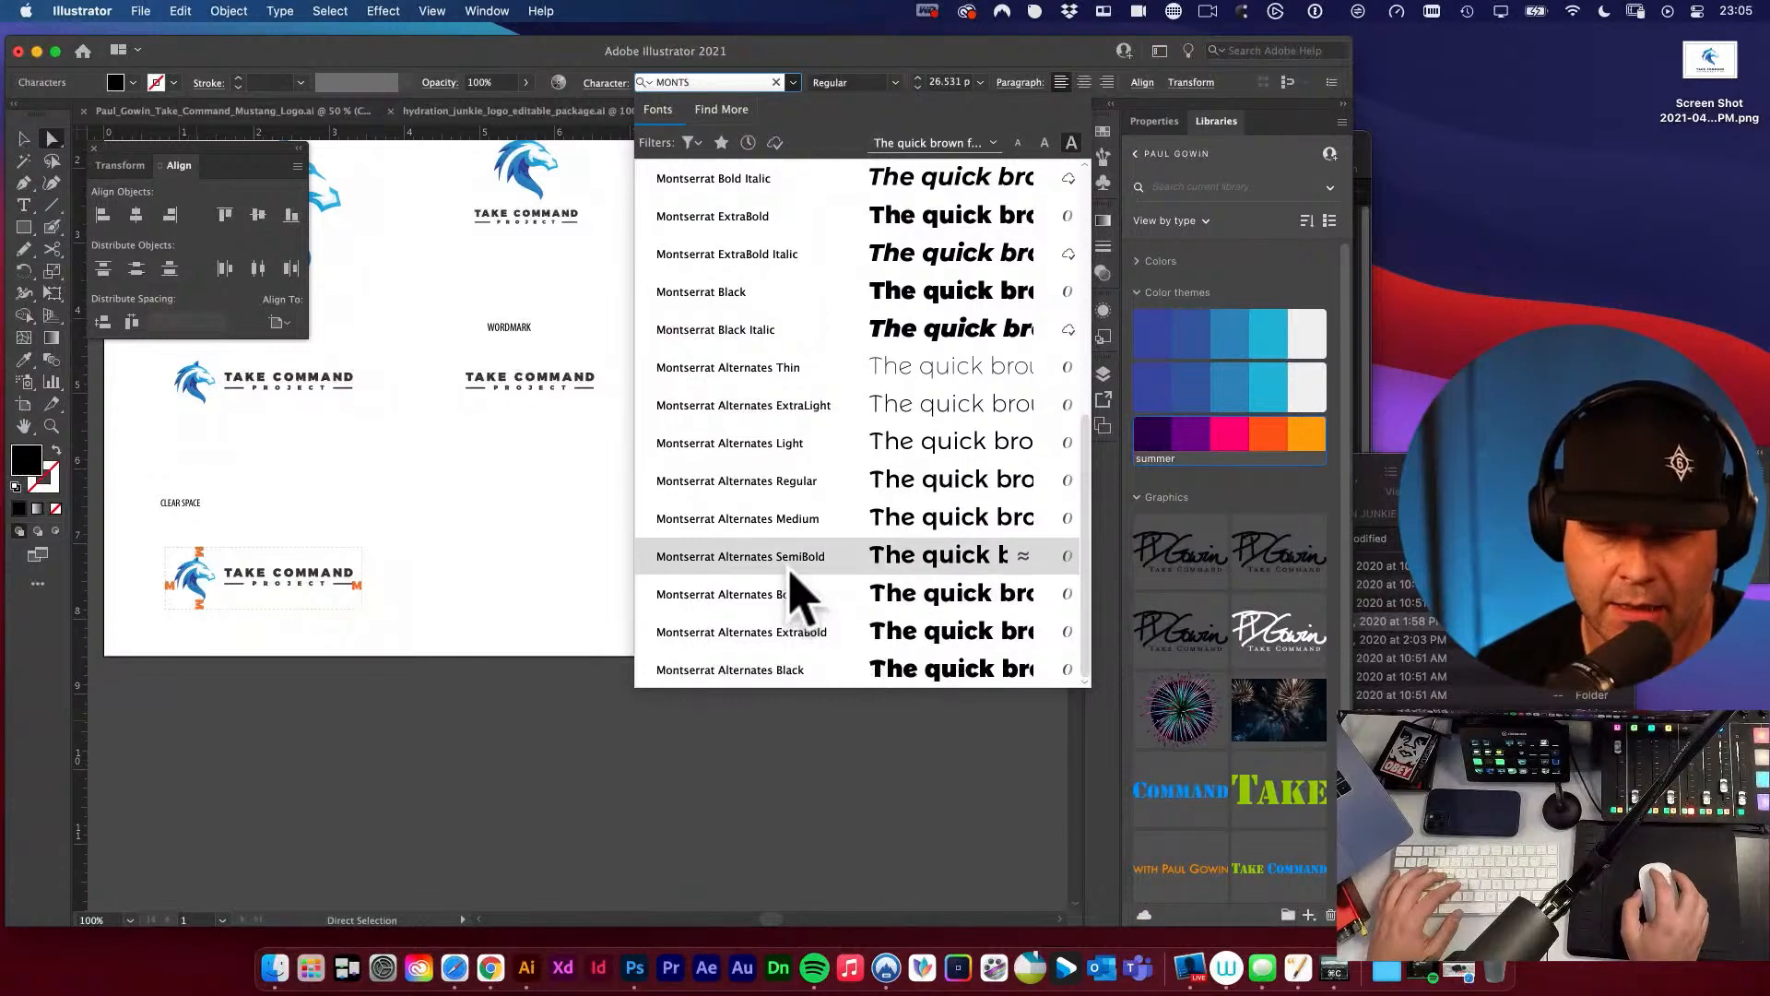
{"action": "left_click", "coordinate": [731, 295]}
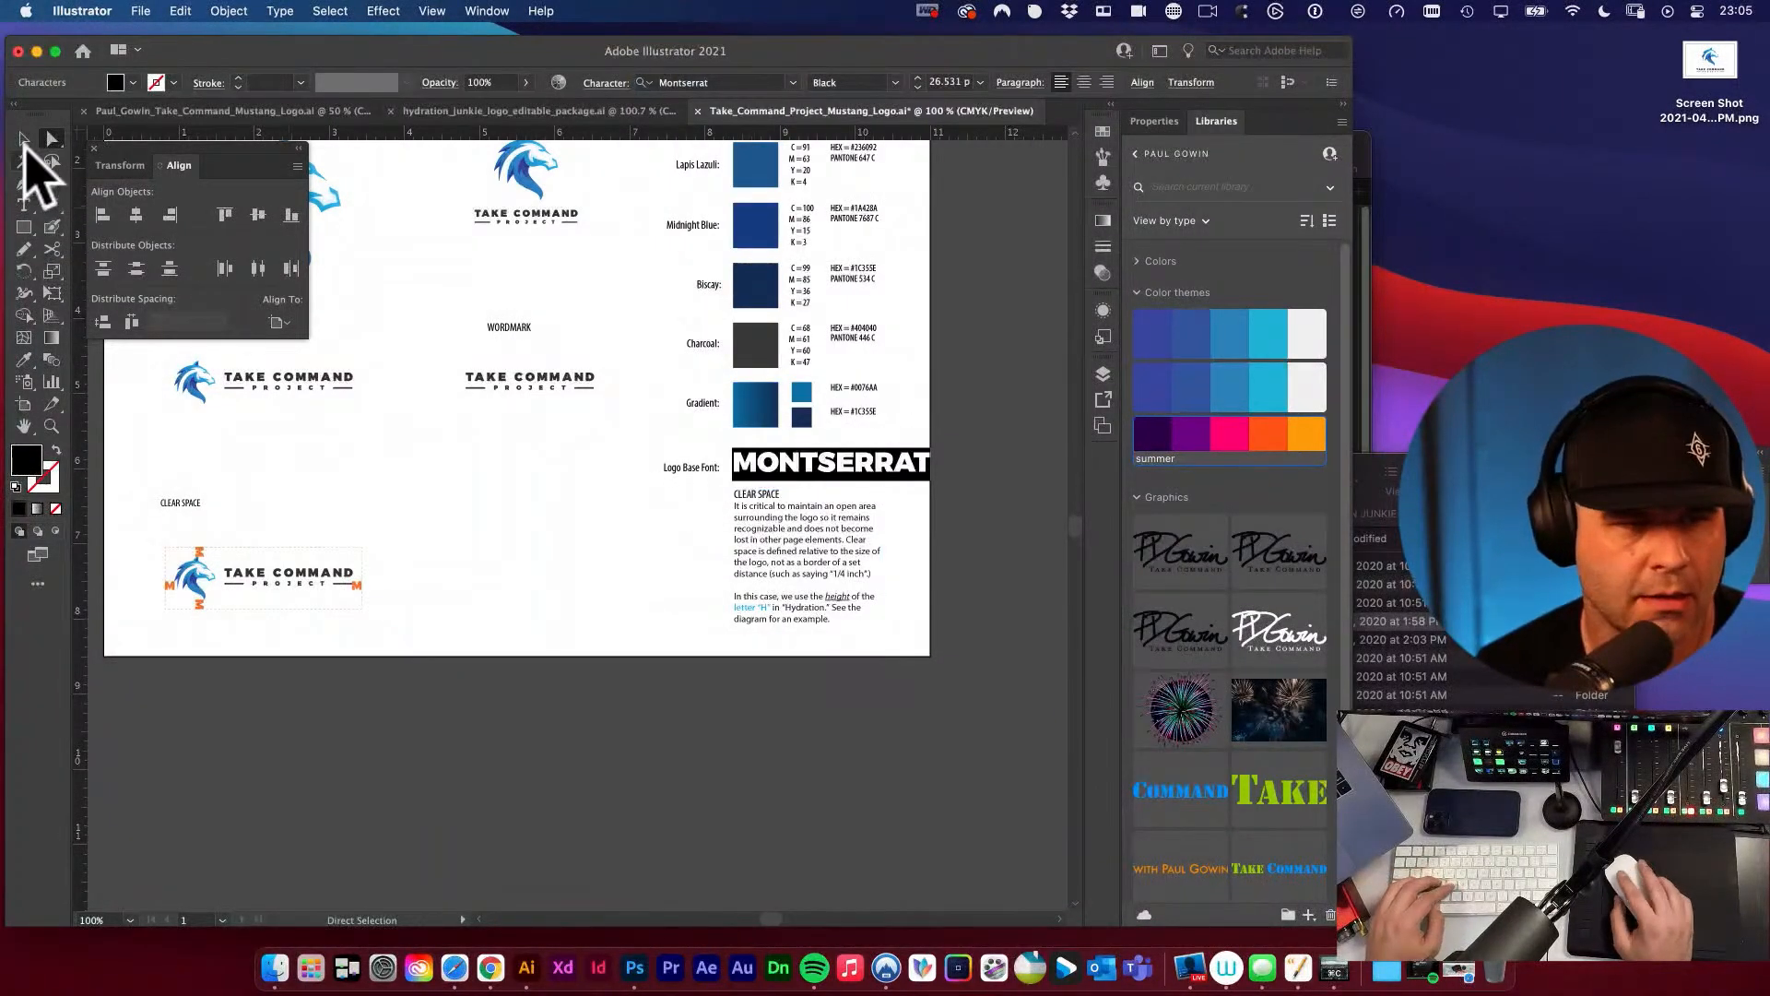
Scale the MONTSERRAT text down to about 18.97 pt and align it beside the Logo Base Font label.
{"action": "left_click", "coordinate": [24, 140]}
{"action": "key", "text": "e"}
{"action": "left_click_drag", "start_coordinate": [932, 449], "coordinate": [875, 459]}
{"action": "key", "text": "space"}
{"action": "left_click_drag", "start_coordinate": [754, 477], "coordinate": [1023, 618]}
{"action": "key", "text": "v"}
{"action": "left_click_drag", "start_coordinate": [767, 445], "coordinate": [766, 438]}
{"action": "left_click", "coordinate": [578, 540]}
Examine the lettering of the horizontal logo and wordmark against the Logo Base Font sample.
{"action": "key", "text": "space"}
{"action": "left_click", "coordinate": [793, 513], "text": "alt+super"}
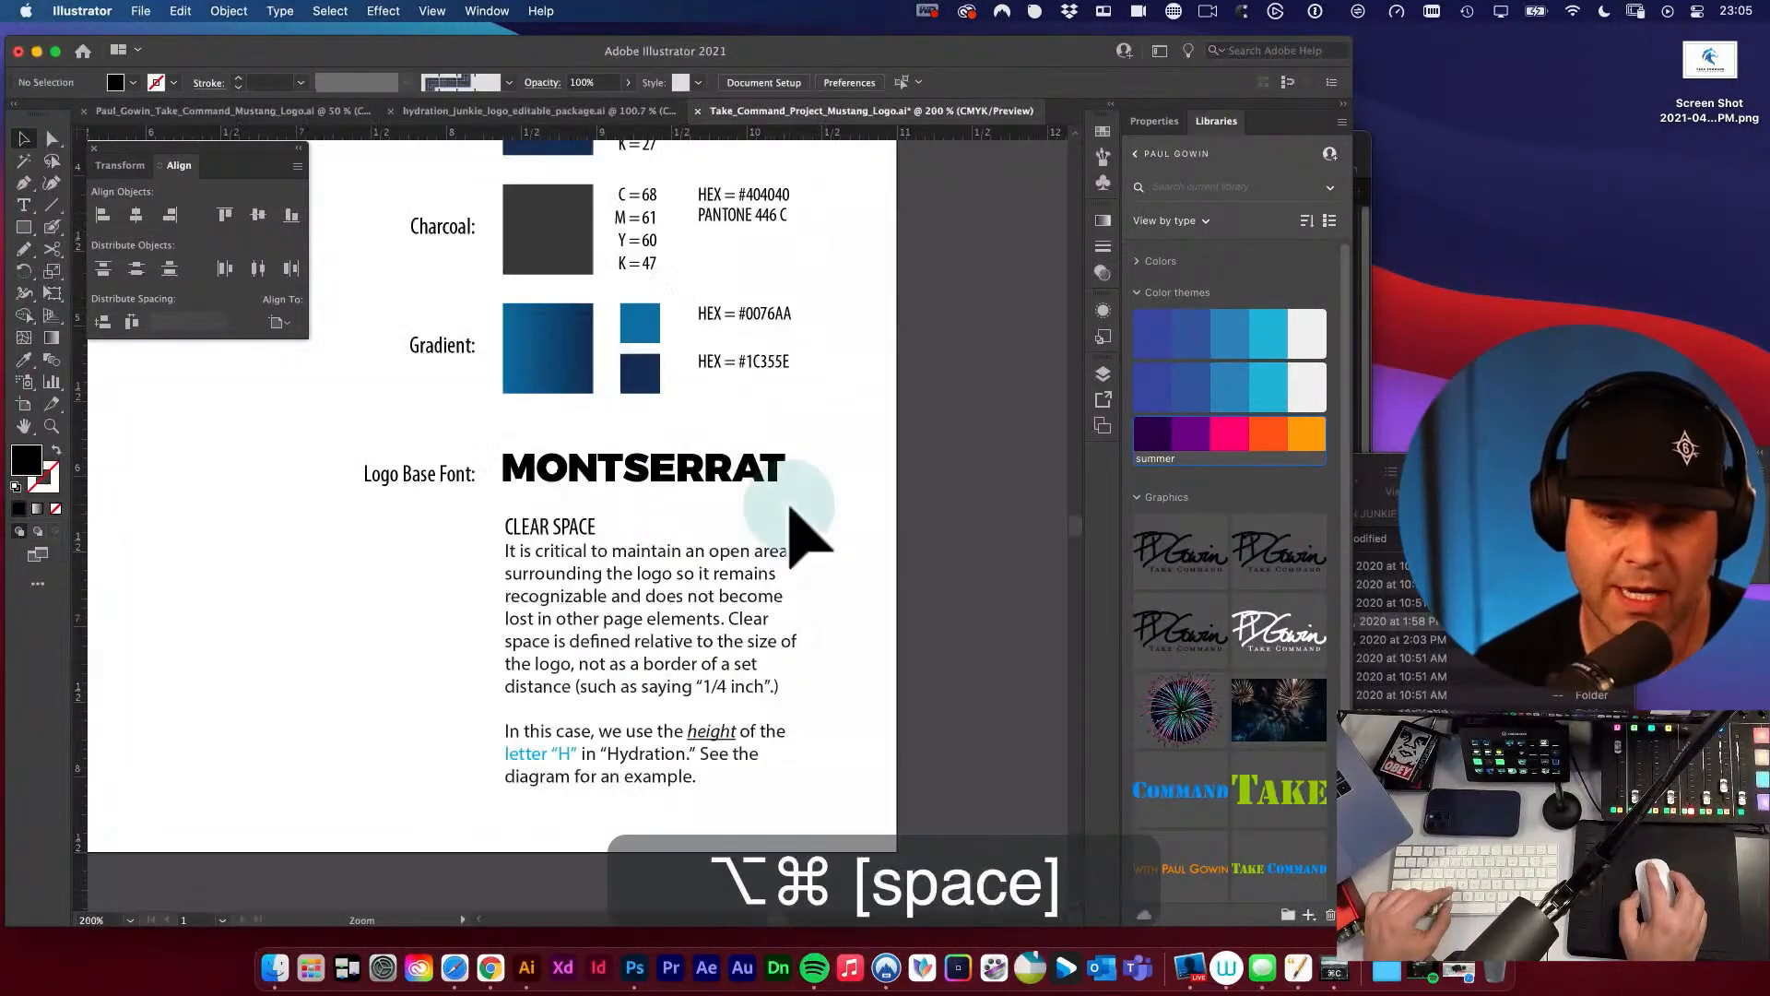
{"action": "left_click", "coordinate": [792, 510], "text": "alt+super"}
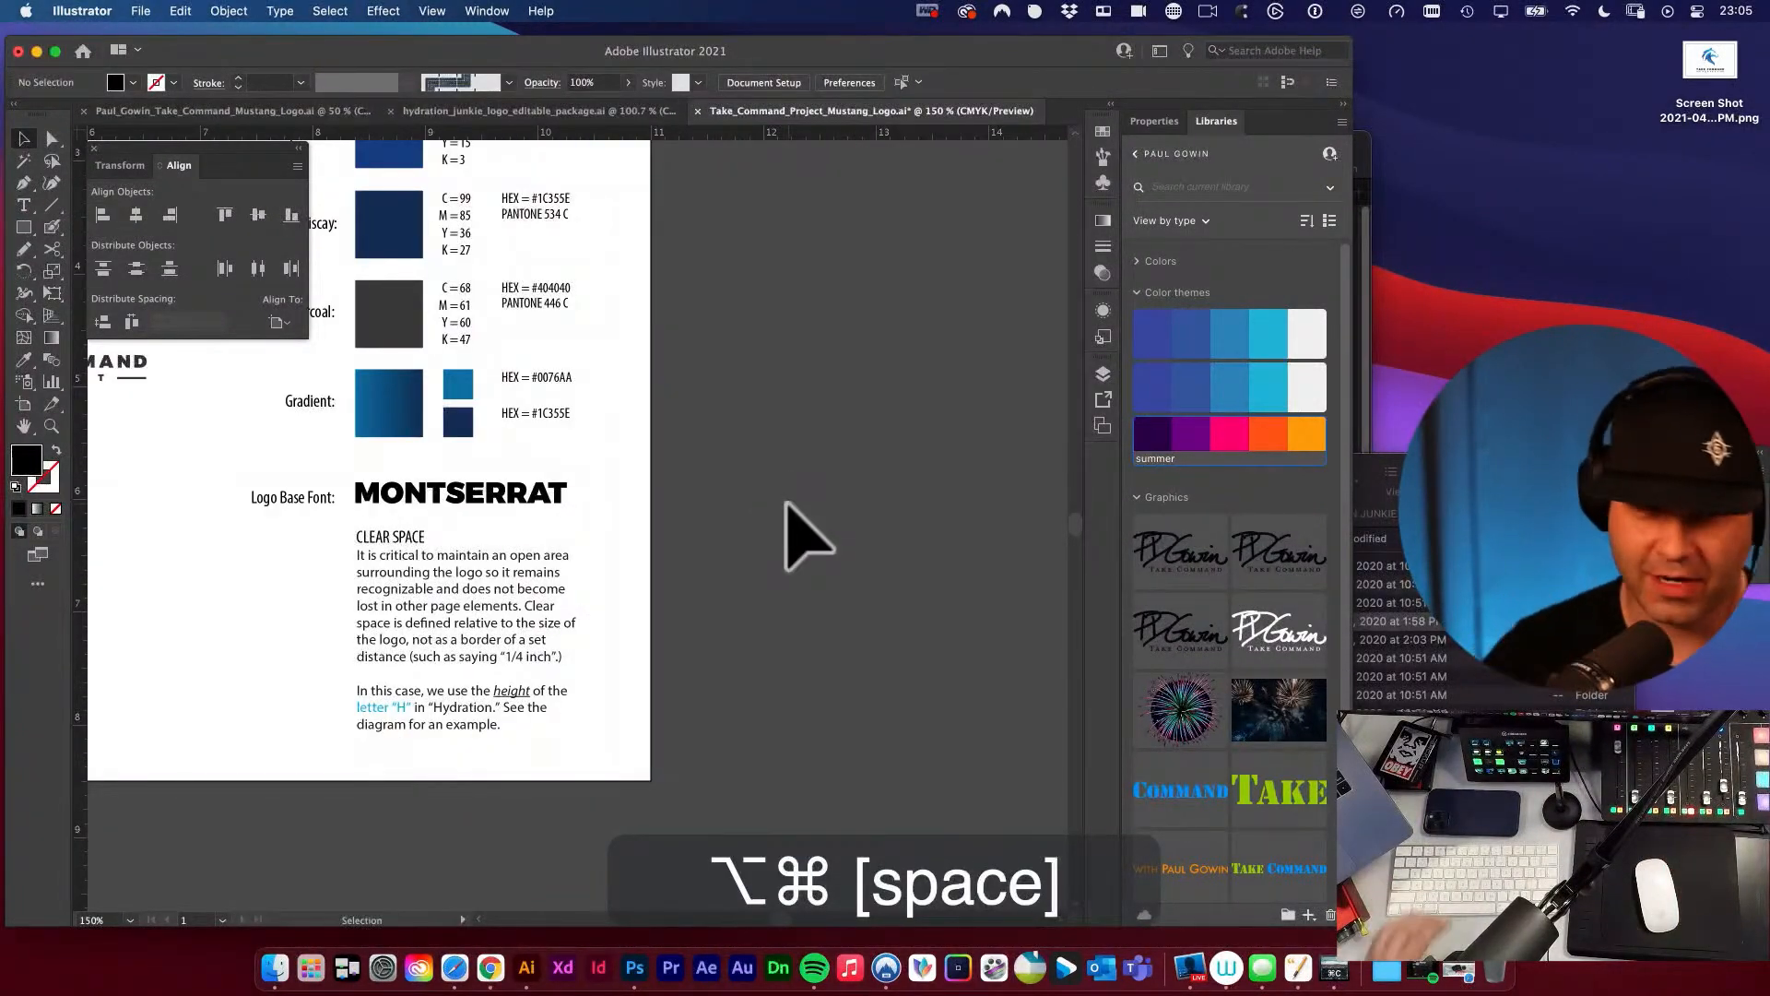
{"action": "key", "text": "space"}
{"action": "left_click_drag", "start_coordinate": [392, 447], "coordinate": [948, 572]}
{"action": "key", "text": "space"}
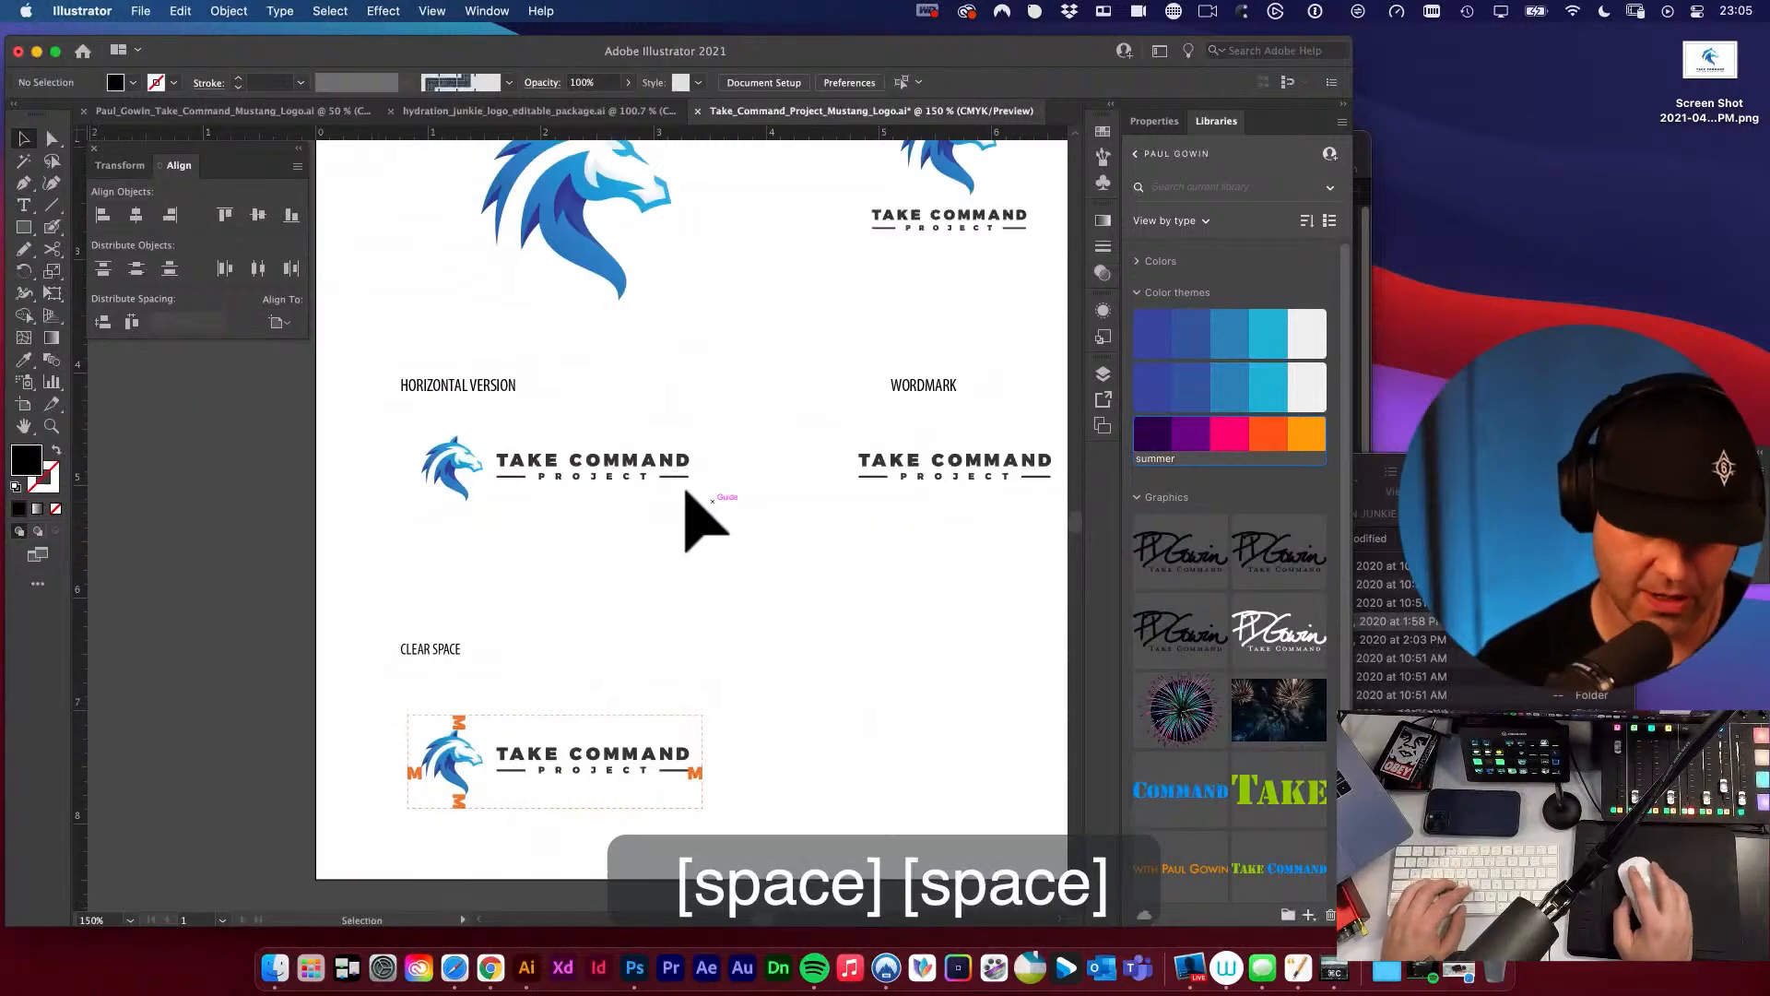
{"action": "left_click", "coordinate": [667, 466]}
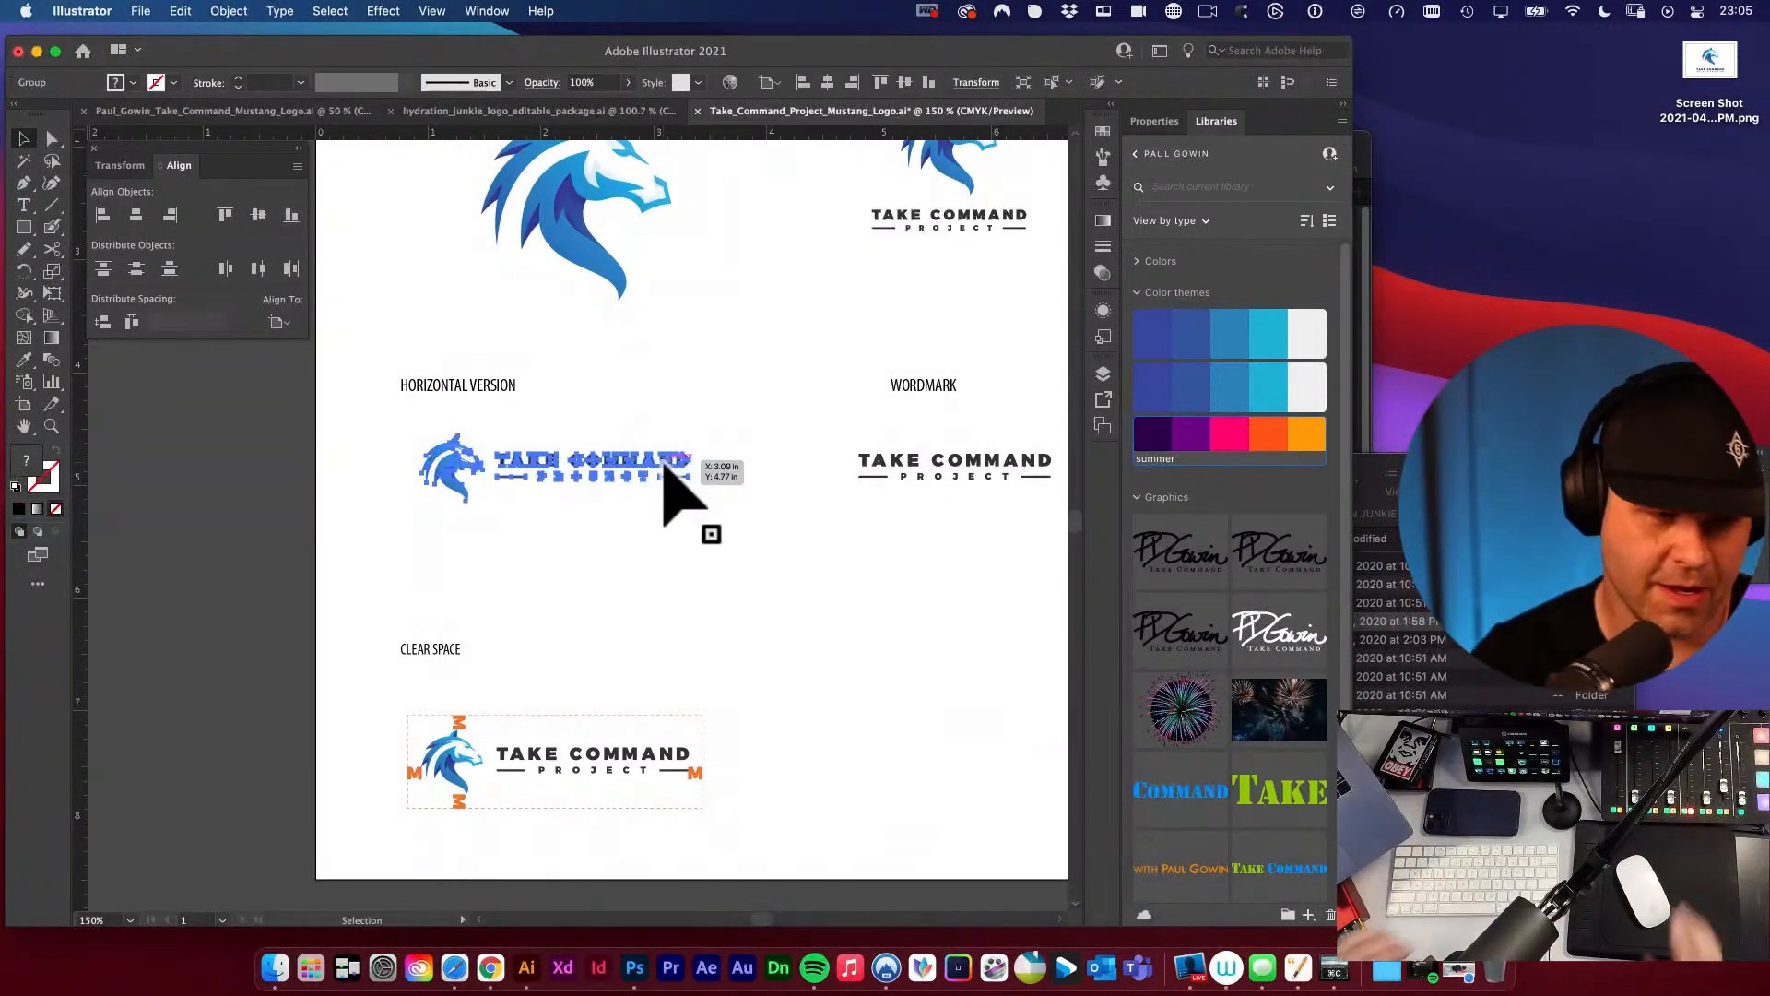
{"action": "key", "text": "space"}
{"action": "left_click_drag", "start_coordinate": [897, 566], "coordinate": [474, 534]}
{"action": "key", "text": "space"}
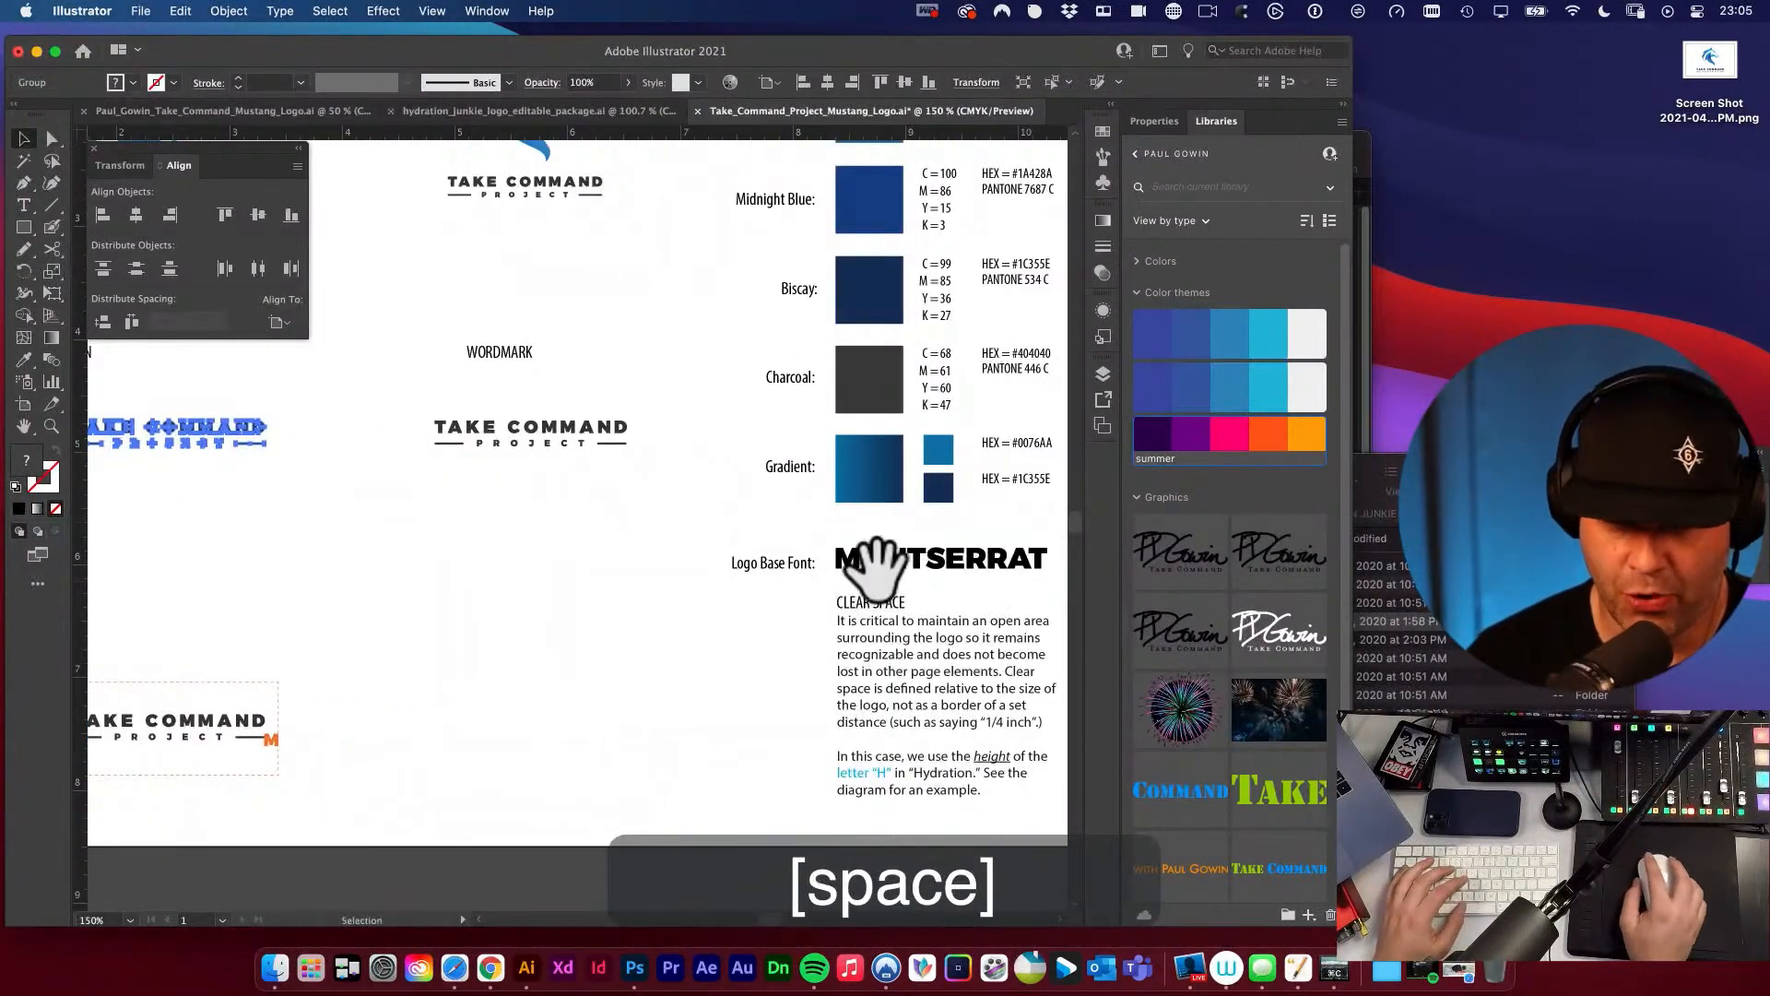
{"action": "left_click_drag", "start_coordinate": [881, 588], "coordinate": [730, 539]}
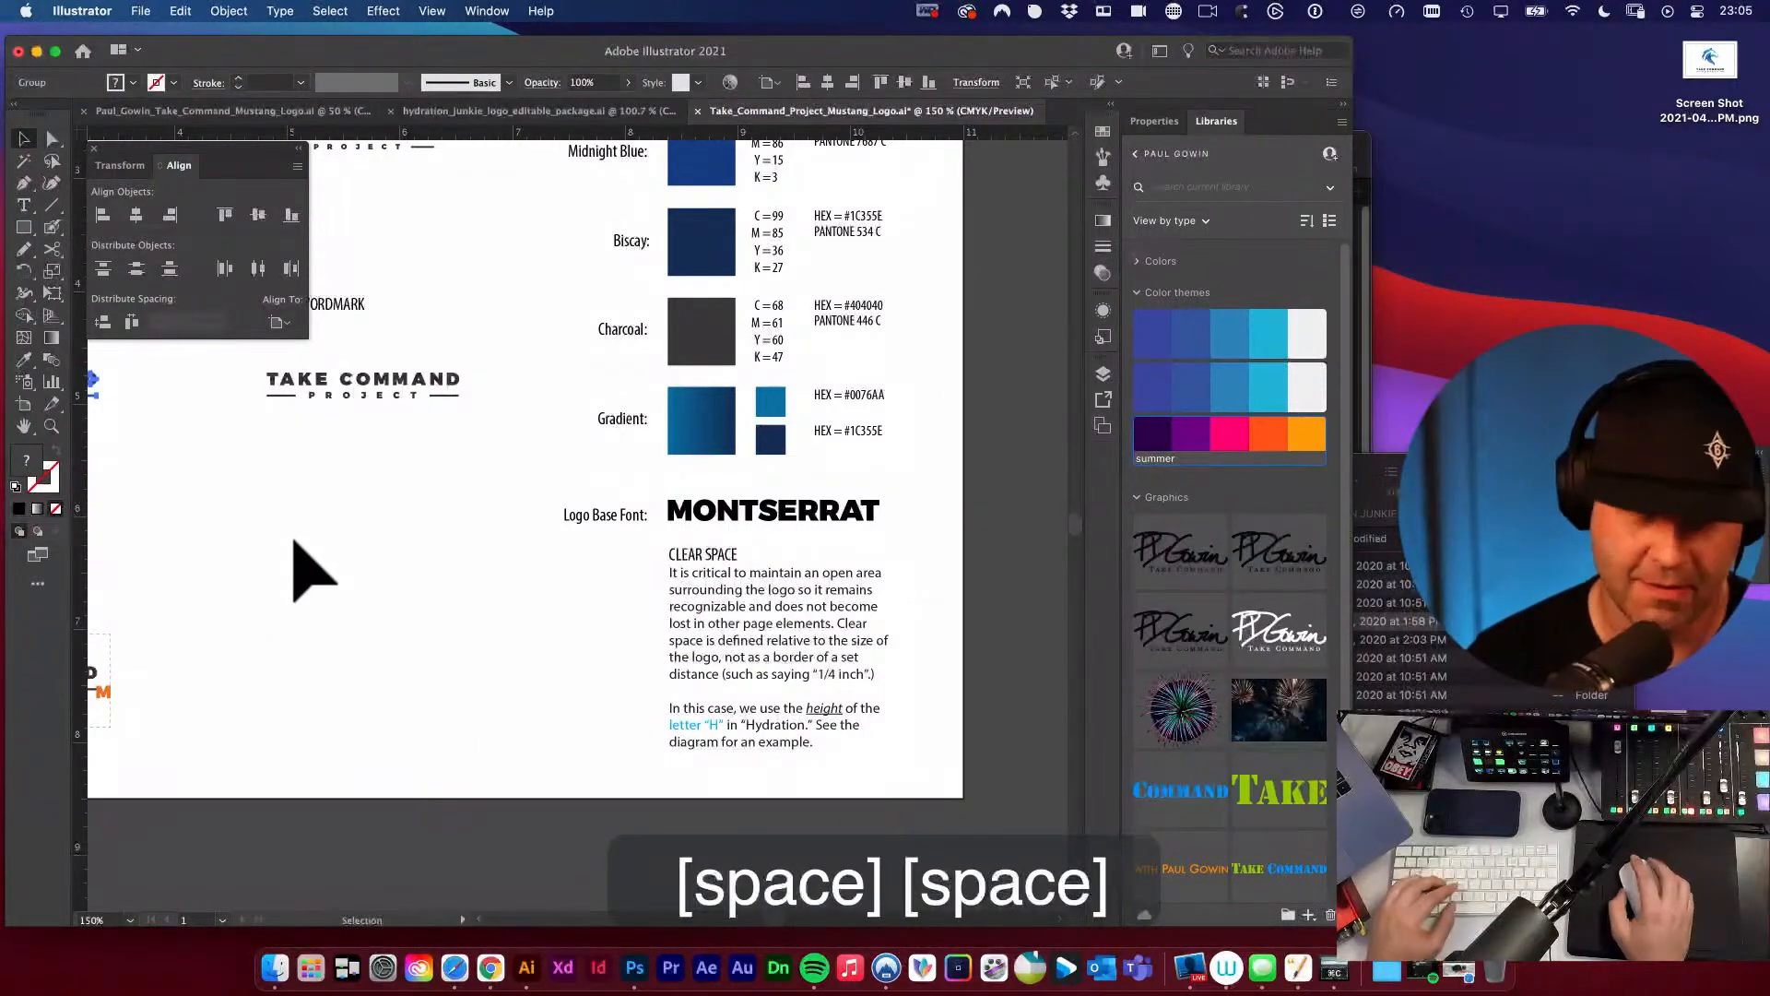
In the original mustang logo document, check the font and weight of the live PROJECT text.
{"action": "left_click", "coordinate": [285, 111]}
{"action": "left_click", "coordinate": [501, 334]}
{"action": "key", "text": "a"}
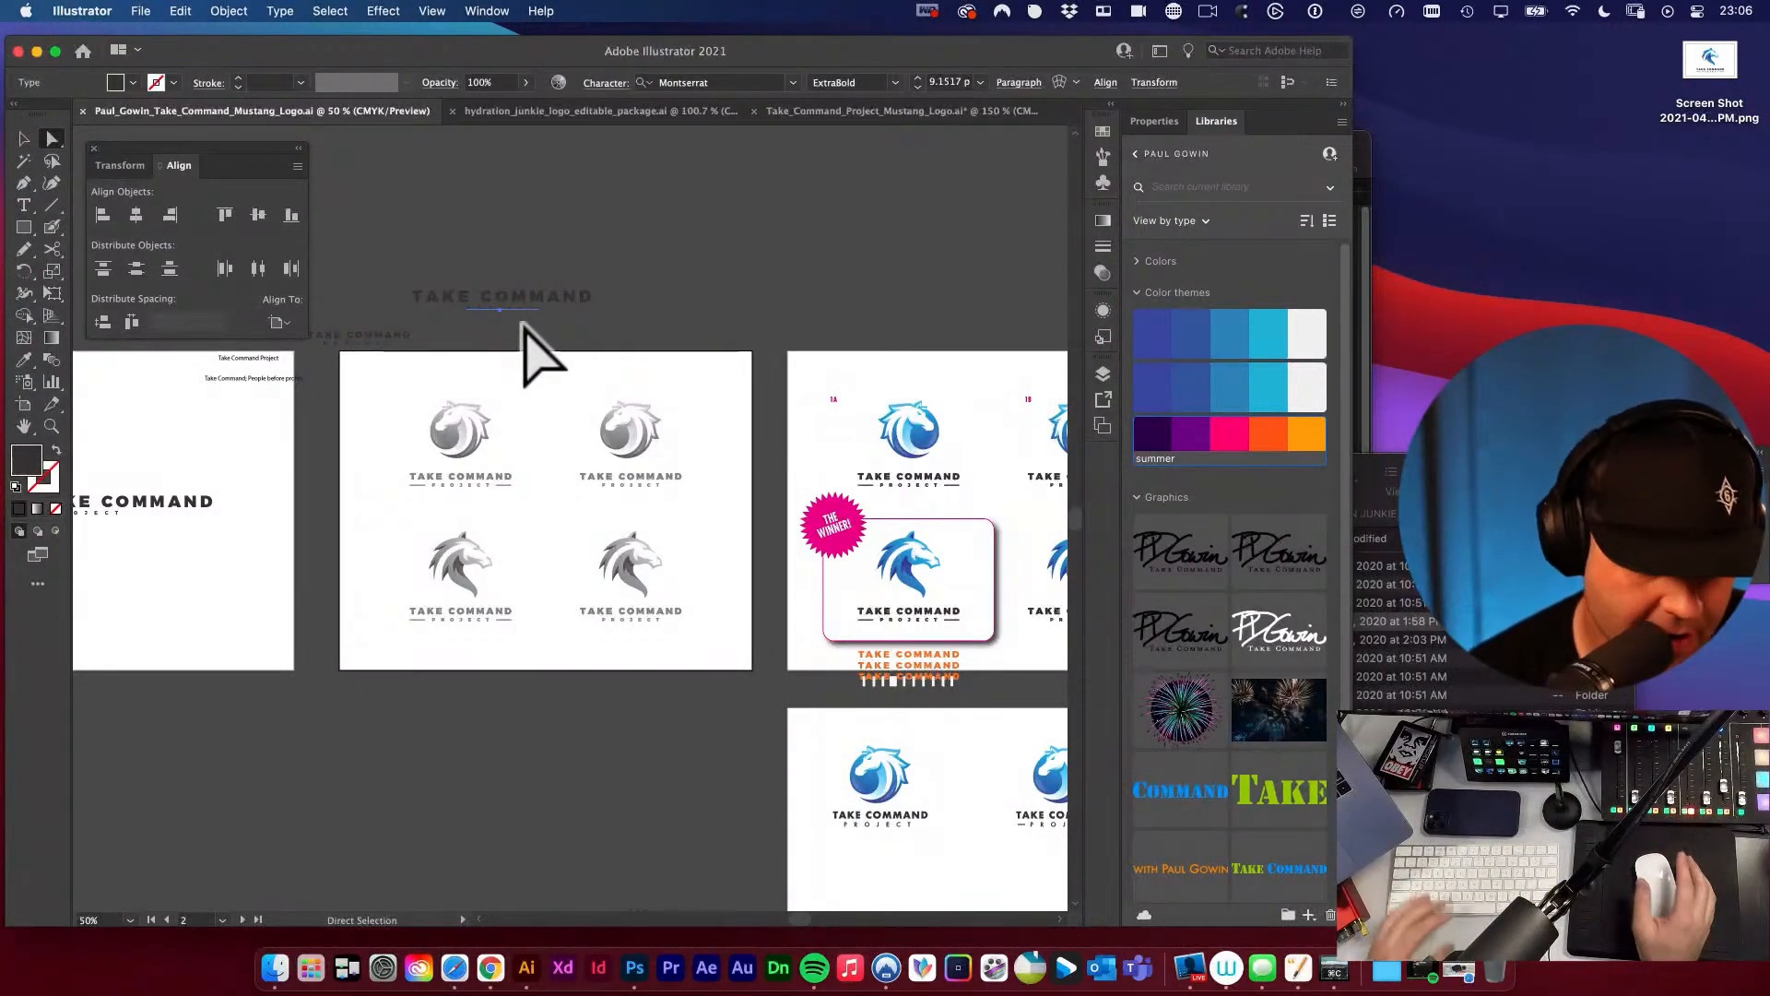
{"action": "key", "text": "space"}
{"action": "left_click_drag", "start_coordinate": [544, 319], "coordinate": [783, 419]}
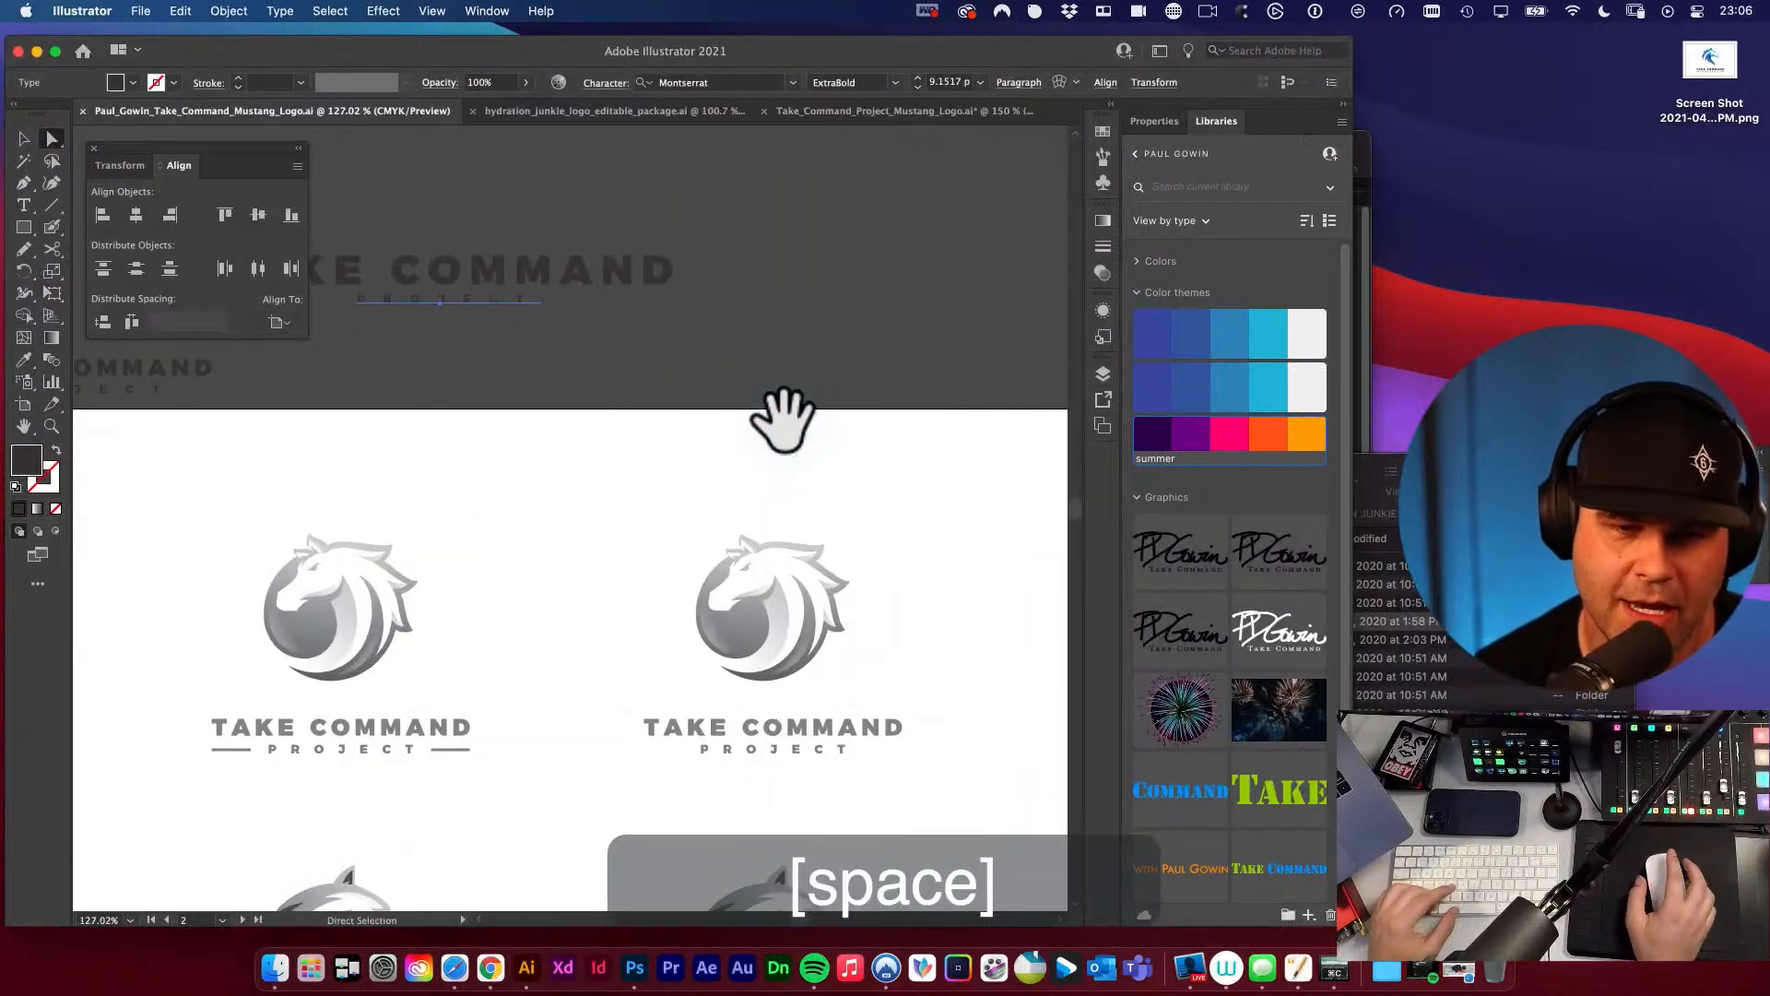
{"action": "key", "text": "space"}
{"action": "left_click_drag", "start_coordinate": [566, 374], "coordinate": [841, 431]}
{"action": "key", "text": "t"}
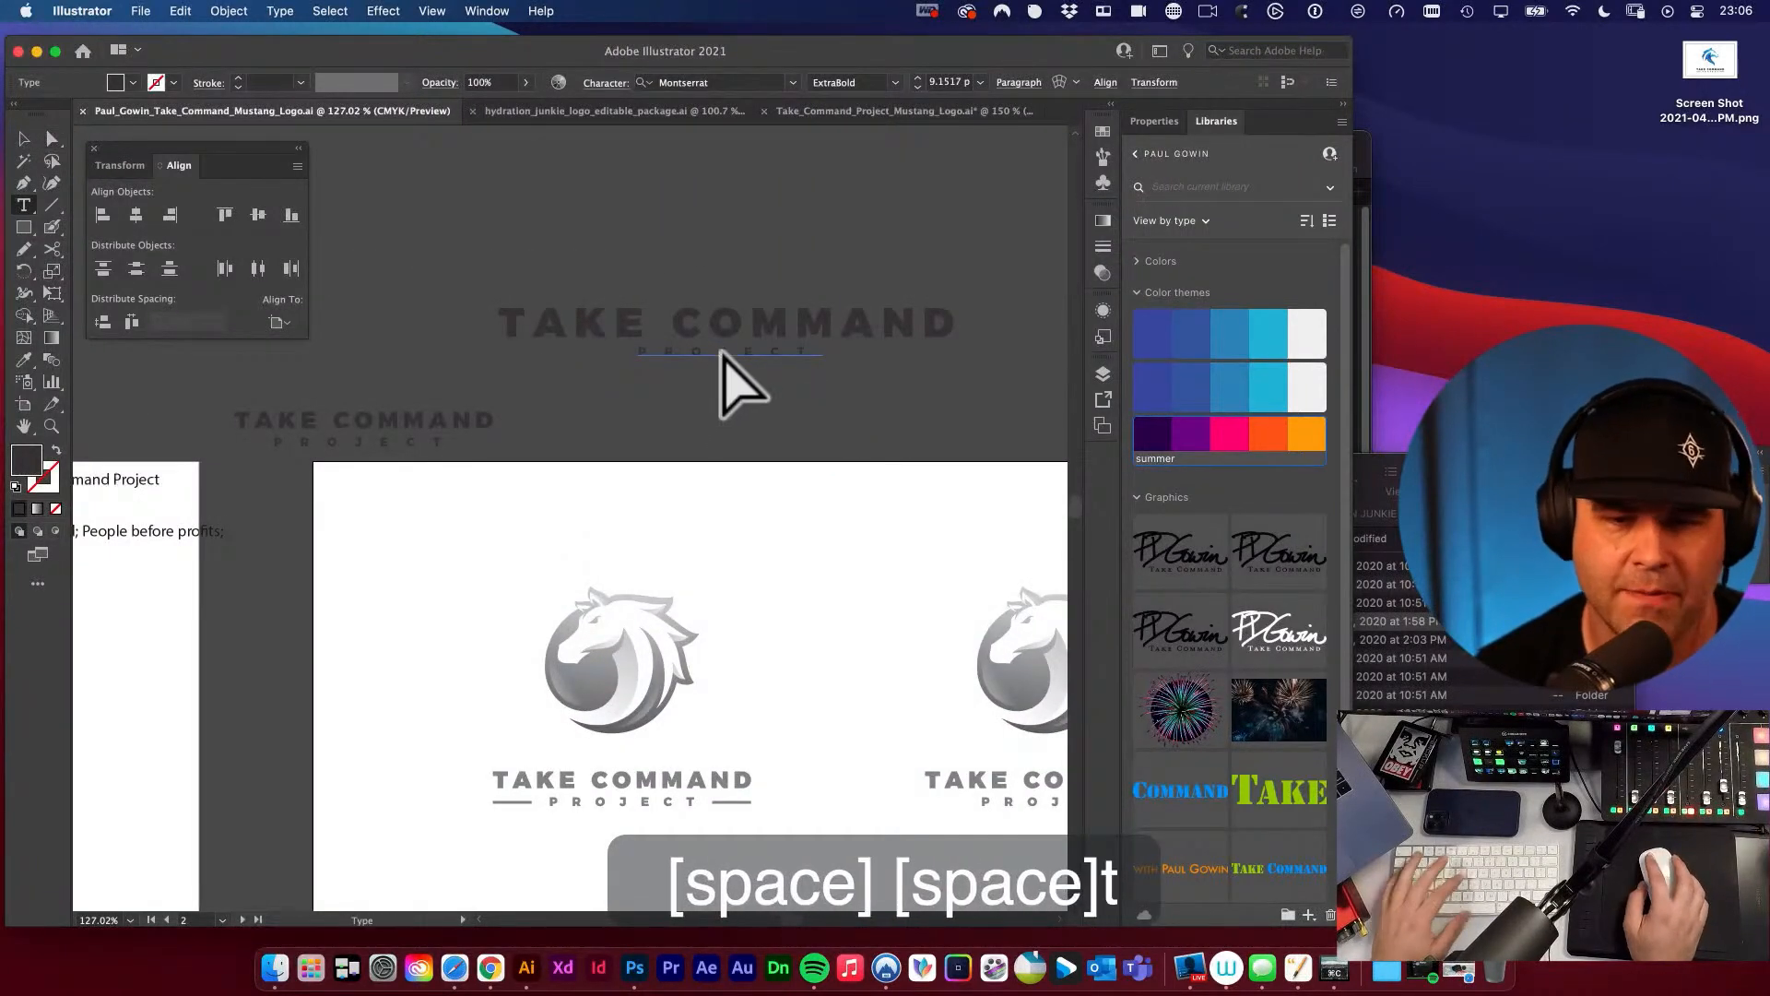
{"action": "double_click", "coordinate": [722, 351]}
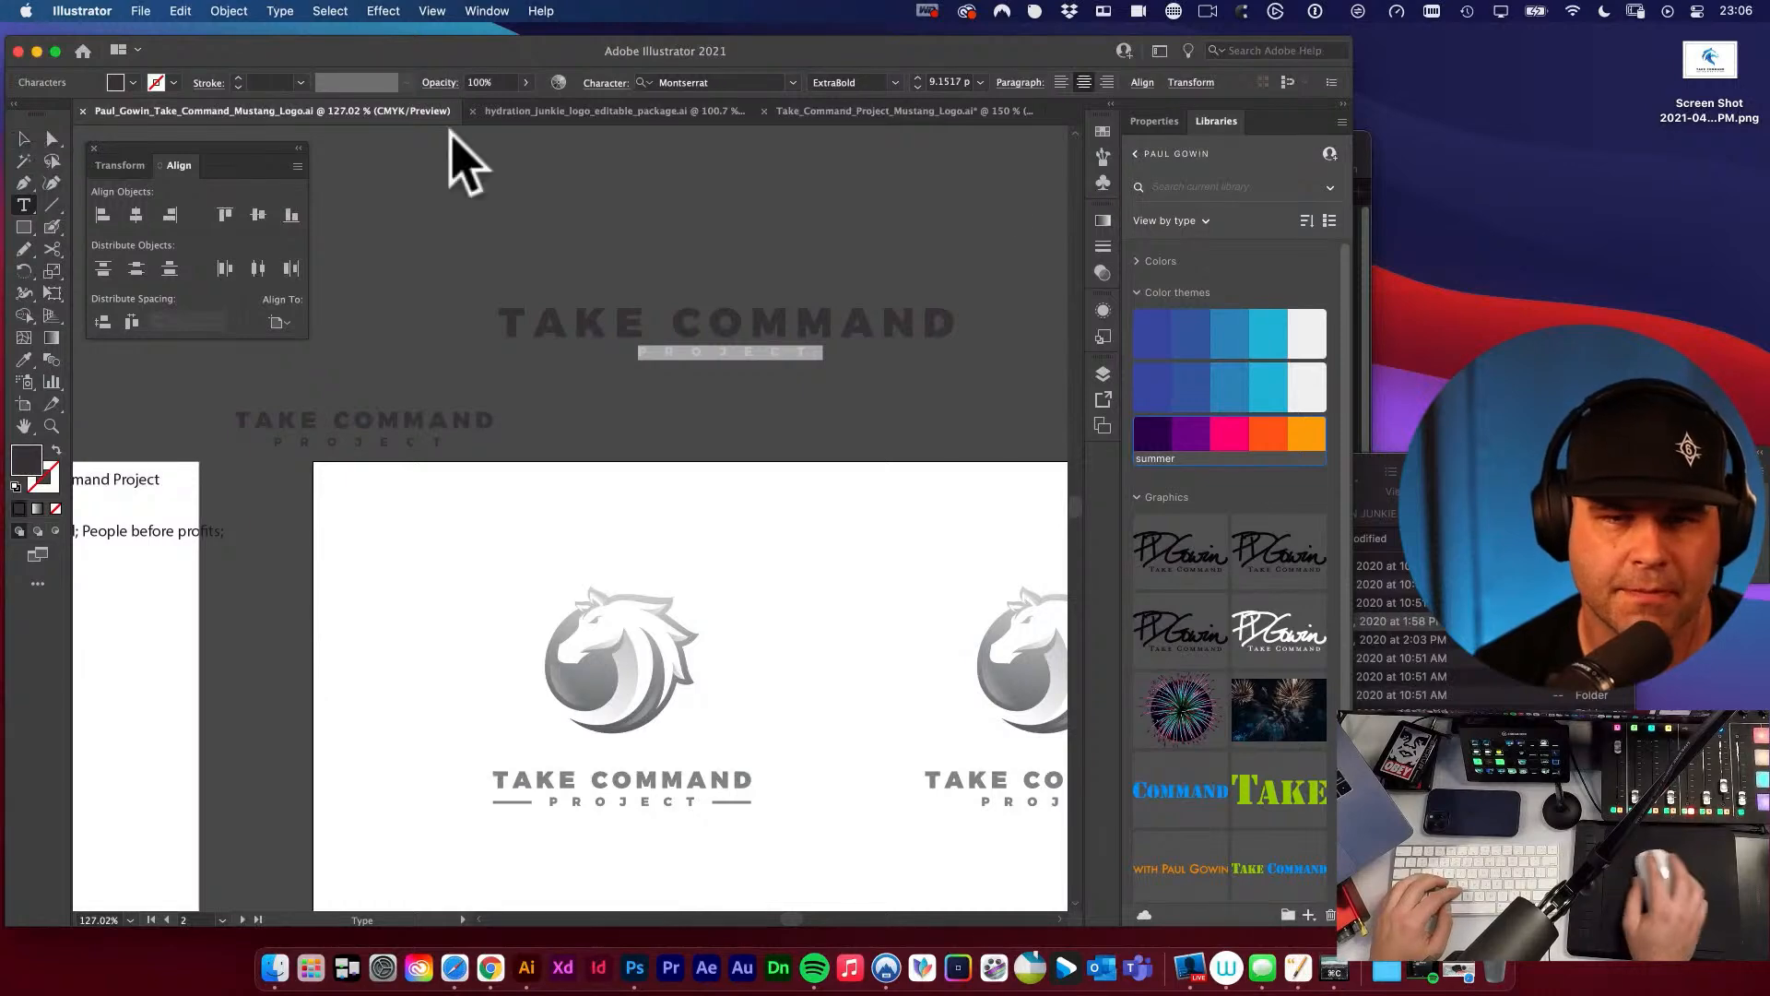
In the logo package document, duplicate the MONTSERRAT text and make the two lines read "MONTSERRAT BLACK" and "AND EXTRA BOLD".
{"action": "left_click", "coordinate": [964, 111]}
{"action": "scroll", "coordinate": [971, 414], "scroll_direction": "right", "scroll_amount": 3}
{"action": "left_click", "coordinate": [830, 480]}
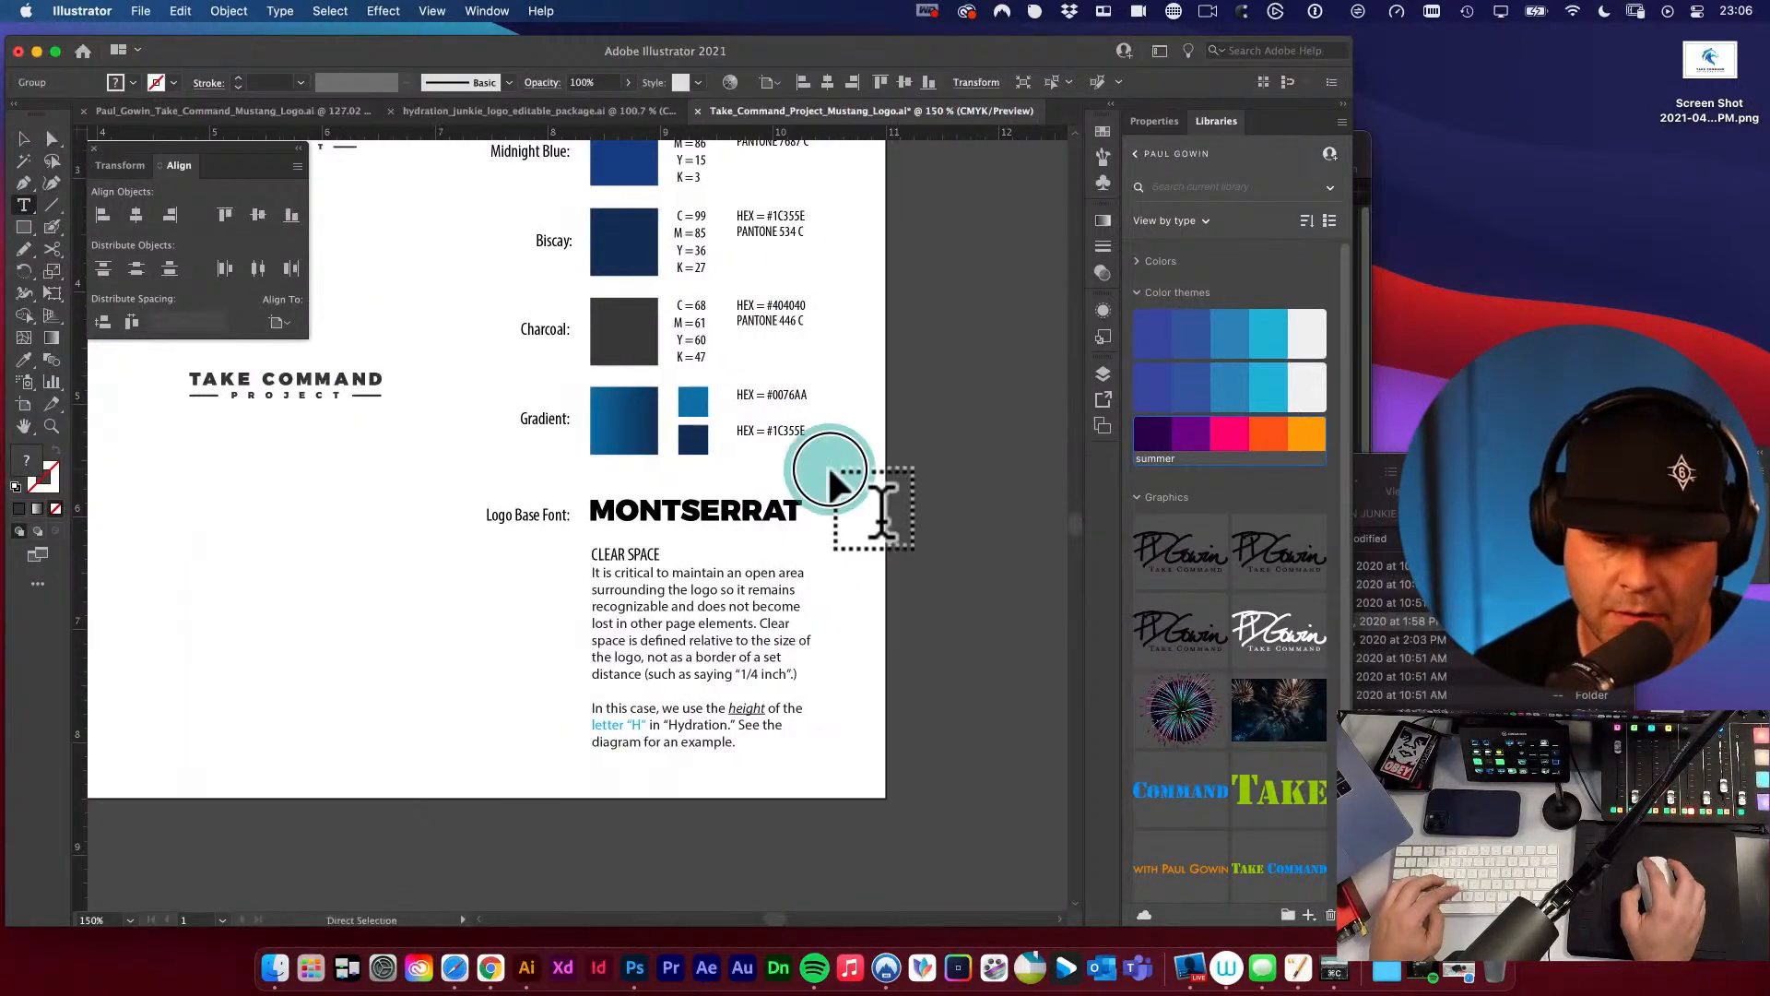
{"action": "key", "text": "v"}
{"action": "mouse_move", "coordinate": [751, 517]}
{"action": "left_mouse_down"}
{"action": "mouse_move", "coordinate": [751, 493]}
{"action": "mouse_move", "coordinate": [743, 516]}
{"action": "left_mouse_up"}
{"action": "key", "text": "t"}
{"action": "left_click", "coordinate": [743, 514]}
{"action": "key", "text": "super+a"}
{"action": "type", "text": "an"}
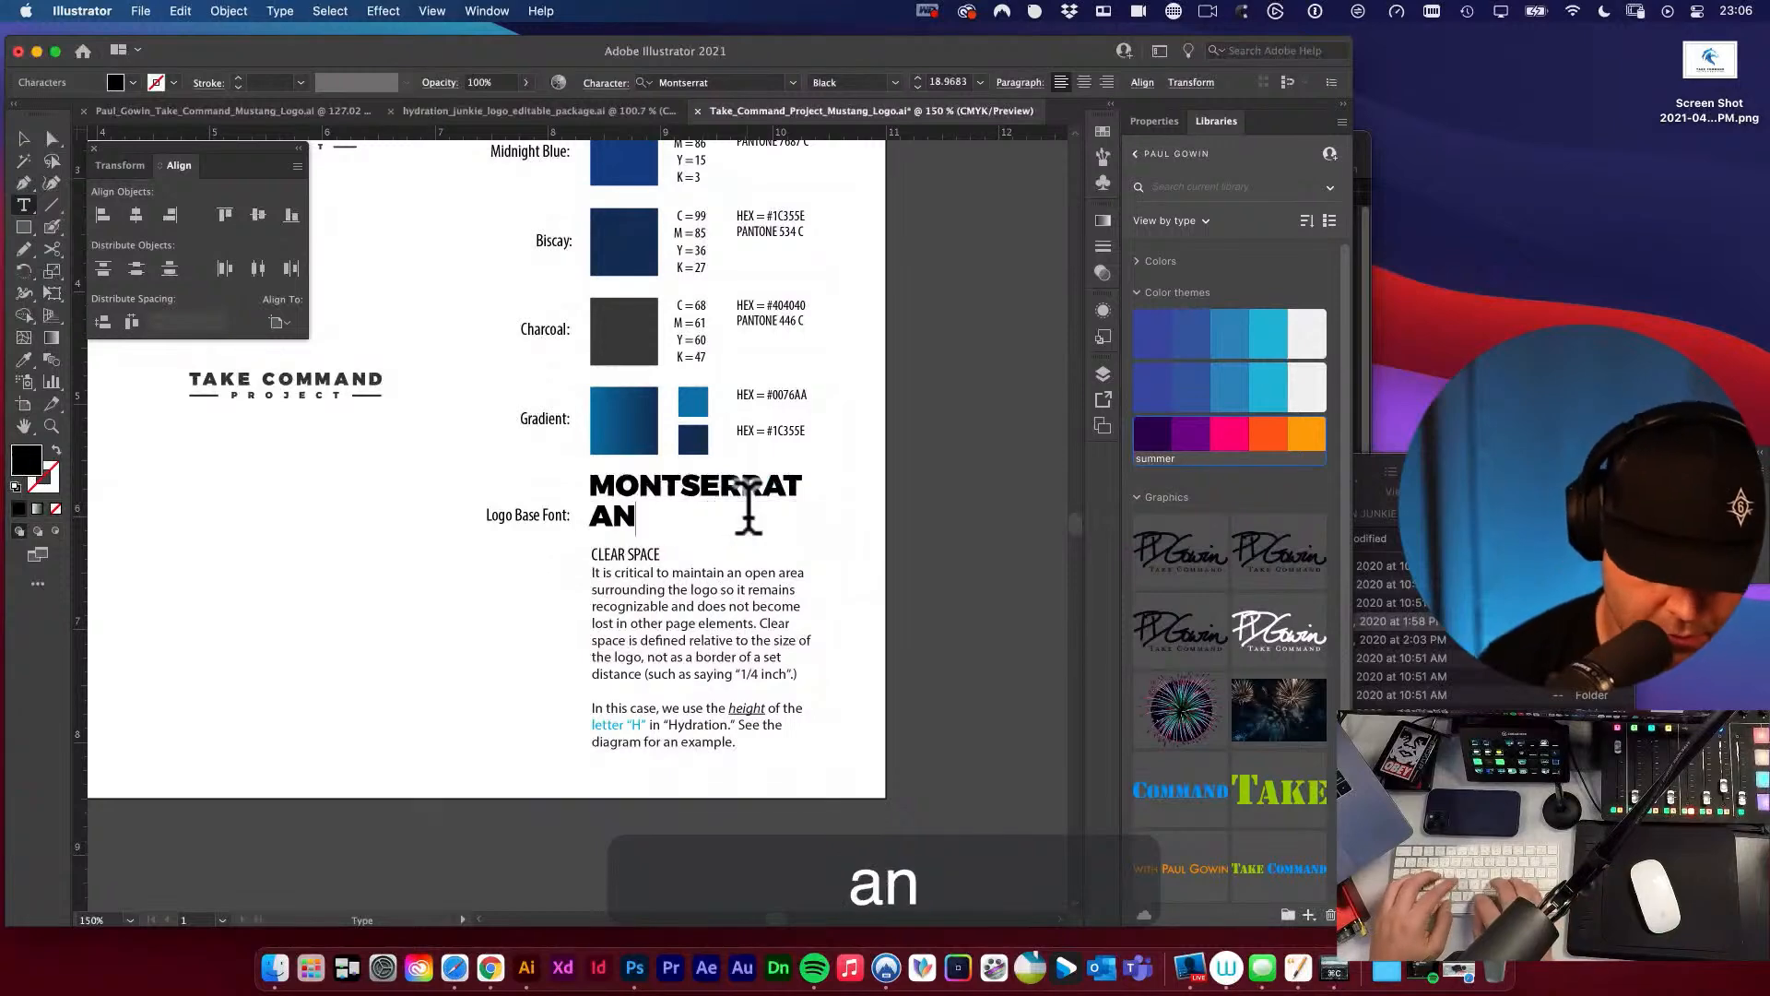
{"action": "type", "text": "d extra bold"}
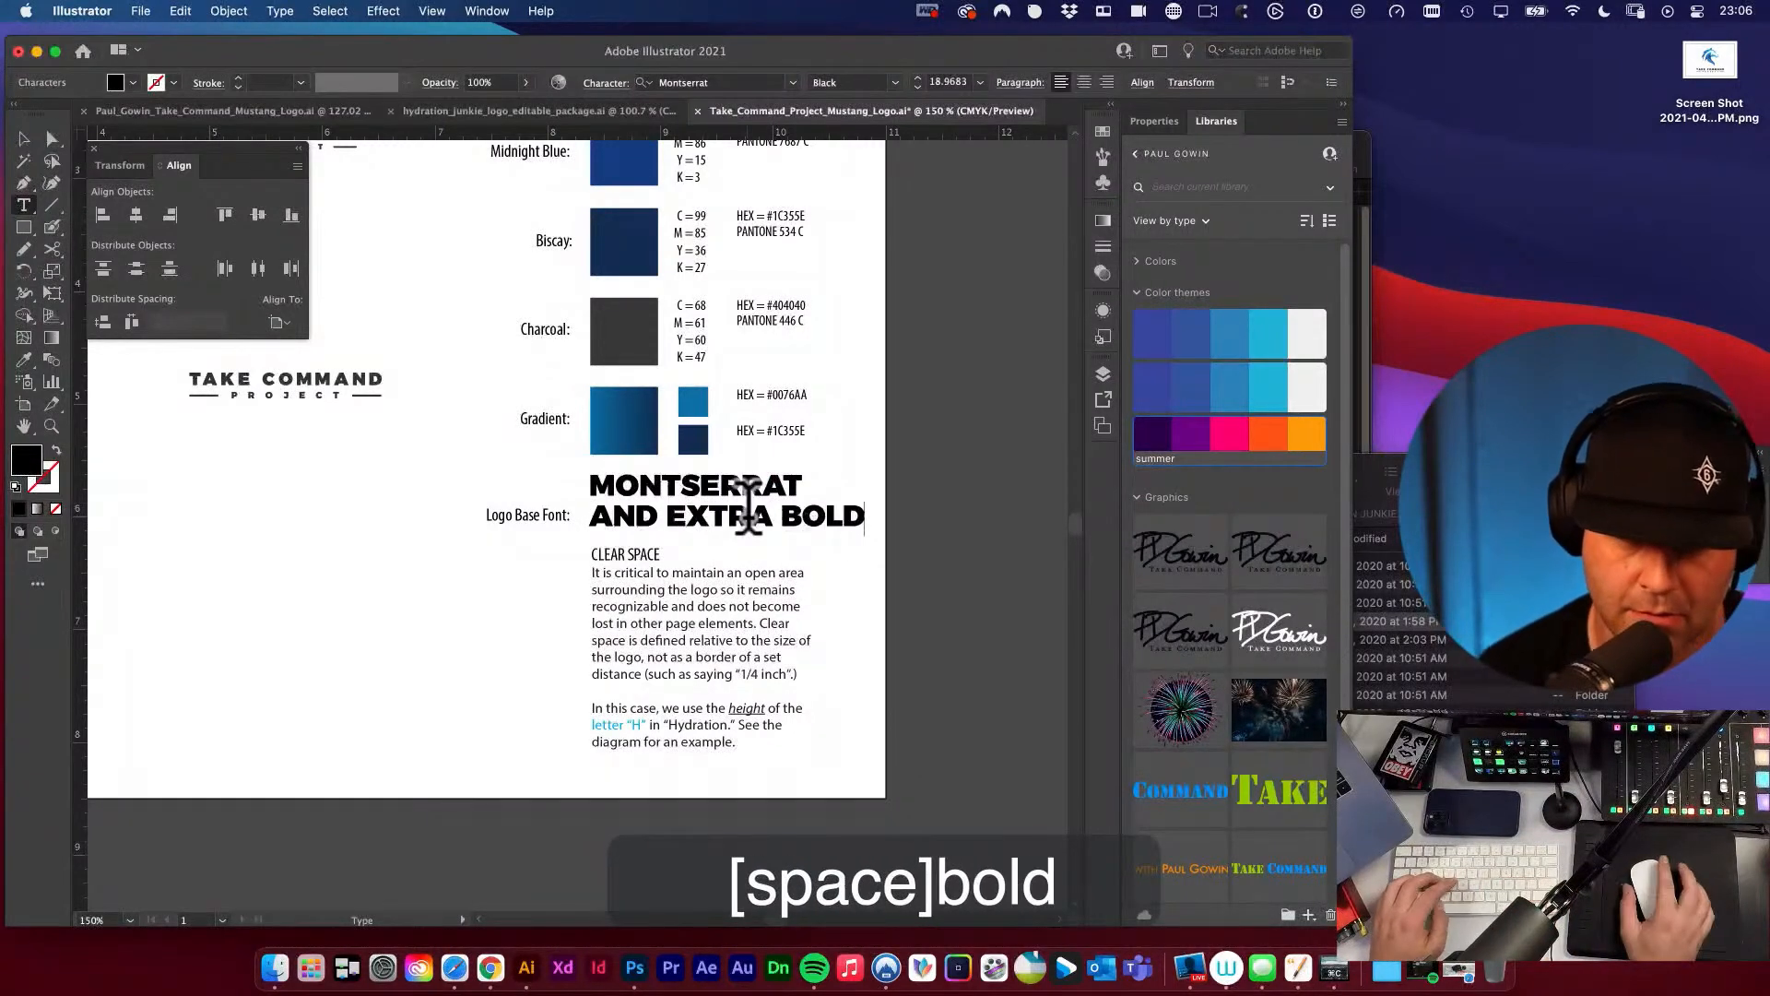
{"action": "left_click", "coordinate": [801, 474]}
{"action": "type", "text": "black"}
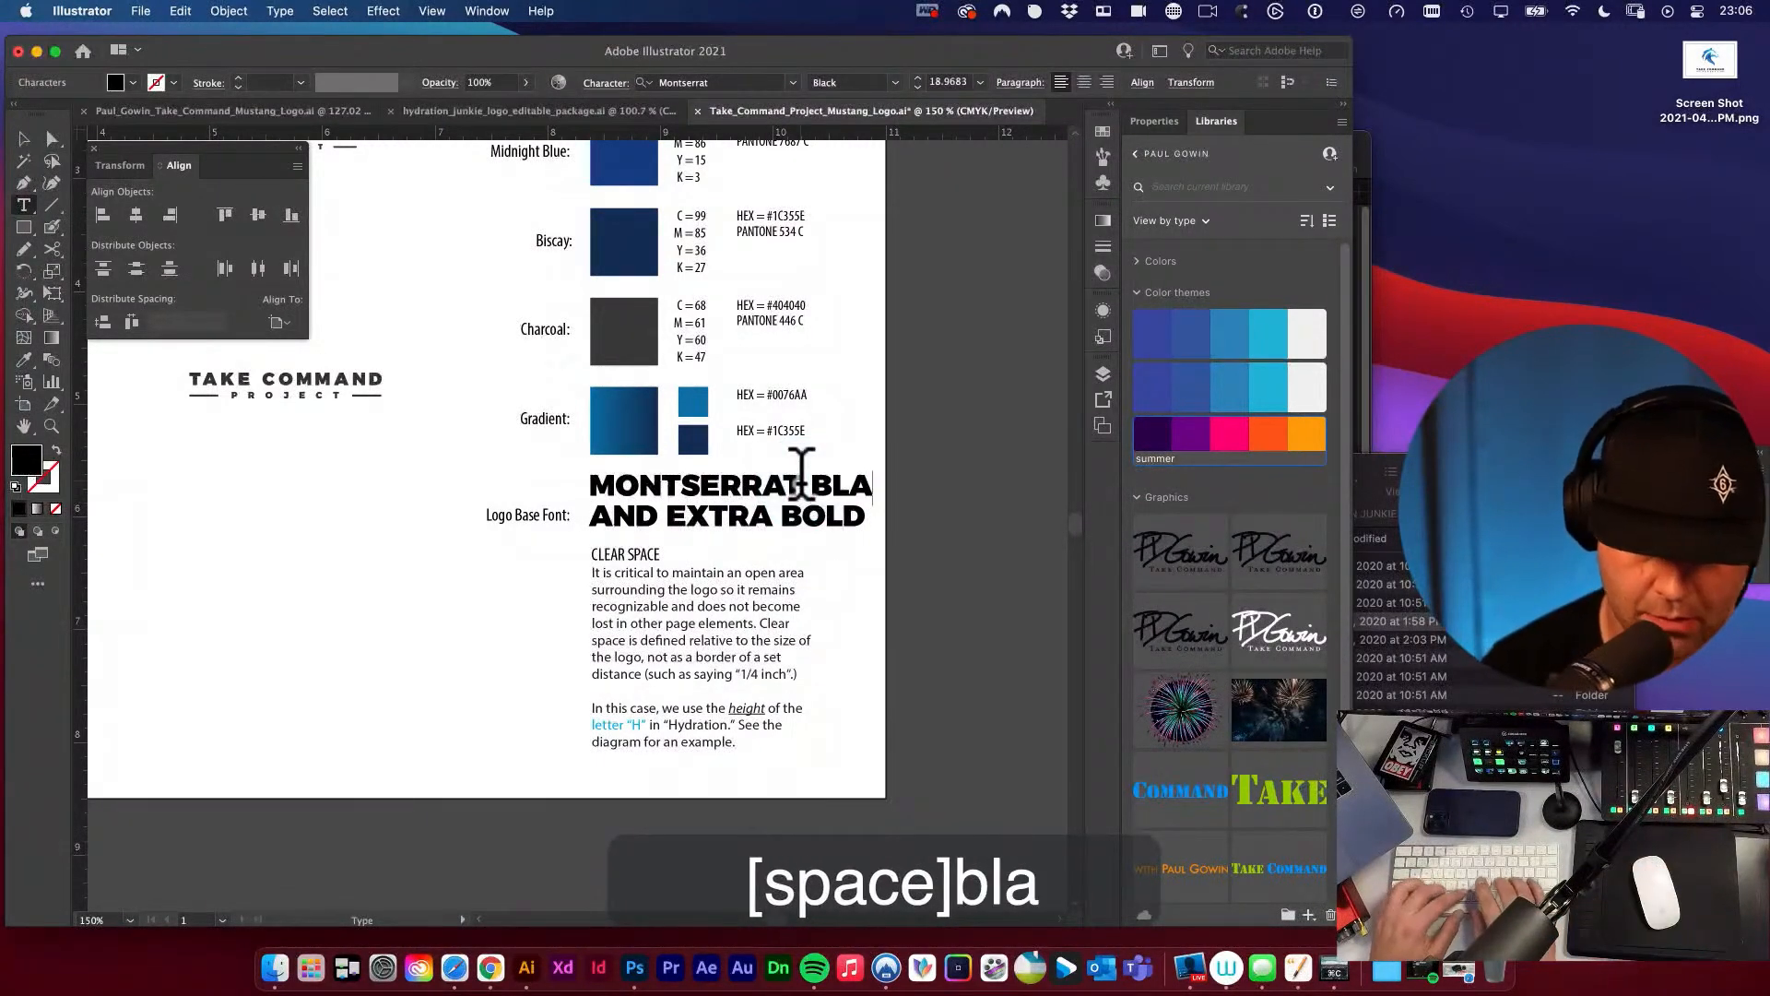
Set the AND EXTRA BOLD line to the ExtraBold weight and widen its tracking.
{"action": "left_click", "coordinate": [793, 507]}
{"action": "key", "text": "super+a"}
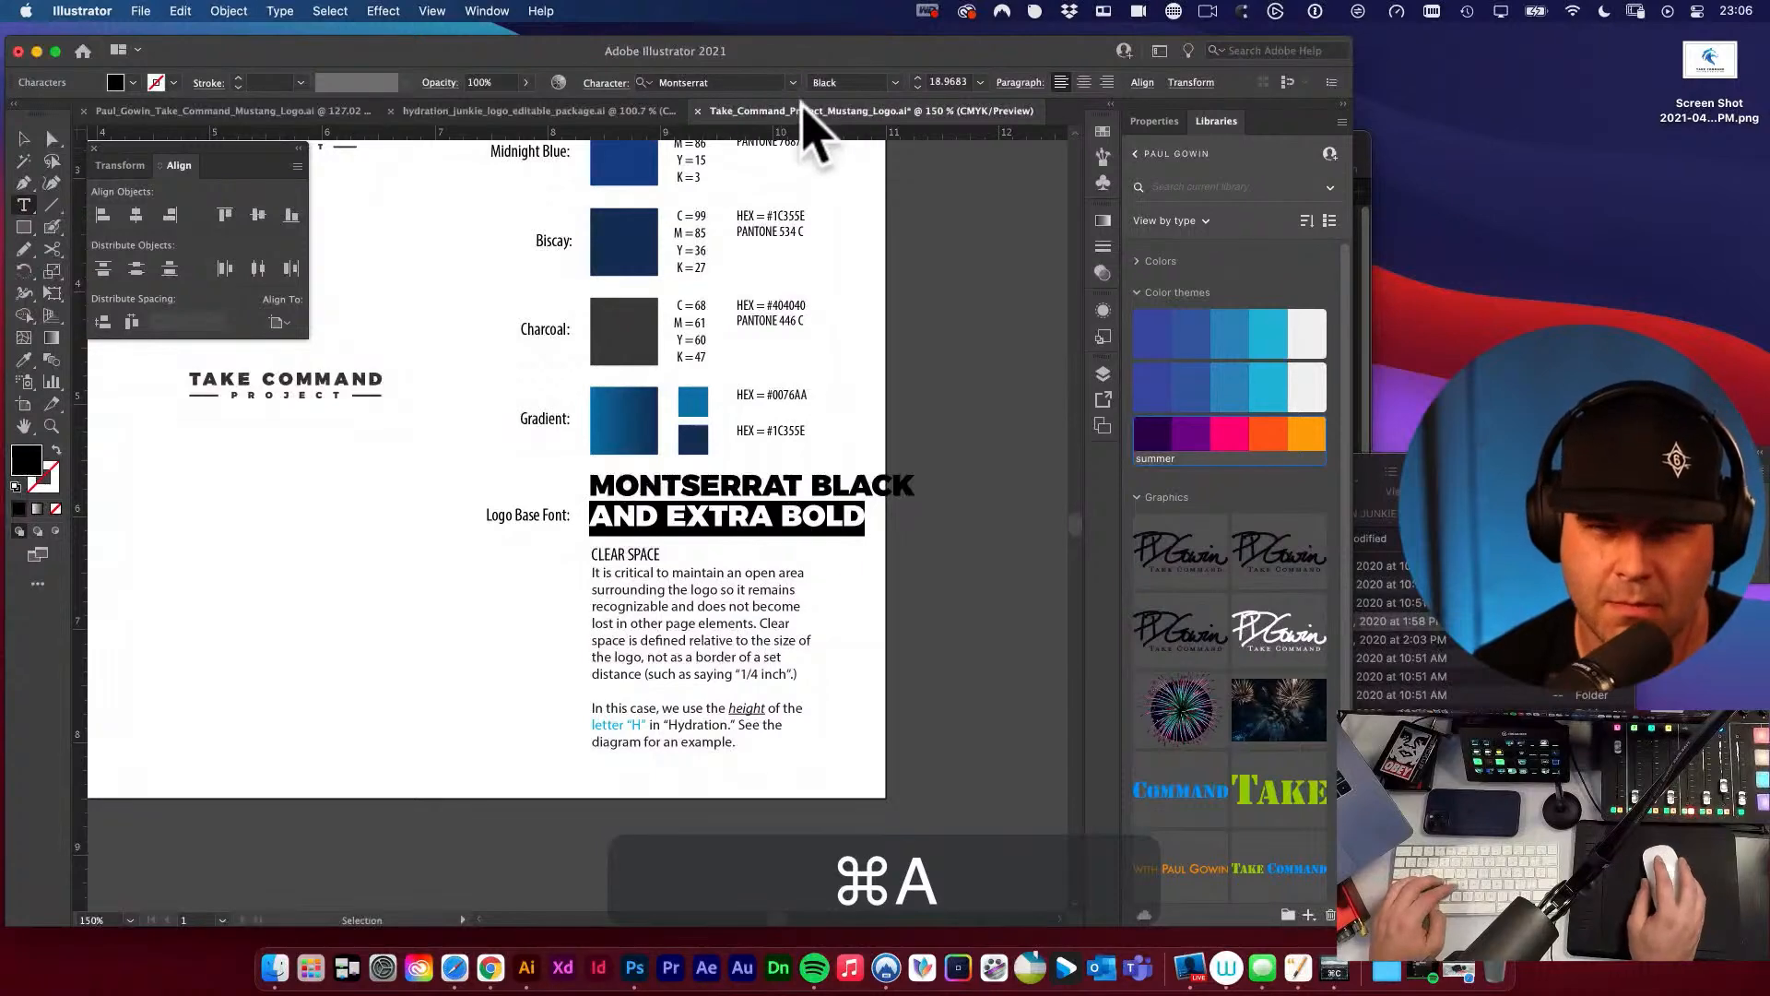
{"action": "left_click", "coordinate": [893, 80]}
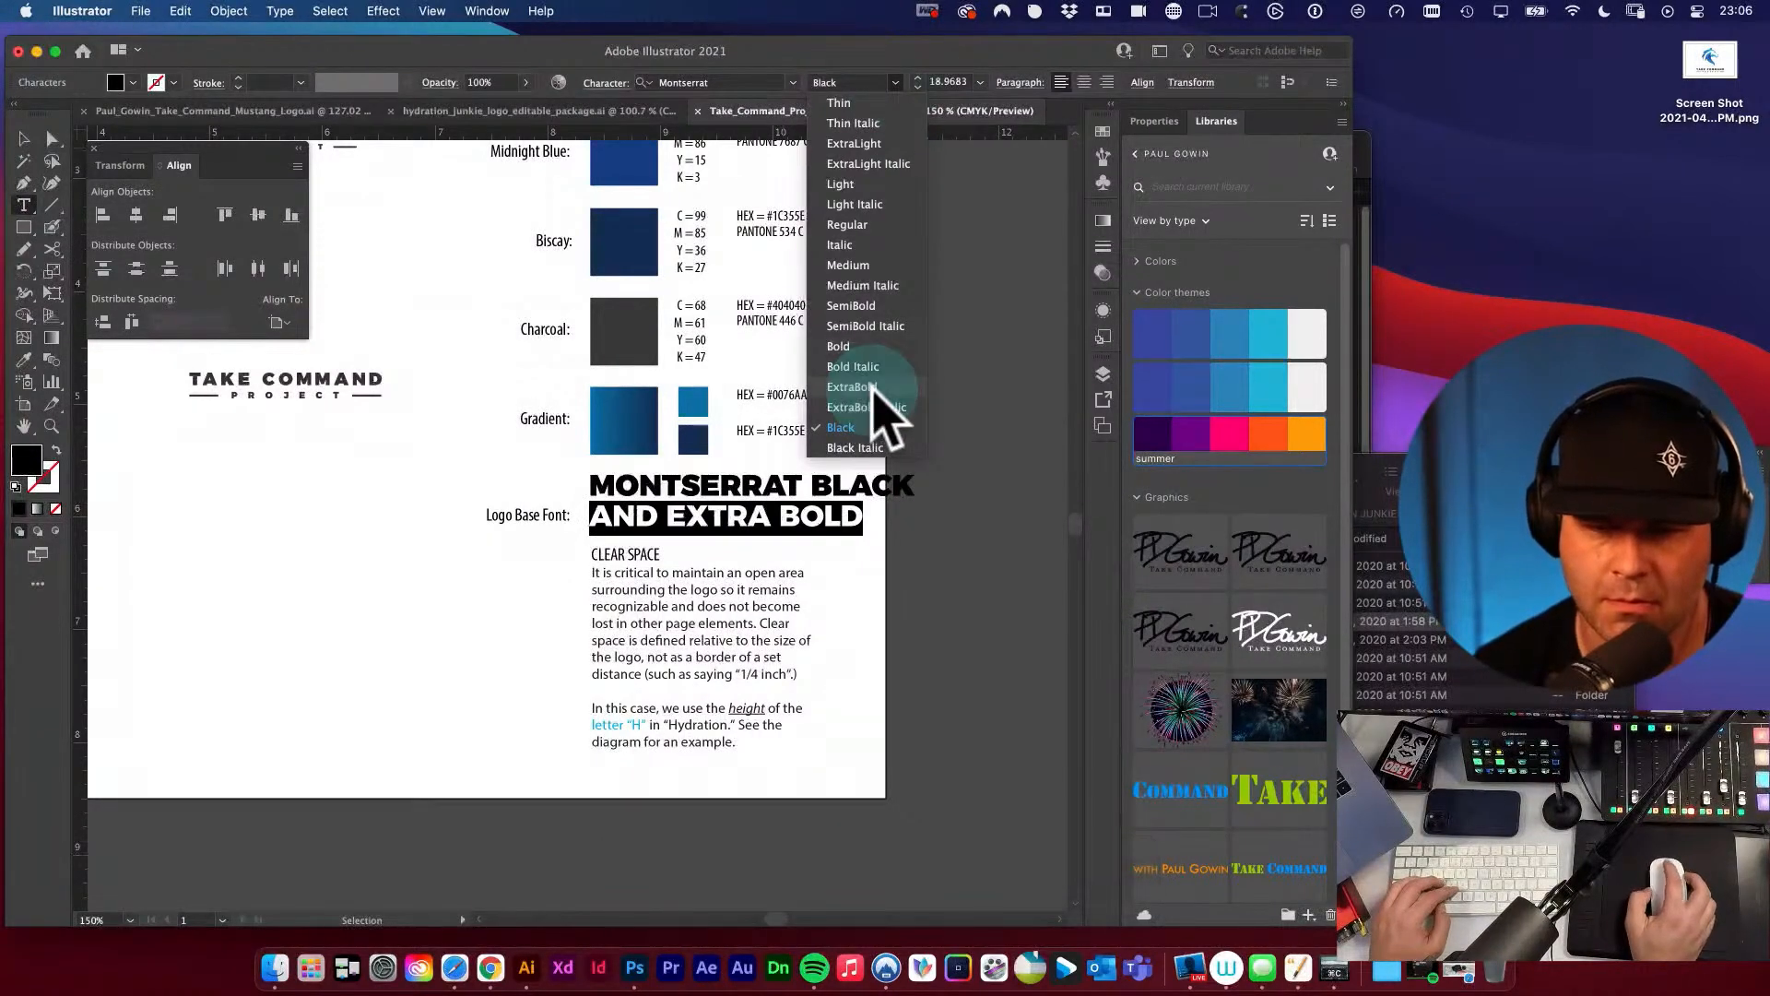
{"action": "left_click", "coordinate": [877, 412]}
{"action": "key", "text": "alt+super+Right"}
{"action": "key", "text": "alt+super+Right"}
{"action": "key", "text": "alt+super+Right"}
{"action": "key", "text": "alt+super+Right"}
{"action": "key", "text": "alt+super+Right"}
{"action": "key", "text": "alt+super+Right"}
{"action": "key", "text": "alt+super+Right"}
{"action": "key", "text": "alt+super+Right"}
{"action": "key", "text": "alt+super+Right"}
{"action": "key", "text": "alt+super+Right"}
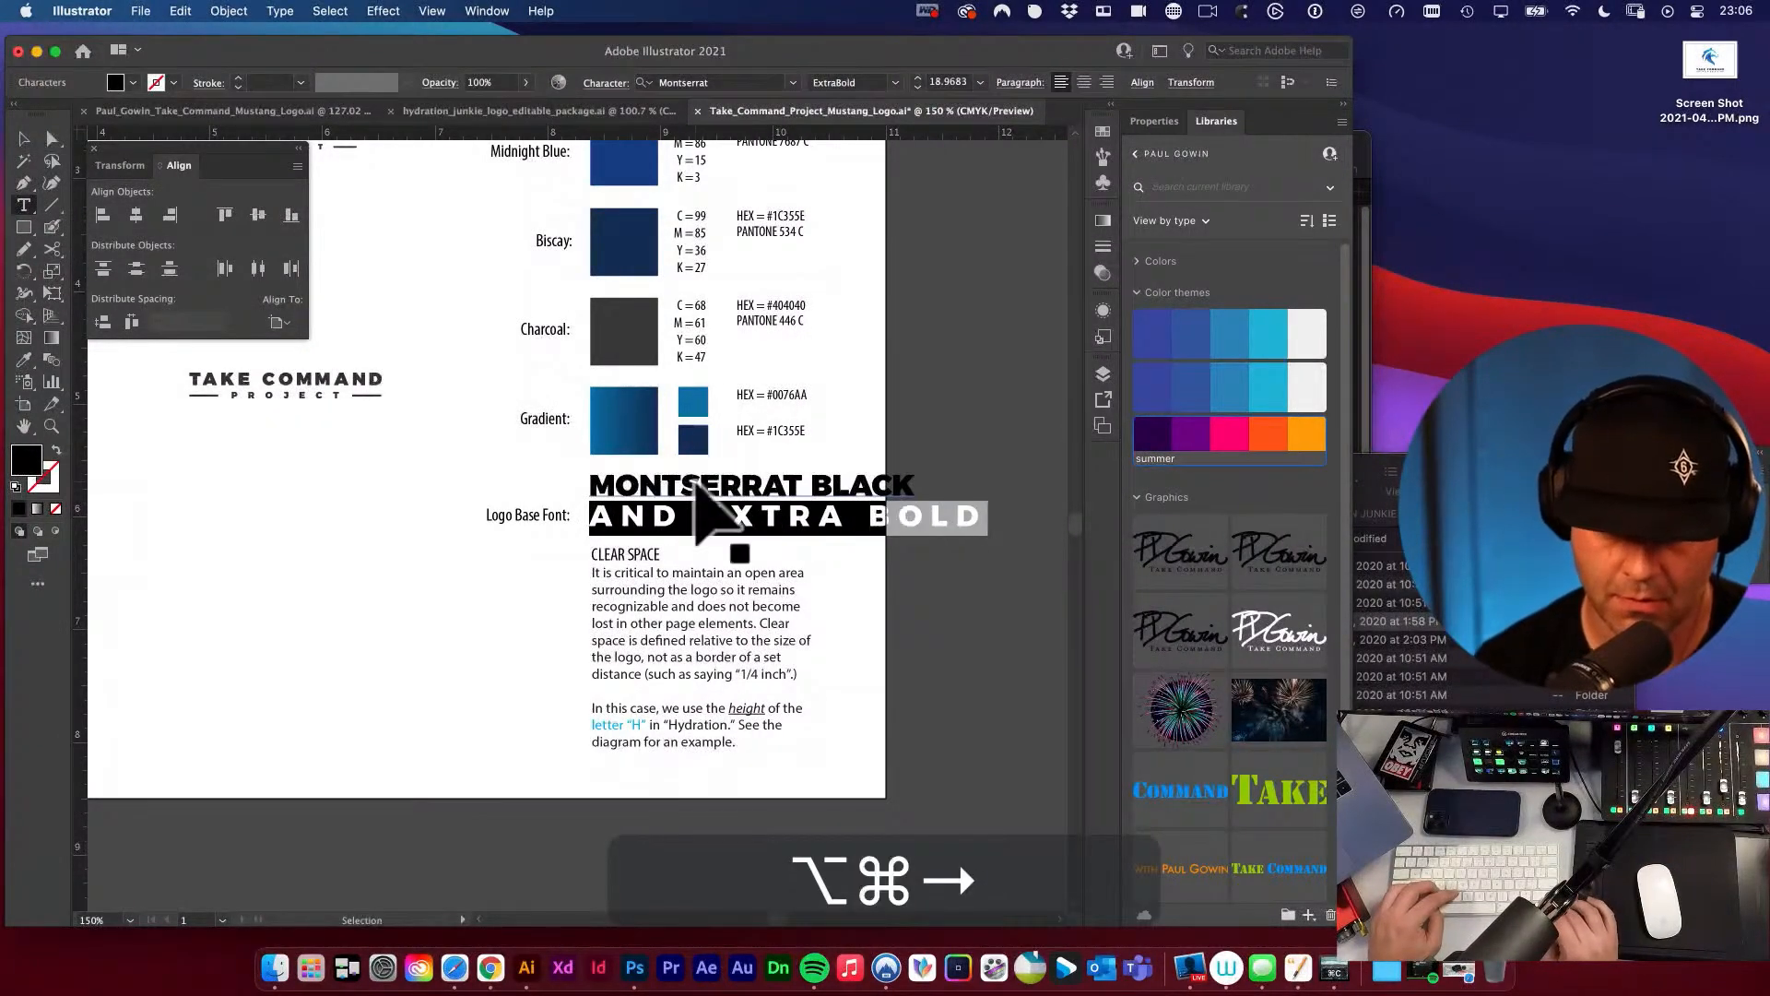
Reduce the AND EXTRA BOLD line to about 10.97 pt and widen its letter spacing further.
{"action": "key", "text": "shift+super+comma"}
{"action": "key", "text": "shift+super+comma"}
{"action": "key", "text": "shift+super+comma"}
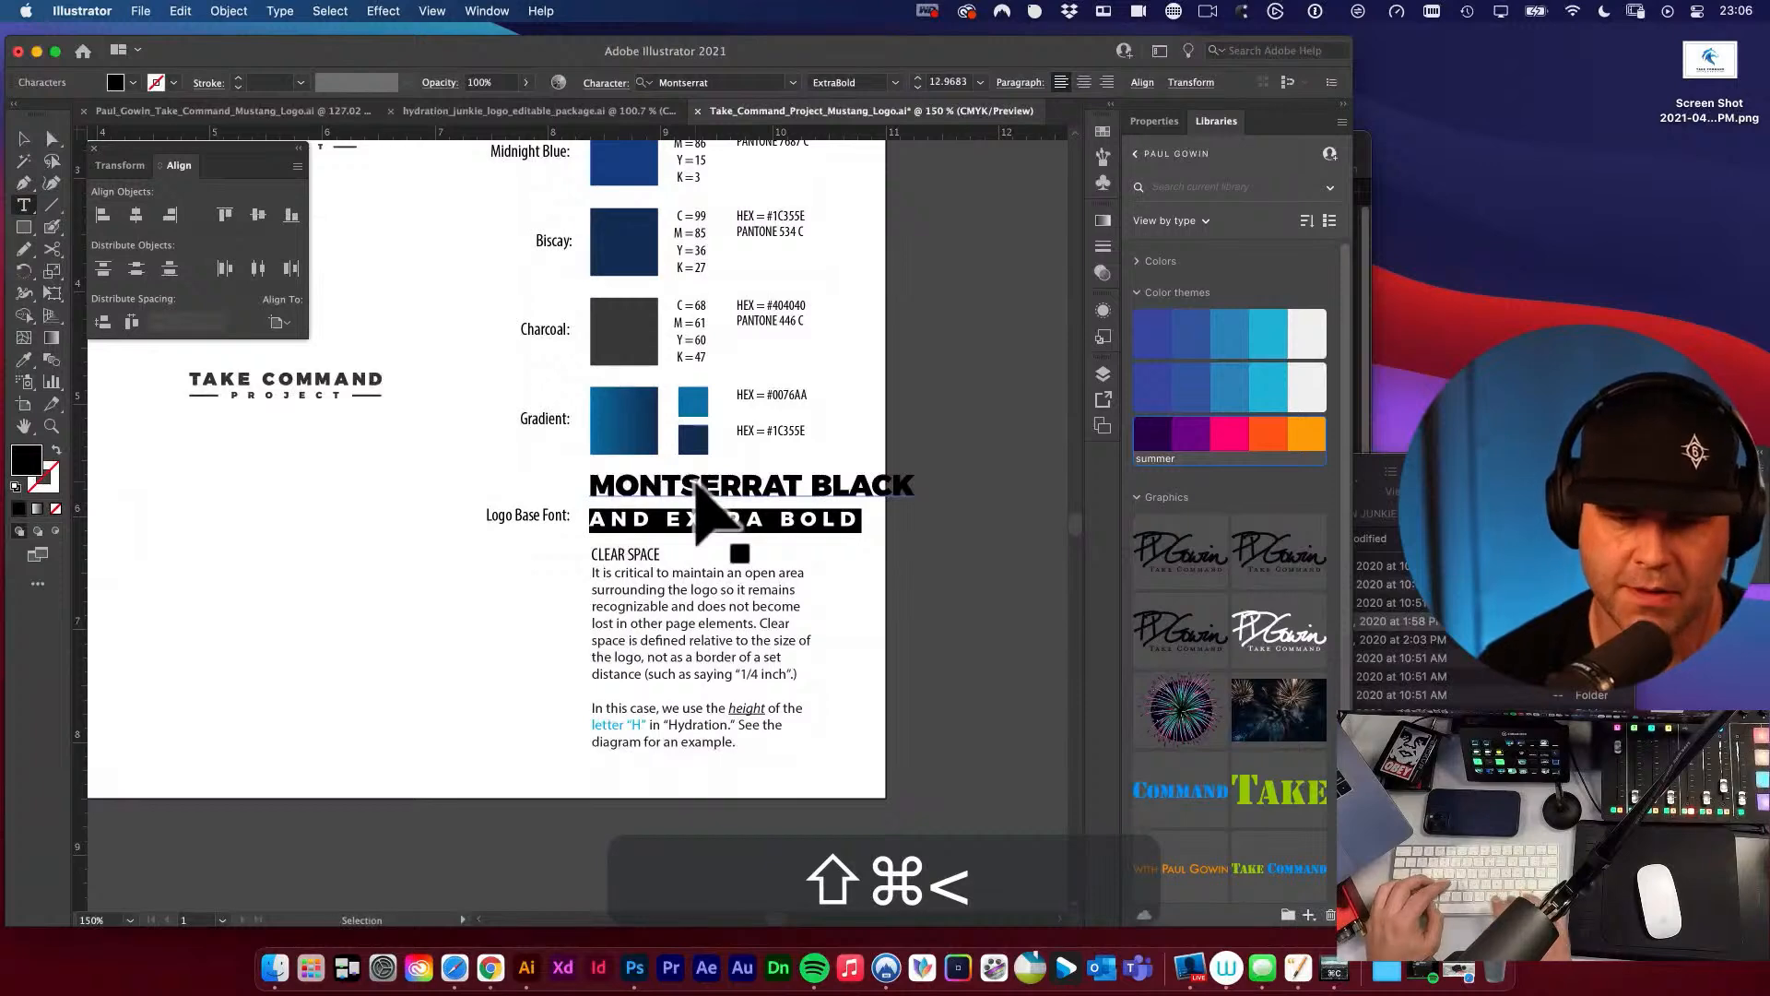
{"action": "key", "text": "alt+super+Right"}
{"action": "key", "text": "shift+super+comma"}
{"action": "key", "text": "shift+super+comma"}
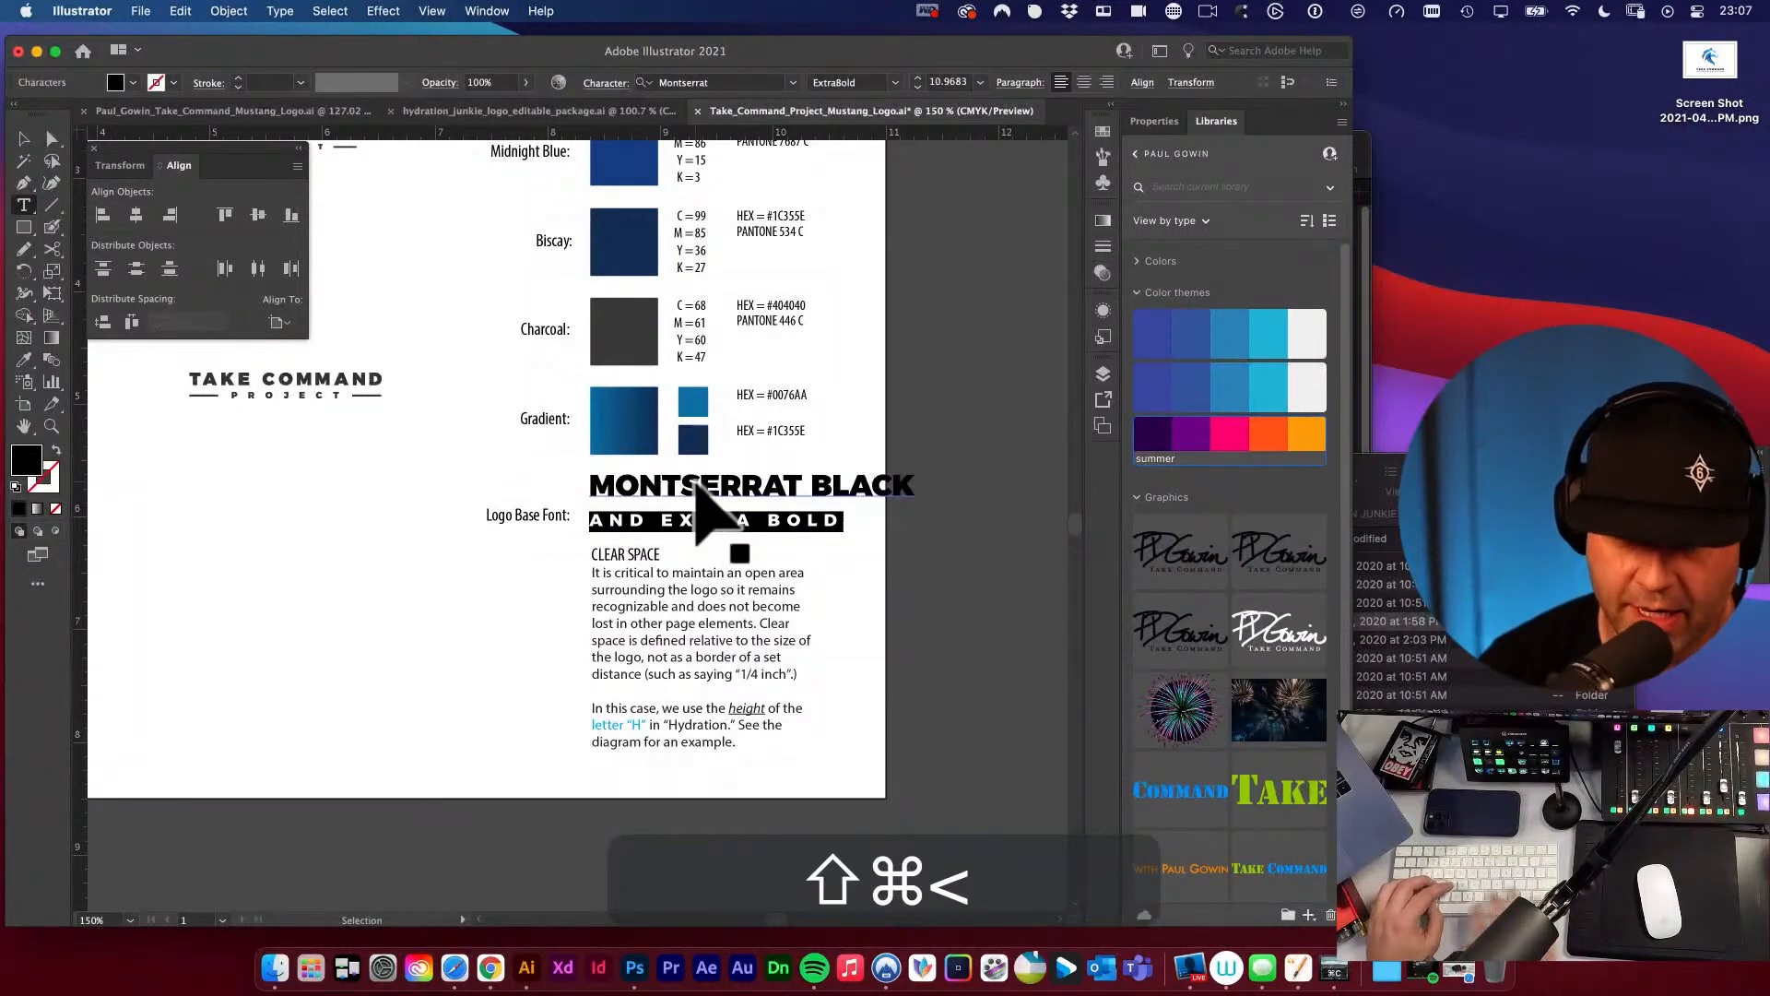
{"action": "key", "text": "Escape"}
{"action": "key", "text": "v"}
Scale the MONTSERRAT BLACK line down to about 14.38 pt and move it closer to the AND EXTRA BOLD line.
{"action": "left_click", "coordinate": [825, 488]}
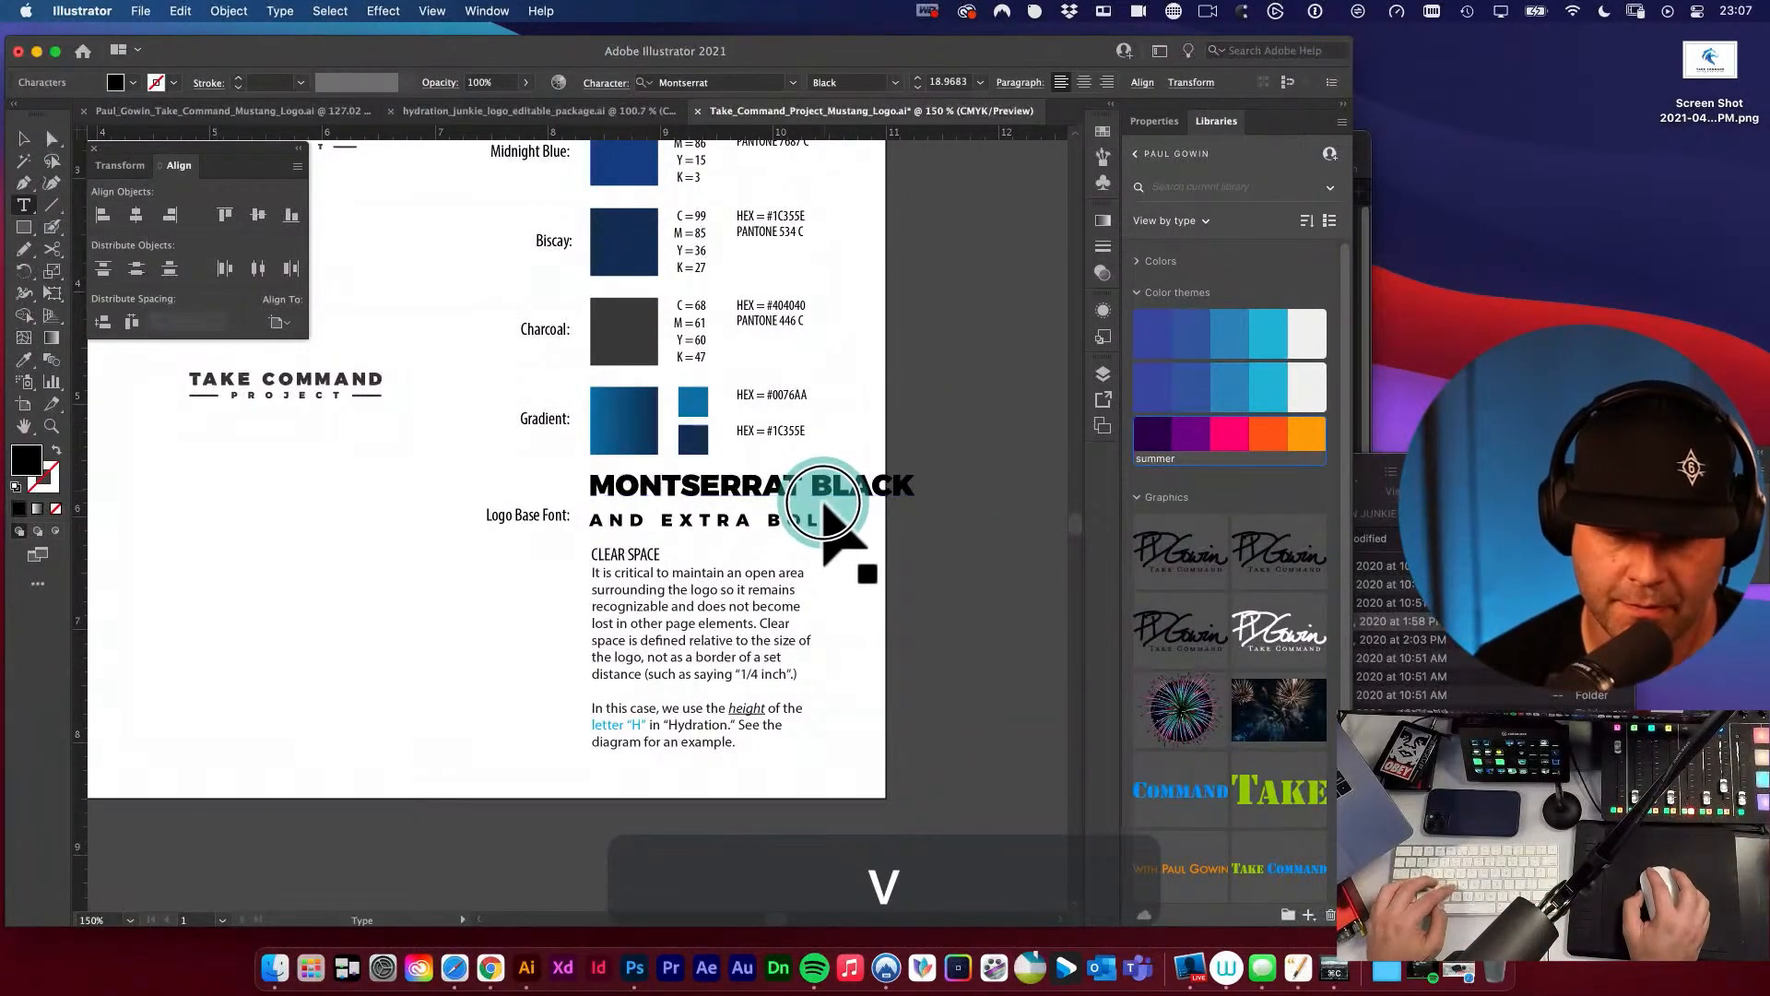
{"action": "left_click", "coordinate": [968, 459]}
{"action": "left_click", "coordinate": [887, 484]}
{"action": "key", "text": "e"}
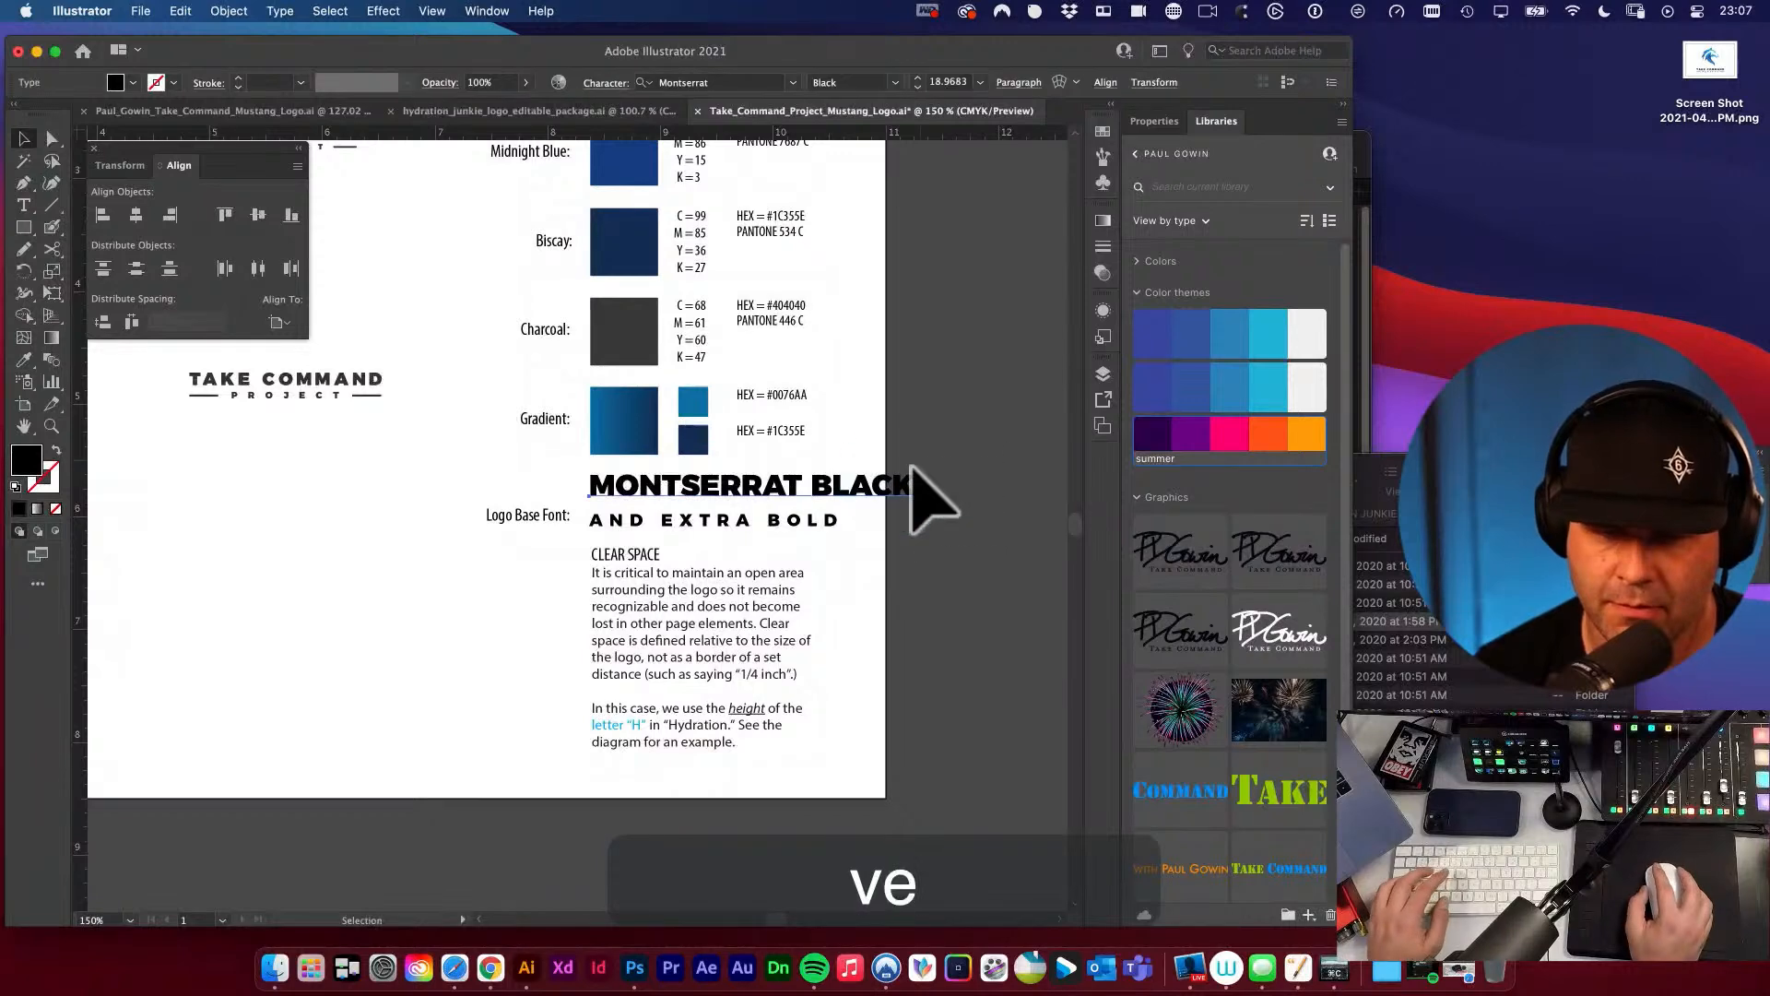
{"action": "left_click_drag", "start_coordinate": [915, 481], "coordinate": [887, 554]}
{"action": "key", "text": "super+space"}
{"action": "key", "text": "v"}
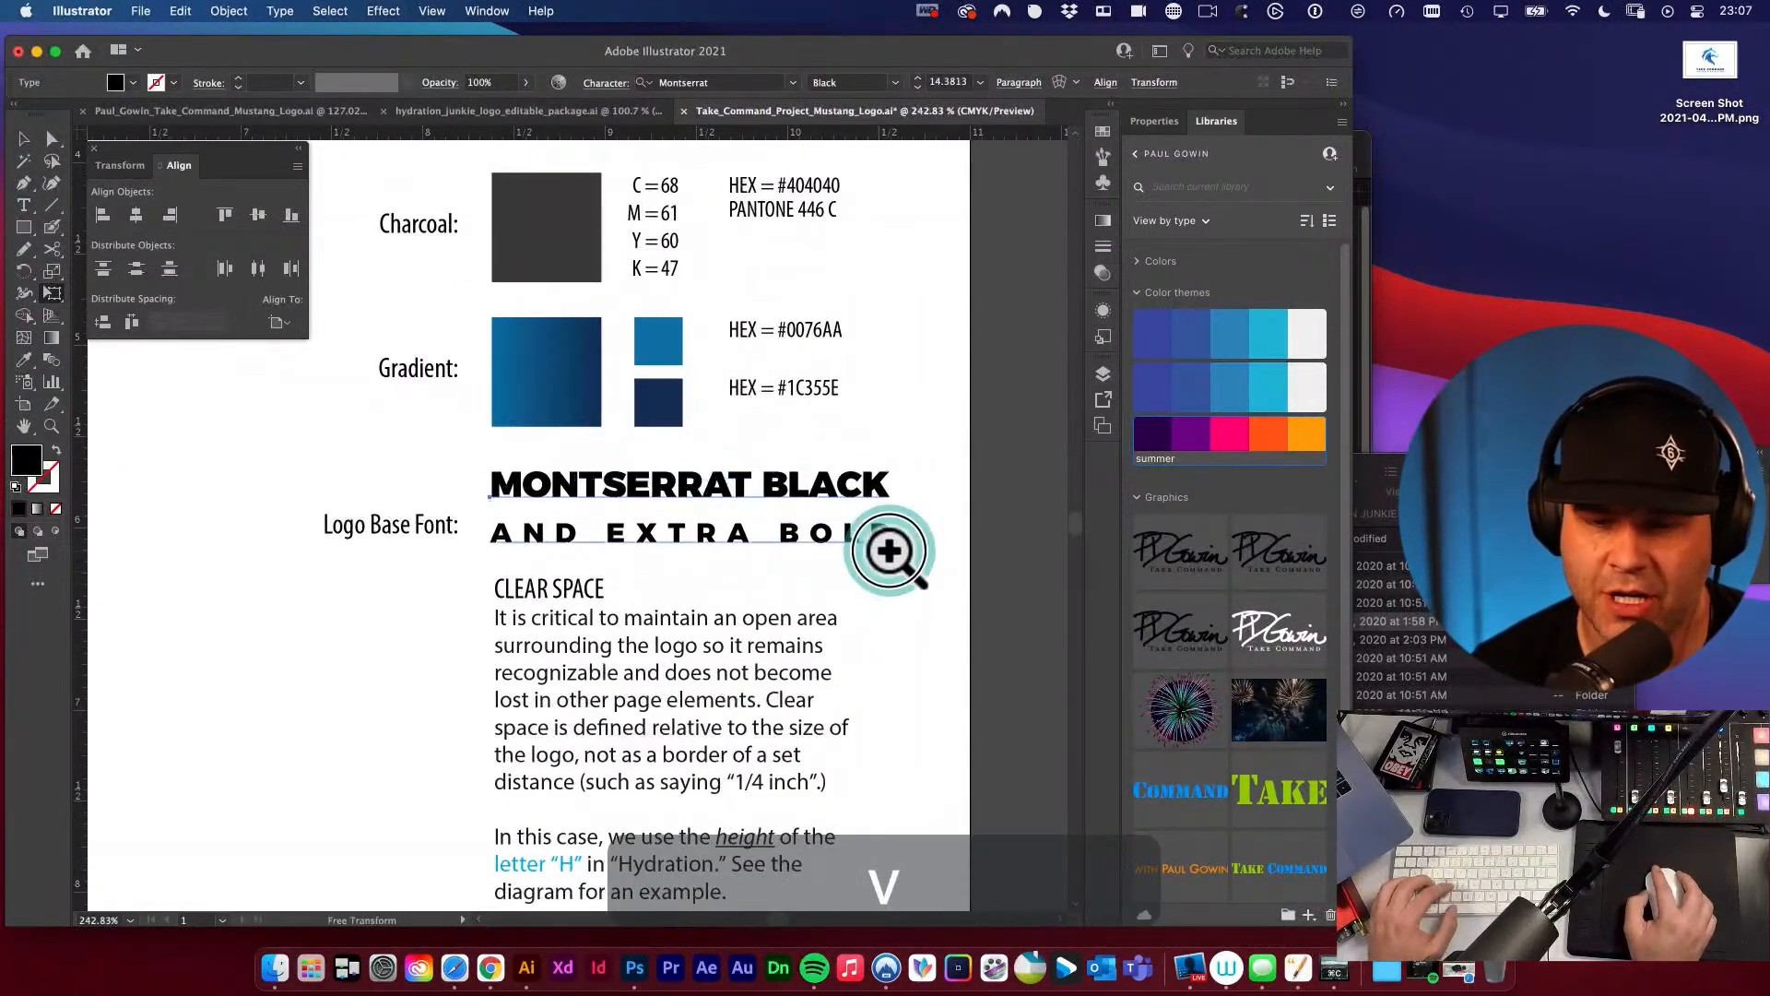
{"action": "left_click", "coordinate": [818, 482]}
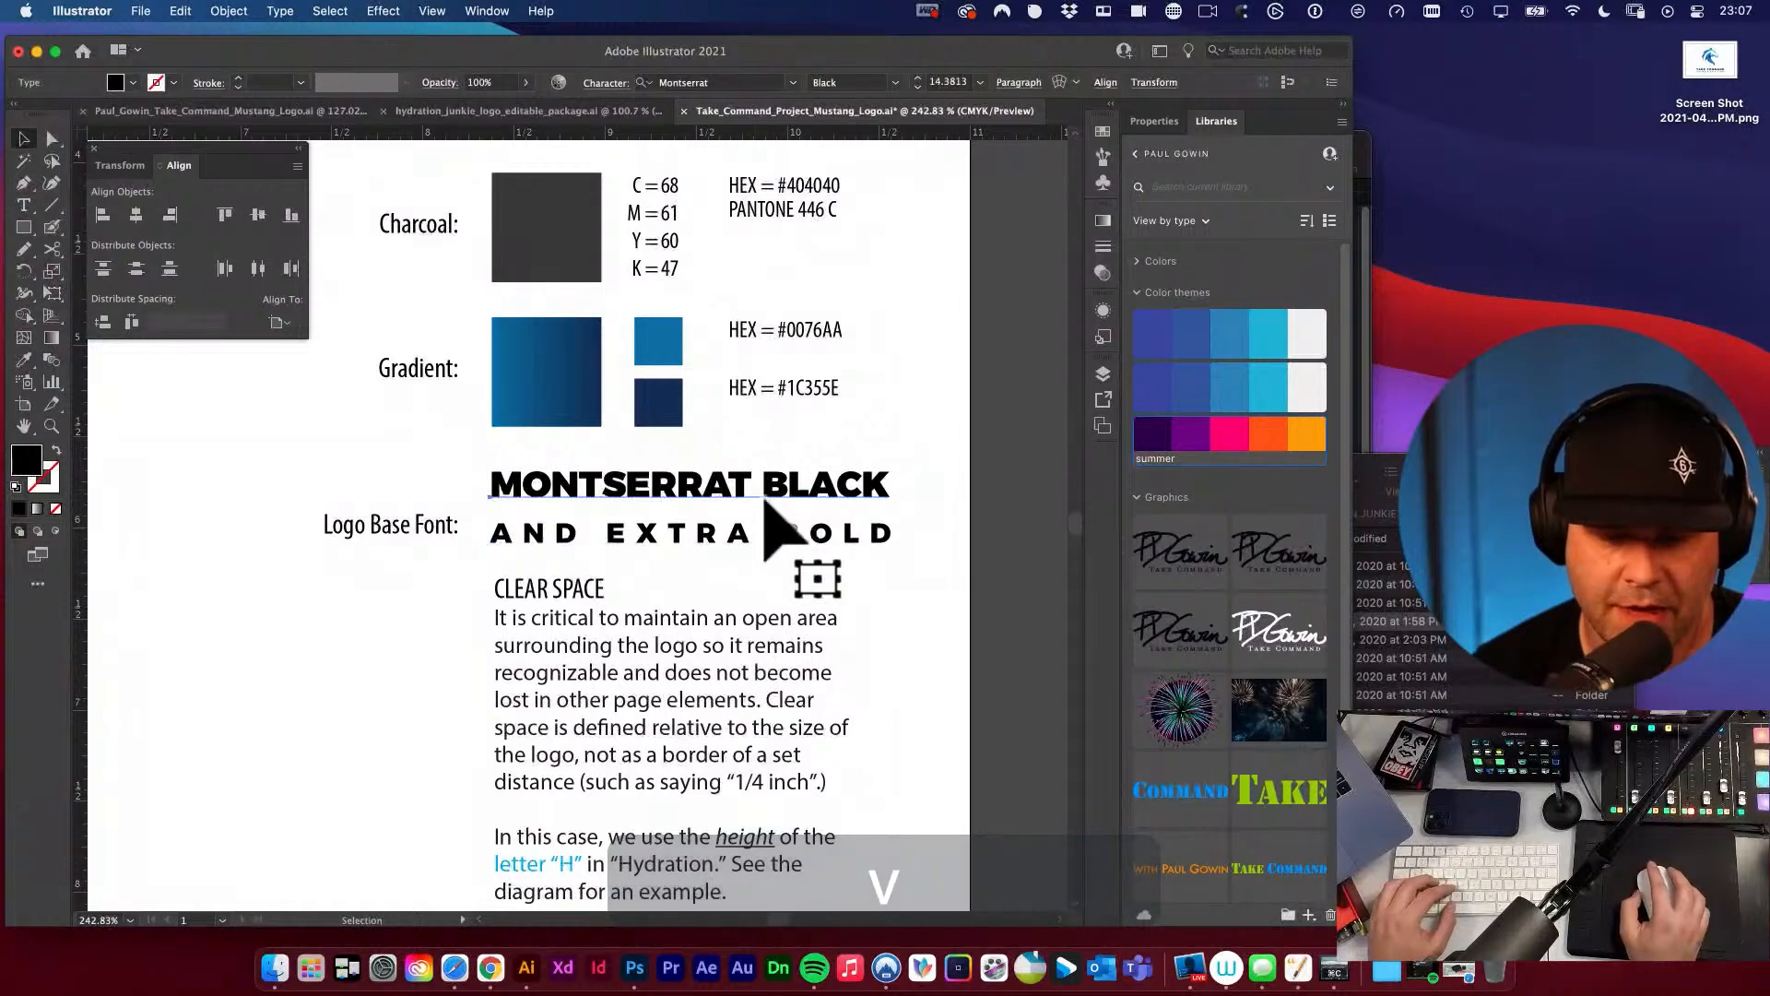
{"action": "left_click_drag", "start_coordinate": [812, 482], "coordinate": [811, 498]}
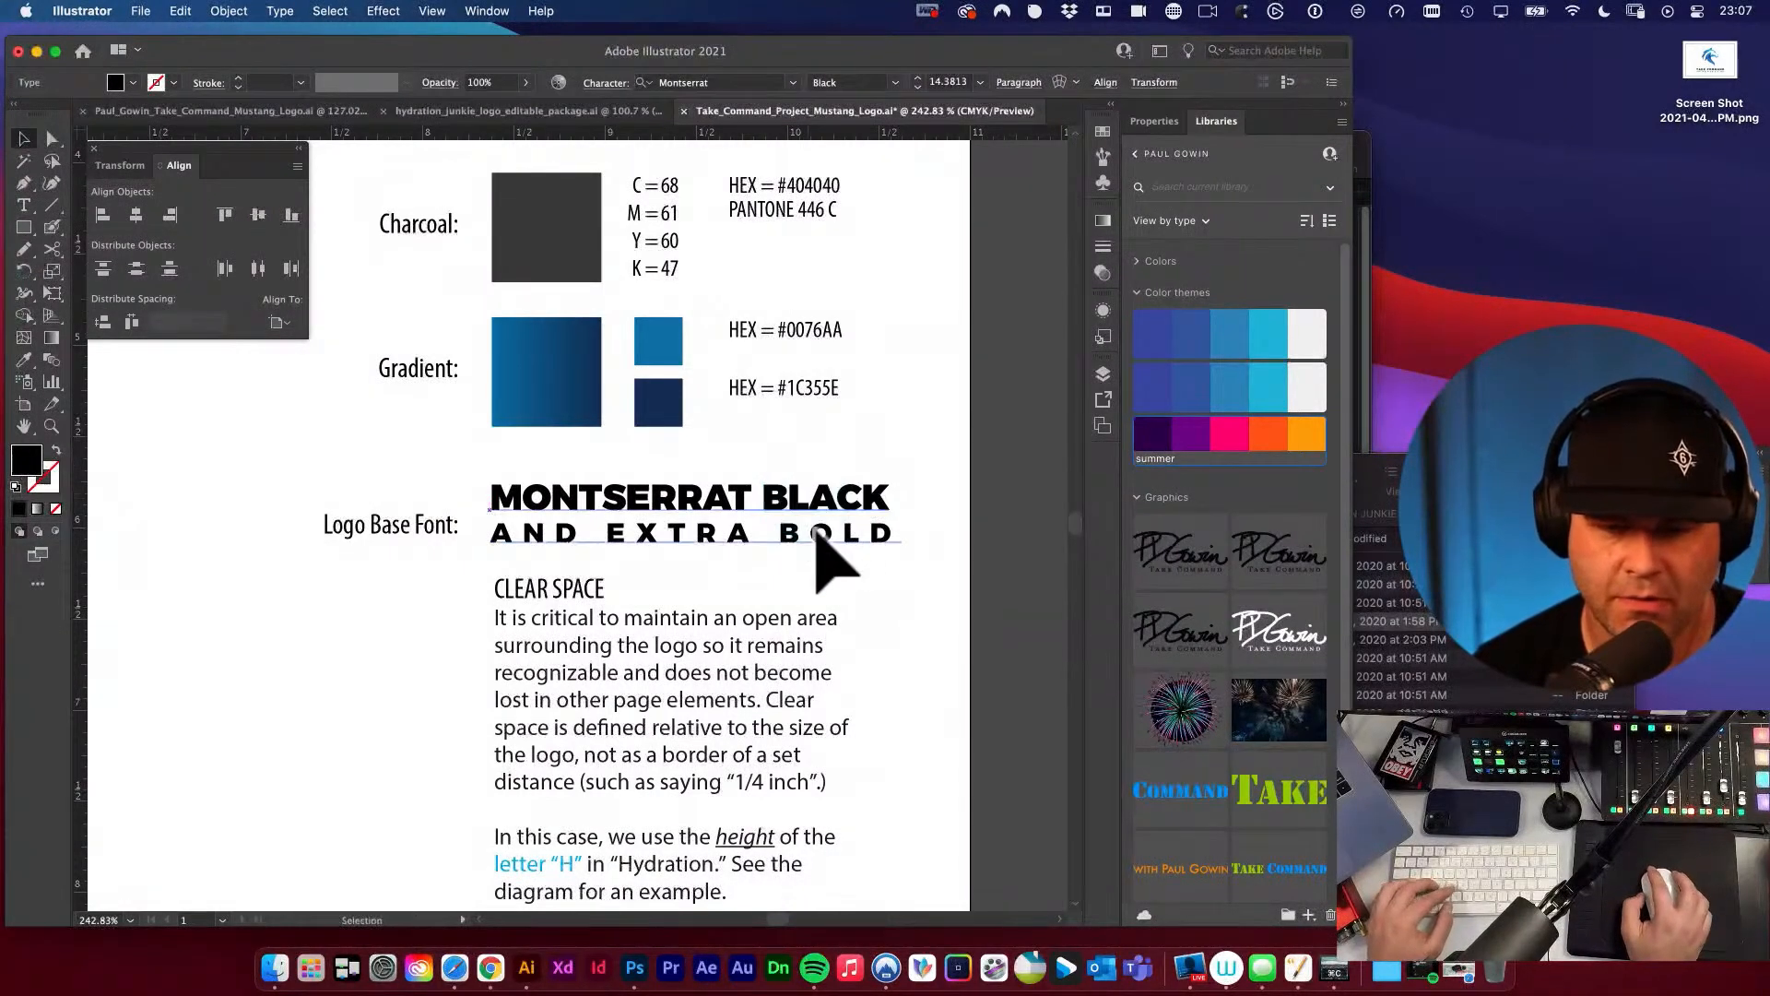
Widen the tracking of AND EXTRA BOLD again and scale the line down to match the width of MONTSERRAT BLACK.
{"action": "left_click", "coordinate": [816, 535]}
{"action": "key", "text": "alt+super+Right"}
{"action": "key", "text": "alt+super+Right"}
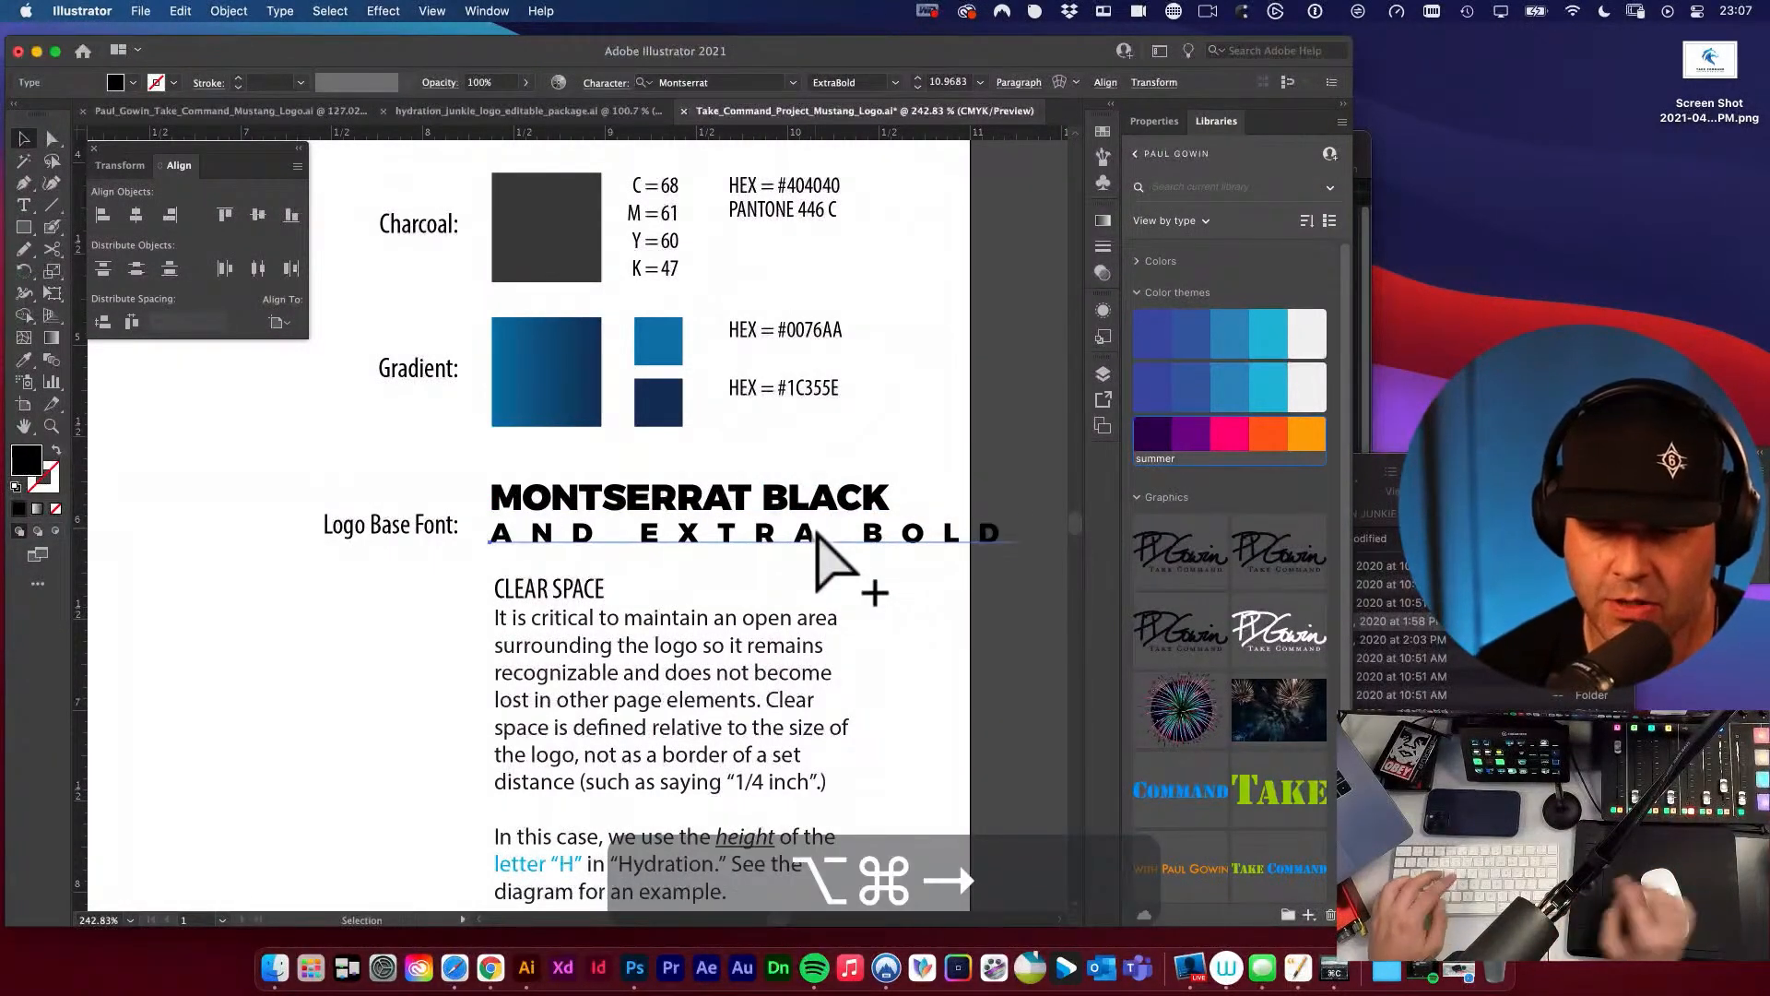
{"action": "key", "text": "e"}
{"action": "left_click_drag", "start_coordinate": [969, 533], "coordinate": [854, 527]}
{"action": "key", "text": "v"}
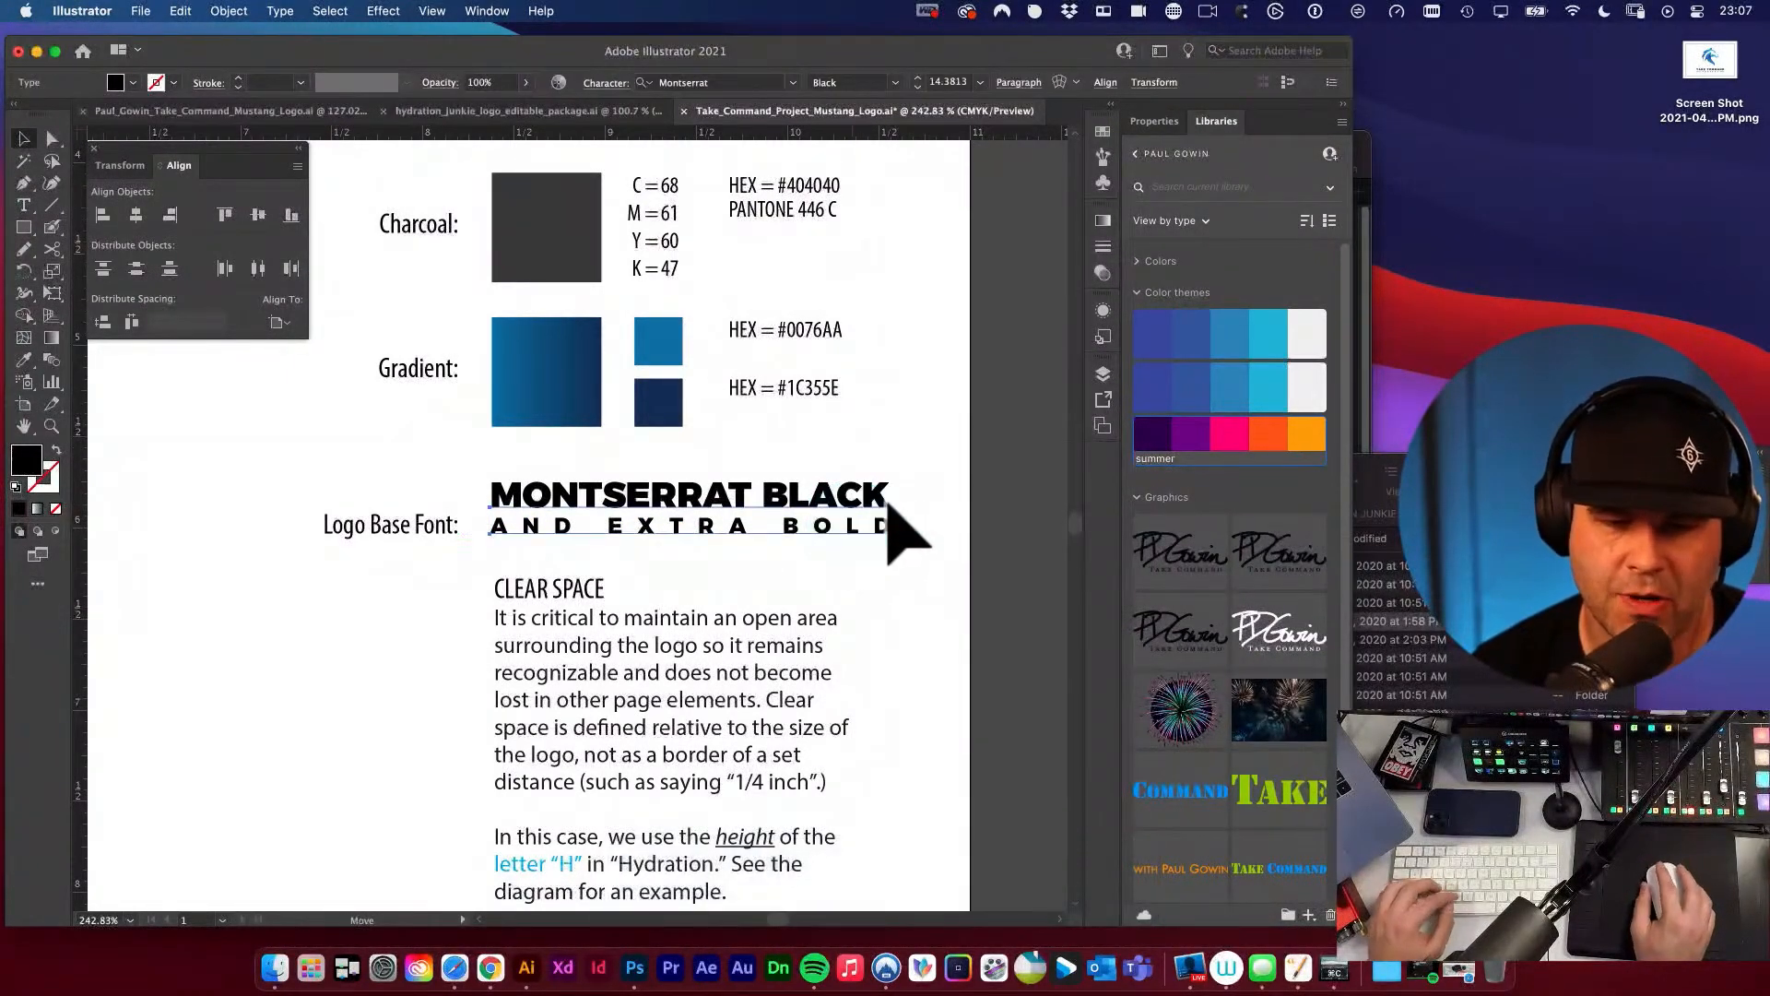
{"action": "left_click", "coordinate": [893, 771]}
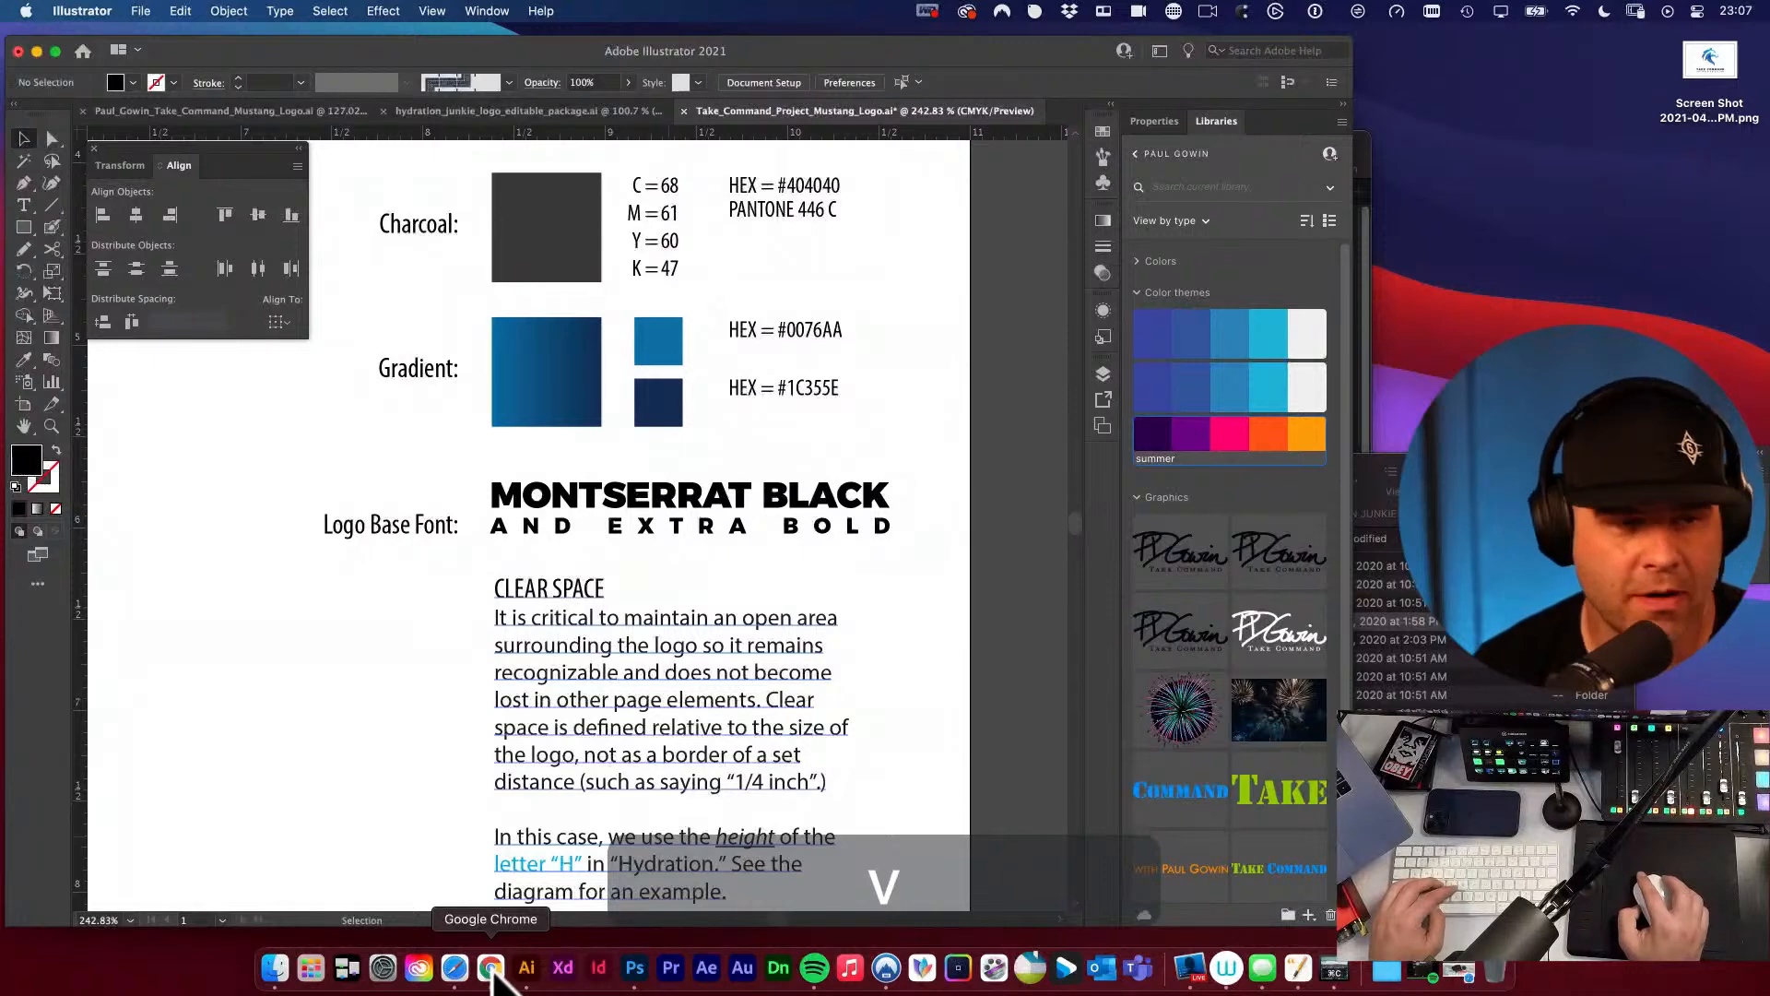
Switch to Safari and open the Envato Elements website at elements.envato.com.
{"action": "key", "text": "super+t"}
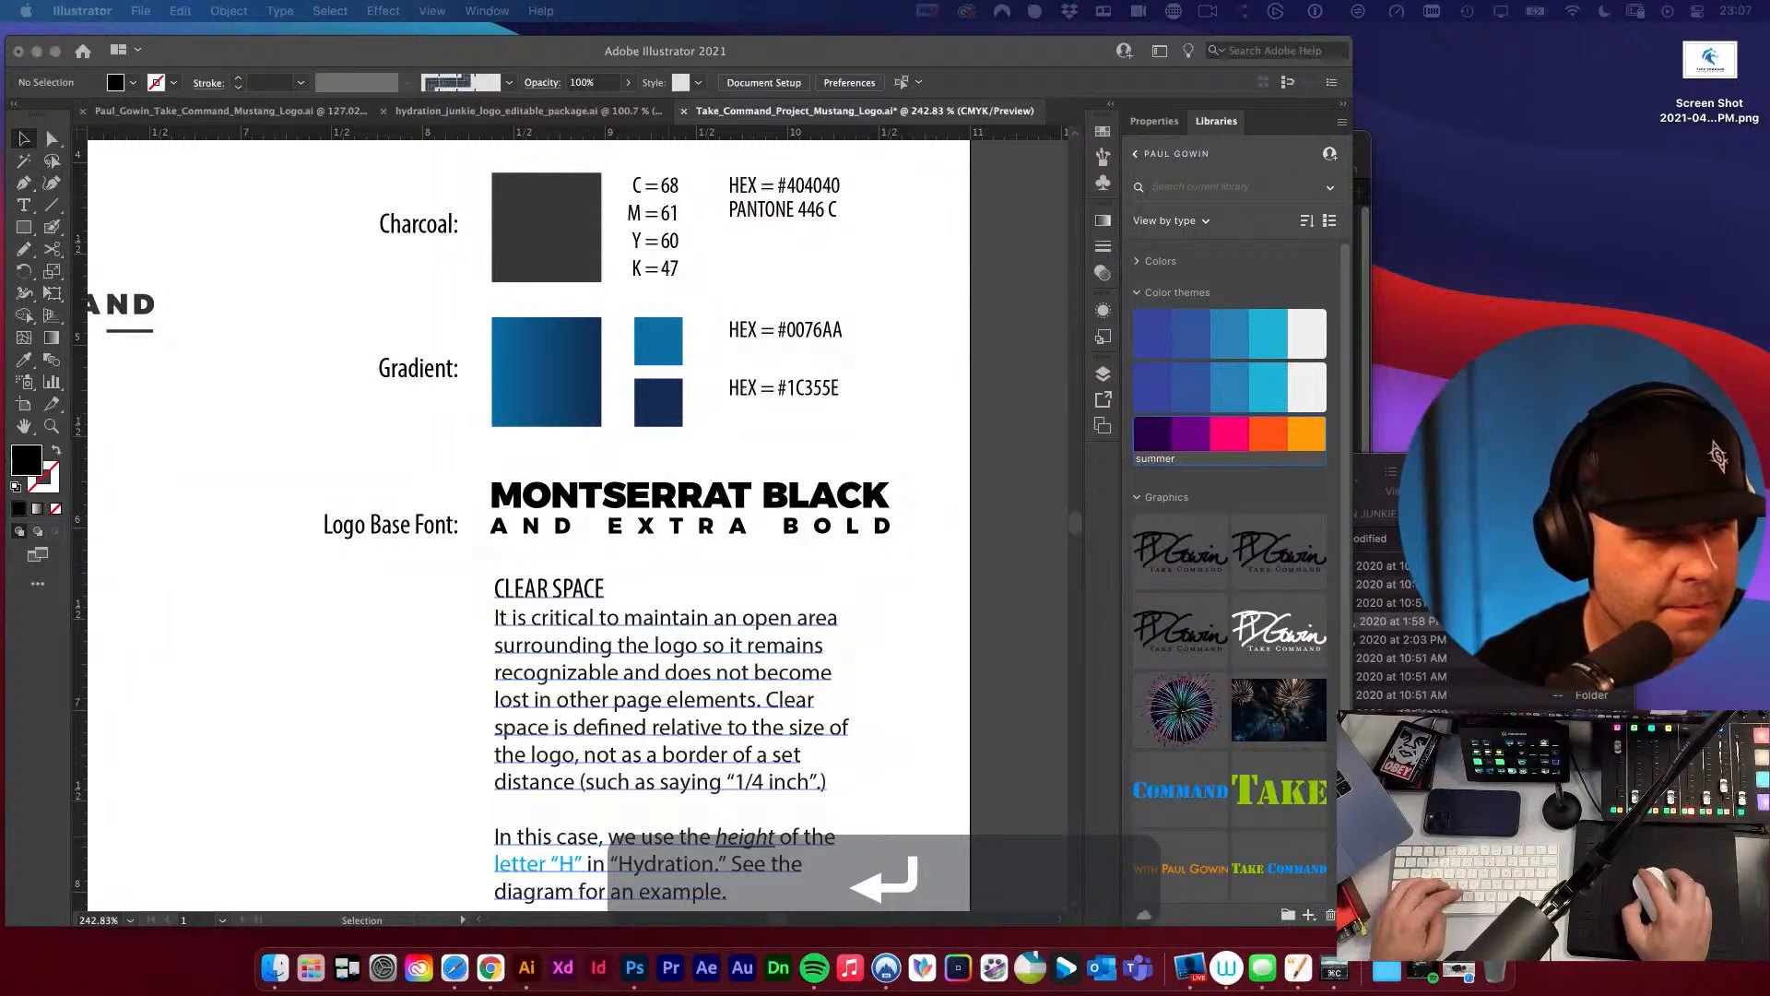
{"action": "left_click_drag", "start_coordinate": [526, 379], "coordinate": [719, 310]}
{"action": "left_click_drag", "start_coordinate": [1020, 257], "coordinate": [1072, 174]}
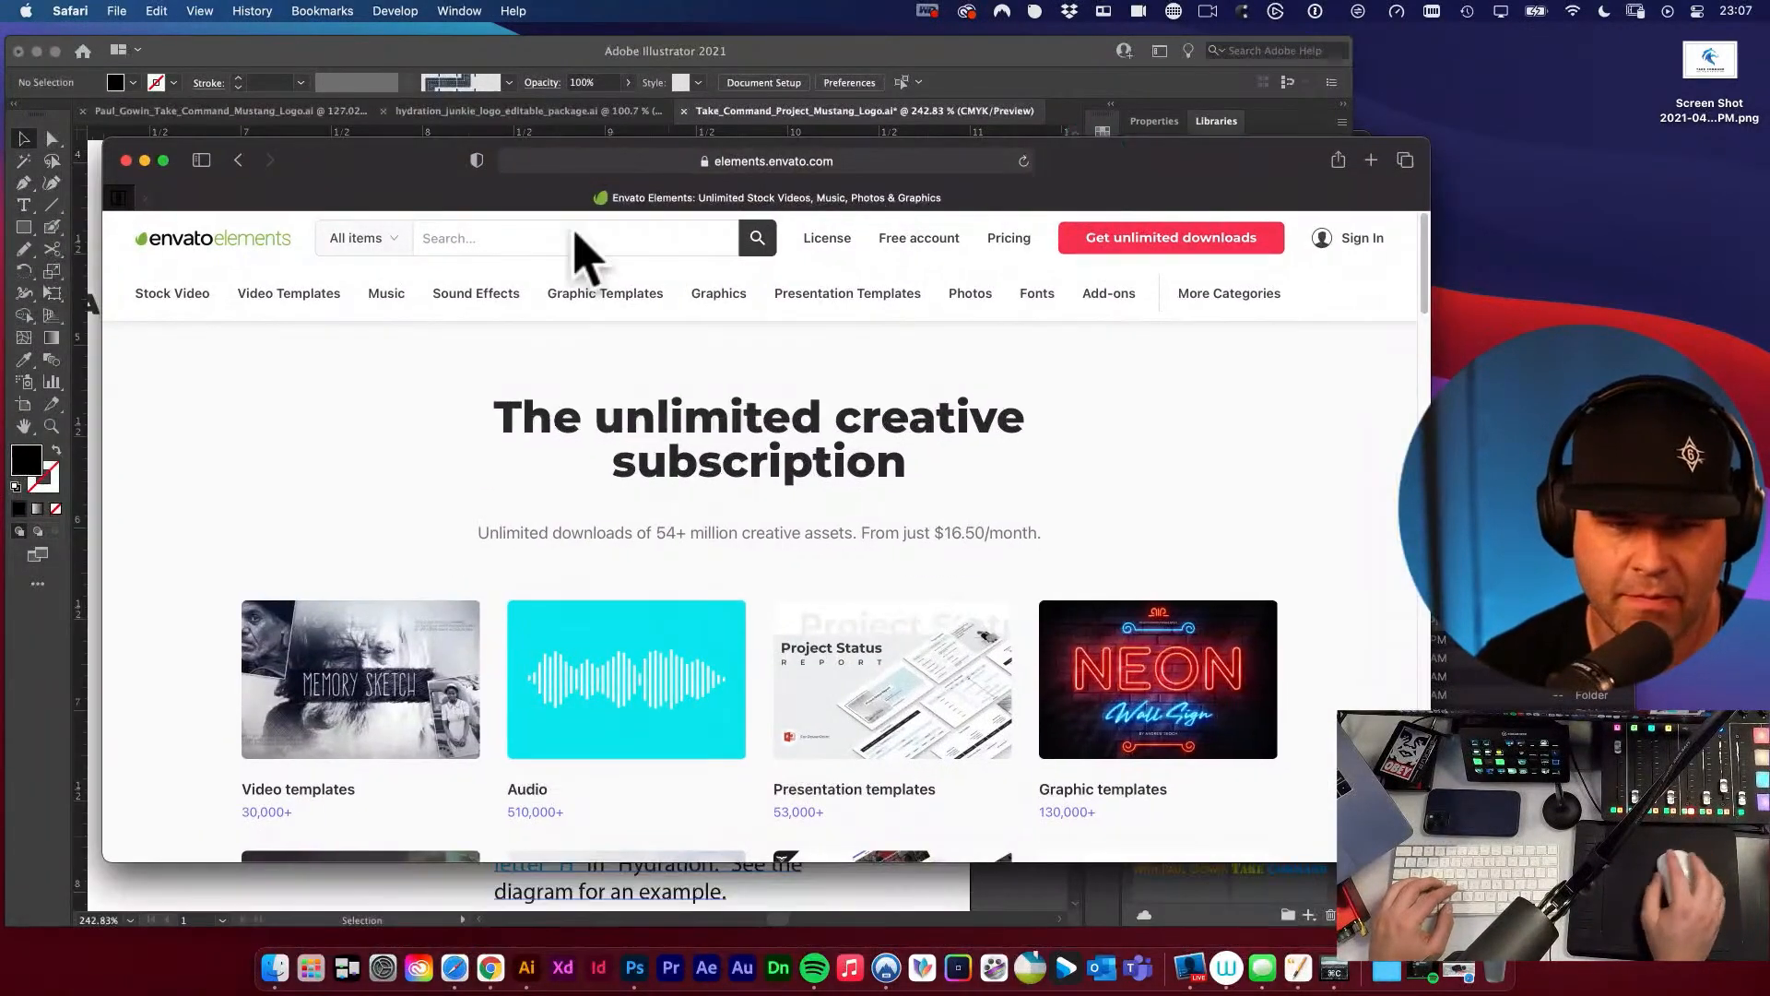
Search Envato Elements for "brand guideline" and browse the template results.
{"action": "left_click", "coordinate": [553, 247]}
{"action": "type", "text": "brand guid"}
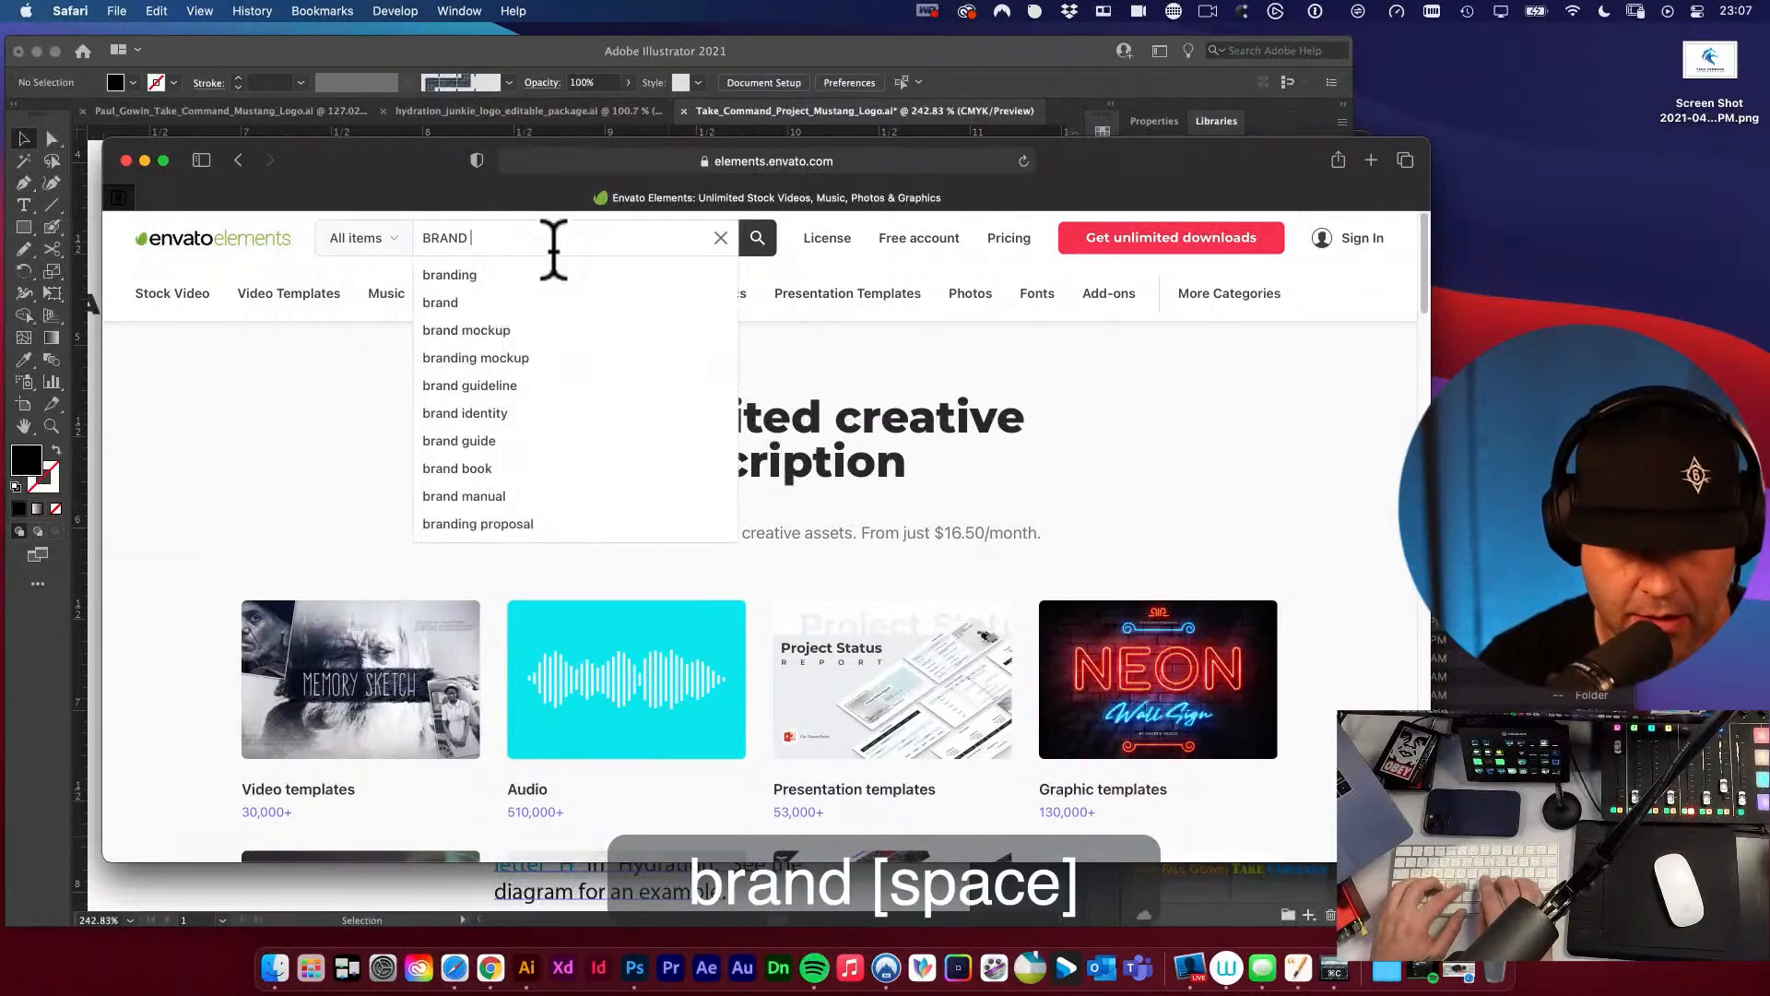
{"action": "key", "text": "Down"}
{"action": "key", "text": "Return"}
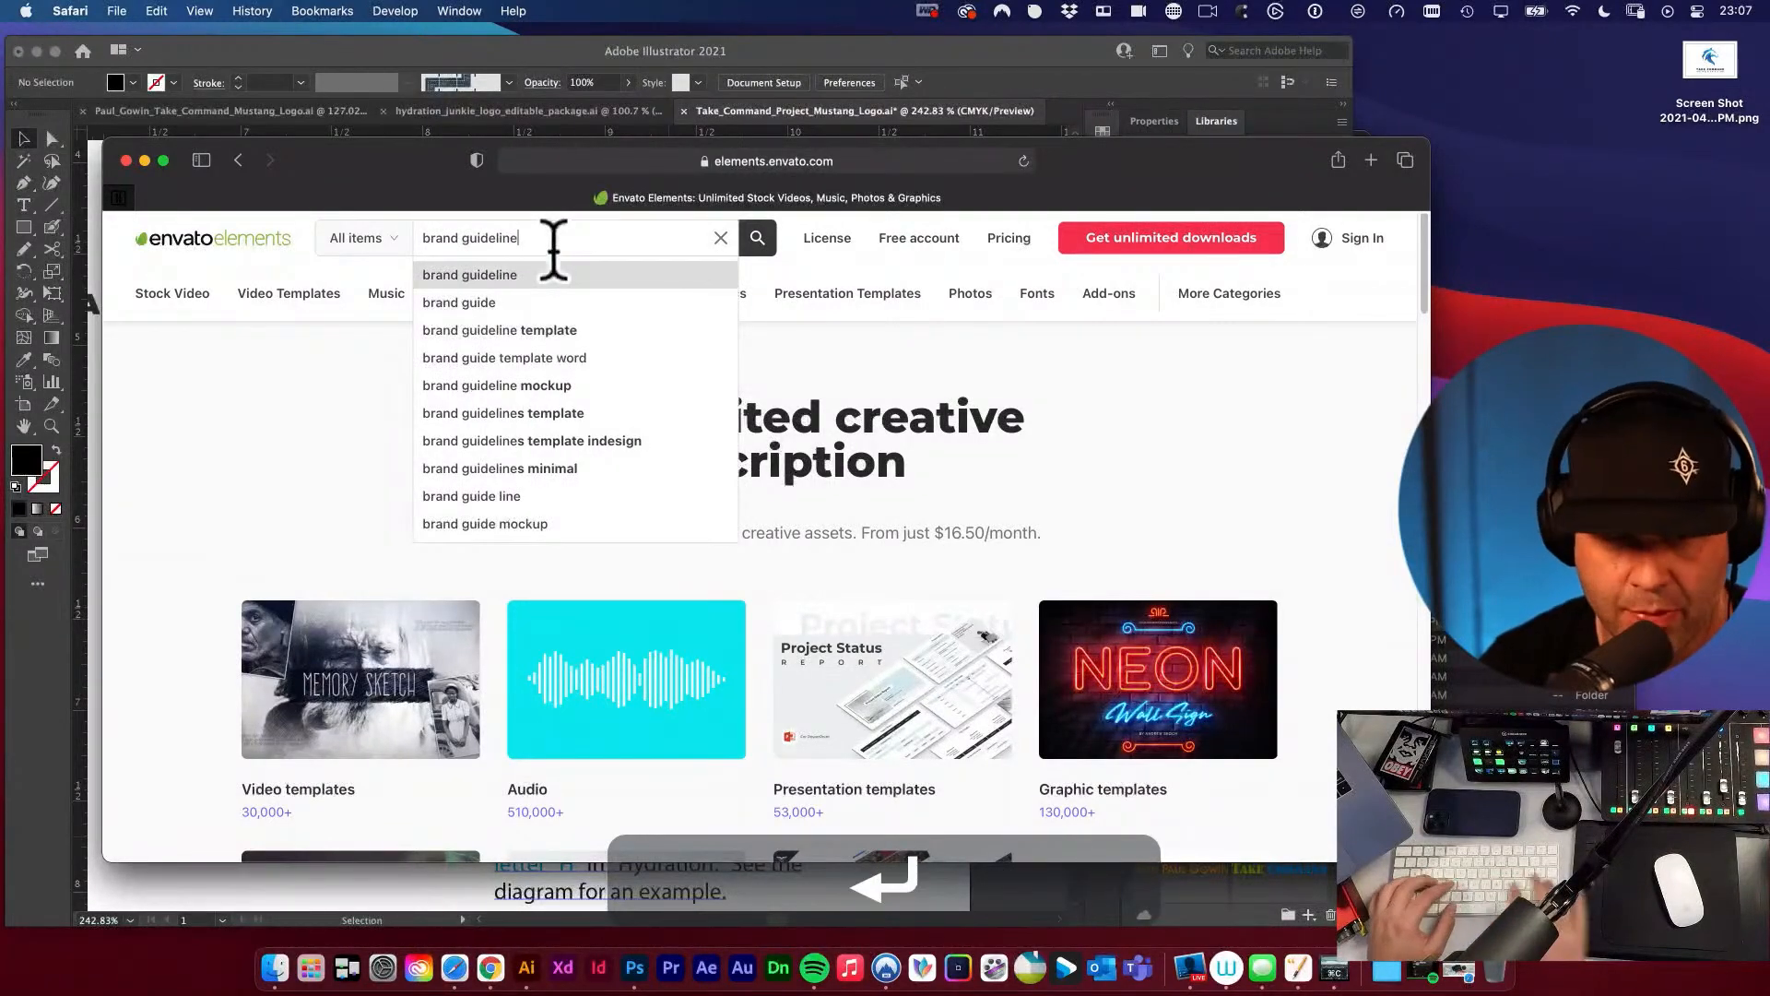
{"action": "scroll", "coordinate": [626, 378], "scroll_direction": "down", "scroll_amount": 3}
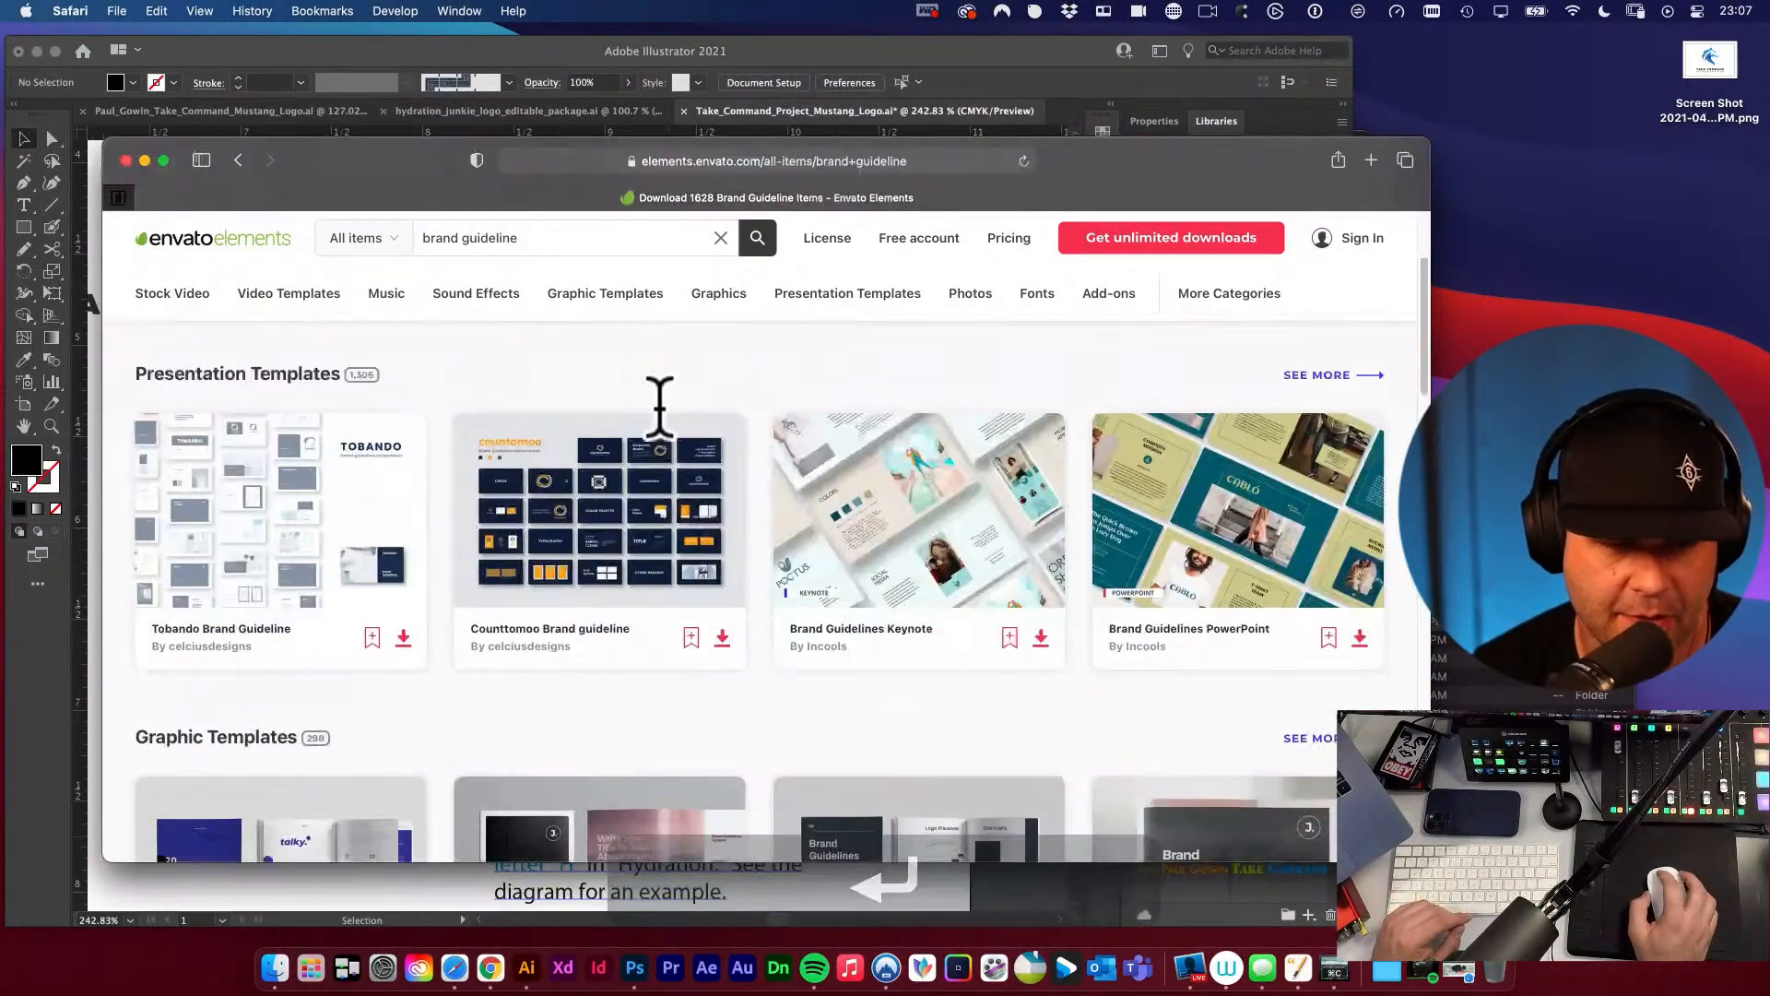
Show all Graphic Templates results for the brand guideline search and look through them.
{"action": "scroll", "coordinate": [697, 424], "scroll_direction": "down", "scroll_amount": 3}
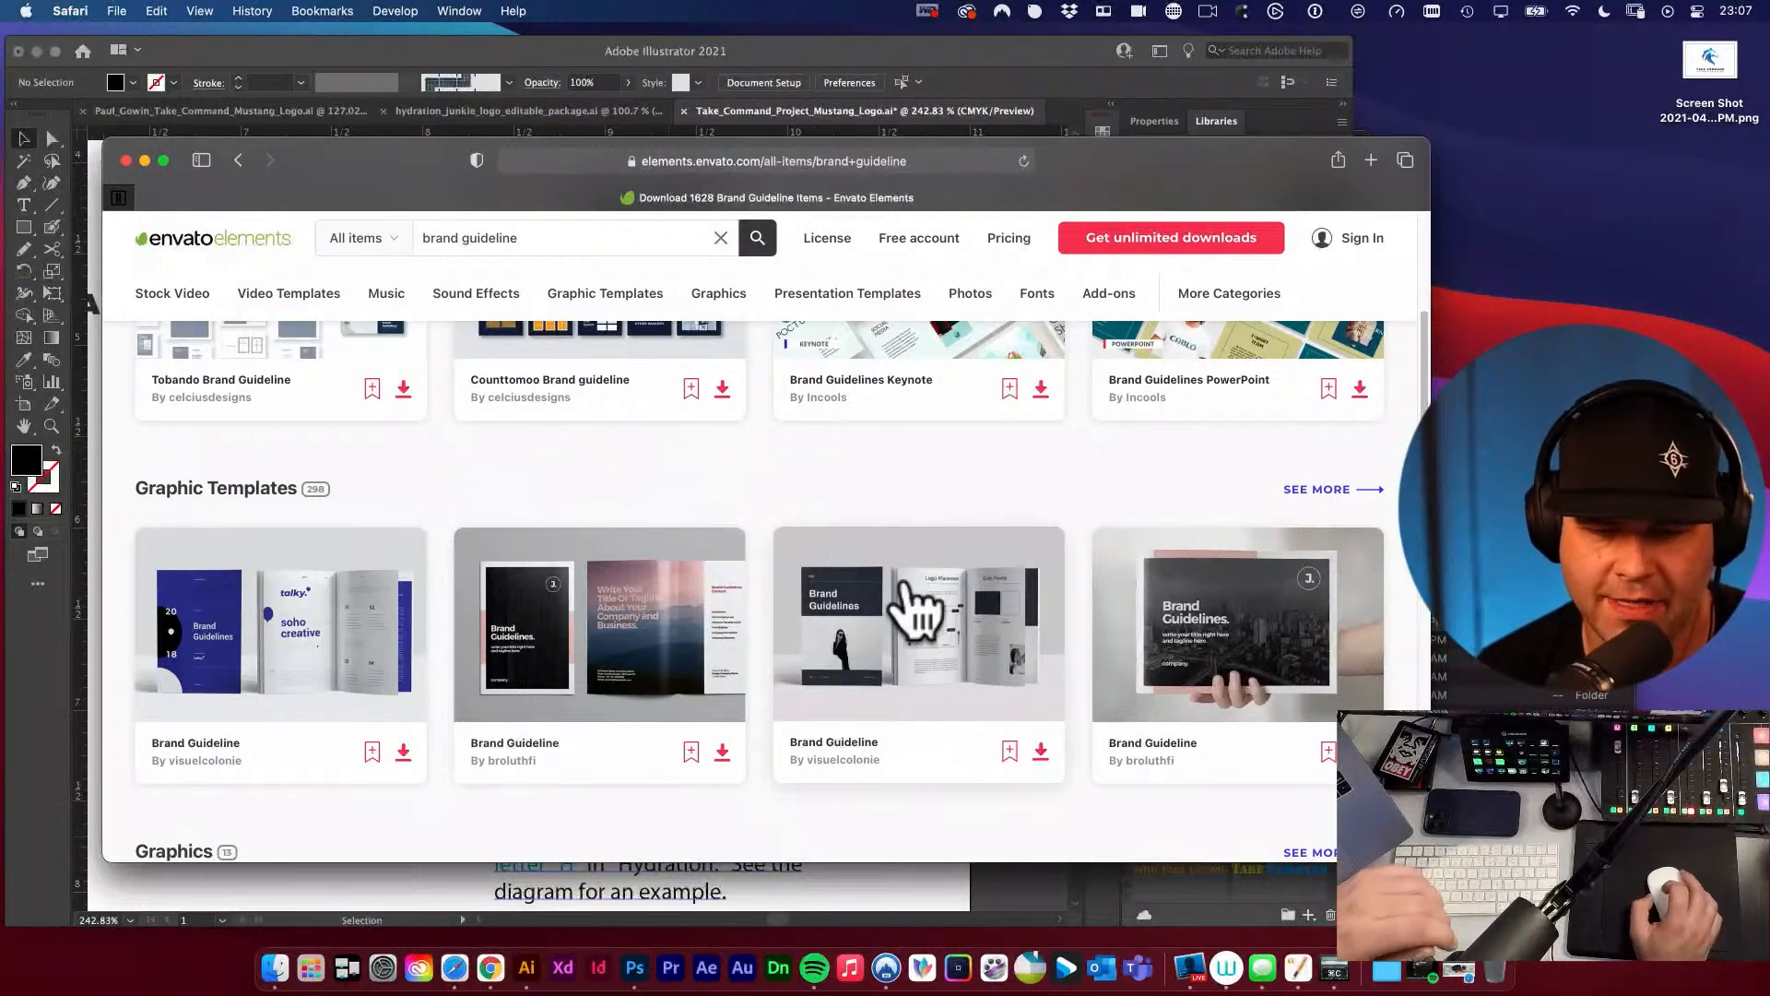
{"action": "left_click", "coordinate": [1314, 490]}
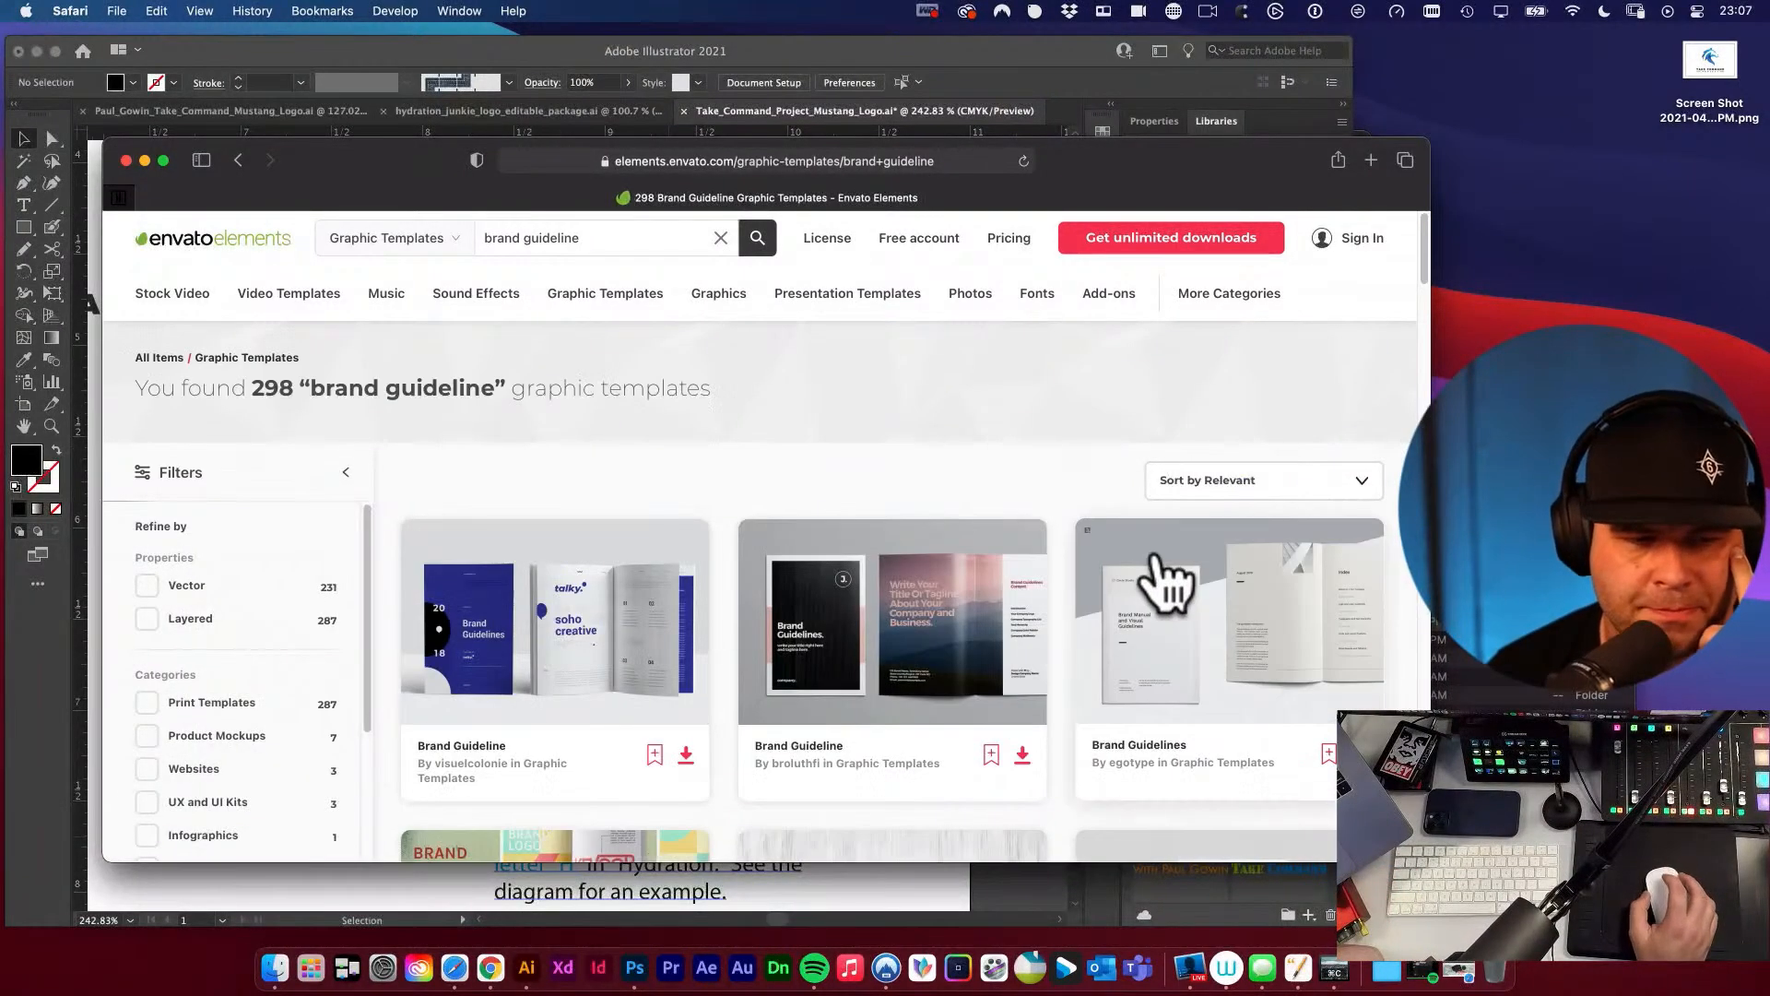
{"action": "scroll", "coordinate": [1166, 590], "scroll_direction": "down", "scroll_amount": 2}
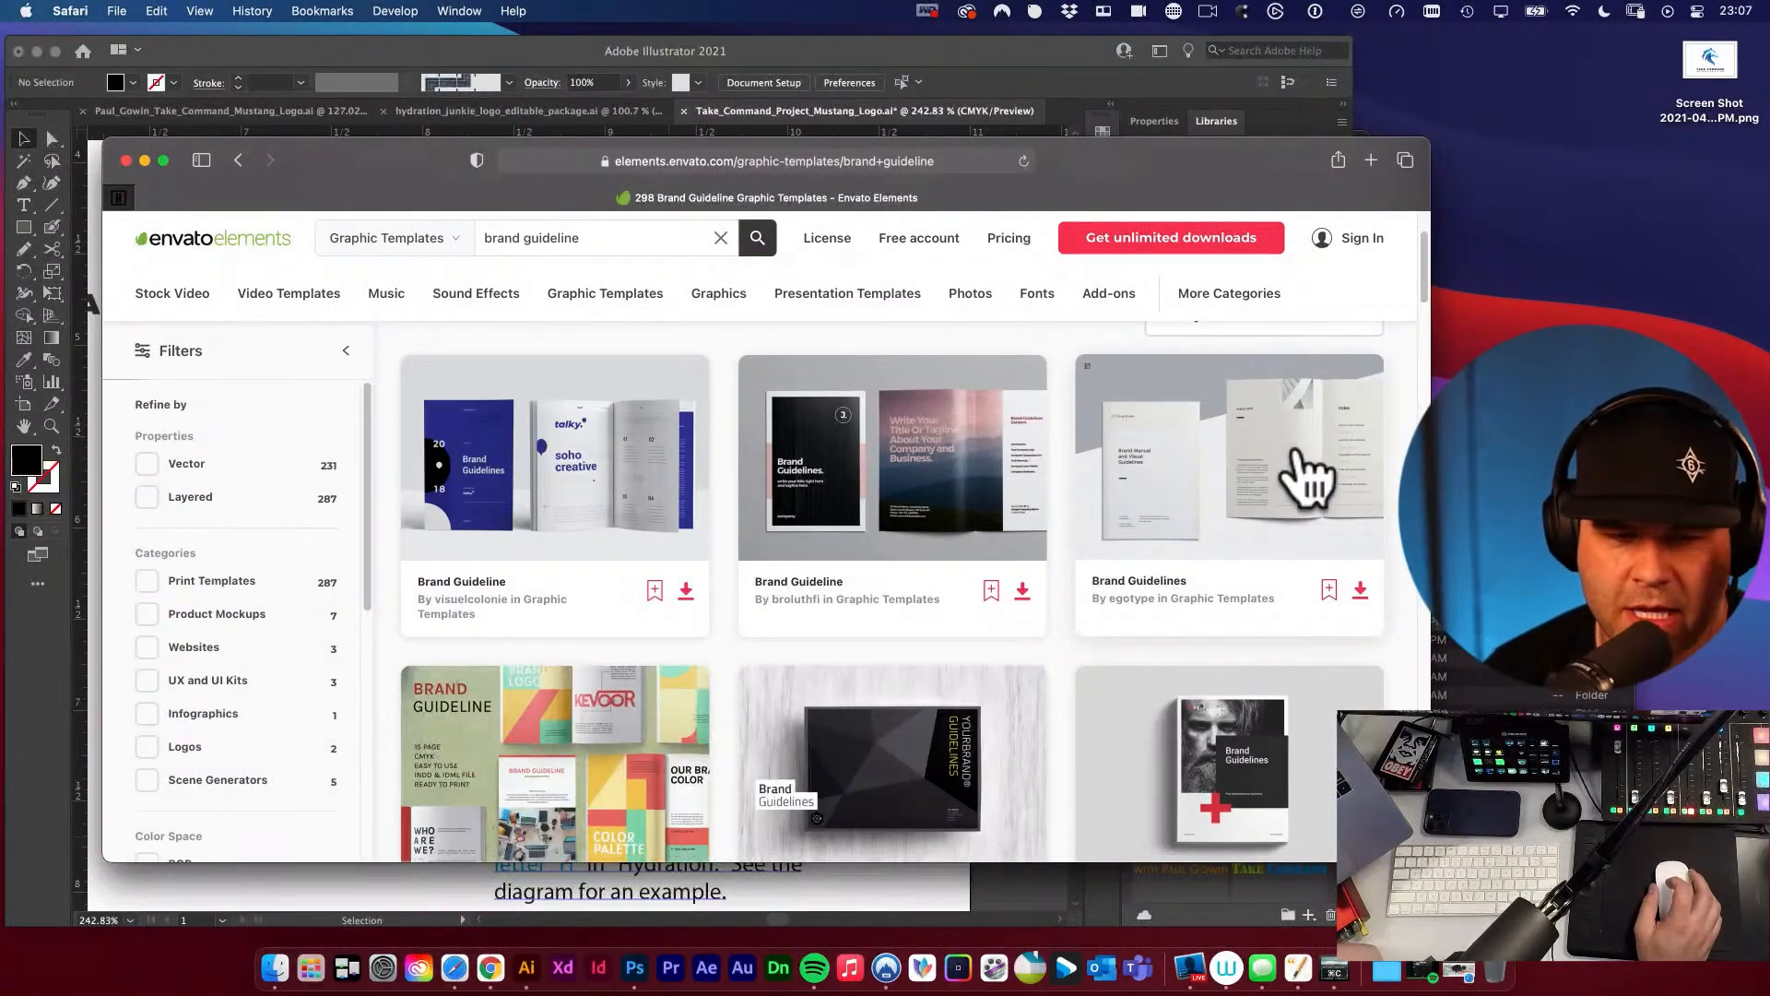
{"action": "scroll", "coordinate": [1304, 479], "scroll_direction": "down", "scroll_amount": 5}
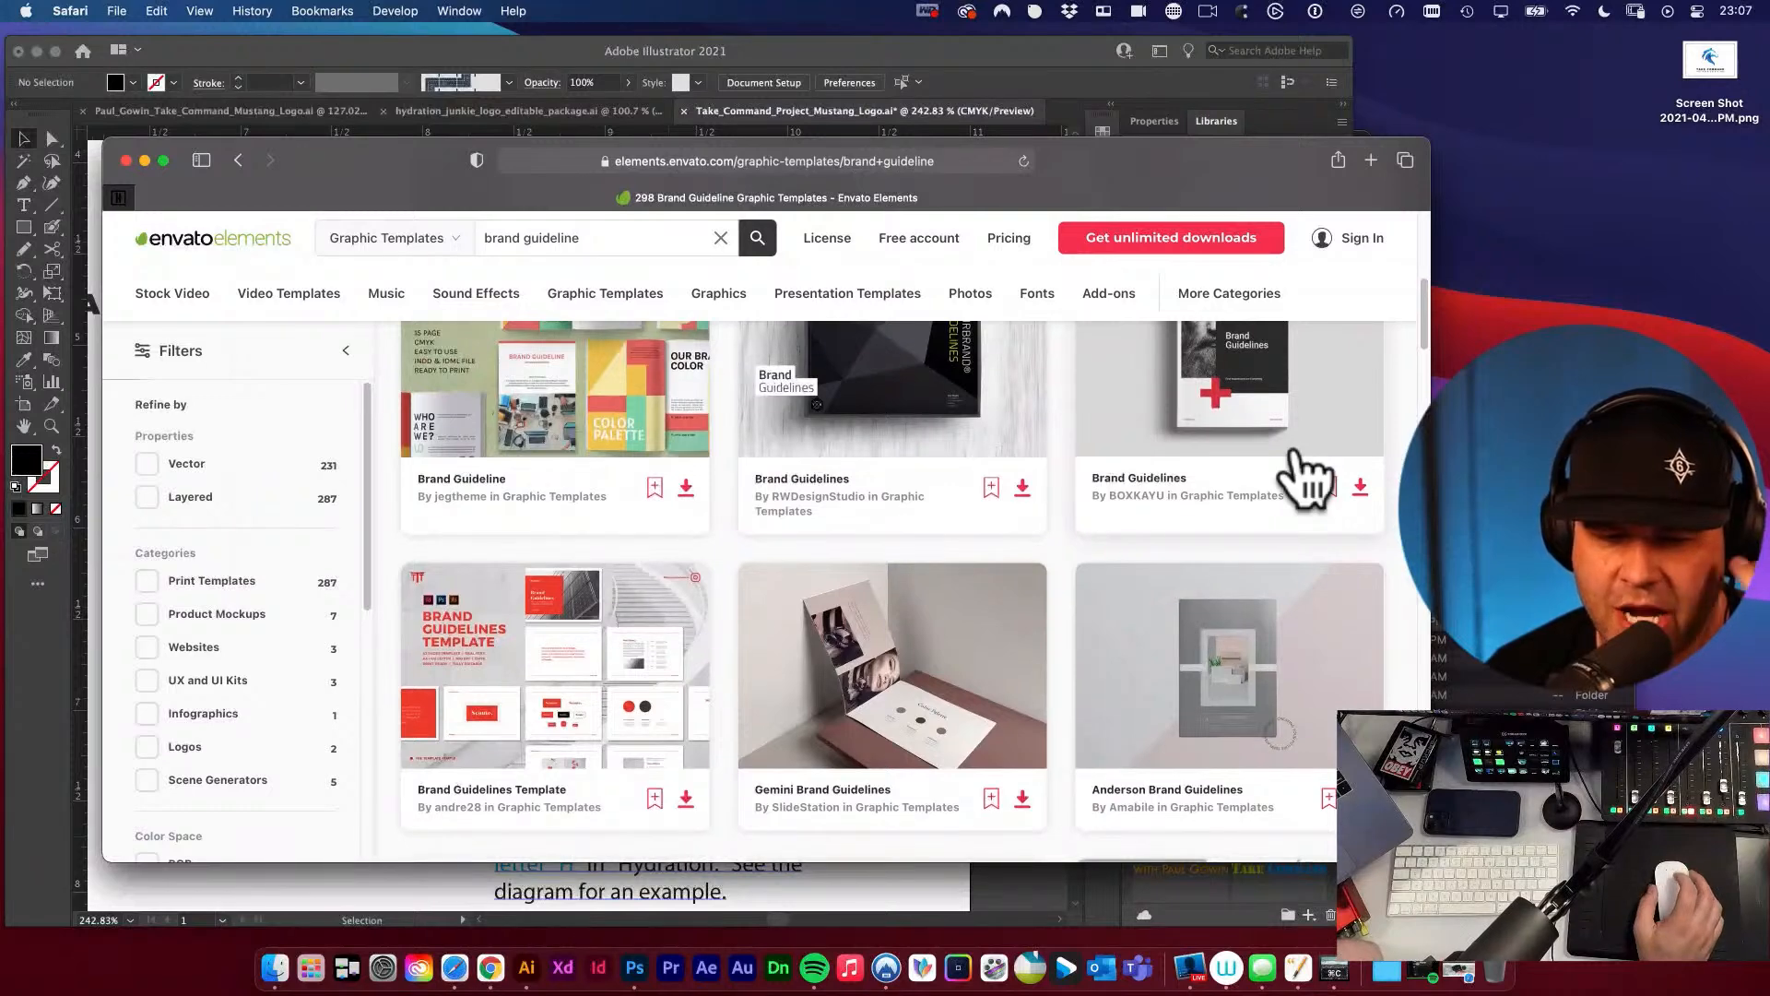
{"action": "scroll", "coordinate": [590, 627], "scroll_direction": "down", "scroll_amount": 2}
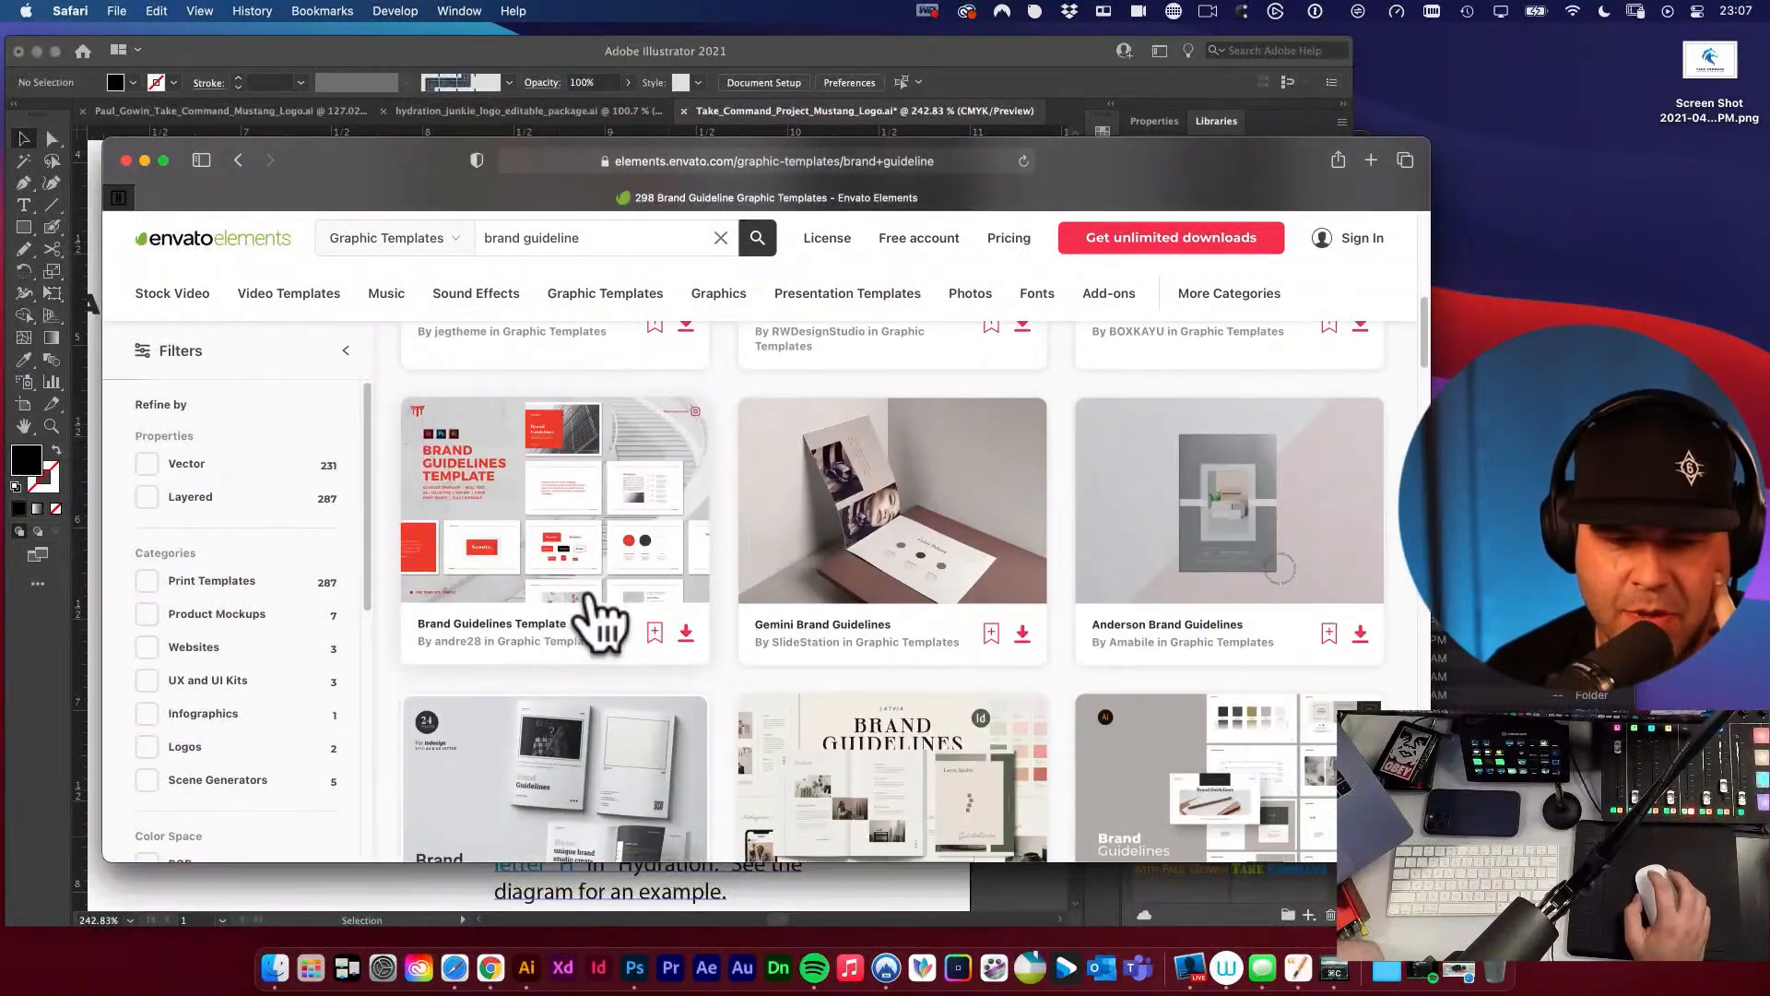
Open the red and white Brand Guidelines Template and examine its preview images and description.
{"action": "left_click", "coordinate": [616, 537]}
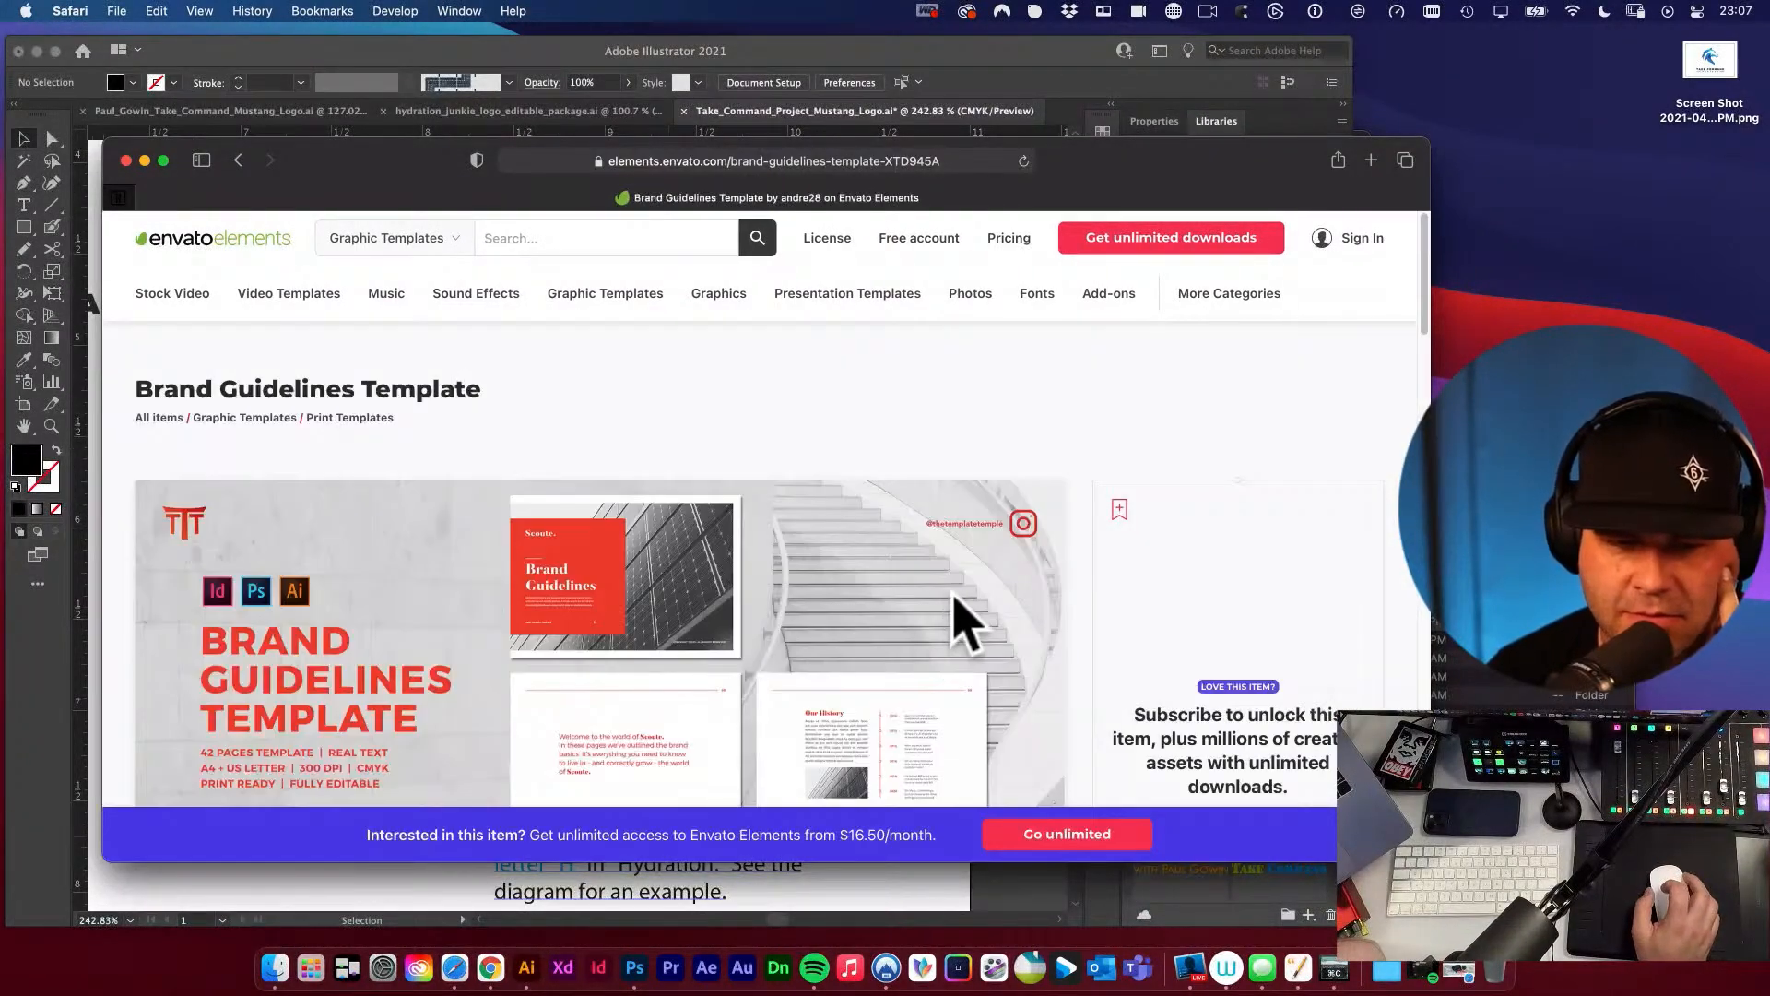
{"action": "scroll", "coordinate": [964, 622], "scroll_direction": "down", "scroll_amount": 3}
{"action": "scroll", "coordinate": [964, 622], "scroll_direction": "down", "scroll_amount": 10}
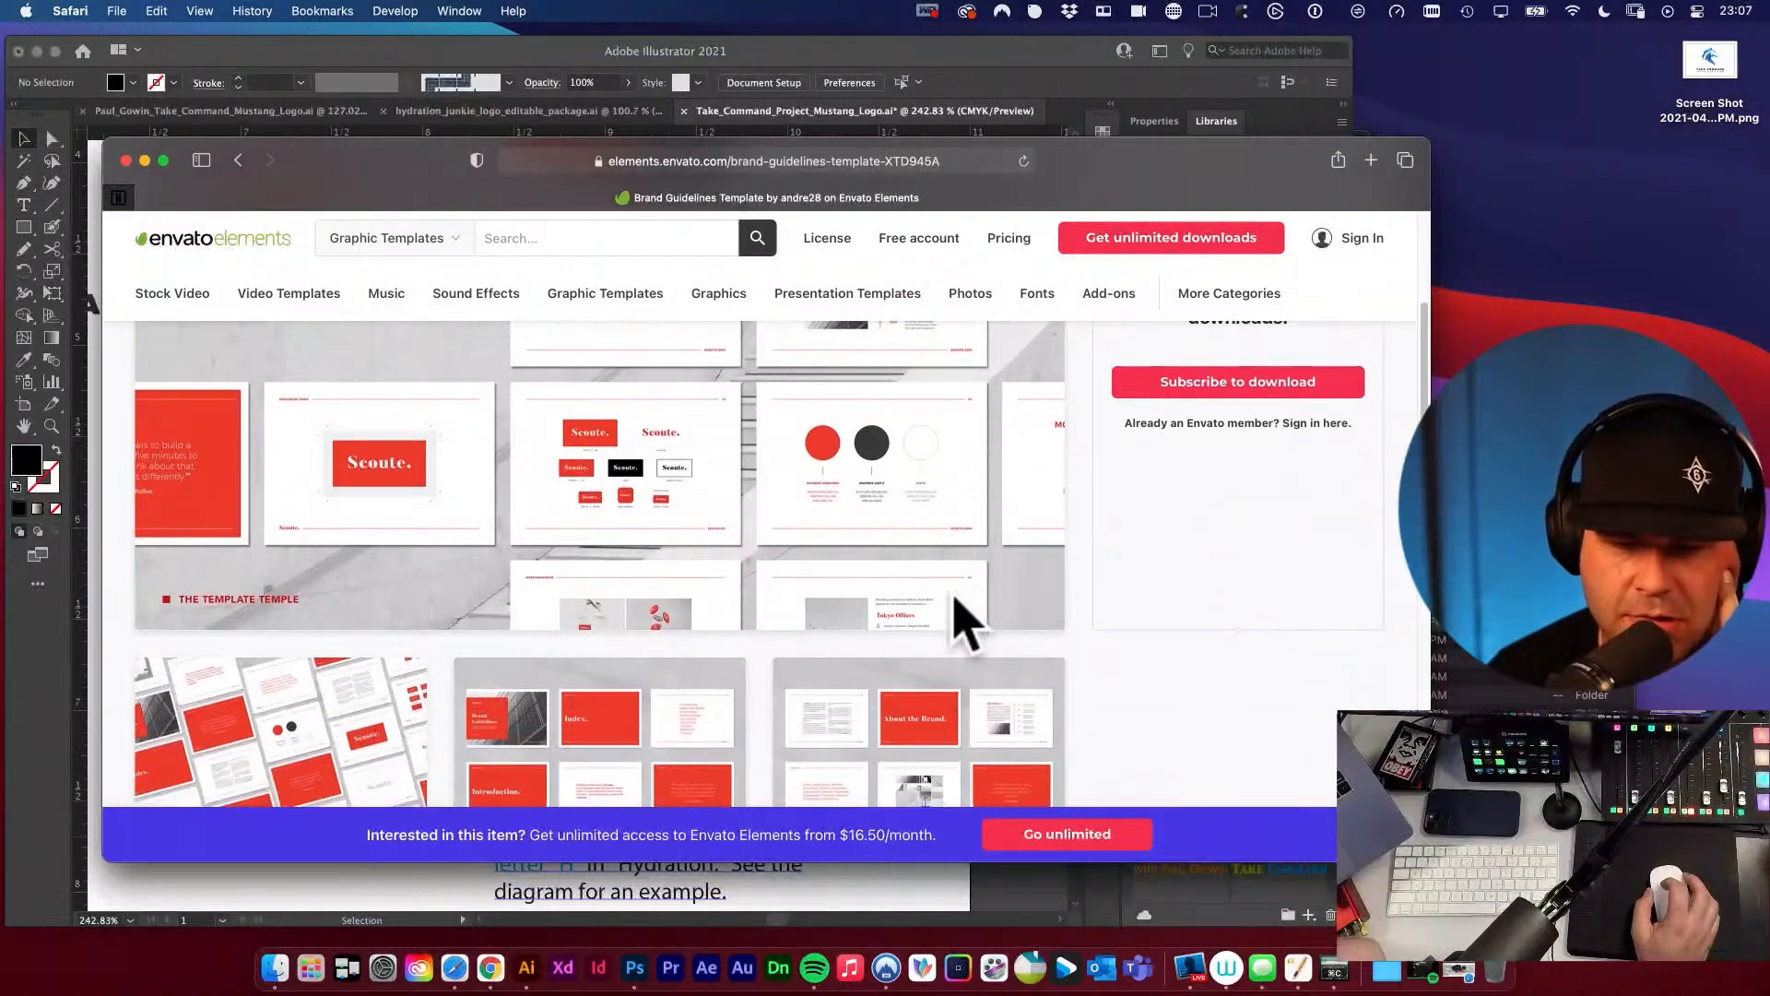
{"action": "scroll", "coordinate": [953, 596], "scroll_direction": "down", "scroll_amount": 2}
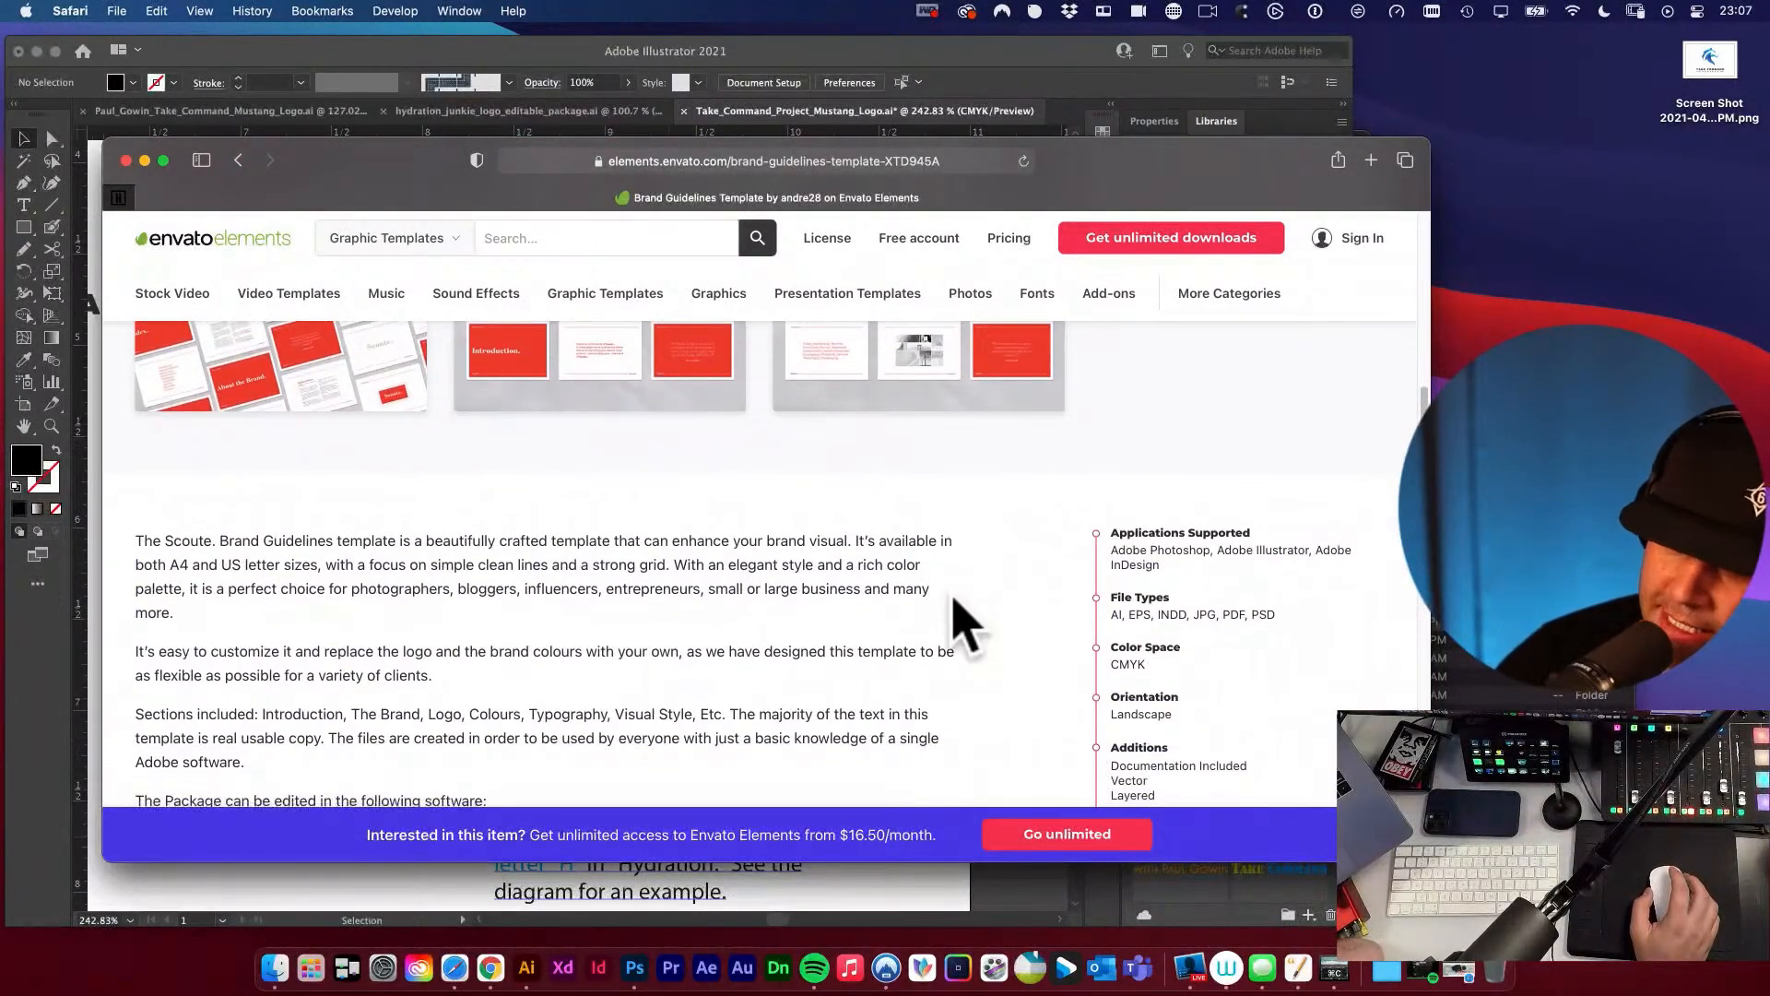
{"action": "scroll", "coordinate": [956, 599], "scroll_direction": "up", "scroll_amount": 5}
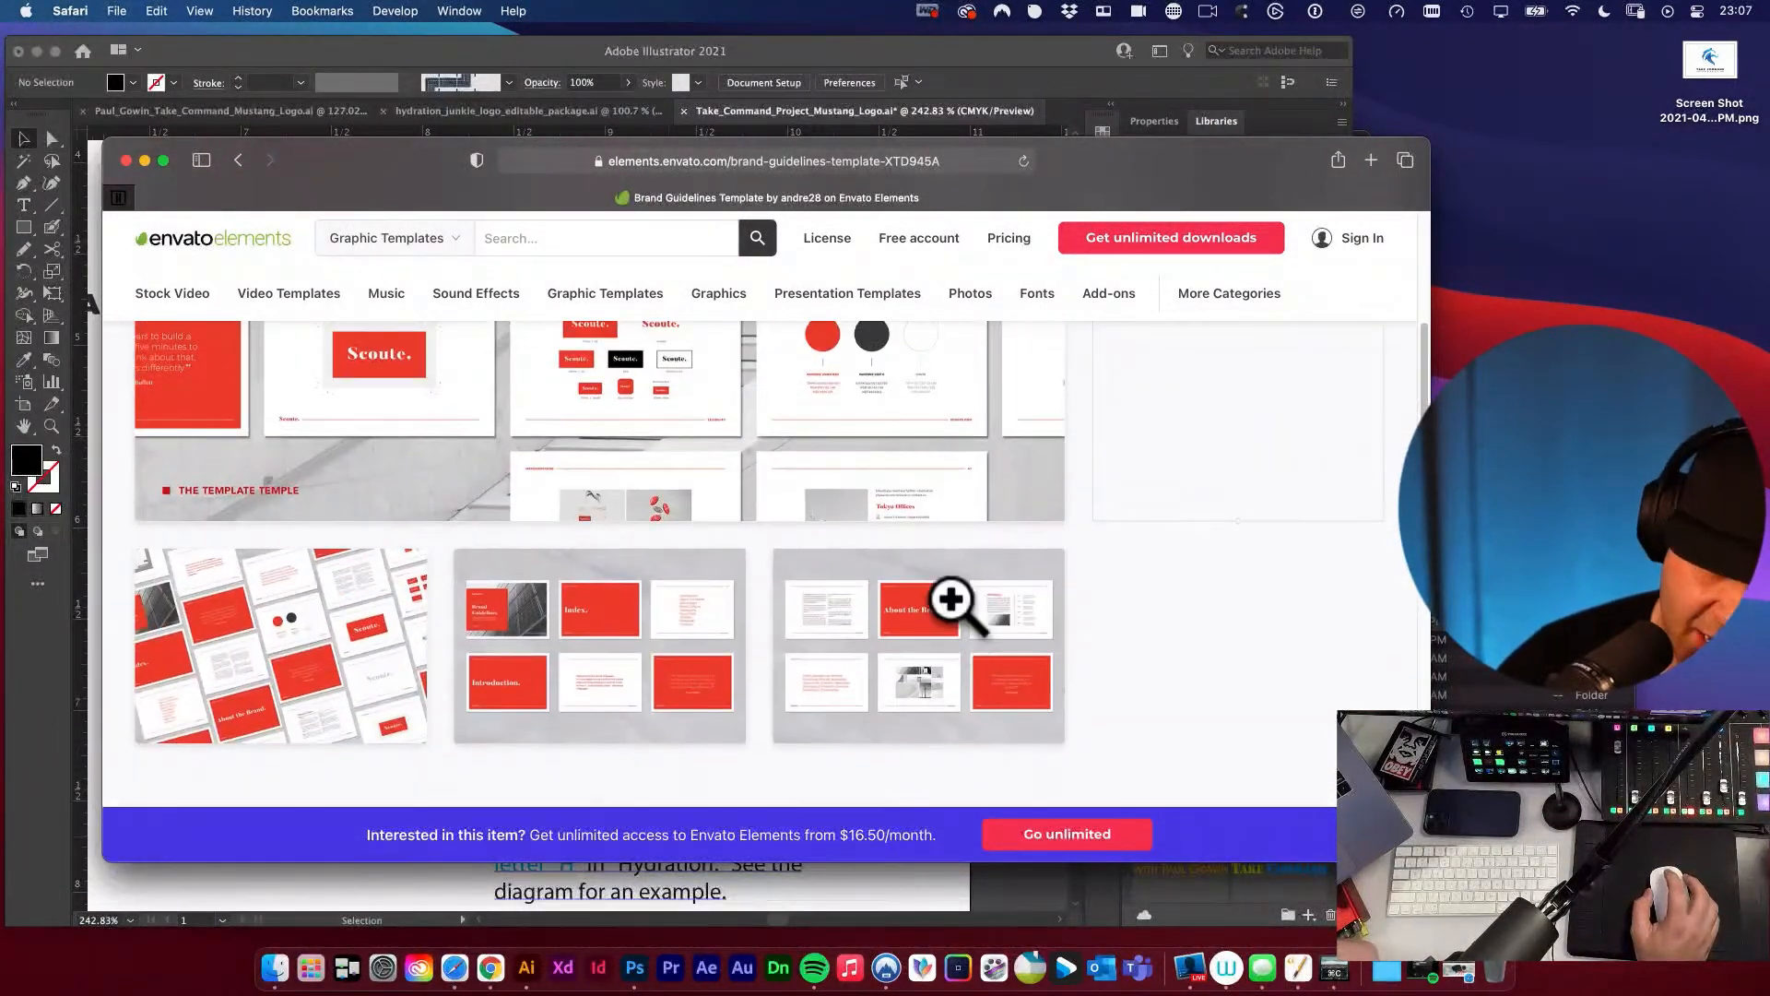
{"action": "scroll", "coordinate": [956, 599], "scroll_direction": "up", "scroll_amount": 3}
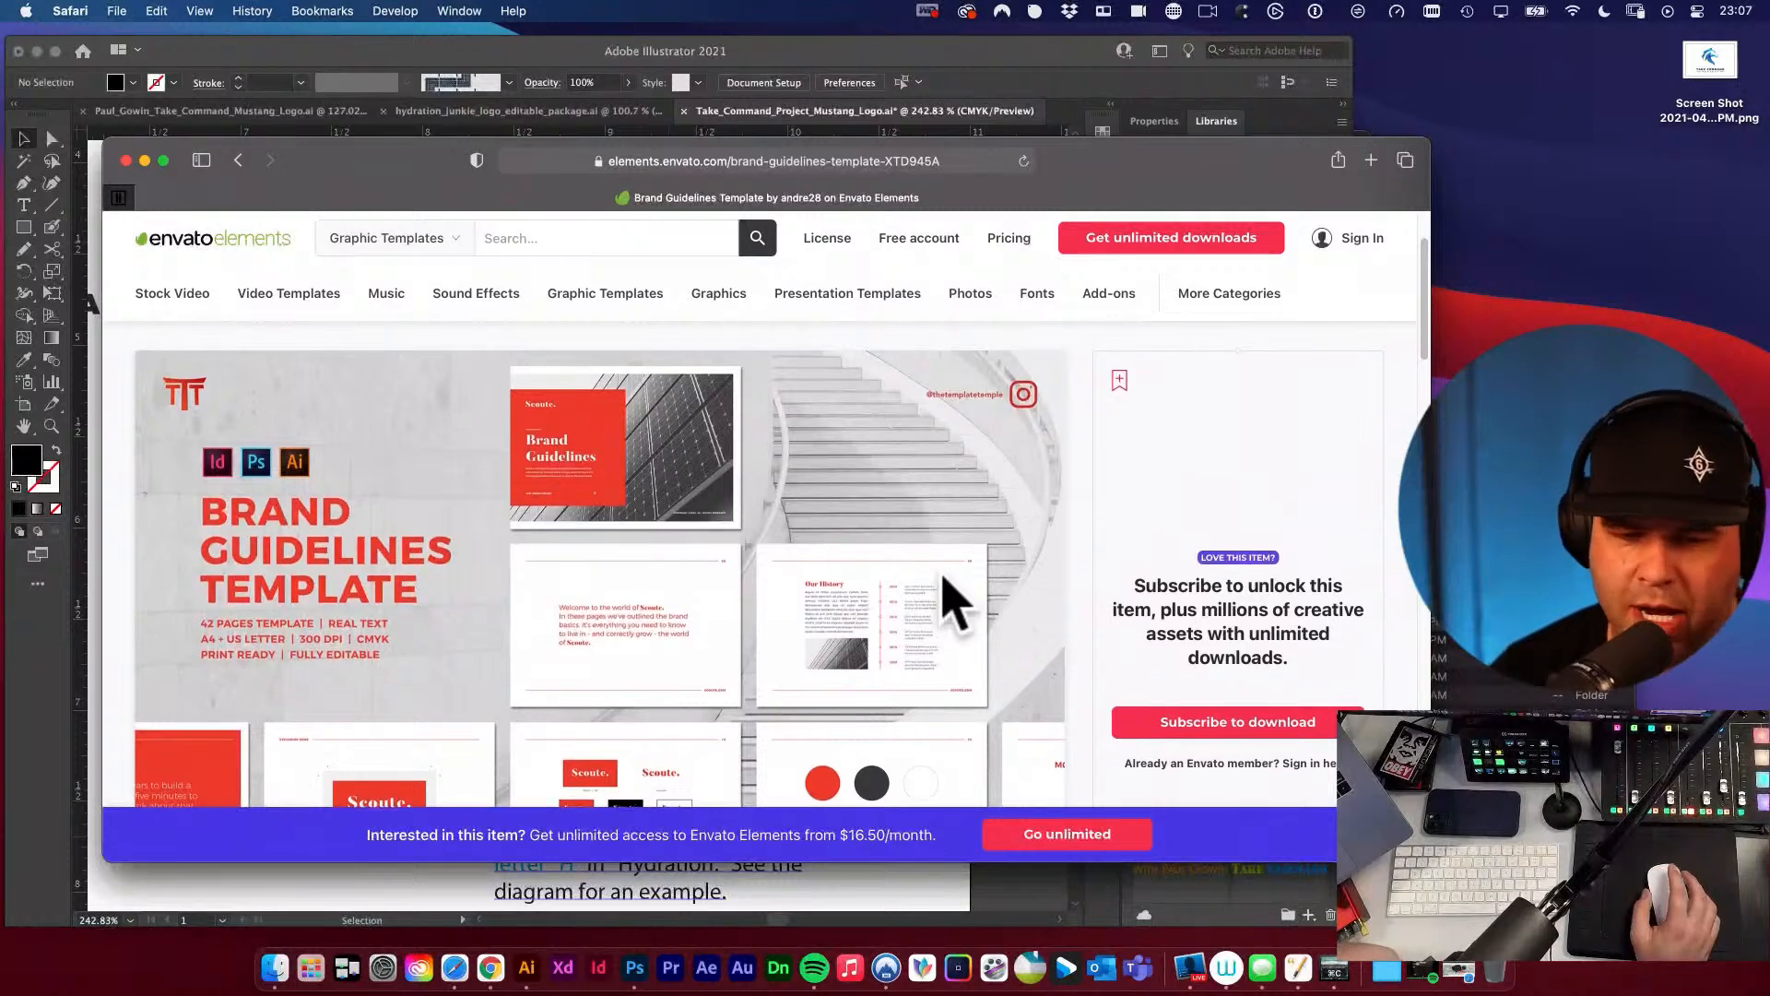
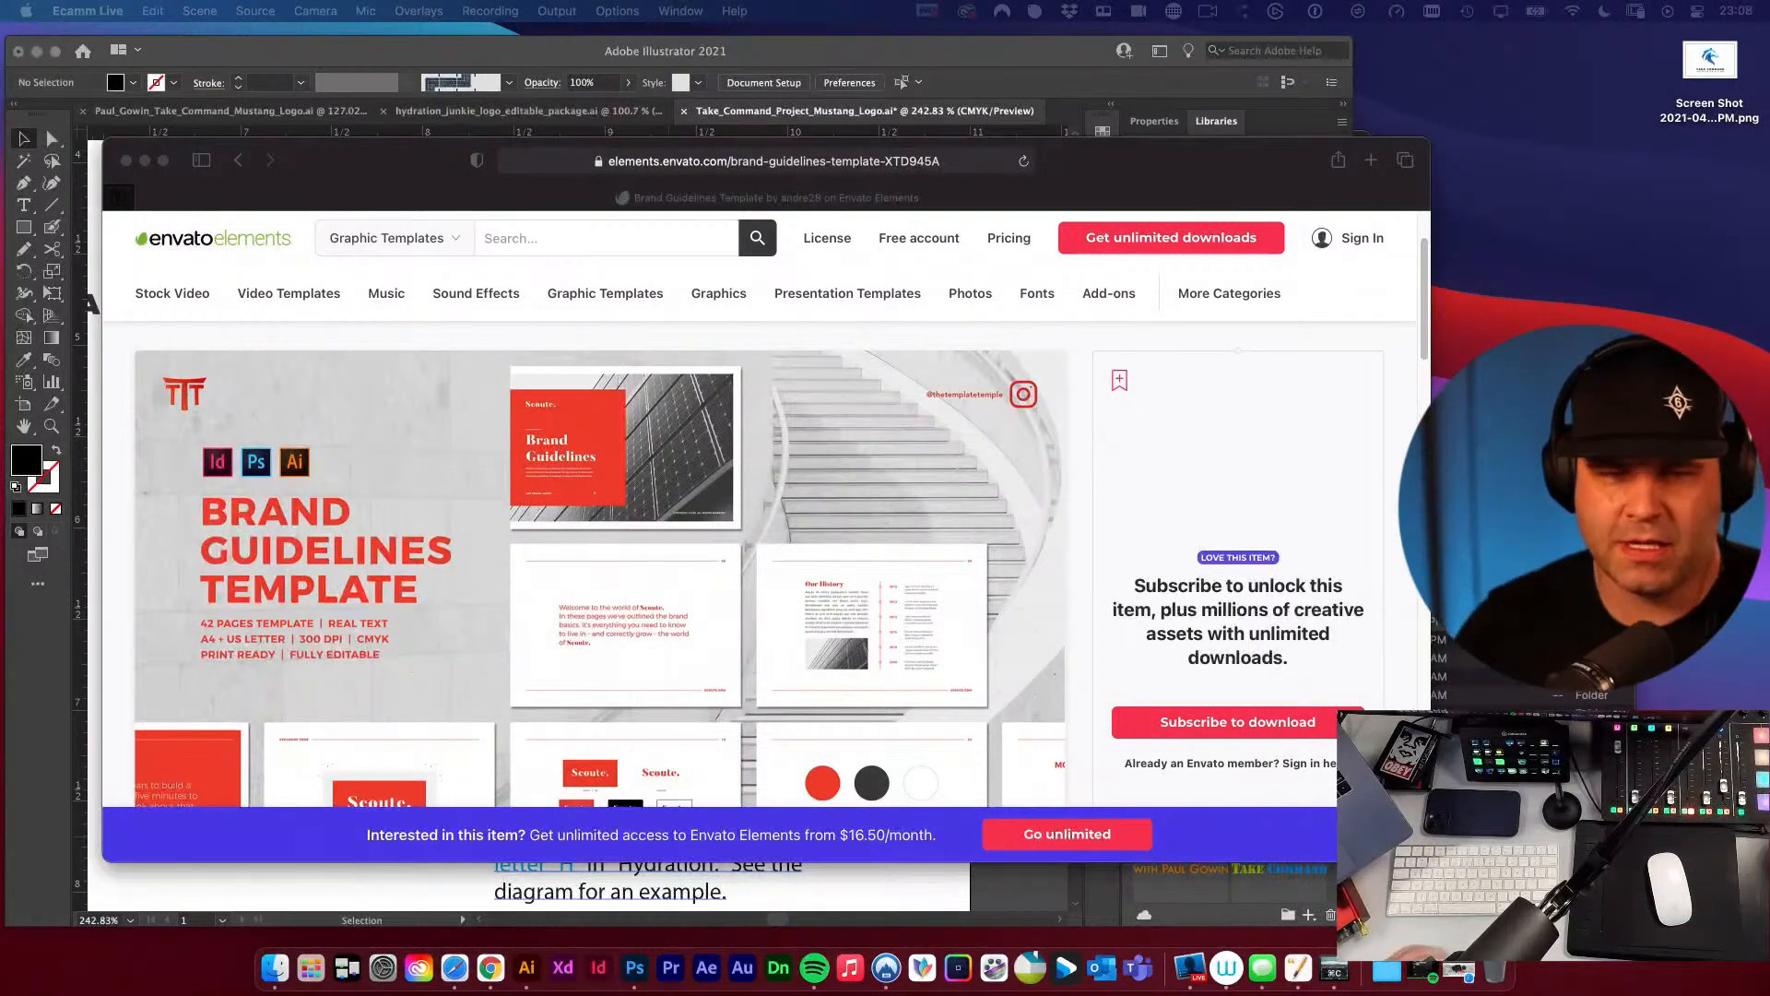
Move the Brand Guidelines Template browser window aside and close it to return to the Illustrator logo document.
{"action": "mouse_move", "coordinate": [416, 150]}
{"action": "left_mouse_down"}
{"action": "mouse_move", "coordinate": [440, 140]}
{"action": "mouse_move", "coordinate": [413, 134]}
{"action": "left_mouse_up"}
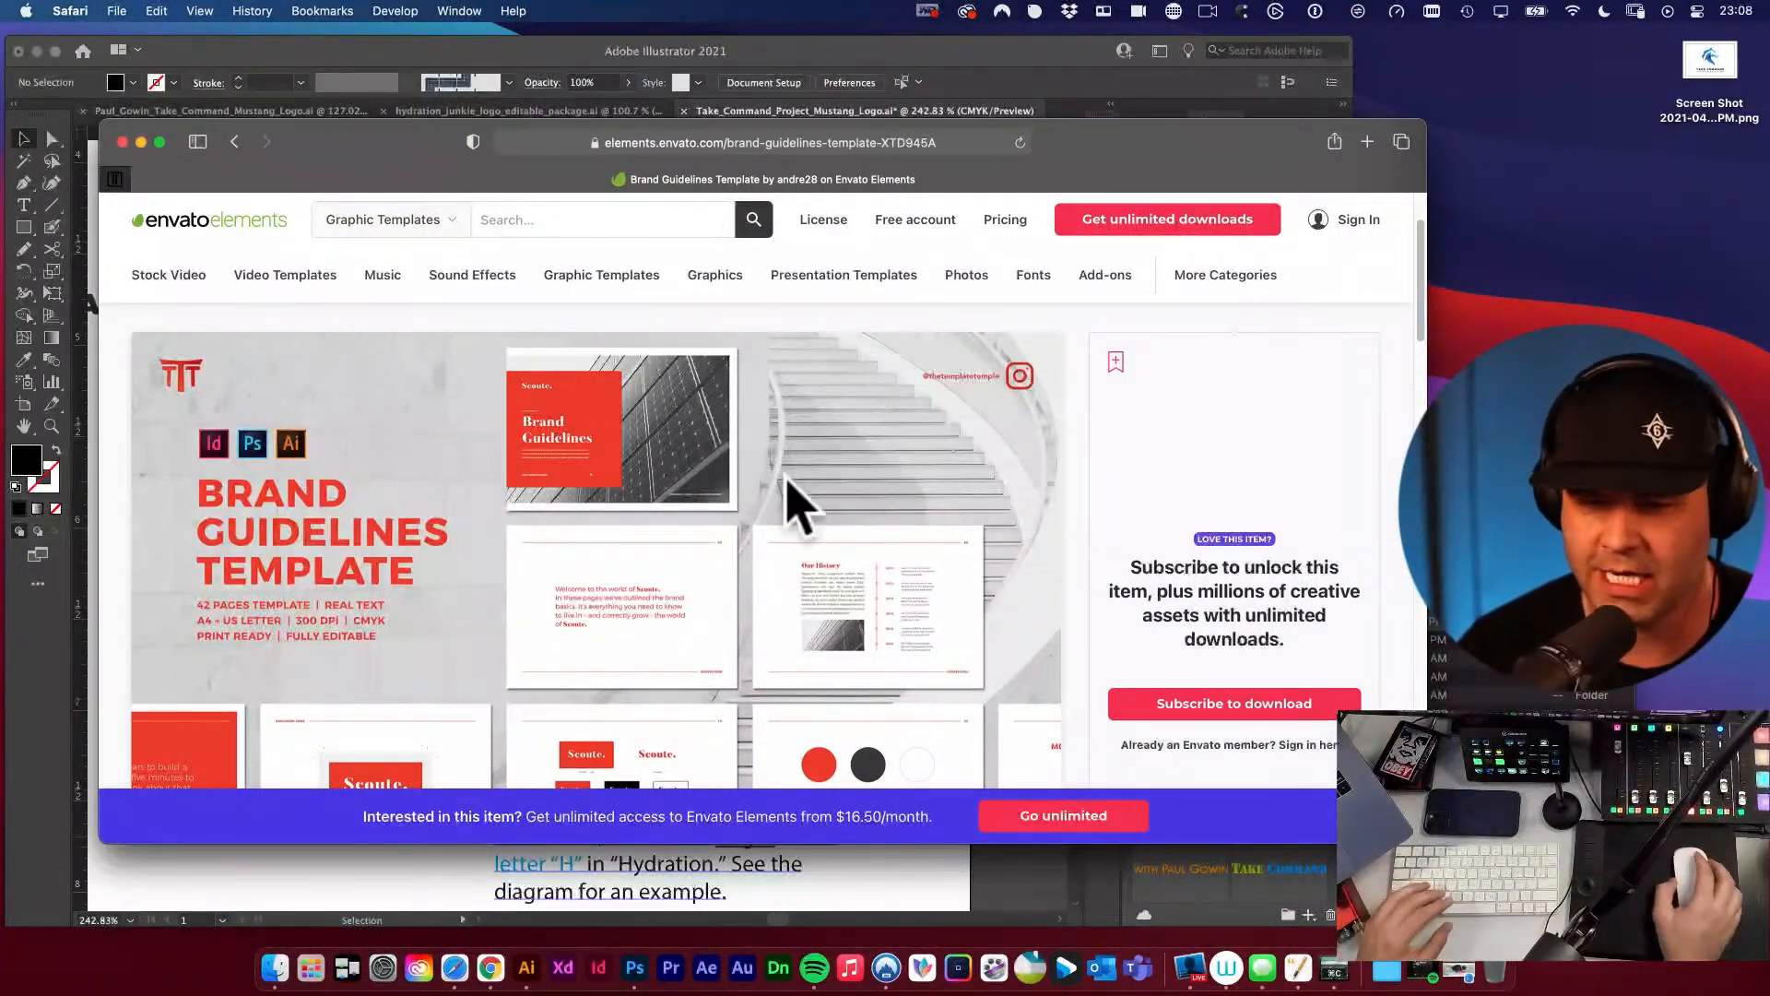
{"action": "left_click_drag", "start_coordinate": [321, 148], "coordinate": [307, 131]}
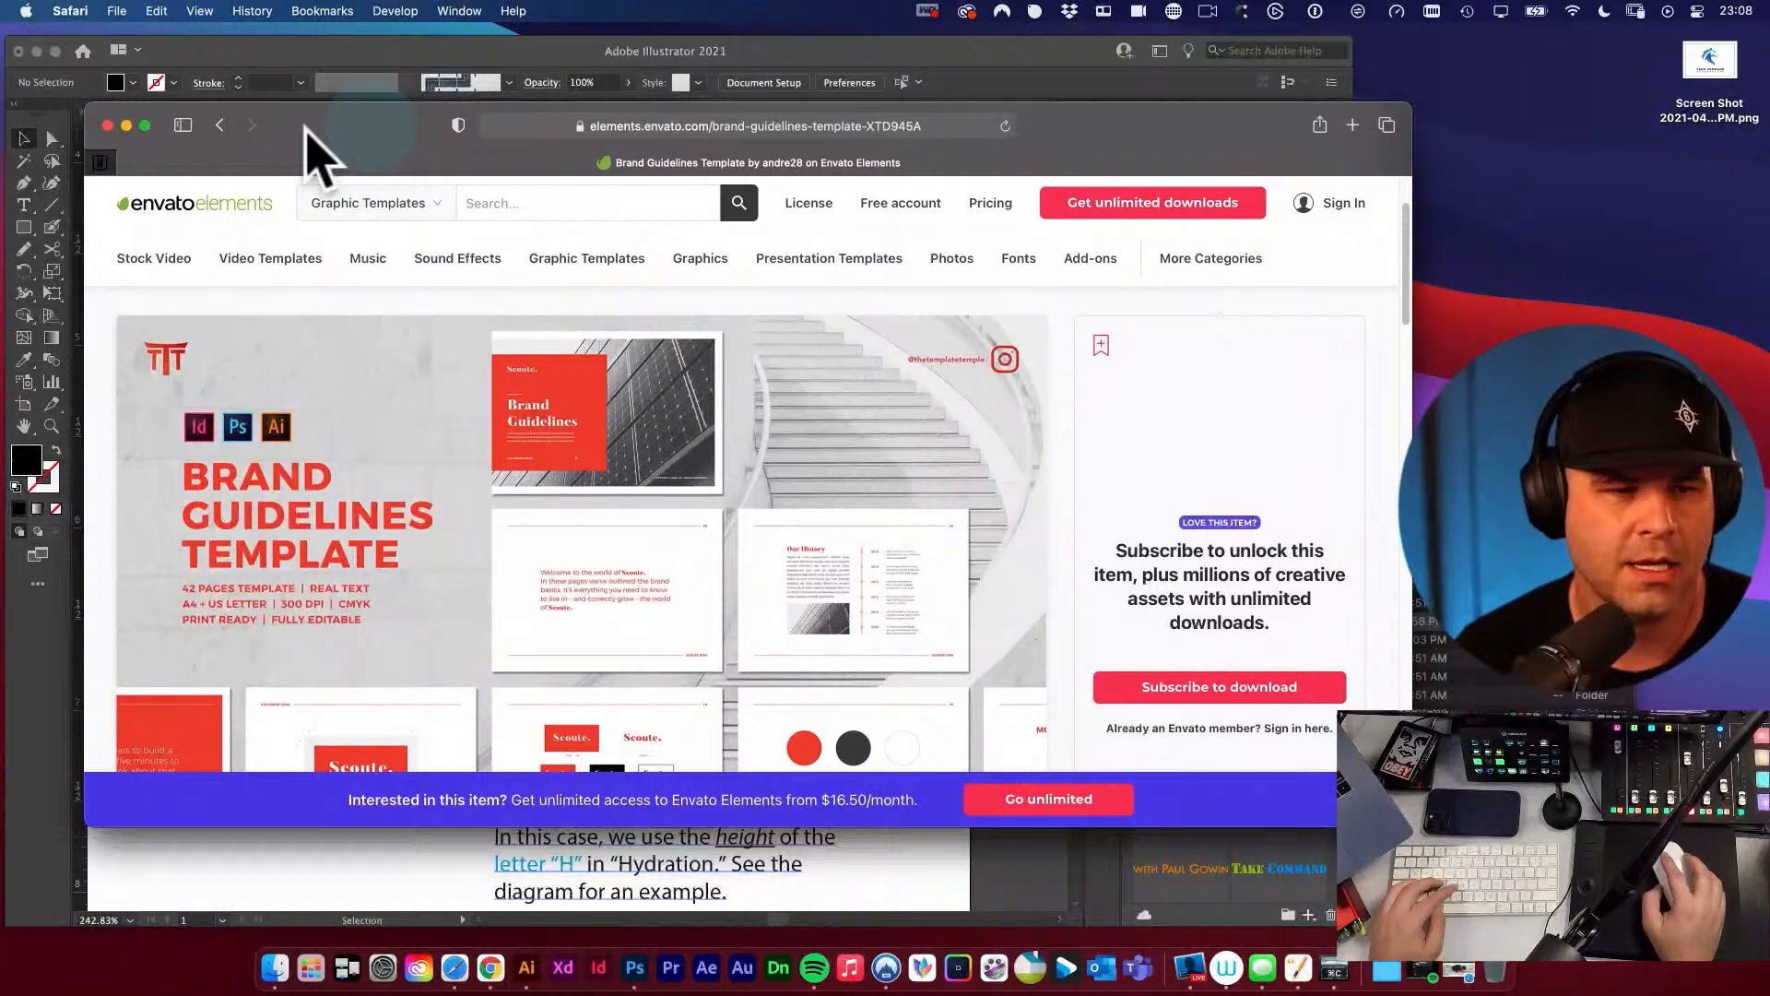
{"action": "left_click", "coordinate": [108, 125]}
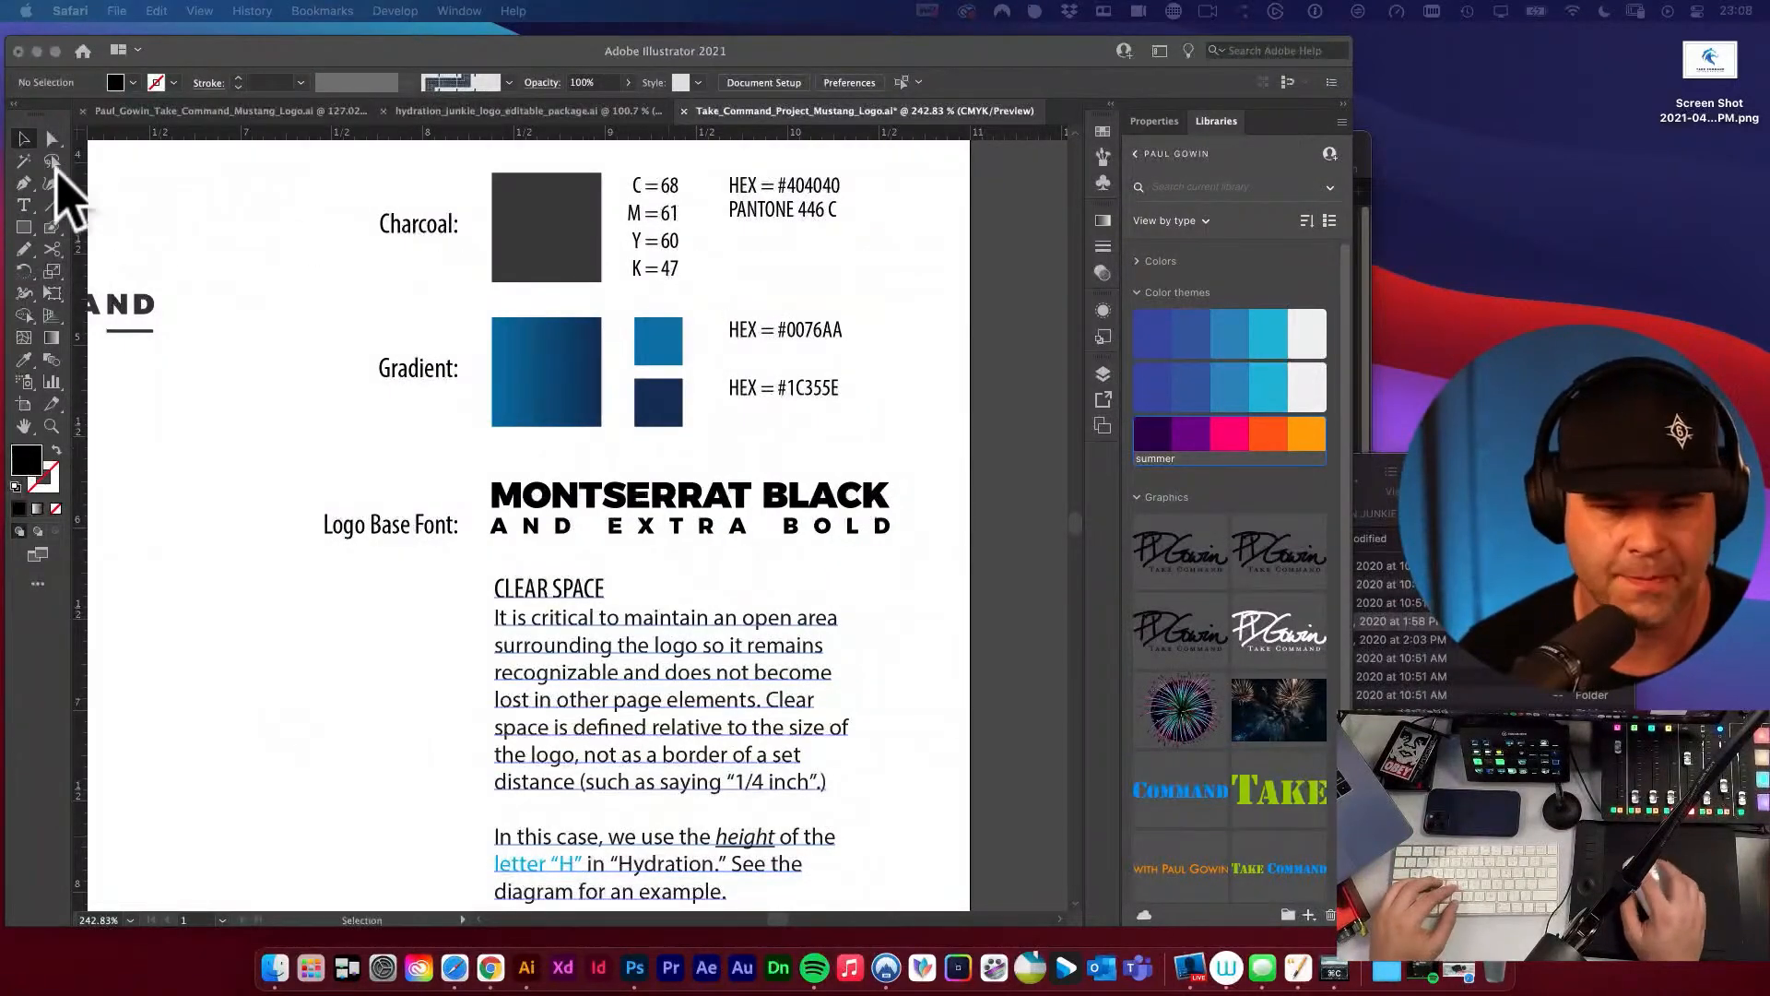
Examine the CLEAR SPACE paragraph under the logo base font for wording that still refers to the Hydration logo.
{"action": "left_click", "coordinate": [239, 289]}
{"action": "key", "text": "space"}
{"action": "left_click_drag", "start_coordinate": [240, 289], "coordinate": [299, 259]}
{"action": "left_click", "coordinate": [93, 148]}
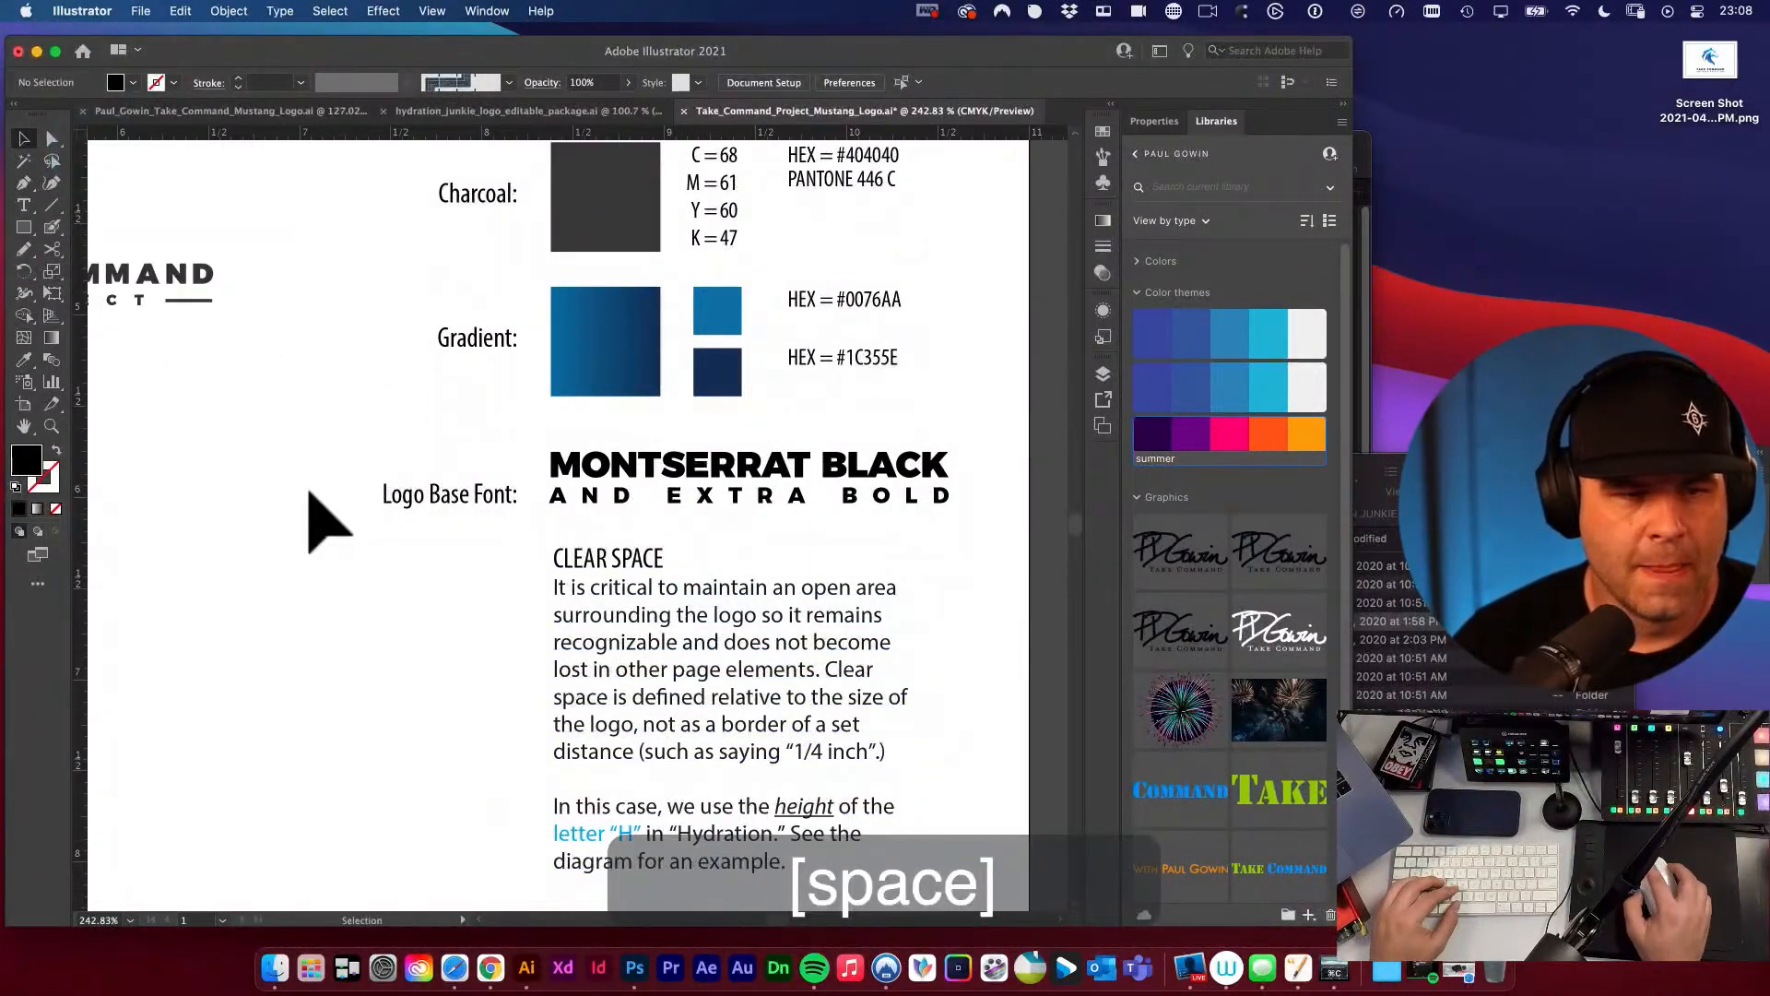
{"action": "left_click", "coordinate": [308, 493]}
{"action": "key", "text": "space"}
{"action": "left_click_drag", "start_coordinate": [643, 595], "coordinate": [618, 532]}
{"action": "key", "text": "v"}
{"action": "left_click", "coordinate": [577, 566]}
{"action": "key", "text": "space"}
{"action": "left_click_drag", "start_coordinate": [388, 592], "coordinate": [469, 479]}
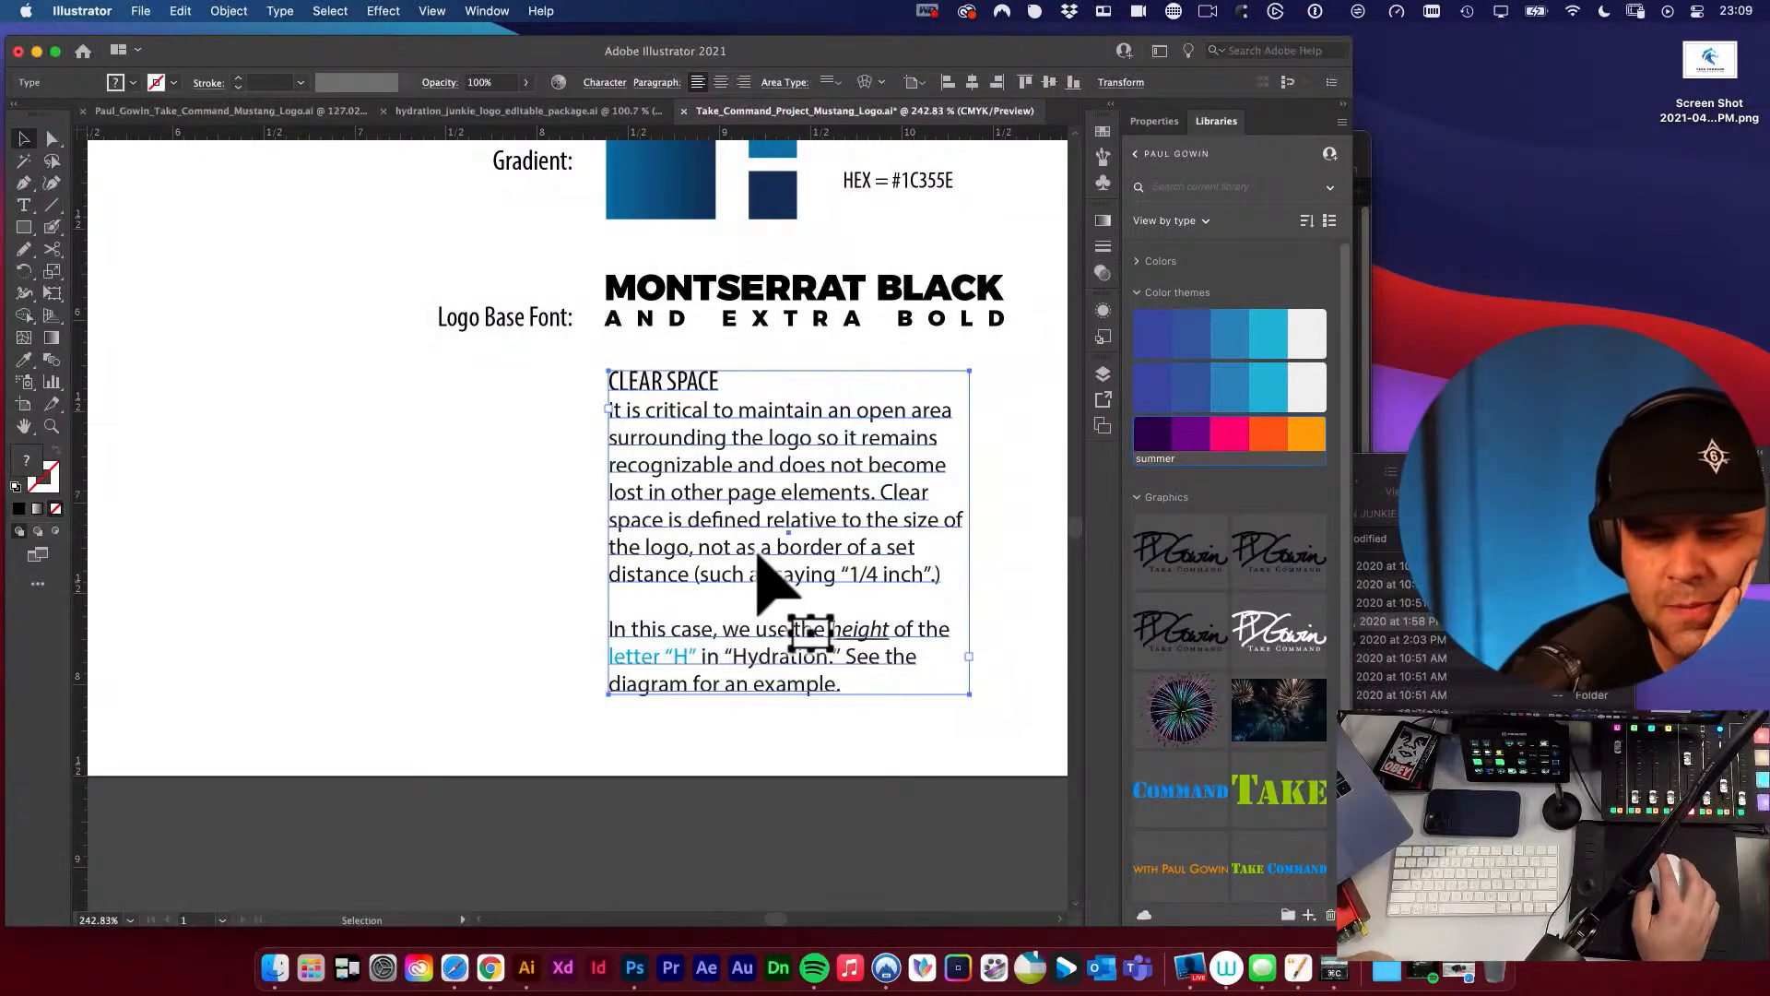
{"action": "scroll", "coordinate": [922, 564], "scroll_direction": "down", "scroll_amount": 2}
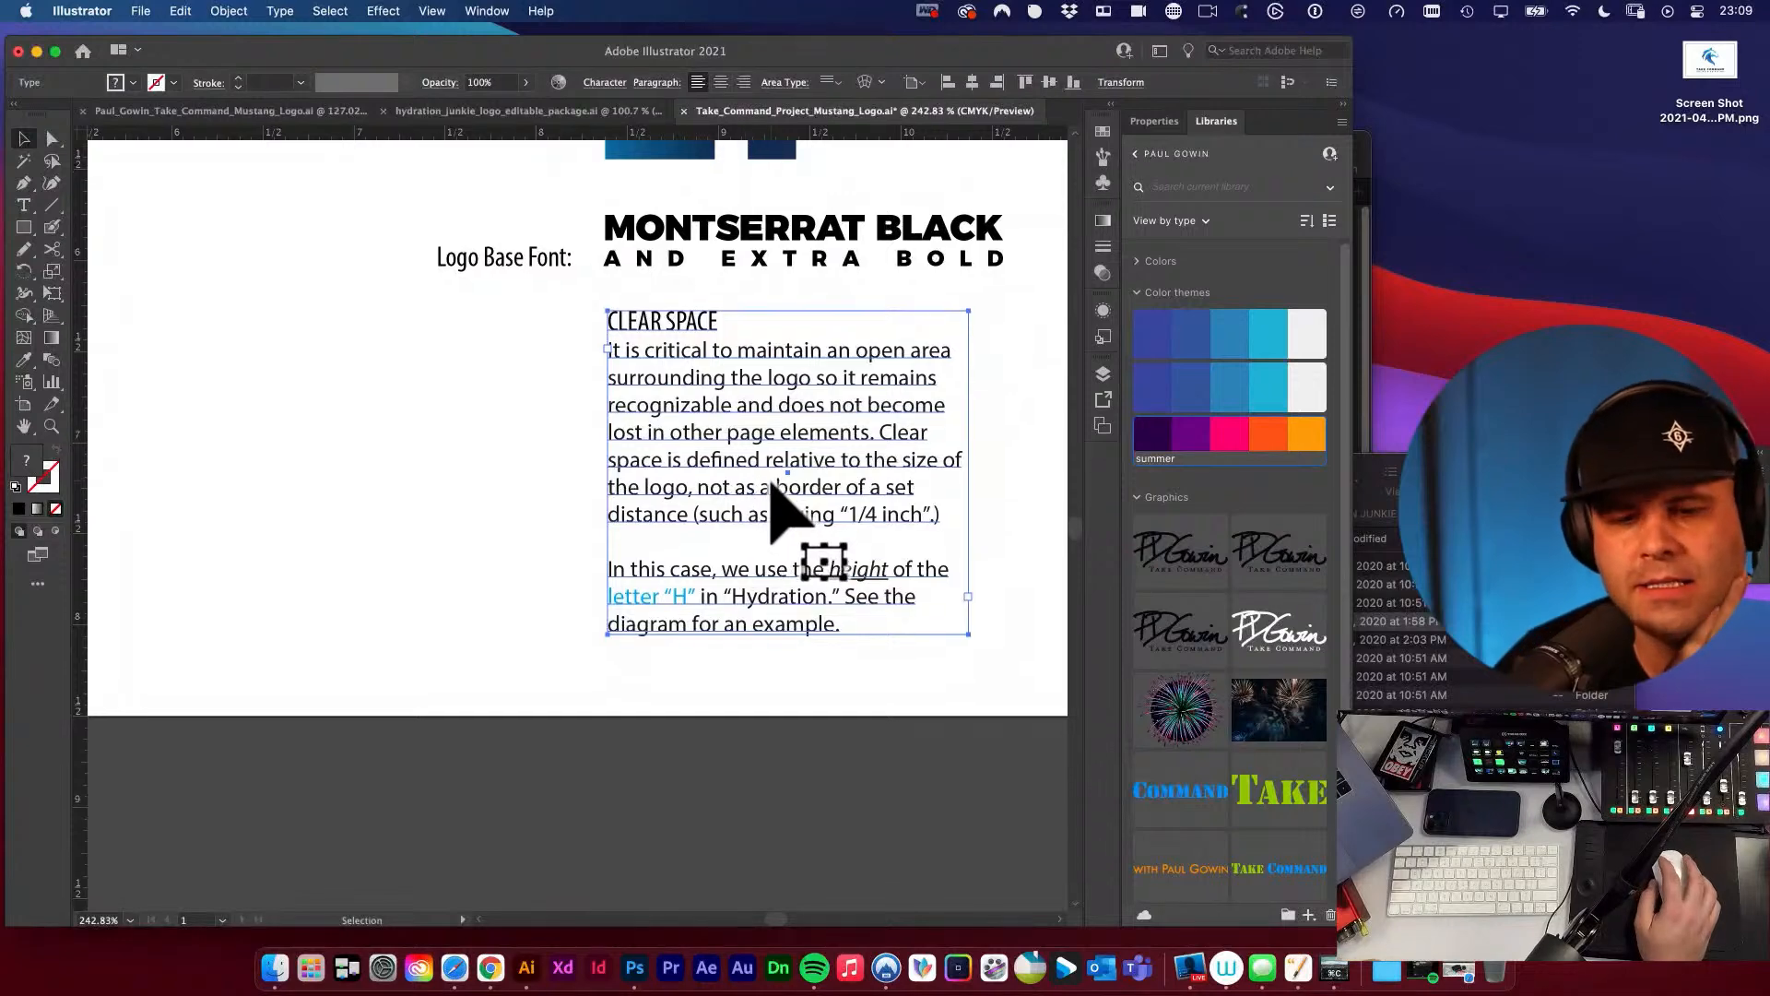
{"action": "left_click", "coordinate": [988, 576]}
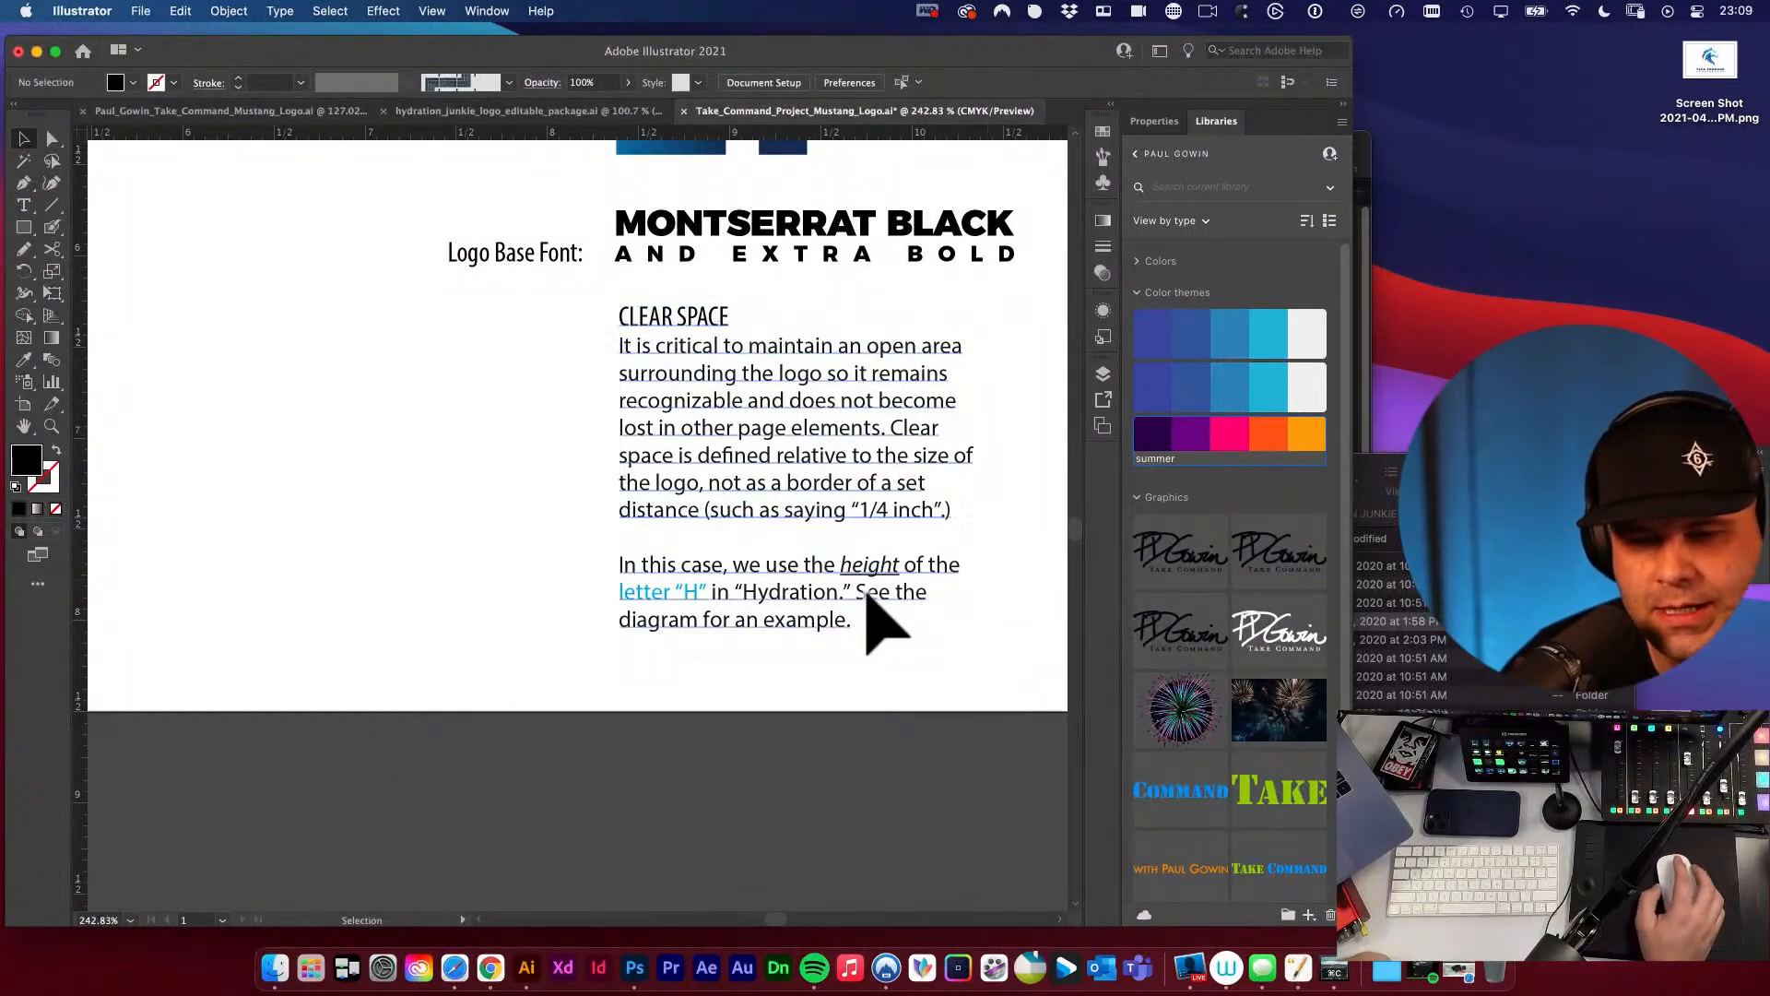
{"action": "scroll", "coordinate": [636, 612], "scroll_direction": "down", "scroll_amount": 1}
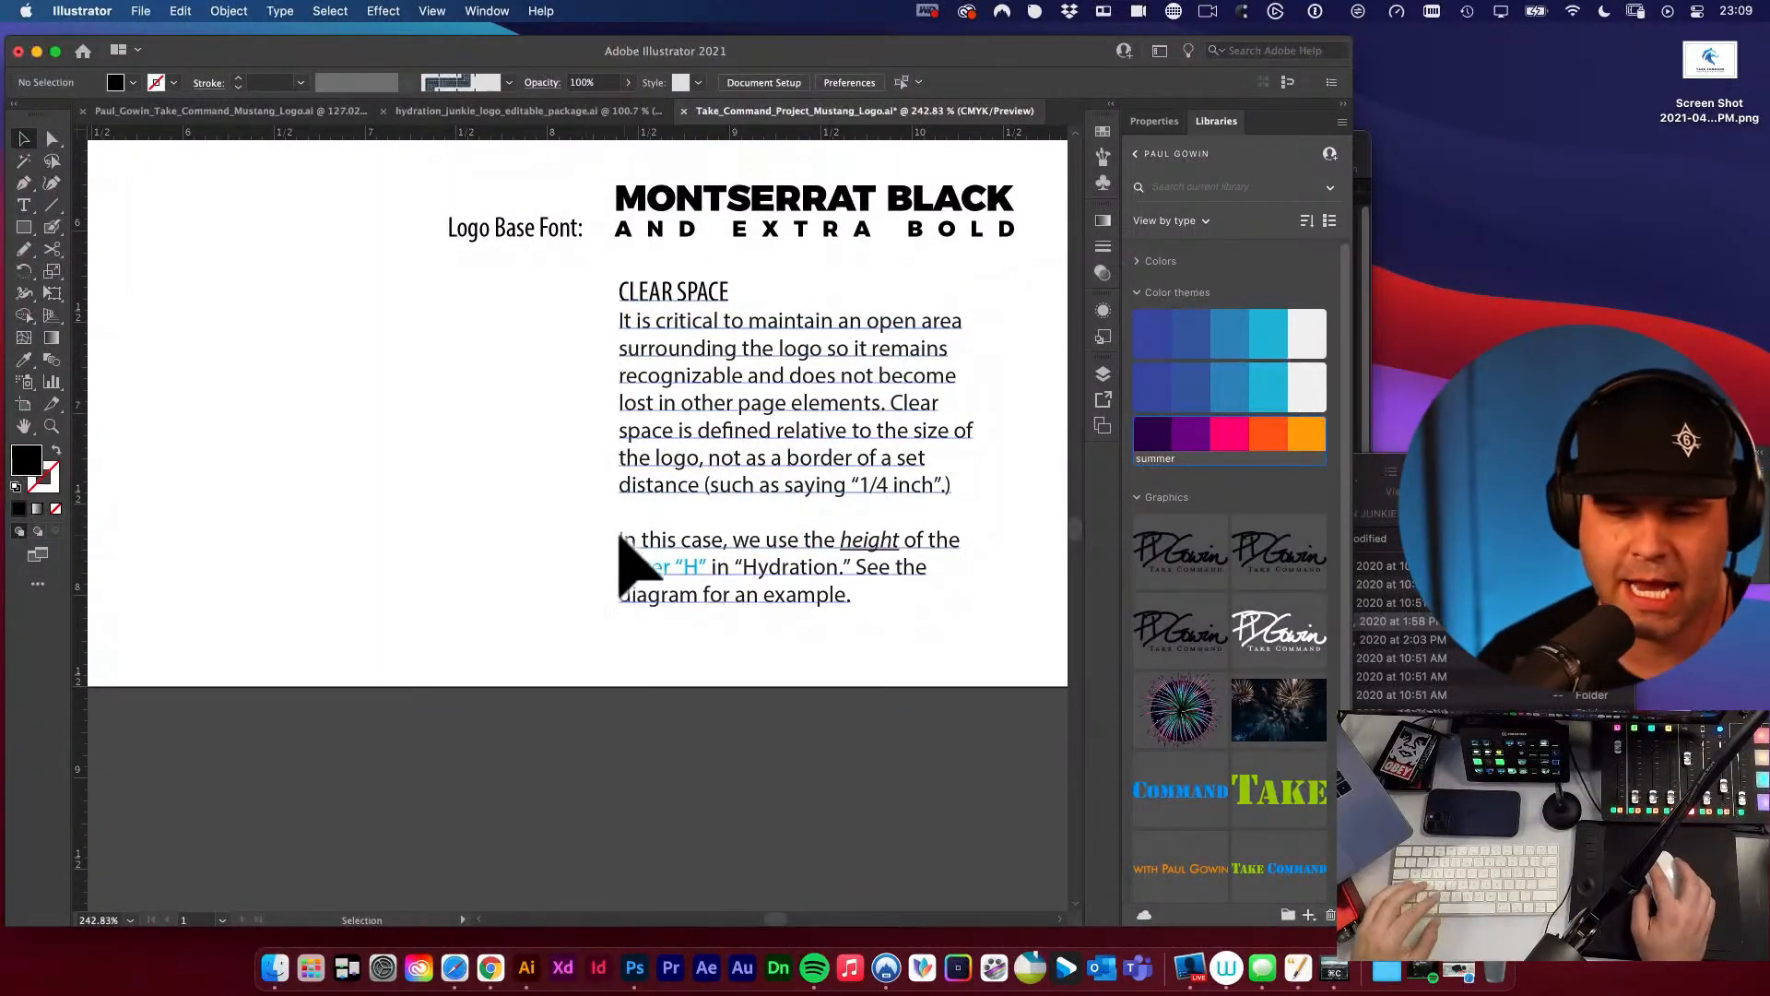
Replace the word "height" with "width" in the last paragraph of the CLEAR SPACE text.
{"action": "scroll", "coordinate": [565, 522], "scroll_direction": "left", "scroll_amount": 10}
{"action": "left_click", "coordinate": [435, 453], "text": "alt+super"}
{"action": "left_click", "coordinate": [435, 453], "text": "alt+super"}
{"action": "left_click", "coordinate": [436, 454], "text": "alt+super"}
{"action": "left_click", "coordinate": [436, 455], "text": "alt+super"}
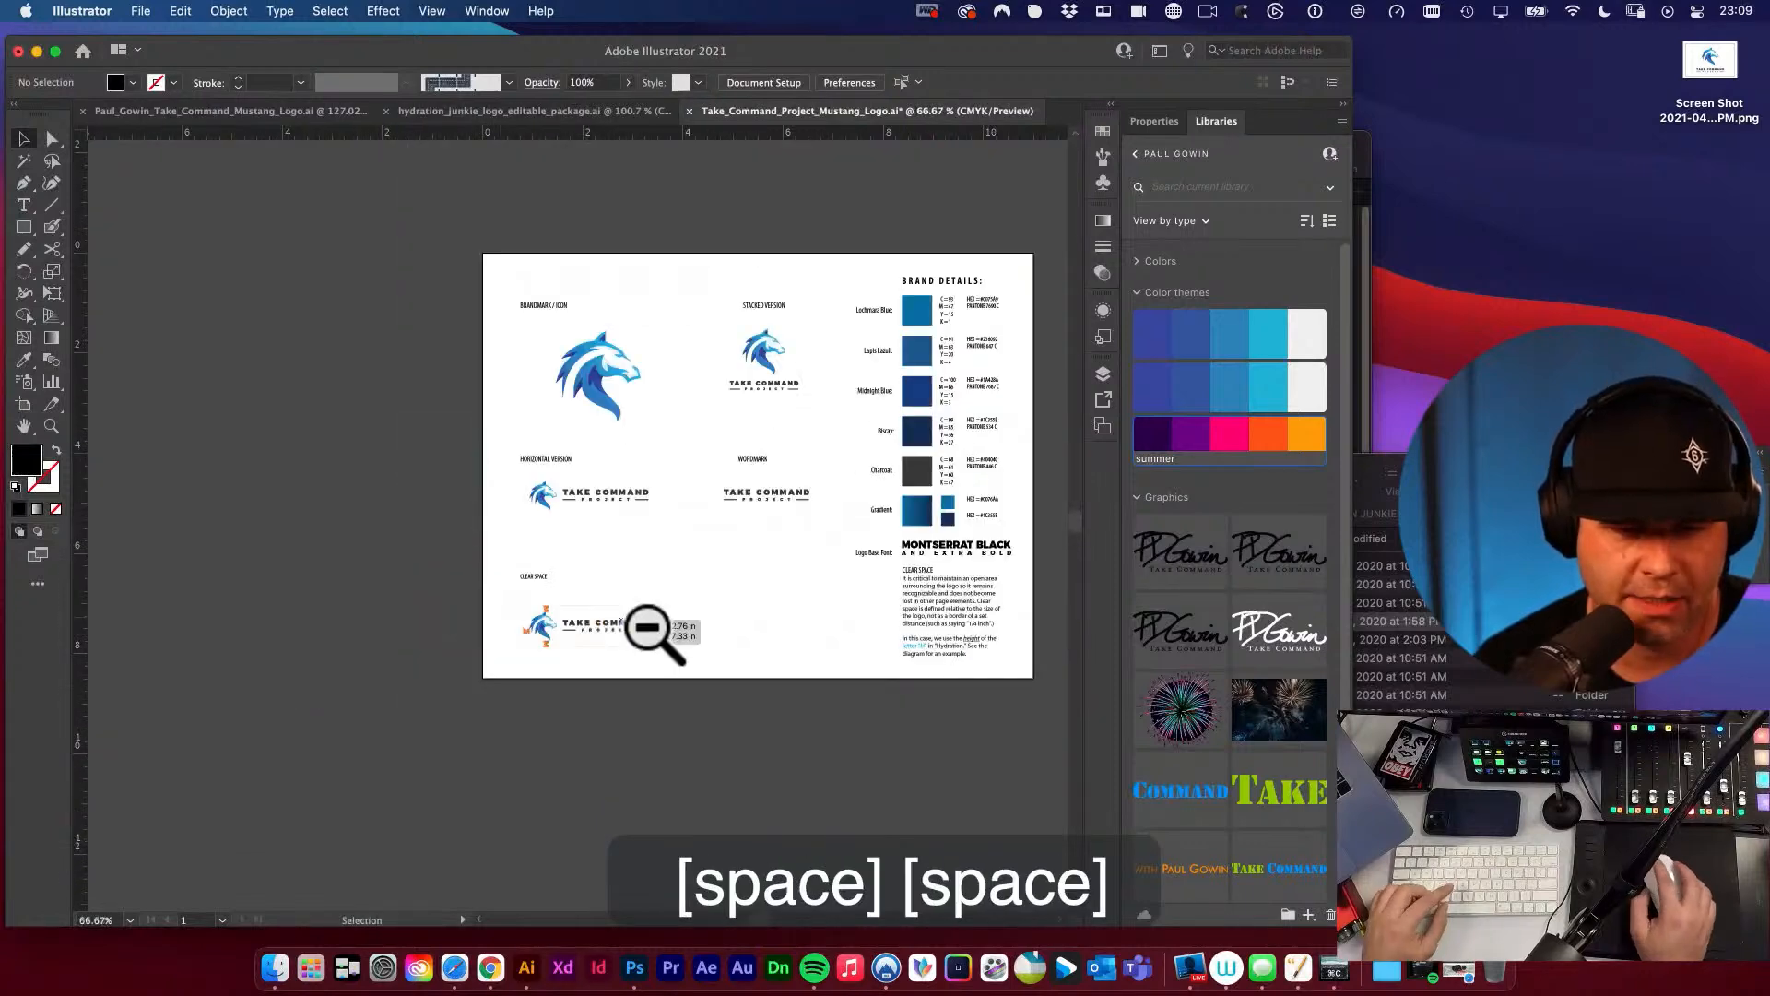
{"action": "left_click_drag", "start_coordinate": [636, 631], "coordinate": [875, 719]}
{"action": "left_click_drag", "start_coordinate": [776, 637], "coordinate": [387, 577]}
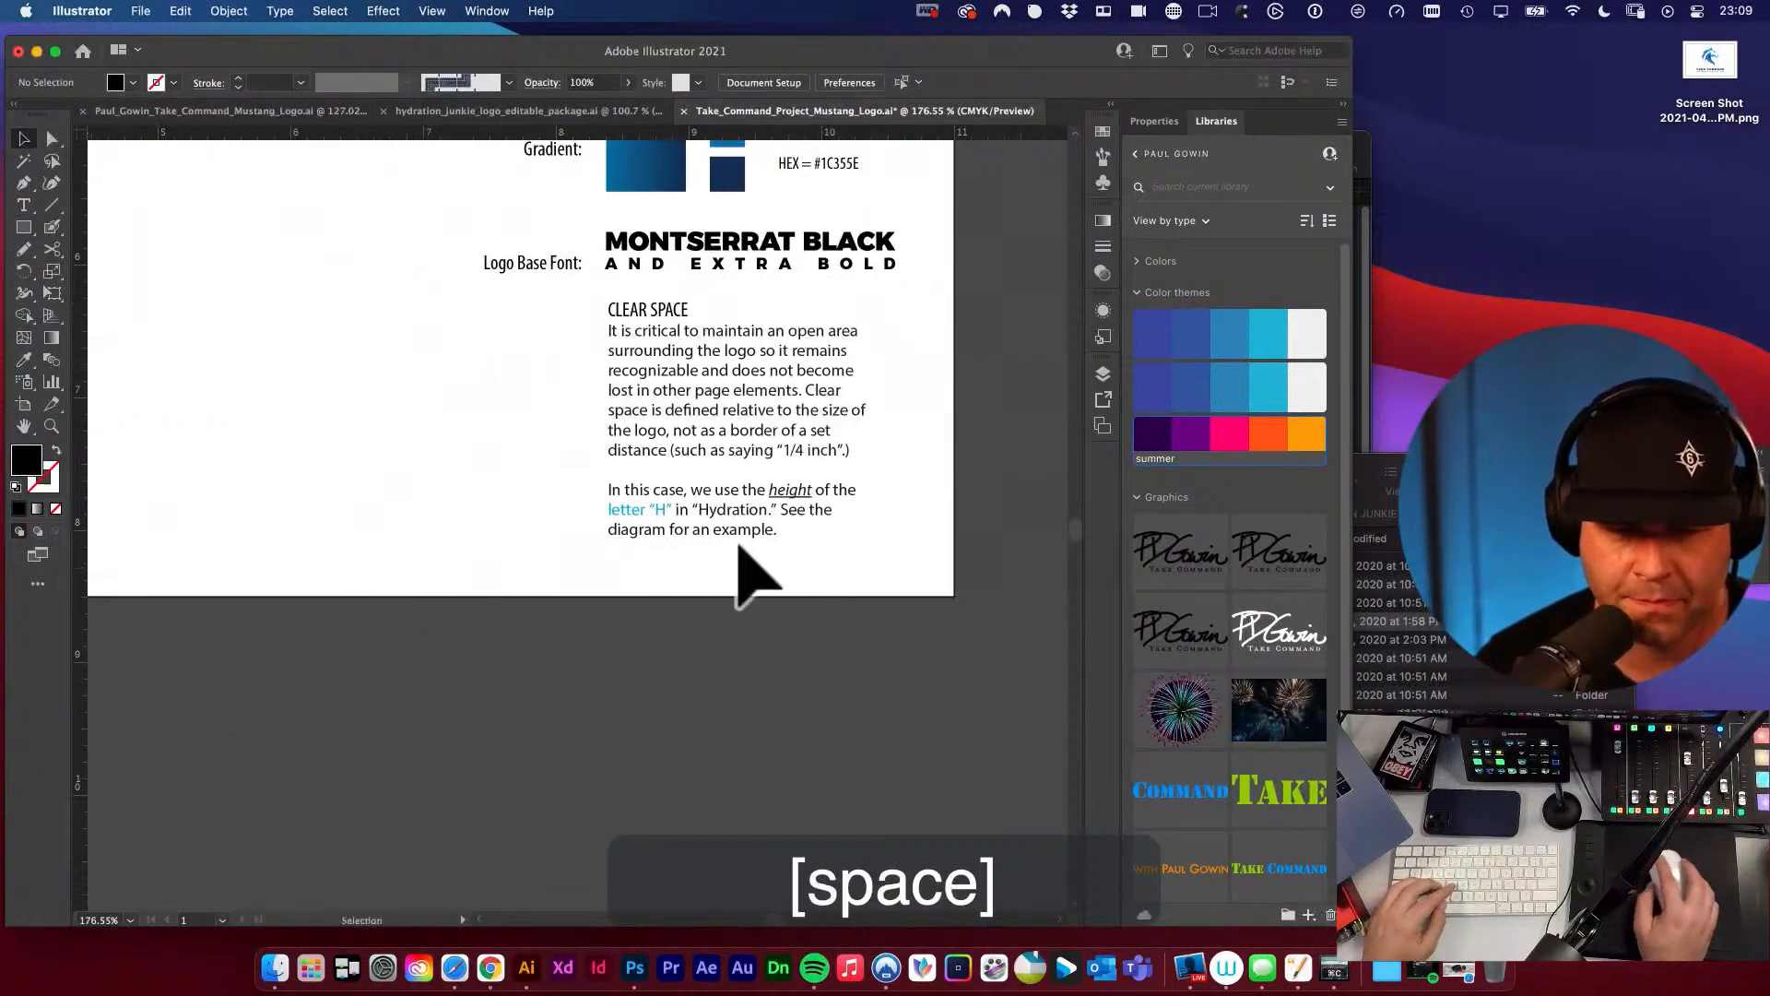
{"action": "left_click_drag", "start_coordinate": [804, 491], "coordinate": [885, 550]}
{"action": "key", "text": "t"}
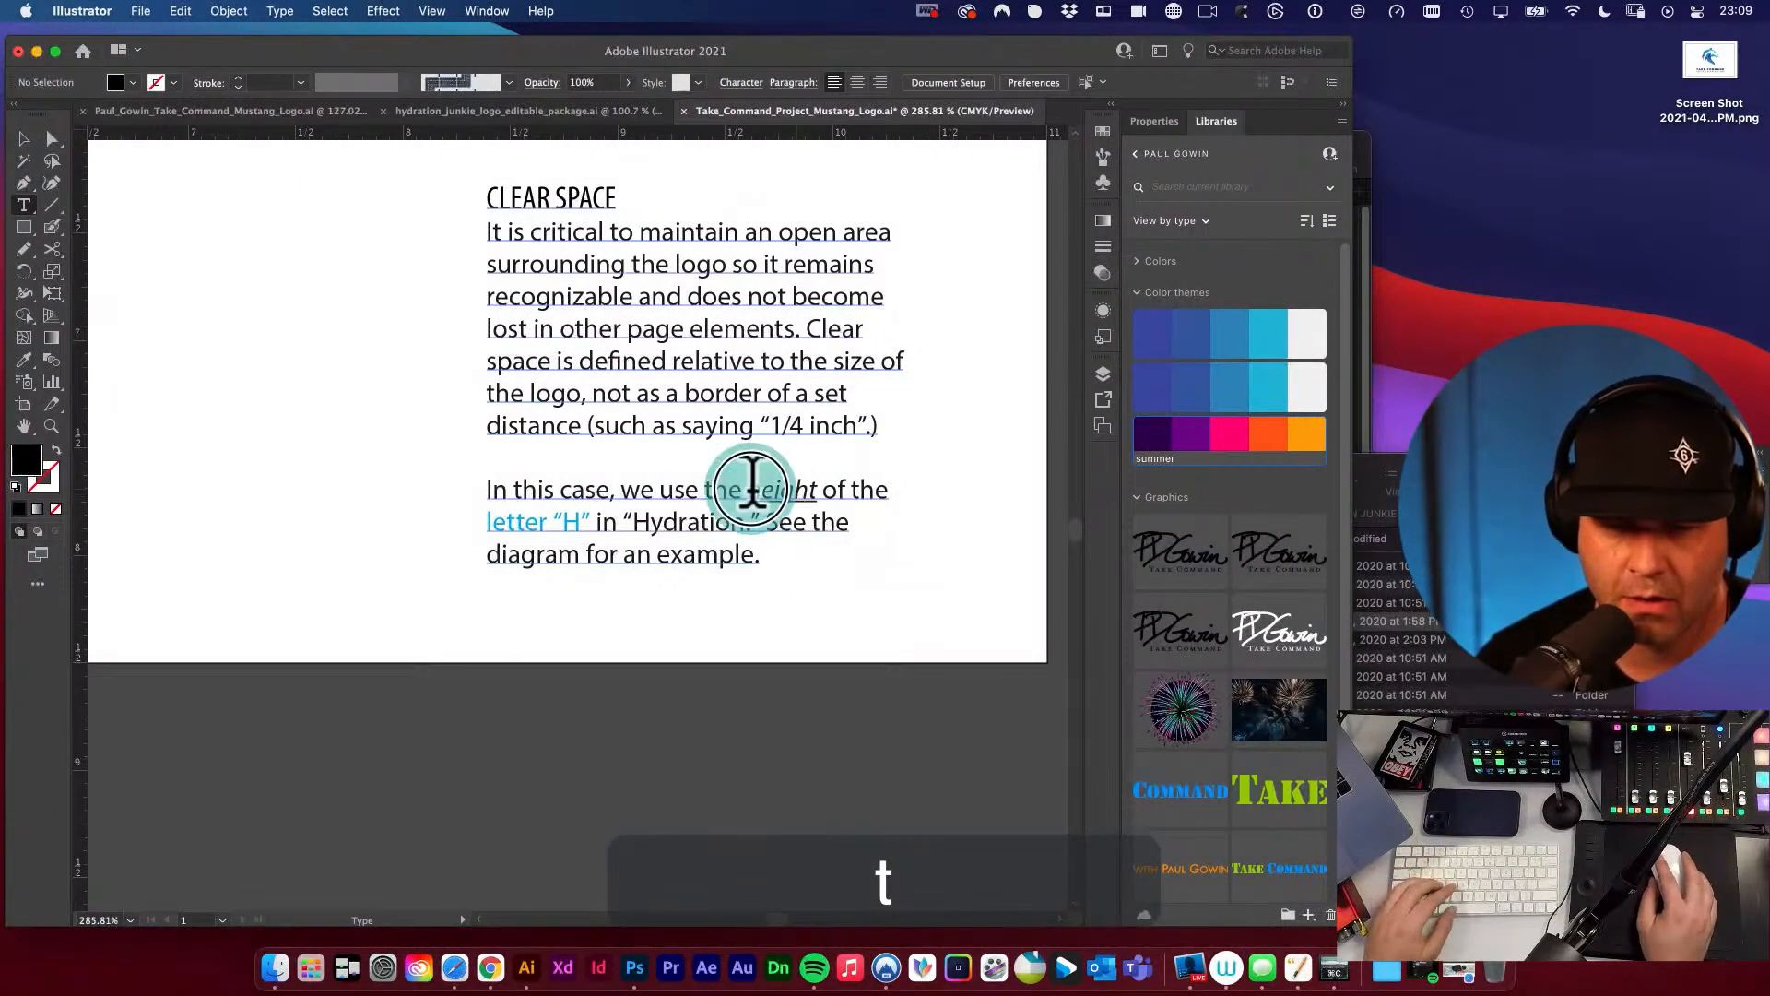
{"action": "left_click_drag", "start_coordinate": [753, 488], "coordinate": [818, 482]}
{"action": "type", "text": "w"}
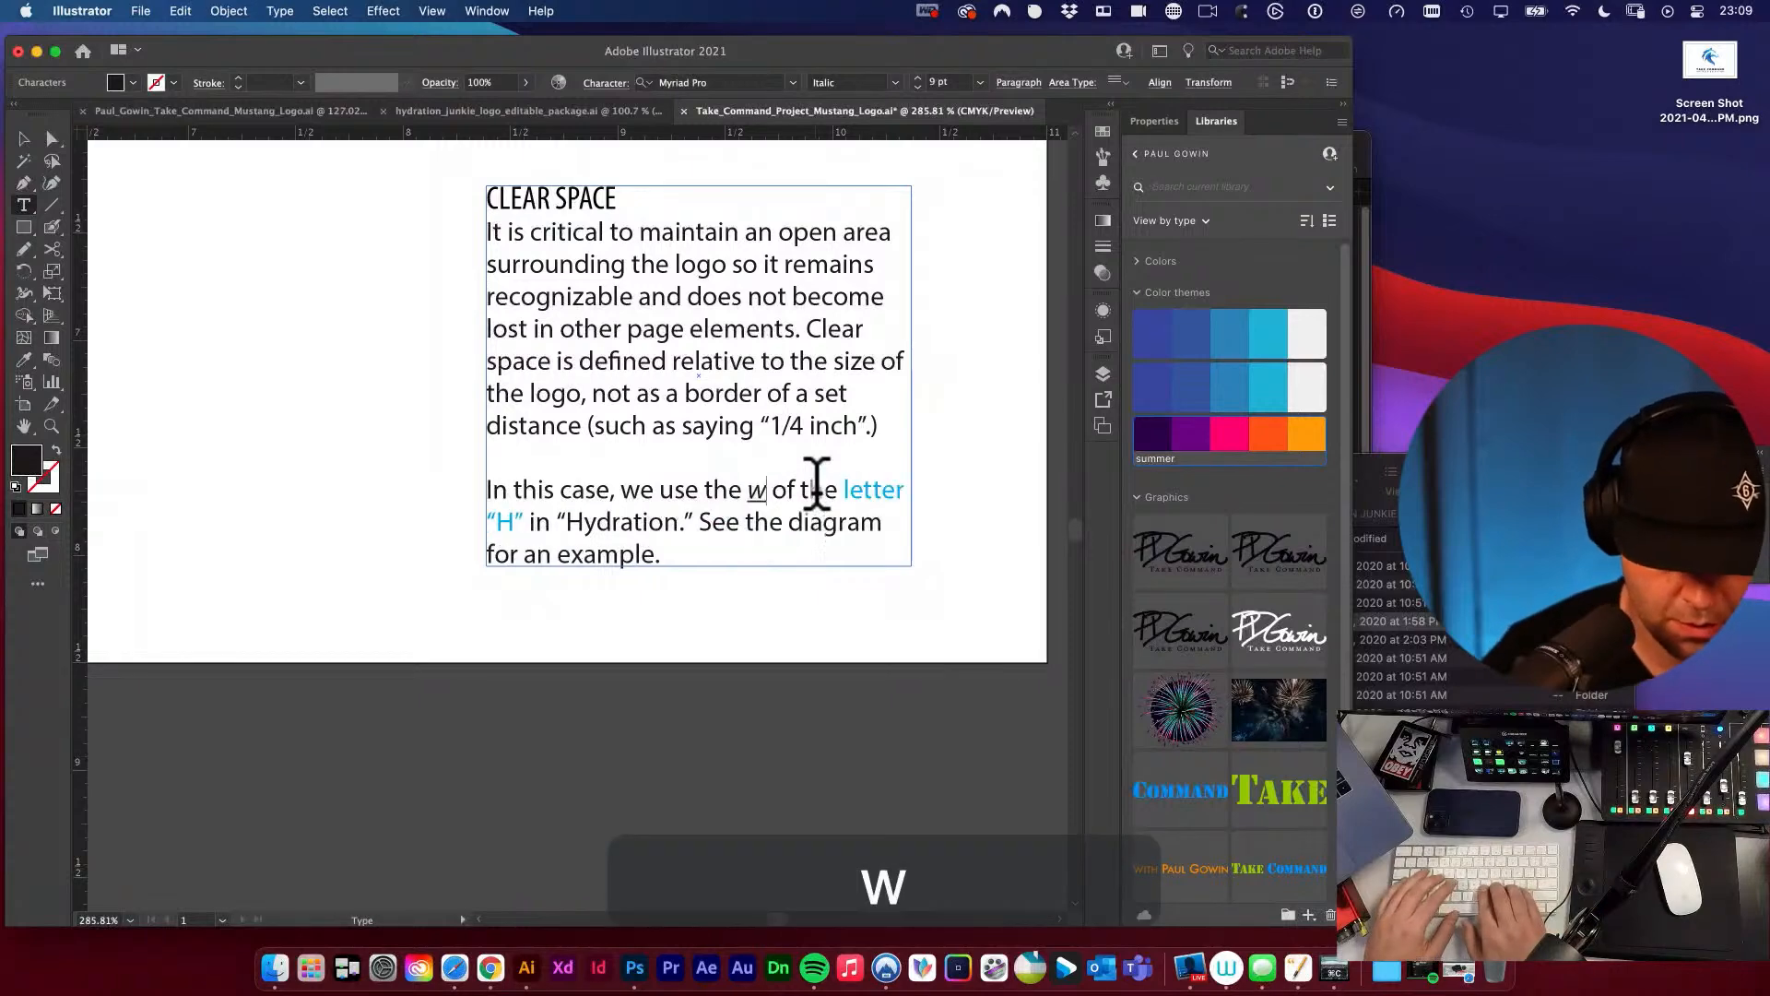
{"action": "type", "text": "idth"}
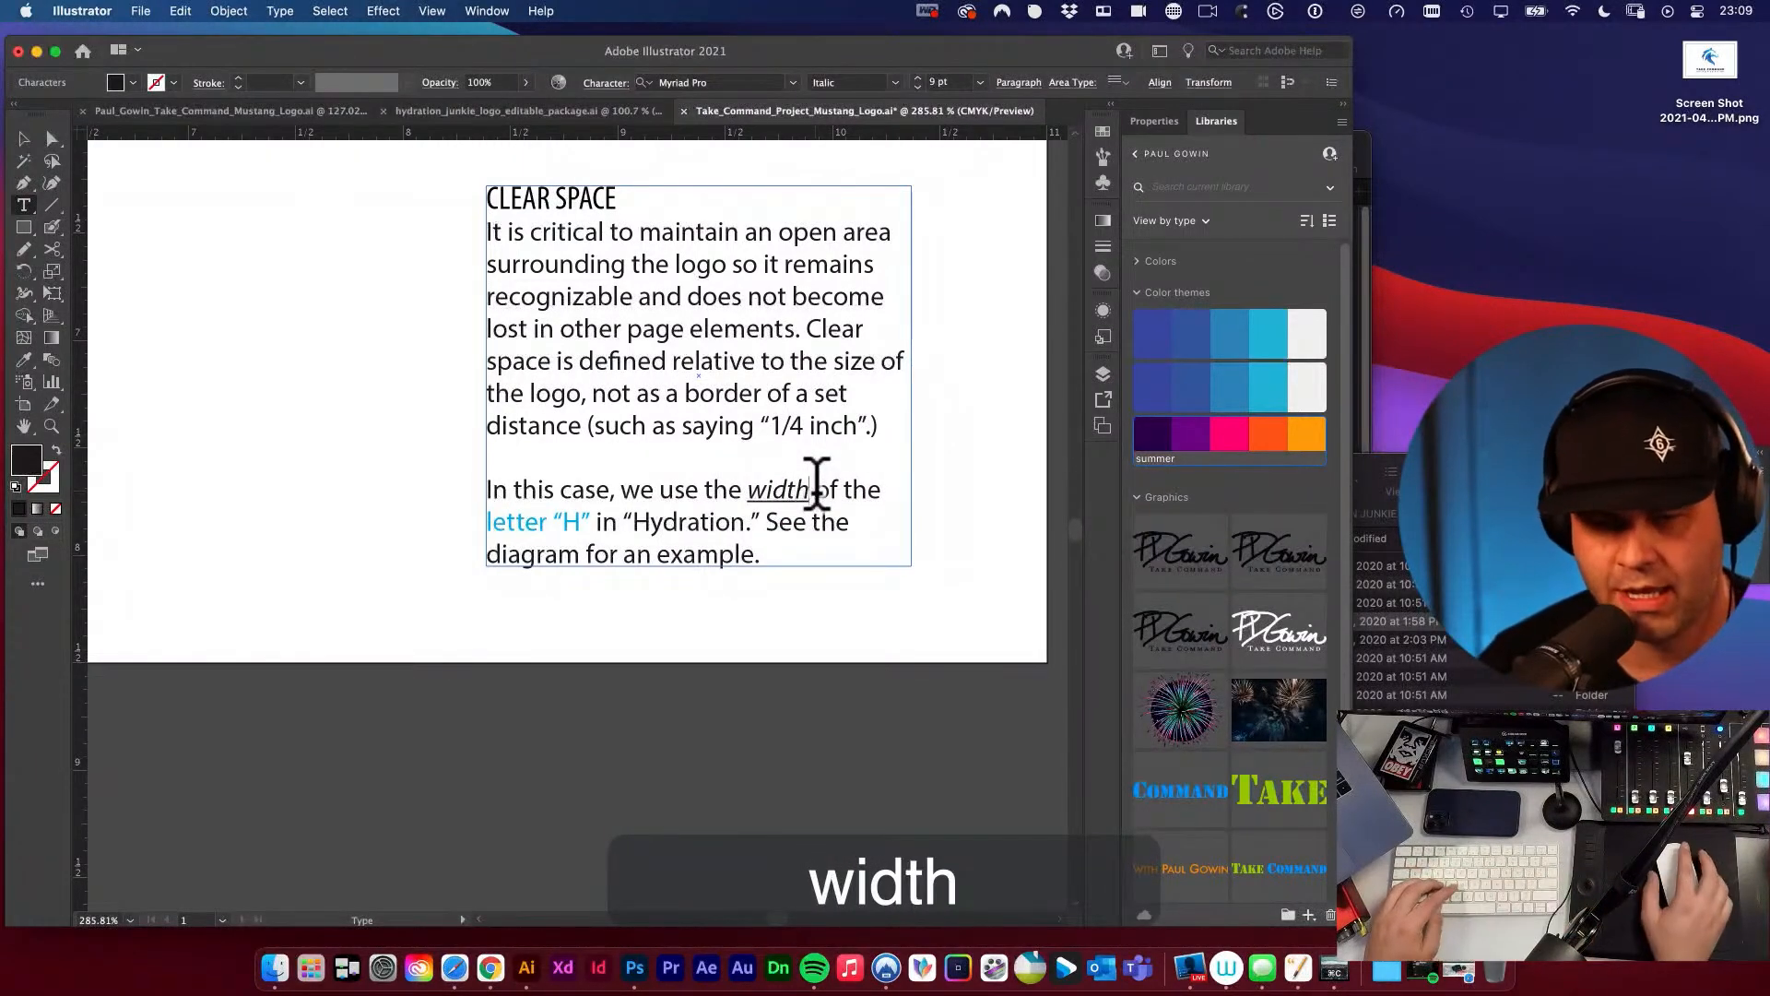
Change the reference letter and word in the CLEAR SPACE text to letter "M" in "COMMAND.".
{"action": "left_click_drag", "start_coordinate": [581, 506], "coordinate": [749, 524]}
{"action": "type", "text": "M” in “"}
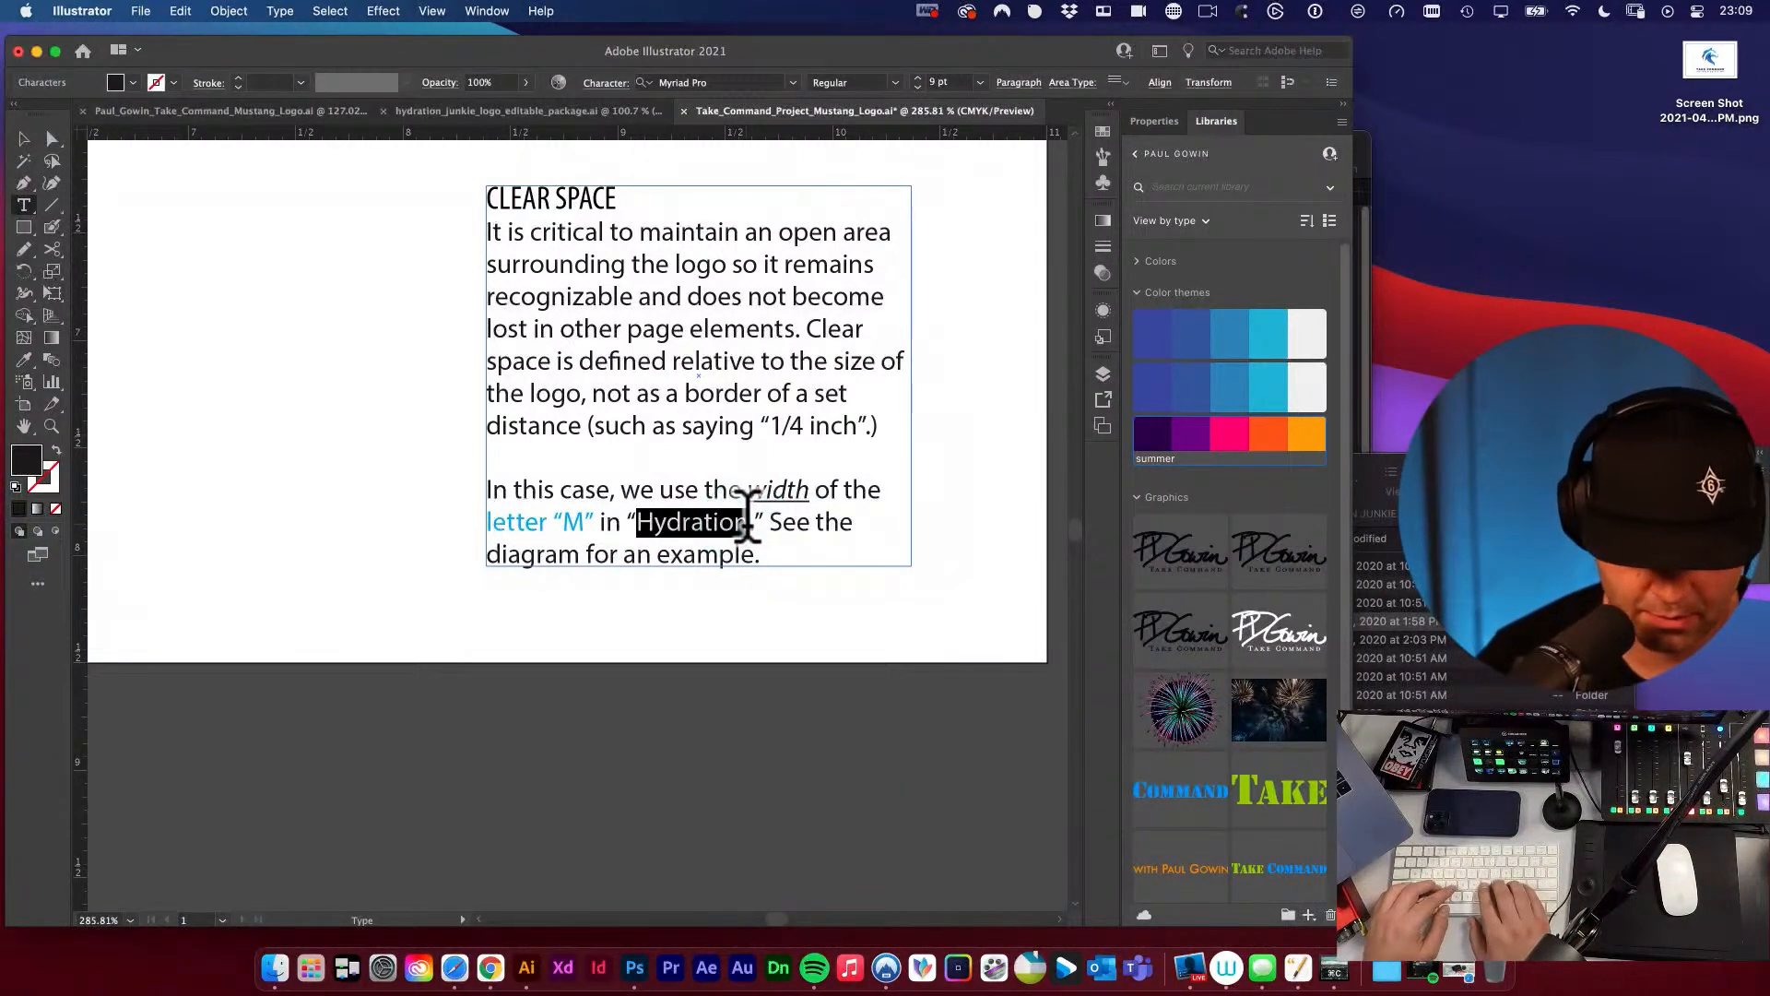
{"action": "type", "text": "Command"}
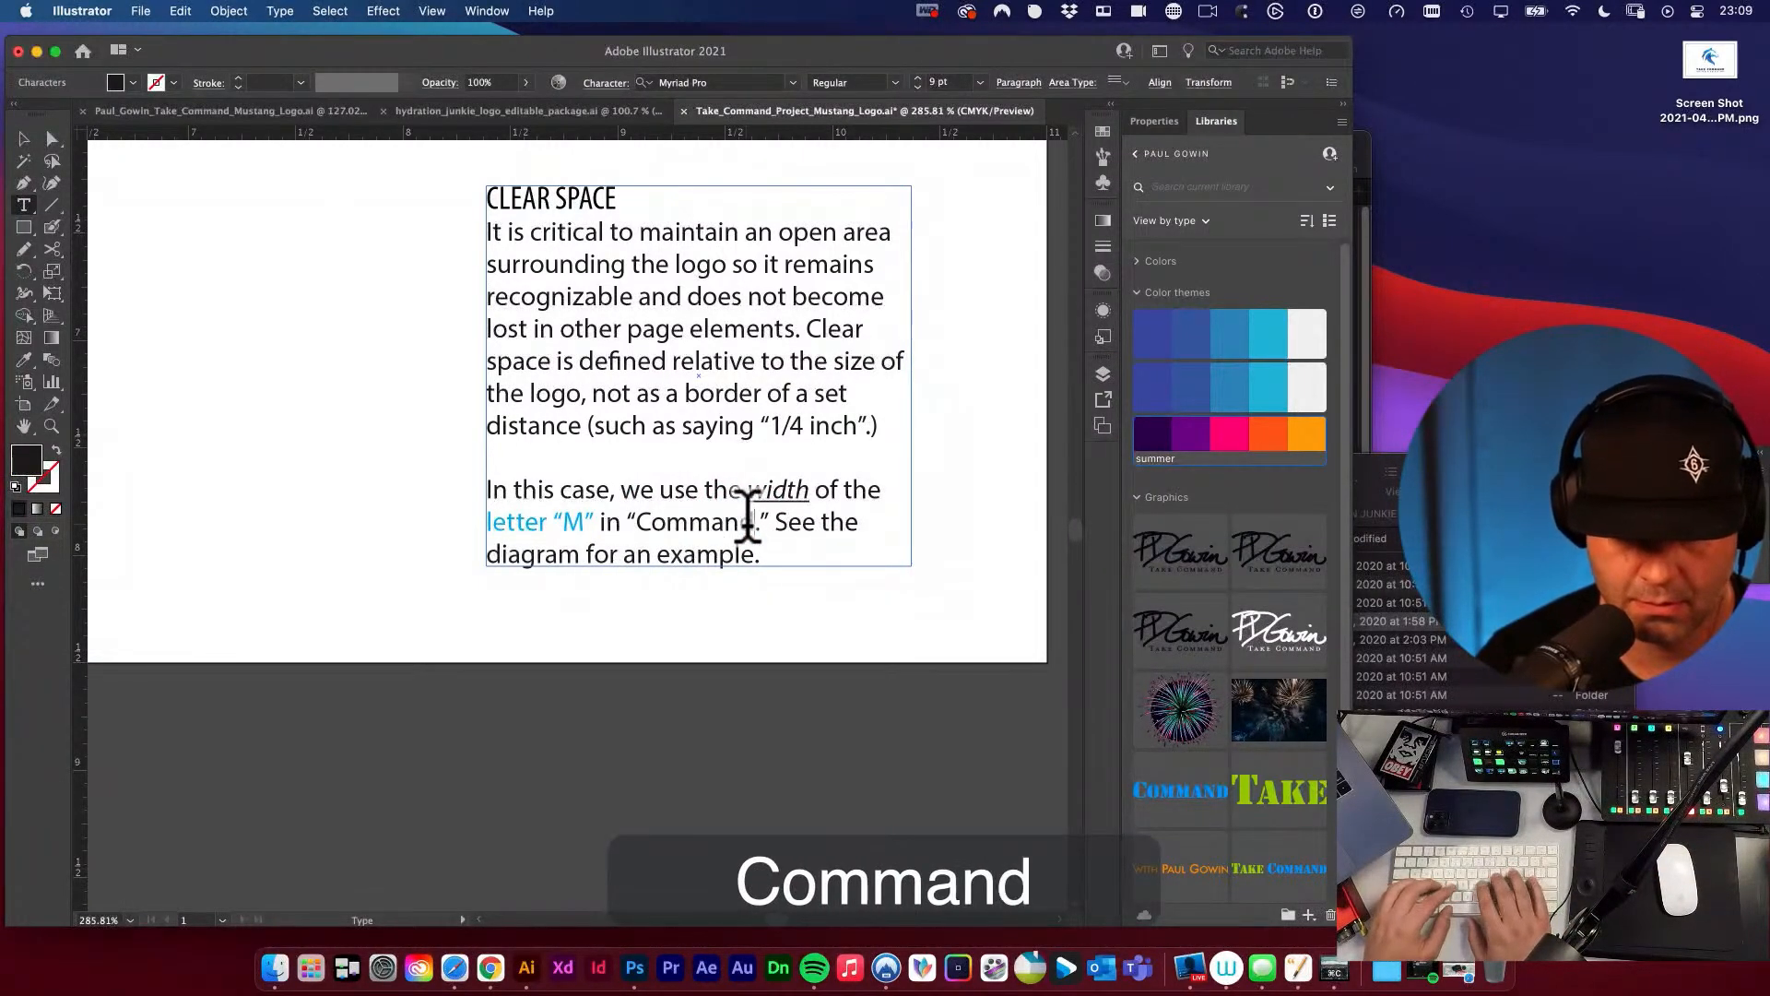
{"action": "left_click_drag", "start_coordinate": [652, 521], "coordinate": [756, 519]}
{"action": "type", "text": "OMMAND"}
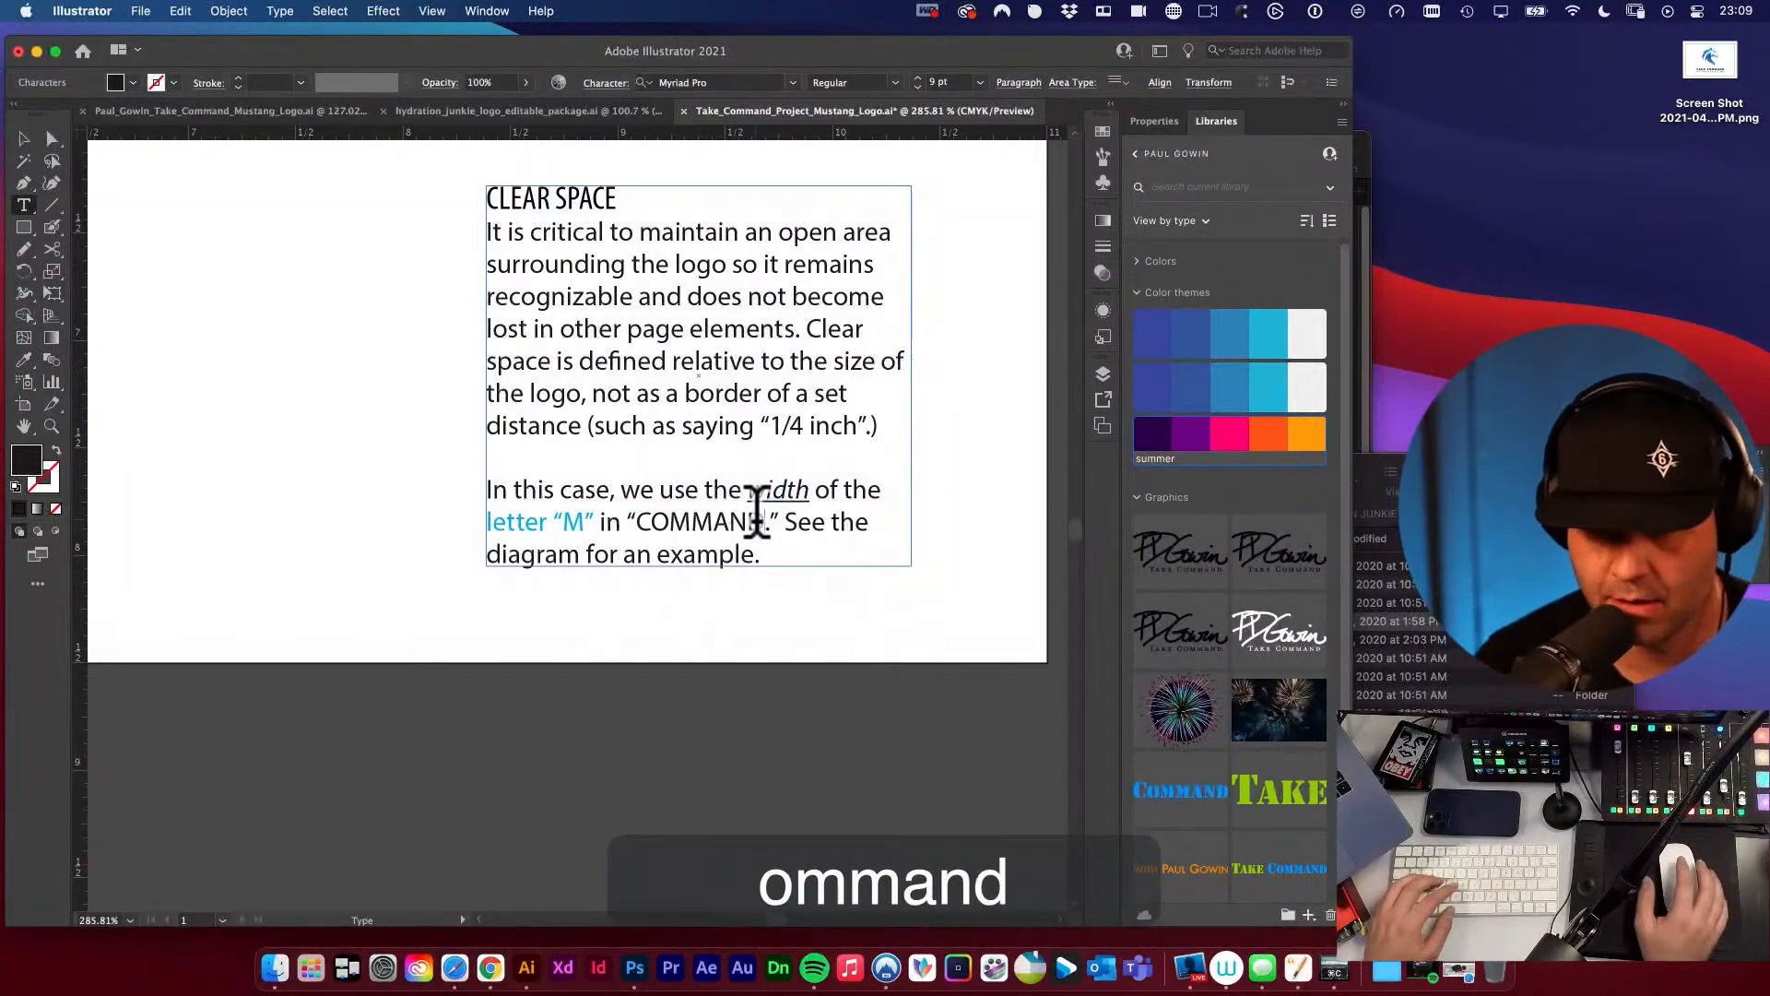
{"action": "left_click", "coordinate": [23, 139]}
{"action": "key", "text": "space"}
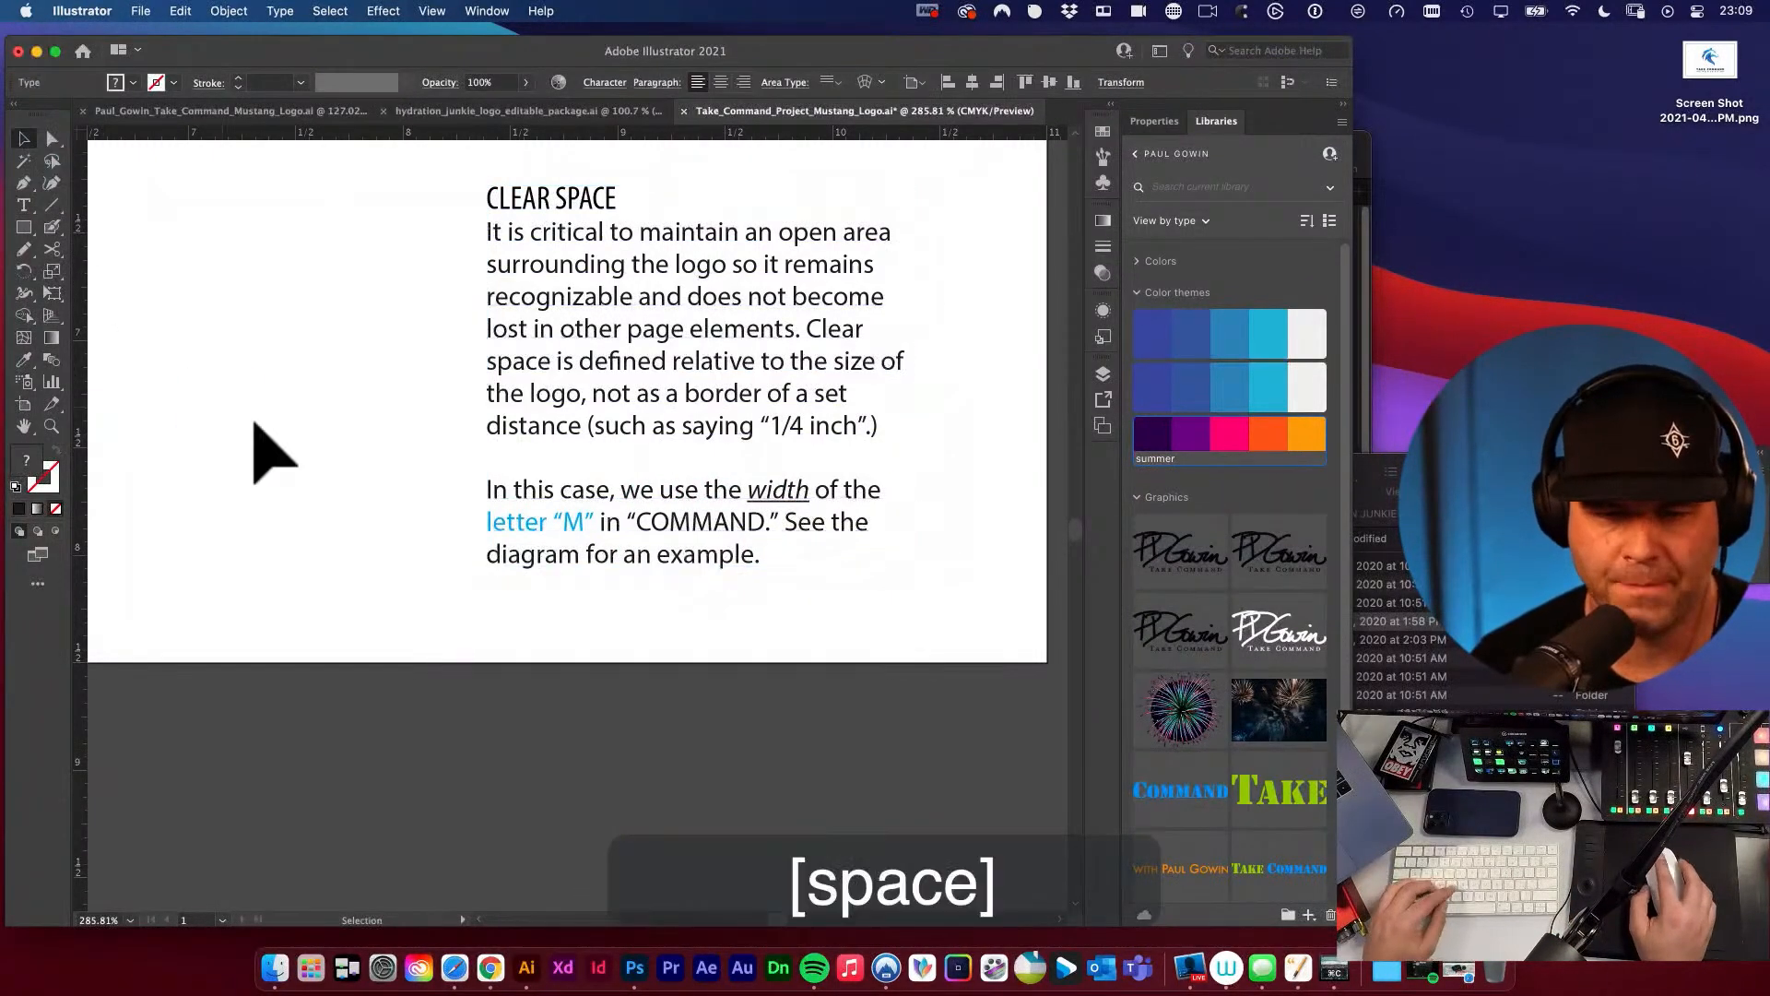
Duplicate the whole clear space diagram and place the copy beside the original on the same row.
{"action": "left_click", "coordinate": [468, 493]}
{"action": "left_click", "coordinate": [472, 496], "text": "alt+super"}
{"action": "left_click", "coordinate": [472, 496], "text": "alt+super"}
{"action": "left_click_drag", "start_coordinate": [502, 477], "coordinate": [791, 487]}
{"action": "left_click", "coordinate": [496, 501], "text": "alt+super"}
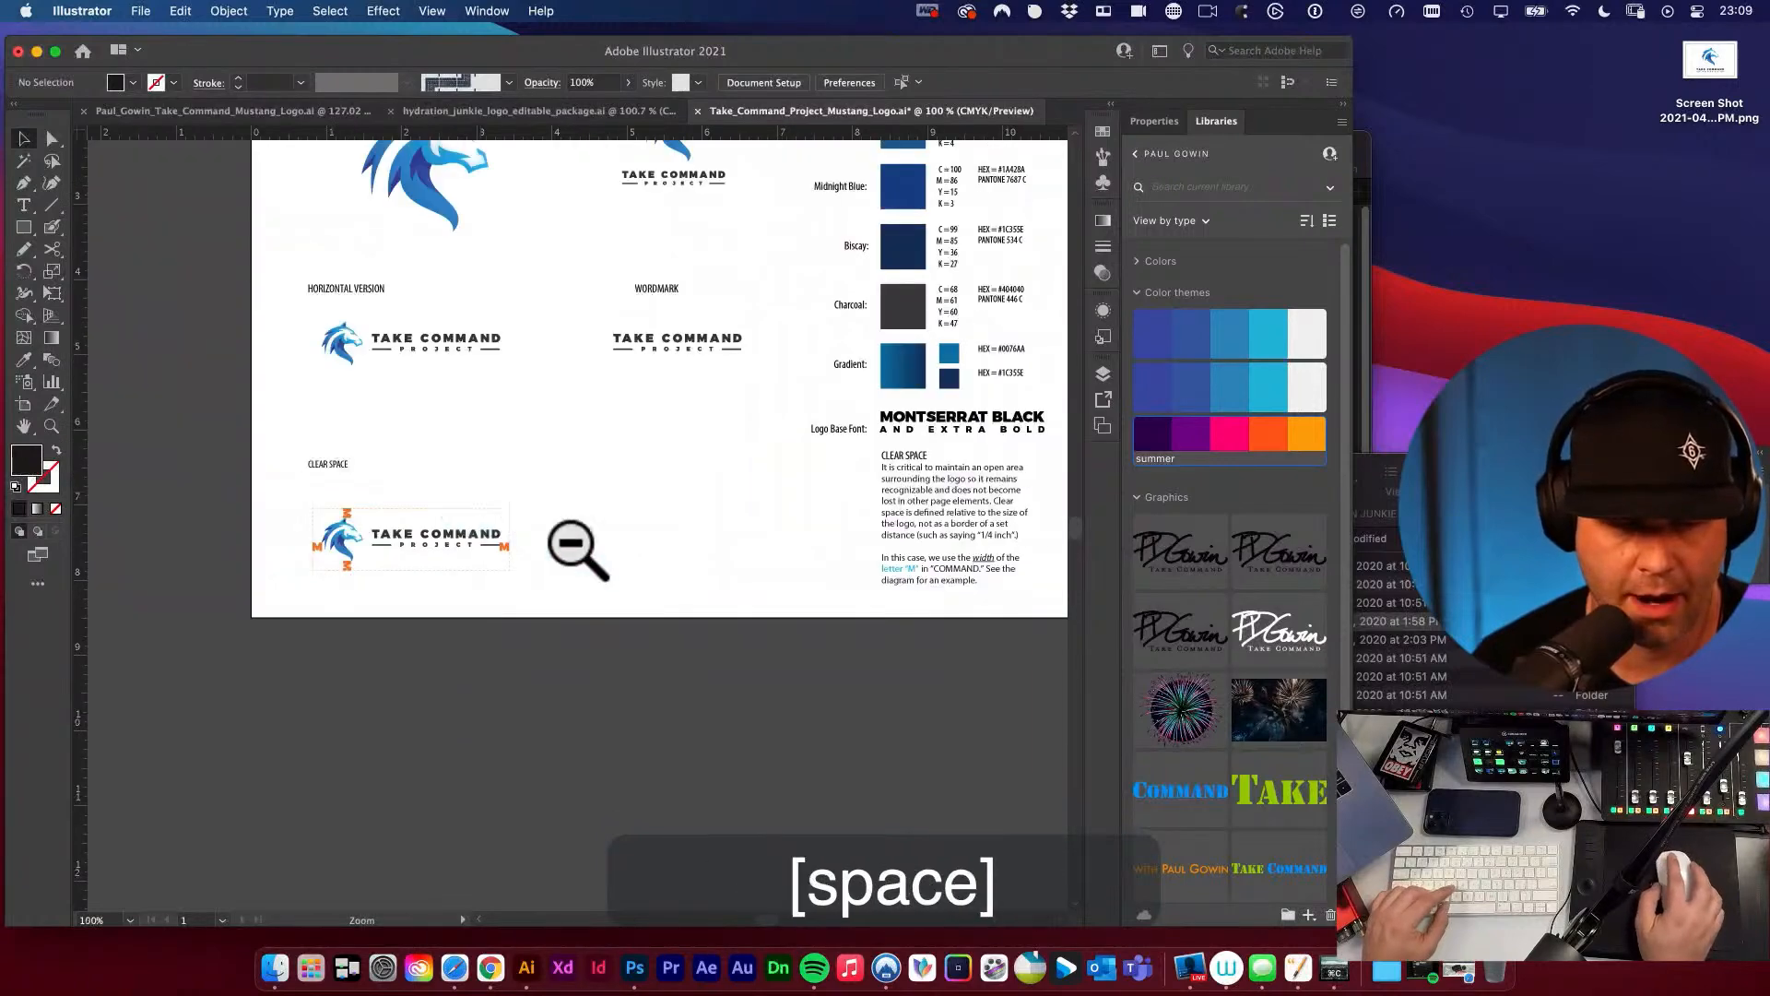
{"action": "scroll", "coordinate": [570, 544], "scroll_direction": "right", "scroll_amount": 3}
{"action": "key", "text": "v"}
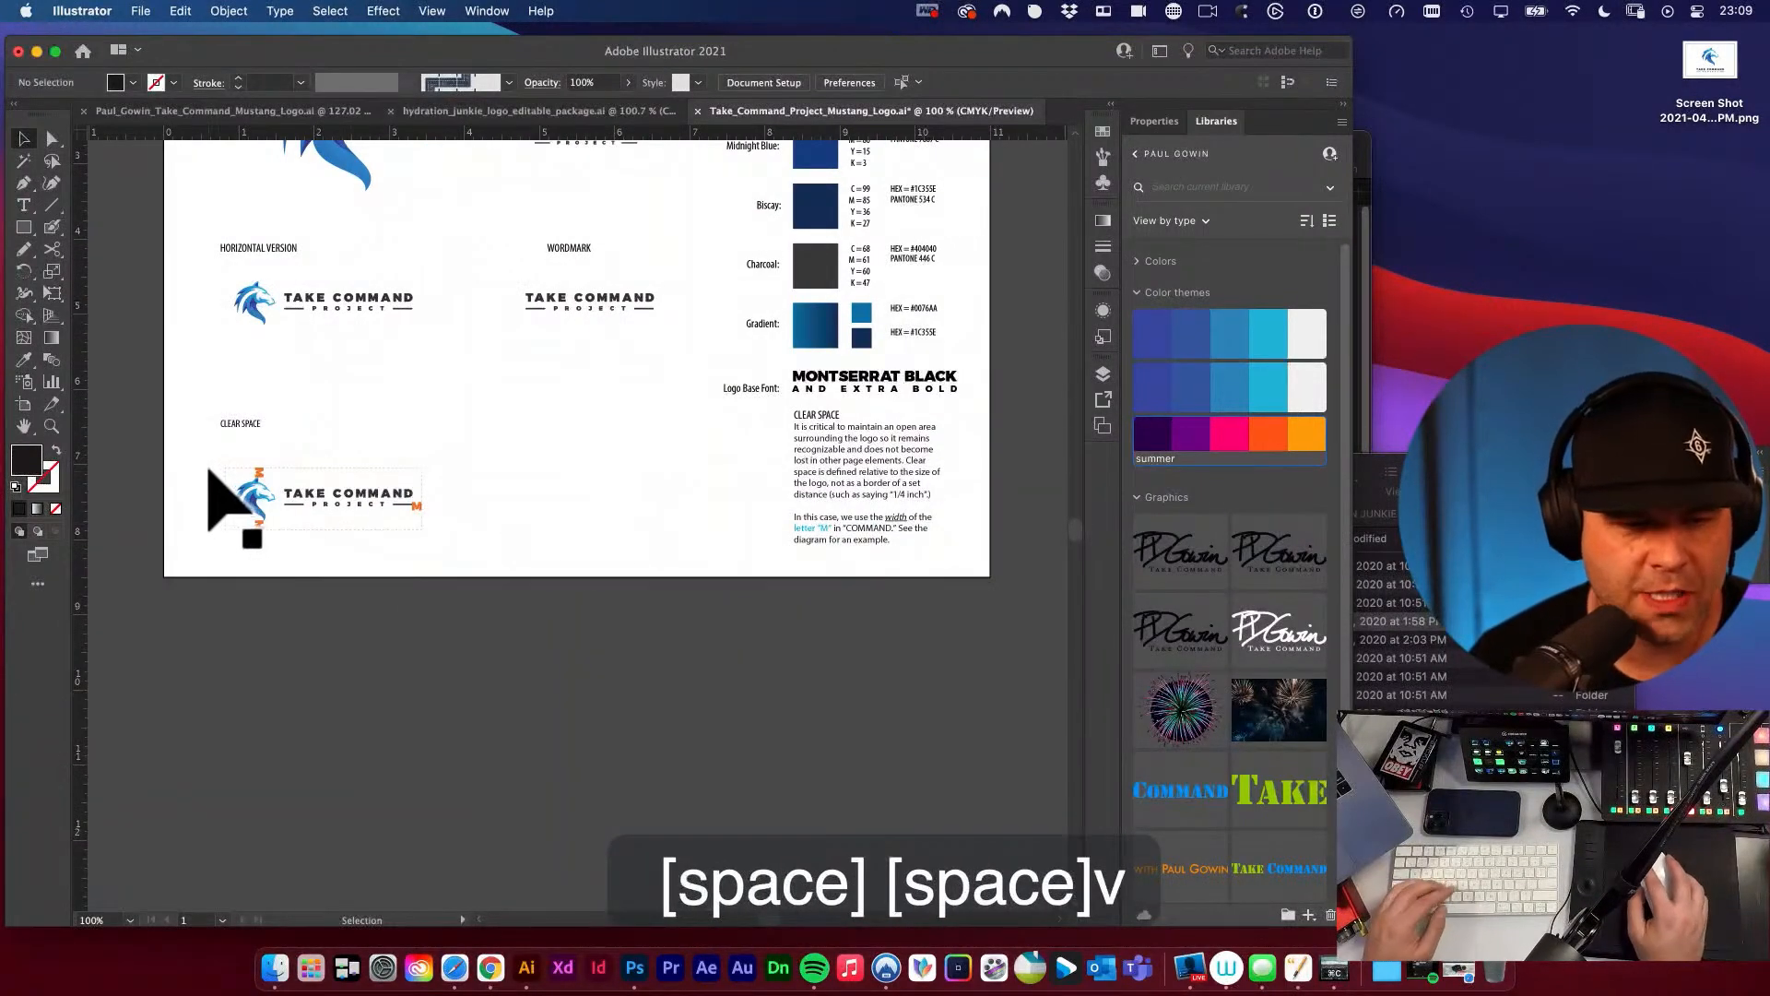
{"action": "left_click_drag", "start_coordinate": [210, 466], "coordinate": [515, 566]}
{"action": "left_click_drag", "start_coordinate": [328, 502], "coordinate": [356, 520]}
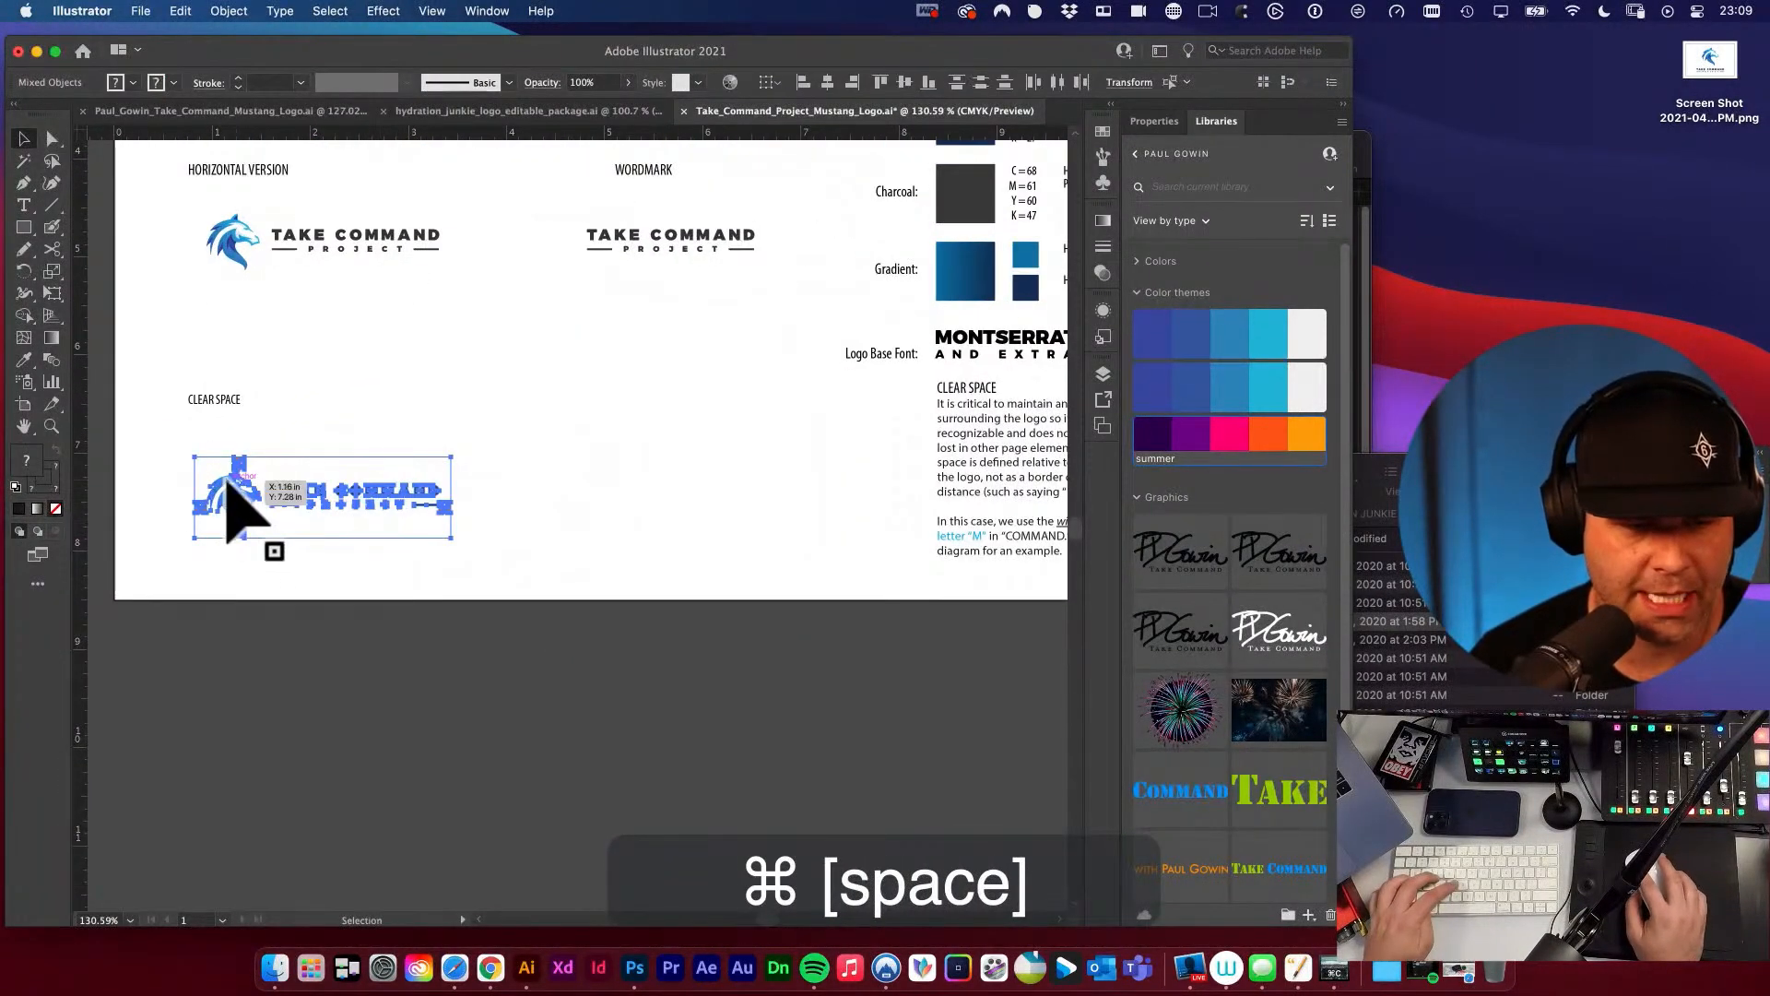
{"action": "left_click_drag", "start_coordinate": [237, 502], "coordinate": [551, 514]}
Scale the copied clear space diagram down proportionally to about a quarter of its size.
{"action": "key", "text": "e"}
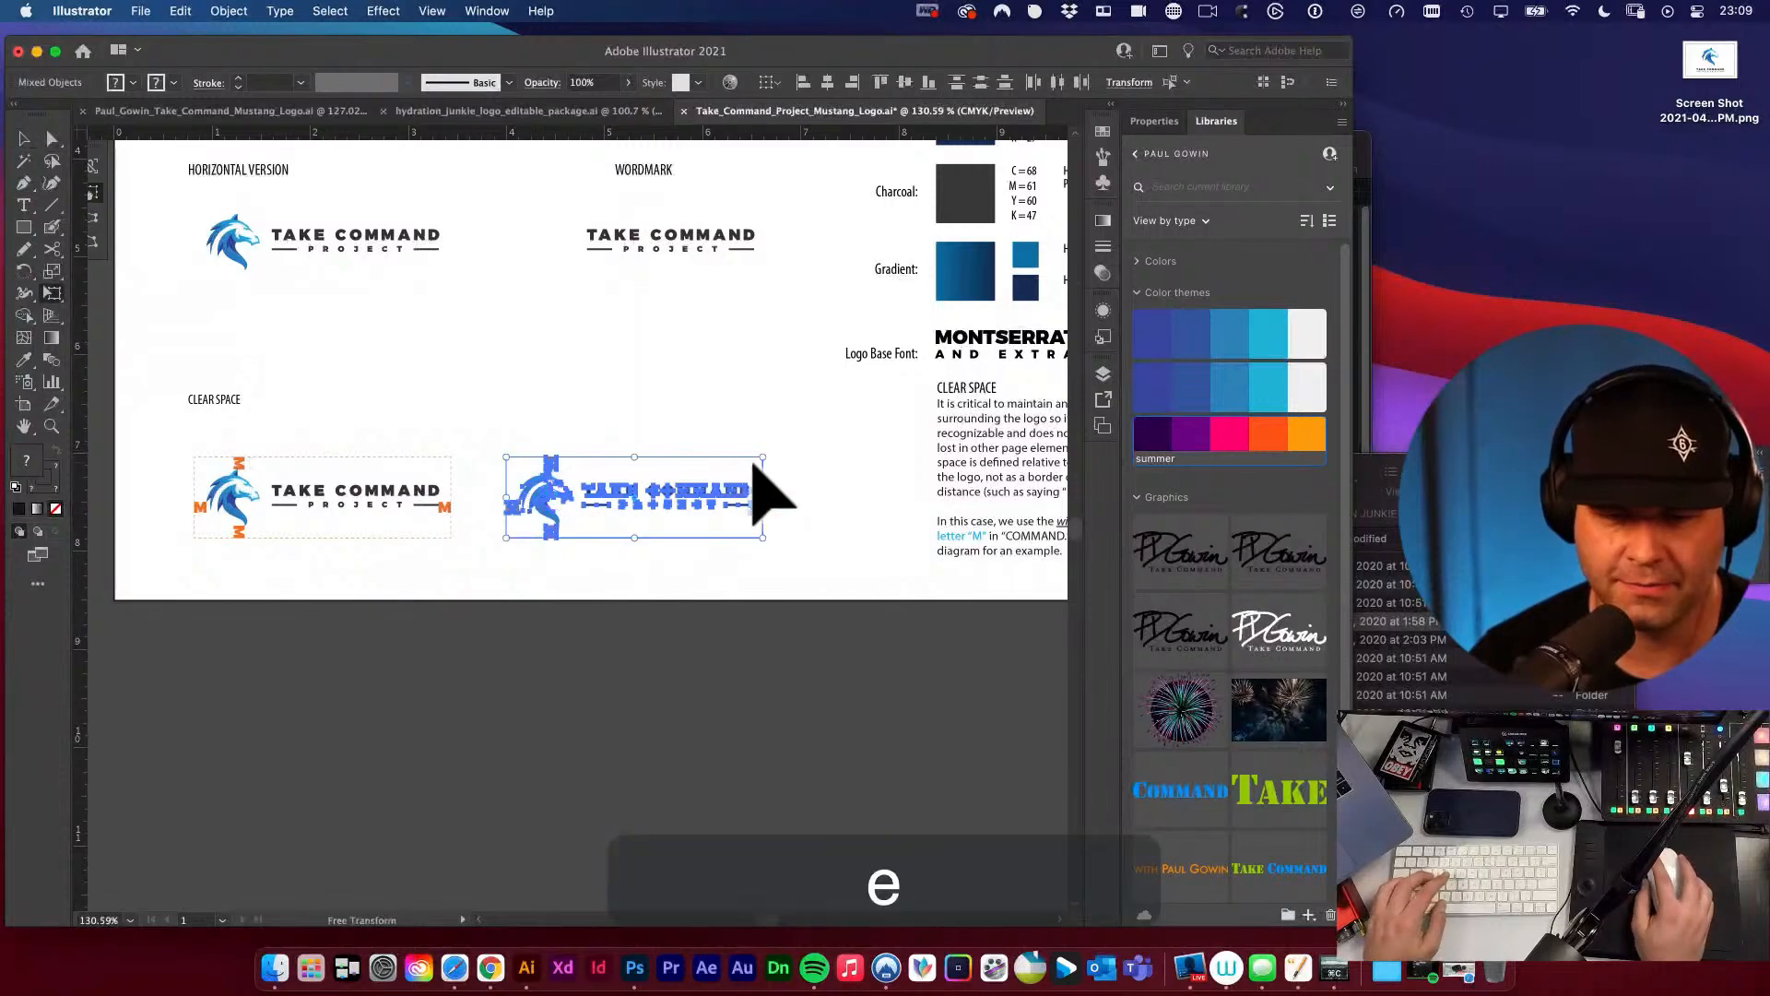
{"action": "left_click_drag", "start_coordinate": [760, 458], "coordinate": [625, 502]}
{"action": "key", "text": "v"}
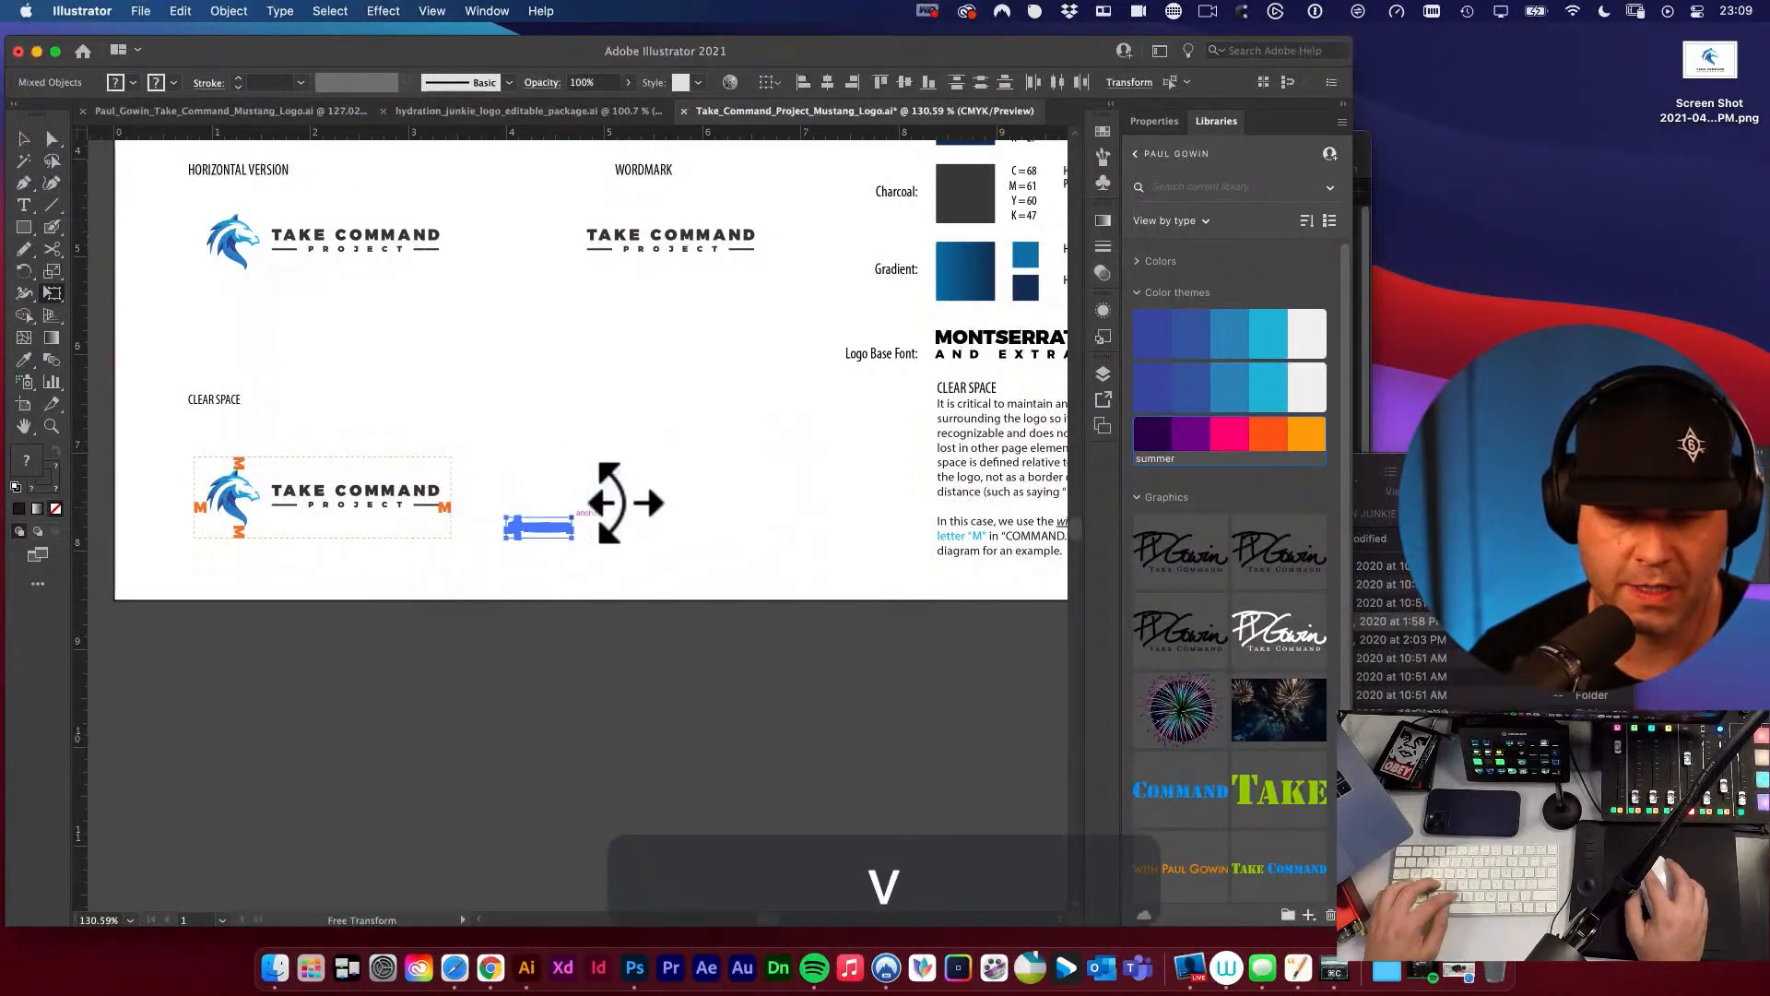
{"action": "left_click", "coordinate": [576, 566]}
Draw a tall black rectangle as wide as the M marker at both the original and the reduced diagram, and delete both rectangles.
{"action": "left_click_drag", "start_coordinate": [453, 549], "coordinate": [869, 672]}
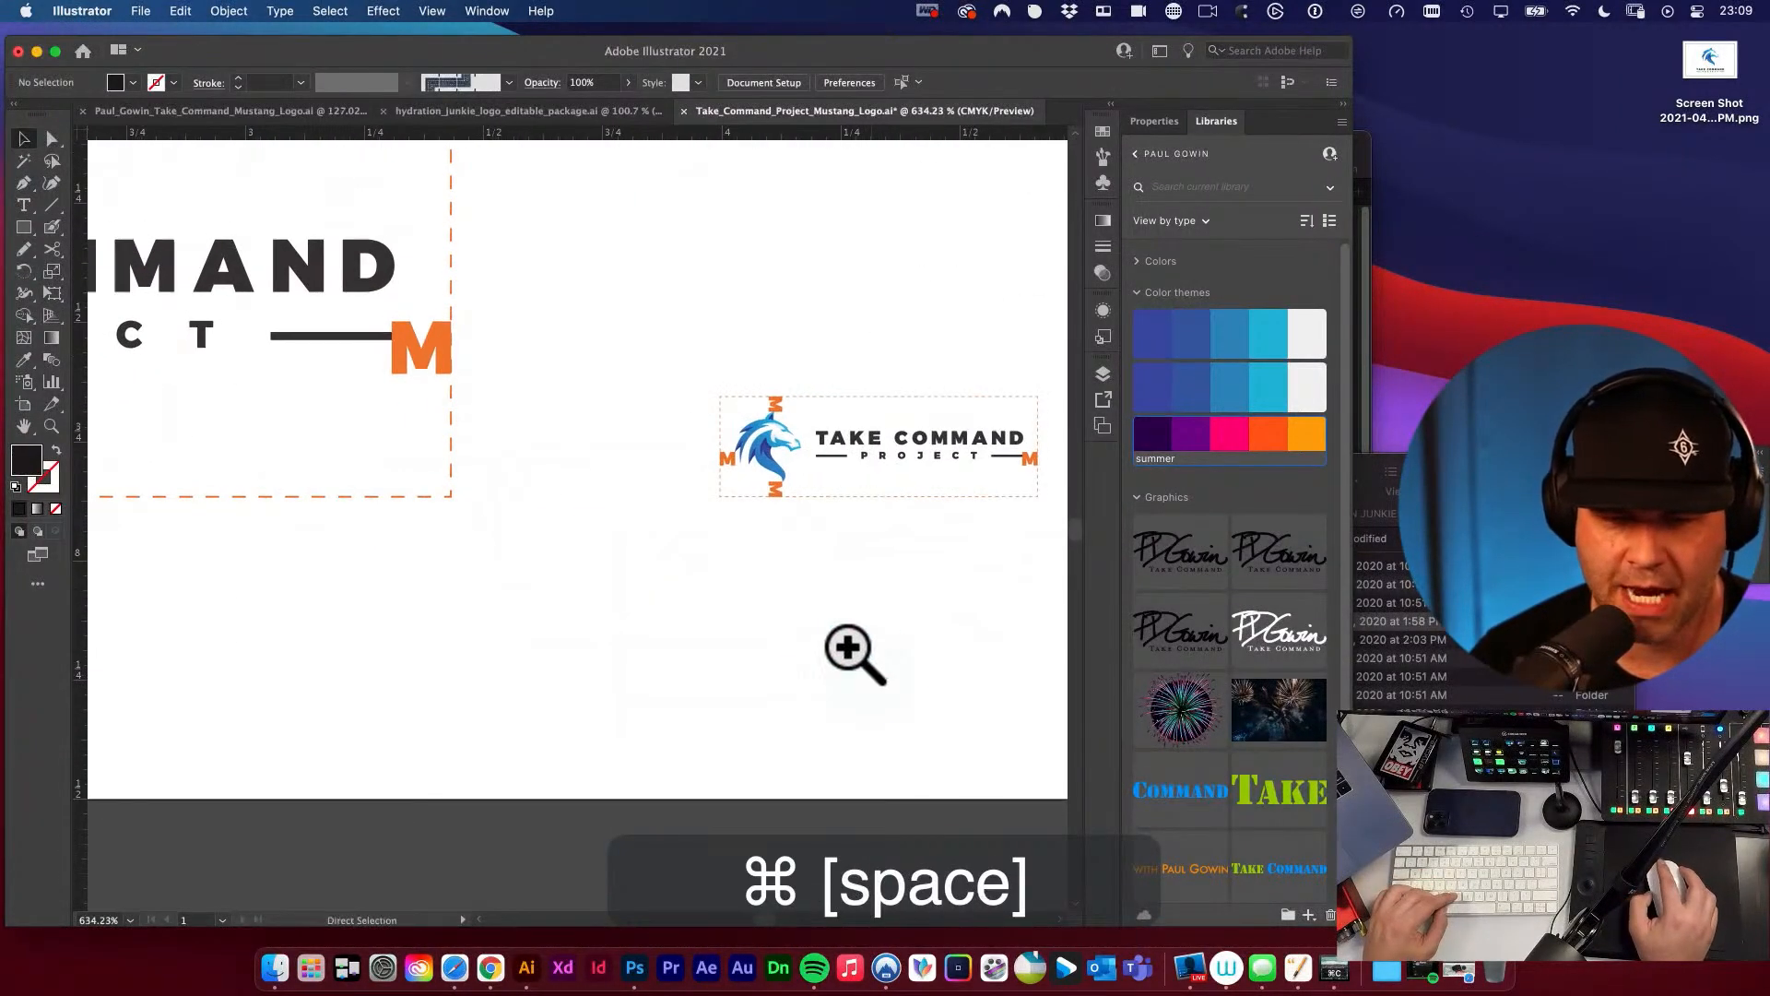
{"action": "key", "text": "m"}
{"action": "left_click_drag", "start_coordinate": [720, 441], "coordinate": [717, 772]}
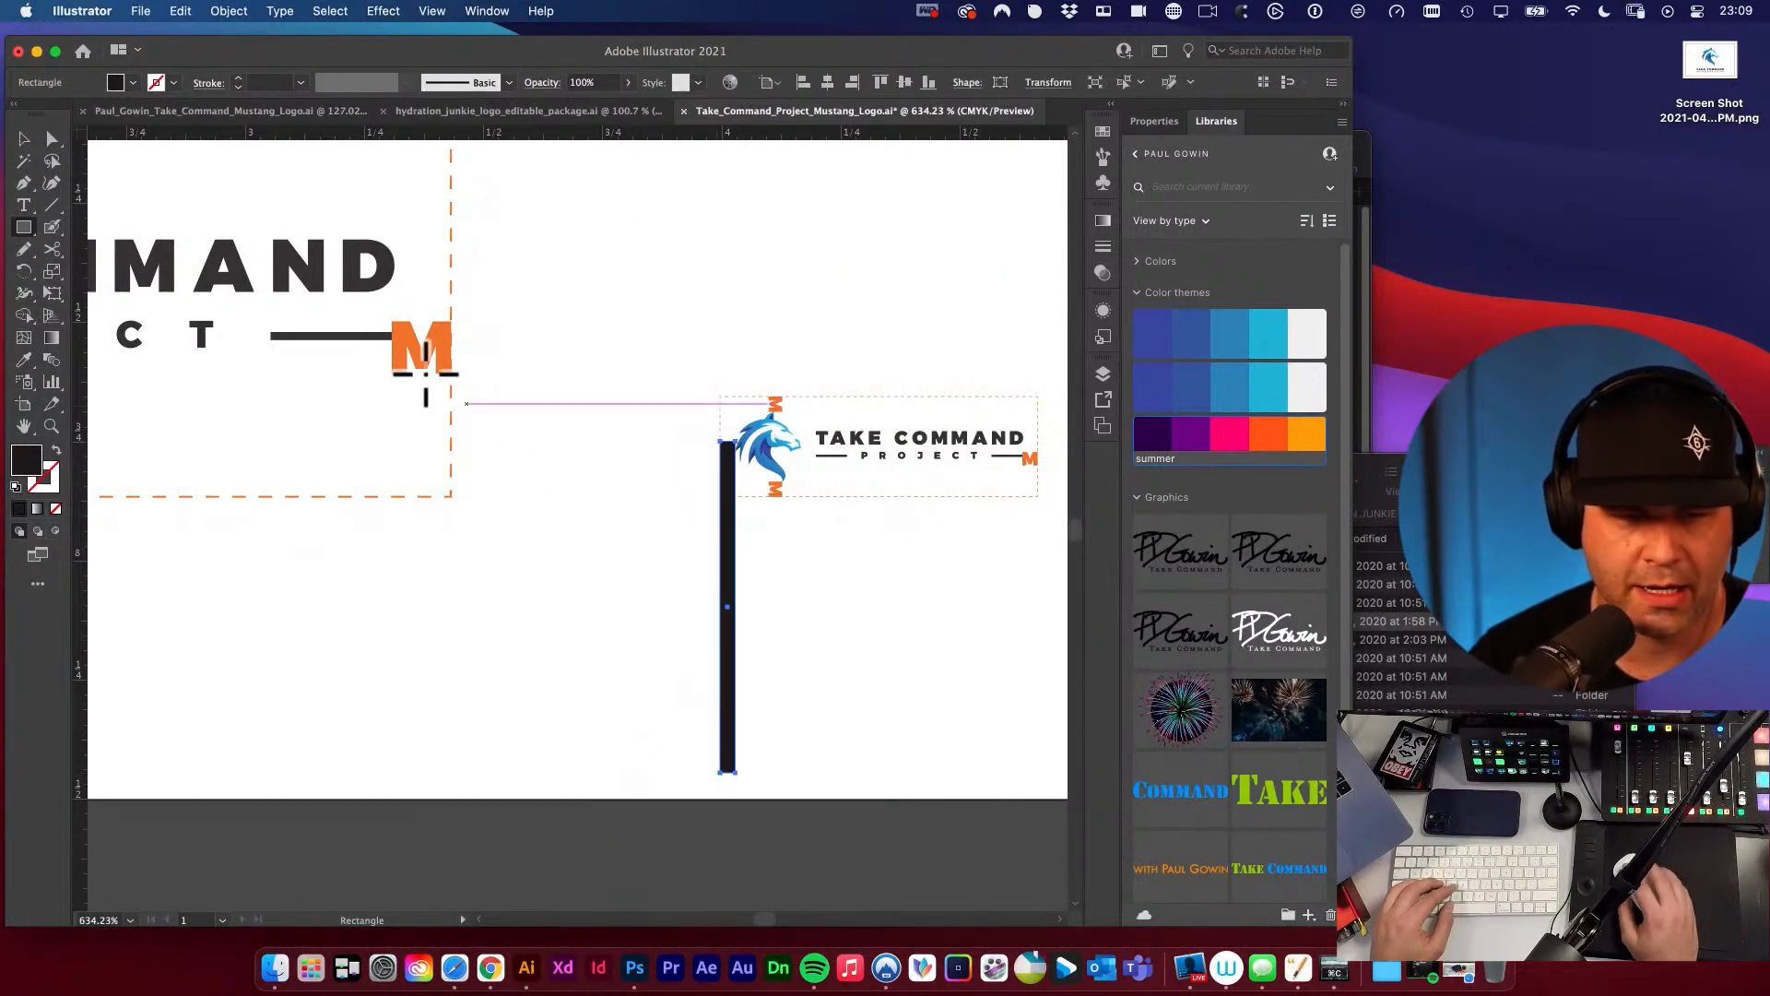
{"action": "left_click_drag", "start_coordinate": [395, 336], "coordinate": [449, 778]}
{"action": "key", "text": "v"}
{"action": "left_click", "coordinate": [619, 671]}
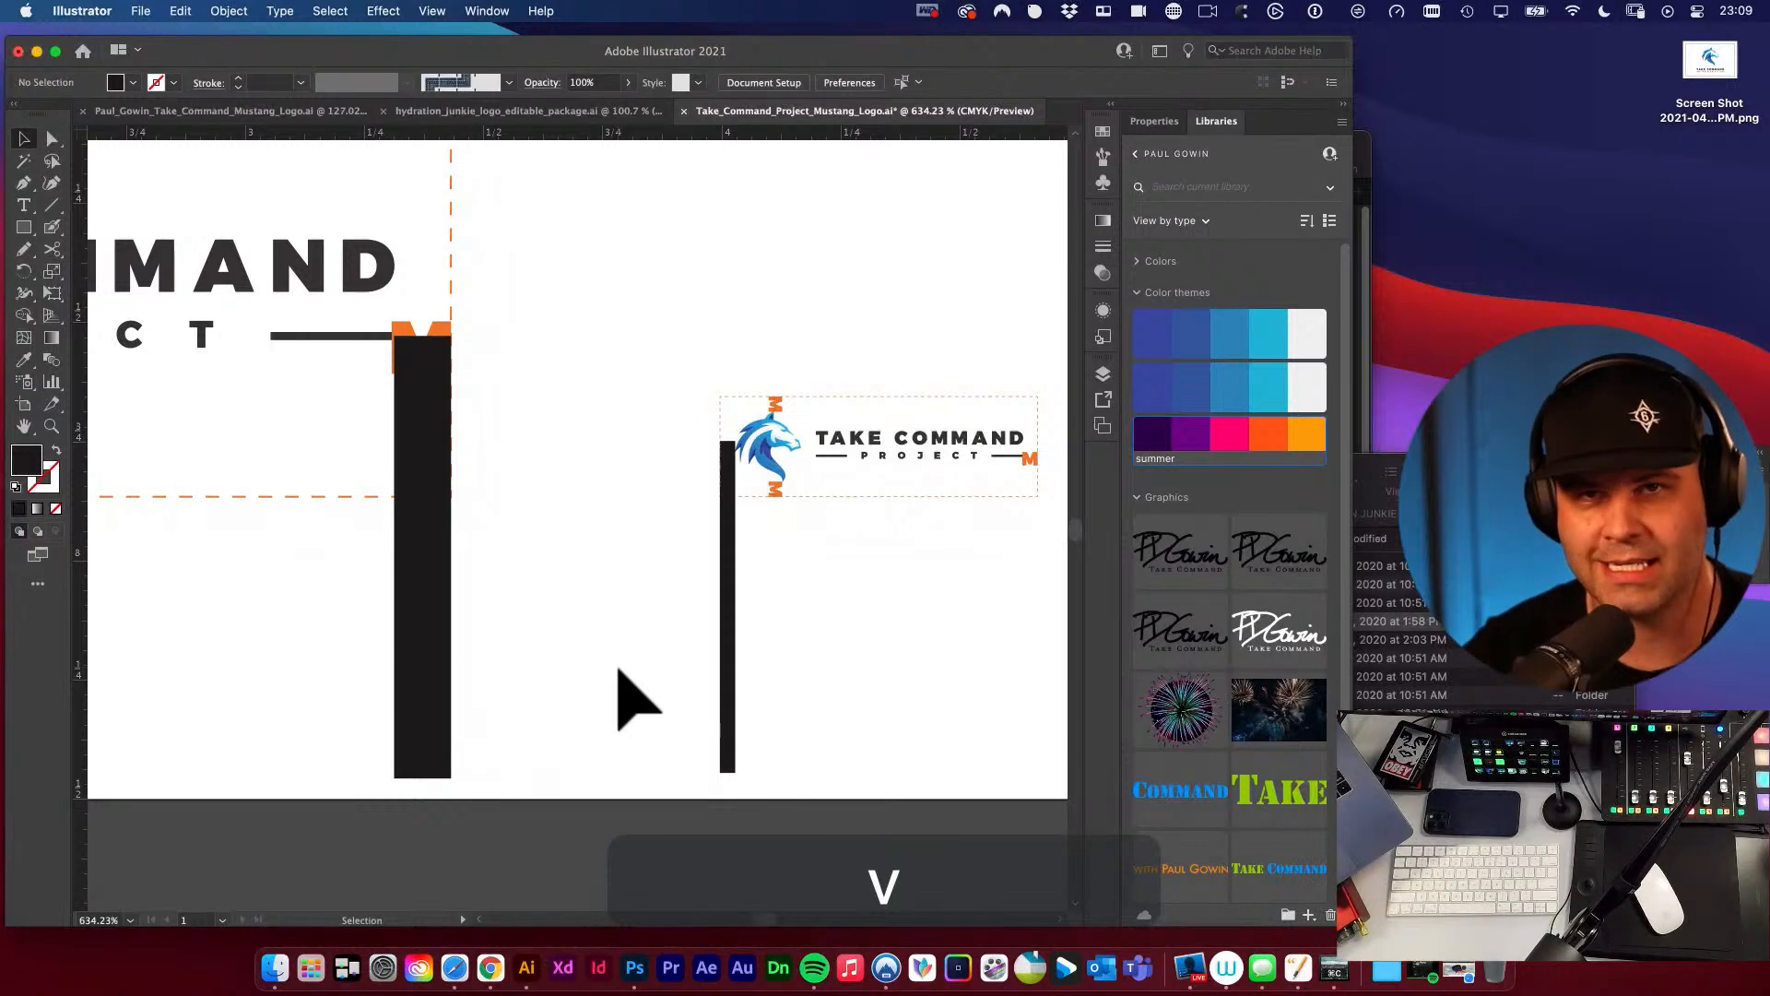
{"action": "left_click_drag", "start_coordinate": [343, 637], "coordinate": [845, 743]}
{"action": "key", "text": "BackSpace"}
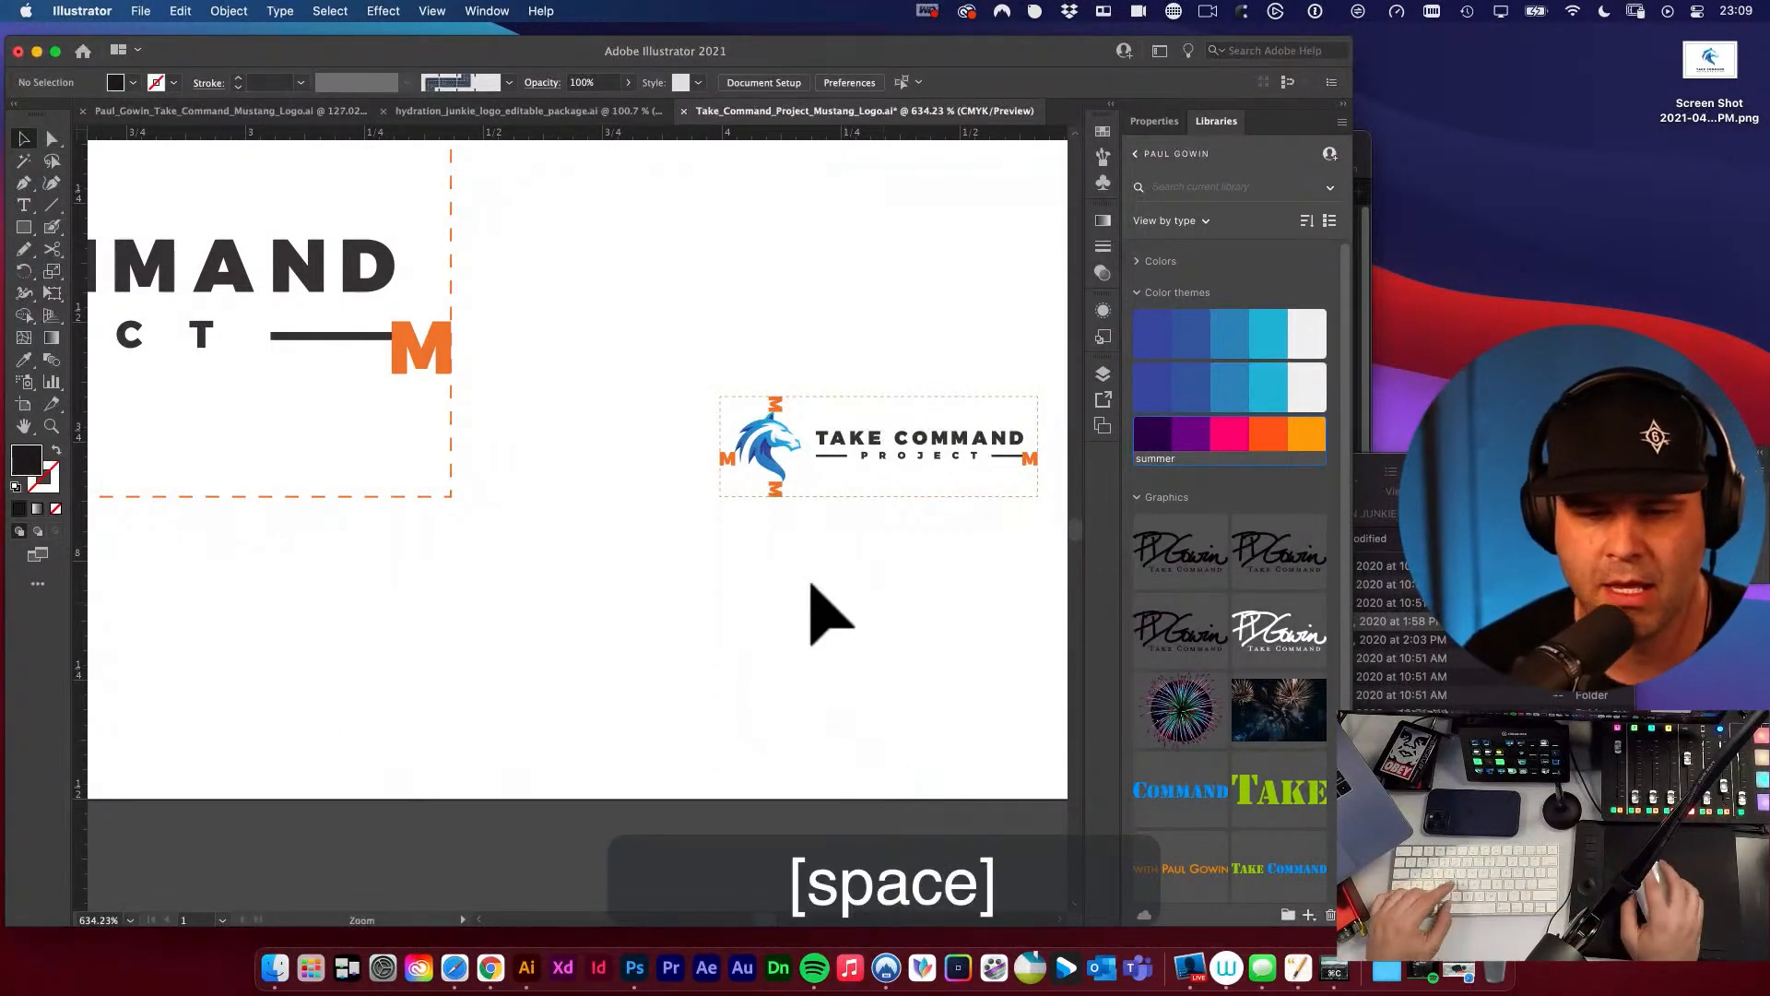
Enlarge the reduced clear space diagram proportionally to about 1 in wide and 0.31 in high.
{"action": "left_click", "coordinate": [743, 519], "text": "alt"}
{"action": "left_click_drag", "start_coordinate": [743, 519], "coordinate": [961, 583]}
{"action": "left_click_drag", "start_coordinate": [543, 387], "coordinate": [870, 610]}
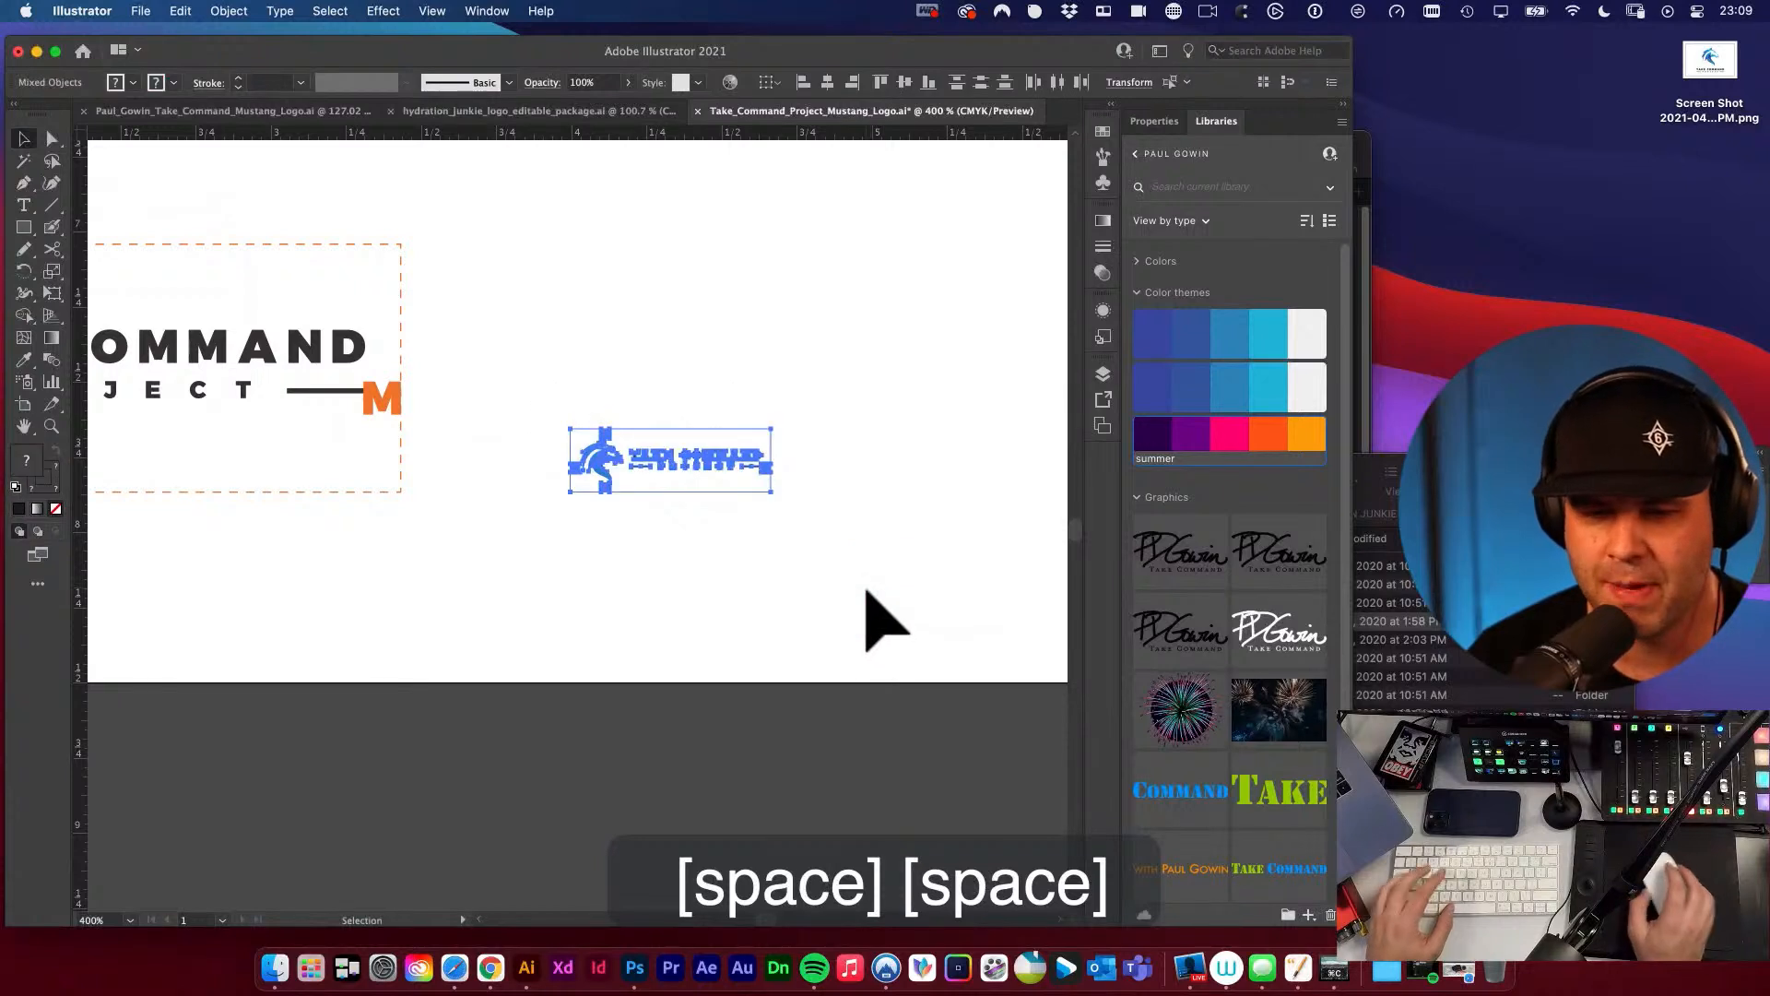
{"action": "key", "text": "e"}
{"action": "left_click_drag", "start_coordinate": [573, 427], "coordinate": [474, 397]}
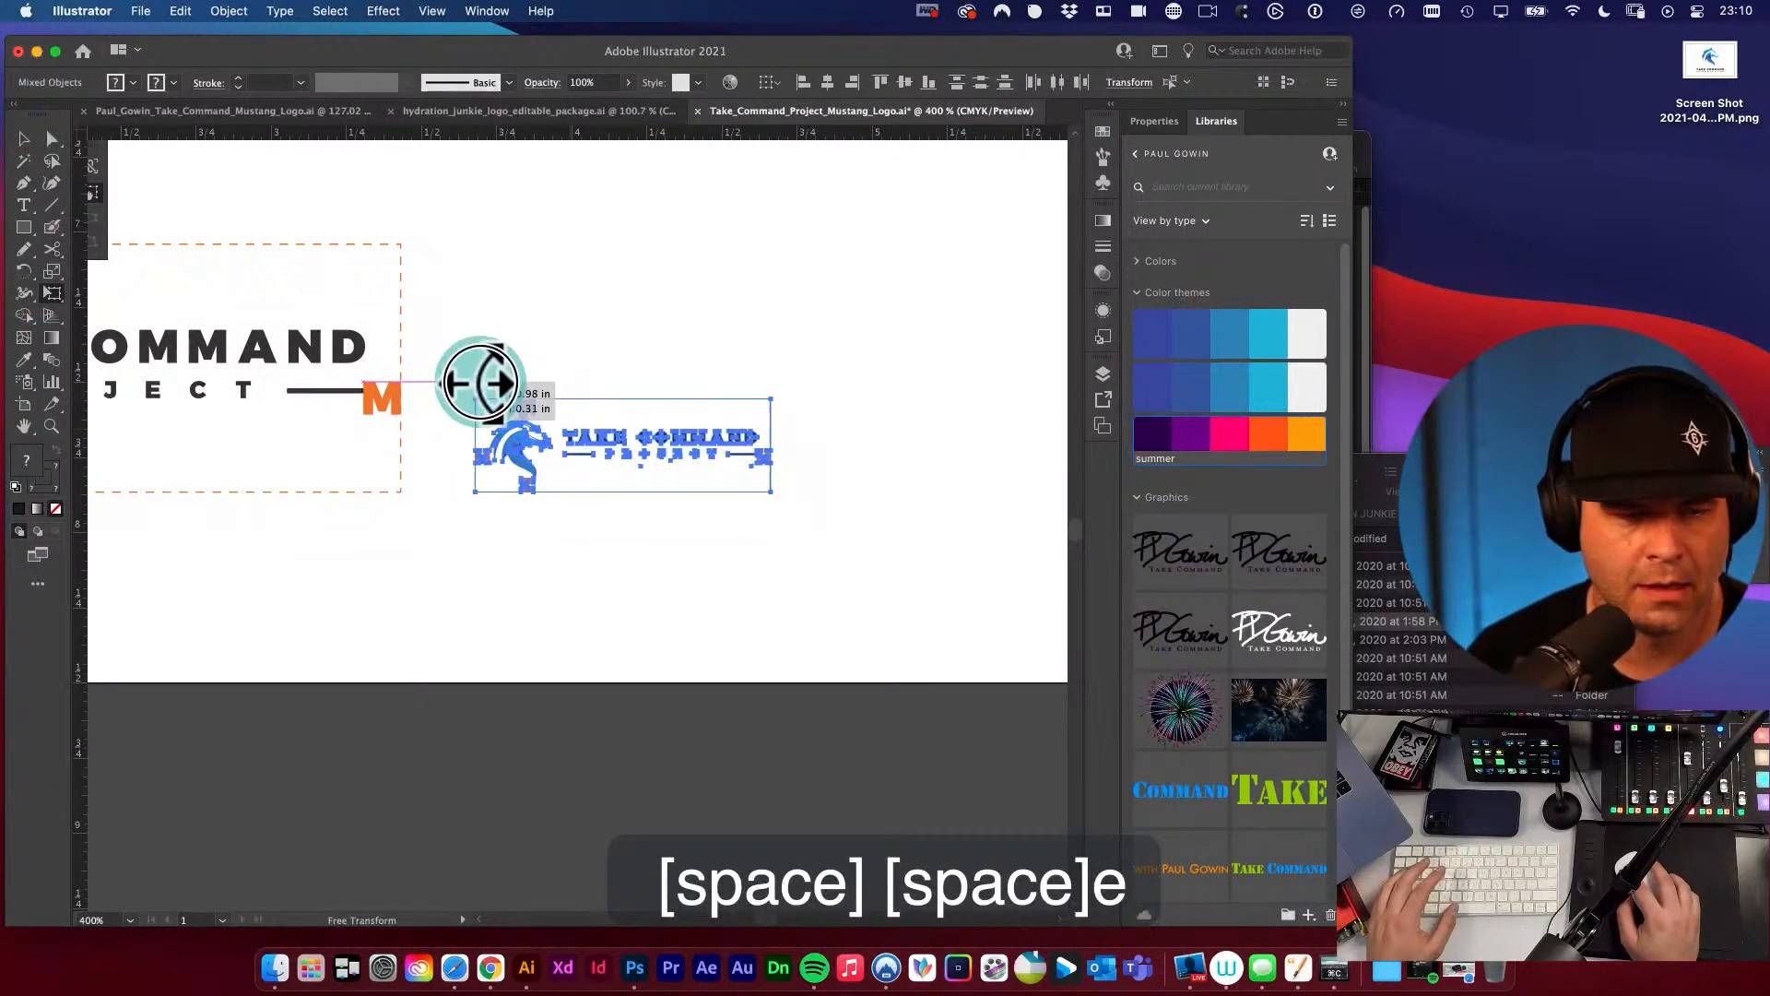
{"action": "key", "text": "v"}
{"action": "left_click", "coordinate": [591, 360]}
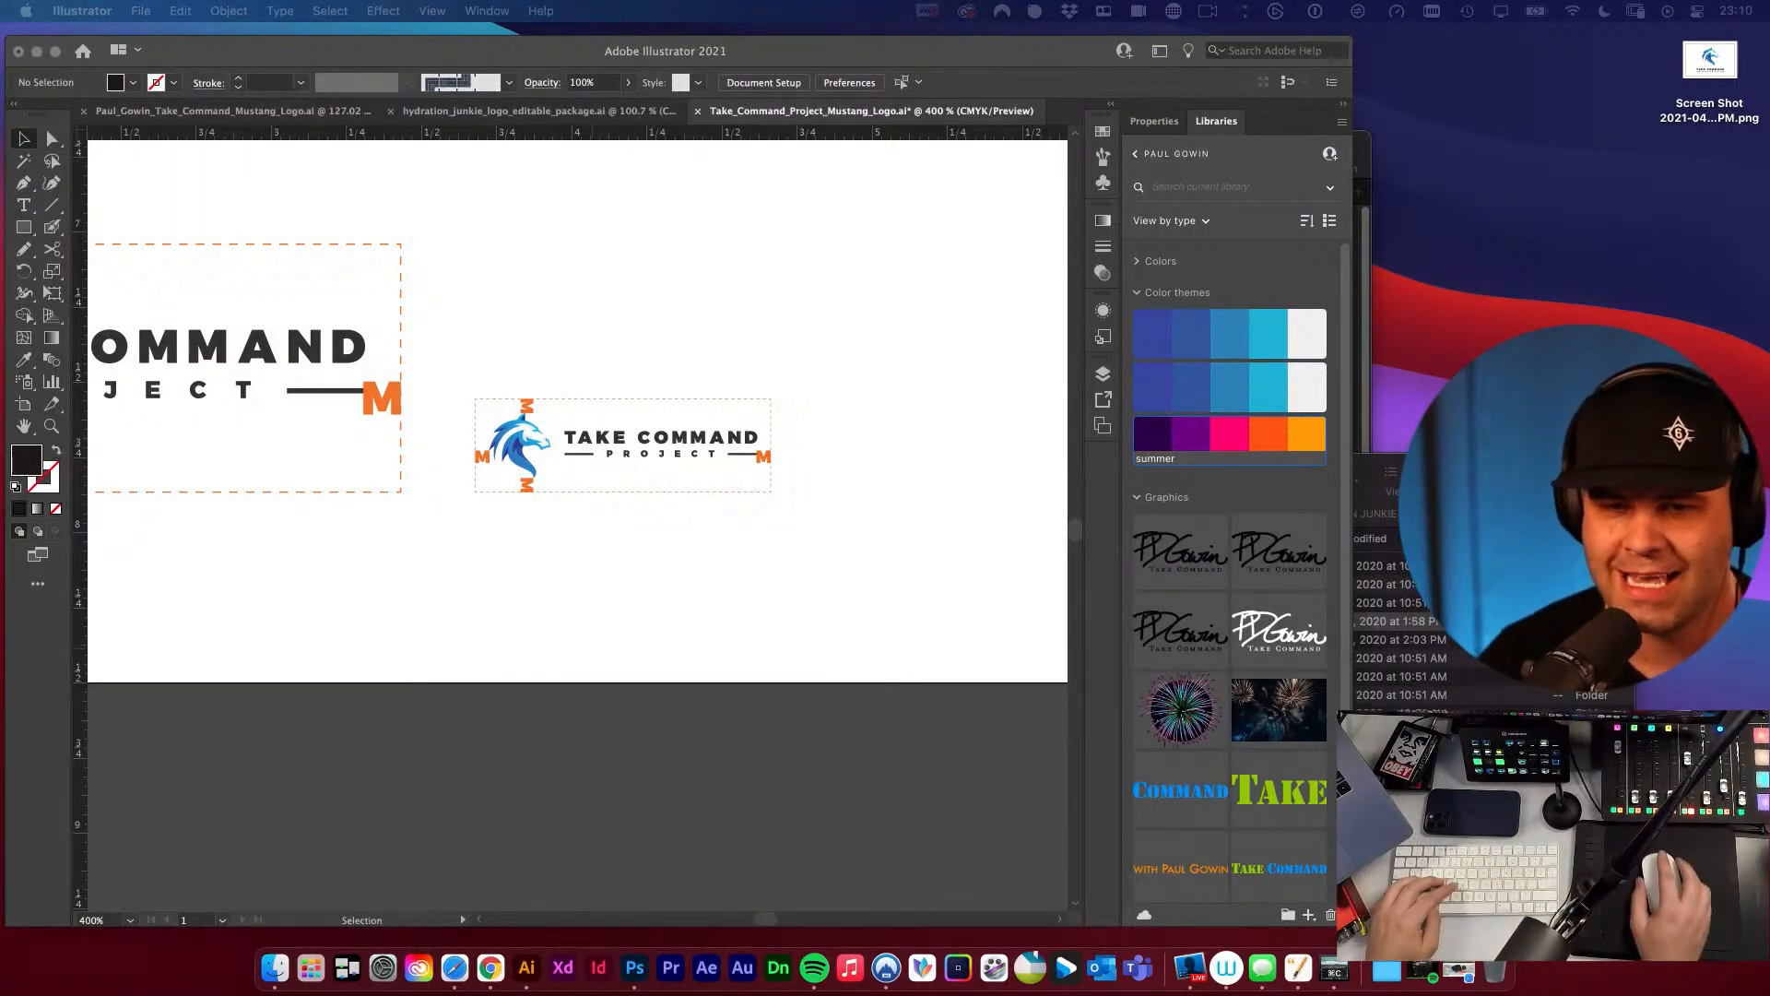
Search the Mac for "sip" and launch the Sip colour app.
{"action": "left_click", "coordinate": [953, 335]}
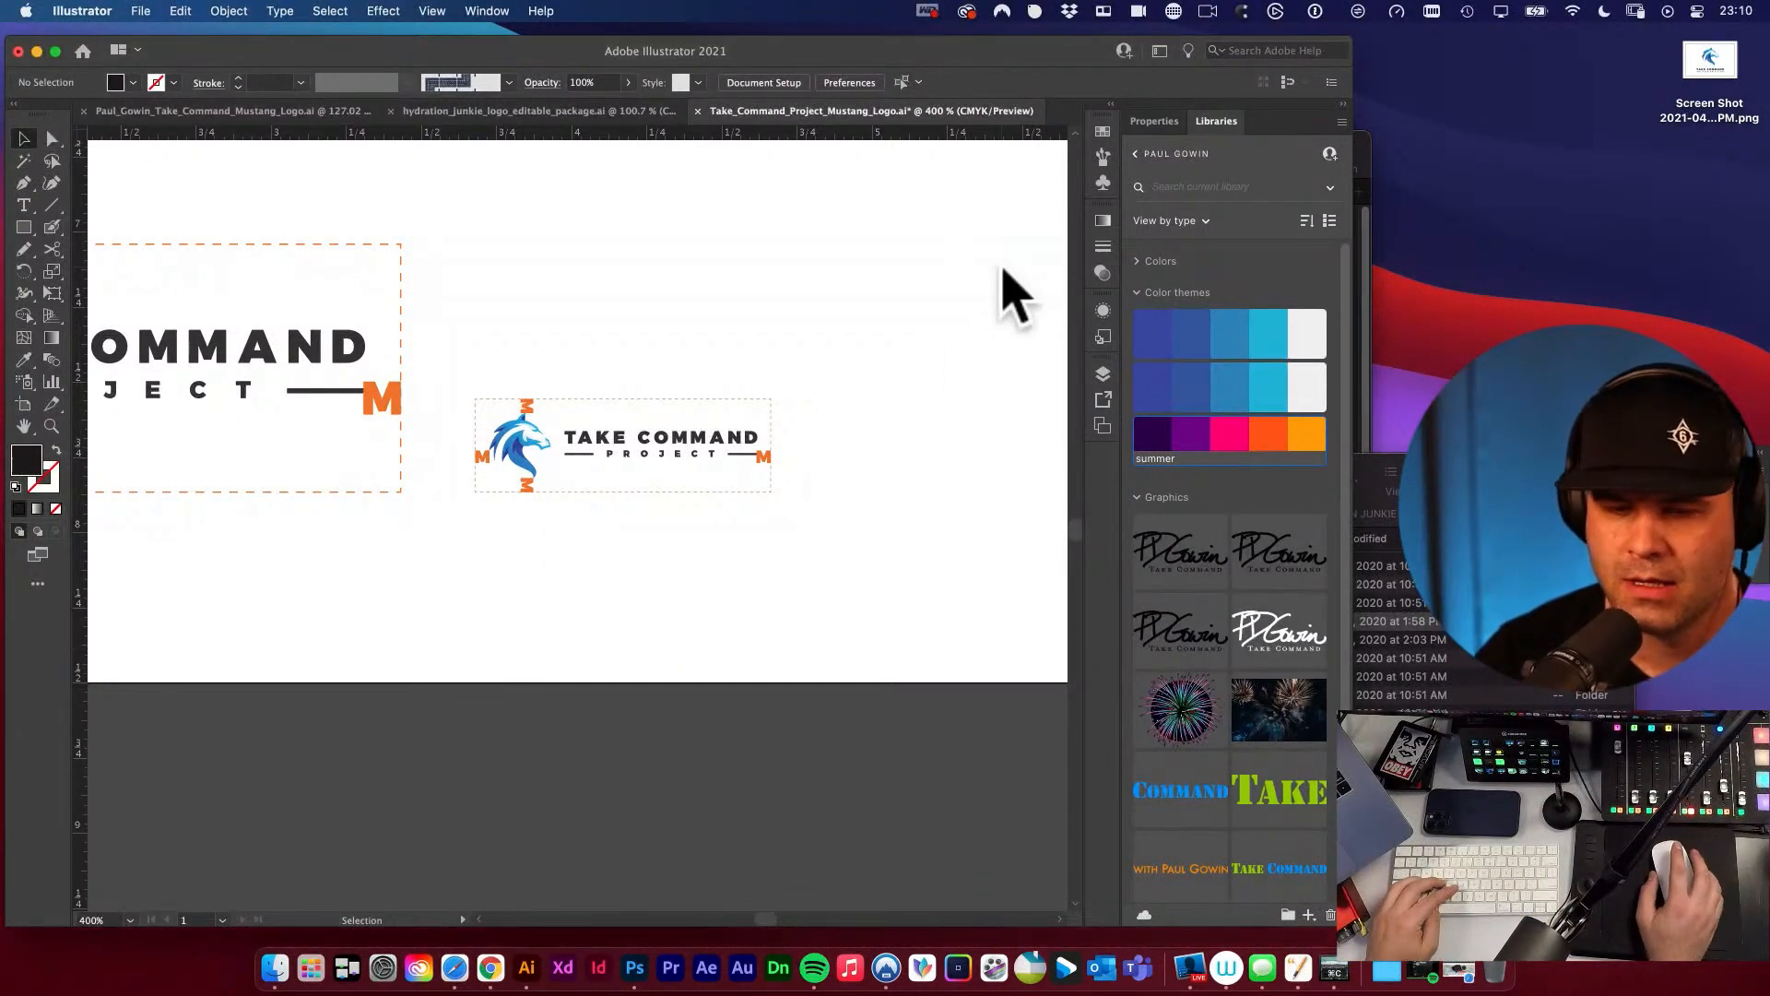
{"action": "key", "text": "super+space"}
{"action": "type", "text": "sipp"}
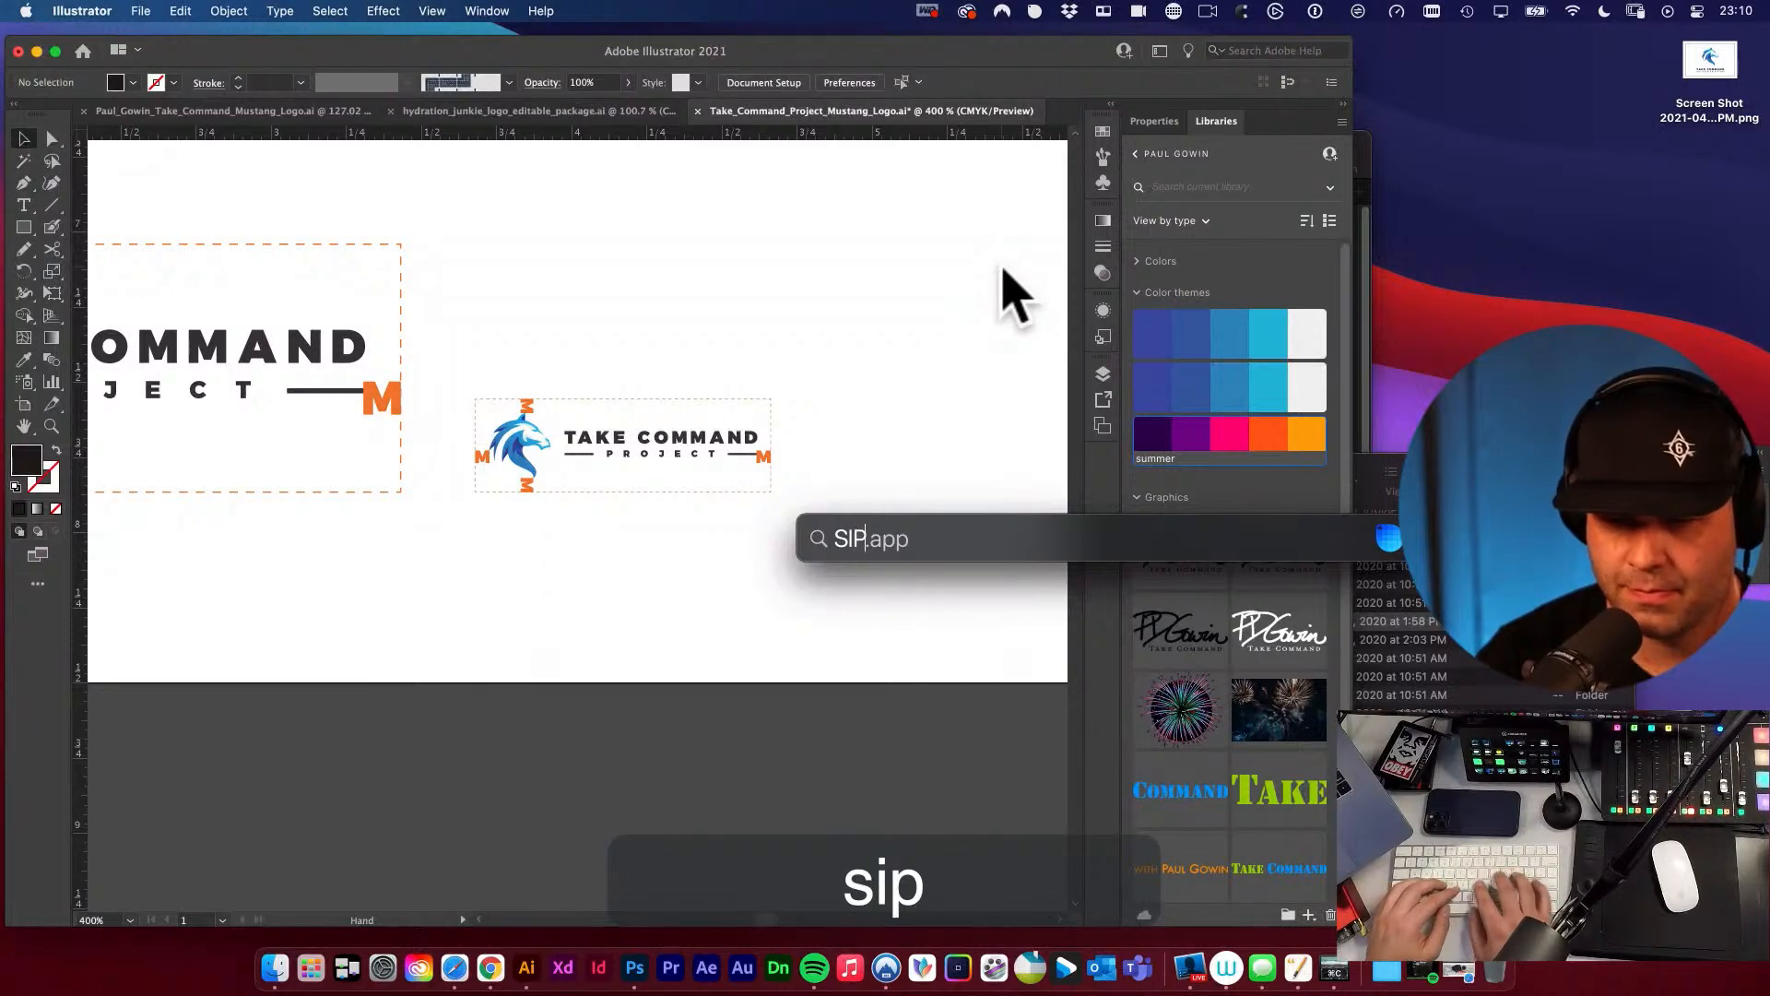
{"action": "key", "text": "Return"}
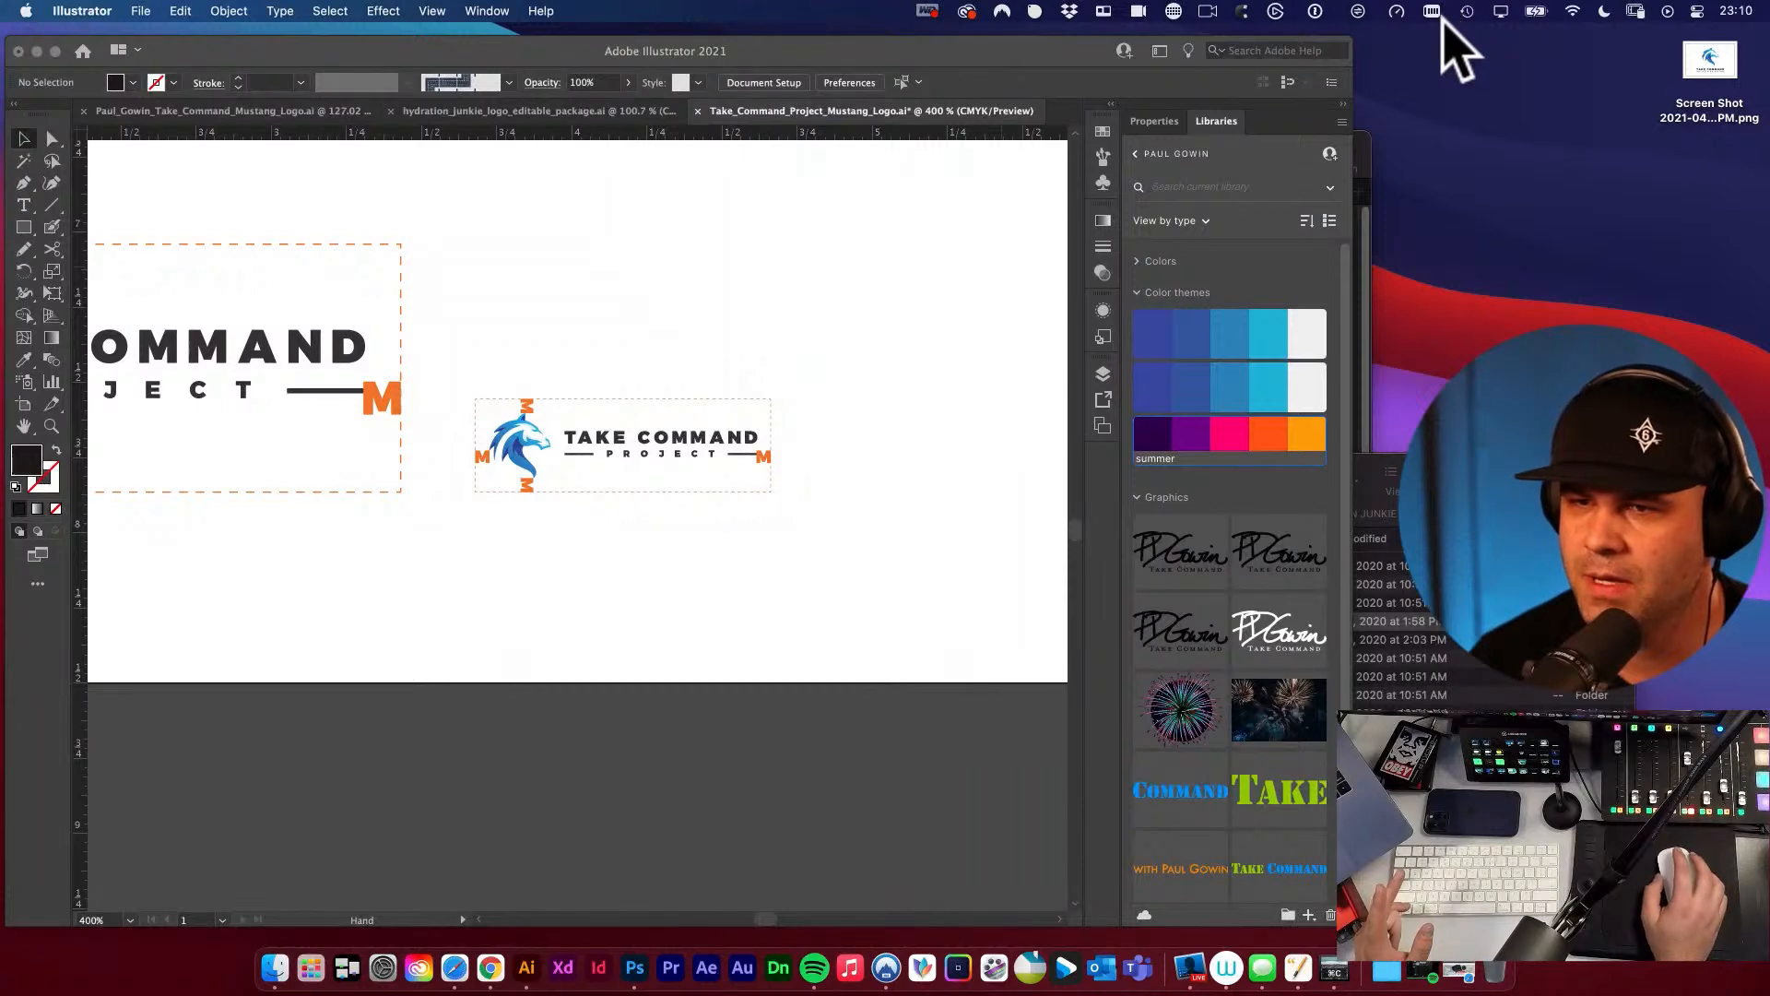
Open Sip's saved colour list and its colour wheel picker, and move the picker over the artboard.
{"action": "left_click", "coordinate": [1036, 11]}
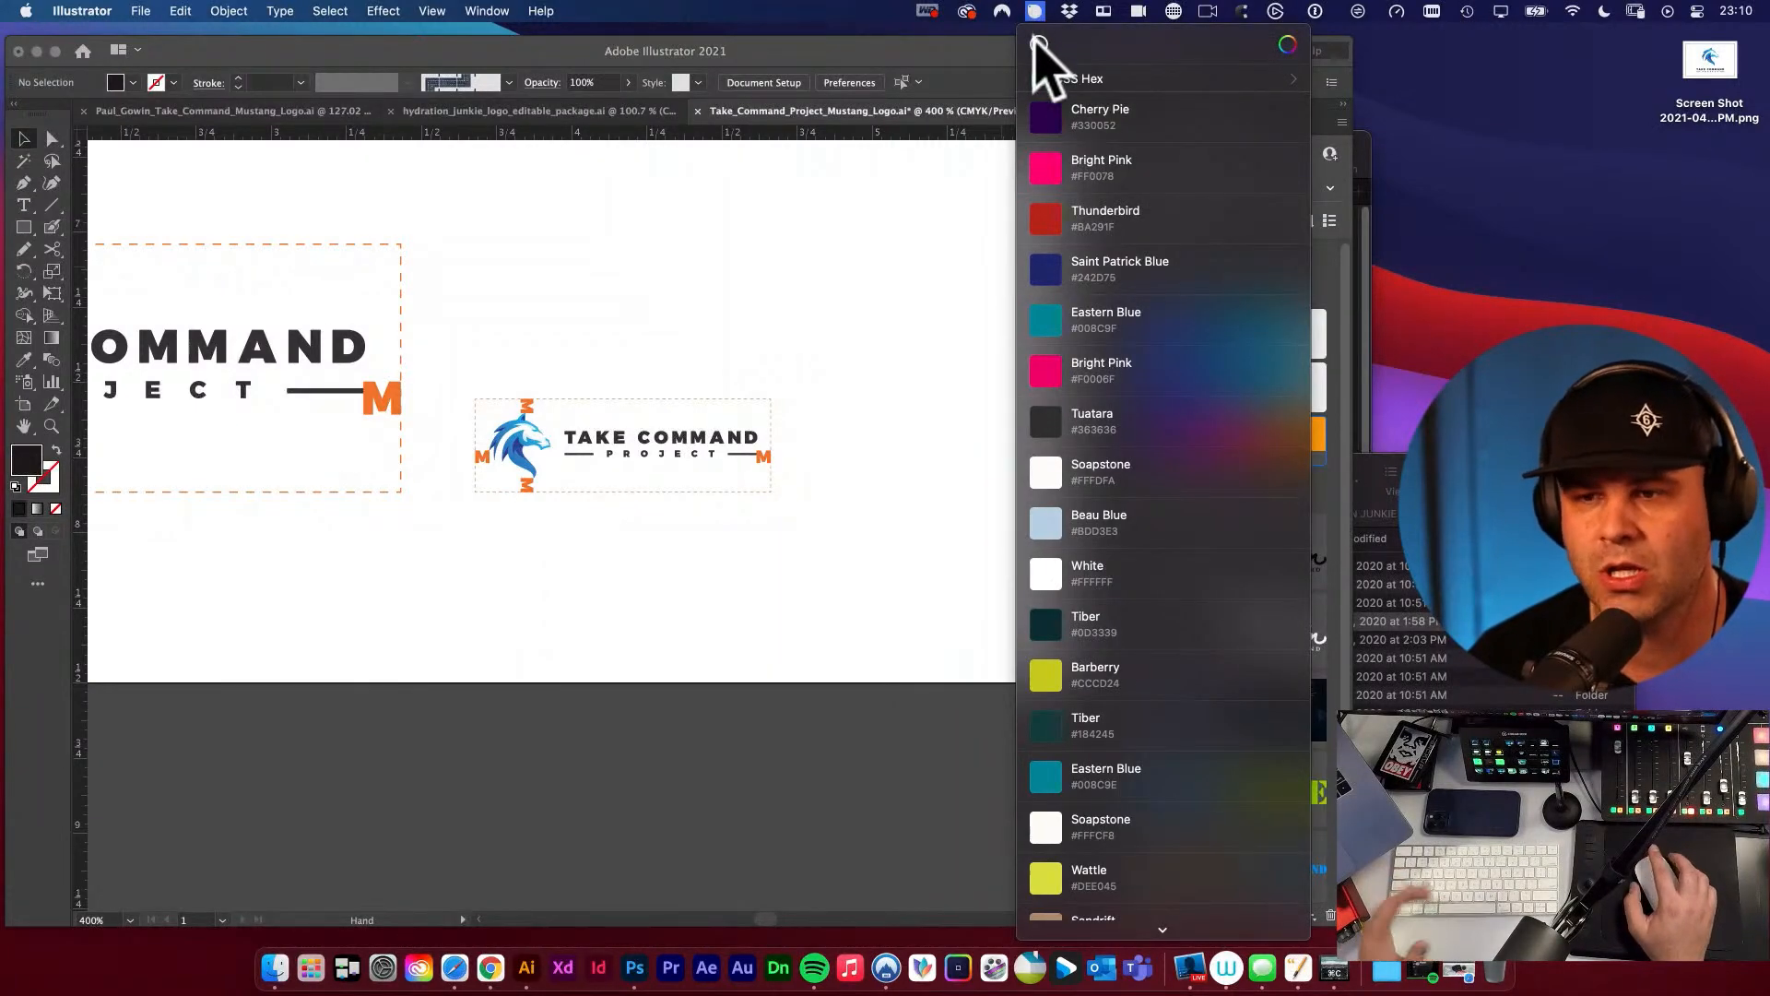
{"action": "left_click", "coordinate": [1287, 44]}
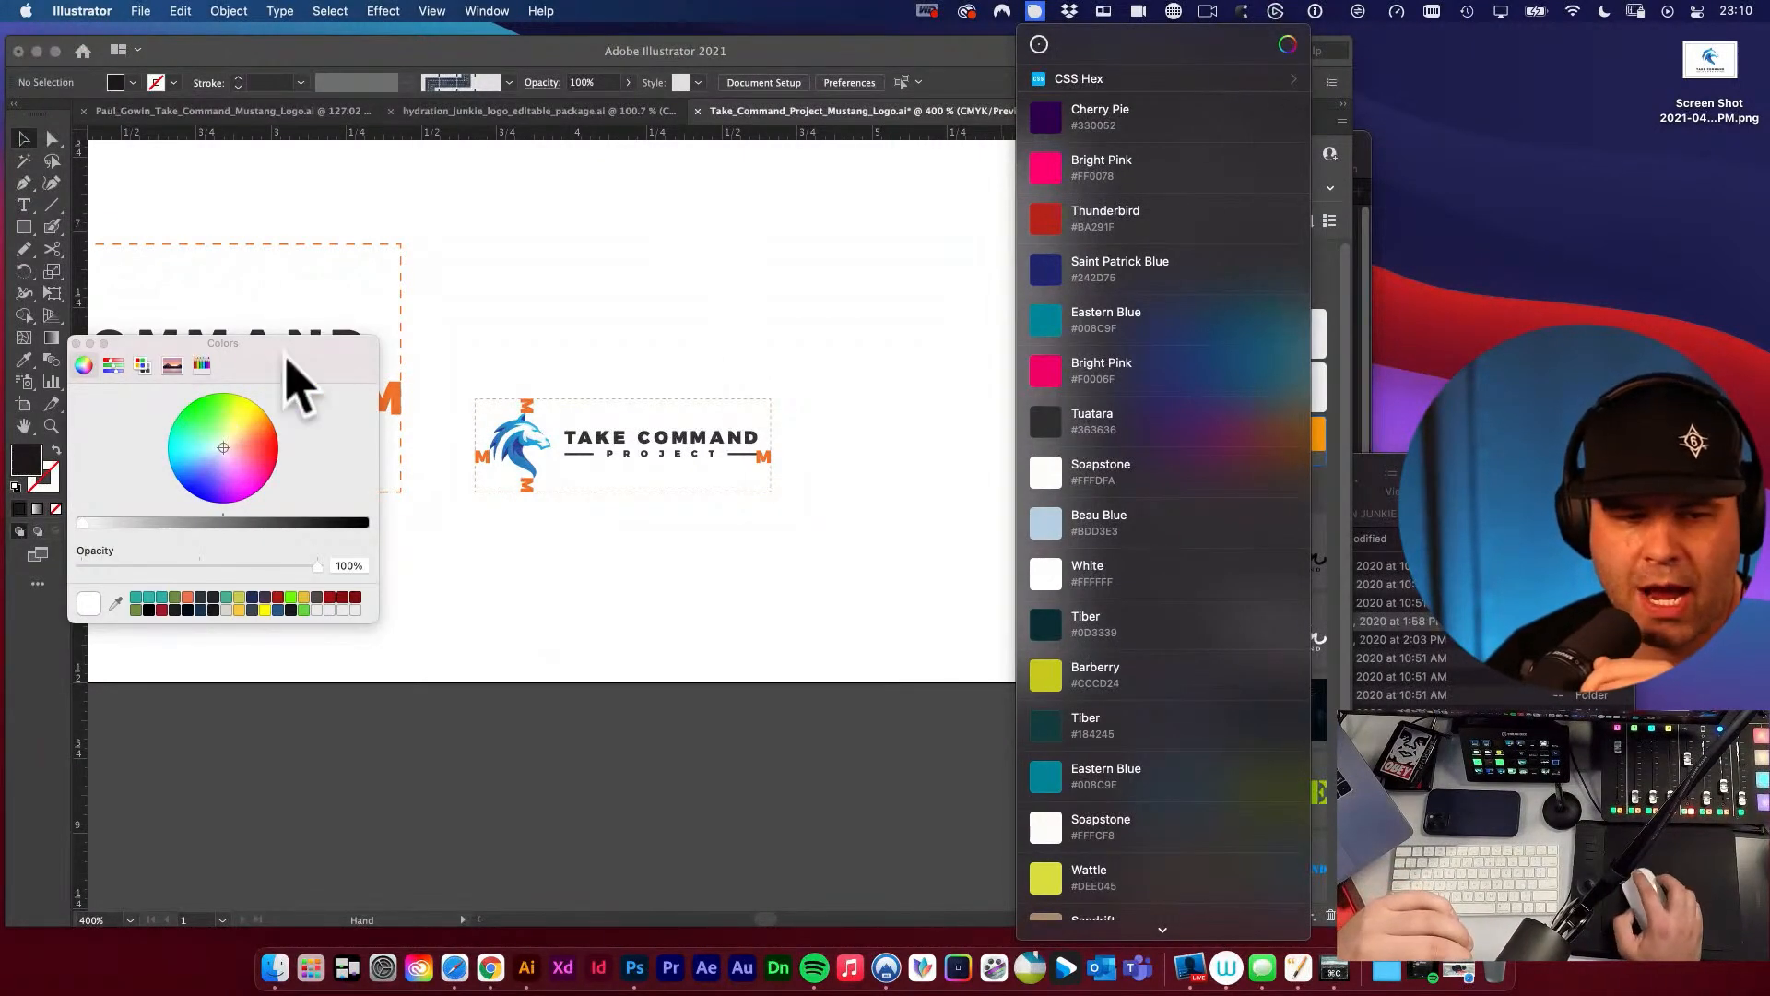
{"action": "left_click_drag", "start_coordinate": [294, 353], "coordinate": [777, 353]}
{"action": "left_click", "coordinate": [775, 339]}
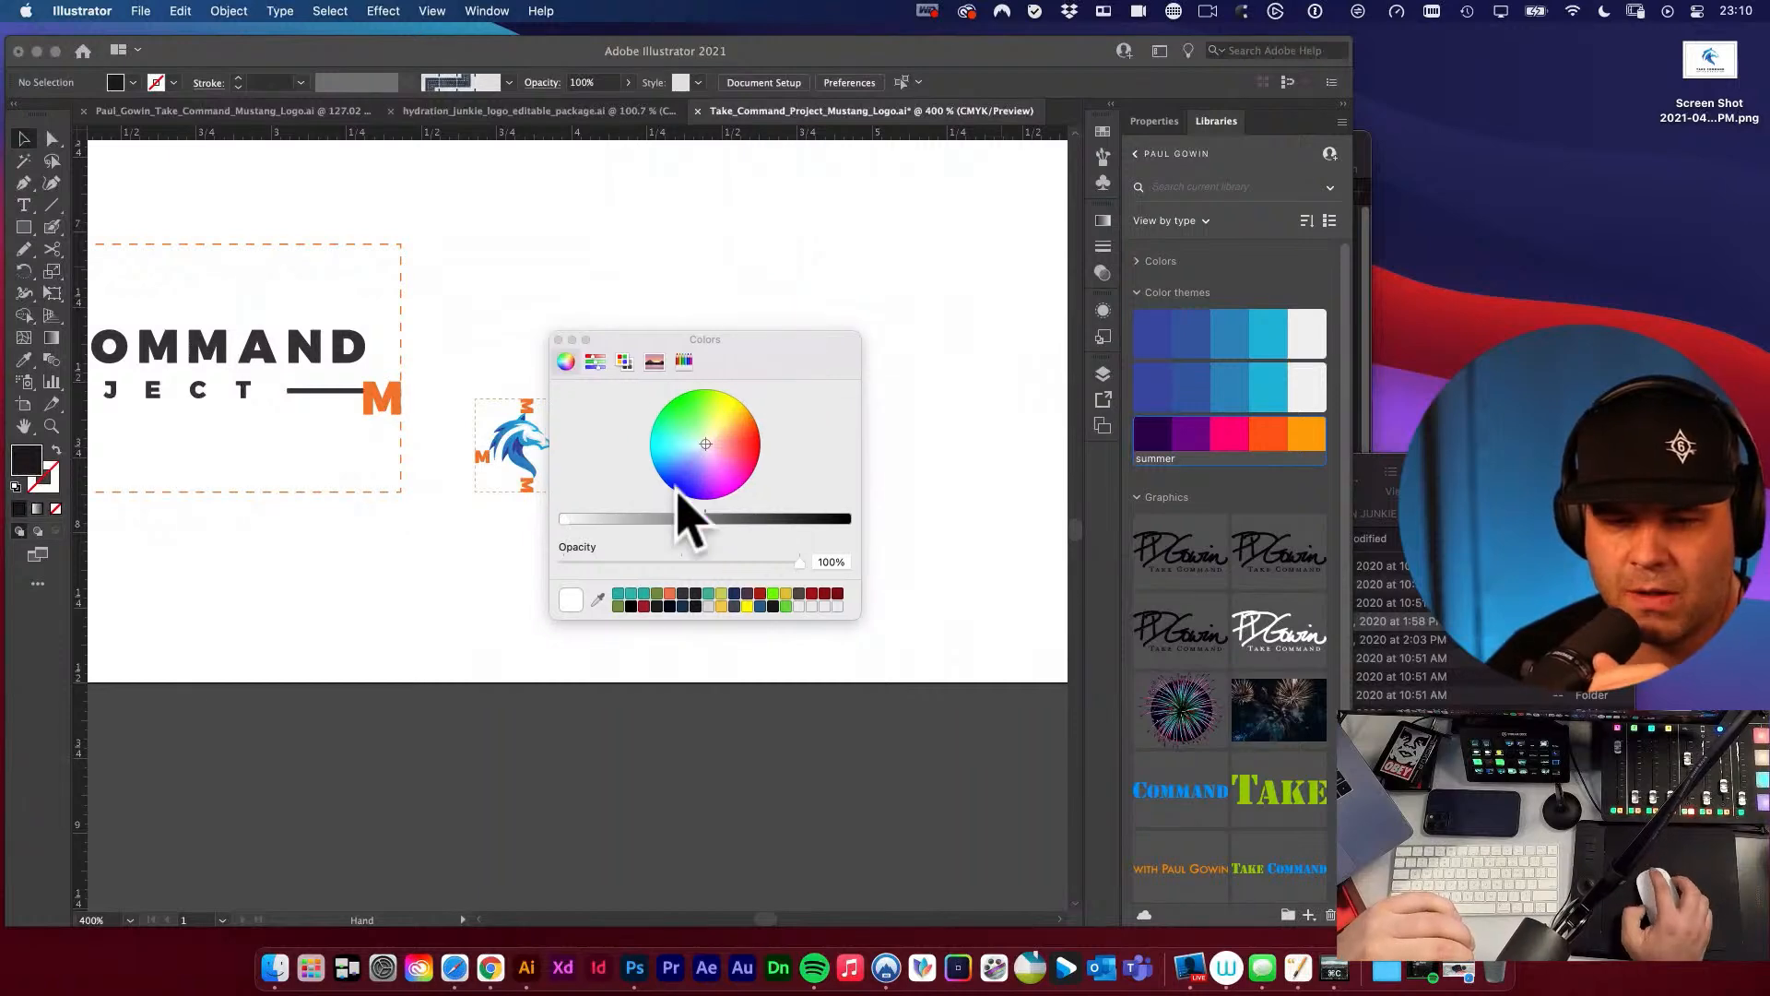
Close Sip's colour wheel picker and review its saved colour list and the CSS Hex format entry.
{"action": "left_click", "coordinate": [557, 341]}
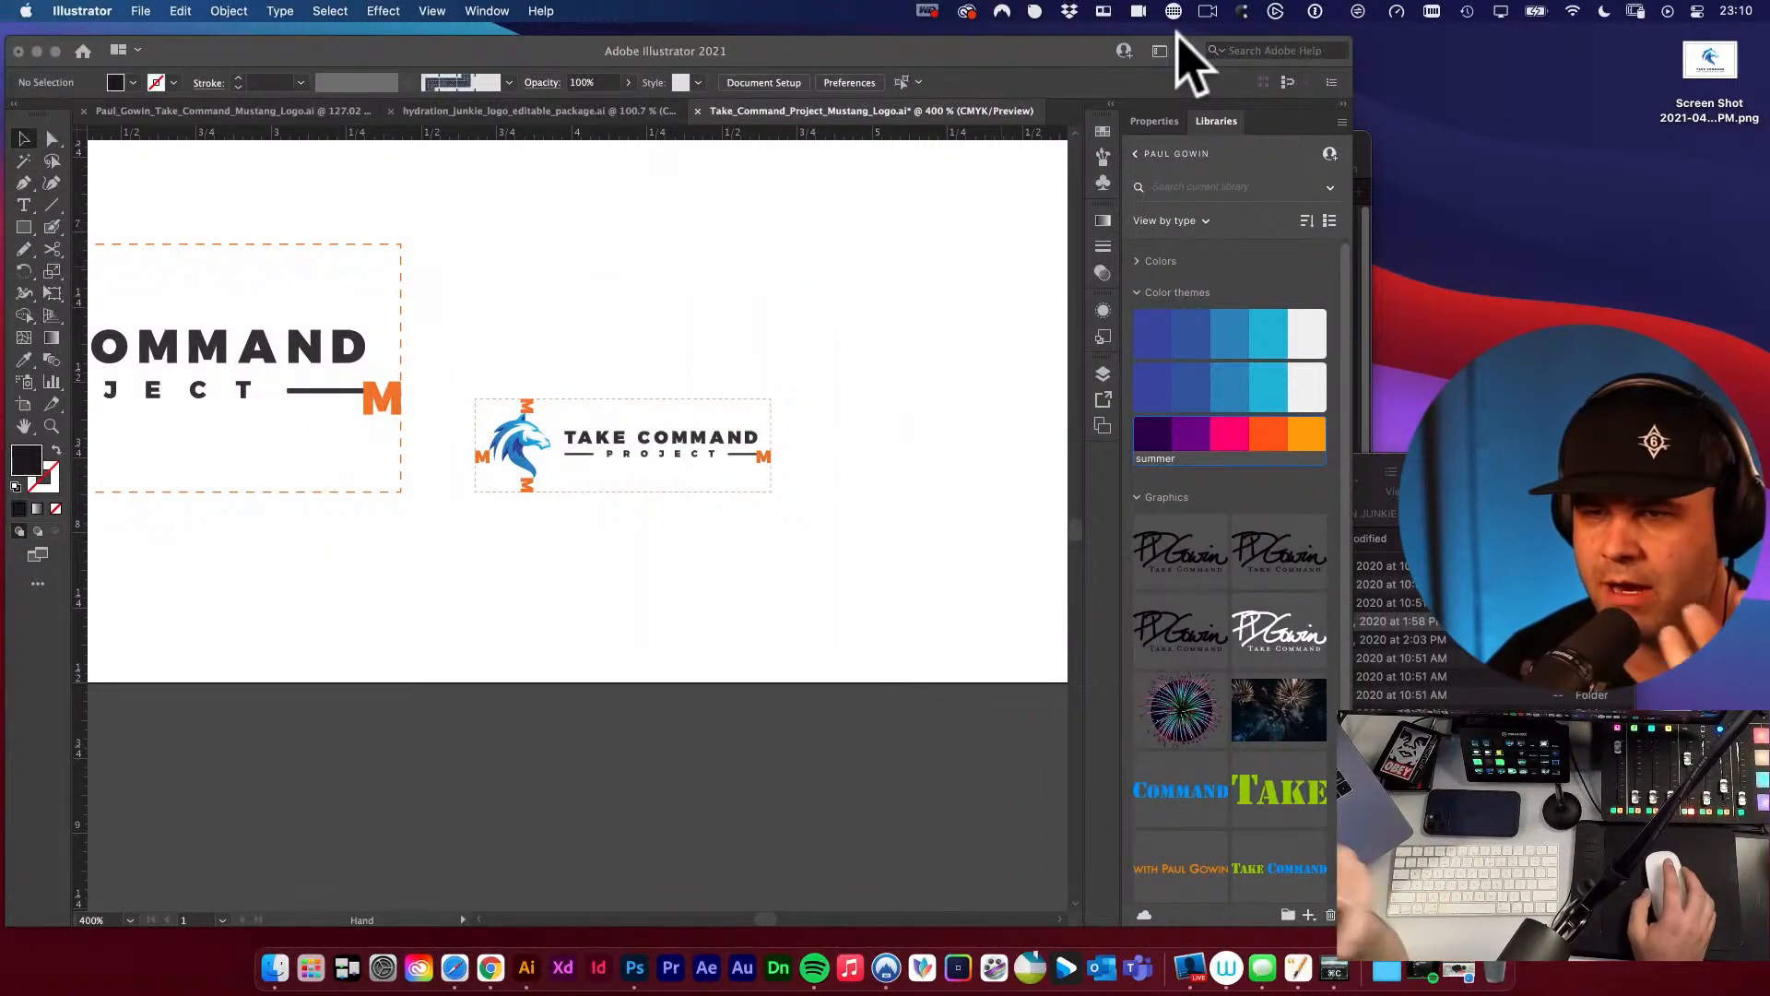
{"action": "left_click", "coordinate": [1034, 11]}
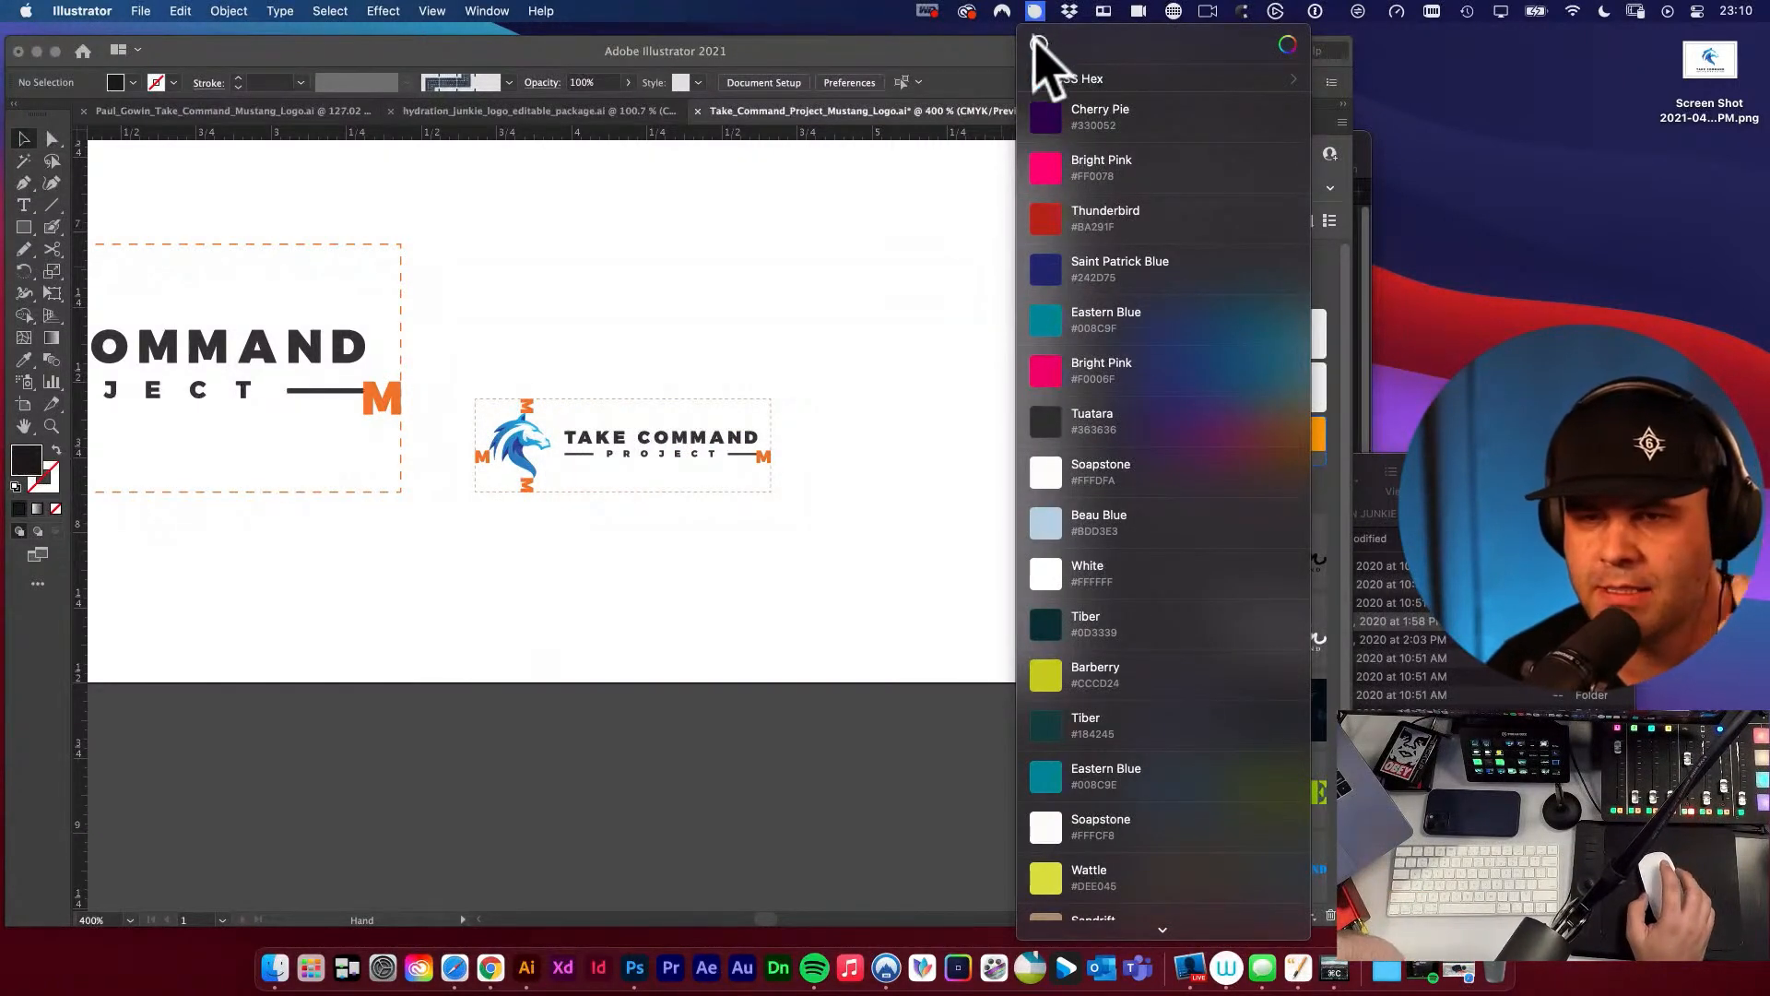
{"action": "left_click", "coordinate": [1092, 80]}
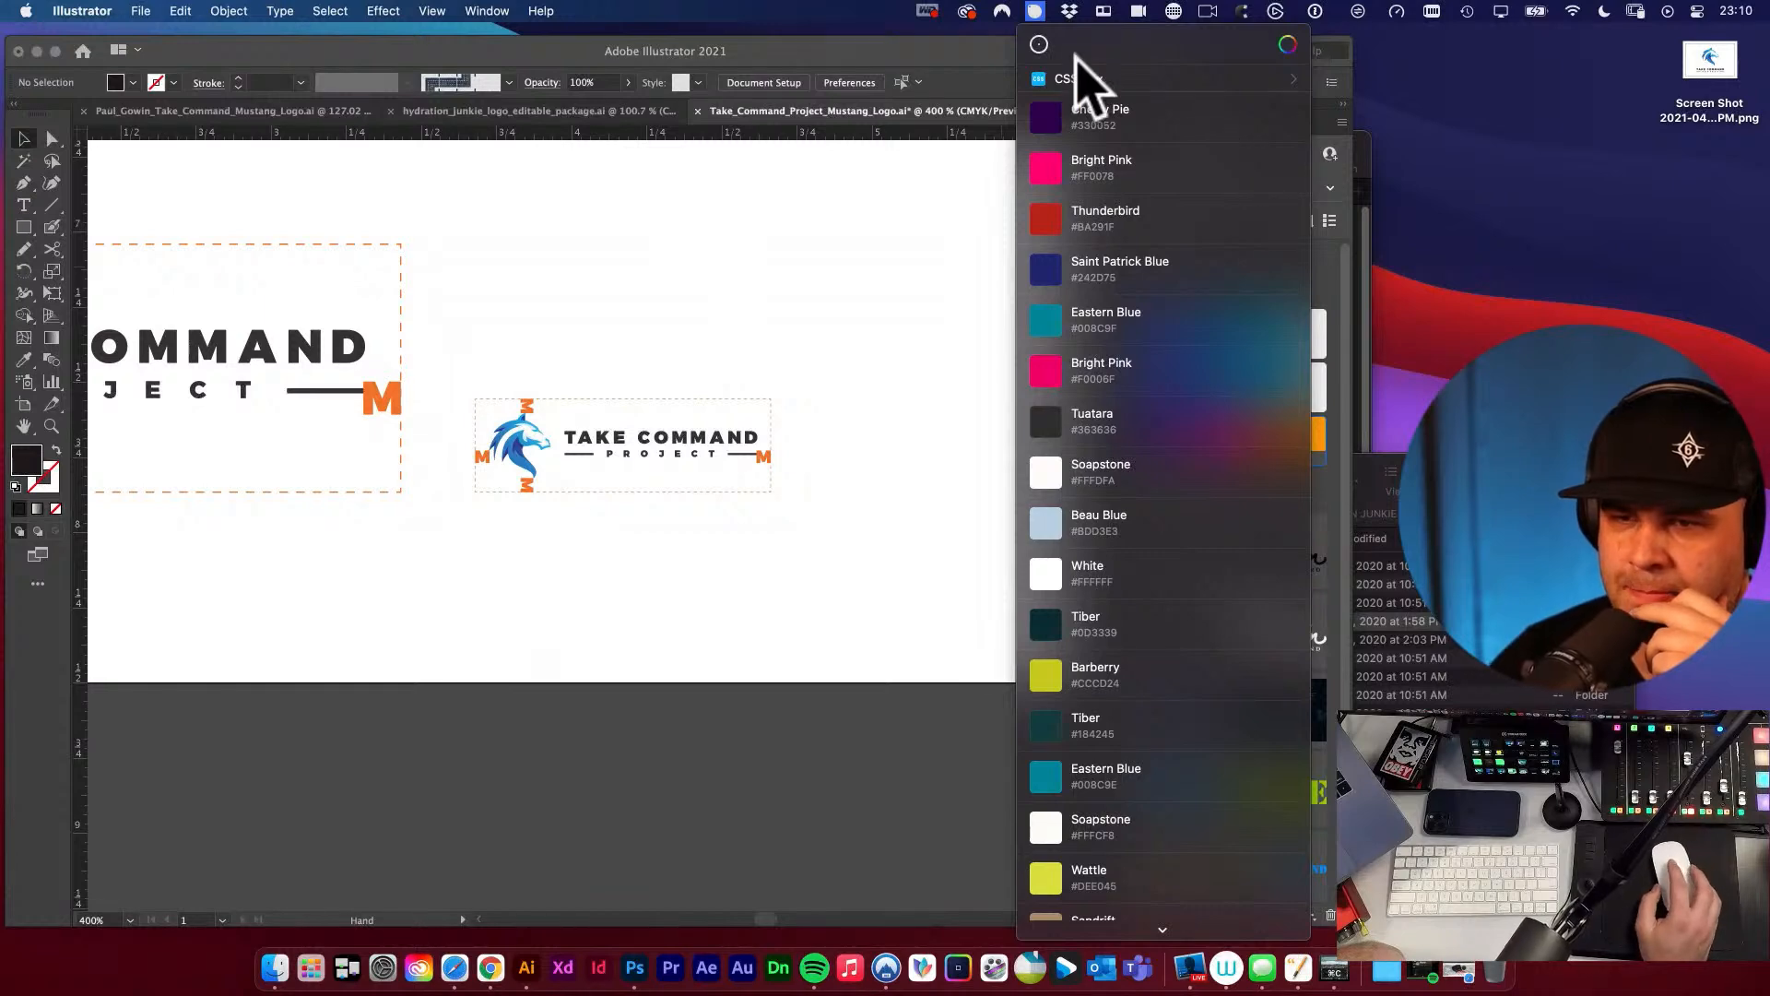
{"action": "left_click", "coordinate": [1040, 13]}
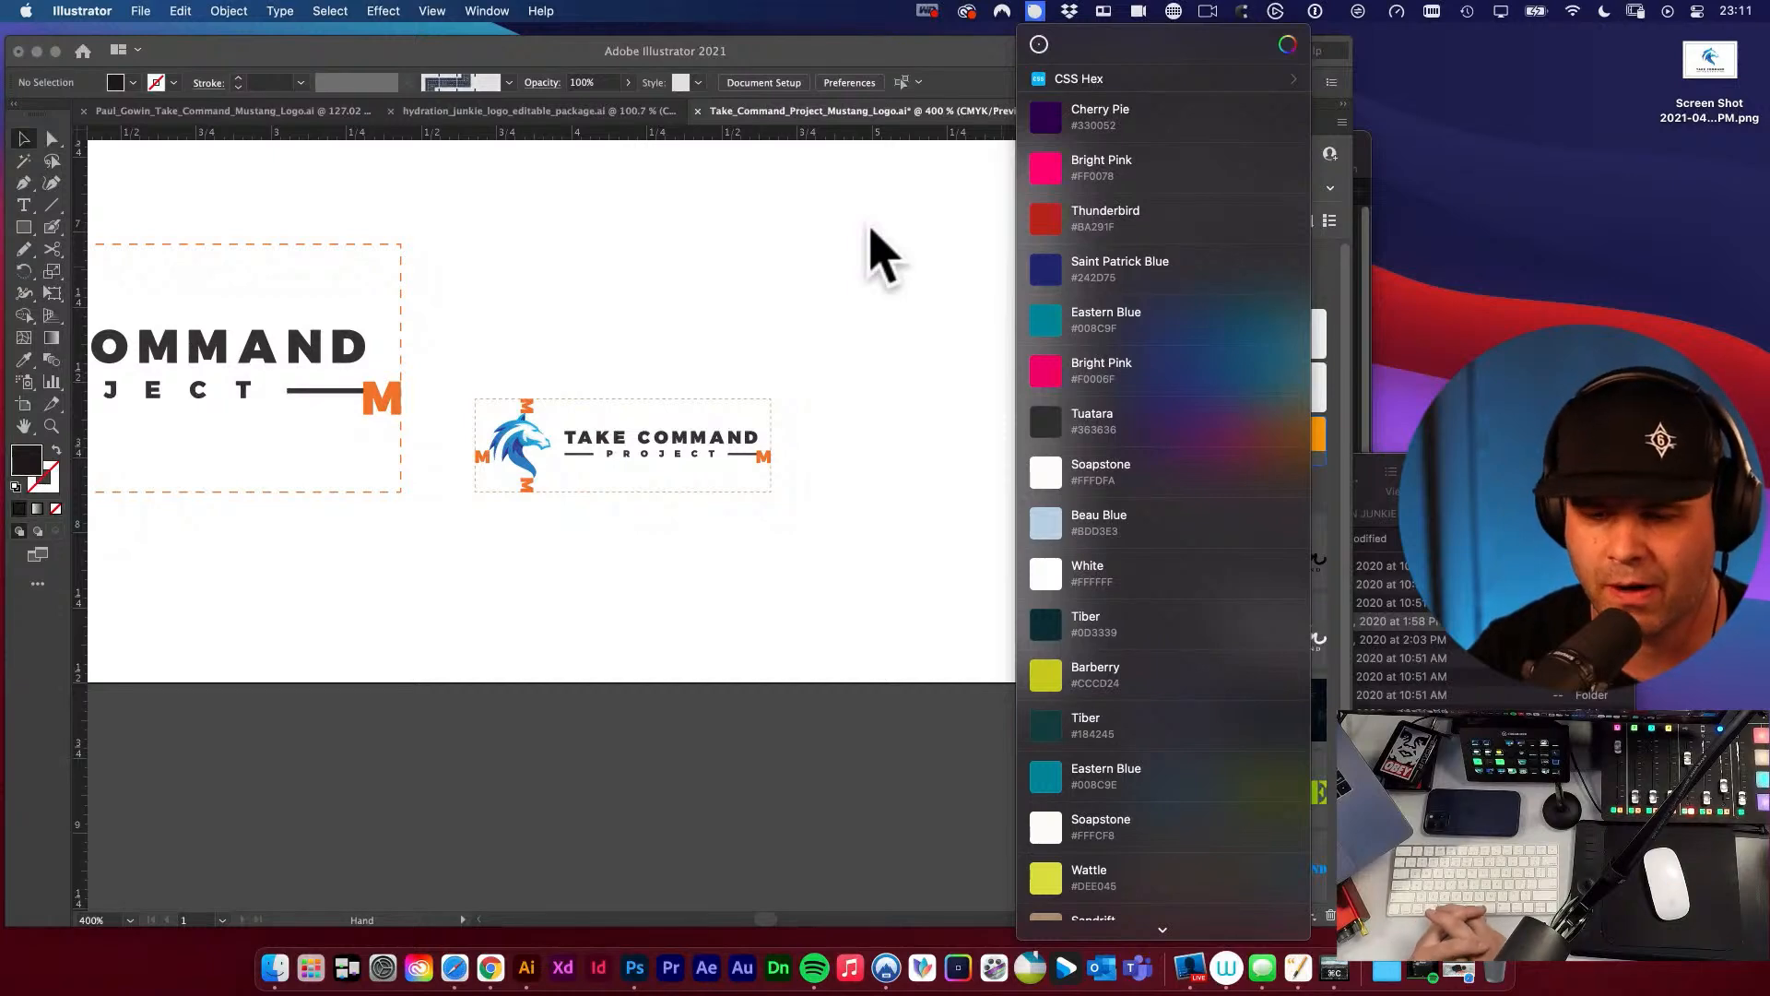
Search the Mac for the ColorSlurp colour picker app and launch it.
{"action": "key", "text": "super+space"}
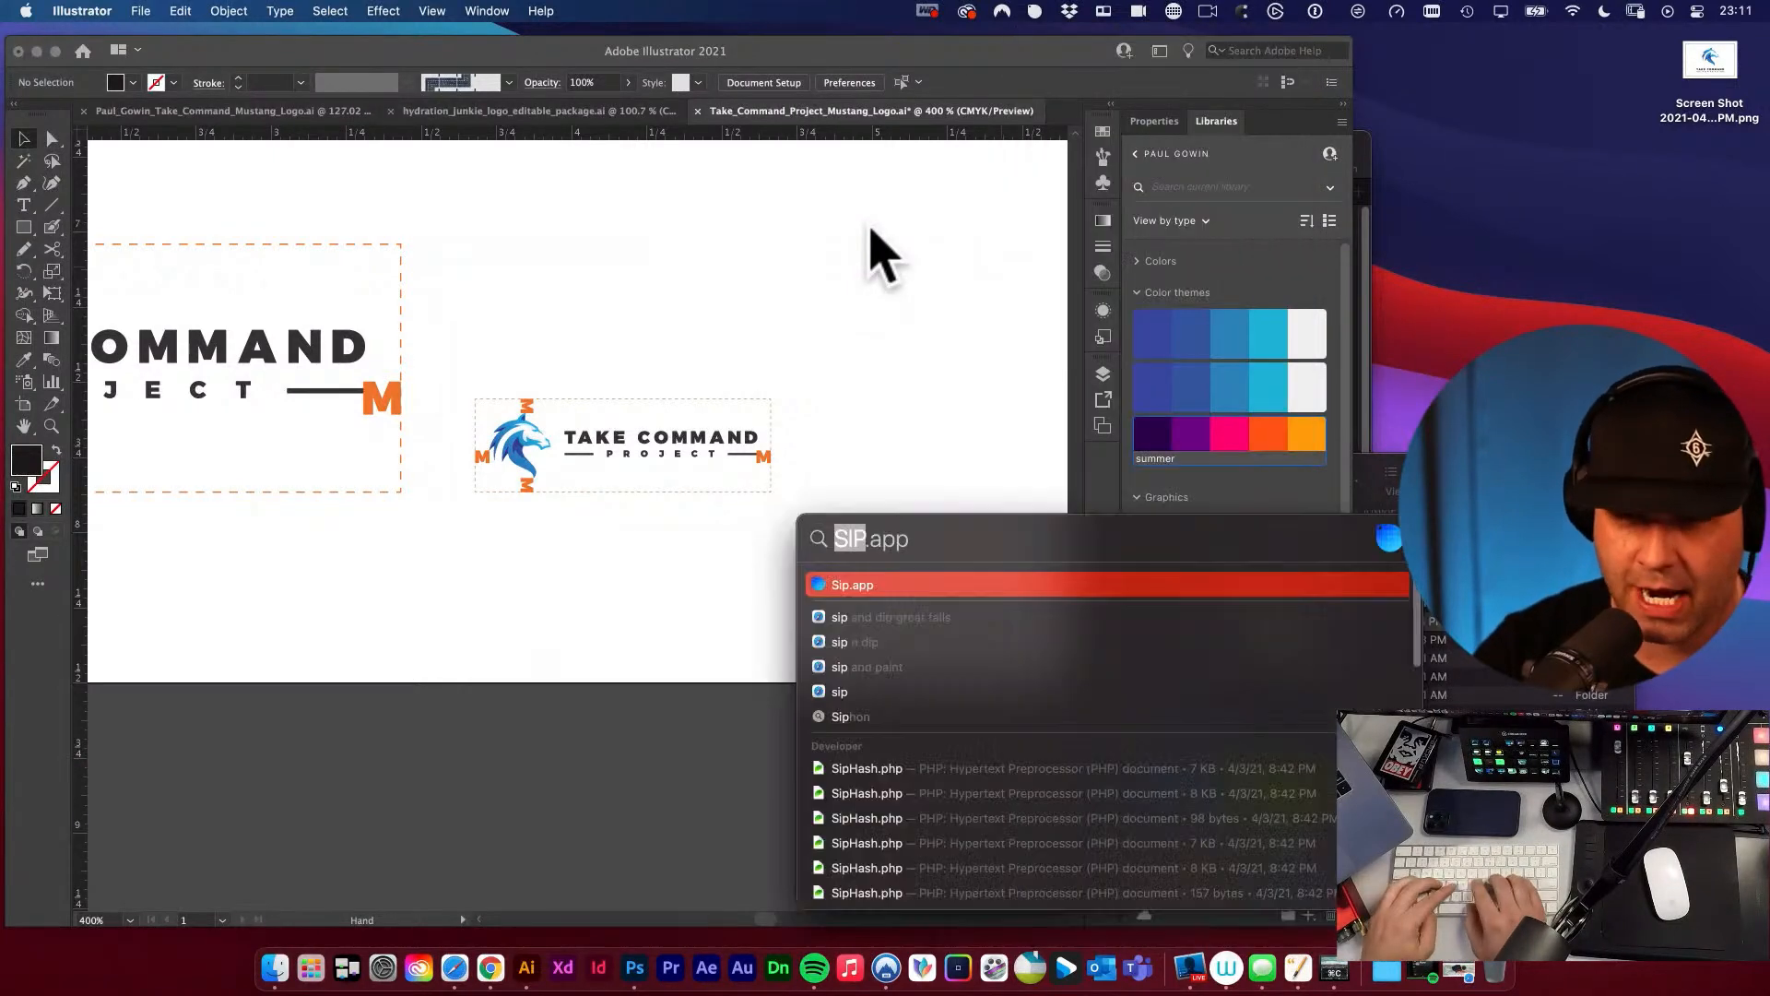
{"action": "type", "text": "color p"}
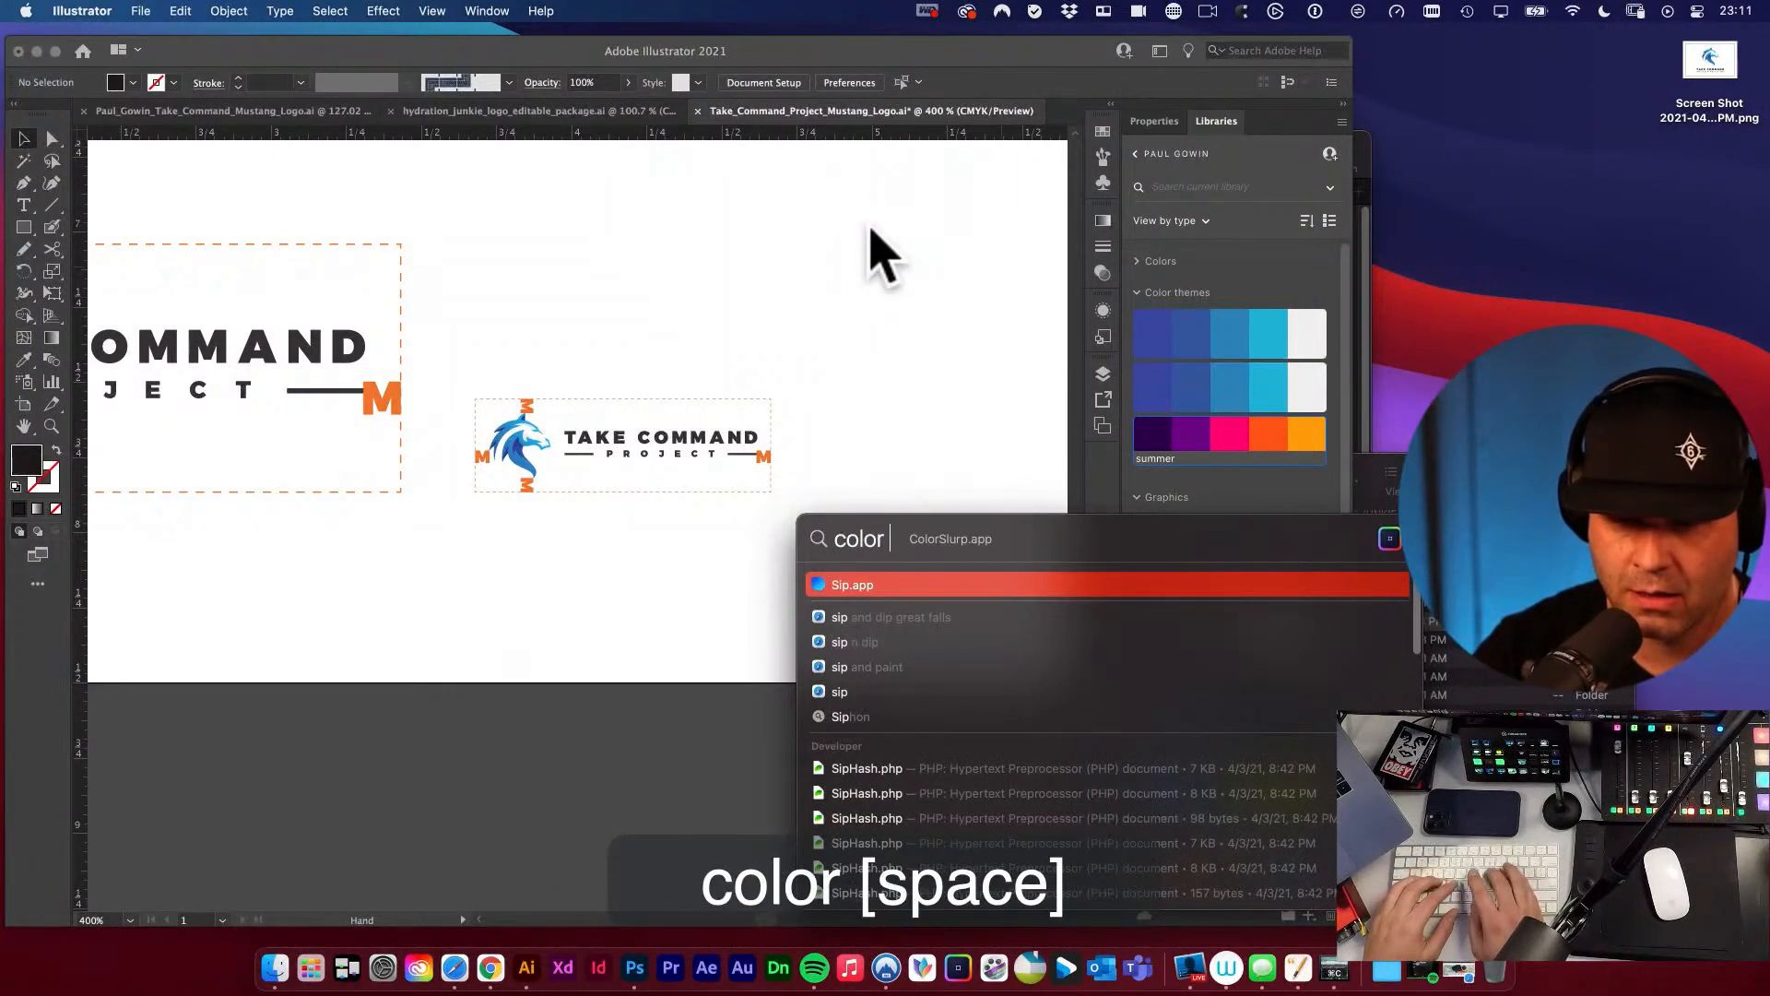
{"action": "key", "text": "BackSpace"}
{"action": "key", "text": "BackSpace"}
{"action": "key", "text": "BackSpace"}
{"action": "key", "text": "BackSpace"}
{"action": "key", "text": "BackSpace"}
{"action": "key", "text": "BackSpace"}
{"action": "key", "text": "BackSpace"}
{"action": "type", "text": "slur"}
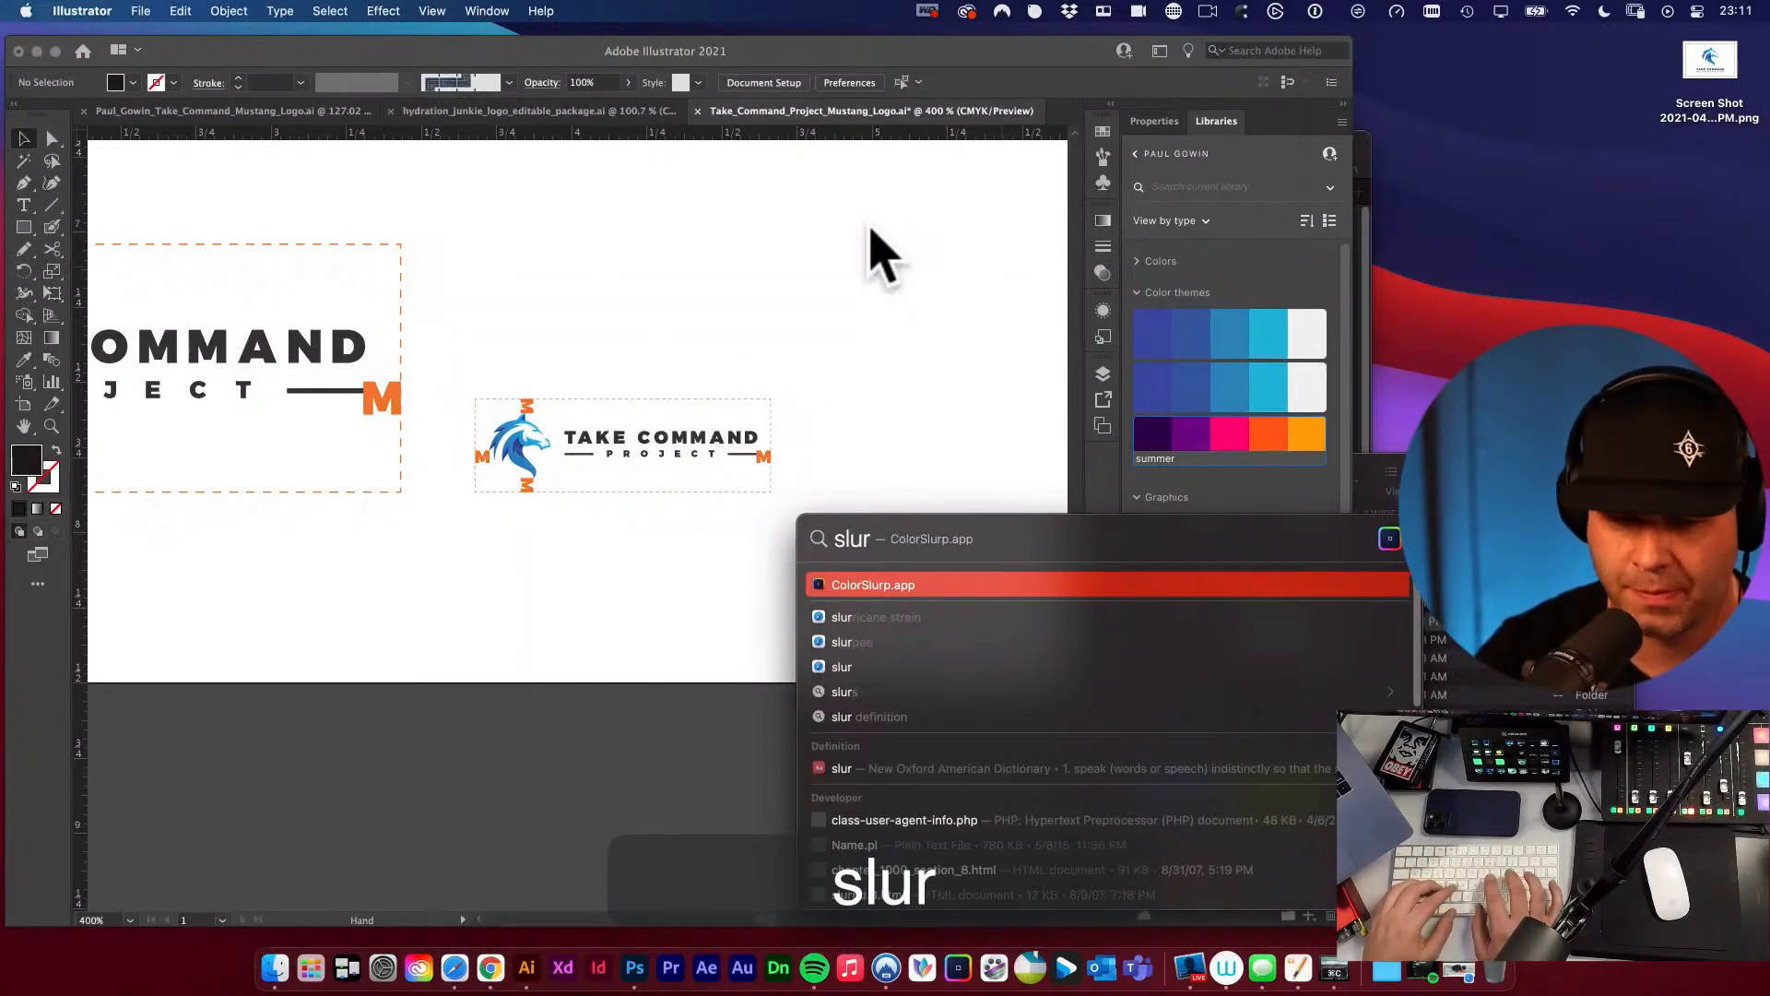
{"action": "key", "text": "Return"}
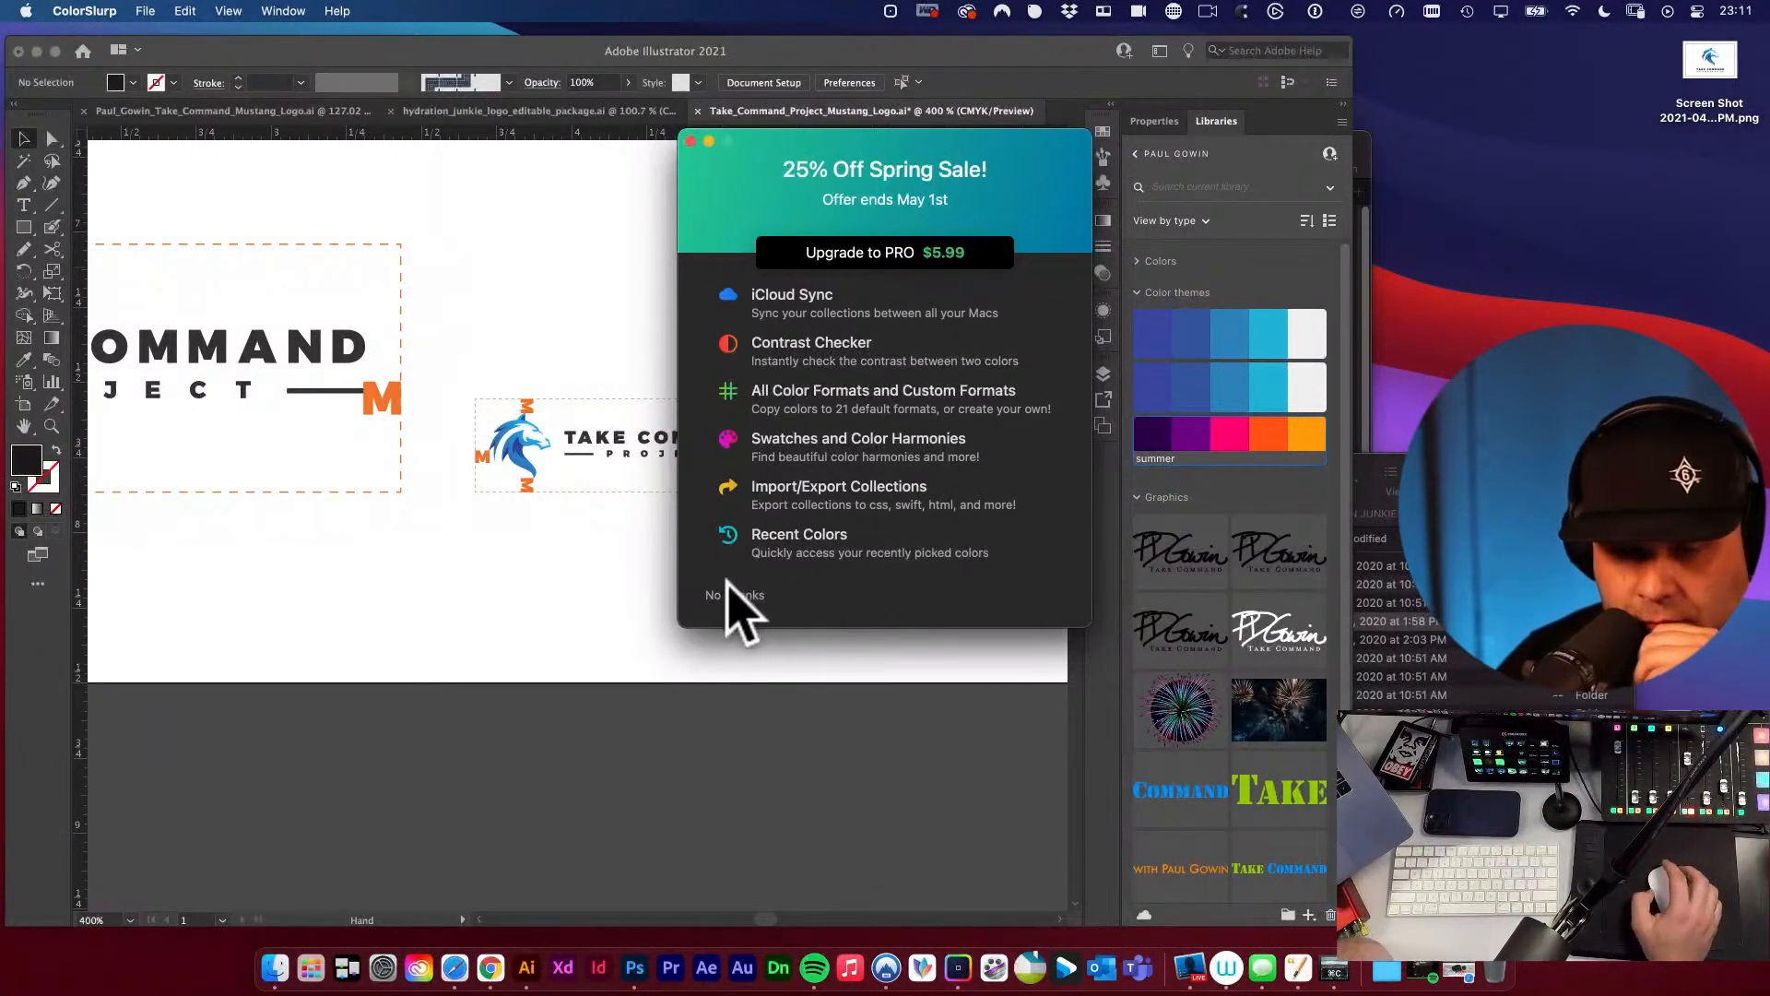
Dismiss ColorSlurp's upgrade offer and sample the light blue of the small mustang's head with its colour picker.
{"action": "left_click_drag", "start_coordinate": [793, 140], "coordinate": [805, 174]}
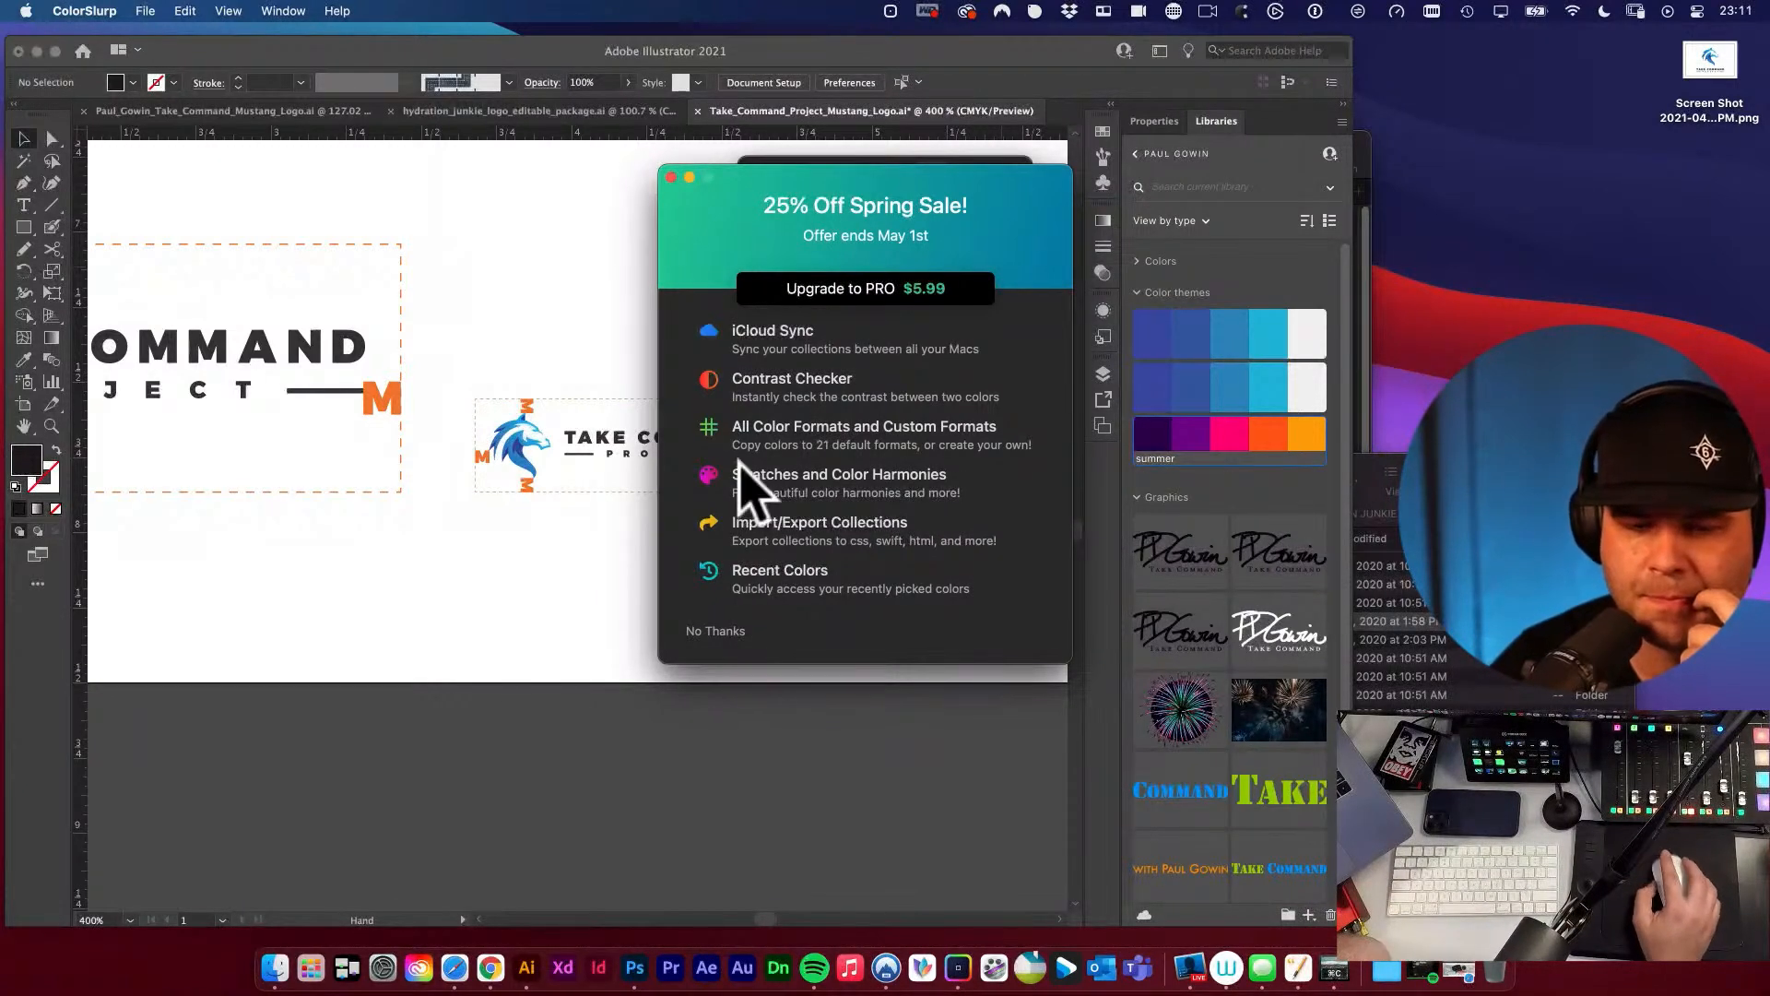
{"action": "left_click", "coordinate": [671, 177]}
{"action": "left_click_drag", "start_coordinate": [847, 173], "coordinate": [823, 200]}
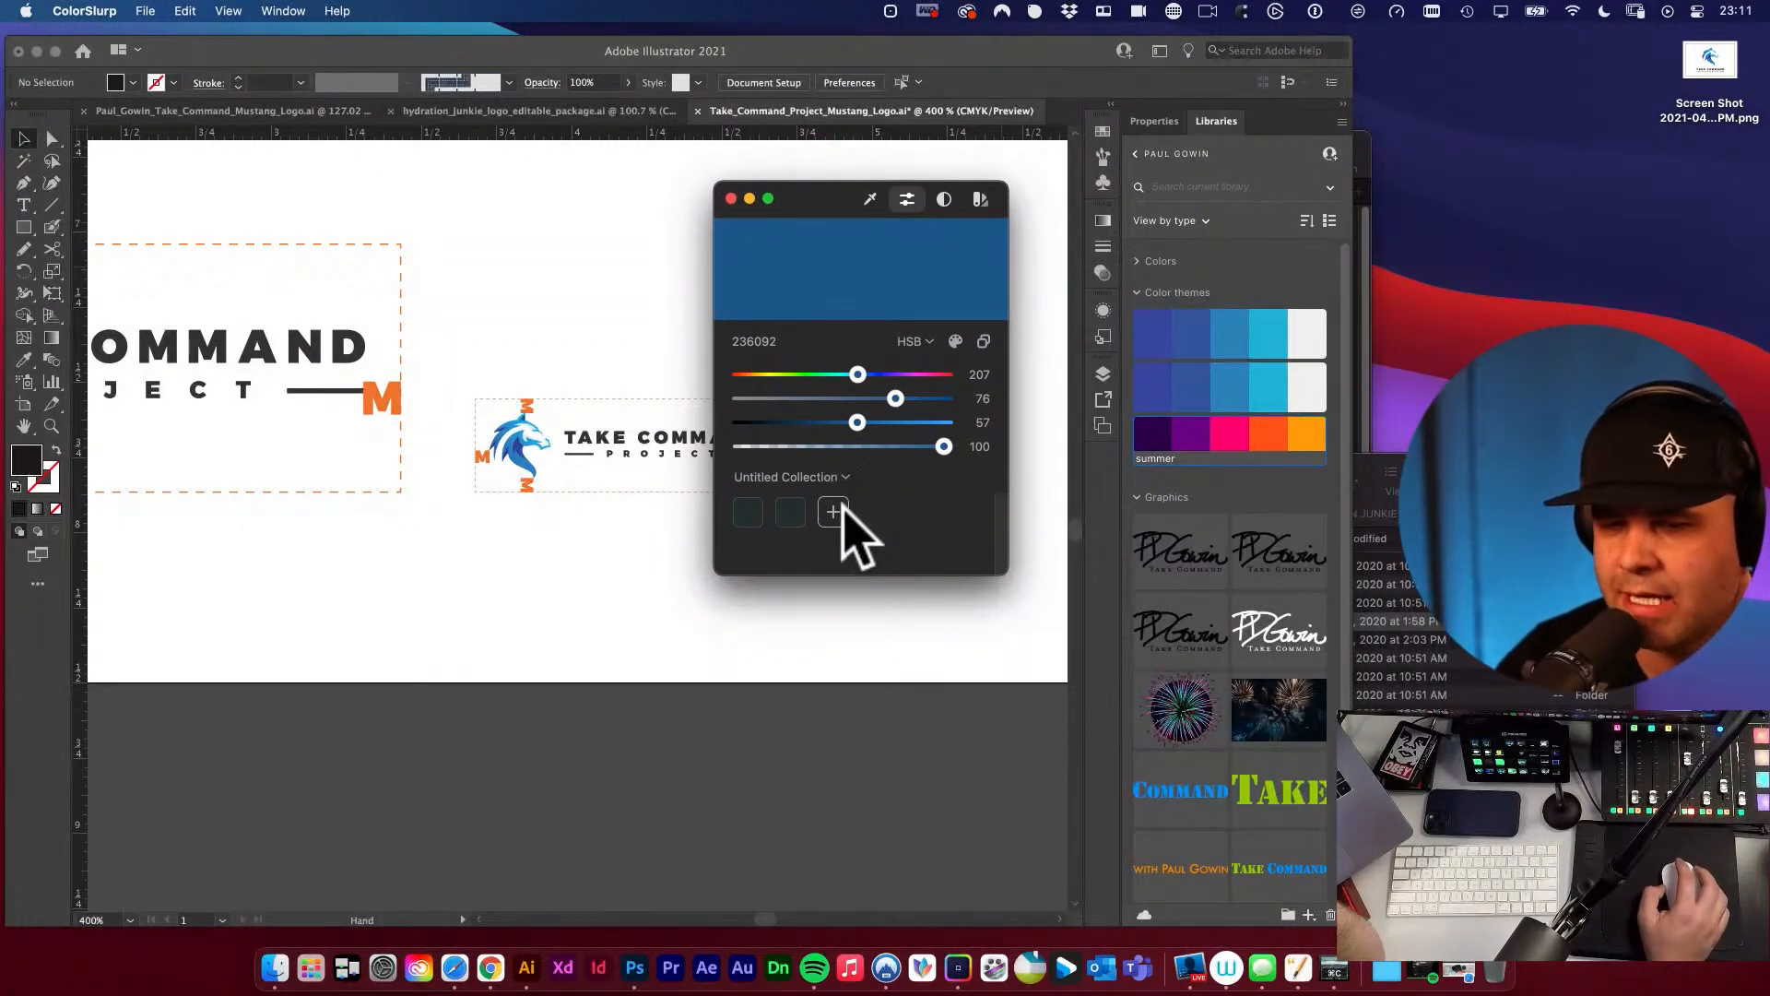
{"action": "left_click", "coordinate": [871, 200]}
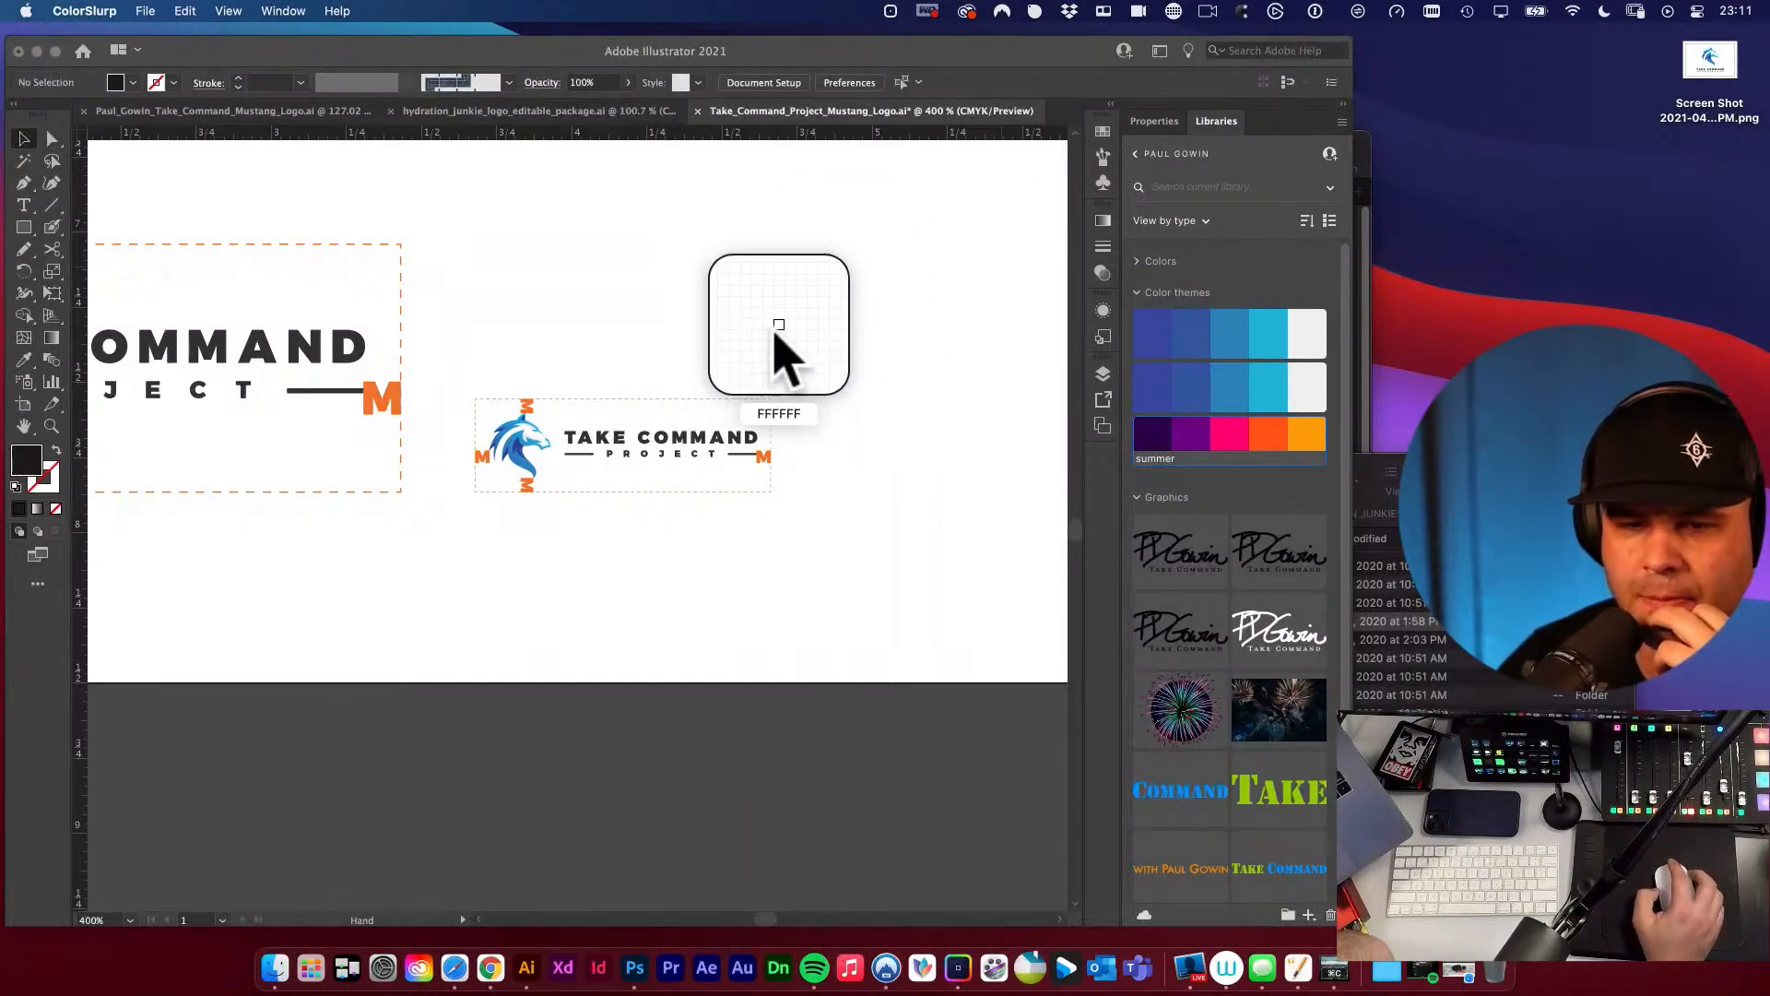
{"action": "left_click", "coordinate": [538, 445]}
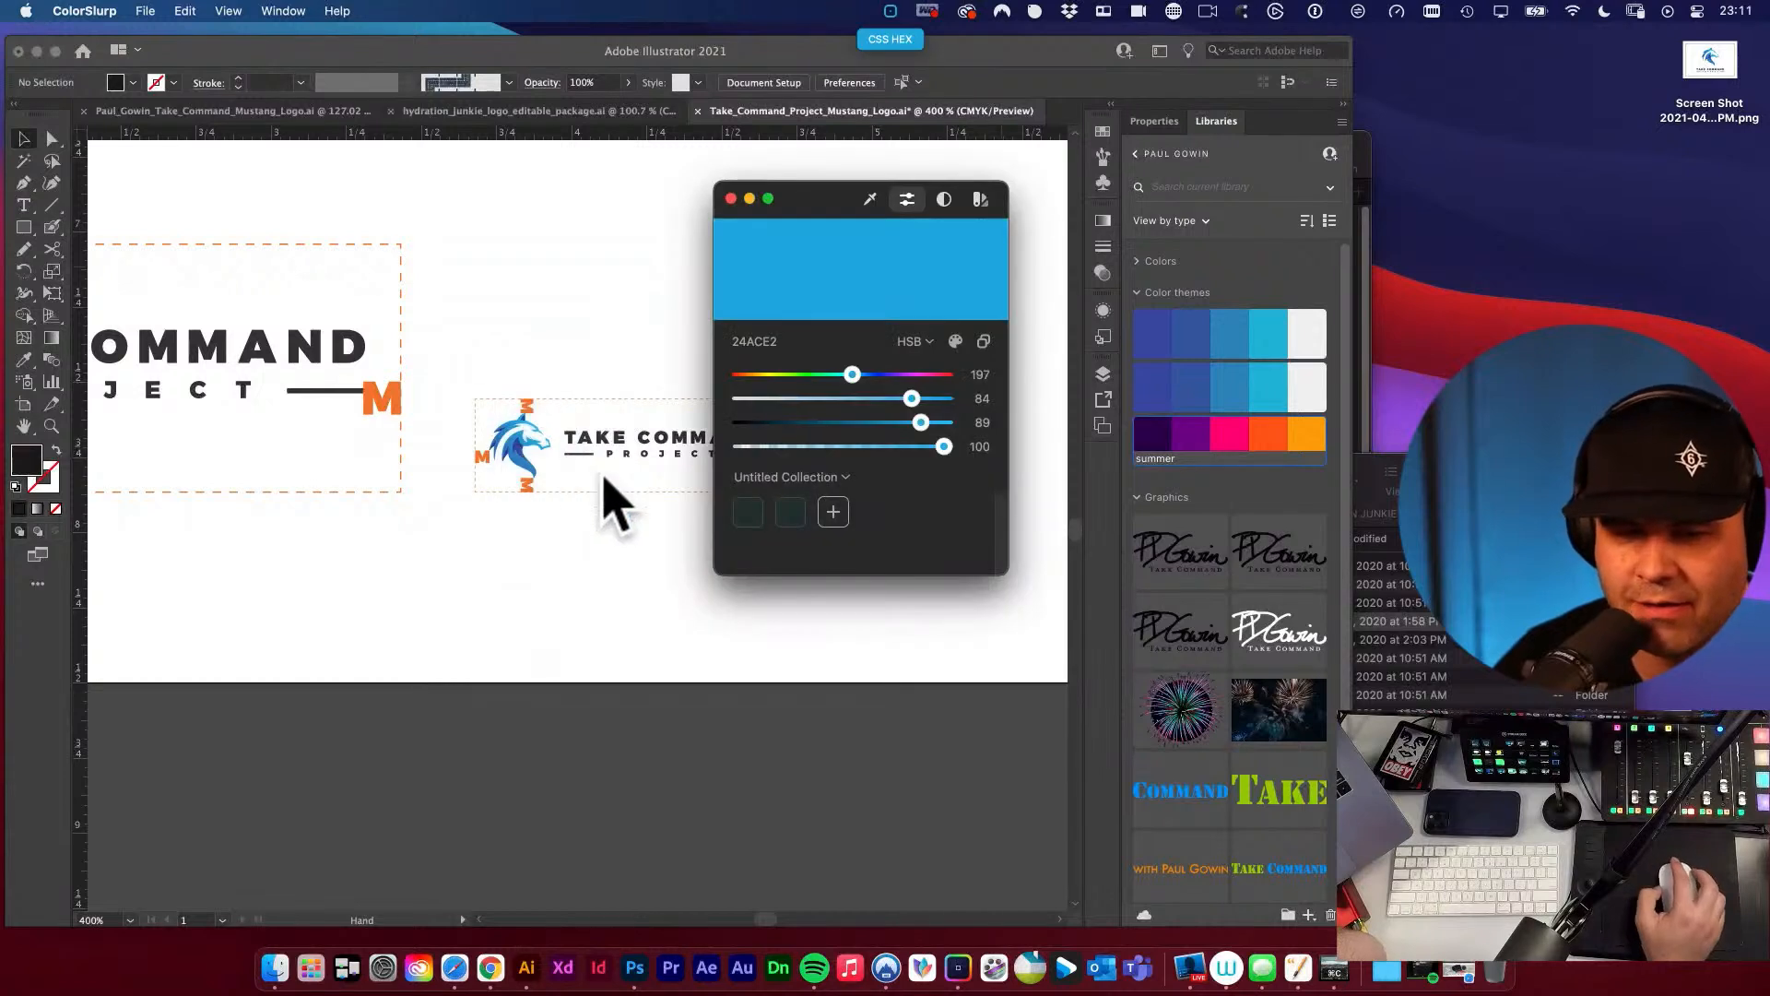
{"action": "left_click_drag", "start_coordinate": [818, 225], "coordinate": [827, 220]}
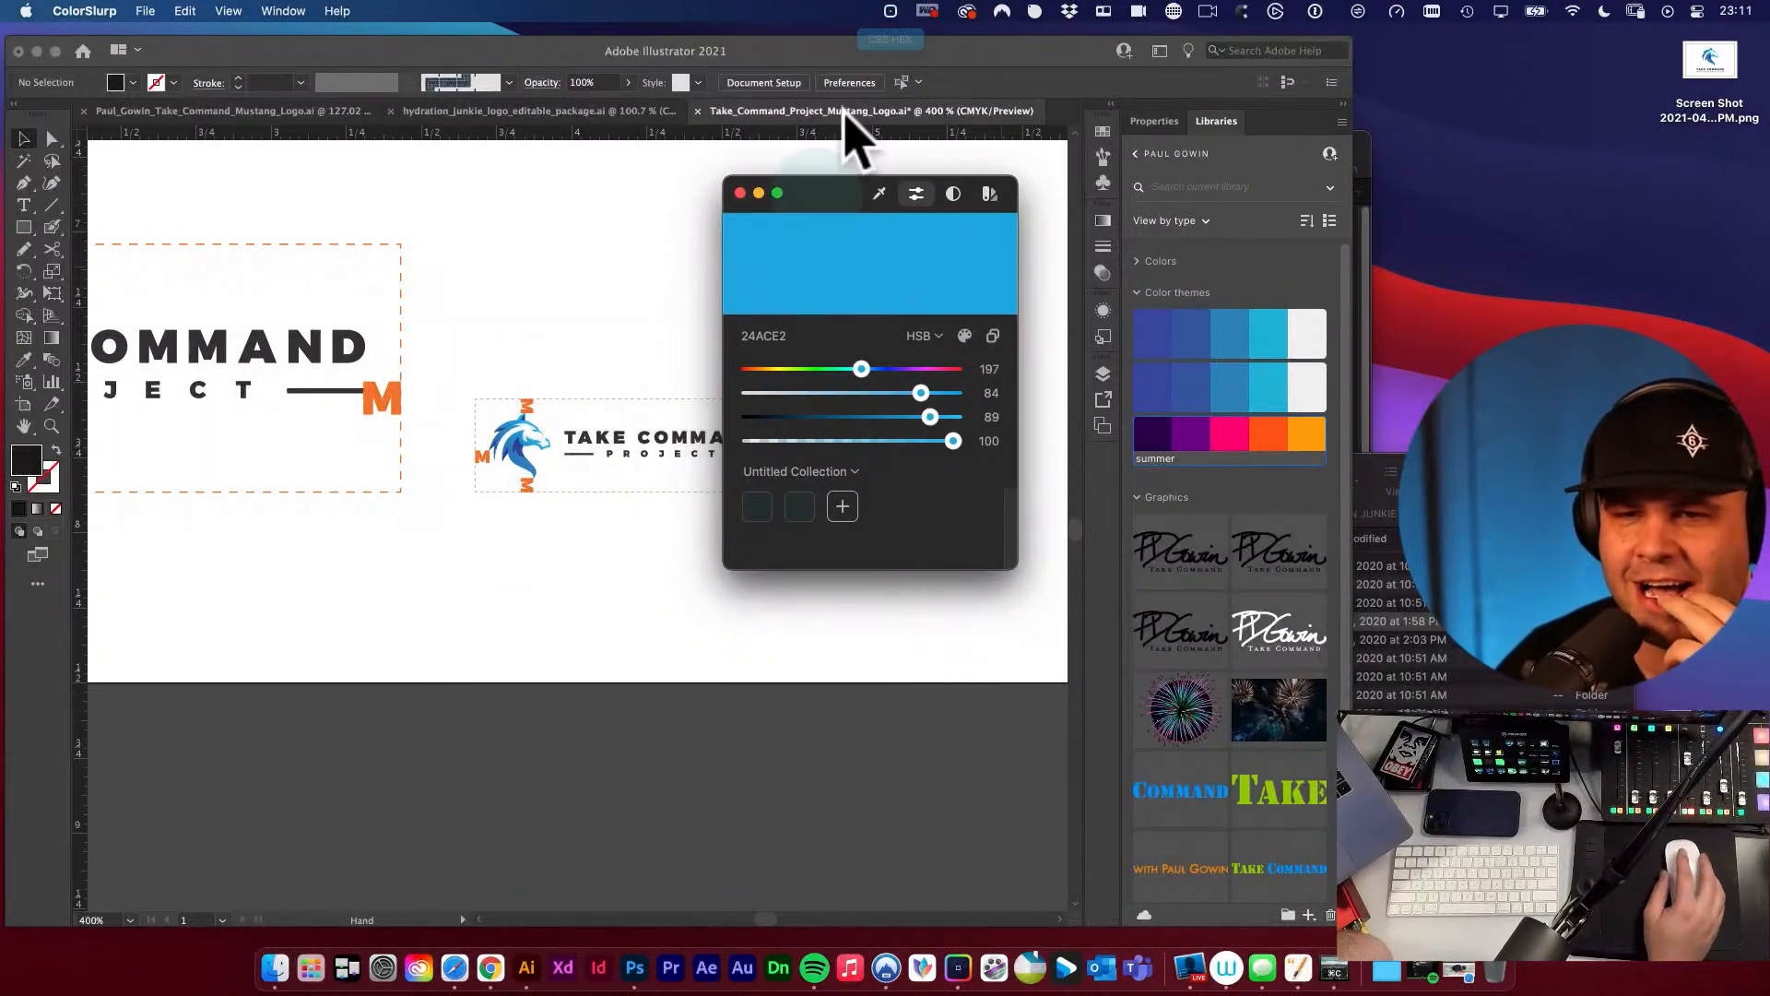
View ColorSlurp's commands and recent colours, close its window, and start the colour picker again before cancelling it.
{"action": "left_click", "coordinate": [891, 12]}
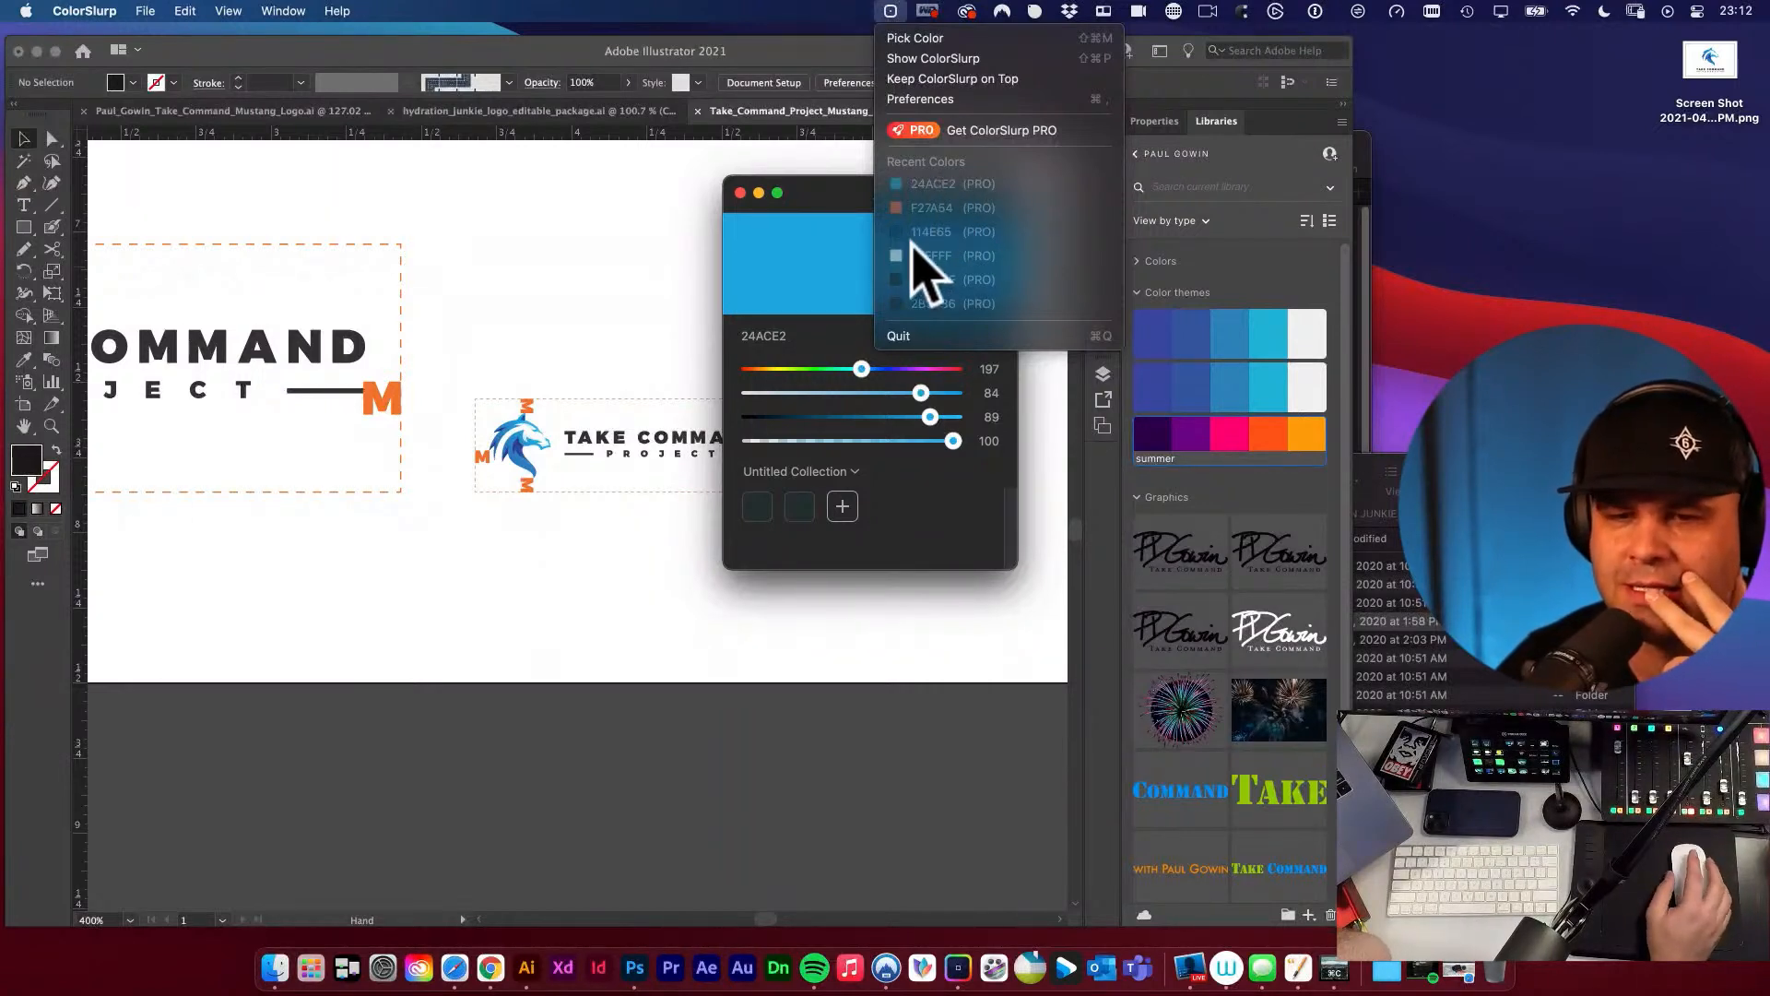
{"action": "left_click", "coordinate": [740, 192]}
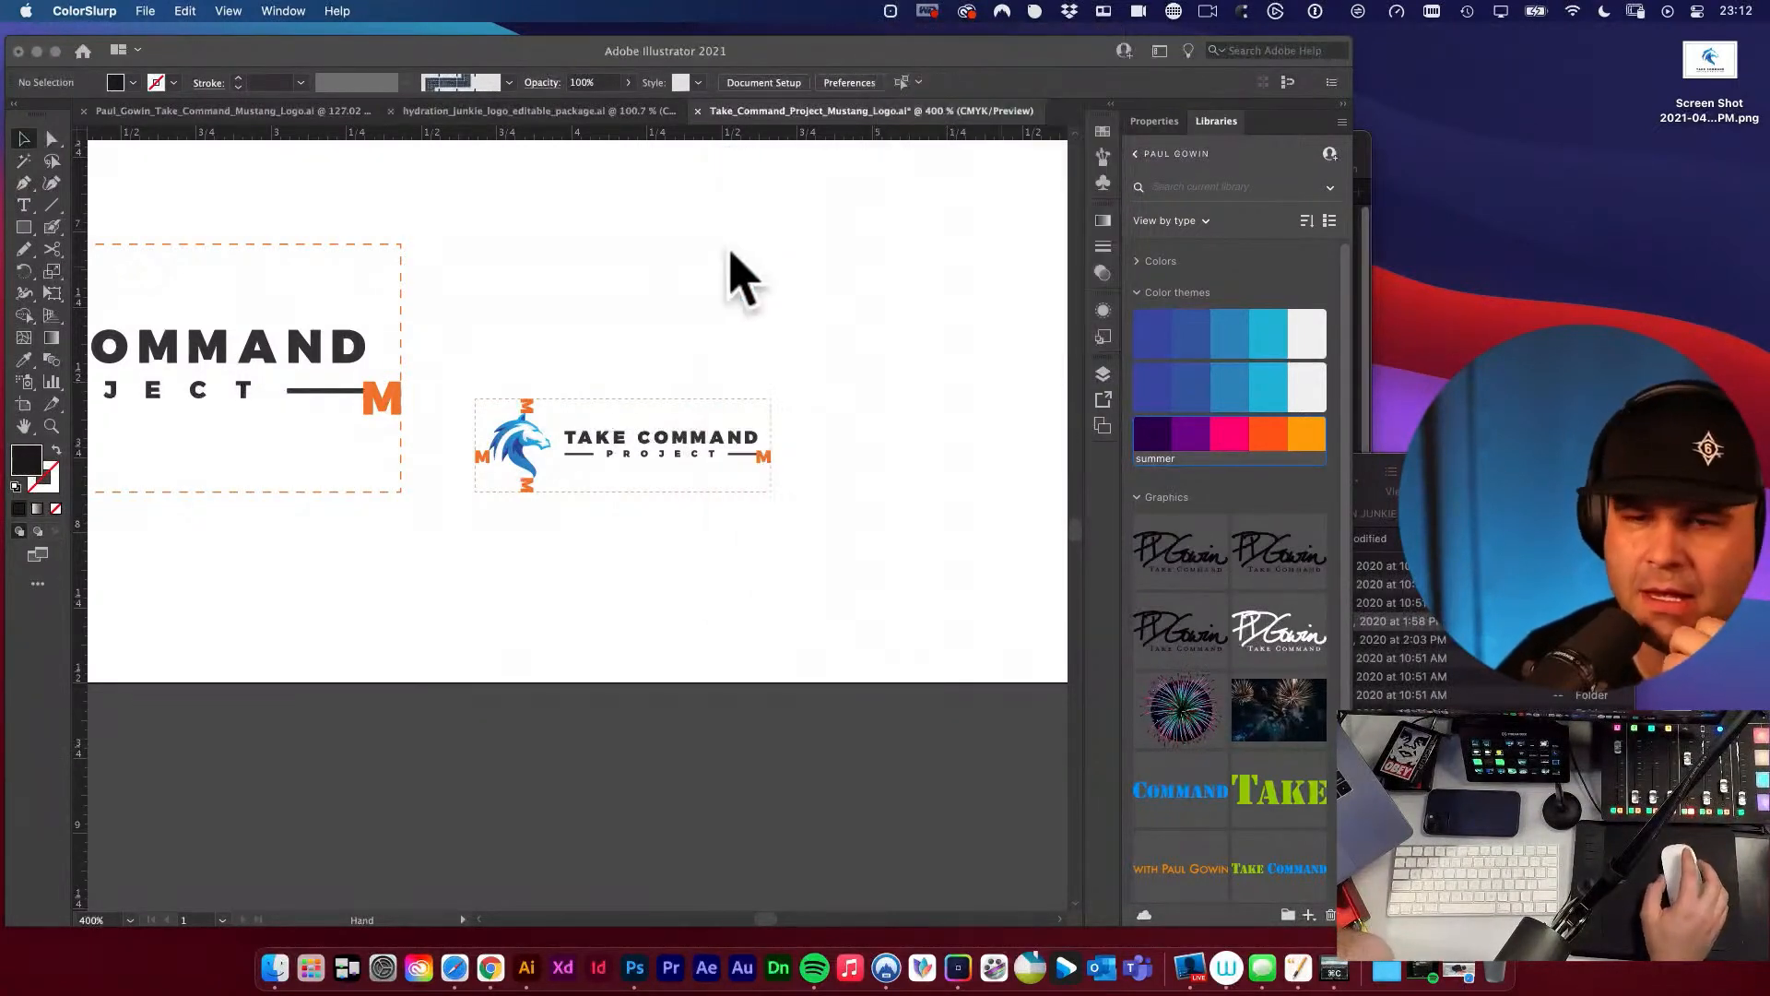
{"action": "left_click", "coordinate": [891, 11]}
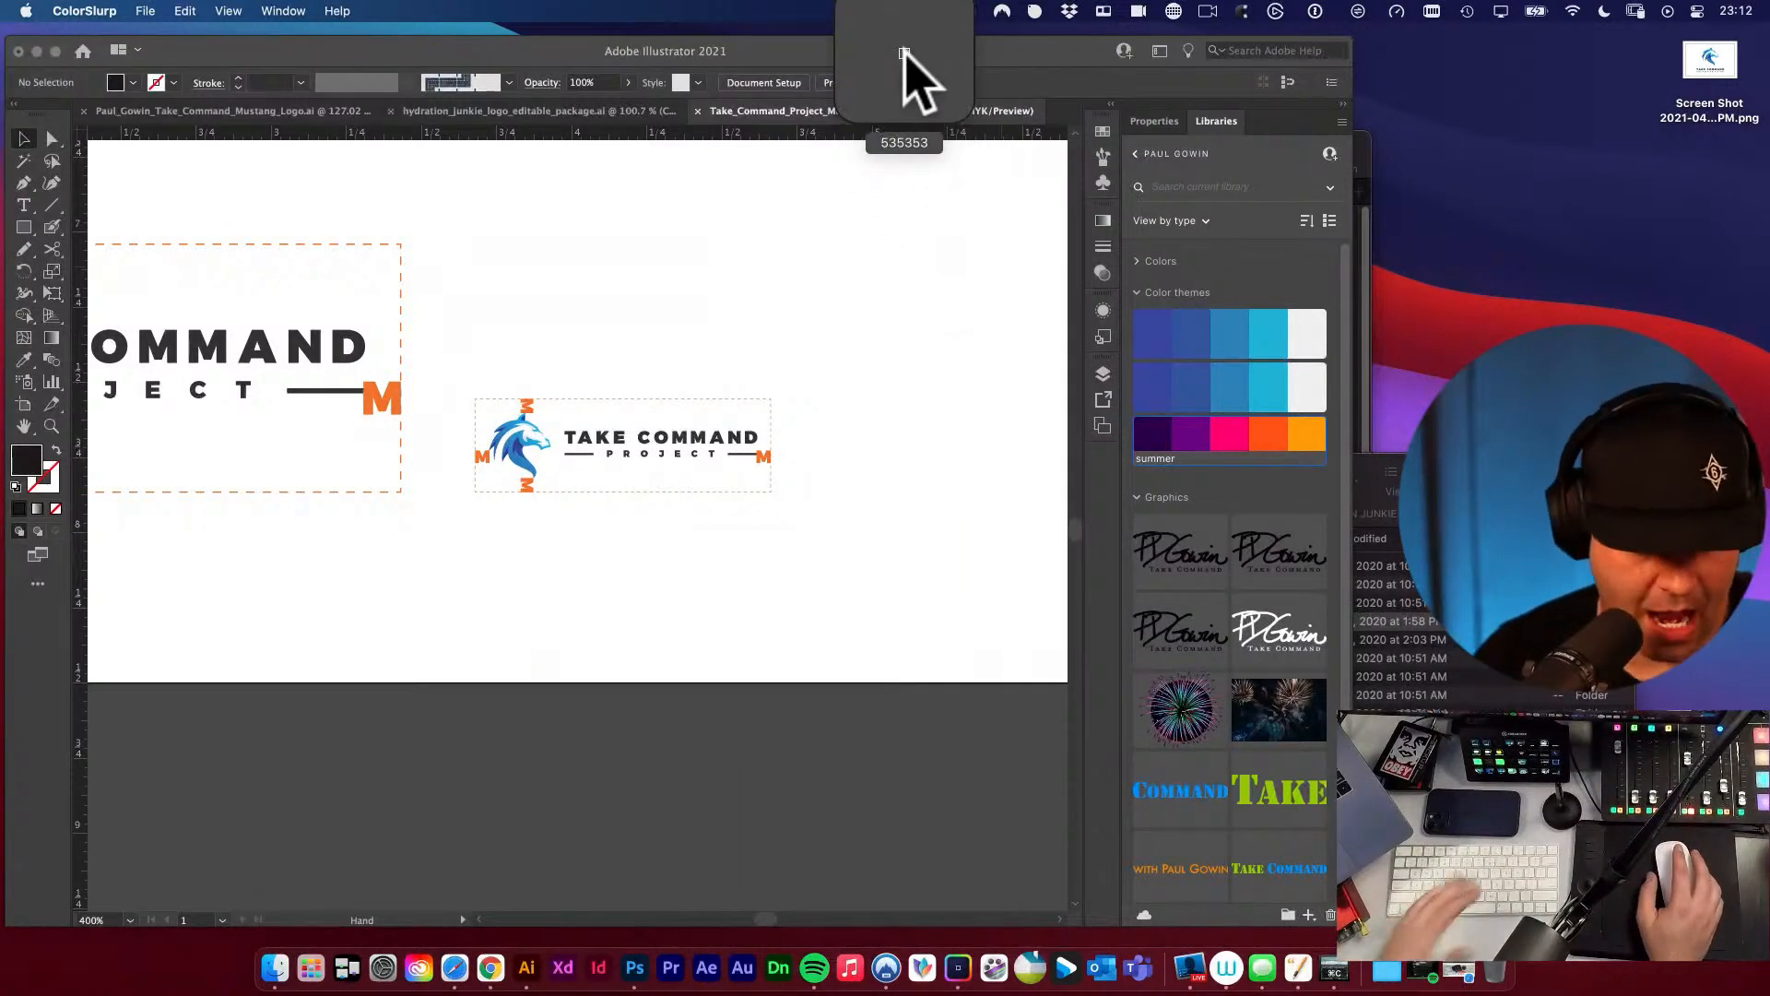
{"action": "key", "text": "Escape"}
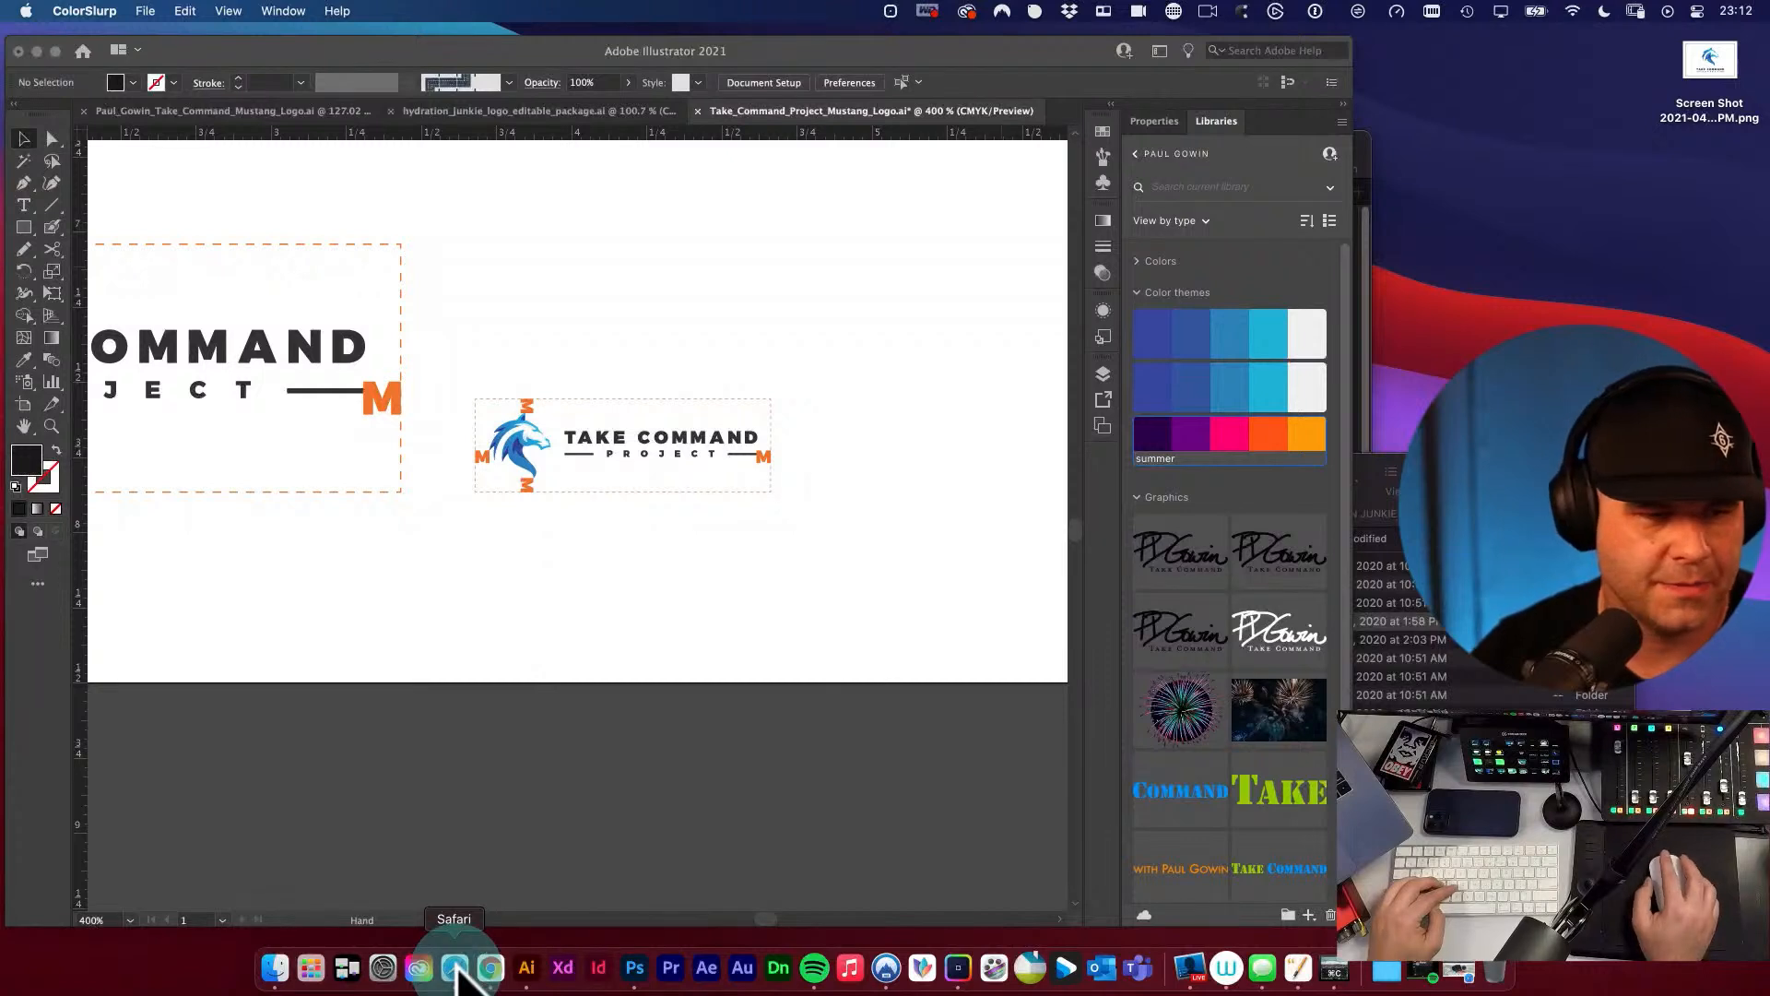
Open color.adobe.com in Safari, close the What's New notice, and show the site's address.
{"action": "key", "text": "super+t"}
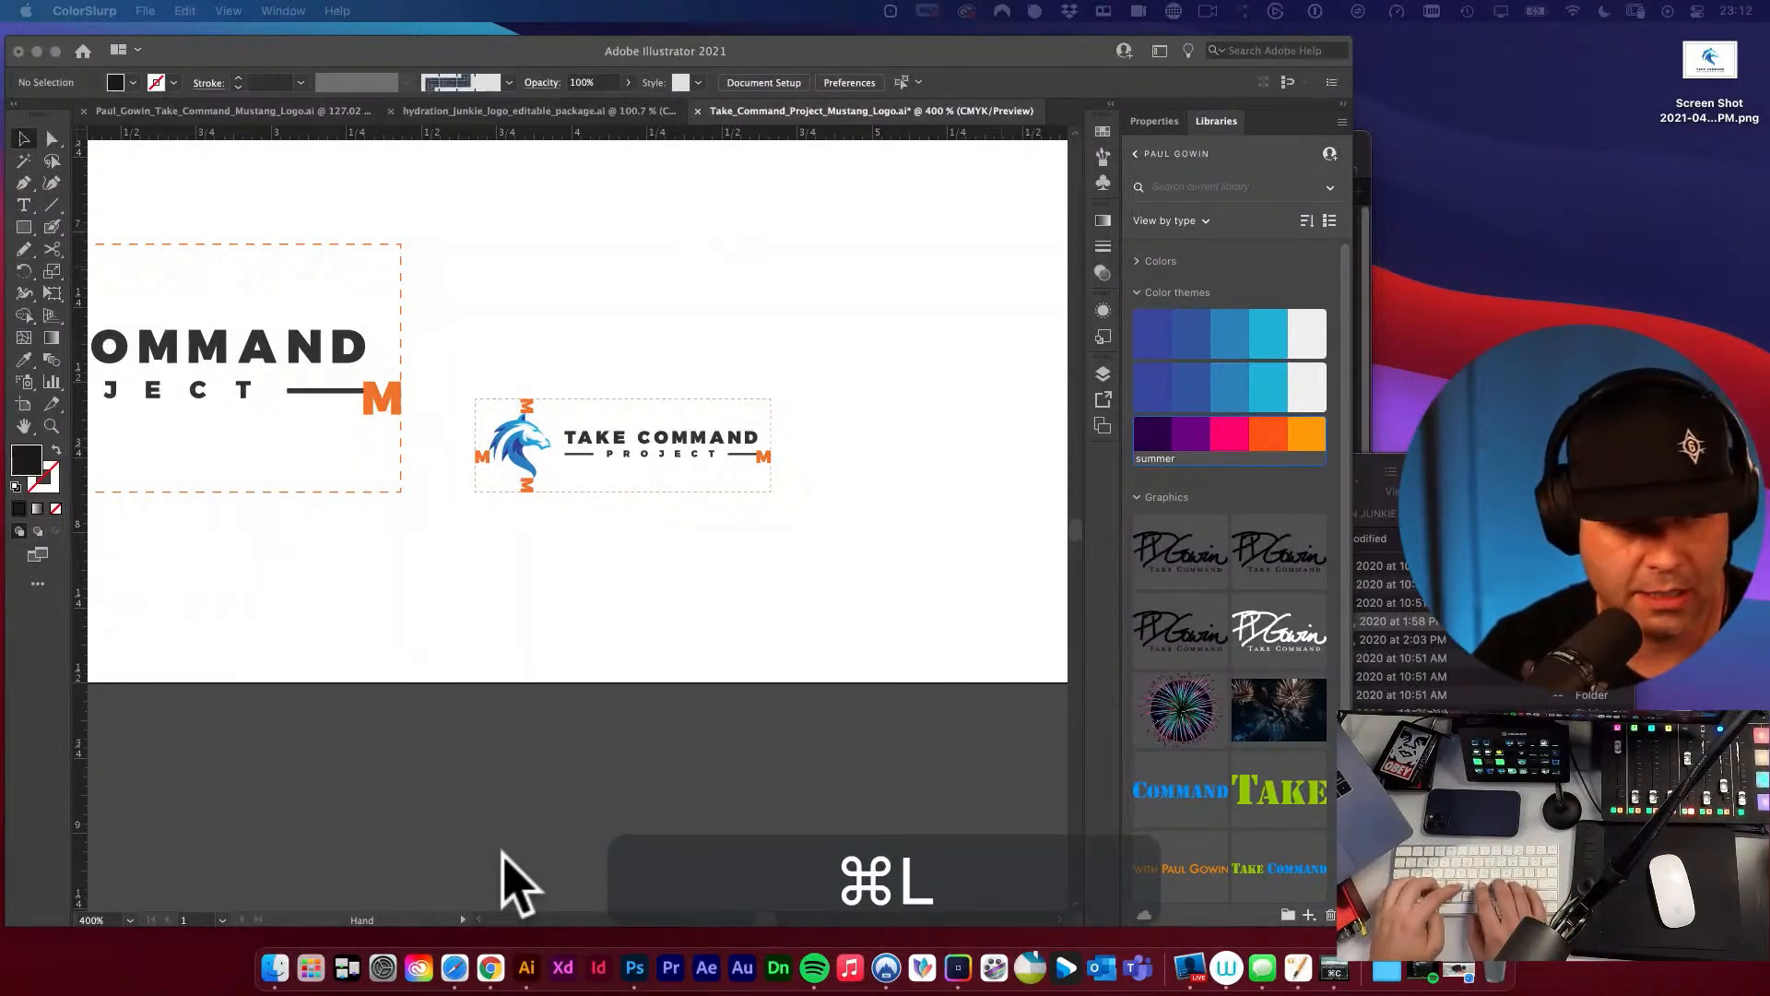
{"action": "type", "text": "color.adobe.com"}
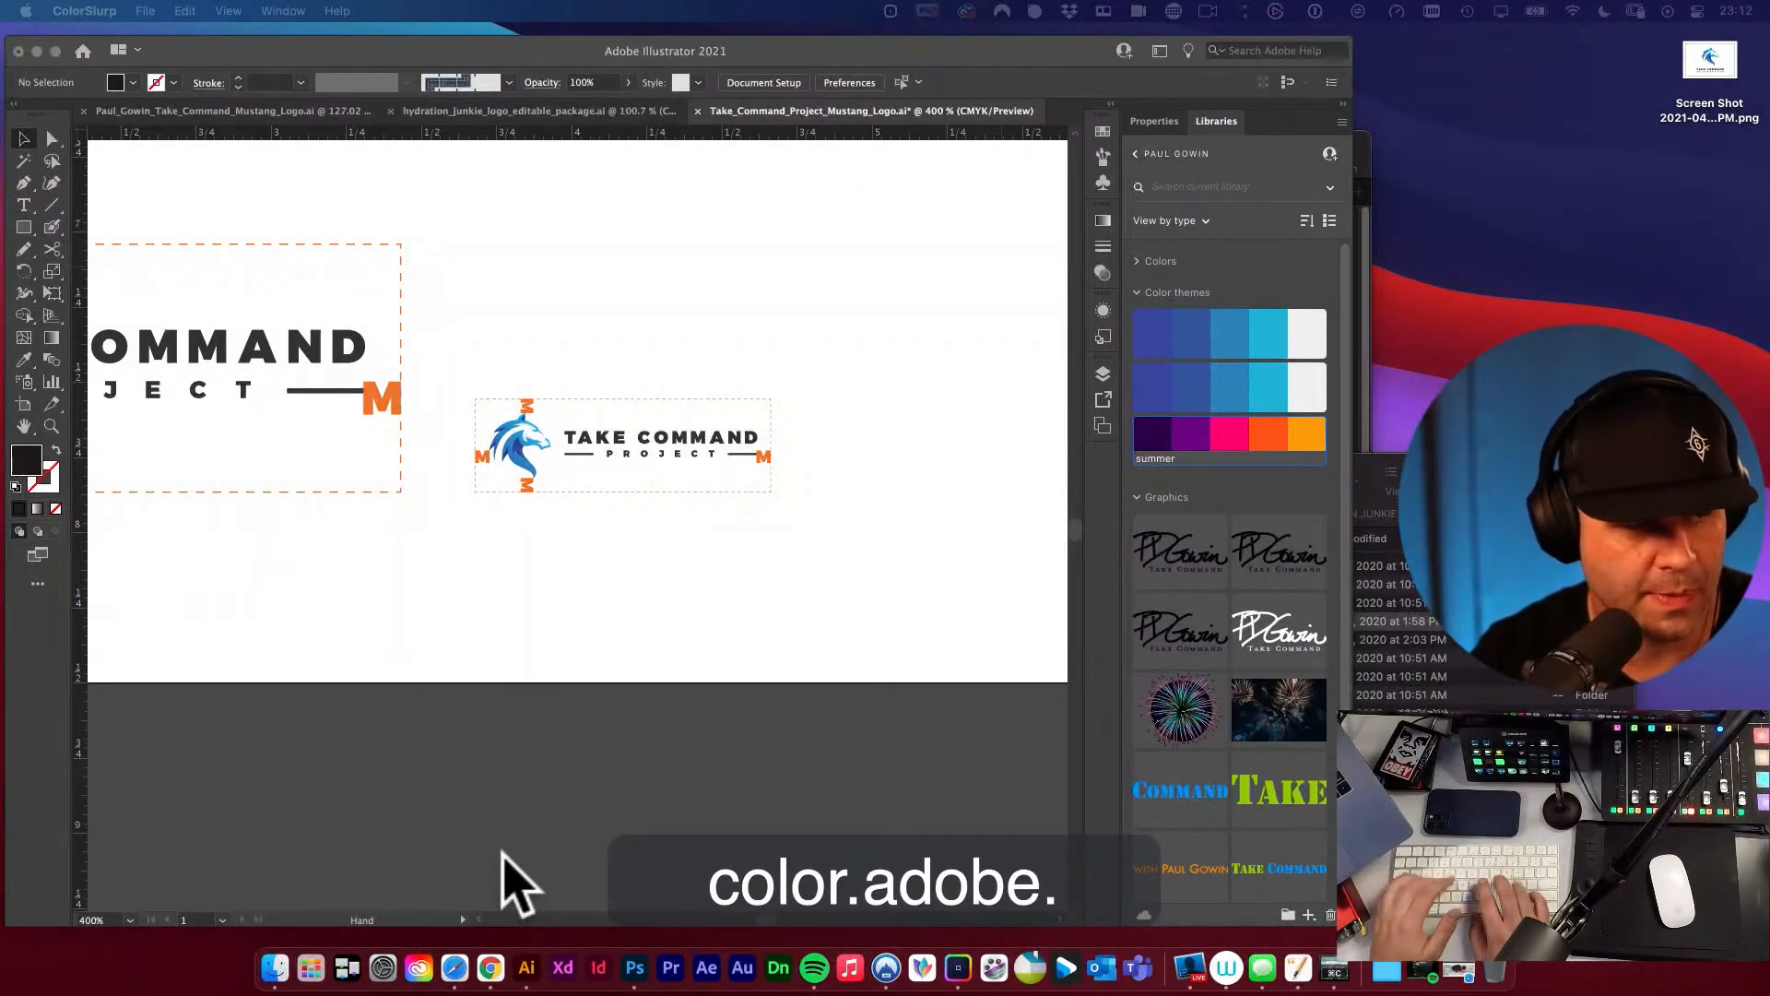
{"action": "key", "text": "Return"}
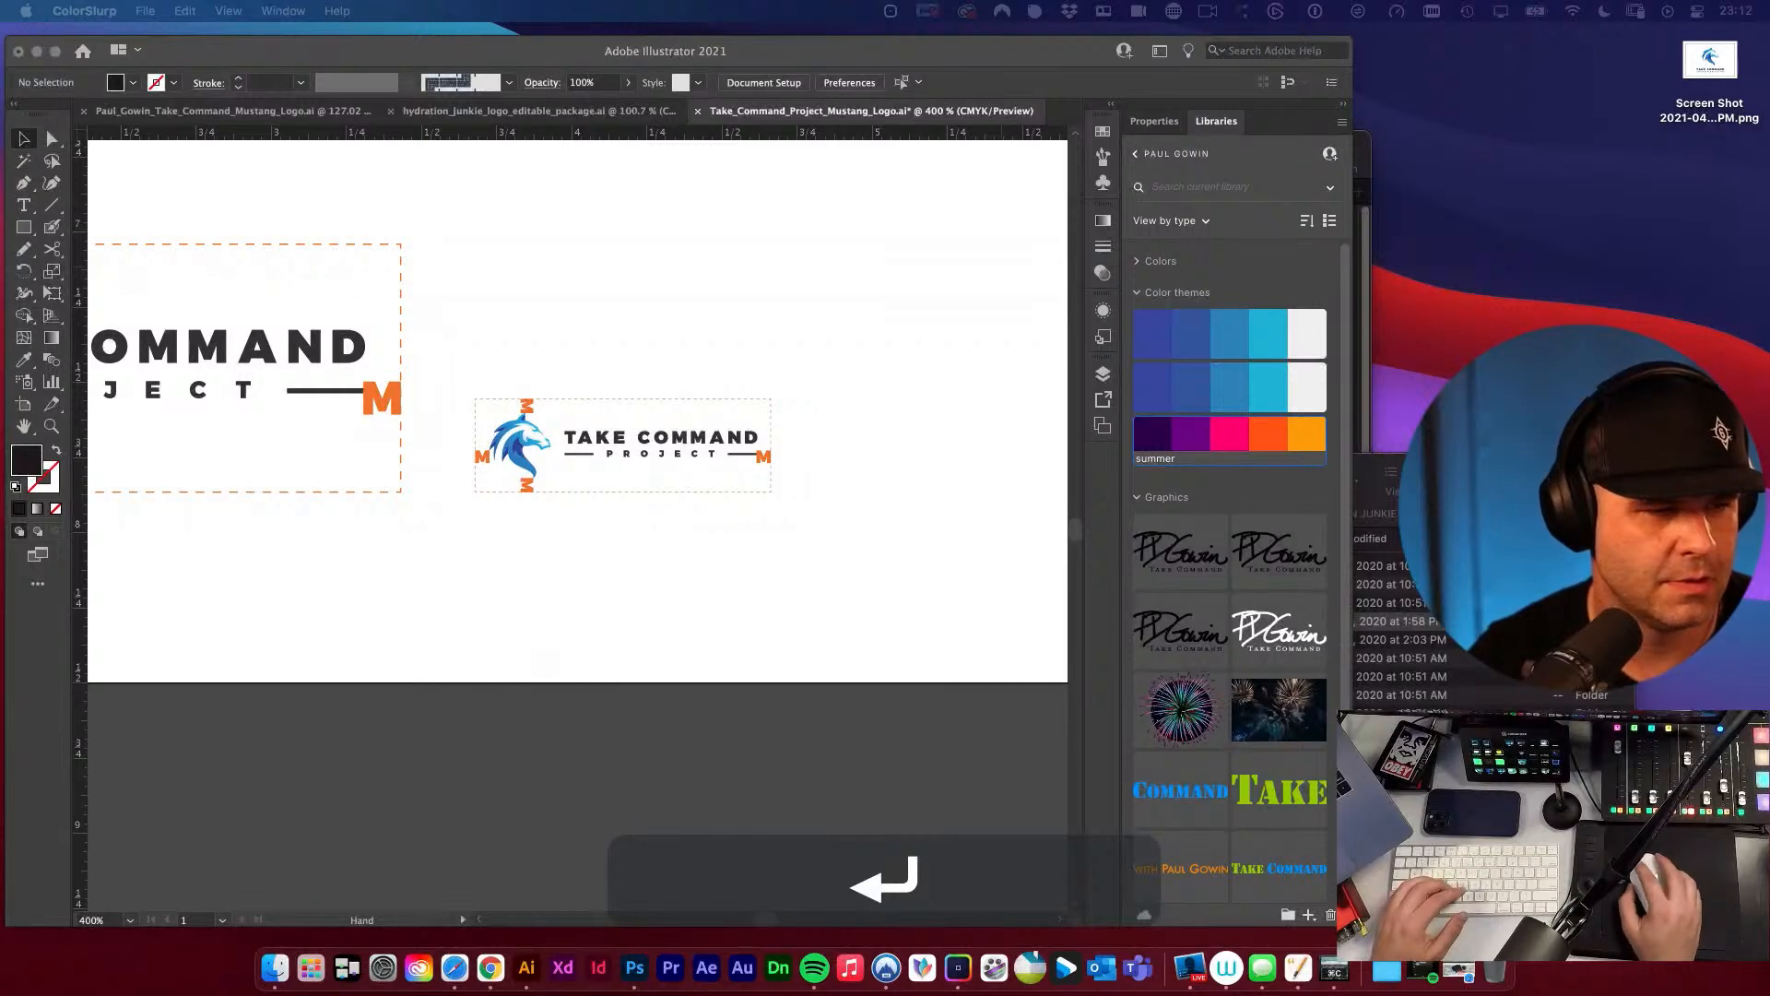
{"action": "left_click_drag", "start_coordinate": [715, 502], "coordinate": [784, 281]}
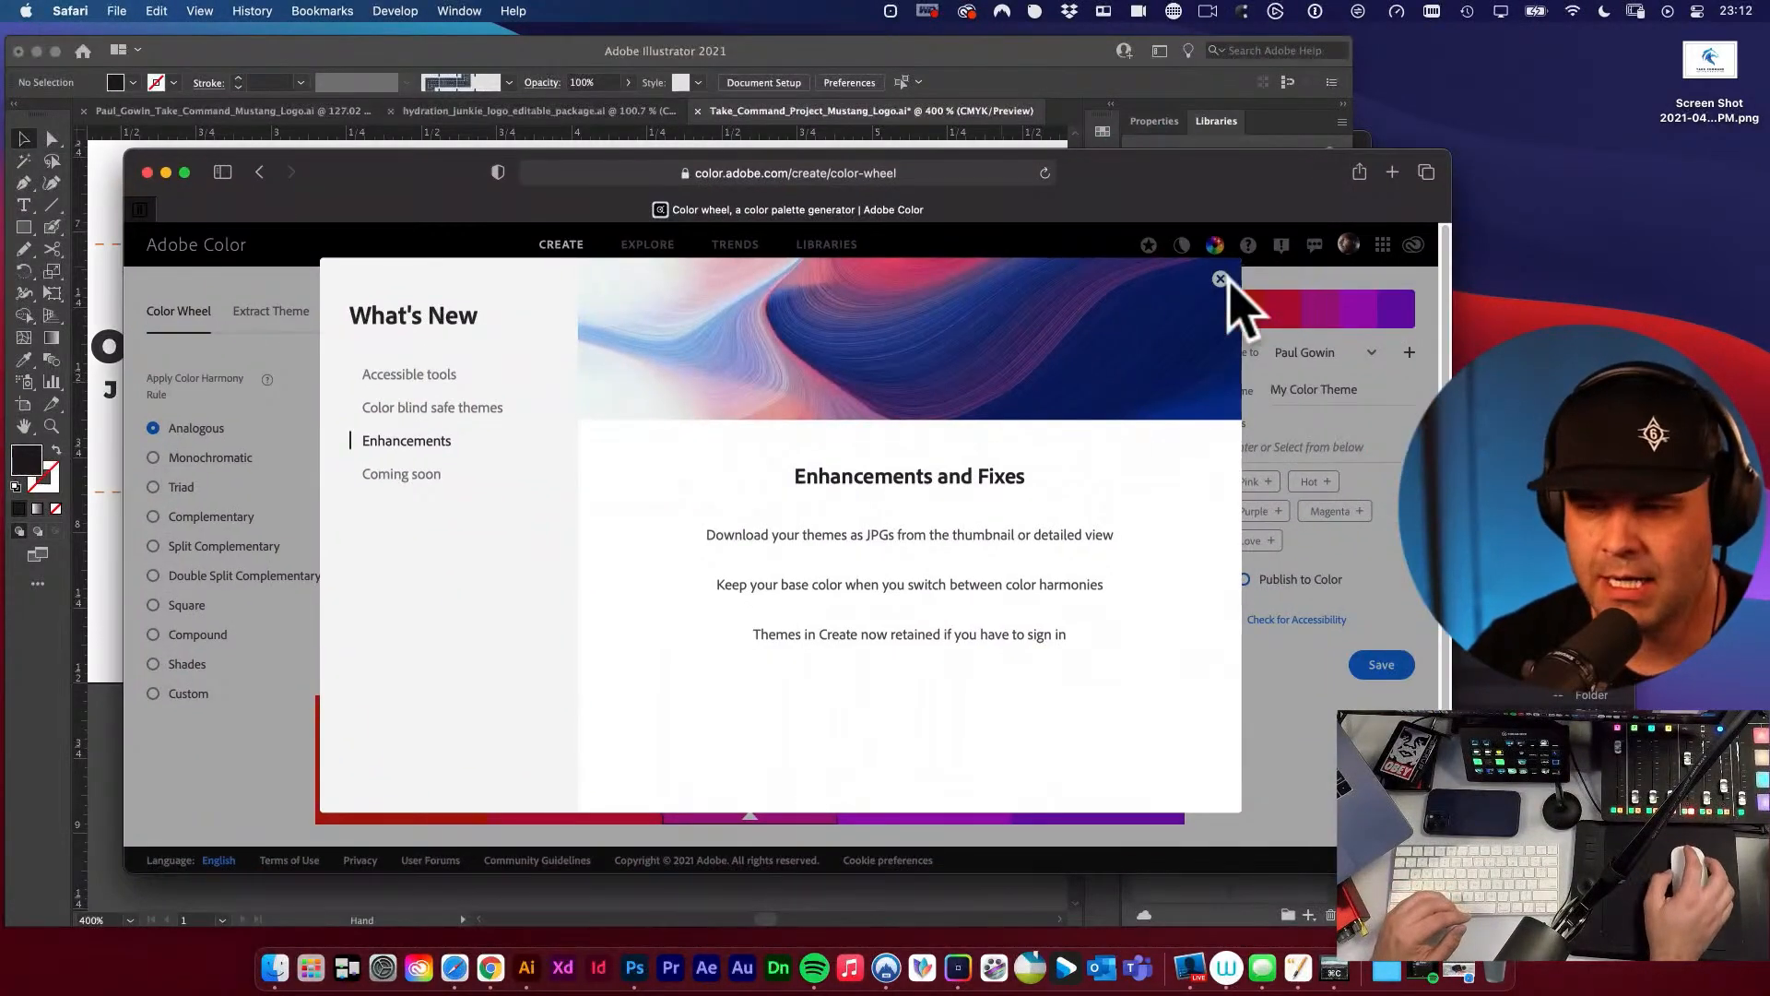
{"action": "left_click", "coordinate": [1221, 279]}
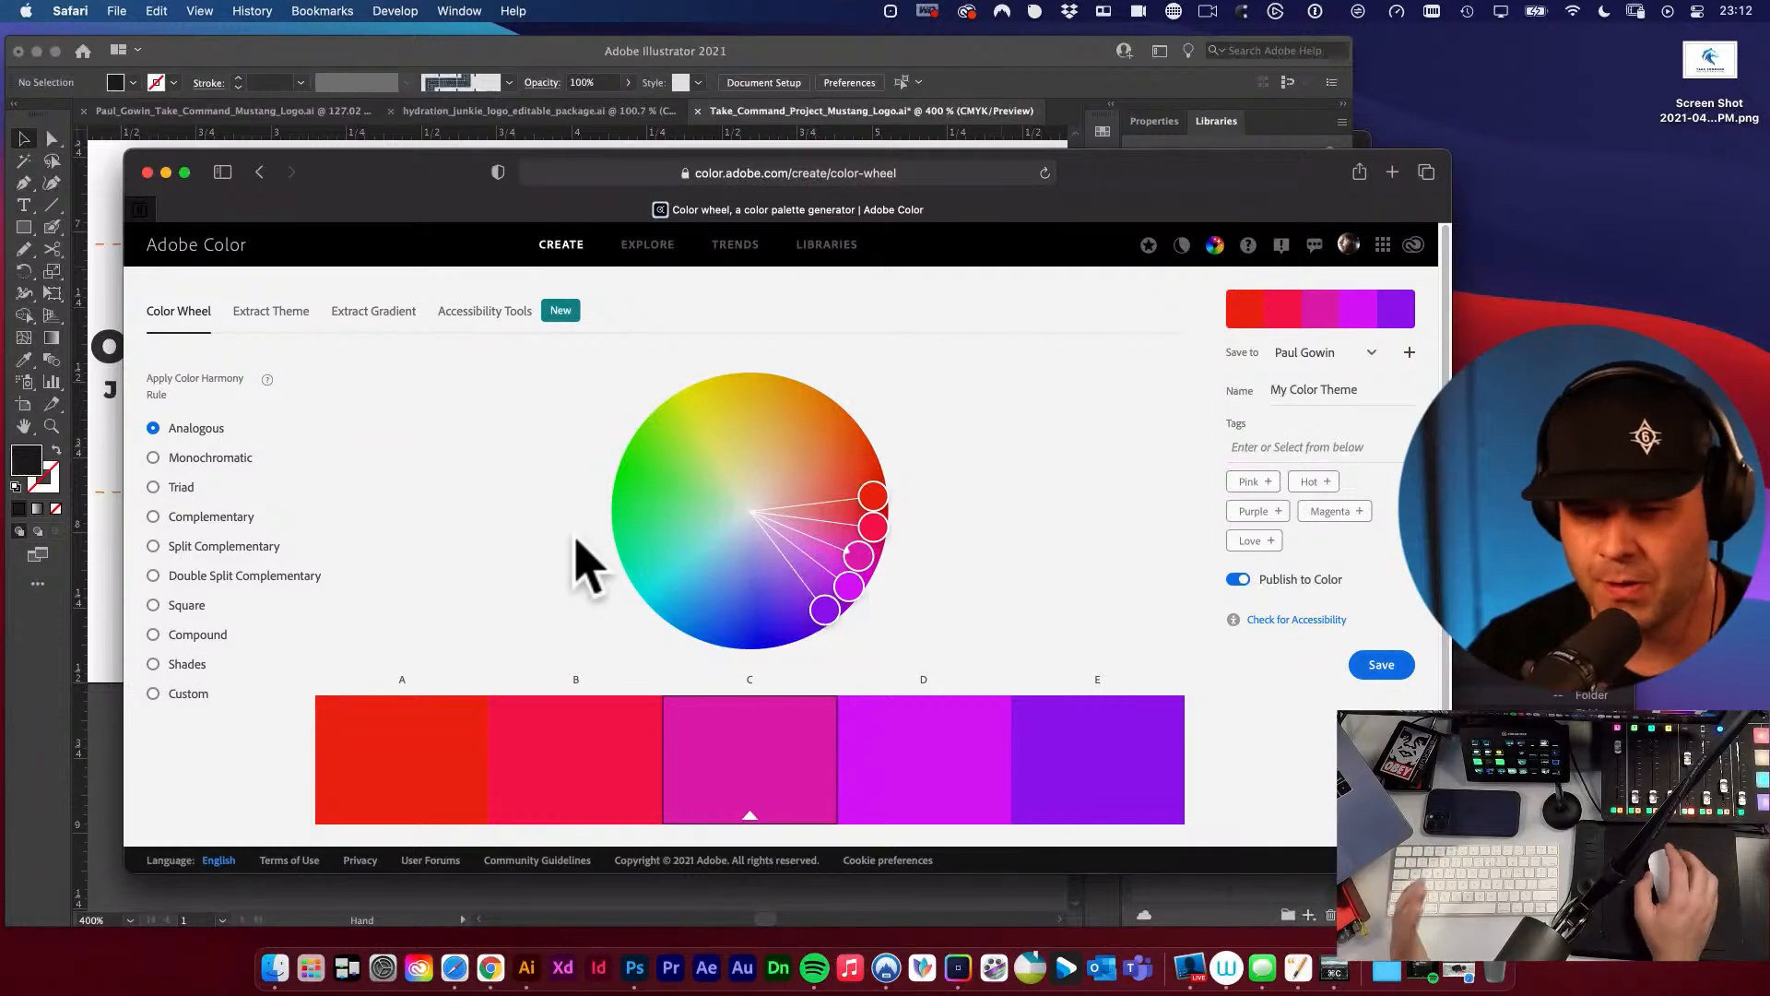
{"action": "left_click_drag", "start_coordinate": [411, 175], "coordinate": [390, 139]}
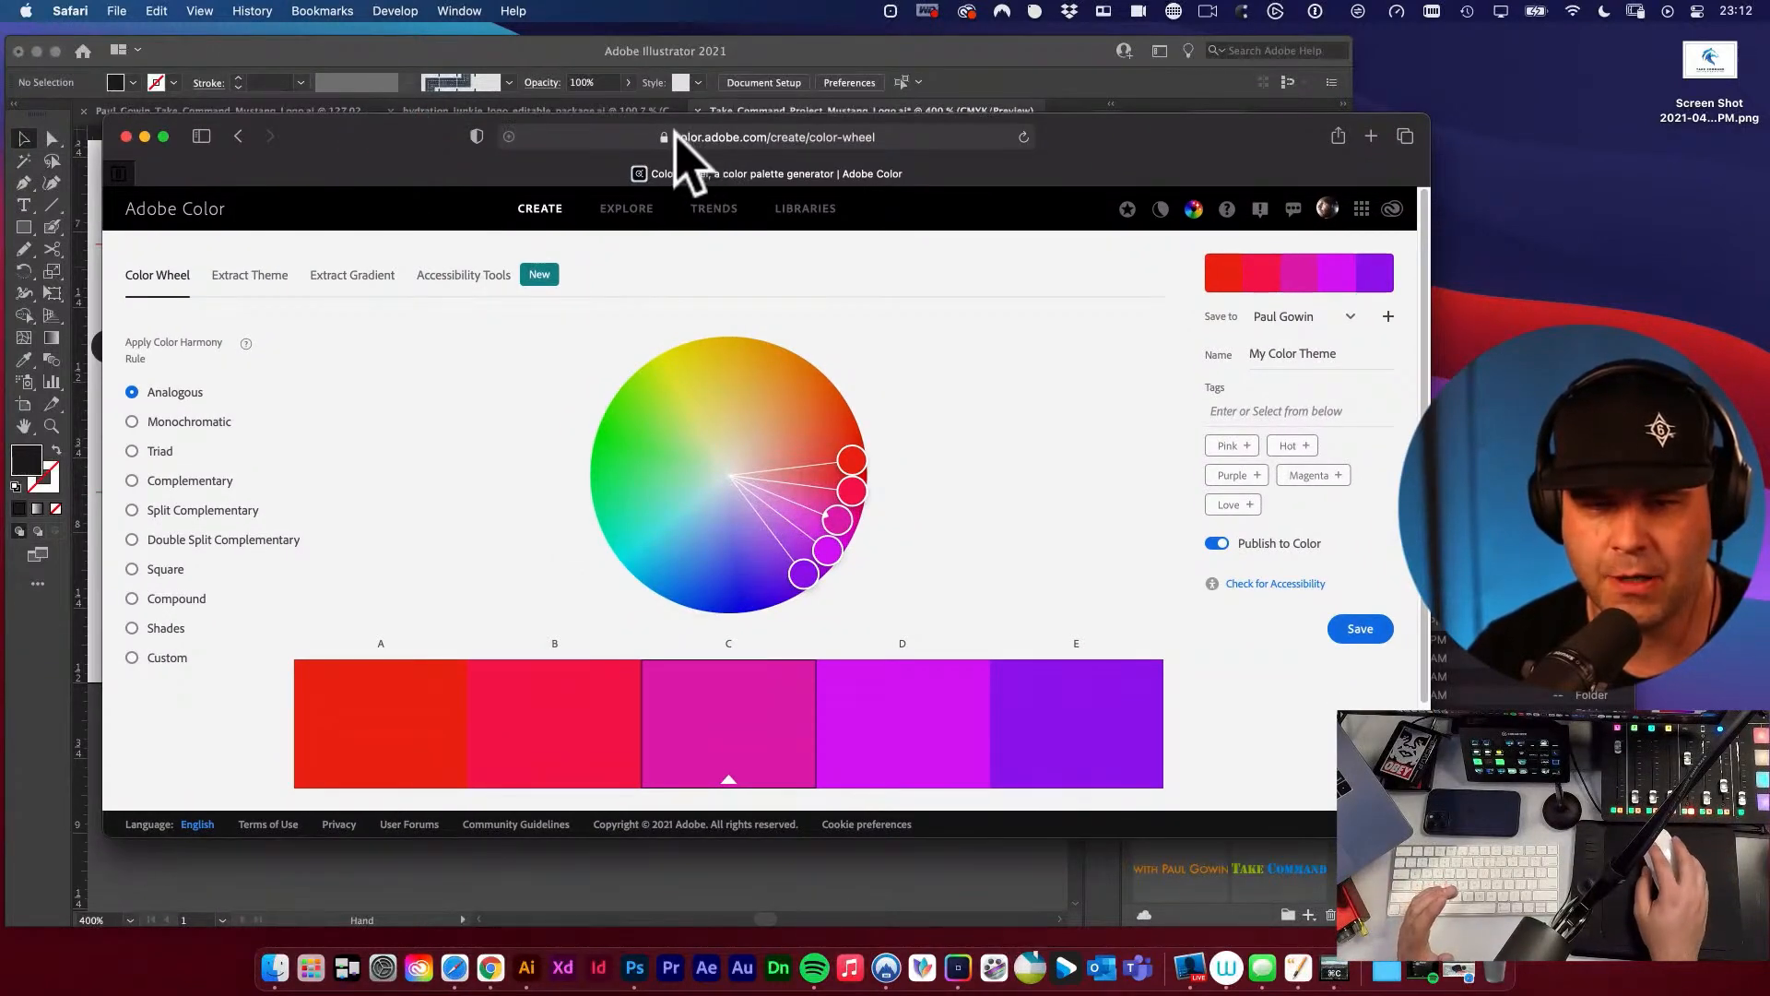
{"action": "left_click", "coordinate": [676, 132]}
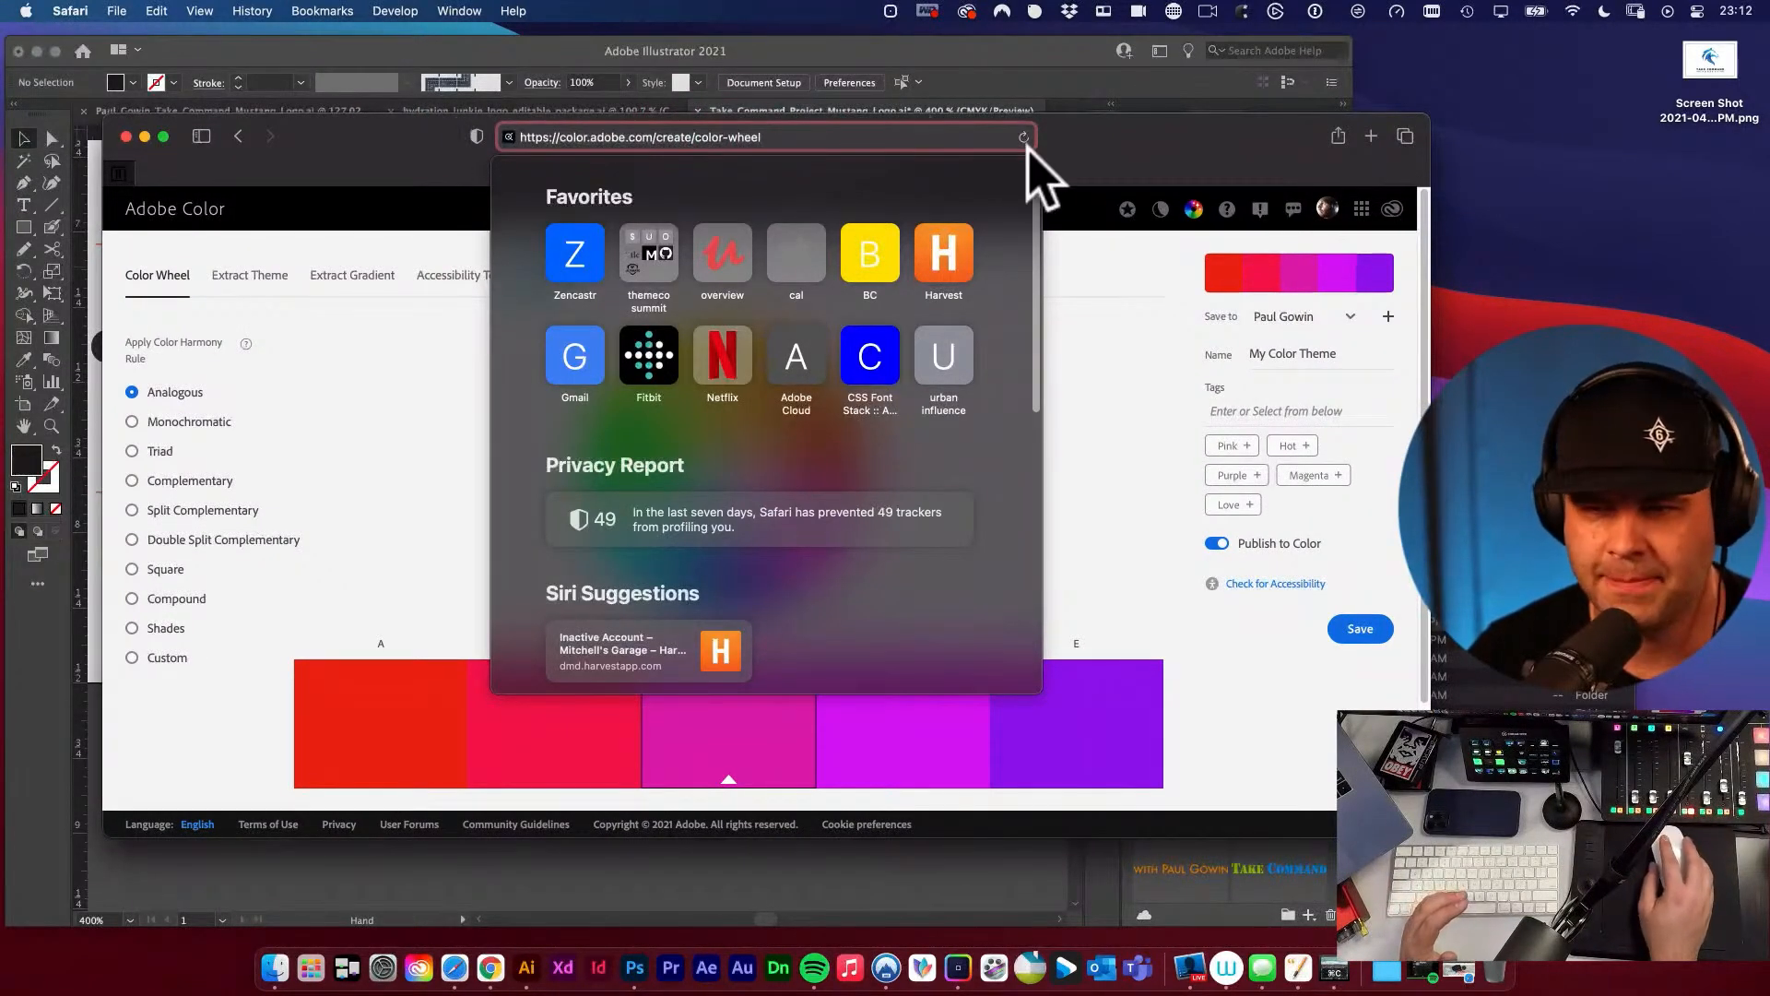
{"action": "left_click", "coordinate": [1093, 143]}
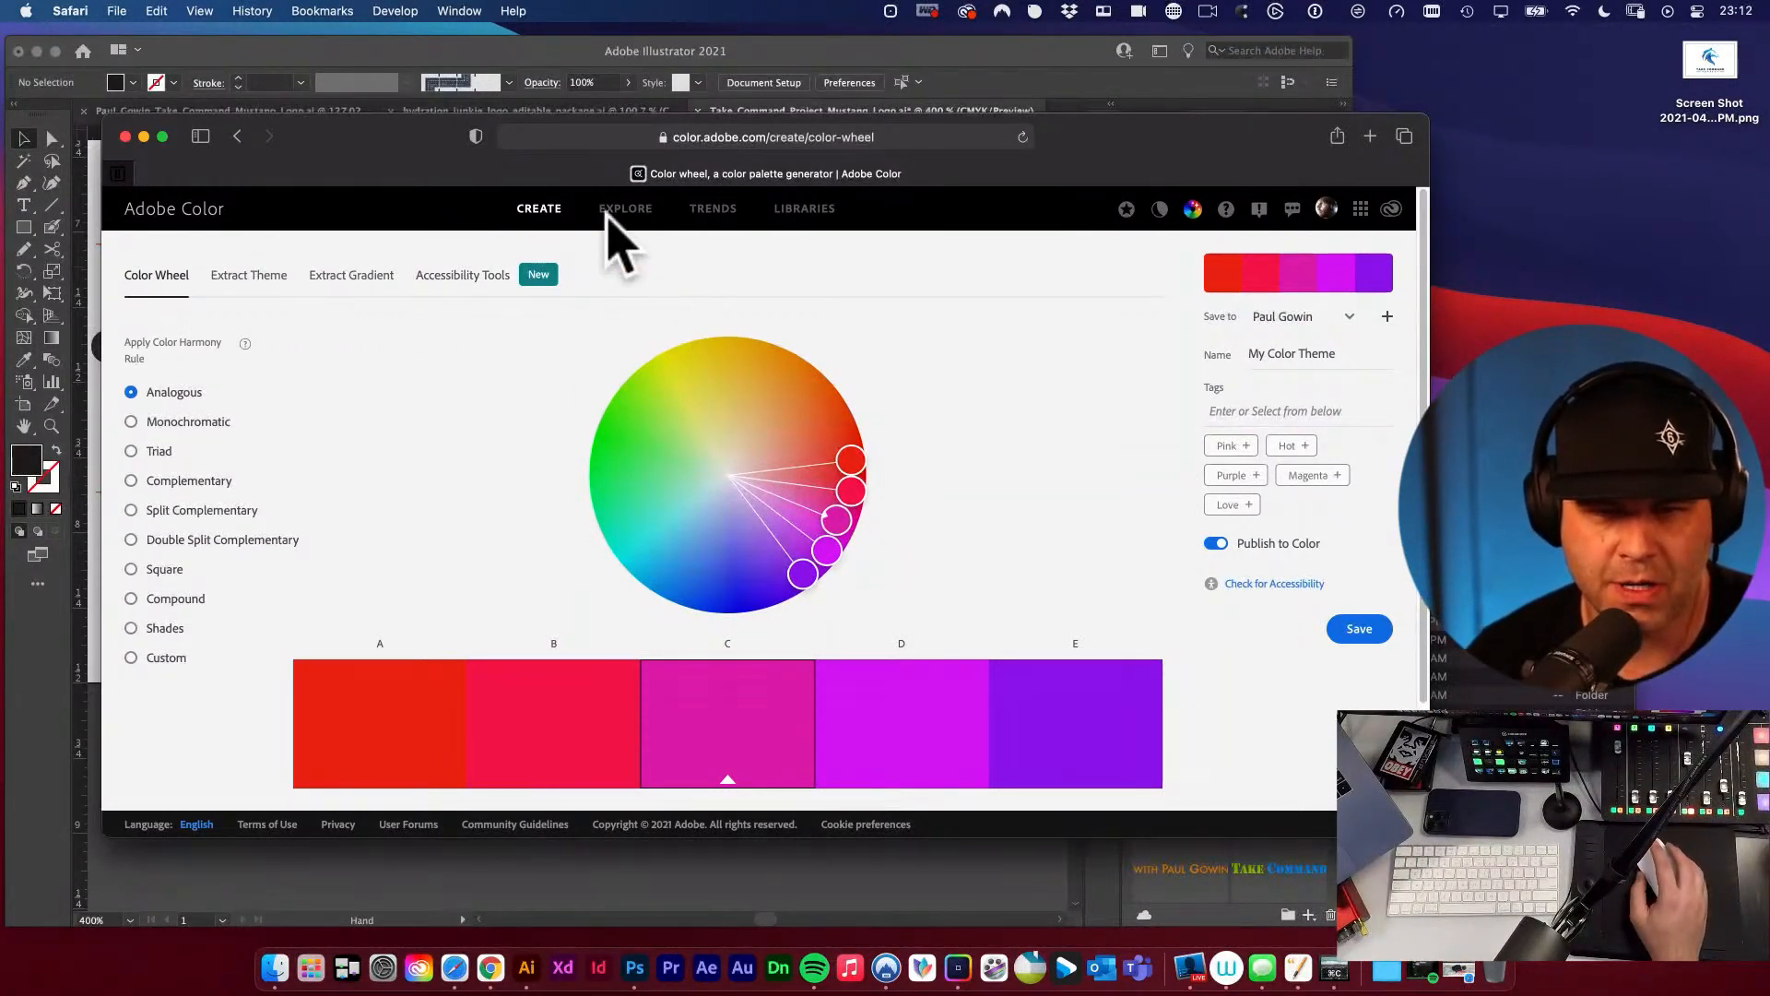
Try the Square and Triad harmony rules, move the dark teal marker near the wheel's centre, and close the page.
{"action": "left_click", "coordinate": [132, 572]}
{"action": "left_click", "coordinate": [131, 452]}
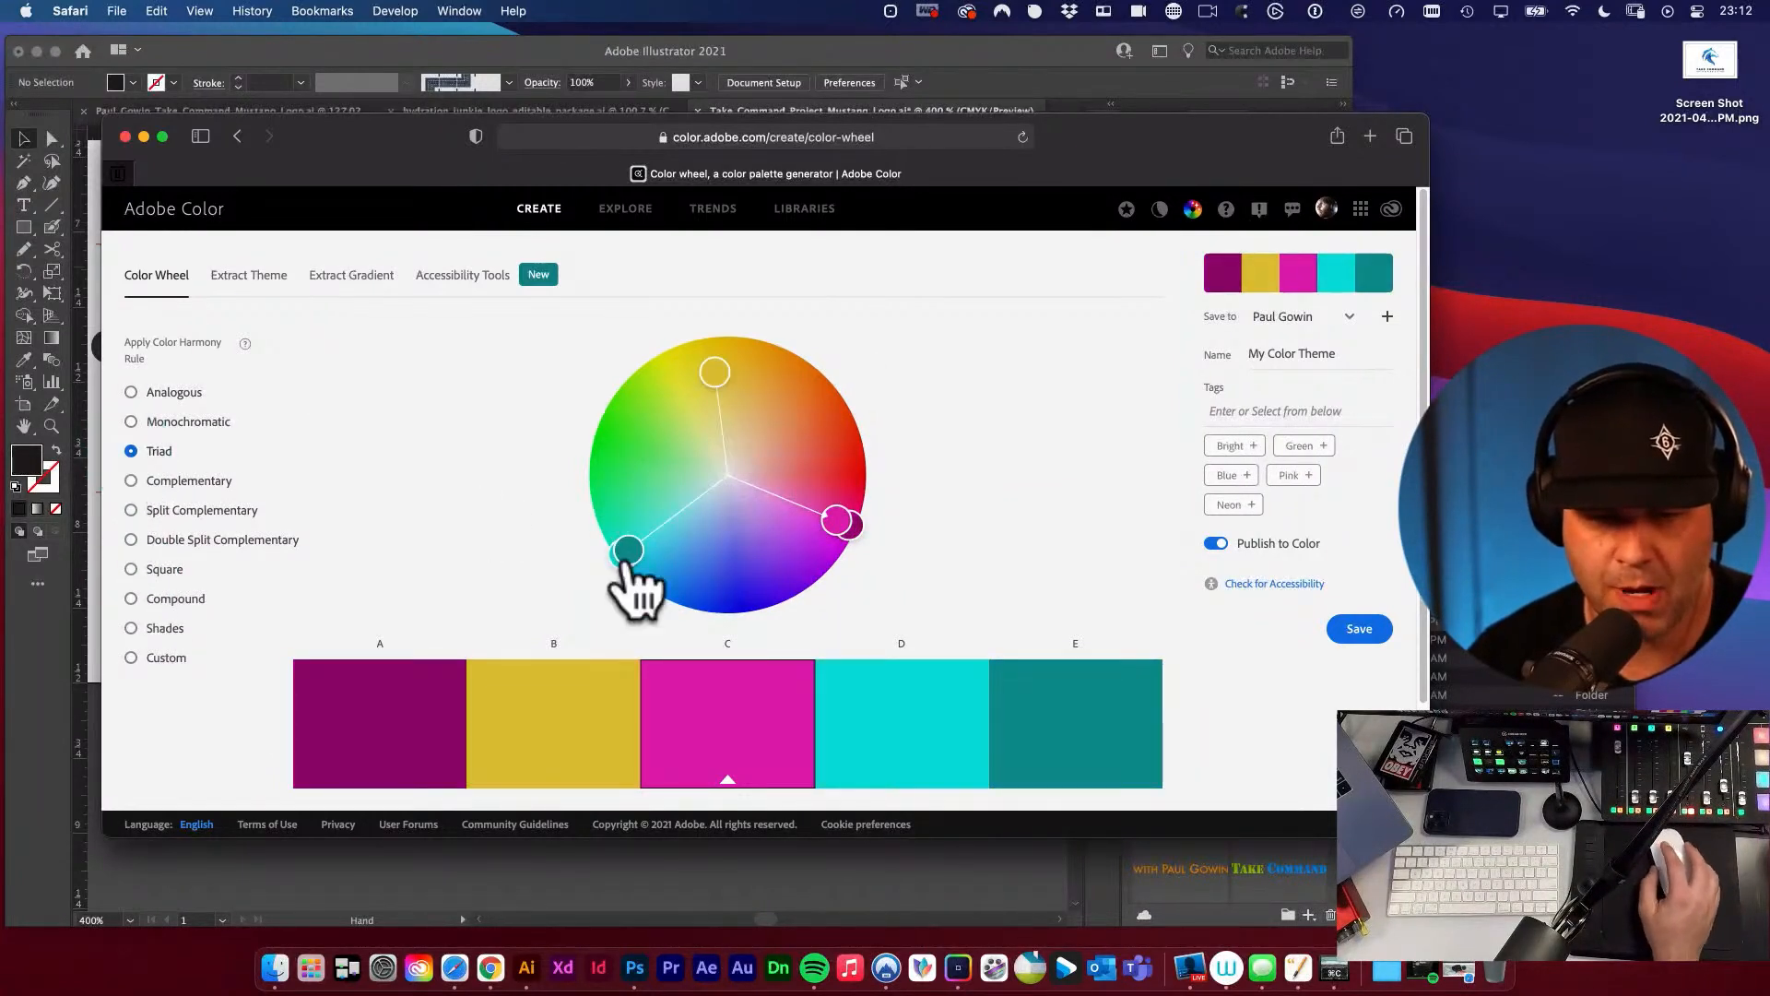
{"action": "left_click_drag", "start_coordinate": [649, 463], "coordinate": [723, 482]}
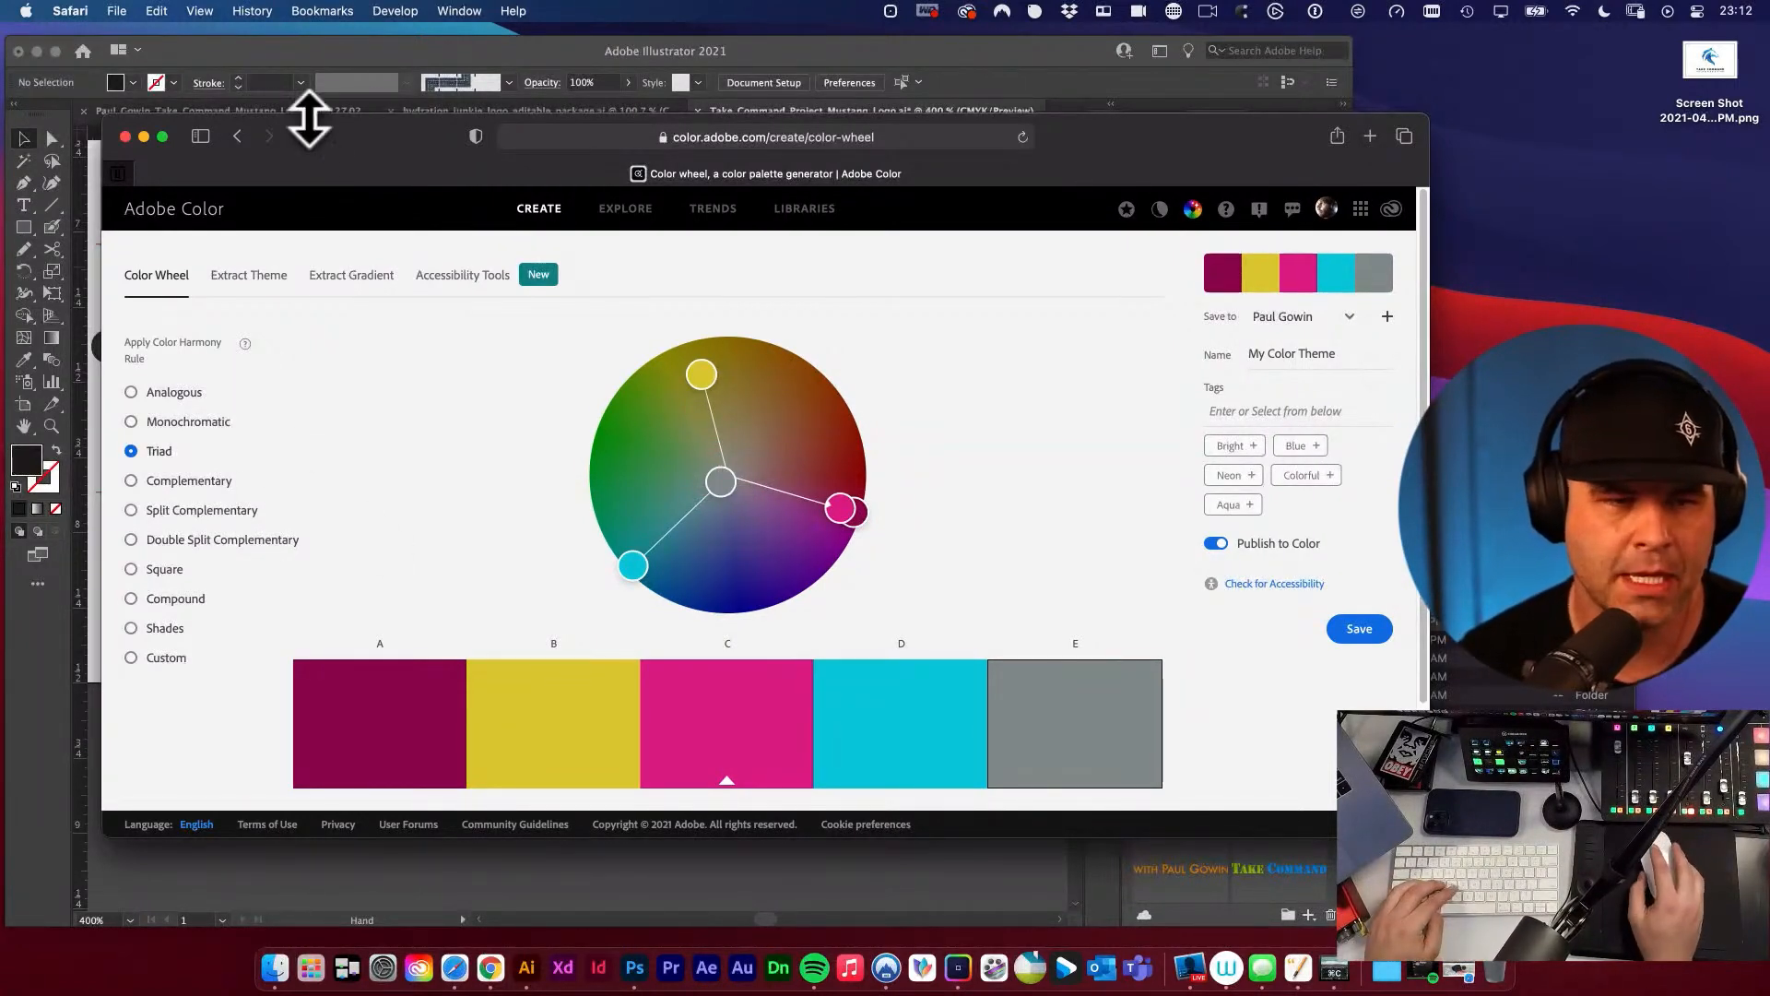
{"action": "left_click", "coordinate": [125, 136]}
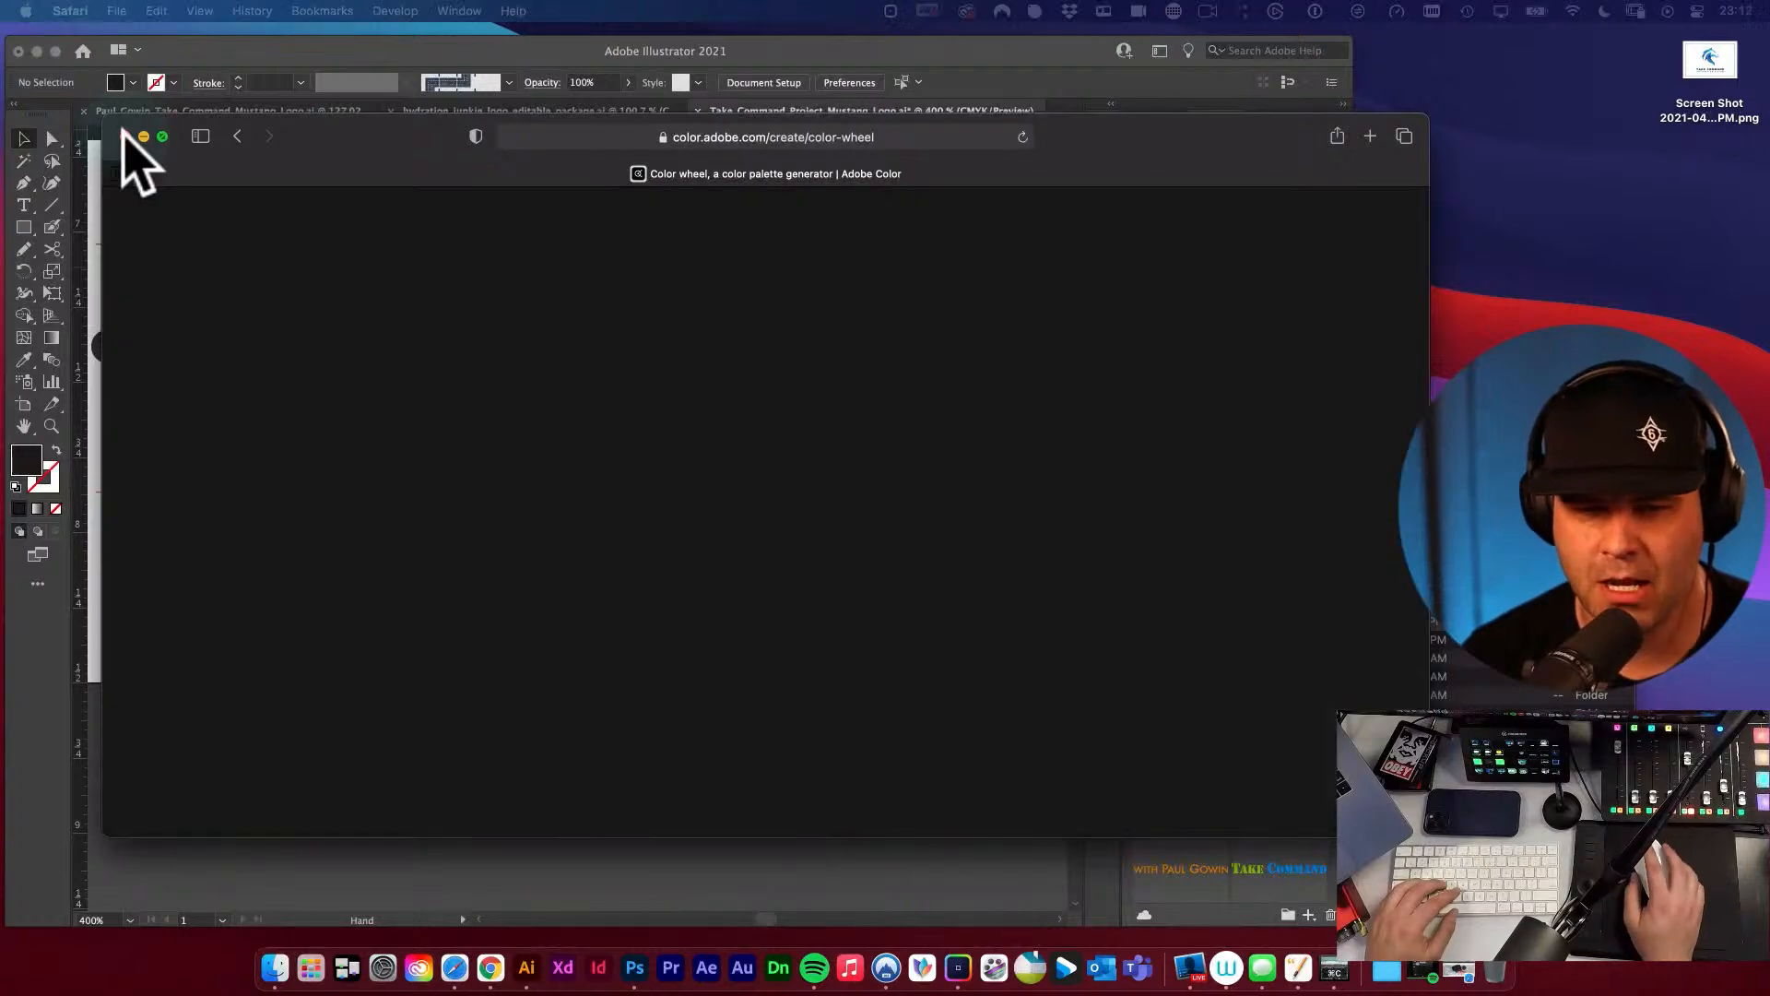
Return to the Illustrator artboard and enlarge both clear space diagrams together proportionally by about a quarter, keeping their lower-left corner in place.
{"action": "left_click", "coordinate": [624, 497], "text": "alt+super"}
{"action": "left_click", "coordinate": [624, 501], "text": "alt+super"}
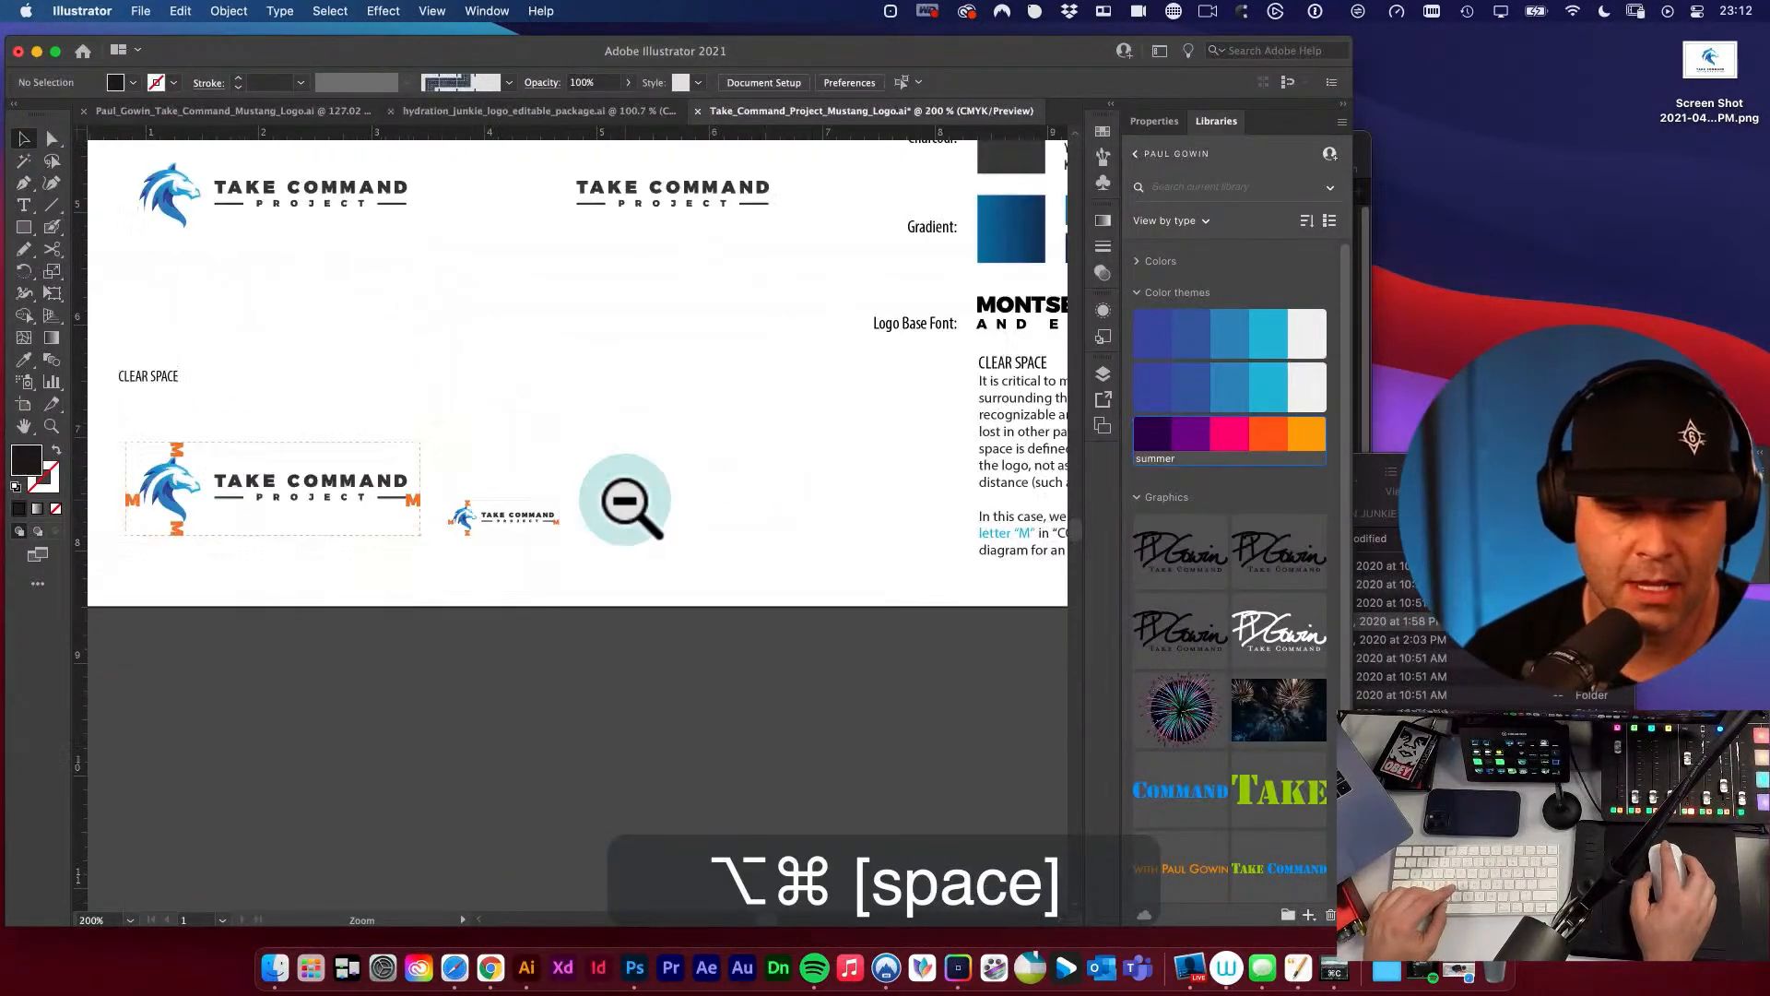
{"action": "key", "text": "v"}
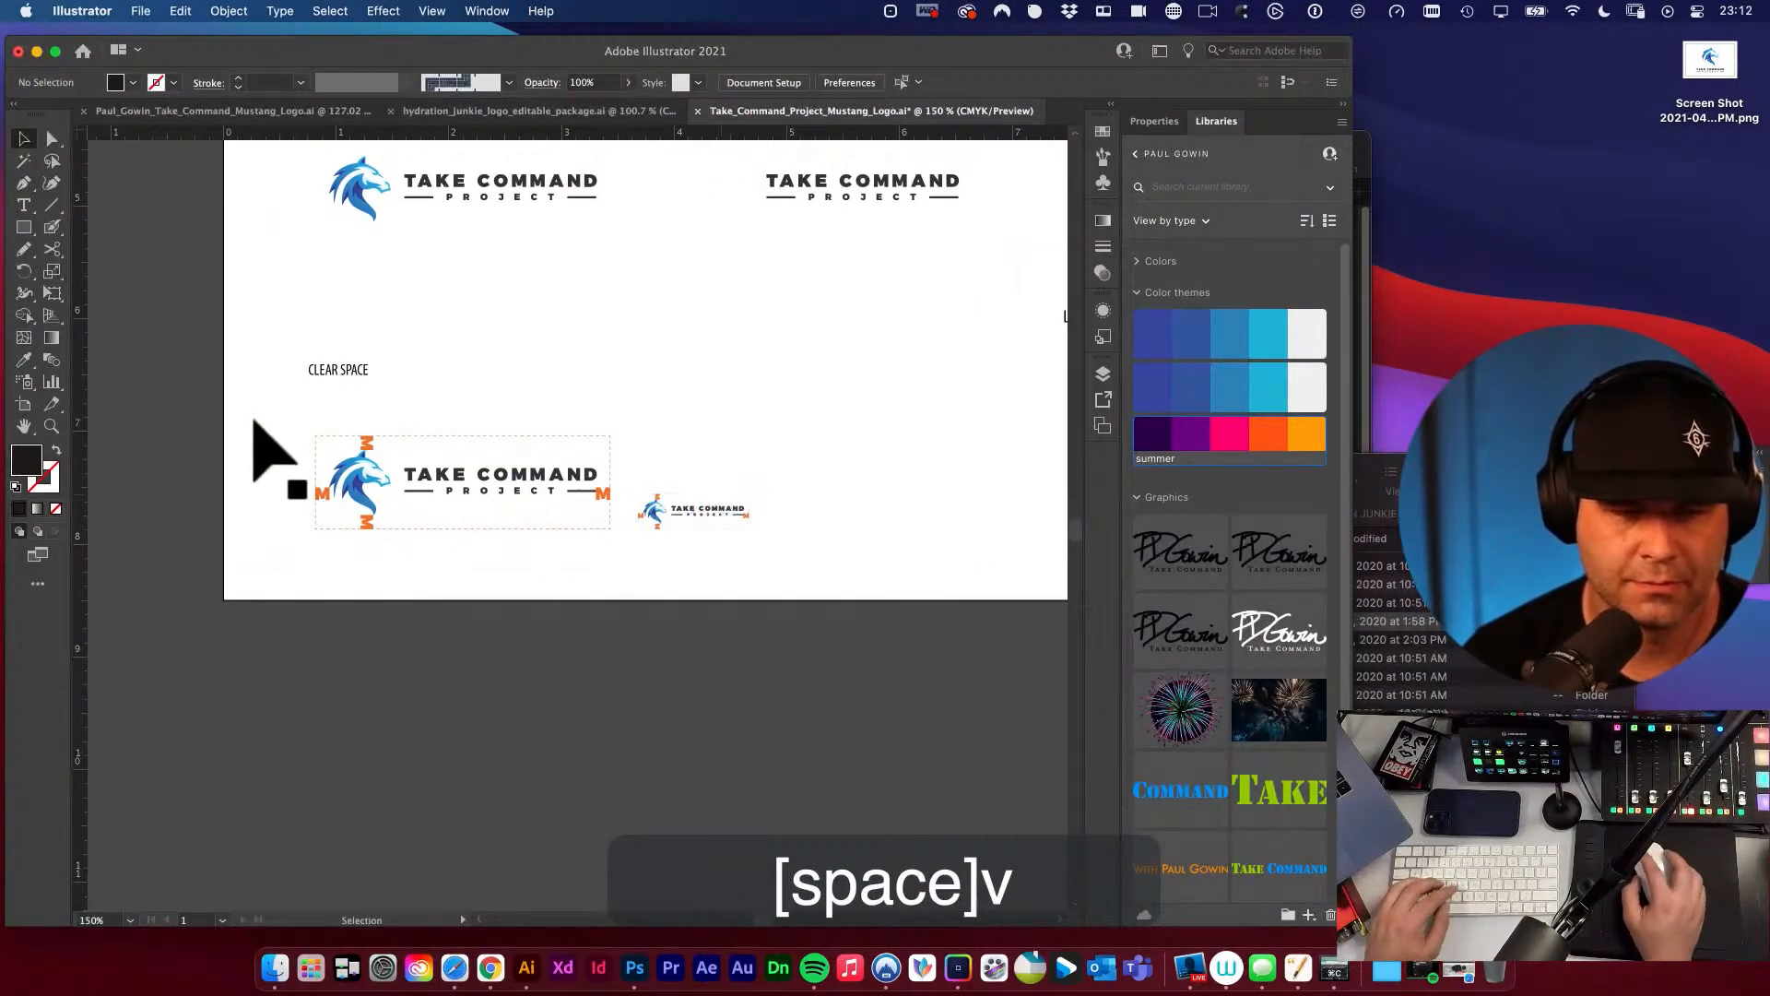
{"action": "left_click_drag", "start_coordinate": [252, 424], "coordinate": [841, 590]}
{"action": "key", "text": "space"}
{"action": "left_click_drag", "start_coordinate": [671, 573], "coordinate": [737, 654]}
{"action": "key", "text": "e"}
{"action": "left_click_drag", "start_coordinate": [628, 523], "coordinate": [742, 507]}
{"action": "left_click", "coordinate": [841, 535]}
{"action": "key", "text": "v"}
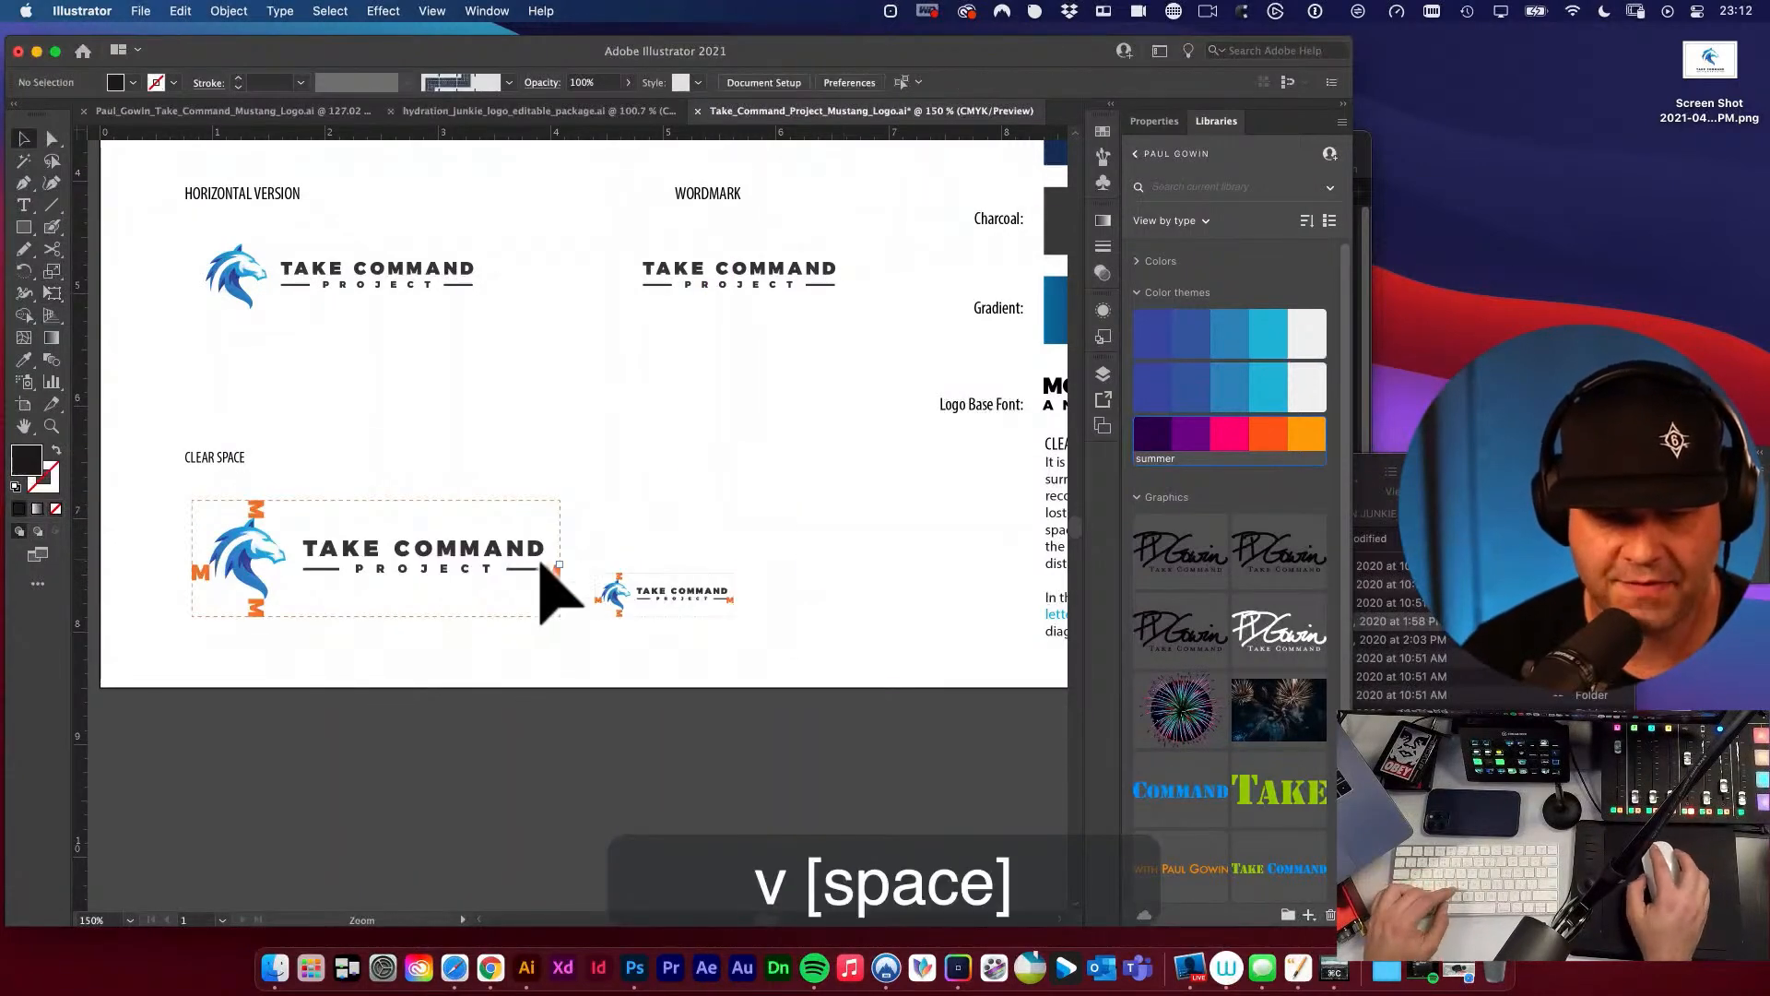
Copy the large clear space diagram's dashed border stroke onto the small diagram's border with the Eyedropper tool.
{"action": "key", "text": "super+space"}
{"action": "left_click_drag", "start_coordinate": [535, 574], "coordinate": [604, 656]}
{"action": "key", "text": "space"}
{"action": "left_click", "coordinate": [593, 633]}
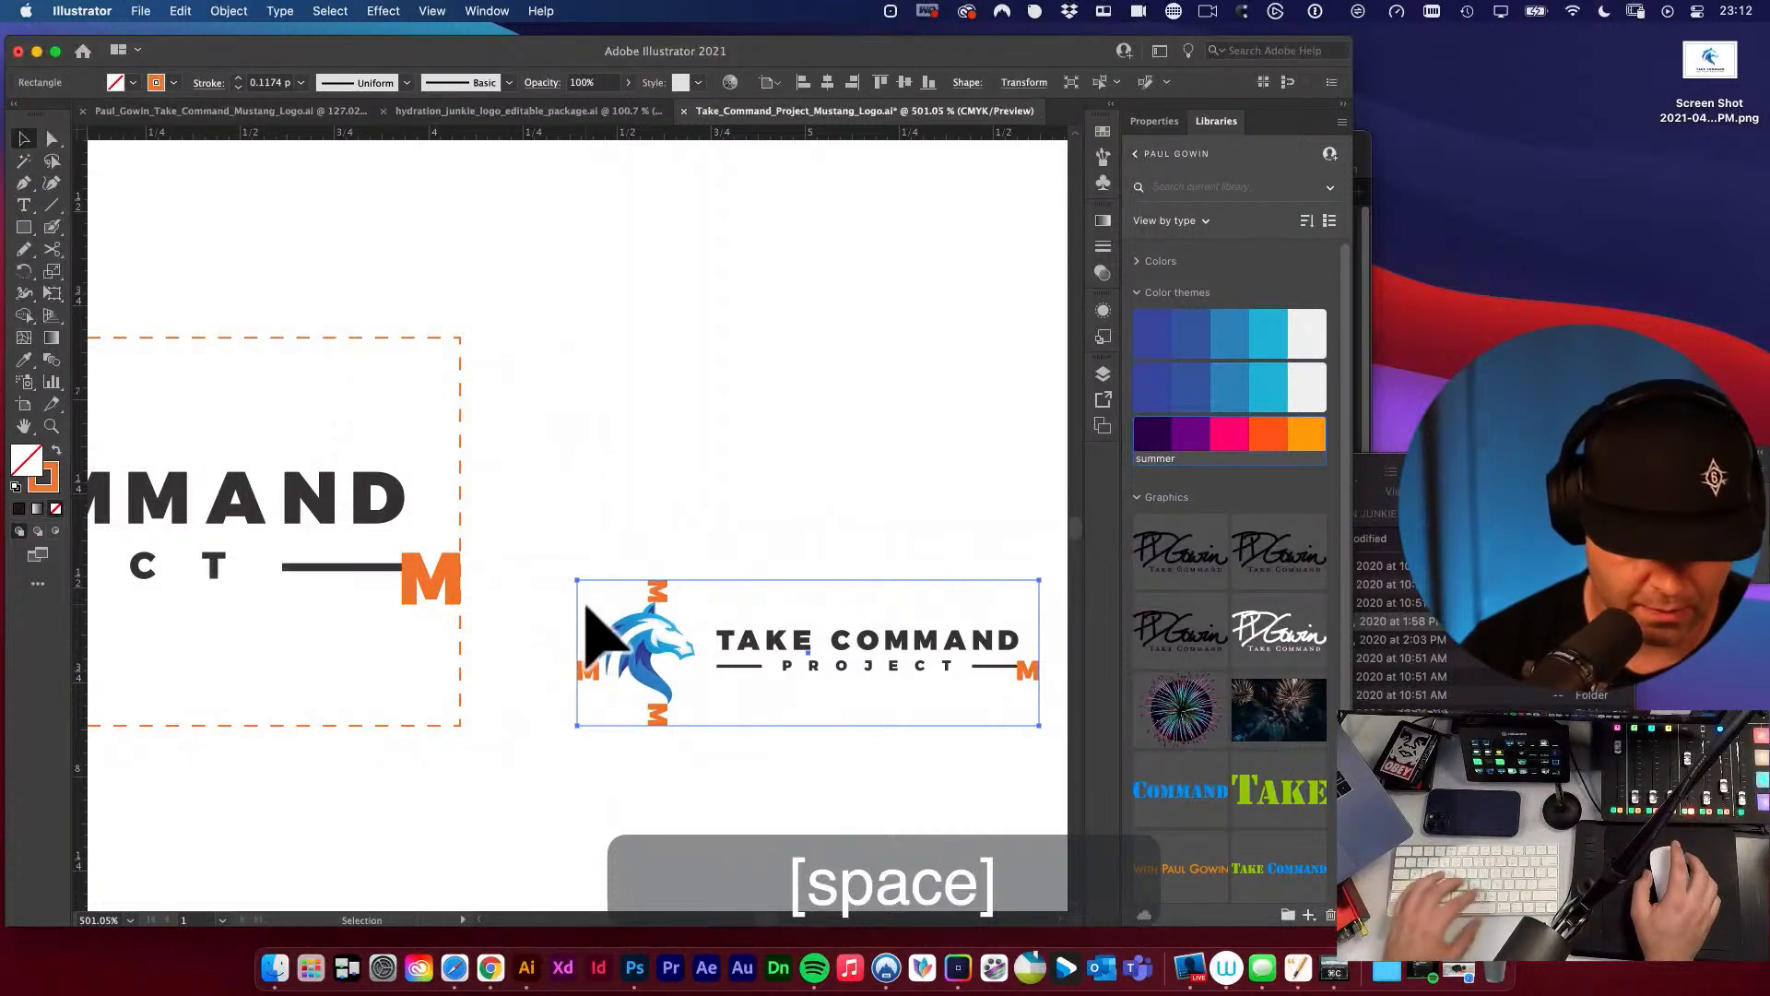
{"action": "key", "text": "i"}
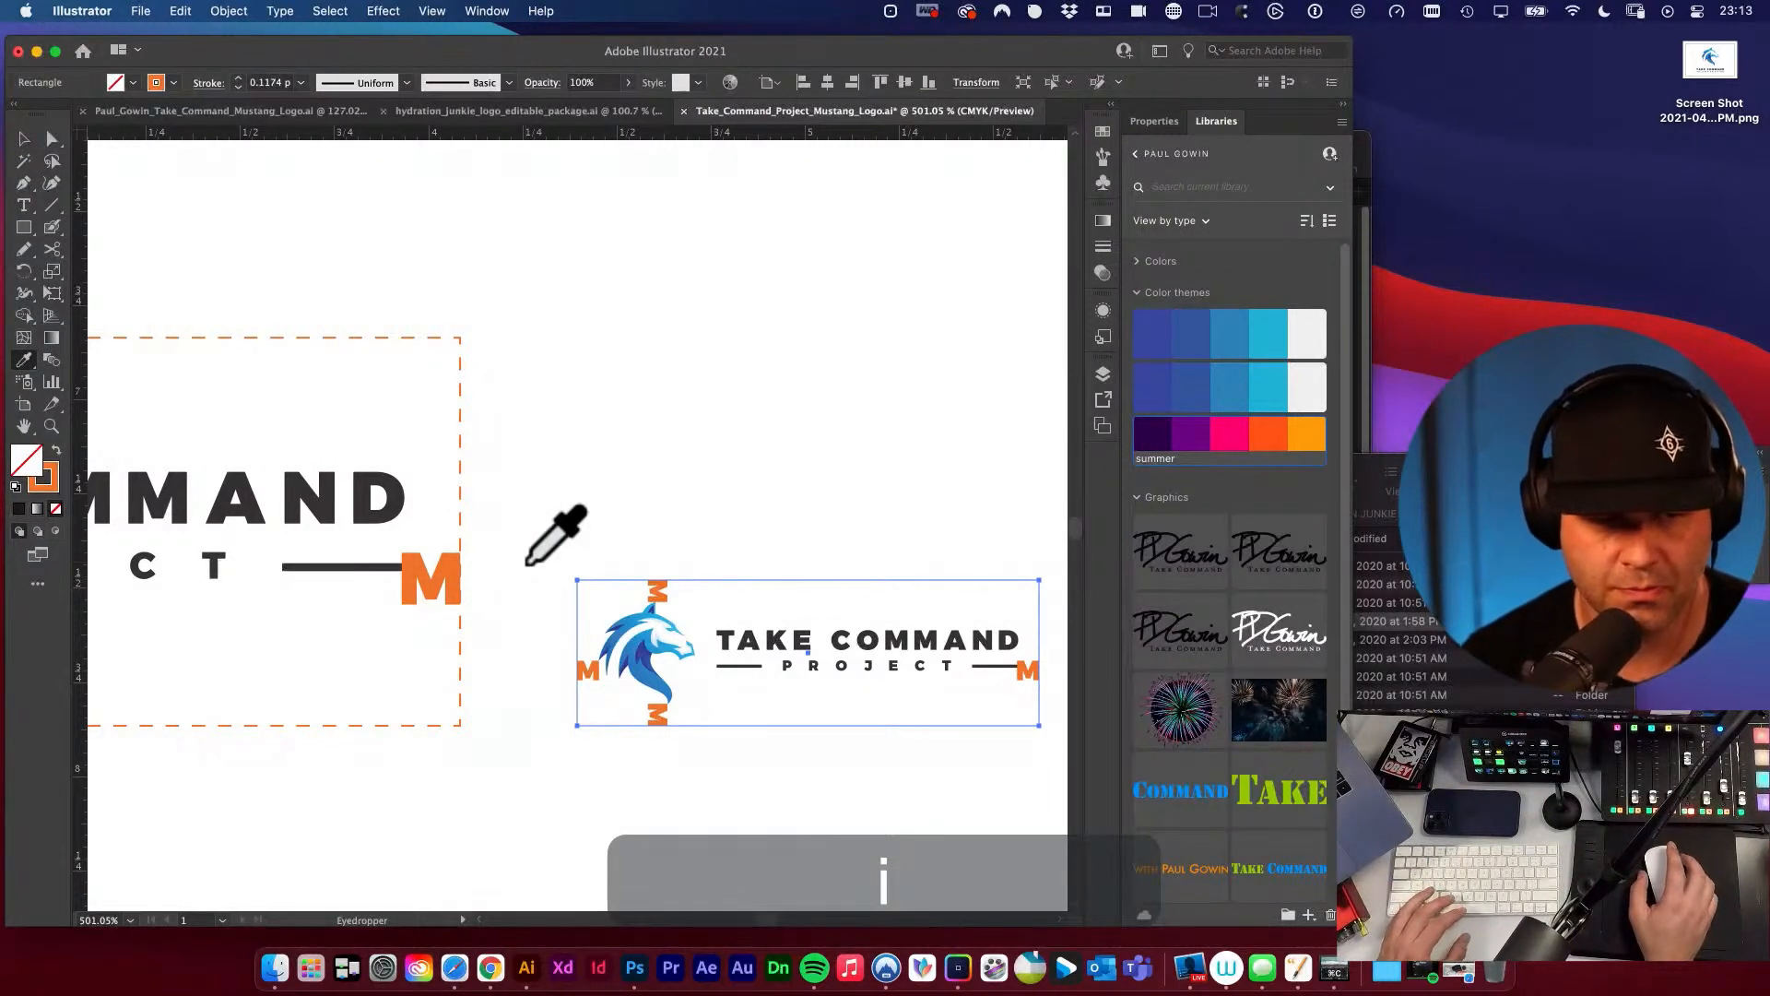
{"action": "left_click", "coordinate": [24, 361]}
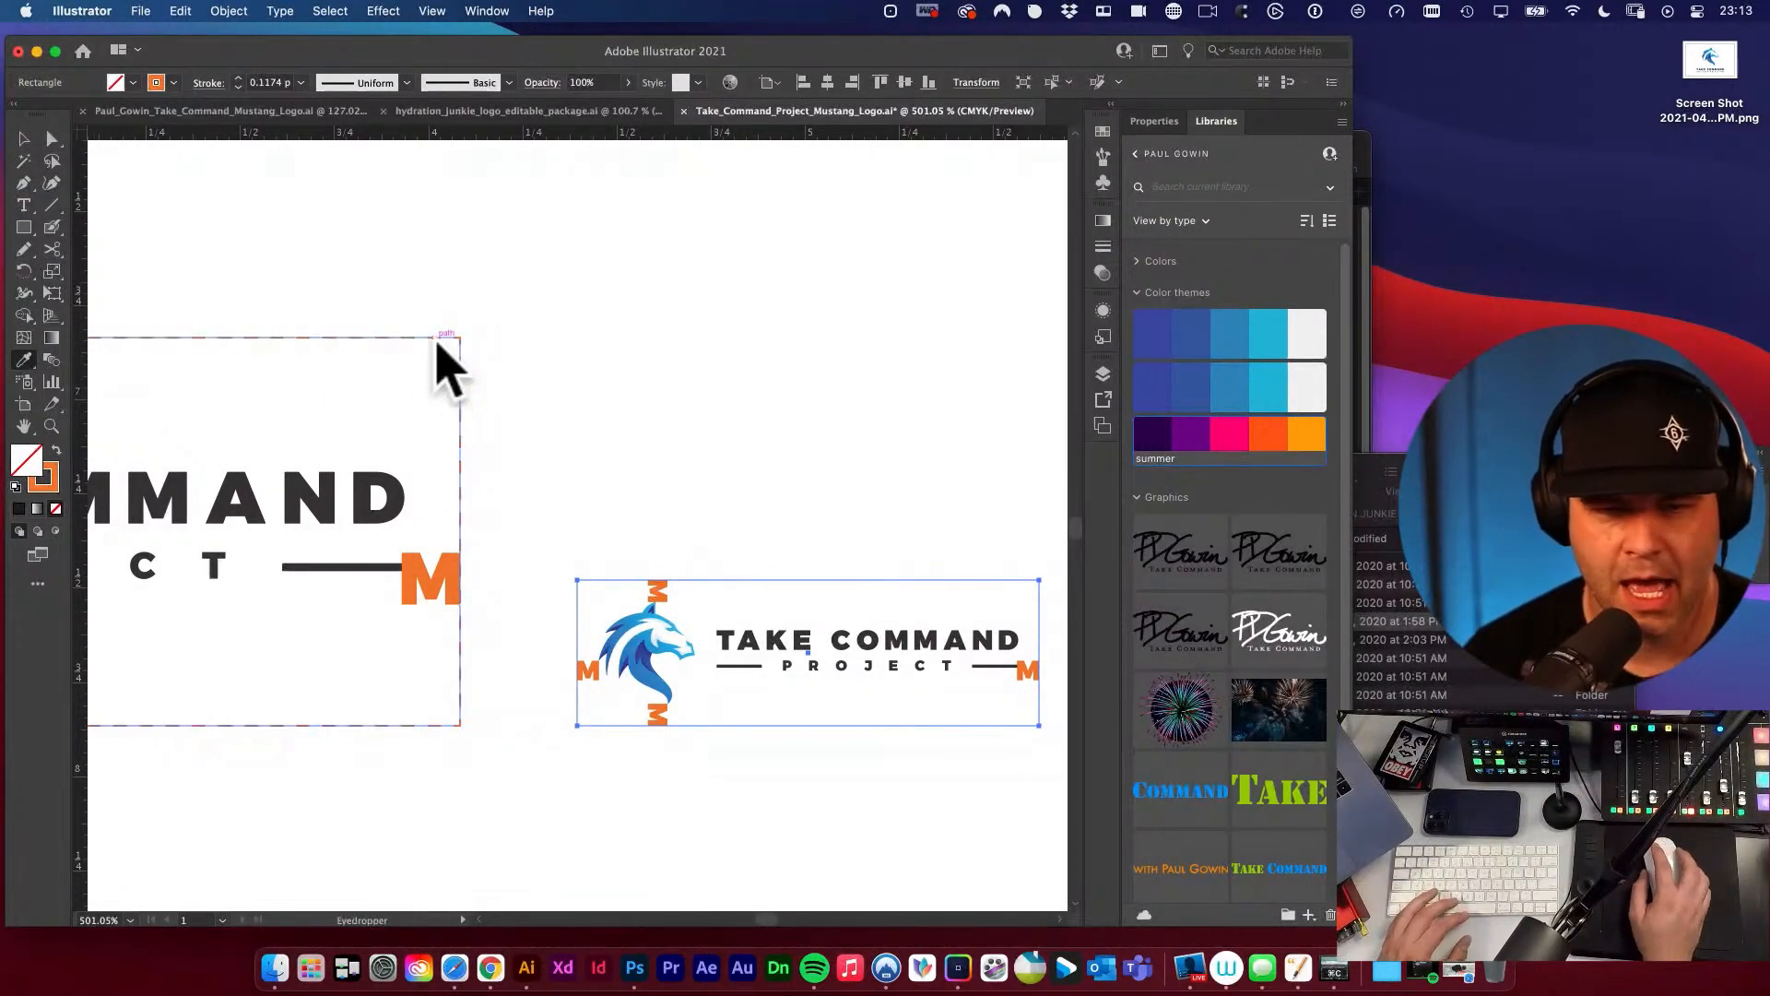
{"action": "left_click", "coordinate": [441, 340]}
{"action": "key", "text": "v"}
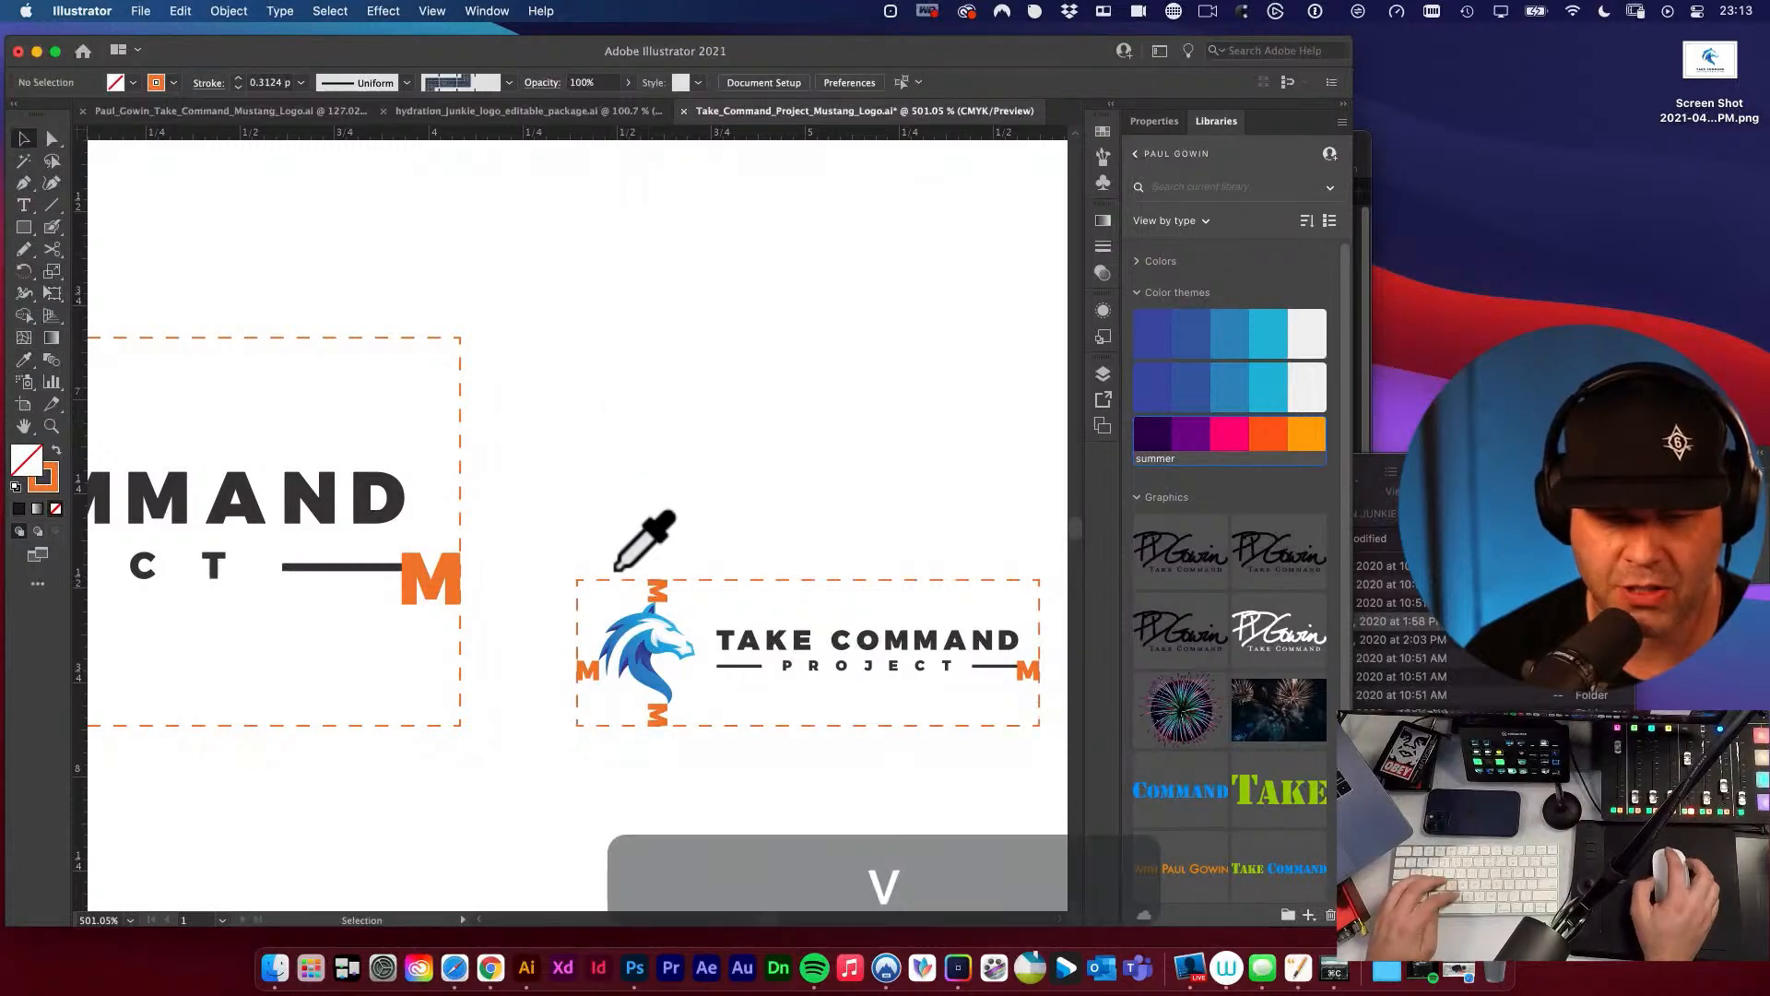
Deselect the small clear space diagram's border and save the logo document.
{"action": "left_click", "coordinate": [569, 503], "text": "alt+super"}
{"action": "left_click", "coordinate": [678, 496], "text": "alt+super"}
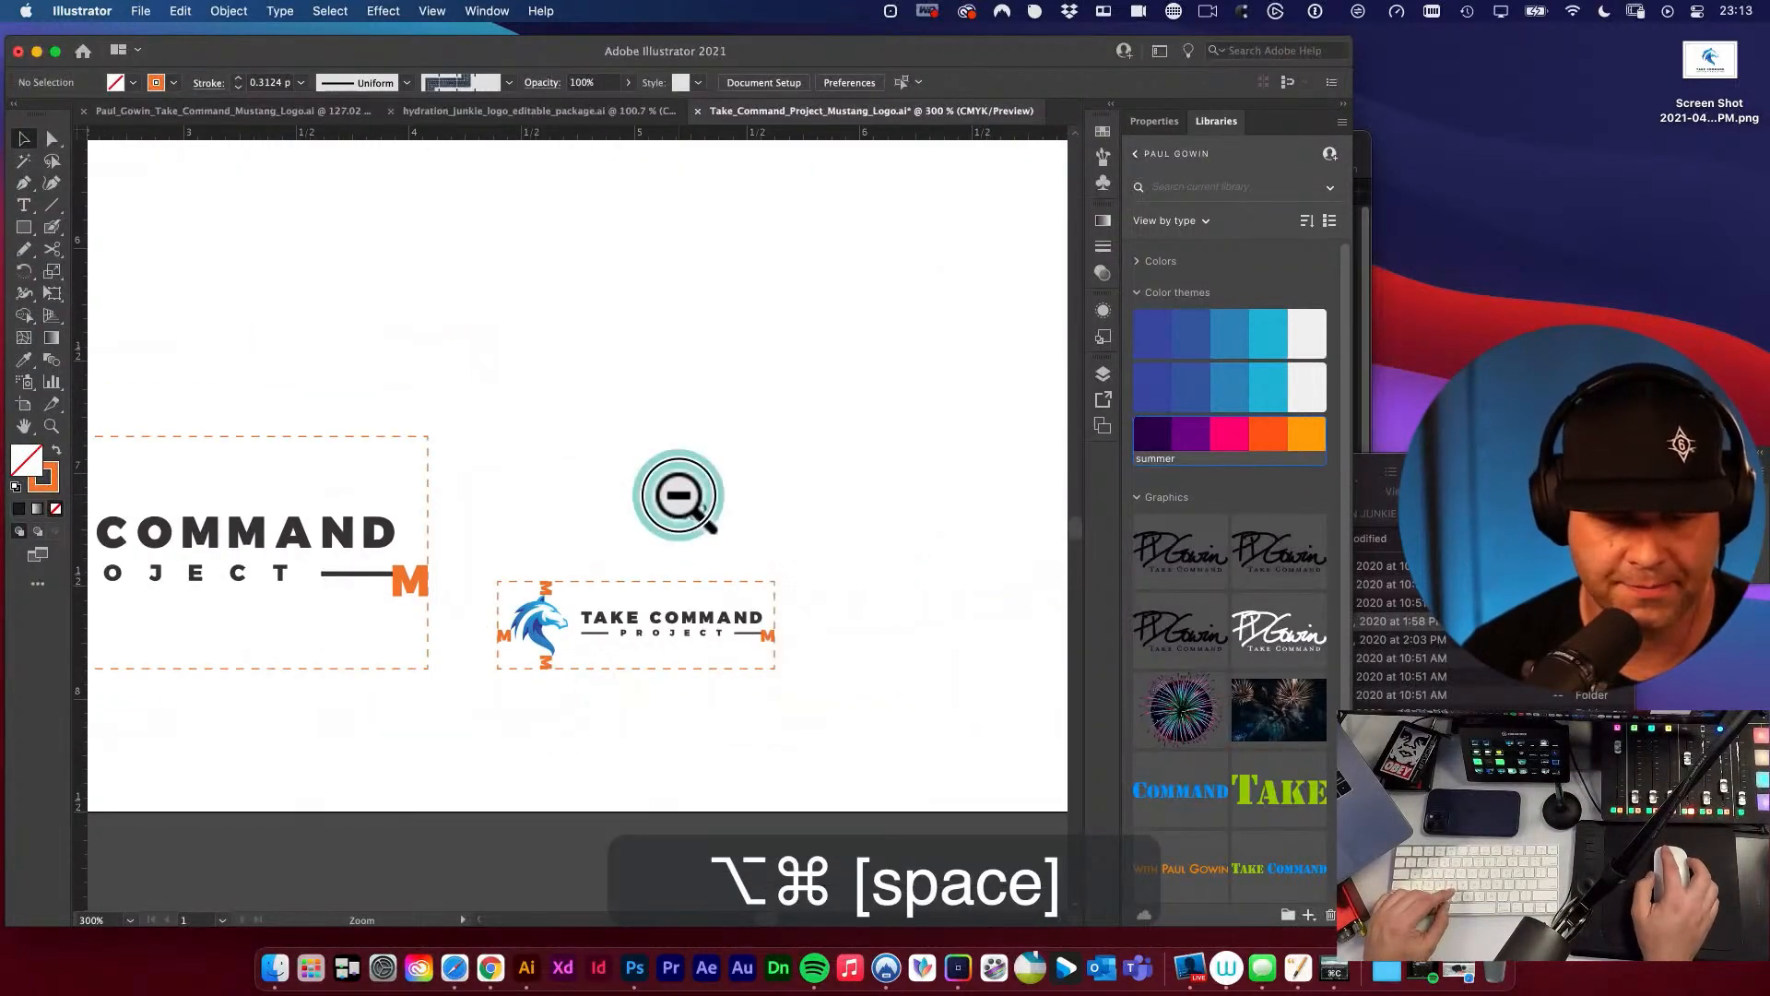
{"action": "left_click", "coordinate": [679, 497], "text": "alt+super"}
{"action": "left_click_drag", "start_coordinate": [762, 505], "coordinate": [577, 547]}
{"action": "key", "text": "super+s"}
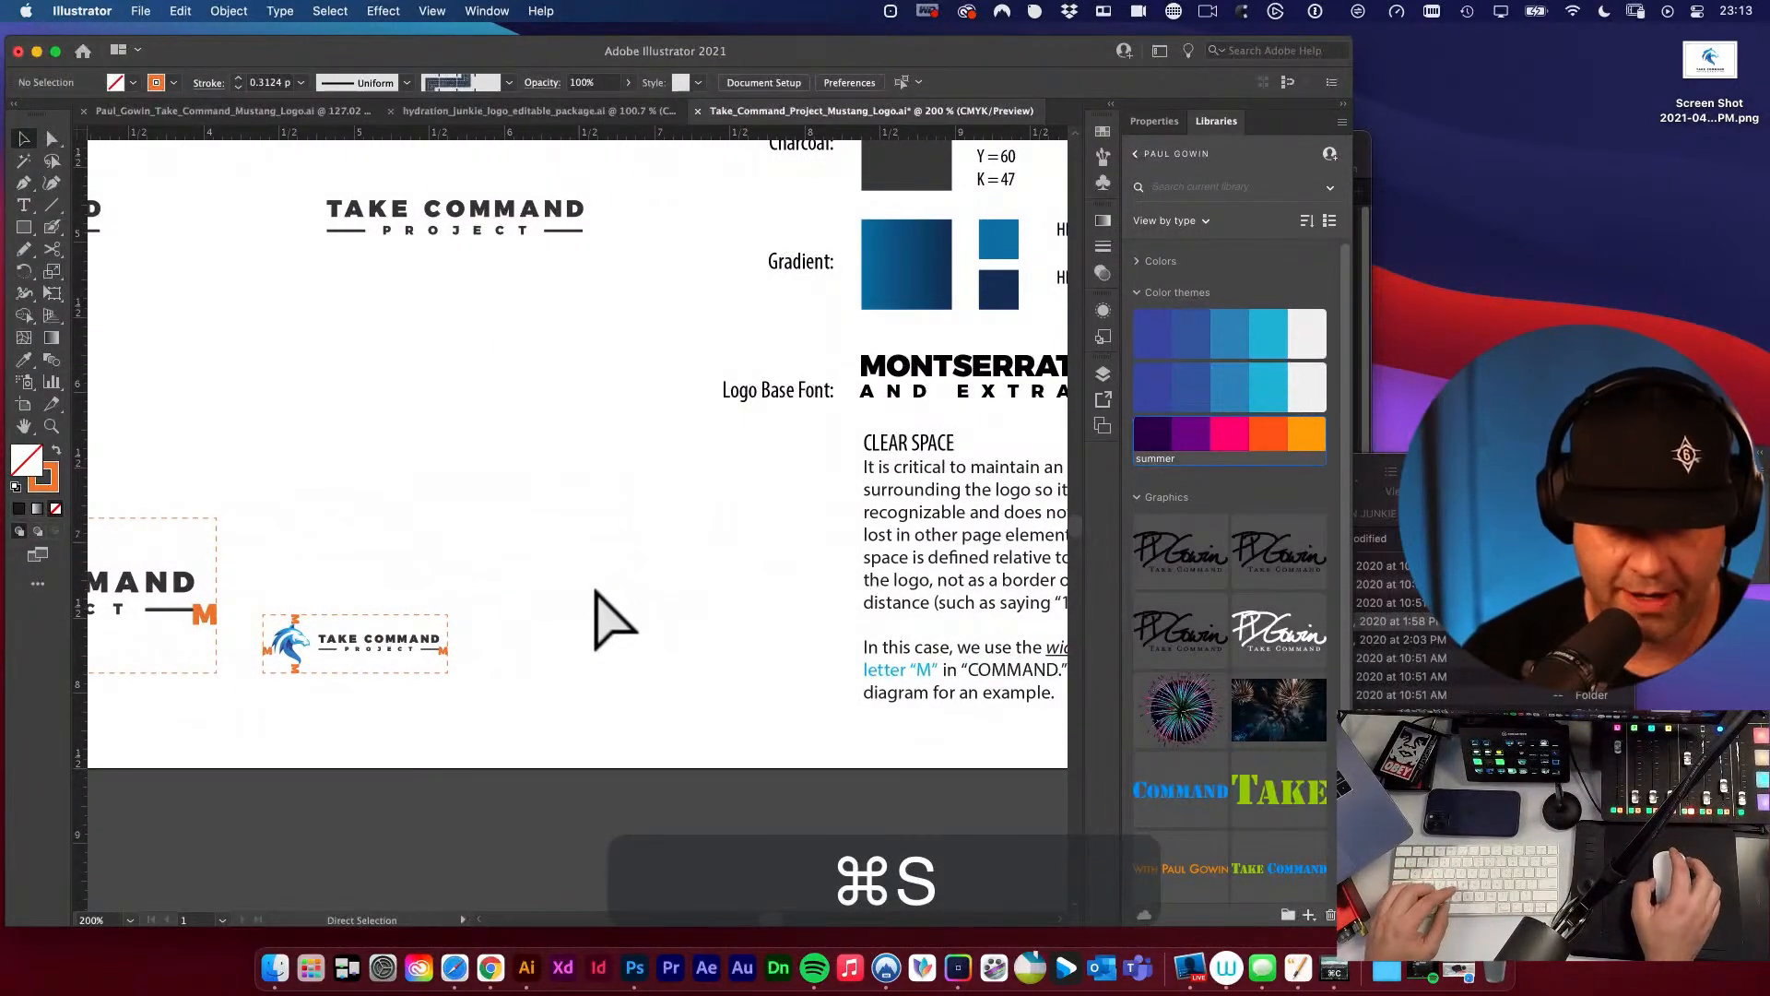
Try to recolour the words letter “M” in the clear space text with the Eyedropper, sampling the large diagram's orange M.
{"action": "left_click_drag", "start_coordinate": [517, 599], "coordinate": [427, 513]}
{"action": "left_click_drag", "start_coordinate": [652, 613], "coordinate": [922, 588]}
{"action": "key", "text": "t"}
{"action": "left_click", "coordinate": [26, 360]}
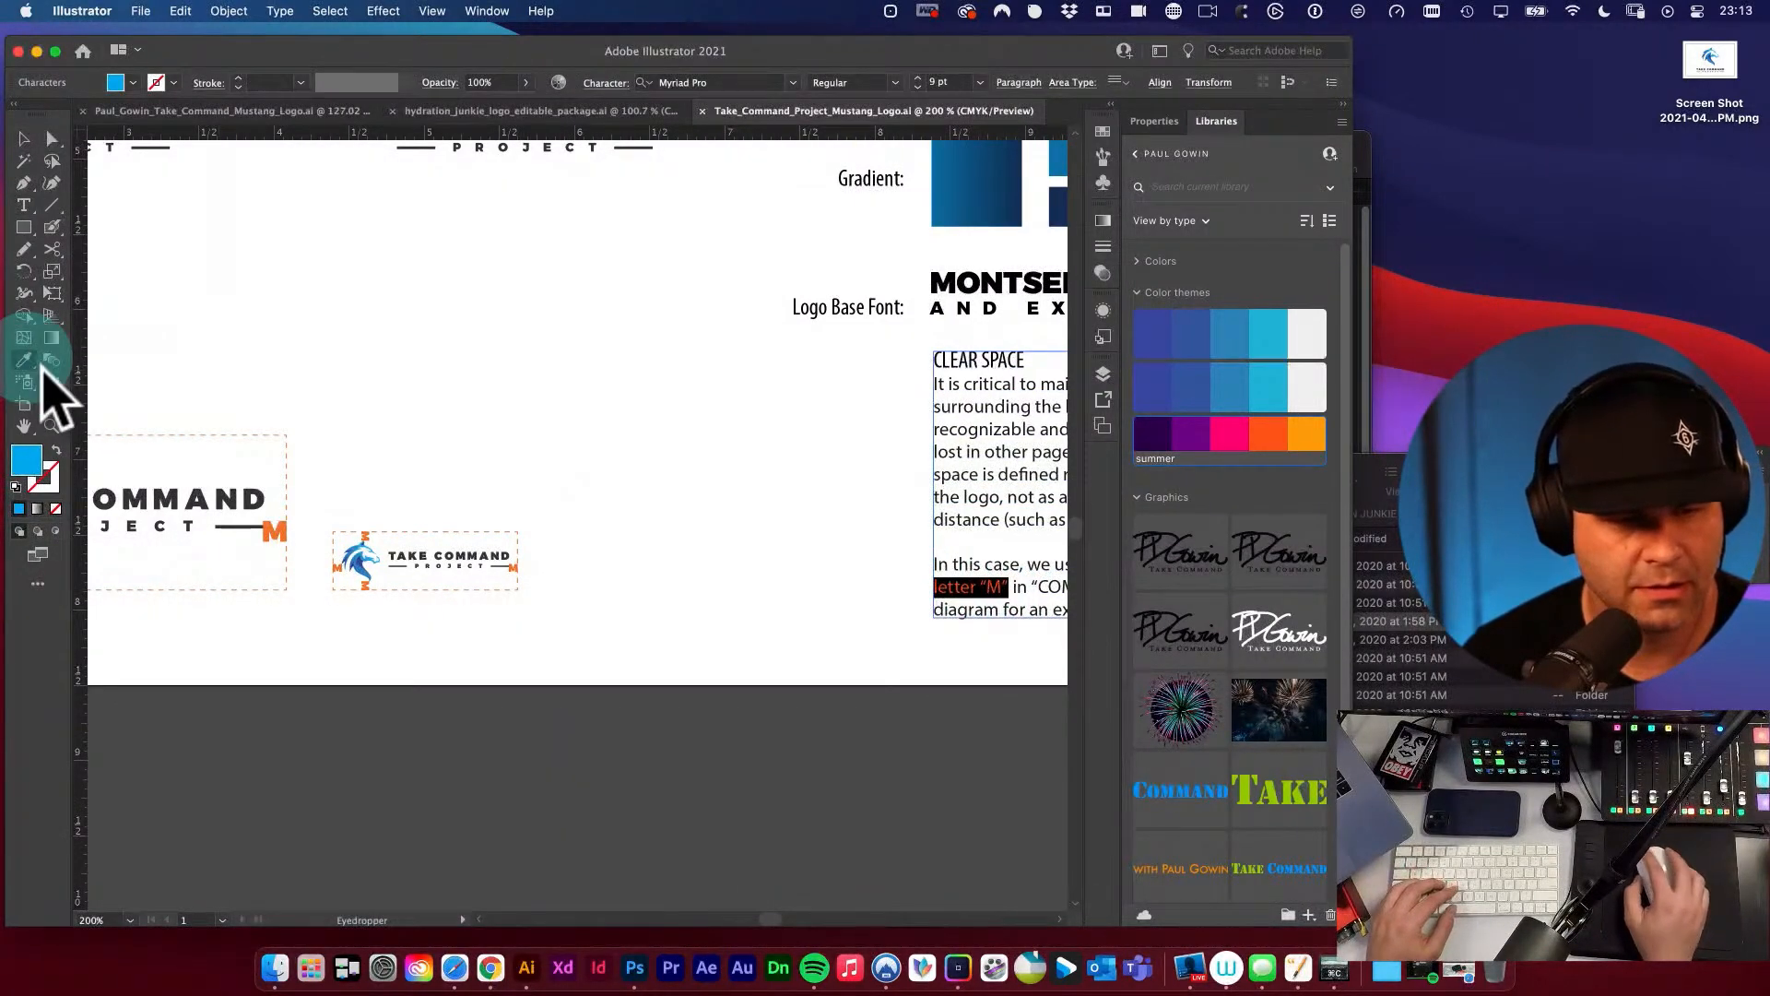
{"action": "left_click", "coordinate": [270, 528]}
{"action": "key", "text": "v"}
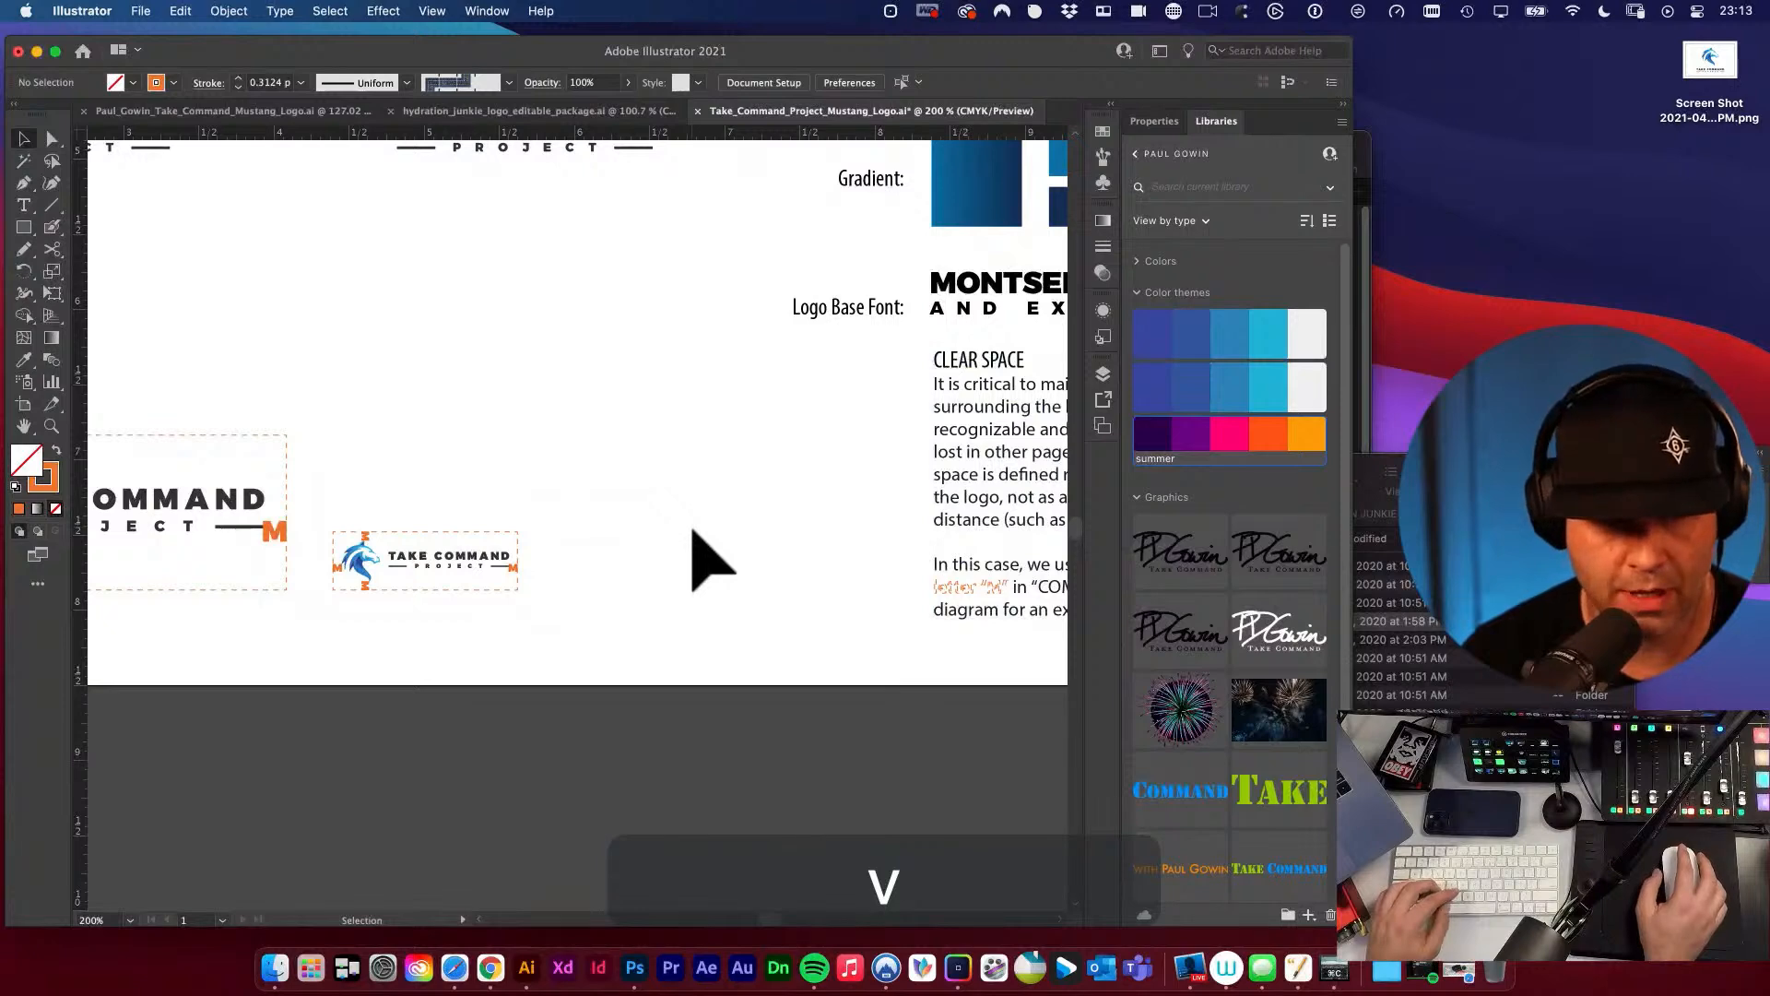
Undo the Eyedropper colour change on the words letter “M” in the clear space paragraph.
{"action": "left_click_drag", "start_coordinate": [701, 558], "coordinate": [427, 478]}
{"action": "key", "text": "super+z"}
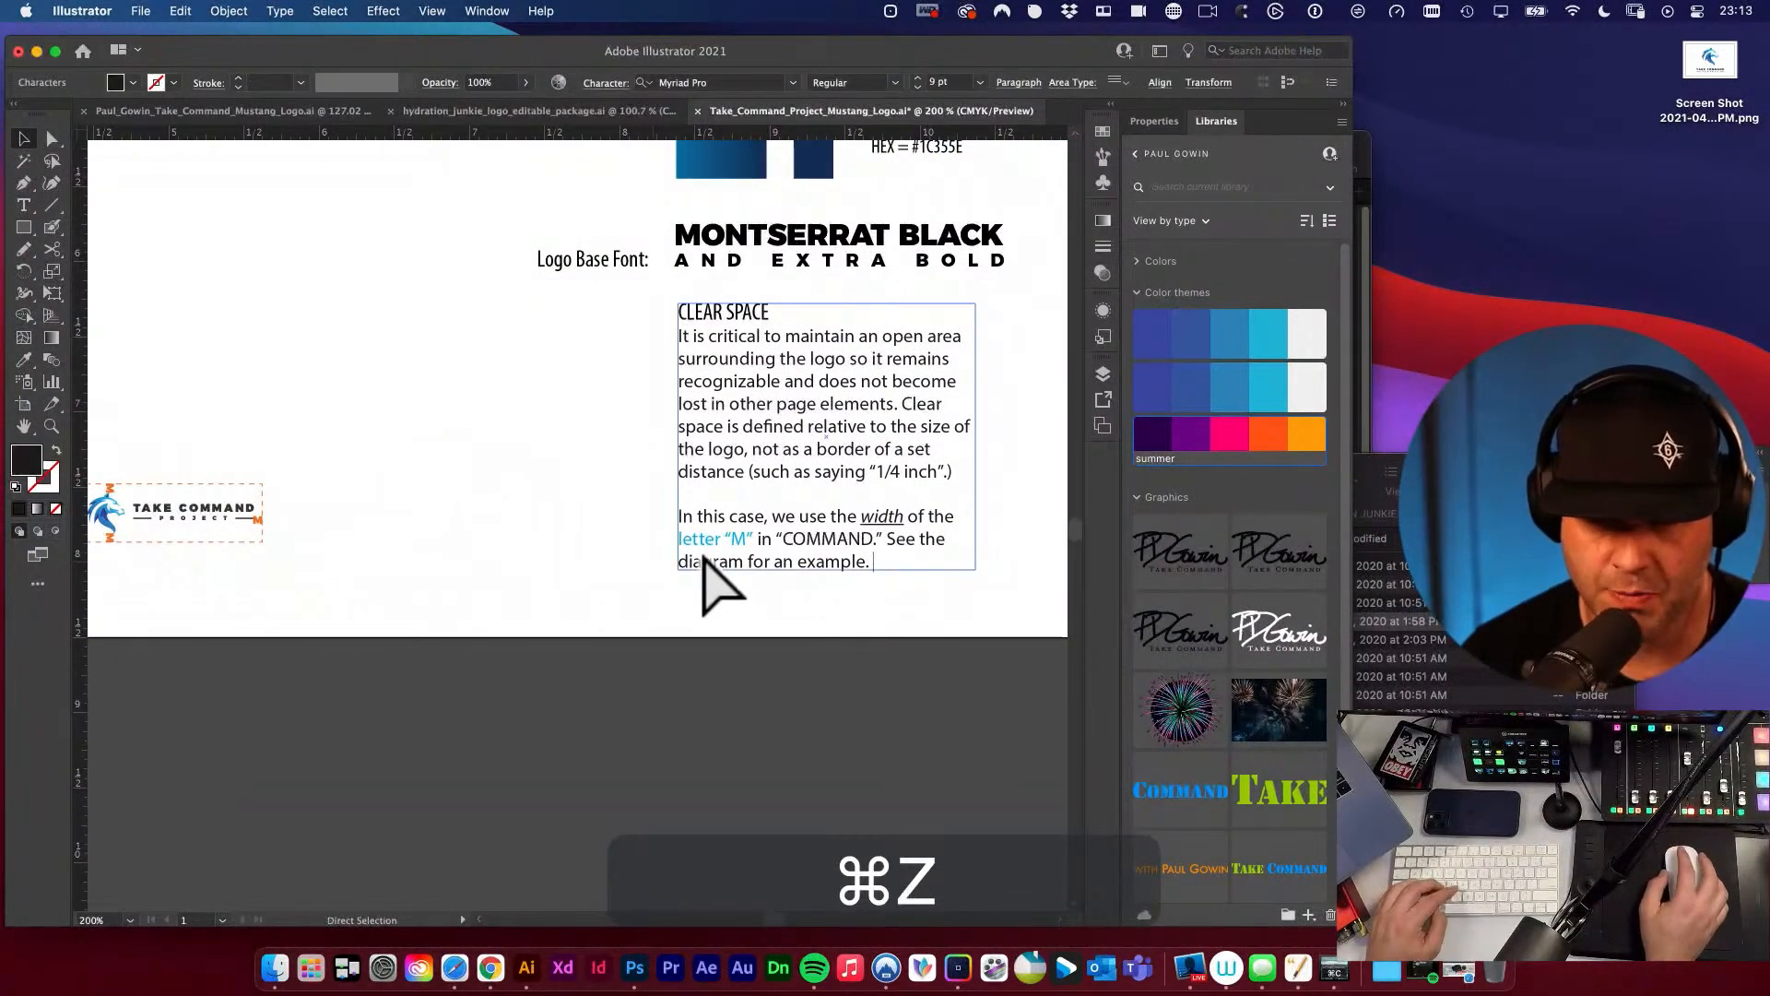
{"action": "key", "text": "t"}
{"action": "key", "text": "super+z"}
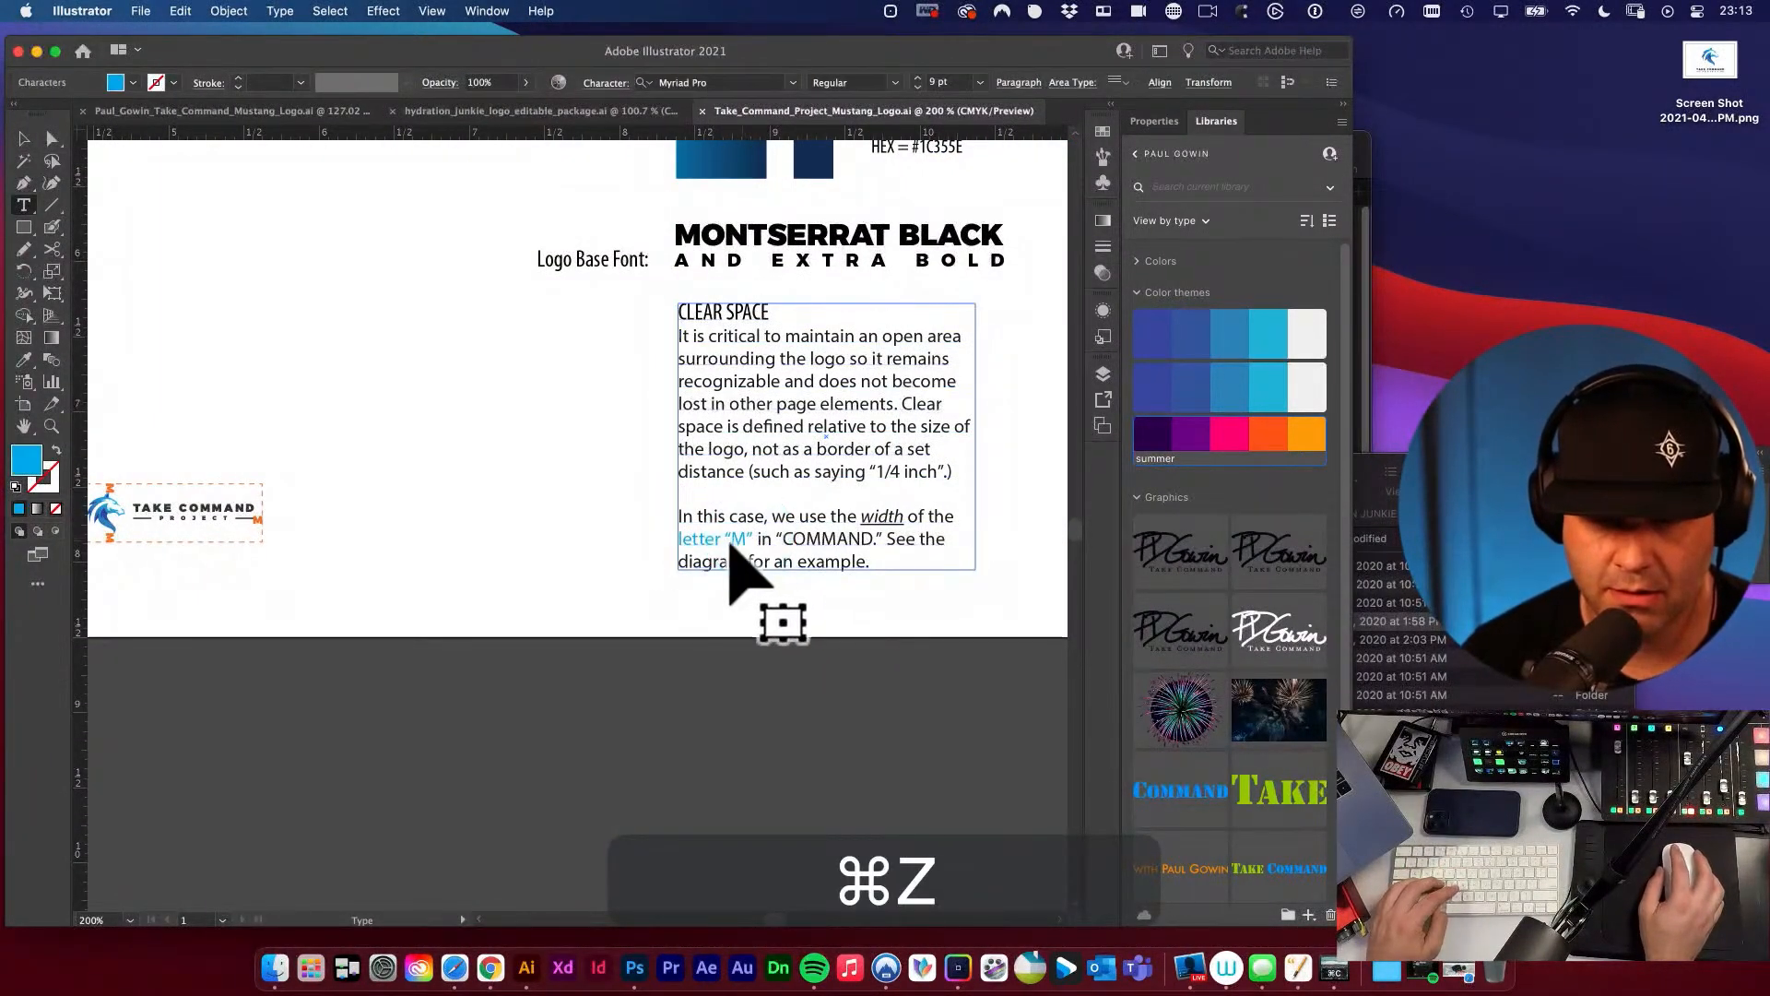
Try again to recolour the words letter “M” with the Eyedropper, sampling an orange M from the small clear space diagram.
{"action": "left_click_drag", "start_coordinate": [753, 539], "coordinate": [650, 537]}
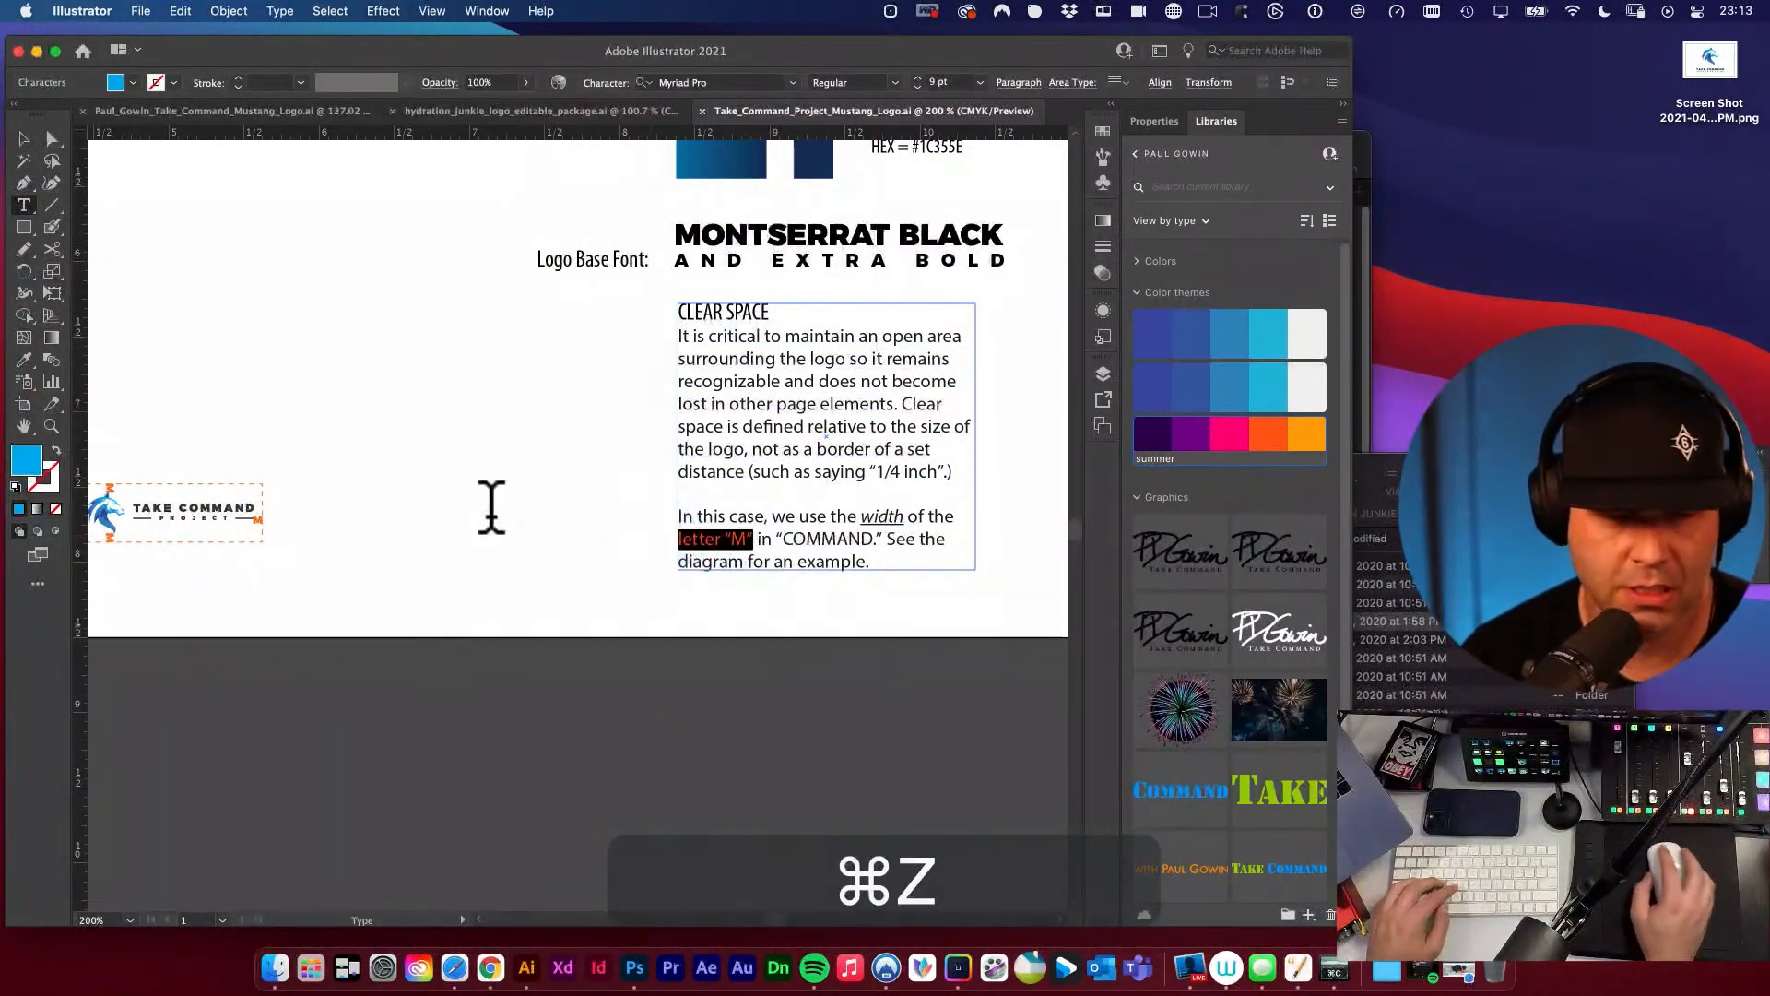
{"action": "left_click", "coordinate": [25, 361]}
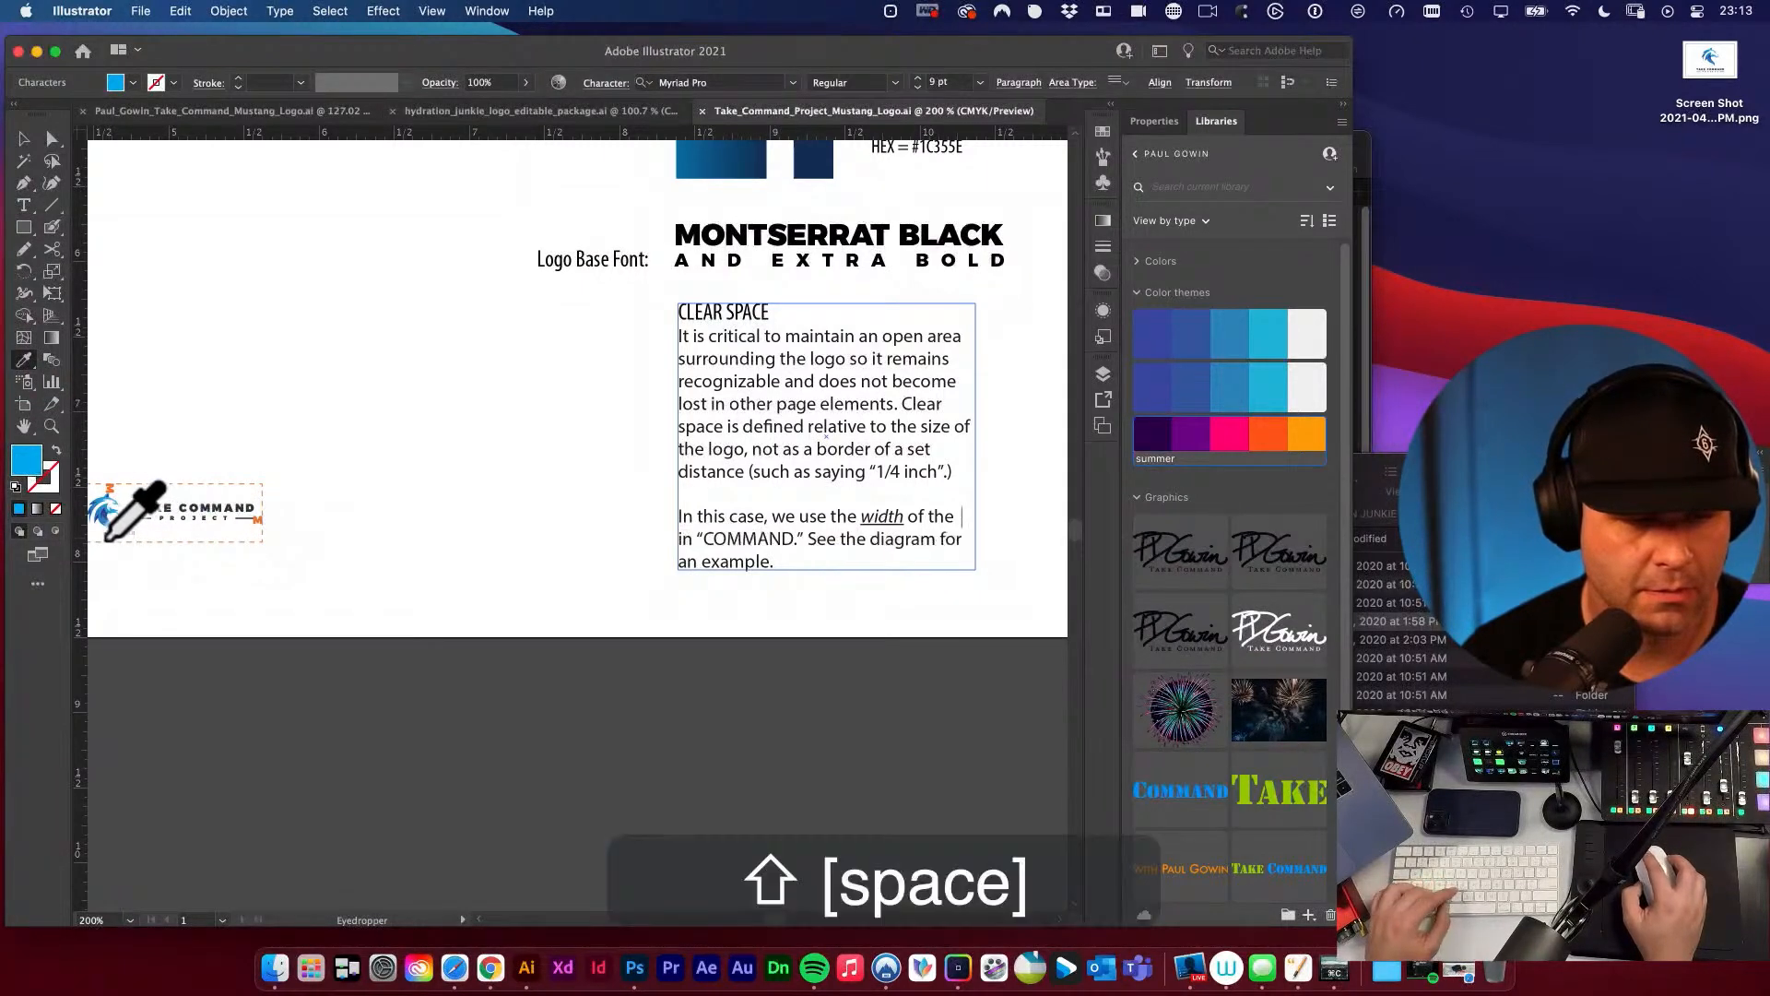
{"action": "key", "text": "super+space"}
{"action": "left_click_drag", "start_coordinate": [109, 538], "coordinate": [650, 596]}
{"action": "left_click", "coordinate": [174, 525]}
{"action": "key", "text": "alt+super+space"}
{"action": "left_click", "coordinate": [590, 509], "text": "alt+super"}
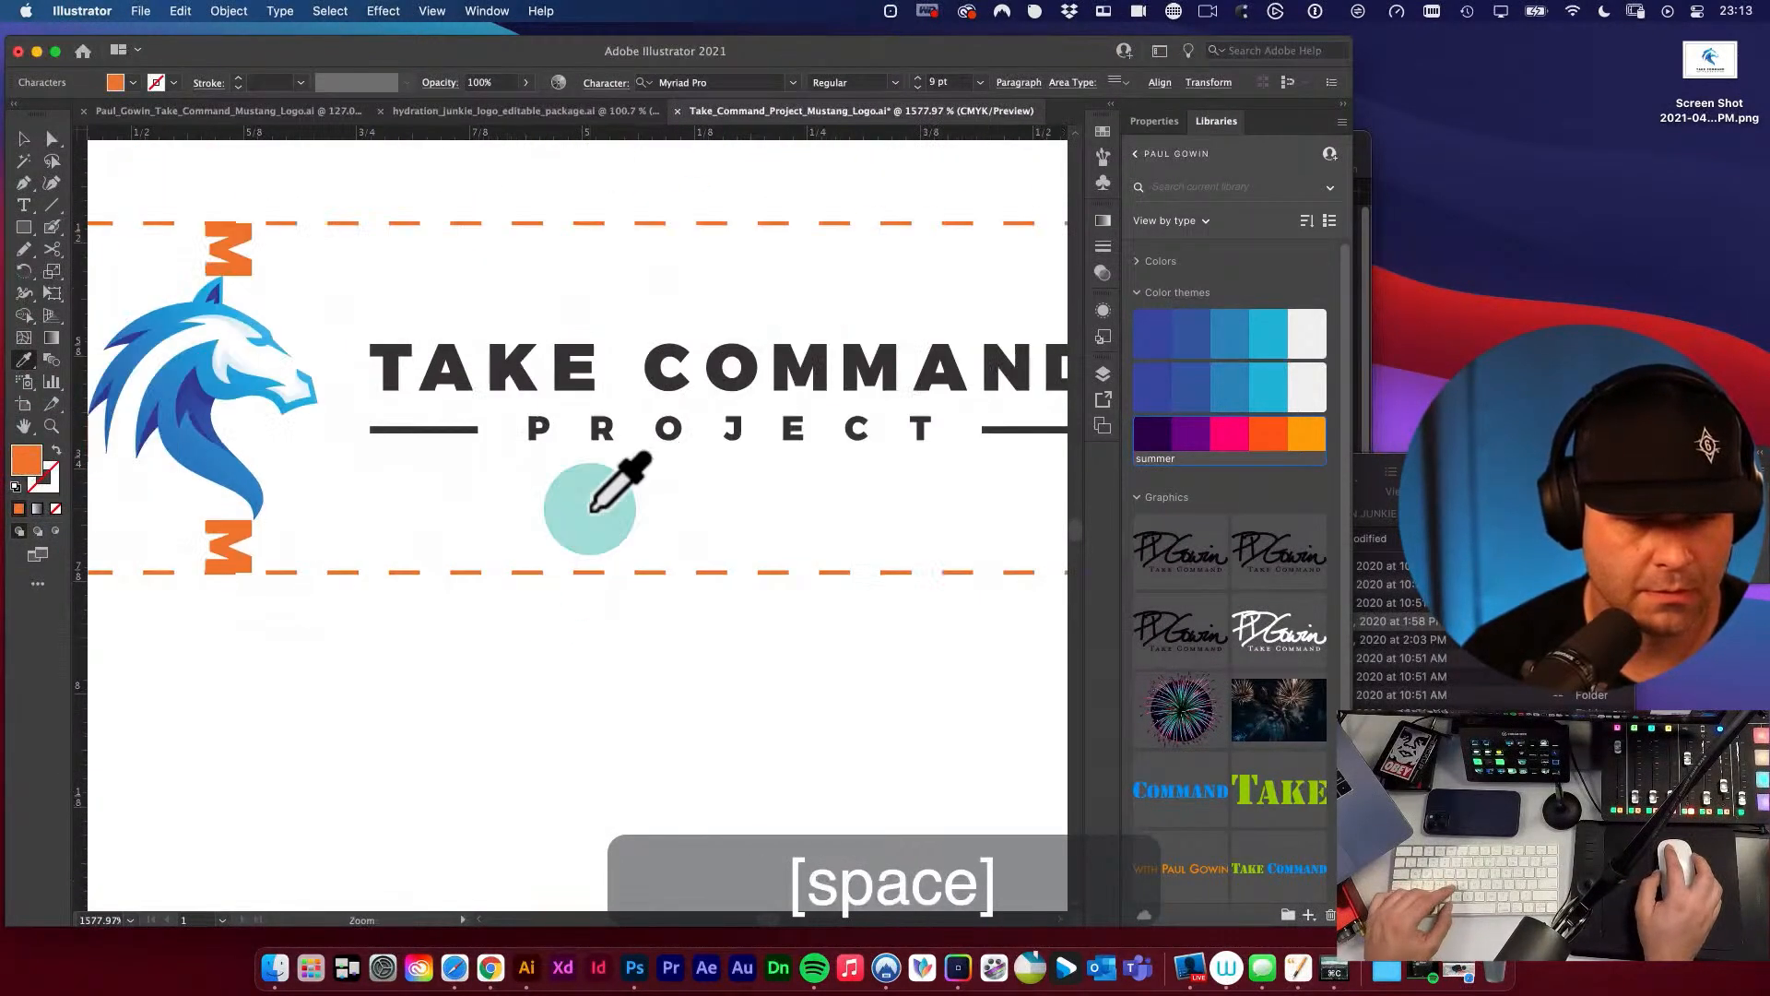
{"action": "left_click", "coordinate": [590, 509], "text": "alt+super"}
{"action": "left_click", "coordinate": [590, 509], "text": "alt+super"}
{"action": "left_click", "coordinate": [590, 509], "text": "alt+super"}
{"action": "key", "text": "space"}
{"action": "left_click_drag", "start_coordinate": [782, 513], "coordinate": [257, 526]}
{"action": "left_click_drag", "start_coordinate": [973, 560], "coordinate": [503, 513]}
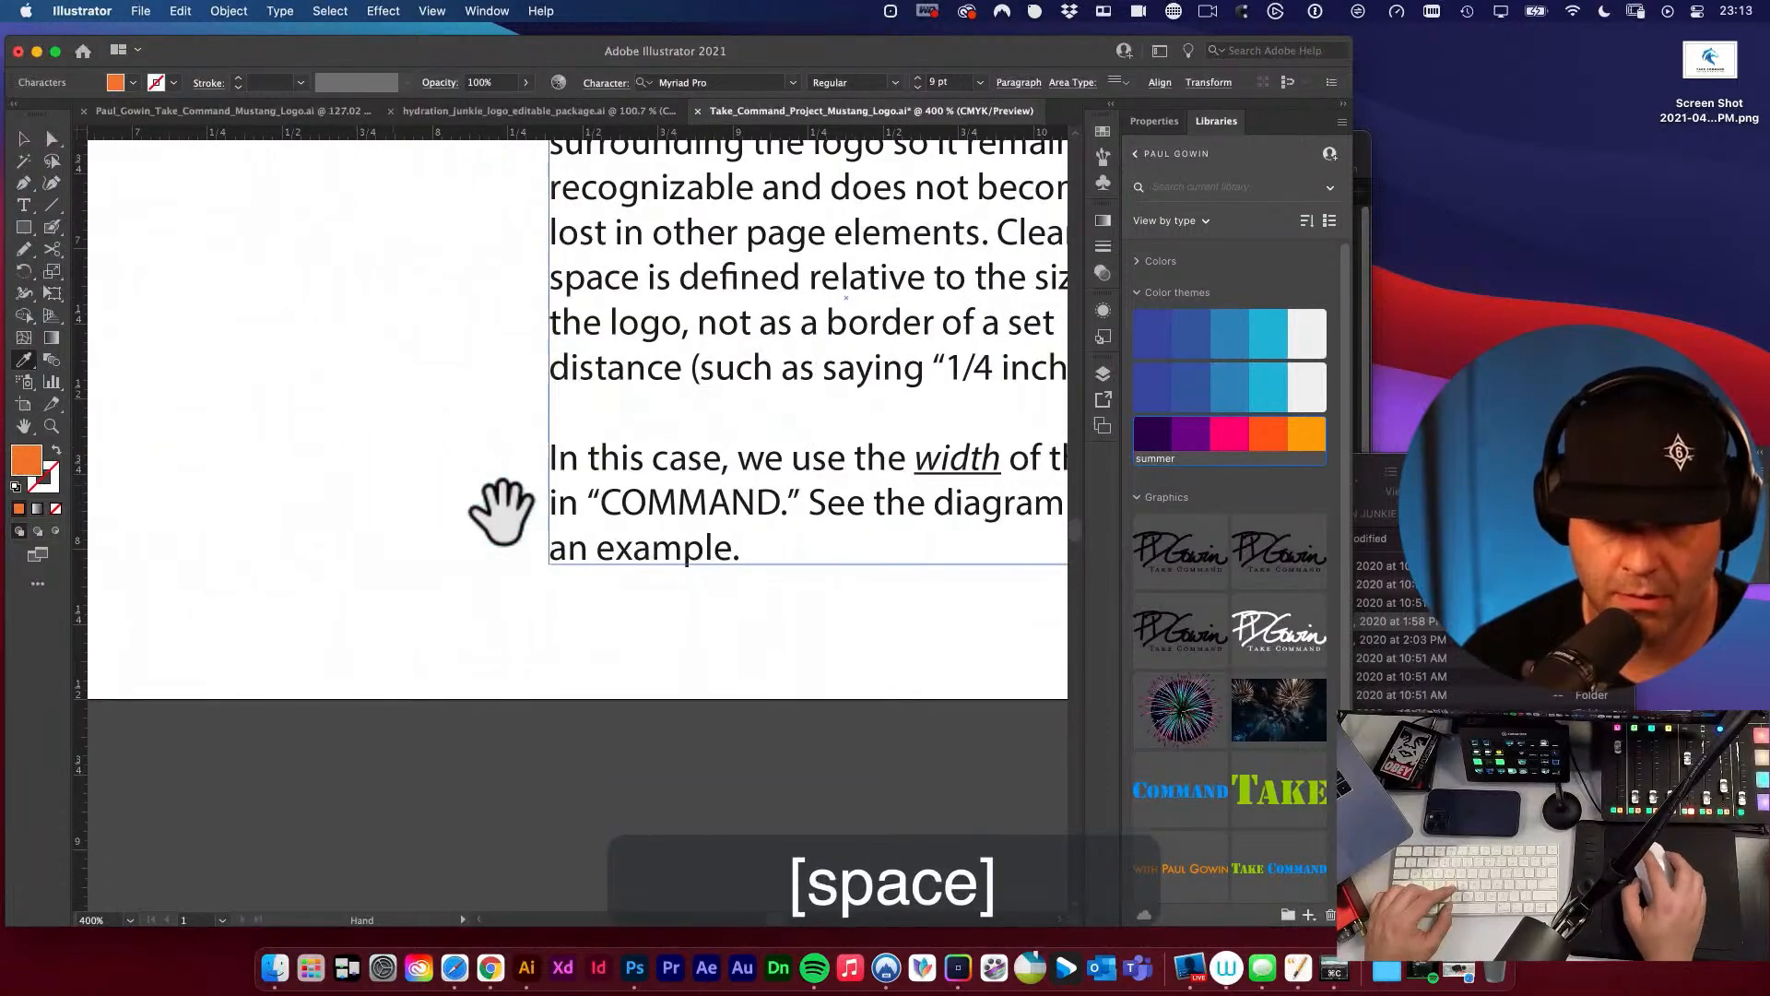
Undo the second Eyedropper attempt and restore the words letter “M” in the clear space paragraph.
{"action": "key", "text": "alt+super+space"}
{"action": "left_click", "coordinate": [646, 461], "text": "alt+super"}
{"action": "left_click", "coordinate": [645, 461], "text": "alt+super"}
{"action": "left_click", "coordinate": [646, 461], "text": "alt+super"}
{"action": "key", "text": "super+z"}
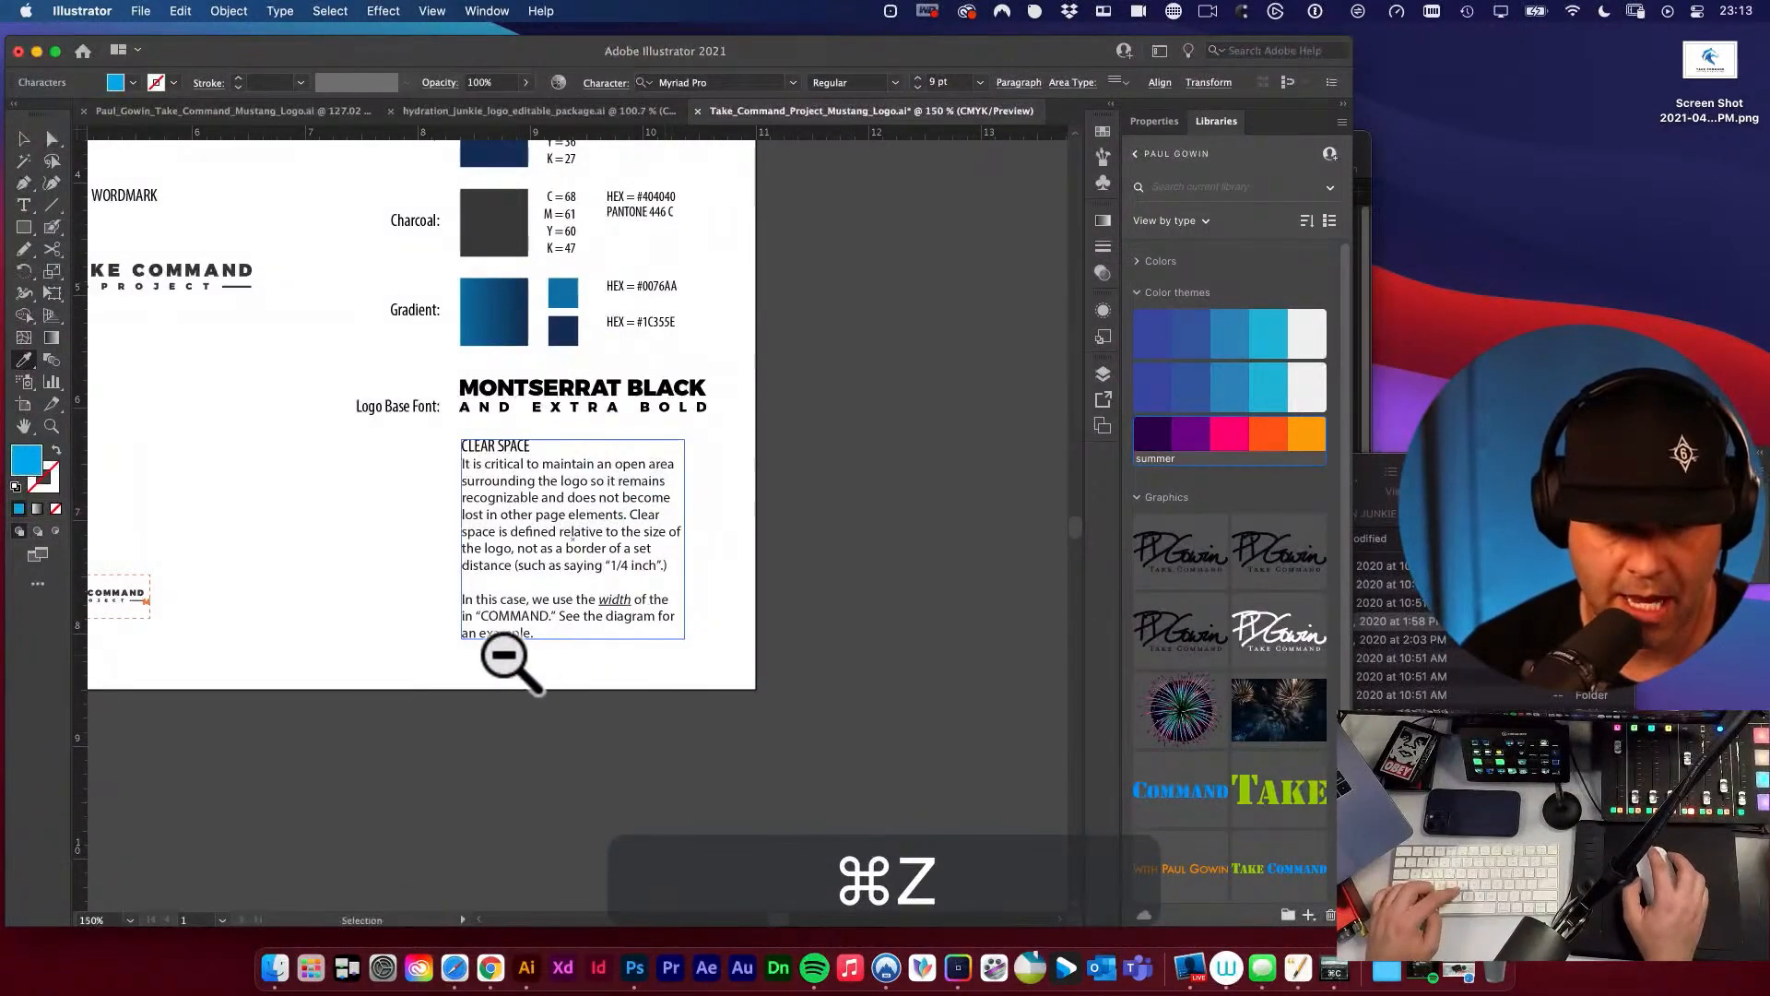
{"action": "key", "text": "space"}
{"action": "key", "text": "super+z"}
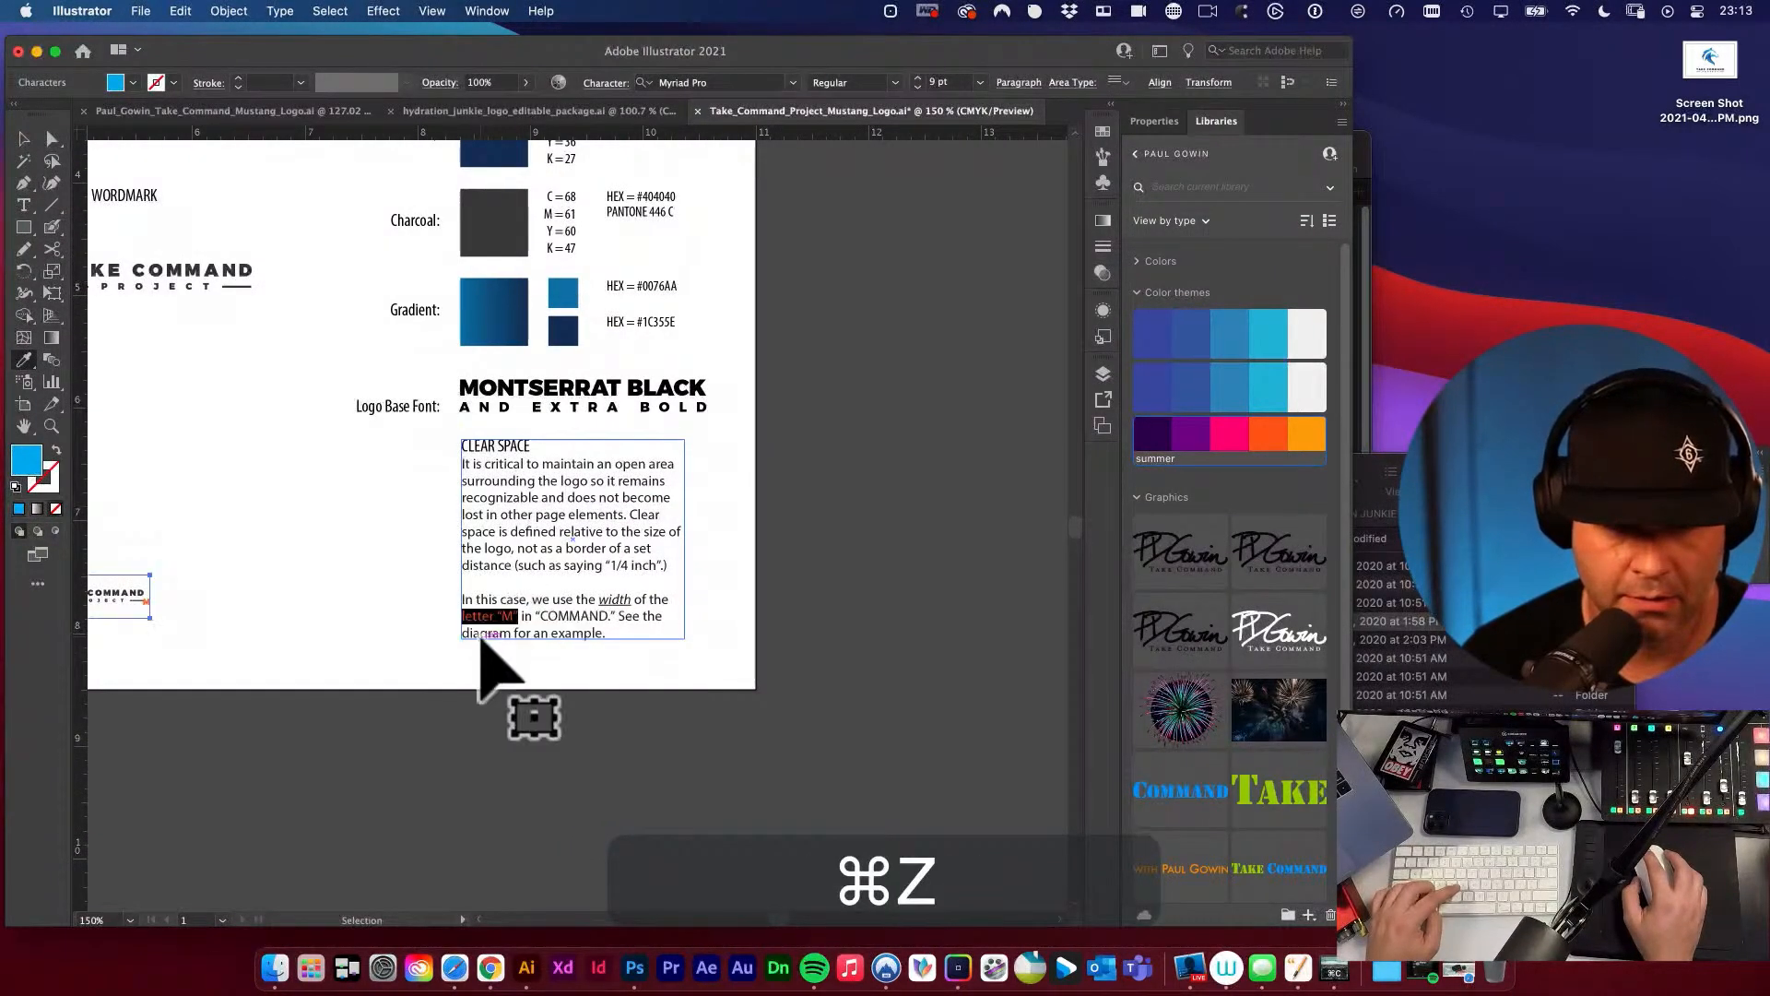
{"action": "key", "text": "shift+super+z"}
{"action": "left_click", "coordinate": [397, 587]}
Colour the words letter “M” in the clear space paragraph with the orange from the summer colour theme.
{"action": "key", "text": "space"}
{"action": "left_click_drag", "start_coordinate": [356, 485], "coordinate": [723, 463]}
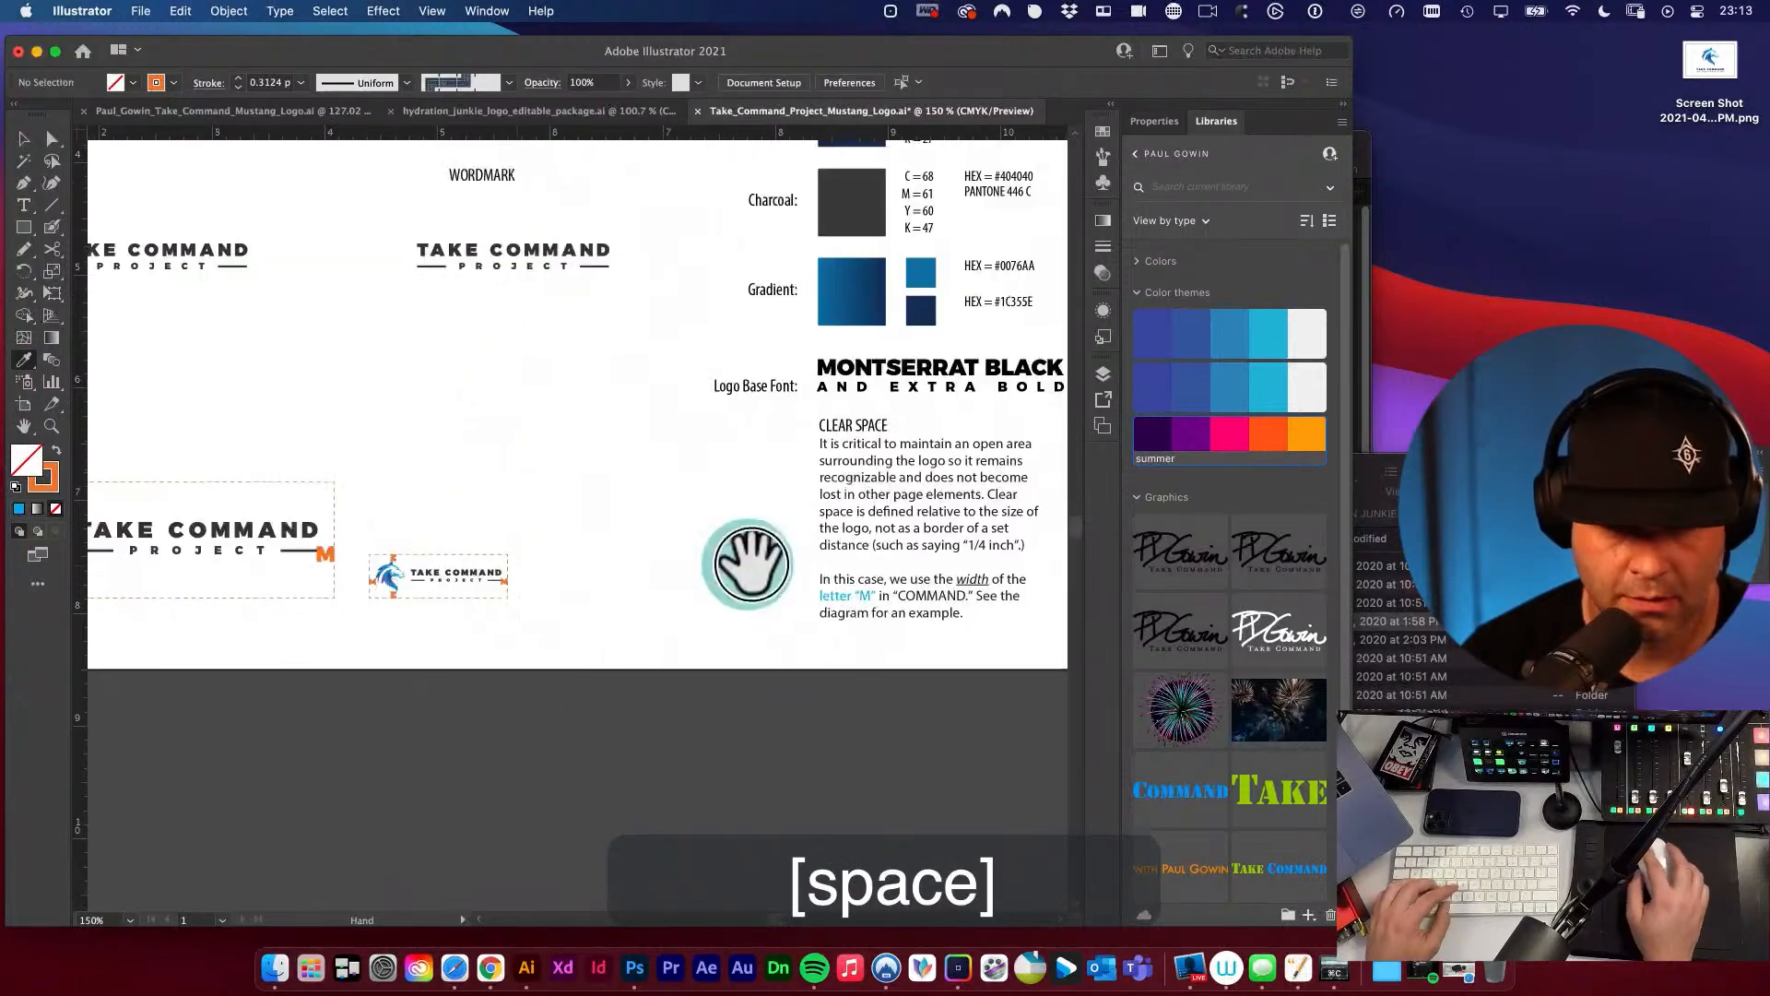
{"action": "key", "text": "t"}
{"action": "left_click_drag", "start_coordinate": [888, 594], "coordinate": [790, 593]}
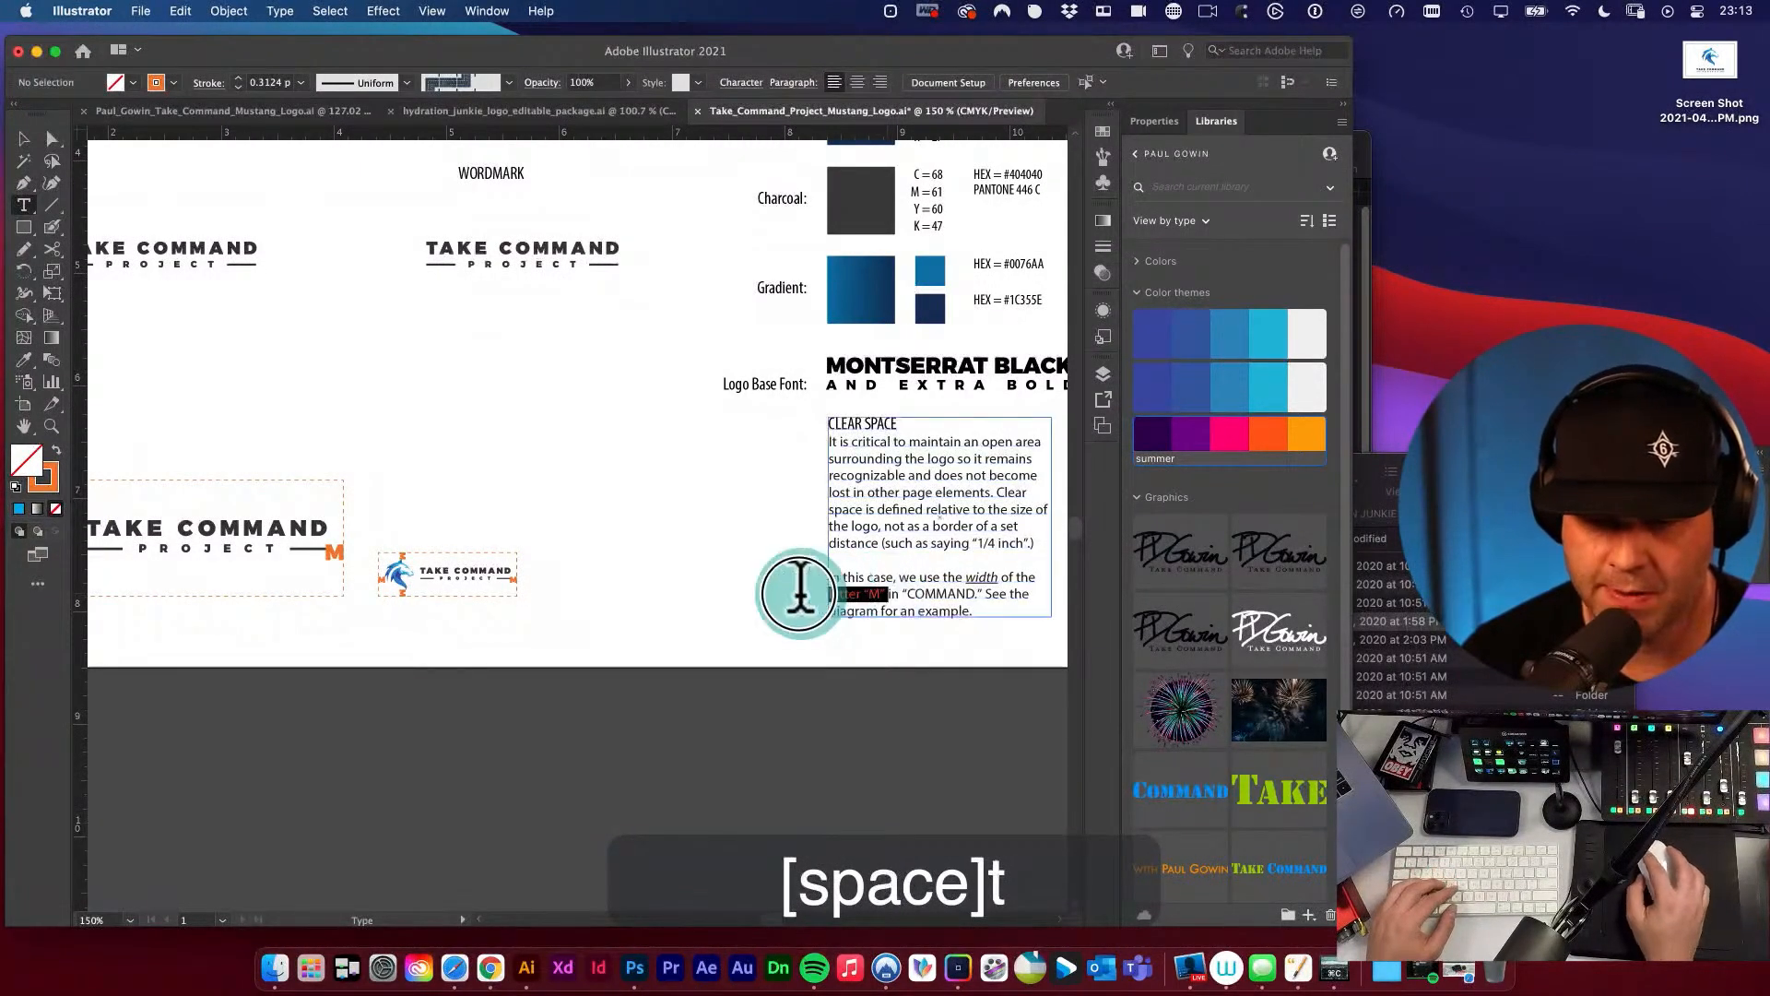
{"action": "left_click", "coordinate": [1287, 452]}
{"action": "key", "text": "v"}
Look over the whole brand sheet, checking the logo versions, clear space diagrams and brand details column.
{"action": "key", "text": "space"}
{"action": "left_click_drag", "start_coordinate": [701, 500], "coordinate": [895, 590]}
{"action": "key", "text": "space"}
{"action": "left_click", "coordinate": [736, 482], "text": "alt+super"}
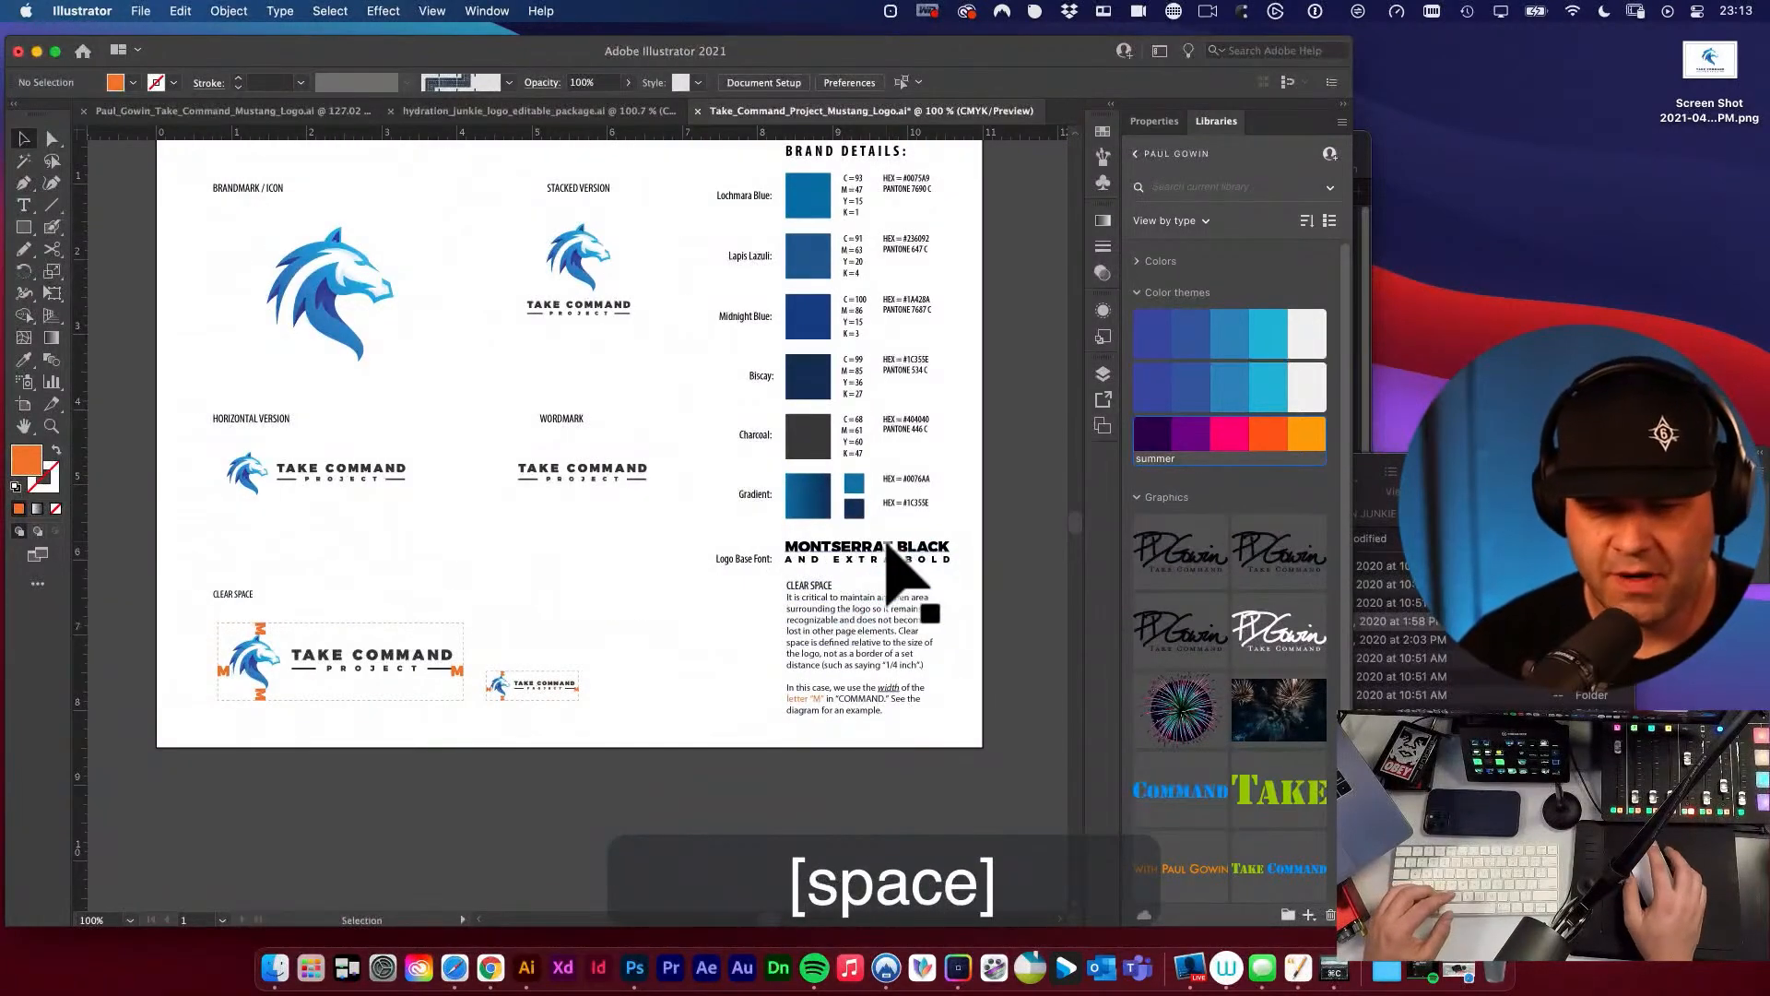
{"action": "key", "text": "space"}
{"action": "left_click_drag", "start_coordinate": [816, 476], "coordinate": [806, 576]}
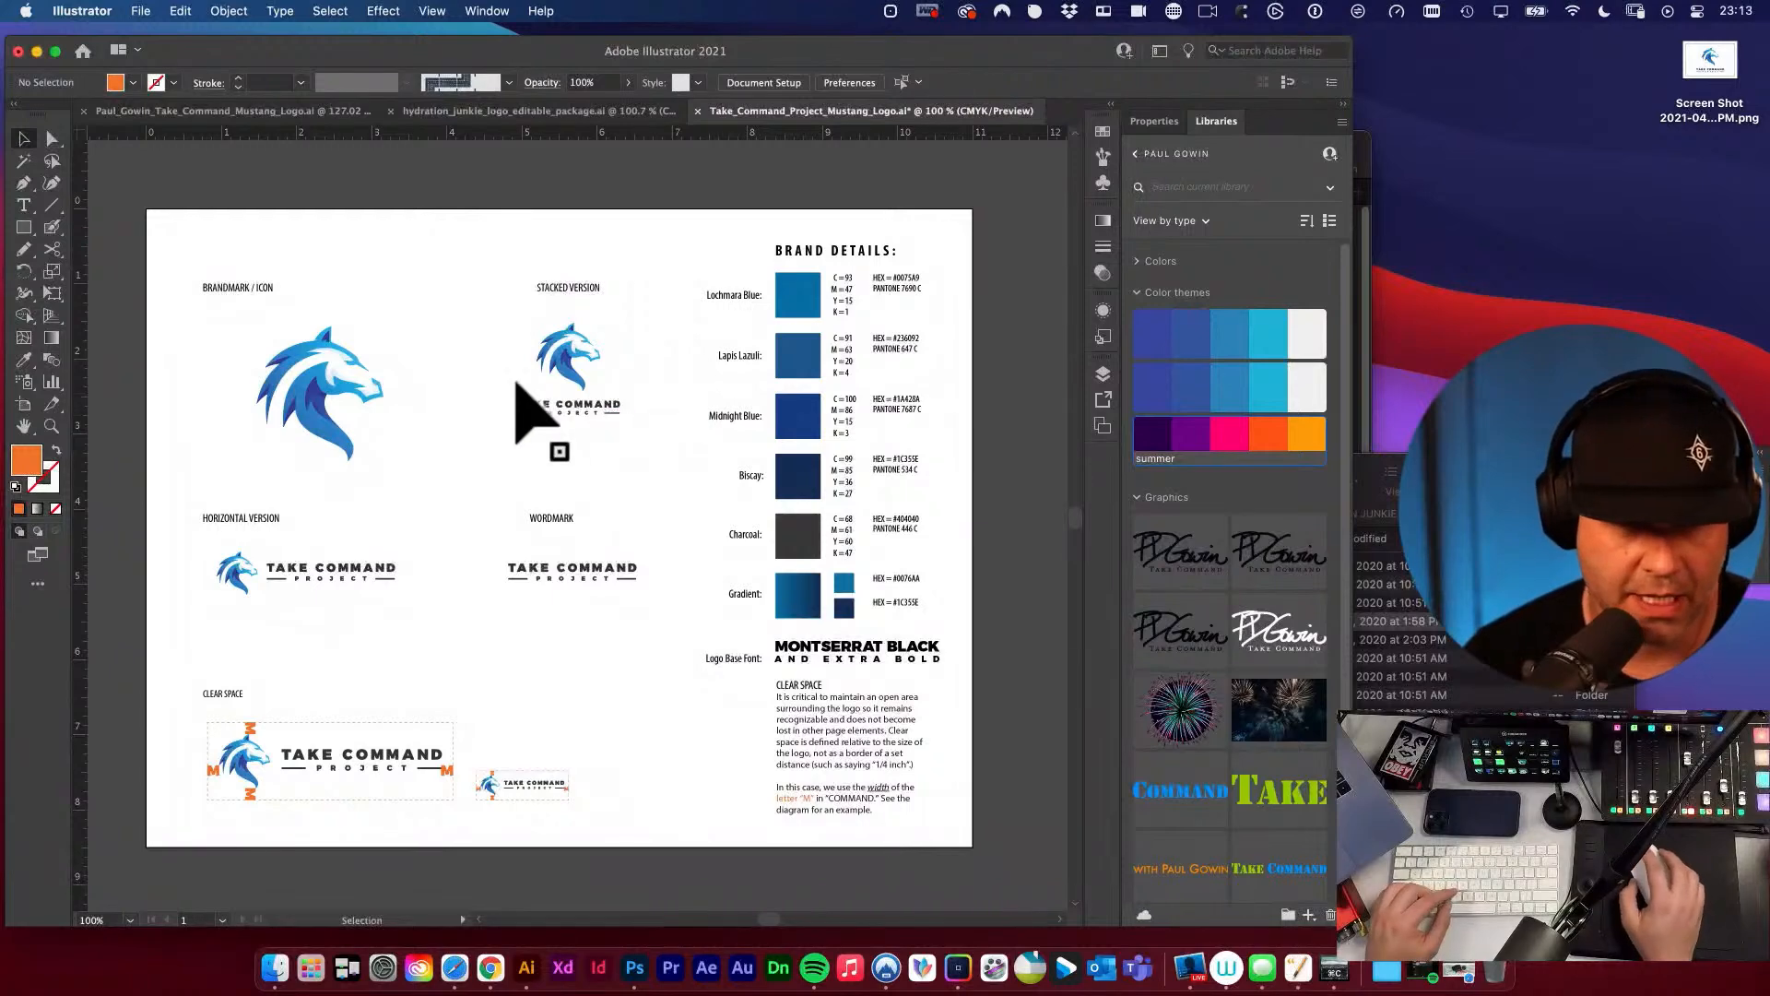
{"action": "key", "text": "space"}
{"action": "left_click_drag", "start_coordinate": [654, 392], "coordinate": [705, 461]}
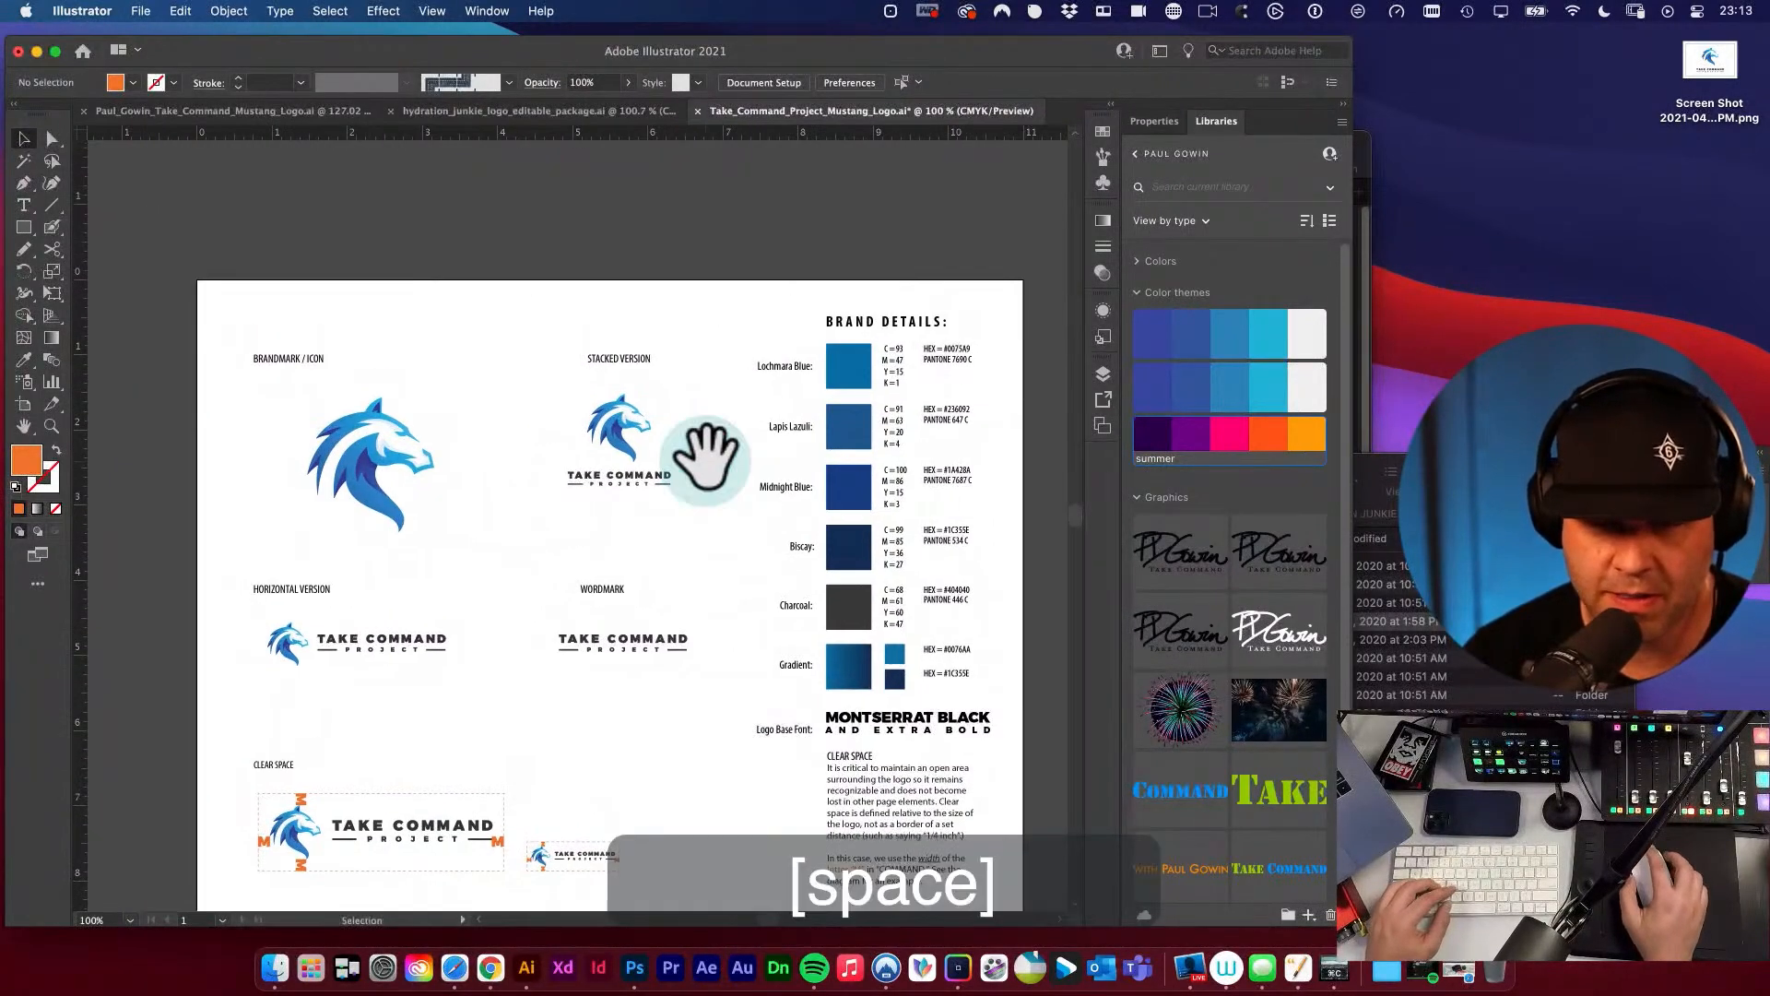
{"action": "key", "text": "space"}
{"action": "left_click_drag", "start_coordinate": [978, 448], "coordinate": [873, 402]}
{"action": "key", "text": "v"}
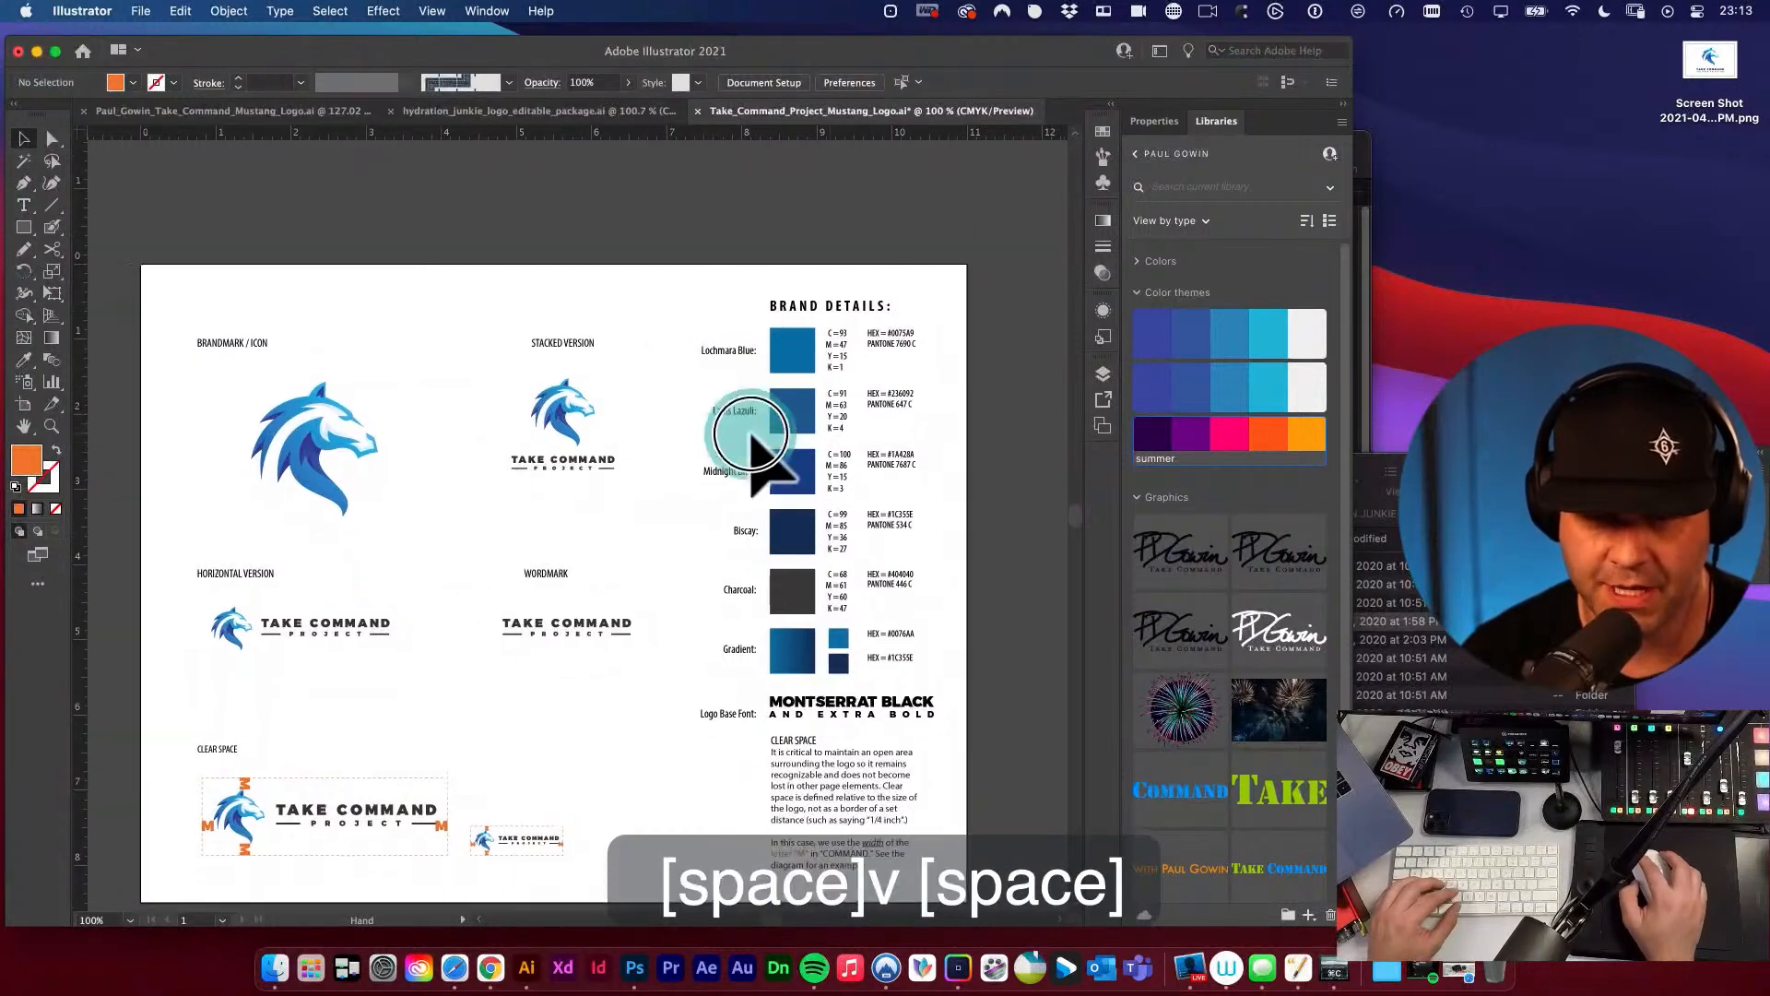
{"action": "key", "text": "space"}
{"action": "left_click_drag", "start_coordinate": [701, 393], "coordinate": [862, 472]}
Replace the colour names Lochmara Blue and Lapis Lazuli in the brand details with “x”, keeping their colons.
{"action": "key", "text": "super+space"}
{"action": "key", "text": "t"}
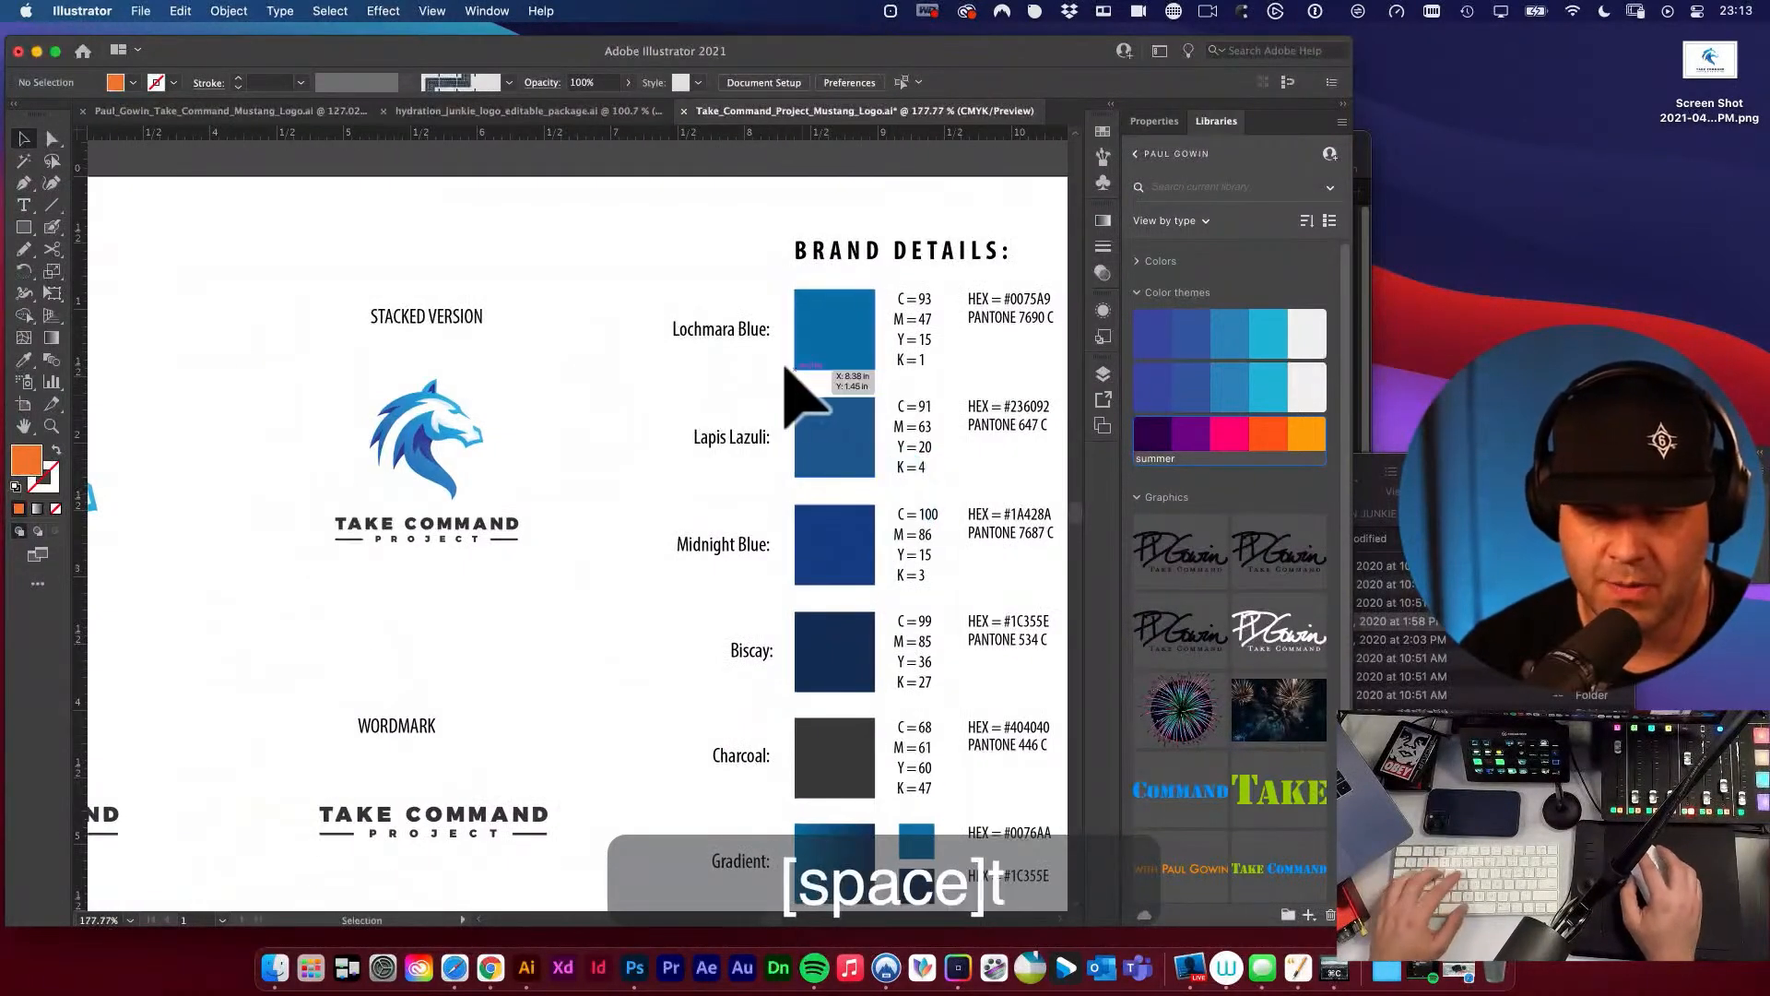
{"action": "key", "text": "super+space"}
{"action": "left_click_drag", "start_coordinate": [502, 517], "coordinate": [548, 569]}
{"action": "key", "text": "super+alt+space"}
{"action": "left_click", "coordinate": [887, 474], "text": "alt+super"}
{"action": "left_click", "coordinate": [887, 474], "text": "alt+super"}
{"action": "key", "text": "space"}
{"action": "key", "text": "t"}
{"action": "left_click_drag", "start_coordinate": [459, 426], "coordinate": [277, 419]}
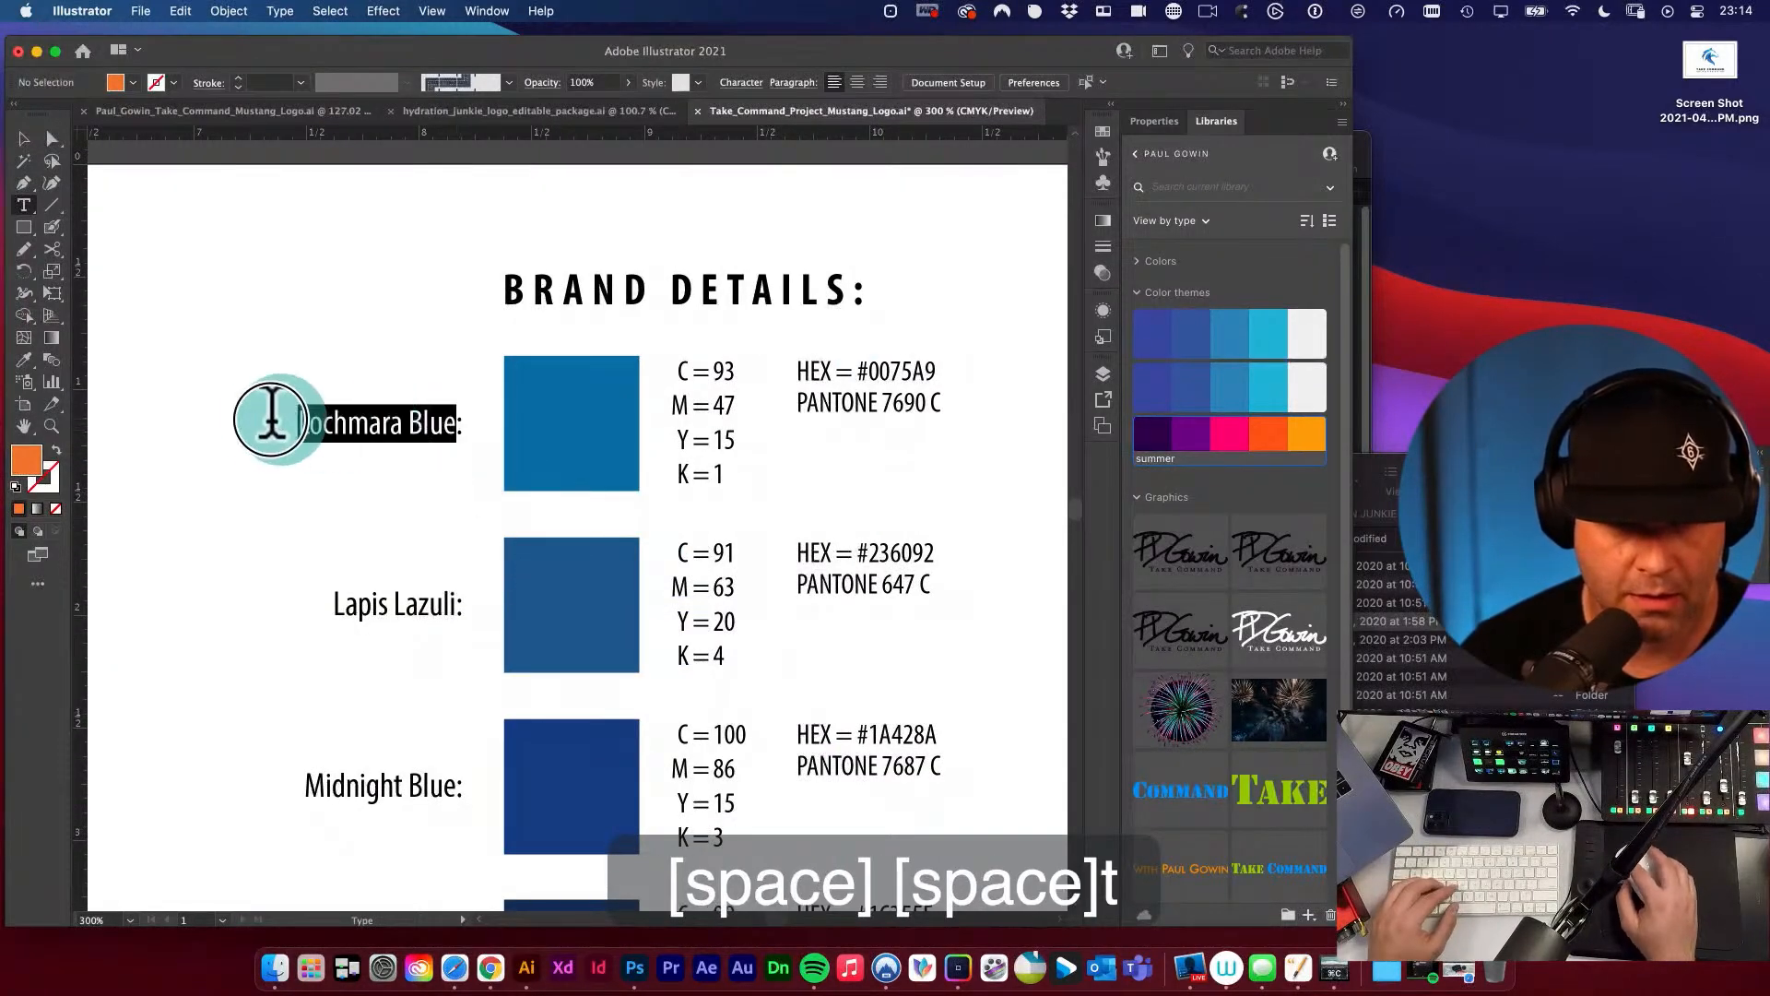
{"action": "type", "text": "x:"}
{"action": "left_click_drag", "start_coordinate": [451, 604], "coordinate": [269, 601]}
{"action": "type", "text": "x"}
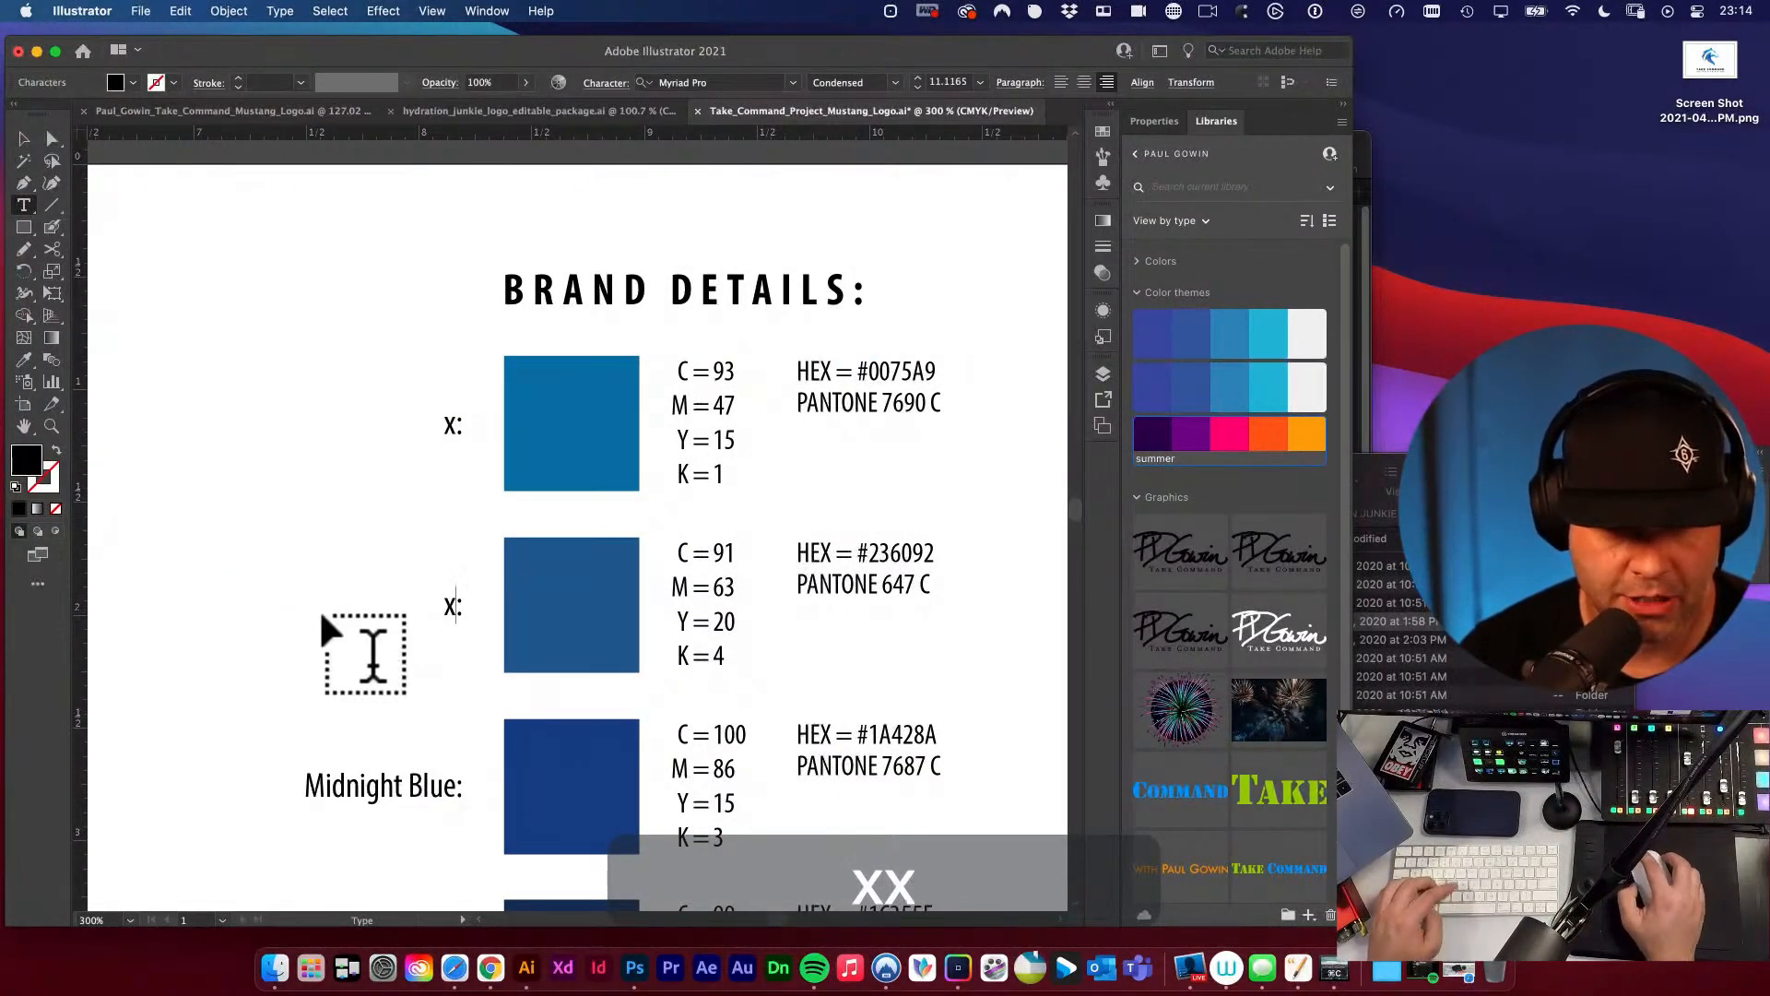
Replace the colour names Midnight Blue and Biscay in the brand details with “x”, keeping their colons.
{"action": "key", "text": "space"}
{"action": "left_click_drag", "start_coordinate": [424, 599], "coordinate": [368, 474]}
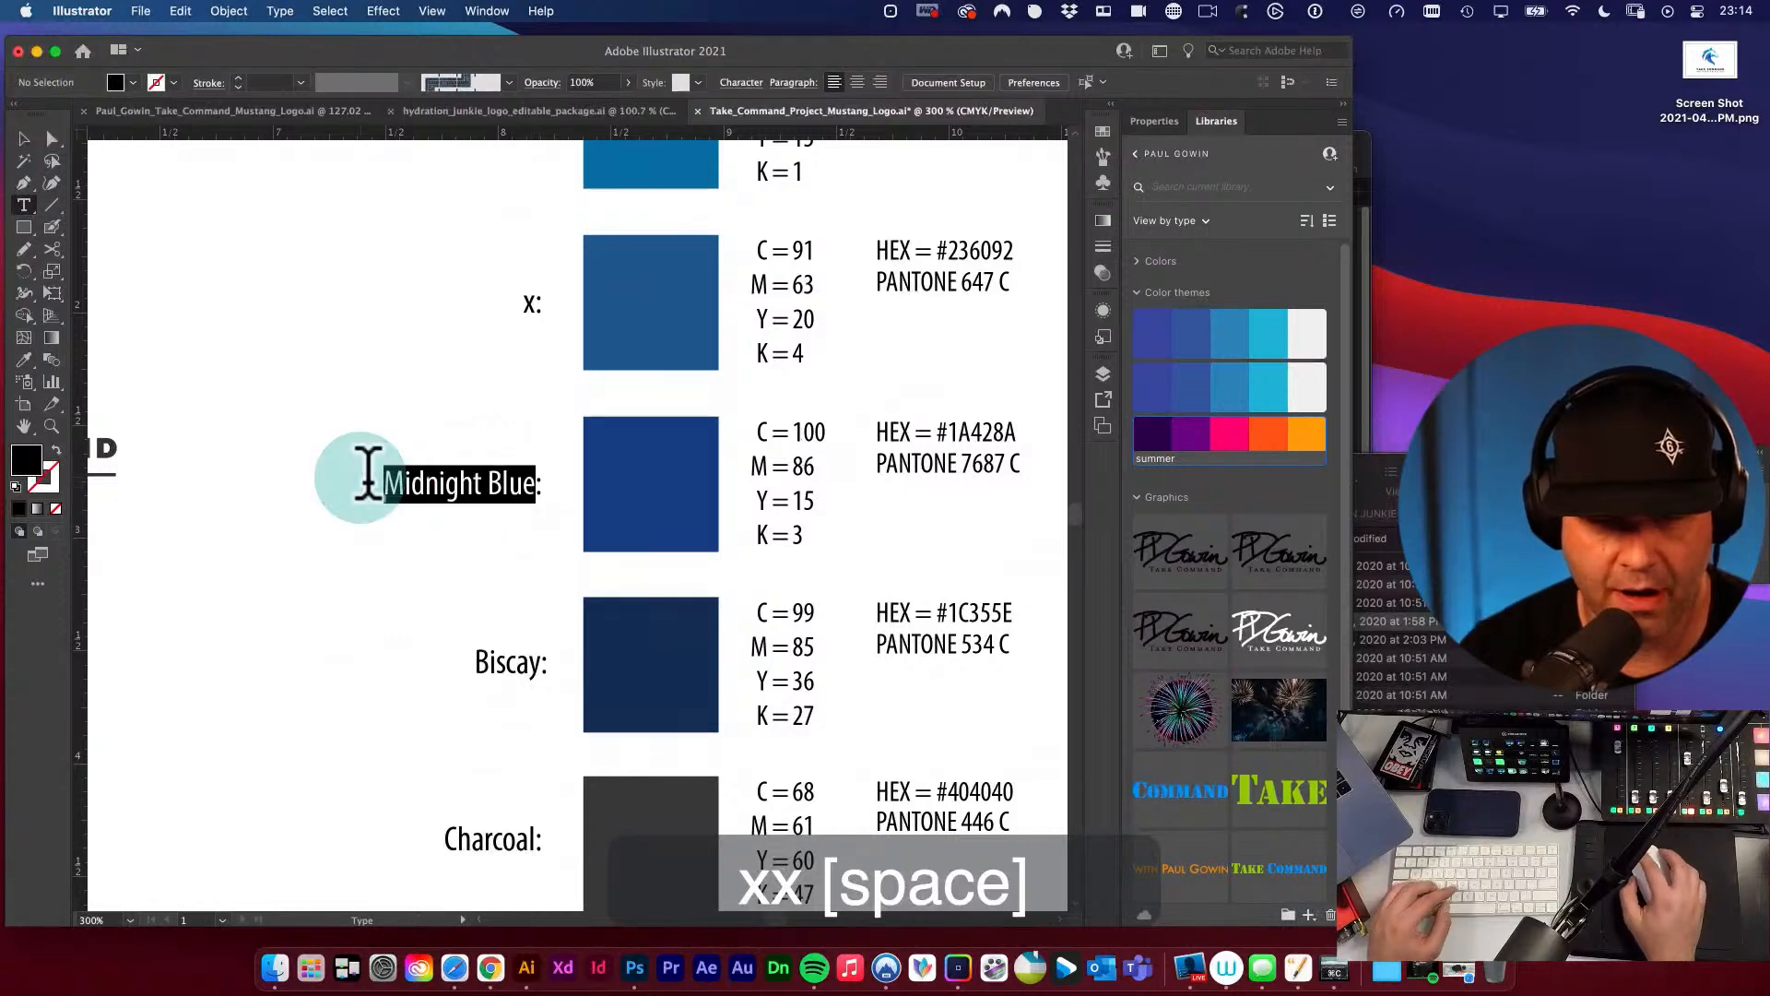
{"action": "type", "text": "x:"}
{"action": "key", "text": "space"}
{"action": "left_click_drag", "start_coordinate": [510, 603], "coordinate": [512, 515]}
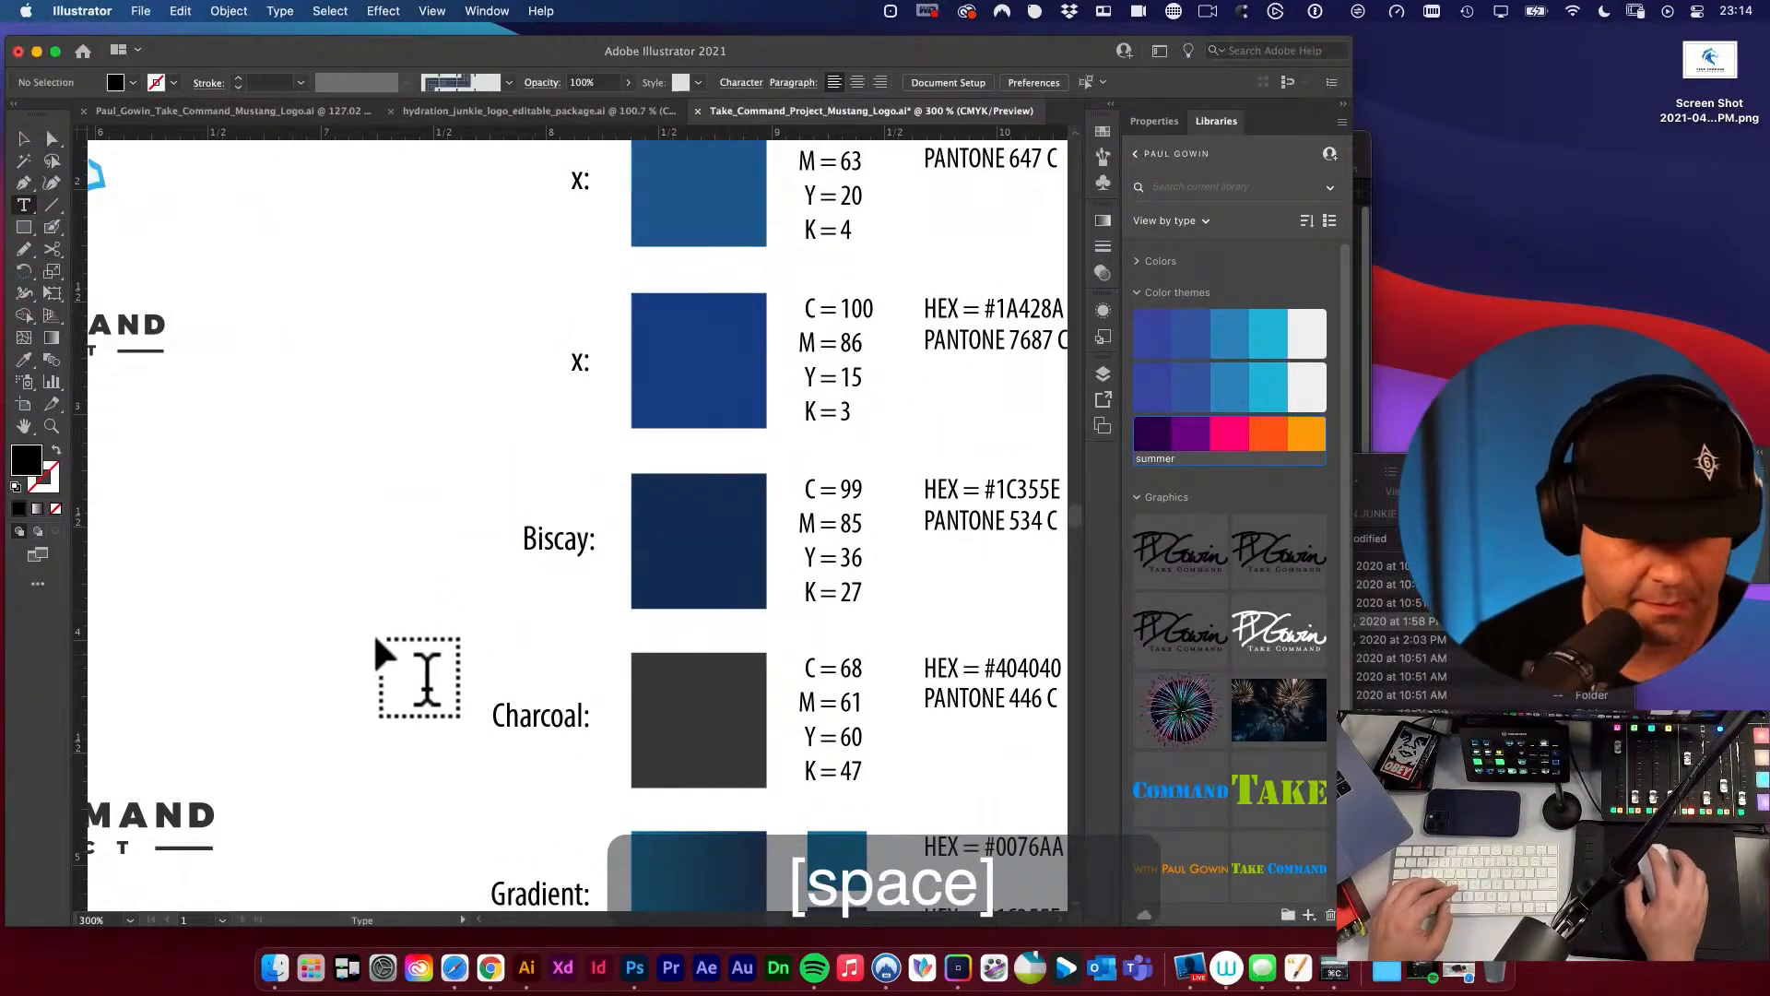
{"action": "left_click_drag", "start_coordinate": [591, 559], "coordinate": [454, 534]}
{"action": "type", "text": "x"}
{"action": "left_click", "coordinate": [308, 593], "text": "super"}
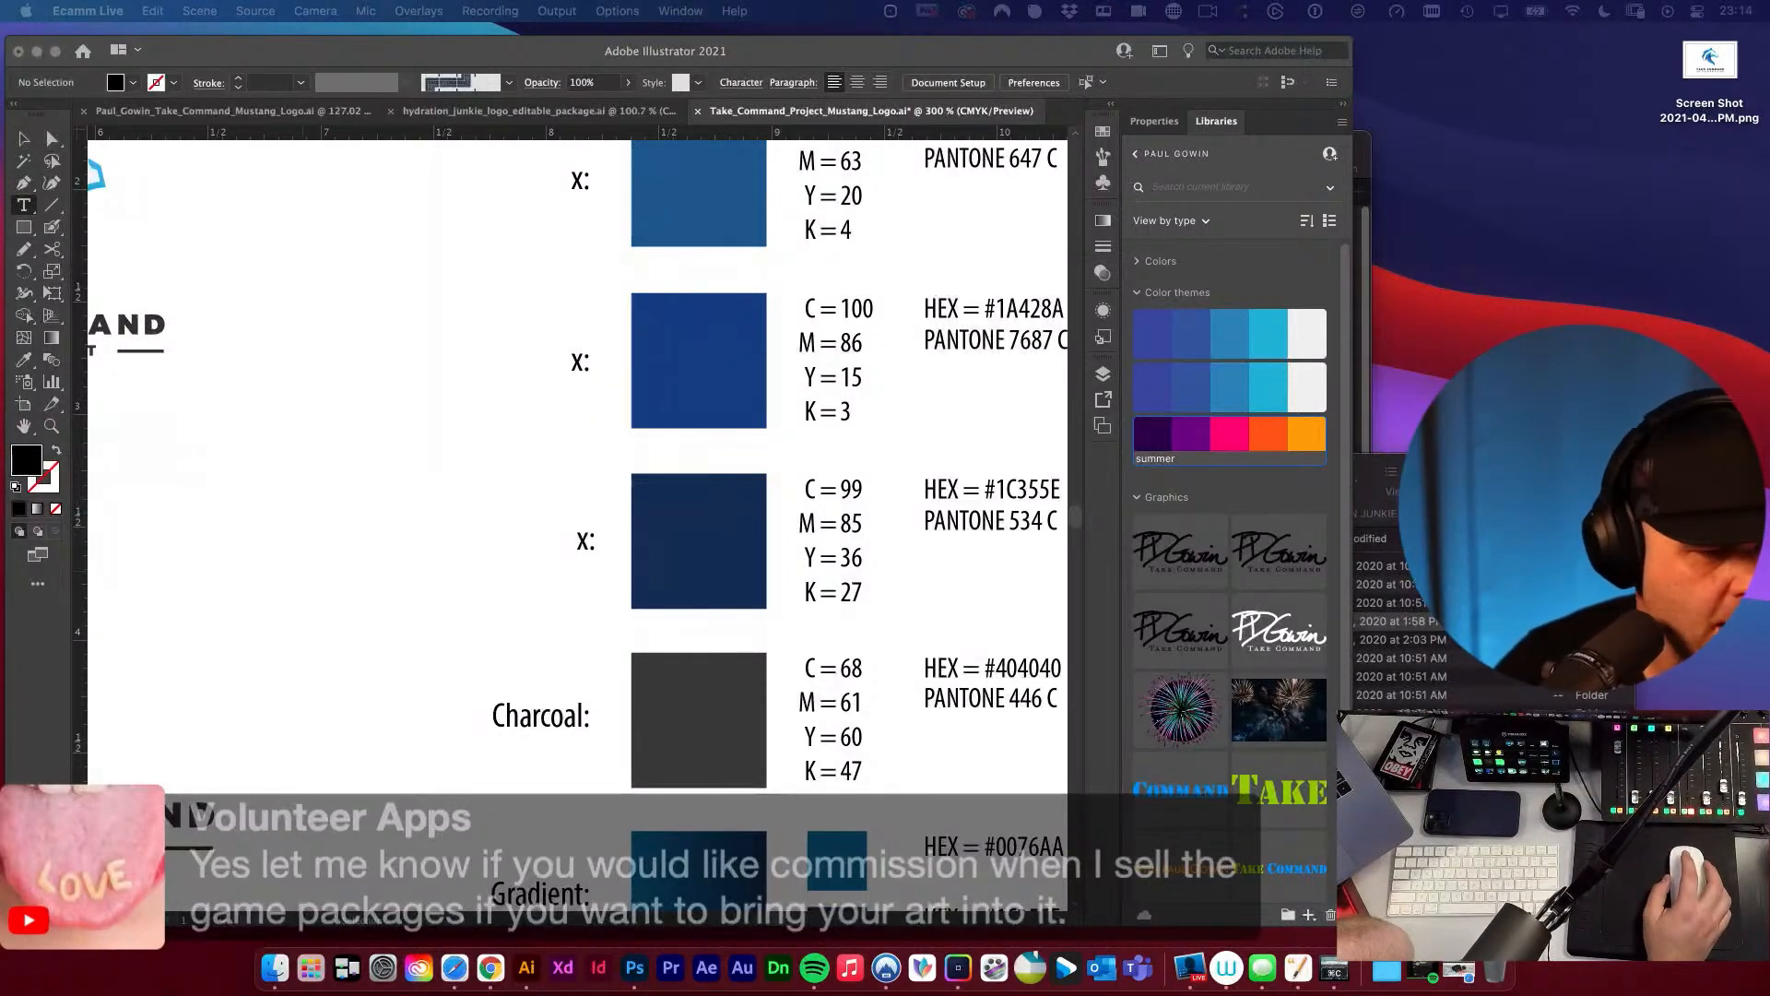
Replace the colour name Charcoal in the brand details with “x”, keeping its colon.
{"action": "left_click", "coordinate": [601, 718]}
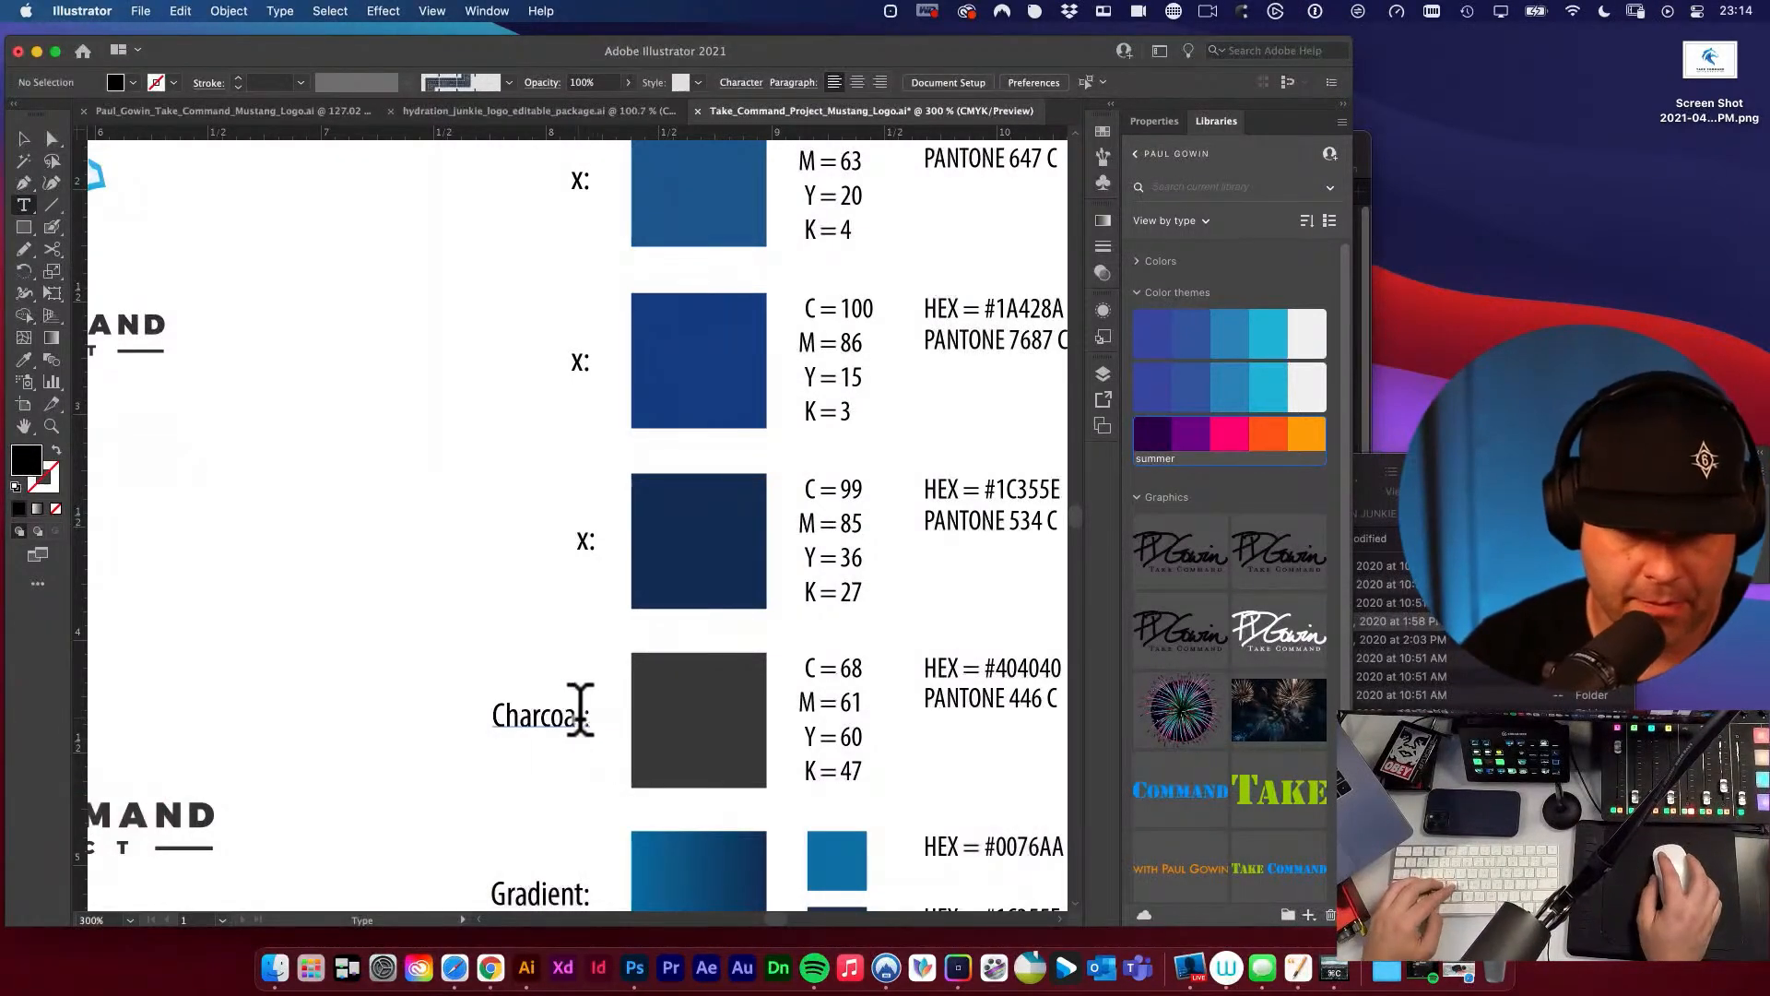
{"action": "left_click_drag", "start_coordinate": [580, 712], "coordinate": [468, 706]}
{"action": "type", "text": "x:"}
{"action": "left_click", "coordinate": [435, 725], "text": "super"}
{"action": "scroll", "coordinate": [530, 771], "scroll_direction": "down", "scroll_amount": 1}
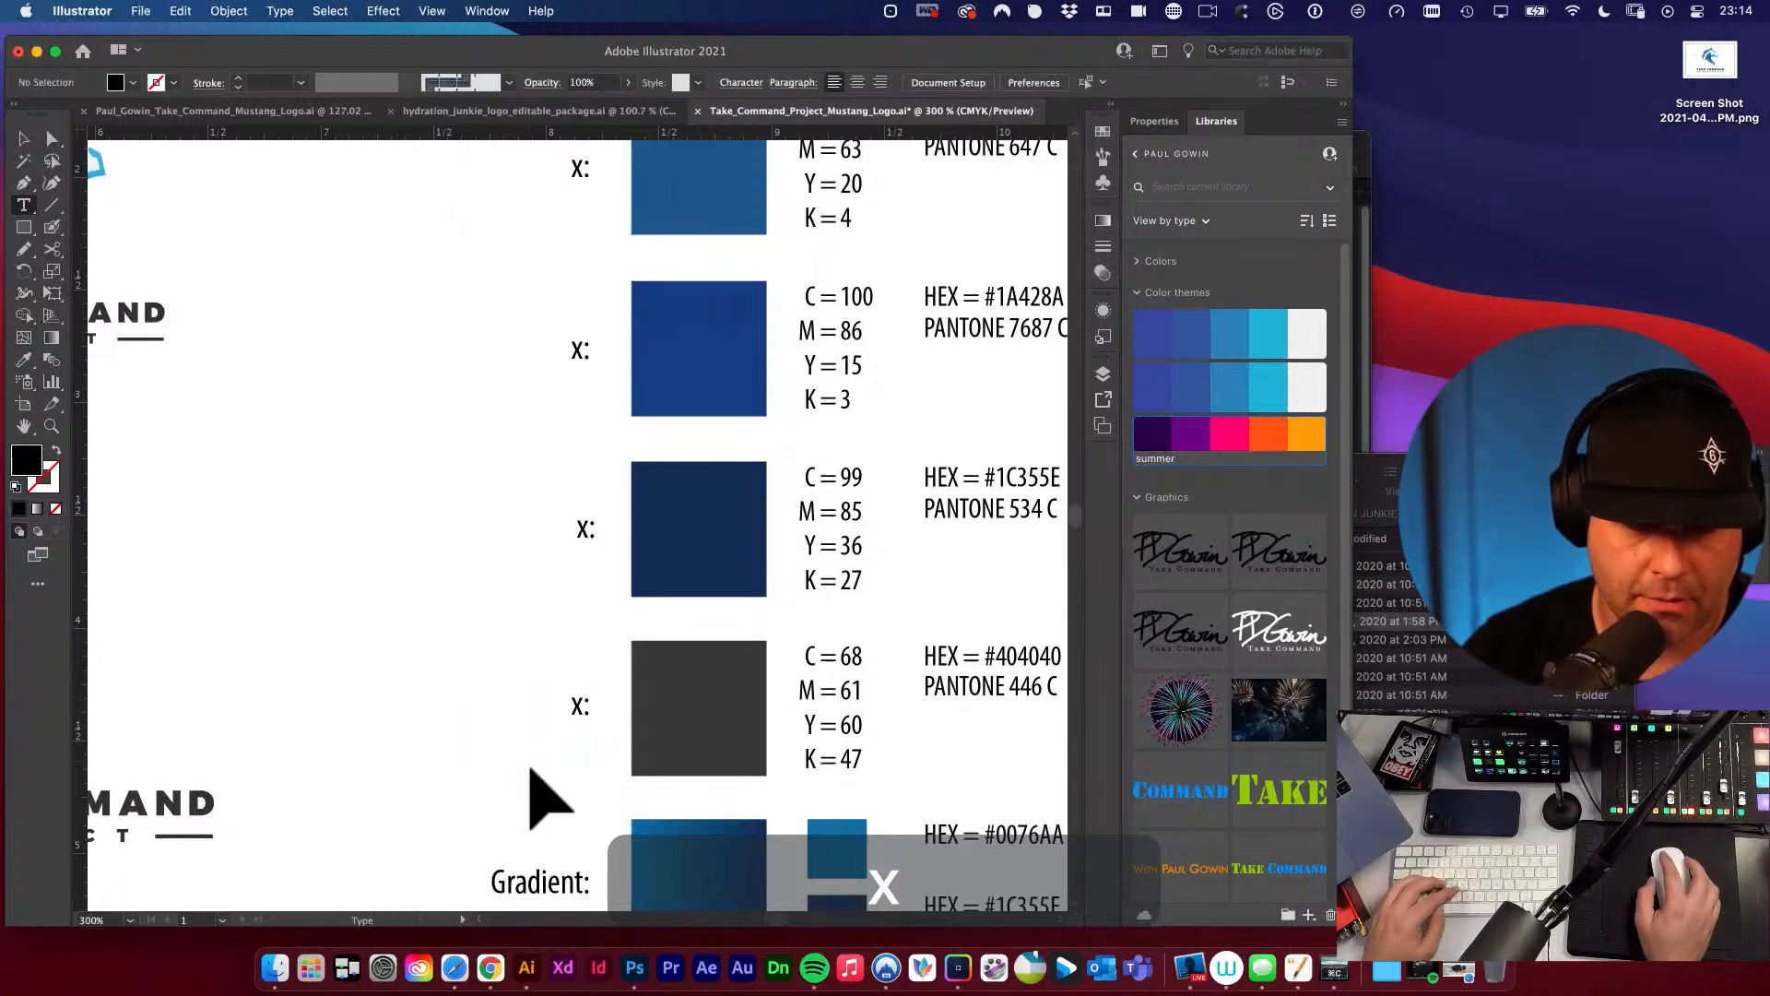
Try replacing the Gradient label with “x”, and undo that text change.
{"action": "scroll", "coordinate": [544, 793], "scroll_direction": "down", "scroll_amount": 2}
{"action": "left_click_drag", "start_coordinate": [589, 754], "coordinate": [454, 731]}
{"action": "type", "text": "x"}
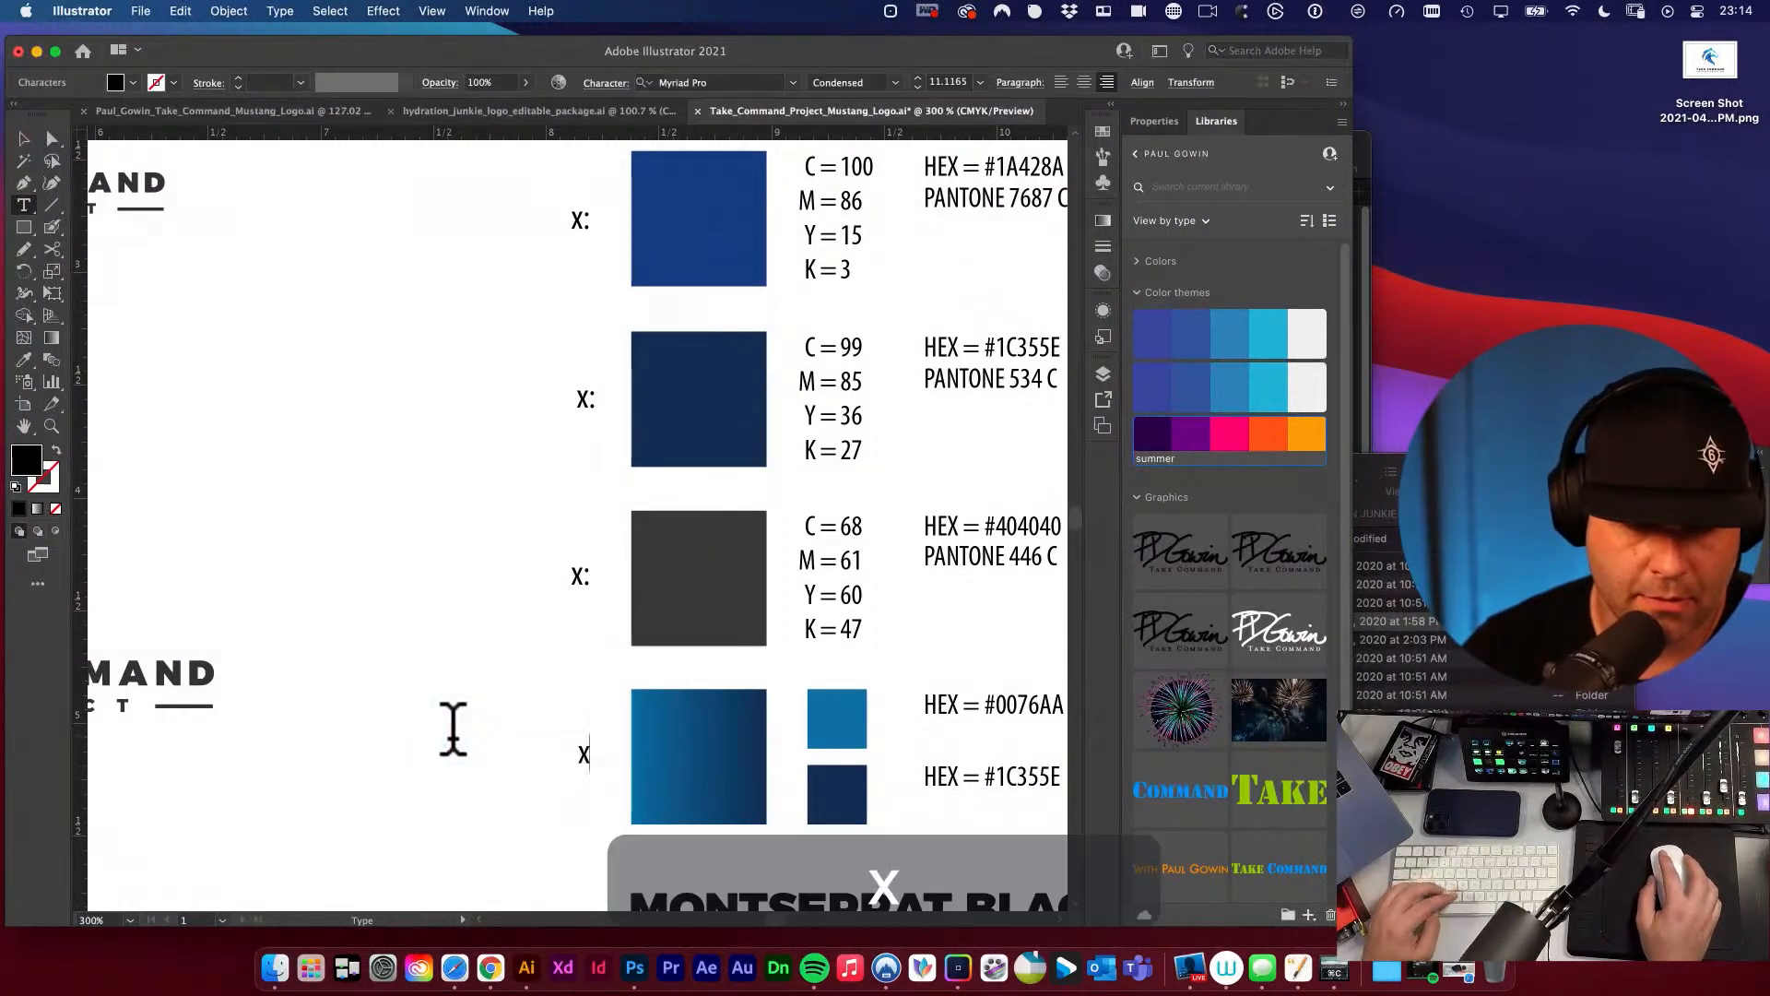
{"action": "key", "text": "super+z"}
{"action": "left_click", "coordinate": [613, 593], "text": "alt+super"}
{"action": "left_click", "coordinate": [616, 579], "text": "alt+super"}
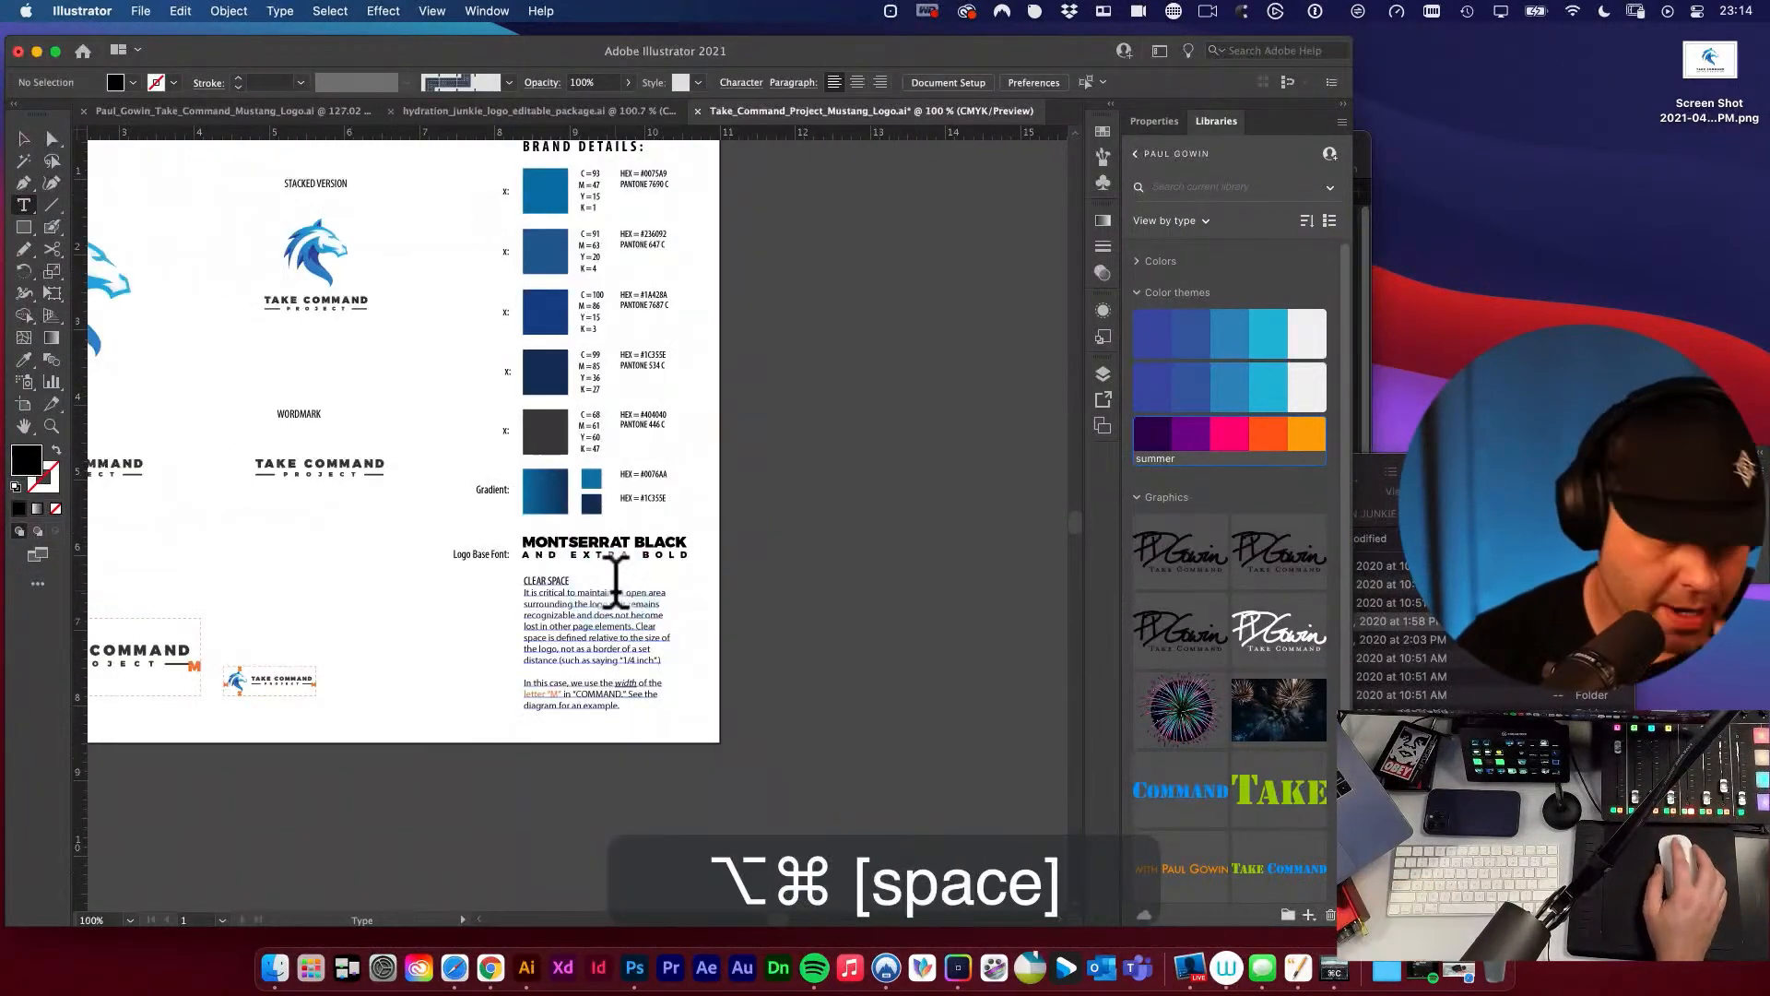
Fill the five solid colour swatches in the brand details column with the orange from the summer colour theme, and deselect them.
{"action": "left_click", "coordinate": [23, 138]}
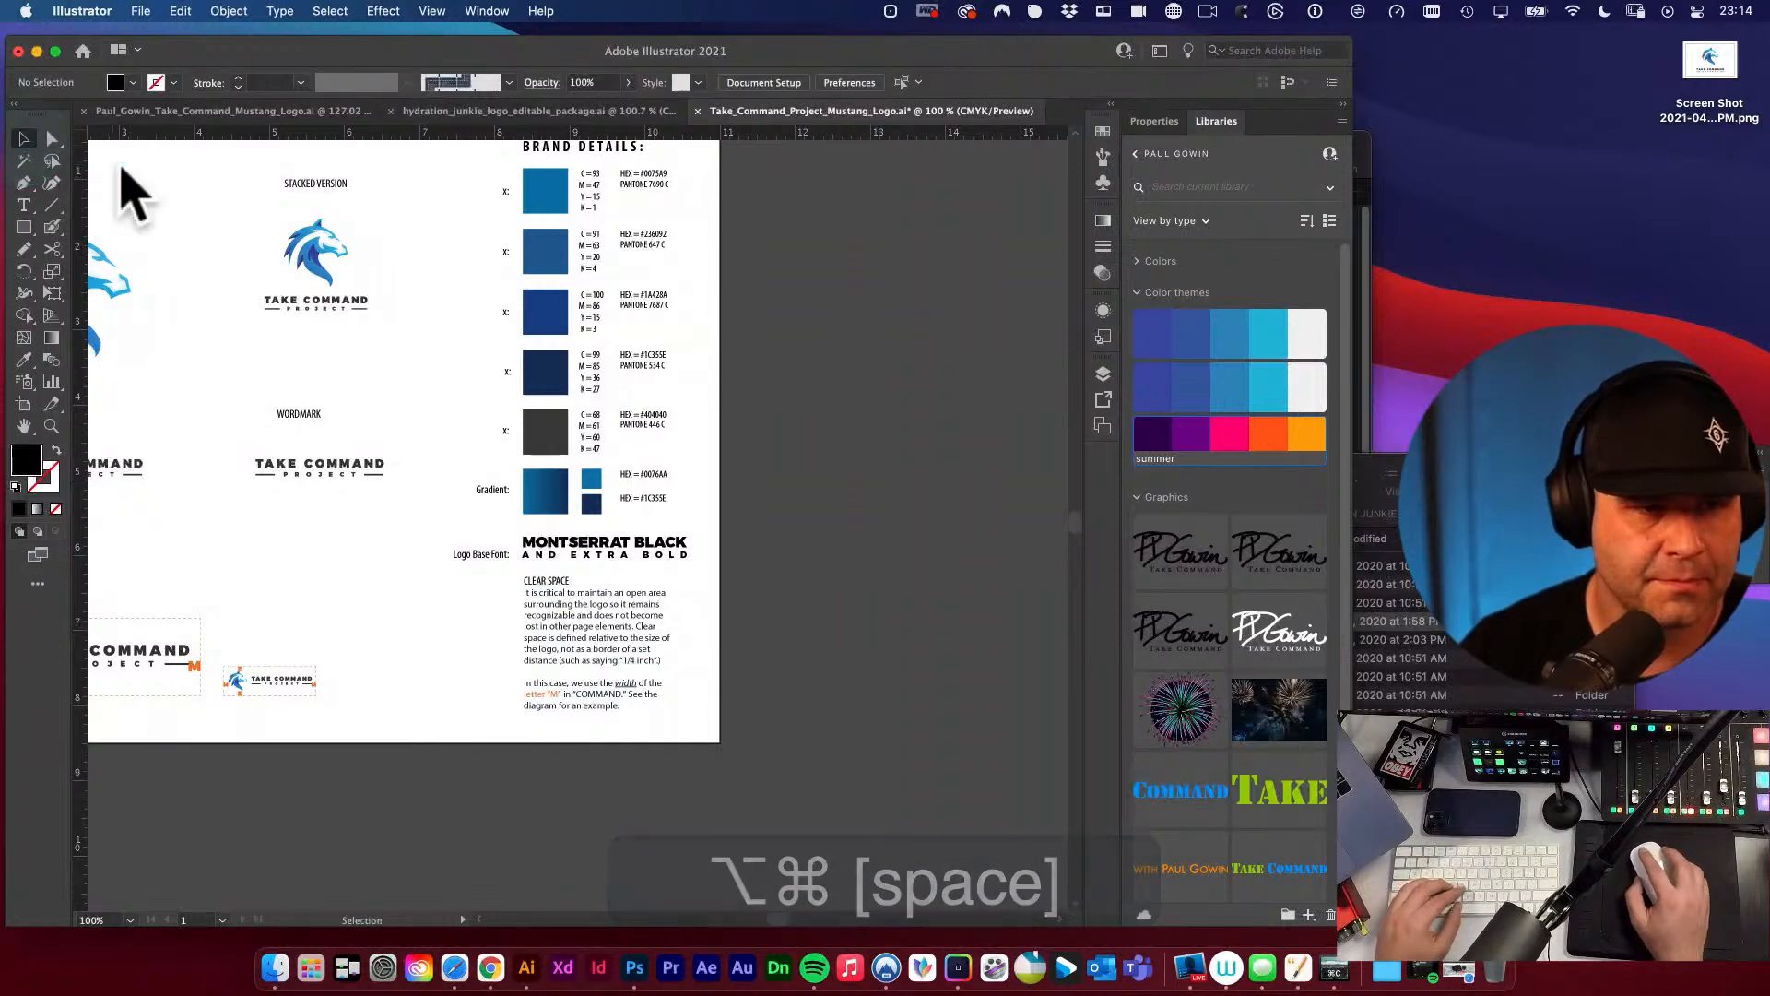
{"action": "left_click_drag", "start_coordinate": [521, 247], "coordinate": [604, 354]}
{"action": "left_click_drag", "start_coordinate": [695, 362], "coordinate": [681, 366]}
{"action": "key", "text": "v"}
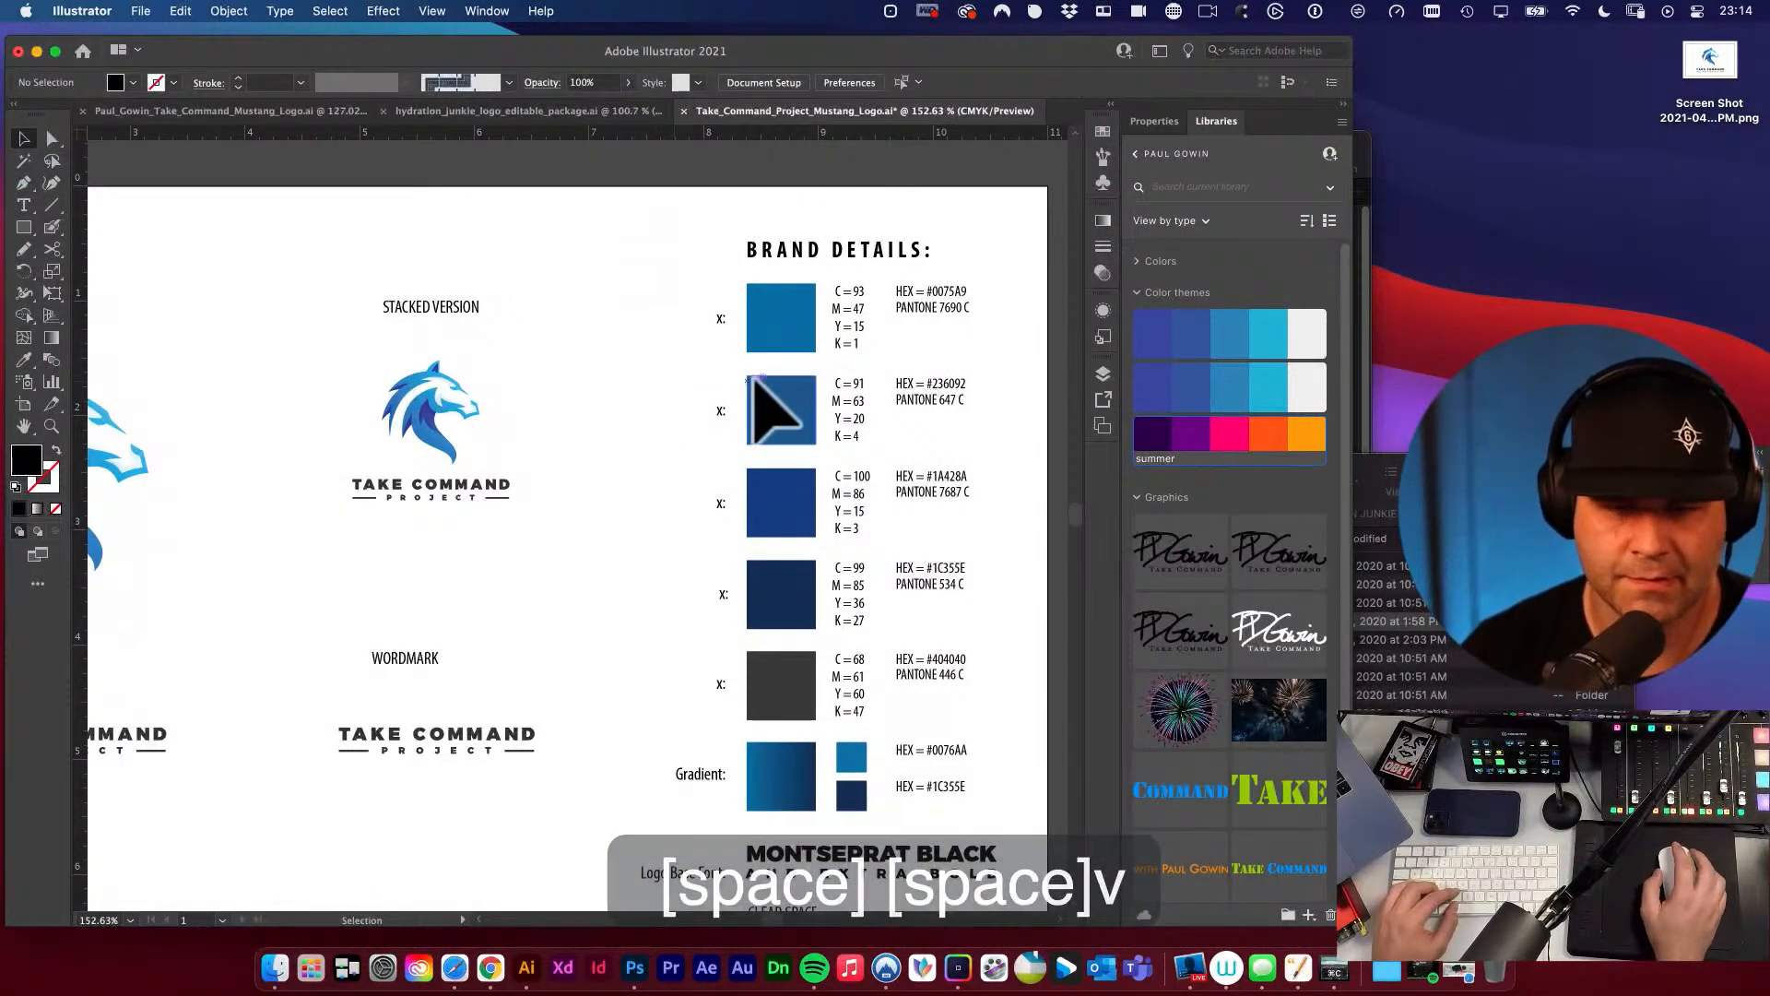
{"action": "left_click_drag", "start_coordinate": [725, 445], "coordinate": [622, 408]}
{"action": "key", "text": "a"}
{"action": "left_click", "coordinate": [678, 304]}
{"action": "left_click", "coordinate": [684, 388], "text": "shift"}
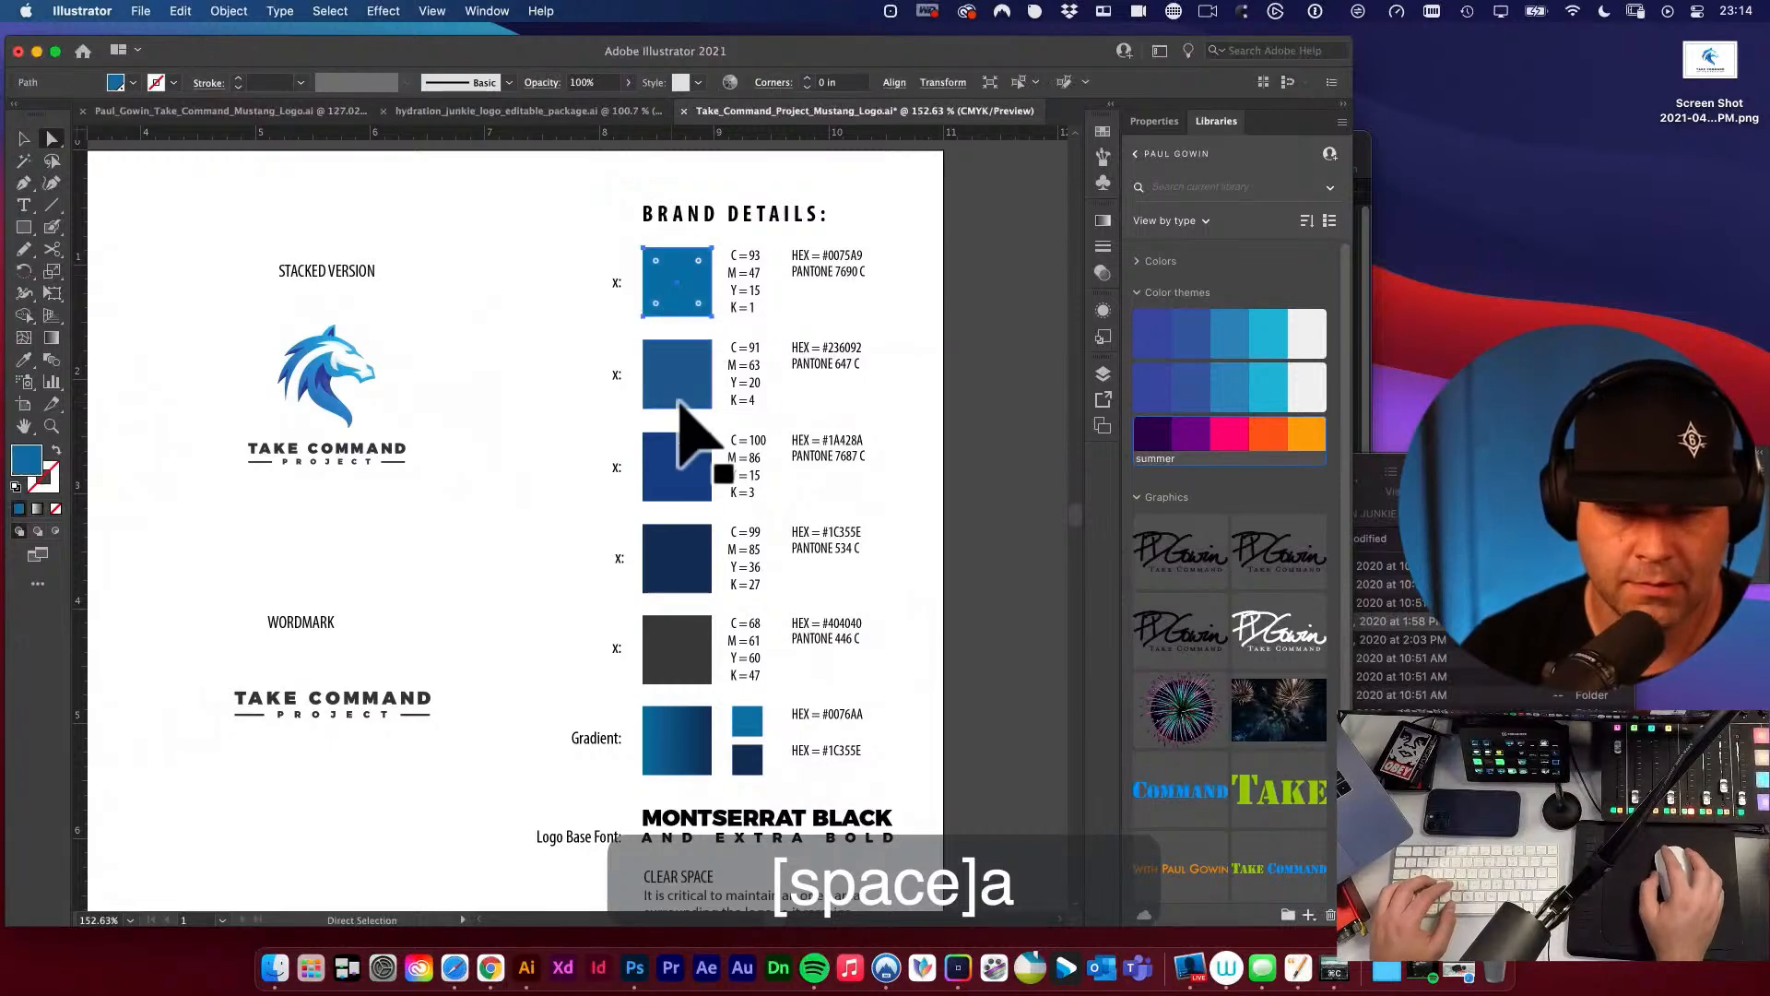
{"action": "left_click", "coordinate": [692, 475], "text": "shift"}
{"action": "left_click", "coordinate": [673, 567], "text": "shift"}
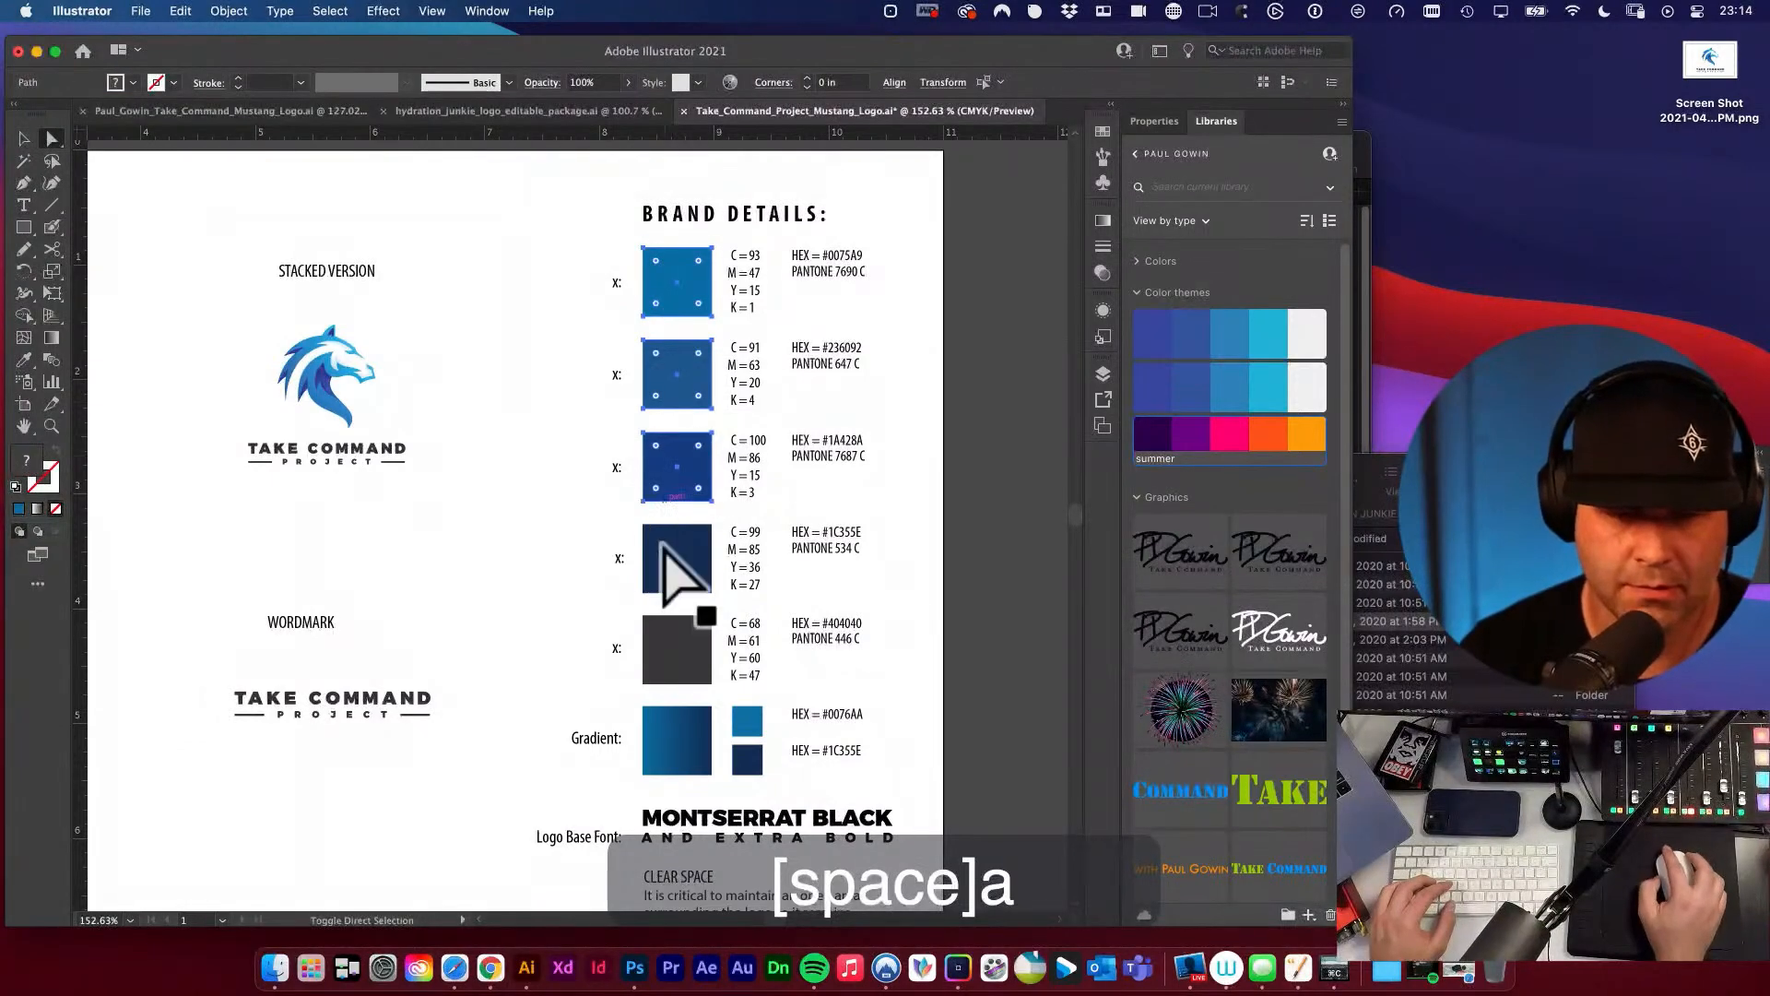
{"action": "left_click", "coordinate": [679, 648], "text": "shift"}
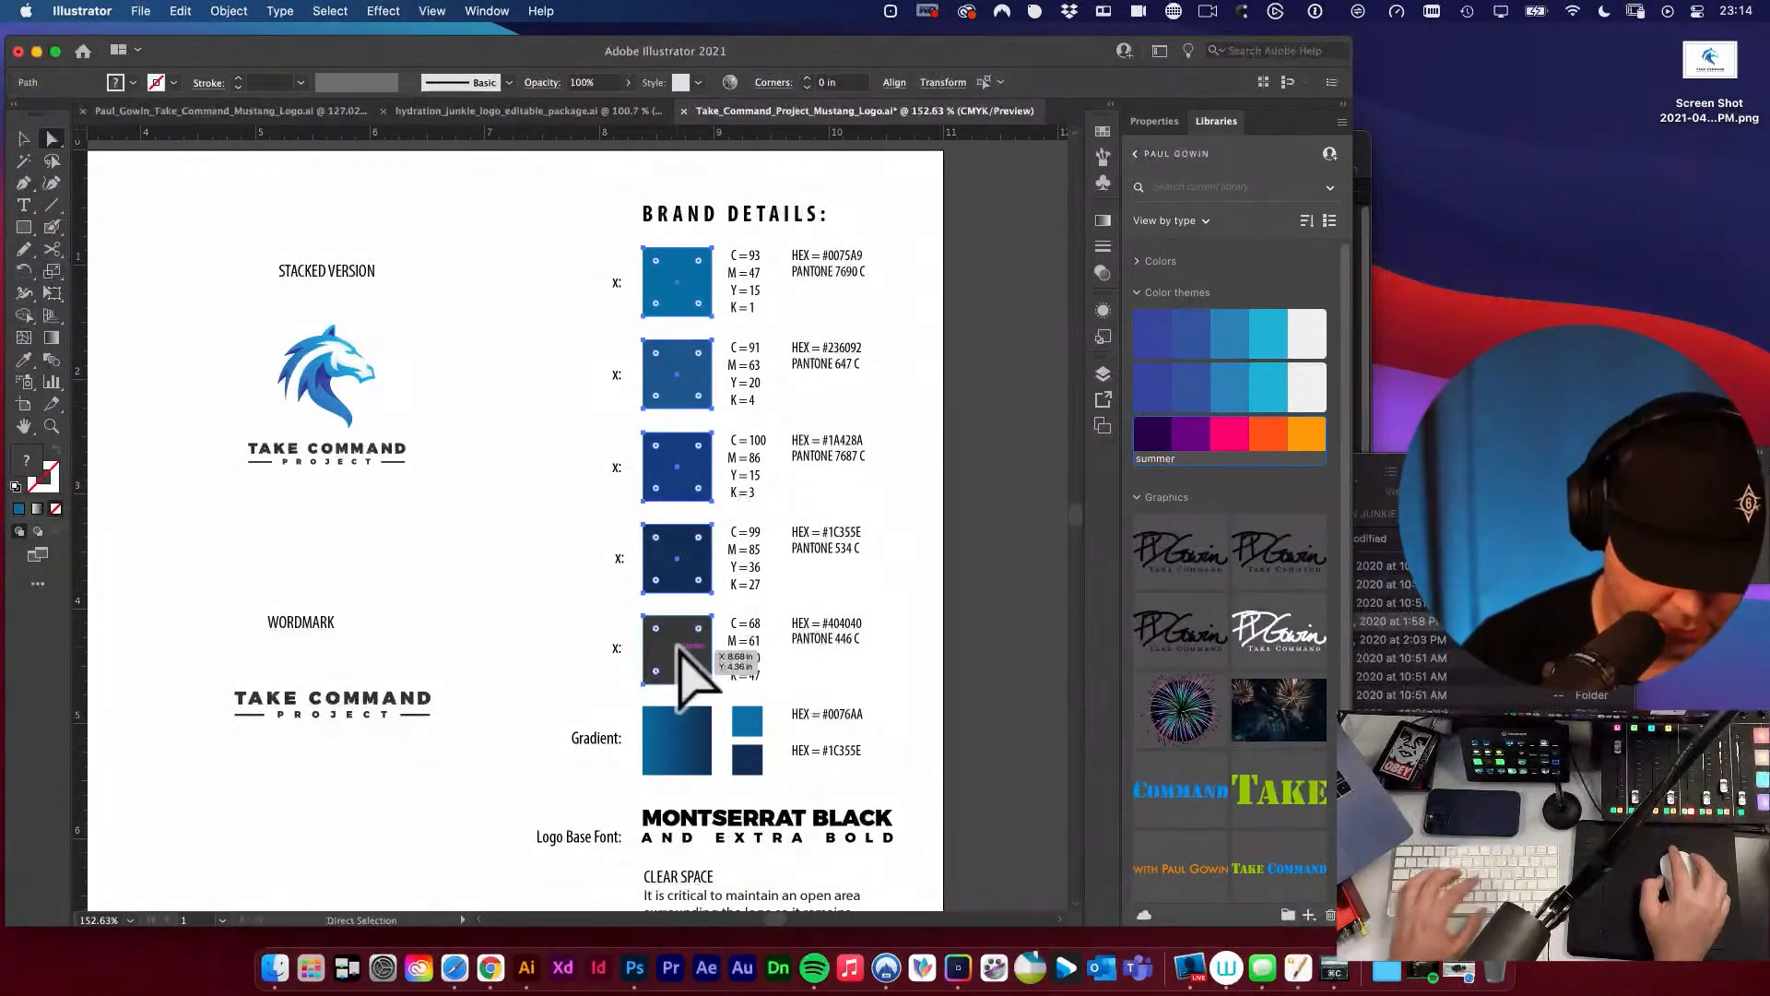
{"action": "left_click", "coordinate": [1270, 435]}
{"action": "left_click", "coordinate": [1036, 410]}
{"action": "left_click_drag", "start_coordinate": [1000, 430], "coordinate": [949, 420]}
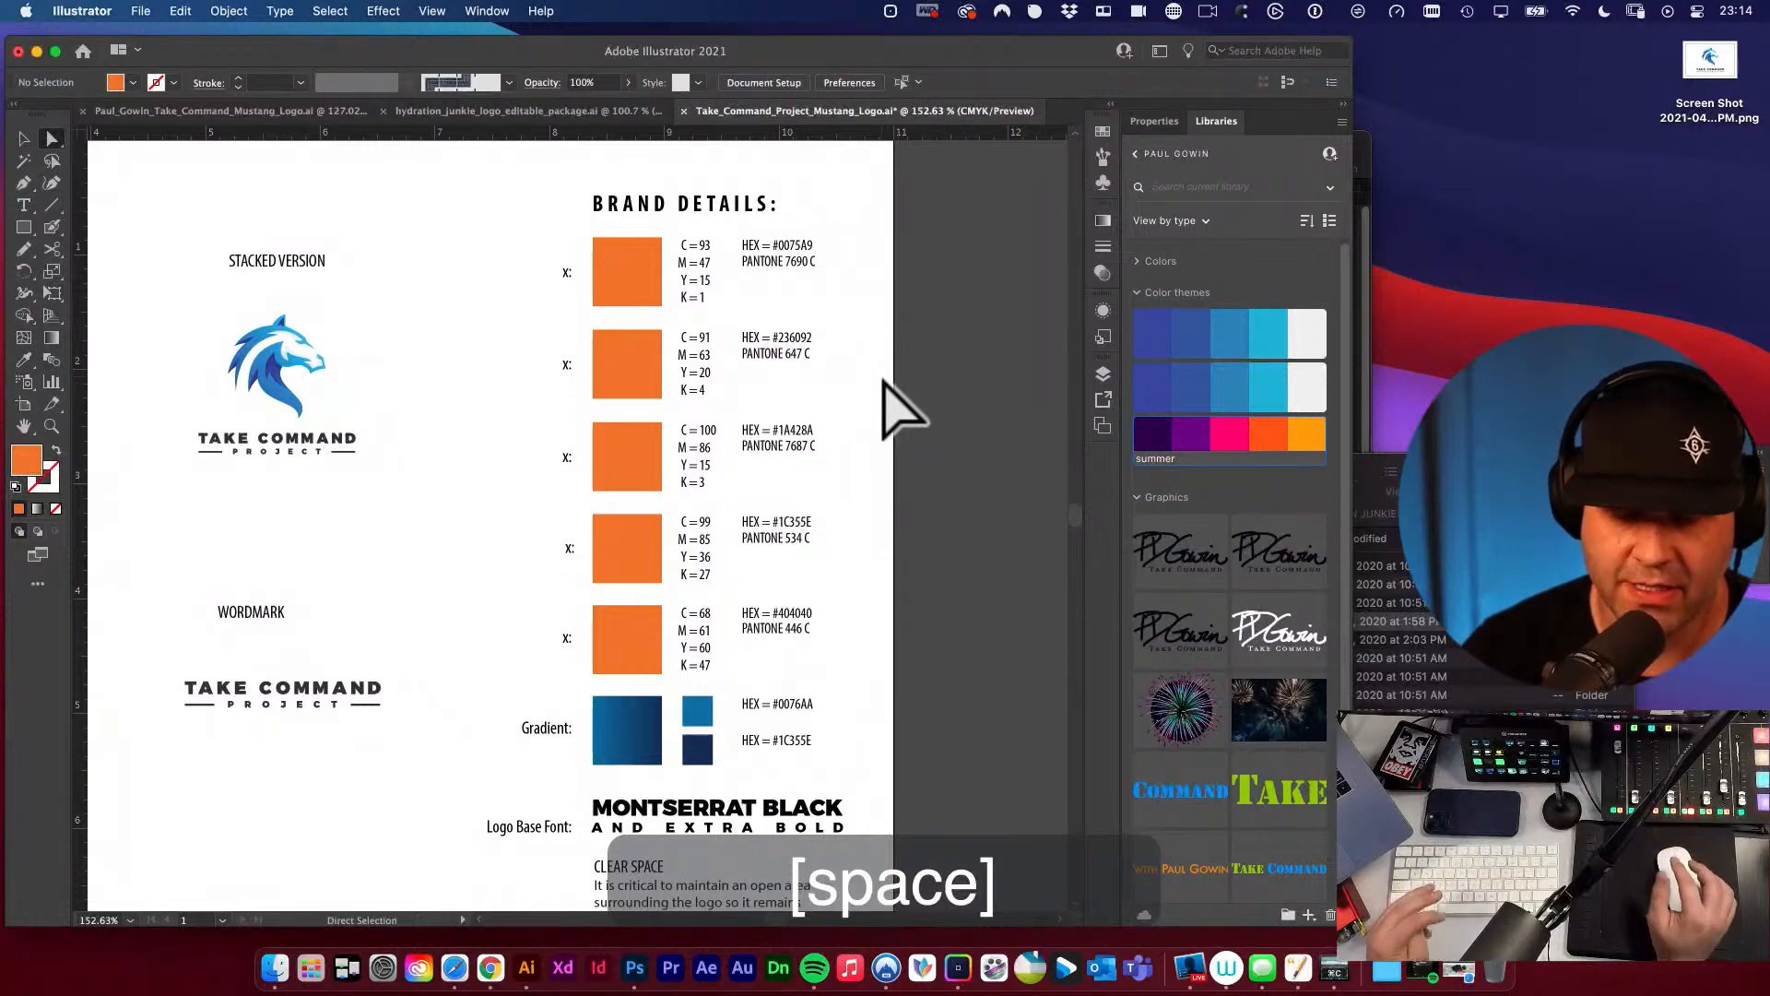
{"action": "left_click_drag", "start_coordinate": [526, 348], "coordinate": [632, 356]}
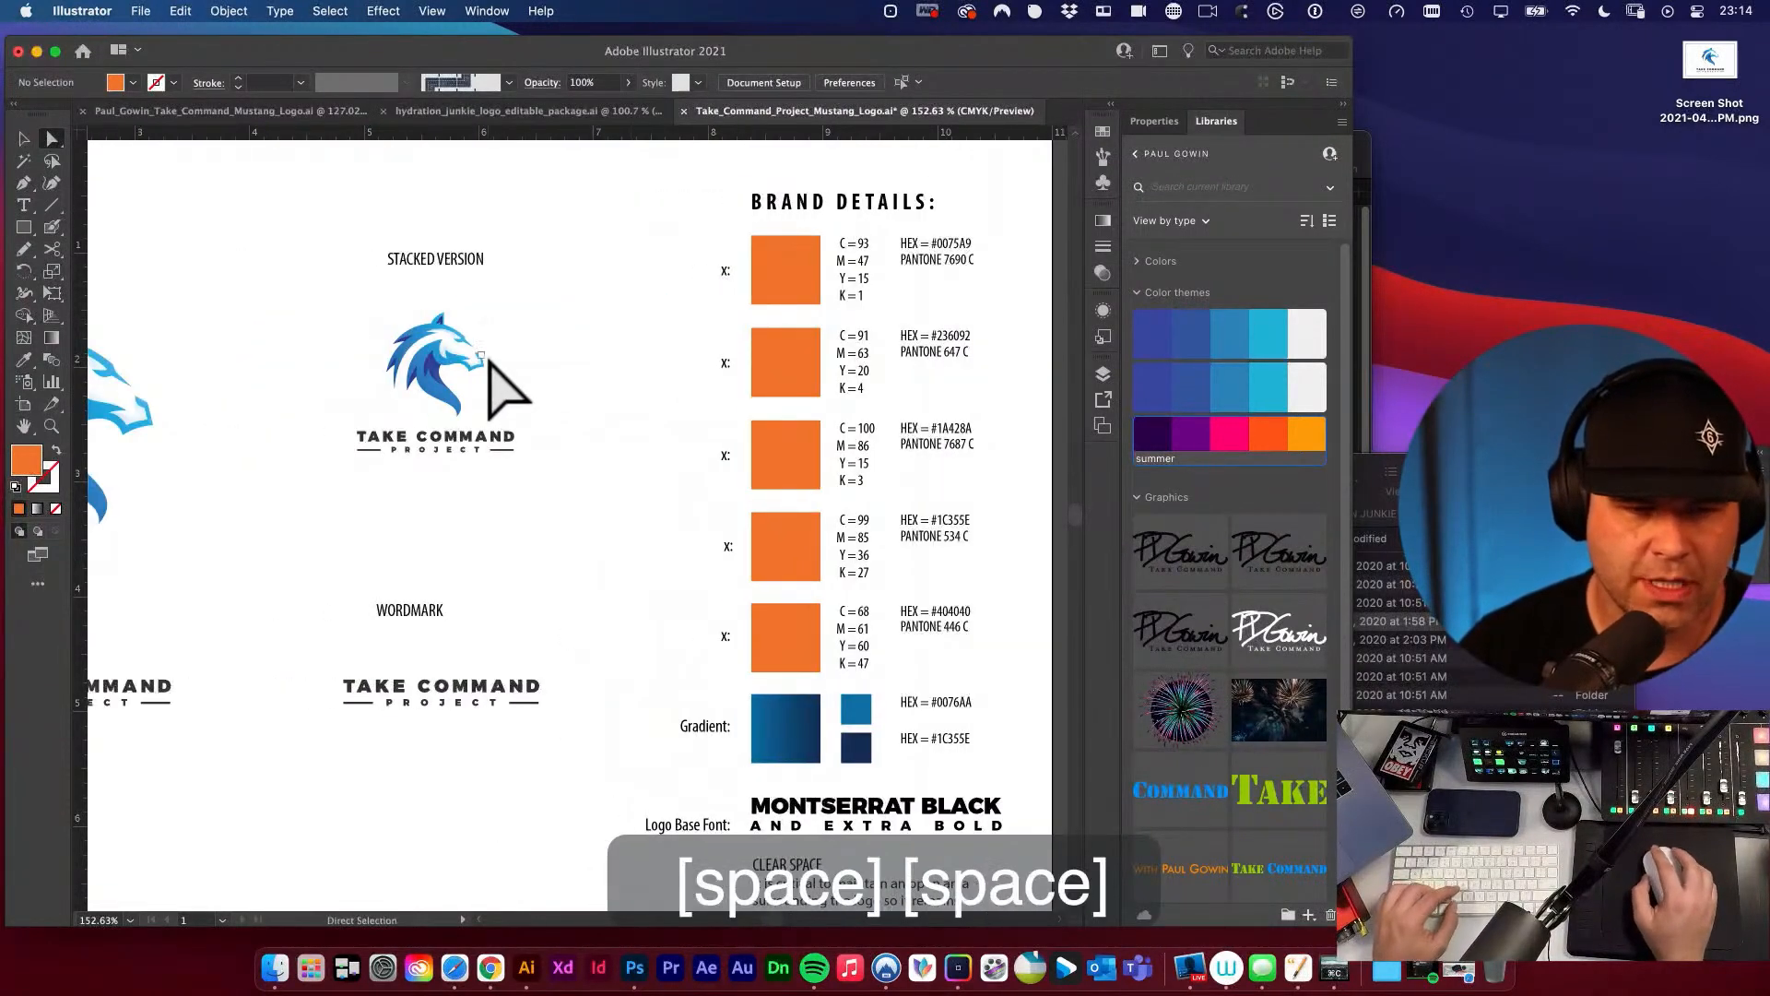
Add a text line with the contact's e-mail address above the brandmark artwork.
{"action": "left_click_drag", "start_coordinate": [501, 382], "coordinate": [954, 383]}
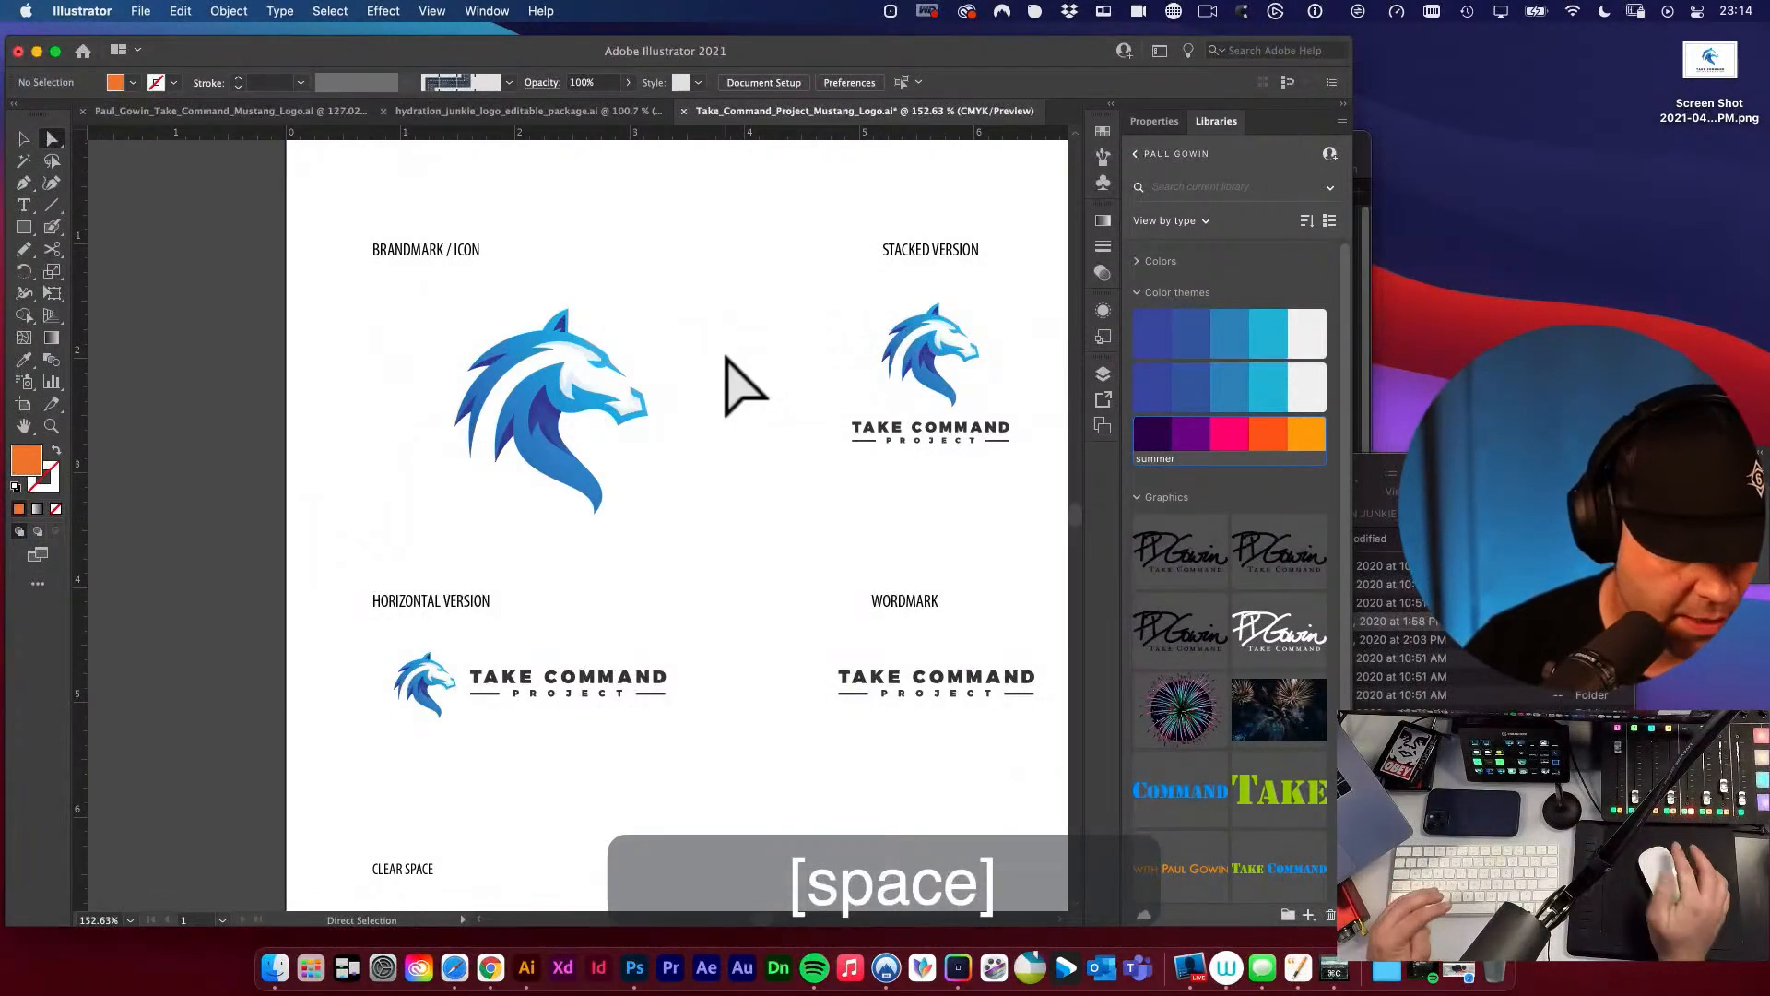
{"action": "left_click_drag", "start_coordinate": [648, 431], "coordinate": [679, 537]}
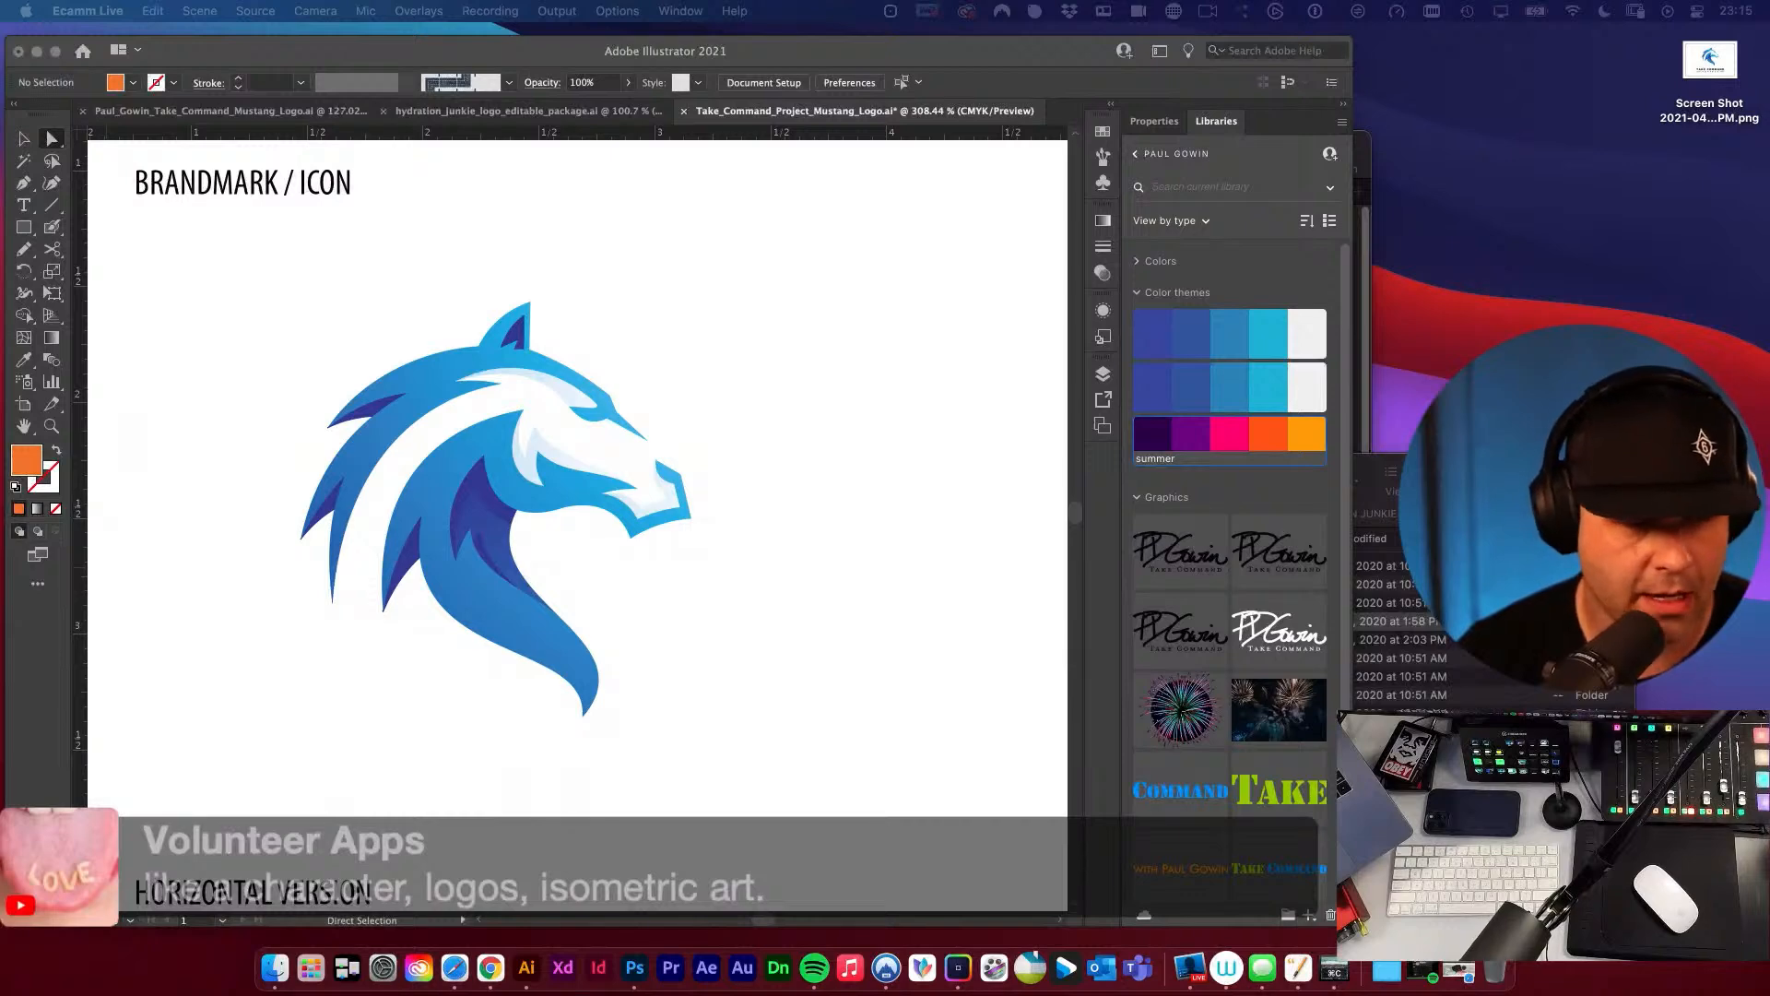
{"action": "key", "text": "space"}
{"action": "left_click", "coordinate": [619, 804]}
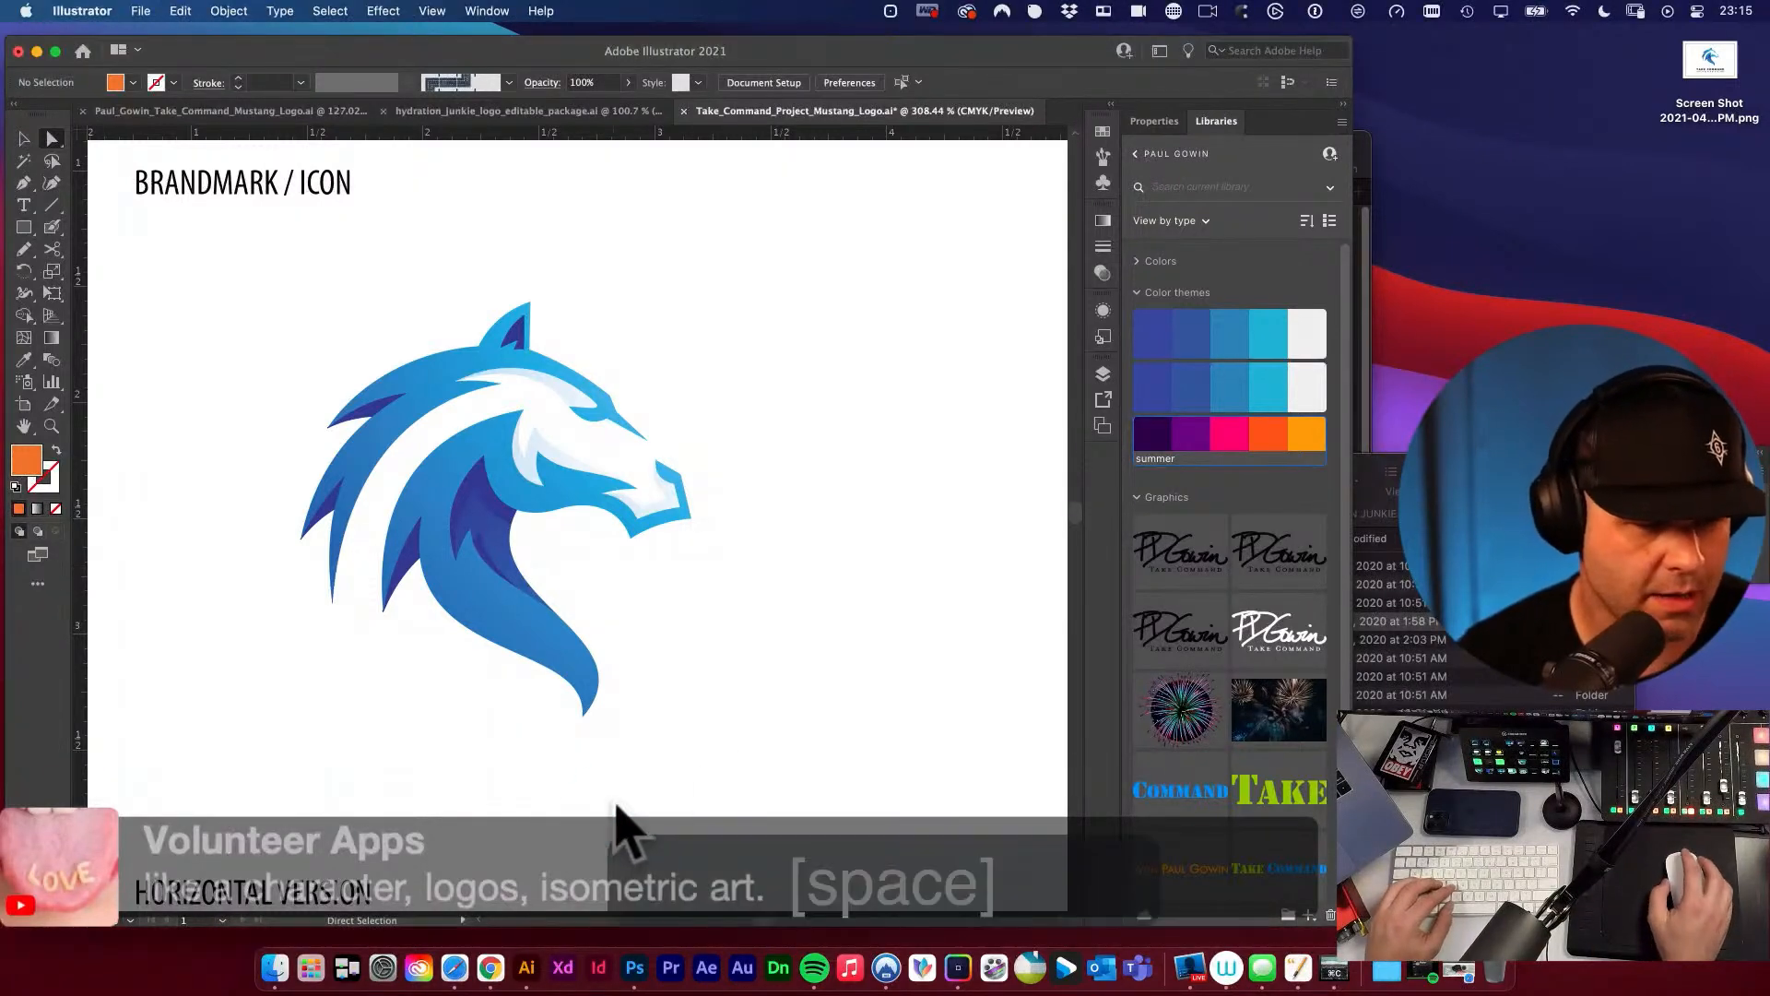
{"action": "key", "text": "space"}
{"action": "left_click_drag", "start_coordinate": [772, 457], "coordinate": [604, 642]}
{"action": "key", "text": "t"}
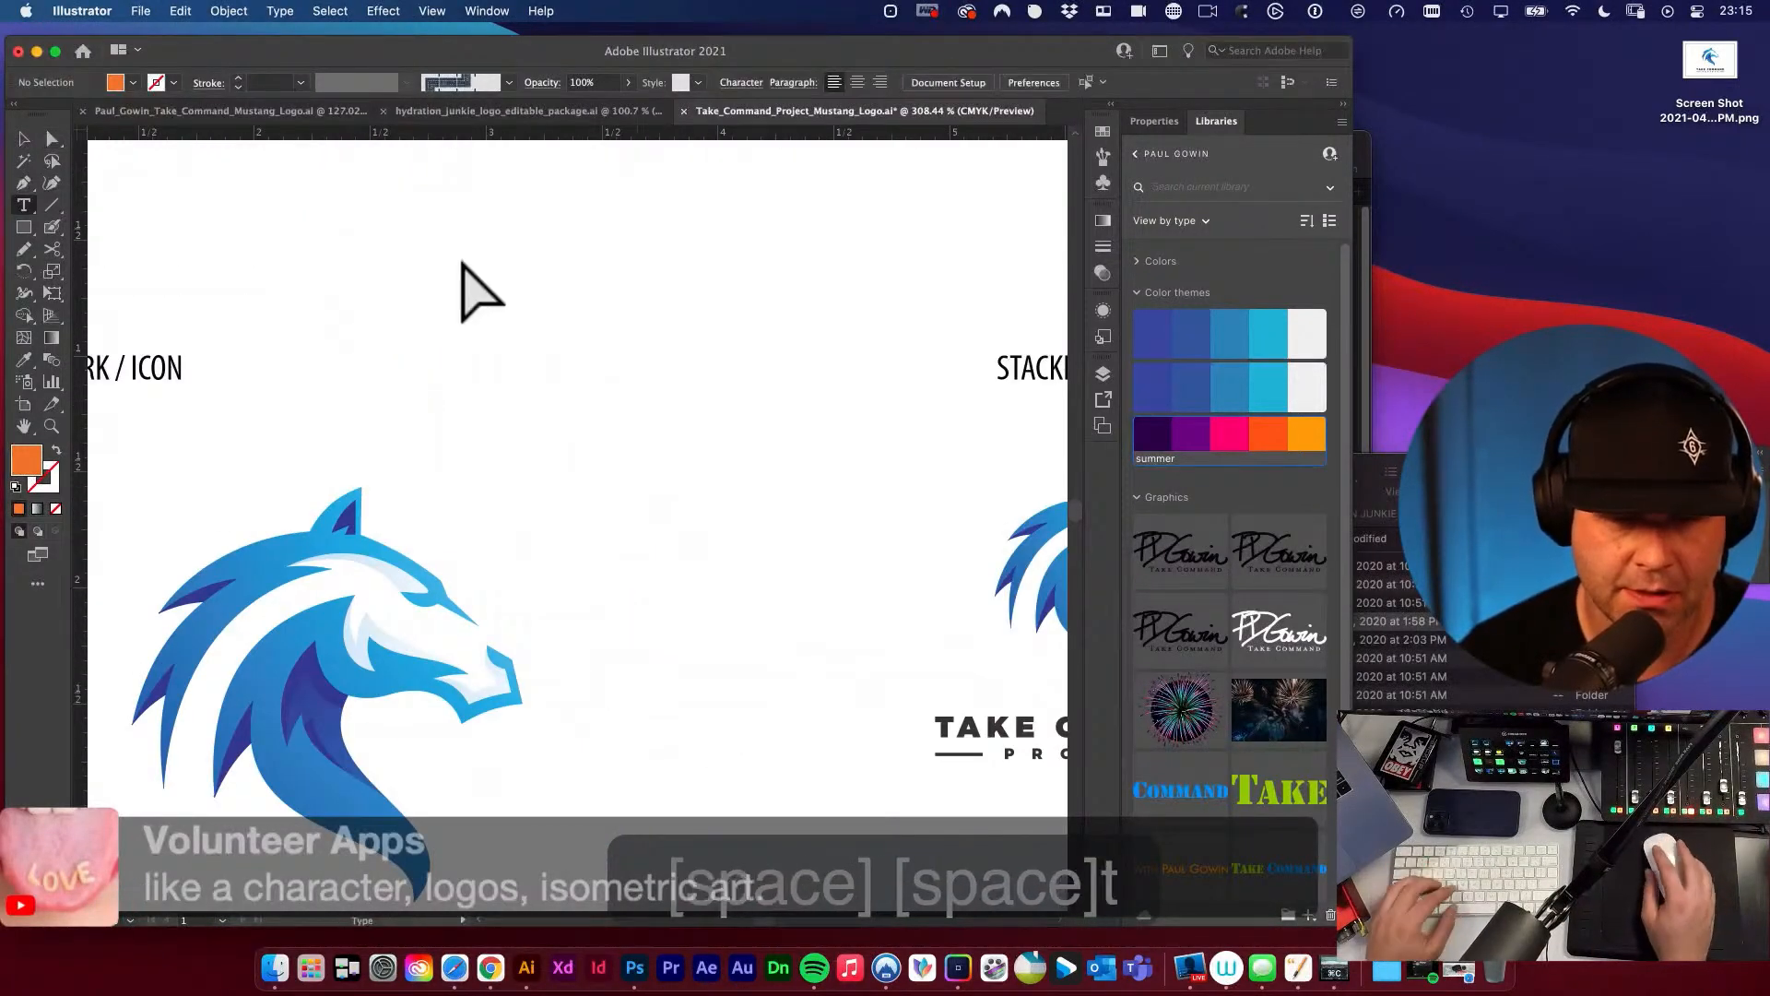
{"action": "left_click", "coordinate": [461, 255]}
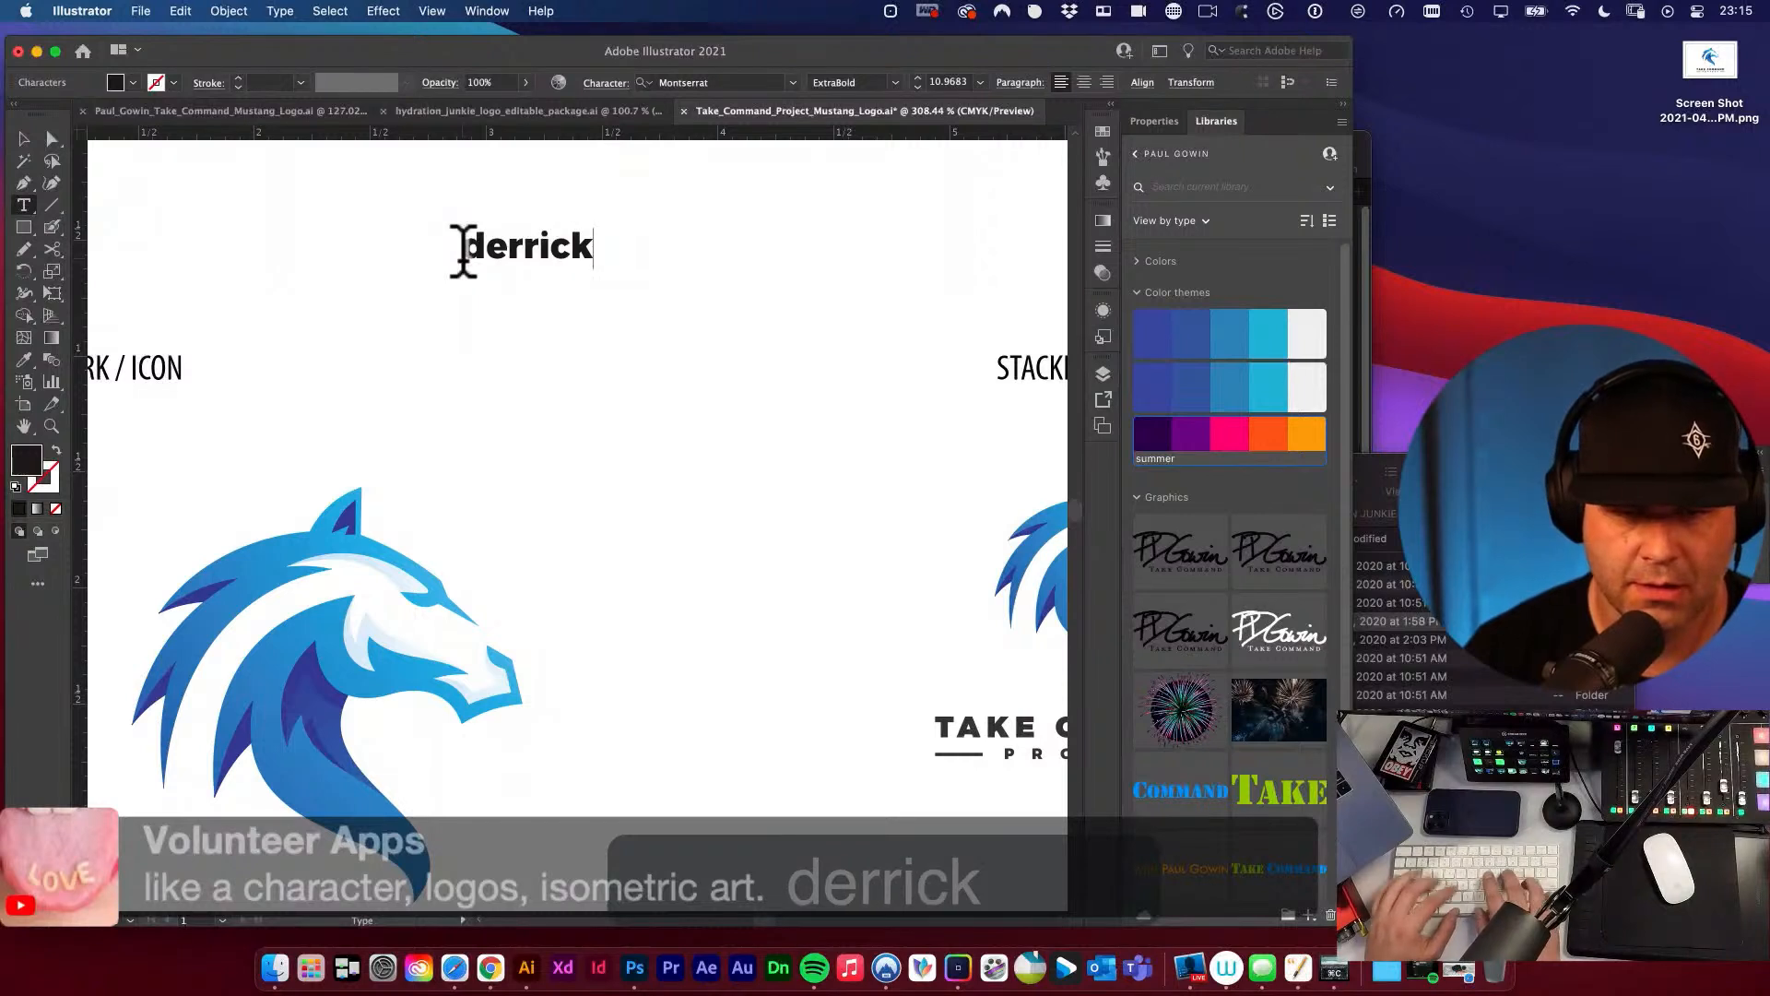
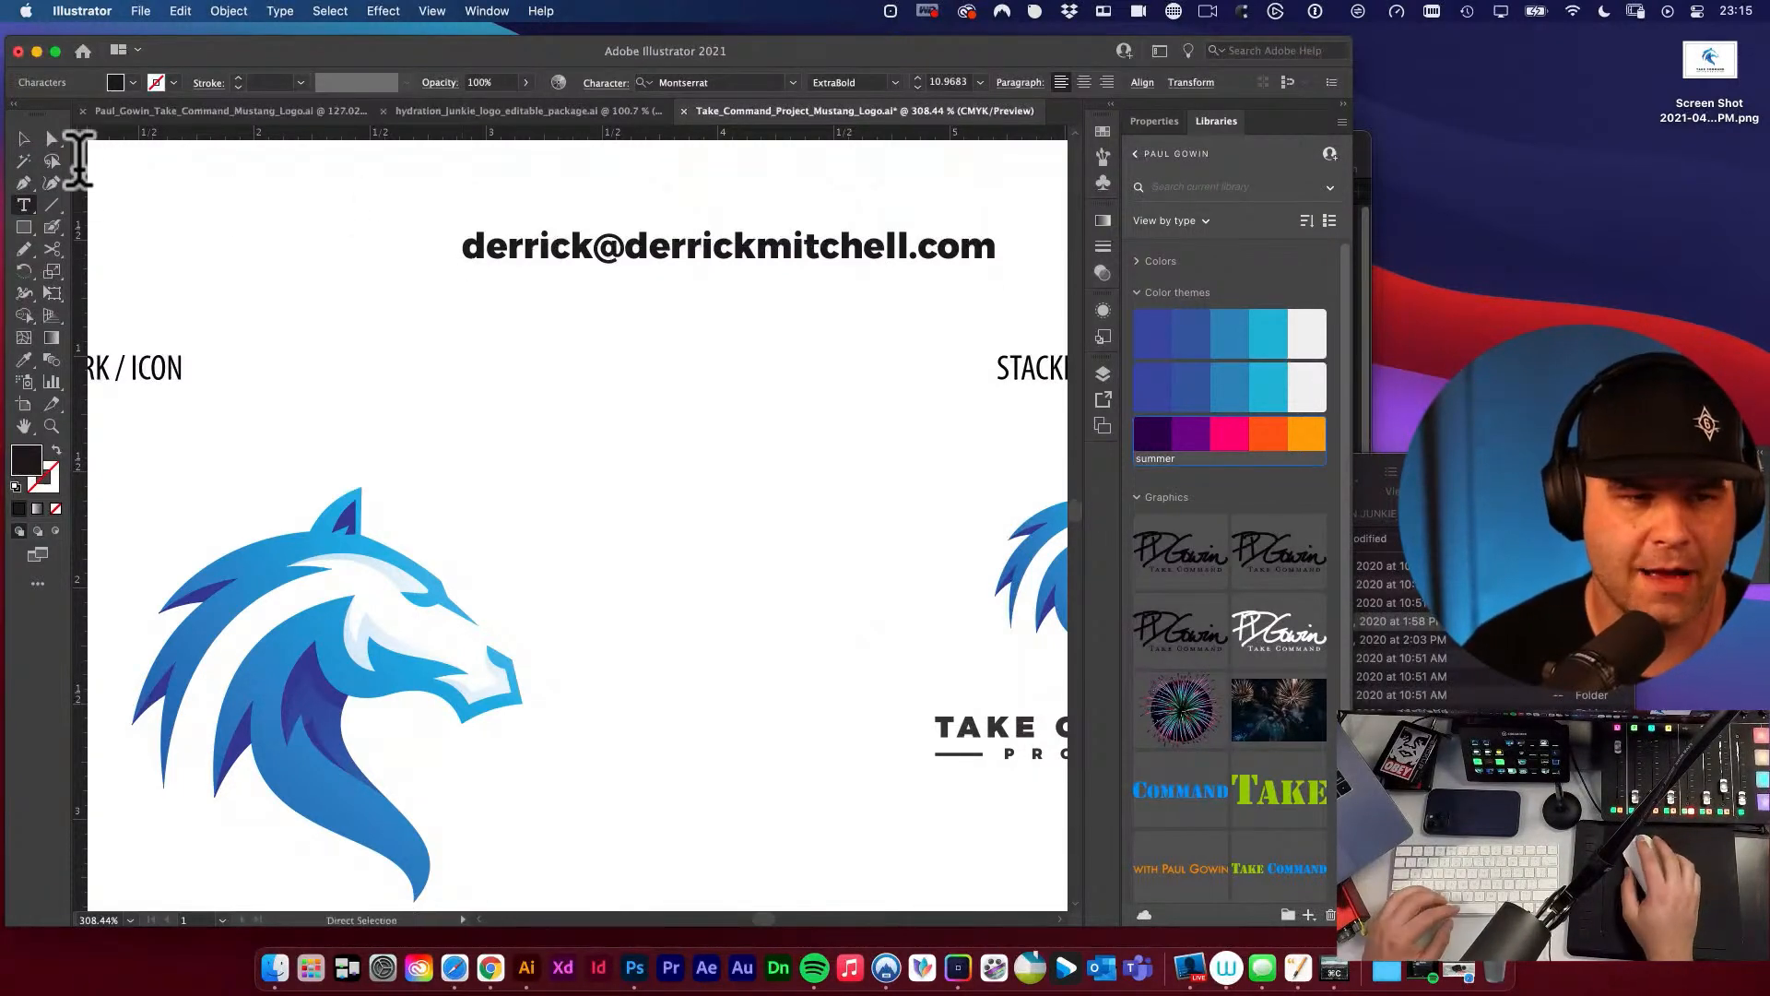
Move the e-mail text line slightly up and left in the space above the brandmark, and deselect it.
{"action": "left_click", "coordinate": [23, 139]}
{"action": "left_click", "coordinate": [341, 274]}
{"action": "left_click_drag", "start_coordinate": [616, 266], "coordinate": [510, 243]}
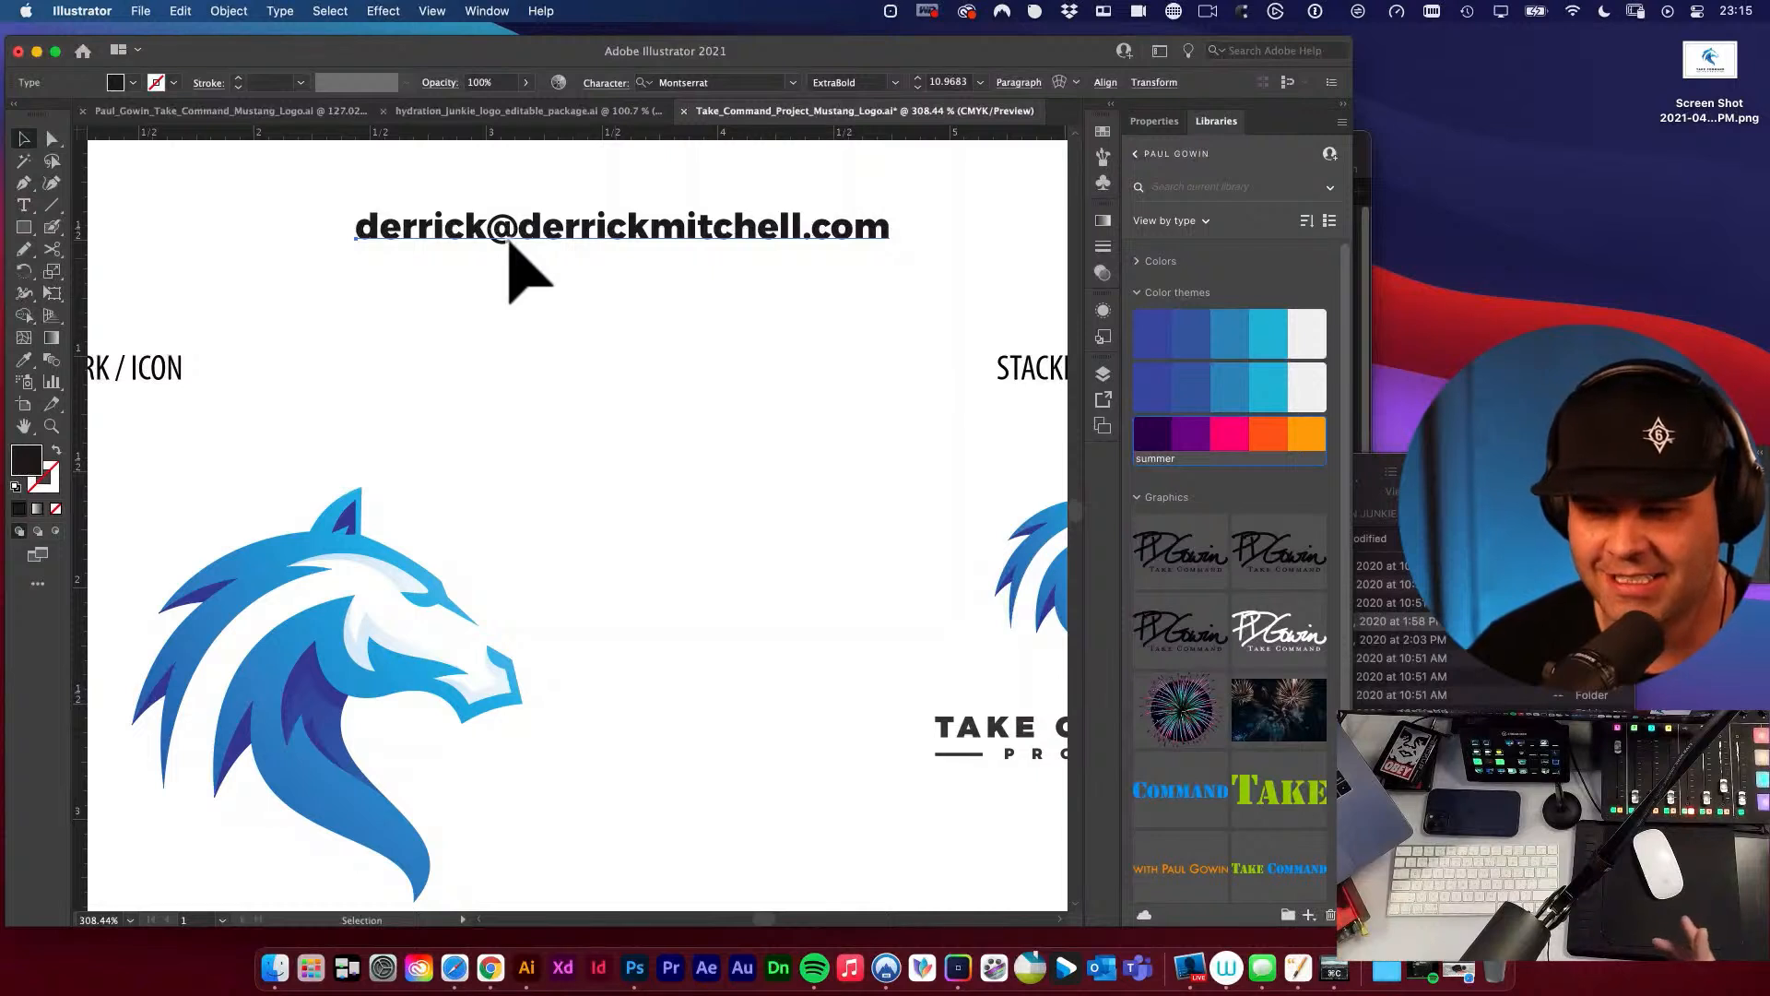
{"action": "left_click", "coordinate": [659, 377]}
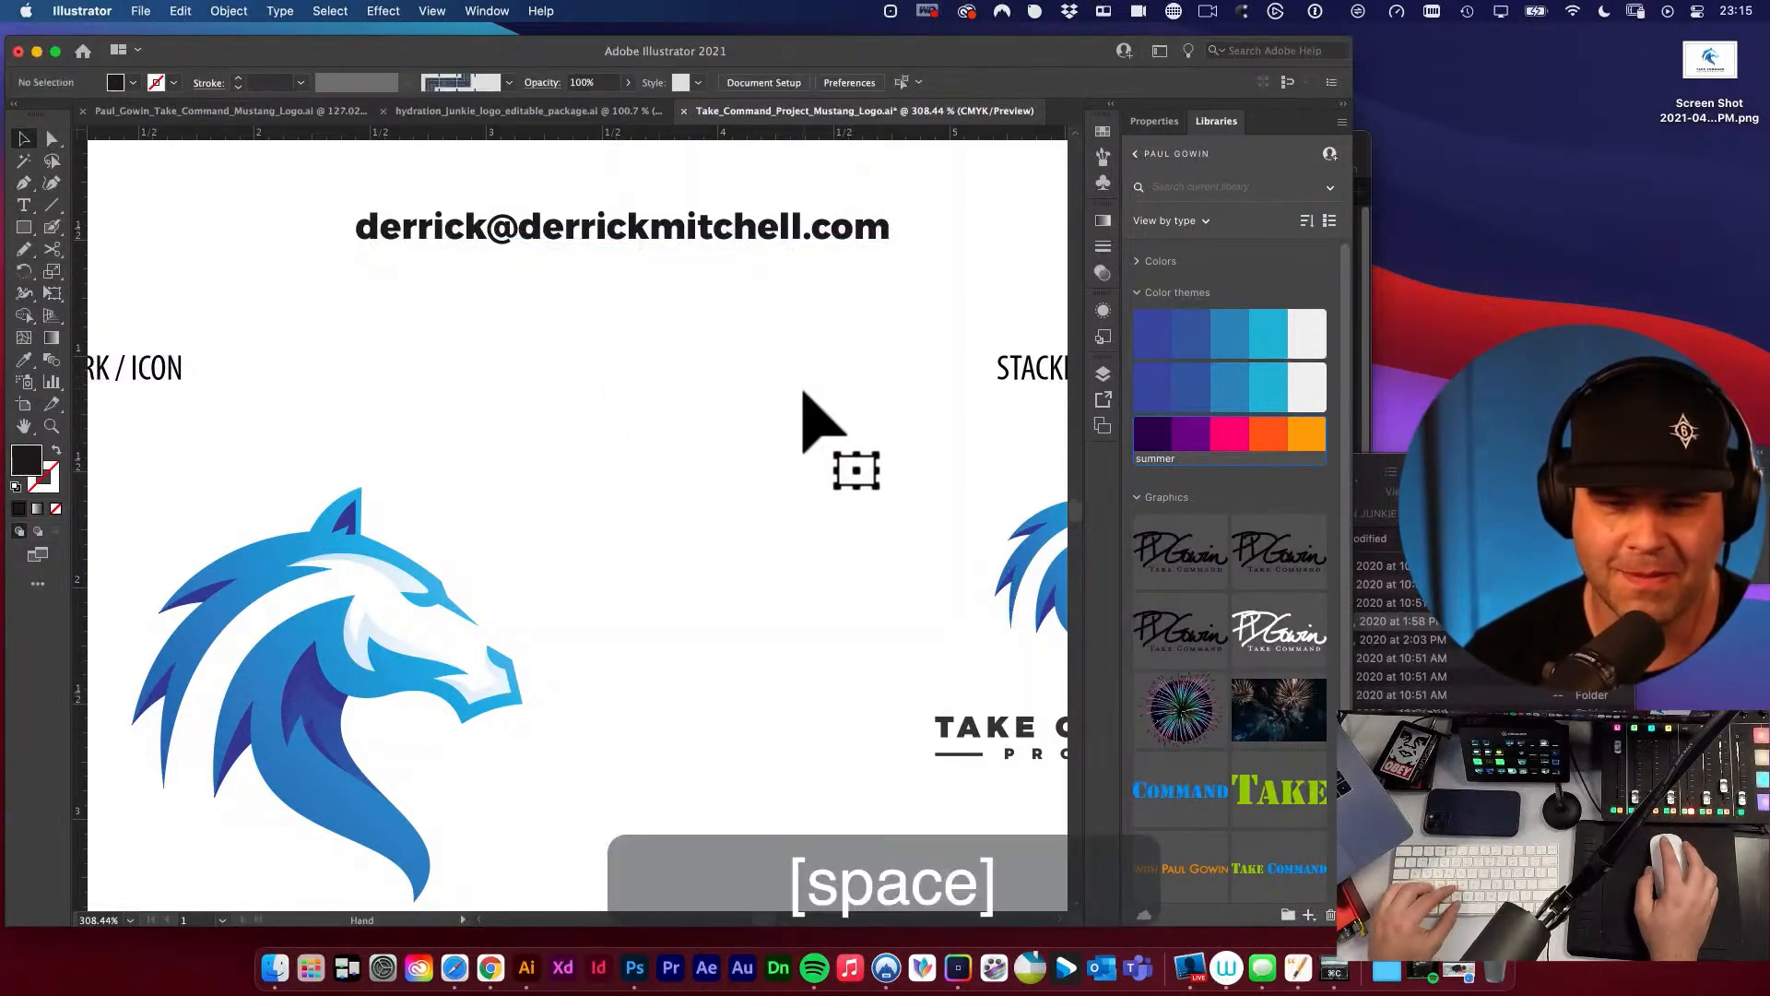
{"action": "left_click", "coordinate": [806, 395], "text": "alt+super"}
{"action": "left_click_drag", "start_coordinate": [664, 415], "coordinate": [756, 394]}
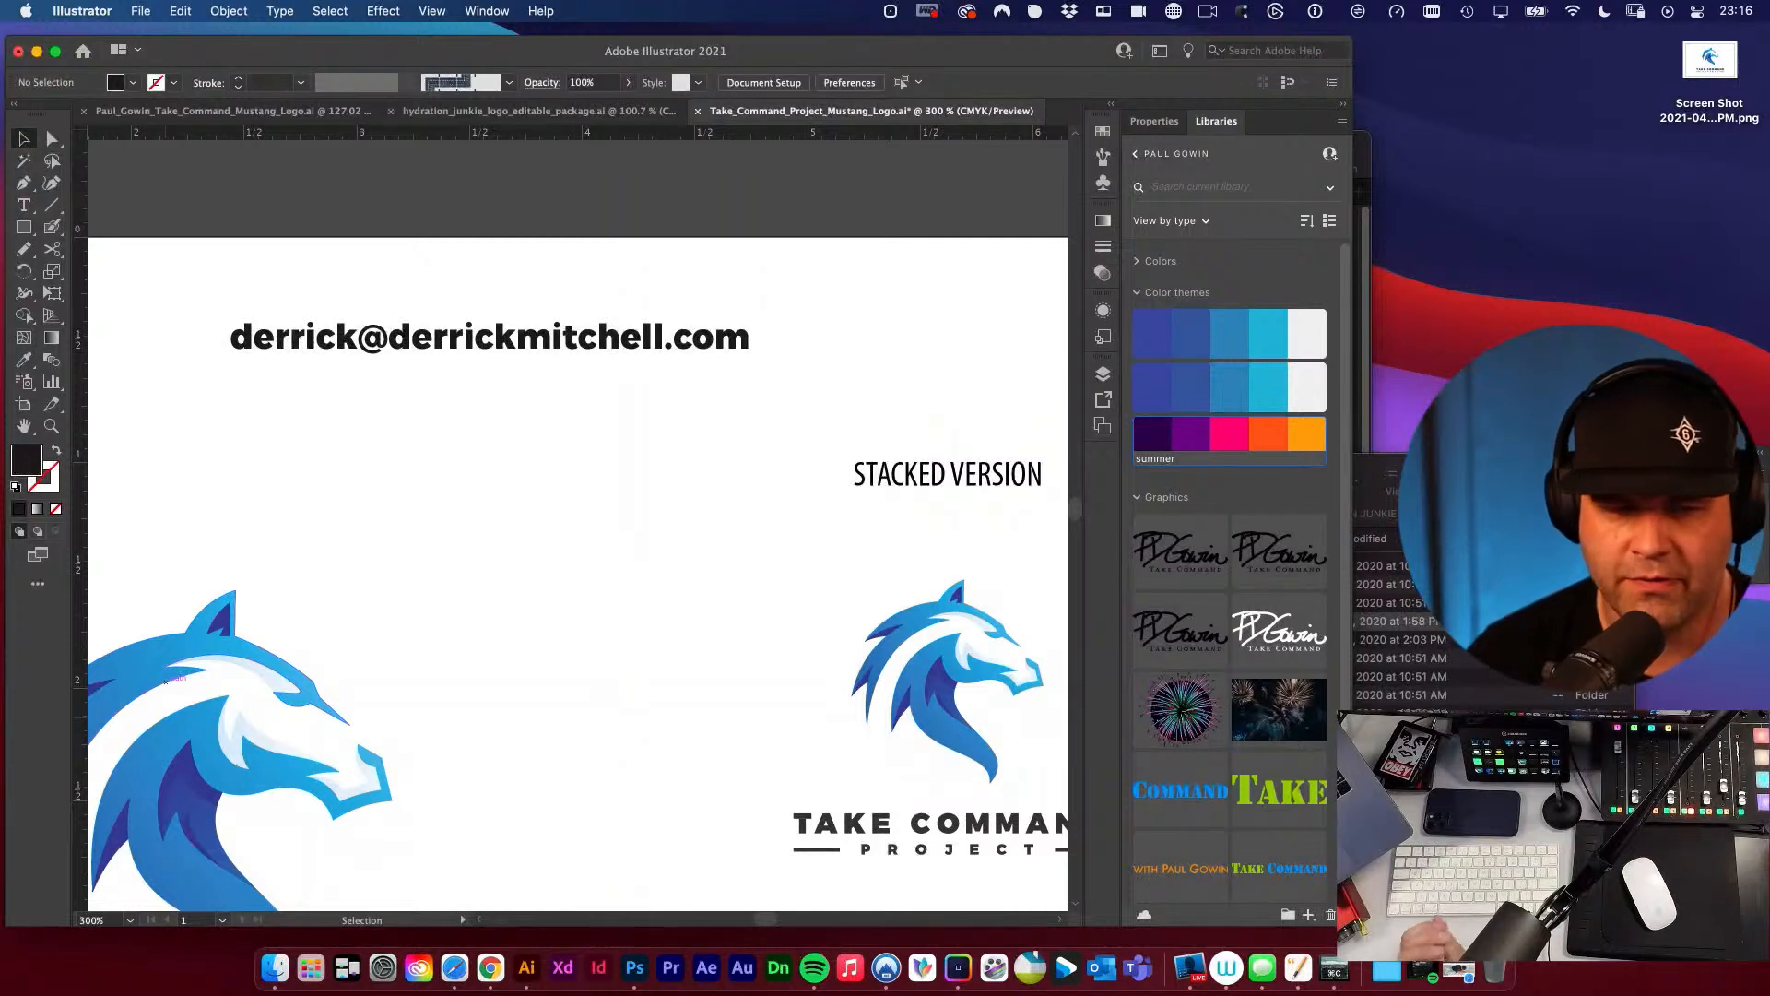
{"action": "left_click", "coordinate": [604, 338]}
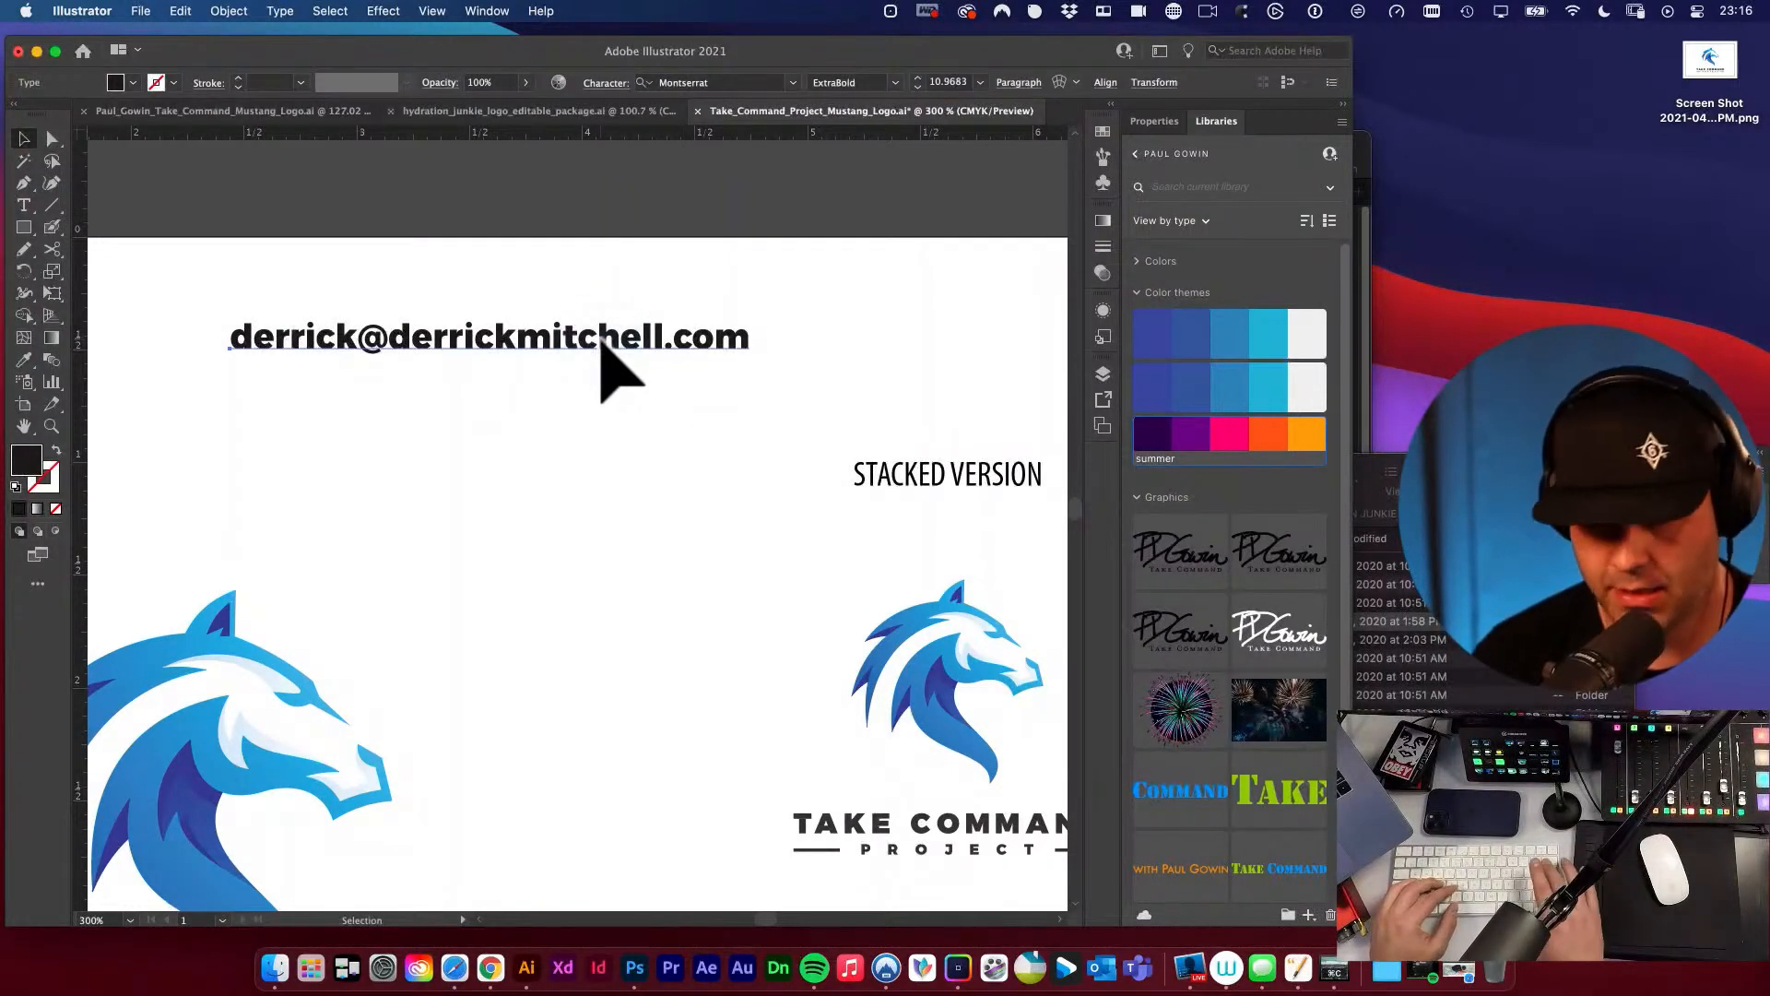
{"action": "key", "text": "t"}
{"action": "left_click_drag", "start_coordinate": [383, 341], "coordinate": [19, 285]}
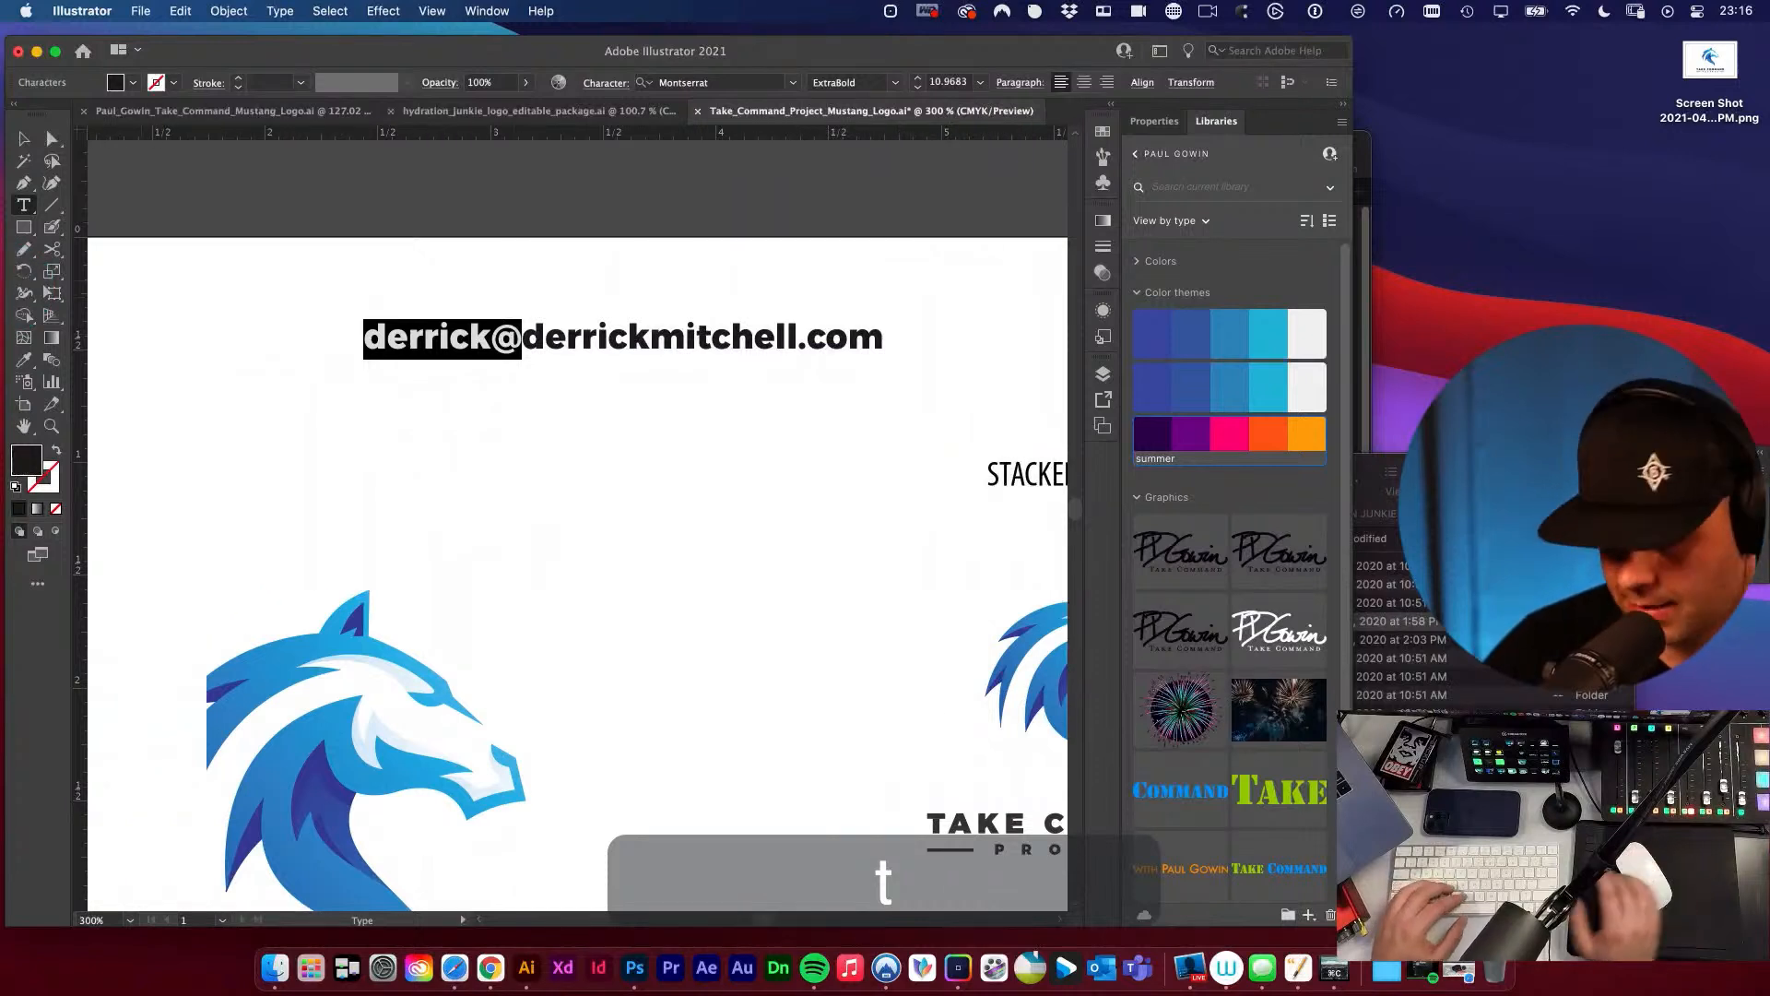
{"action": "key", "text": "BackSpace"}
{"action": "type", "text": "www."}
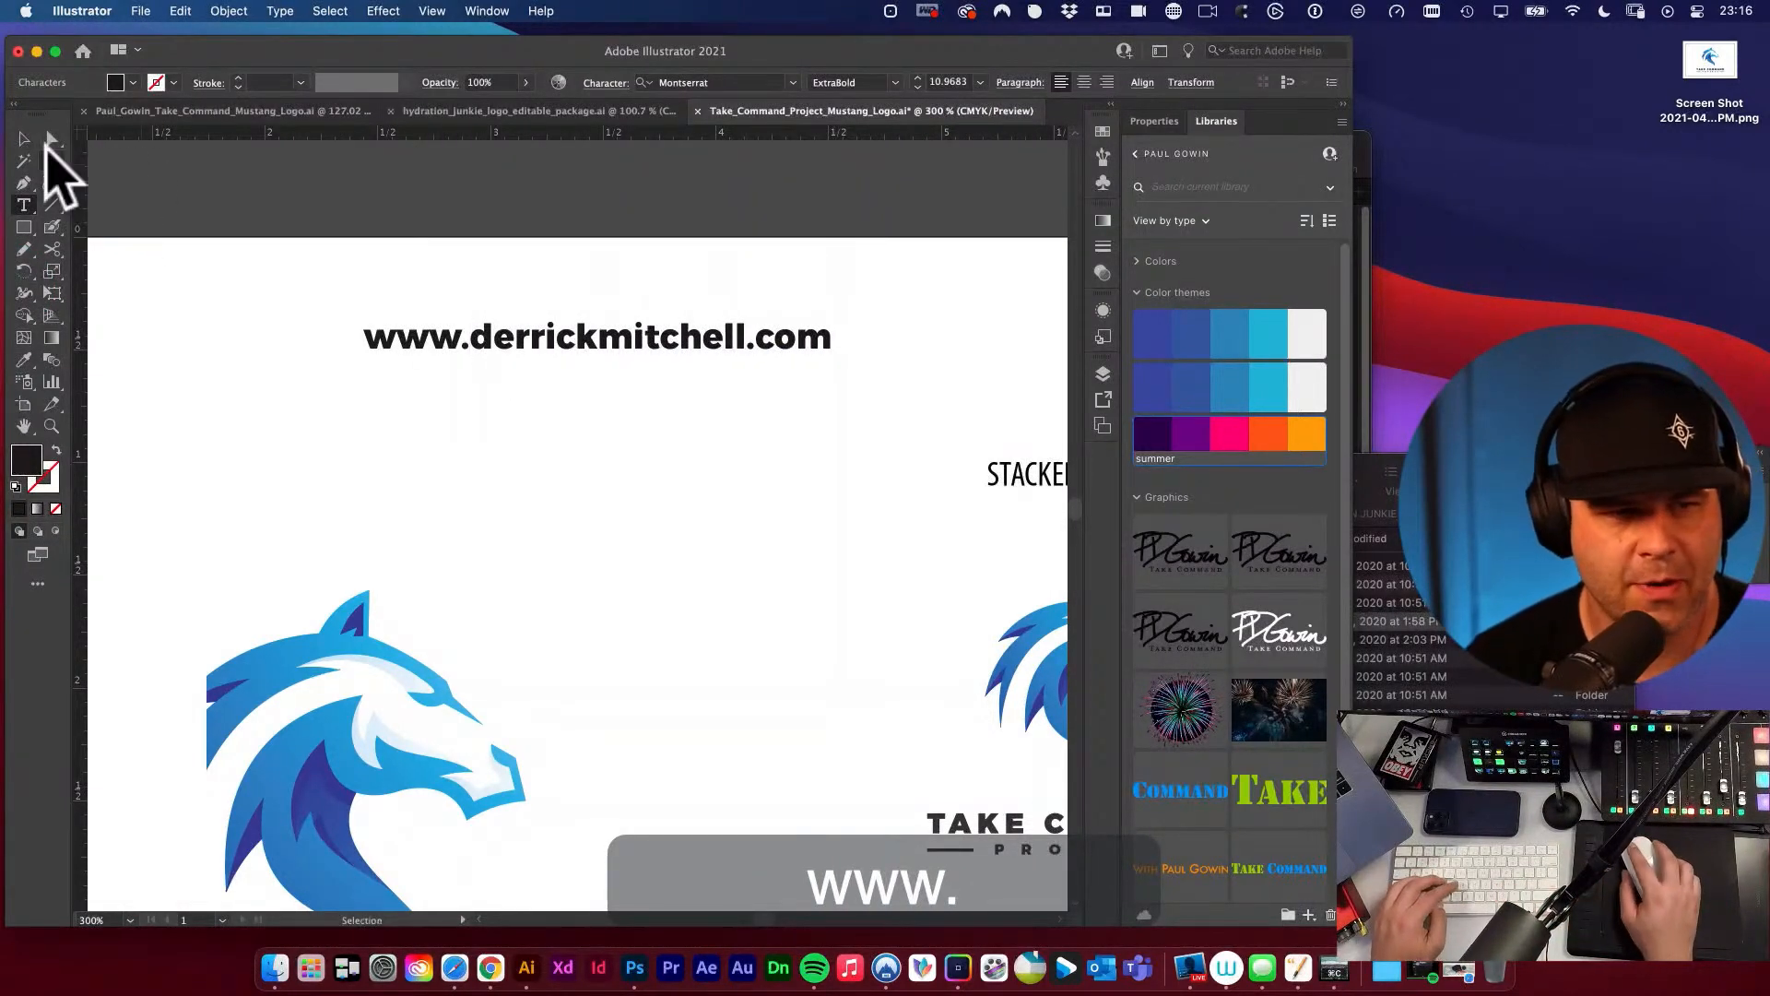
{"action": "left_click", "coordinate": [27, 141]}
{"action": "left_click", "coordinate": [277, 351]}
Move the website address text off the sheet, just above the artboard's upper edge.
{"action": "key", "text": "space"}
{"action": "left_click", "coordinate": [661, 489], "text": "alt+super"}
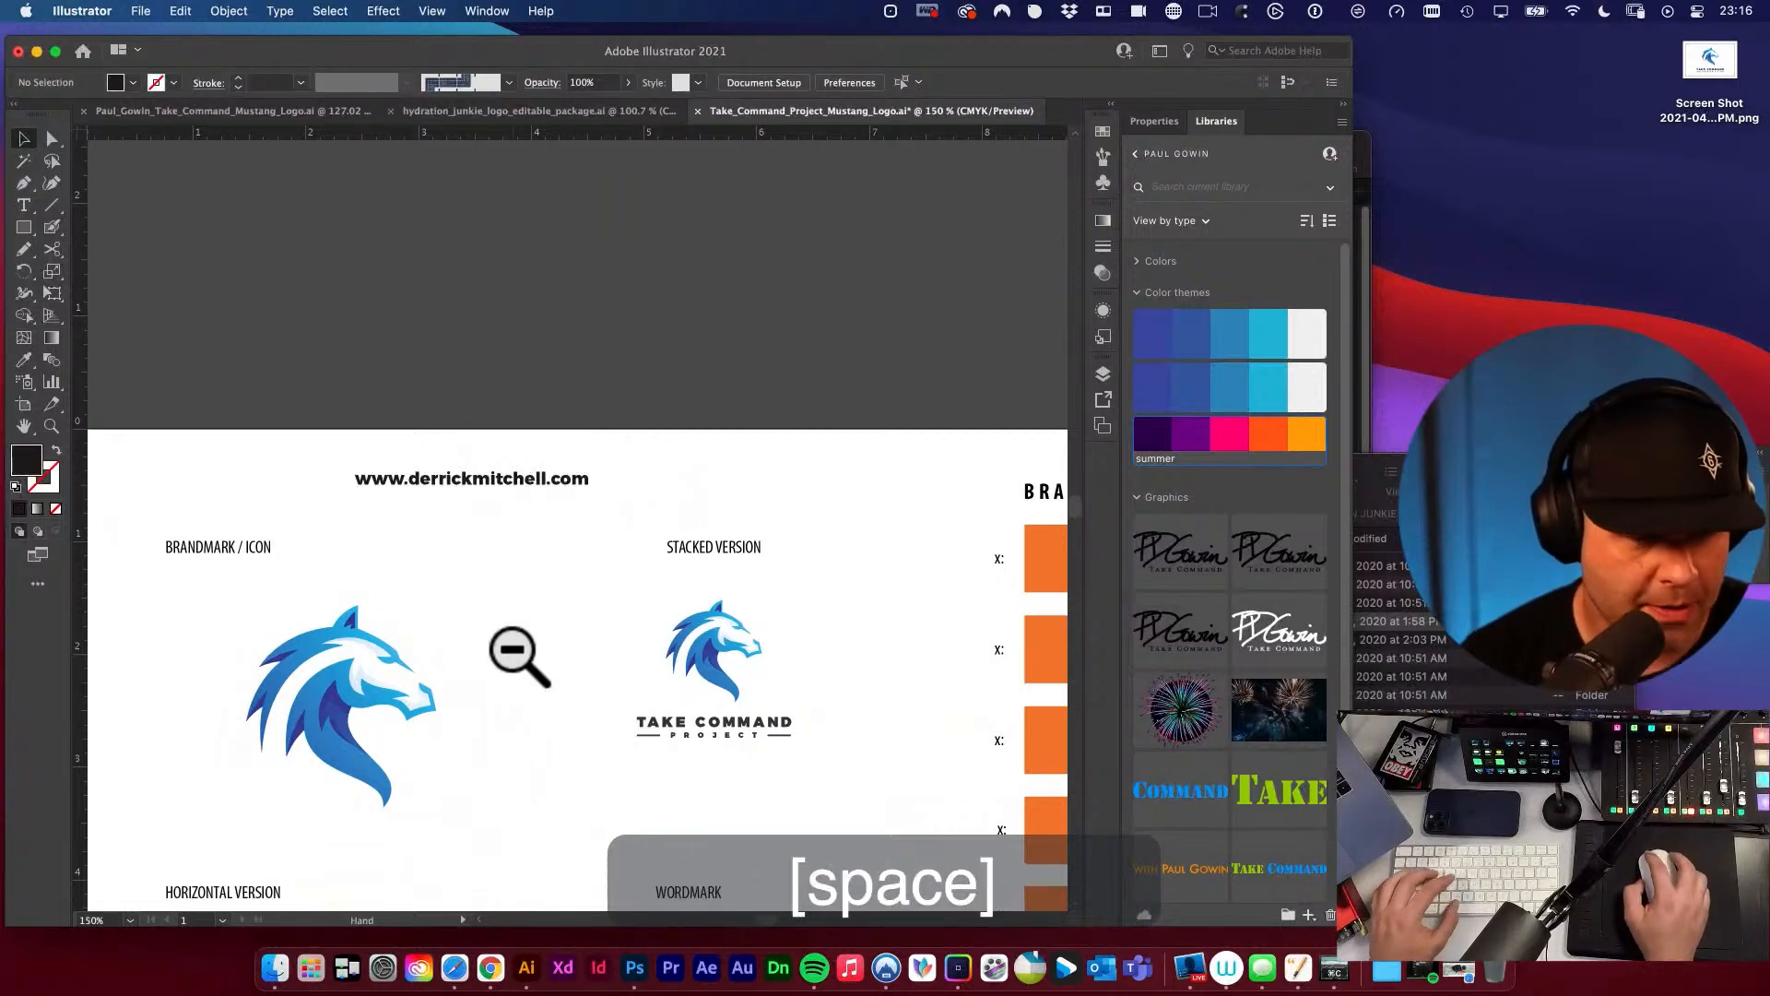
{"action": "left_click_drag", "start_coordinate": [517, 652], "coordinate": [602, 567]}
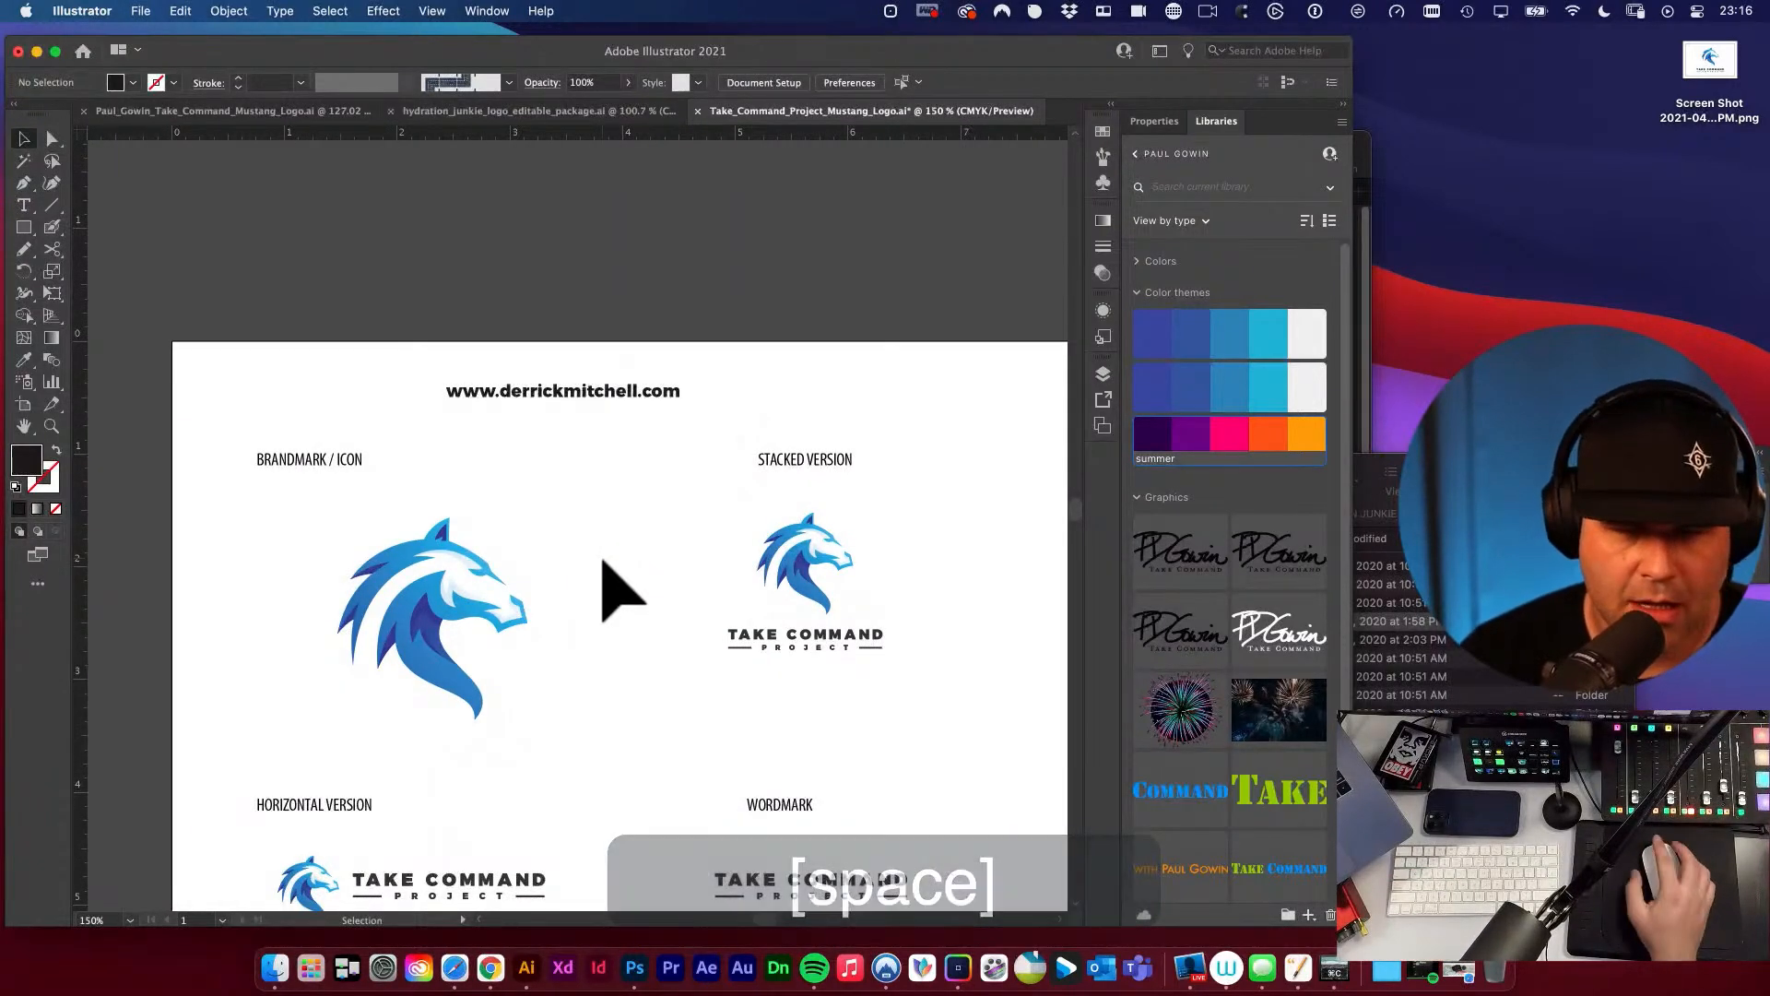
{"action": "key", "text": "space"}
{"action": "left_click_drag", "start_coordinate": [644, 651], "coordinate": [613, 232]}
{"action": "key", "text": "space"}
{"action": "left_click_drag", "start_coordinate": [673, 443], "coordinate": [652, 391]}
{"action": "left_click", "coordinate": [673, 462], "text": "alt+super"}
{"action": "left_click_drag", "start_coordinate": [678, 577], "coordinate": [636, 404]}
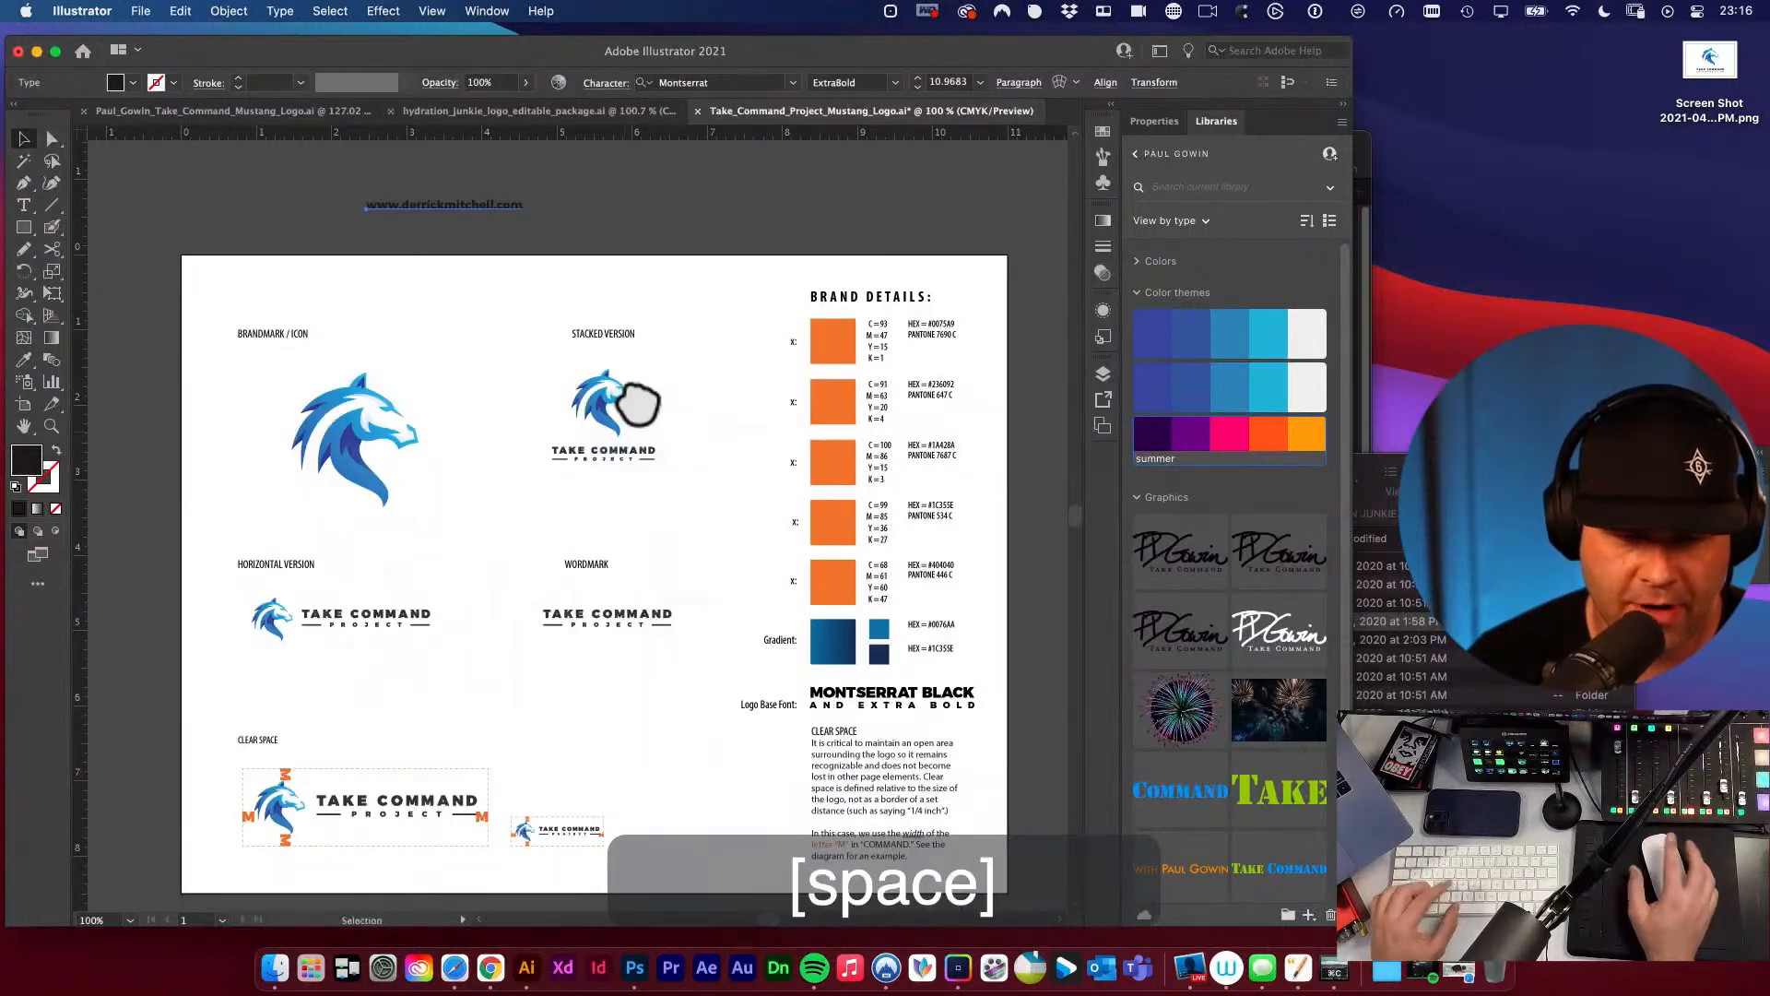
Draw a small black square beside the brandmark horse and duplicate it downward into an evenly spaced column of four.
{"action": "key", "text": "super+space"}
{"action": "left_click_drag", "start_coordinate": [406, 395], "coordinate": [679, 478]}
{"action": "left_click_drag", "start_coordinate": [565, 432], "coordinate": [679, 427]}
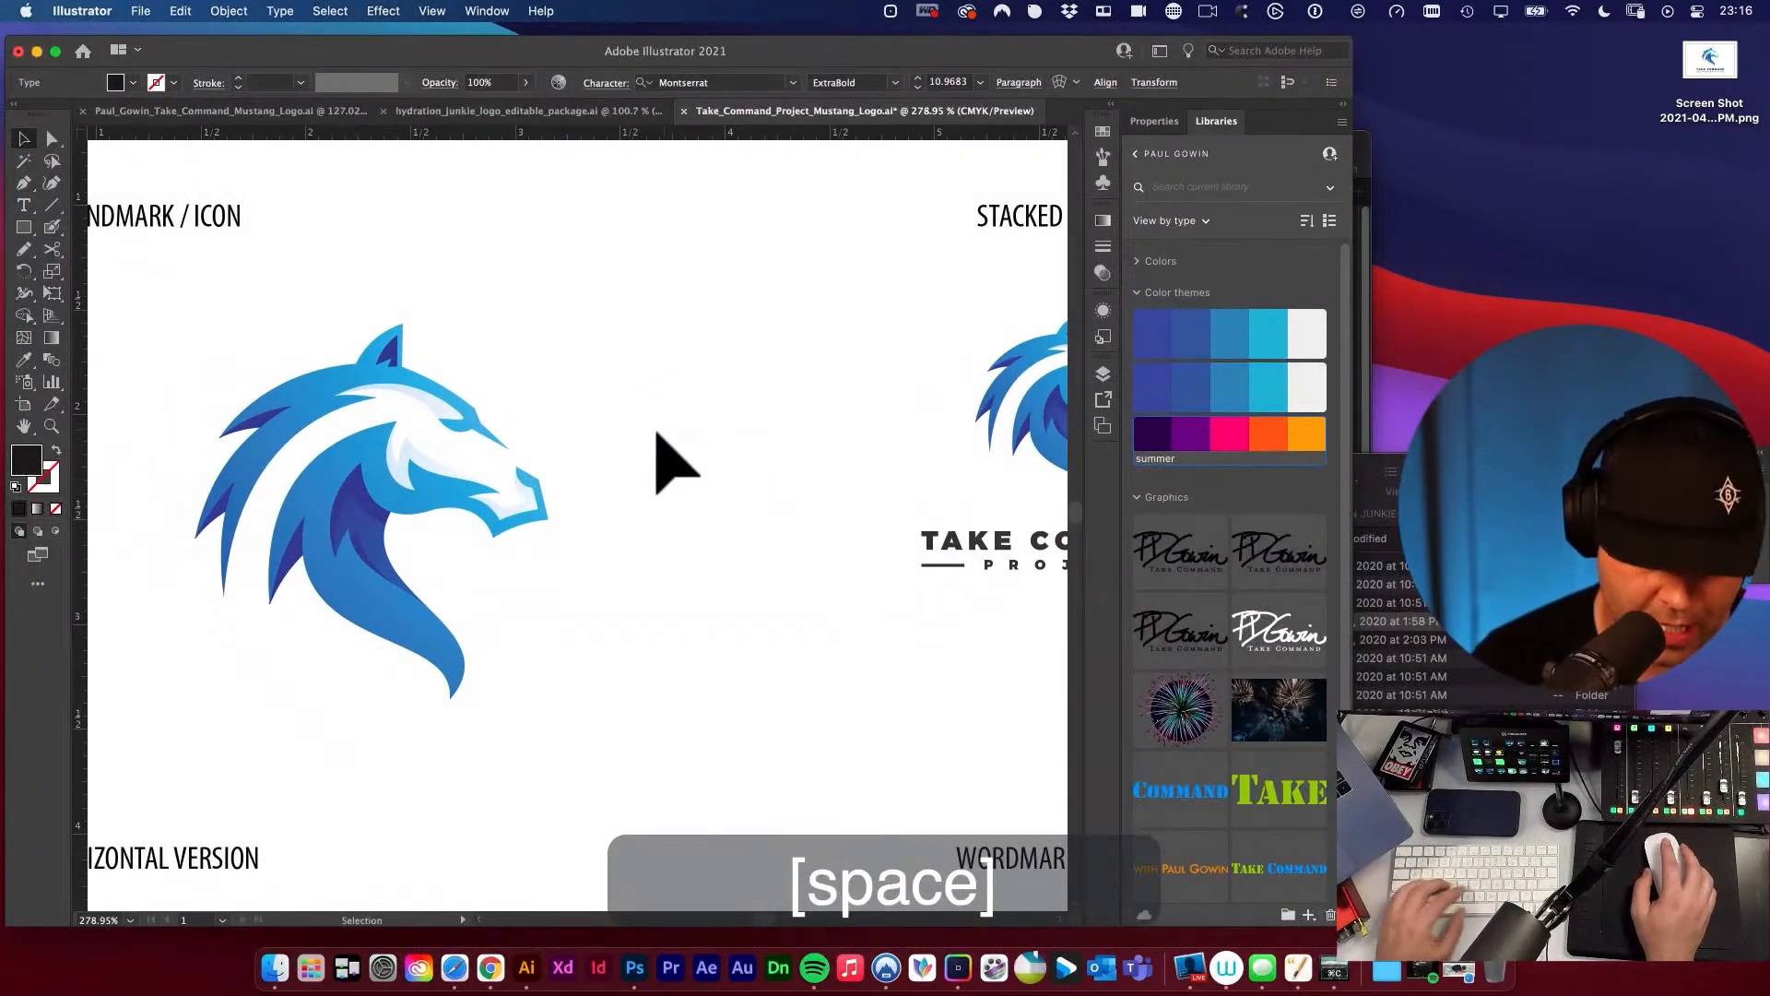
{"action": "key", "text": "m"}
{"action": "mouse_move", "coordinate": [633, 287]}
{"action": "left_mouse_down"}
{"action": "mouse_move", "coordinate": [664, 313]}
{"action": "mouse_move", "coordinate": [648, 352]}
{"action": "left_mouse_up"}
{"action": "key", "text": "v"}
{"action": "left_click", "coordinate": [644, 351]}
{"action": "key", "text": "super+d"}
{"action": "key", "text": "super+d"}
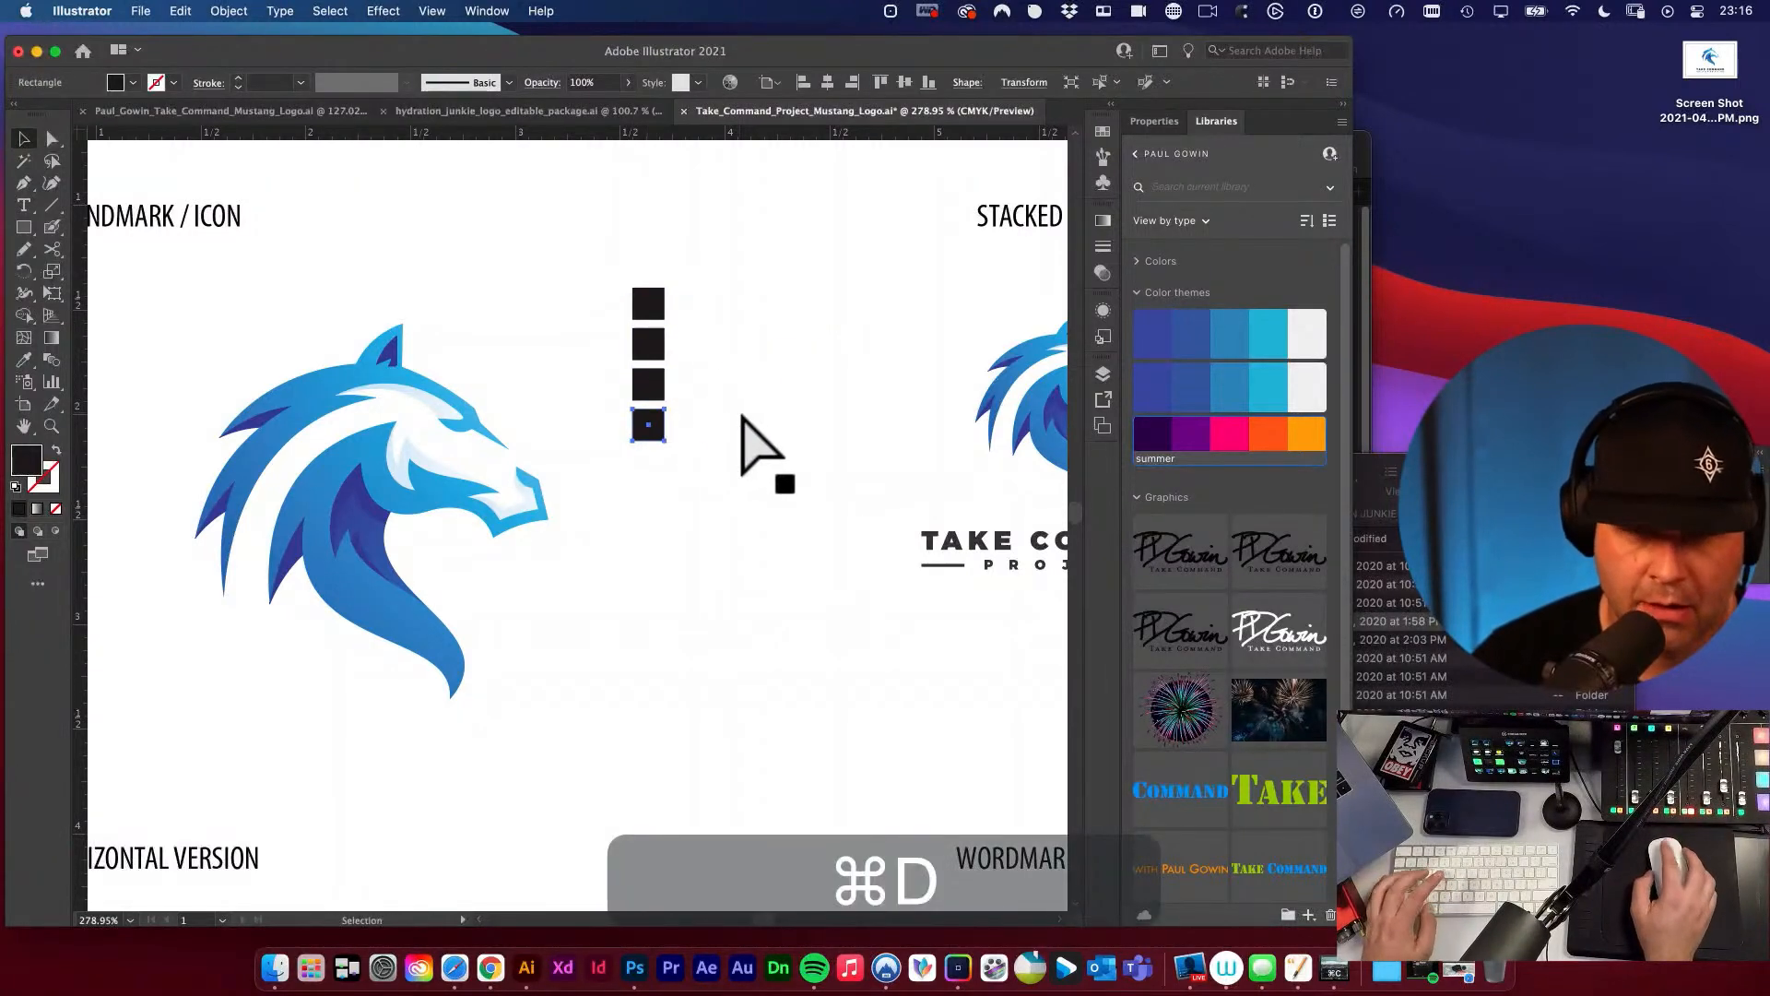
Sample the horse's blue gradient with the Eyedropper and apply it to the upper three squares.
{"action": "key", "text": "v"}
{"action": "left_click_drag", "start_coordinate": [664, 416], "coordinate": [770, 505]}
{"action": "key", "text": "v"}
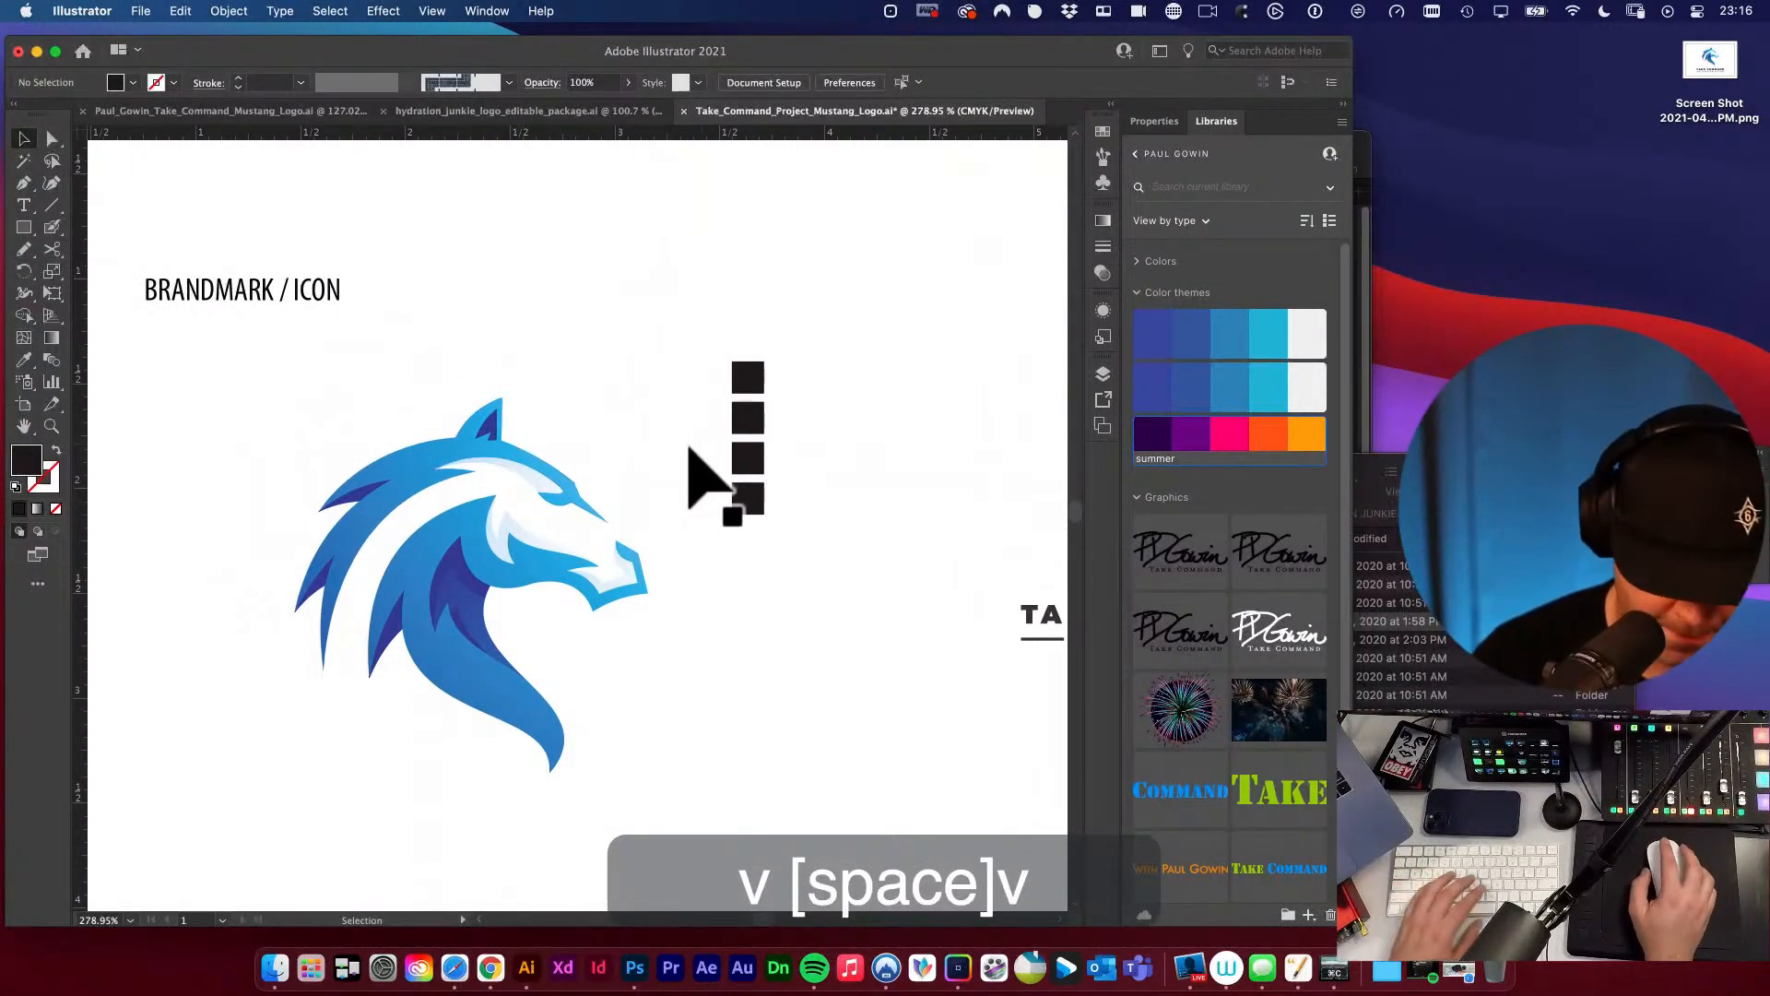
{"action": "key", "text": "o"}
{"action": "key", "text": "i"}
{"action": "left_click", "coordinate": [444, 457]}
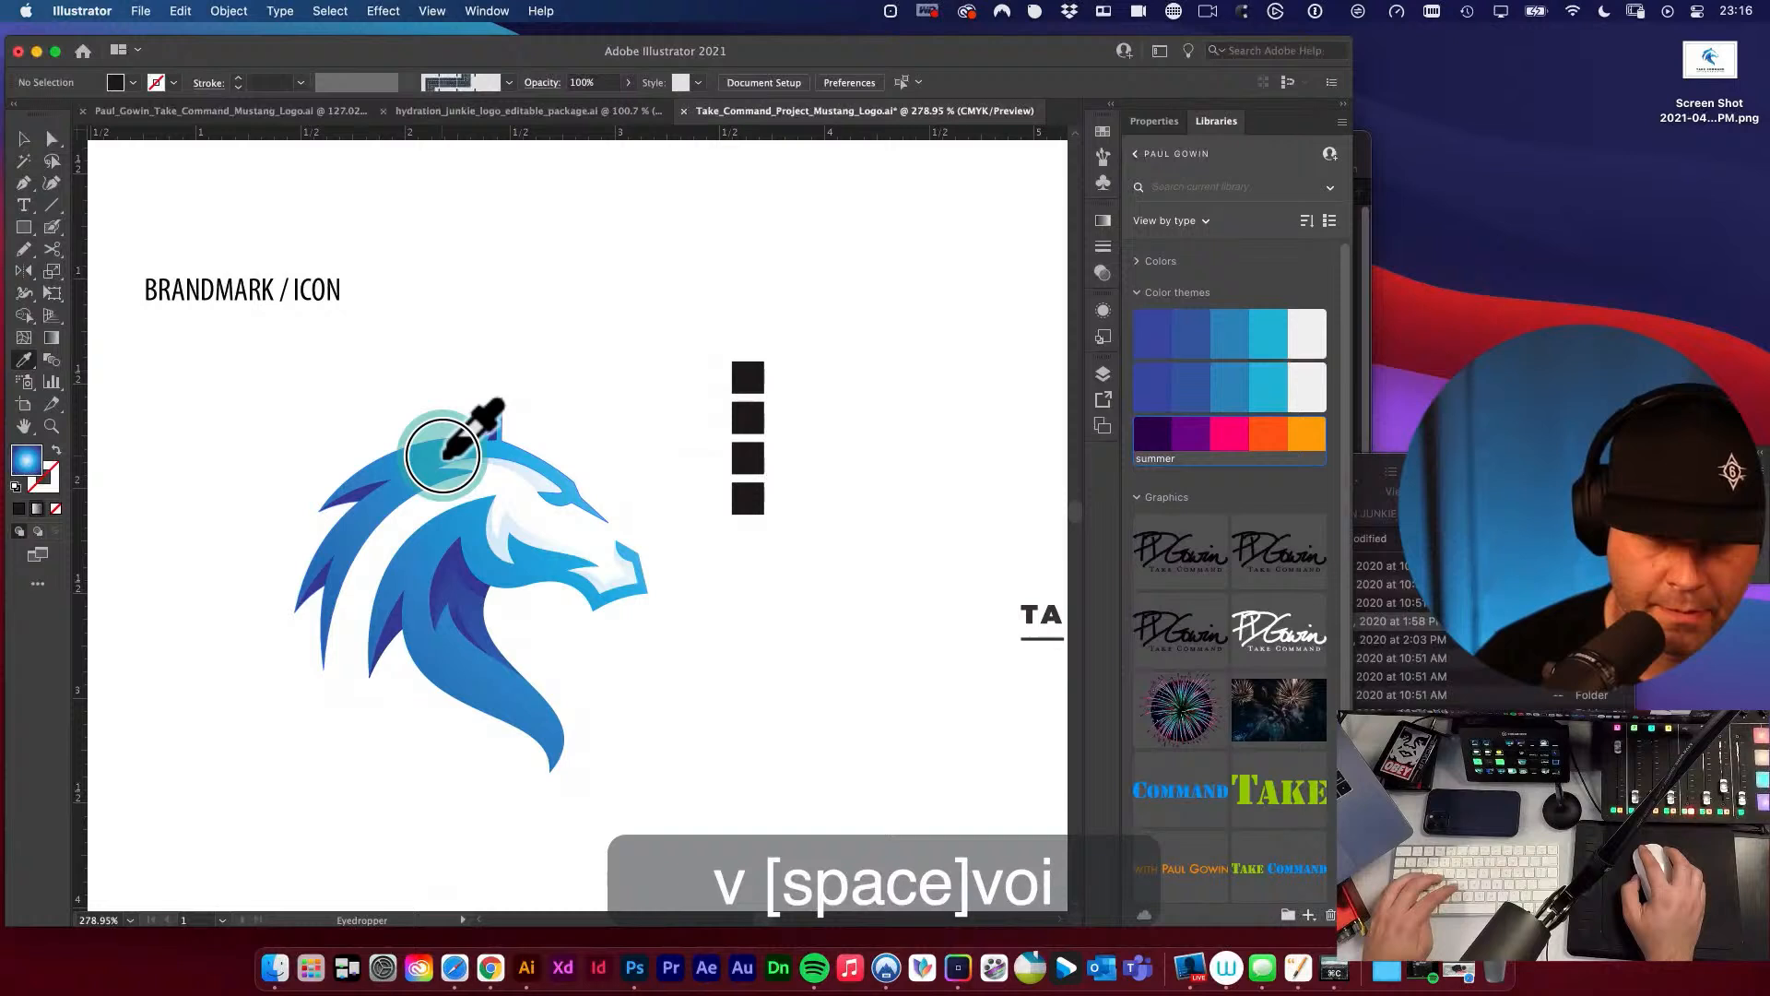
{"action": "left_click", "coordinate": [741, 388], "text": "alt"}
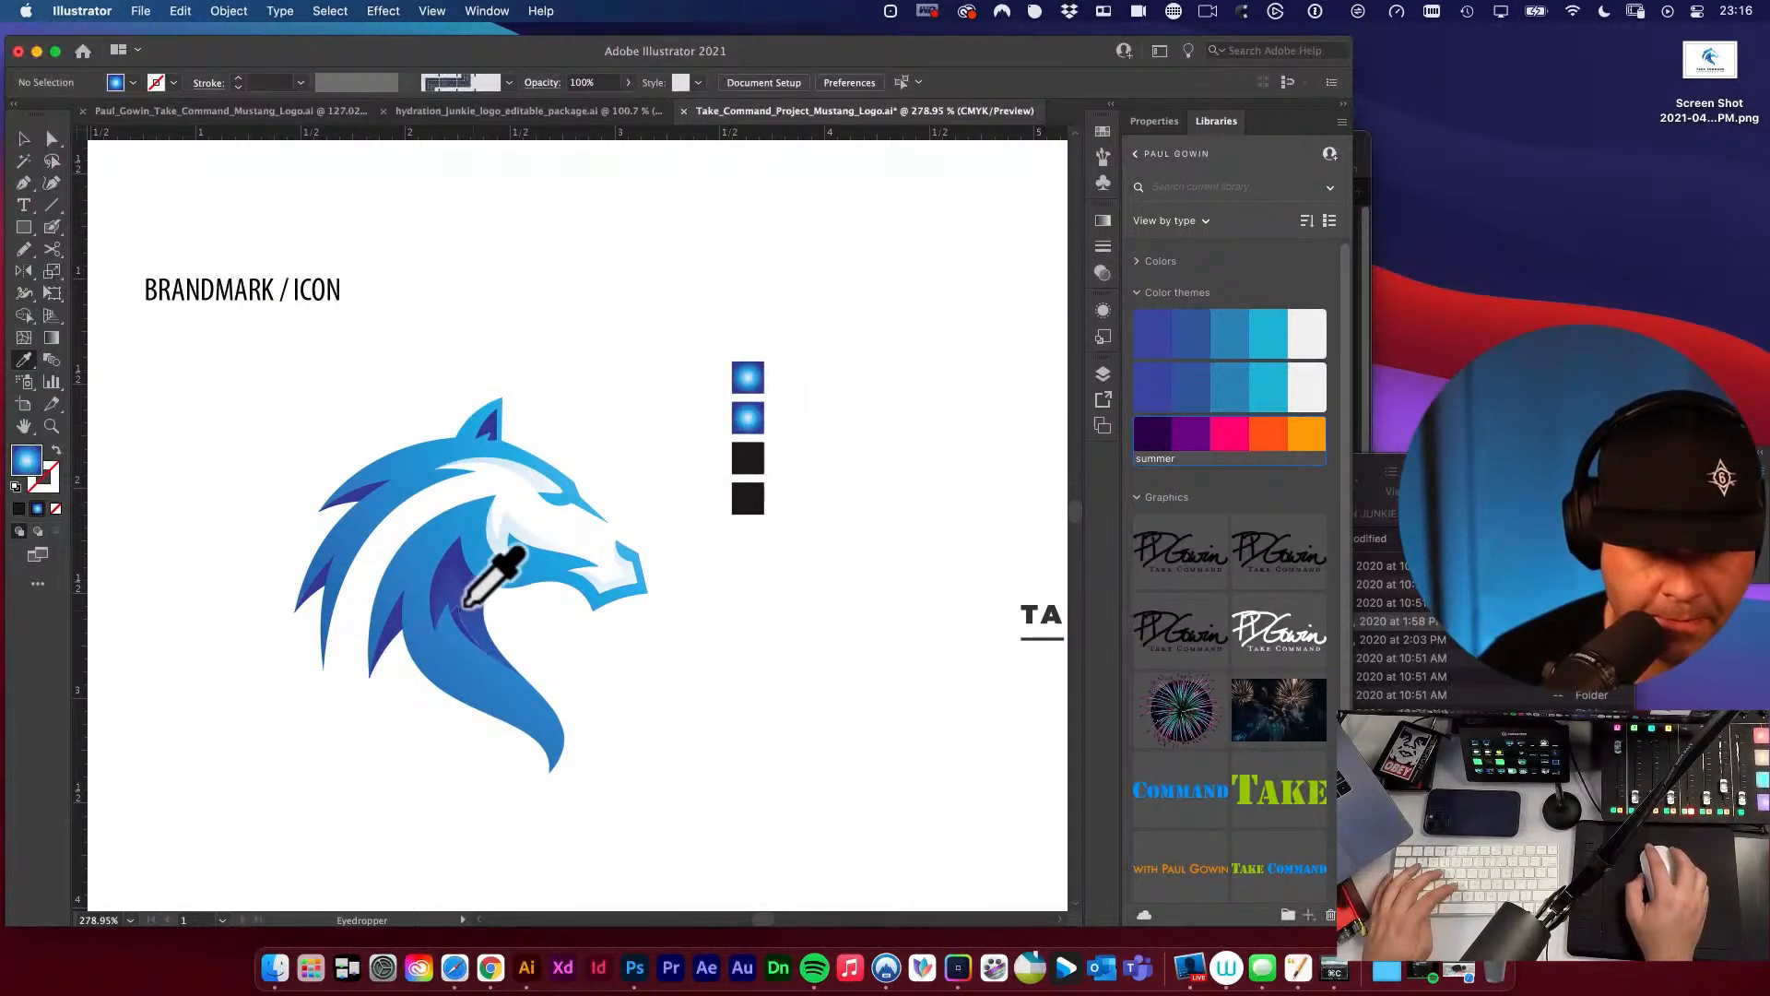
{"action": "left_click", "coordinate": [767, 466]}
{"action": "key", "text": "v"}
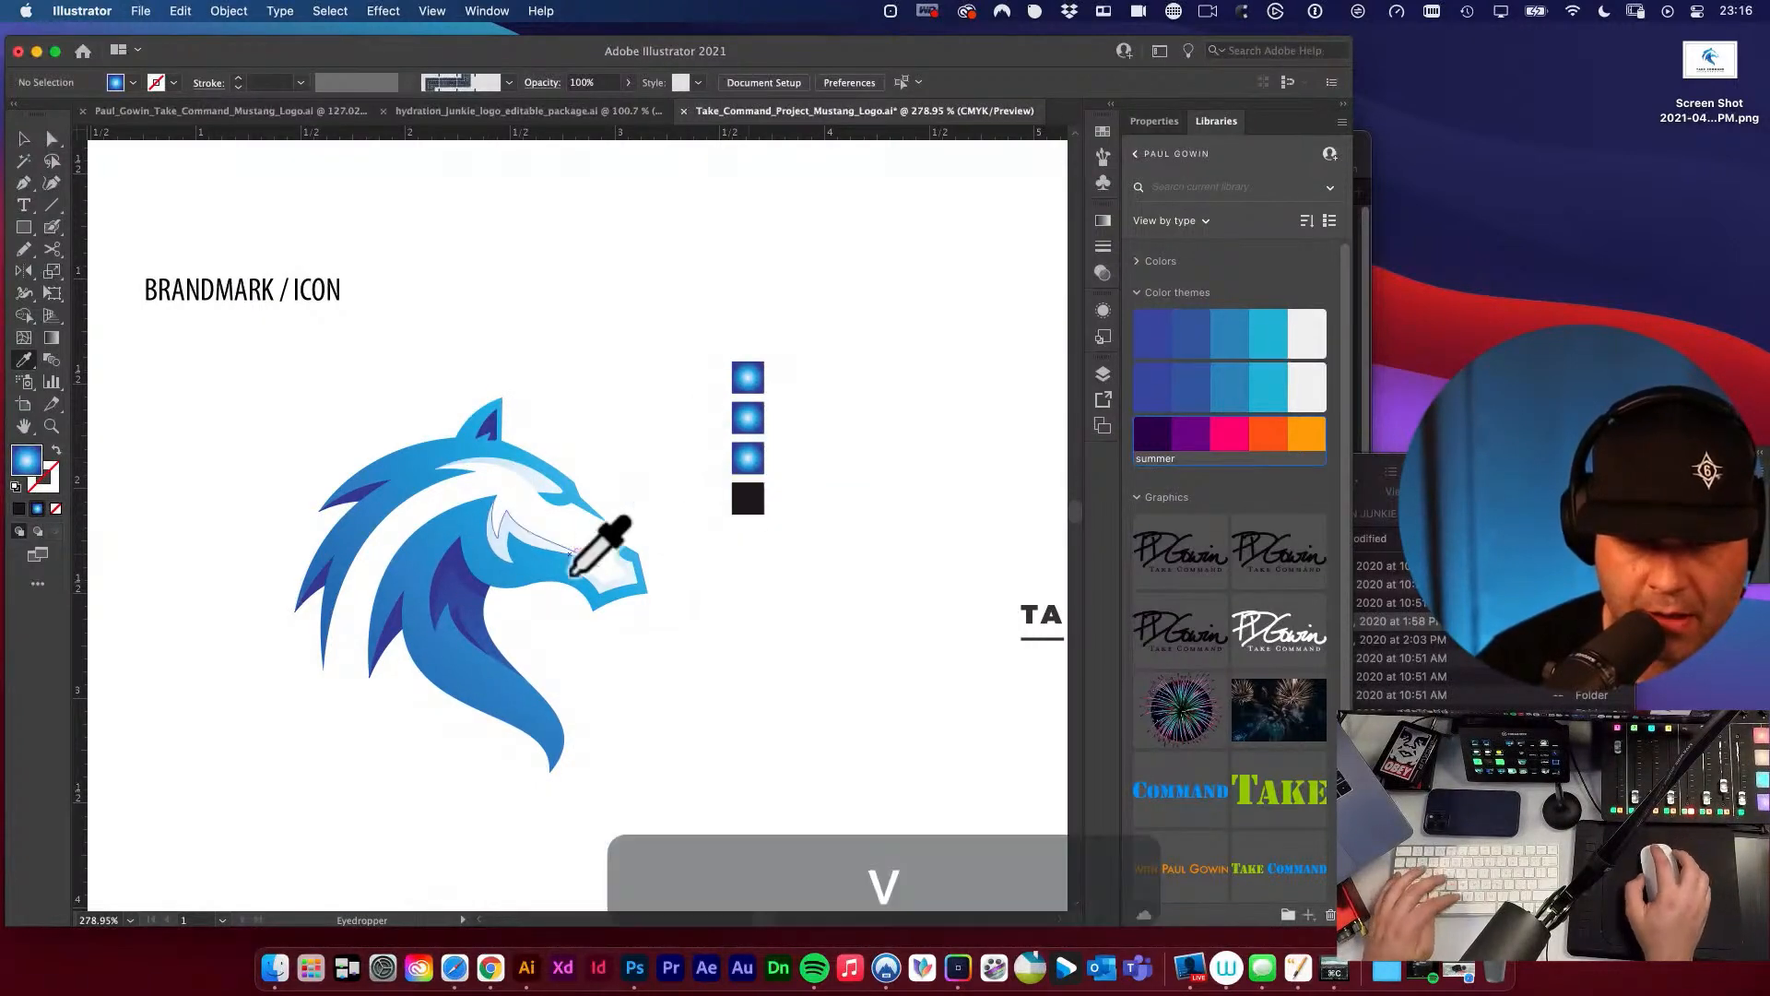
Examine how the gradient is laid across the horse's mane and forehead shape, and deselect it.
{"action": "key", "text": "a"}
{"action": "left_click", "coordinate": [404, 475]}
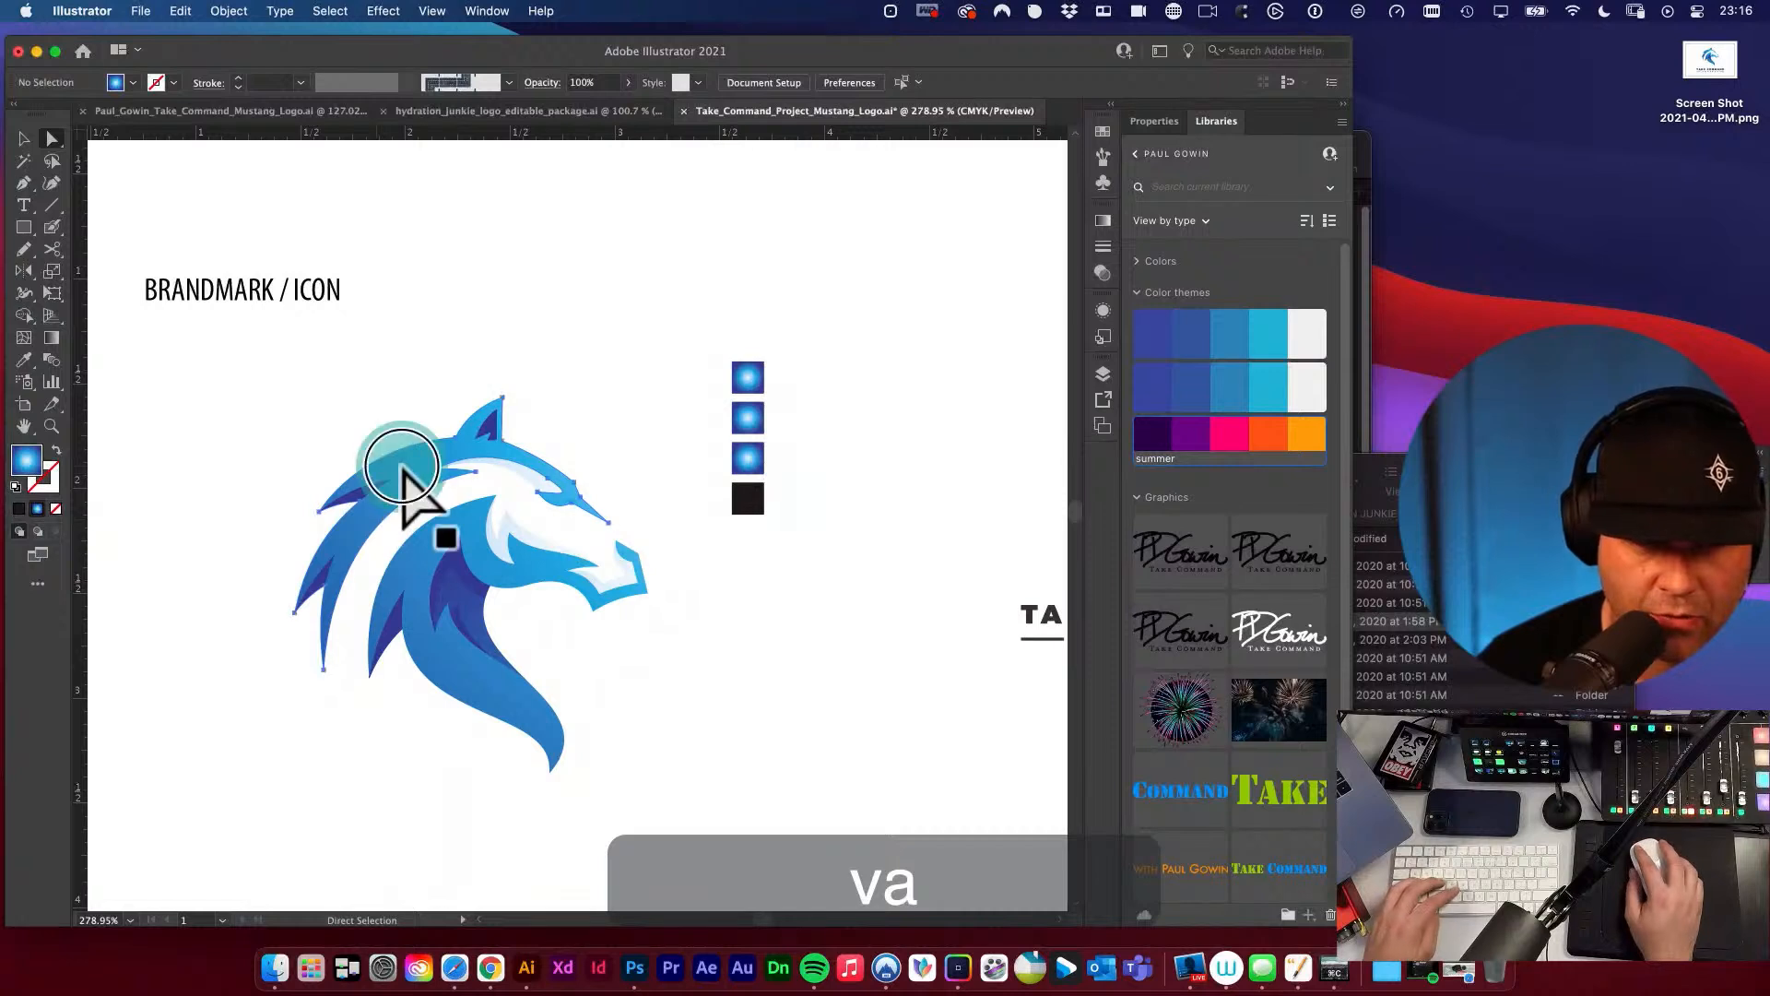
{"action": "key", "text": "g"}
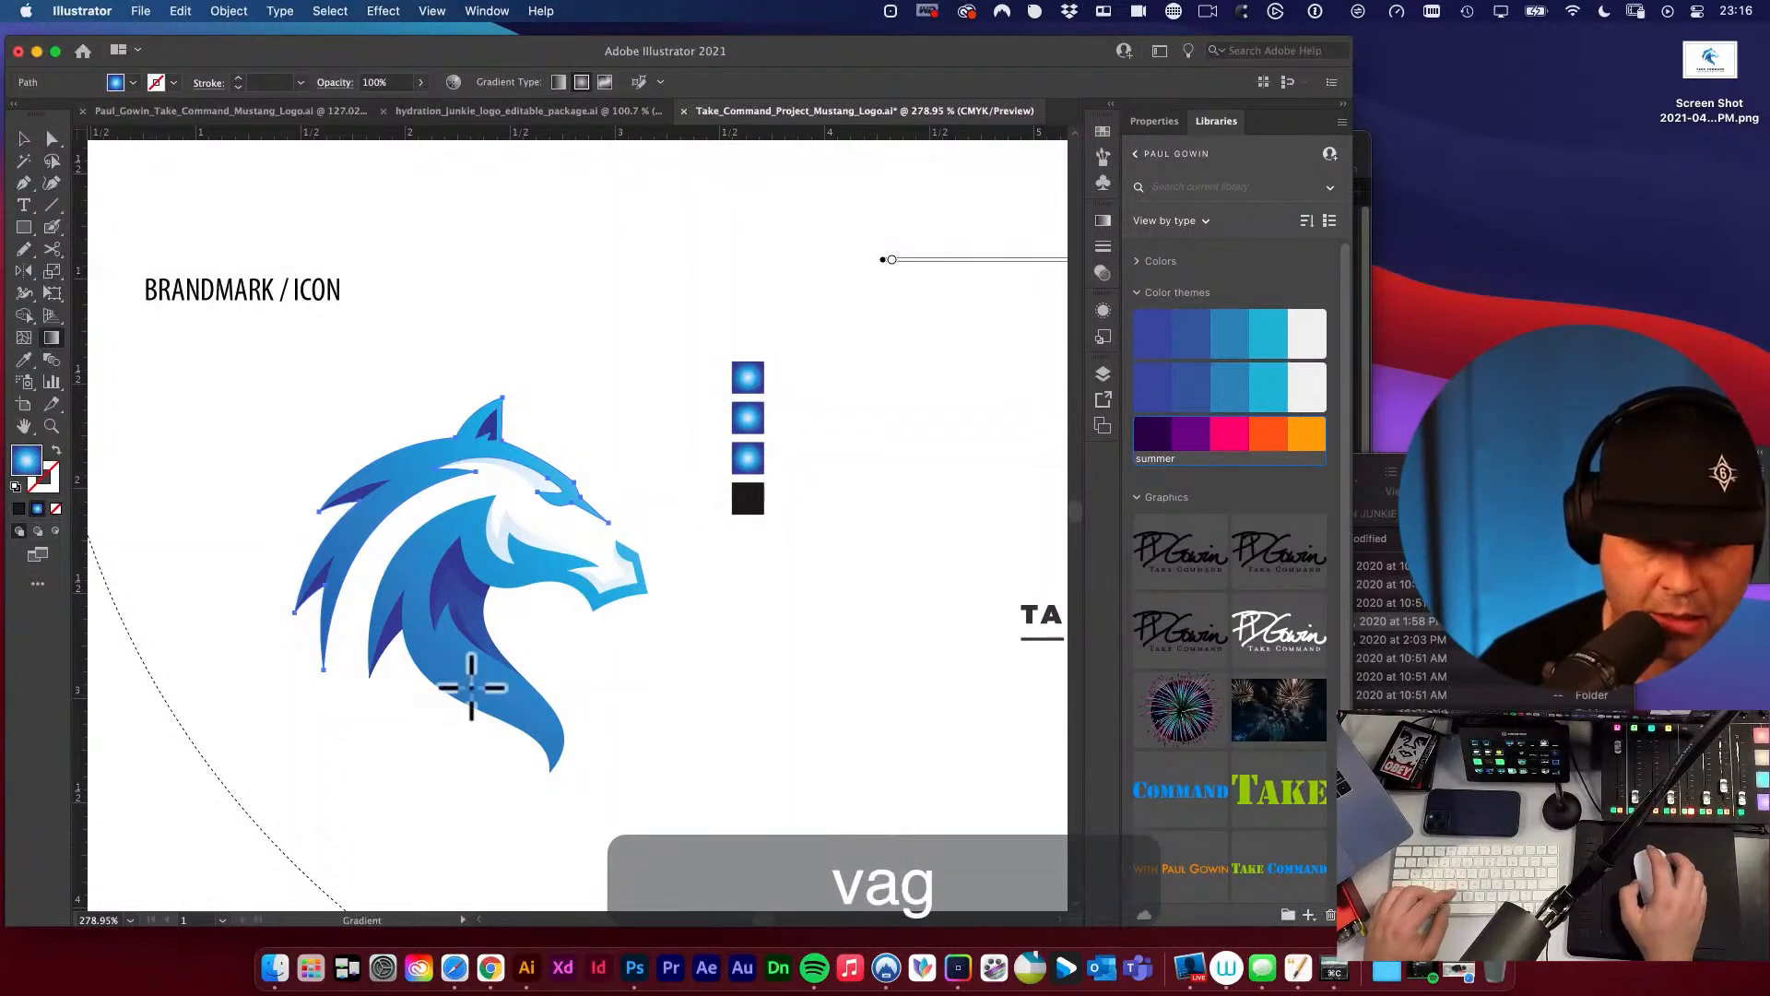
{"action": "key", "text": "a"}
{"action": "left_click", "coordinate": [756, 624]}
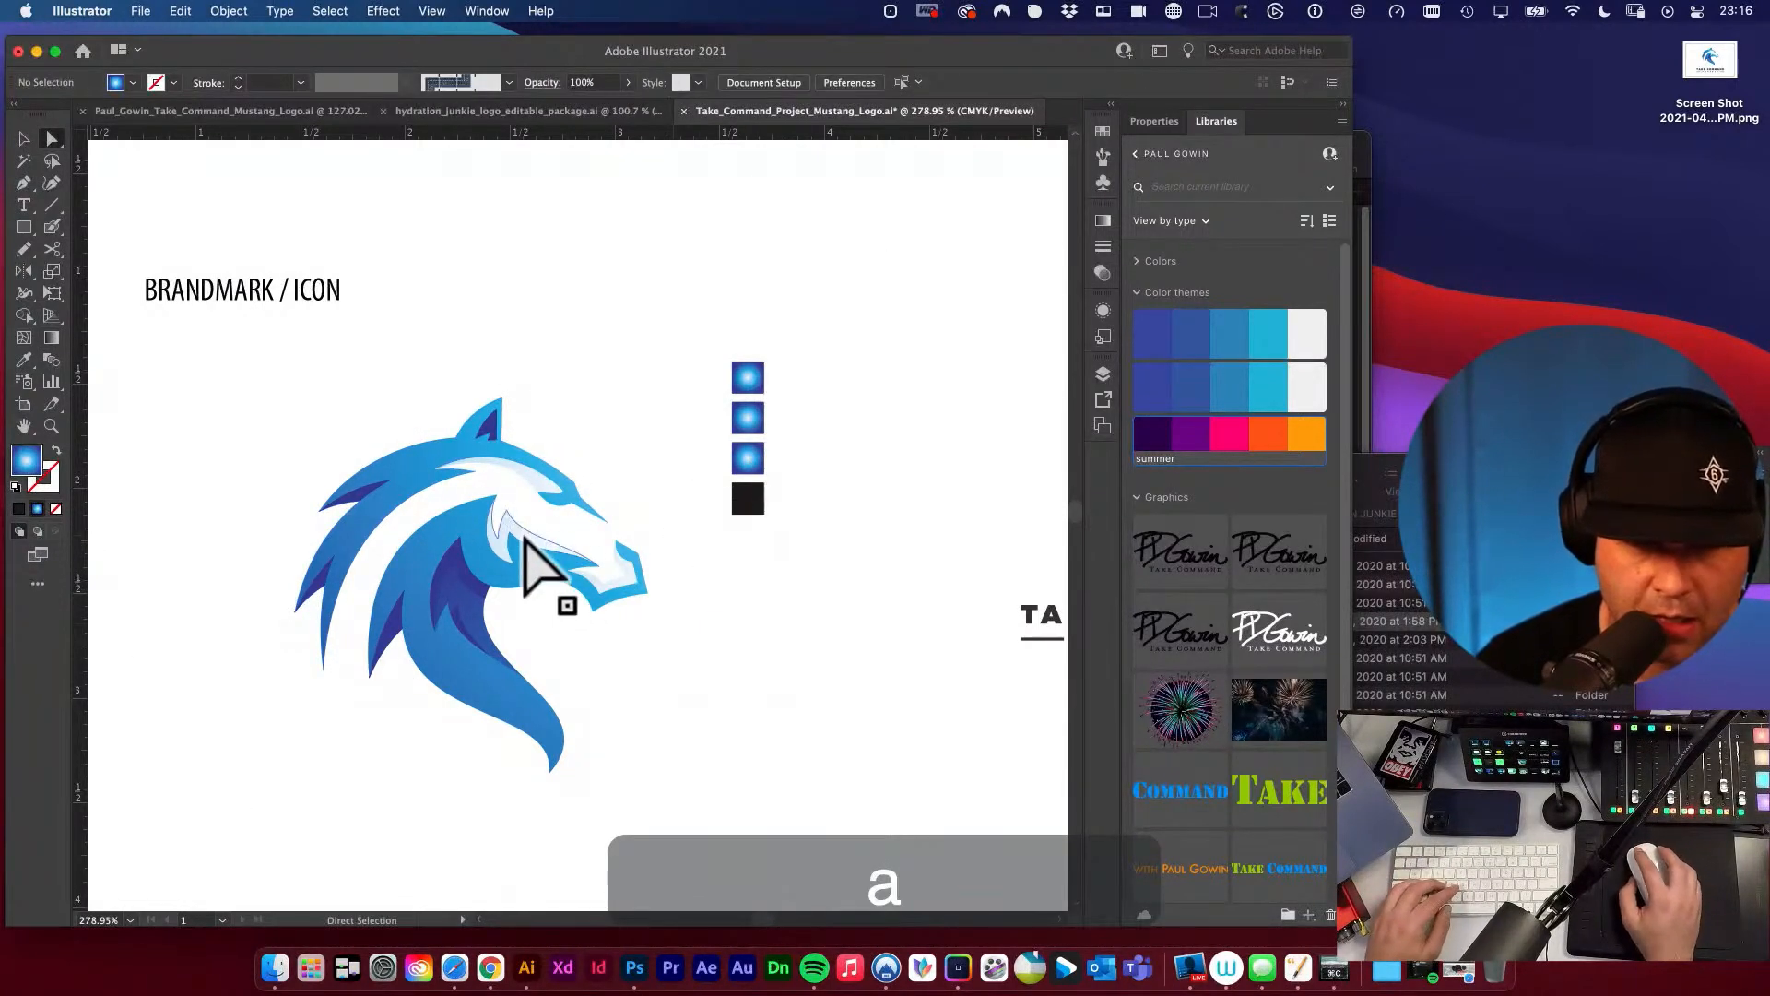
Fill the remaining black square with a gradient sampled from the horse's cheek, and deselect it.
{"action": "left_click", "coordinate": [749, 500]}
{"action": "key", "text": "i"}
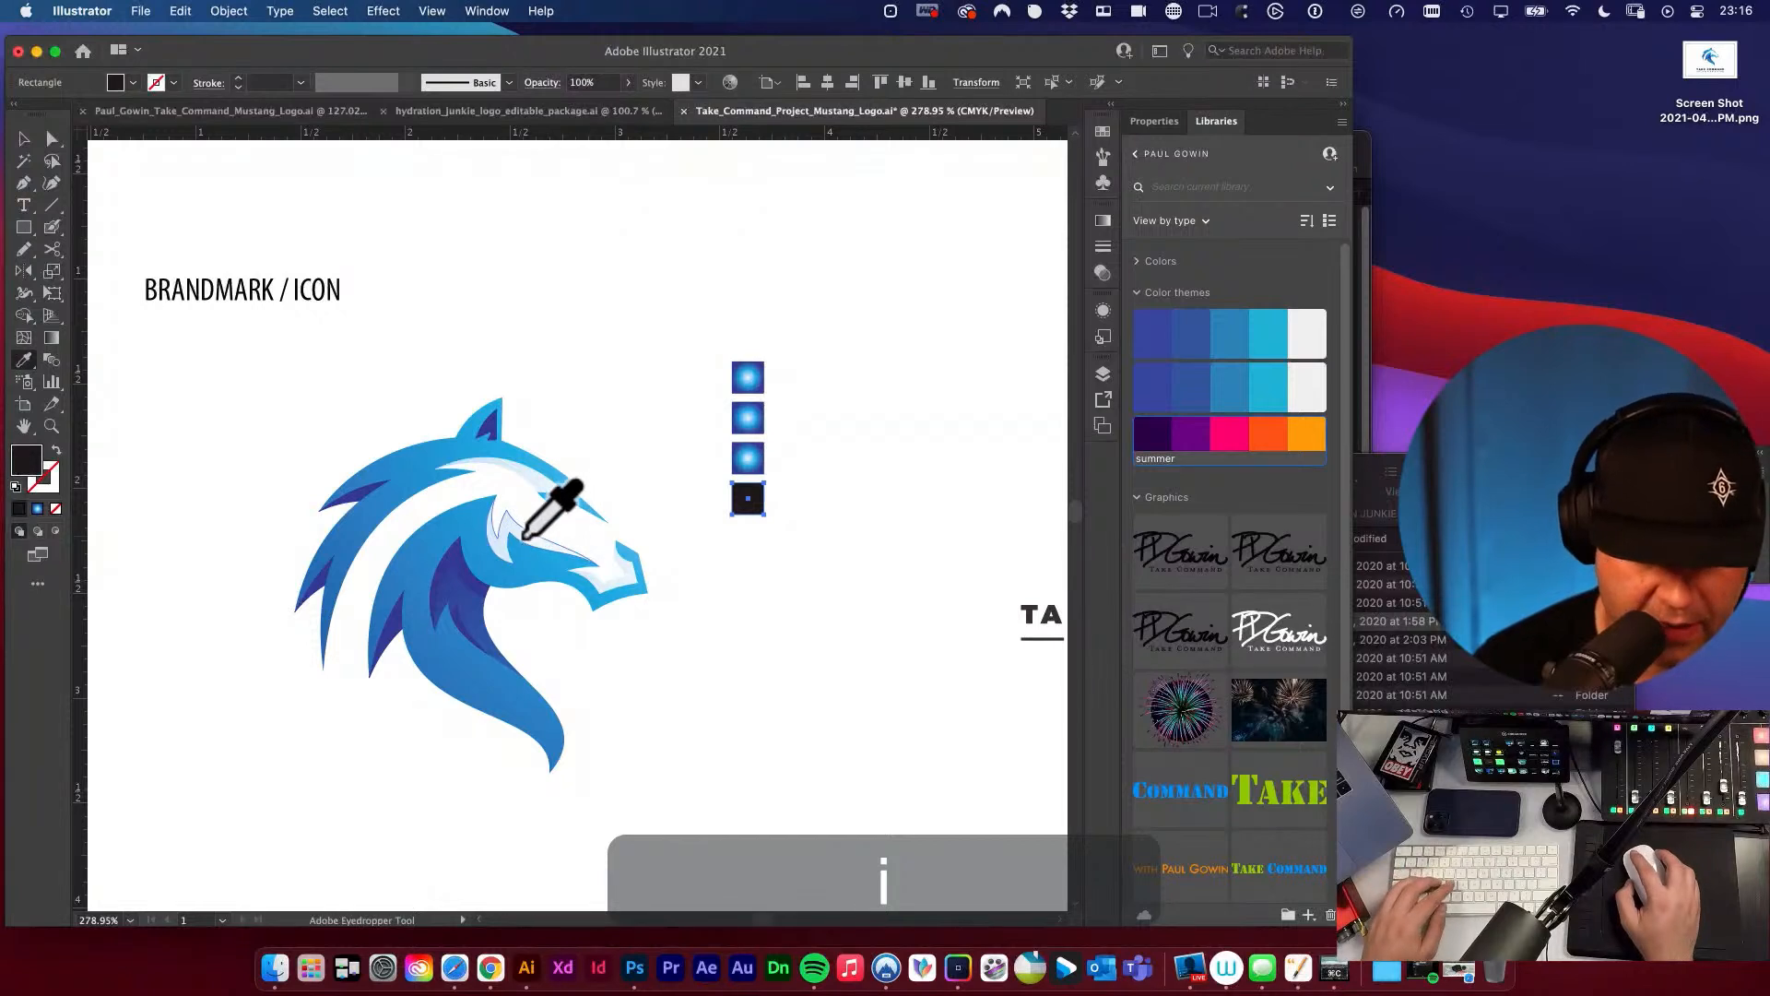
{"action": "left_click", "coordinate": [521, 549]}
{"action": "key", "text": "v"}
{"action": "left_click", "coordinate": [638, 459]}
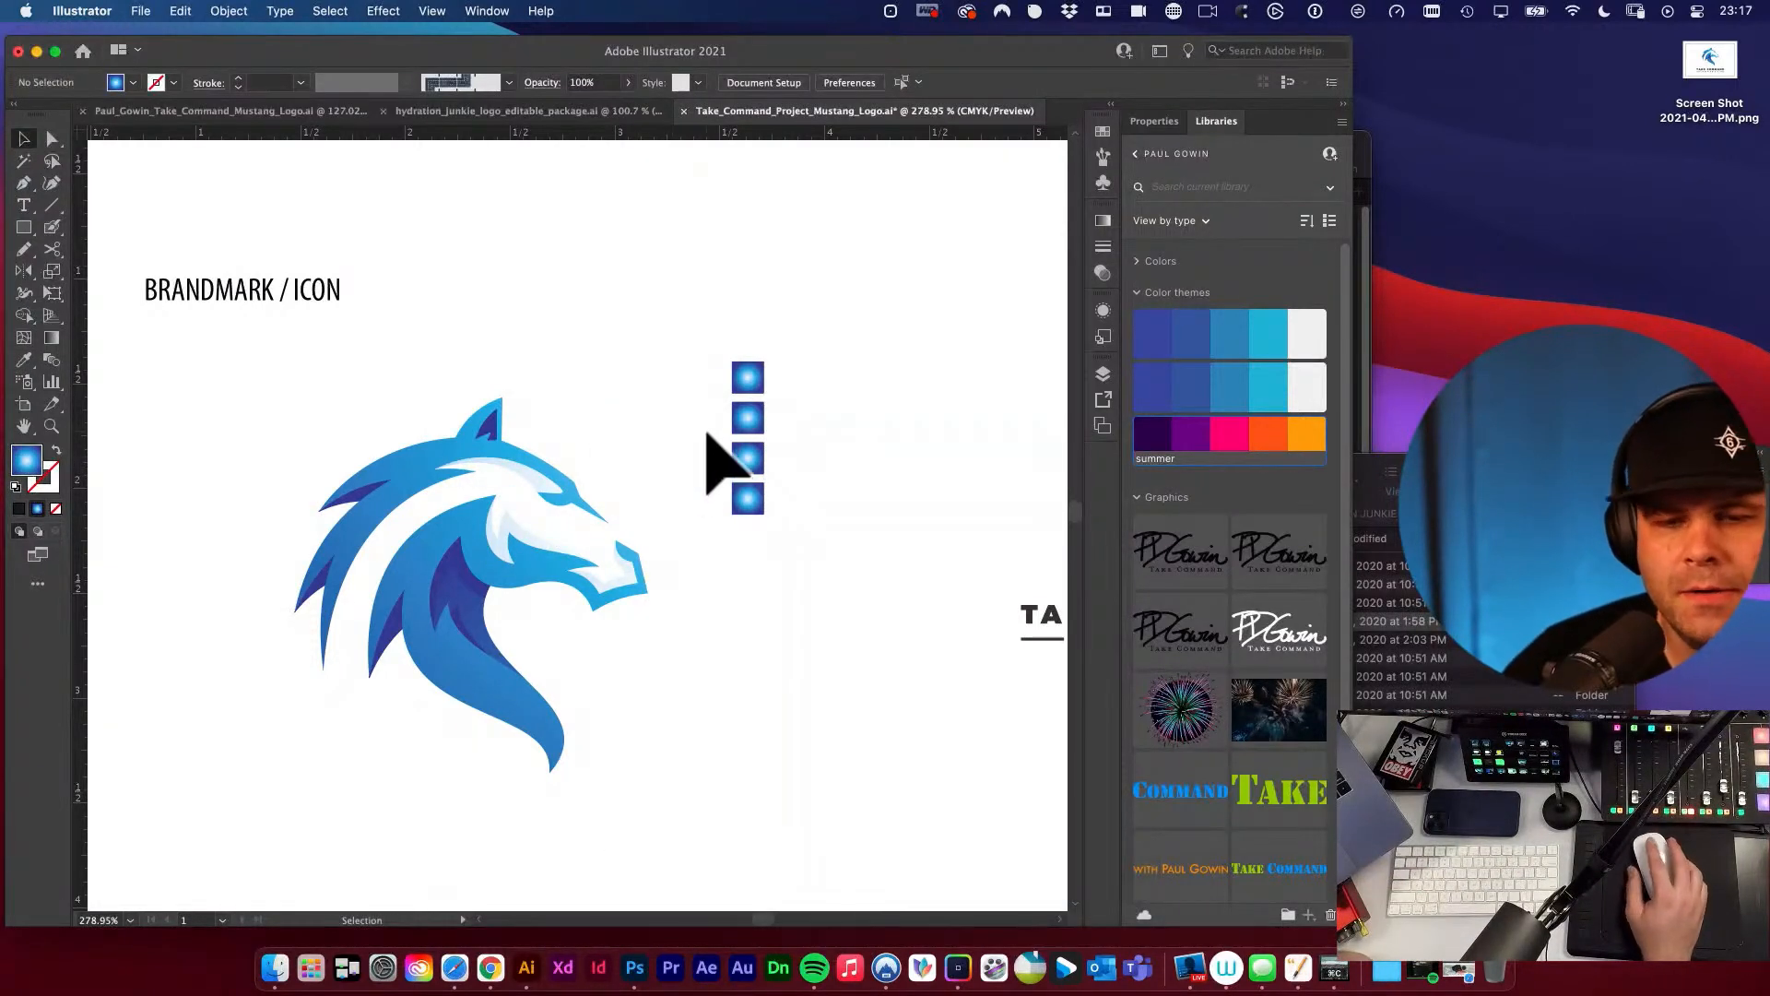
Fill the uppermost square with a solid teal-blue sampled from the horse's ear using the Eyedropper.
{"action": "left_click_drag", "start_coordinate": [708, 429], "coordinate": [817, 553]}
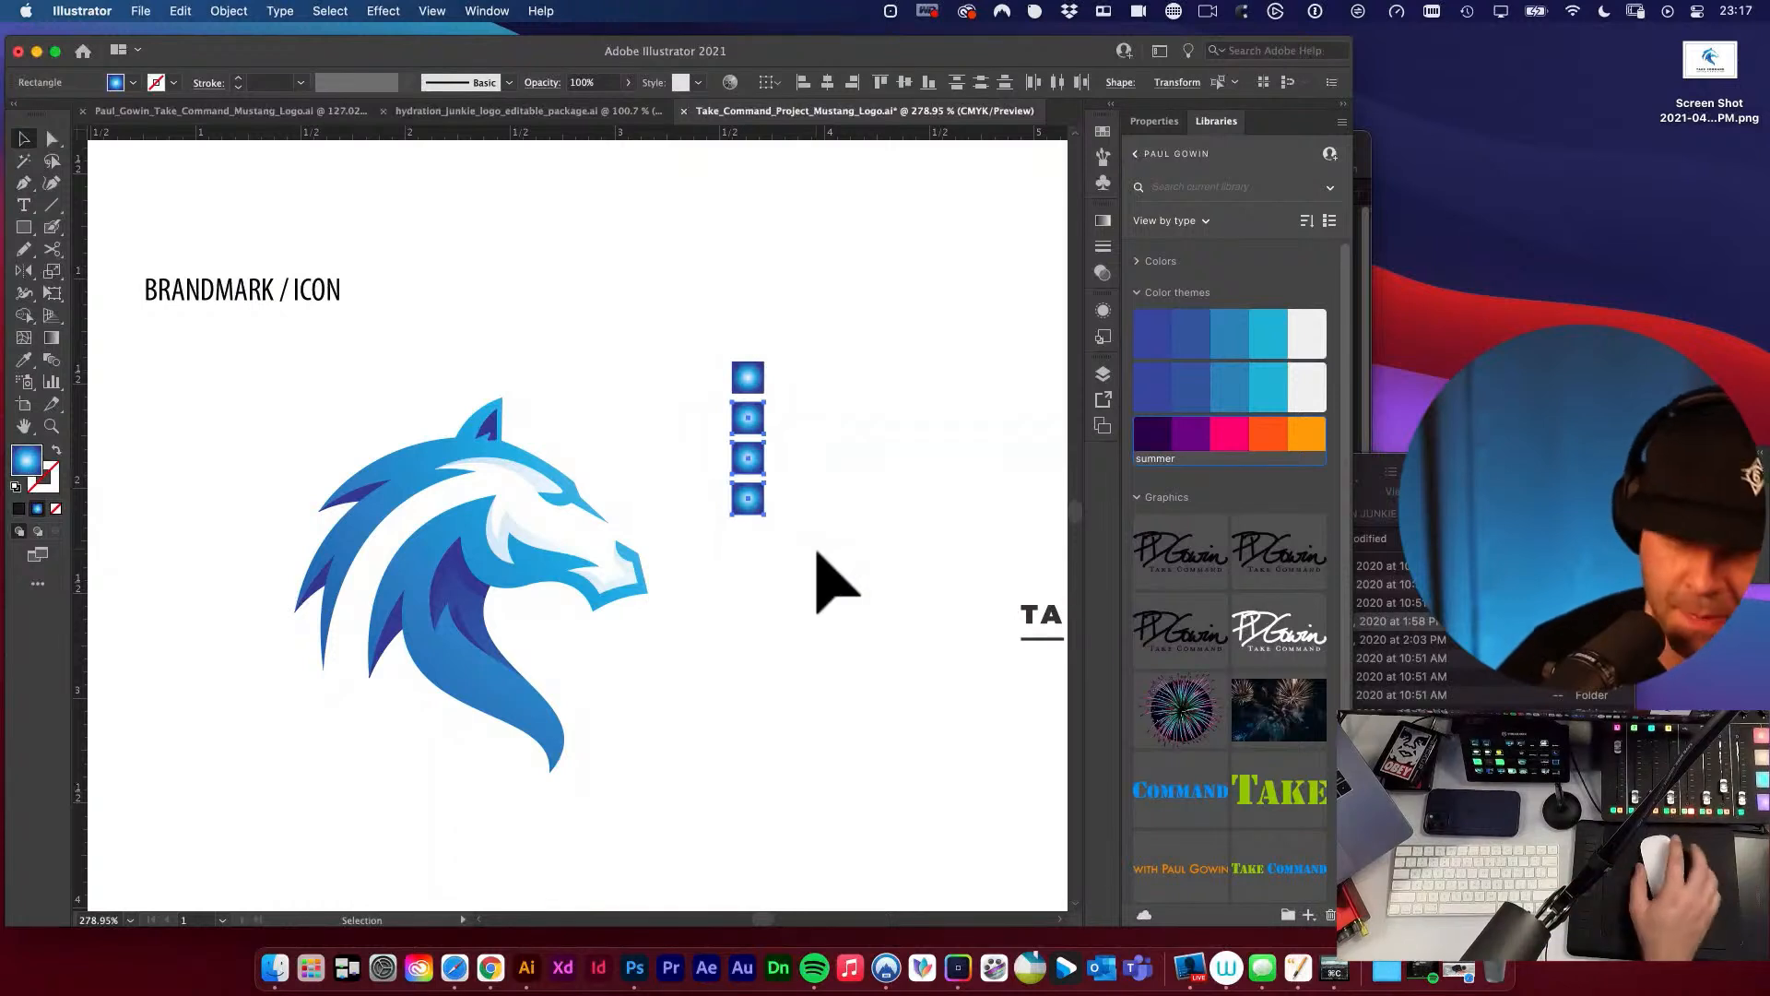
{"action": "scroll", "coordinate": [719, 405], "scroll_direction": "left", "scroll_amount": 1}
{"action": "left_click", "coordinate": [768, 382]}
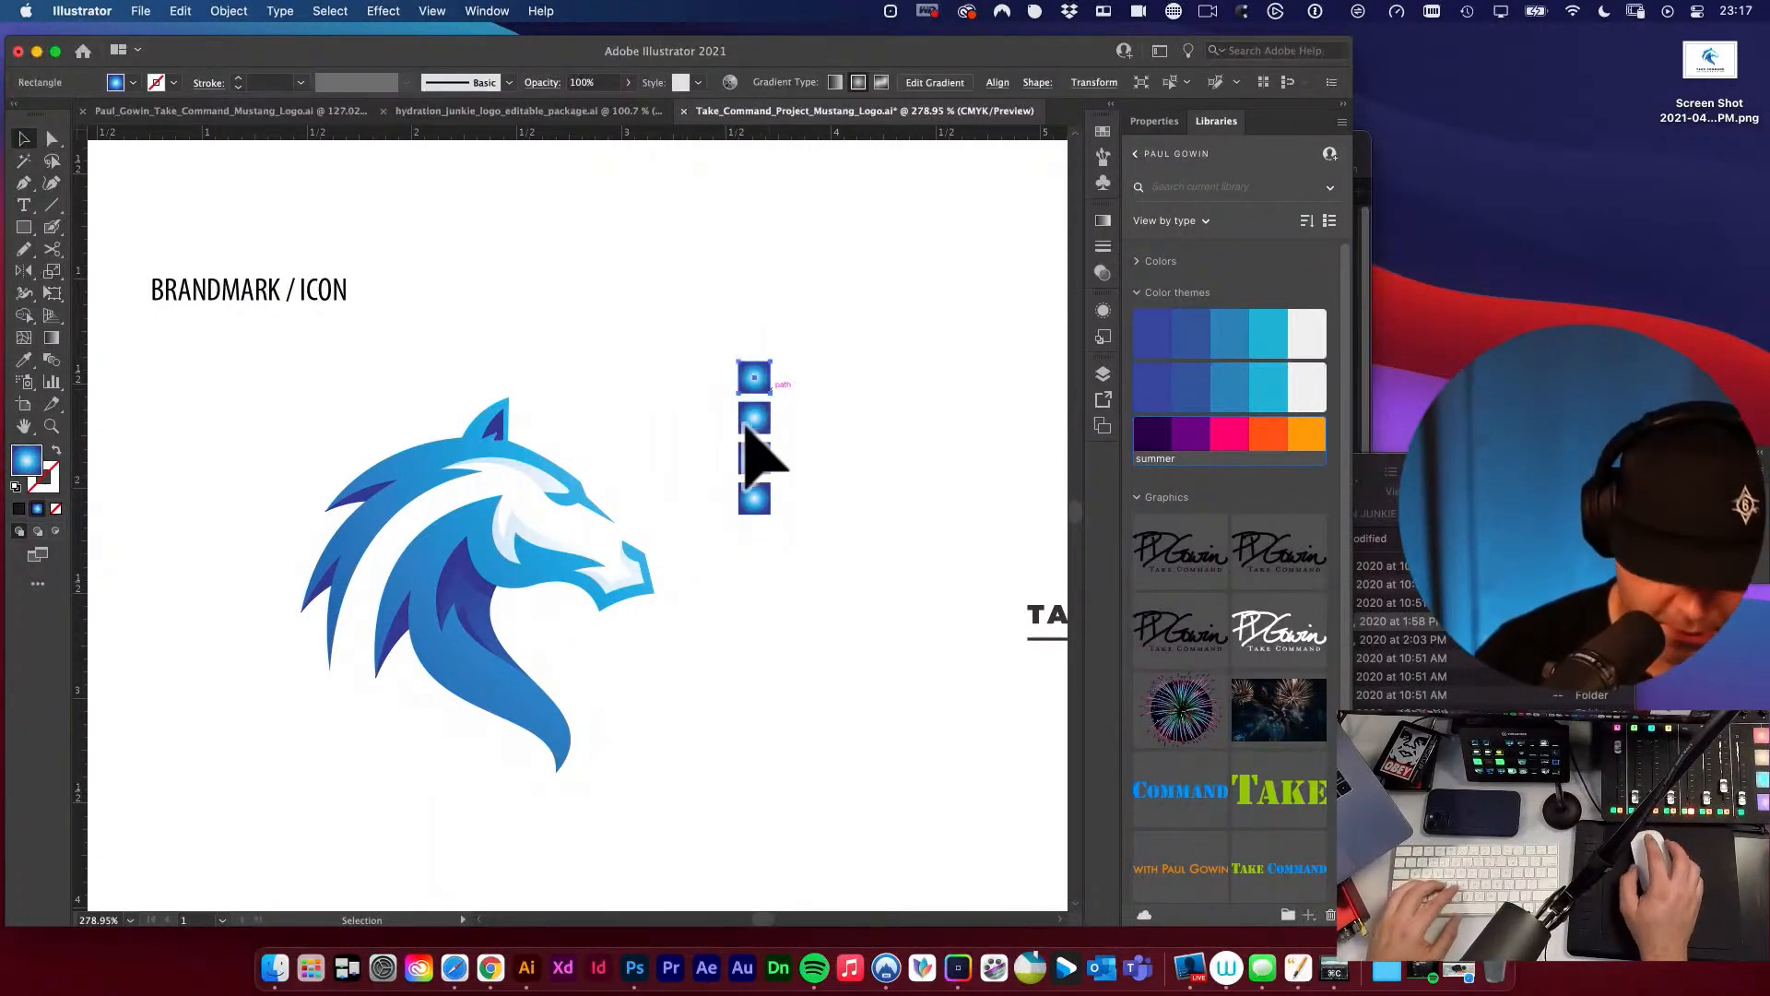
{"action": "key", "text": "i"}
{"action": "left_click", "coordinate": [484, 434]}
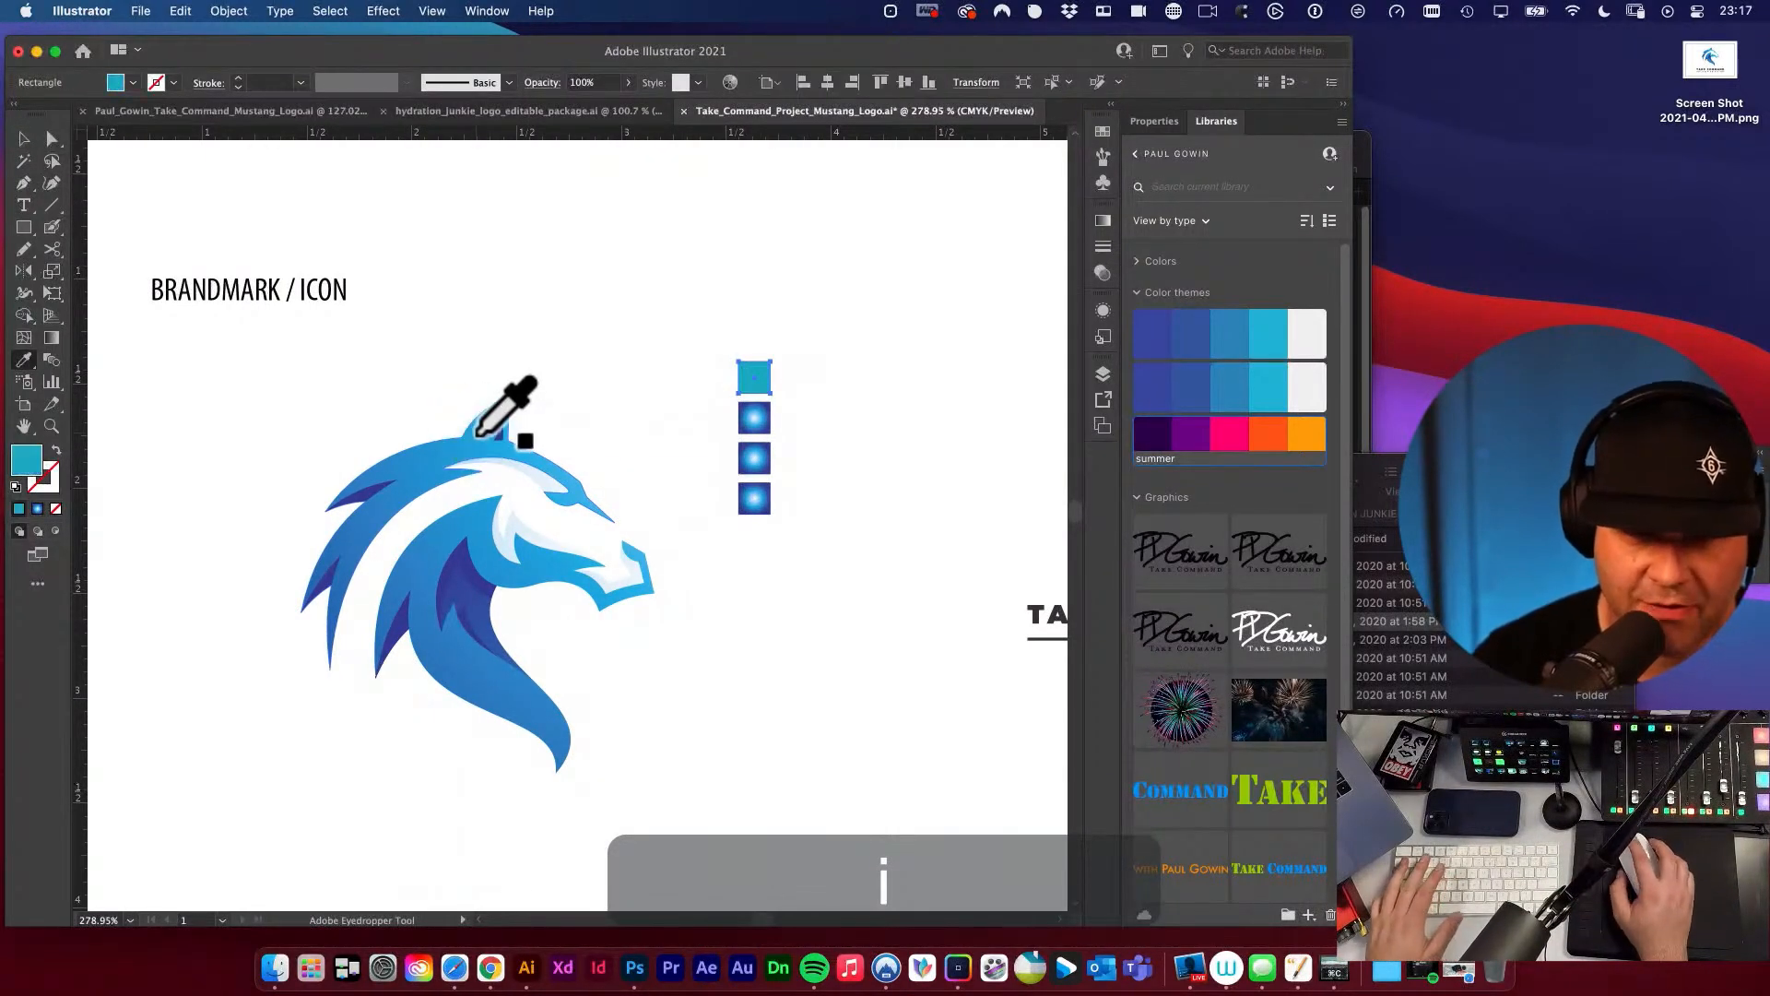
{"action": "left_click", "coordinate": [505, 409]}
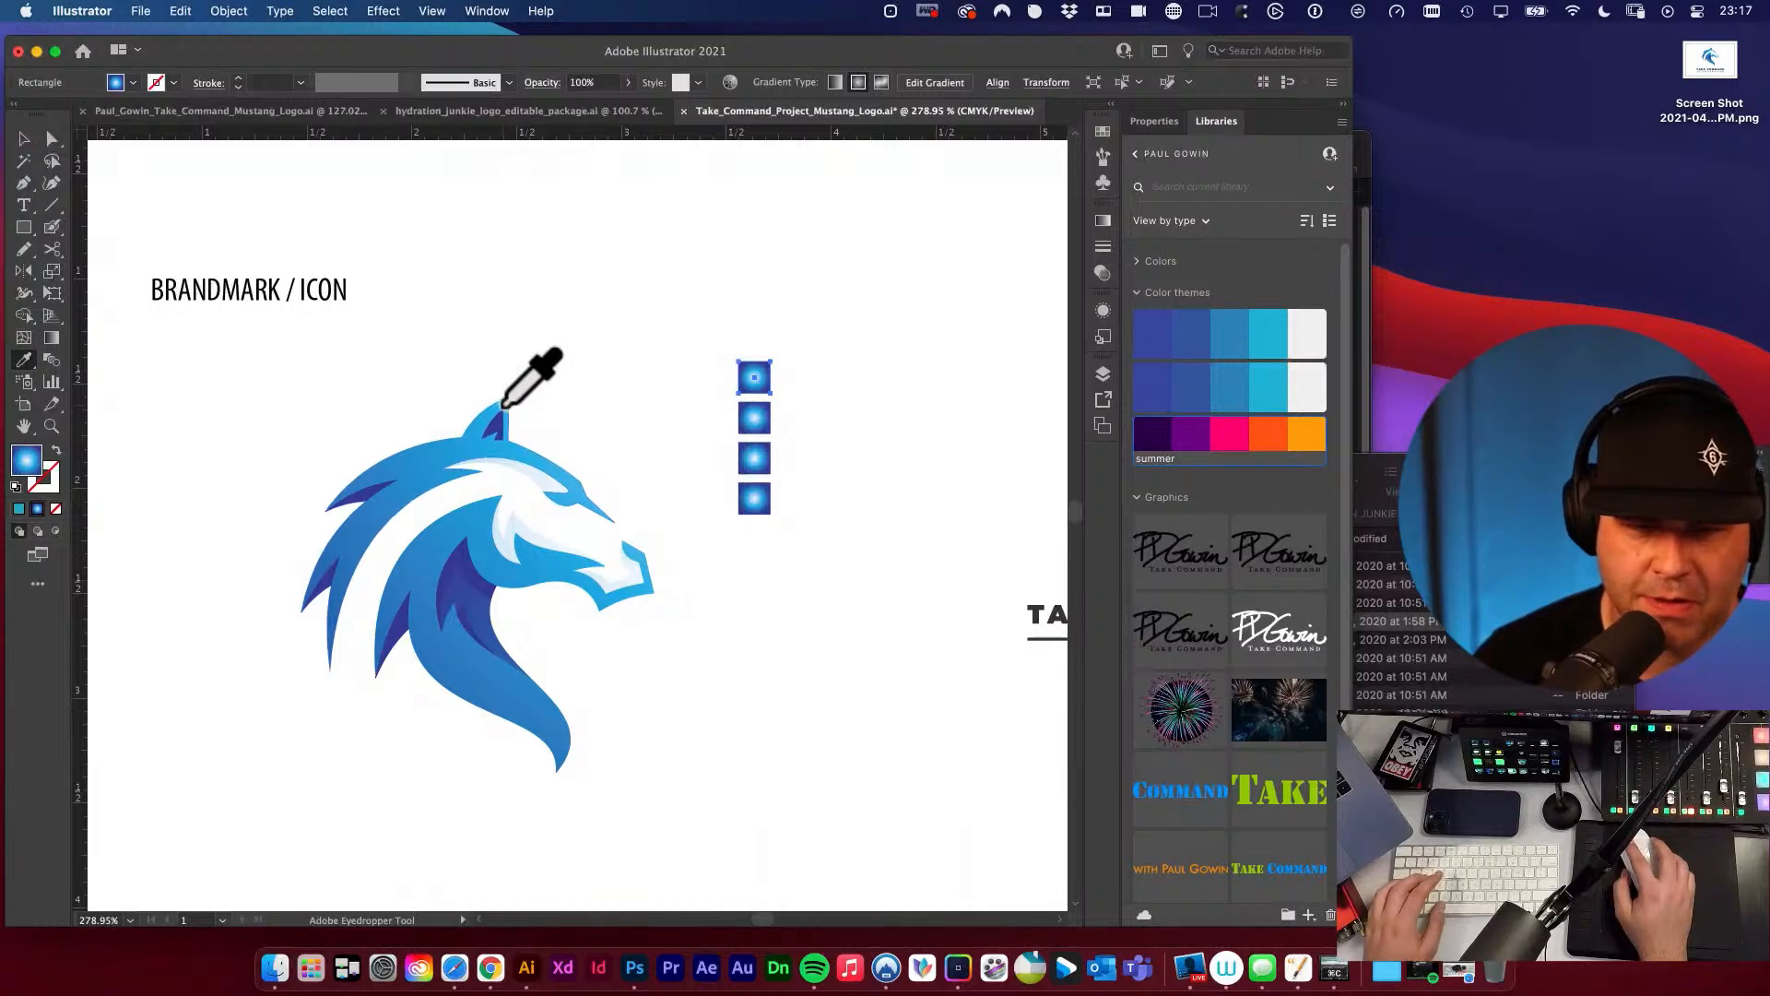
{"action": "left_click", "coordinate": [507, 406], "text": "super"}
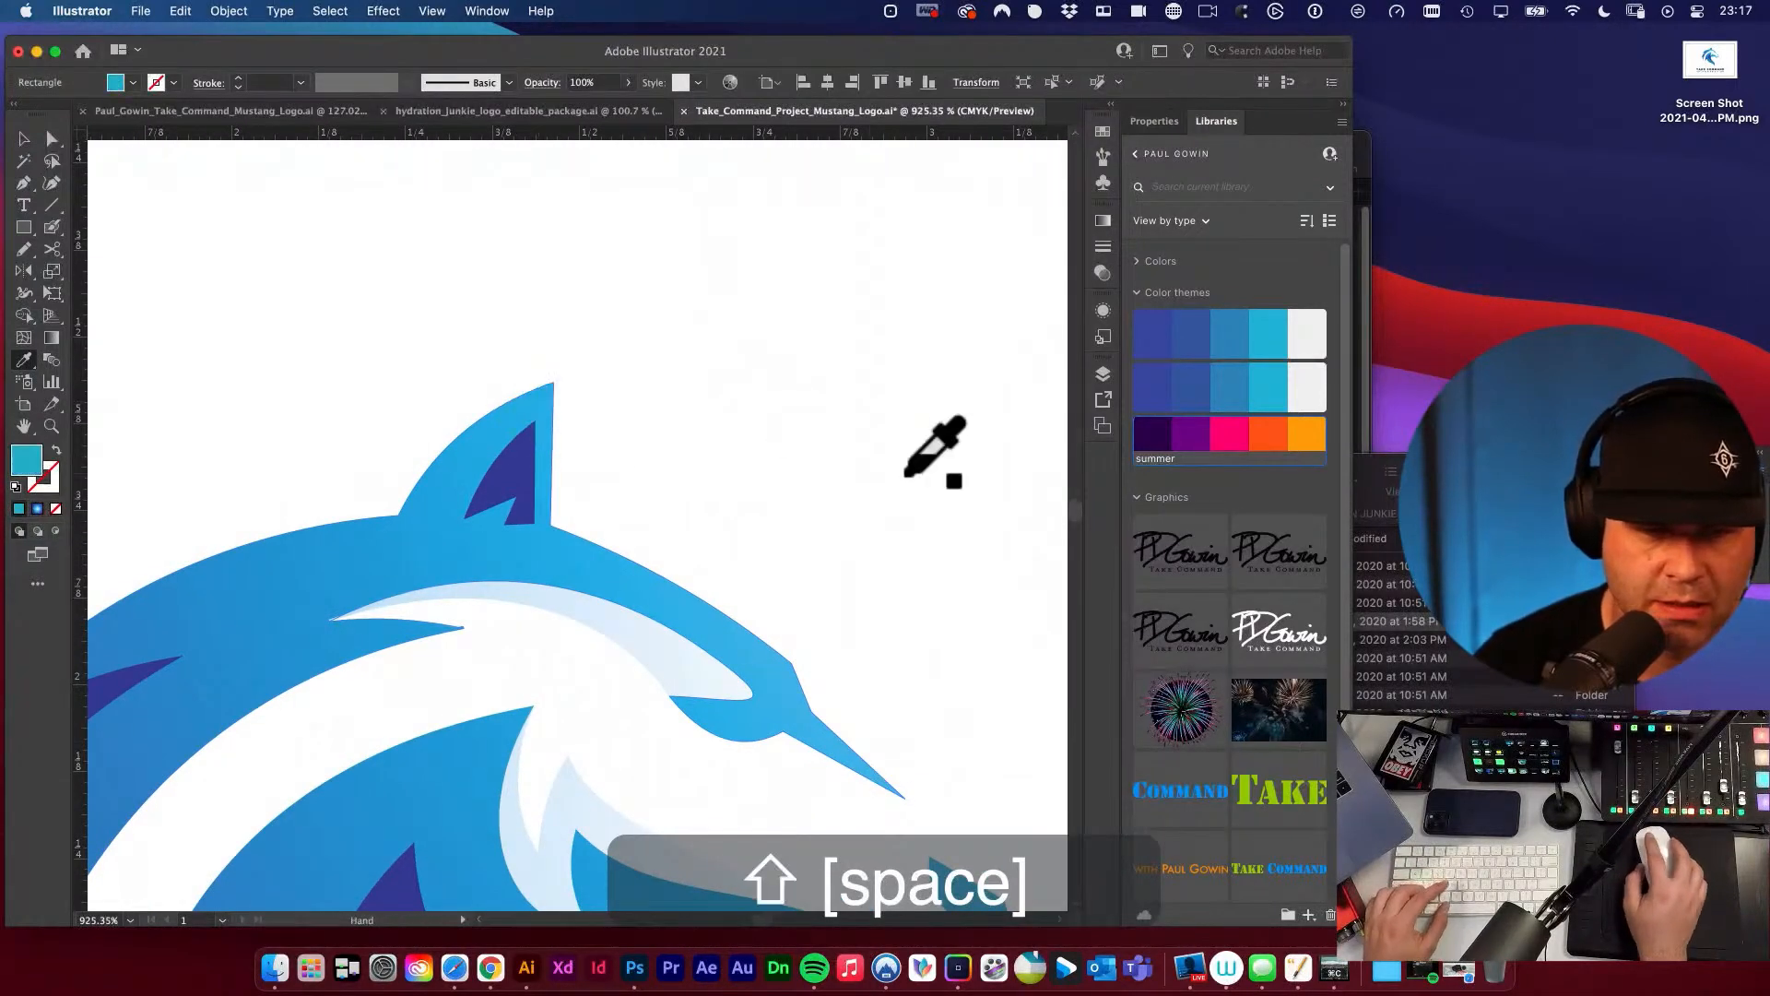
Try placing a copy of the solid teal-blue square at the horse's ear to compare colours, and undo it.
{"action": "left_click_drag", "start_coordinate": [935, 446], "coordinate": [590, 424]}
{"action": "left_click", "coordinate": [595, 424], "text": "alt+super"}
{"action": "key", "text": "v"}
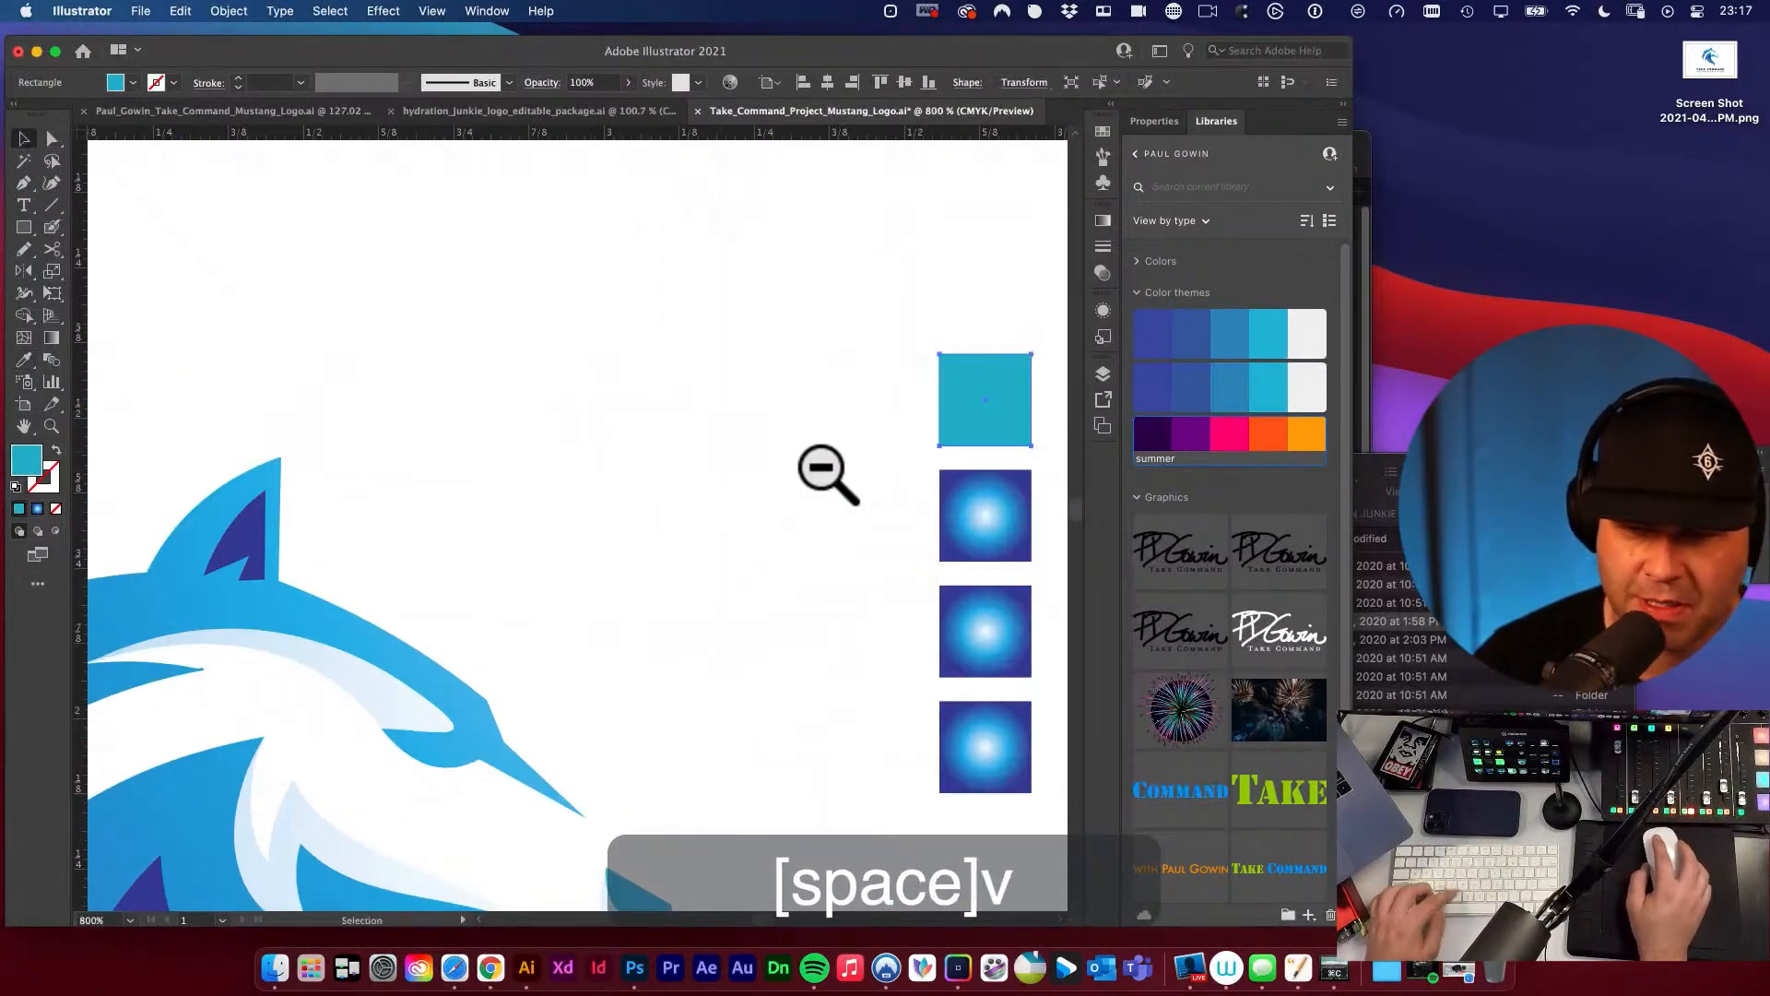
{"action": "left_click_drag", "start_coordinate": [986, 415], "coordinate": [259, 458]}
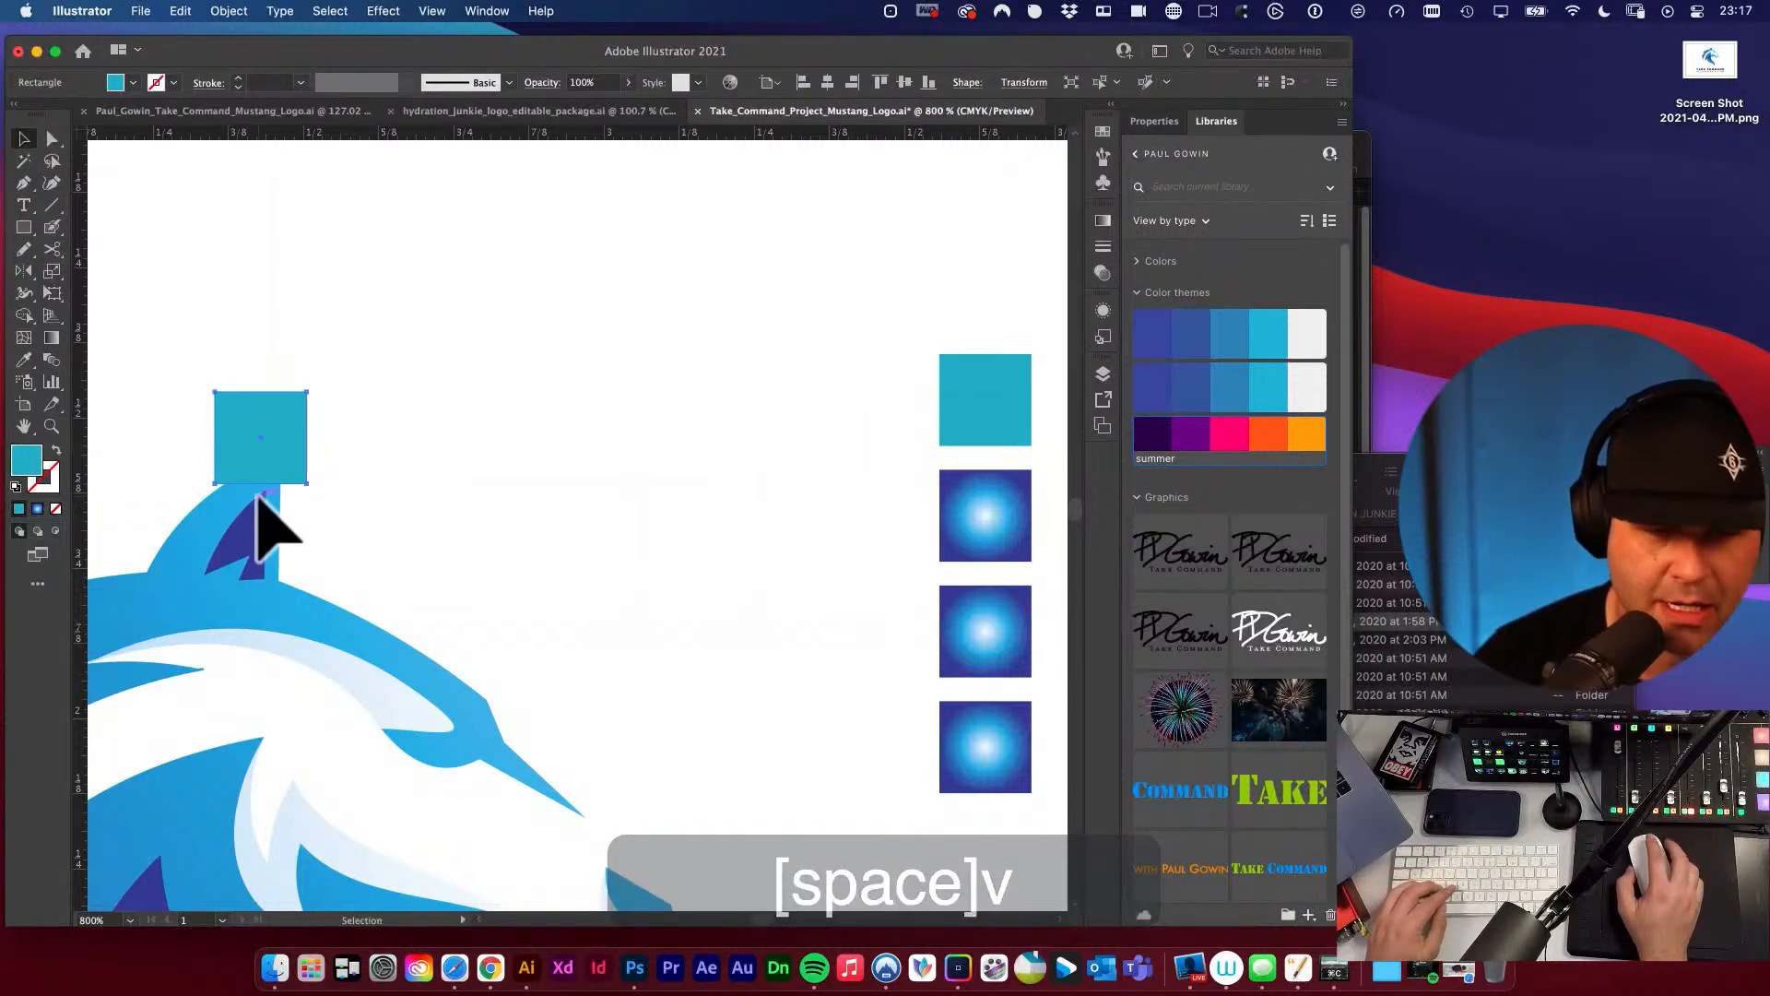
{"action": "scroll", "coordinate": [249, 530], "scroll_direction": "left", "scroll_amount": 2}
{"action": "key", "text": "super+z"}
{"action": "left_click_drag", "start_coordinate": [633, 410], "coordinate": [416, 375]}
{"action": "key", "text": "v"}
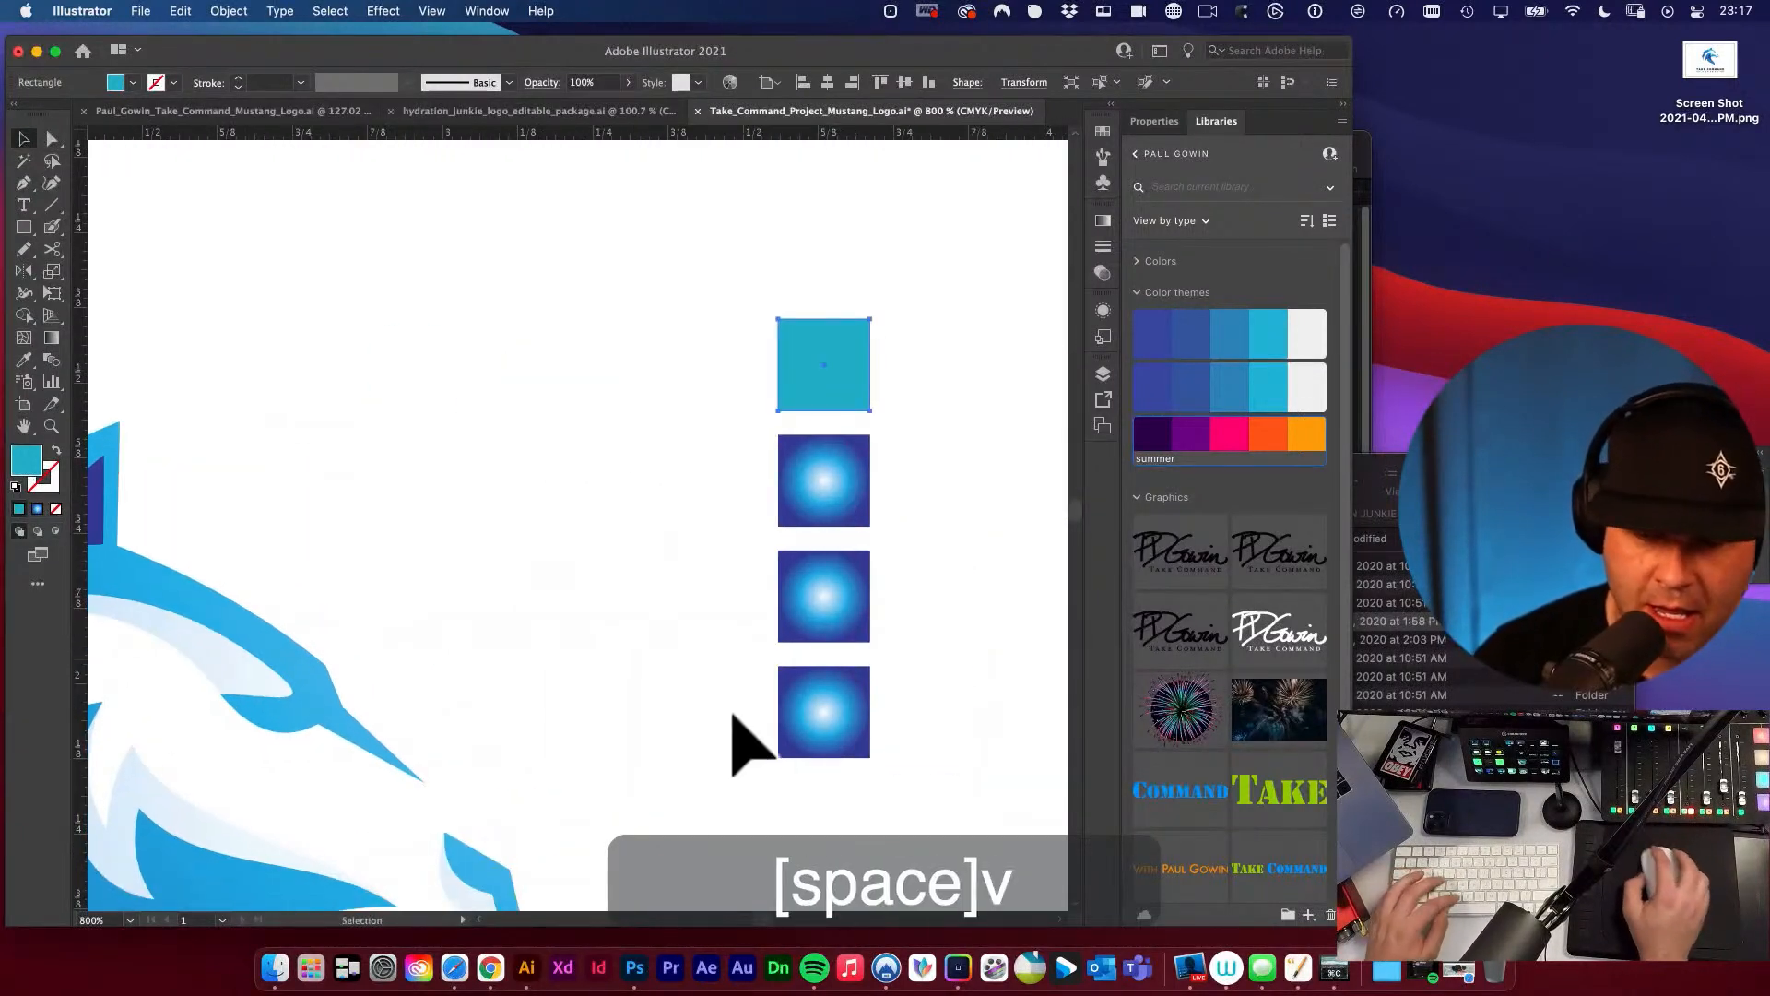
Refill the uppermost square with solid light blue sampled from the ear's tip, and the second square with dark blue from the inner ear.
{"action": "left_click", "coordinate": [581, 426]}
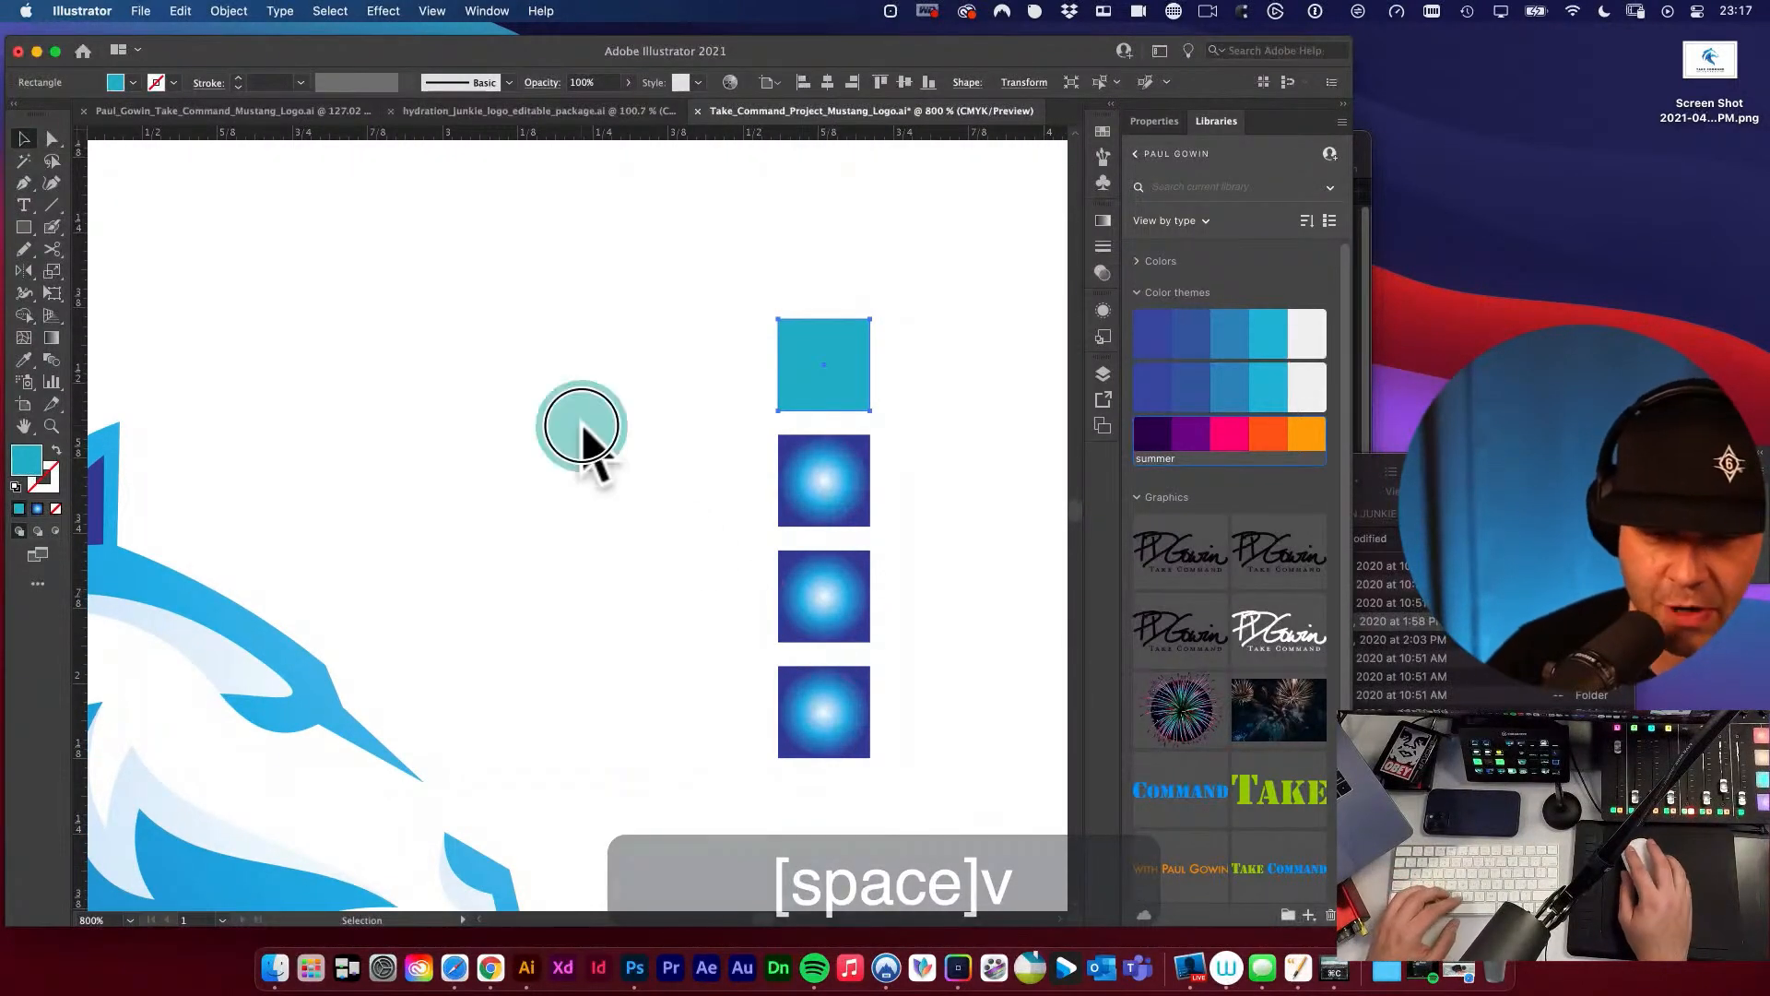
{"action": "left_click", "coordinate": [581, 426]}
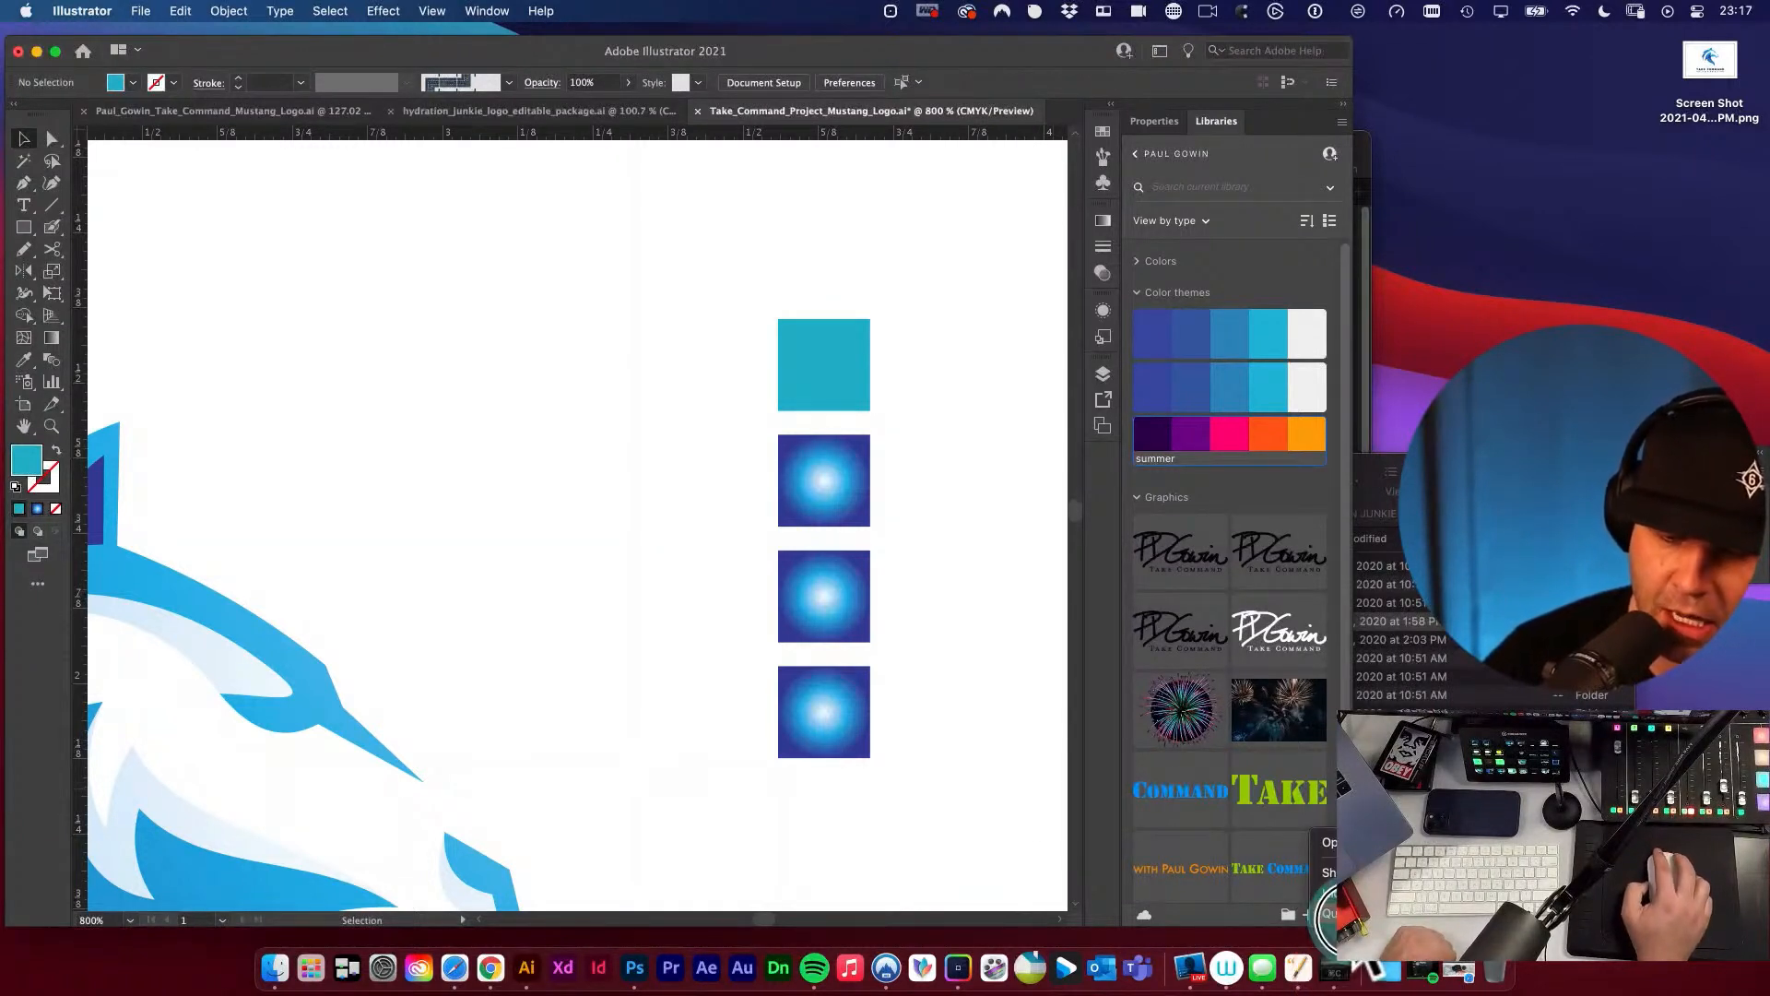
{"action": "left_click", "coordinate": [1345, 918]}
{"action": "left_click_drag", "start_coordinate": [542, 427], "coordinate": [726, 505]}
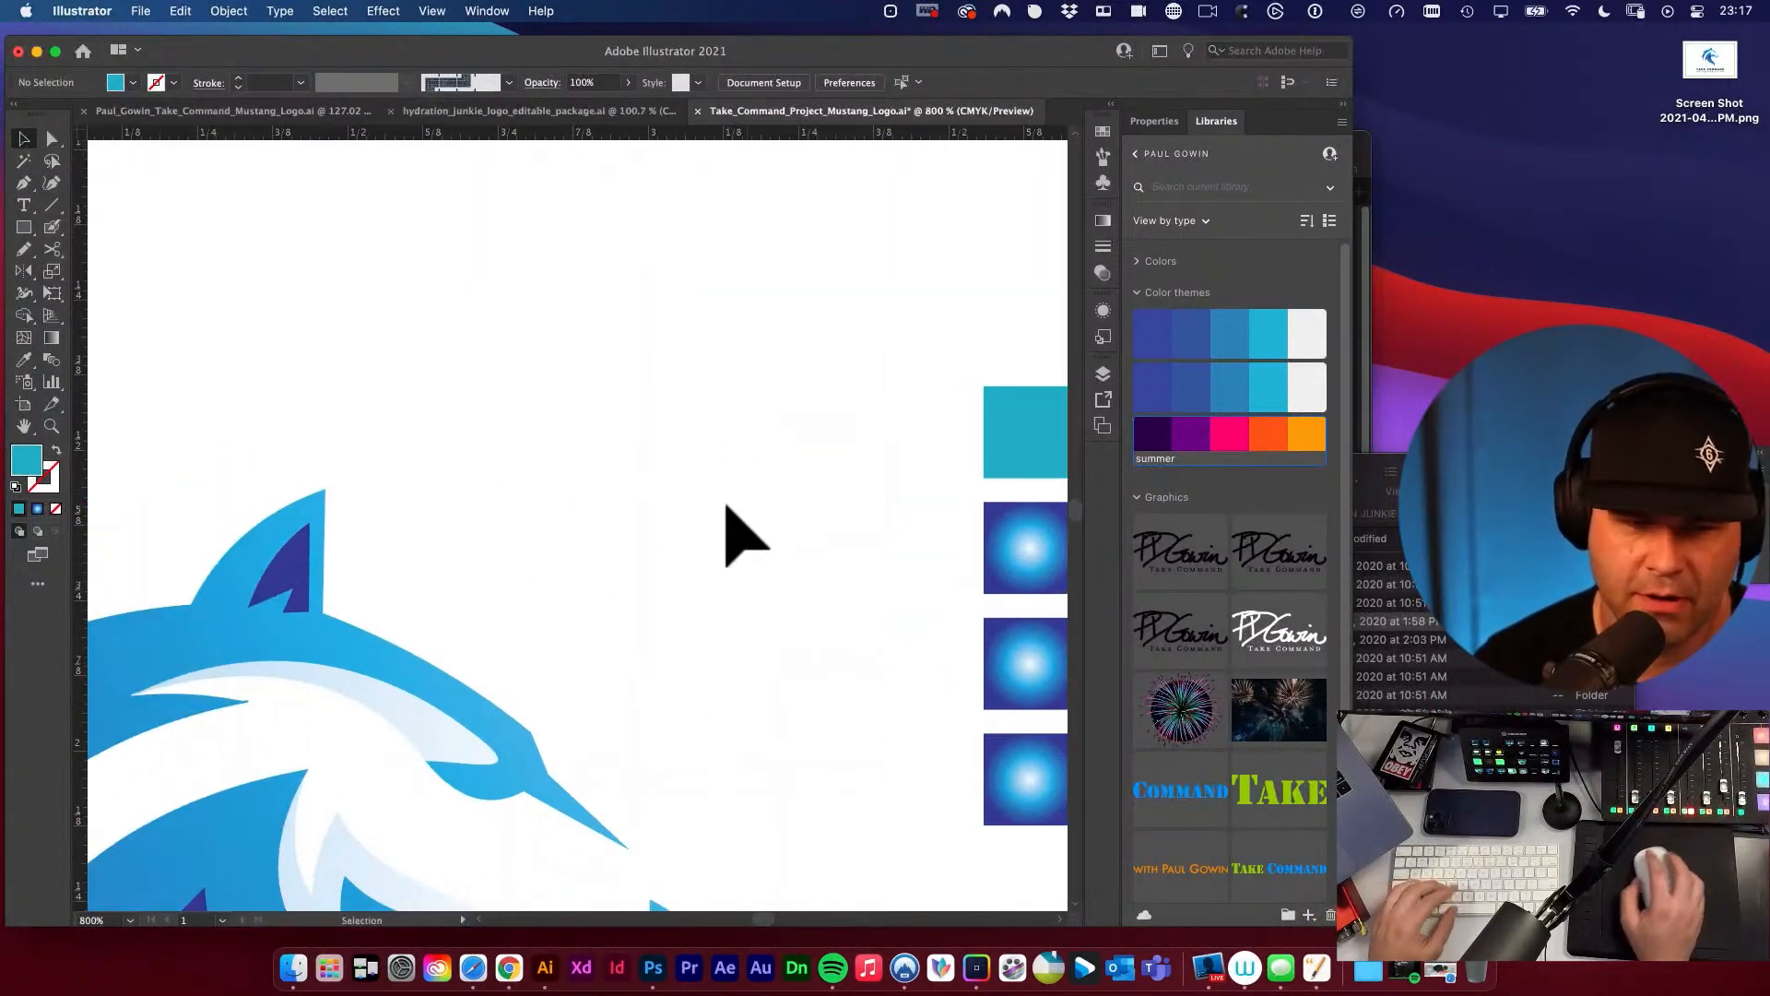
{"action": "left_click", "coordinate": [999, 442]}
{"action": "key", "text": "i"}
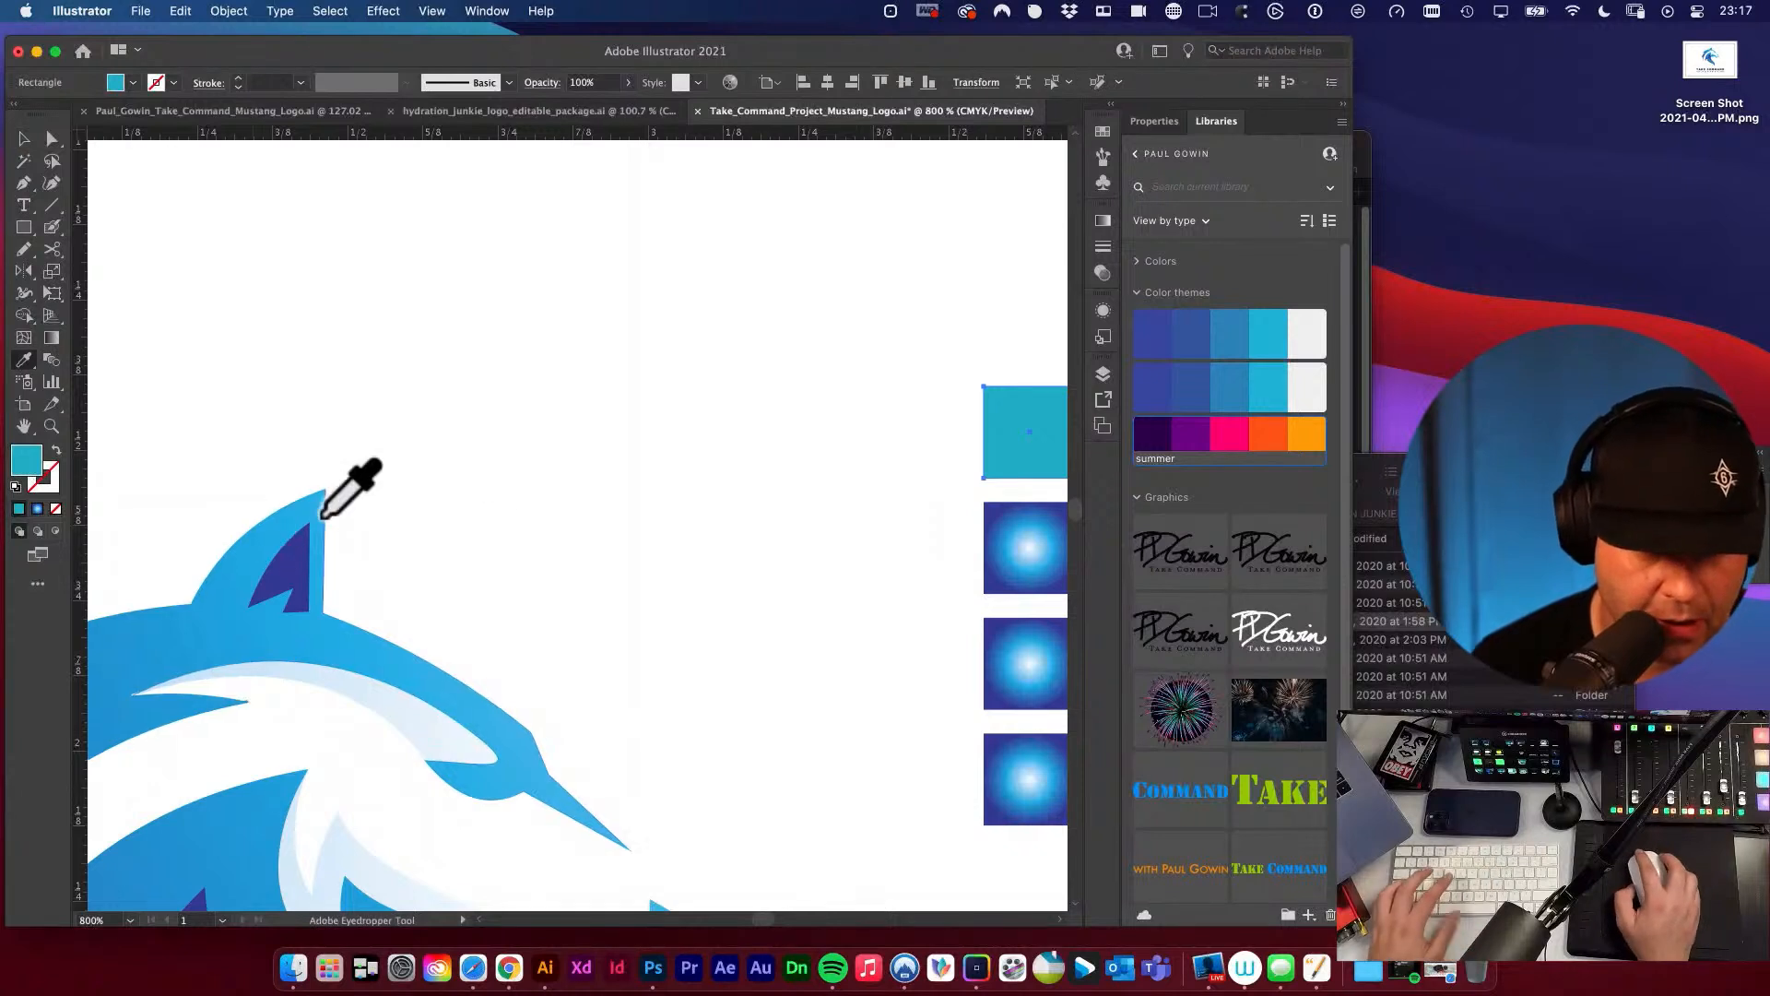
{"action": "left_click", "coordinate": [316, 512]}
{"action": "key", "text": "super+shift+a"}
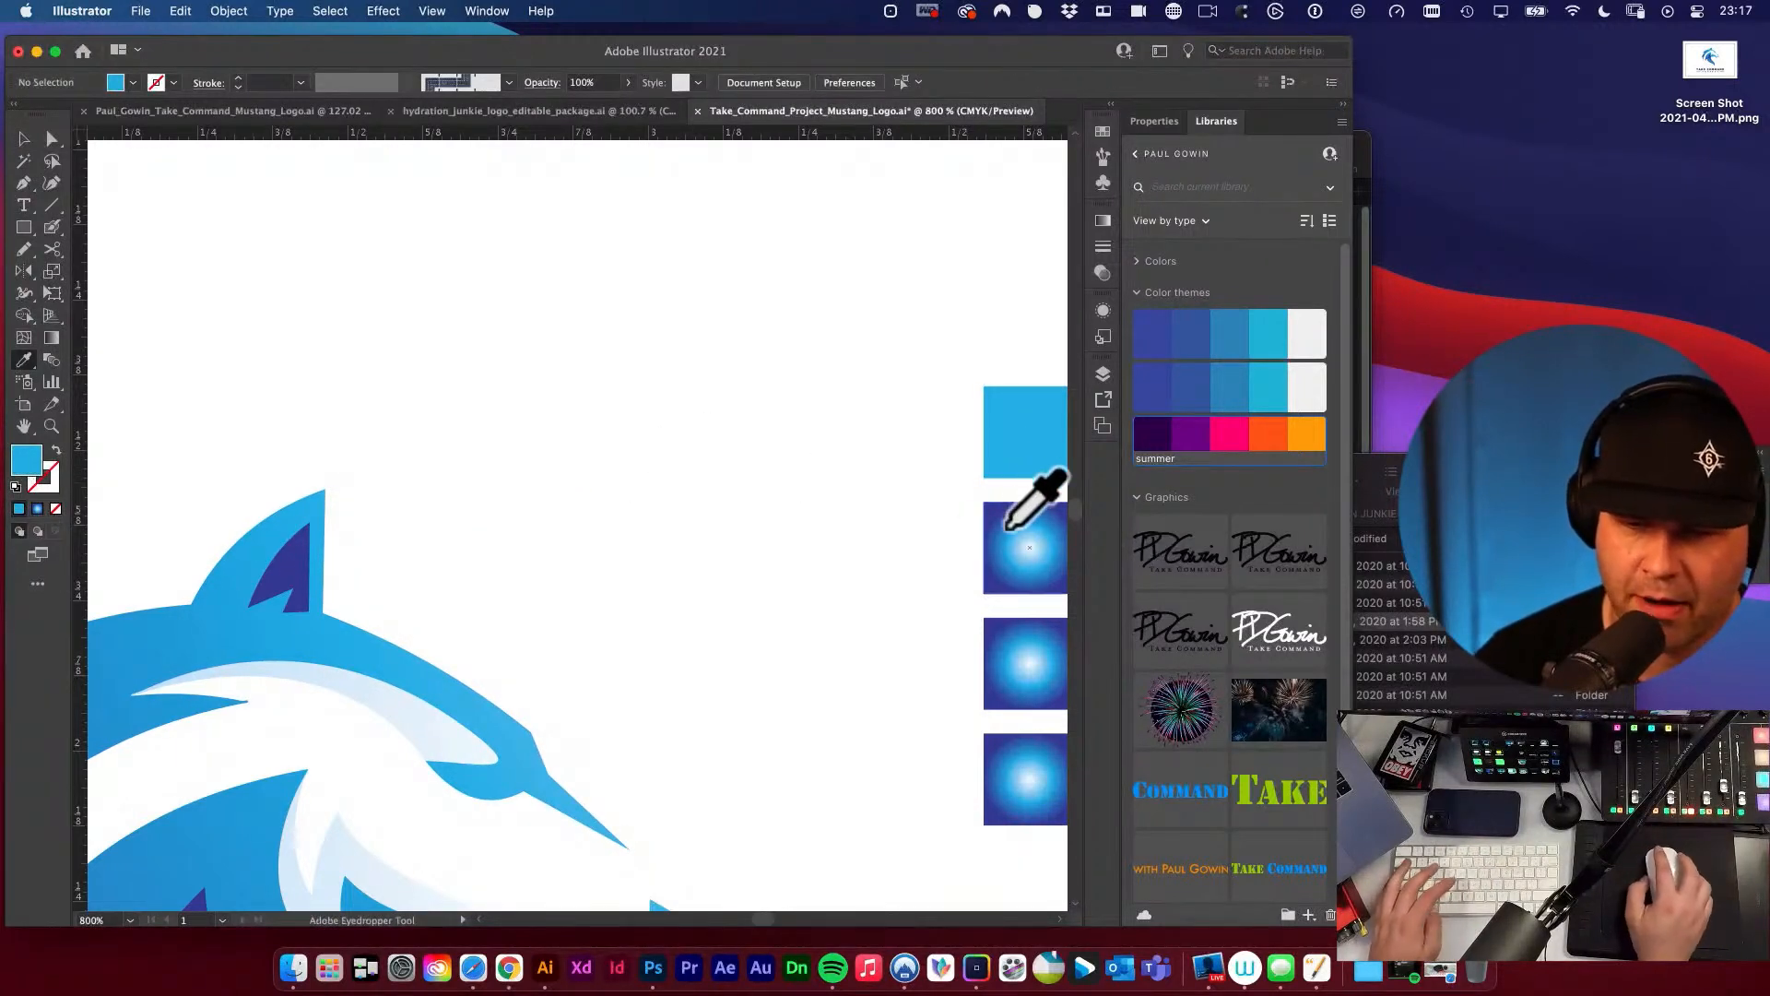
{"action": "left_click", "coordinate": [297, 564]}
Fill the third square with a solid medium blue sampled from the horse's mane using the Eyedropper.
{"action": "left_click_drag", "start_coordinate": [579, 580], "coordinate": [589, 356]}
{"action": "left_click_drag", "start_coordinate": [826, 417], "coordinate": [660, 407]}
{"action": "left_click", "coordinate": [901, 416], "text": "super"}
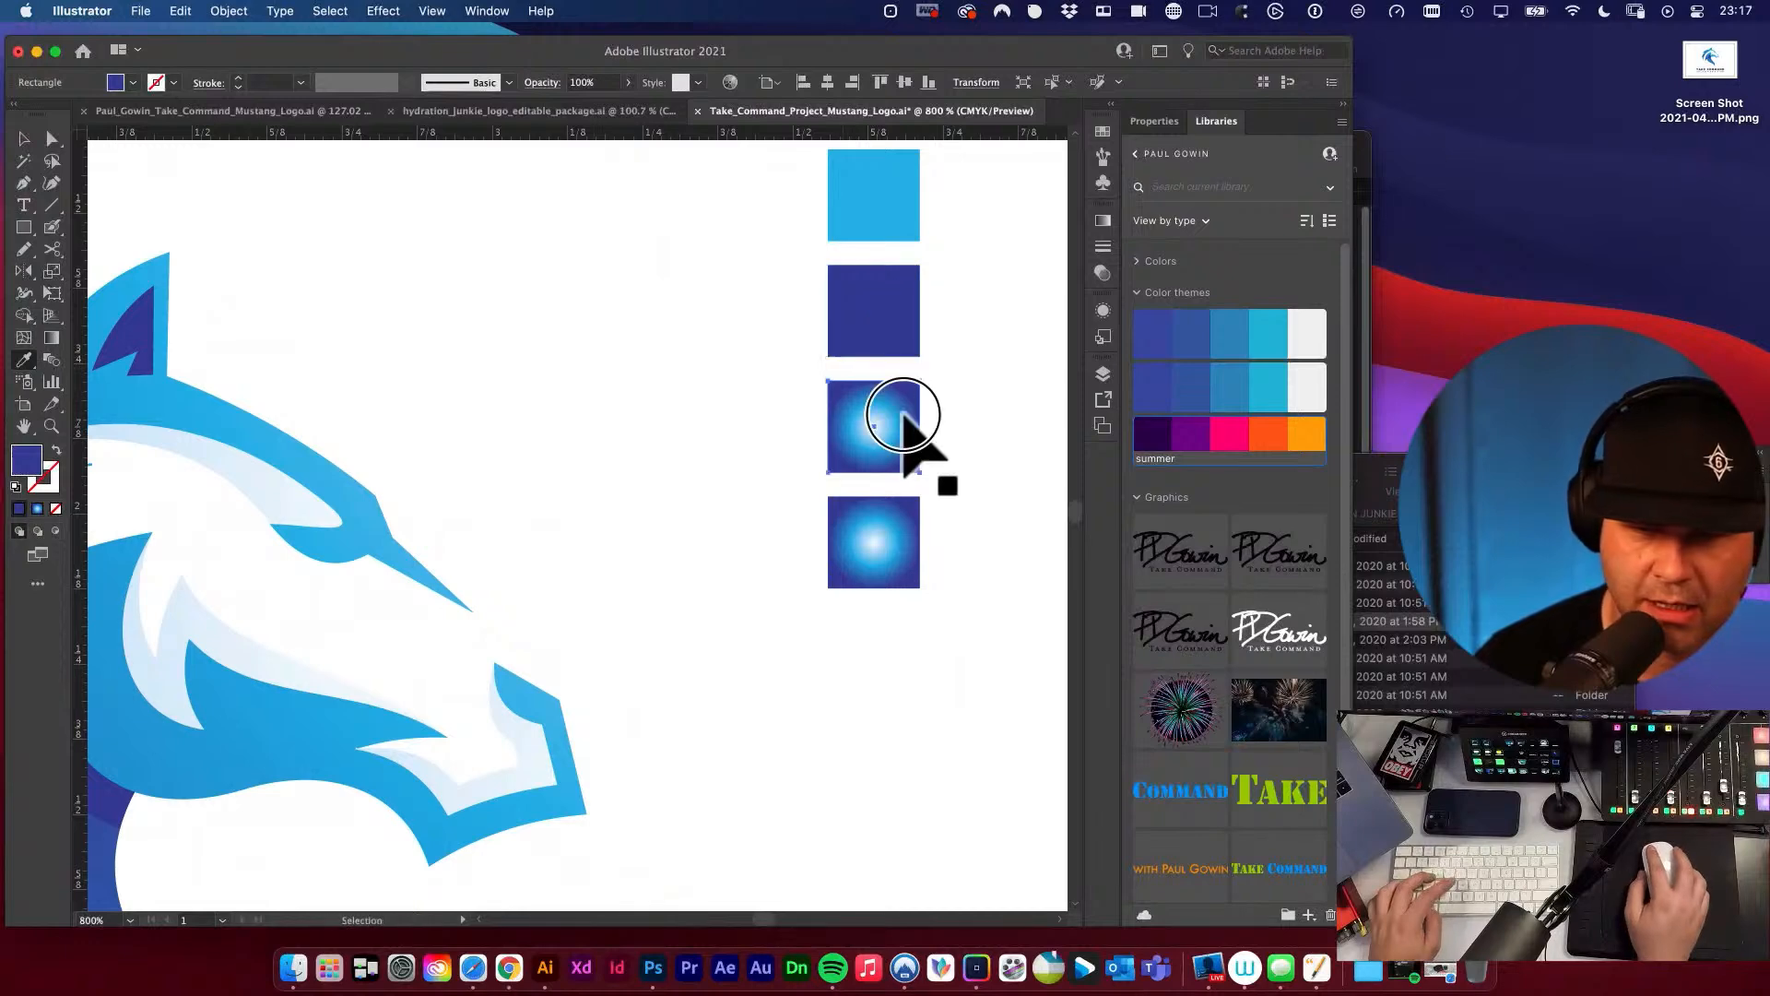
{"action": "left_click_drag", "start_coordinate": [454, 459], "coordinate": [680, 555]}
{"action": "left_click_drag", "start_coordinate": [433, 548], "coordinate": [753, 454]}
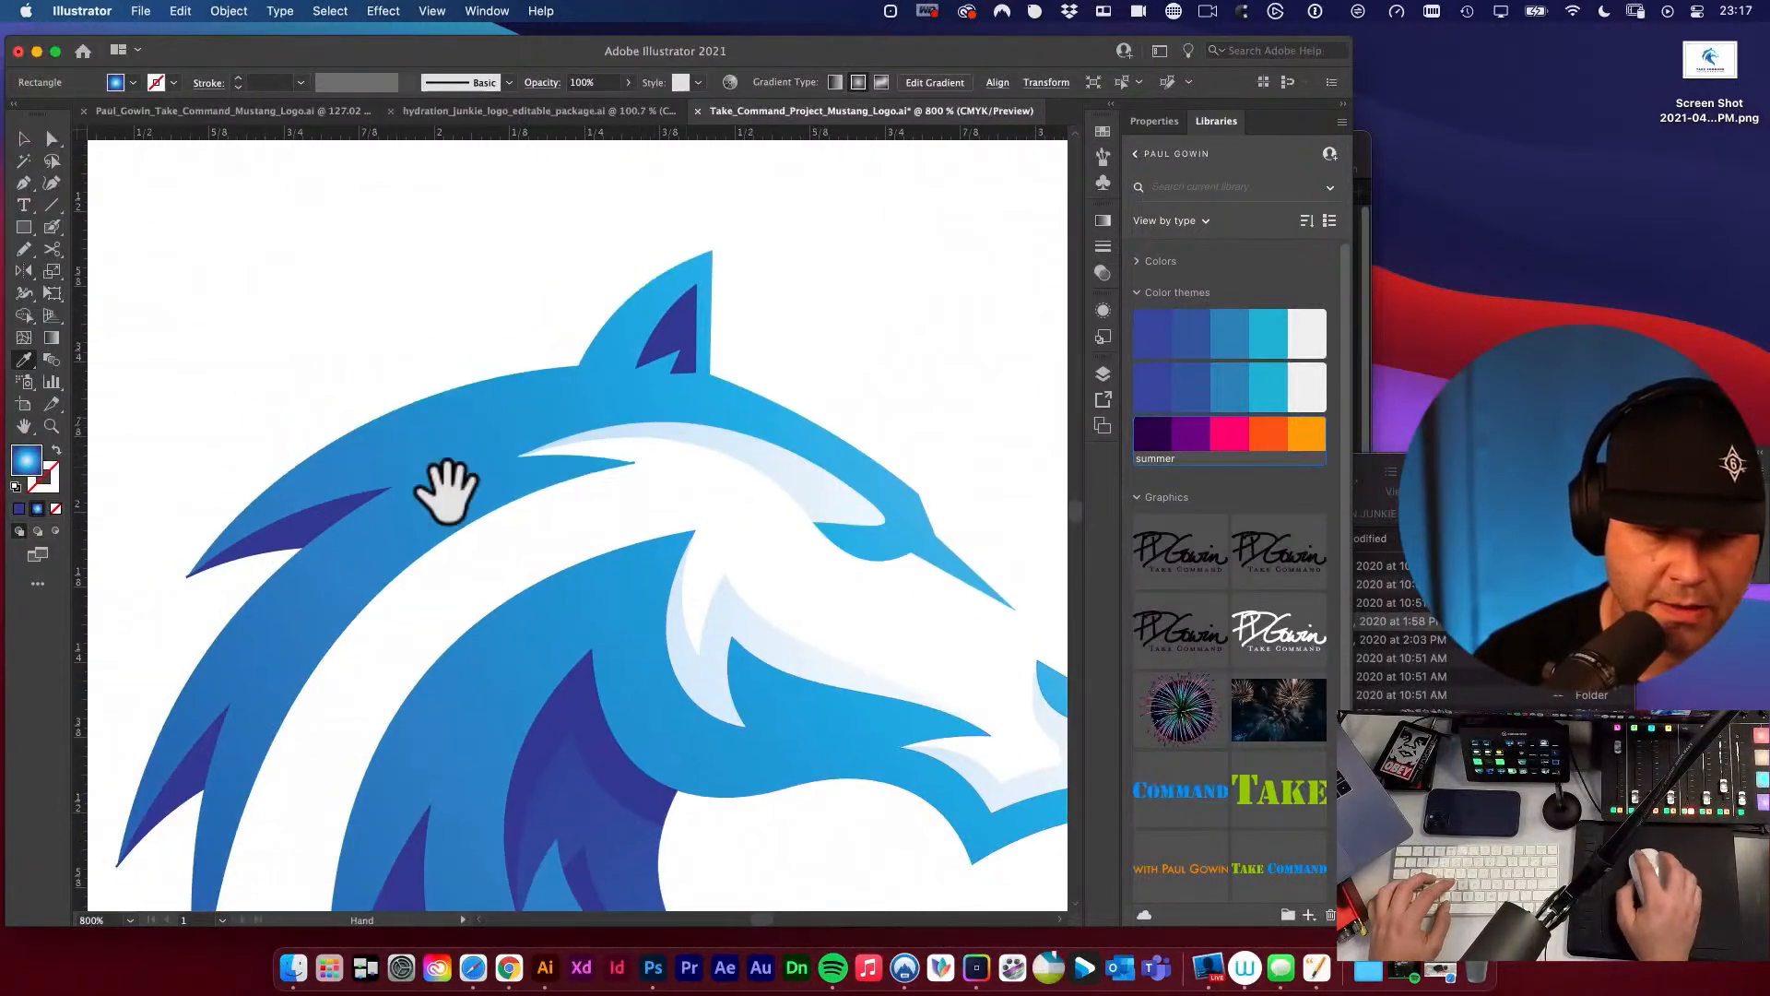
{"action": "left_click_drag", "start_coordinate": [415, 516], "coordinate": [555, 420]}
{"action": "left_click", "coordinate": [442, 538]}
Duplicate the gradient square directly below itself to add a fifth swatch to the column.
{"action": "left_click", "coordinate": [775, 461], "text": "alt+super"}
{"action": "left_click", "coordinate": [776, 459], "text": "alt+super"}
{"action": "left_click_drag", "start_coordinate": [835, 463], "coordinate": [697, 430]}
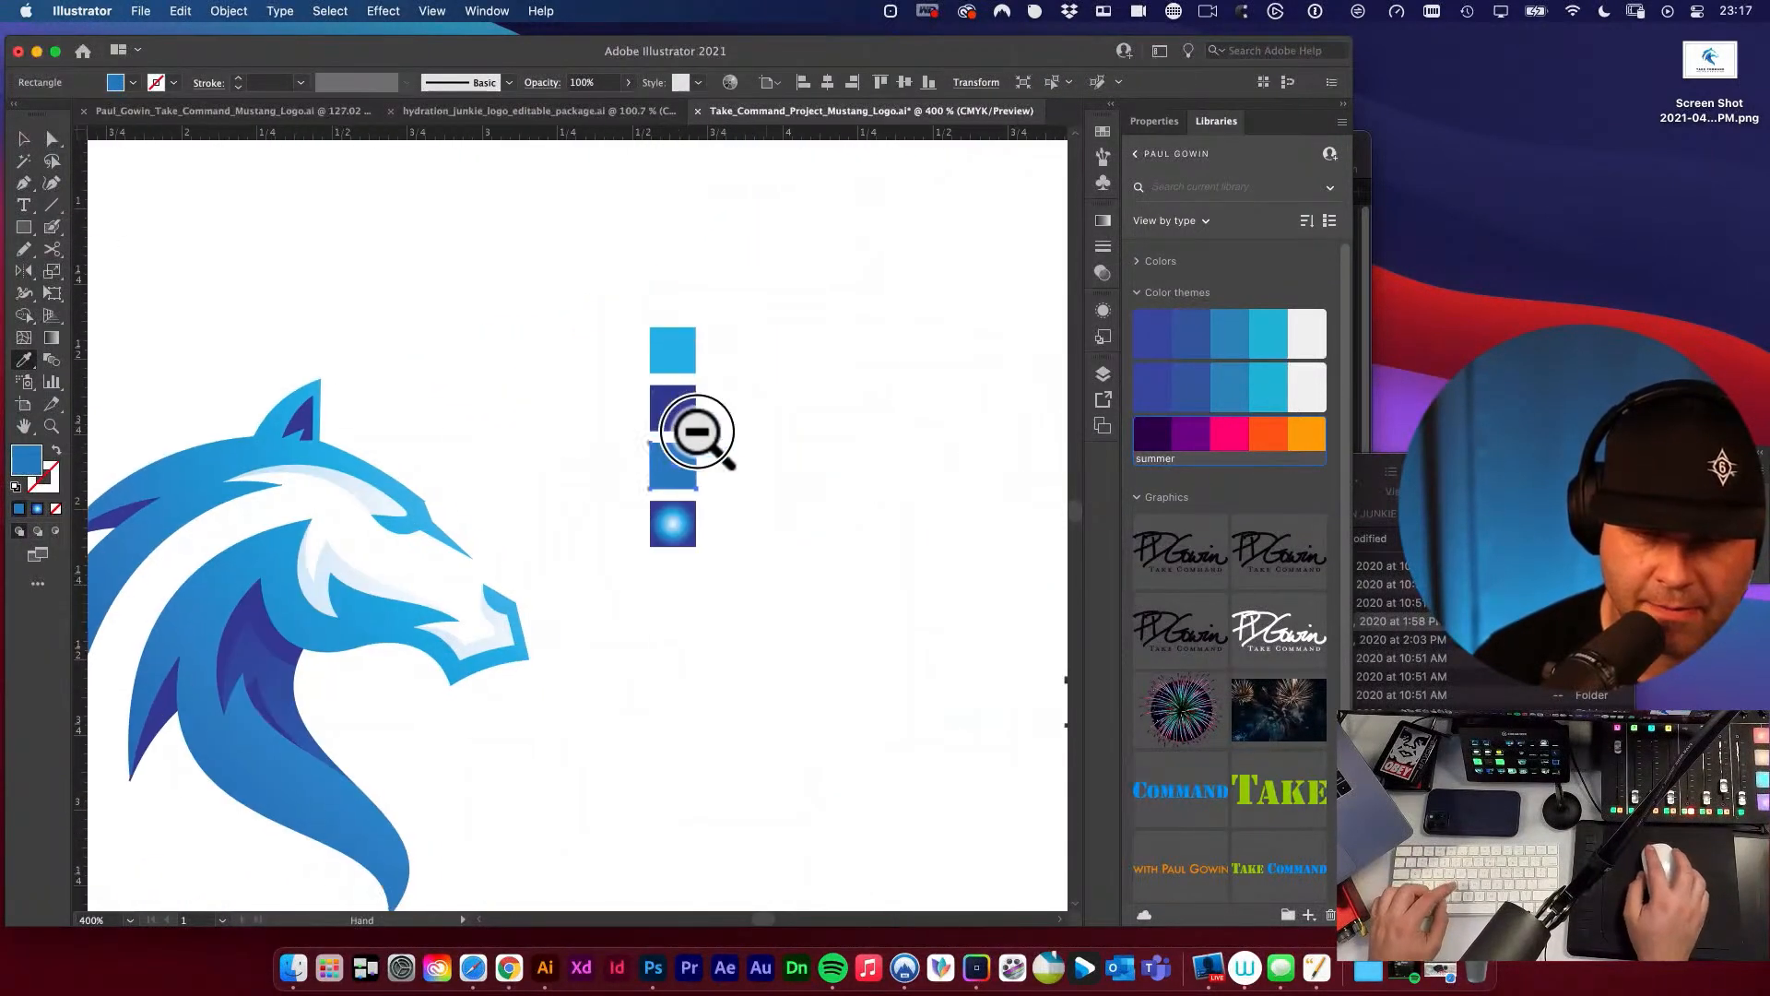
{"action": "key", "text": "v"}
{"action": "left_click", "coordinate": [714, 475]}
{"action": "left_click_drag", "start_coordinate": [670, 516], "coordinate": [671, 579]}
{"action": "left_click_drag", "start_coordinate": [610, 517], "coordinate": [743, 526]}
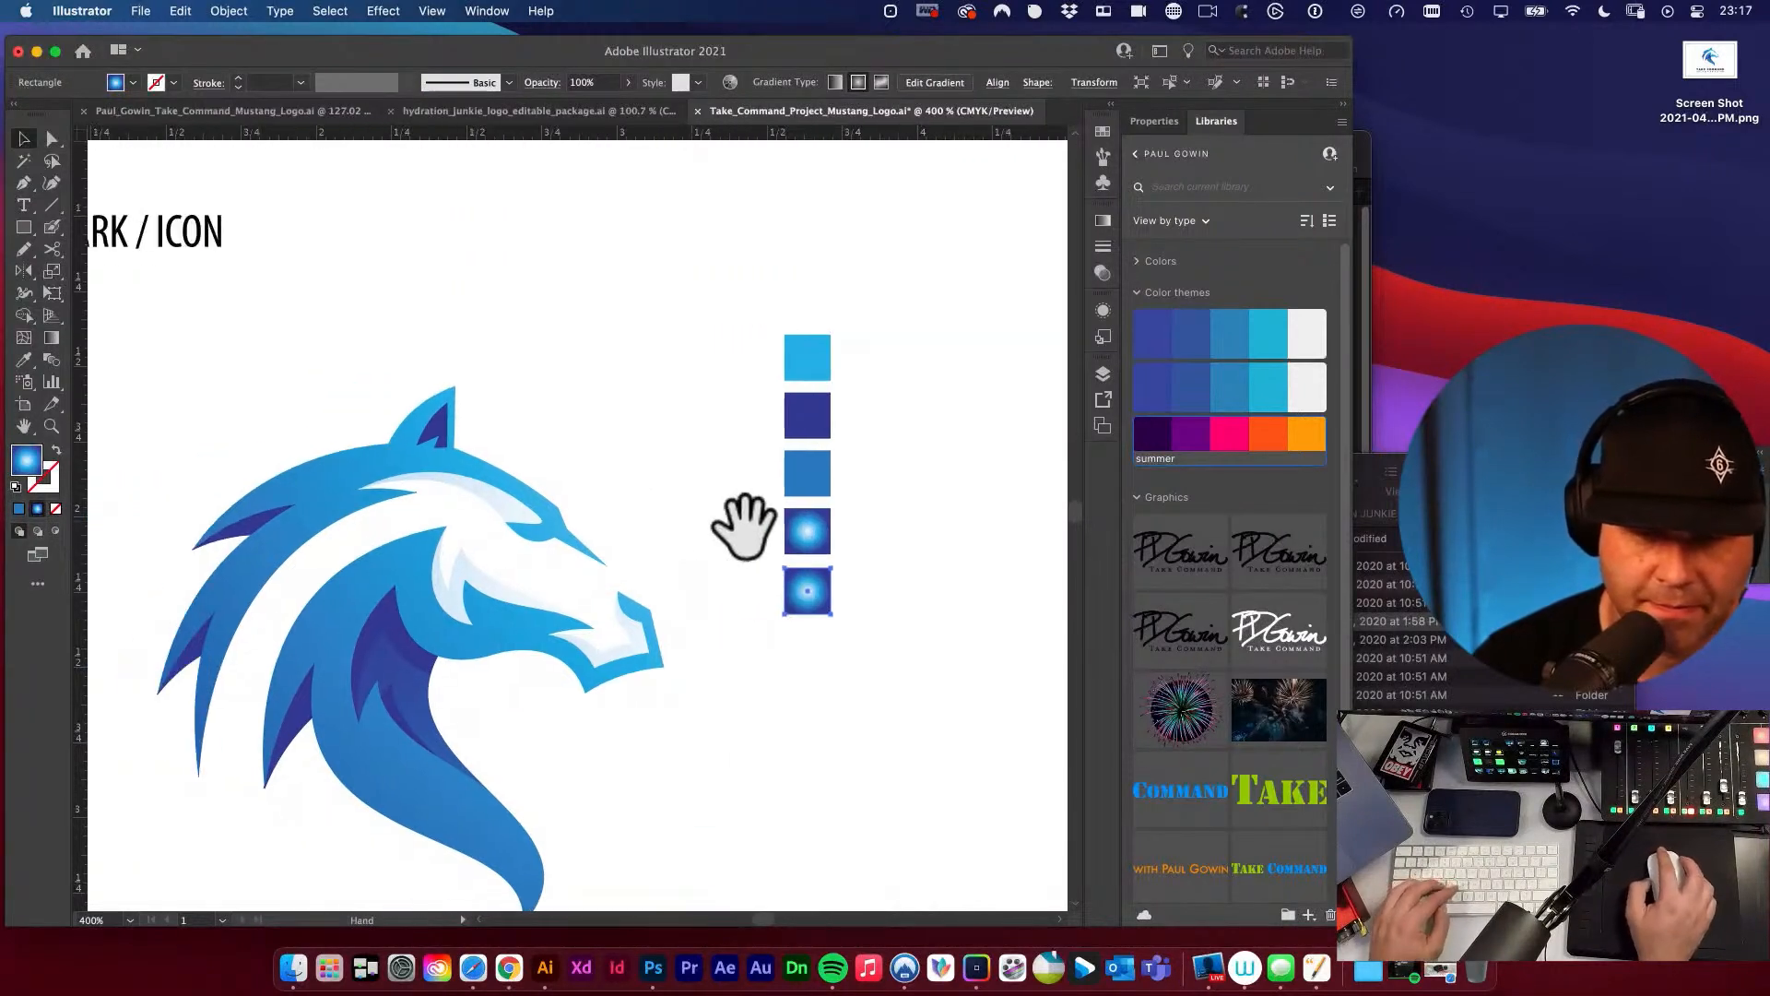
Fill the fourth square with the pale blue sampled from the shading on the horse's cheek, and deselect it.
{"action": "left_click", "coordinate": [790, 534]}
{"action": "key", "text": "i"}
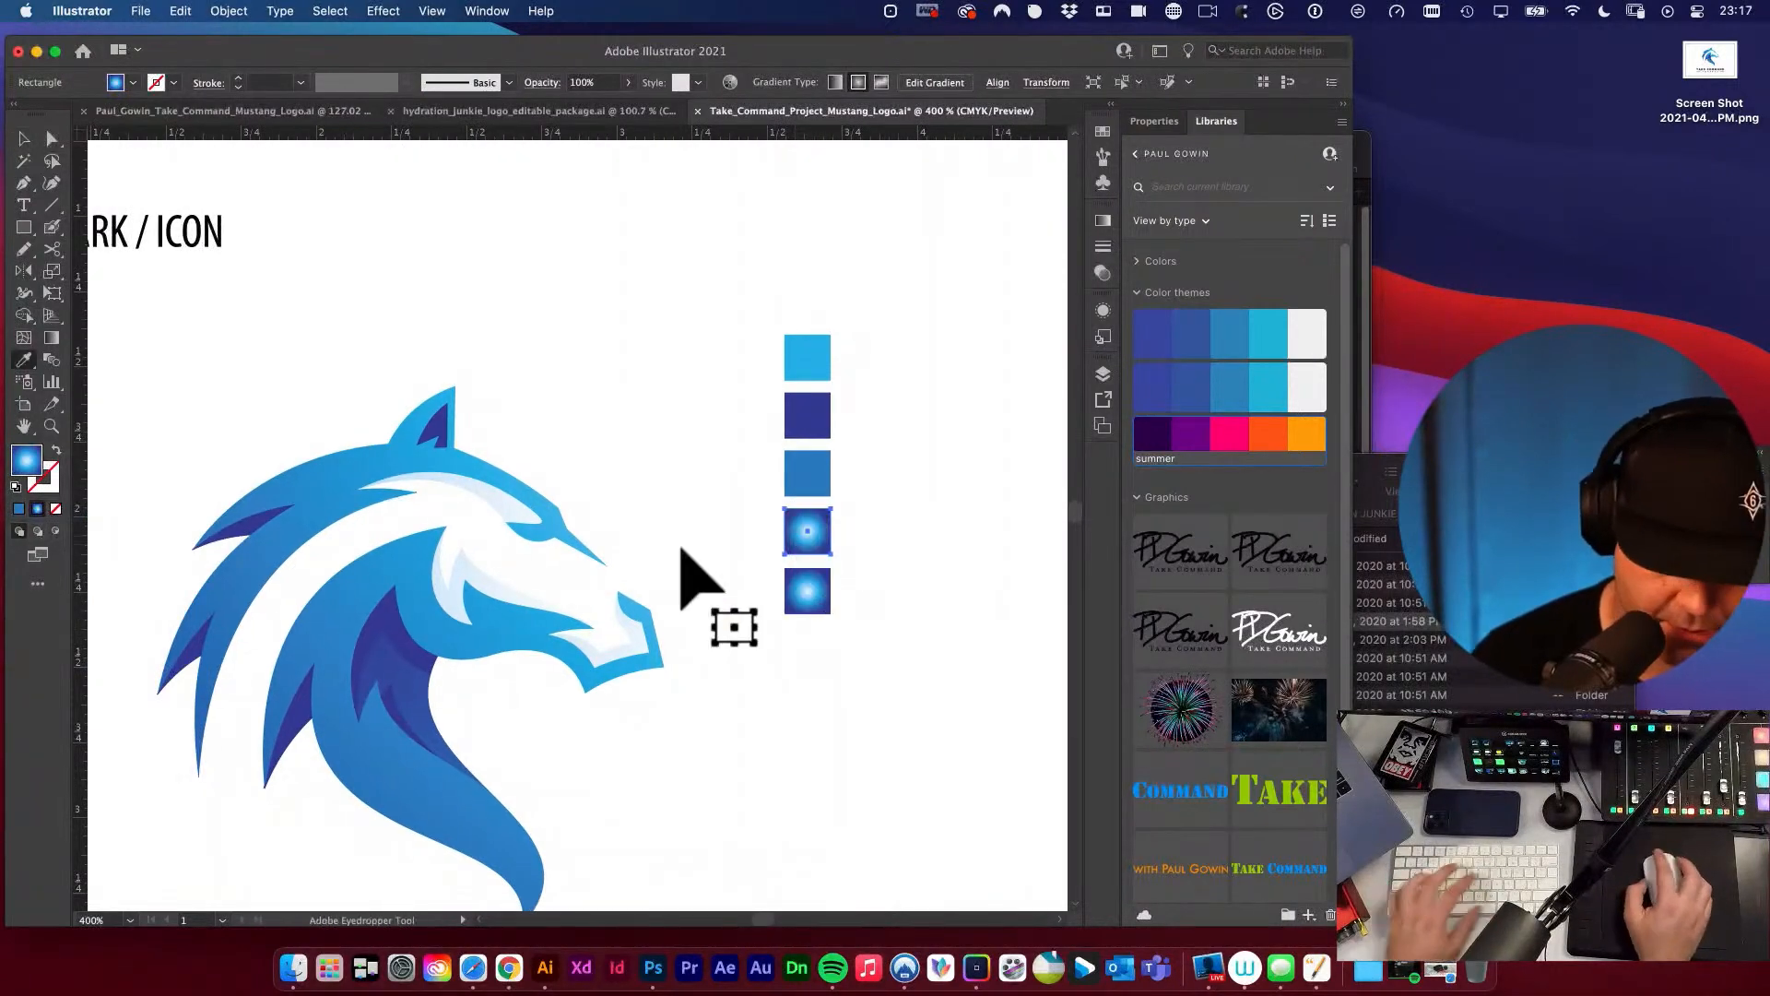
{"action": "left_click", "coordinate": [449, 601]}
{"action": "key", "text": "v"}
{"action": "left_click", "coordinate": [659, 420]}
Reorder the swatch column from lightest to darkest: pale blue, light blue, medium blue and dark blue, with the gradient square last.
{"action": "left_click_drag", "start_coordinate": [640, 443], "coordinate": [663, 375]}
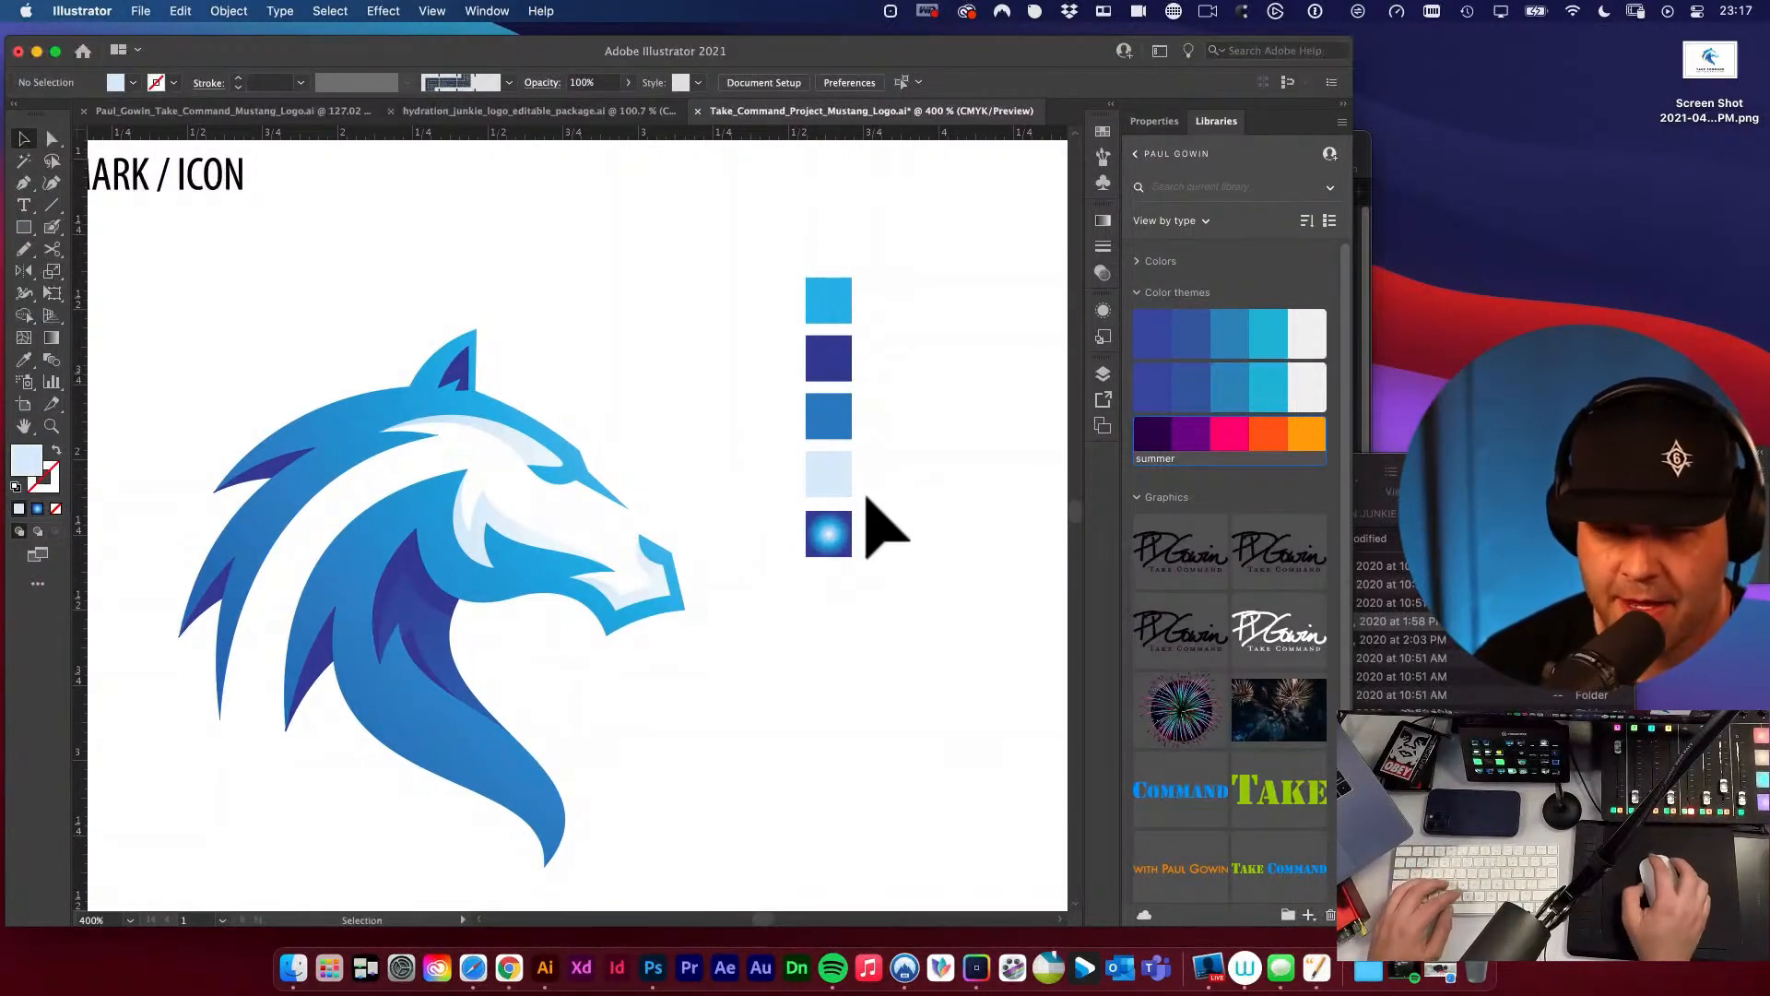
{"action": "left_click_drag", "start_coordinate": [960, 482], "coordinate": [747, 516]}
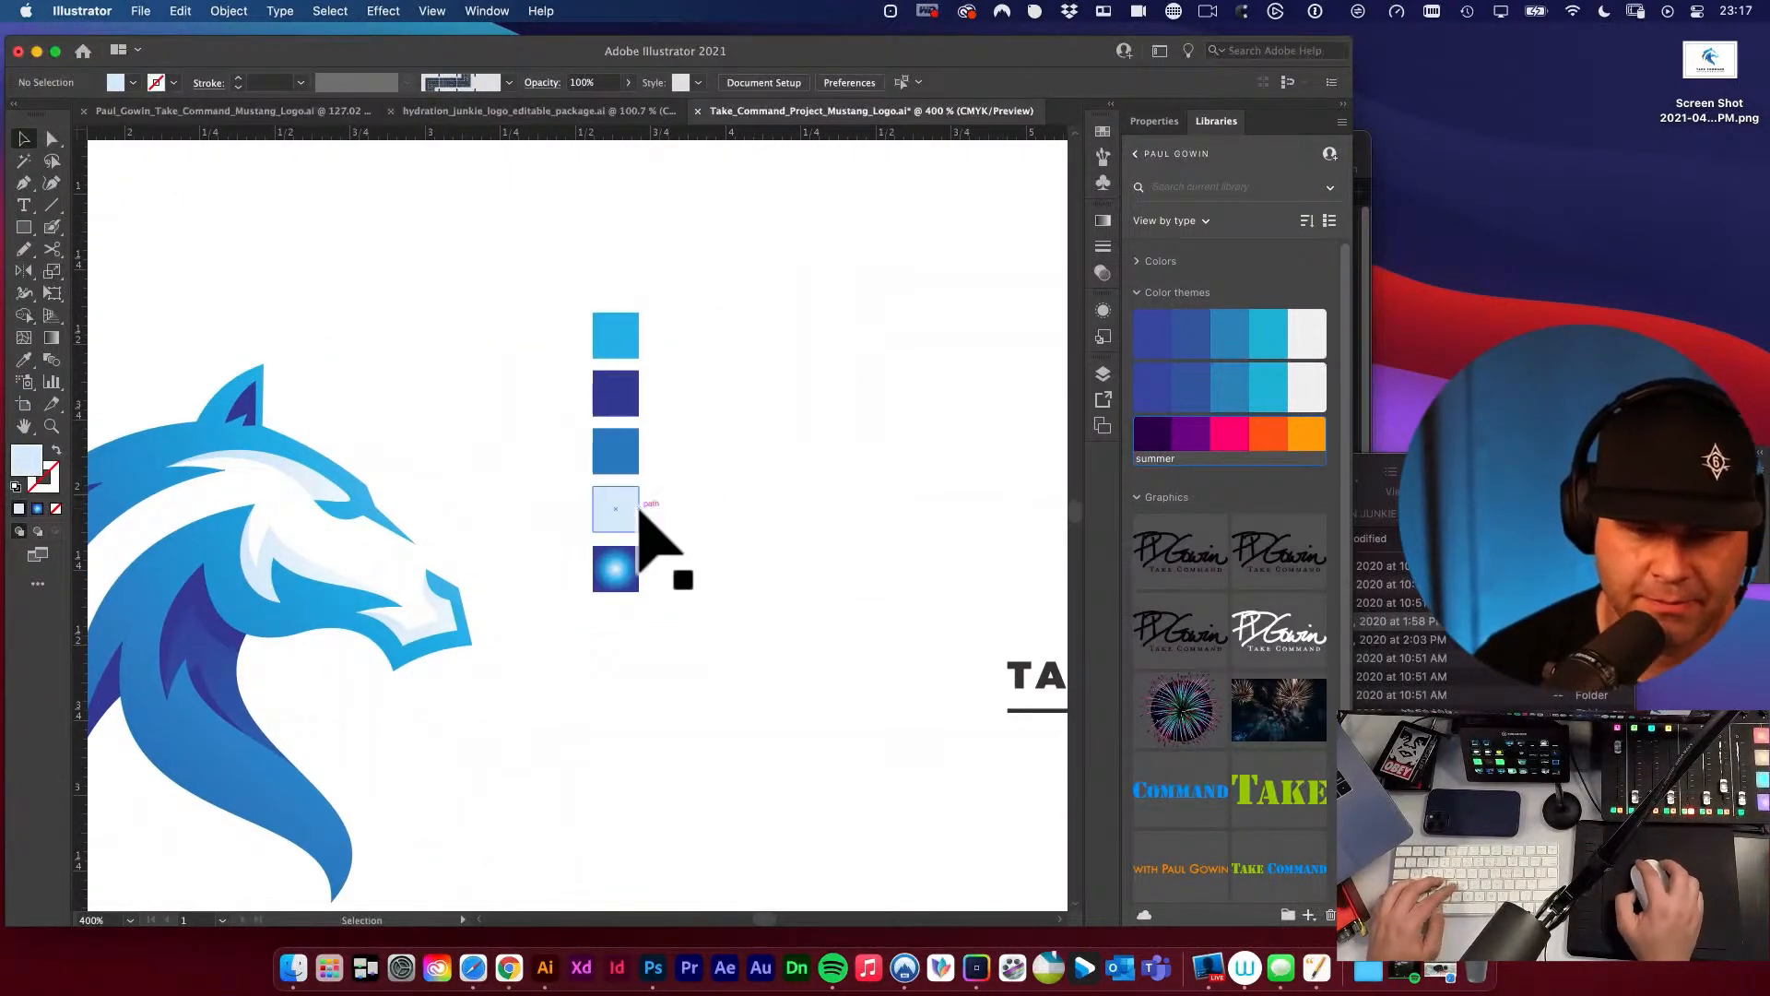
{"action": "left_click_drag", "start_coordinate": [636, 512], "coordinate": [616, 268]}
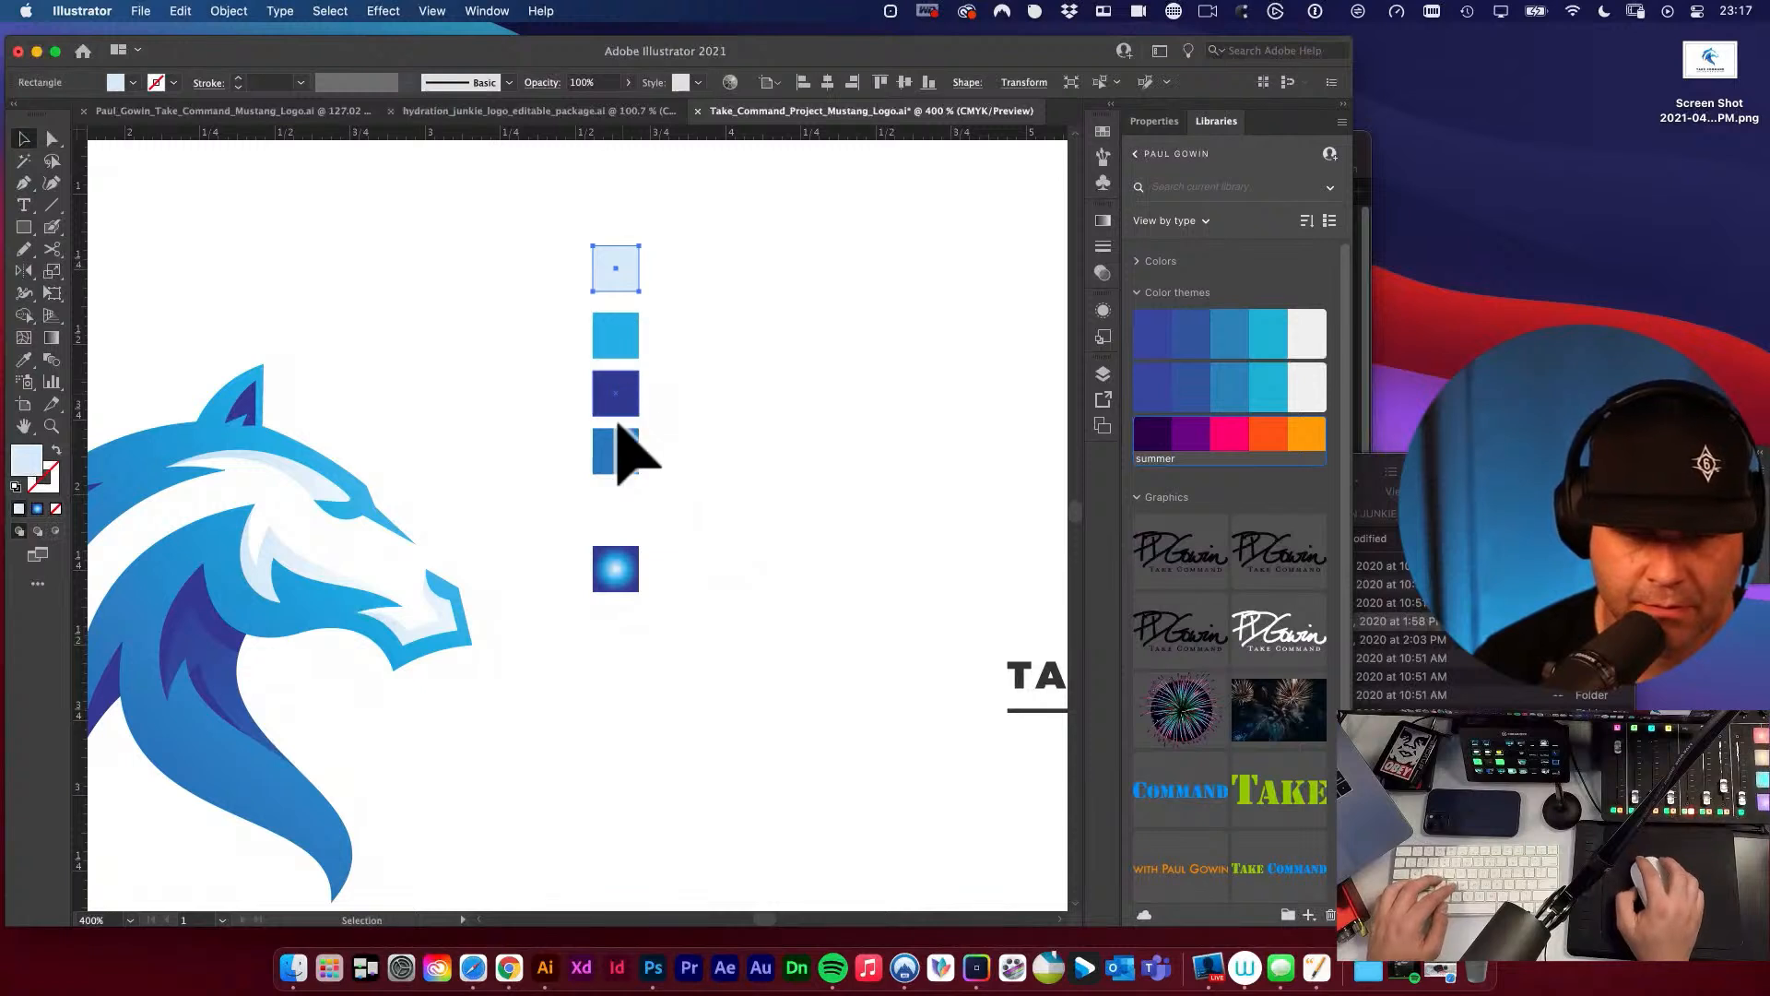
{"action": "left_click_drag", "start_coordinate": [634, 417], "coordinate": [634, 534]}
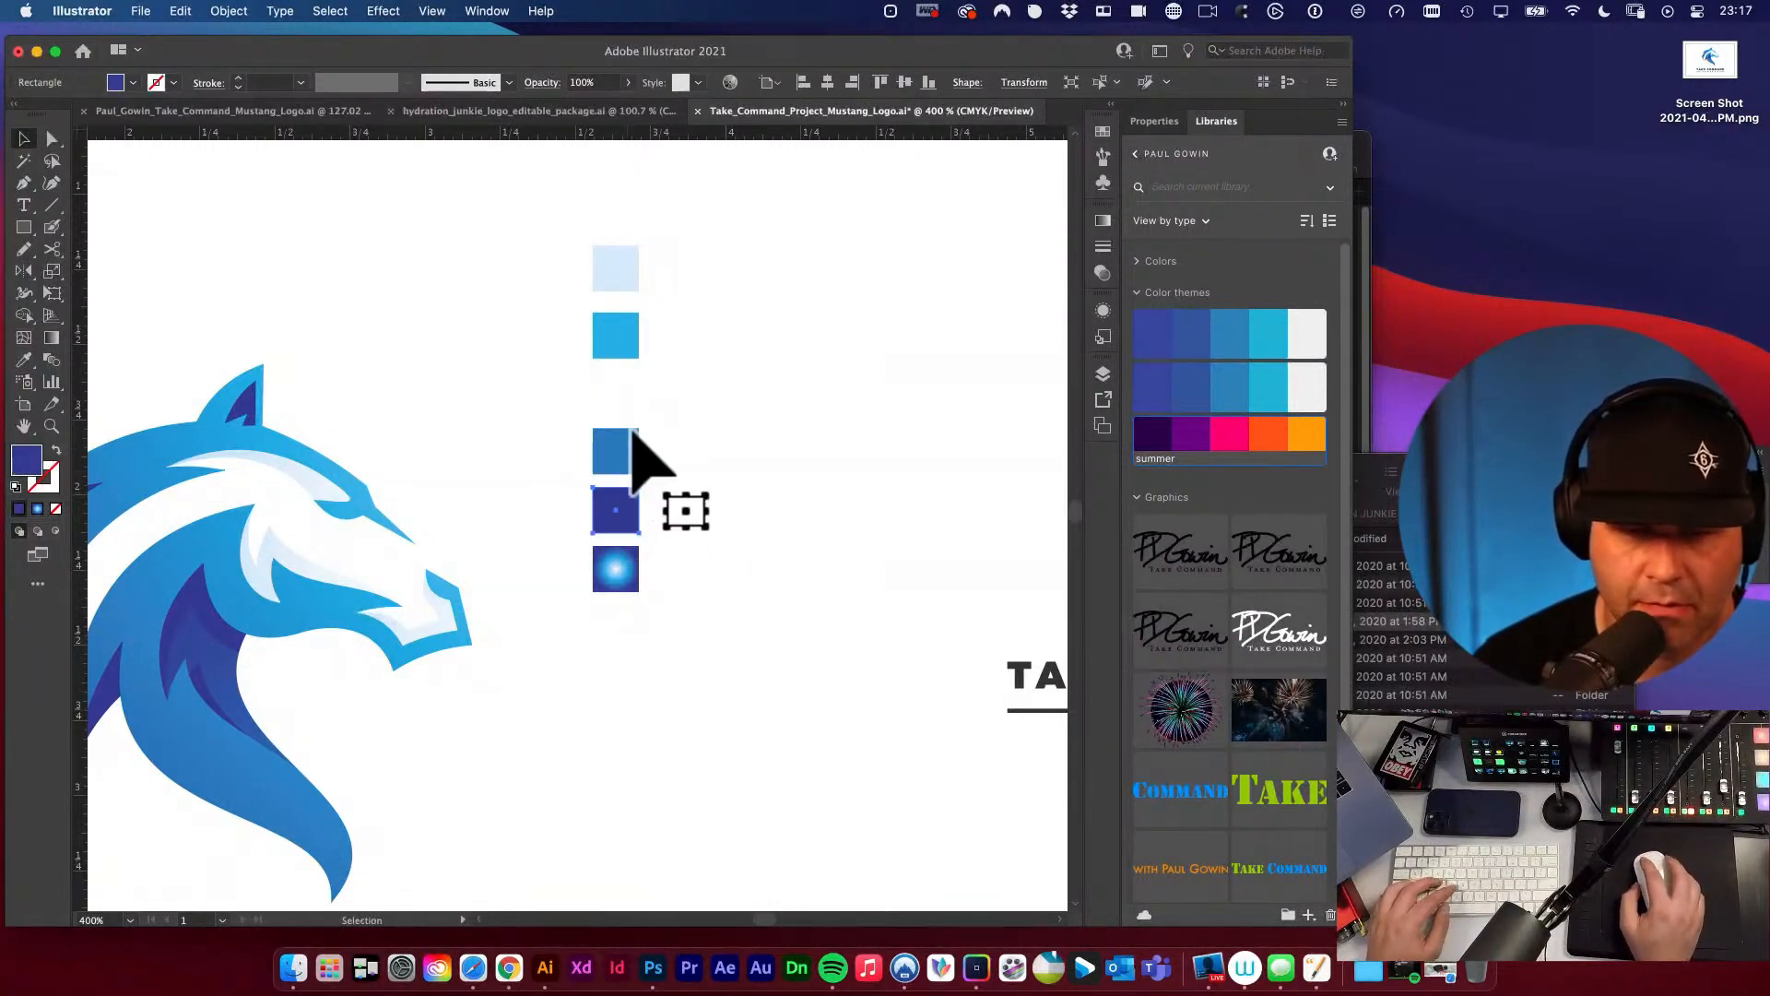
{"action": "left_click_drag", "start_coordinate": [622, 458], "coordinate": [621, 392]}
{"action": "left_click_drag", "start_coordinate": [616, 516], "coordinate": [616, 456]}
{"action": "left_click_drag", "start_coordinate": [616, 572], "coordinate": [612, 507]}
Distribute the five swatch squares evenly in the vertical direction, close the alignment settings and deselect the squares.
{"action": "left_click_drag", "start_coordinate": [525, 265], "coordinate": [750, 506]}
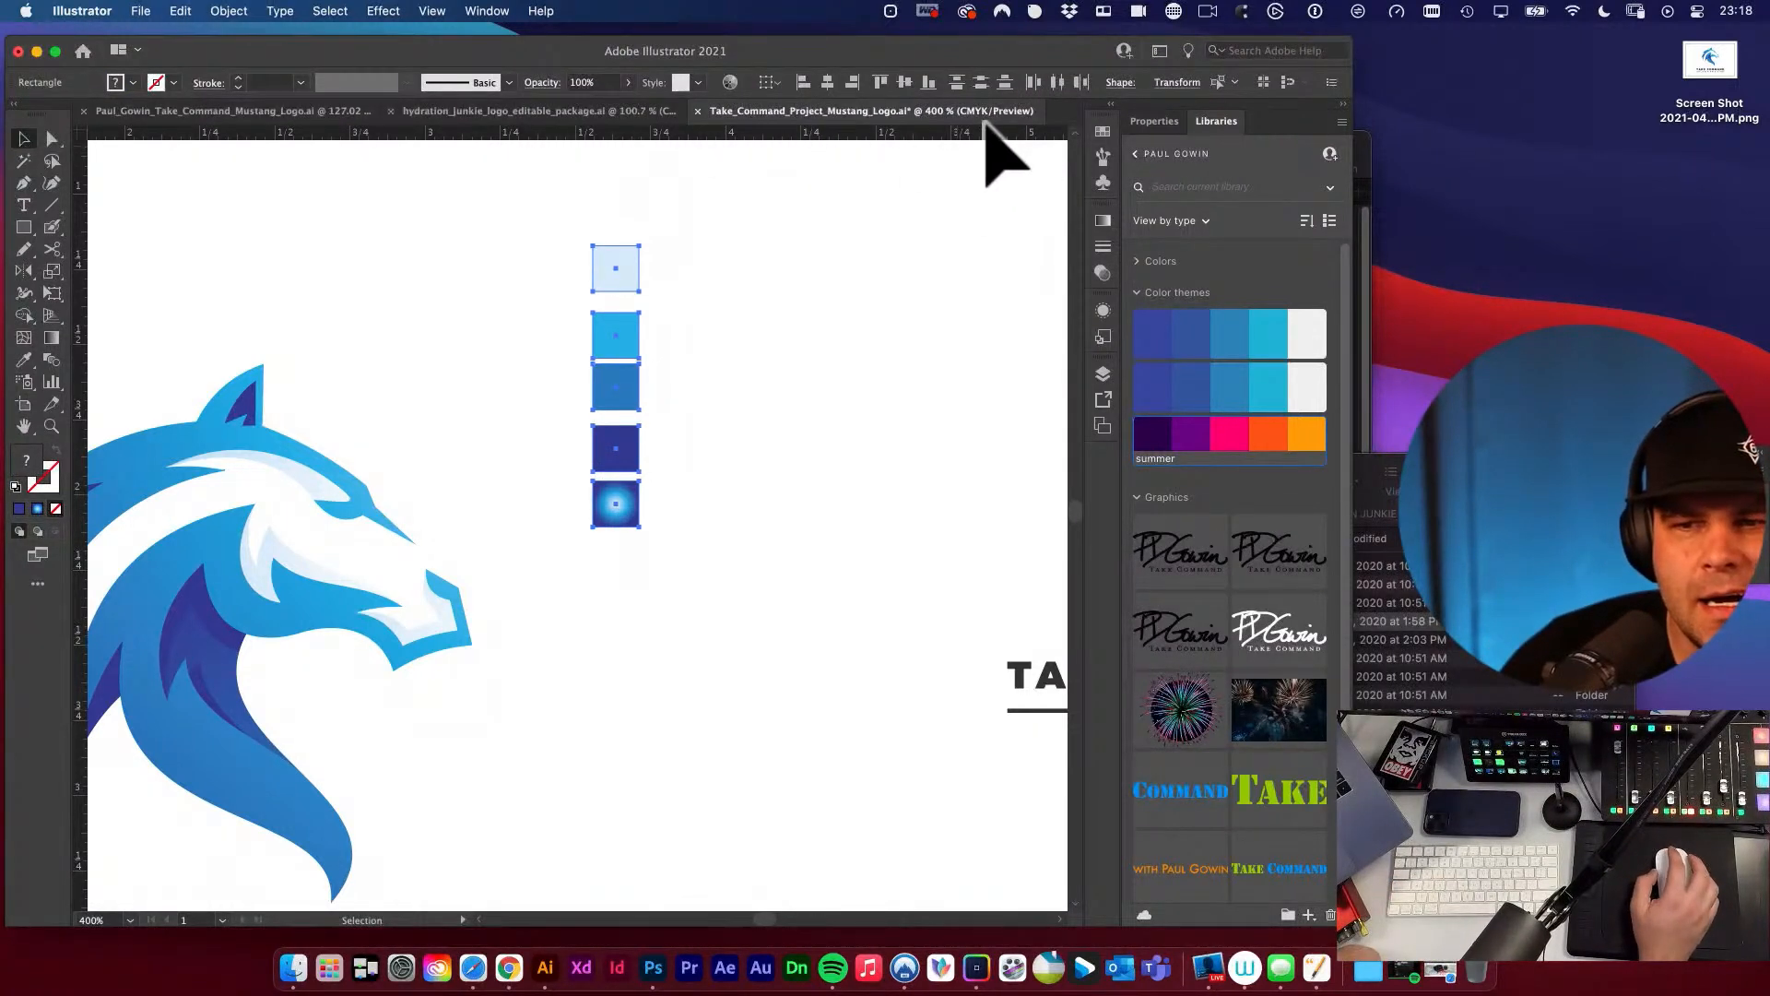
{"action": "left_click", "coordinate": [488, 11]}
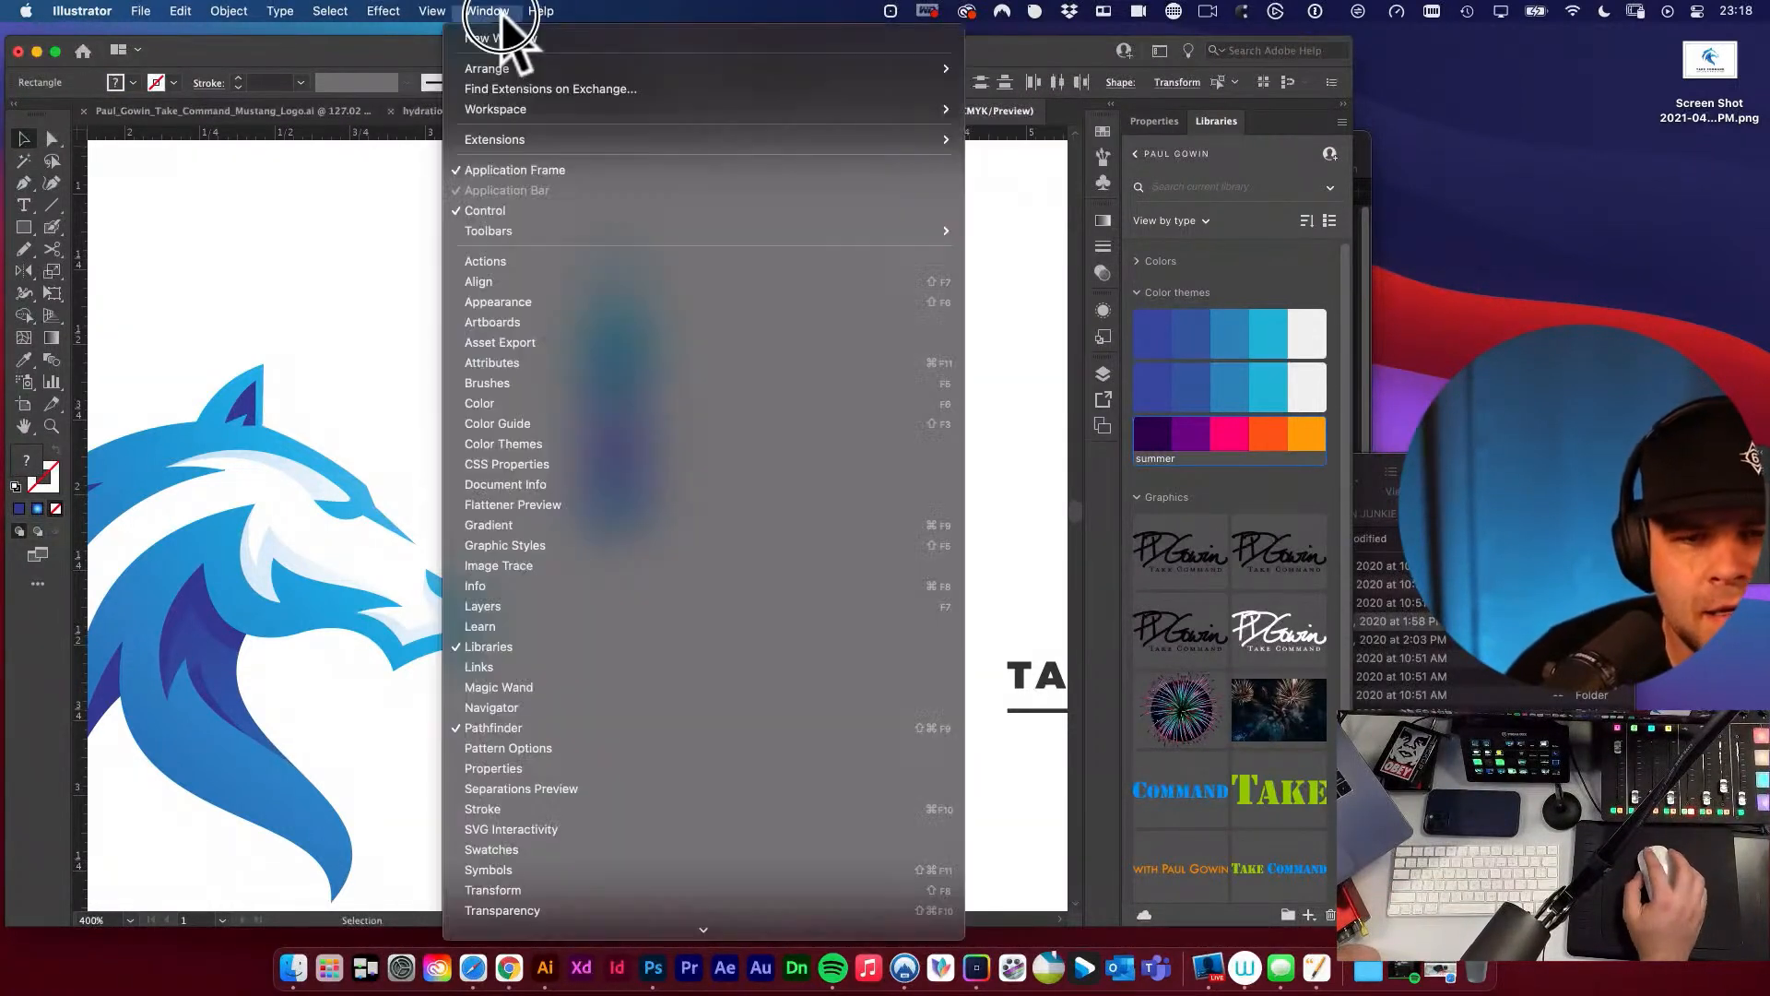
{"action": "left_click", "coordinate": [546, 281]}
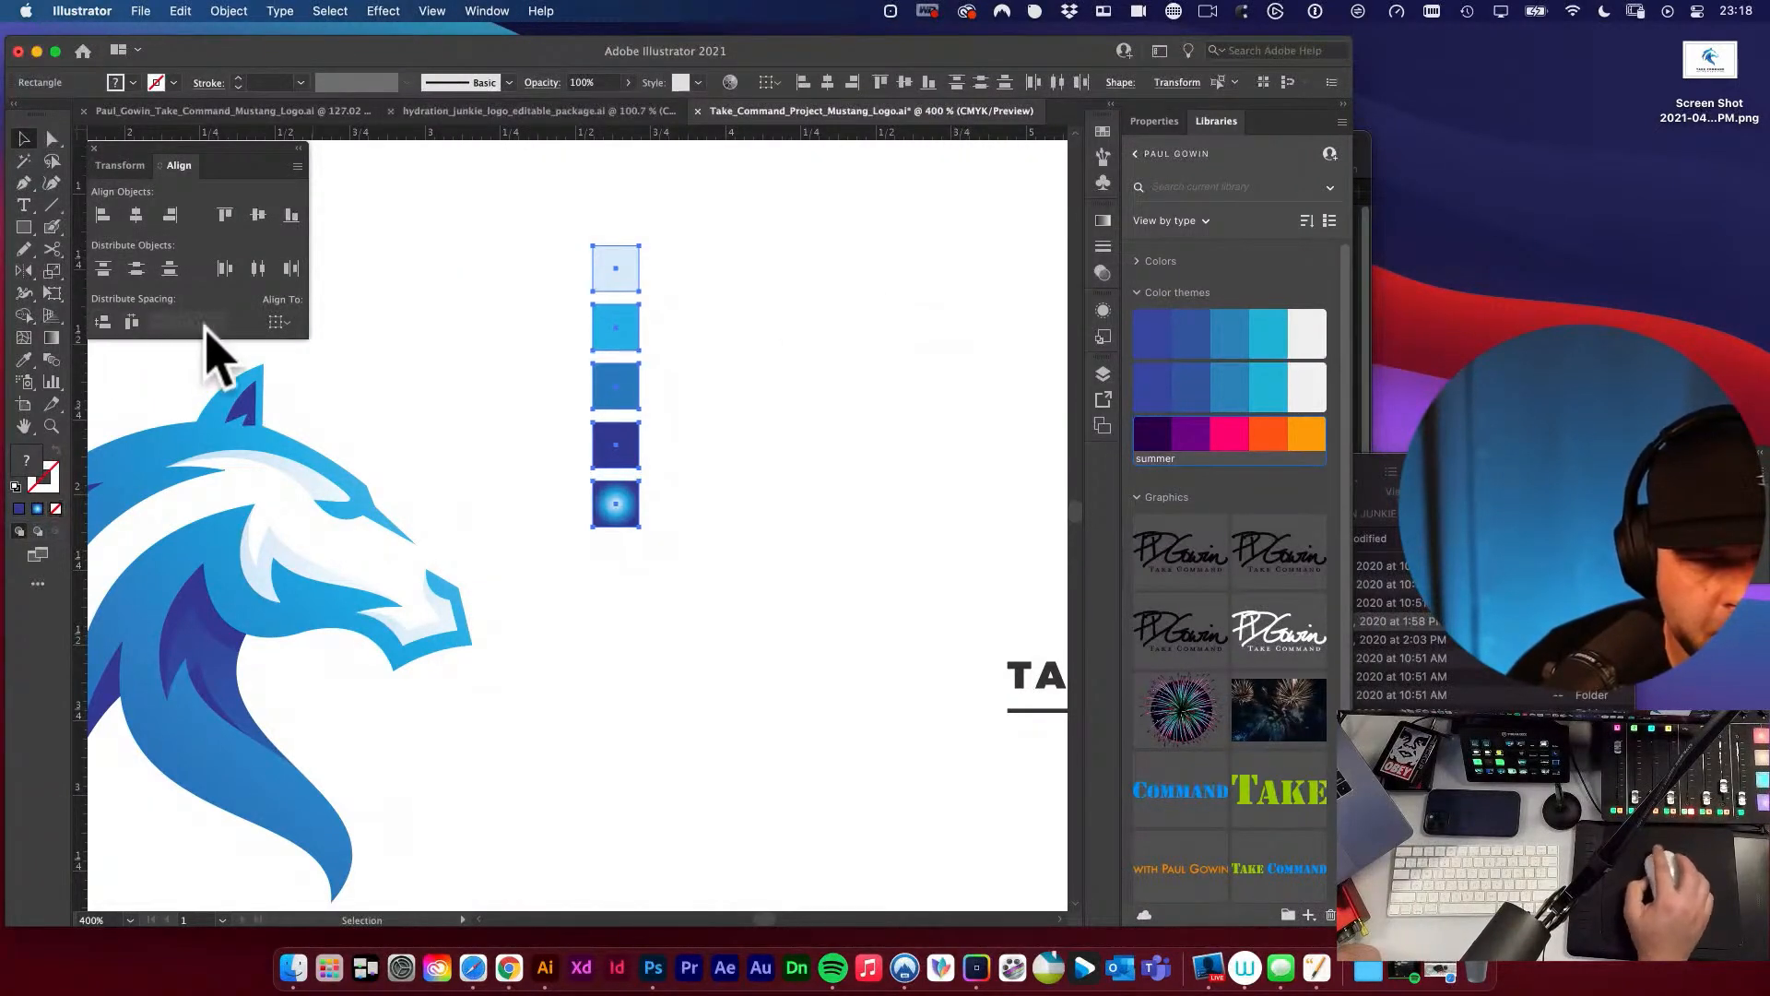
{"action": "left_click", "coordinate": [93, 147]}
{"action": "left_click", "coordinate": [417, 255]}
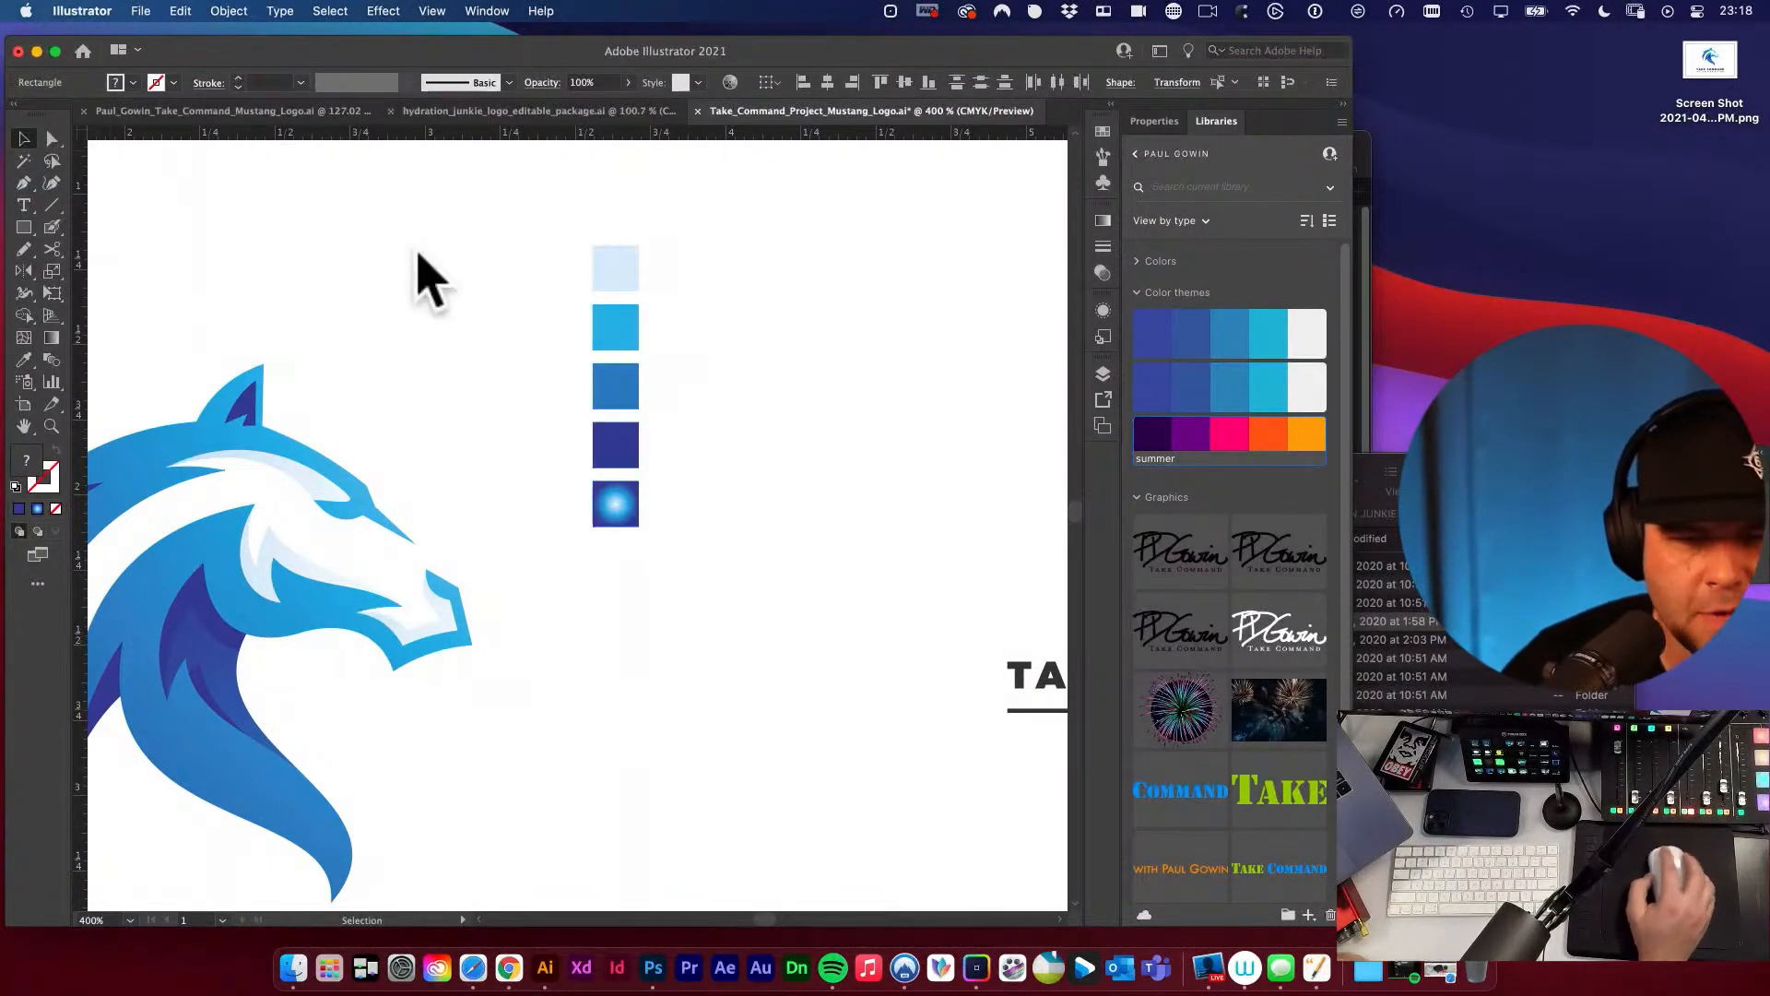
Group the five swatch squares beside the brandmark into one object.
{"action": "left_click_drag", "start_coordinate": [451, 230], "coordinate": [738, 533]}
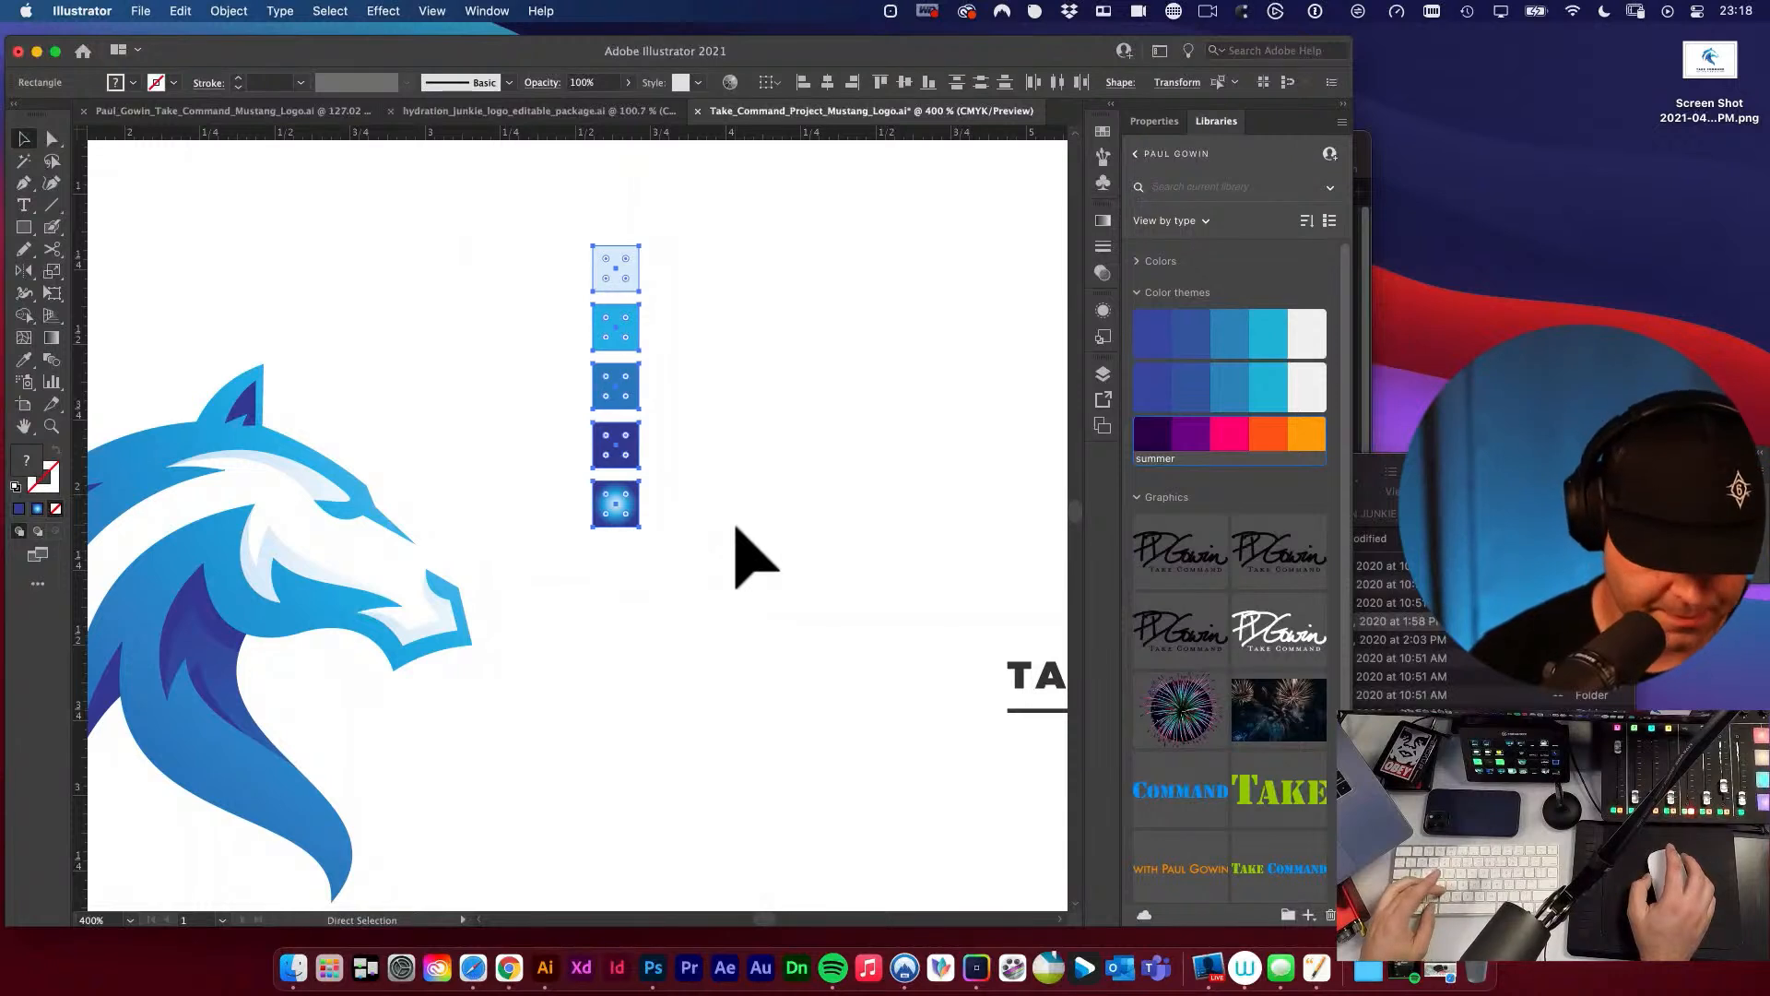
{"action": "key", "text": "super+g"}
{"action": "left_click", "coordinate": [582, 427], "text": "alt+super"}
{"action": "left_click", "coordinate": [581, 427], "text": "alt+super"}
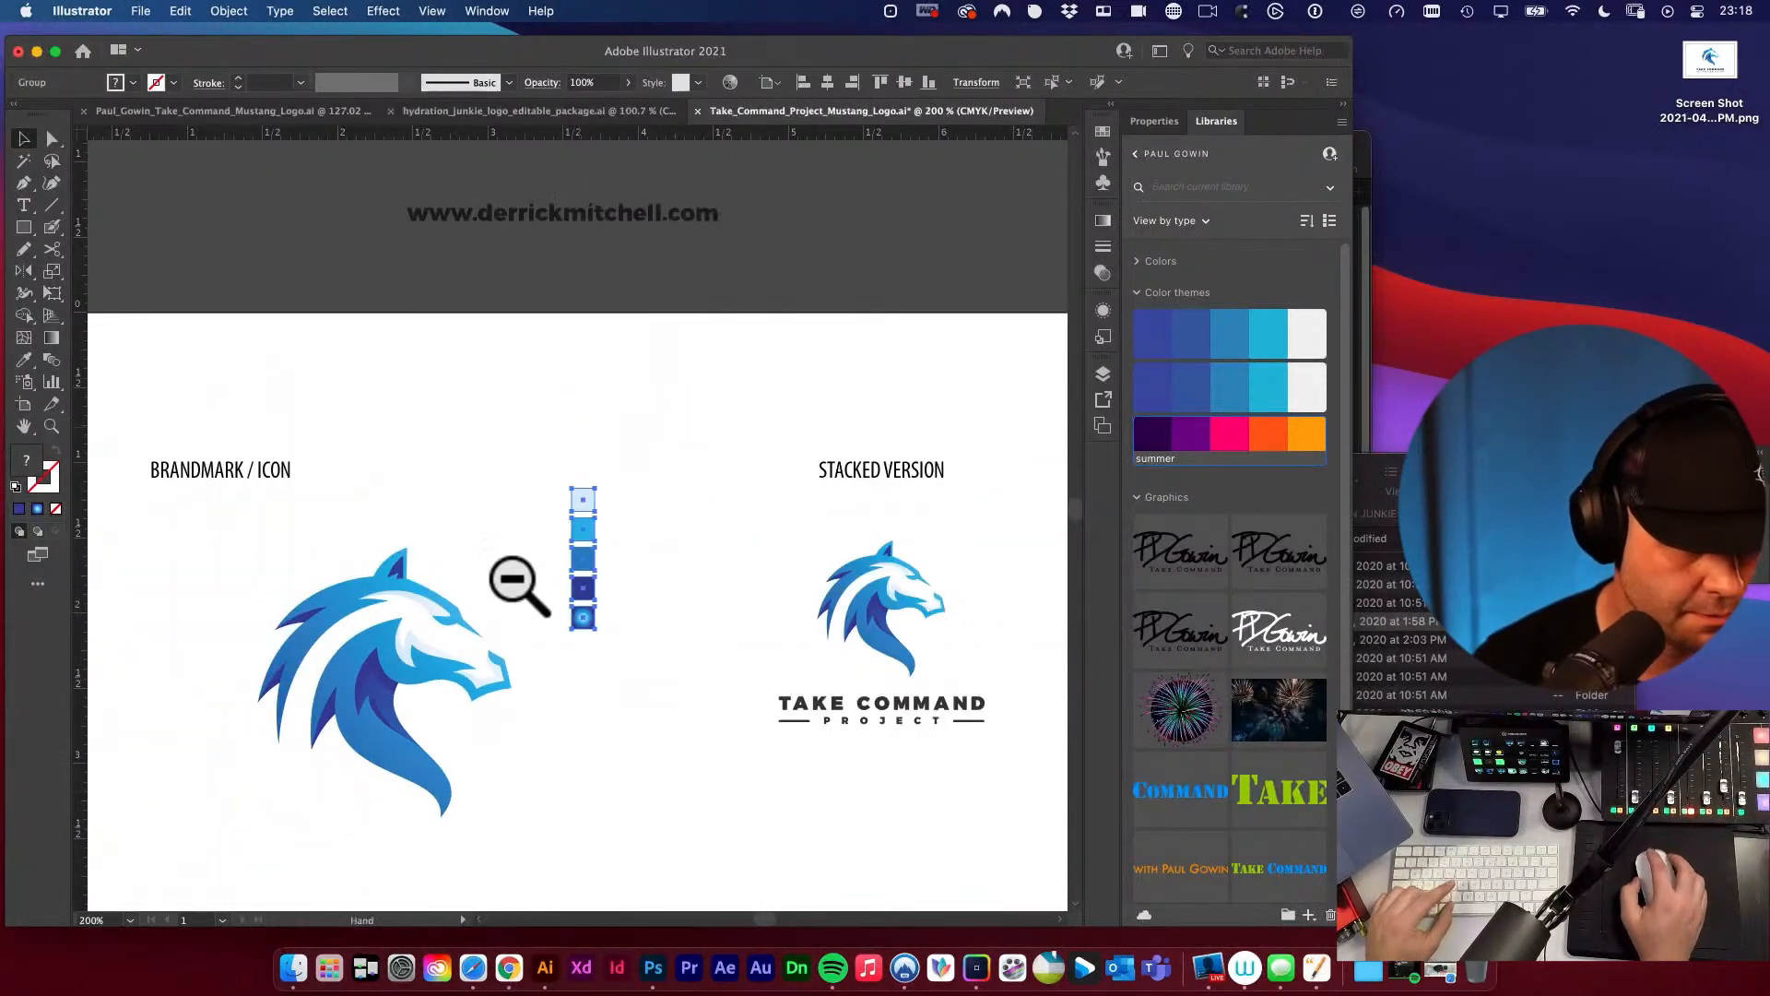
{"action": "left_click_drag", "start_coordinate": [561, 518], "coordinate": [445, 562]}
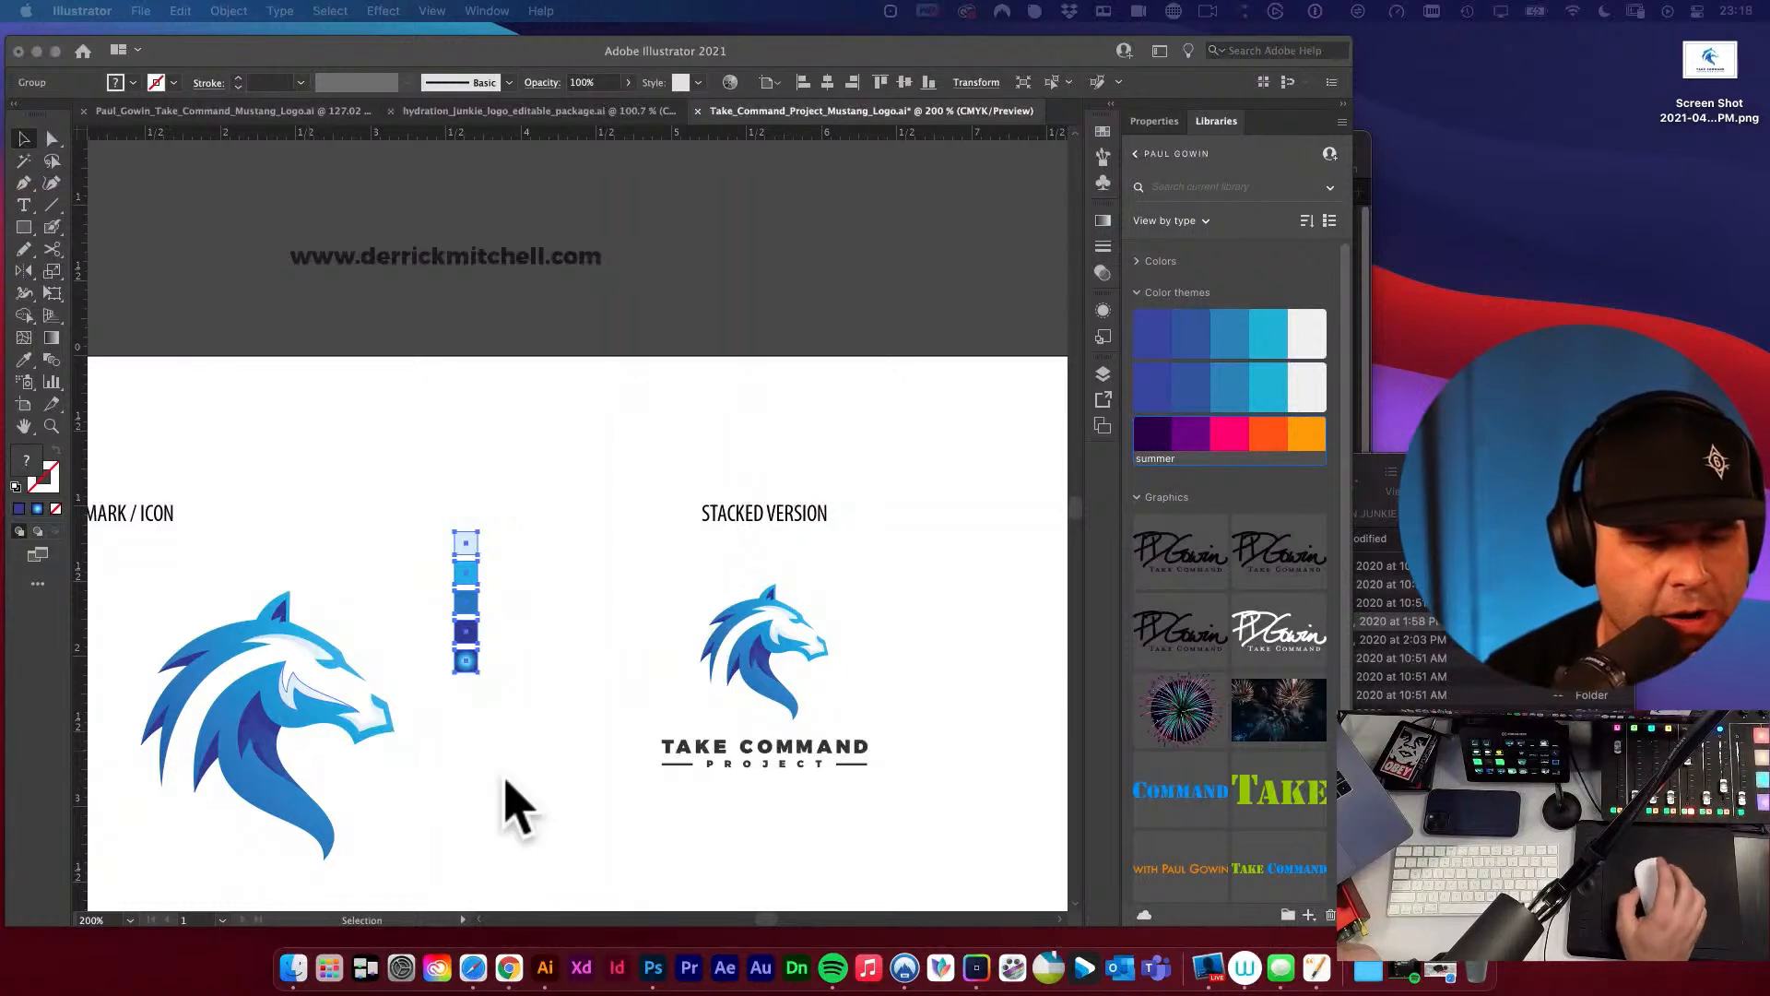
{"action": "left_click", "coordinate": [468, 542]}
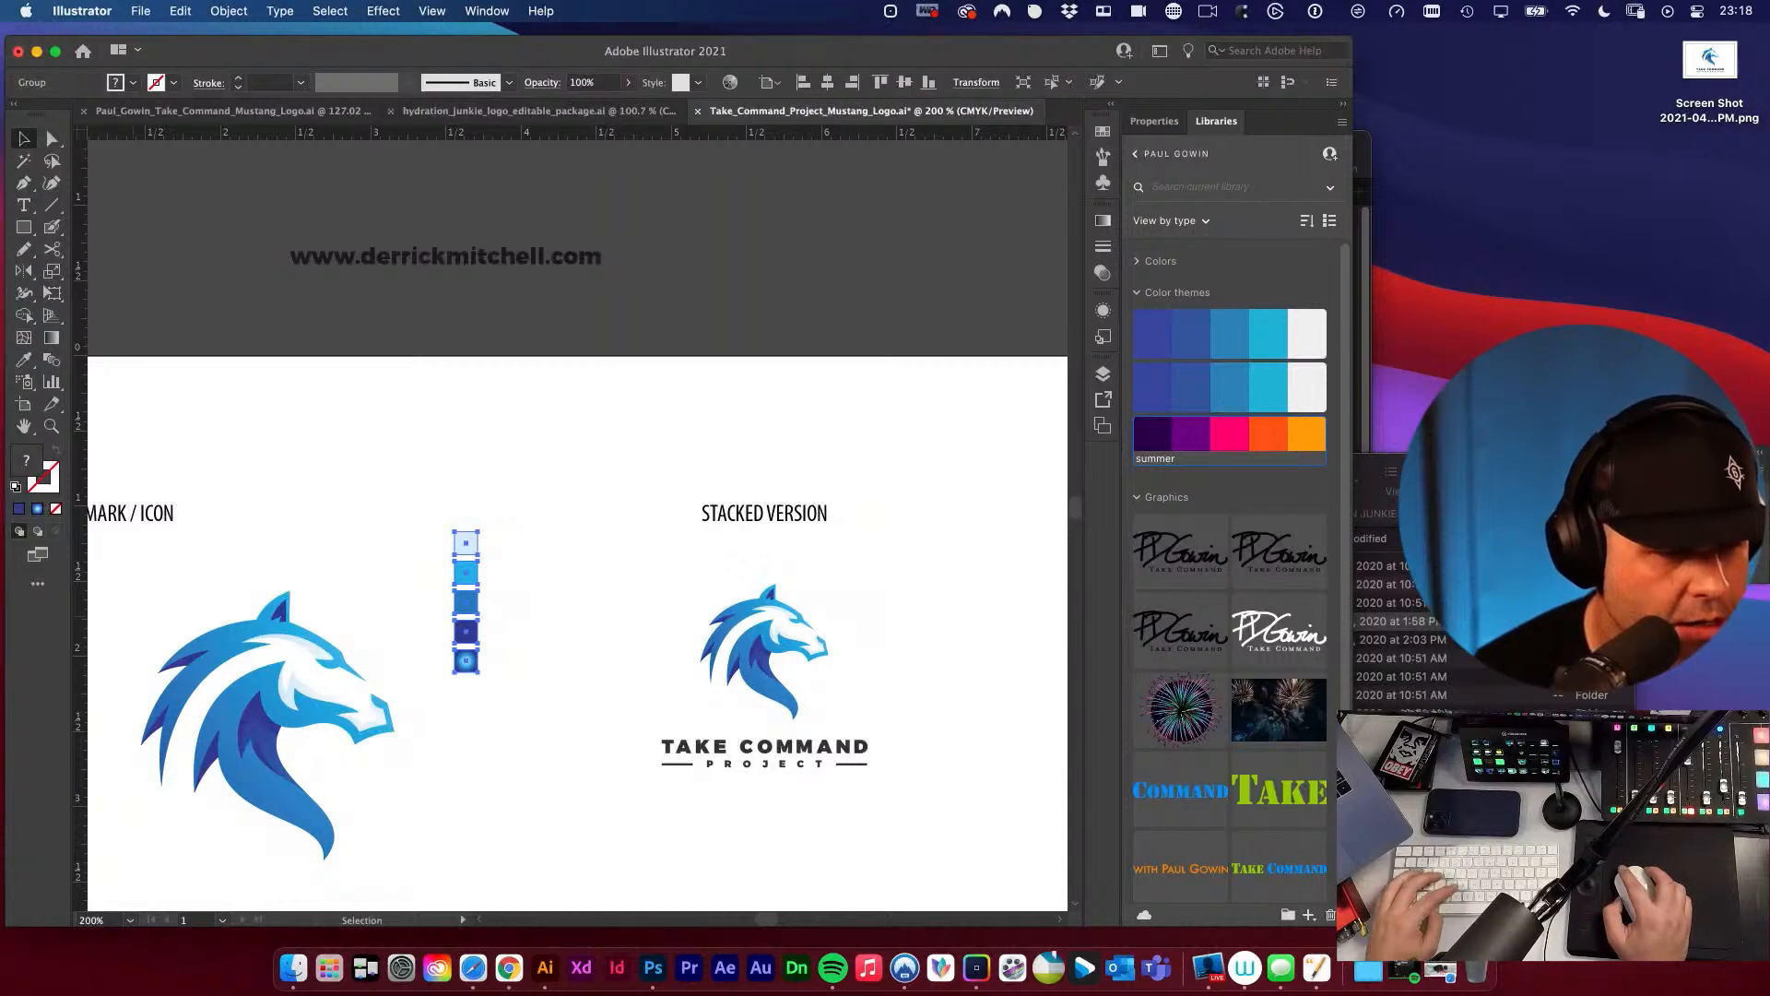
Switch to Safari, open the YouTube link for "the futur logo price" from the stream chat and look through the videos.
{"action": "left_click_drag", "start_coordinate": [2, 304], "coordinate": [398, 279]}
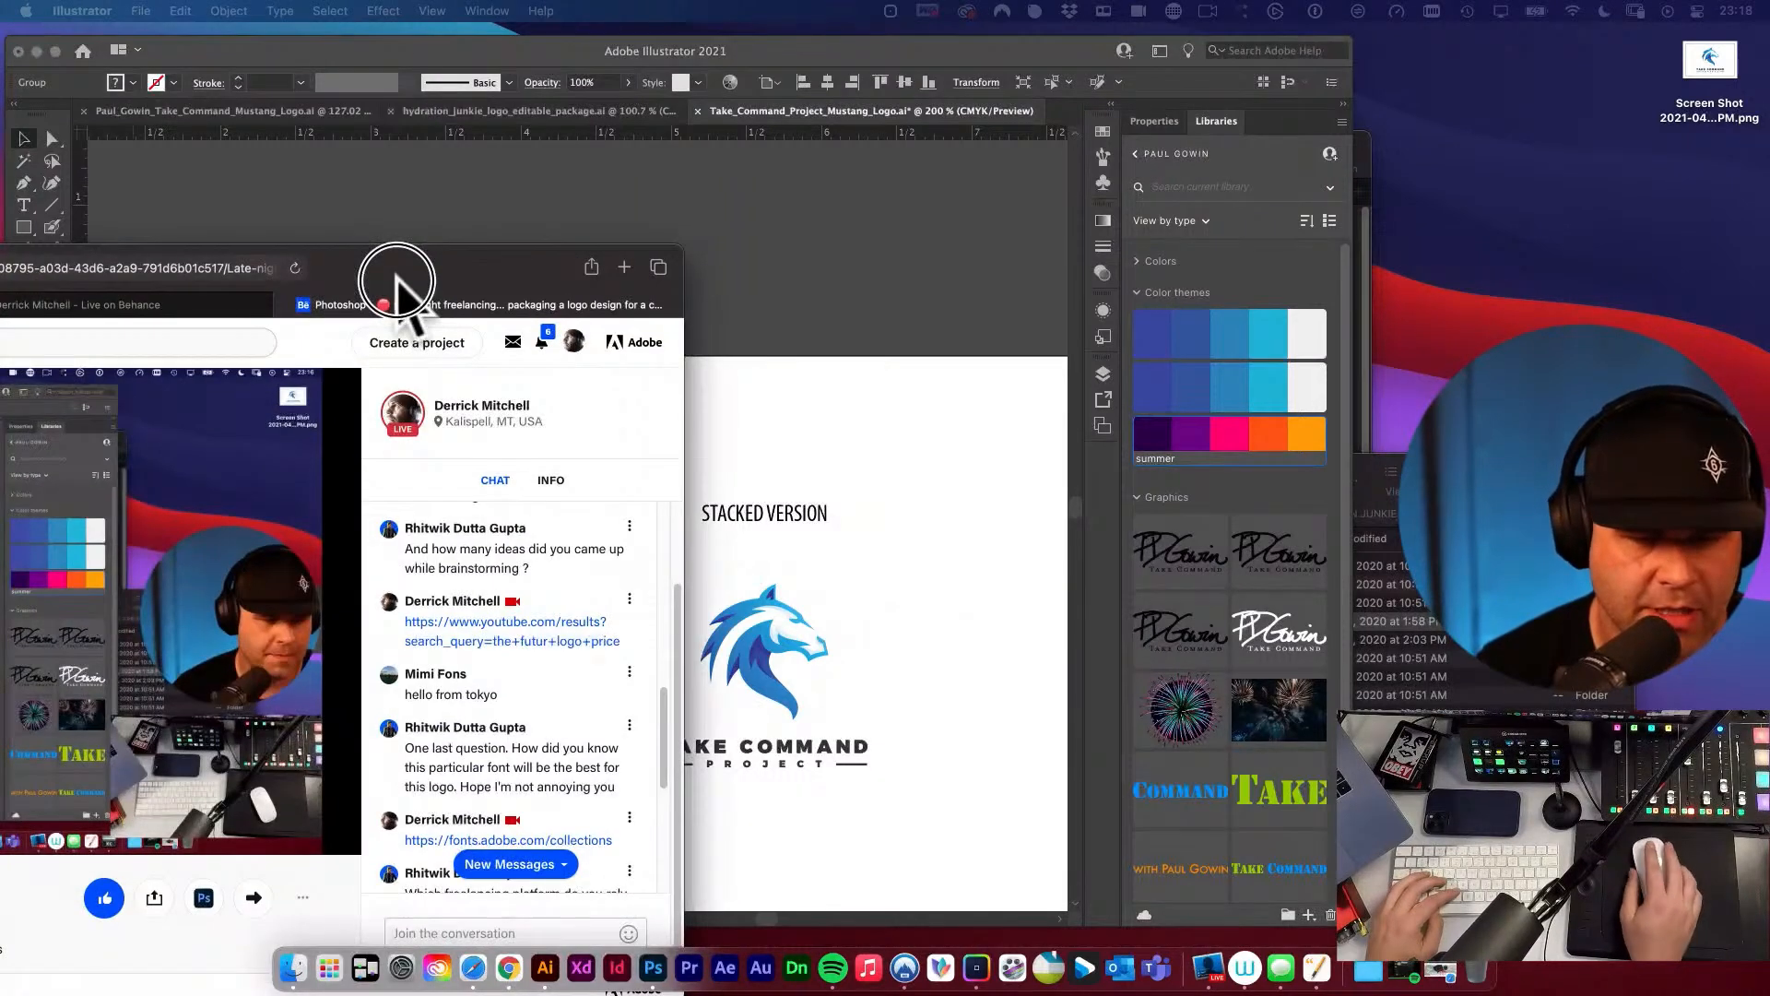
{"action": "left_click", "coordinate": [528, 631]}
{"action": "left_click", "coordinate": [473, 304]}
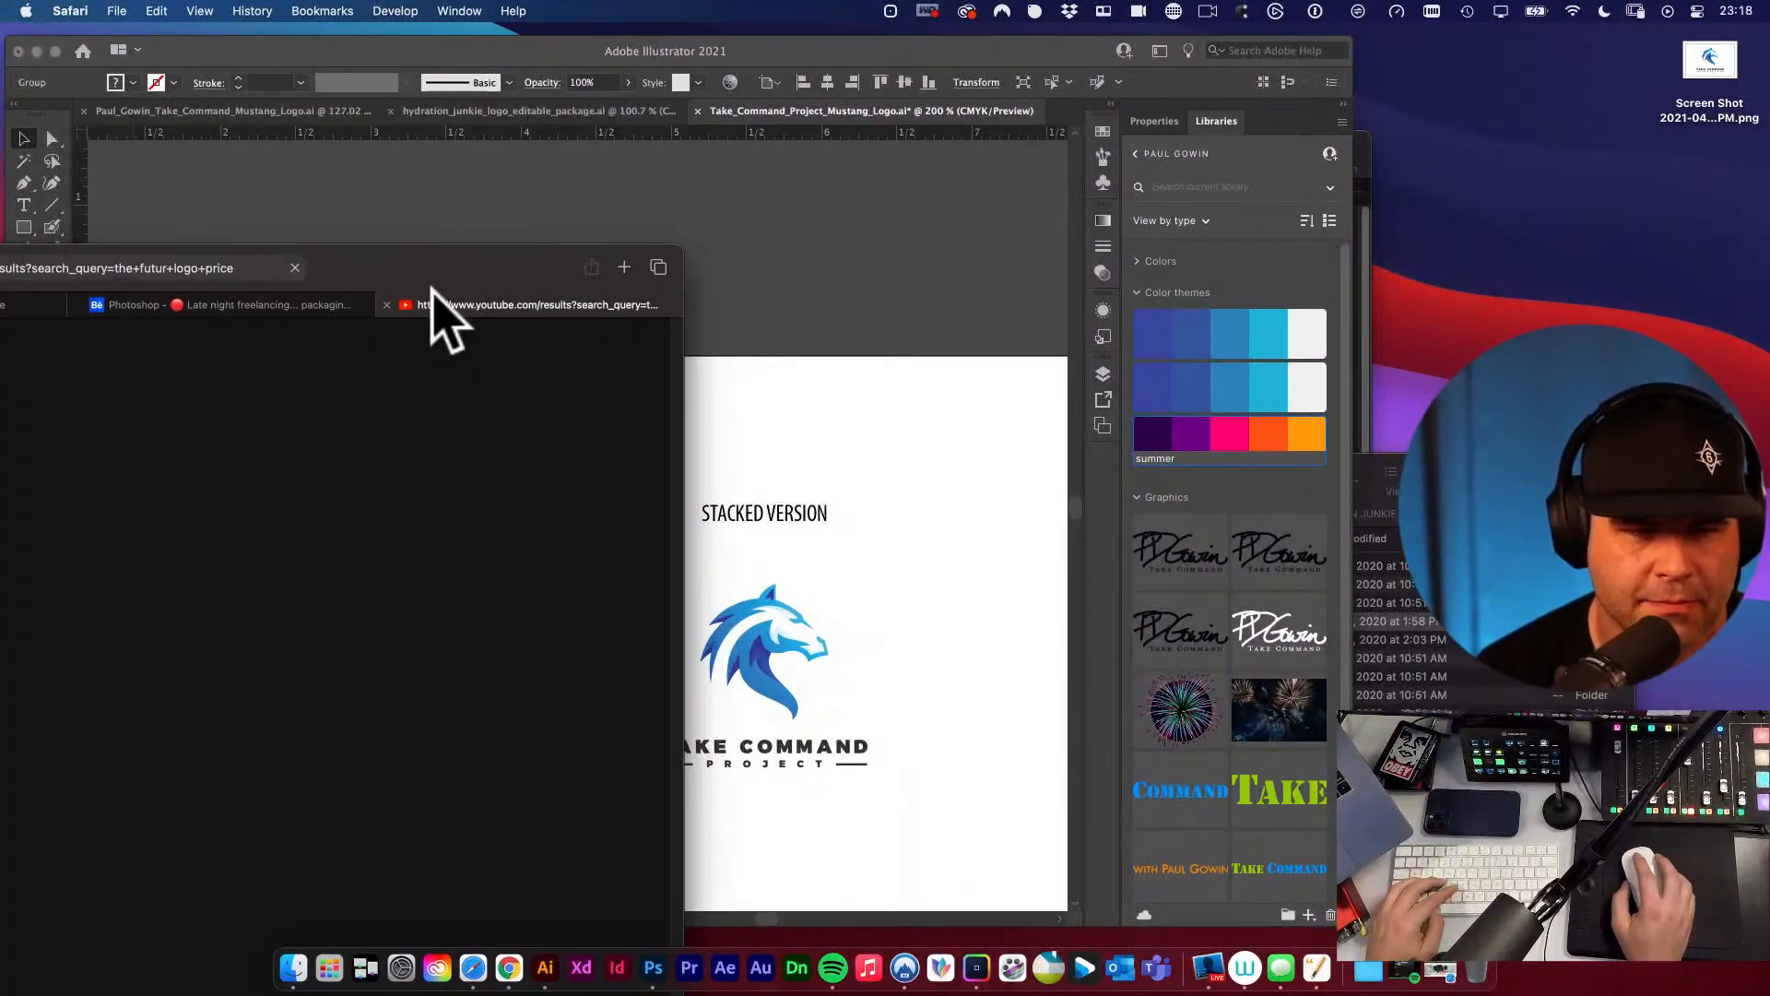
{"action": "left_click_drag", "start_coordinate": [413, 269], "coordinate": [989, 164]}
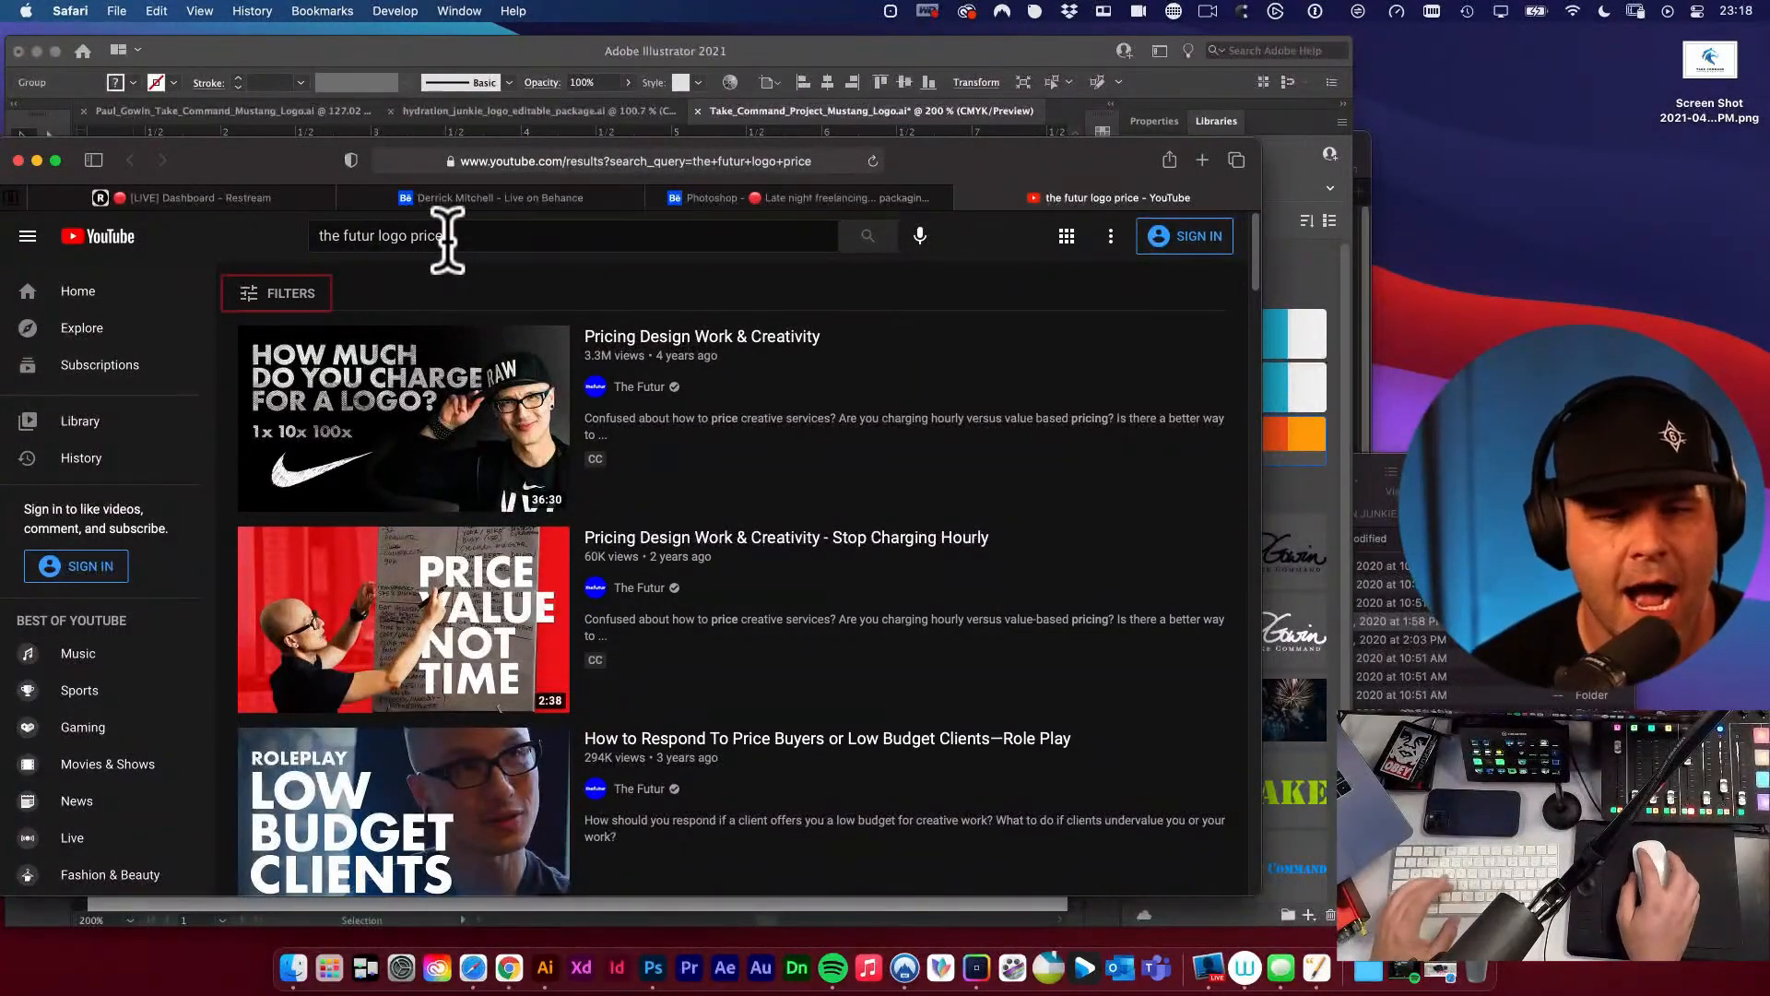
{"action": "left_click_drag", "start_coordinate": [447, 237], "coordinate": [348, 238]}
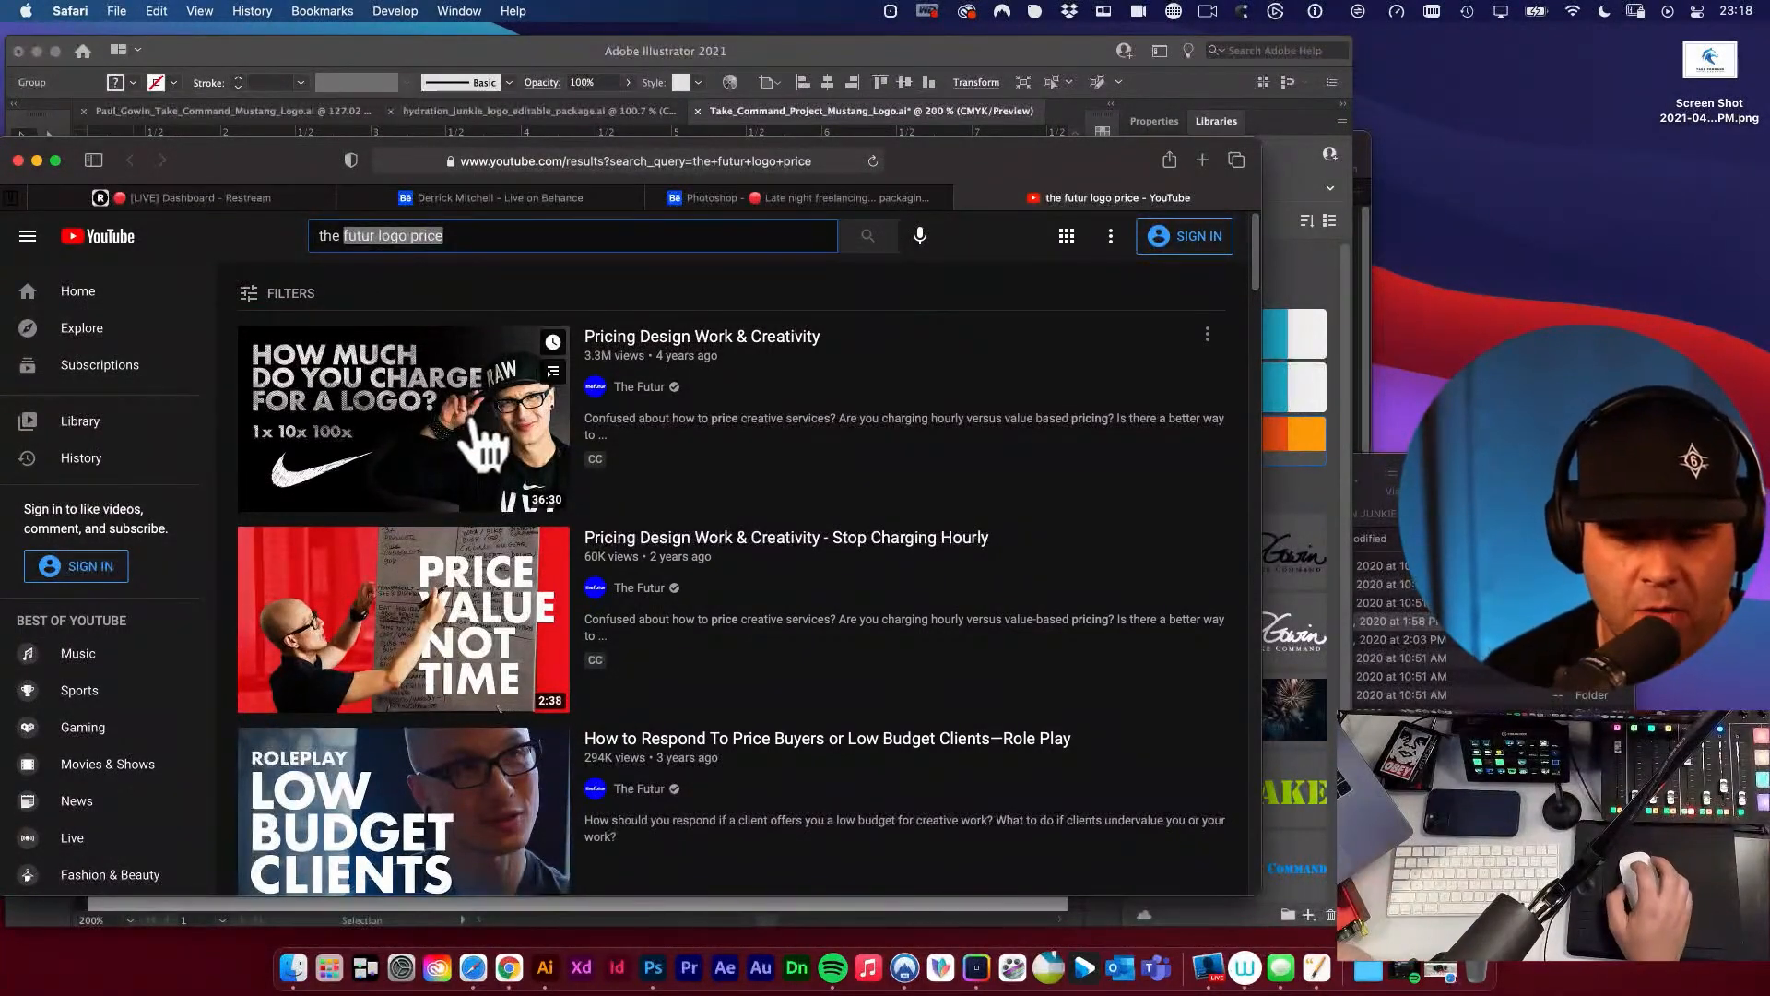
{"action": "scroll", "coordinate": [456, 424], "scroll_direction": "down", "scroll_amount": 2}
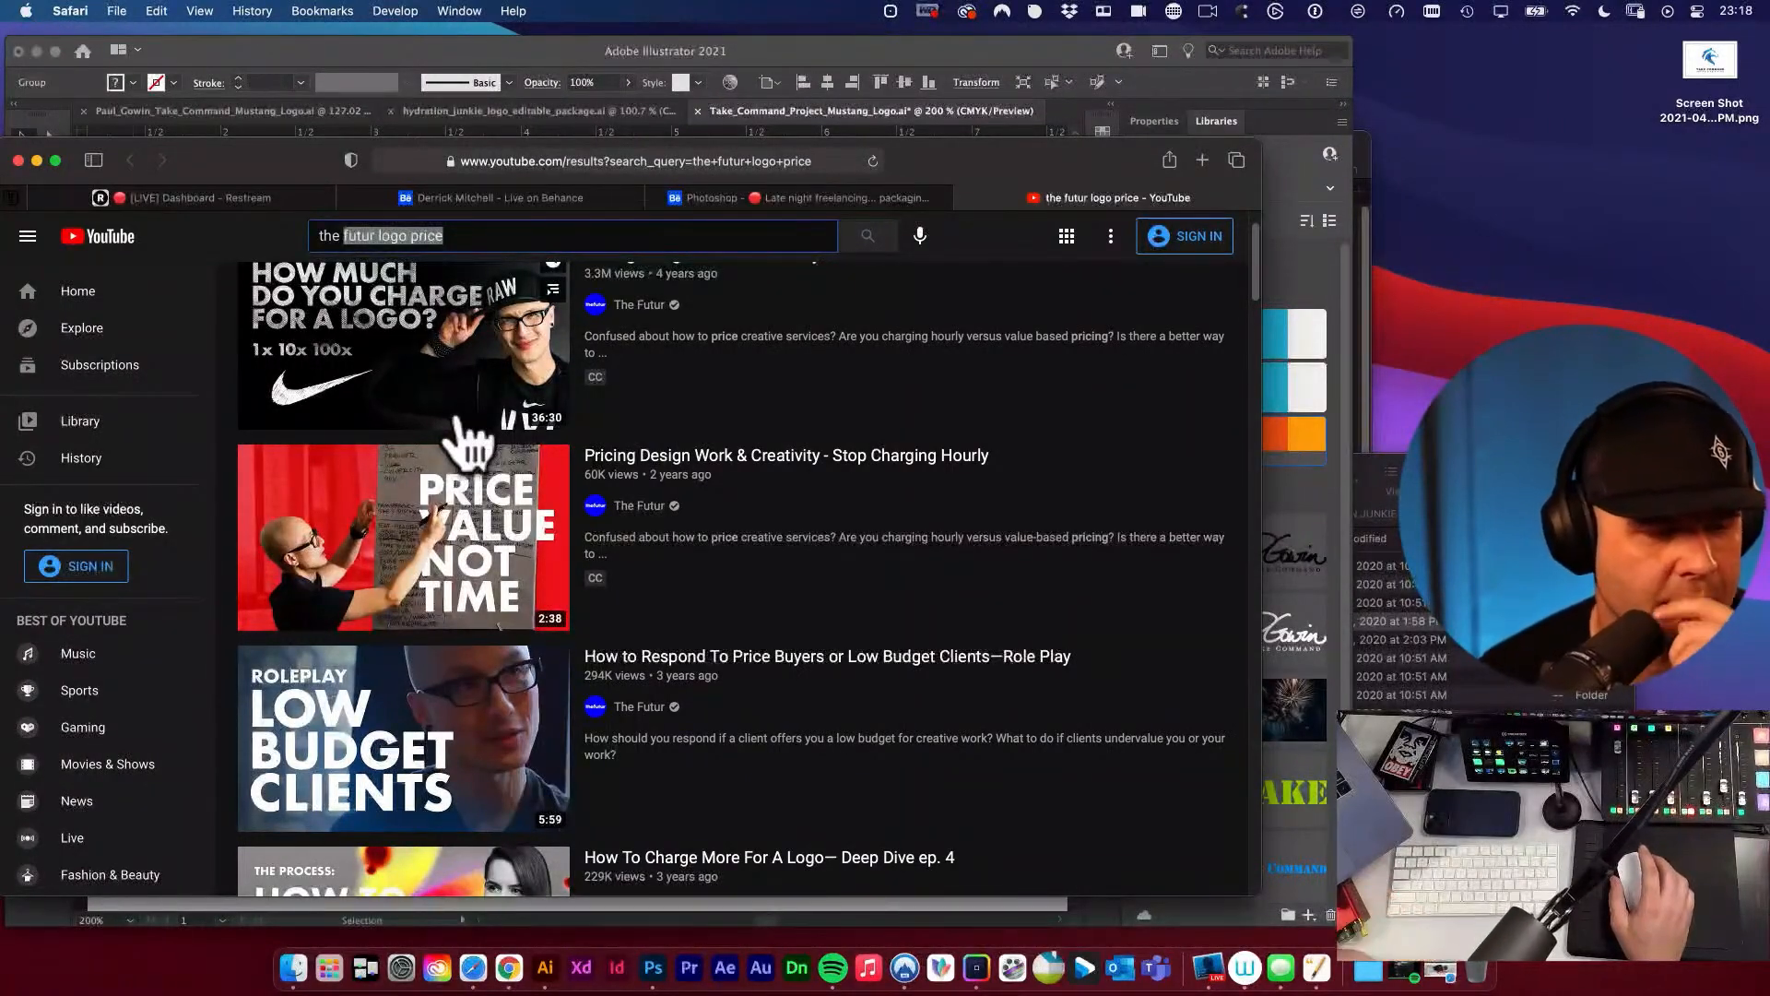
{"action": "scroll", "coordinate": [636, 314], "scroll_direction": "up", "scroll_amount": 2}
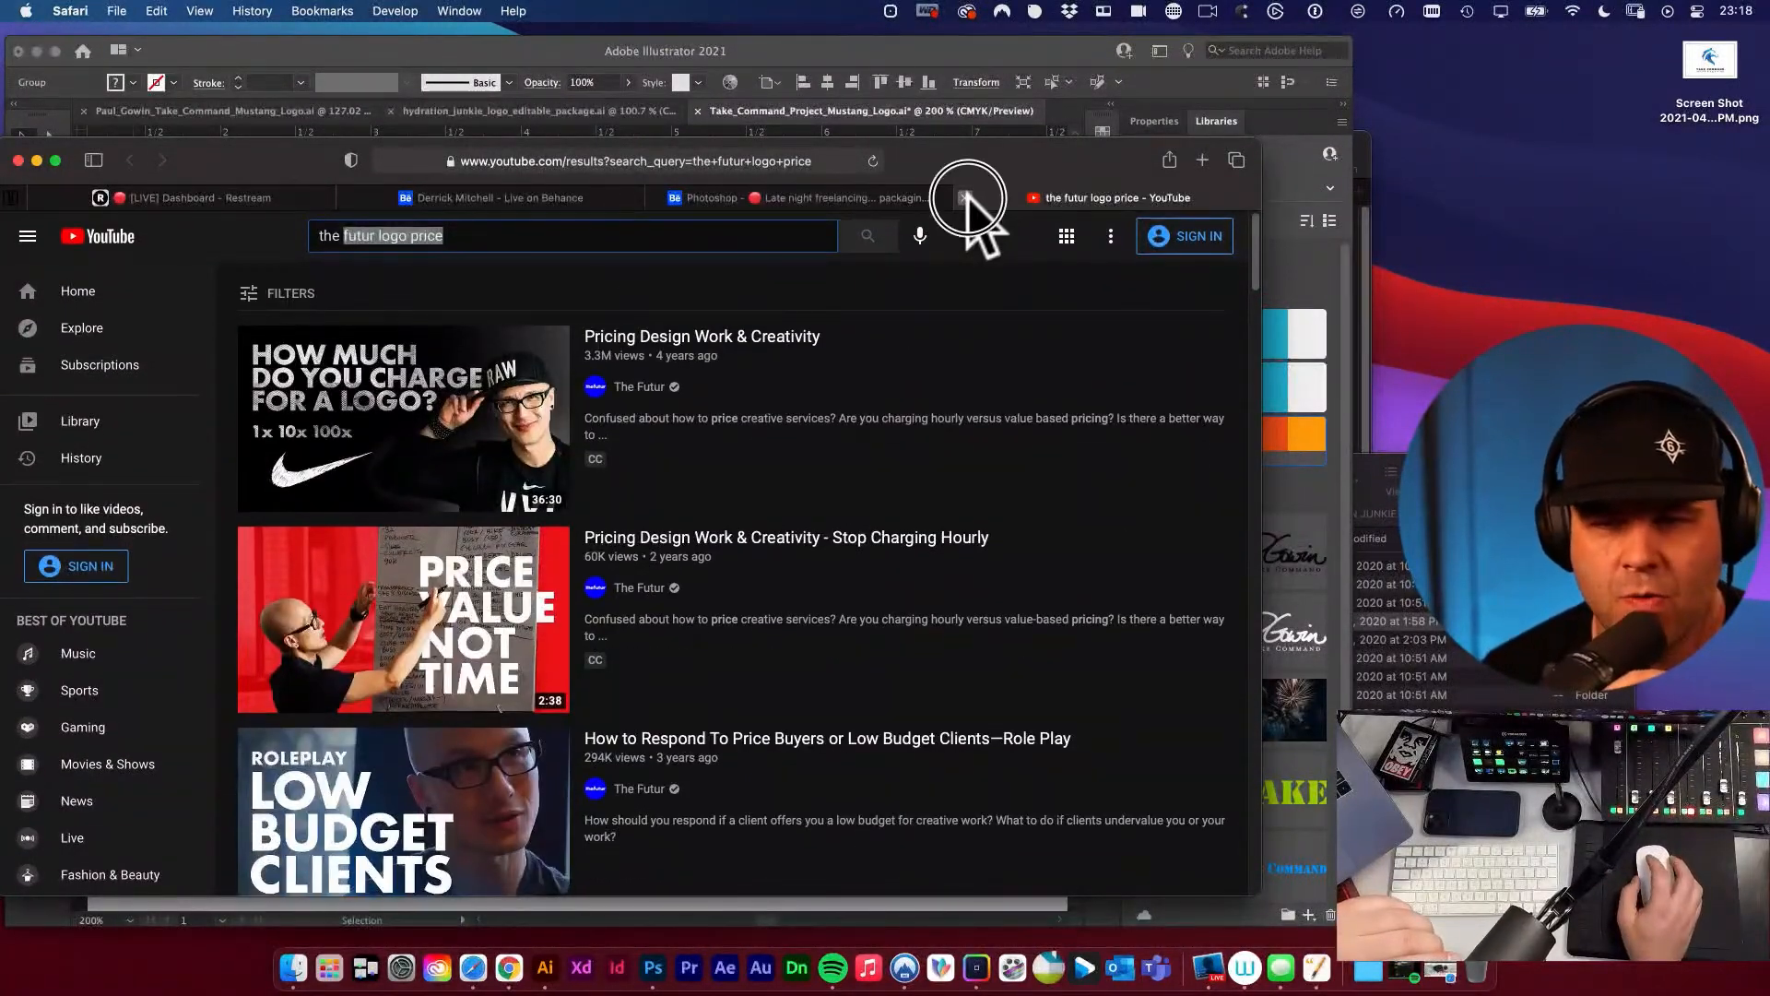
Close the YouTube page, move the browser out of the way, return to Illustrator and deselect the swatch group.
{"action": "left_click", "coordinate": [967, 198]}
{"action": "left_click_drag", "start_coordinate": [967, 166], "coordinate": [0, 350]}
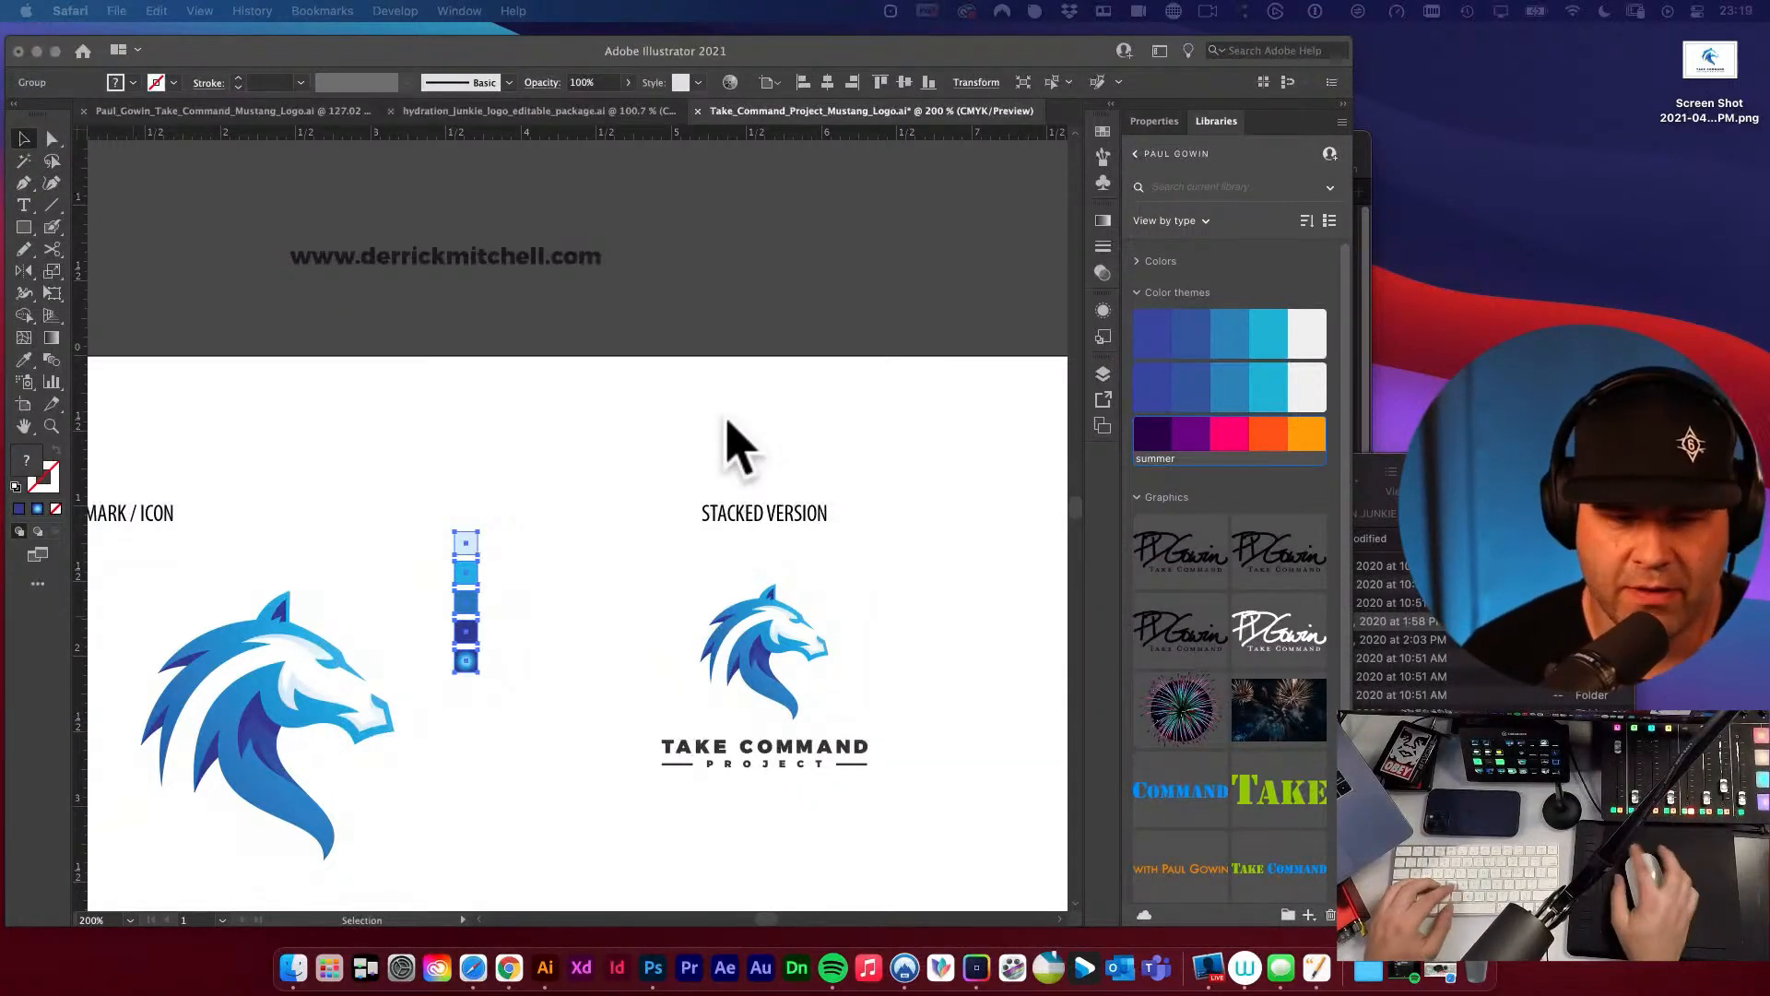
{"action": "left_click", "coordinate": [726, 426]}
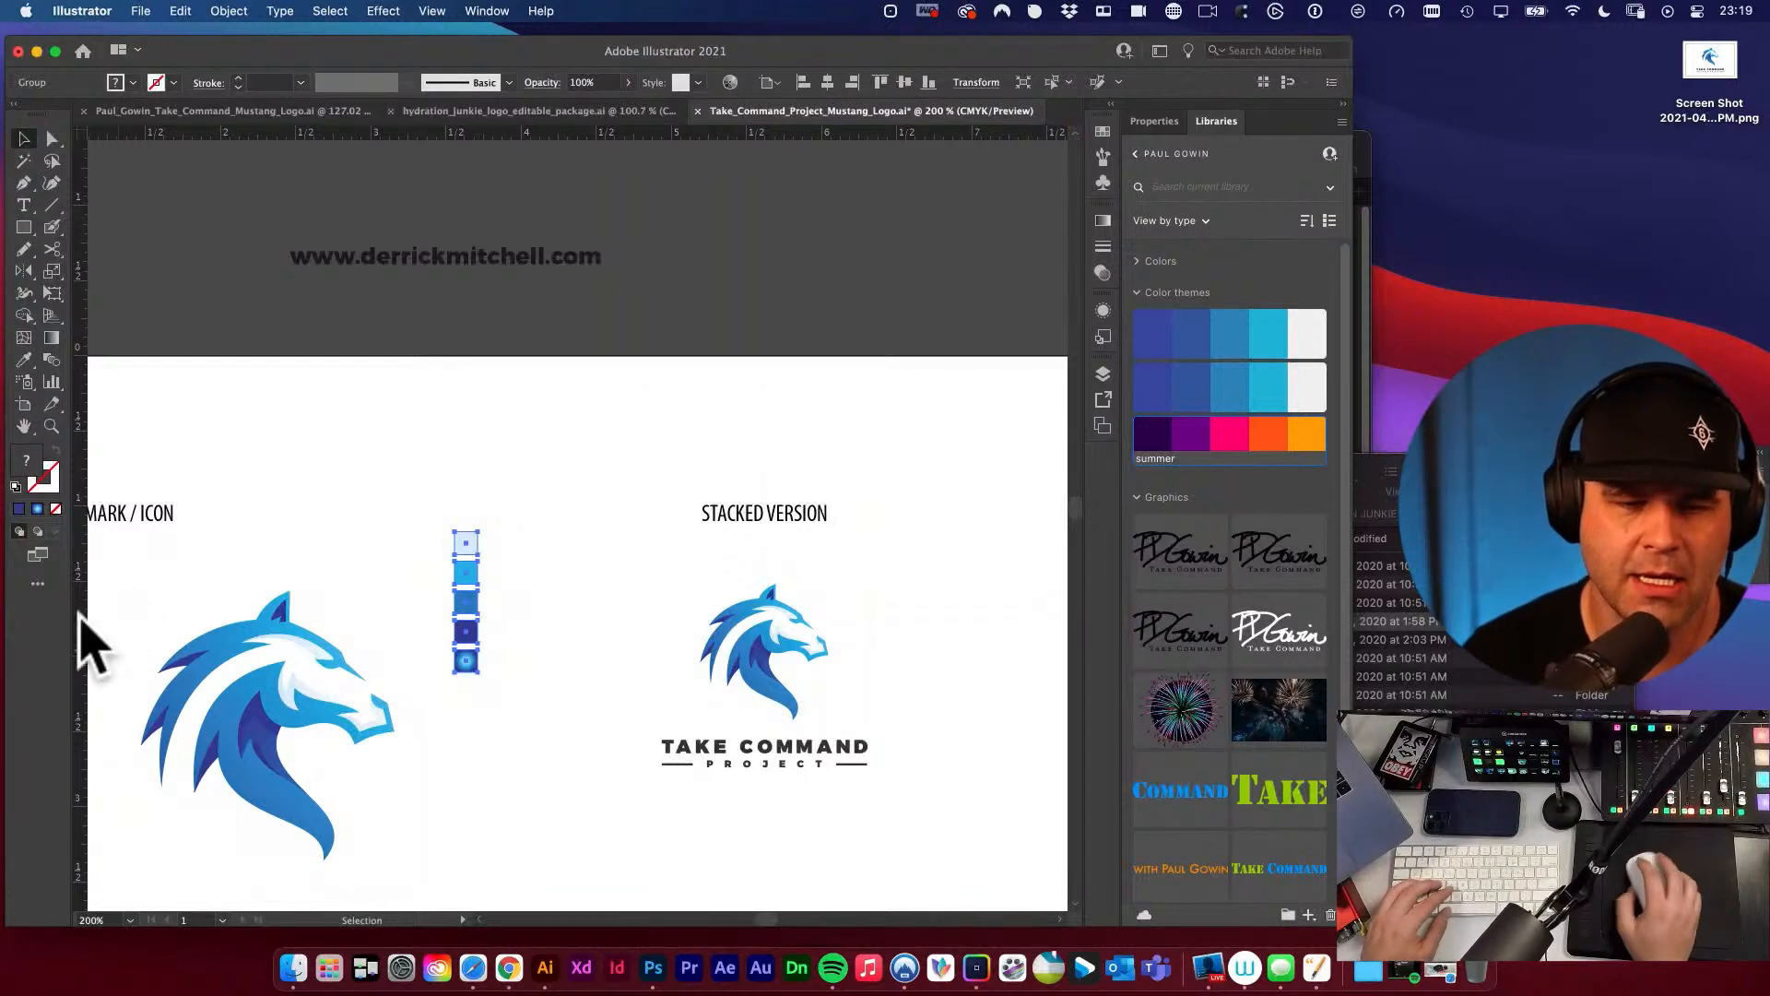
{"action": "left_click", "coordinate": [479, 493]}
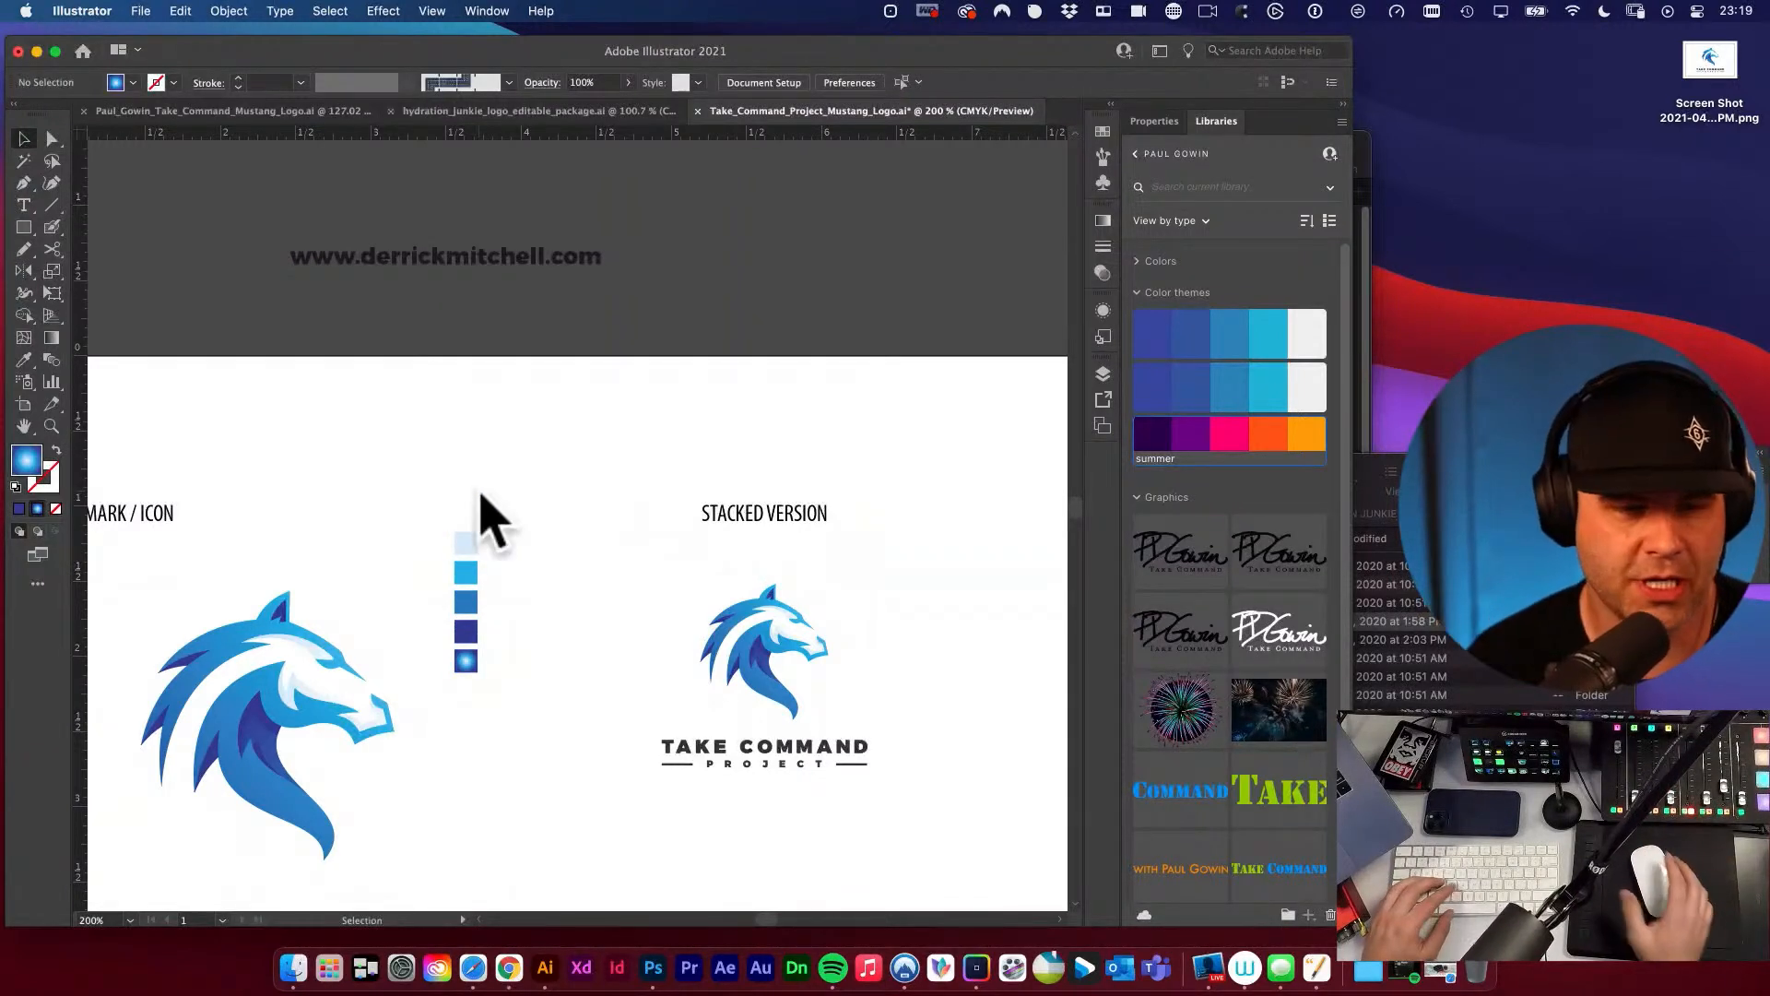
{"action": "left_click_drag", "start_coordinate": [386, 510], "coordinate": [537, 466]}
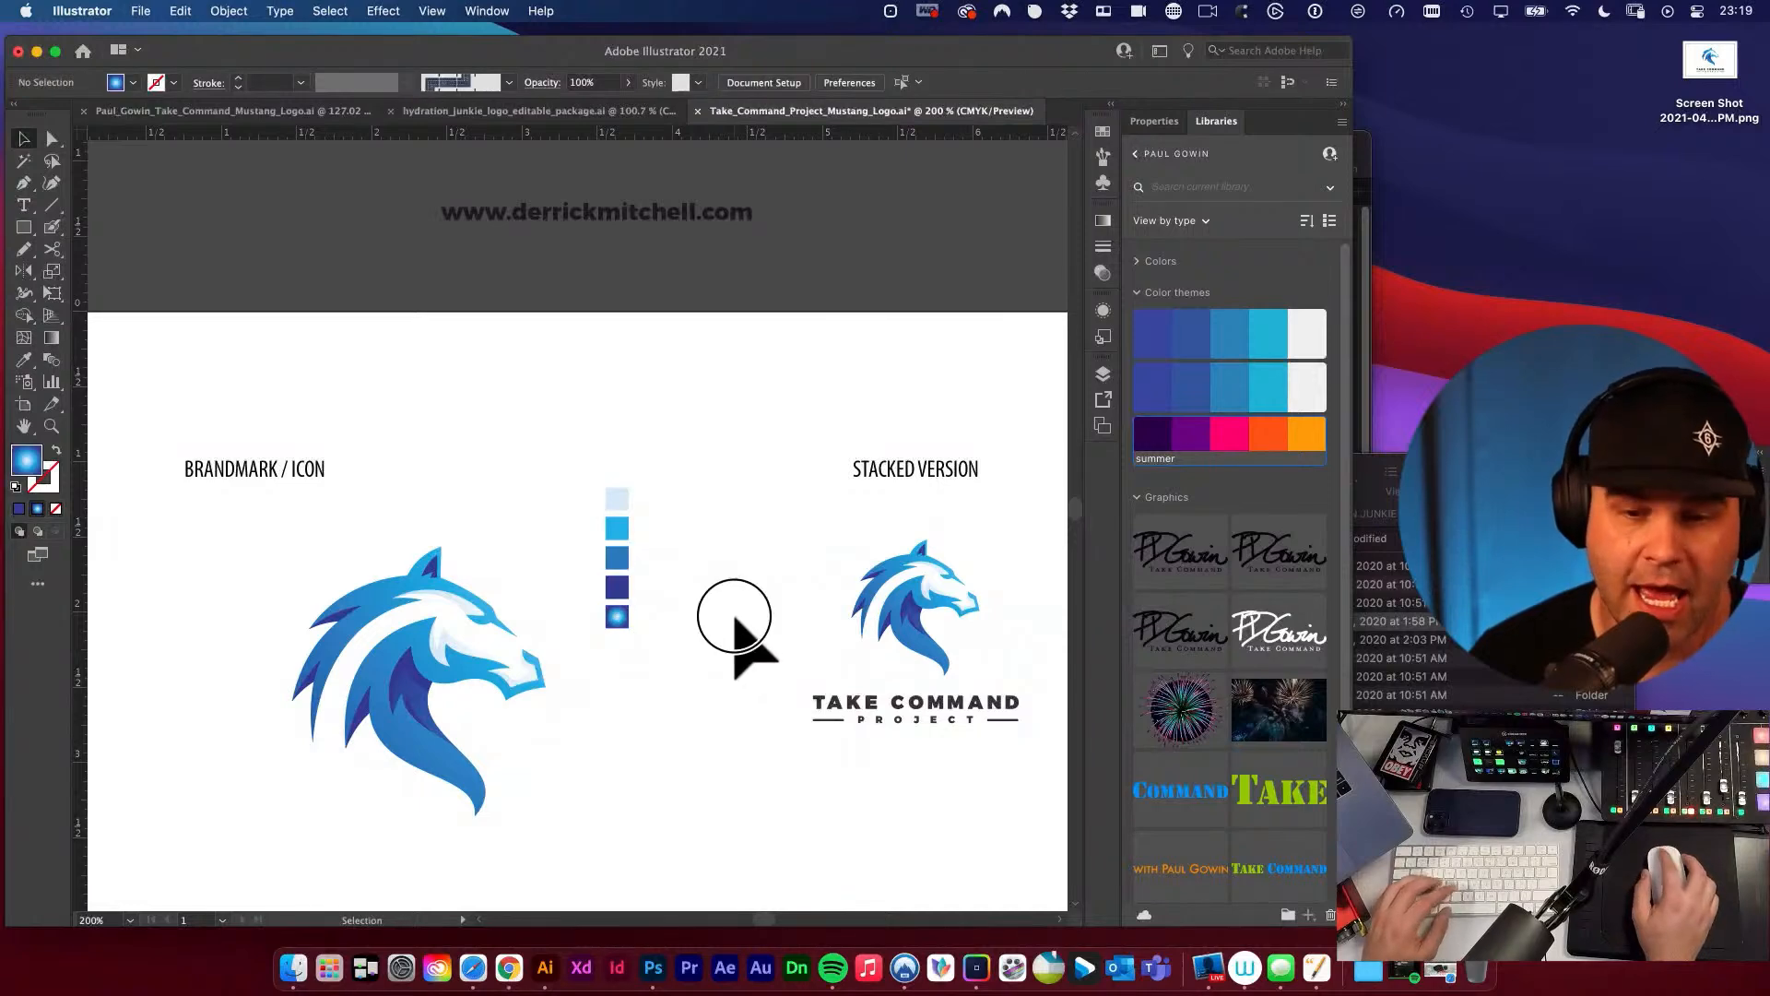
{"action": "scroll", "coordinate": [738, 553], "scroll_direction": "left", "scroll_amount": 2}
{"action": "scroll", "coordinate": [737, 553], "scroll_direction": "down", "scroll_amount": 1}
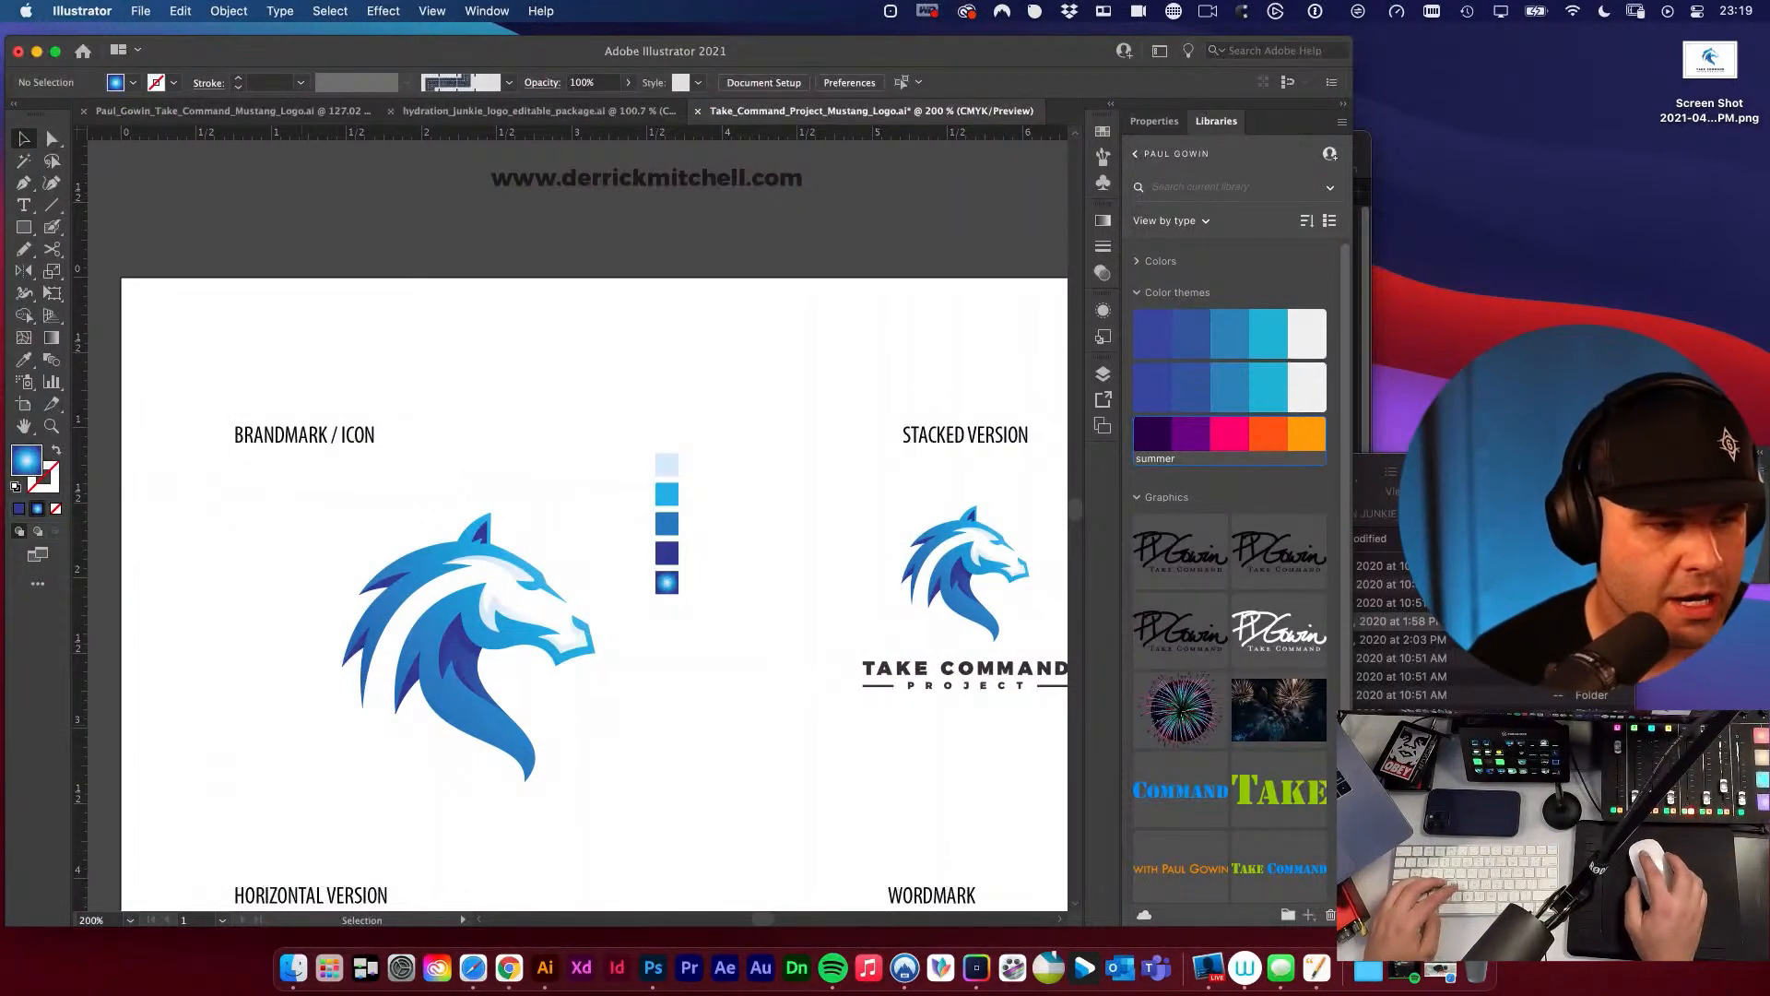
Switch to Safari and bring the Complete Graphic Design Facebook group page into view over the artwork.
{"action": "mouse_move", "coordinate": [2, 369]}
{"action": "left_mouse_down"}
{"action": "mouse_move", "coordinate": [784, 223]}
{"action": "mouse_move", "coordinate": [2, 369]}
{"action": "left_mouse_up"}
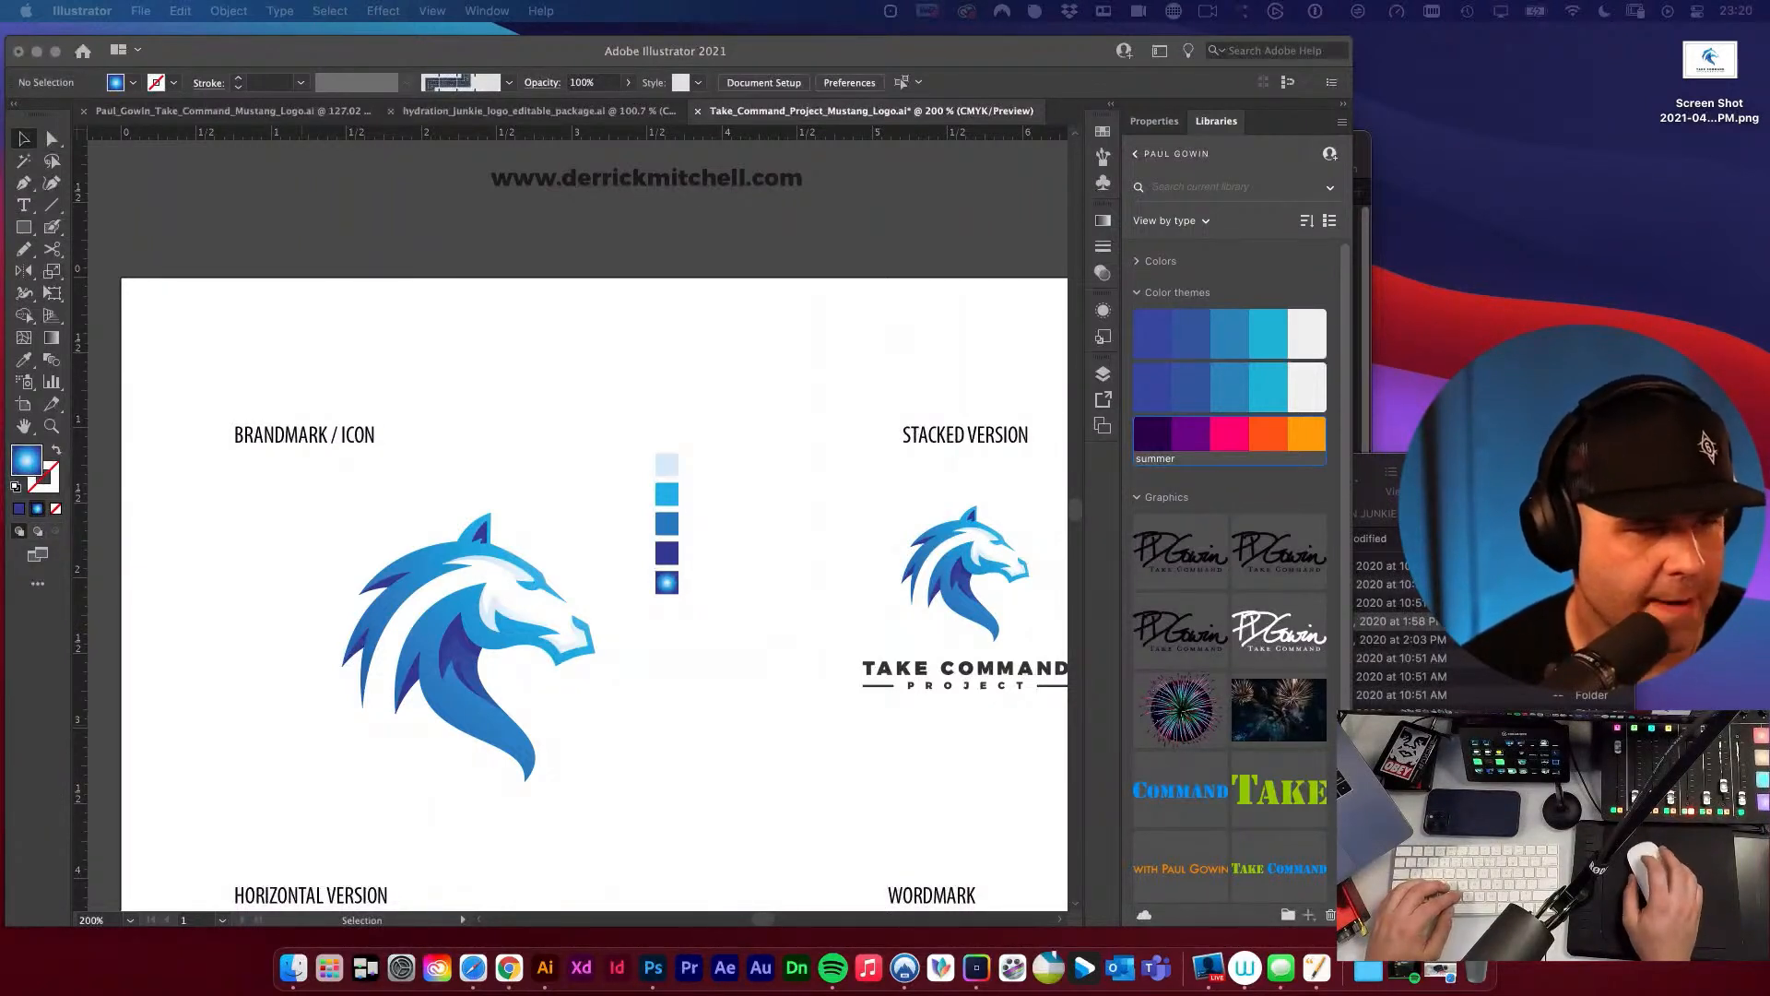
{"action": "left_click_drag", "start_coordinate": [500, 555], "coordinate": [726, 376]}
{"action": "left_click_drag", "start_coordinate": [1170, 238], "coordinate": [1182, 157]}
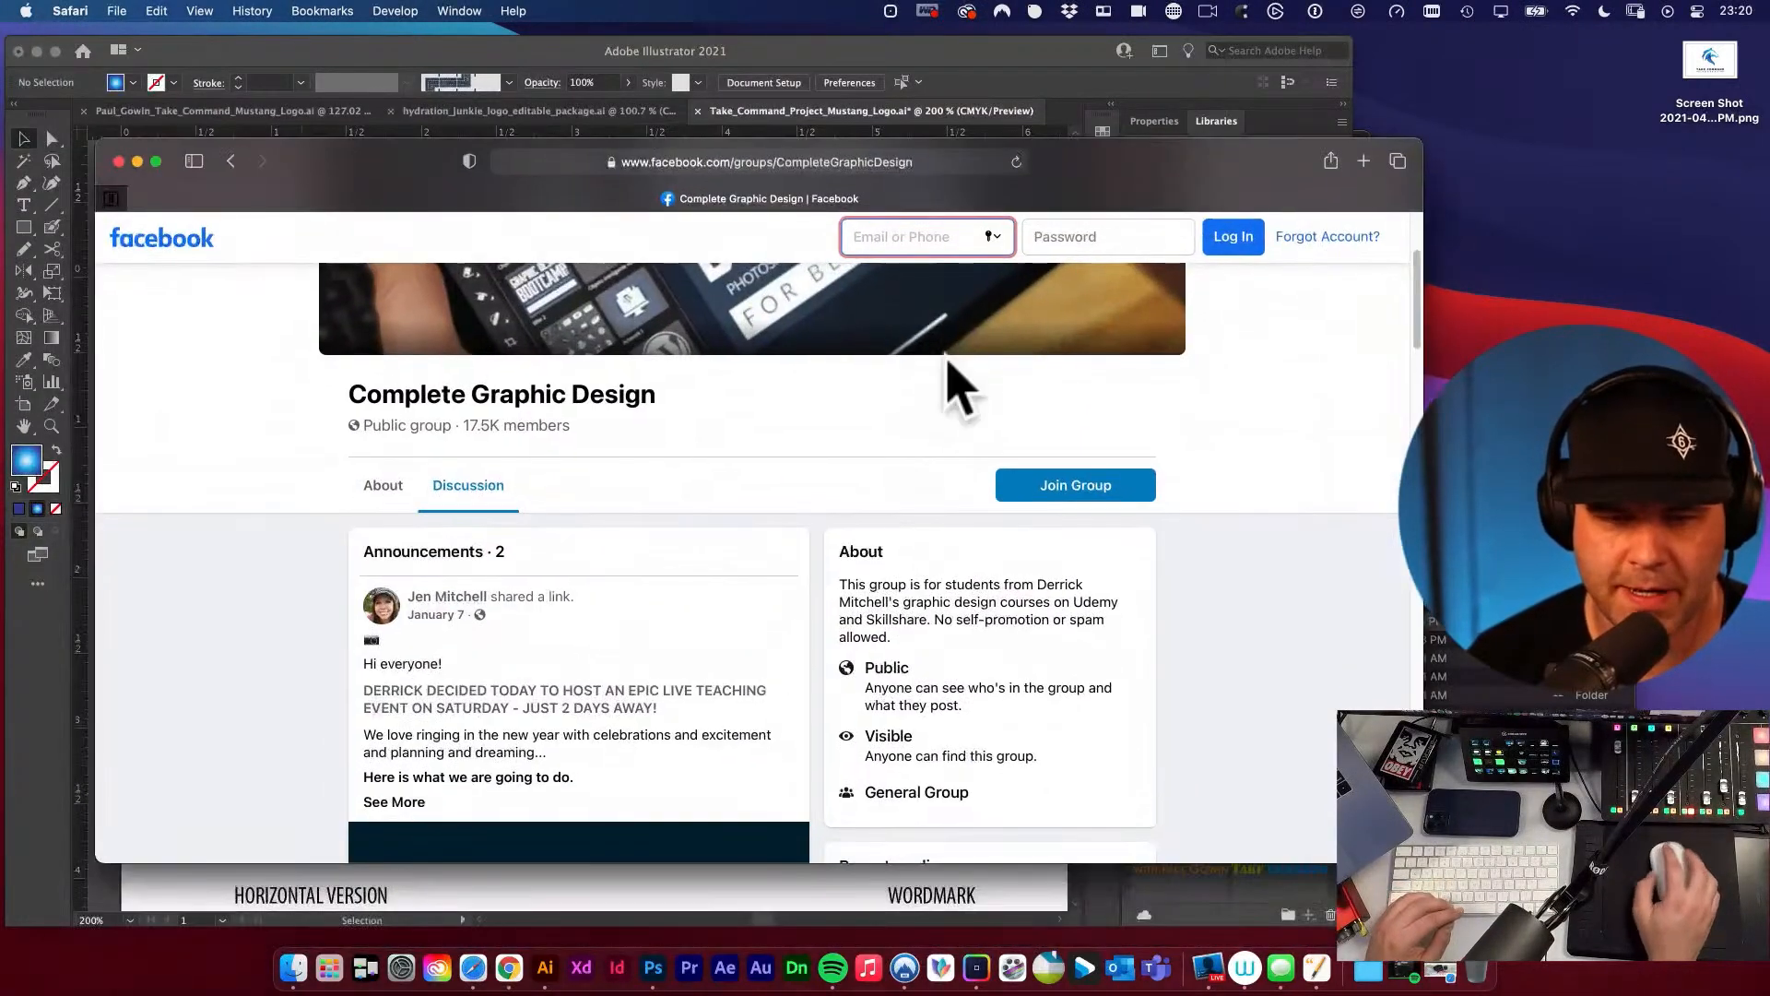
Look through the Complete Graphic Design group's member logo posts, close the browser window and return to Illustrator.
{"action": "left_click_drag", "start_coordinate": [467, 426], "coordinate": [506, 427]}
{"action": "left_click", "coordinate": [563, 431]}
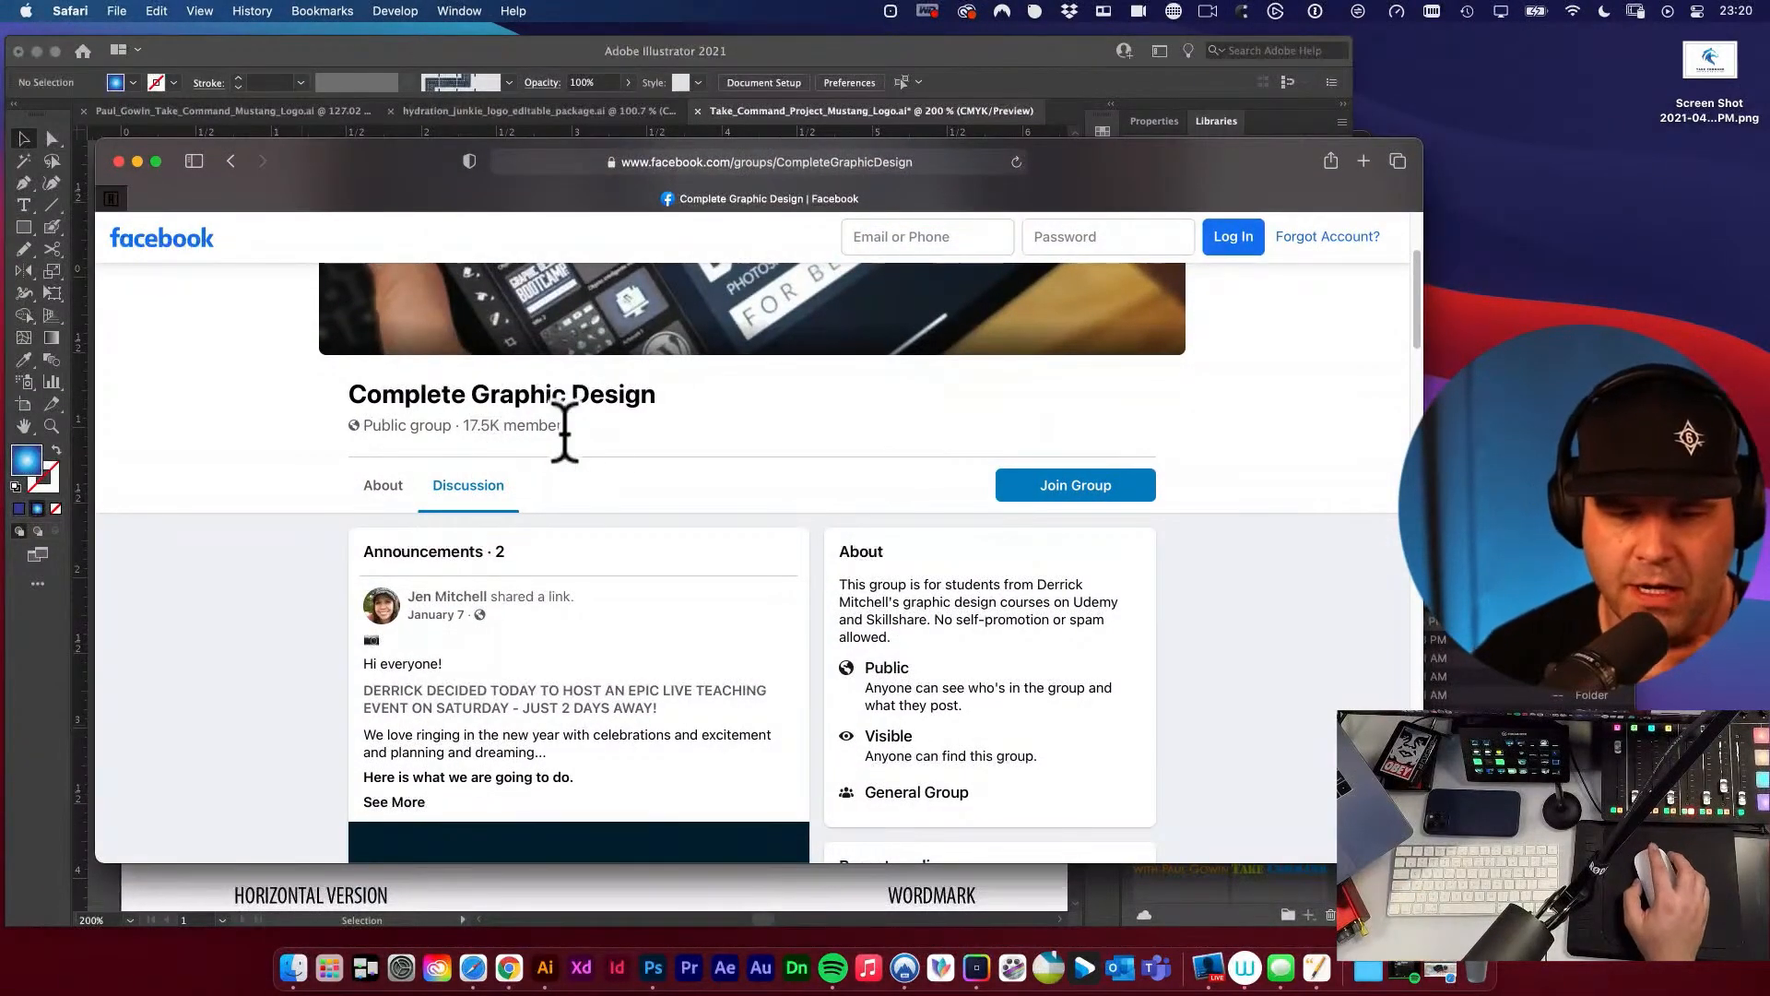
{"action": "scroll", "coordinate": [681, 451], "scroll_direction": "down", "scroll_amount": 3}
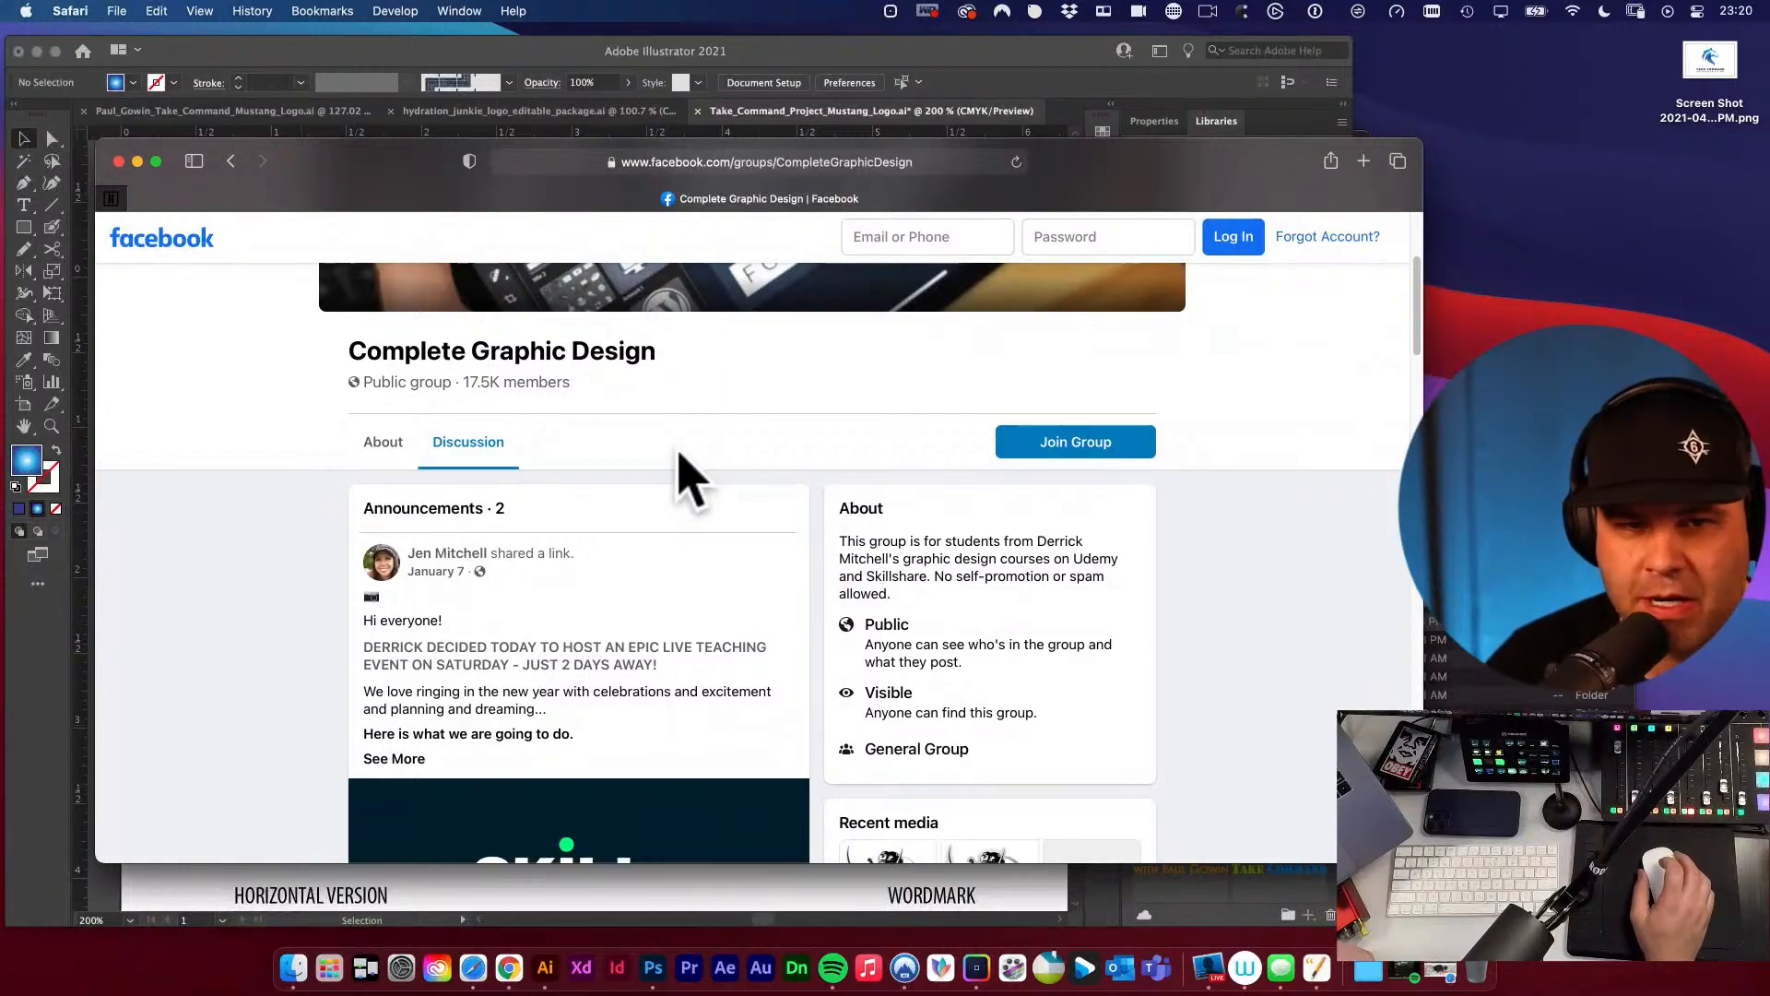
{"action": "scroll", "coordinate": [694, 475], "scroll_direction": "down", "scroll_amount": 10}
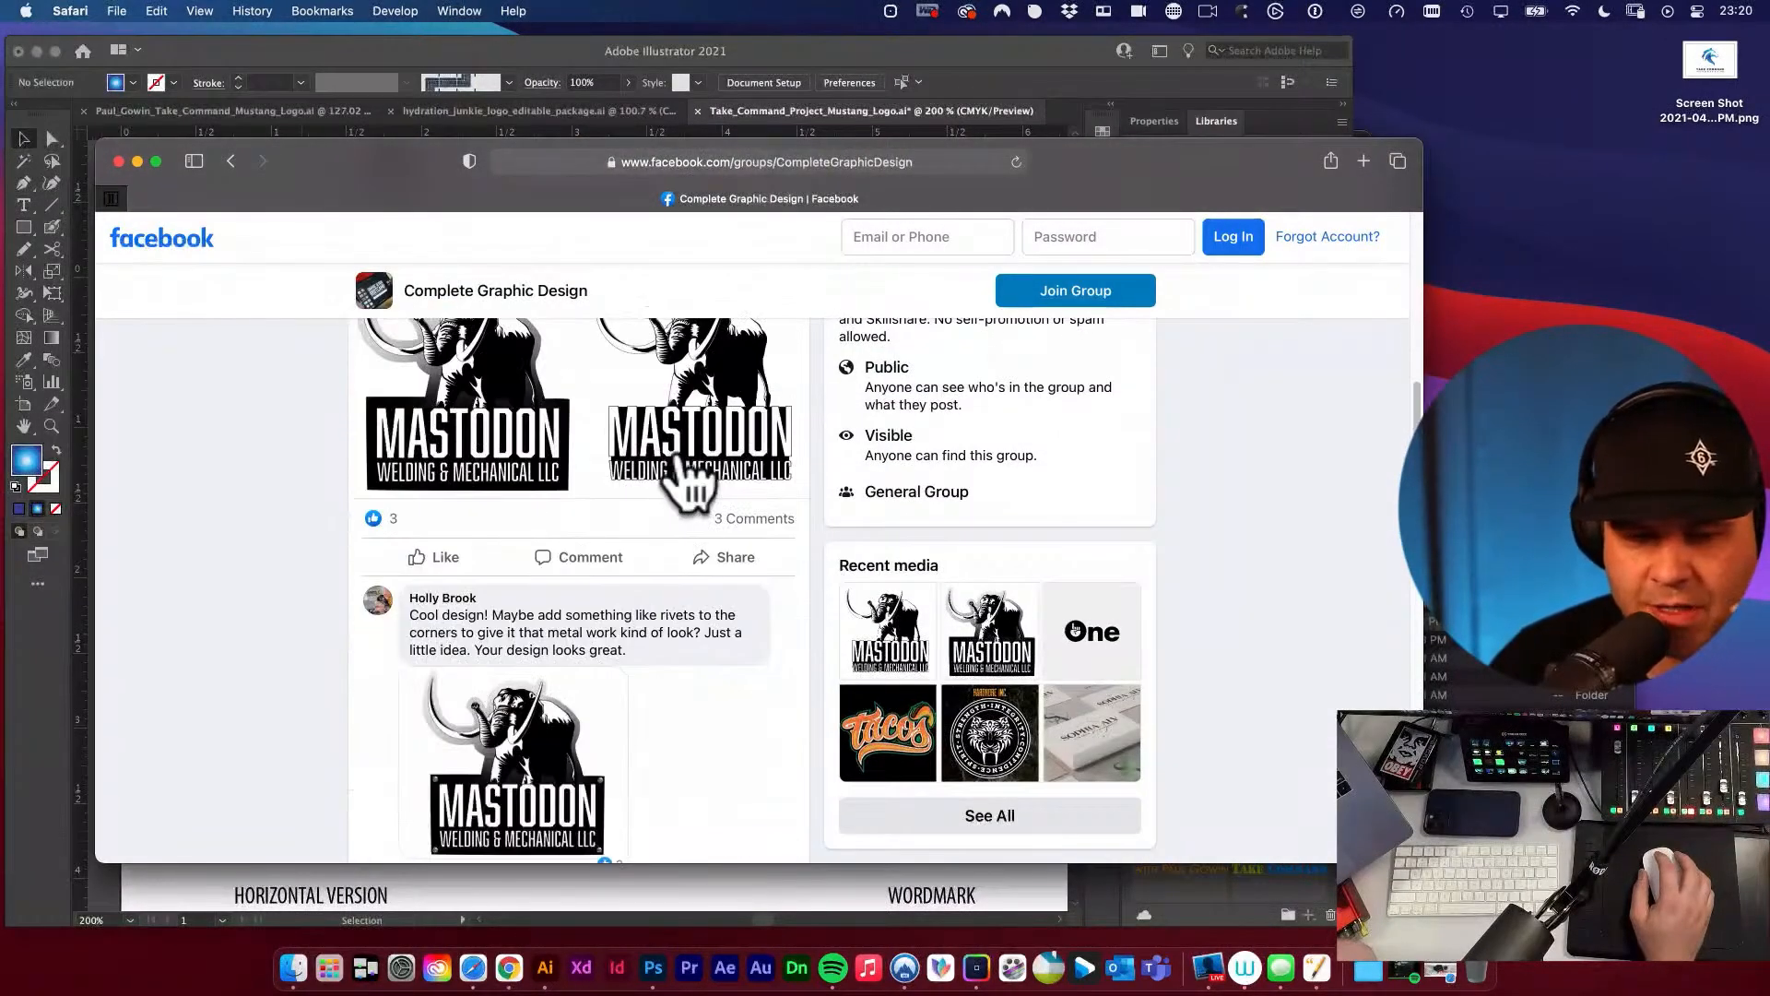
{"action": "scroll", "coordinate": [758, 505], "scroll_direction": "down", "scroll_amount": 15}
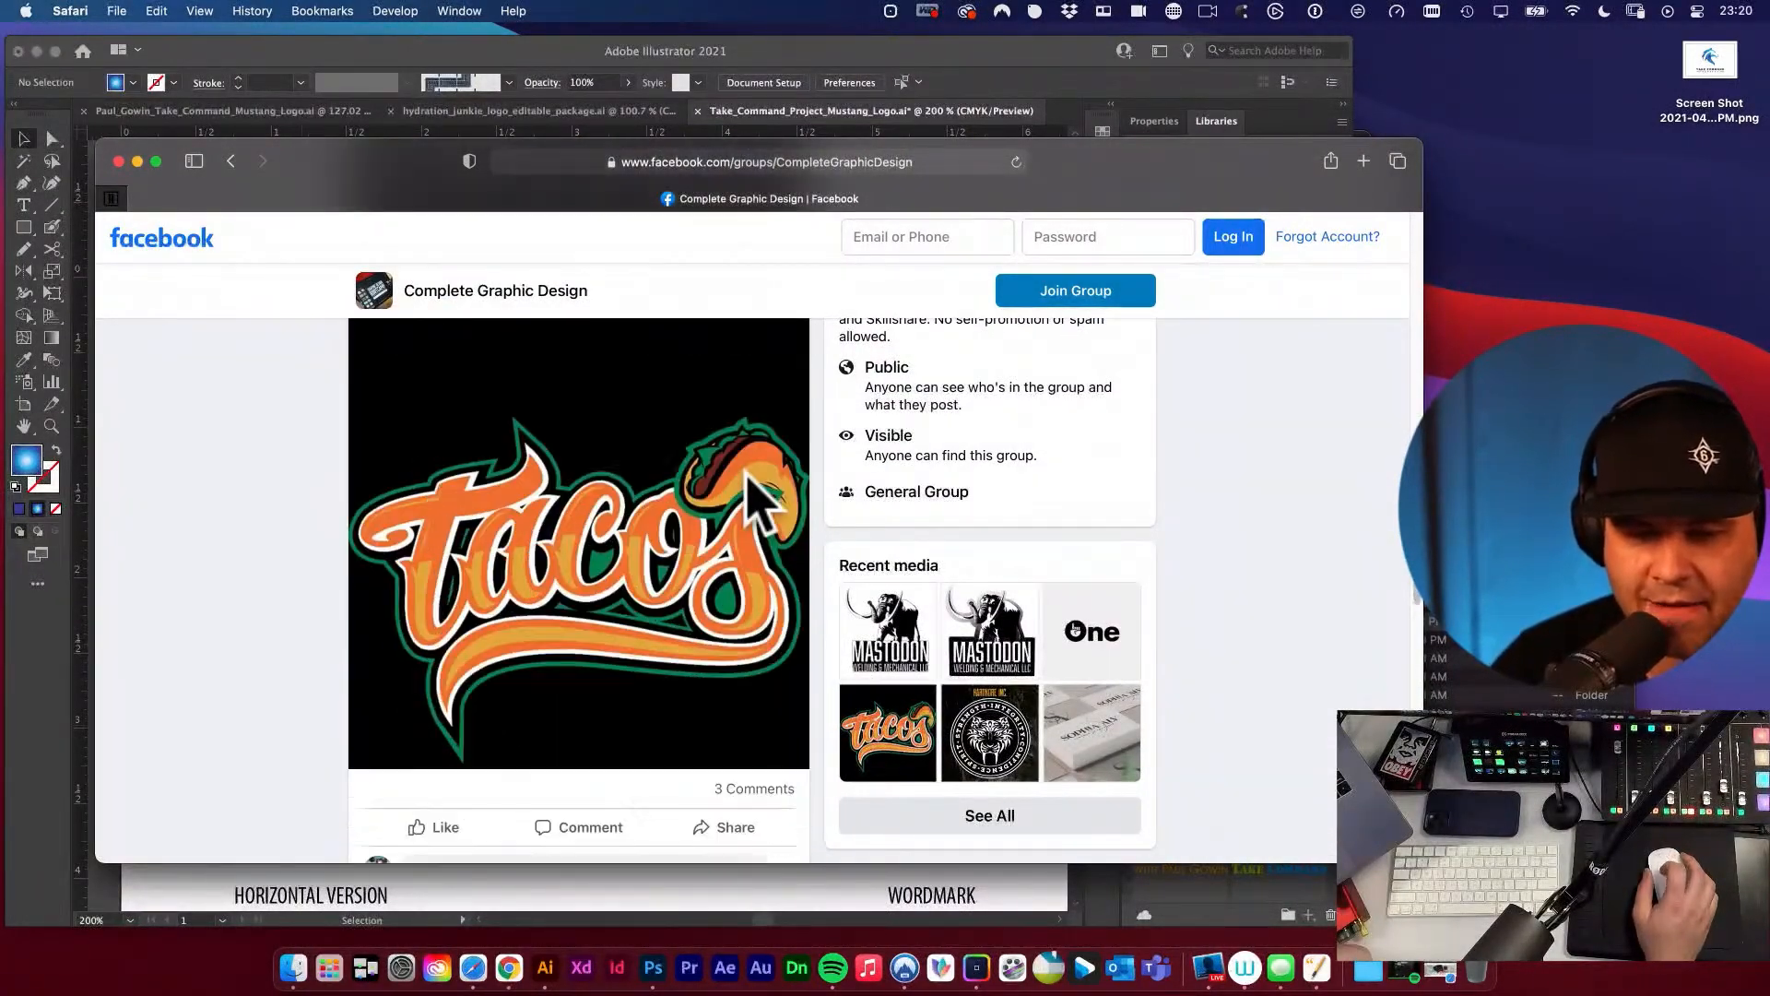
{"action": "scroll", "coordinate": [758, 506], "scroll_direction": "down", "scroll_amount": 15}
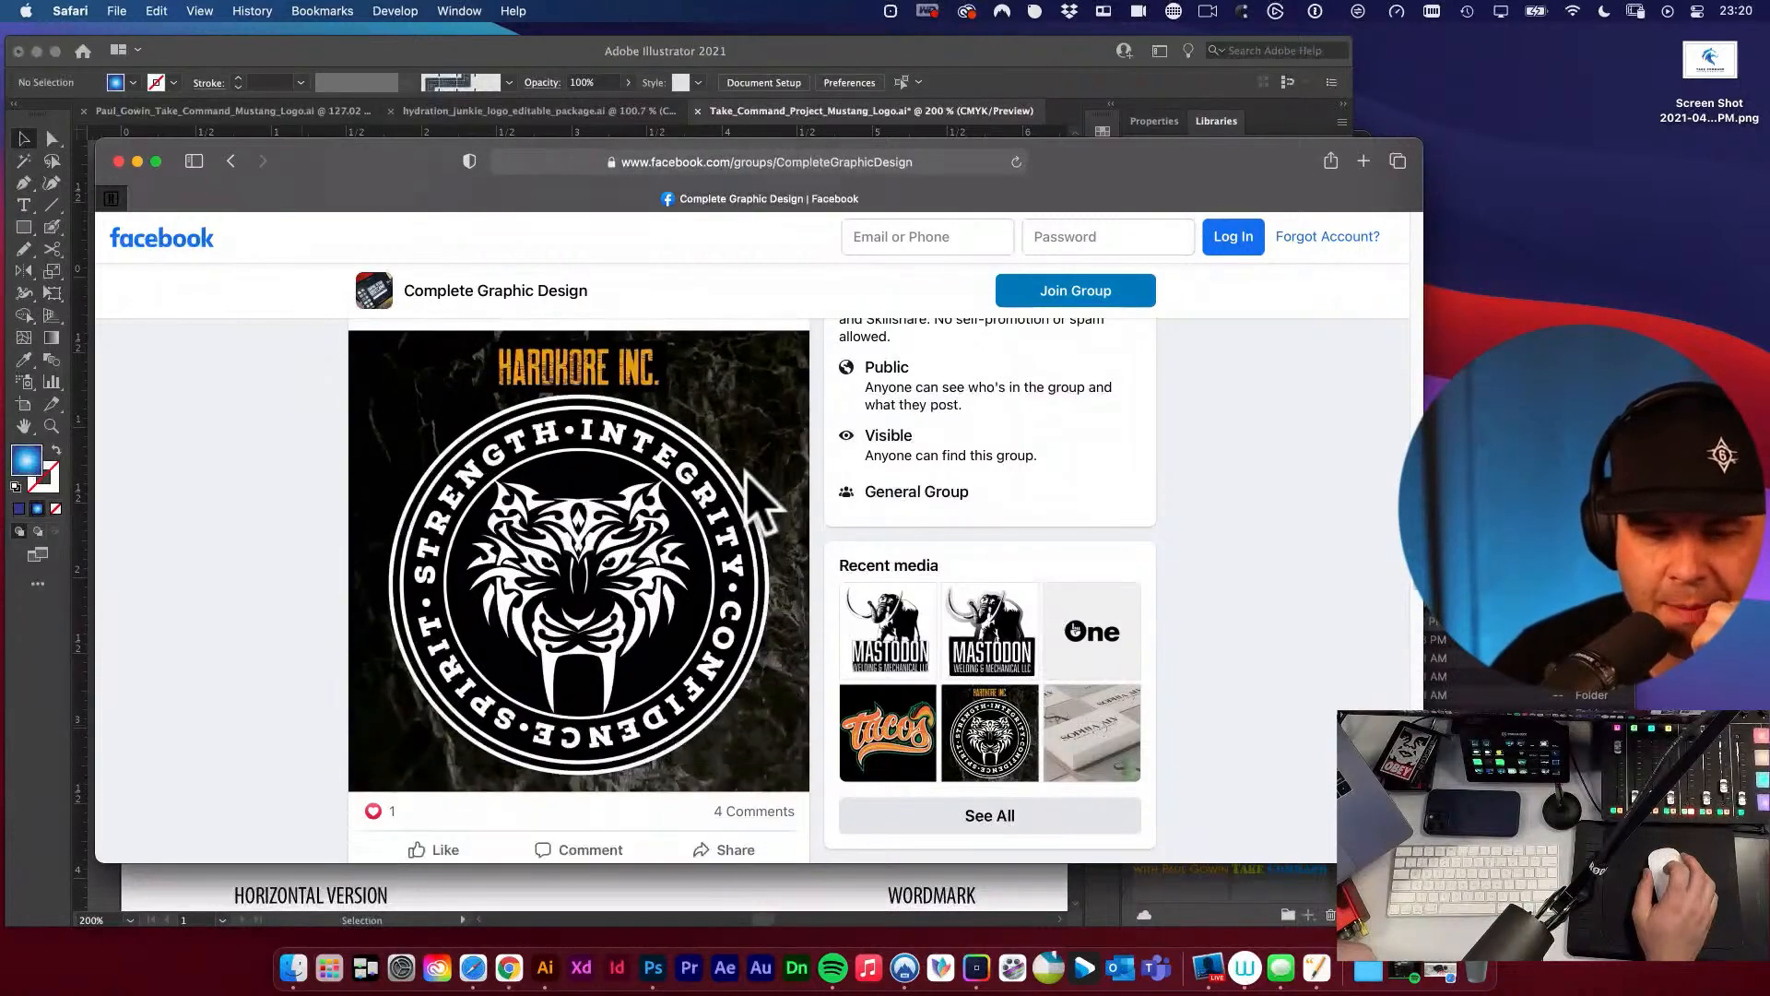
{"action": "left_click", "coordinate": [119, 163]}
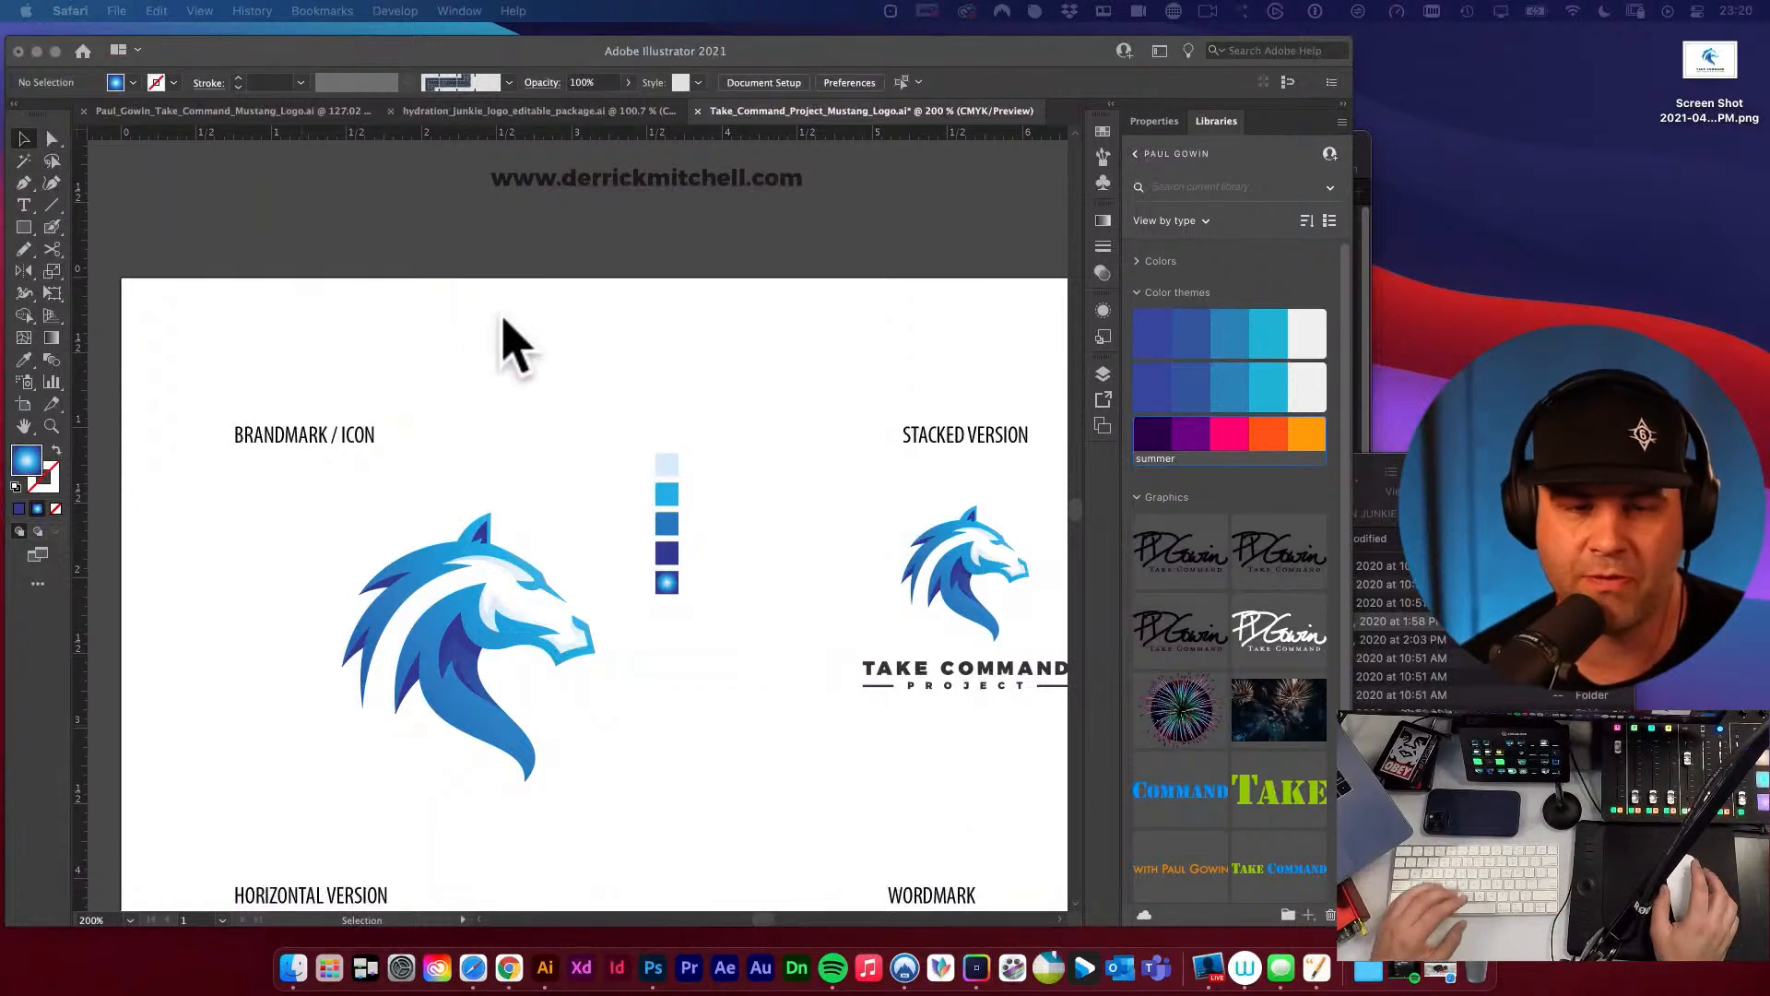
{"action": "left_click", "coordinate": [511, 346]}
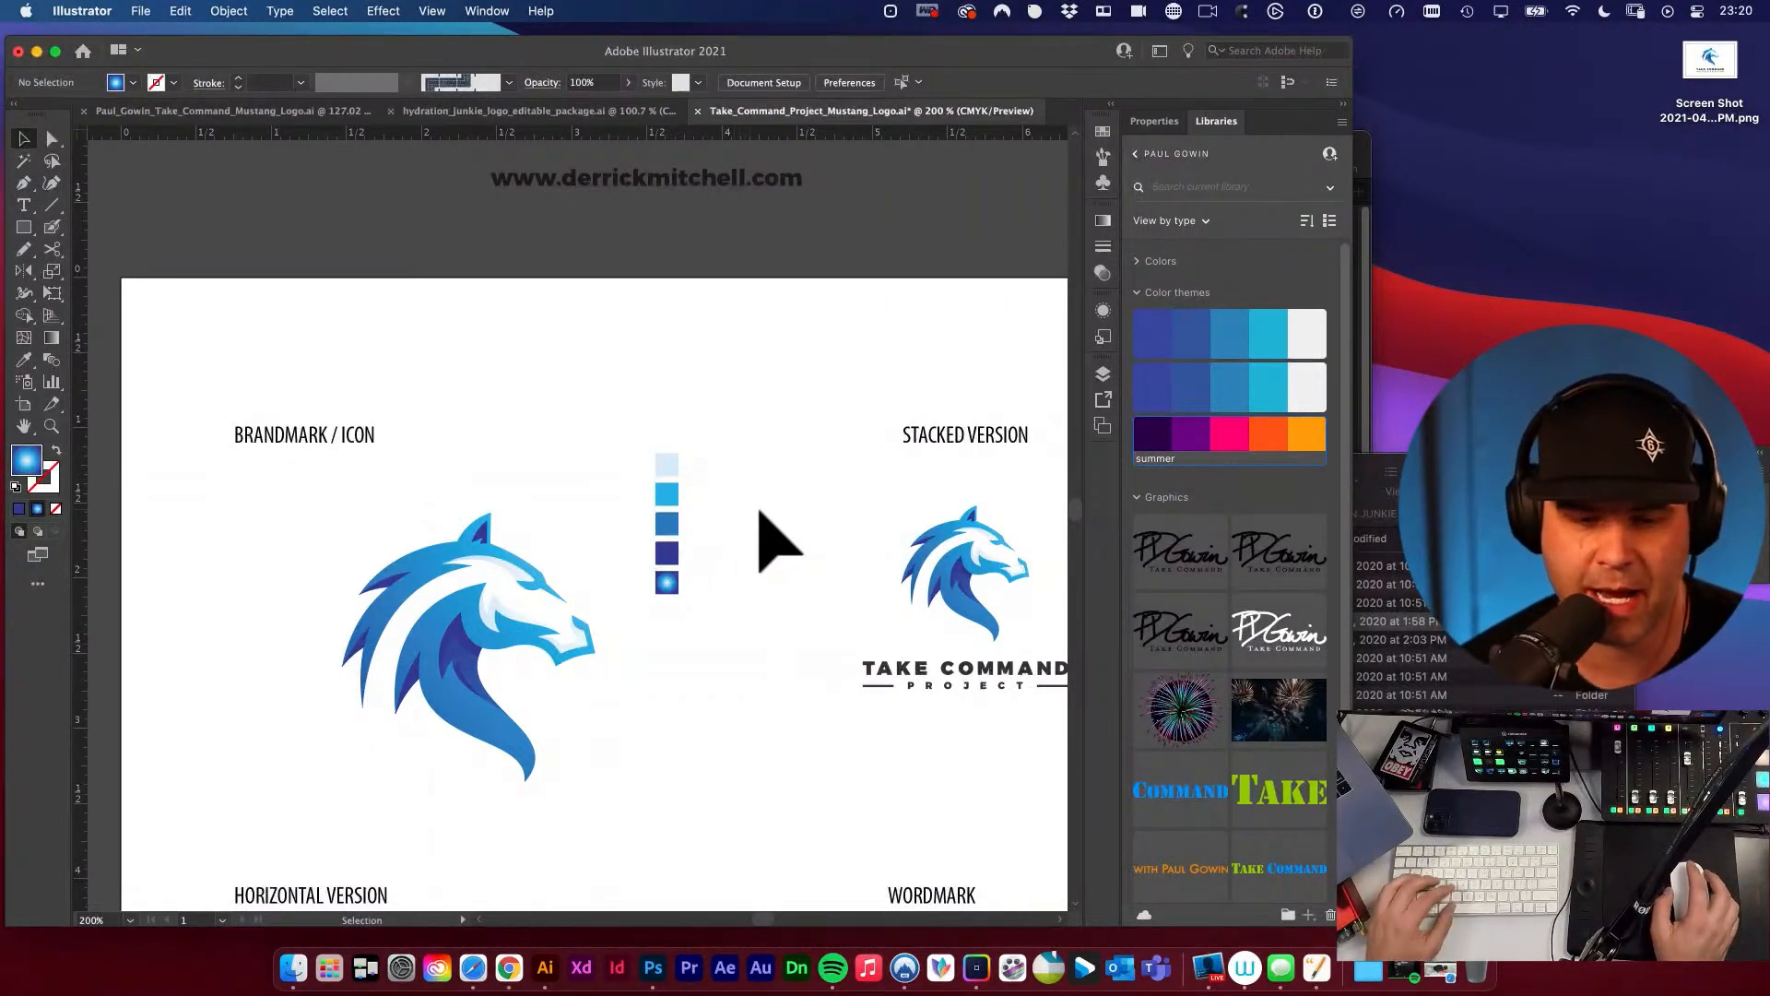
Move the grouped swatch column from beside the brandmark to just beside the orange squares under Brand Details.
{"action": "scroll", "coordinate": [763, 534], "scroll_direction": "right", "scroll_amount": 3}
{"action": "scroll", "coordinate": [763, 534], "scroll_direction": "down", "scroll_amount": 2}
{"action": "left_click_drag", "start_coordinate": [488, 365], "coordinate": [604, 548]}
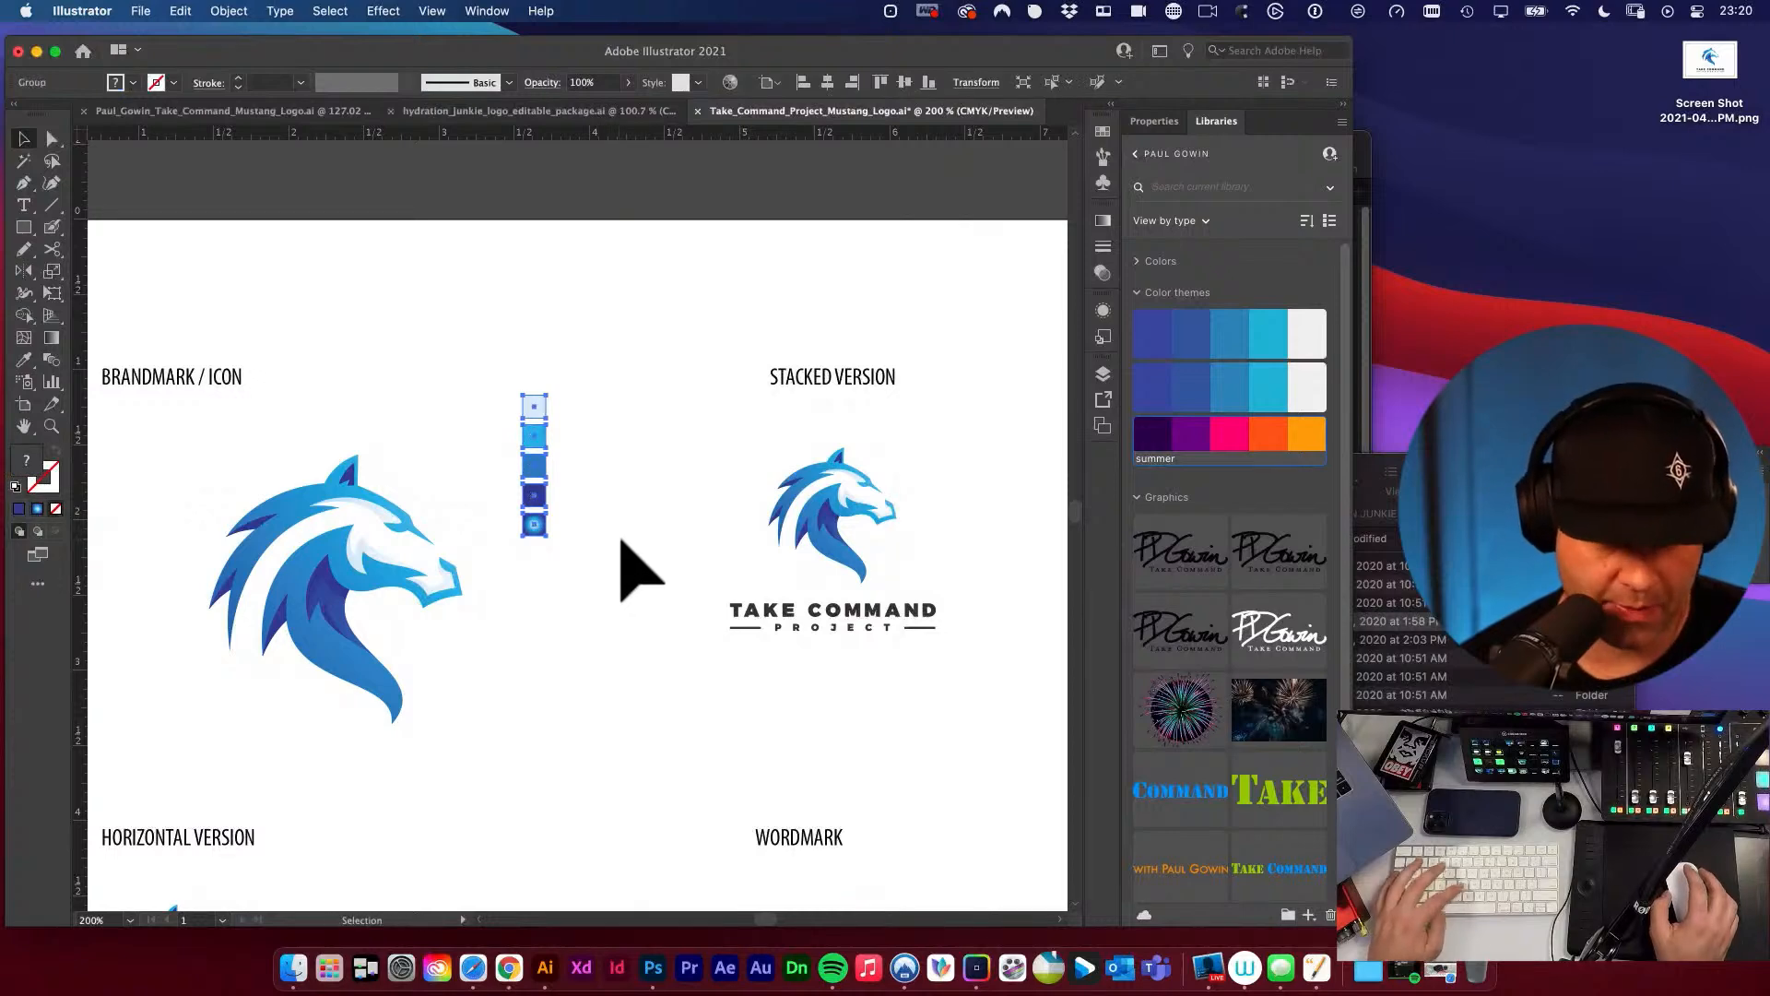
{"action": "left_click", "coordinate": [602, 475], "text": "alt+super"}
{"action": "left_click", "coordinate": [602, 475], "text": "alt+super"}
{"action": "left_click_drag", "start_coordinate": [369, 473], "coordinate": [659, 419]}
{"action": "left_click", "coordinate": [663, 498]}
{"action": "left_click_drag", "start_coordinate": [755, 384], "coordinate": [846, 454]}
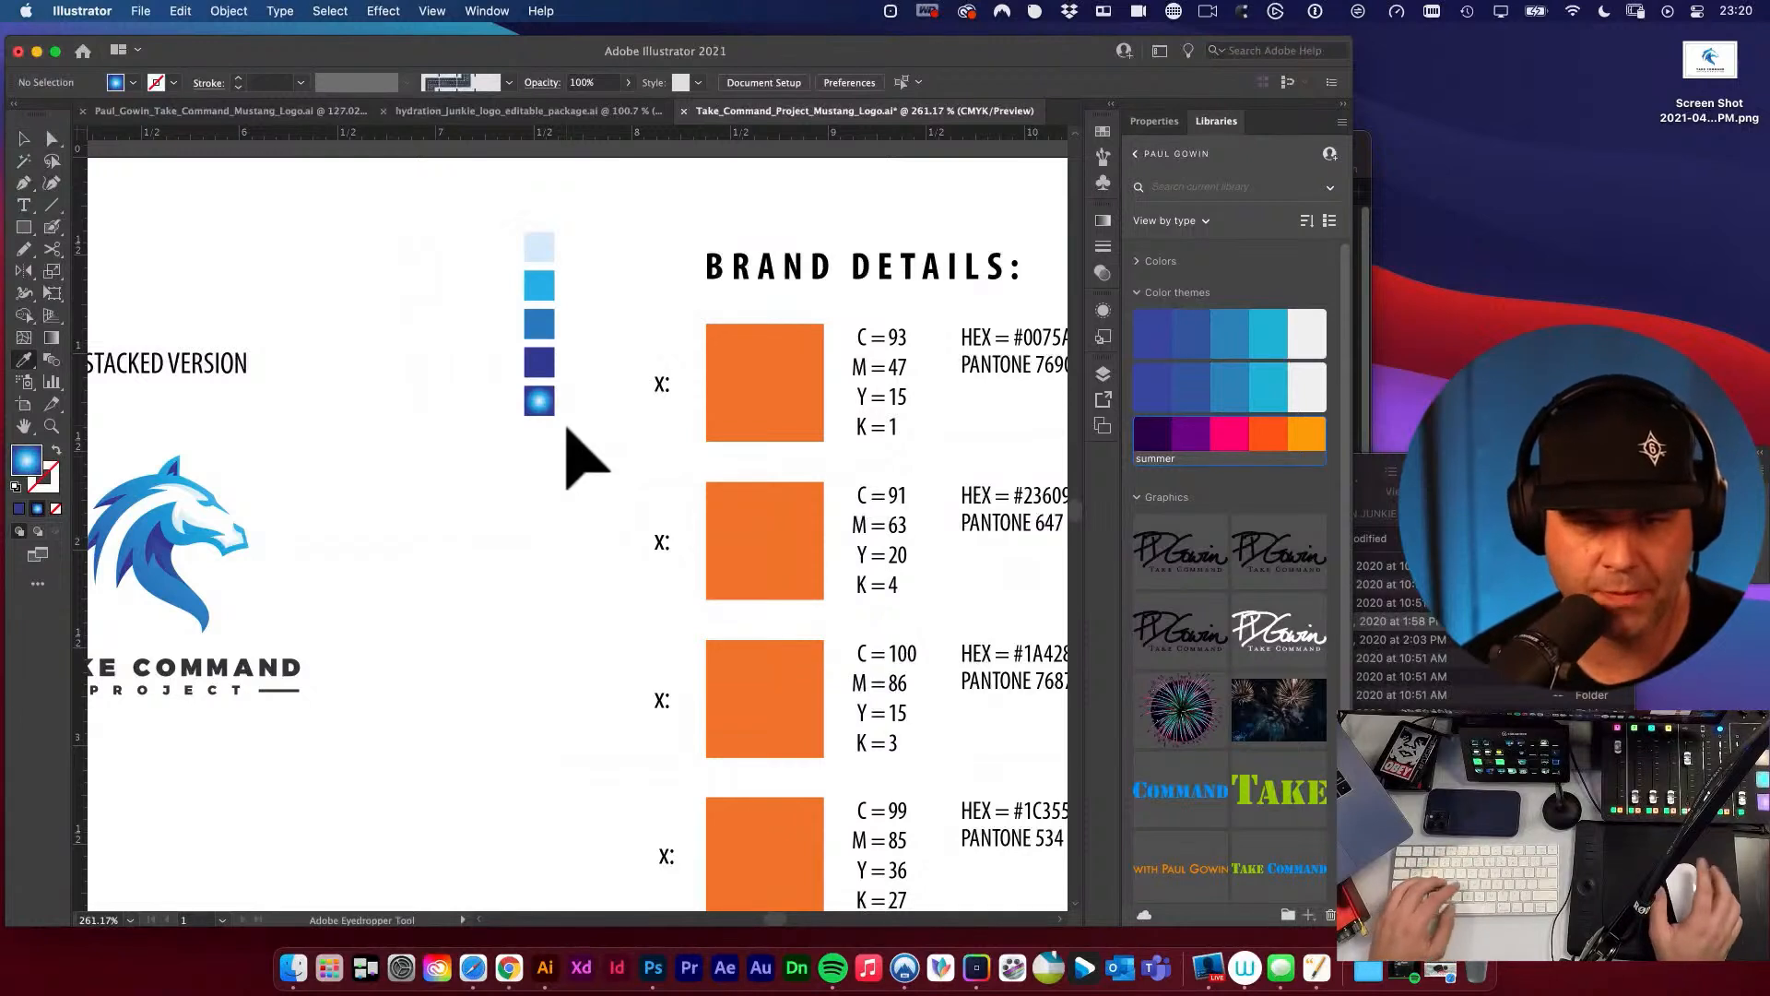
Recolour the first three orange Brand Details squares with the pale blue, cyan and medium blue sampled from the swatch column.
{"action": "key", "text": "i"}
{"action": "left_click", "coordinate": [535, 252]}
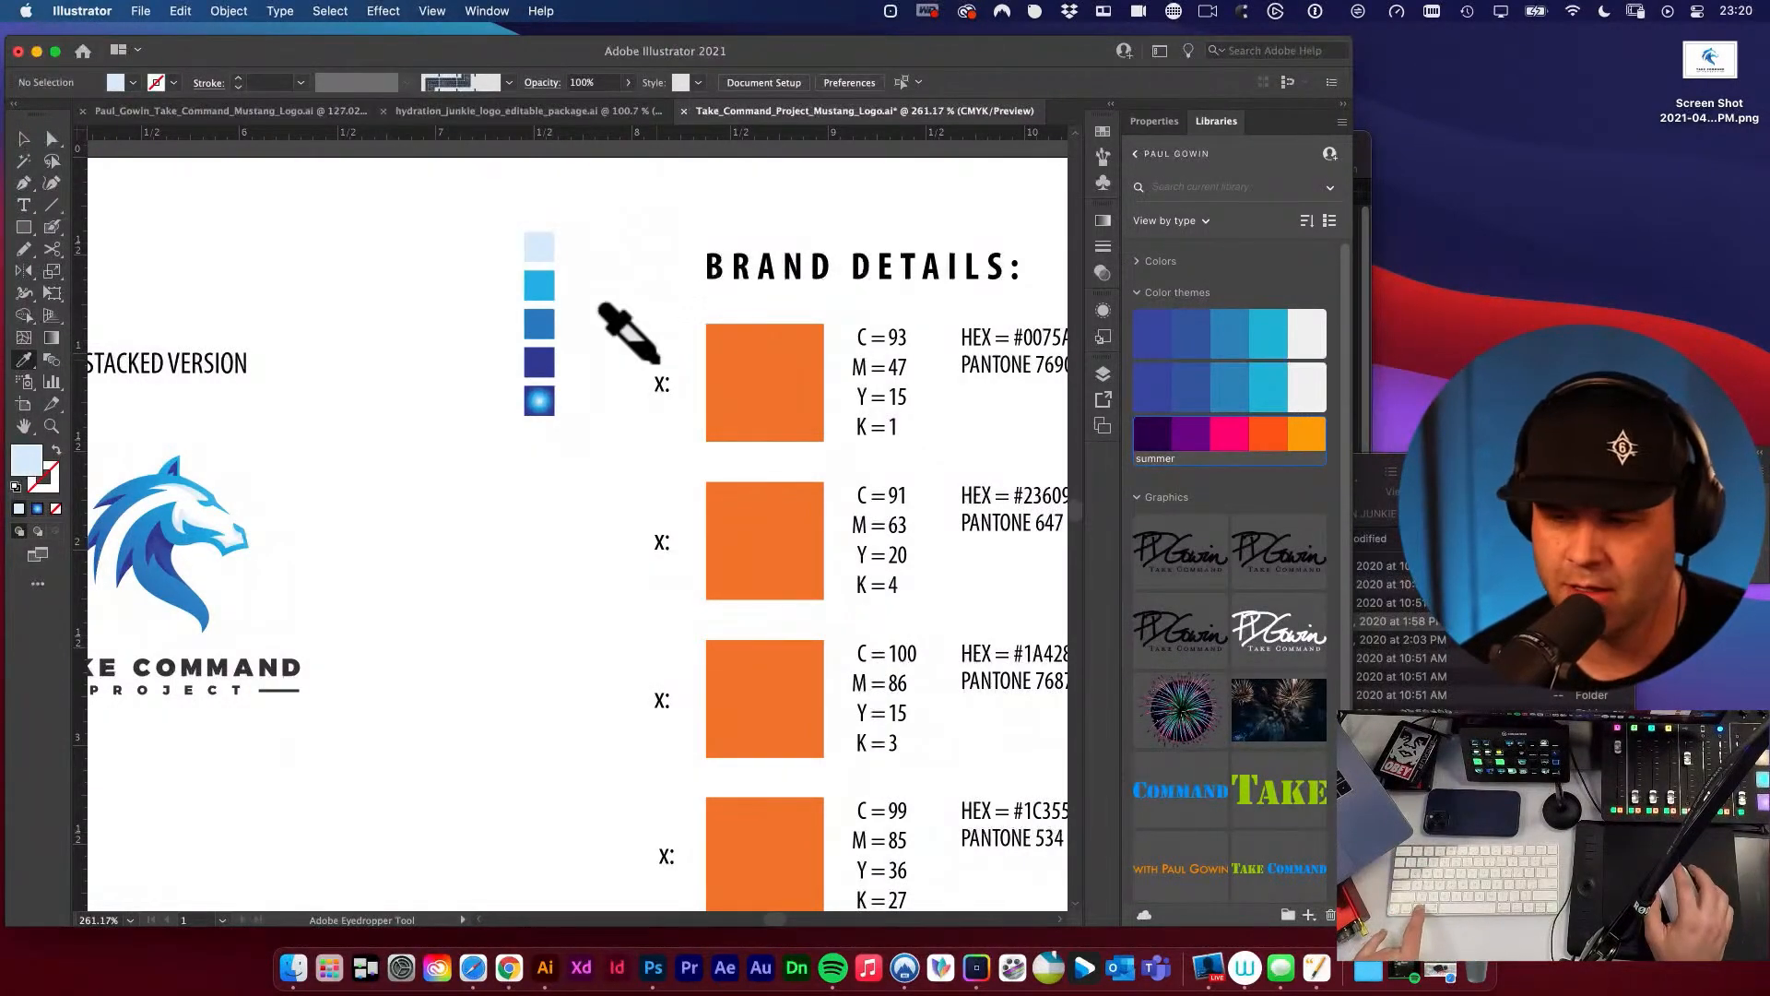
{"action": "left_click", "coordinate": [714, 362], "text": "alt"}
{"action": "left_click", "coordinate": [543, 297]}
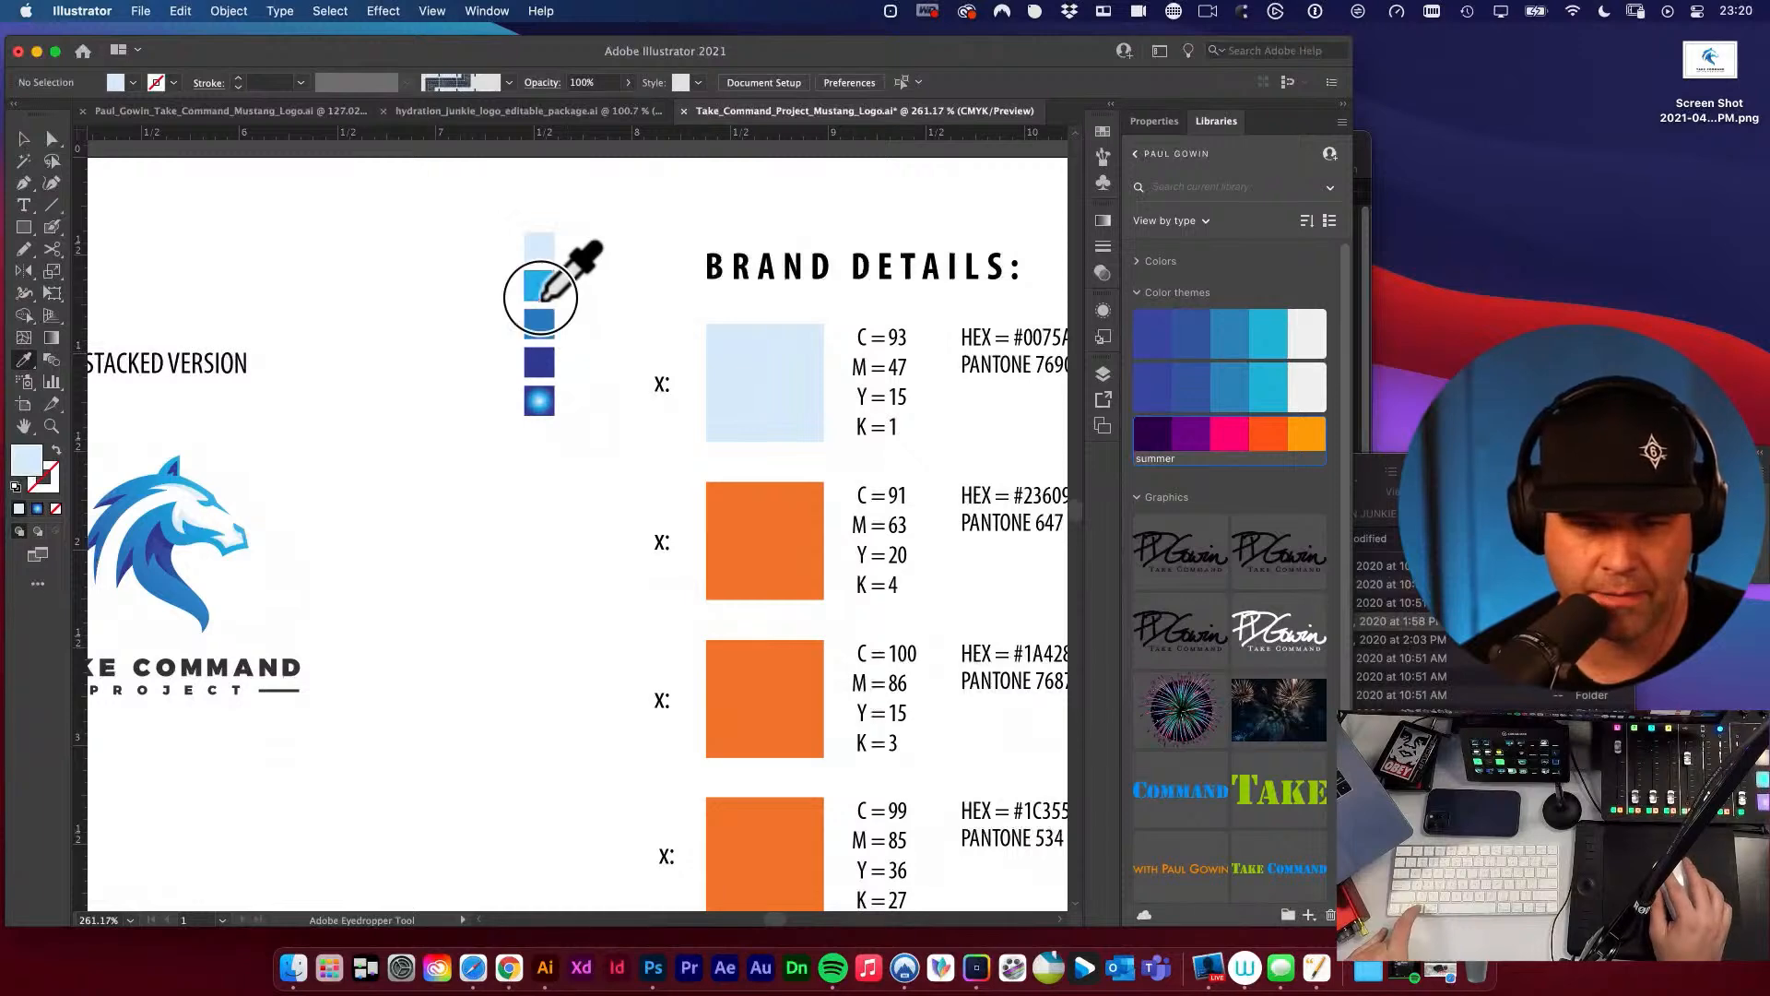
{"action": "left_click", "coordinate": [714, 530], "text": "alt"}
{"action": "left_click", "coordinate": [541, 322]}
{"action": "left_click", "coordinate": [758, 665], "text": "alt"}
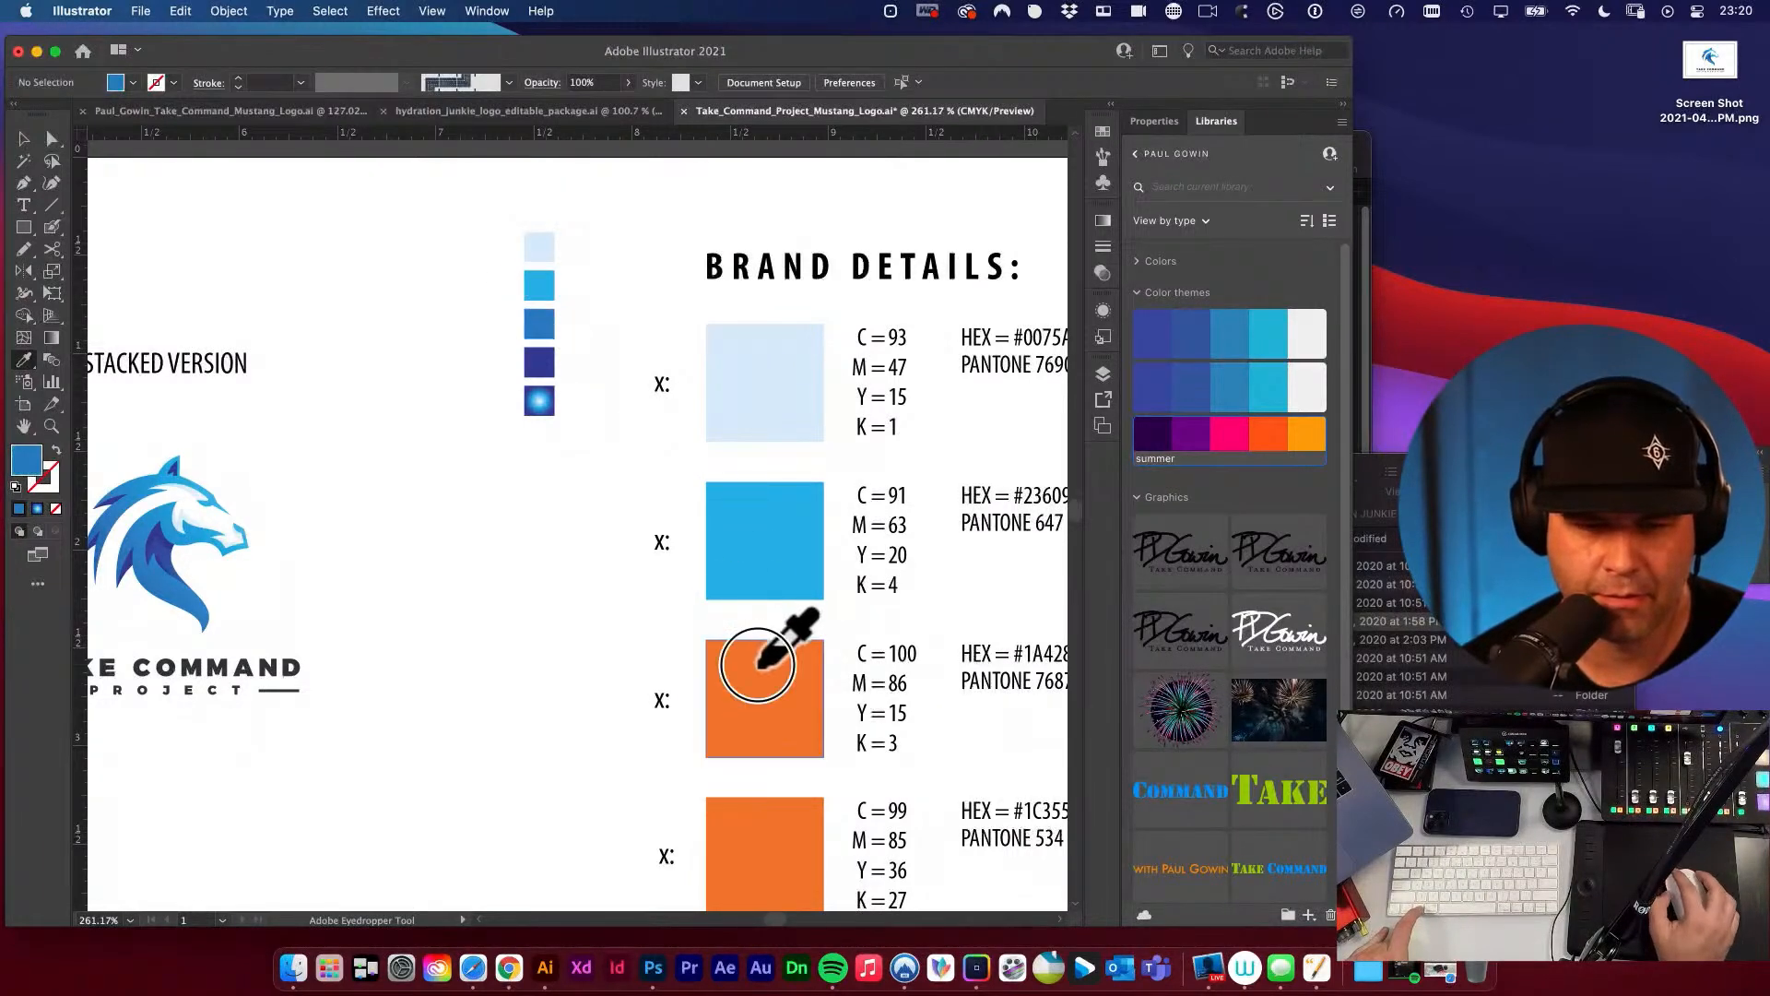
Recolour the fourth and fifth orange squares with the indigo and the radial gradient sampled from the swatch column.
{"action": "left_click", "coordinate": [542, 364]}
{"action": "scroll", "coordinate": [594, 383], "scroll_direction": "down", "scroll_amount": 2}
{"action": "left_click", "coordinate": [785, 766], "text": "alt"}
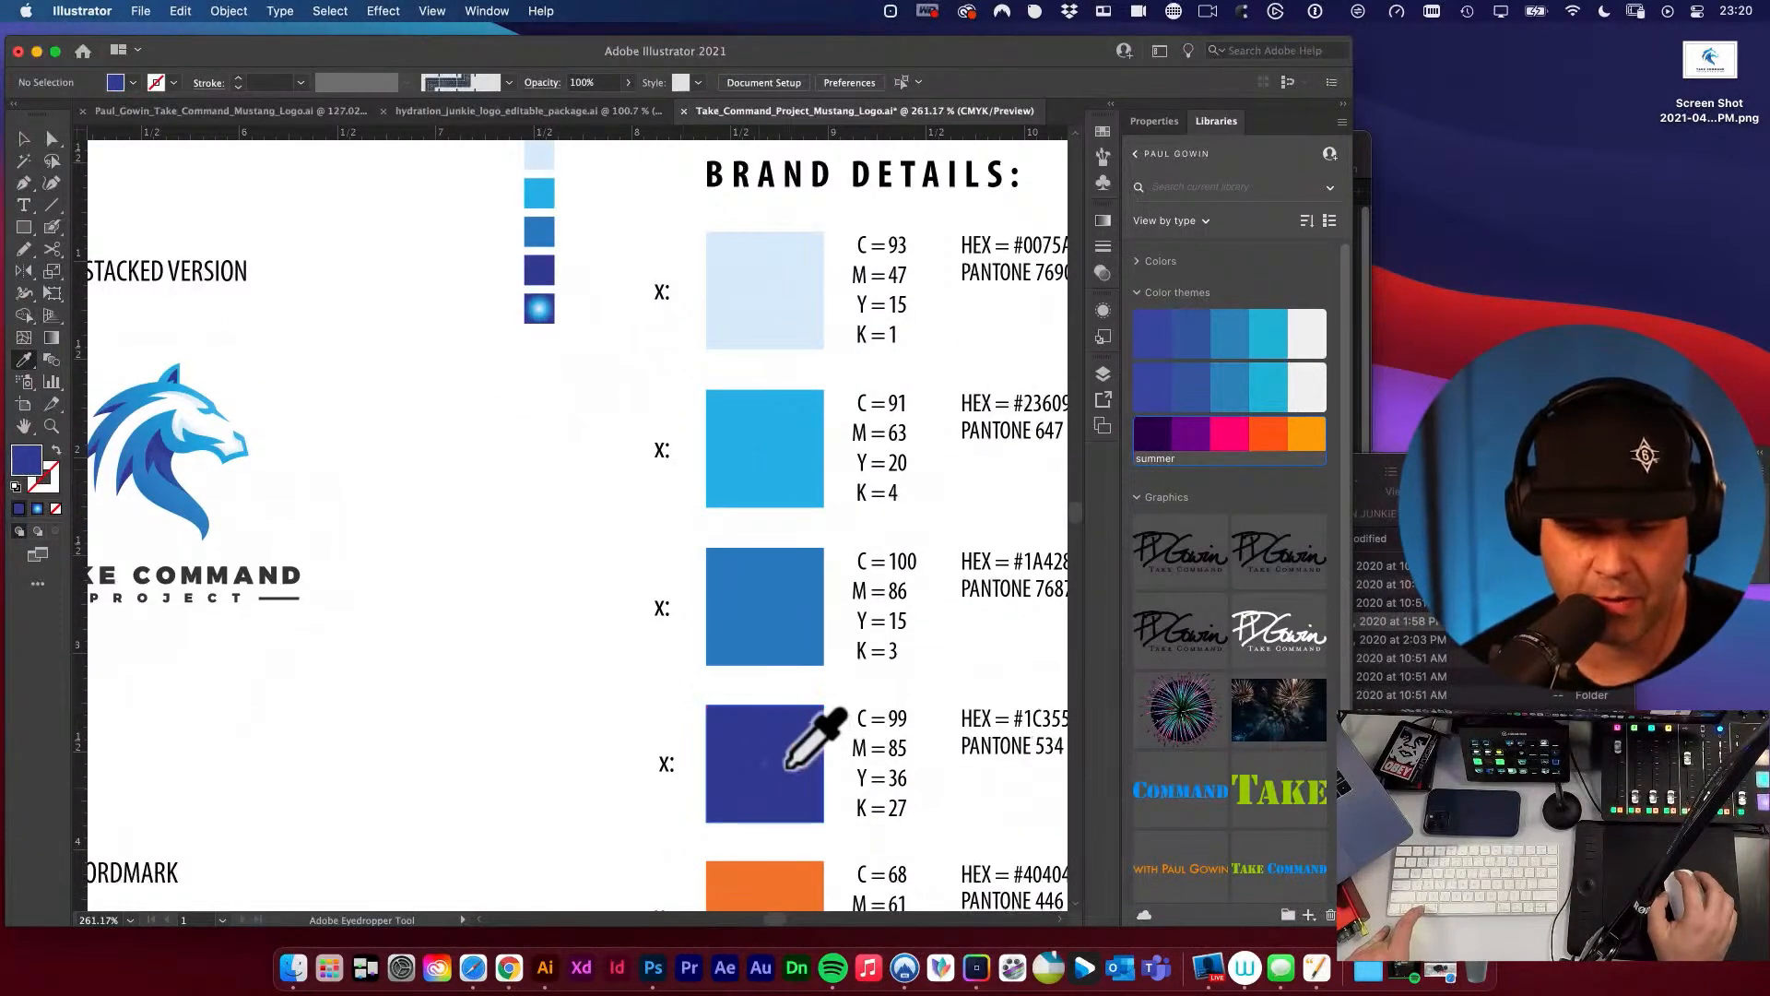
{"action": "left_click", "coordinate": [542, 310]}
{"action": "left_click", "coordinate": [748, 886], "text": "alt"}
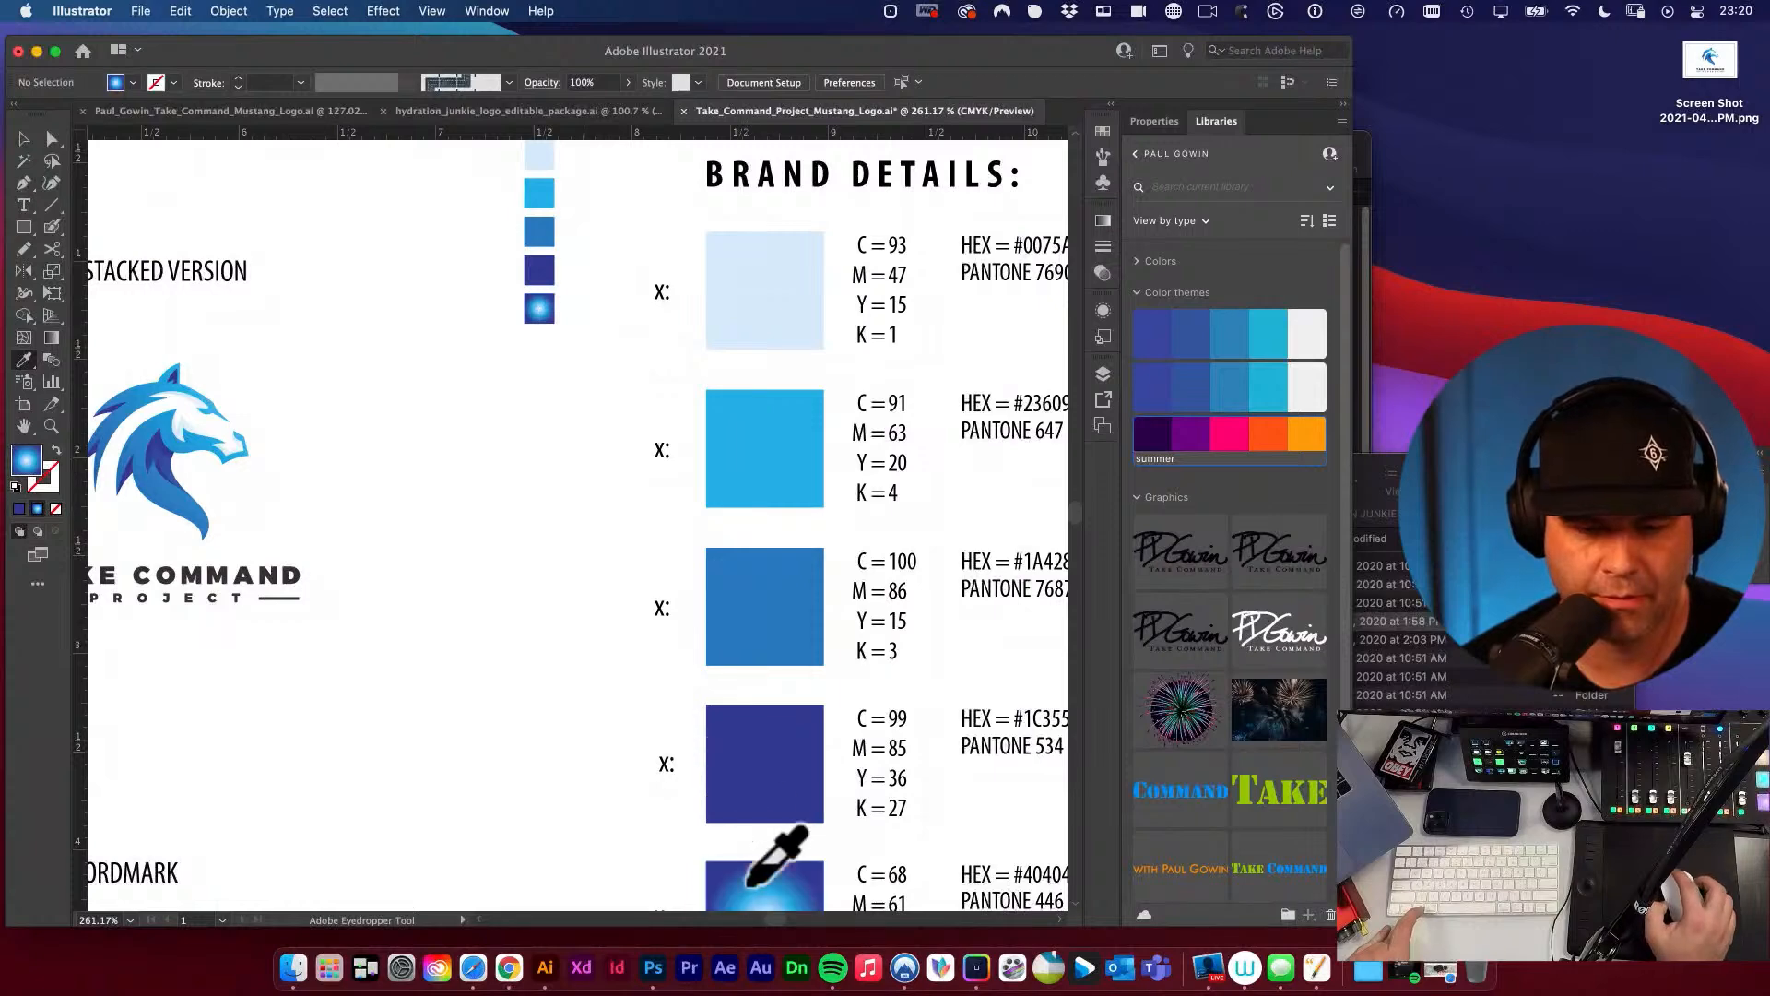
Delete the "x:" label and the CMYK, HEX and Pantone text beside the radial gradient square.
{"action": "key", "text": "v"}
{"action": "key", "text": "super+minus"}
{"action": "key", "text": "super+minus"}
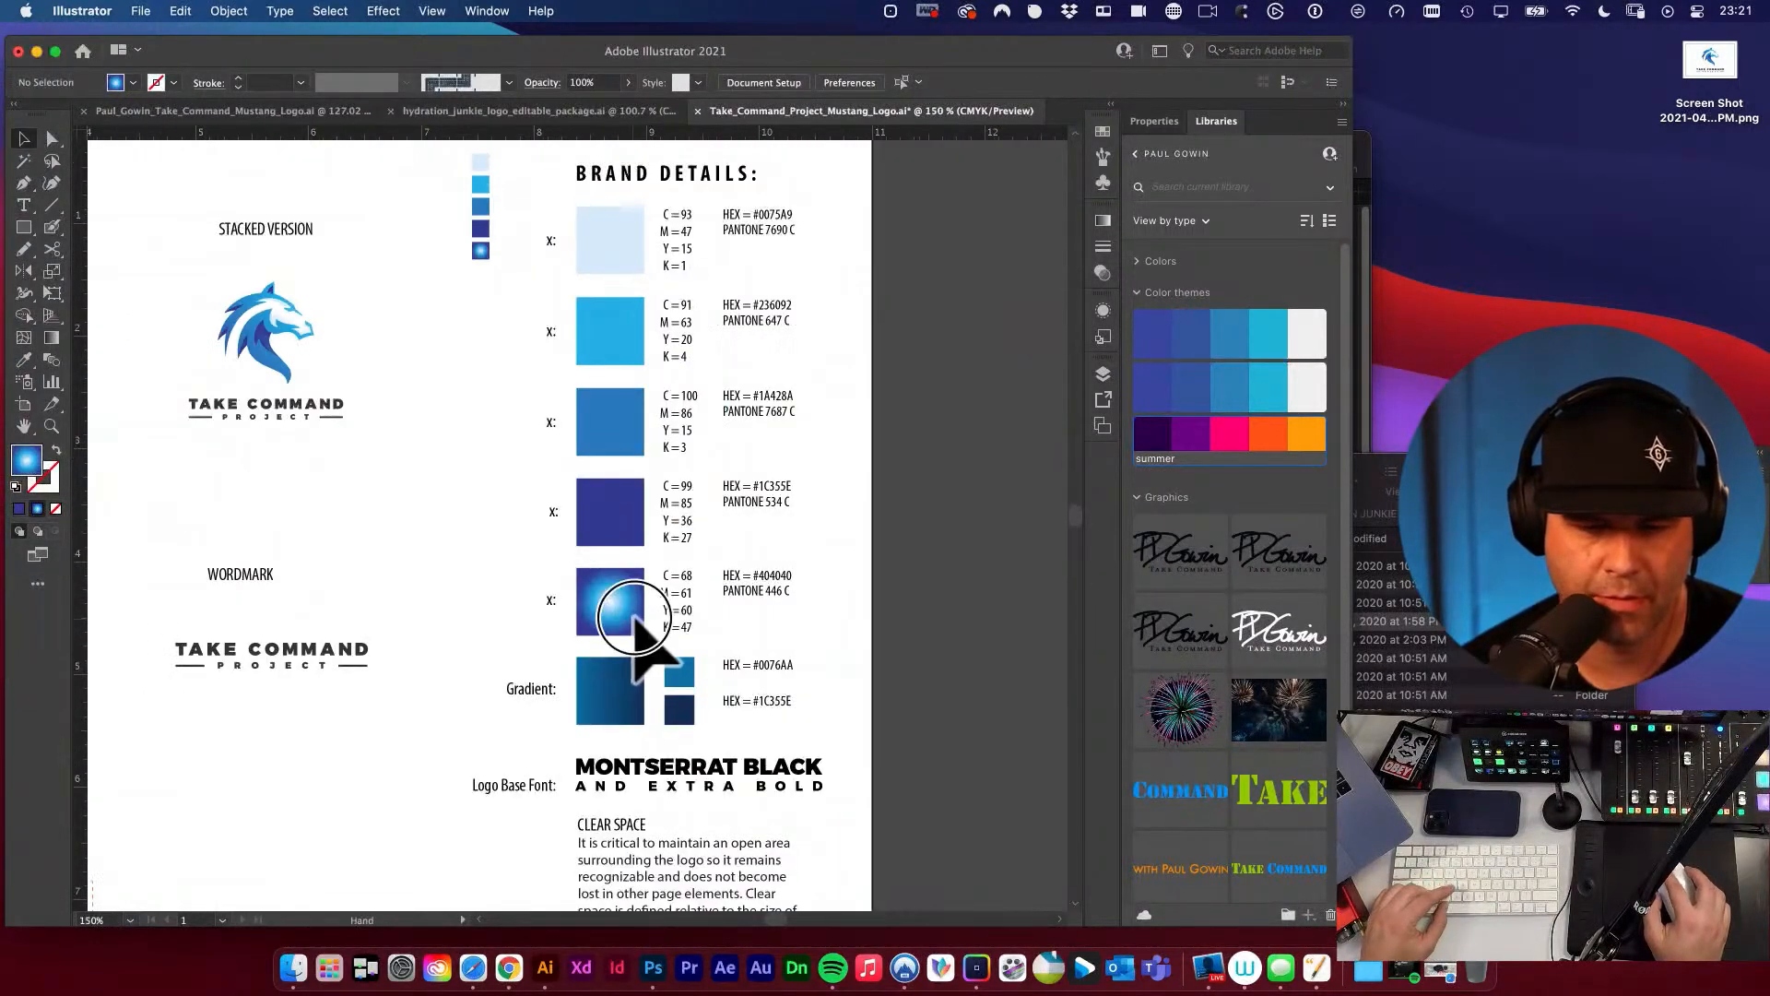
{"action": "left_click_drag", "start_coordinate": [635, 618], "coordinate": [703, 617]}
{"action": "left_click_drag", "start_coordinate": [559, 548], "coordinate": [555, 557]}
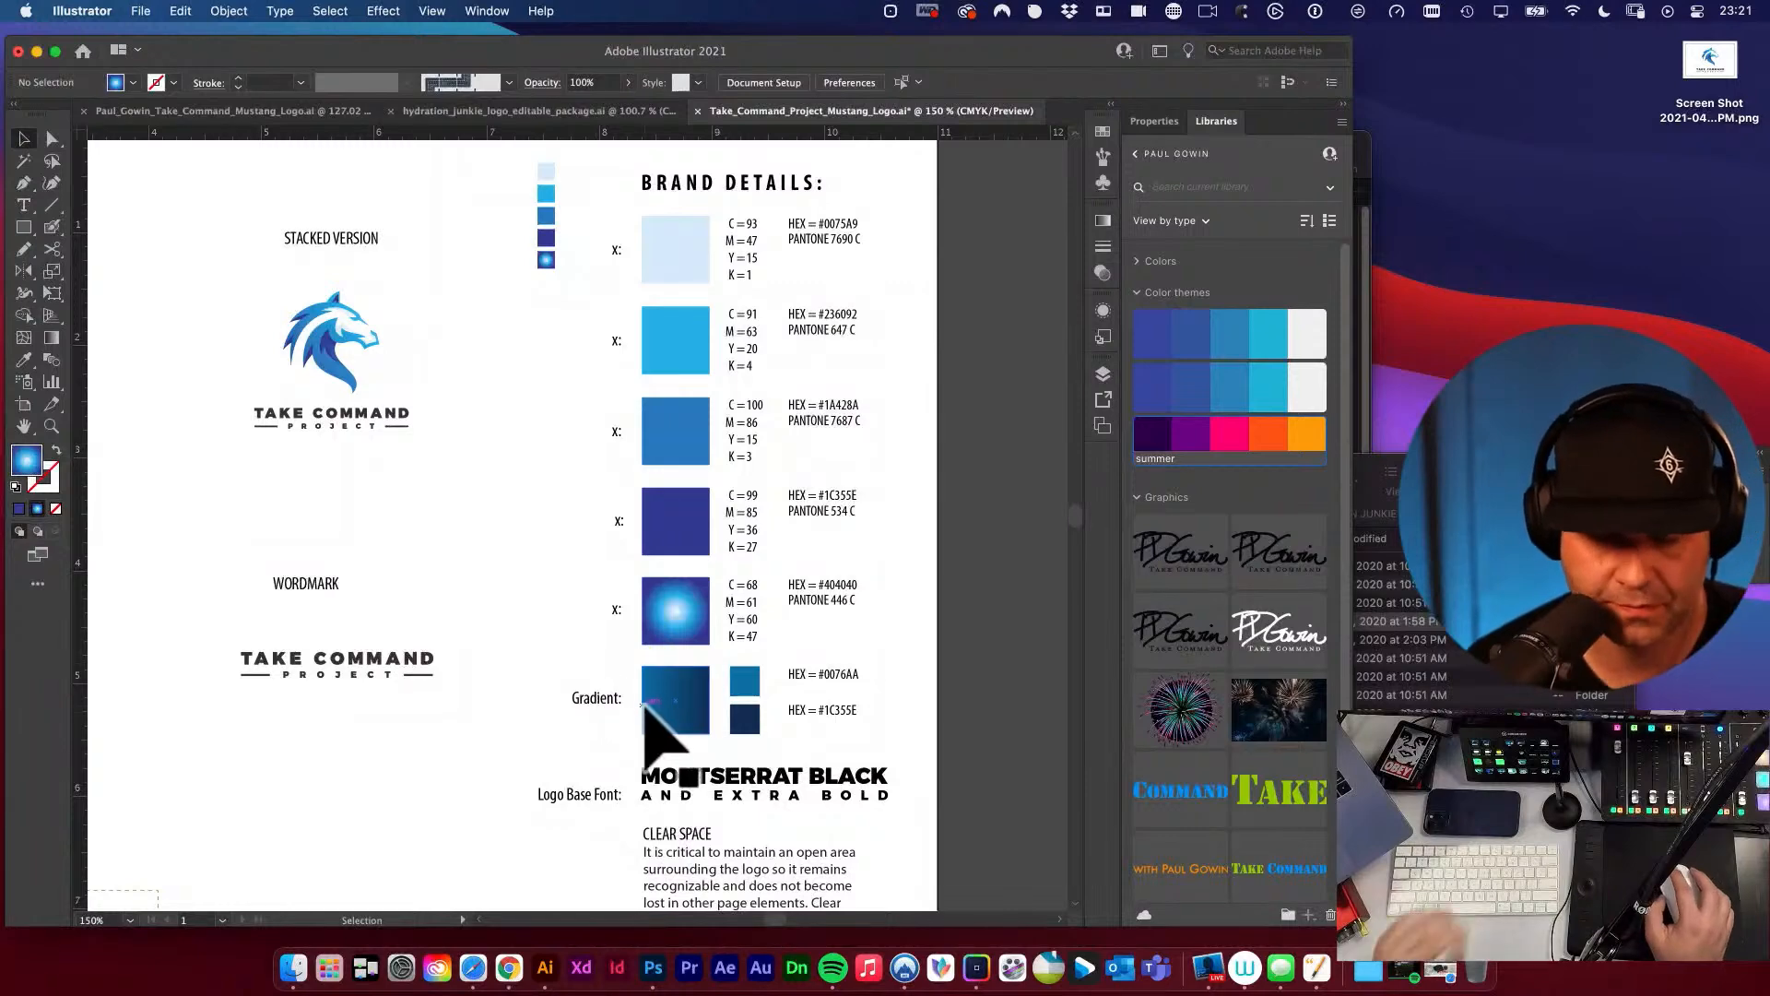
{"action": "left_click", "coordinate": [616, 610]}
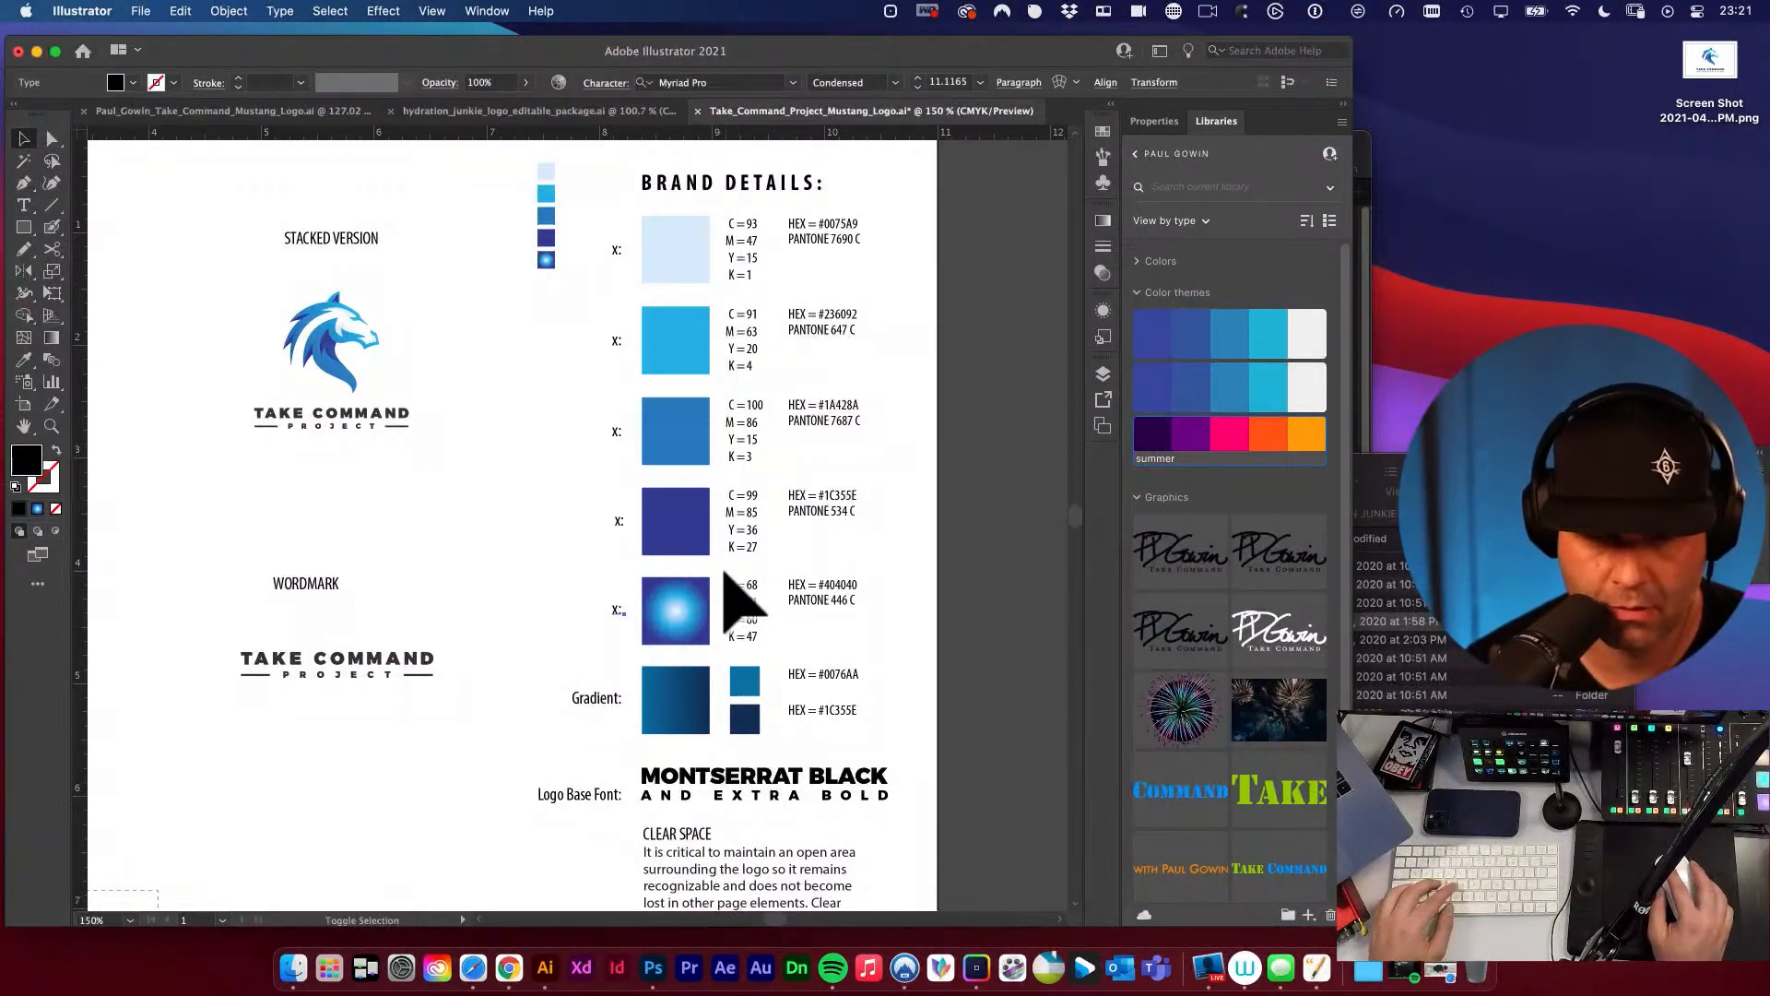
{"action": "left_click_drag", "start_coordinate": [723, 570], "coordinate": [901, 655]}
{"action": "key", "text": "Delete"}
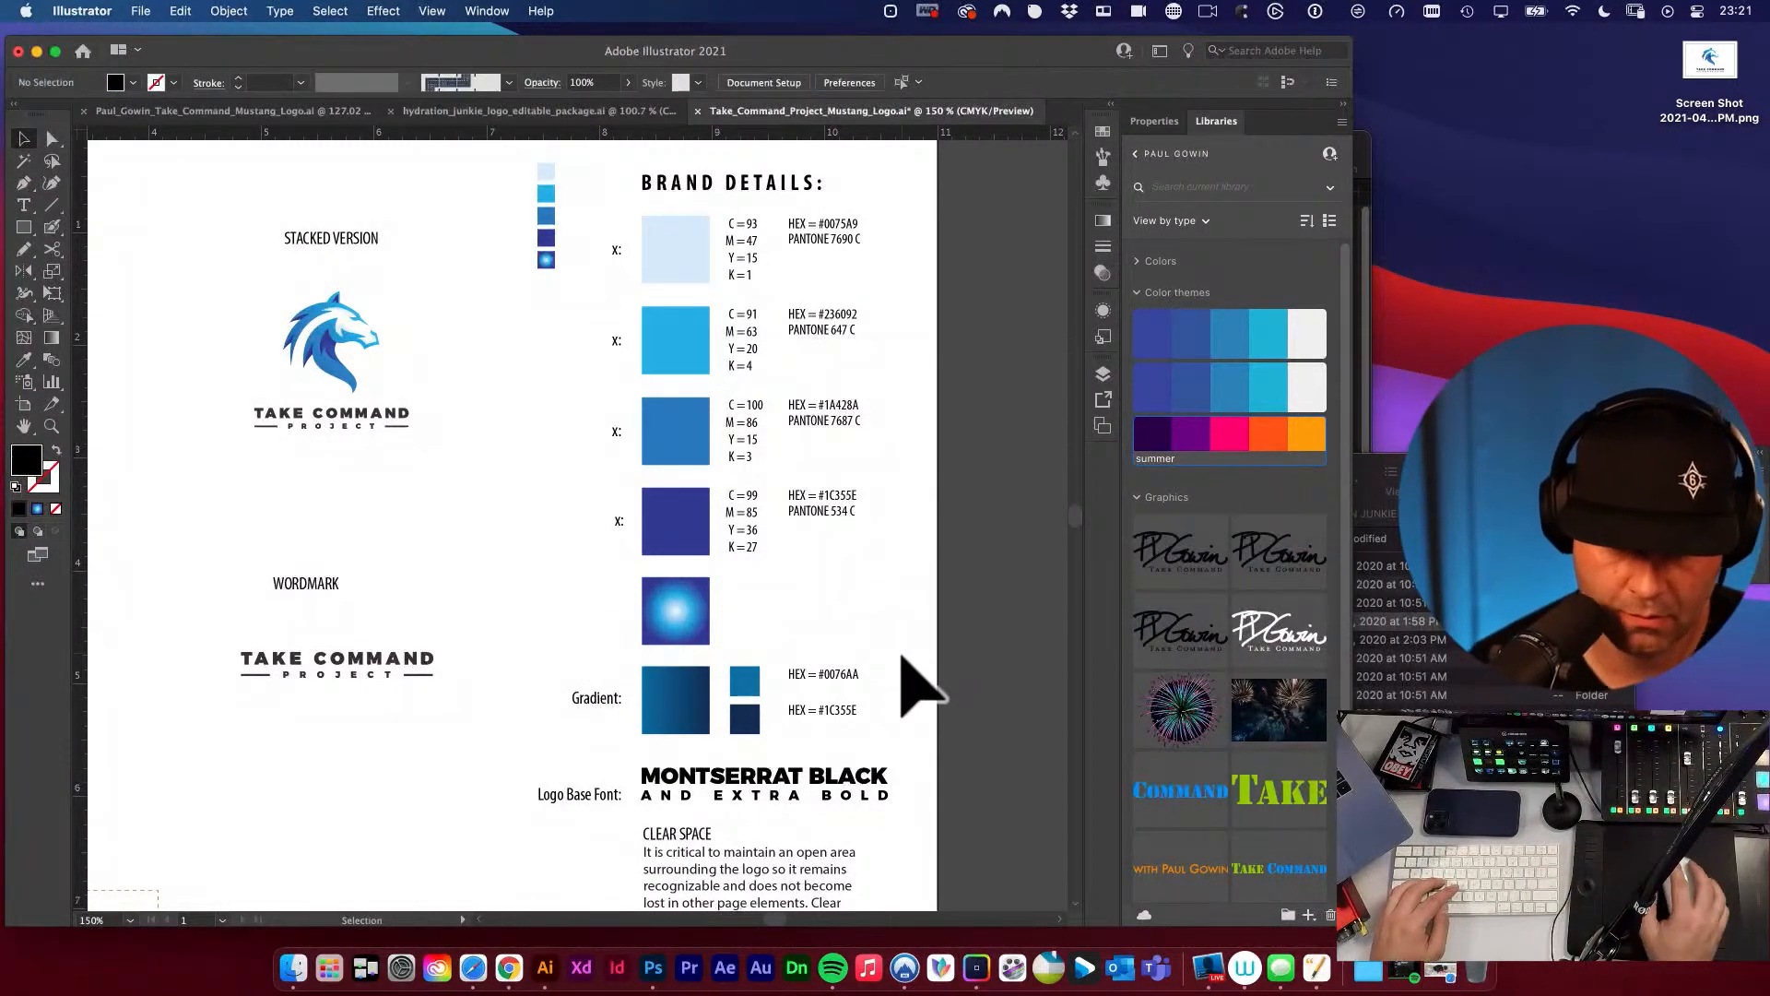
Move the "Gradient:" label, its two small swatches and HEX values up beside the radial gradient square and deselect.
{"action": "left_click", "coordinate": [595, 698]}
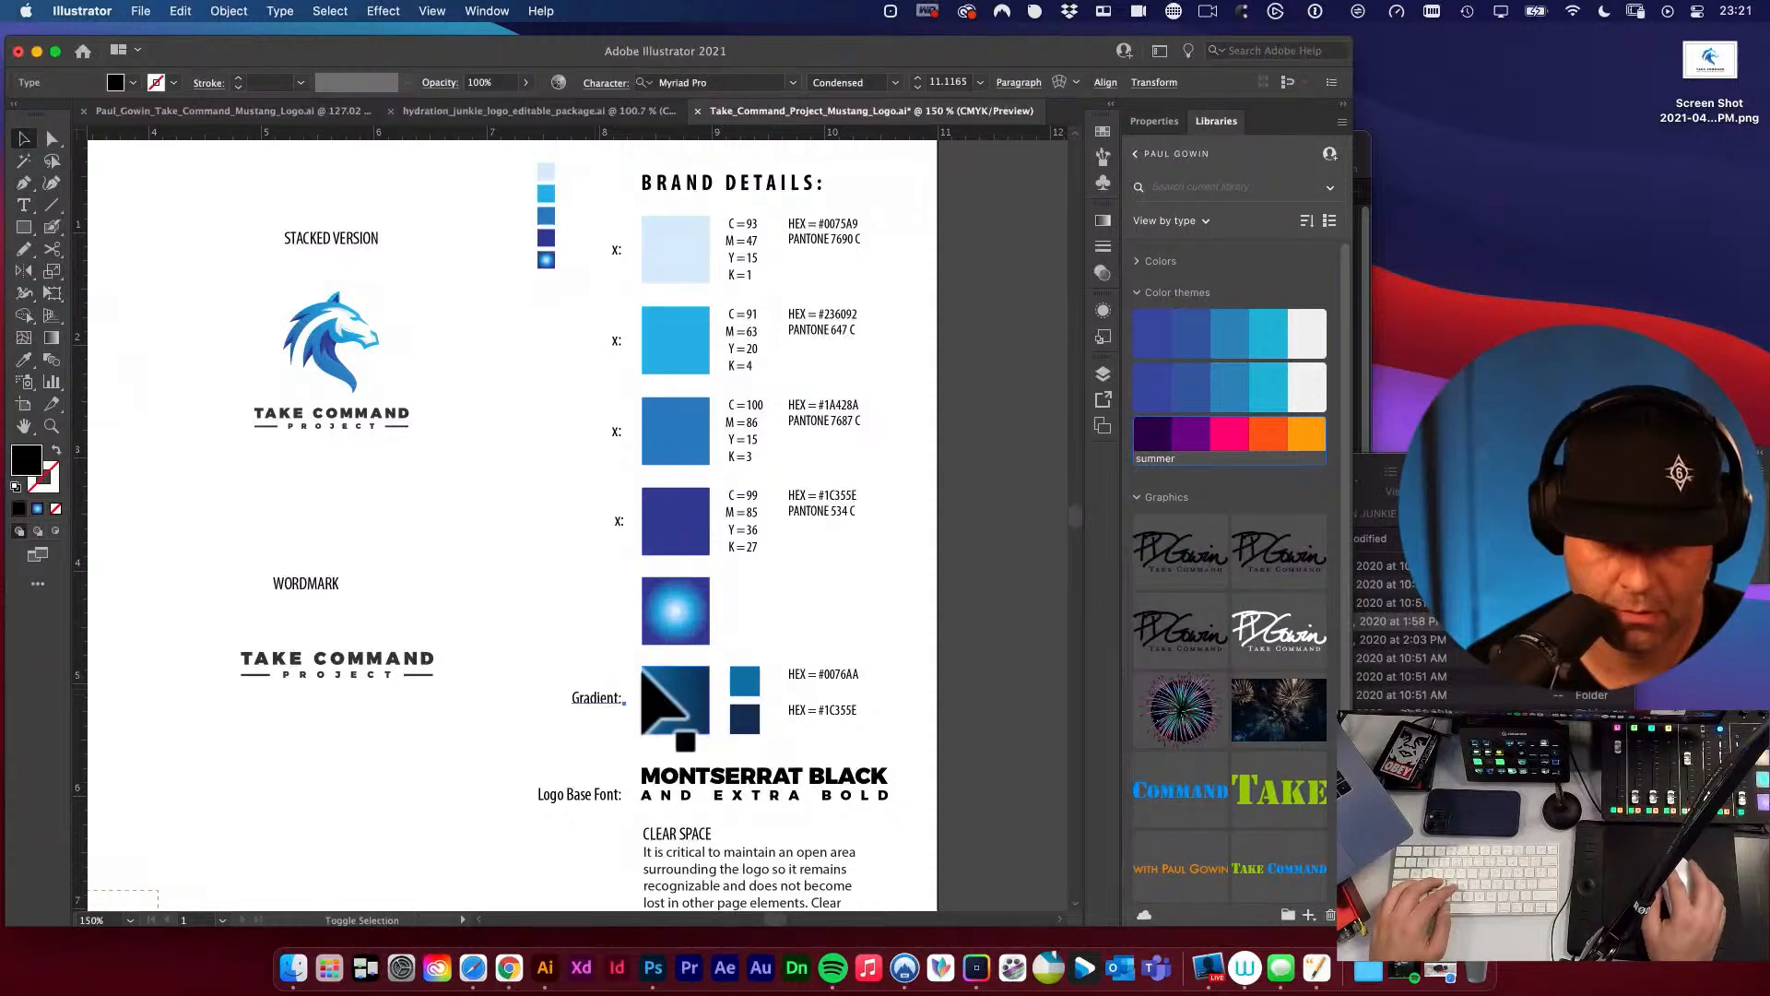
{"action": "left_click_drag", "start_coordinate": [583, 663], "coordinate": [939, 800]}
{"action": "left_click_drag", "start_coordinate": [678, 698], "coordinate": [678, 616]}
{"action": "key", "text": "super+shift+a"}
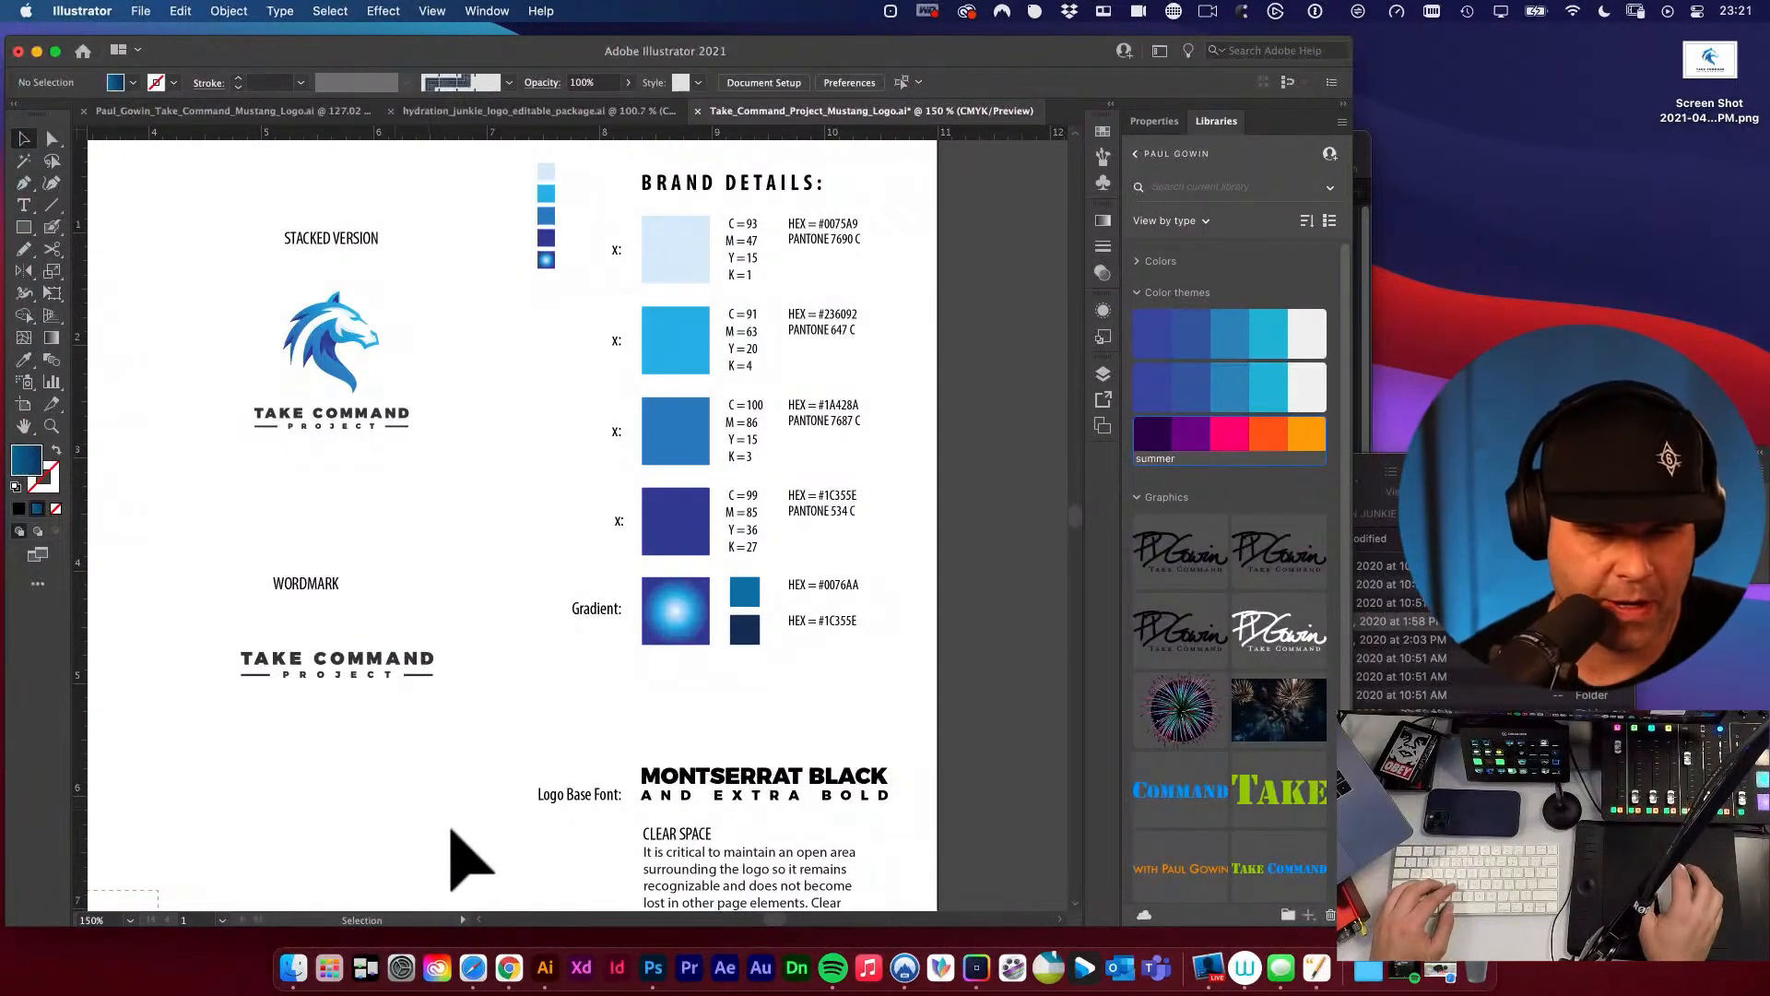
Capture the radial gradient square's gradient slider as a screenshot and paste it on the artboard across the colour squares as a sampling reference.
{"action": "left_click_drag", "start_coordinate": [645, 647], "coordinate": [613, 683]}
{"action": "left_click_drag", "start_coordinate": [620, 643], "coordinate": [765, 697]}
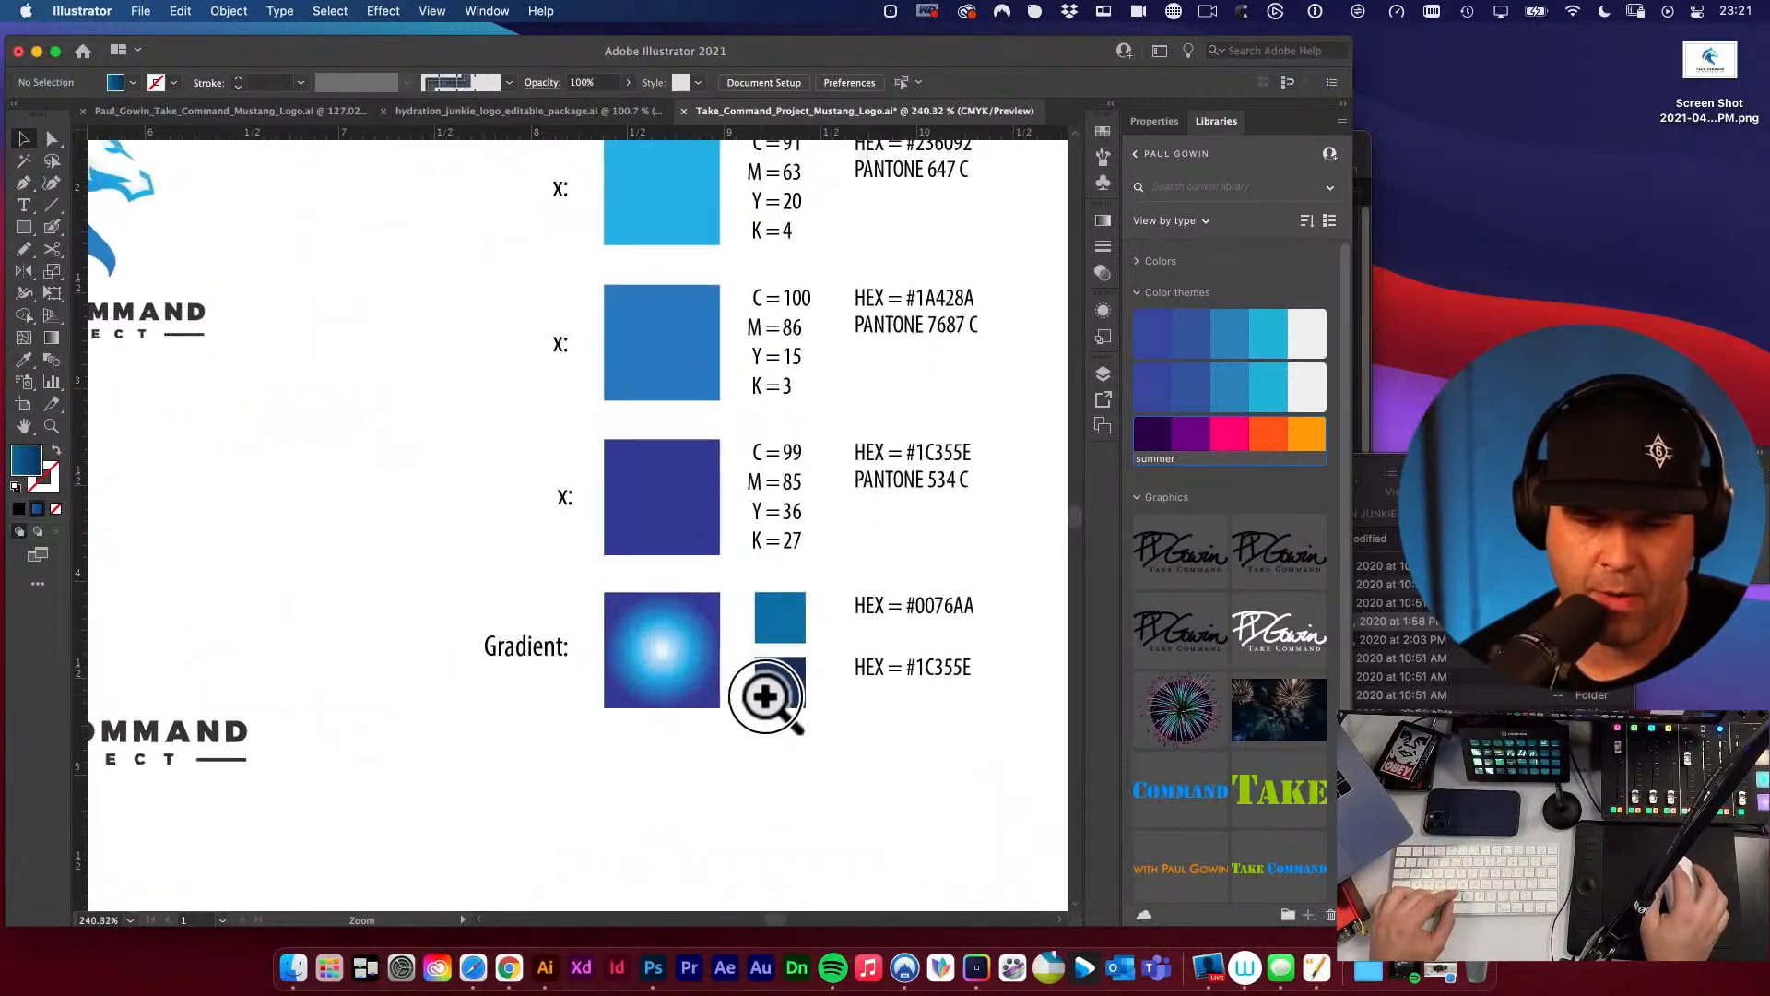
{"action": "left_click_drag", "start_coordinate": [737, 628], "coordinate": [767, 672]}
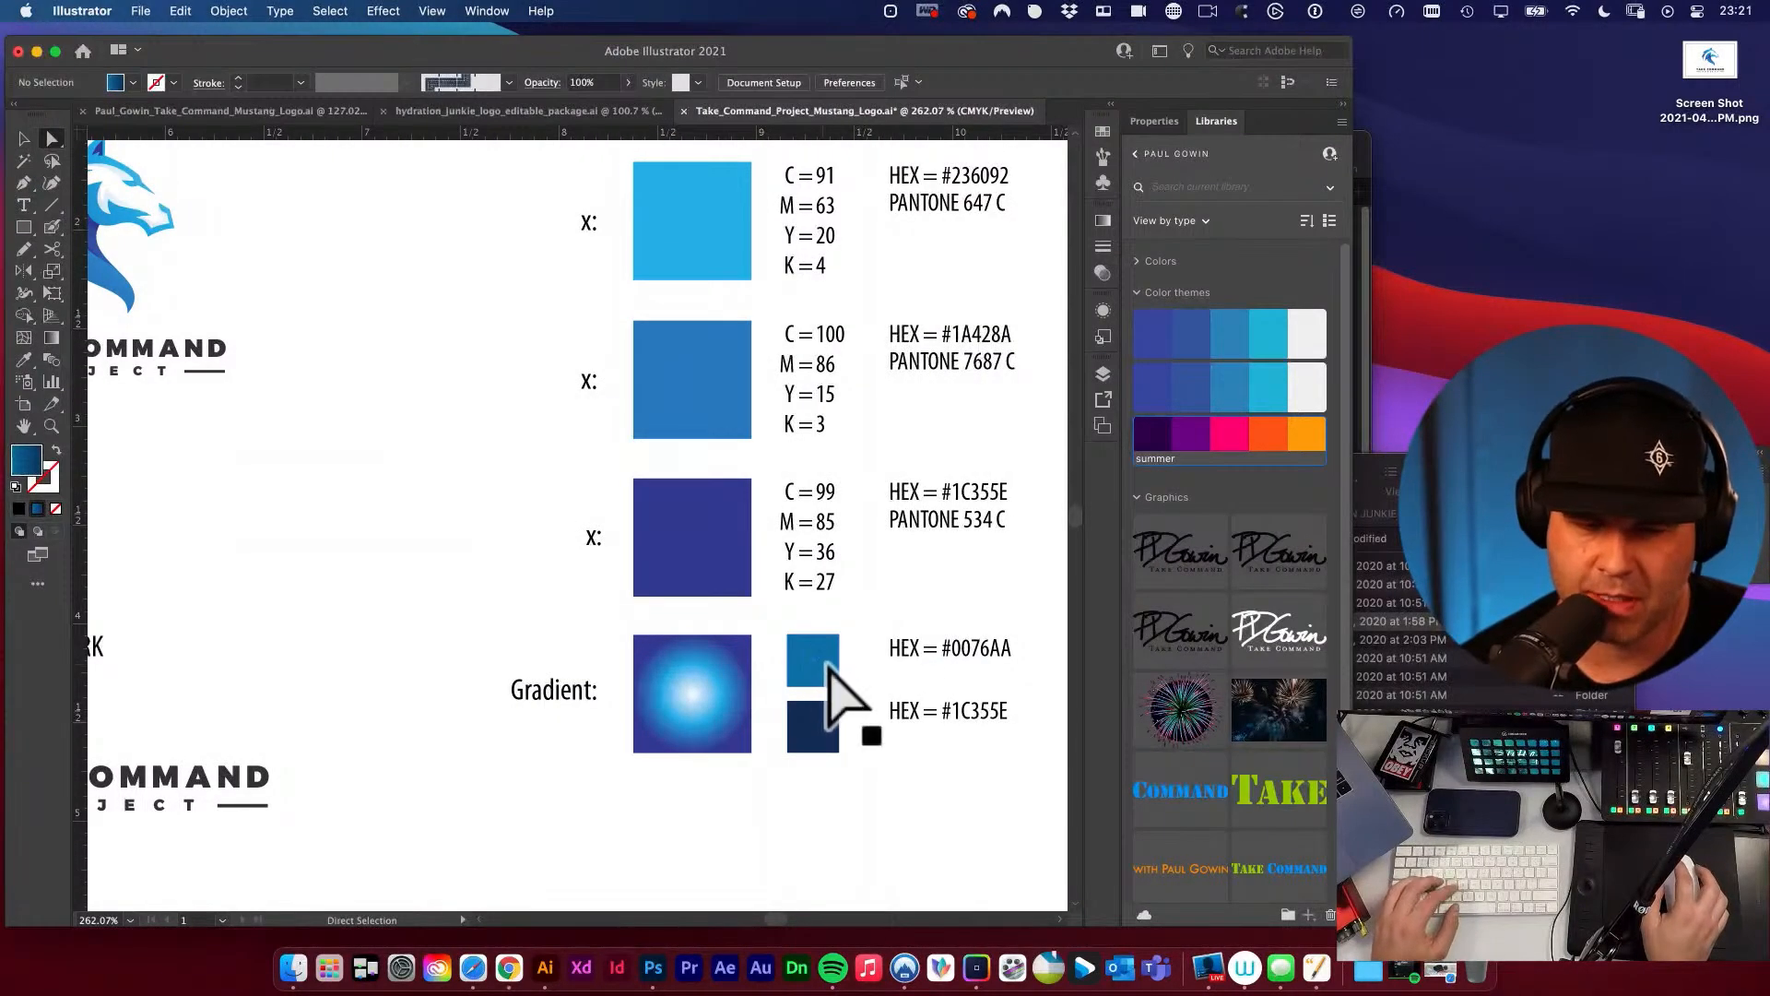
{"action": "left_click", "coordinate": [724, 672]}
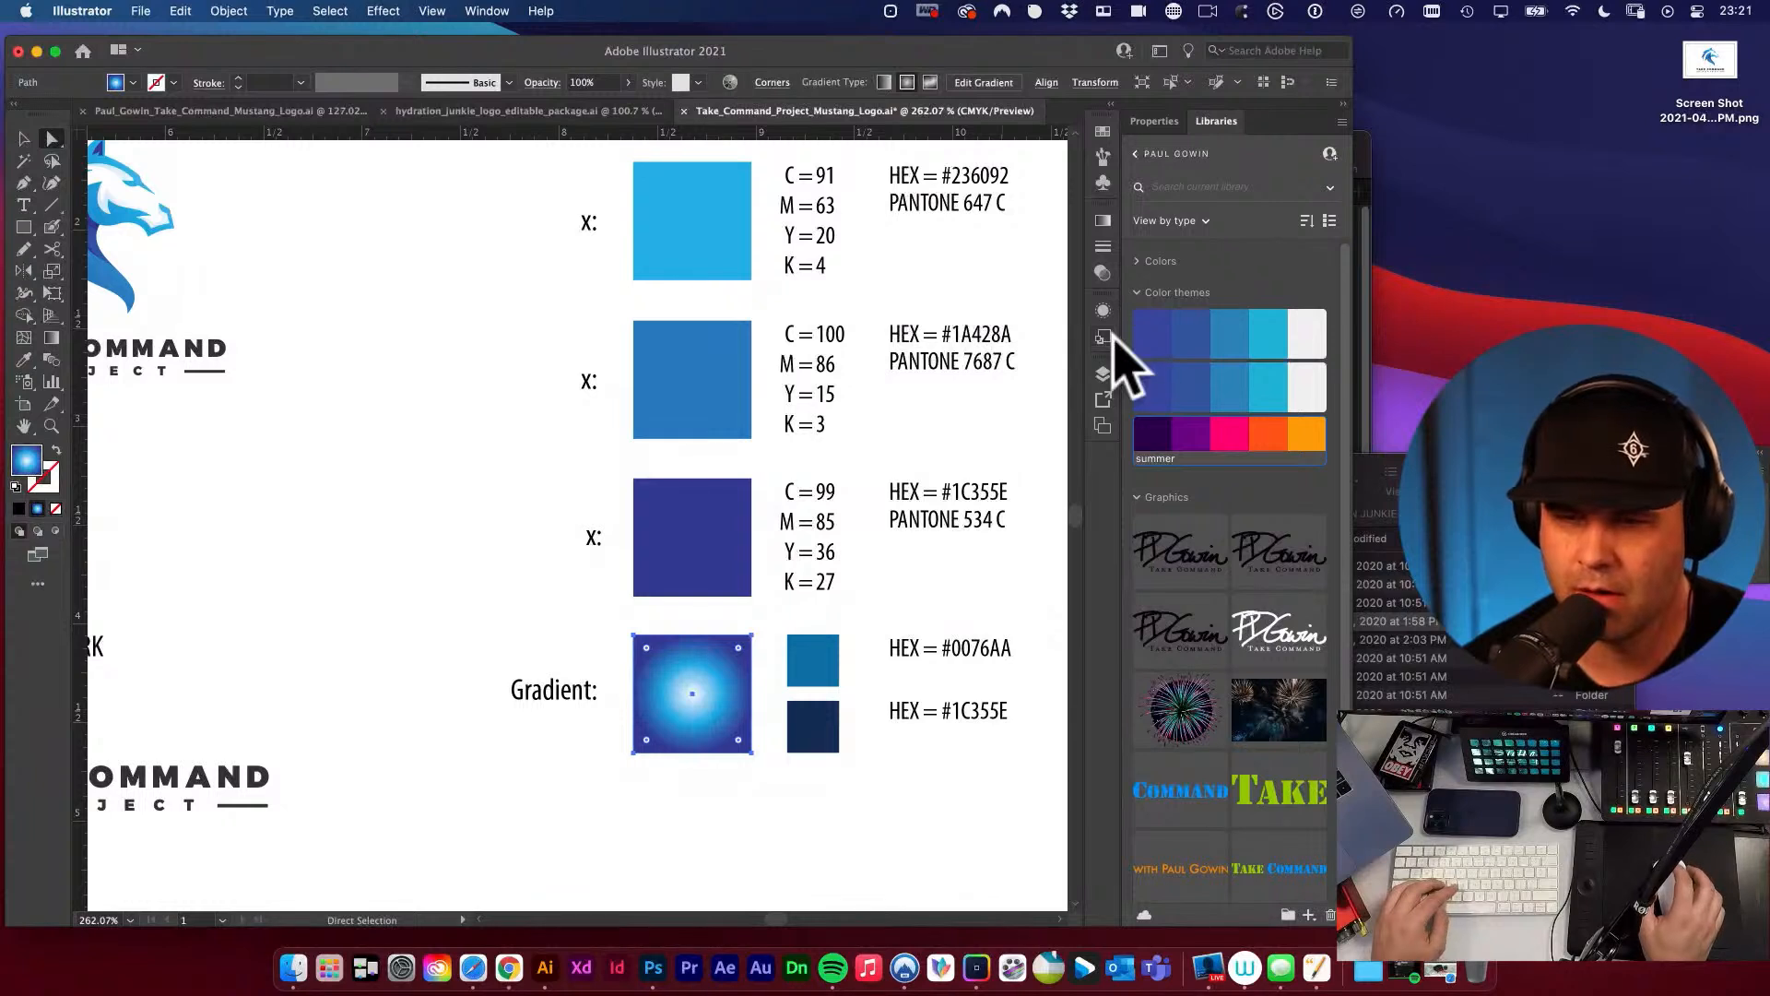
{"action": "left_click", "coordinate": [1104, 223]}
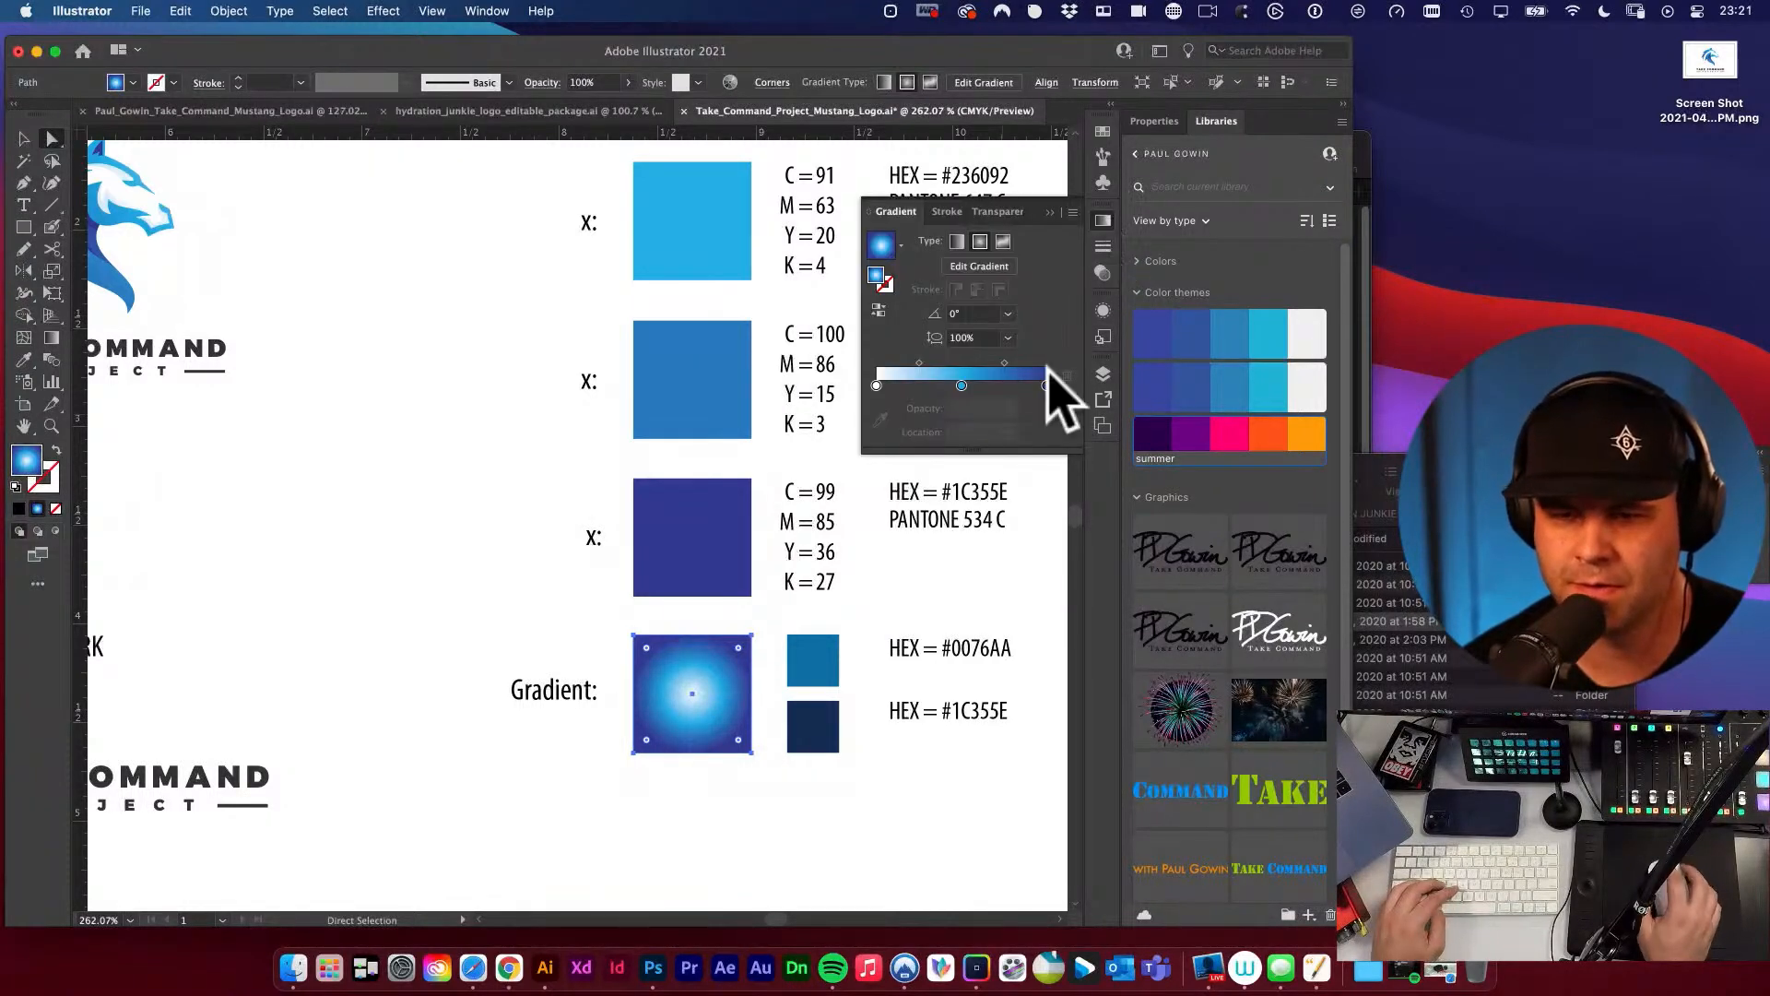
{"action": "key", "text": "super+shift+4"}
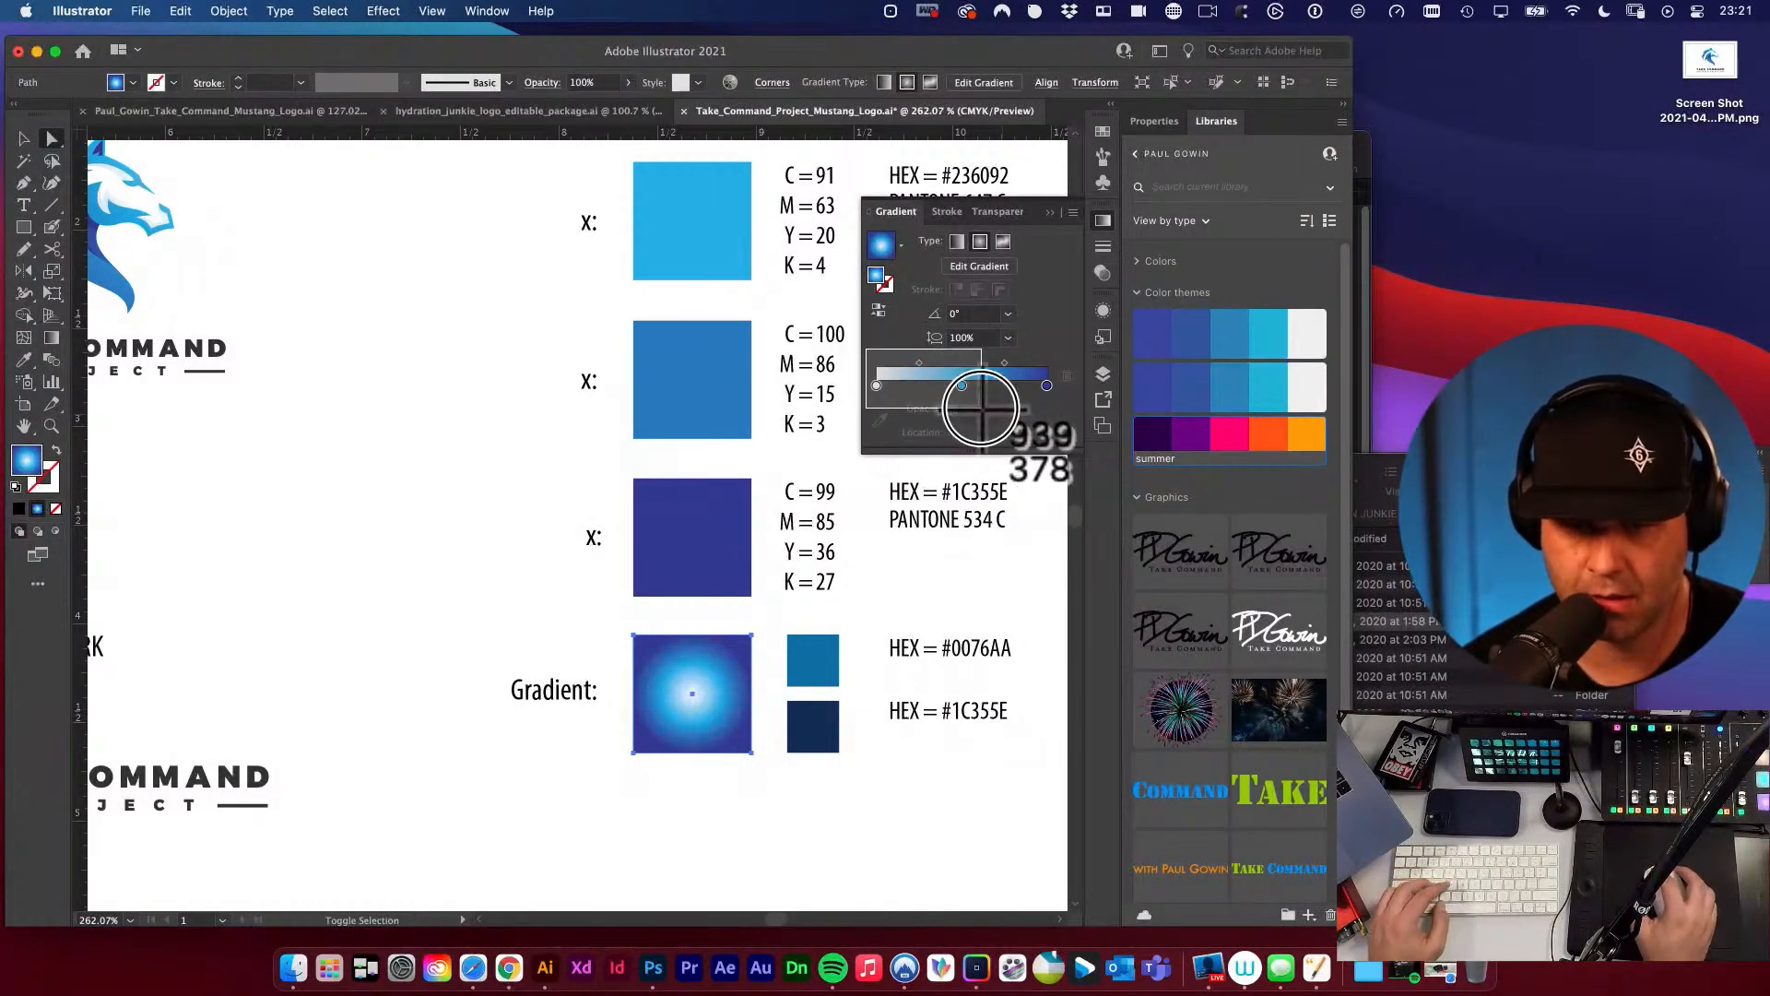
{"action": "left_click_drag", "start_coordinate": [866, 348], "coordinate": [1057, 405]}
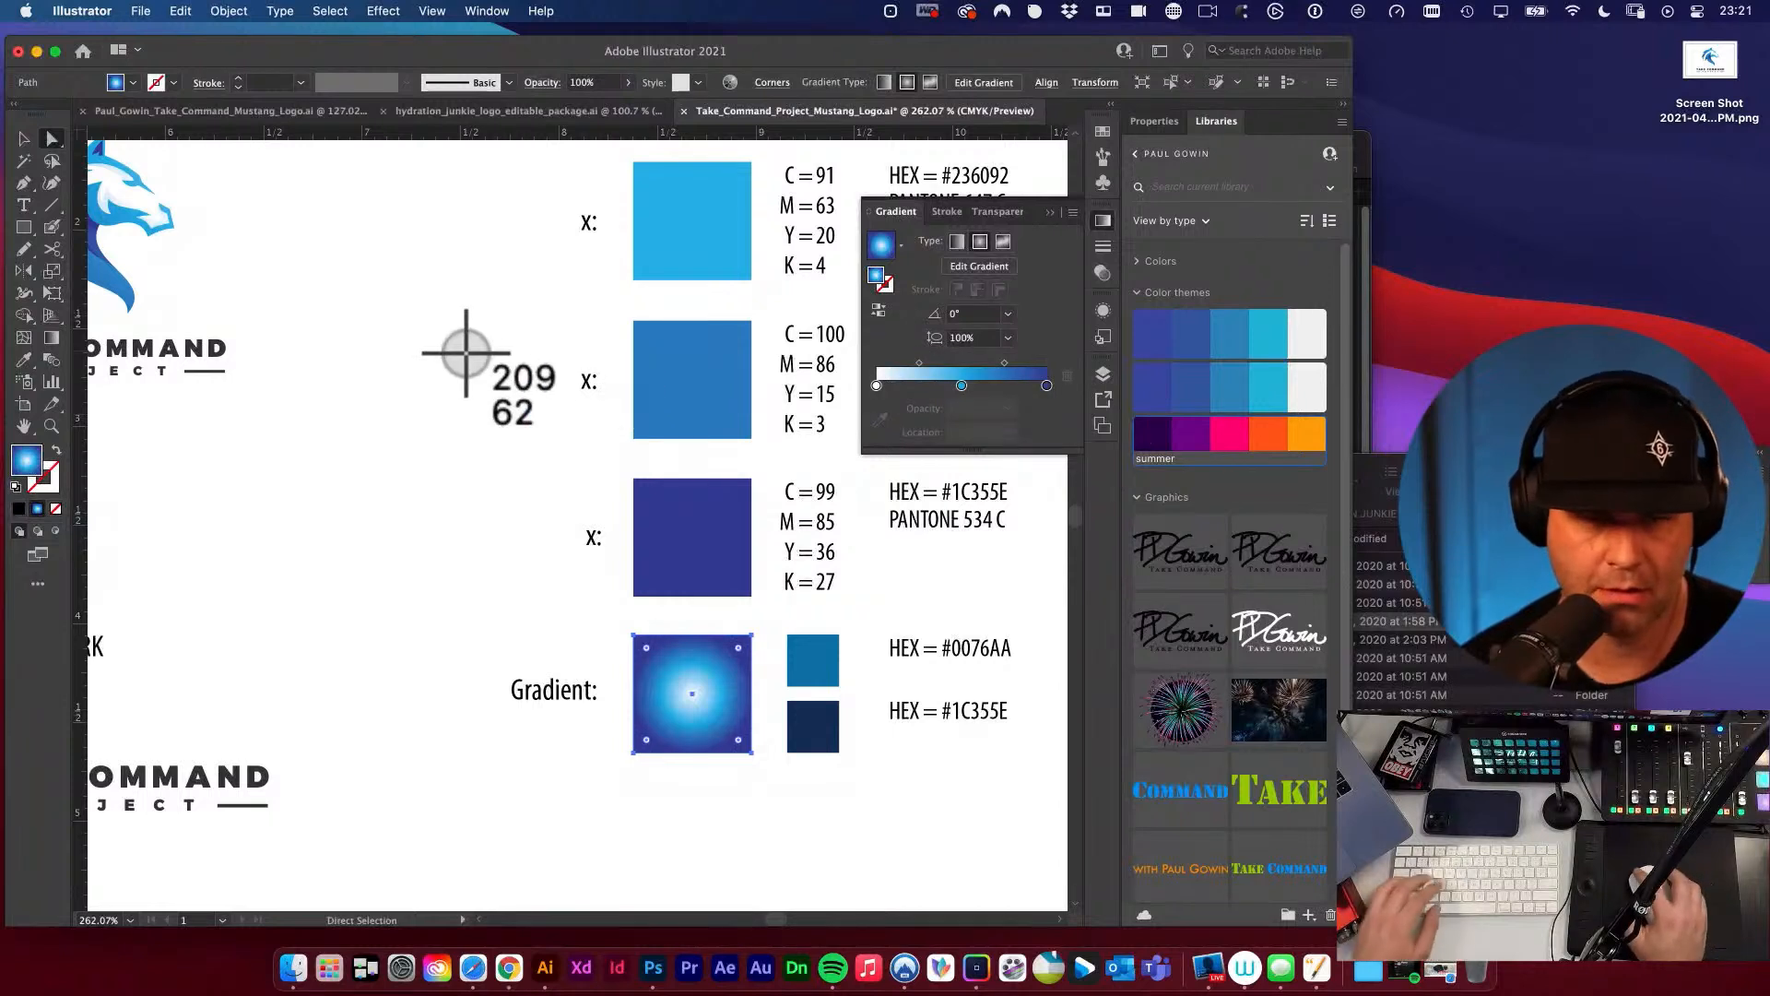
{"action": "key", "text": "super+v"}
{"action": "left_click_drag", "start_coordinate": [609, 503], "coordinate": [500, 419]}
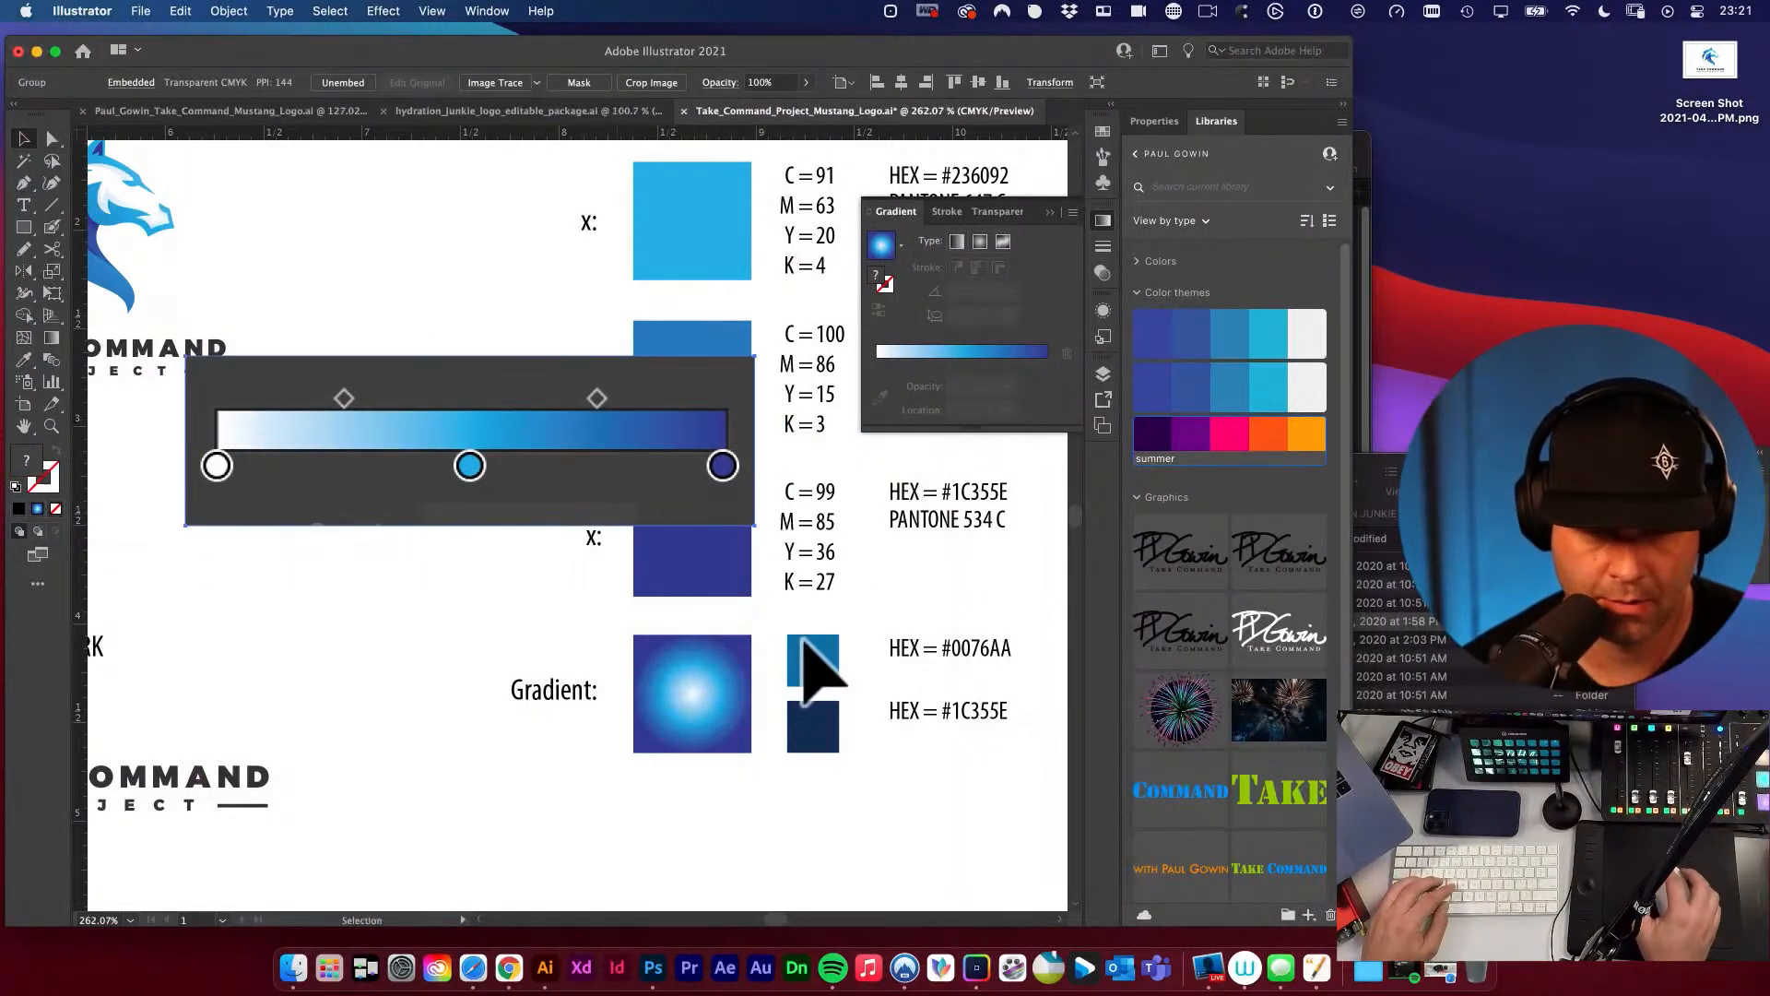
Duplicate the upper small gradient swatch between the two and colour the copy with the cyan middle stop of the pasted slider.
{"action": "scroll", "coordinate": [830, 701], "scroll_direction": "down", "scroll_amount": 3}
{"action": "scroll", "coordinate": [830, 700], "scroll_direction": "right", "scroll_amount": 3}
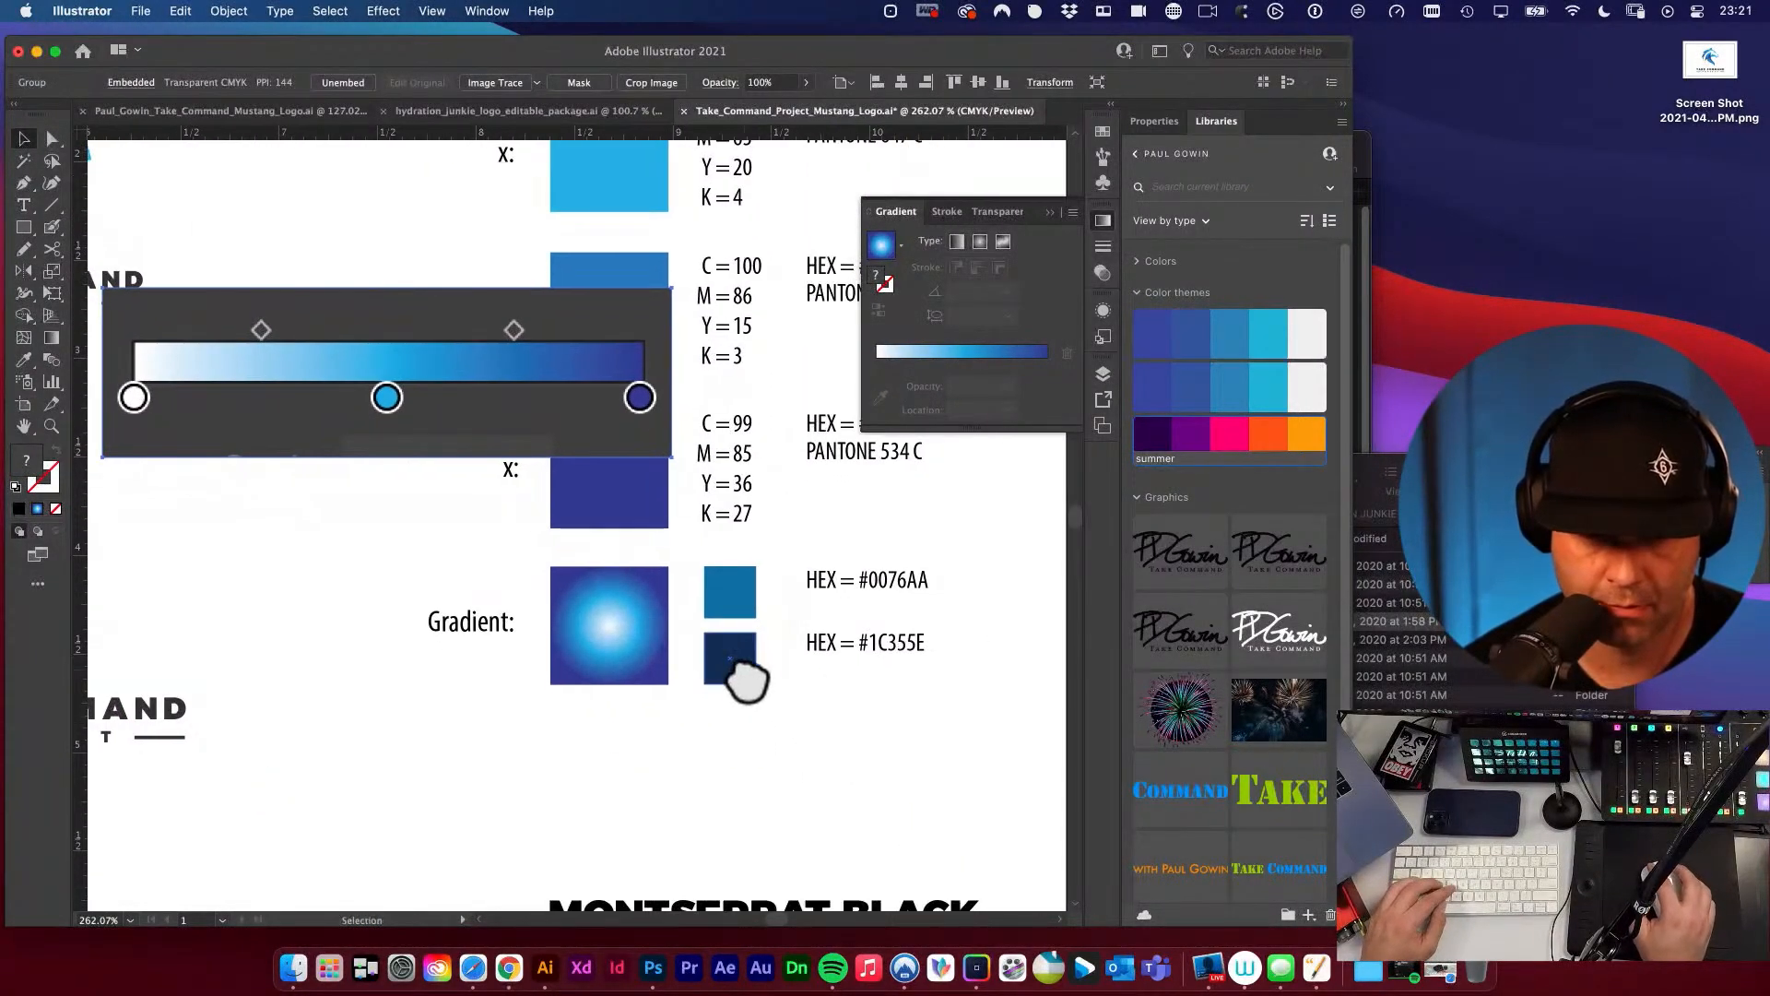
{"action": "left_click_drag", "start_coordinate": [743, 595], "coordinate": [773, 634]}
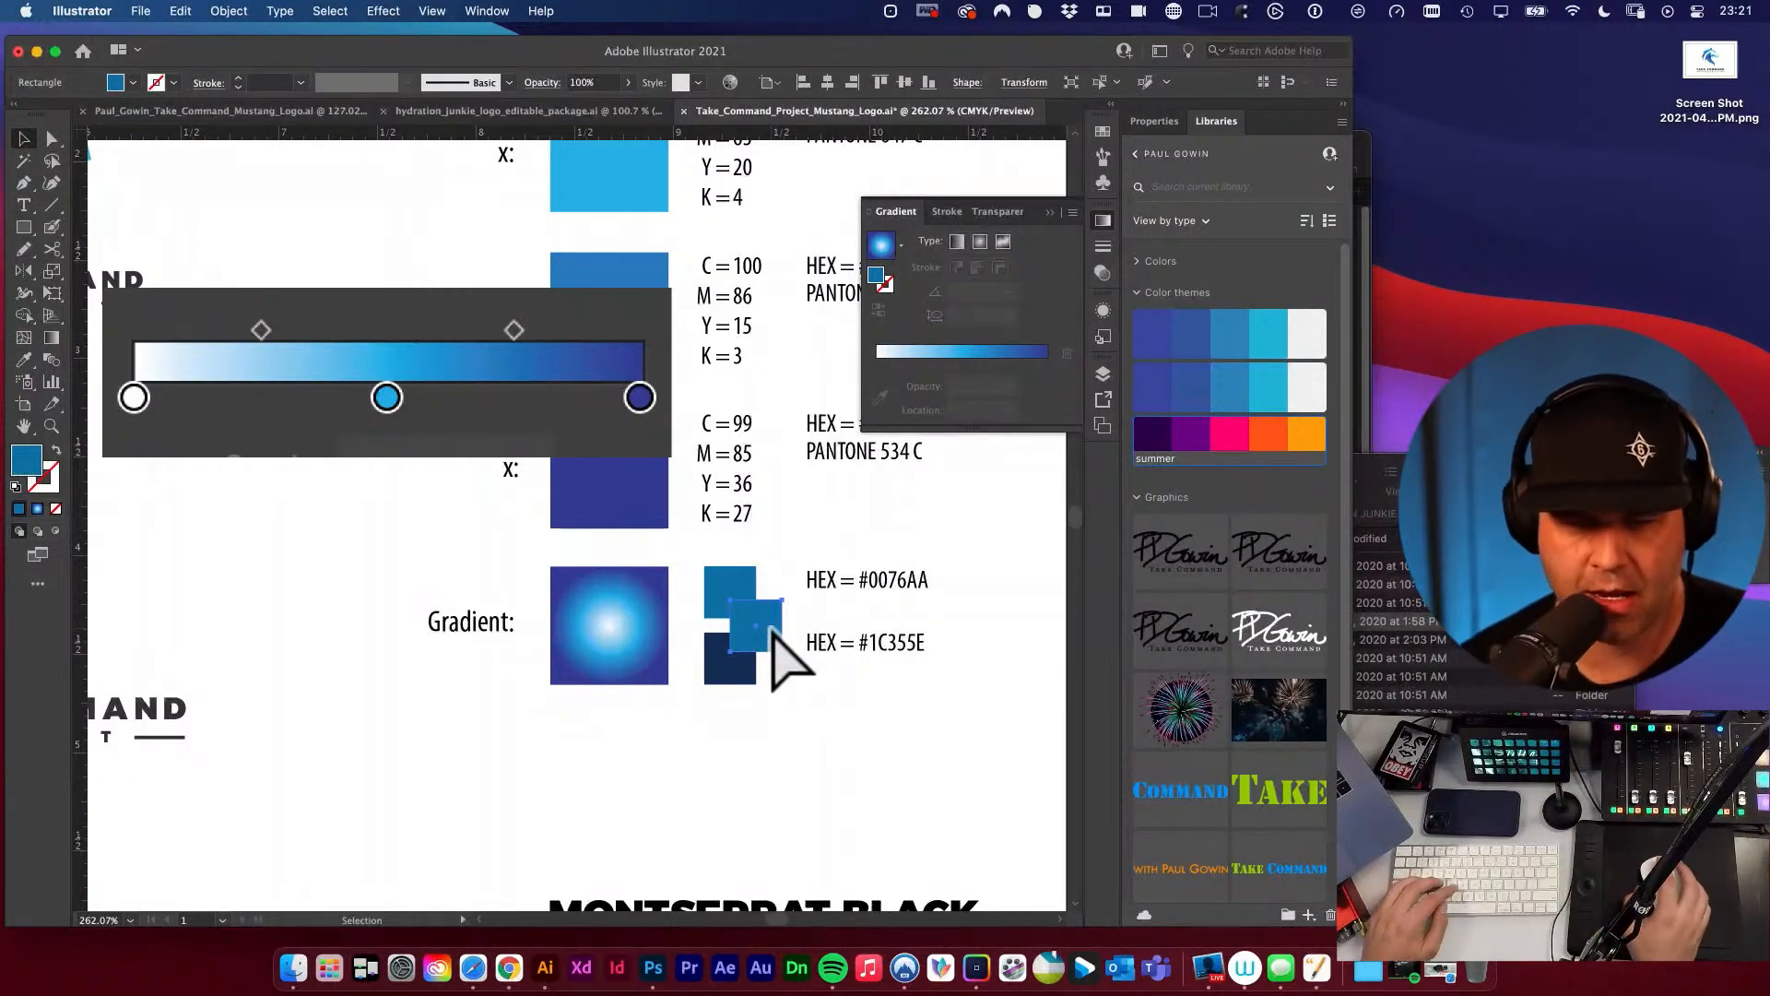
{"action": "key", "text": "i"}
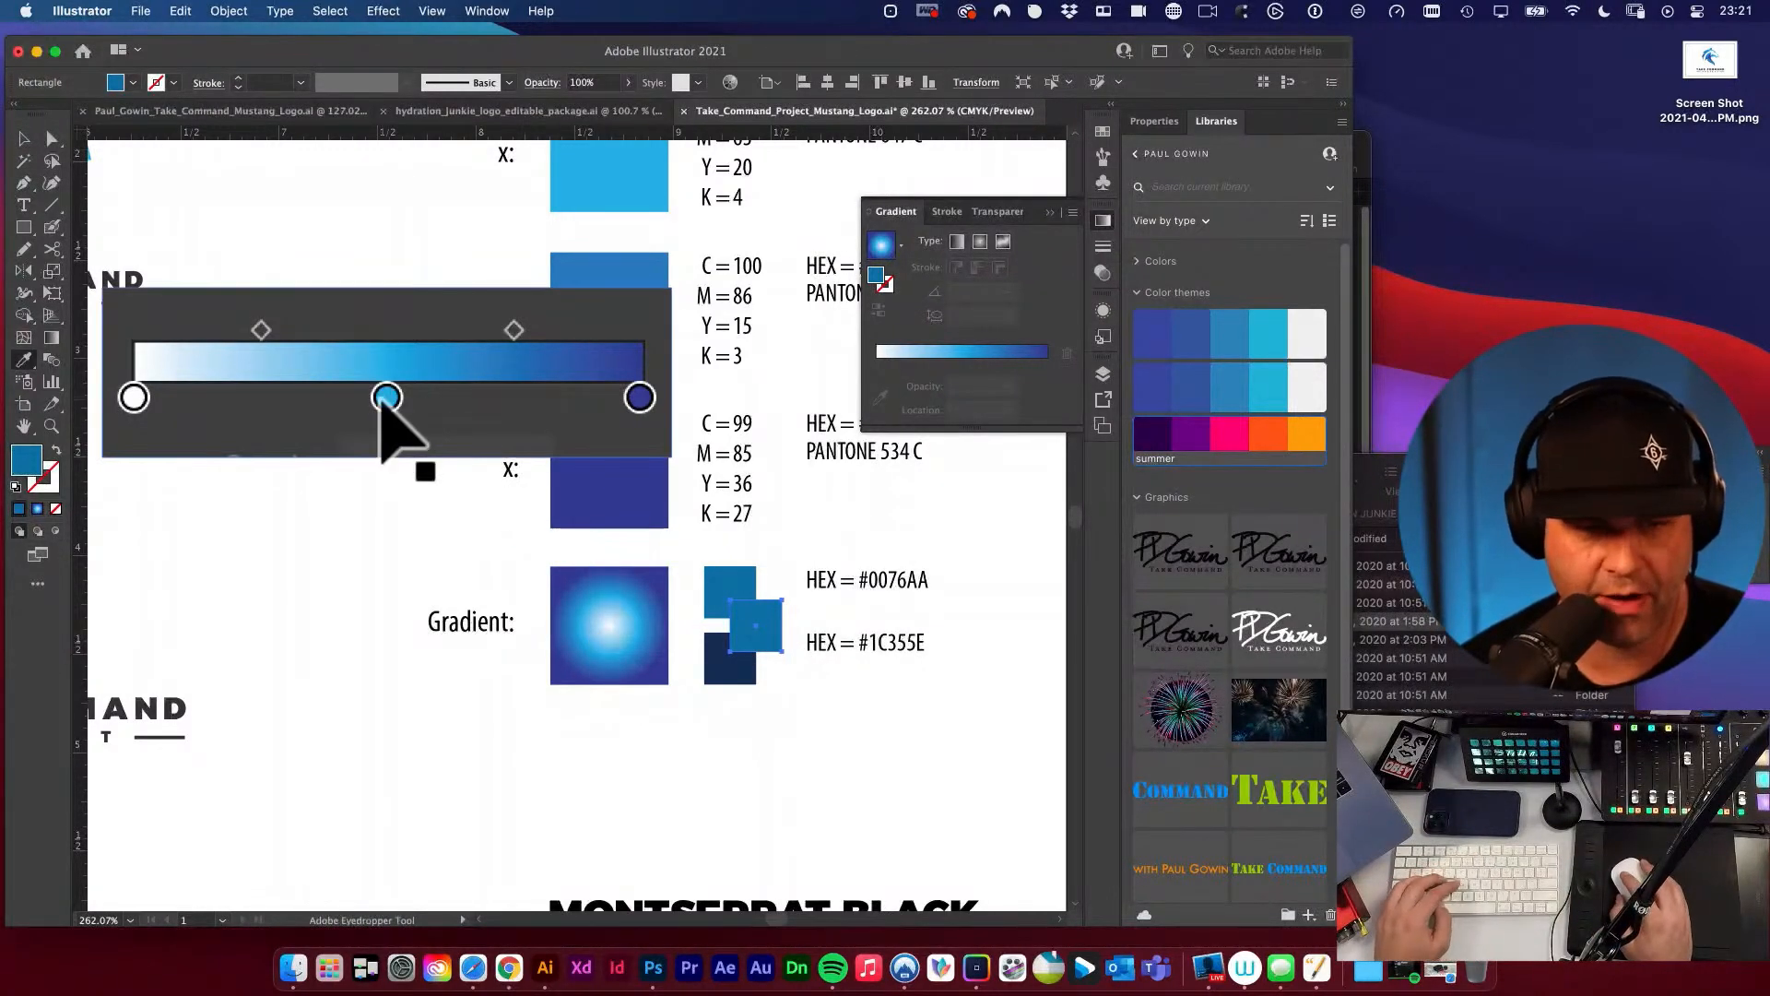
{"action": "left_click", "coordinate": [387, 397]}
Fill the upper small gradient swatch with white from the slider's first stop and give it the default 1 pt black outline.
{"action": "left_click", "coordinate": [715, 586], "text": "super"}
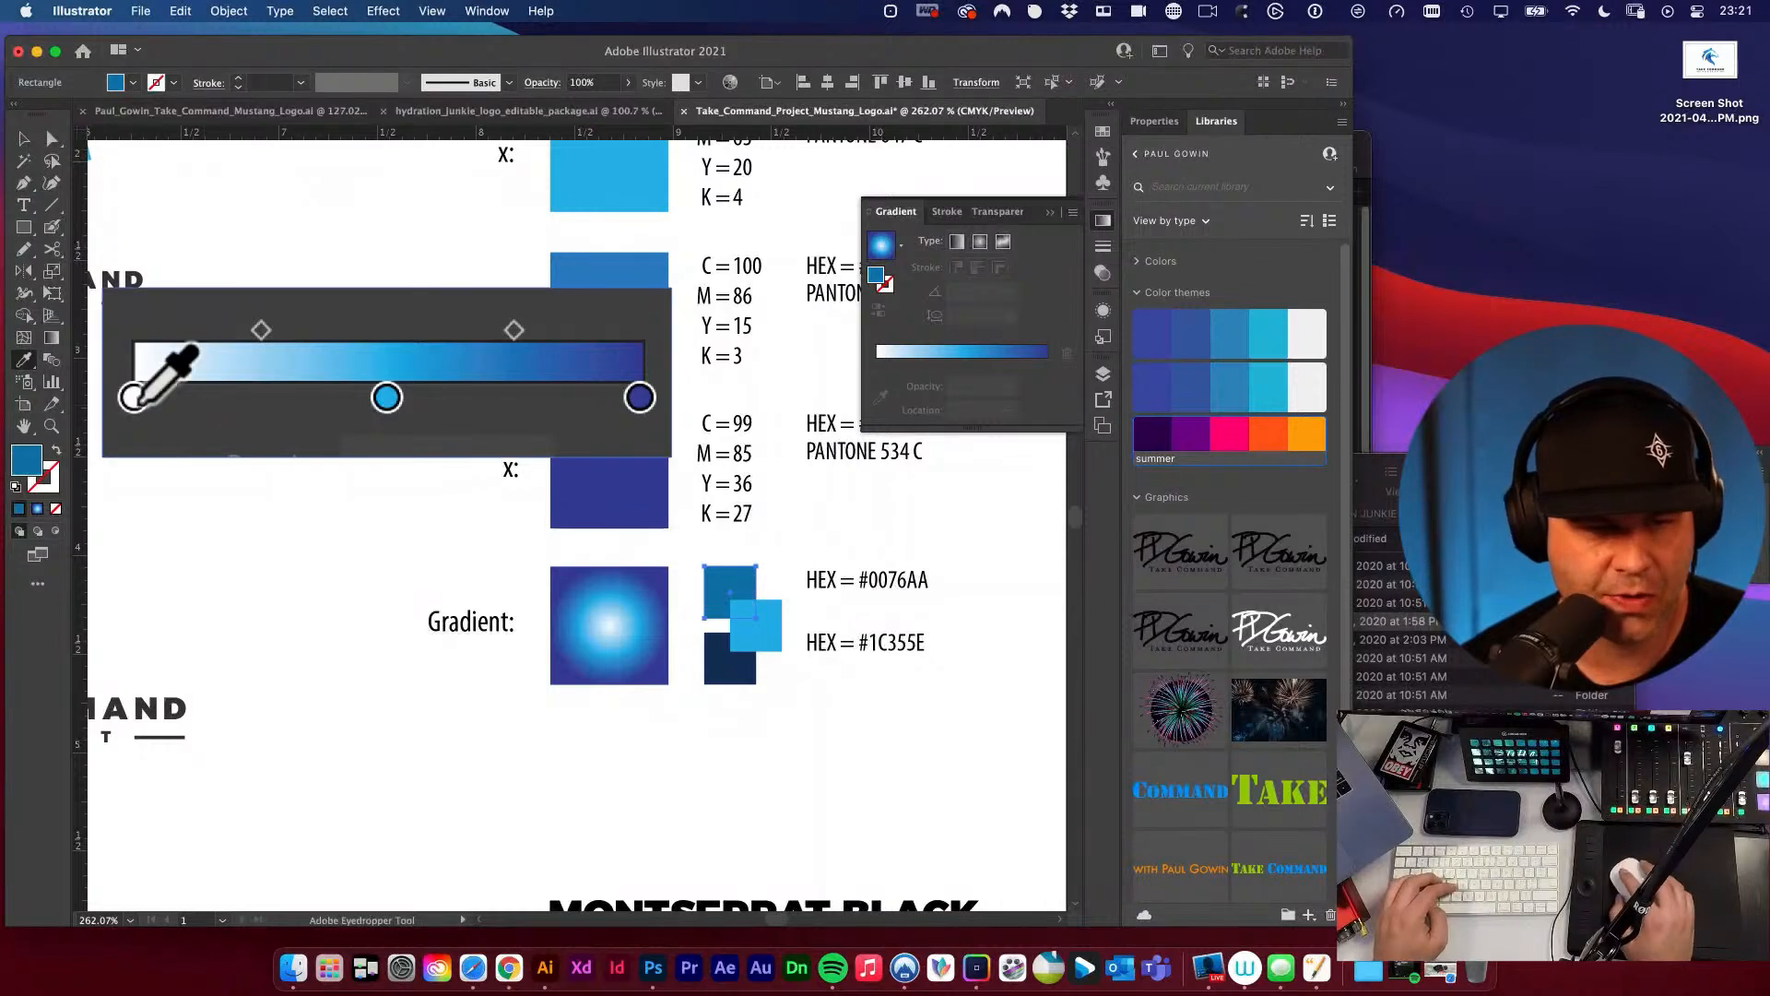
{"action": "left_click", "coordinate": [134, 398]}
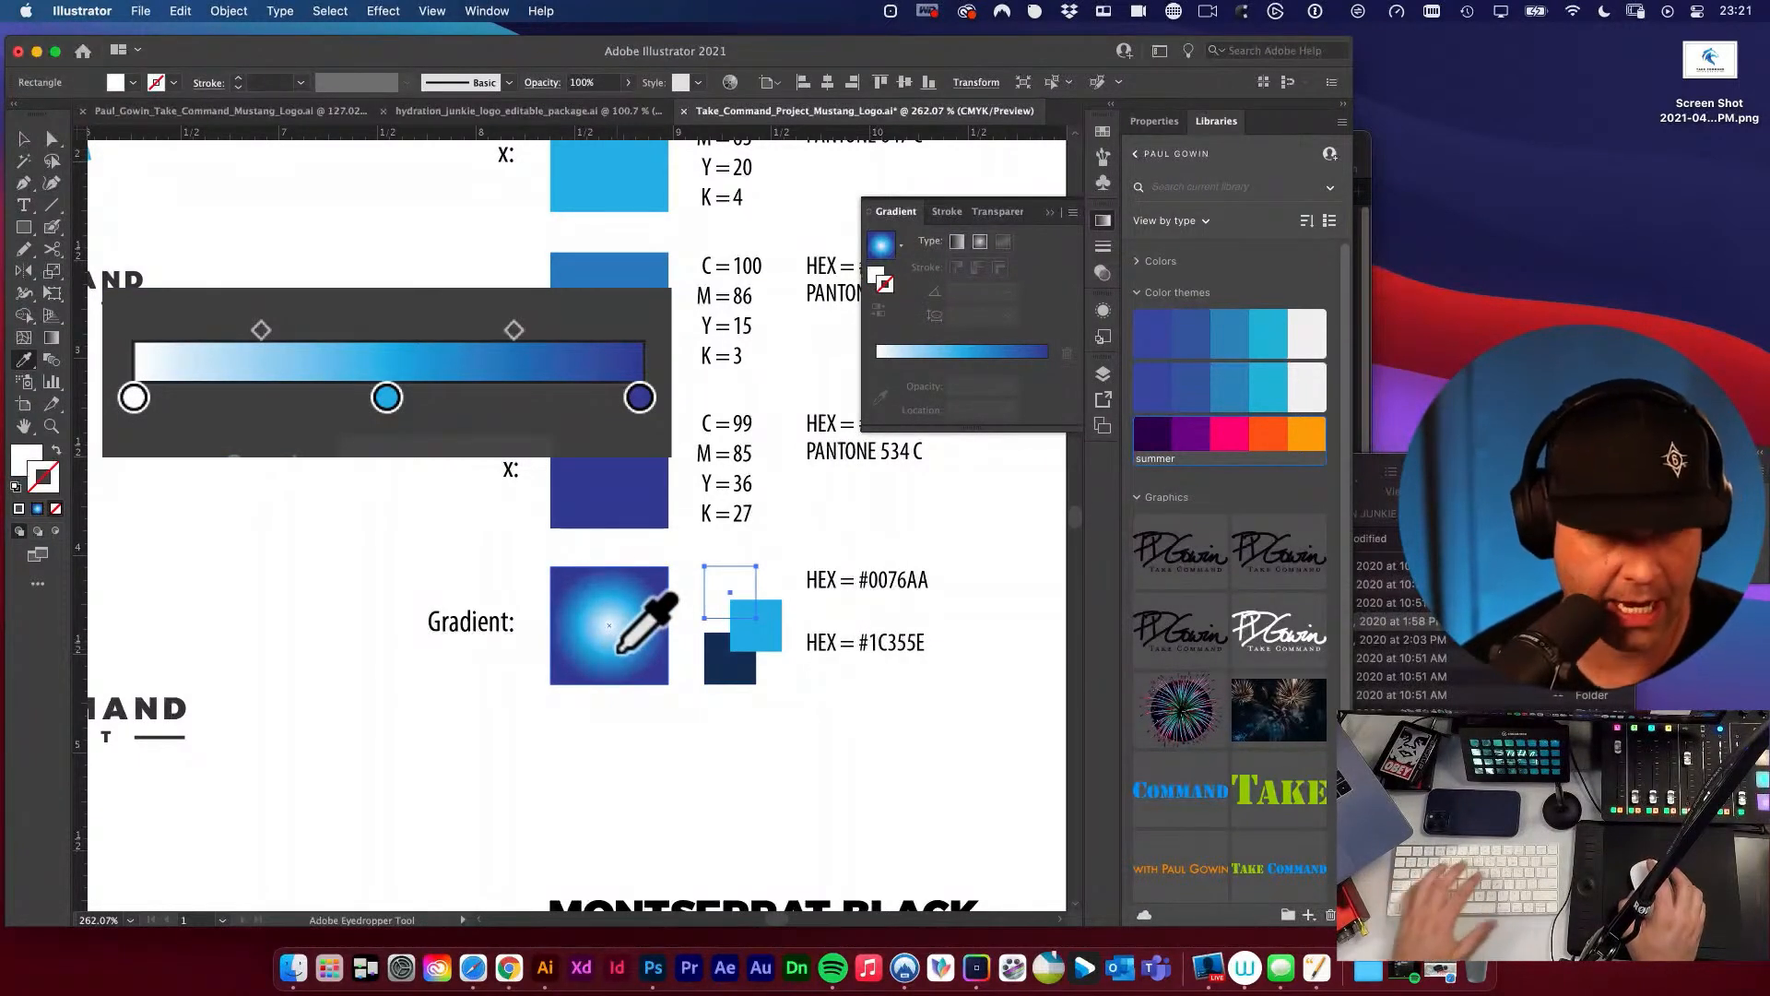
{"action": "key", "text": "d"}
{"action": "key", "text": "v"}
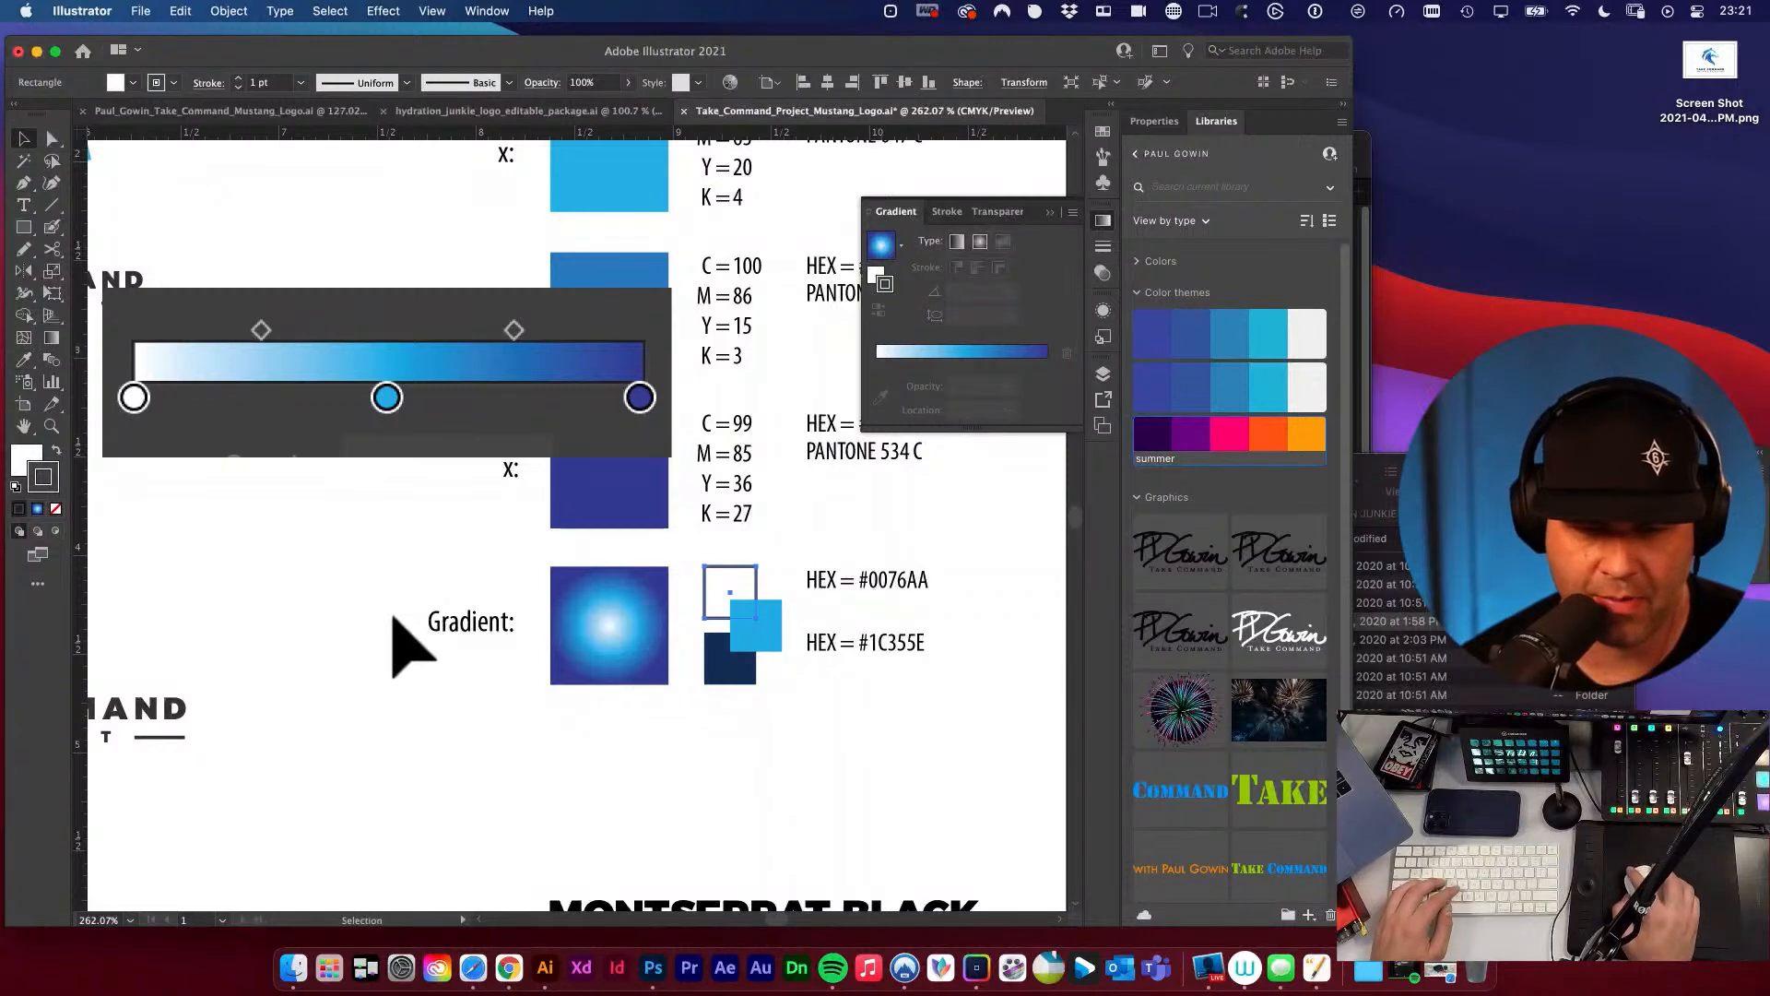
Try to recolour the lower small gradient swatch with the indigo end stop of the pasted slider.
{"action": "left_click", "coordinate": [710, 675]}
{"action": "key", "text": "i"}
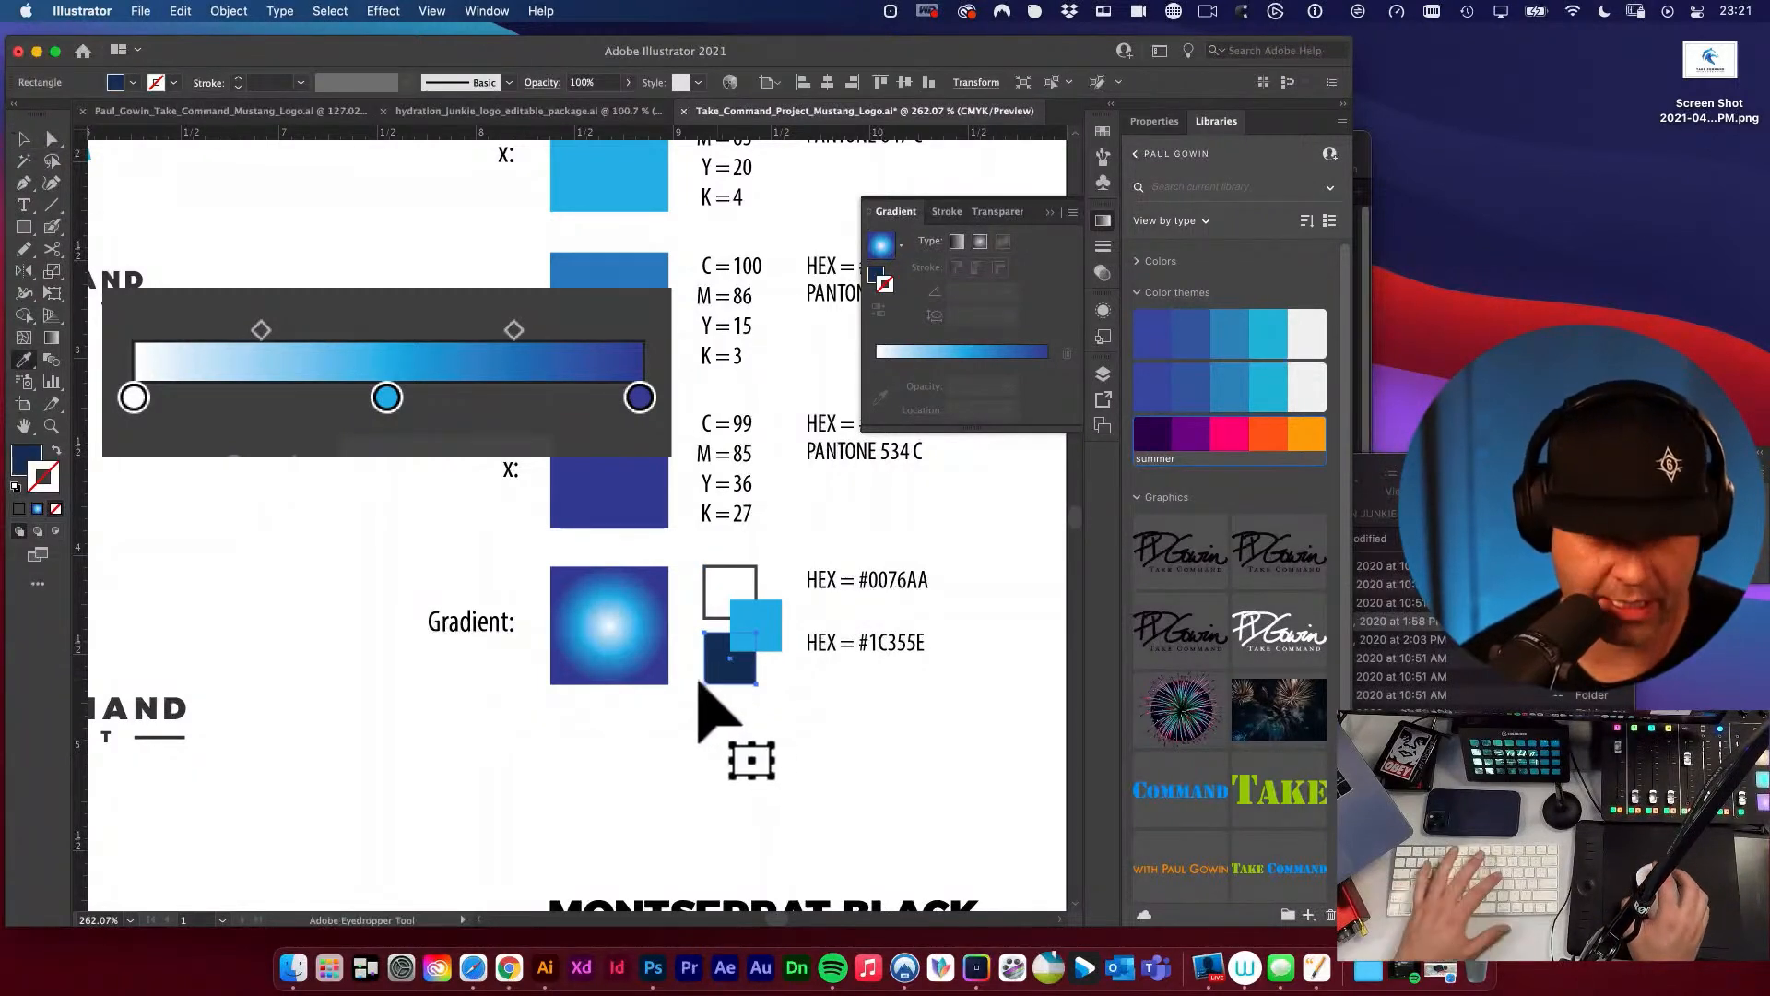
{"action": "left_click", "coordinate": [639, 398]}
{"action": "key", "text": "v"}
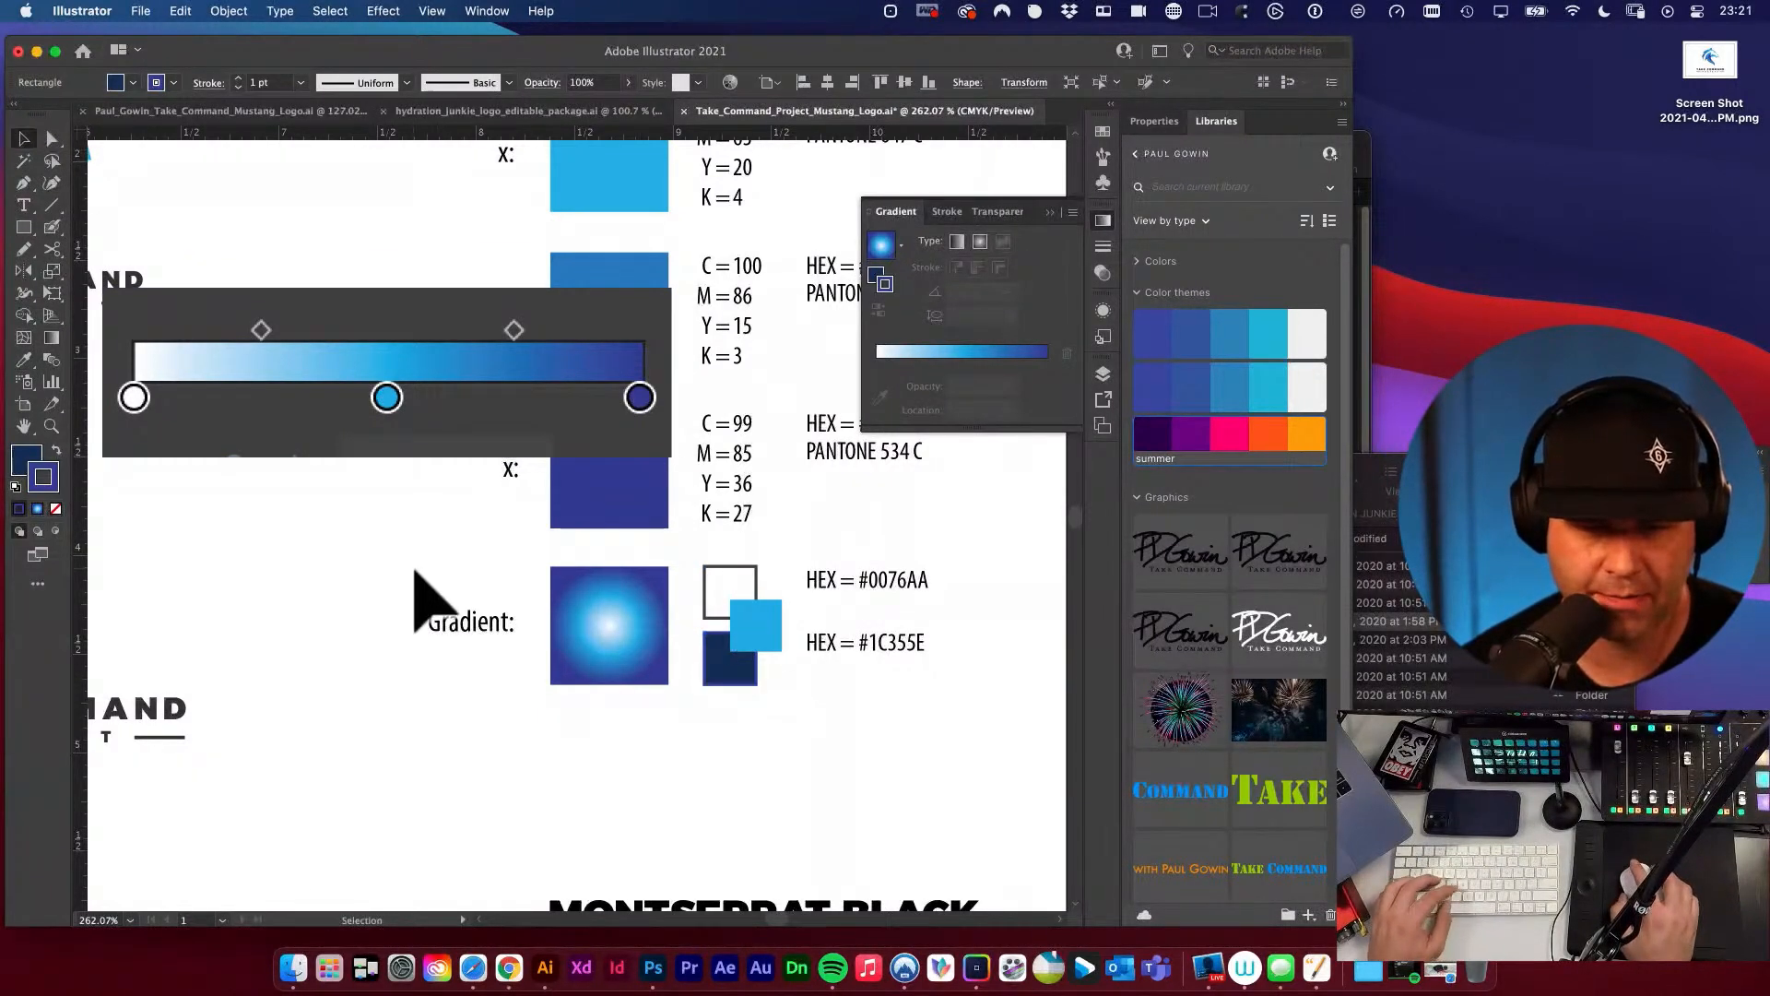
Scale down the pasted gradient slider image and place it directly below the radial gradient square, aligned to the square's left edge.
{"action": "scroll", "coordinate": [417, 563], "scroll_direction": "up", "scroll_amount": 1}
{"action": "left_click", "coordinate": [420, 344]}
{"action": "key", "text": "e"}
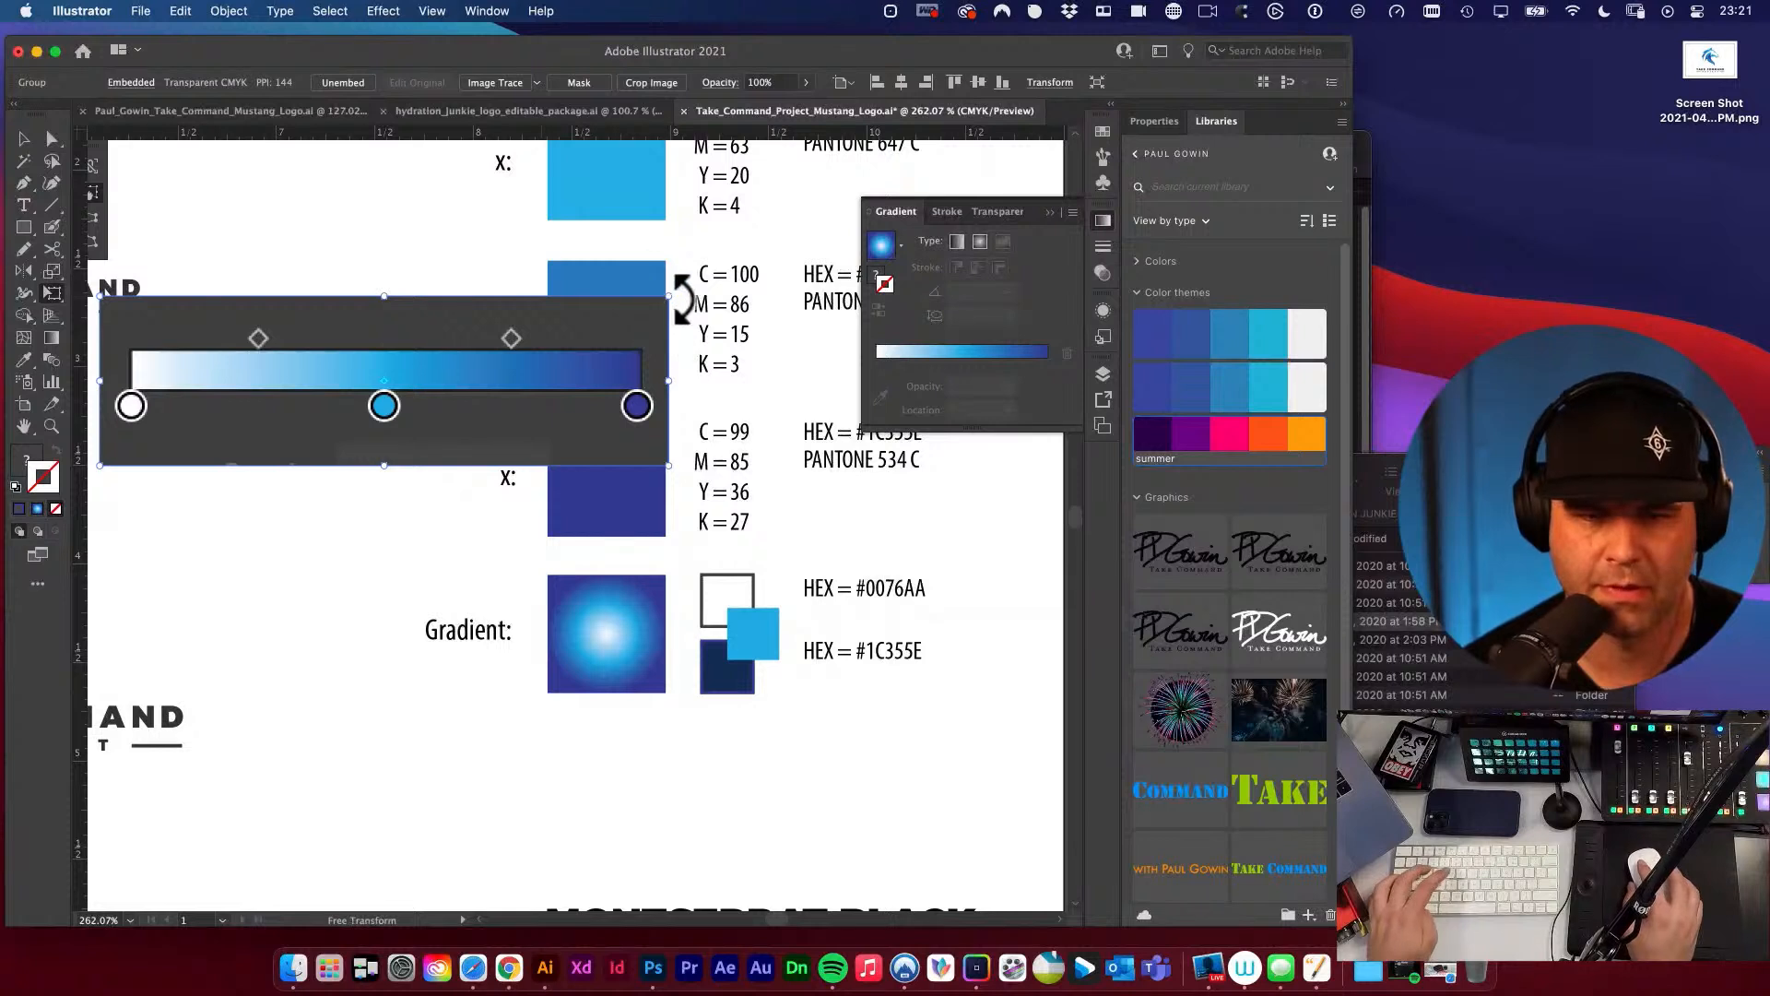
{"action": "left_click_drag", "start_coordinate": [680, 297], "coordinate": [498, 348]}
{"action": "key", "text": "v"}
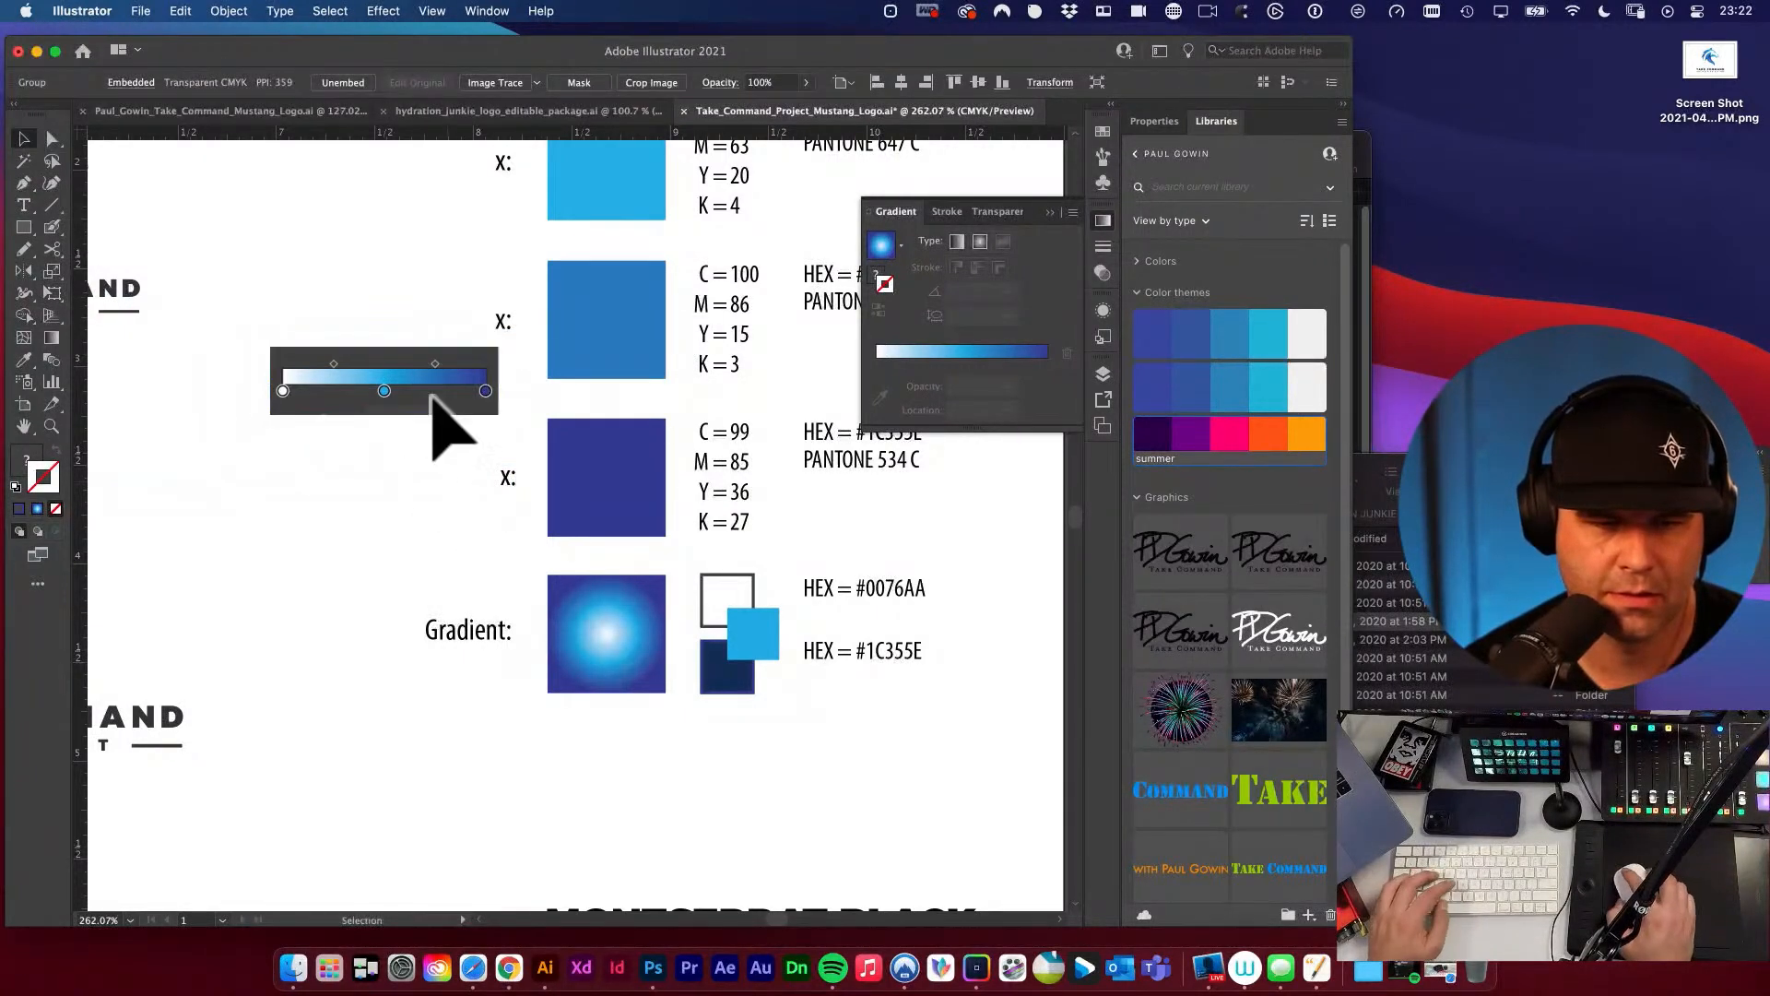
{"action": "left_click_drag", "start_coordinate": [433, 398], "coordinate": [801, 787]}
{"action": "left_click_drag", "start_coordinate": [665, 721], "coordinate": [654, 724]}
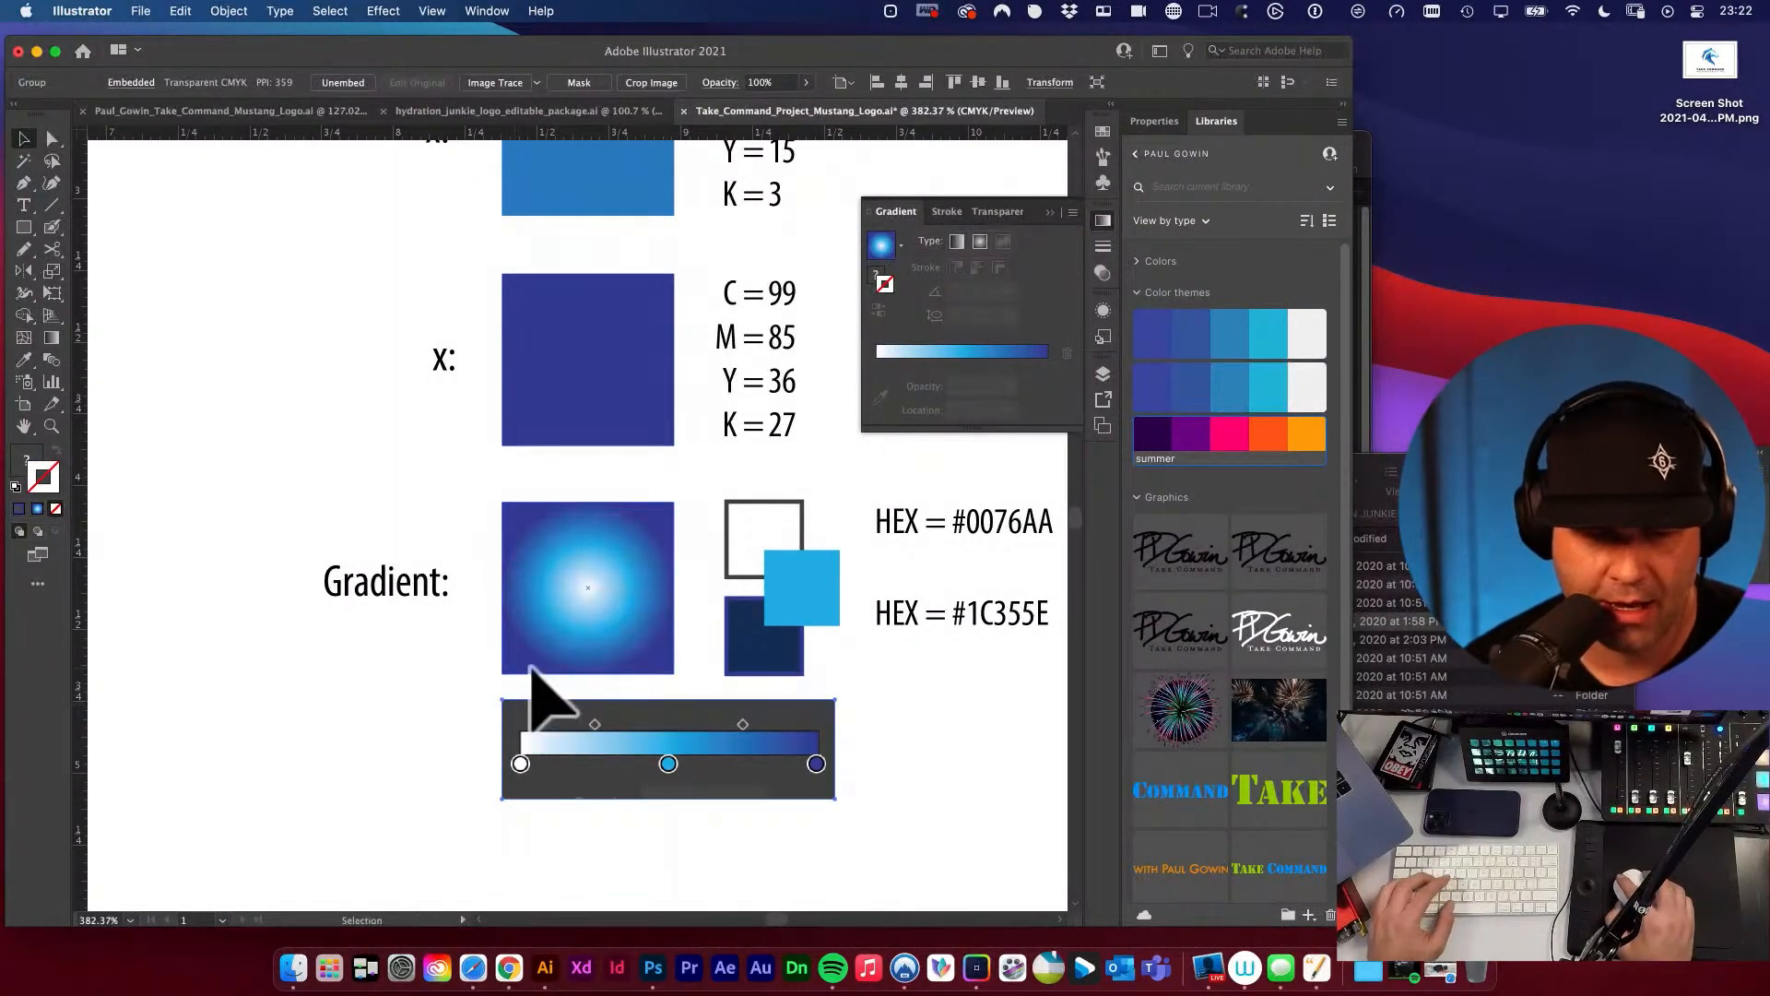
{"action": "left_click", "coordinate": [531, 665], "text": "shift"}
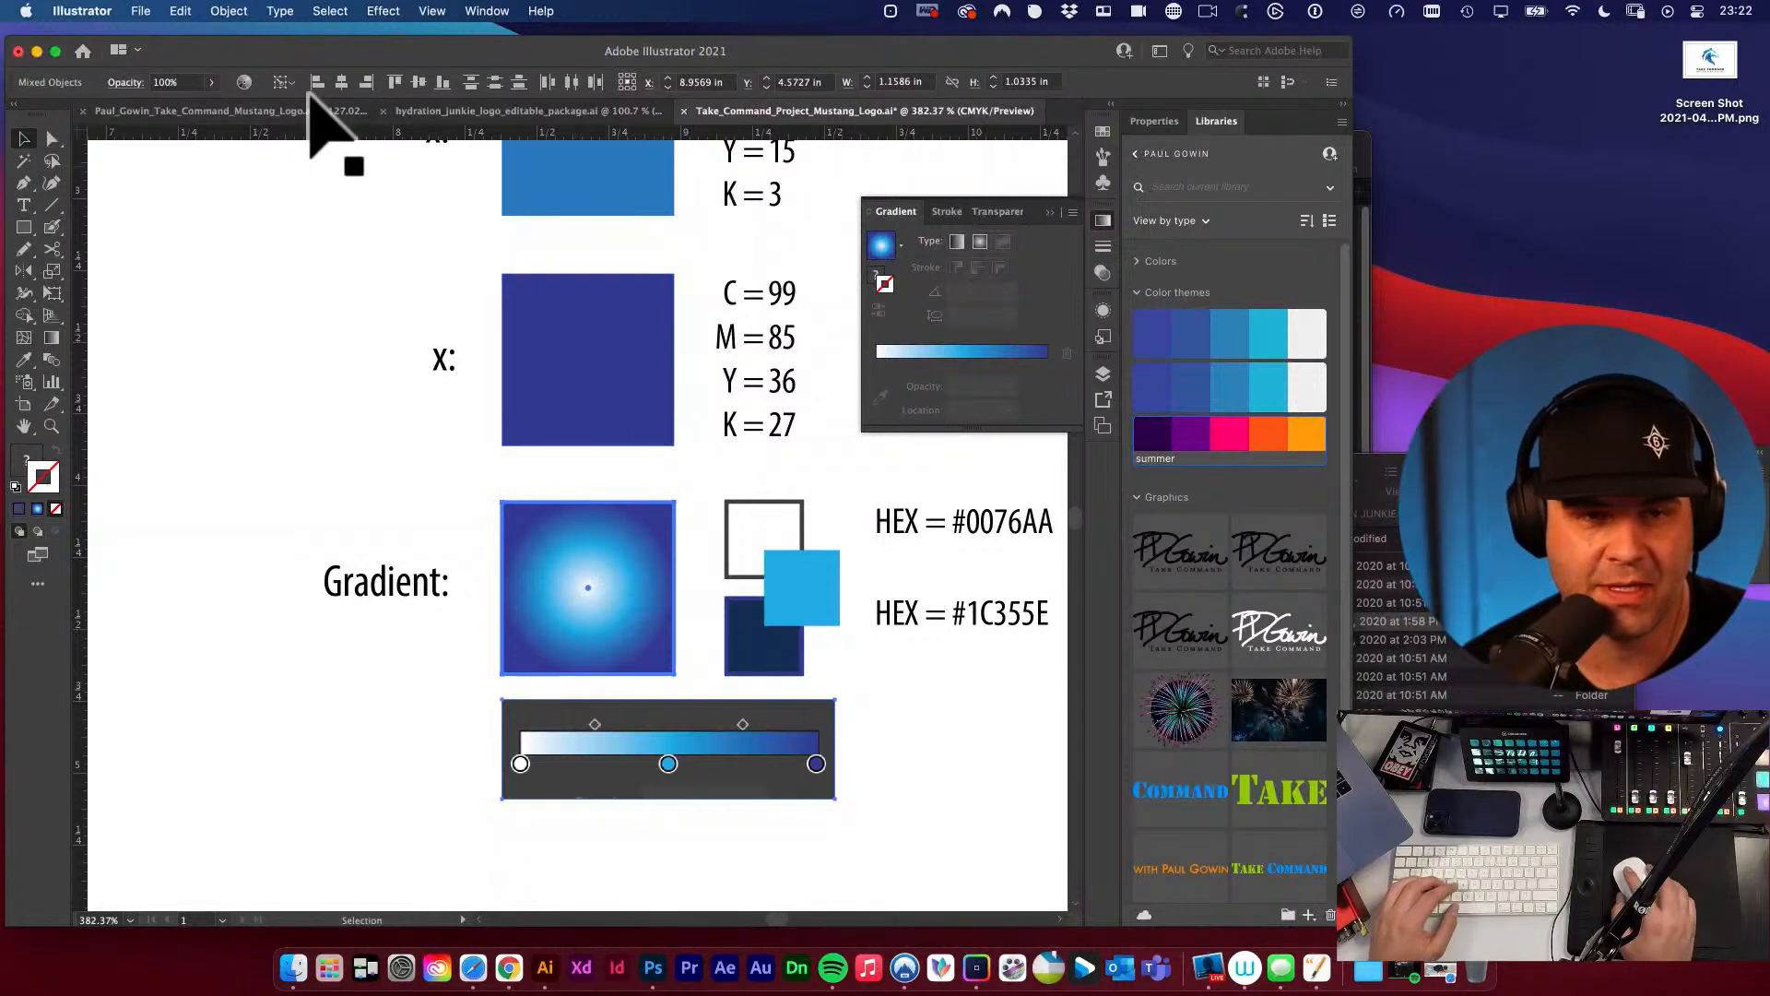
{"action": "left_click", "coordinate": [293, 380]}
Resize the slider image slightly so its right edge lines up with the right edge of the small cyan swatch.
{"action": "scroll", "coordinate": [332, 369], "scroll_direction": "down", "scroll_amount": 3}
{"action": "left_click", "coordinate": [751, 598]}
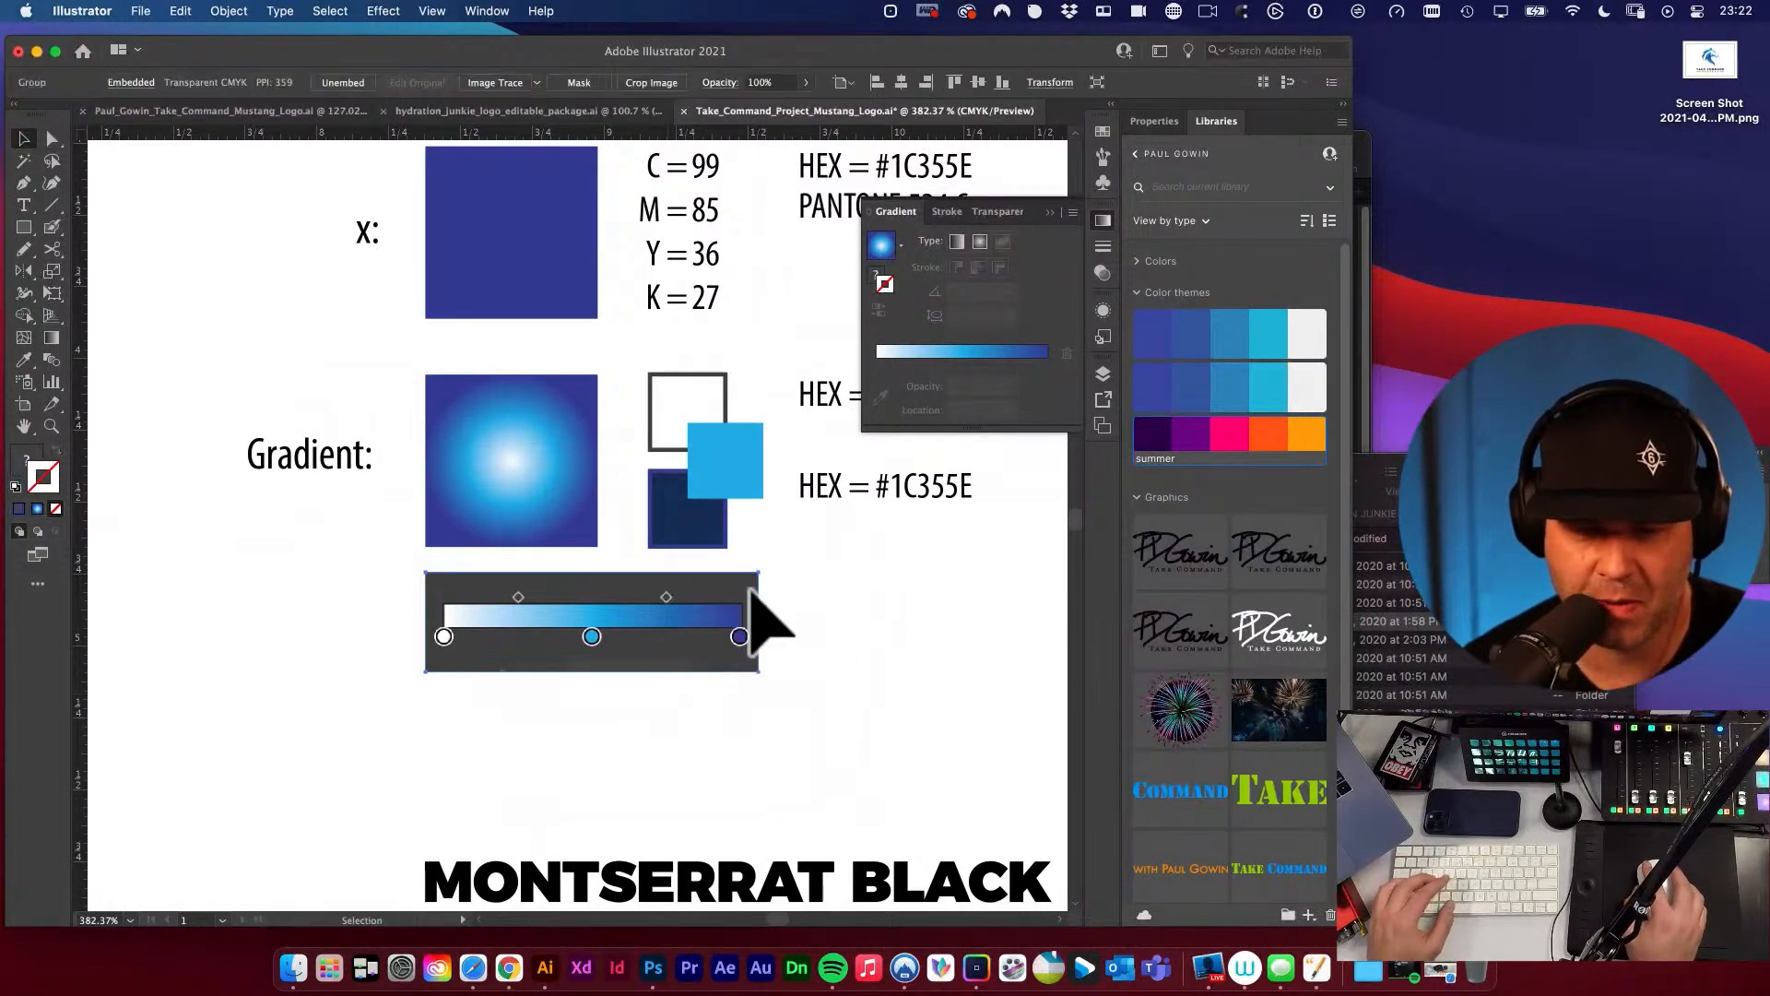
{"action": "left_click_drag", "start_coordinate": [759, 572], "coordinate": [711, 619]}
{"action": "left_click", "coordinate": [790, 618]}
{"action": "left_click_drag", "start_coordinate": [832, 629], "coordinate": [739, 710]}
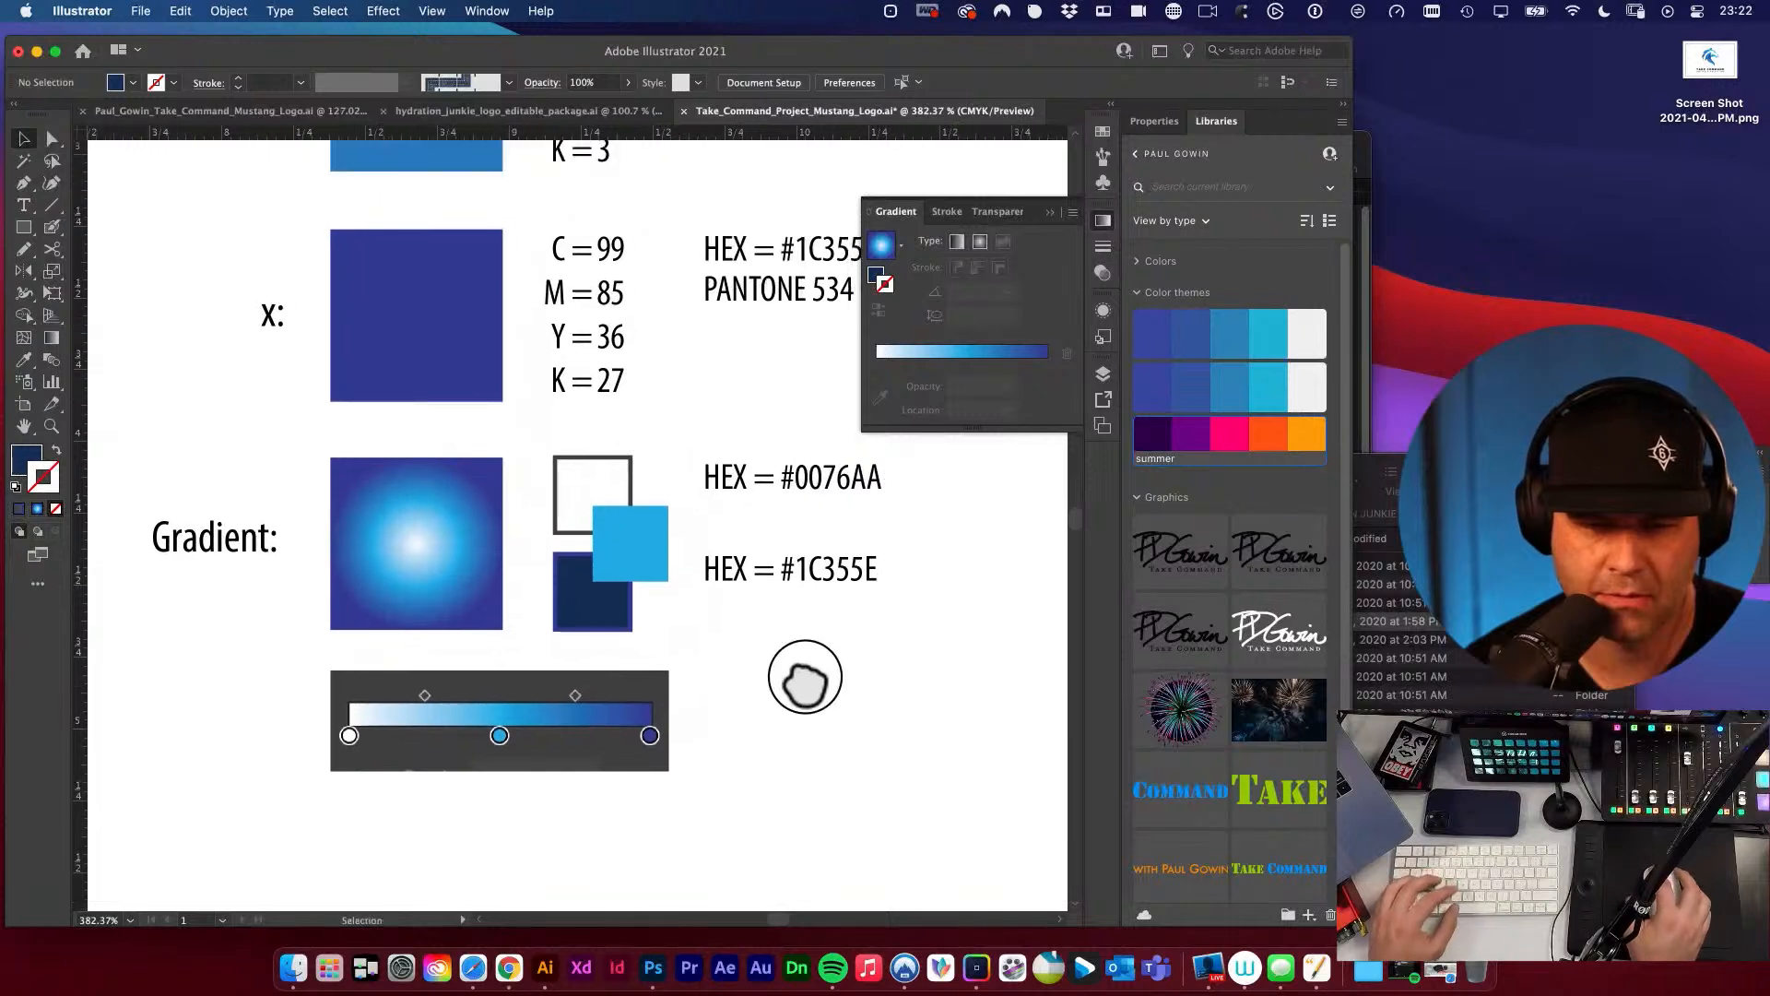
Add a third HEX label above the two gradient labels, evenly spaced with them, and set its value to #FFFFFF.
{"action": "left_click_drag", "start_coordinate": [802, 576], "coordinate": [807, 625]}
{"action": "mouse_move", "coordinate": [804, 470]}
{"action": "left_mouse_down"}
{"action": "mouse_move", "coordinate": [804, 560]}
{"action": "mouse_move", "coordinate": [777, 457]}
{"action": "left_mouse_up"}
{"action": "left_click", "coordinate": [814, 474]}
{"action": "double_click", "coordinate": [738, 475]}
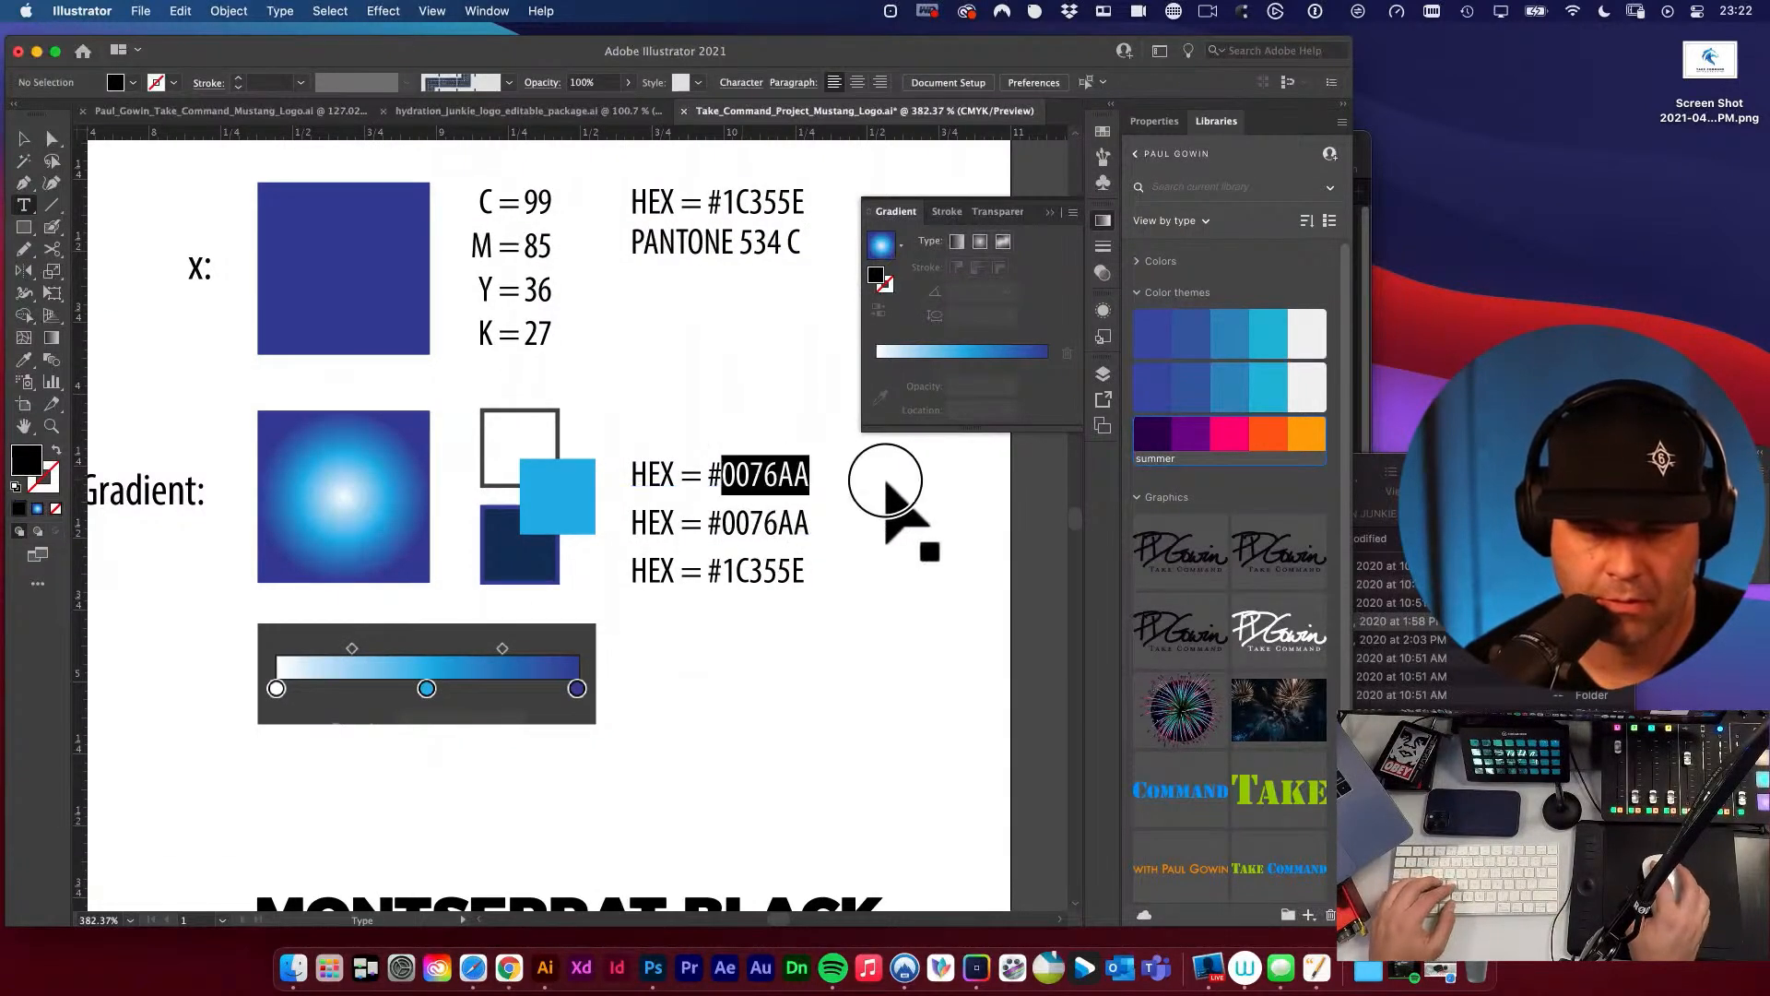
{"action": "type", "text": "FFFFFF"}
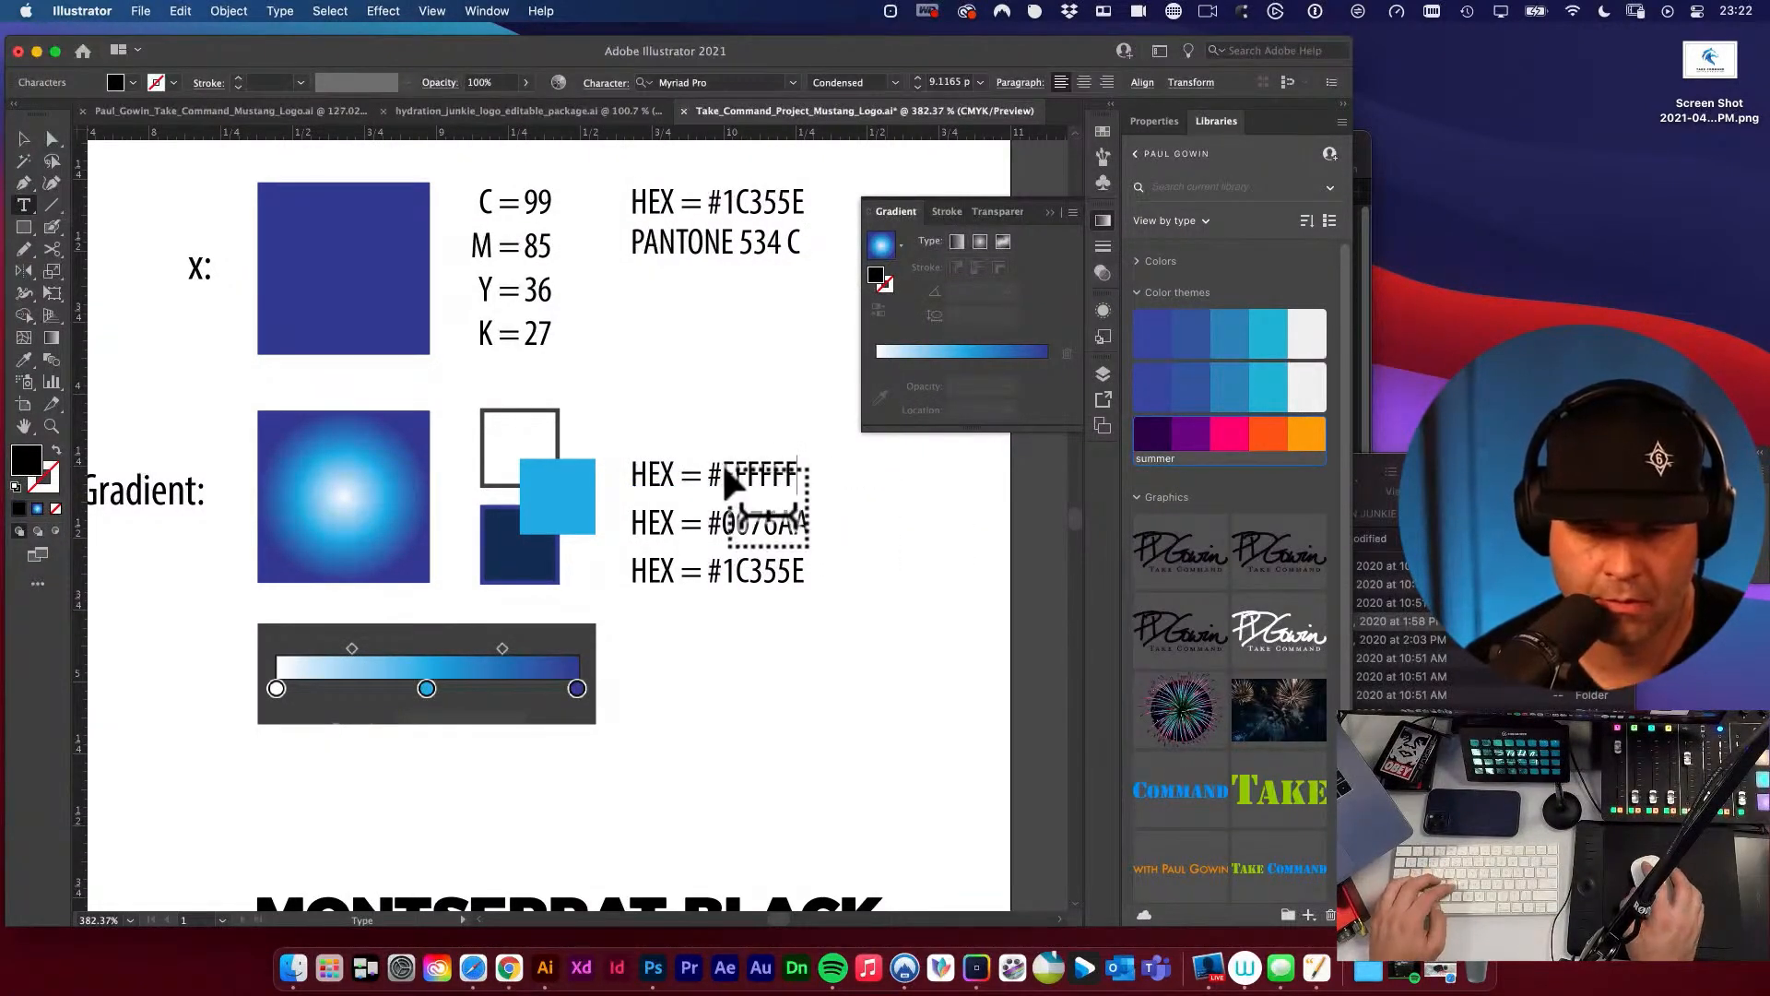
{"action": "left_click", "coordinate": [877, 467]}
{"action": "key", "text": "v"}
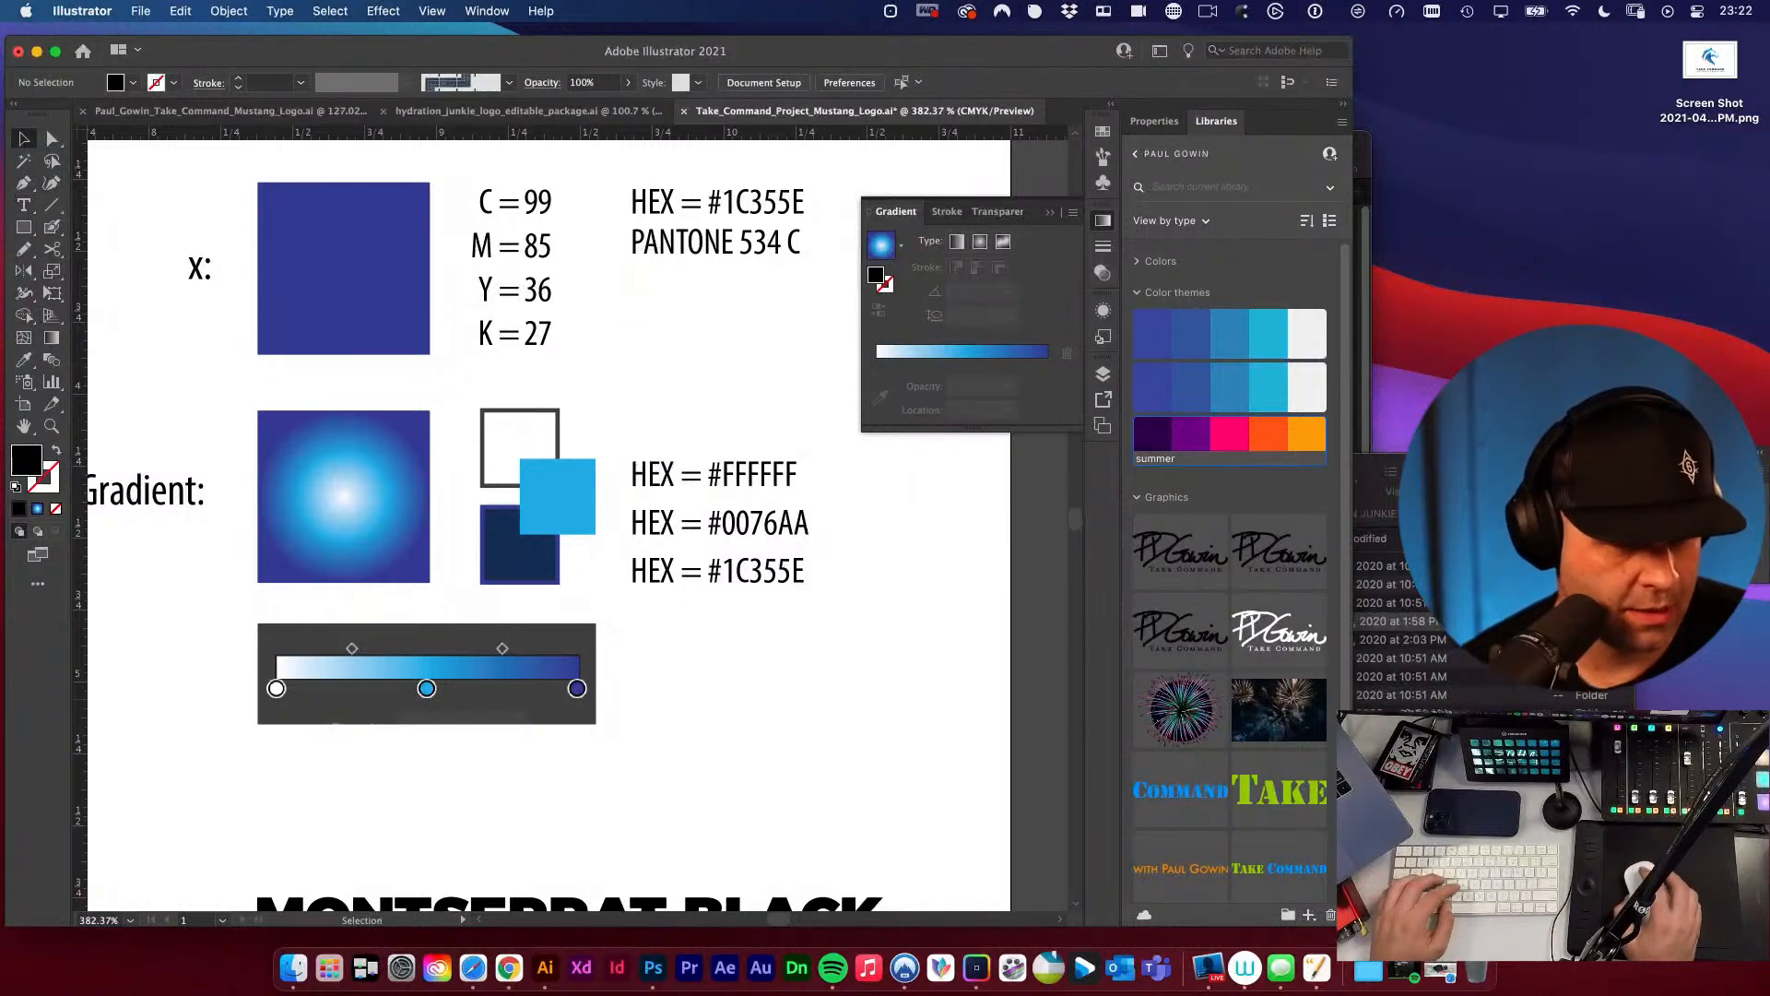
Switch to the live stream page in Safari, read the latest chat messages, and return to Illustrator.
{"action": "key", "text": "super+Tab"}
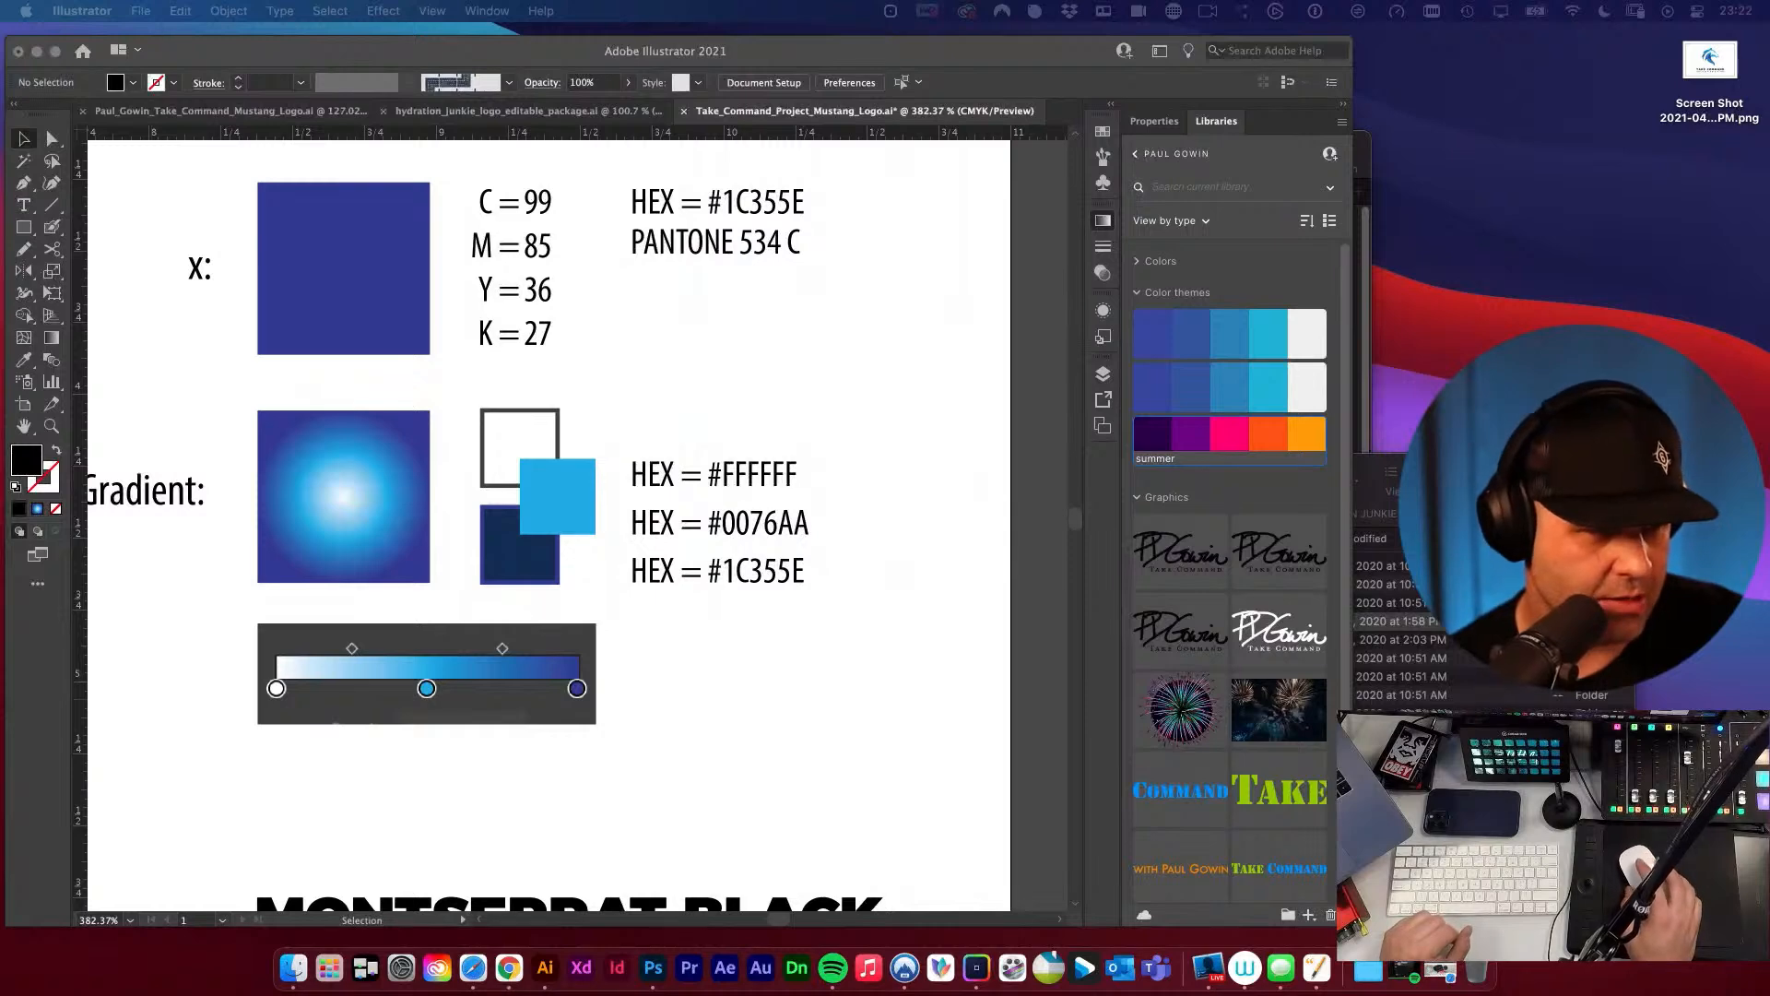
{"action": "left_click_drag", "start_coordinate": [0, 277], "coordinate": [237, 152]}
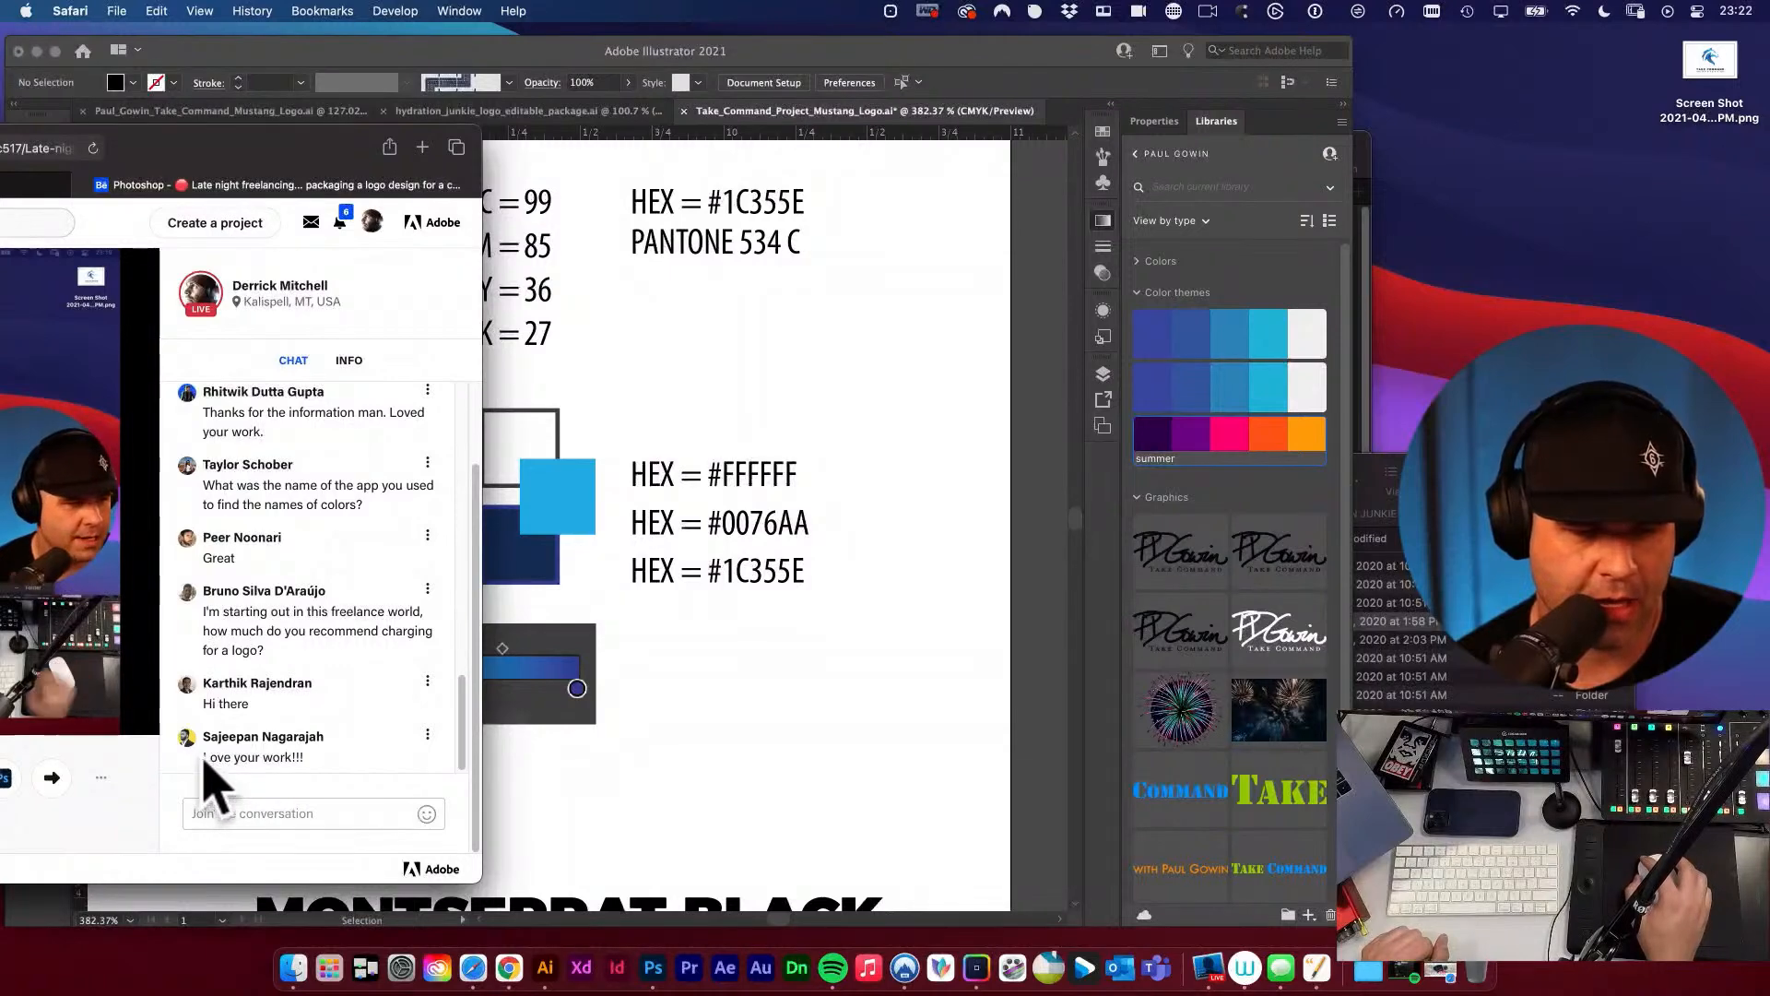
{"action": "left_click_drag", "start_coordinate": [217, 778], "coordinate": [341, 784]}
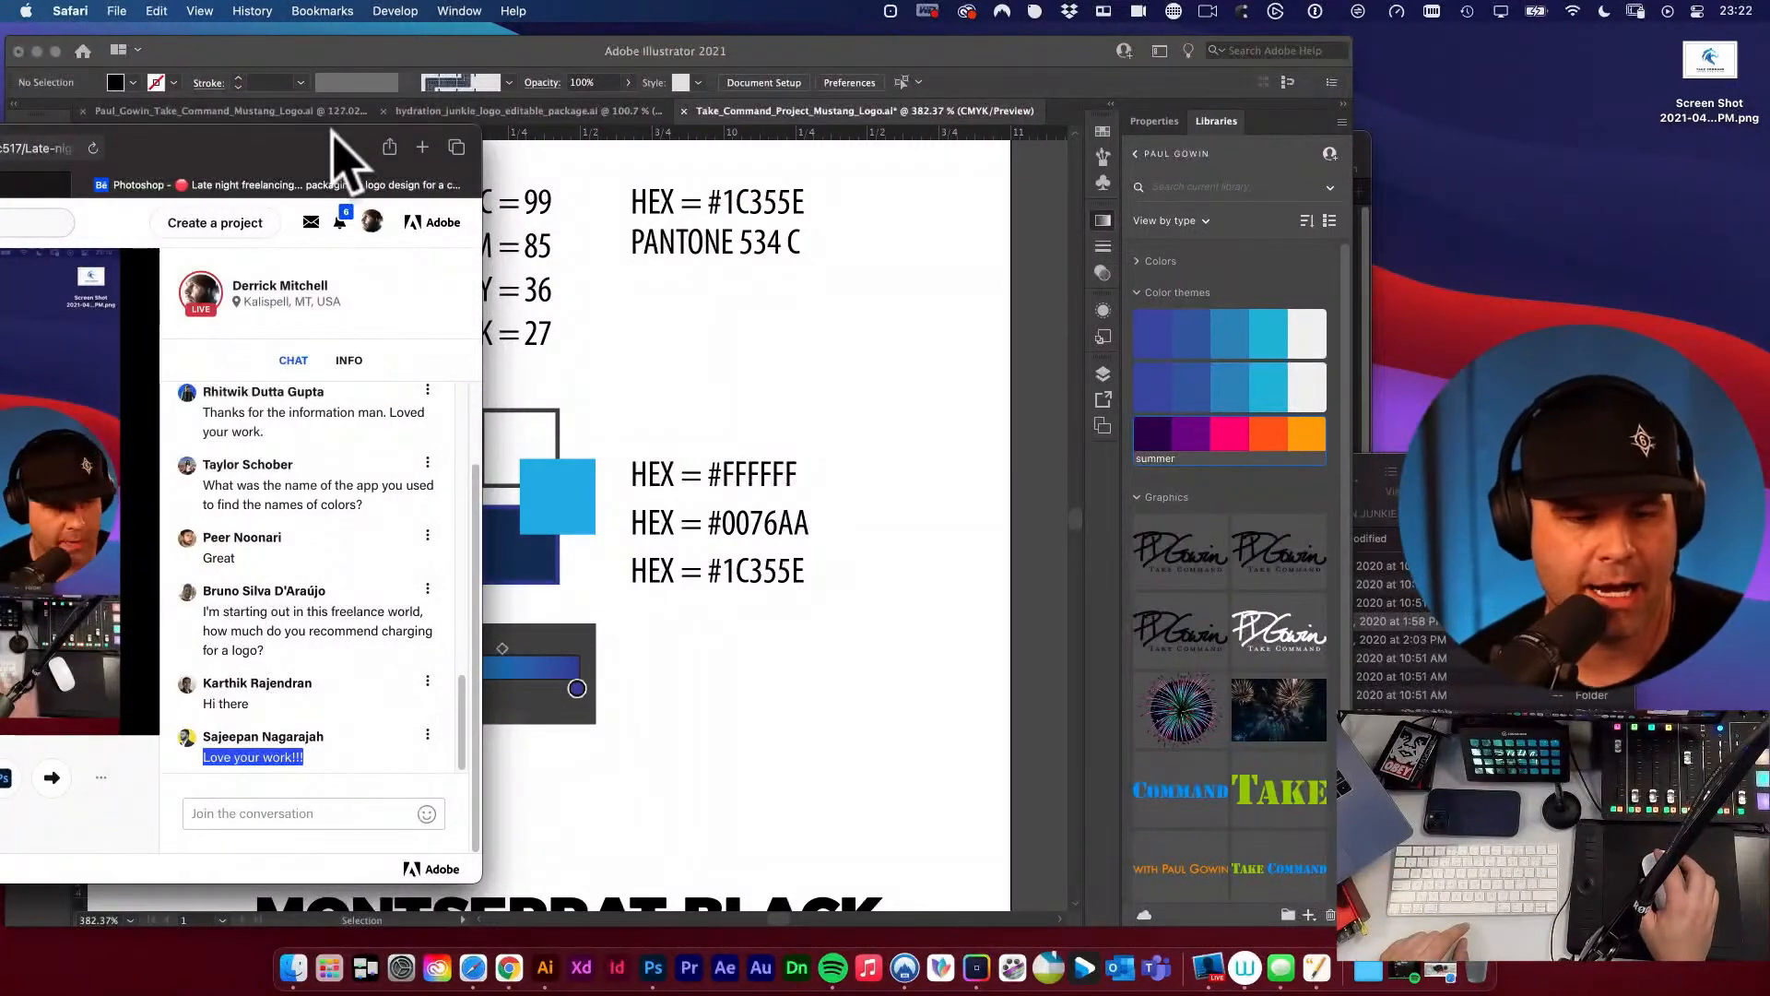
{"action": "left_click", "coordinate": [268, 816]}
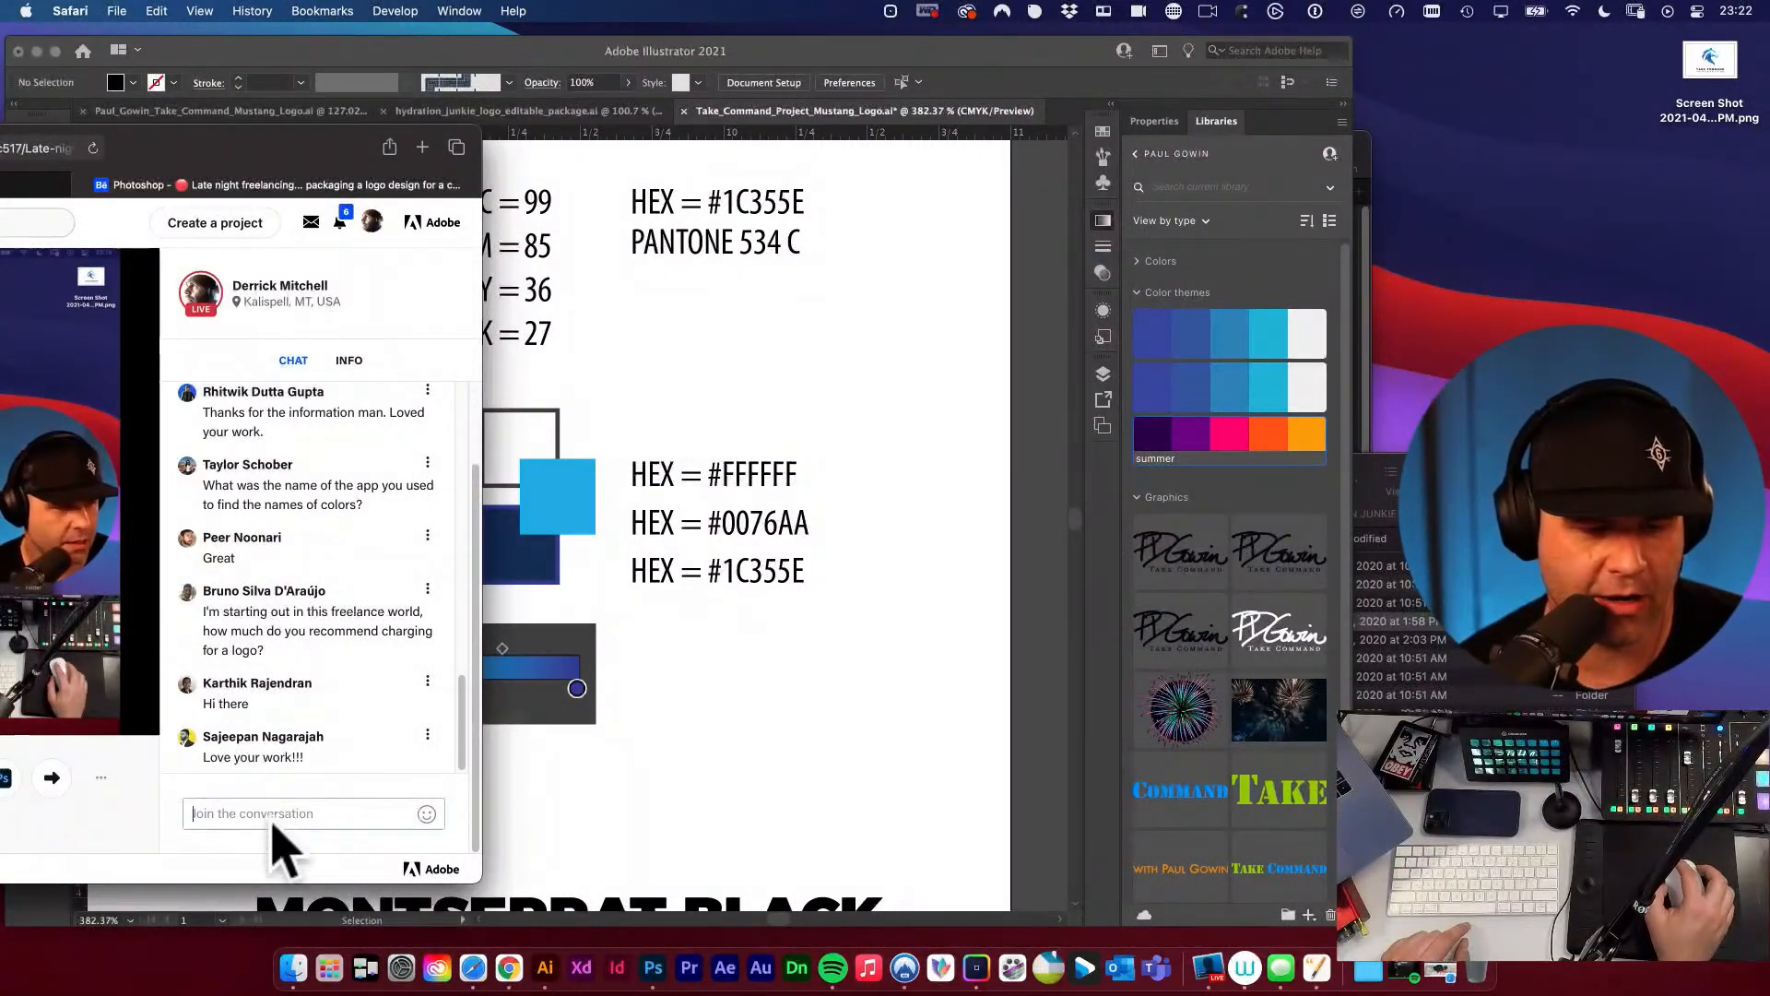
{"action": "left_click_drag", "start_coordinate": [276, 140], "coordinate": [0, 140]}
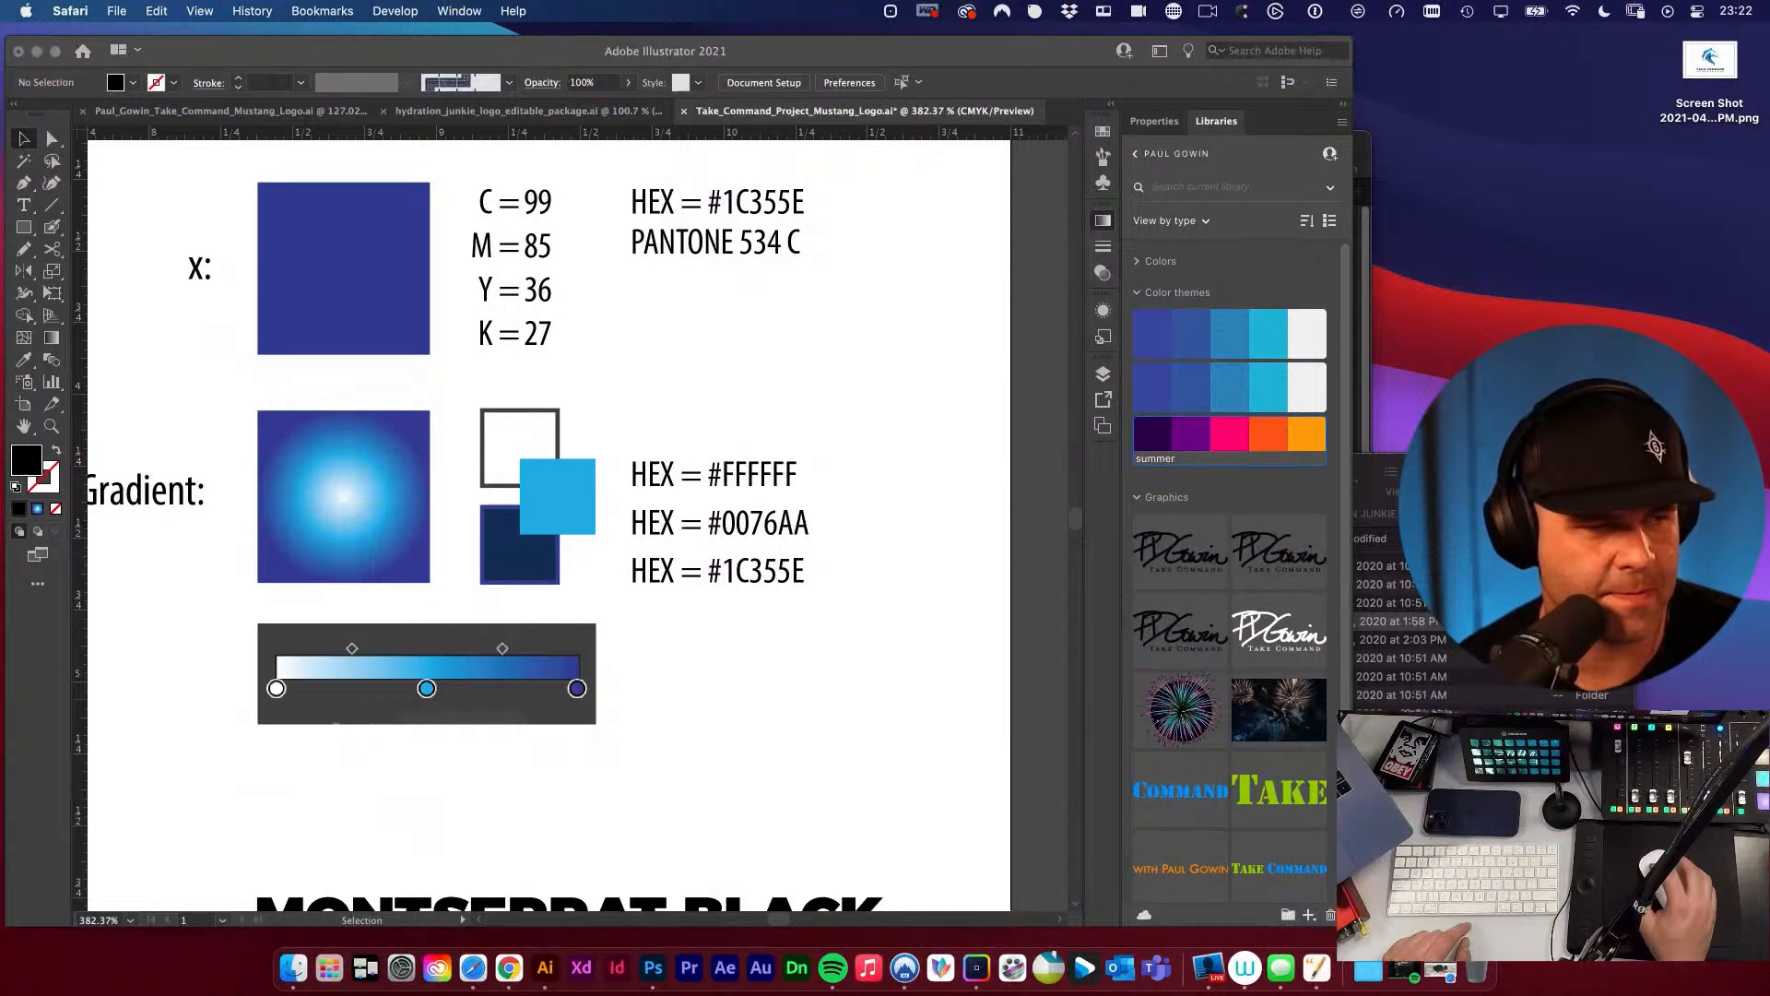
{"action": "left_click", "coordinate": [729, 724]}
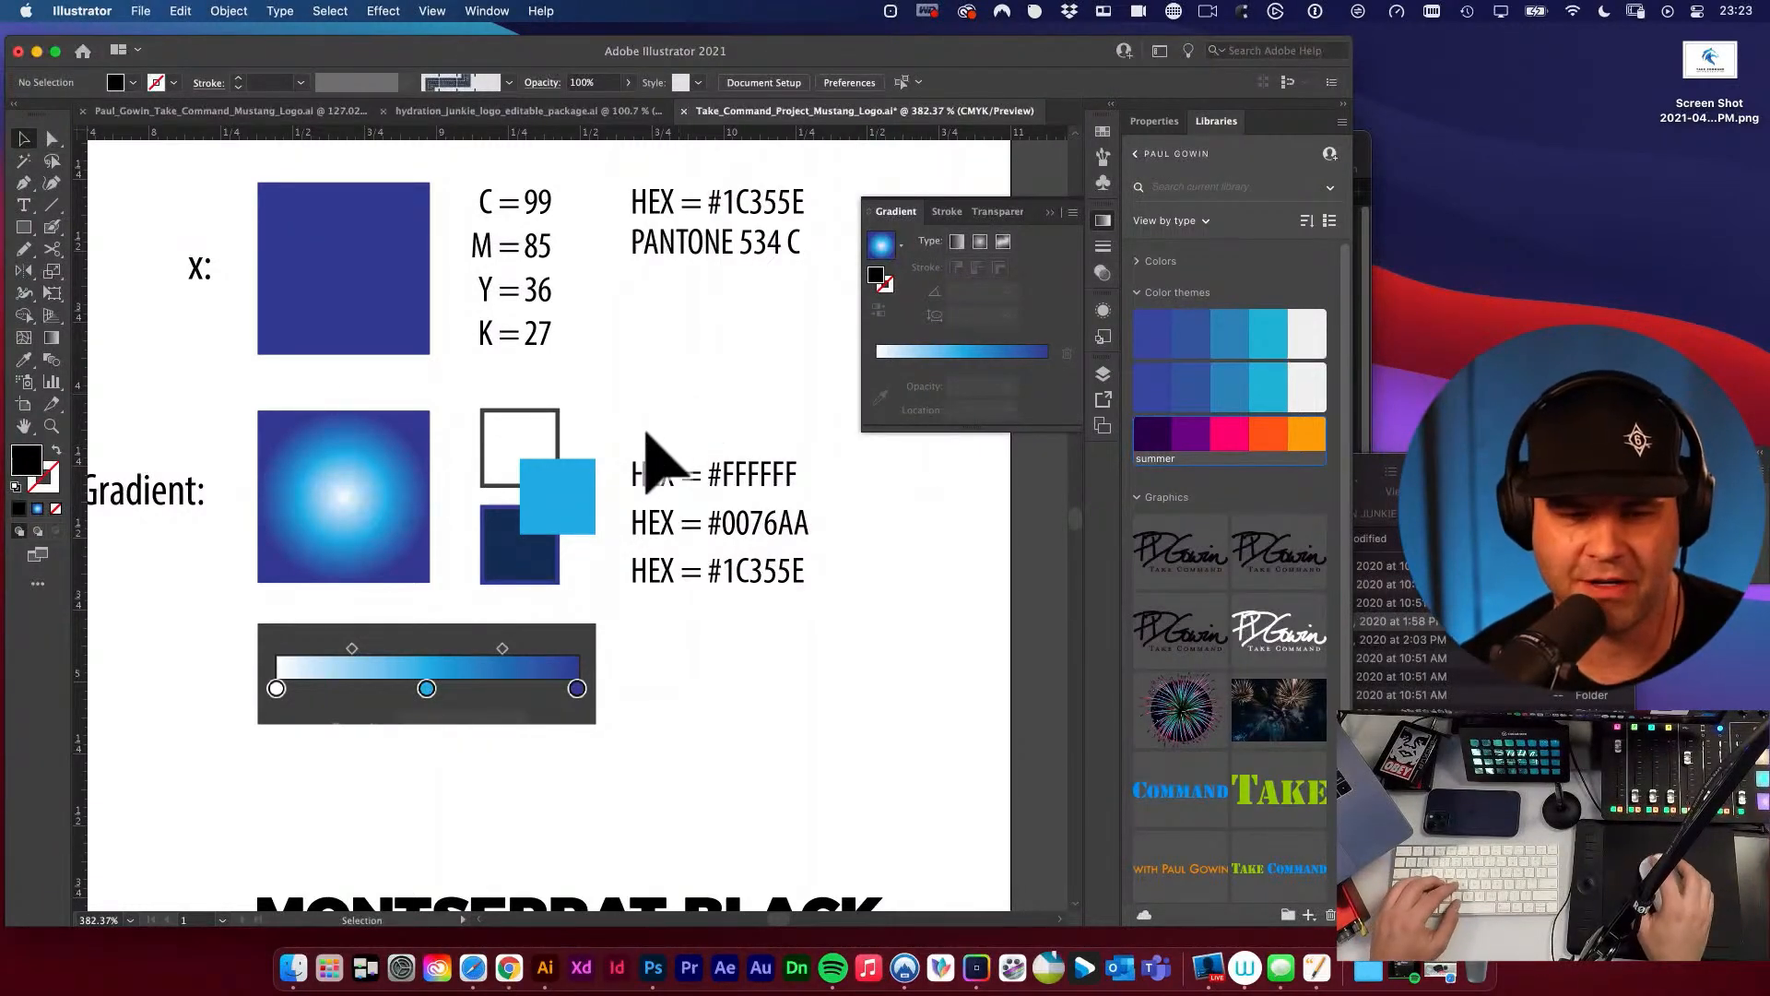
Recolour the second Brand Details square with the cyan of the small middle gradient swatch.
{"action": "left_click", "coordinate": [559, 499]}
{"action": "left_click_drag", "start_coordinate": [659, 411], "coordinate": [754, 433]}
{"action": "left_click", "coordinate": [520, 449], "text": "alt+super"}
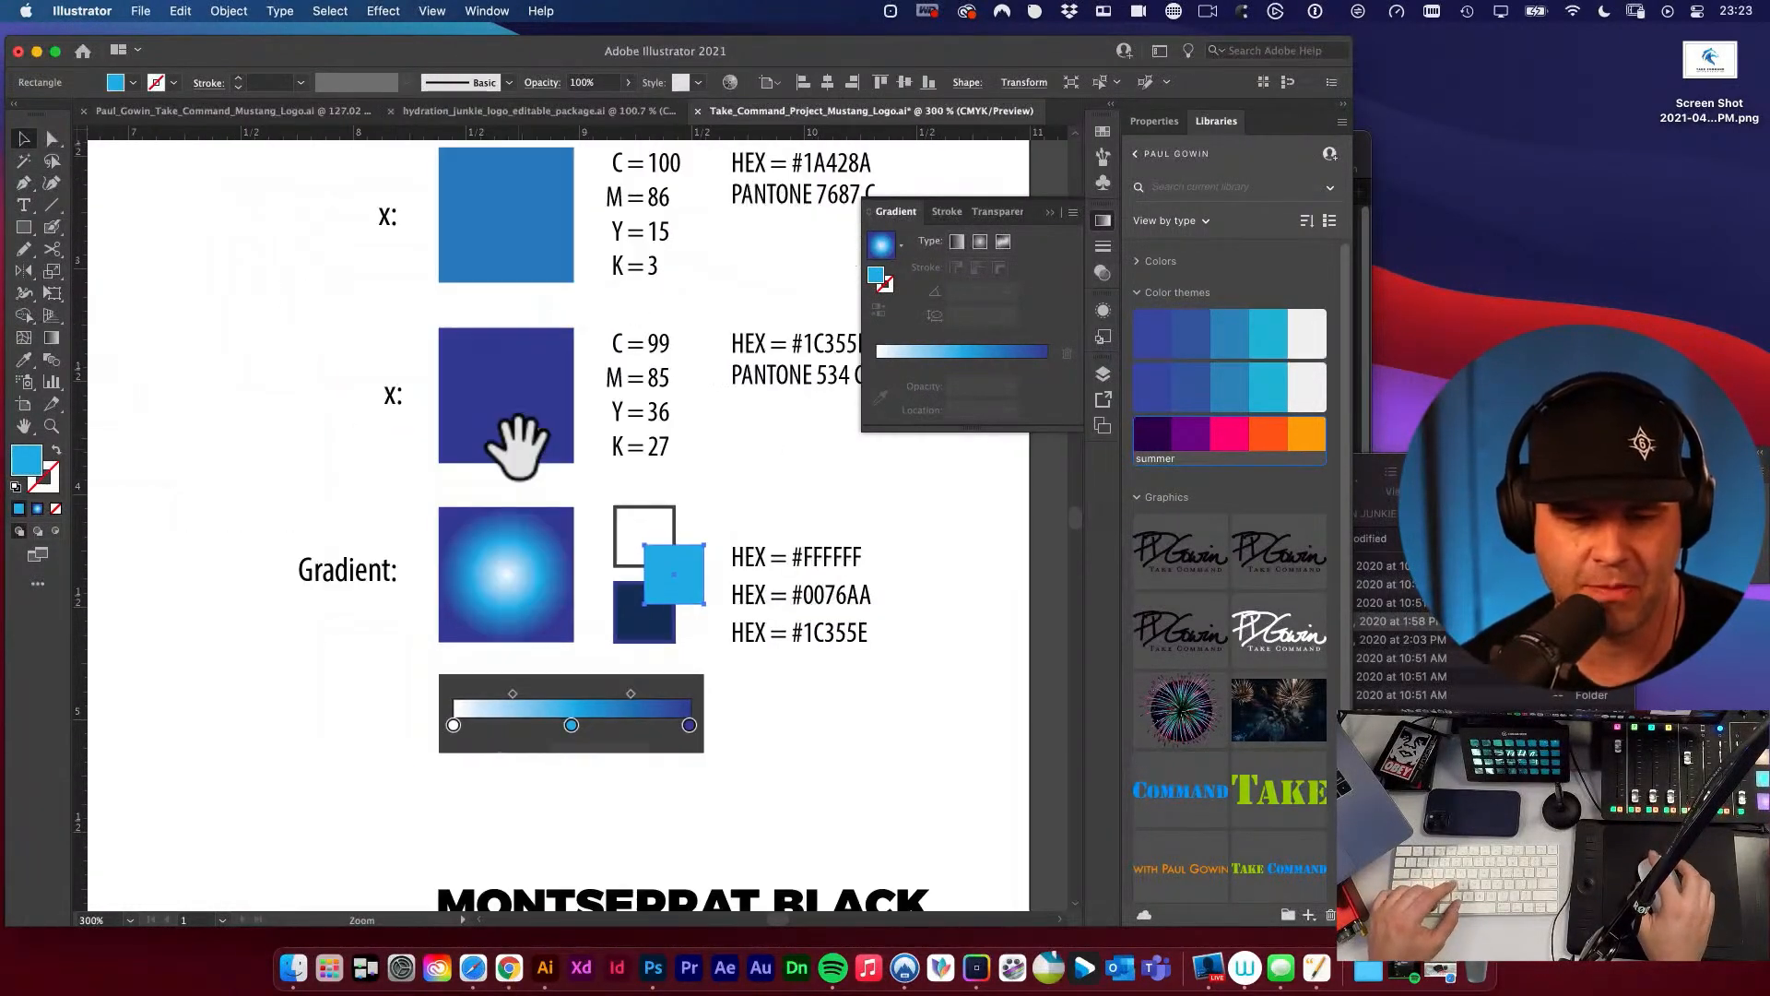
{"action": "left_click_drag", "start_coordinate": [708, 589], "coordinate": [880, 696]}
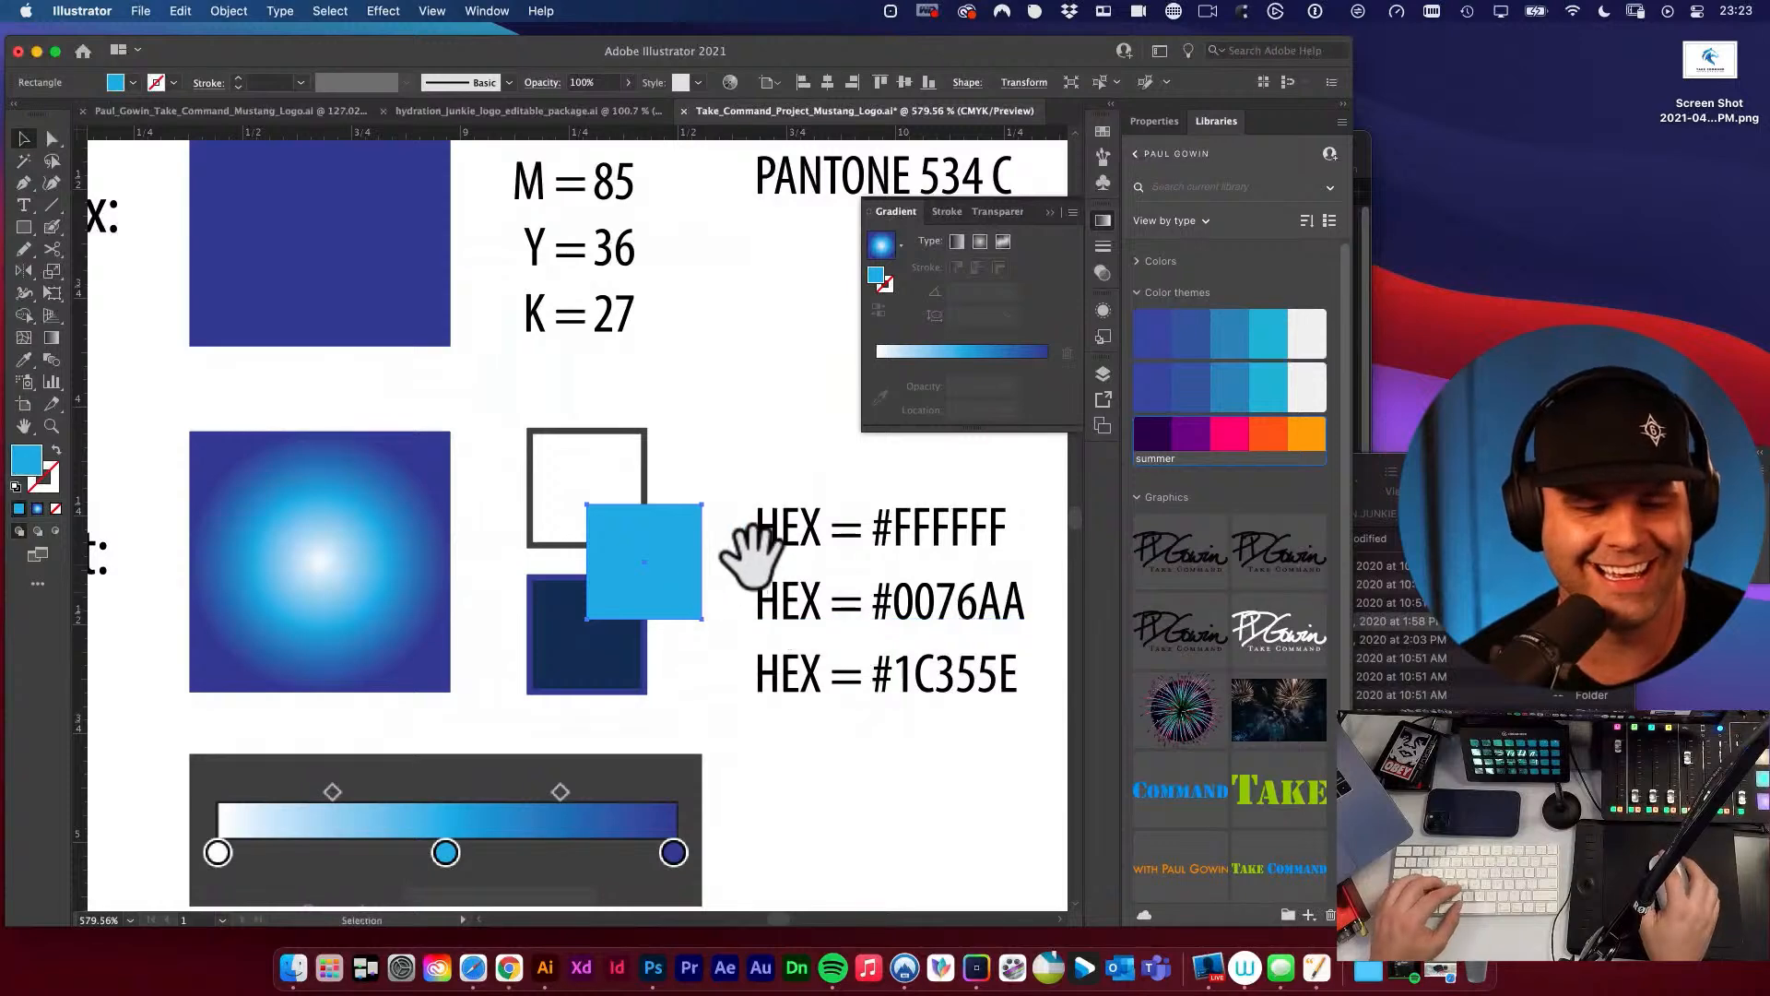
{"action": "left_click_drag", "start_coordinate": [752, 556], "coordinate": [721, 580]}
{"action": "left_click", "coordinate": [614, 468], "text": "alt+super"}
{"action": "left_click", "coordinate": [614, 467], "text": "alt+super"}
{"action": "left_click", "coordinate": [614, 467], "text": "alt+super"}
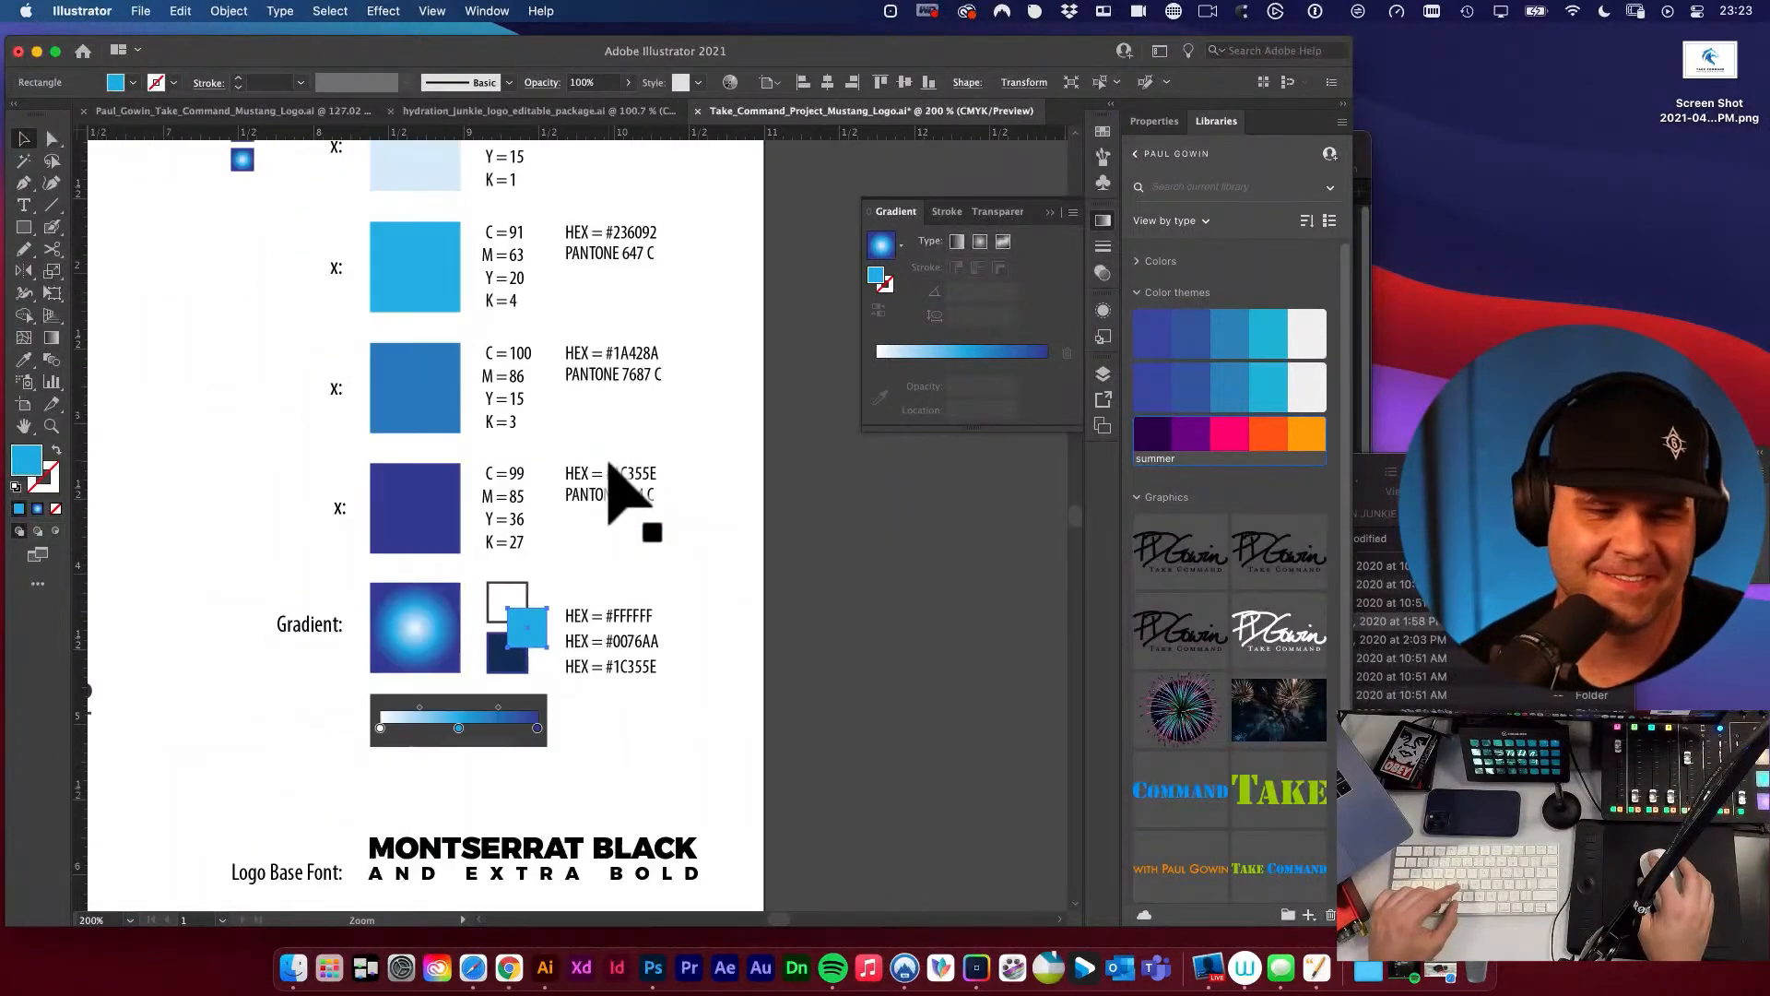
{"action": "left_click_drag", "start_coordinate": [599, 495], "coordinate": [698, 549]}
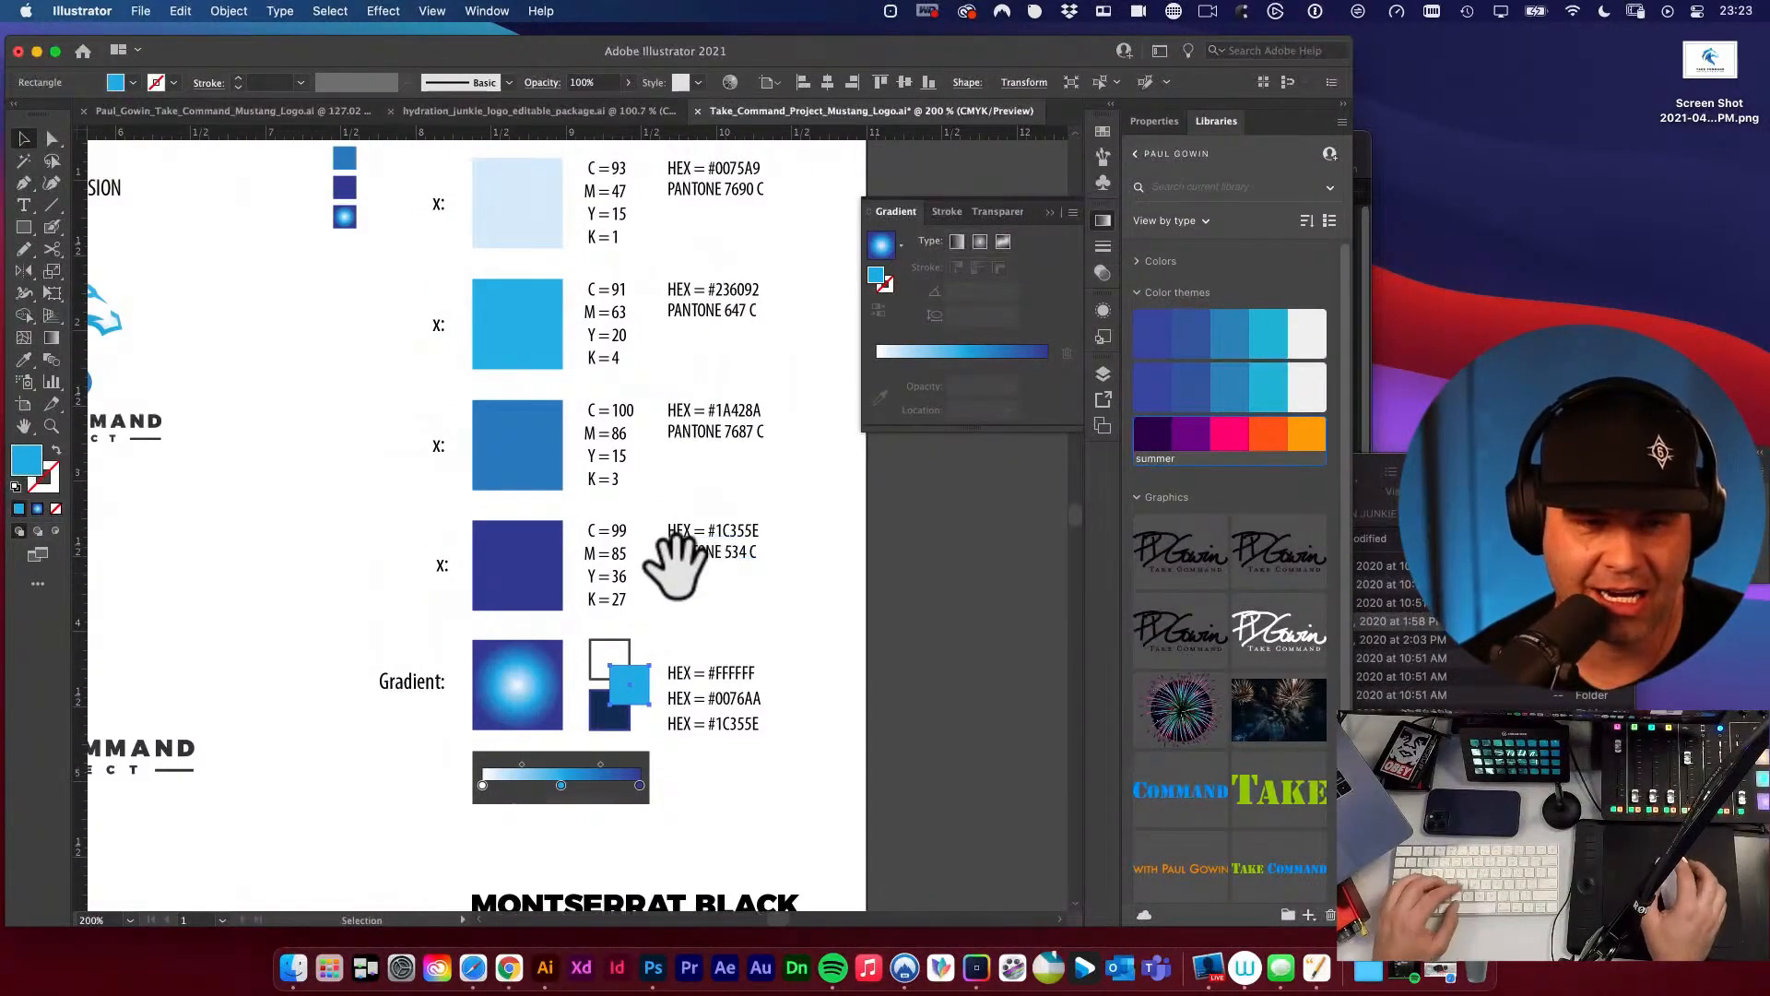
{"action": "left_click_drag", "start_coordinate": [595, 514], "coordinate": [663, 563]}
{"action": "left_click", "coordinate": [576, 387]}
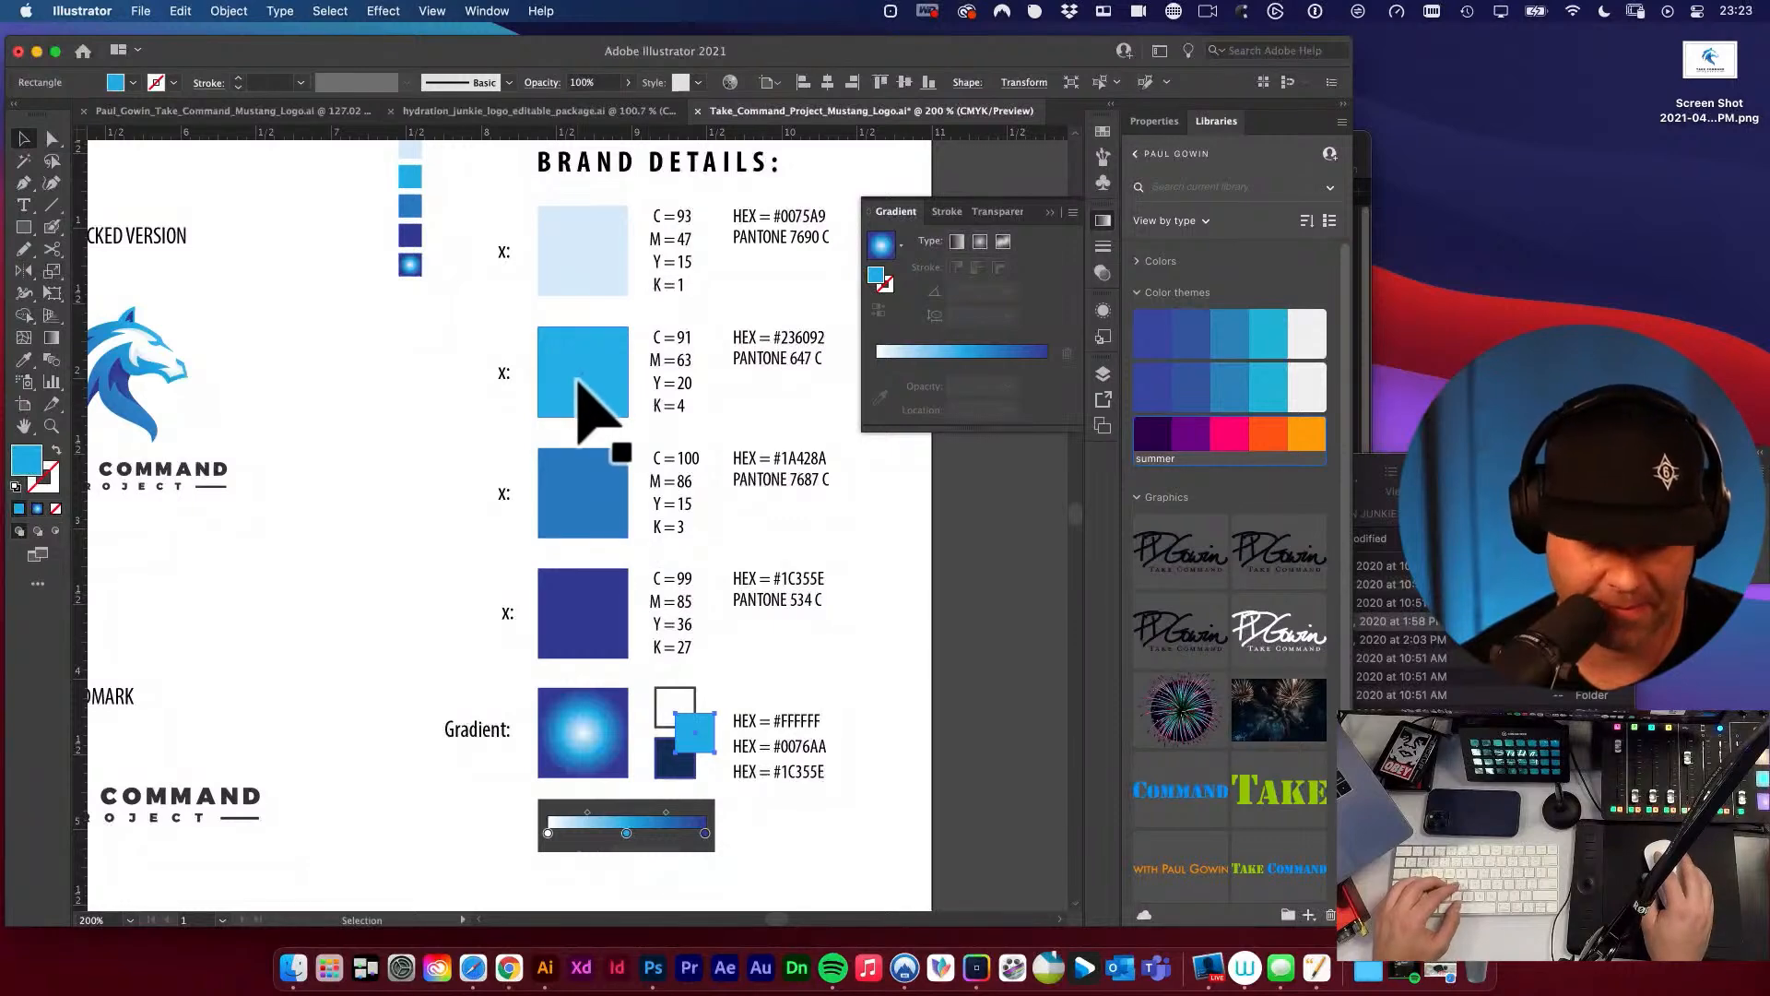
{"action": "key", "text": "i"}
{"action": "key", "text": "v"}
{"action": "left_click", "coordinate": [423, 581]}
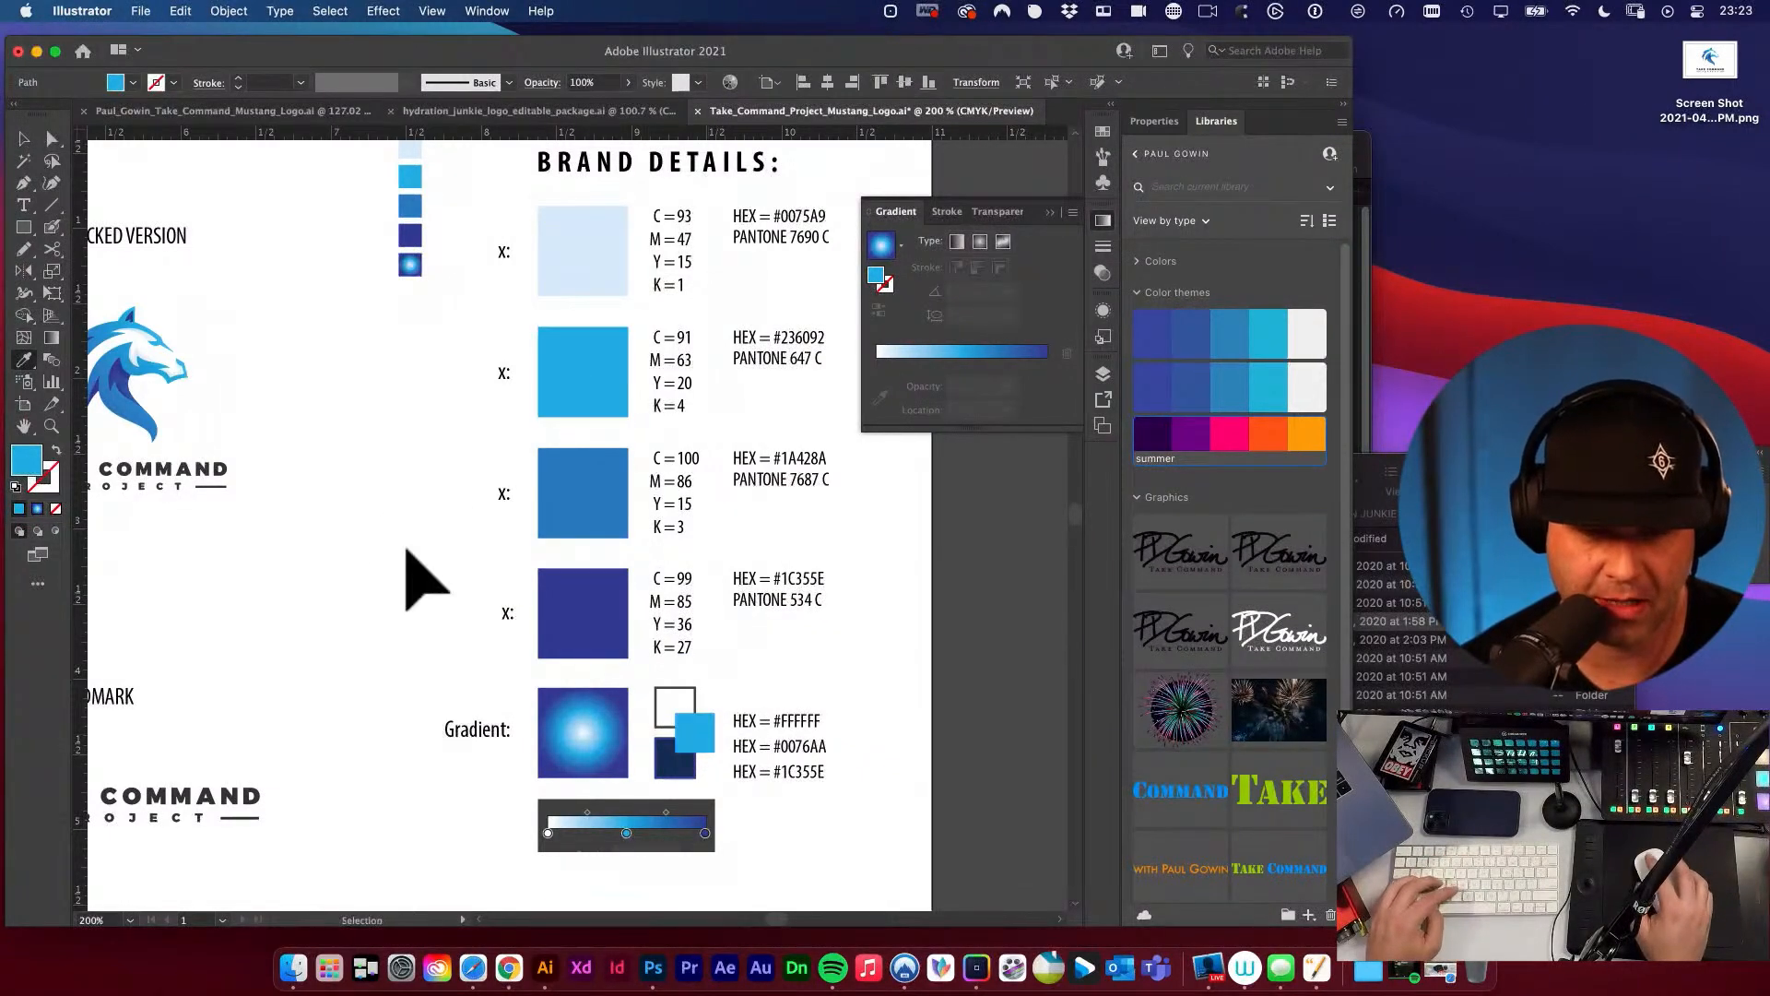
Recolour the fourth Brand Details square with the navy fill and indigo outline of the lower small gradient swatch.
{"action": "left_click", "coordinate": [582, 569]}
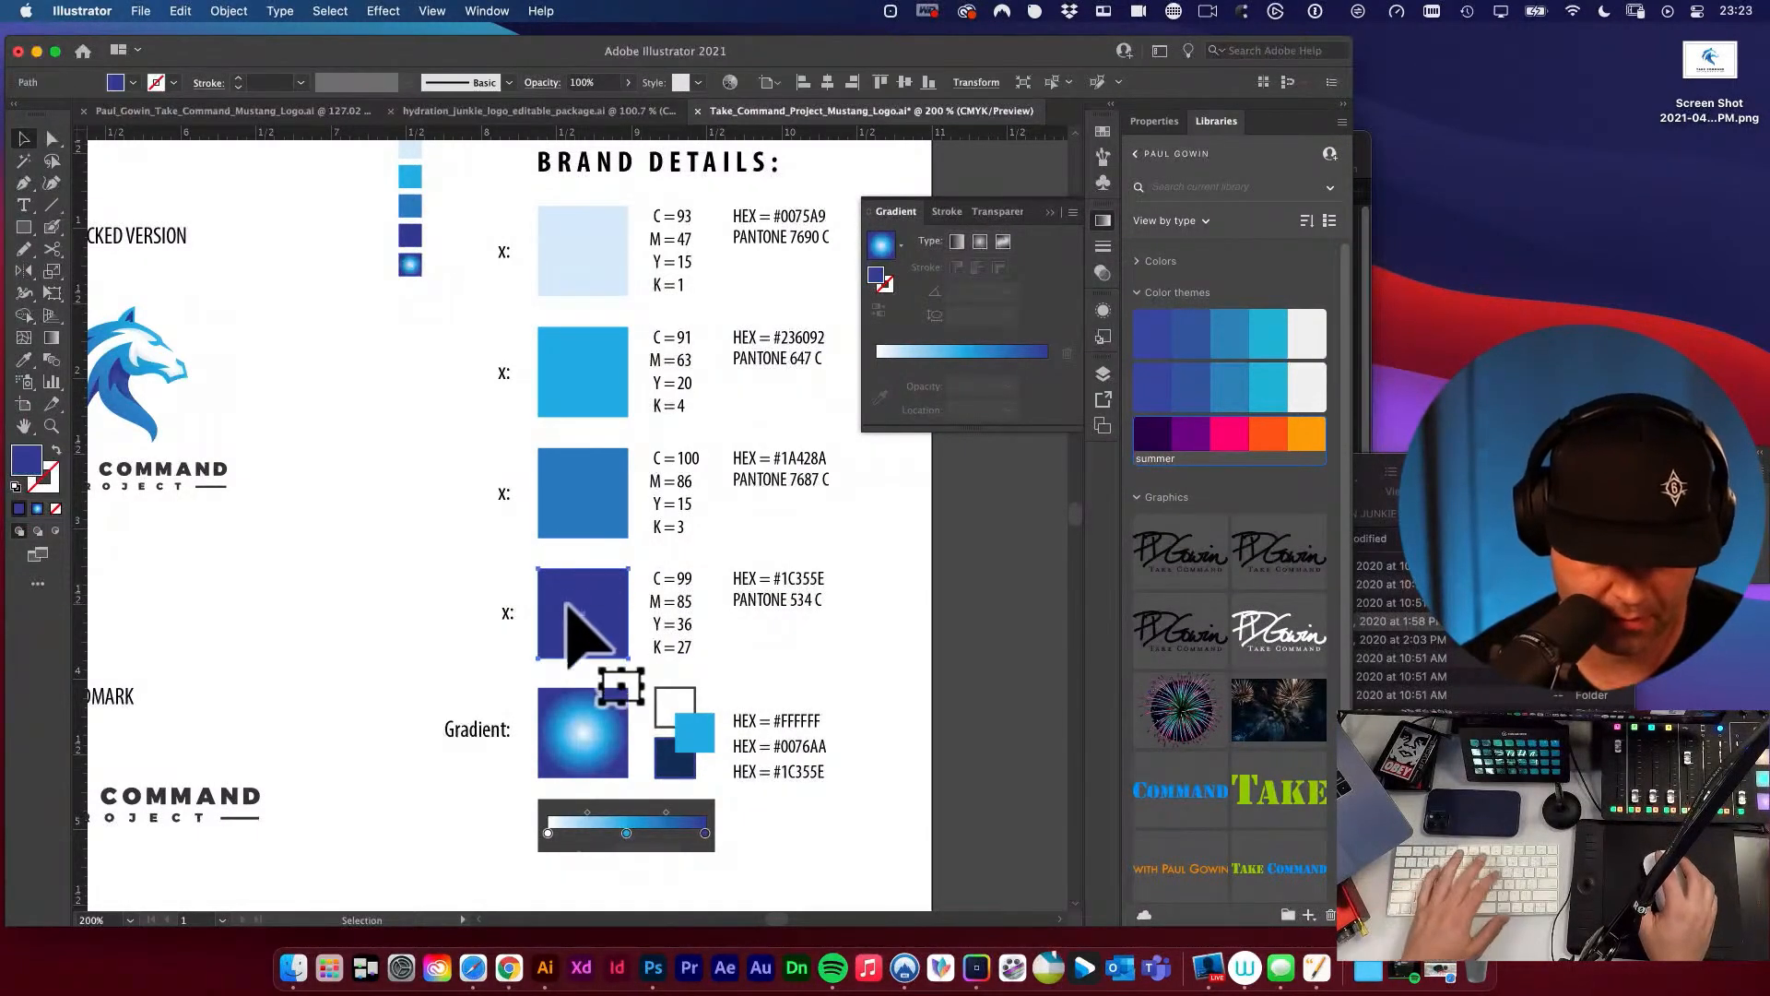
{"action": "key", "text": "i"}
{"action": "left_click", "coordinate": [658, 758]}
{"action": "key", "text": "v"}
{"action": "left_click", "coordinate": [448, 546]}
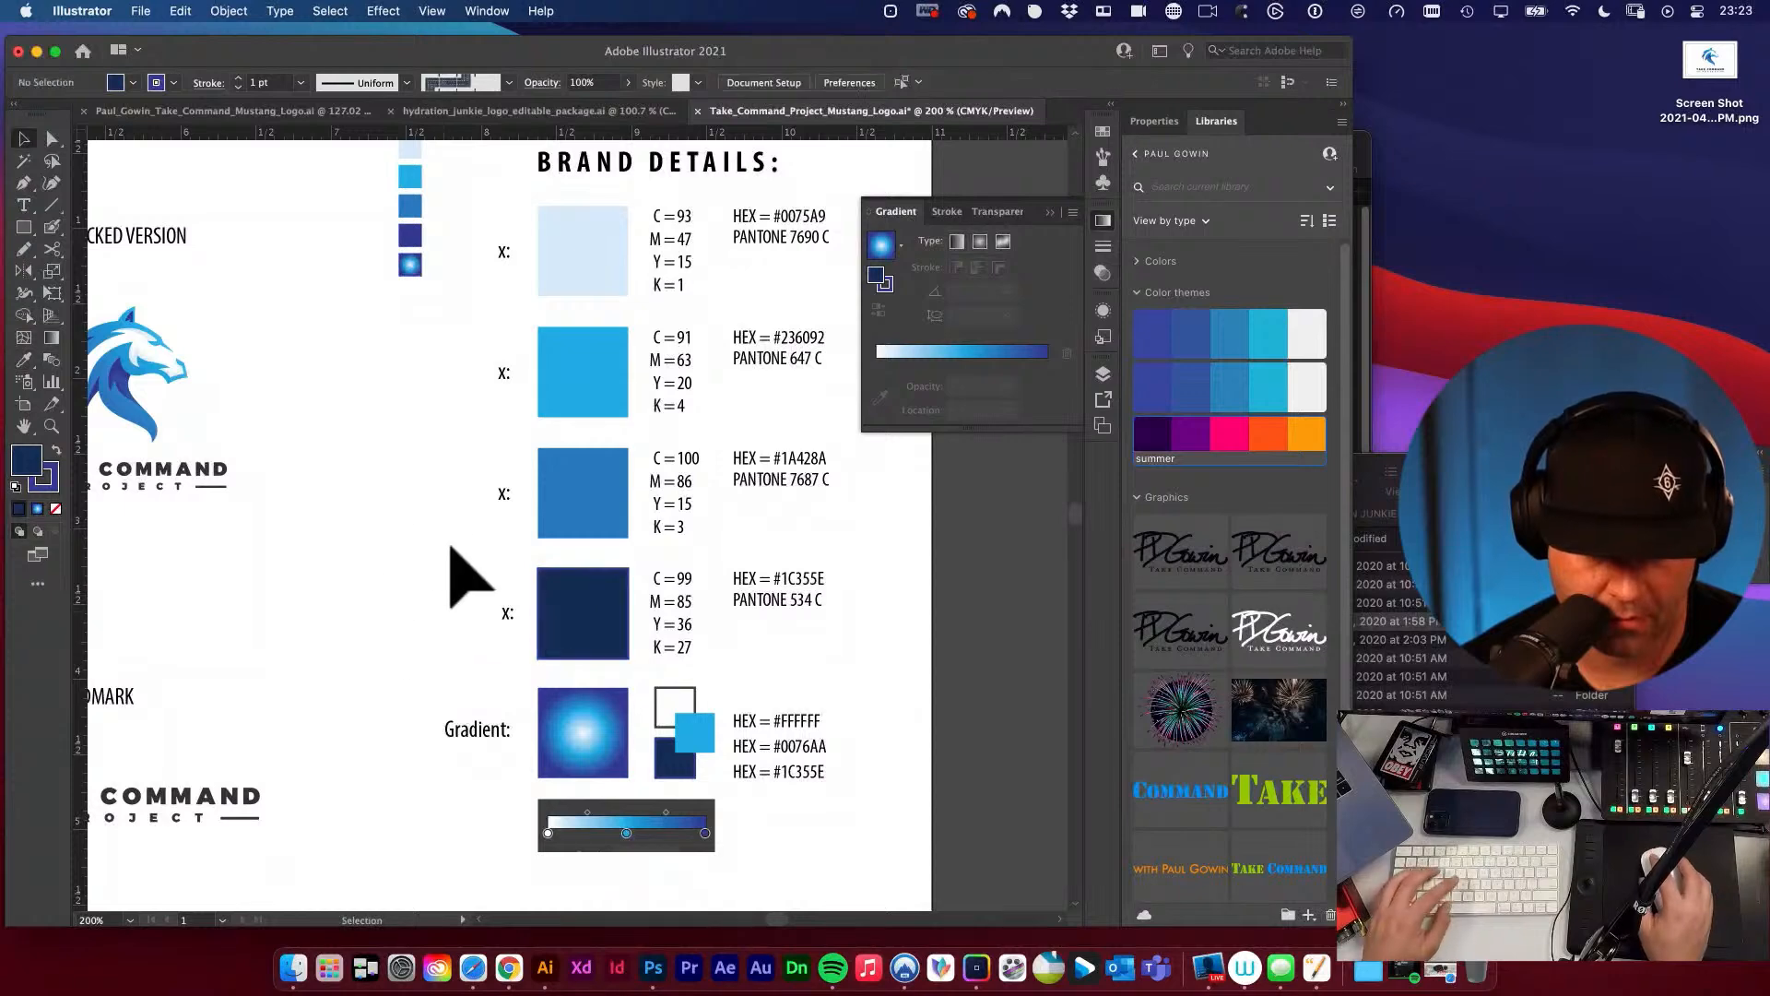
Delete the column of small sample colour squares beside the Brand Details section.
{"action": "scroll", "coordinate": [455, 544], "scroll_direction": "up", "scroll_amount": 1}
{"action": "scroll", "coordinate": [455, 544], "scroll_direction": "right", "scroll_amount": 1}
{"action": "left_click_drag", "start_coordinate": [357, 266], "coordinate": [394, 415]}
{"action": "key", "text": "Delete"}
Examine the gradient's small swatches and HEX labels against the Brand Details colour squares.
{"action": "left_click_drag", "start_coordinate": [742, 779], "coordinate": [613, 600]}
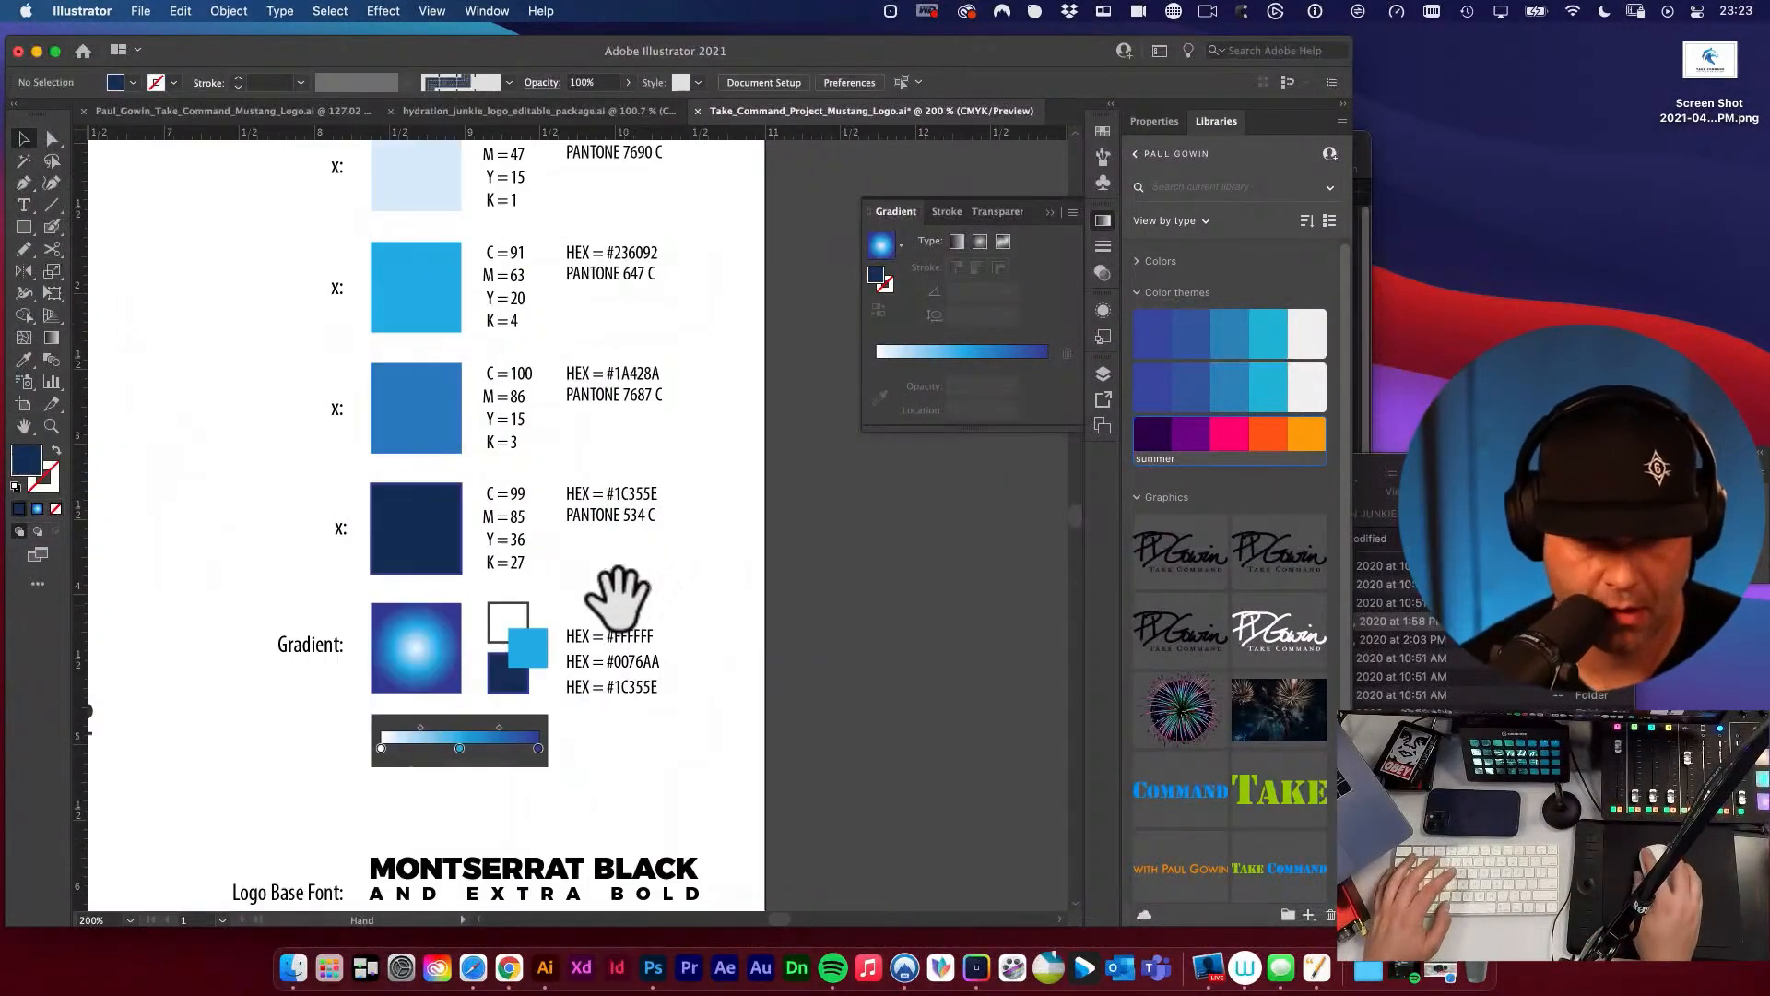
{"action": "left_click_drag", "start_coordinate": [581, 672], "coordinate": [755, 747]}
{"action": "left_click_drag", "start_coordinate": [646, 669], "coordinate": [743, 626]}
{"action": "key", "text": "v"}
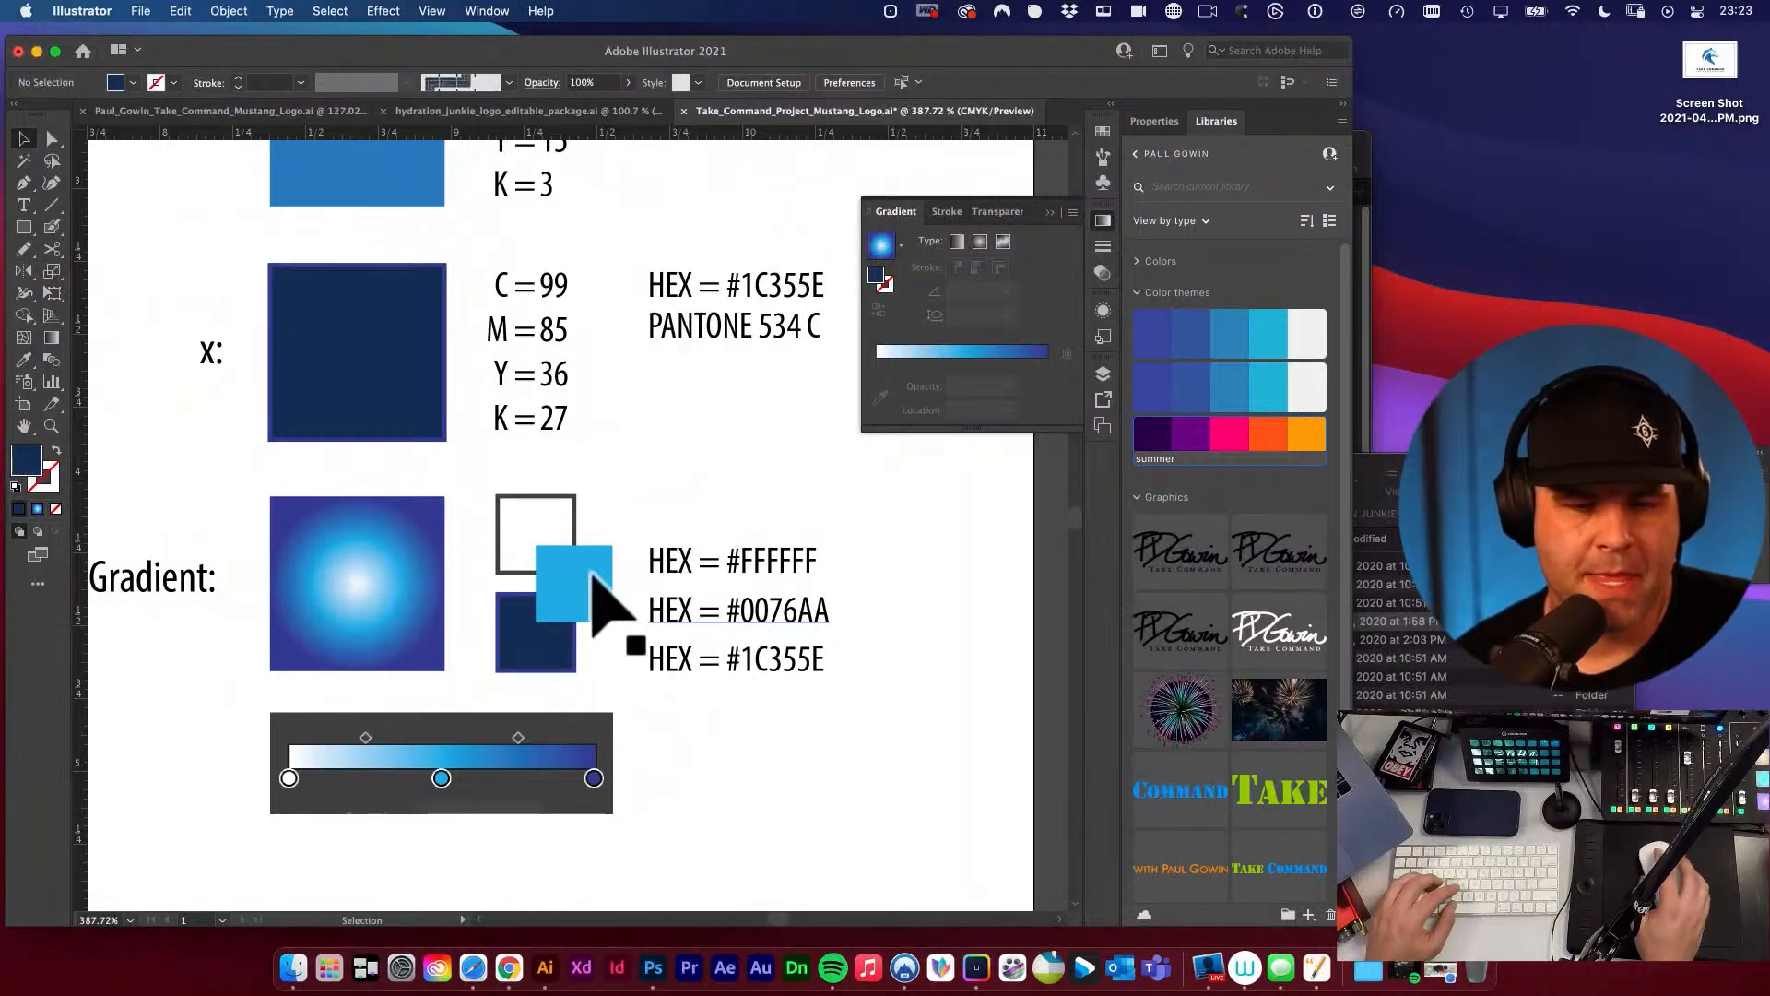
{"action": "left_click", "coordinate": [583, 574]}
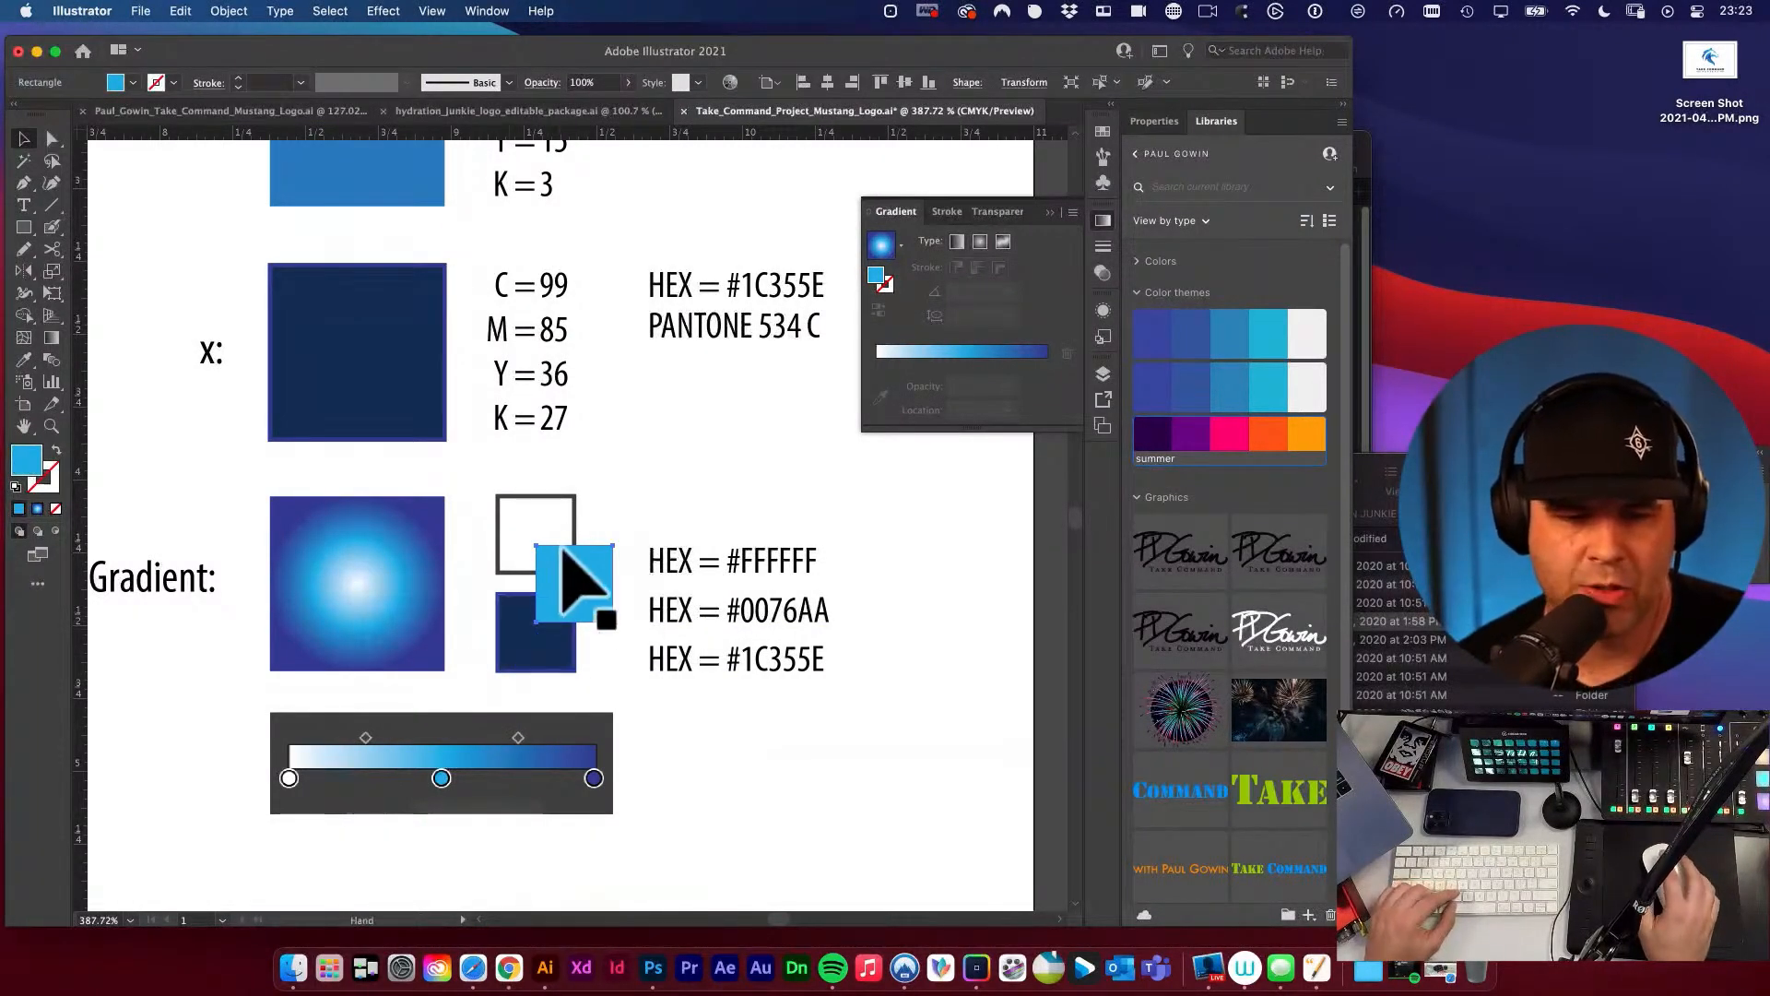
{"action": "key", "text": "super+minus"}
{"action": "key", "text": "super+minus"}
{"action": "left_click_drag", "start_coordinate": [577, 544], "coordinate": [579, 795]}
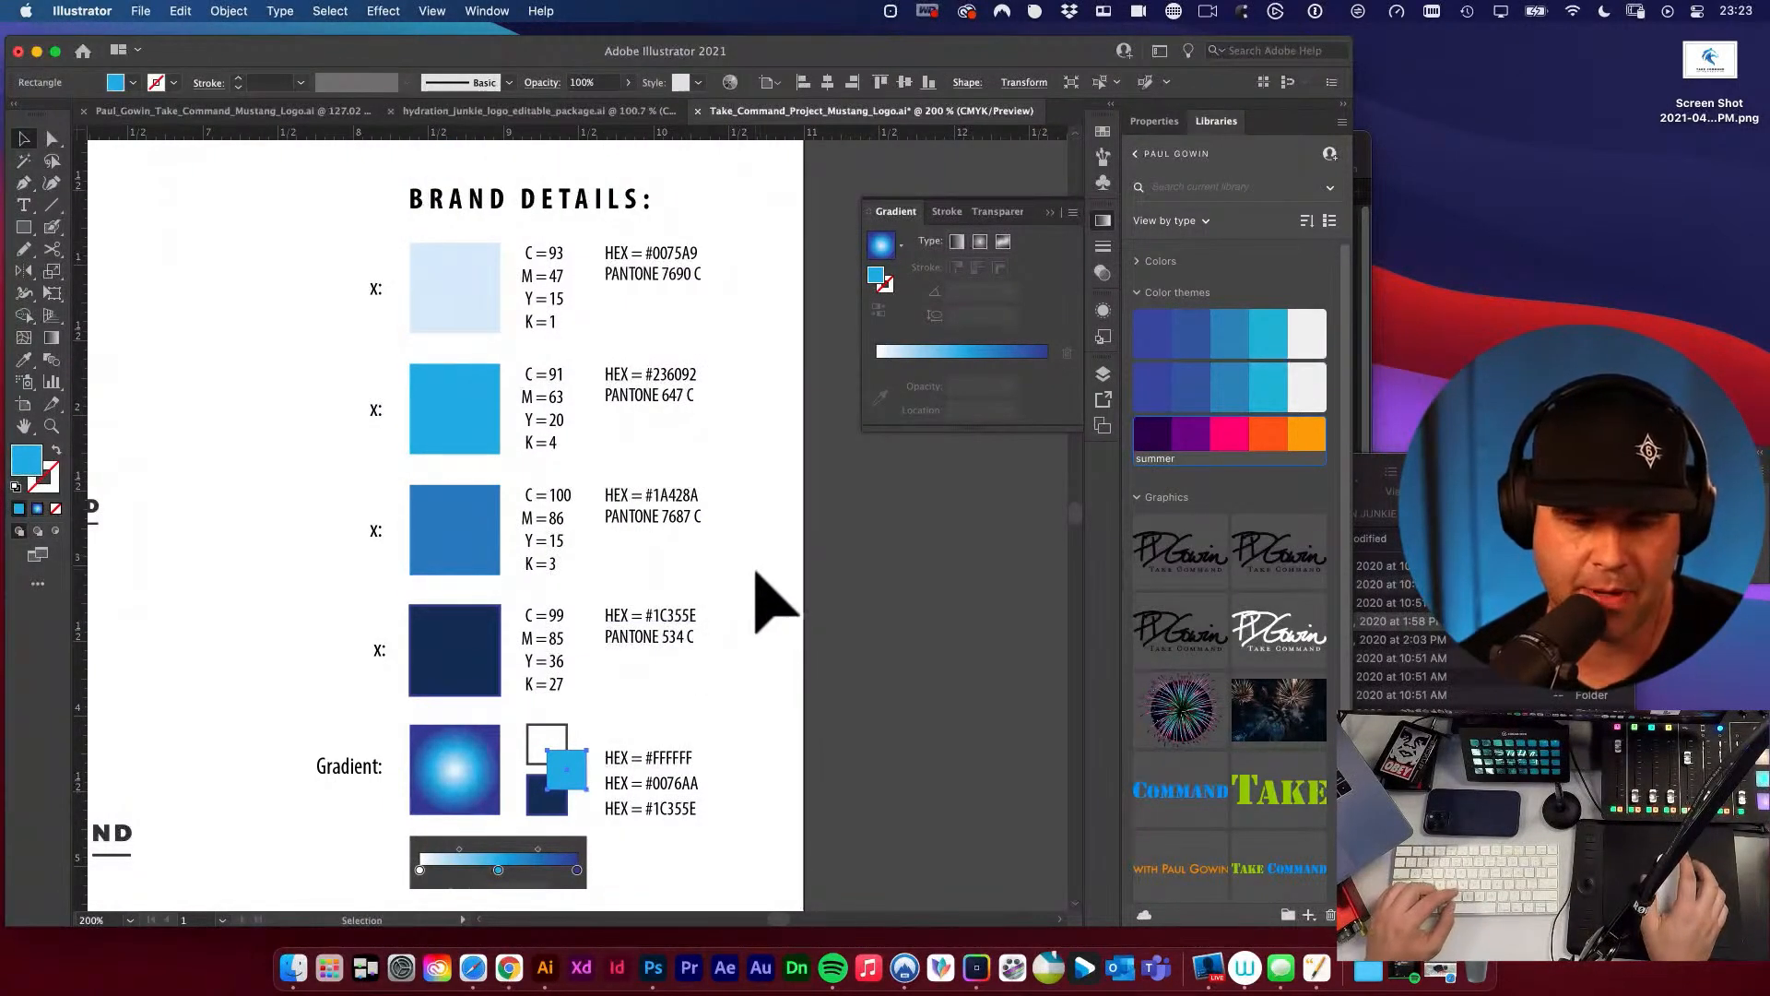
{"action": "left_click", "coordinate": [726, 701]}
{"action": "left_click_drag", "start_coordinate": [729, 702], "coordinate": [768, 559]}
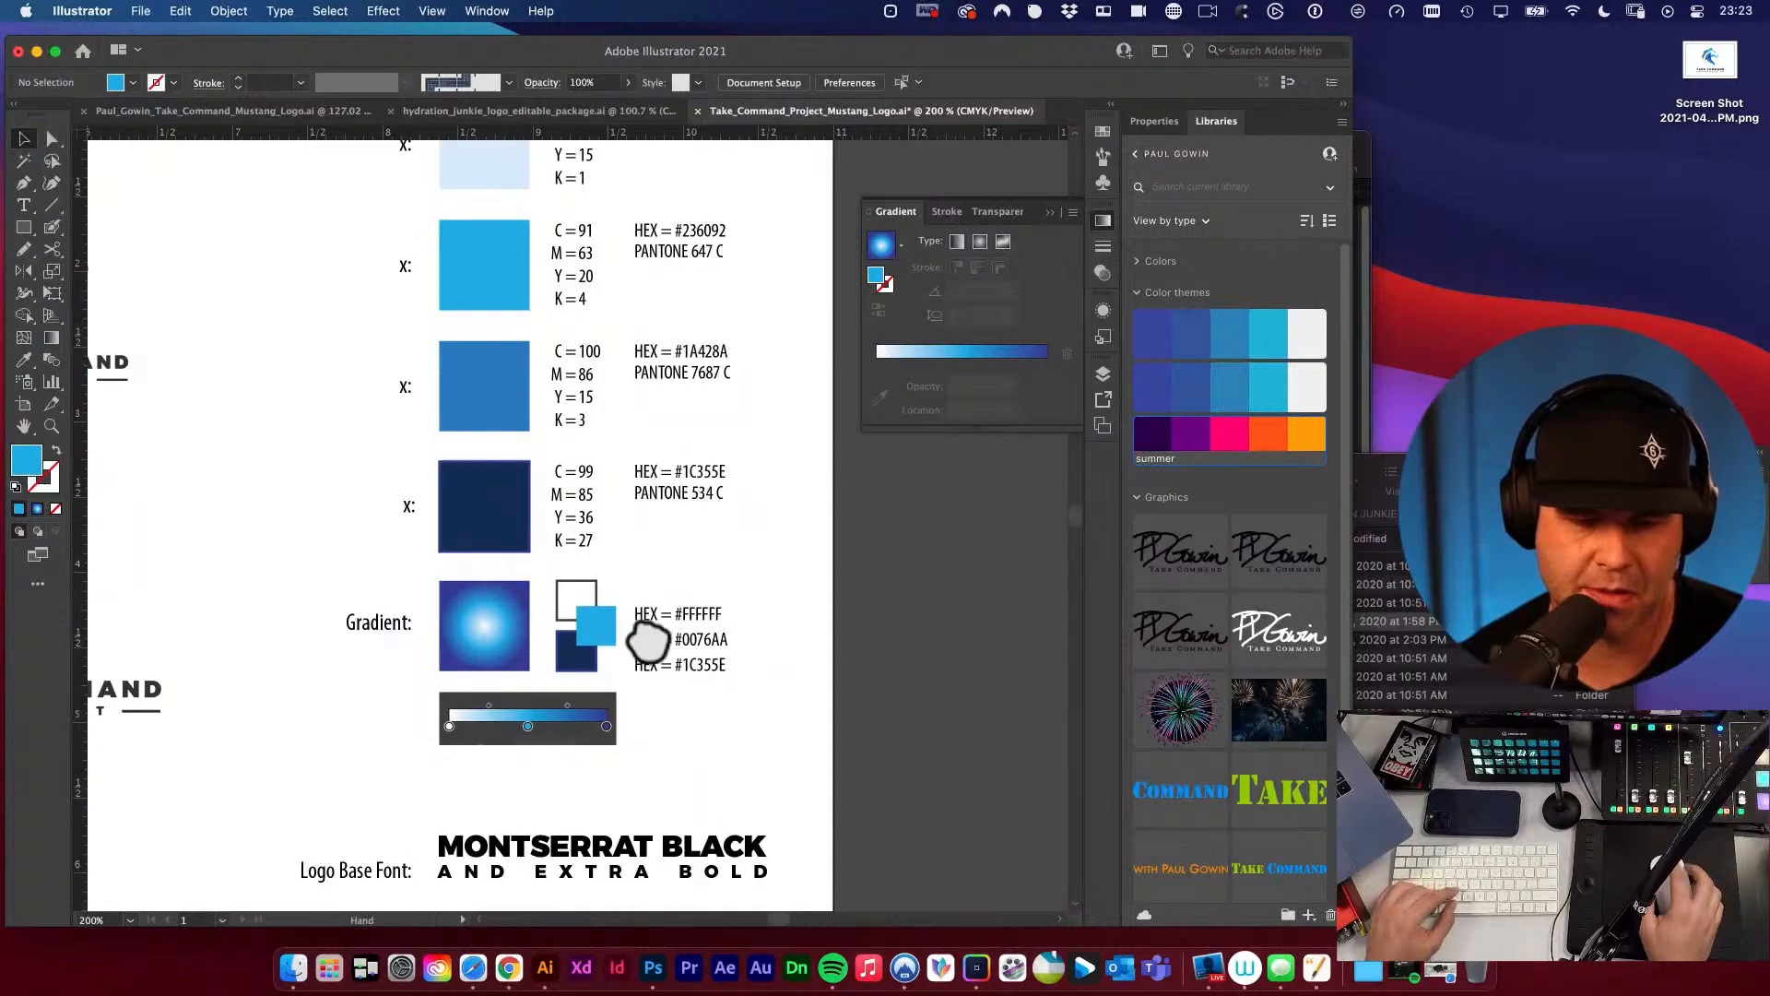
{"action": "left_click_drag", "start_coordinate": [648, 641], "coordinate": [760, 696]}
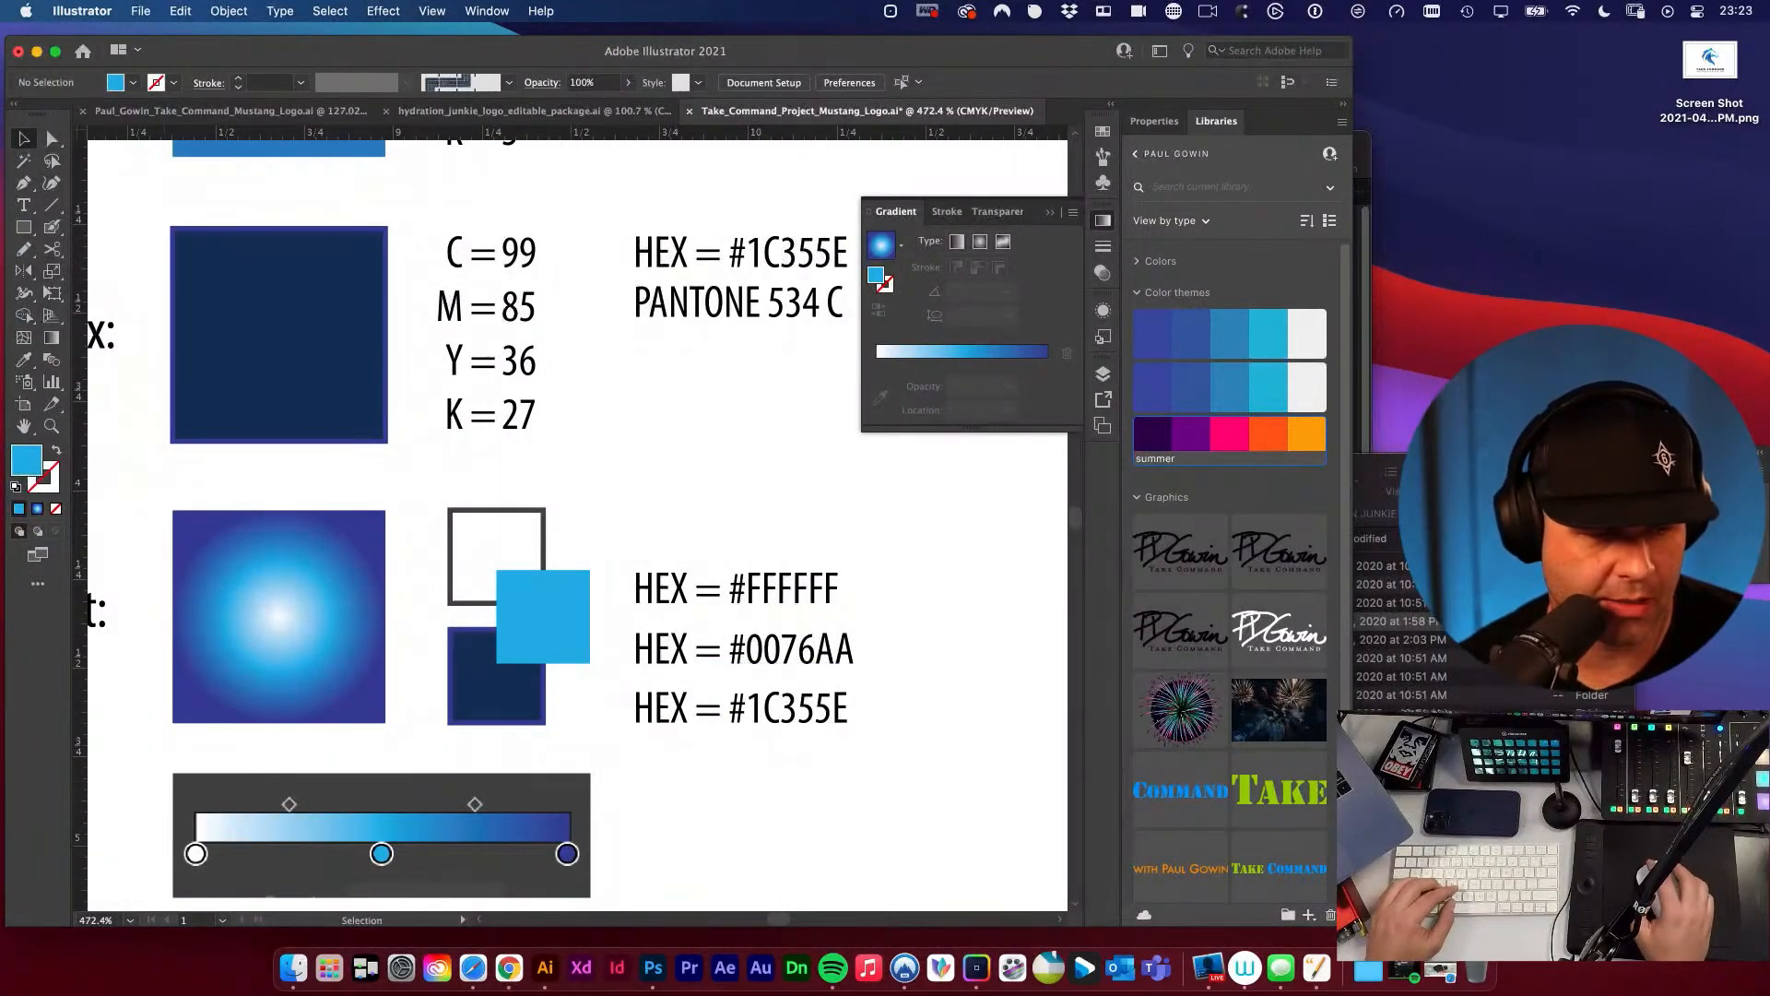
Select the small cyan gradient swatch that overlaps the white and navy ones.
{"action": "key", "text": "super+Tab"}
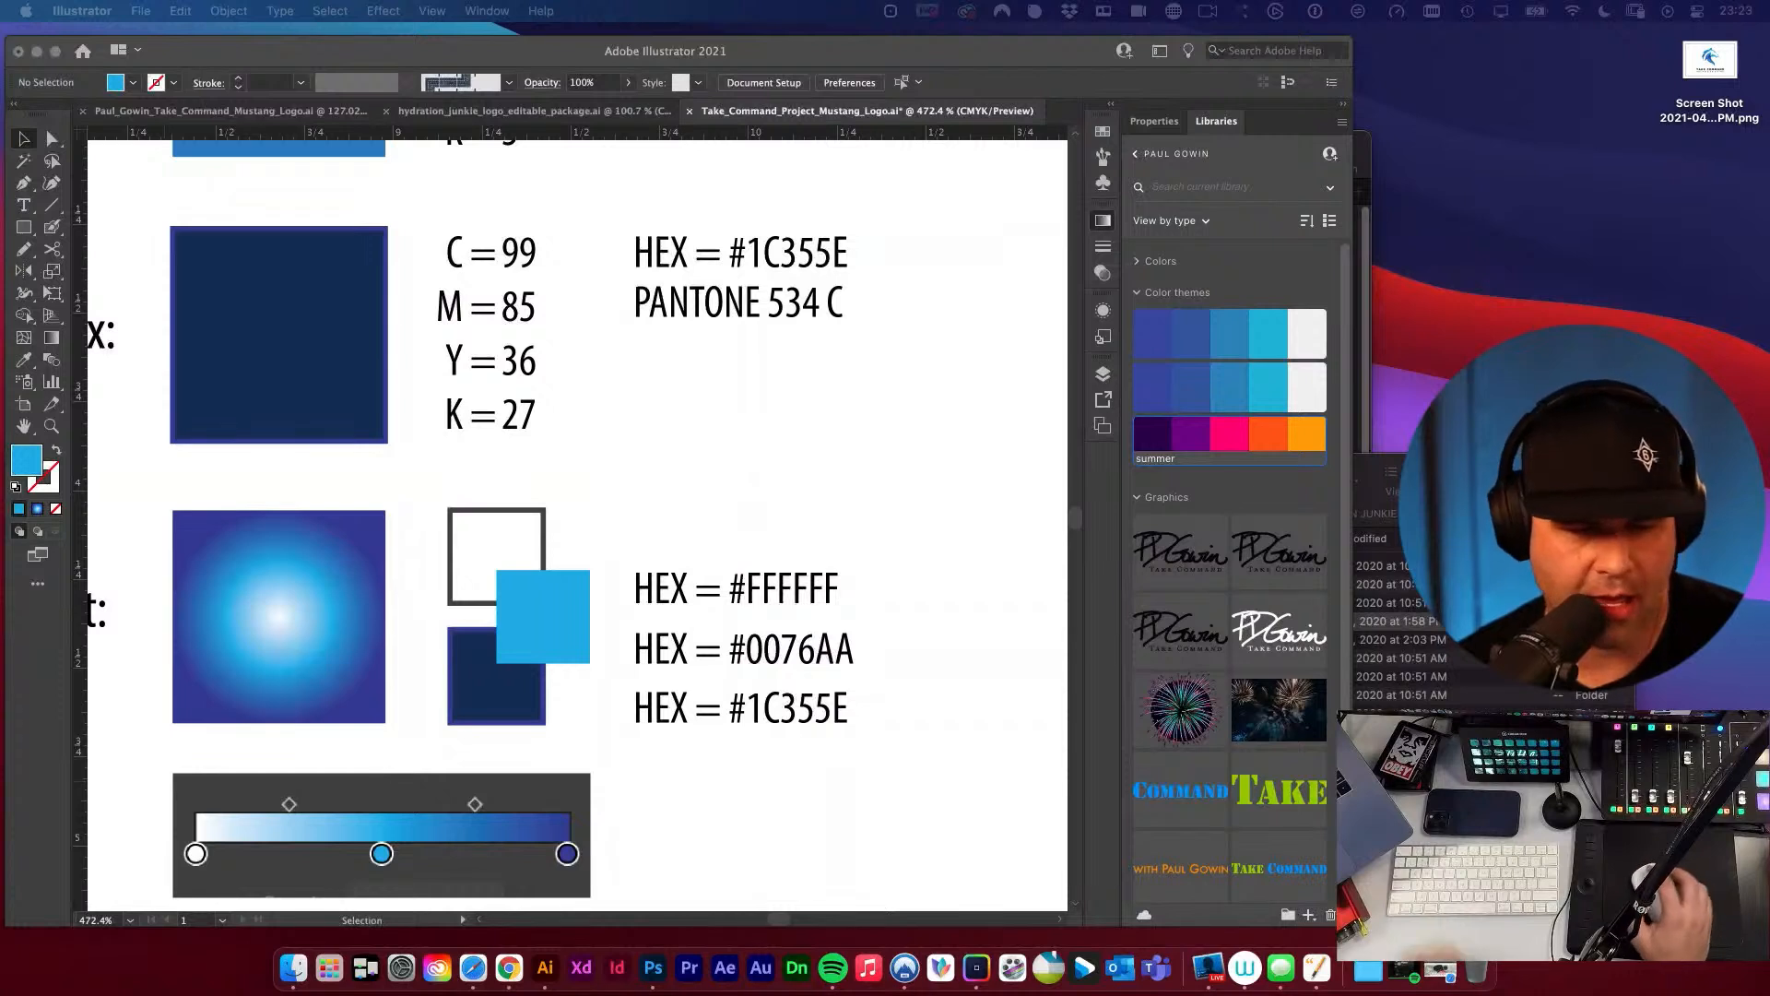
{"action": "key", "text": "super+Tab"}
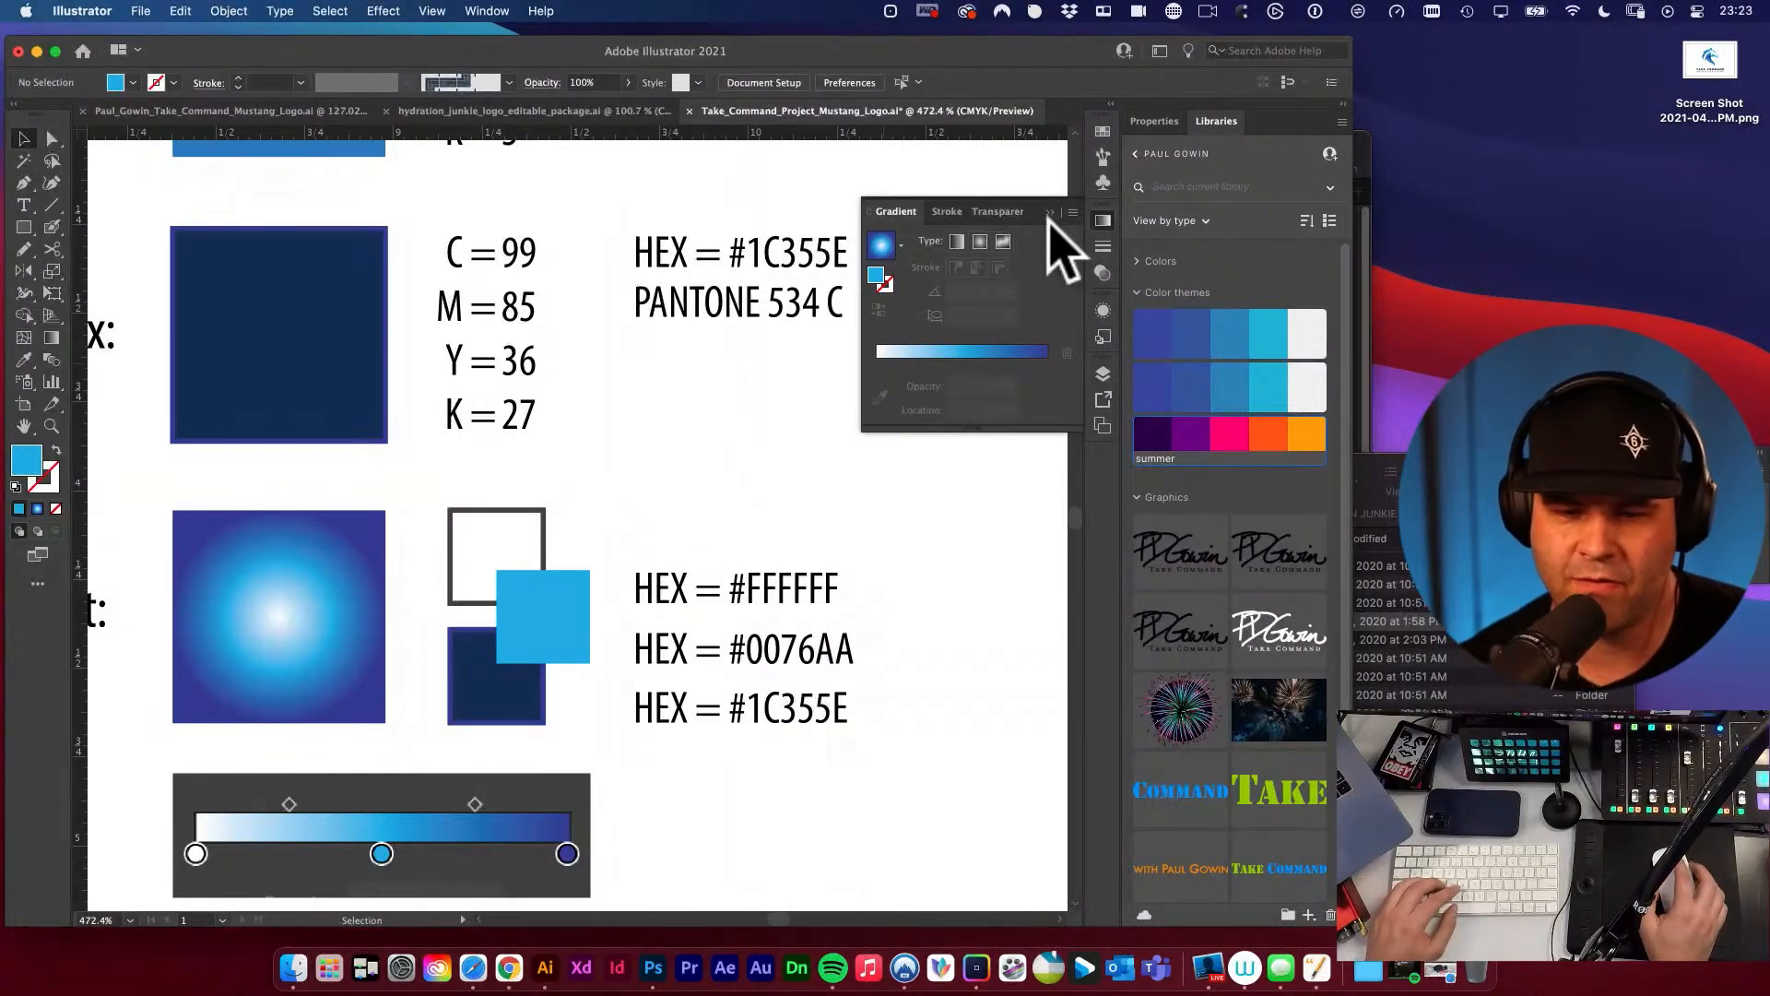
{"action": "left_click", "coordinate": [571, 604]}
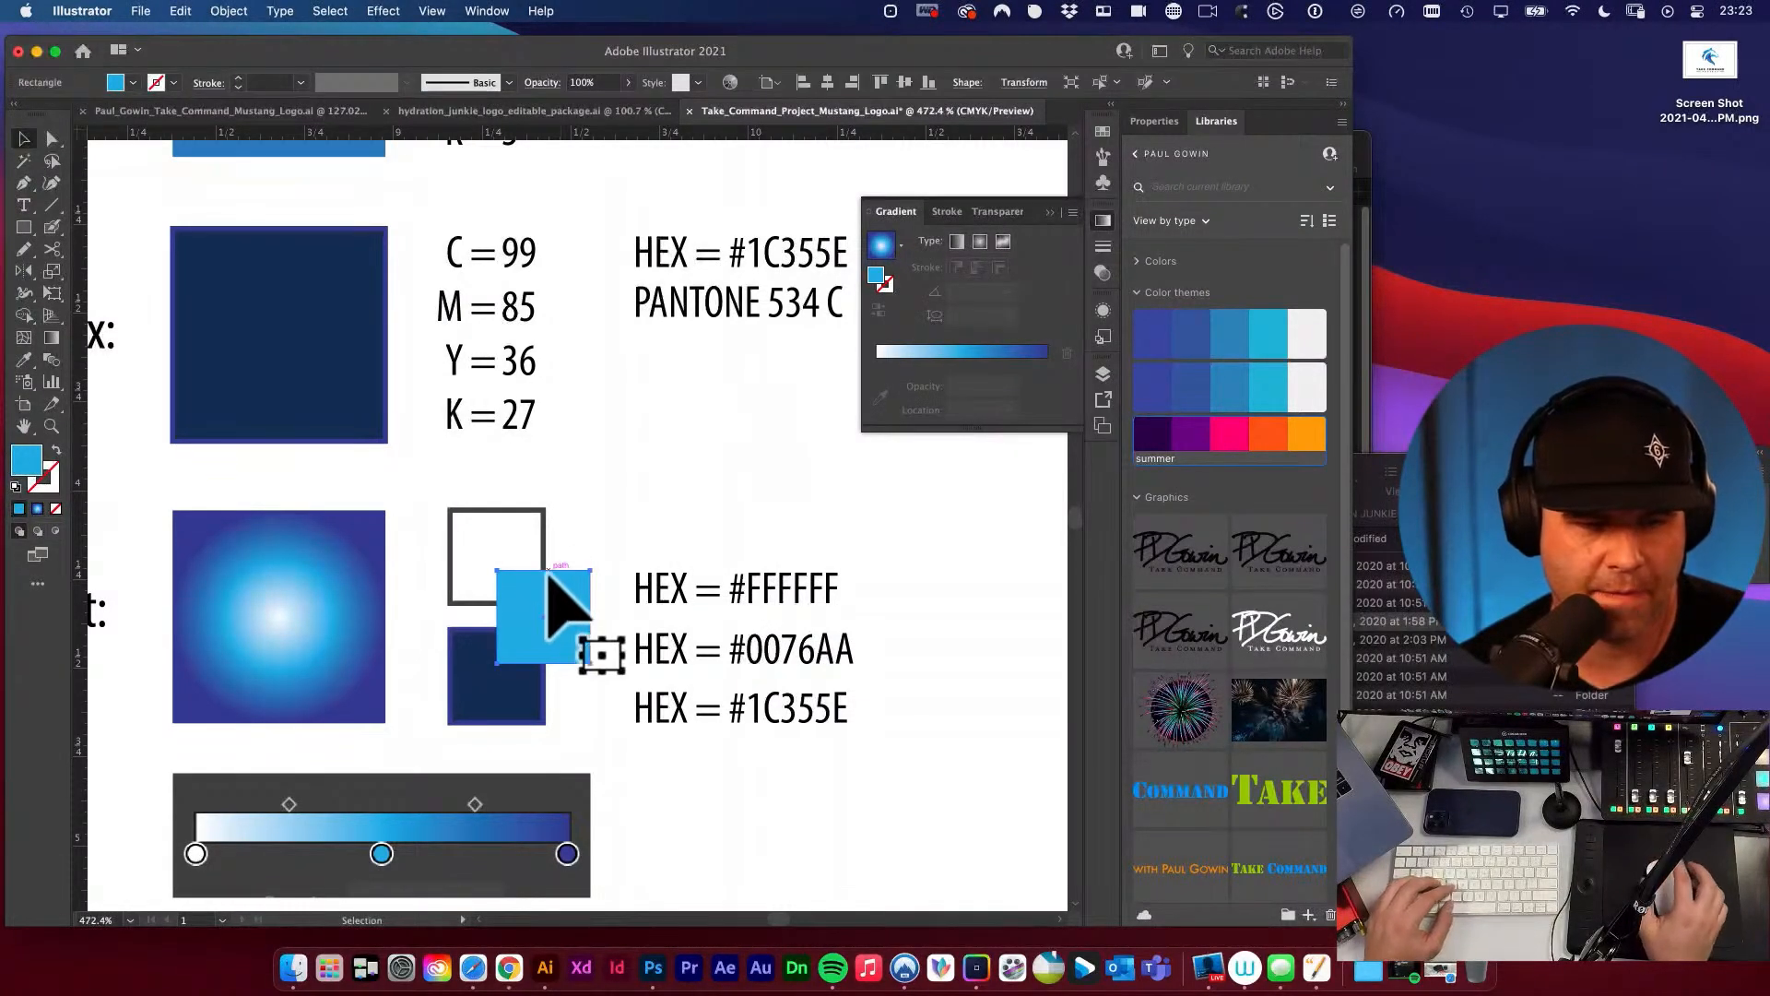
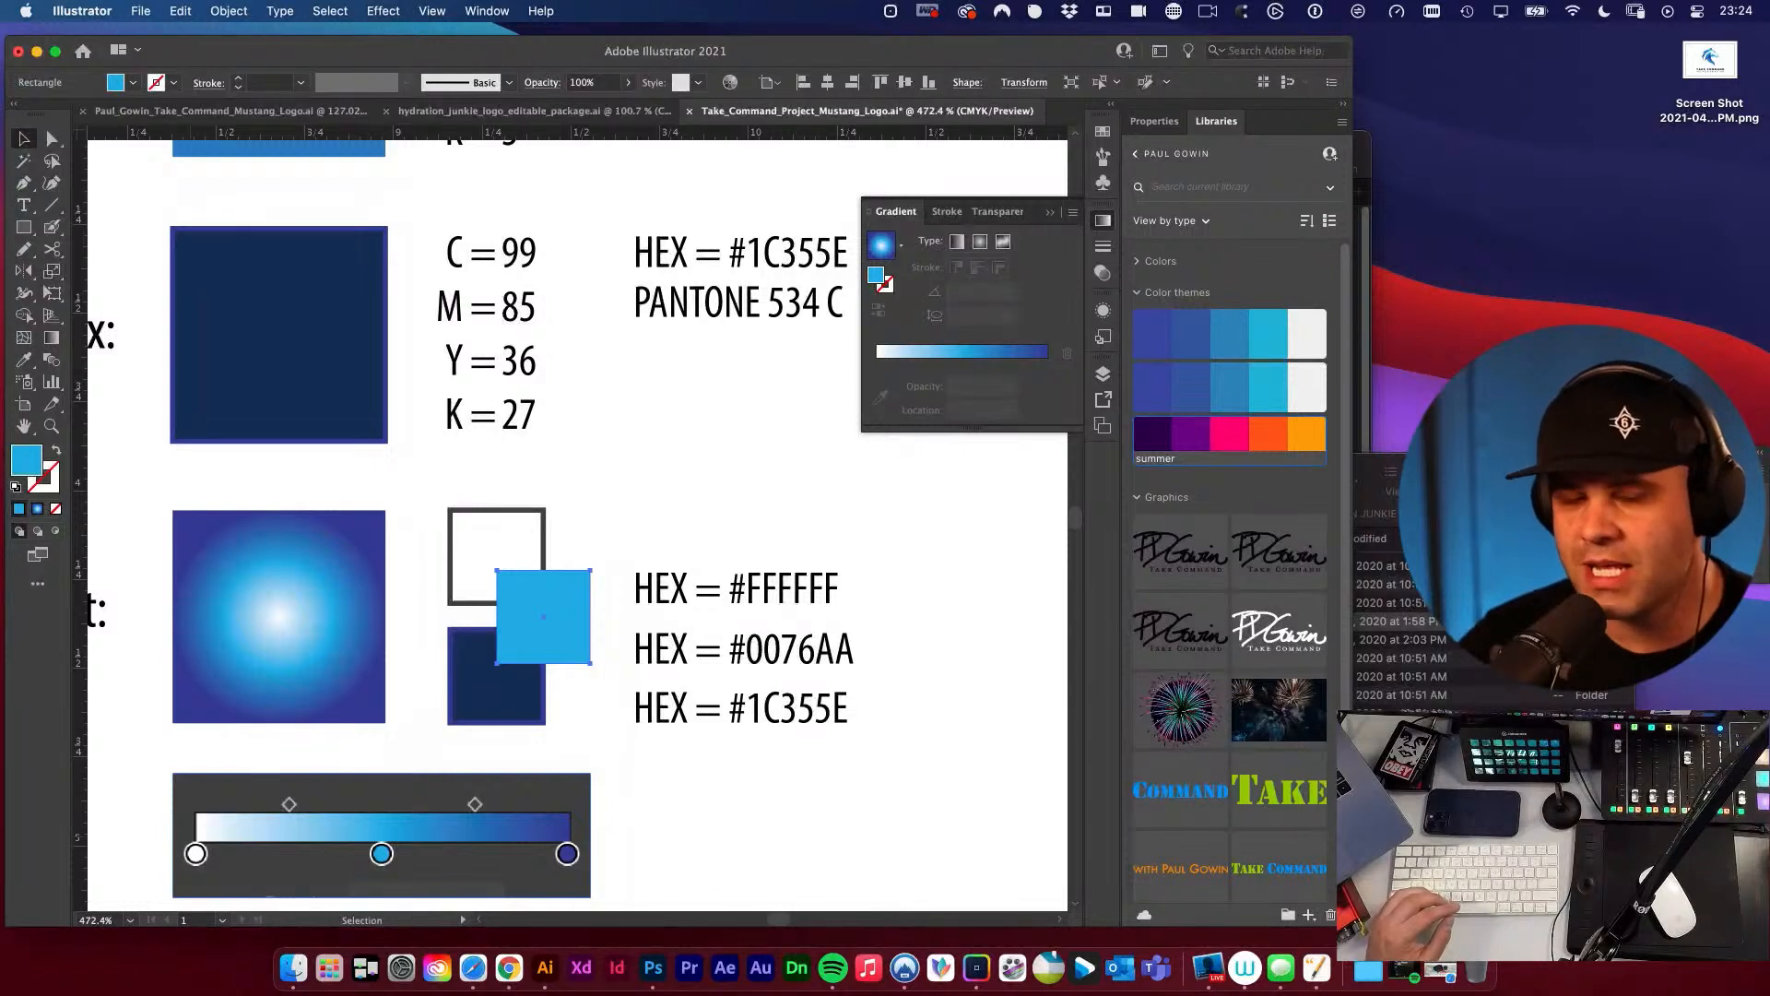
{"action": "left_click", "coordinate": [703, 534]}
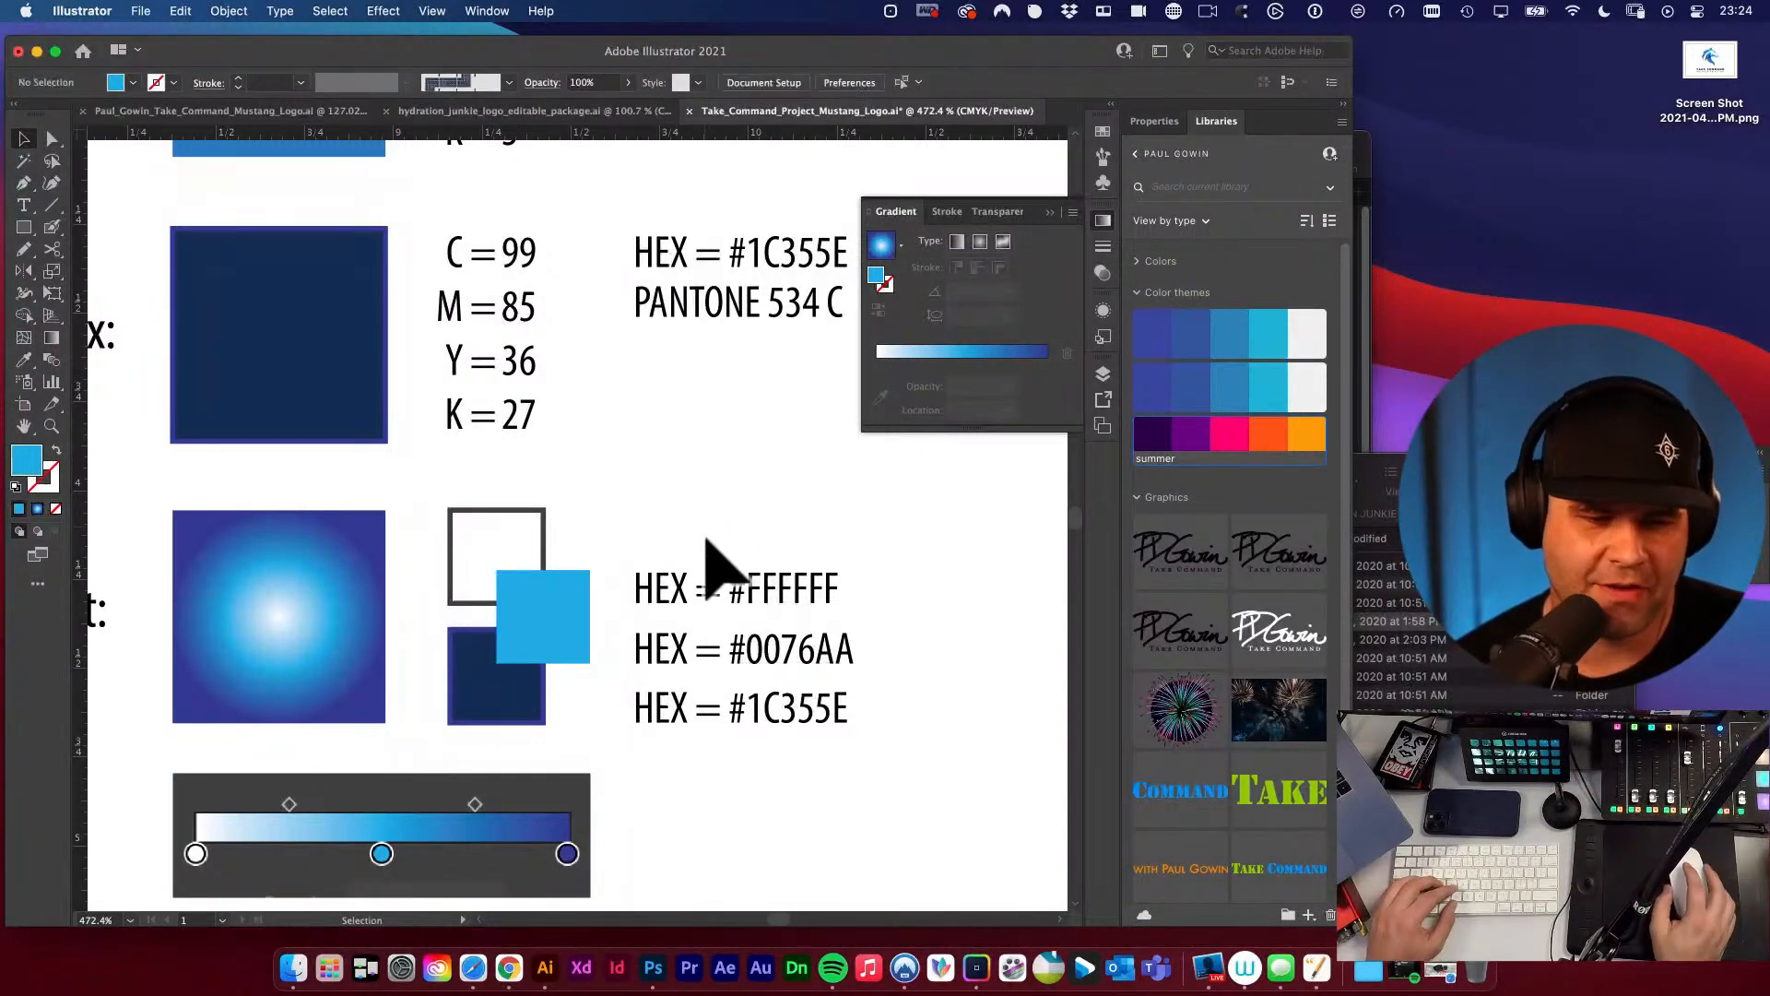
{"action": "scroll", "coordinate": [585, 621], "scroll_direction": "left", "scroll_amount": 3}
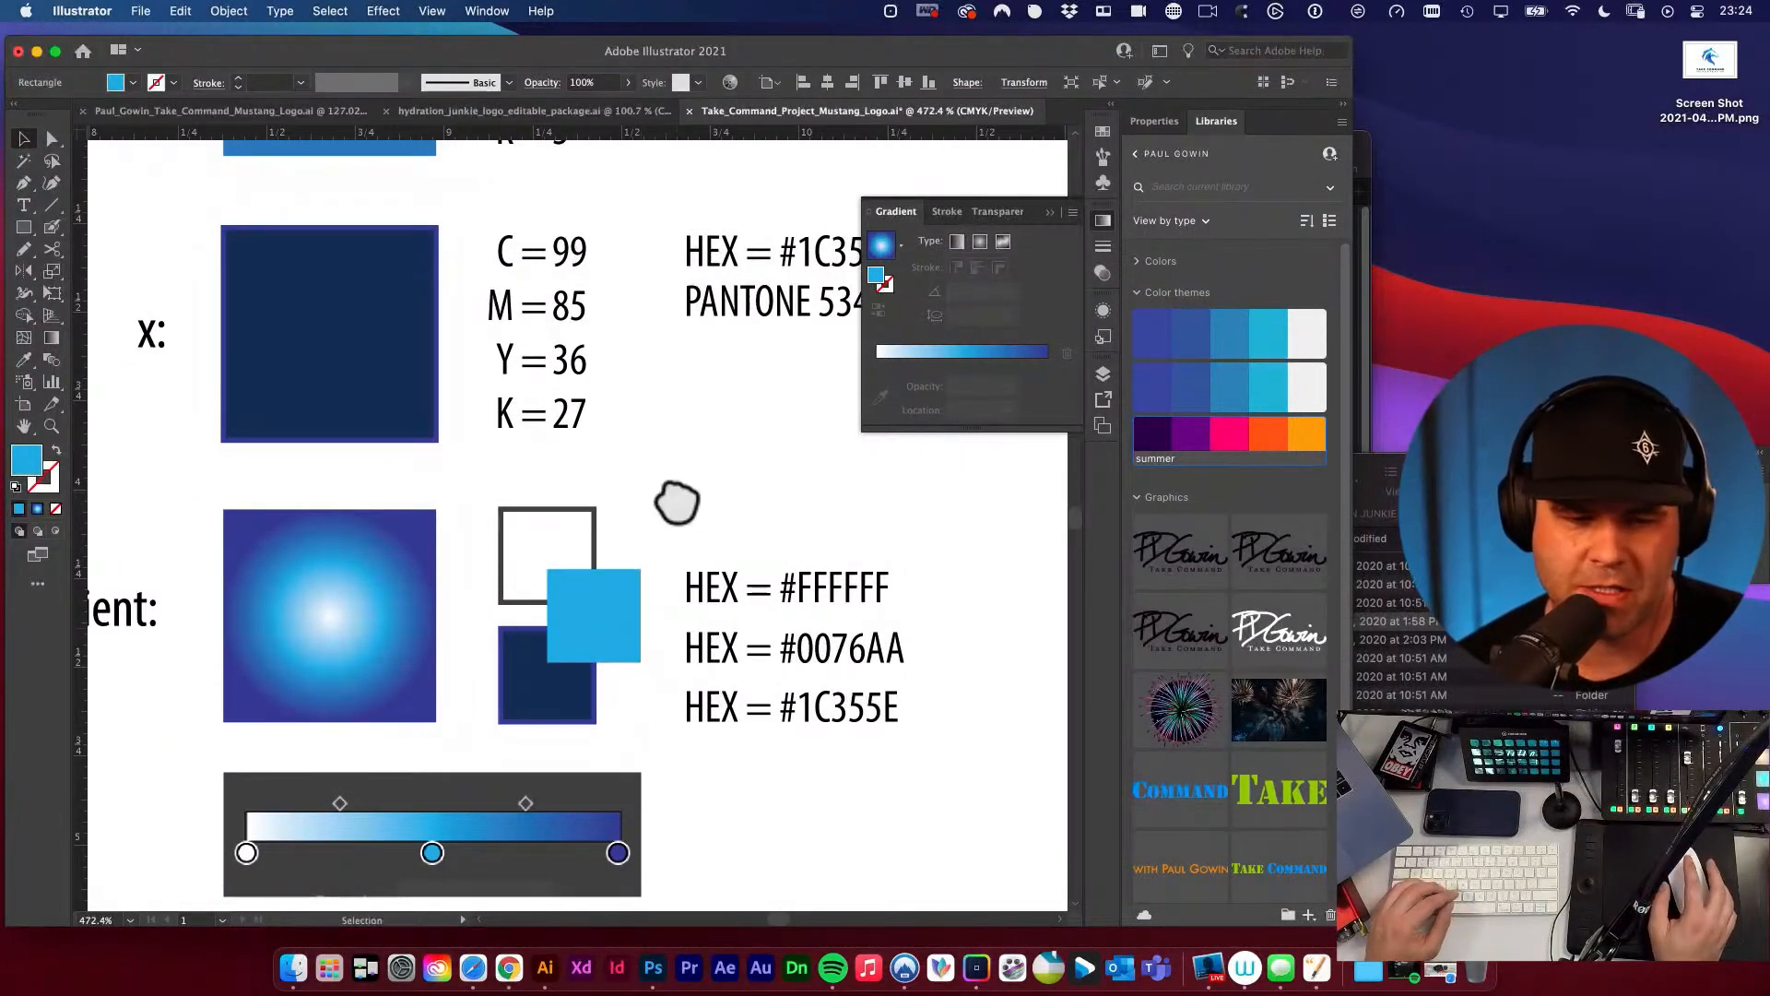
{"action": "key", "text": "t"}
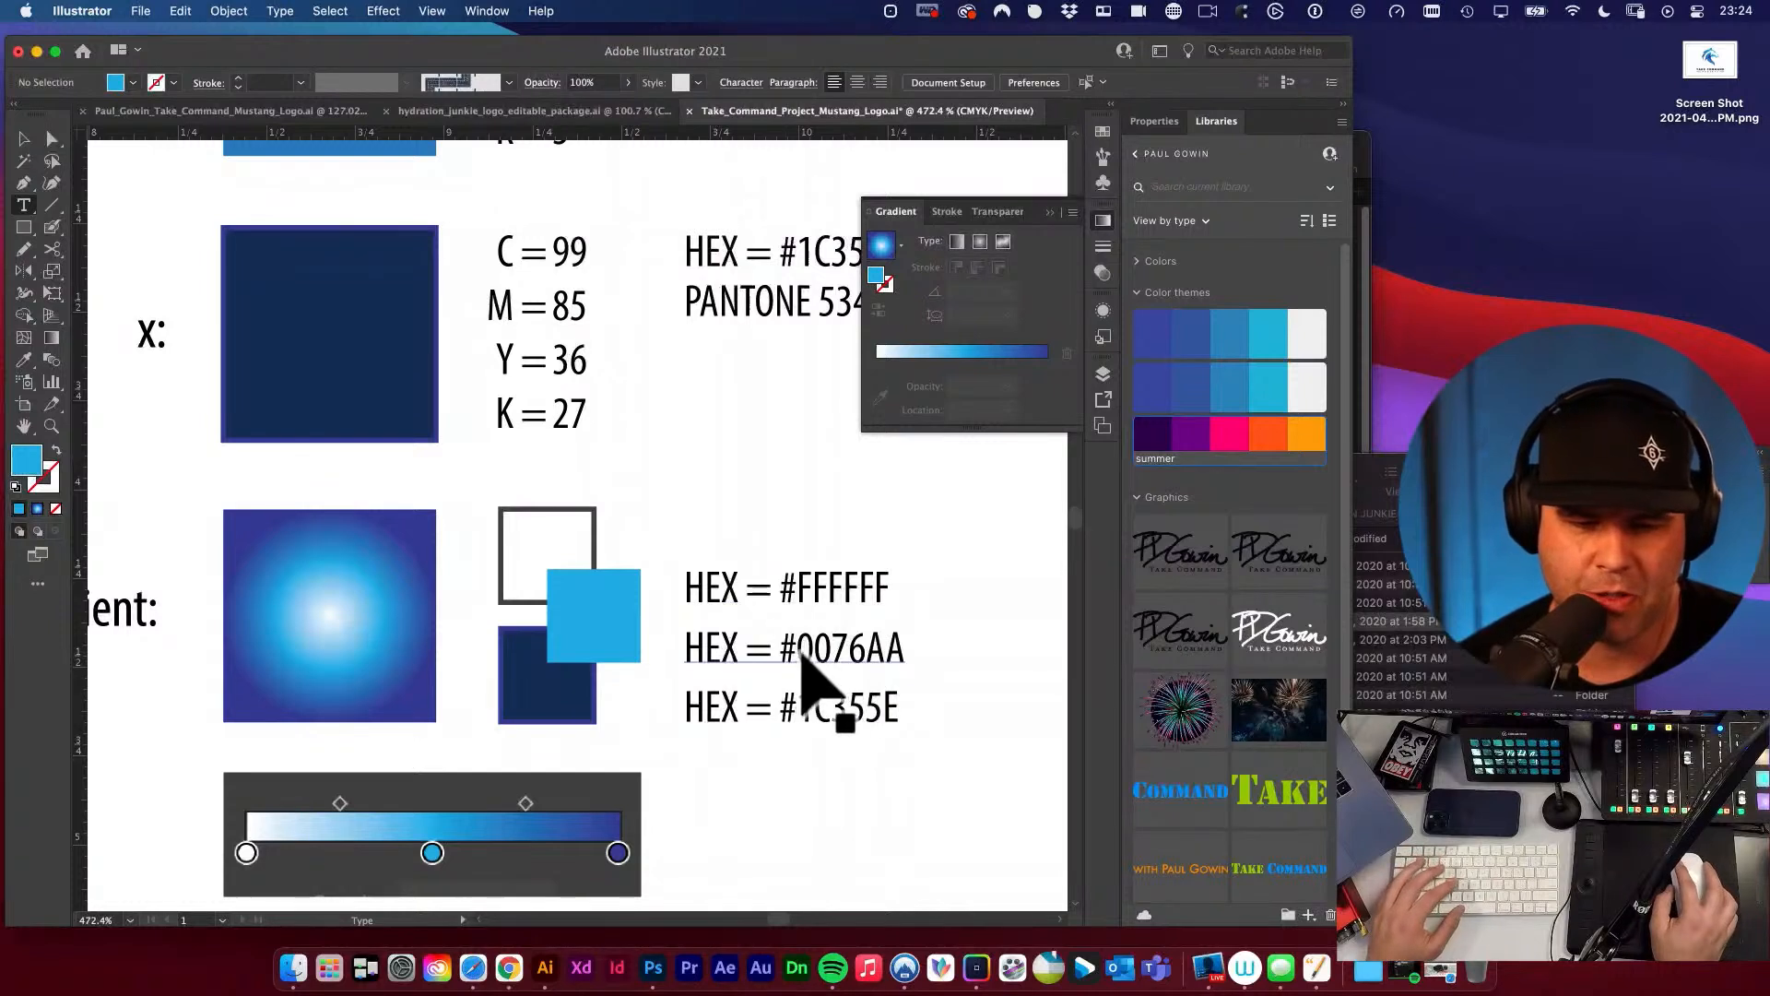
{"action": "left_click_drag", "start_coordinate": [797, 649], "coordinate": [933, 648]}
{"action": "left_click", "coordinate": [704, 472], "text": "super"}
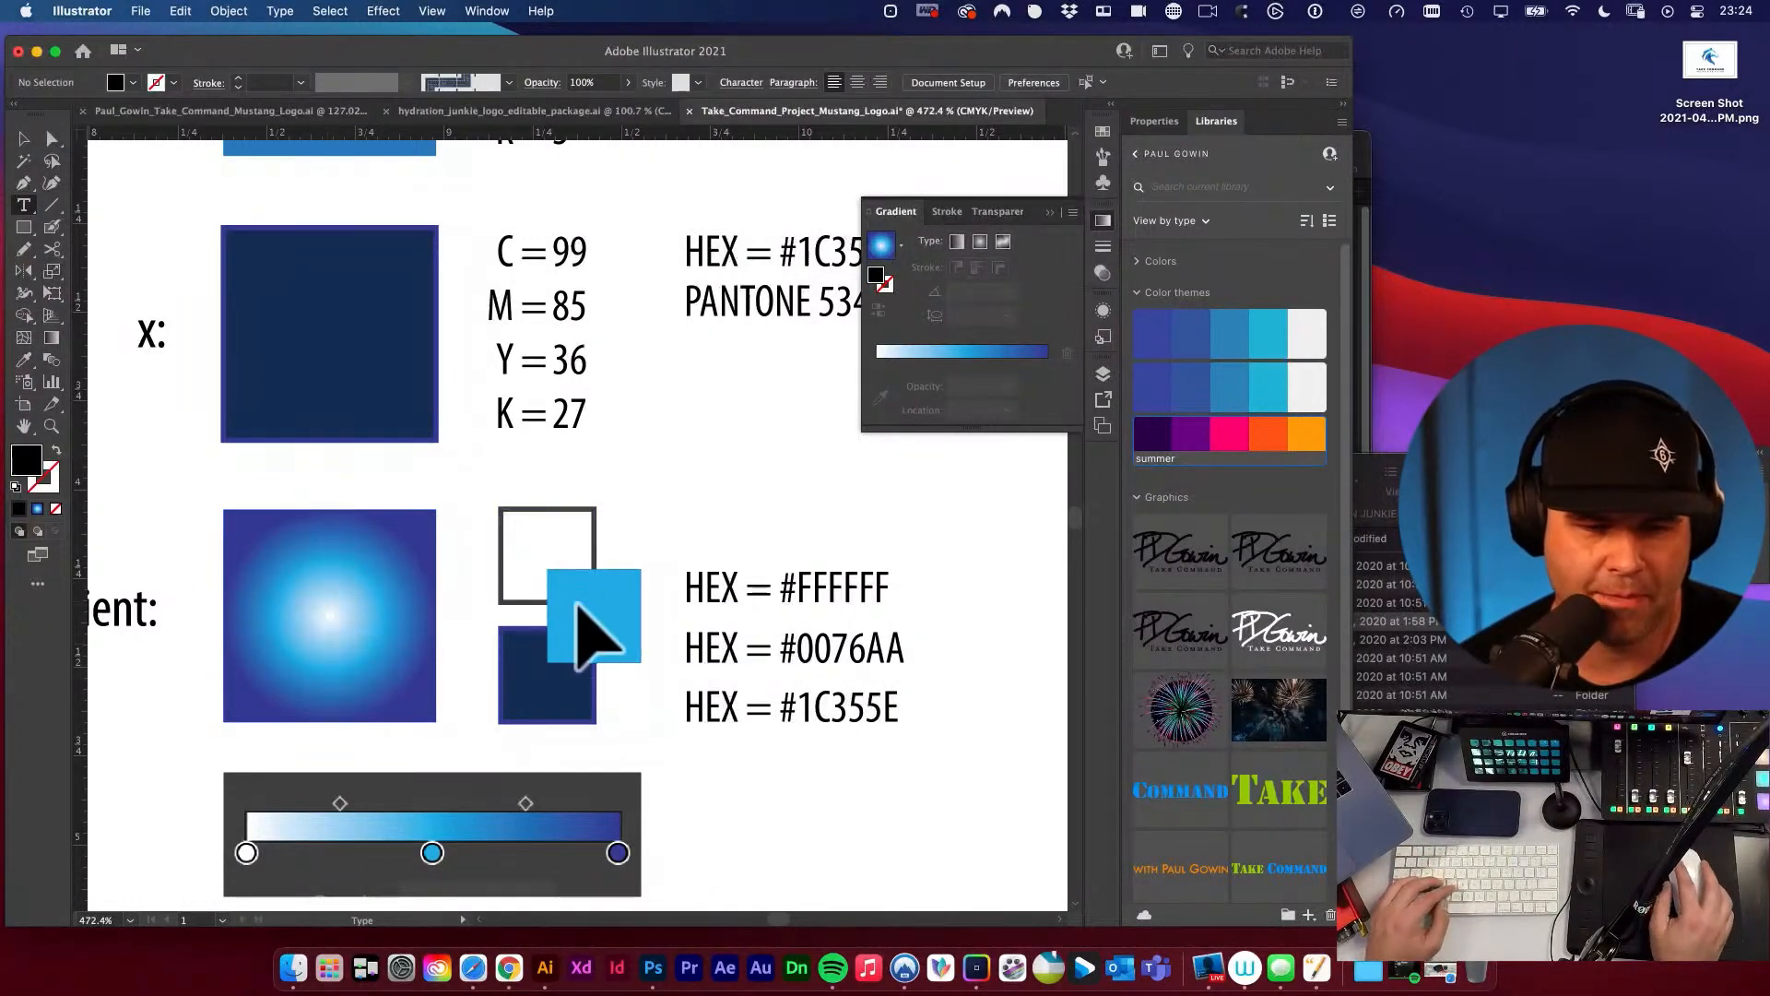
{"action": "left_click", "coordinate": [24, 138]}
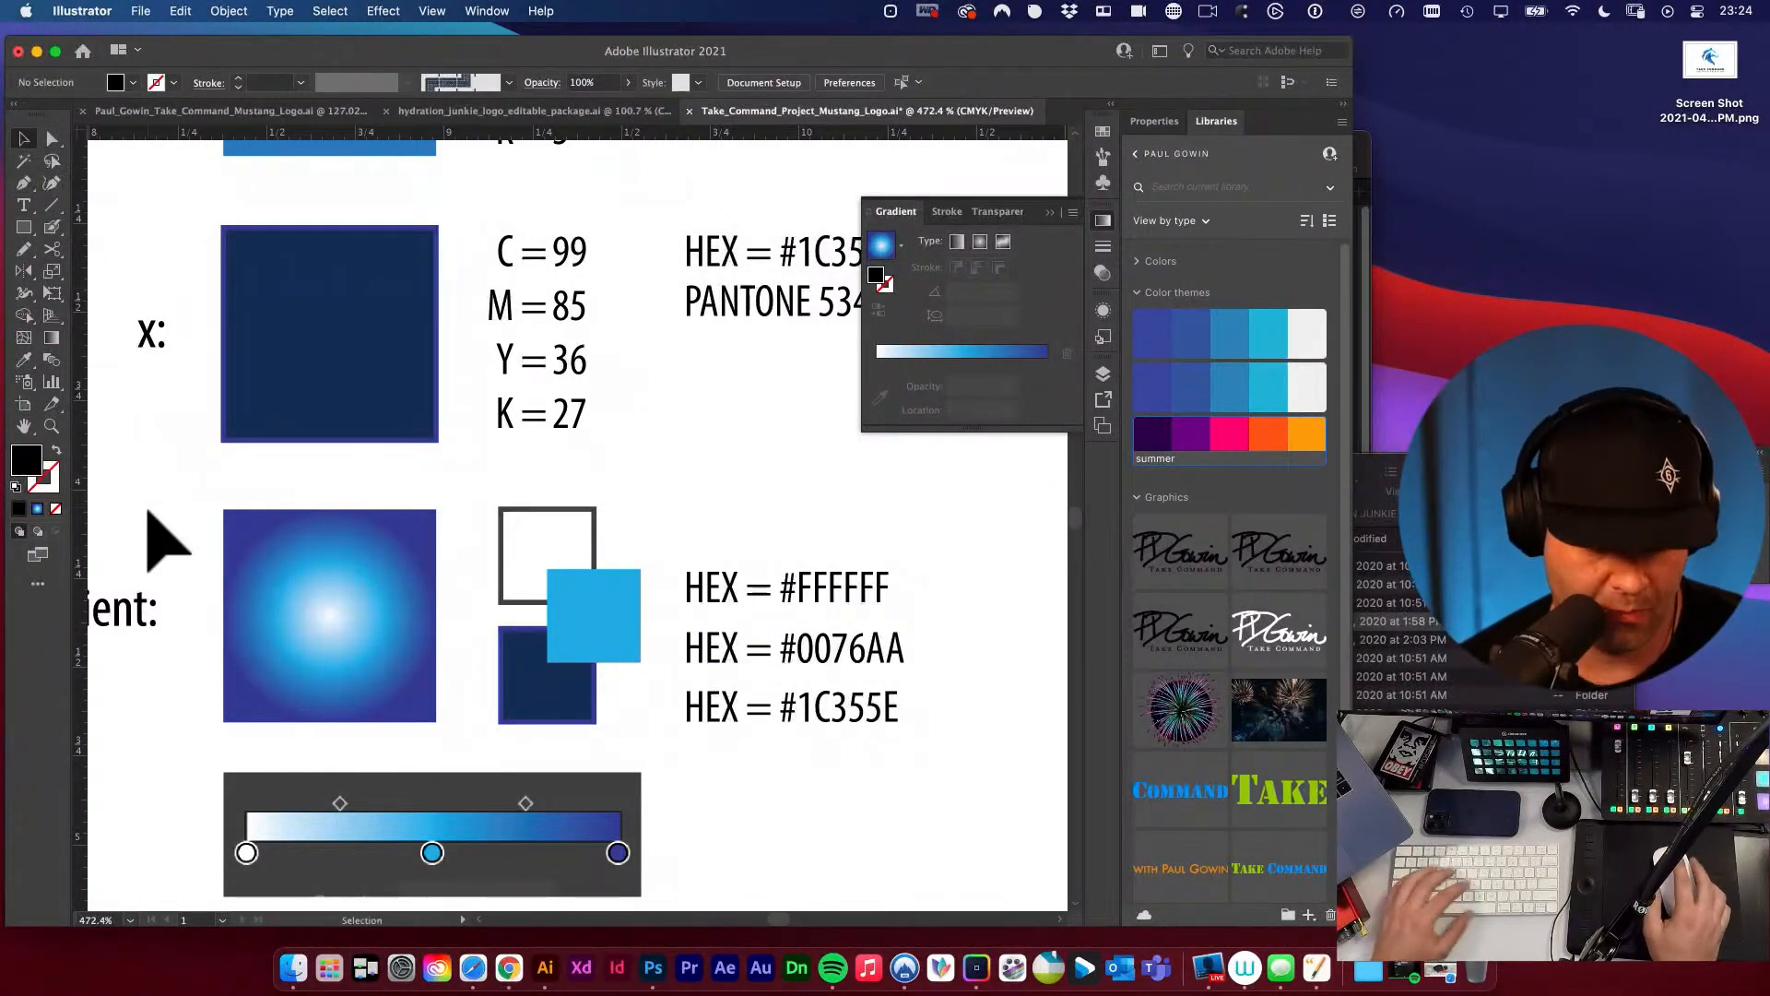
Sample the fill of the light blue square beside the gradient swatch with the Eyedropper and copy its hex code.
{"action": "key", "text": "i"}
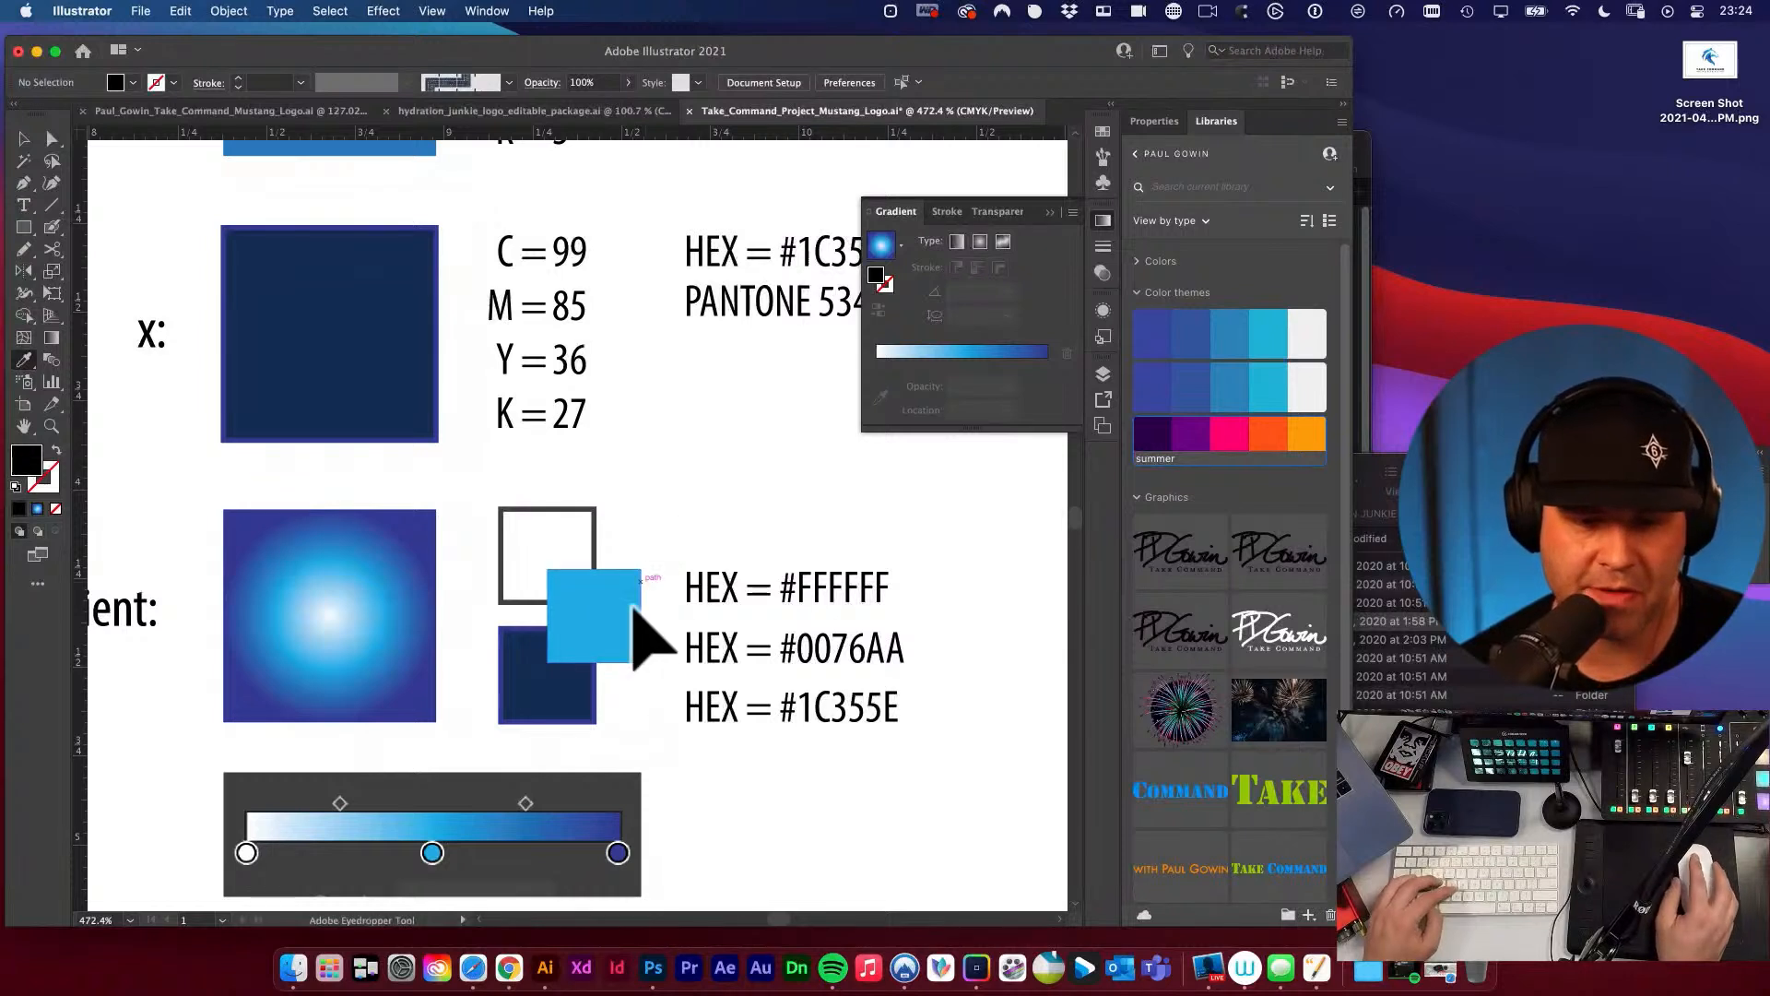
{"action": "left_click", "coordinate": [633, 608]}
{"action": "double_click", "coordinate": [26, 456]}
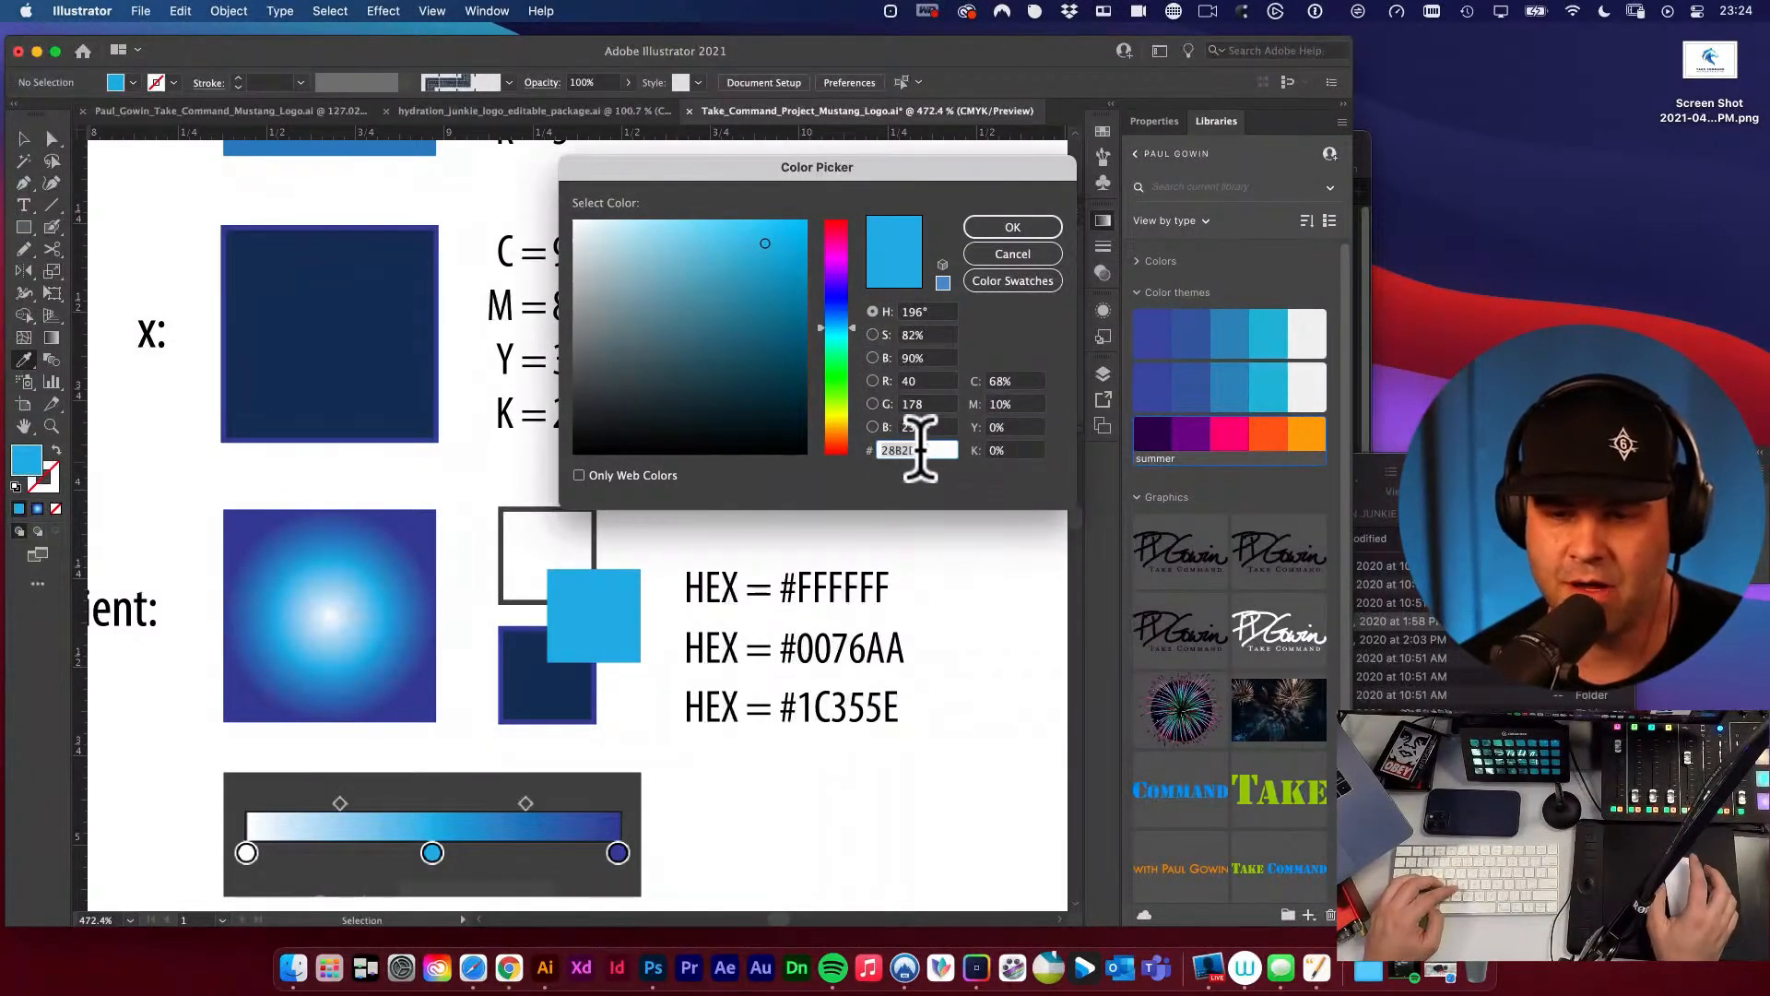
{"action": "left_click", "coordinate": [1015, 251]}
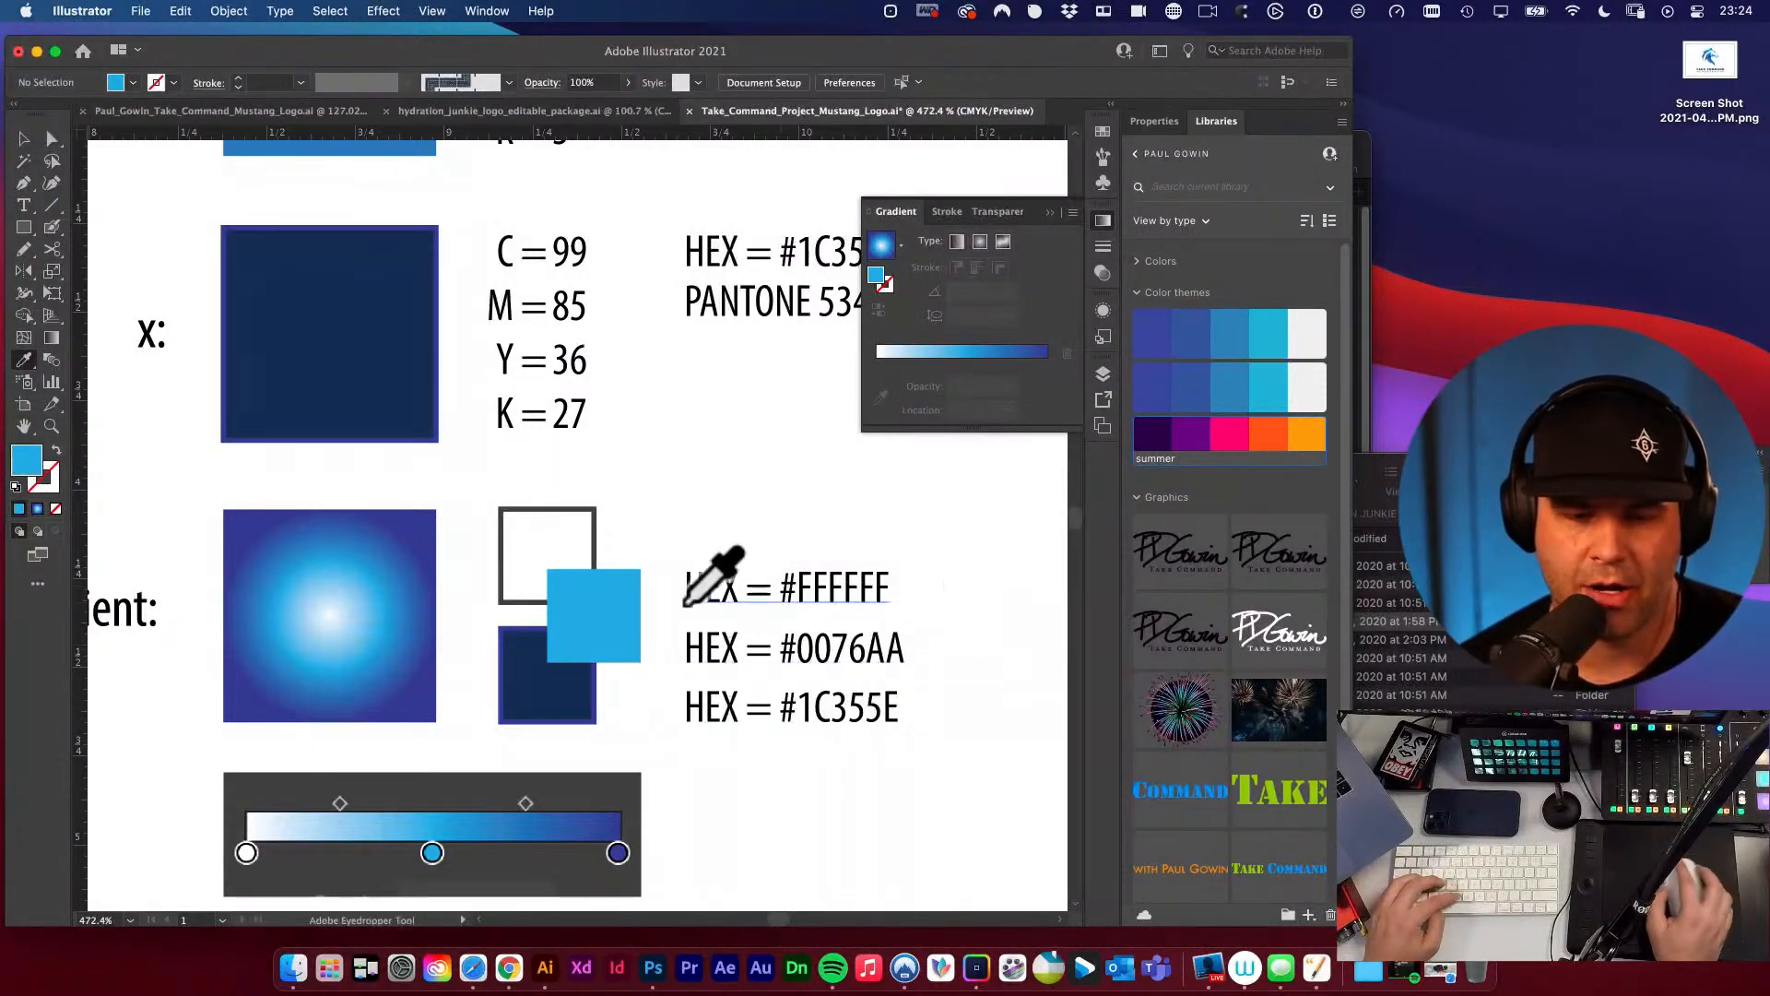
Replace the second HEX value in the gradient's colour list with 28B2E7.
{"action": "key", "text": "v"}
{"action": "left_click", "coordinate": [571, 613]}
{"action": "key", "text": "t"}
{"action": "left_click_drag", "start_coordinate": [799, 647], "coordinate": [953, 656]}
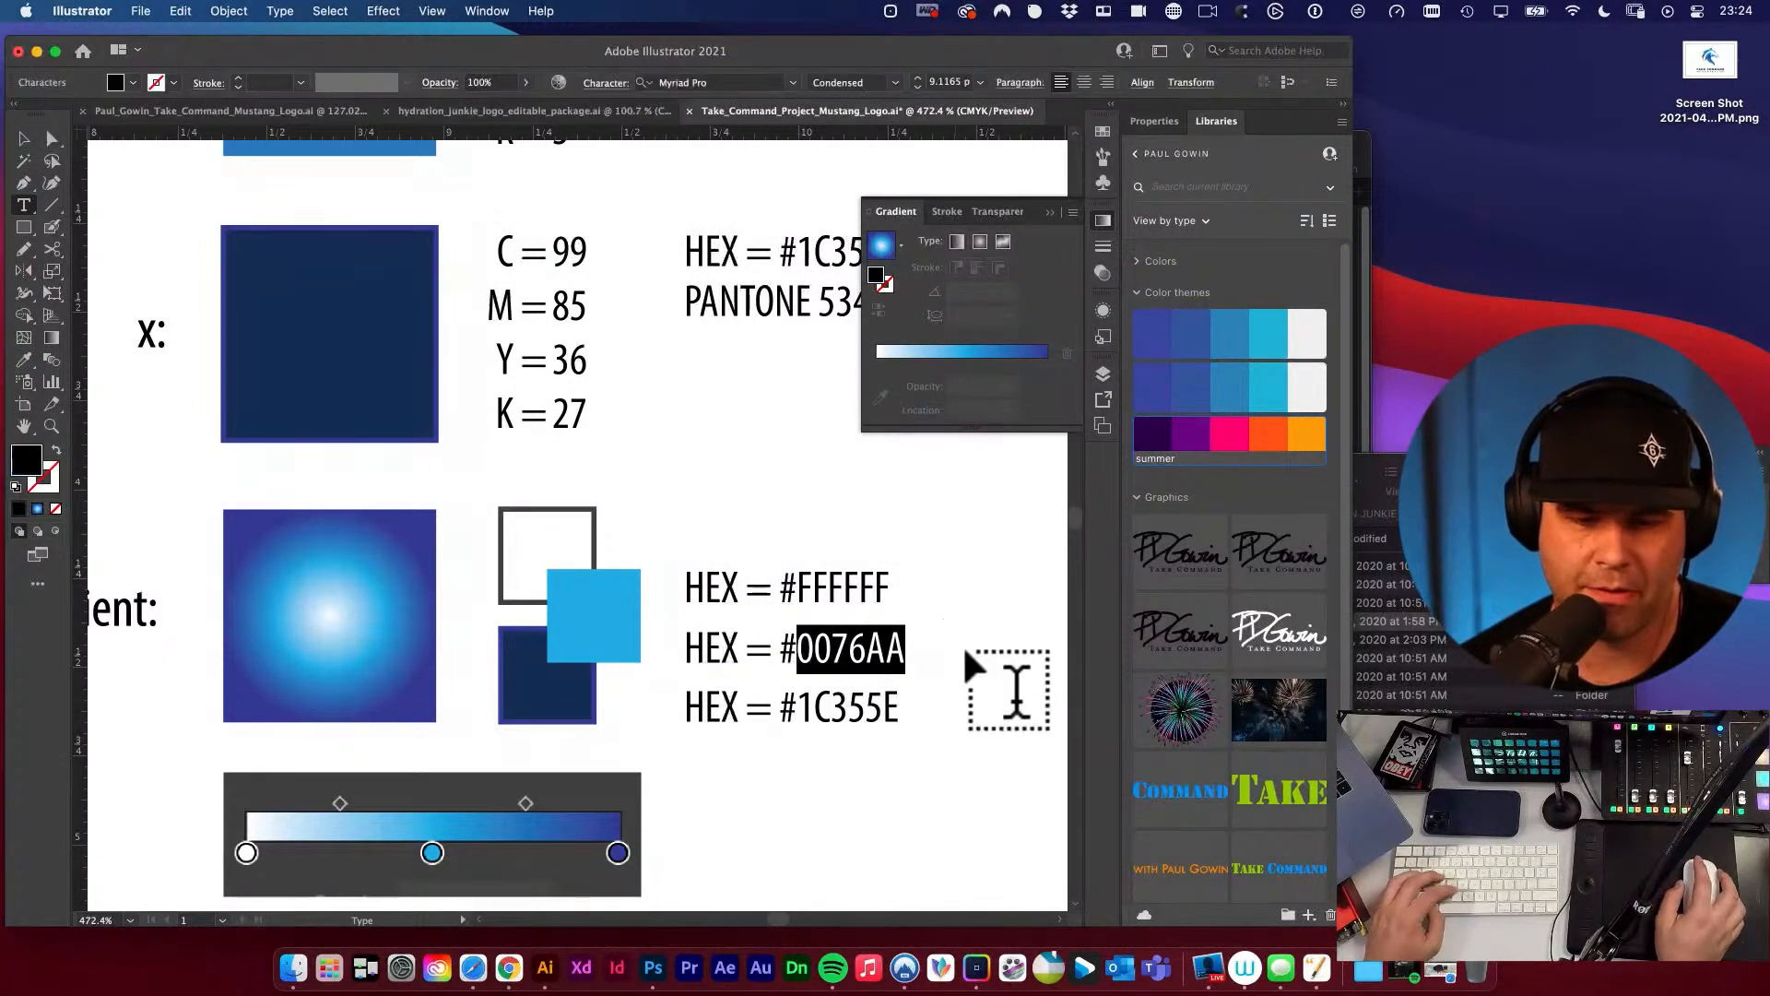
{"action": "type", "text": "28B2E7"}
{"action": "left_click", "coordinate": [910, 656], "text": "super"}
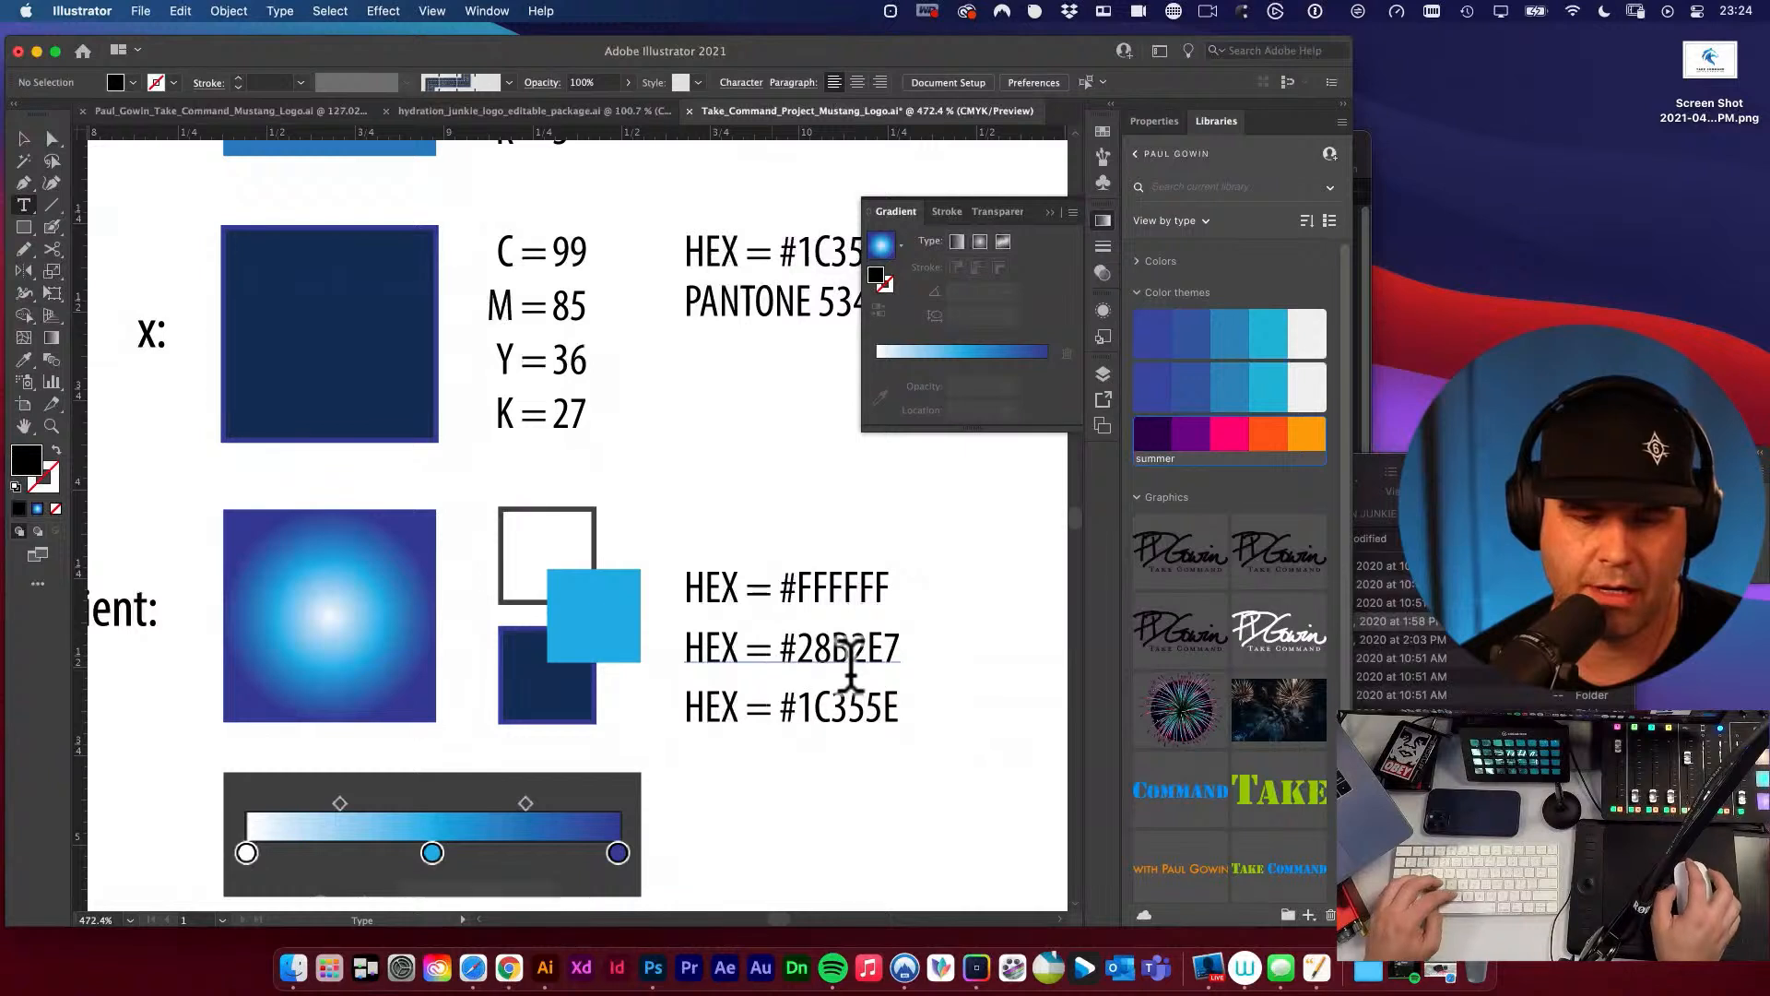
Remove the stroke from the small dark navy square in the gradient section and copy its fill's hex code.
{"action": "key", "text": "v"}
{"action": "left_click", "coordinate": [509, 683]}
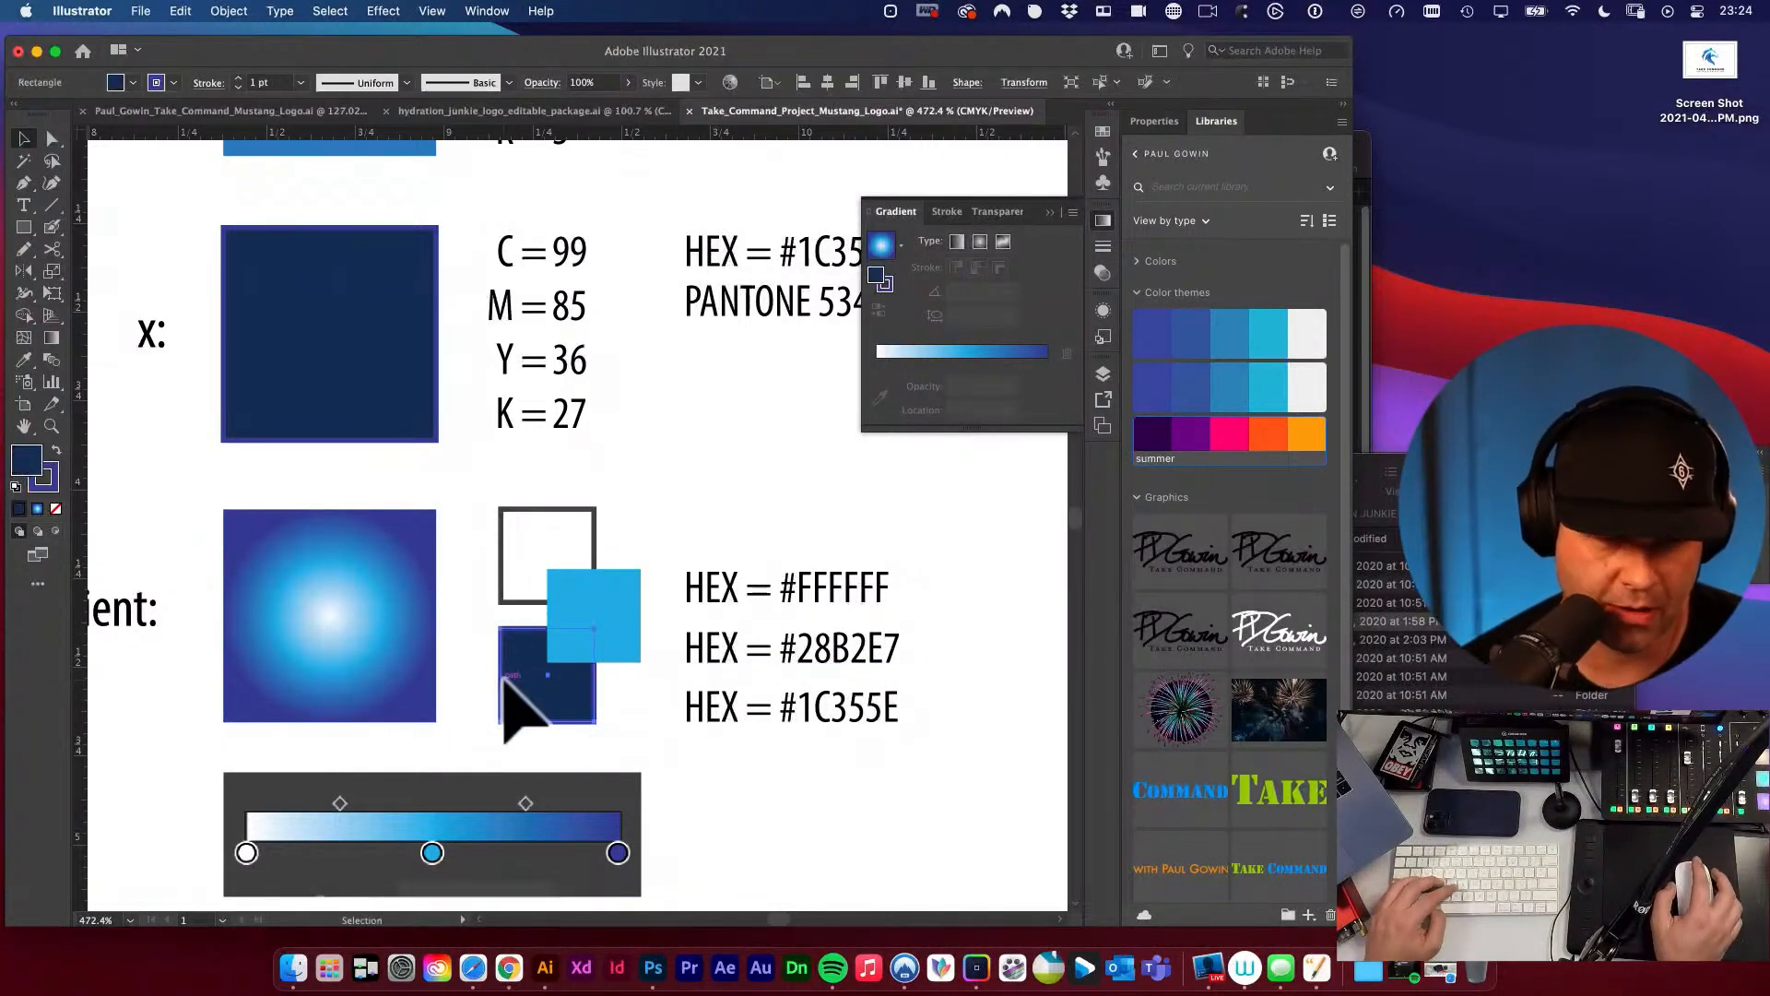
{"action": "key", "text": "slash"}
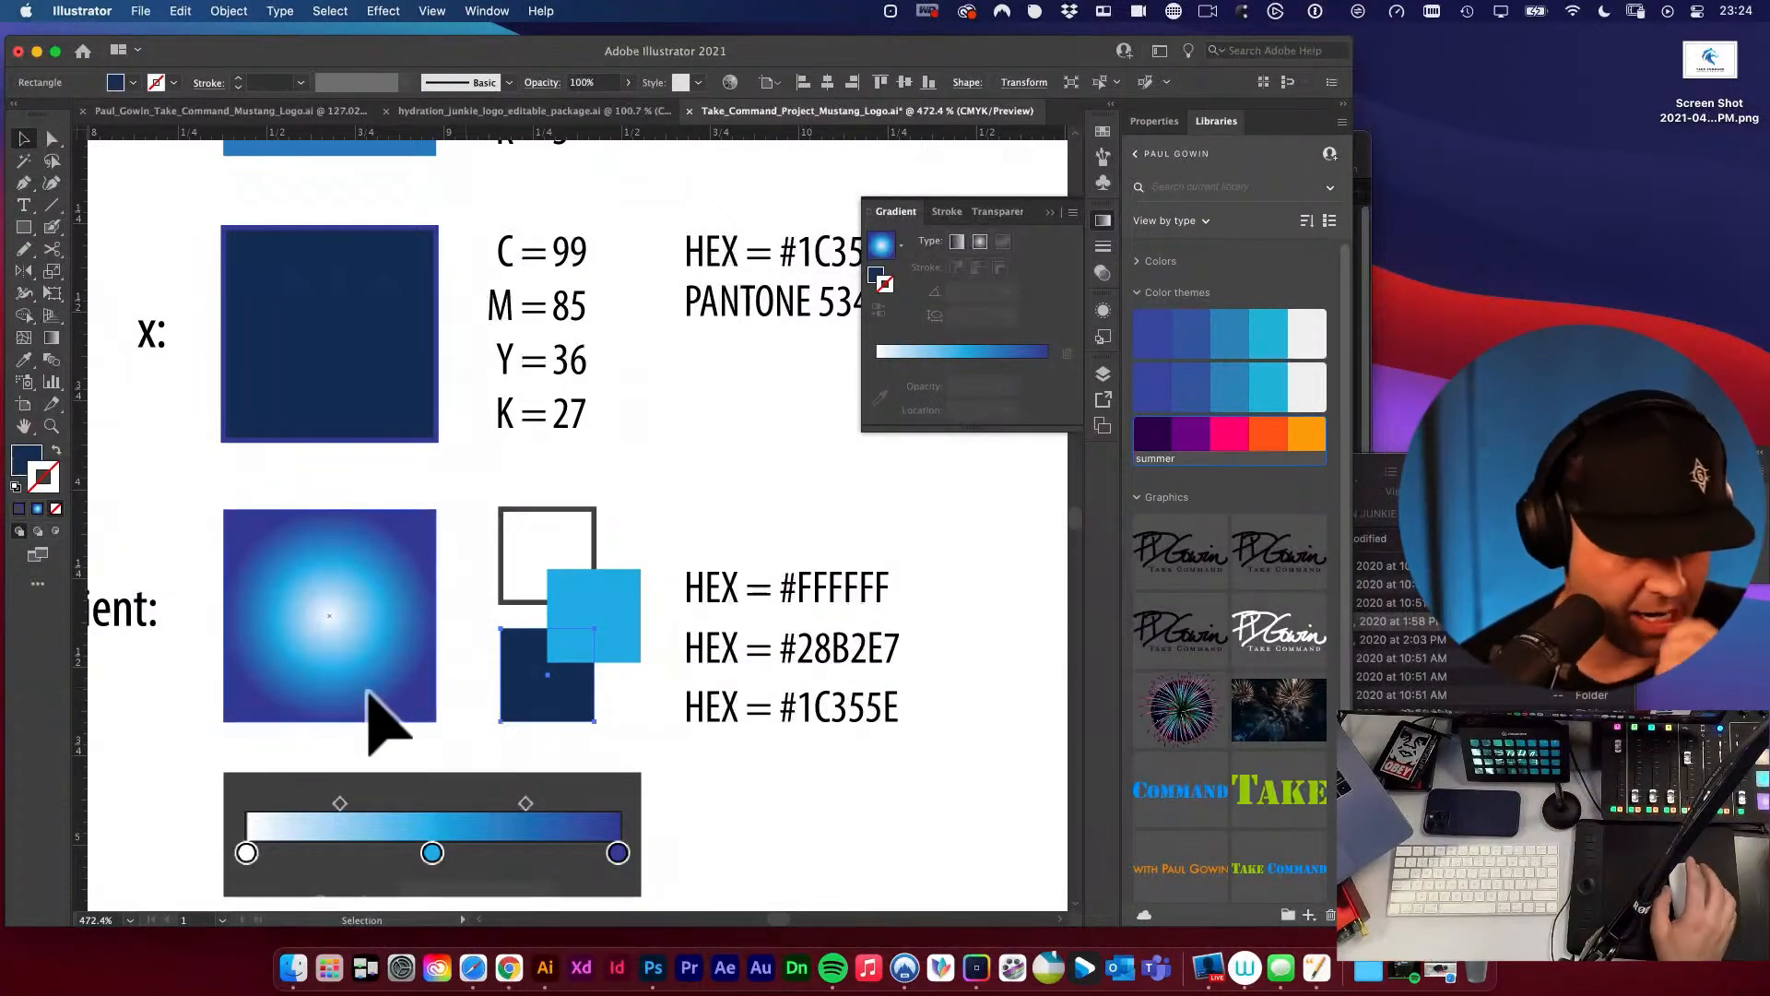
{"action": "double_click", "coordinate": [27, 461]}
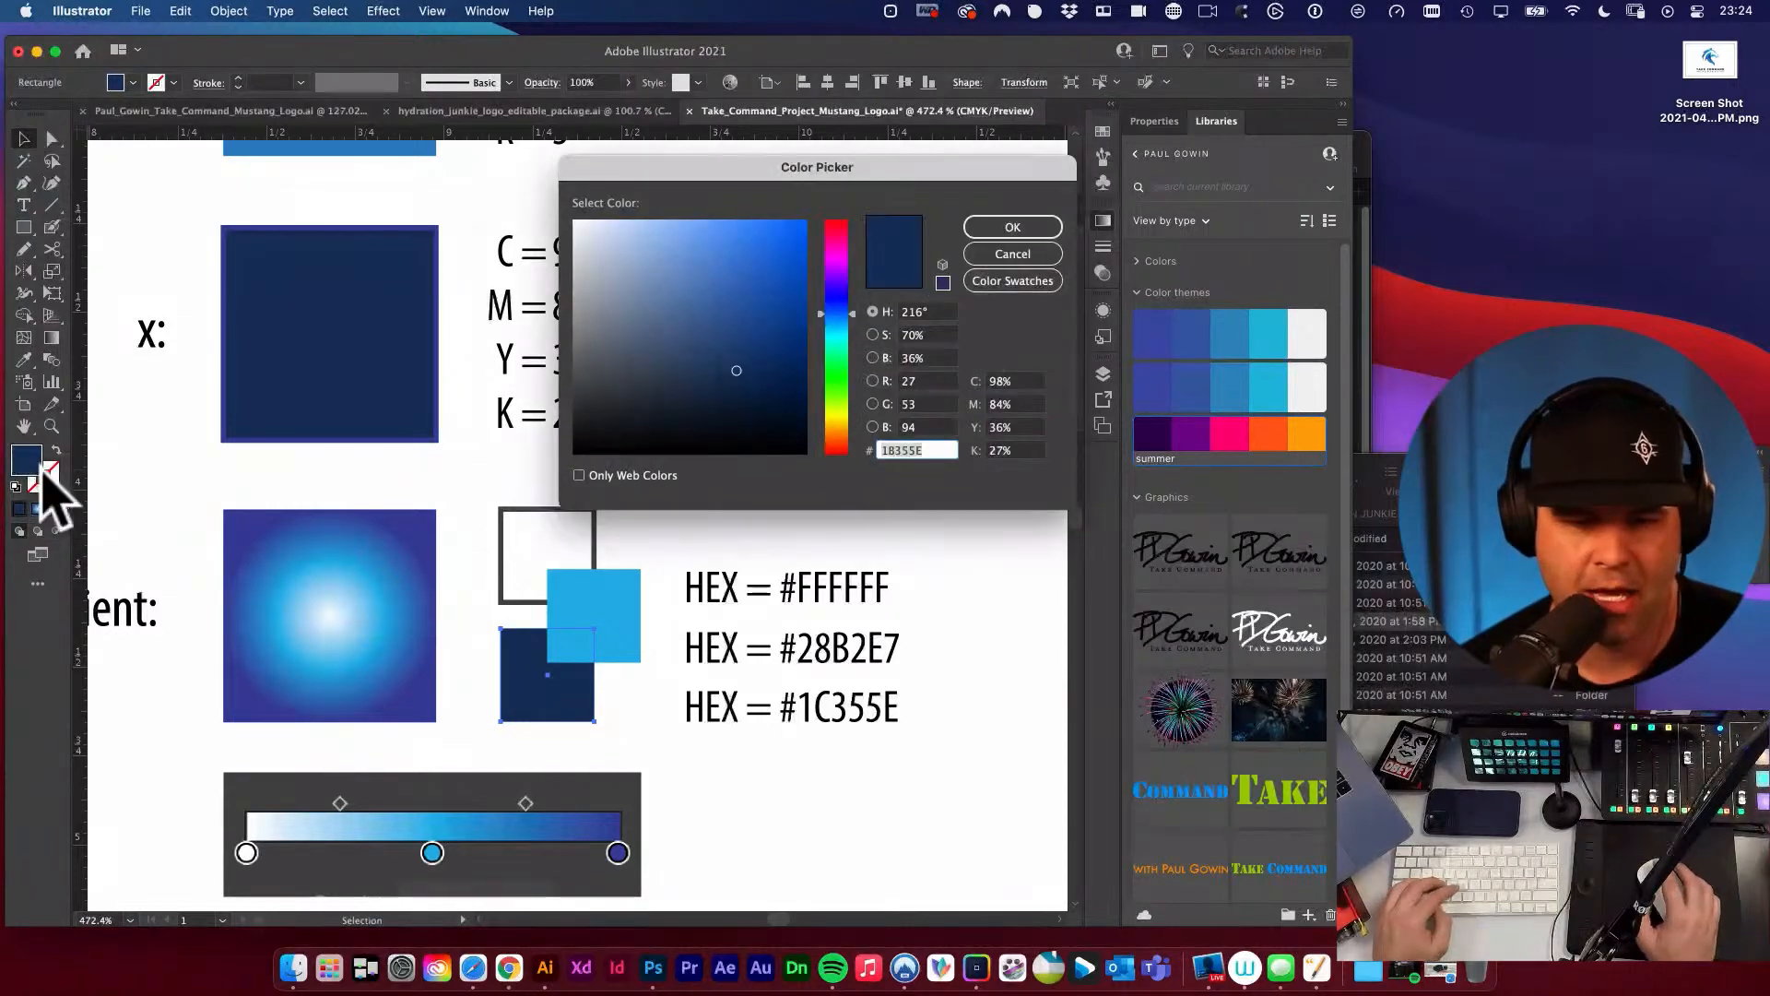
{"action": "left_click", "coordinate": [947, 450]}
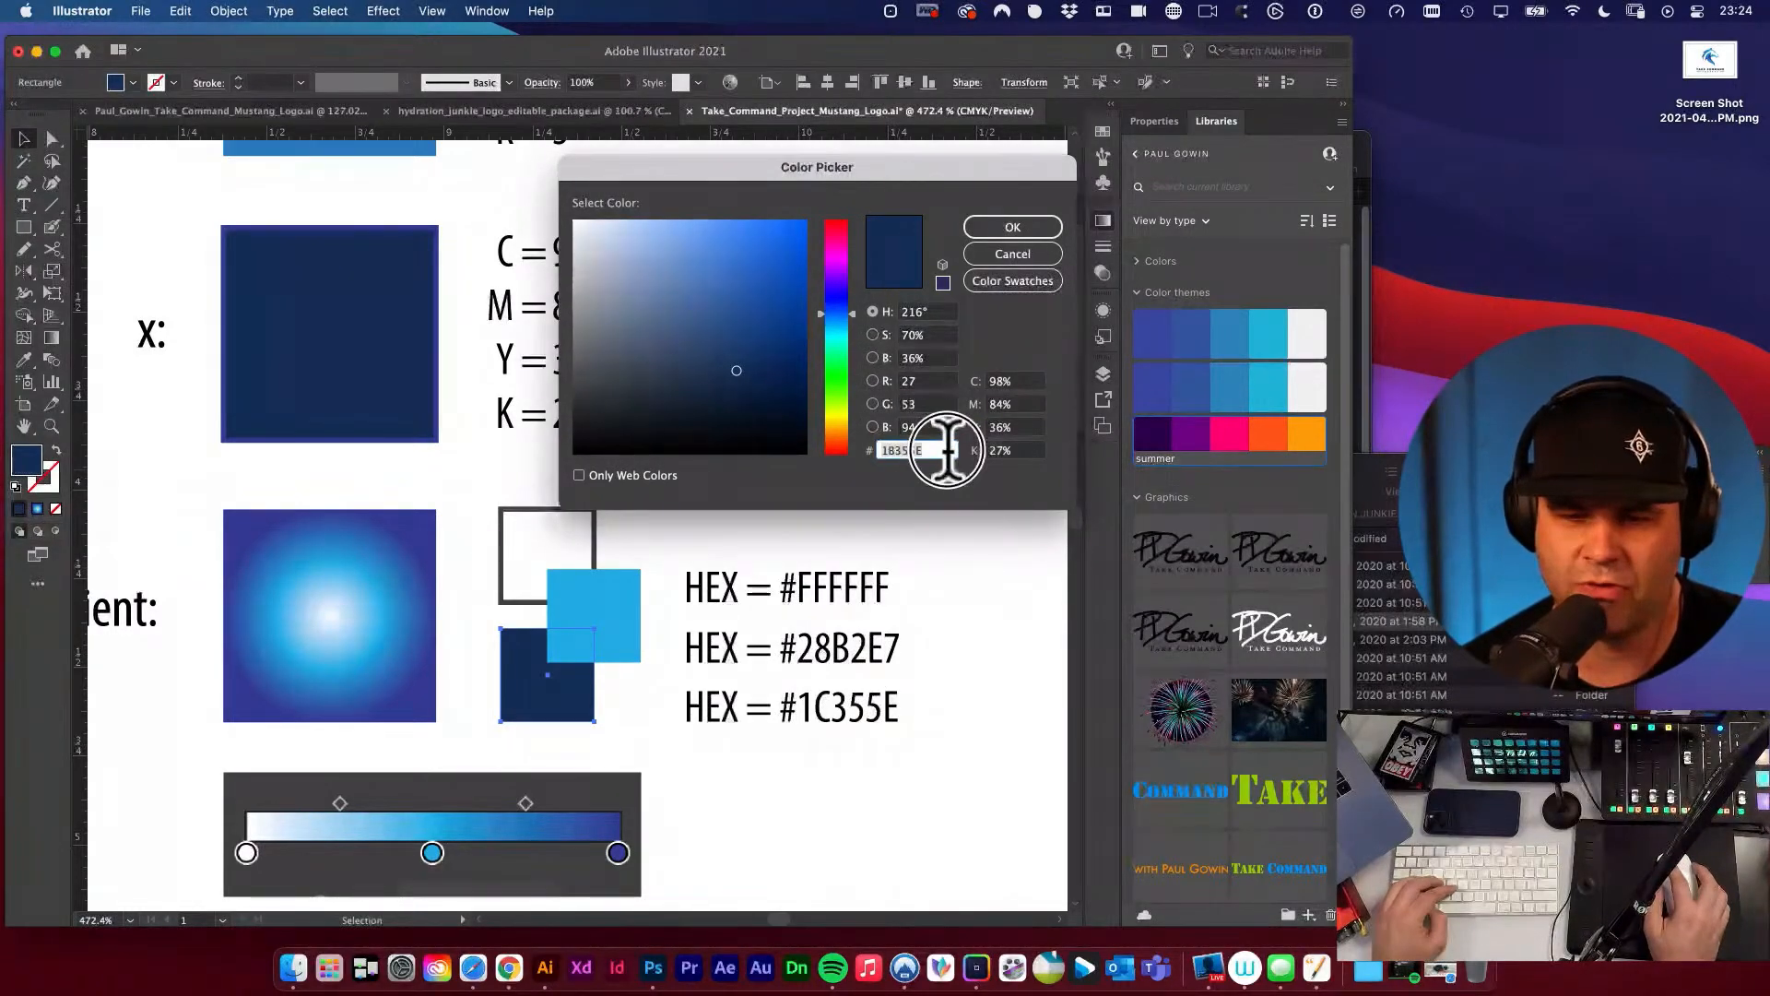
{"action": "left_click", "coordinate": [1012, 230]}
Replace the third HEX value in the gradient's colour list with 1B355E and leave the group's isolation mode.
{"action": "double_click", "coordinate": [806, 717]}
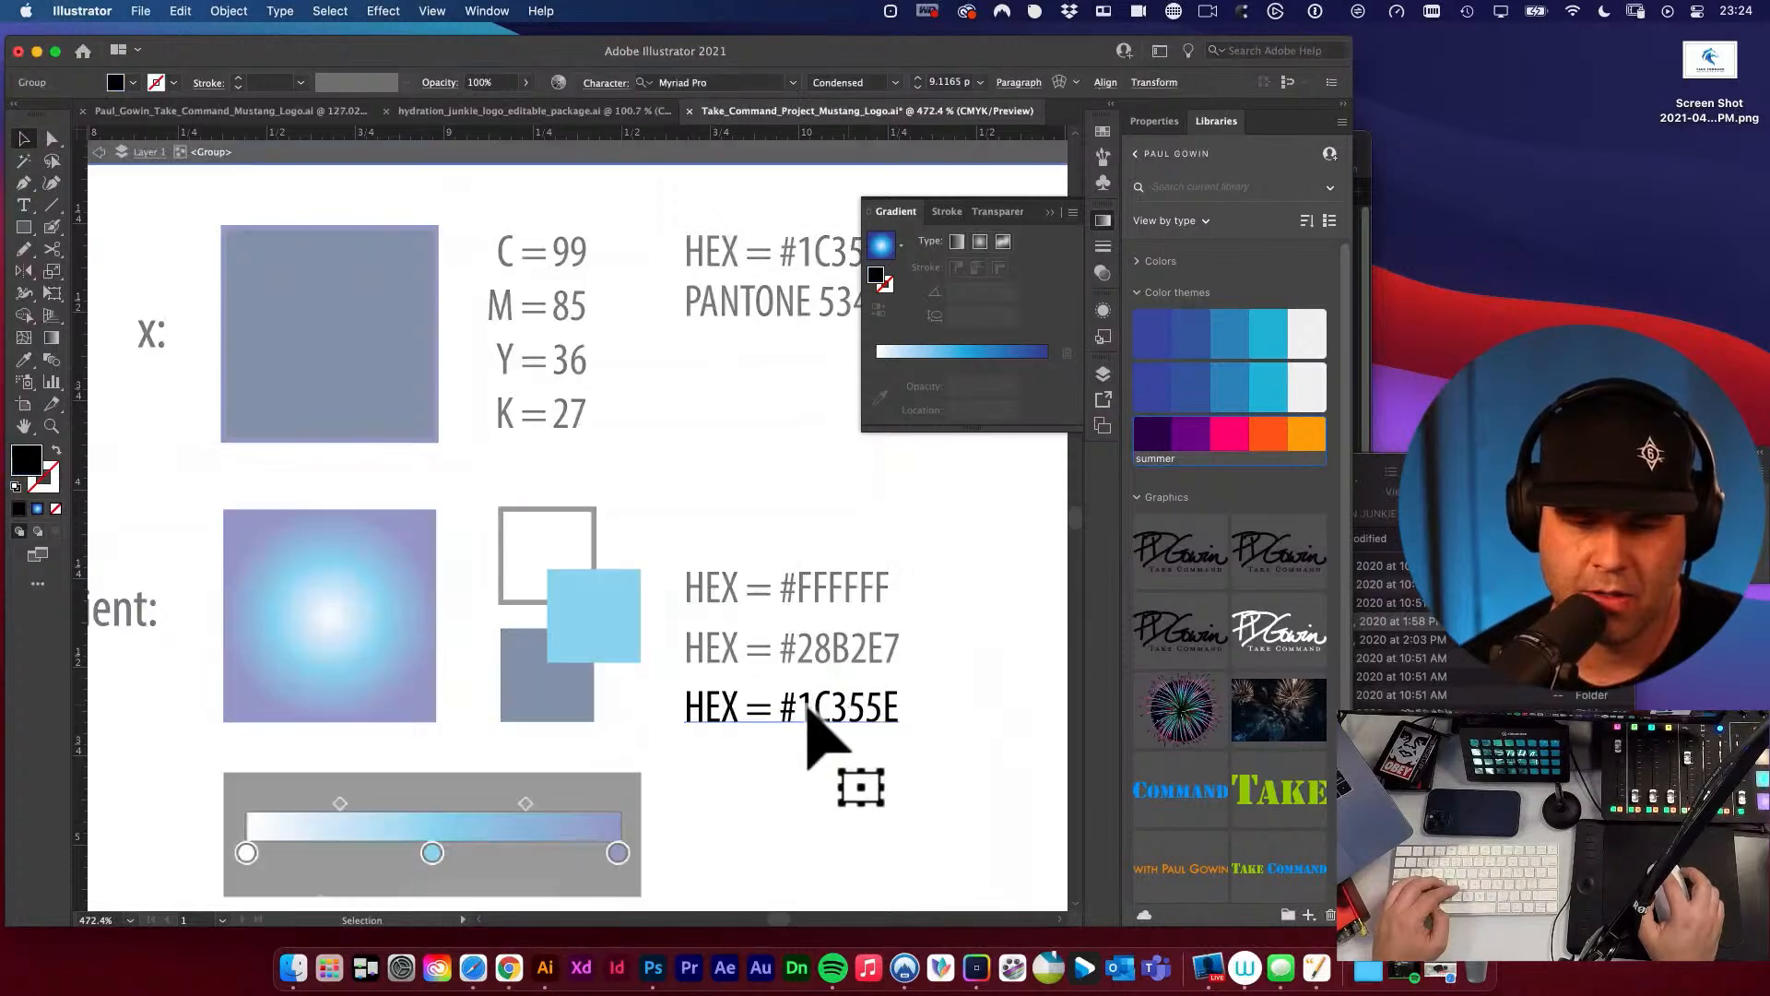
{"action": "double_click", "coordinate": [803, 719]}
{"action": "left_click_drag", "start_coordinate": [798, 712], "coordinate": [934, 711]}
{"action": "type", "text": "1B355E"}
{"action": "key", "text": "Escape"}
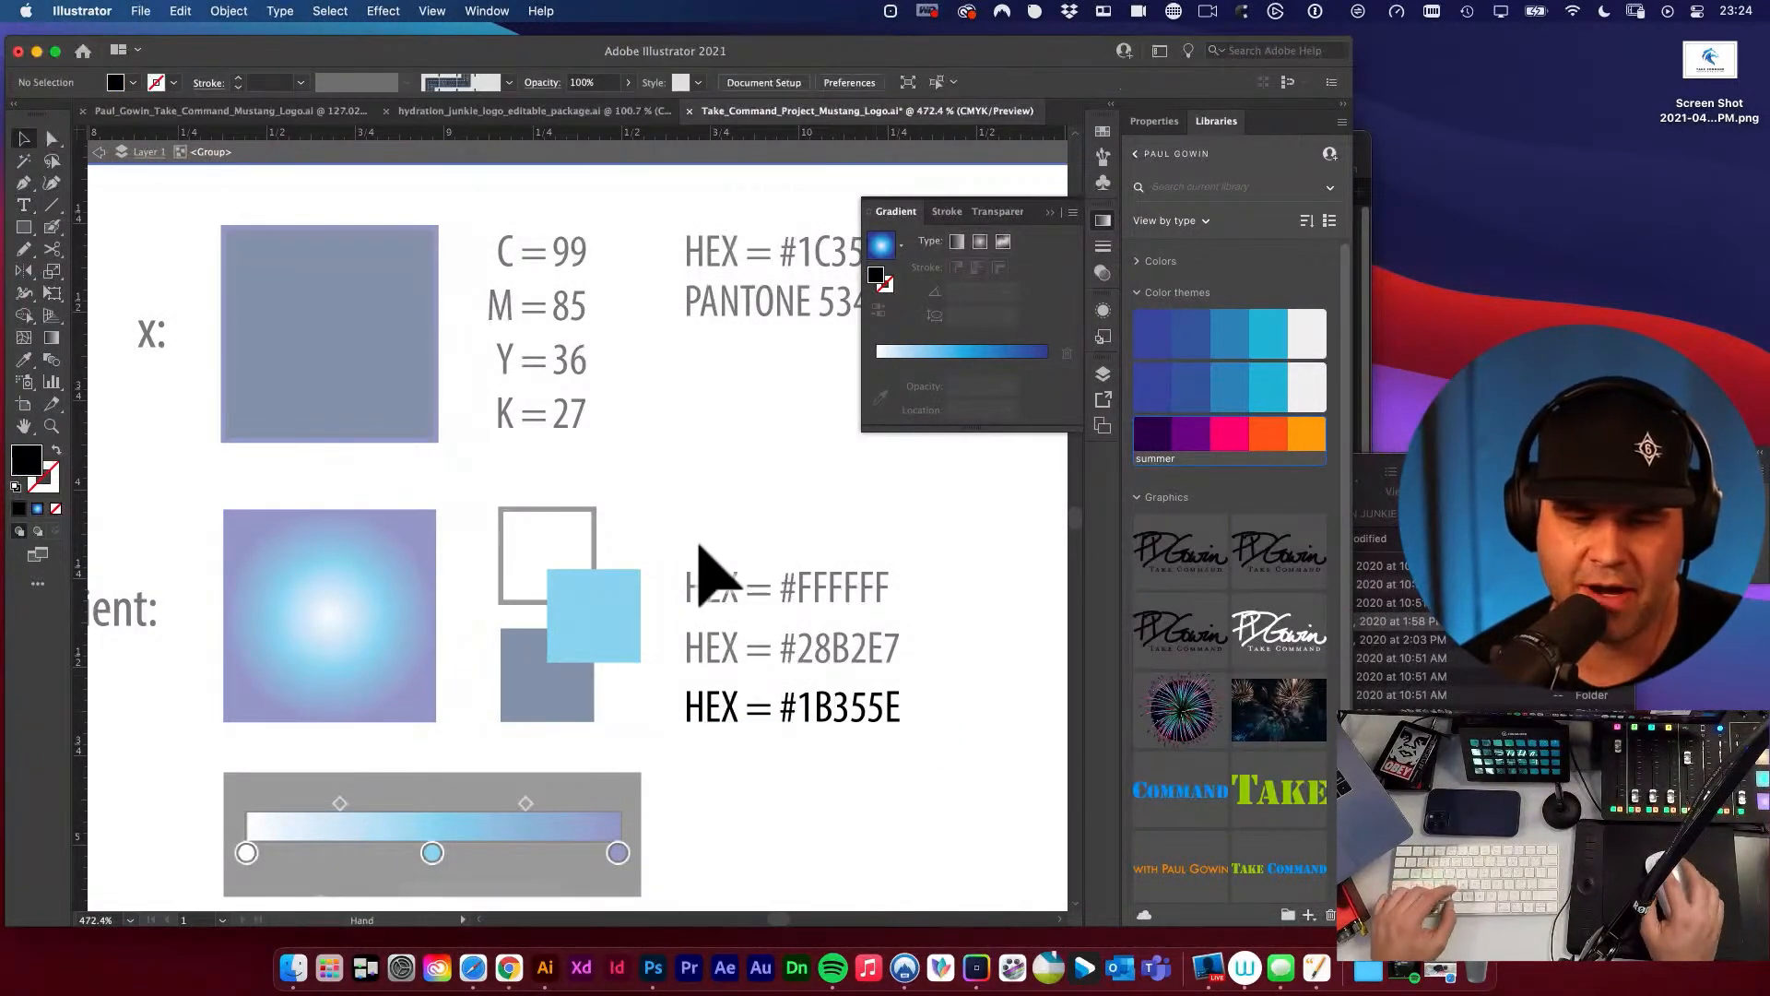
{"action": "left_click", "coordinate": [703, 557], "text": "alt+super"}
{"action": "key", "text": "Escape"}
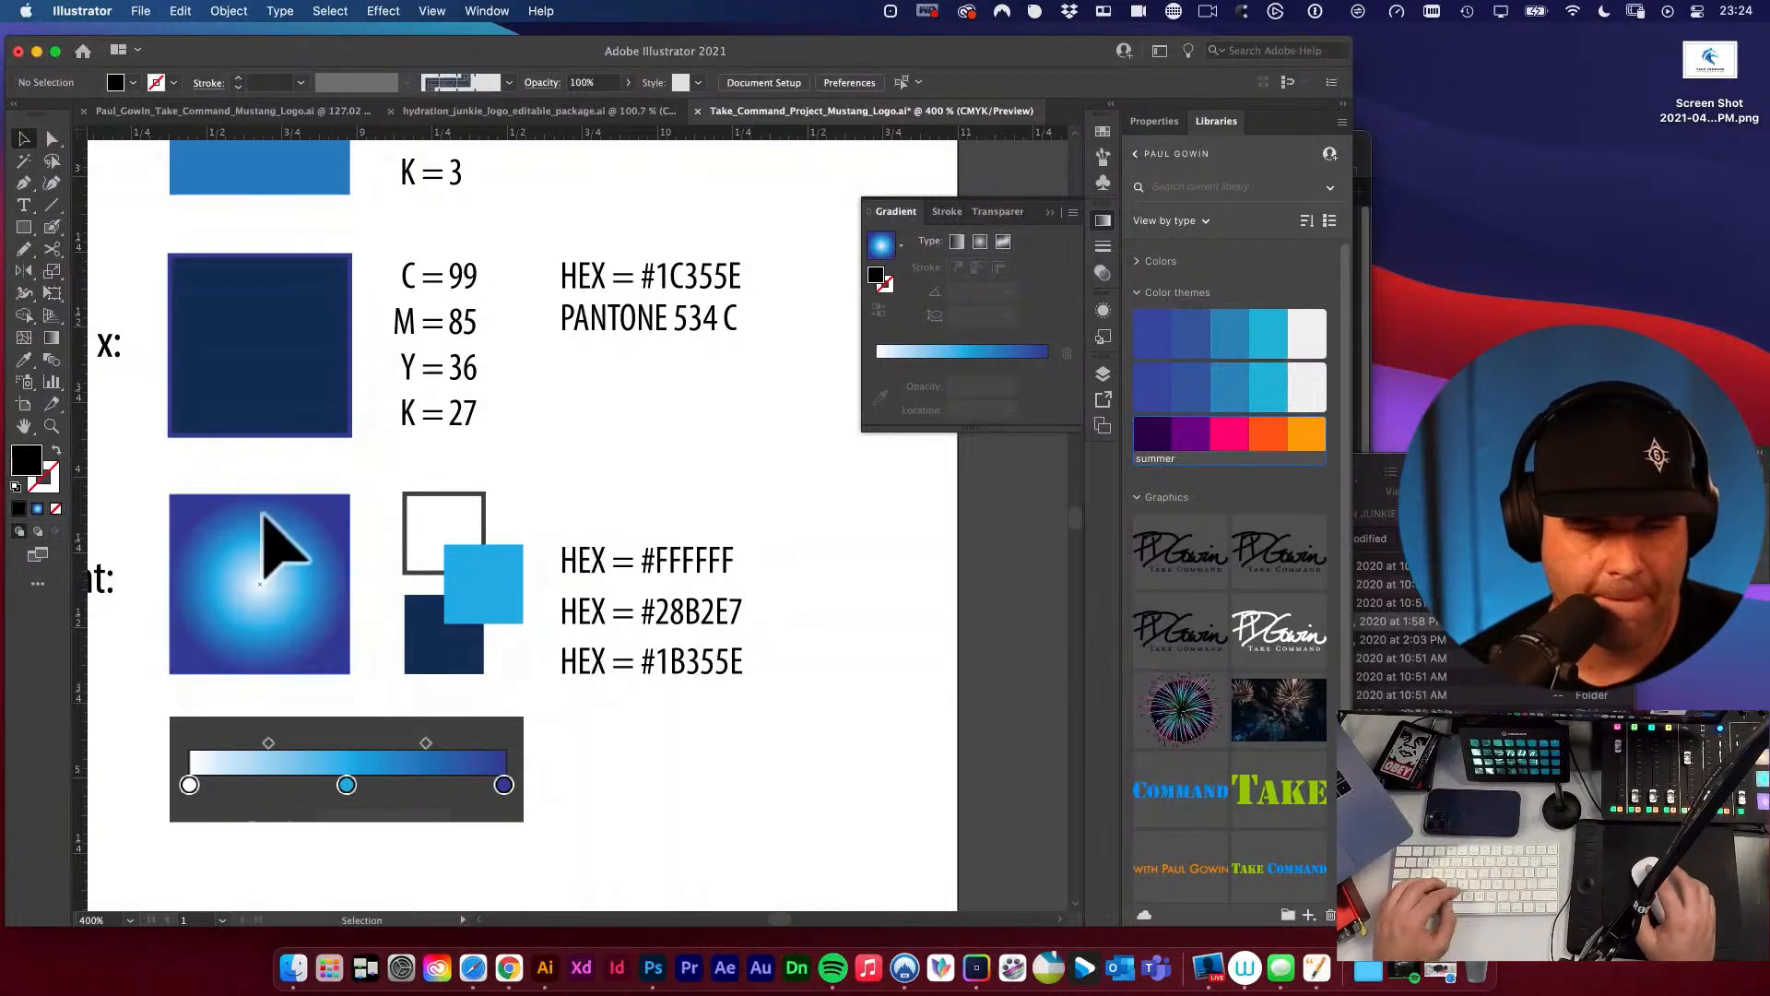
Capture a screenshot of the Color Picker showing the small dark navy square's fill values, then close the picker.
{"action": "left_click", "coordinate": [430, 650]}
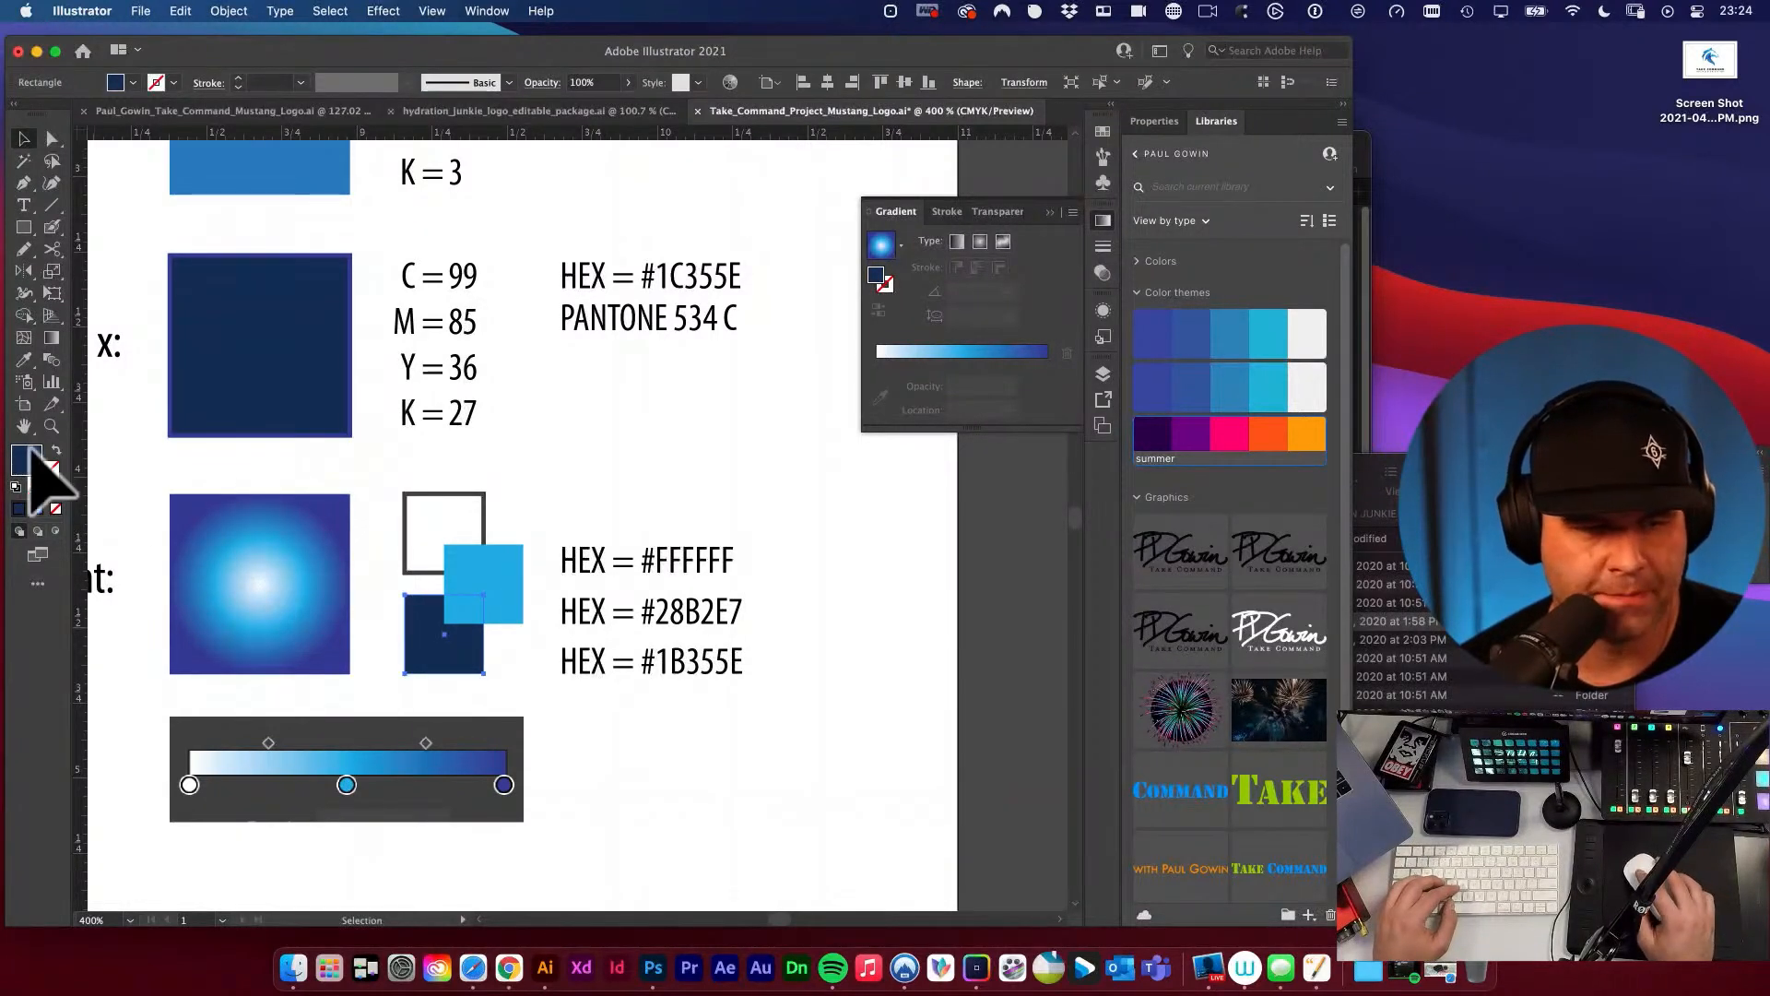
{"action": "double_click", "coordinate": [26, 457]}
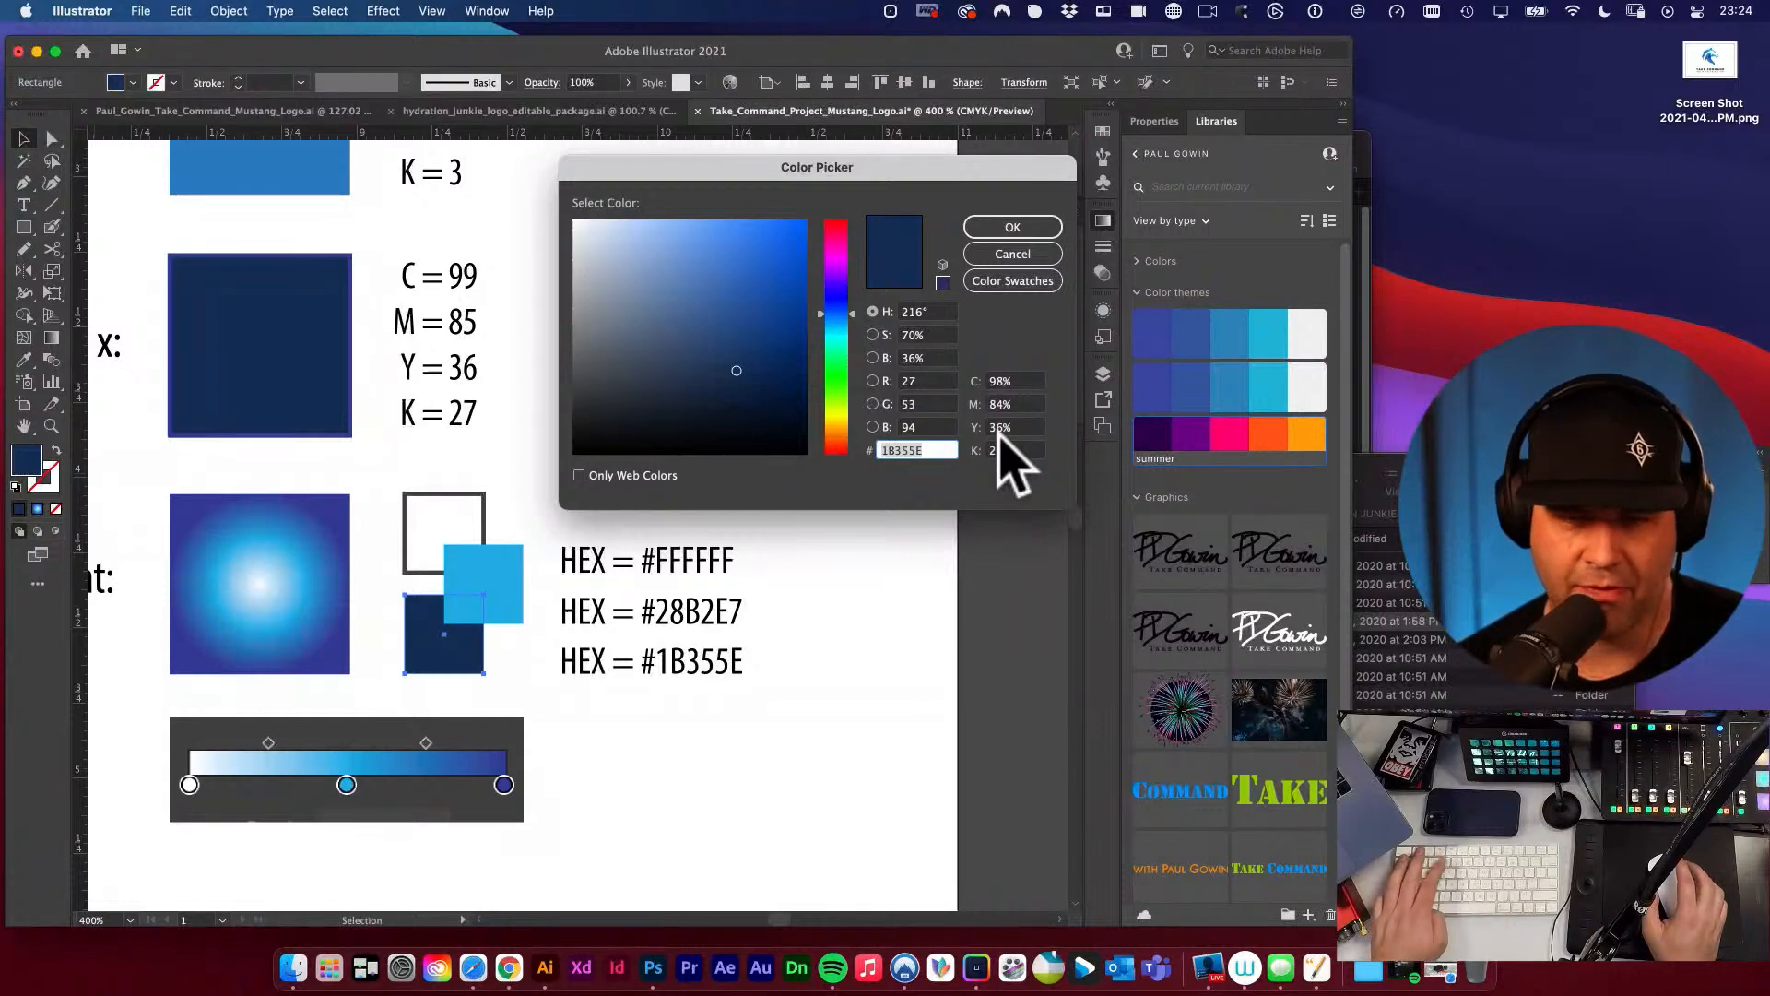
{"action": "key", "text": "super+shift+4"}
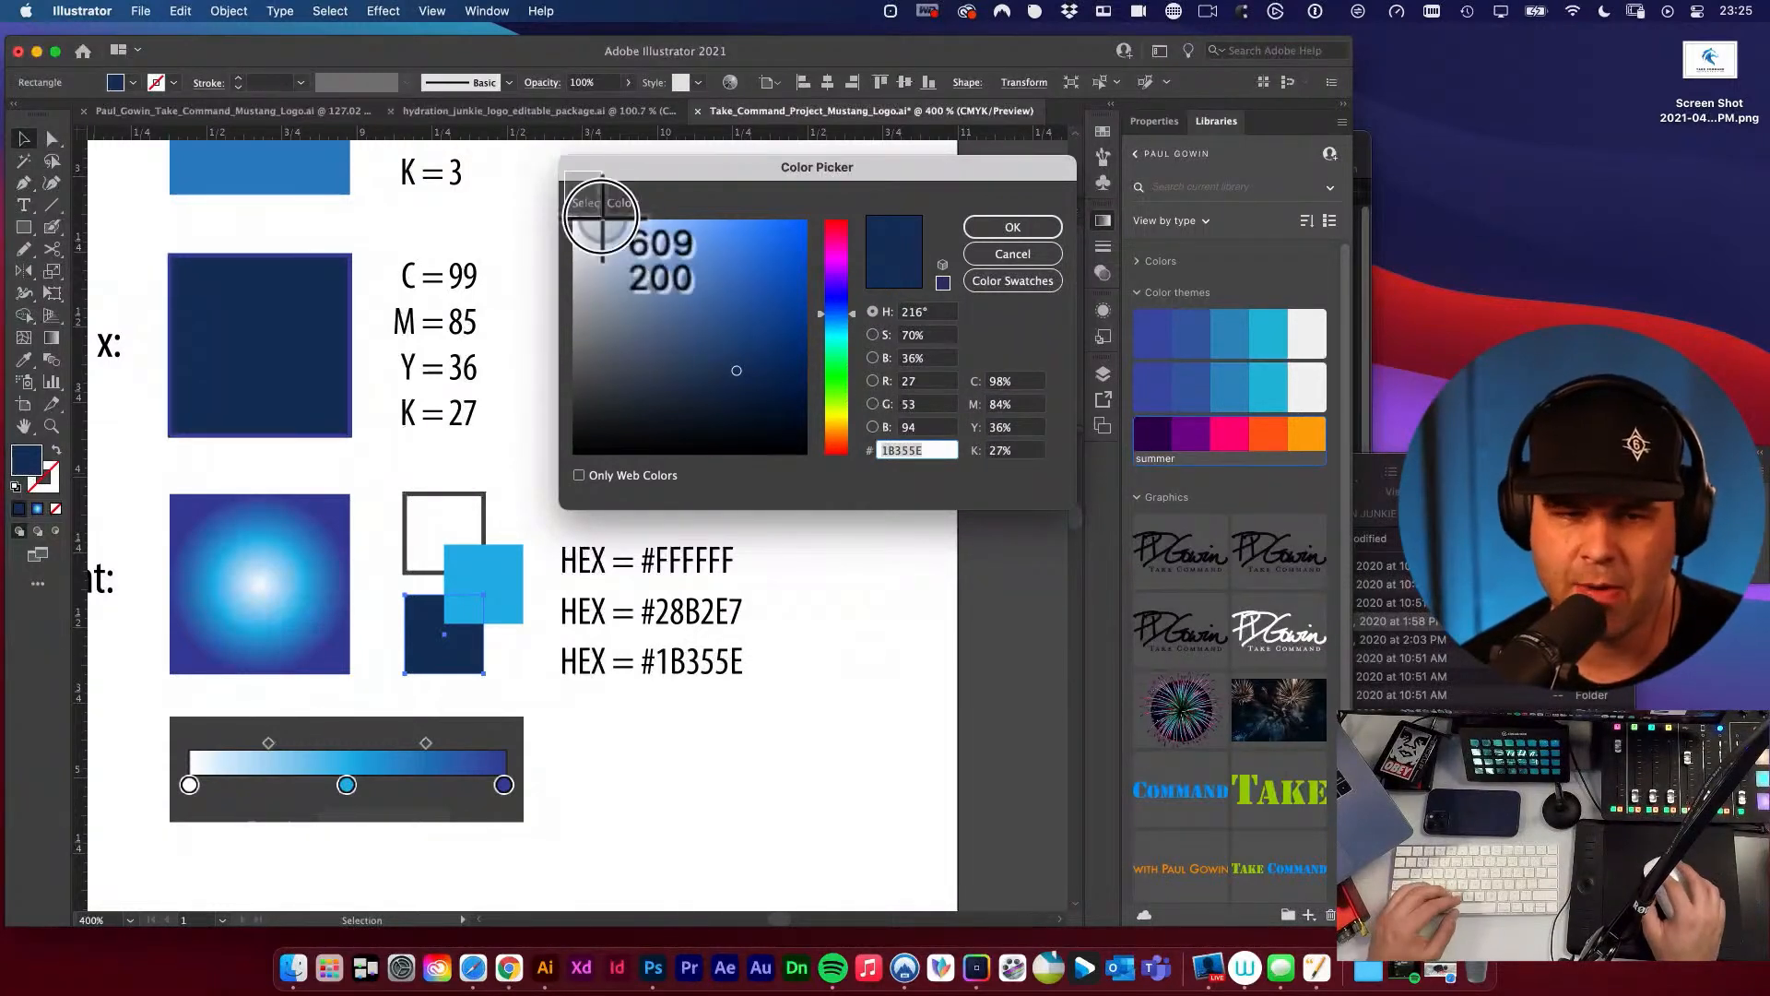
{"action": "left_click_drag", "start_coordinate": [565, 171], "coordinate": [1066, 494]}
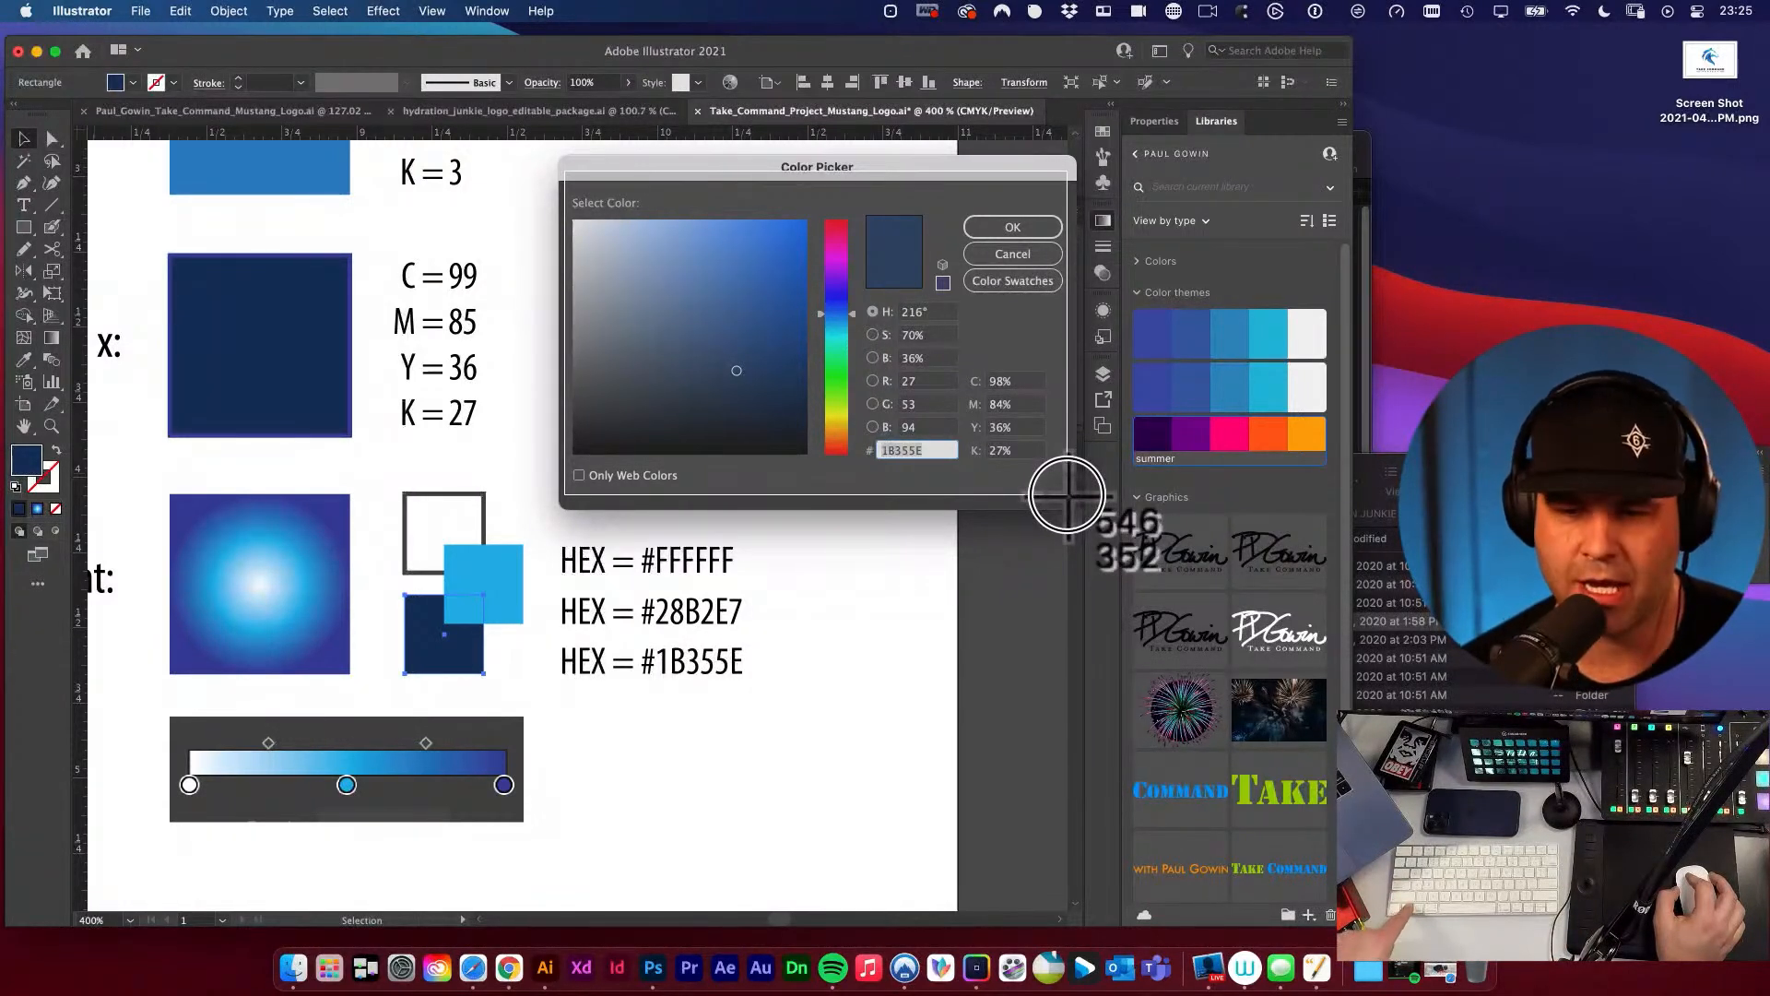
{"action": "left_click_drag", "start_coordinate": [1067, 494], "coordinate": [1067, 496]}
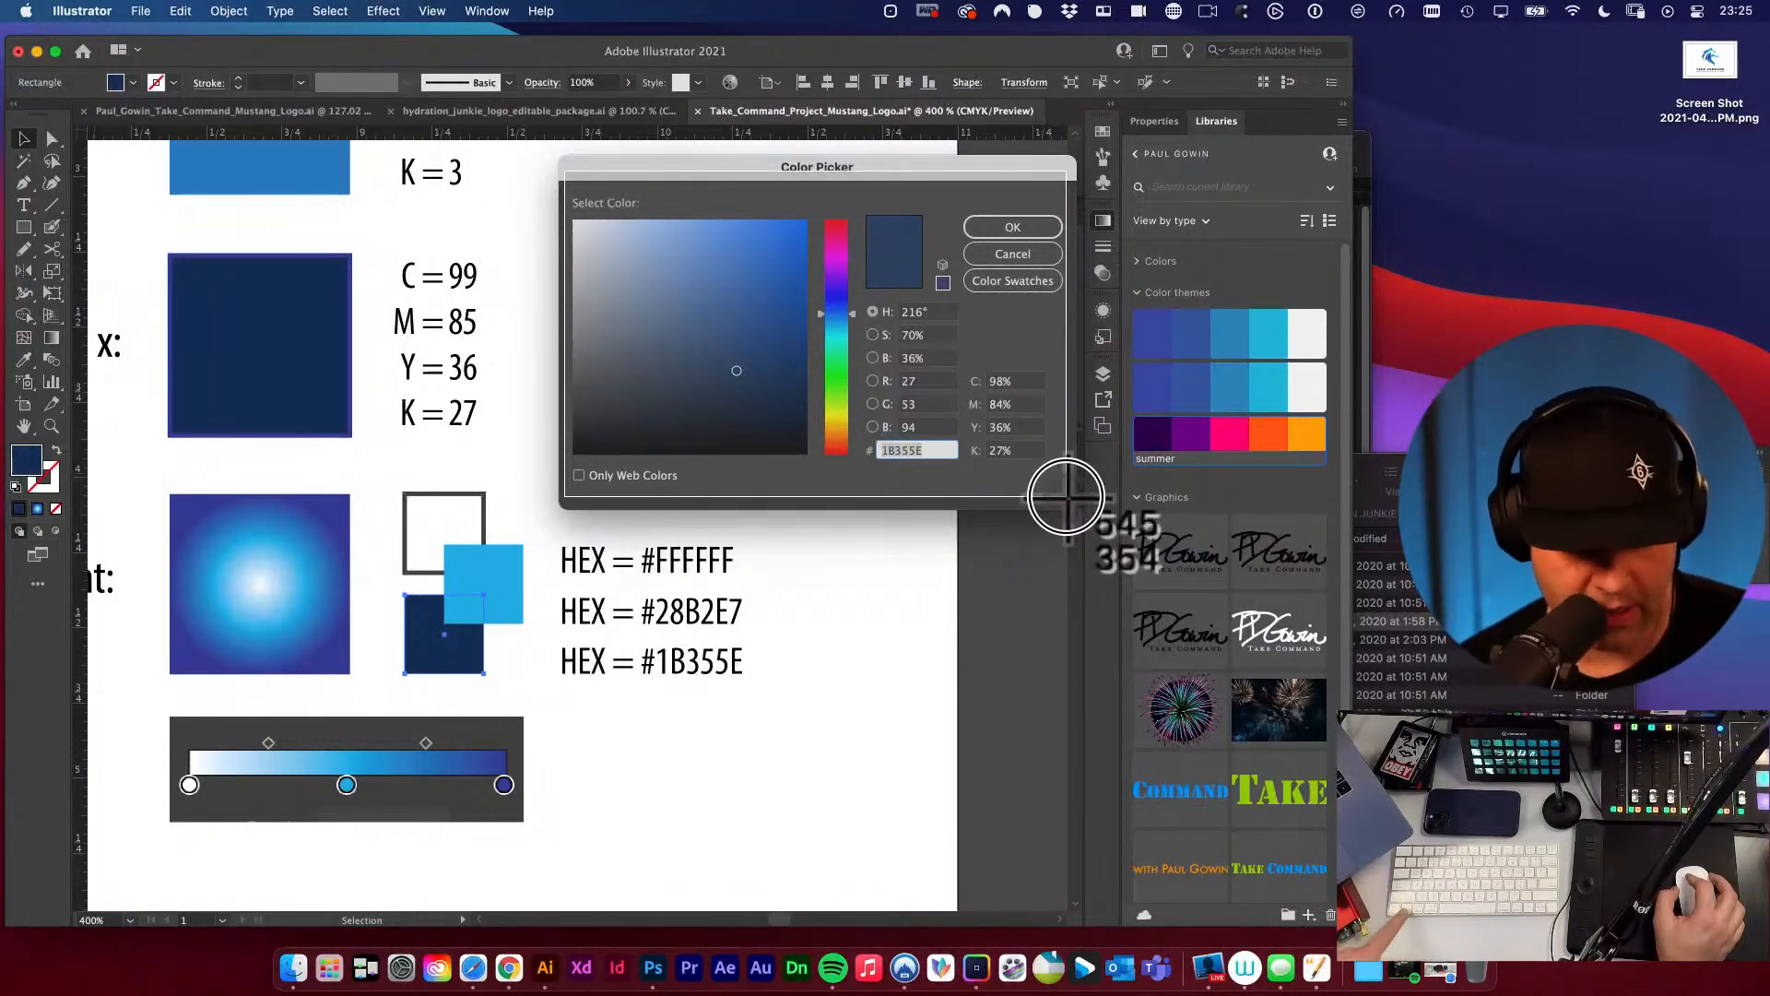
{"action": "left_click_drag", "start_coordinate": [1066, 496], "coordinate": [1068, 498]}
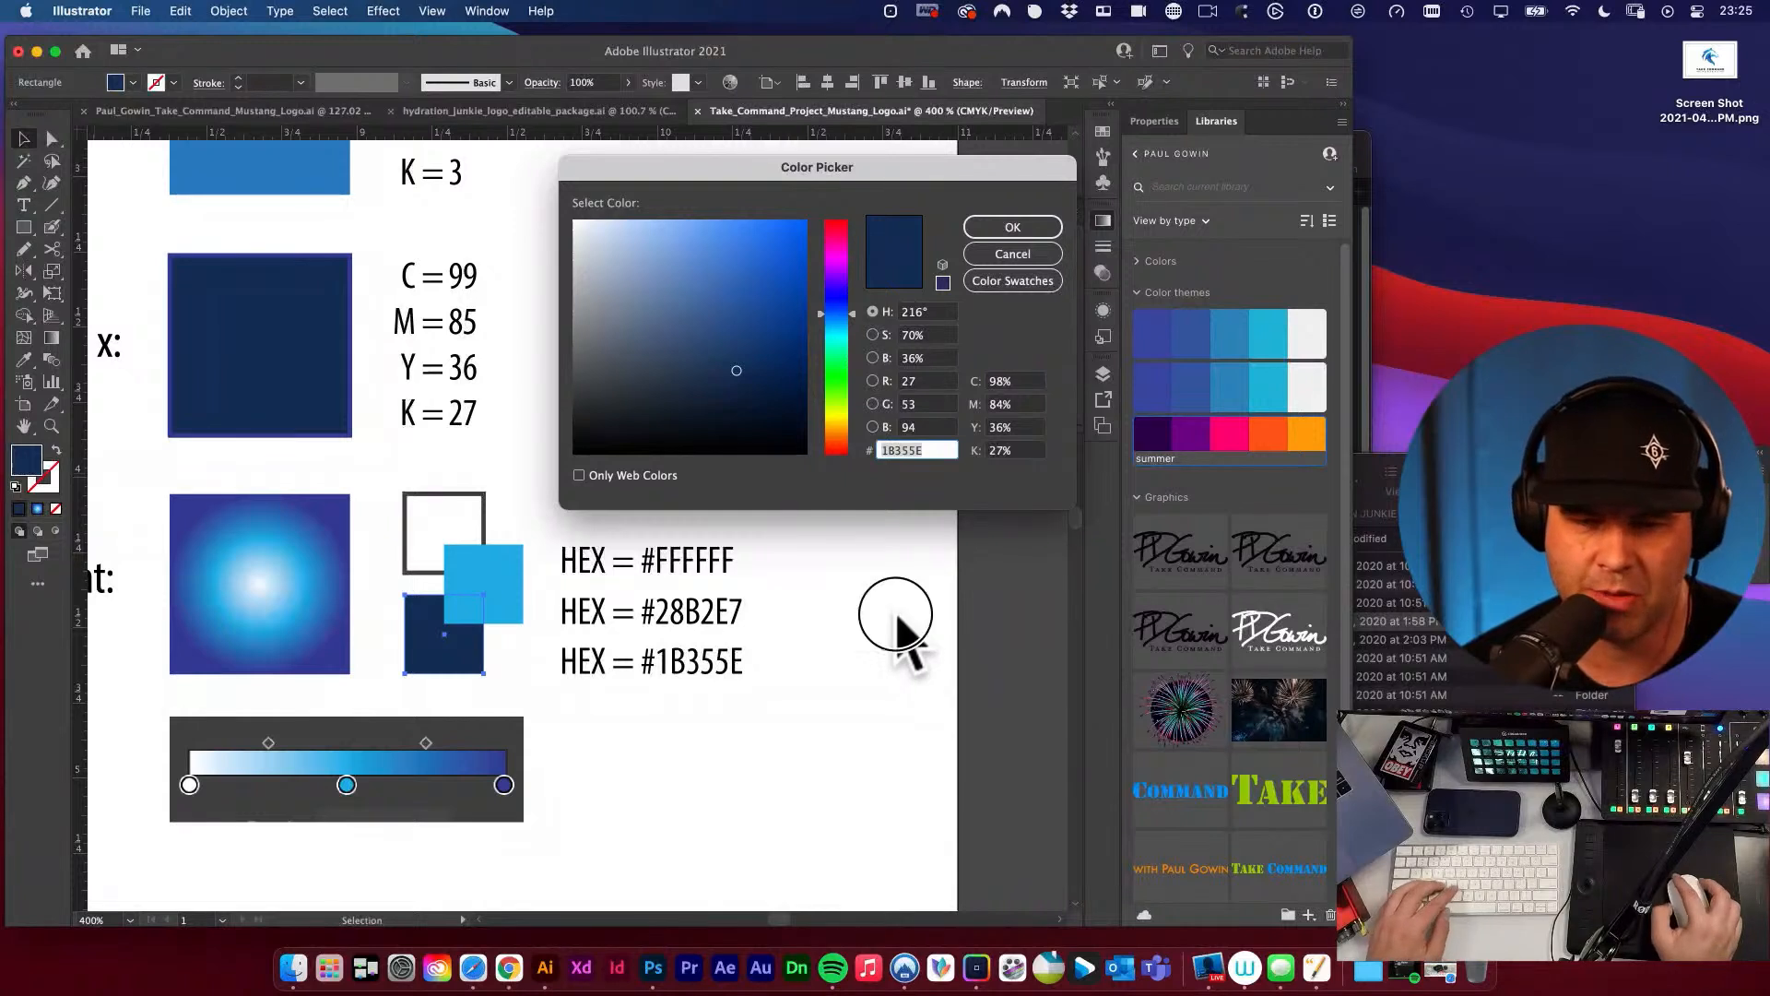
{"action": "left_click", "coordinate": [1037, 261]}
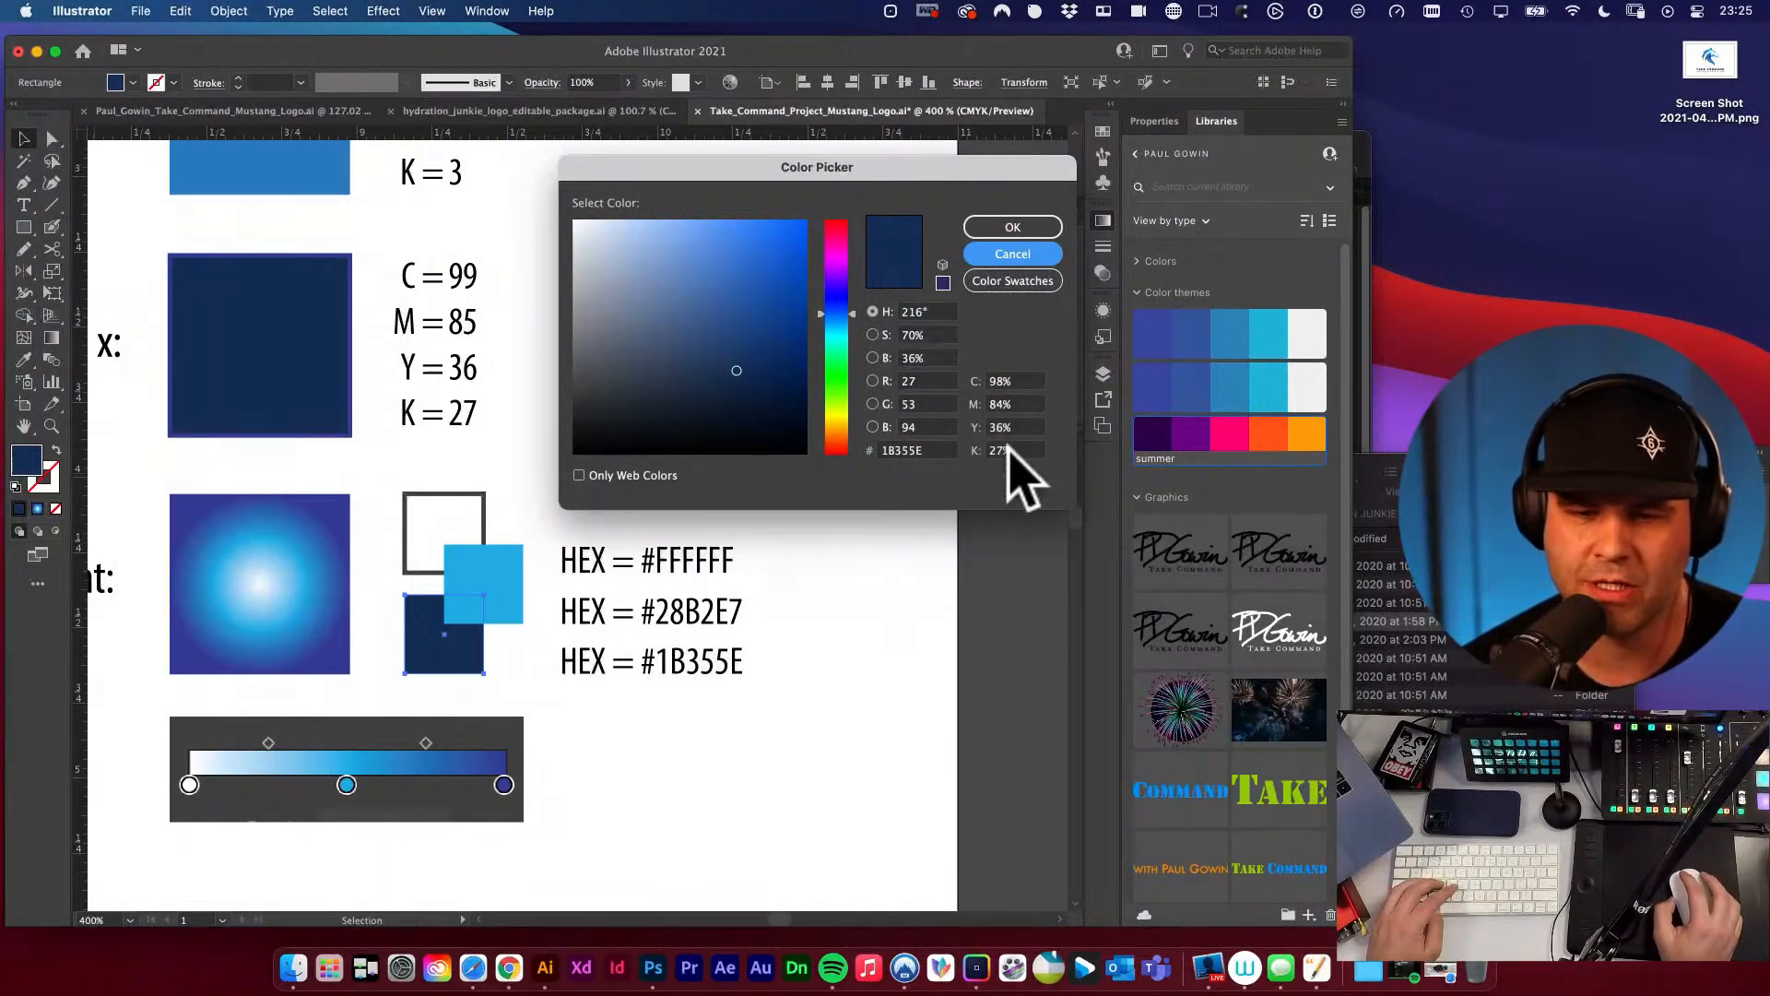
{"action": "left_click", "coordinate": [1014, 227]}
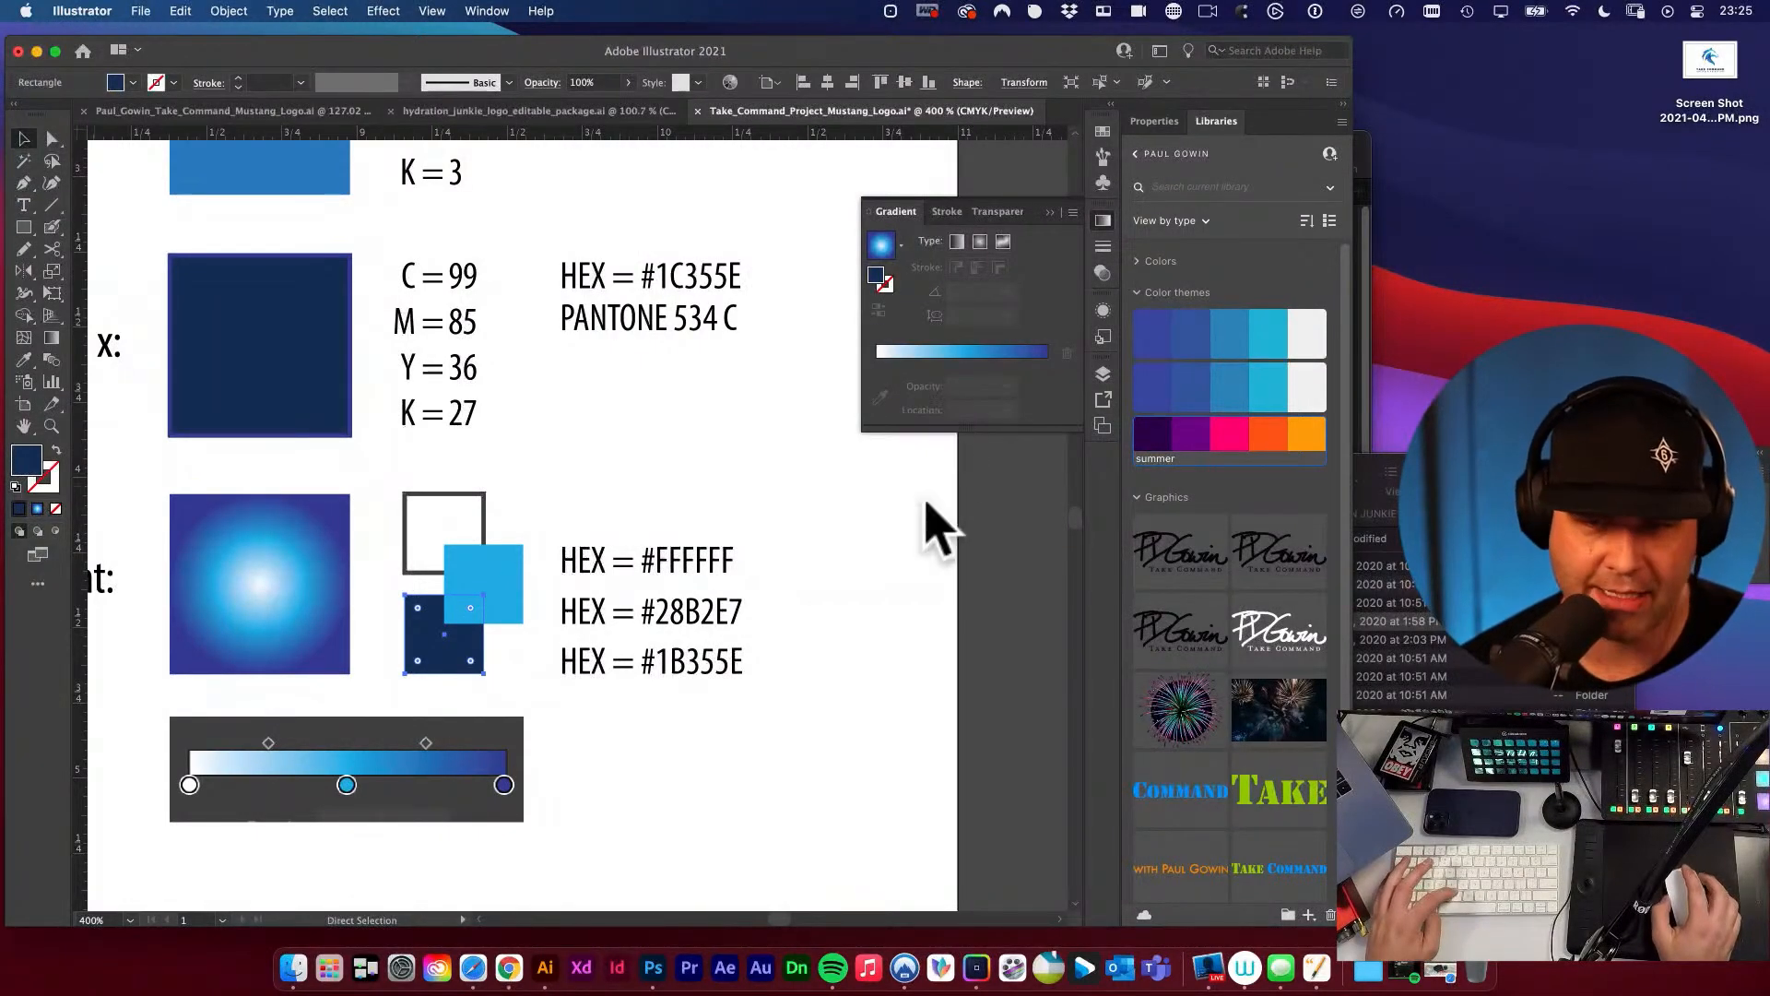
Paste the Color Picker screenshot into the document and zoom out to see it whole.
{"action": "key", "text": "super+v"}
{"action": "left_click", "coordinate": [670, 420], "text": "alt+super"}
{"action": "left_click", "coordinate": [671, 420], "text": "alt+super"}
{"action": "left_click", "coordinate": [672, 419], "text": "alt+super"}
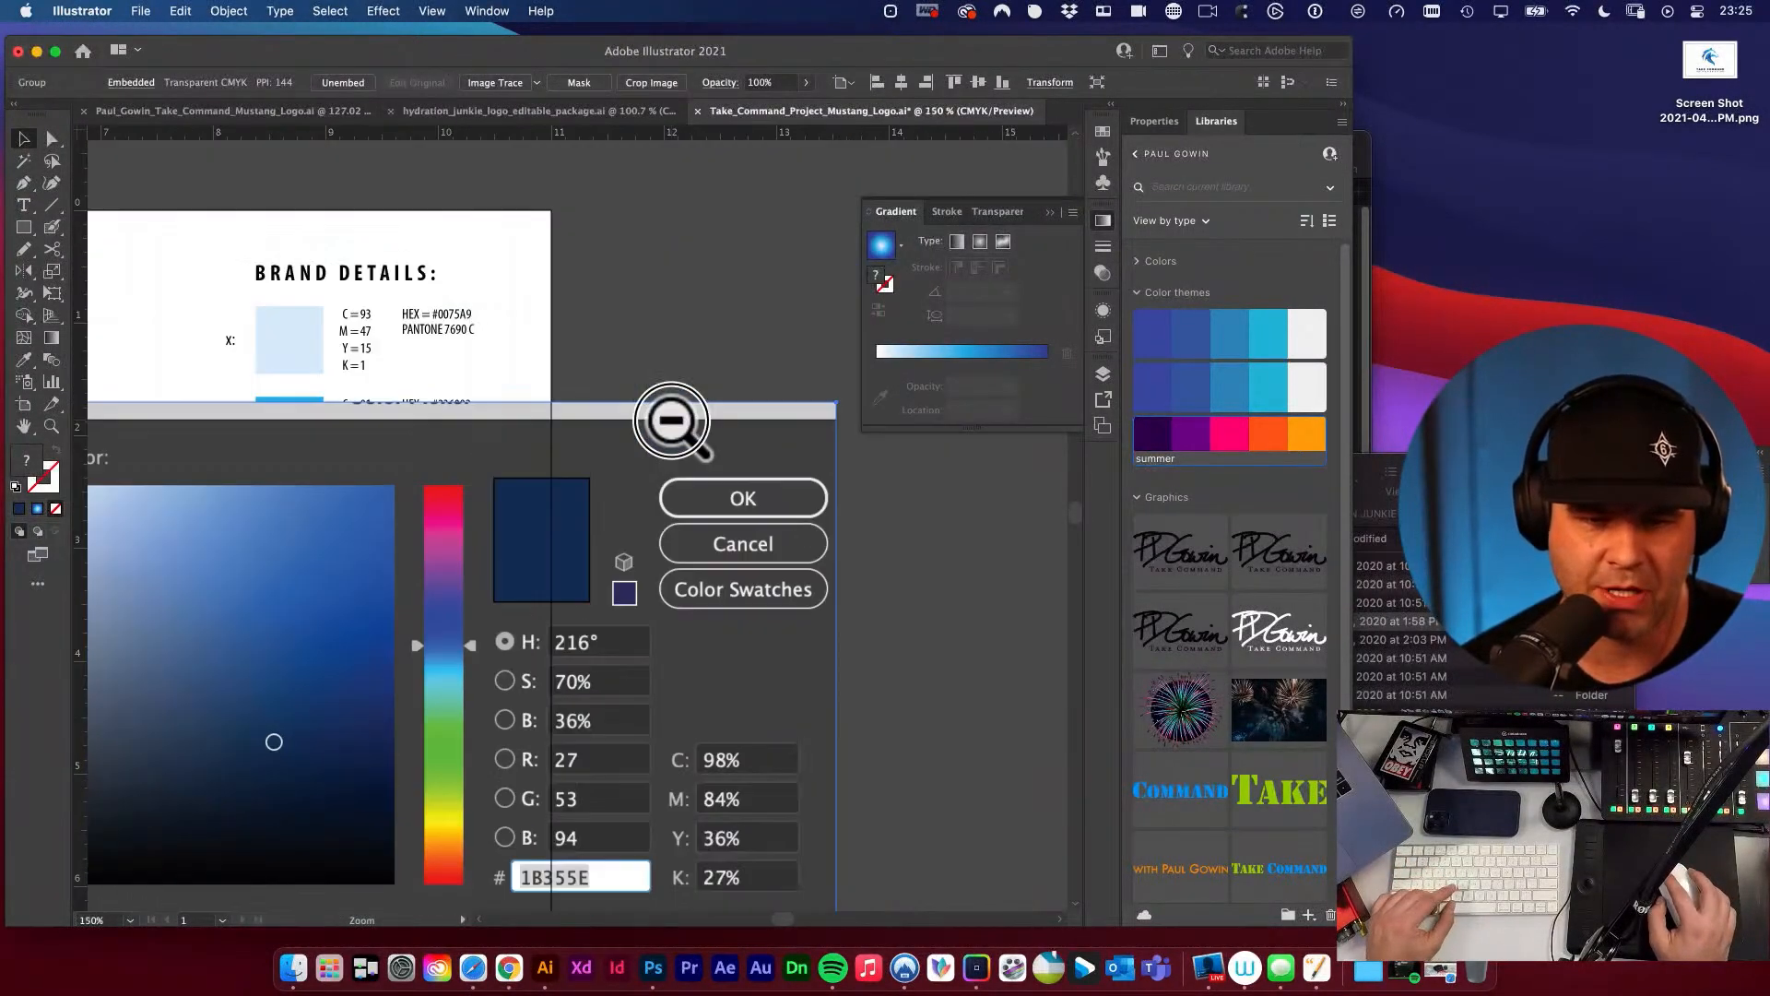
{"action": "left_click", "coordinate": [672, 420], "text": "alt+super"}
{"action": "left_click_drag", "start_coordinate": [611, 586], "coordinate": [831, 458]}
Scale the pasted Color Picker screenshot down with Free Transform and bring it next to the gradient's details.
{"action": "key", "text": "e"}
{"action": "left_click_drag", "start_coordinate": [339, 381], "coordinate": [922, 770]}
{"action": "left_click_drag", "start_coordinate": [725, 594], "coordinate": [640, 491]}
{"action": "left_click_drag", "start_coordinate": [480, 384], "coordinate": [636, 590]}
{"action": "left_click_drag", "start_coordinate": [884, 574], "coordinate": [752, 647]}
{"action": "key", "text": "v"}
{"action": "left_click_drag", "start_coordinate": [670, 682], "coordinate": [728, 714]}
{"action": "key", "text": "e"}
{"action": "left_click_drag", "start_coordinate": [816, 616], "coordinate": [938, 537]}
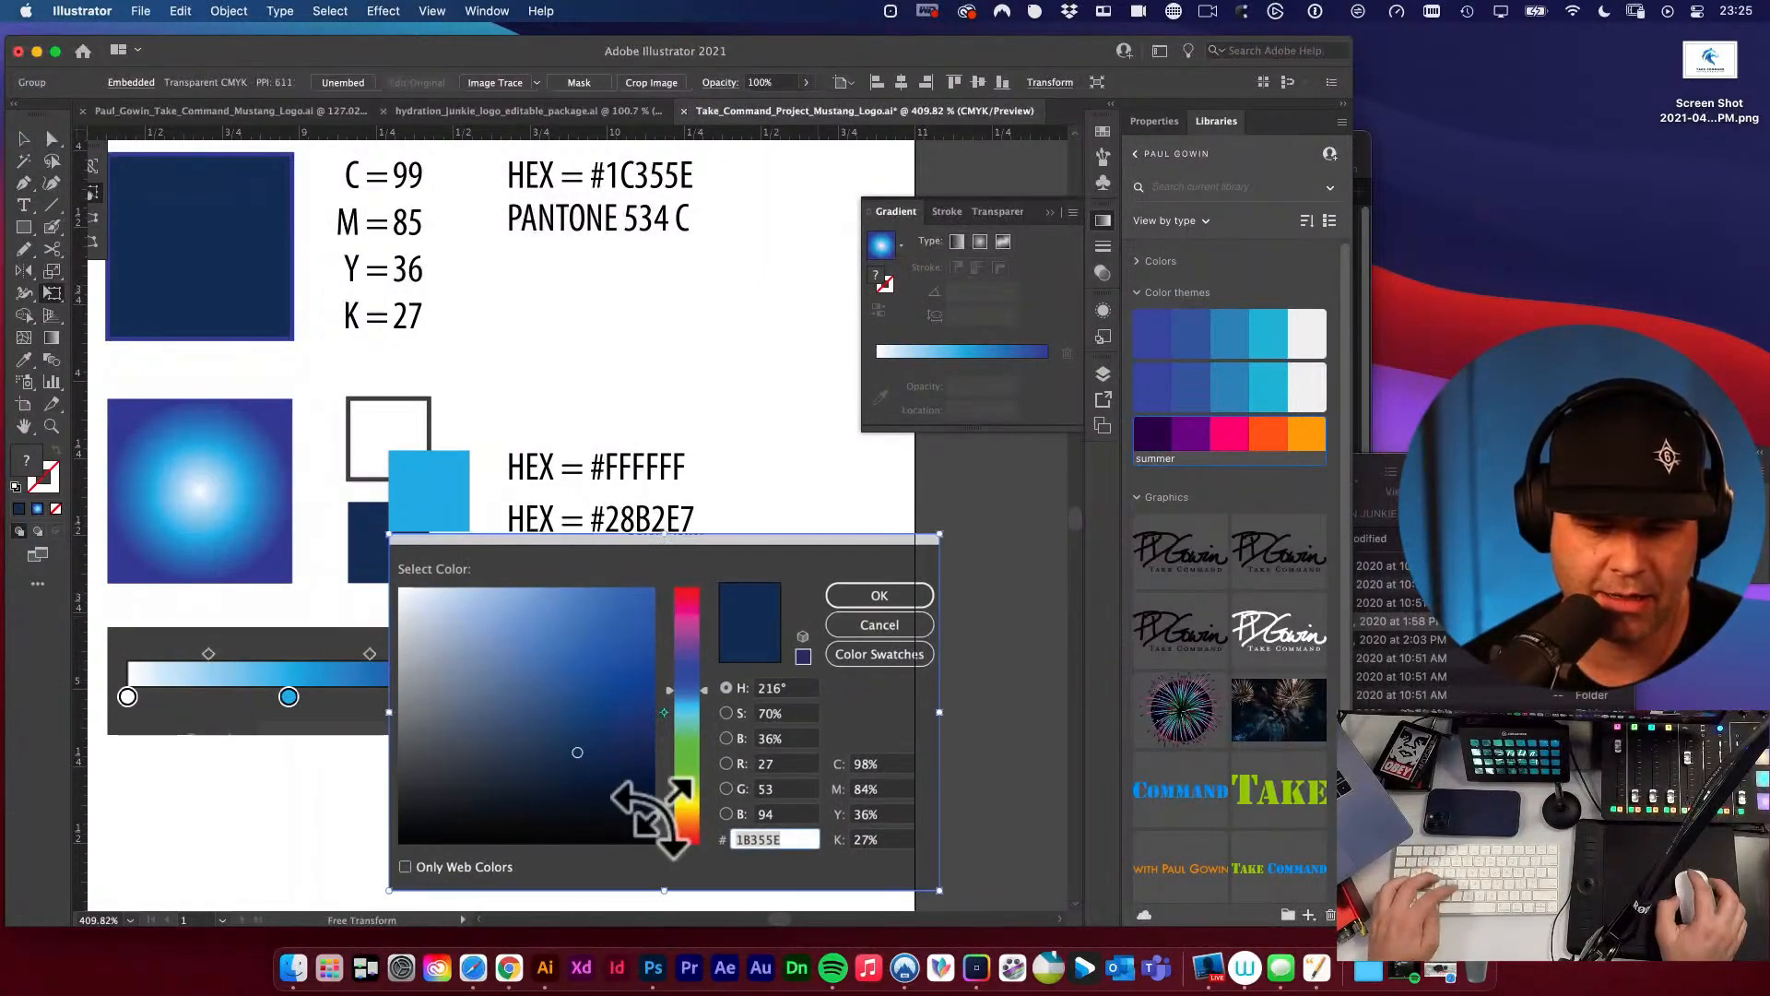
Move the reduced Color Picker screenshot to sit slightly lower over the gradient's third HEX line and colour bar.
{"action": "key", "text": "v"}
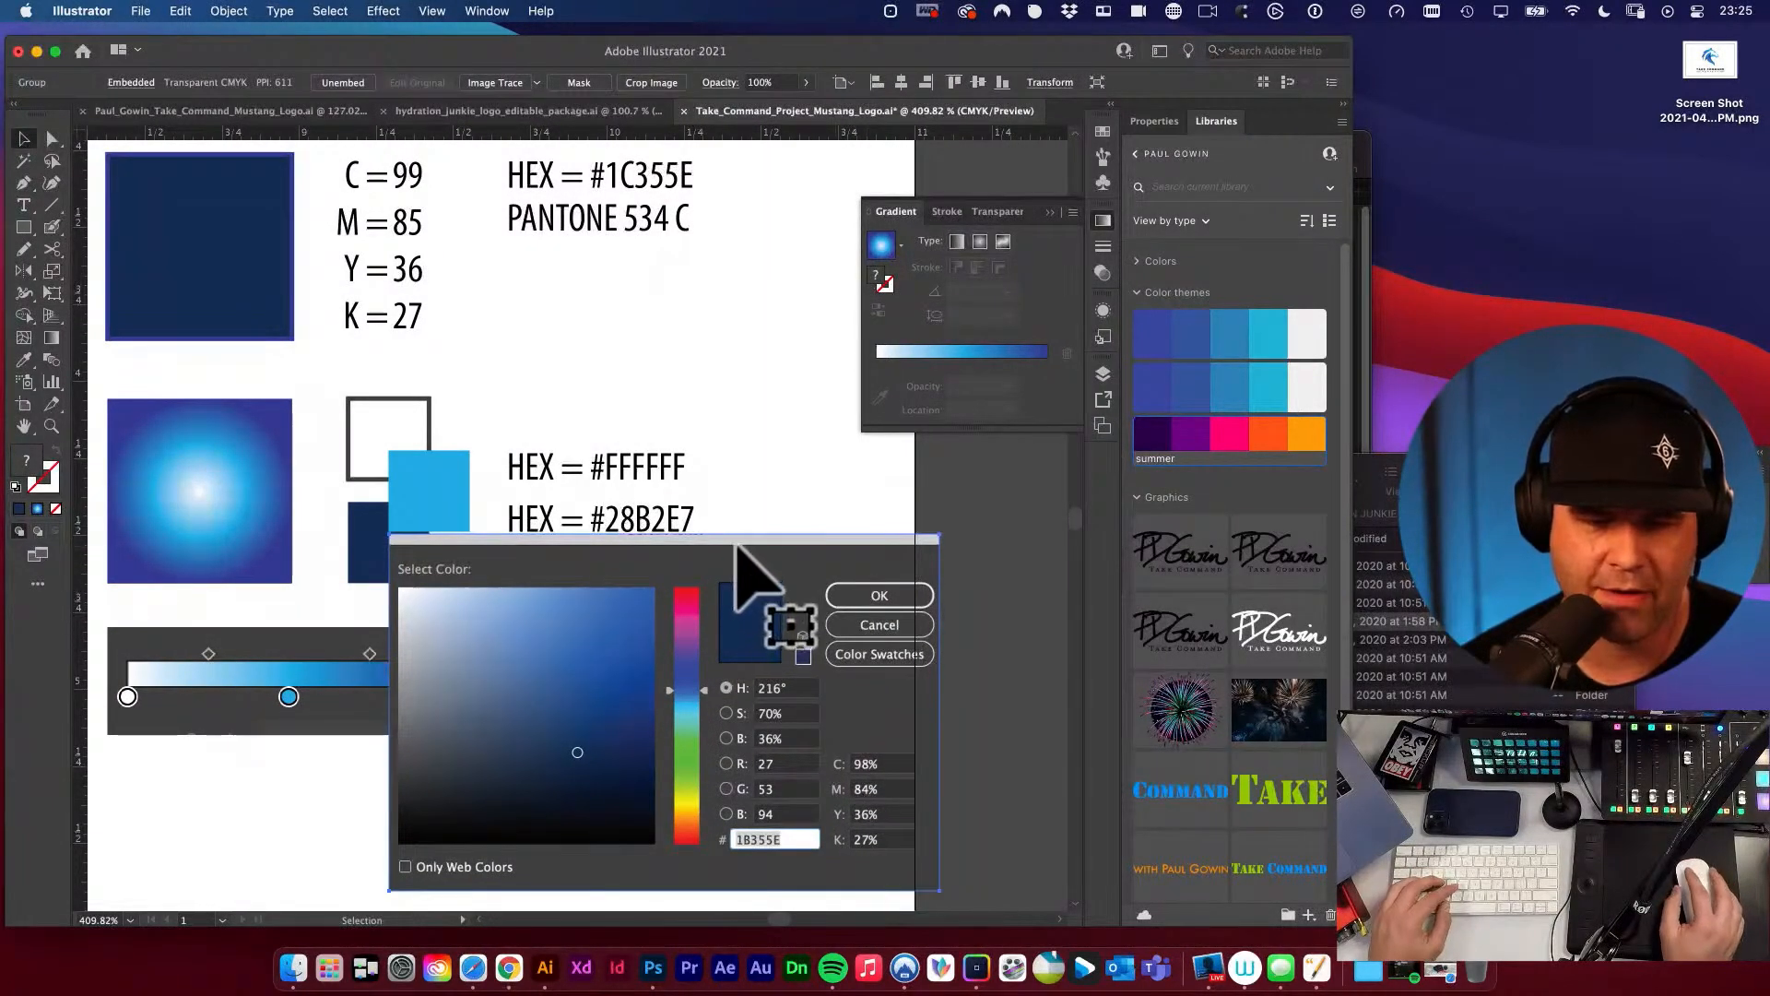
{"action": "left_click_drag", "start_coordinate": [740, 551], "coordinate": [686, 579]}
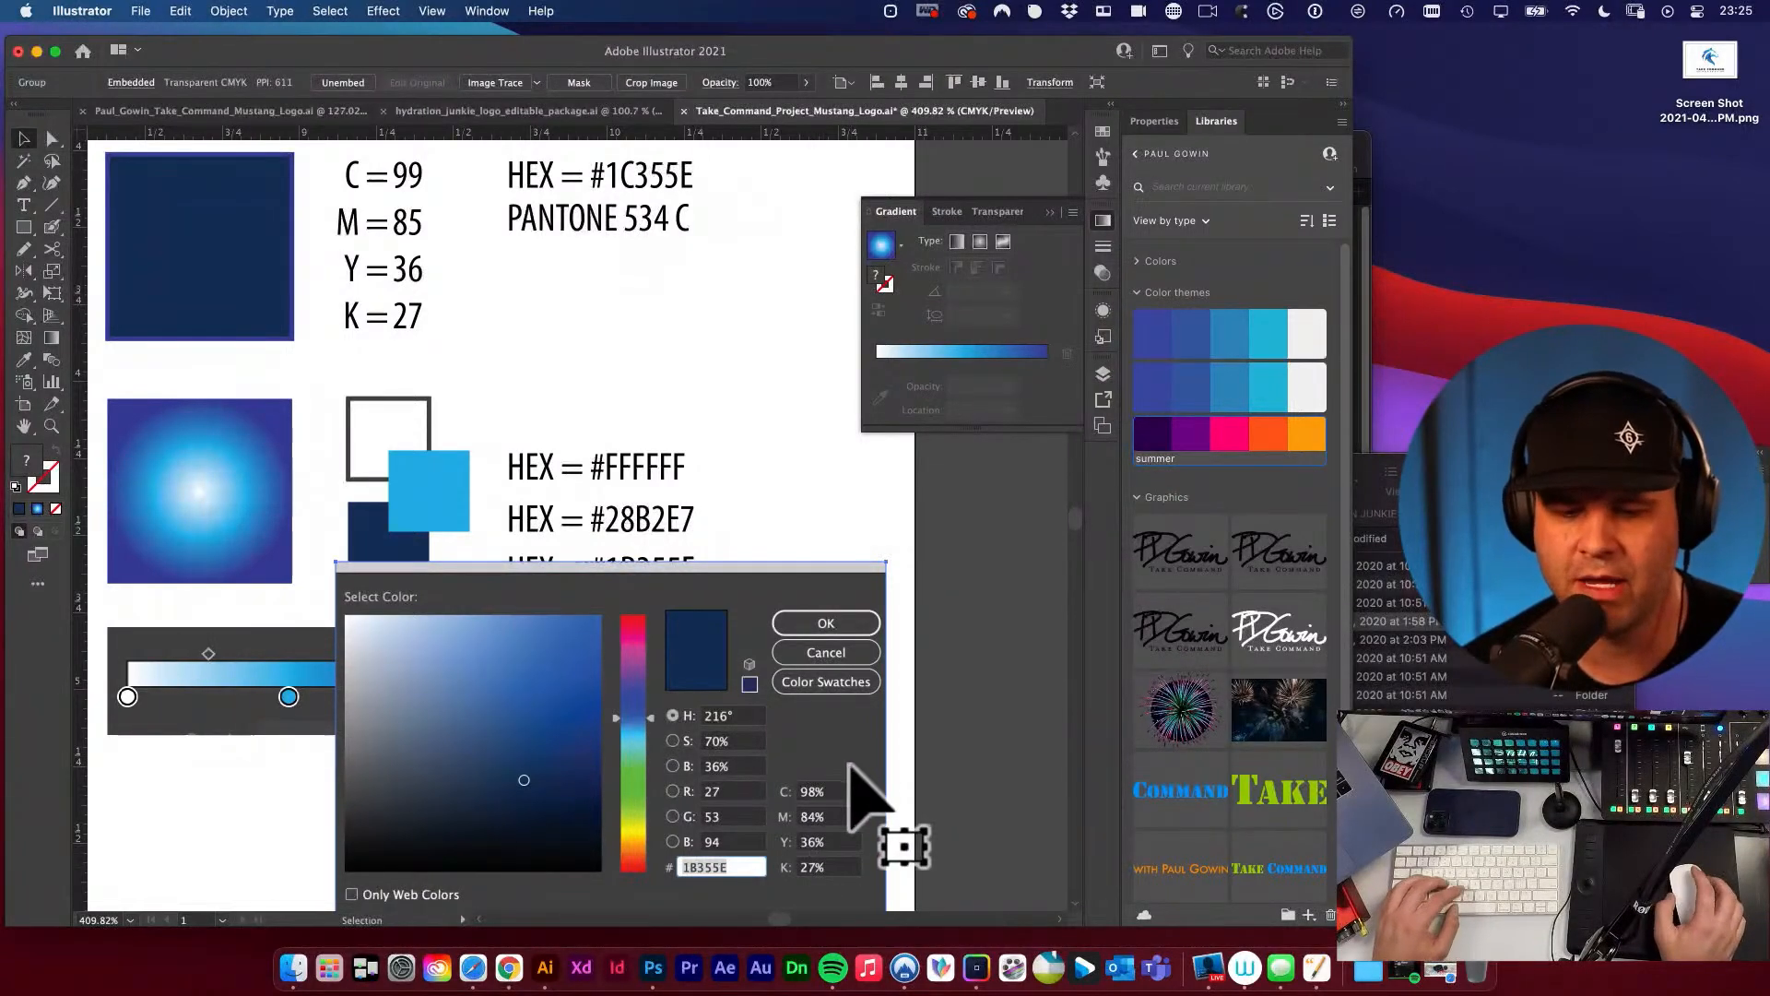
{"action": "left_click", "coordinate": [769, 651], "text": "alt+super"}
{"action": "left_click", "coordinate": [769, 652], "text": "alt+super"}
{"action": "left_click_drag", "start_coordinate": [575, 615], "coordinate": [957, 808]}
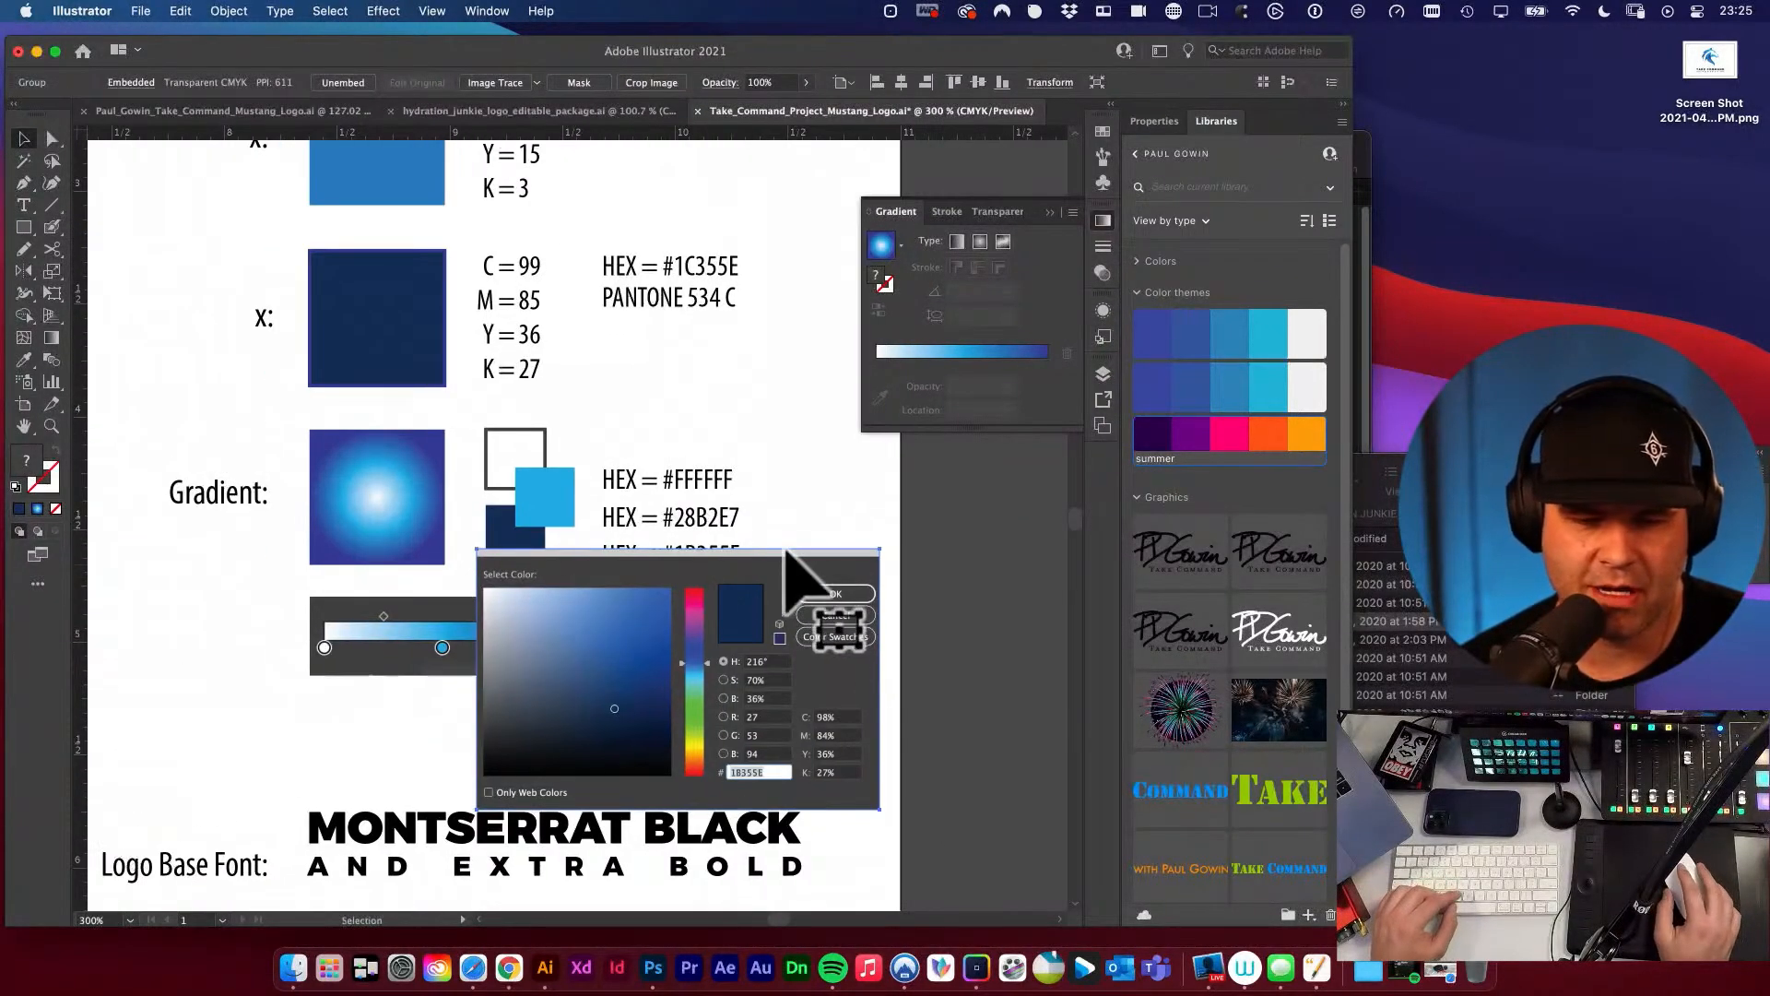
{"action": "left_click", "coordinate": [786, 559], "text": "alt+super"}
{"action": "left_click_drag", "start_coordinate": [736, 535], "coordinate": [942, 727]}
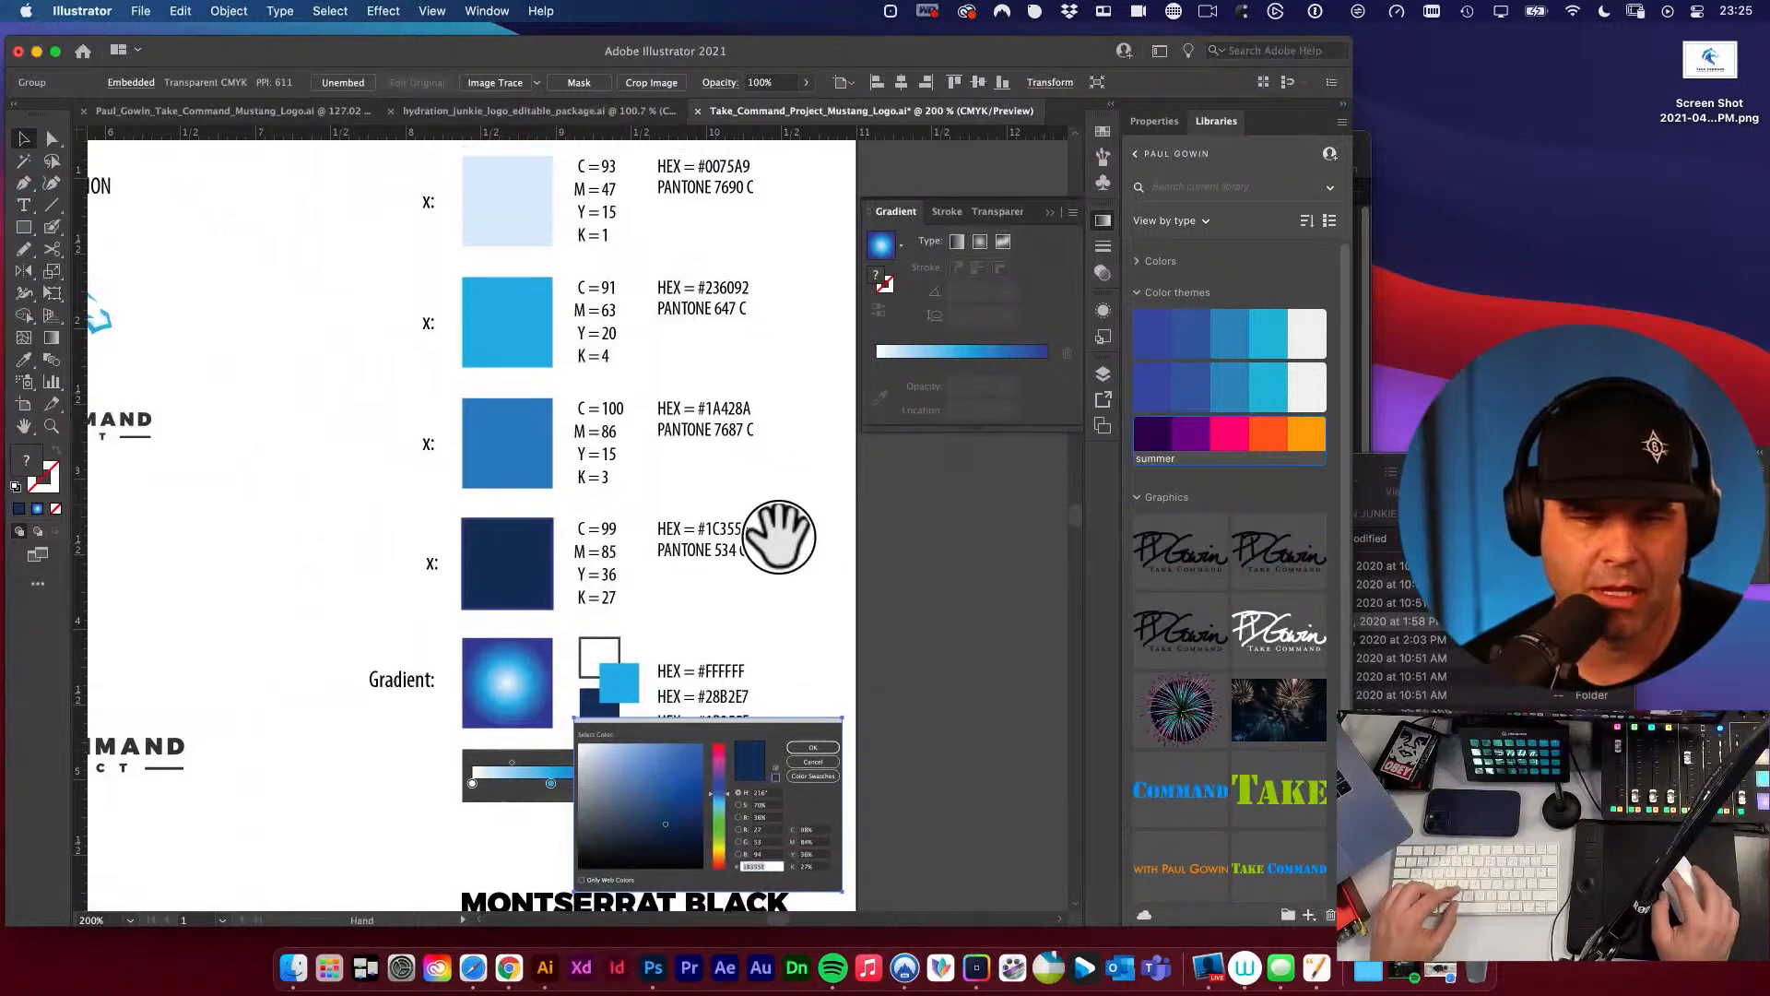
{"action": "left_click_drag", "start_coordinate": [790, 525], "coordinate": [842, 762]}
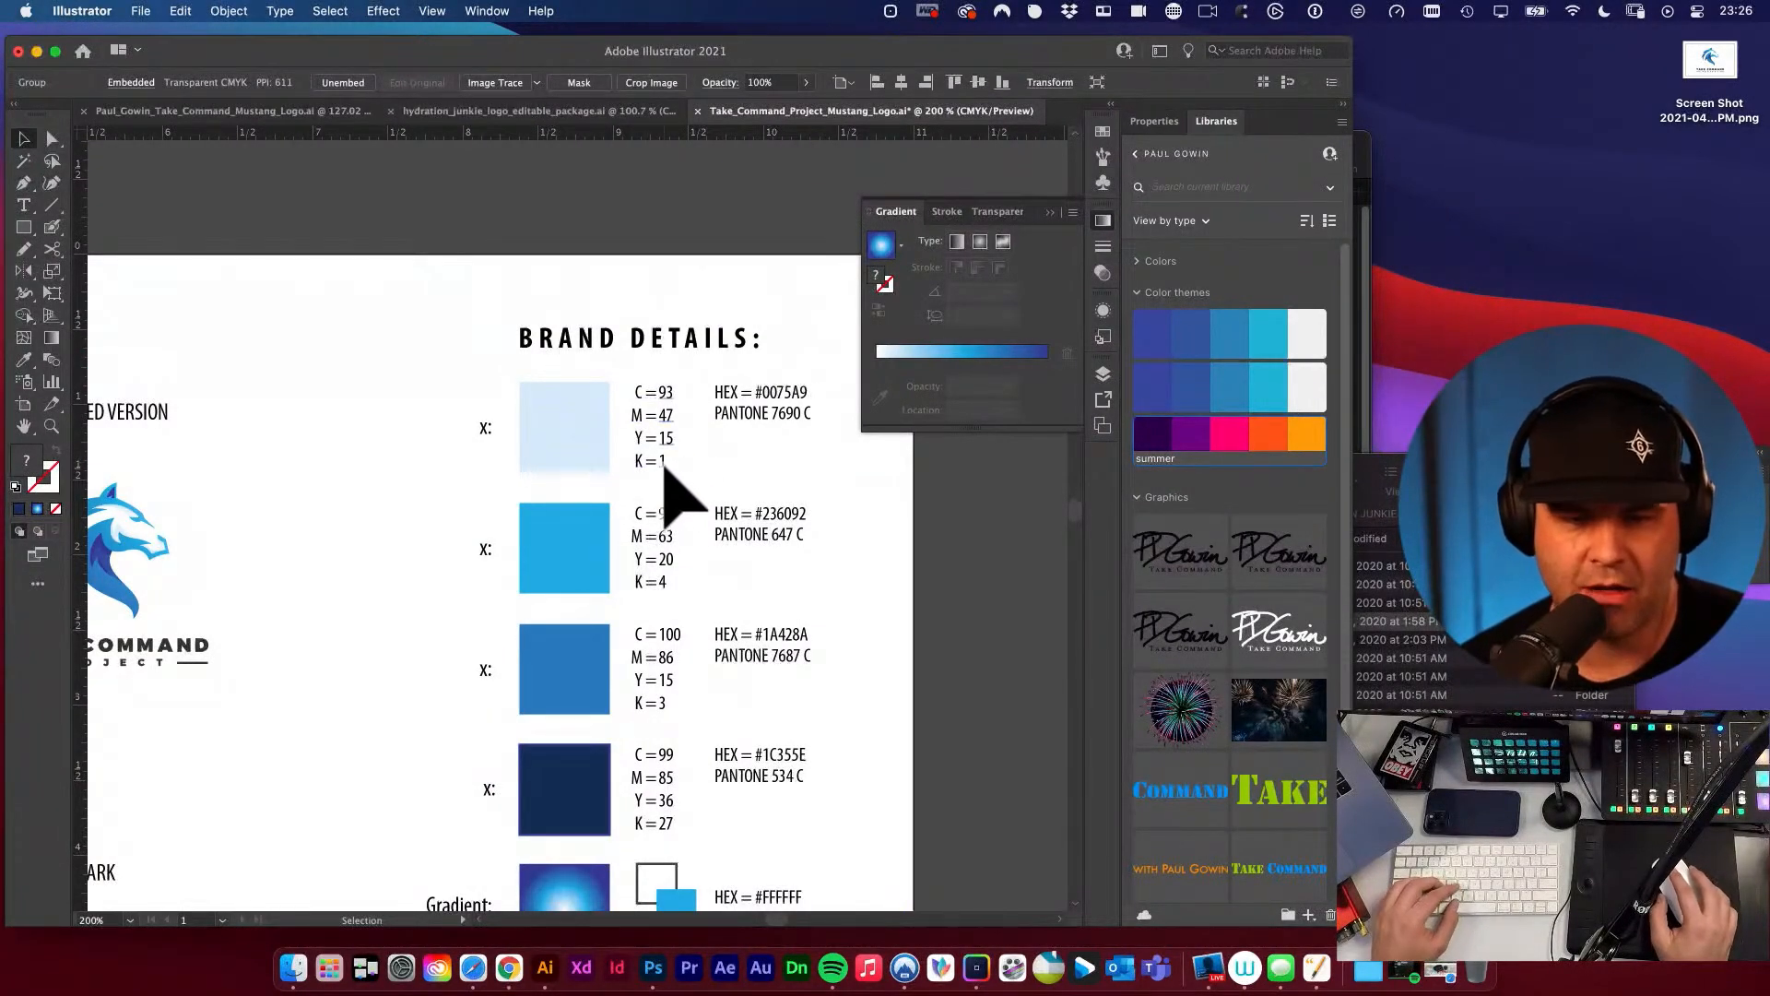
{"action": "scroll", "coordinate": [739, 476], "scroll_direction": "right", "scroll_amount": 2}
{"action": "key", "text": "t"}
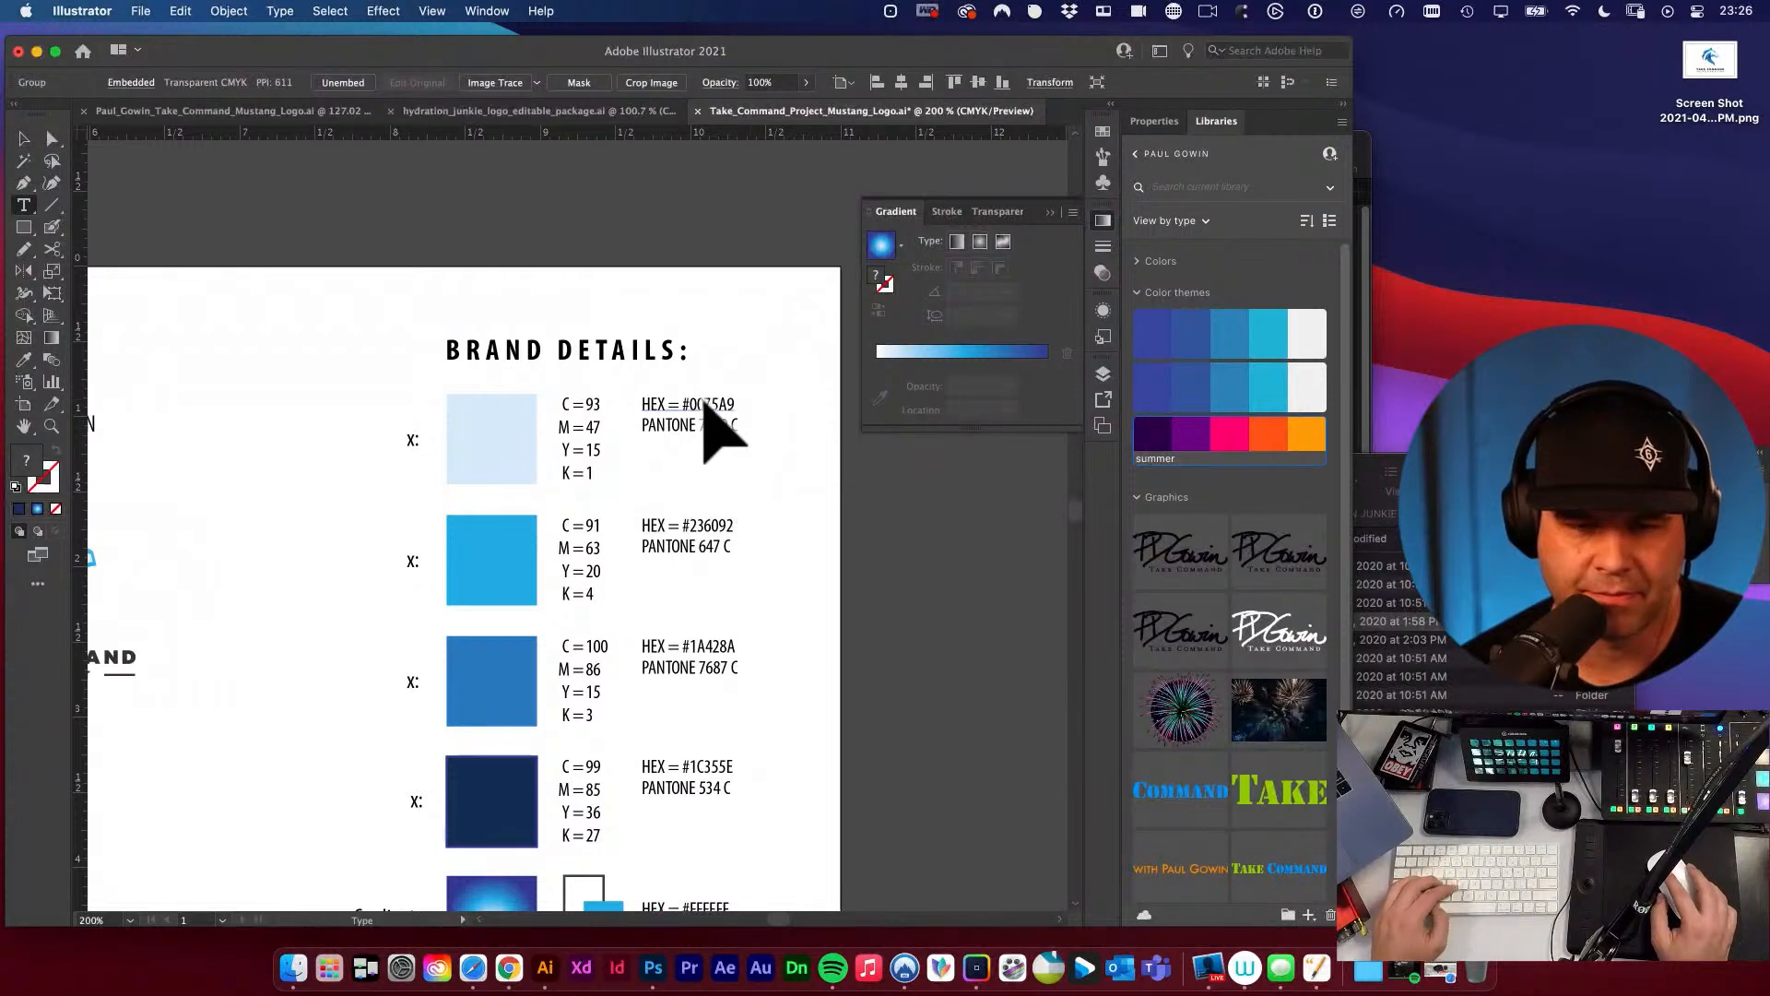
{"action": "double_click", "coordinate": [713, 402]}
{"action": "key", "text": "super+c"}
{"action": "key", "text": "Escape"}
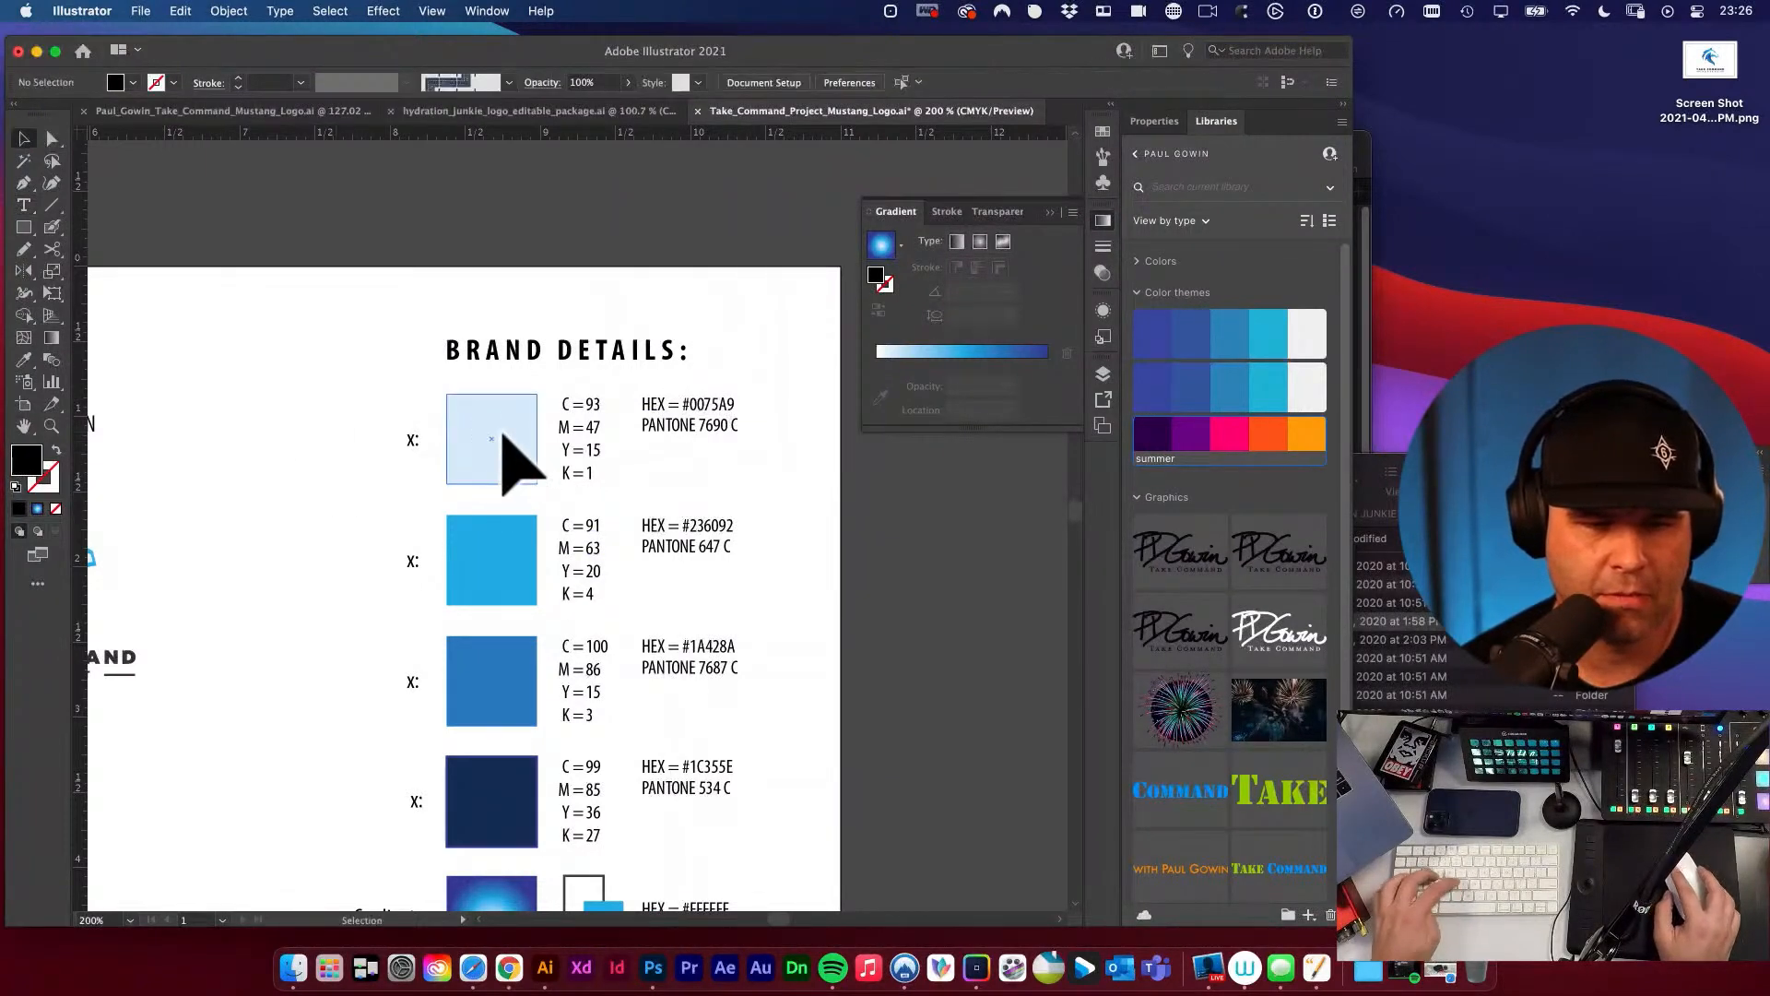
Duplicate the pale blue swatch under Brand Details into the empty space on the other side of its x label.
{"action": "left_click_drag", "start_coordinate": [506, 467], "coordinate": [344, 475]}
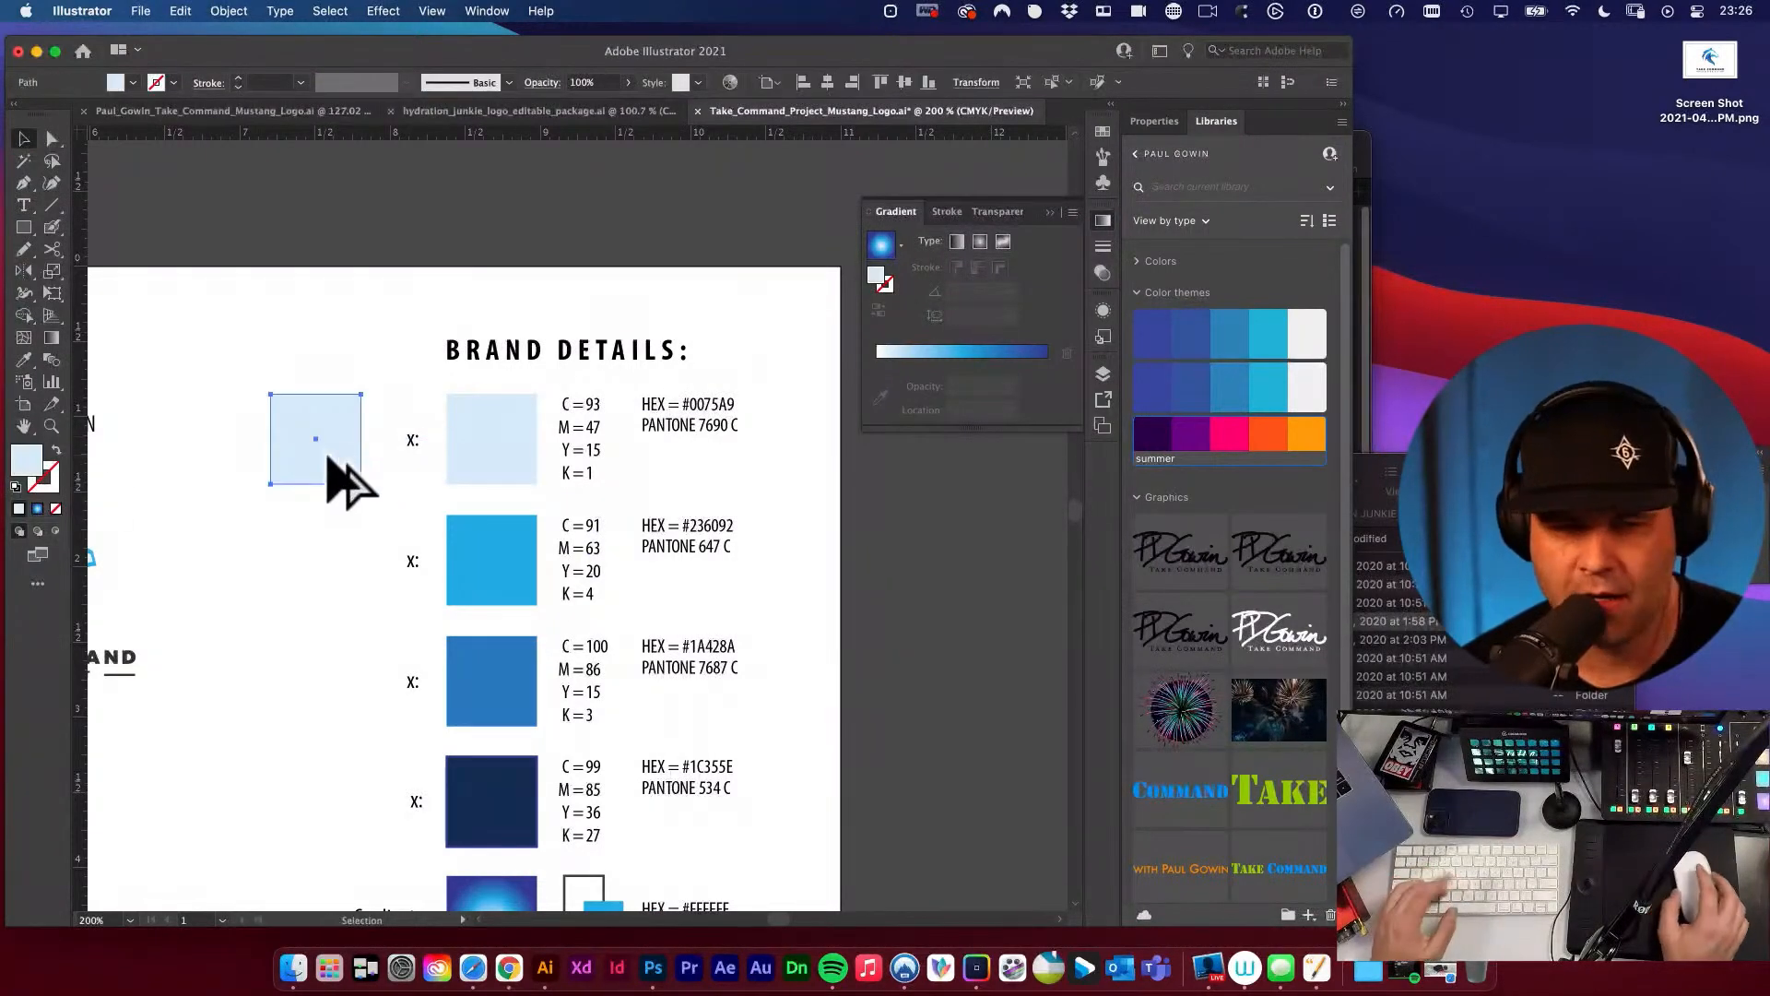
Fill the duplicated swatch beside the first x label with HEX 0075A9.
{"action": "double_click", "coordinate": [25, 456]}
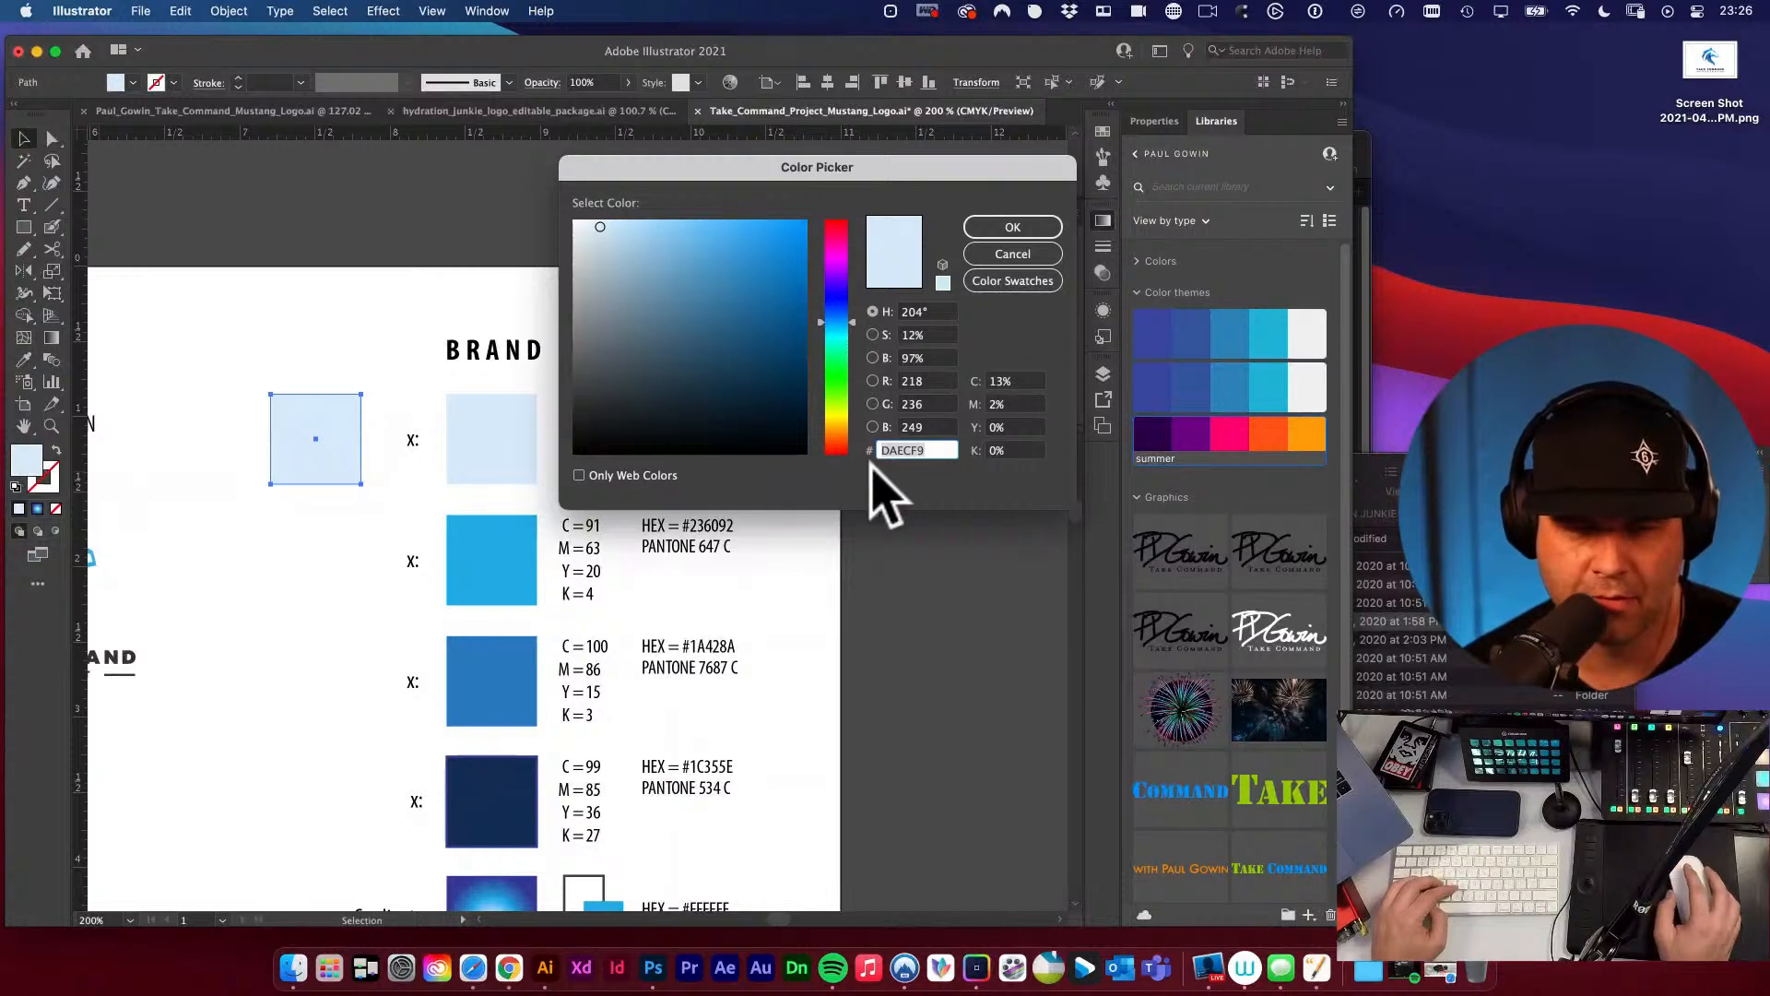
{"action": "key", "text": "super+v"}
{"action": "left_click", "coordinate": [1013, 230]}
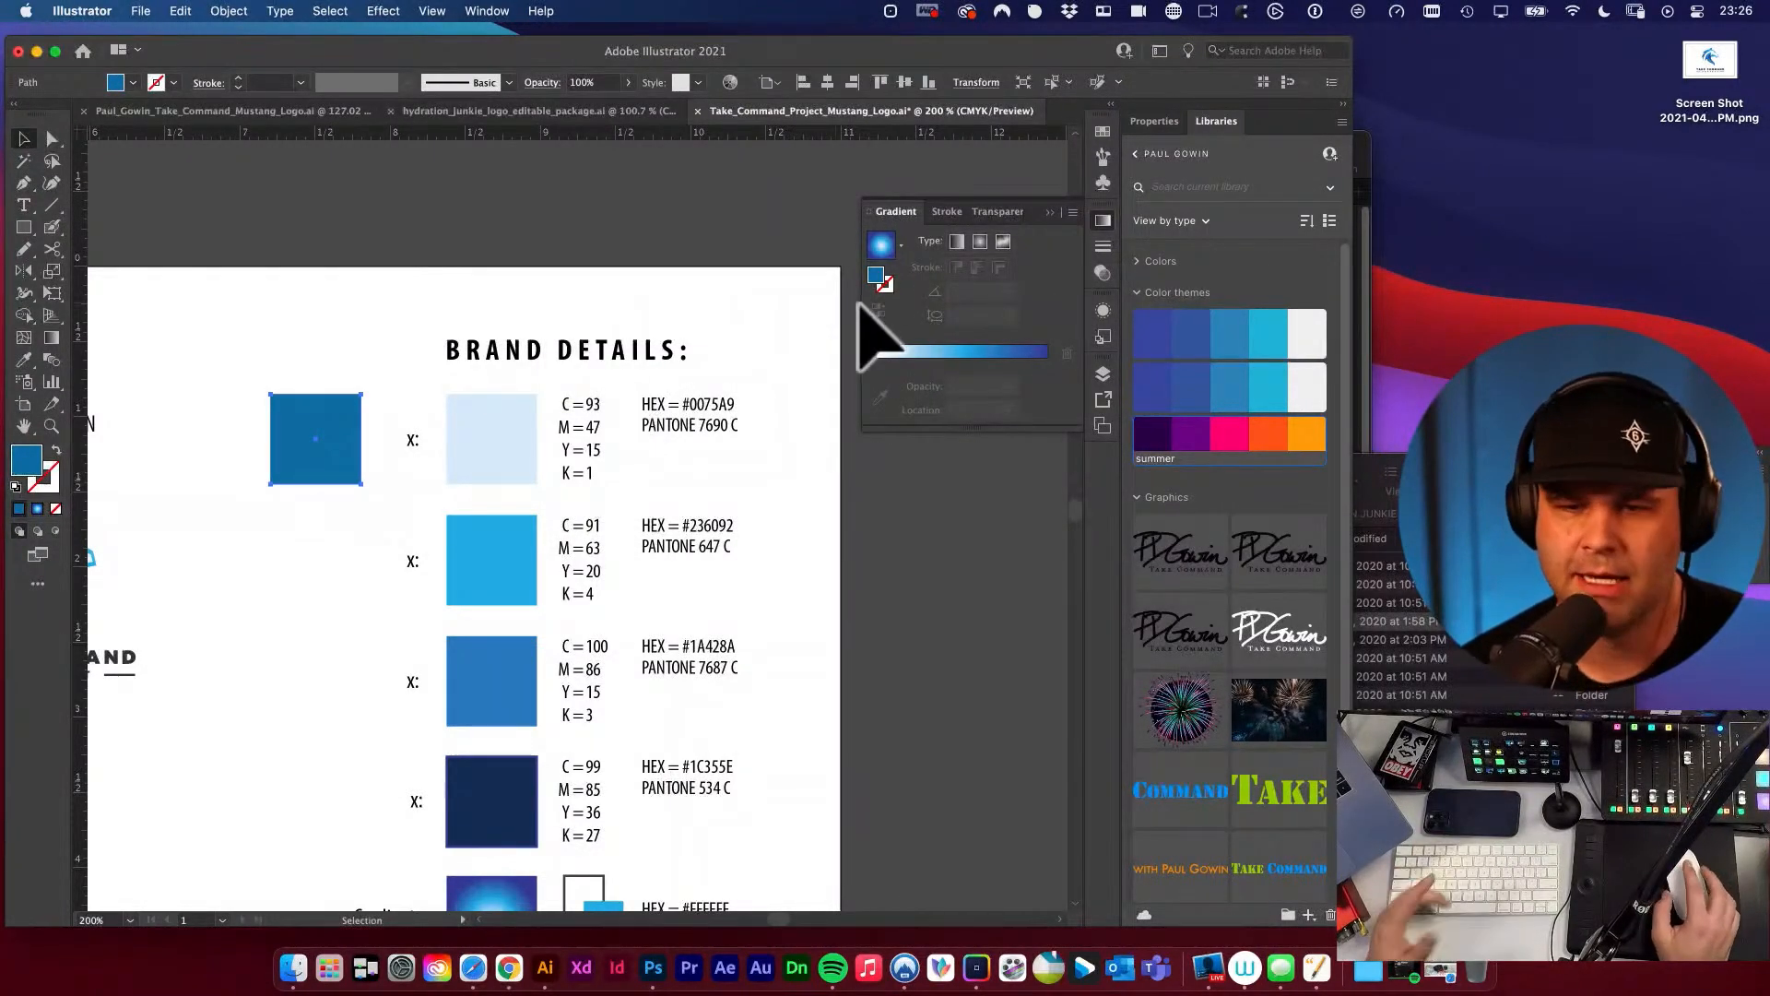
{"action": "left_click", "coordinate": [765, 287]}
{"action": "left_click", "coordinate": [356, 400]}
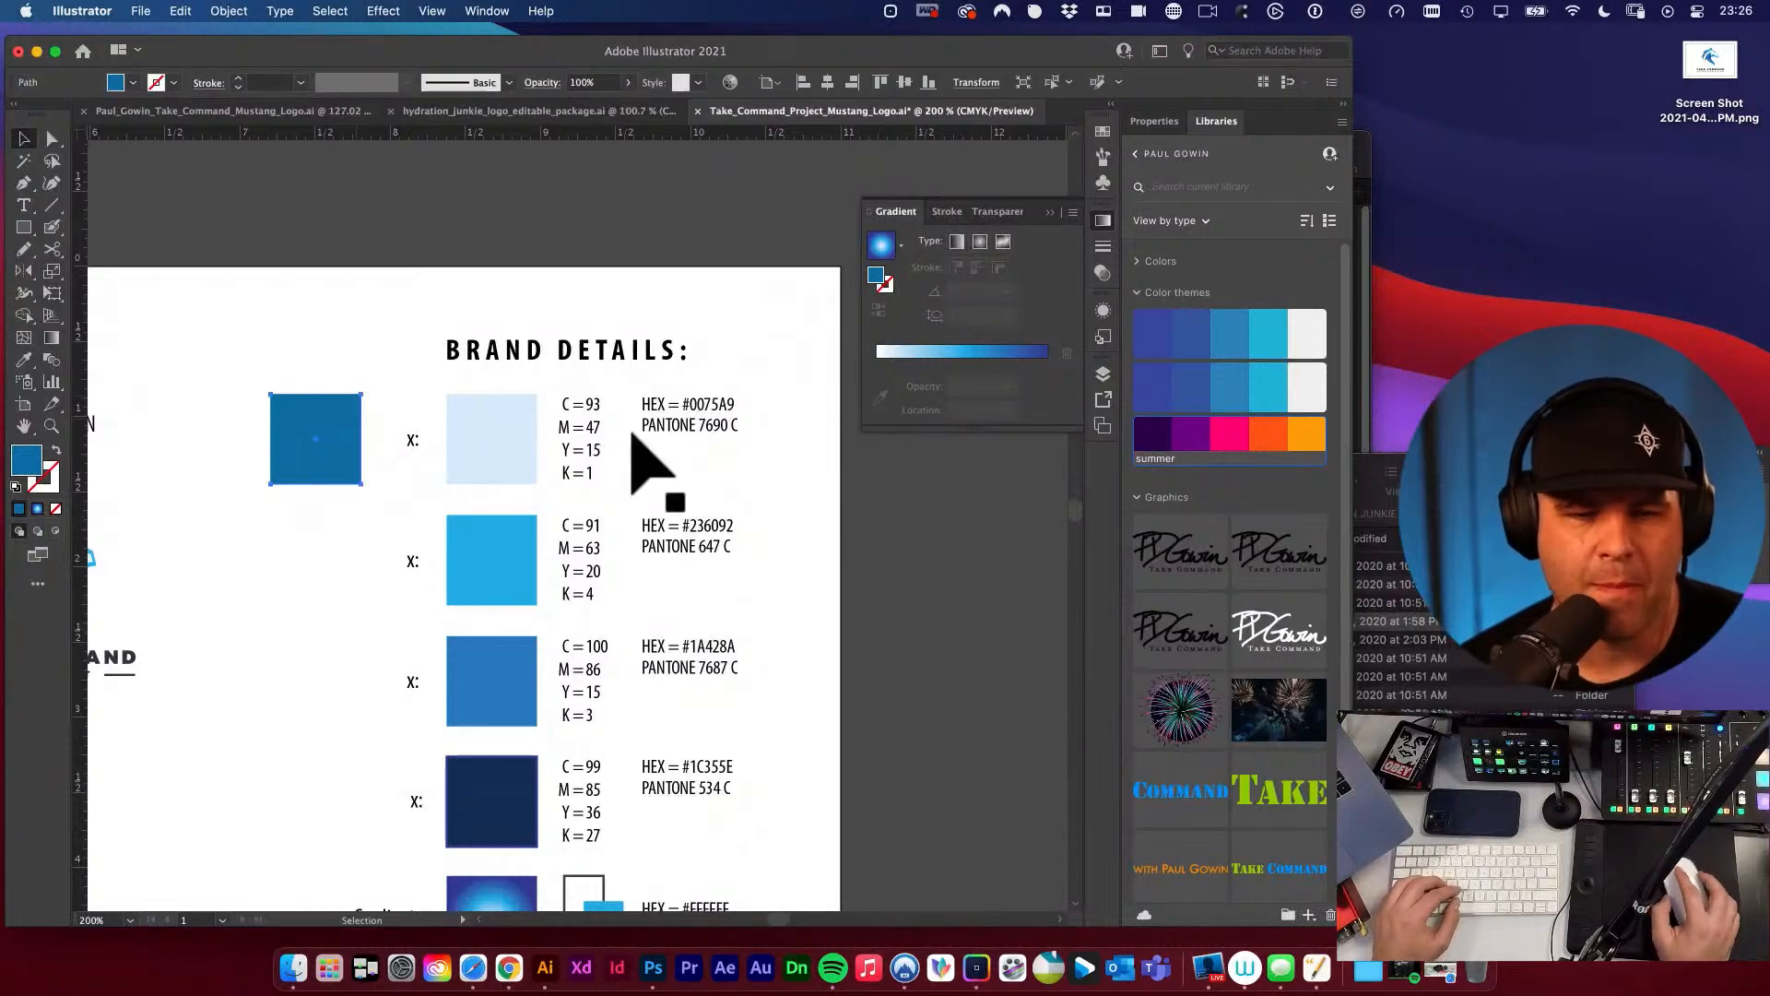
{"action": "double_click", "coordinate": [27, 463]}
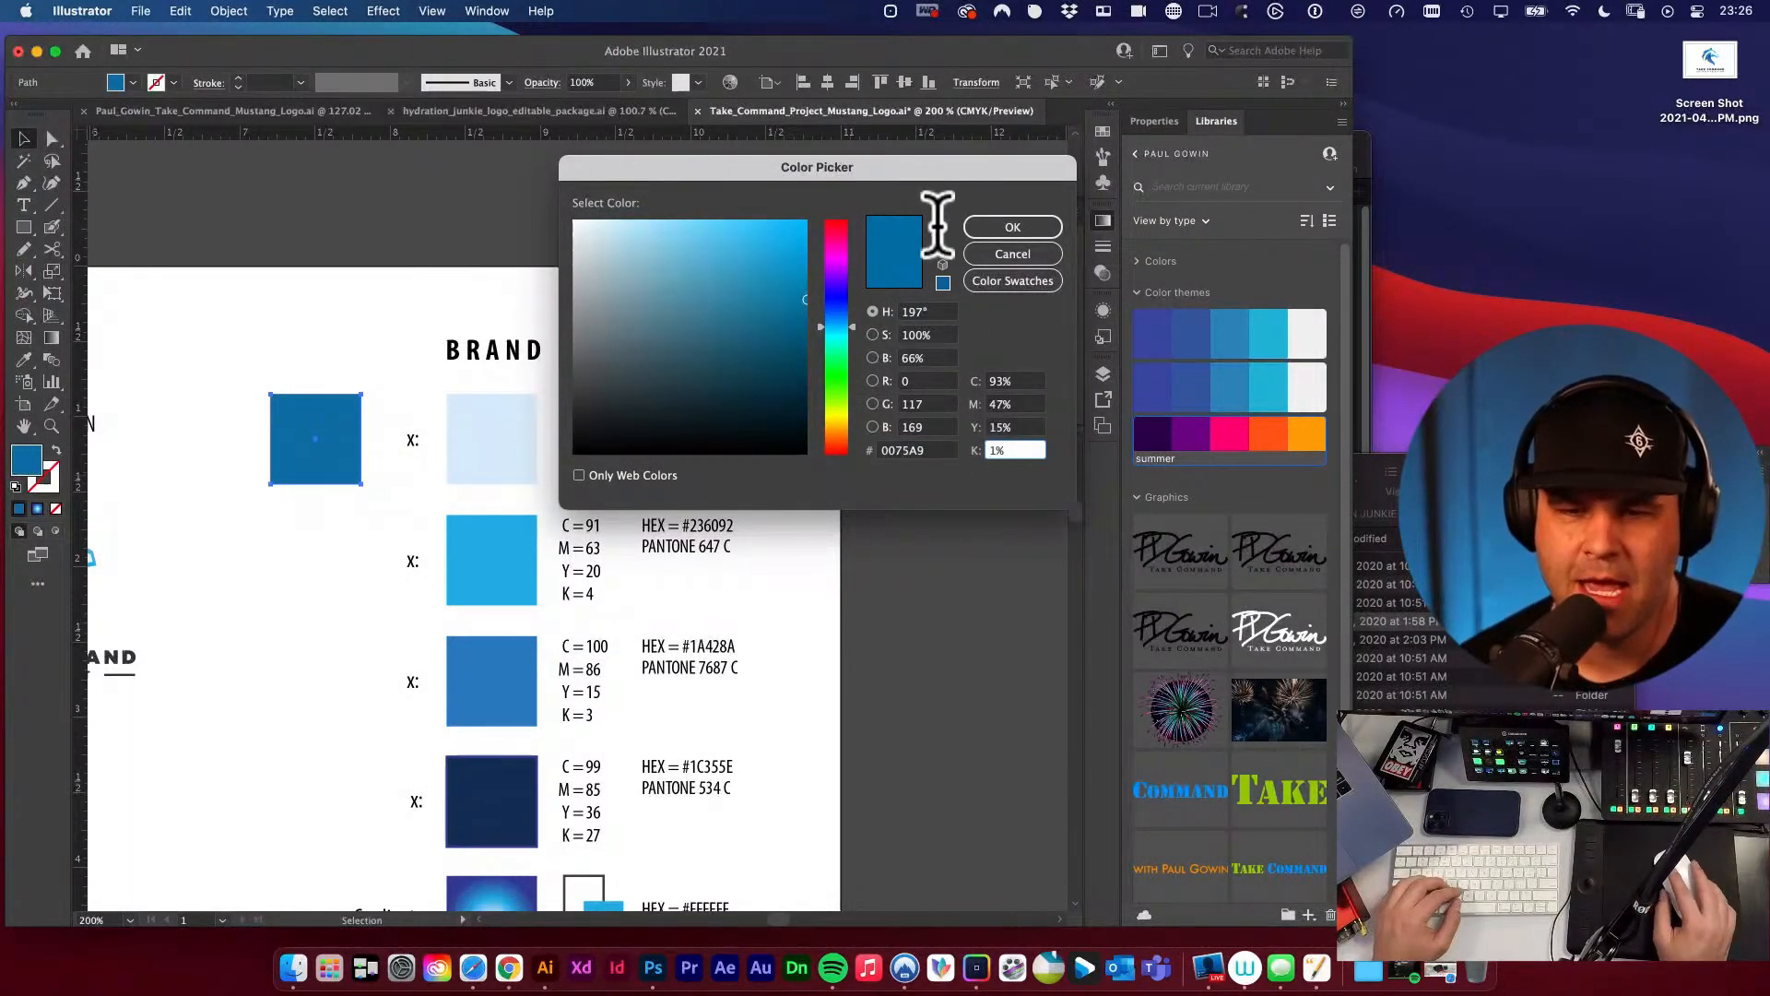
{"action": "left_click_drag", "start_coordinate": [938, 172], "coordinate": [1205, 204]}
{"action": "double_click", "coordinate": [1295, 483]}
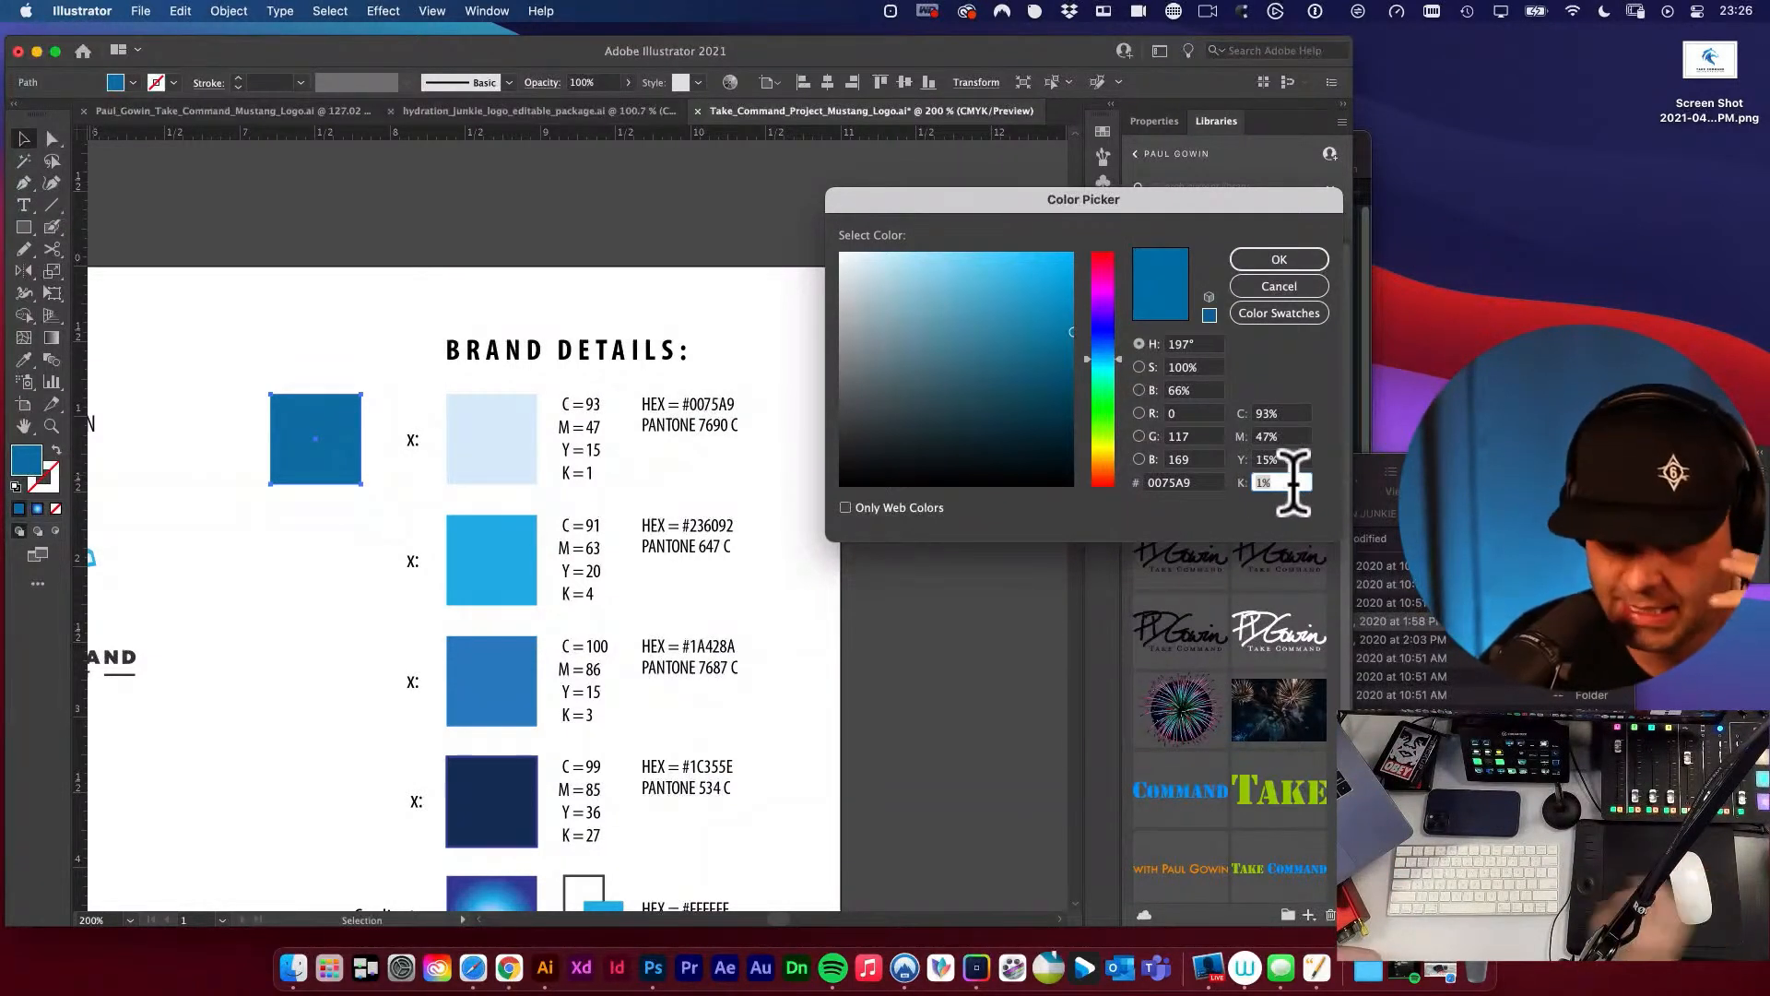
{"action": "type", "text": "0"}
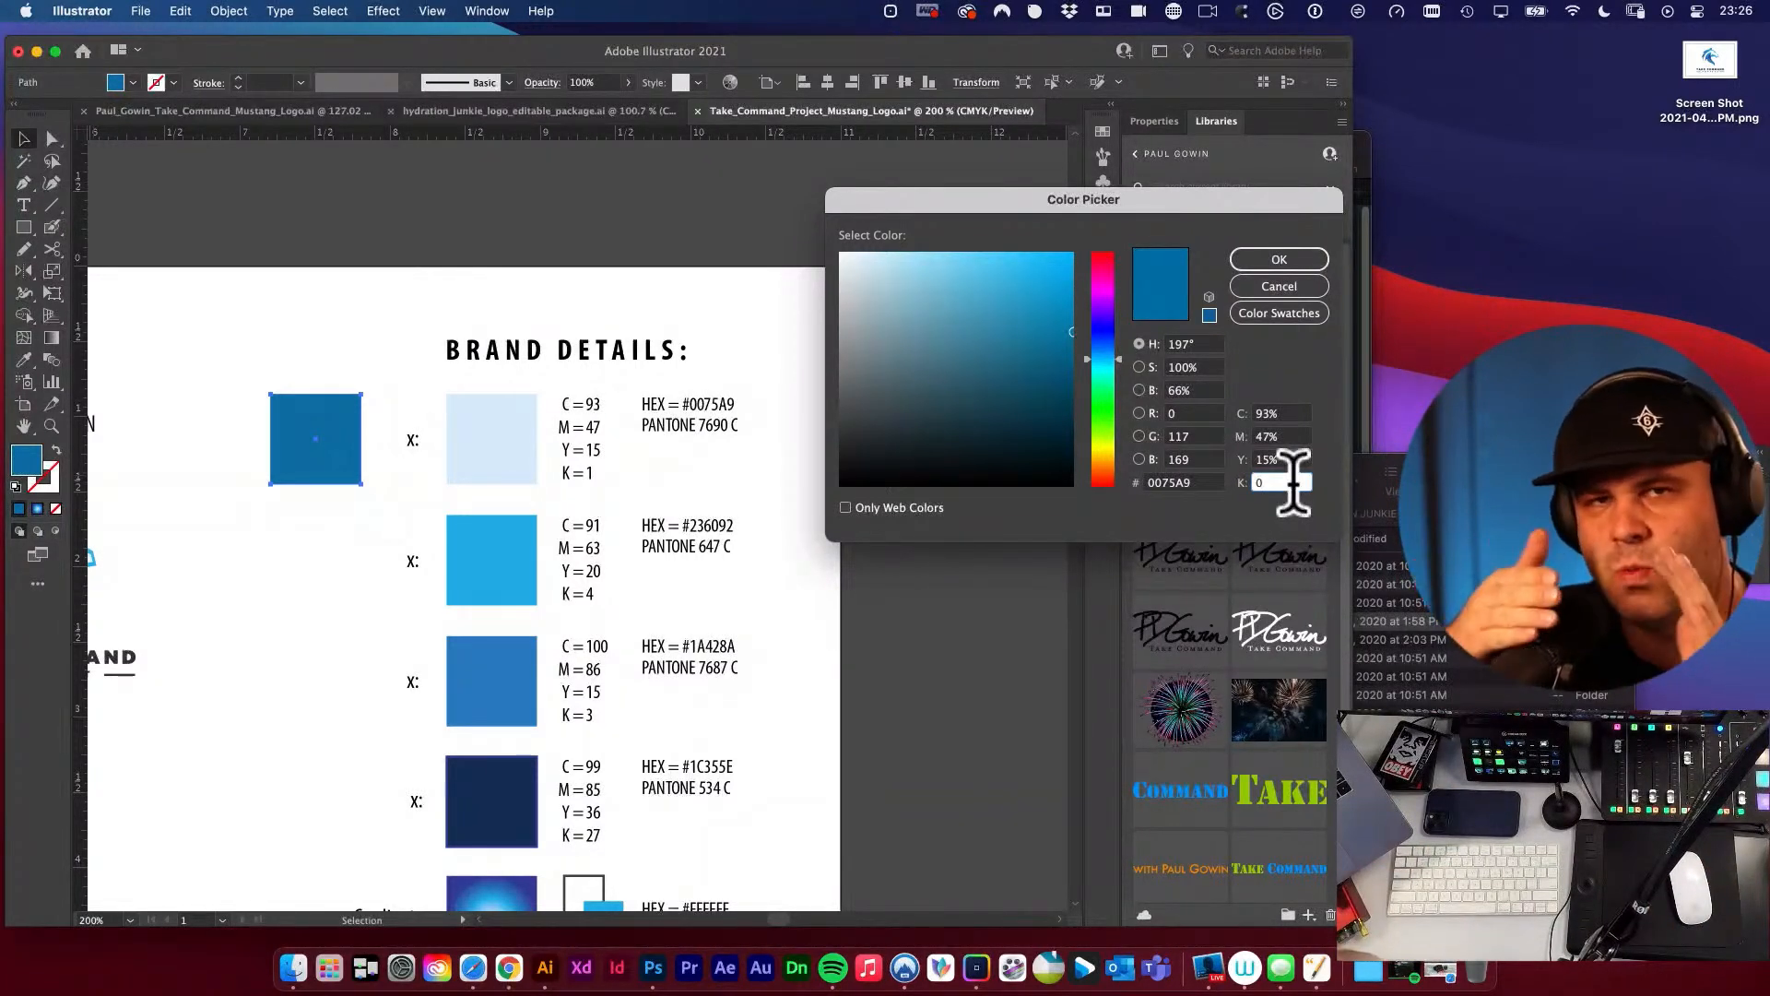
{"action": "left_click_drag", "start_coordinate": [1267, 485], "coordinate": [1247, 486]}
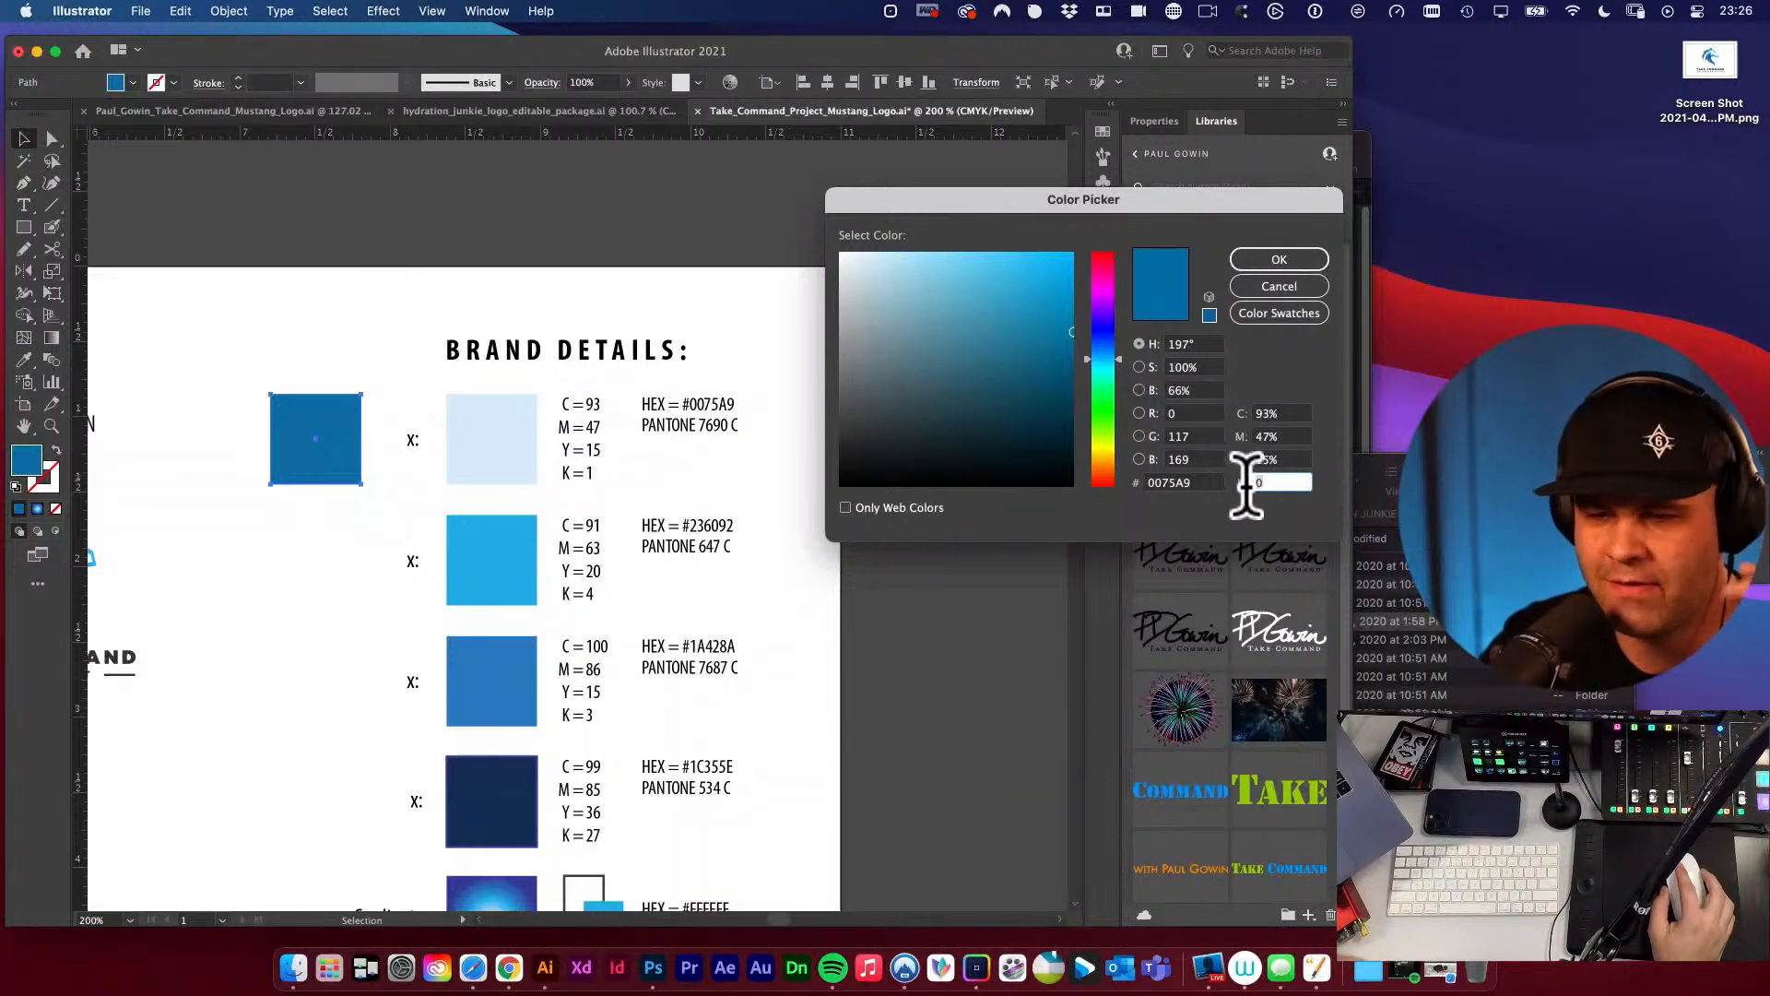
{"action": "type", "text": "1"}
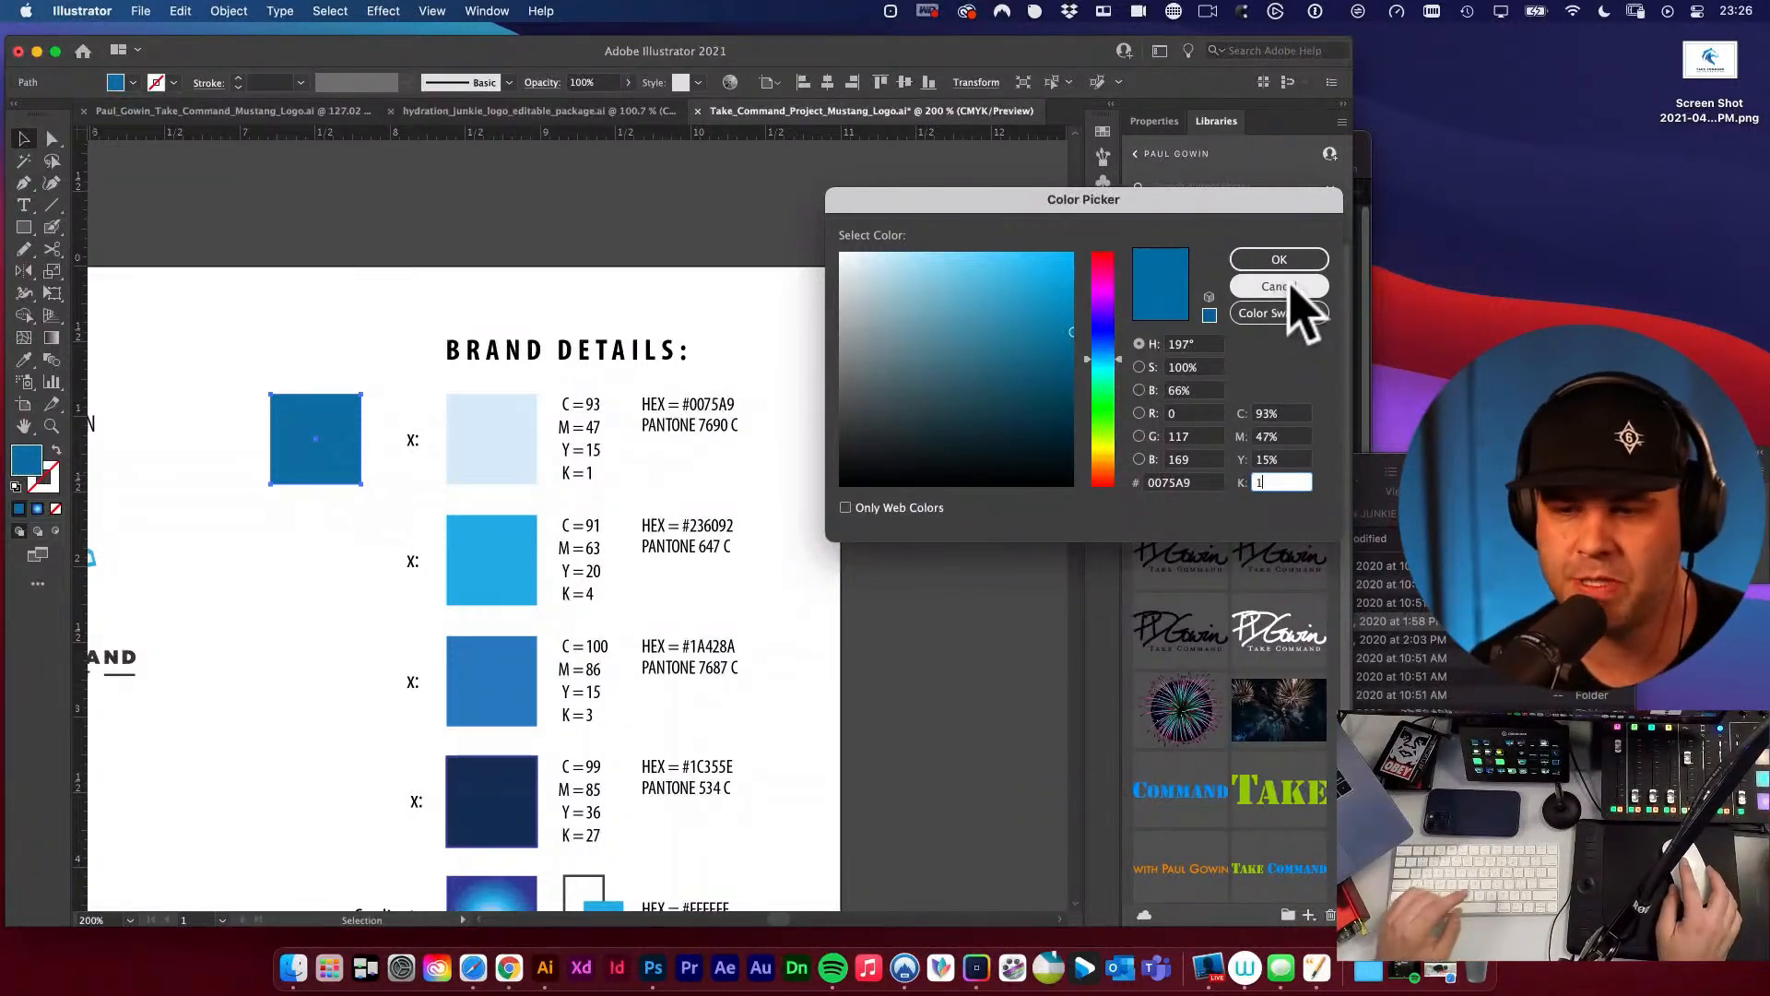
{"action": "left_click", "coordinate": [1277, 286]}
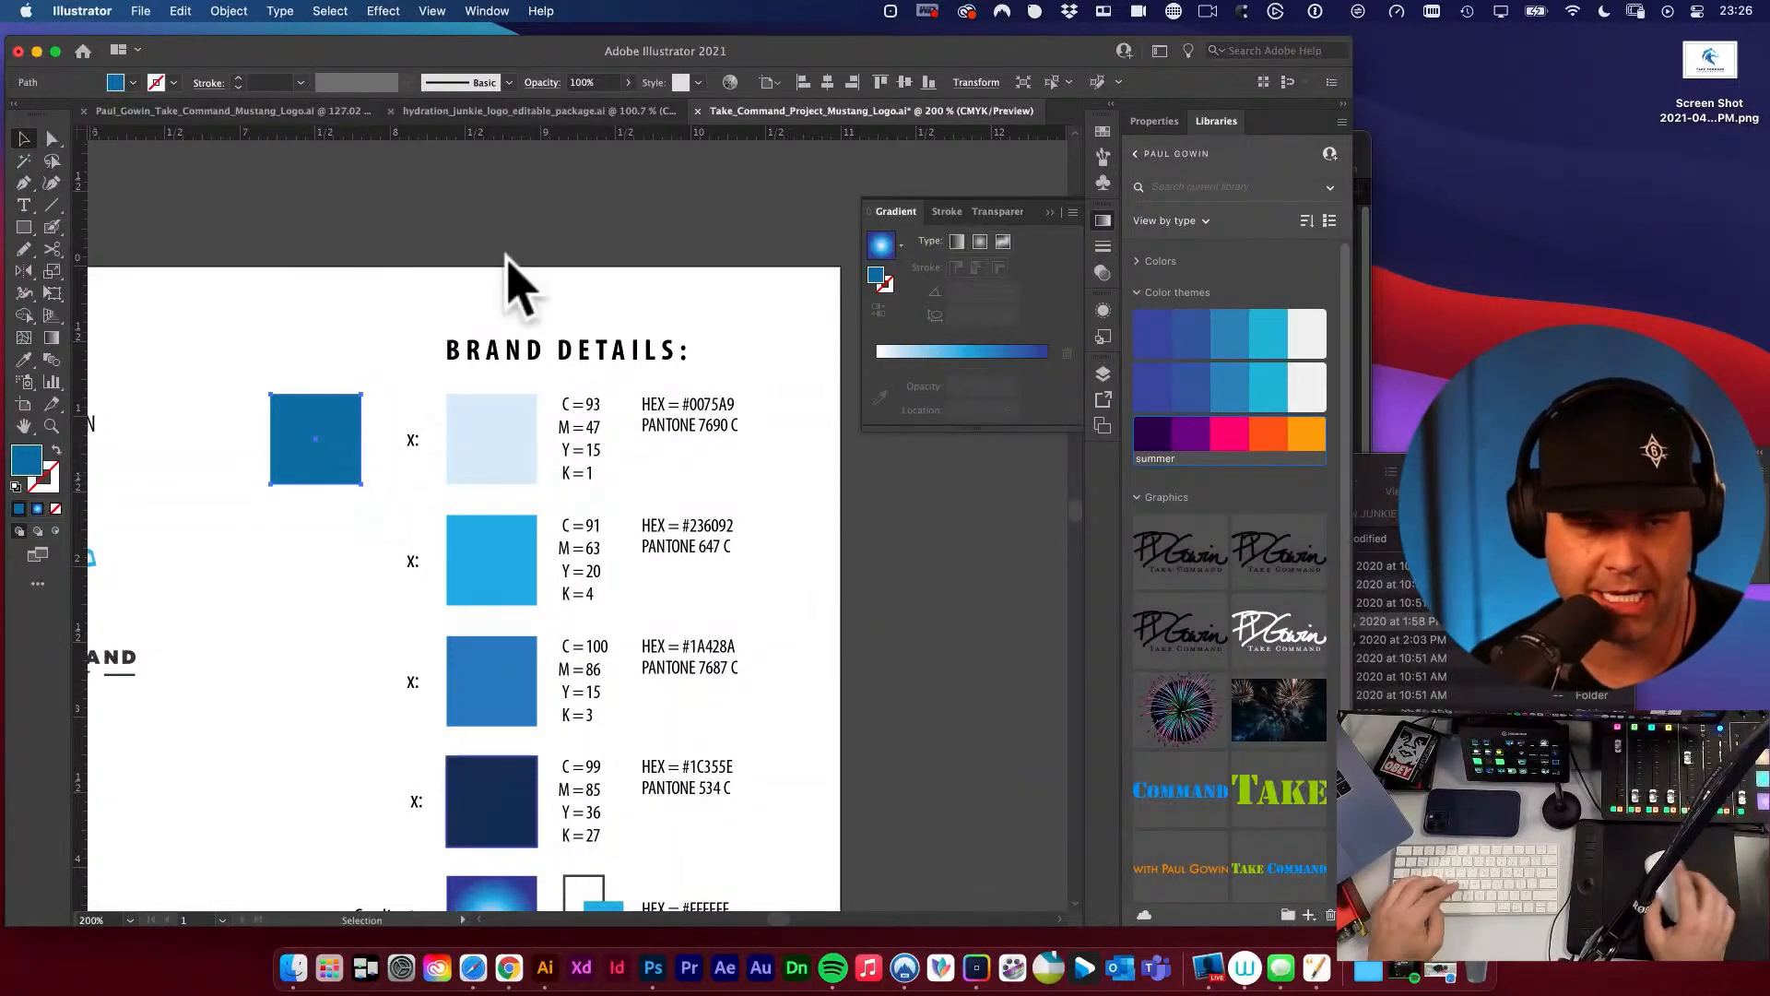
Delete the duplicated test swatch and the pasted Color Picker screenshot from the brand details sheet.
{"action": "key", "text": "Delete"}
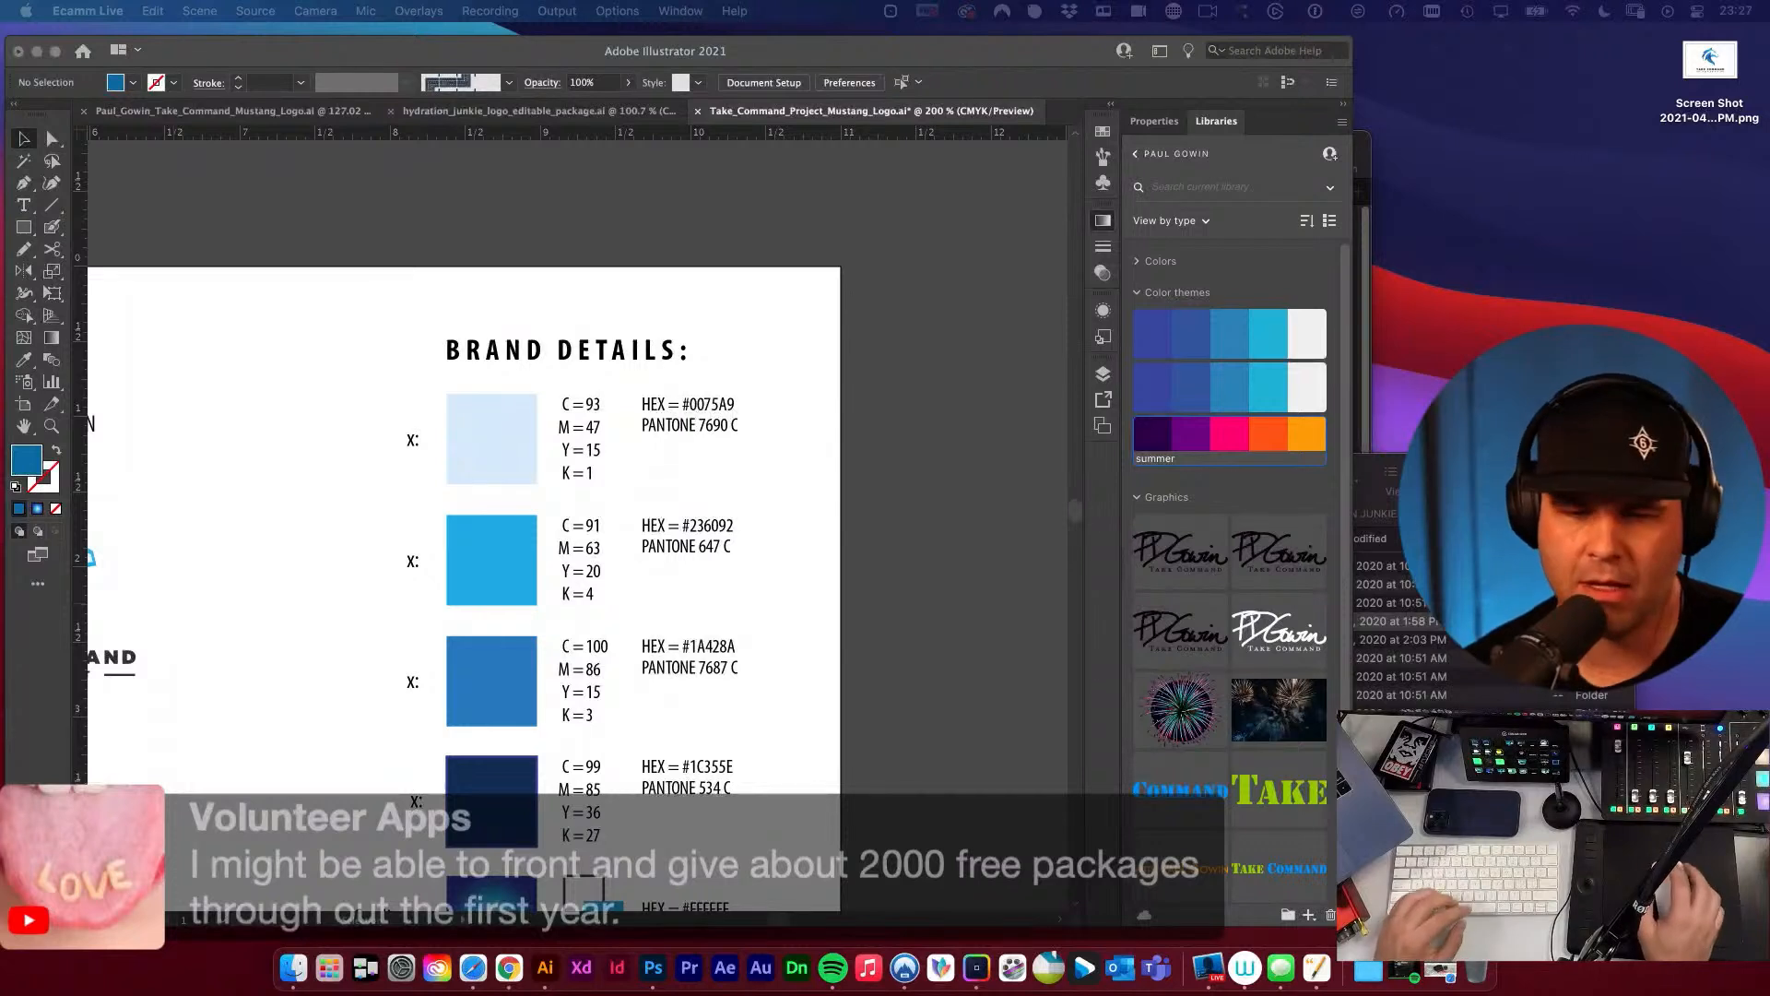
{"action": "left_click", "coordinate": [901, 593]}
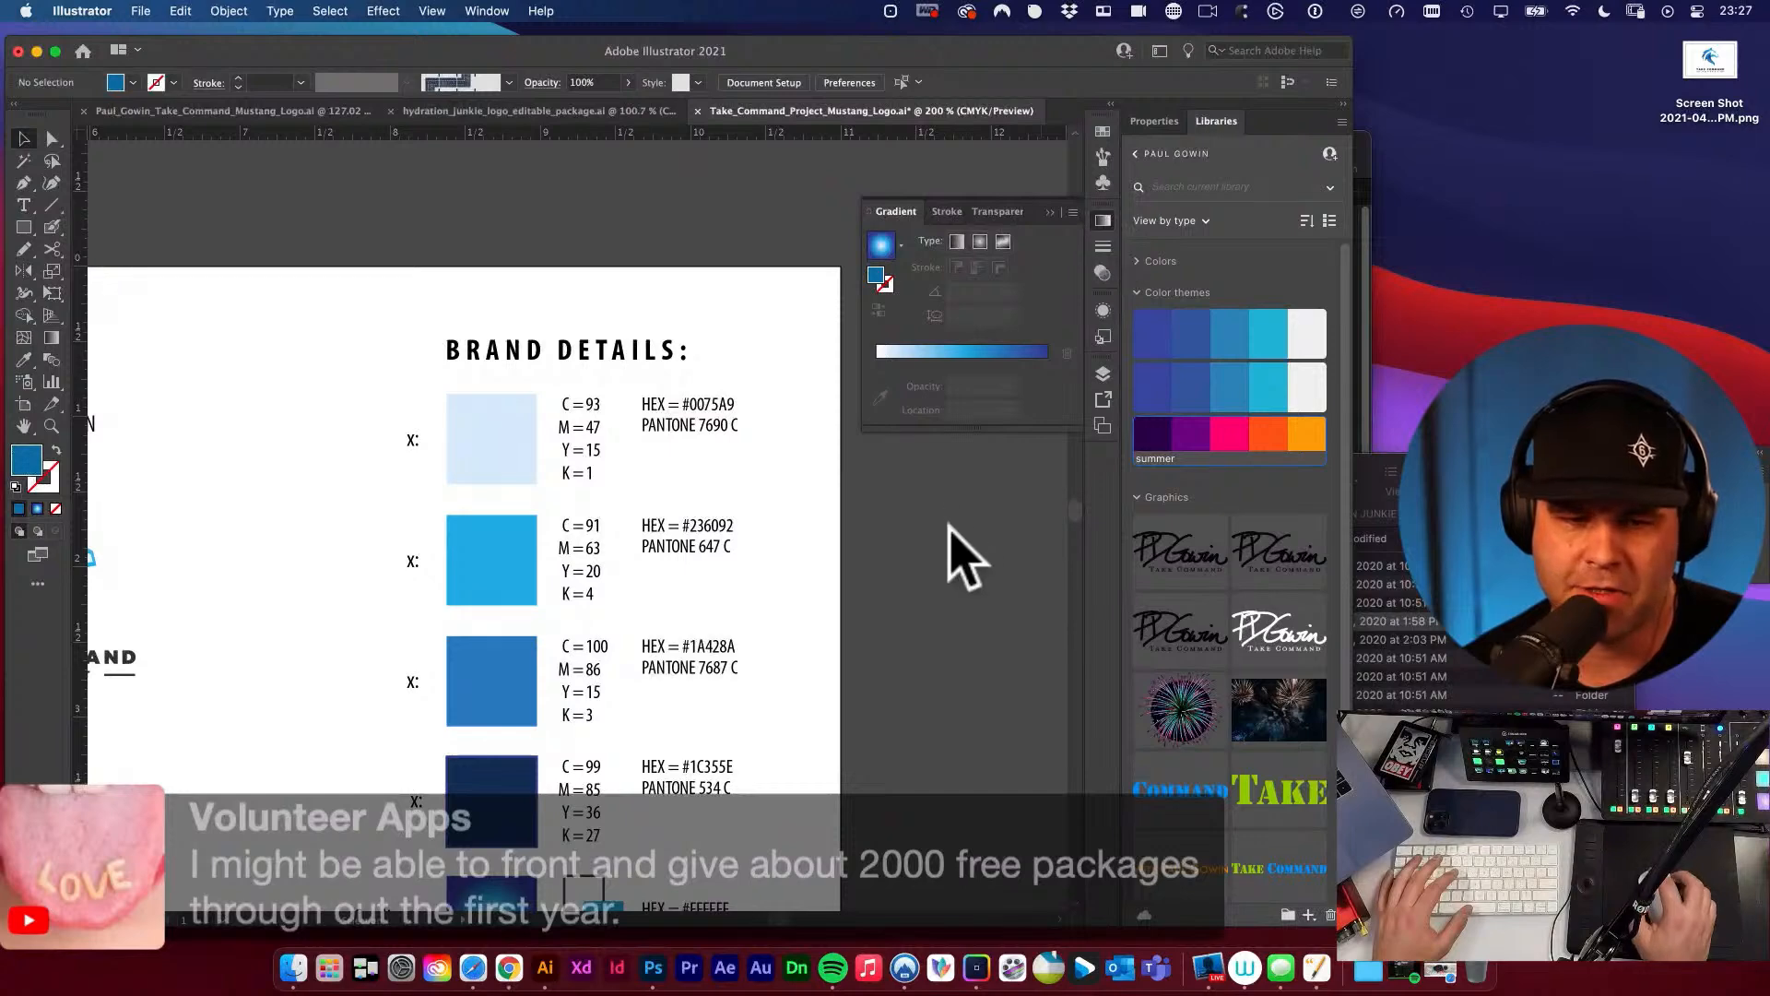
{"action": "scroll", "coordinate": [830, 553], "scroll_direction": "down", "scroll_amount": 5}
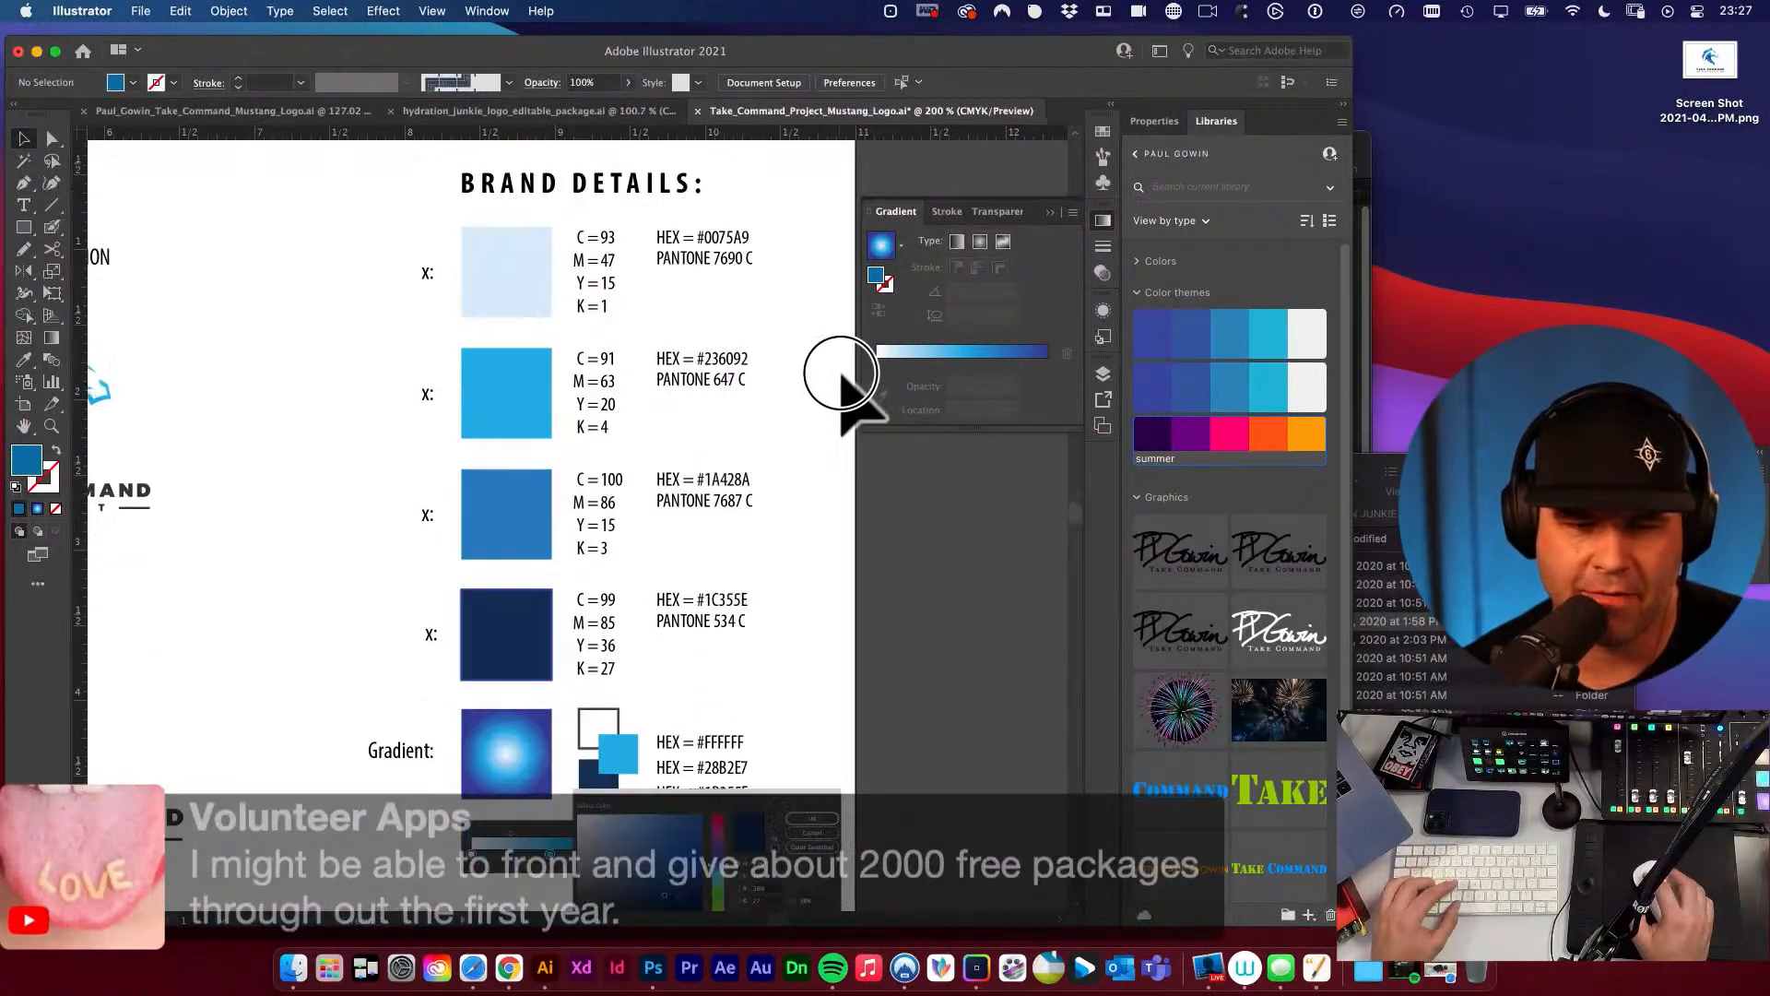
{"action": "scroll", "coordinate": [723, 616], "scroll_direction": "down", "scroll_amount": 5}
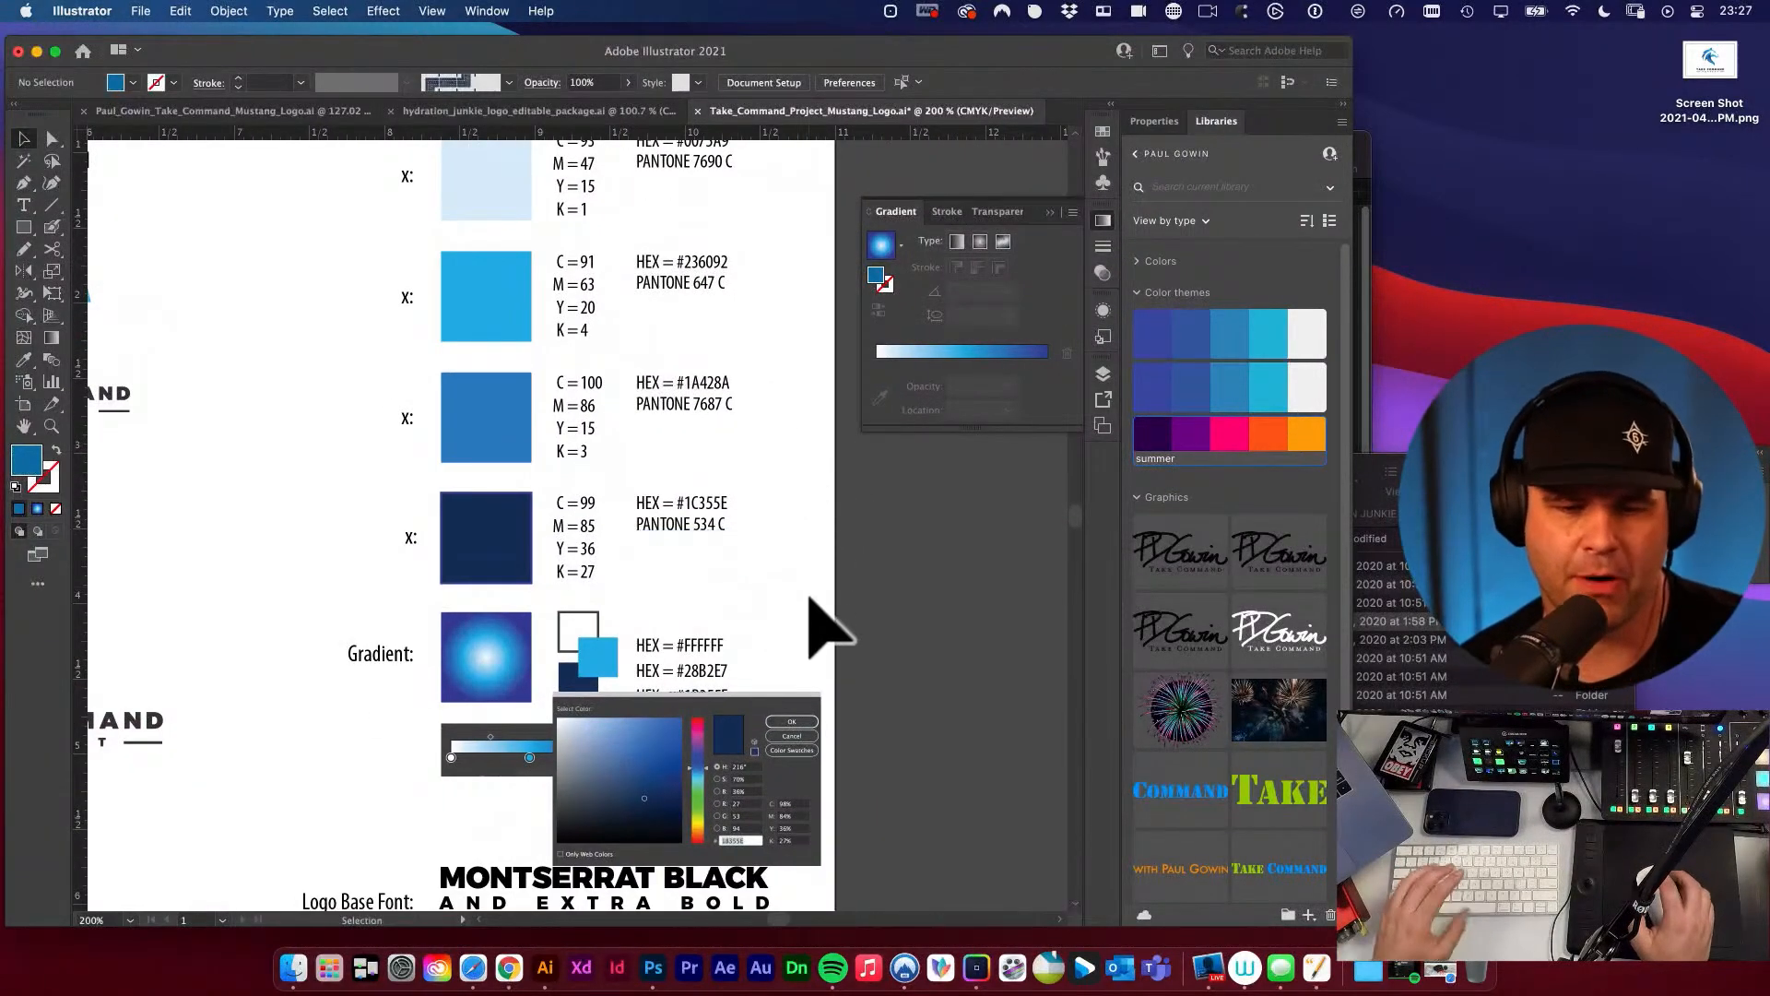
{"action": "left_click", "coordinate": [741, 651]}
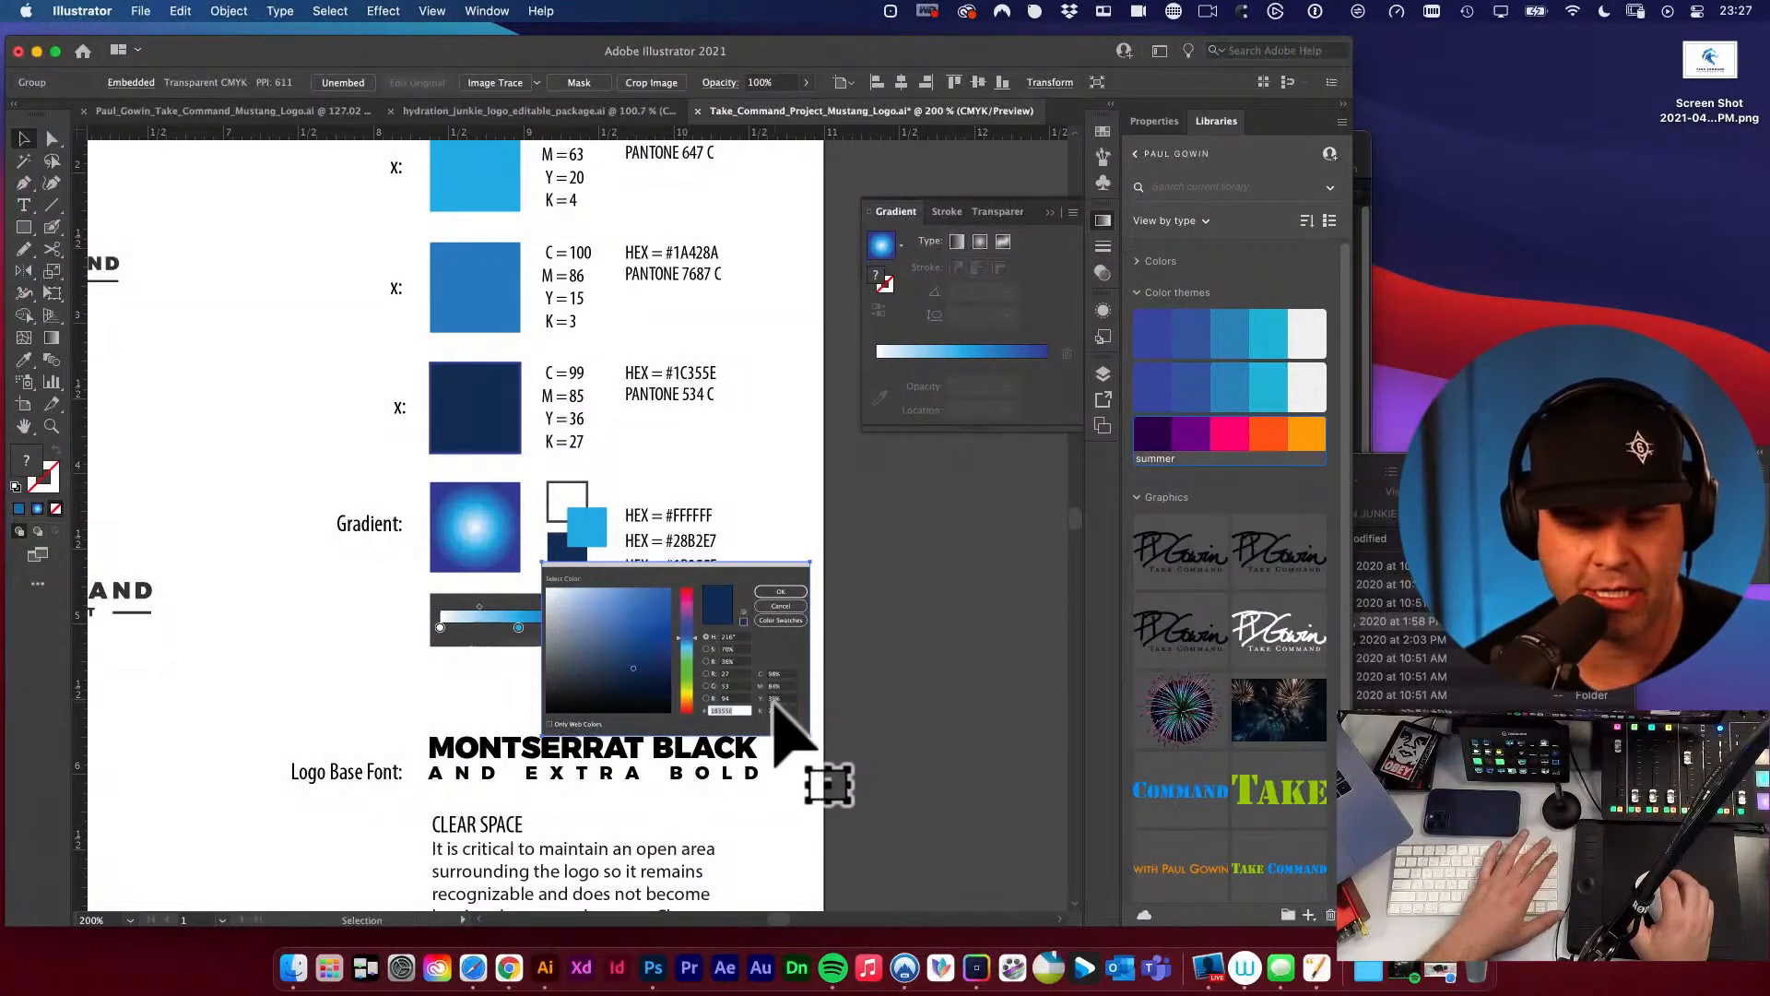
{"action": "key", "text": "Delete"}
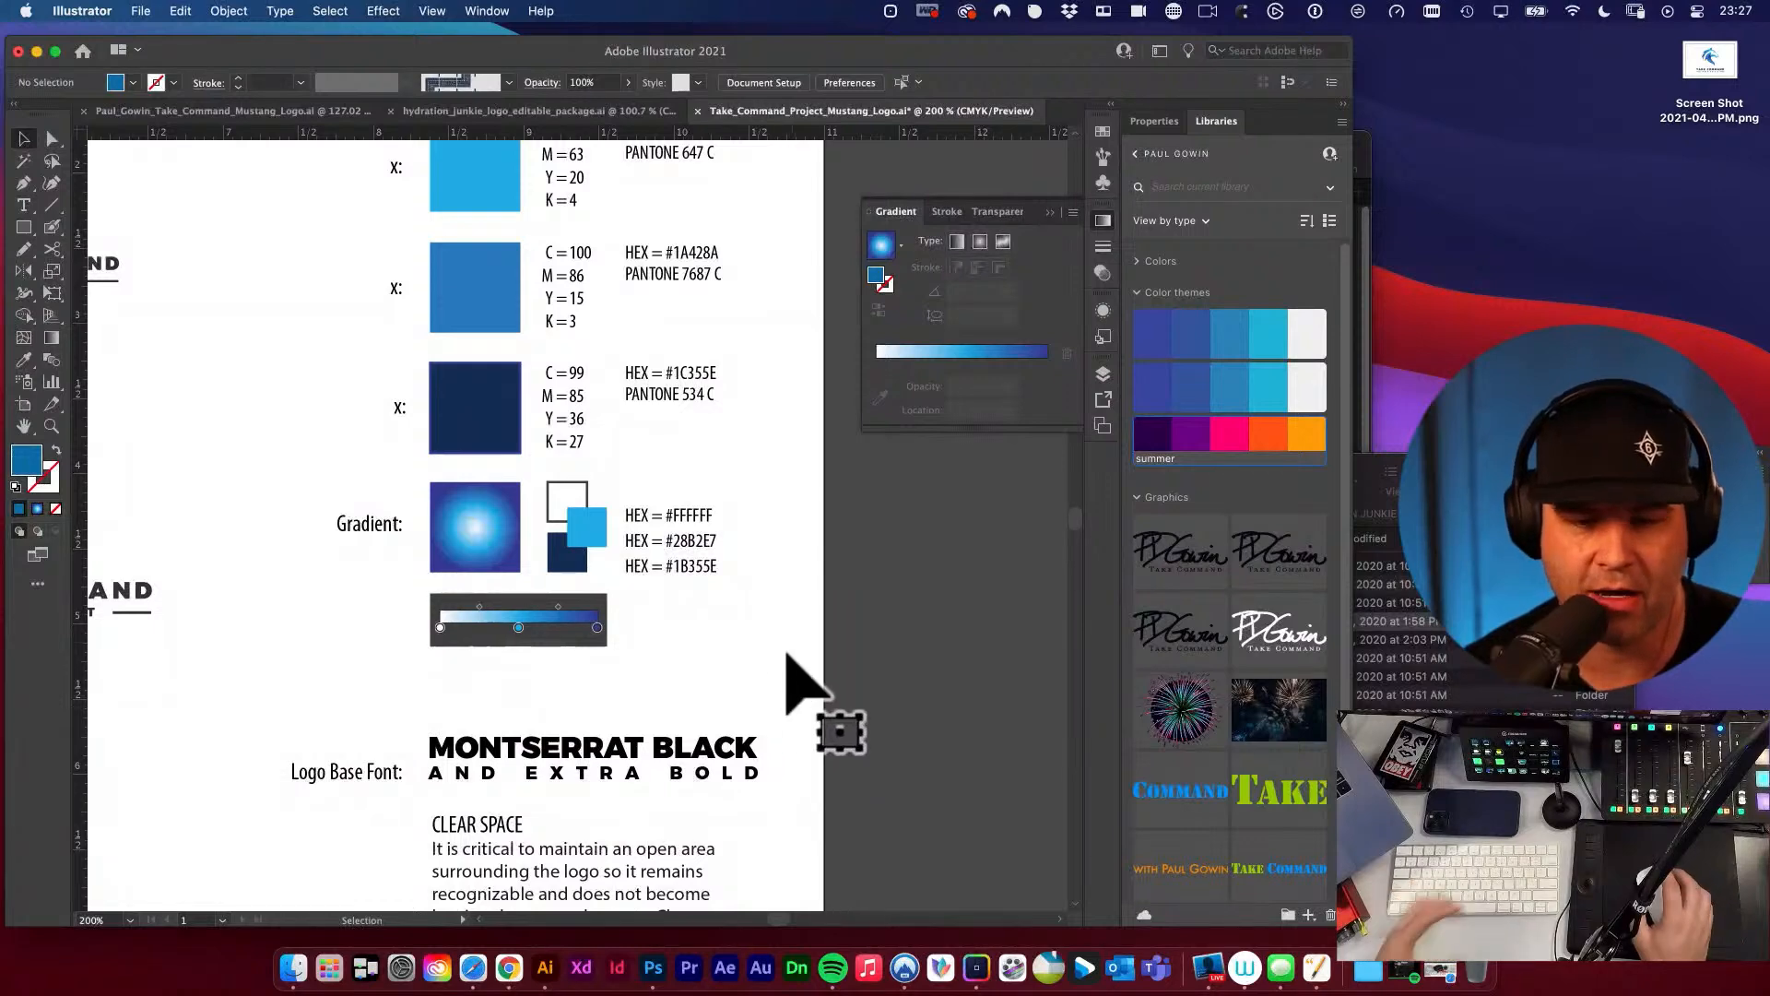
Review the swatches, their colour codes and the gradient's HEX lines under Brand Details, and save the document.
{"action": "left_click_drag", "start_coordinate": [526, 455], "coordinate": [748, 478]}
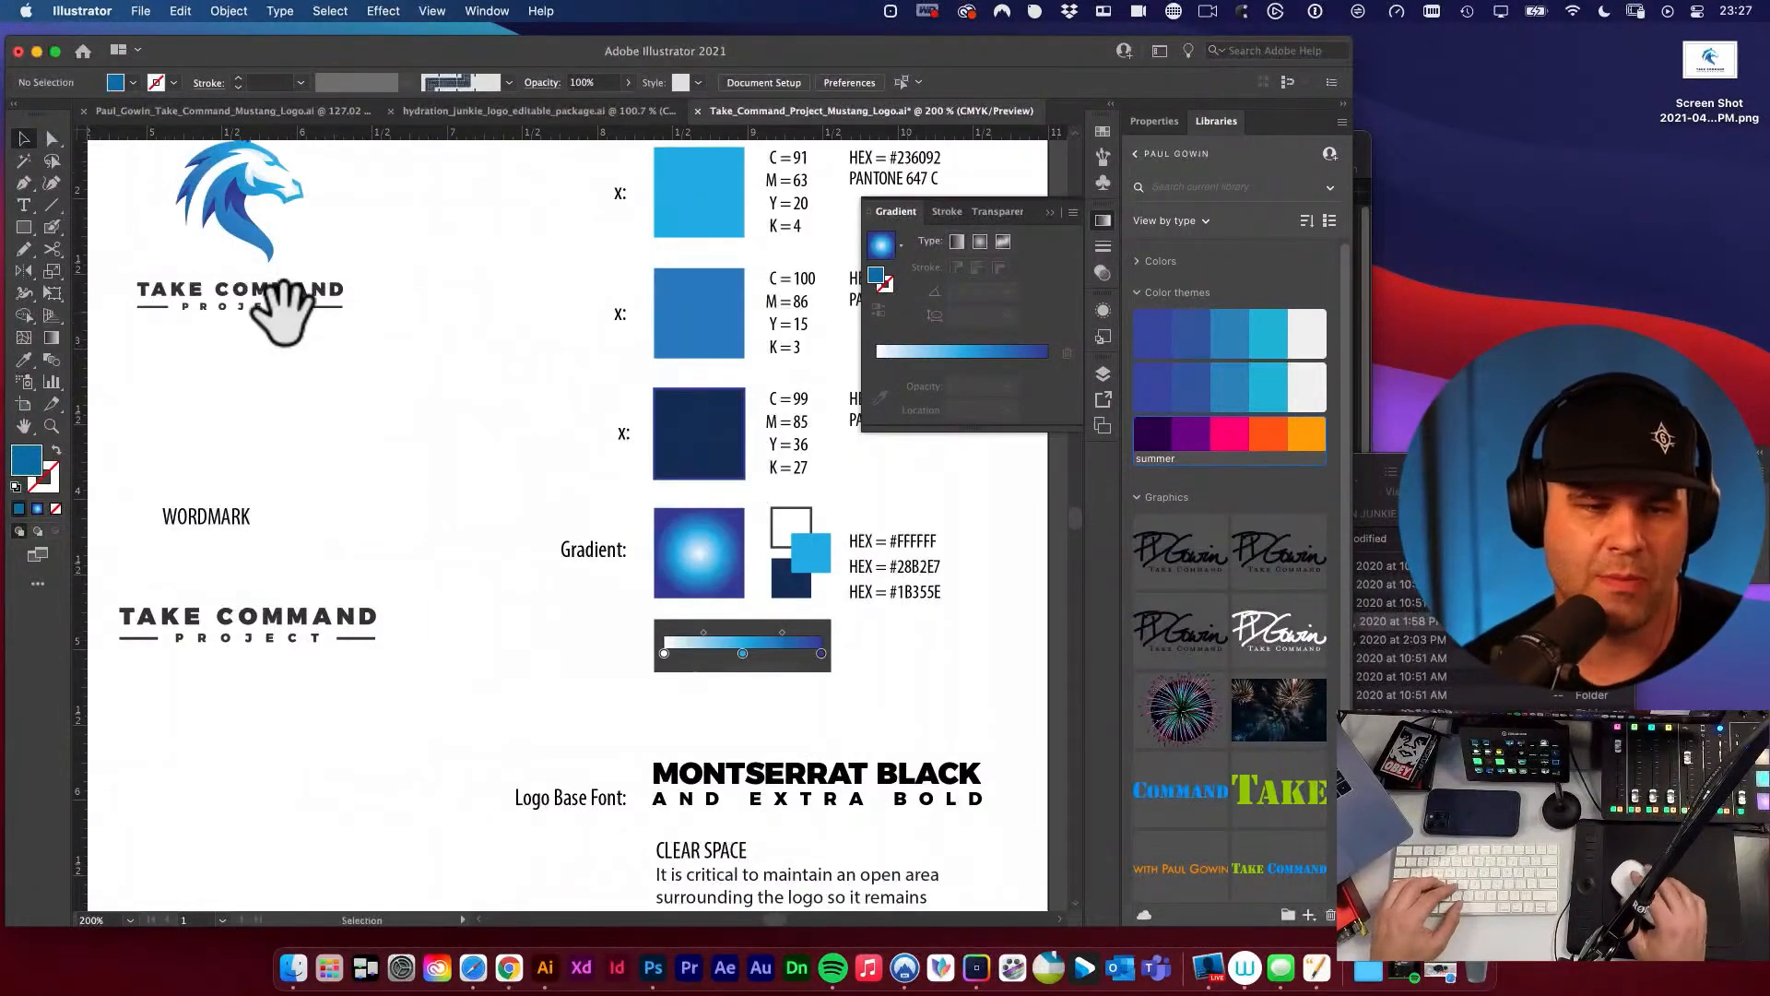
{"action": "scroll", "coordinate": [479, 415], "scroll_direction": "right", "scroll_amount": 3}
{"action": "scroll", "coordinate": [479, 415], "scroll_direction": "down", "scroll_amount": 1}
{"action": "scroll", "coordinate": [701, 544], "scroll_direction": "right", "scroll_amount": 3}
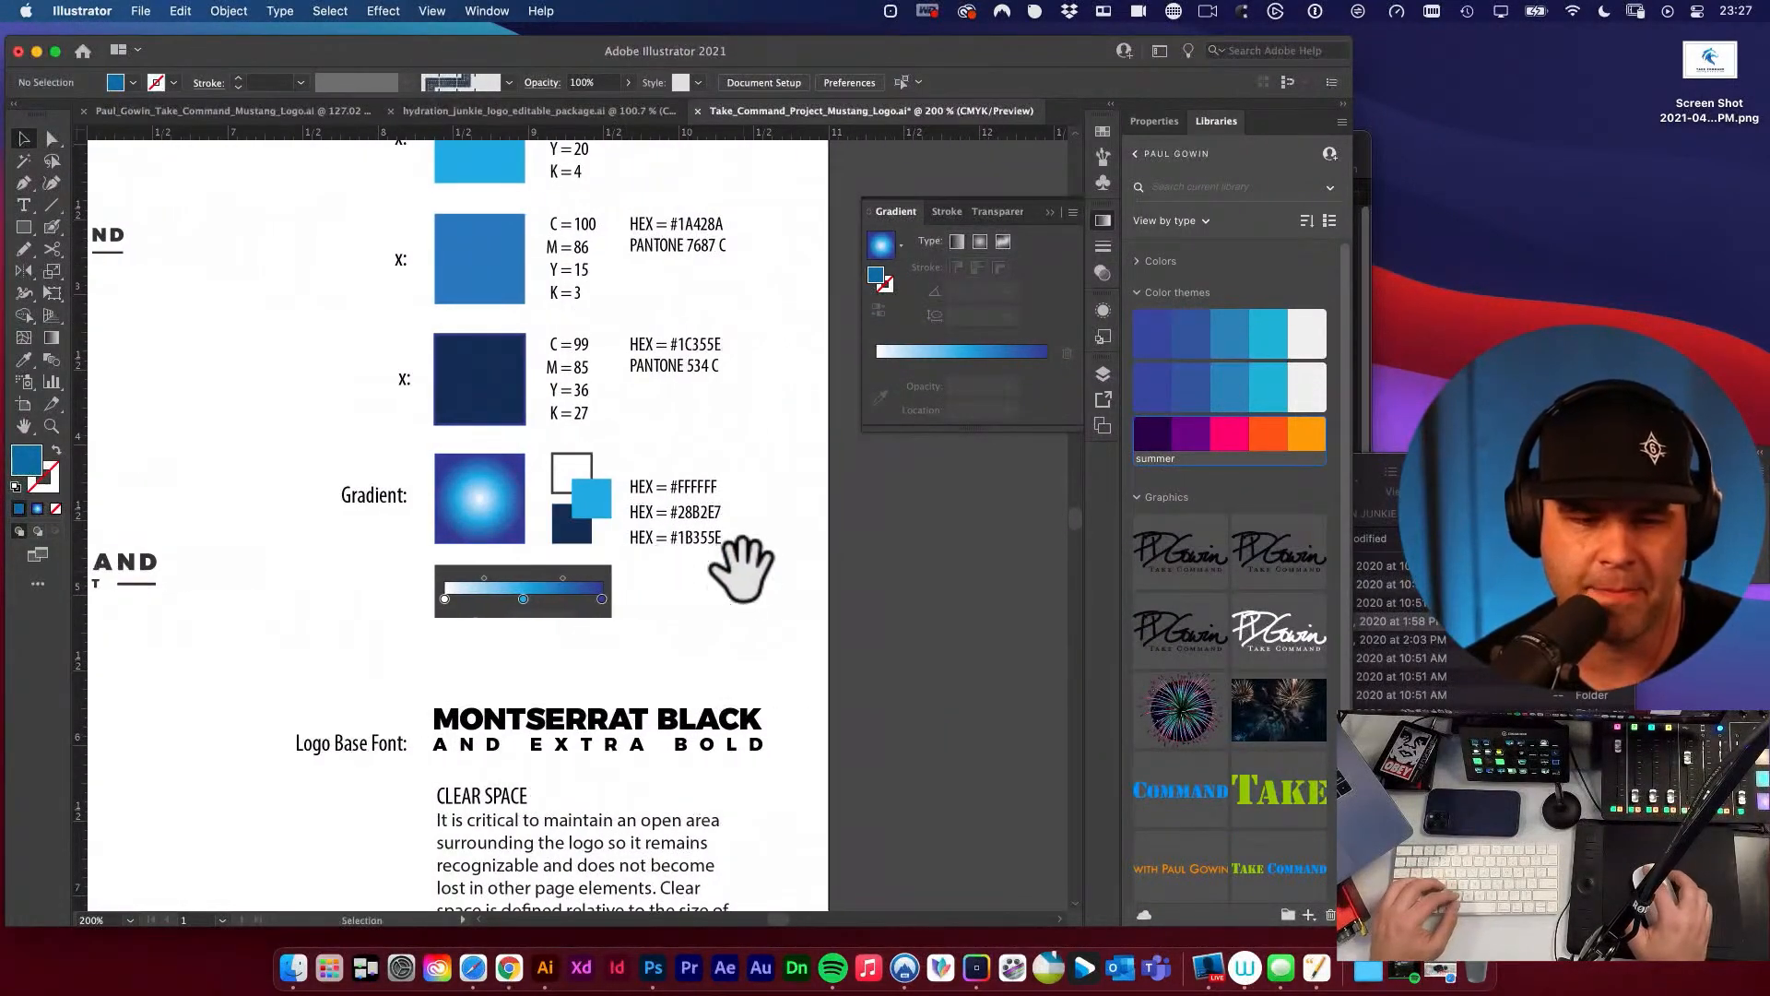
{"action": "left_click", "coordinate": [533, 601]}
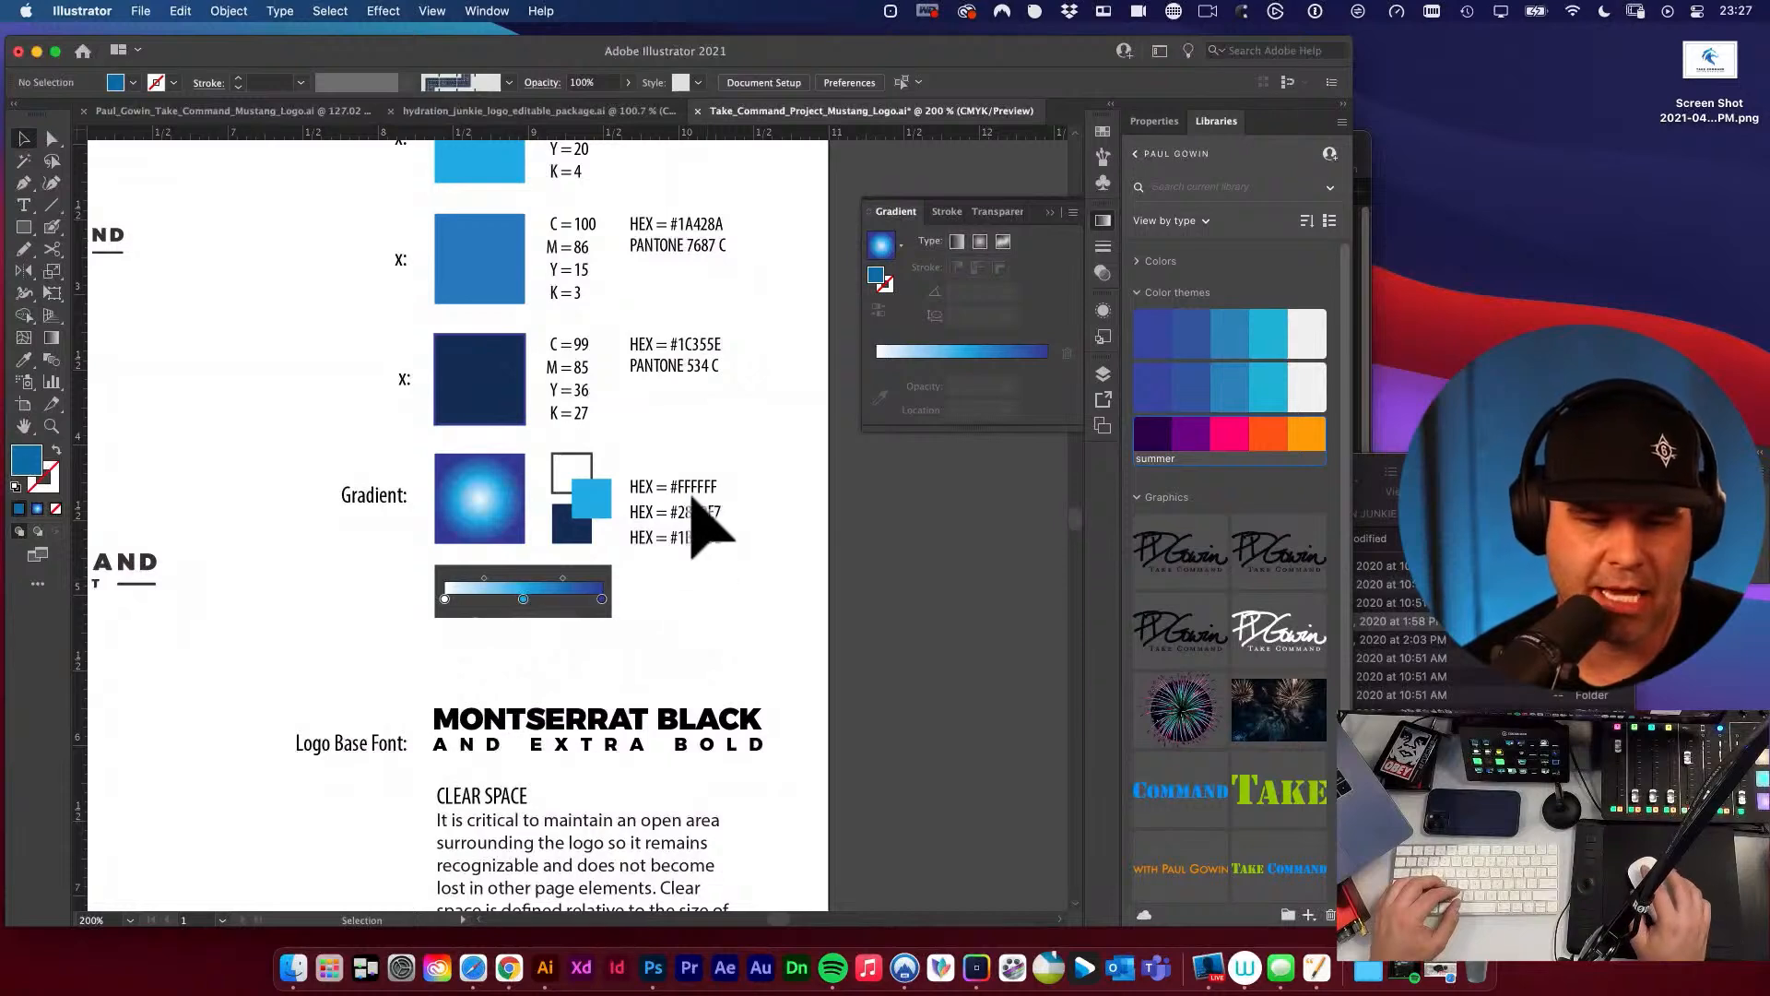
{"action": "scroll", "coordinate": [710, 636], "scroll_direction": "up", "scroll_amount": 2}
{"action": "scroll", "coordinate": [709, 419], "scroll_direction": "up", "scroll_amount": 3}
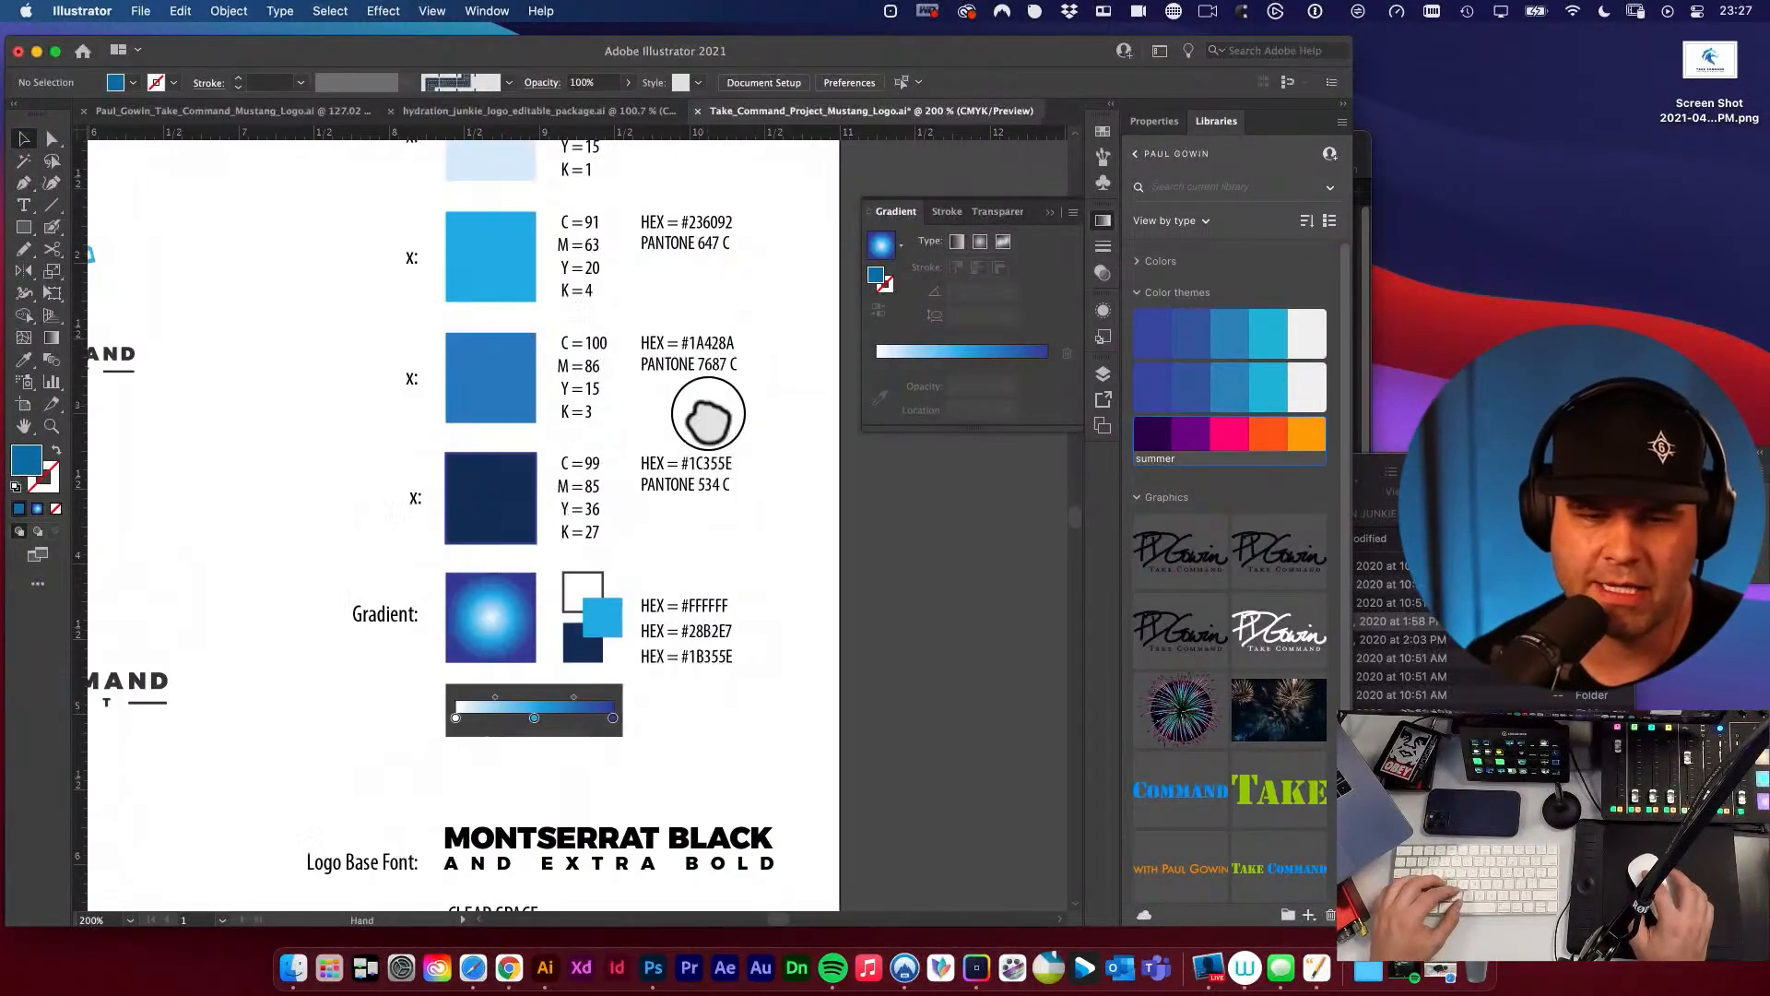
{"action": "scroll", "coordinate": [636, 364], "scroll_direction": "up", "scroll_amount": 2}
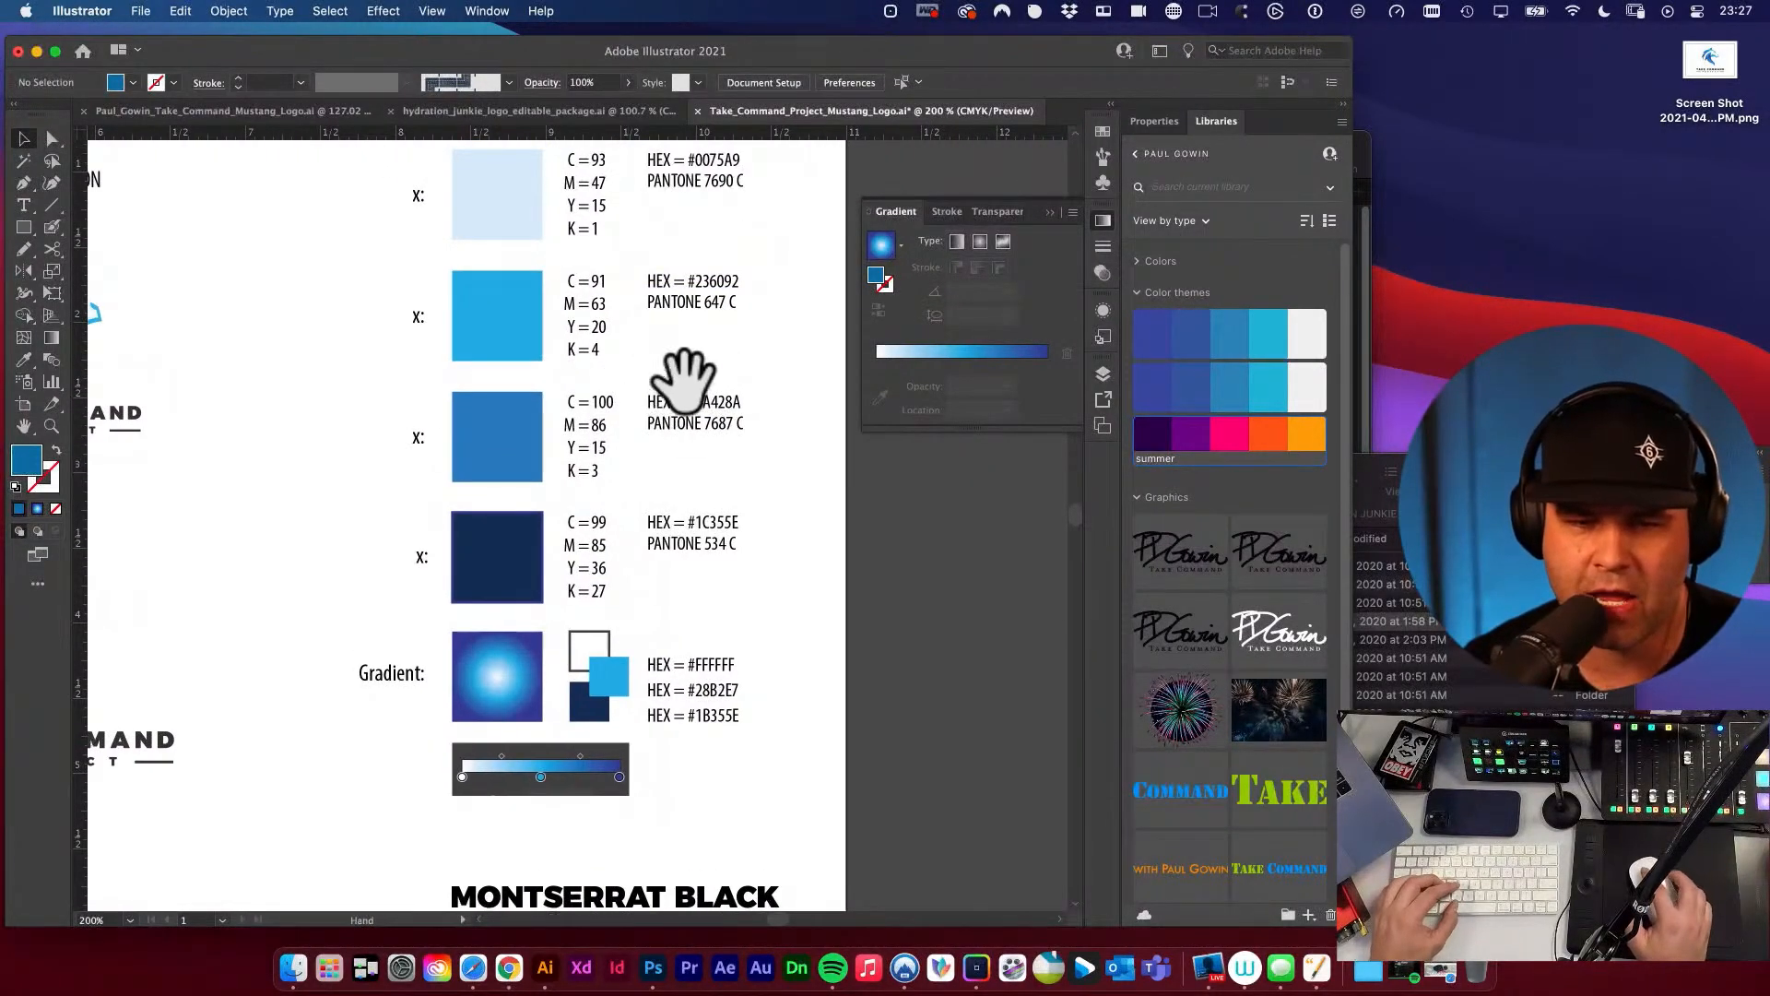
{"action": "scroll", "coordinate": [682, 373], "scroll_direction": "right", "scroll_amount": 1}
{"action": "scroll", "coordinate": [683, 373], "scroll_direction": "down", "scroll_amount": 1}
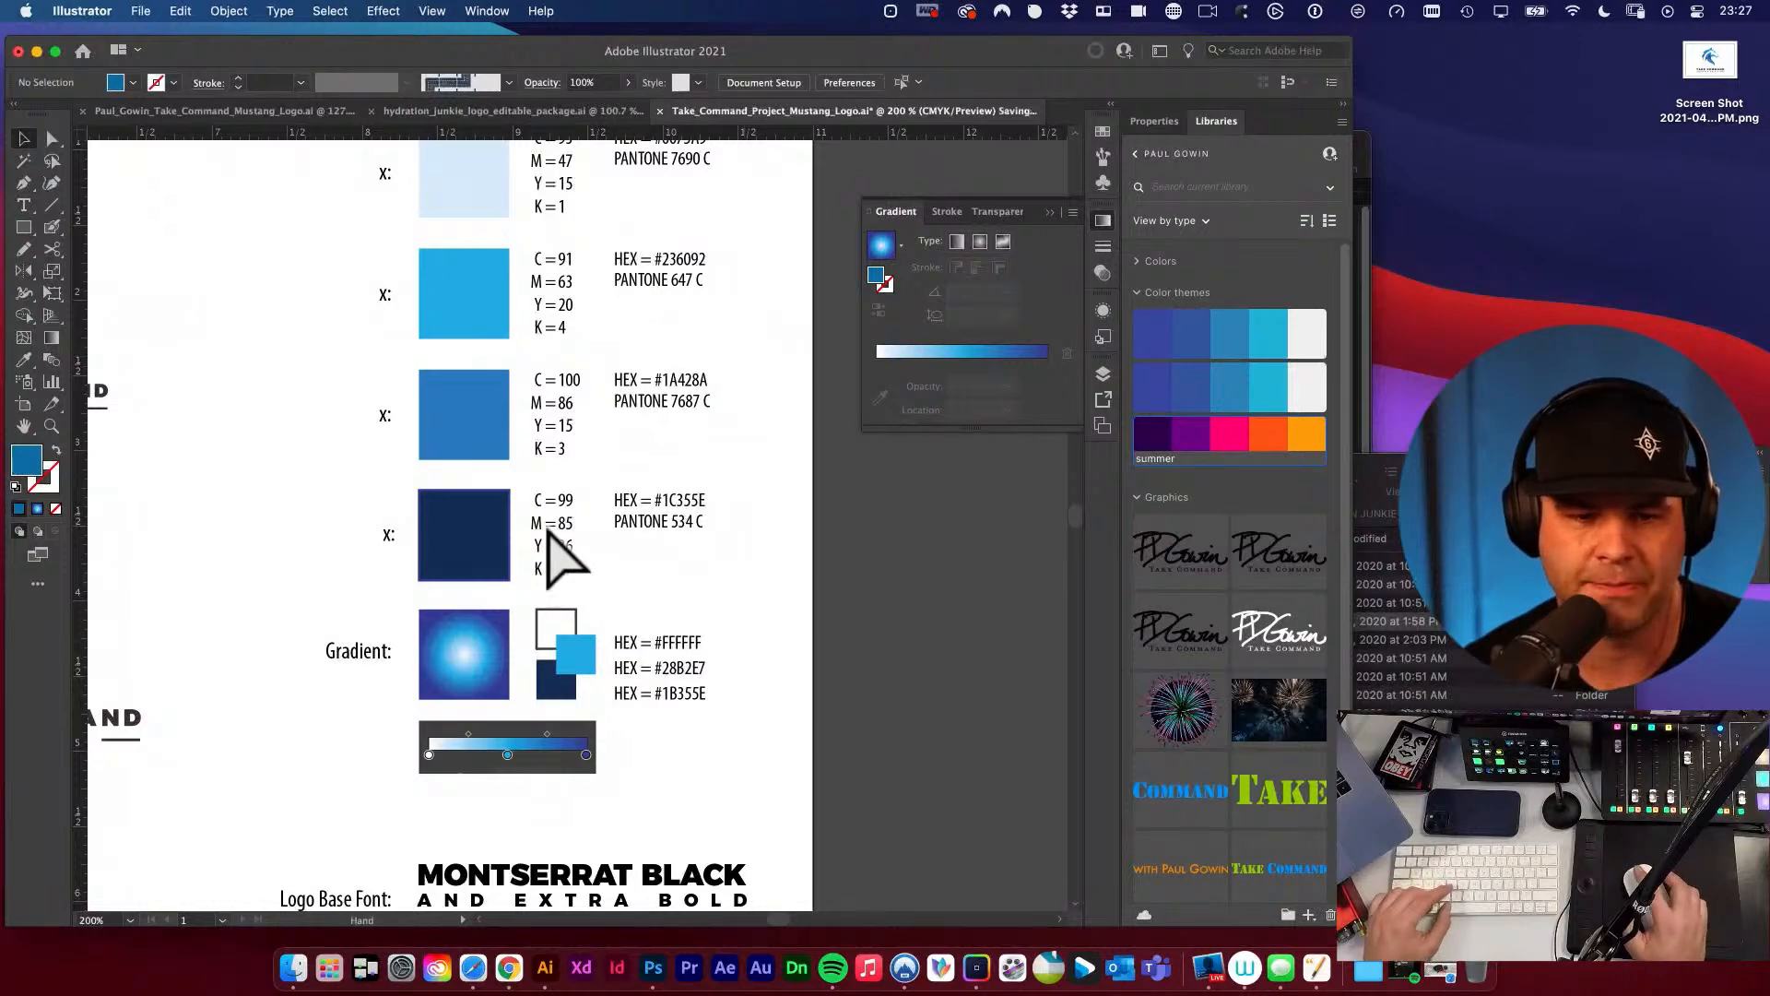
Launch the Sip colour picker app with the dark navy swatch and gradient enlarged in the document.
{"action": "key", "text": "super+1"}
{"action": "scroll", "coordinate": [751, 513], "scroll_direction": "down", "scroll_amount": 2}
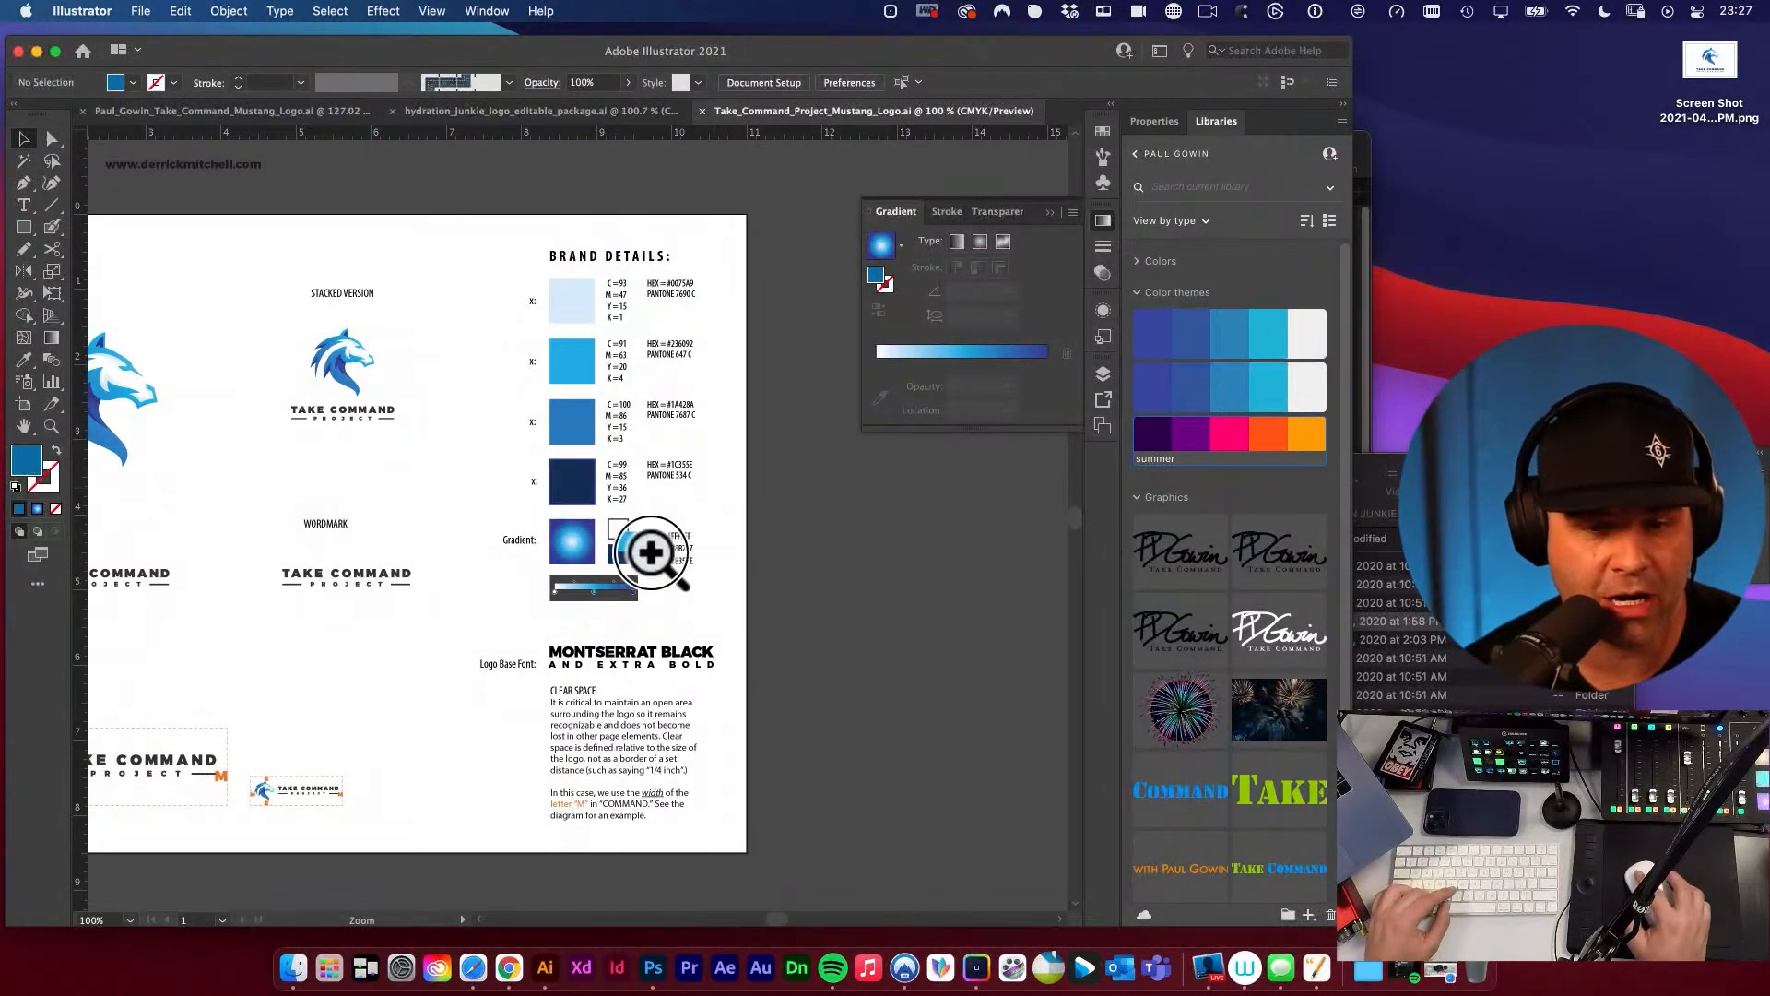
{"action": "left_click_drag", "start_coordinate": [551, 488], "coordinate": [636, 498]}
{"action": "key", "text": "super+space"}
{"action": "type", "text": "sip"}
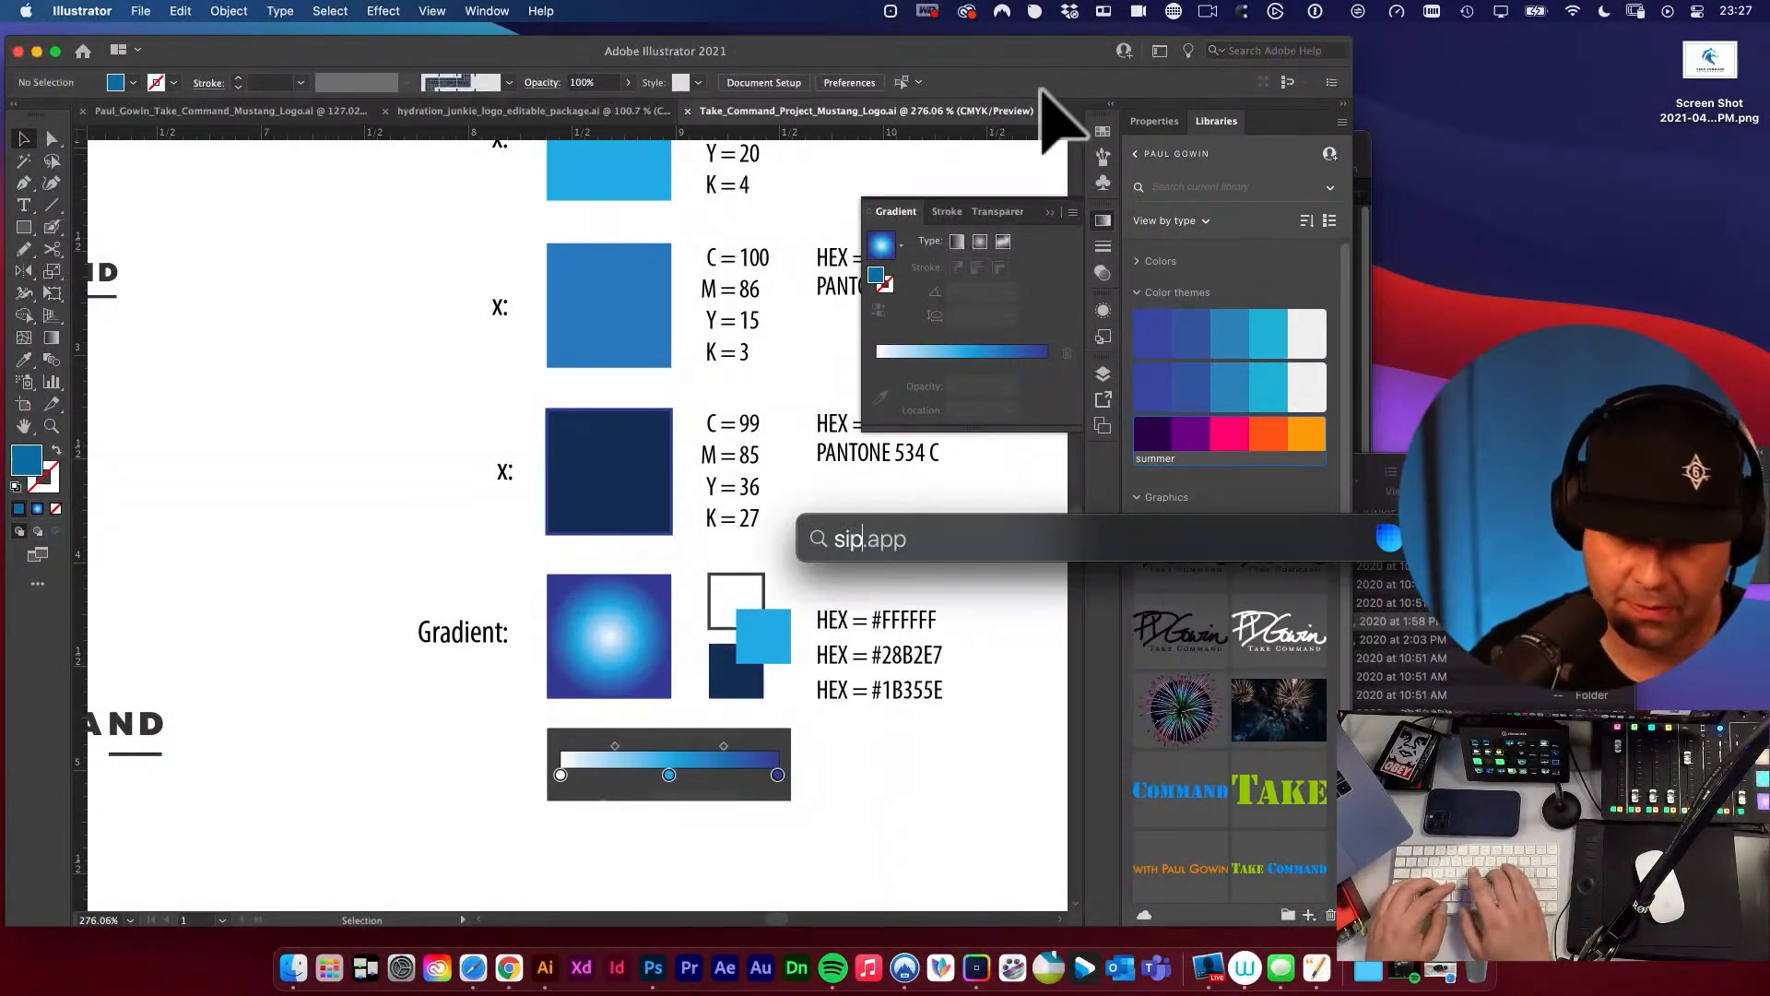
{"action": "key", "text": "Return"}
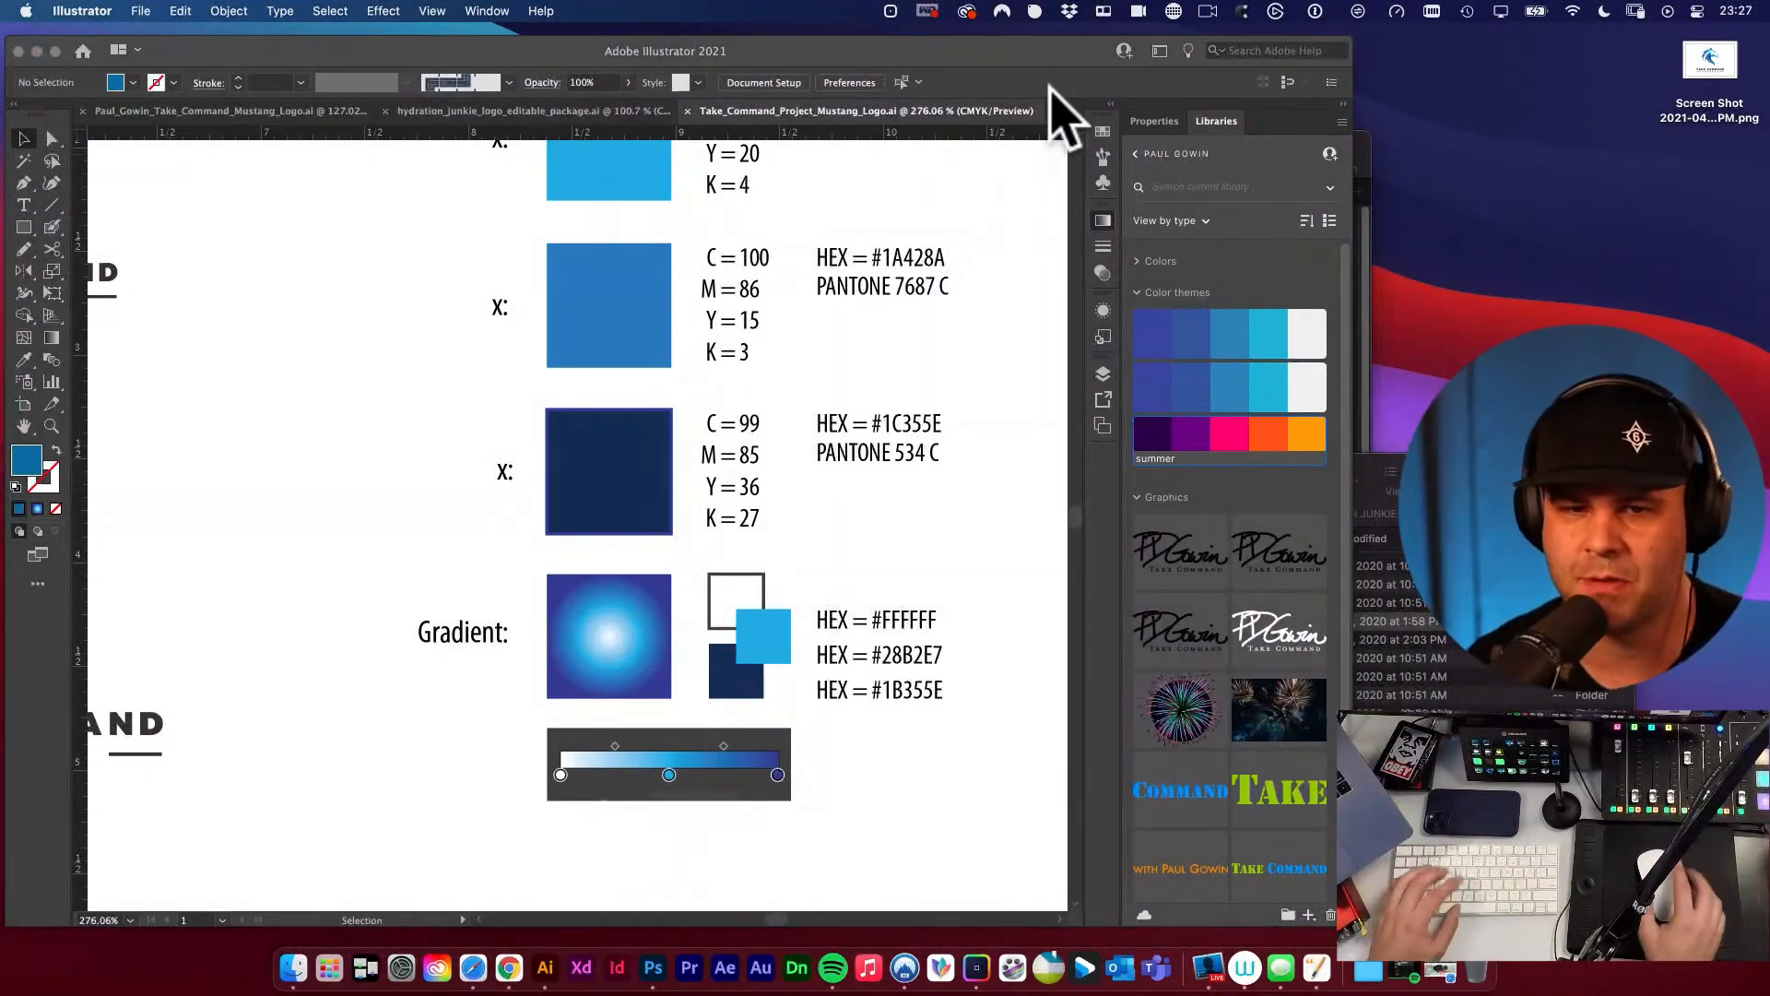
Sample the dark navy swatch with Sip and look up its colour name in the colour history.
{"action": "left_click", "coordinate": [1035, 12]}
{"action": "left_click", "coordinate": [1038, 44]}
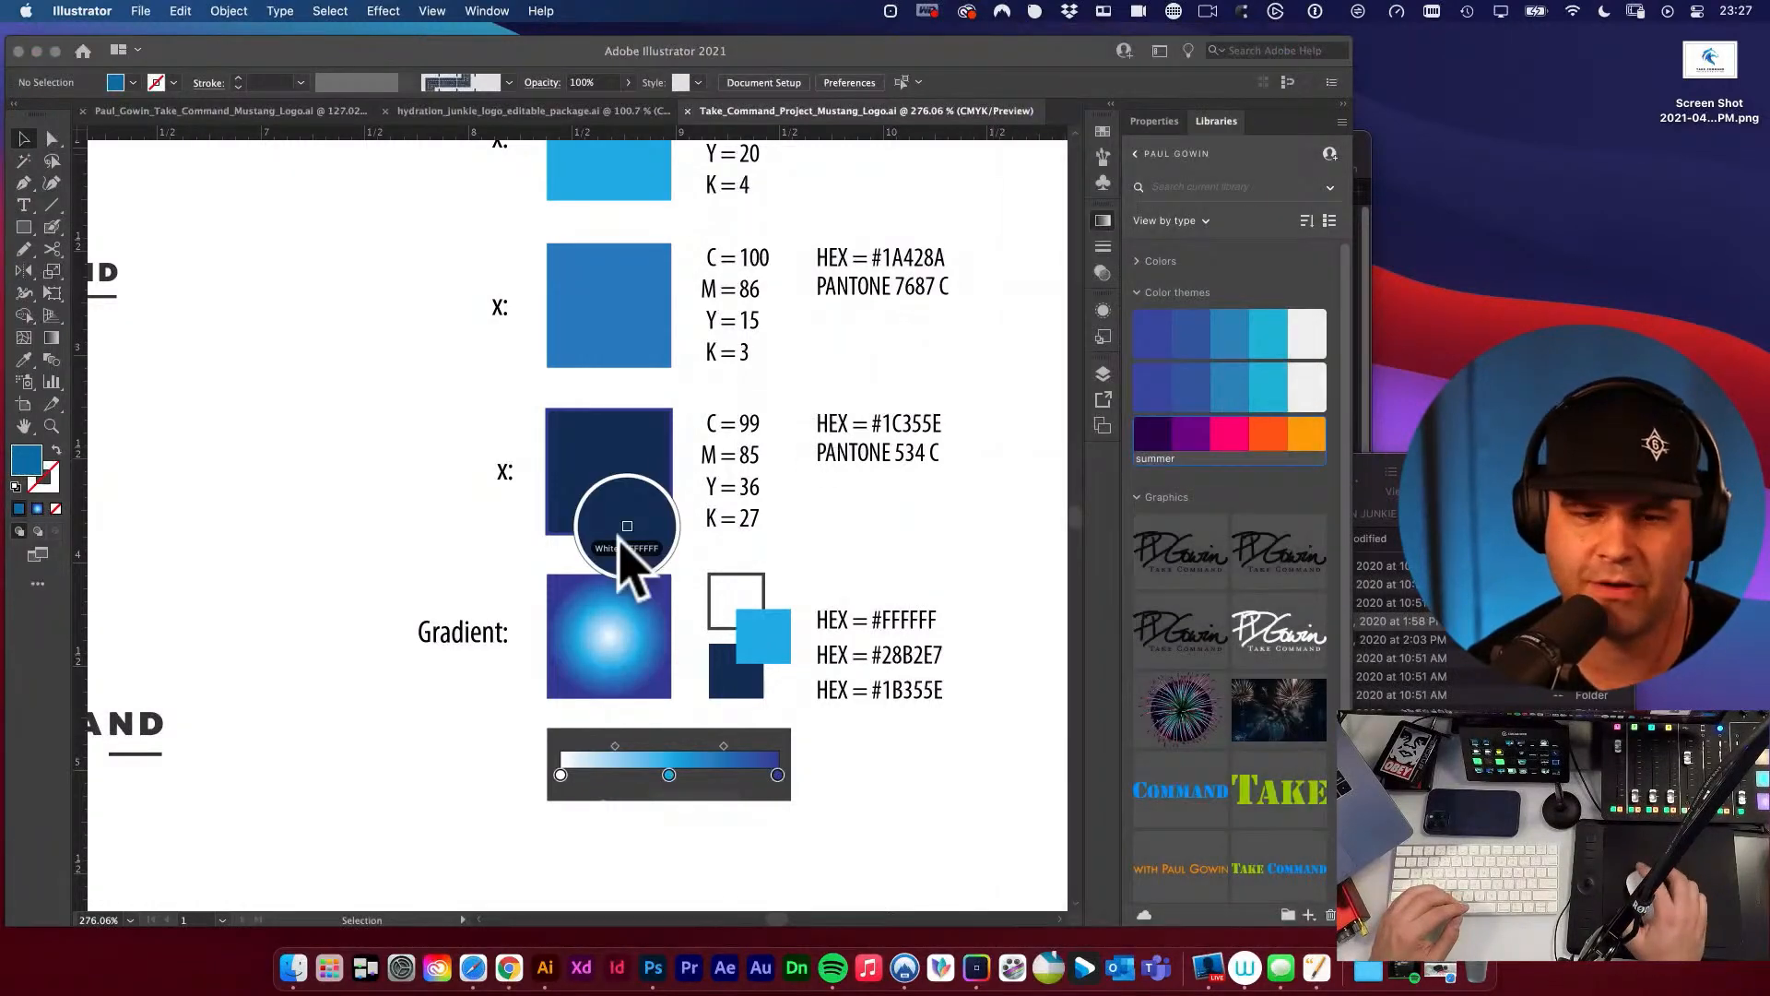
{"action": "left_click", "coordinate": [613, 470]}
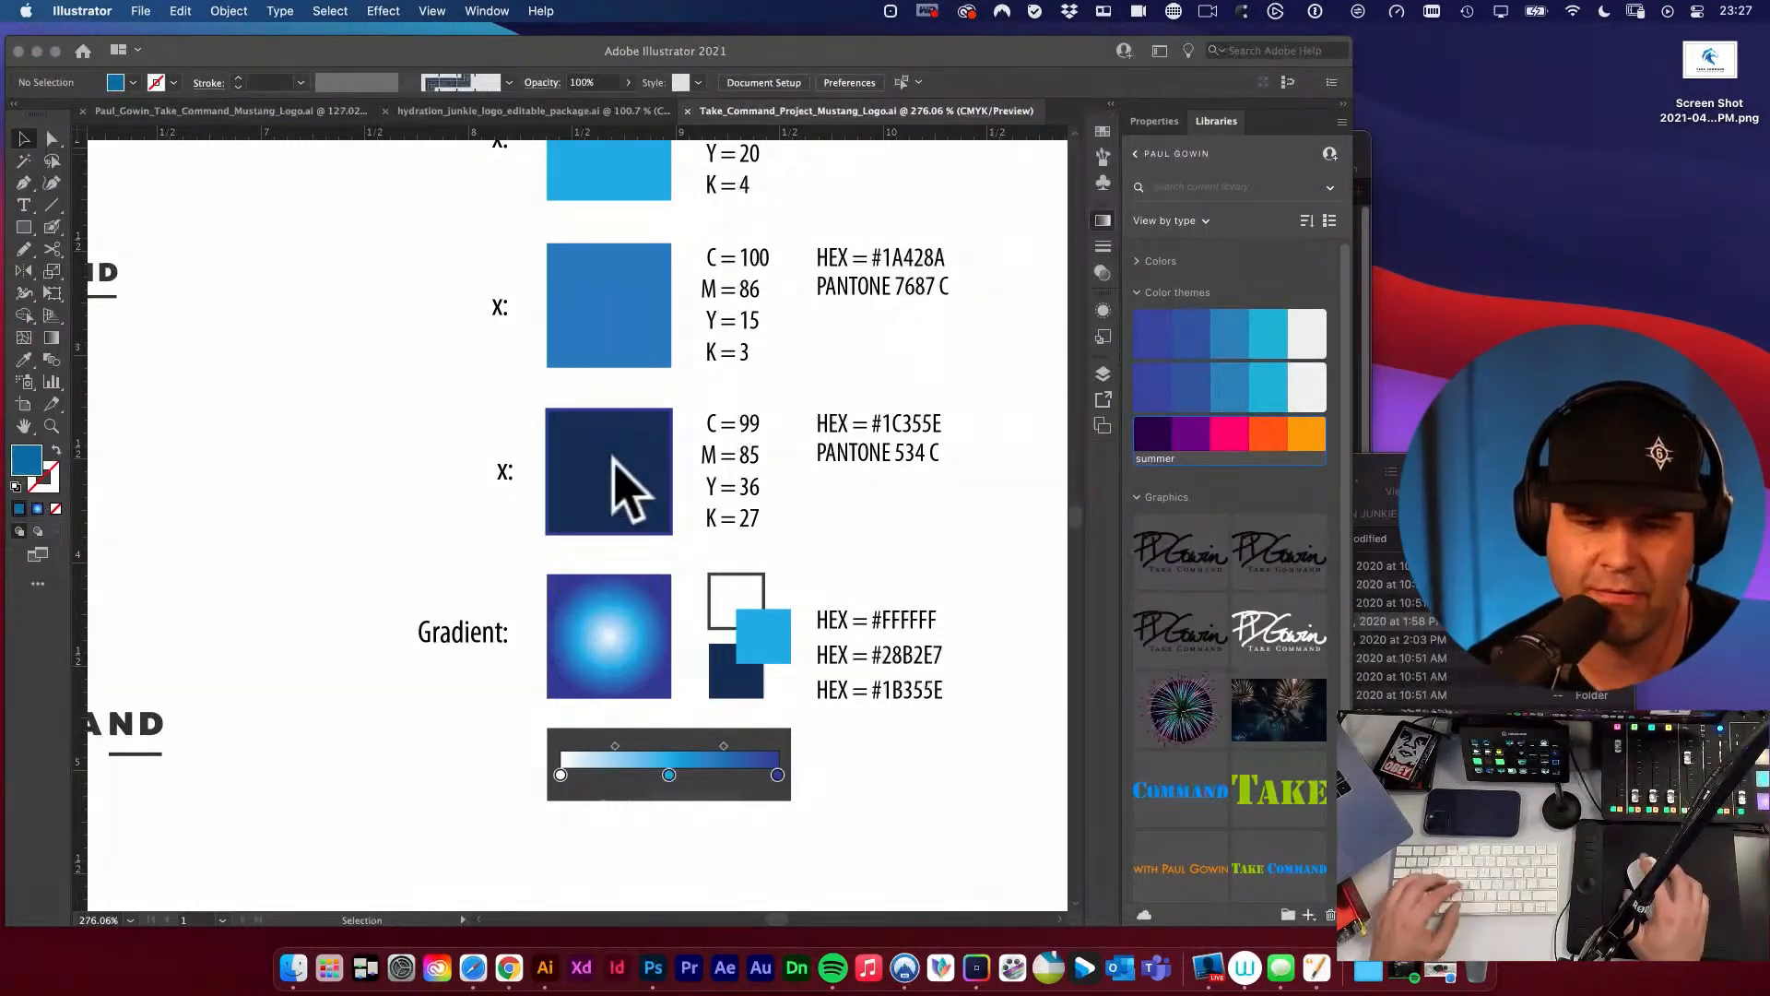
{"action": "left_click", "coordinate": [1034, 11]}
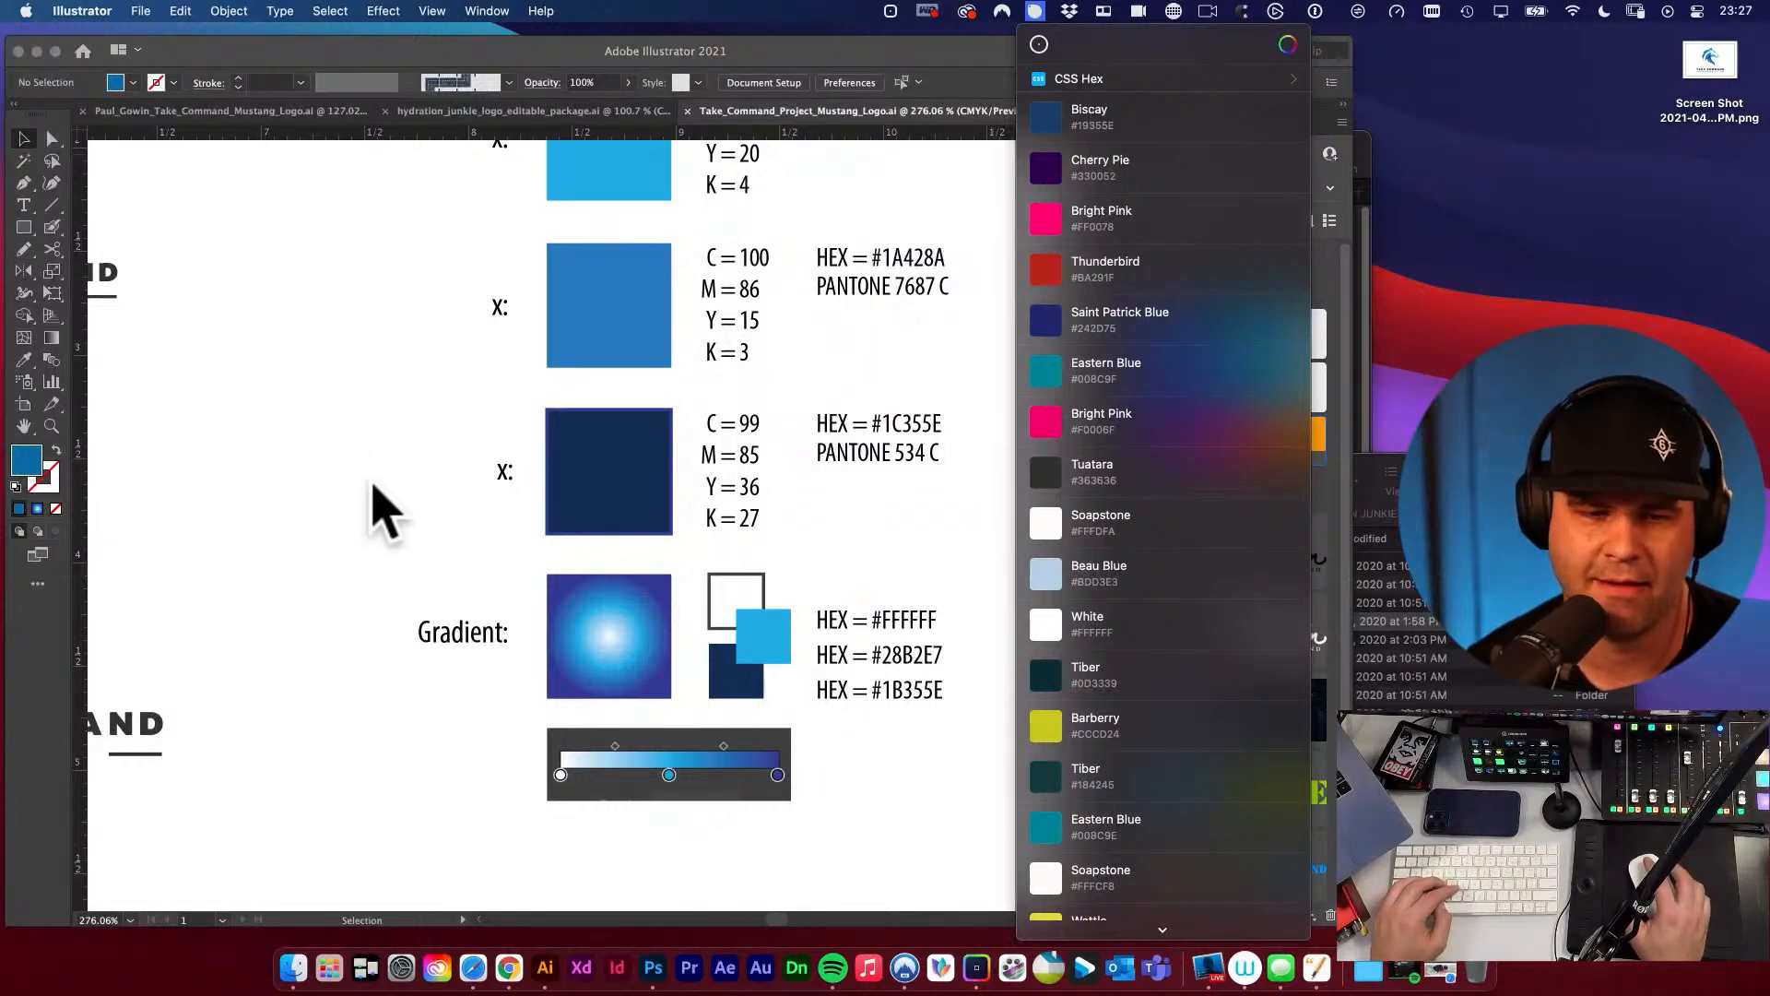
Replace the x in the label beside the dark navy swatch with Biscay.
{"action": "left_click", "coordinate": [509, 469]}
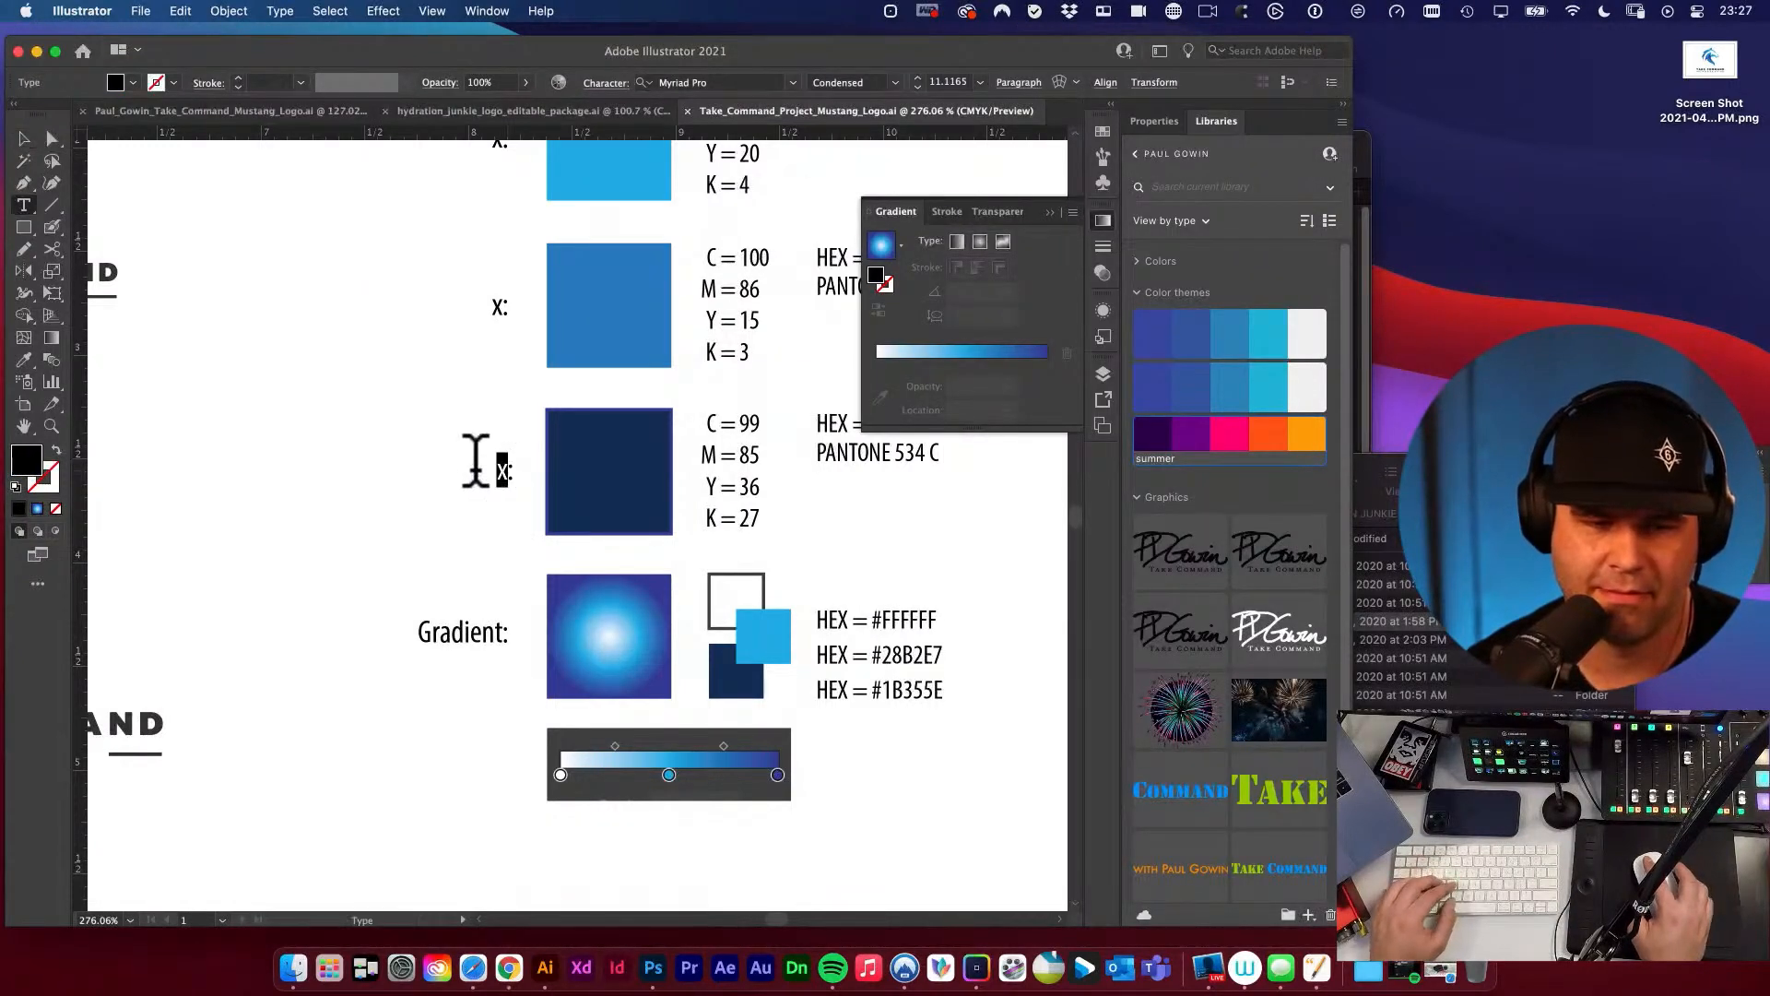
{"action": "double_click", "coordinate": [503, 470]}
{"action": "type", "text": "Biscay"}
{"action": "left_click", "coordinate": [456, 397]}
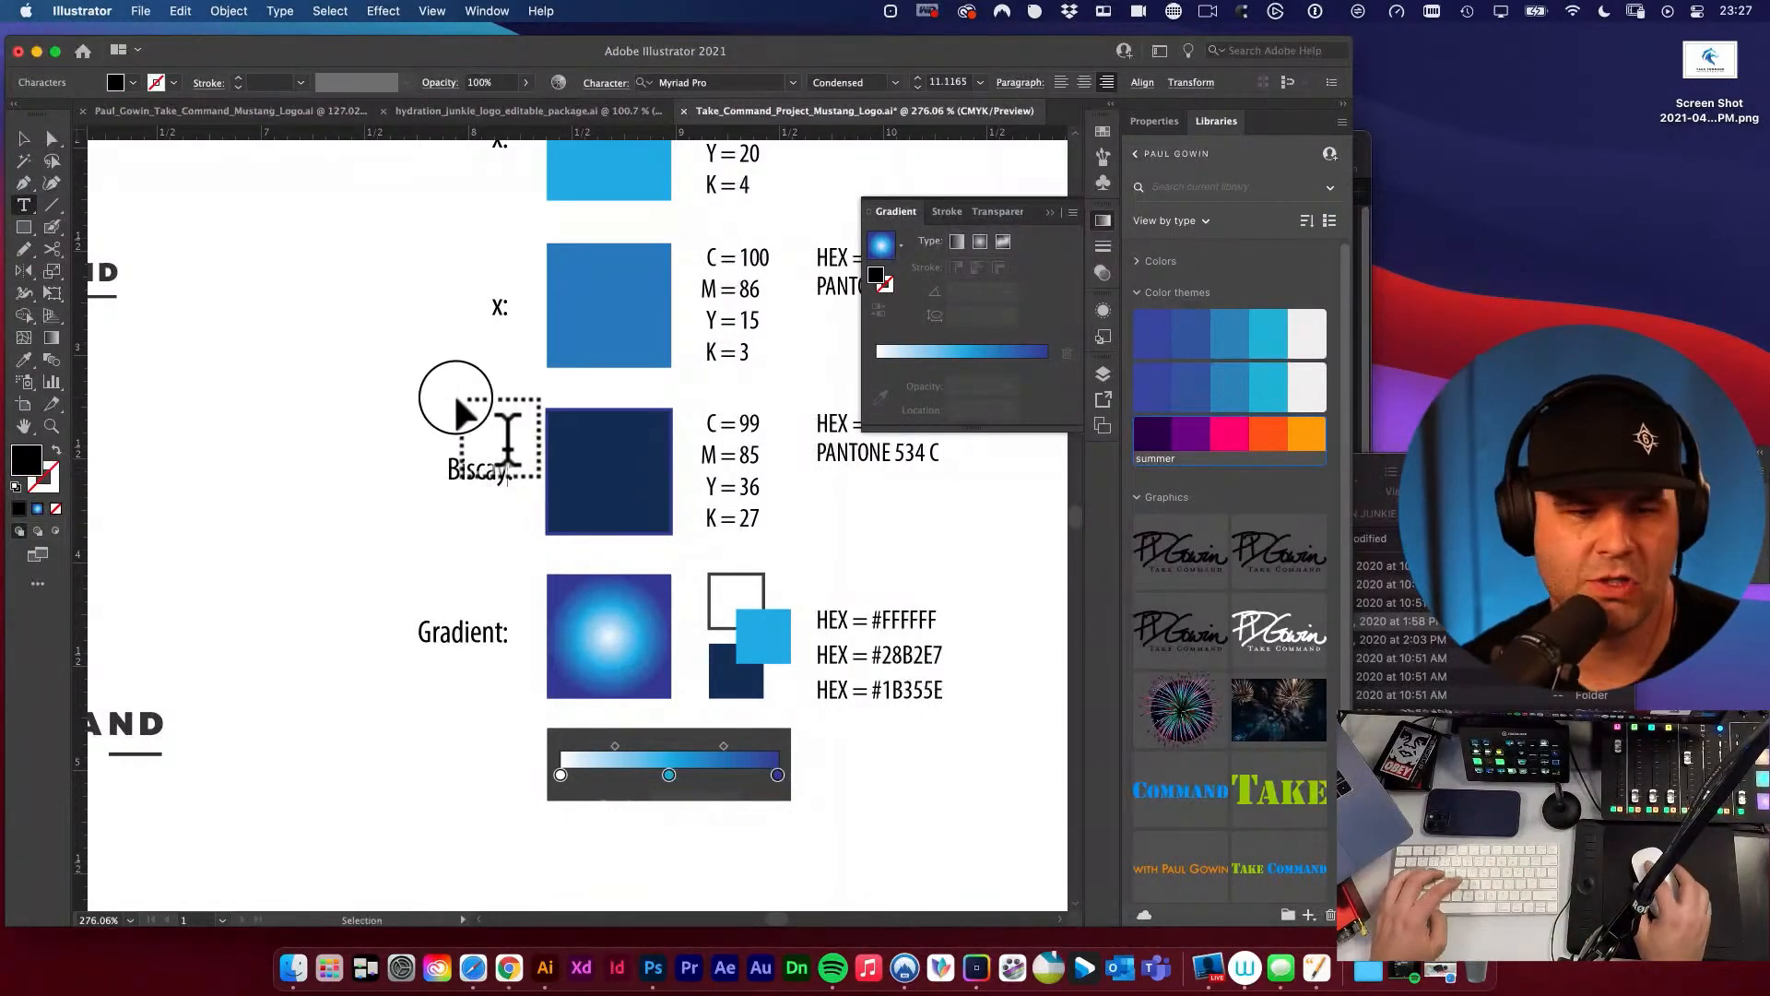
{"action": "left_click", "coordinate": [551, 445], "text": "super"}
Sample the medium blue swatch above Biscay with Sip and choose its entry in the colour history.
{"action": "scroll", "coordinate": [553, 446], "scroll_direction": "up", "scroll_amount": 3}
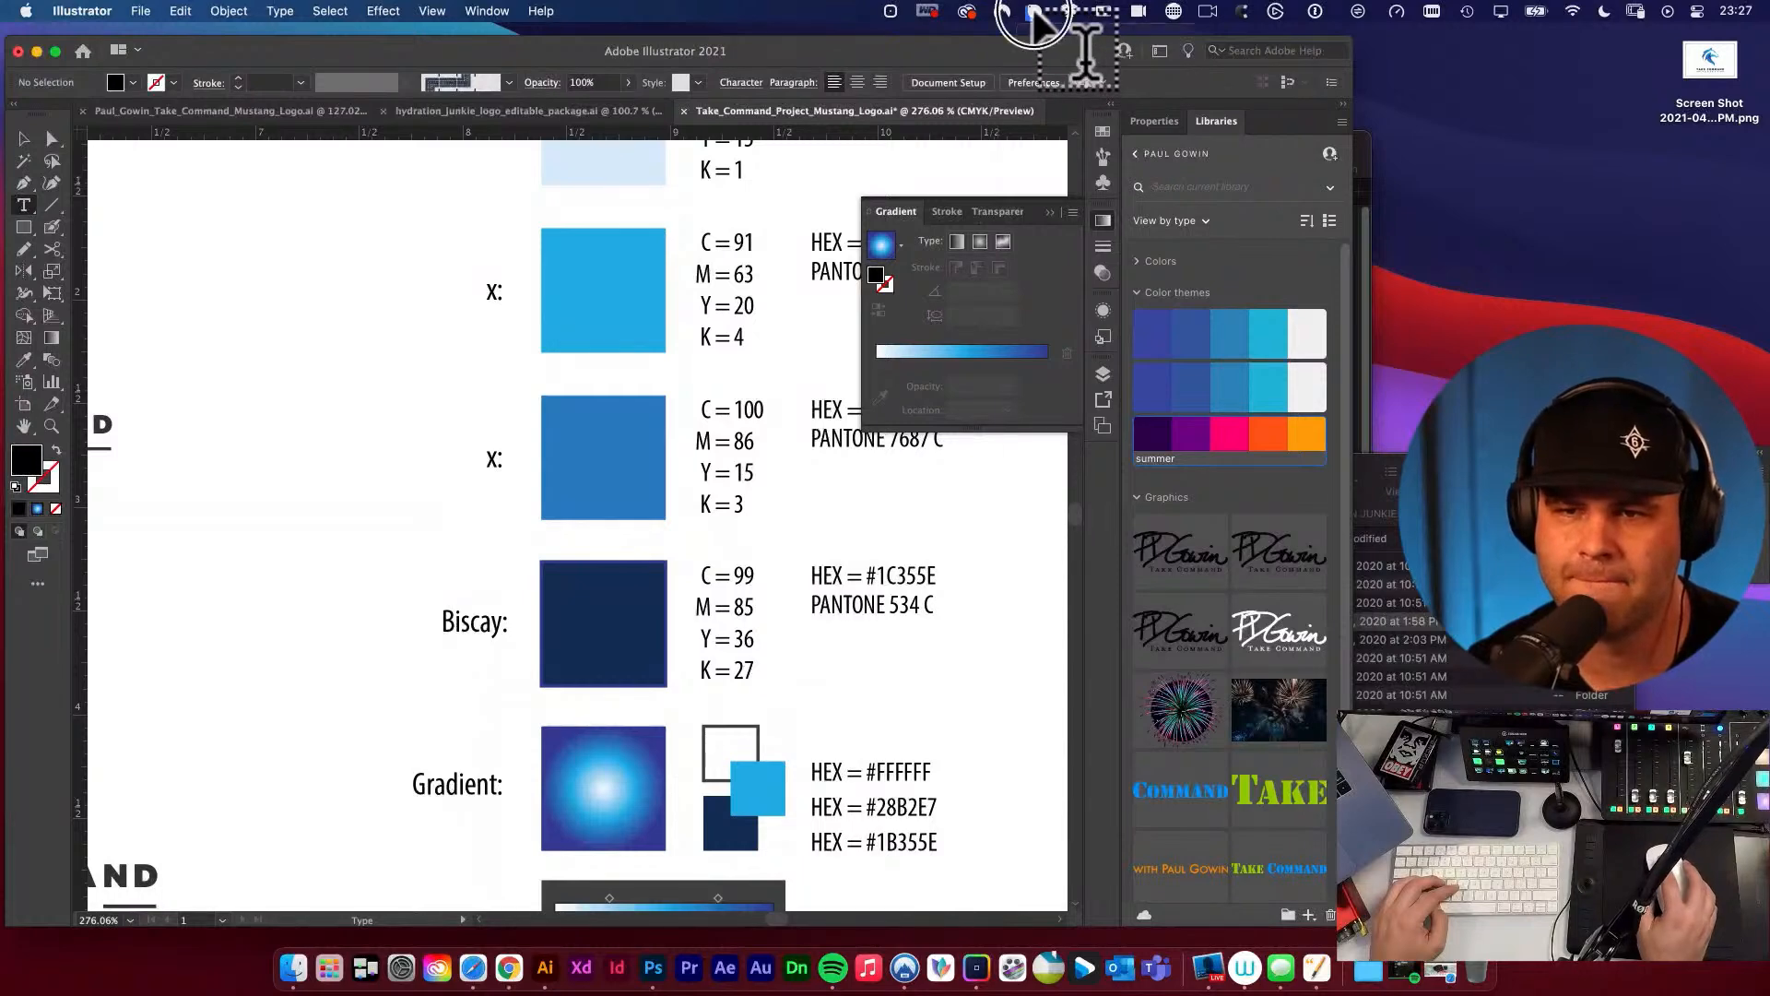
{"action": "left_click", "coordinate": [1036, 12]}
{"action": "left_click", "coordinate": [1036, 40]}
{"action": "left_click", "coordinate": [602, 495]}
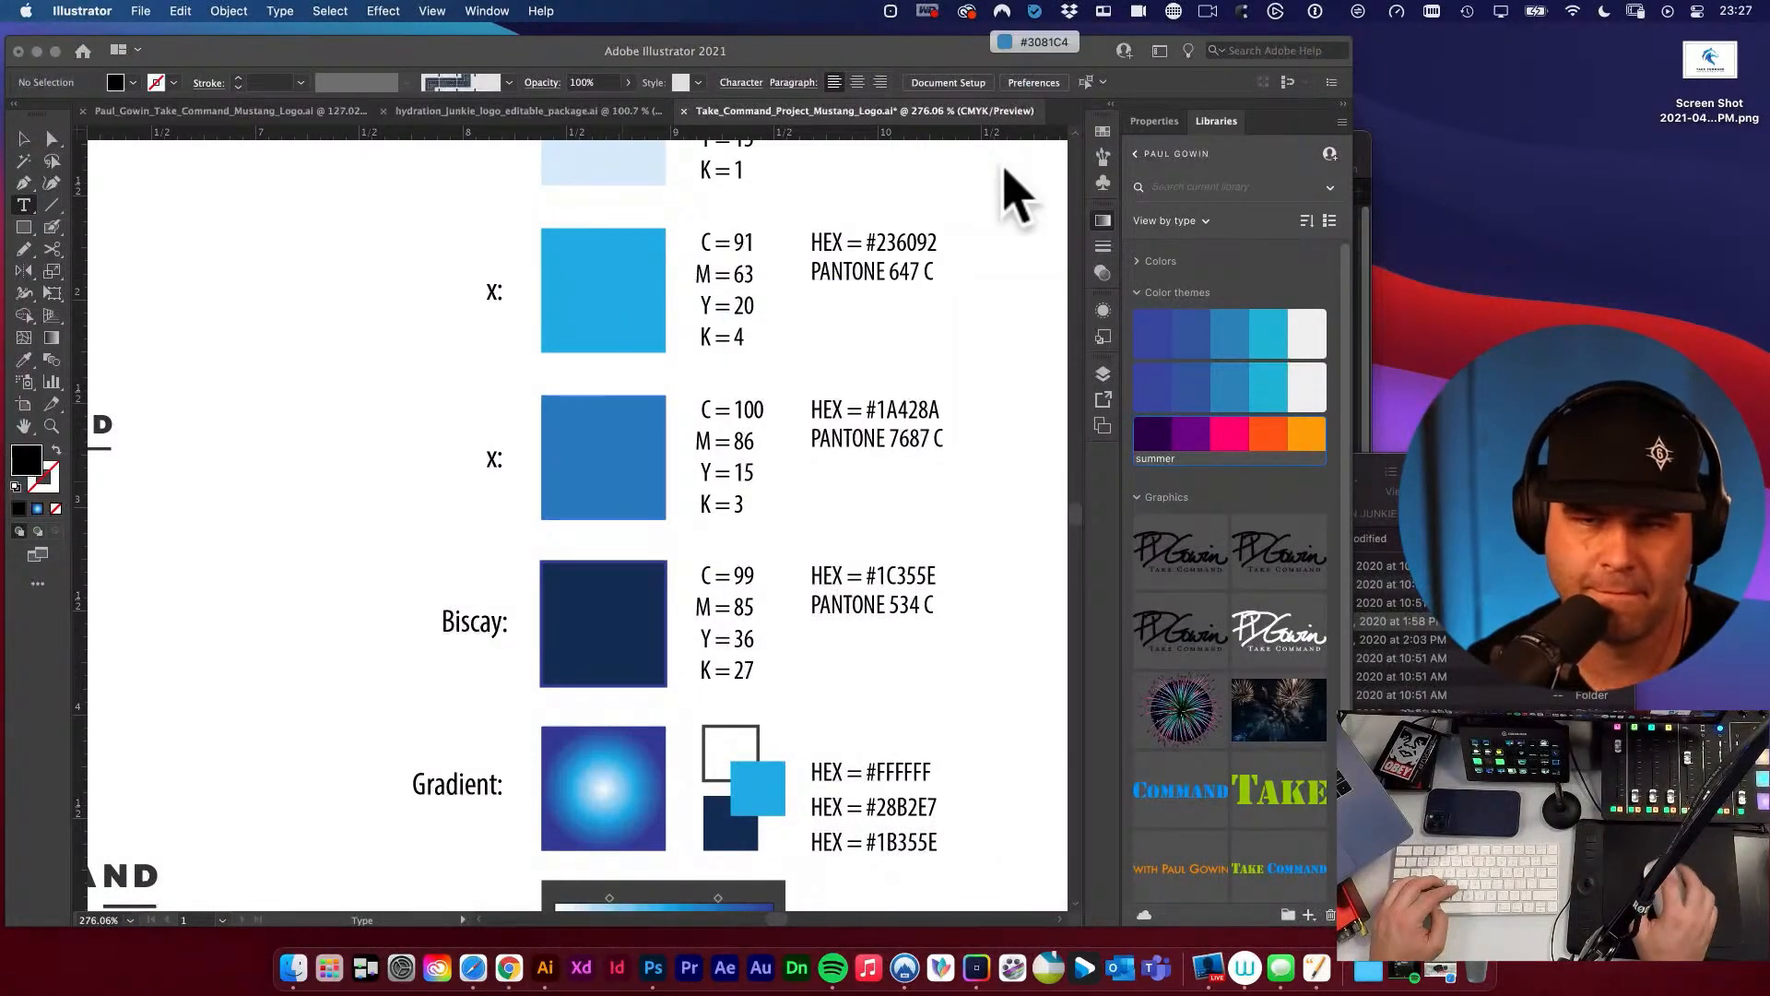
{"action": "left_click", "coordinate": [1035, 12]}
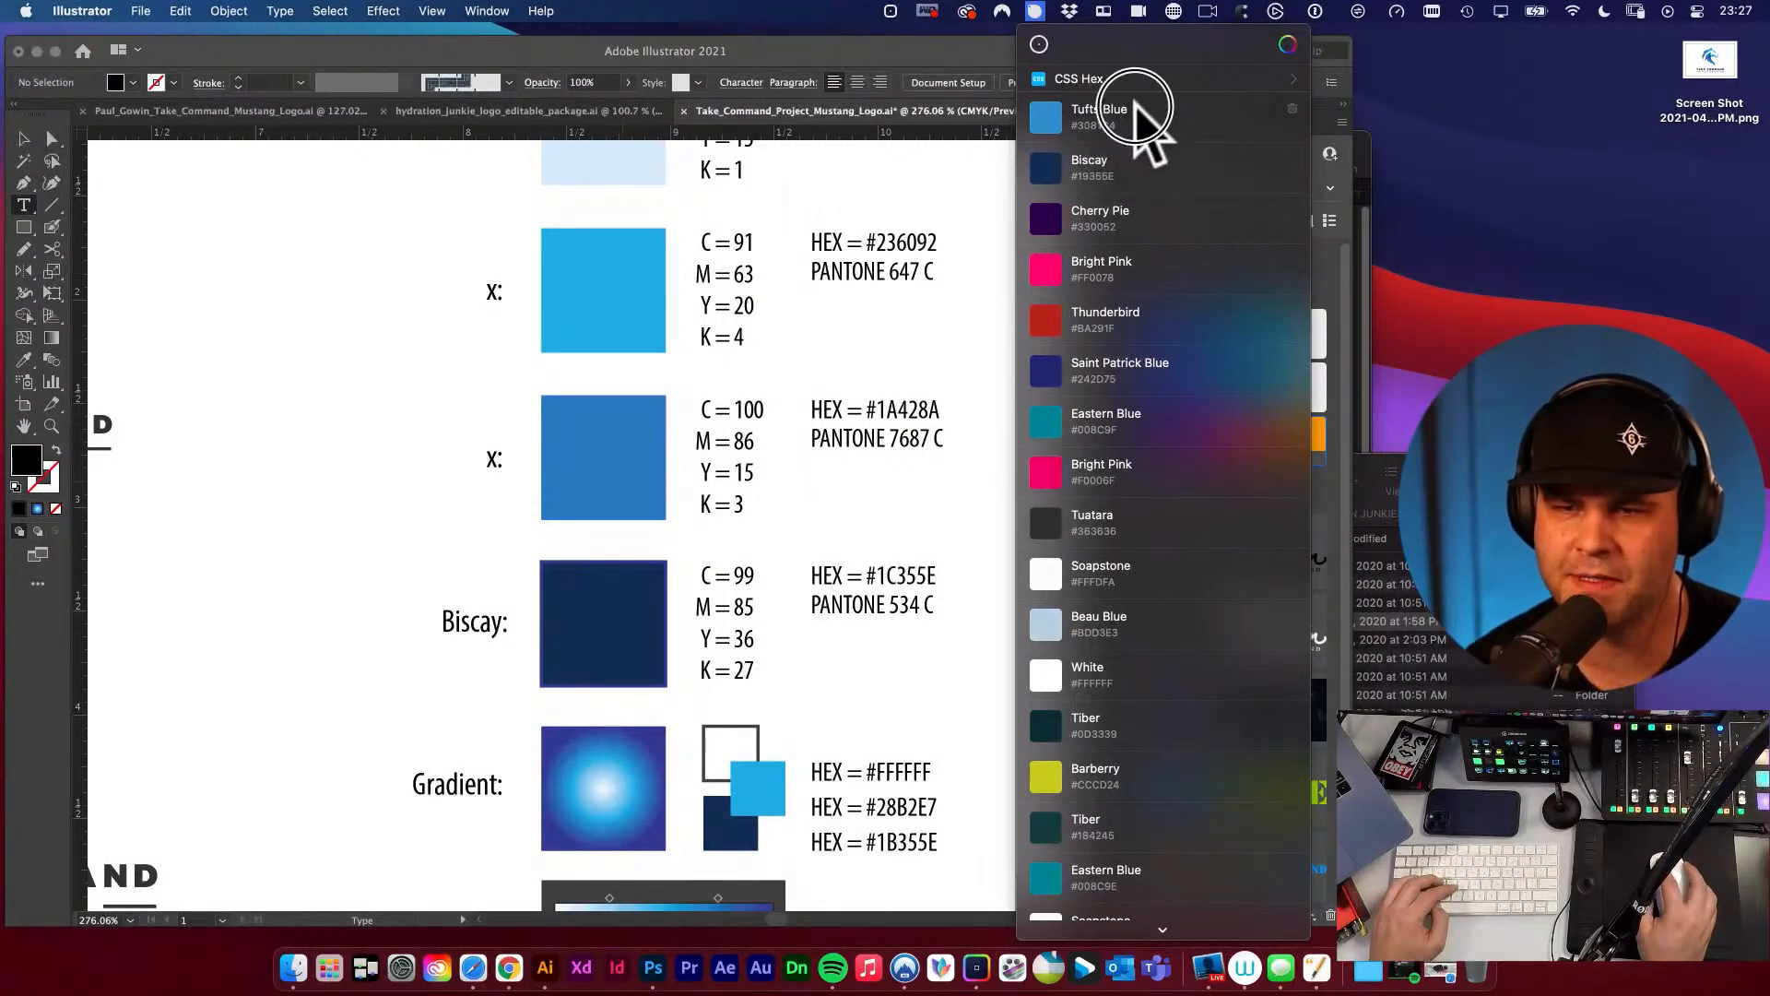
{"action": "left_click", "coordinate": [1097, 115]}
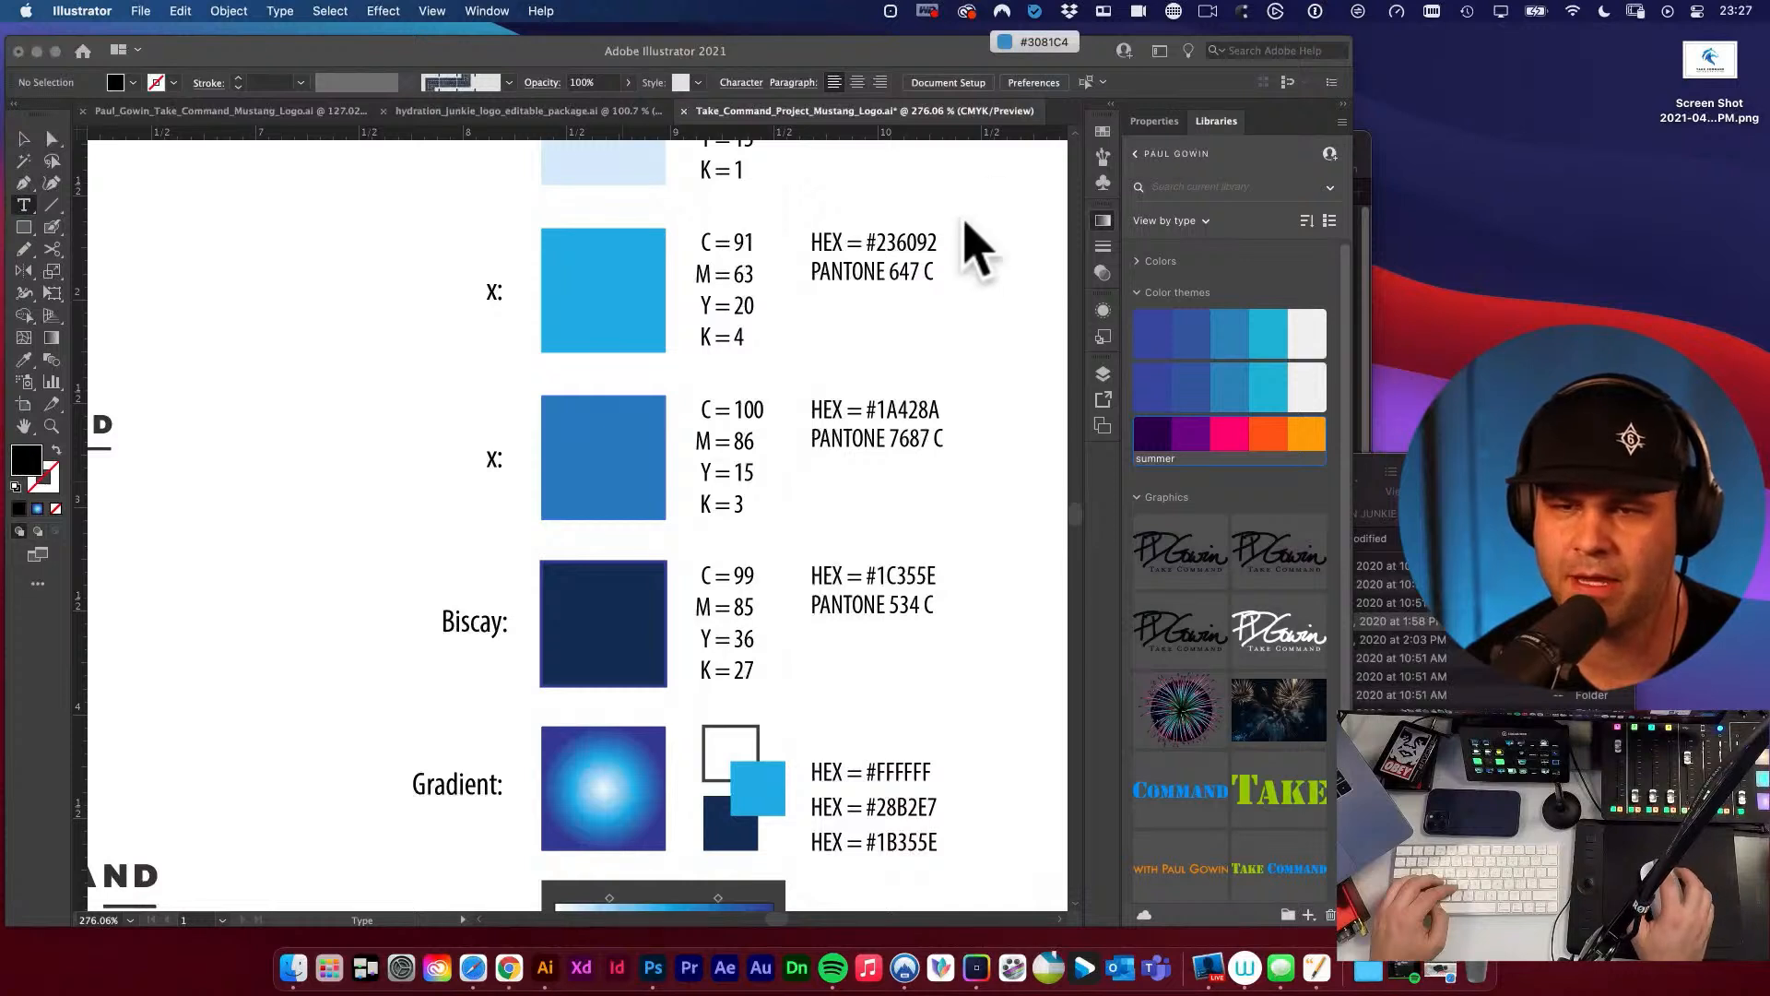
Replace the x in the label beside the medium blue swatch with Tufts Blue.
{"action": "double_click", "coordinate": [494, 461]}
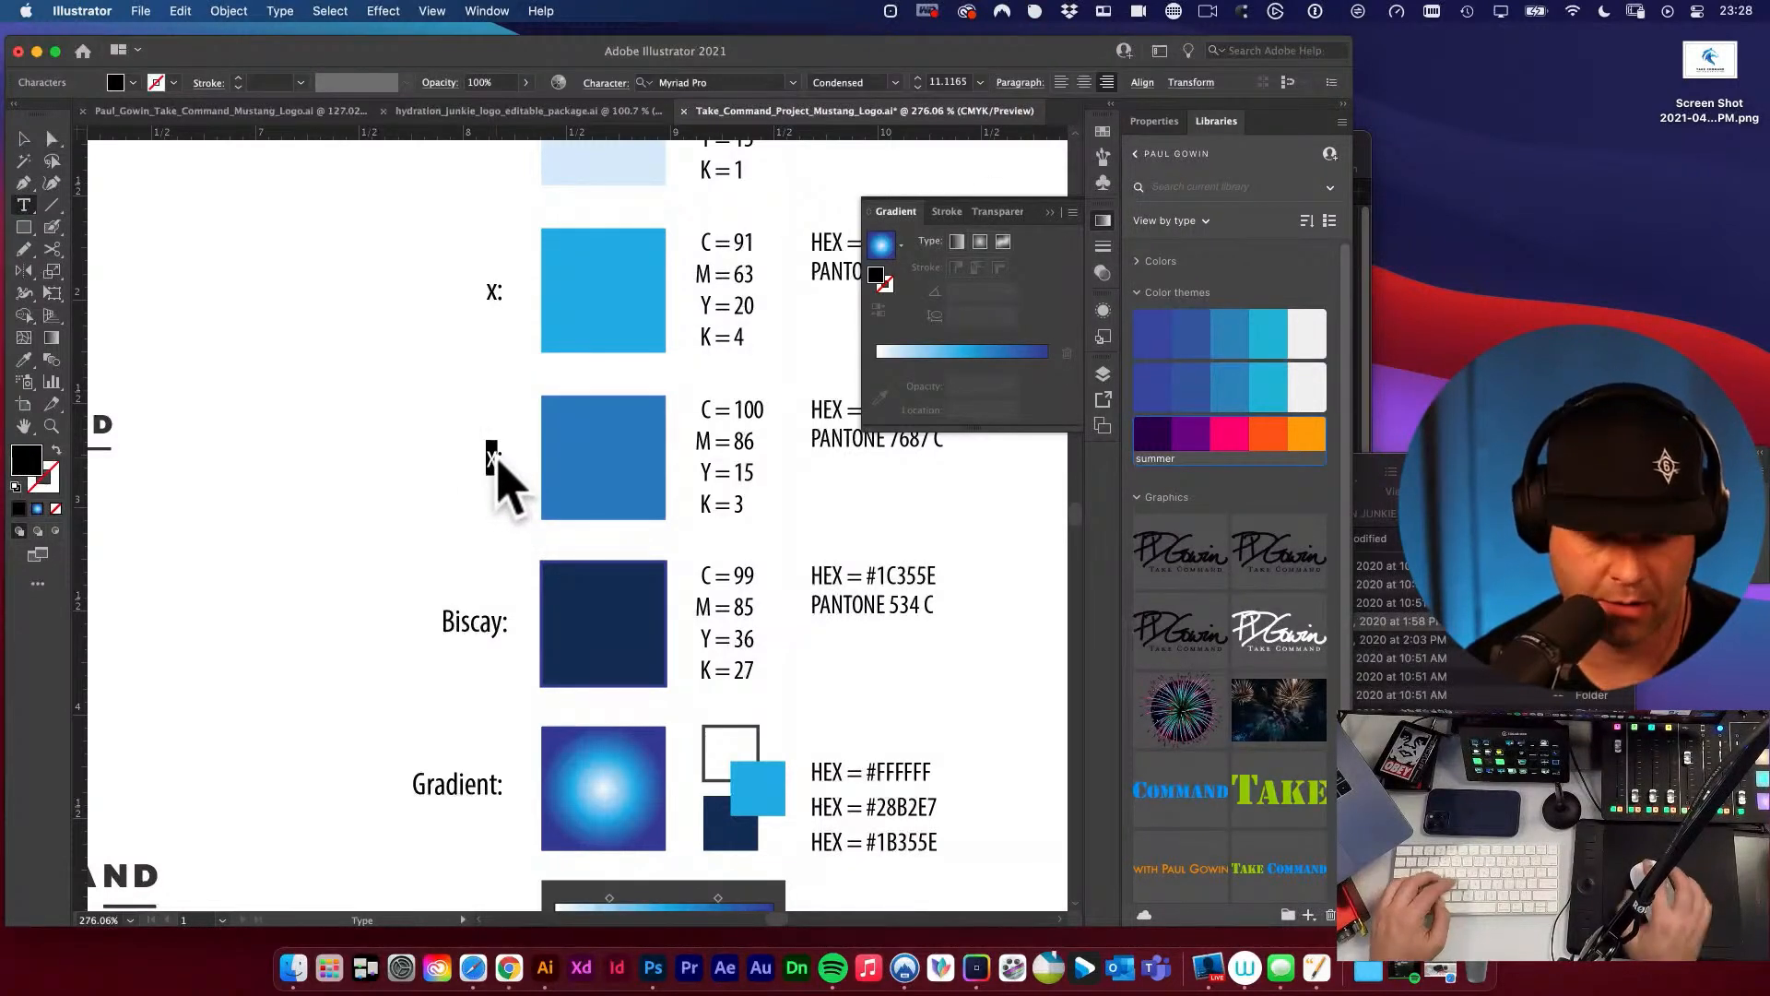
{"action": "type", "text": "Tufts B"}
{"action": "type", "text": "lue"}
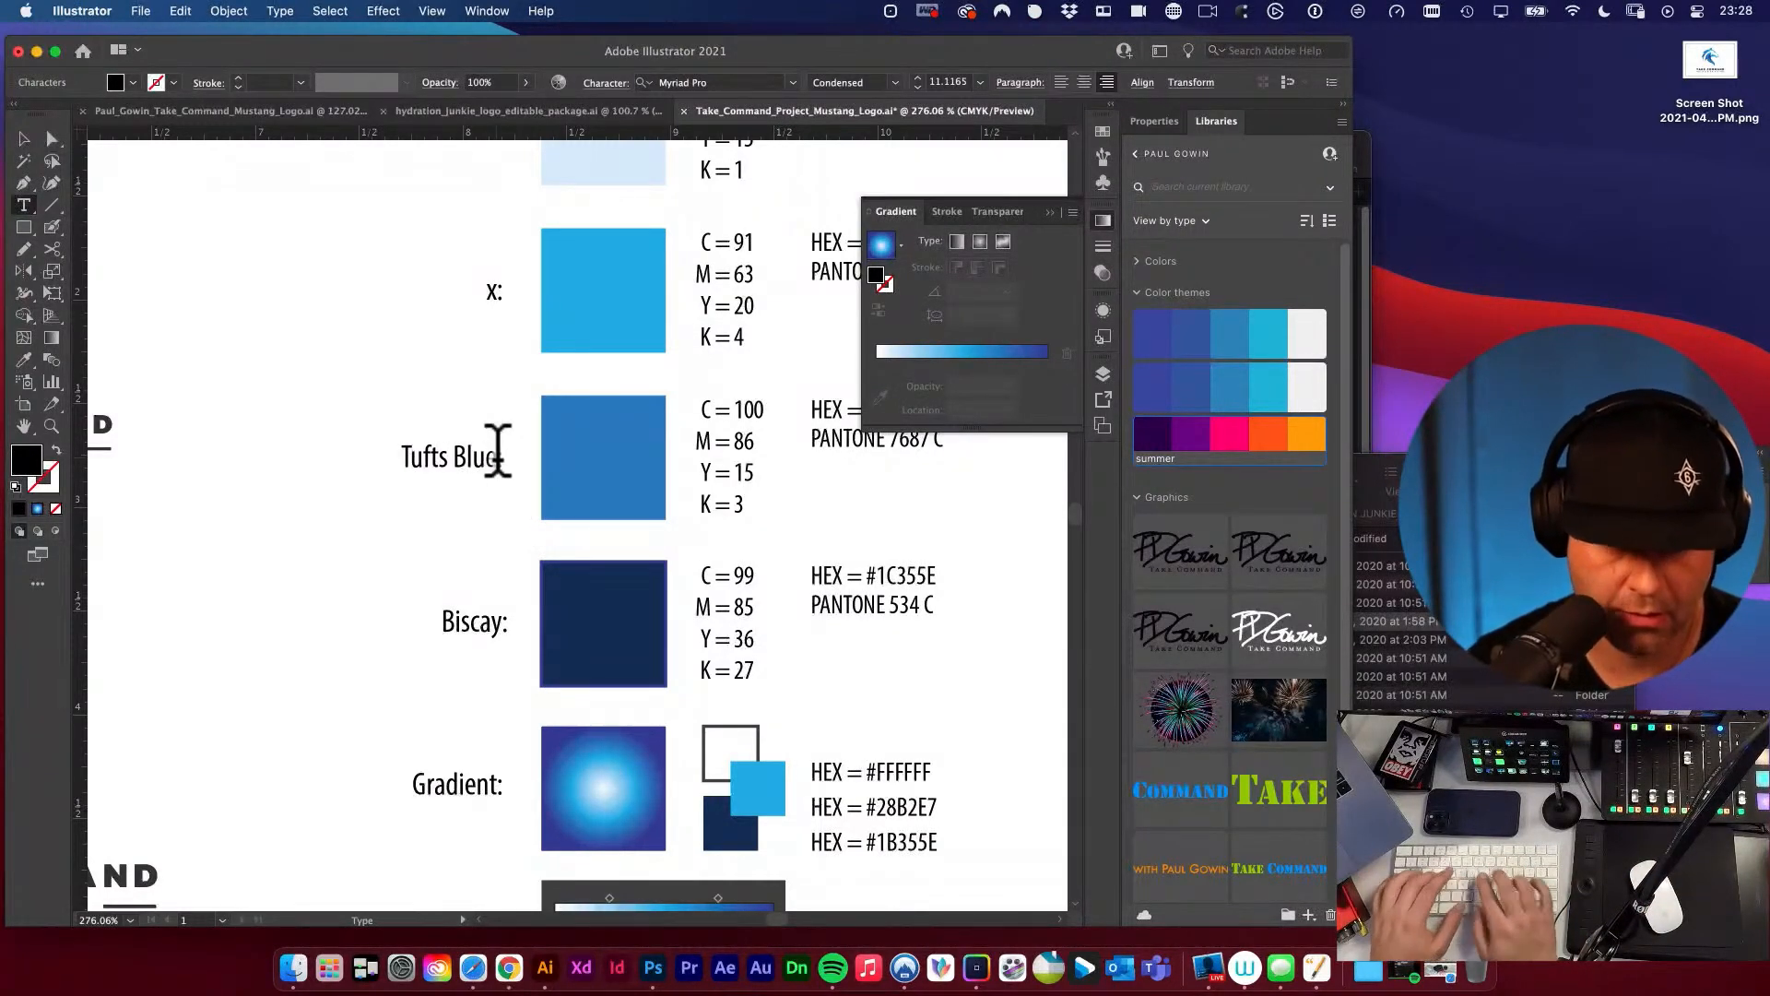
Finish editing the Tufts Blue label and bring up Sip's colour history to review the sampled colours.
{"action": "key", "text": "Escape"}
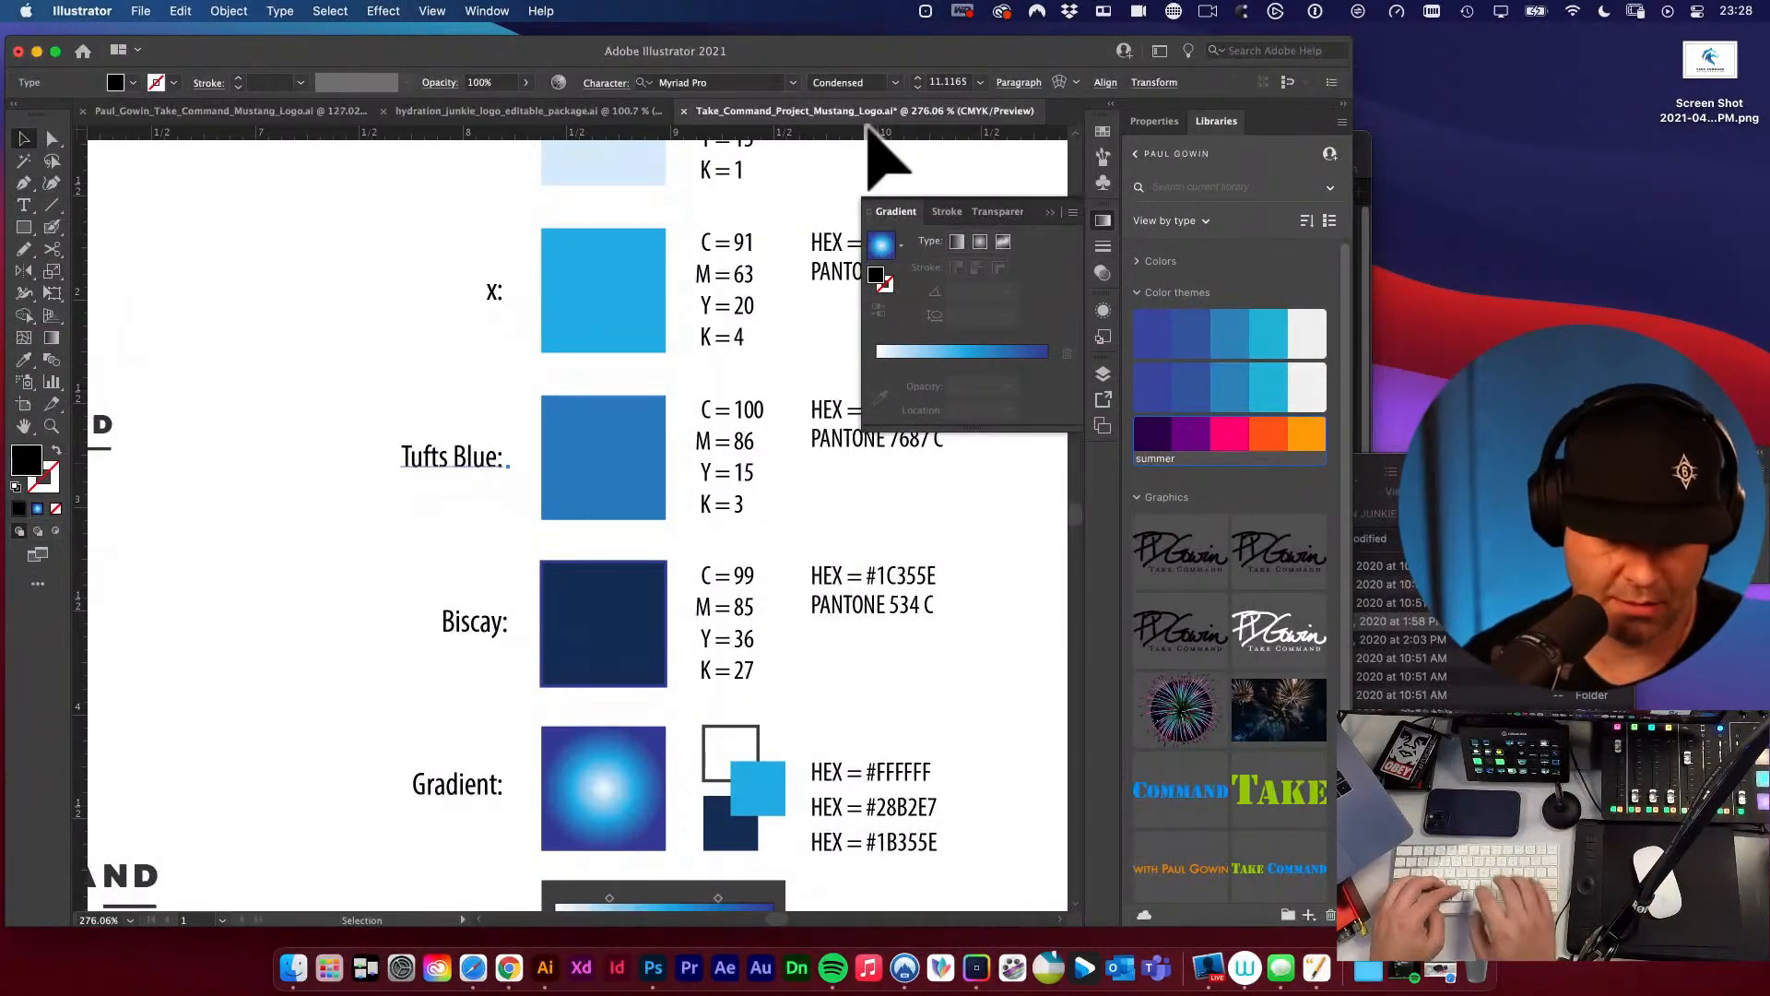
{"action": "key", "text": "super+space"}
{"action": "type", "text": "sip"}
{"action": "key", "text": "Return"}
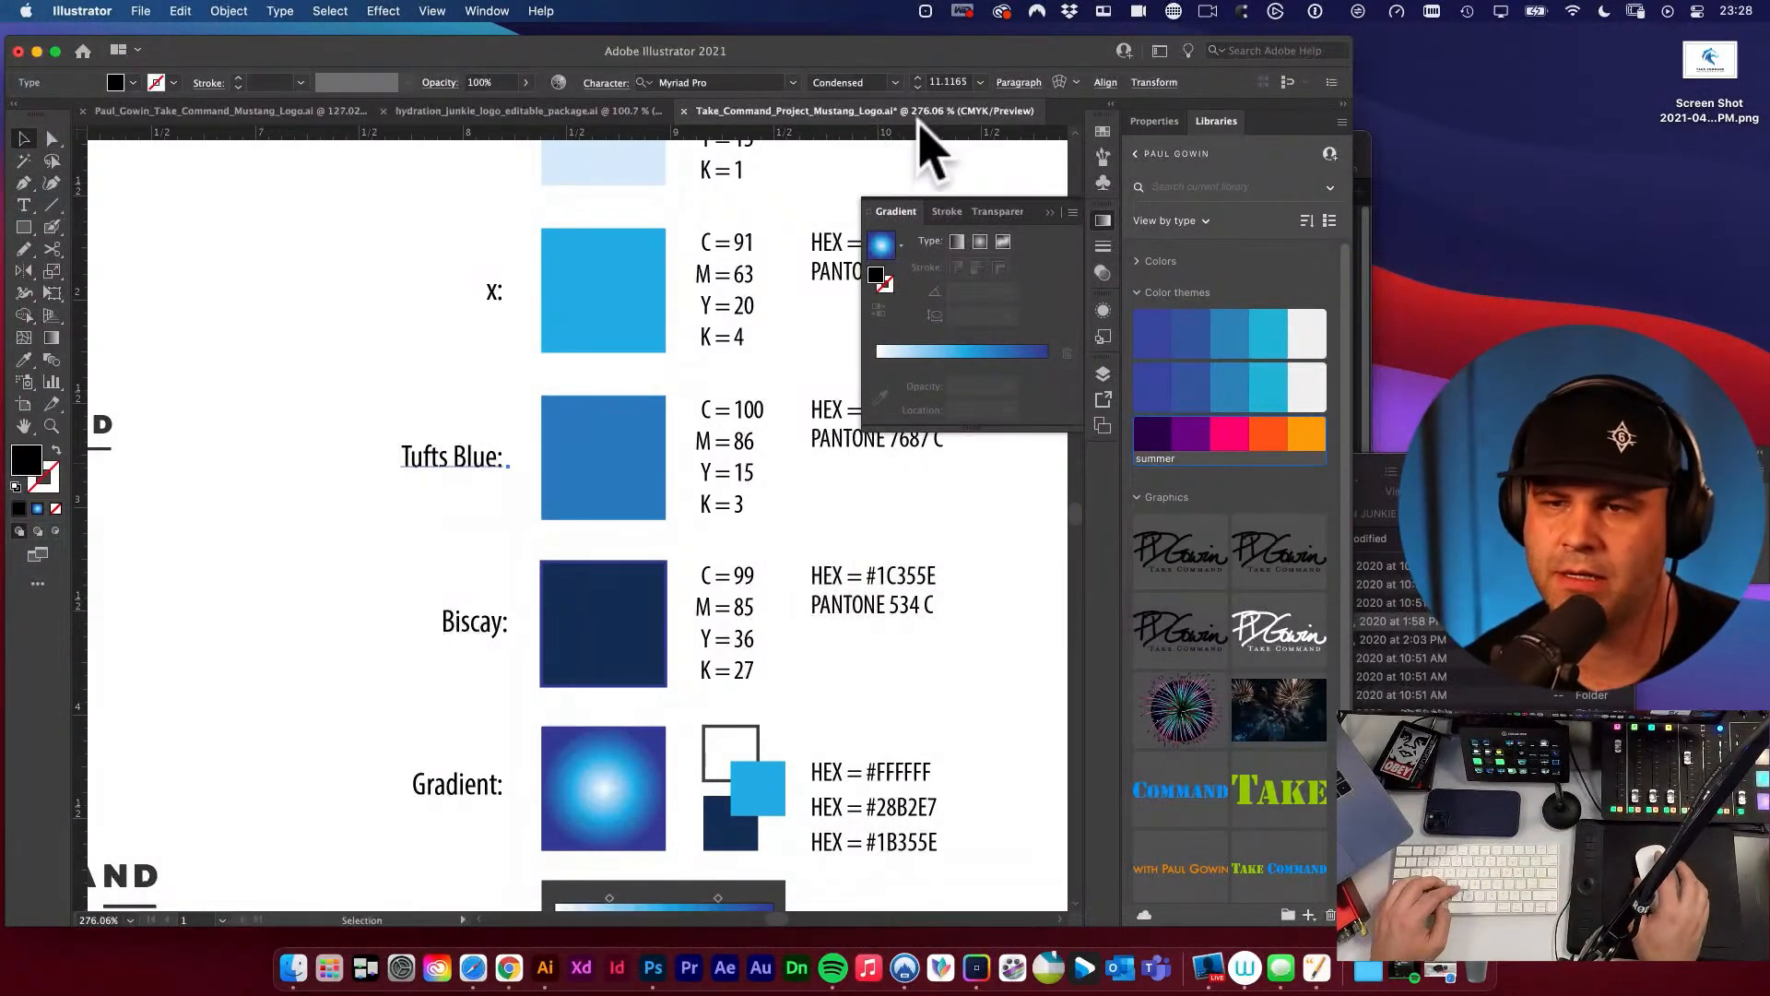
{"action": "left_click", "coordinate": [1034, 11]}
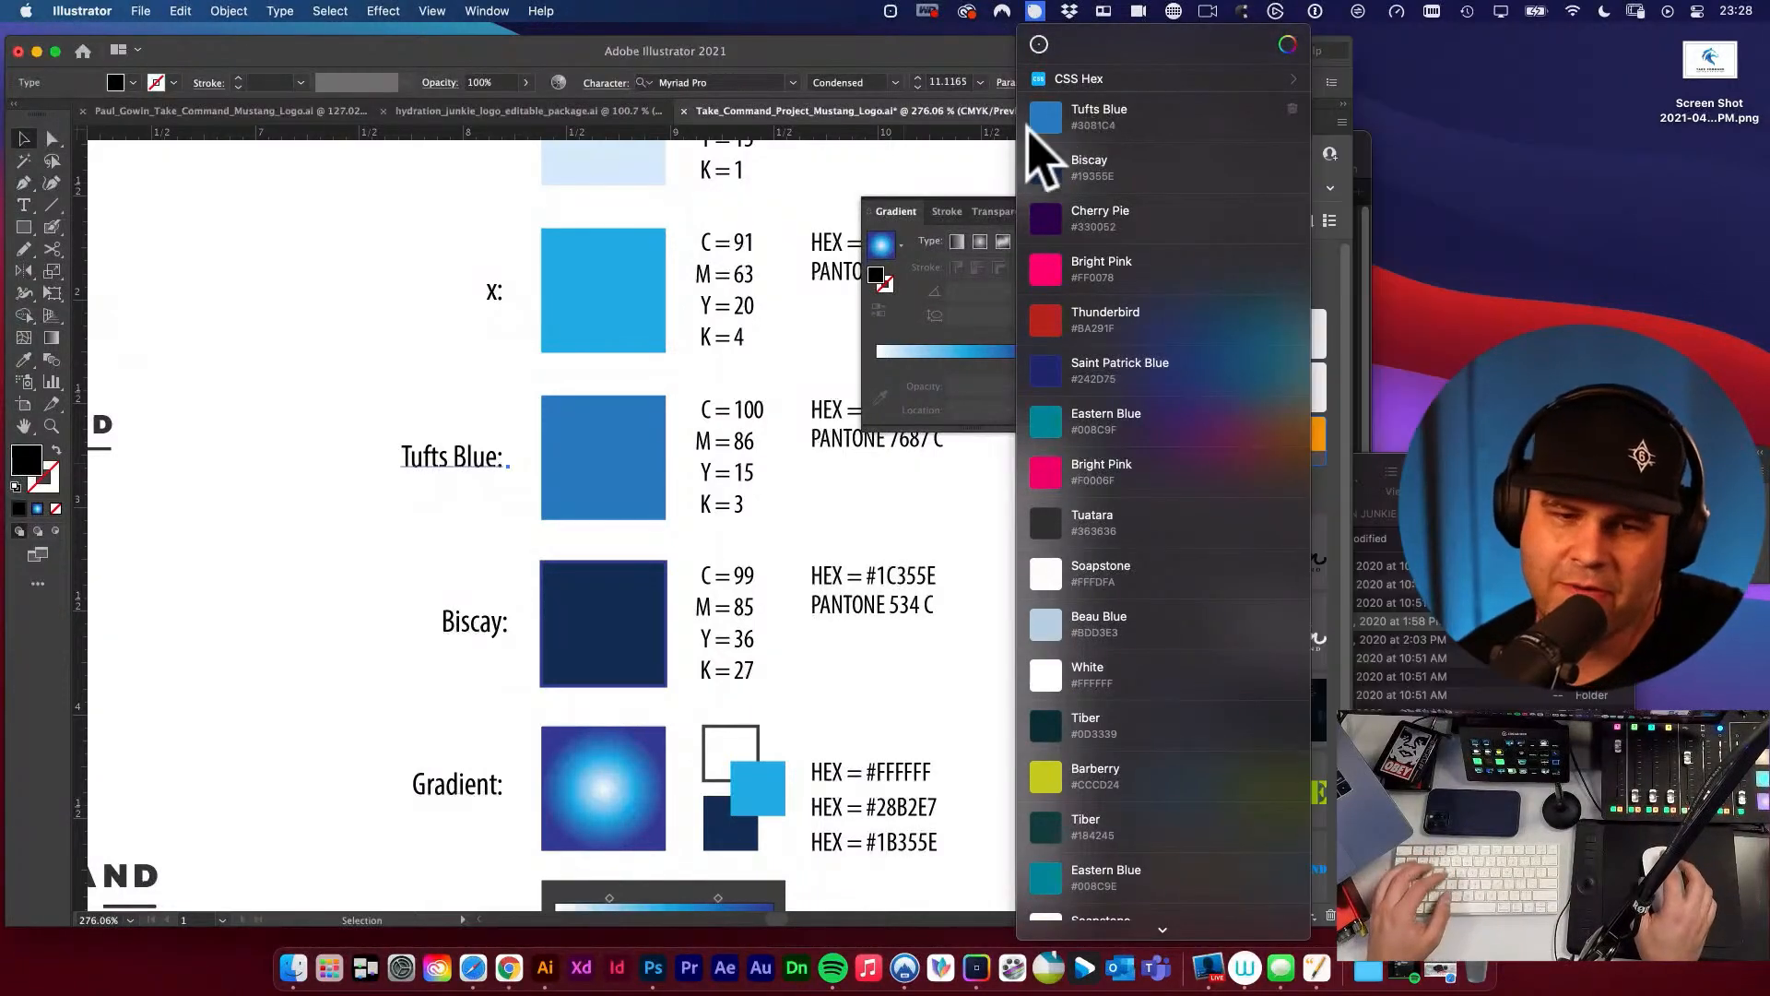
Change the fill of the Tufts Blue swatch to a darker blue.
{"action": "left_click", "coordinate": [591, 425]}
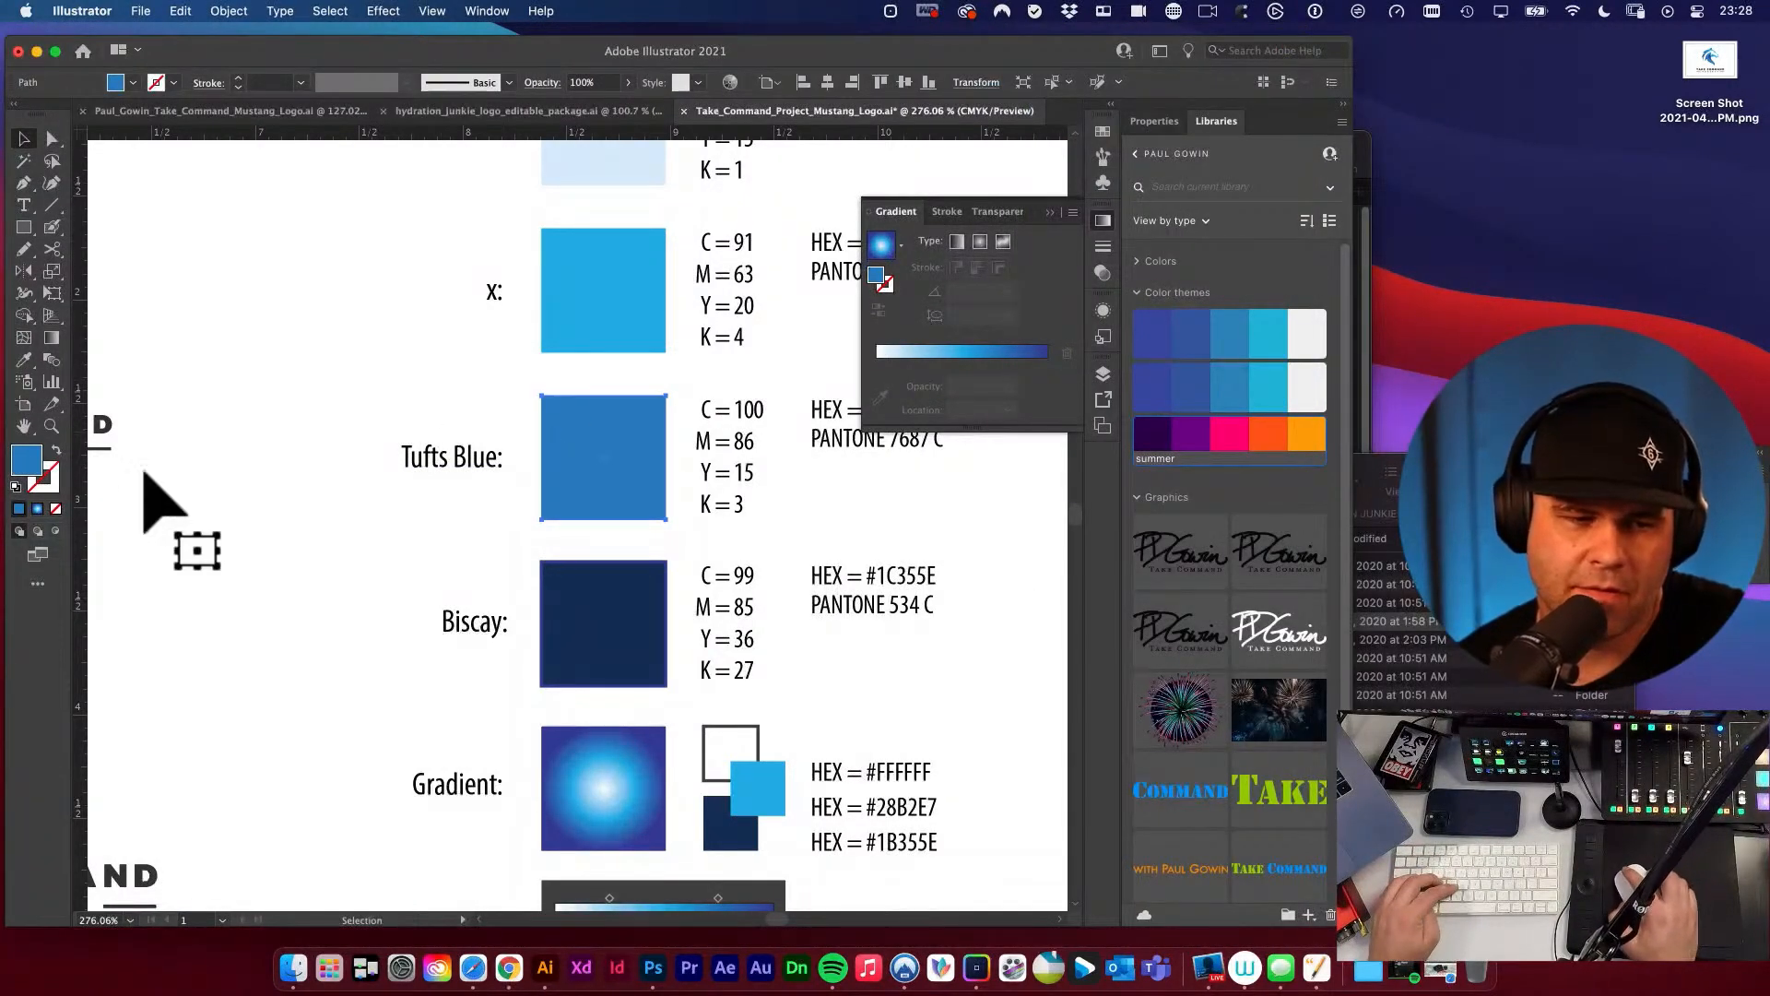
{"action": "double_click", "coordinate": [26, 458]}
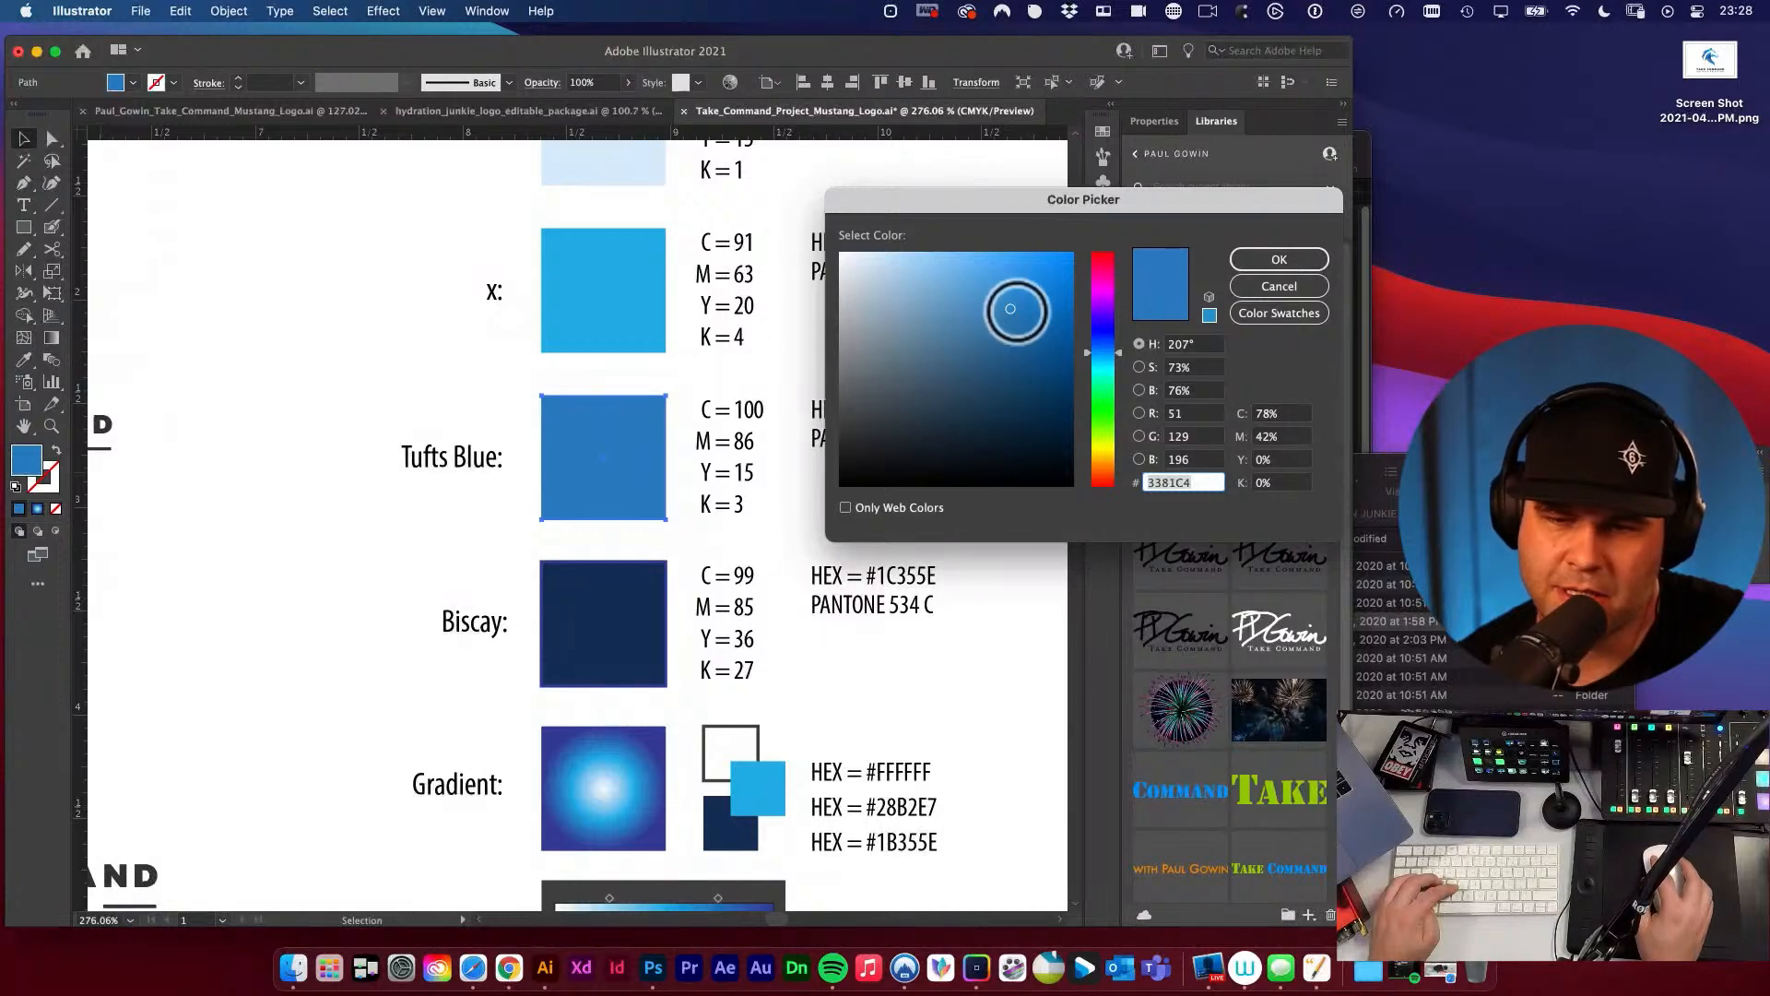
{"action": "left_click_drag", "start_coordinate": [1014, 310], "coordinate": [1029, 341]}
{"action": "left_click", "coordinate": [1272, 263]}
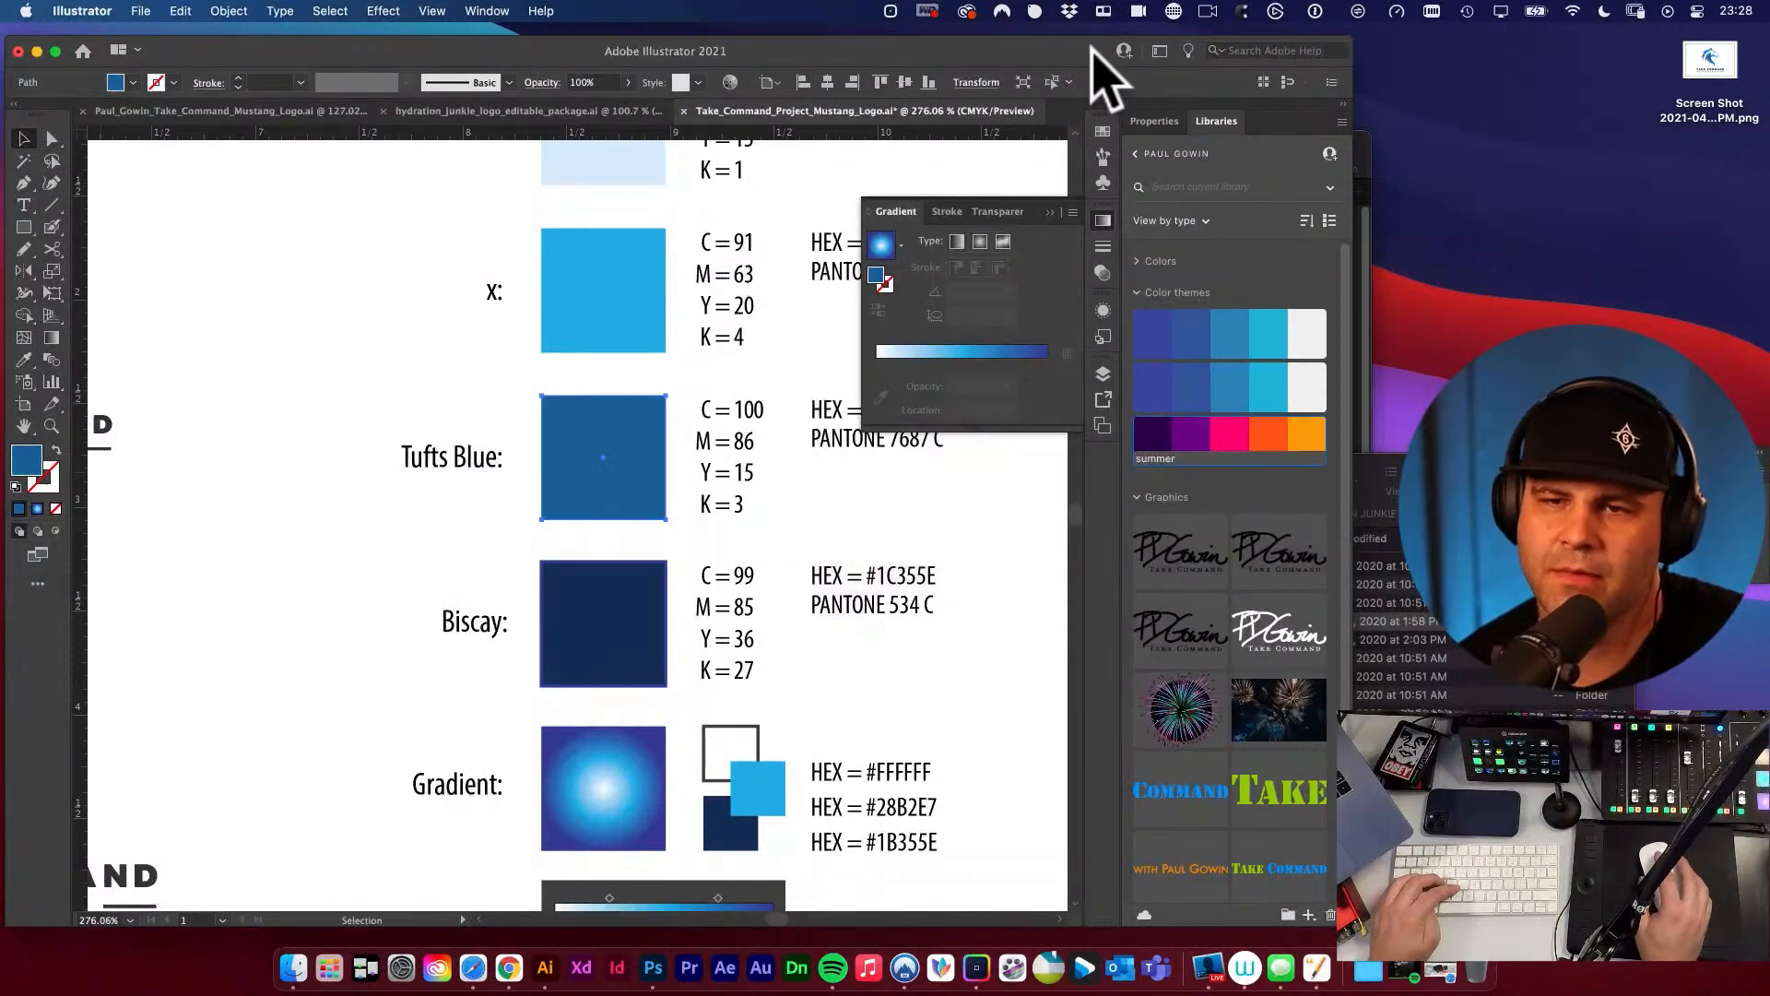
Sample the darkened swatch with Sip and look up its entry in the colour history.
{"action": "left_click", "coordinate": [1034, 11]}
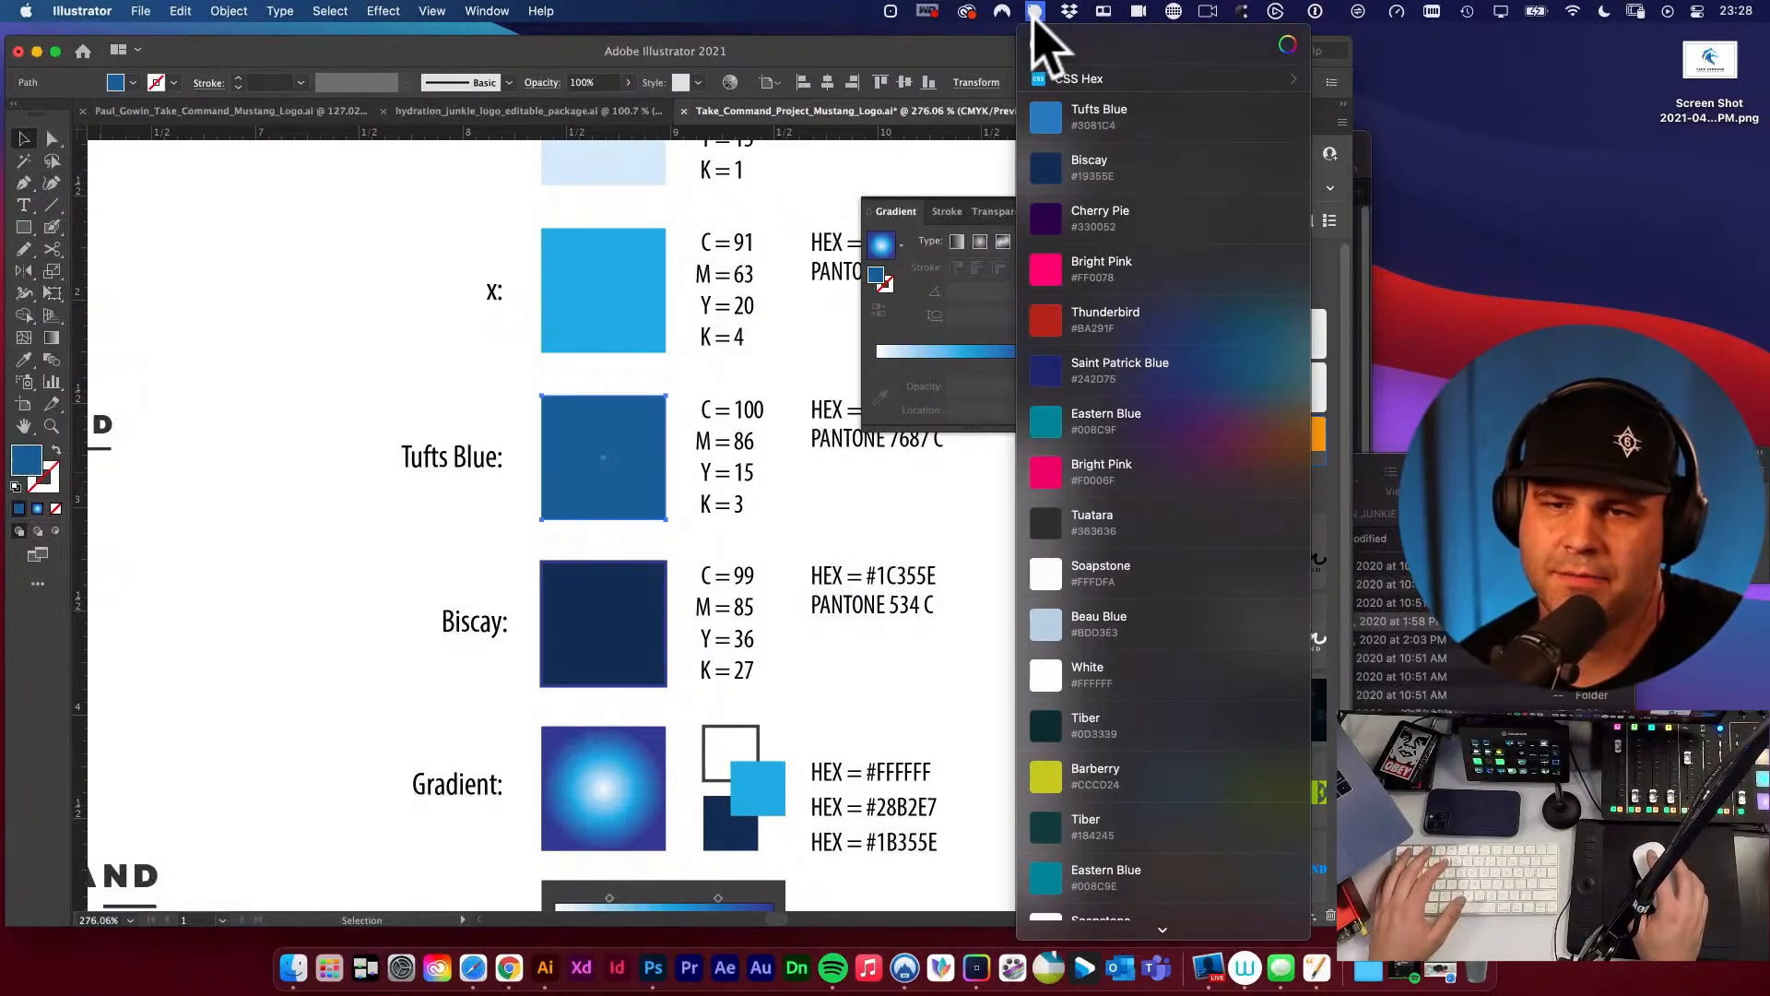
{"action": "left_click", "coordinate": [1039, 44]}
{"action": "left_click", "coordinate": [576, 443]}
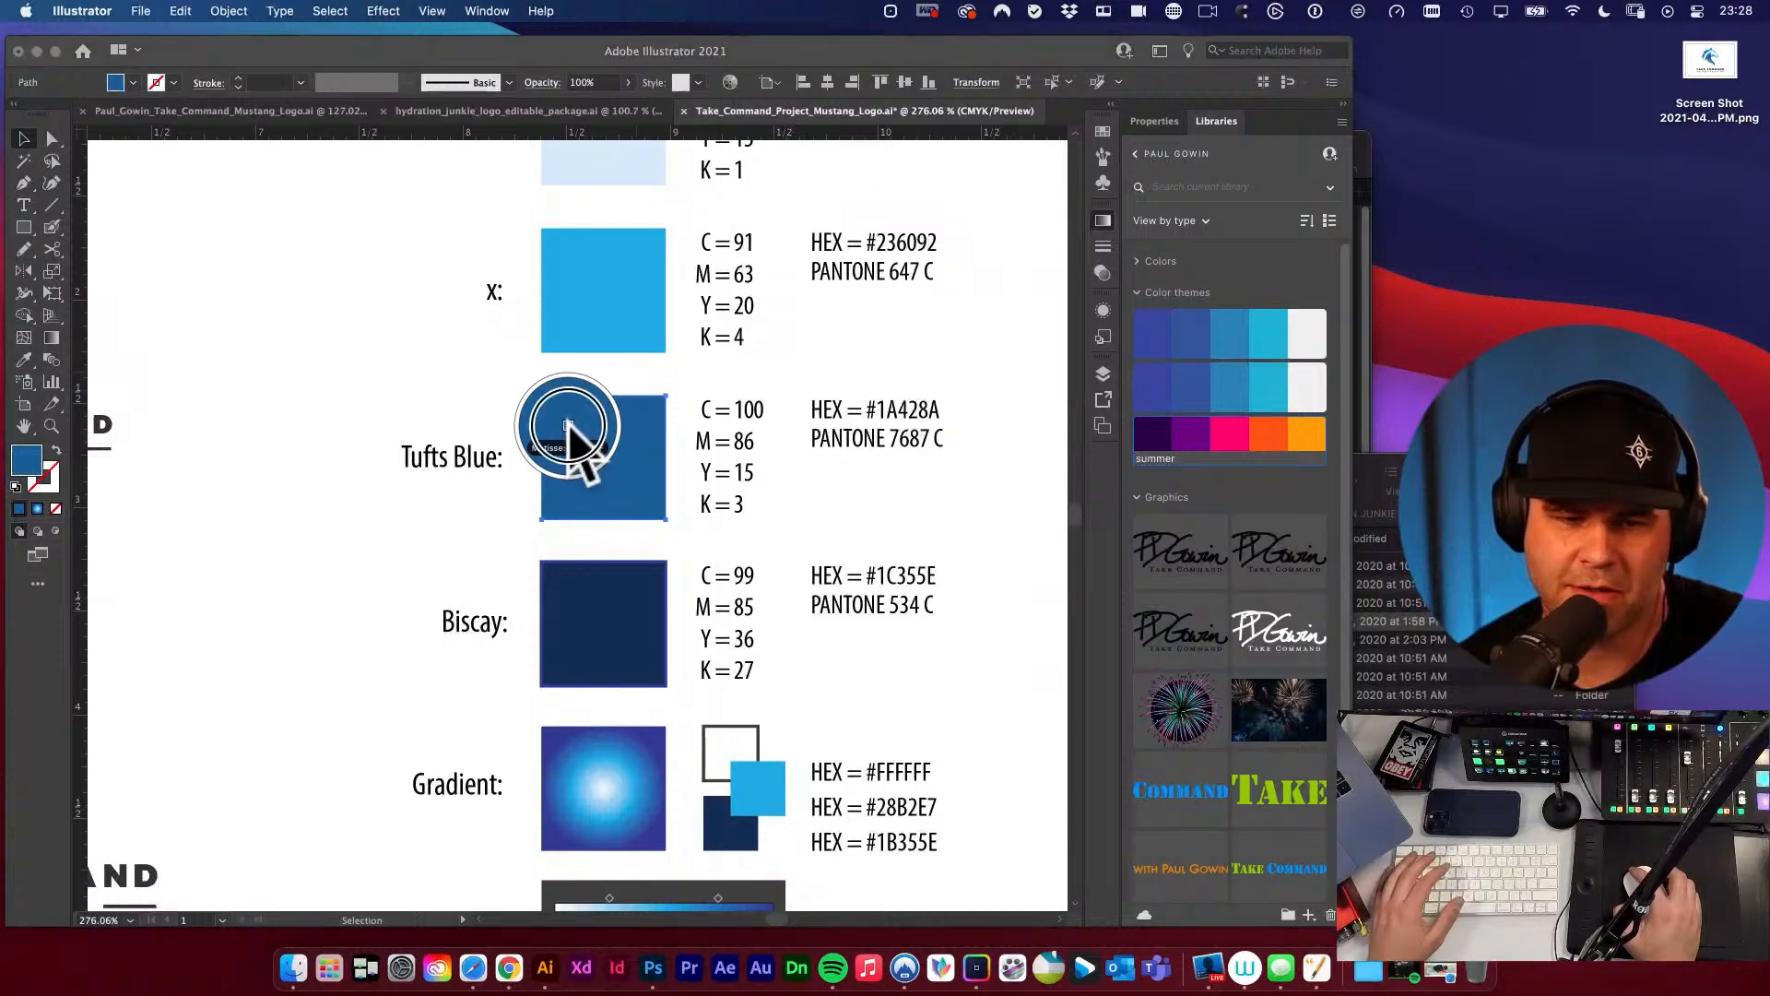
{"action": "left_click", "coordinate": [1034, 12]}
{"action": "left_click", "coordinate": [1074, 79]}
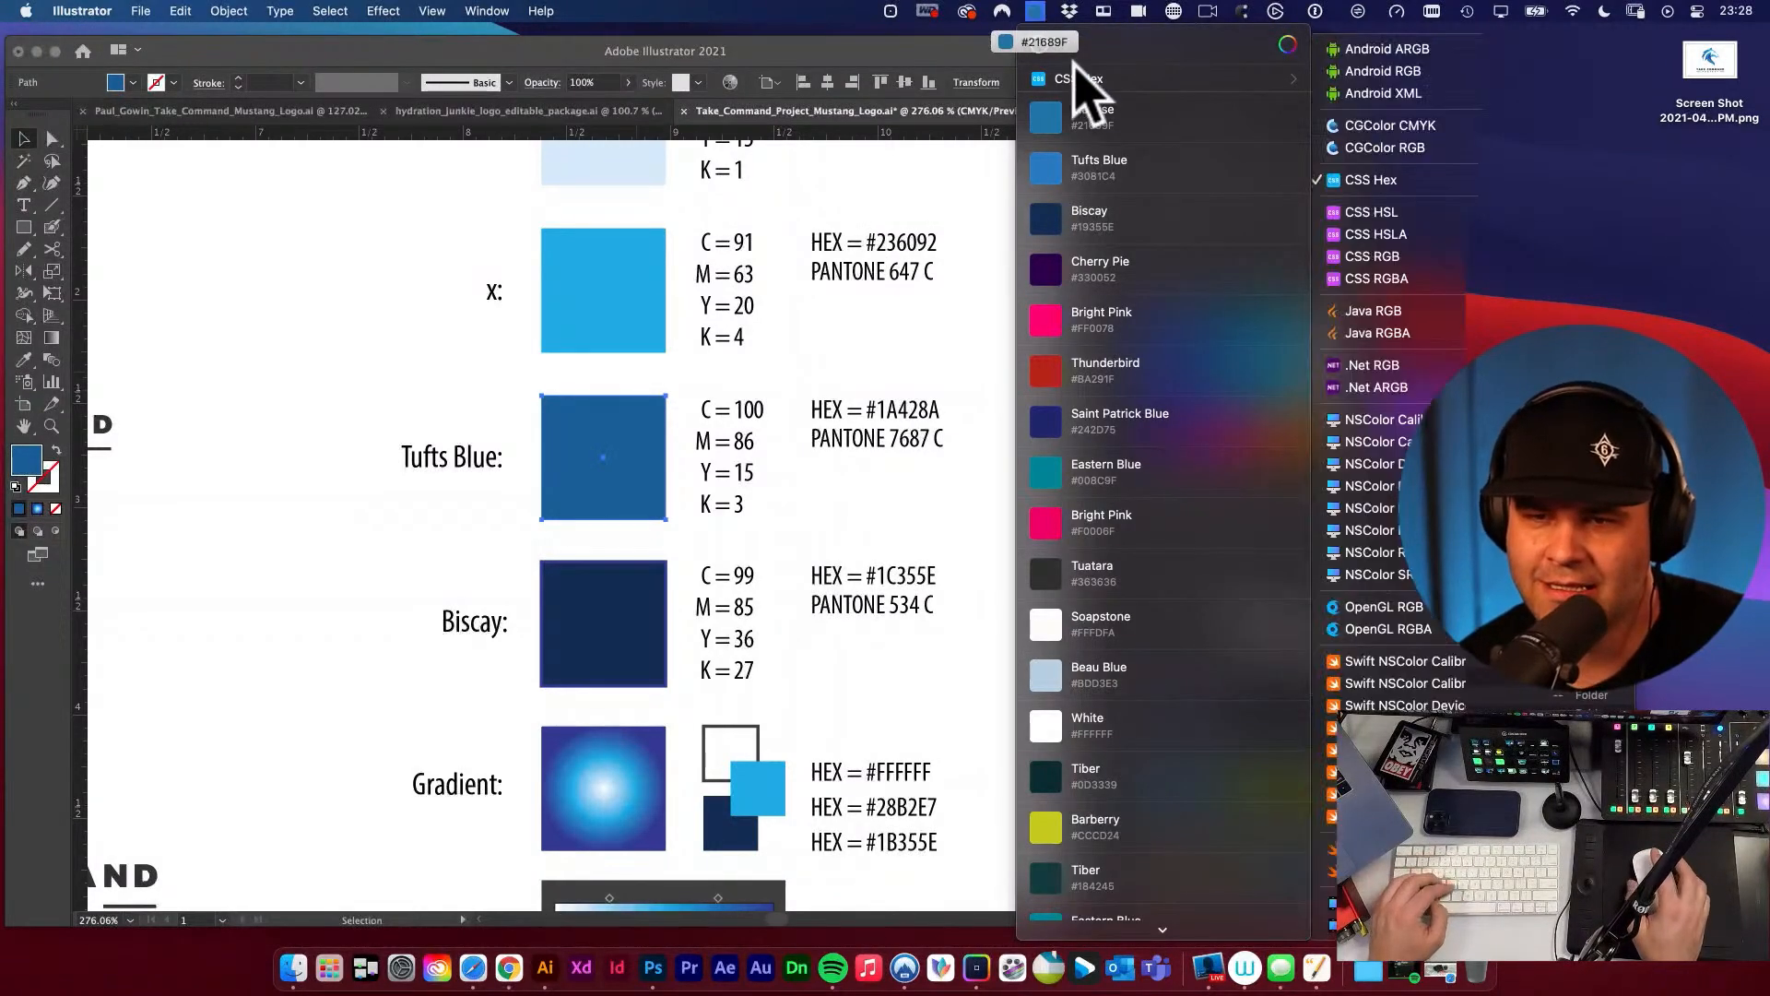
Undo the fill change on the Tufts Blue swatch and deselect it.
{"action": "left_click", "coordinate": [362, 403]}
{"action": "key", "text": "super+z"}
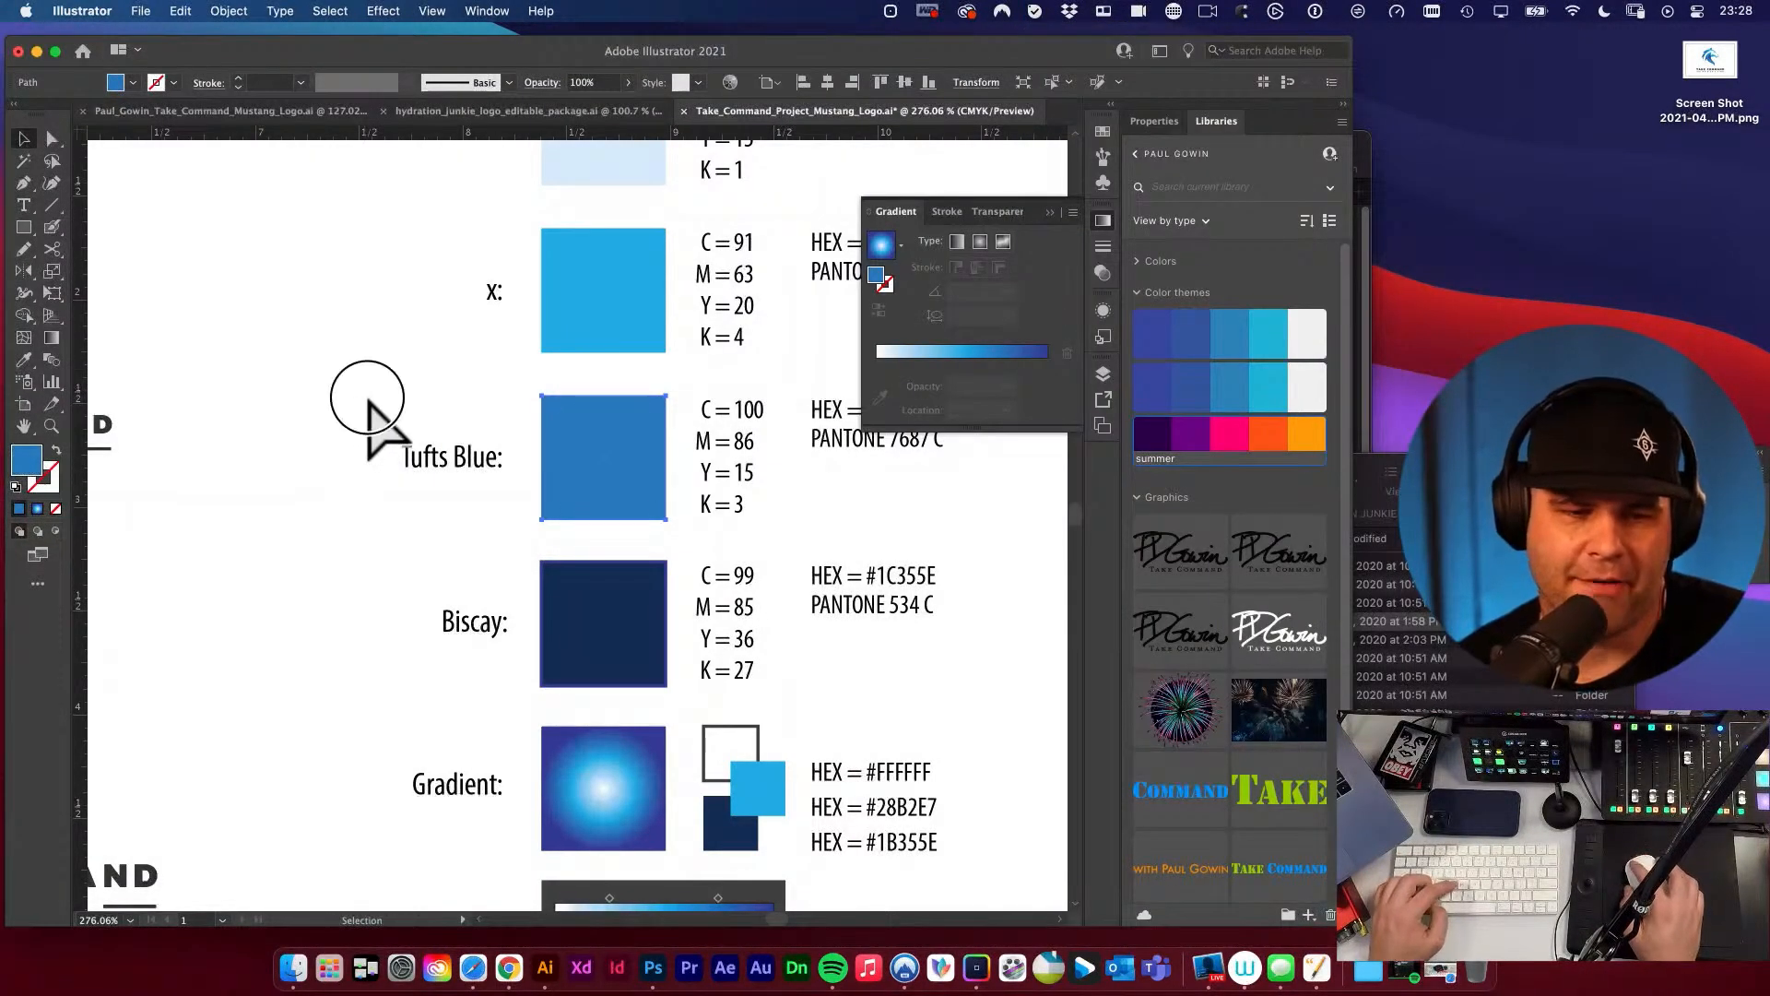
{"action": "left_click", "coordinate": [367, 398]}
Save the document.
{"action": "left_click_drag", "start_coordinate": [538, 344], "coordinate": [539, 434]}
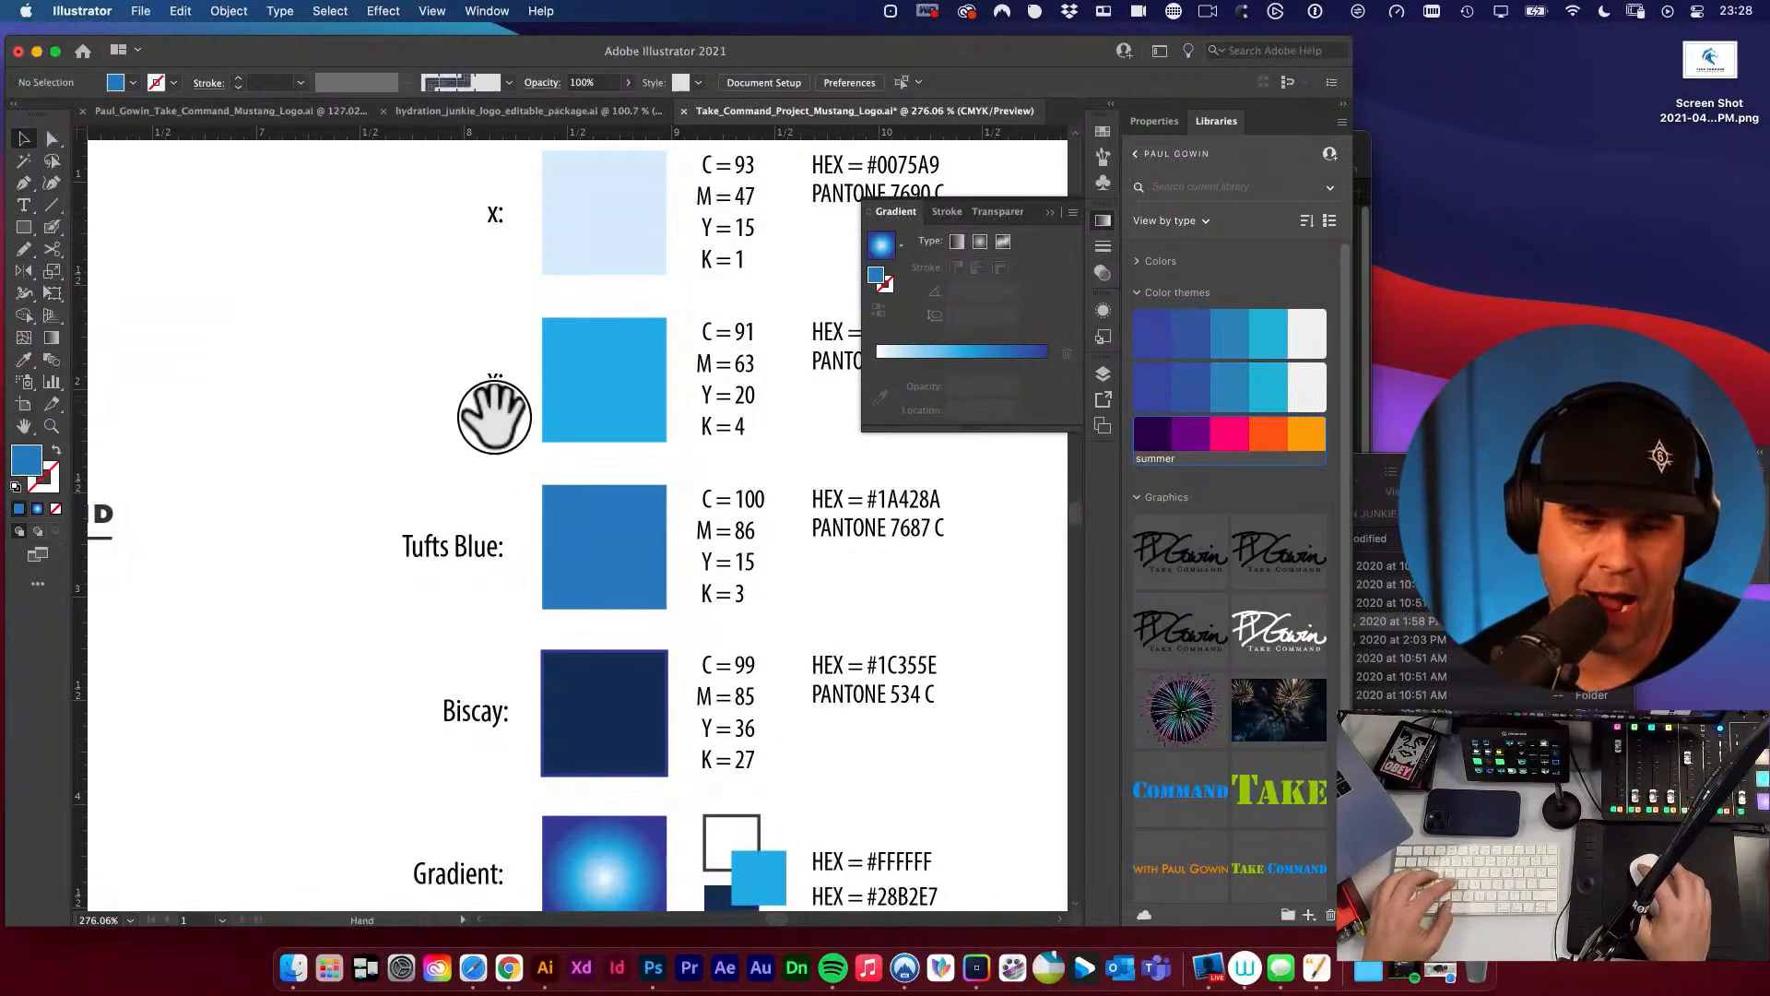
{"action": "left_click_drag", "start_coordinate": [495, 407], "coordinate": [539, 437]}
{"action": "key", "text": "super+s"}
Sample the bright blue swatch above Tufts Blue with Sip and look up its name in the colour history.
{"action": "left_click", "coordinate": [603, 417]}
{"action": "left_click", "coordinate": [474, 345]}
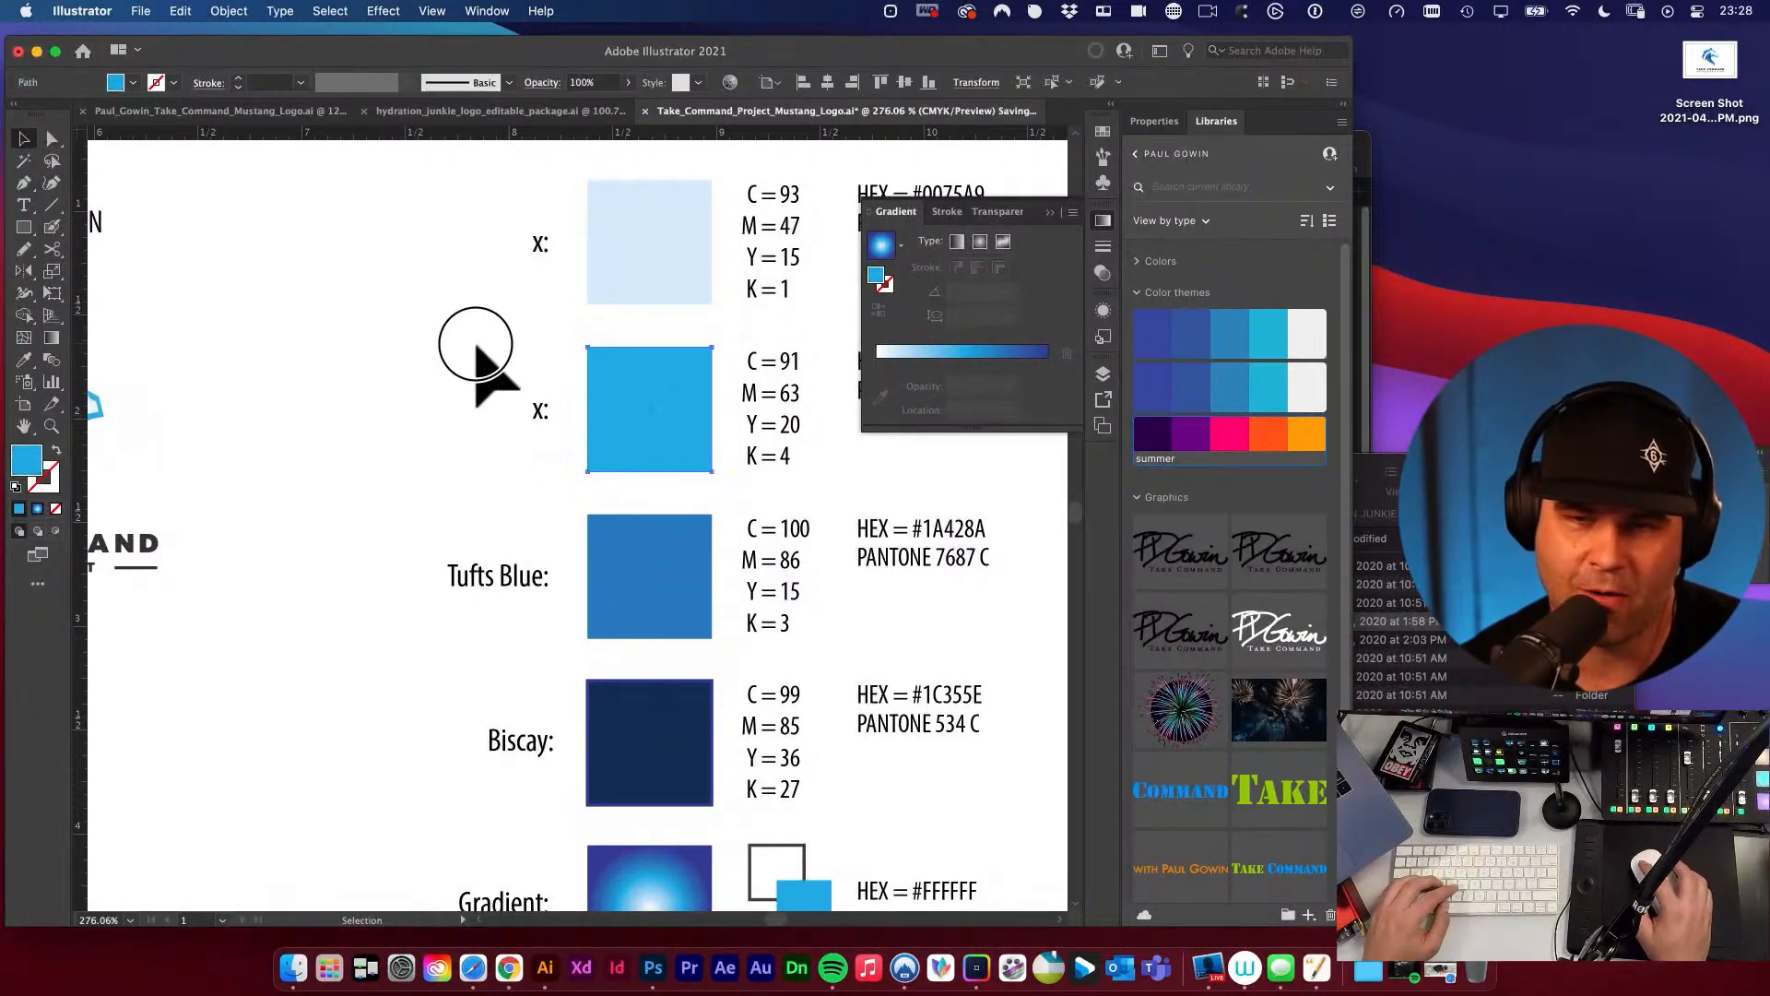
{"action": "left_click", "coordinate": [653, 362]}
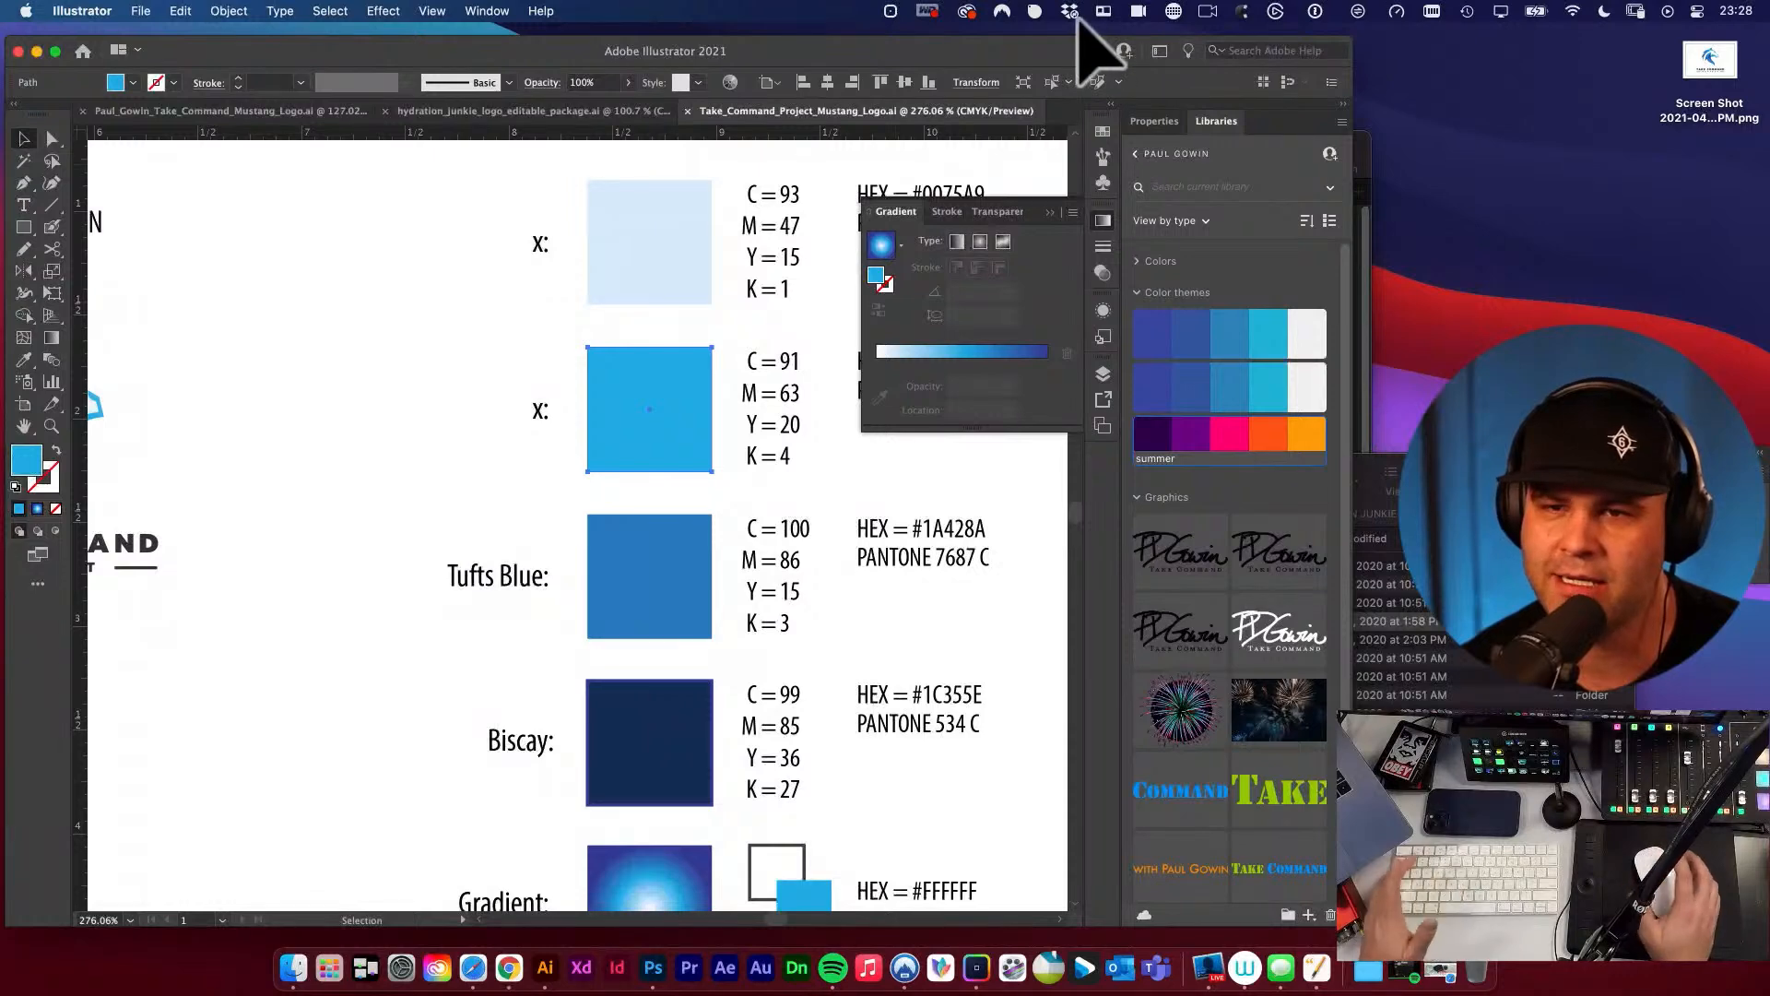
{"action": "left_click", "coordinate": [1036, 11]}
{"action": "left_click", "coordinate": [1038, 43]}
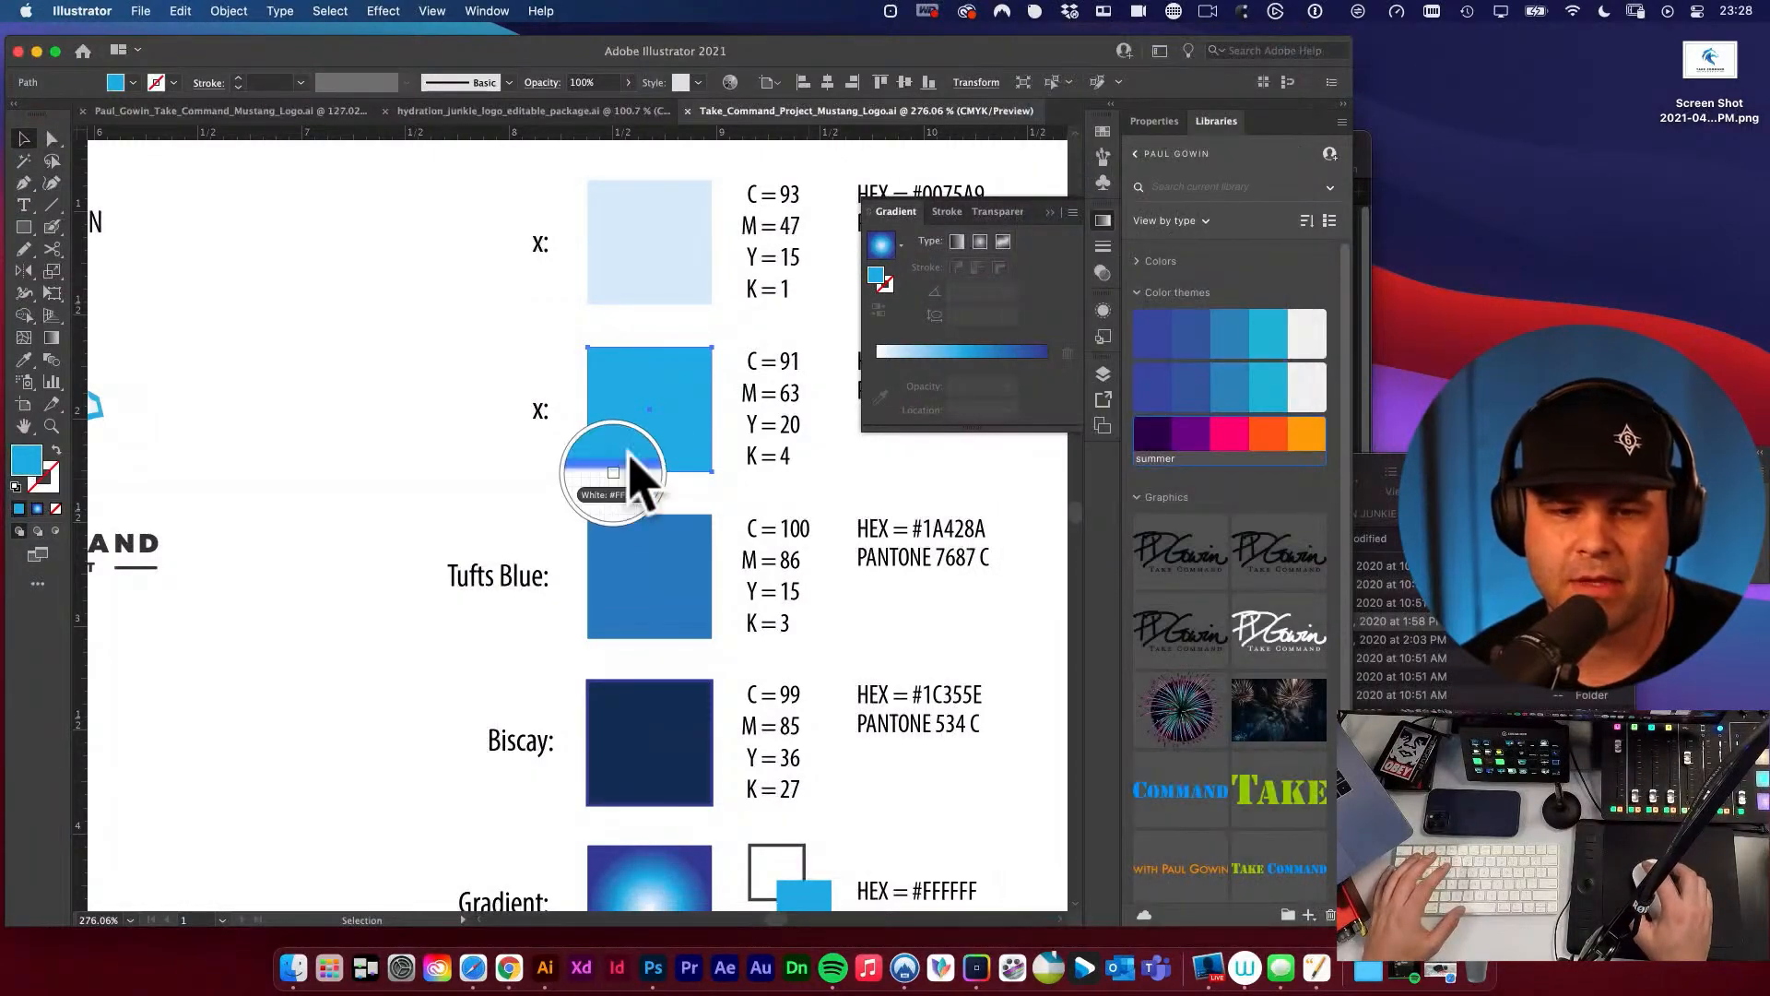
{"action": "left_click", "coordinate": [641, 406]}
{"action": "left_click", "coordinate": [1036, 11]}
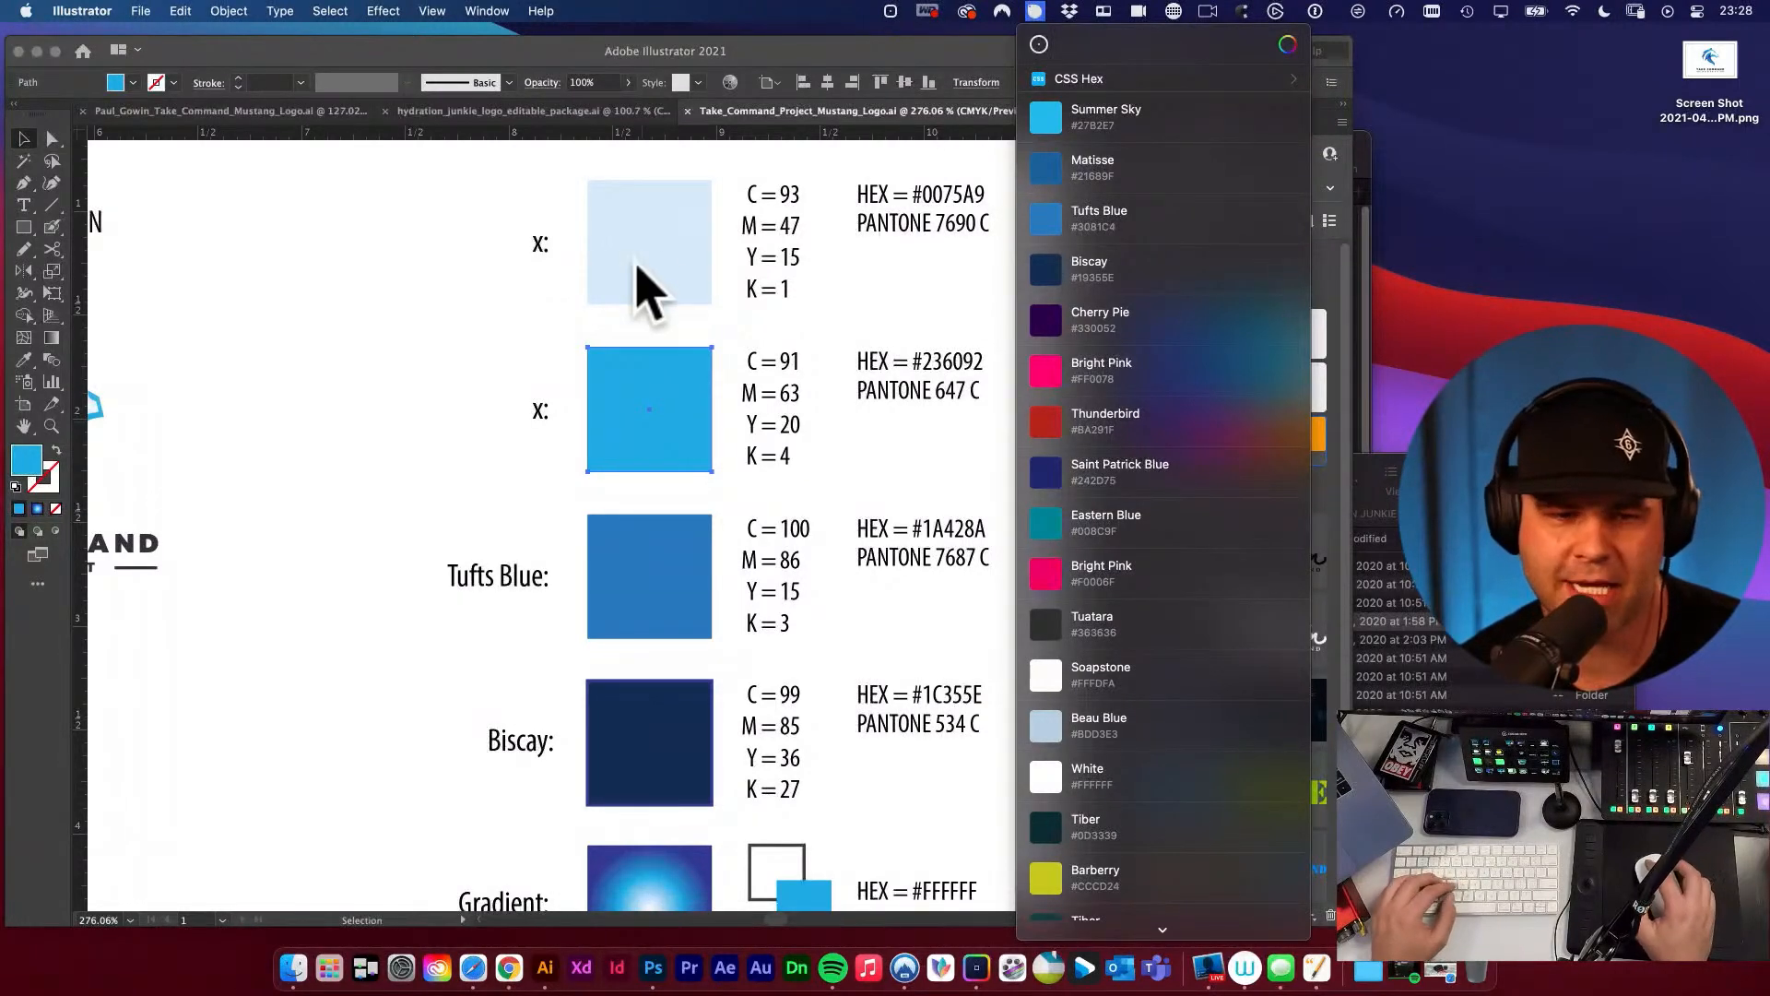
Replace the x in the label beside the bright blue swatch with Summer Sky.
{"action": "left_click", "coordinate": [493, 309]}
{"action": "left_click_drag", "start_coordinate": [544, 413], "coordinate": [509, 395]}
{"action": "type", "text": "Su"}
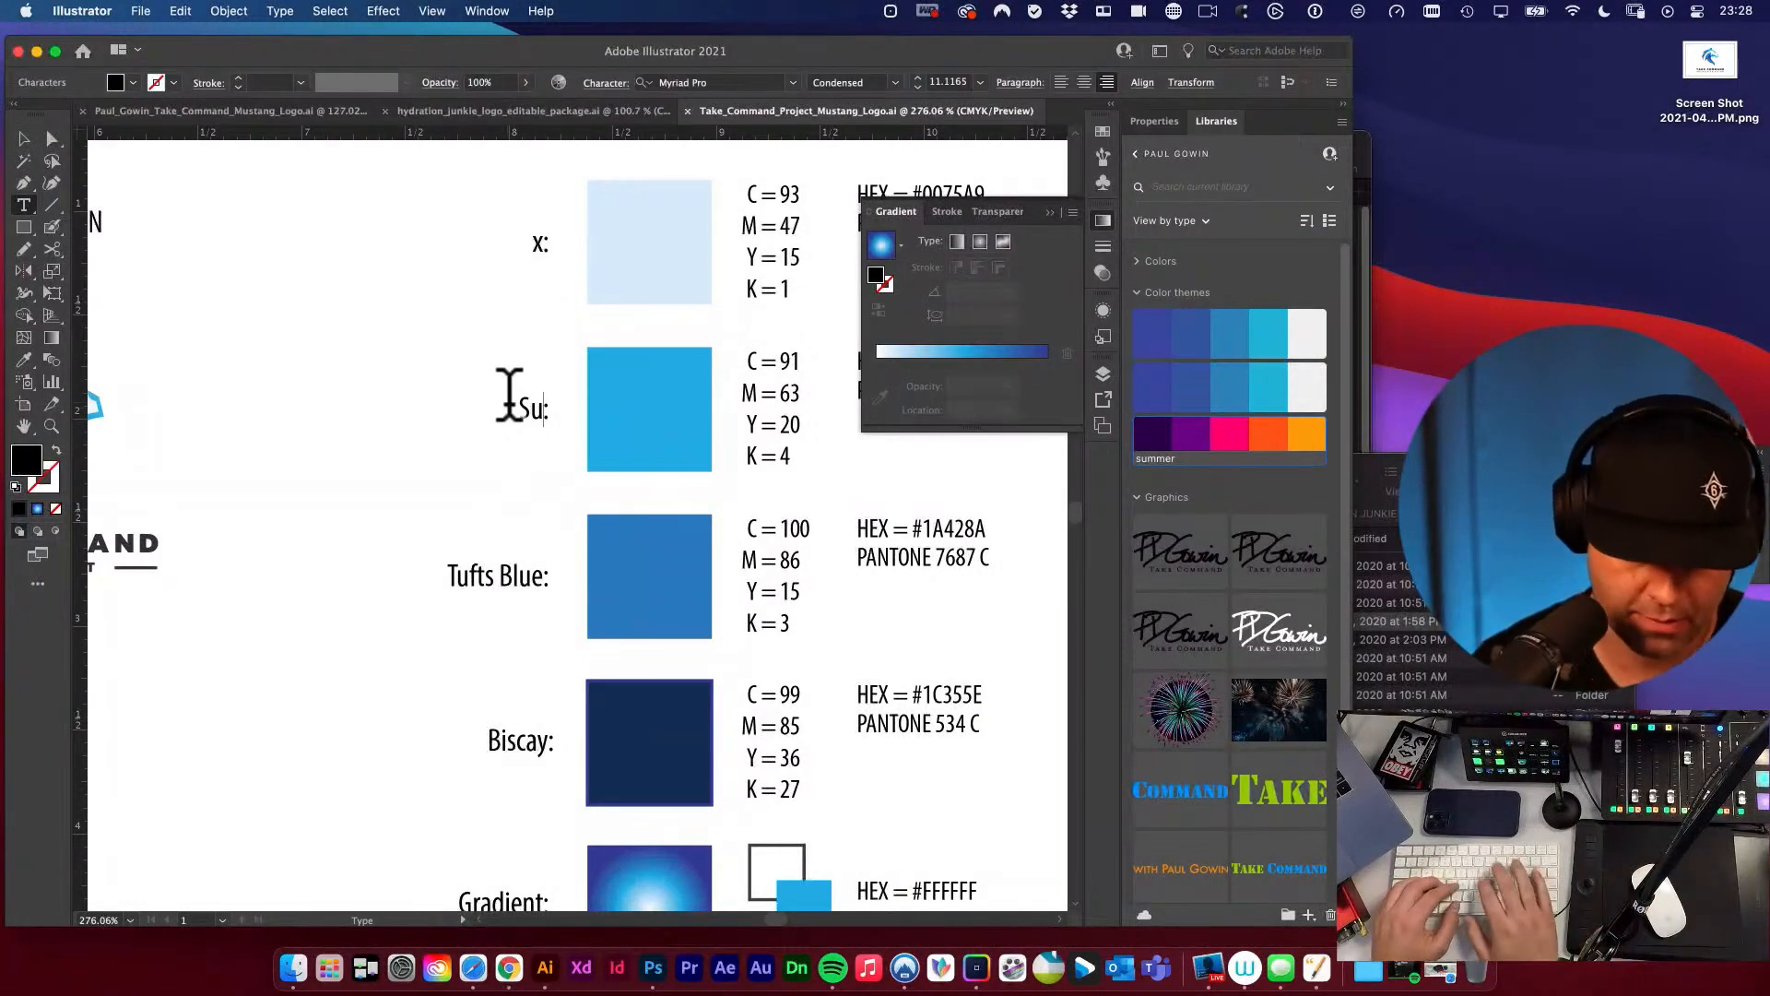
{"action": "type", "text": "mmer Sky"}
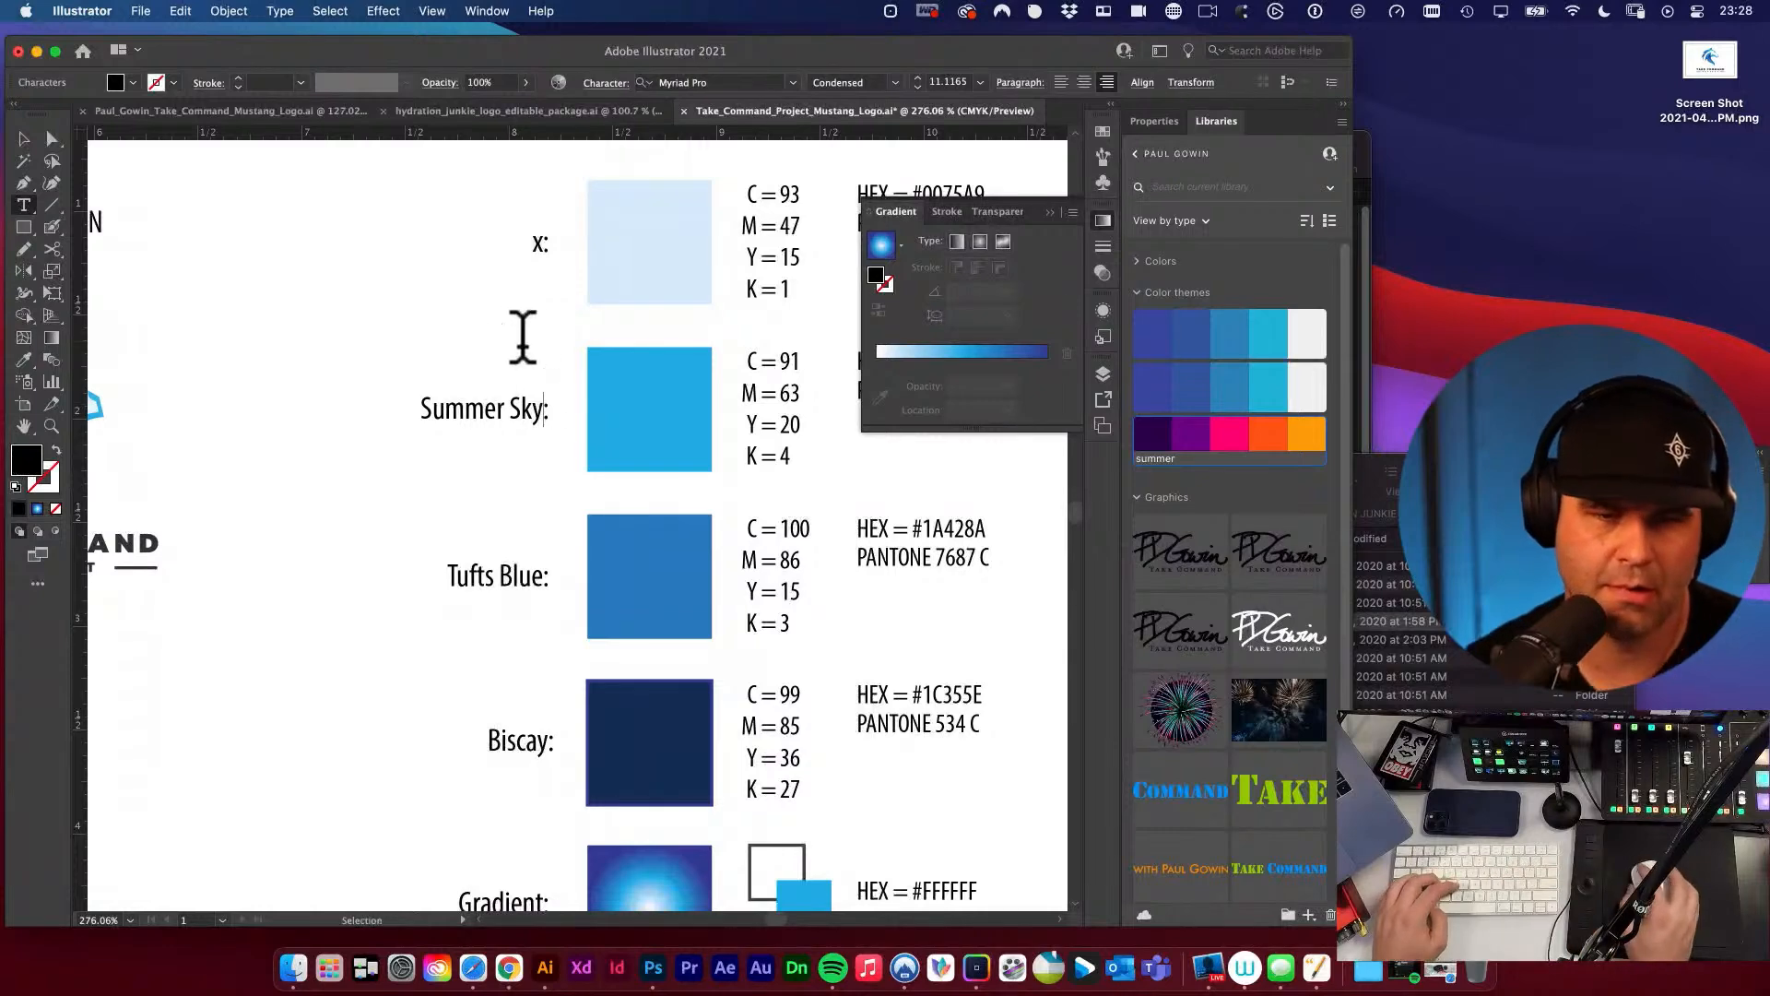
{"action": "left_click", "coordinate": [522, 363], "text": "super"}
Sample the pale blue swatch under the Brand Details heading with Sip and look up its colour name.
{"action": "scroll", "coordinate": [507, 424], "scroll_direction": "up", "scroll_amount": 4}
{"action": "left_click", "coordinate": [1035, 11]}
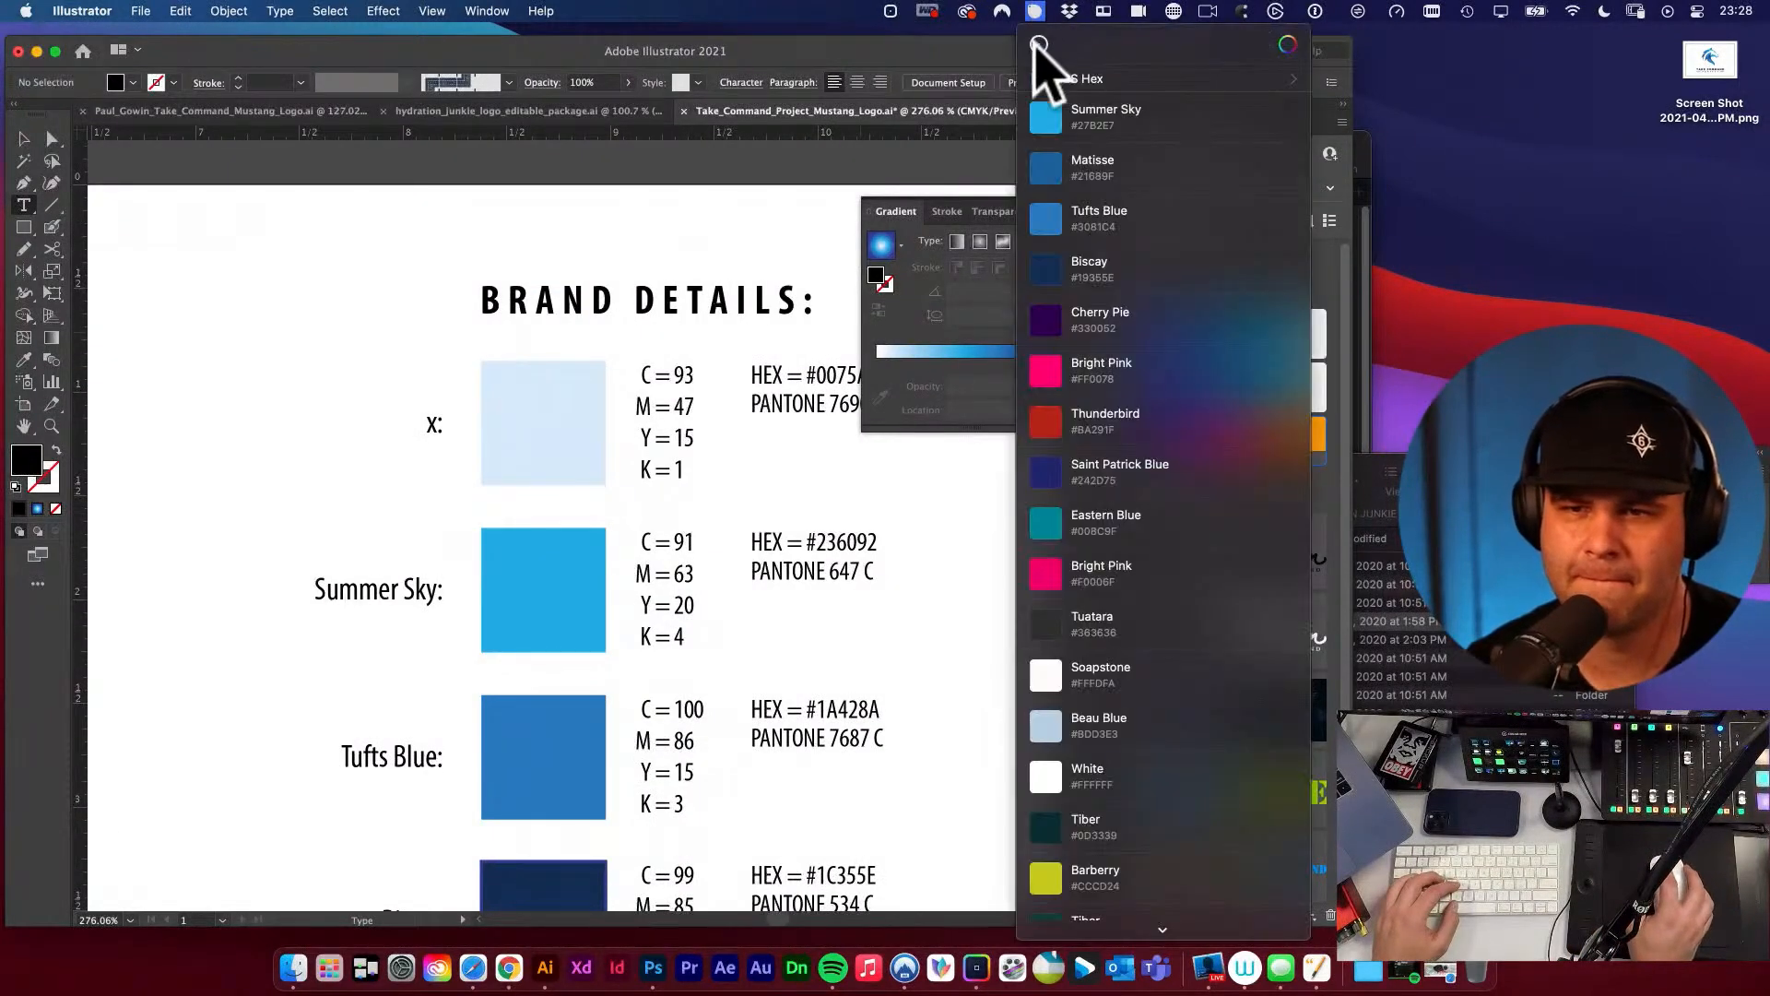
{"action": "left_click", "coordinate": [1039, 43]}
{"action": "left_click", "coordinate": [538, 430]}
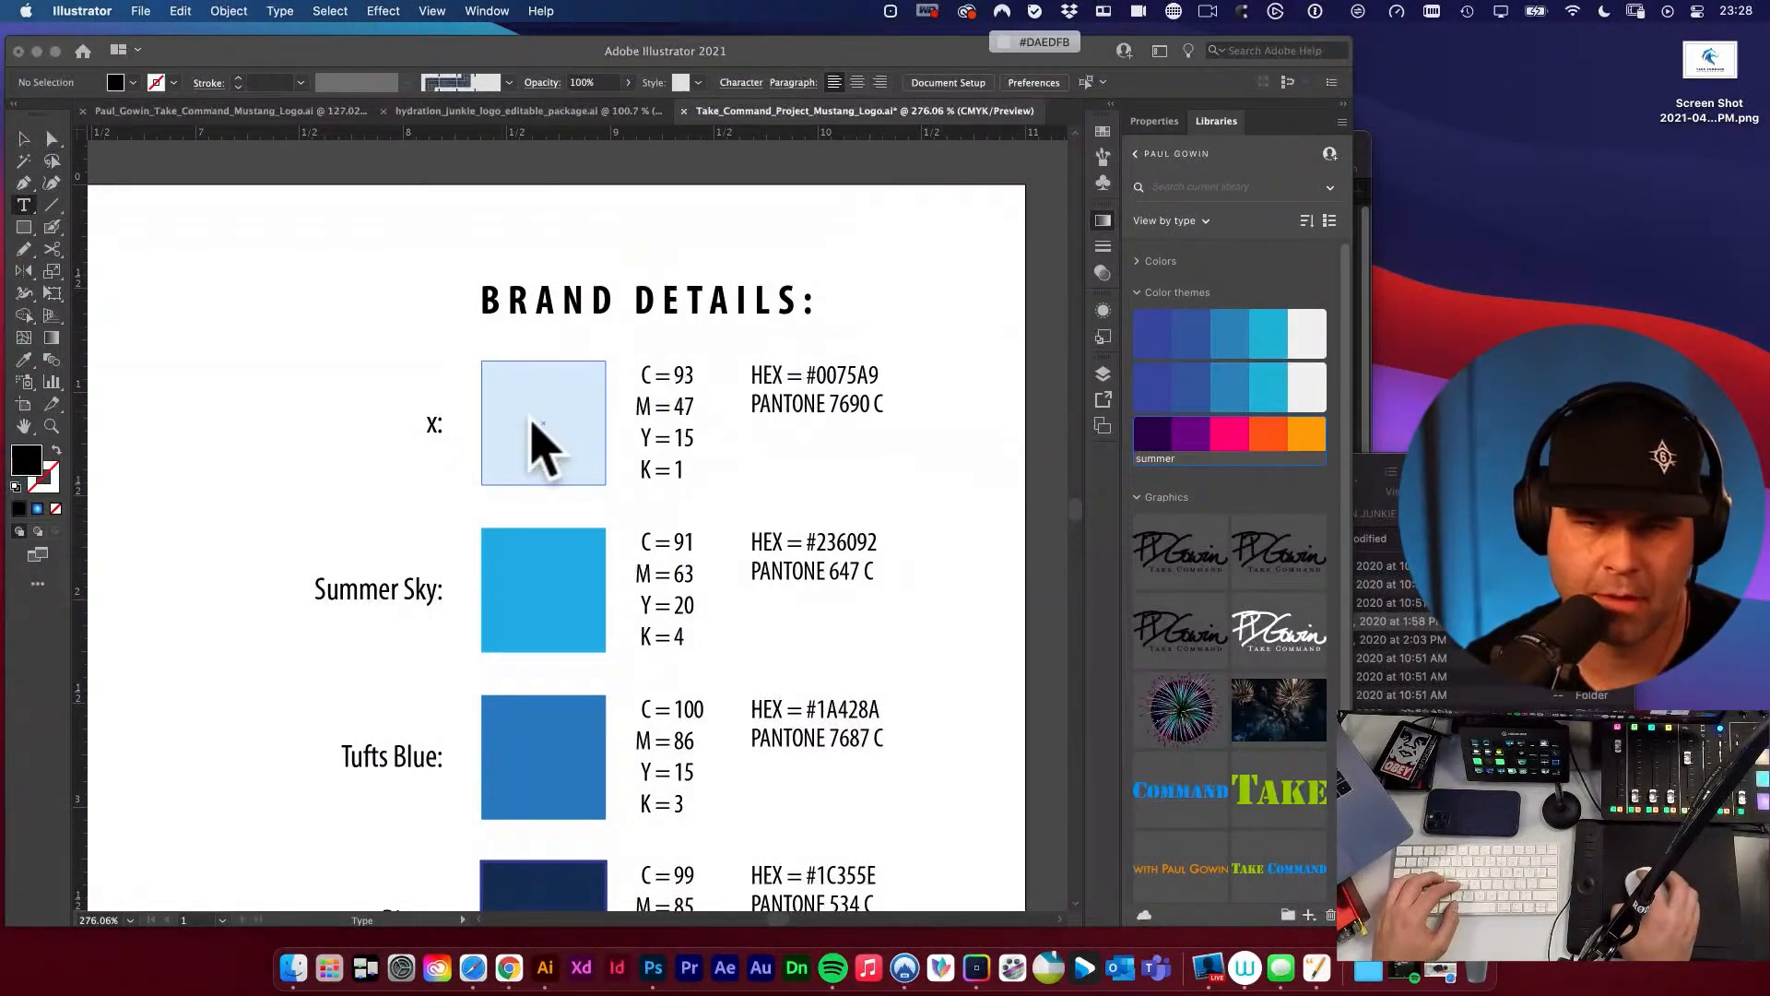
{"action": "left_click", "coordinate": [1035, 10]}
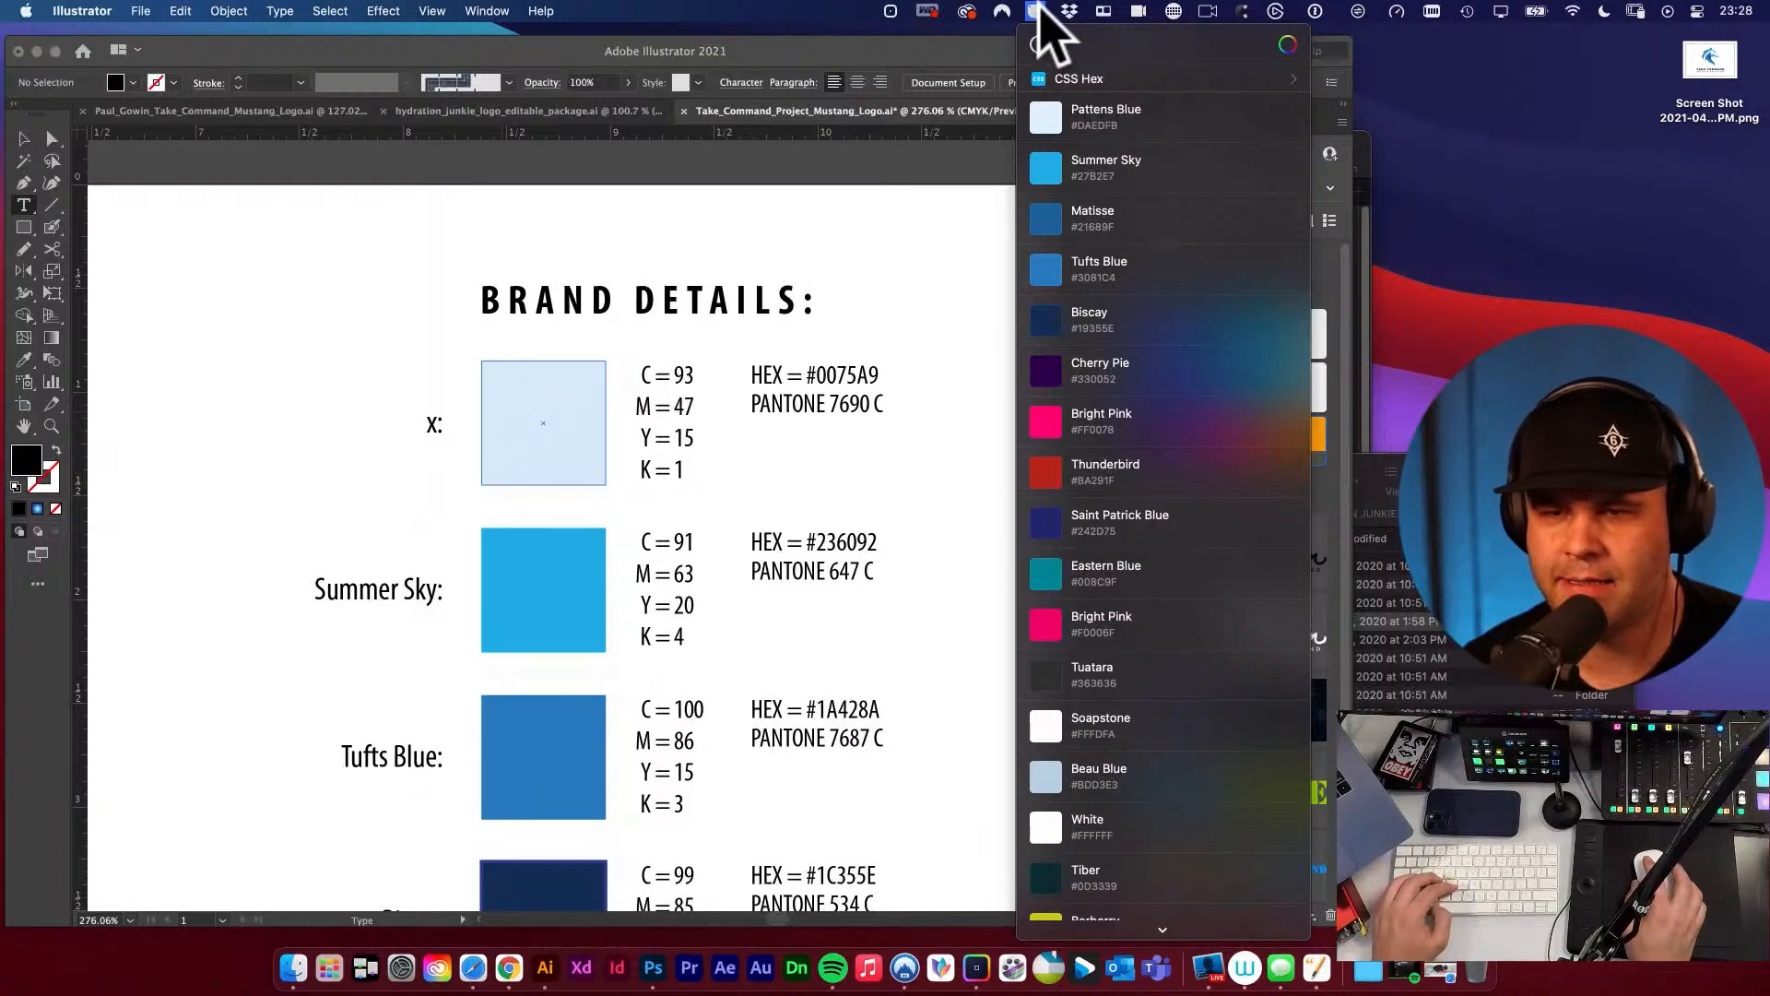
Replace the x in the label beside the pale blue swatch with Pattens Blue.
{"action": "left_click", "coordinate": [429, 426]}
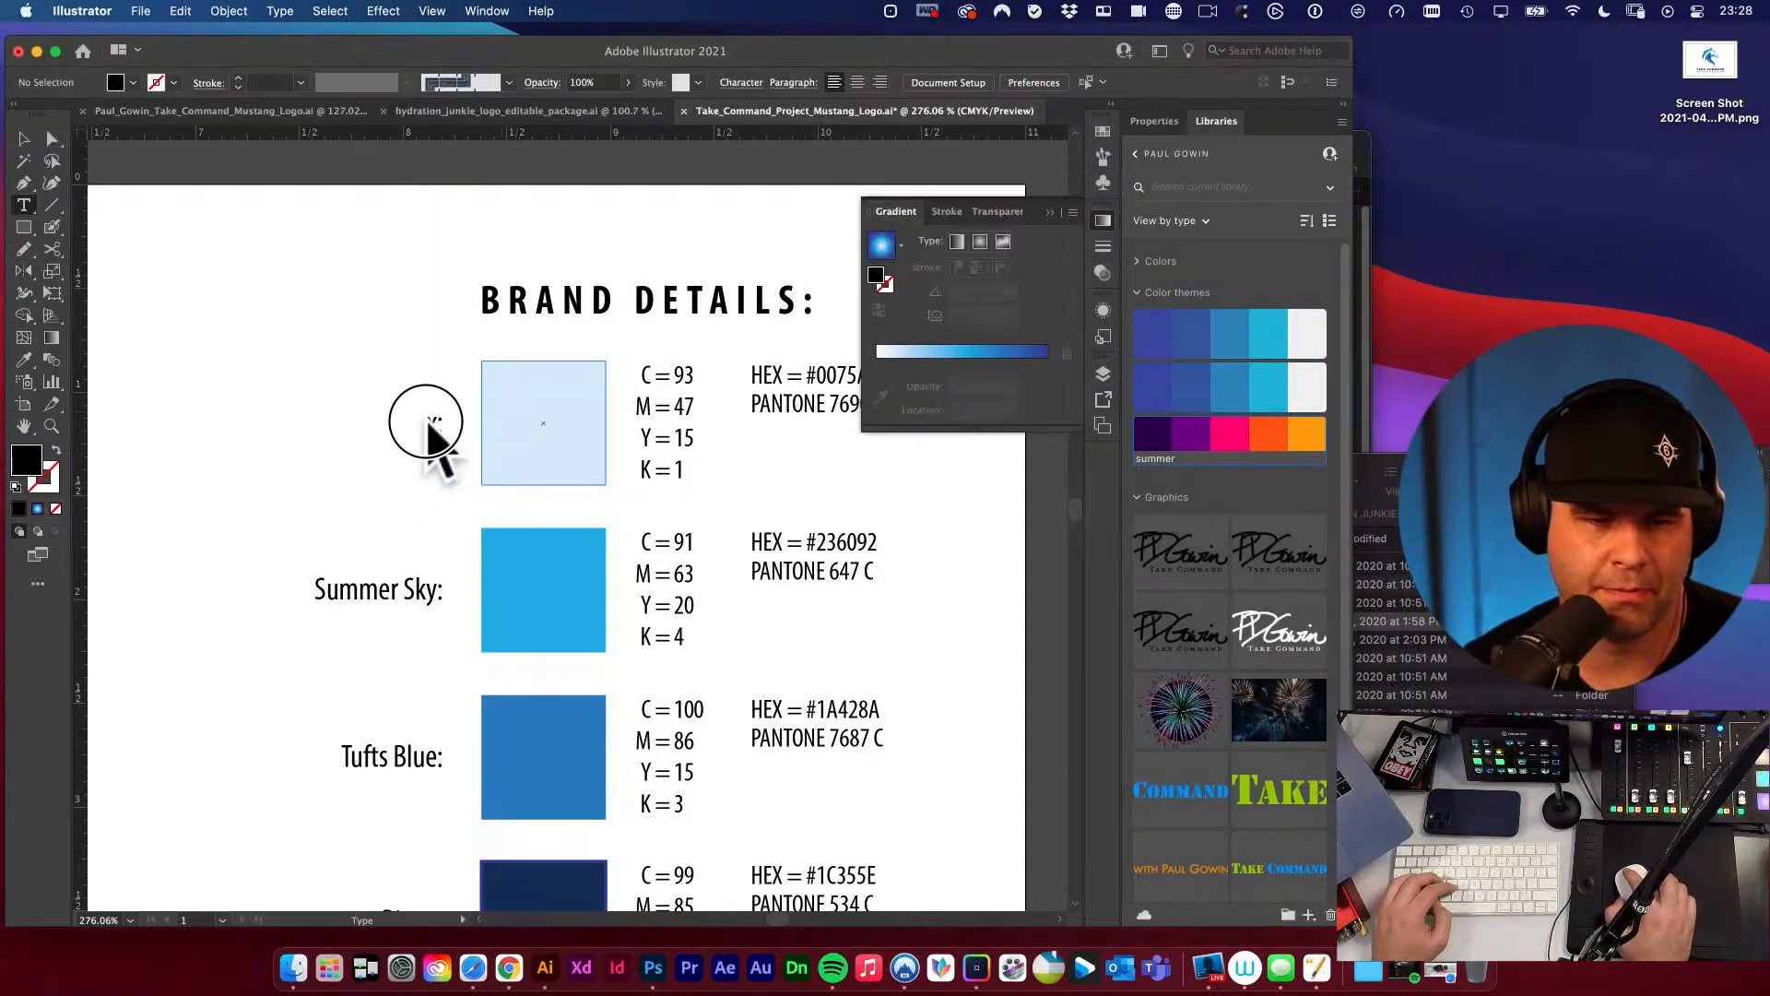
{"action": "left_click_drag", "start_coordinate": [399, 424], "coordinate": [397, 423]}
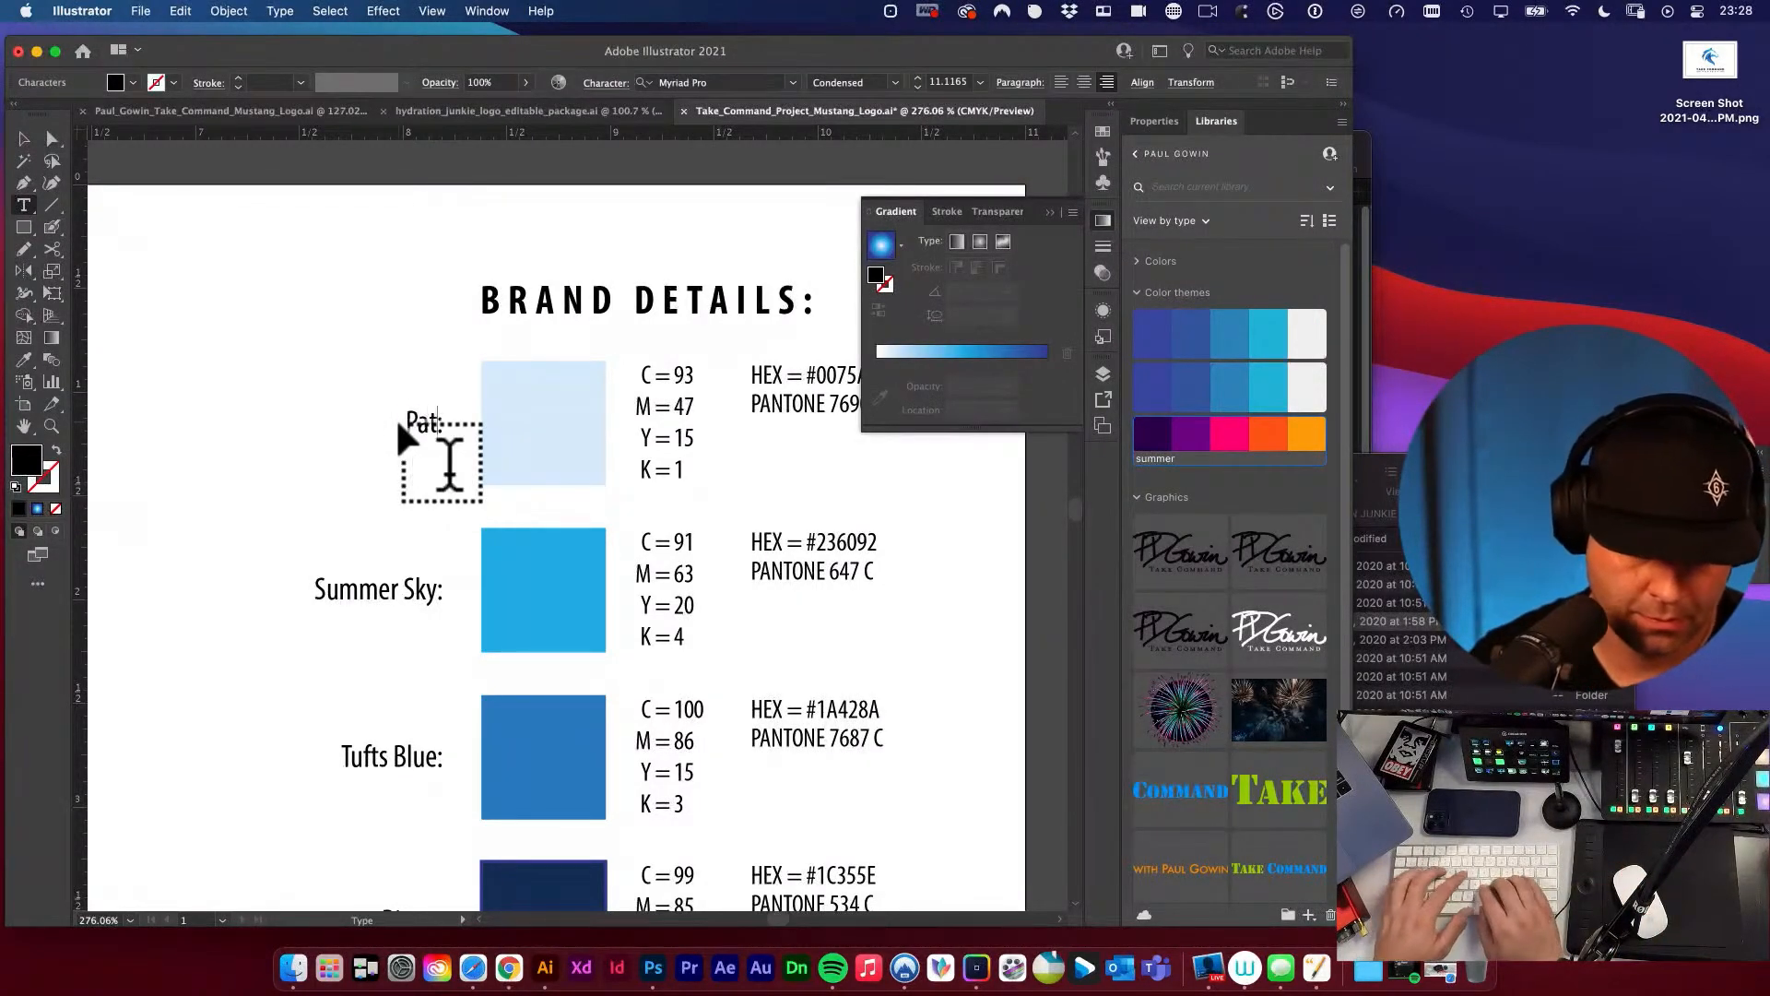
{"action": "type", "text": "Blue"}
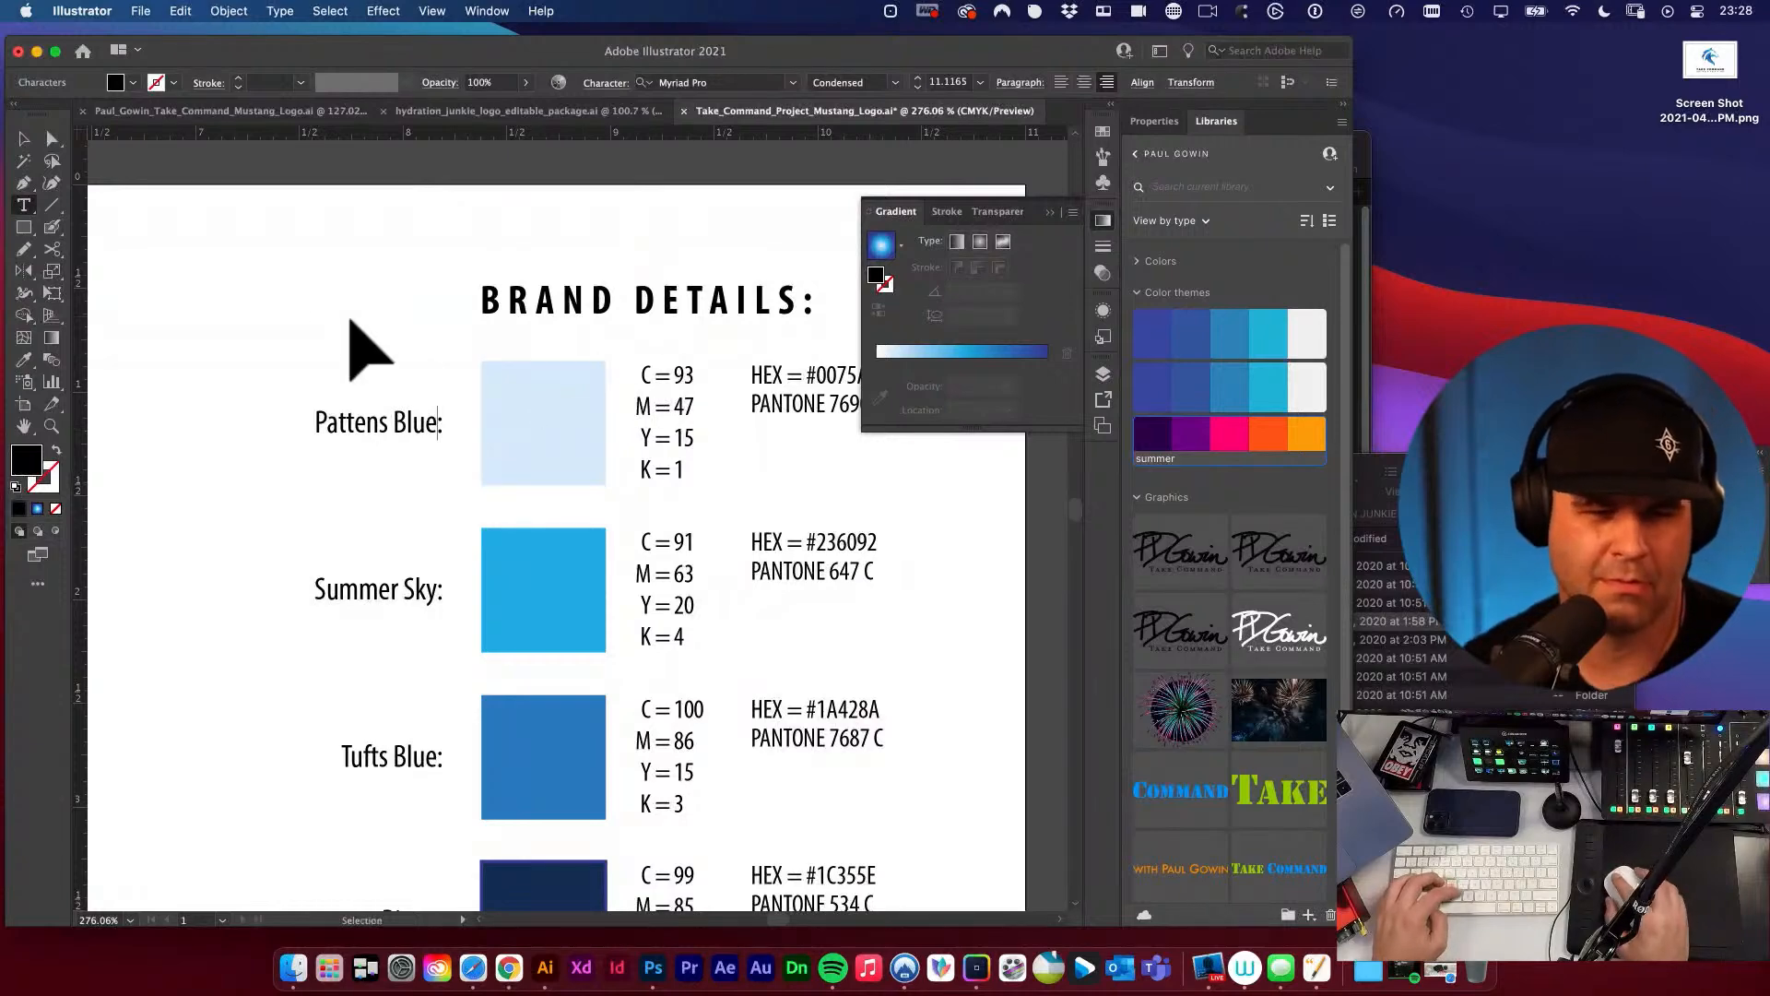
{"action": "key", "text": "Escape"}
Select the Pattens Blue swatch and review its entry in Sip's colour history.
{"action": "left_click", "coordinate": [488, 433]}
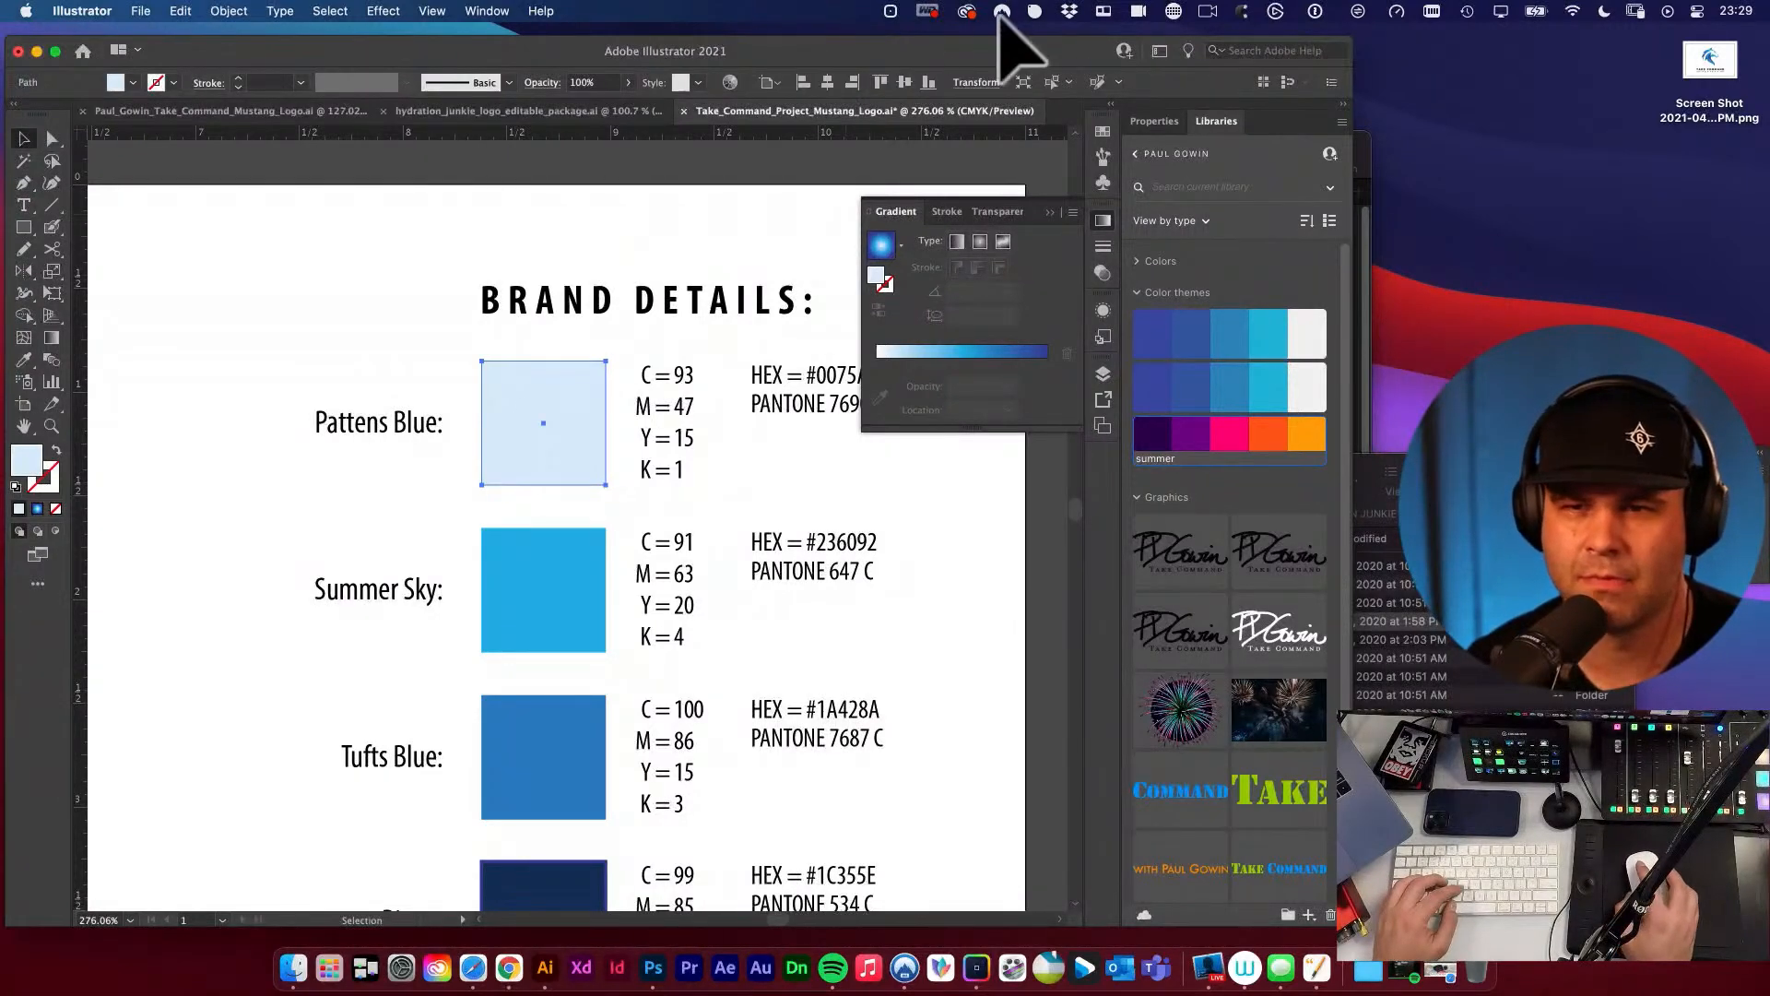
{"action": "left_click", "coordinate": [1034, 11]}
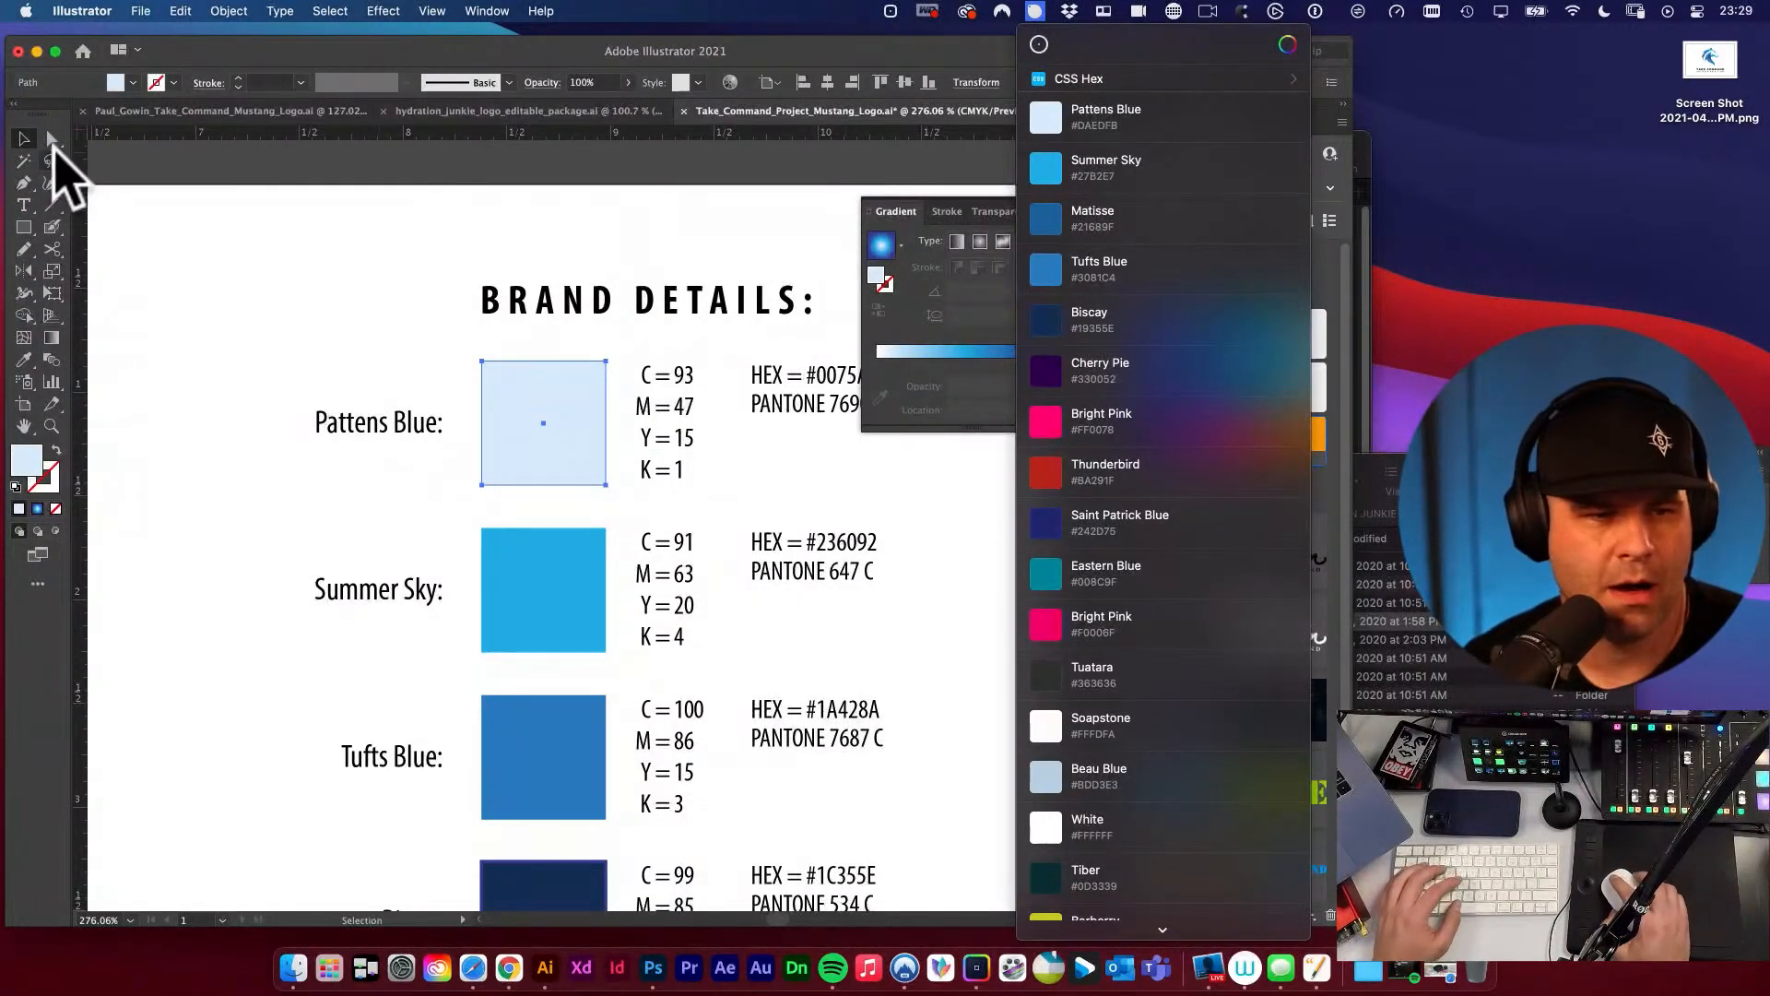
{"action": "left_click", "coordinate": [178, 221]}
Save the brand details sheet with the completed swatch names.
{"action": "left_click", "coordinate": [645, 399], "text": "alt+super"}
{"action": "left_click", "coordinate": [644, 399], "text": "alt+super"}
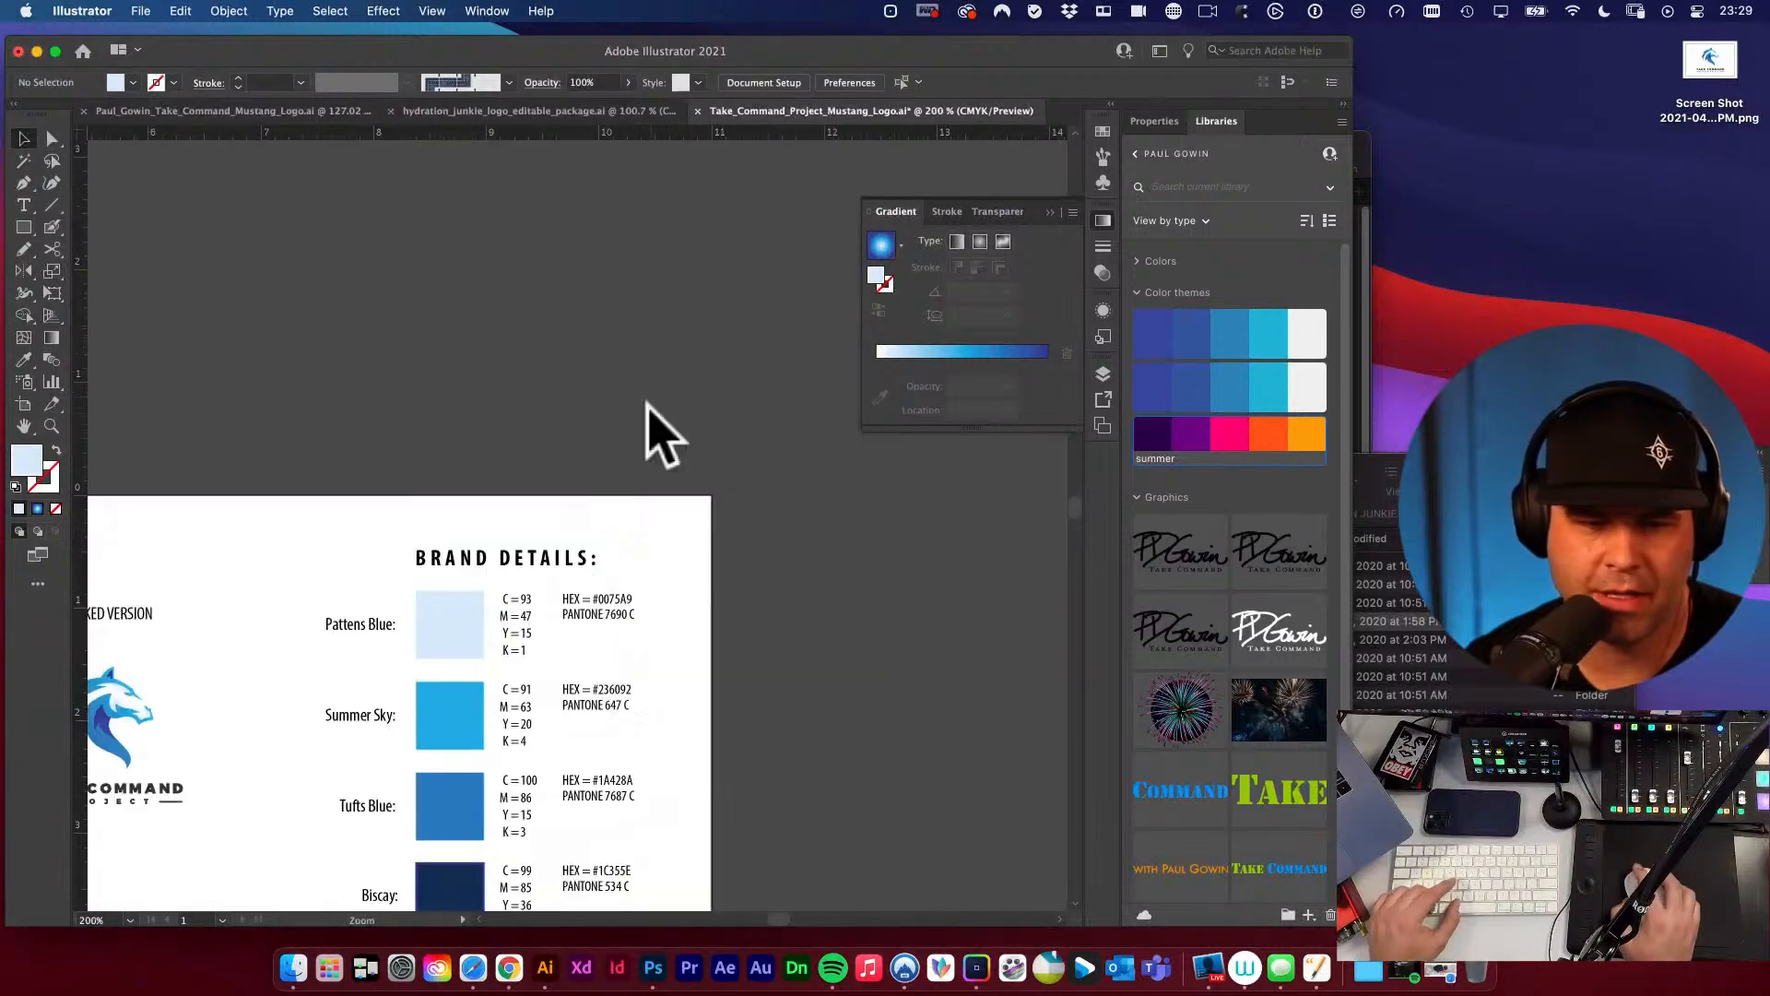
{"action": "left_click_drag", "start_coordinate": [588, 463], "coordinate": [660, 254]}
{"action": "left_click_drag", "start_coordinate": [609, 570], "coordinate": [717, 547]}
{"action": "key", "text": "super+s"}
{"action": "scroll", "coordinate": [710, 455], "scroll_direction": "up", "scroll_amount": 2}
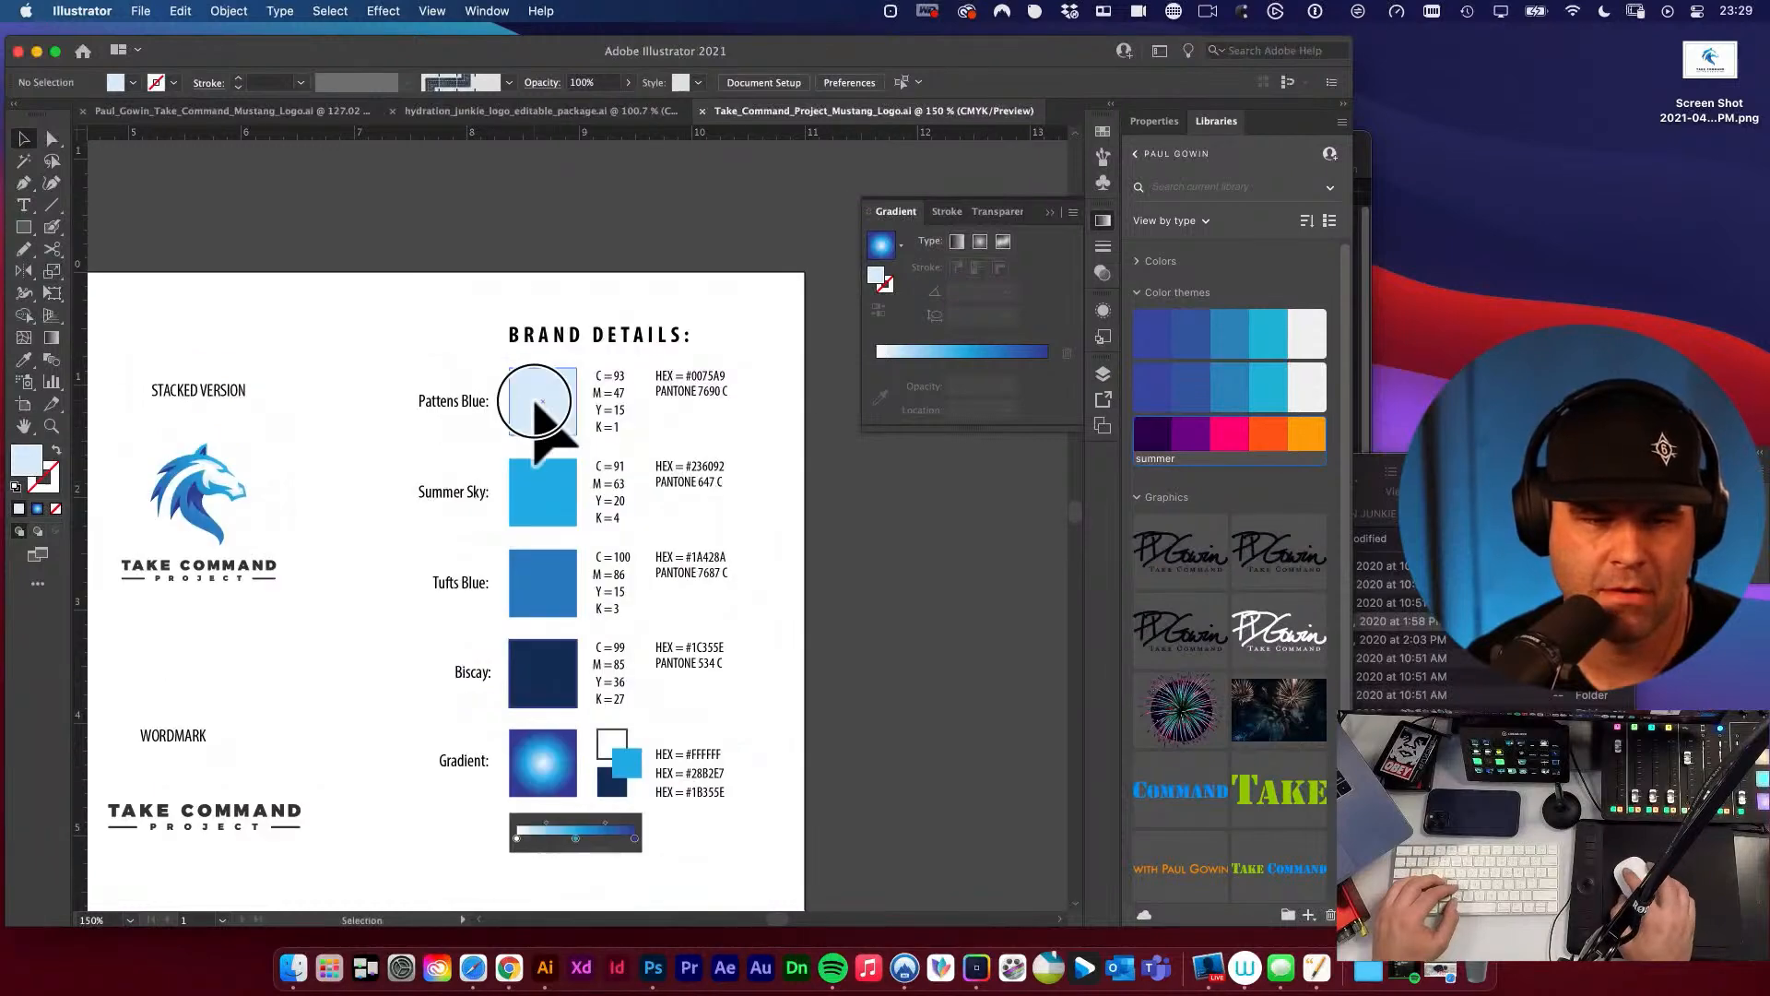
Copy the fill's hex code DAECF9 from the Pattens Blue swatch.
{"action": "left_click", "coordinate": [540, 406]}
{"action": "double_click", "coordinate": [33, 457]}
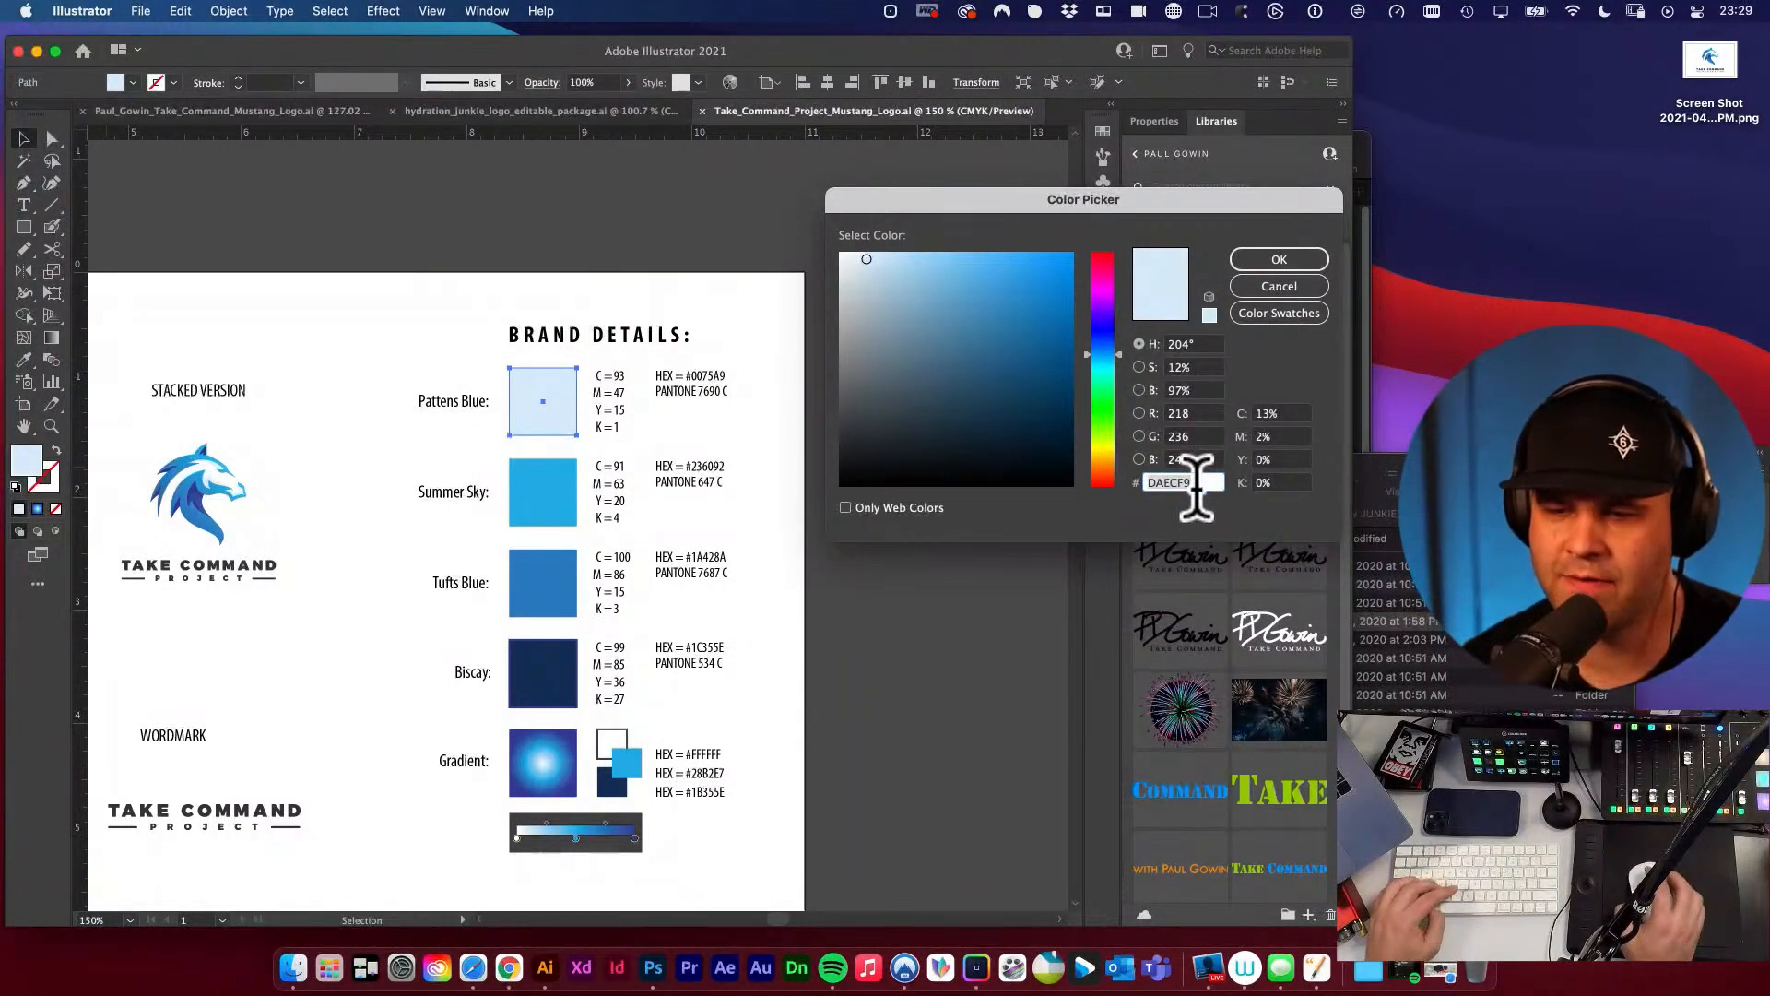
{"action": "key", "text": "Return"}
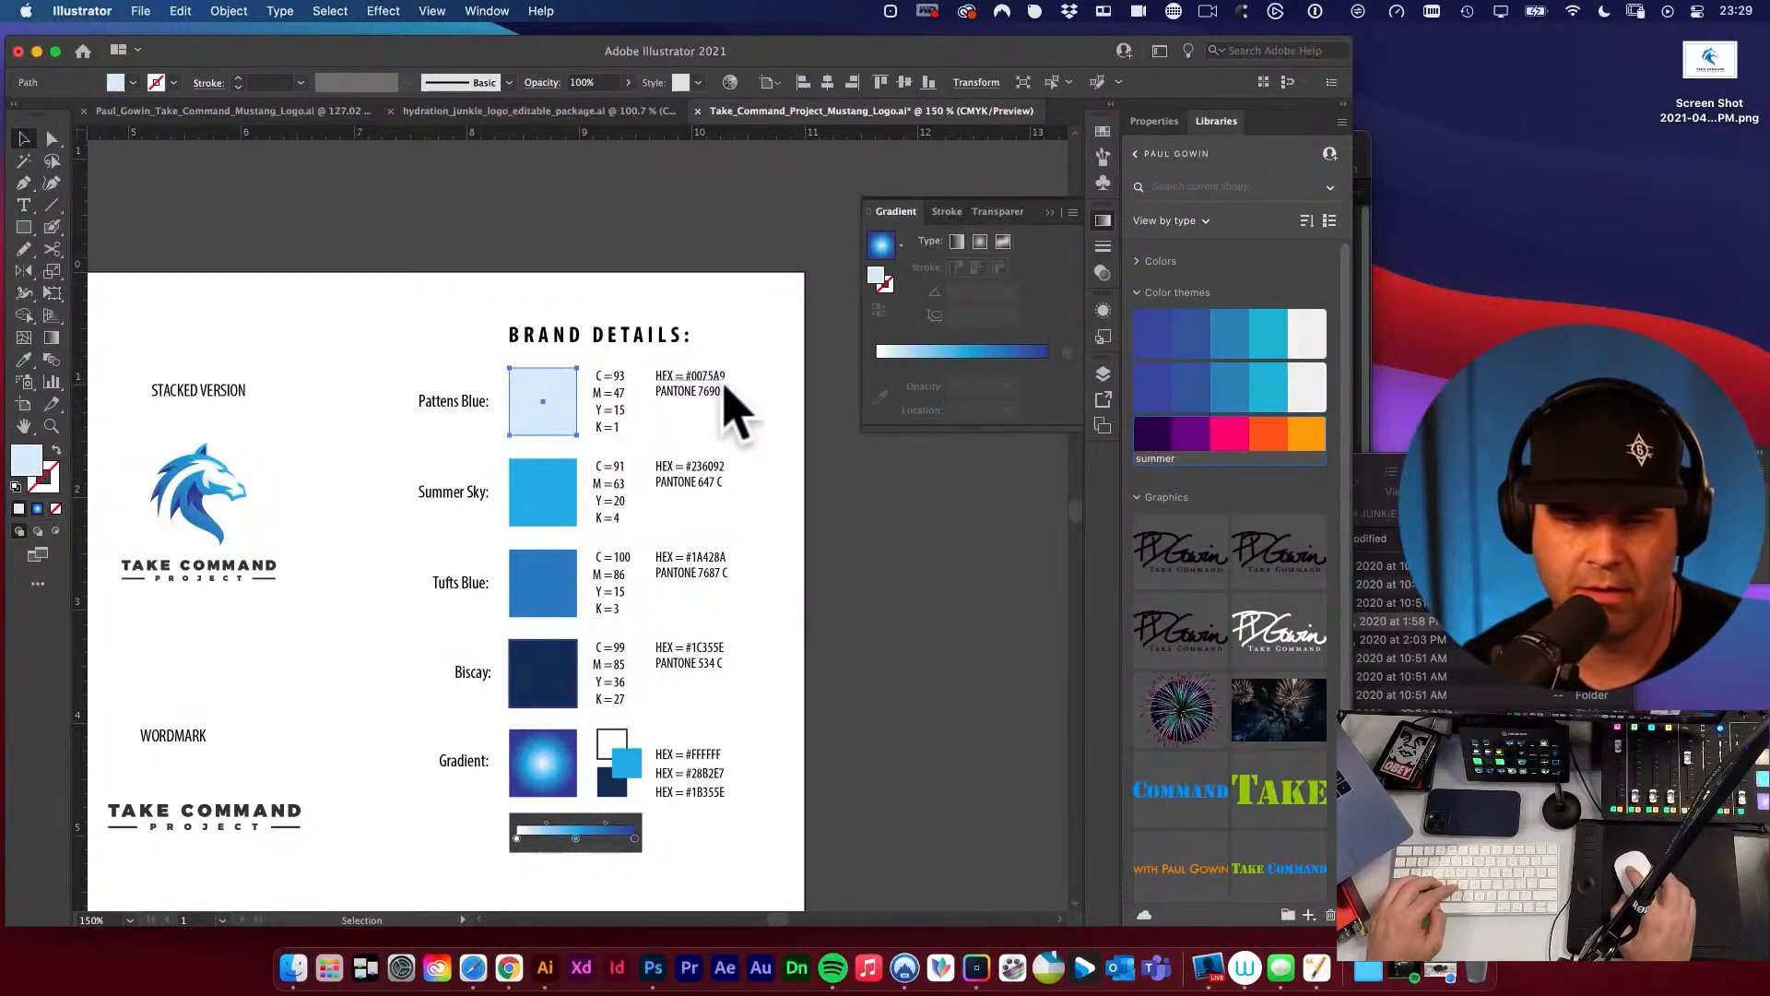
Replace the hex code beside the Pattens Blue swatch with #DAECF9.
{"action": "double_click", "coordinate": [702, 380]}
{"action": "left_click_drag", "start_coordinate": [723, 378], "coordinate": [775, 385]}
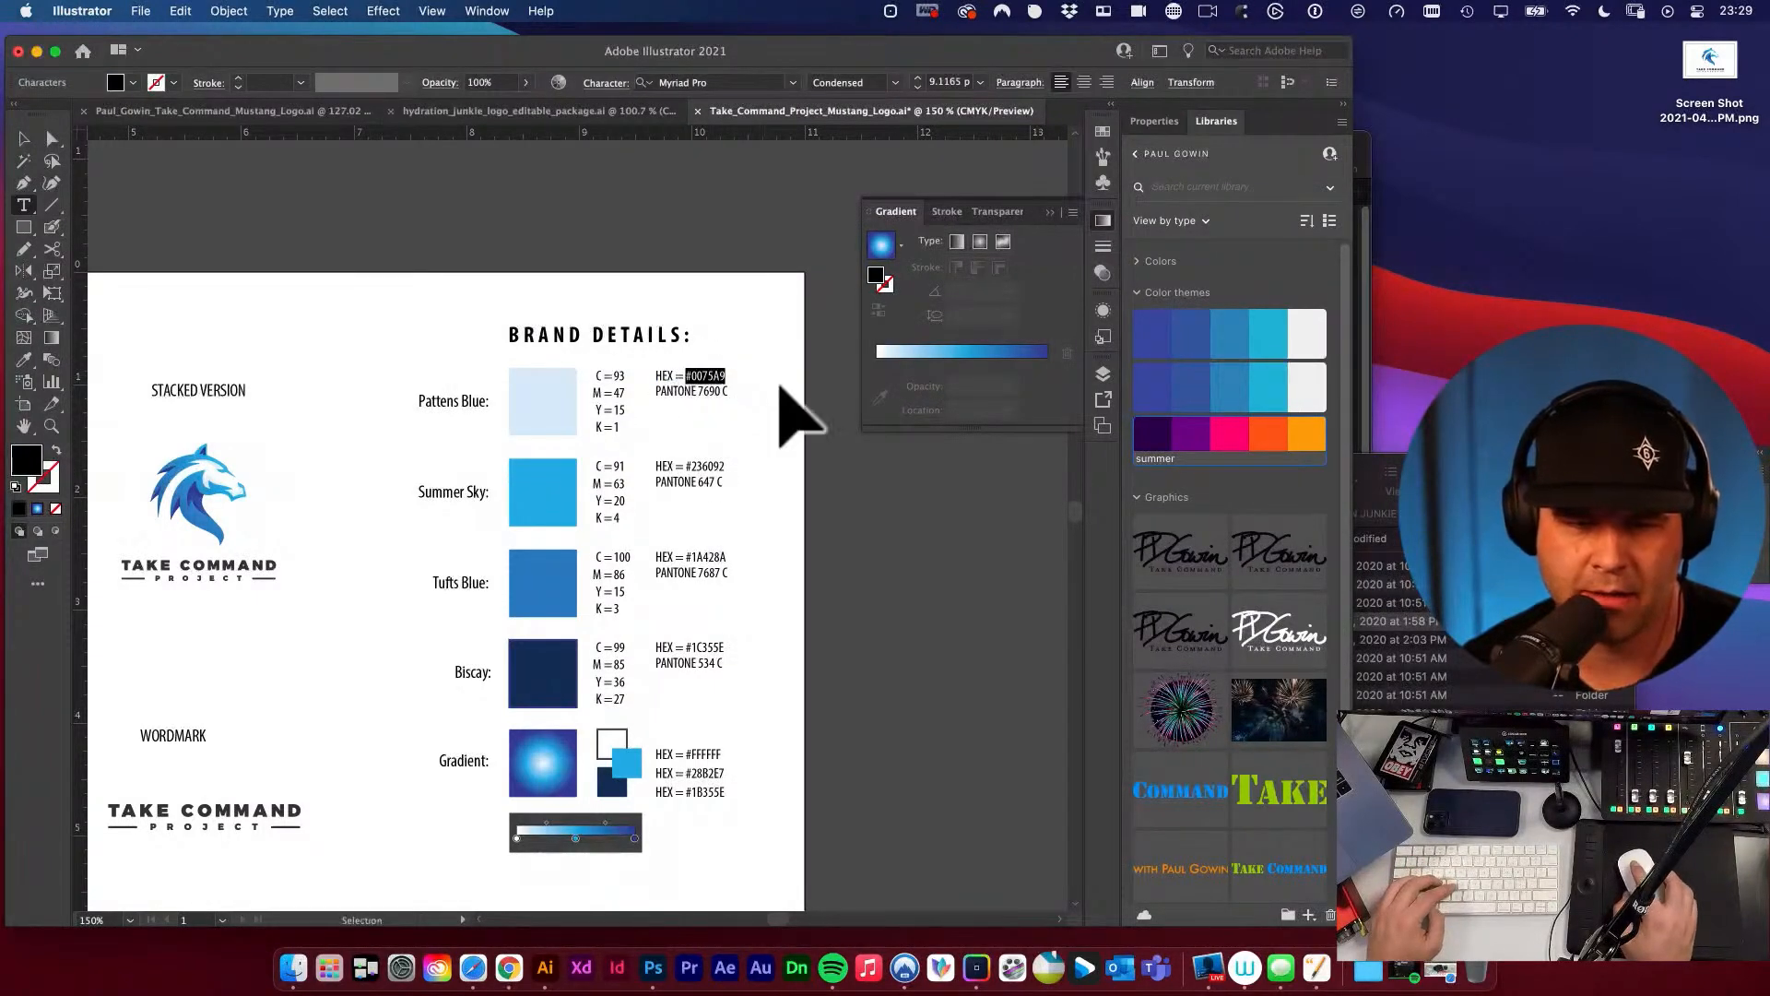
{"action": "left_click", "coordinate": [770, 426], "text": "super"}
{"action": "left_click_drag", "start_coordinate": [651, 372], "coordinate": [896, 598]}
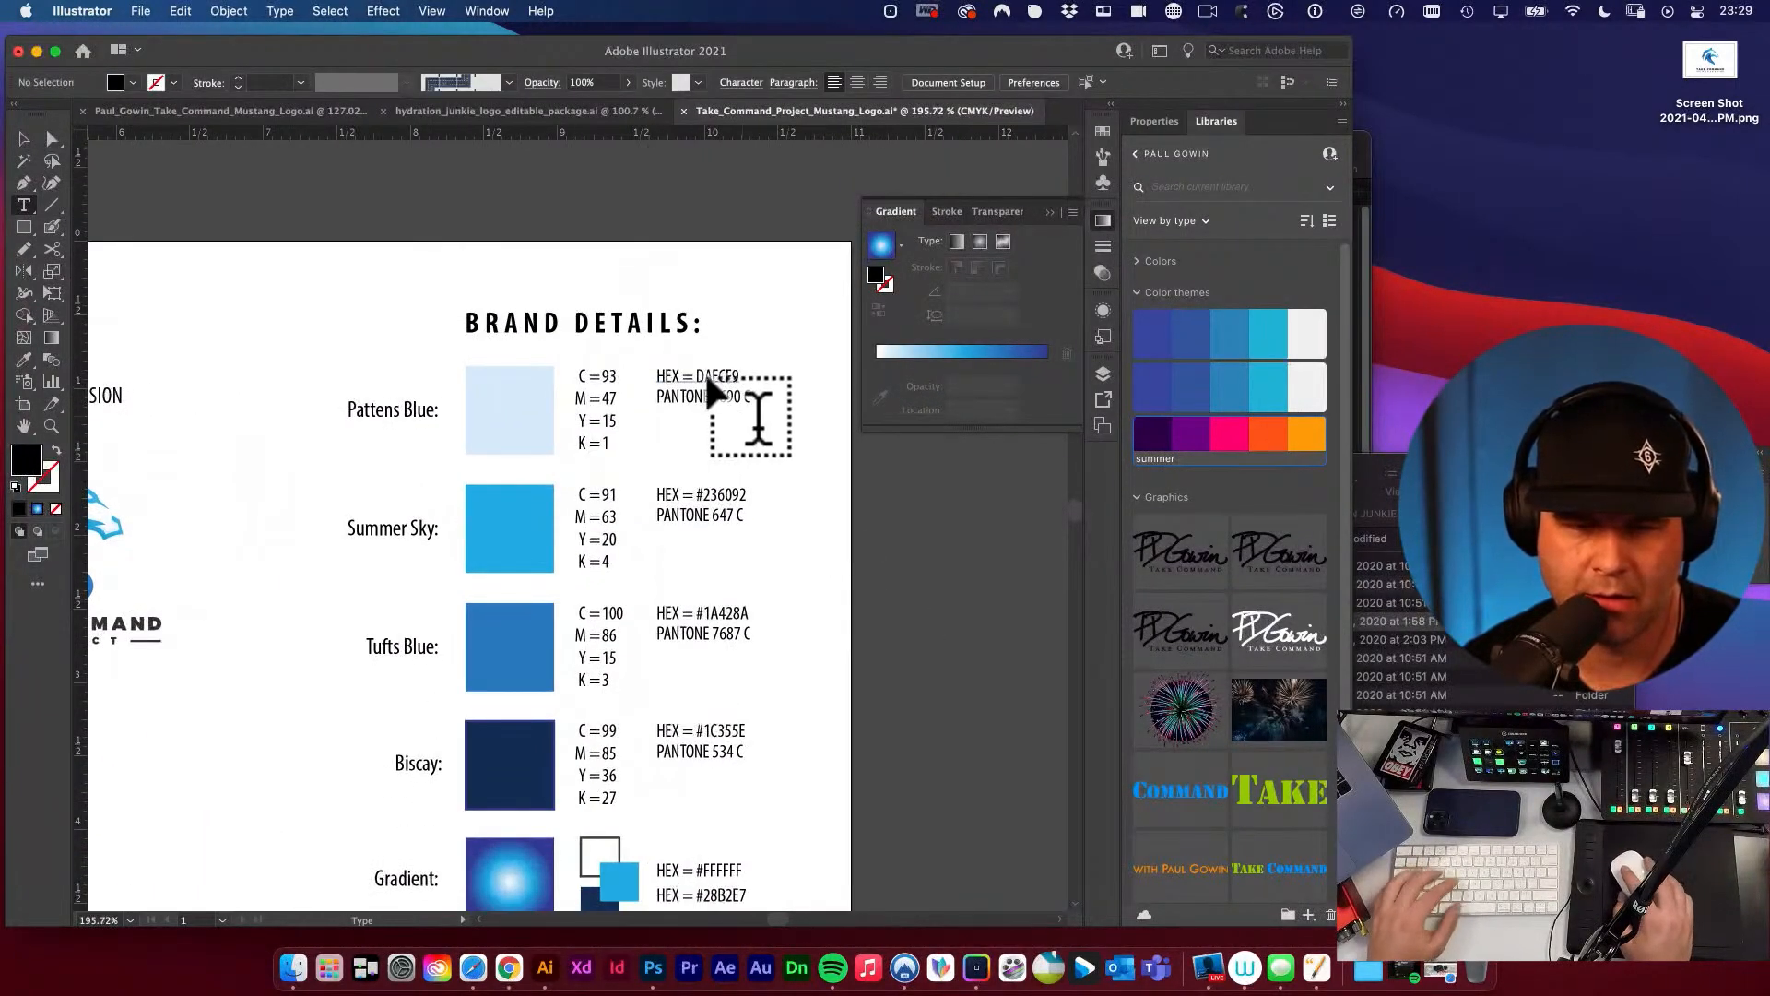
{"action": "left_click", "coordinate": [698, 378]}
{"action": "type", "text": "#"}
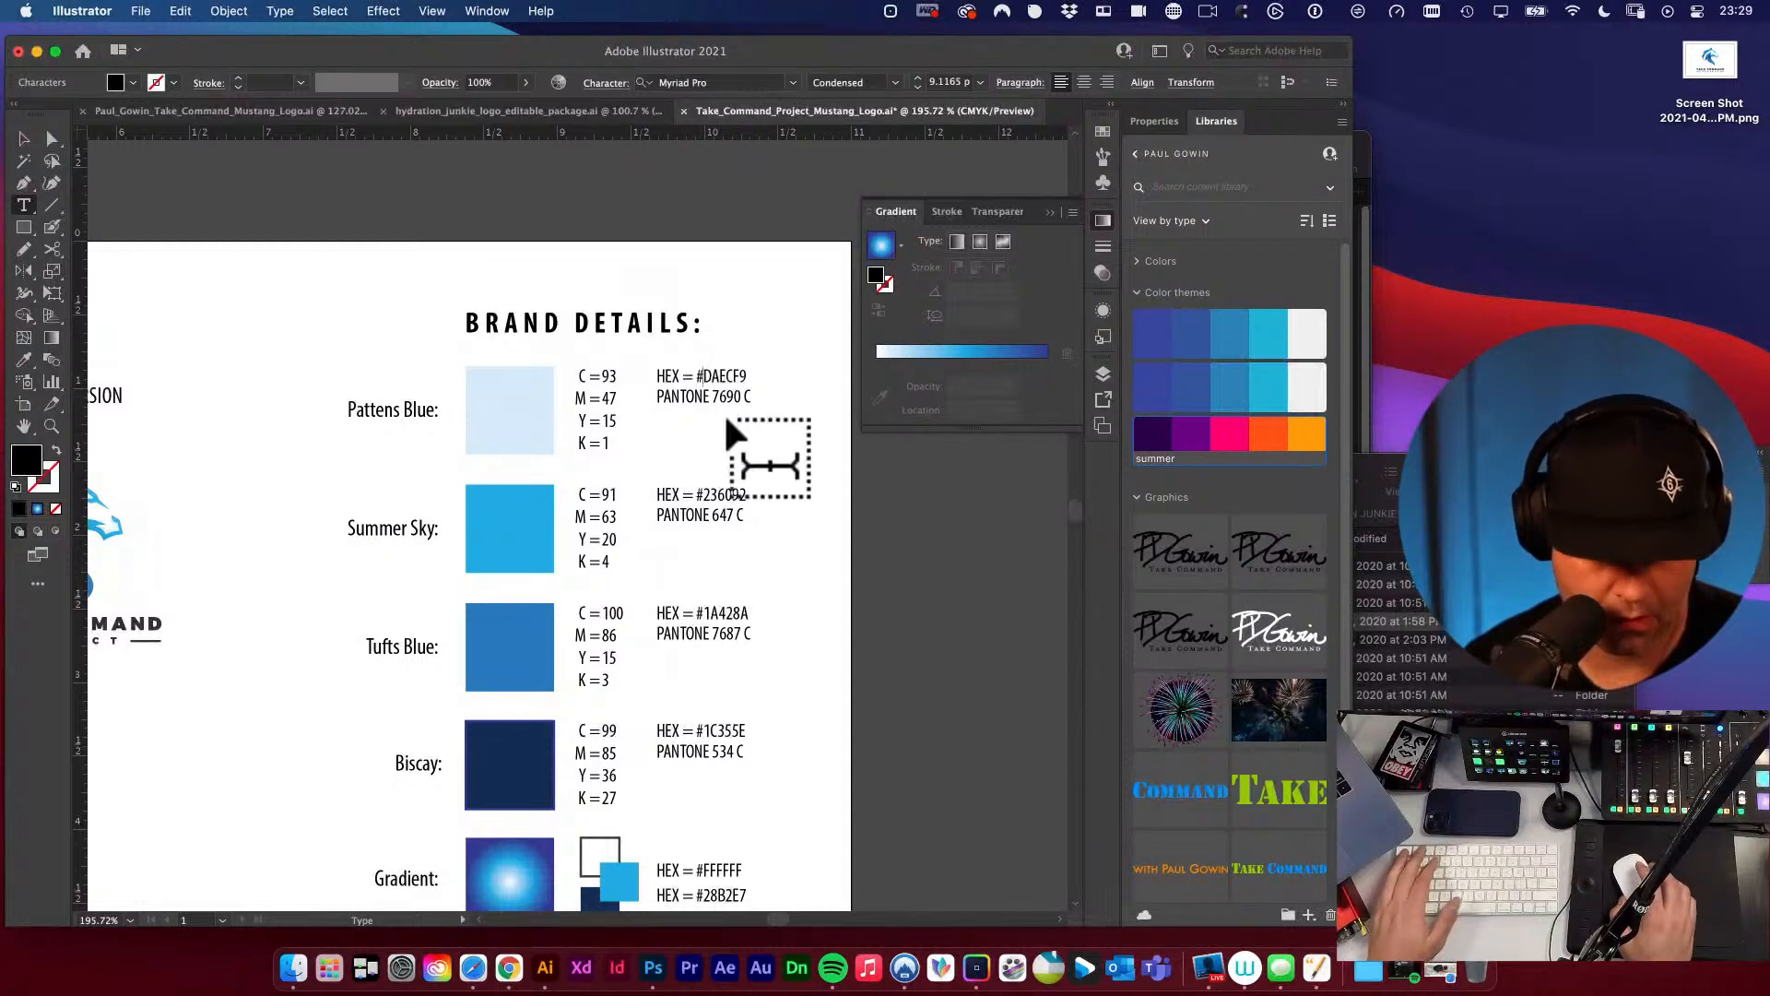
{"action": "left_click", "coordinate": [740, 315], "text": "super"}
{"action": "key", "text": "v"}
Delete the PANTONE lines beside the Pattens Blue, Summer Sky, Tufts Blue and Biscay swatches.
{"action": "scroll", "coordinate": [788, 428], "scroll_direction": "right", "scroll_amount": 4}
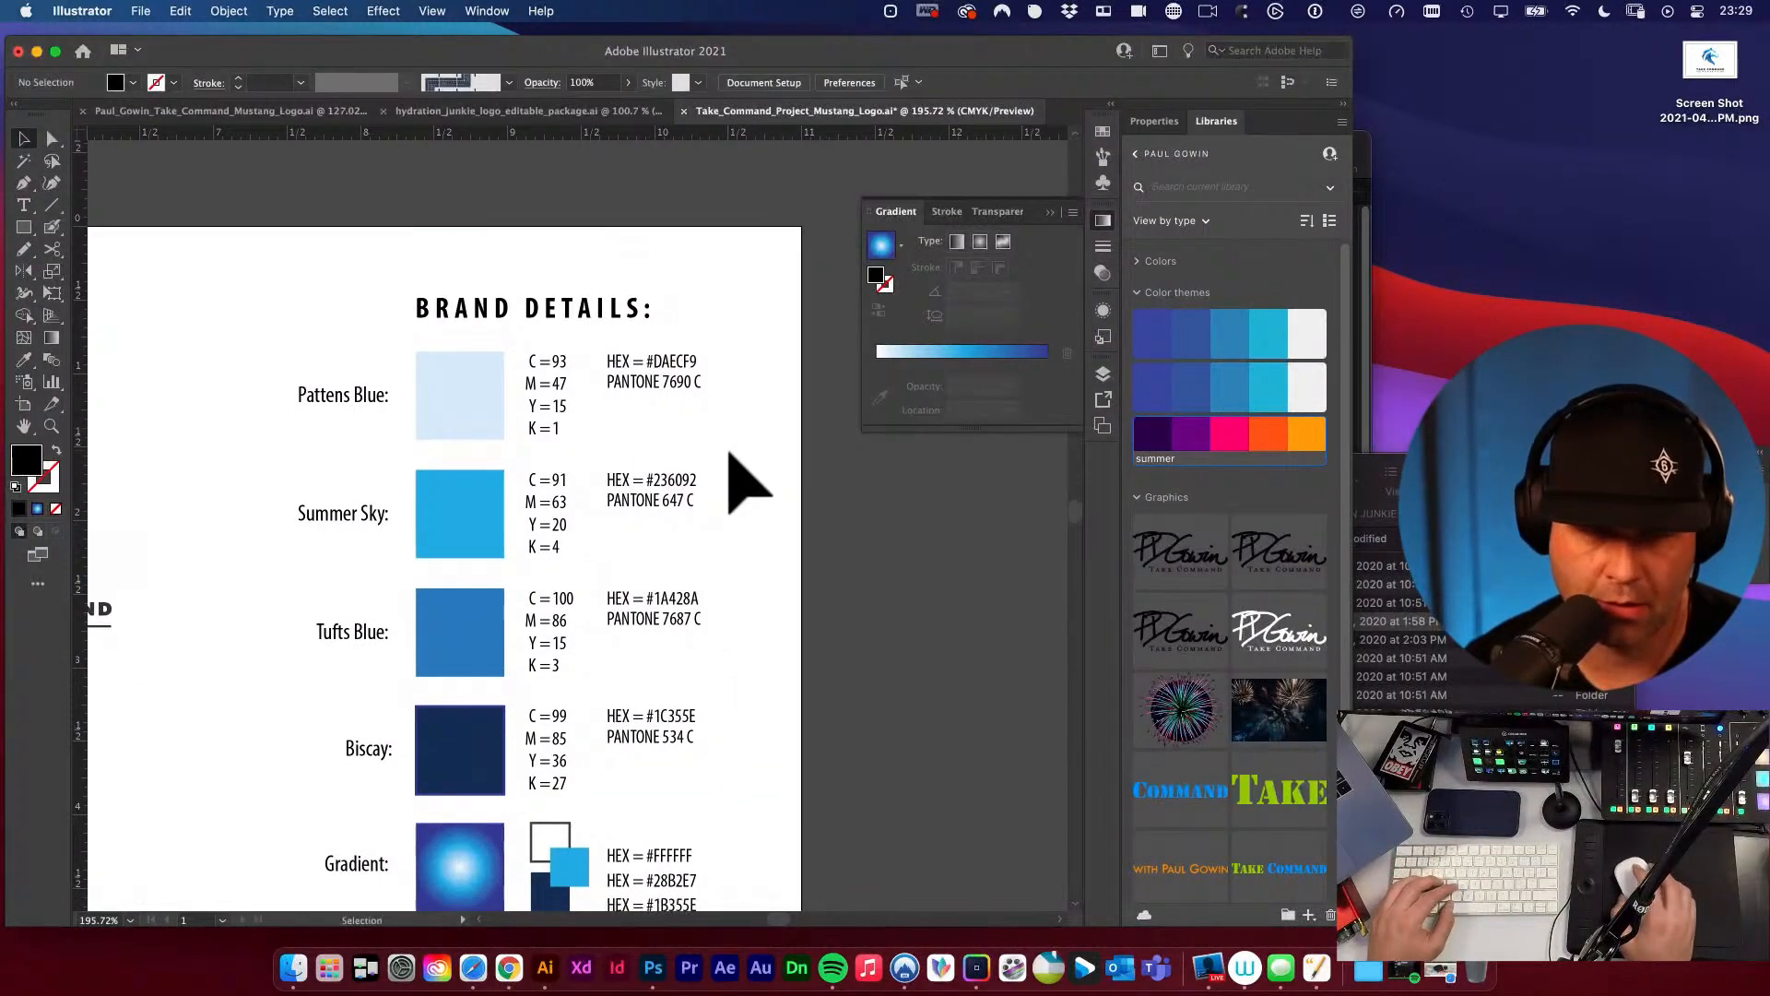
{"action": "left_click", "coordinate": [661, 394]}
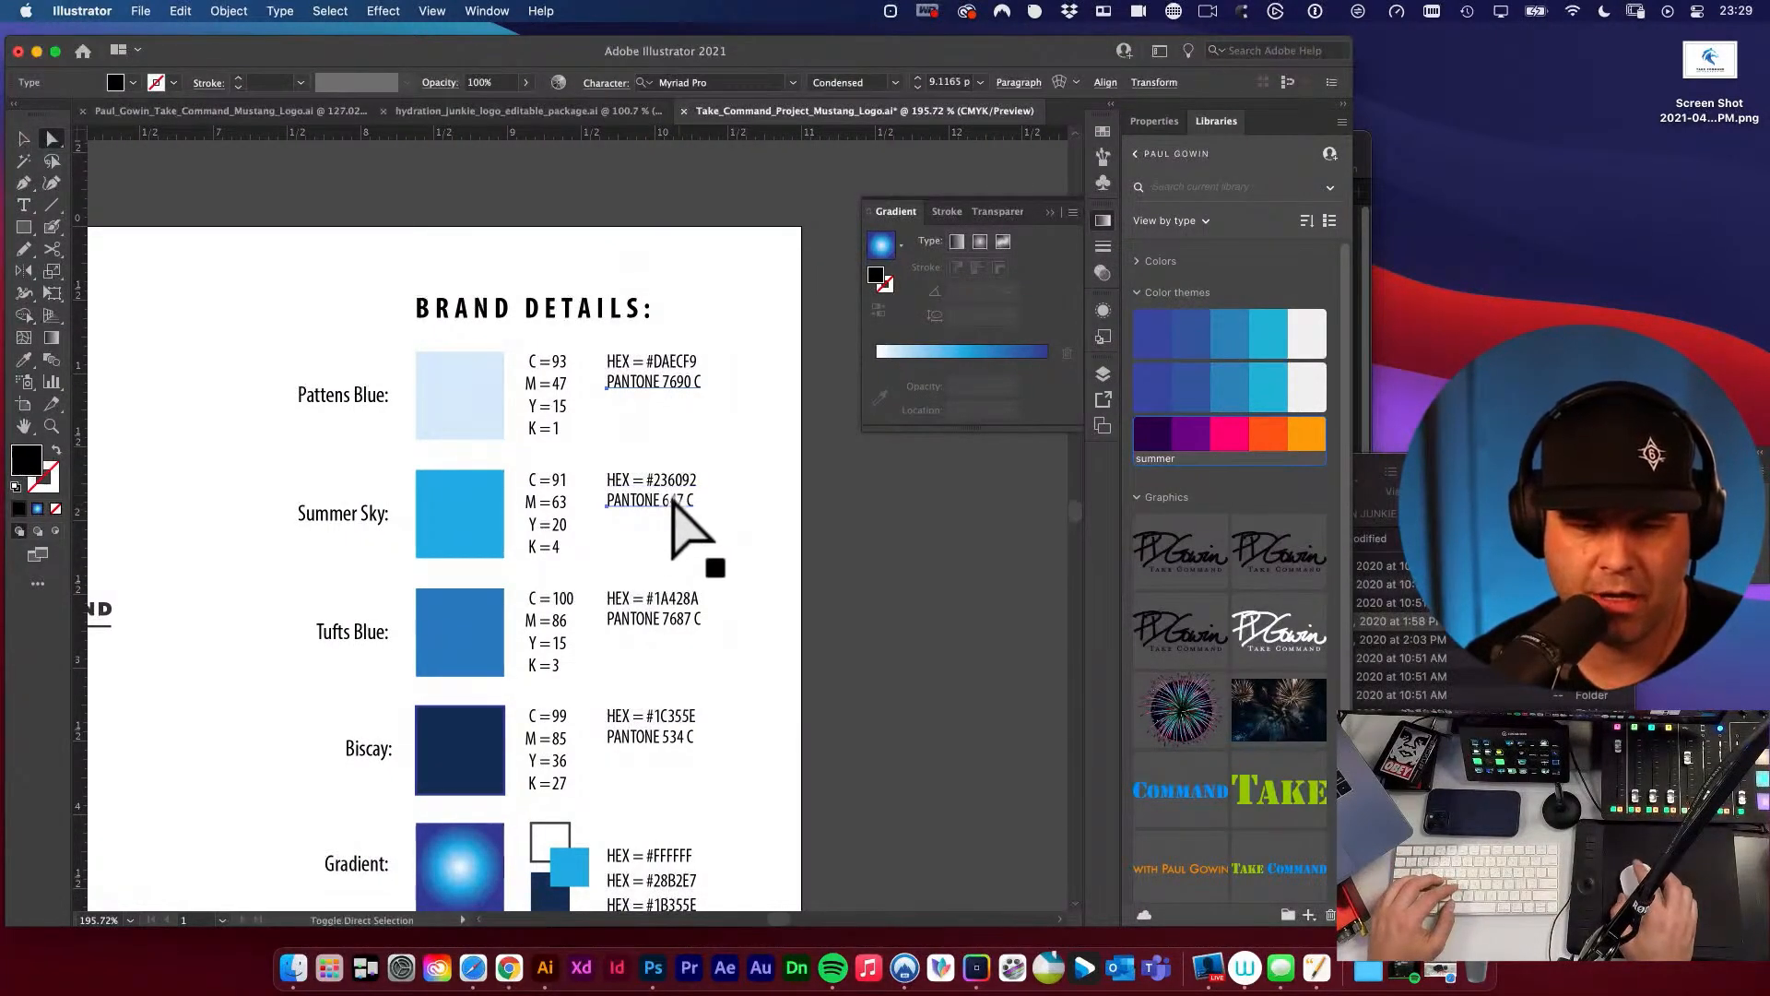
{"action": "left_click", "coordinate": [673, 502], "text": "shift"}
{"action": "scroll", "coordinate": [646, 728], "scroll_direction": "down", "scroll_amount": 2}
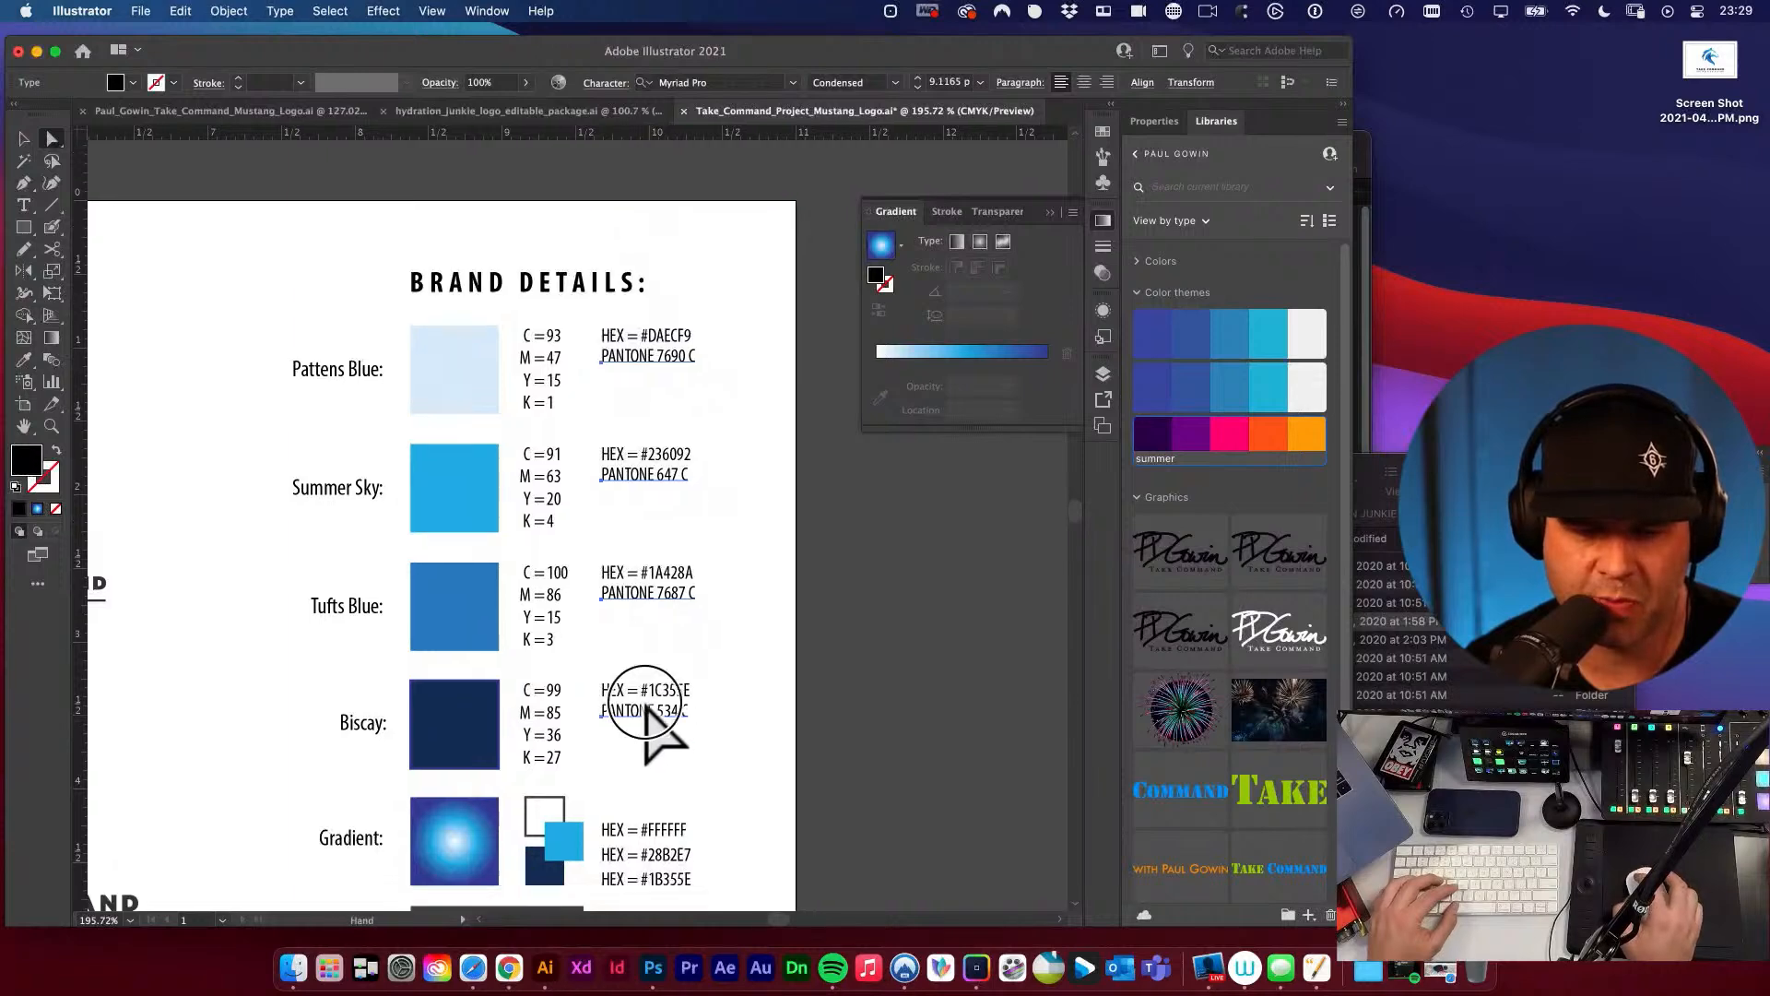
{"action": "key", "text": "Delete"}
Copy the Summer Sky swatch's fill hex code and replace the code beside it with #28B2E7.
{"action": "left_click_drag", "start_coordinate": [725, 570], "coordinate": [828, 654]}
{"action": "key", "text": "v"}
{"action": "left_click", "coordinate": [530, 599]}
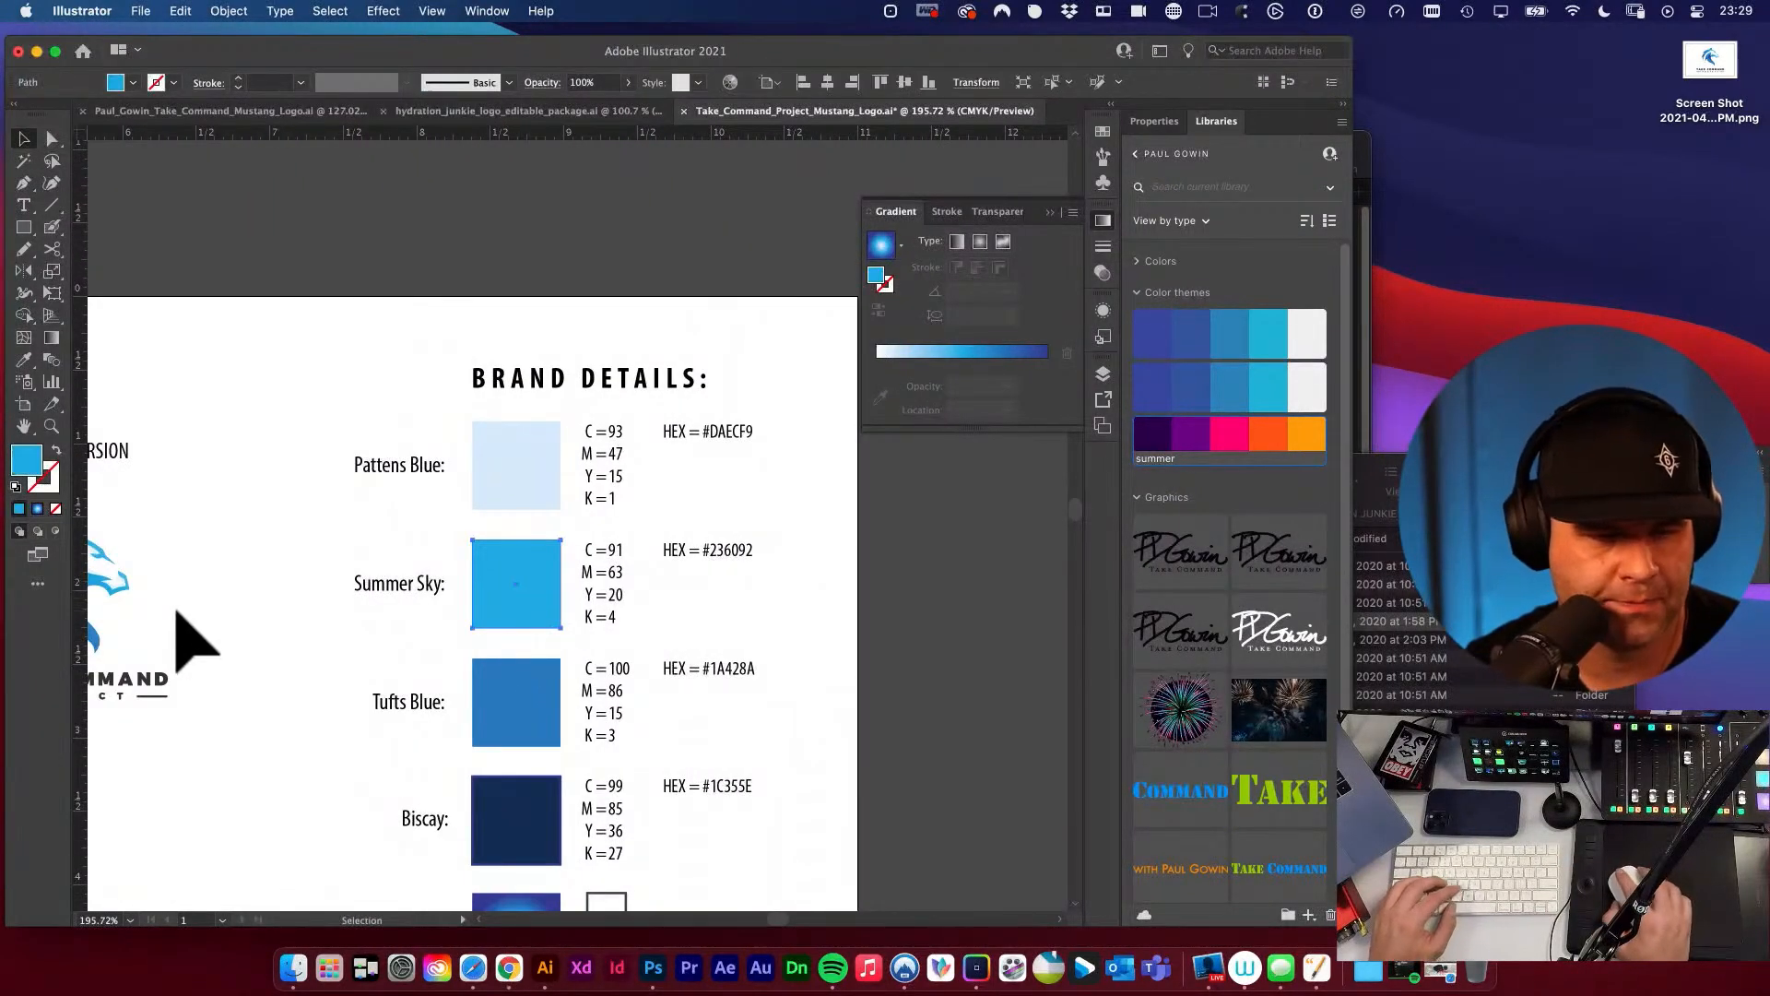
{"action": "double_click", "coordinate": [27, 459]}
{"action": "left_click", "coordinate": [1203, 483]}
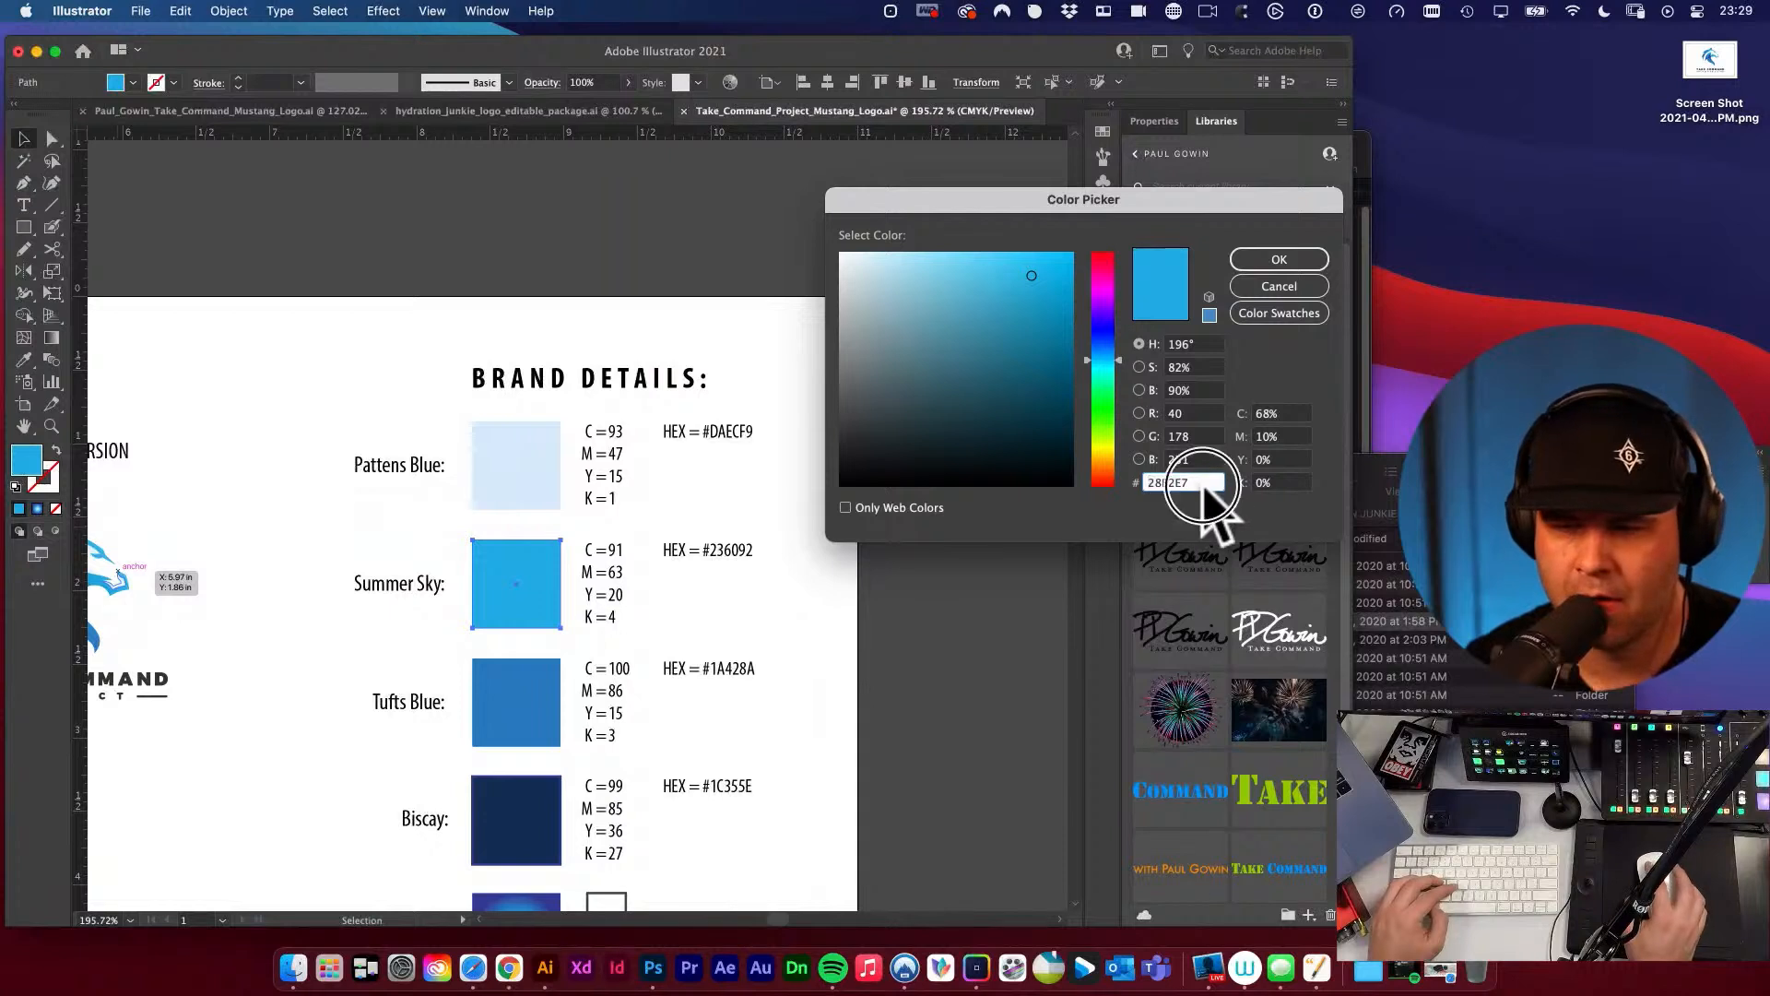
{"action": "left_click", "coordinate": [1286, 256]}
{"action": "left_click", "coordinate": [729, 395]}
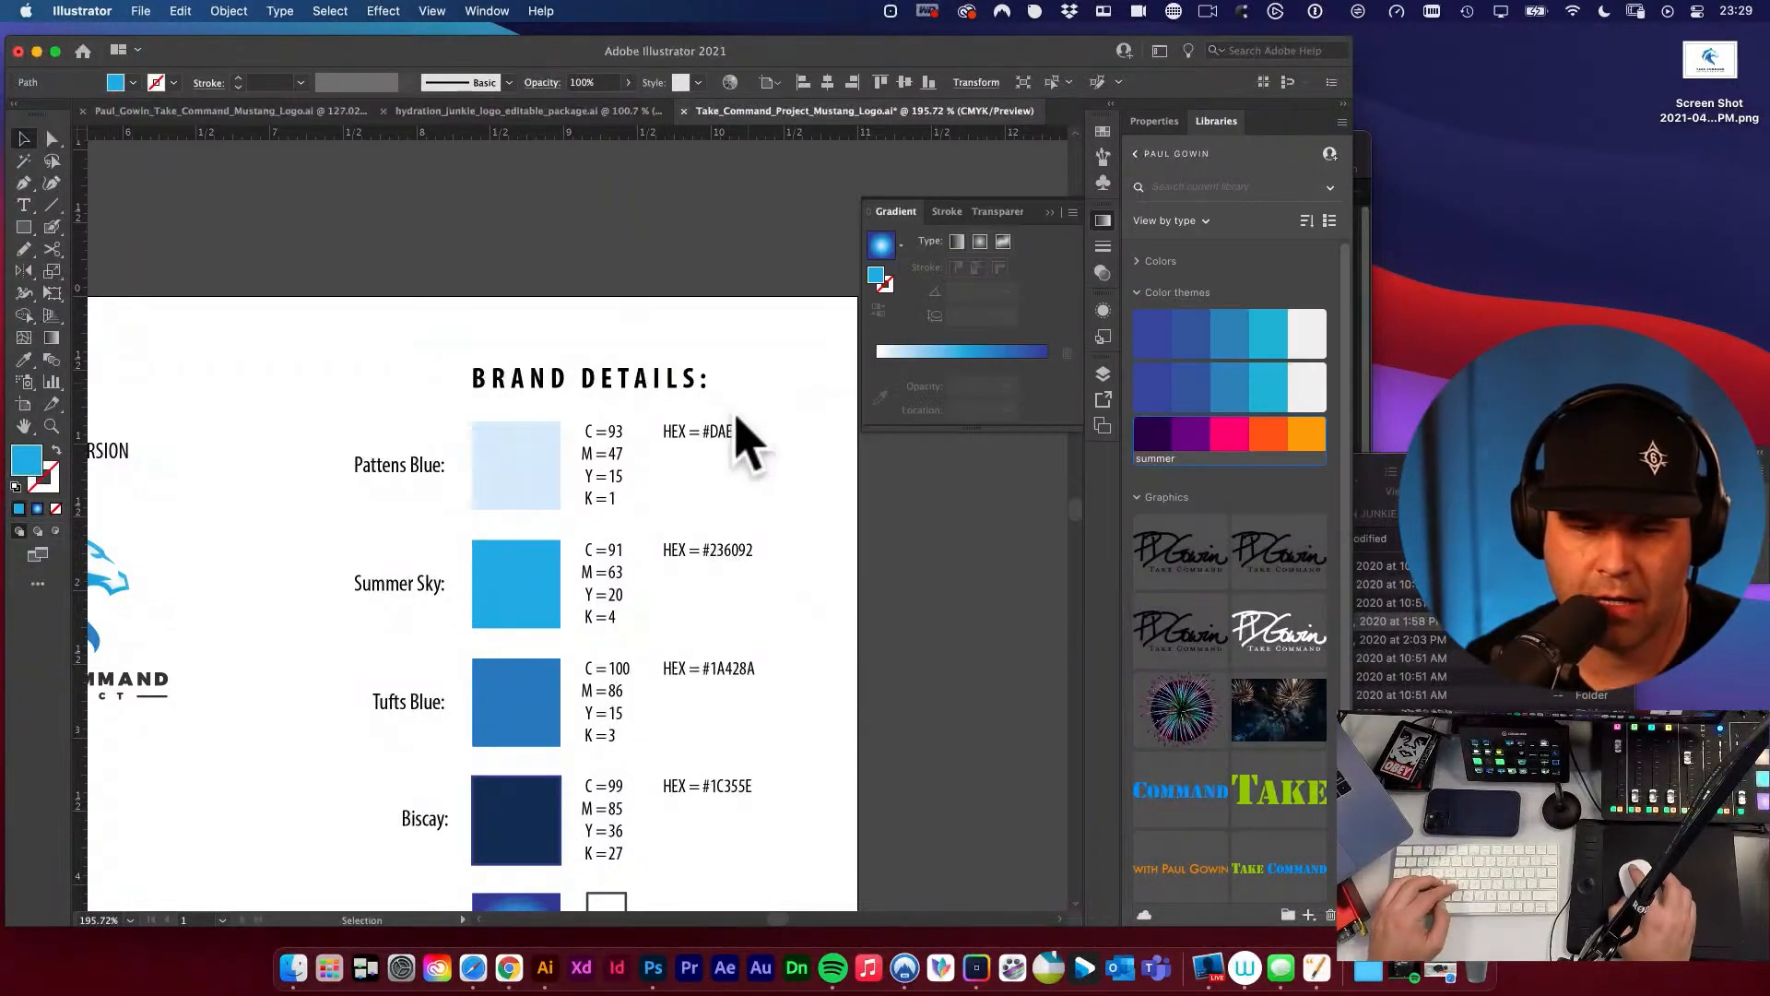
{"action": "key", "text": "t"}
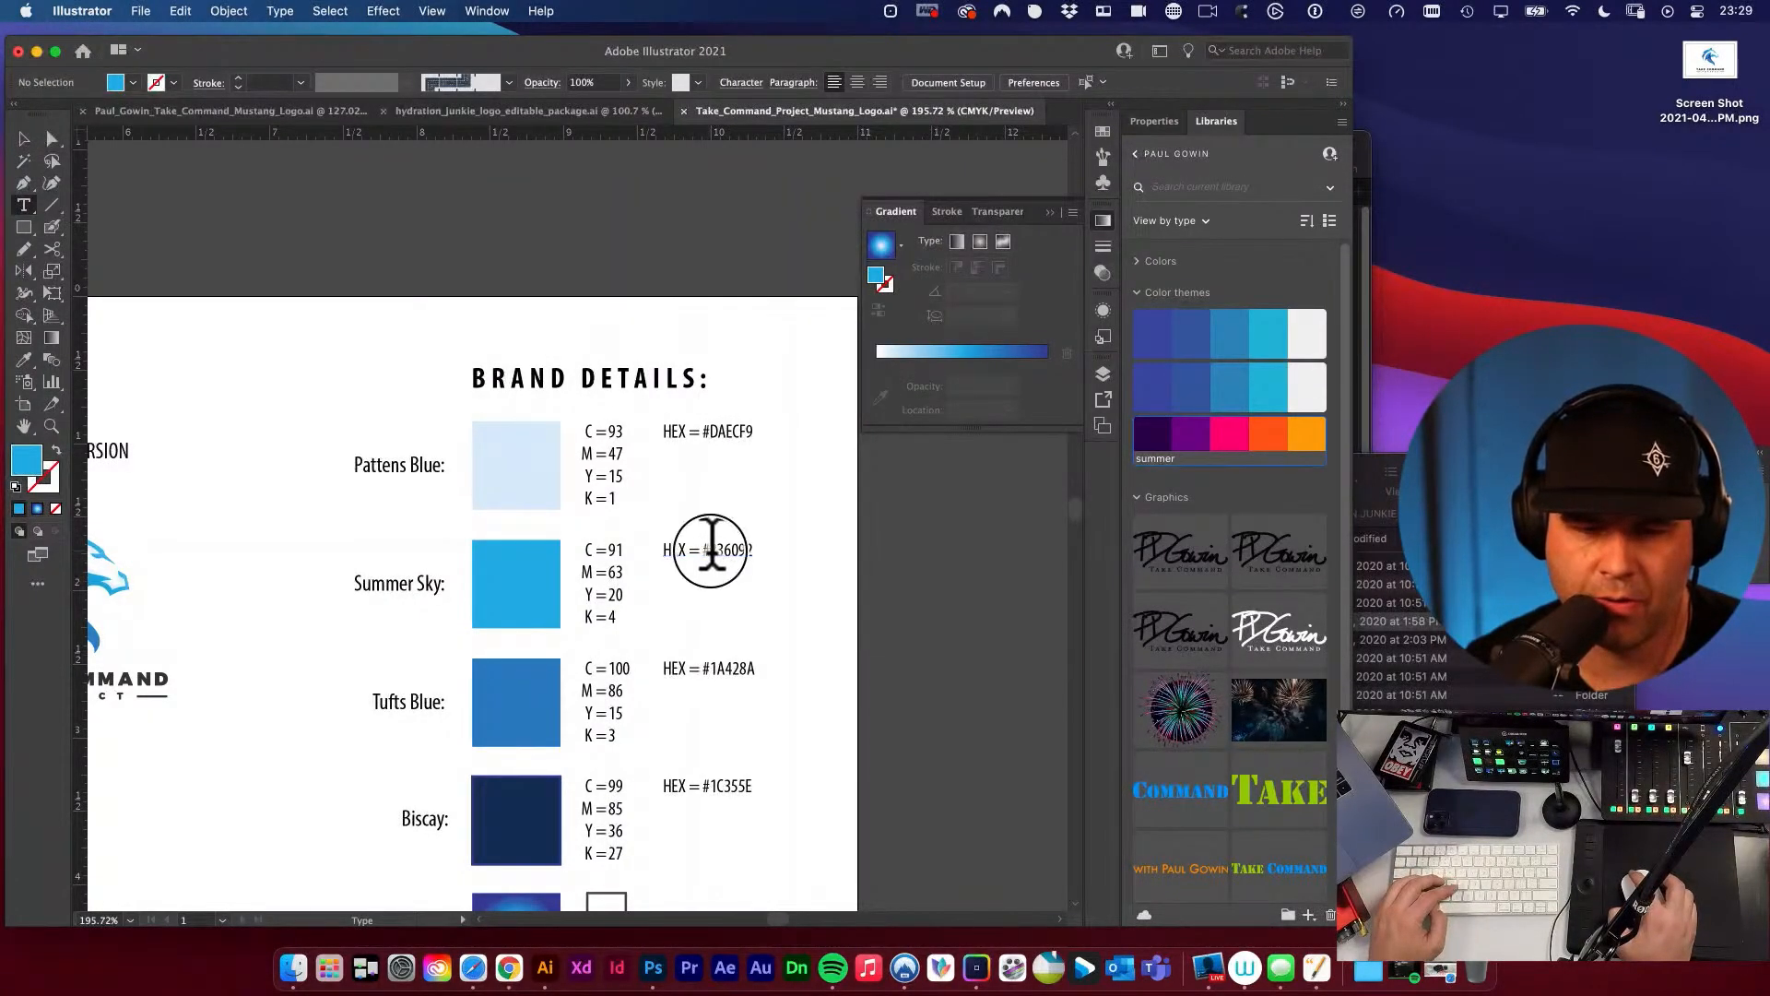
{"action": "left_click", "coordinate": [710, 550]}
{"action": "key", "text": "Escape"}
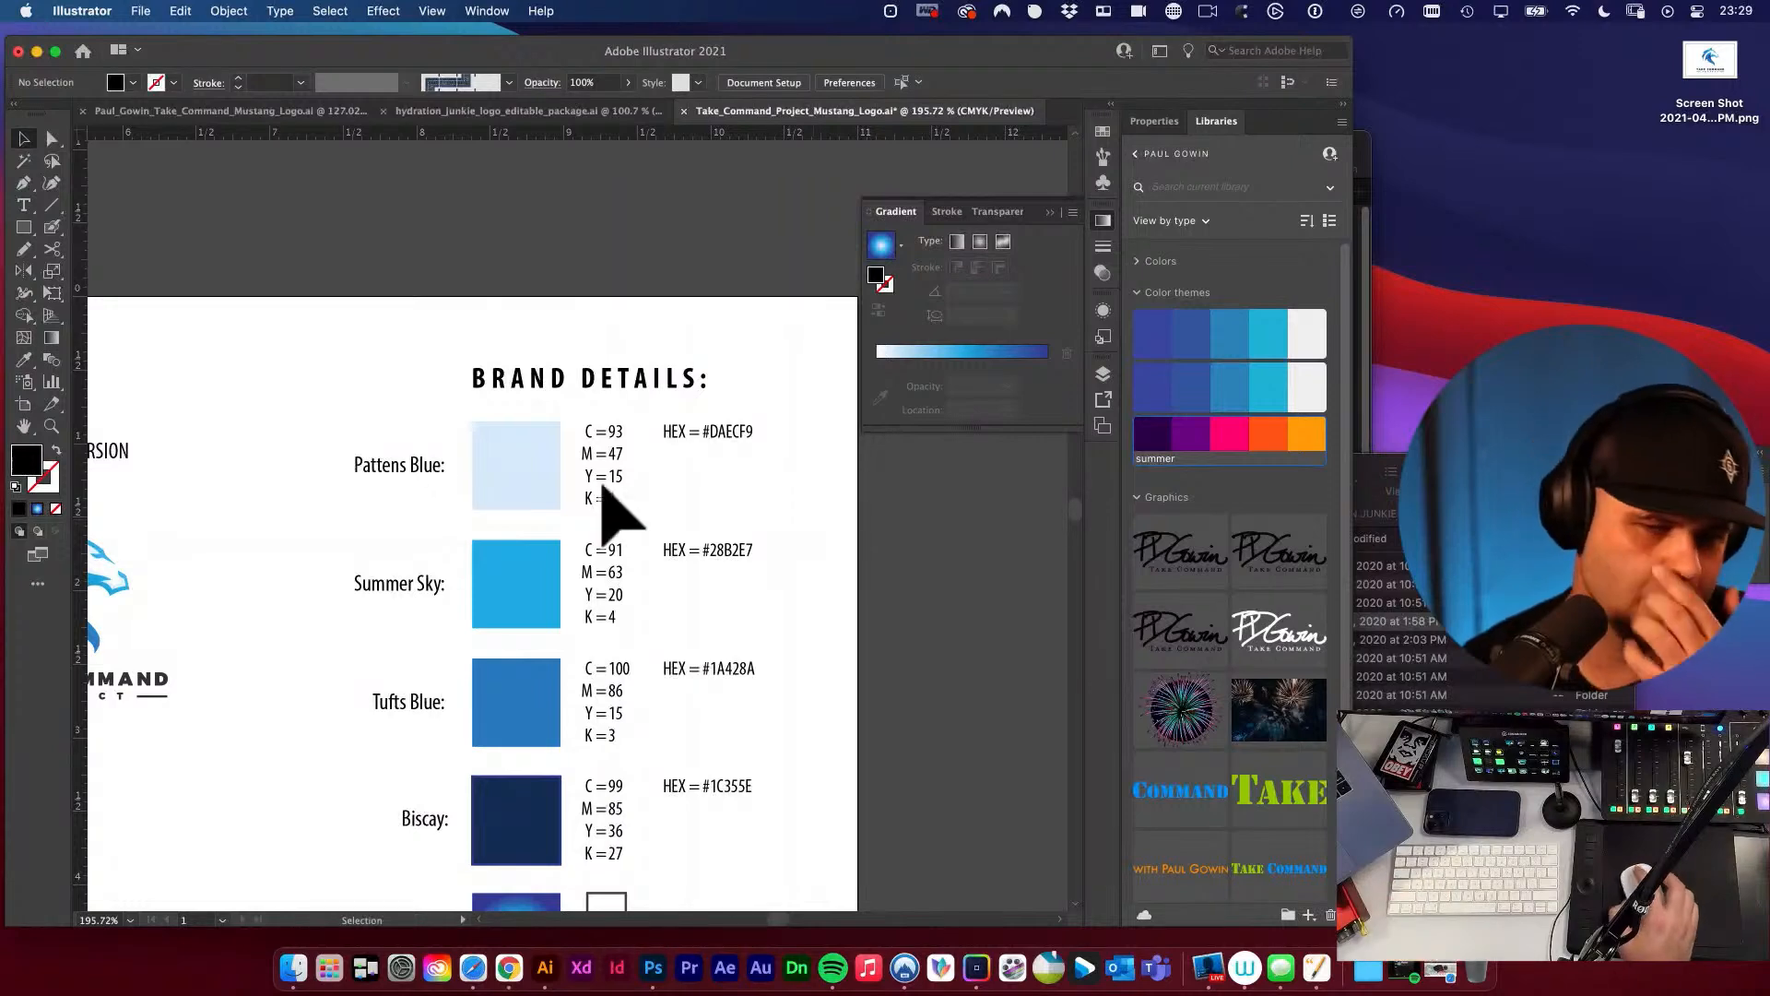
Copy the Tufts Blue swatch's fill hex code and replace the code beside it with #3381C4.
{"action": "scroll", "coordinate": [811, 516], "scroll_direction": "down", "scroll_amount": 3}
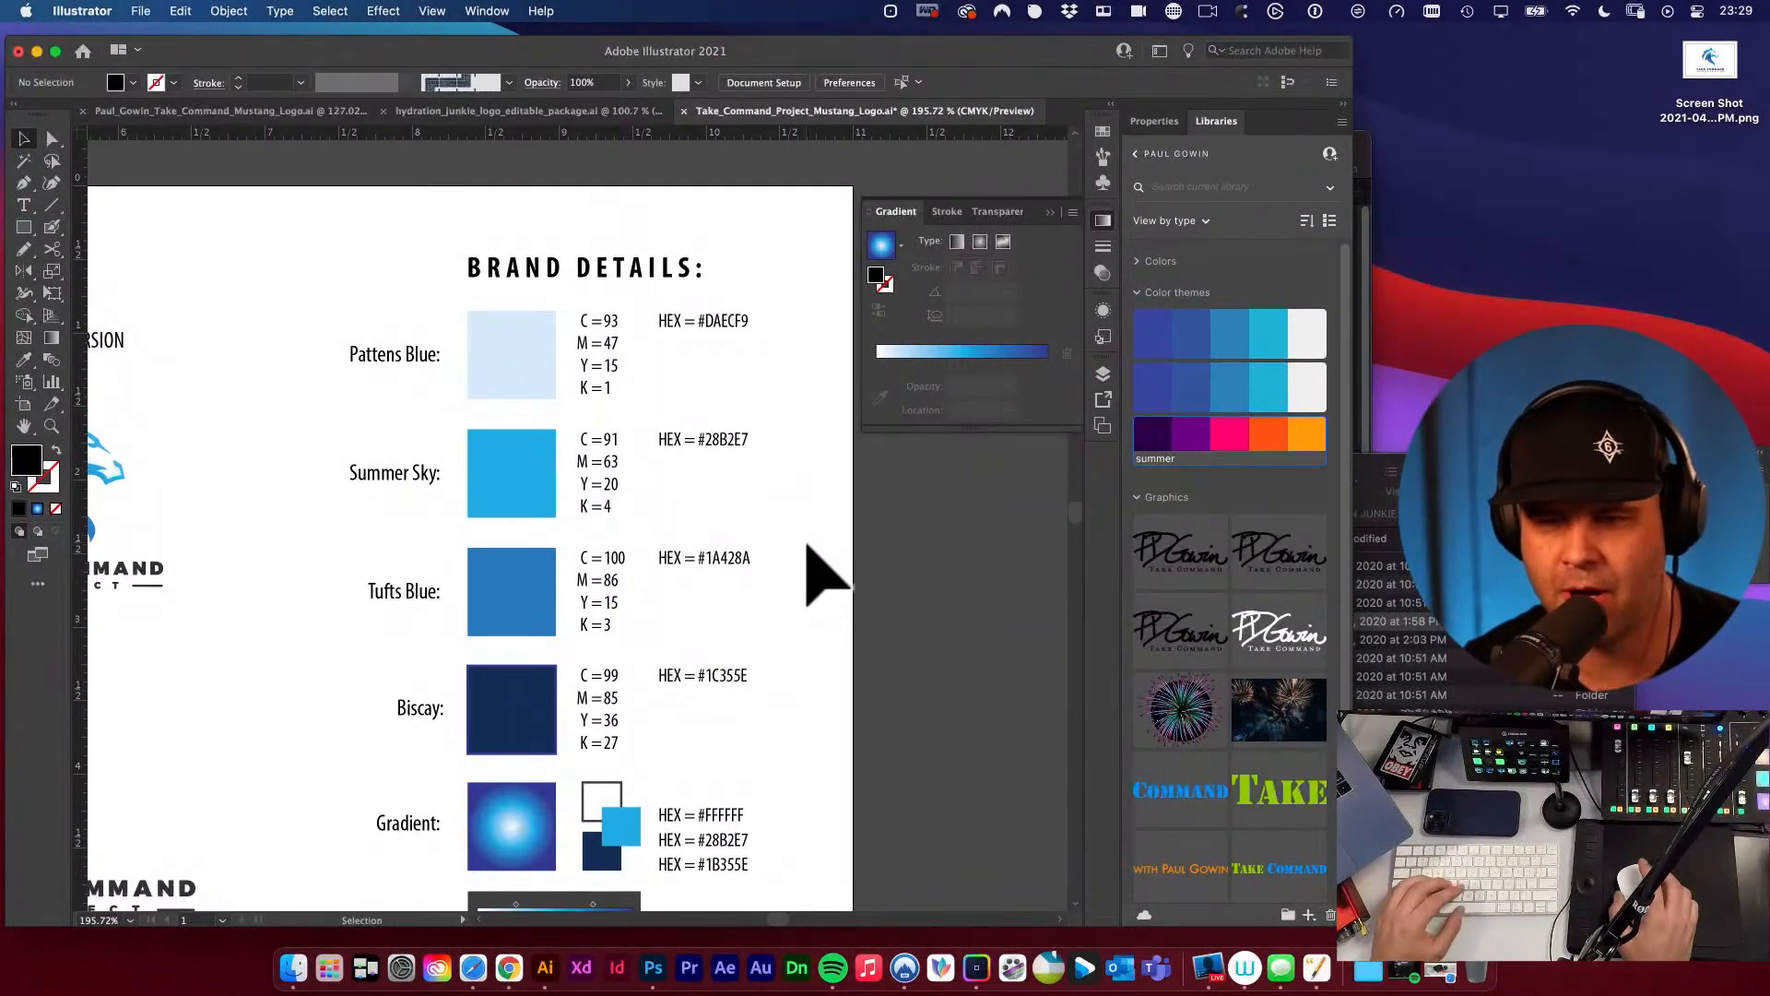
{"action": "left_click", "coordinate": [530, 594]}
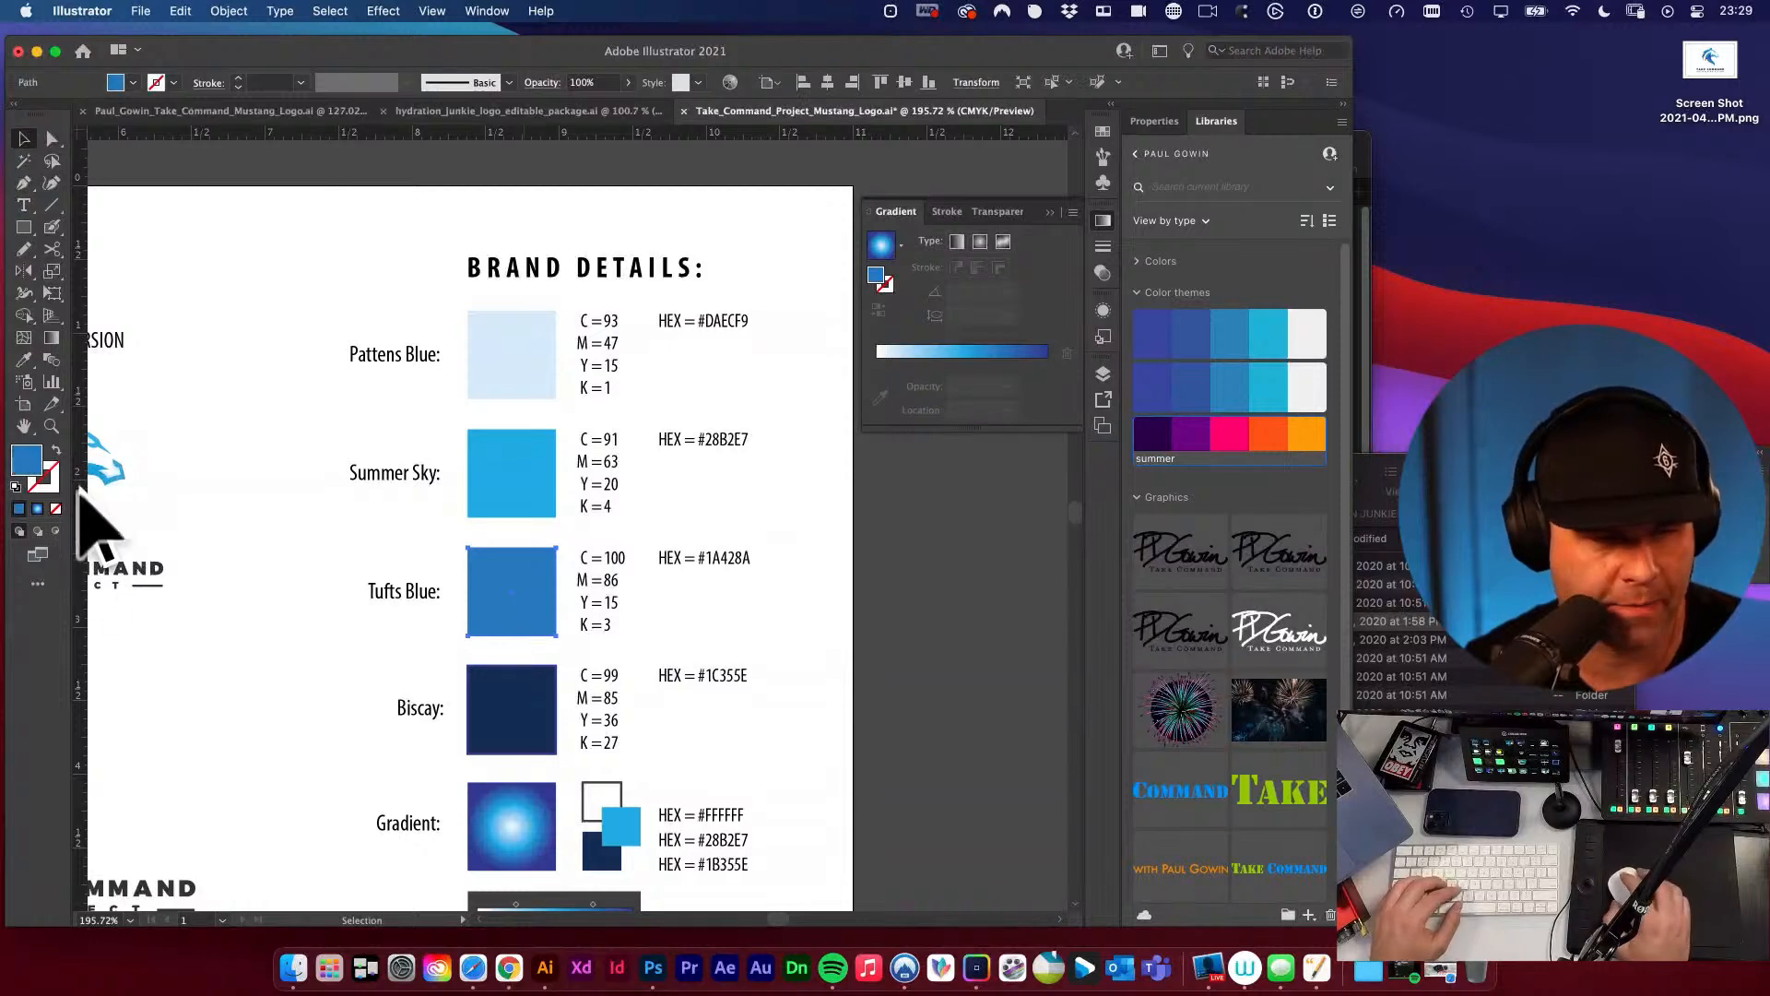
{"action": "double_click", "coordinate": [27, 461]}
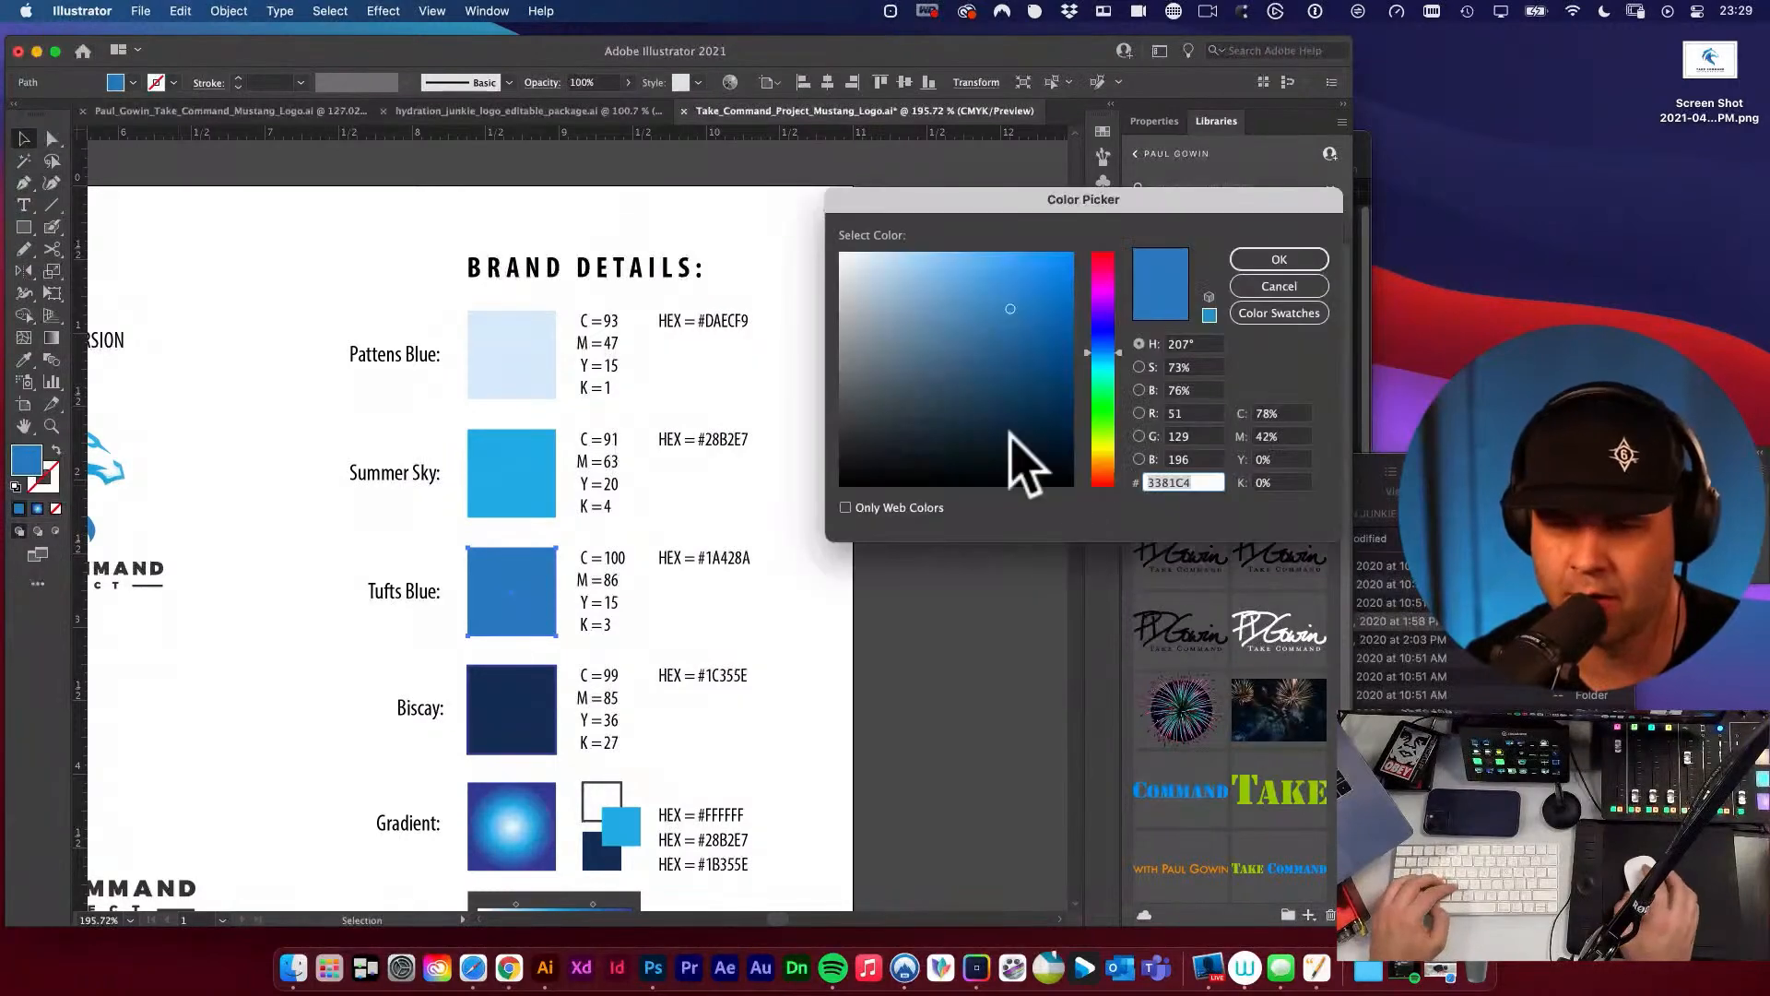
{"action": "left_click", "coordinate": [1280, 260]}
{"action": "key", "text": "t"}
{"action": "left_click_drag", "start_coordinate": [705, 558], "coordinate": [826, 404]}
{"action": "left_click", "coordinate": [801, 588], "text": "super"}
Remove the stroke from the Biscay swatch, undoing any stray placeholder text.
{"action": "left_click", "coordinate": [542, 504]}
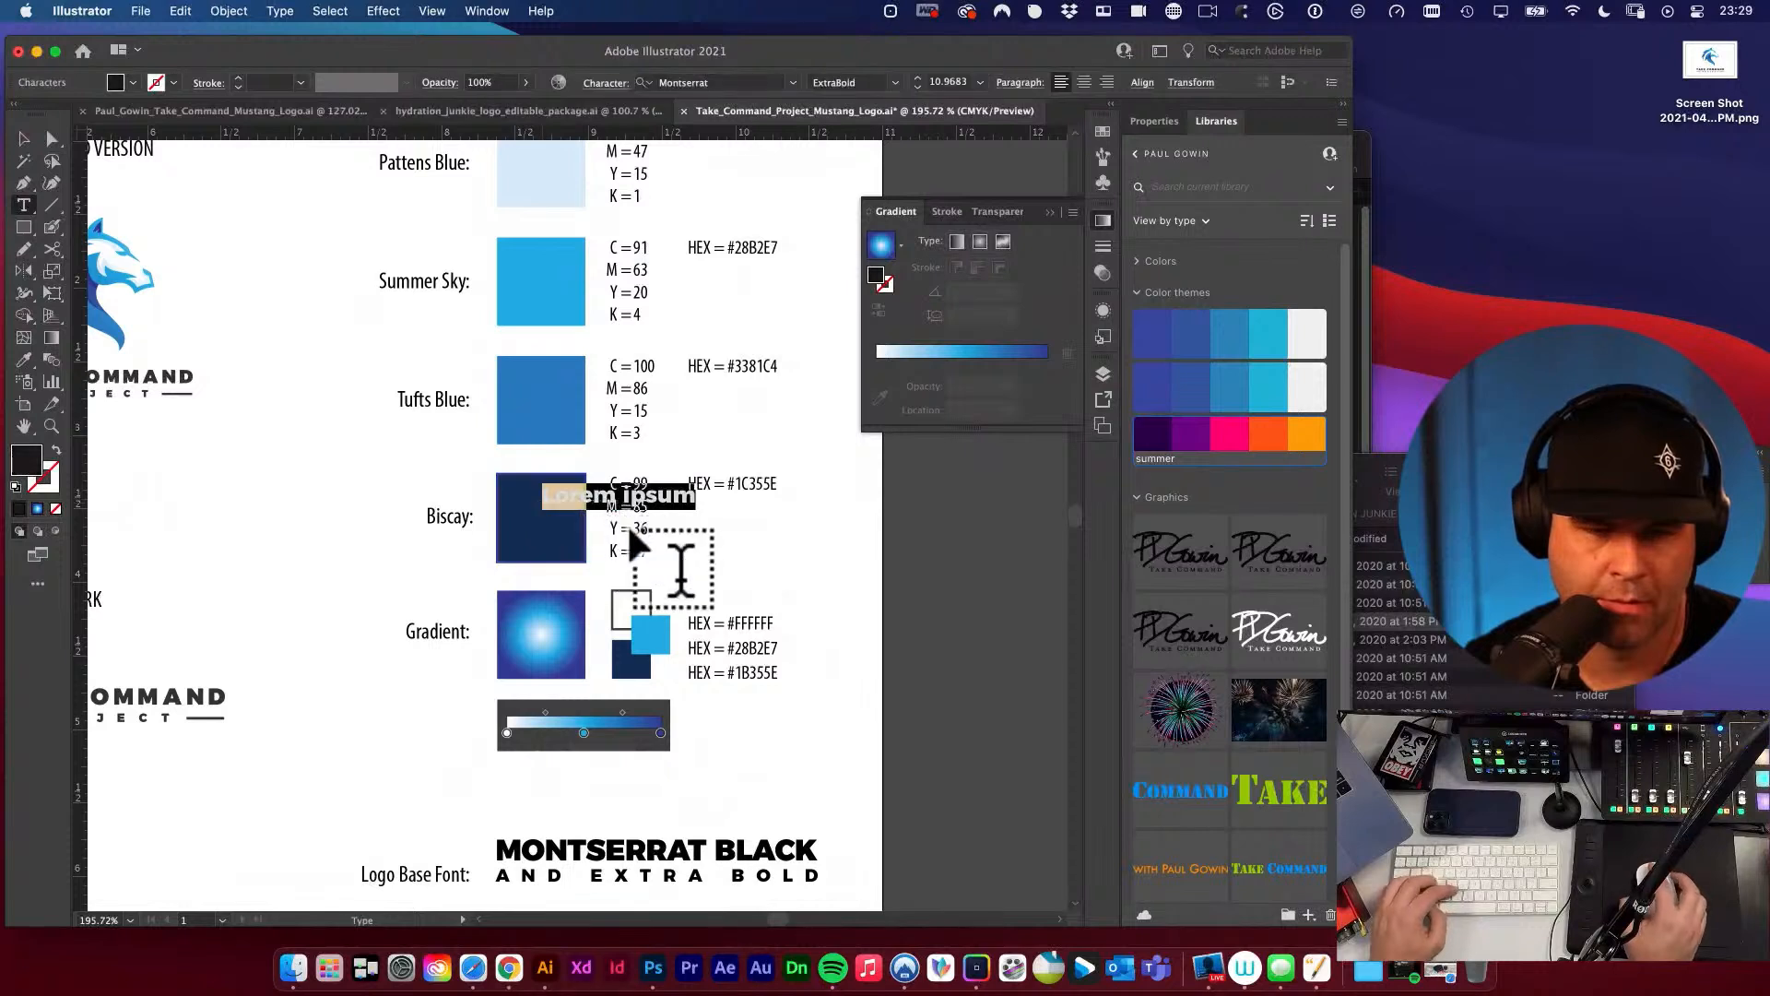
{"action": "key", "text": "super+z"}
{"action": "key", "text": "v"}
{"action": "left_click", "coordinate": [521, 493]}
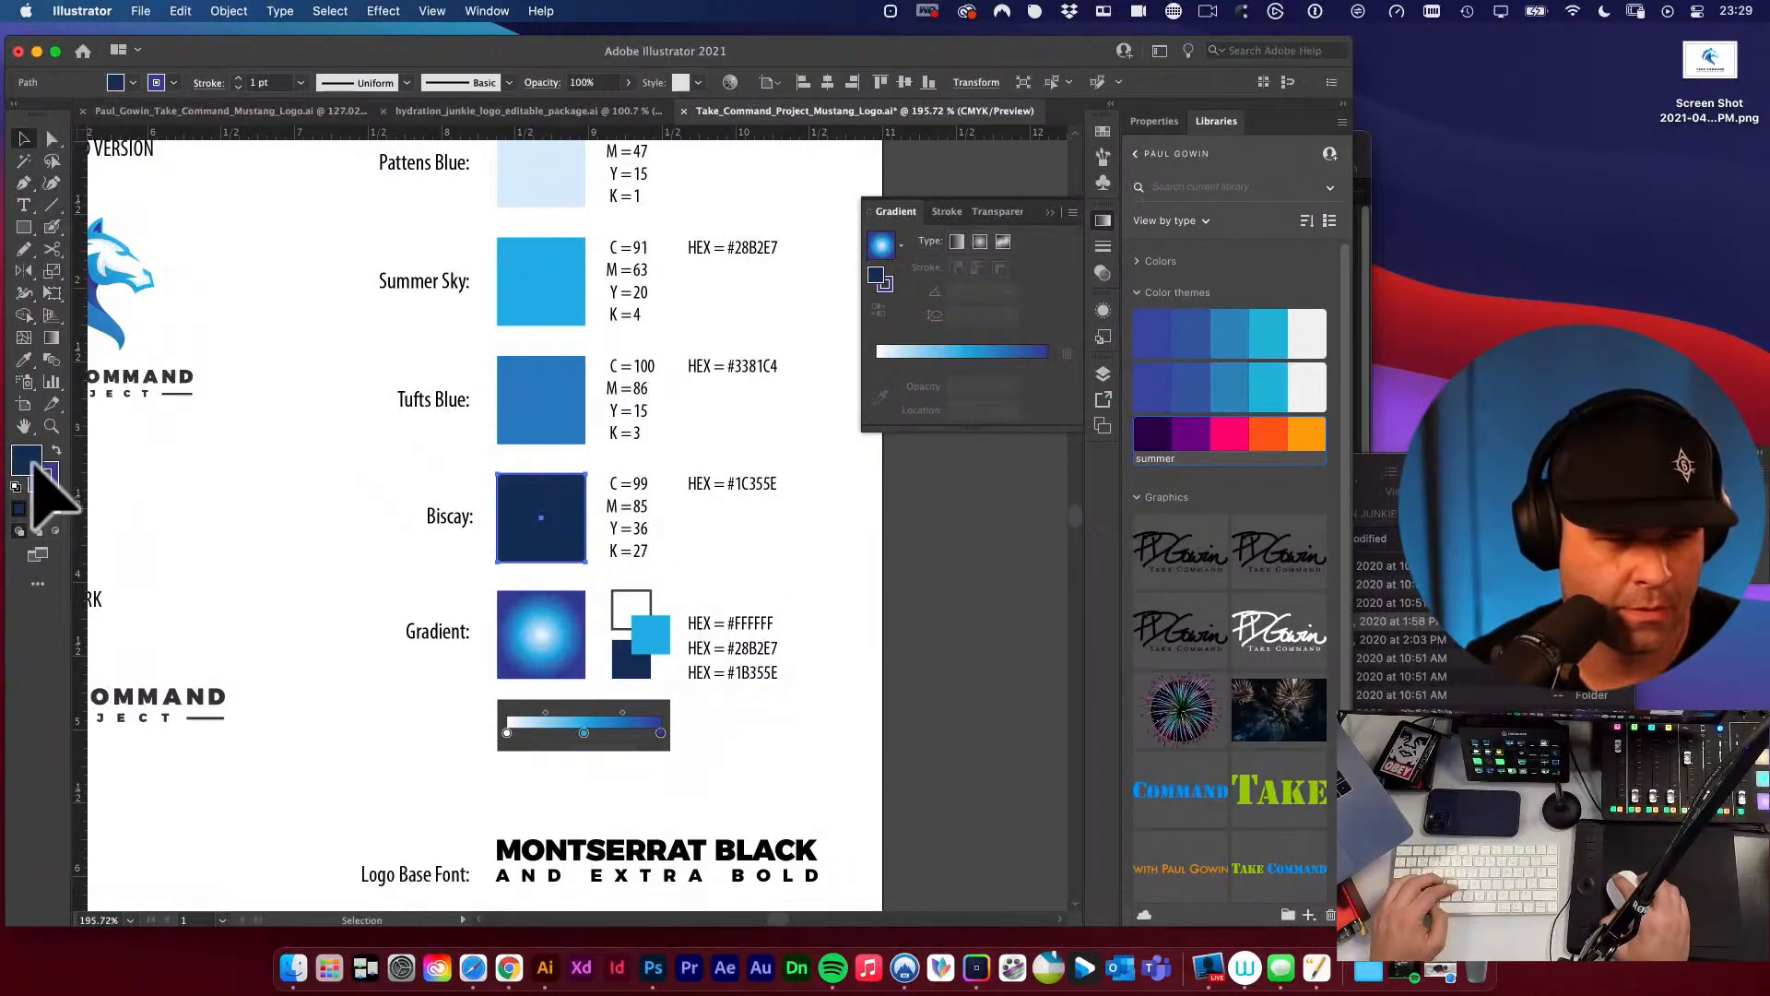
{"action": "left_click", "coordinate": [47, 473]}
{"action": "key", "text": "/"}
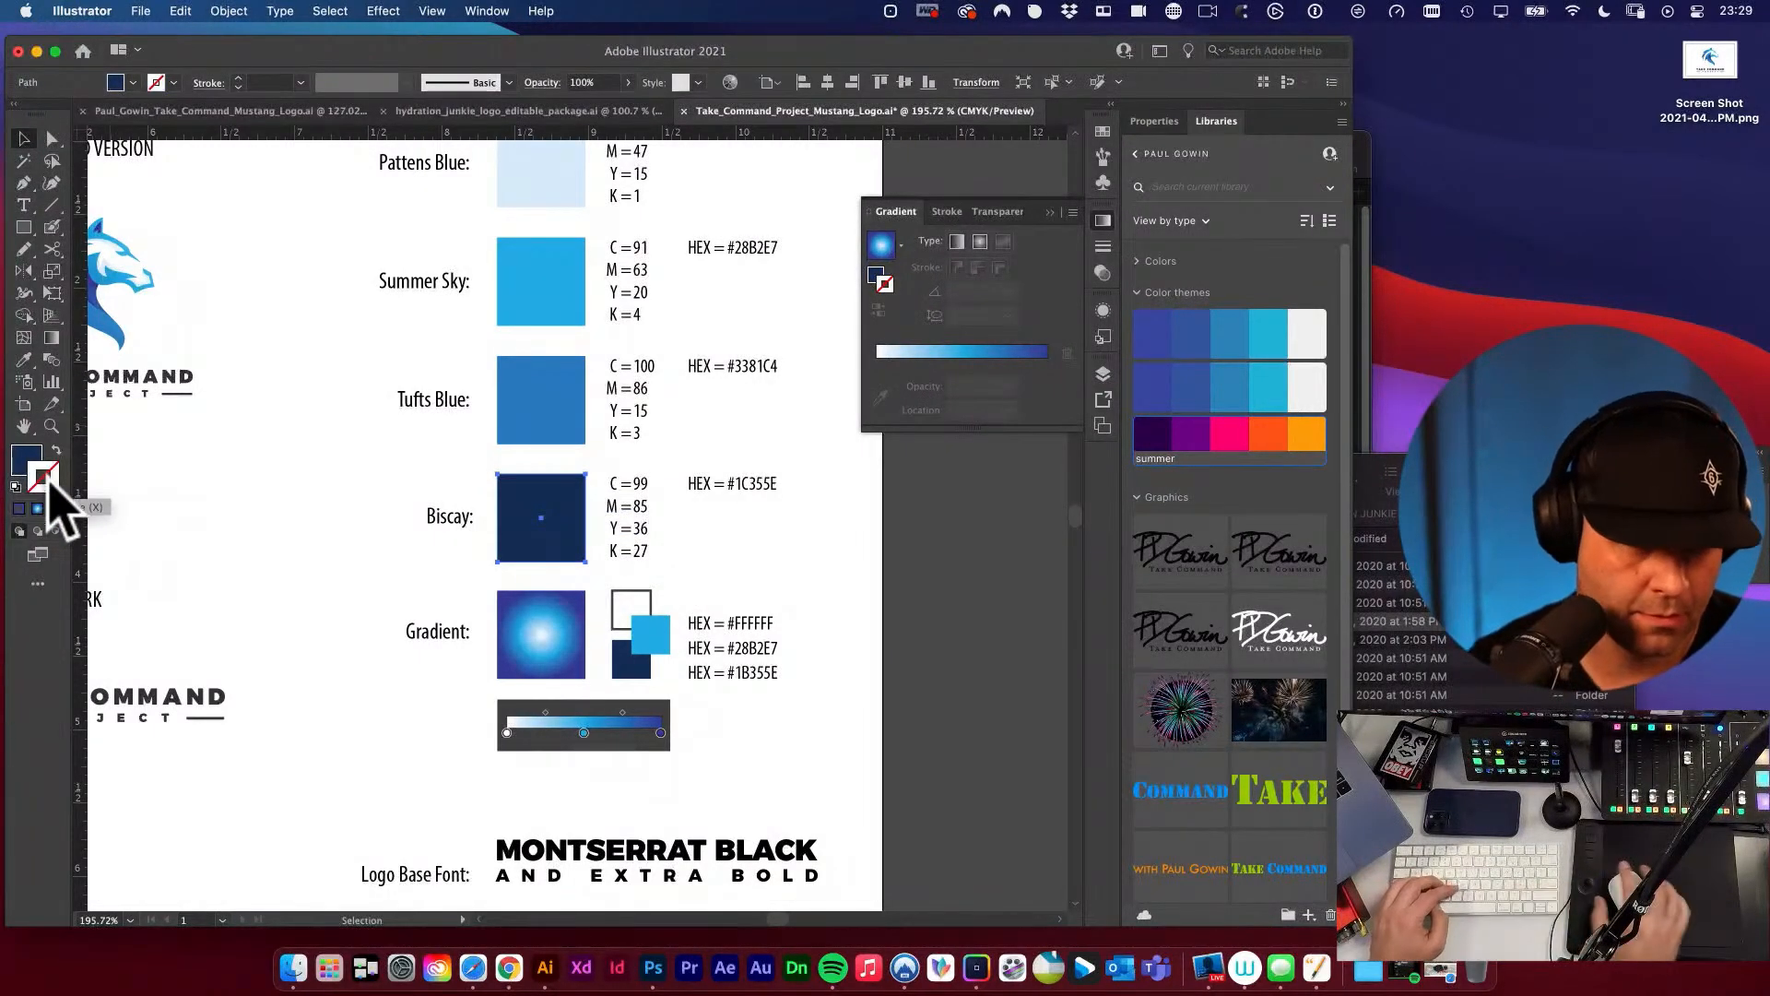
Copy the Biscay swatch's fill hex code and replace the code beside it with #1B355E.
{"action": "left_click", "coordinate": [39, 454]}
{"action": "double_click", "coordinate": [37, 458]}
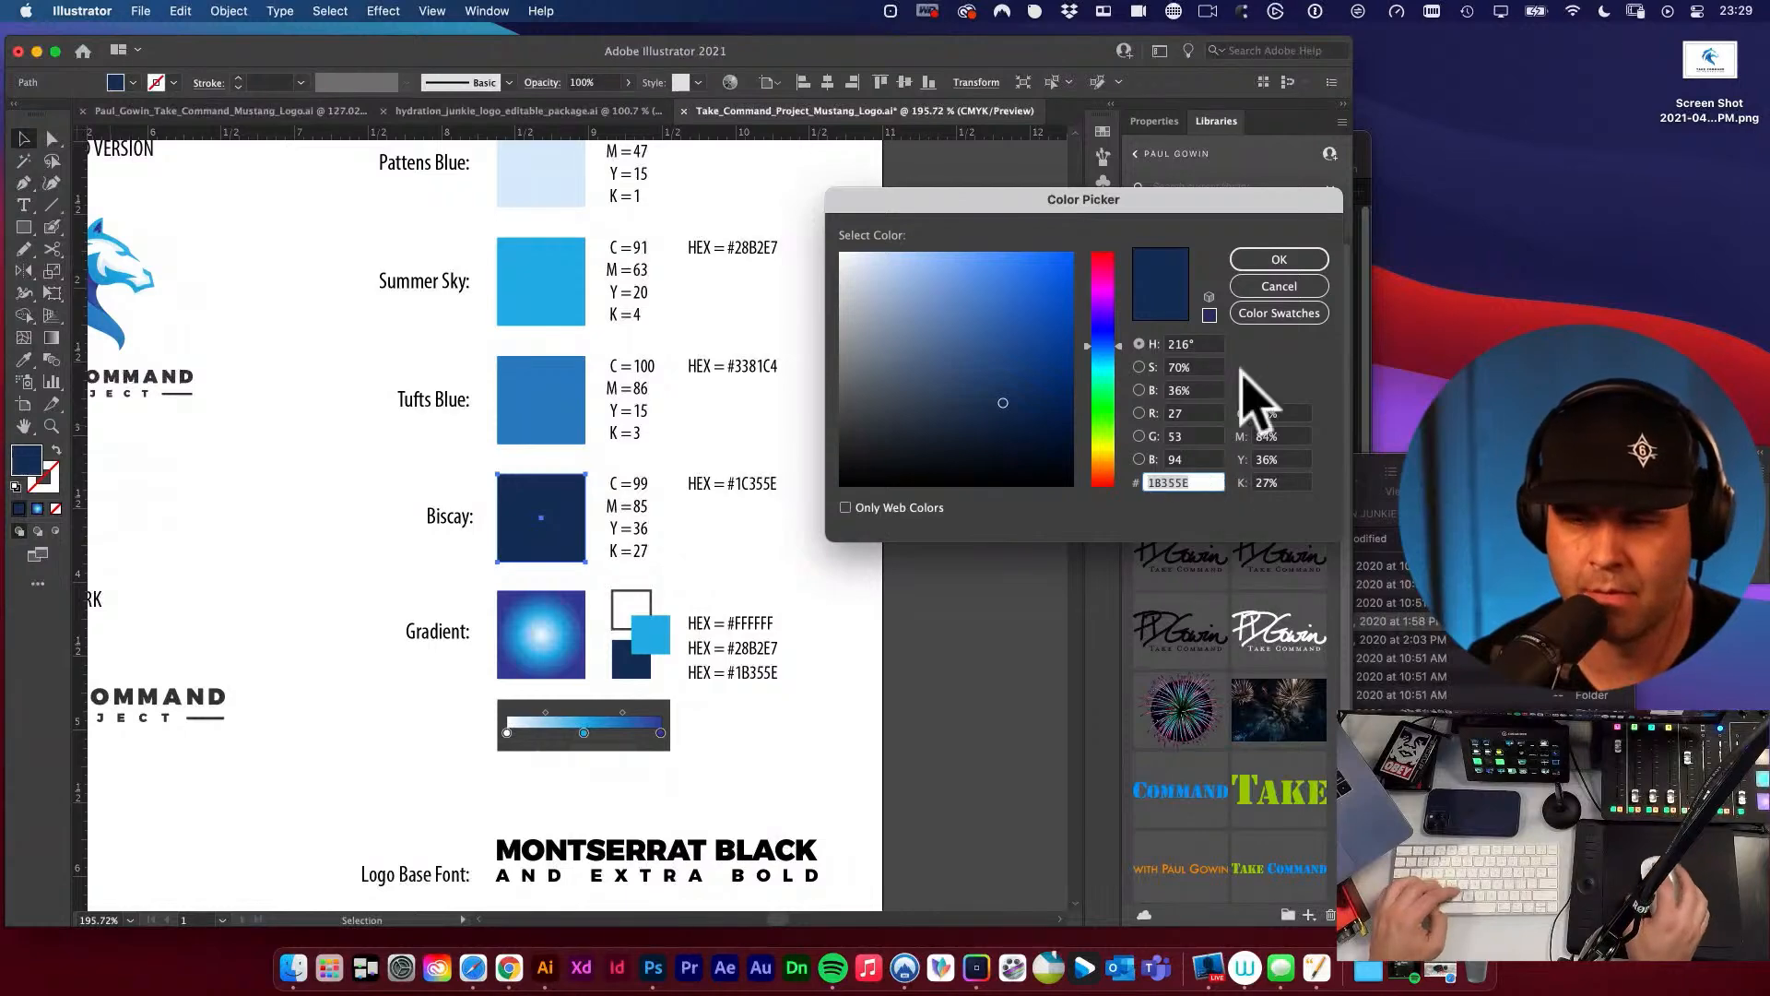
{"action": "key", "text": "Escape"}
{"action": "double_click", "coordinate": [737, 486]}
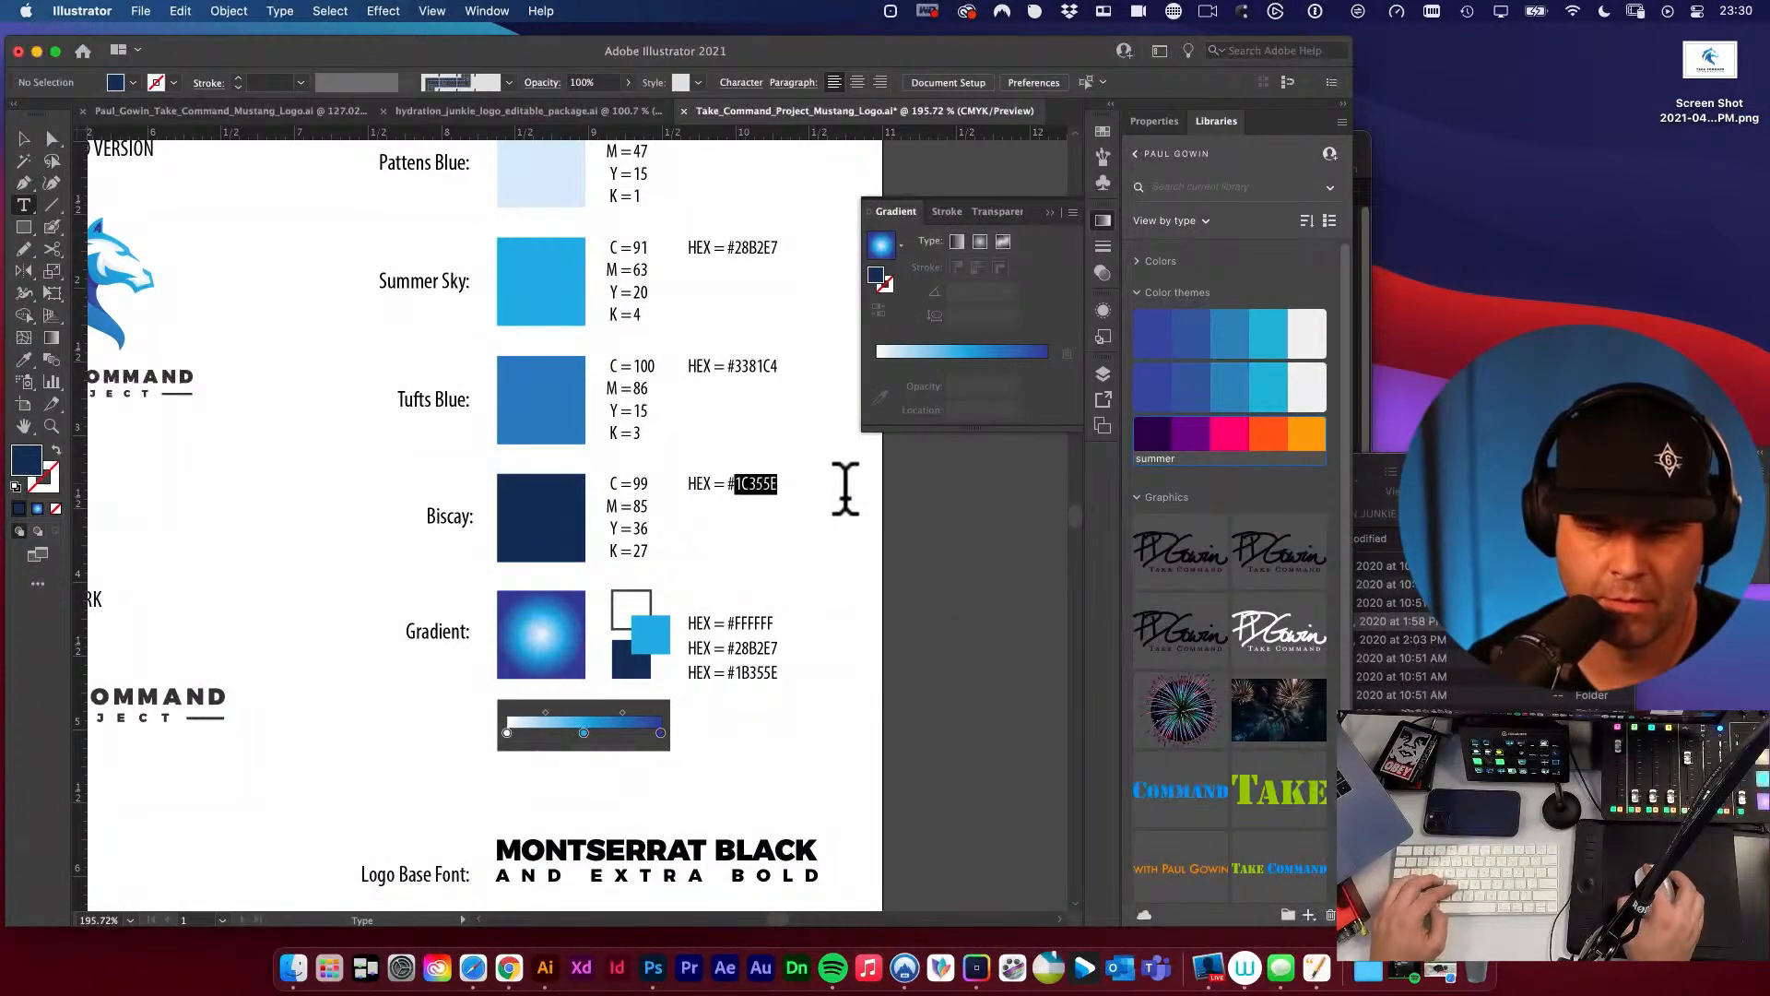
{"action": "type", "text": "1B355E"}
{"action": "key", "text": "Escape"}
{"action": "key", "text": "v"}
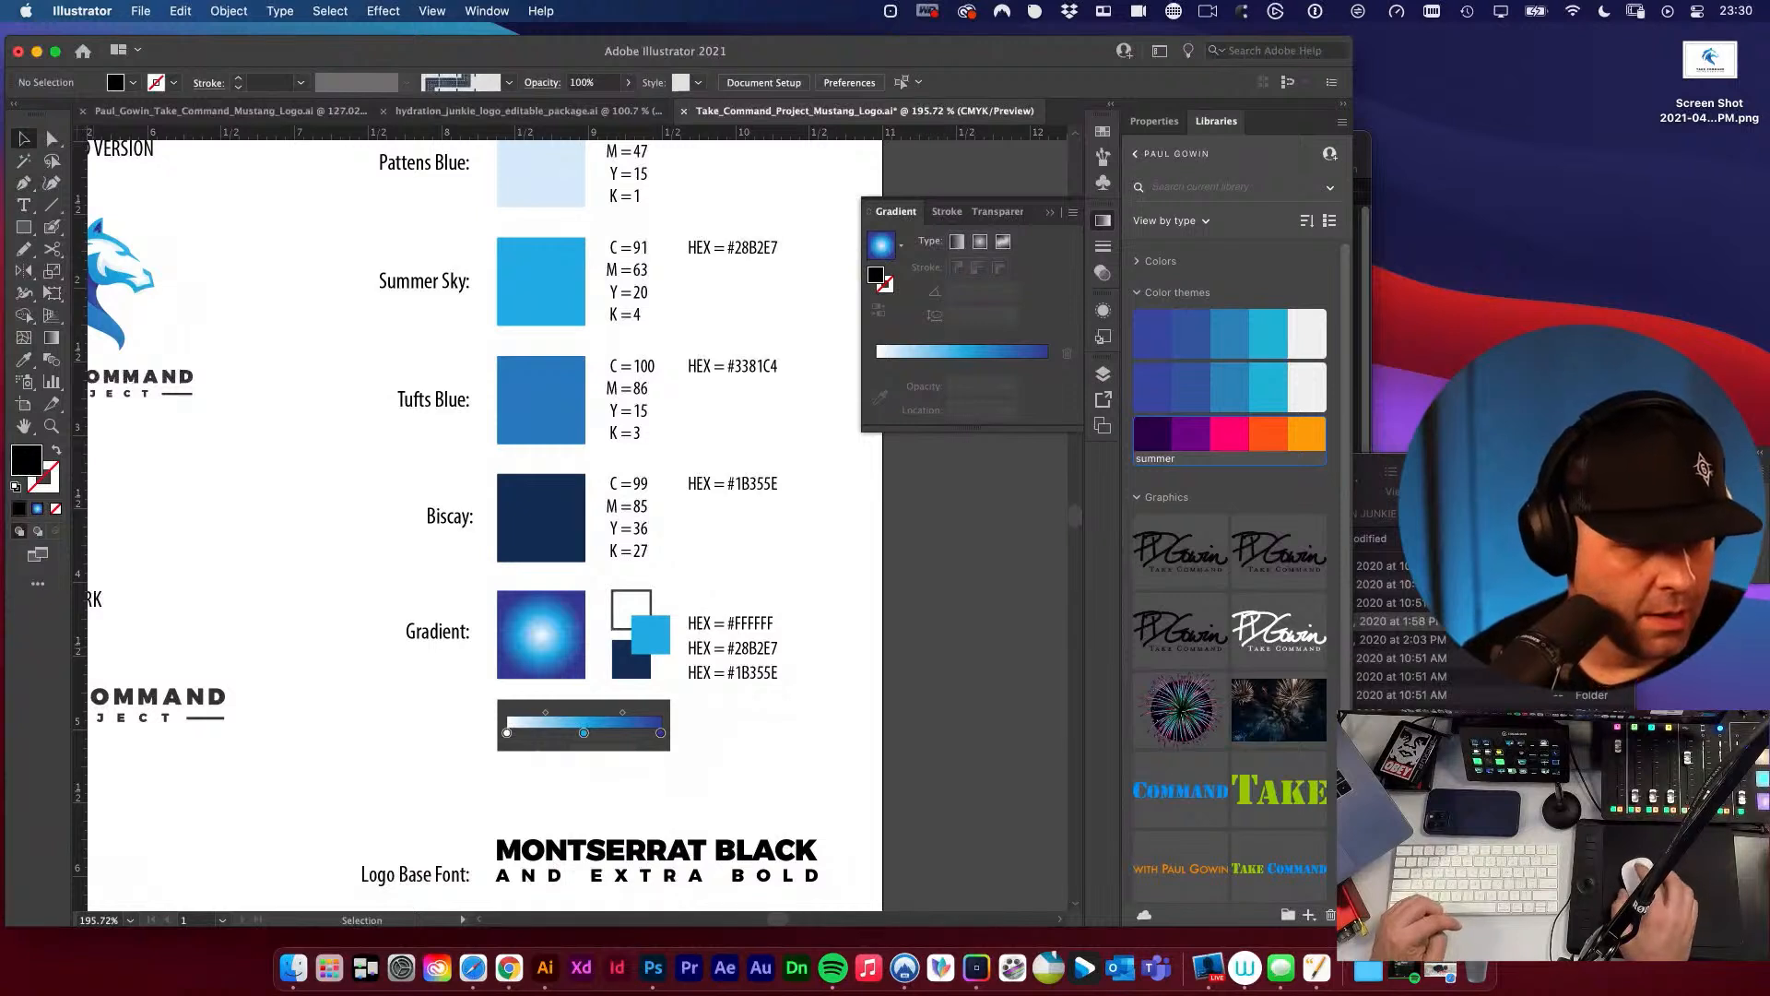
Read the livestream chat in Safari and check the hex codes in Sip's colour history before returning to Illustrator.
{"action": "key", "text": "super+Tab"}
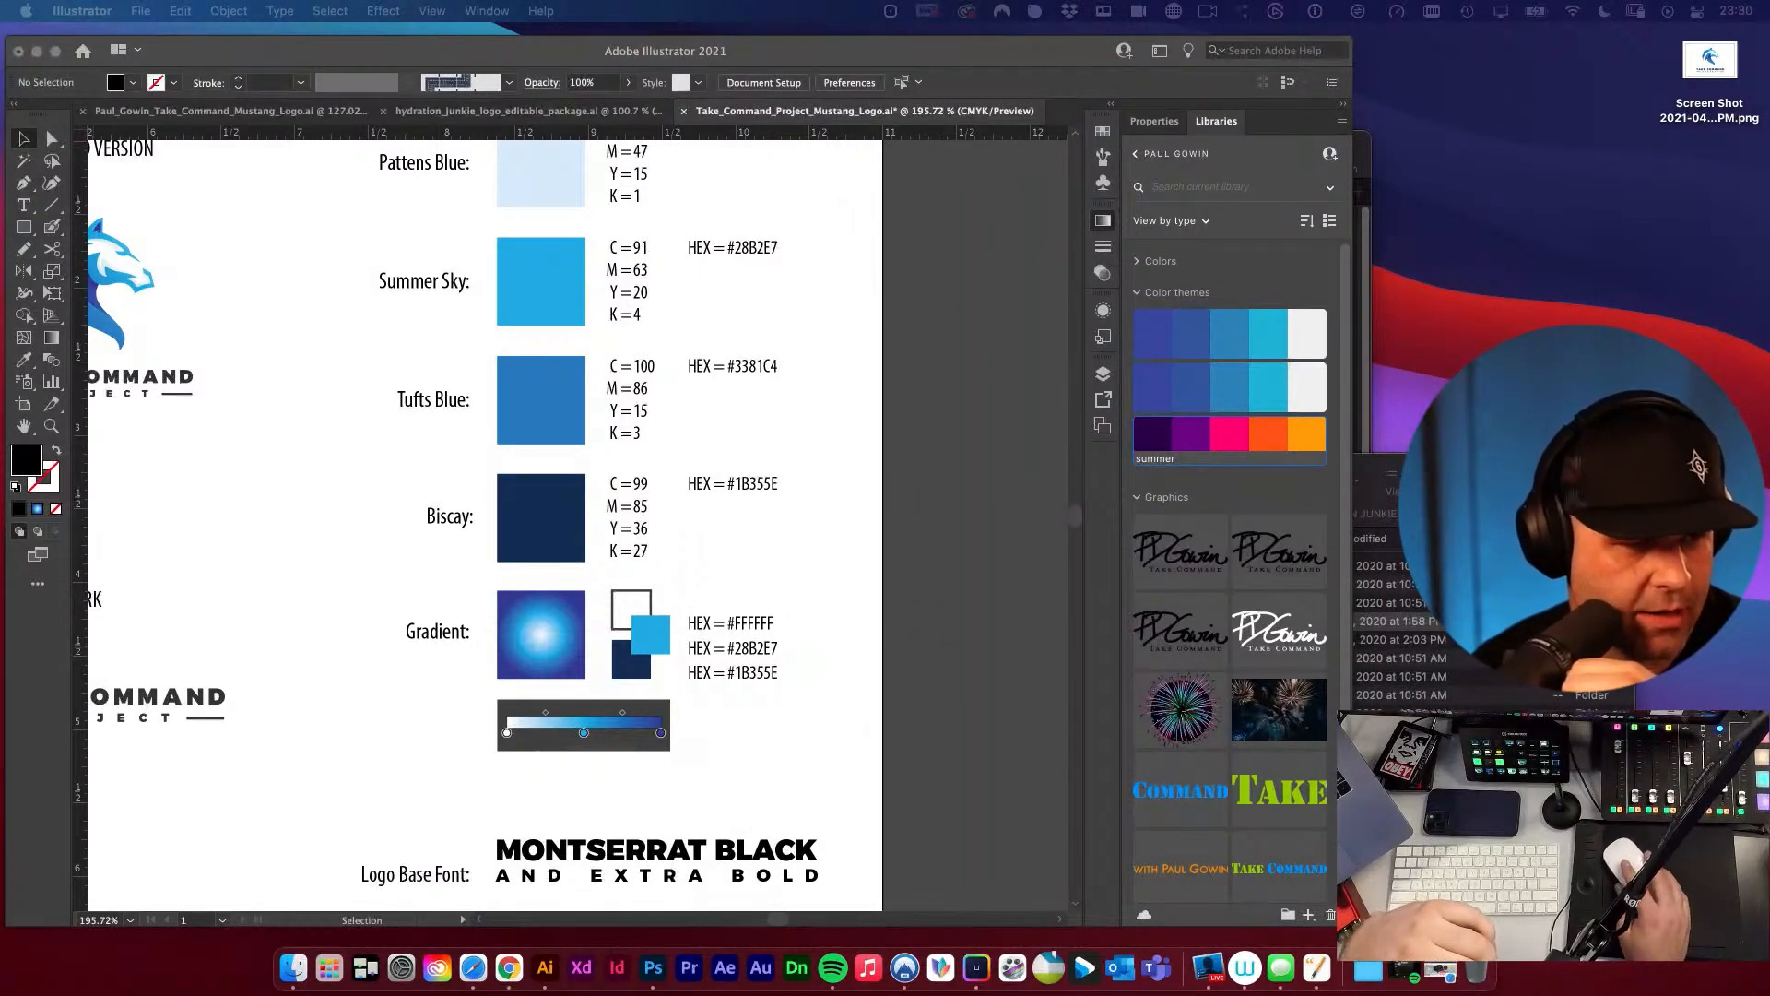
{"action": "left_click_drag", "start_coordinate": [0, 213], "coordinate": [240, 213]}
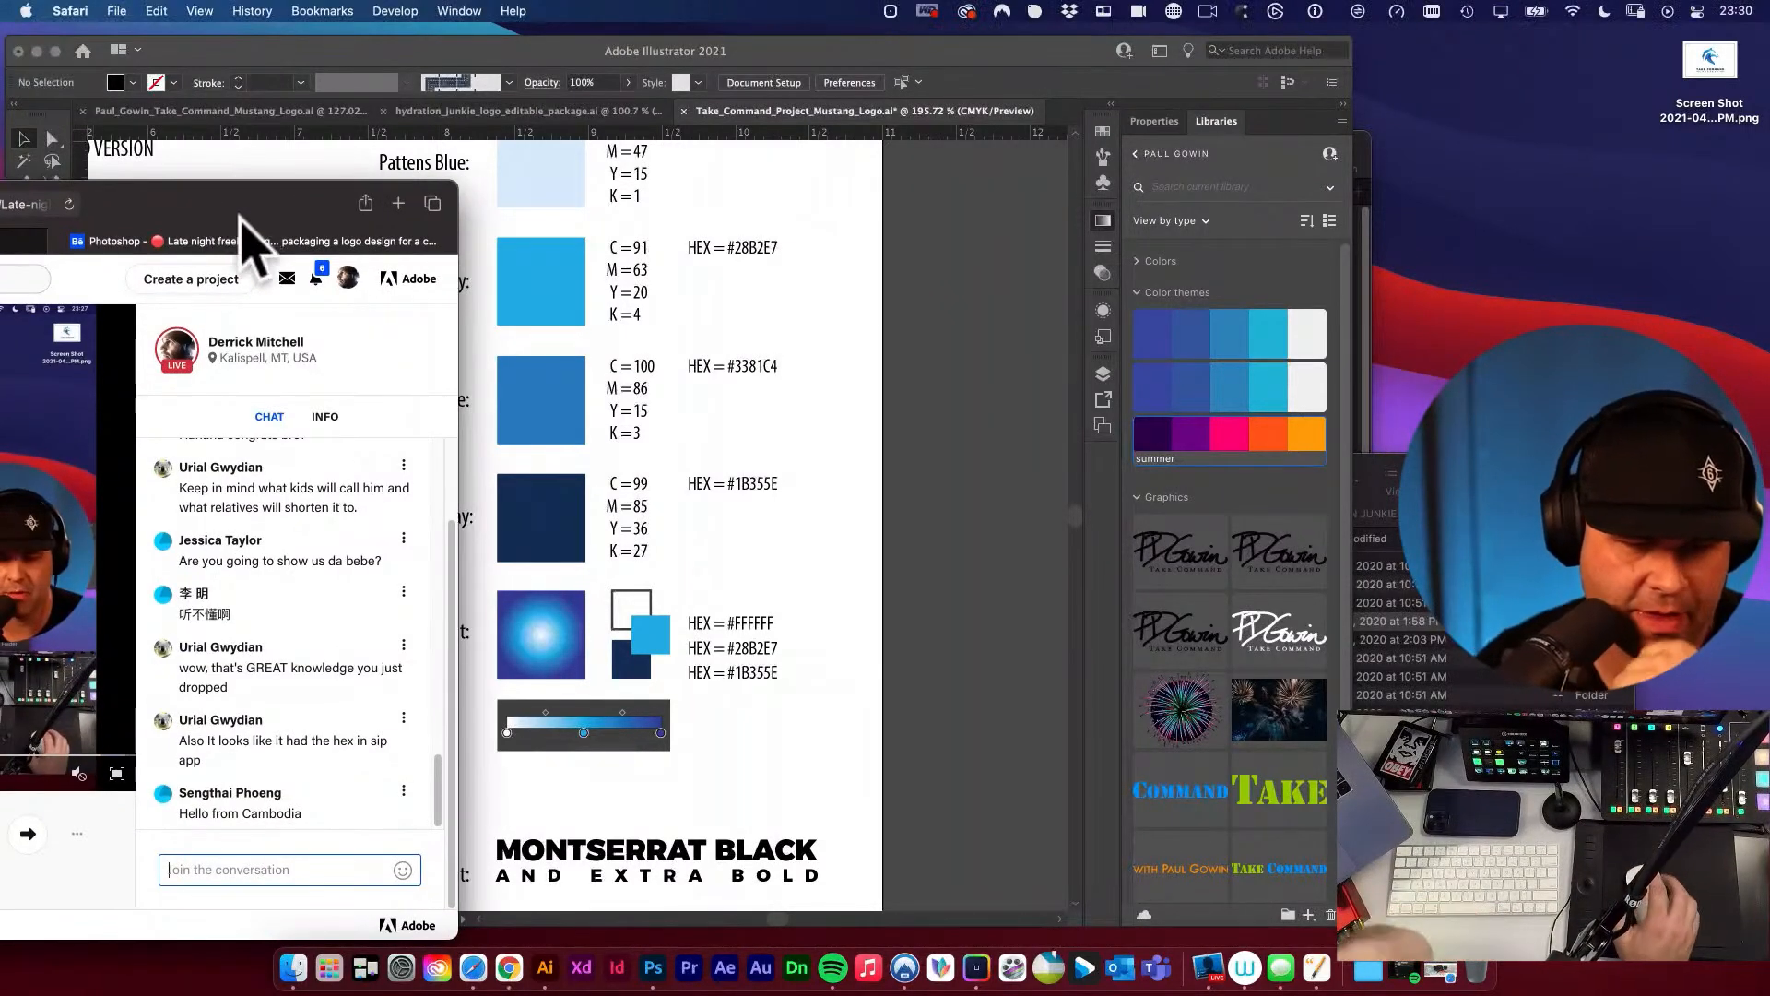
{"action": "left_click", "coordinate": [1035, 11]}
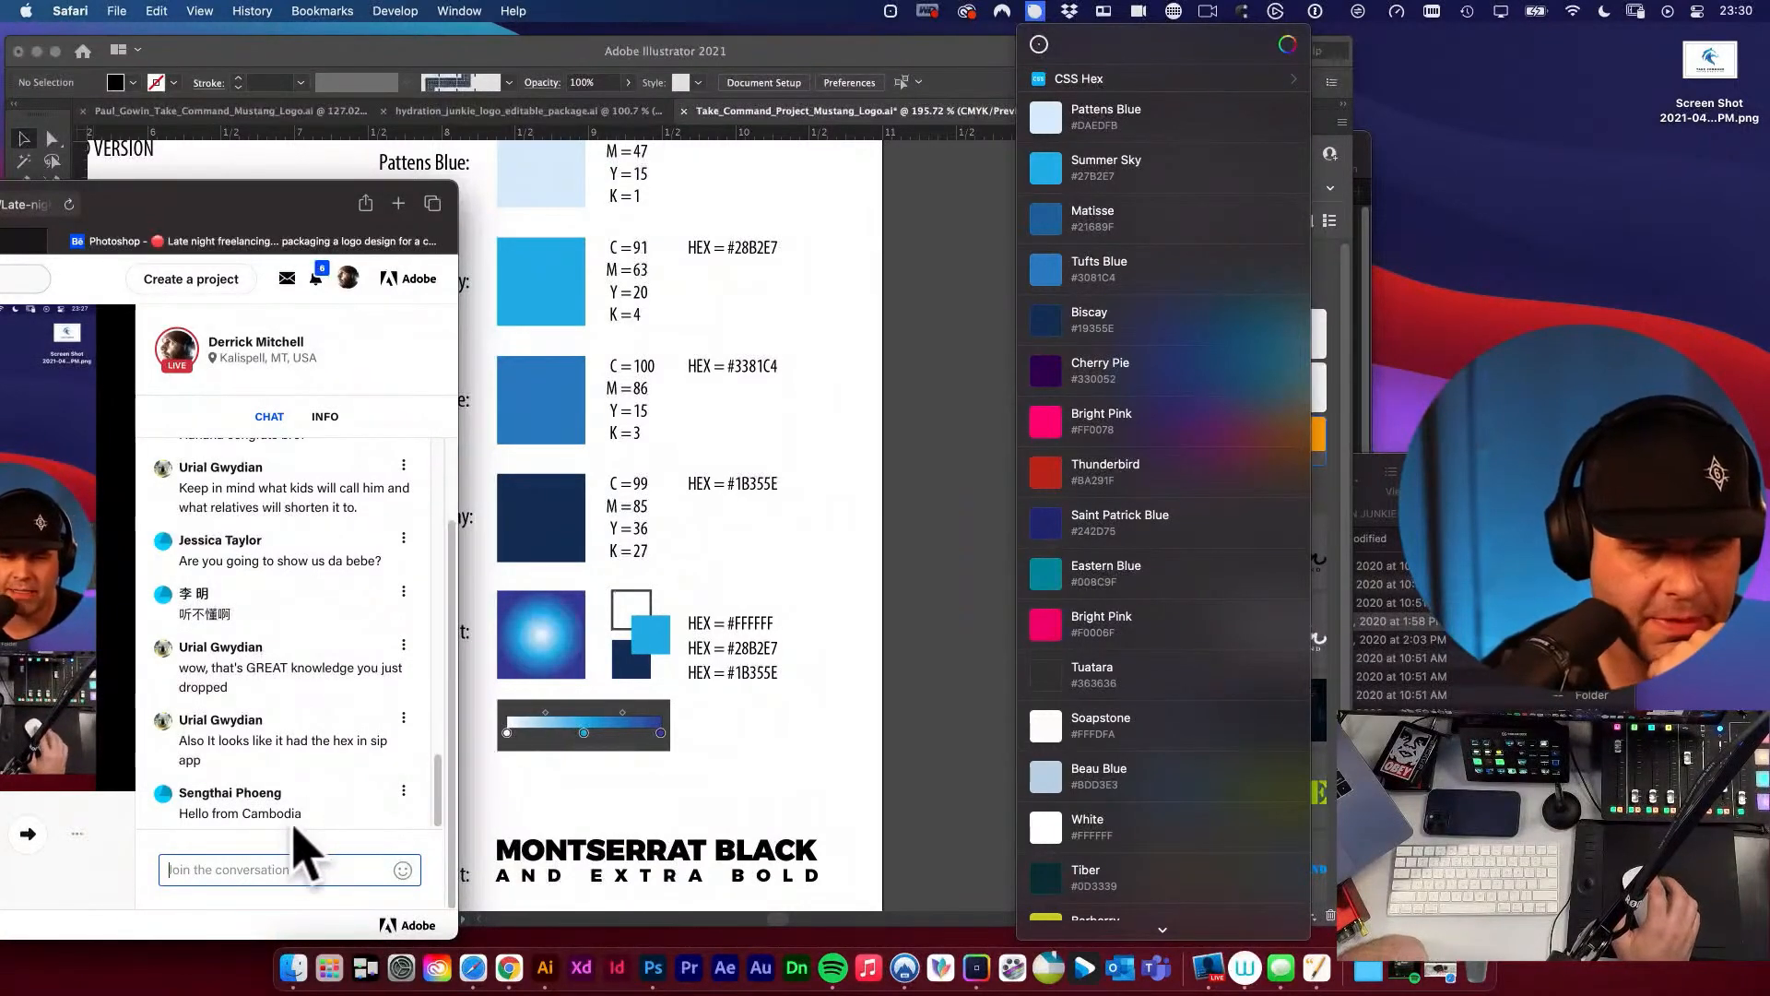
{"action": "left_click_drag", "start_coordinate": [333, 212], "coordinate": [0, 212]}
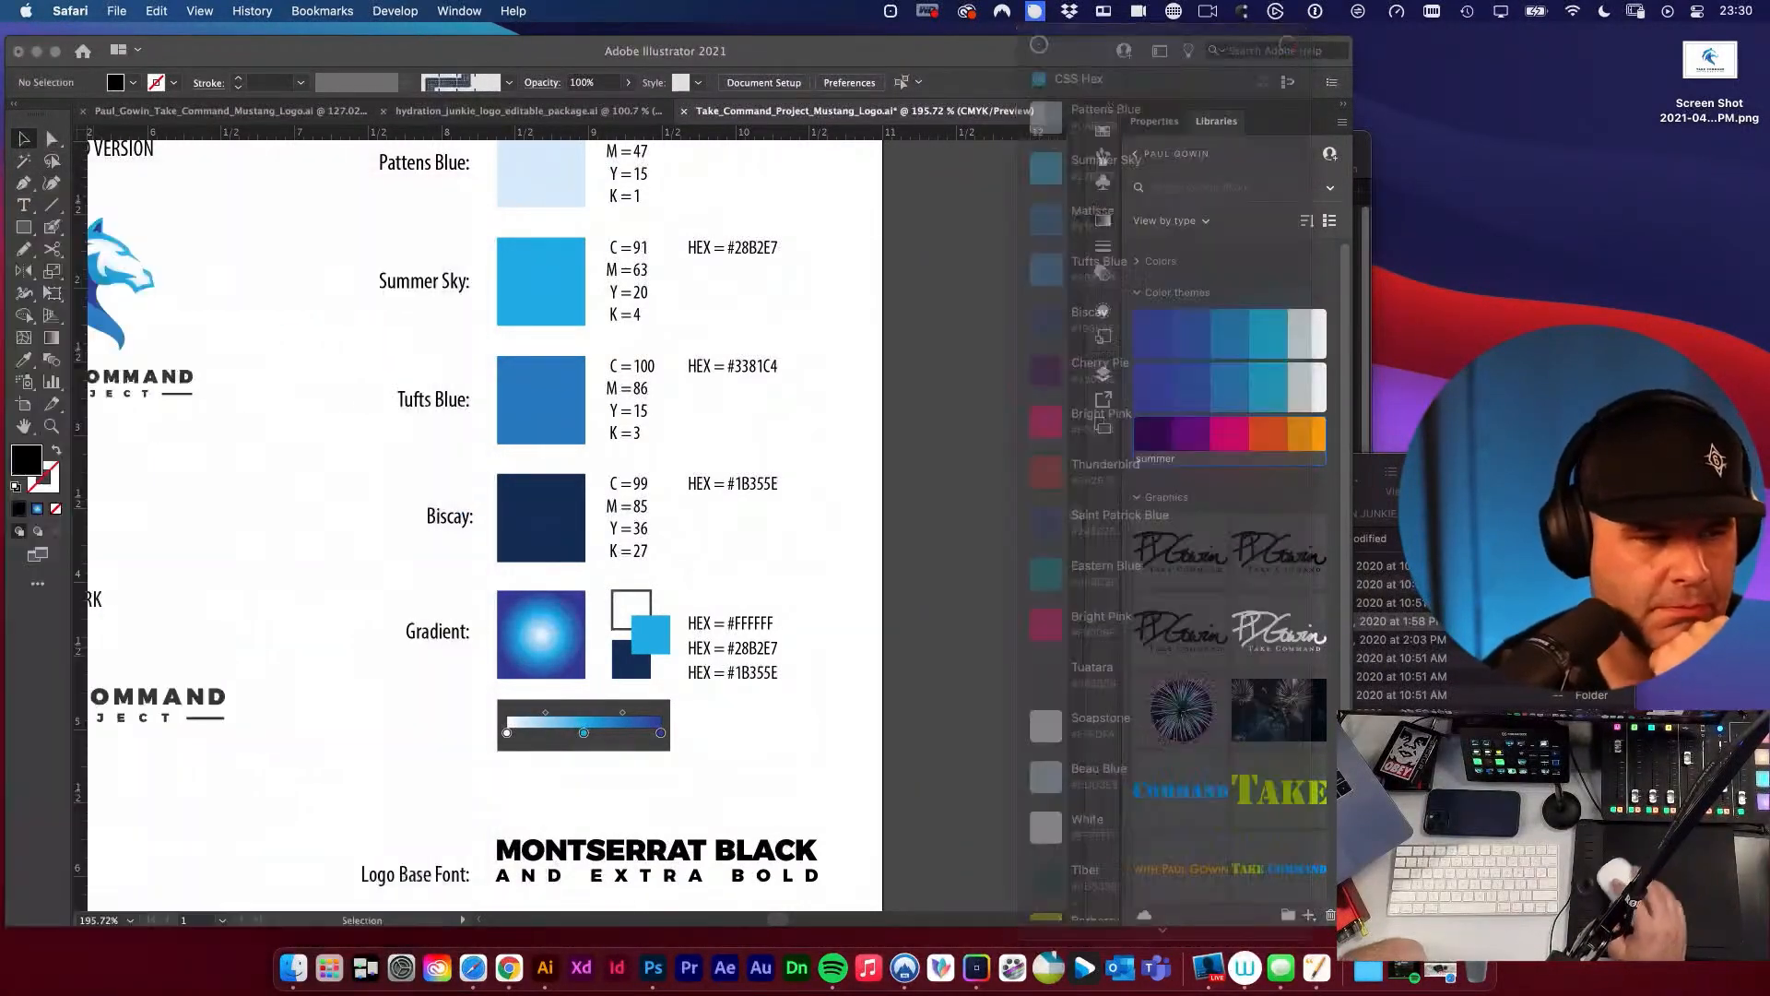
{"action": "left_click", "coordinate": [774, 565]}
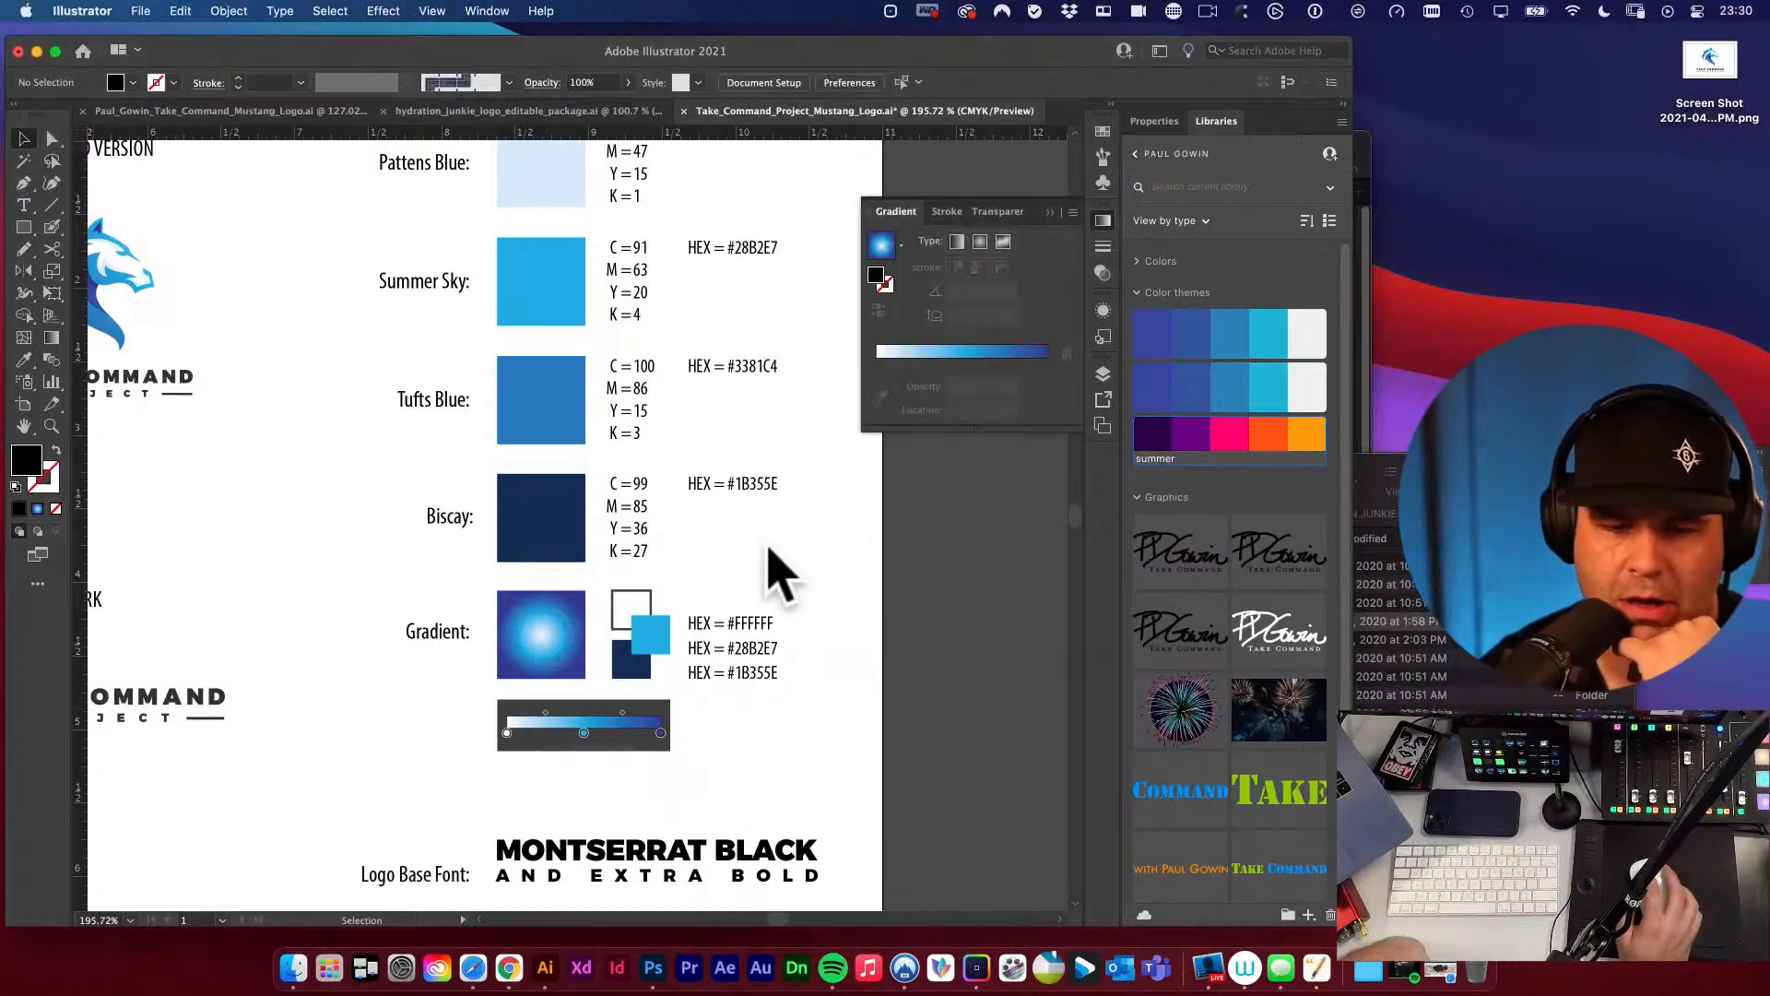
Capture a screenshot of the Pattens Blue fill's CMYK values in the Color Picker.
{"action": "scroll", "coordinate": [770, 502], "scroll_direction": "up", "scroll_amount": 2}
{"action": "scroll", "coordinate": [765, 493], "scroll_direction": "right", "scroll_amount": 1}
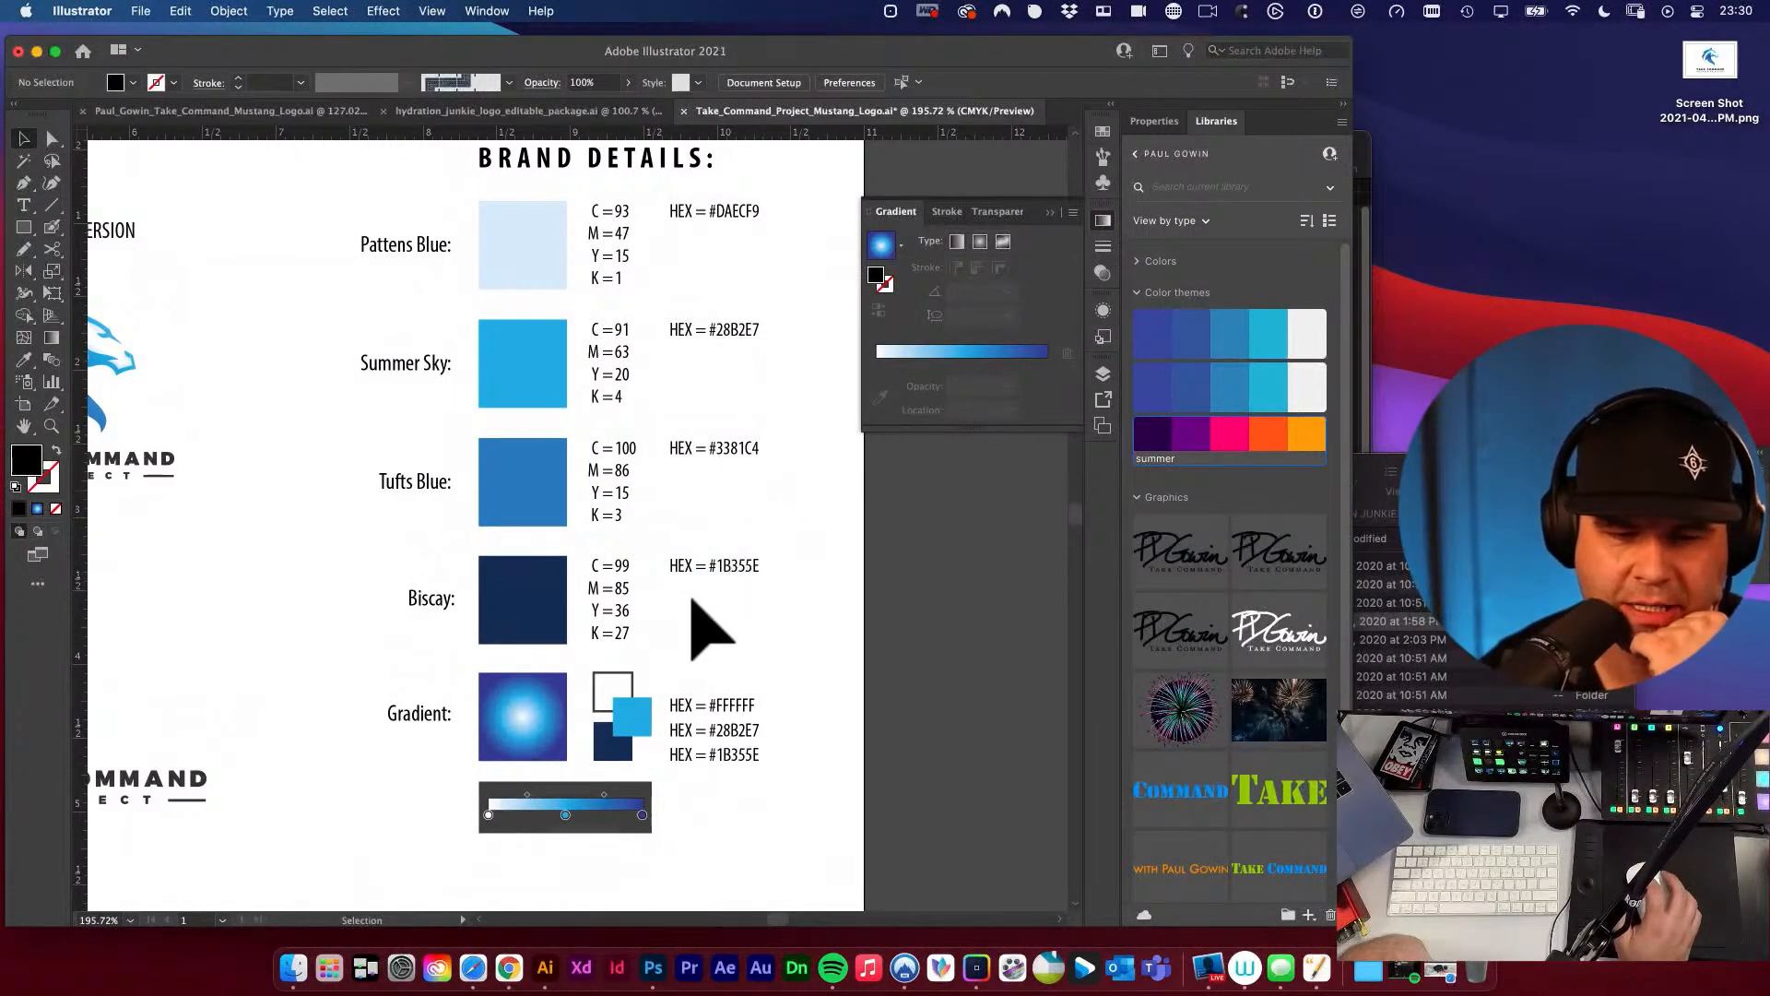
{"action": "scroll", "coordinate": [716, 624], "scroll_direction": "up", "scroll_amount": 3}
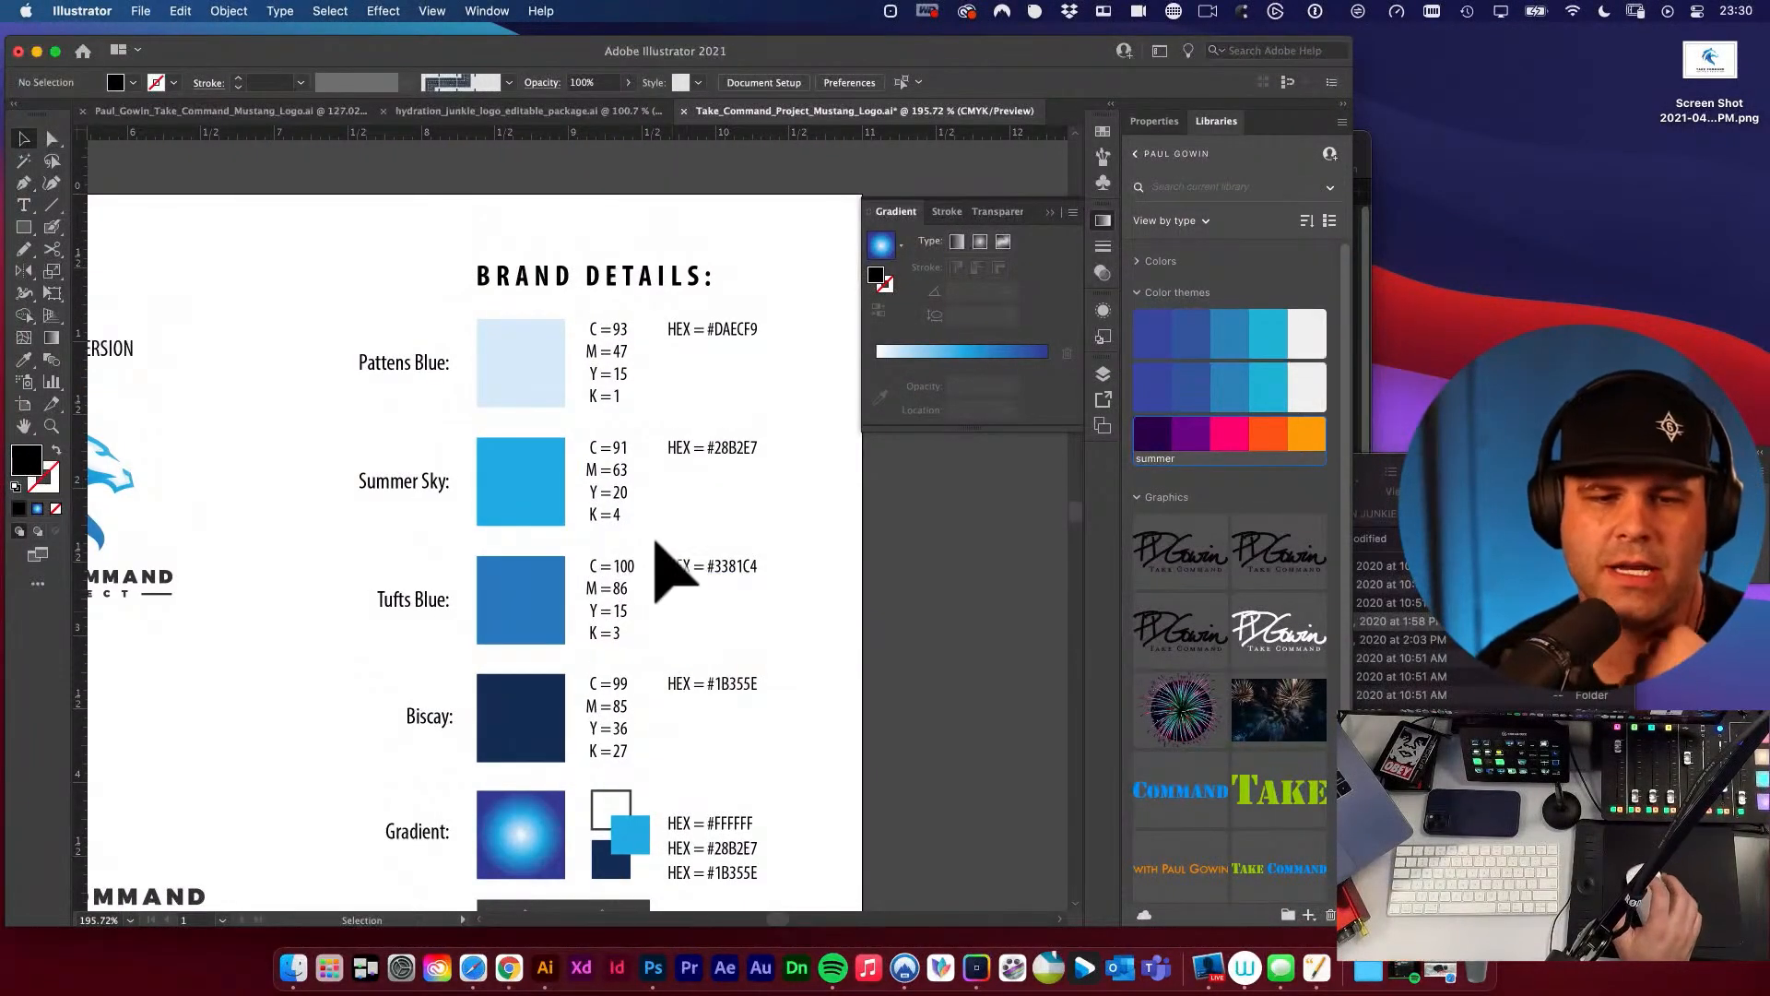
{"action": "left_click", "coordinate": [551, 361]}
{"action": "double_click", "coordinate": [35, 466]}
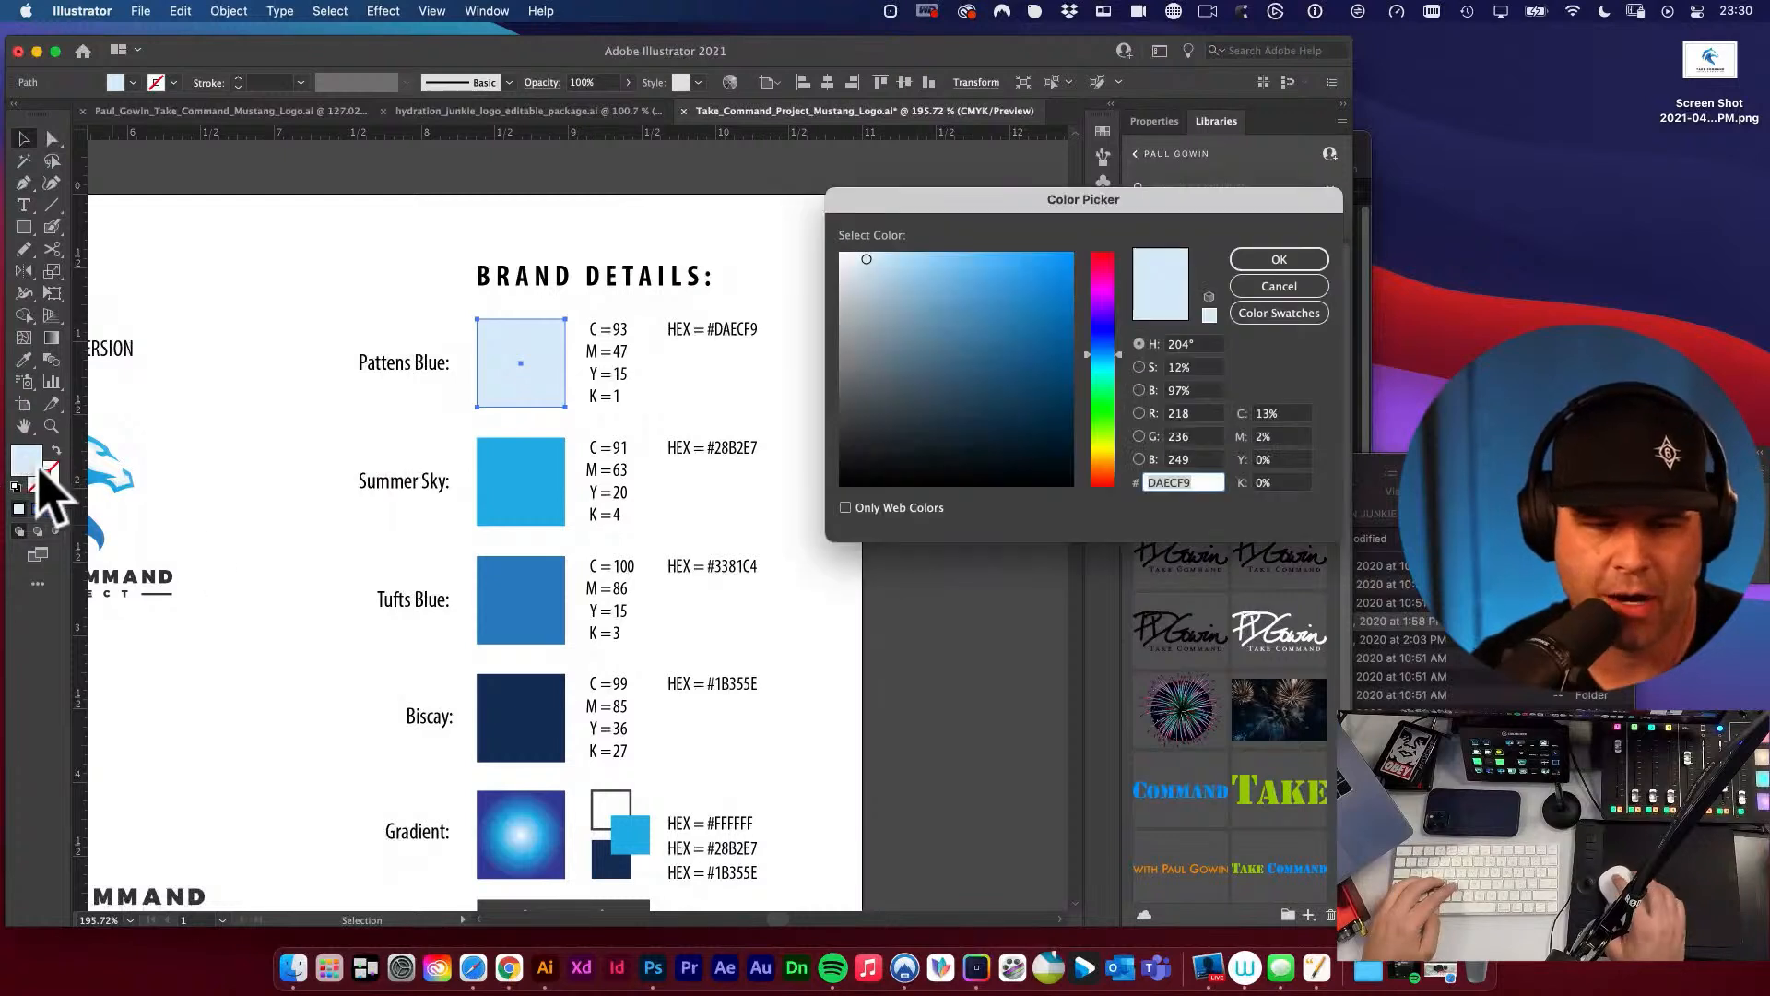
{"action": "key", "text": "super+shift+4"}
{"action": "mouse_move", "coordinate": [1162, 384]}
{"action": "left_mouse_down"}
{"action": "mouse_move", "coordinate": [1328, 507]}
{"action": "mouse_move", "coordinate": [1388, 509]}
{"action": "mouse_move", "coordinate": [1332, 504]}
{"action": "left_mouse_up"}
{"action": "key", "text": "space"}
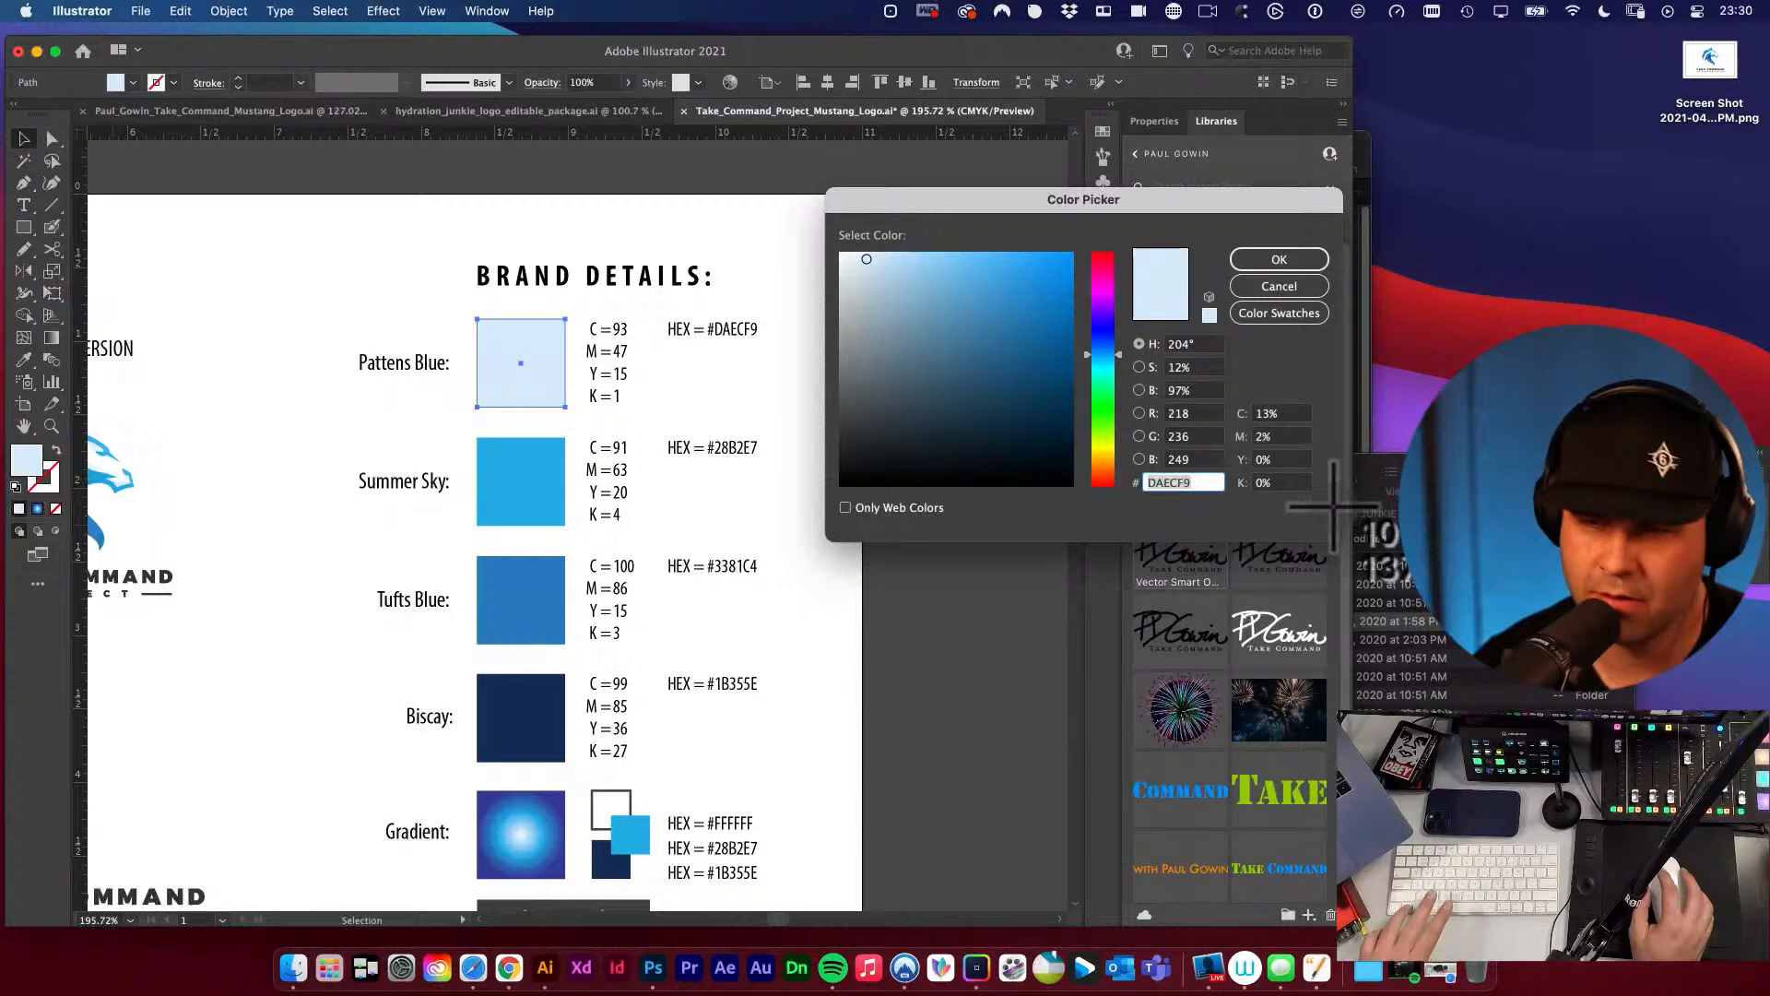
Close the Color Picker and place the CMYK screenshot beside the Pattens Blue swatch as a reference.
{"action": "left_click", "coordinate": [1309, 260]}
{"action": "left_click", "coordinate": [361, 295]}
{"action": "key", "text": "super+v"}
{"action": "left_click_drag", "start_coordinate": [573, 494], "coordinate": [319, 356]}
Replace the Pattens Blue CMYK values with C = 13, M = 2, Y = 0 and K = 0, and delete the reference screenshot.
{"action": "key", "text": "t"}
{"action": "double_click", "coordinate": [621, 329]}
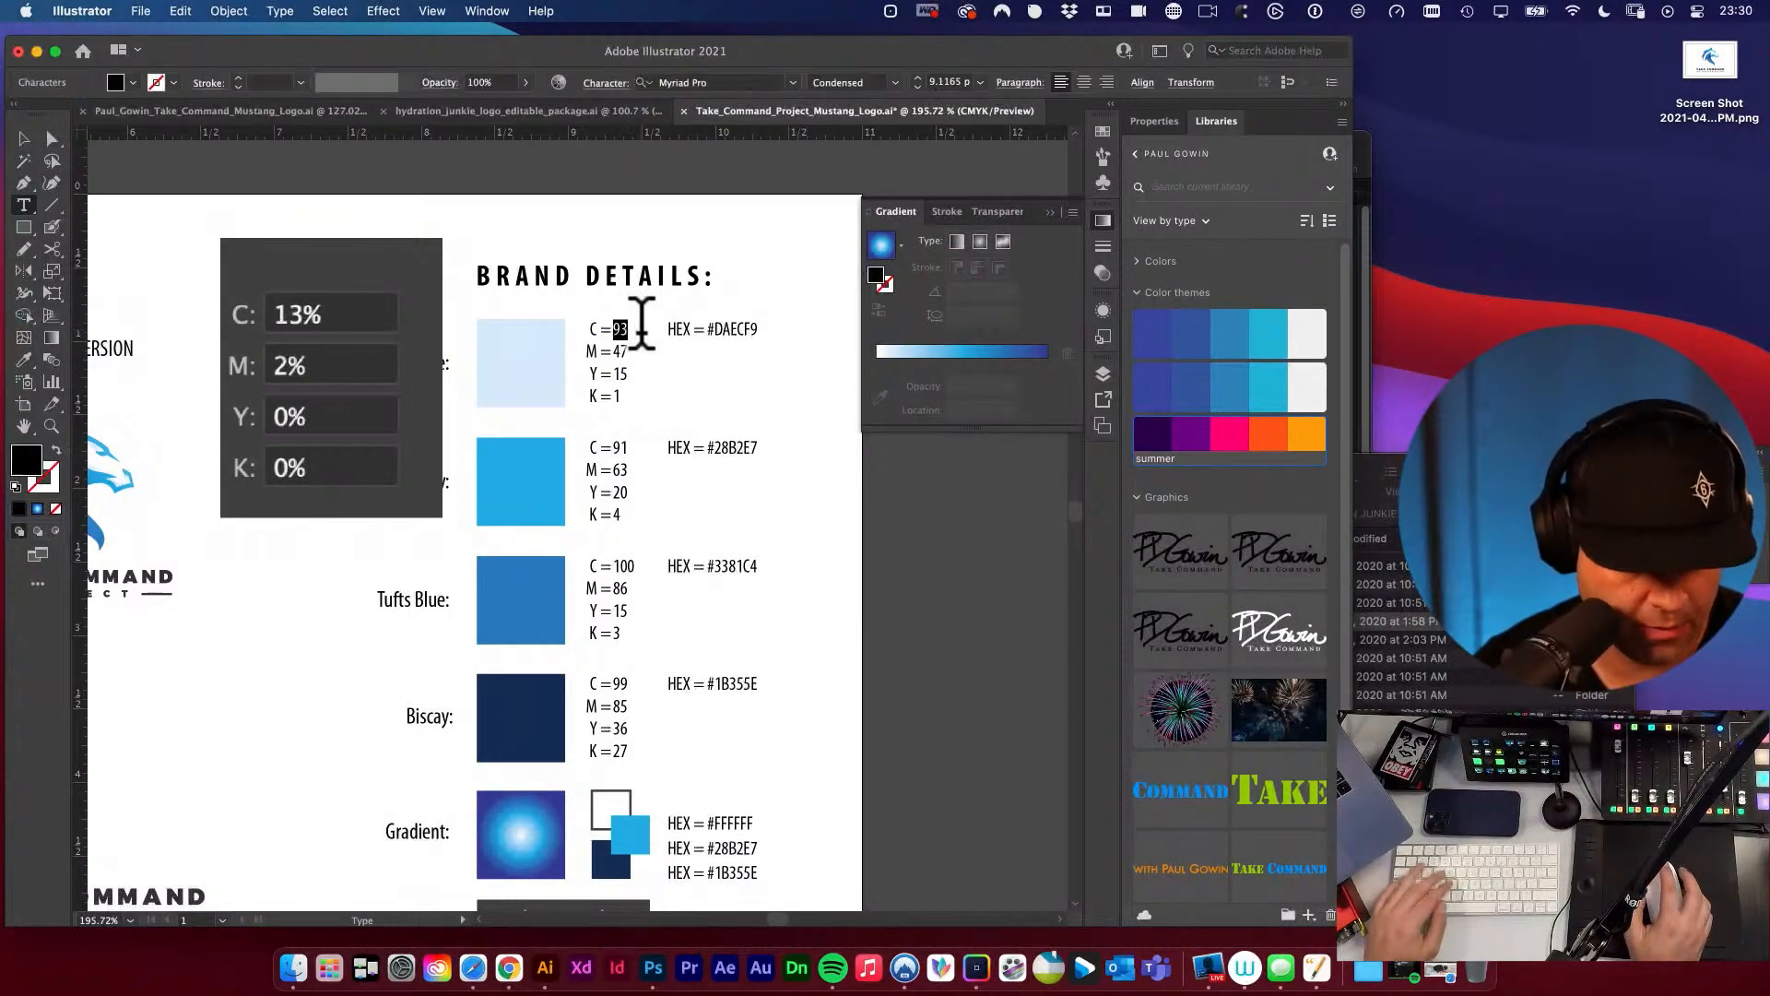
{"action": "type", "text": "13"}
{"action": "left_click", "coordinate": [616, 350]}
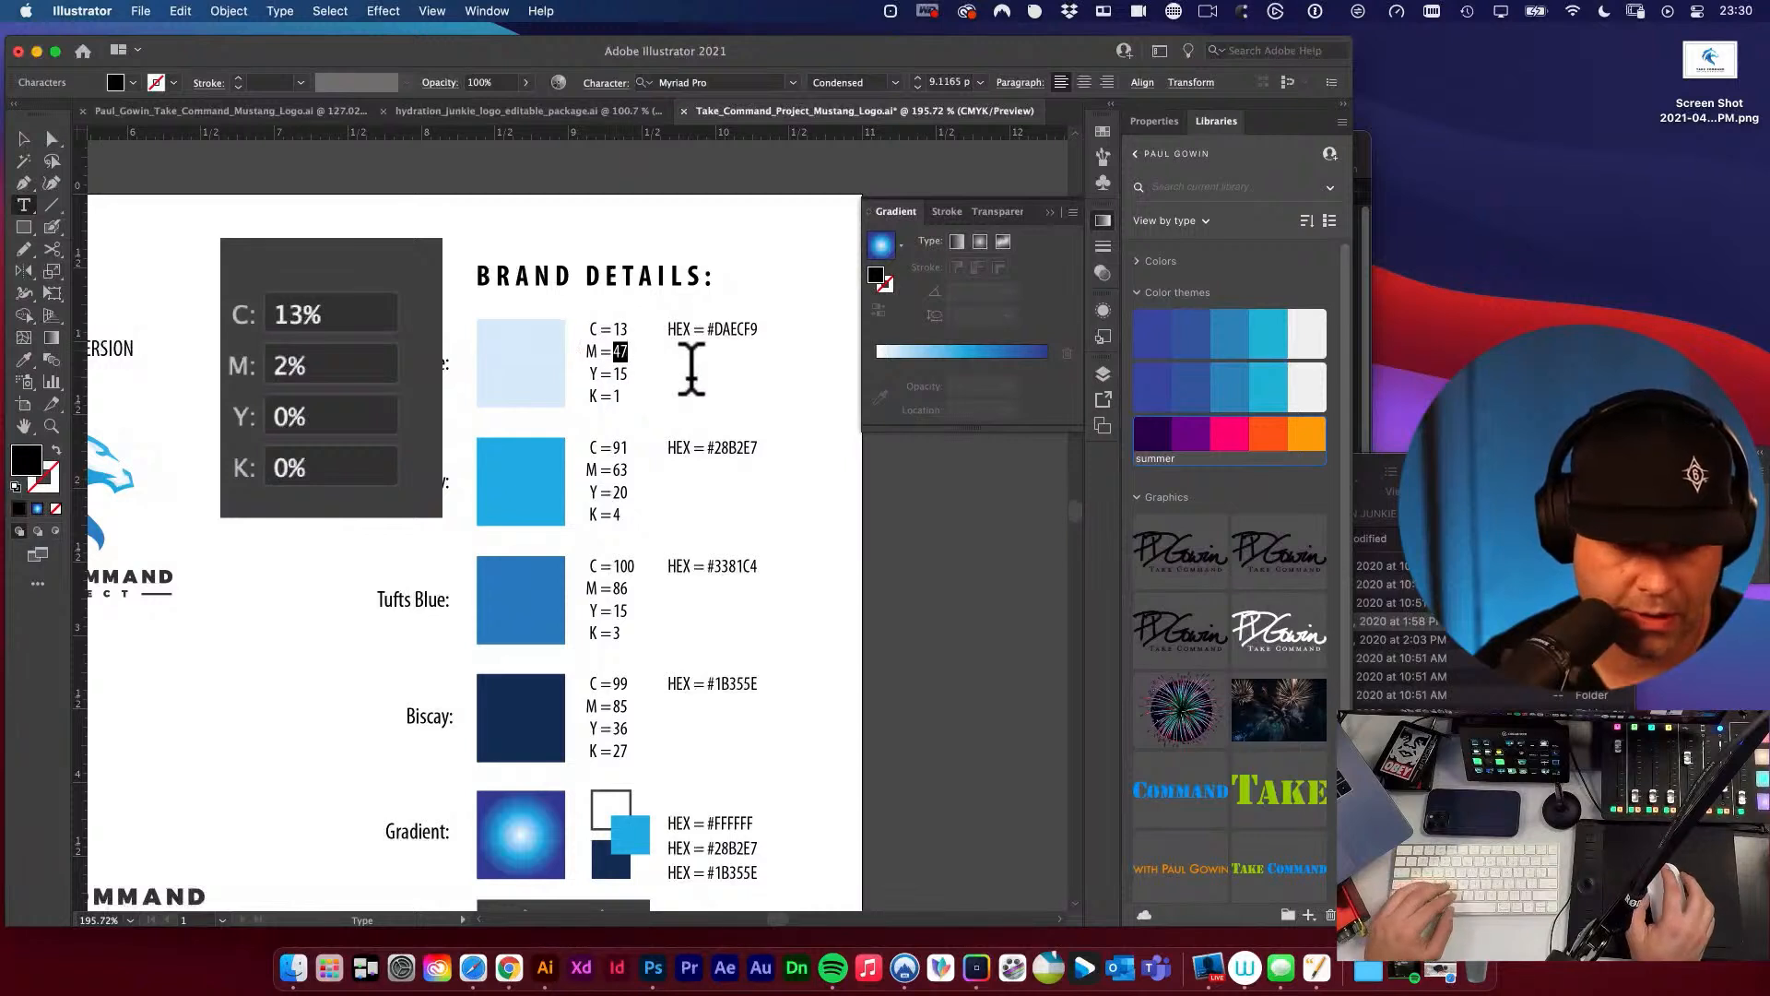
{"action": "type", "text": "2"}
{"action": "left_click_drag", "start_coordinate": [613, 374], "coordinate": [654, 374]}
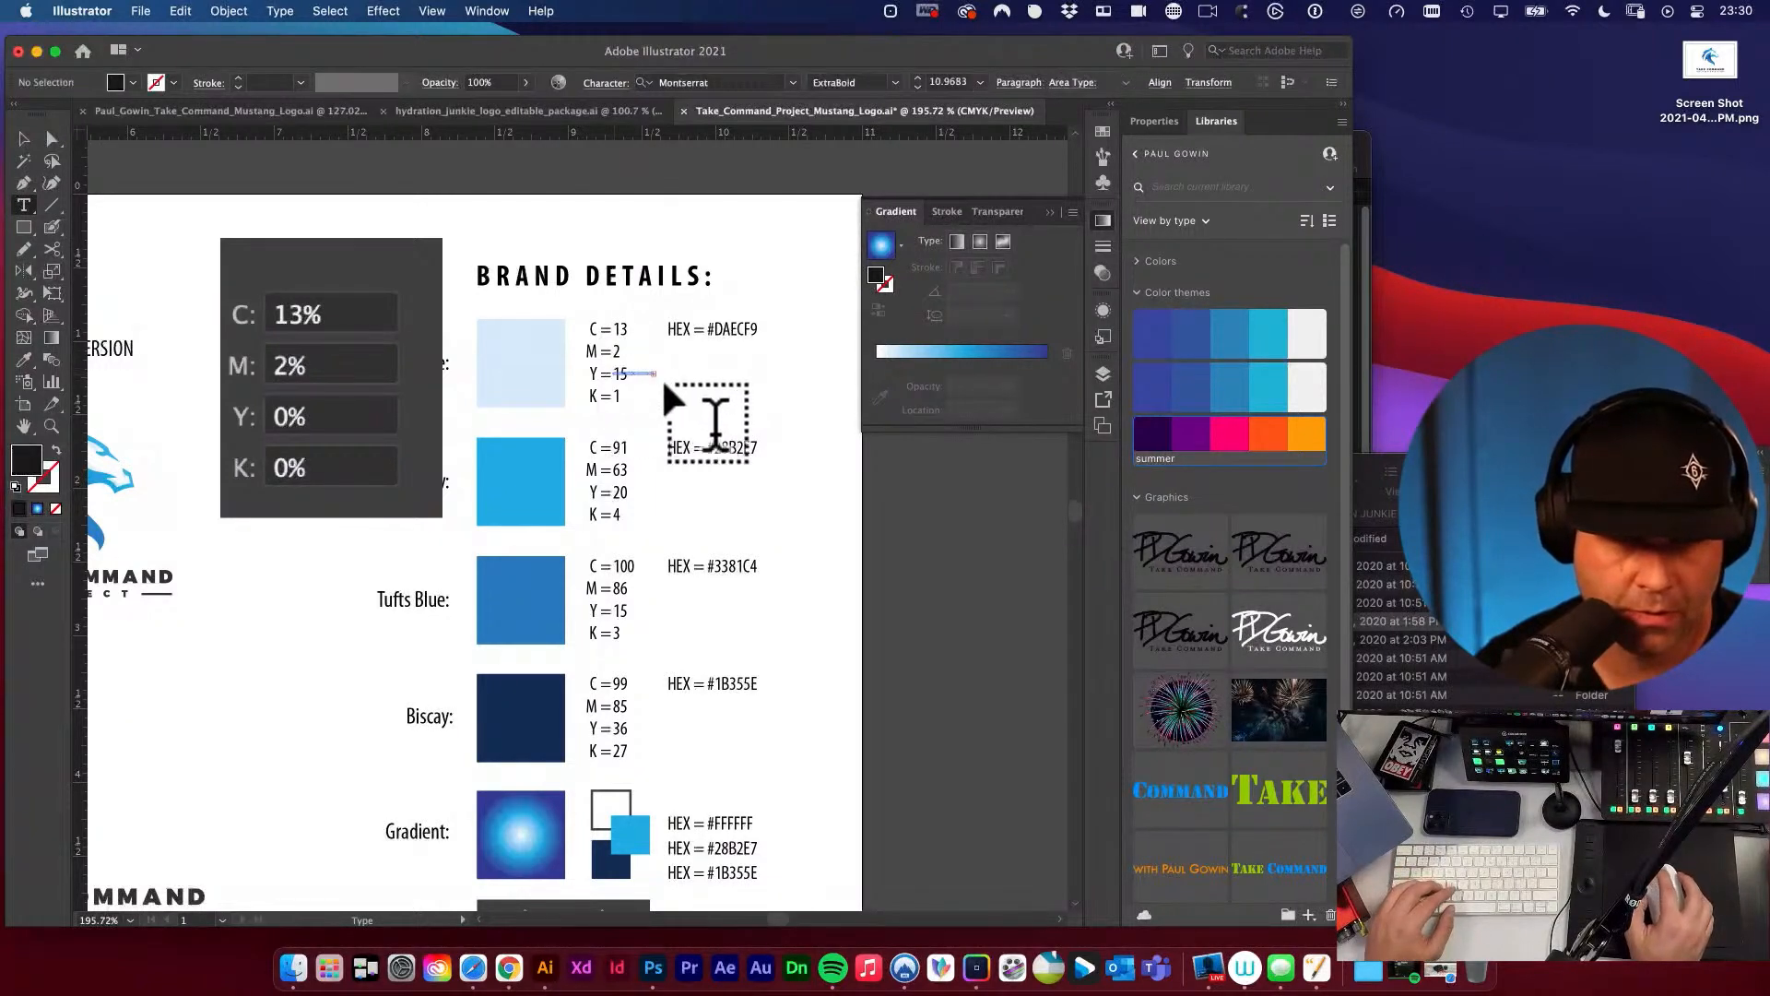
{"action": "double_click", "coordinate": [619, 374]}
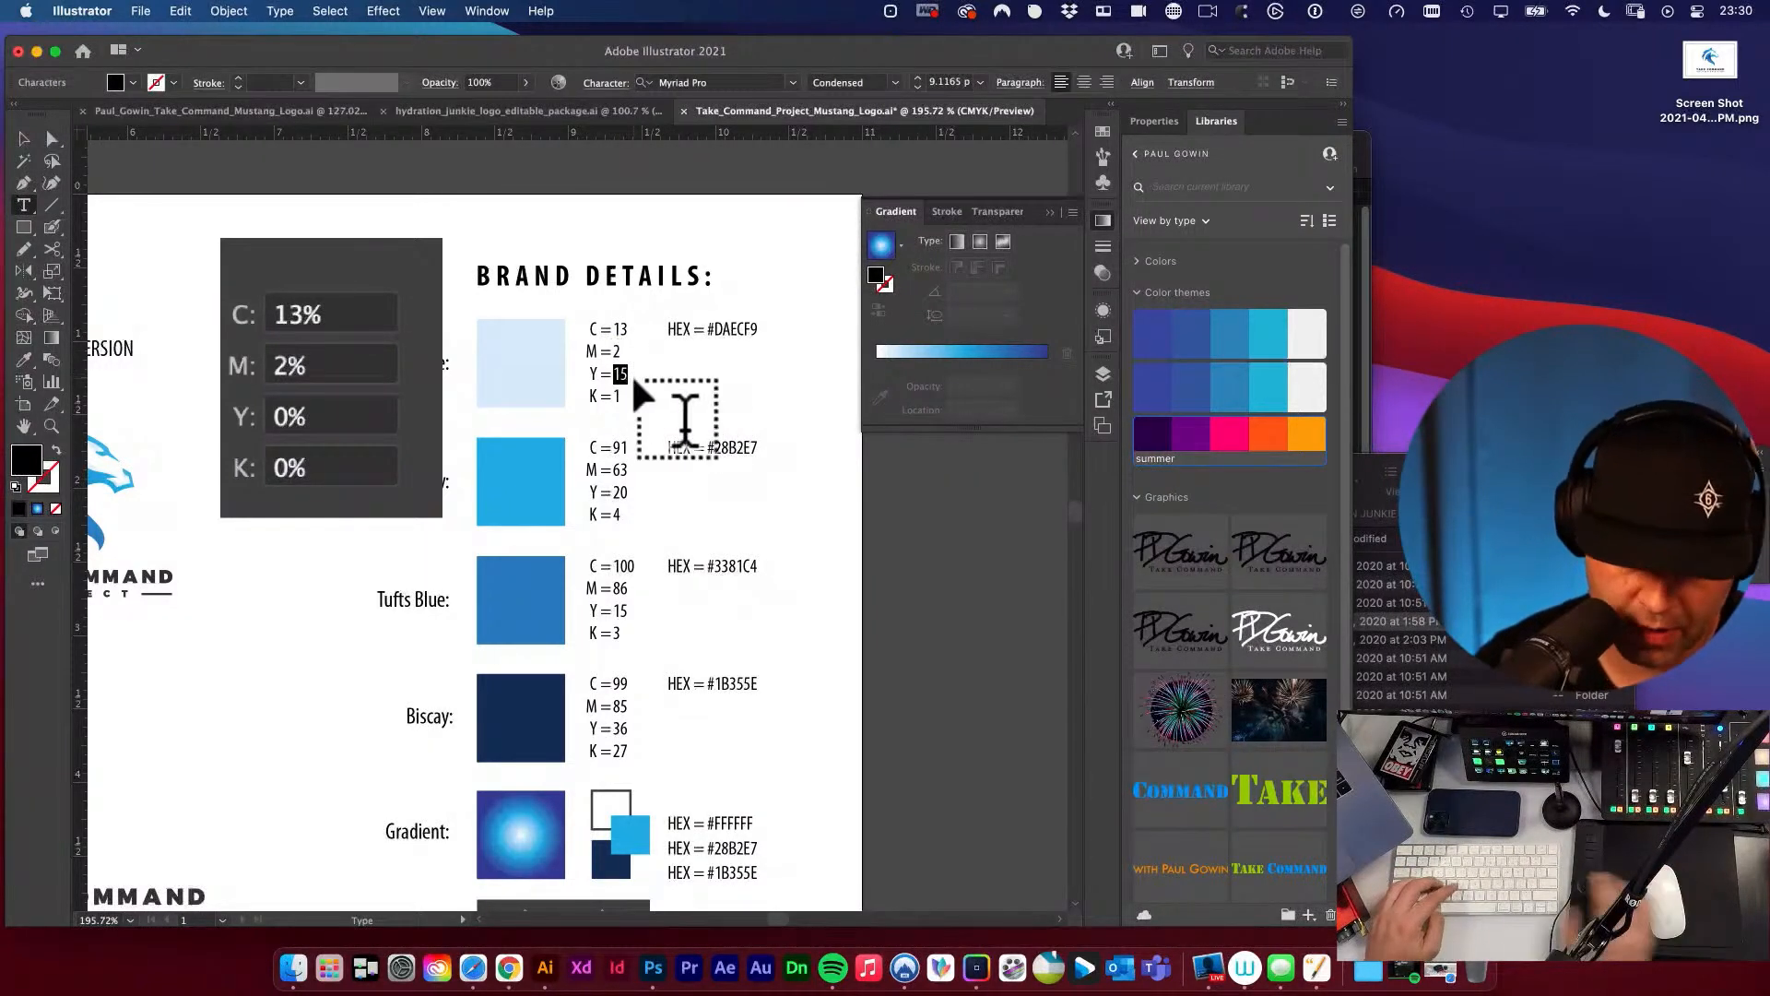
{"action": "type", "text": "0"}
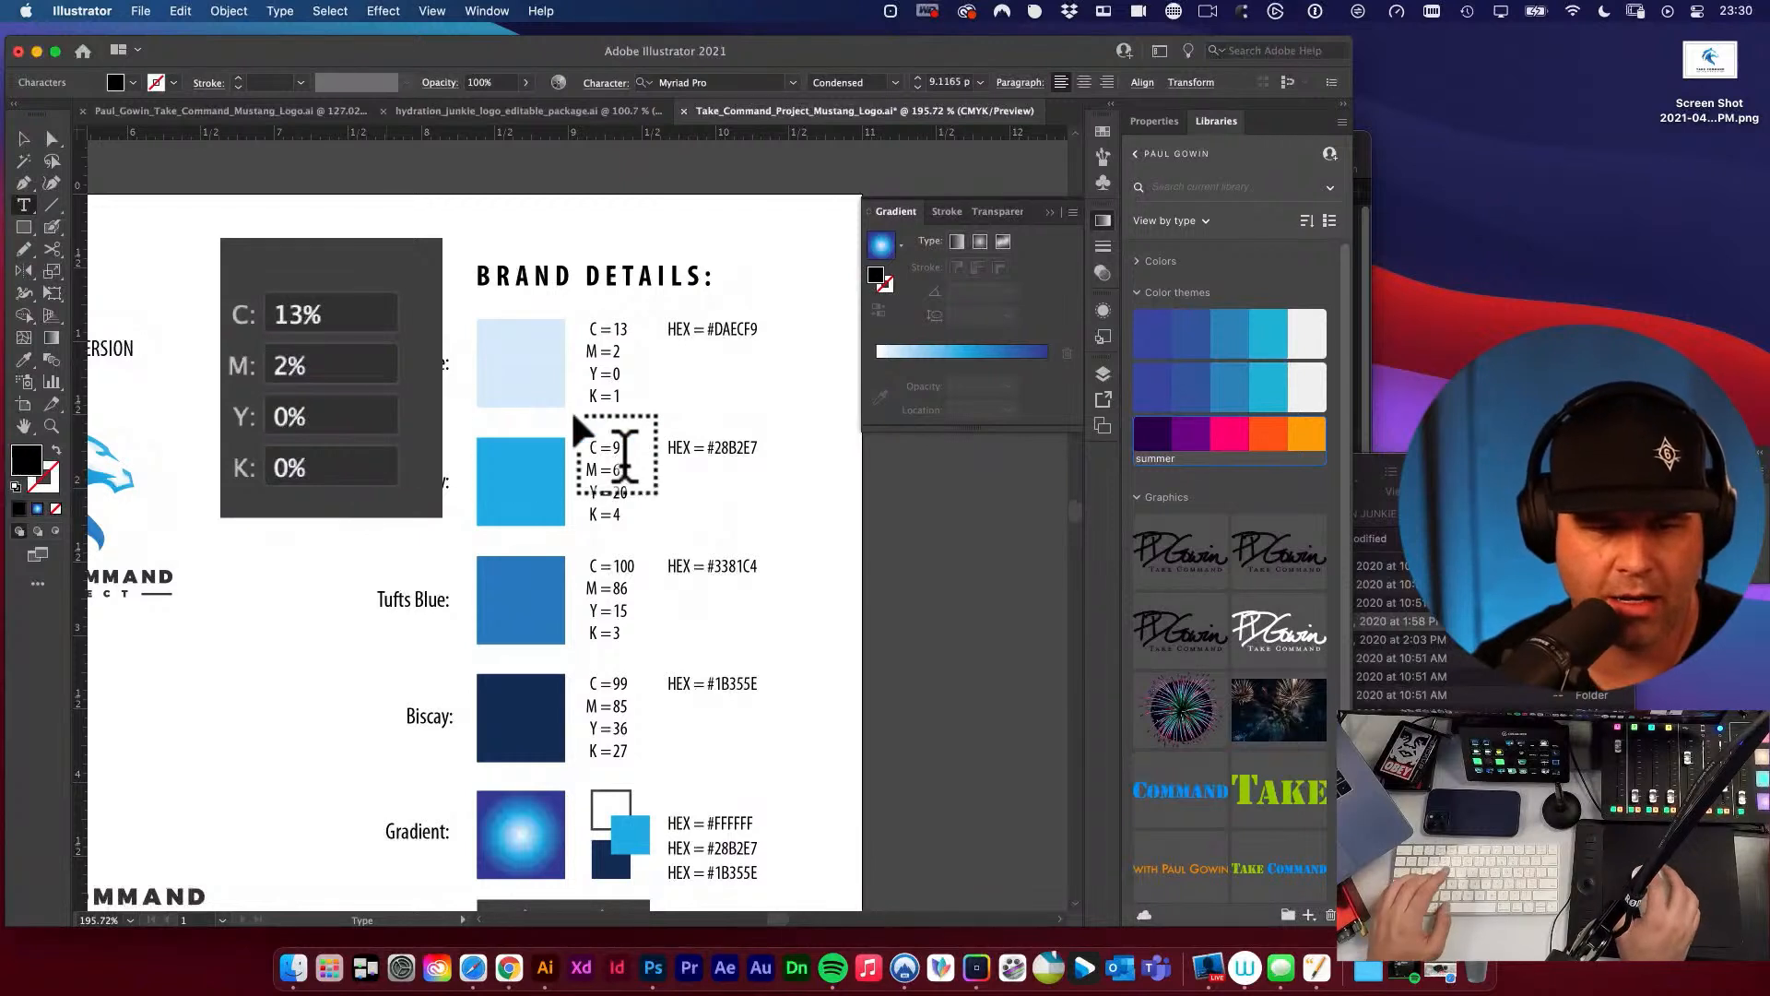
{"action": "double_click", "coordinate": [618, 397]}
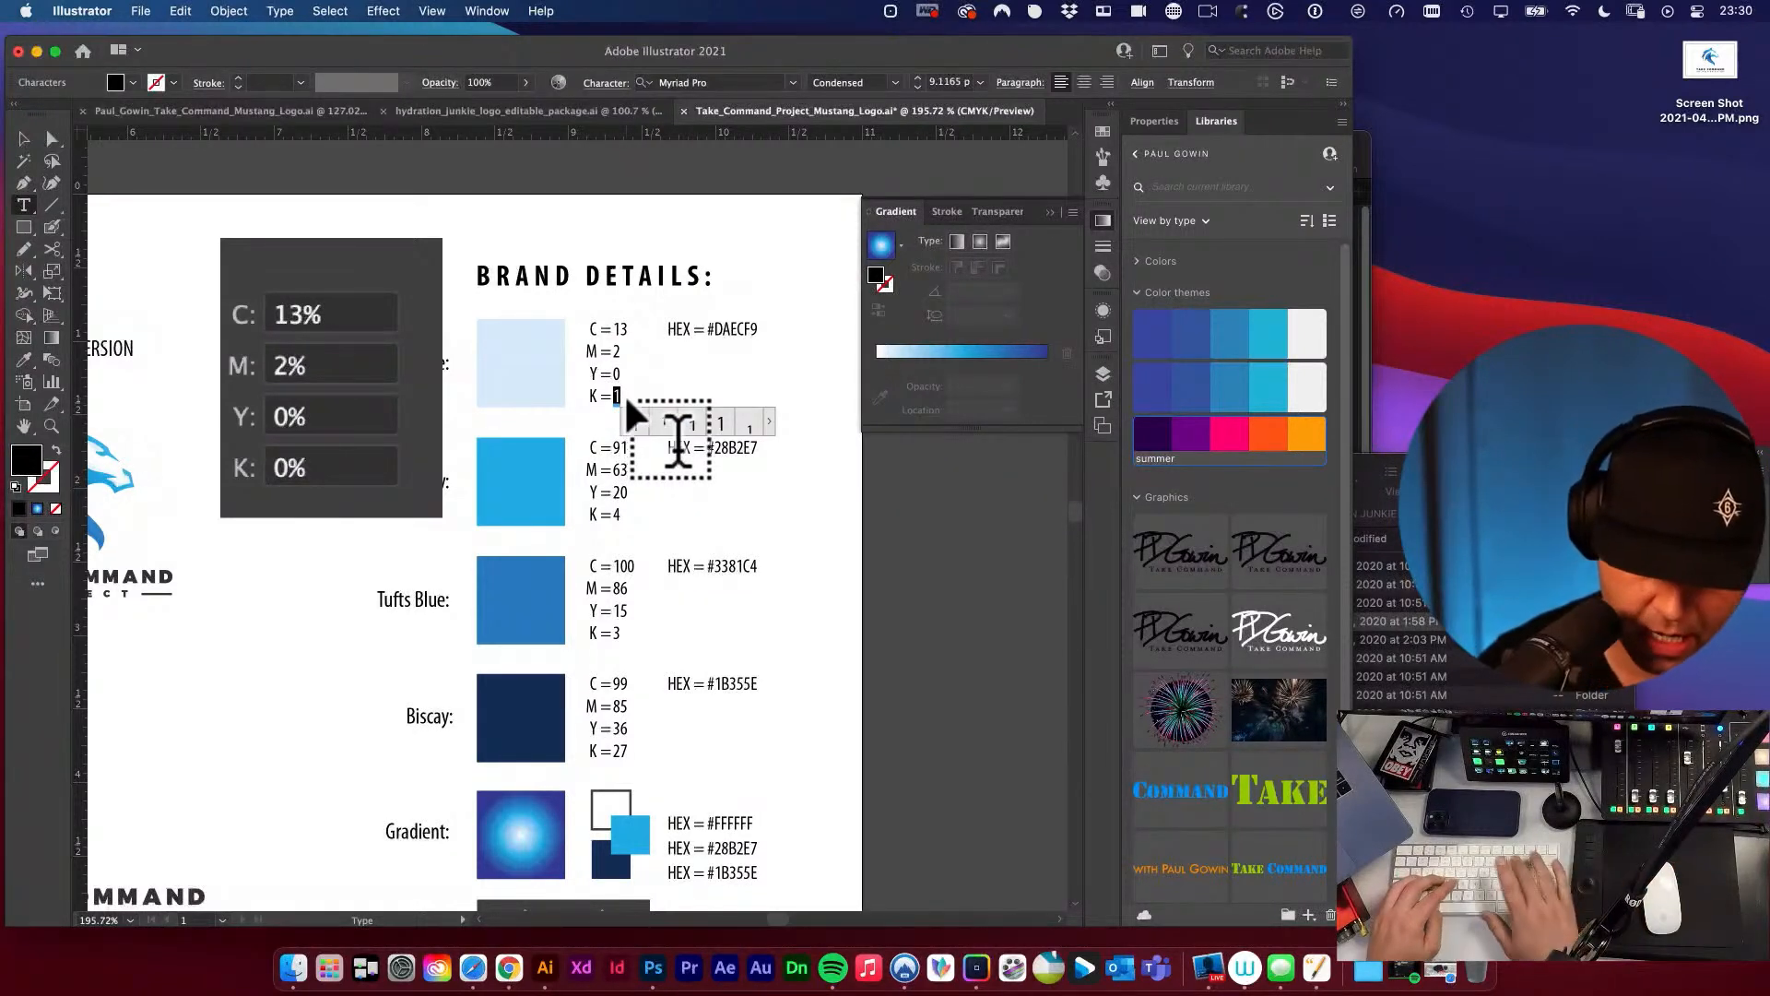
{"action": "type", "text": "0"}
{"action": "key", "text": "Escape"}
{"action": "left_click", "coordinate": [368, 308]}
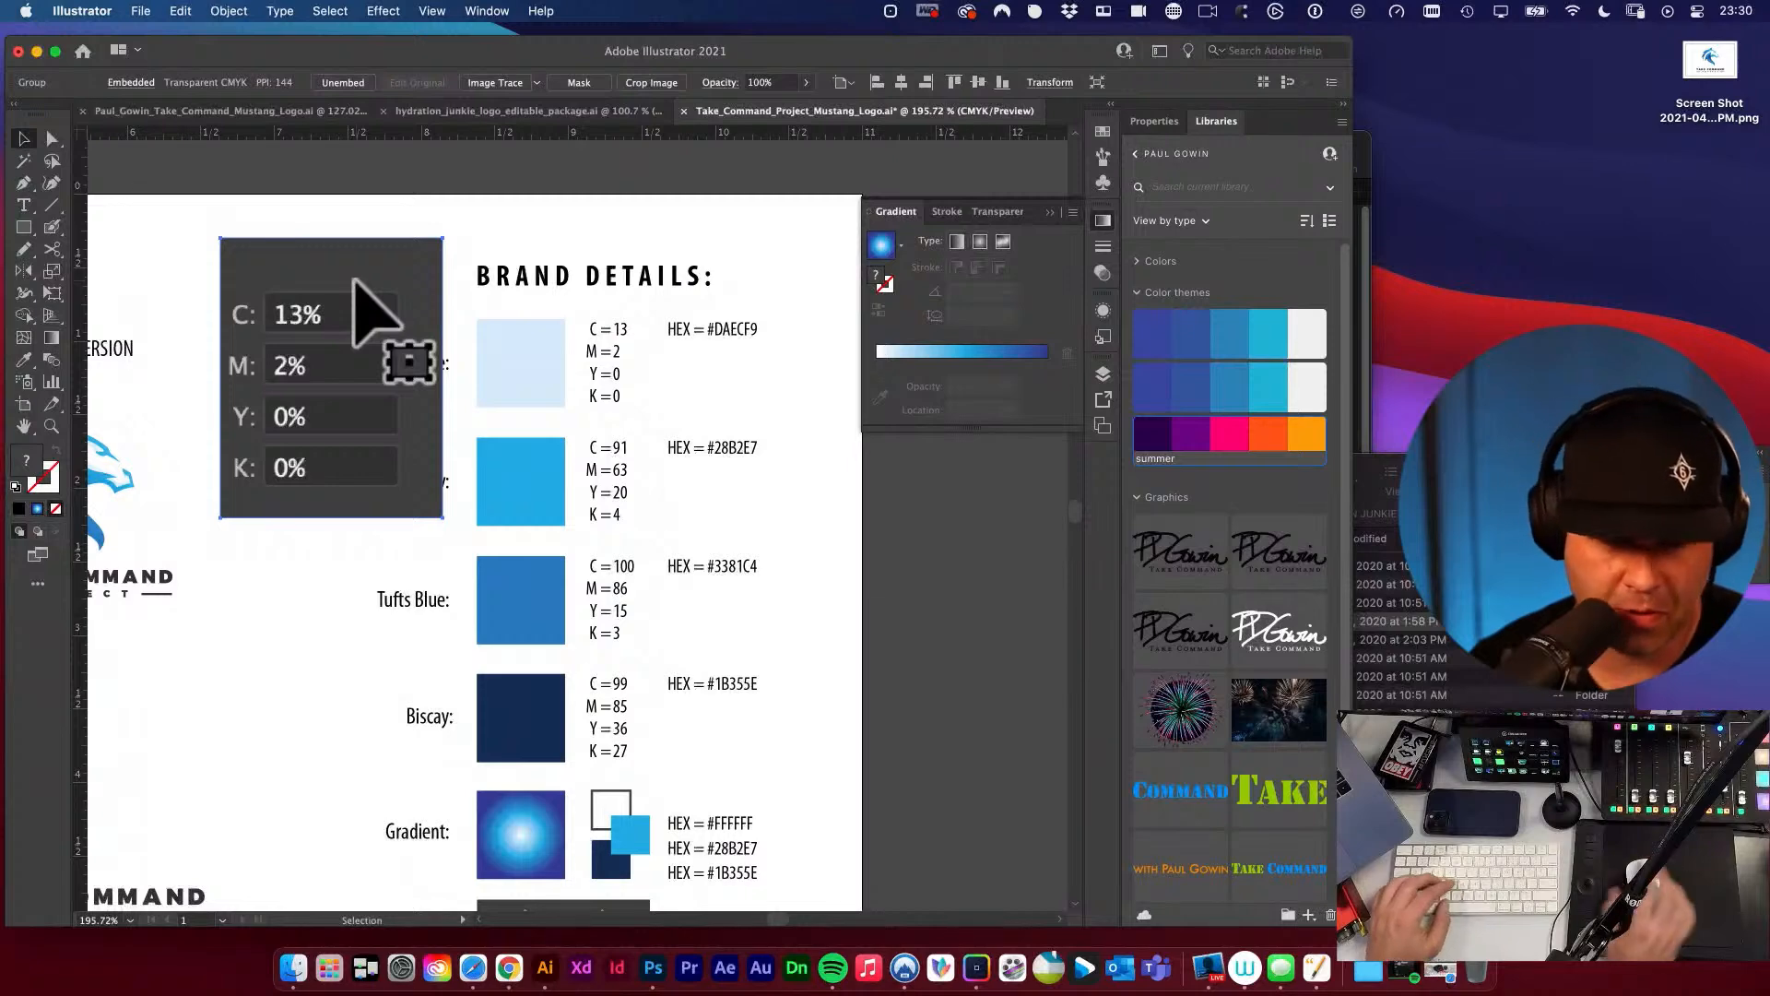
{"action": "key", "text": "Delete"}
Set the Pattens Blue swatch fill's yellow and black values to 1% each.
{"action": "left_click", "coordinate": [513, 395]}
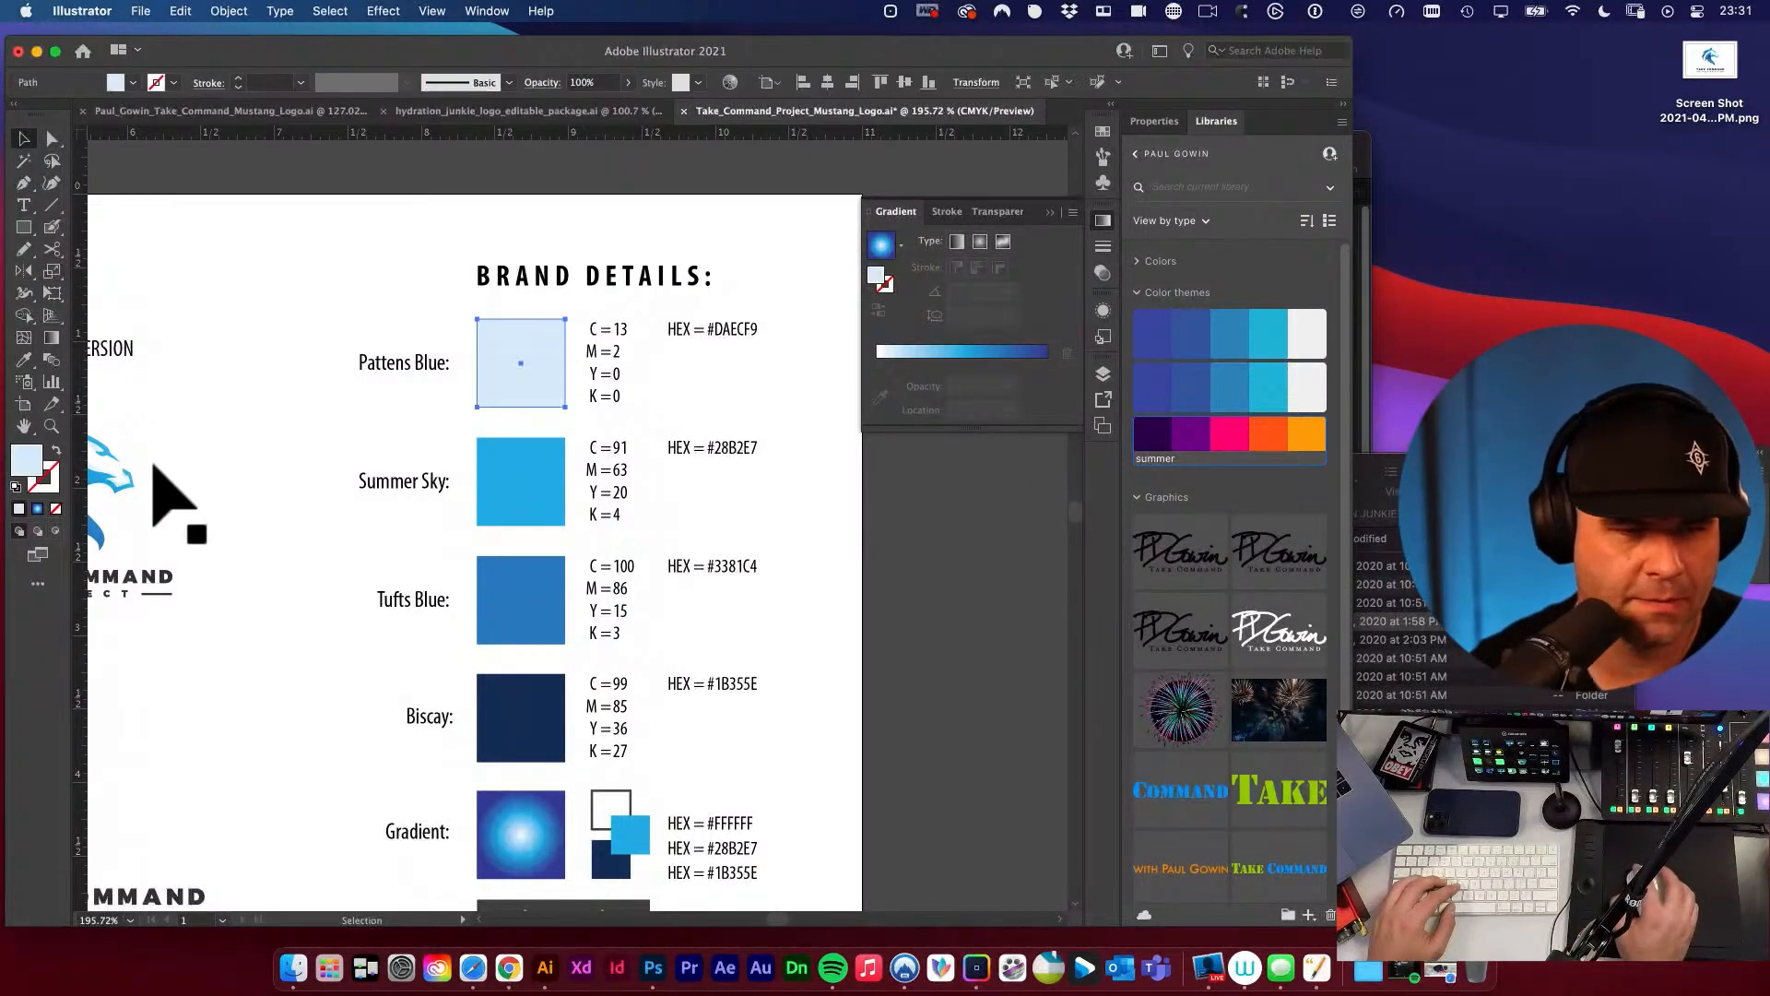
{"action": "double_click", "coordinate": [35, 465]}
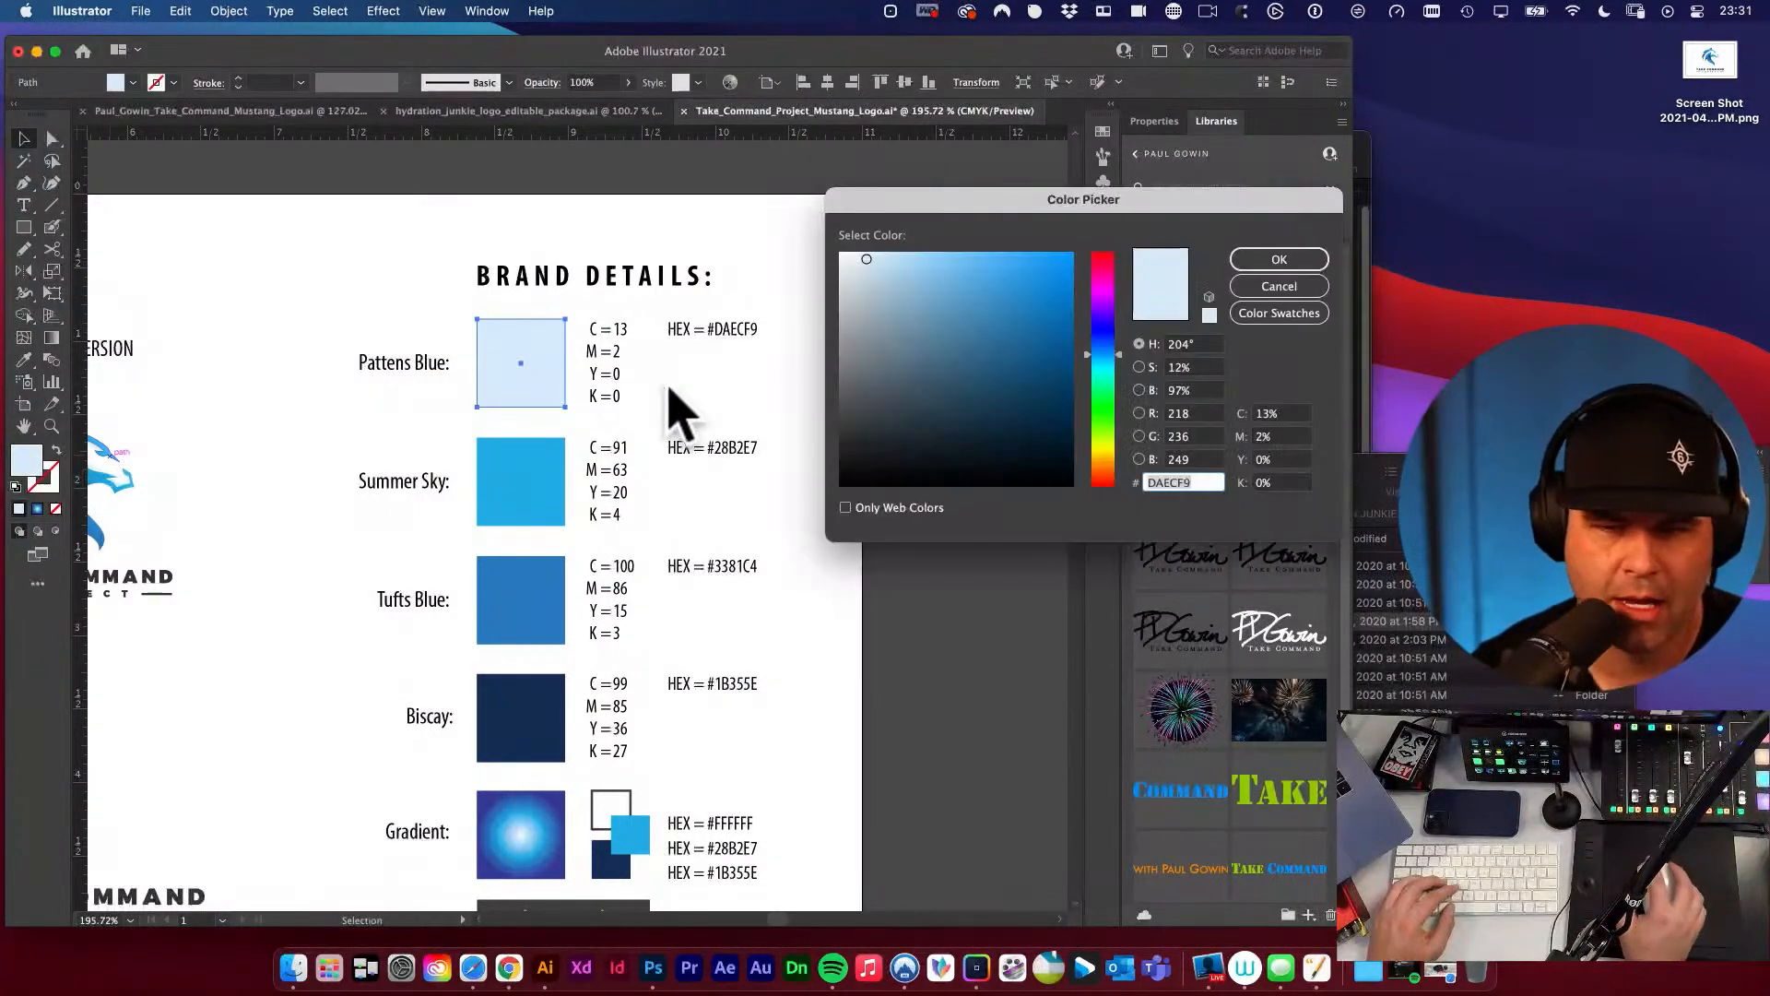
{"action": "left_click", "coordinate": [1253, 460]}
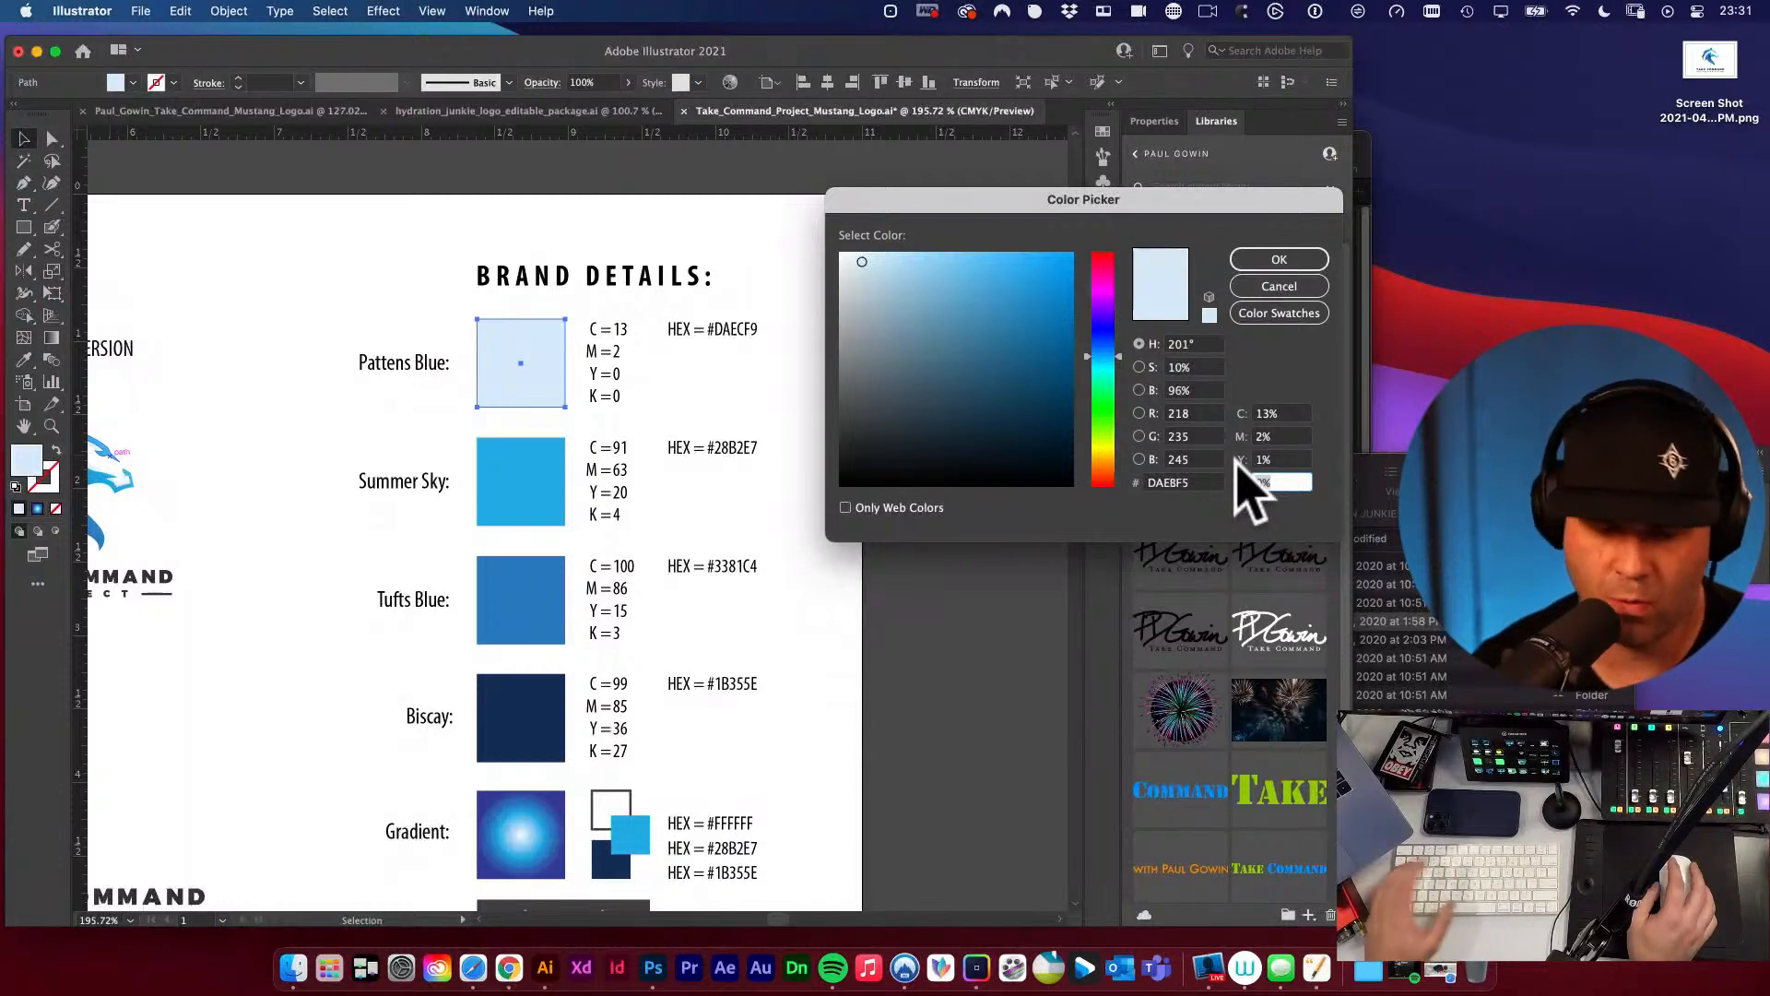
{"action": "left_click", "coordinate": [1276, 259]}
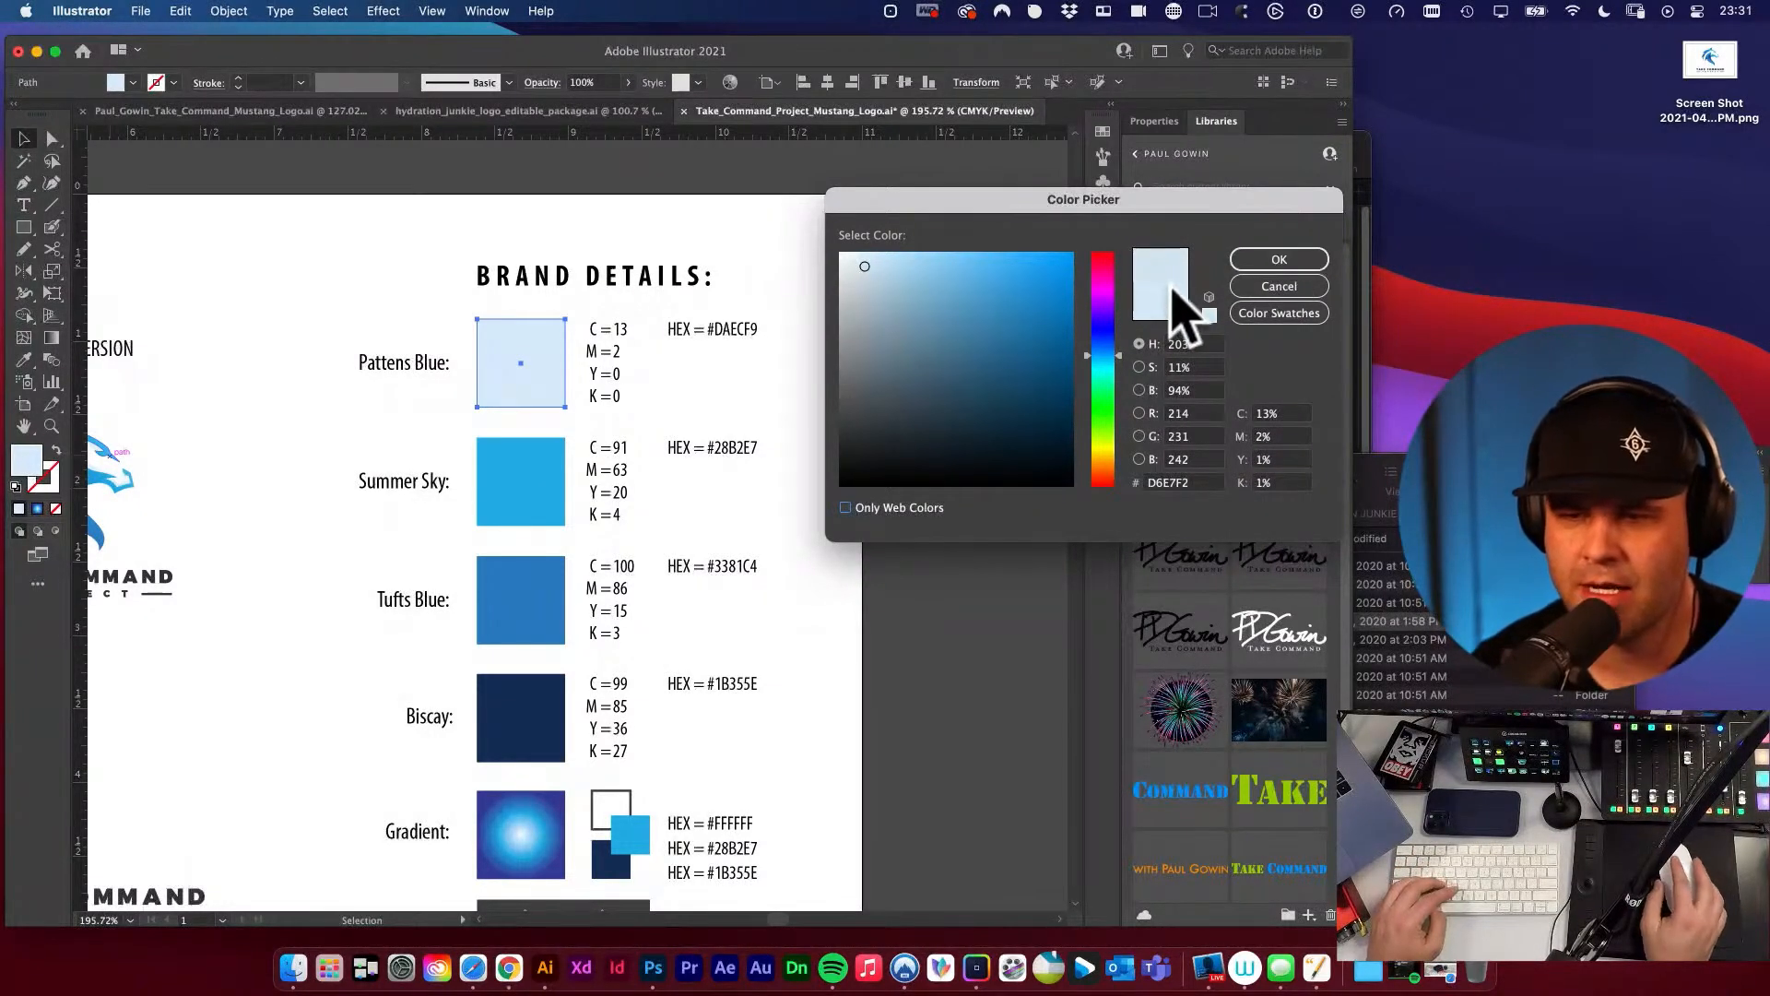
{"action": "left_click", "coordinate": [1277, 260]}
{"action": "left_click", "coordinate": [518, 415]}
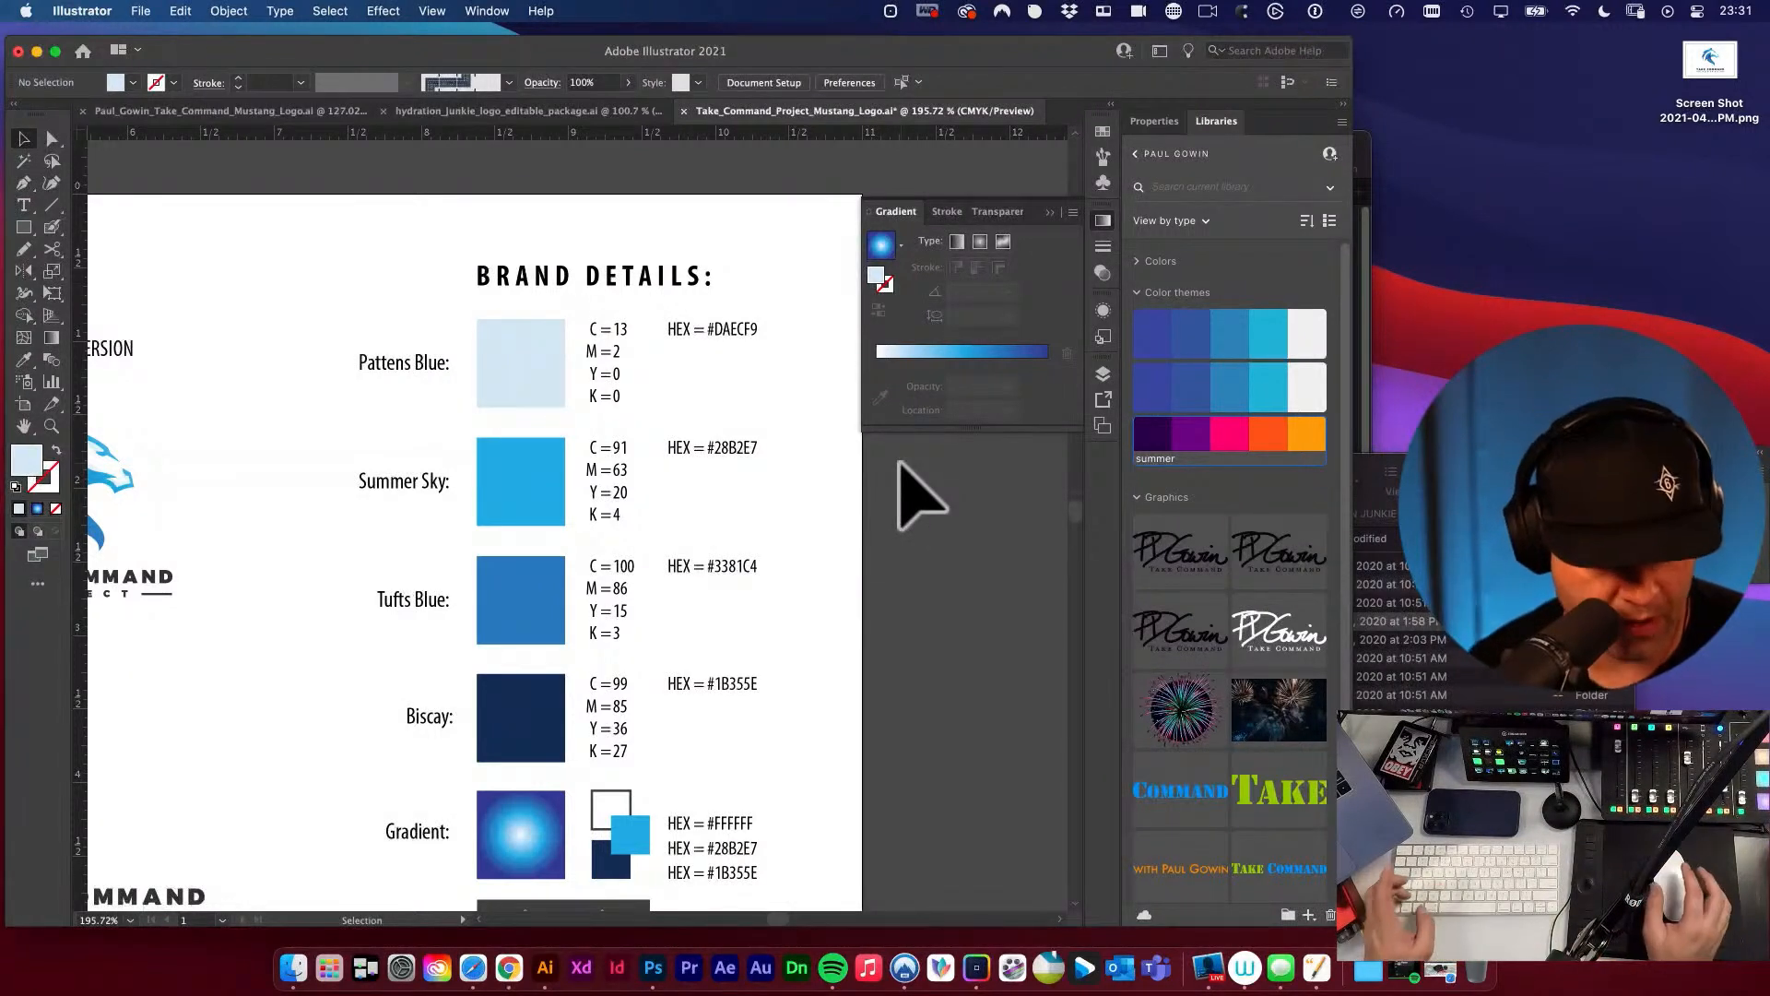
{"action": "key", "text": "a"}
{"action": "key", "text": "super+z"}
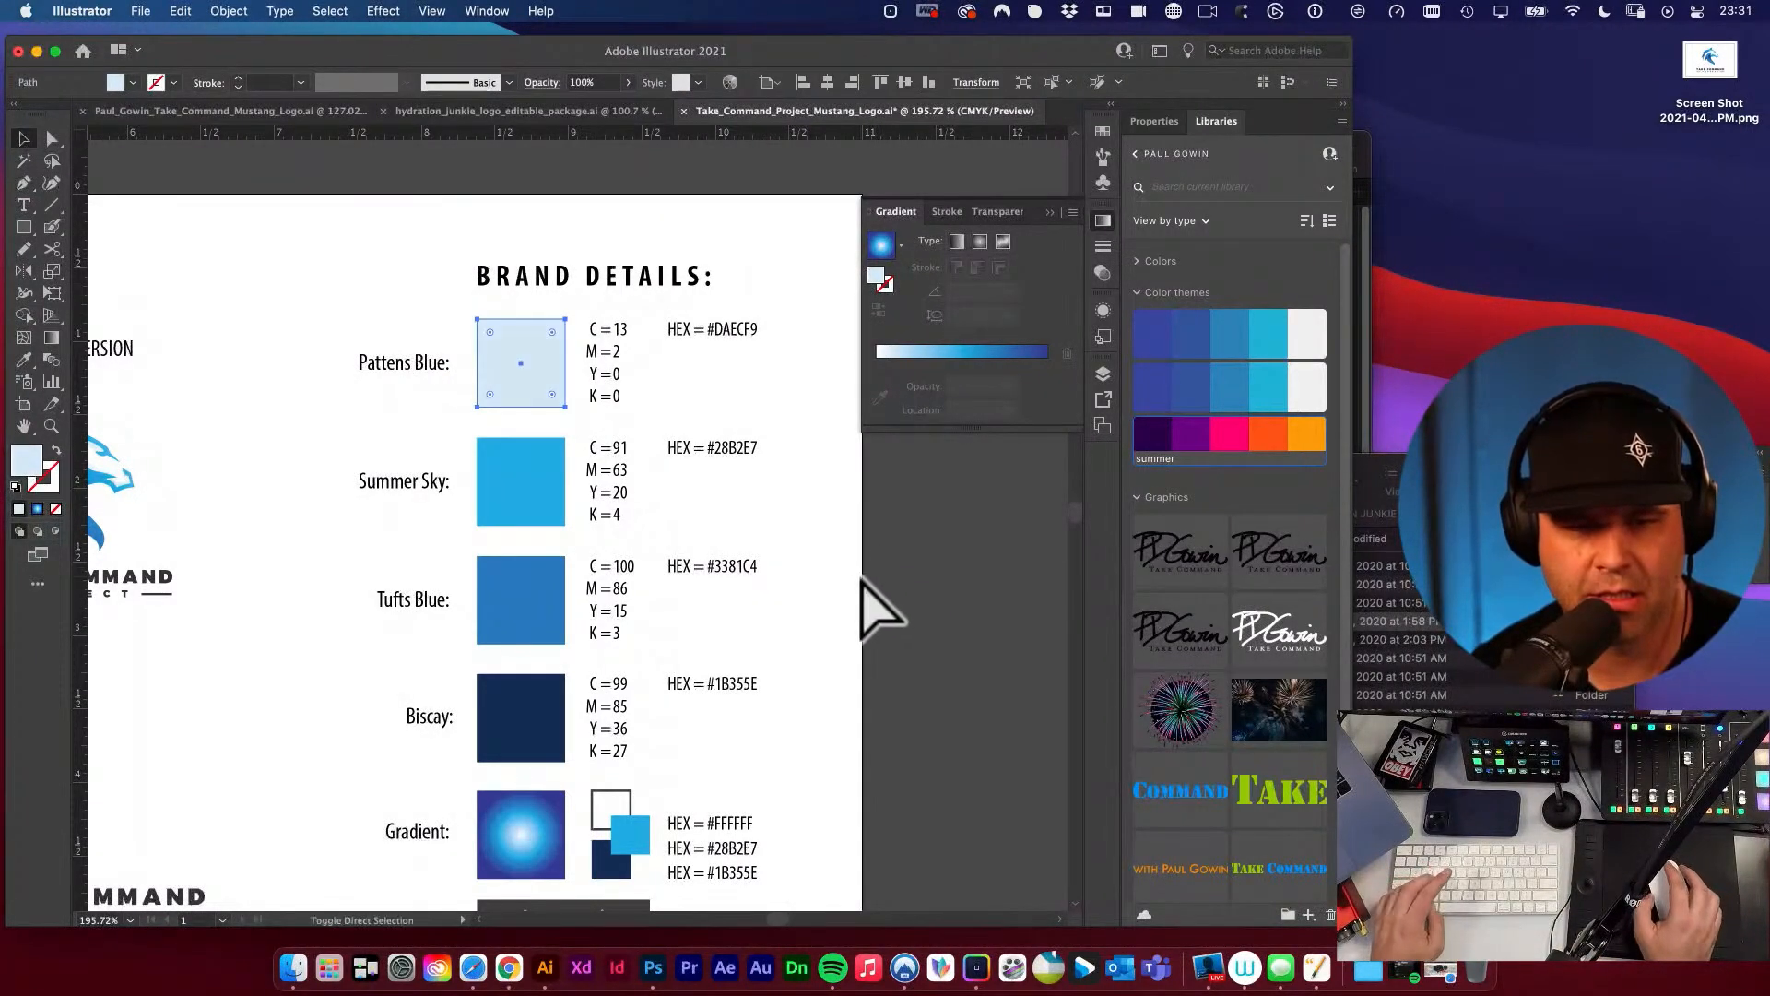
Update the Pattens Blue CMYK text to Y = 1 and K = 1.
{"action": "left_click", "coordinate": [398, 331]}
{"action": "key", "text": "t"}
{"action": "left_click", "coordinate": [613, 376]}
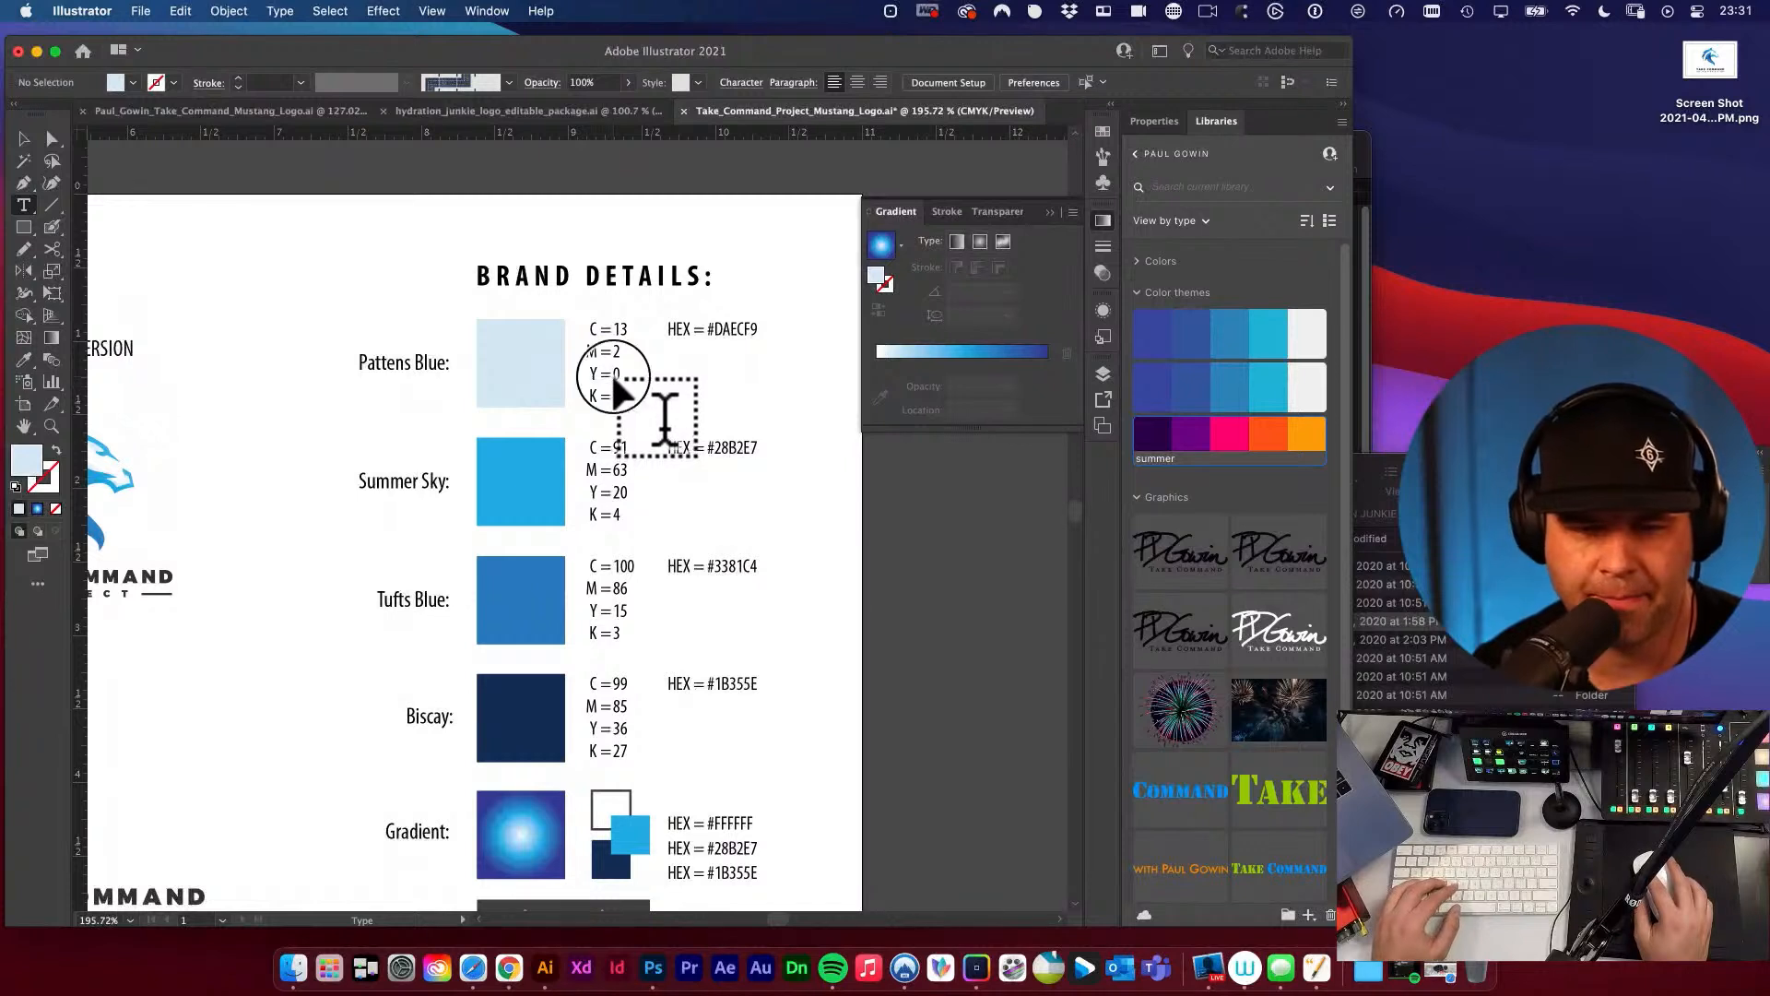
{"action": "key", "text": "super+z"}
{"action": "left_click_drag", "start_coordinate": [613, 374], "coordinate": [627, 394]}
{"action": "type", "text": "11"}
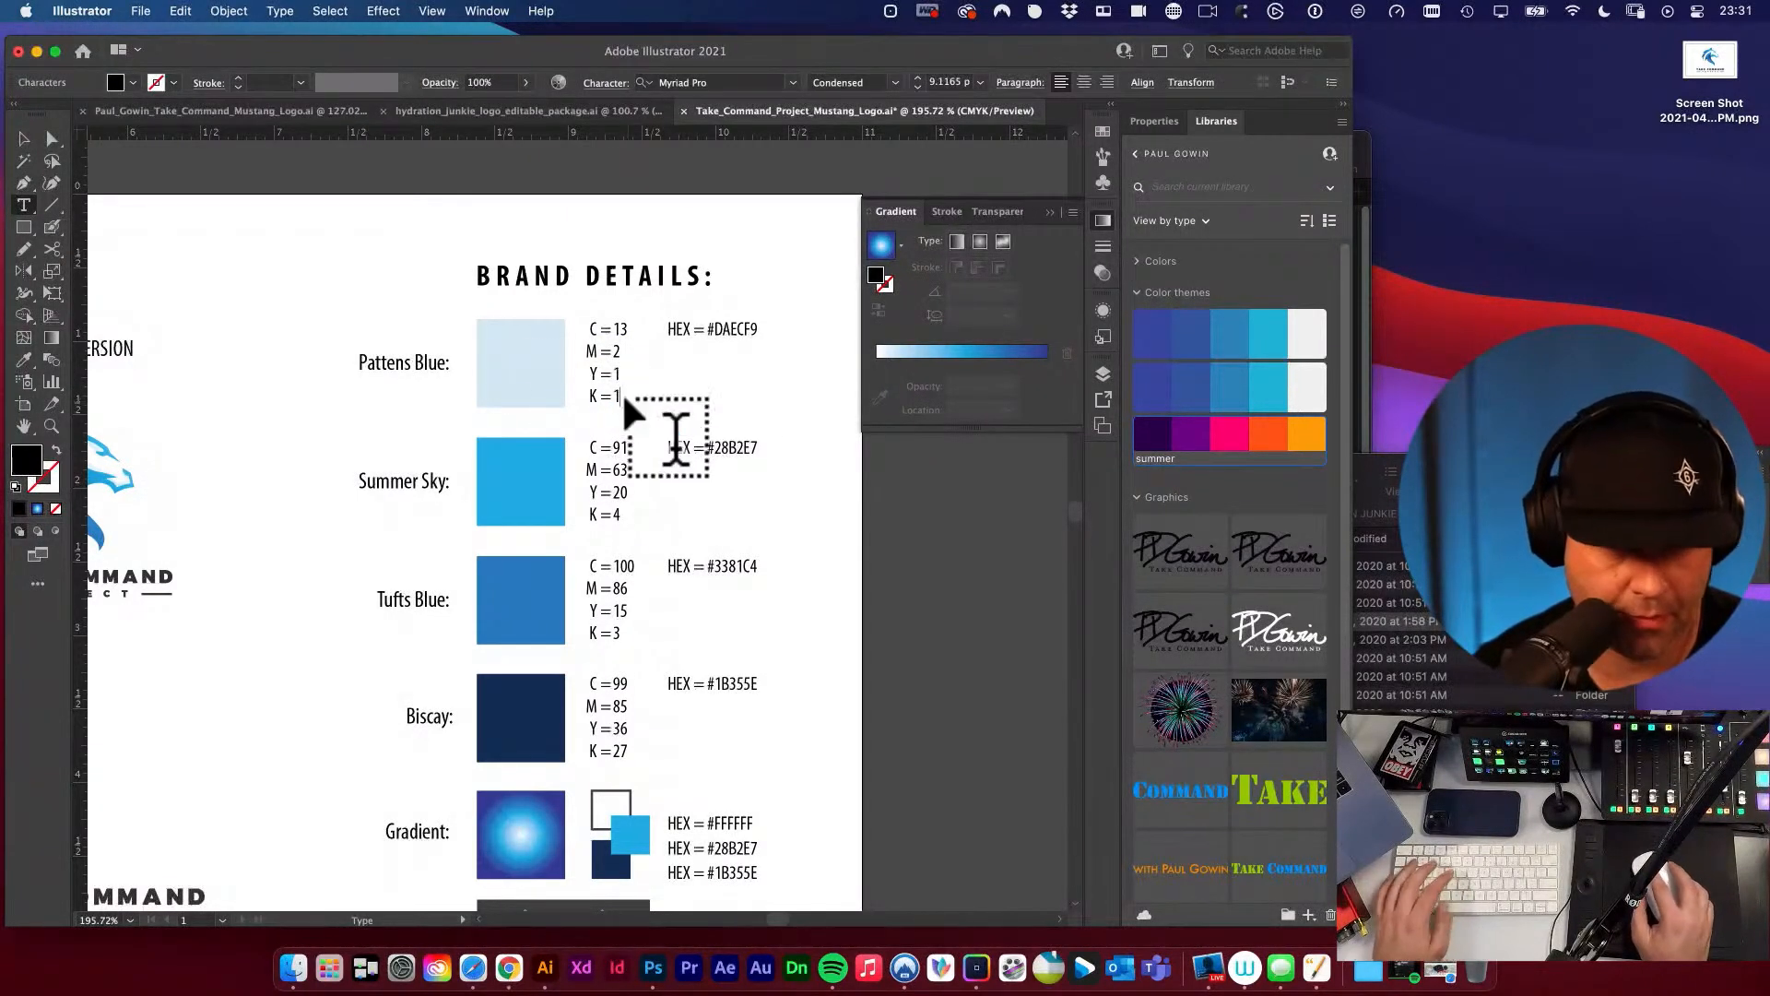
{"action": "left_click", "coordinate": [454, 314]}
Copy the Pattens Blue fill's hex code and replace its hex label value with D6E7F2.
{"action": "key", "text": "v"}
{"action": "left_click", "coordinate": [523, 363]}
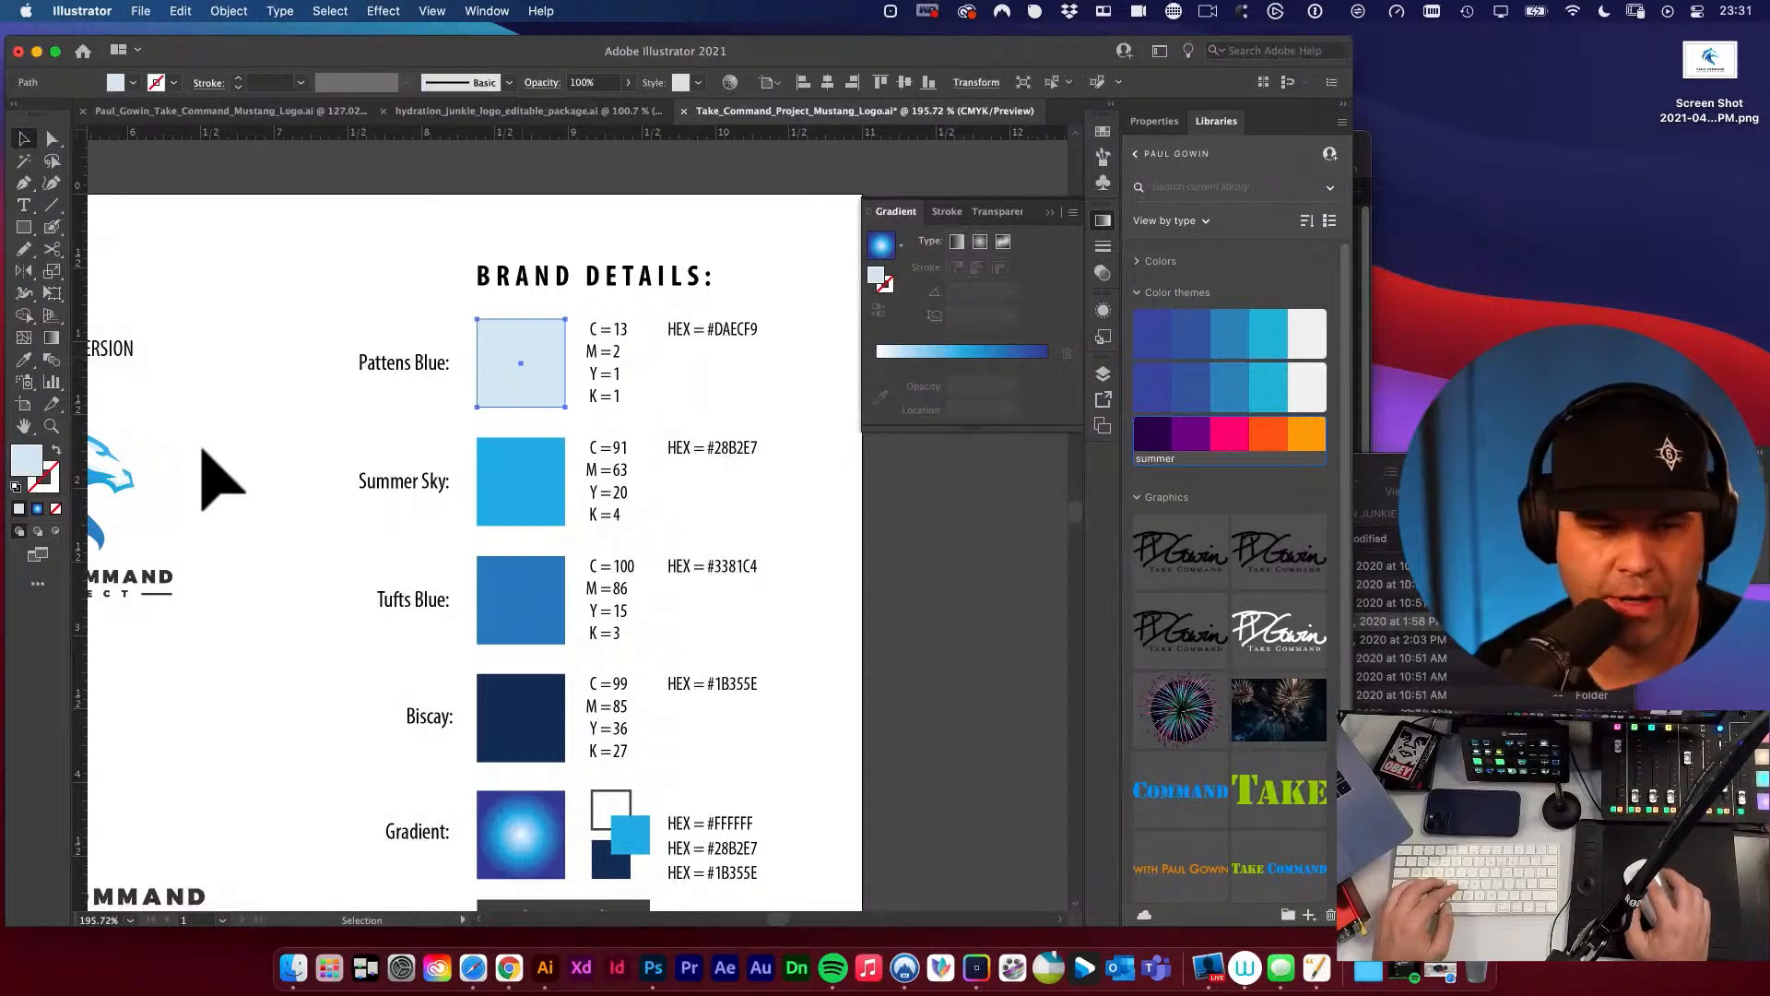
{"action": "double_click", "coordinate": [36, 467]}
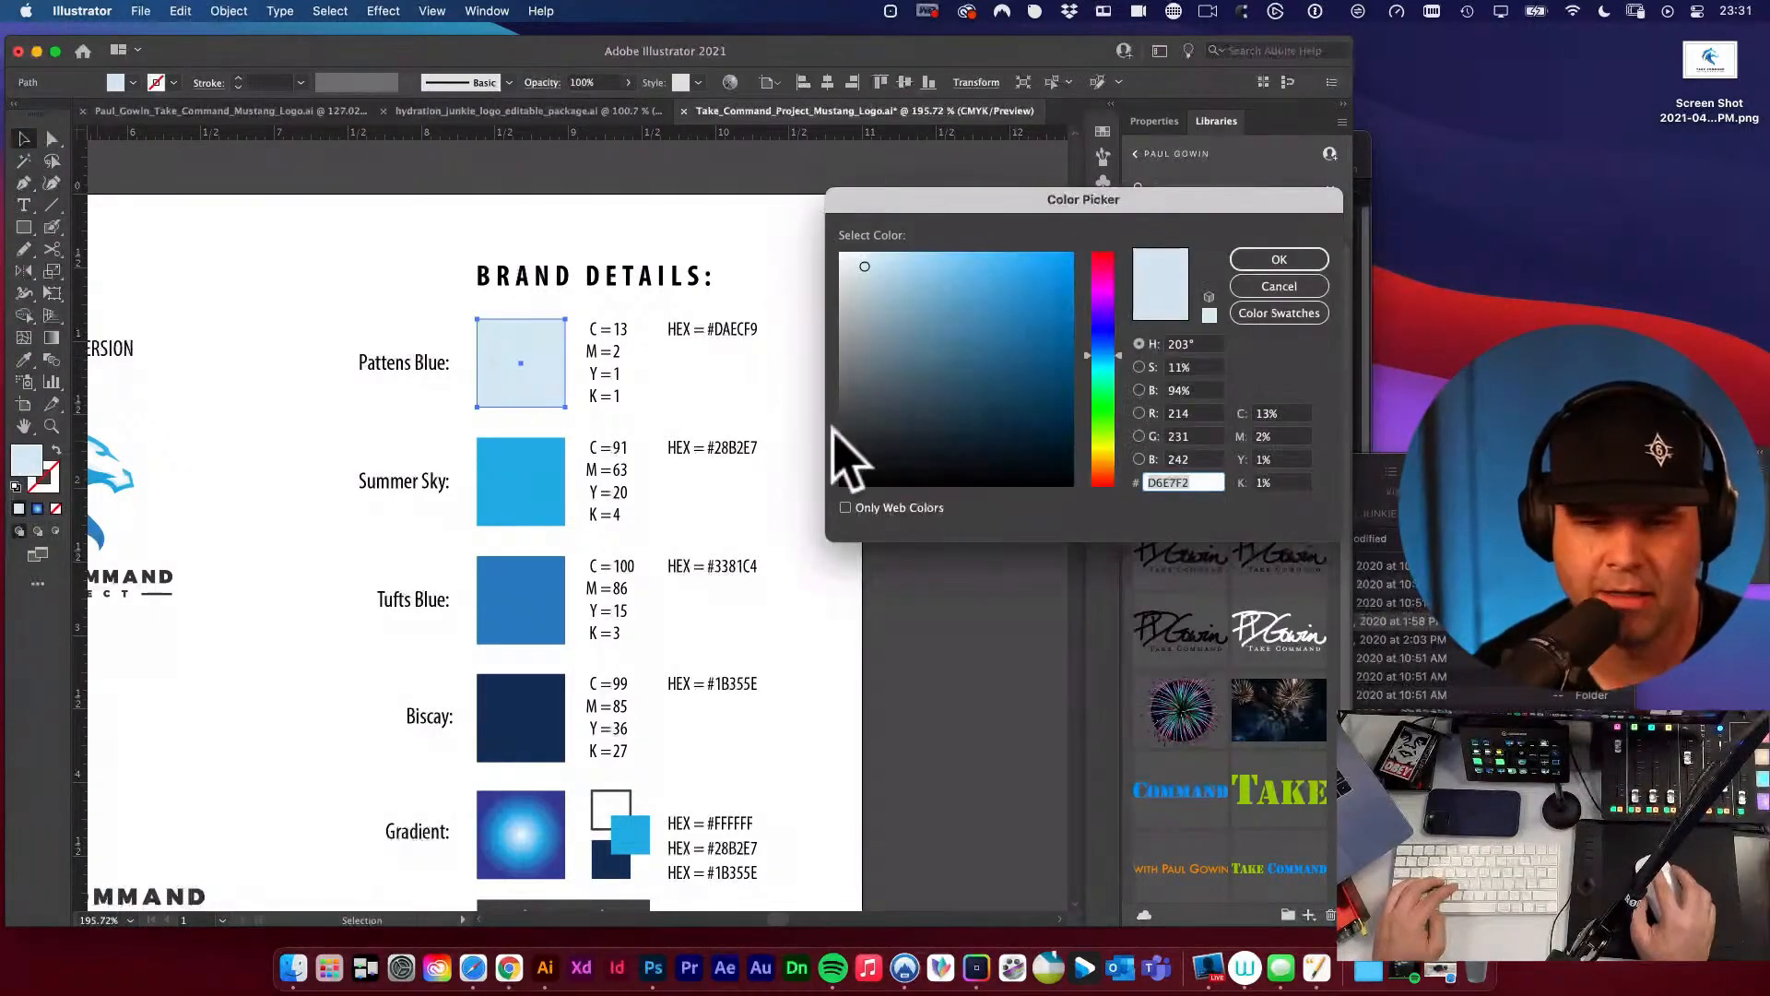
{"action": "left_click", "coordinate": [1274, 260]}
{"action": "left_click", "coordinate": [763, 319]}
{"action": "key", "text": "t"}
{"action": "left_click_drag", "start_coordinate": [714, 329], "coordinate": [821, 333]}
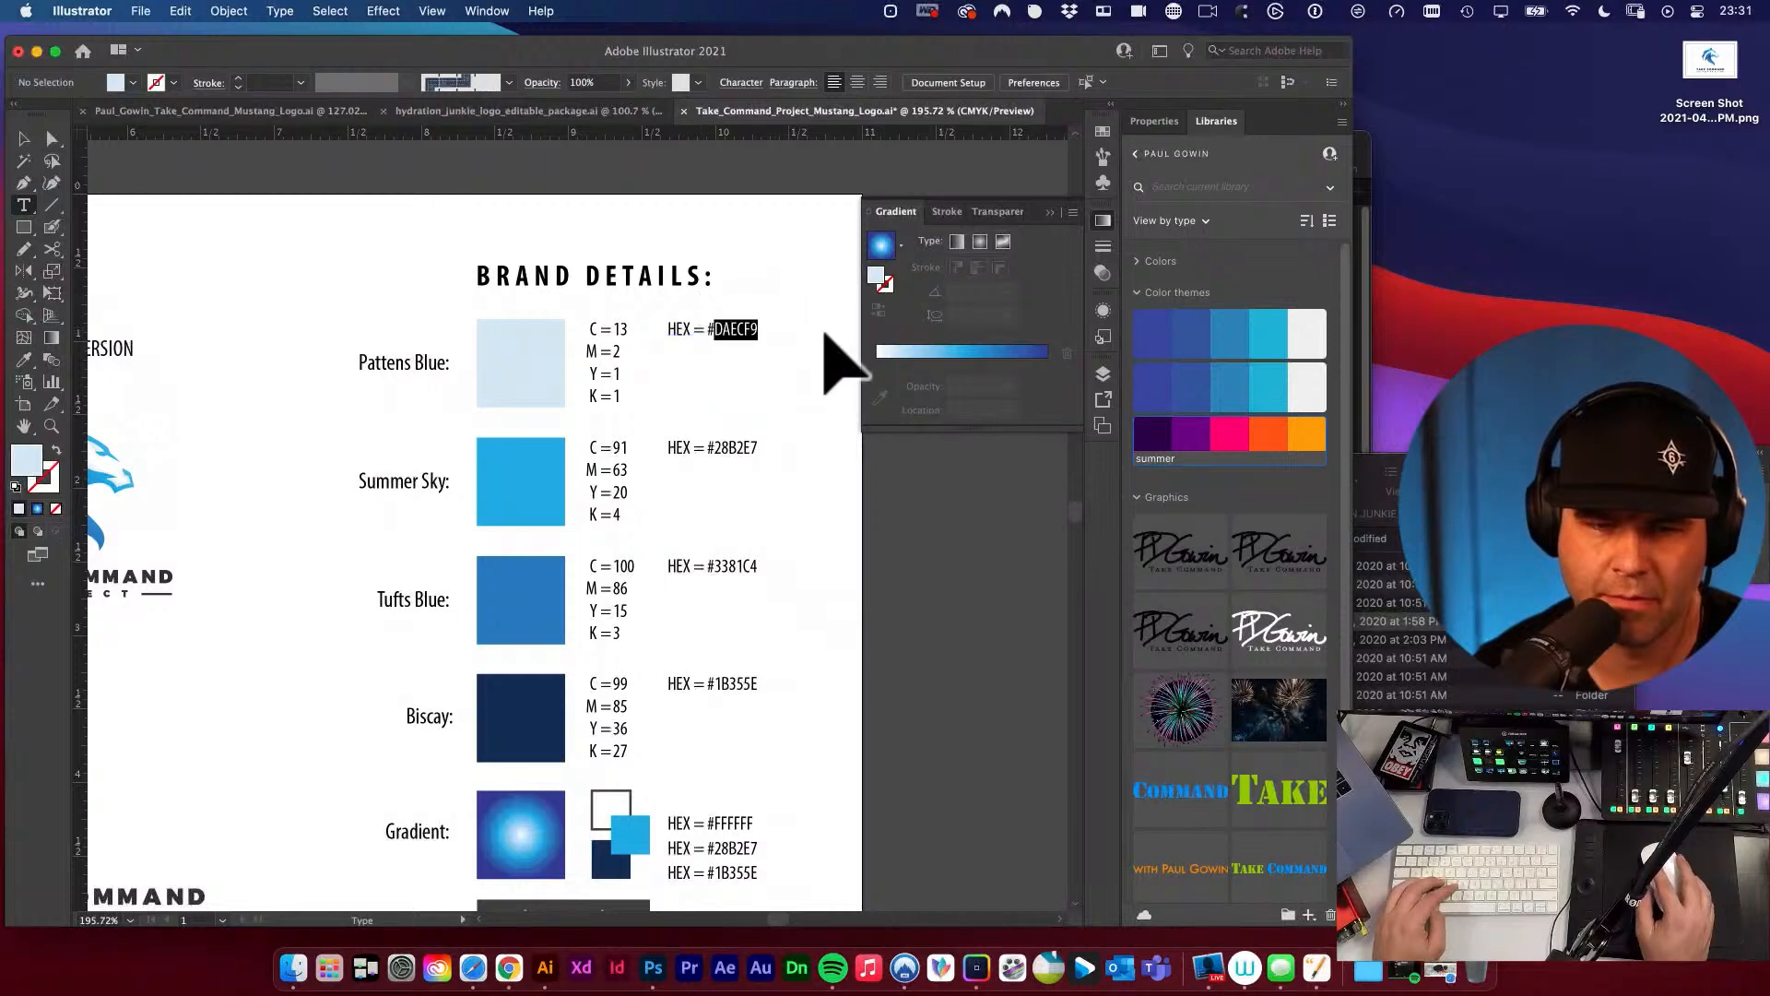
{"action": "type", "text": "D6E7F2"}
{"action": "key", "text": "Escape"}
Capture the Summer Sky fill's CMYK values as a screenshot and place it beside the Summer Sky swatch for reference.
{"action": "left_click", "coordinate": [779, 389]}
{"action": "left_click_drag", "start_coordinate": [680, 389], "coordinate": [711, 363]}
{"action": "left_click", "coordinate": [564, 385]}
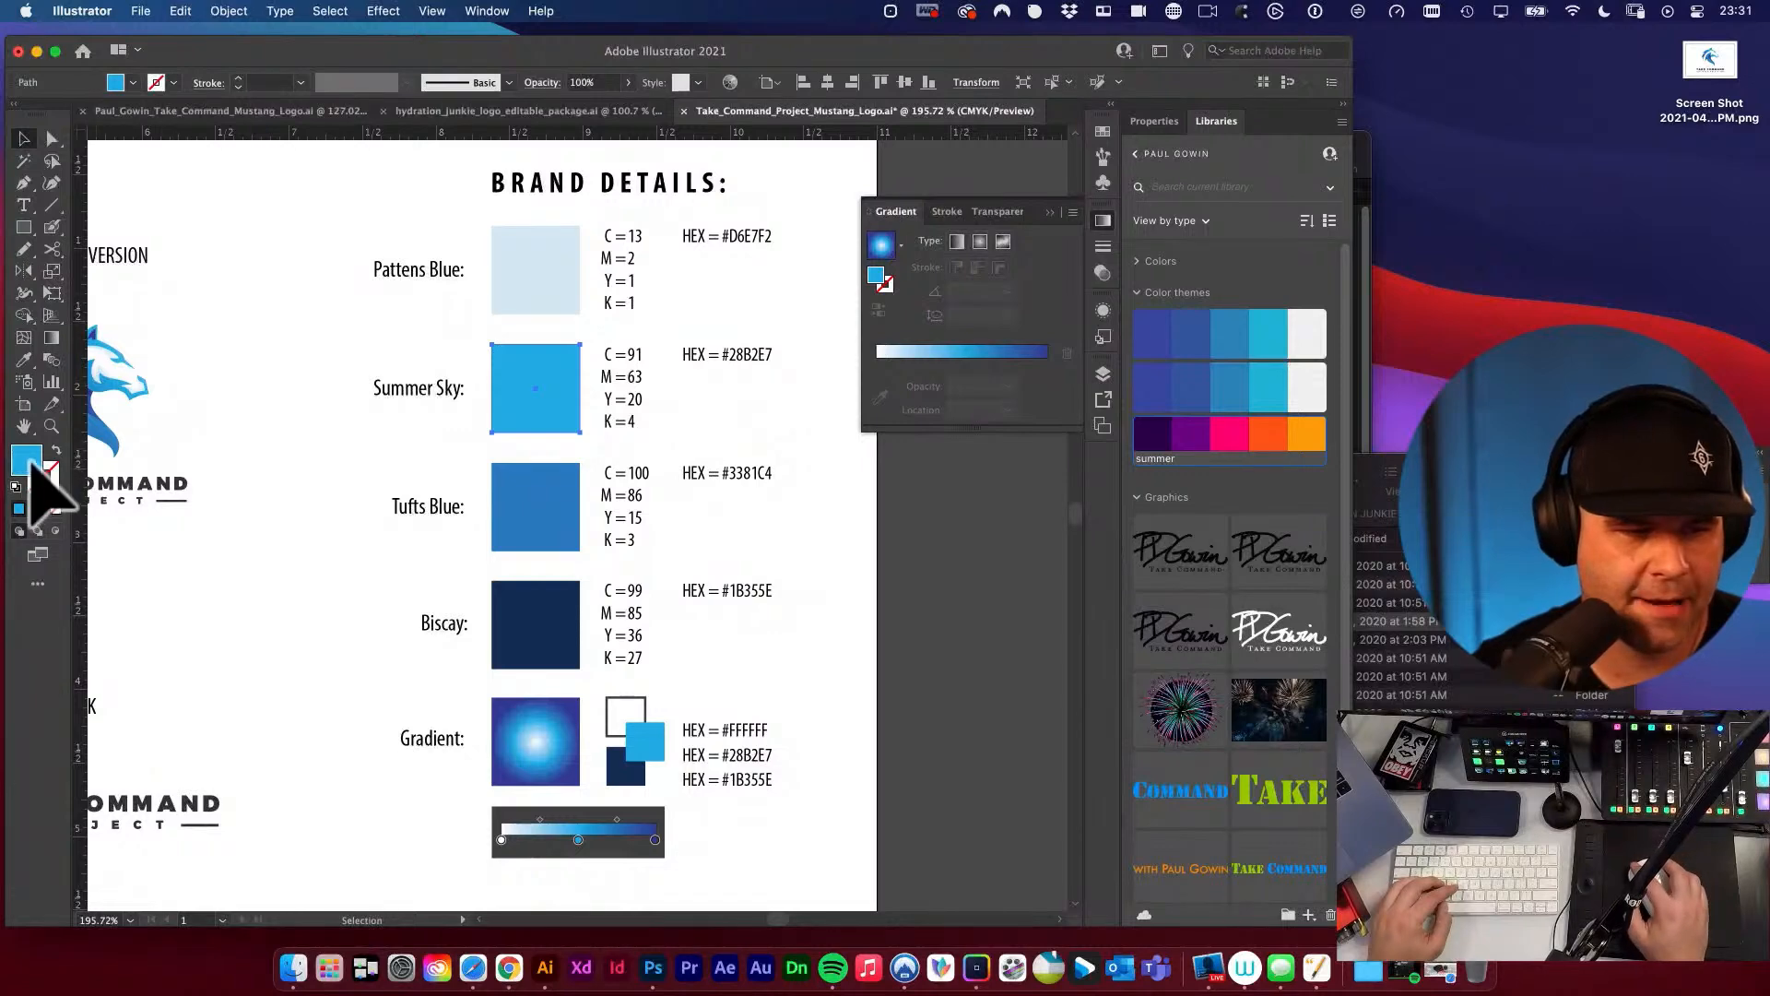
{"action": "double_click", "coordinate": [28, 461]}
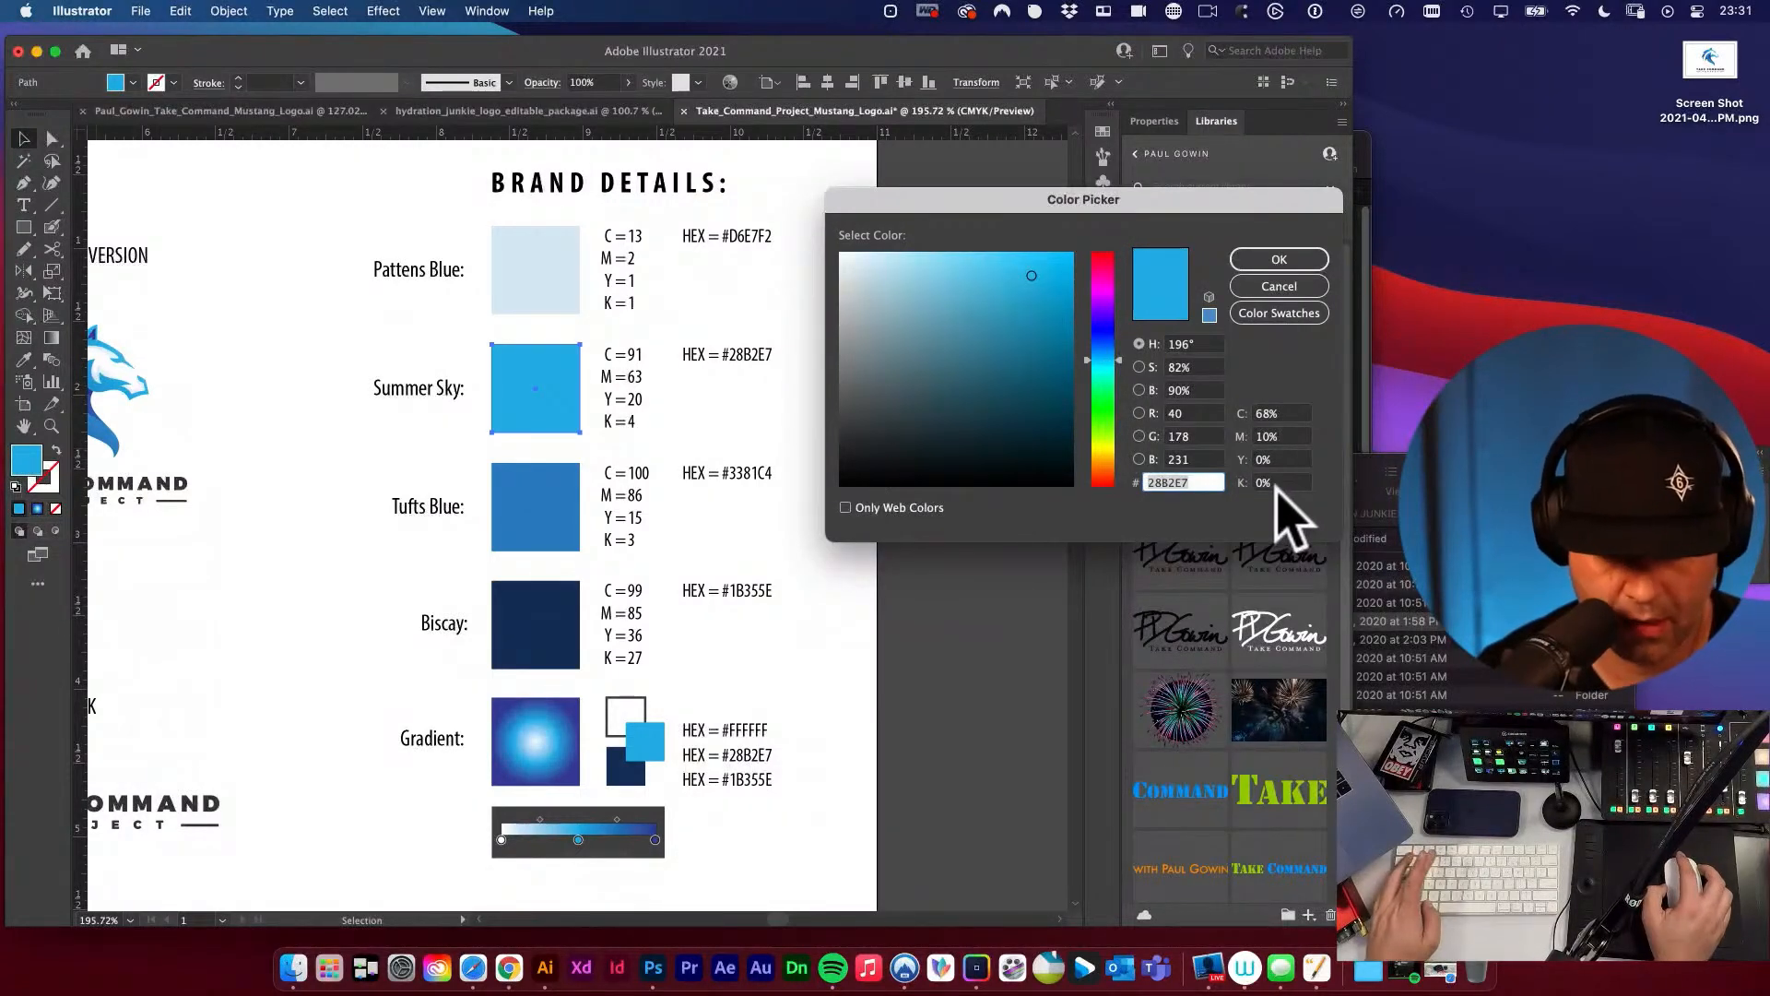
{"action": "key", "text": "super+shift+4"}
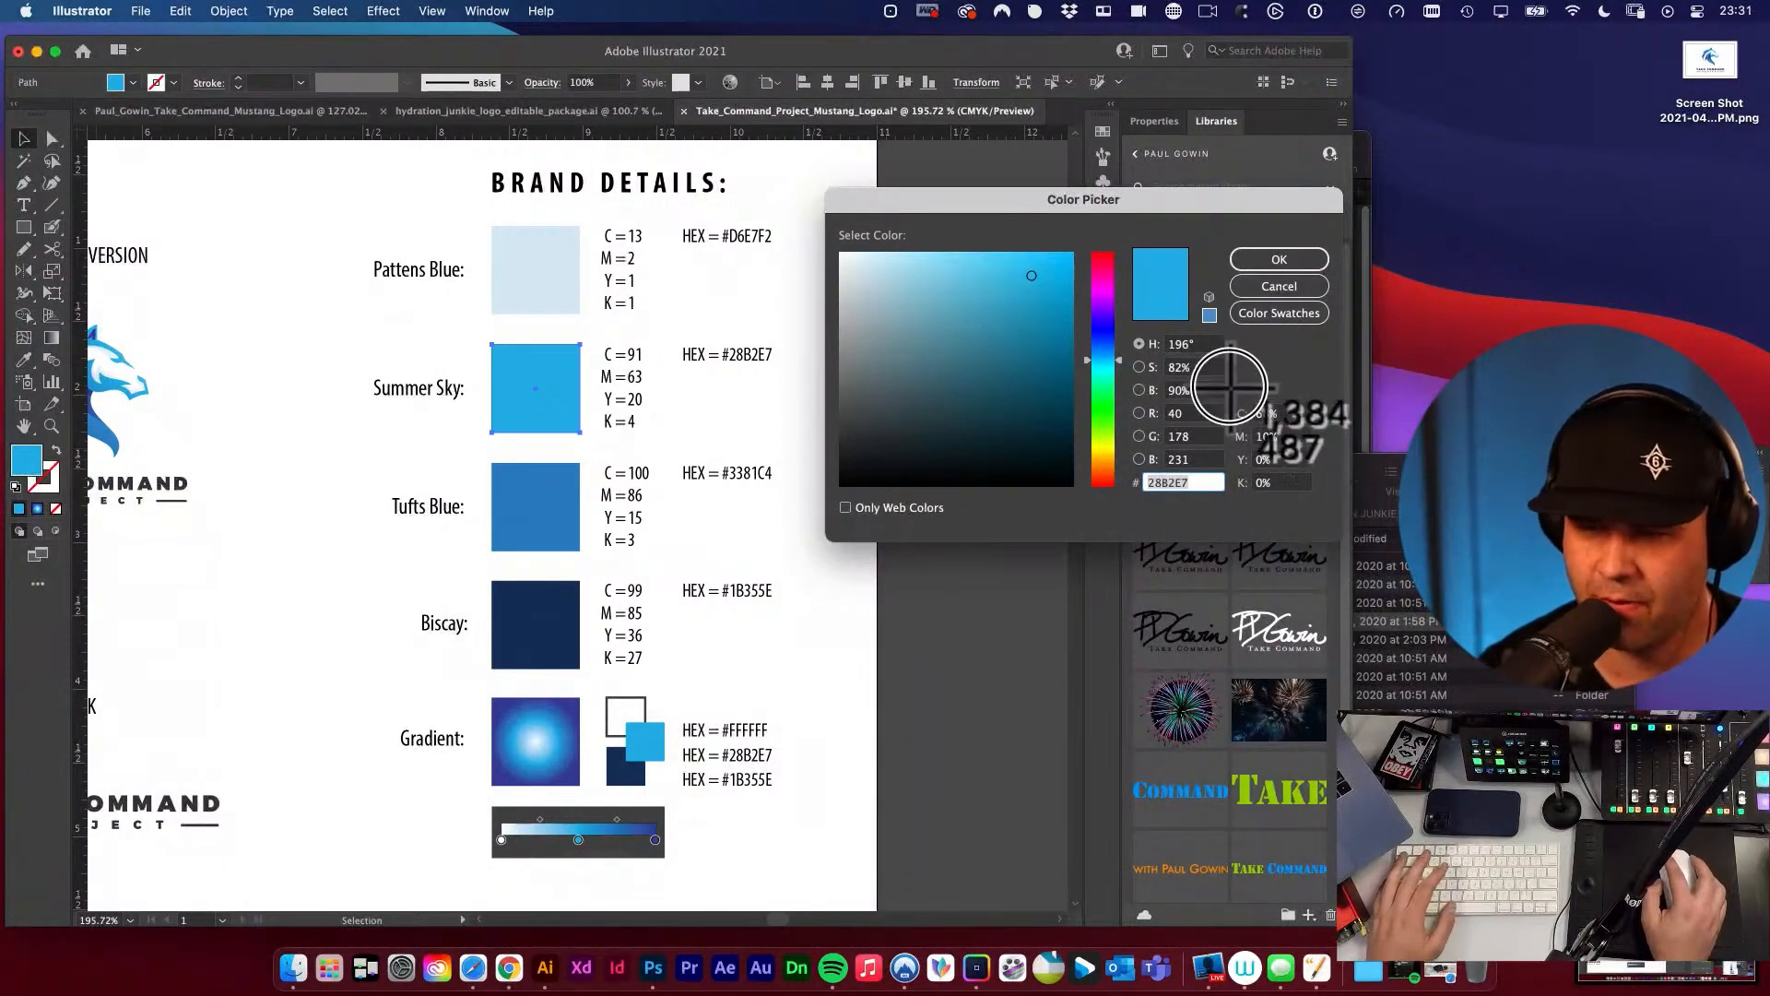
{"action": "left_click_drag", "start_coordinate": [1229, 386], "coordinate": [1326, 509]}
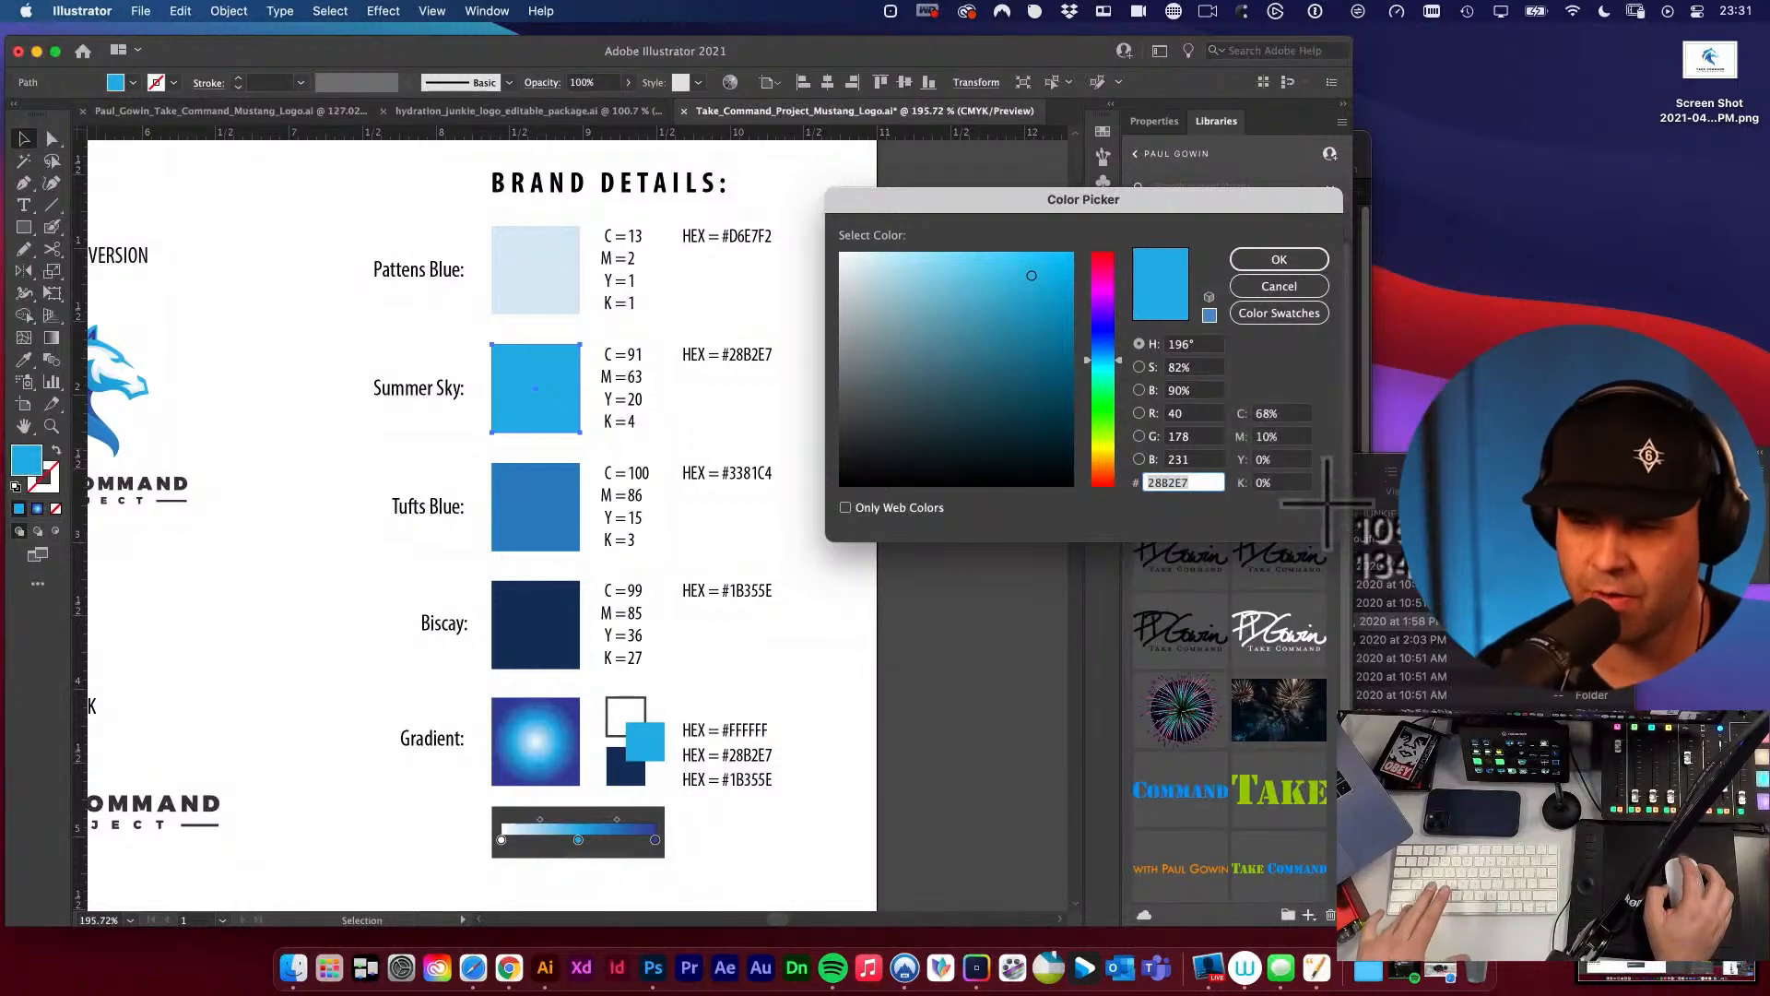
{"action": "left_click", "coordinate": [1305, 287]}
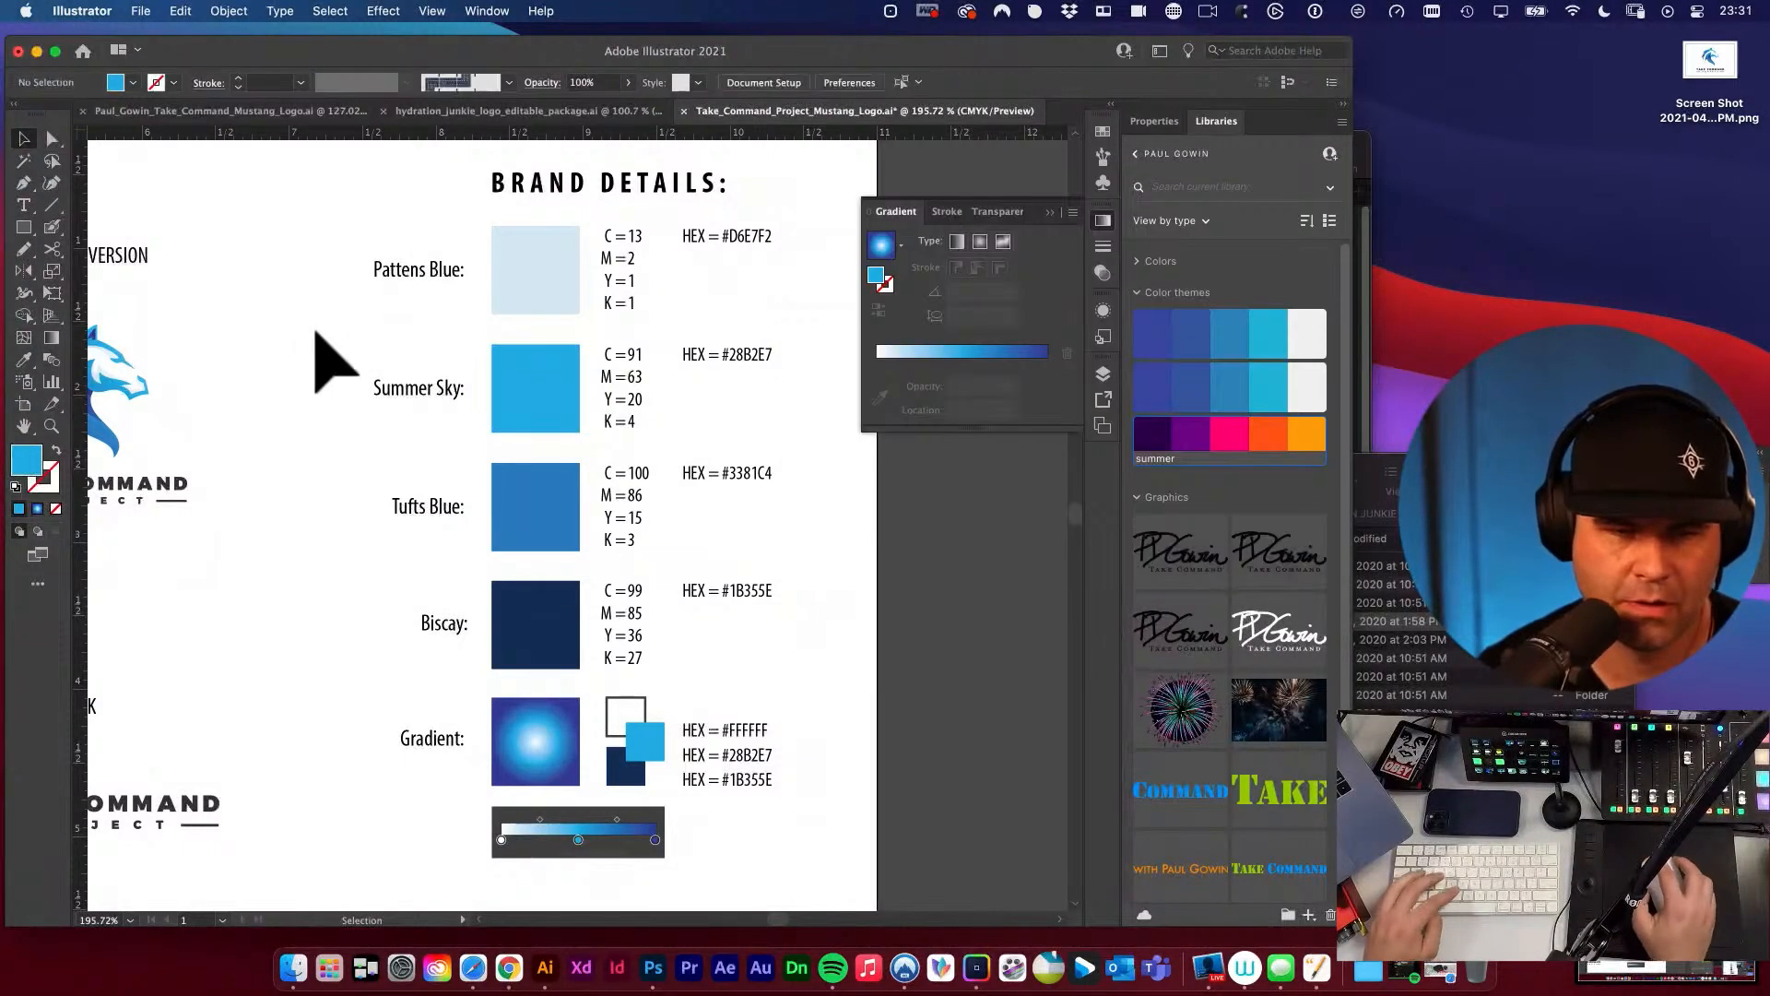
{"action": "key", "text": "super+v"}
{"action": "left_click_drag", "start_coordinate": [604, 442], "coordinate": [331, 316]}
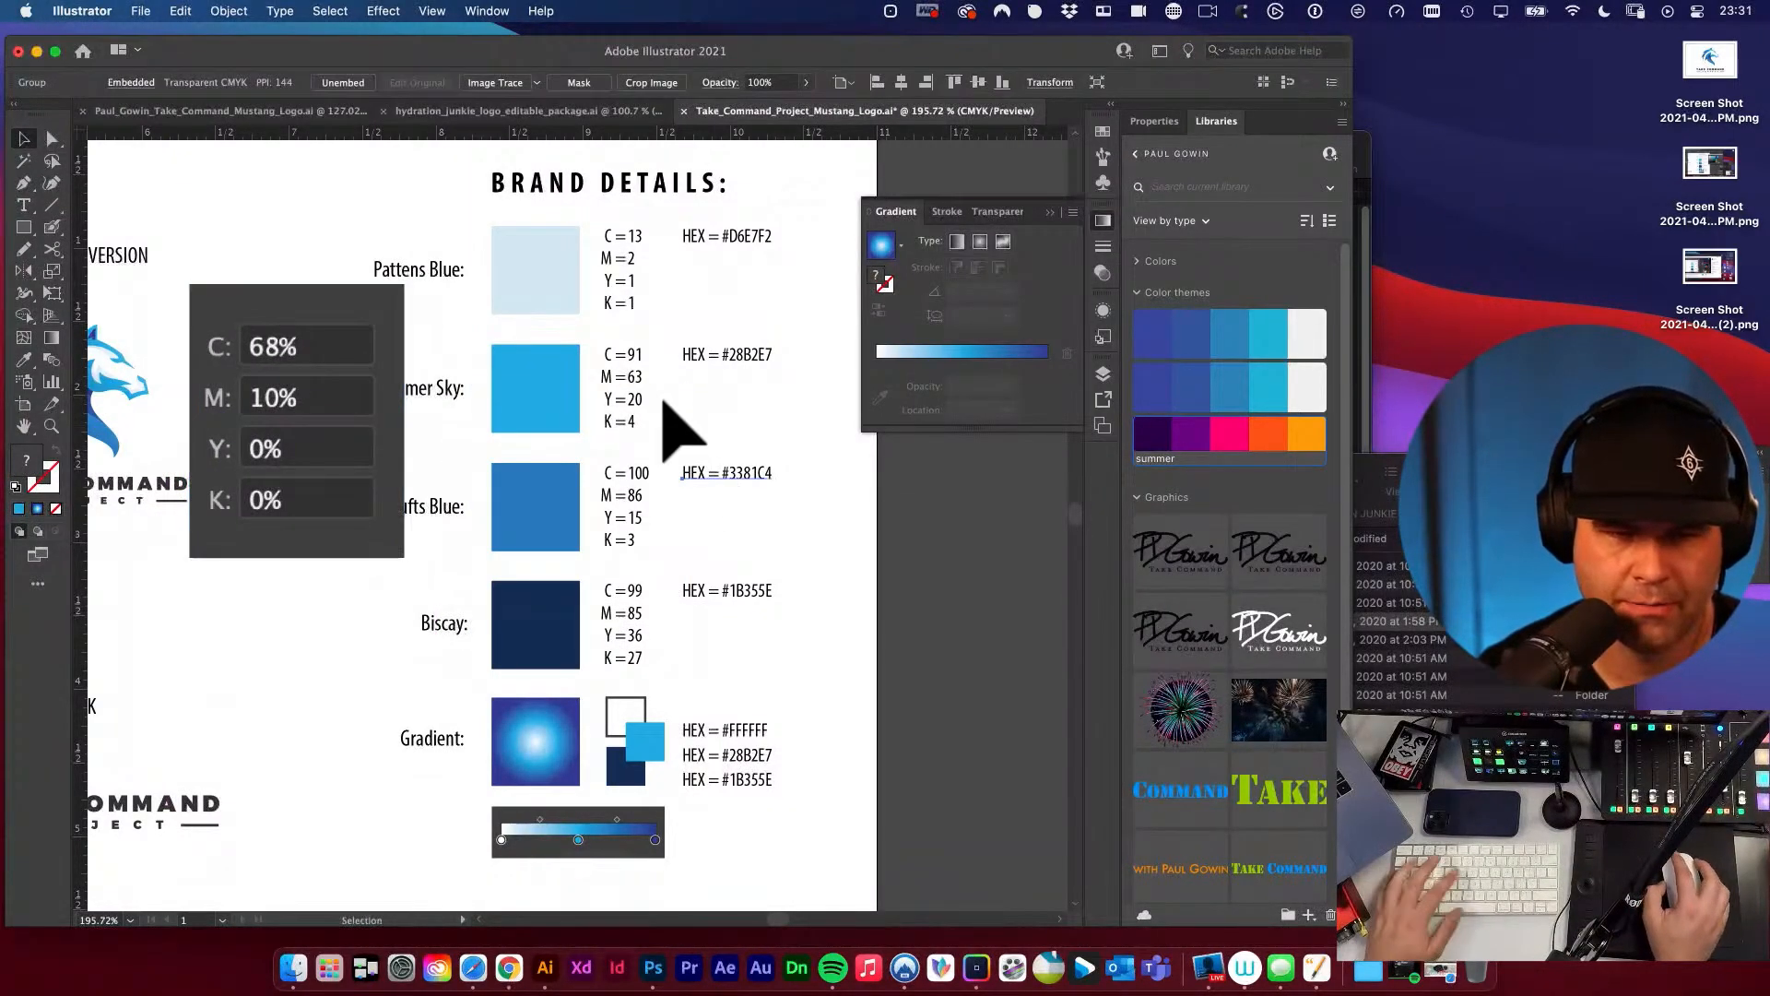
Update the Summer Sky CMYK text to C = 68 and M = 10.
{"action": "key", "text": "t"}
{"action": "double_click", "coordinate": [634, 354]}
{"action": "type", "text": "68"}
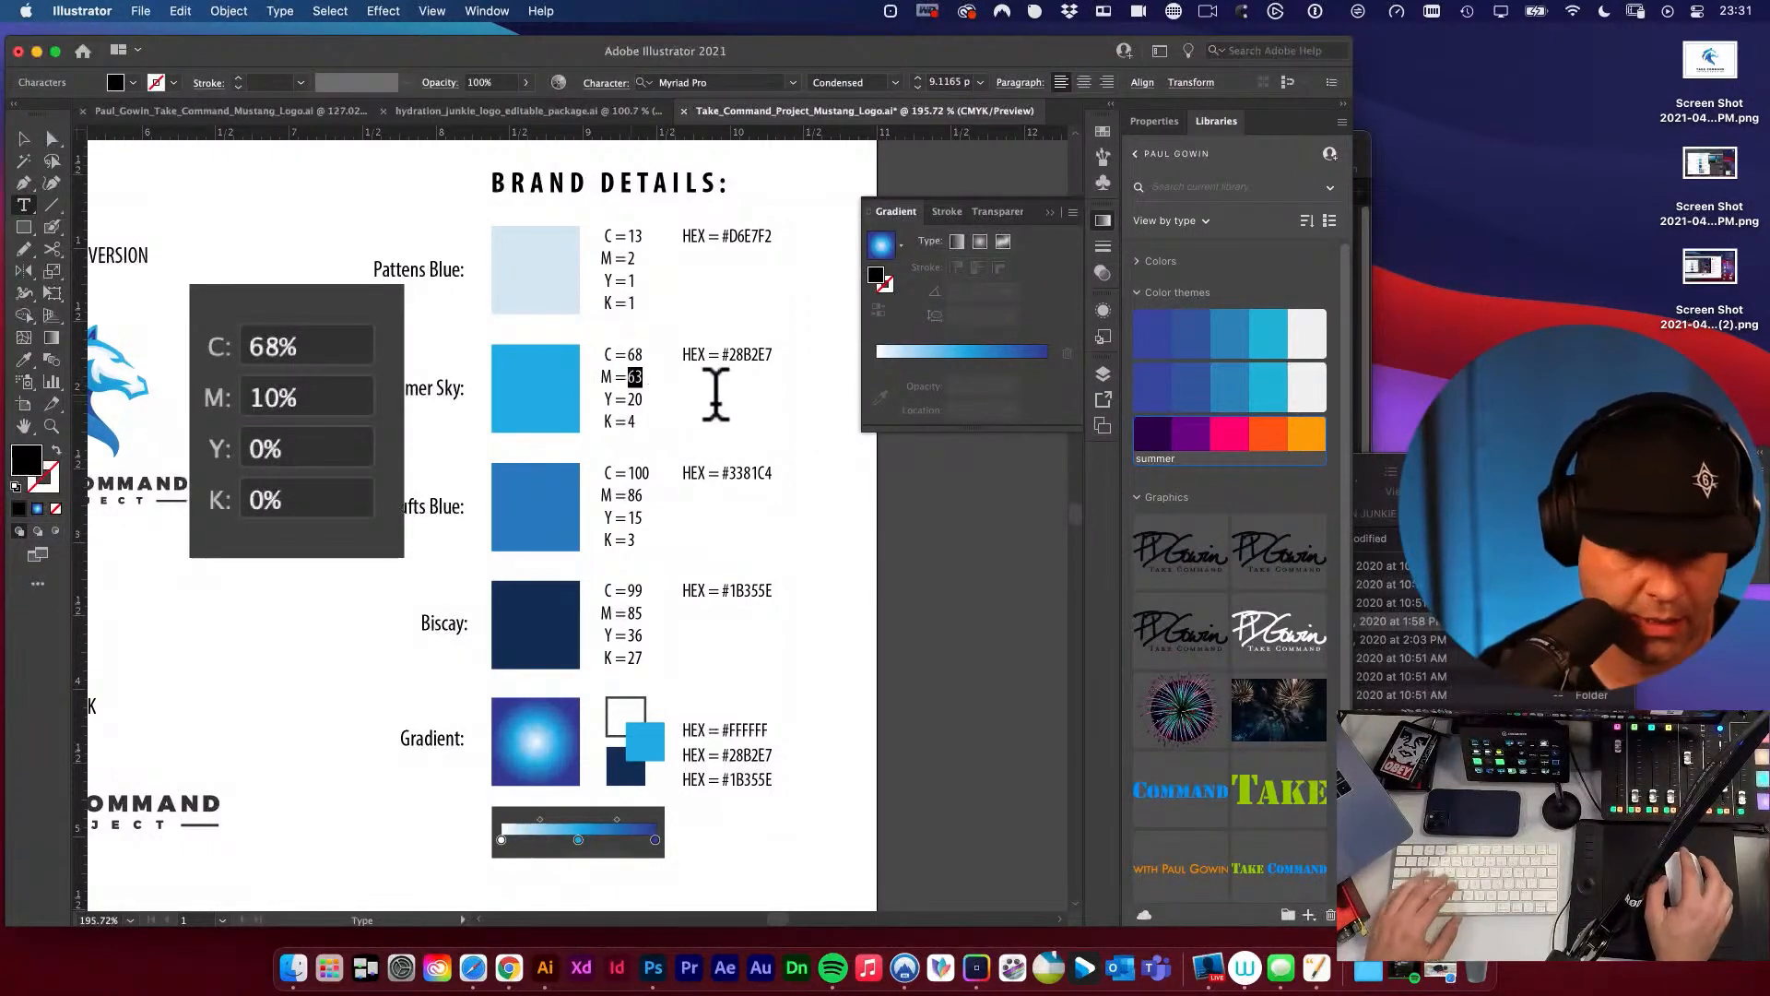
{"action": "type", "text": "10"}
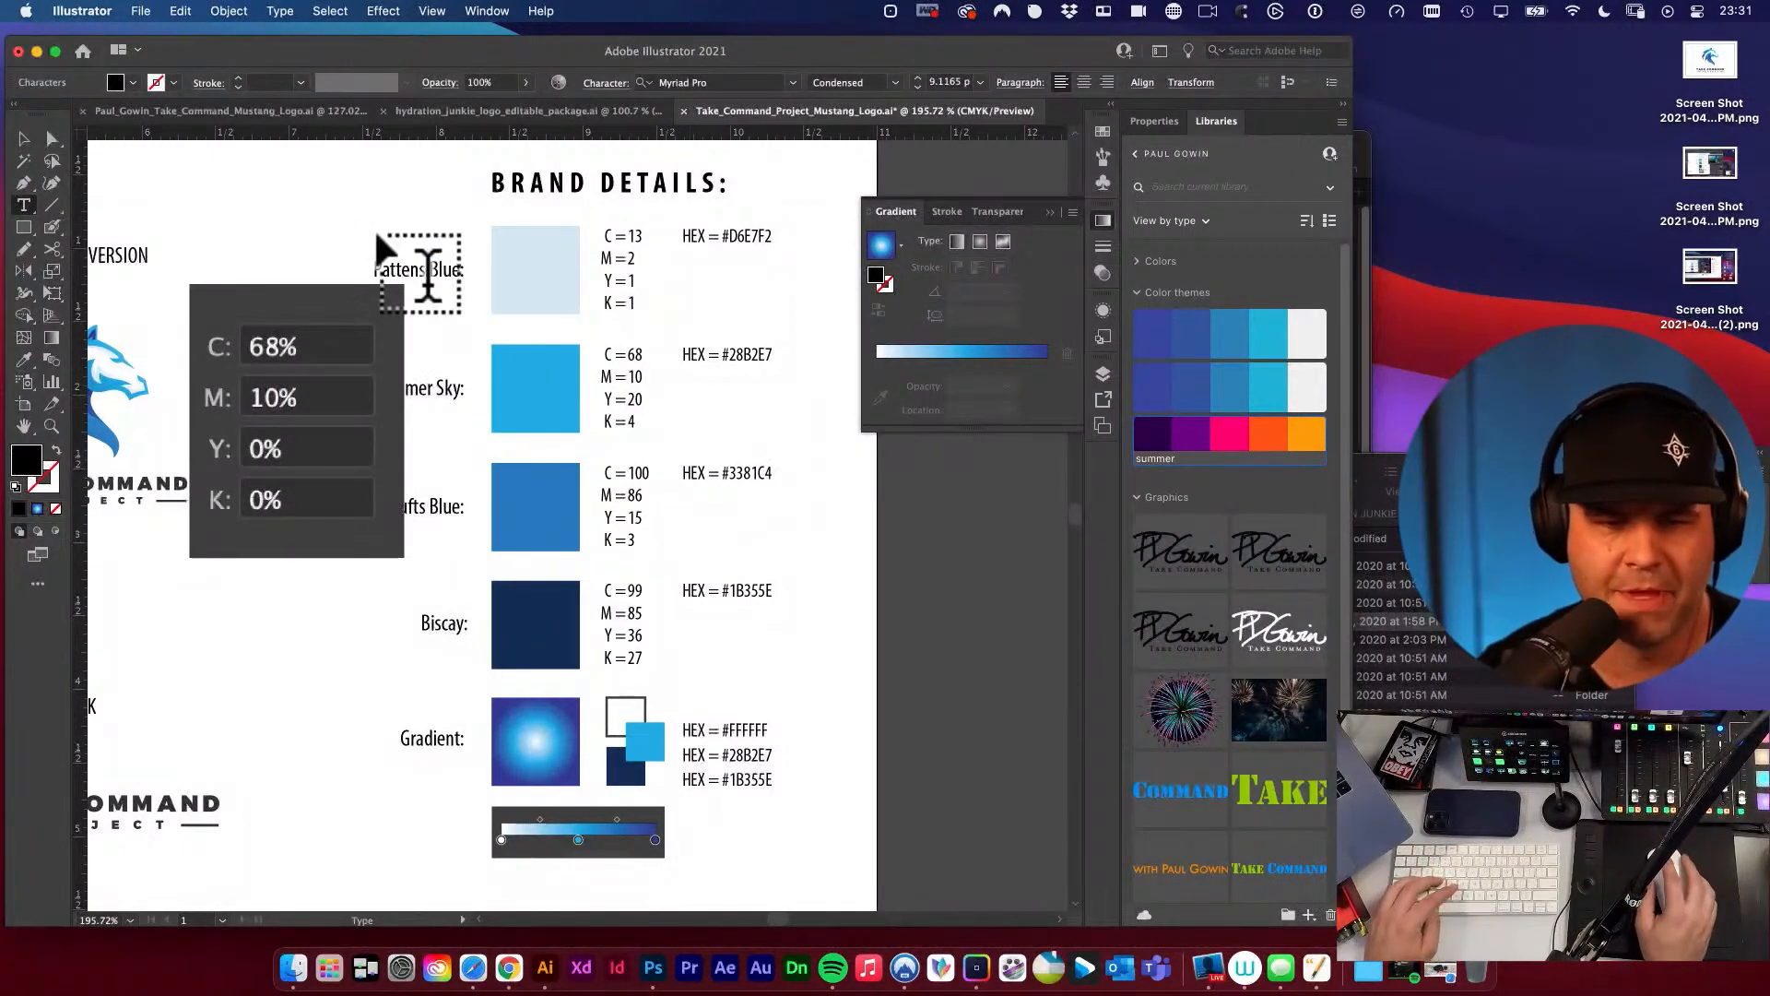
{"action": "left_click", "coordinate": [320, 241], "text": "super"}
{"action": "key", "text": "v"}
{"action": "left_click", "coordinate": [320, 355]}
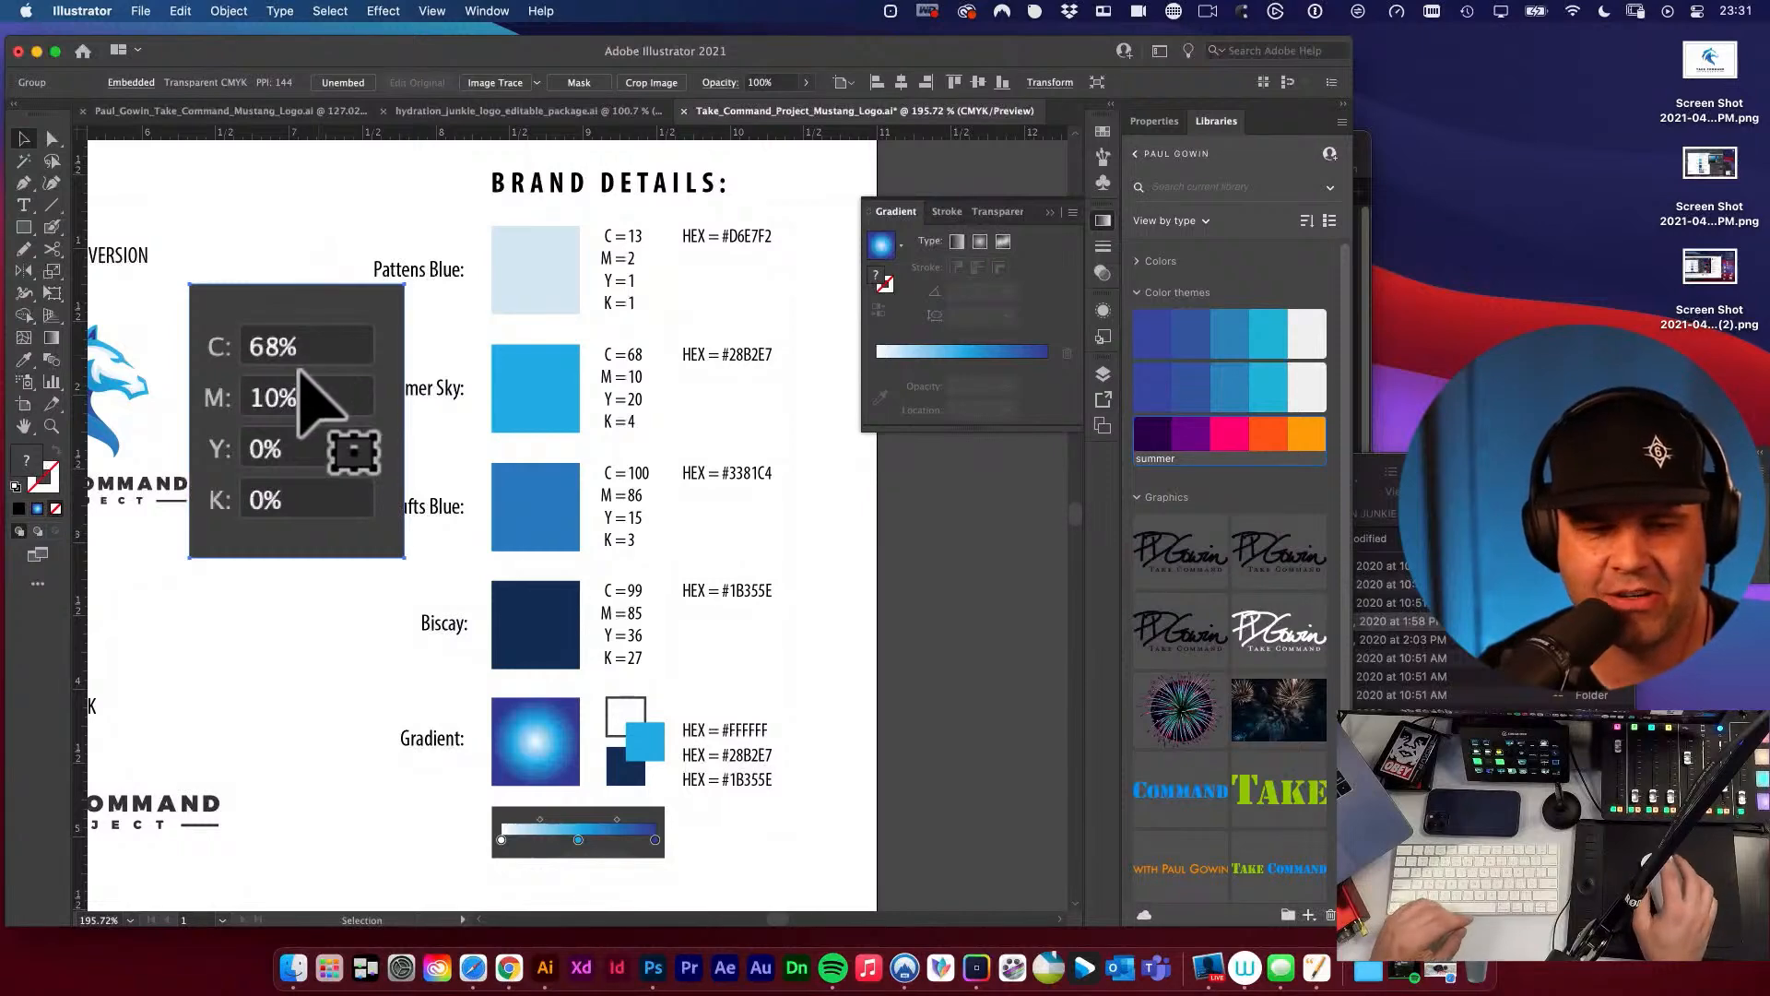
Set the Summer Sky swatch fill's yellow and black values to 1% each.
{"action": "left_click", "coordinate": [535, 382]}
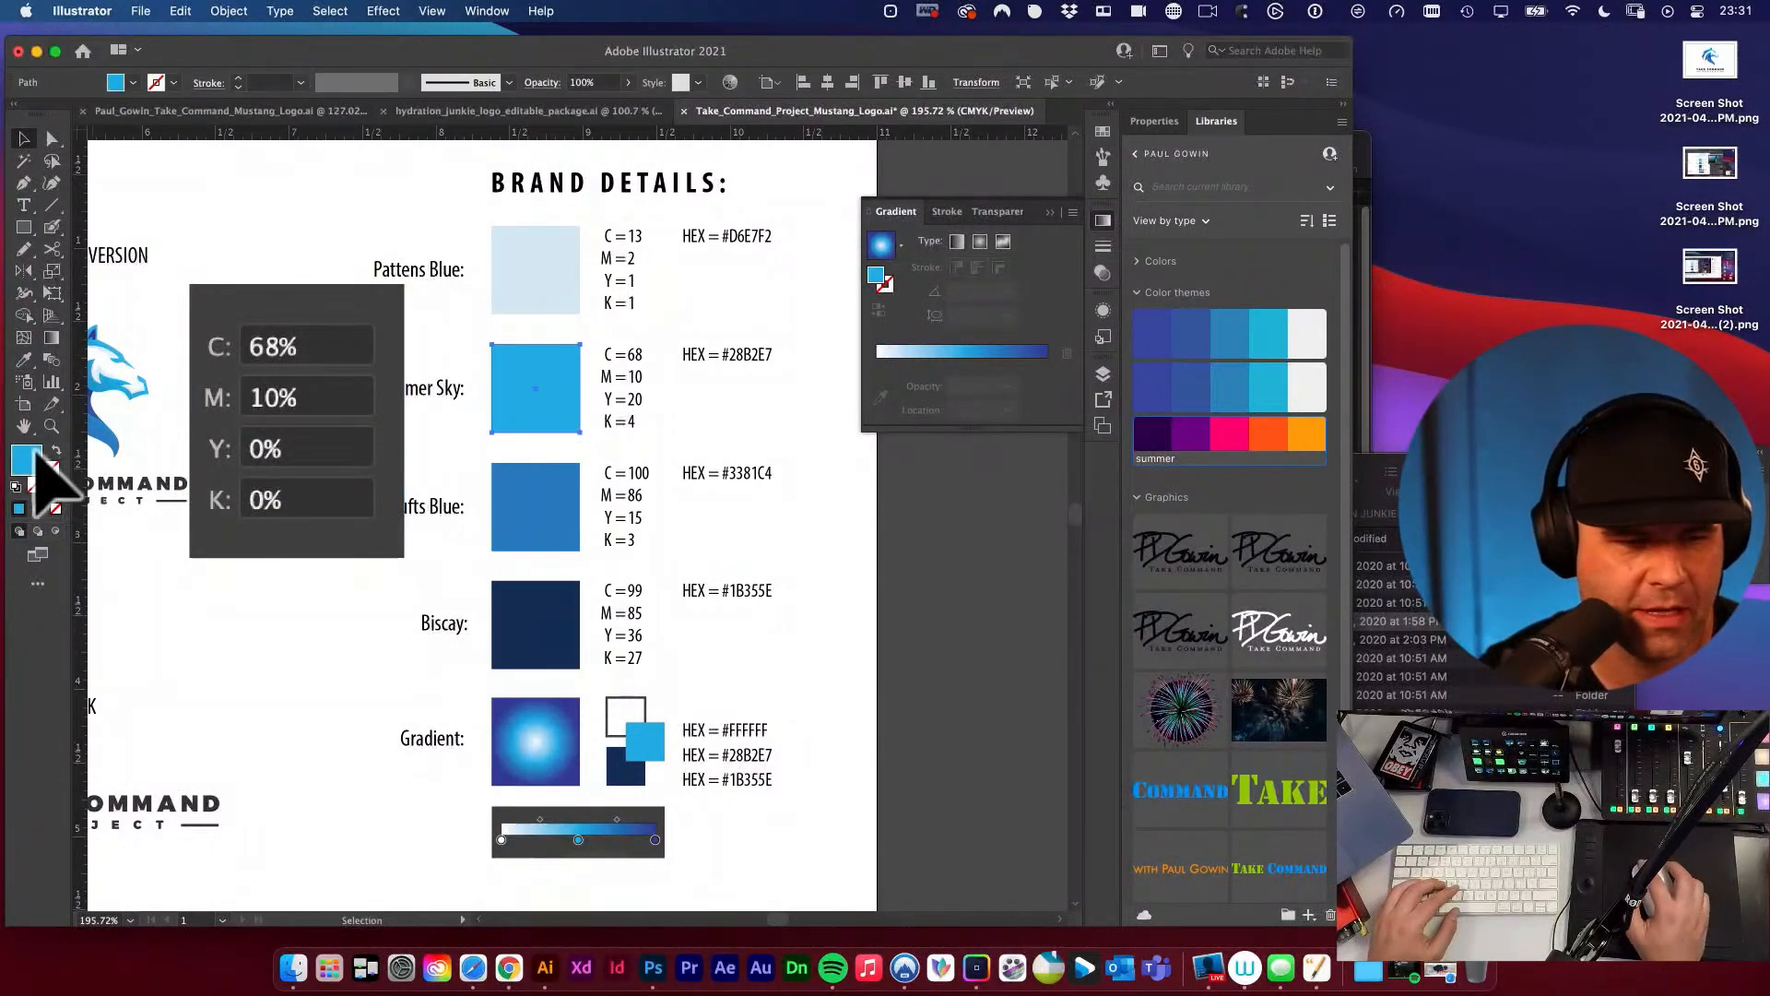
{"action": "double_click", "coordinate": [26, 458]}
{"action": "left_click", "coordinate": [1176, 482]}
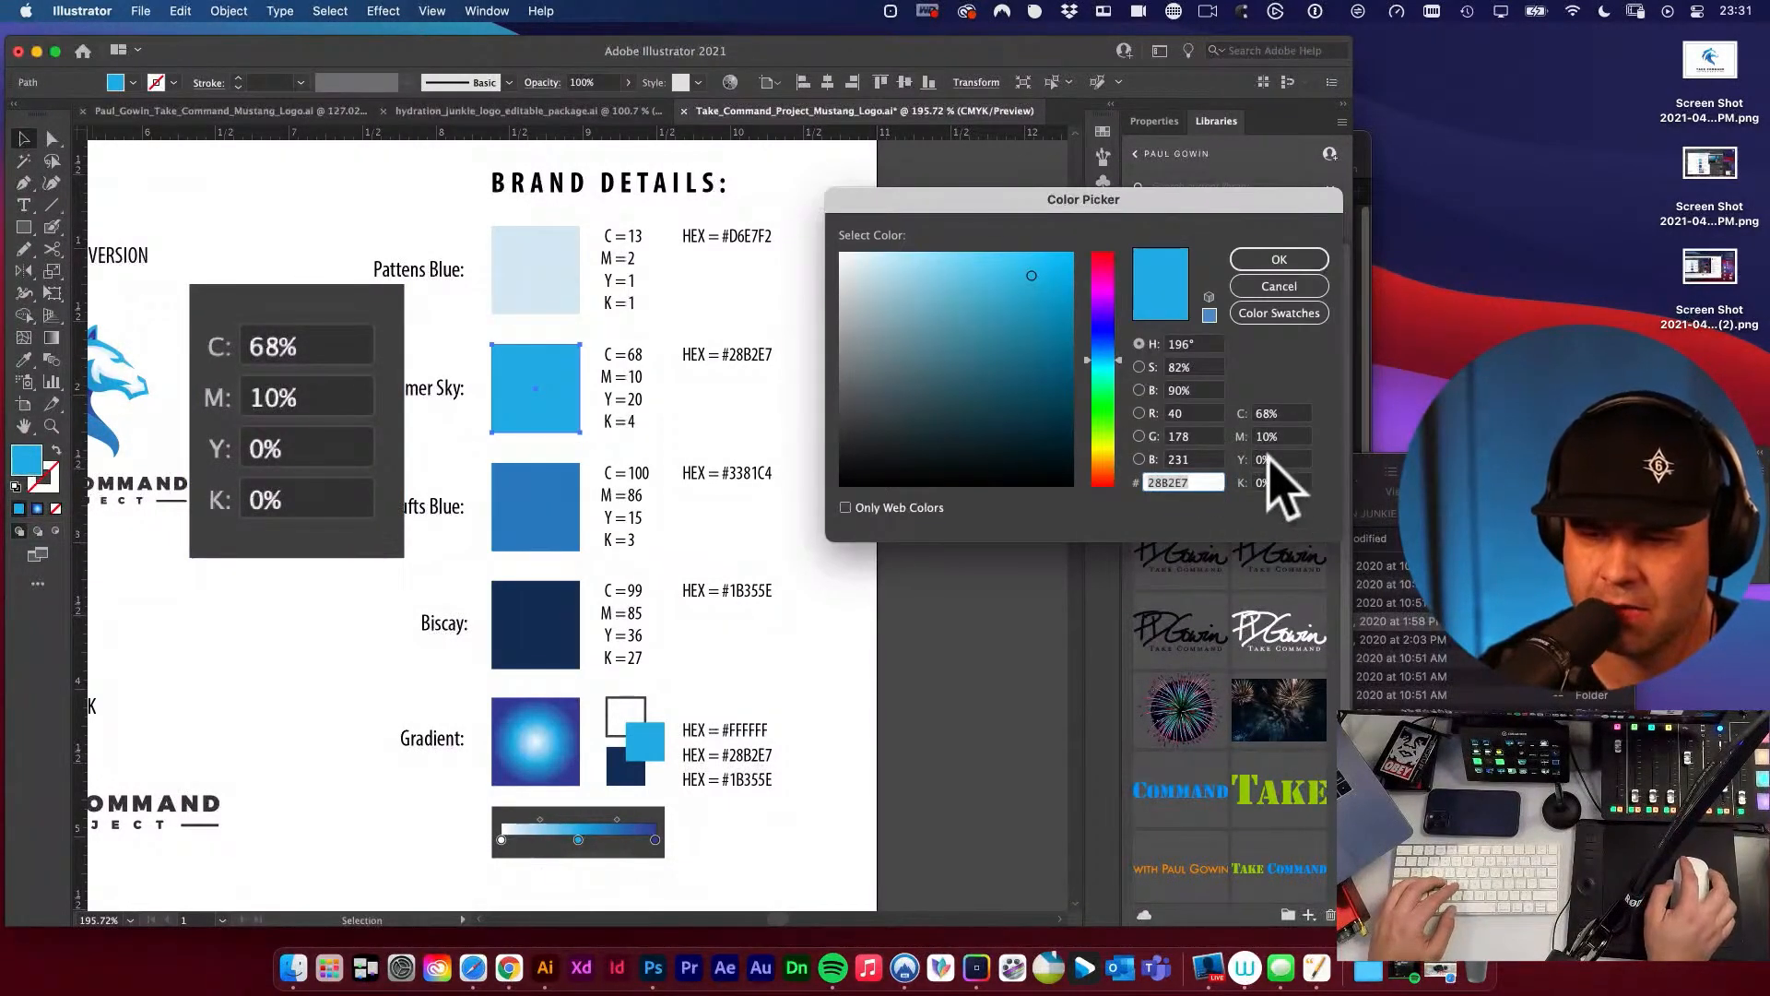
{"action": "left_click", "coordinate": [1272, 459]}
{"action": "type", "text": "1"}
{"action": "key", "text": "Tab"}
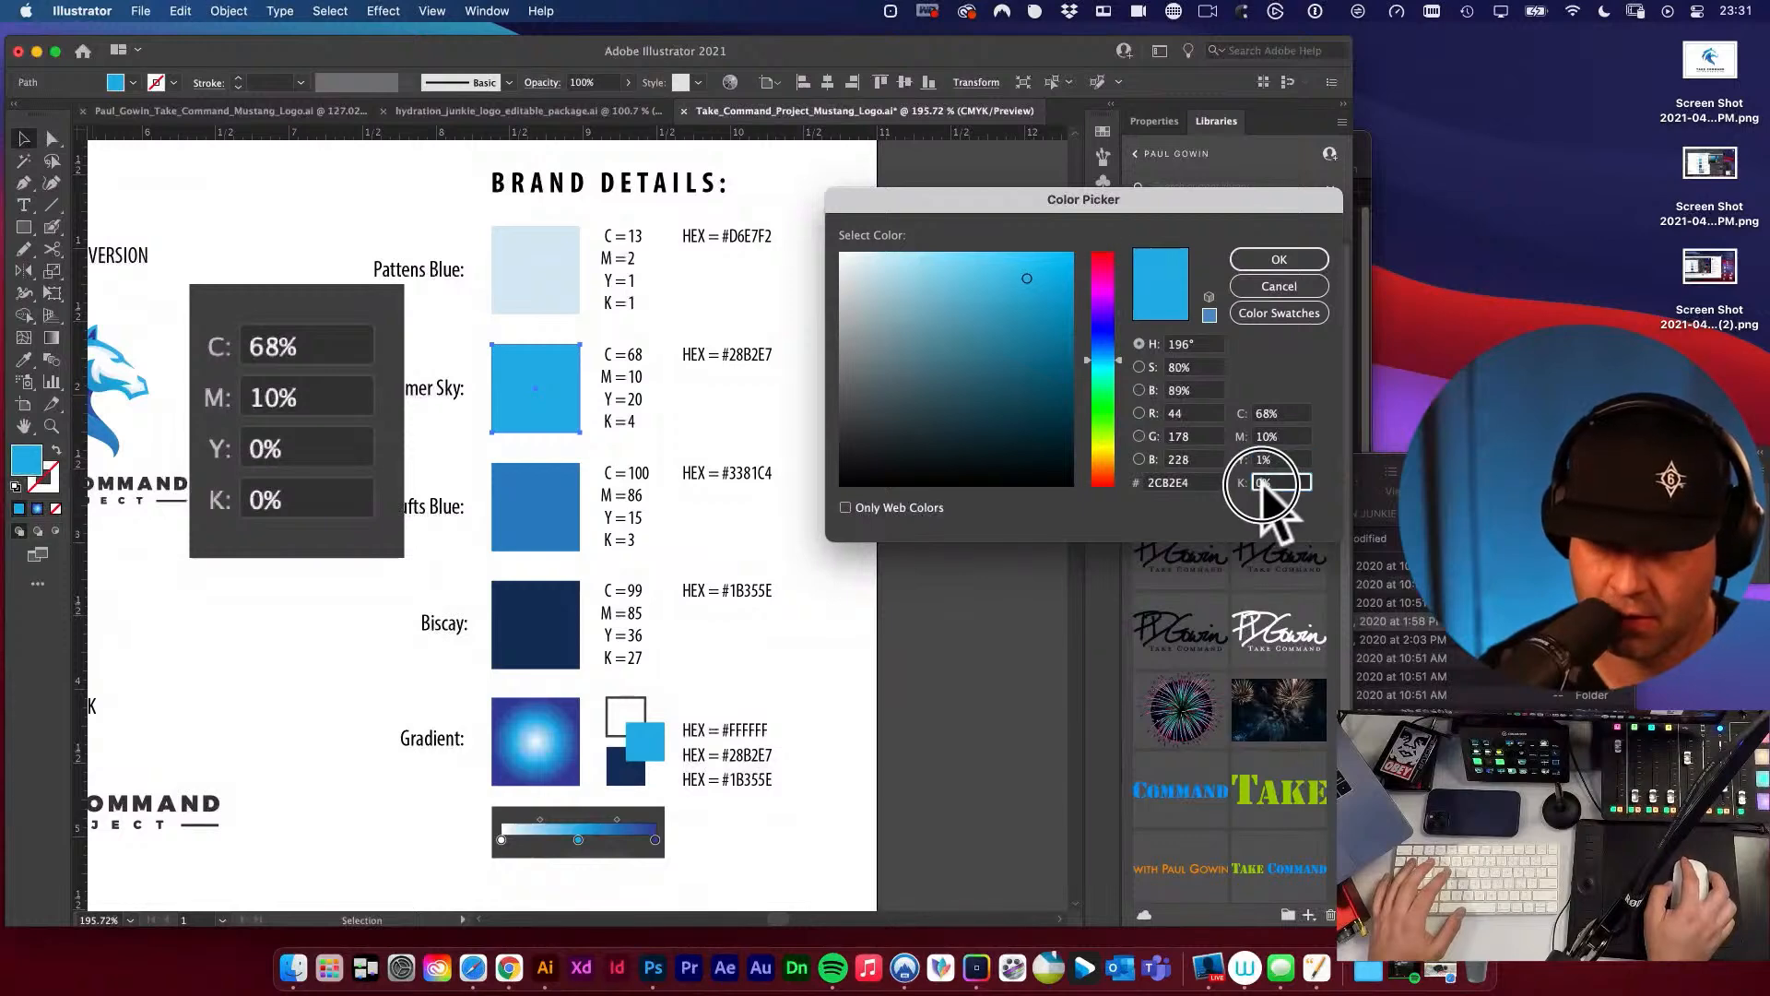
{"action": "type", "text": "1"}
{"action": "left_click", "coordinate": [1279, 261]}
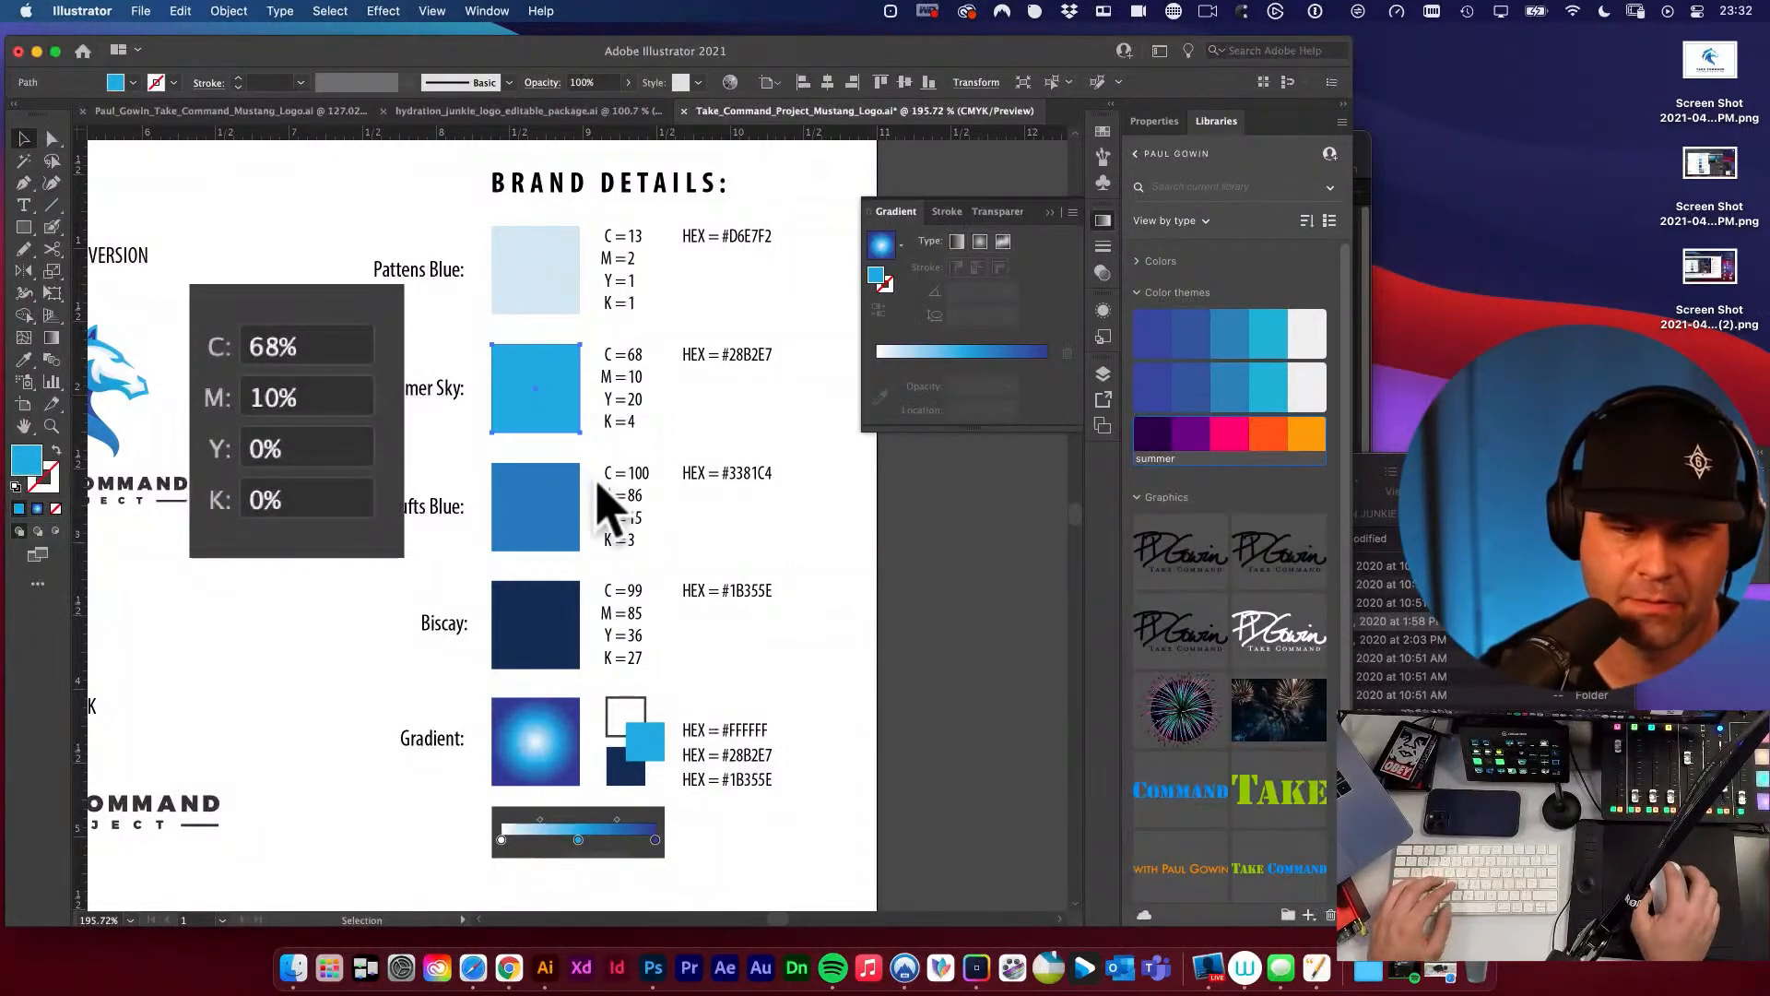
Capture a new screenshot of the Summer Sky fill's adjusted CMYK values and put it in place of the old reference image.
{"action": "double_click", "coordinate": [27, 458]}
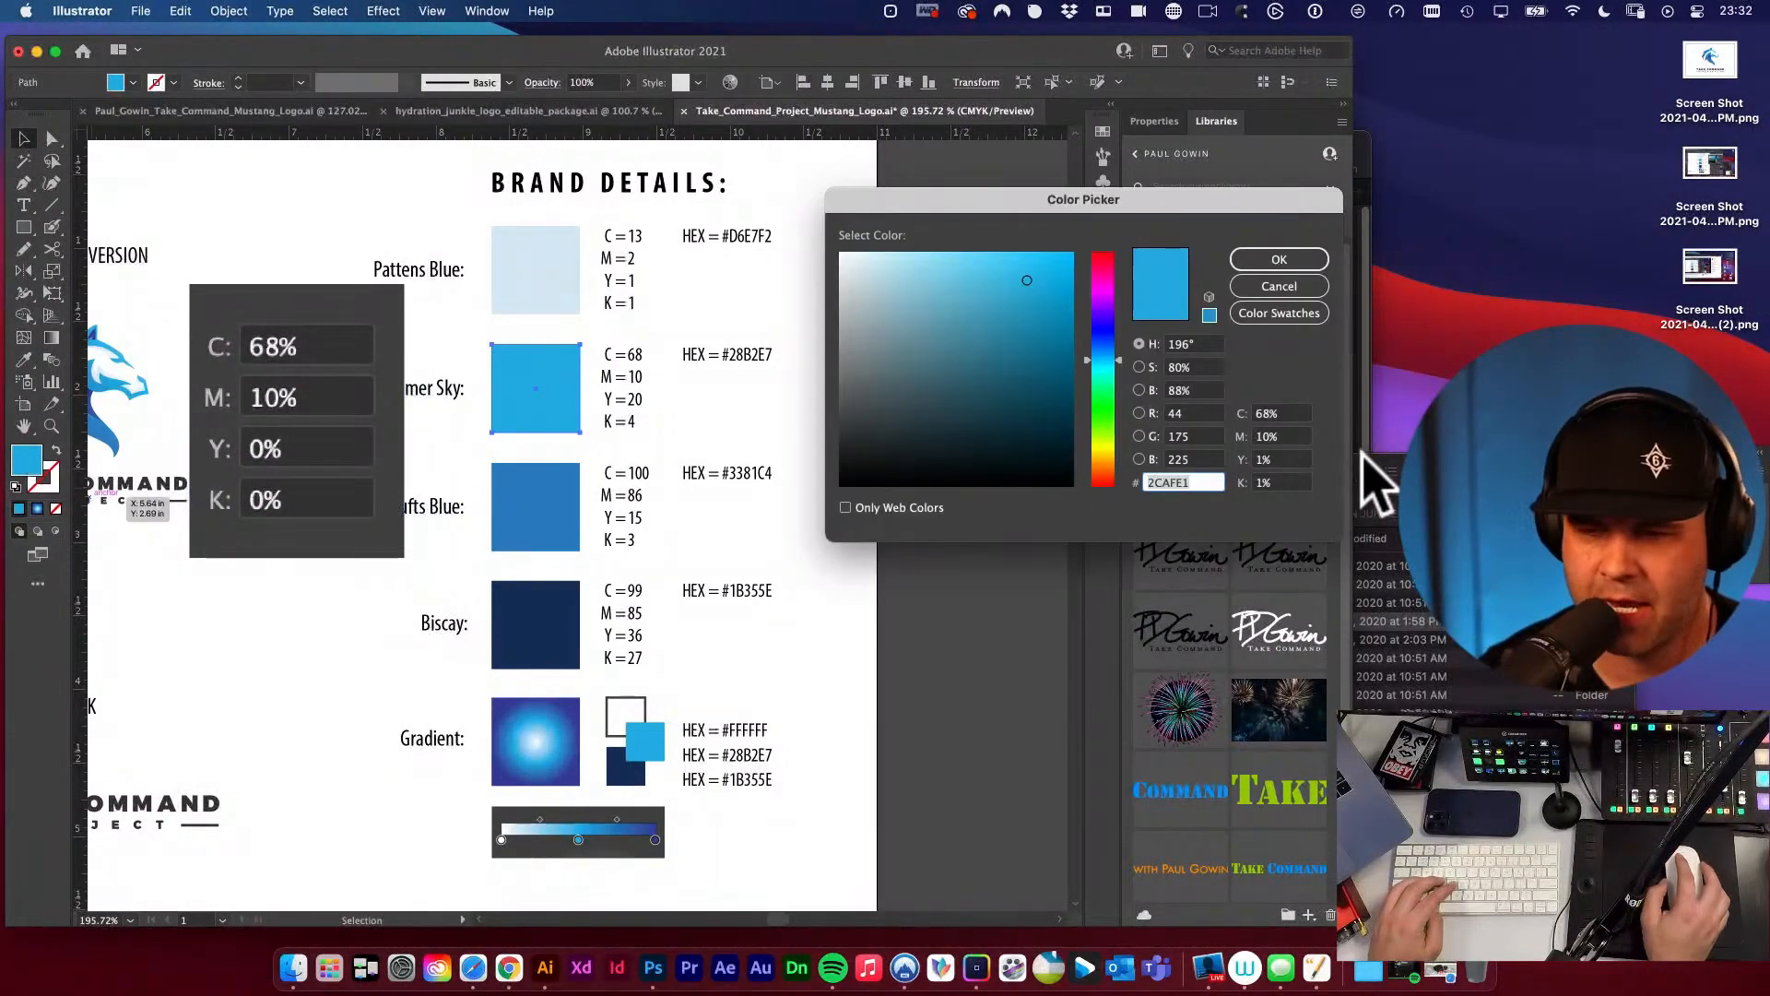
{"action": "key", "text": "super+shift+4"}
{"action": "left_click_drag", "start_coordinate": [1232, 389], "coordinate": [1333, 502]}
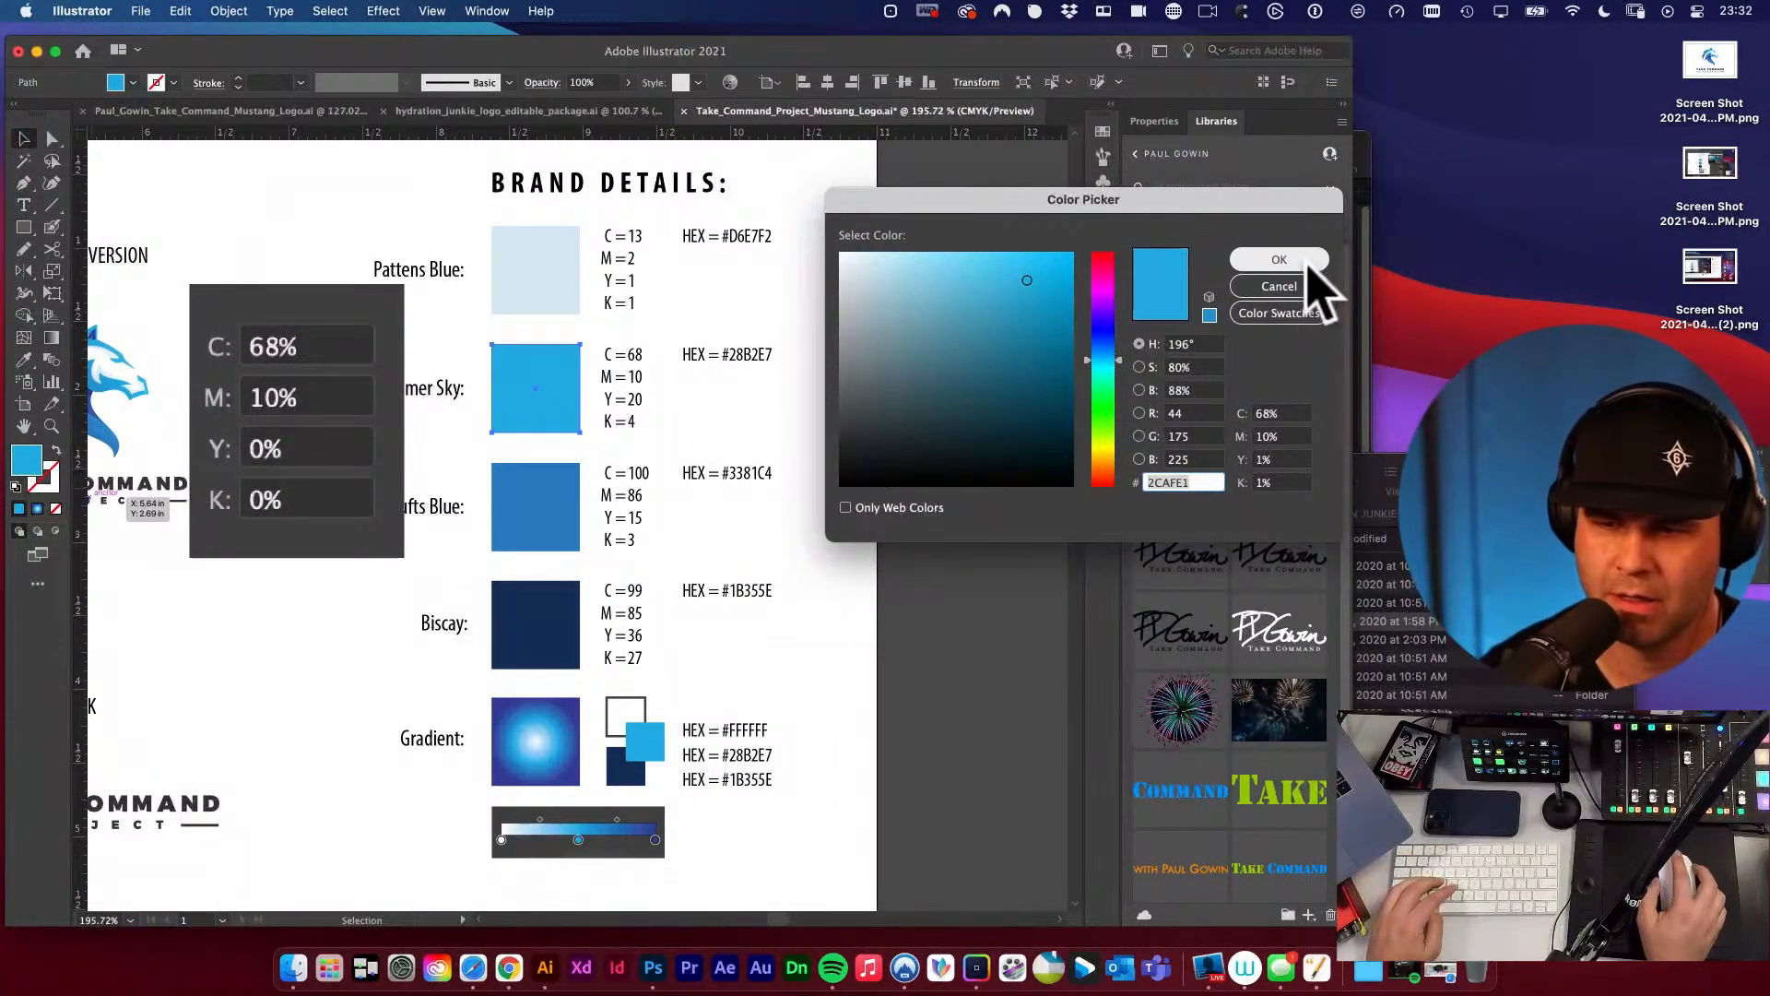
{"action": "key", "text": "Return"}
{"action": "left_click", "coordinate": [336, 355]}
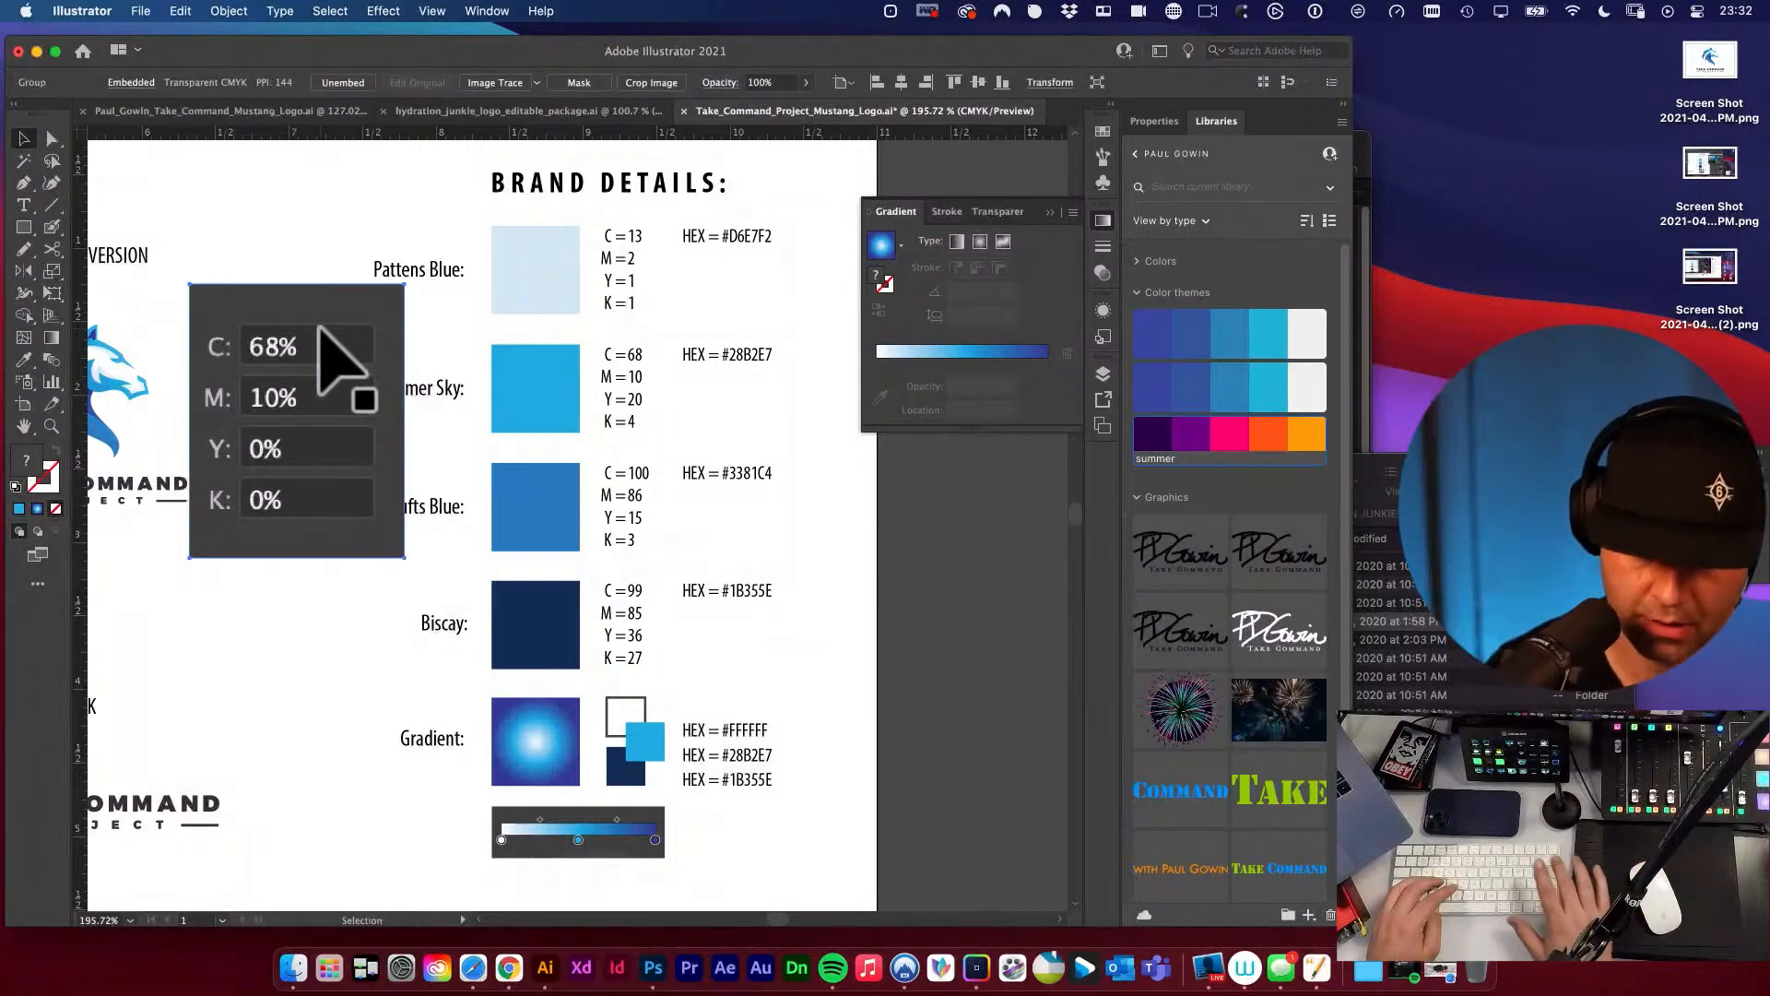
{"action": "key", "text": "super+v"}
{"action": "left_click_drag", "start_coordinate": [574, 466], "coordinate": [311, 351]}
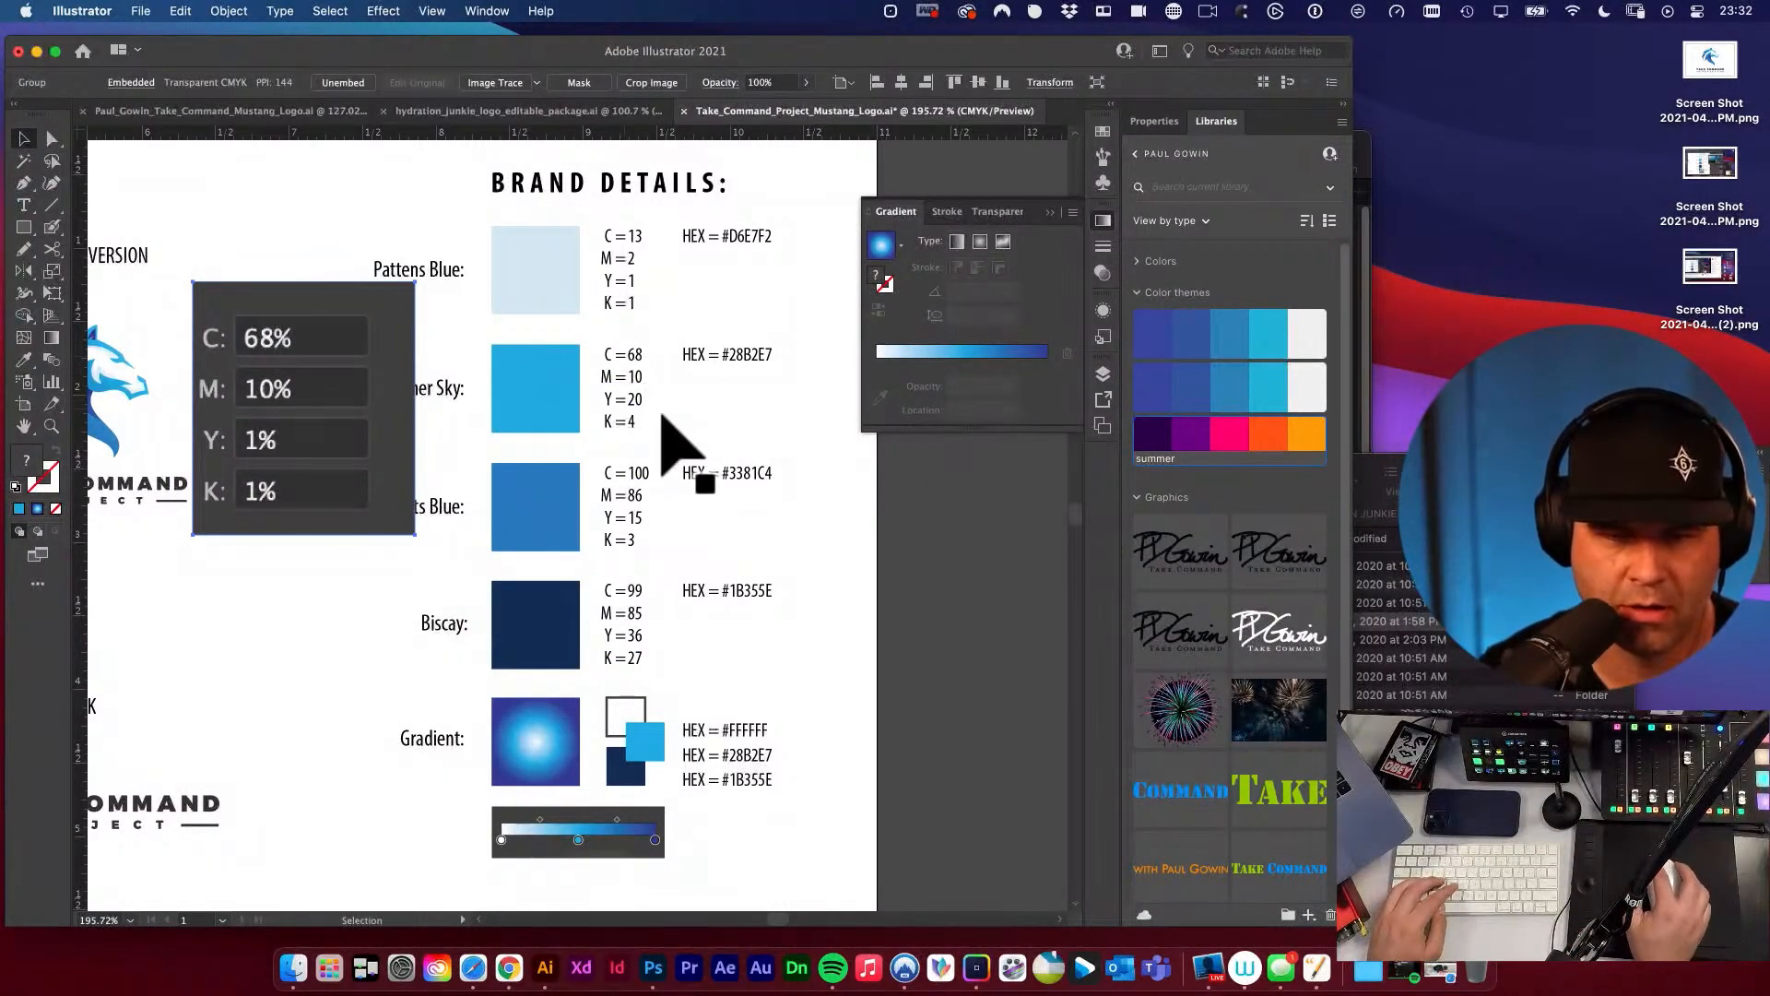
Update the Summer Sky CMYK text to Y = 1 and K = 1.
{"action": "left_click", "coordinate": [662, 411]}
{"action": "key", "text": "t"}
{"action": "mouse_move", "coordinate": [629, 401]}
{"action": "left_mouse_down"}
{"action": "mouse_move", "coordinate": [649, 399]}
{"action": "mouse_move", "coordinate": [643, 424]}
{"action": "left_mouse_up"}
{"action": "type", "text": "11"}
{"action": "key", "text": "Escape"}
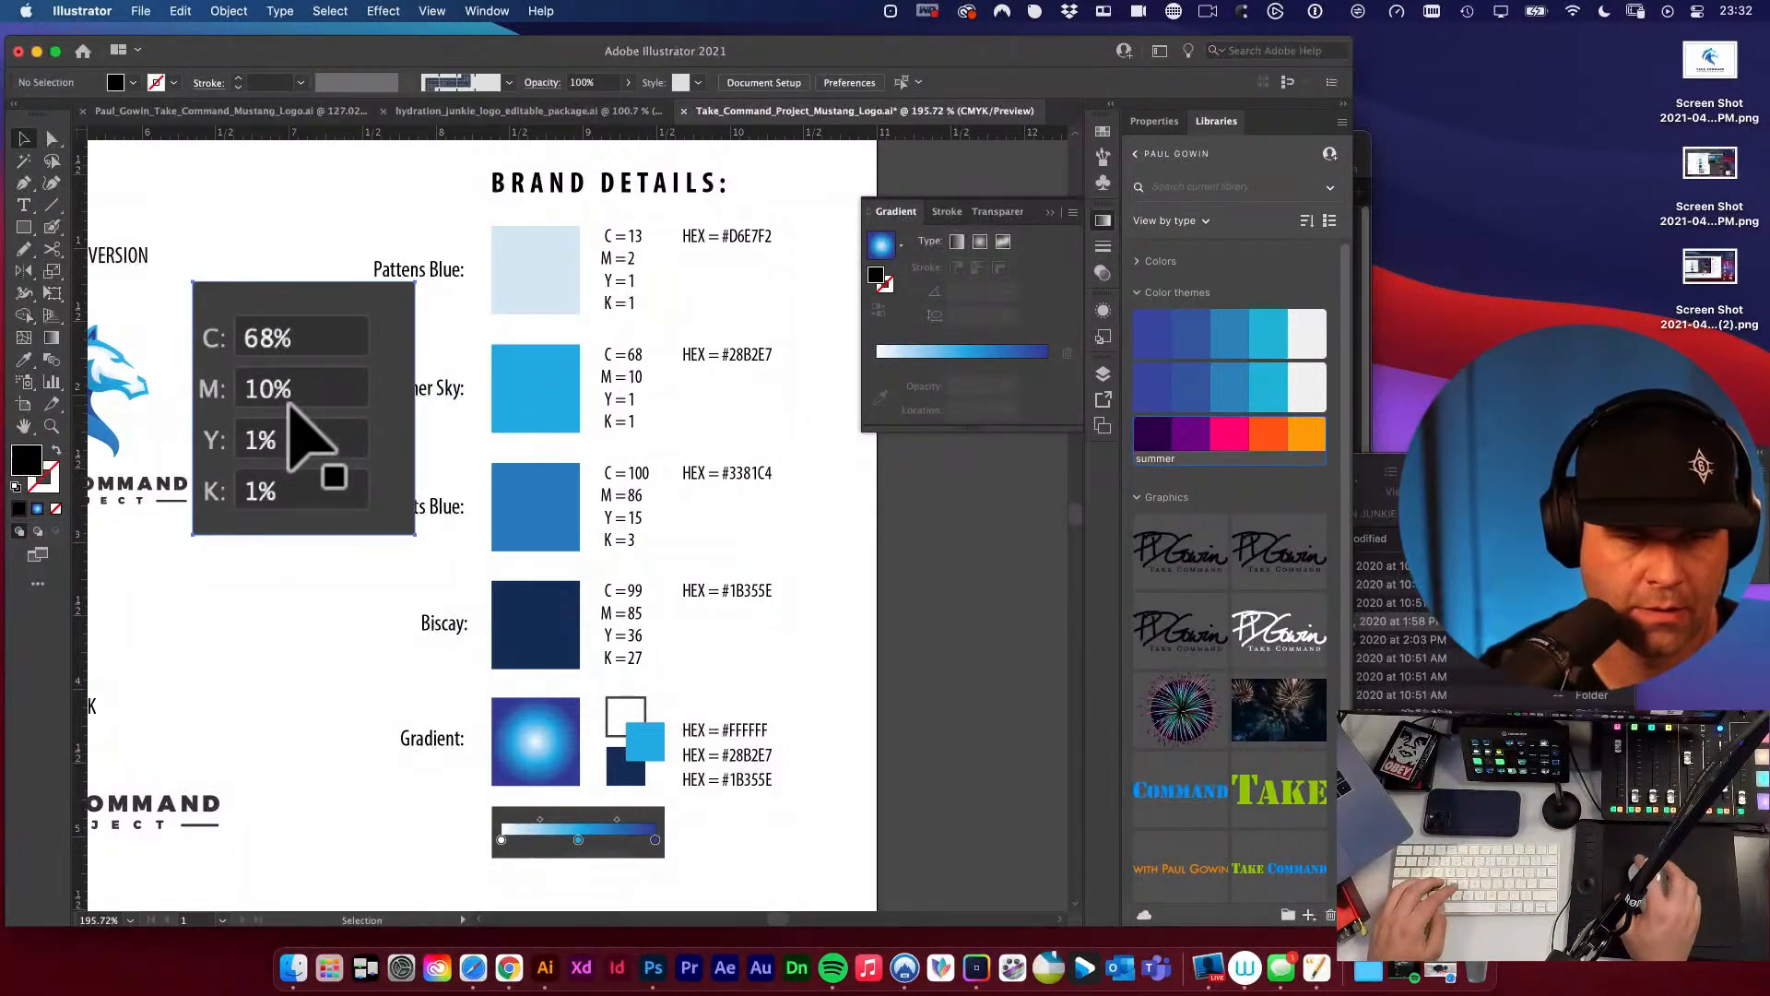
Copy the Summer Sky fill's hex code and replace its hex label value with 2CAFE1.
{"action": "left_click", "coordinate": [277, 388]}
{"action": "left_click", "coordinate": [535, 397]}
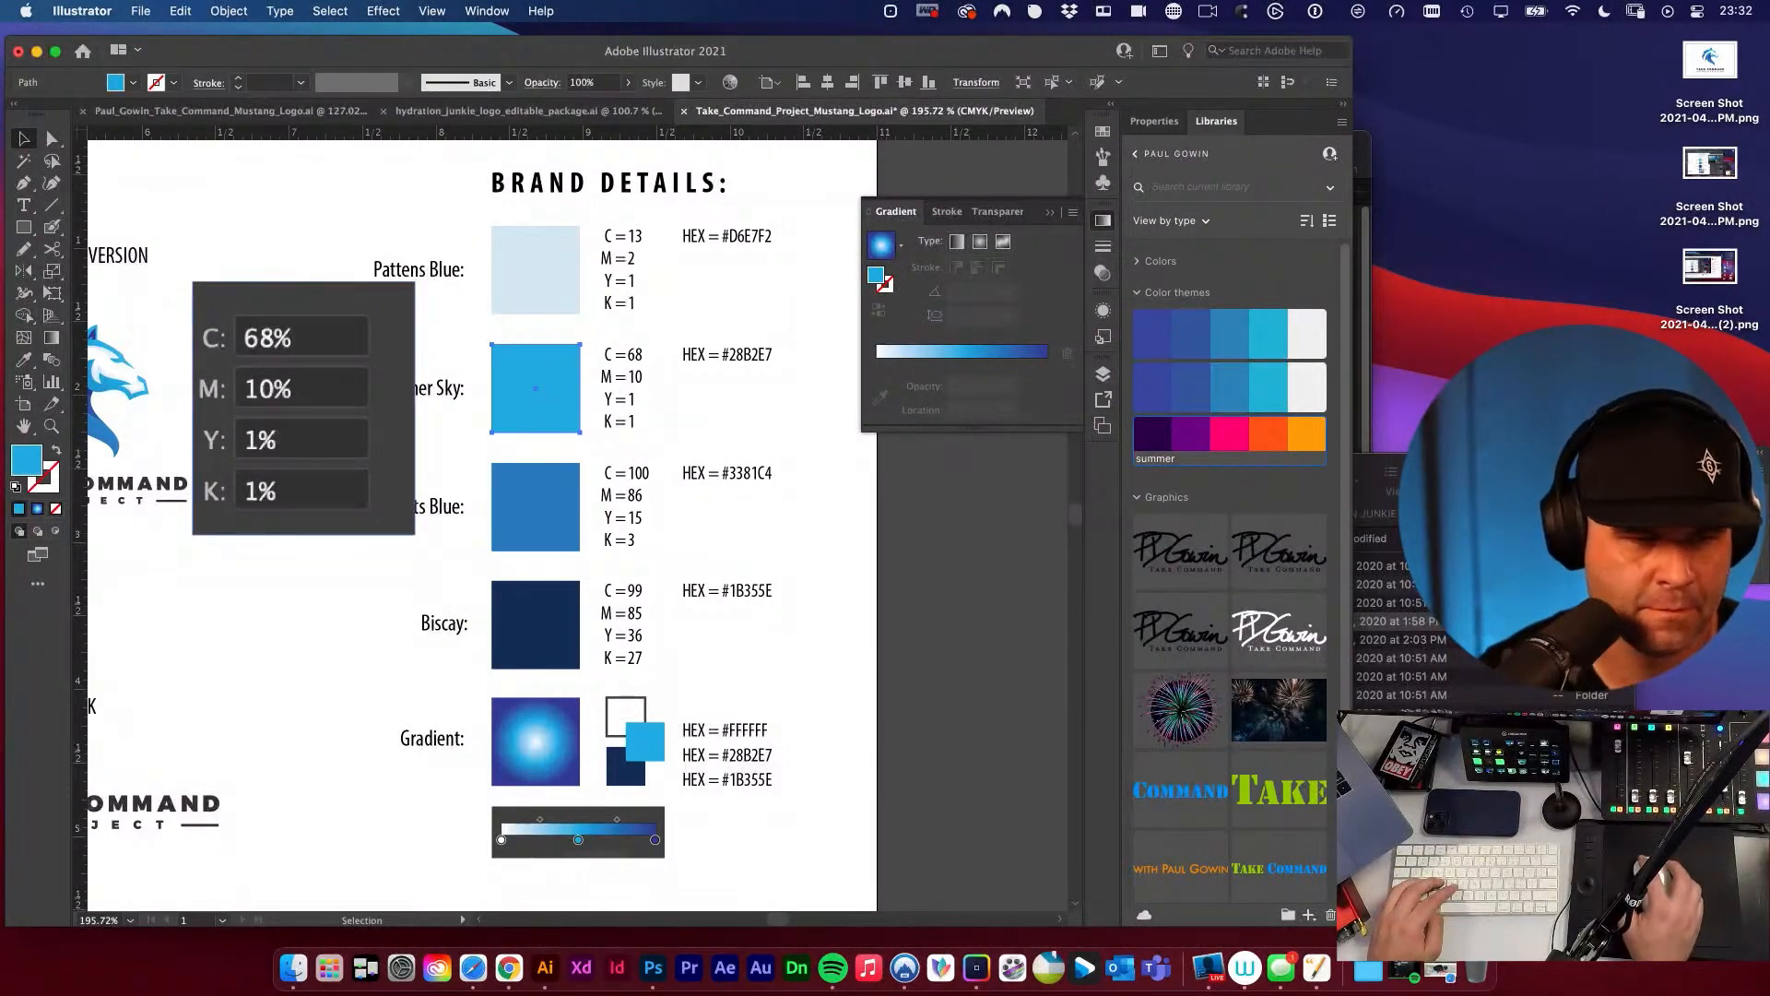
{"action": "double_click", "coordinate": [27, 459]}
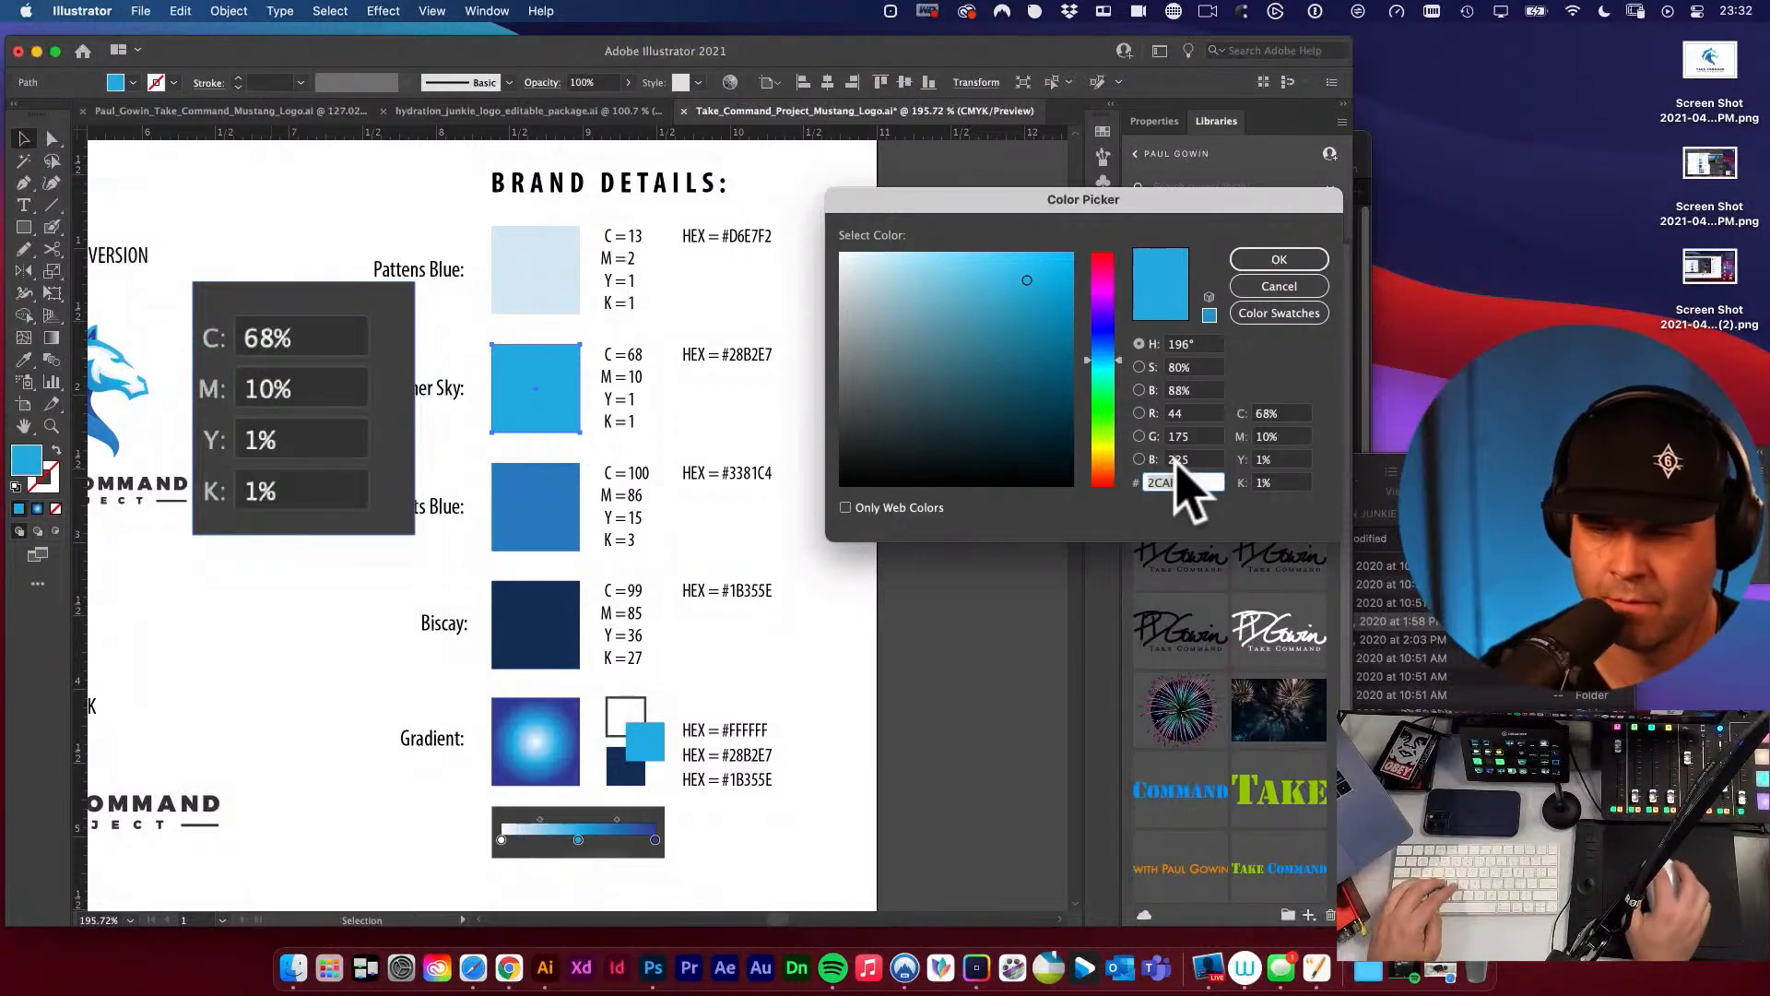
{"action": "left_click", "coordinate": [1282, 261]}
{"action": "double_click", "coordinate": [745, 356]}
{"action": "type", "text": "2CAFE1"}
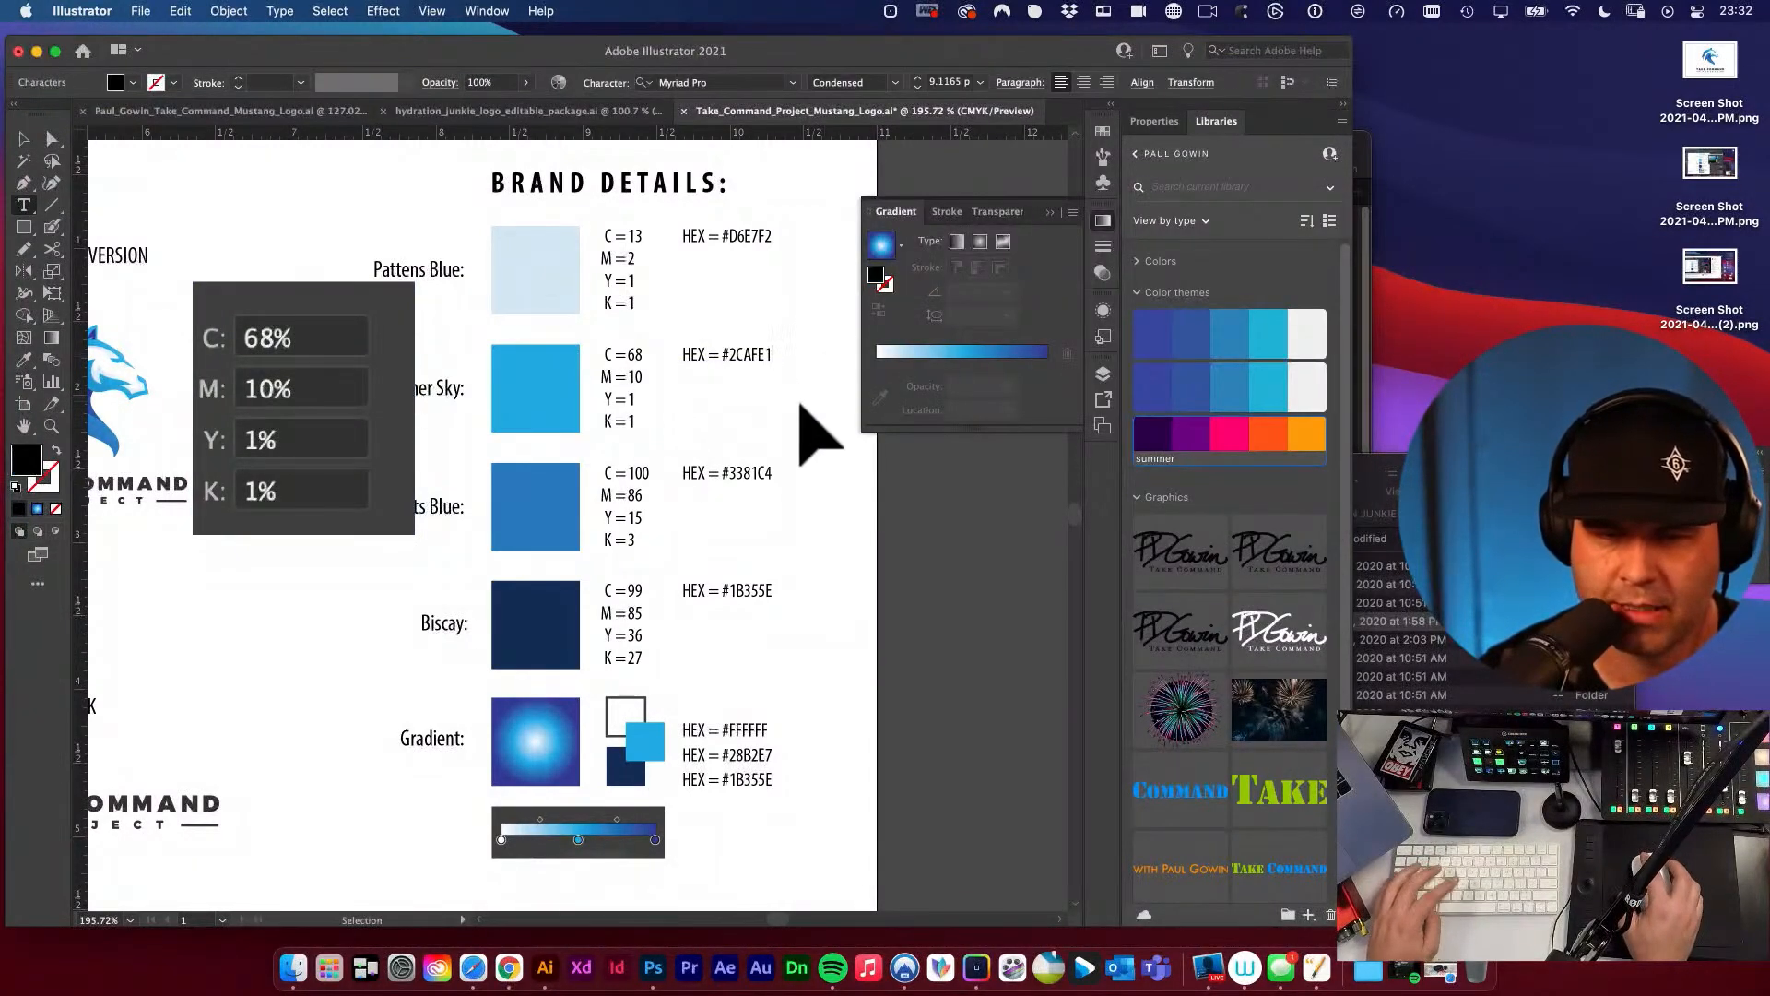
{"action": "key", "text": "Escape"}
Delete the CMYK reference screenshot from the artboard and save the document.
{"action": "left_click", "coordinate": [346, 406]}
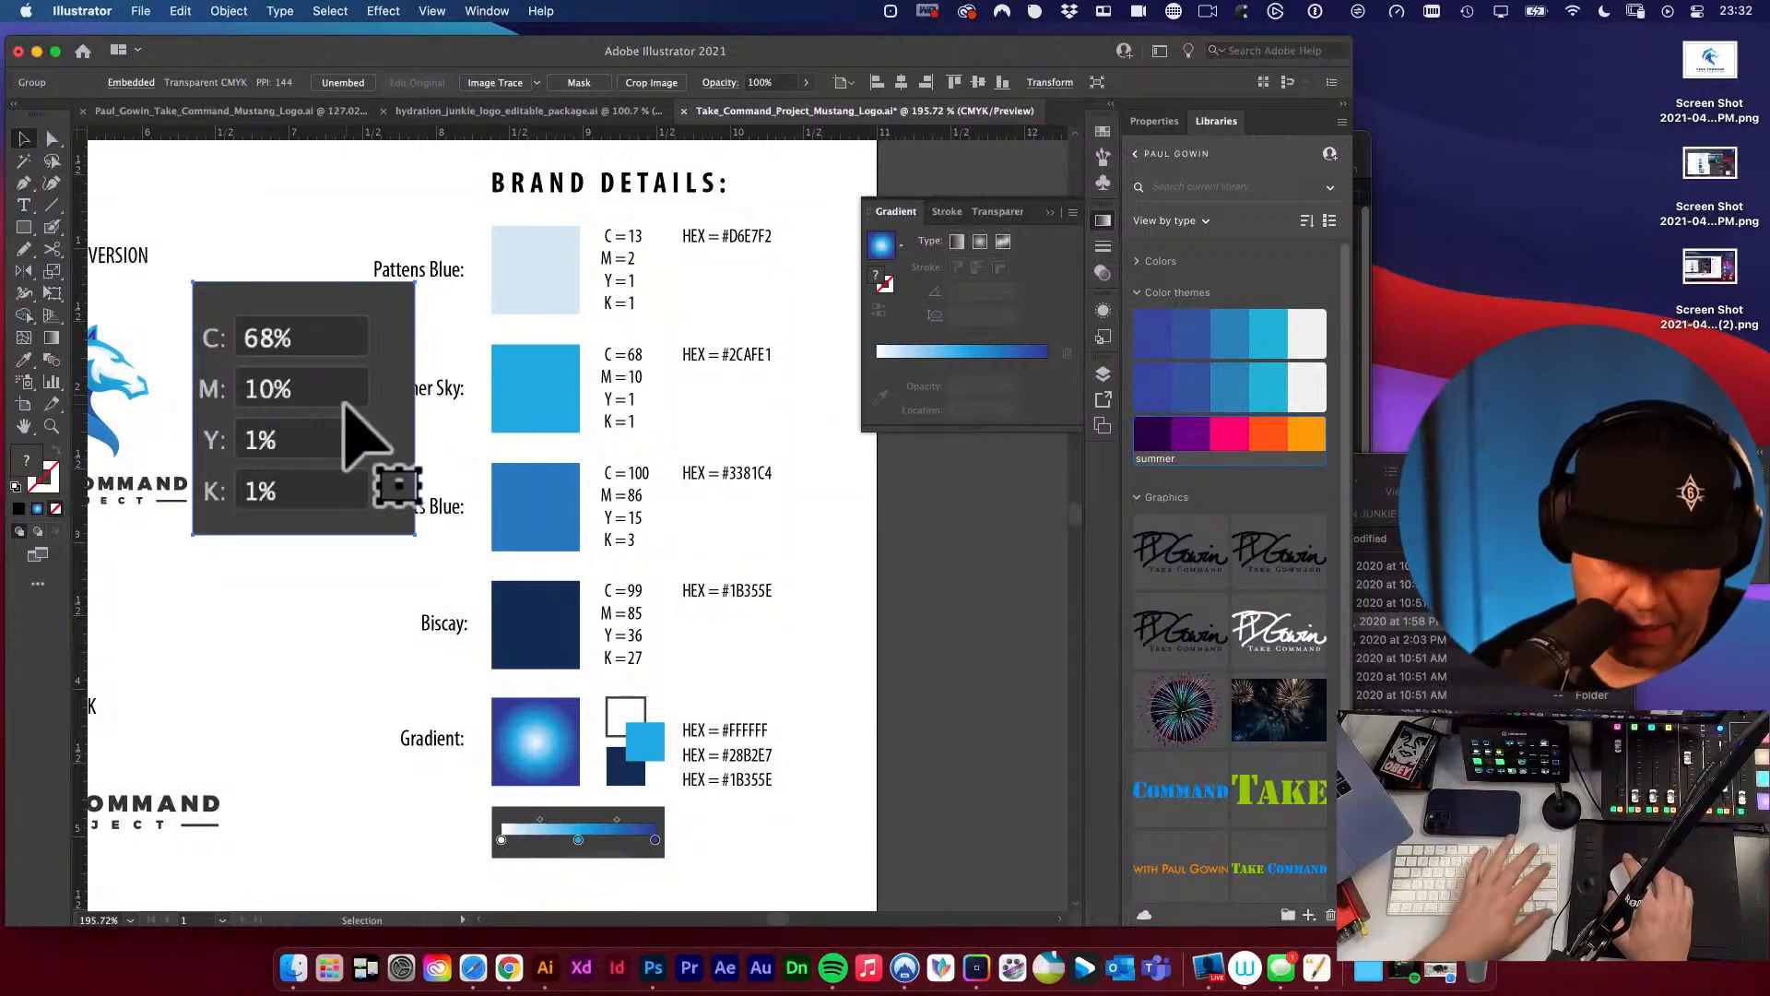
{"action": "key", "text": "BackSpace"}
{"action": "left_click", "coordinate": [332, 455]}
{"action": "key", "text": "super+s"}
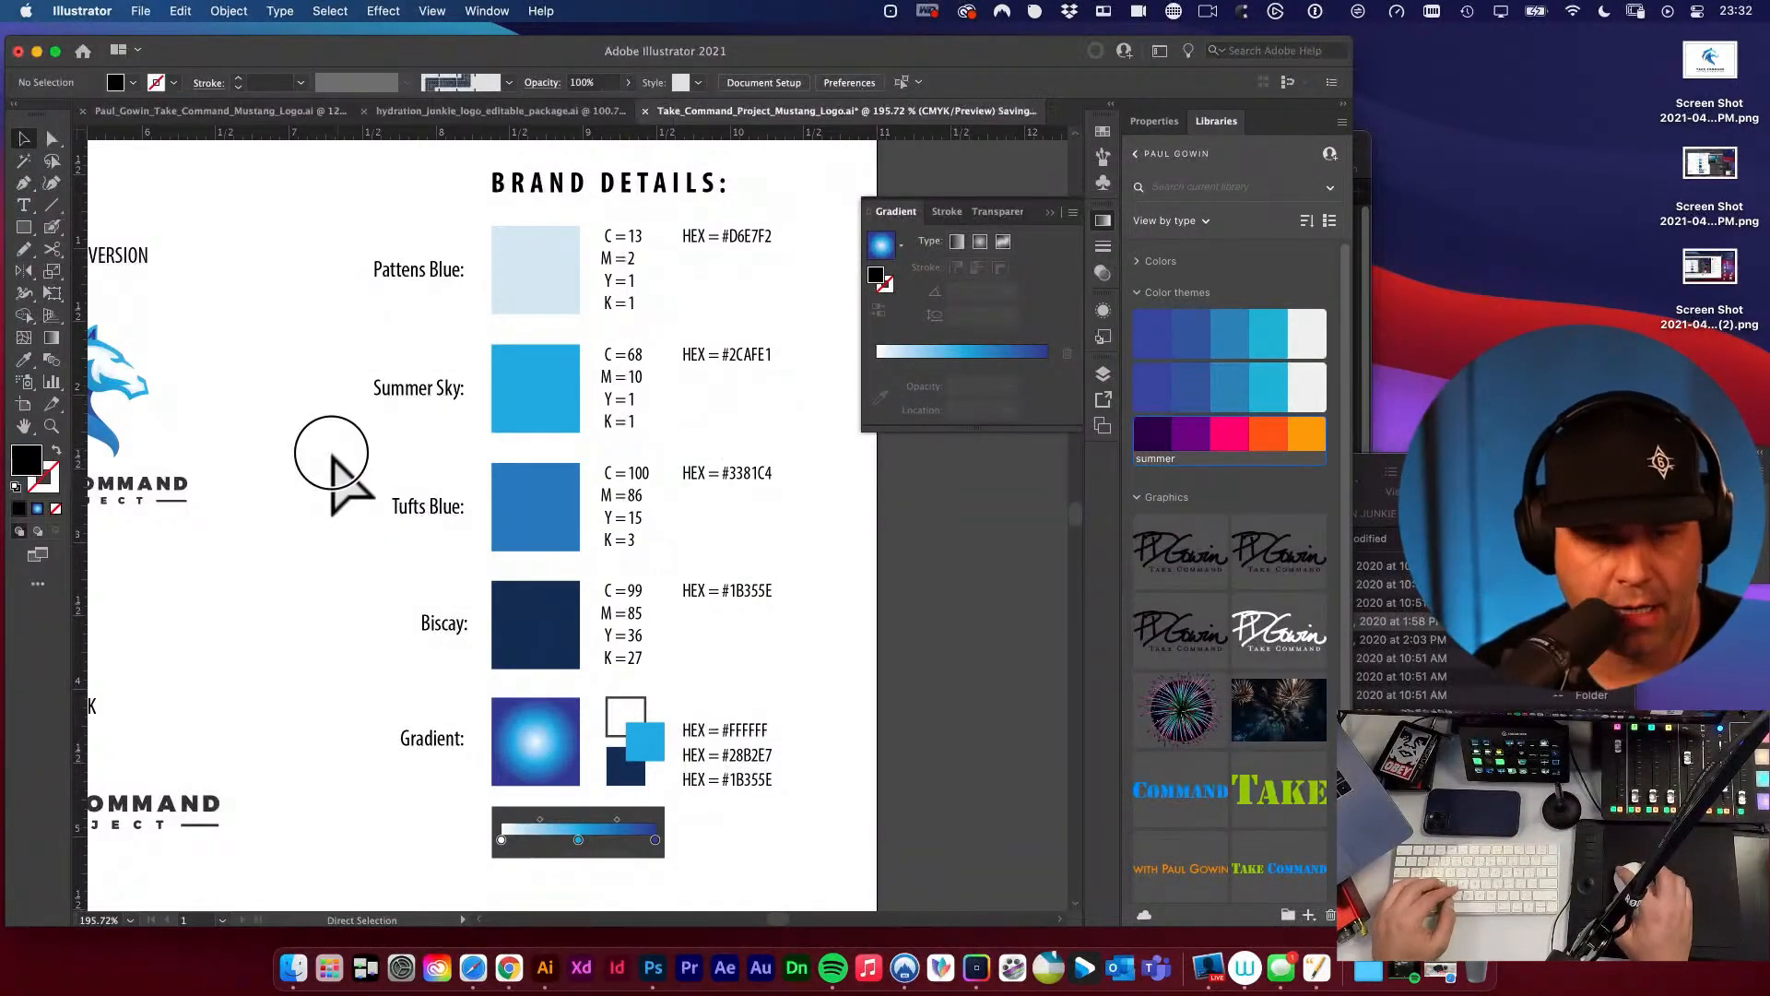
{"action": "left_click", "coordinate": [683, 450], "text": "alt+super"}
{"action": "left_click", "coordinate": [683, 450], "text": "alt+super"}
{"action": "left_click_drag", "start_coordinate": [472, 552], "coordinate": [750, 434]}
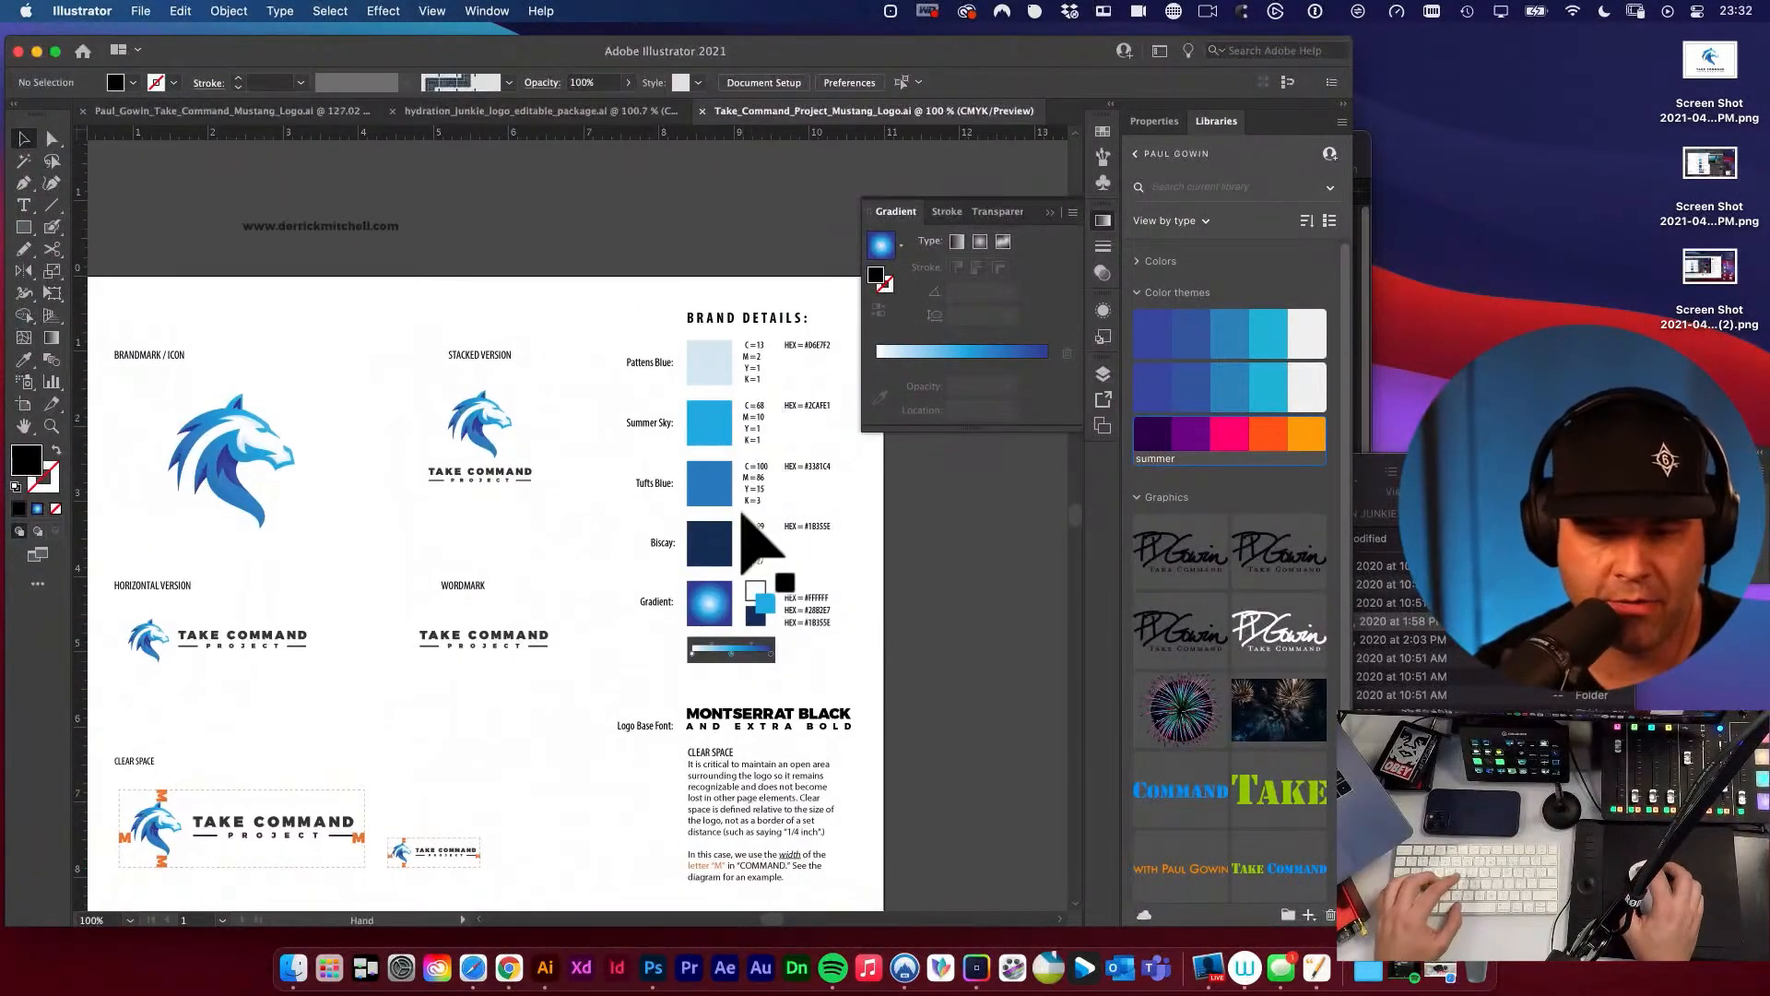
Draw a black rectangle about 2.4 in by 2.2 in just below the wordmark version.
{"action": "left_click_drag", "start_coordinate": [743, 513], "coordinate": [633, 365]}
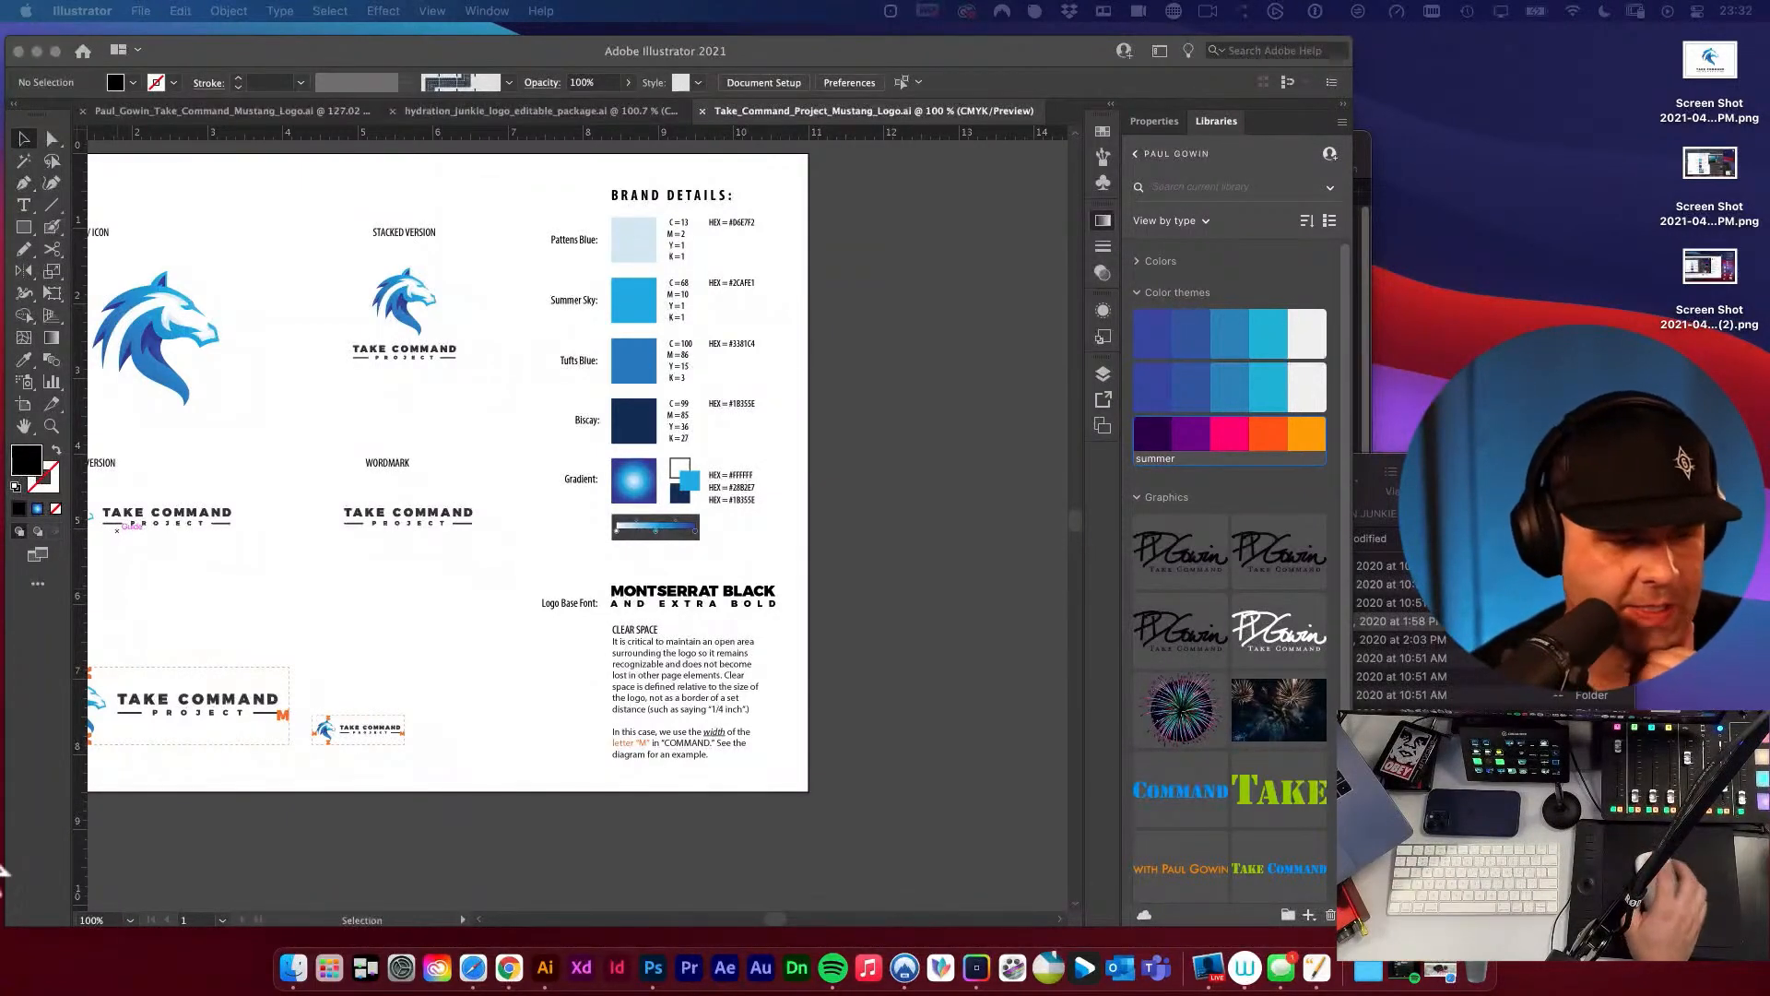
{"action": "left_click", "coordinate": [374, 620]}
{"action": "left_click_drag", "start_coordinate": [514, 540], "coordinate": [514, 544]}
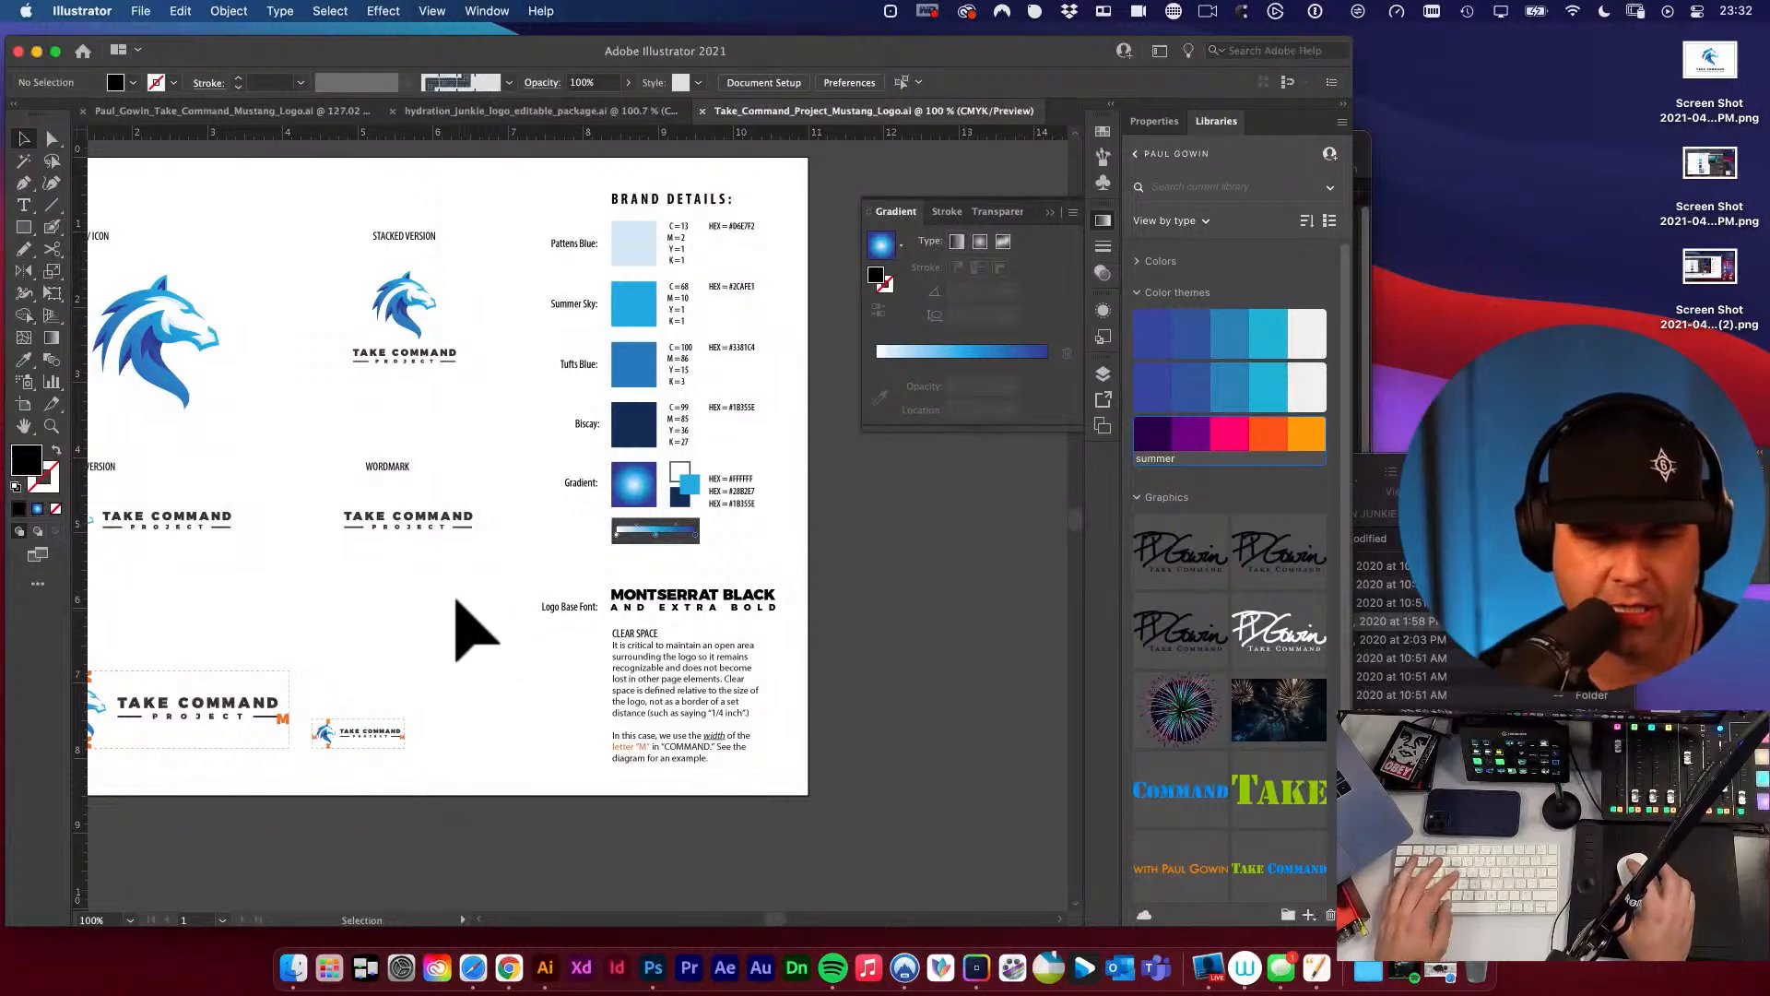
{"action": "left_click_drag", "start_coordinate": [458, 599], "coordinate": [583, 575]}
{"action": "key", "text": "m"}
{"action": "mouse_move", "coordinate": [507, 533]}
{"action": "left_mouse_down"}
{"action": "mouse_move", "coordinate": [565, 624]}
{"action": "mouse_move", "coordinate": [687, 696]}
{"action": "left_mouse_up"}
{"action": "key", "text": "v"}
{"action": "left_click_drag", "start_coordinate": [635, 623], "coordinate": [609, 591]}
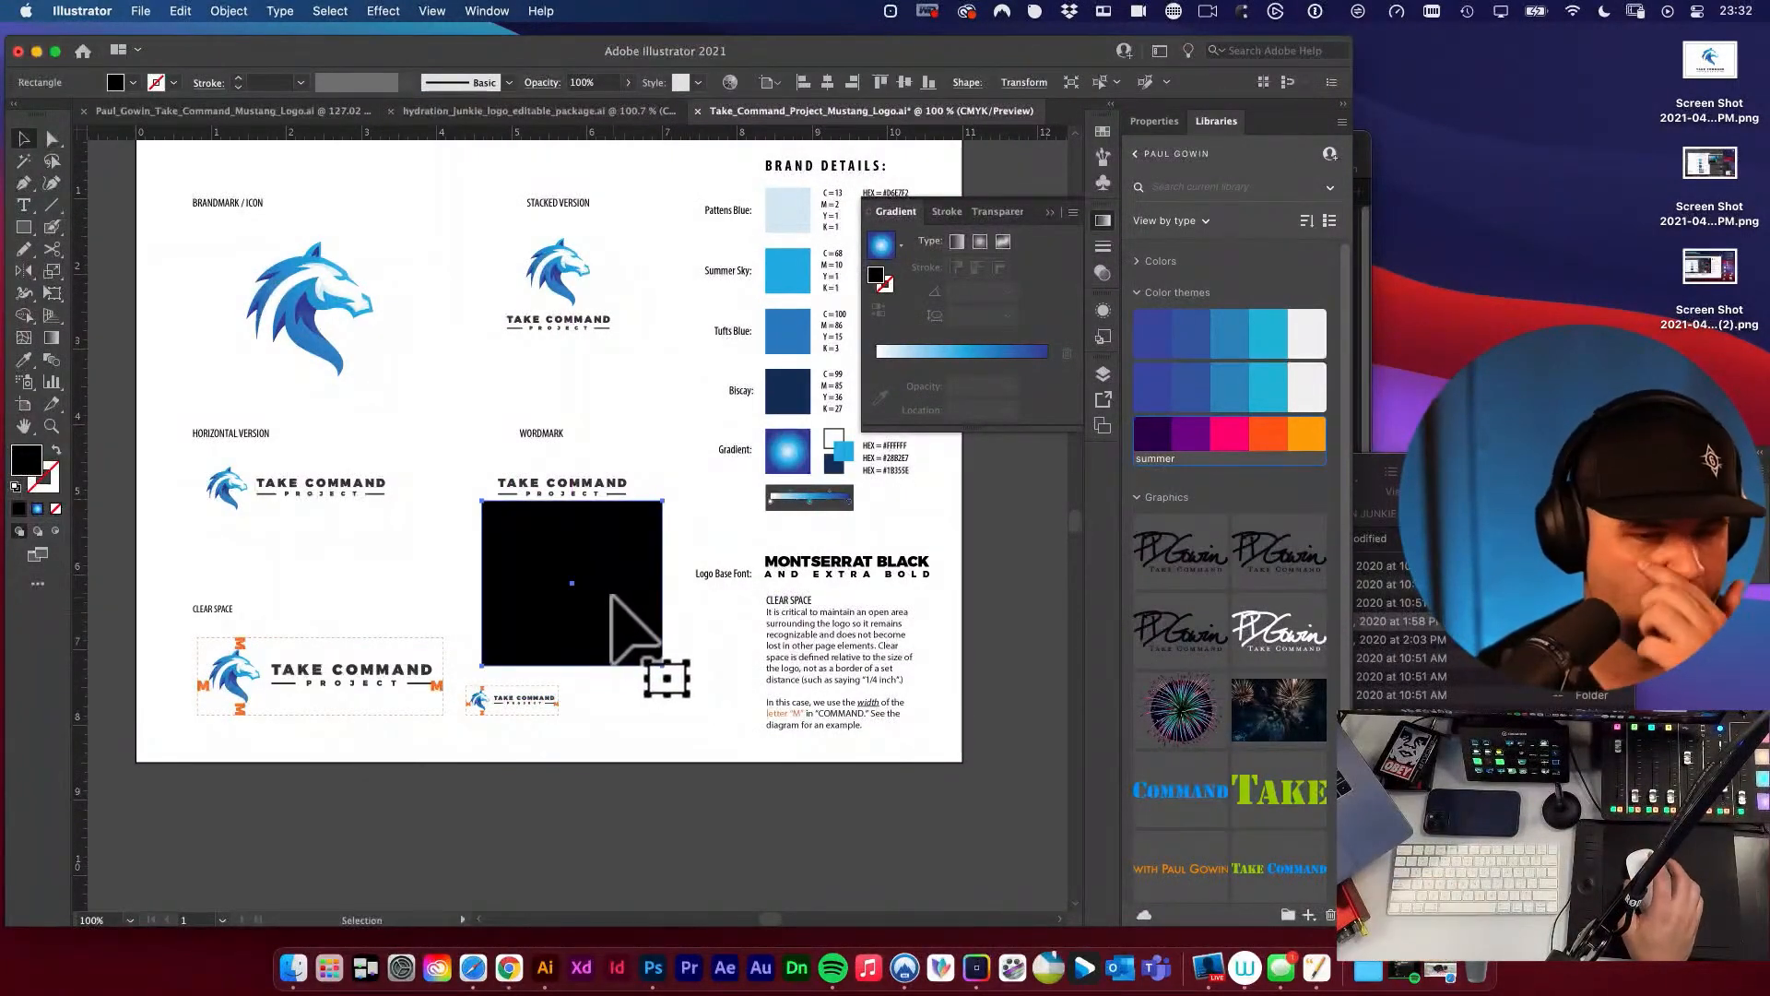
Duplicate the black rectangle edge to edge on its left side and check the copy's CMYK fill values.
{"action": "left_click", "coordinate": [403, 553]}
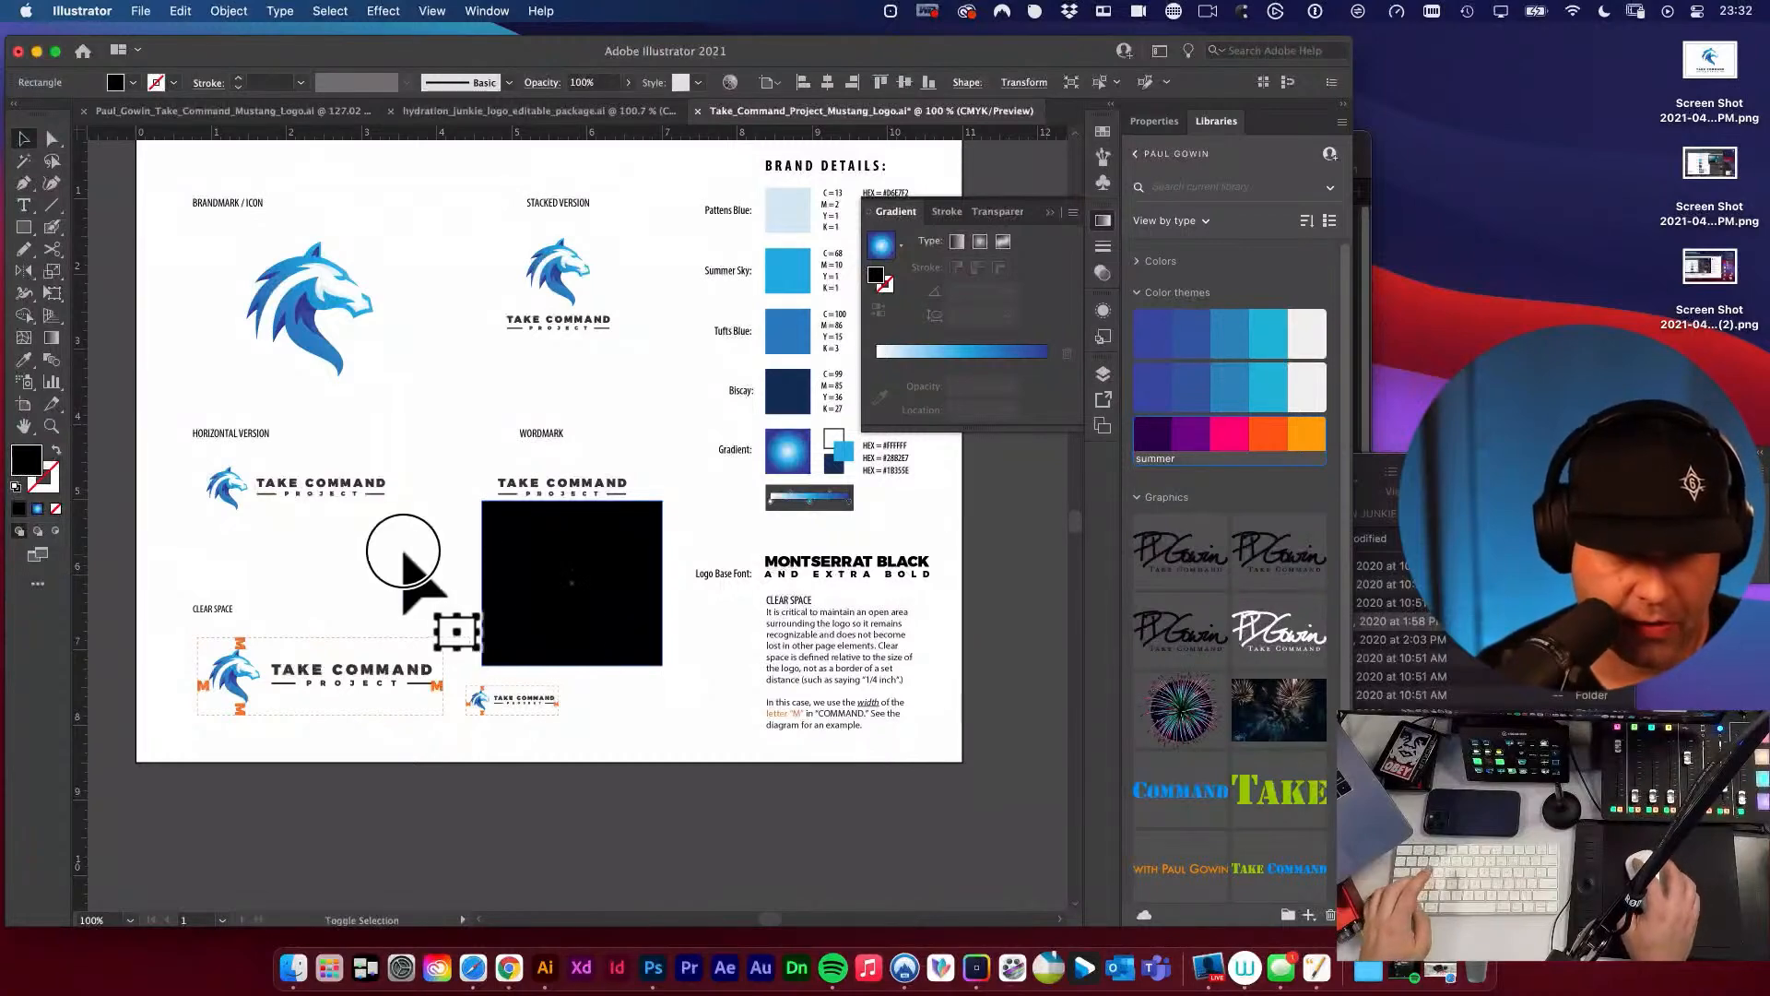
{"action": "left_click_drag", "start_coordinate": [625, 551], "coordinate": [457, 566]}
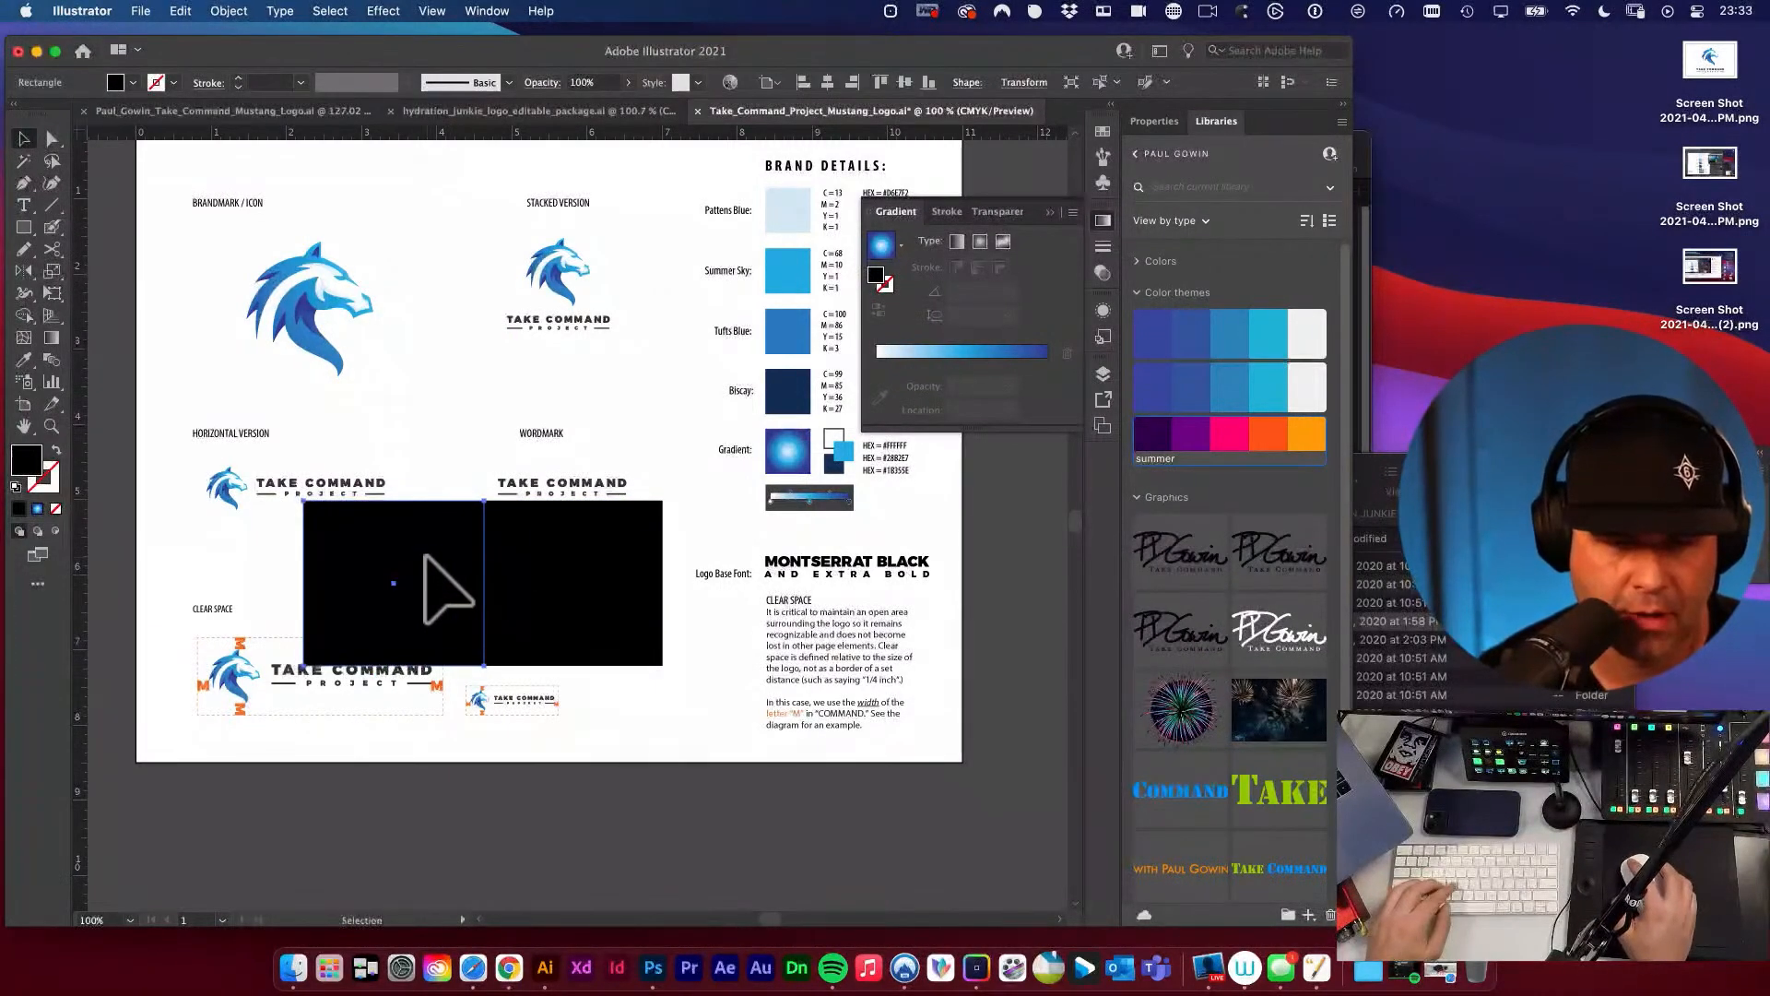
{"action": "double_click", "coordinate": [28, 461]}
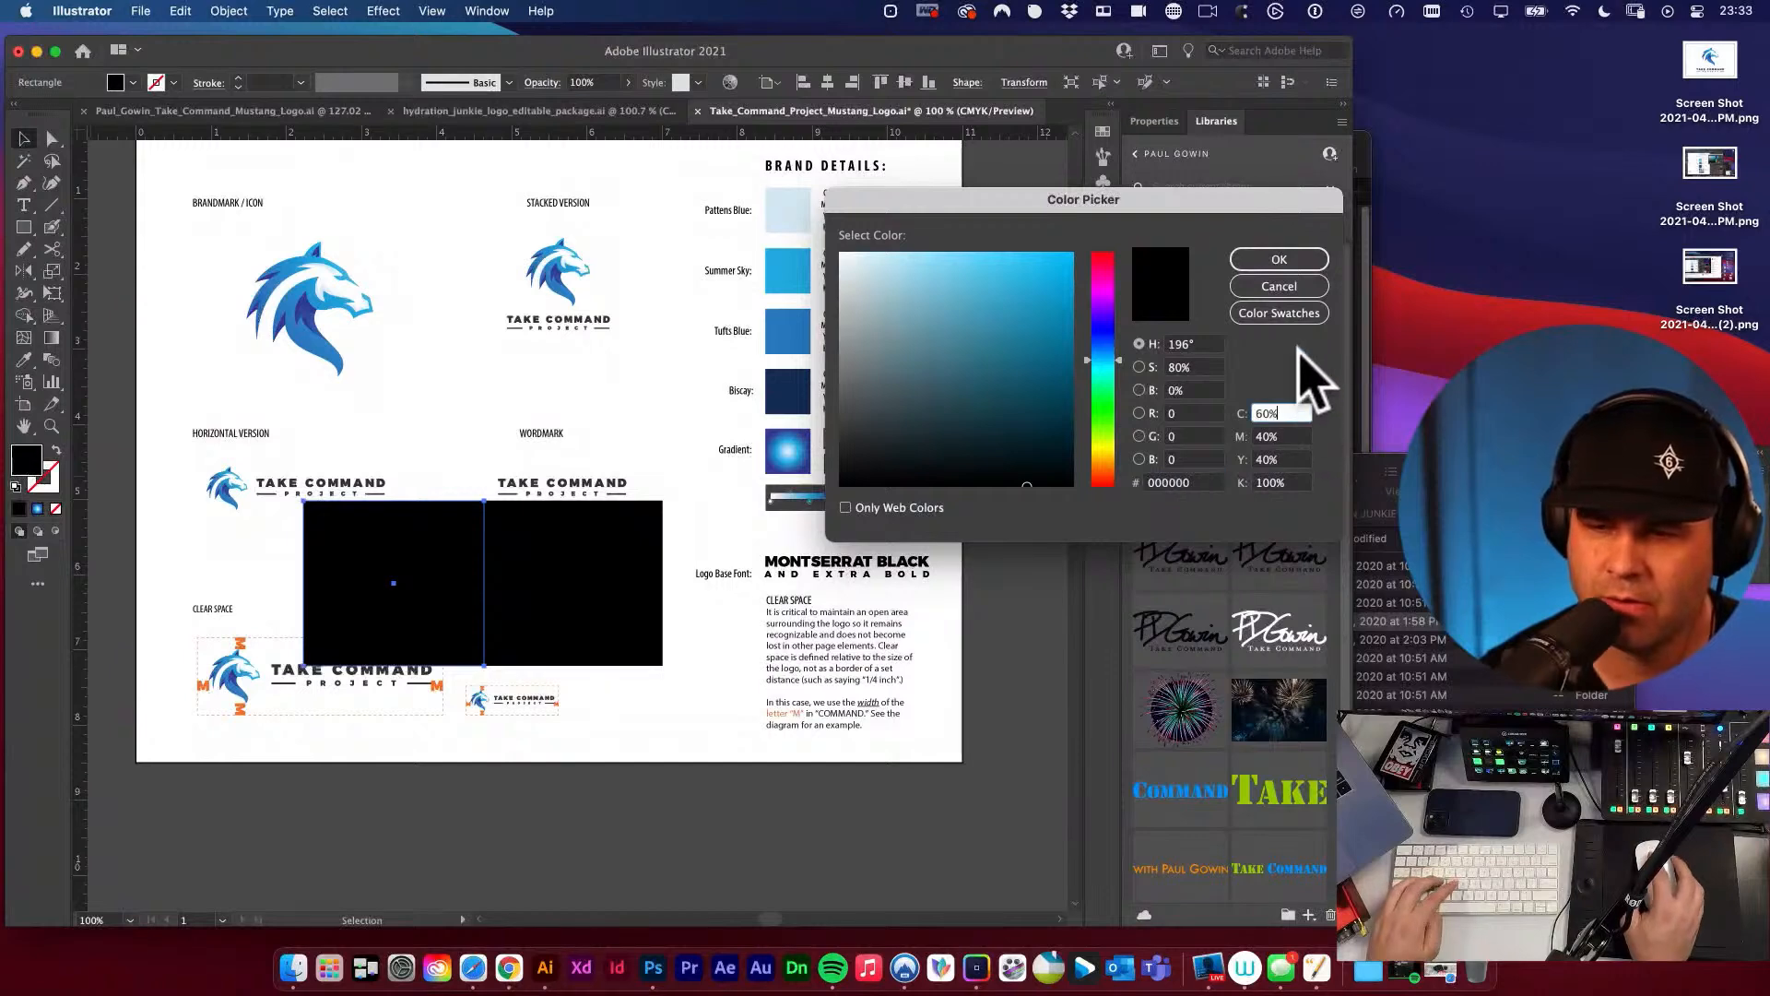
{"action": "left_click", "coordinate": [1286, 261]}
Set the original right-hand rectangle's fill to C 0, M 0, Y 0 and K 100.
{"action": "left_click", "coordinate": [565, 603]}
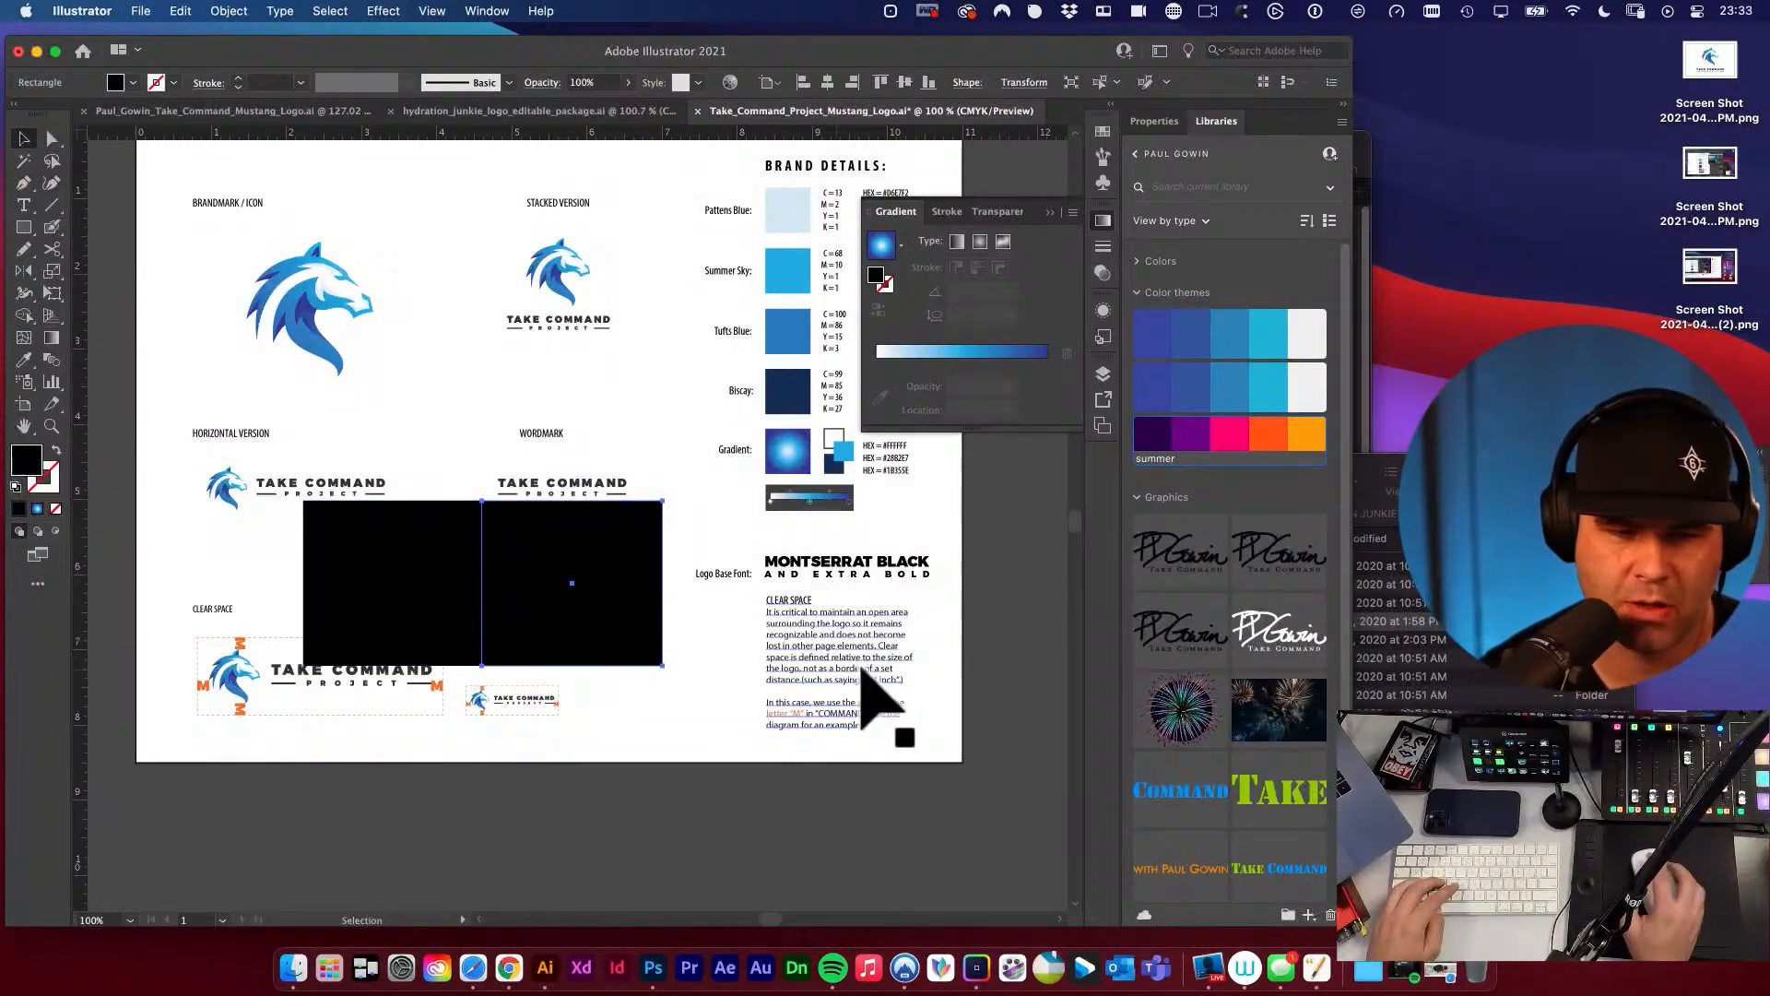
{"action": "double_click", "coordinate": [28, 461]}
{"action": "left_click", "coordinate": [1287, 414]}
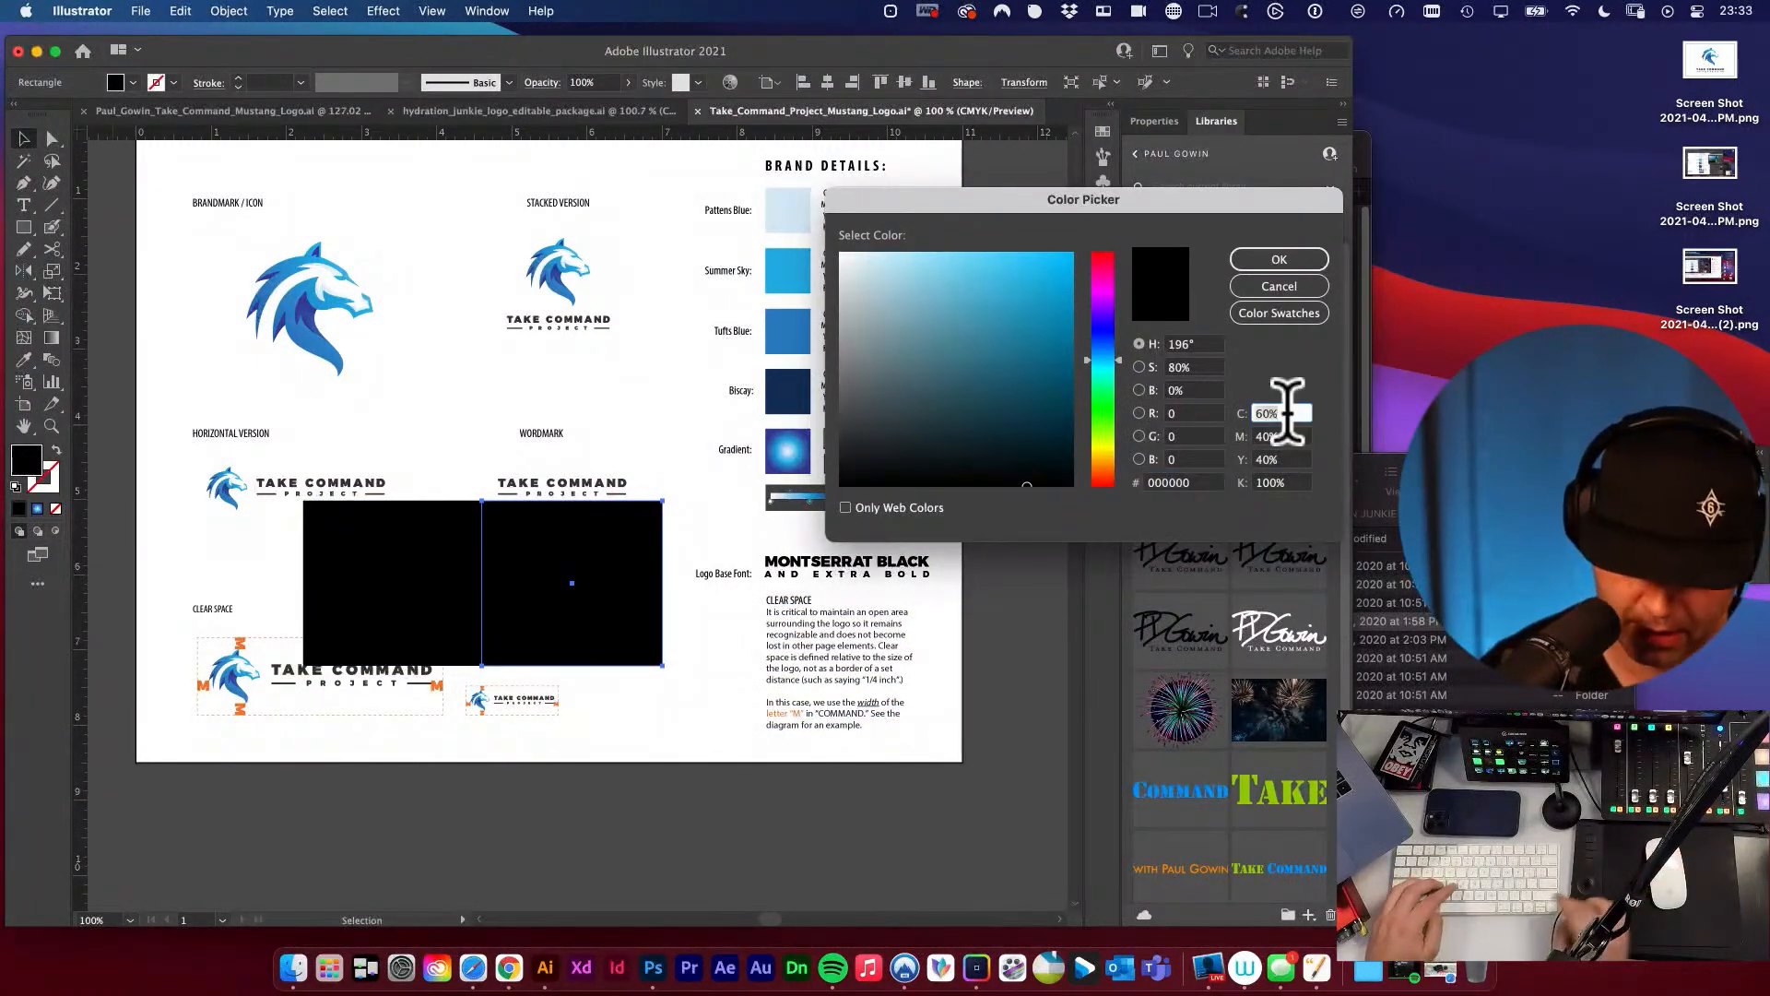
{"action": "type", "text": "0"}
{"action": "key", "text": "Tab"}
{"action": "type", "text": "0"}
{"action": "key", "text": "Tab"}
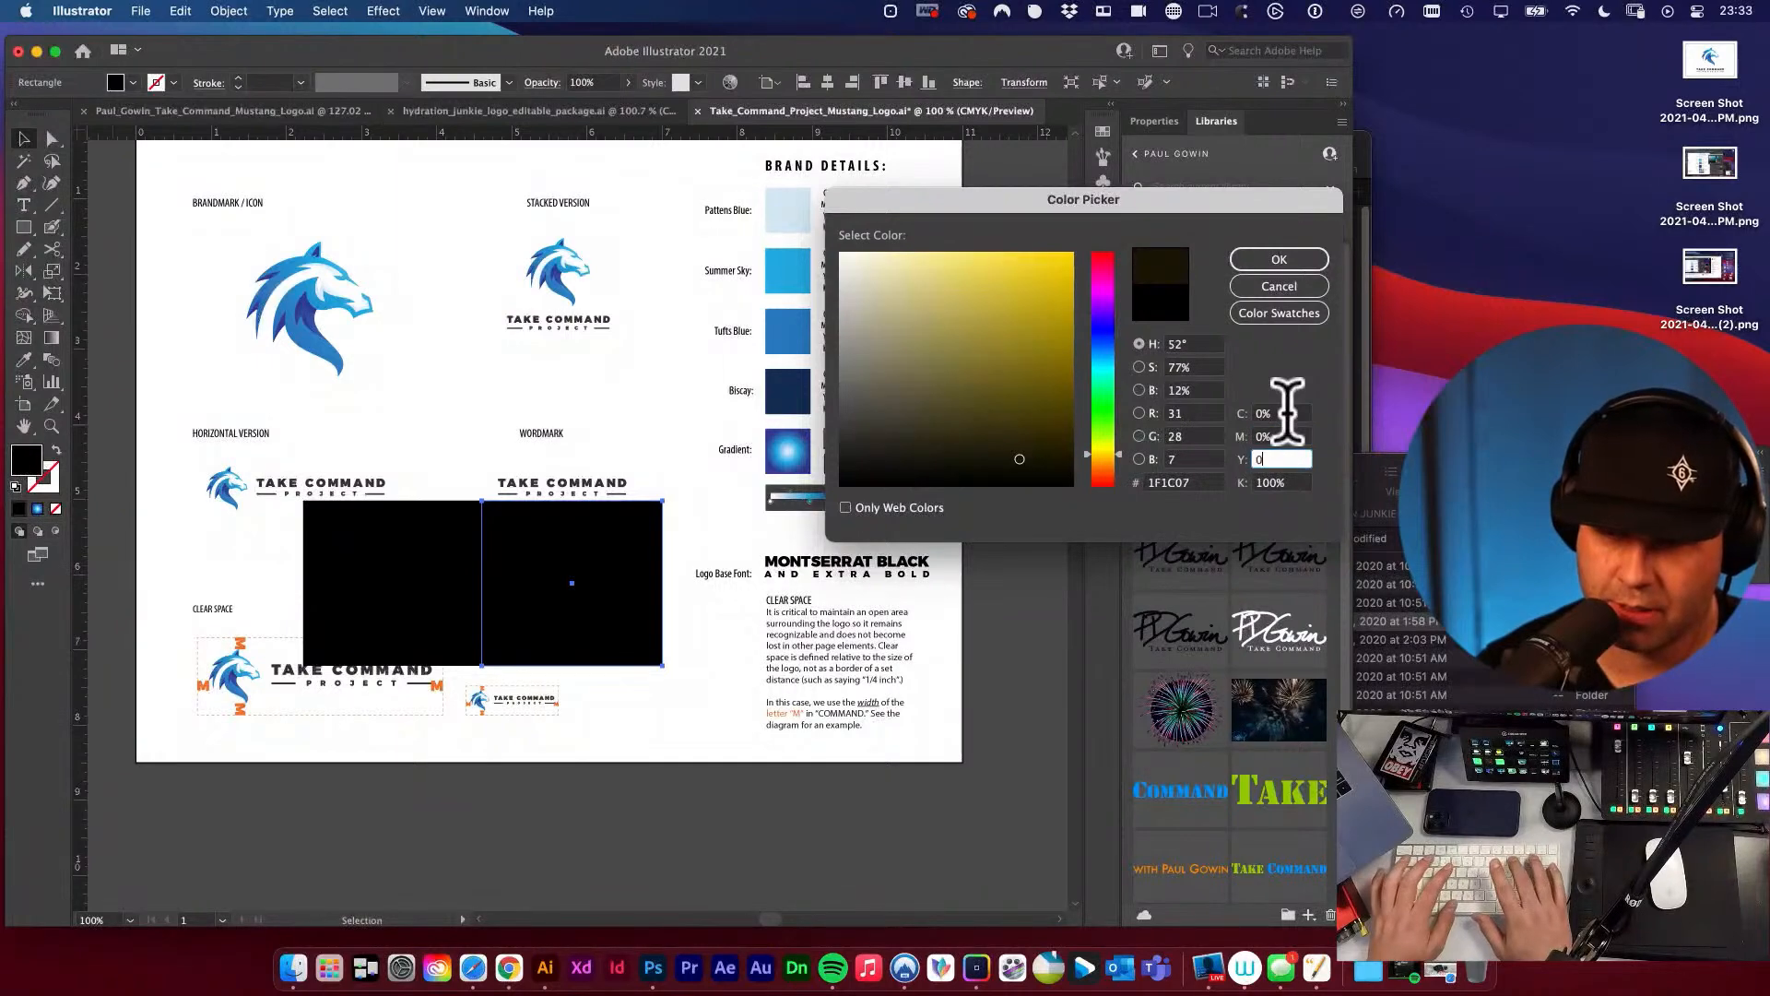
{"action": "type", "text": "0"}
{"action": "key", "text": "Tab"}
{"action": "key", "text": "Return"}
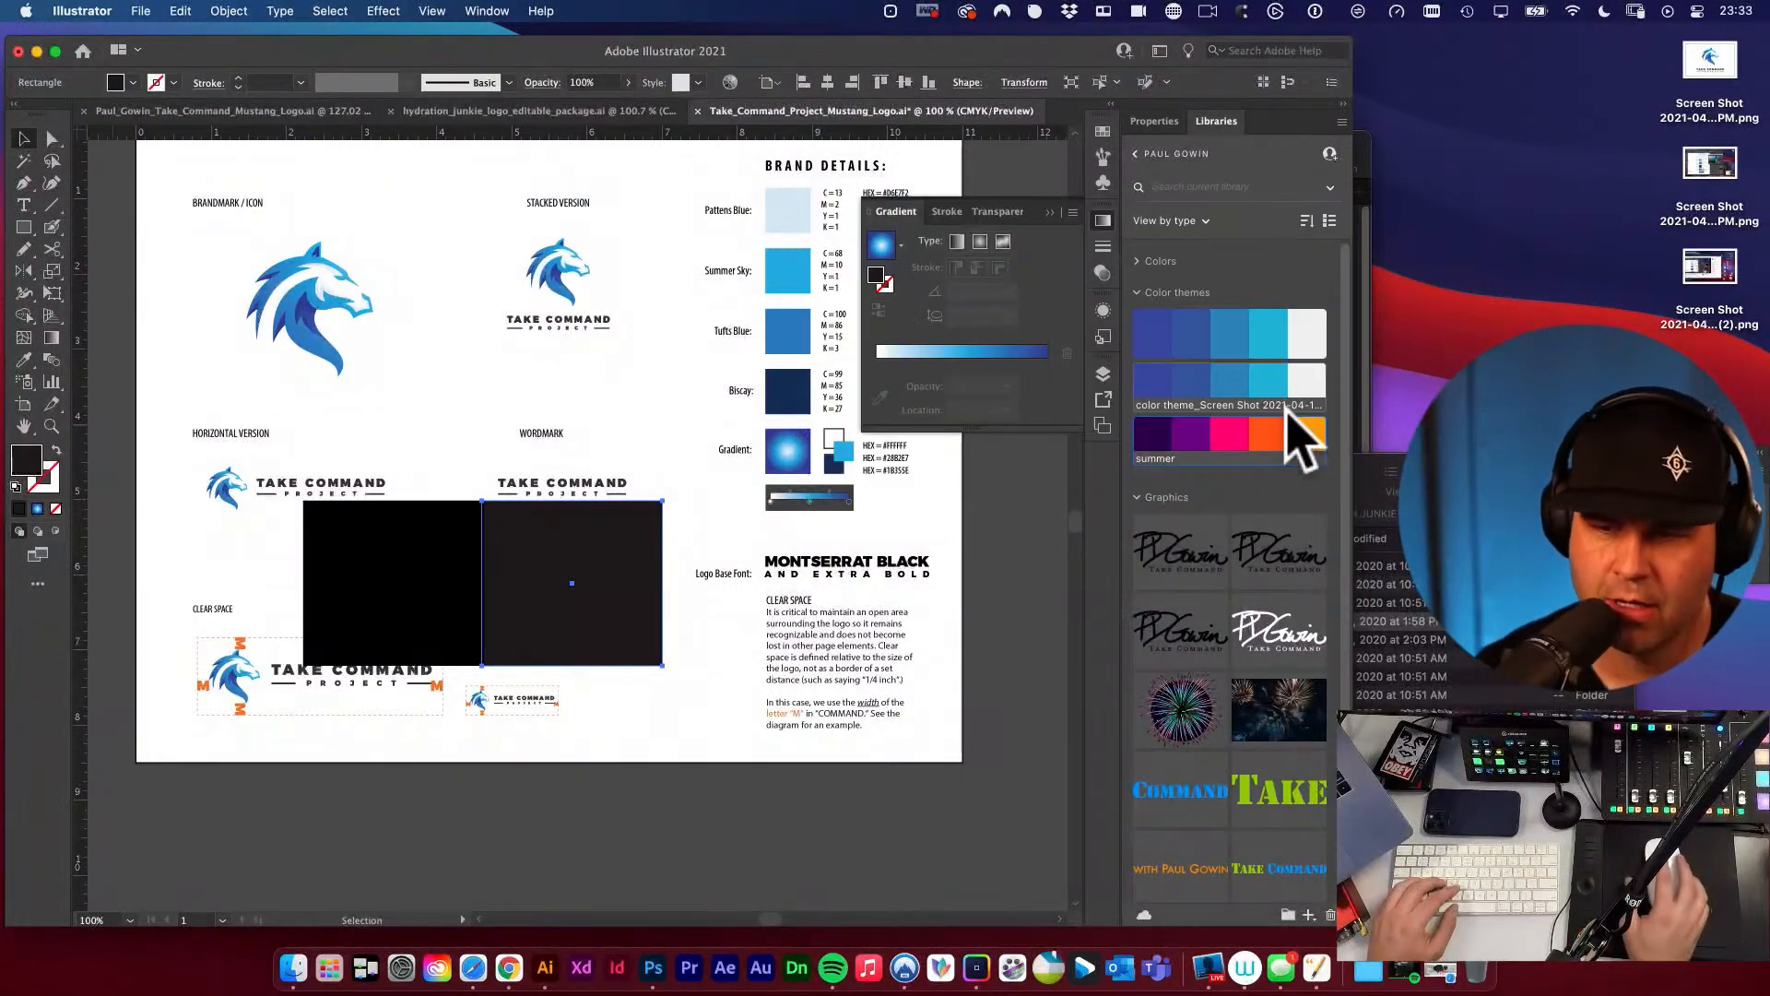
Compare the two black rectangles side by side at close zoom in full-screen mode.
{"action": "left_click", "coordinate": [664, 715]}
{"action": "key", "text": "f"}
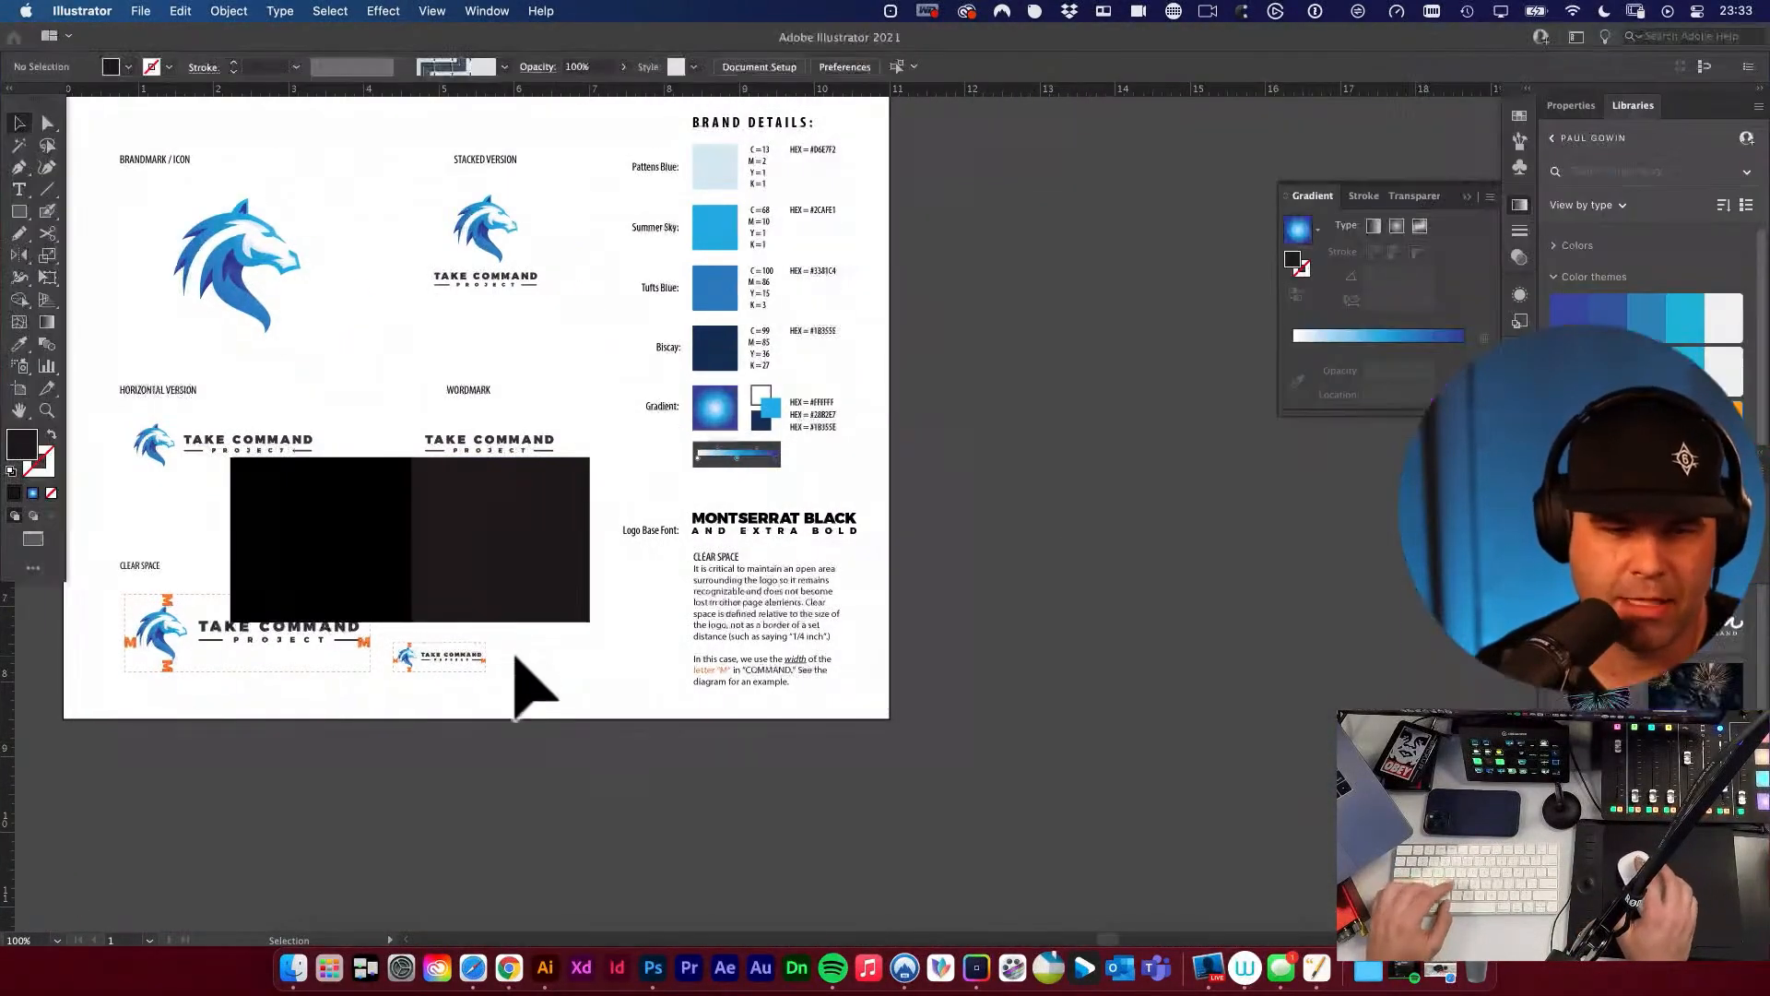
{"action": "left_click_drag", "start_coordinate": [457, 569], "coordinate": [688, 611]}
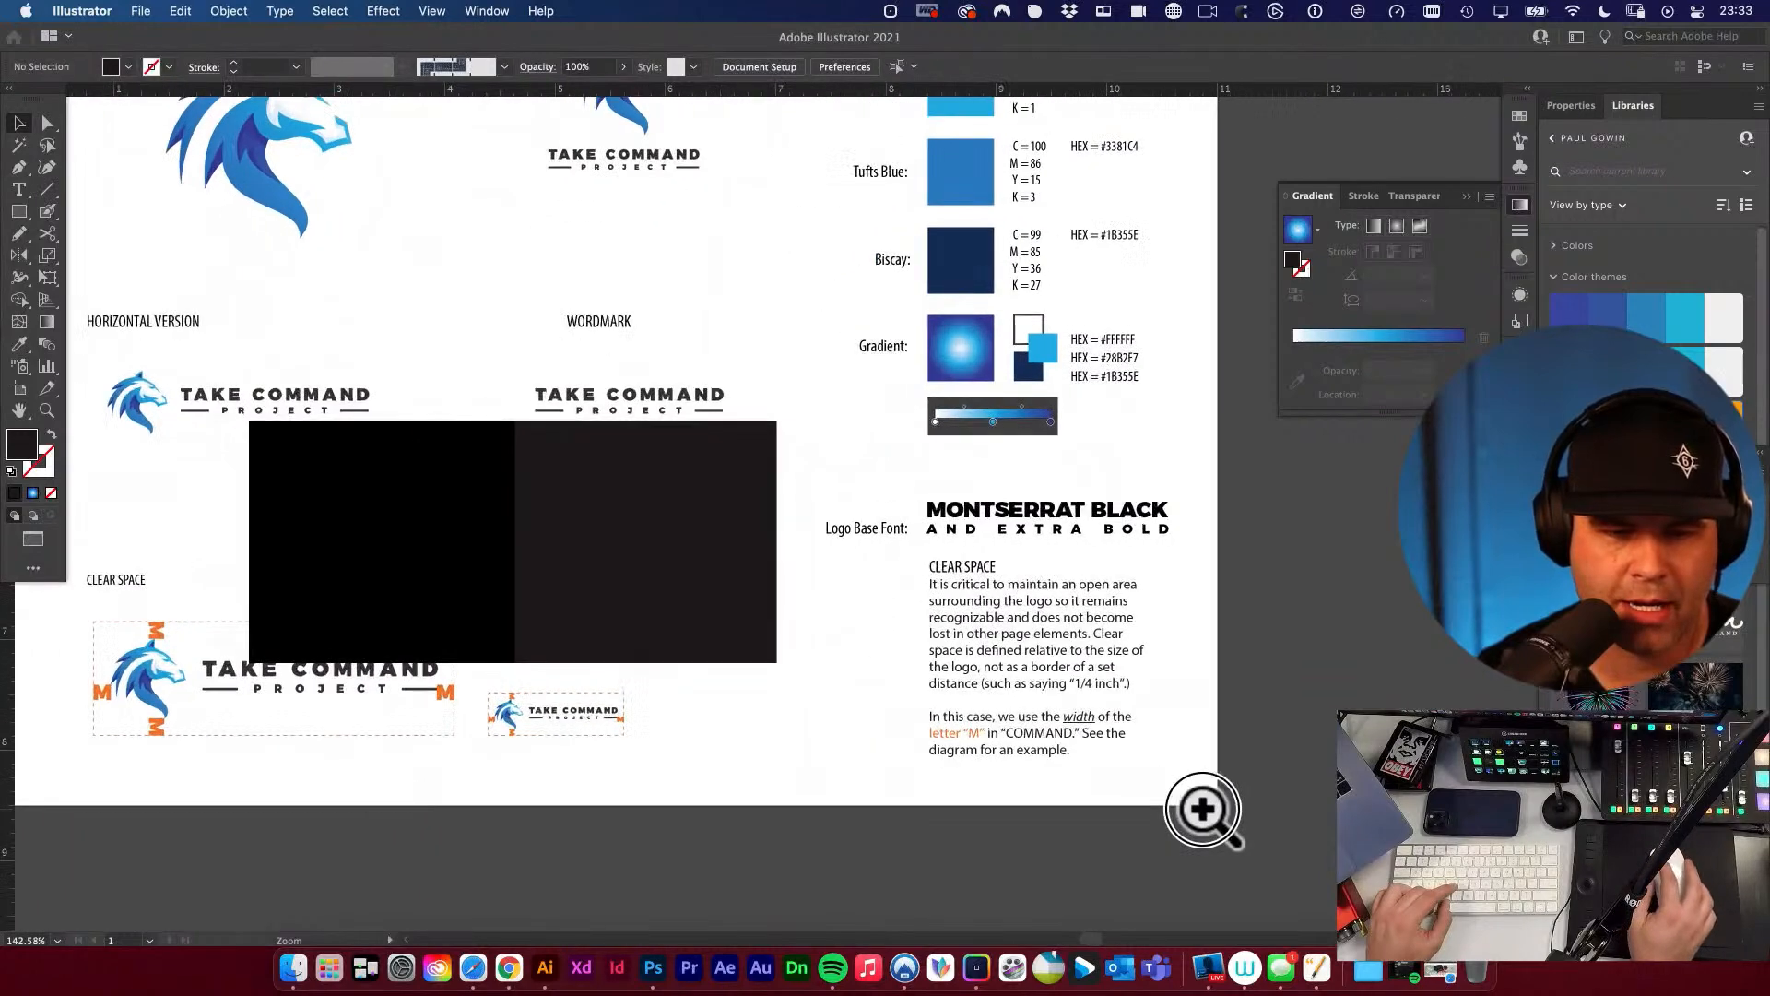
{"action": "left_click_drag", "start_coordinate": [444, 529], "coordinate": [802, 545]}
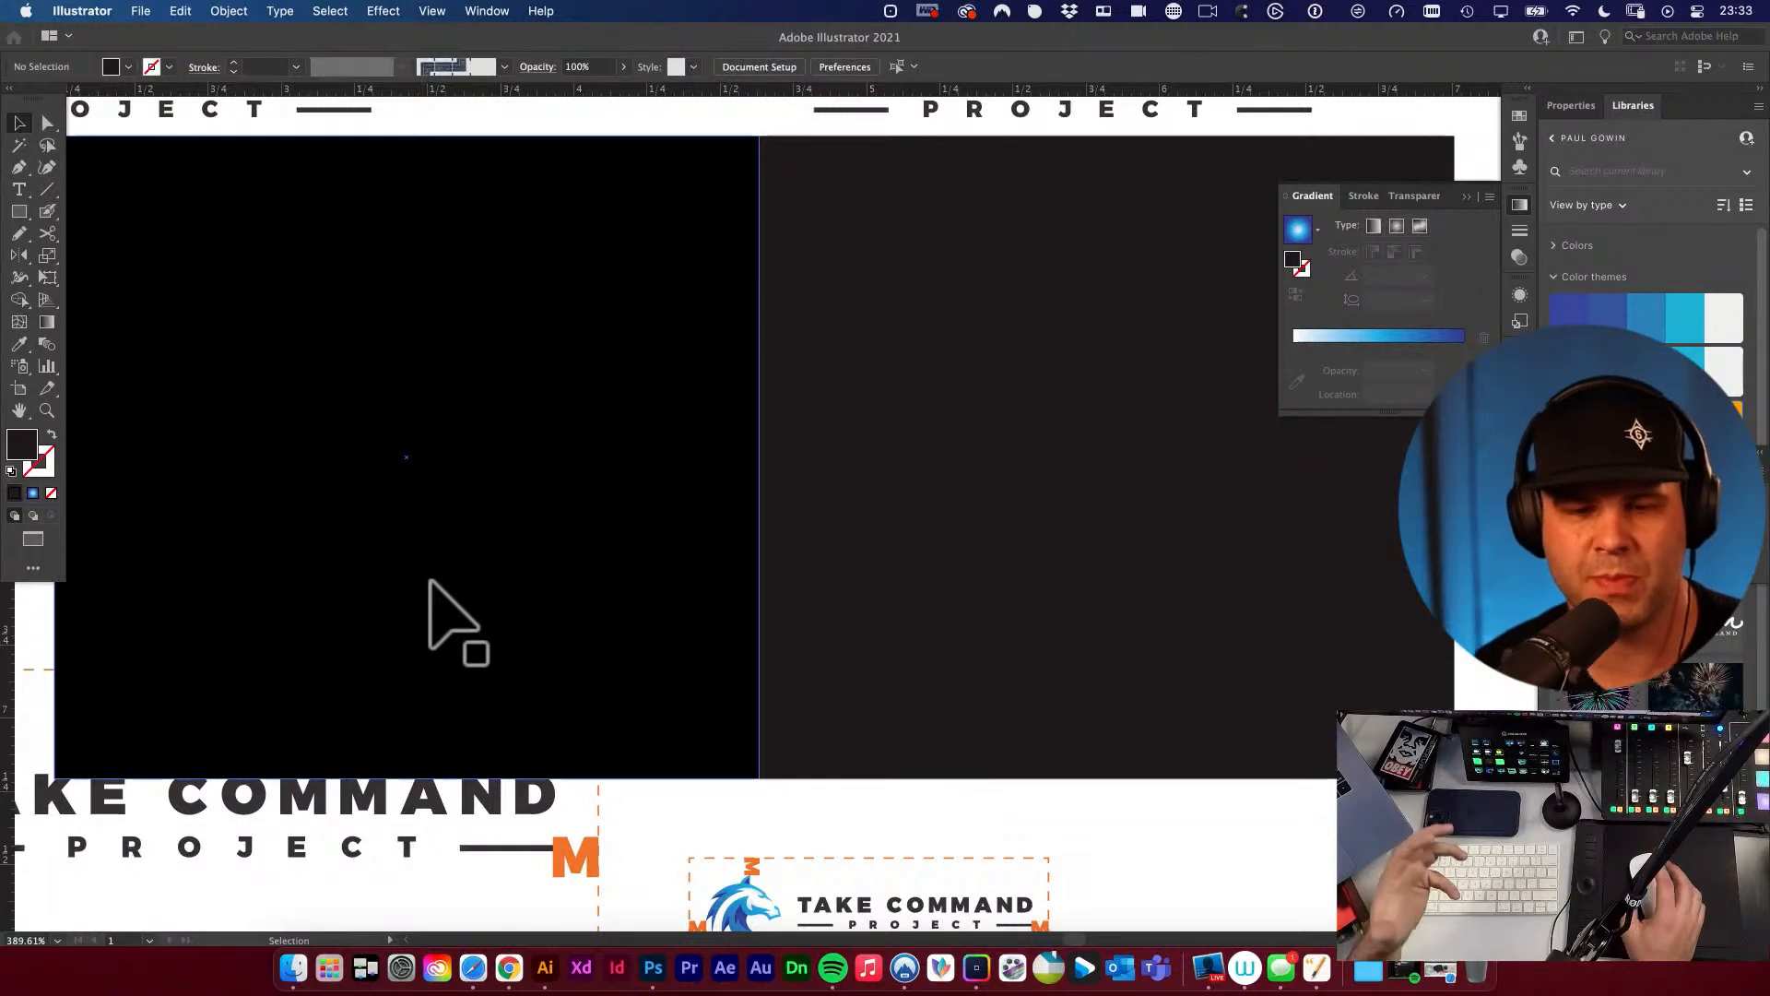
{"action": "left_click", "coordinate": [1126, 533]}
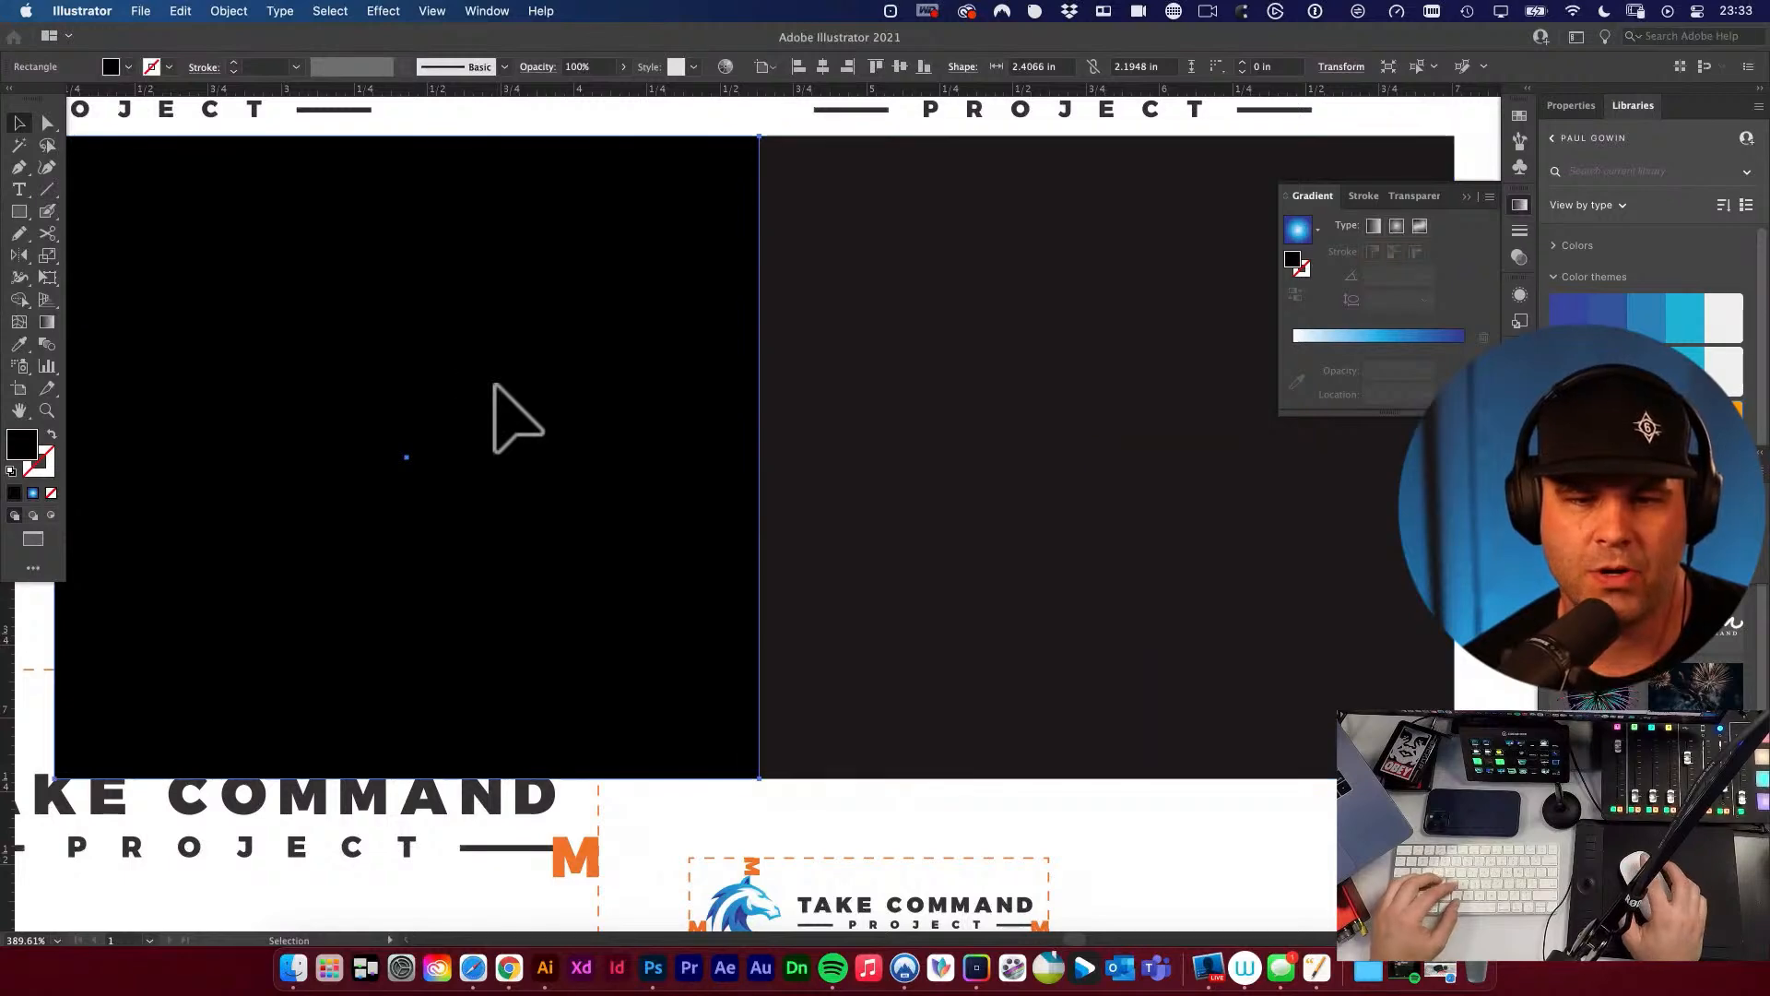
Open the left rectangle's fill colour and examine its rich black CMYK values.
{"action": "left_click_drag", "start_coordinate": [494, 386], "coordinate": [526, 474]}
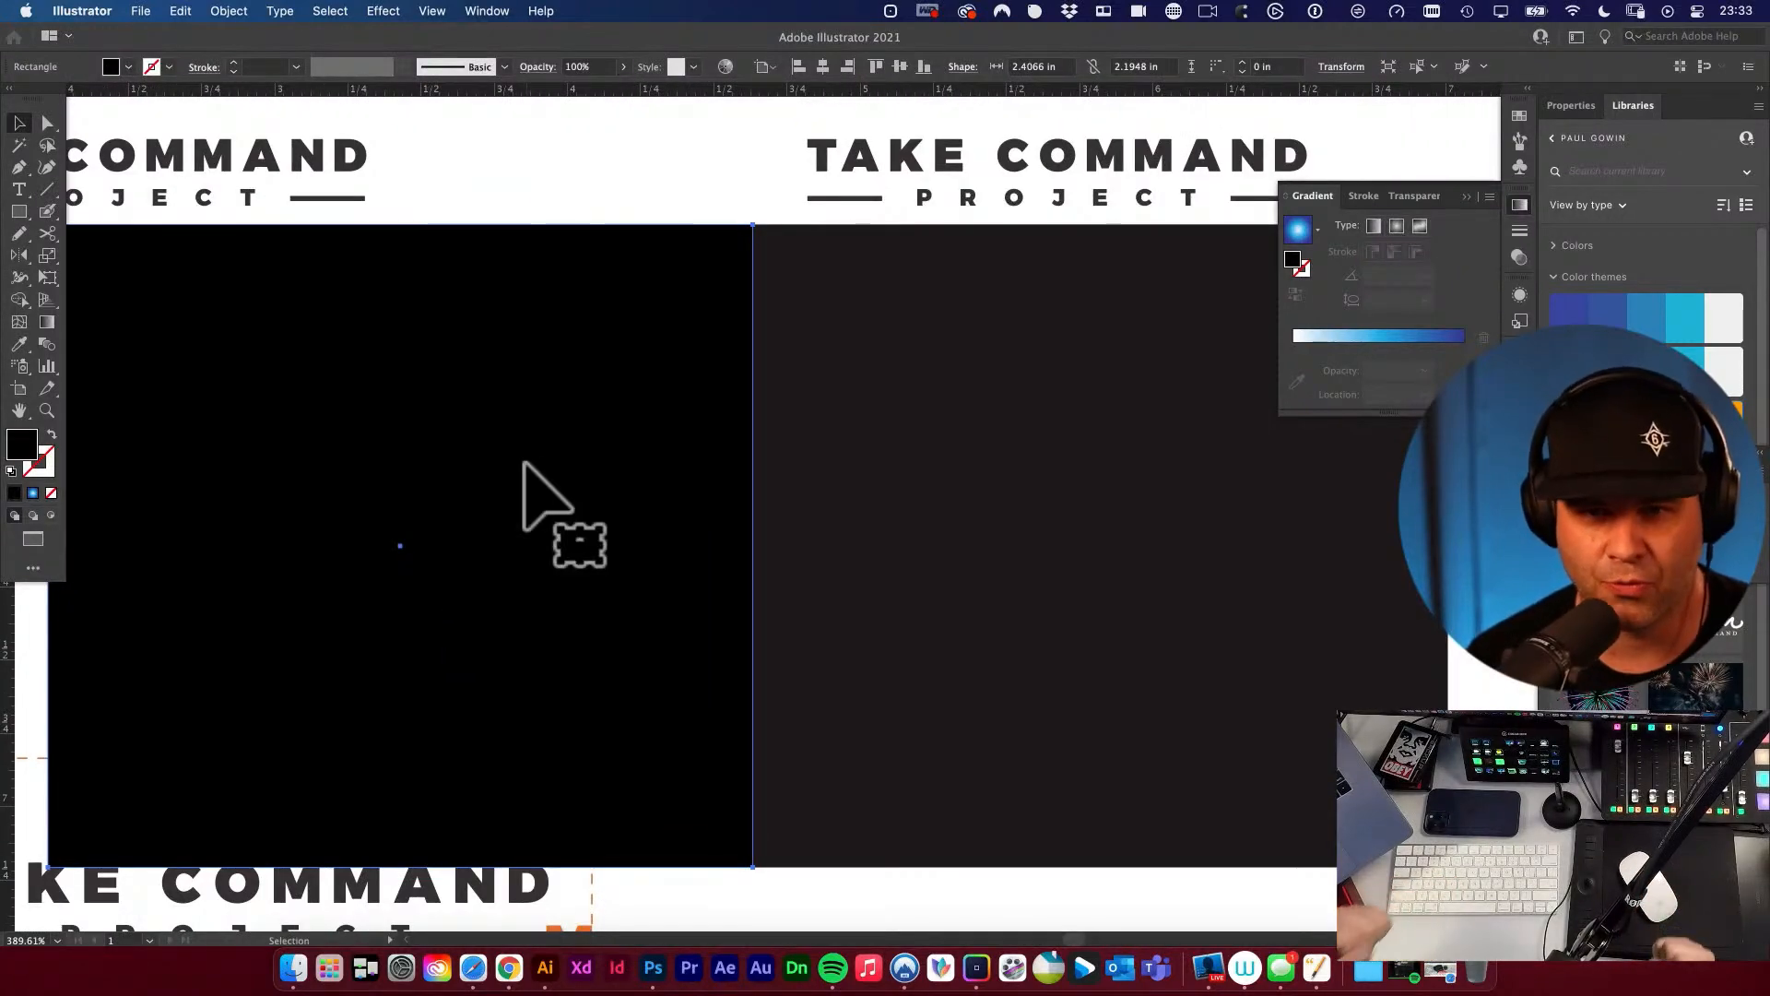
{"action": "double_click", "coordinate": [23, 445]}
{"action": "left_click_drag", "start_coordinate": [1021, 197], "coordinate": [961, 203]}
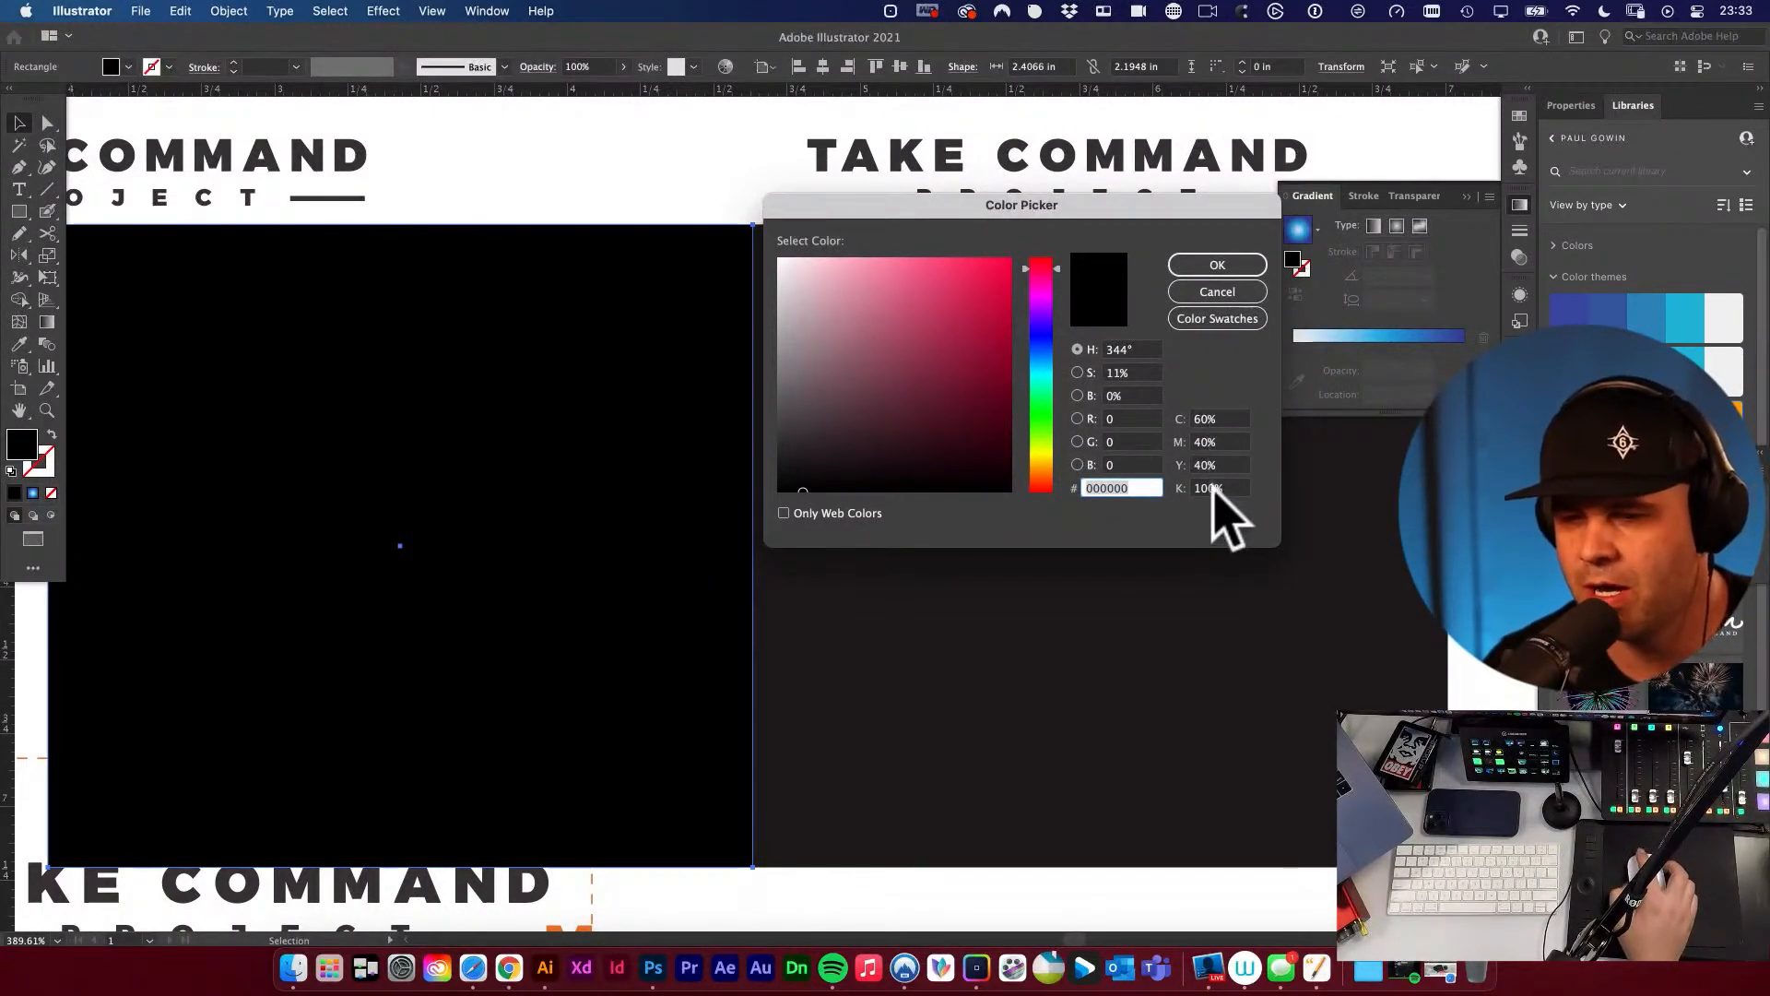
{"action": "left_click", "coordinate": [1194, 419]}
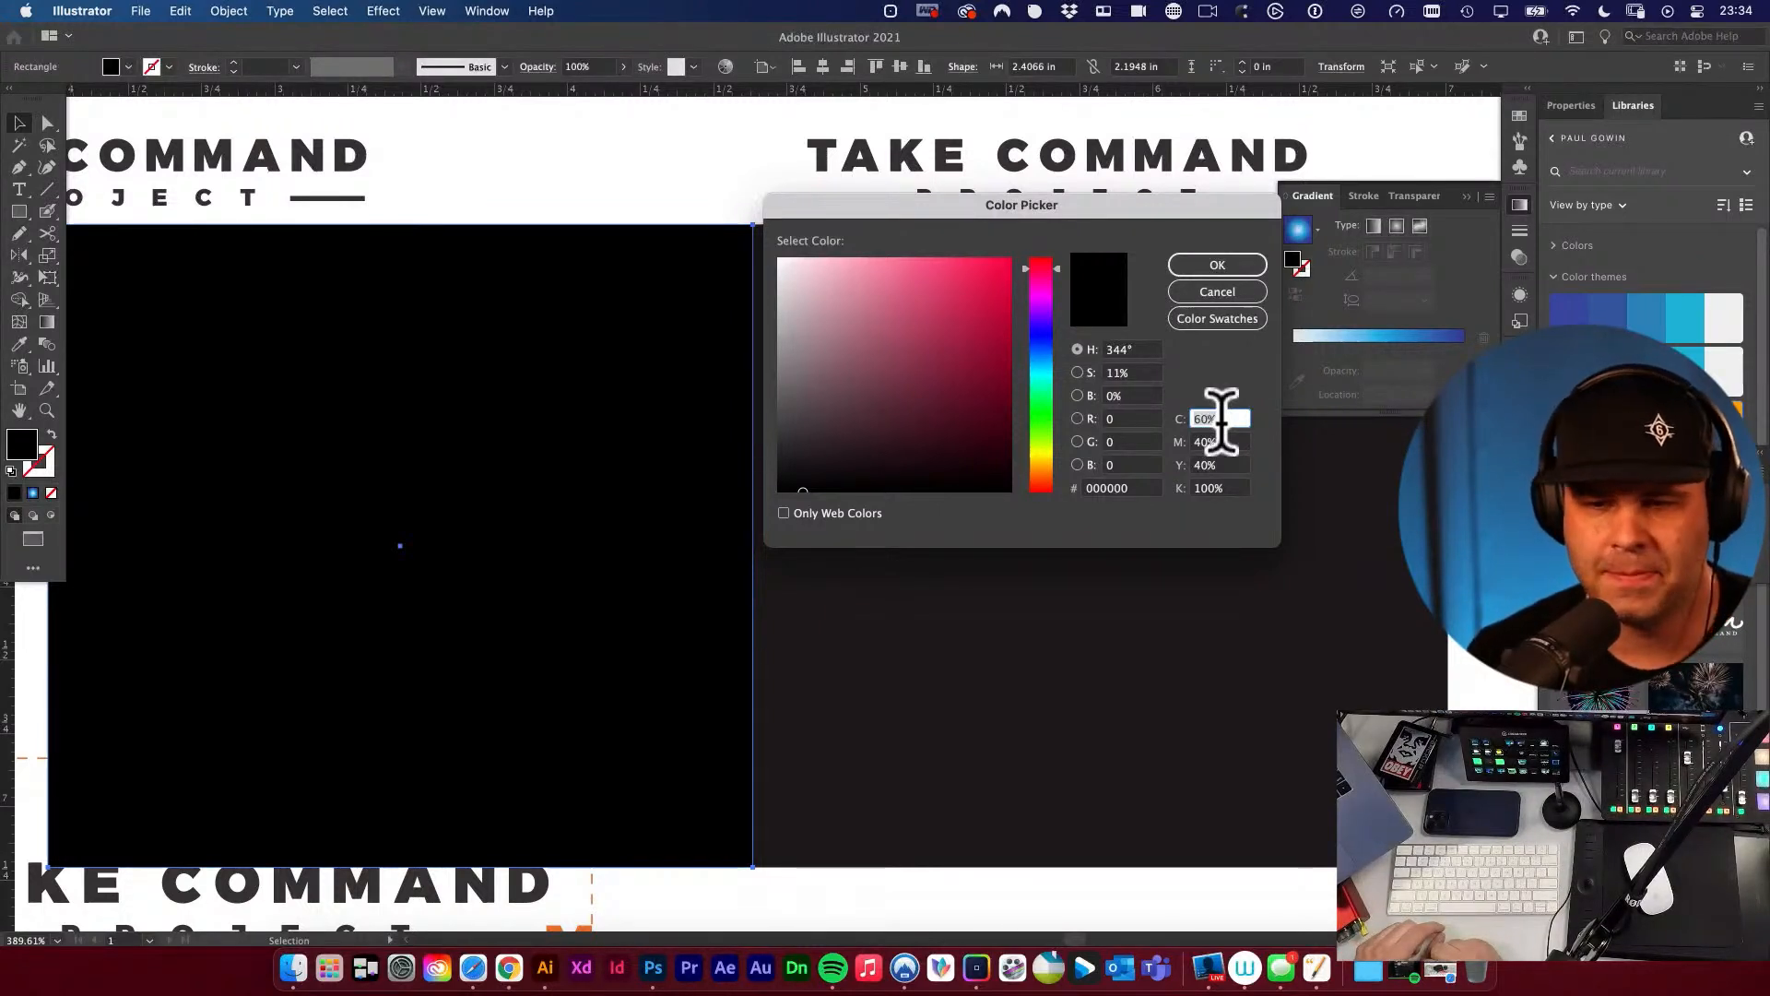
{"action": "left_click", "coordinate": [1239, 296]}
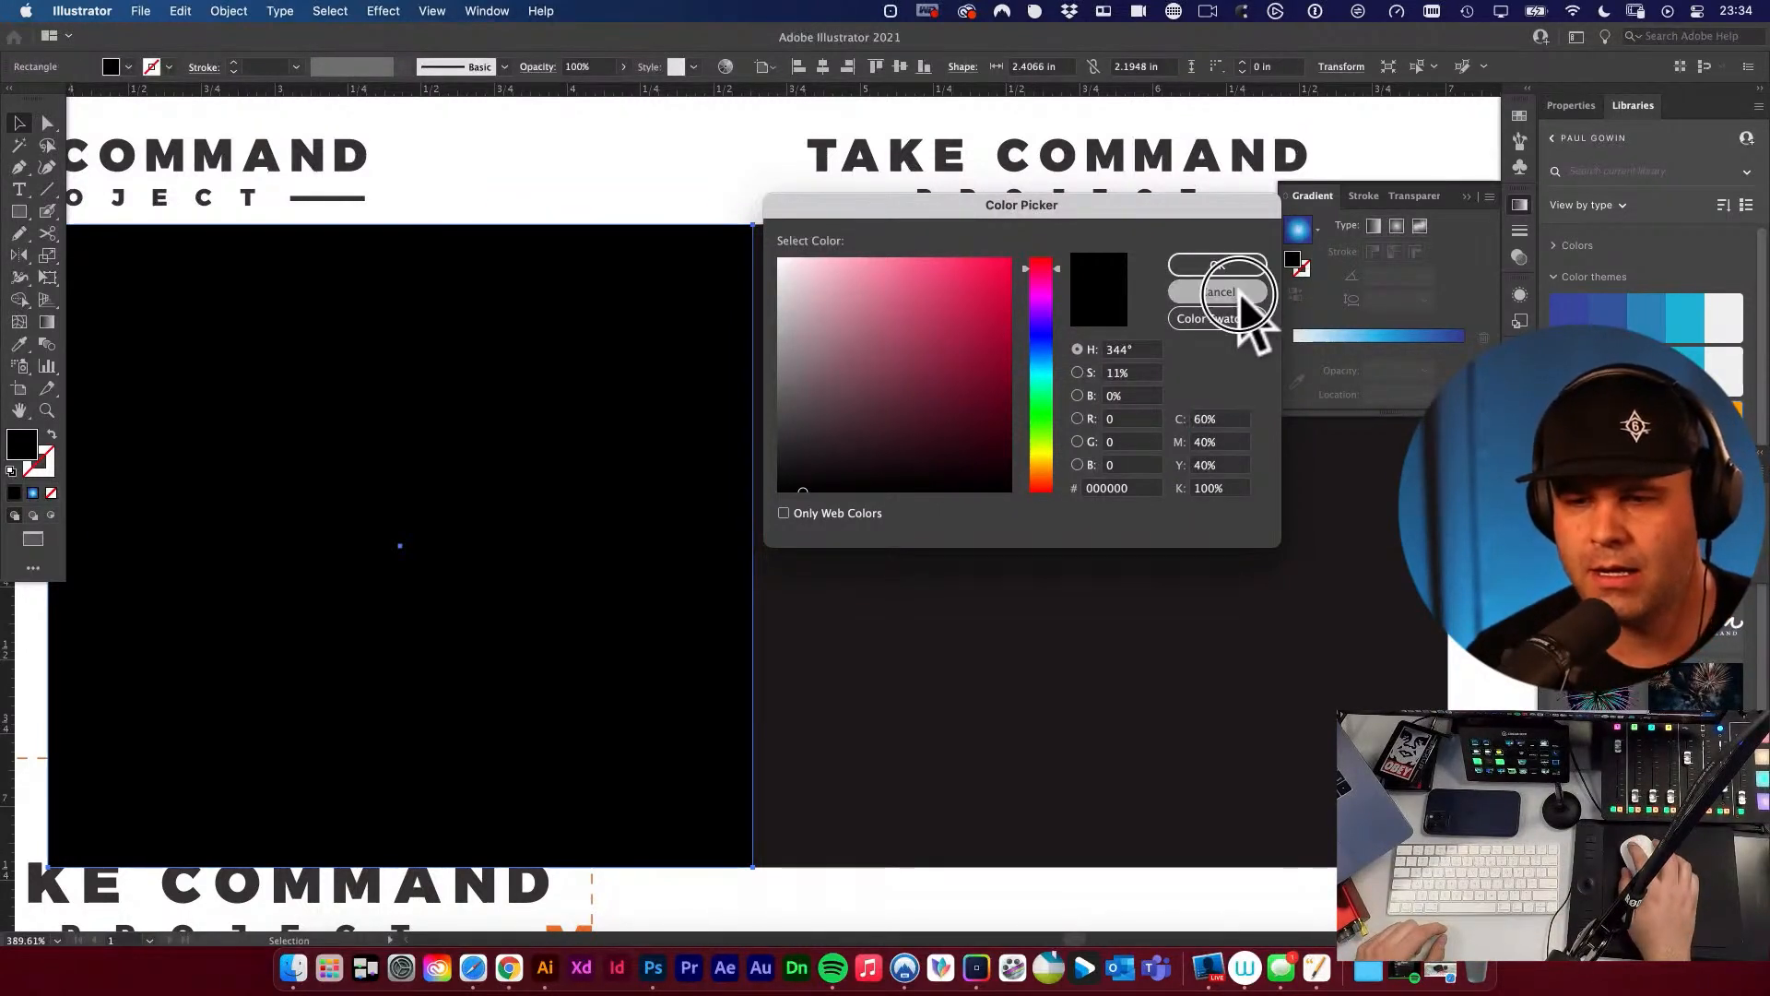
{"action": "left_click_drag", "start_coordinate": [1160, 205], "coordinate": [968, 199]}
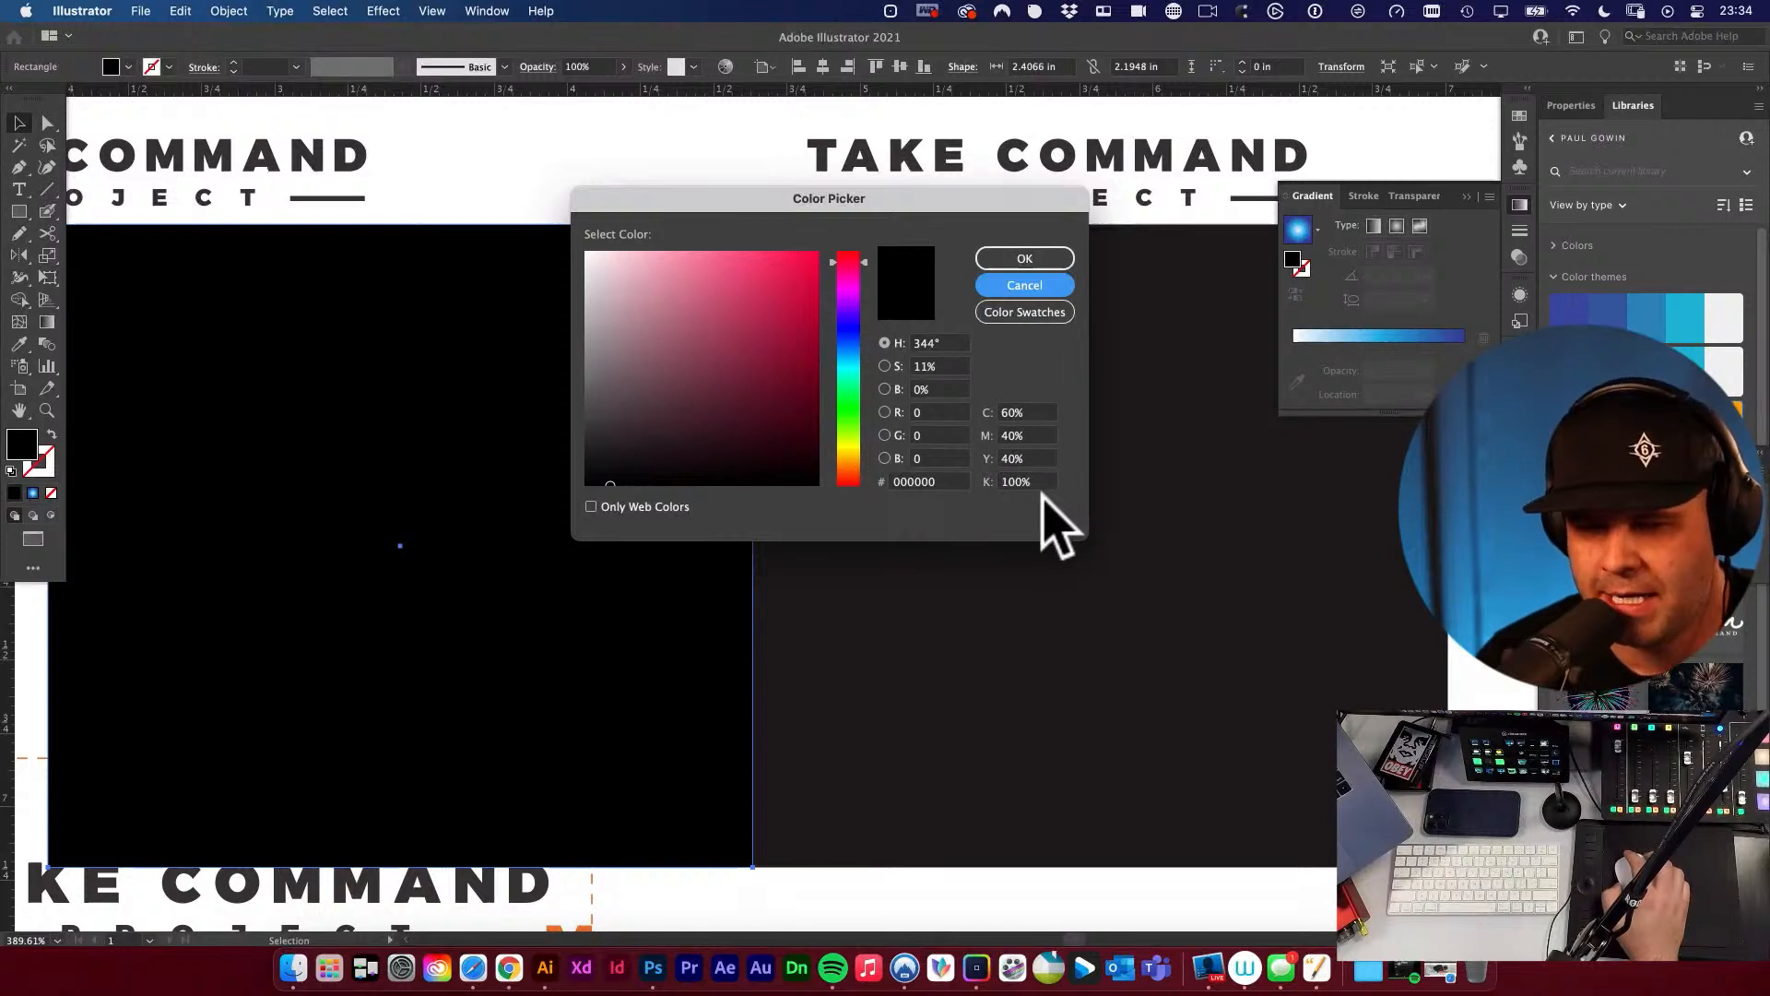
{"action": "left_click_drag", "start_coordinate": [918, 215], "coordinate": [919, 216]}
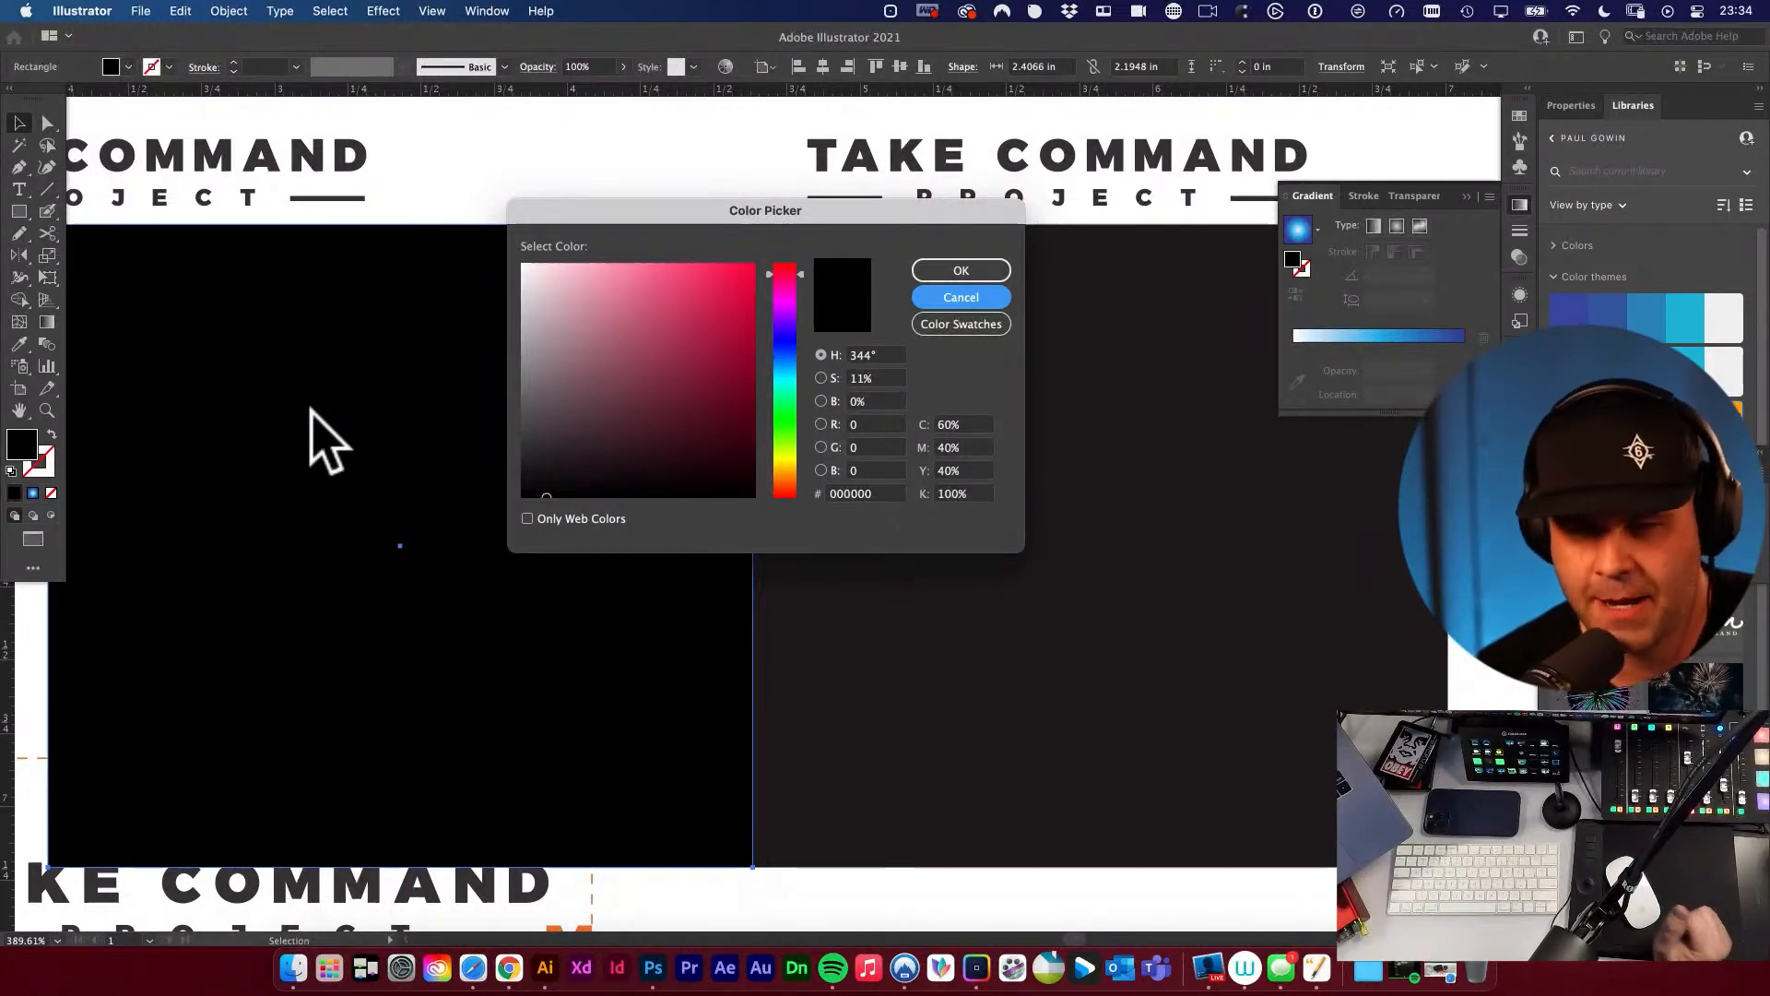
Switch to Chrome, get the link of the YouTube video on super-smooth gradients in Photoshop and Illustrator, and close its tab.
{"action": "left_click", "coordinate": [507, 960]}
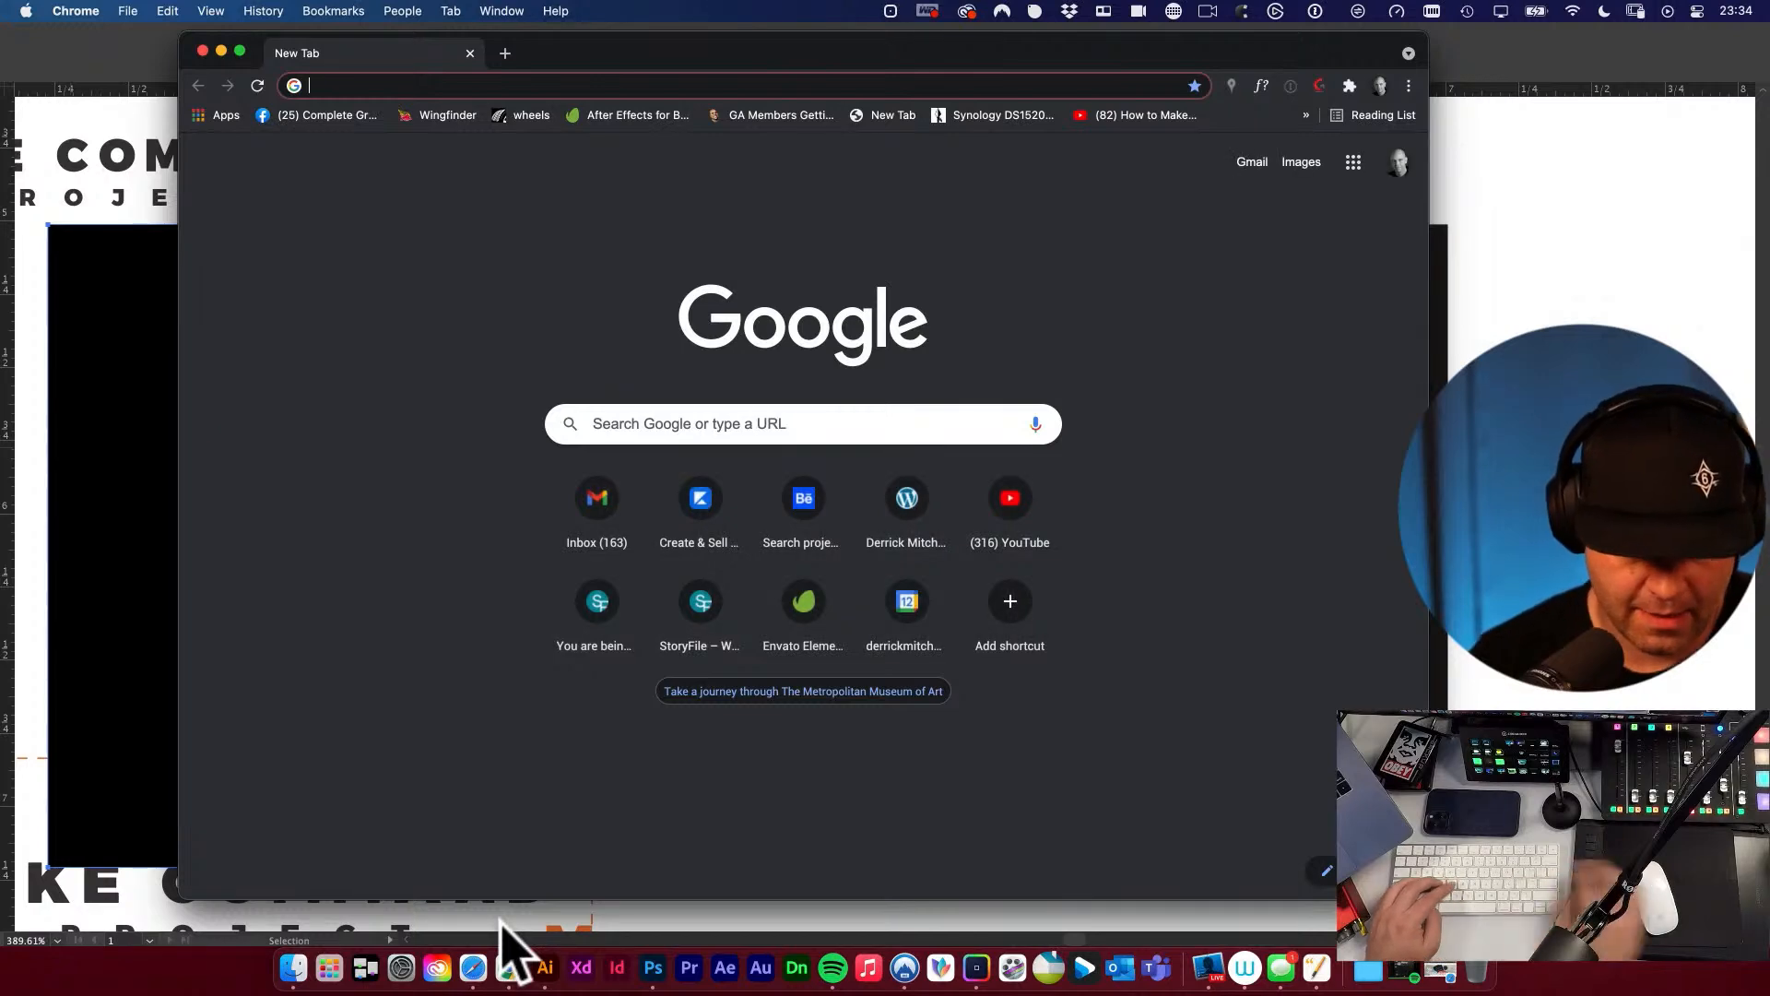
{"action": "left_click_drag", "start_coordinate": [704, 54], "coordinate": [0, 314]}
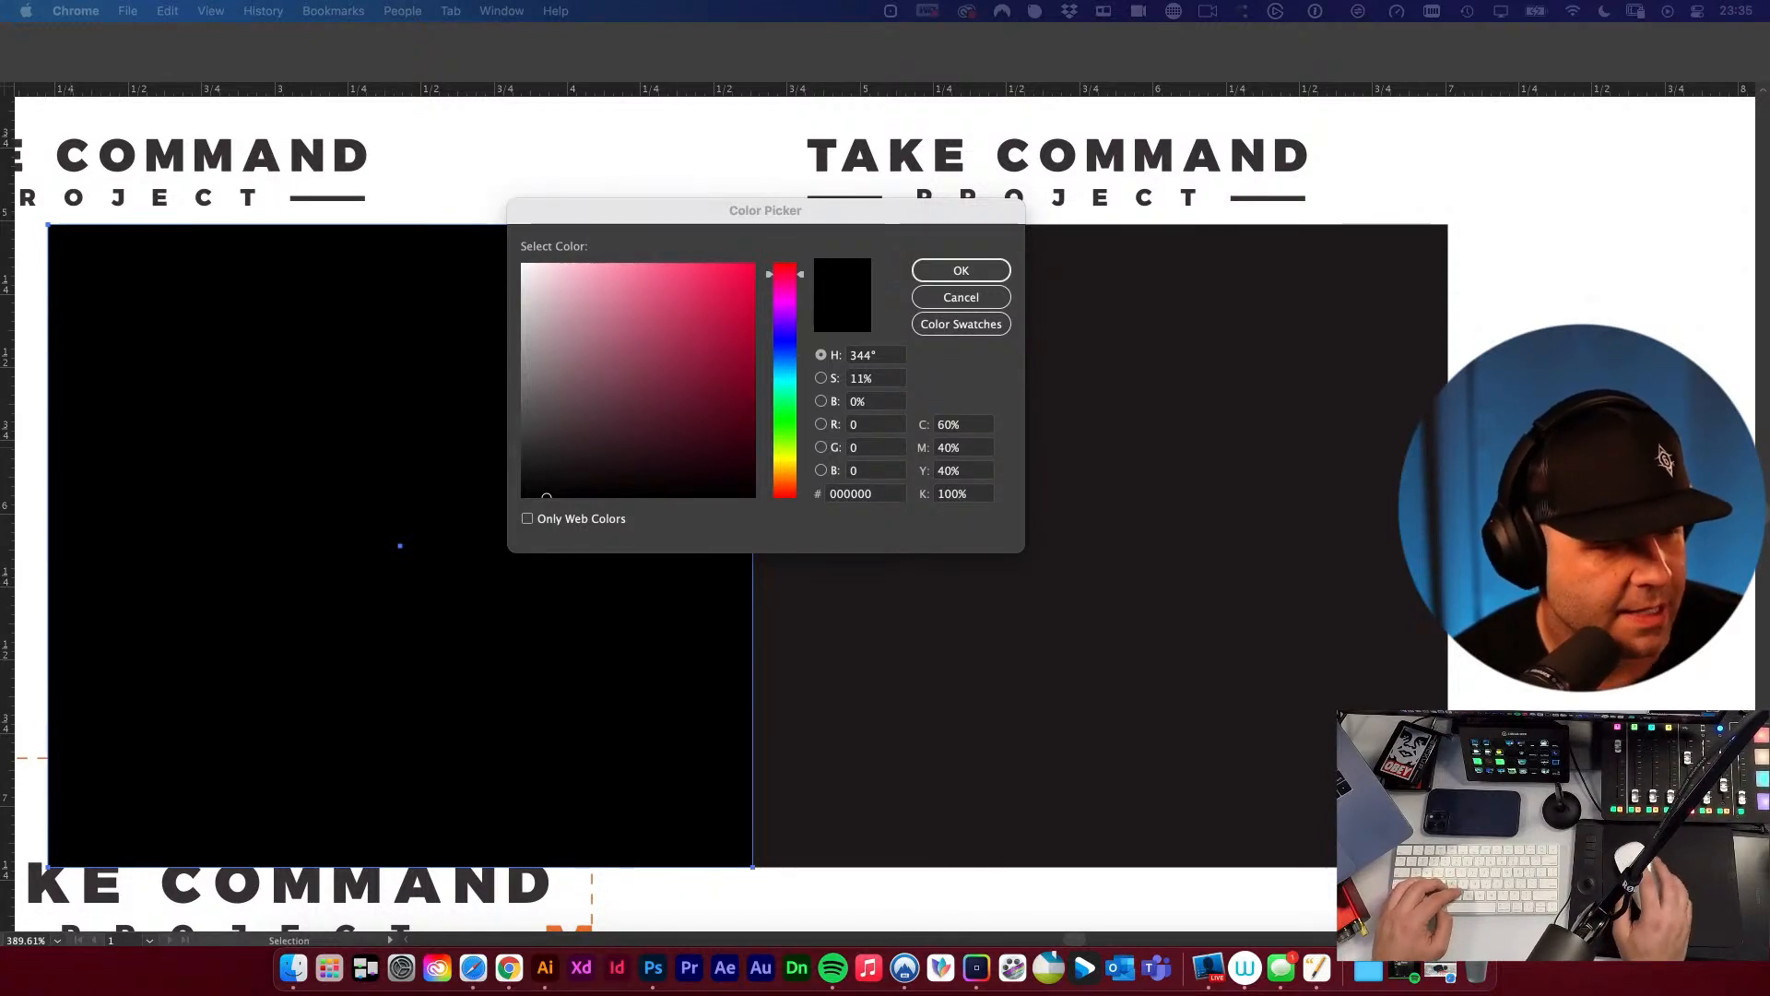
{"action": "left_click_drag", "start_coordinate": [0, 295], "coordinate": [721, 160]}
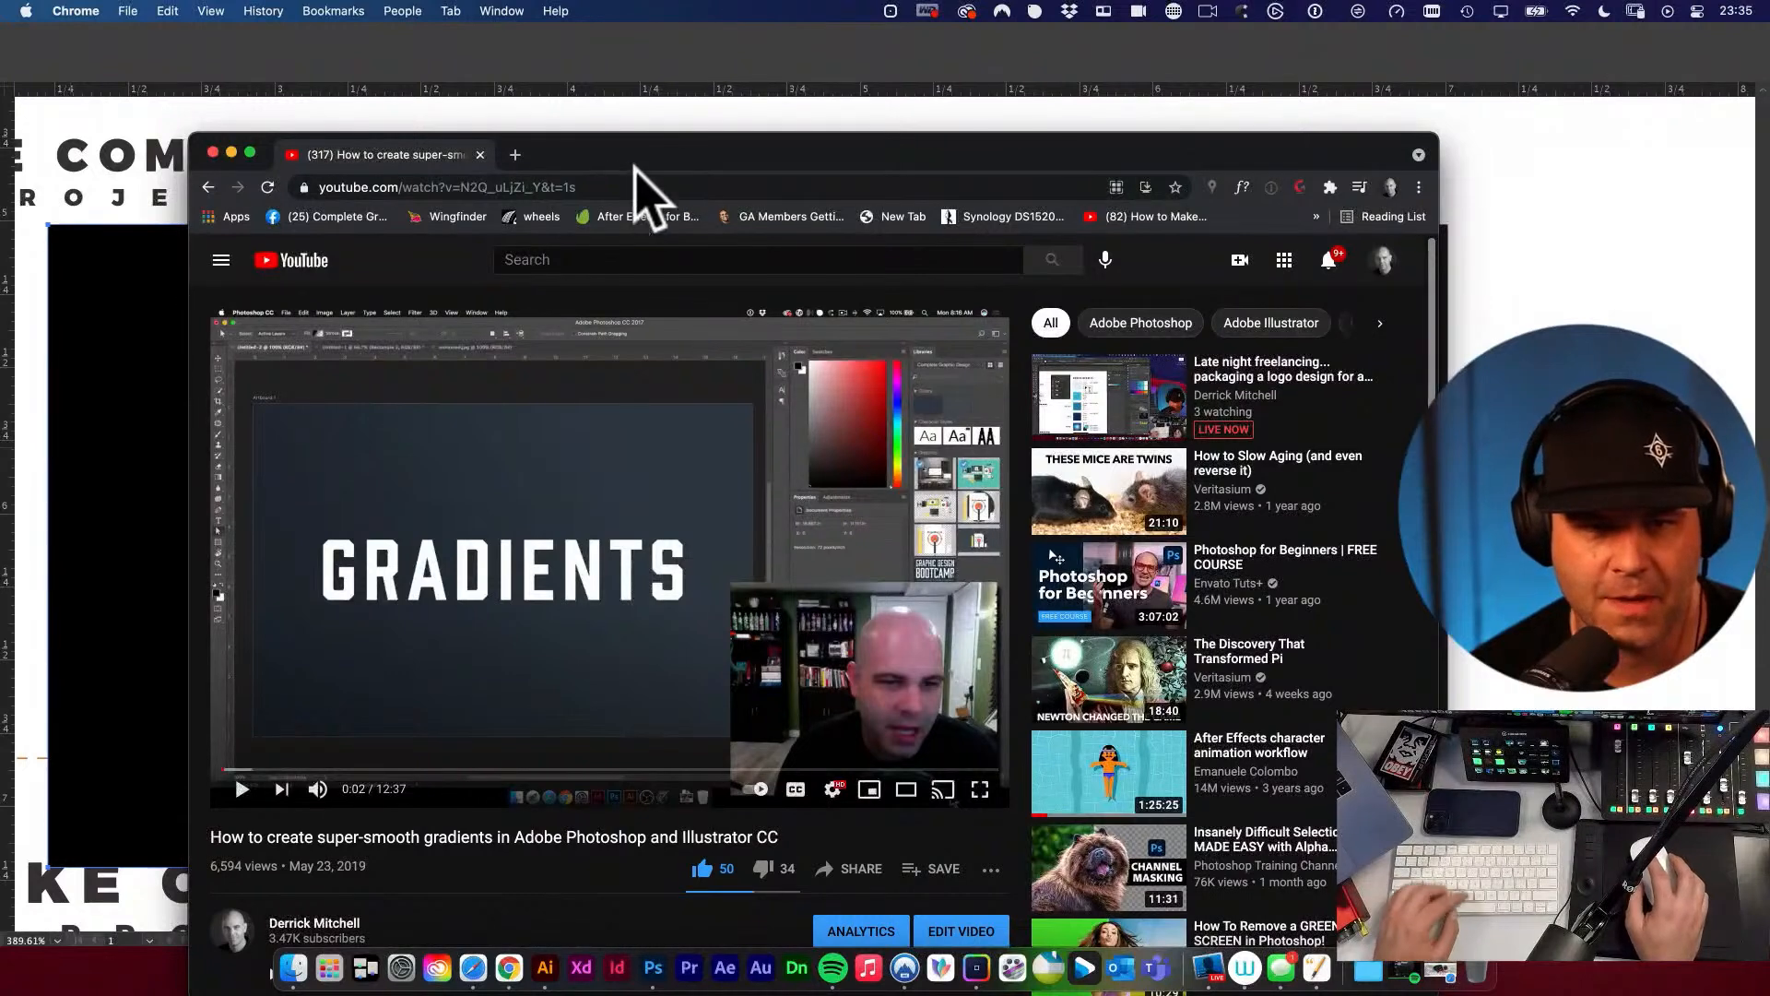
{"action": "left_click", "coordinate": [616, 189]}
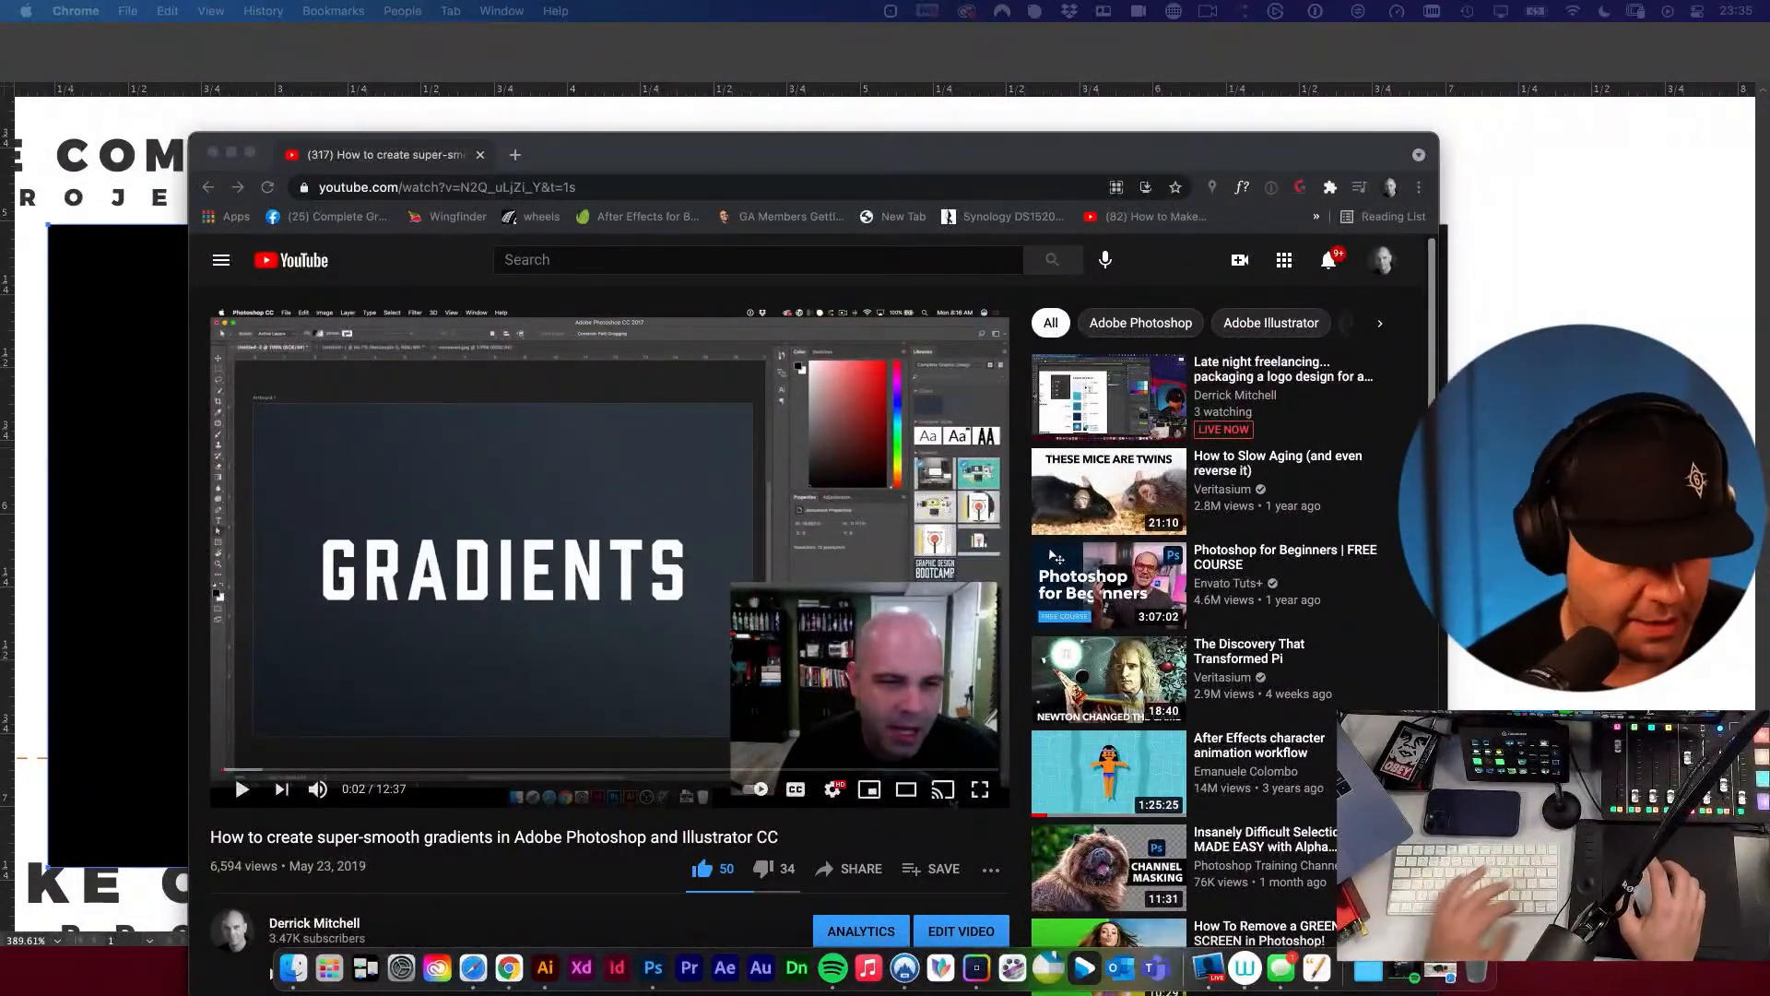
{"action": "left_click", "coordinate": [481, 154]}
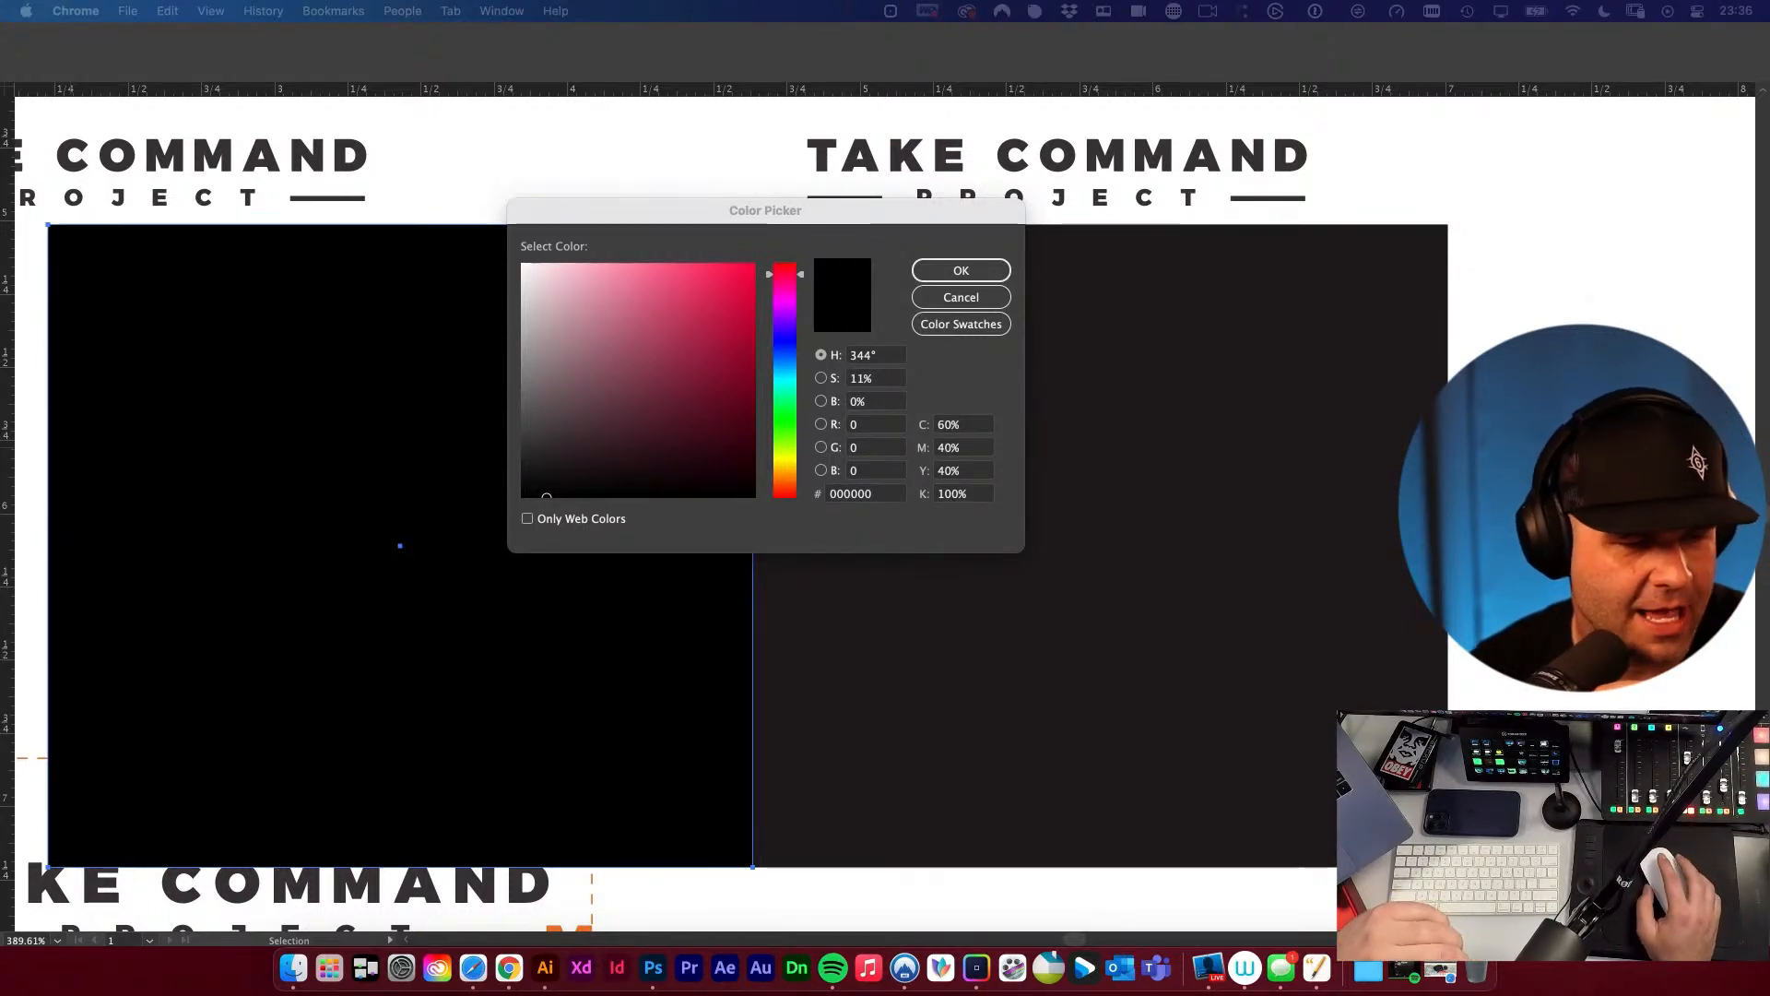
Read the live stream's chat messages in Safari and return to Illustrator.
{"action": "left_click_drag", "start_coordinate": [0, 264], "coordinate": [230, 190]}
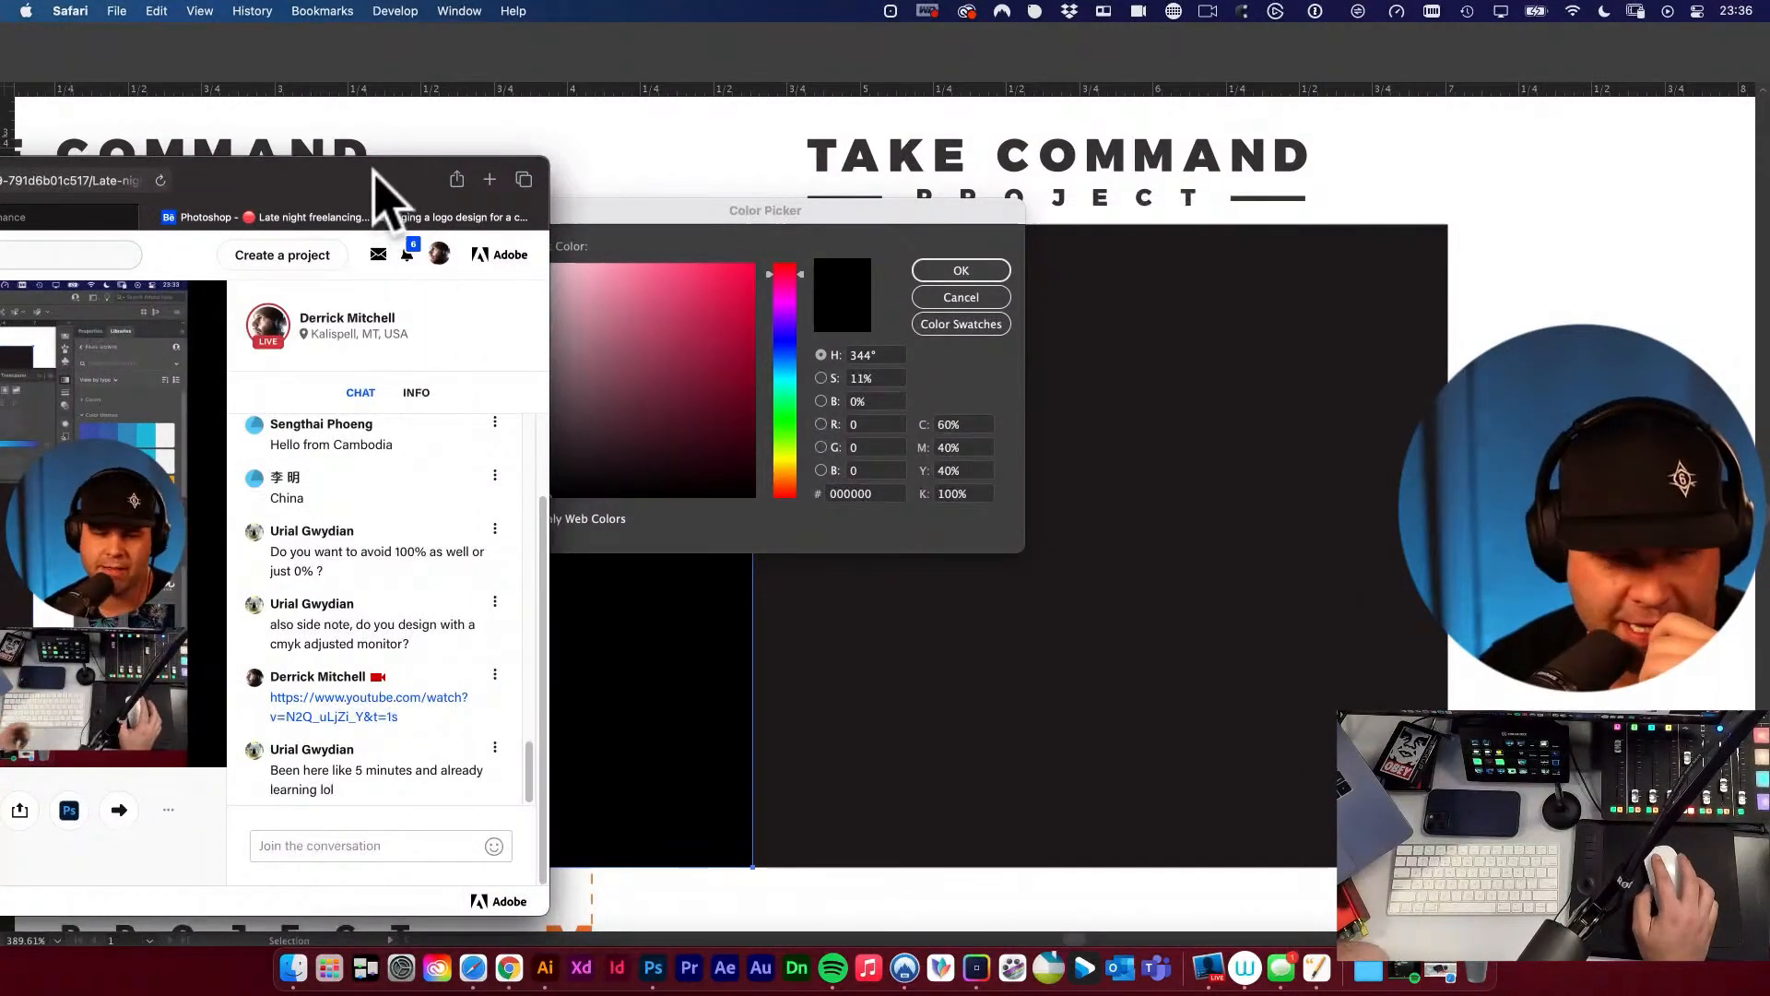
{"action": "left_click_drag", "start_coordinate": [380, 184], "coordinate": [0, 184]}
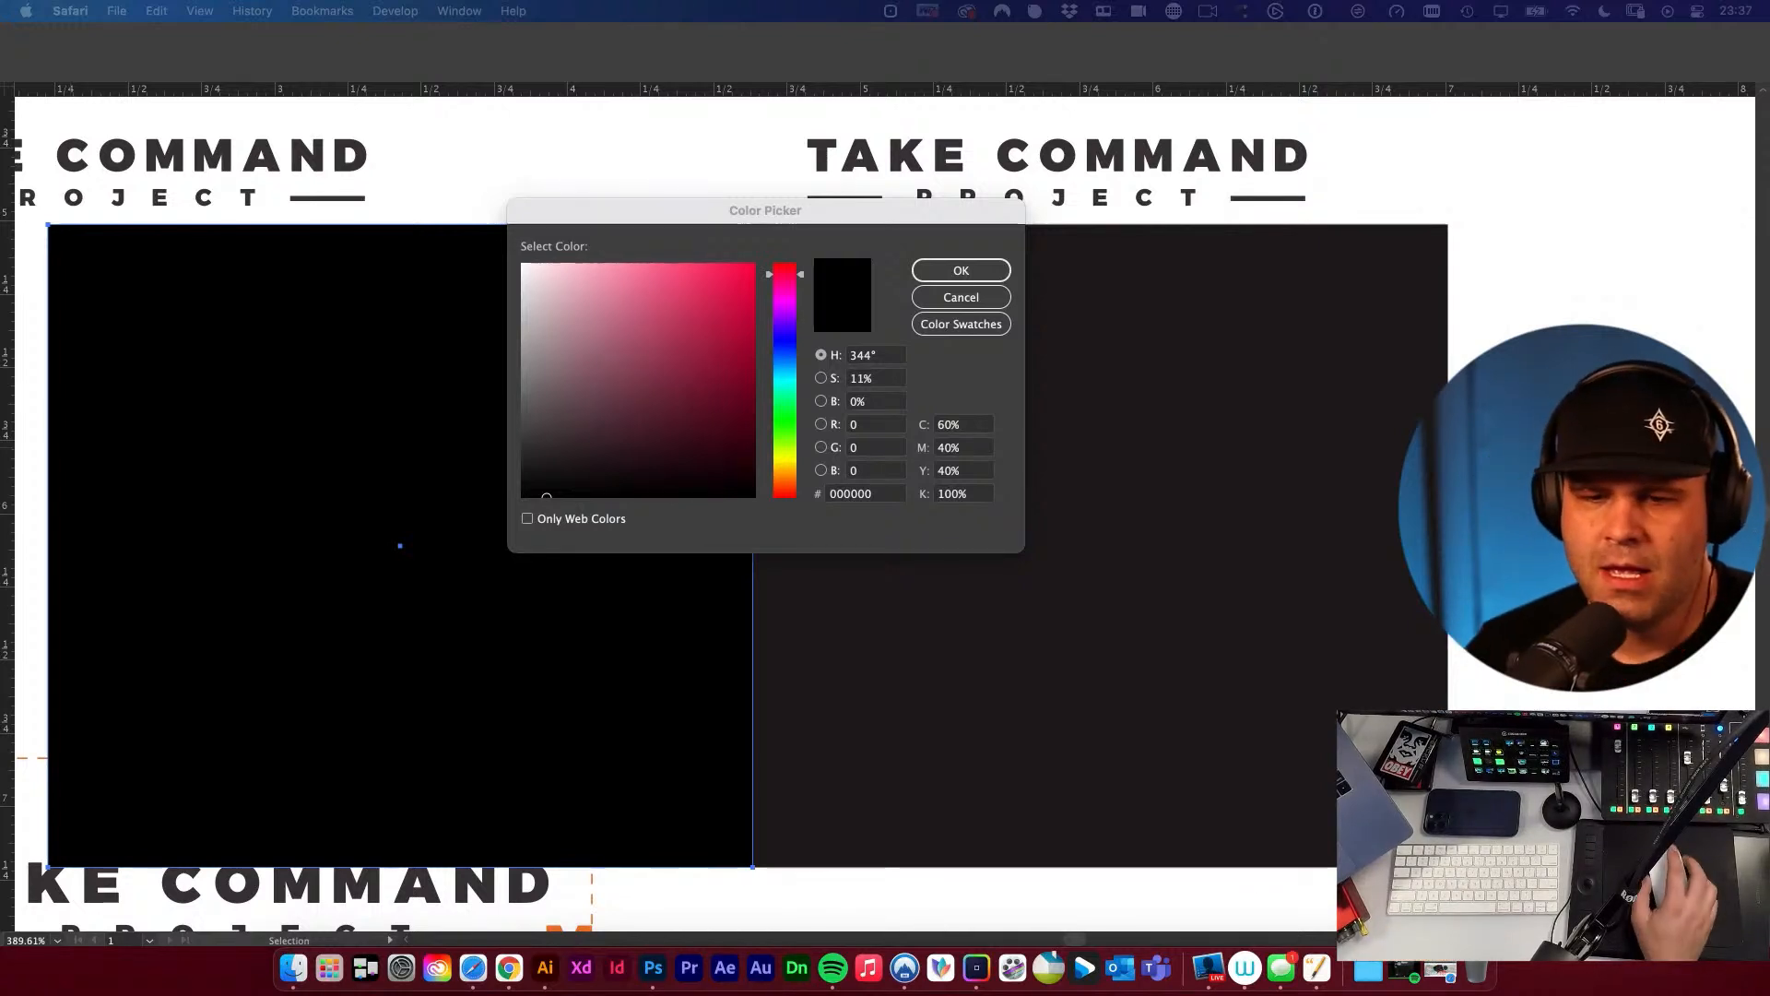
{"action": "left_click", "coordinate": [849, 230]}
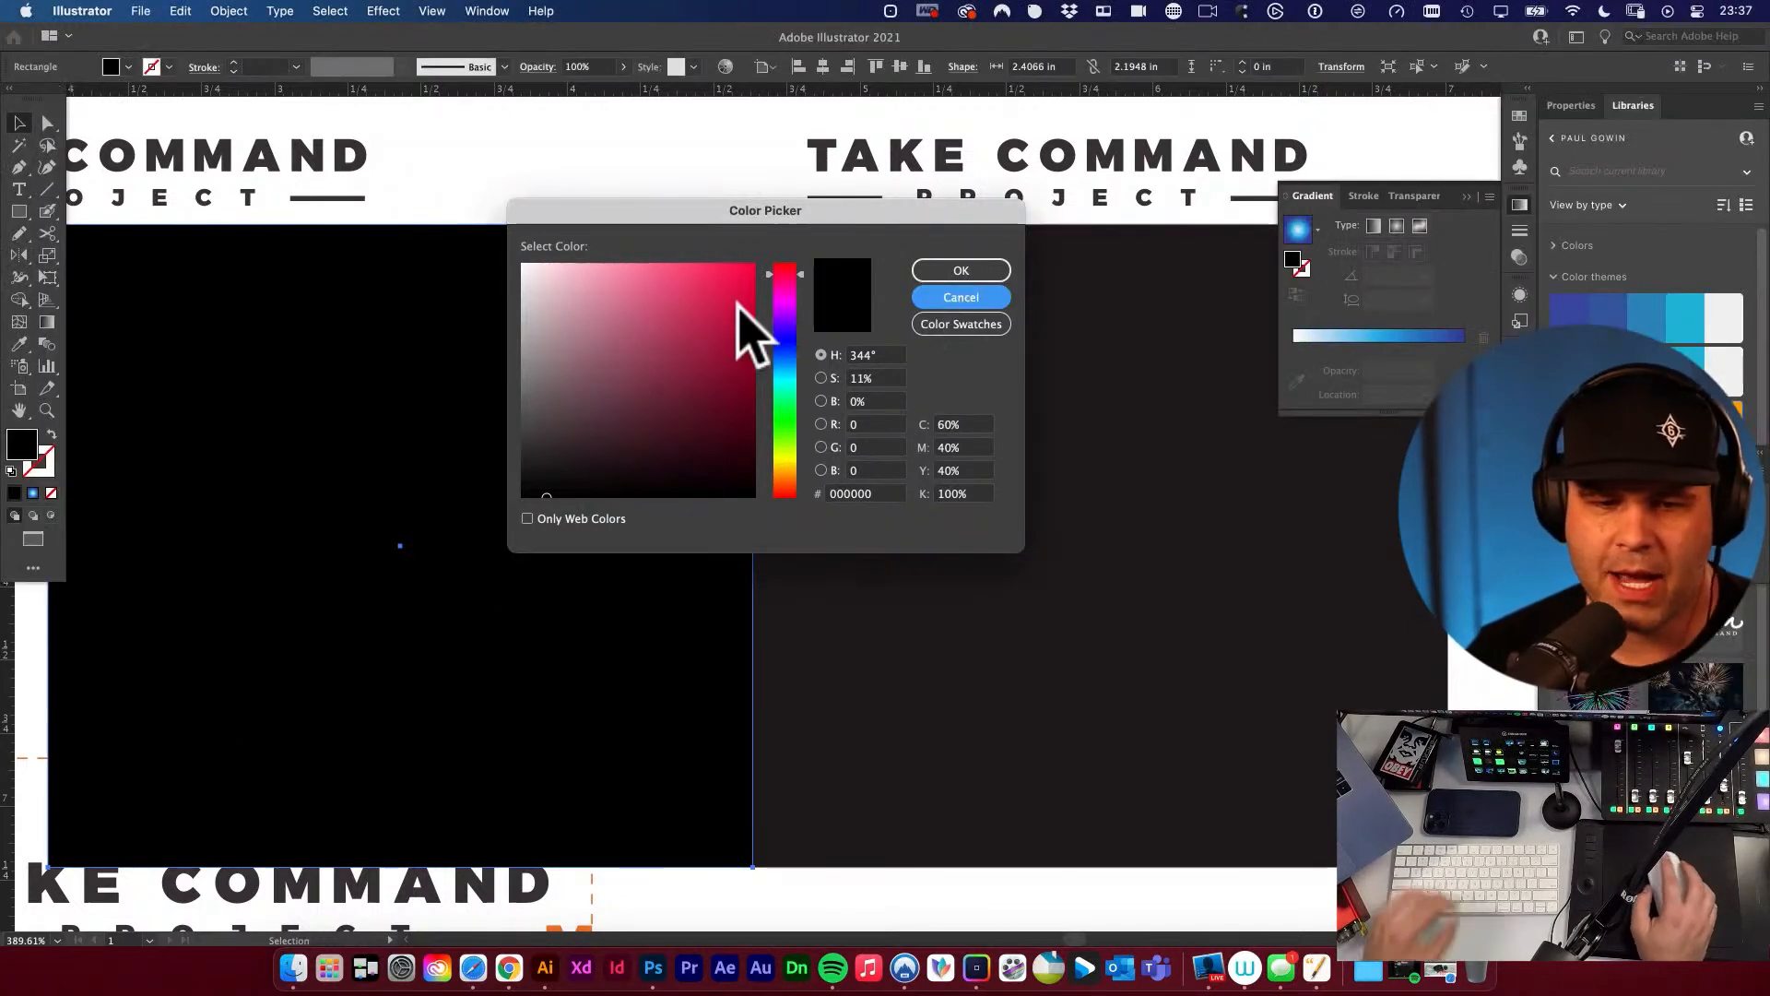
Cancel the fill colour edit and delete both black comparison rectangles from the artboard.
{"action": "left_click", "coordinate": [959, 303]}
{"action": "left_click", "coordinate": [825, 355], "text": "alt+super"}
{"action": "left_click", "coordinate": [827, 355], "text": "alt+super"}
{"action": "left_click", "coordinate": [896, 631]}
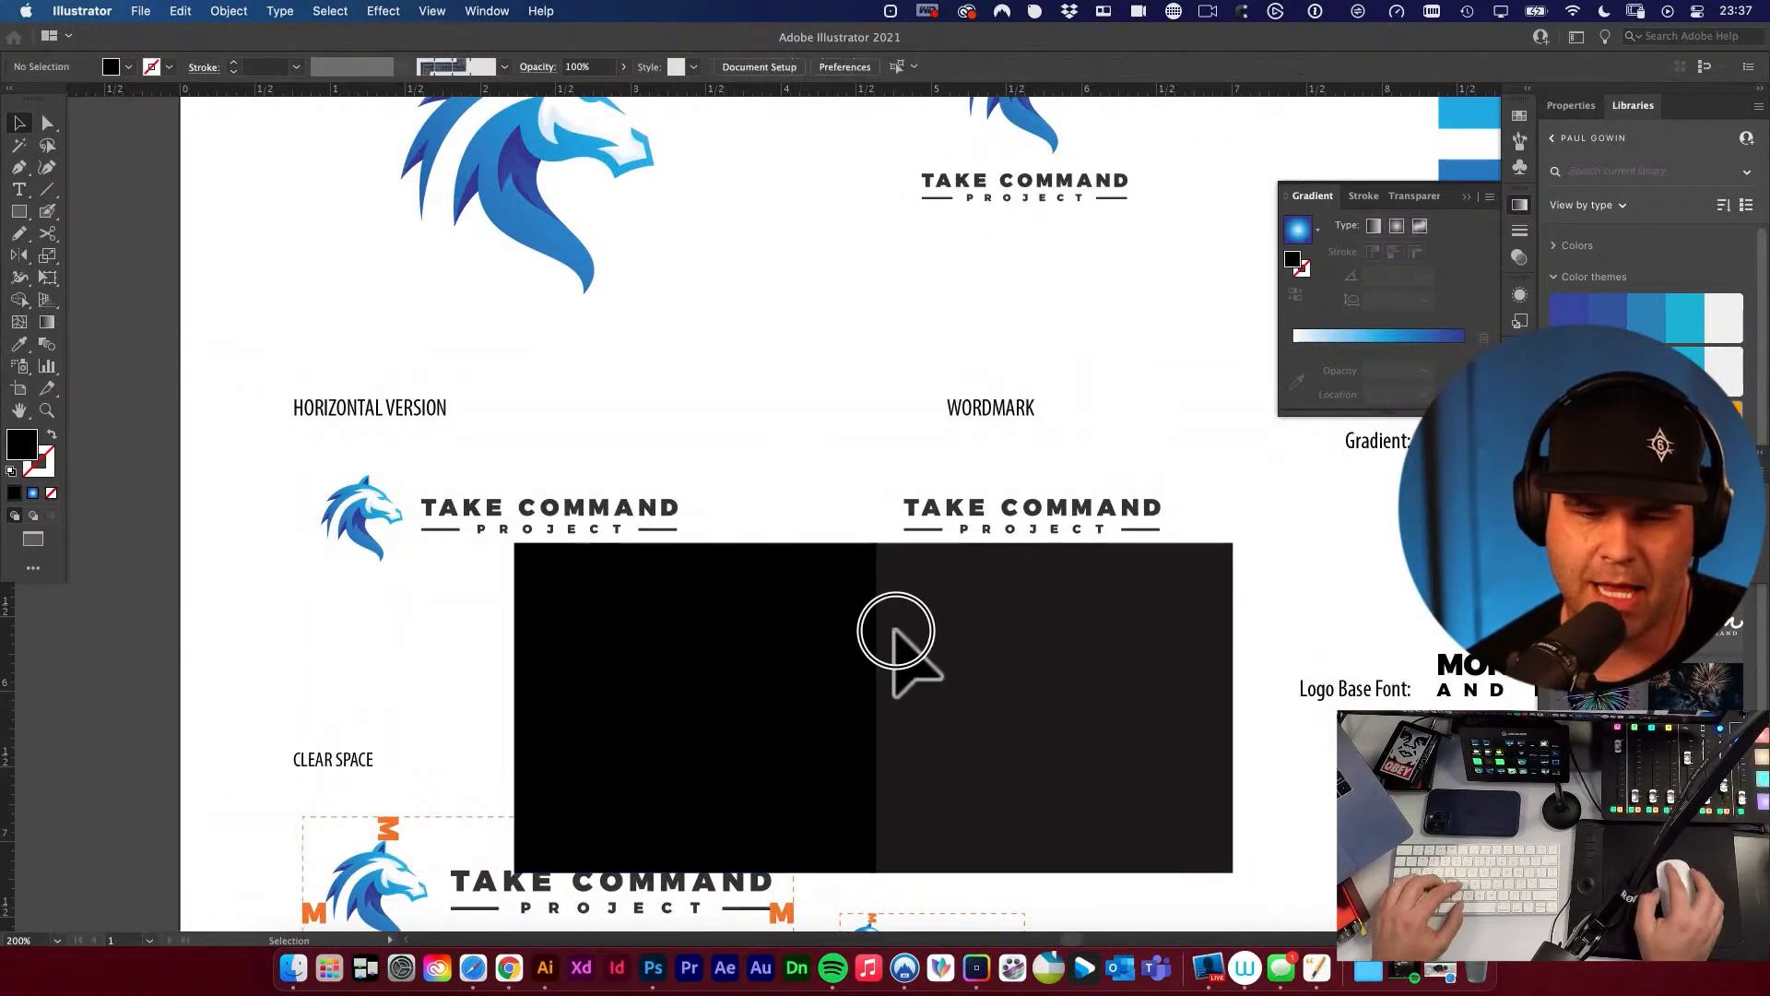
{"action": "scroll", "coordinate": [894, 630], "scroll_direction": "down", "scroll_amount": 3}
{"action": "scroll", "coordinate": [894, 630], "scroll_direction": "right", "scroll_amount": 4}
{"action": "left_click_drag", "start_coordinate": [811, 478], "coordinate": [899, 487]}
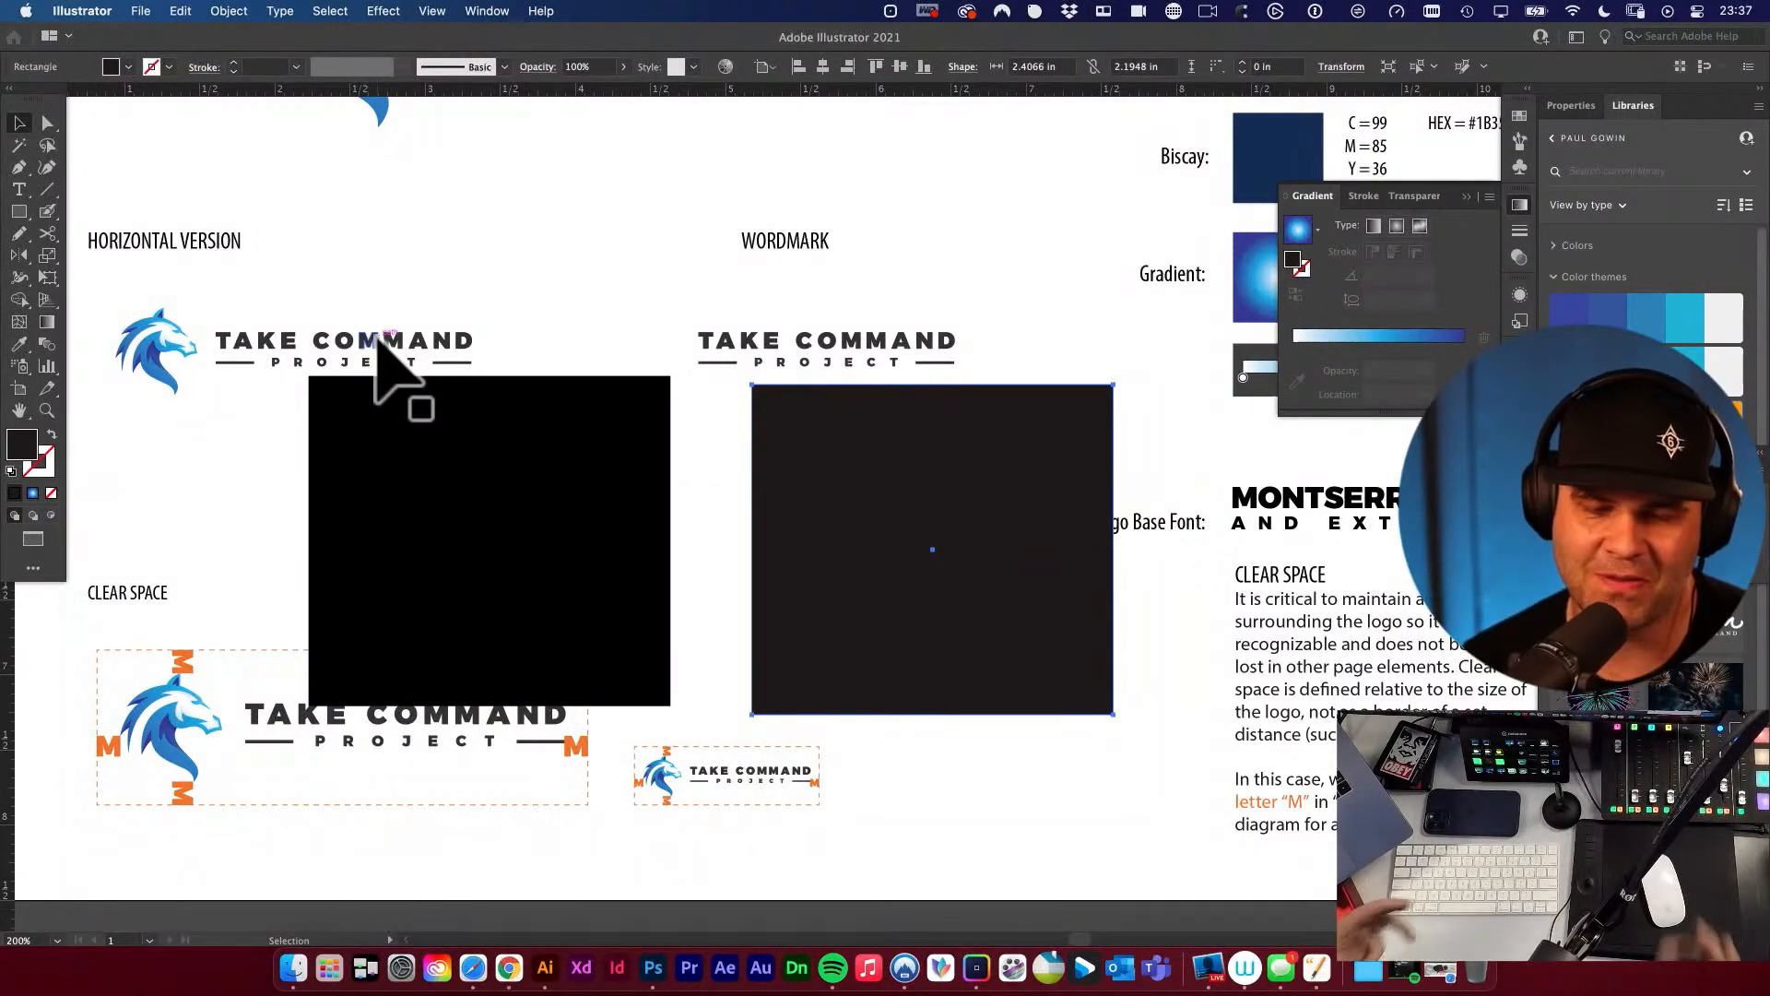
{"action": "left_click", "coordinate": [520, 489], "text": "shift"}
{"action": "key", "text": "Delete"}
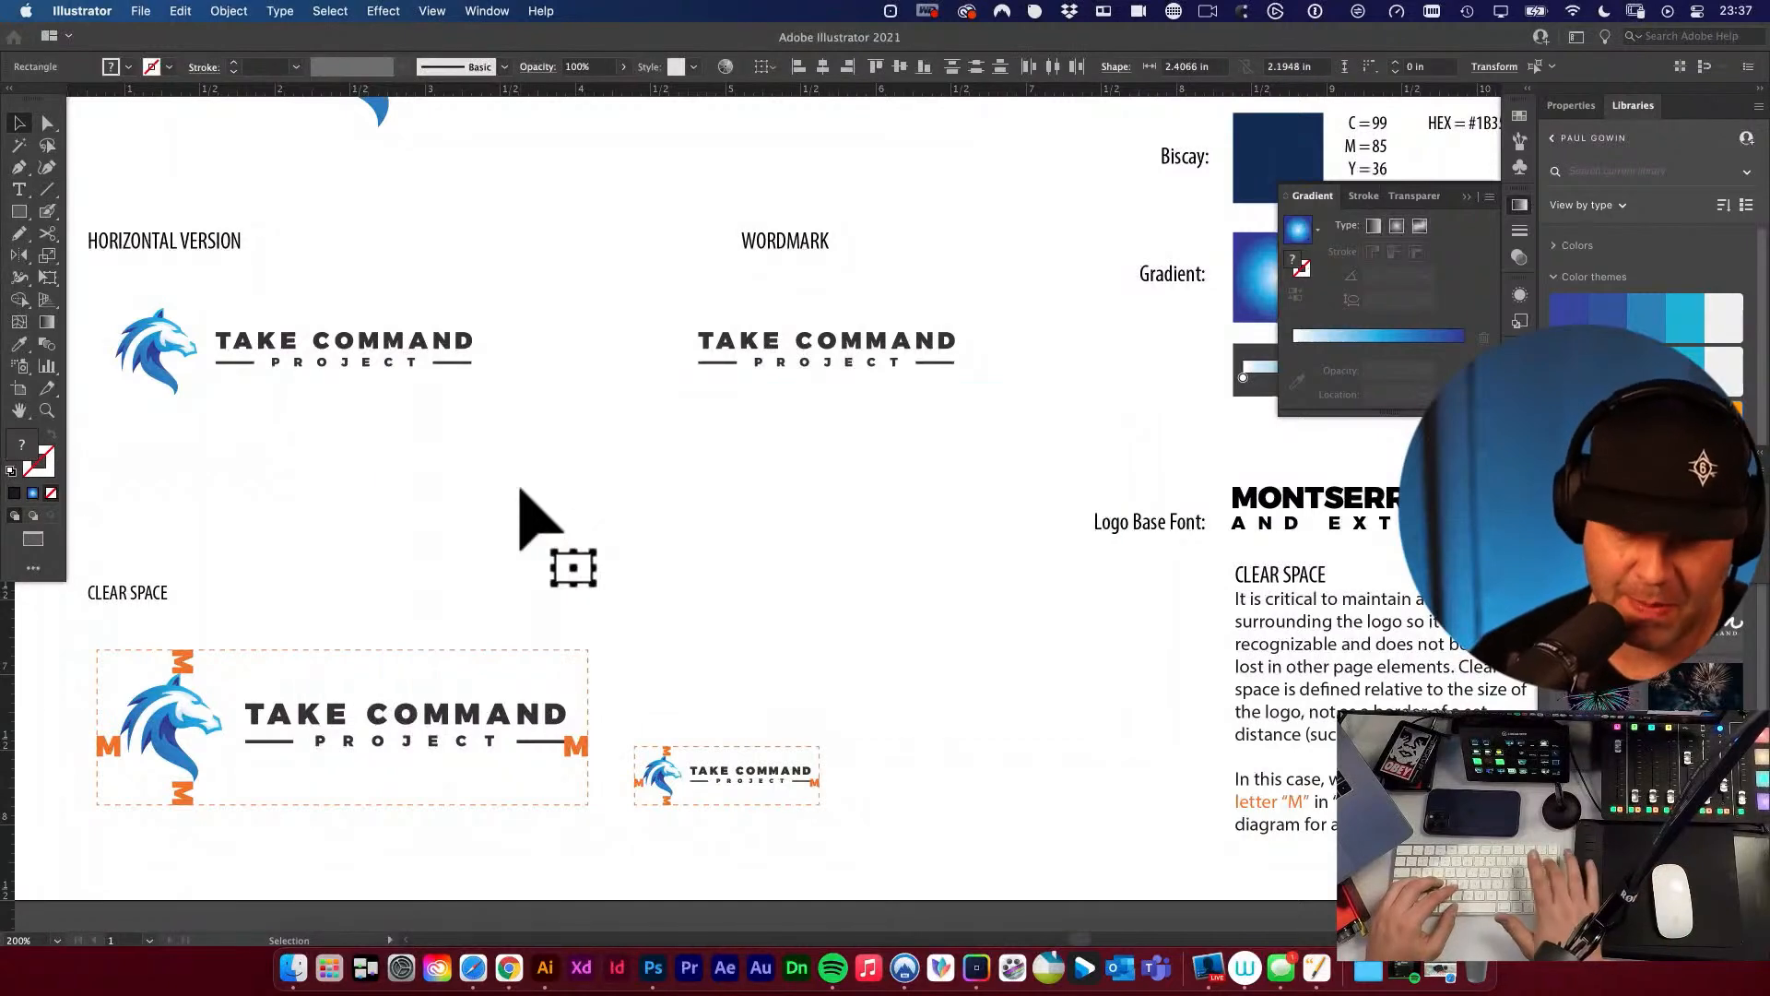
Examine the fill colour's CMYK values on the letter A of COMMAND in the horizontal logo, leaving the colour as it is.
{"action": "scroll", "coordinate": [572, 470], "scroll_direction": "left", "scroll_amount": 5}
{"action": "scroll", "coordinate": [571, 470], "scroll_direction": "up", "scroll_amount": 2}
{"action": "left_click", "coordinate": [612, 426]}
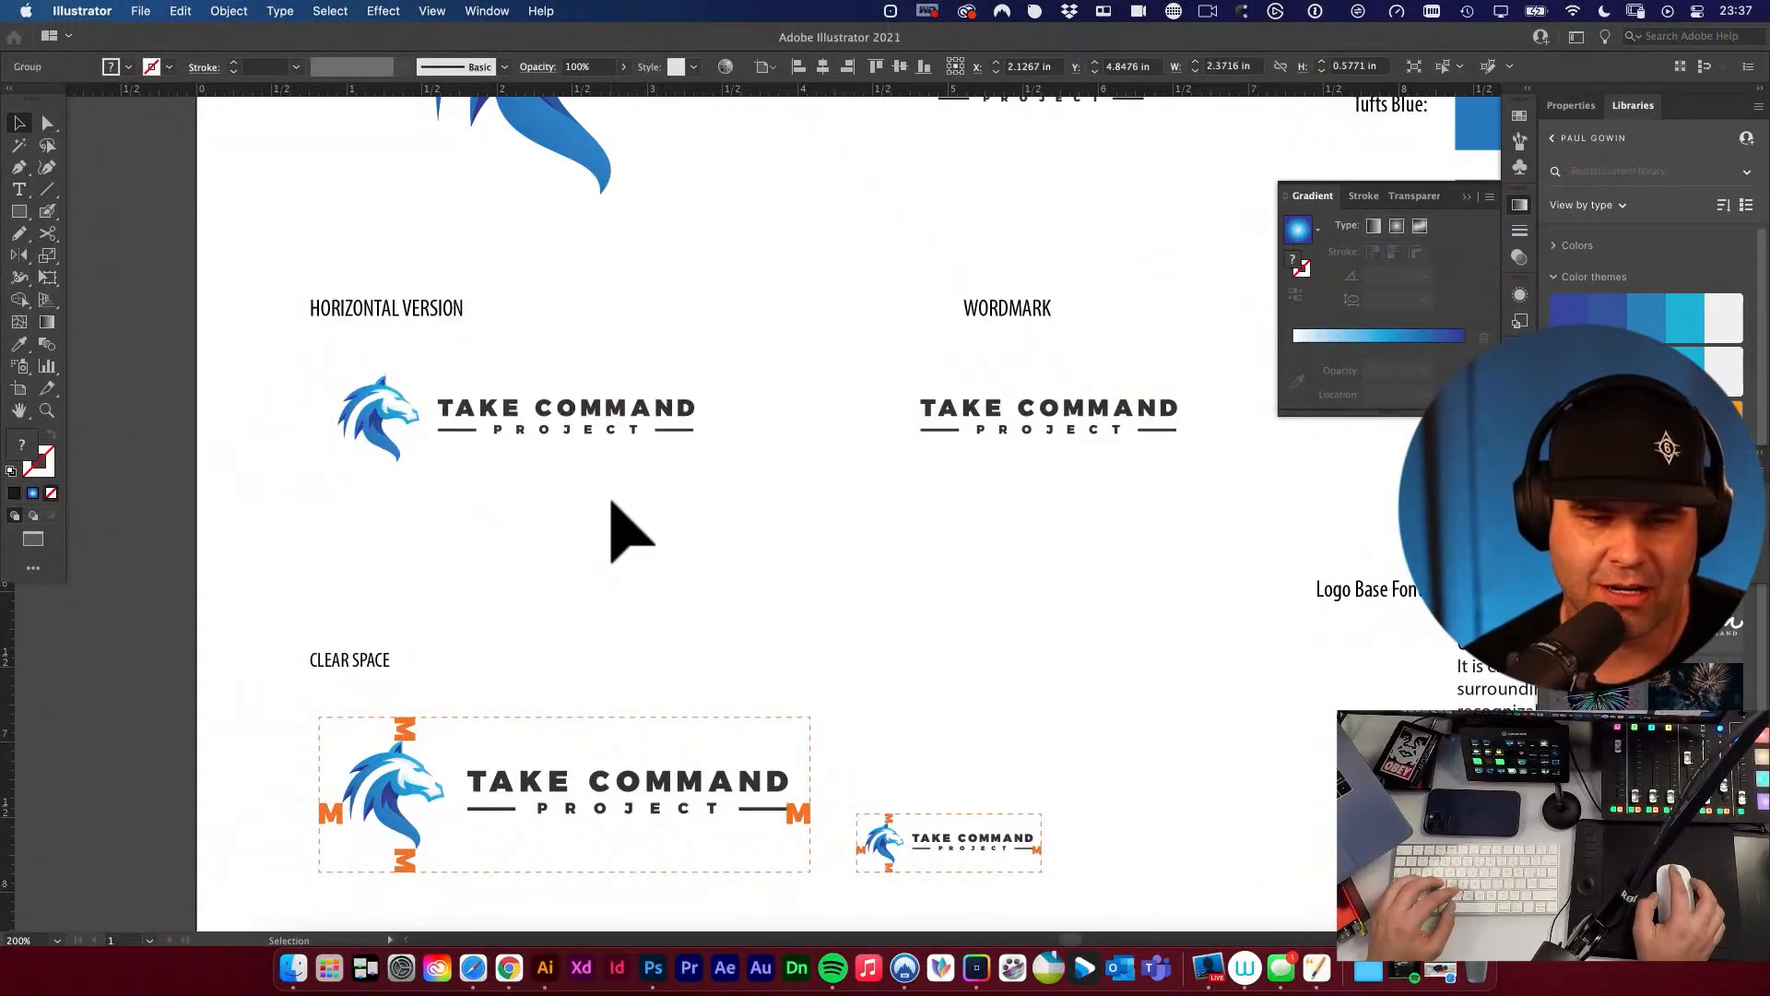
{"action": "left_click", "coordinate": [610, 502]}
{"action": "left_click_drag", "start_coordinate": [673, 498], "coordinate": [649, 525]}
{"action": "left_click_drag", "start_coordinate": [544, 506], "coordinate": [504, 553]}
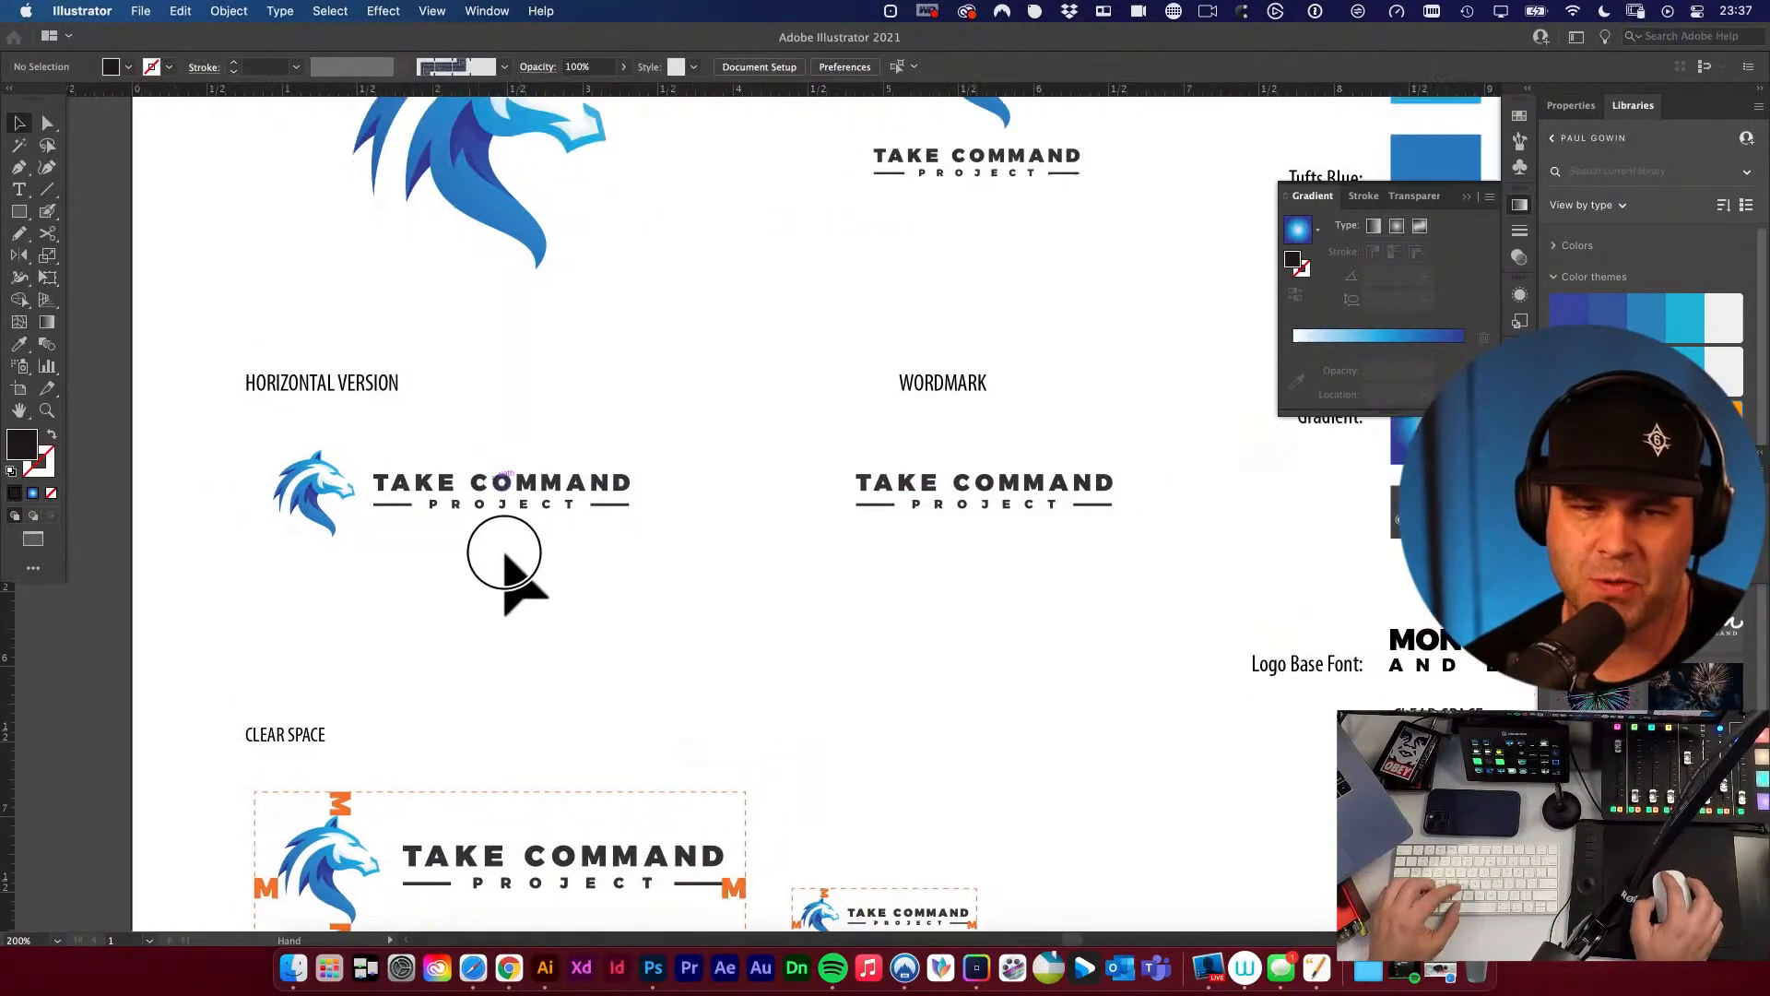
{"action": "key", "text": "a"}
{"action": "left_click_drag", "start_coordinate": [559, 483], "coordinate": [1082, 799]}
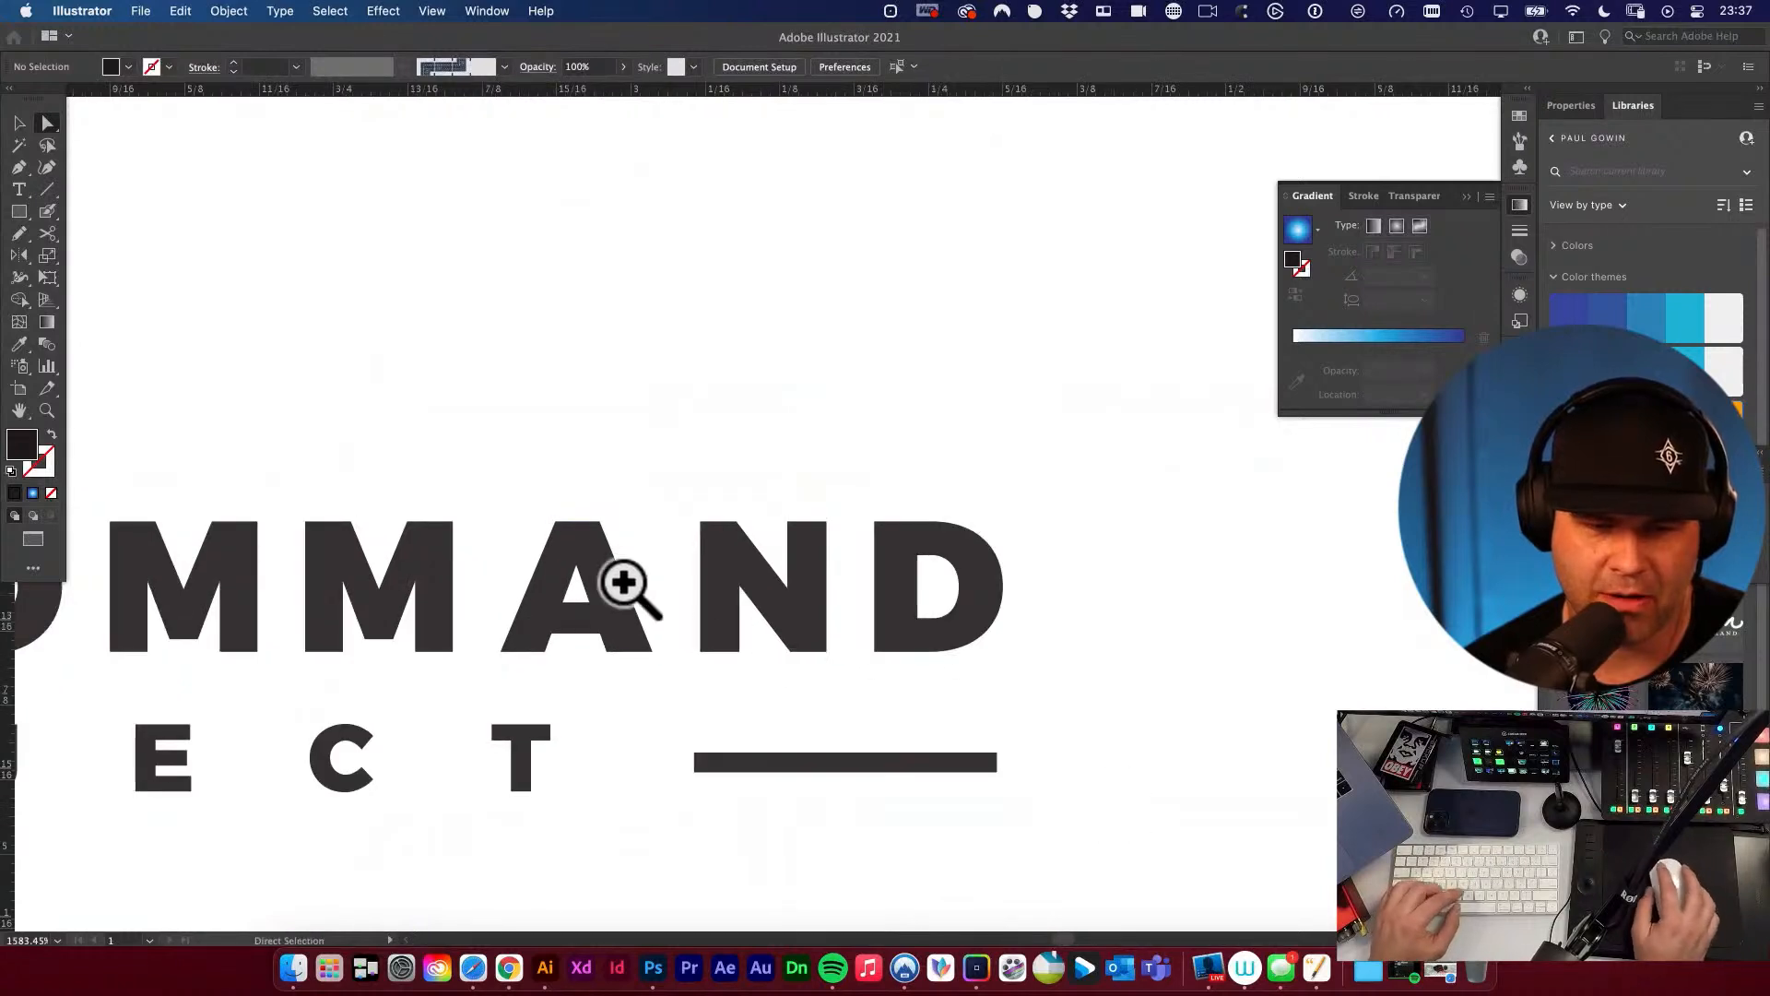
{"action": "left_click", "coordinate": [600, 555]}
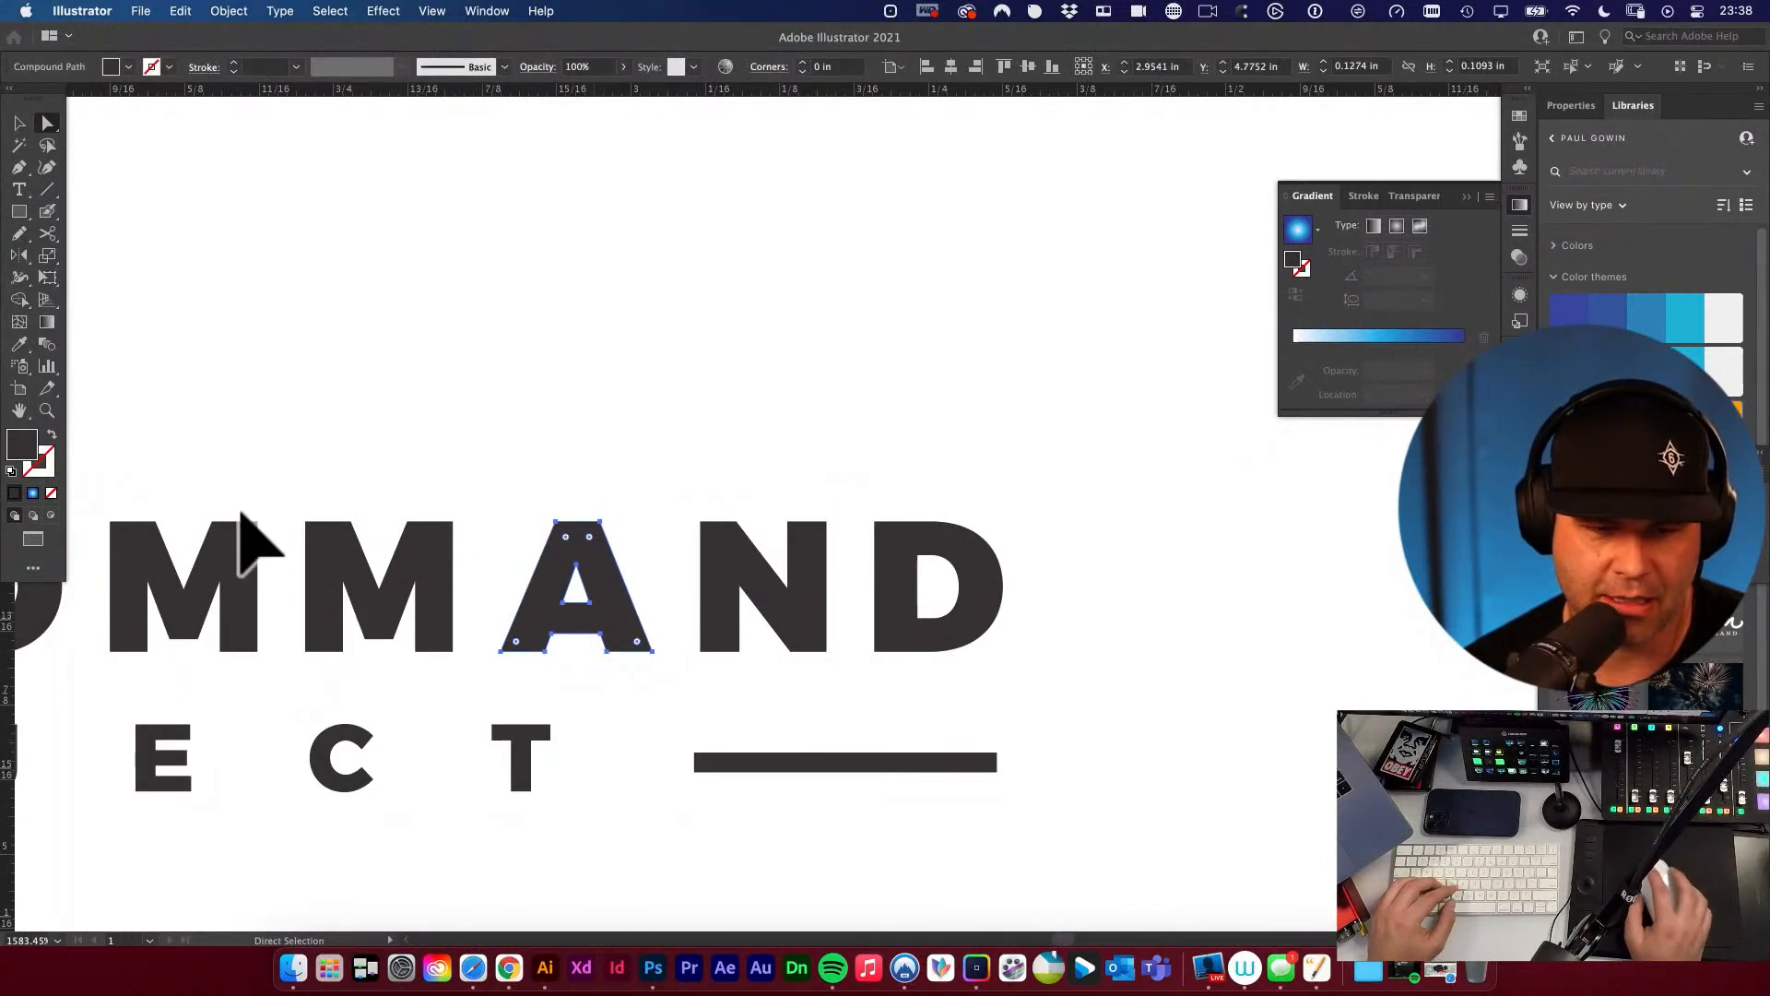
{"action": "double_click", "coordinate": [22, 444]}
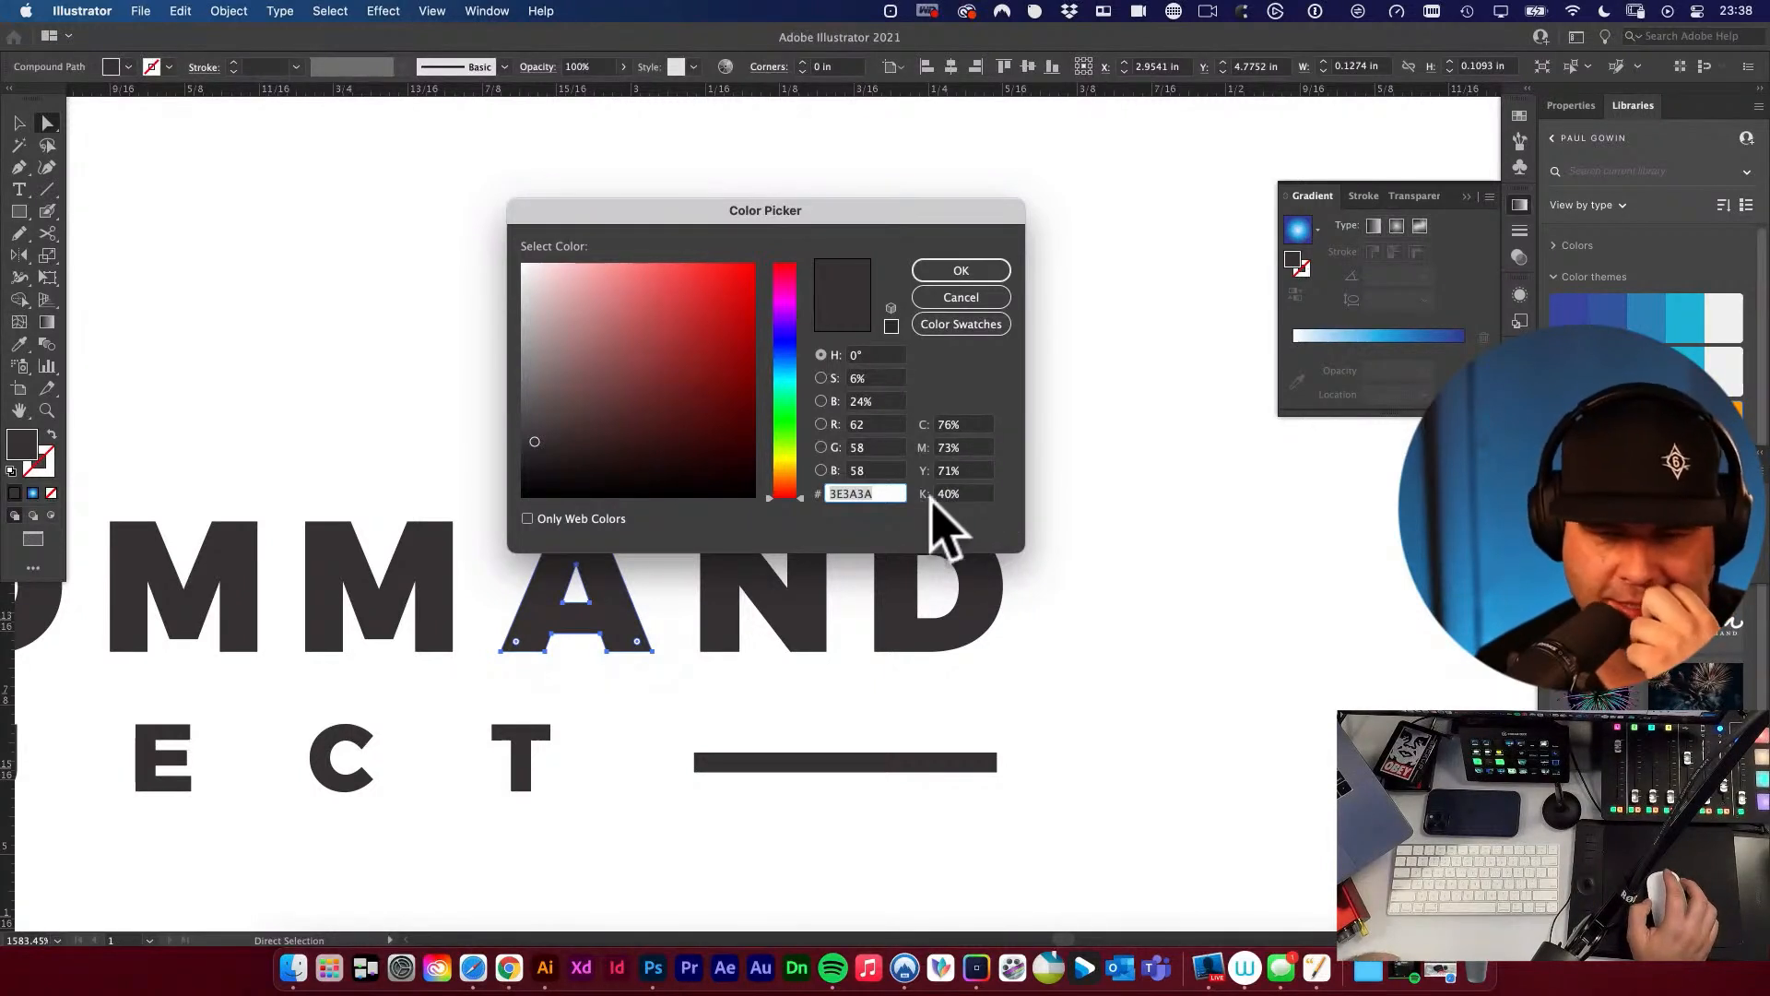
{"action": "left_click", "coordinate": [999, 299]}
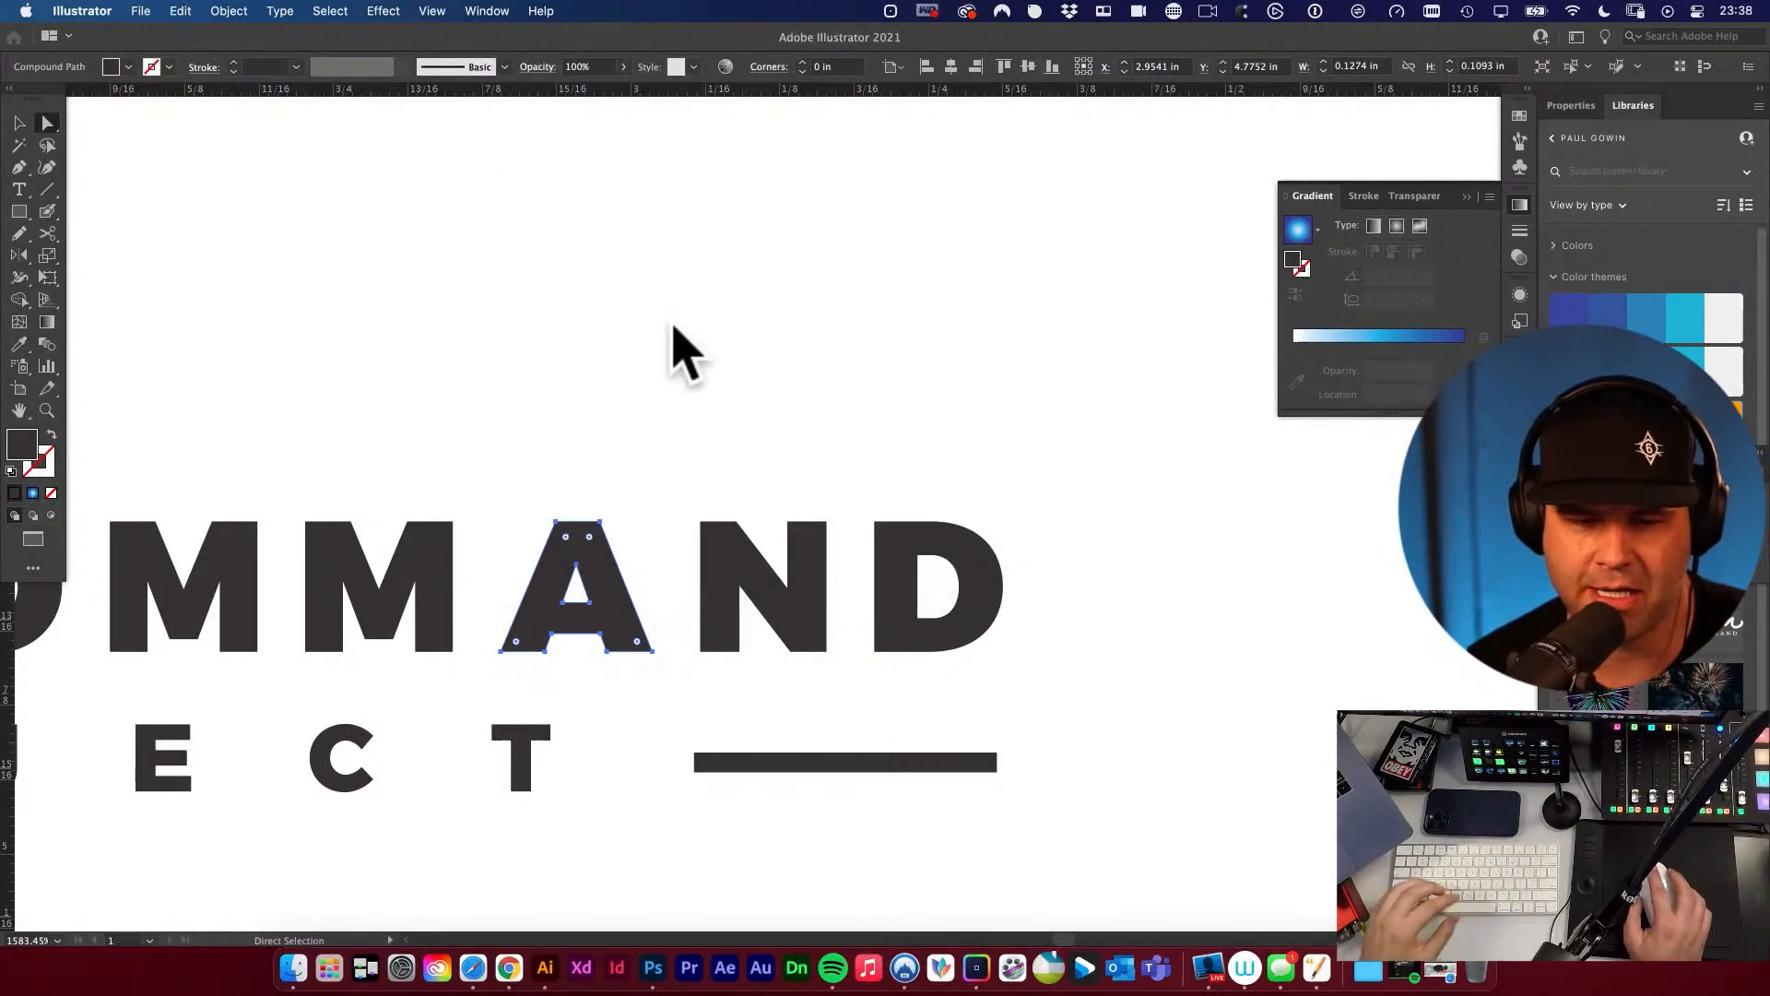
Deselect the letter and review the logo versions and the colour values listed under Brand Details.
{"action": "left_click", "coordinate": [765, 424]}
{"action": "left_click", "coordinate": [771, 409], "text": "alt+super"}
{"action": "left_click", "coordinate": [770, 407], "text": "alt+super"}
{"action": "left_click", "coordinate": [771, 408], "text": "alt+super"}
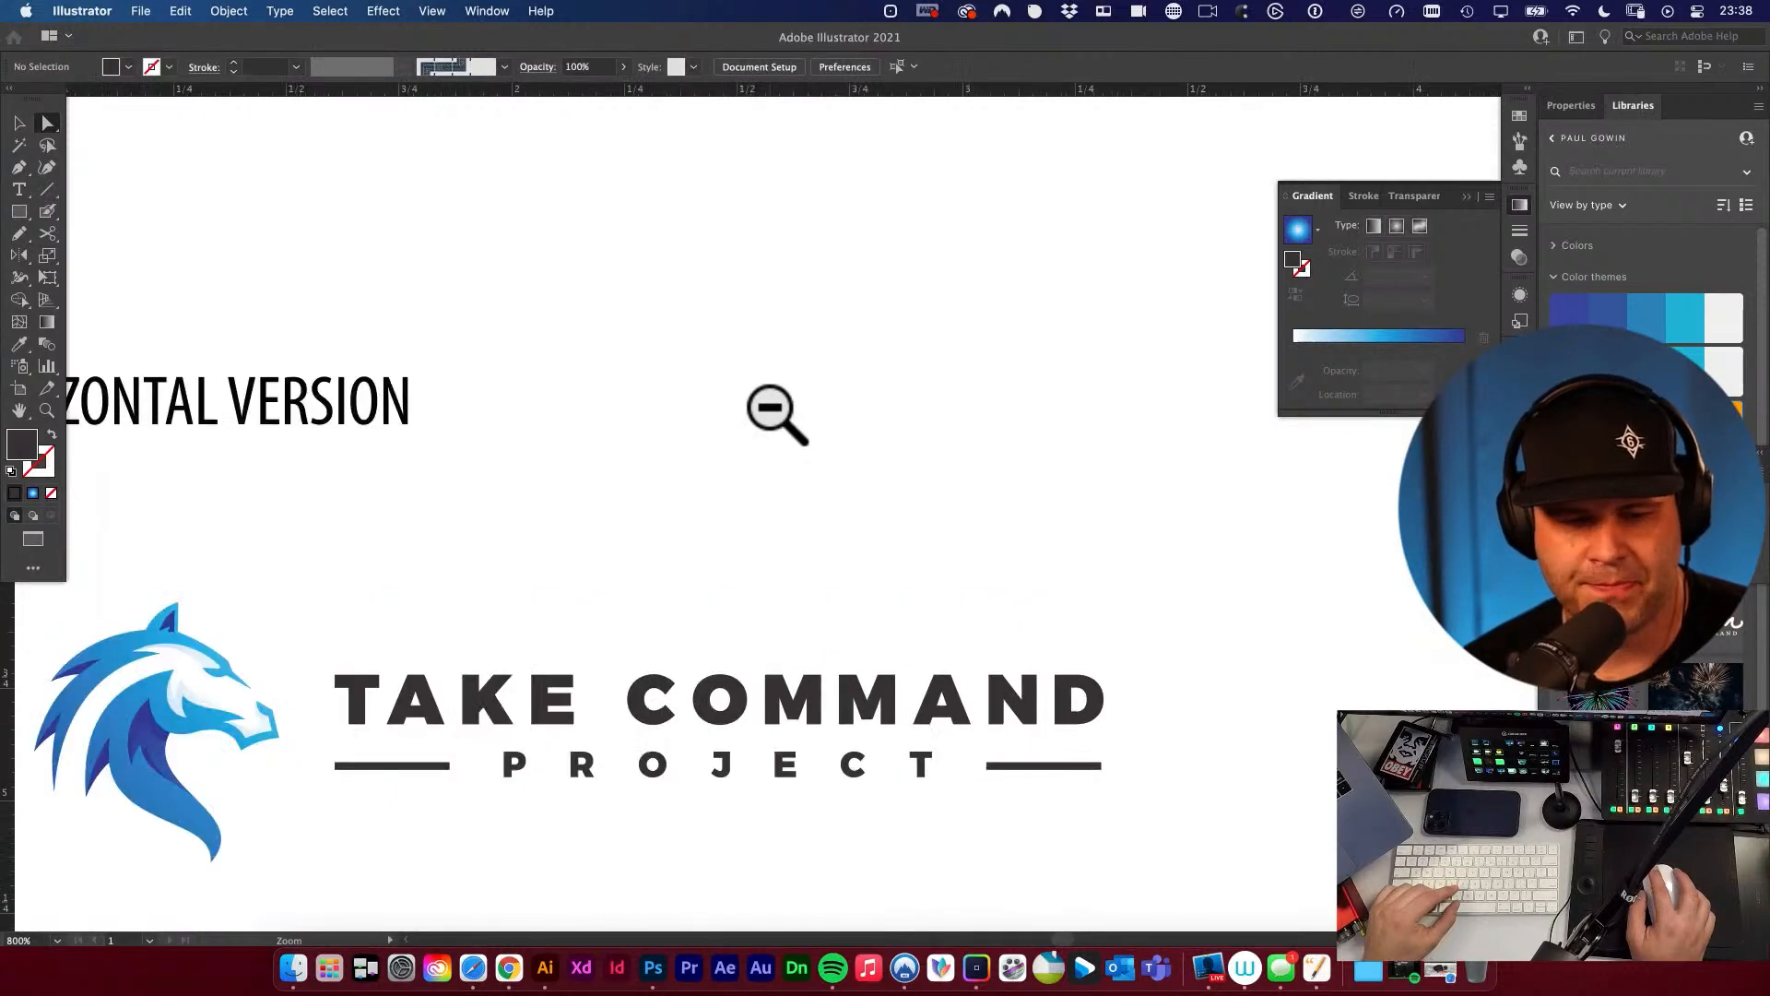
{"action": "left_click", "coordinate": [773, 411], "text": "alt+super"}
{"action": "left_click", "coordinate": [782, 442], "text": "alt+super"}
{"action": "left_click", "coordinate": [969, 599], "text": "alt+super"}
{"action": "left_click_drag", "start_coordinate": [942, 579], "coordinate": [654, 538]}
{"action": "left_click", "coordinate": [734, 538], "text": "alt+super"}
{"action": "left_click", "coordinate": [738, 537], "text": "alt+super"}
{"action": "left_click", "coordinate": [573, 512], "text": "alt+super"}
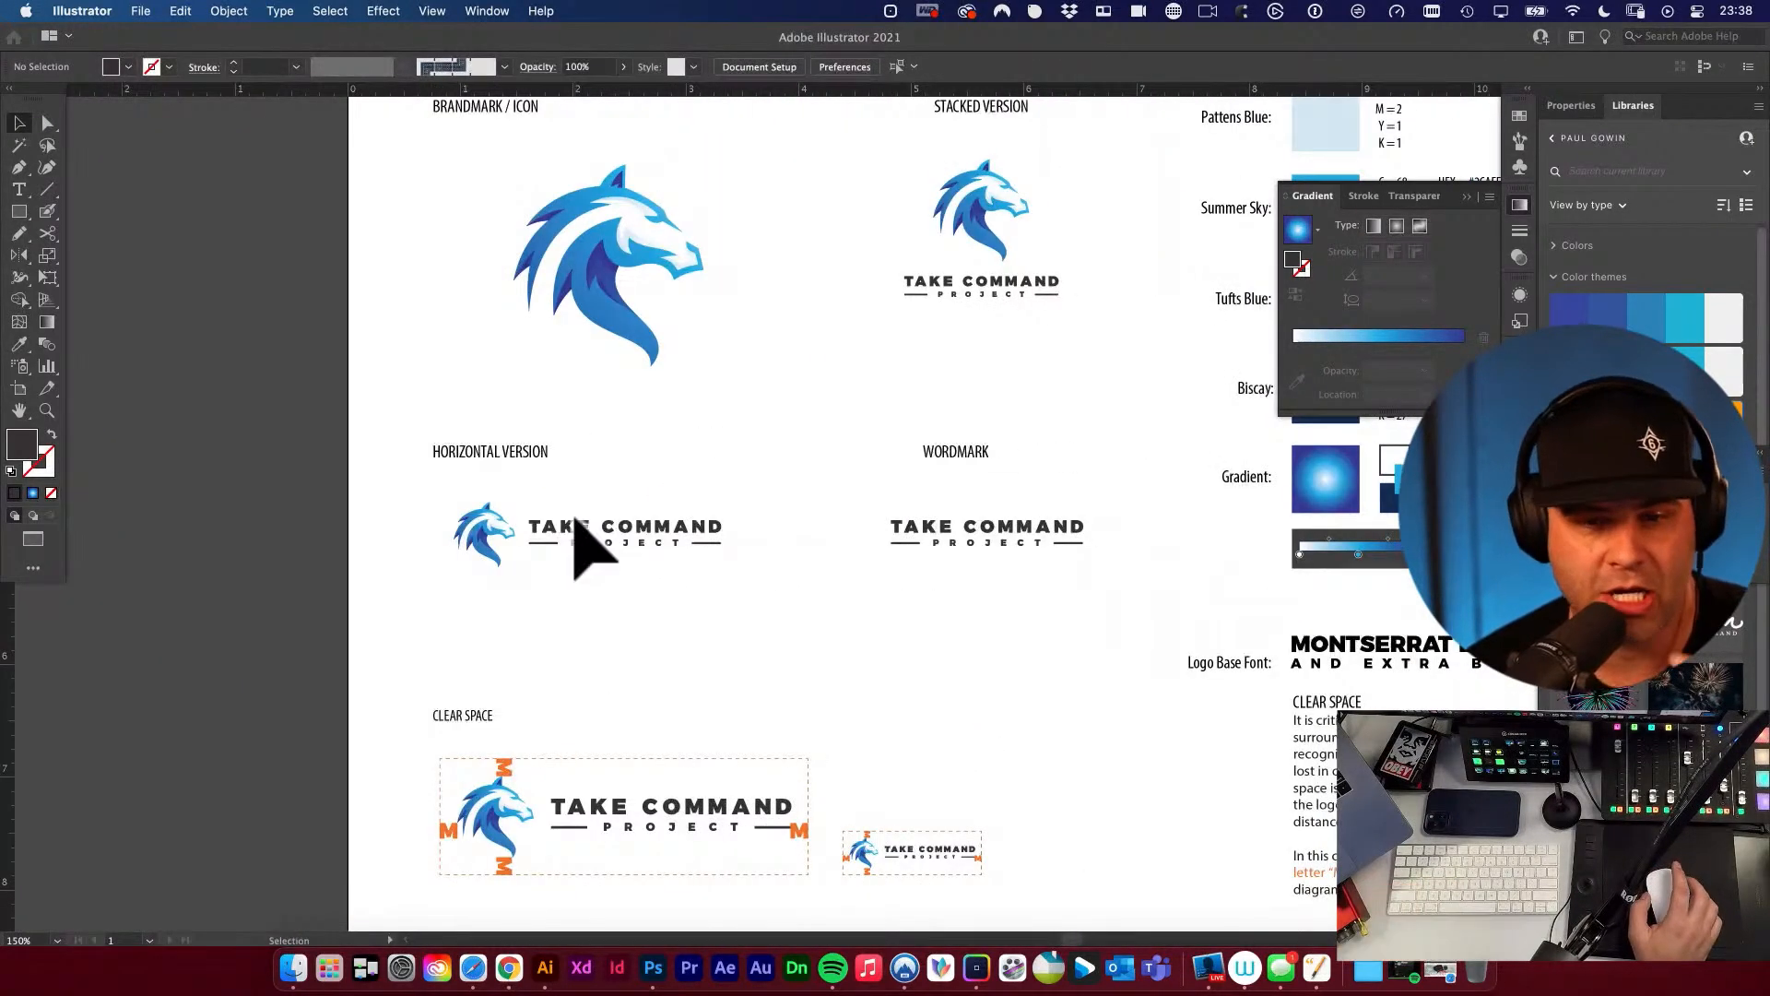
{"action": "left_click_drag", "start_coordinate": [758, 453], "coordinate": [478, 514]}
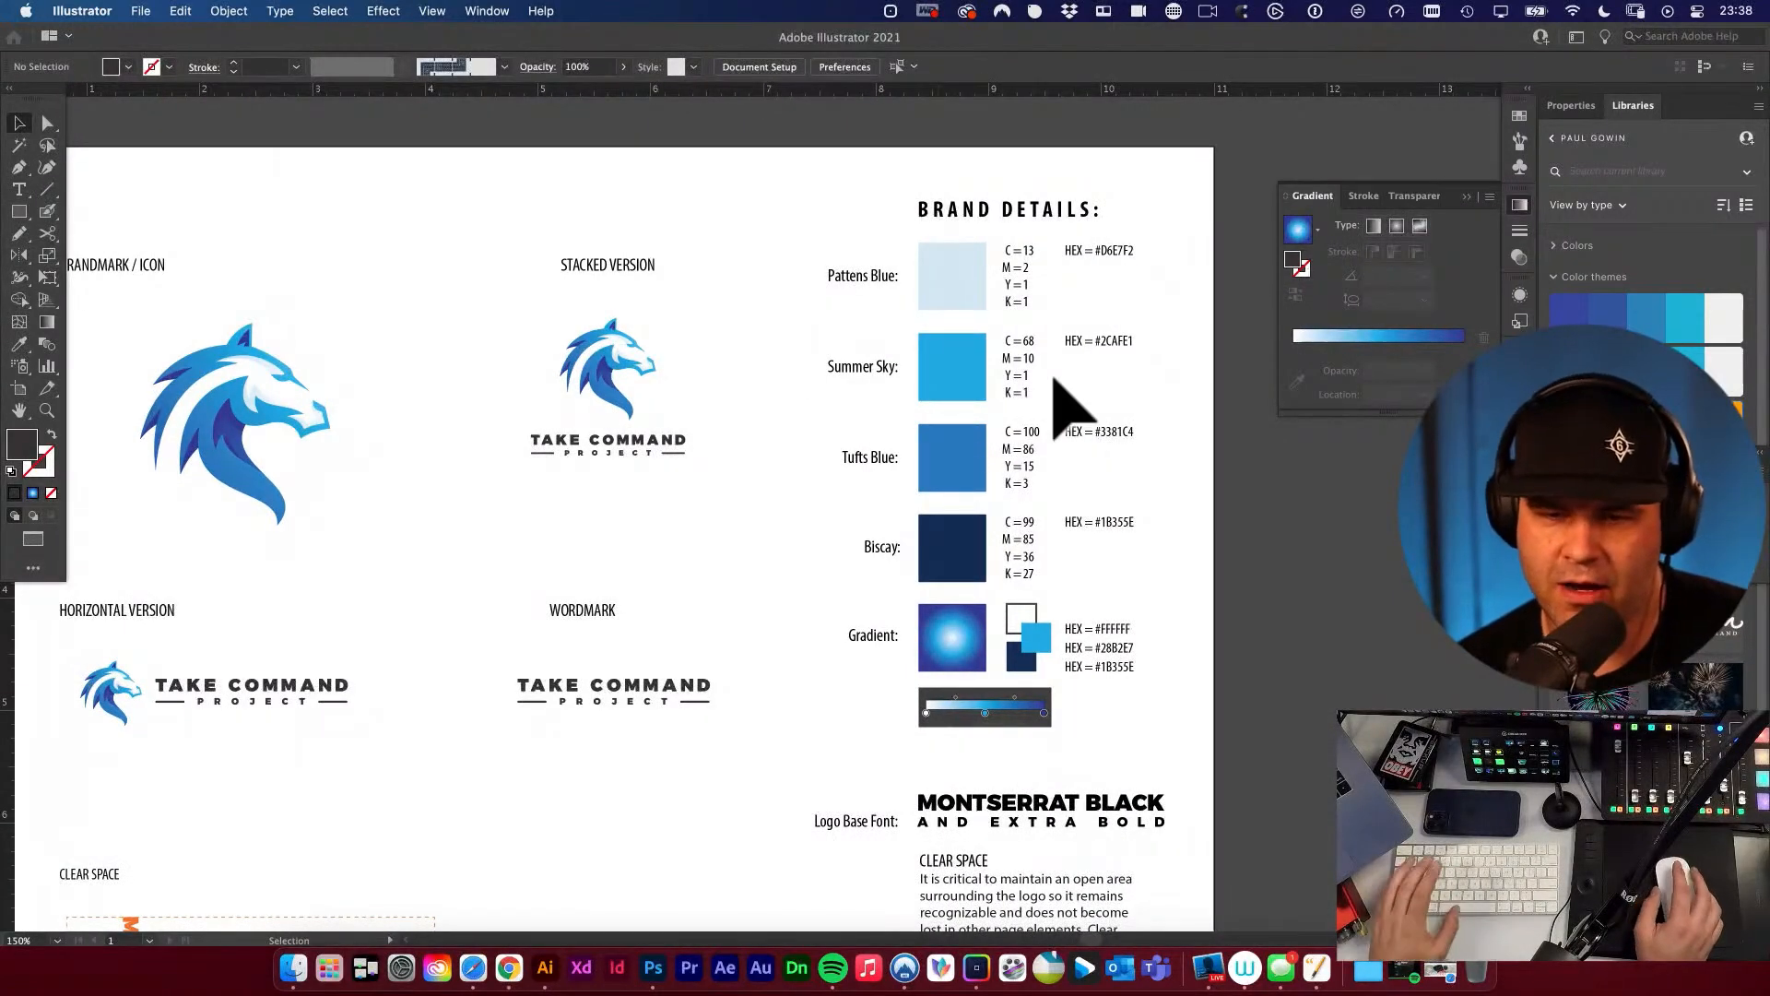
Set the Tufts Blue swatch's fill to 1% yellow and 1% black and copy its hex code.
{"action": "left_click_drag", "start_coordinate": [1037, 436], "coordinate": [971, 525]}
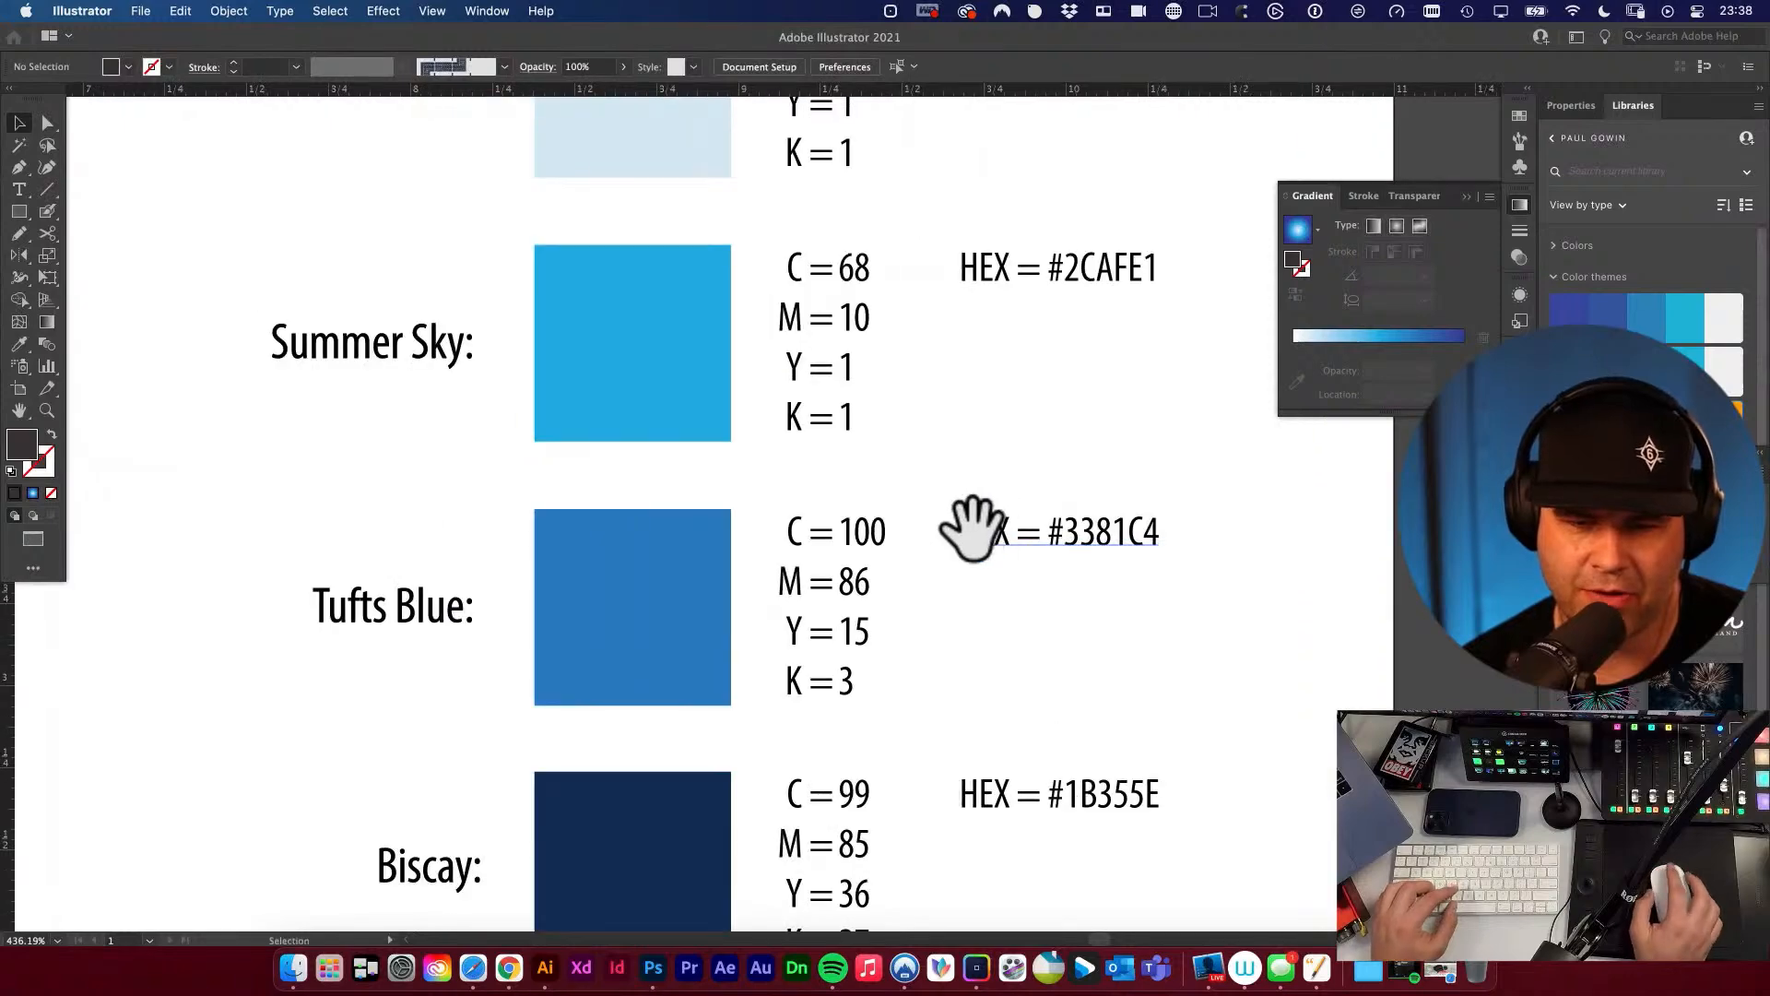
{"action": "left_click", "coordinate": [633, 547]}
{"action": "double_click", "coordinate": [22, 445]}
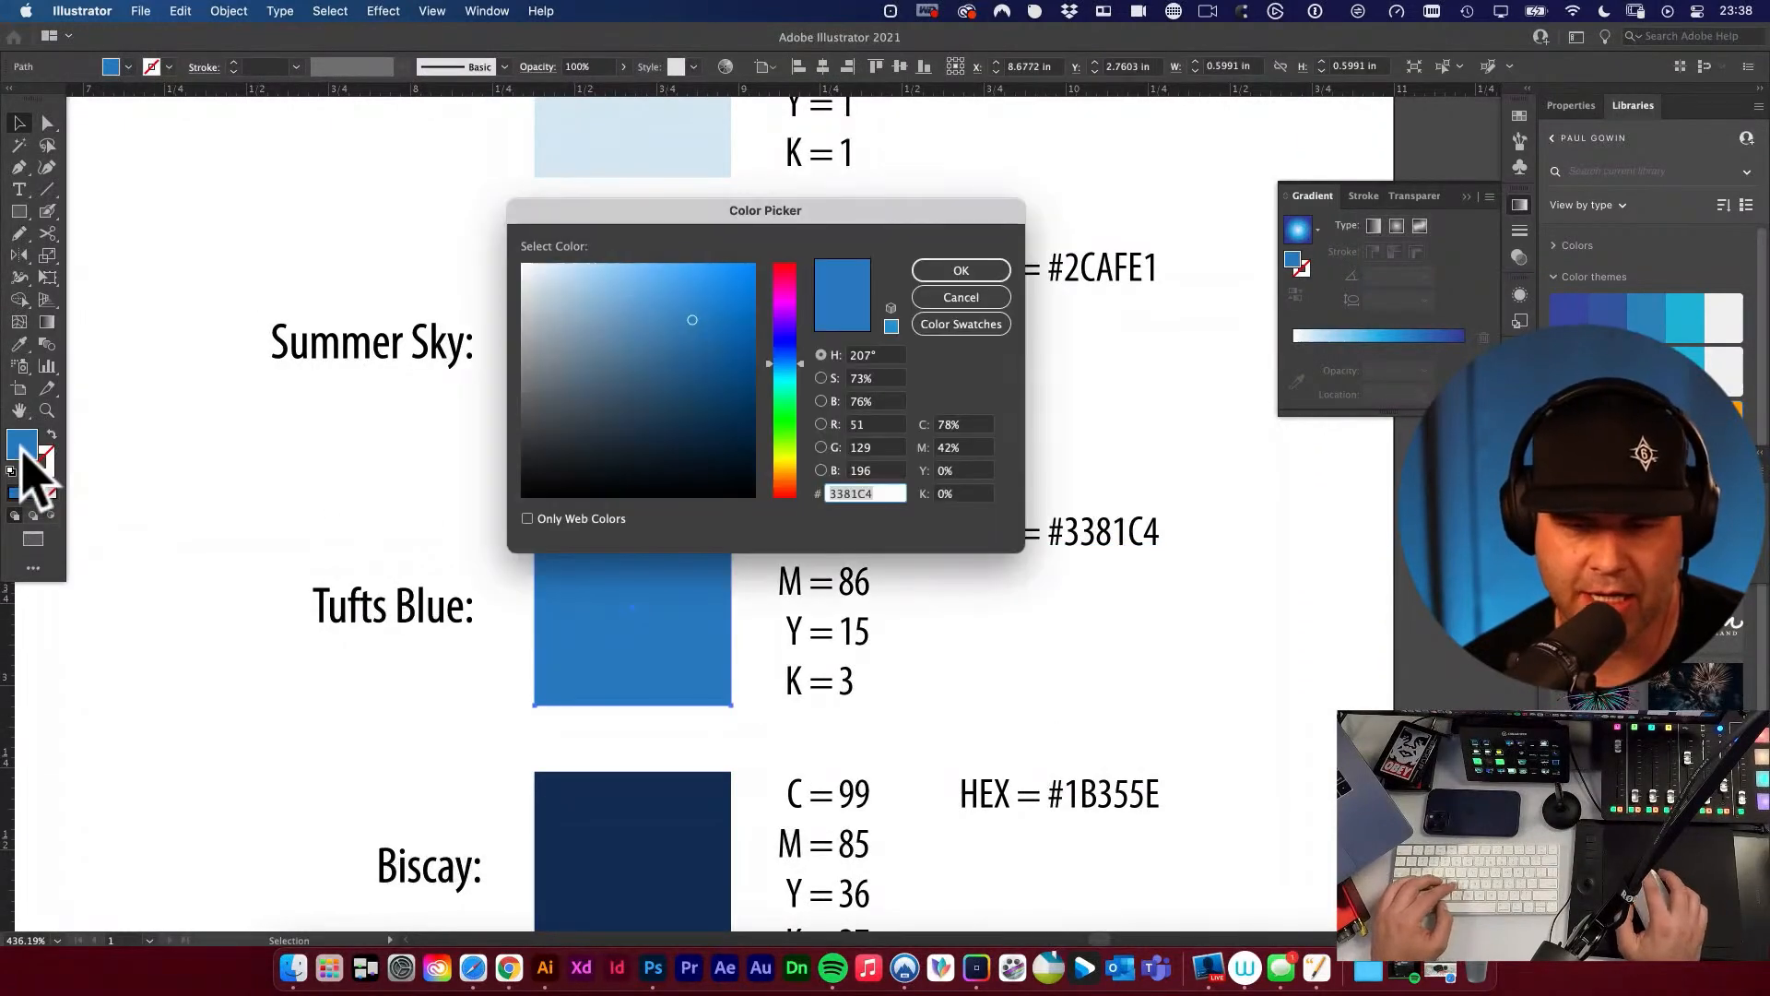
{"action": "left_click_drag", "start_coordinate": [849, 219], "coordinate": [421, 143]}
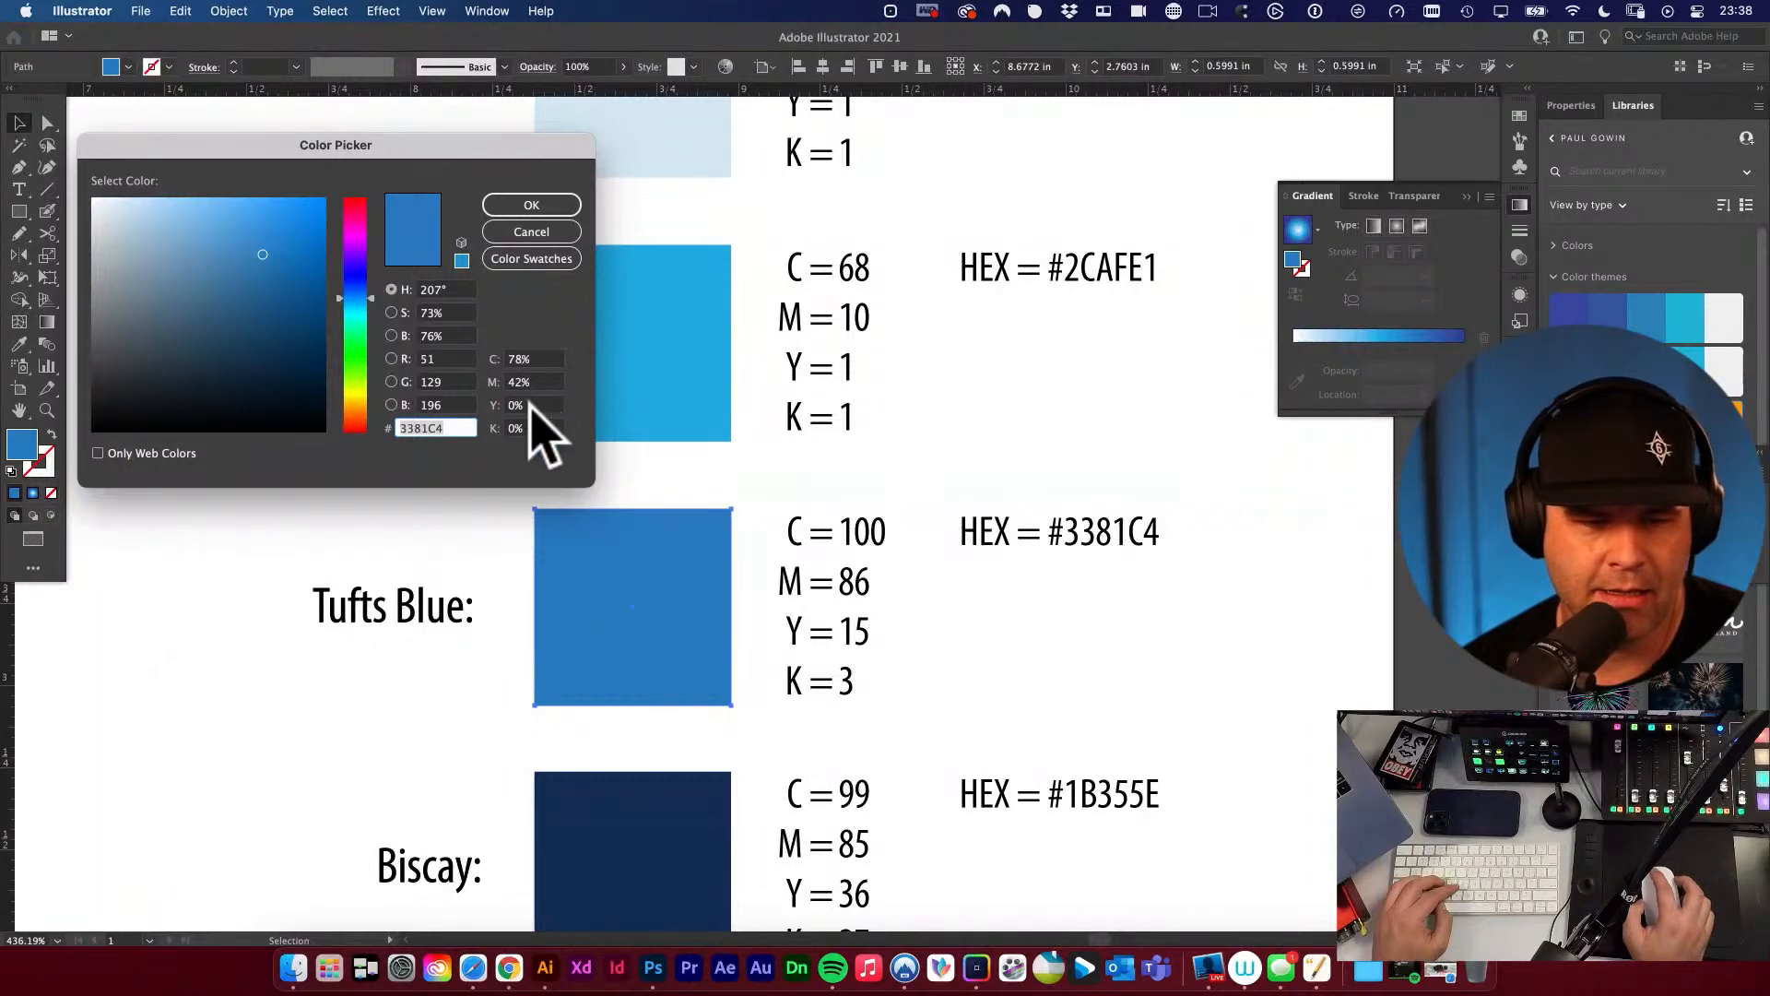
{"action": "left_click", "coordinate": [508, 405]}
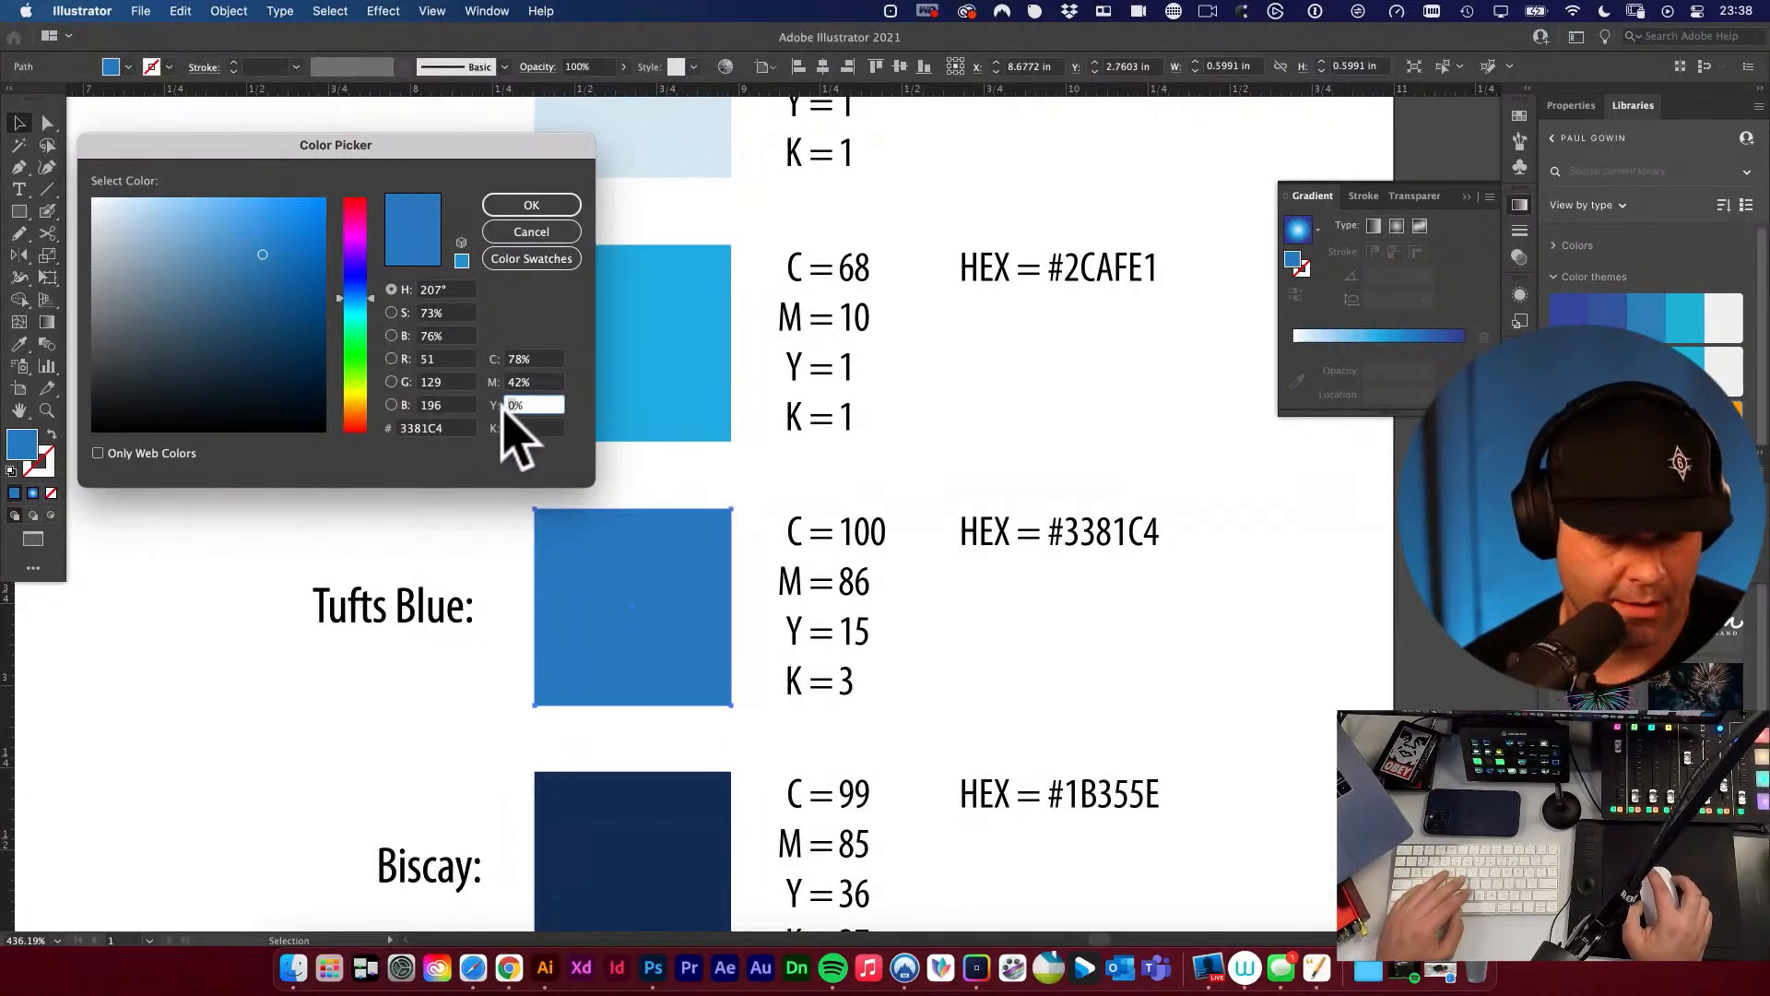
{"action": "key", "text": "Tab"}
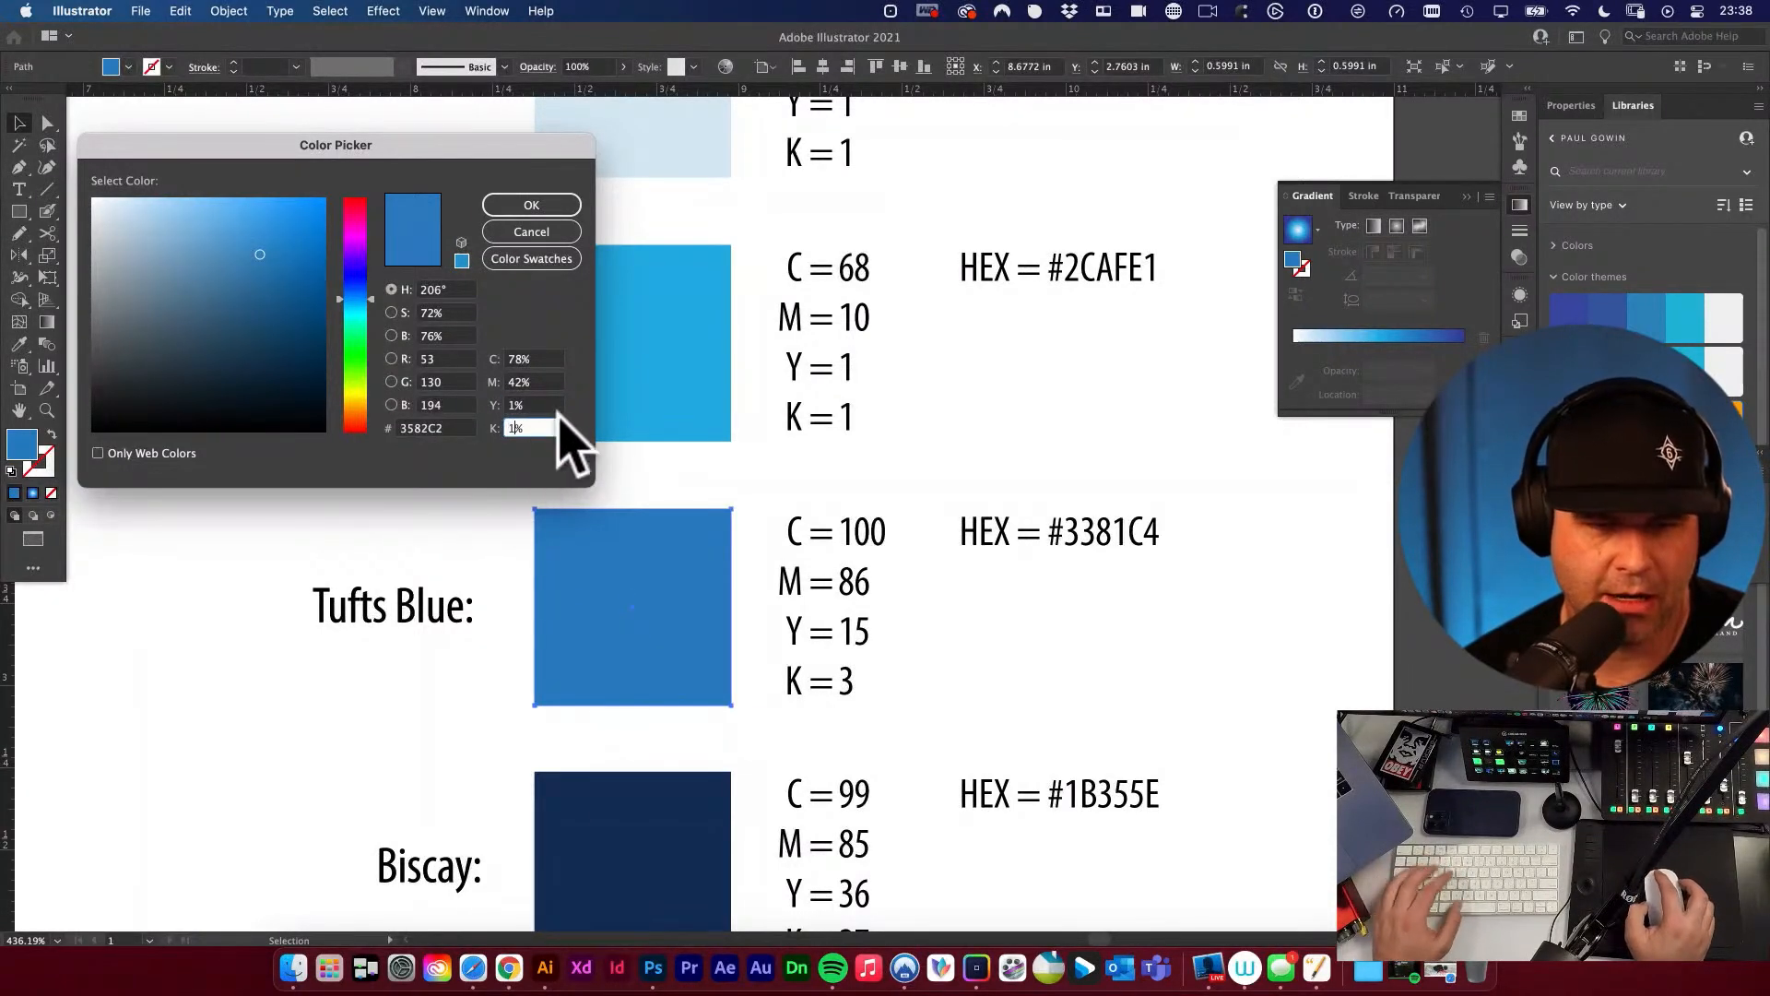
{"action": "type", "text": "1"}
{"action": "left_click", "coordinate": [461, 430]}
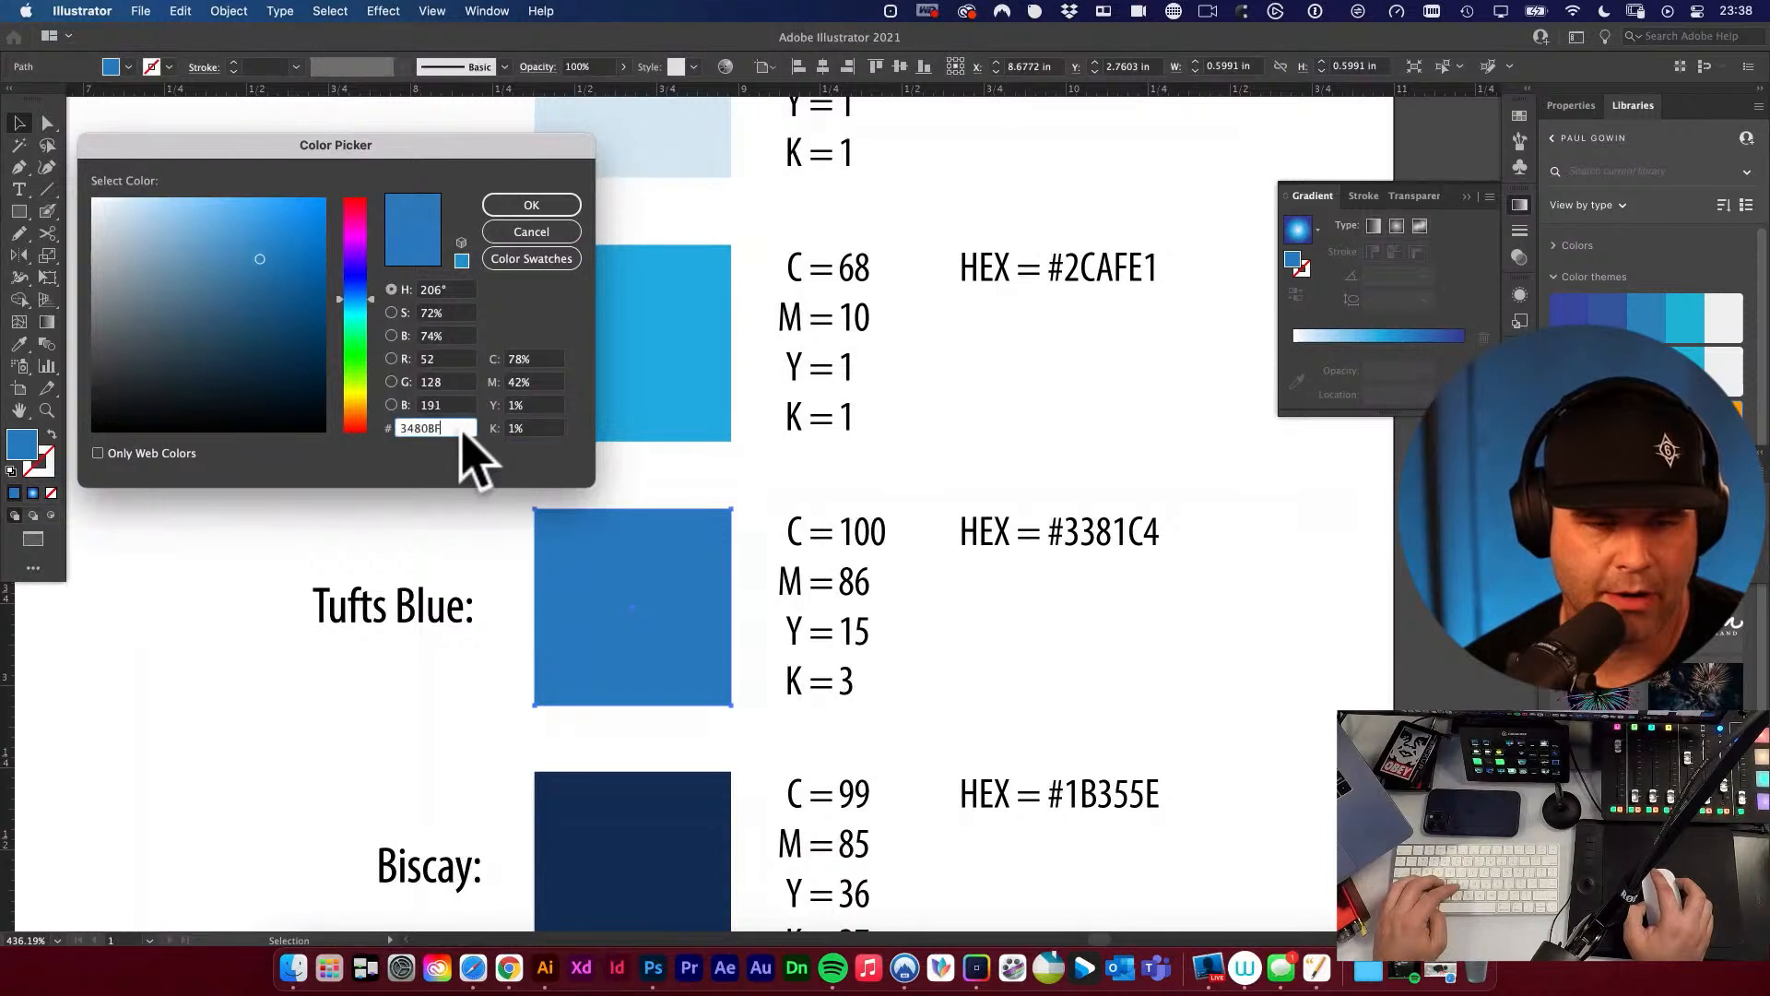
{"action": "left_click", "coordinate": [531, 205]}
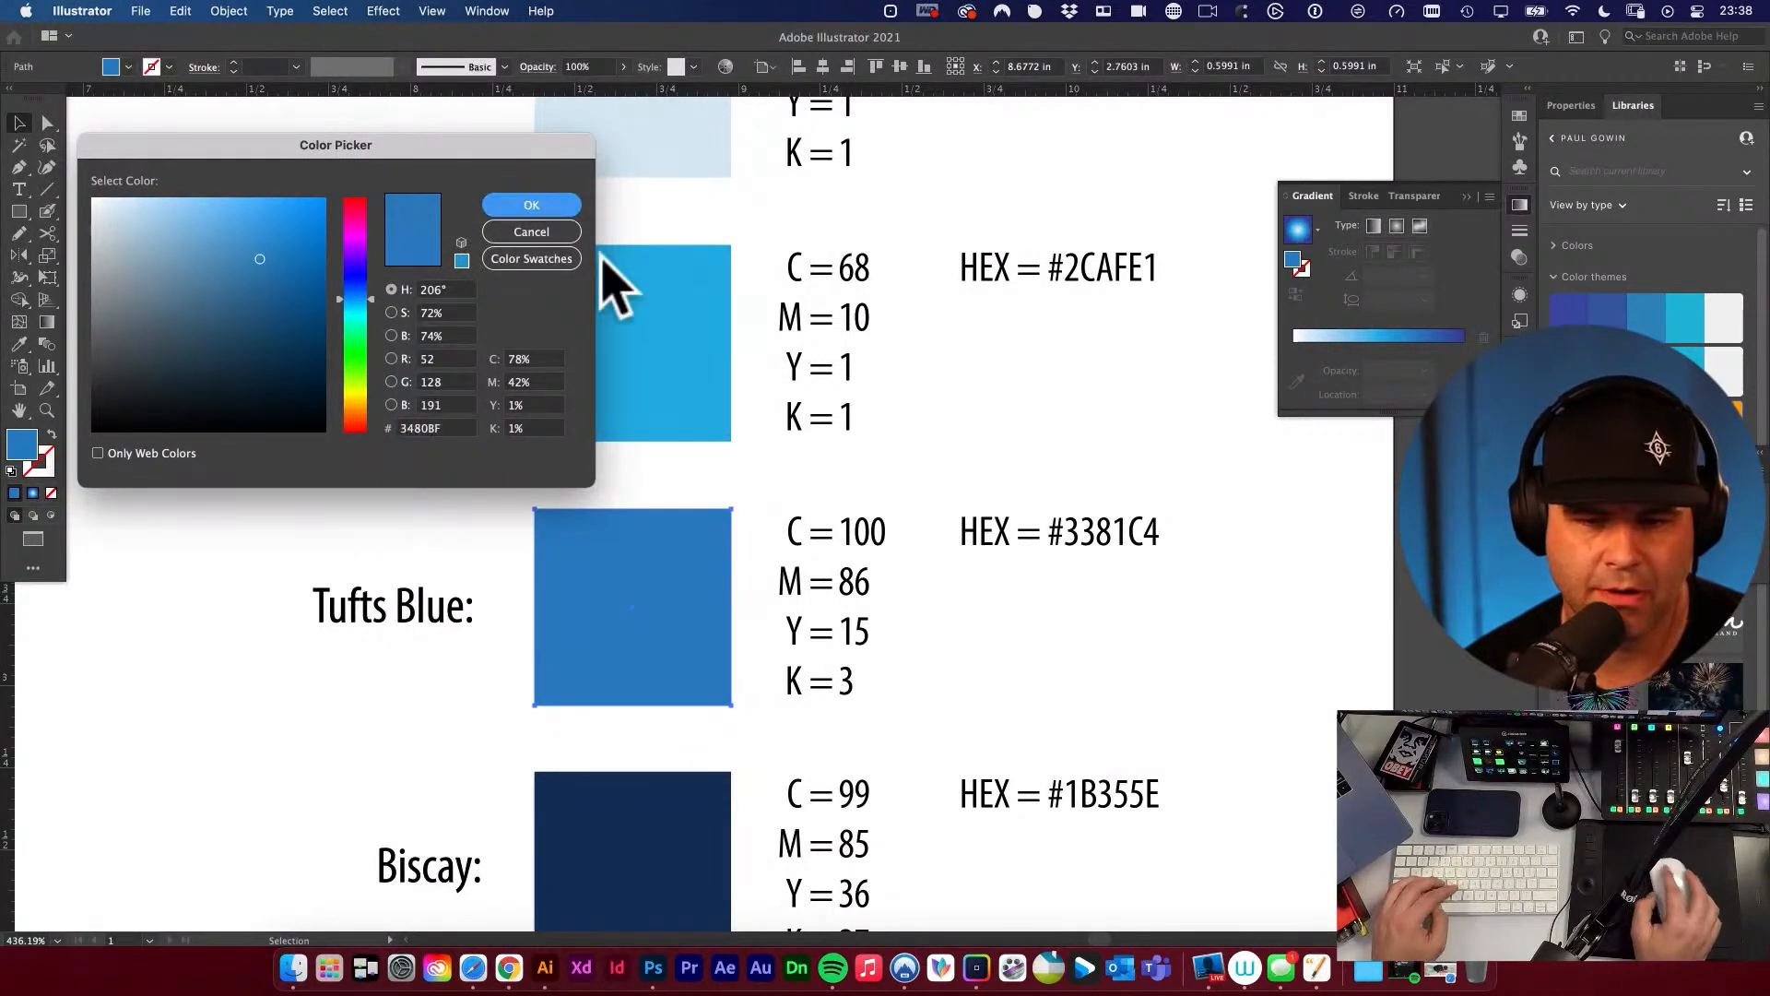
Replace the Tufts Blue hex code with #3480BF.
{"action": "left_click", "coordinate": [1003, 416]}
{"action": "double_click", "coordinate": [1068, 529]}
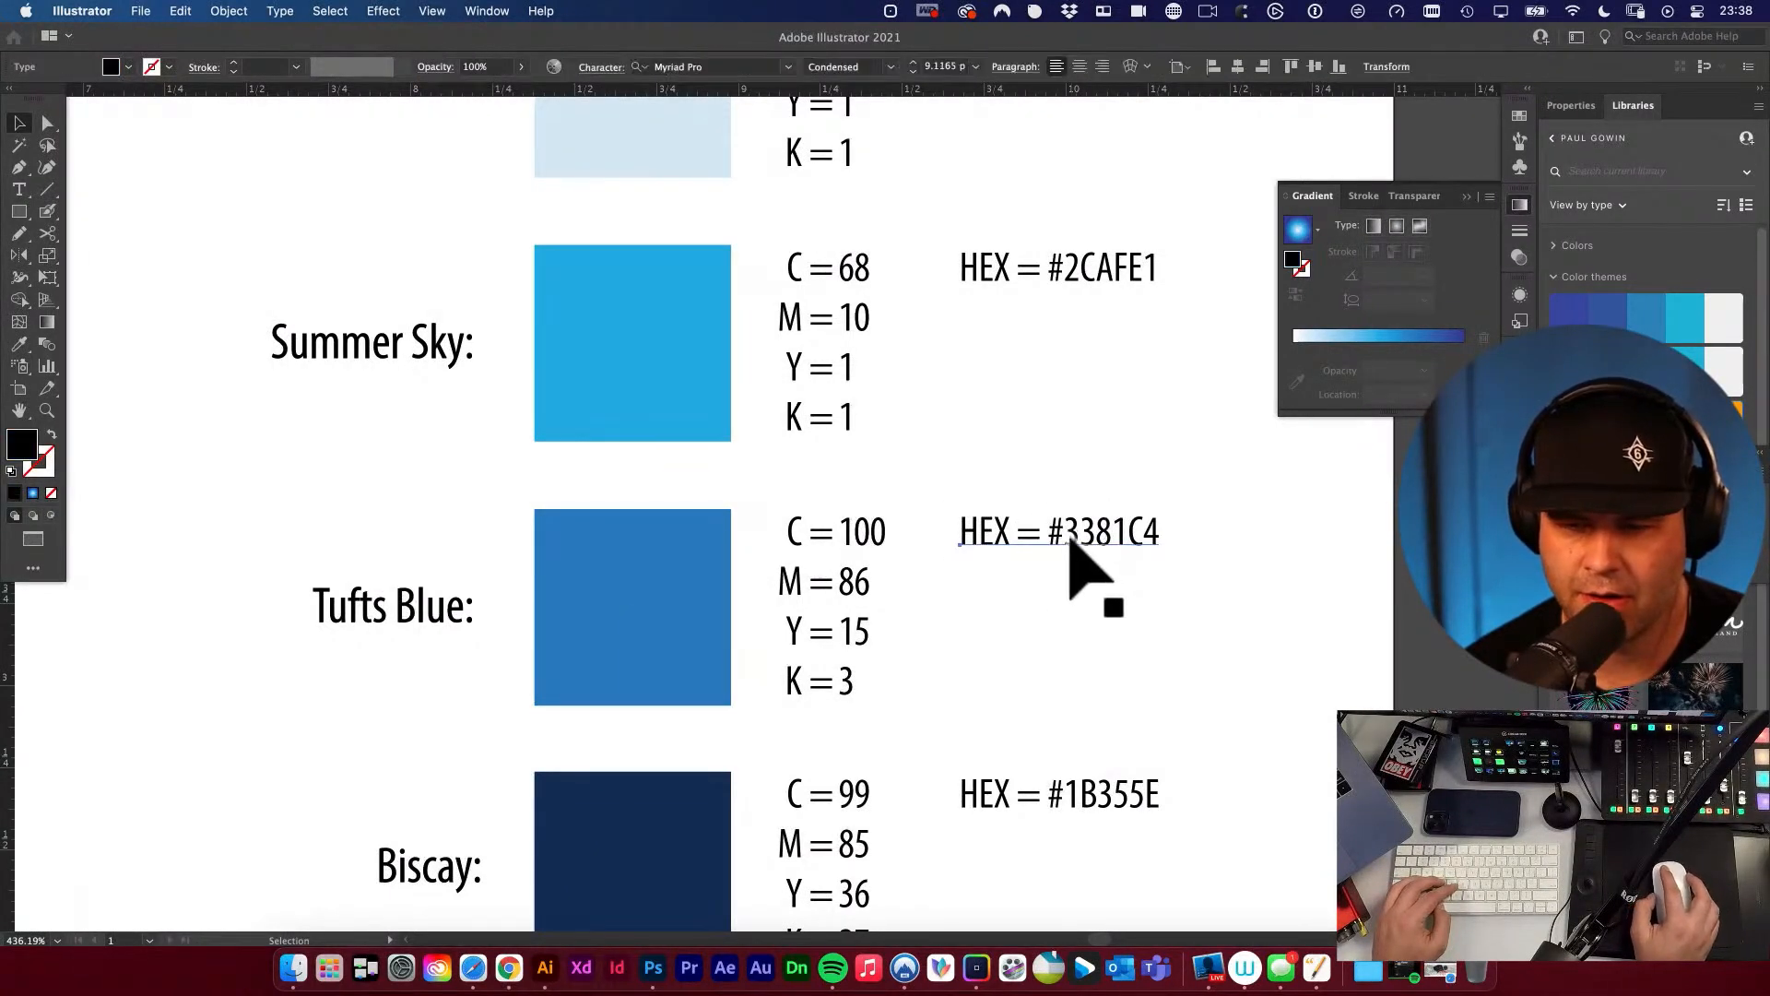
{"action": "left_click_drag", "start_coordinate": [1070, 528], "coordinate": [1169, 526]}
{"action": "type", "text": "3480BF"}
{"action": "left_click", "coordinate": [1186, 501], "text": "super"}
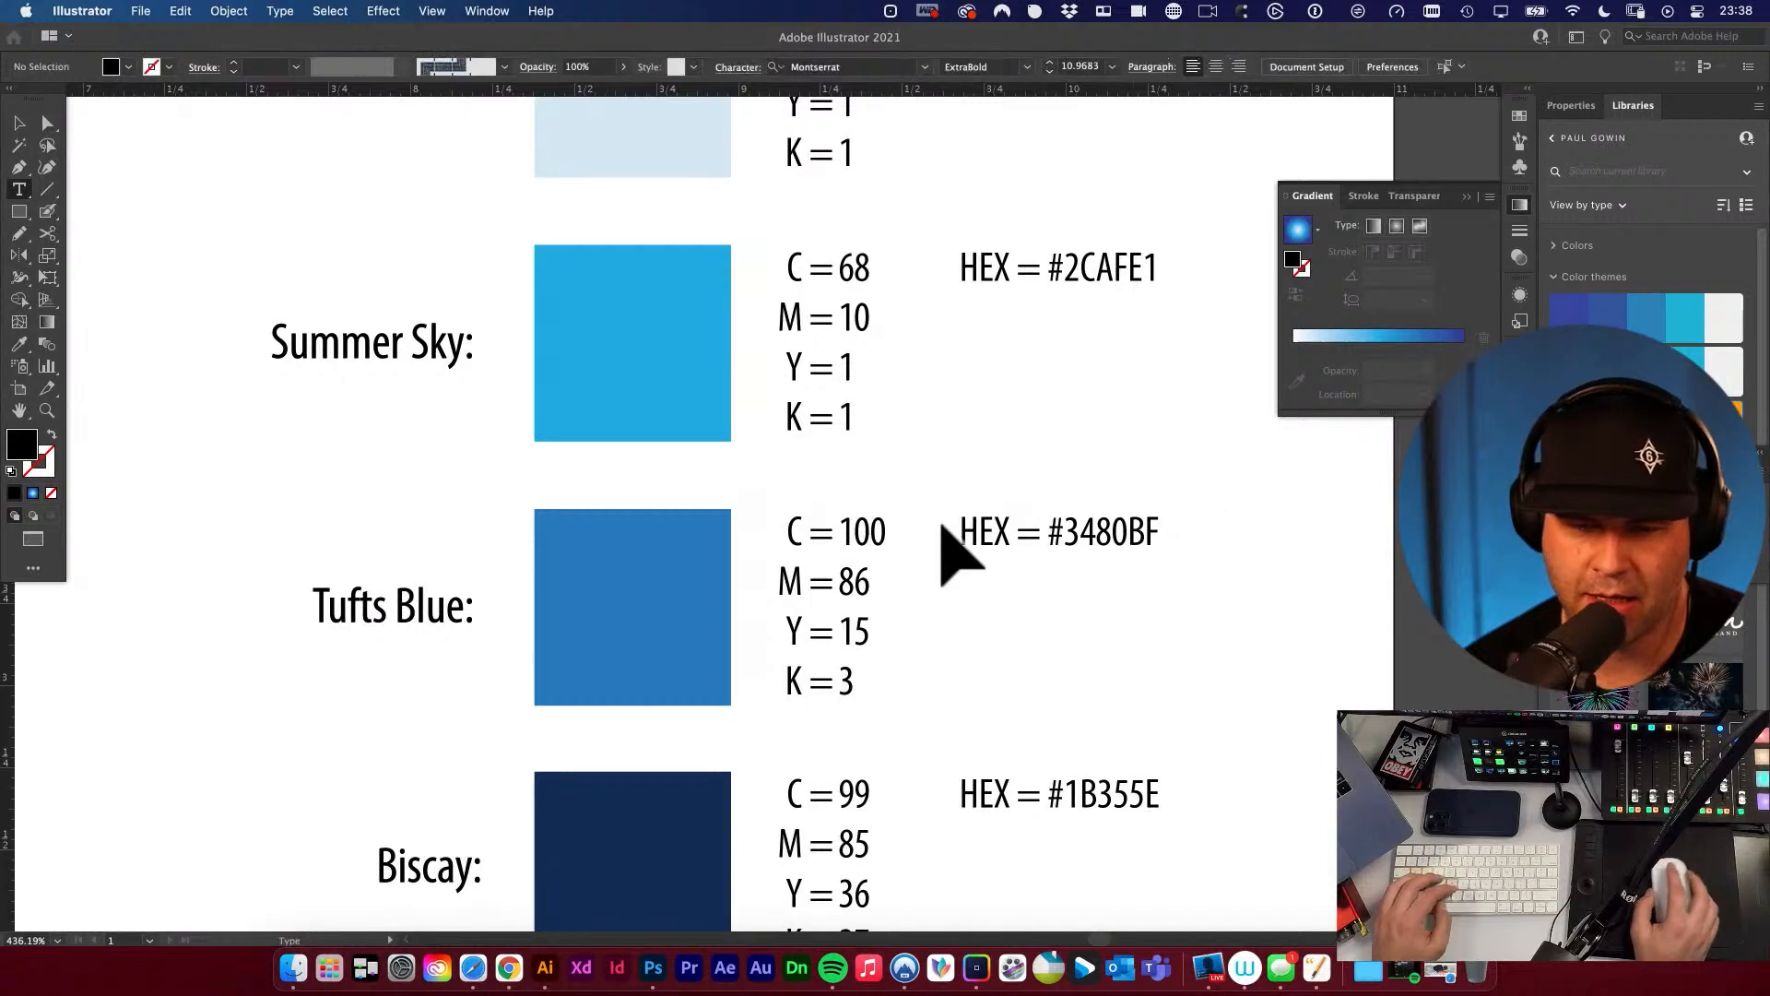
Capture the Tufts Blue fill's CMYK values as a screenshot and paste it beside the swatch as a reference.
{"action": "key", "text": "v"}
{"action": "left_click", "coordinate": [633, 600]}
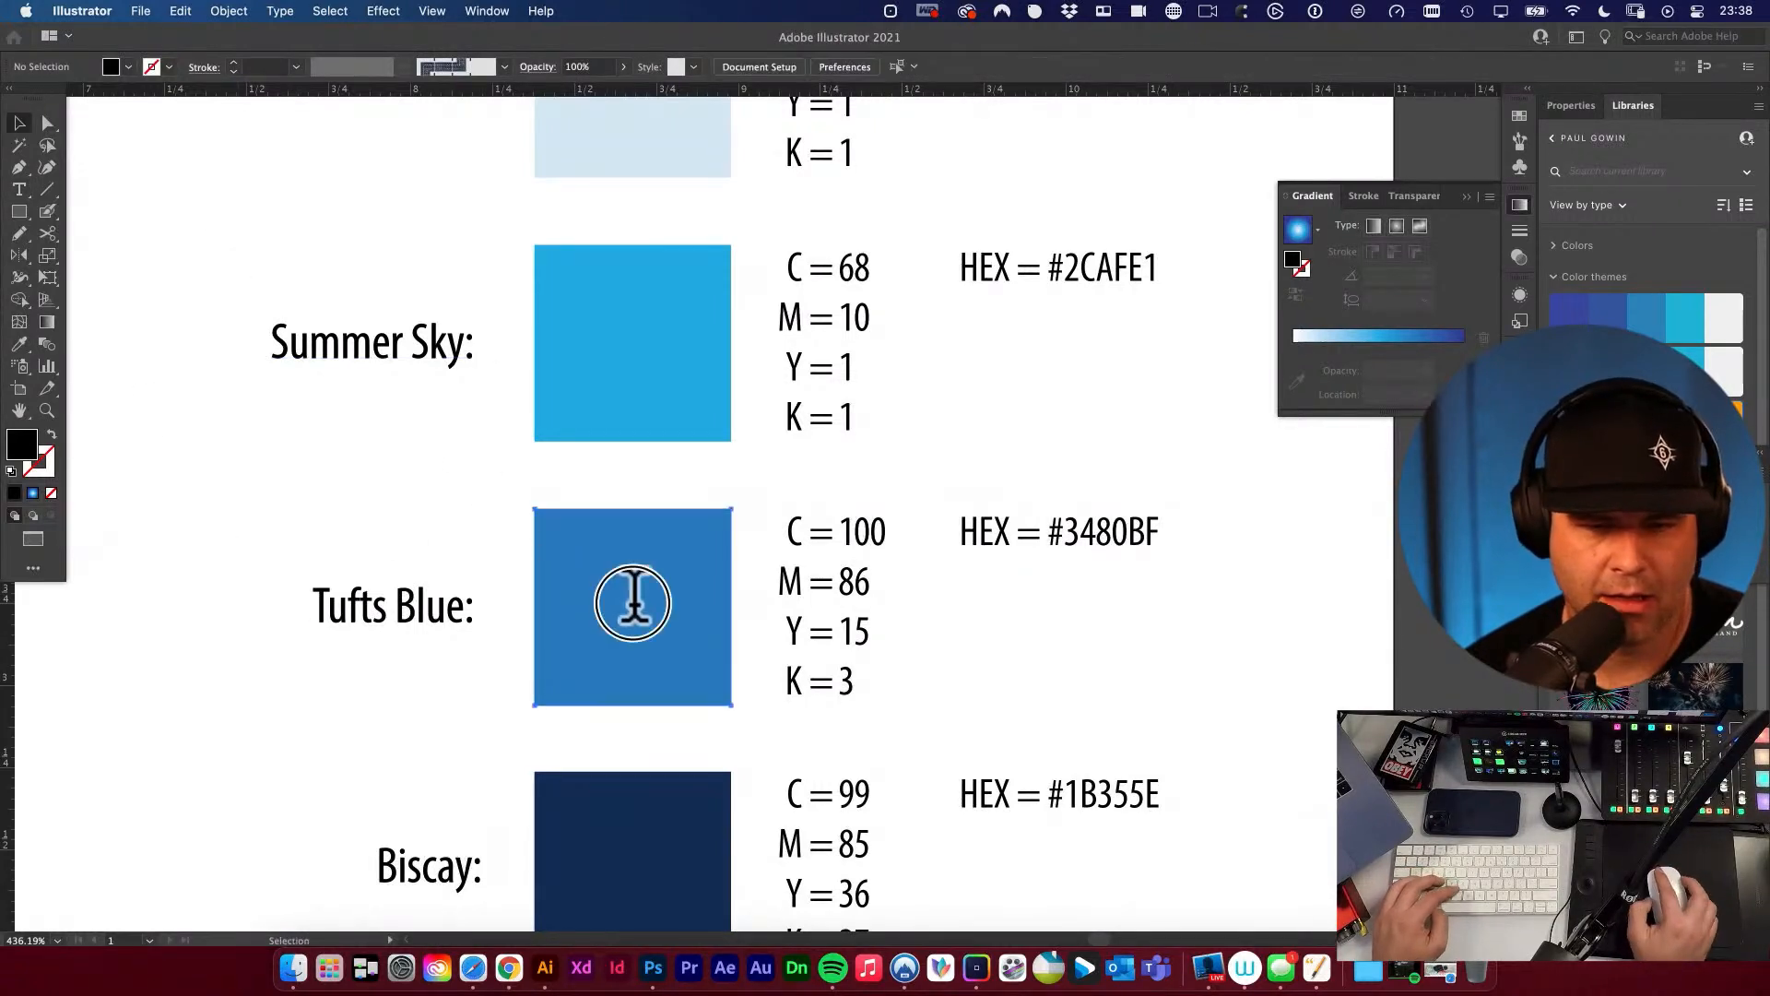
{"action": "double_click", "coordinate": [23, 445]}
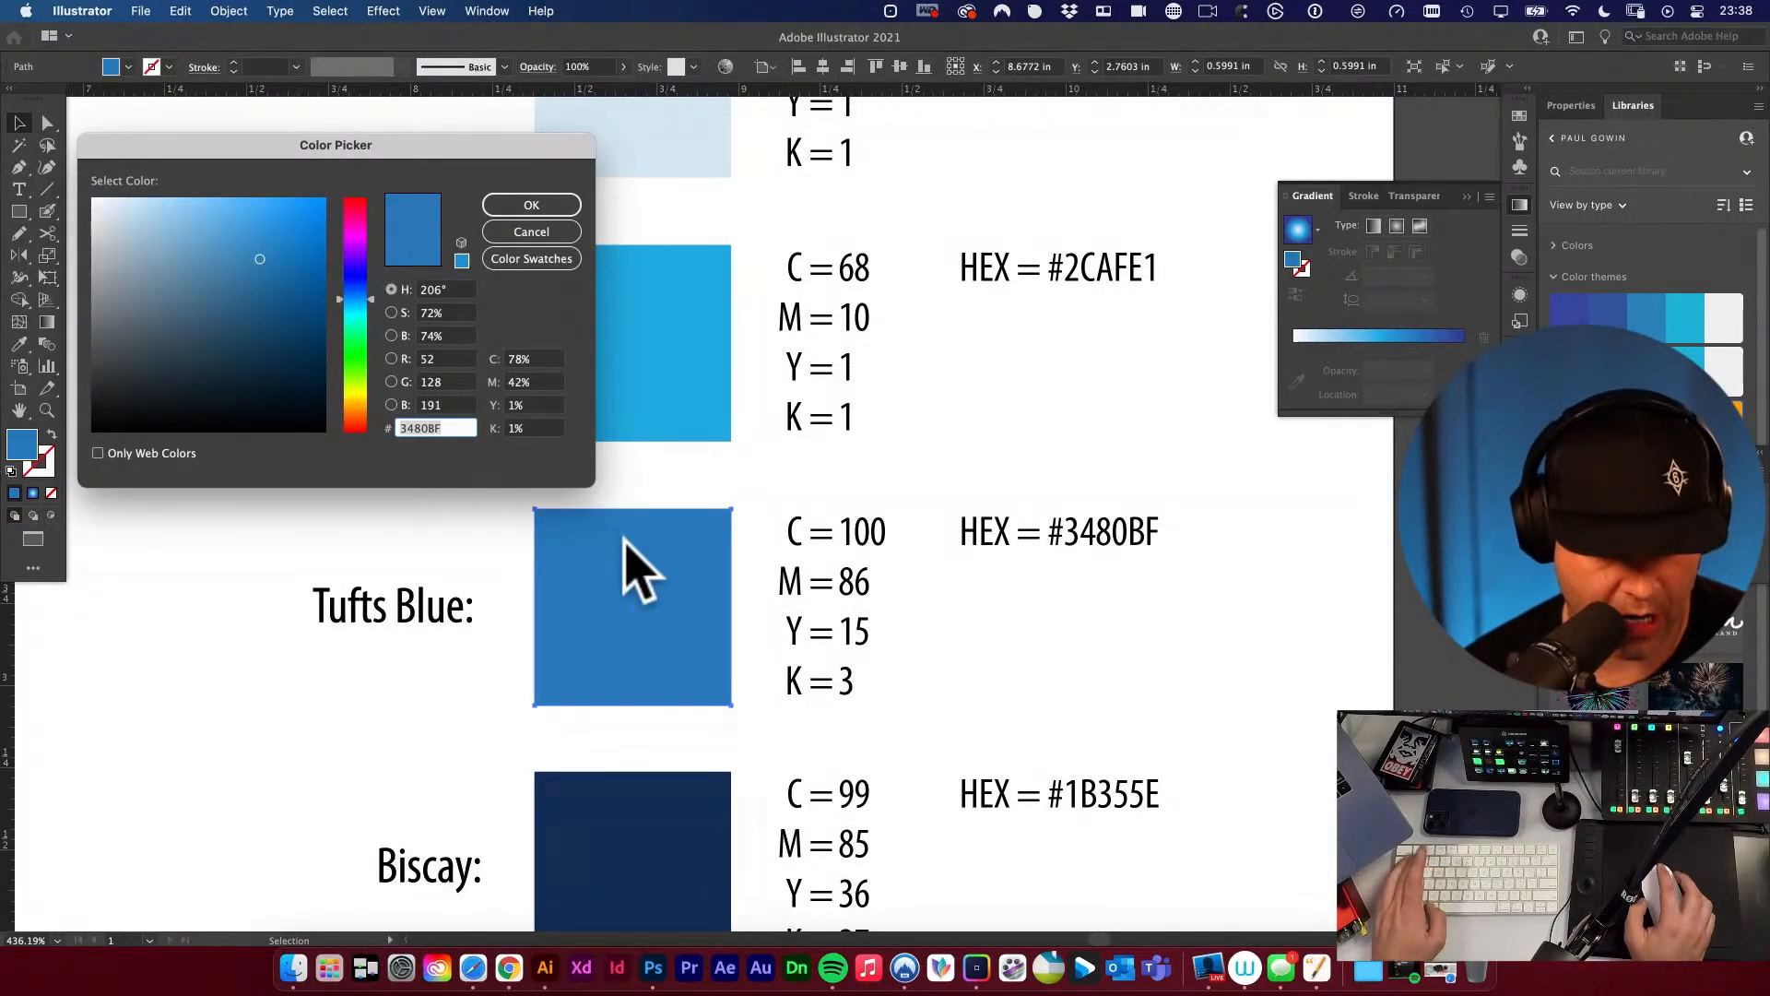
{"action": "key", "text": "super+shift+4"}
{"action": "left_click_drag", "start_coordinate": [479, 336], "coordinate": [578, 452]}
{"action": "key", "text": "space"}
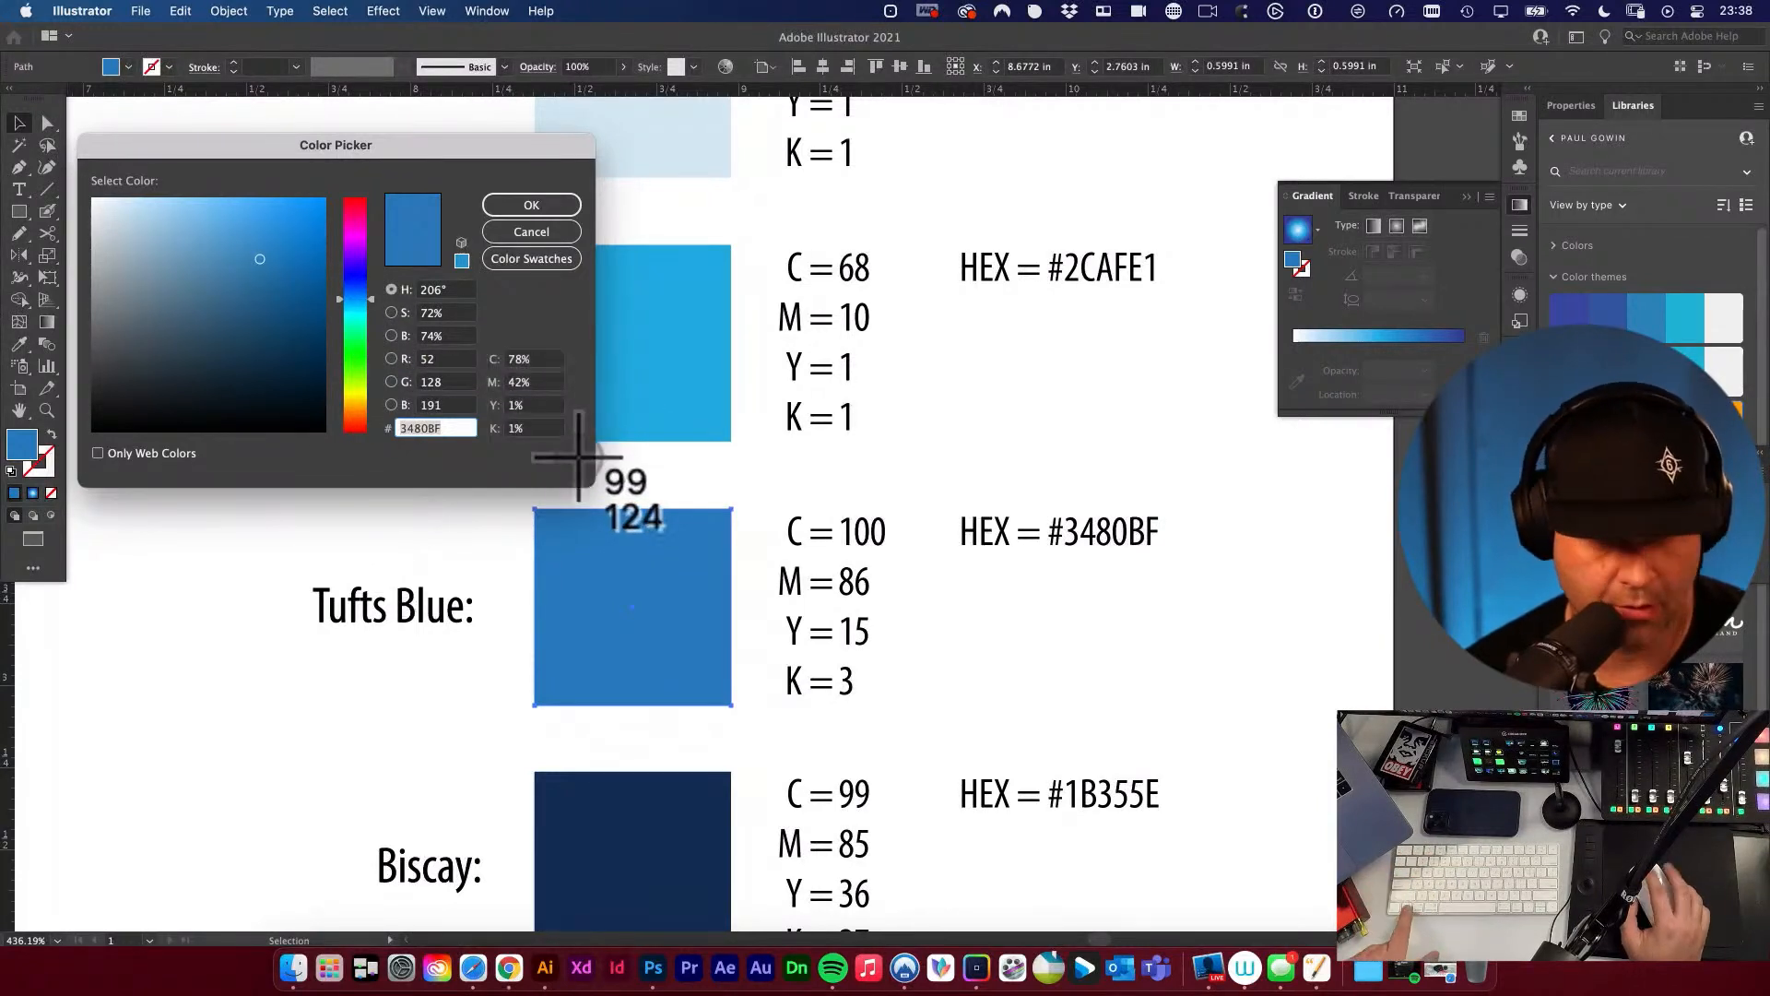
{"action": "left_click", "coordinate": [530, 206]}
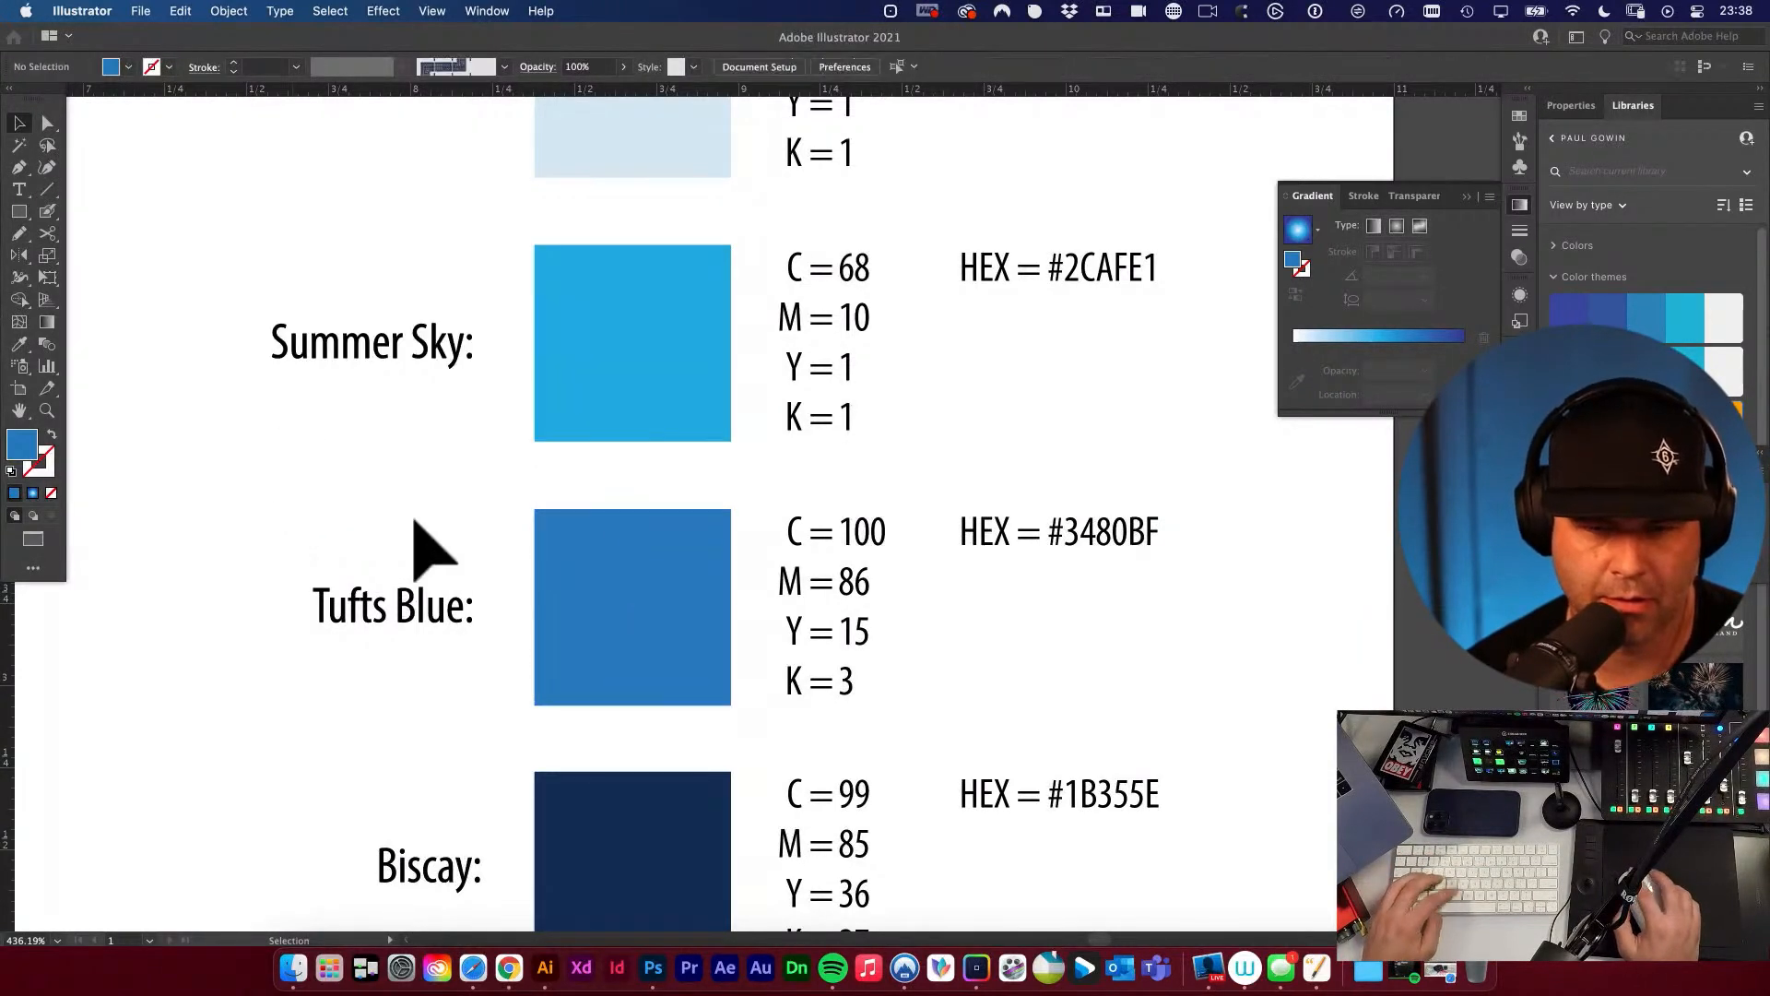
{"action": "key", "text": "super+v"}
{"action": "left_click_drag", "start_coordinate": [711, 562], "coordinate": [237, 514]}
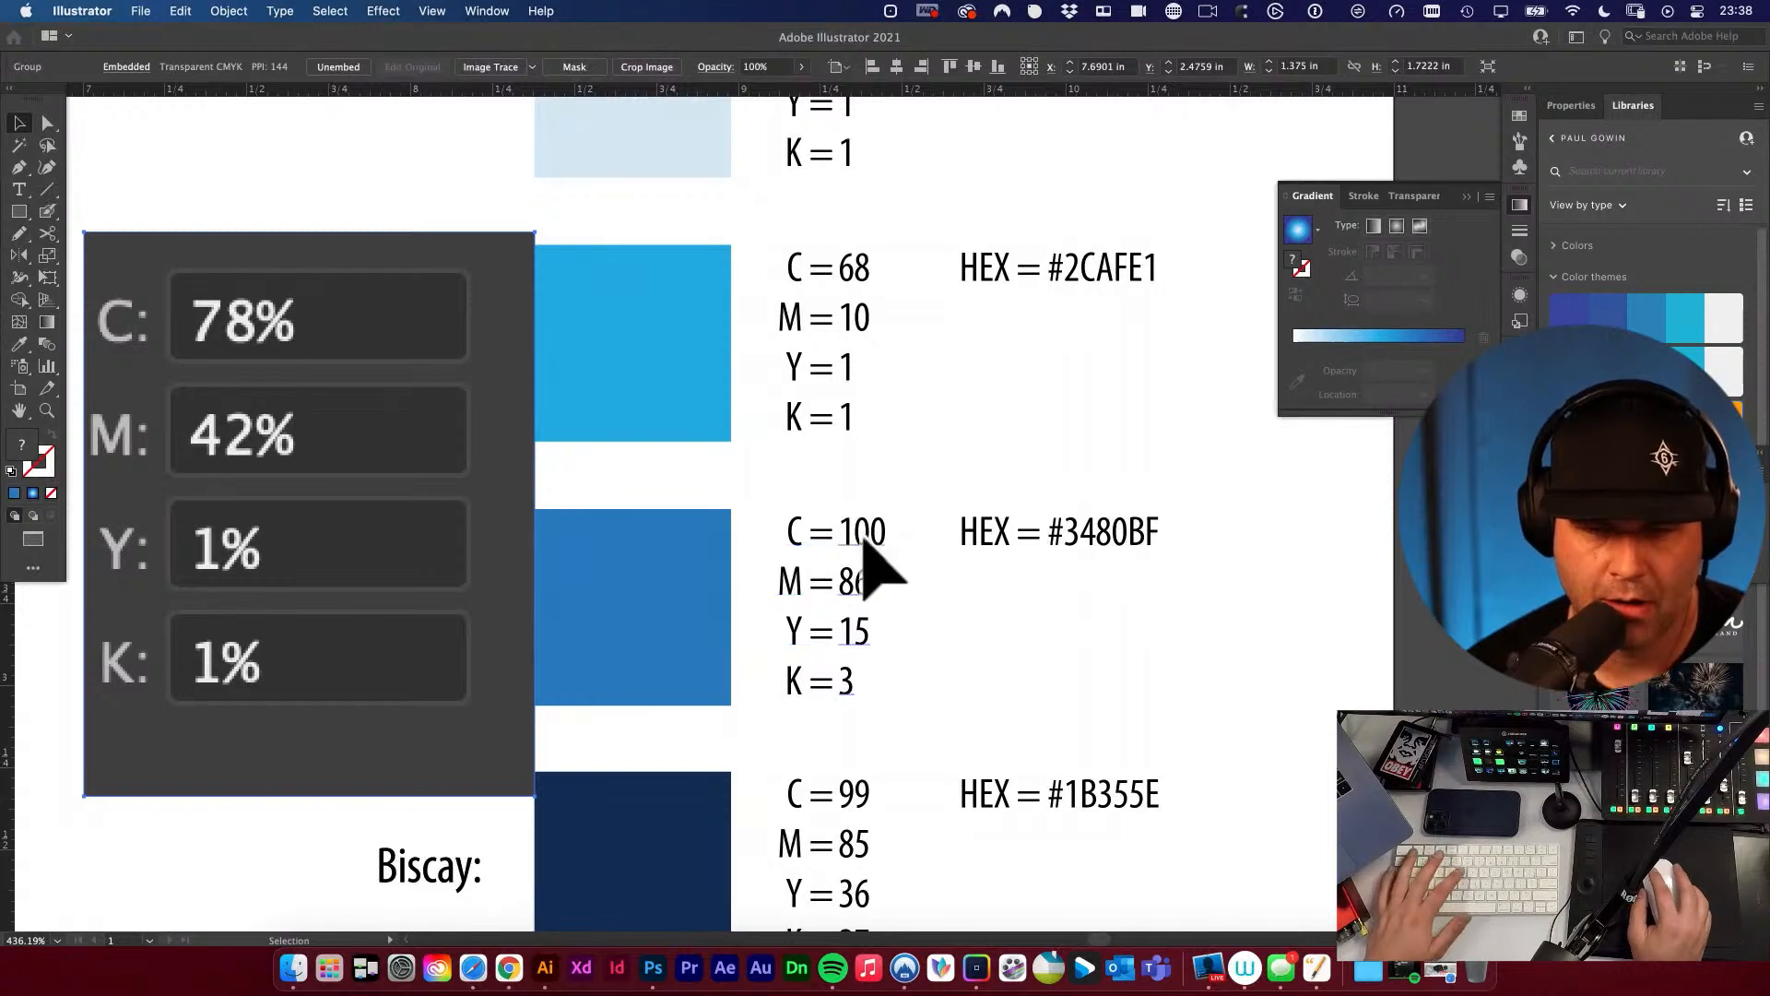
Change the Tufts Blue CMYK text to C = 78, M = 42, Y = 1, K = 1 and delete the reference screenshot.
{"action": "key", "text": "t"}
{"action": "left_click_drag", "start_coordinate": [838, 532], "coordinate": [892, 525]}
{"action": "type", "text": "78"}
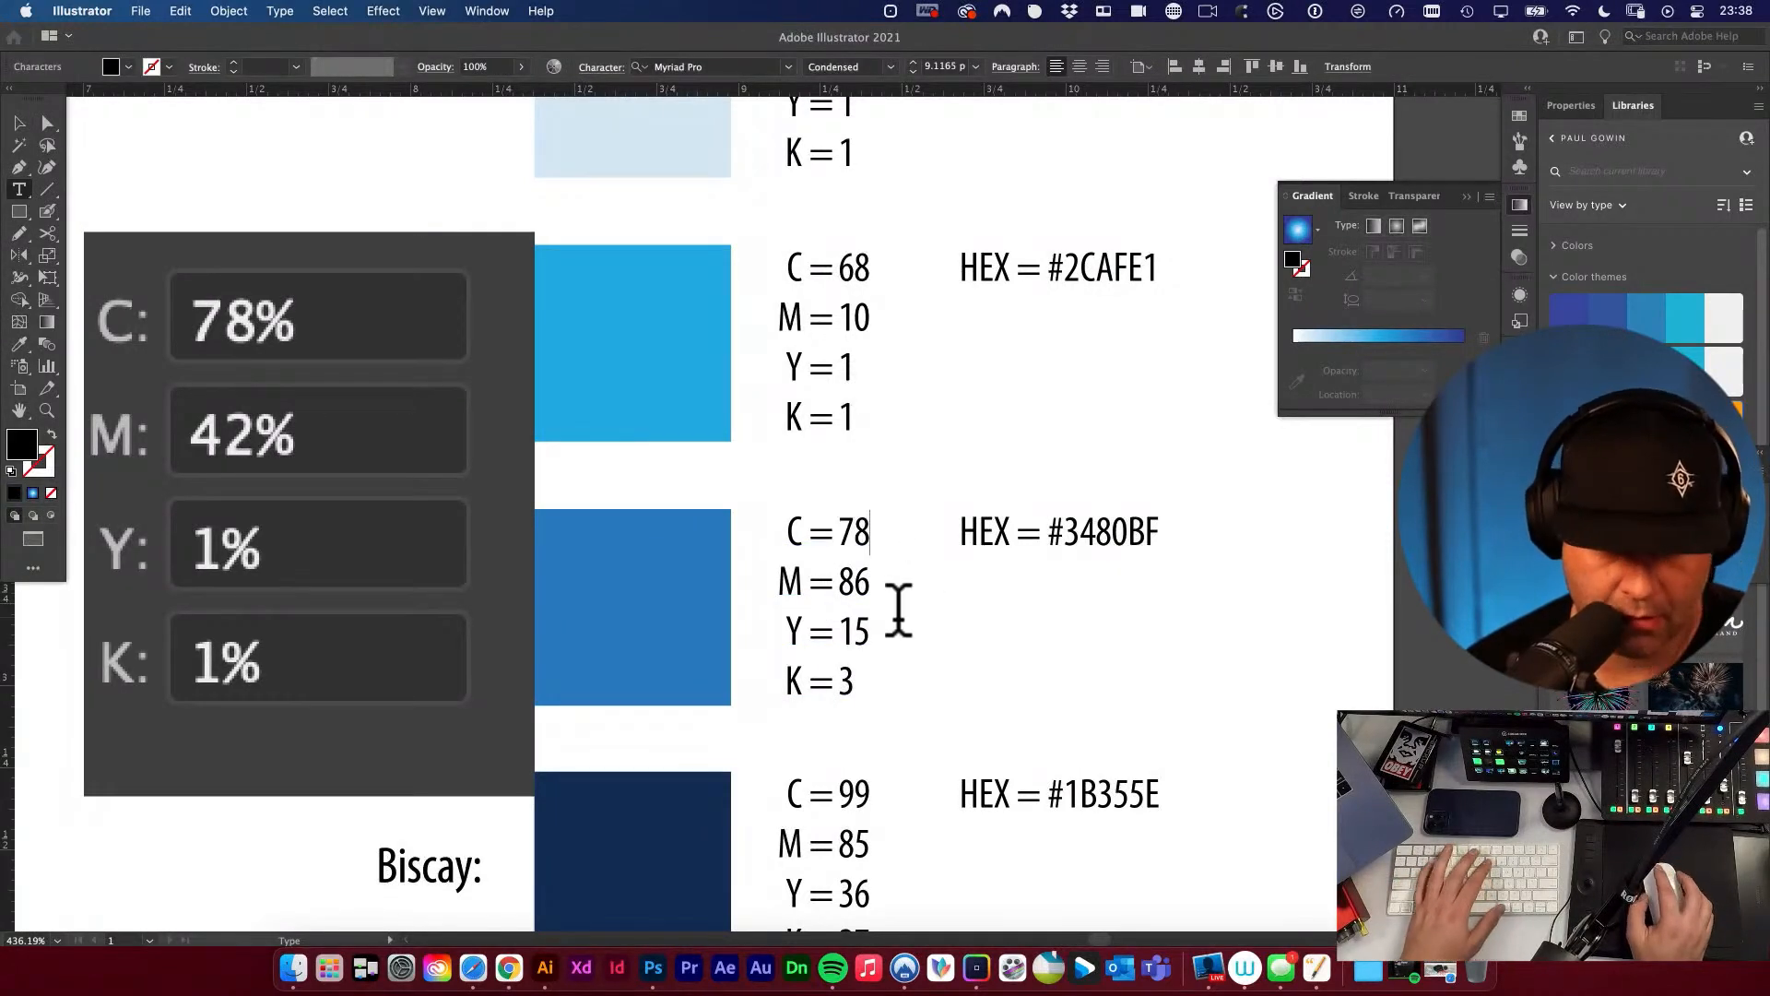
{"action": "left_click_drag", "start_coordinate": [841, 581], "coordinate": [917, 631]}
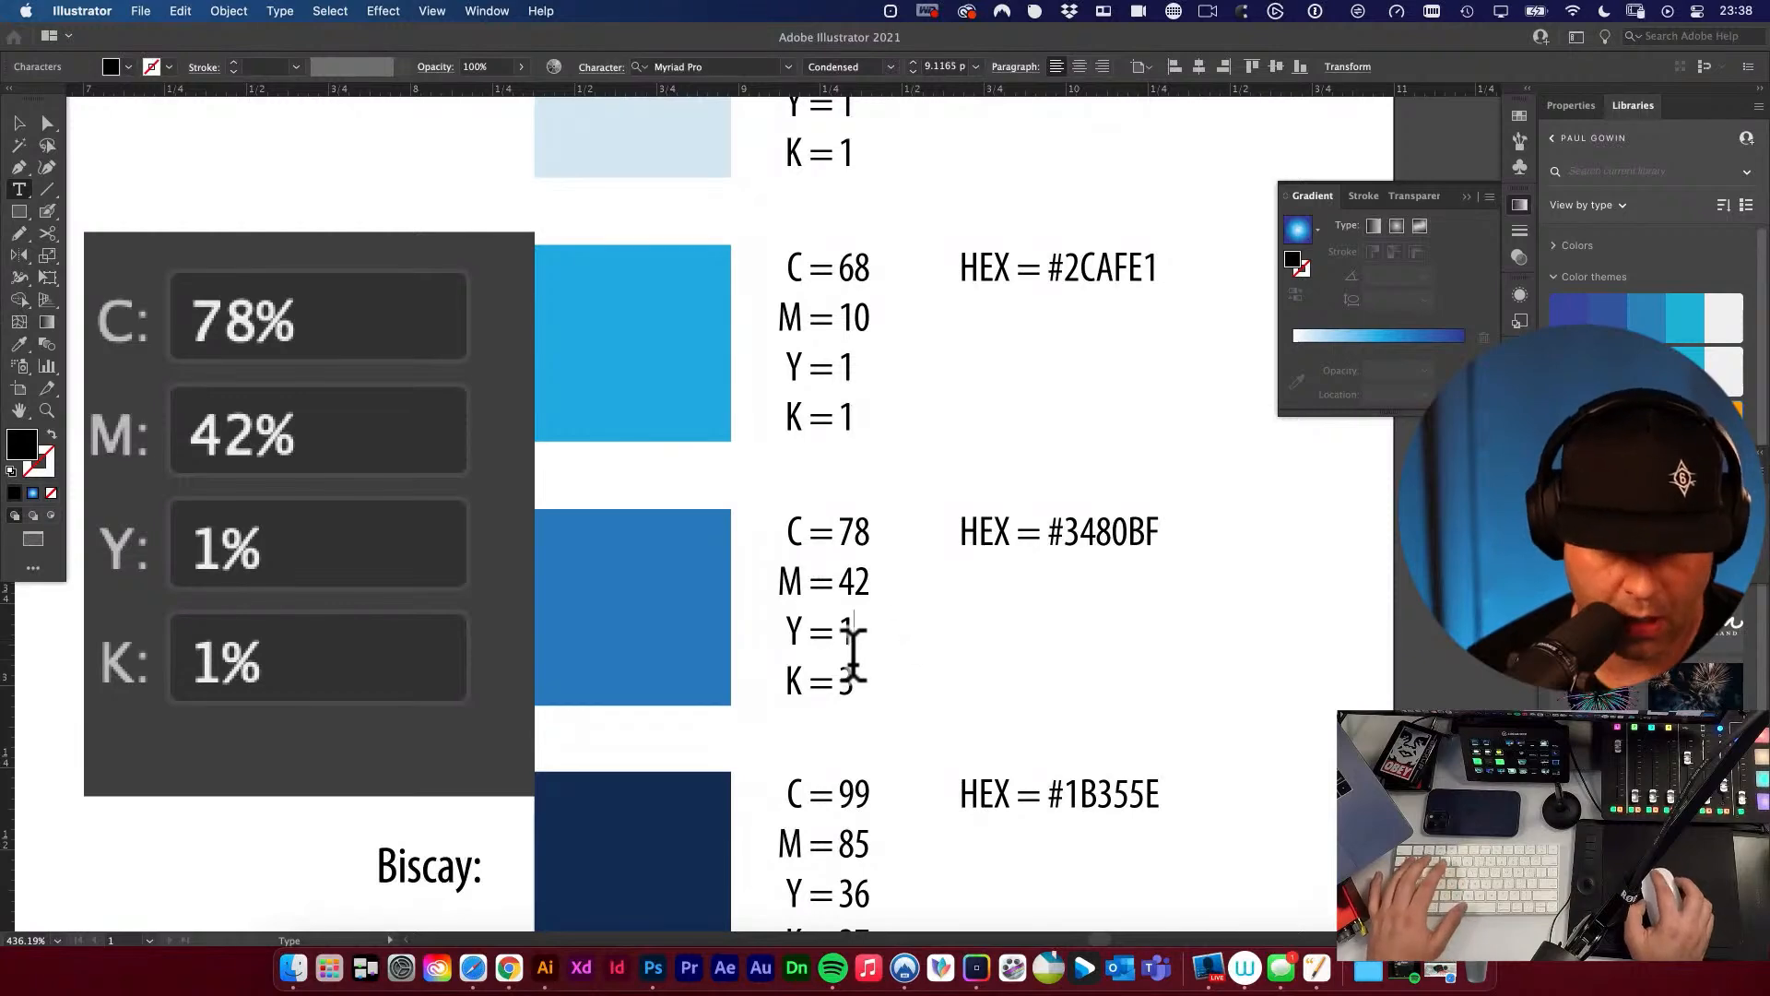
{"action": "type", "text": "1"}
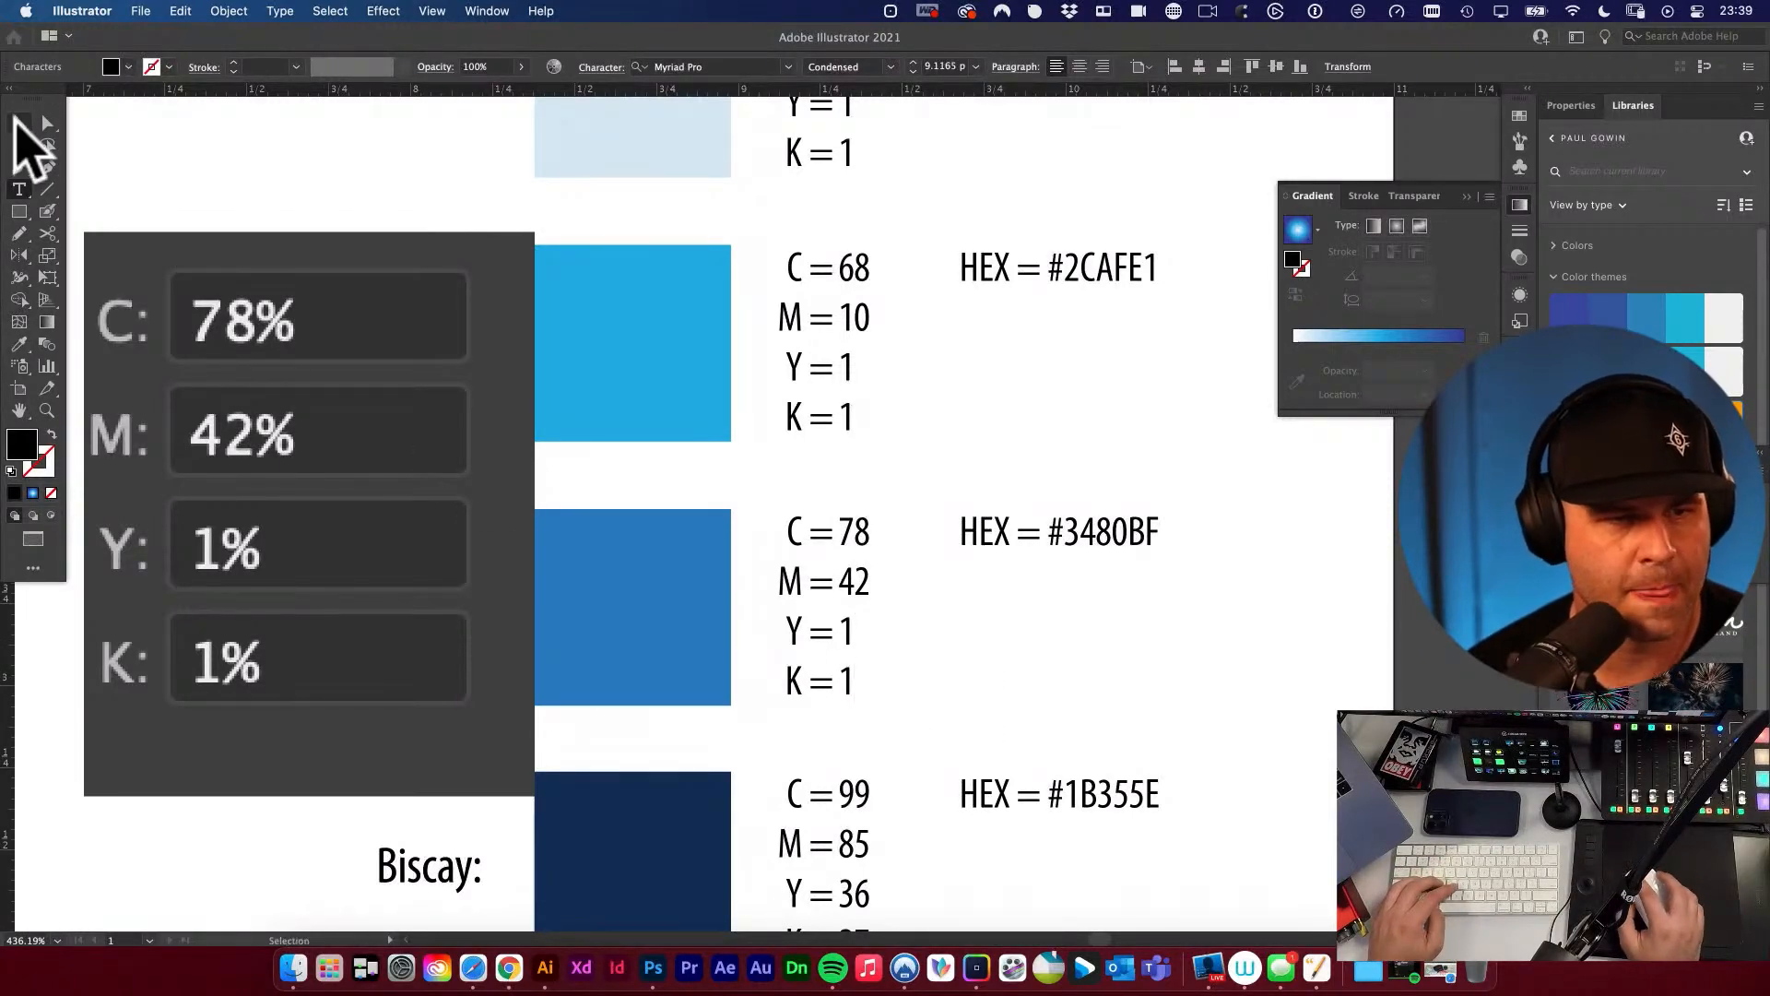
{"action": "left_click", "coordinate": [19, 123]}
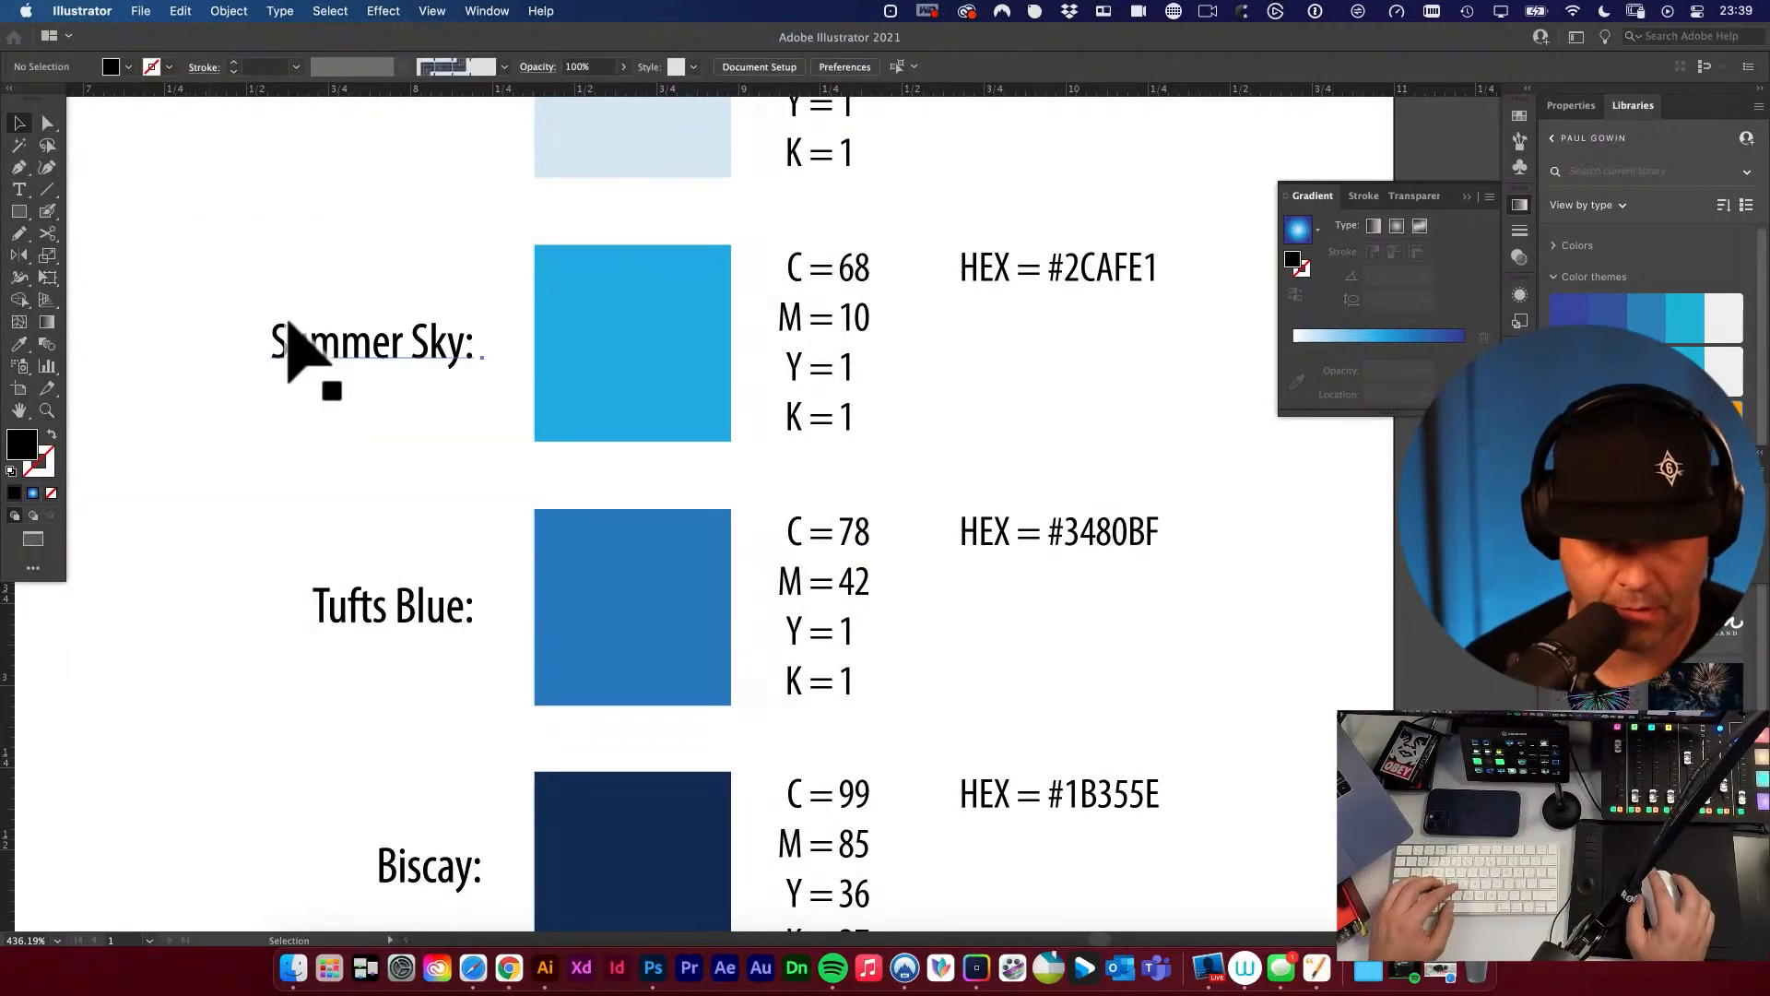
{"action": "left_click", "coordinate": [298, 357]}
{"action": "left_click", "coordinate": [505, 412], "text": "alt+super"}
Capture the Biscay swatch's CMYK fill values as a screenshot and paste it beside the swatch as a reference.
{"action": "left_click_drag", "start_coordinate": [944, 459], "coordinate": [687, 356]}
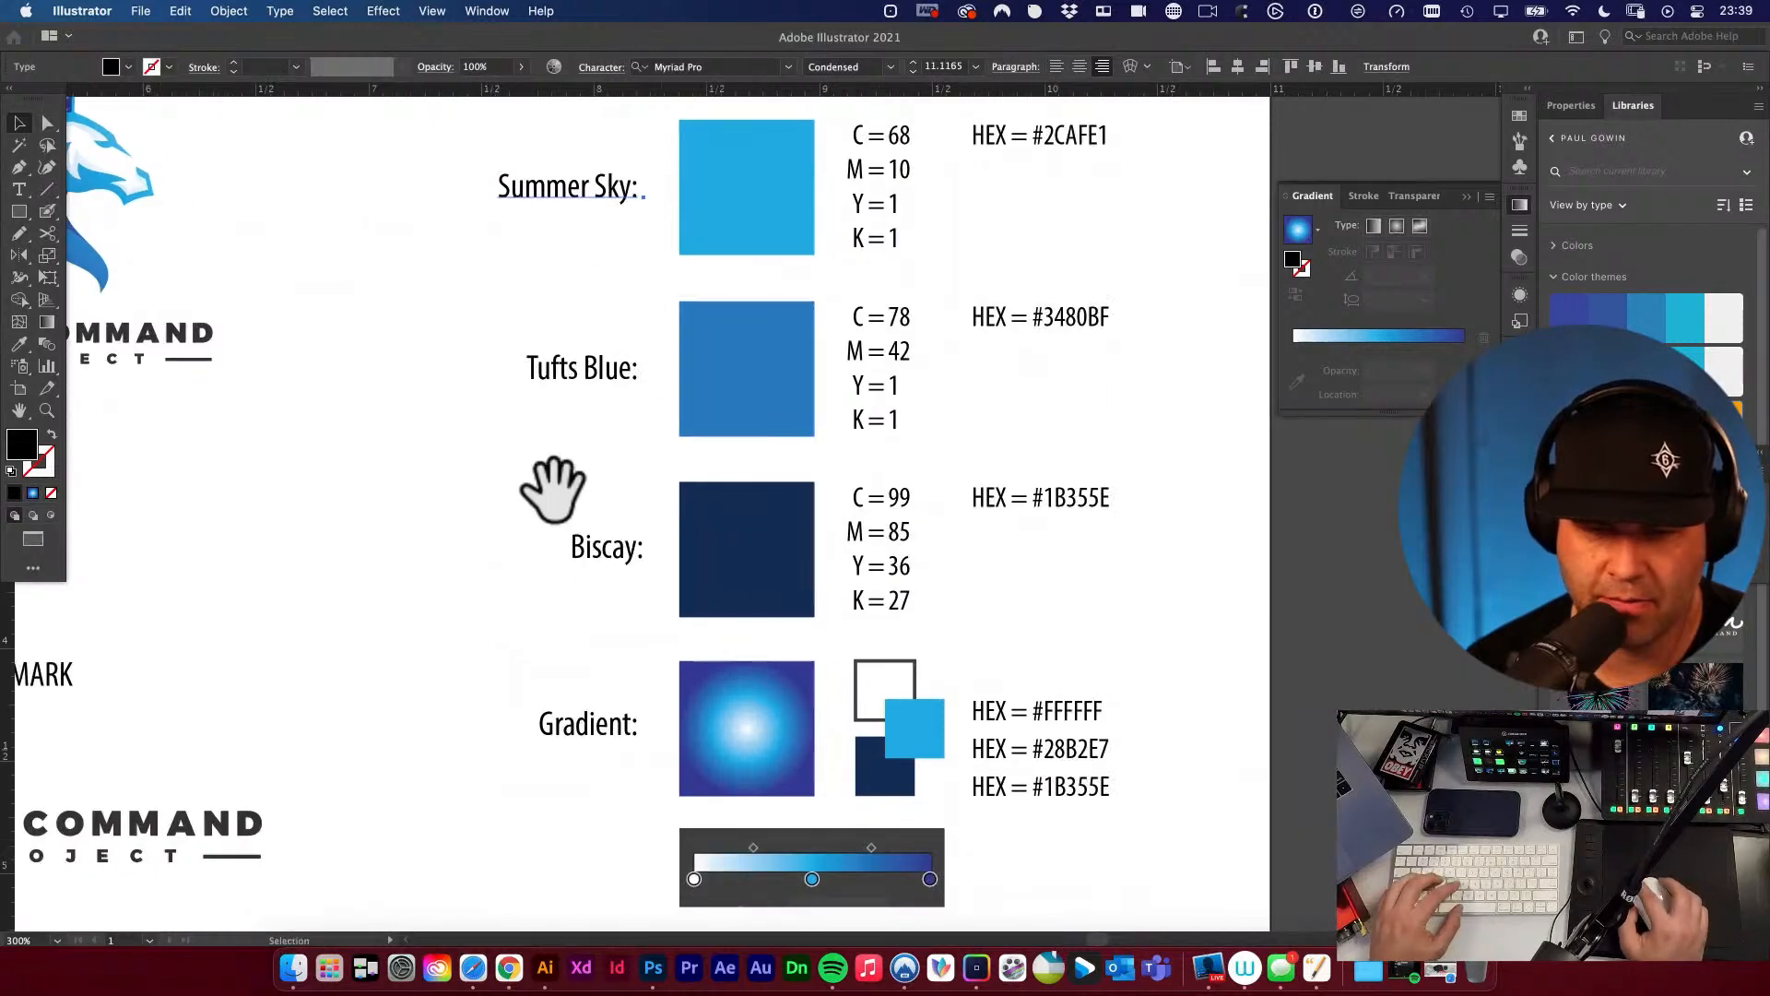
{"action": "left_click", "coordinate": [554, 482]}
{"action": "left_click", "coordinate": [726, 534]}
{"action": "left_click", "coordinate": [35, 447]}
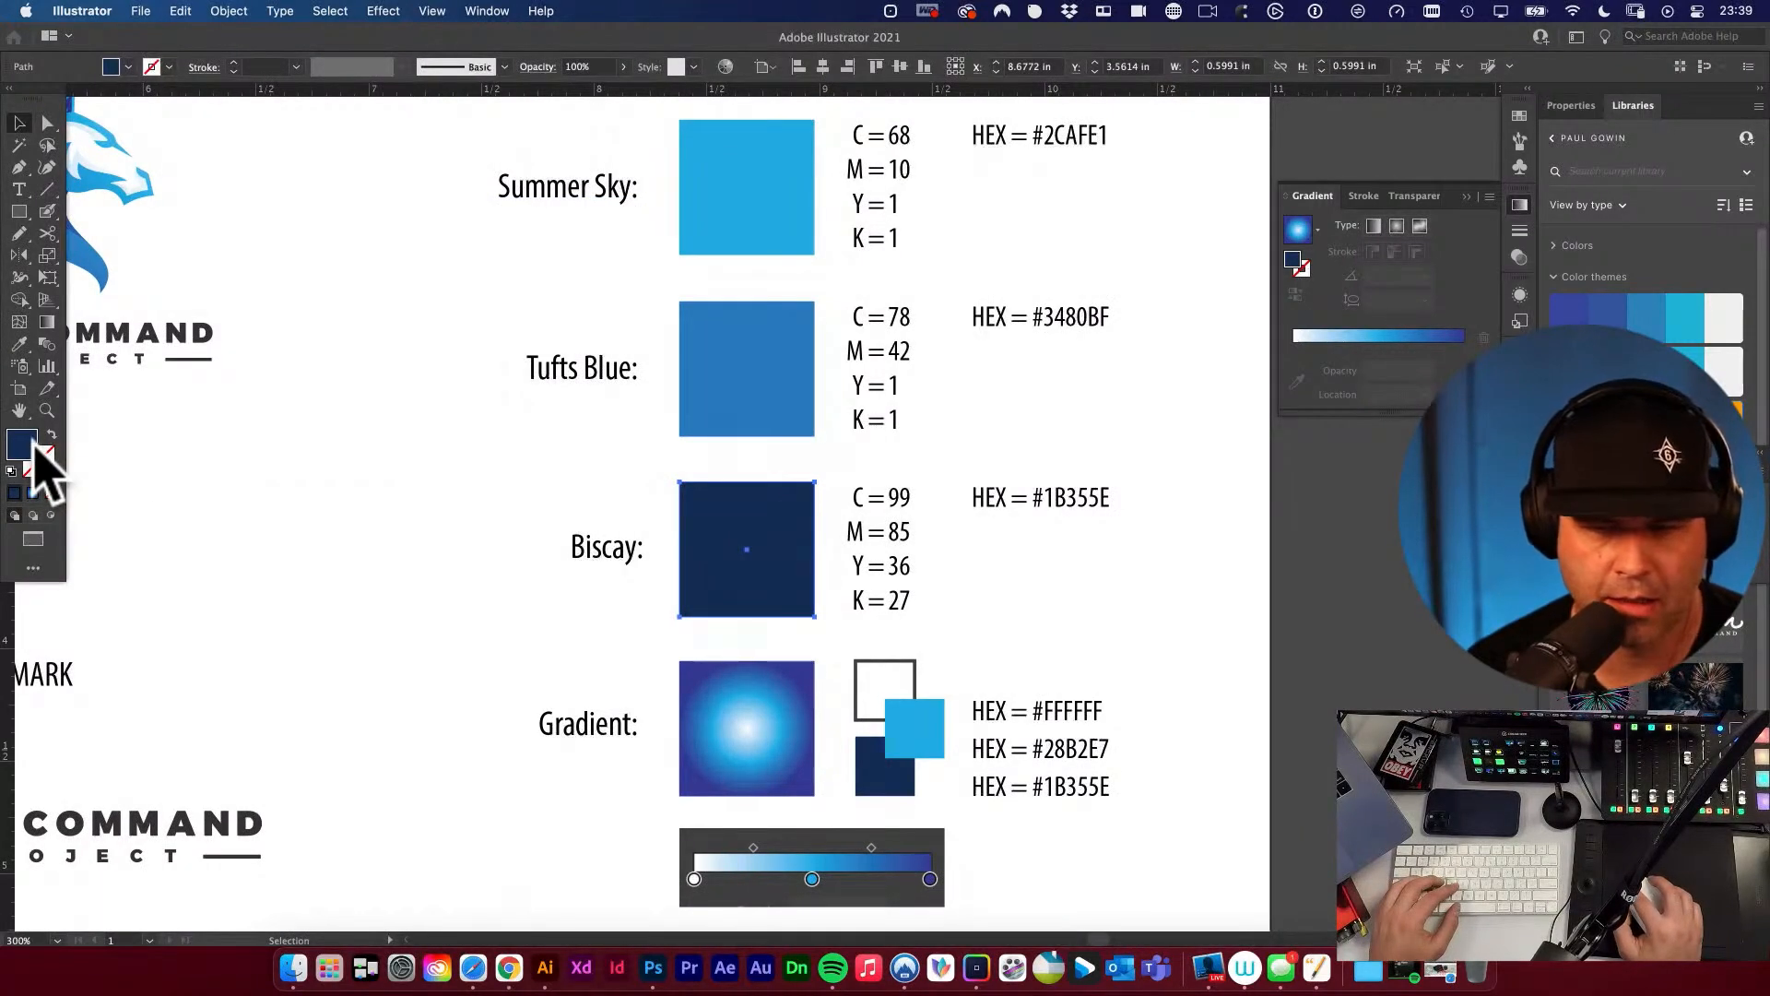
{"action": "double_click", "coordinate": [35, 446]}
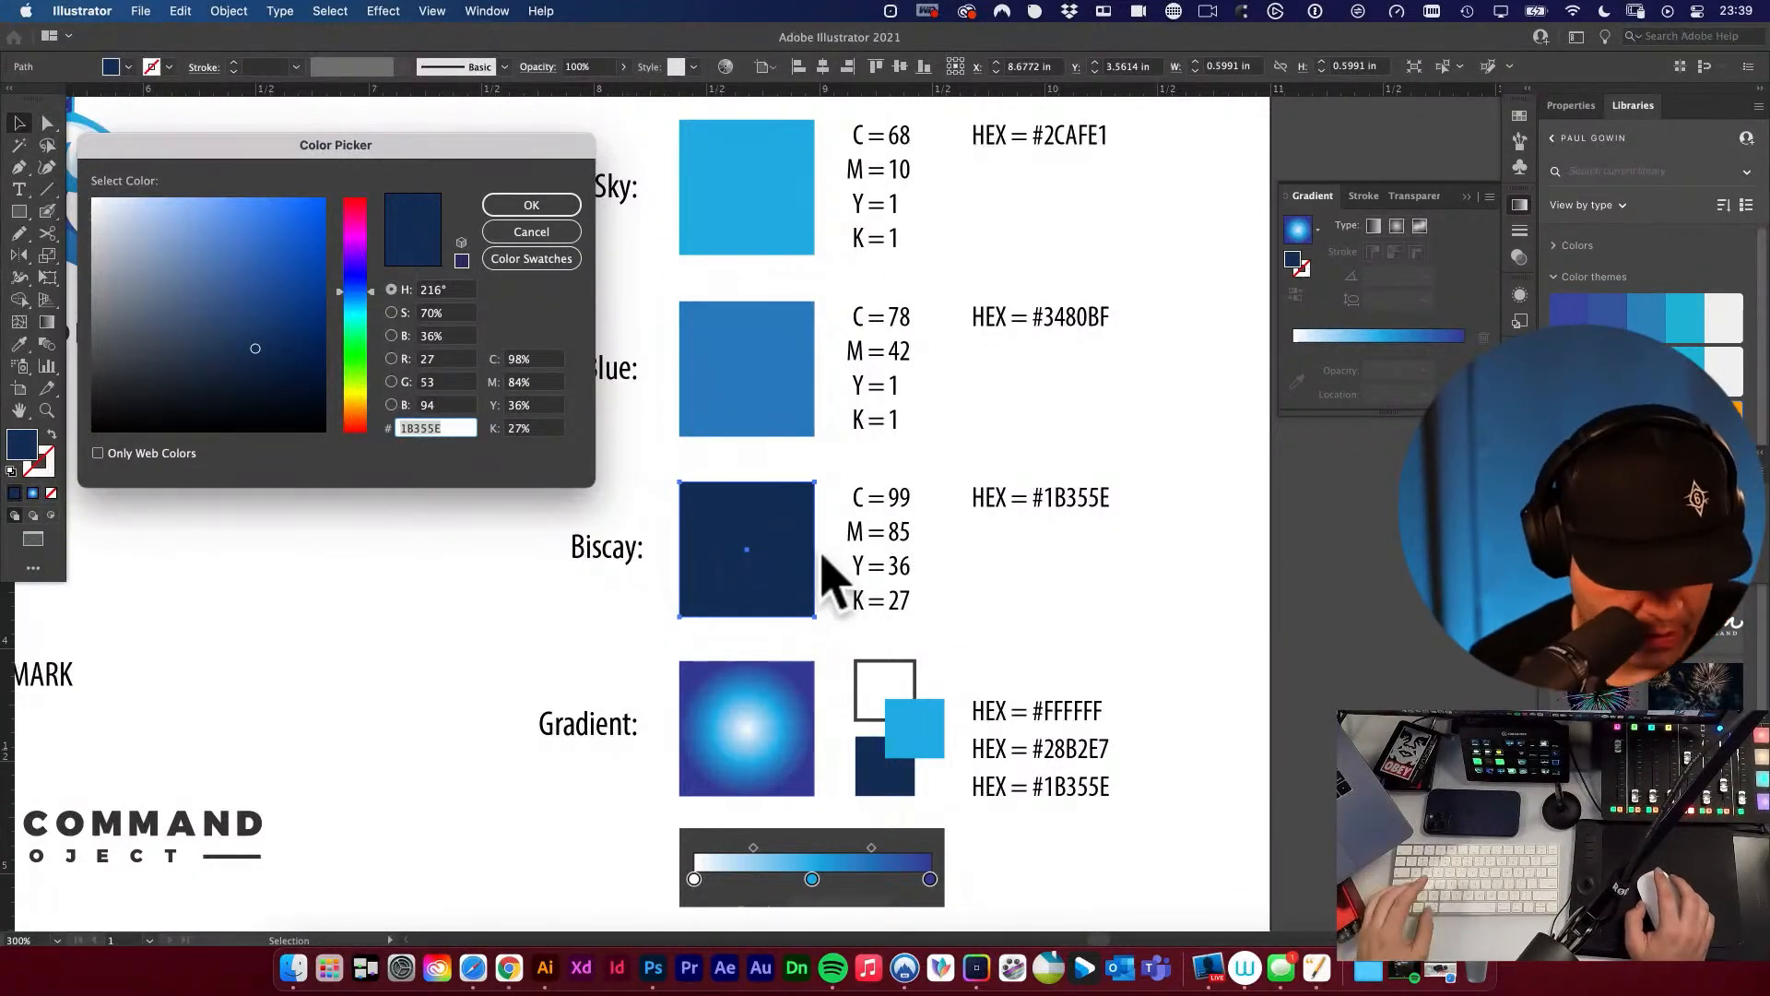
{"action": "key", "text": "super+shift+4"}
{"action": "left_click_drag", "start_coordinate": [483, 337], "coordinate": [570, 448]}
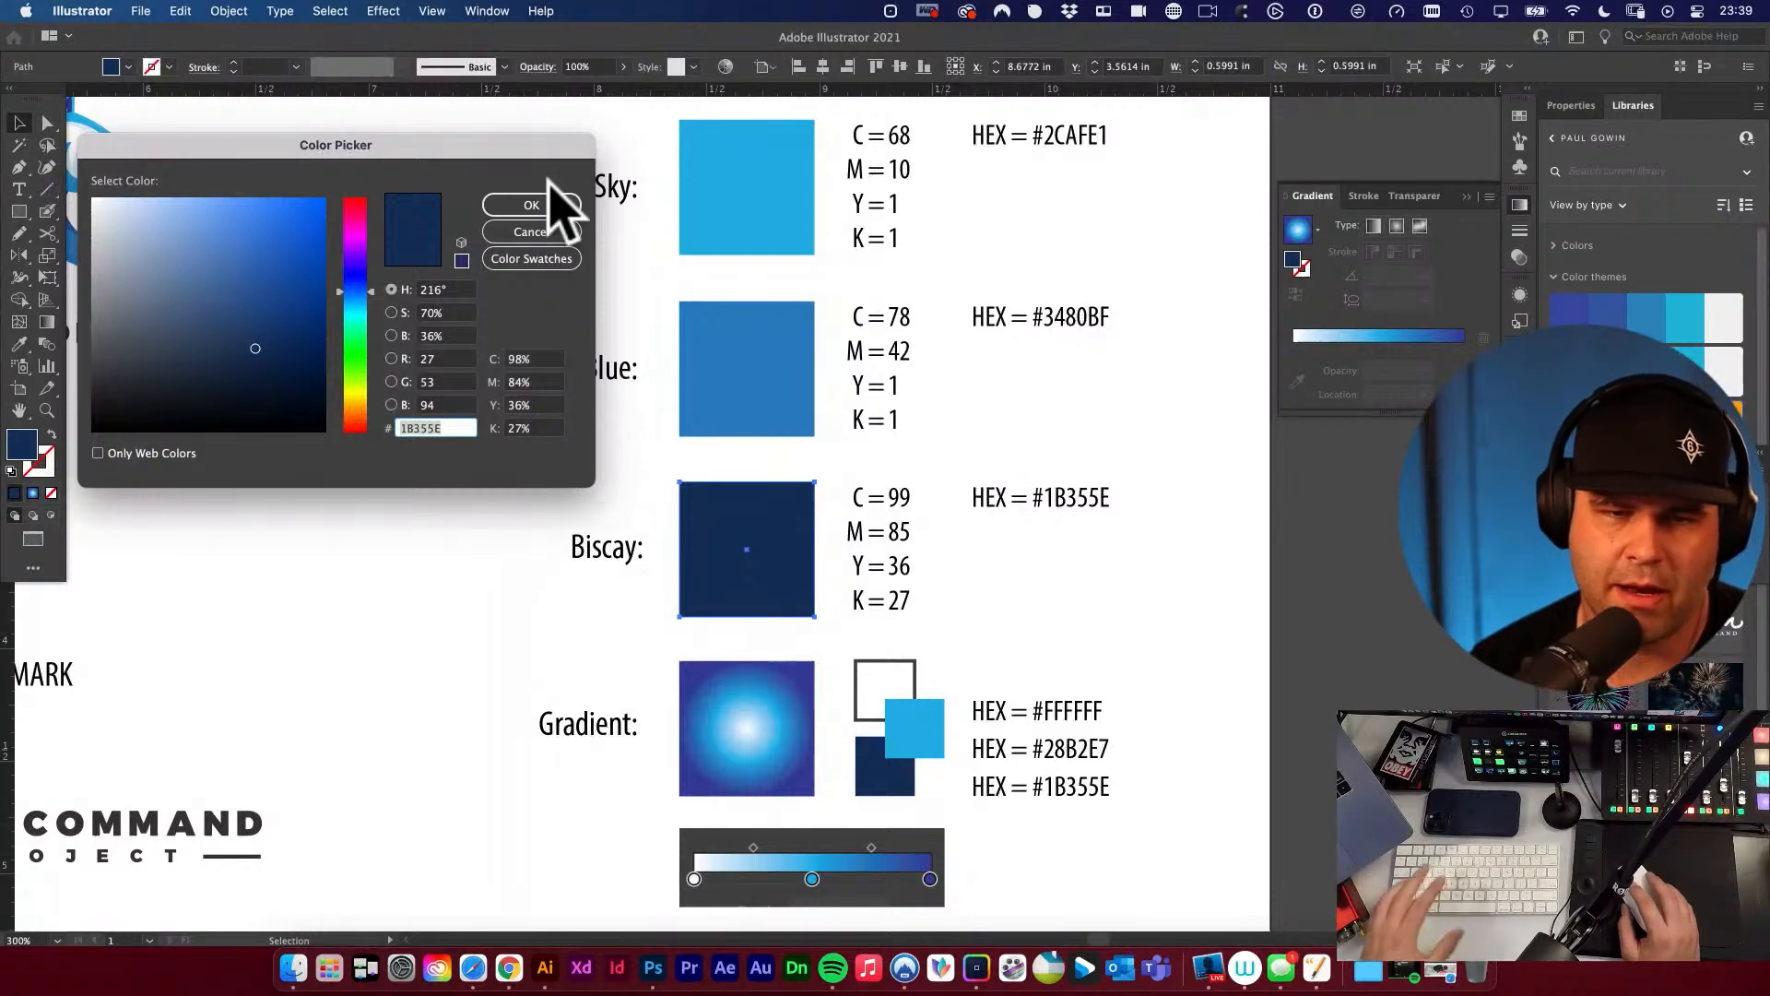
{"action": "left_click", "coordinate": [531, 205]}
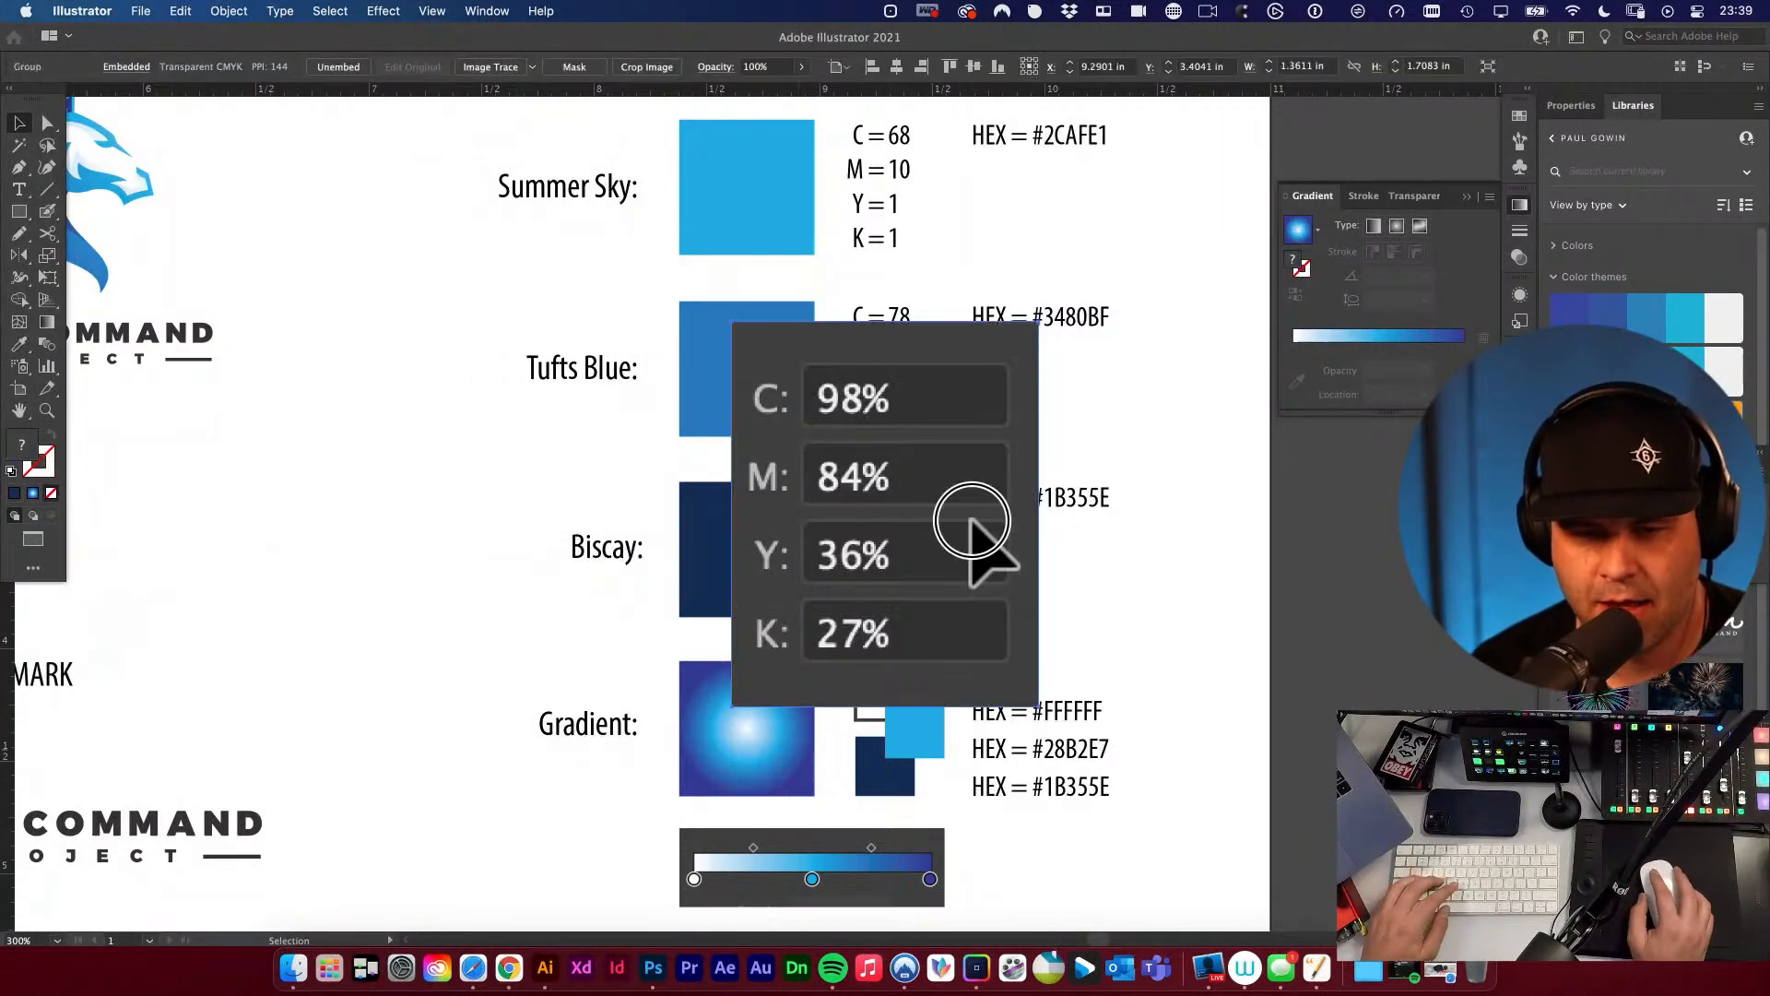
{"action": "left_click_drag", "start_coordinate": [968, 533], "coordinate": [524, 553]}
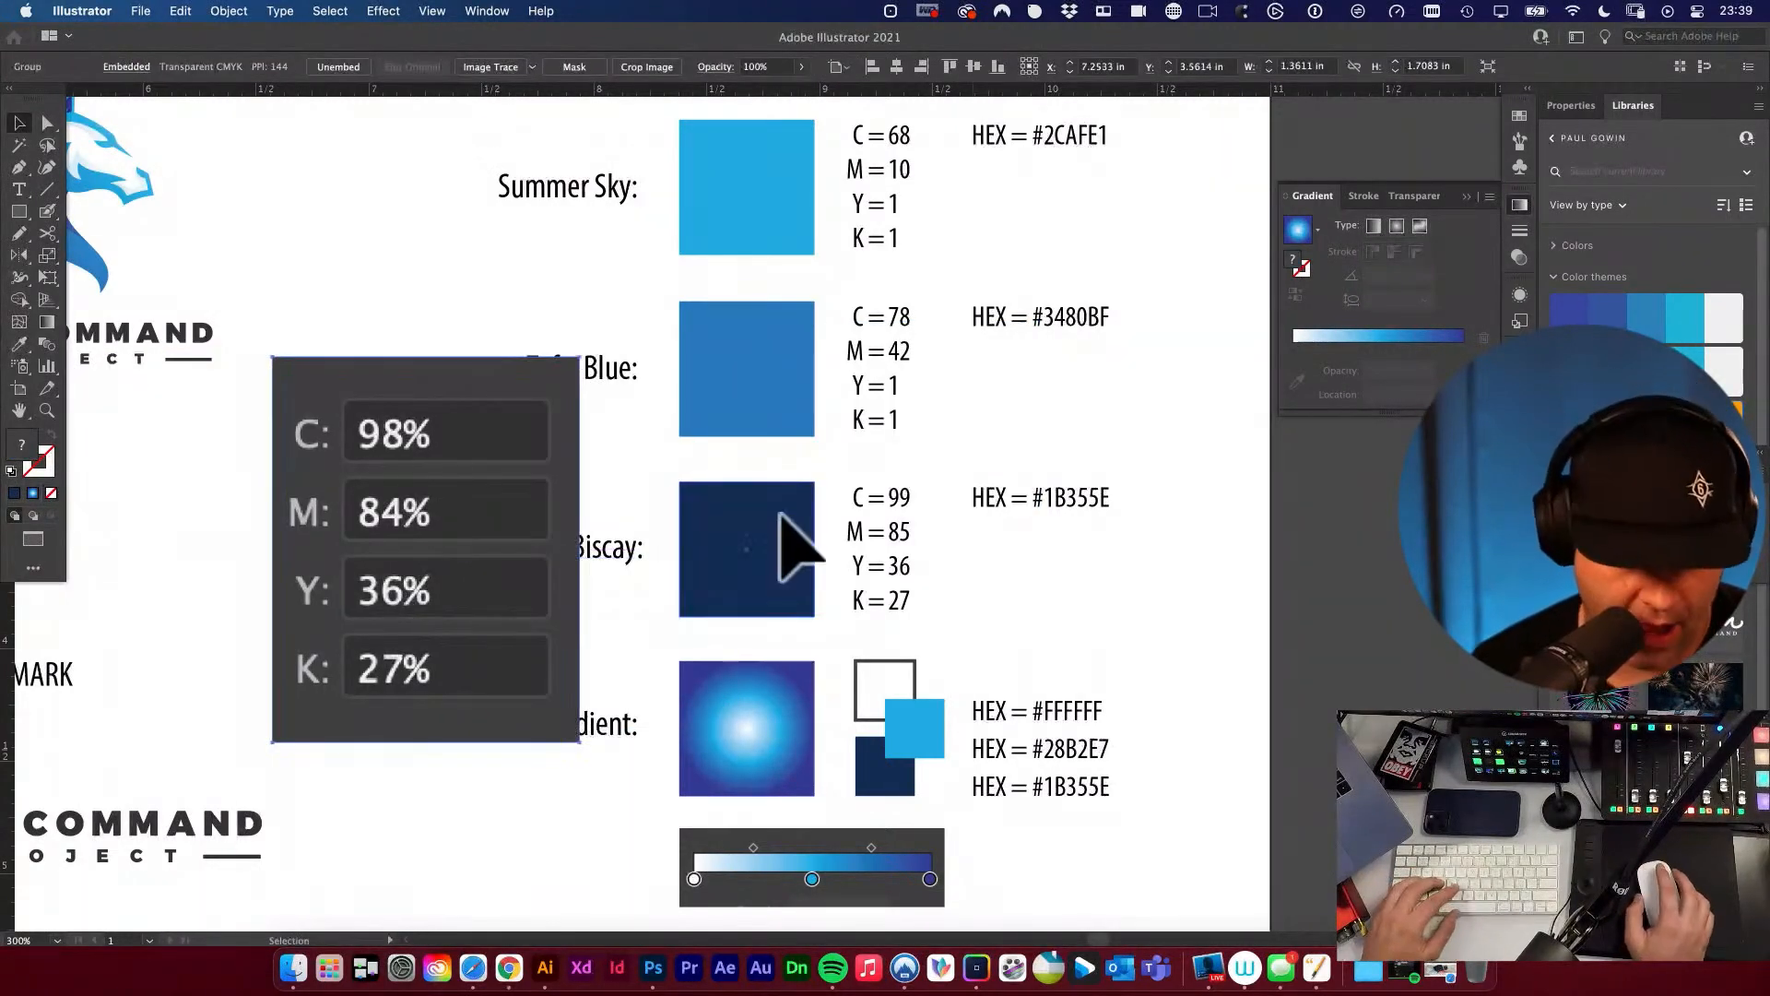
Change the Biscay CMYK text to C = 98 and M = 84 and delete the reference screenshot.
{"action": "key", "text": "t"}
{"action": "left_click", "coordinate": [913, 489]}
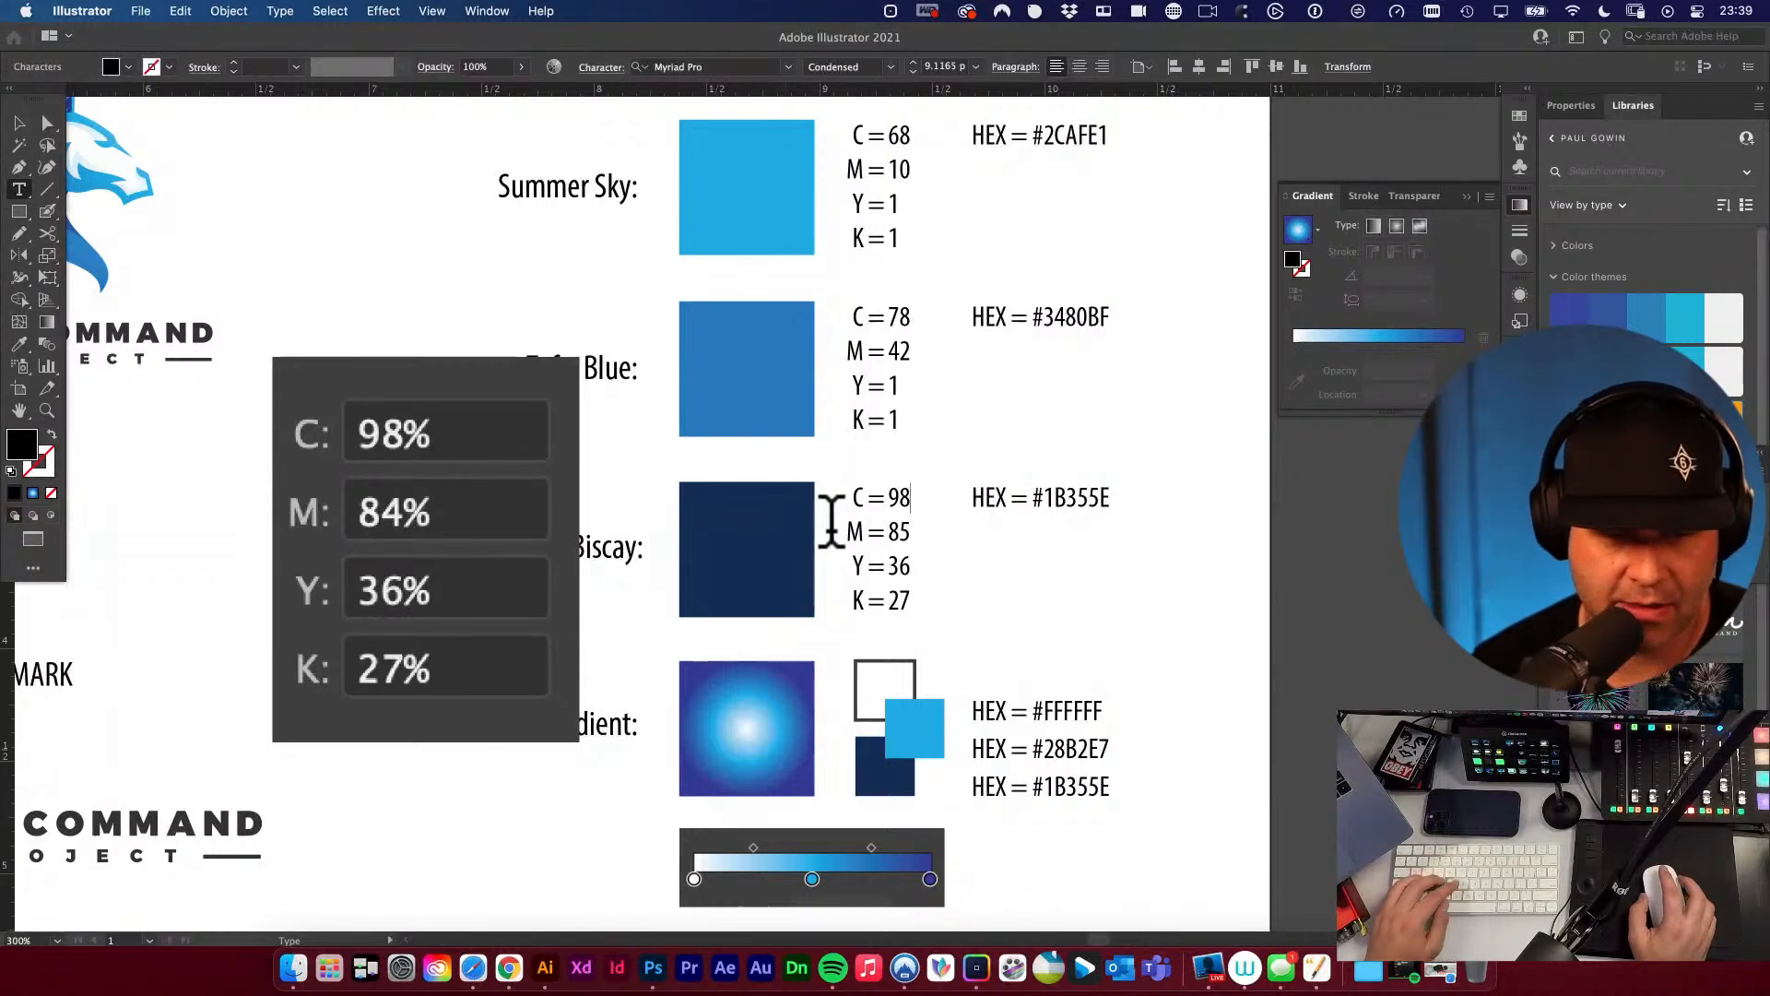
{"action": "type", "text": "4"}
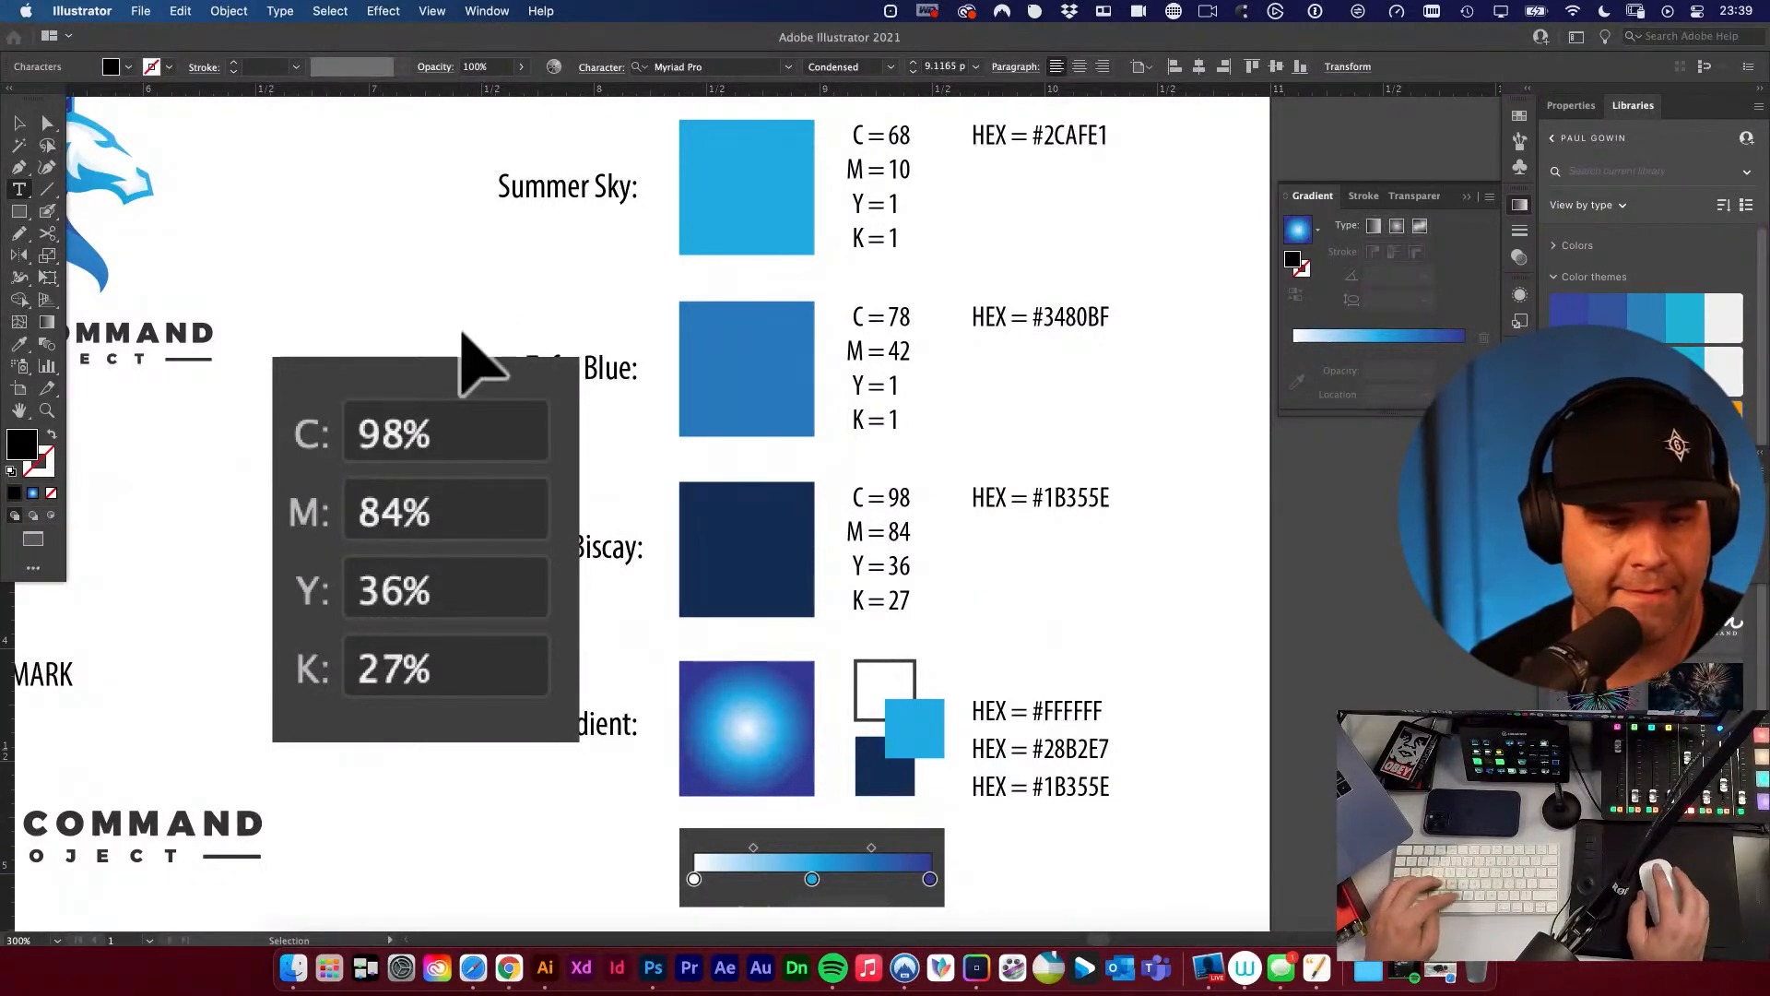
{"action": "key", "text": "Escape"}
{"action": "left_click", "coordinate": [424, 415]}
{"action": "key", "text": "Delete"}
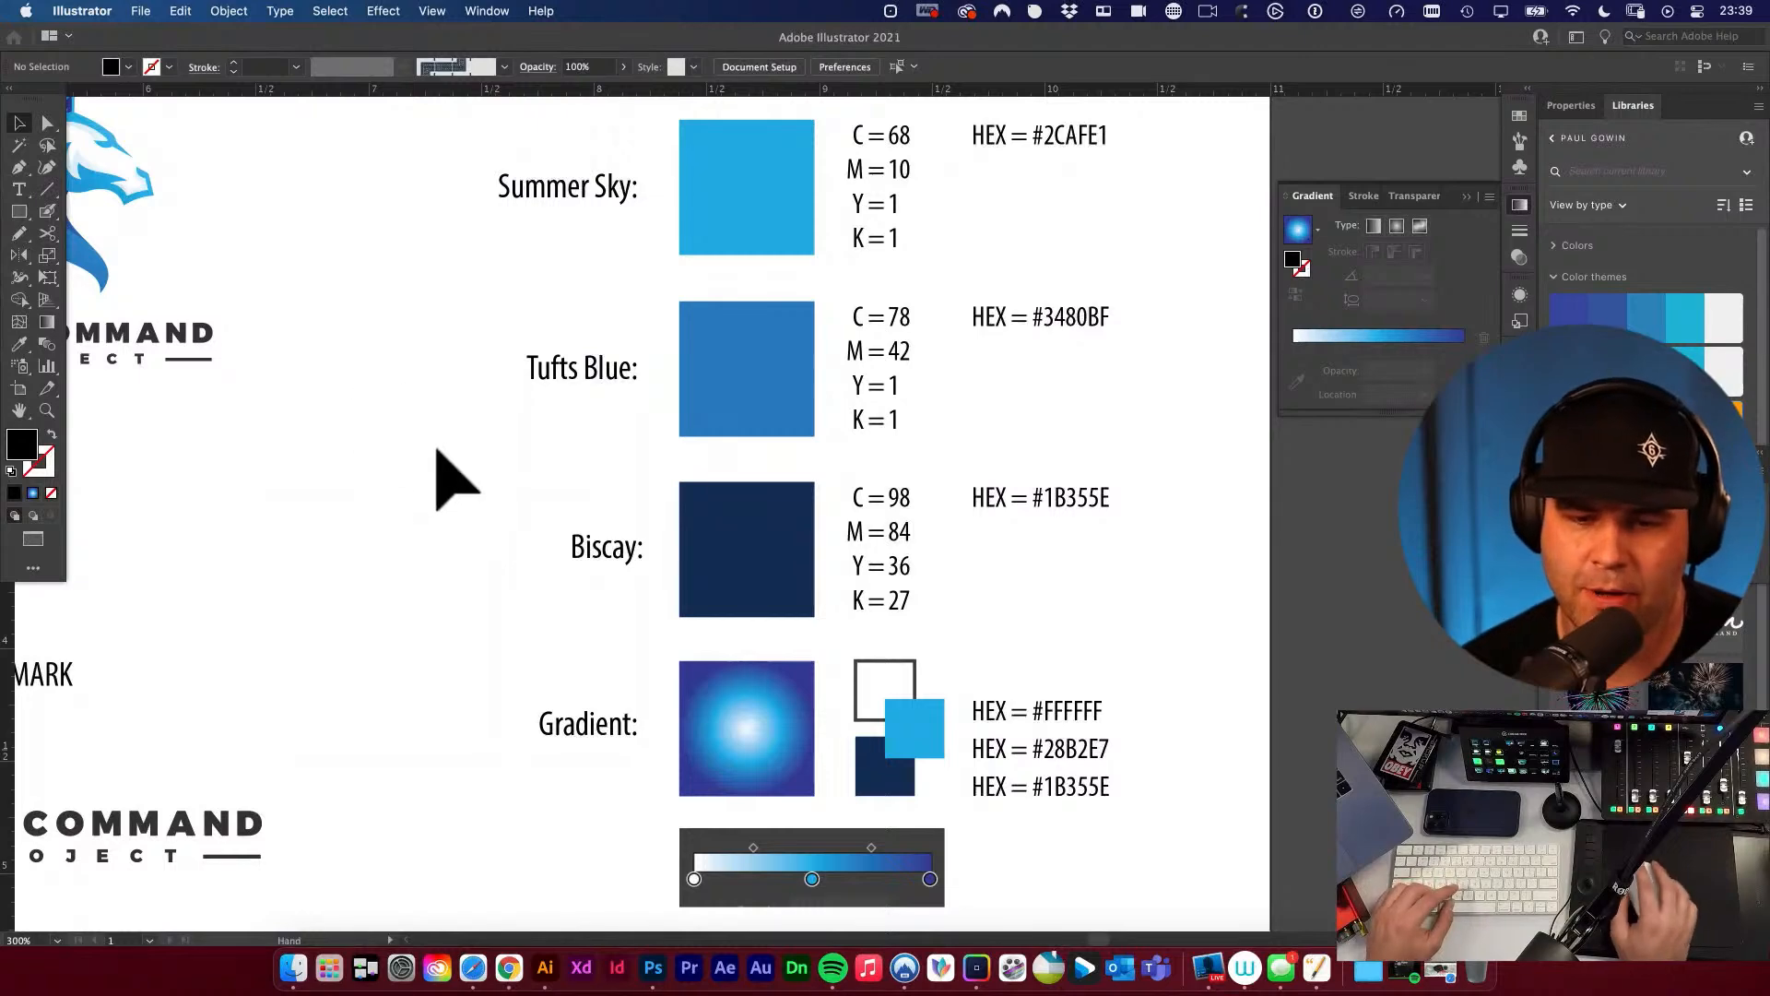
{"action": "left_click", "coordinate": [699, 565], "text": "alt+super"}
{"action": "left_click", "coordinate": [700, 565], "text": "alt+super"}
{"action": "left_click_drag", "start_coordinate": [862, 539], "coordinate": [648, 604]}
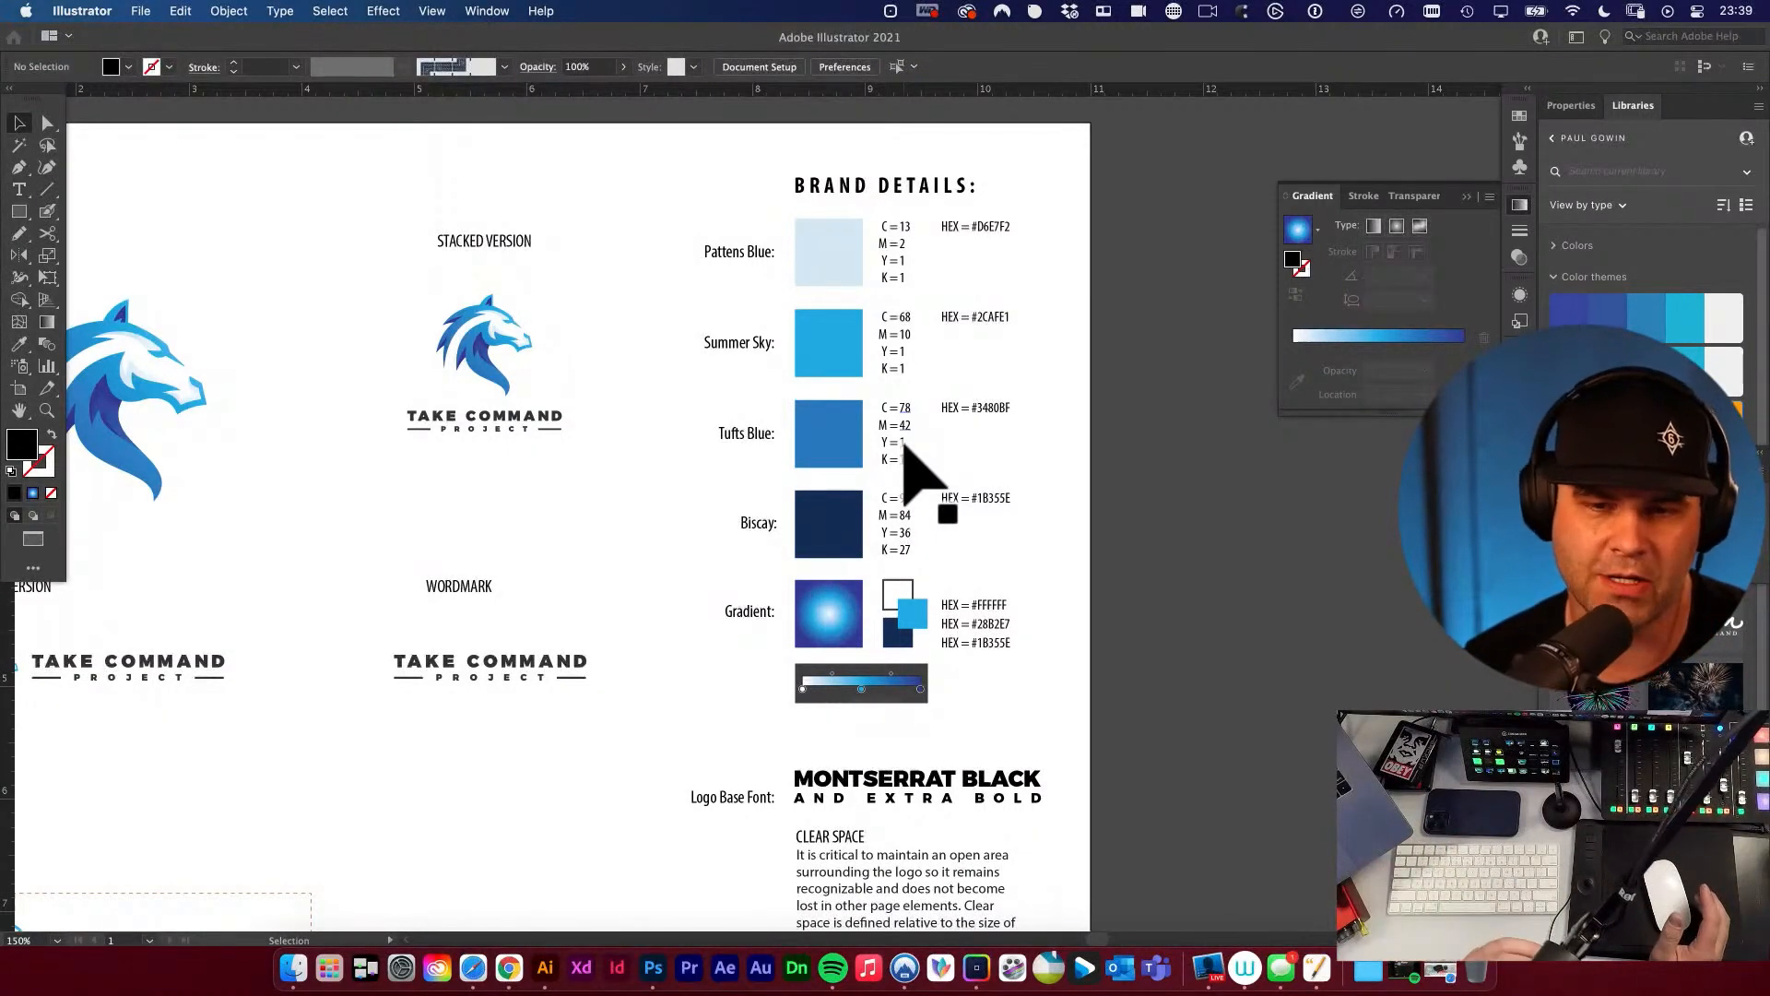
{"action": "left_click", "coordinate": [820, 461]}
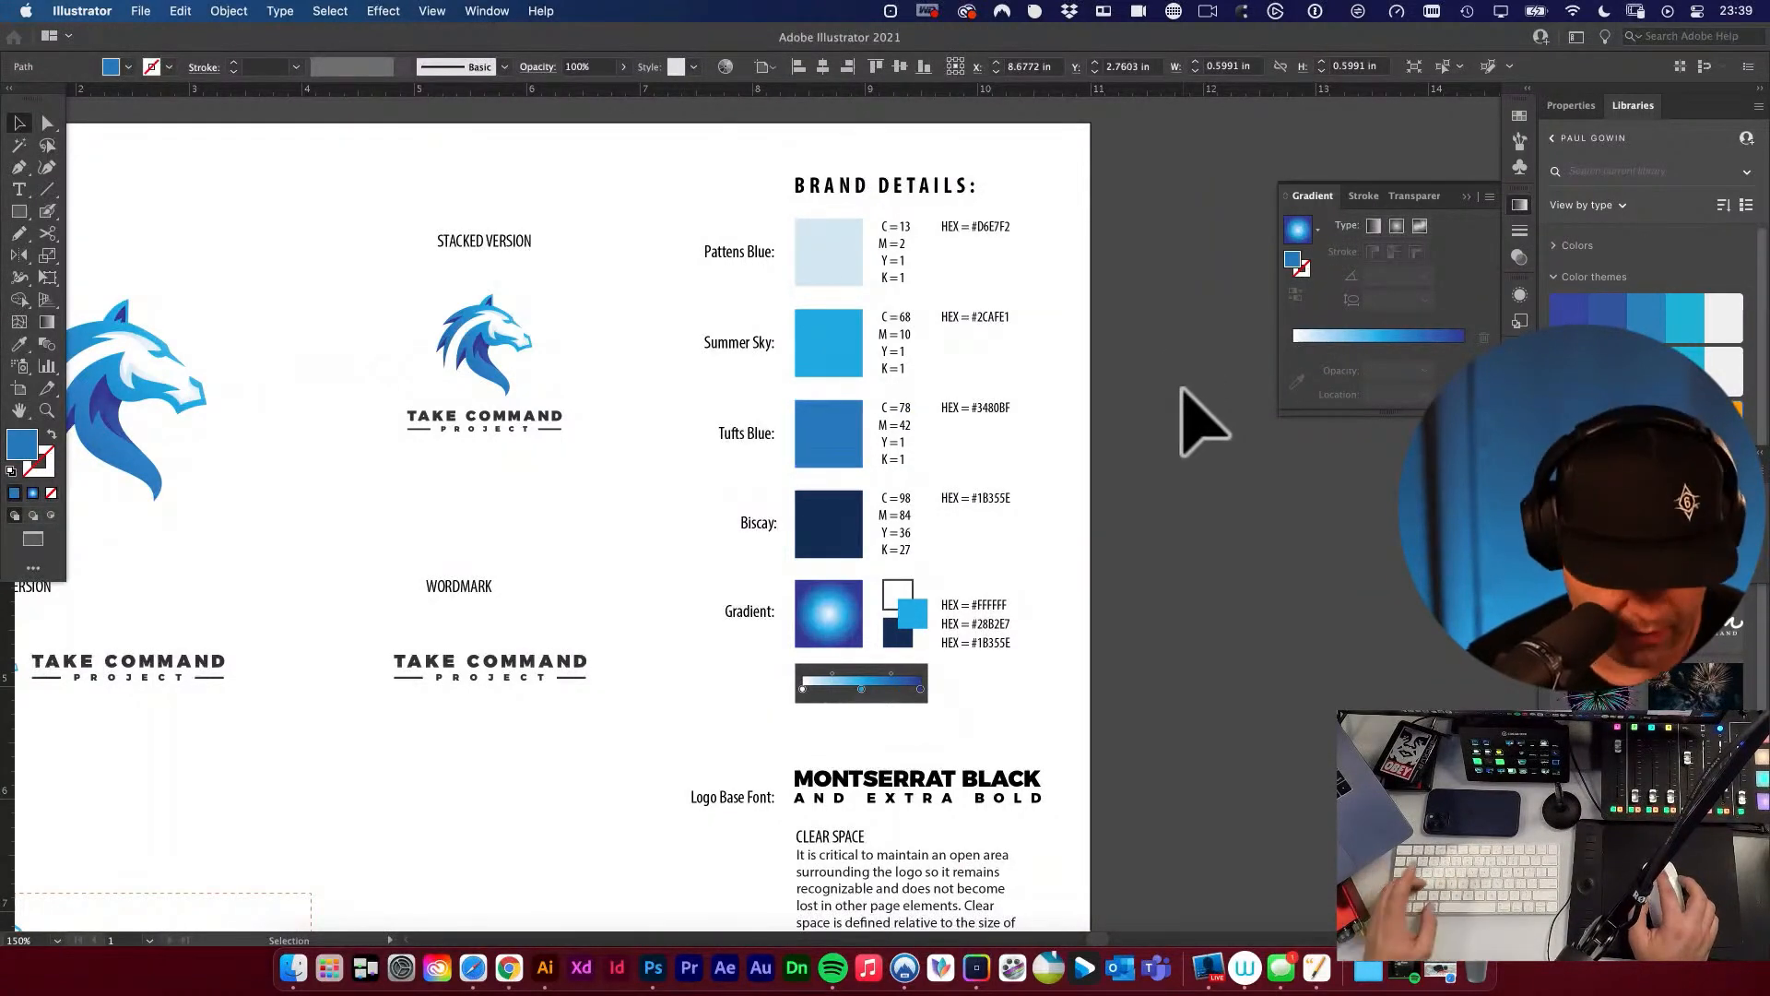
{"action": "left_click", "coordinate": [1204, 424]}
{"action": "left_click_drag", "start_coordinate": [929, 542], "coordinate": [1111, 540]}
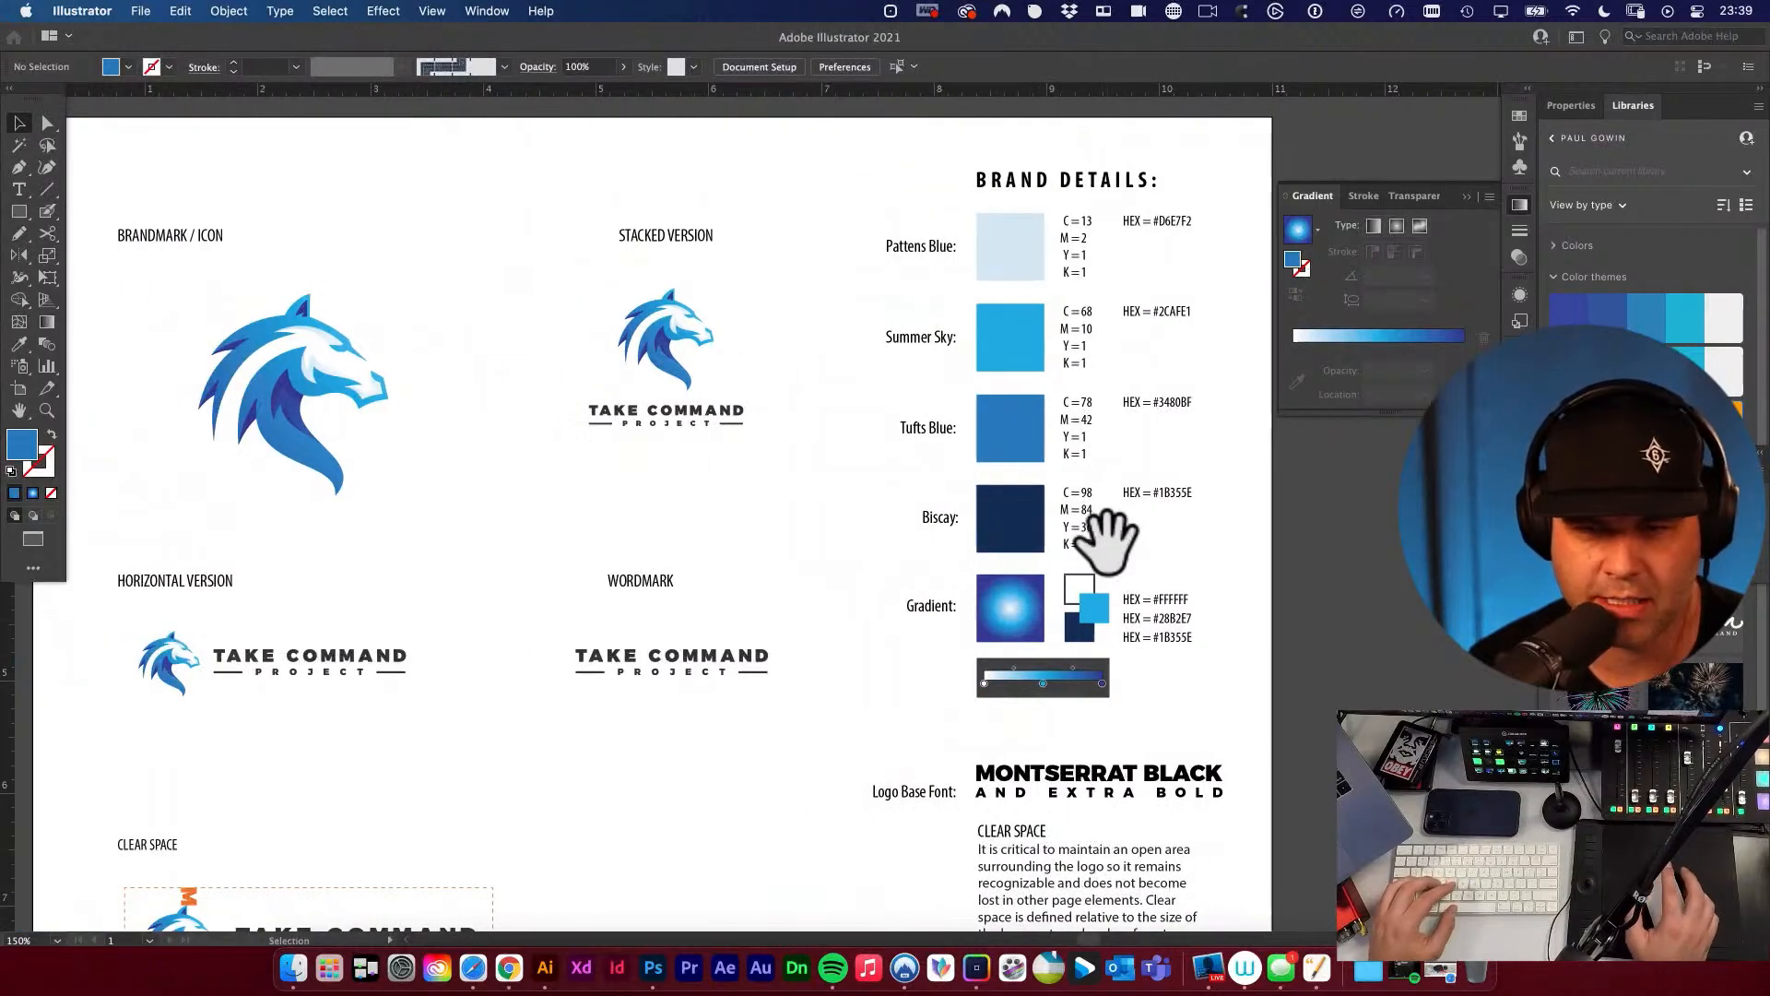
{"action": "left_click_drag", "start_coordinate": [1018, 440], "coordinate": [1240, 336]}
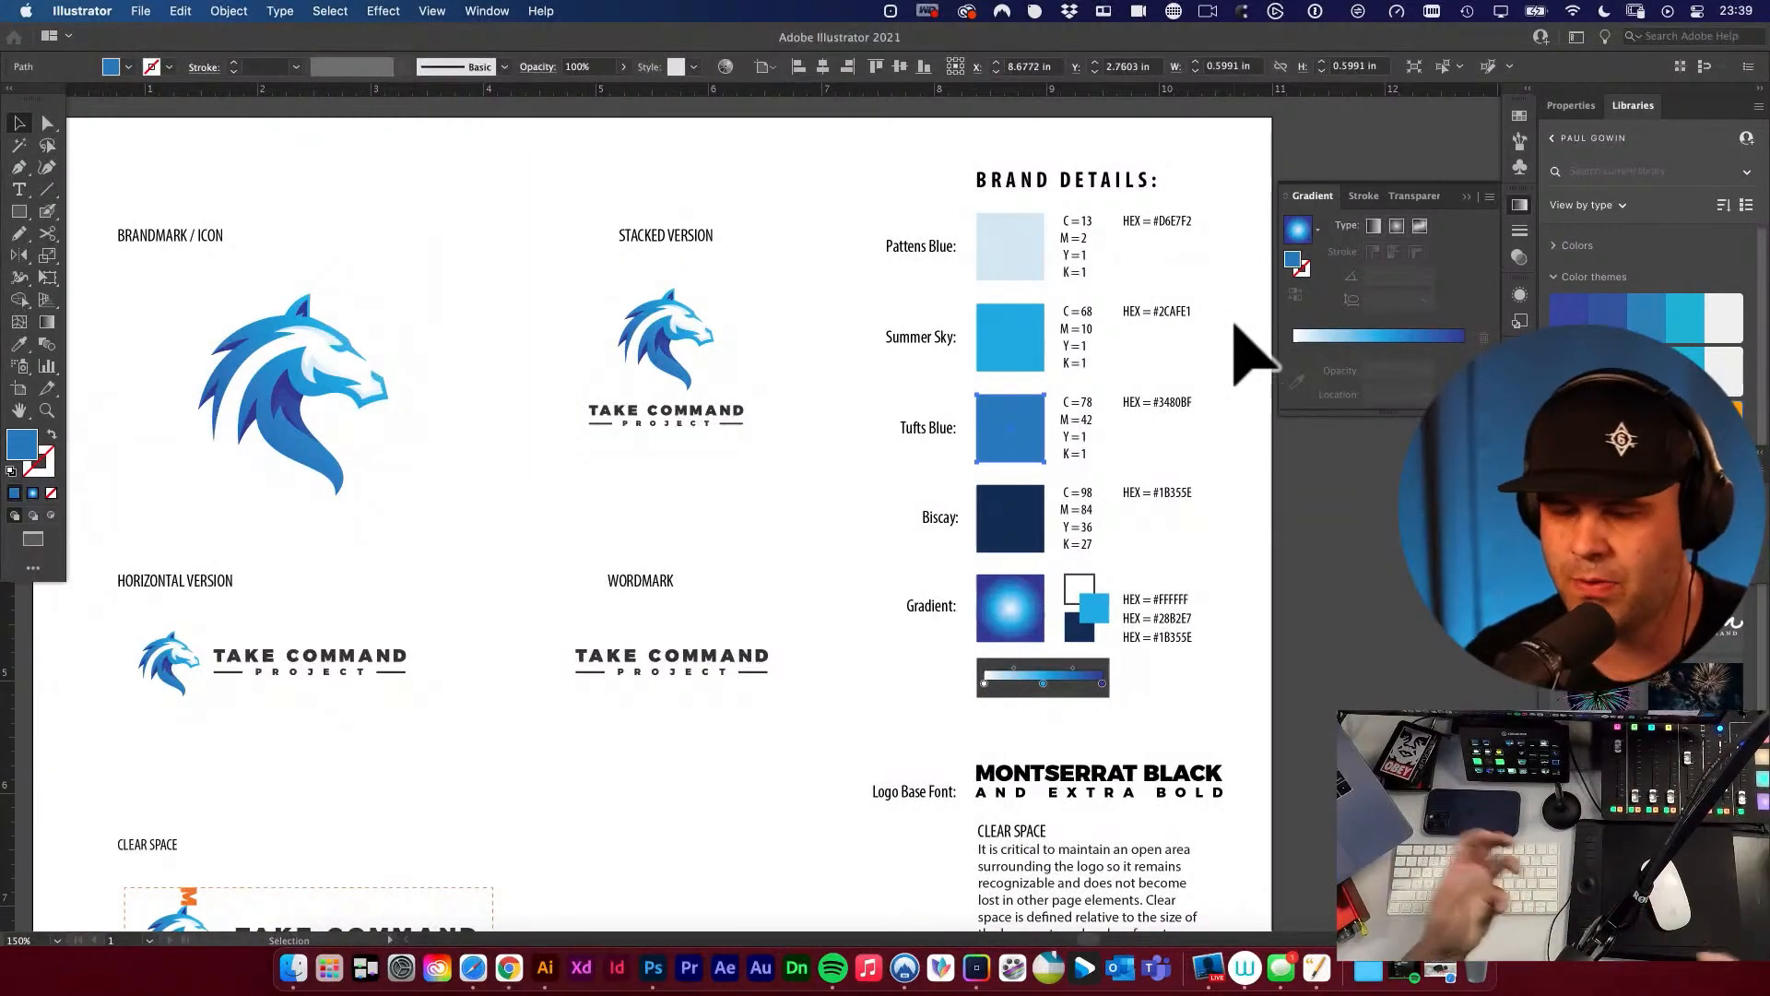
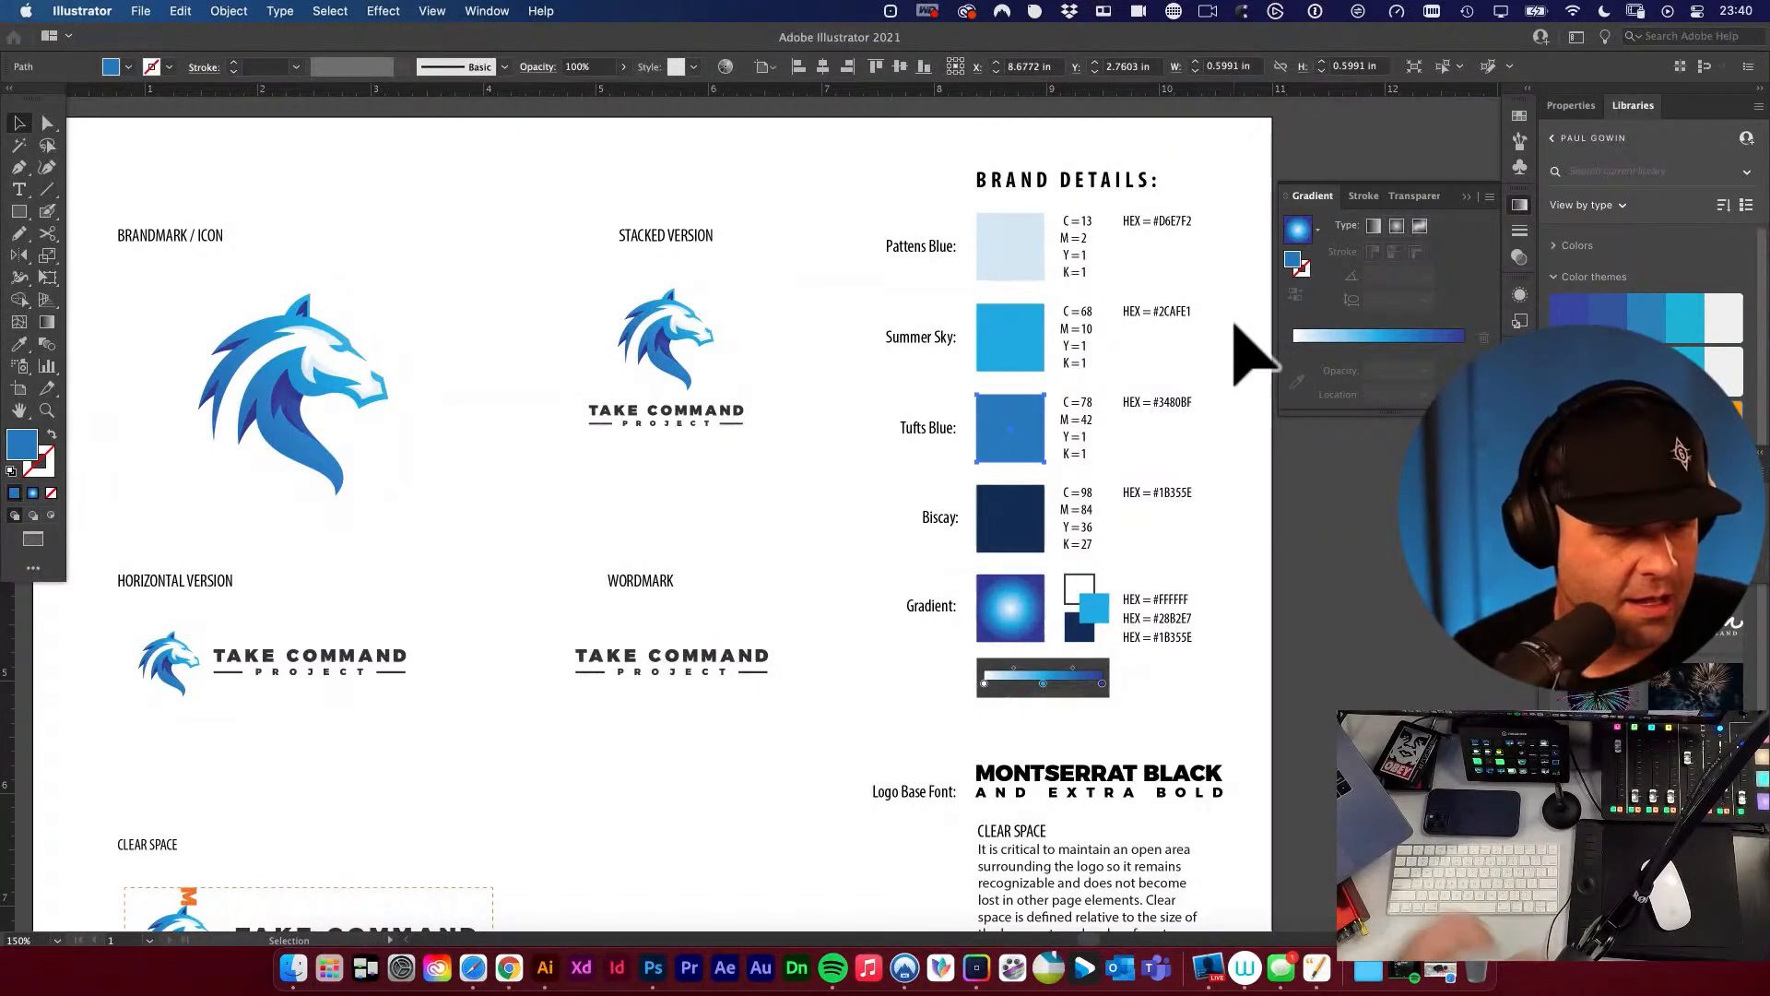
Deselect the Tufts Blue swatch and review the whole brand sheet, including the clear space logos.
{"action": "left_click", "coordinate": [863, 518]}
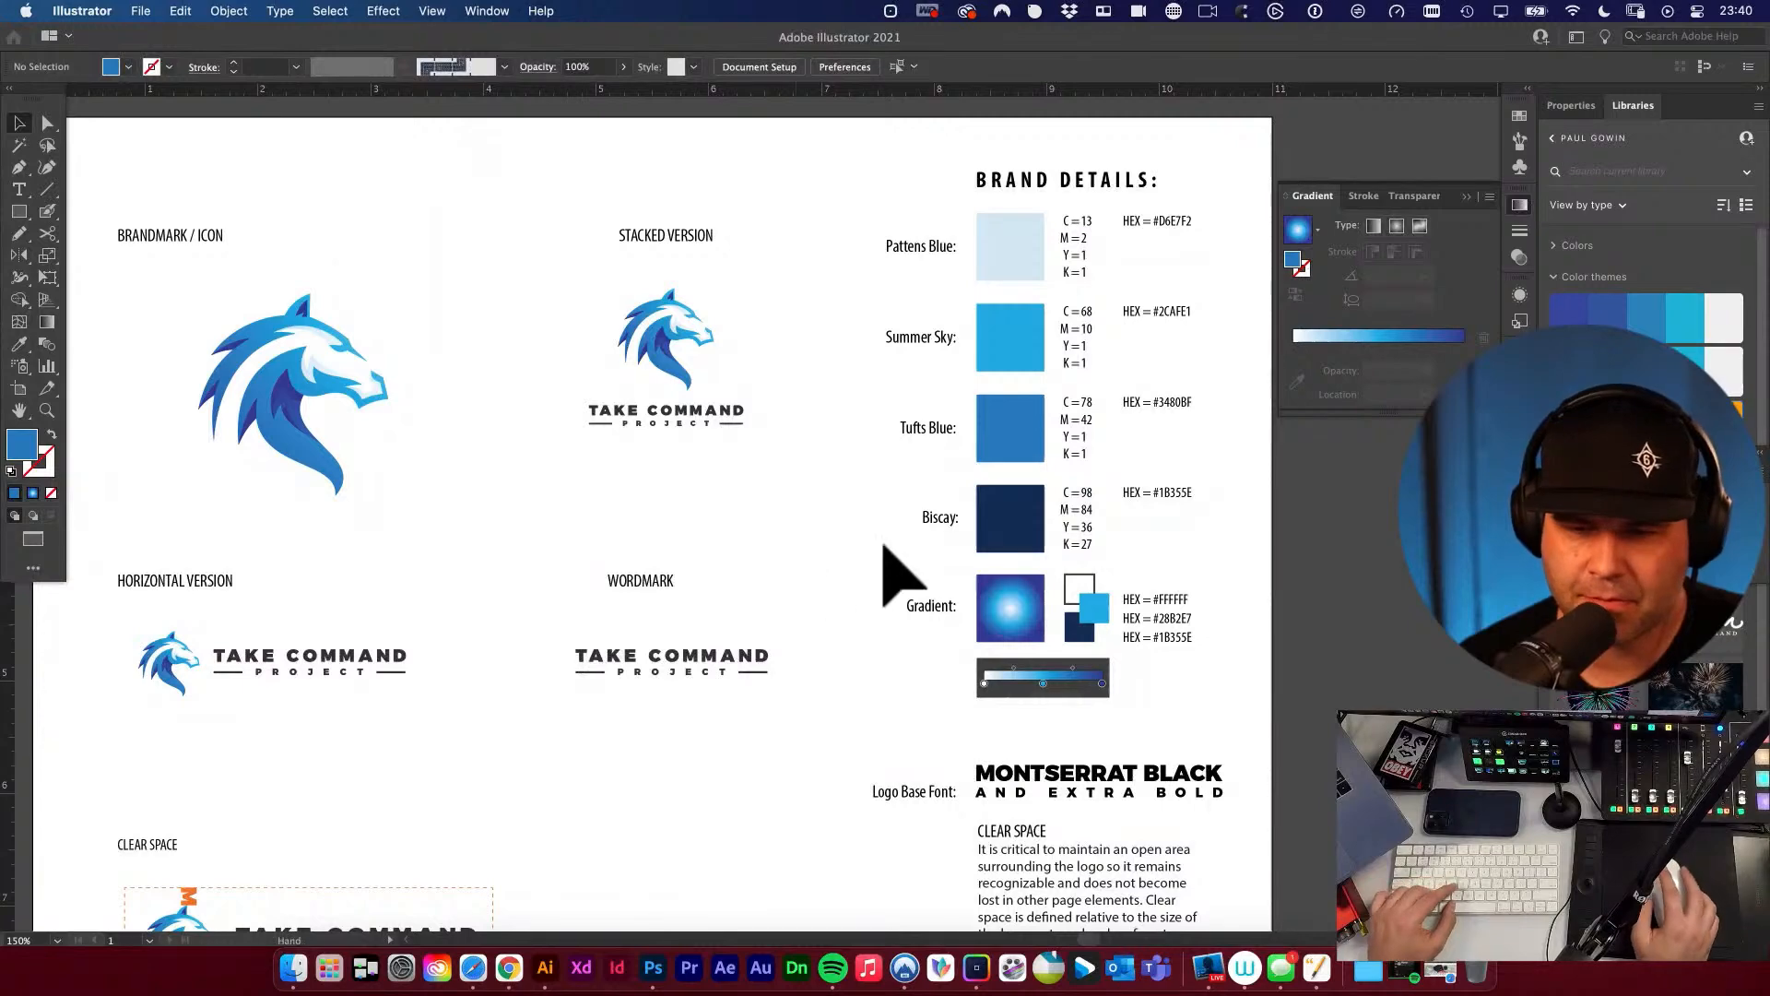
{"action": "key", "text": "super+minus"}
{"action": "key", "text": "super+minus"}
{"action": "key", "text": "space"}
{"action": "left_click_drag", "start_coordinate": [1023, 589], "coordinate": [945, 586]}
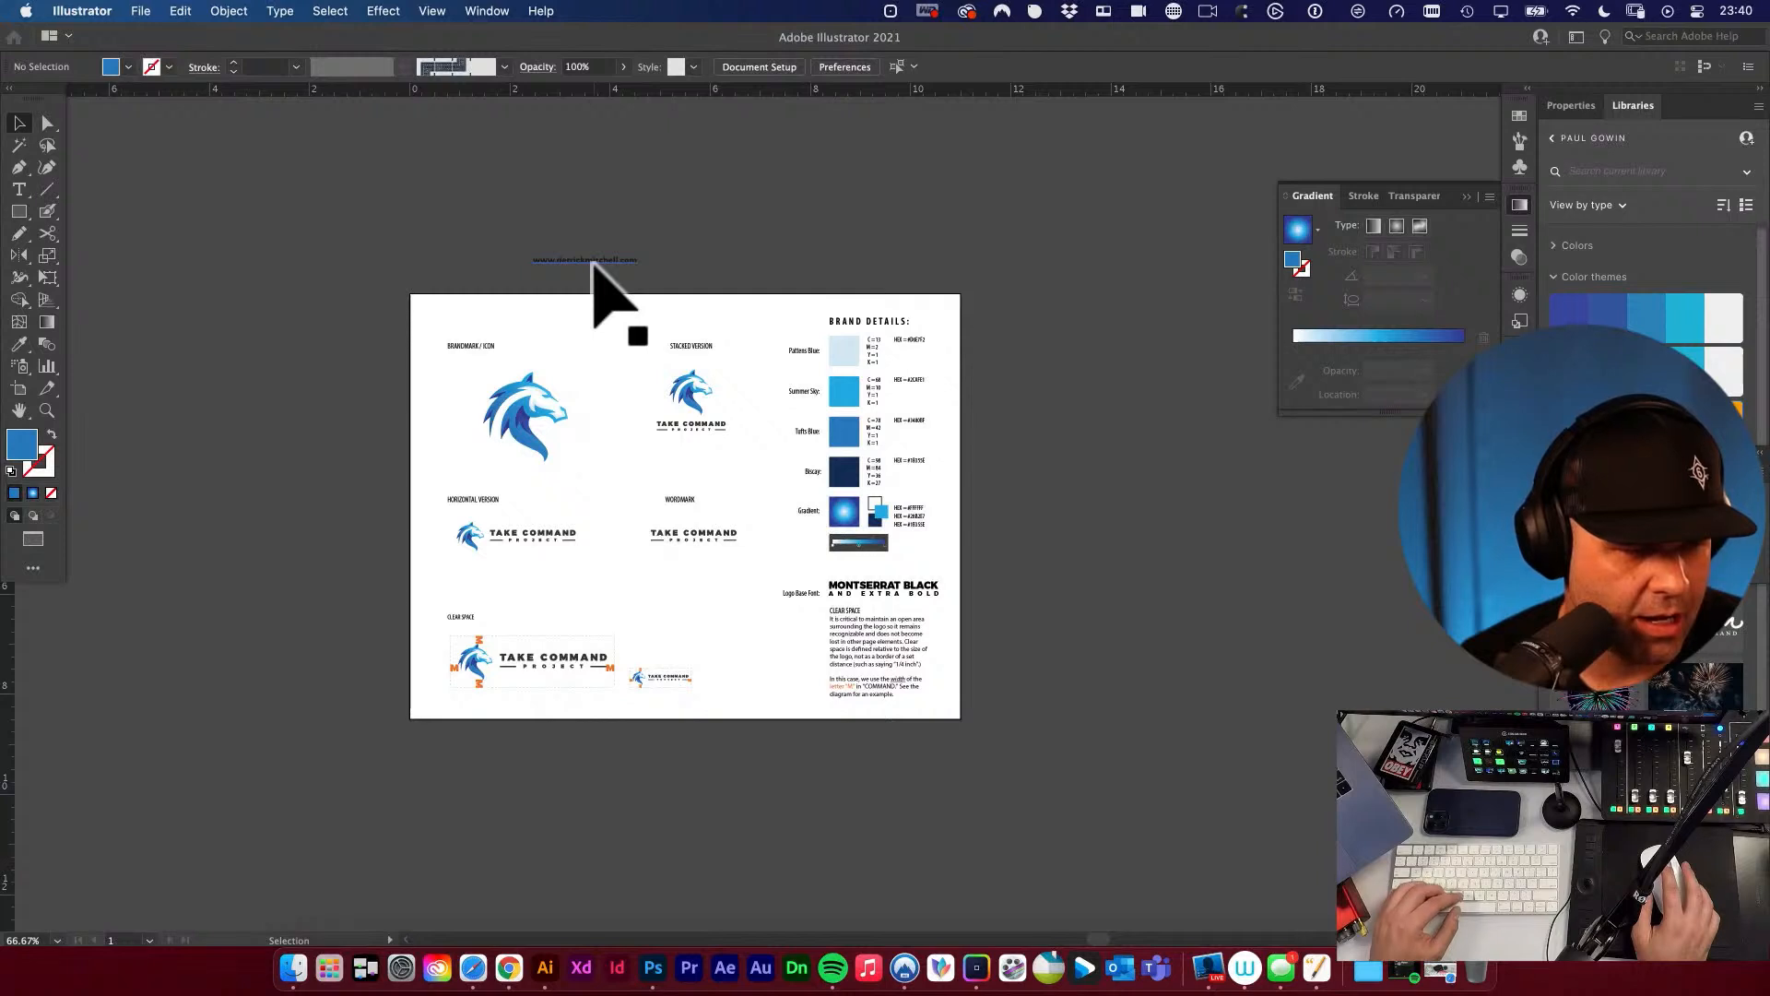
{"action": "key", "text": "Tab"}
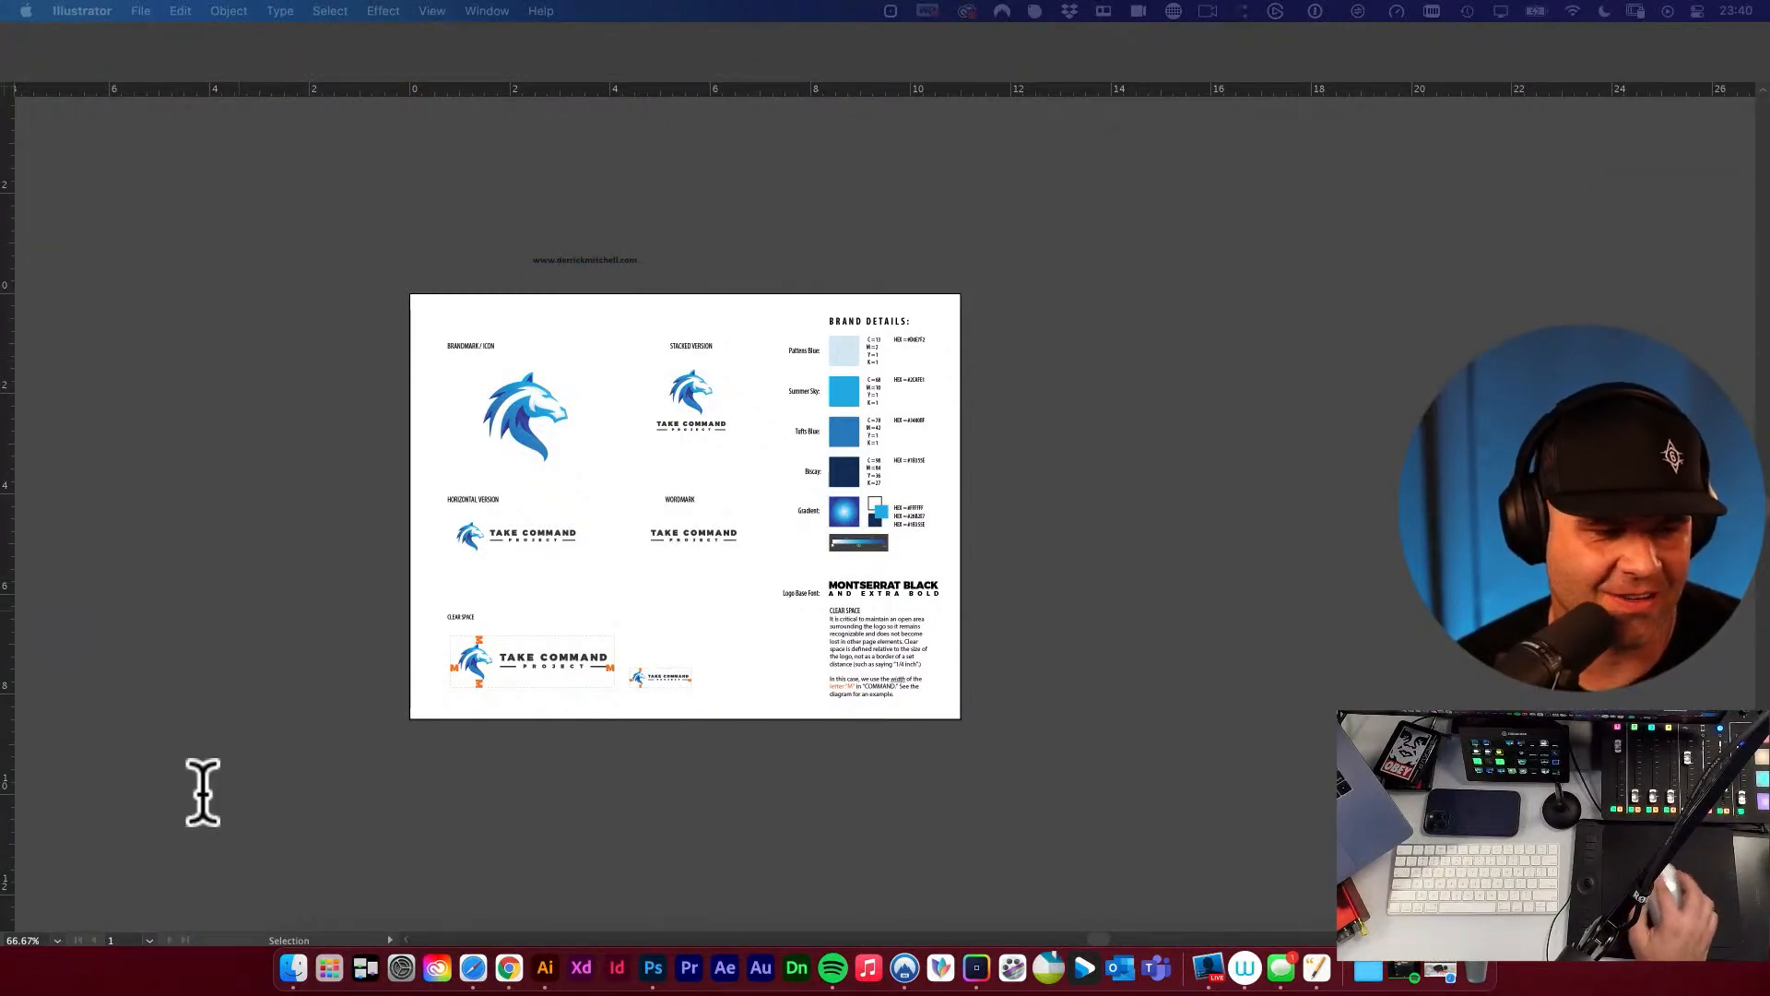
{"action": "key", "text": "Tab"}
{"action": "left_click_drag", "start_coordinate": [600, 546], "coordinate": [733, 622]}
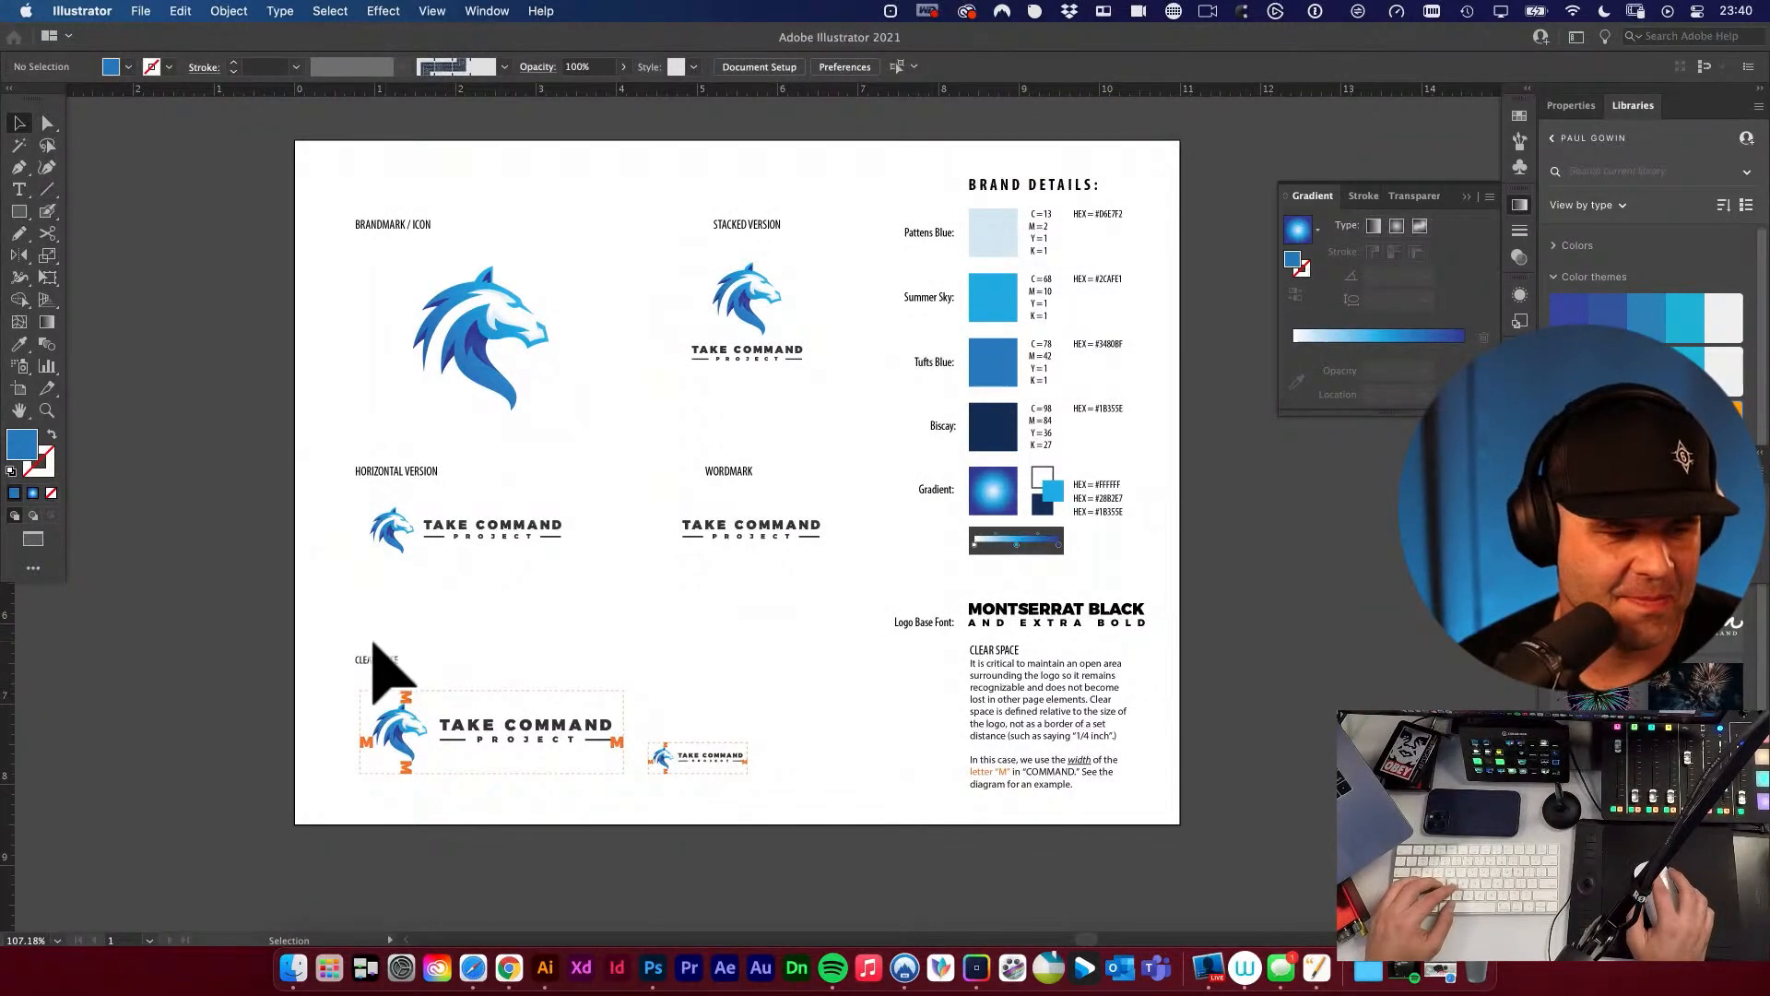
{"action": "left_click_drag", "start_coordinate": [358, 634], "coordinate": [818, 809]}
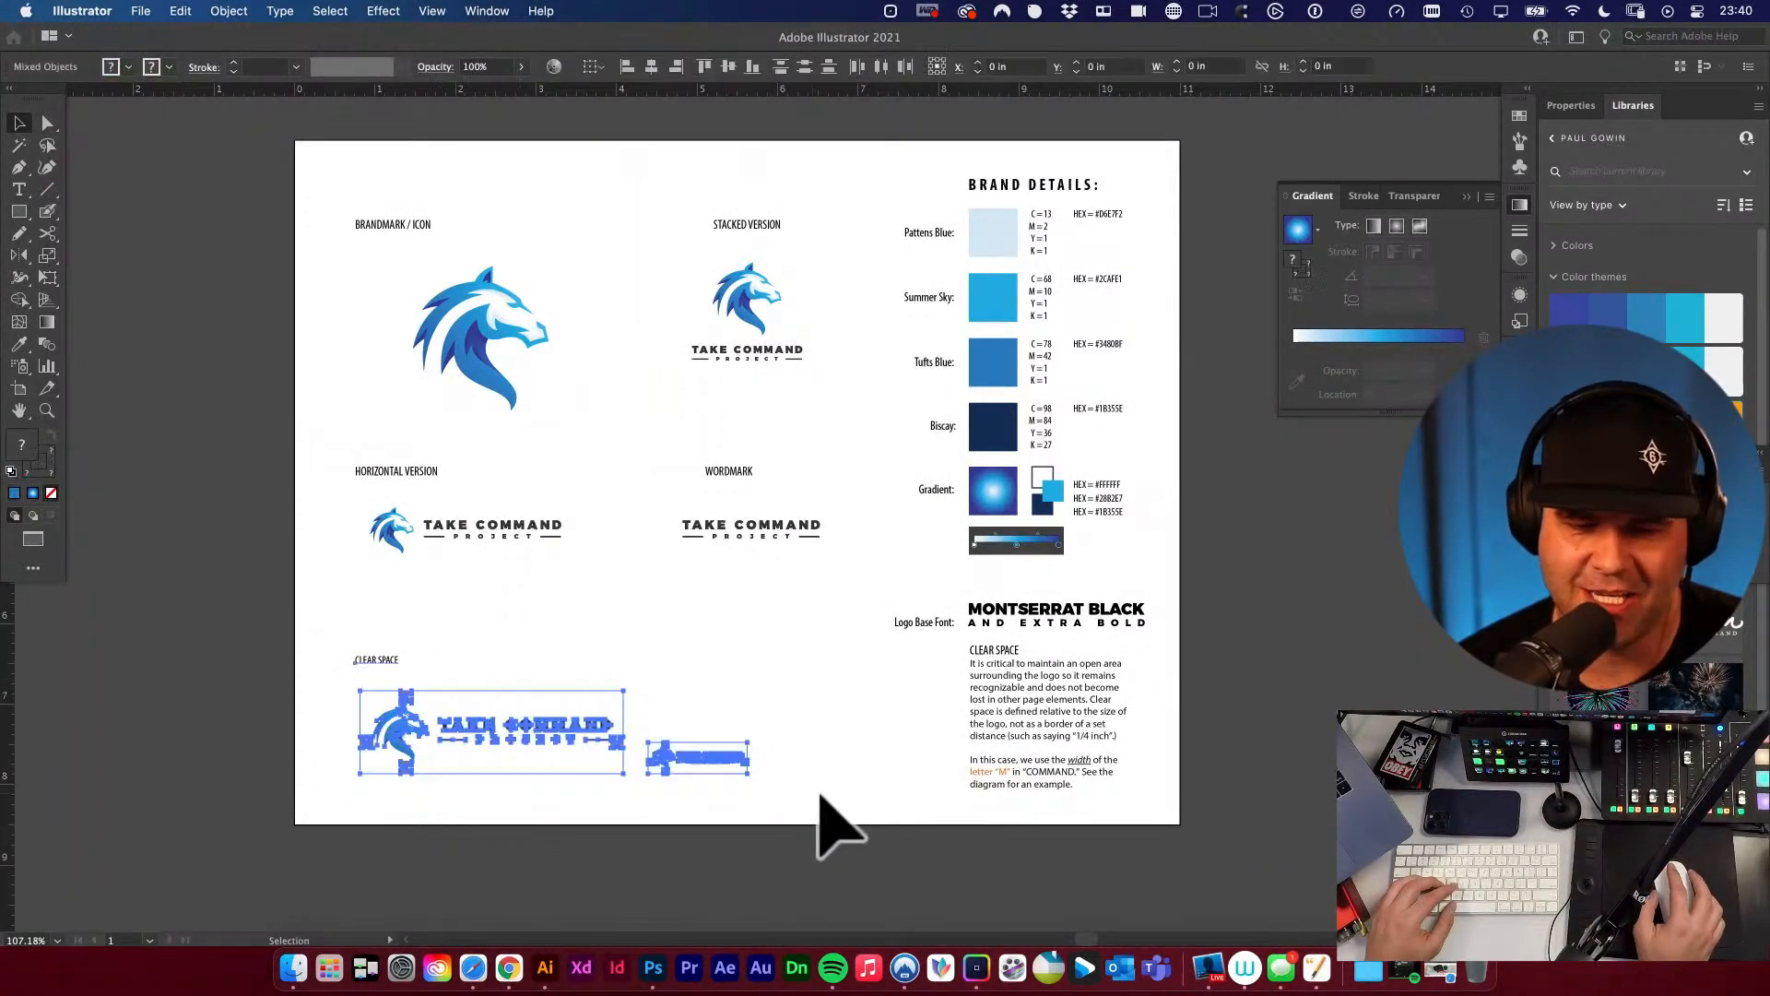
{"action": "left_click", "coordinate": [883, 758]}
{"action": "left_click_drag", "start_coordinate": [849, 690], "coordinate": [835, 726]}
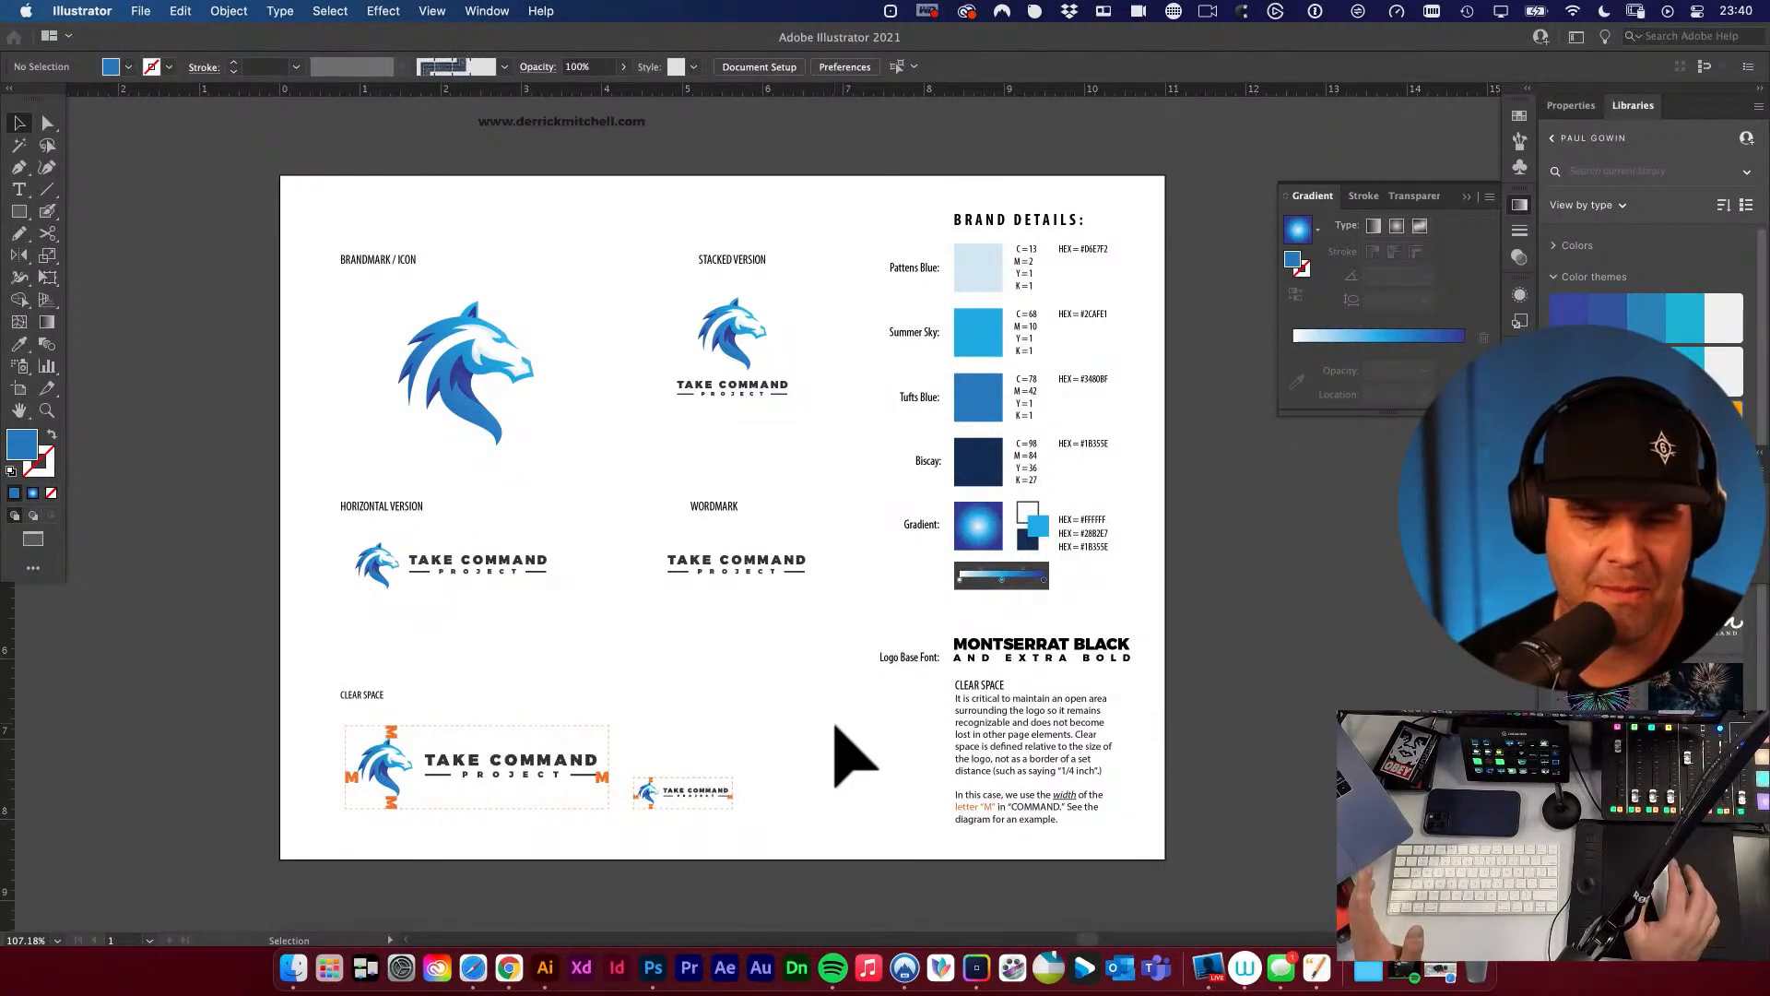
{"action": "left_click_drag", "start_coordinate": [686, 468], "coordinate": [750, 595]}
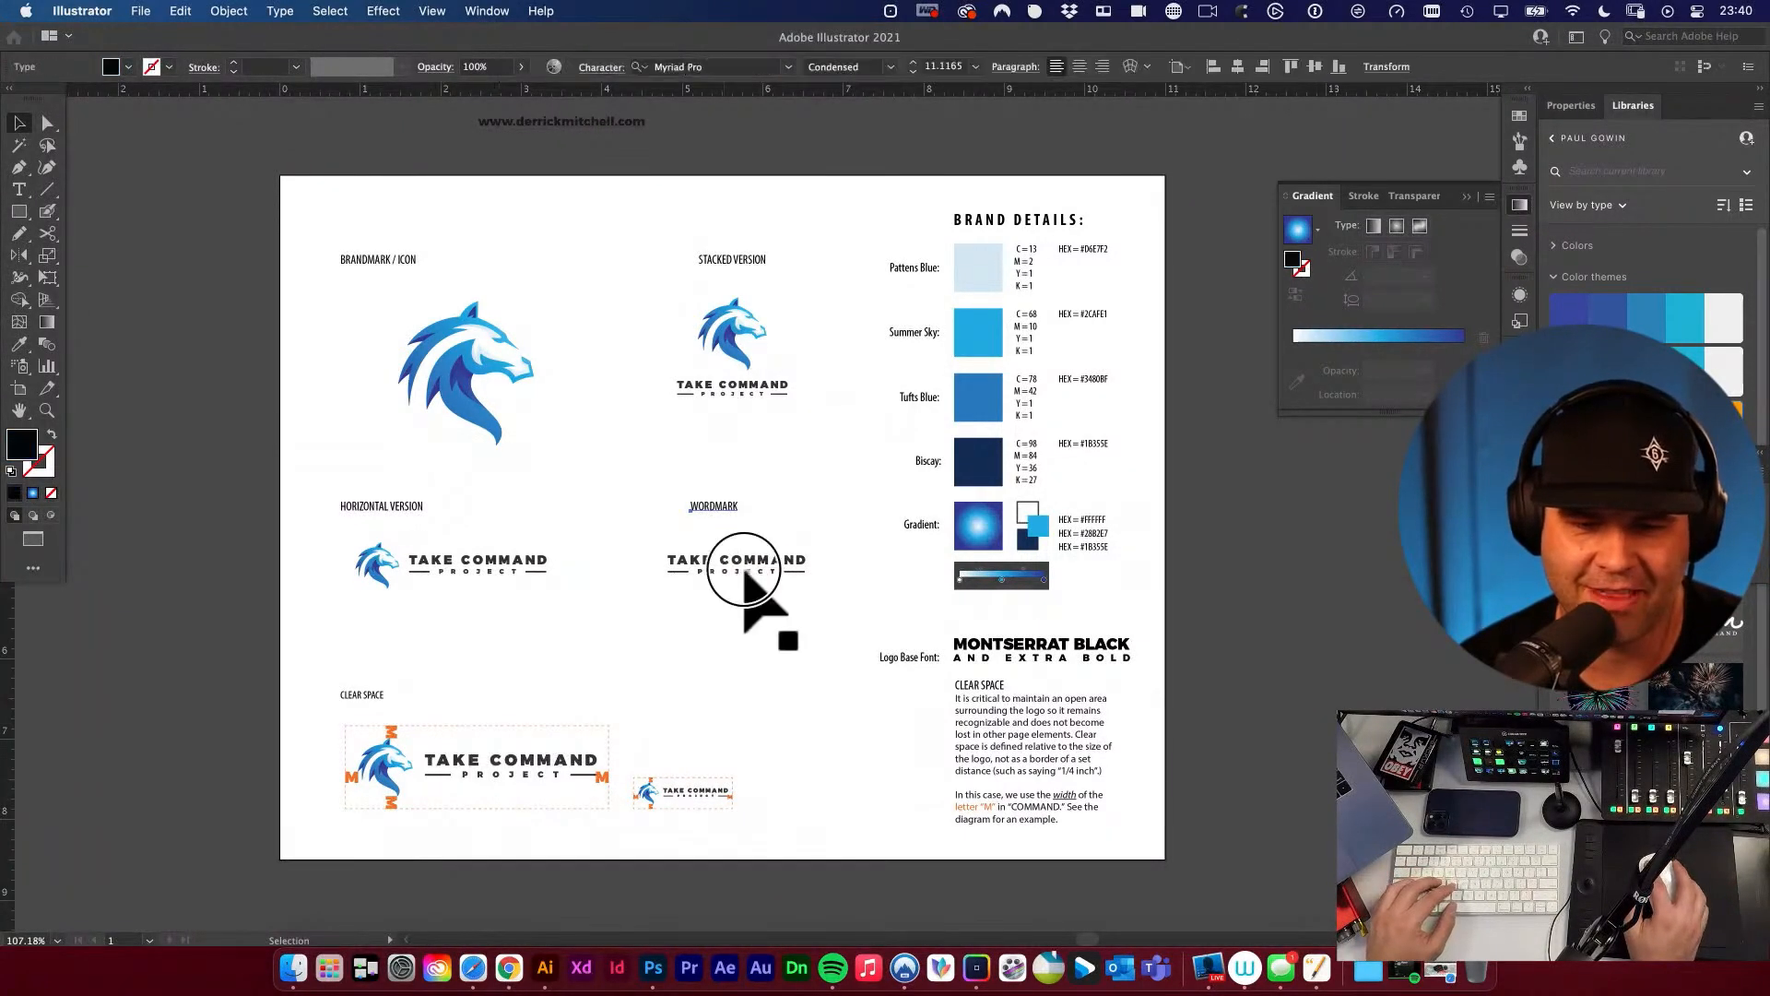
{"action": "mouse_move", "coordinate": [664, 258]}
{"action": "left_mouse_down"}
{"action": "mouse_move", "coordinate": [802, 612]}
{"action": "mouse_move", "coordinate": [784, 555]}
{"action": "left_mouse_up"}
{"action": "left_click", "coordinate": [800, 435]}
{"action": "key", "text": "super+z"}
{"action": "left_click", "coordinate": [773, 440]}
{"action": "left_click_drag", "start_coordinate": [752, 387], "coordinate": [794, 406]}
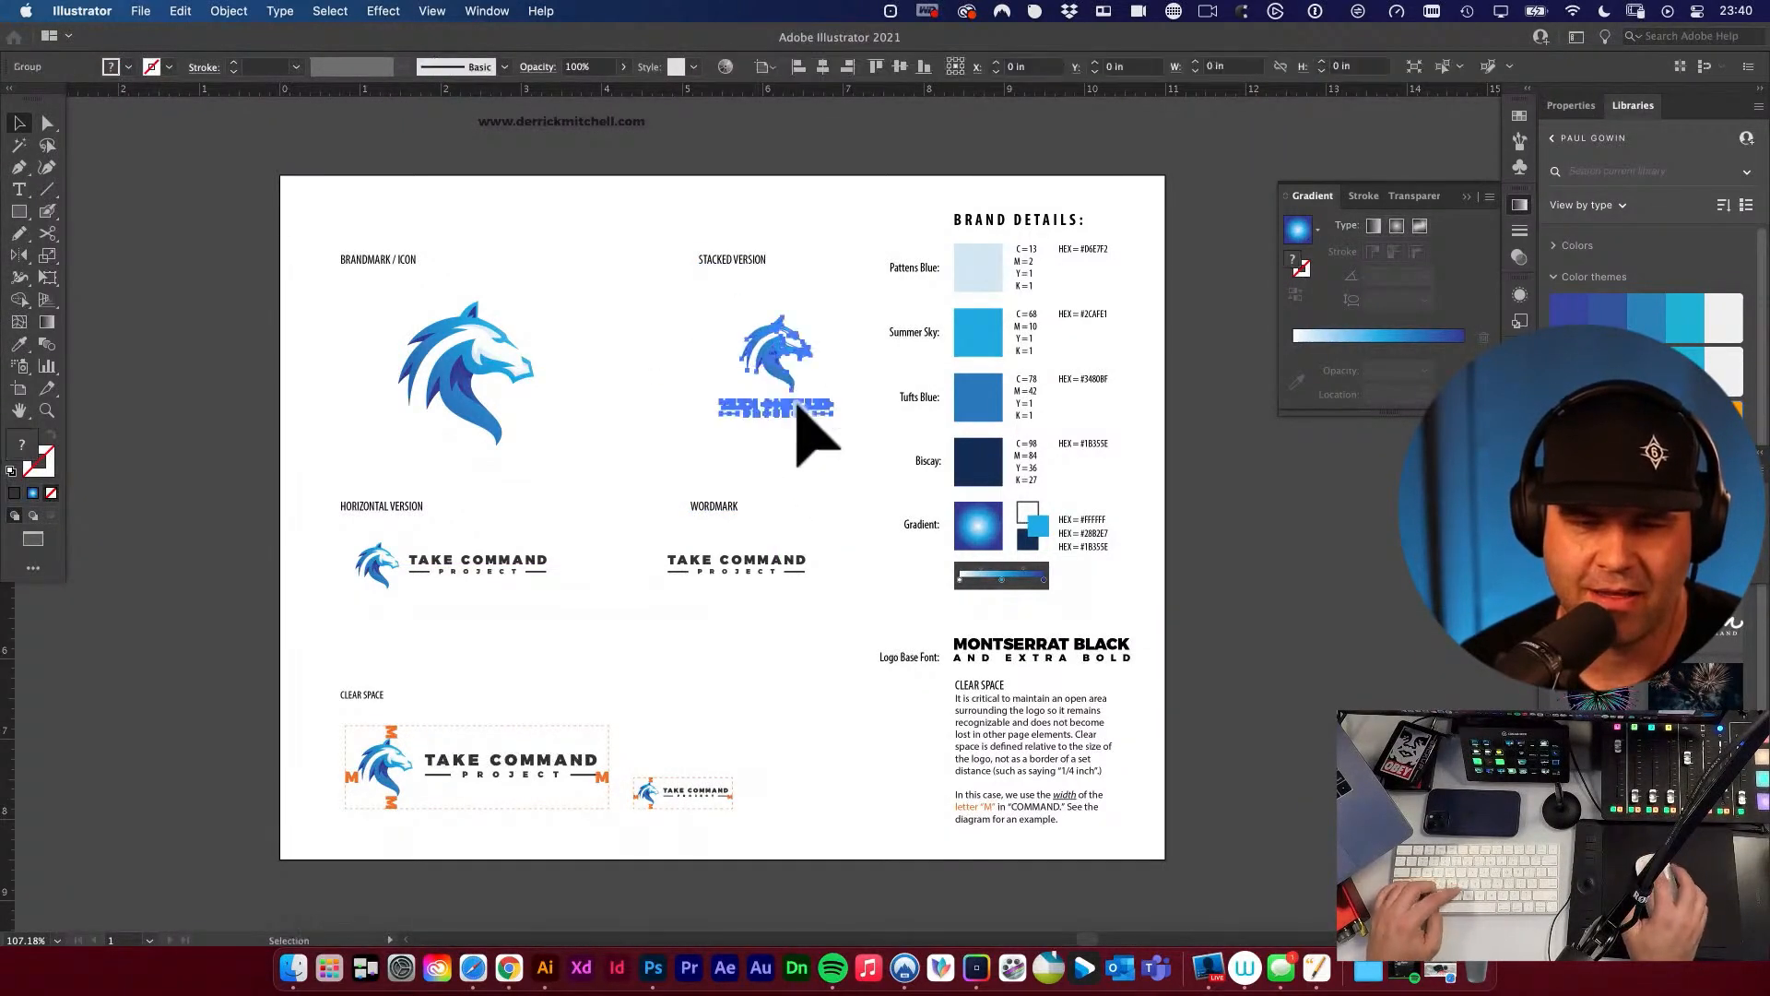
{"action": "key", "text": "super+z"}
Align the stacked version and wordmark logos with their labels on a common horizontal centre.
{"action": "mouse_move", "coordinate": [650, 228]}
{"action": "left_mouse_down"}
{"action": "mouse_move", "coordinate": [814, 515]}
{"action": "mouse_move", "coordinate": [751, 553]}
{"action": "left_mouse_up"}
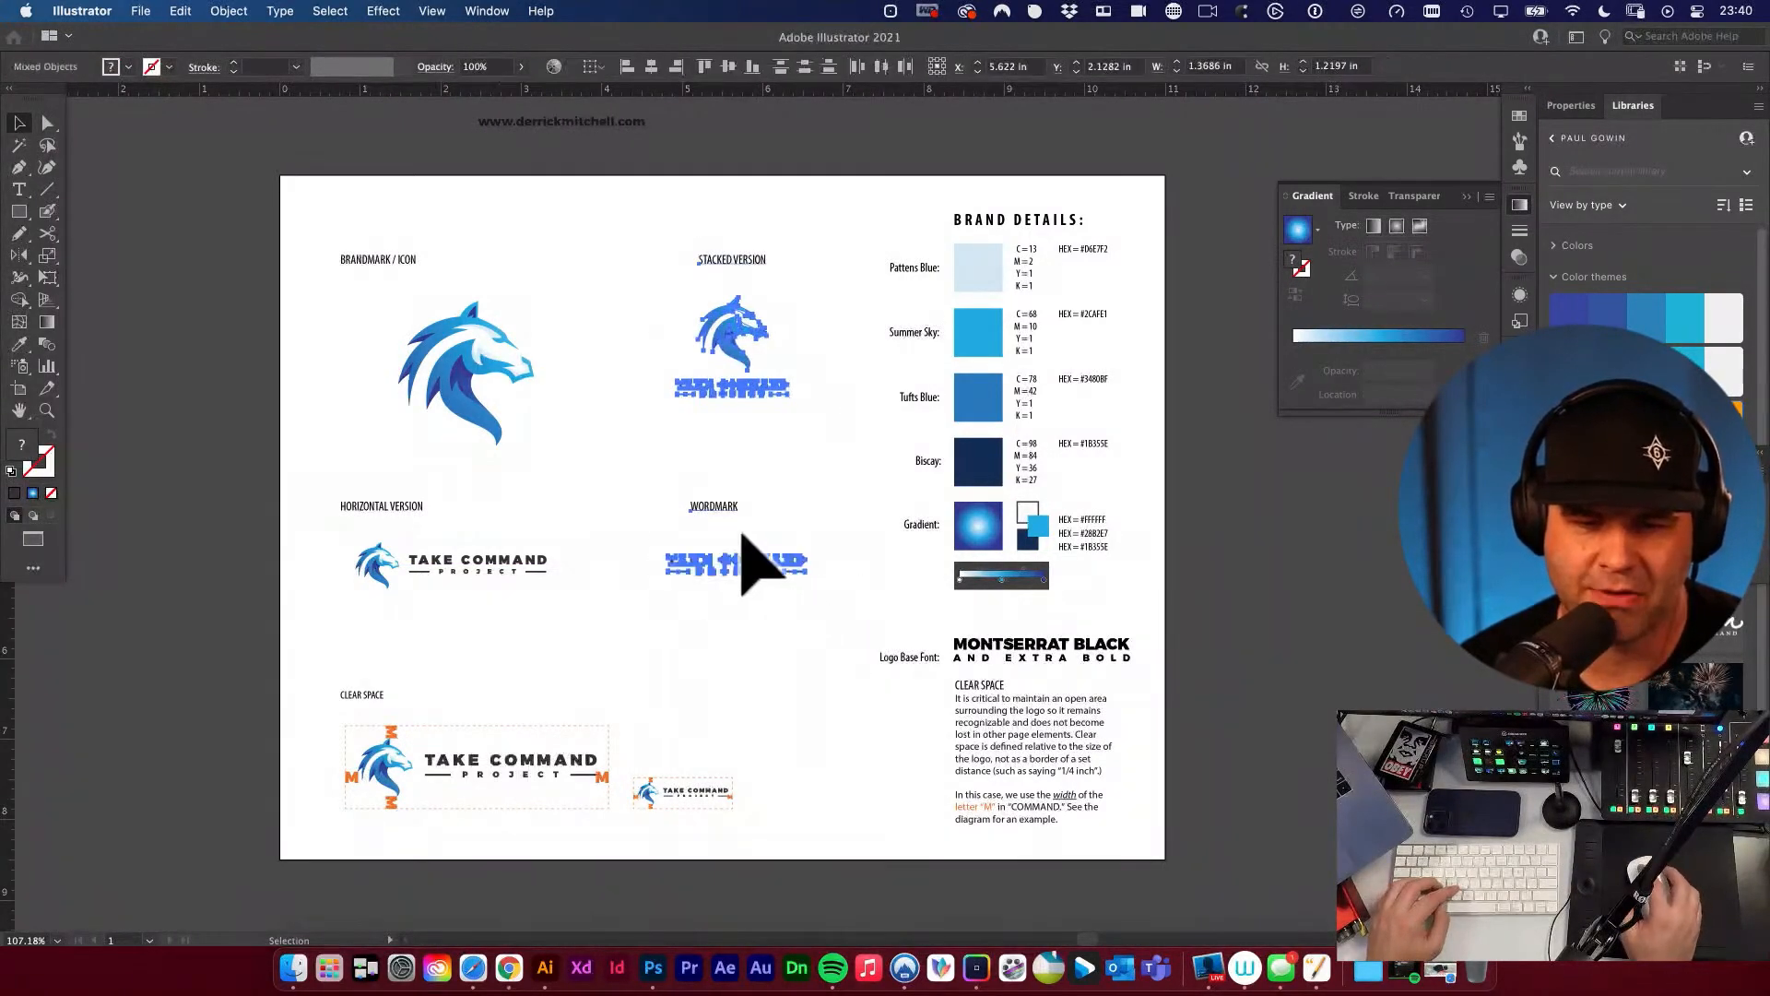
{"action": "left_click", "coordinate": [651, 66]}
{"action": "key", "text": "super+h"}
{"action": "left_click", "coordinate": [632, 374]}
{"action": "scroll", "coordinate": [636, 387], "scroll_direction": "down", "scroll_amount": 2}
{"action": "scroll", "coordinate": [637, 387], "scroll_direction": "left", "scroll_amount": 1}
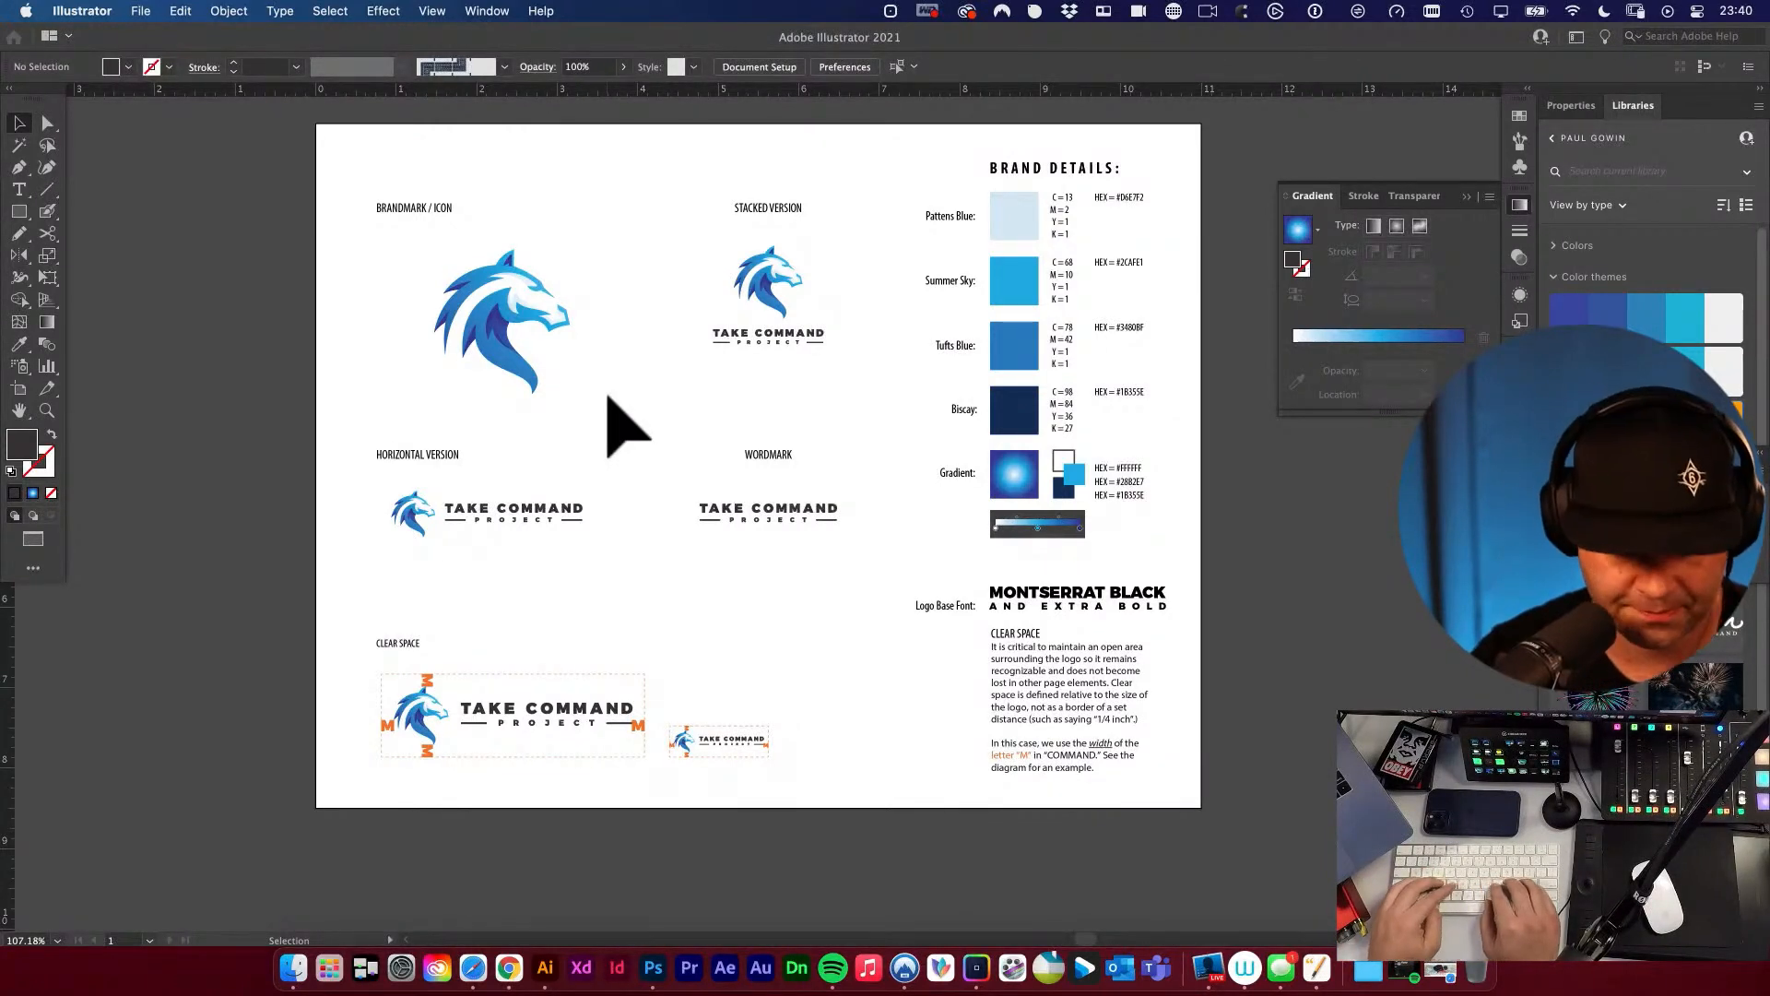
Launch the Visualize keystroke display and close its settings window.
{"action": "key", "text": "super+space"}
{"action": "key", "text": "Return"}
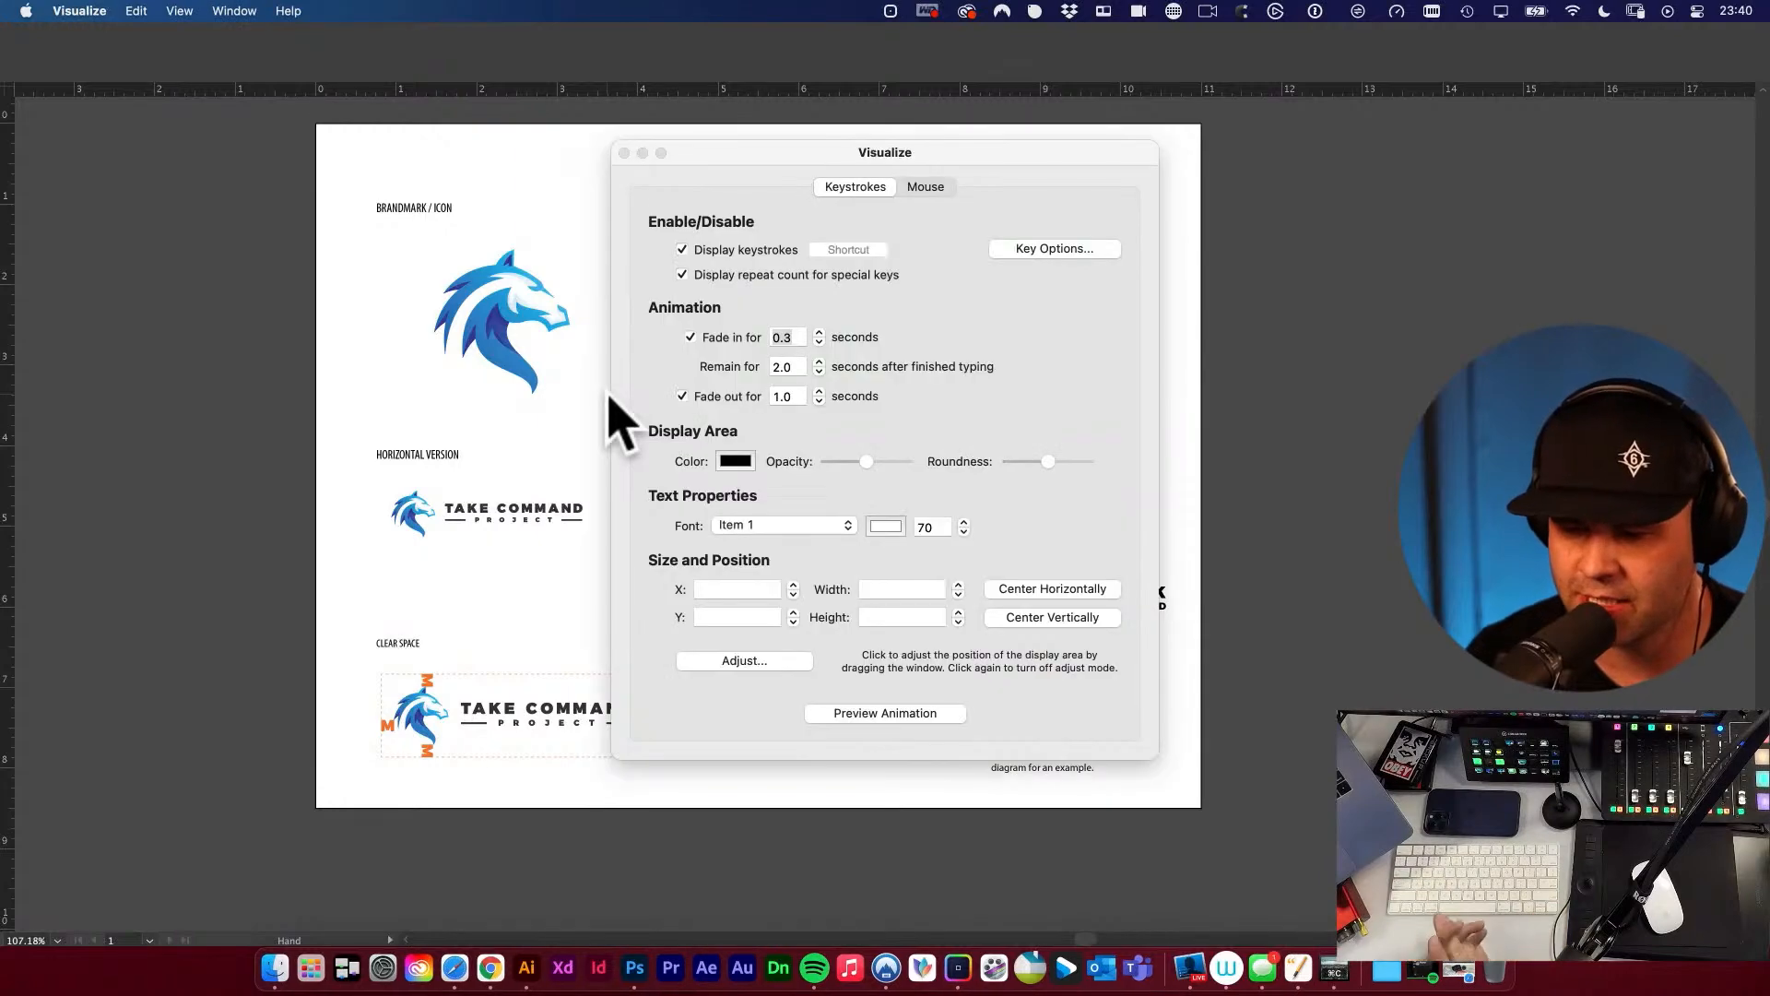
{"action": "left_click", "coordinate": [623, 153]}
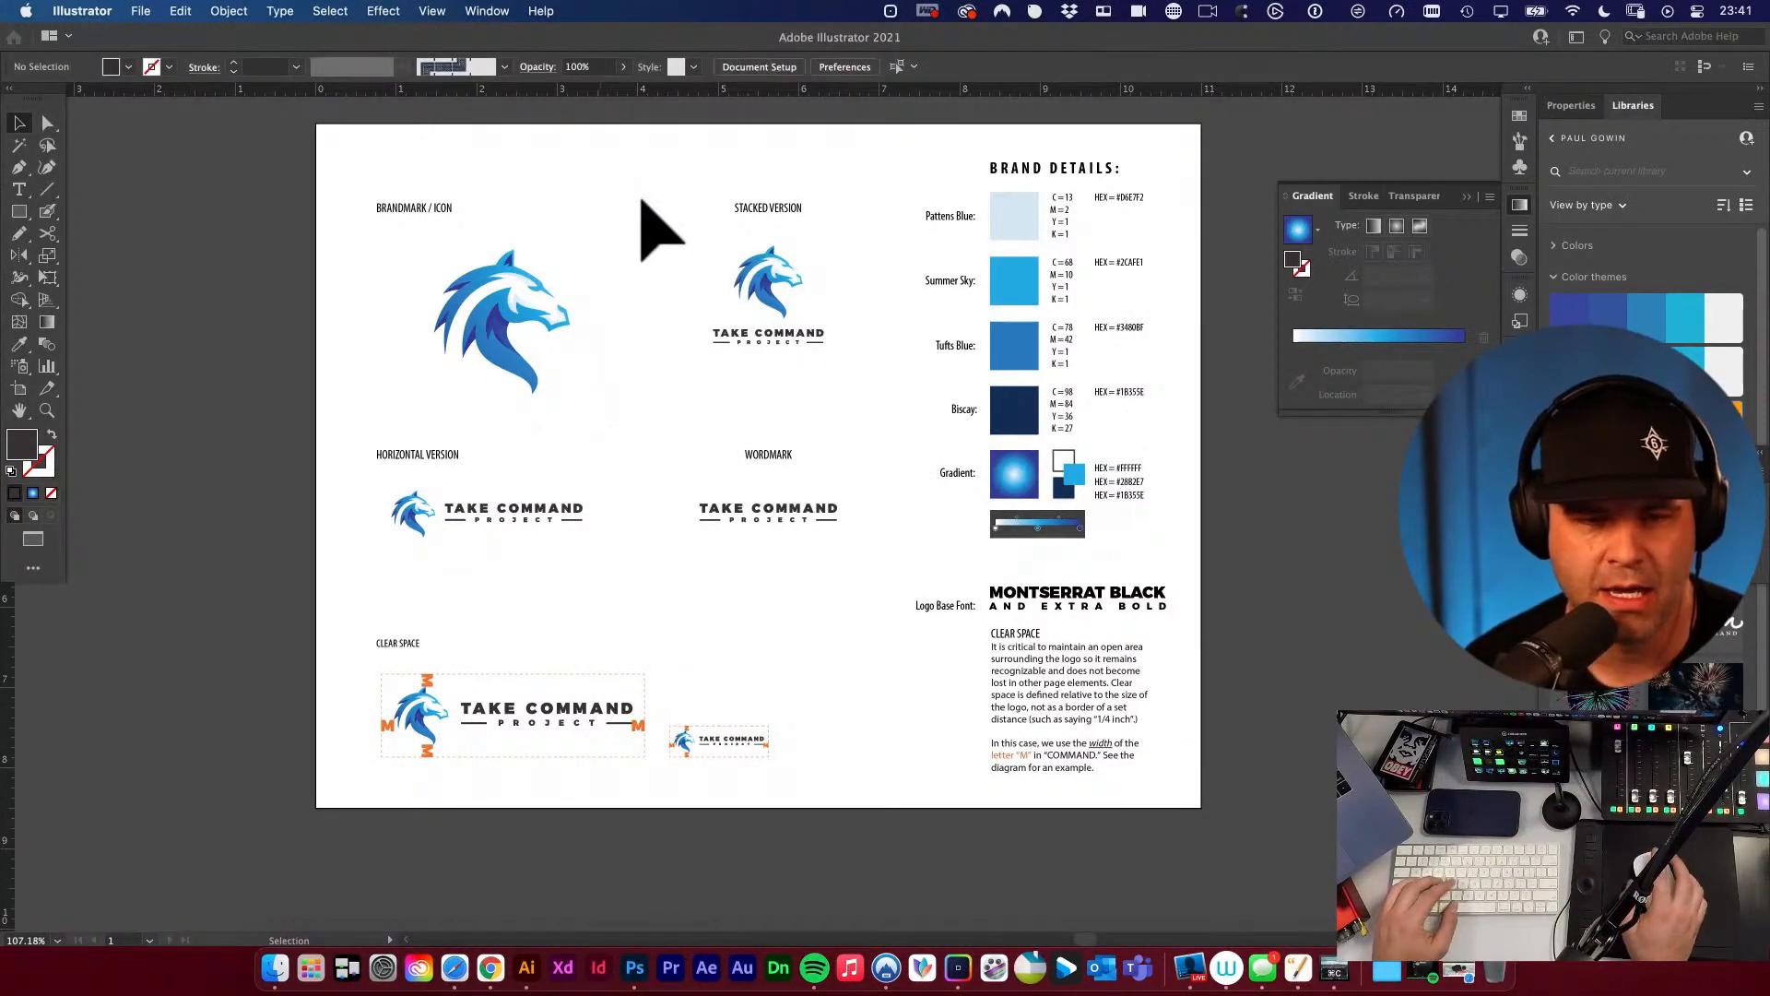
Cycle through the screen modes and end in the normal windowed mode with document tabs shown.
{"action": "key", "text": "f"}
{"action": "key", "text": "f"}
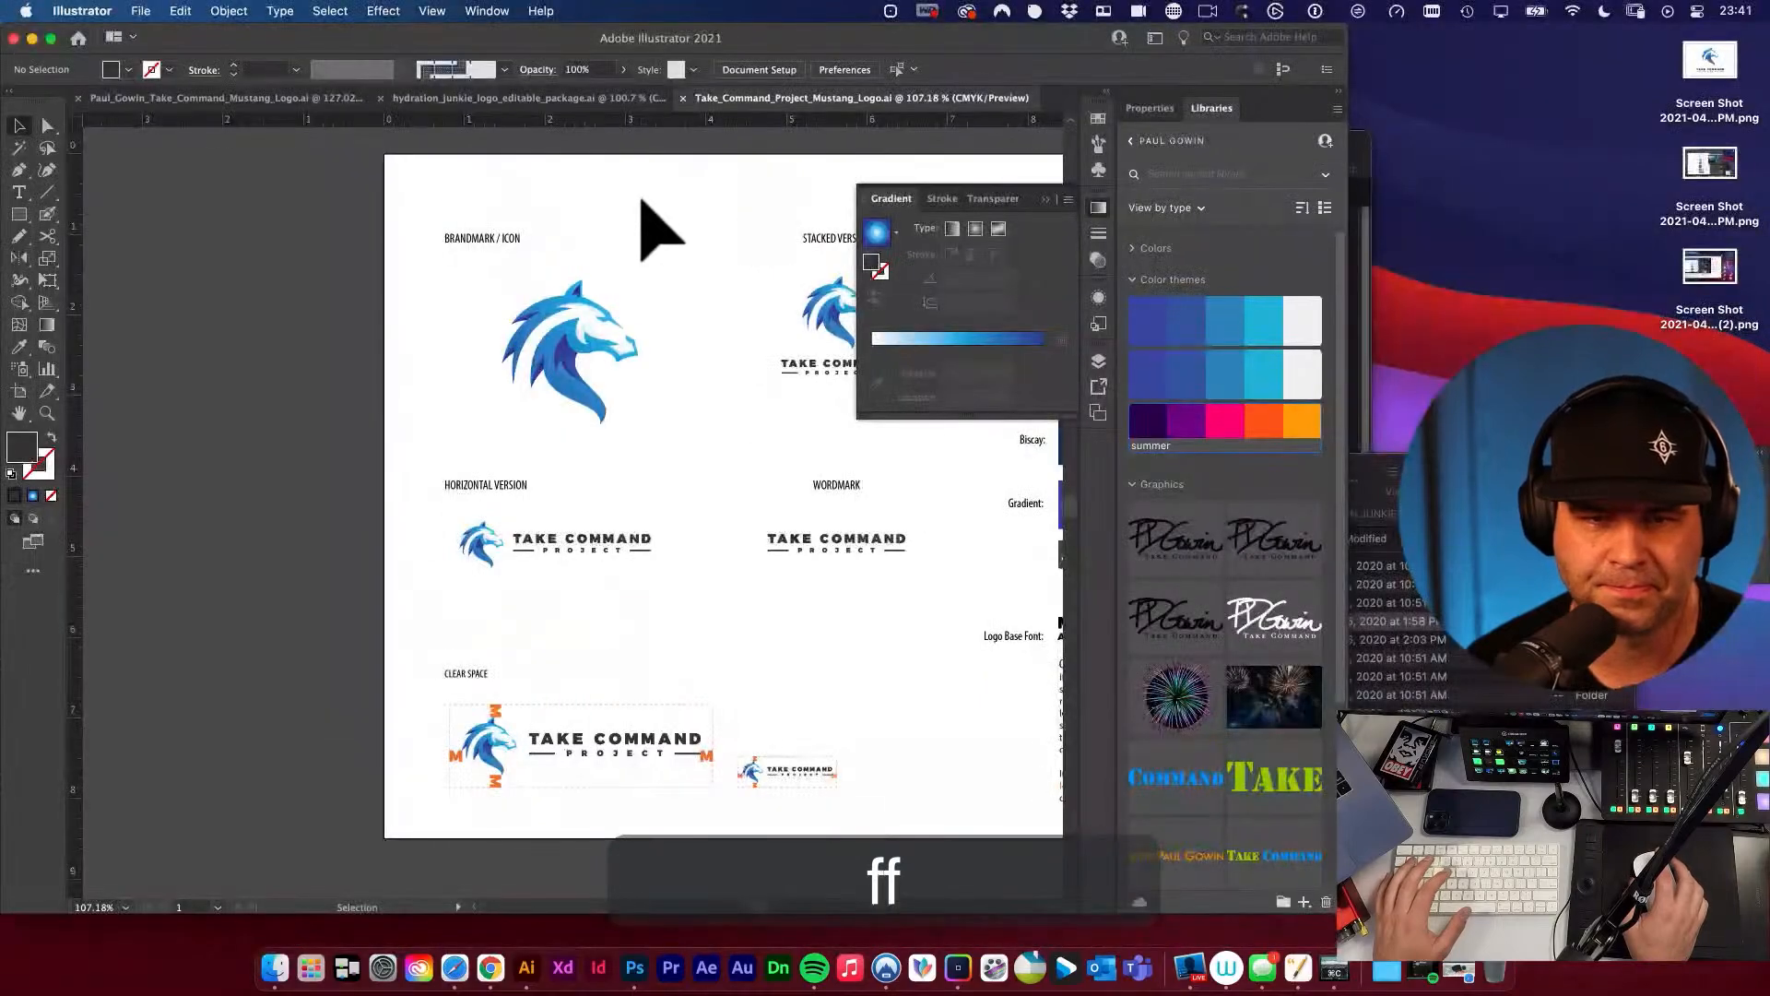
{"action": "key", "text": "f"}
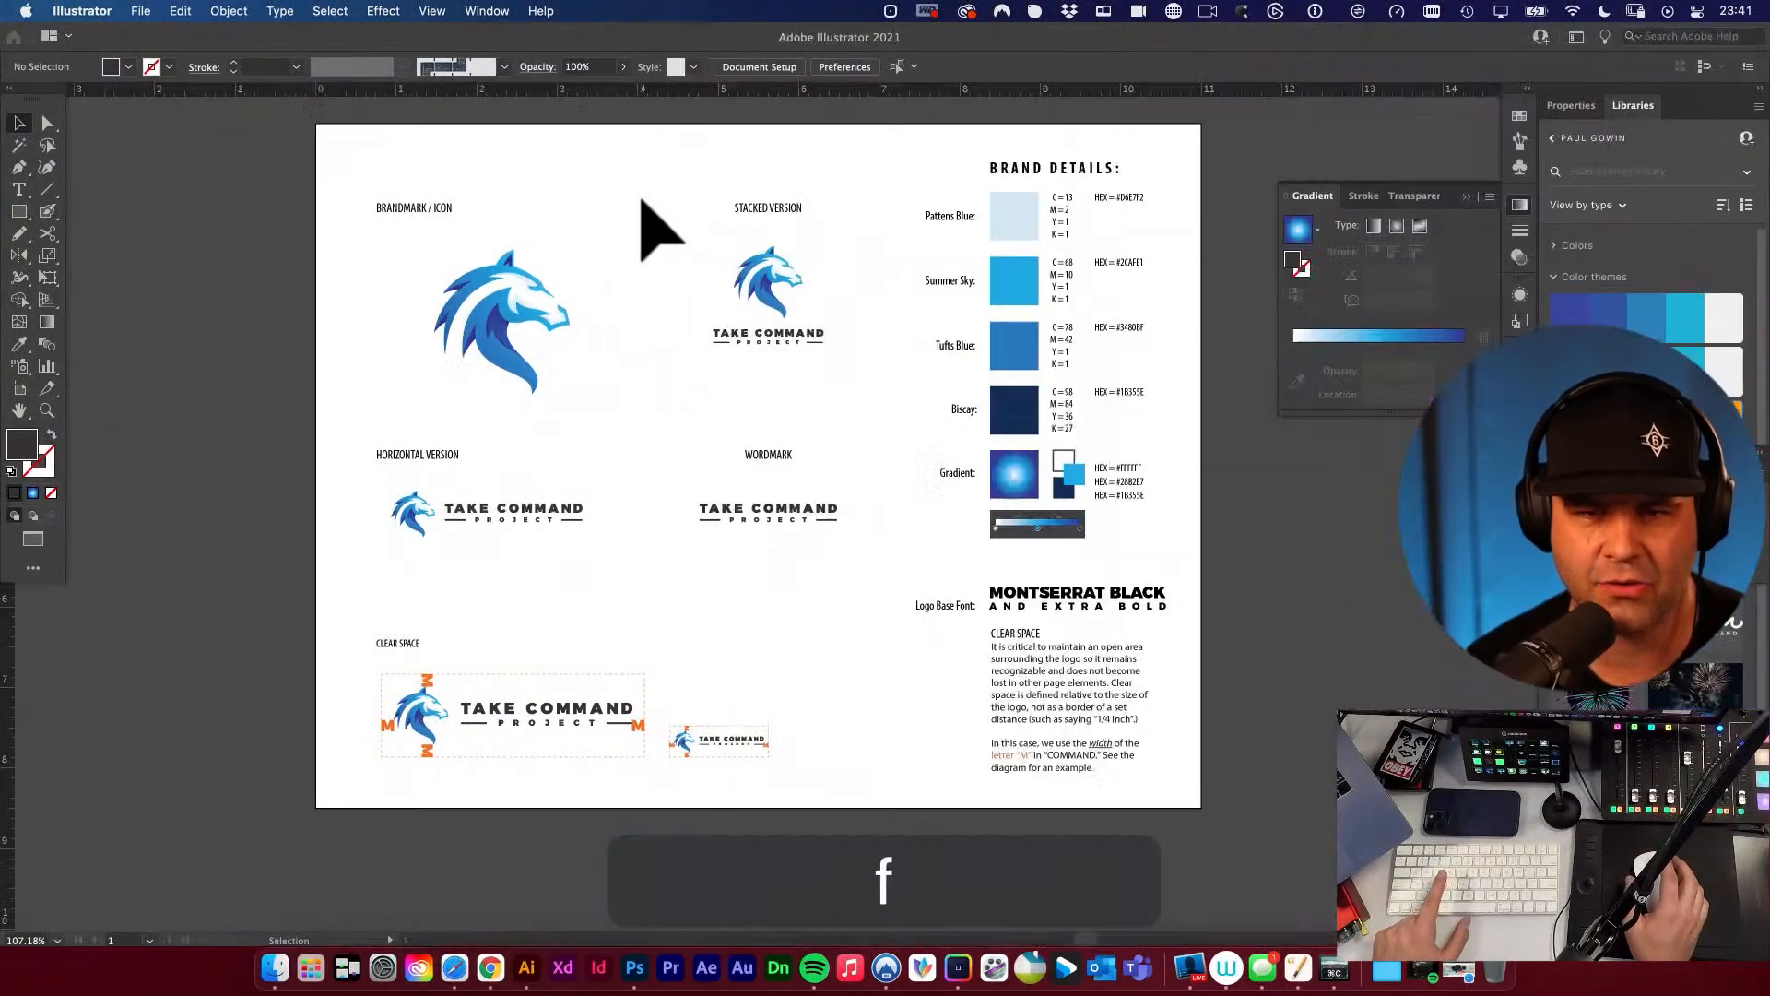
{"action": "key", "text": "f"}
{"action": "key", "text": "f"}
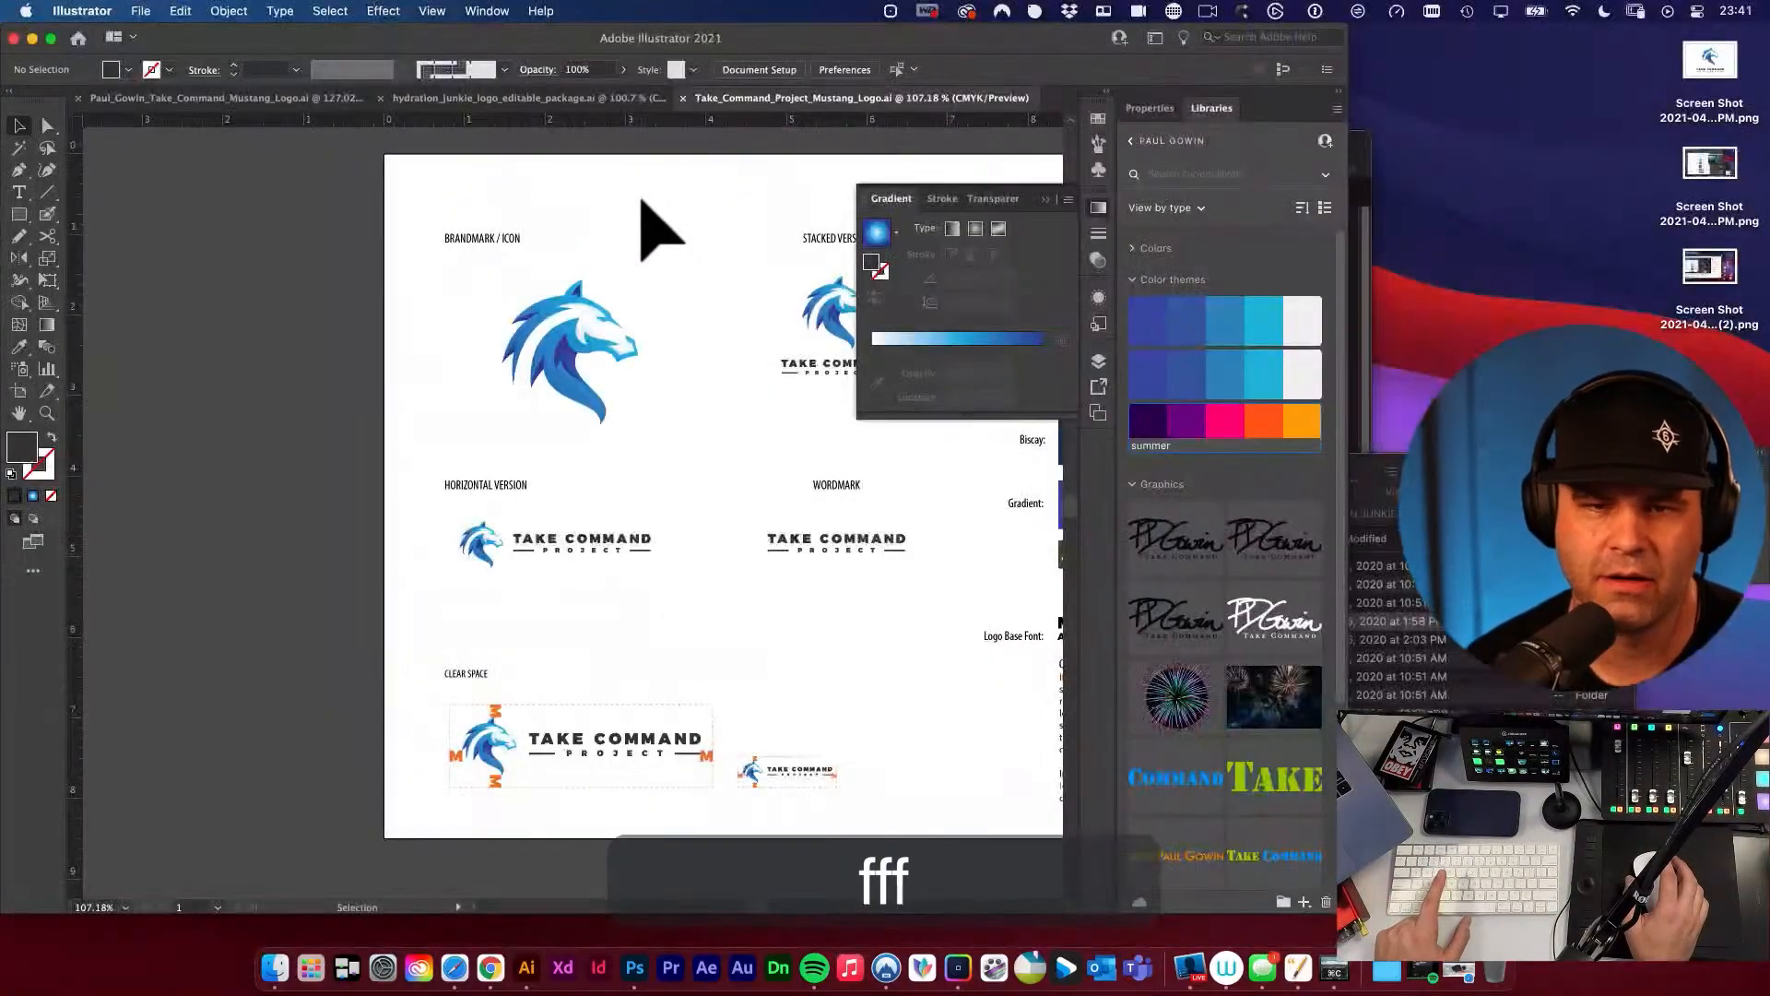
Switch to hydration_junkie_logo_editable_package.ai and examine its brand details artboard as a layout reference.
{"action": "left_click", "coordinate": [457, 98]}
{"action": "left_click", "coordinate": [1098, 208]}
{"action": "left_click", "coordinate": [844, 214]}
{"action": "key", "text": "space"}
{"action": "left_click_drag", "start_coordinate": [973, 262], "coordinate": [790, 248]}
{"action": "key", "text": "space"}
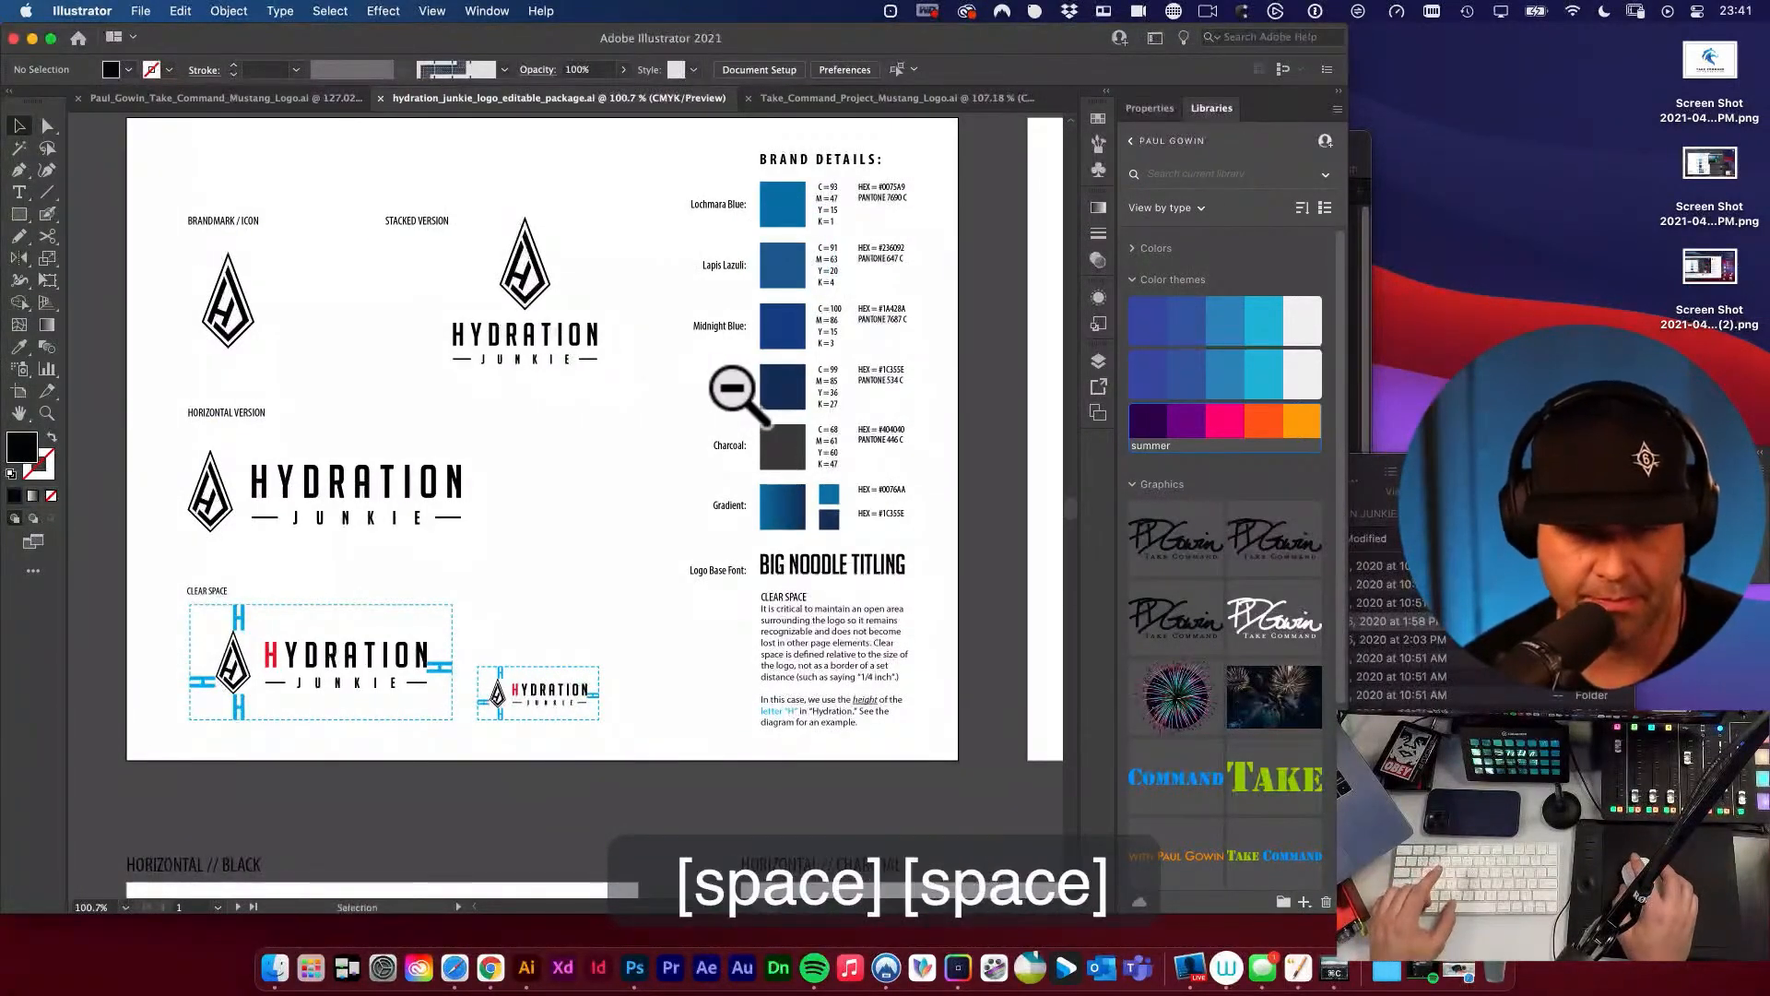
Examine the Hydration Junkie comparison artboard, with its logos on white and on the blue gradient background.
{"action": "left_click", "coordinate": [742, 389], "text": "alt+super"}
{"action": "left_click", "coordinate": [664, 347], "text": "alt+super"}
{"action": "key", "text": "space"}
{"action": "left_click_drag", "start_coordinate": [782, 463], "coordinate": [866, 389]}
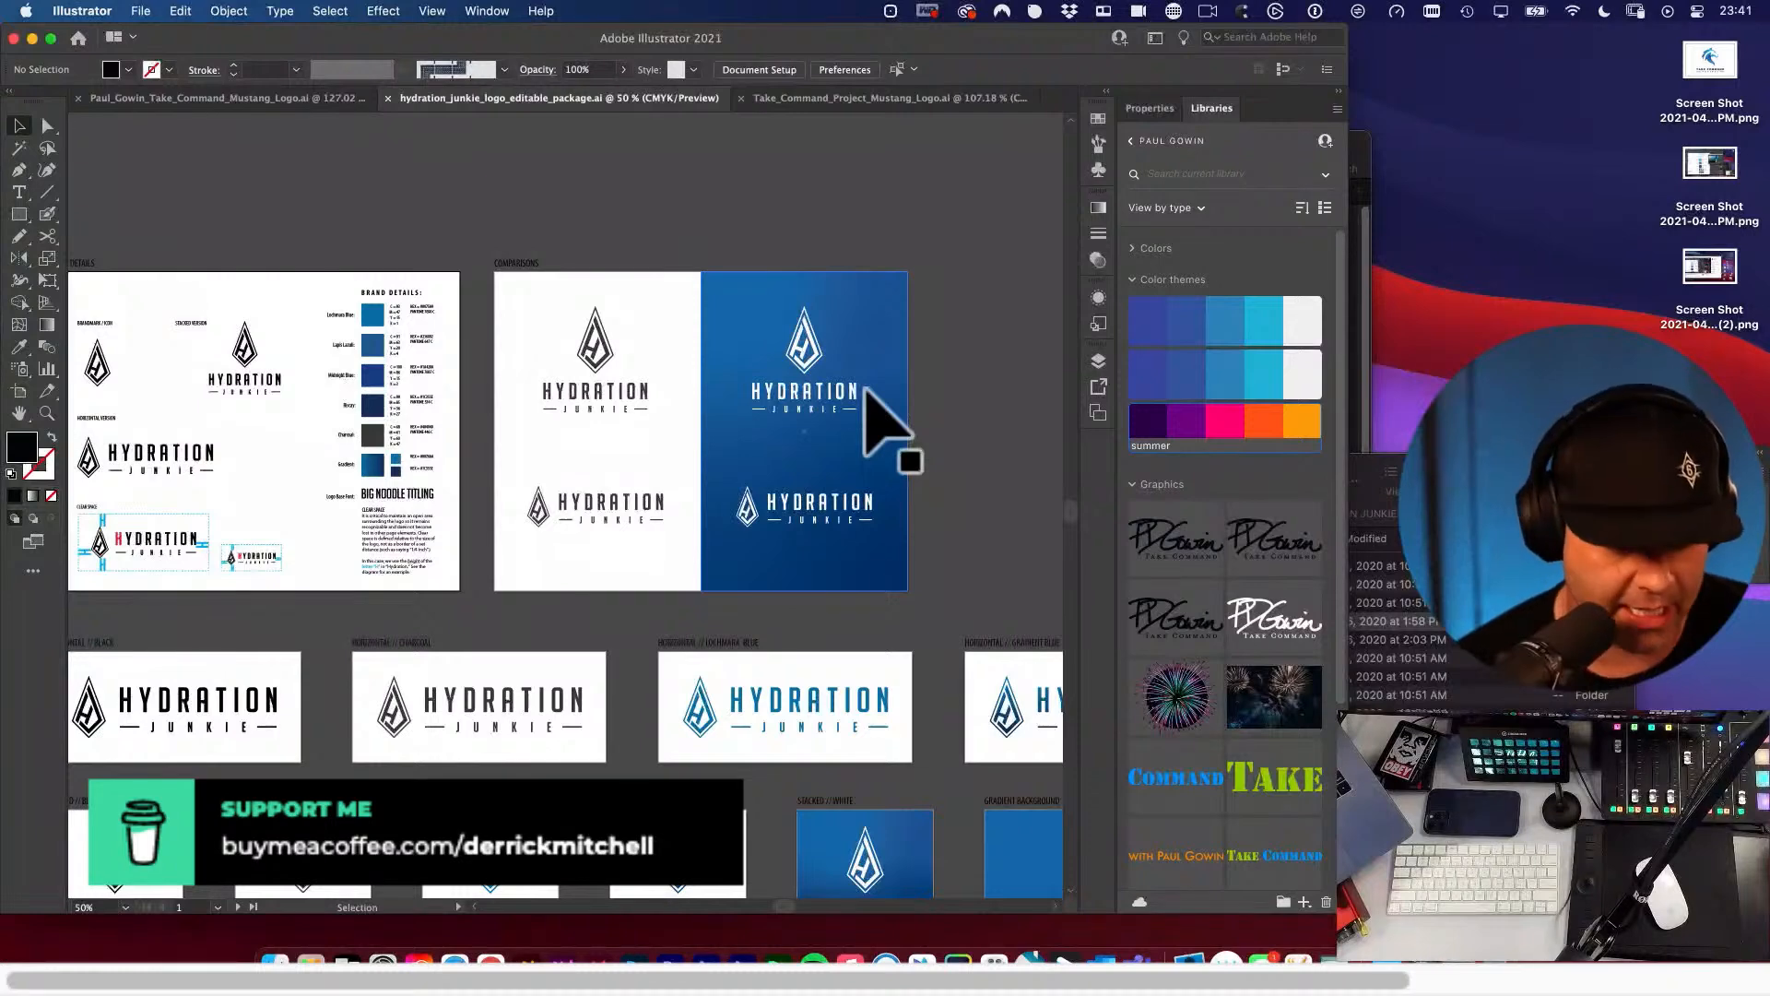
{"action": "key", "text": "super+space"}
{"action": "left_click_drag", "start_coordinate": [595, 361], "coordinate": [1019, 605]}
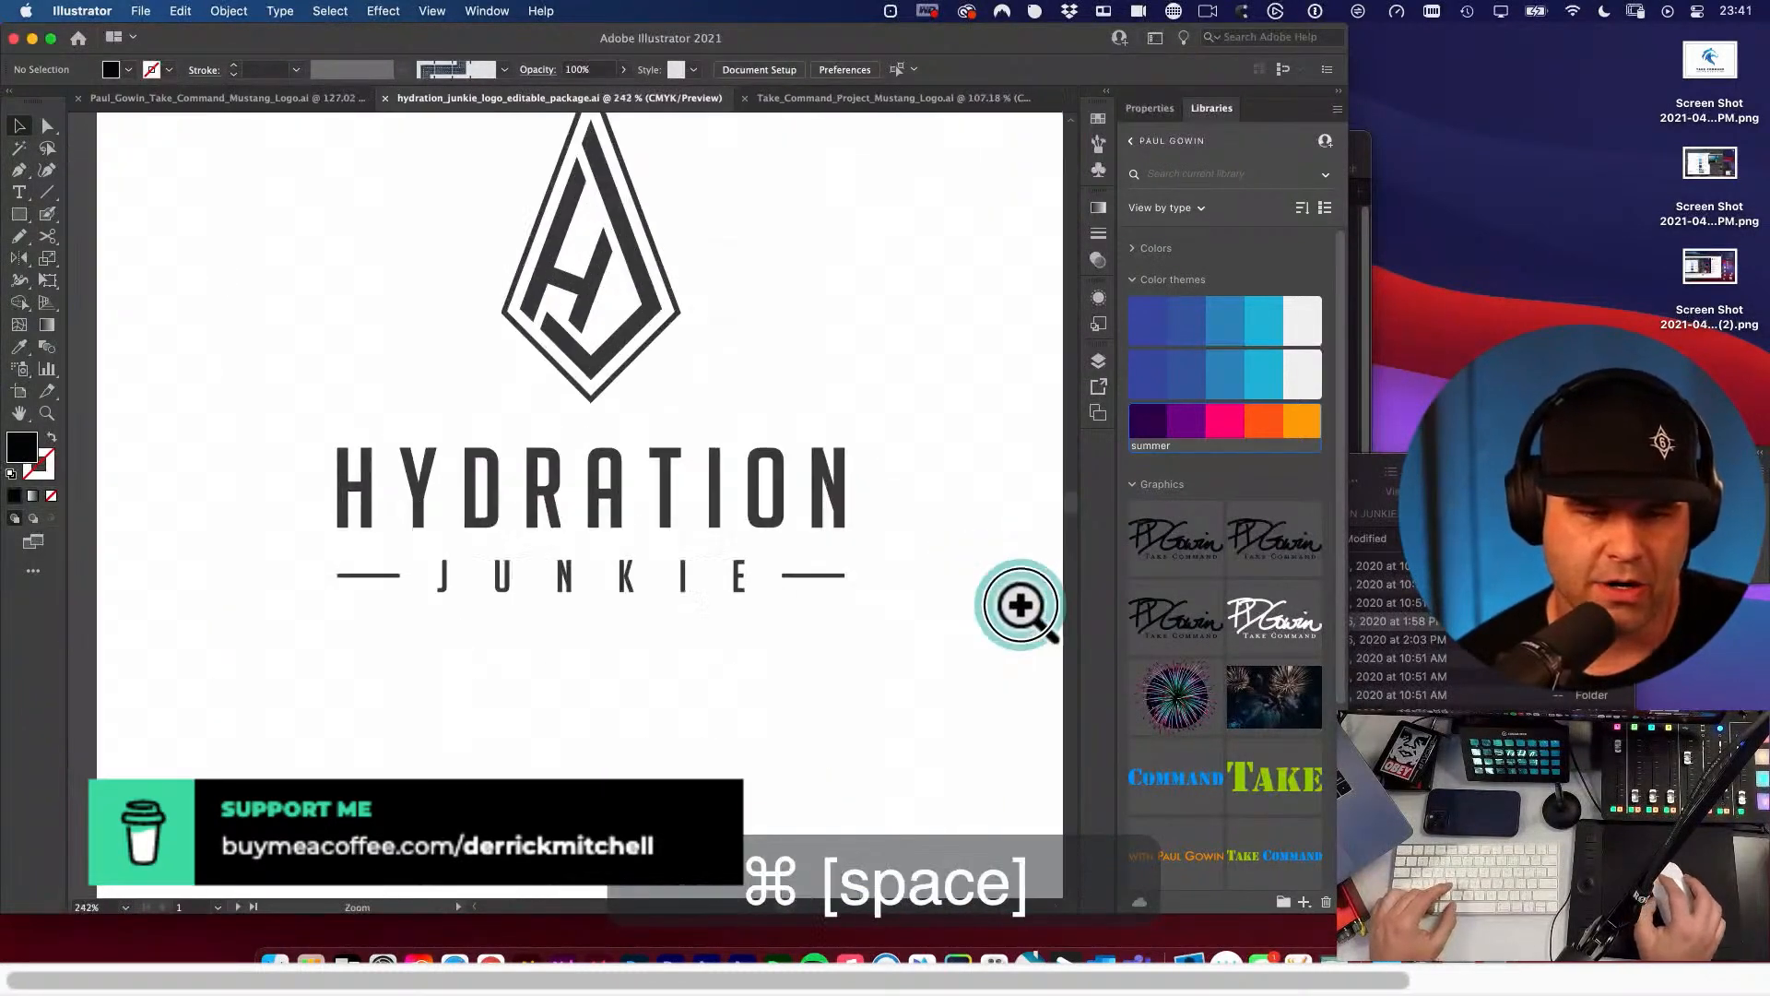
{"action": "left_click_drag", "start_coordinate": [867, 489], "coordinate": [960, 631]}
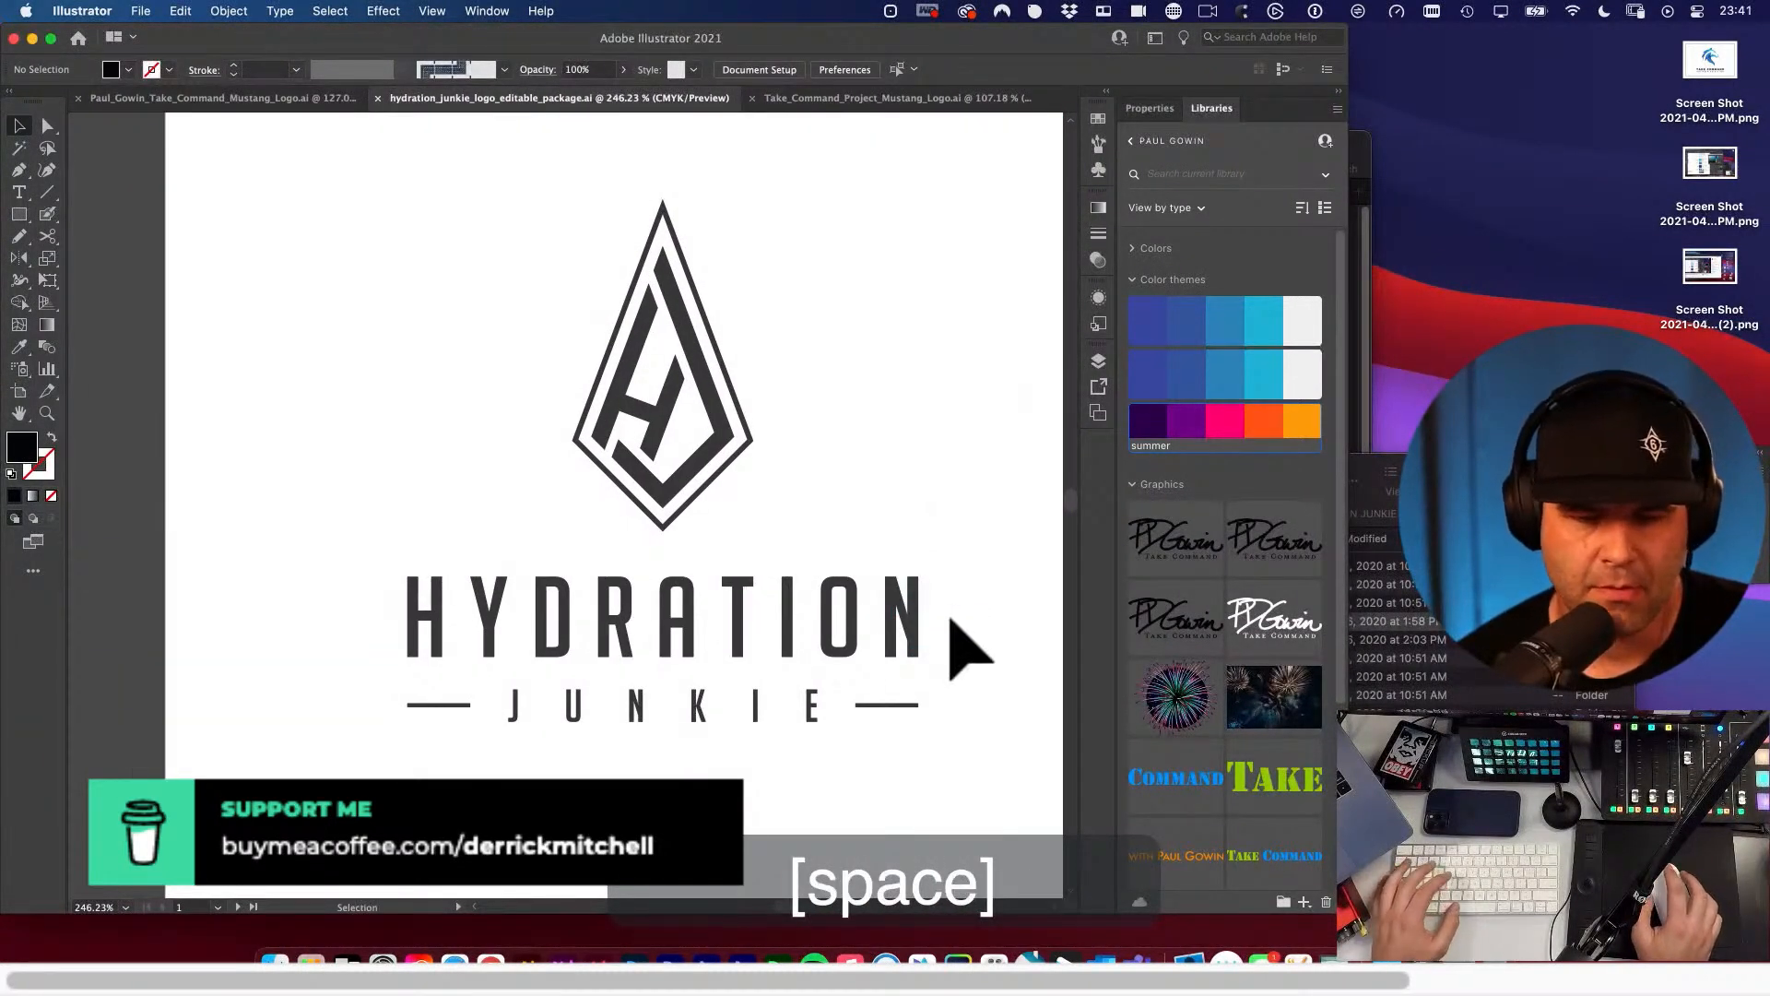
{"action": "key", "text": "space"}
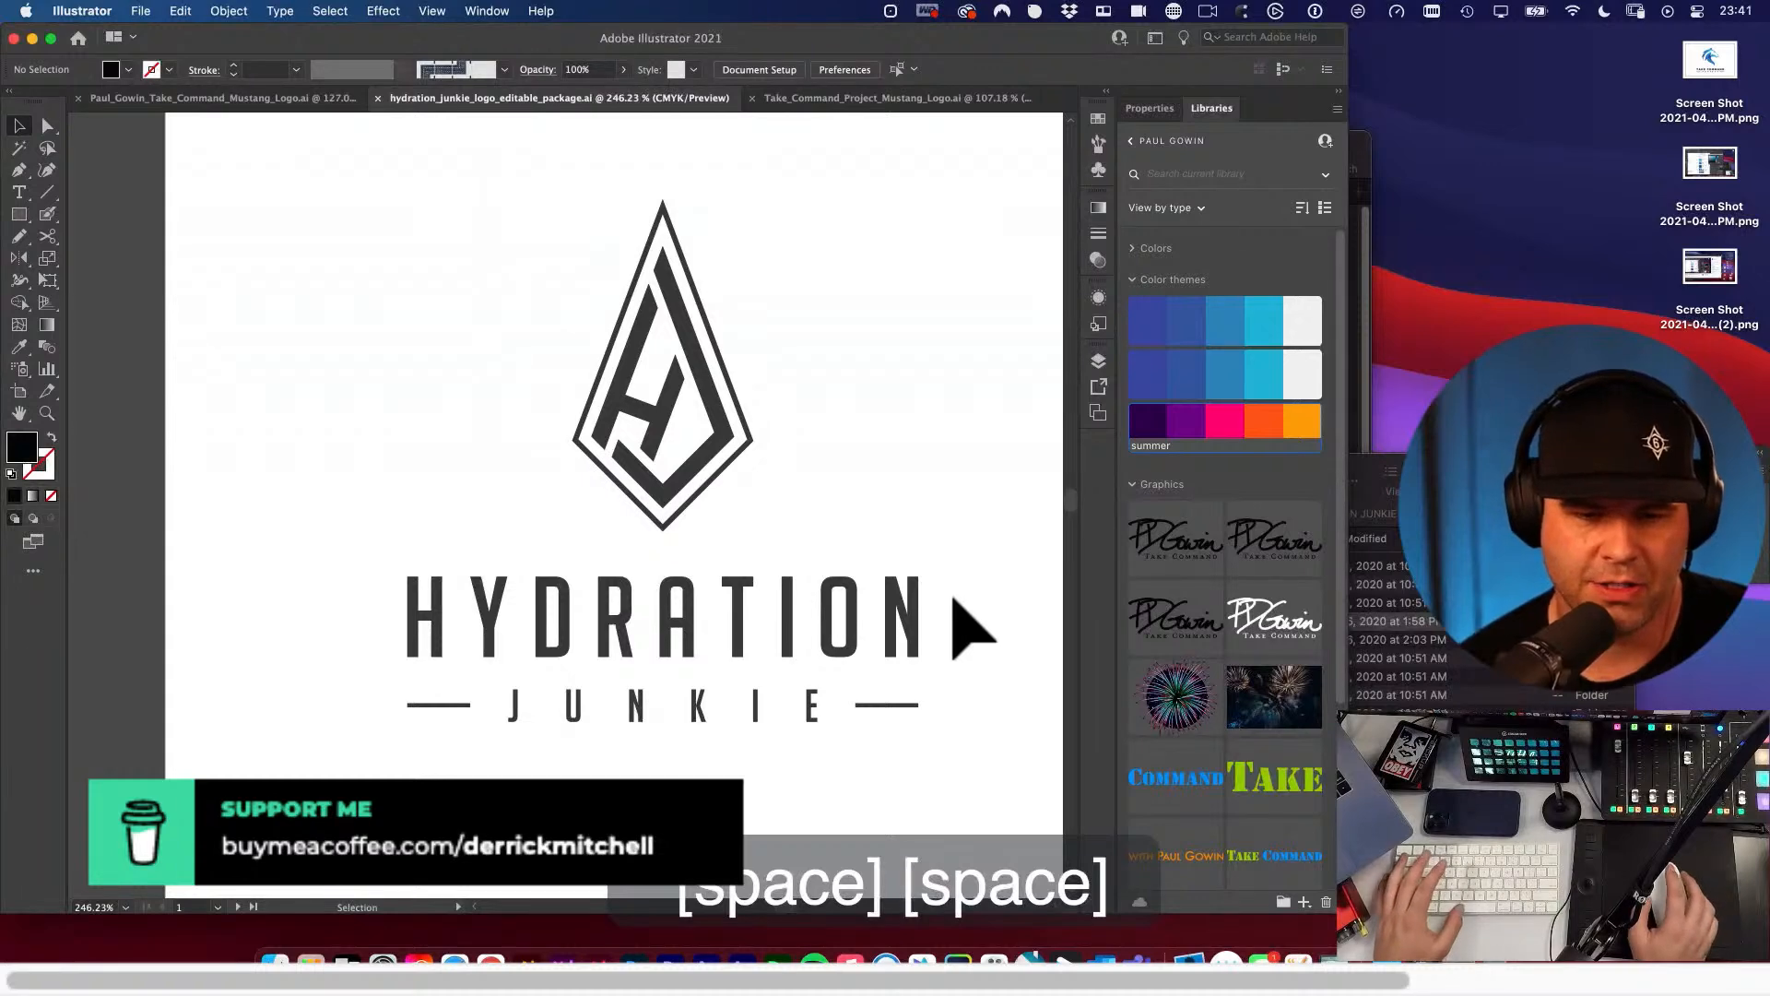
{"action": "left_click_drag", "start_coordinate": [972, 585], "coordinate": [533, 576]}
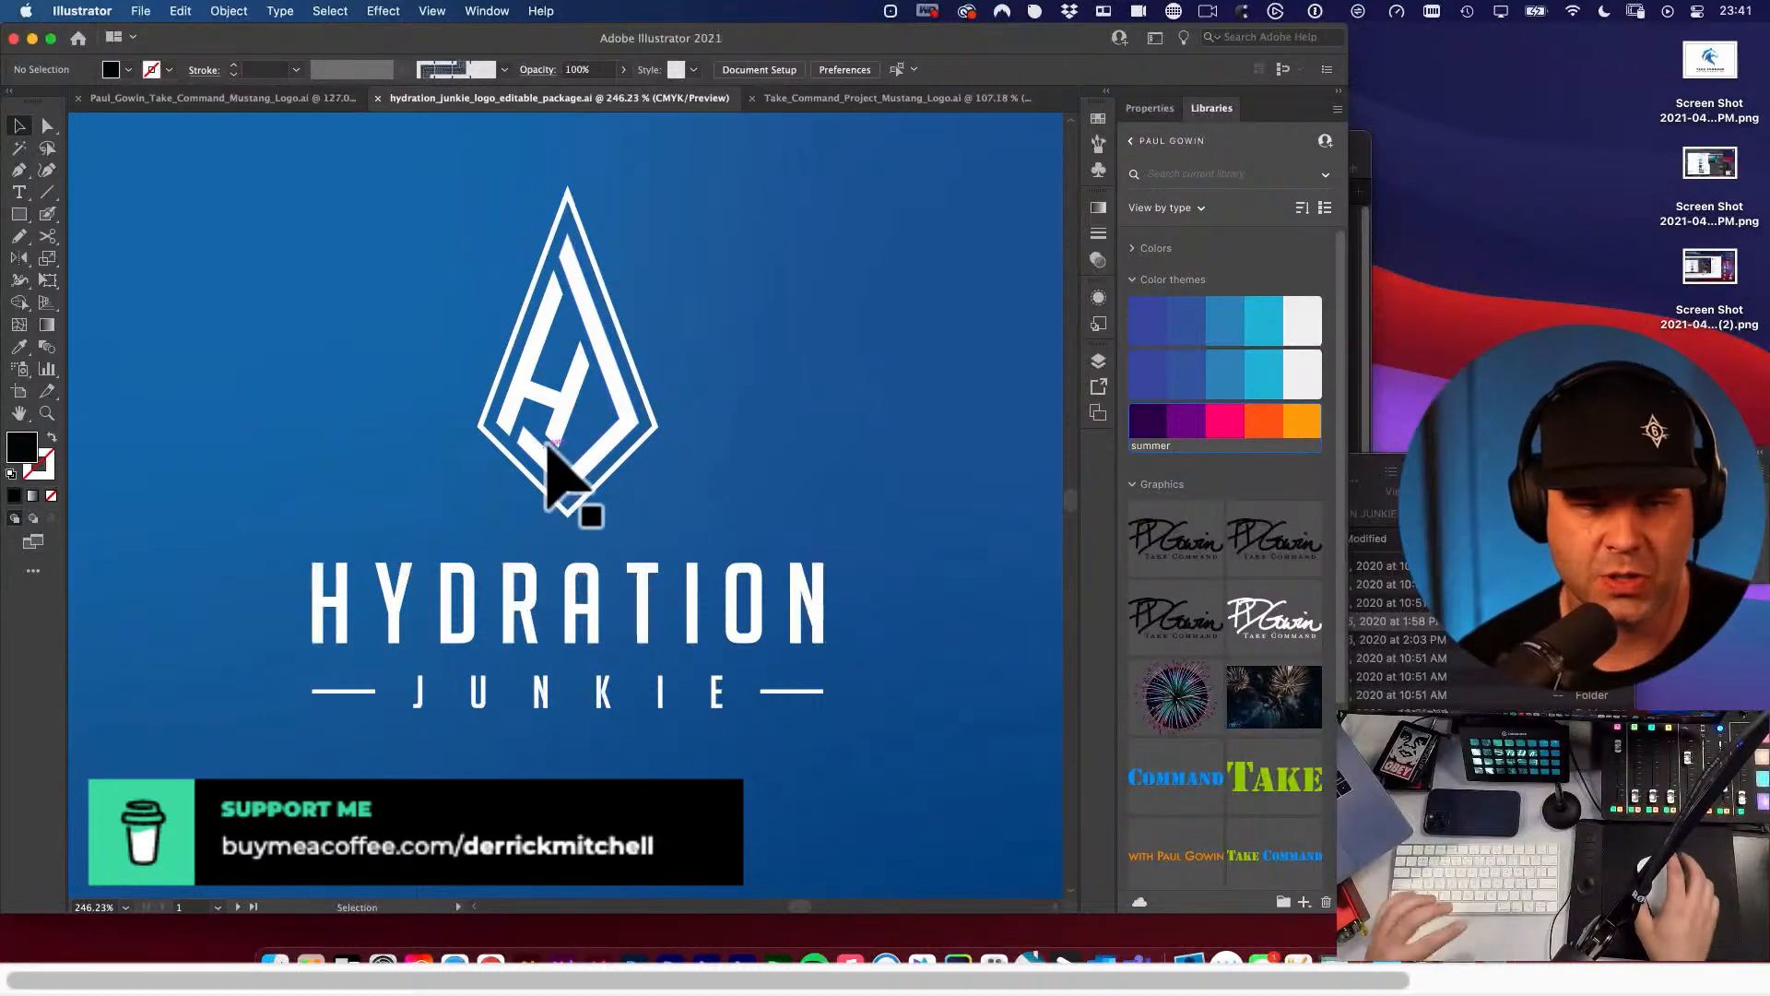
{"action": "left_click", "coordinate": [581, 386], "text": "alt+super"}
{"action": "left_click", "coordinate": [581, 385], "text": "alt+super"}
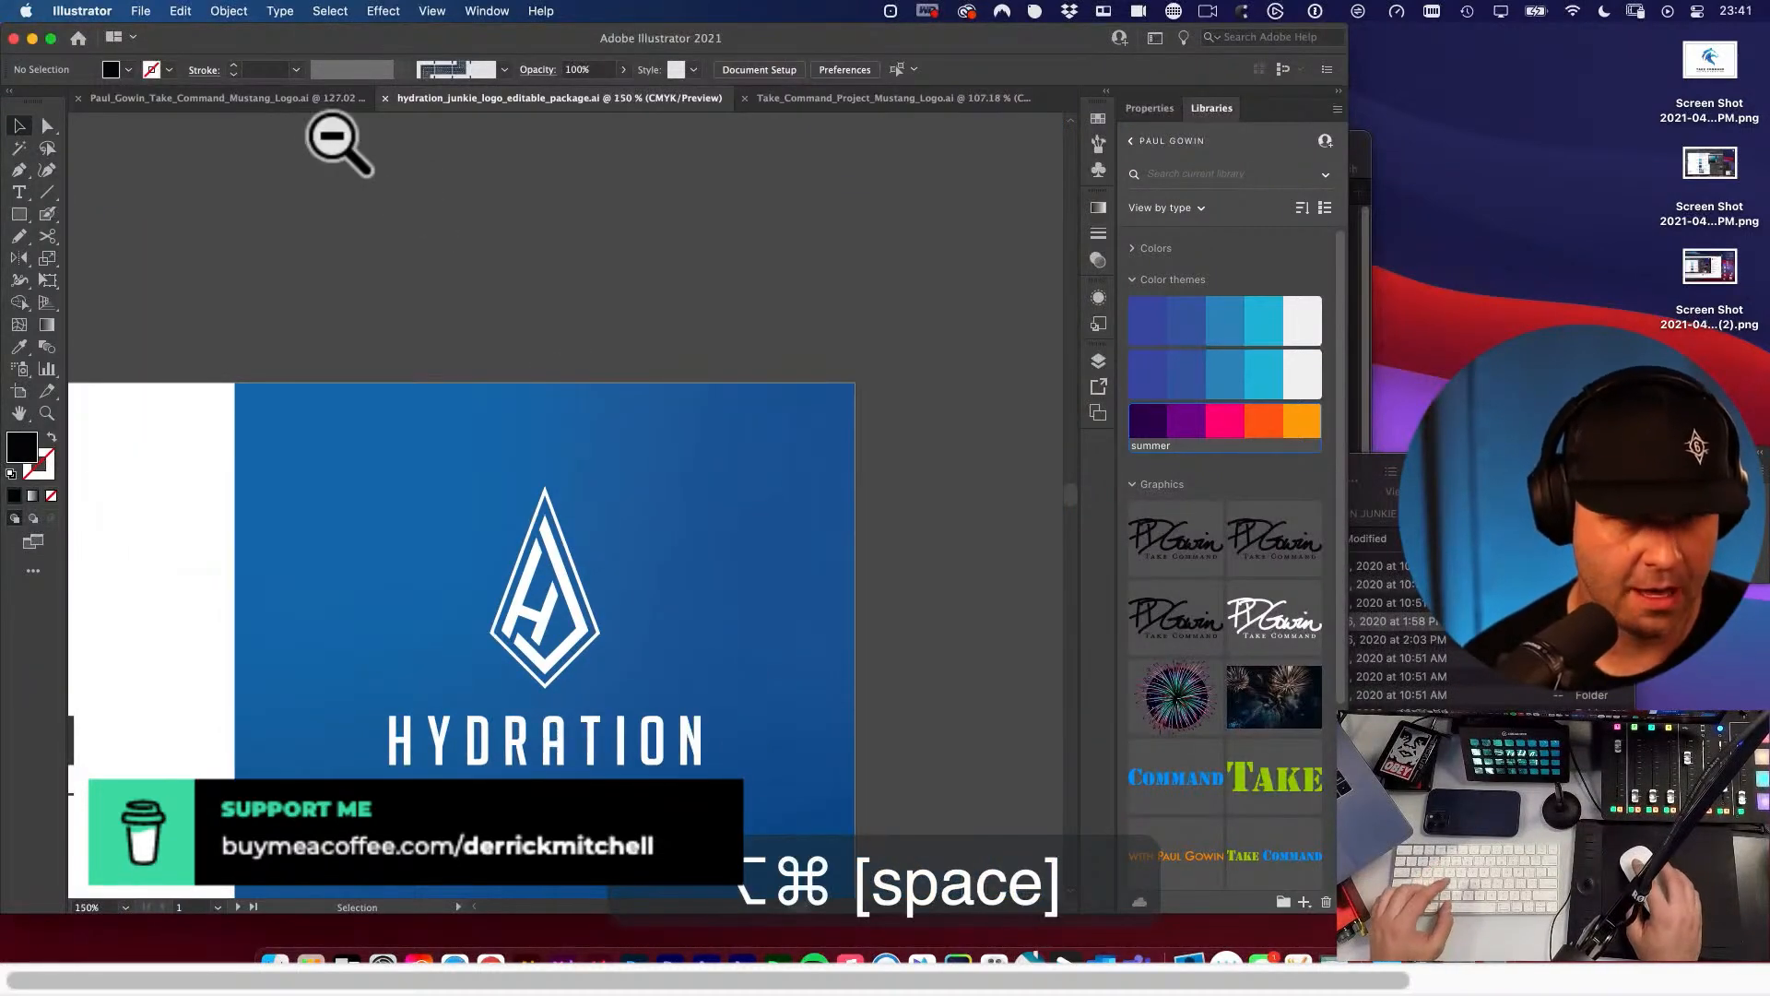
Check the earlier Mustang logo concepts document and return to Take_Command_Project_Mustang_Logo.ai.
{"action": "left_click", "coordinate": [313, 99]}
{"action": "left_click_drag", "start_coordinate": [600, 296], "coordinate": [622, 484]}
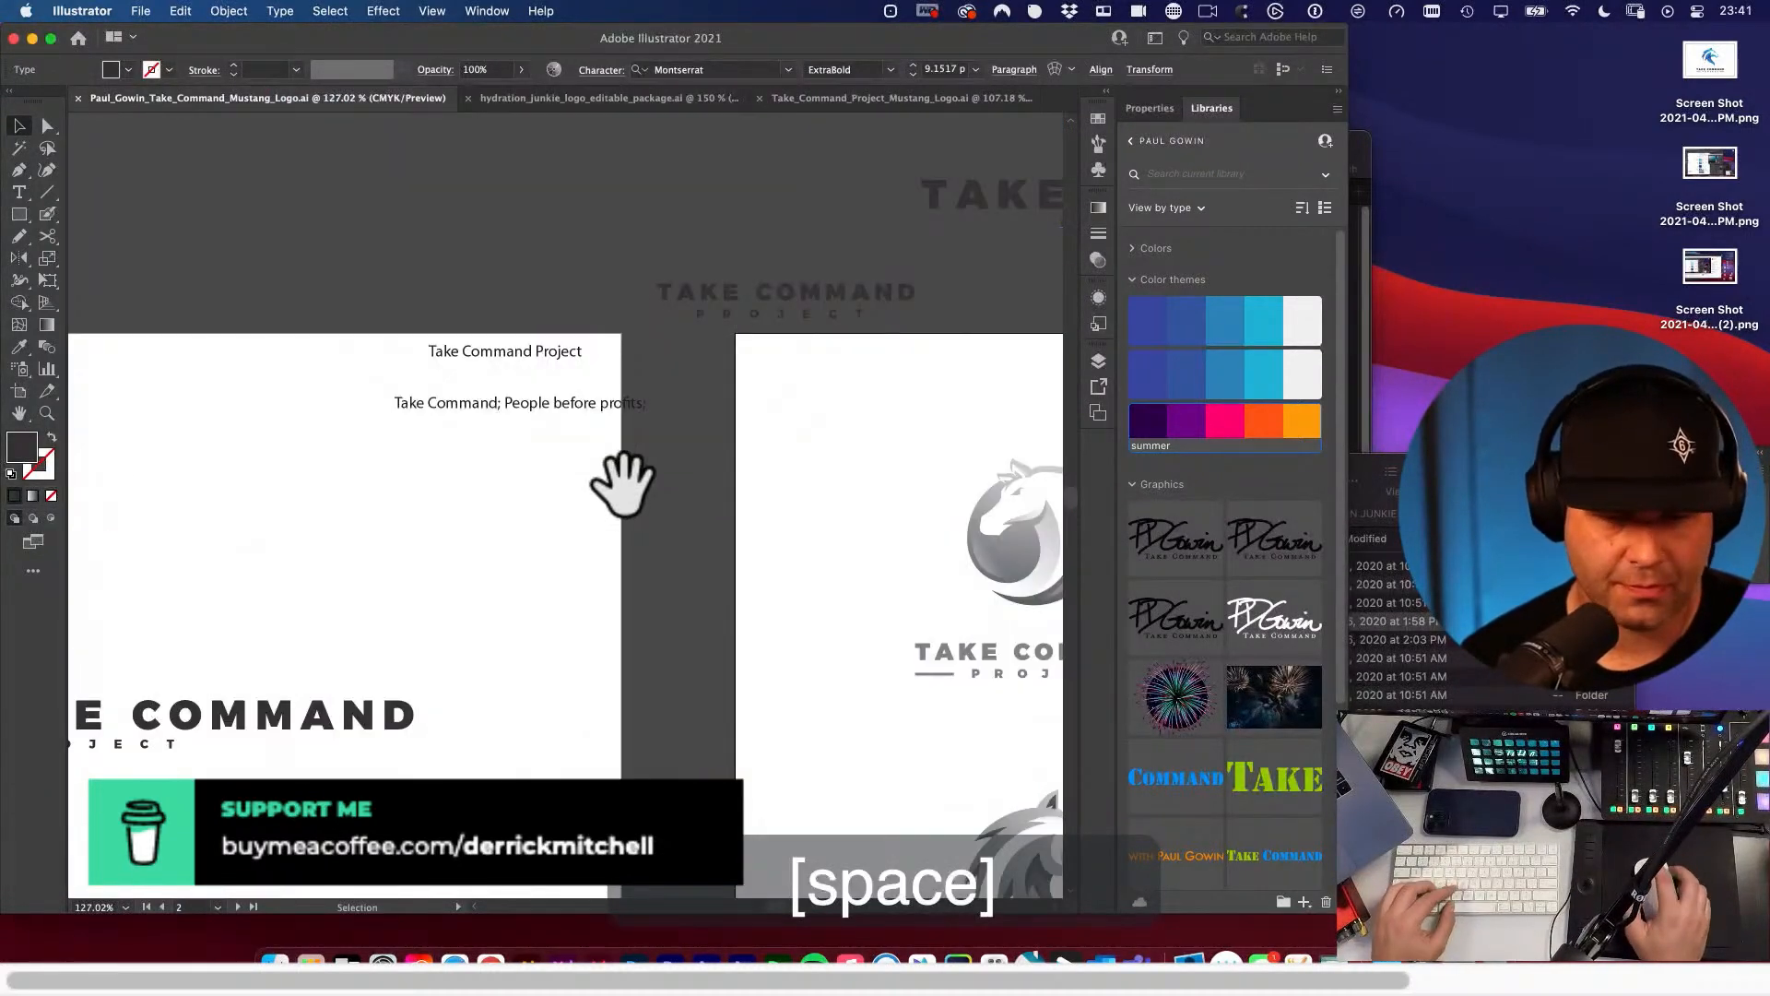
{"action": "left_click", "coordinate": [918, 98]}
{"action": "left_click_drag", "start_coordinate": [703, 344], "coordinate": [519, 464]}
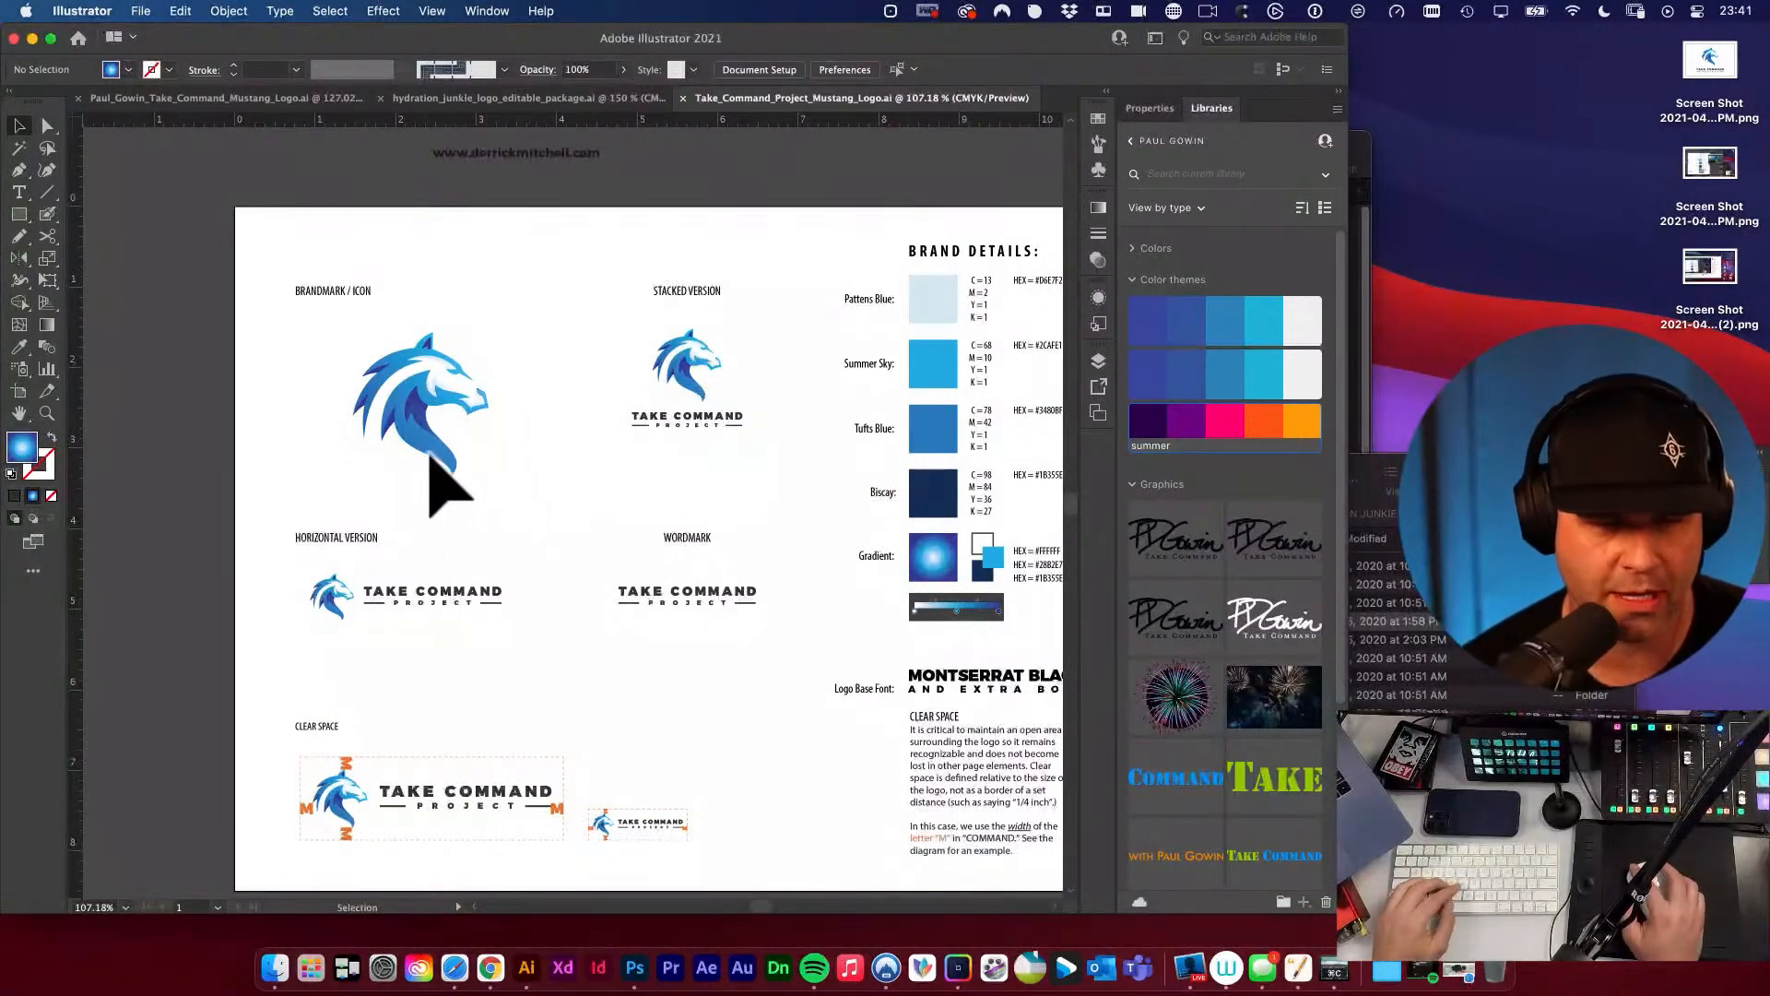
{"action": "left_click", "coordinate": [427, 446]}
{"action": "key", "text": "super+c"}
{"action": "left_click", "coordinate": [576, 484]}
{"action": "left_click_drag", "start_coordinate": [611, 495], "coordinate": [341, 435]}
{"action": "left_click", "coordinate": [406, 438], "text": "alt+super"}
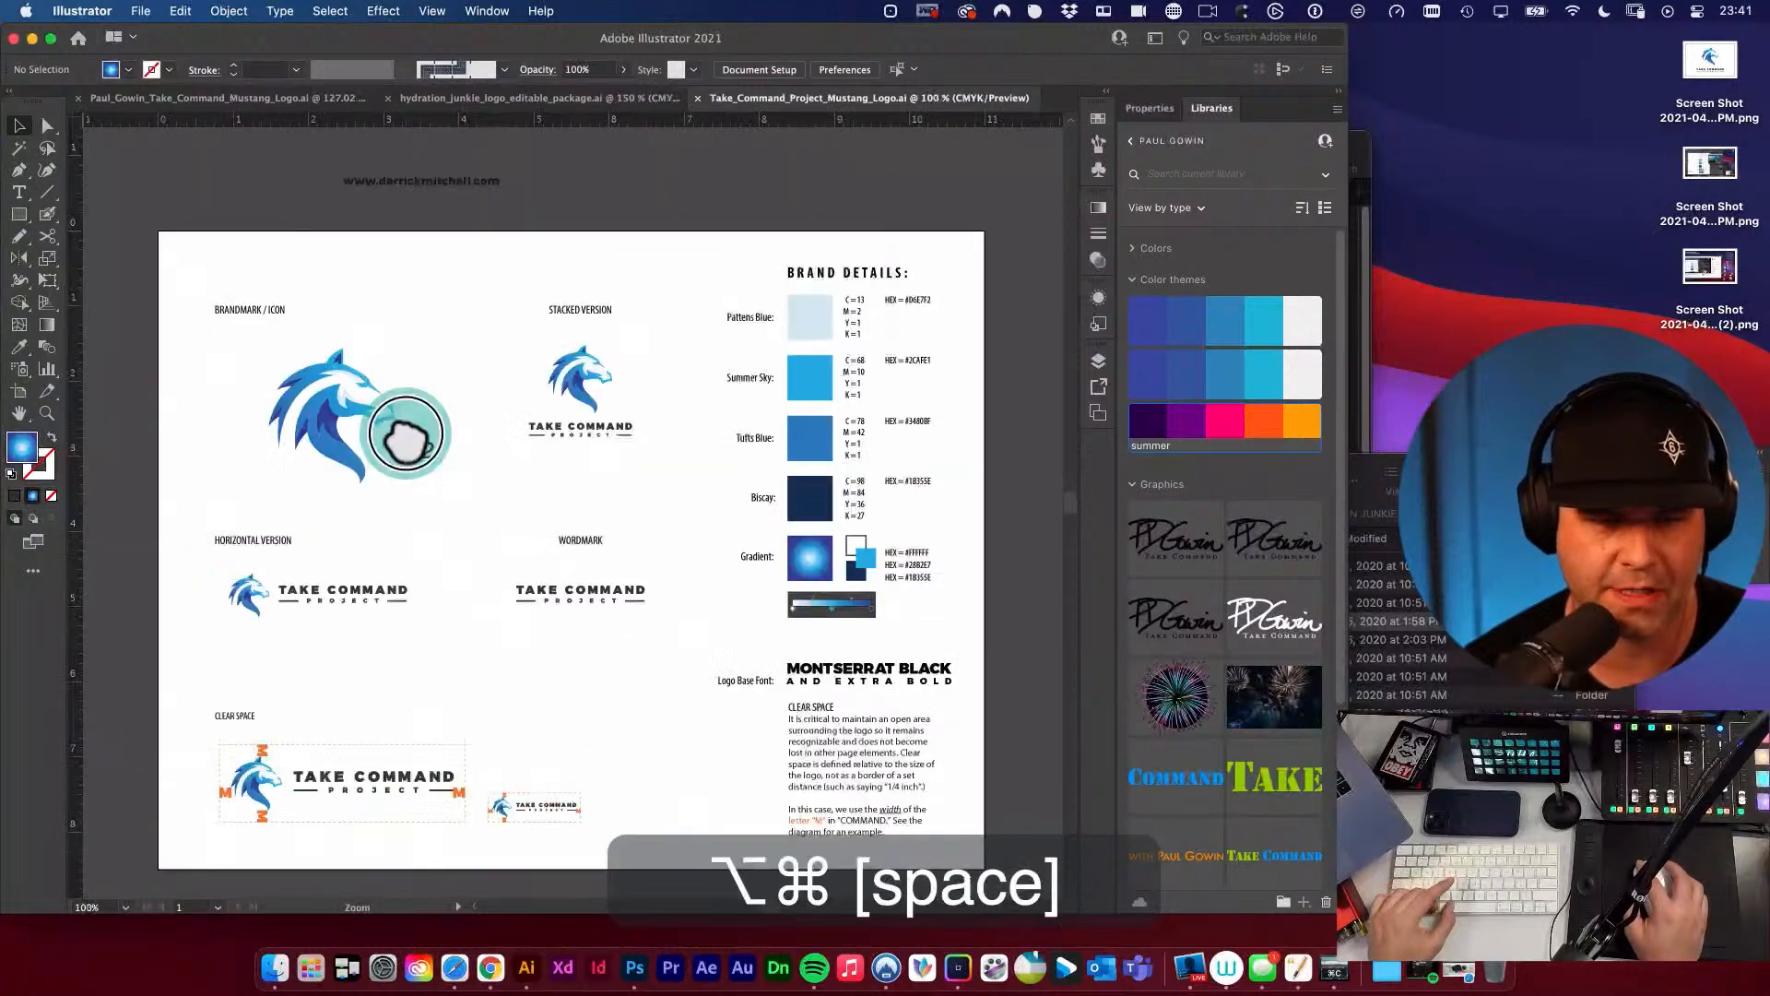
{"action": "left_click", "coordinate": [406, 438], "text": "alt+super"}
{"action": "left_click_drag", "start_coordinate": [790, 579], "coordinate": [466, 447]}
{"action": "key", "text": "shift+o"}
{"action": "left_click_drag", "start_coordinate": [383, 403], "coordinate": [394, 394]}
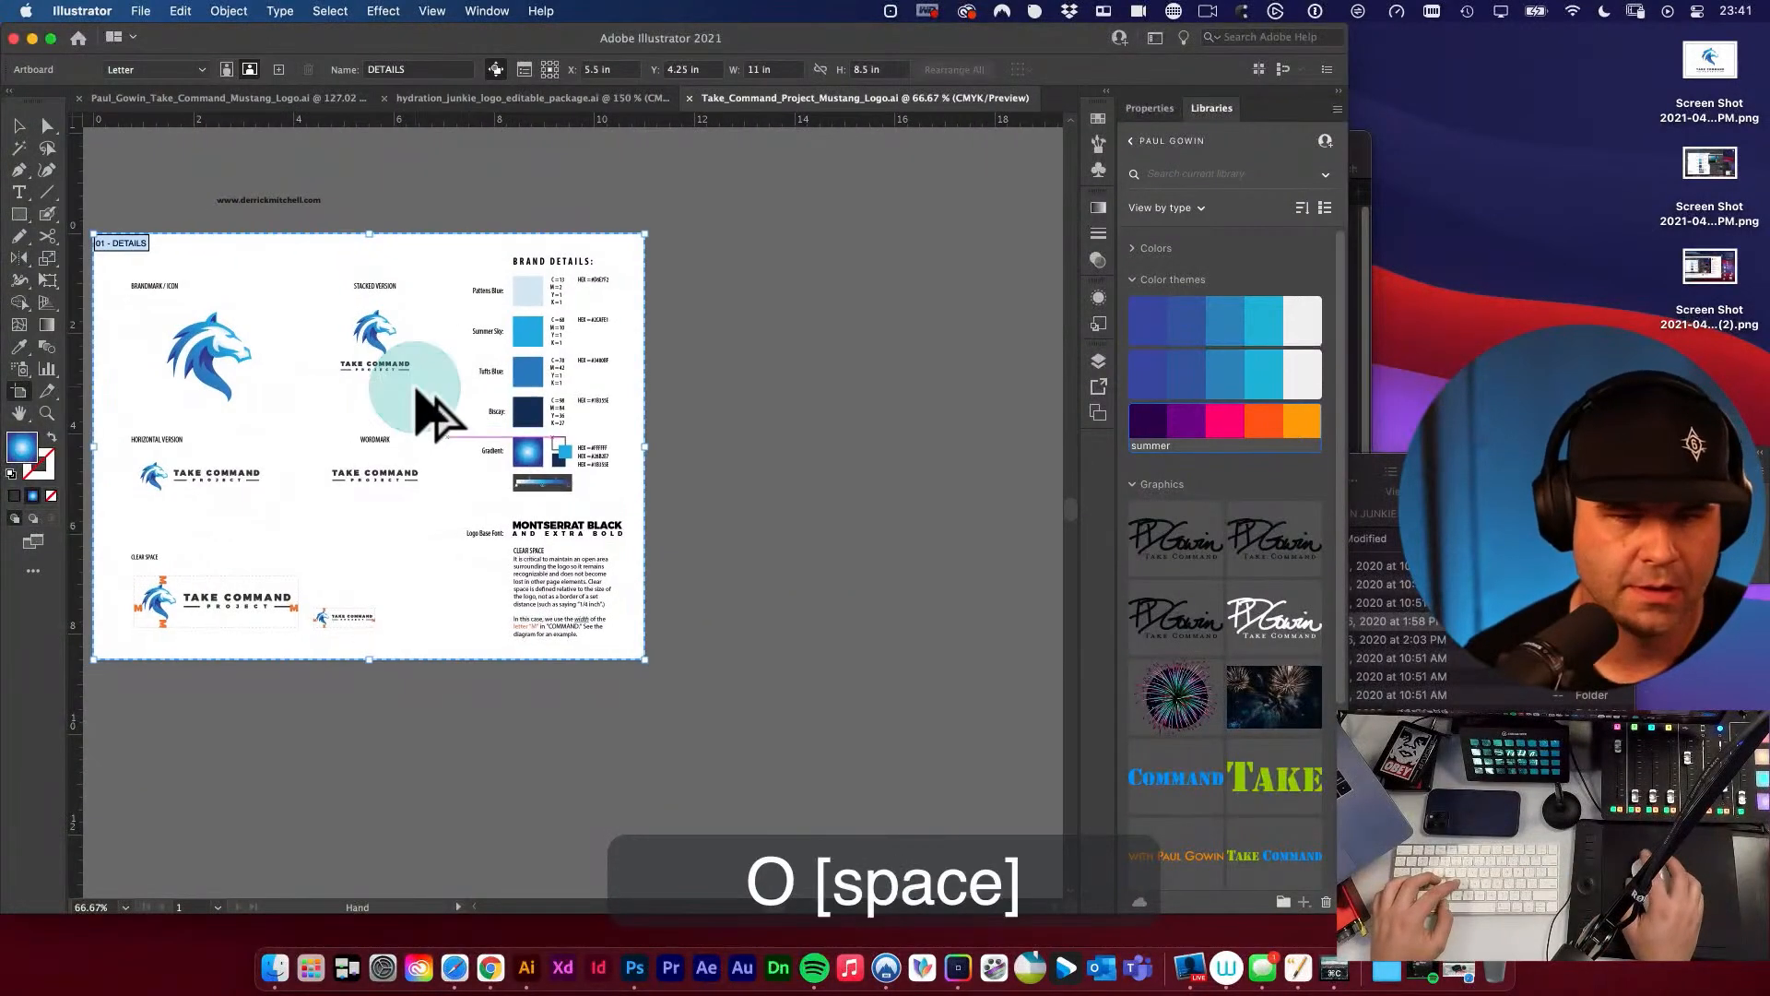
{"action": "left_click", "coordinate": [210, 247]}
{"action": "left_click_drag", "start_coordinate": [210, 247], "coordinate": [816, 293]}
{"action": "key", "text": "v"}
{"action": "key", "text": "super+z"}
{"action": "key", "text": "v"}
Duplicate the DETAILS artboard with its artwork, placing the copy just to the right of the original.
{"action": "left_click_drag", "start_coordinate": [604, 199], "coordinate": [987, 246]}
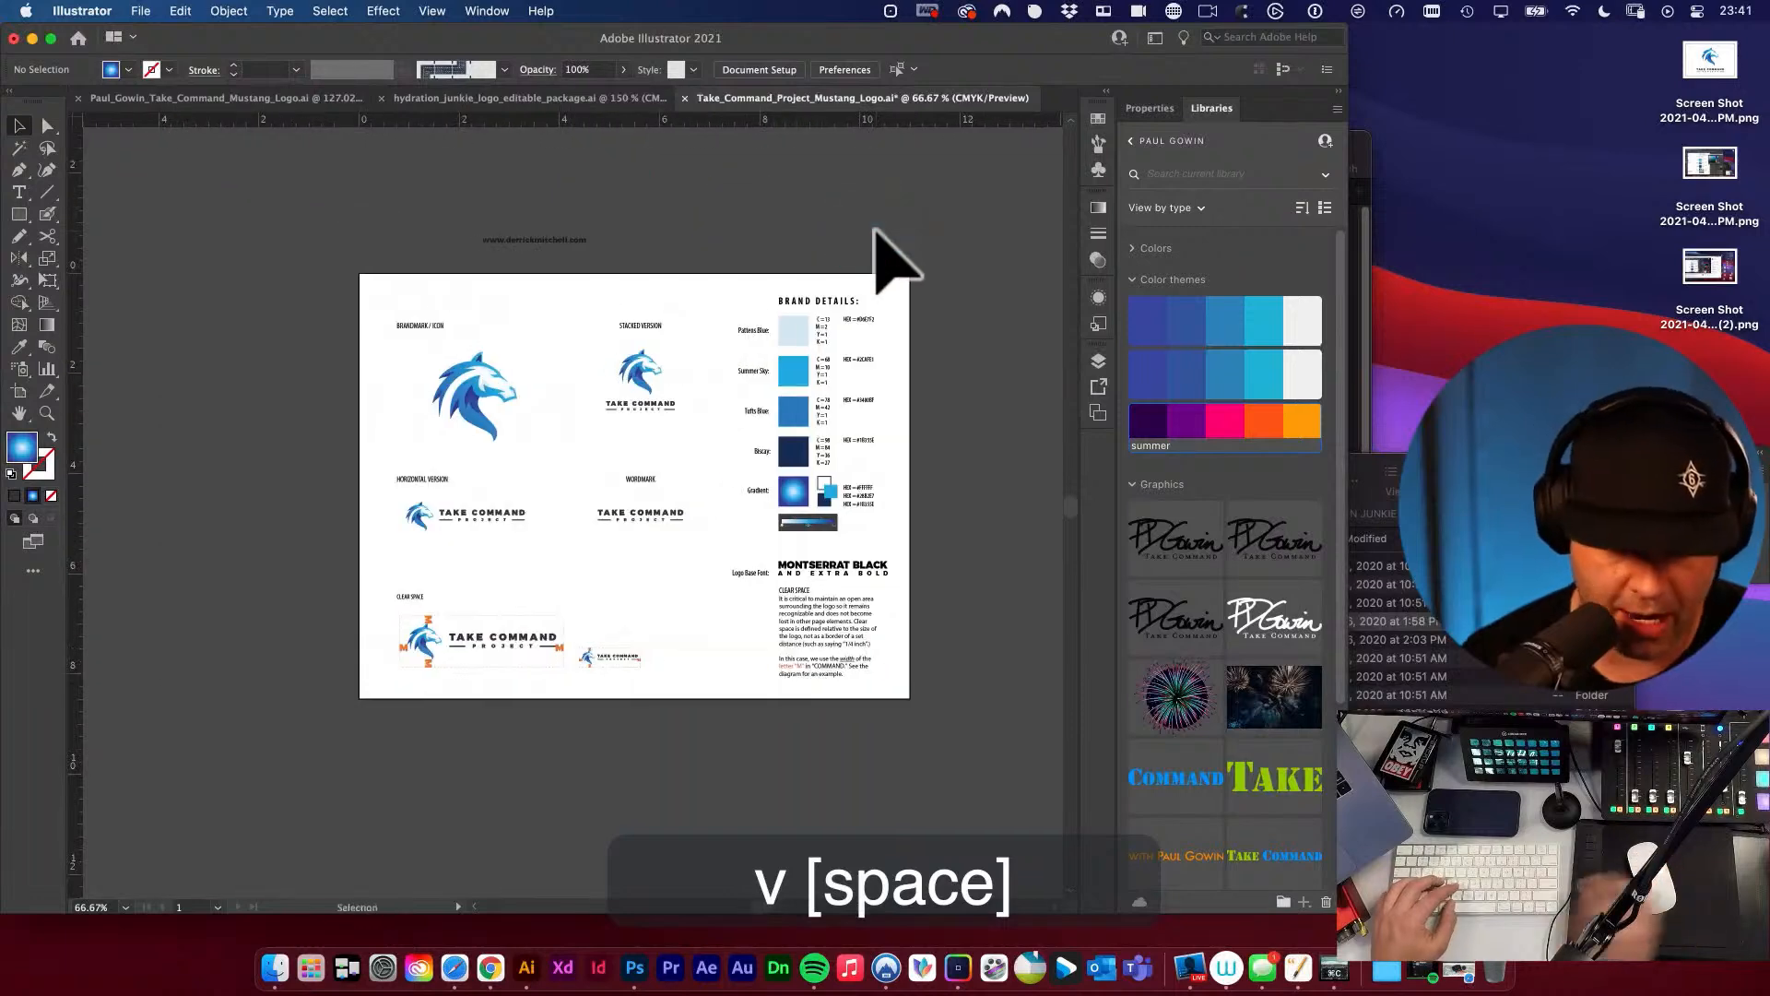
{"action": "key", "text": "shift+o"}
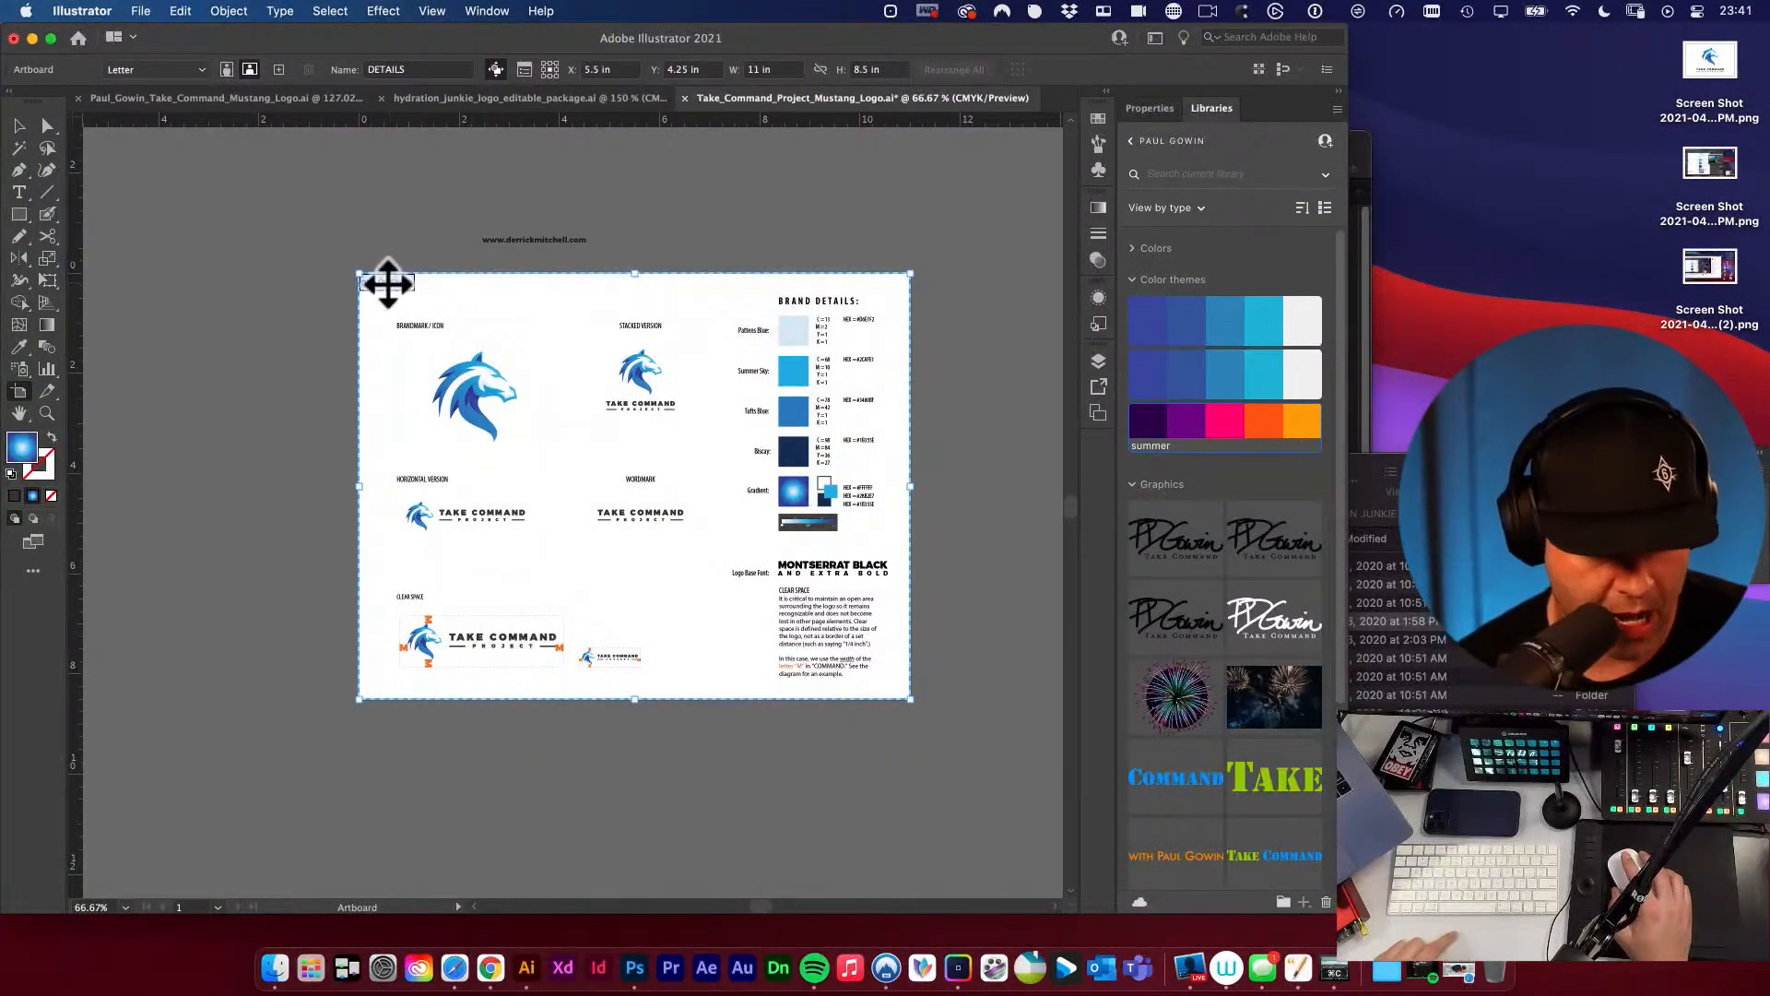
{"action": "left_click_drag", "start_coordinate": [390, 281], "coordinate": [975, 284]}
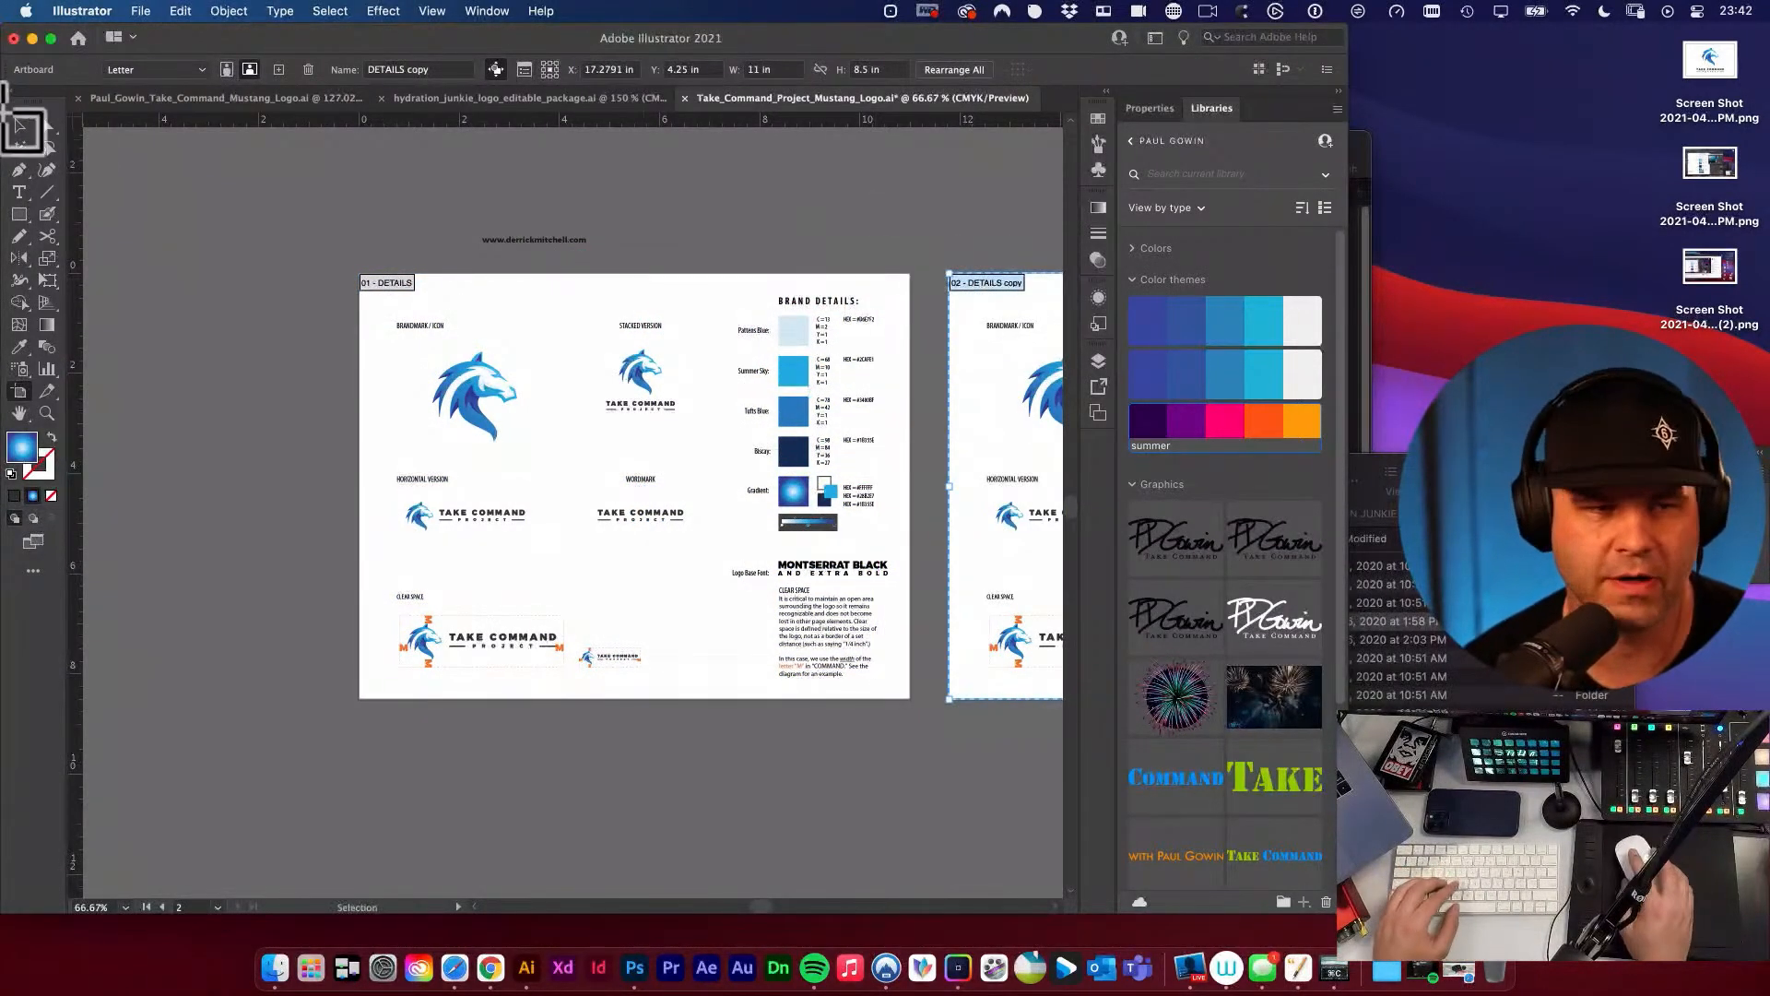
{"action": "left_click", "coordinate": [19, 126]}
Delete the stacked version, wordmark and brand details column from the duplicated artboard.
{"action": "key", "text": "space"}
{"action": "key", "text": "space"}
{"action": "left_click_drag", "start_coordinate": [1059, 424], "coordinate": [627, 424]}
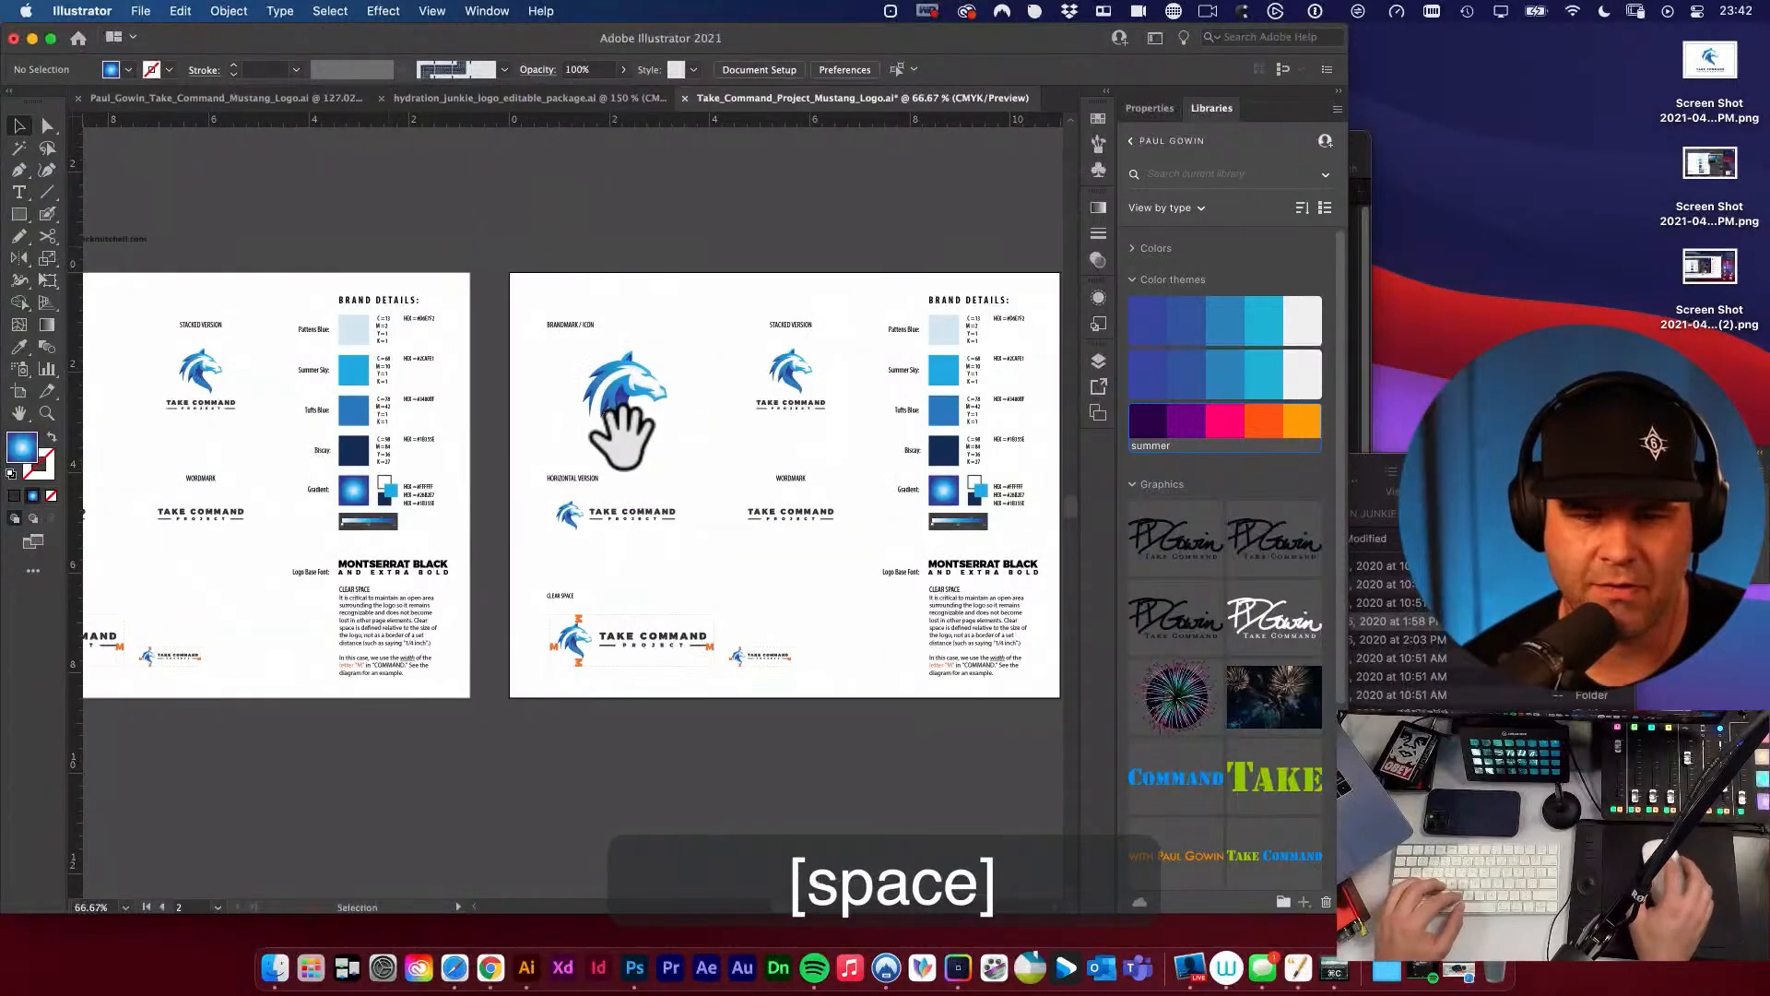
{"action": "key", "text": "space"}
{"action": "left_click_drag", "start_coordinate": [837, 449], "coordinate": [735, 461]}
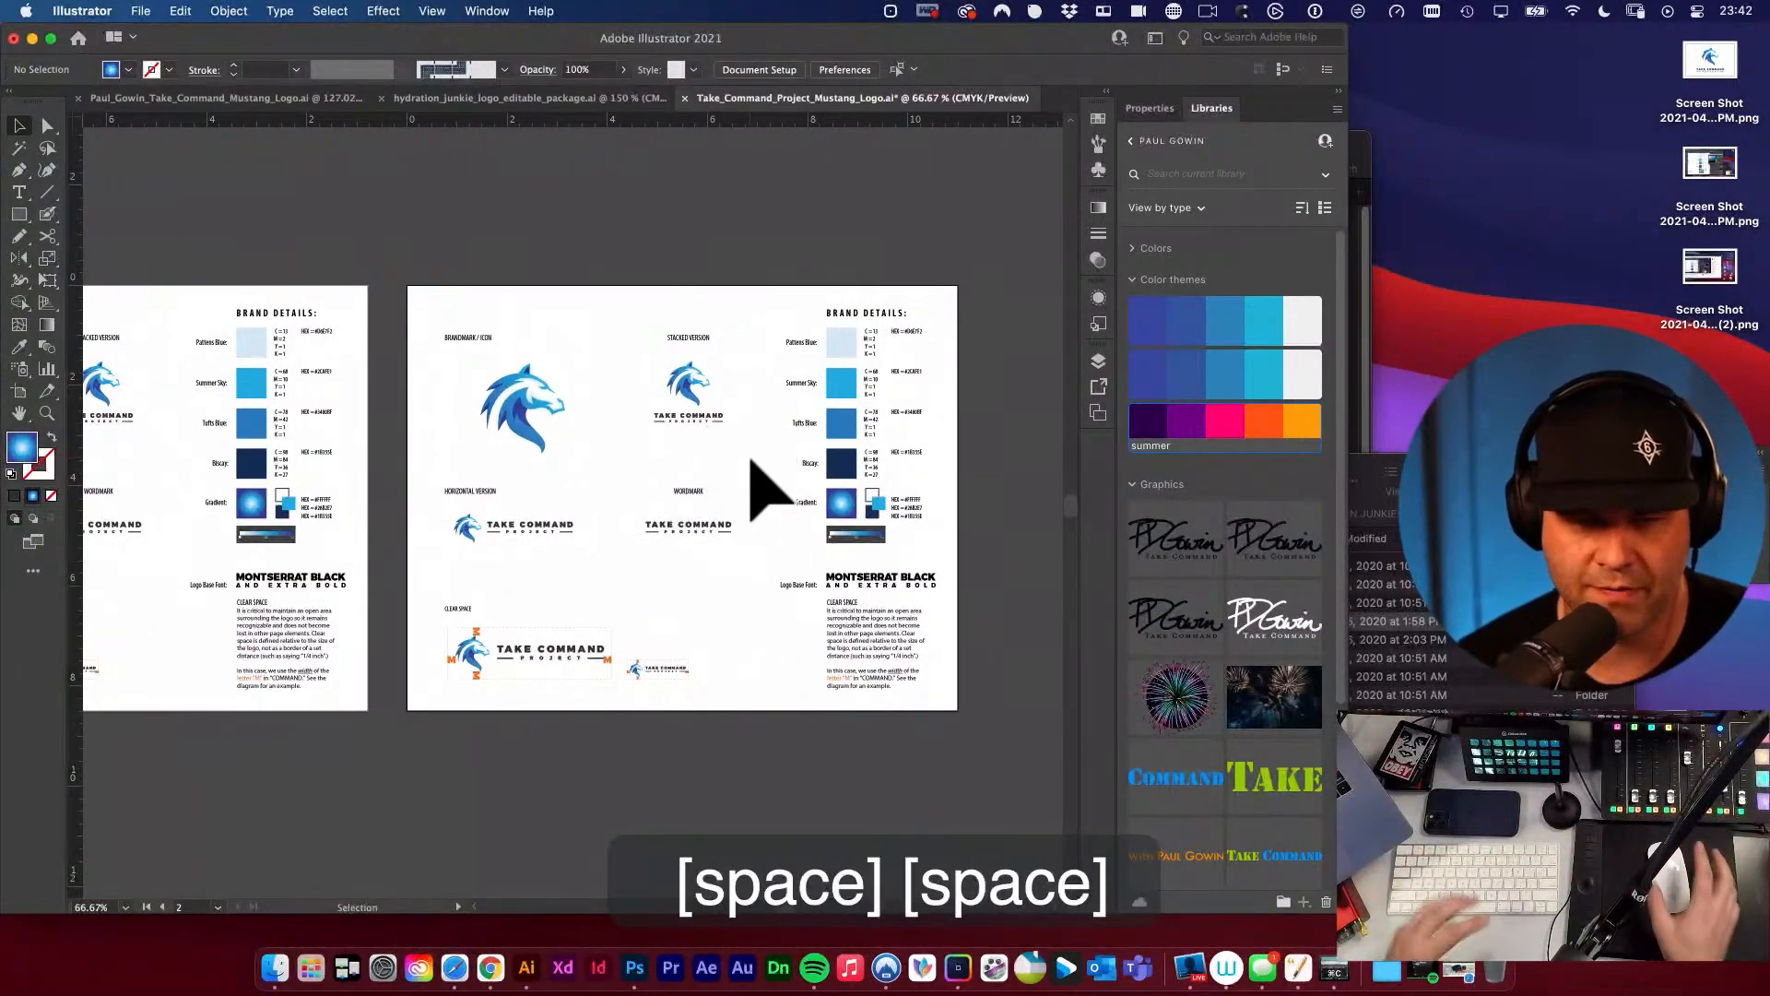
{"action": "left_click_drag", "start_coordinate": [677, 351], "coordinate": [979, 738]}
{"action": "key", "text": "BackSpace"}
Delete the horizontal version, clear space artwork and brandmark label from the copied artboard, keeping only the horse icon.
{"action": "scroll", "coordinate": [875, 710], "scroll_direction": "up", "scroll_amount": 1}
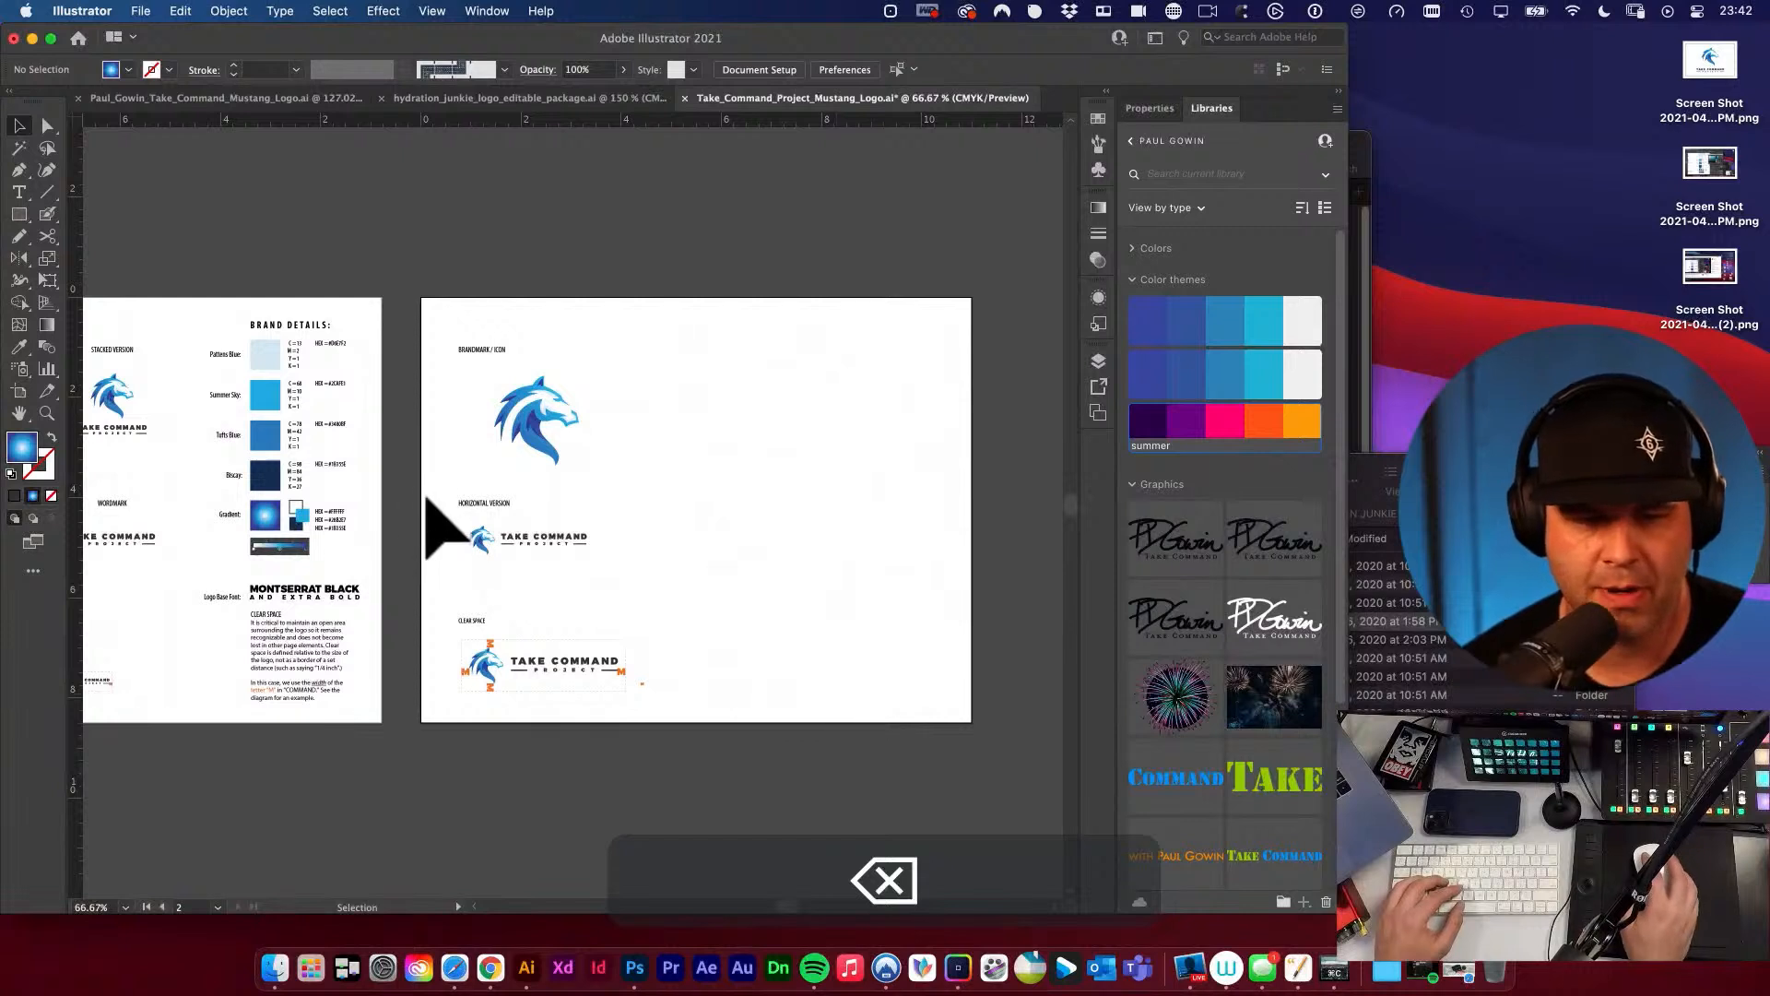
{"action": "left_click_drag", "start_coordinate": [427, 498], "coordinate": [711, 770]}
{"action": "key", "text": "BackSpace"}
{"action": "left_click_drag", "start_coordinate": [701, 654], "coordinate": [729, 733]}
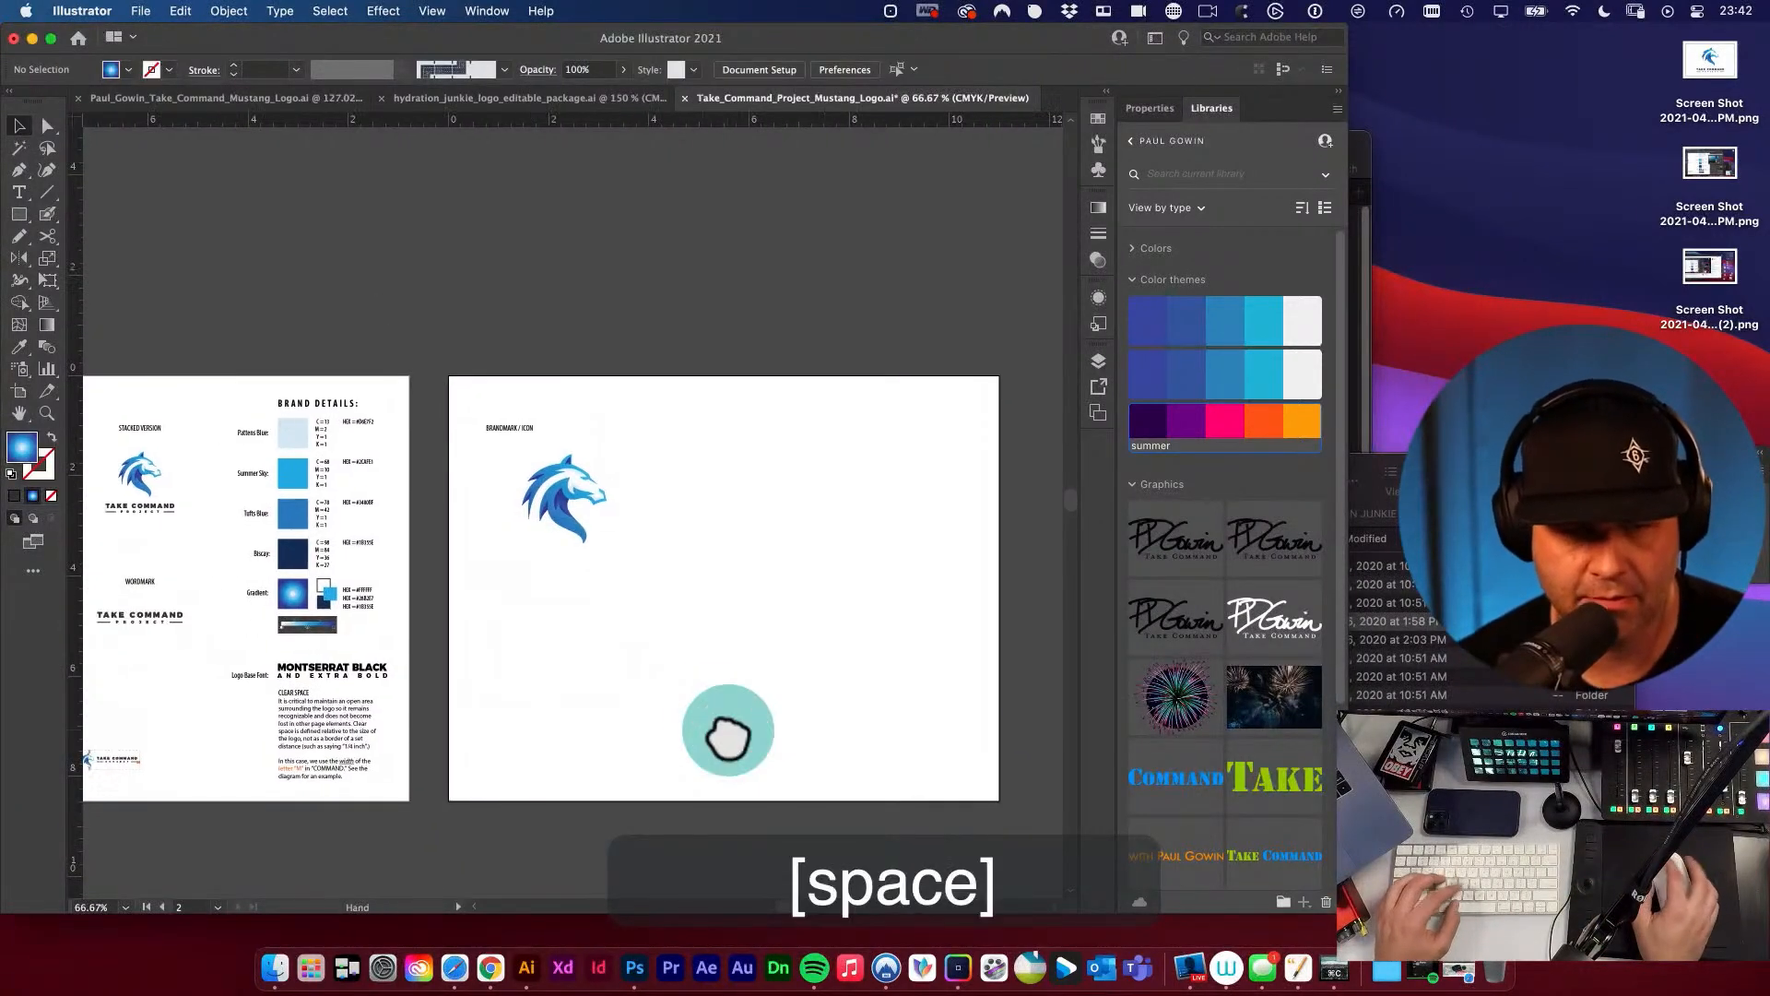
{"action": "left_click", "coordinate": [513, 433]}
{"action": "key", "text": "v"}
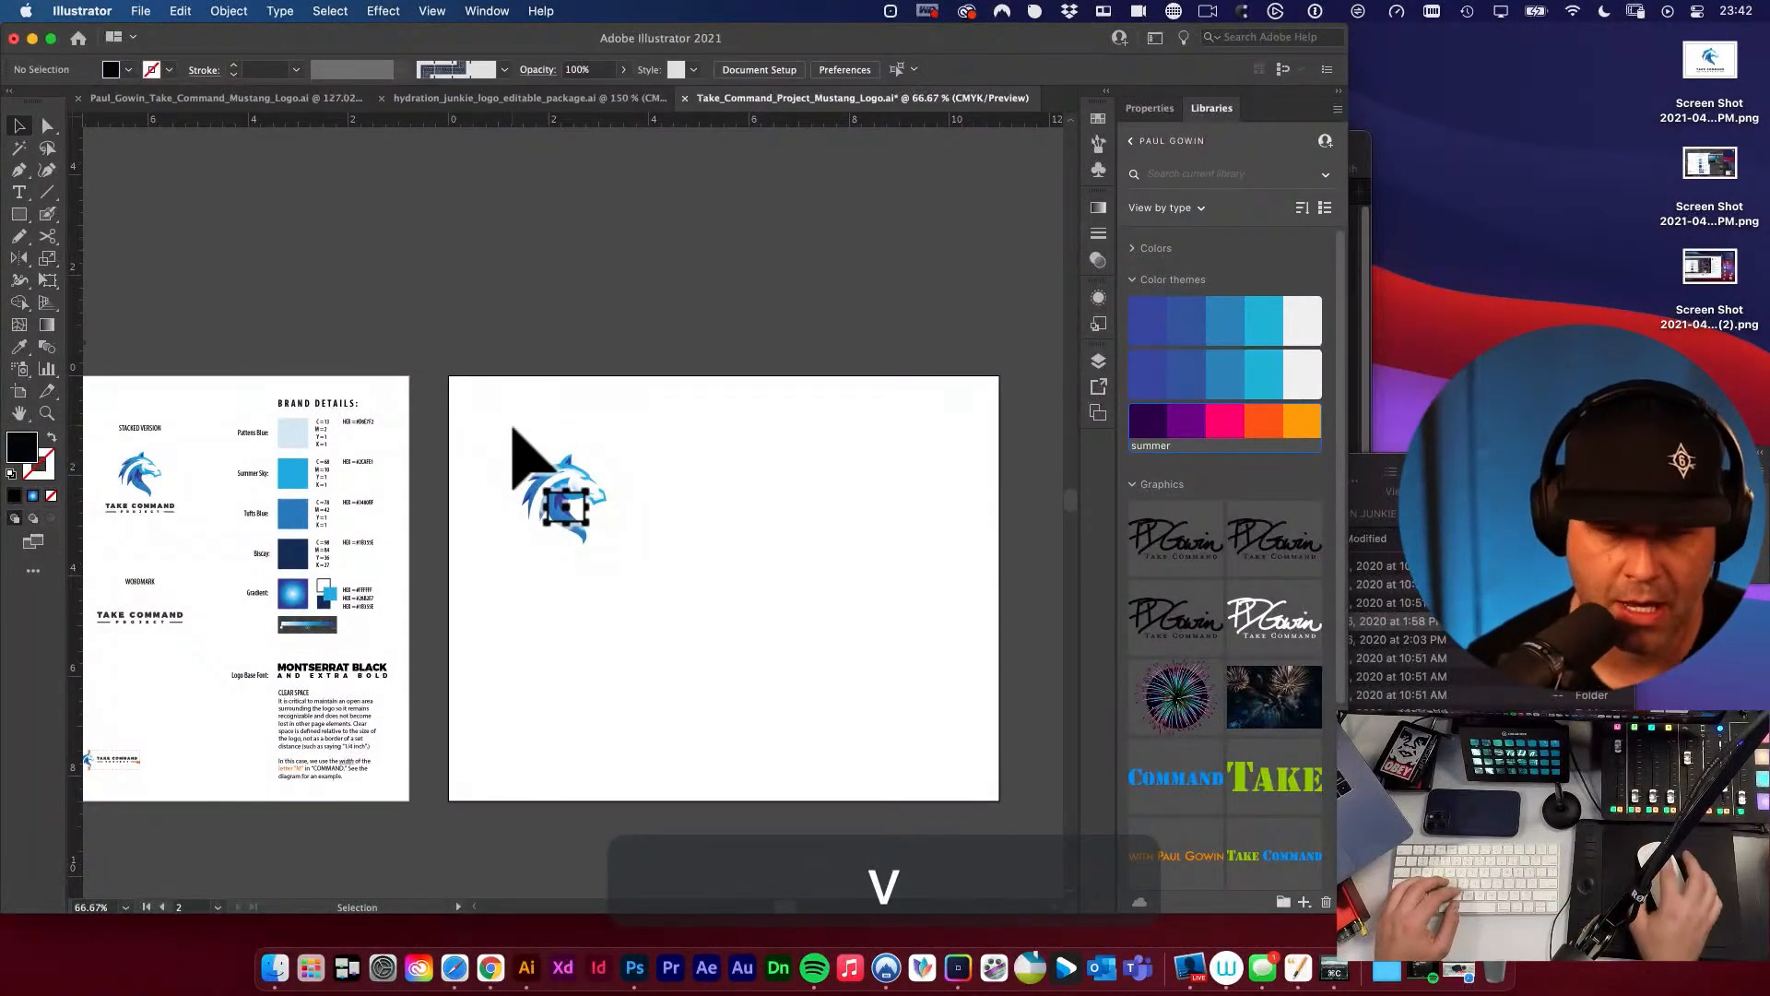
Move the horse icon straight down about 1.7 in on the copied artboard.
{"action": "left_click_drag", "start_coordinate": [561, 486], "coordinate": [561, 572]}
{"action": "left_click_drag", "start_coordinate": [547, 547], "coordinate": [681, 513]}
{"action": "key", "text": "v"}
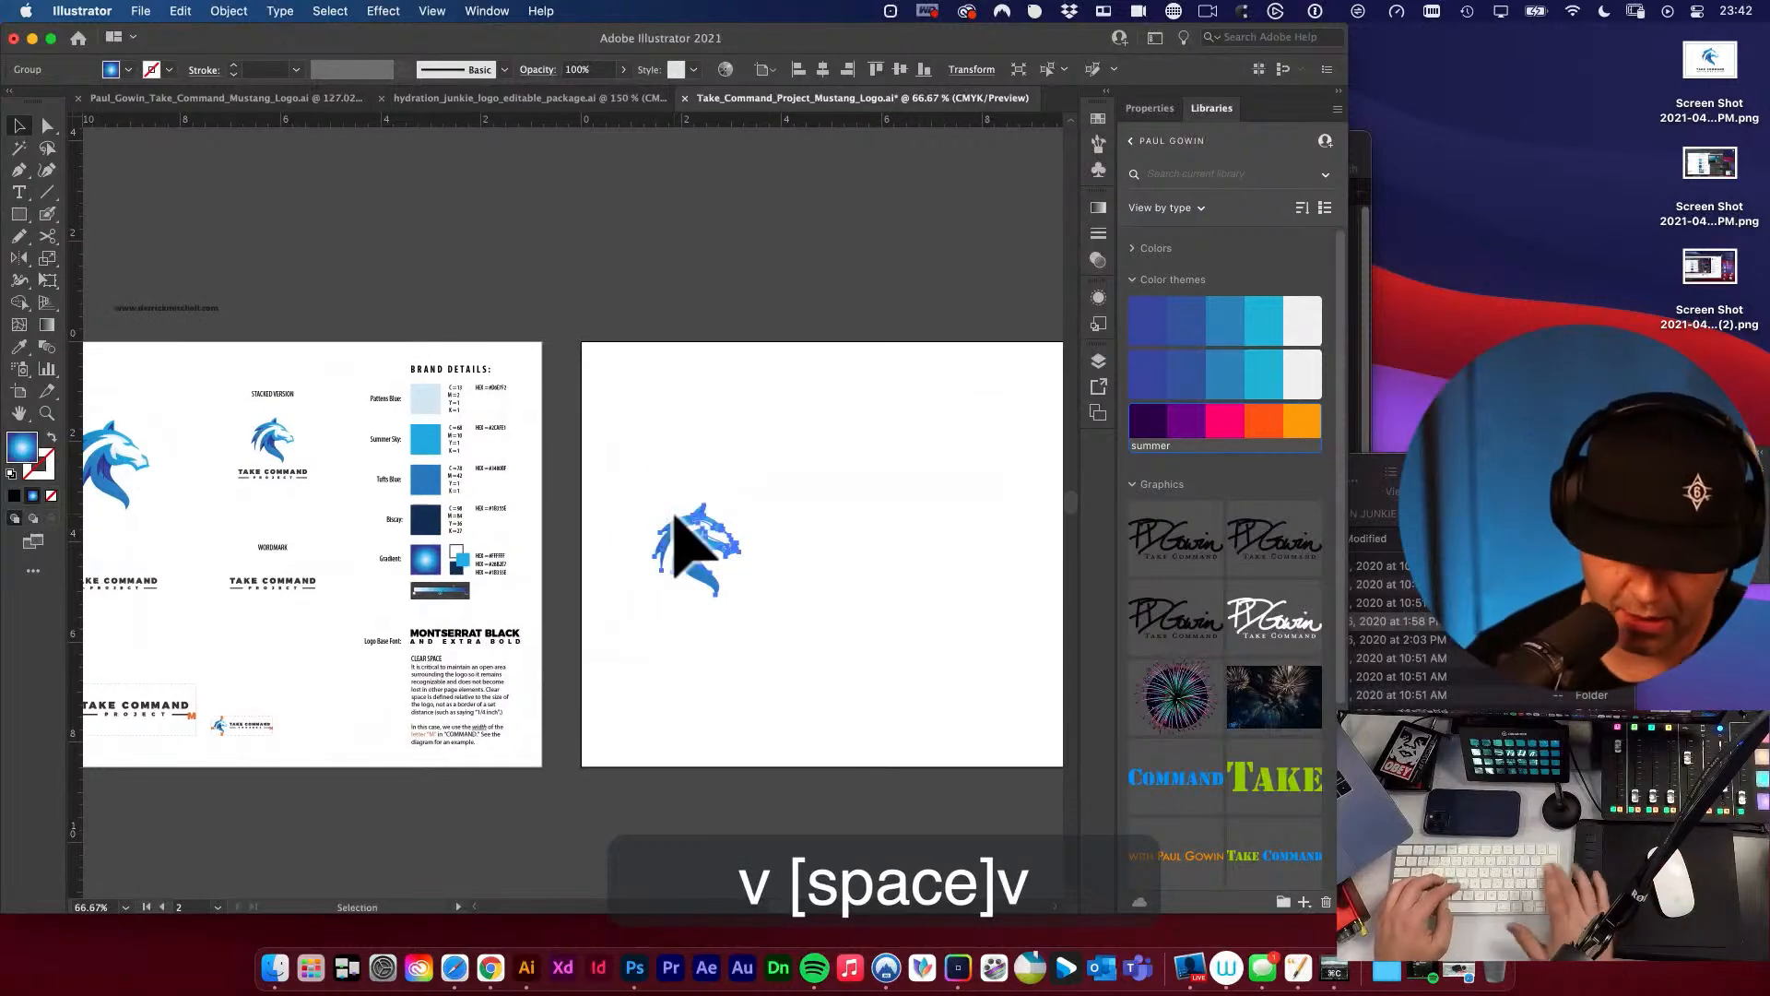
Delete the horse icon from the copied artboard and place an enlarged copy of the stacked logo in its left half.
{"action": "key", "text": "BackSpace"}
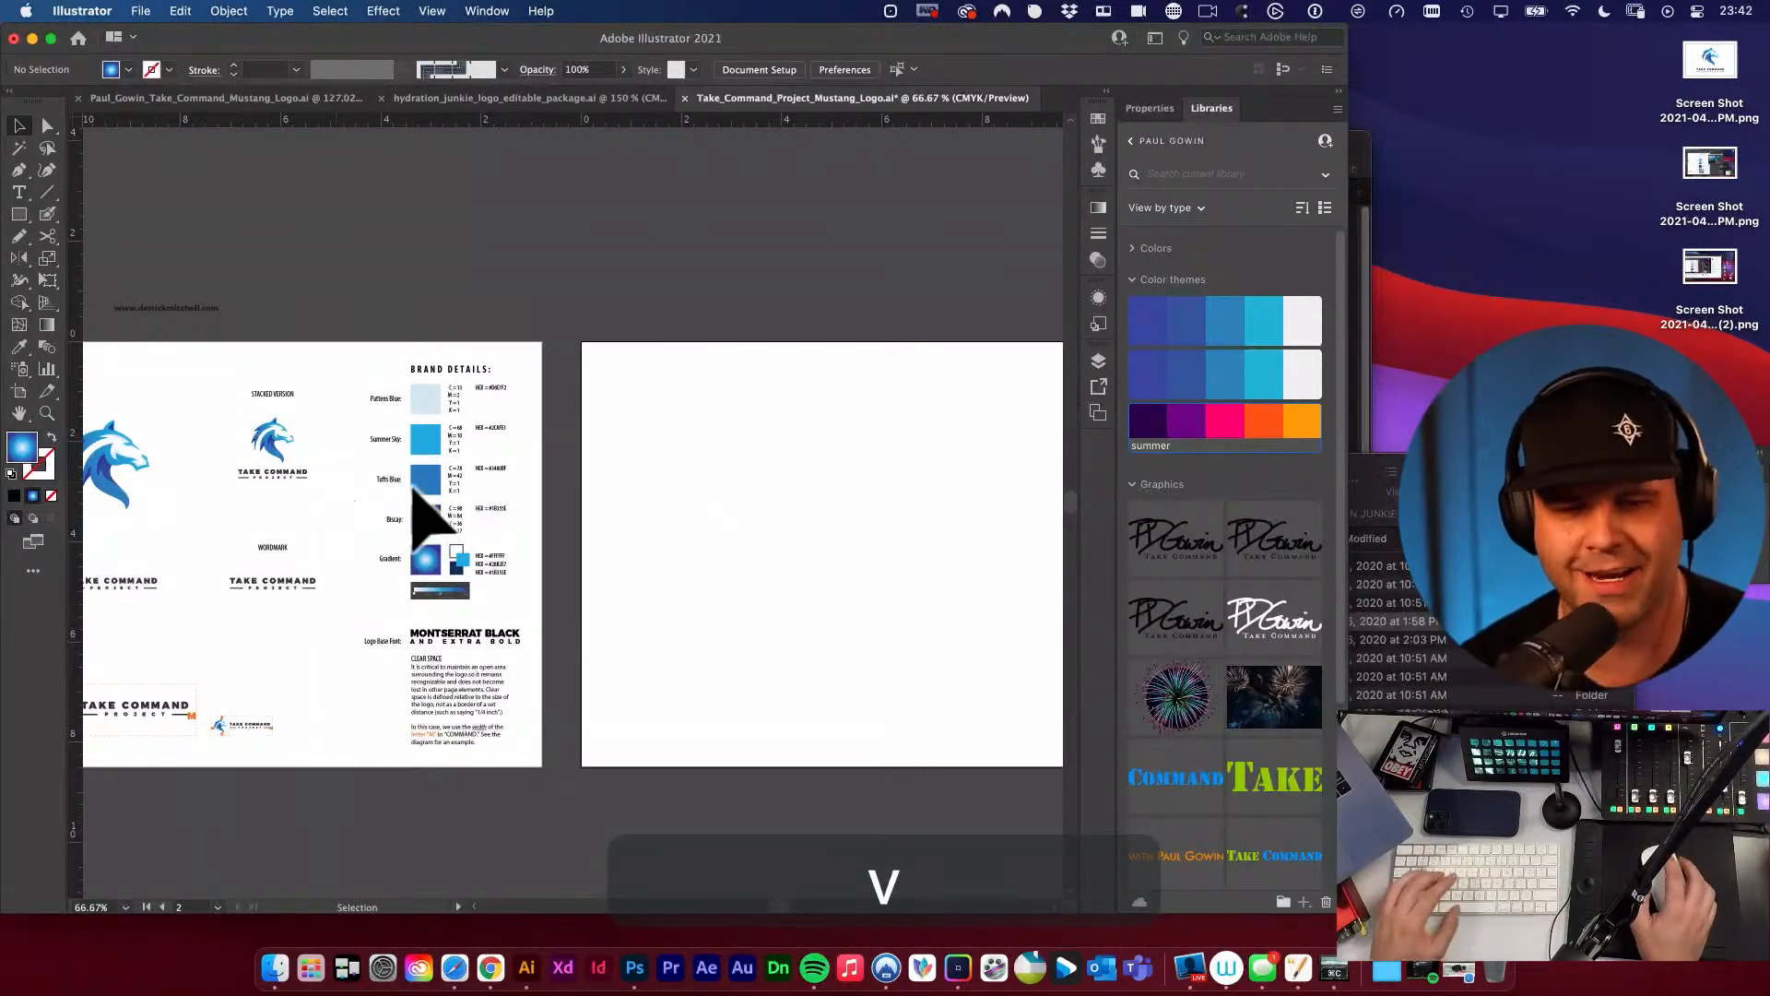
{"action": "left_click_drag", "start_coordinate": [952, 543], "coordinate": [966, 490]}
{"action": "left_click", "coordinate": [295, 388]}
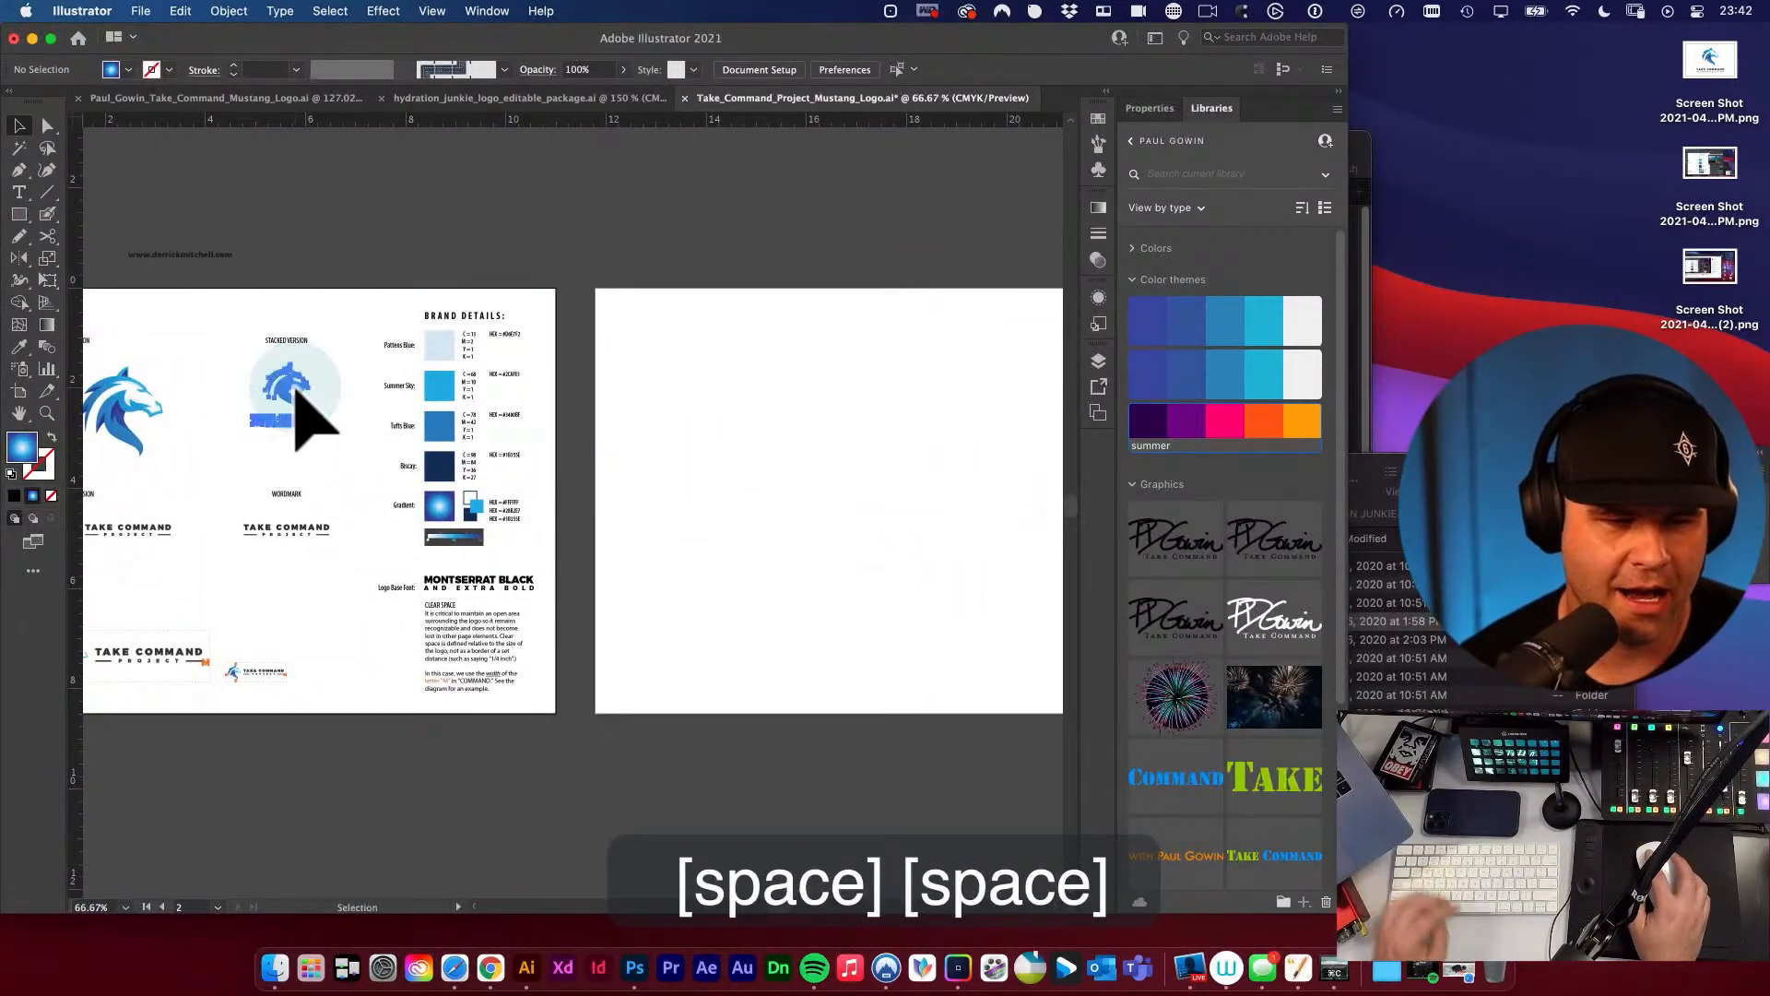
{"action": "left_click", "coordinate": [295, 390]}
{"action": "left_click_drag", "start_coordinate": [276, 388], "coordinate": [594, 362]}
{"action": "key", "text": "e"}
{"action": "key", "text": "v"}
{"action": "left_click", "coordinate": [857, 413]}
{"action": "key", "text": "space"}
{"action": "left_click", "coordinate": [670, 339]}
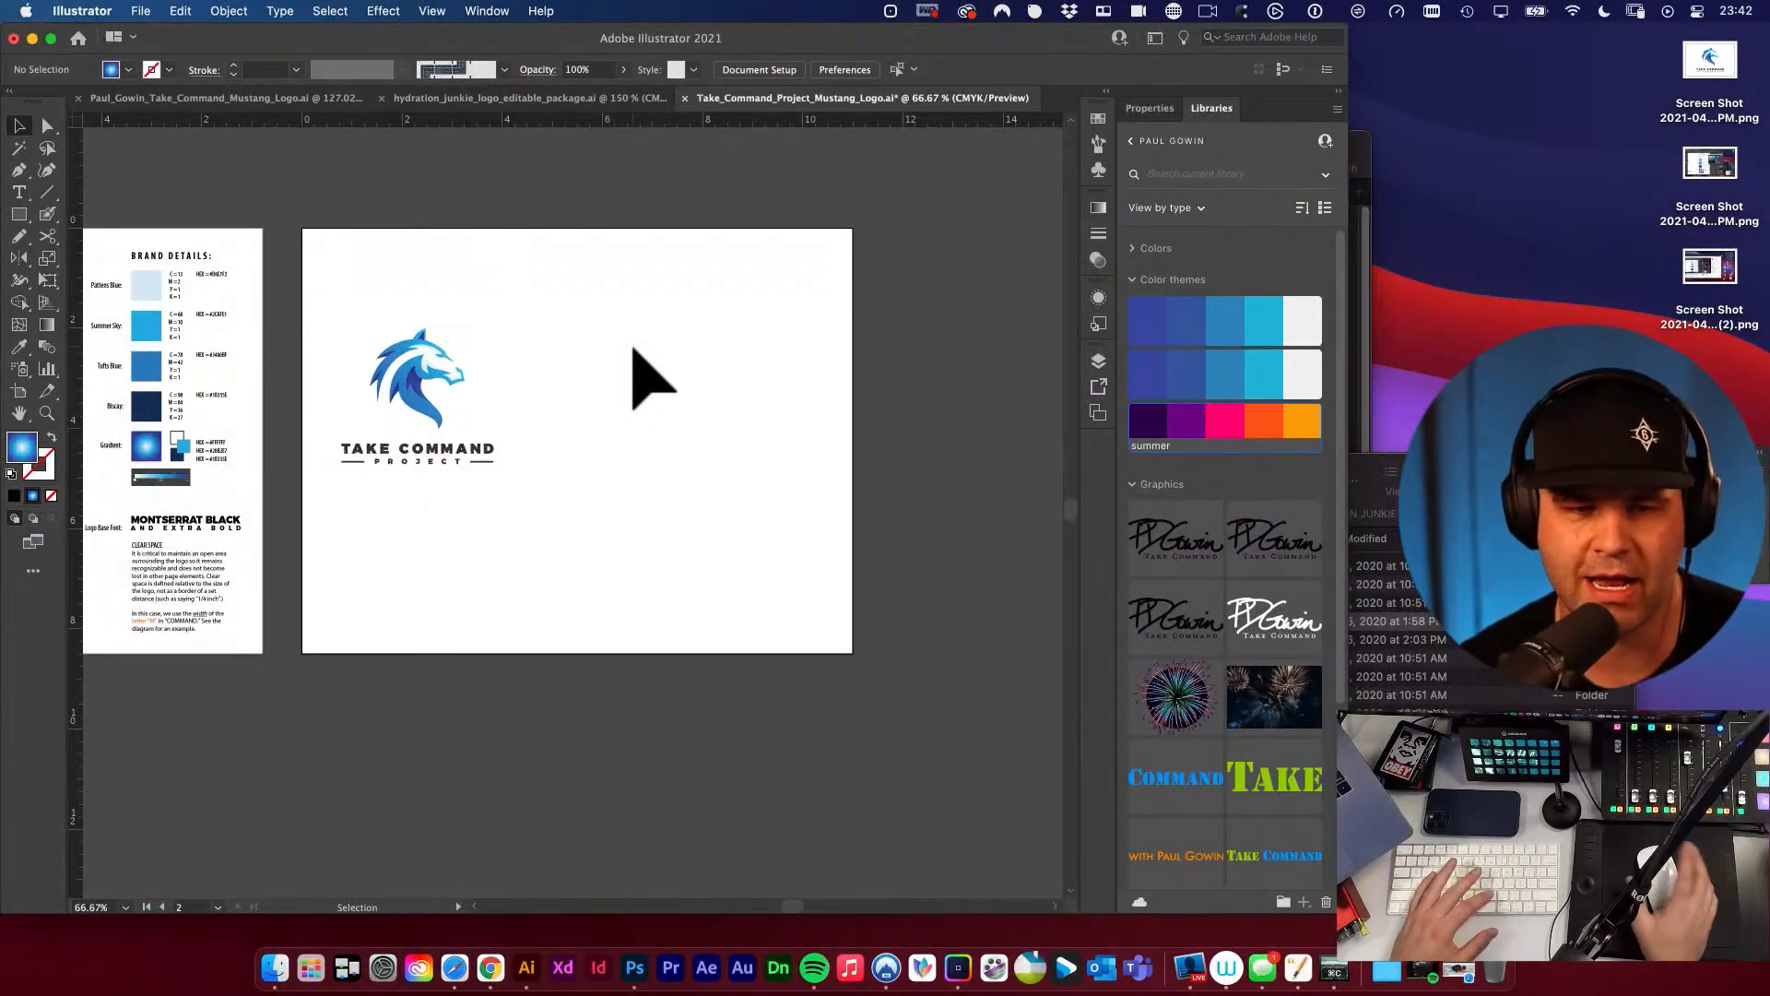
Create a rectangle 5.5 in wide and 8.5 in high on the copied artboard.
{"action": "key", "text": "m"}
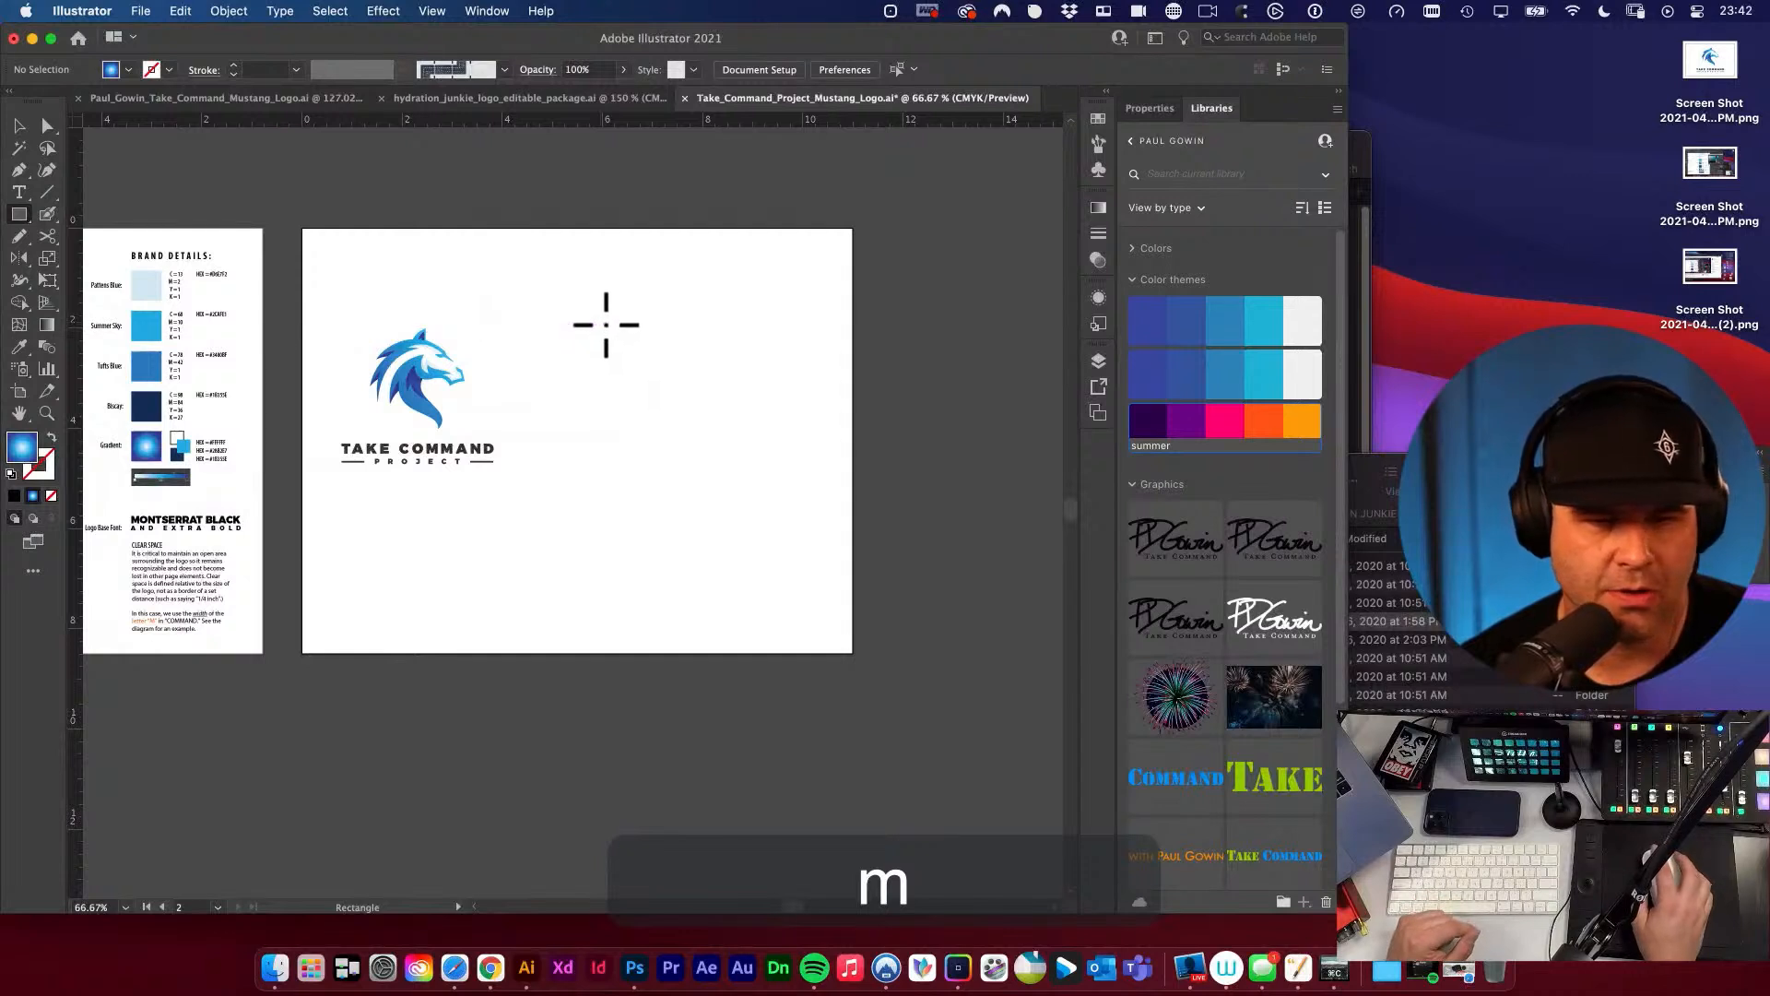
{"action": "left_click", "coordinate": [605, 322]}
{"action": "left_click_drag", "start_coordinate": [596, 454], "coordinate": [716, 387]}
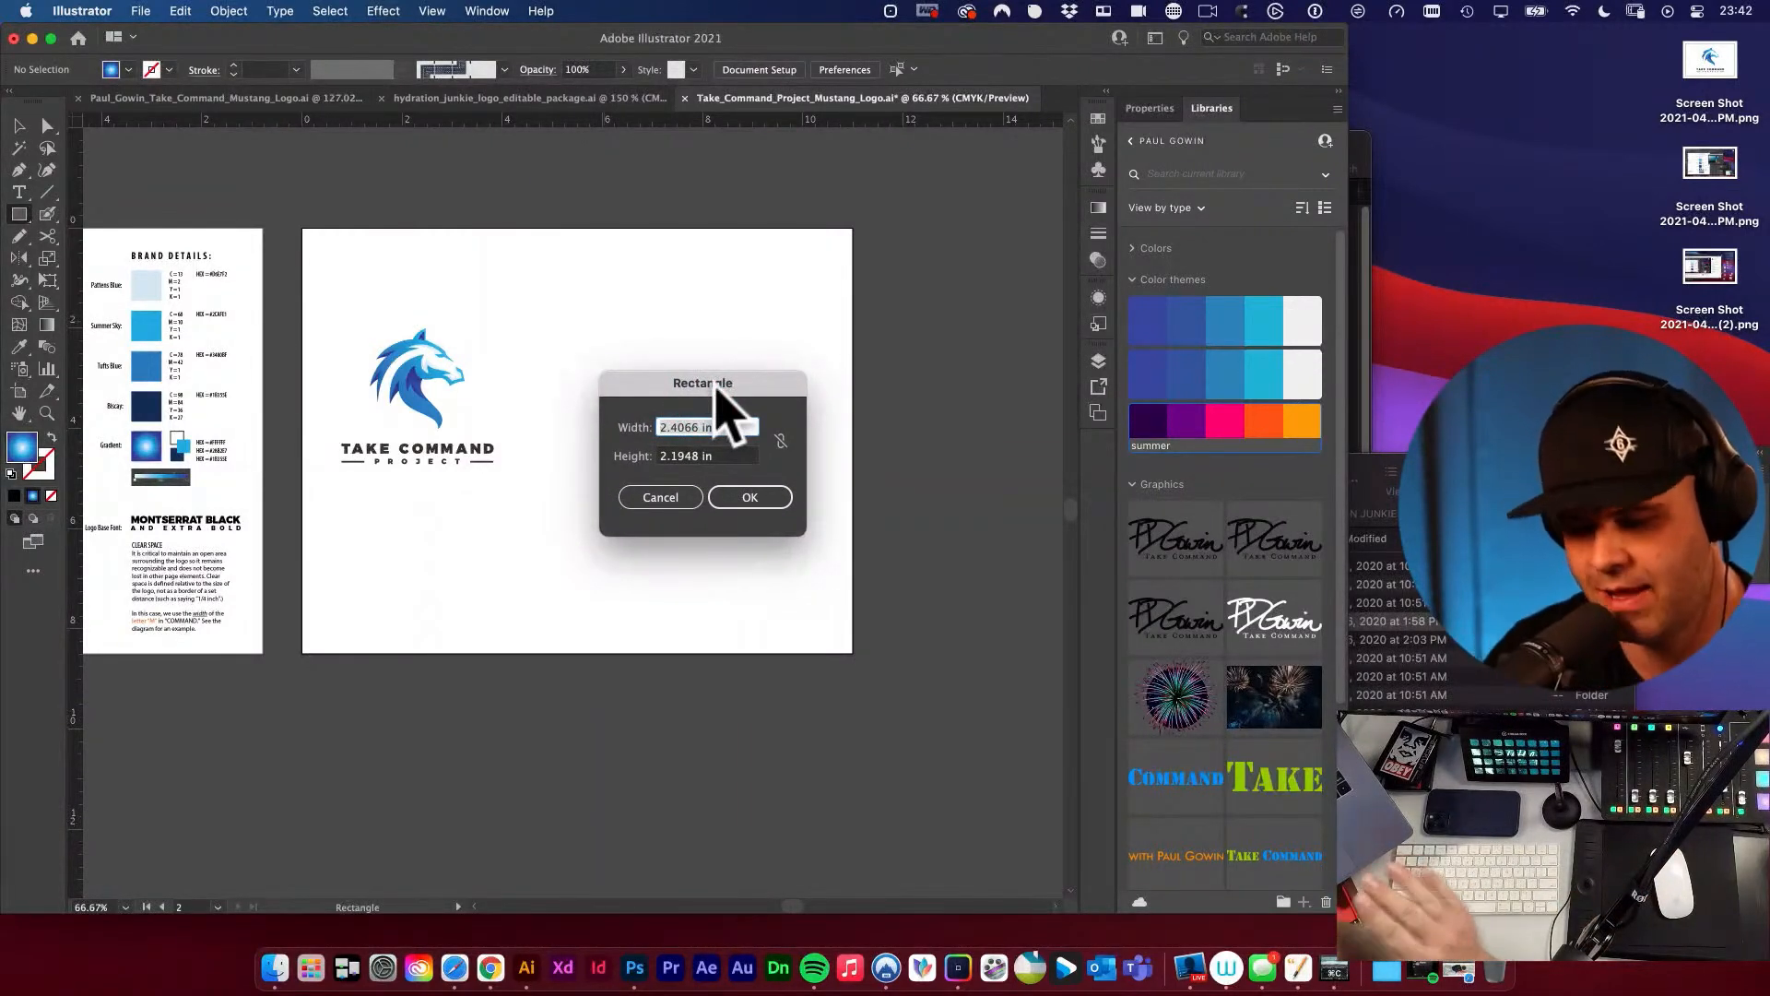
{"action": "type", "text": "5.5"}
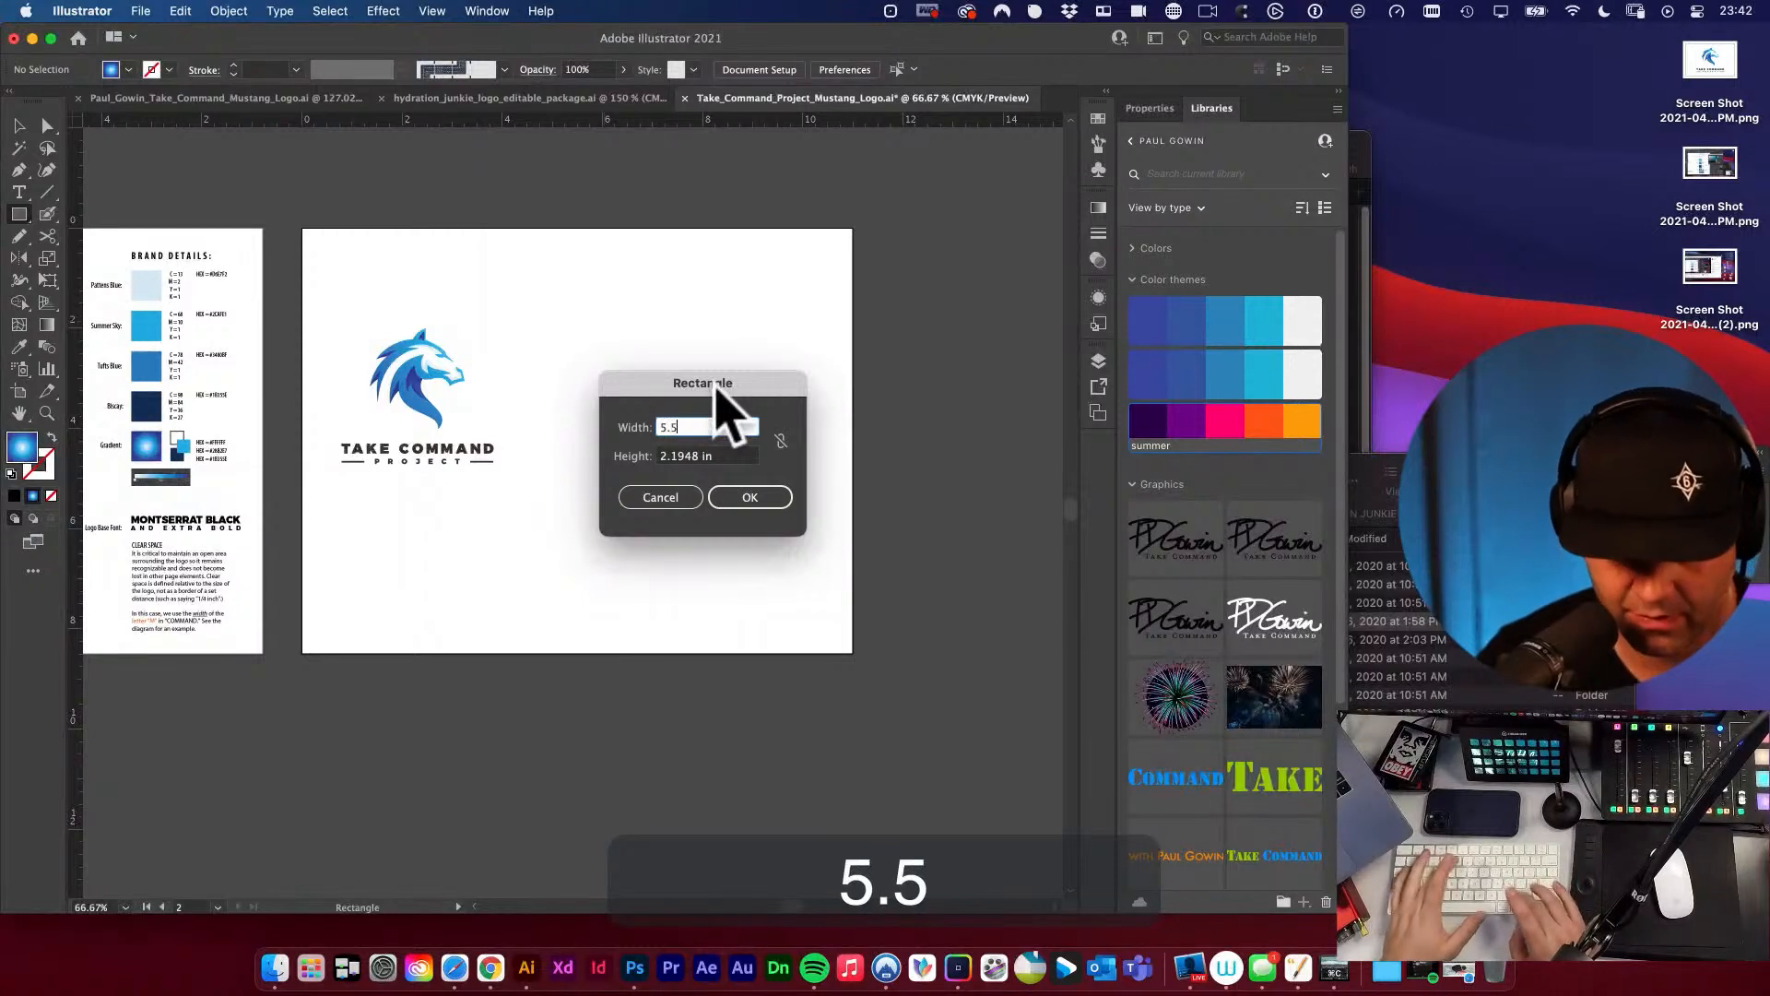
{"action": "key", "text": "Tab"}
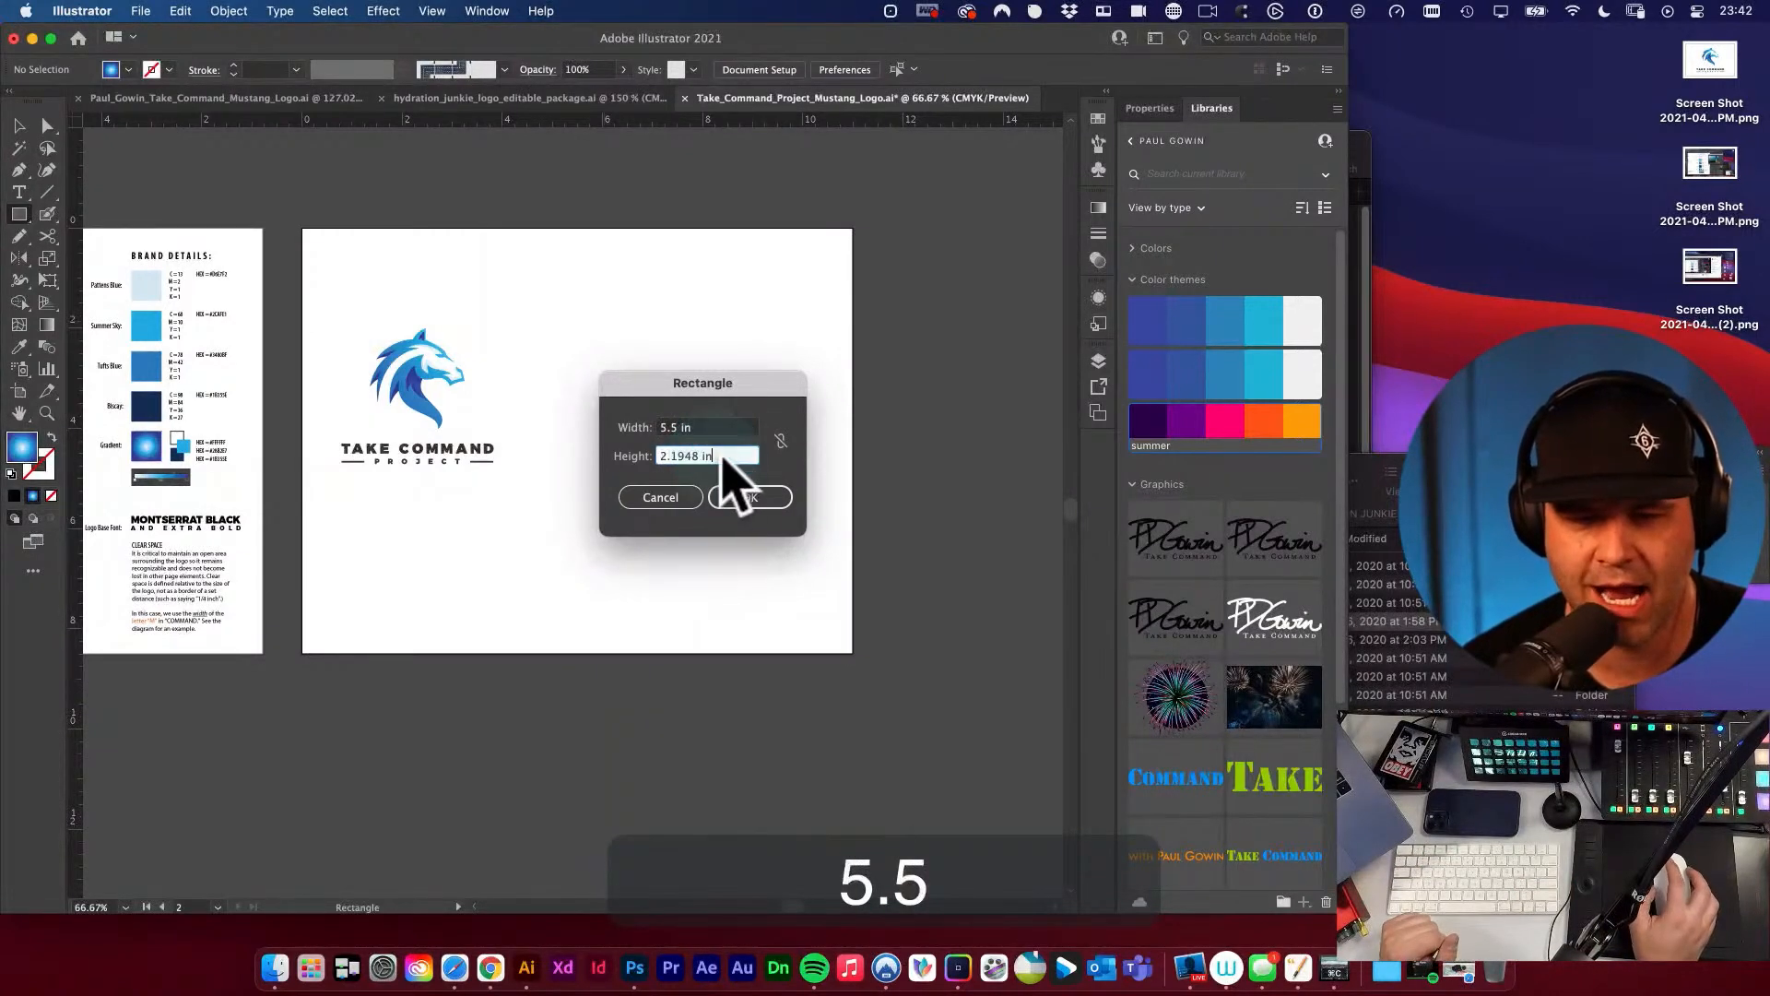
{"action": "type", "text": "8.5"}
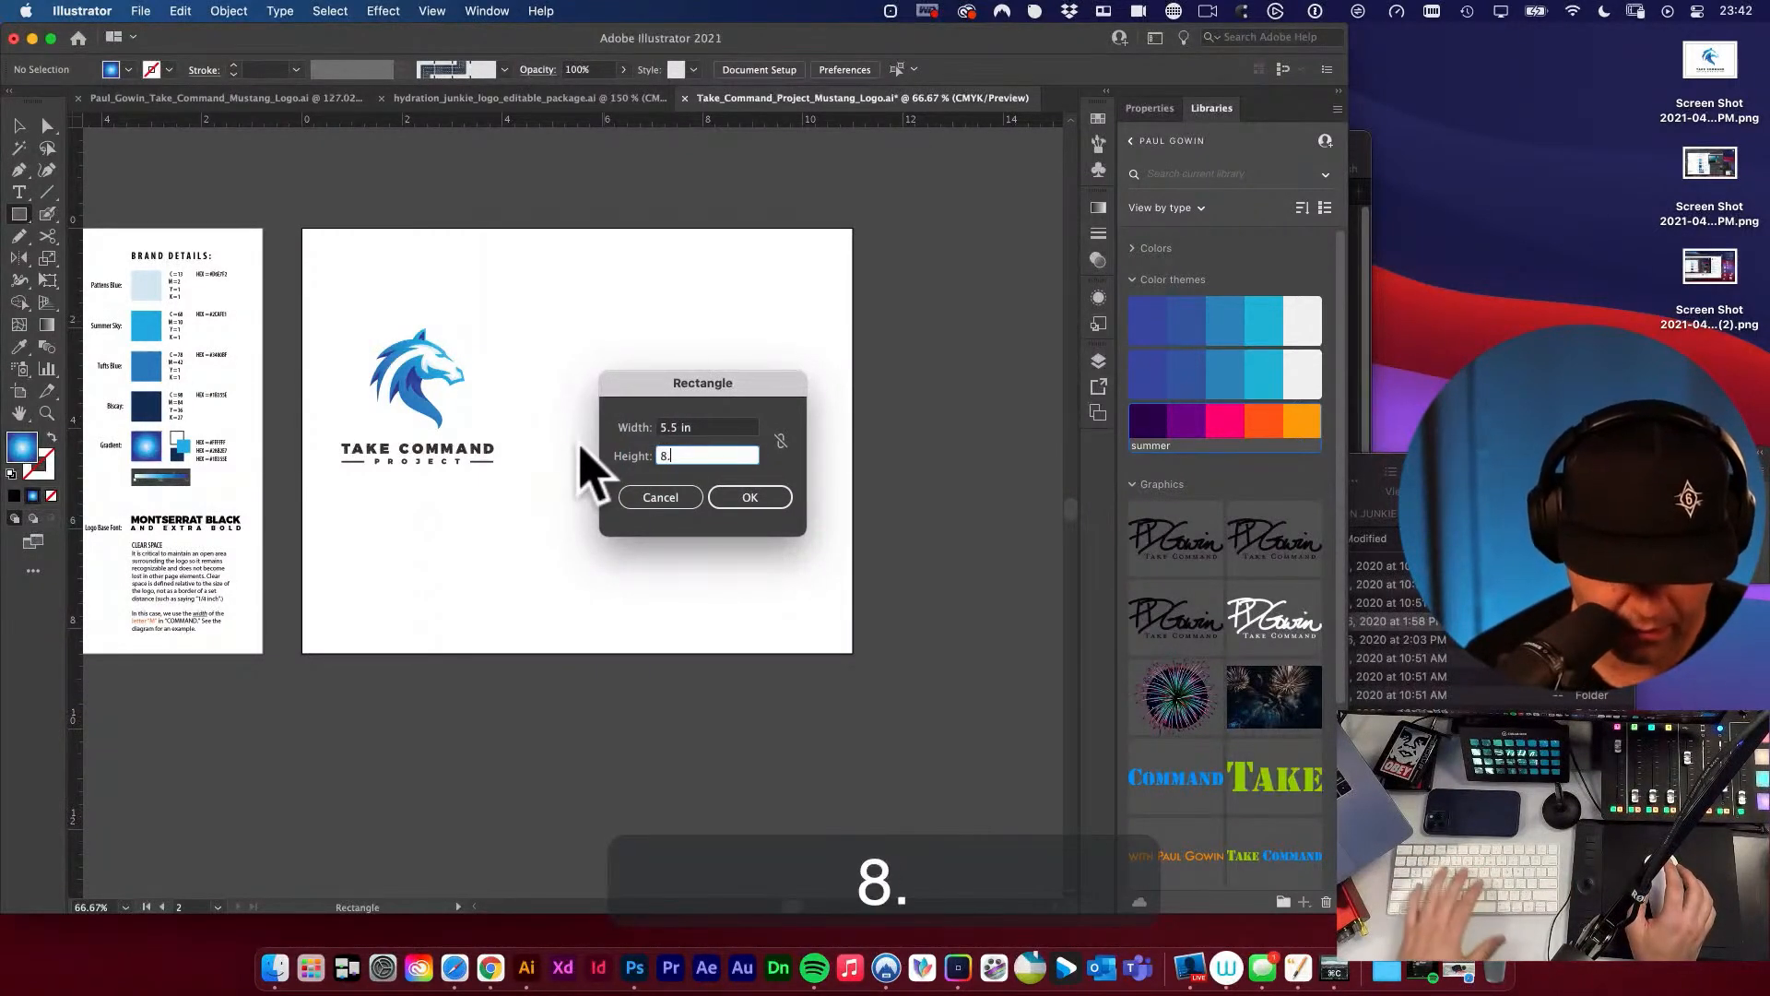
{"action": "left_click", "coordinate": [761, 500]}
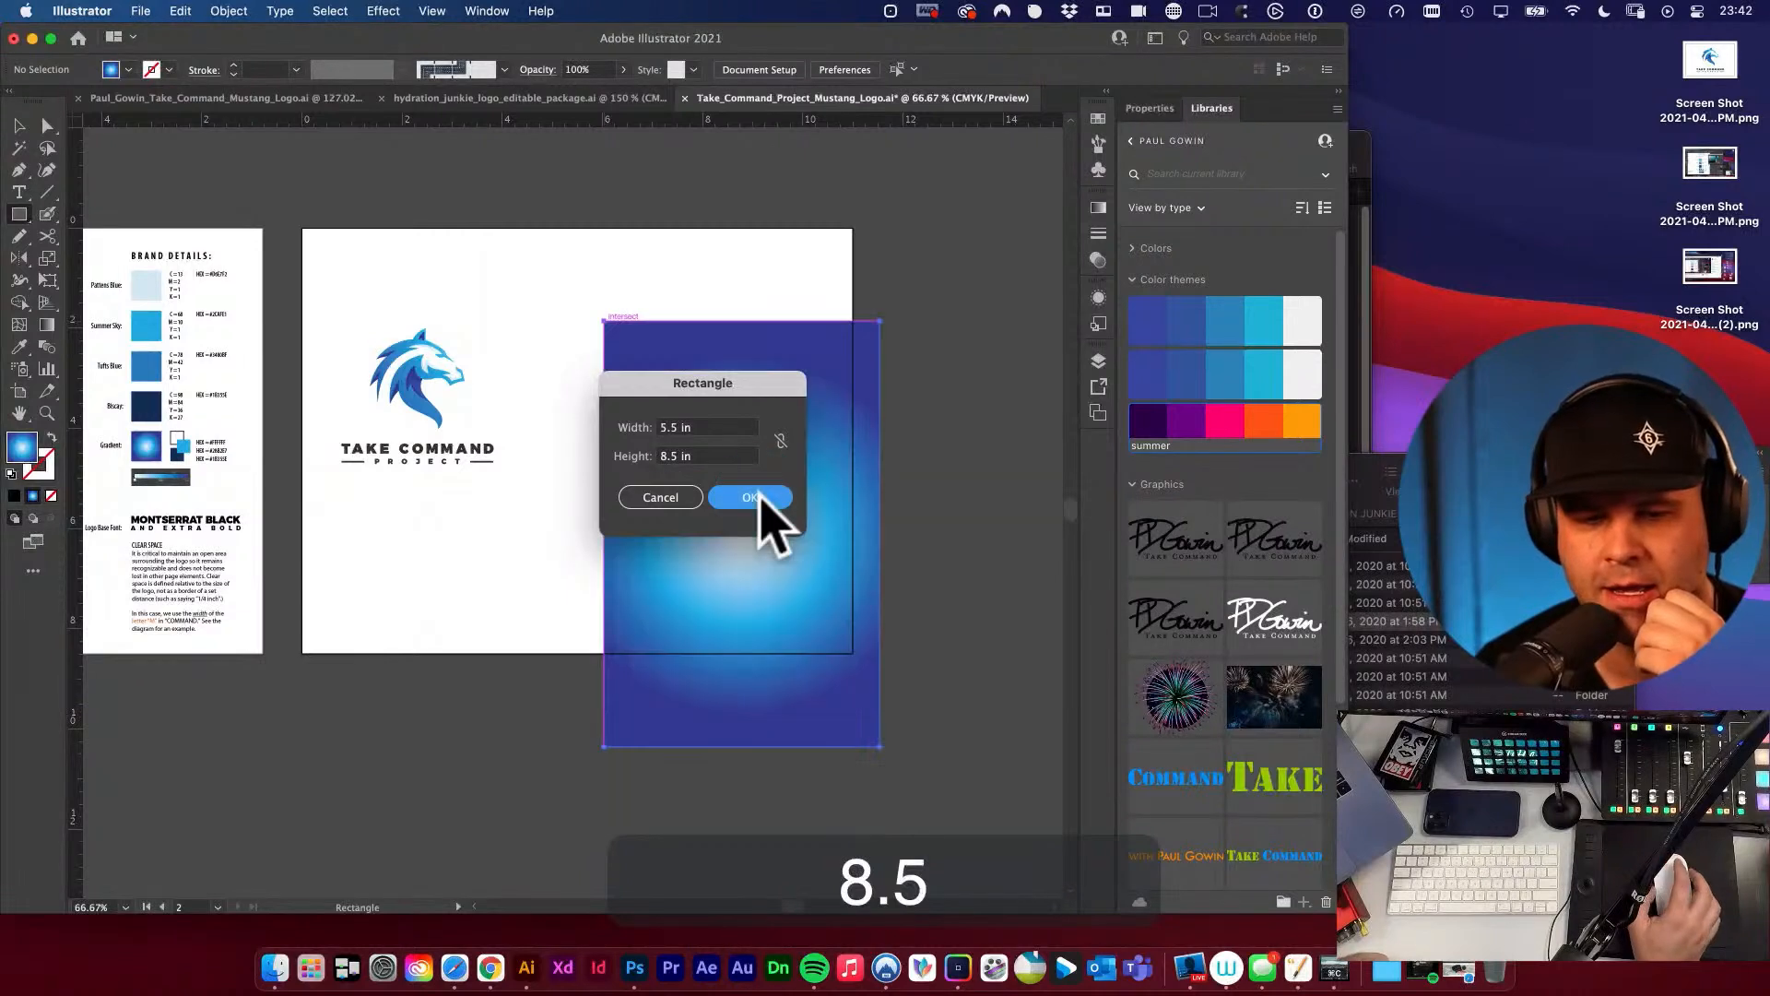
Move the gradient rectangle flush with the artboard's edges so it covers the right half.
{"action": "left_click", "coordinate": [19, 127]}
{"action": "left_click_drag", "start_coordinate": [768, 433], "coordinate": [741, 341]}
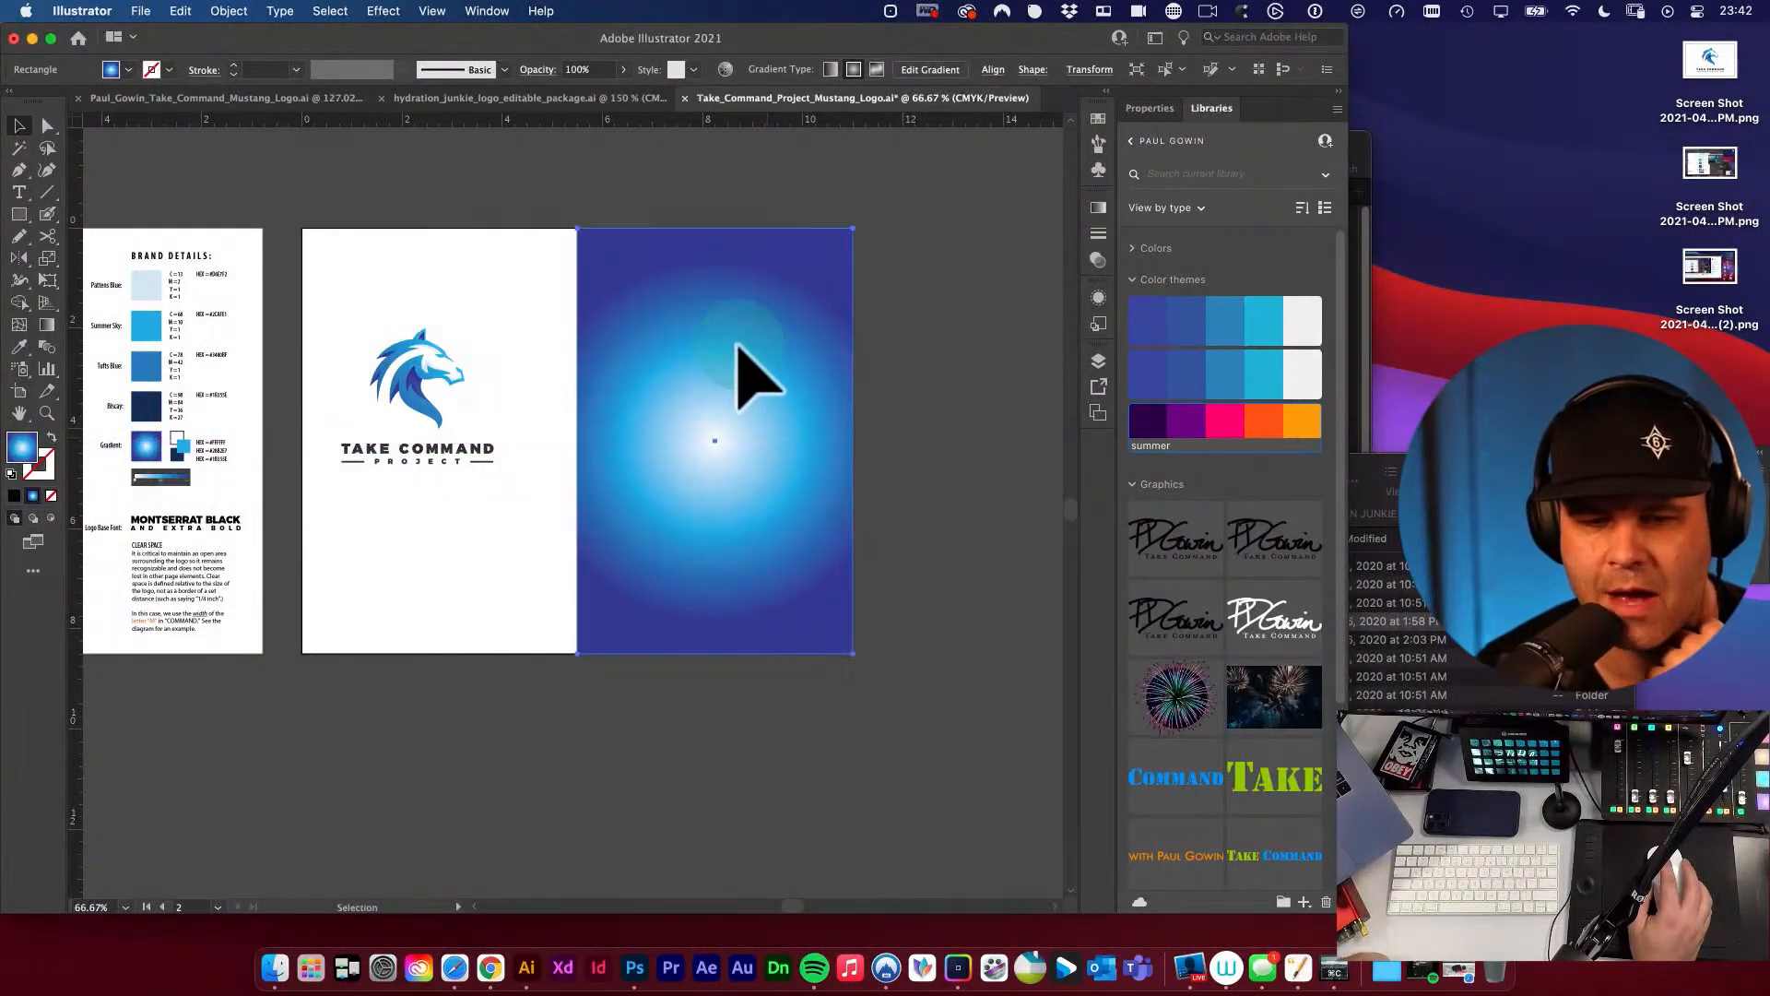
{"action": "left_click", "coordinate": [559, 294]}
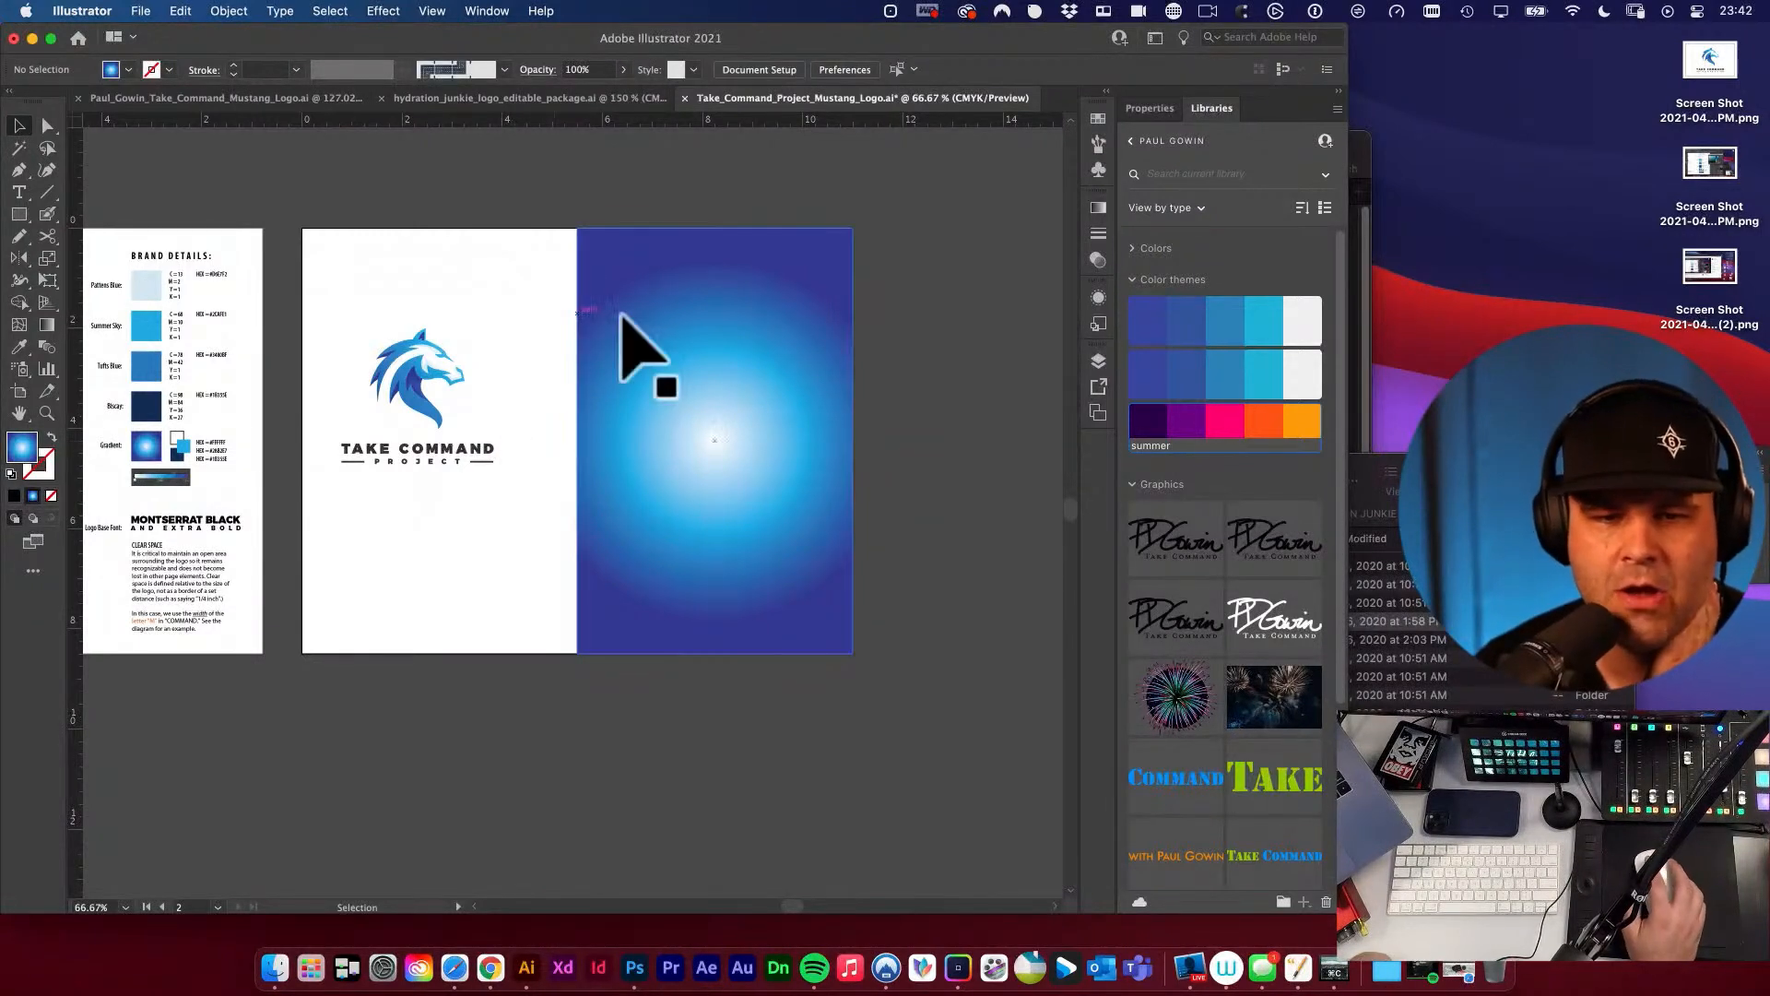
{"action": "left_click", "coordinate": [668, 315]}
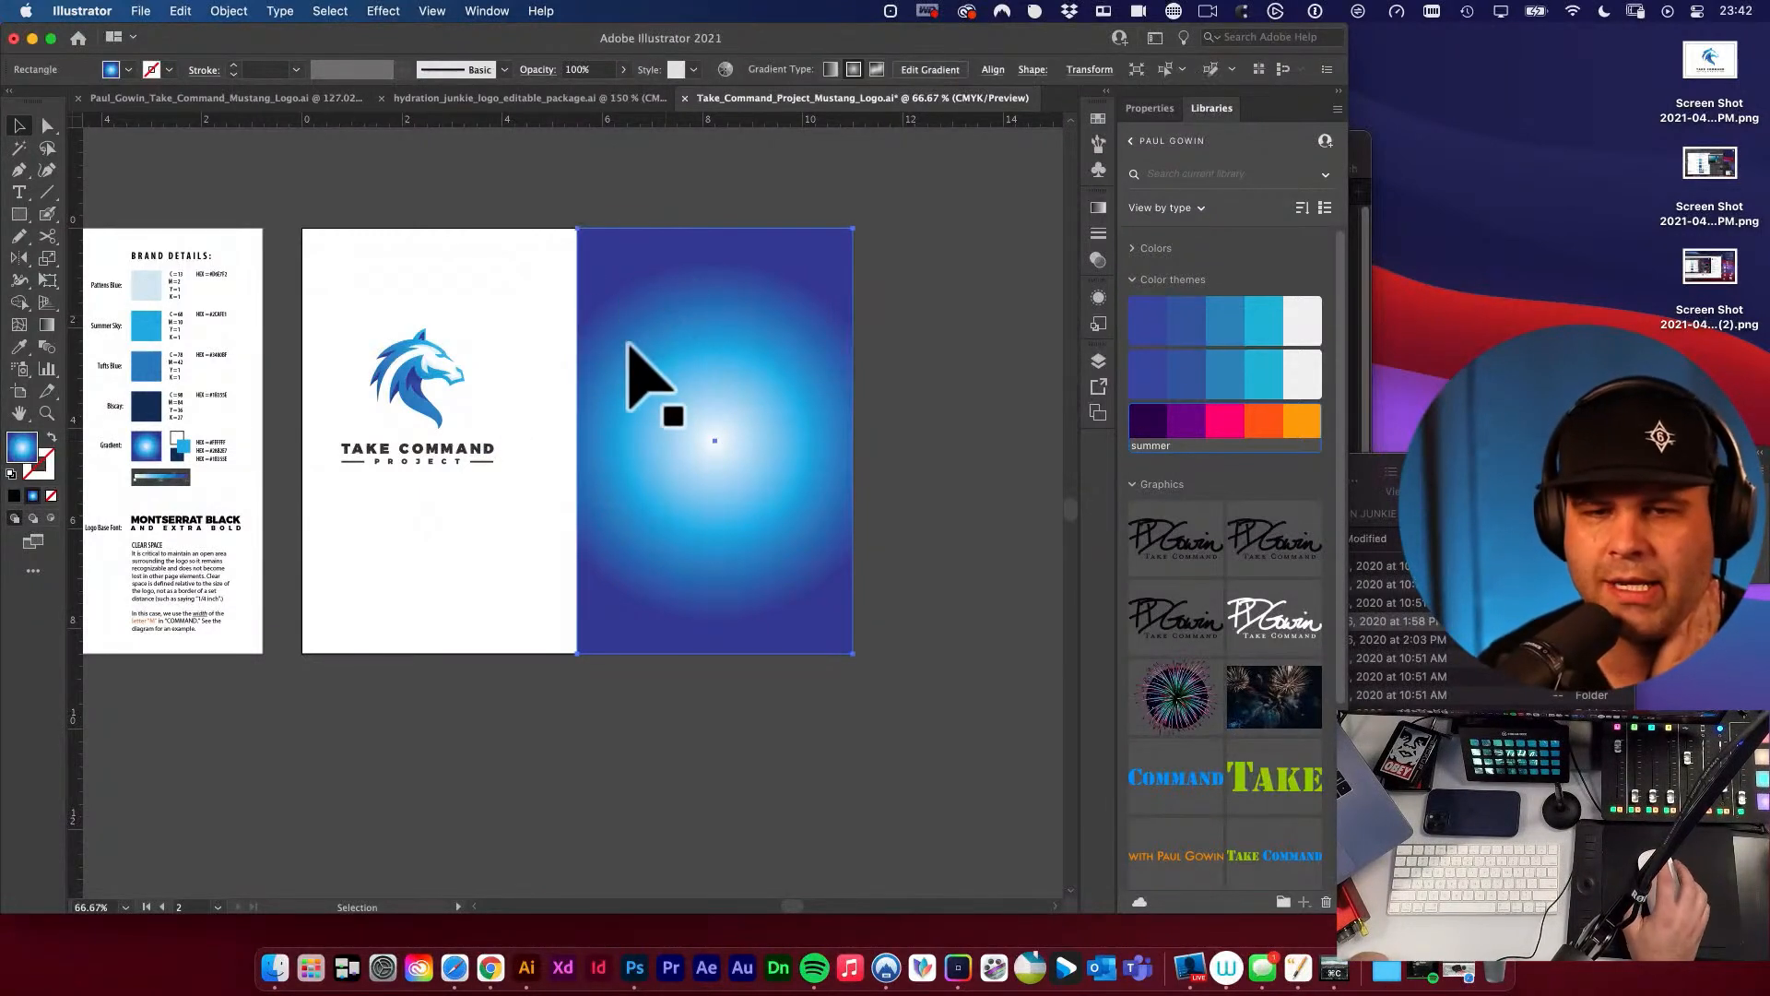
{"action": "left_click", "coordinate": [989, 70]}
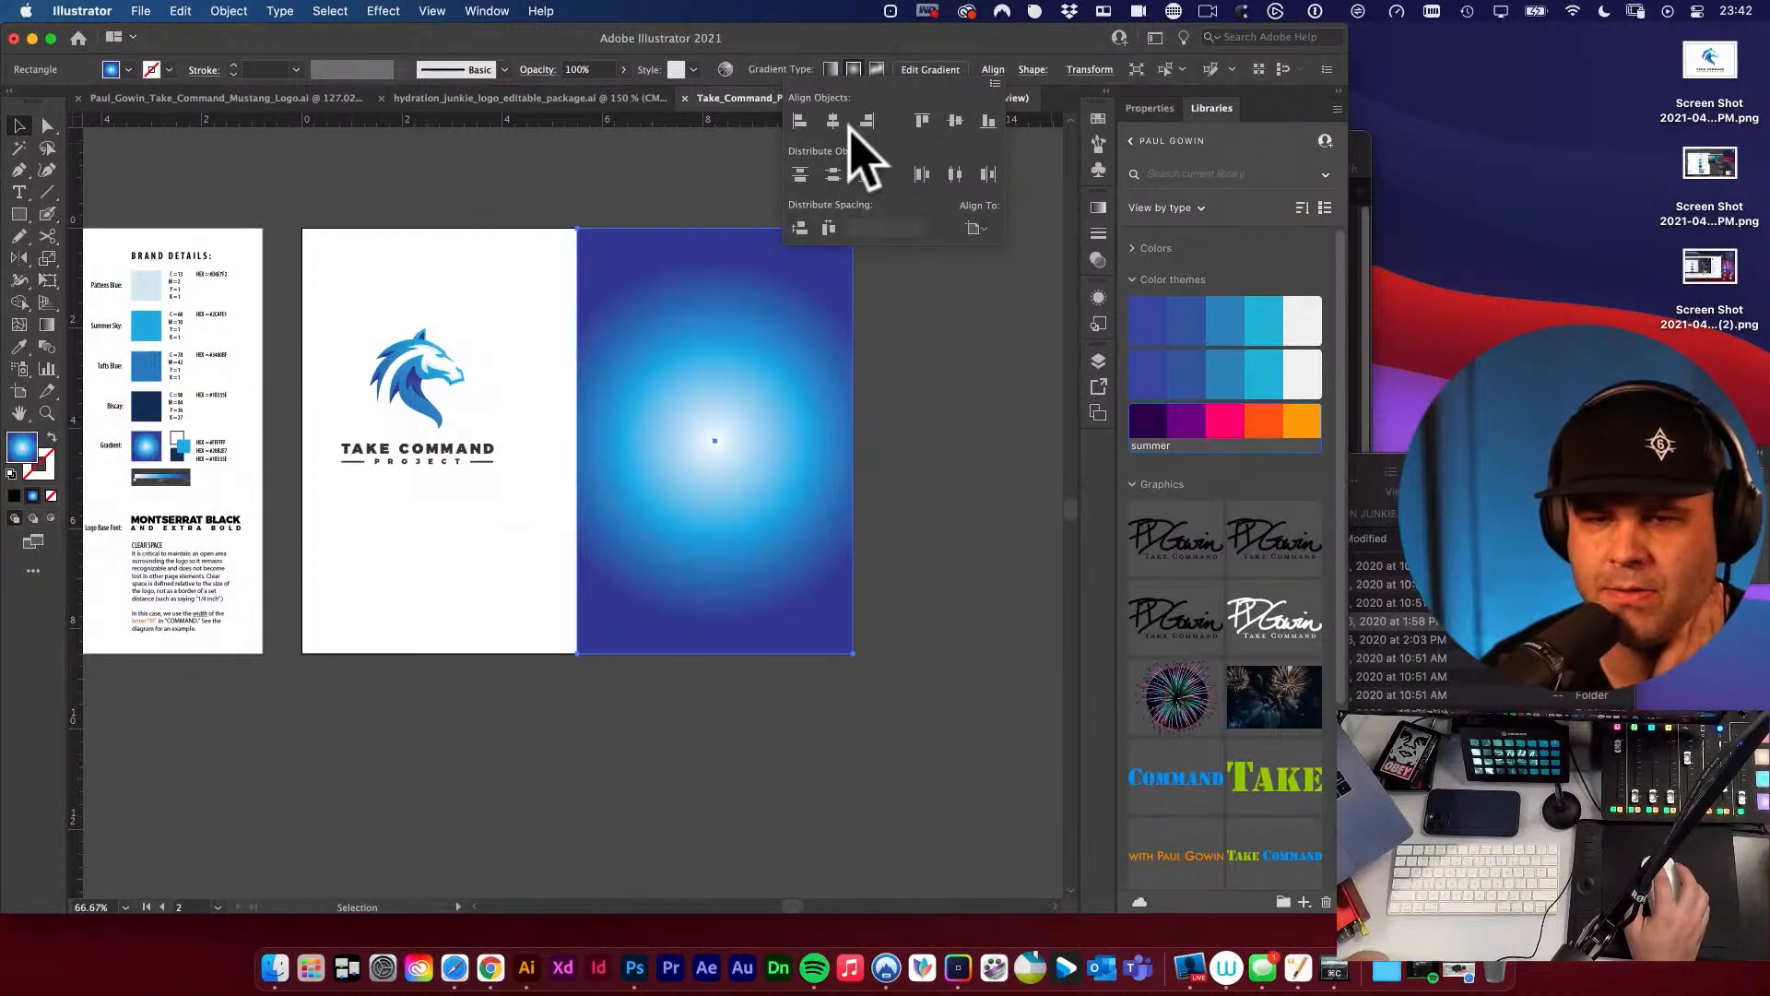
{"action": "left_click", "coordinate": [954, 357]}
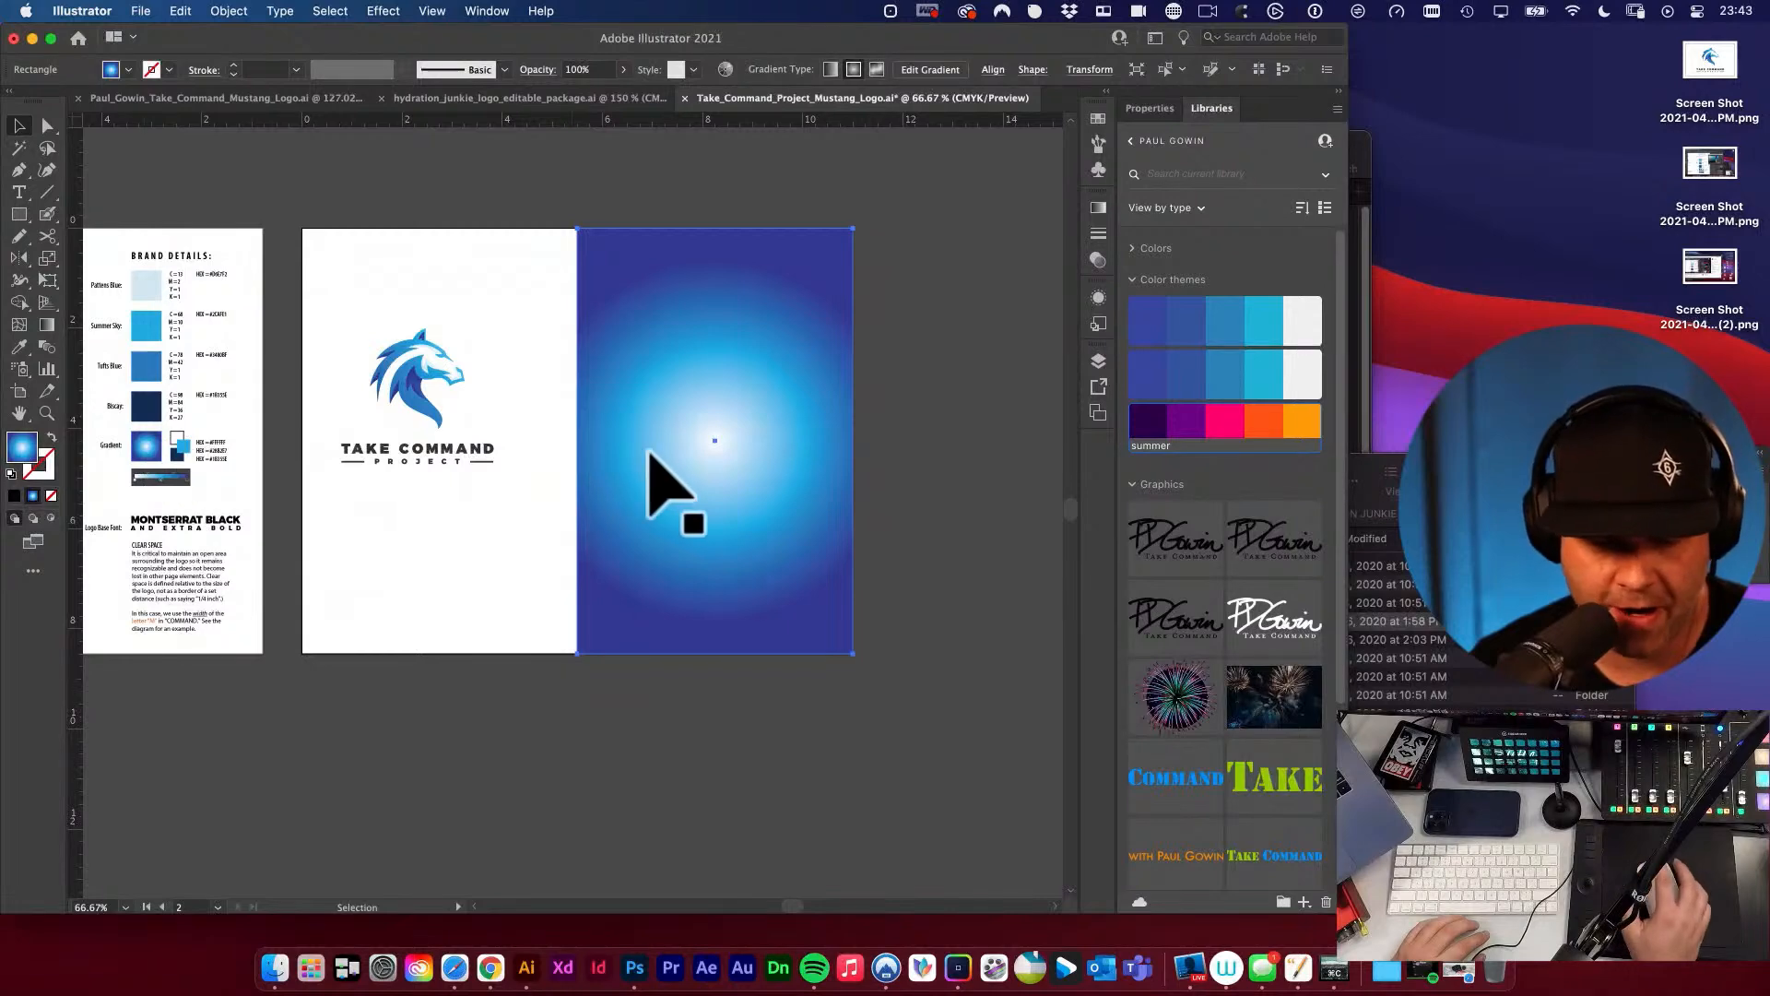
Redirect the rectangle's gradient diagonally from light blue at its upper-left corner to dark blue at its lower-right corner.
{"action": "key", "text": "g"}
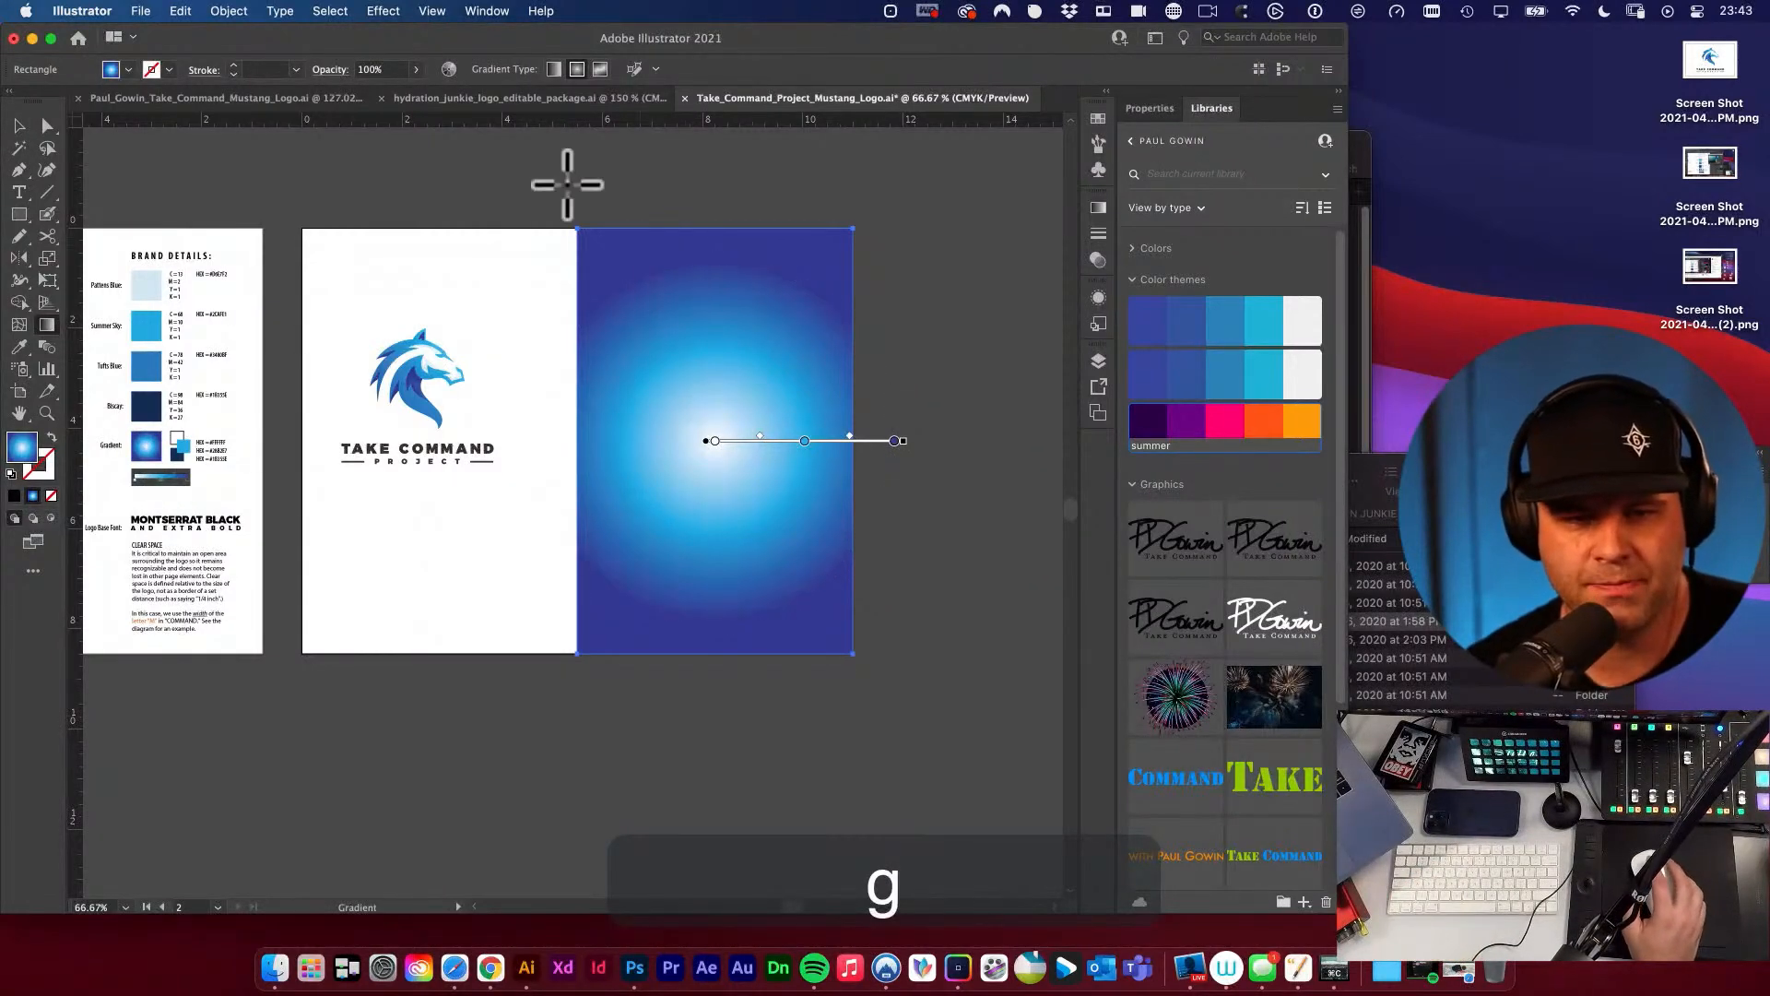
{"action": "left_click", "coordinate": [643, 225], "text": "alt+super"}
{"action": "left_click_drag", "start_coordinate": [675, 451], "coordinate": [798, 301]}
{"action": "left_click_drag", "start_coordinate": [584, 247], "coordinate": [882, 742]}
{"action": "left_click", "coordinate": [561, 281], "text": "alt+super"}
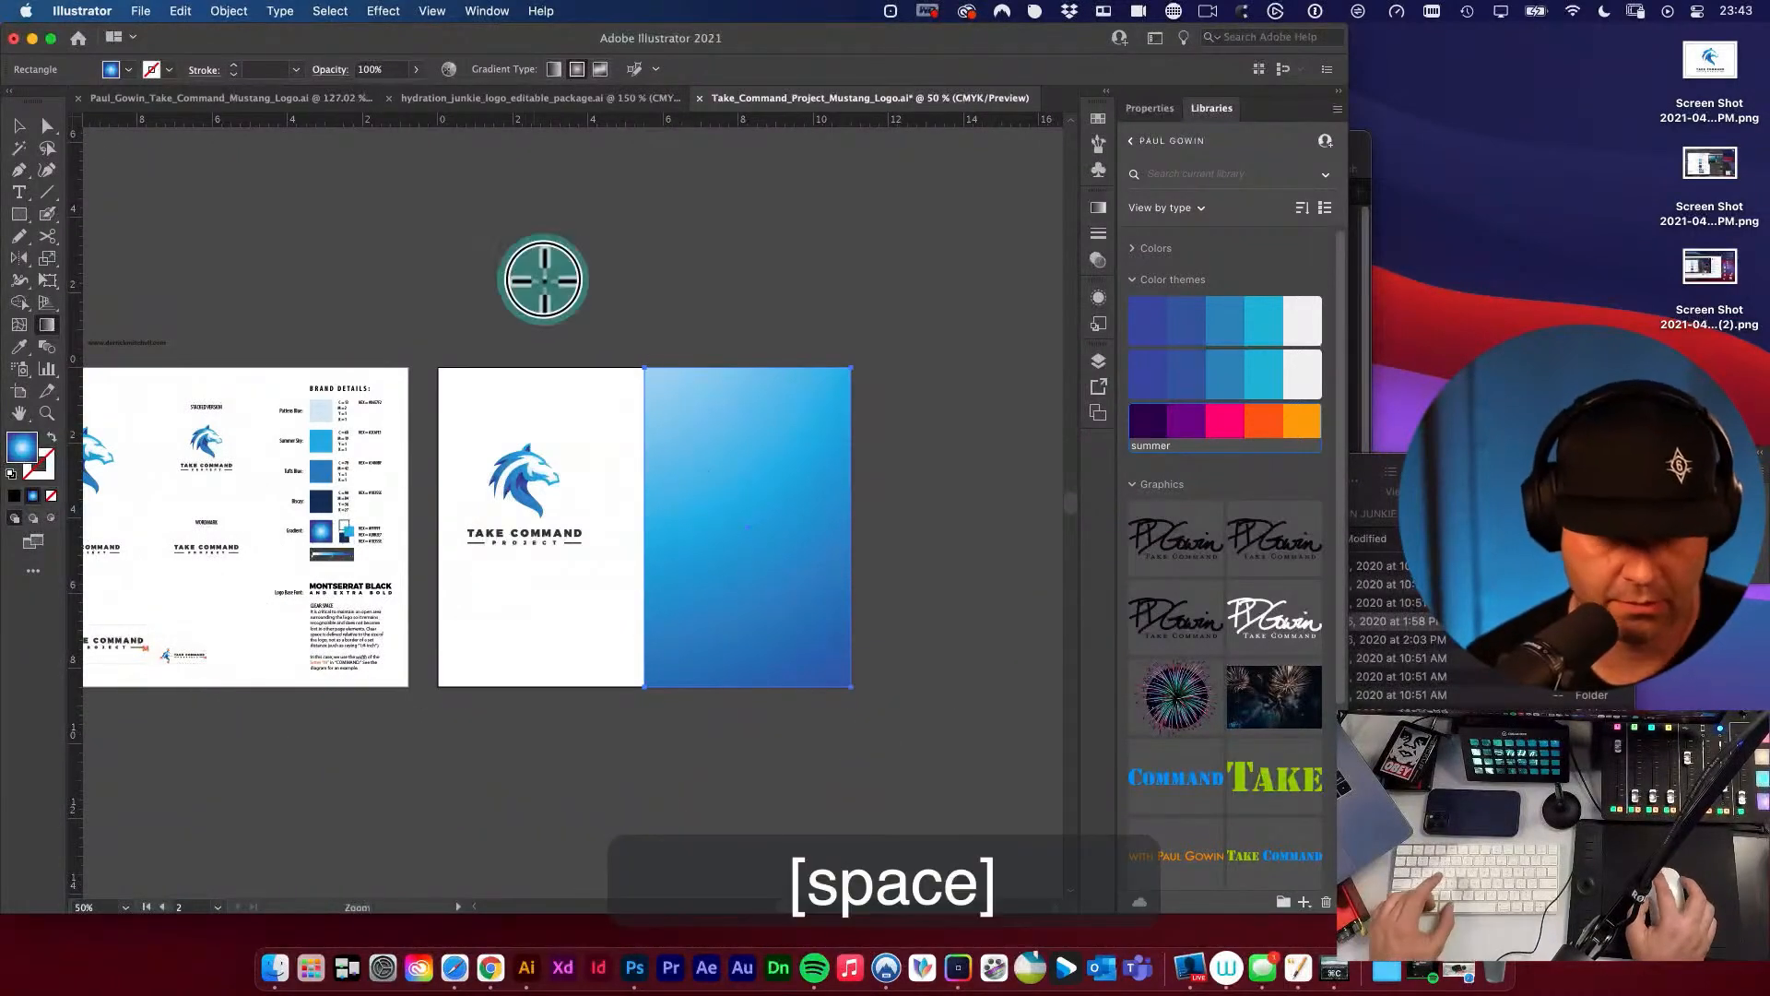
{"action": "left_click", "coordinate": [723, 468], "text": "alt+super"}
{"action": "left_click_drag", "start_coordinate": [724, 468], "coordinate": [680, 339]}
{"action": "left_click_drag", "start_coordinate": [455, 227], "coordinate": [707, 651]}
{"action": "key", "text": "super+v"}
{"action": "left_click_drag", "start_coordinate": [544, 539], "coordinate": [822, 710]}
{"action": "key", "text": "v"}
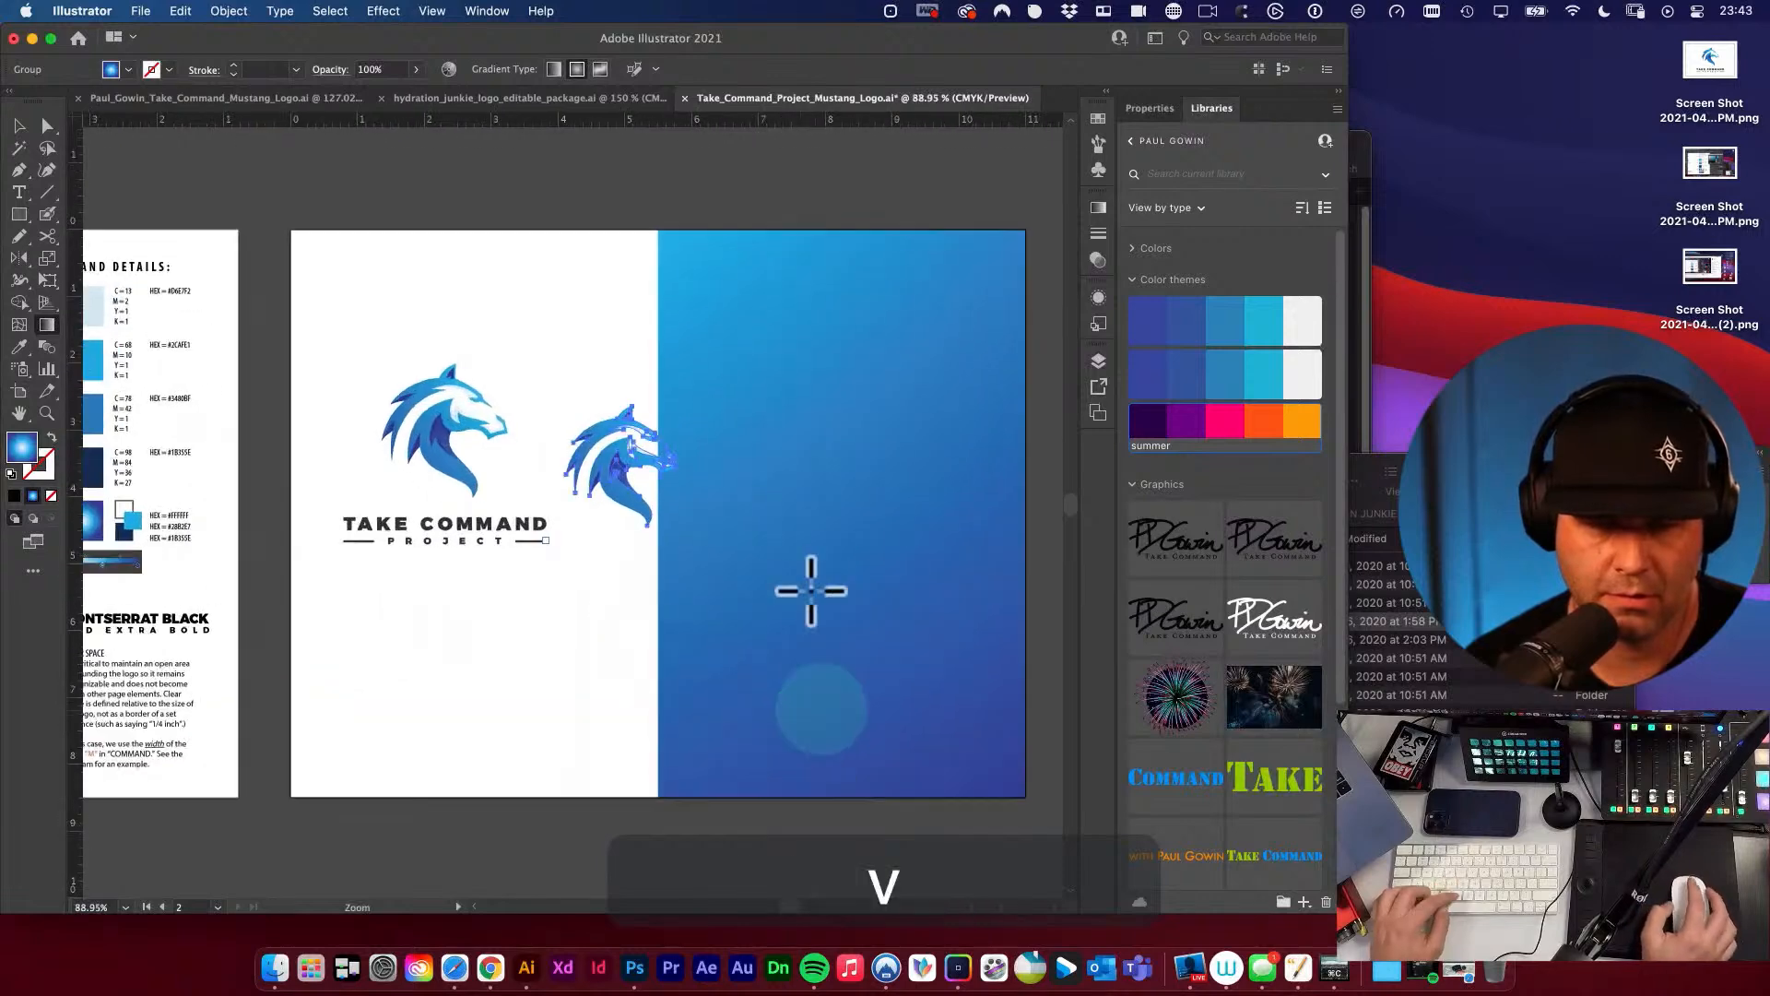
{"action": "key", "text": "Delete"}
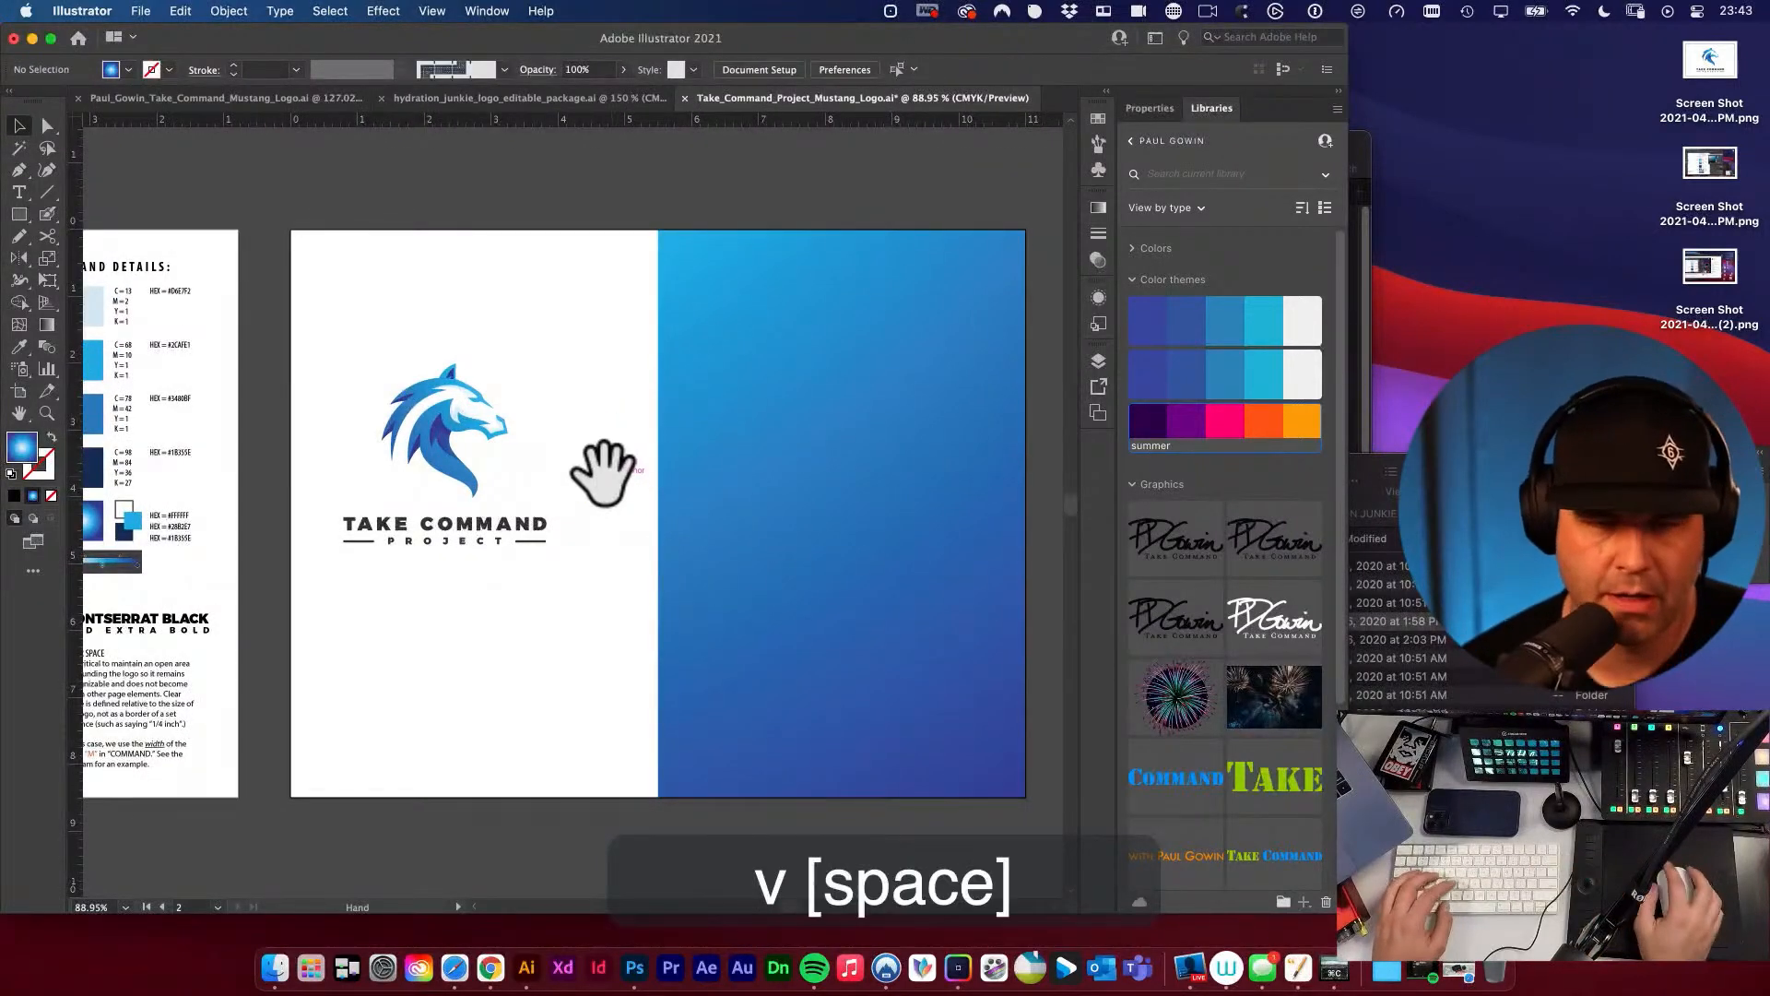
Duplicate the gradient rectangle over the left half and align the copy to the artboard's left edge.
{"action": "left_click_drag", "start_coordinate": [604, 470], "coordinate": [544, 458]}
{"action": "key", "text": "v"}
{"action": "left_click", "coordinate": [374, 397]}
{"action": "left_click", "coordinate": [731, 415]}
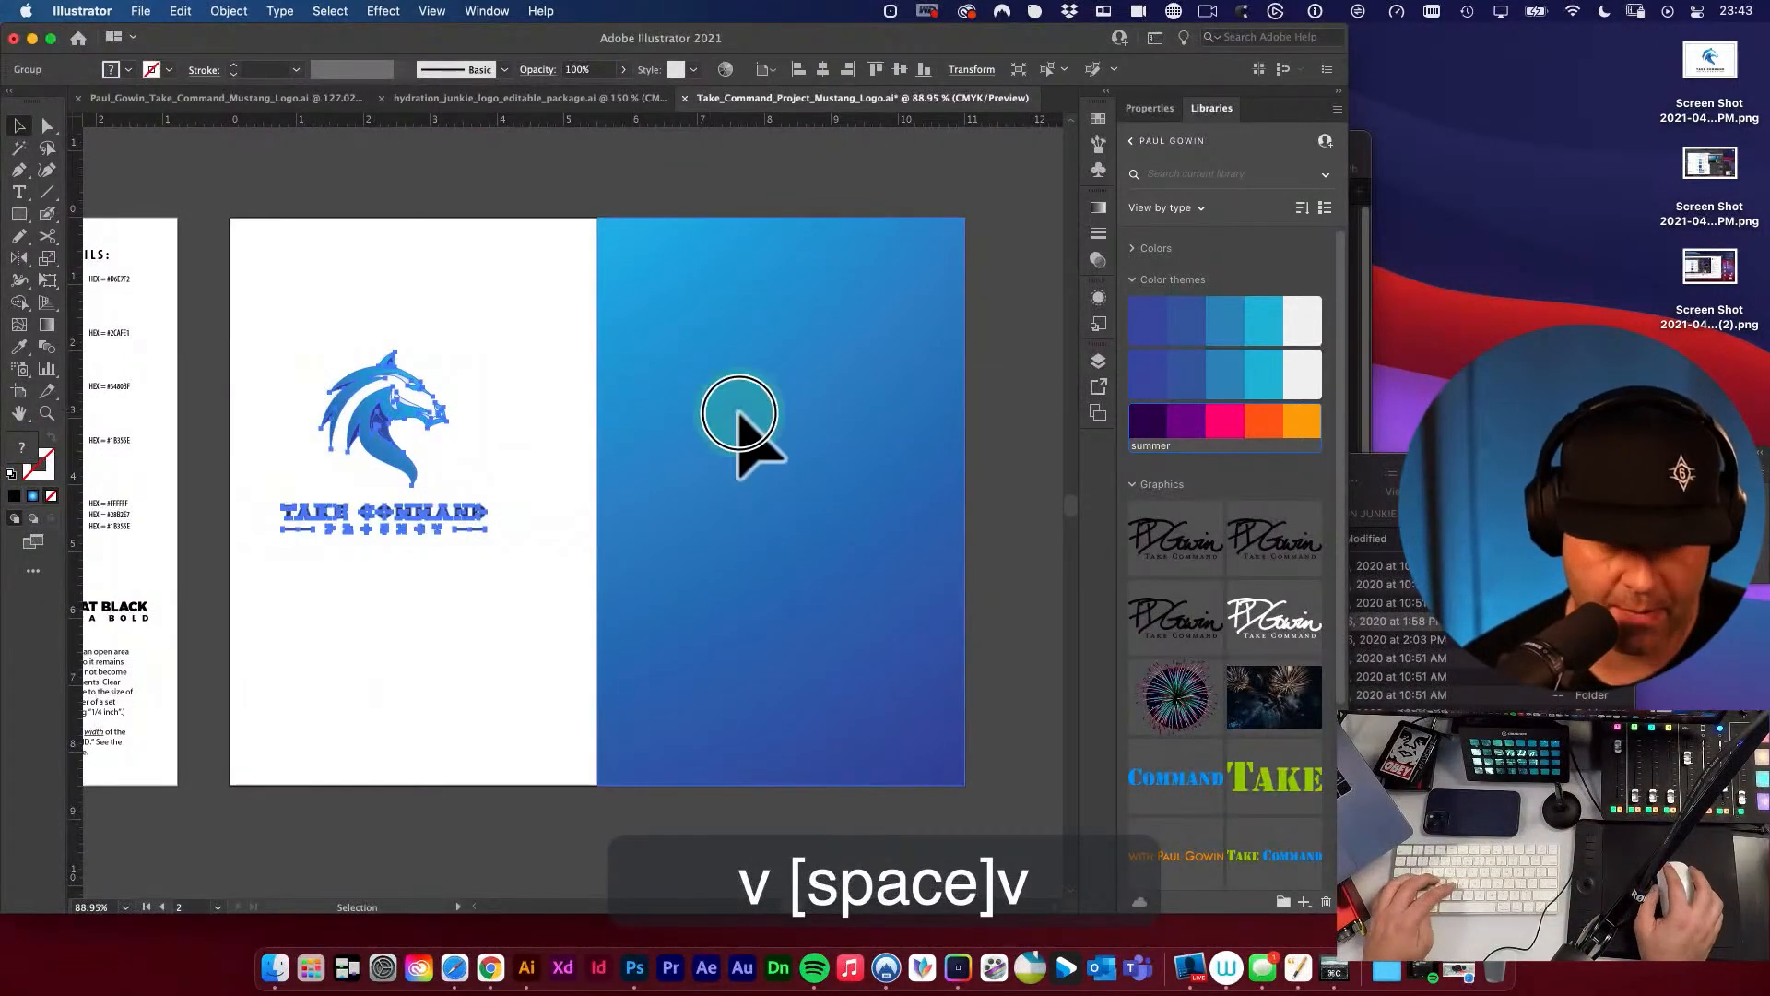
{"action": "left_click_drag", "start_coordinate": [816, 332], "coordinate": [454, 311]}
{"action": "key", "text": "v"}
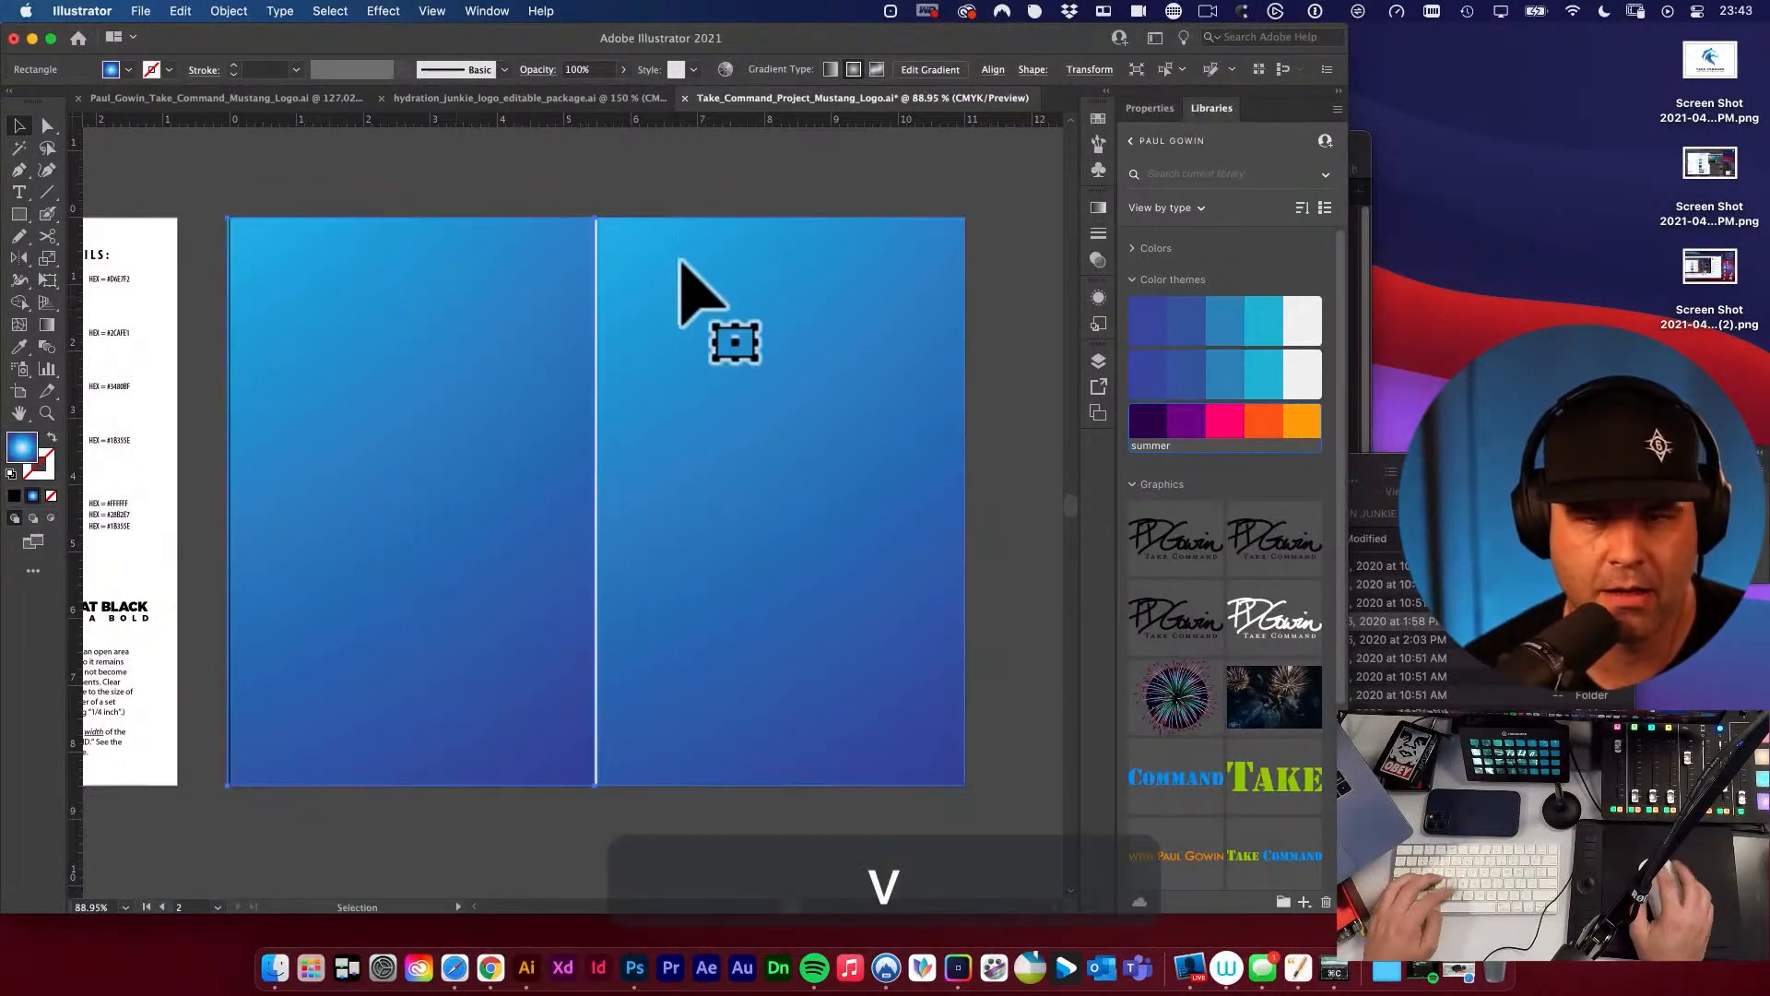
{"action": "left_click", "coordinate": [994, 72]}
{"action": "left_click", "coordinate": [810, 129]}
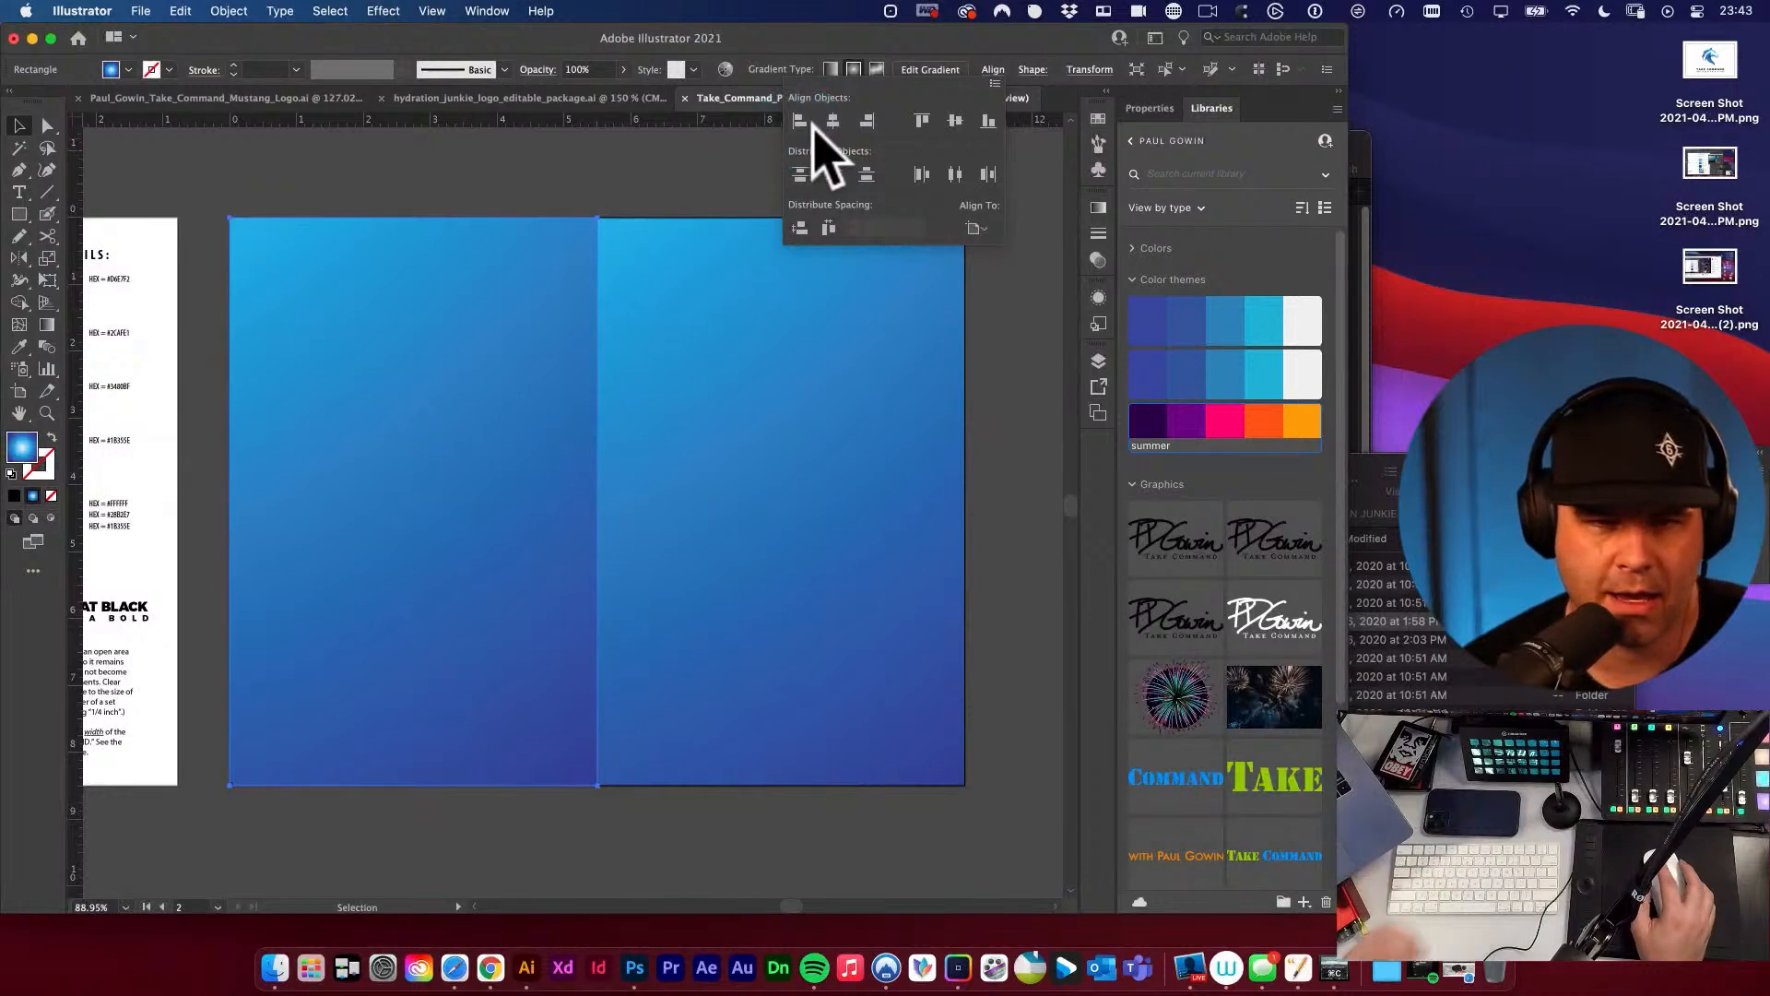
Send the left gradient rectangle behind the stacked logo and centre the logo on it horizontally and vertically.
{"action": "left_click", "coordinate": [651, 165]}
{"action": "key", "text": "shift+super+bracketleft"}
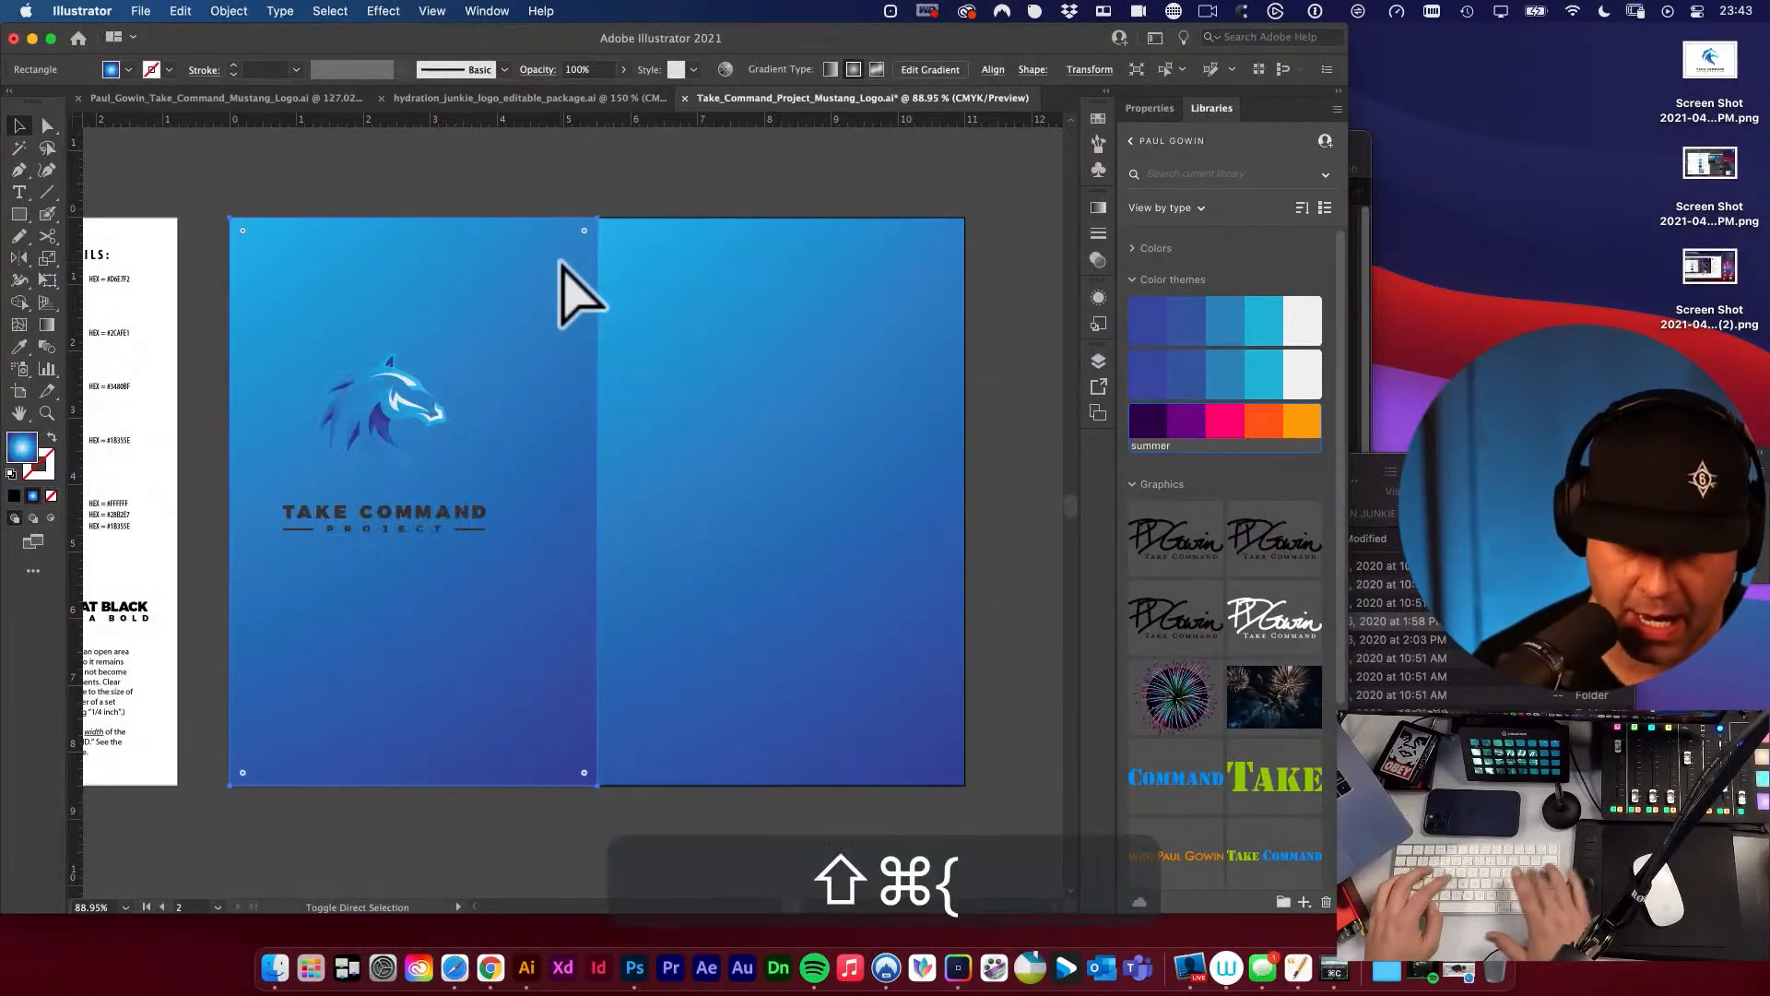
{"action": "left_click", "coordinate": [364, 409]}
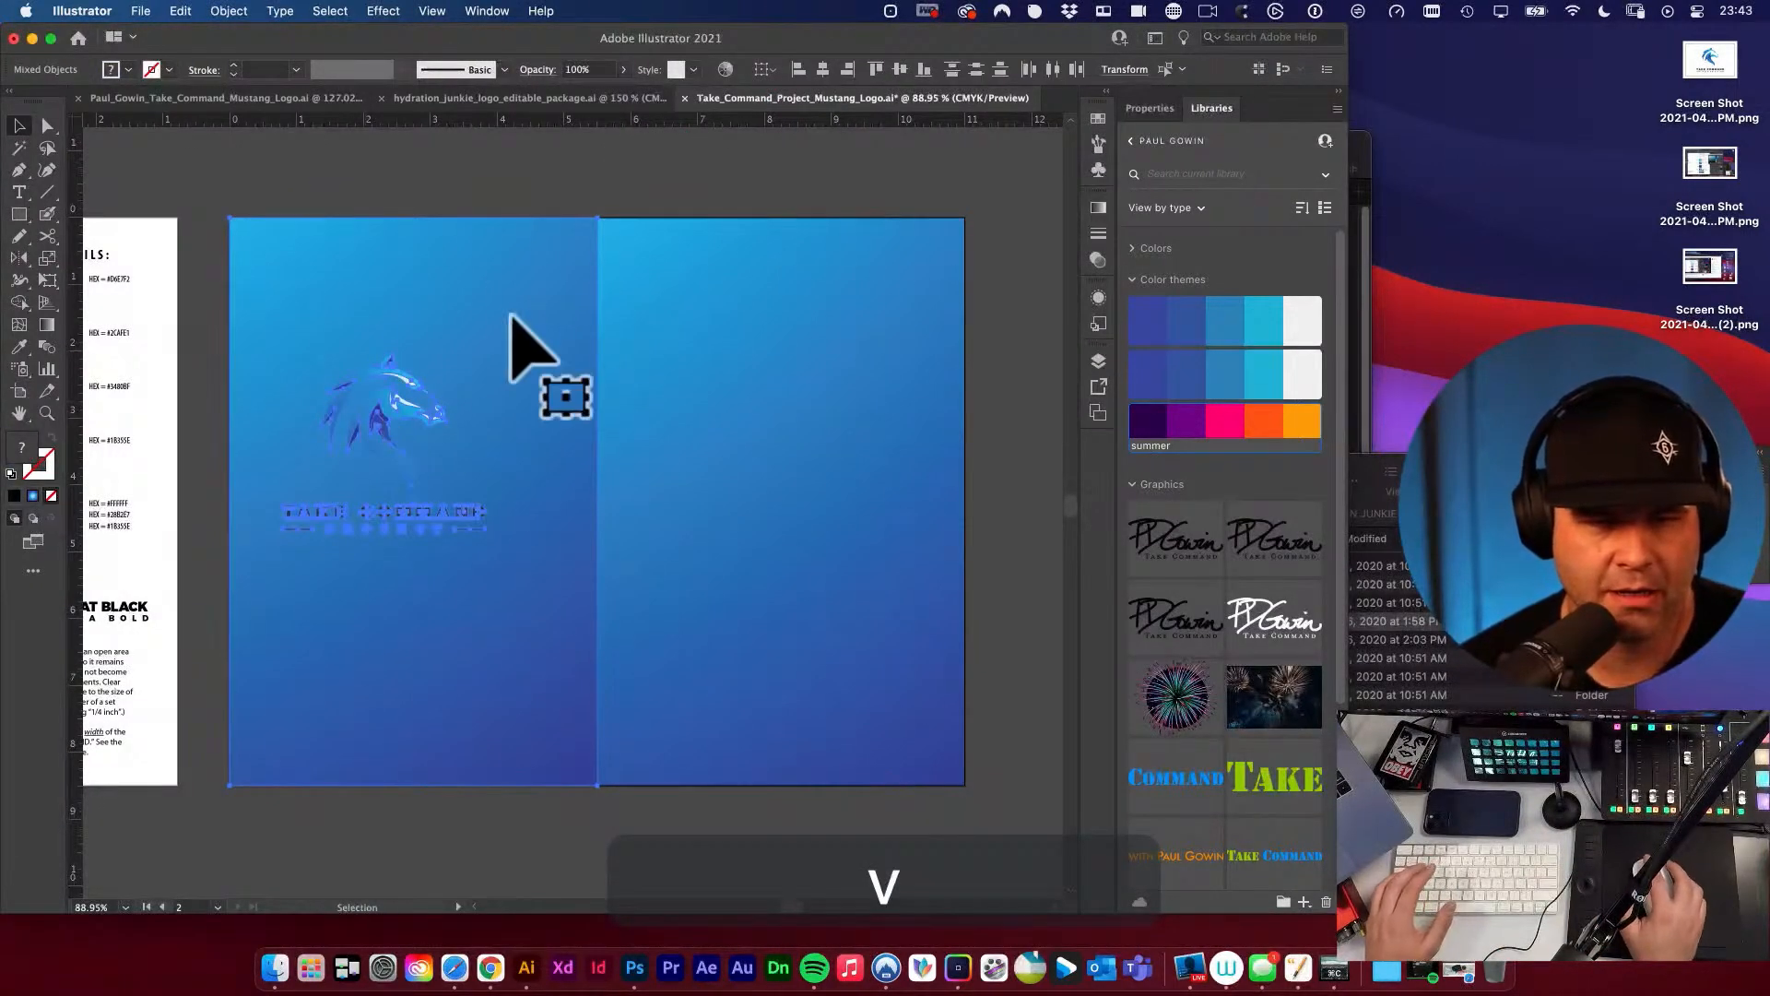
{"action": "left_click", "coordinate": [455, 267], "text": "shift"}
{"action": "left_click", "coordinate": [456, 263]}
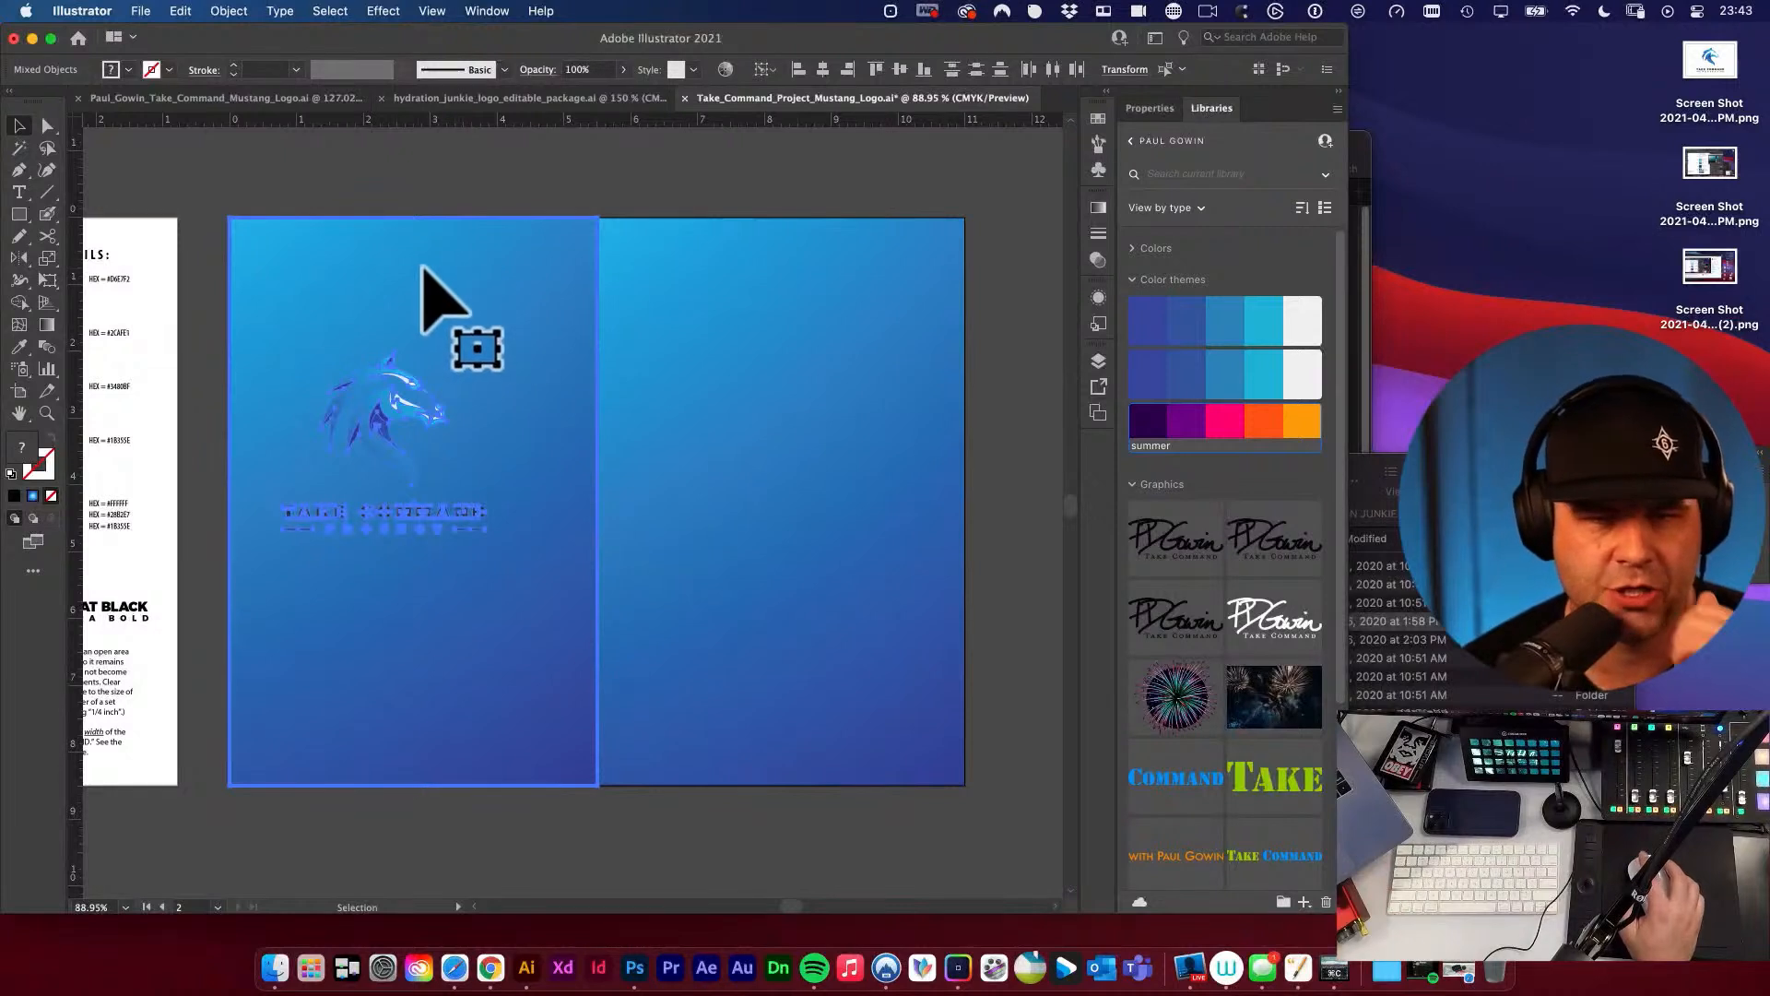
{"action": "left_click", "coordinate": [823, 70]}
{"action": "left_click", "coordinate": [900, 70]}
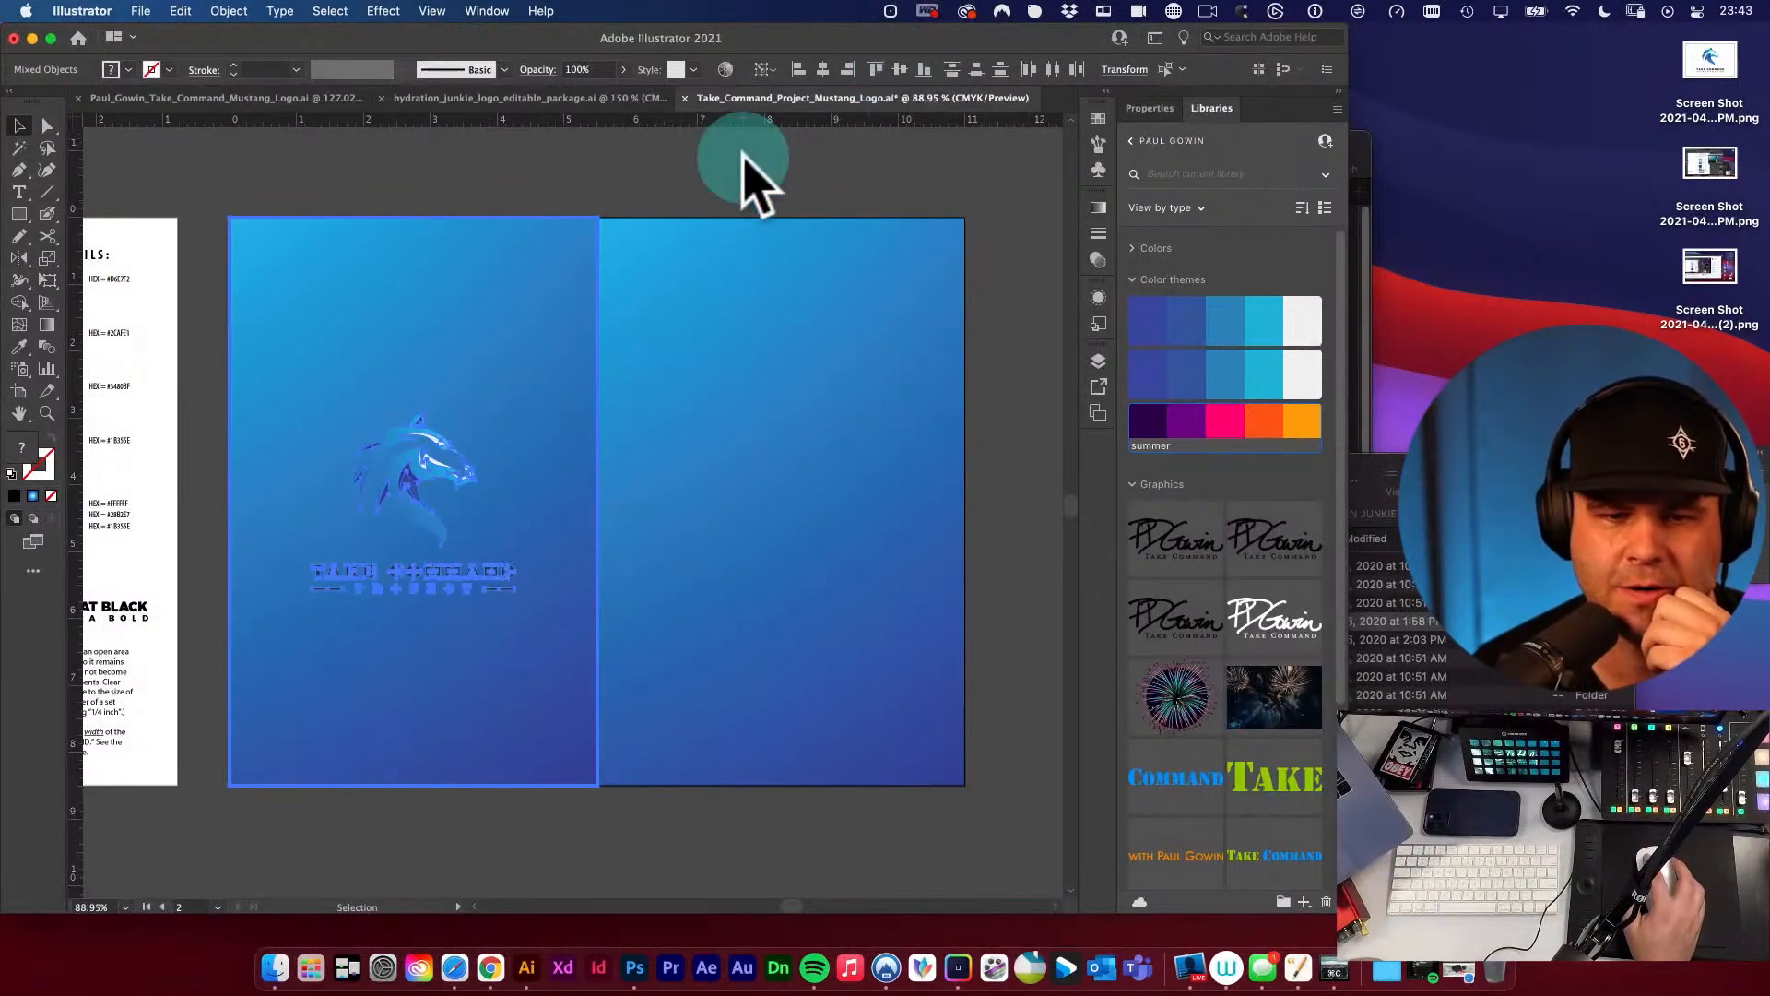
{"action": "left_click", "coordinate": [728, 184]}
Replace the right gradient rectangle with a duplicate of the left rectangle and its centred logo.
{"action": "left_click", "coordinate": [540, 267]}
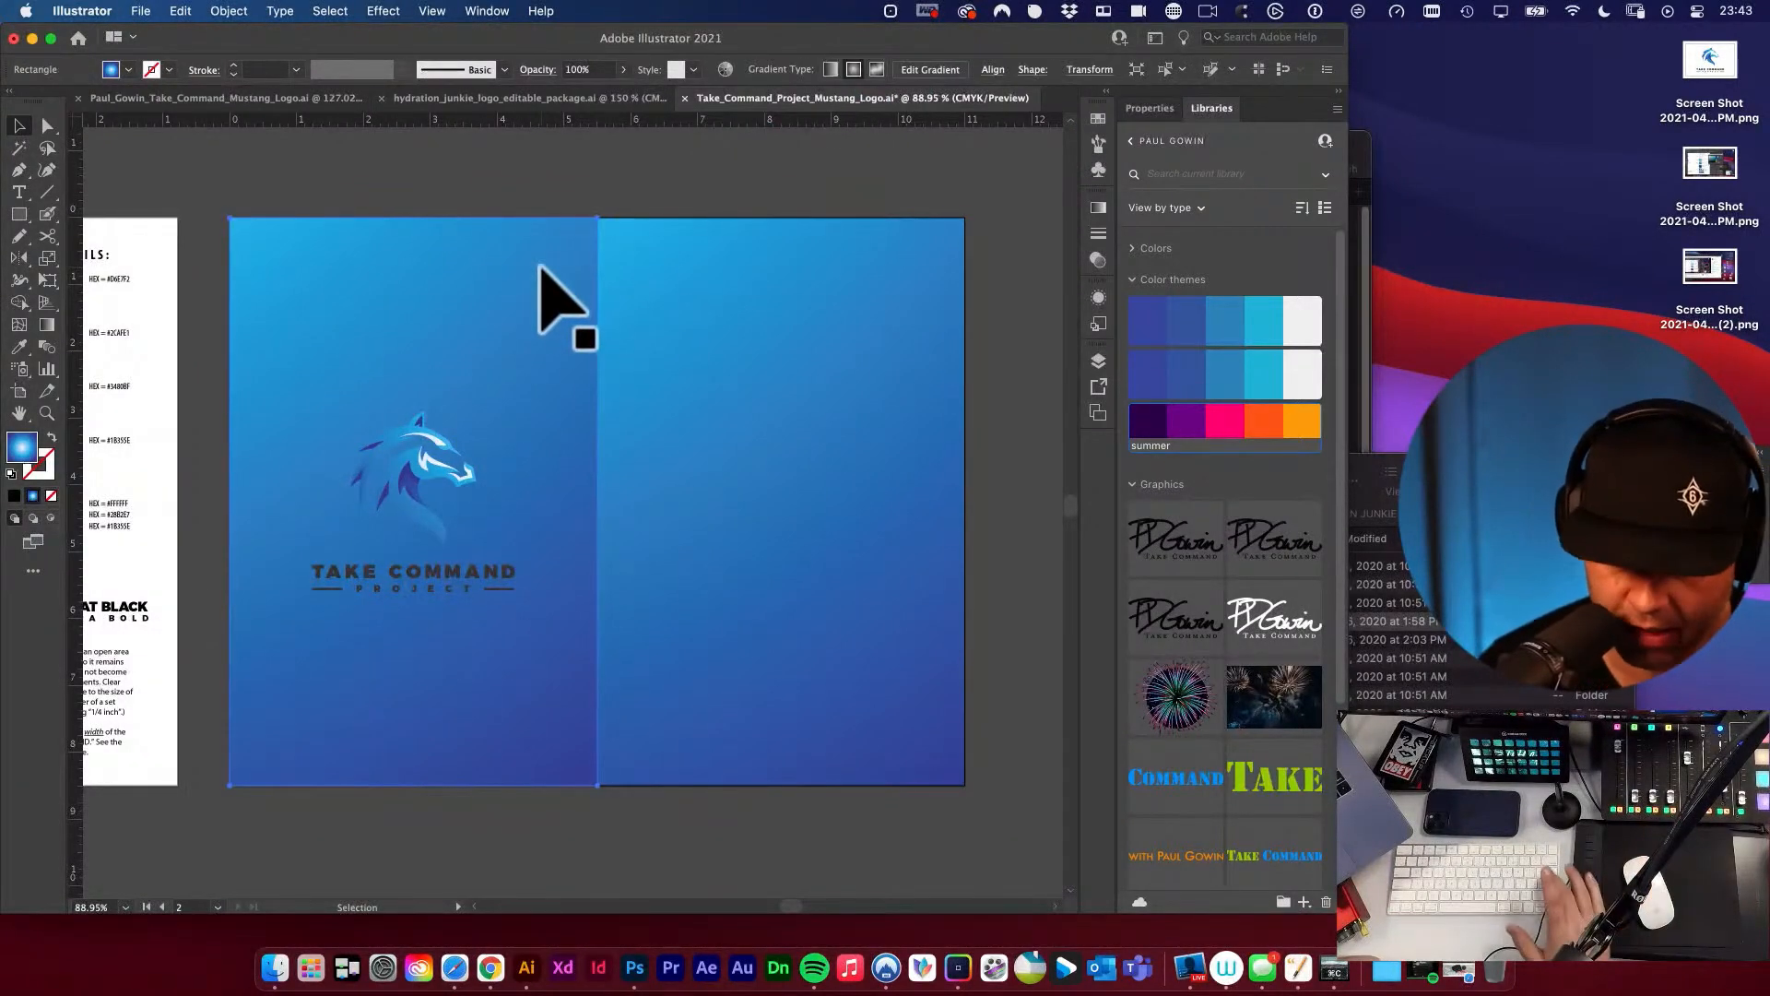
{"action": "scroll", "coordinate": [539, 268], "scroll_direction": "down", "scroll_amount": 1}
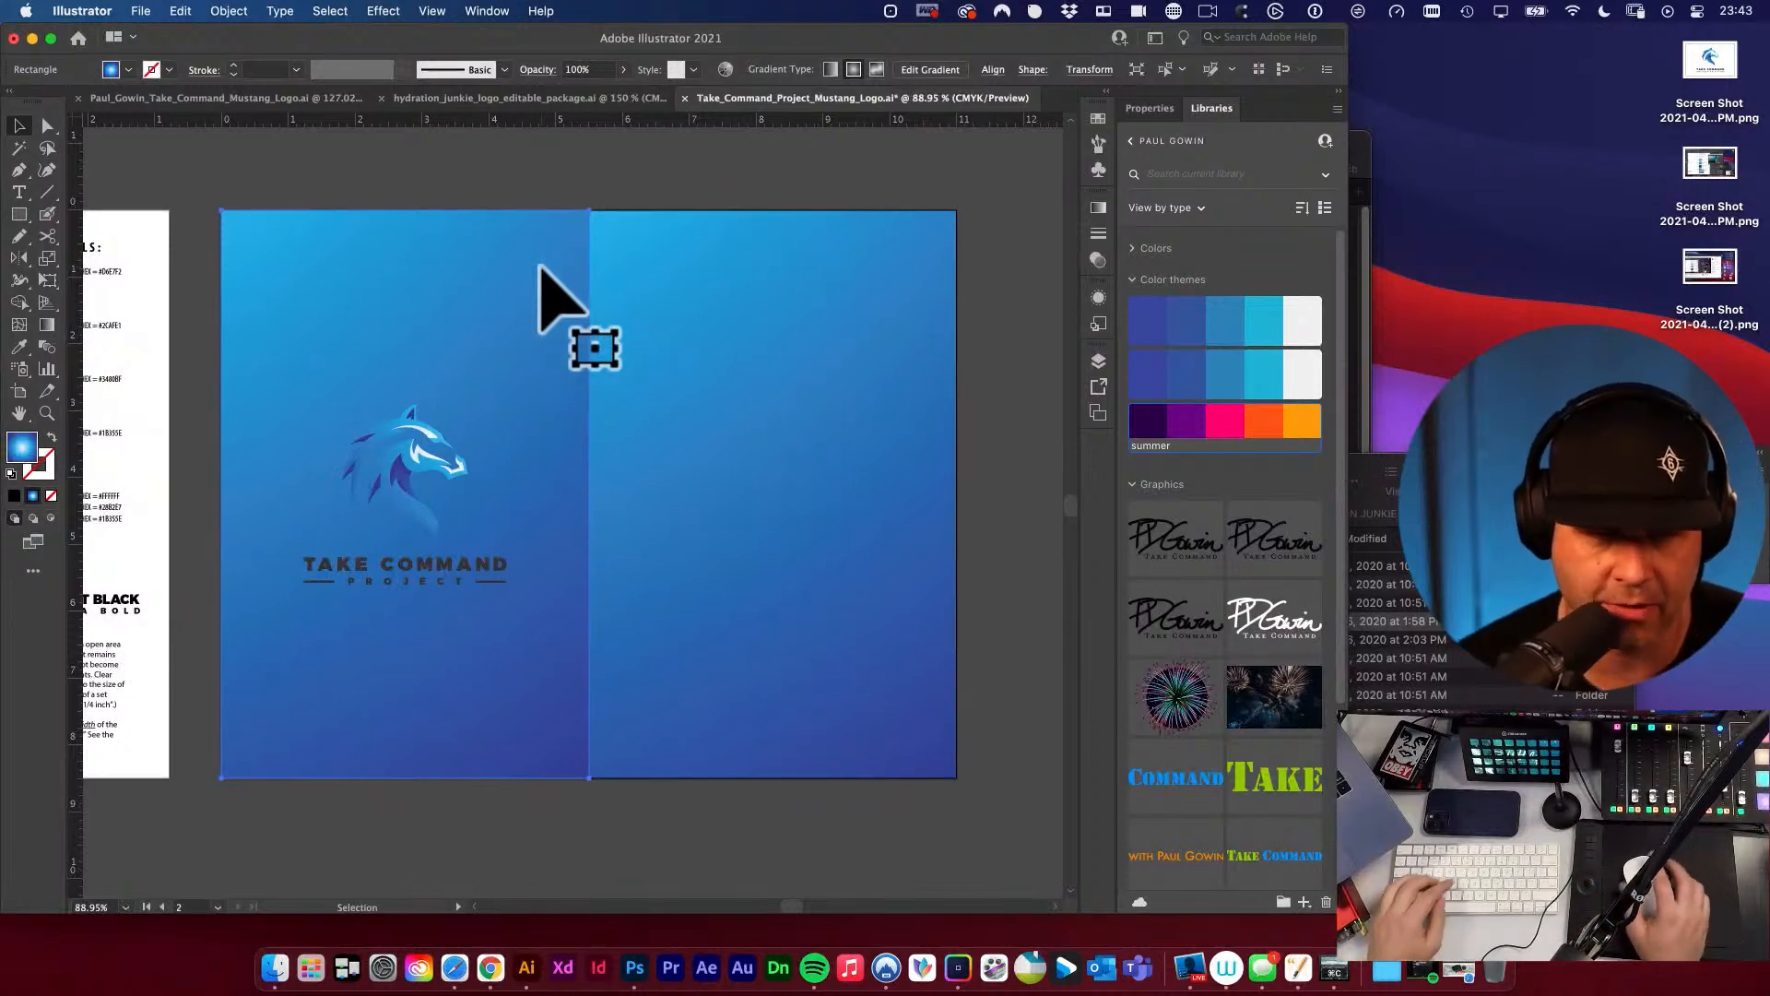
{"action": "left_click", "coordinate": [807, 304]}
{"action": "key", "text": "Delete"}
{"action": "key", "text": "v"}
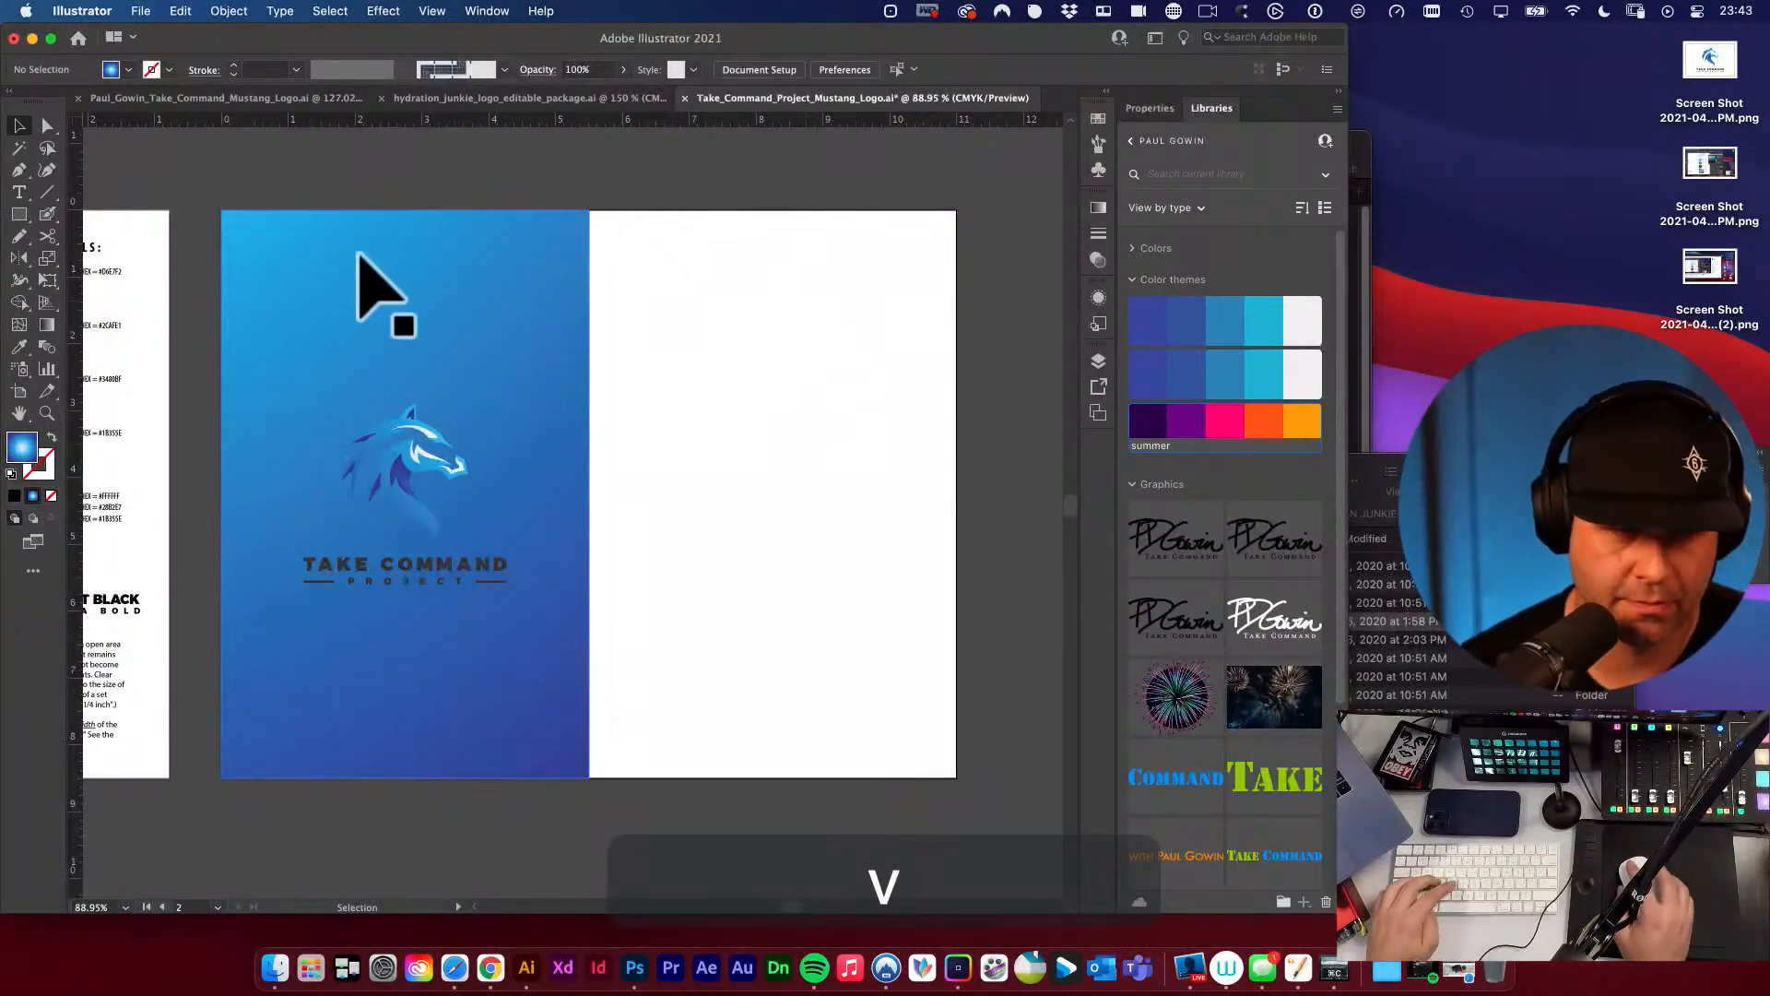
{"action": "key", "text": "v"}
{"action": "left_click_drag", "start_coordinate": [343, 186], "coordinate": [496, 567]}
{"action": "left_click_drag", "start_coordinate": [442, 377], "coordinate": [807, 391]}
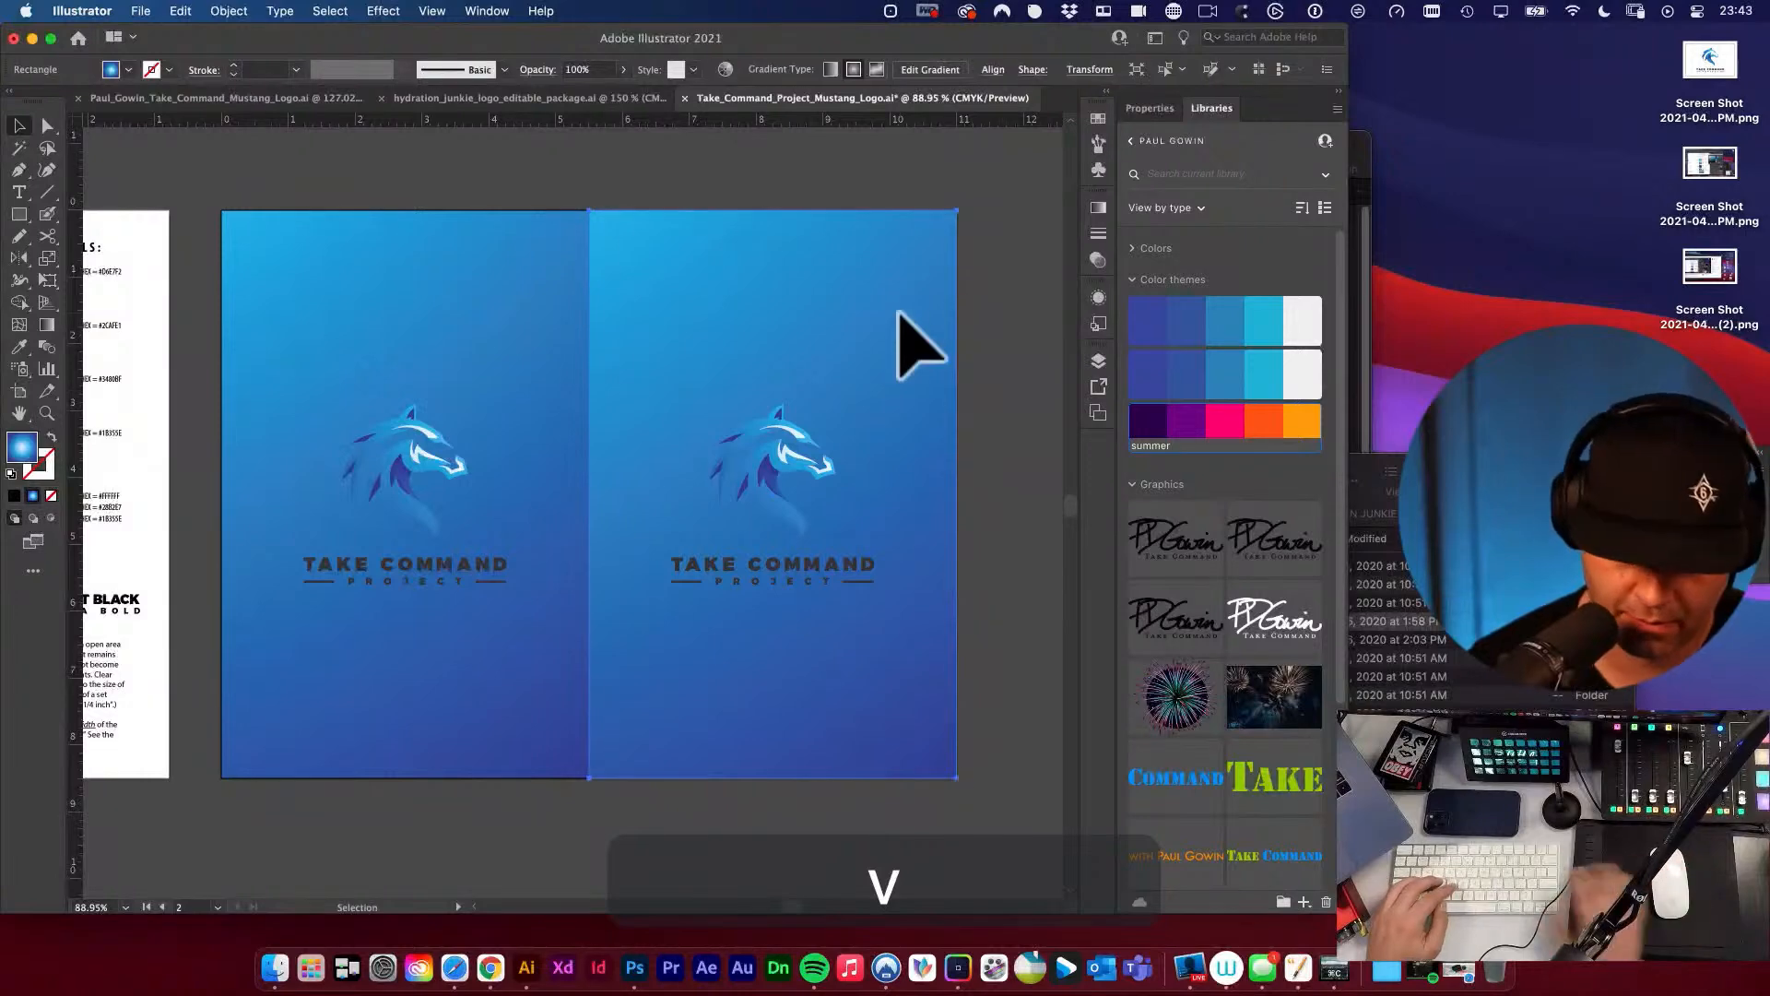
Delete the gradient rectangle from the artboard's left half, keeping its stacked logo and the right half's background.
{"action": "key", "text": "Delete"}
{"action": "key", "text": "super+z"}
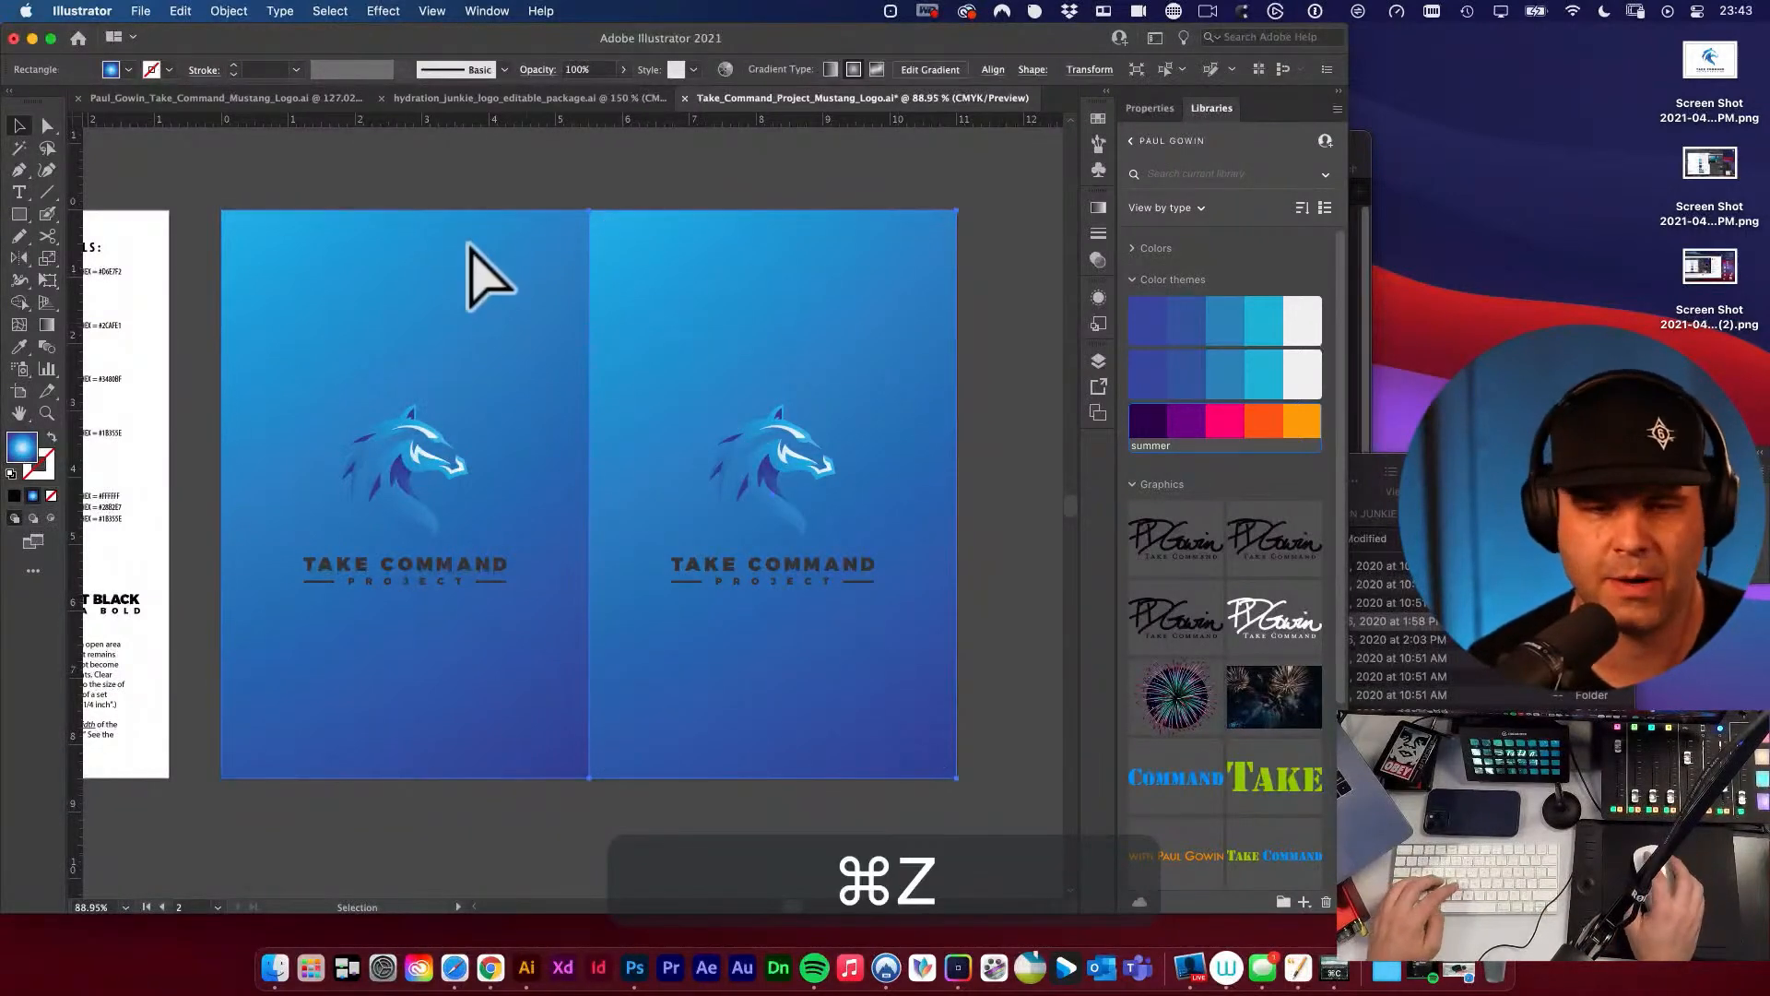
{"action": "left_click", "coordinate": [434, 261]}
{"action": "key", "text": "BackSpace"}
{"action": "key", "text": "v"}
{"action": "left_click", "coordinate": [431, 315]}
{"action": "key", "text": "space"}
{"action": "left_click_drag", "start_coordinate": [510, 365], "coordinate": [478, 347]}
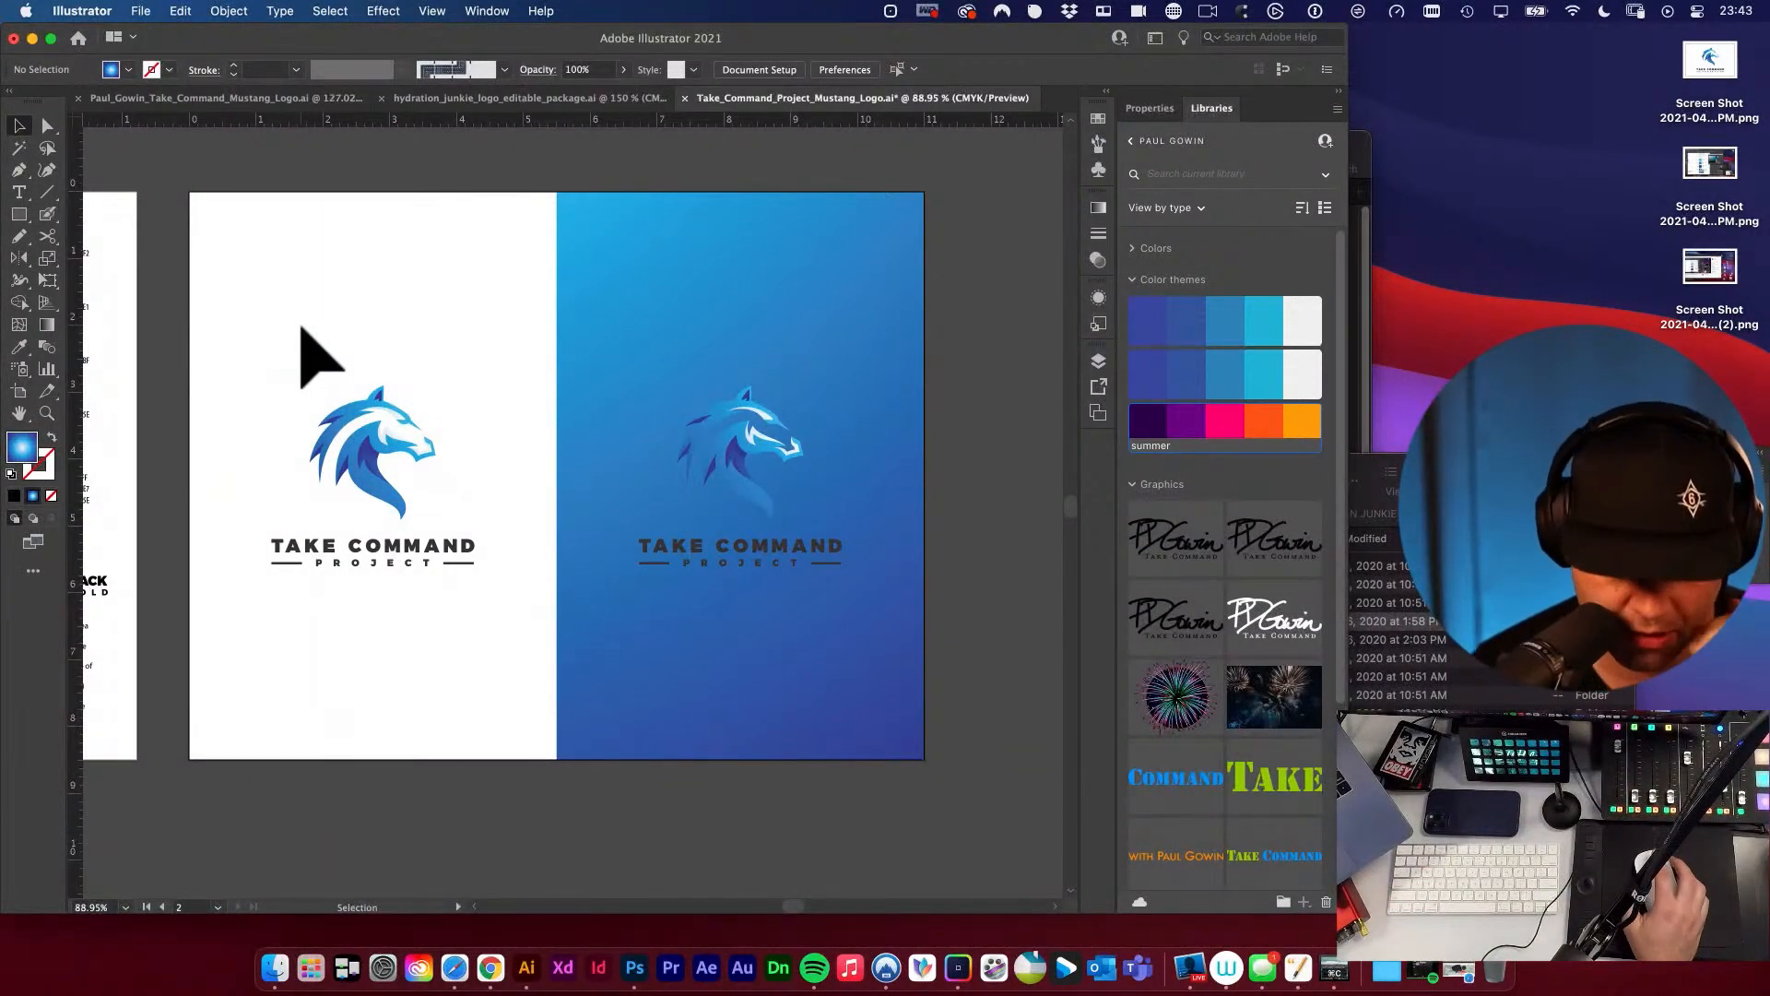
{"action": "key", "text": "m"}
{"action": "left_click", "coordinate": [353, 269]}
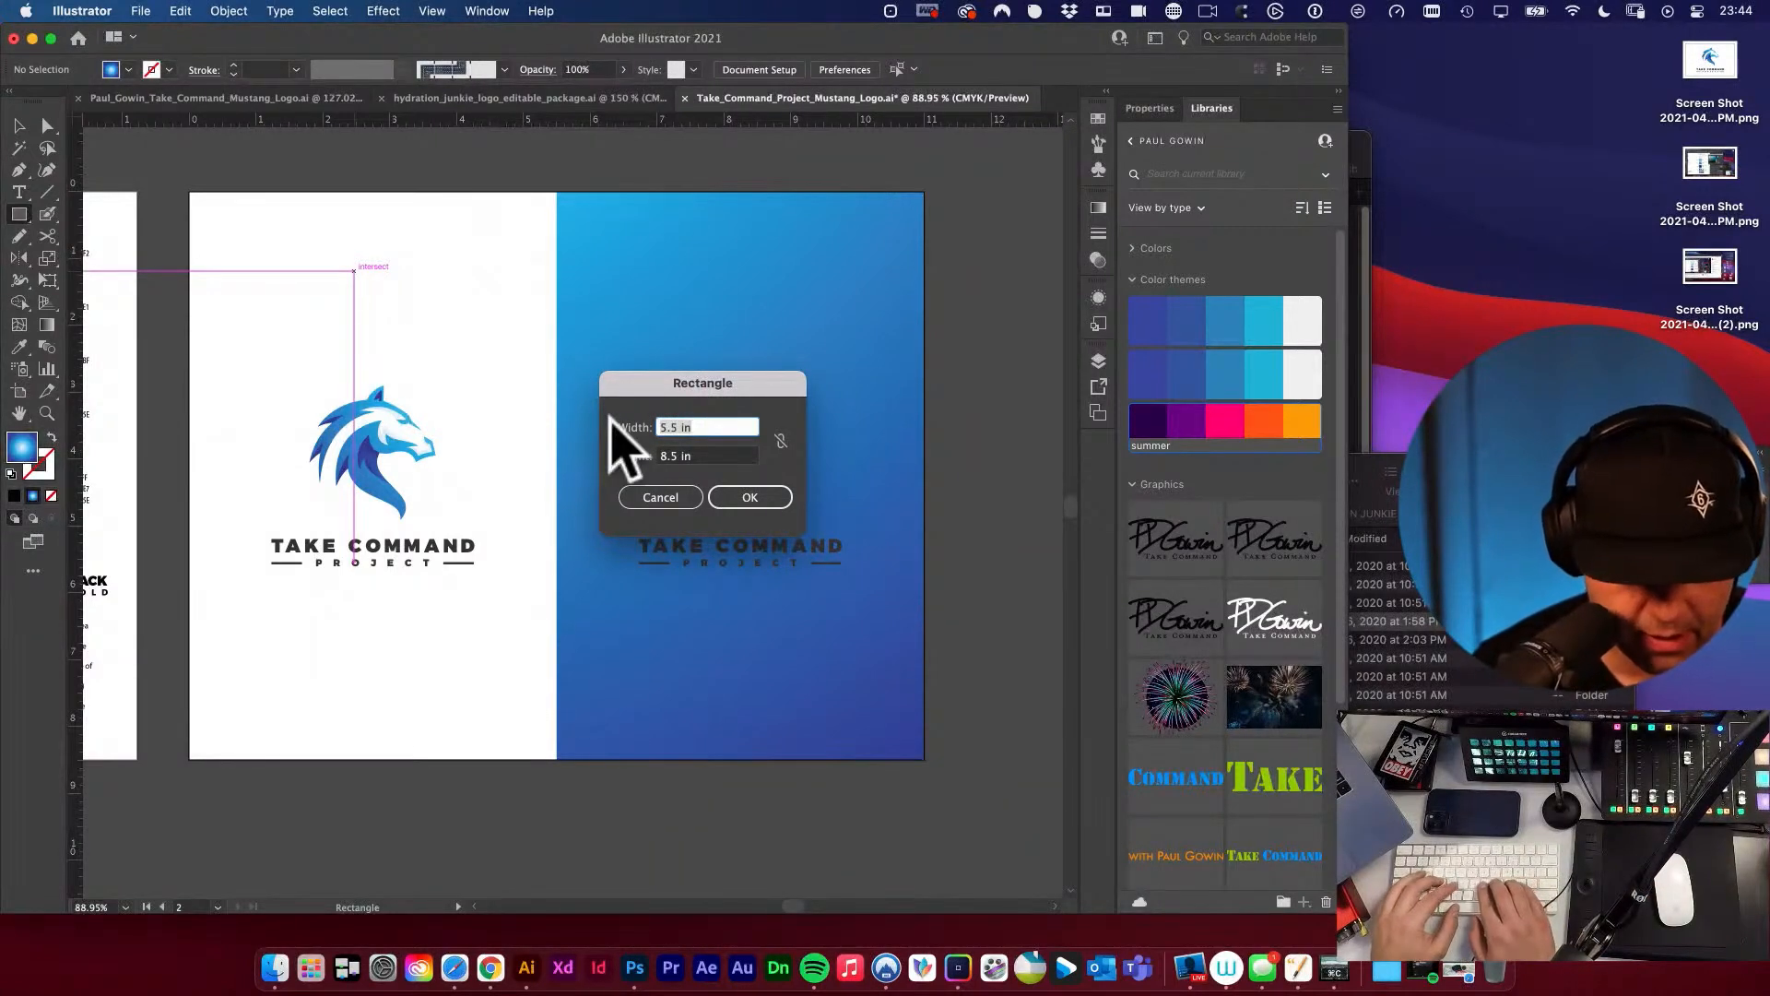
{"action": "type", "text": "11-2"}
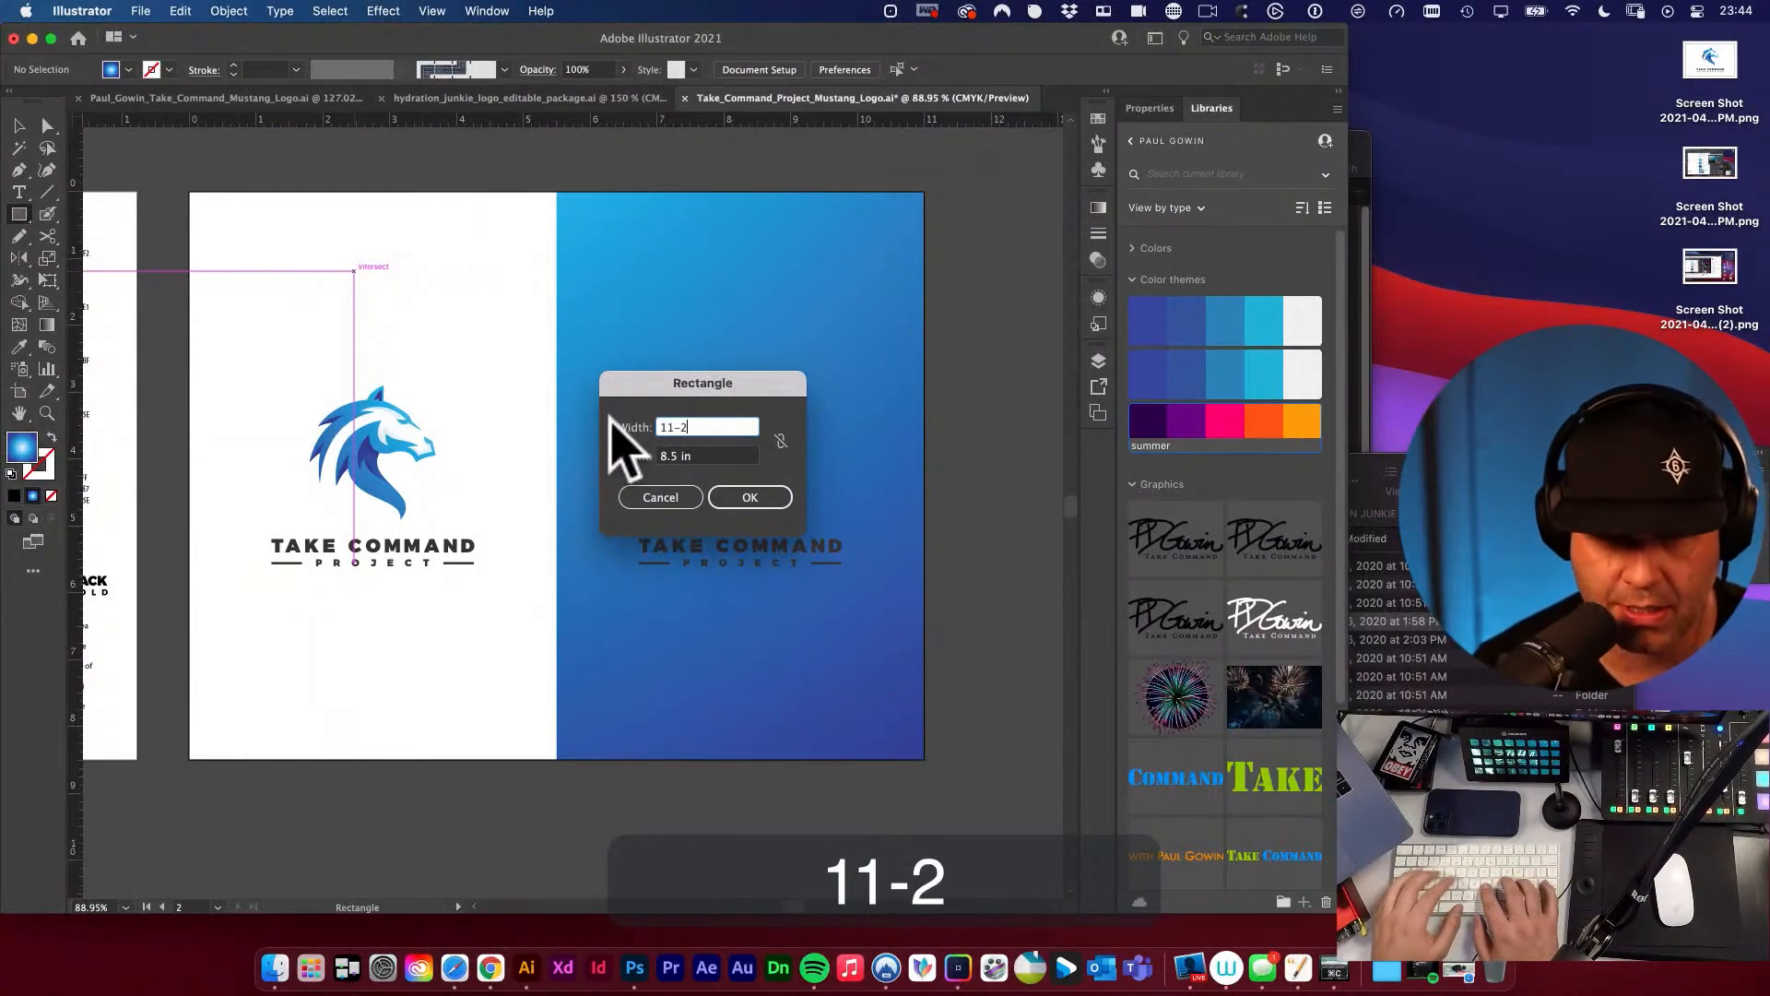
{"action": "key", "text": "Tab"}
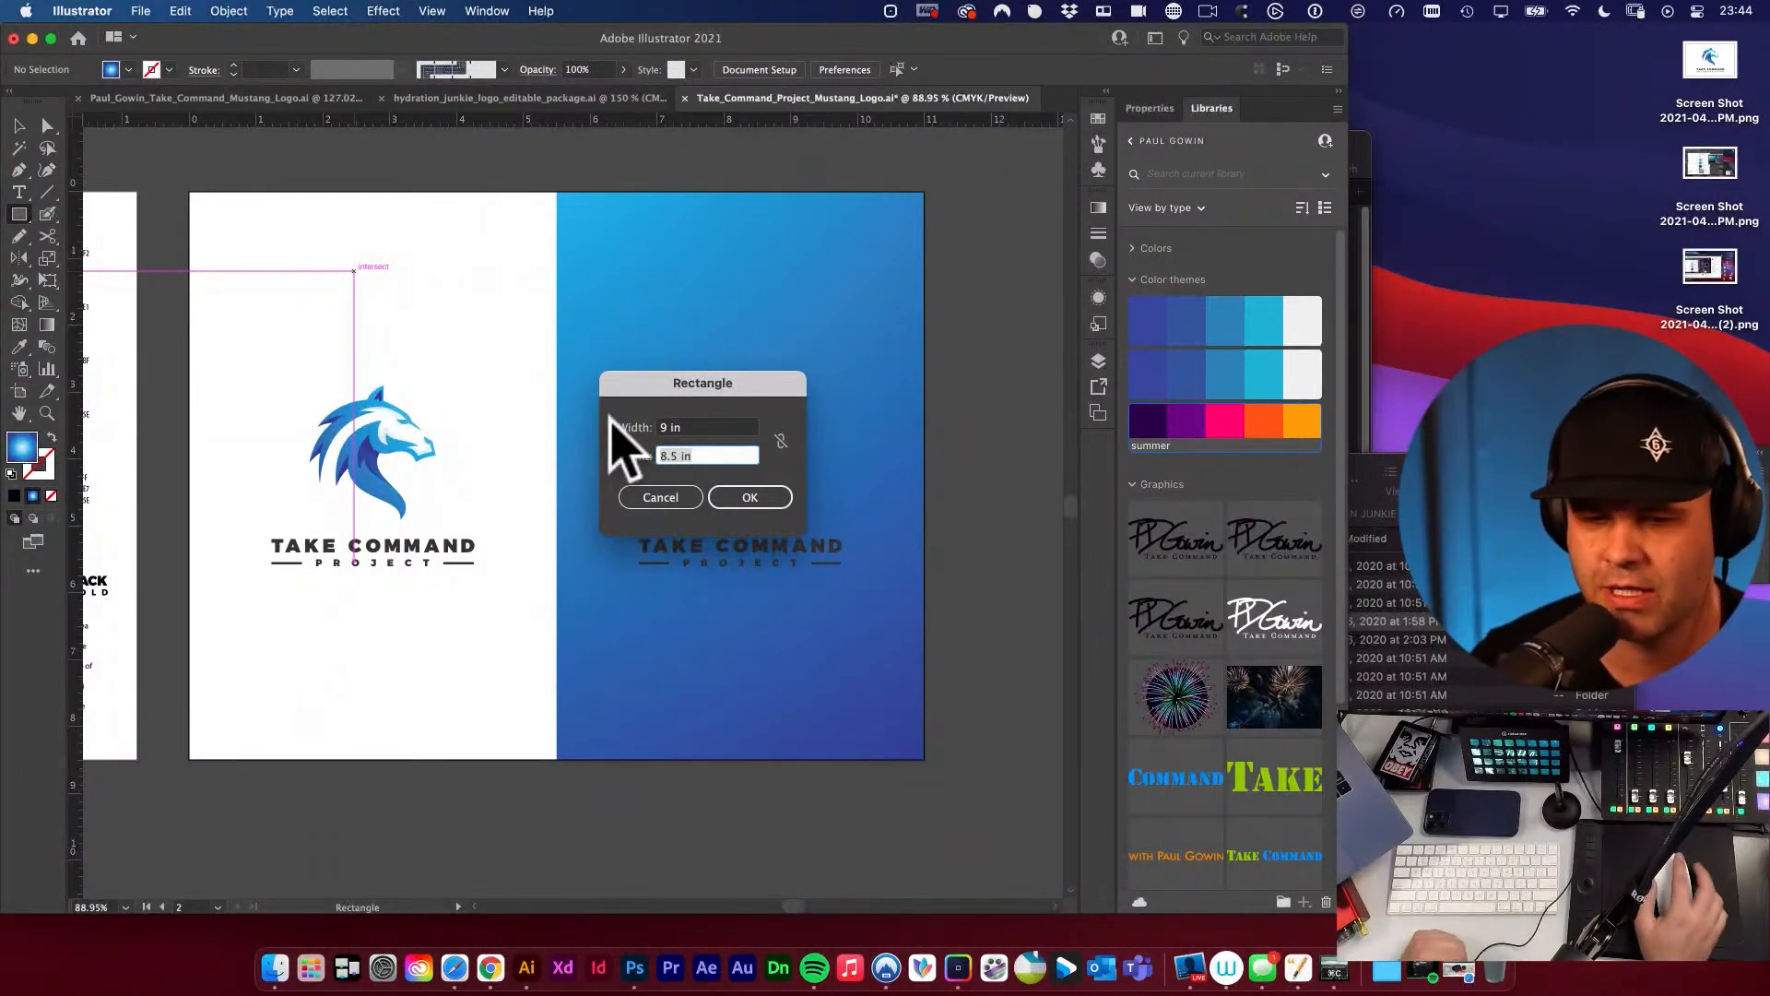
{"action": "left_click", "coordinate": [652, 496]}
{"action": "key", "text": "v"}
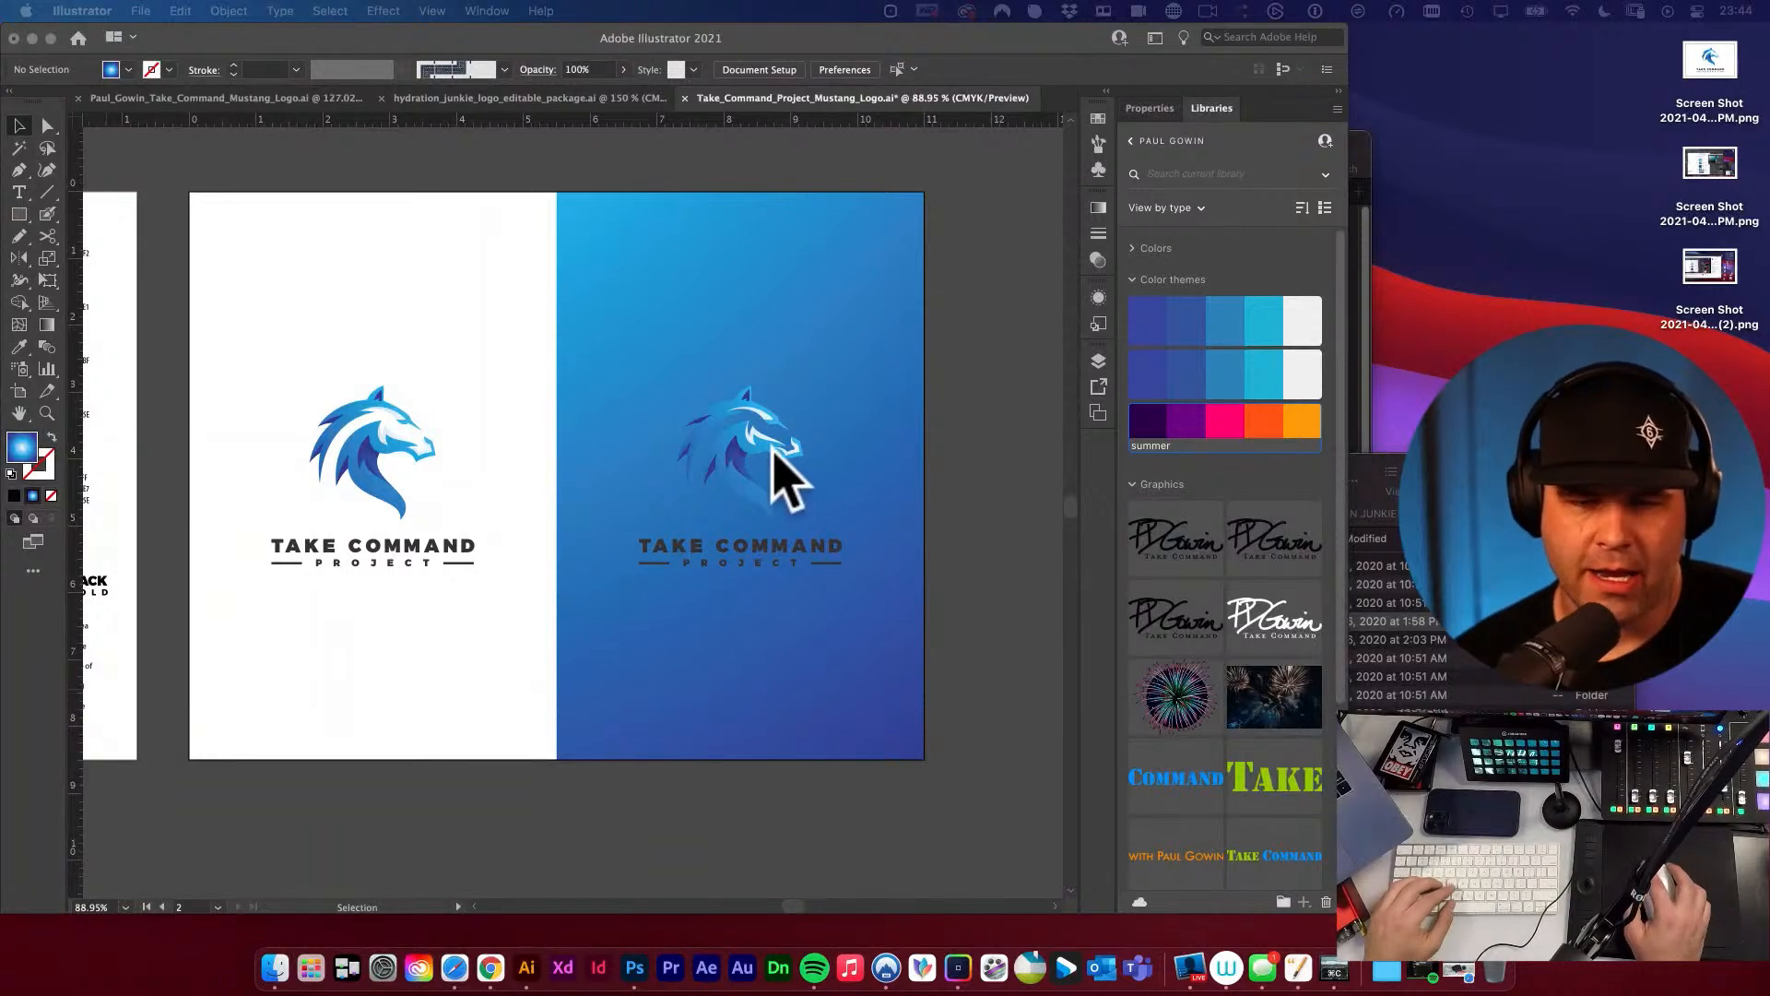
Recolour the stacked logo on the blue gradient half solid white (FFFFFF).
{"action": "left_click", "coordinate": [735, 467]}
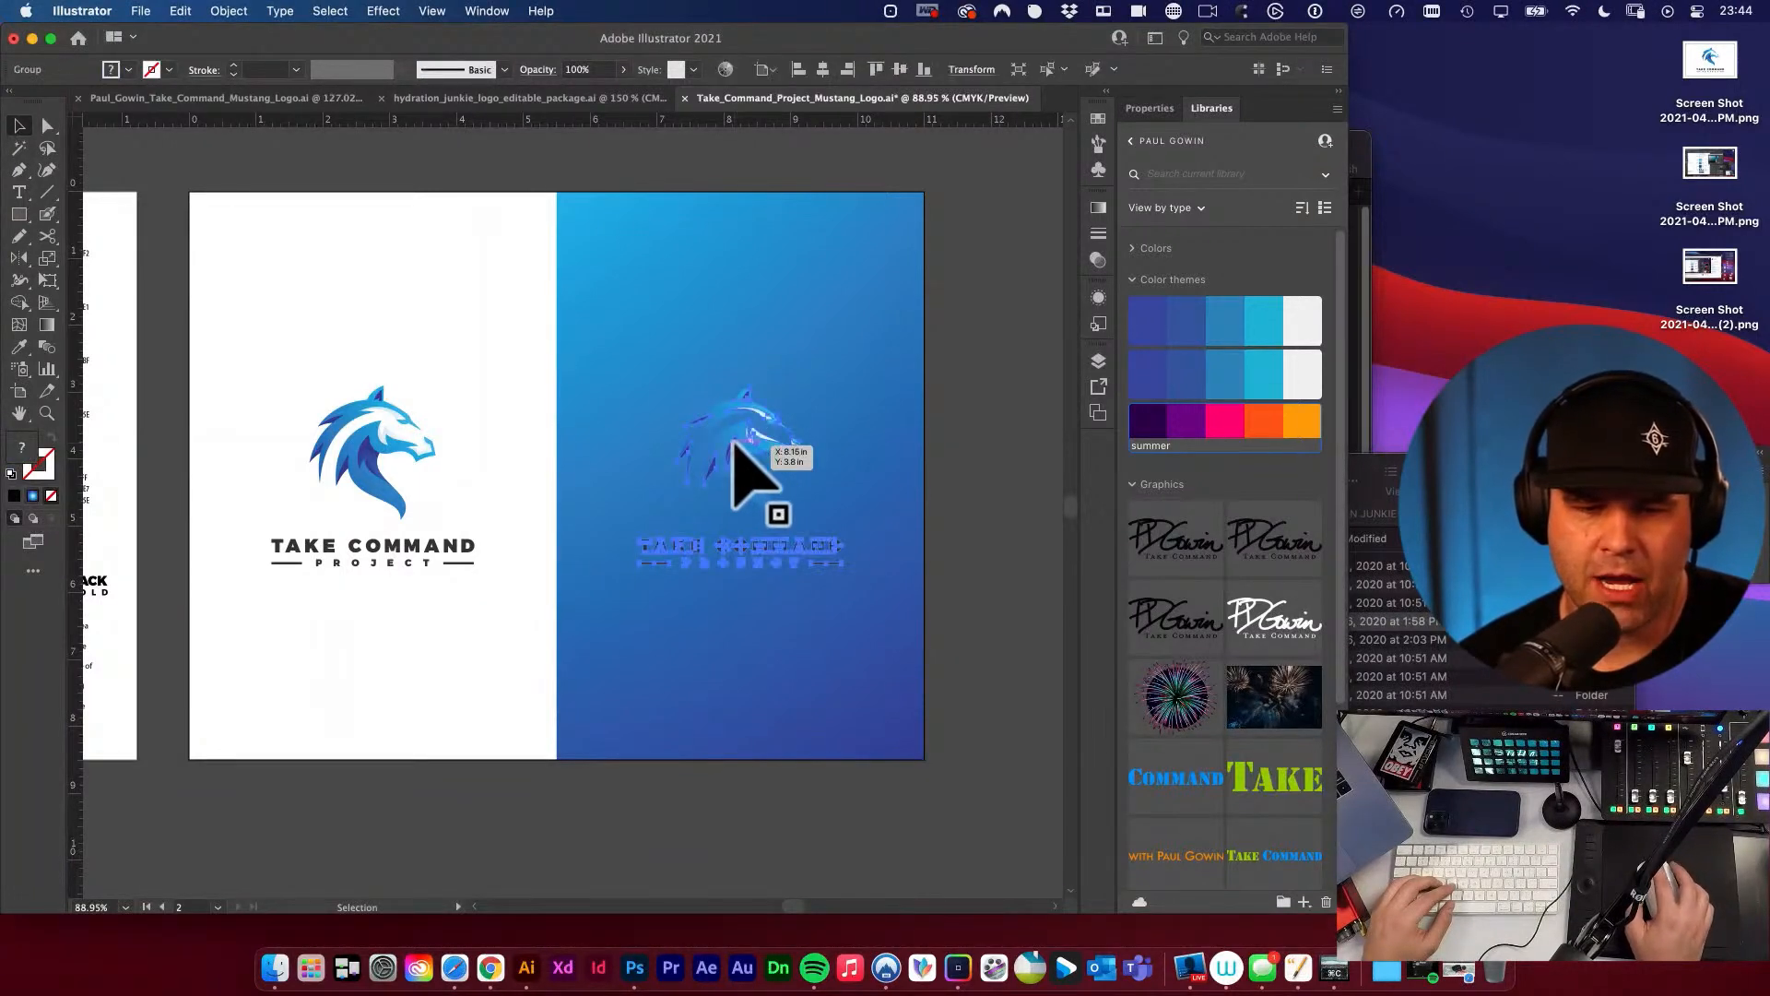
{"action": "key", "text": "i"}
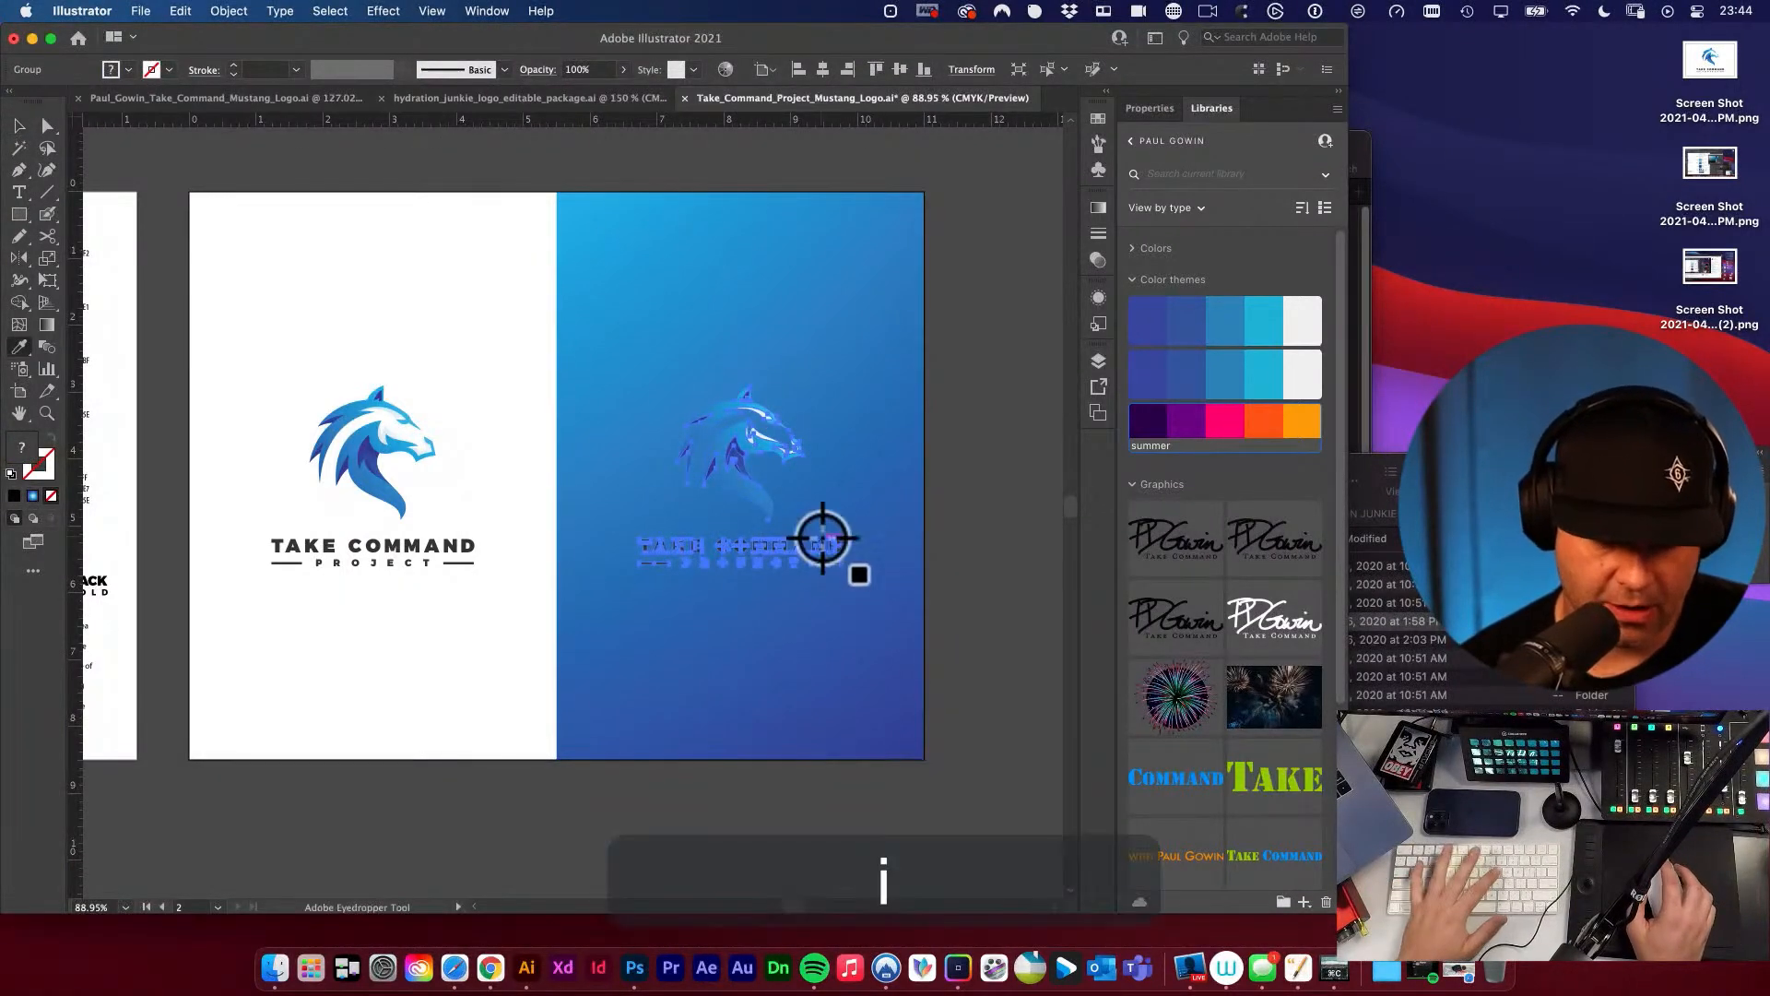
{"action": "left_click", "coordinate": [399, 238]}
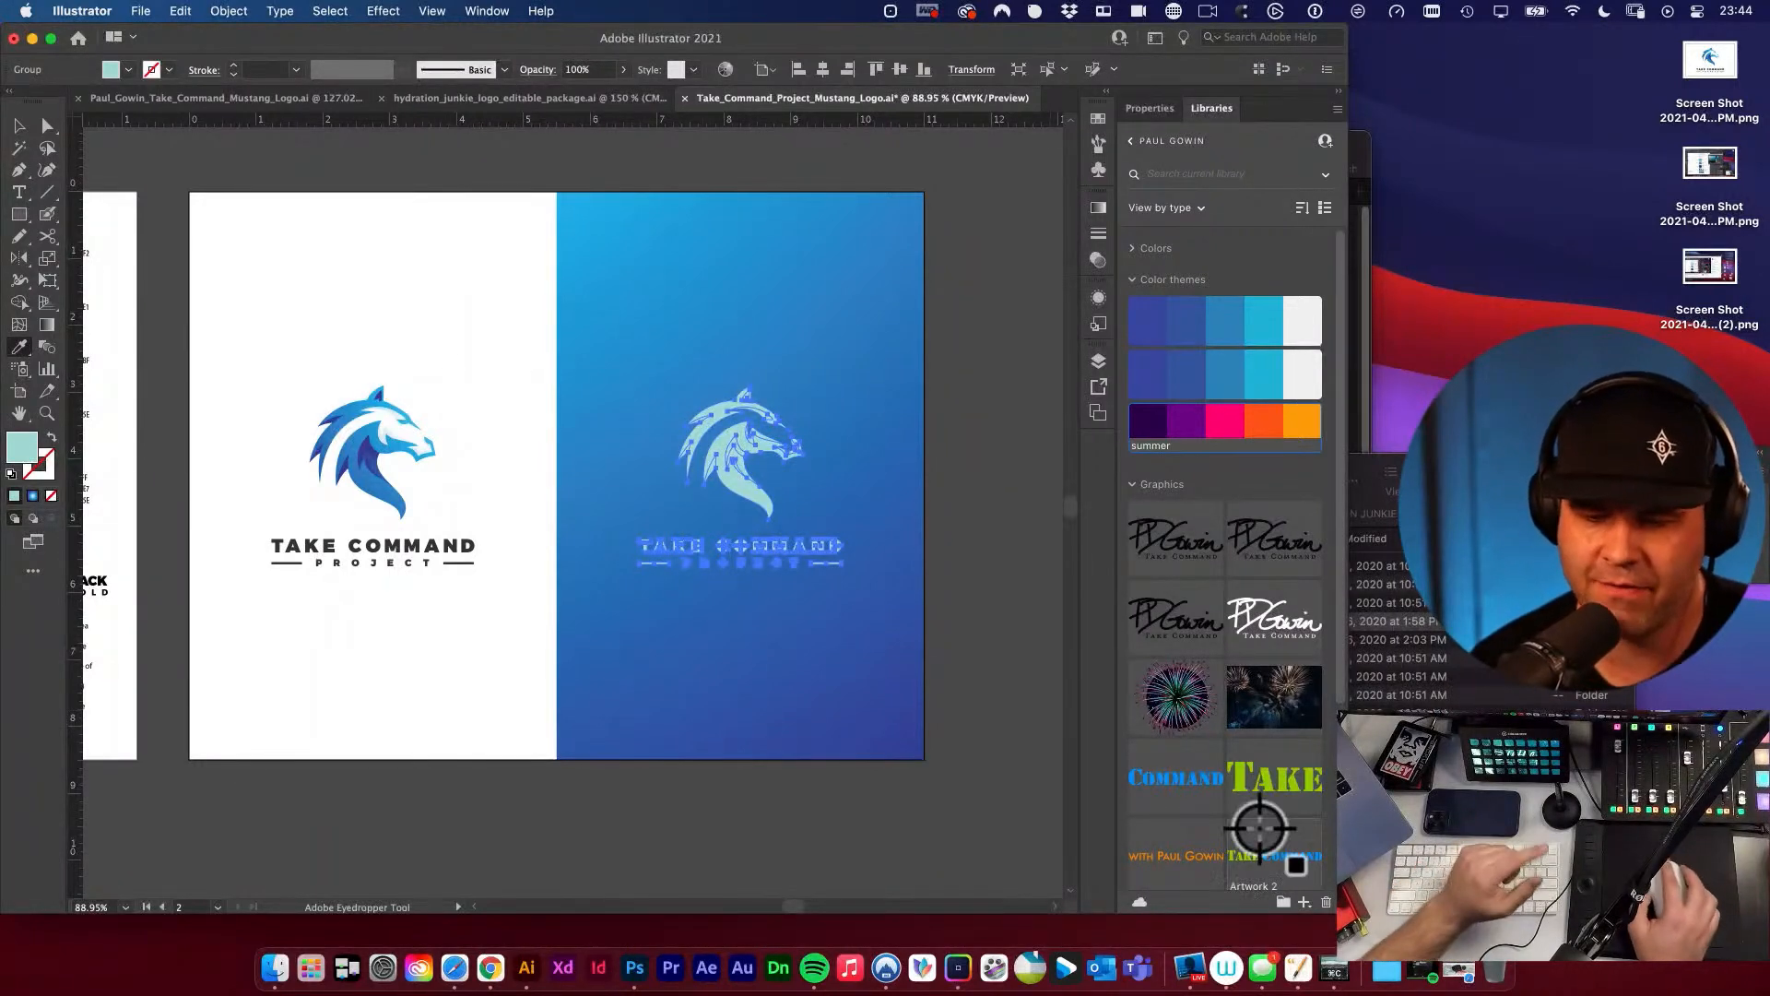
{"action": "left_click", "coordinate": [451, 307], "text": "shift"}
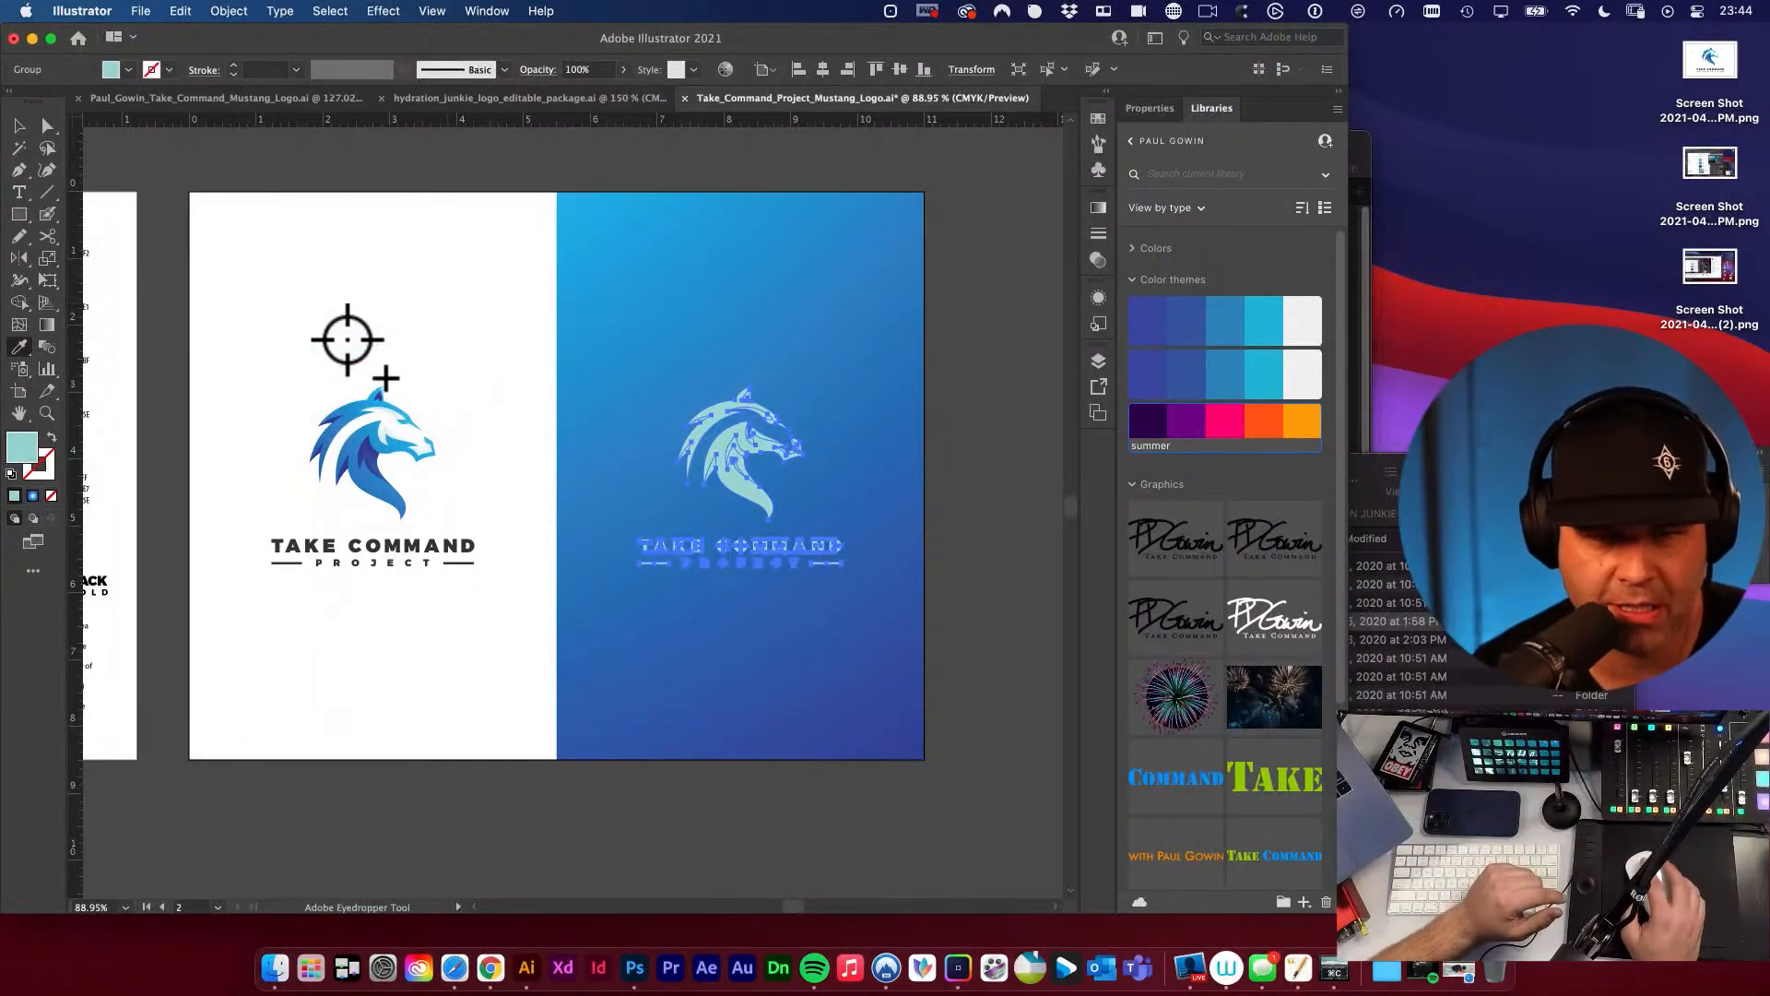
{"action": "double_click", "coordinate": [22, 449]}
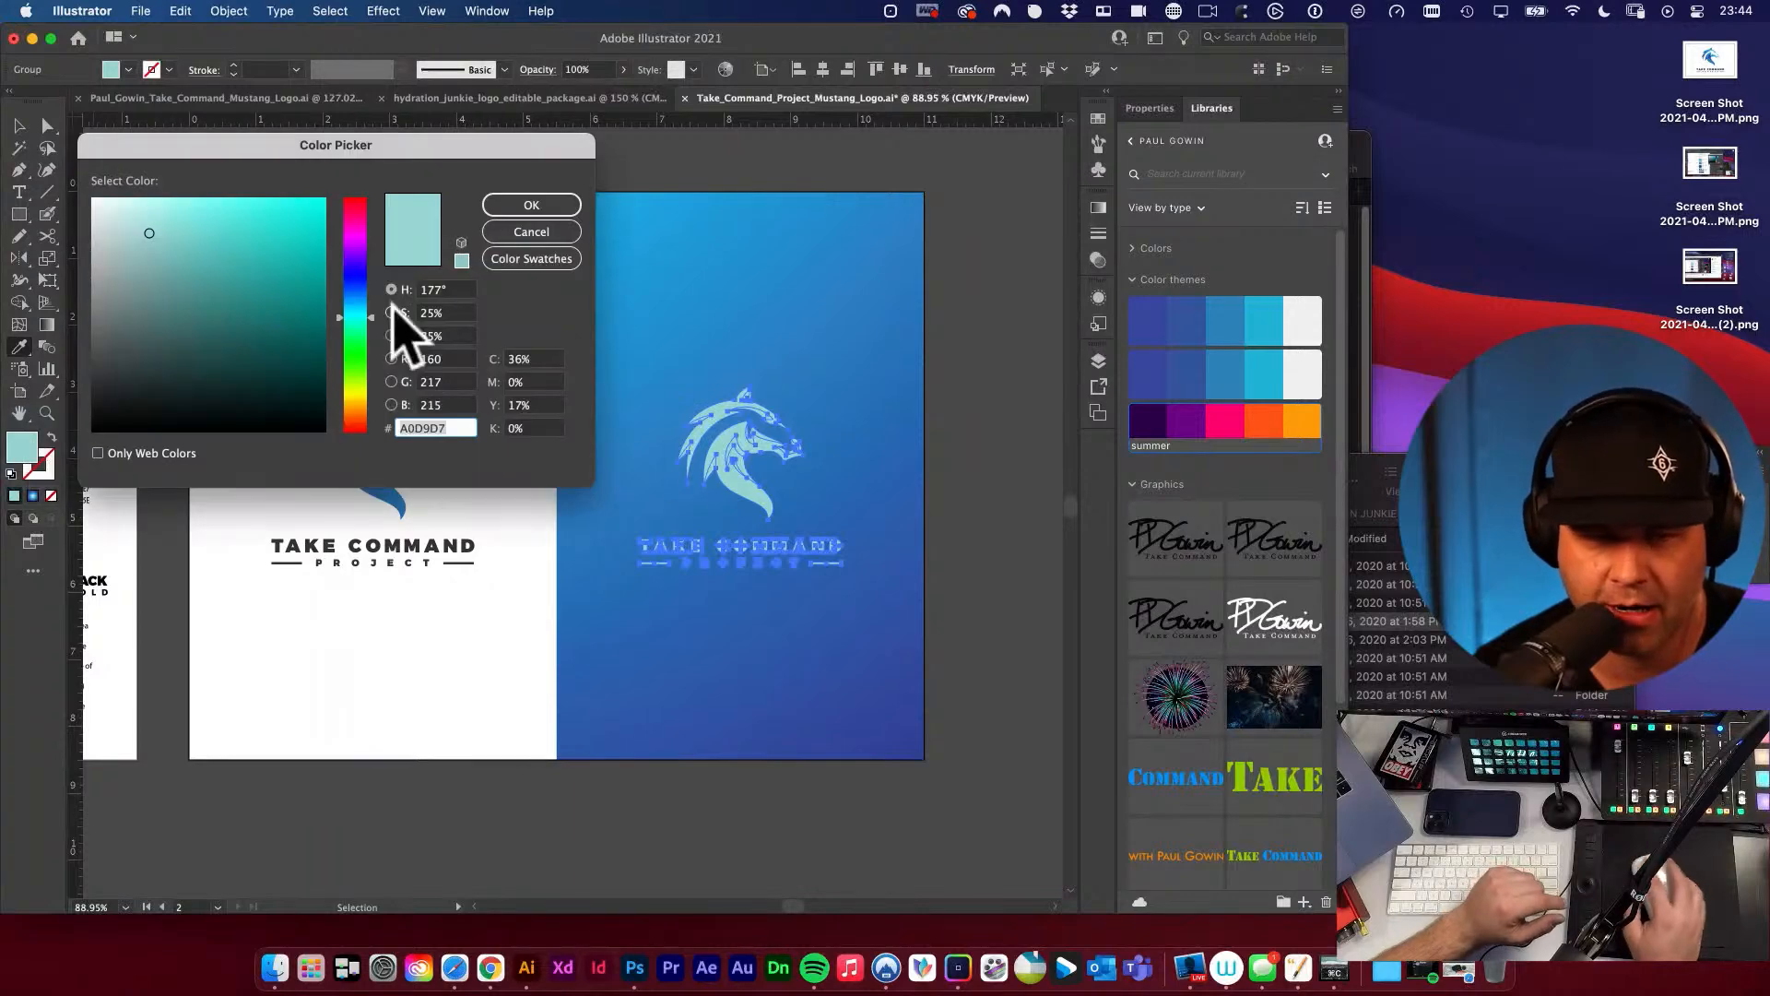
{"action": "left_click", "coordinate": [97, 231]}
{"action": "left_click", "coordinate": [148, 235]}
{"action": "mouse_move", "coordinate": [75, 204]}
{"action": "left_mouse_down"}
{"action": "mouse_move", "coordinate": [71, 182]}
{"action": "mouse_move", "coordinate": [202, 280]}
{"action": "mouse_move", "coordinate": [97, 207]}
{"action": "left_mouse_up"}
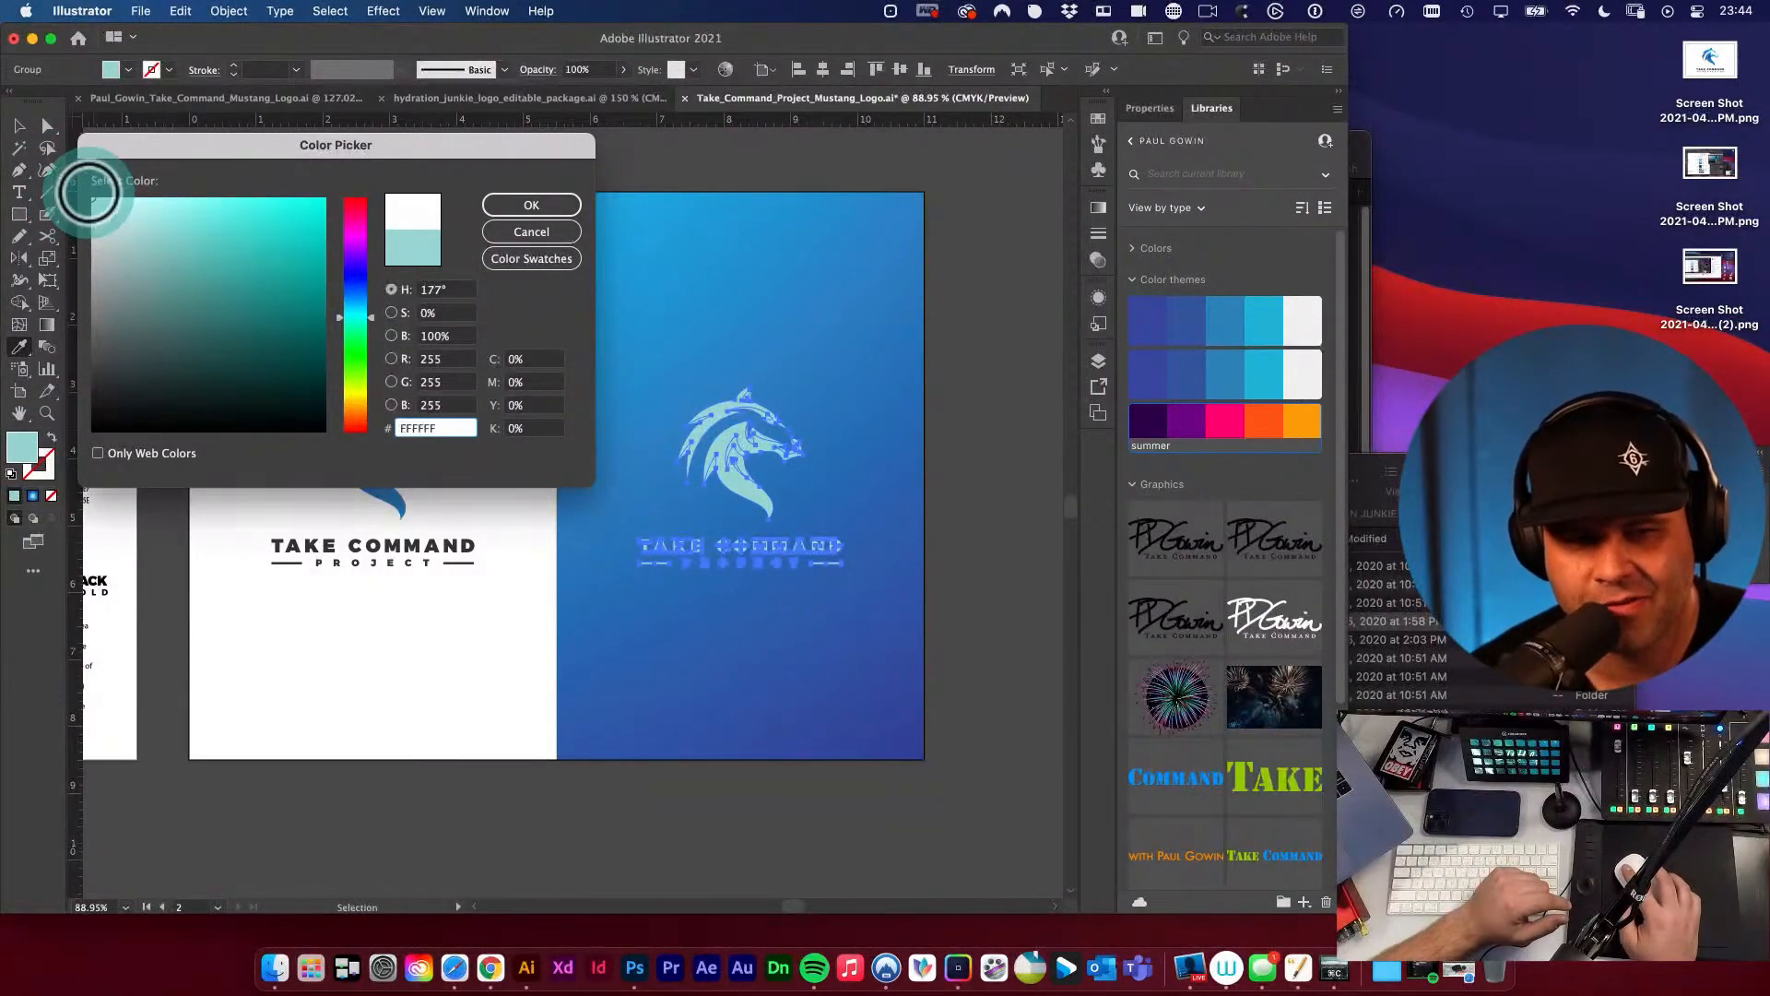
{"action": "left_click", "coordinate": [532, 204]}
{"action": "left_click", "coordinate": [19, 127]}
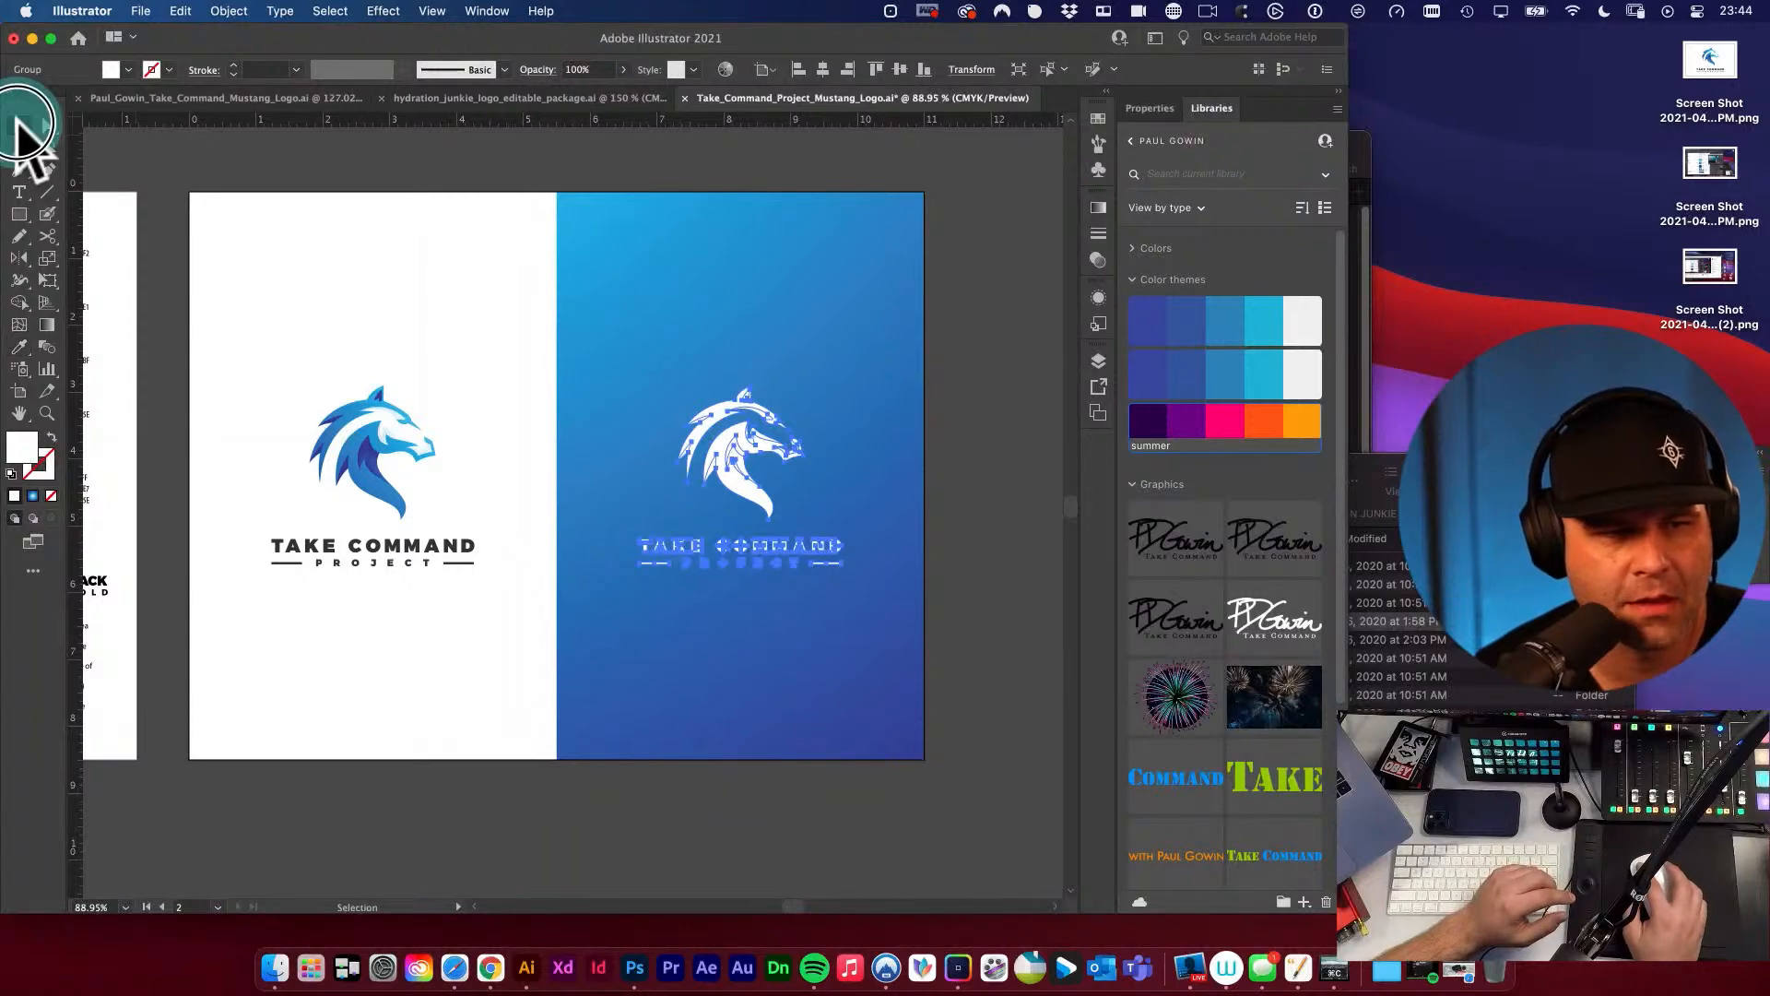
{"action": "left_click", "coordinate": [1014, 516]}
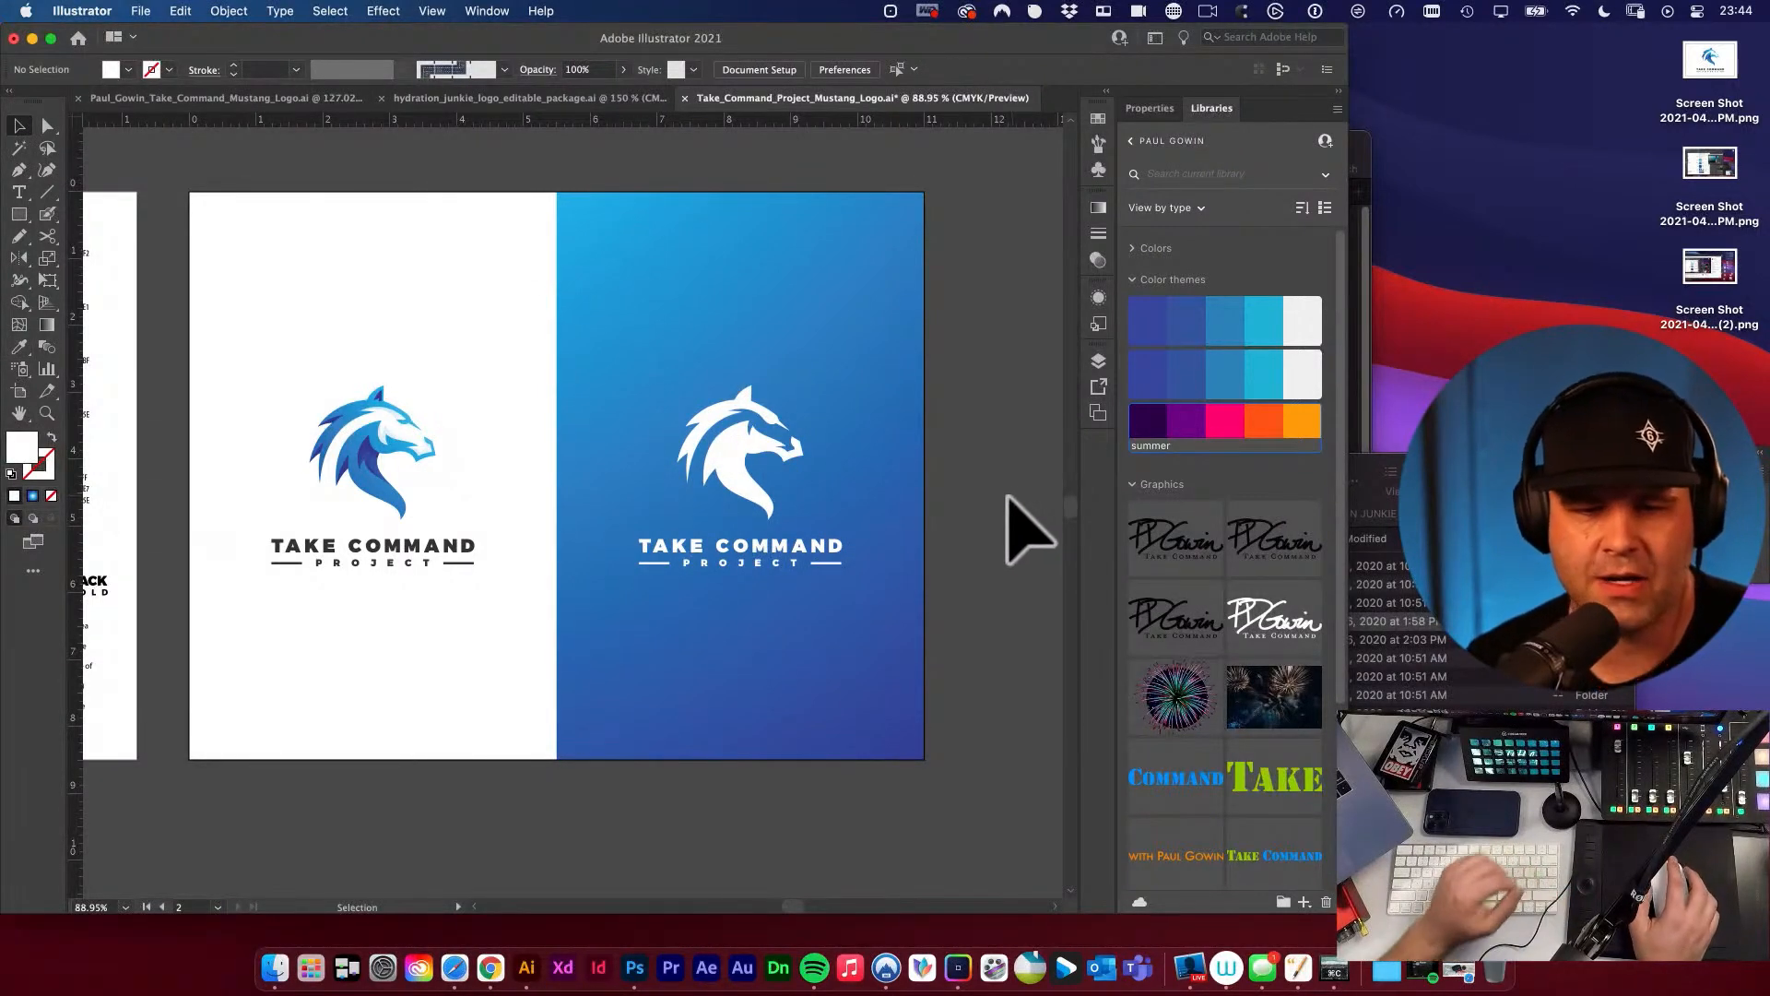
Cut the shadow shape beneath the jaw out of the white horse head with the Shape Builder tool.
{"action": "left_click_drag", "start_coordinate": [752, 474], "coordinate": [943, 599]}
{"action": "key", "text": "a"}
{"action": "key", "text": "super+a"}
{"action": "left_click", "coordinate": [268, 309]}
{"action": "key", "text": "v"}
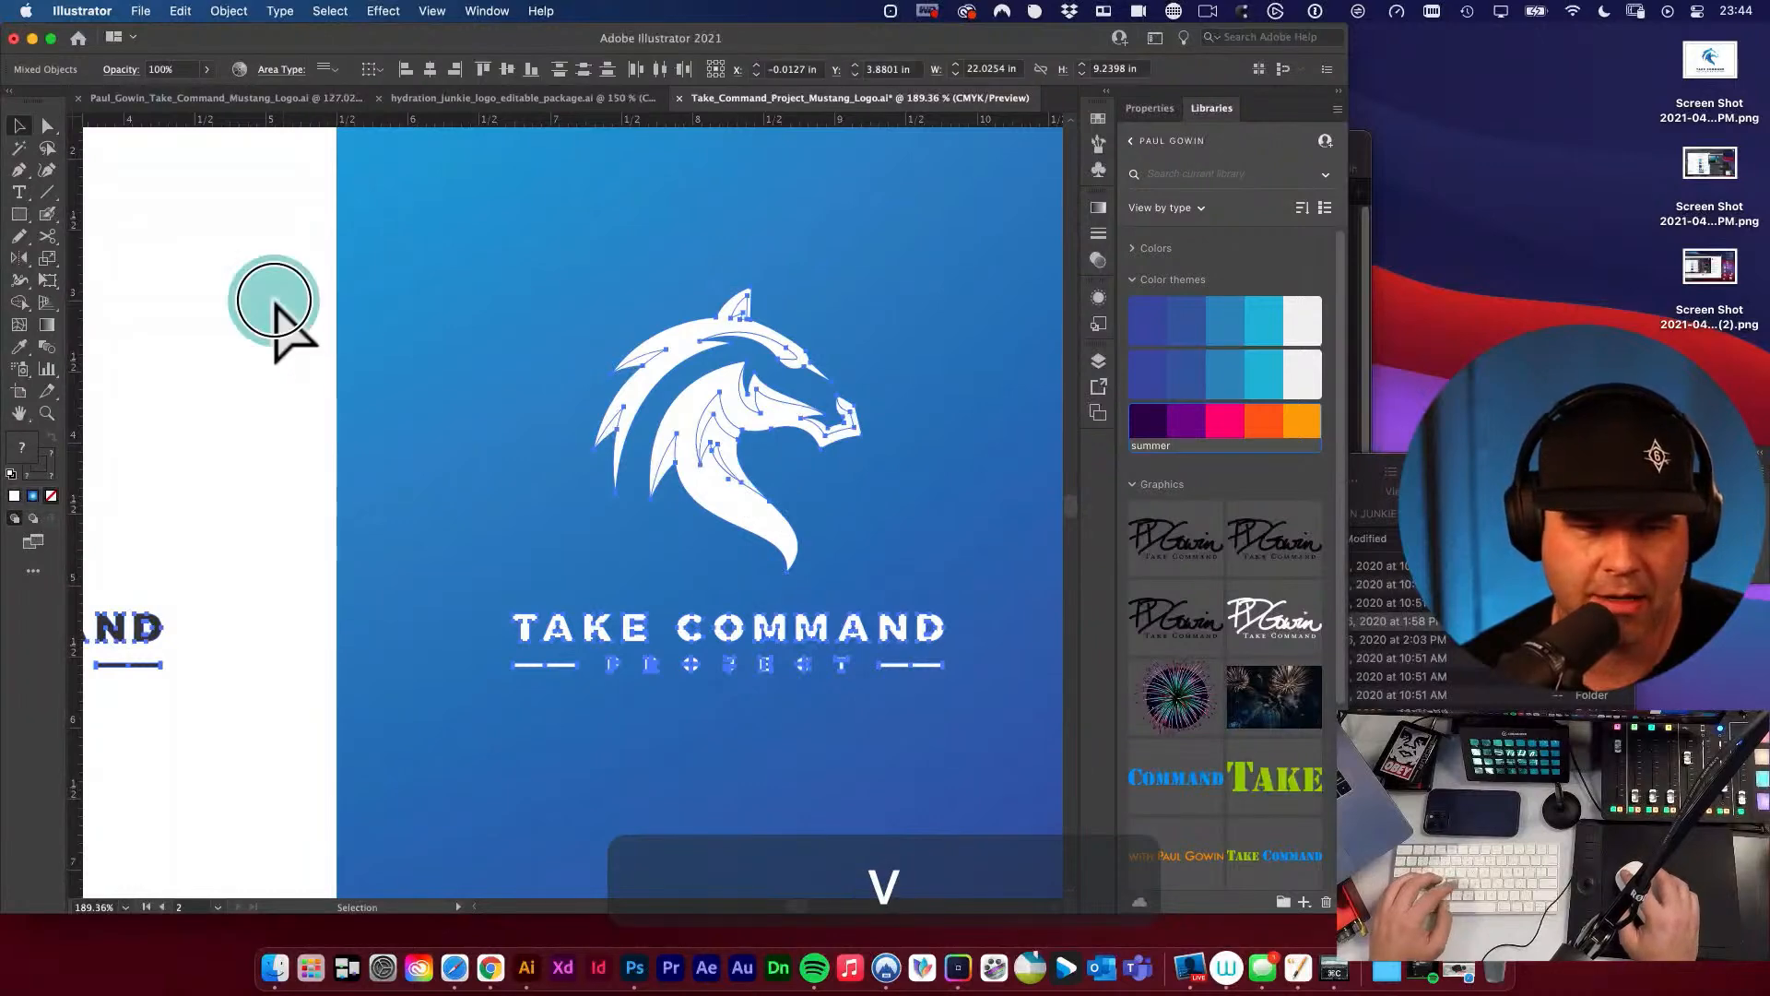
{"action": "left_click", "coordinate": [741, 453]}
{"action": "key", "text": "shift+m"}
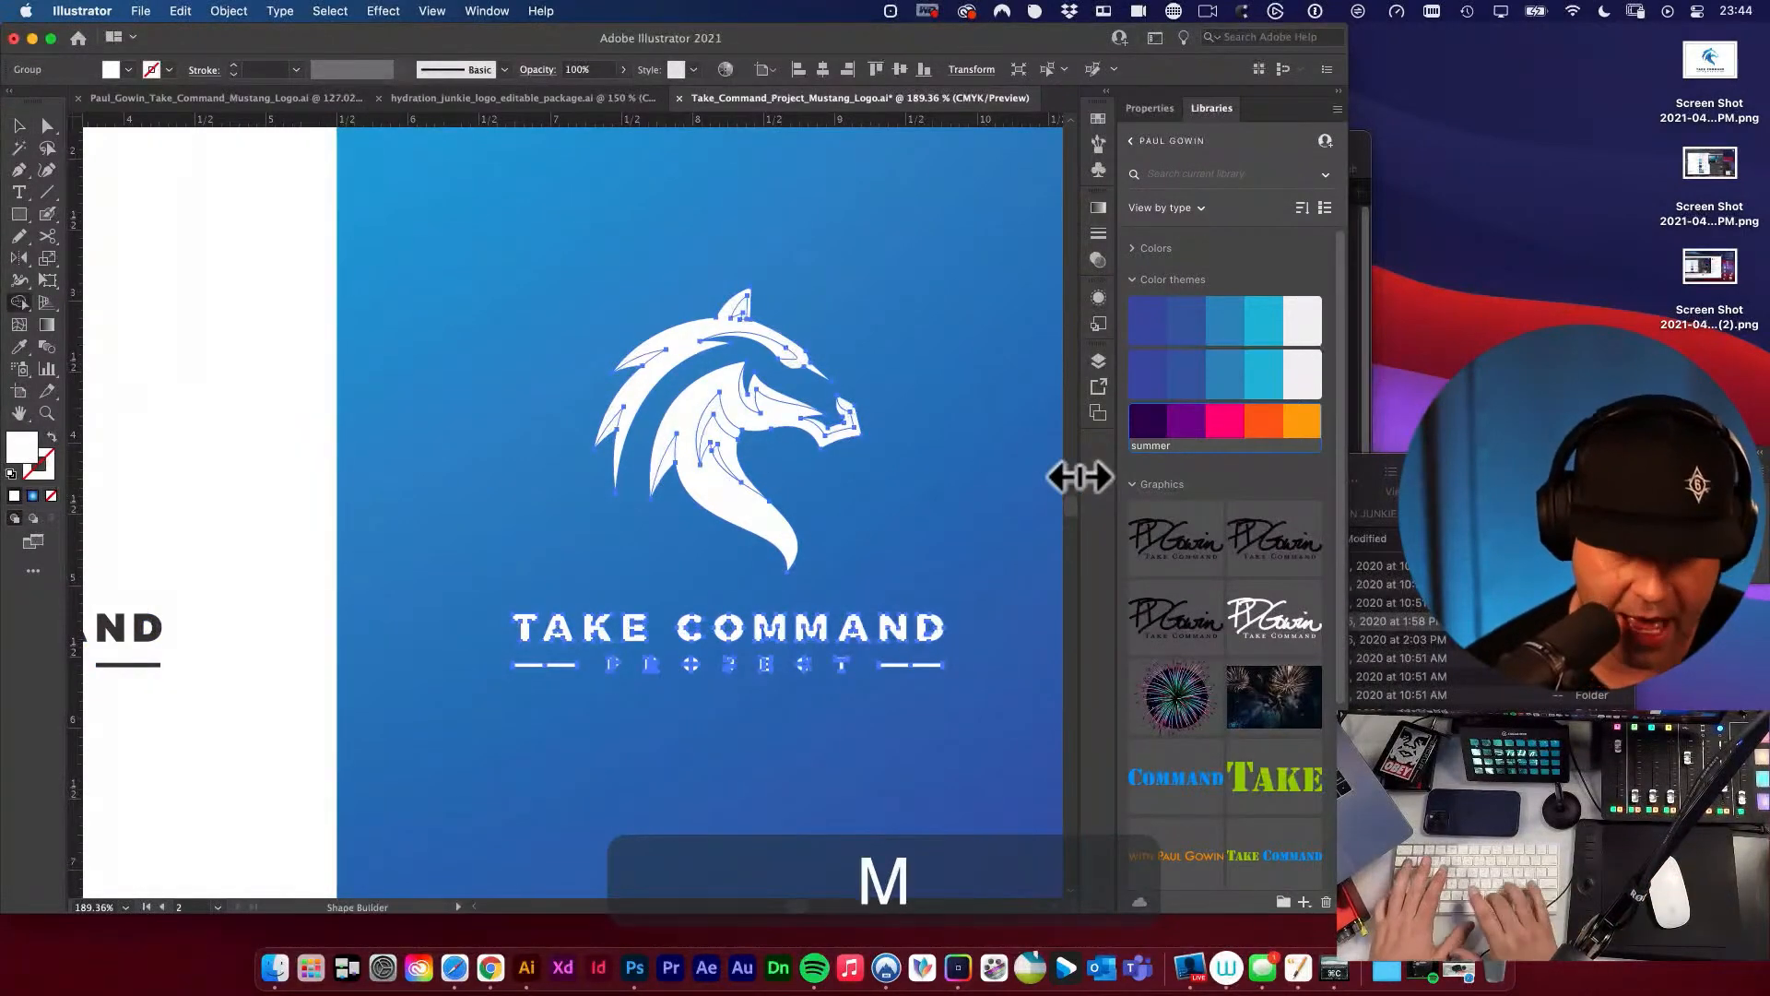
{"action": "left_click", "coordinate": [19, 302]}
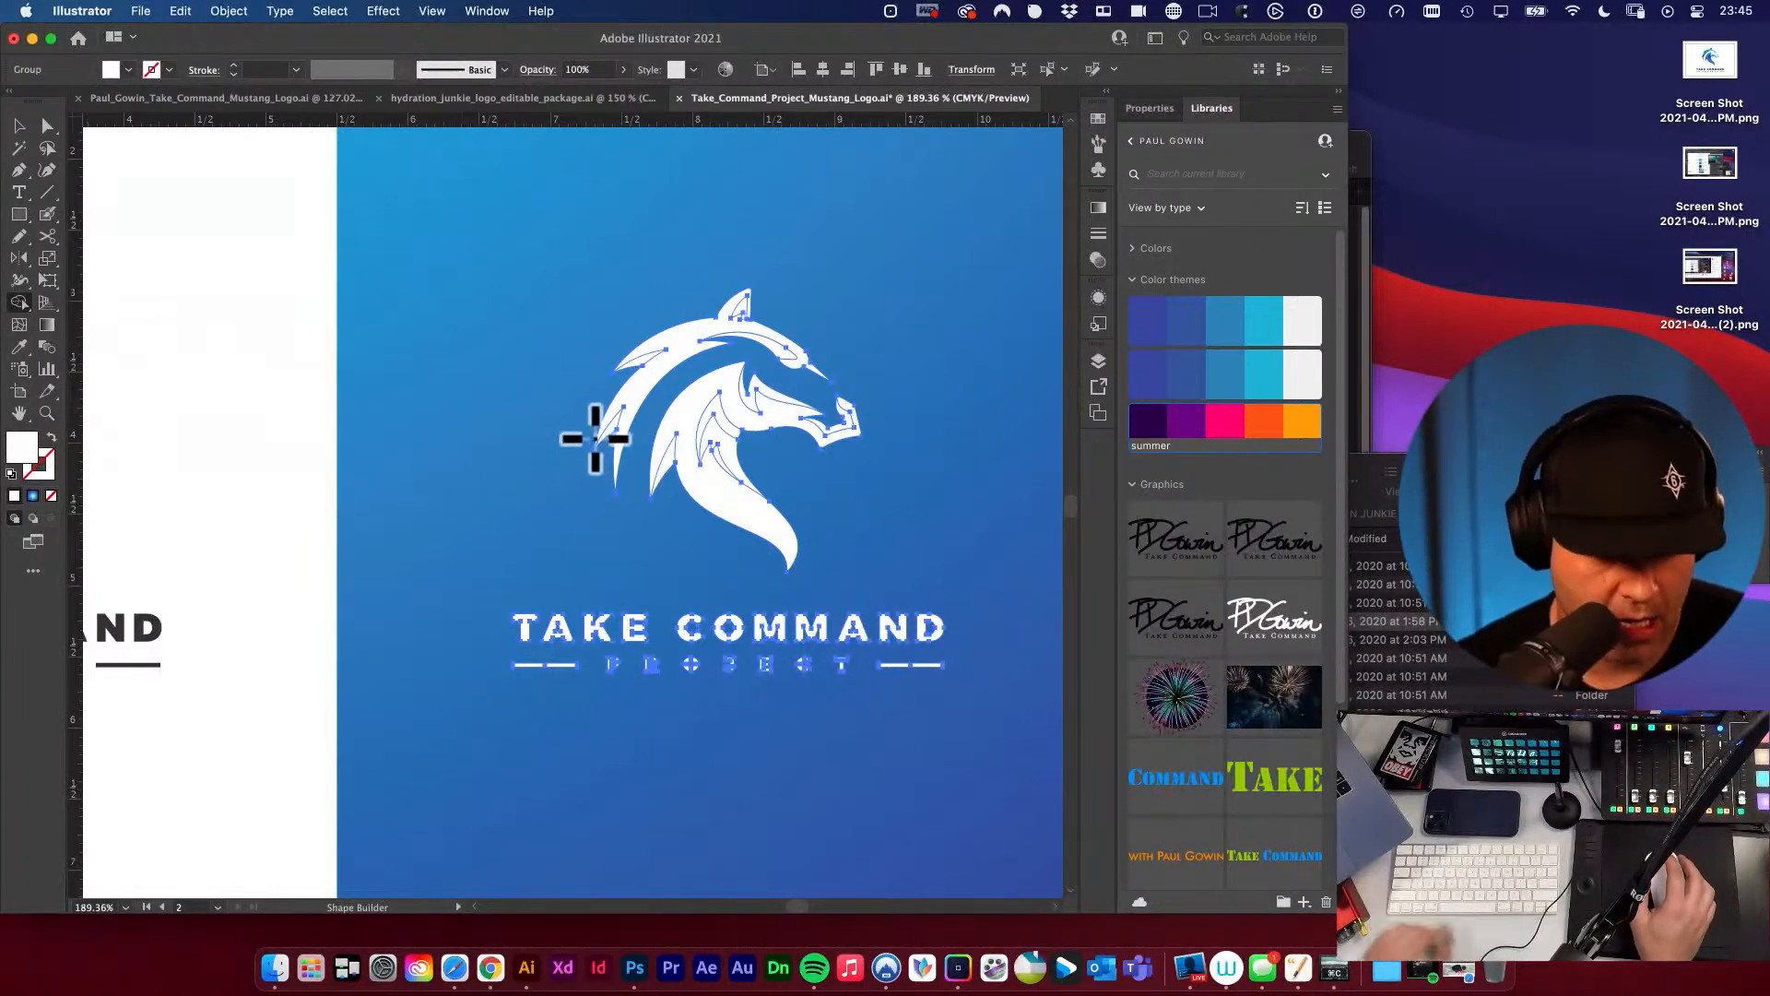
{"action": "key", "text": "super+space"}
{"action": "left_click_drag", "start_coordinate": [672, 430], "coordinate": [709, 440]}
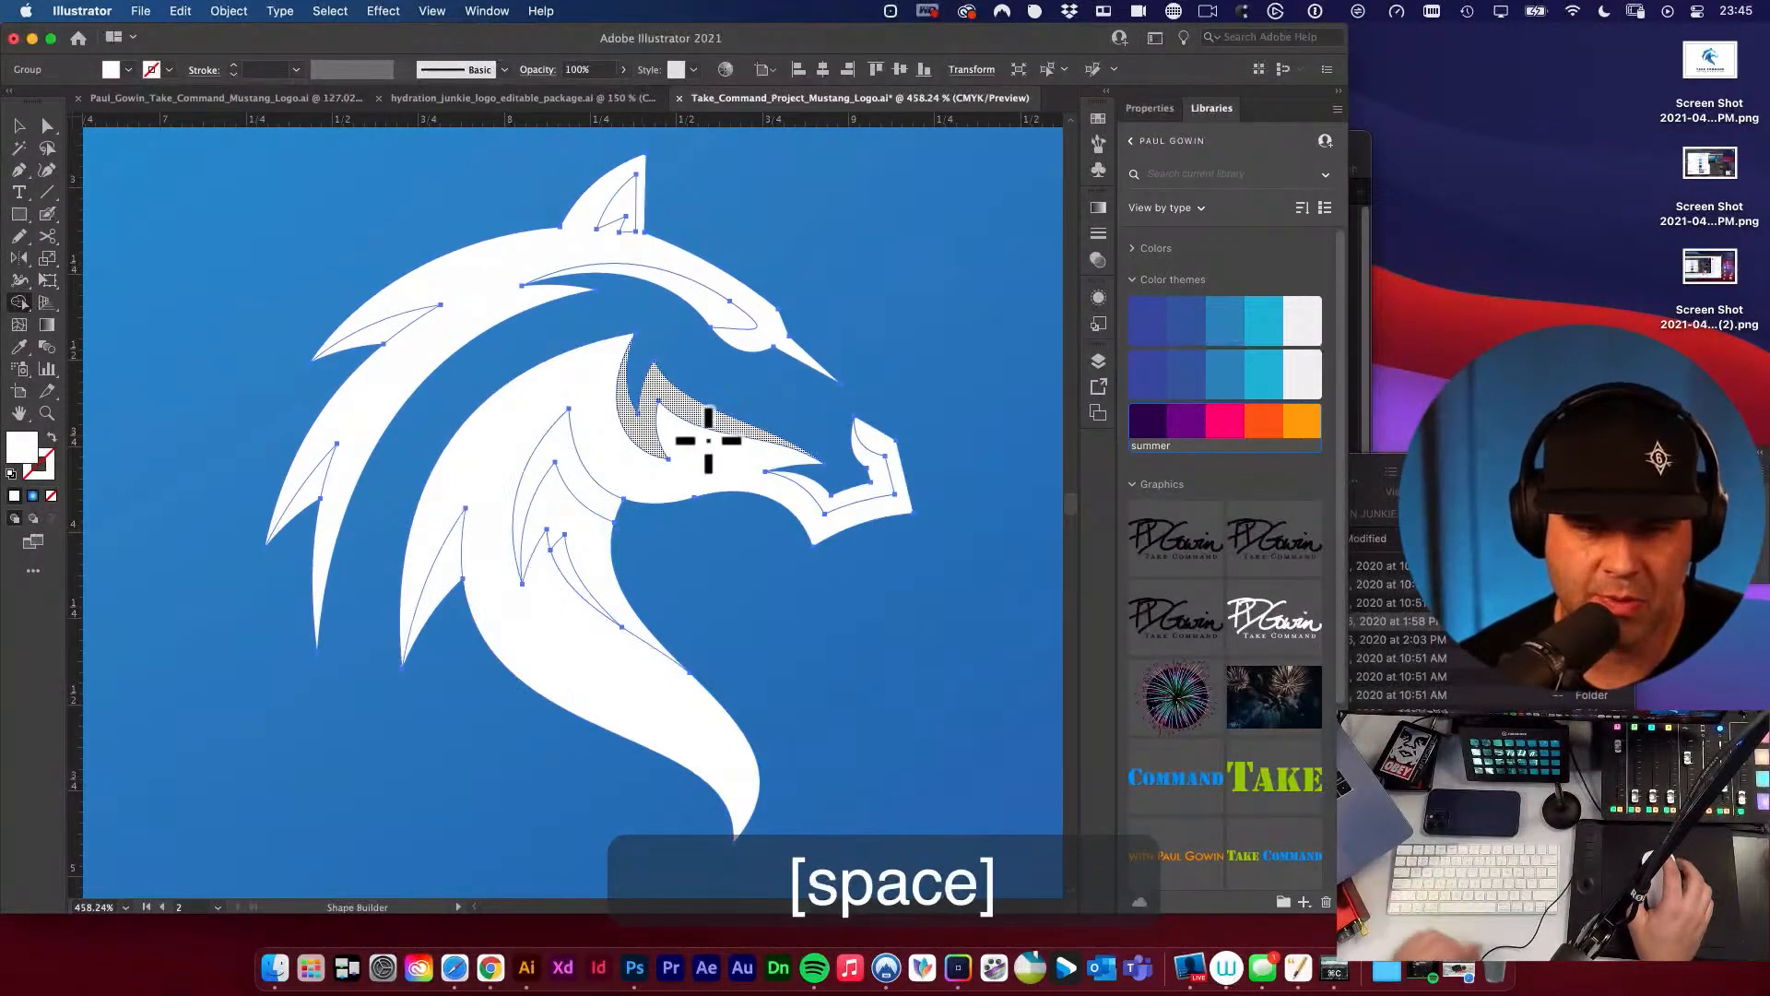
{"action": "left_click", "coordinate": [592, 506], "text": "alt"}
Try to cut the small neck shadow and the brow shape out of the white horse head with Shape Builder.
{"action": "left_click", "coordinate": [566, 559], "text": "alt"}
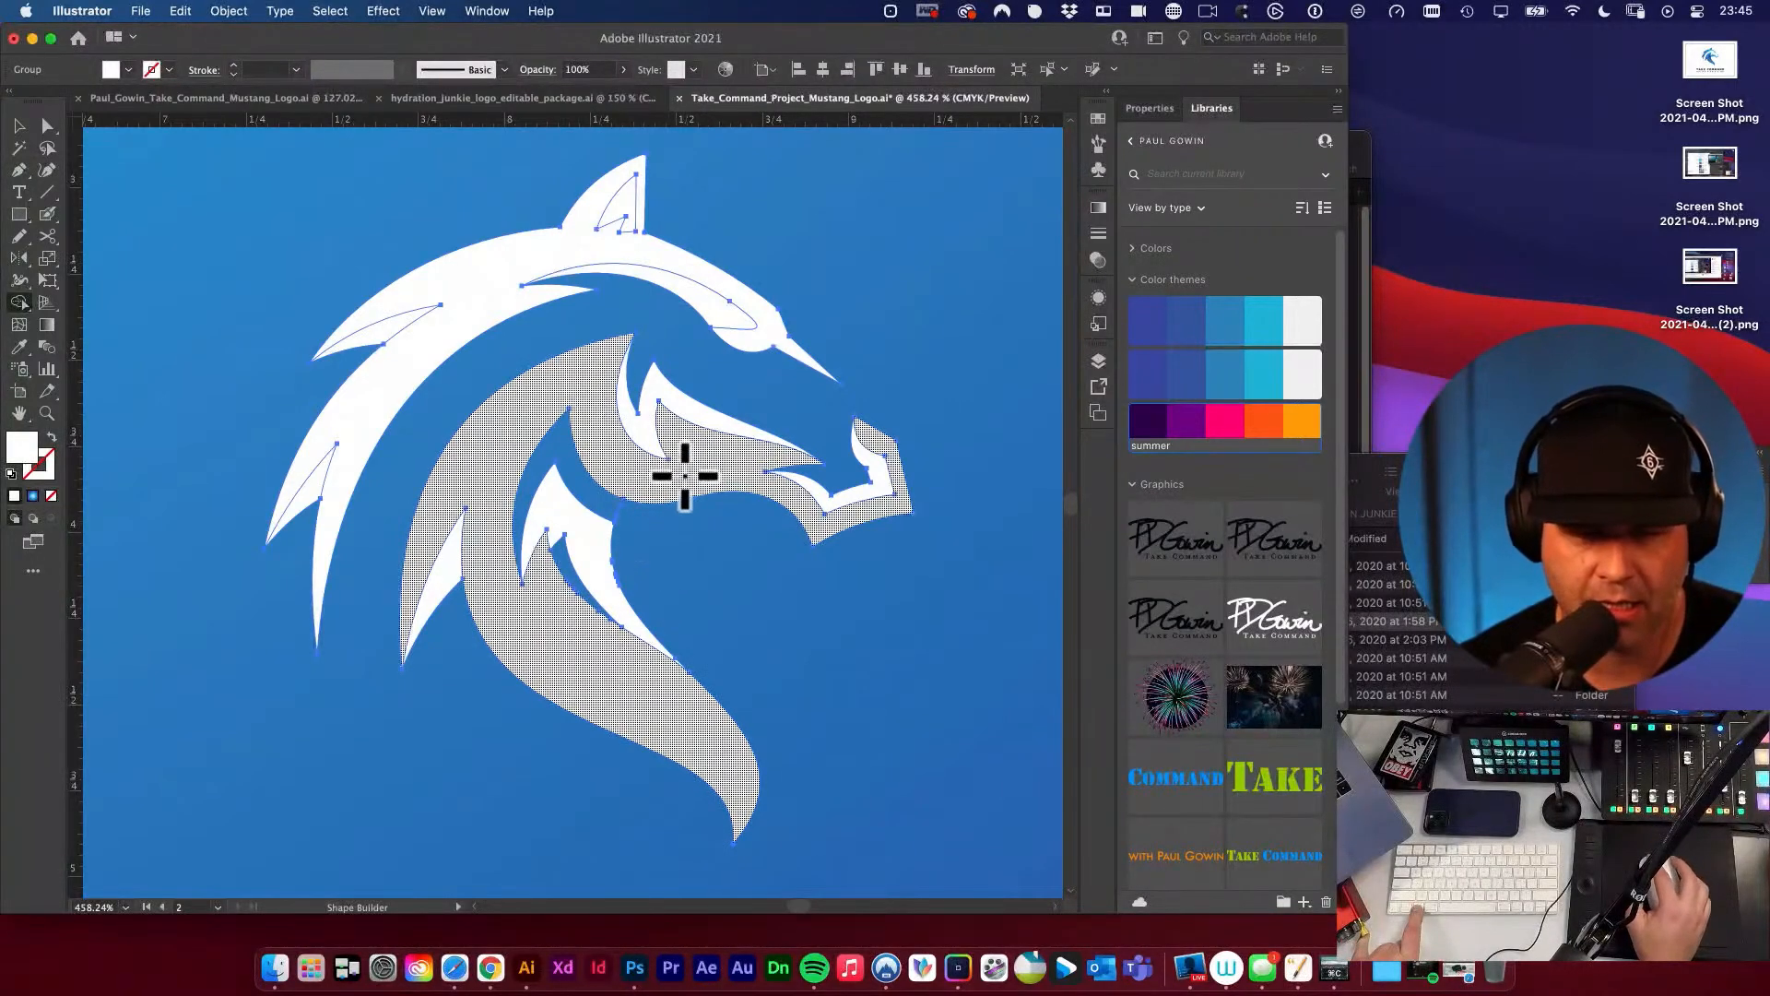
{"action": "left_click", "coordinate": [723, 317], "text": "alt"}
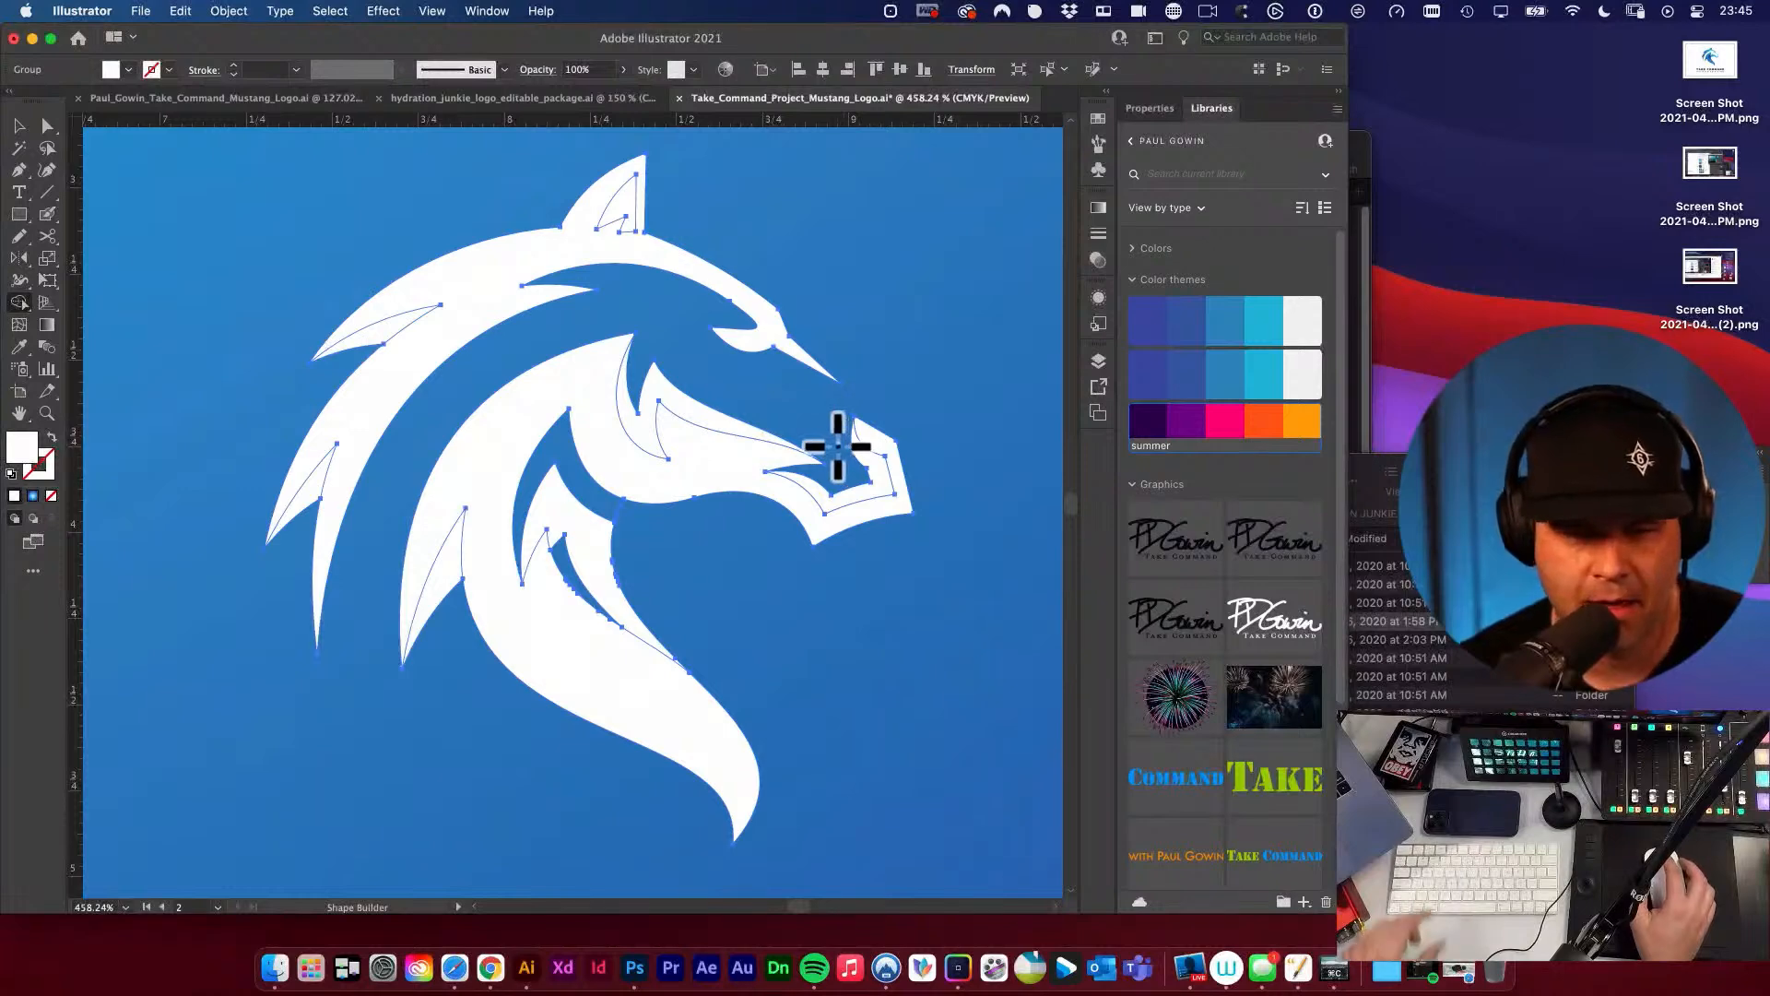
{"action": "key", "text": "super+z"}
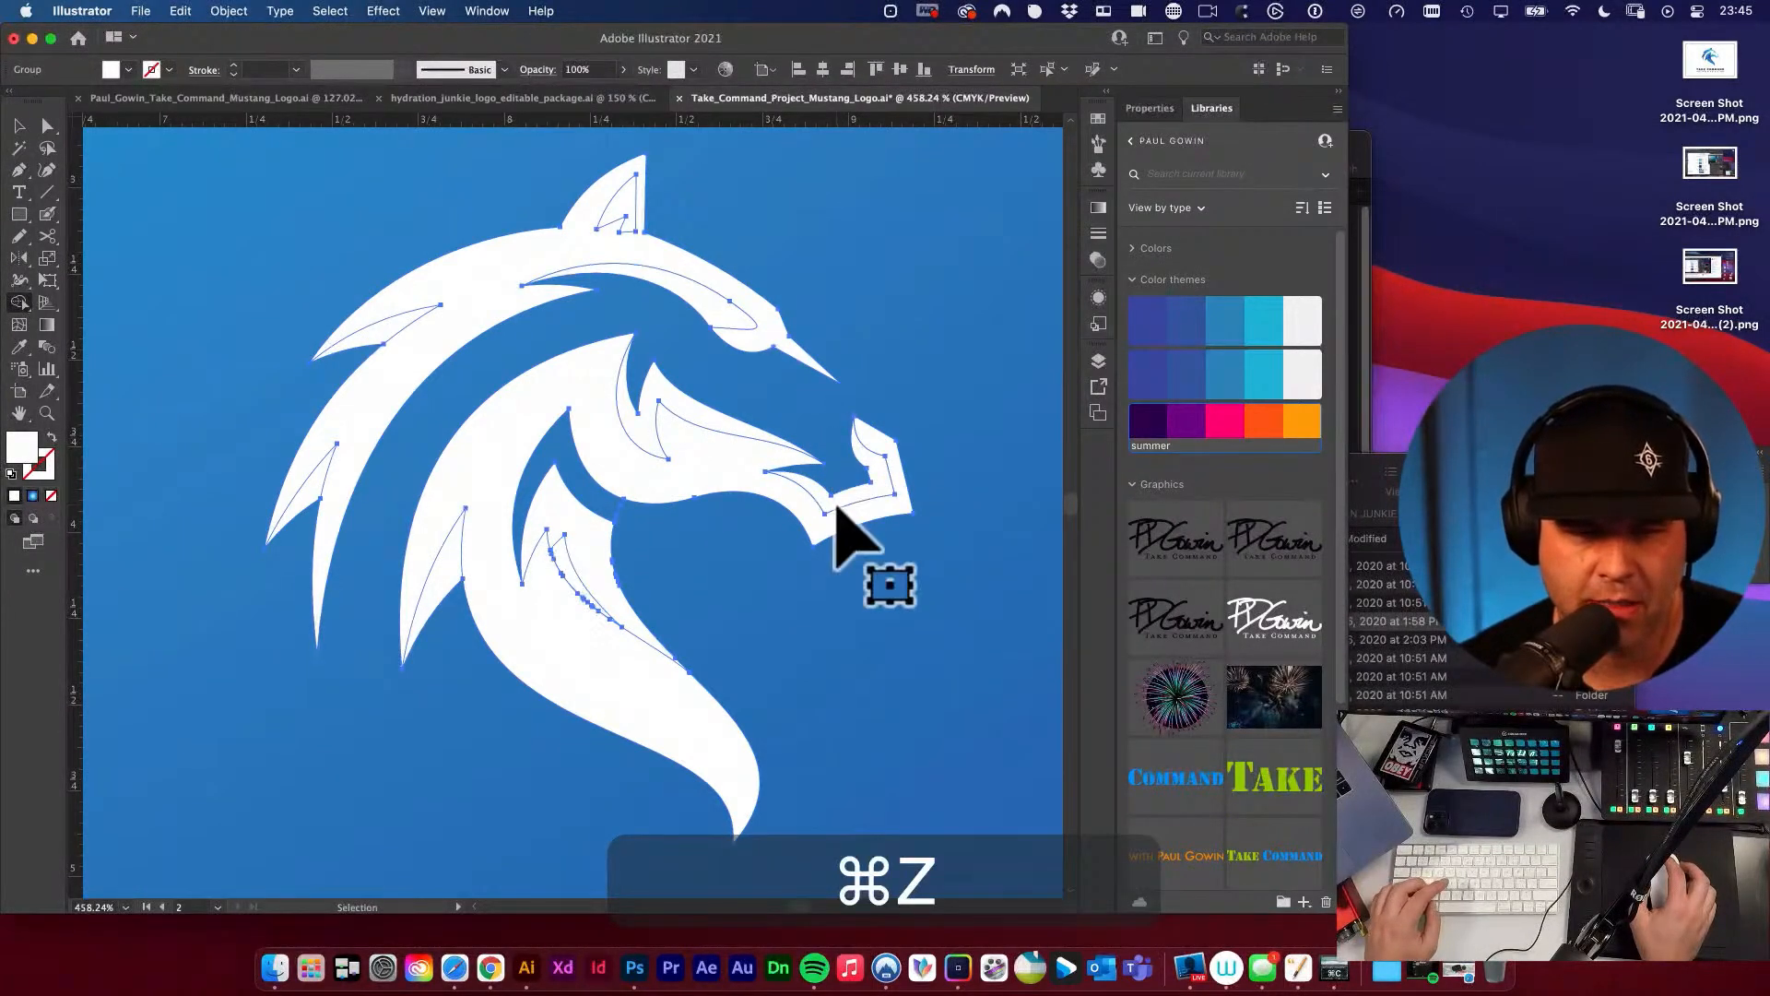
{"action": "left_click", "coordinate": [701, 412], "text": "alt+super"}
{"action": "left_click", "coordinate": [693, 415], "text": "alt+super"}
{"action": "left_click", "coordinate": [745, 470], "text": "alt+super"}
{"action": "left_click", "coordinate": [744, 480], "text": "alt+super"}
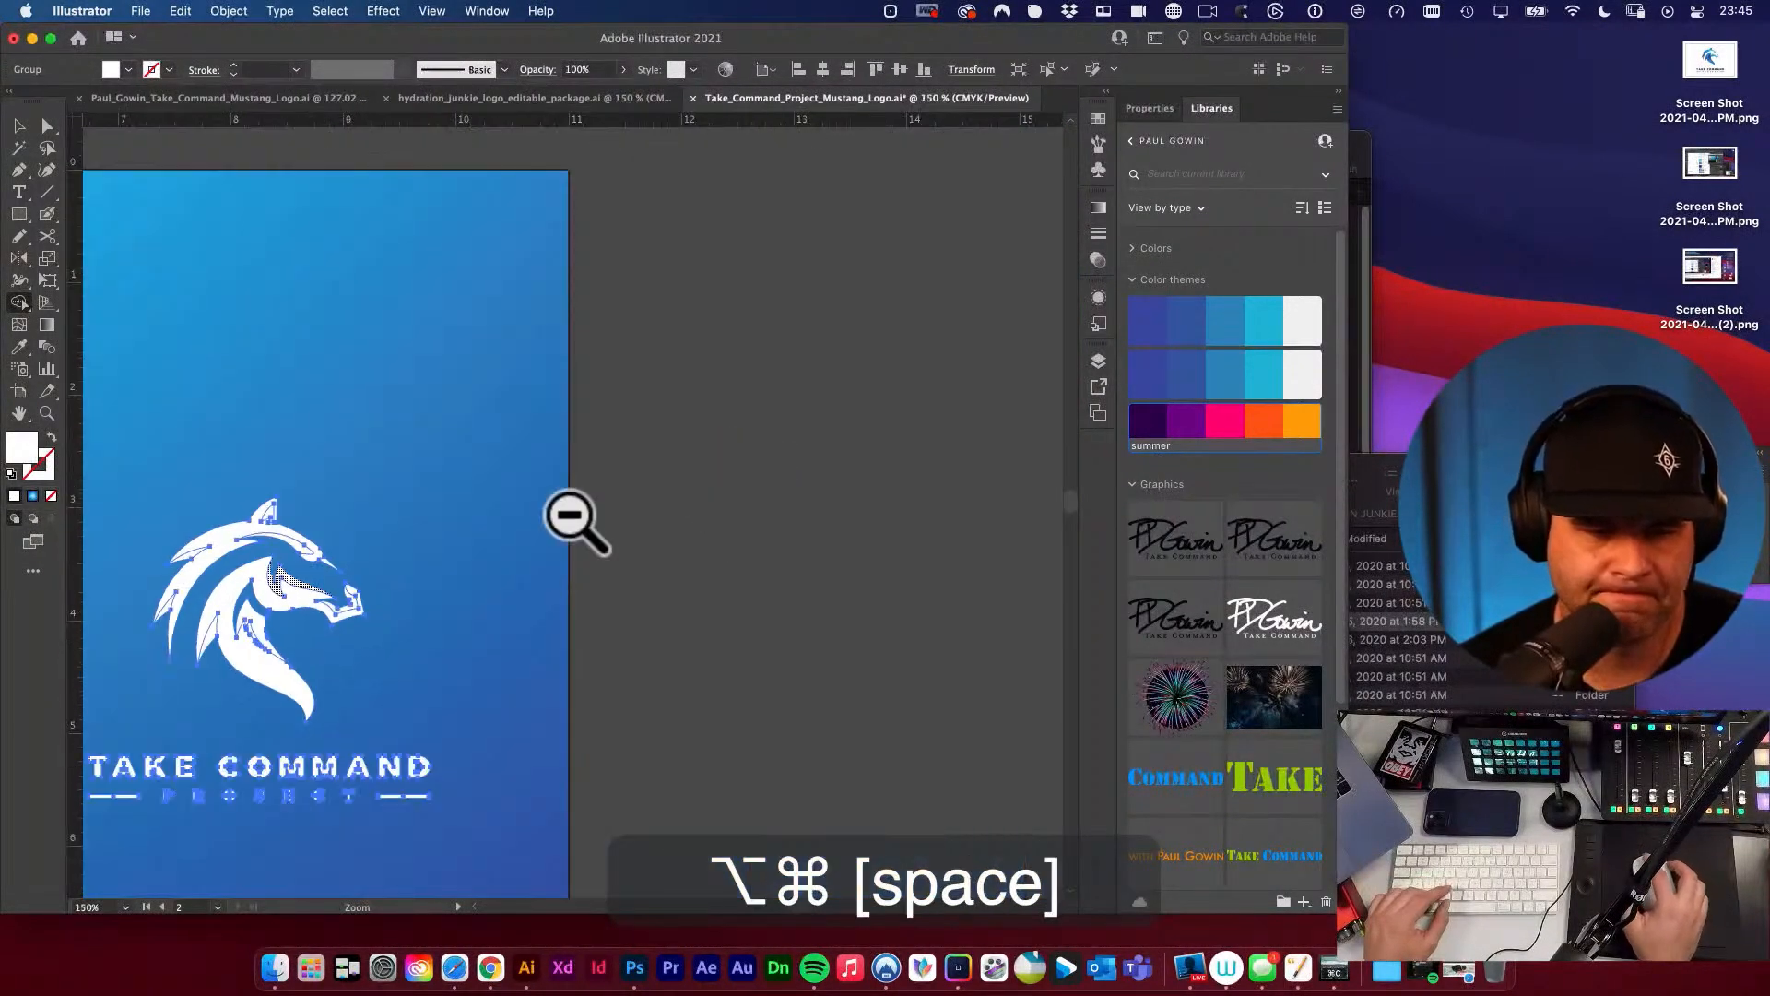
Ungroup the white logo and try moving the horse head apart from the lettering.
{"action": "left_click_drag", "start_coordinate": [583, 513], "coordinate": [931, 444]}
{"action": "key", "text": "v"}
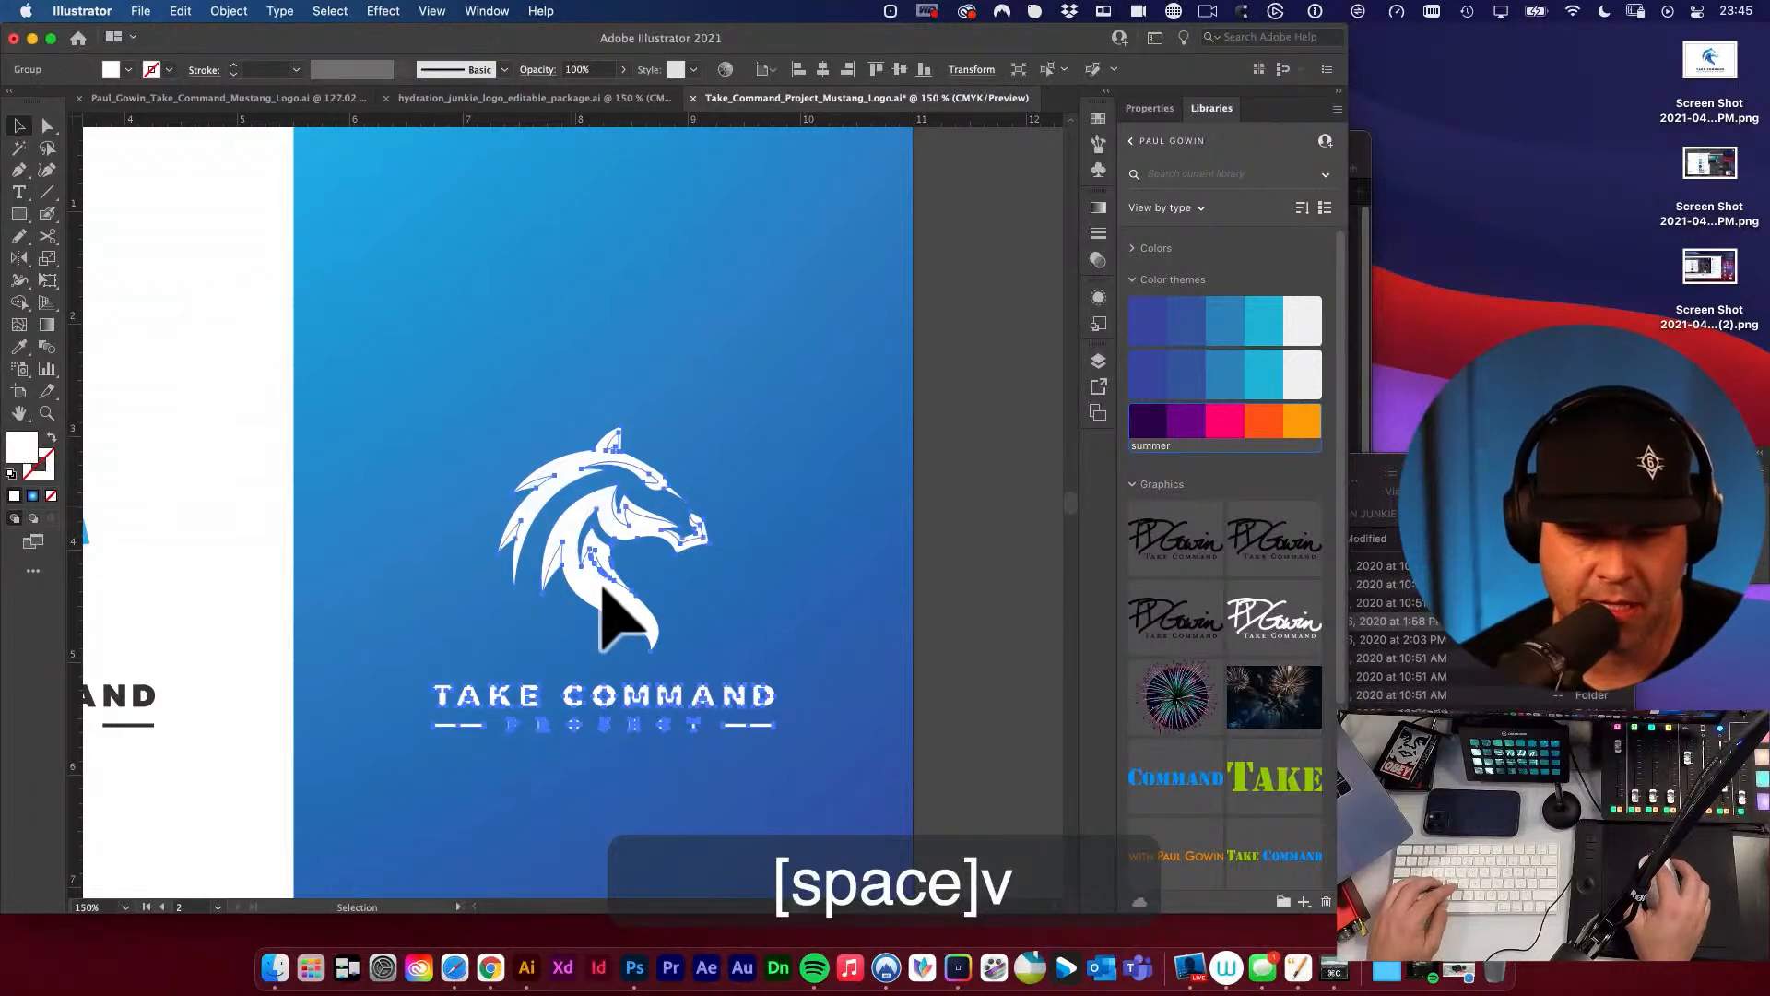
{"action": "left_click_drag", "start_coordinate": [613, 600], "coordinate": [620, 481]}
{"action": "key", "text": "shift+super+g"}
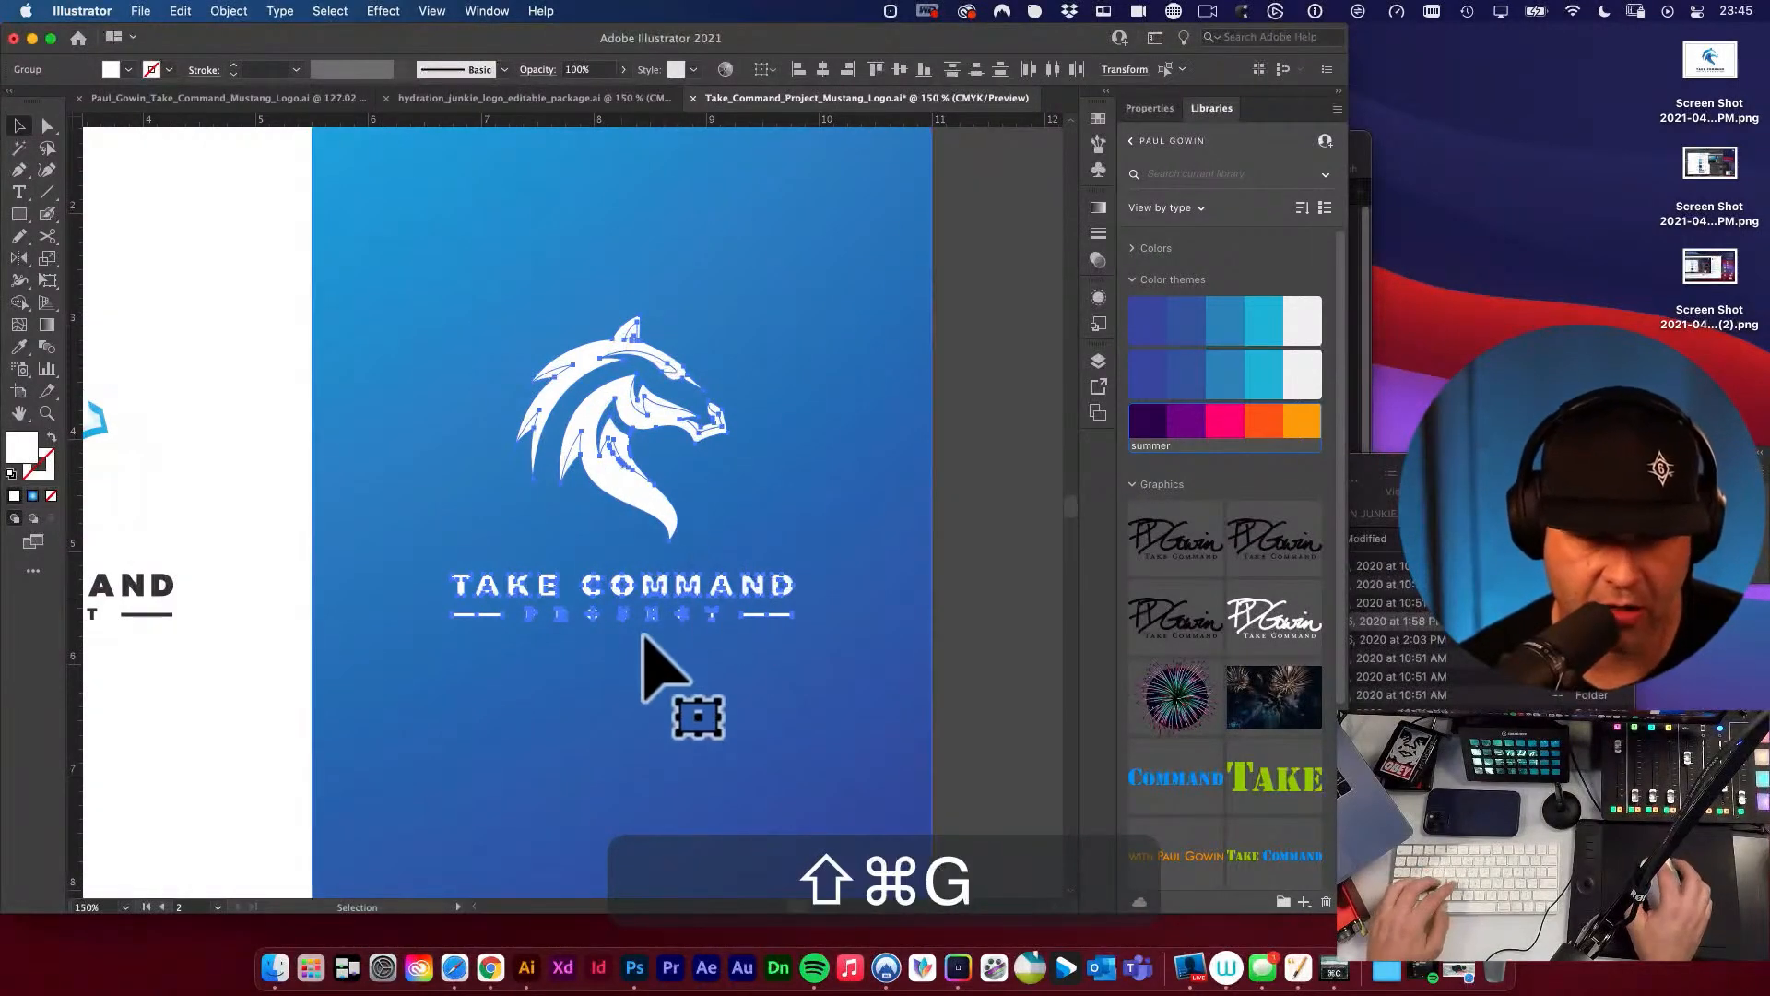
{"action": "key", "text": "v"}
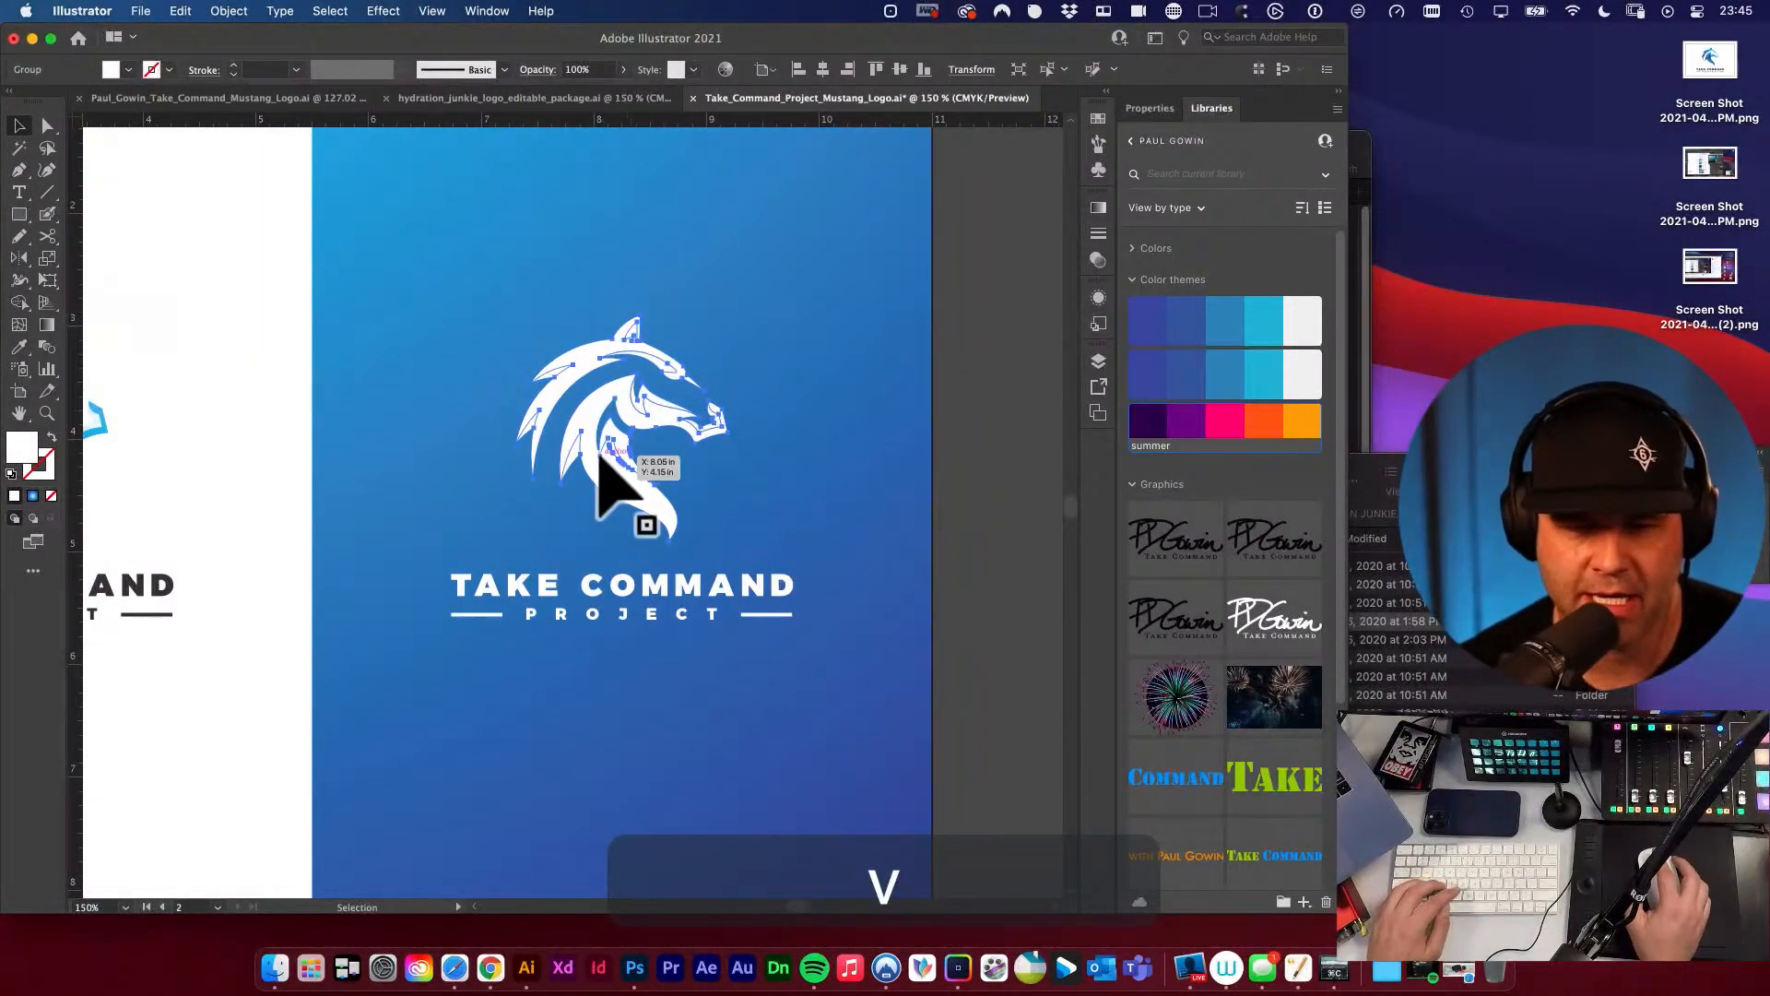
{"action": "left_click_drag", "start_coordinate": [600, 455], "coordinate": [466, 506]}
{"action": "key", "text": "super+z"}
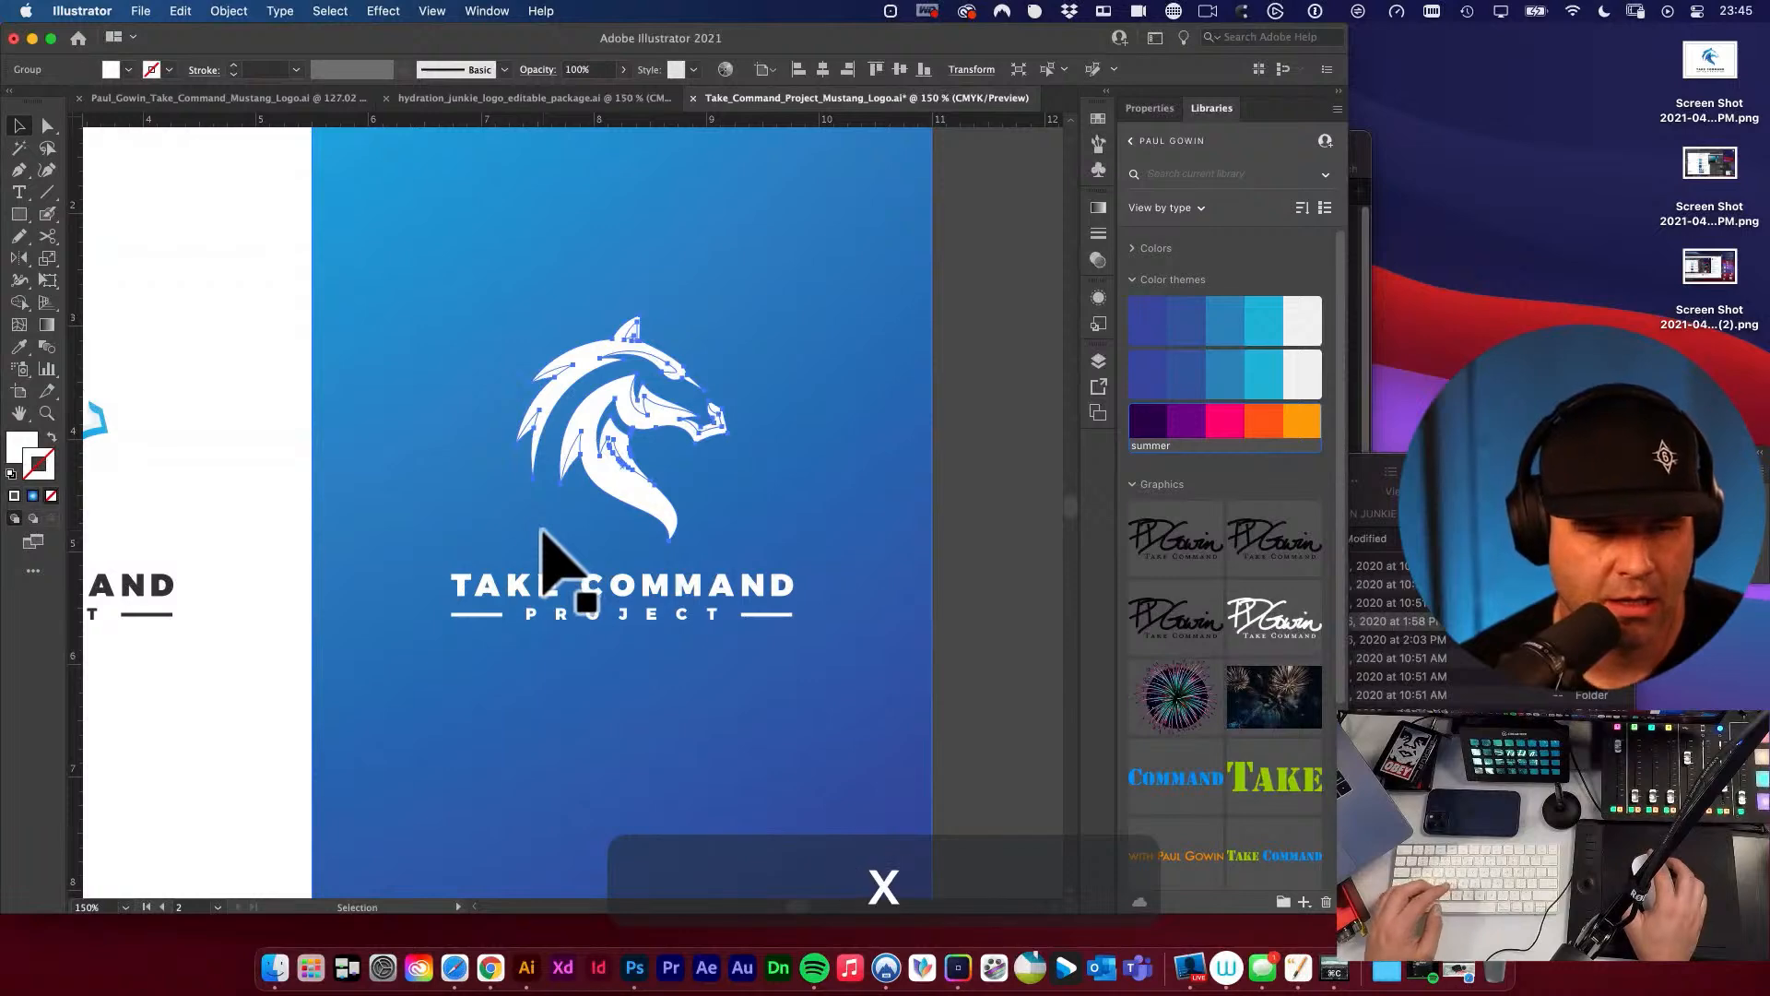
Give the white horse head a 1 pt stroke in a blue sampled from the gradient background.
{"action": "key", "text": "super+space"}
{"action": "left_click_drag", "start_coordinate": [593, 454], "coordinate": [763, 553]}
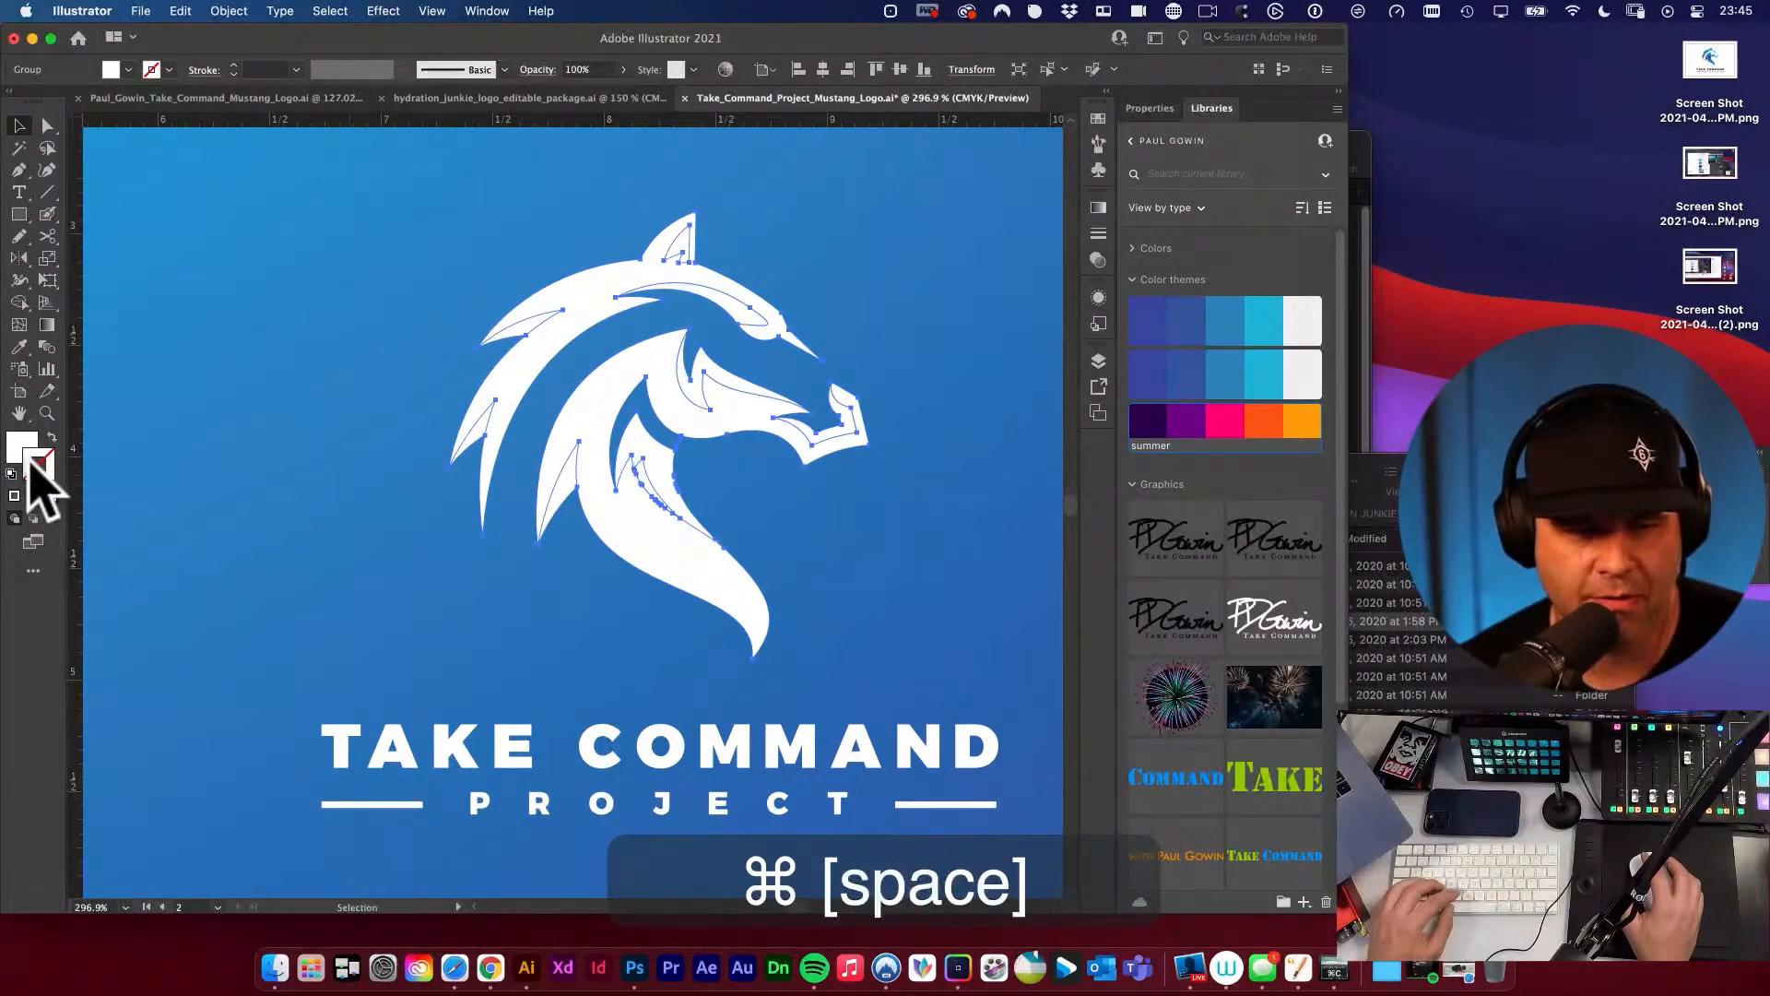
{"action": "key", "text": "x"}
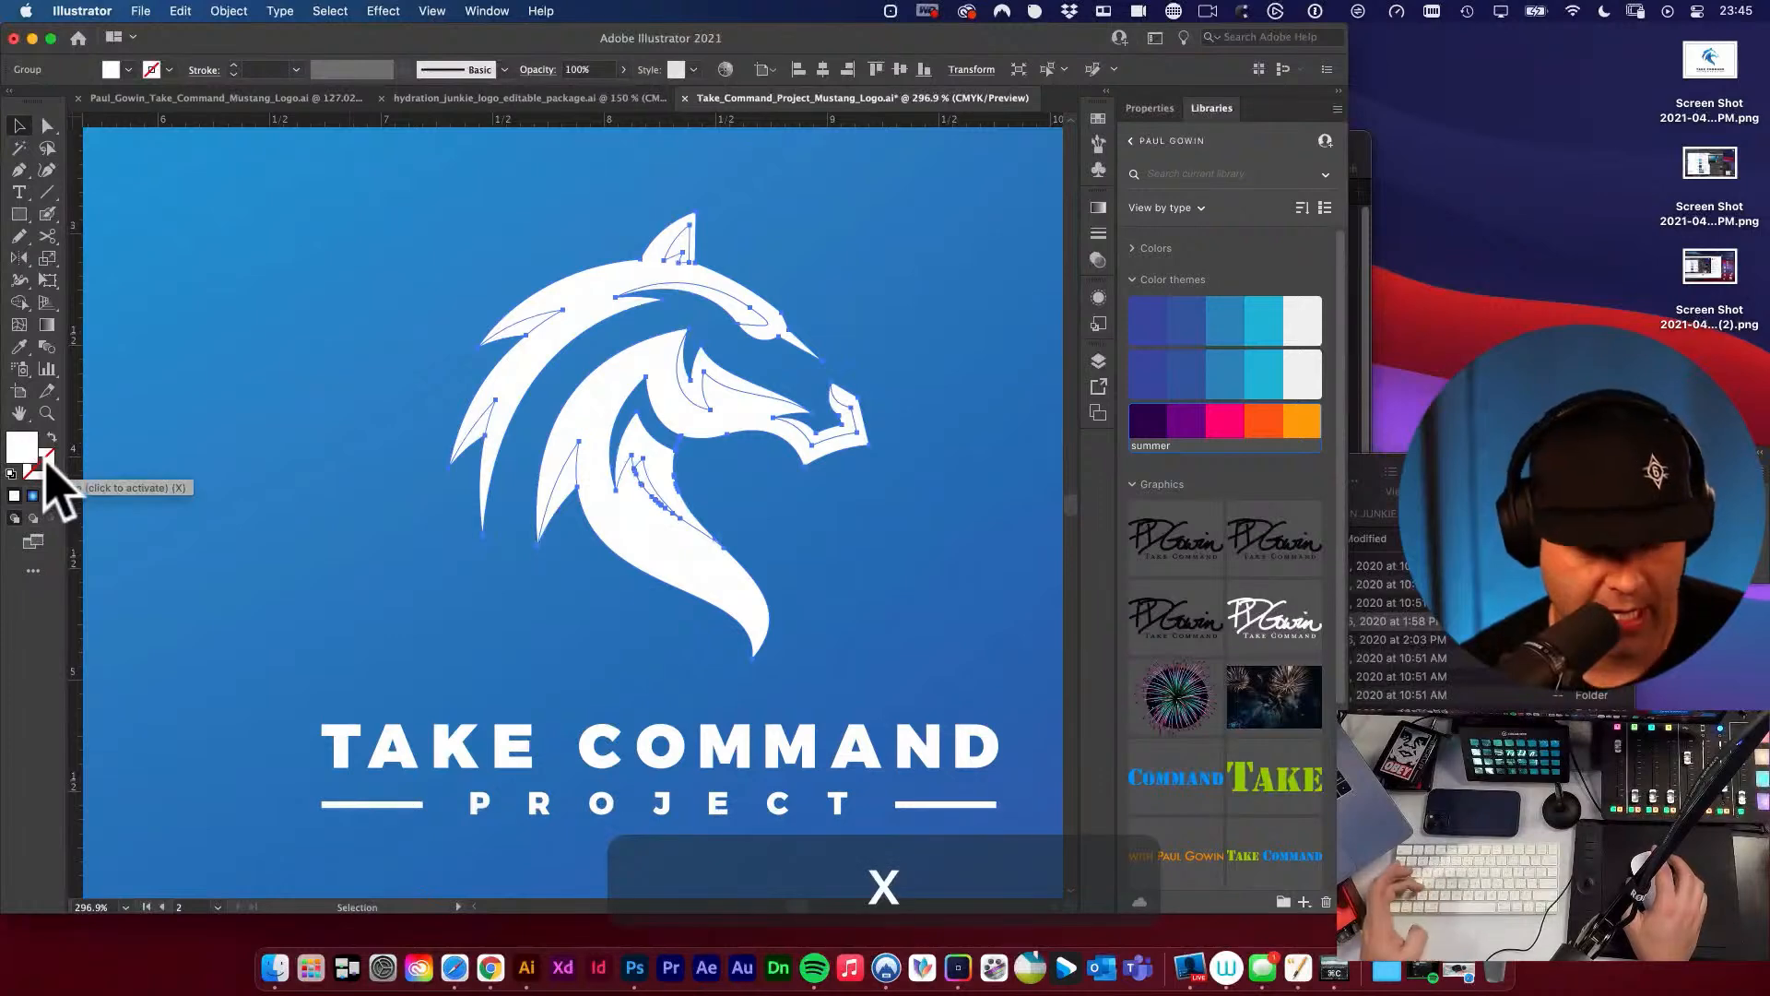
{"action": "key", "text": "x"}
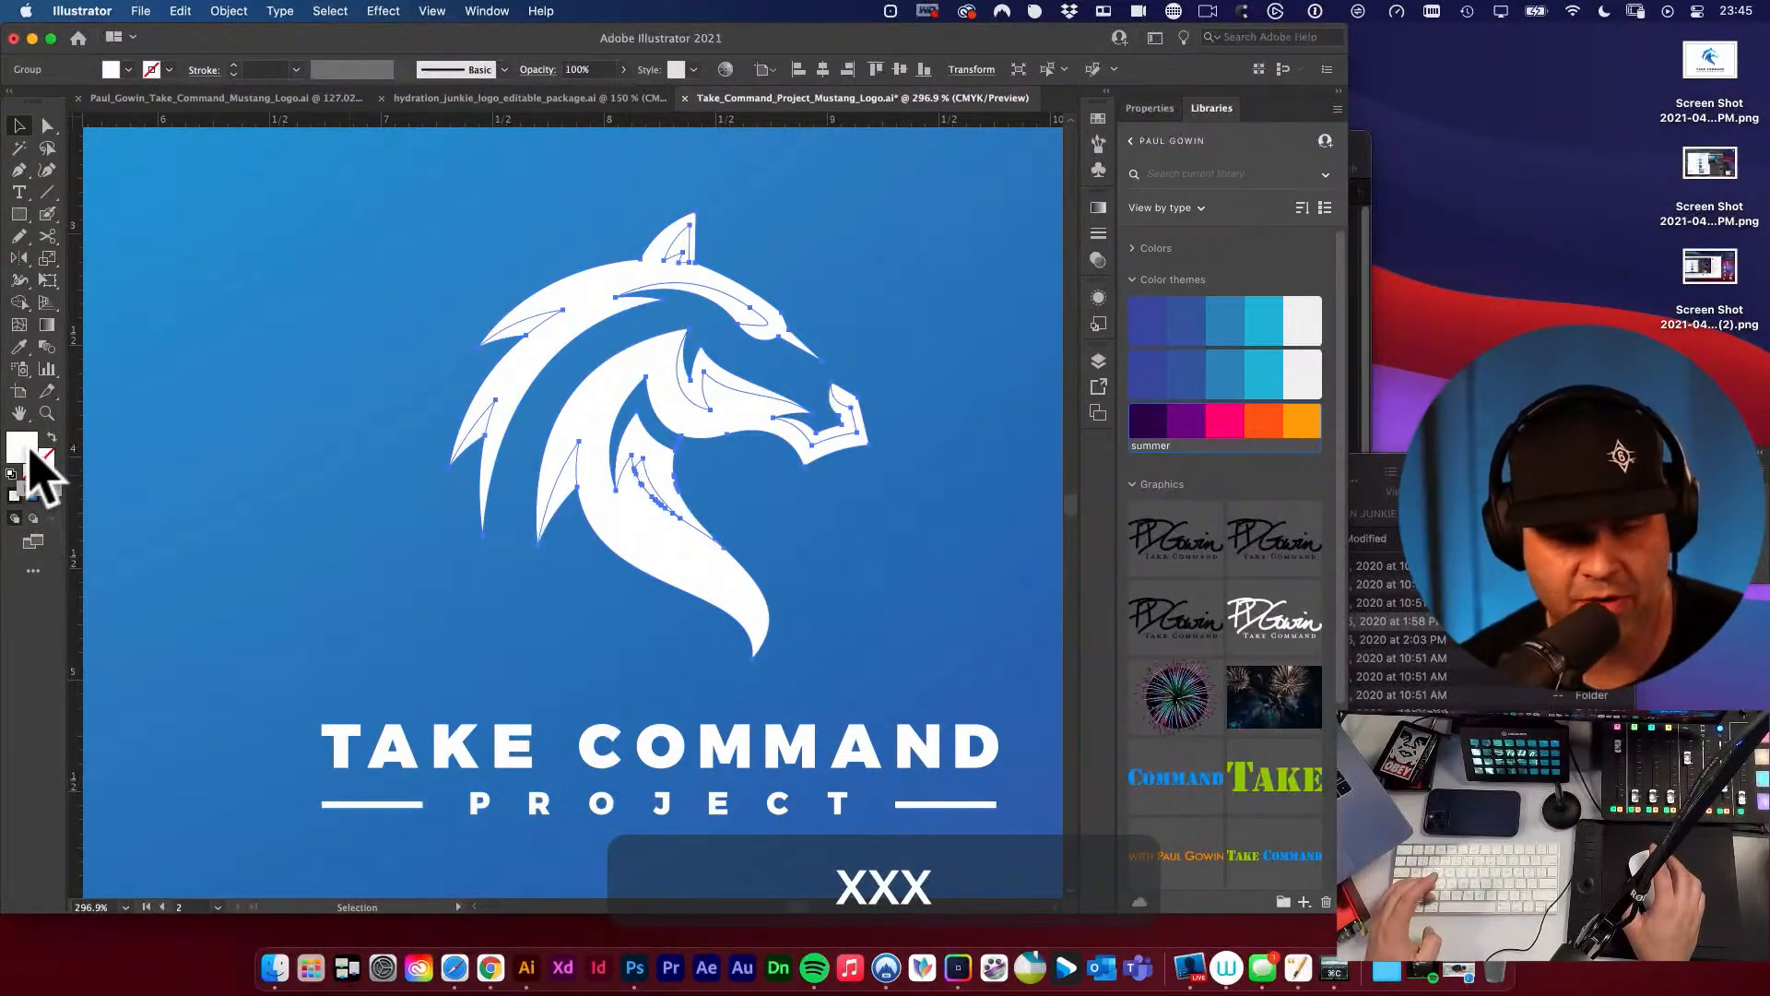
{"action": "key", "text": "x"}
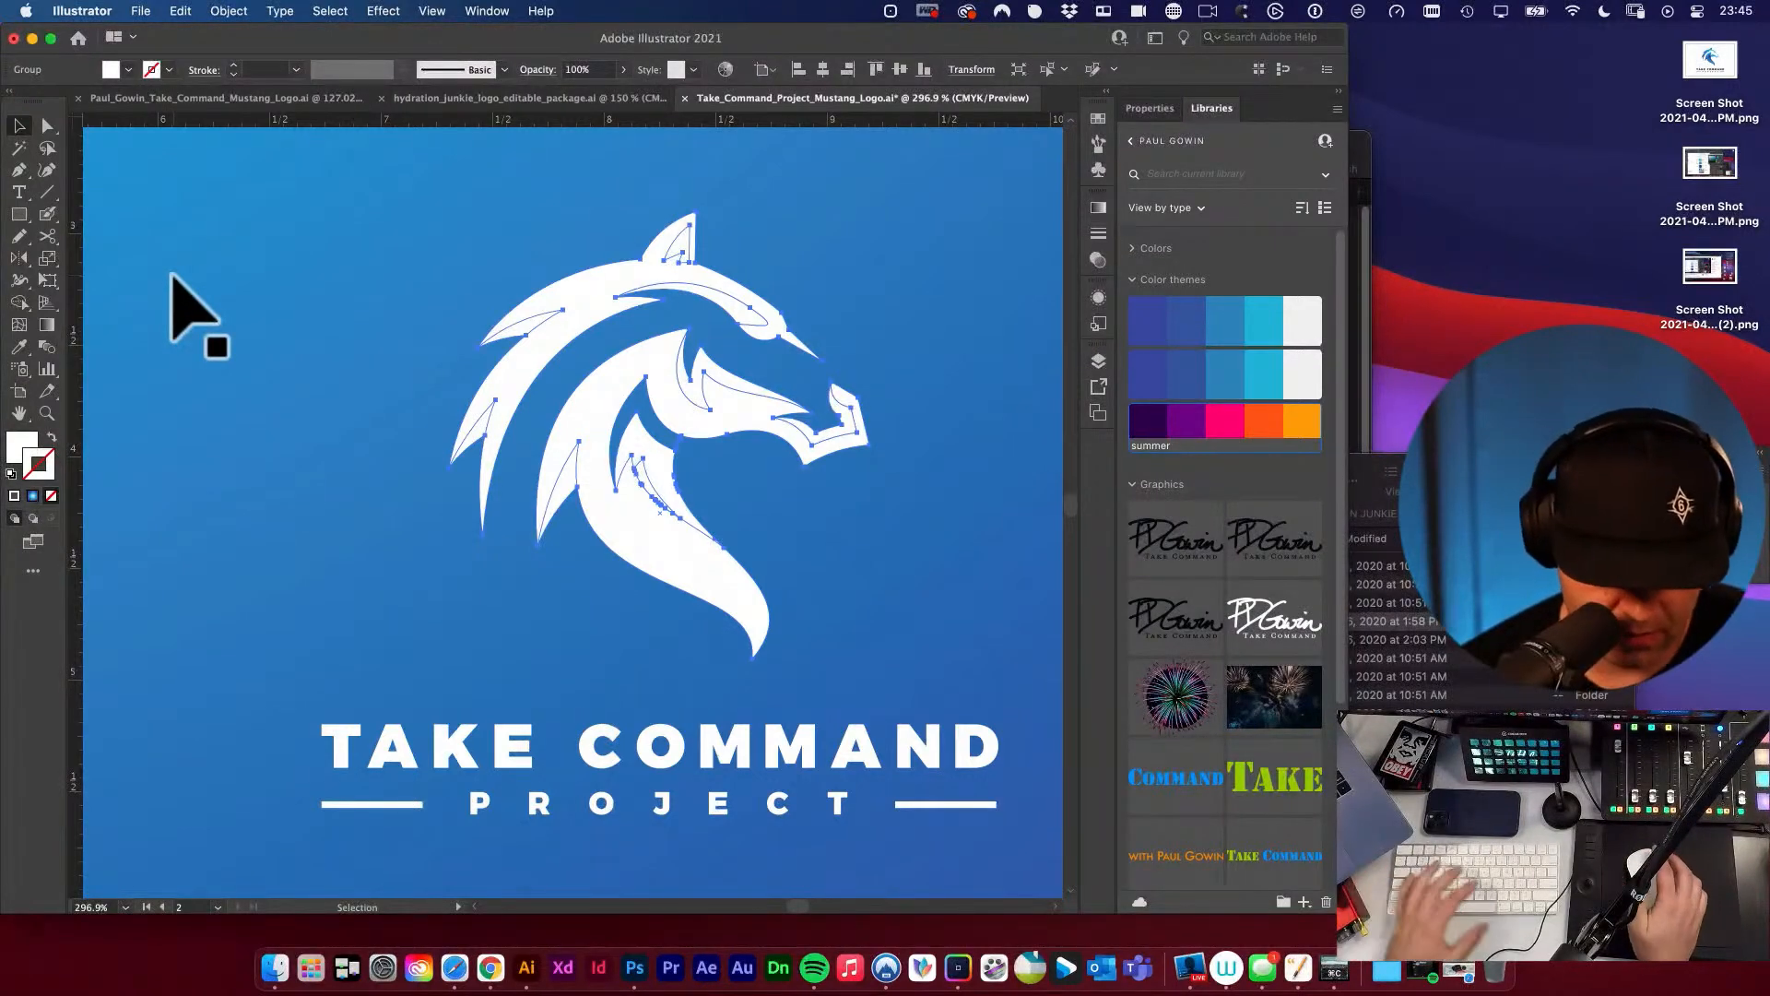
{"action": "key", "text": "i"}
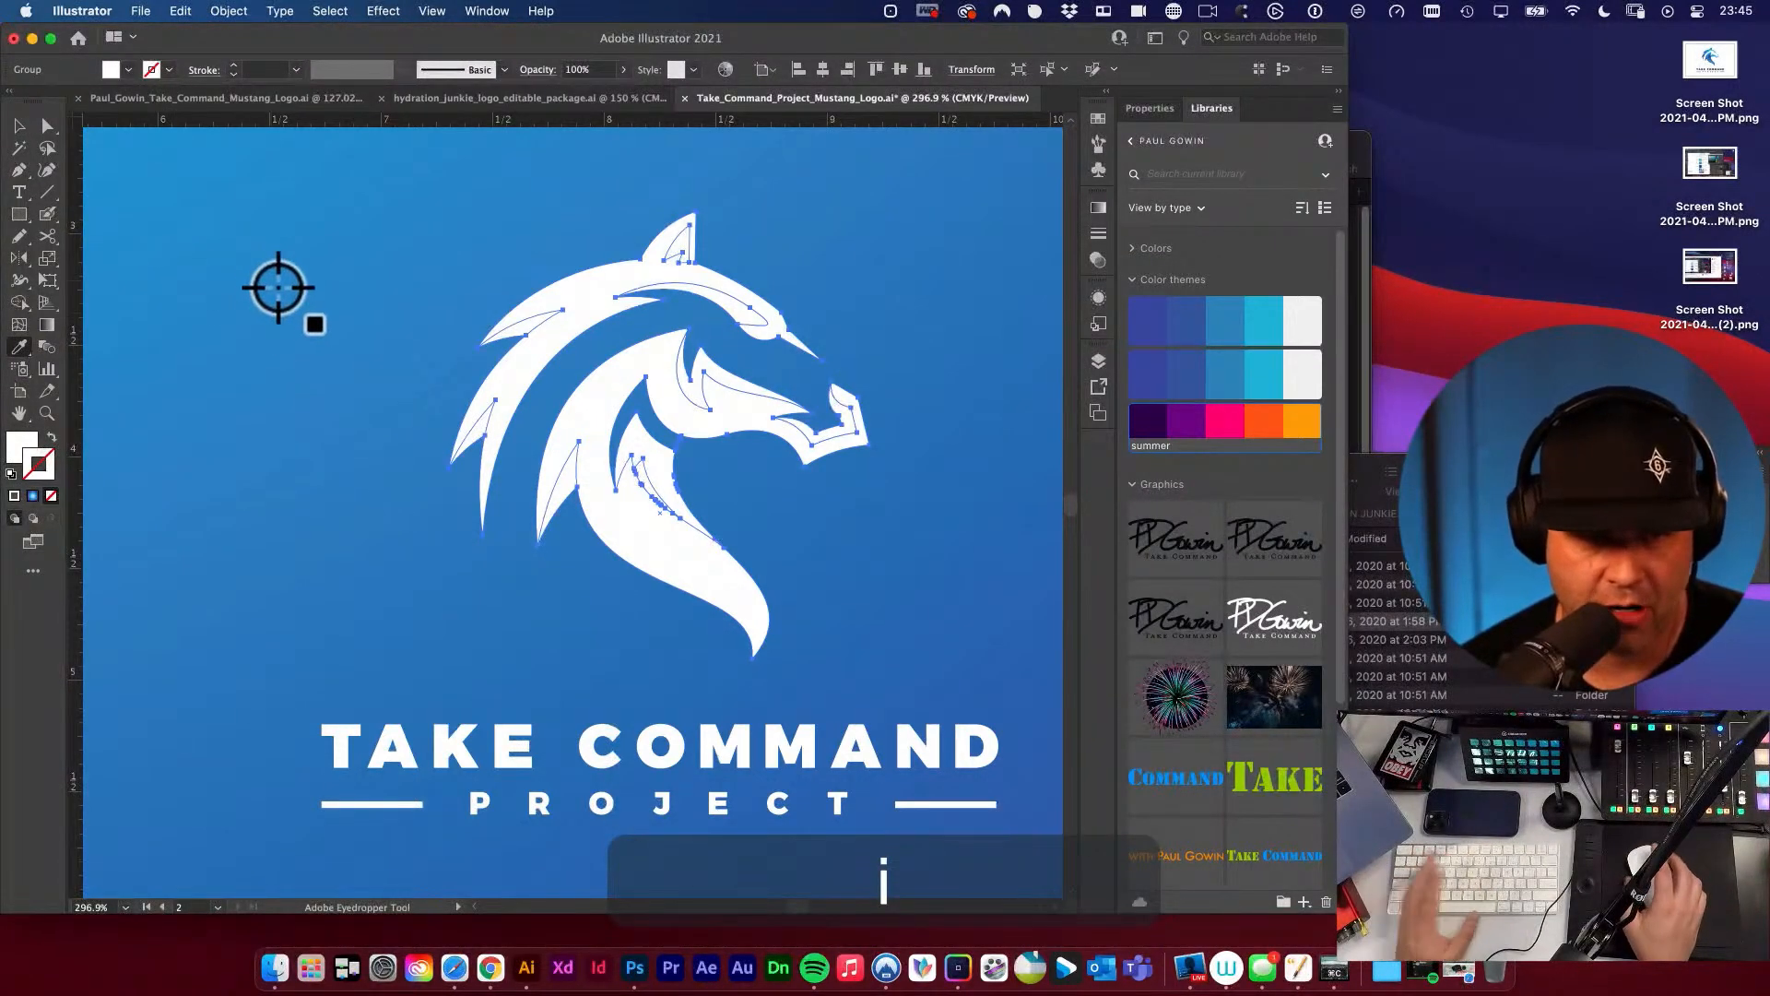
{"action": "left_click", "coordinate": [390, 394]}
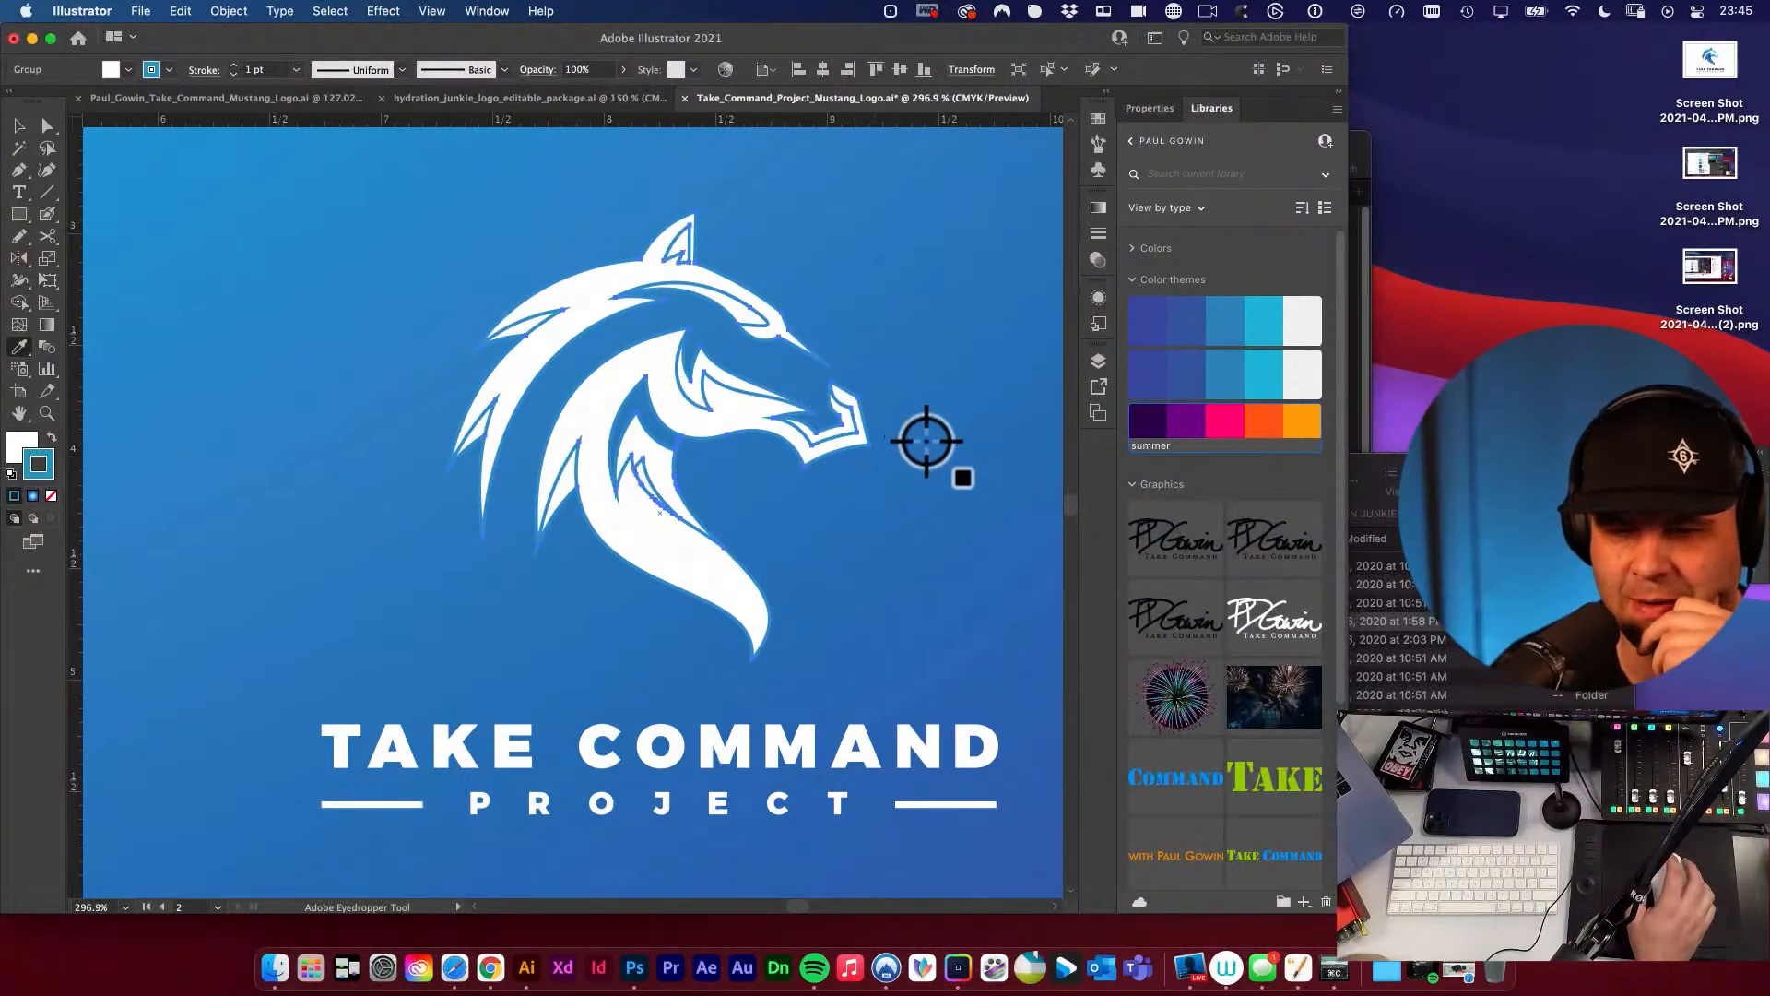
Try a 2 pt stroke weight on the horse head, return it to 1 pt and align the stroke to the inside.
{"action": "left_click", "coordinate": [1098, 233]}
{"action": "left_click", "coordinate": [933, 224]}
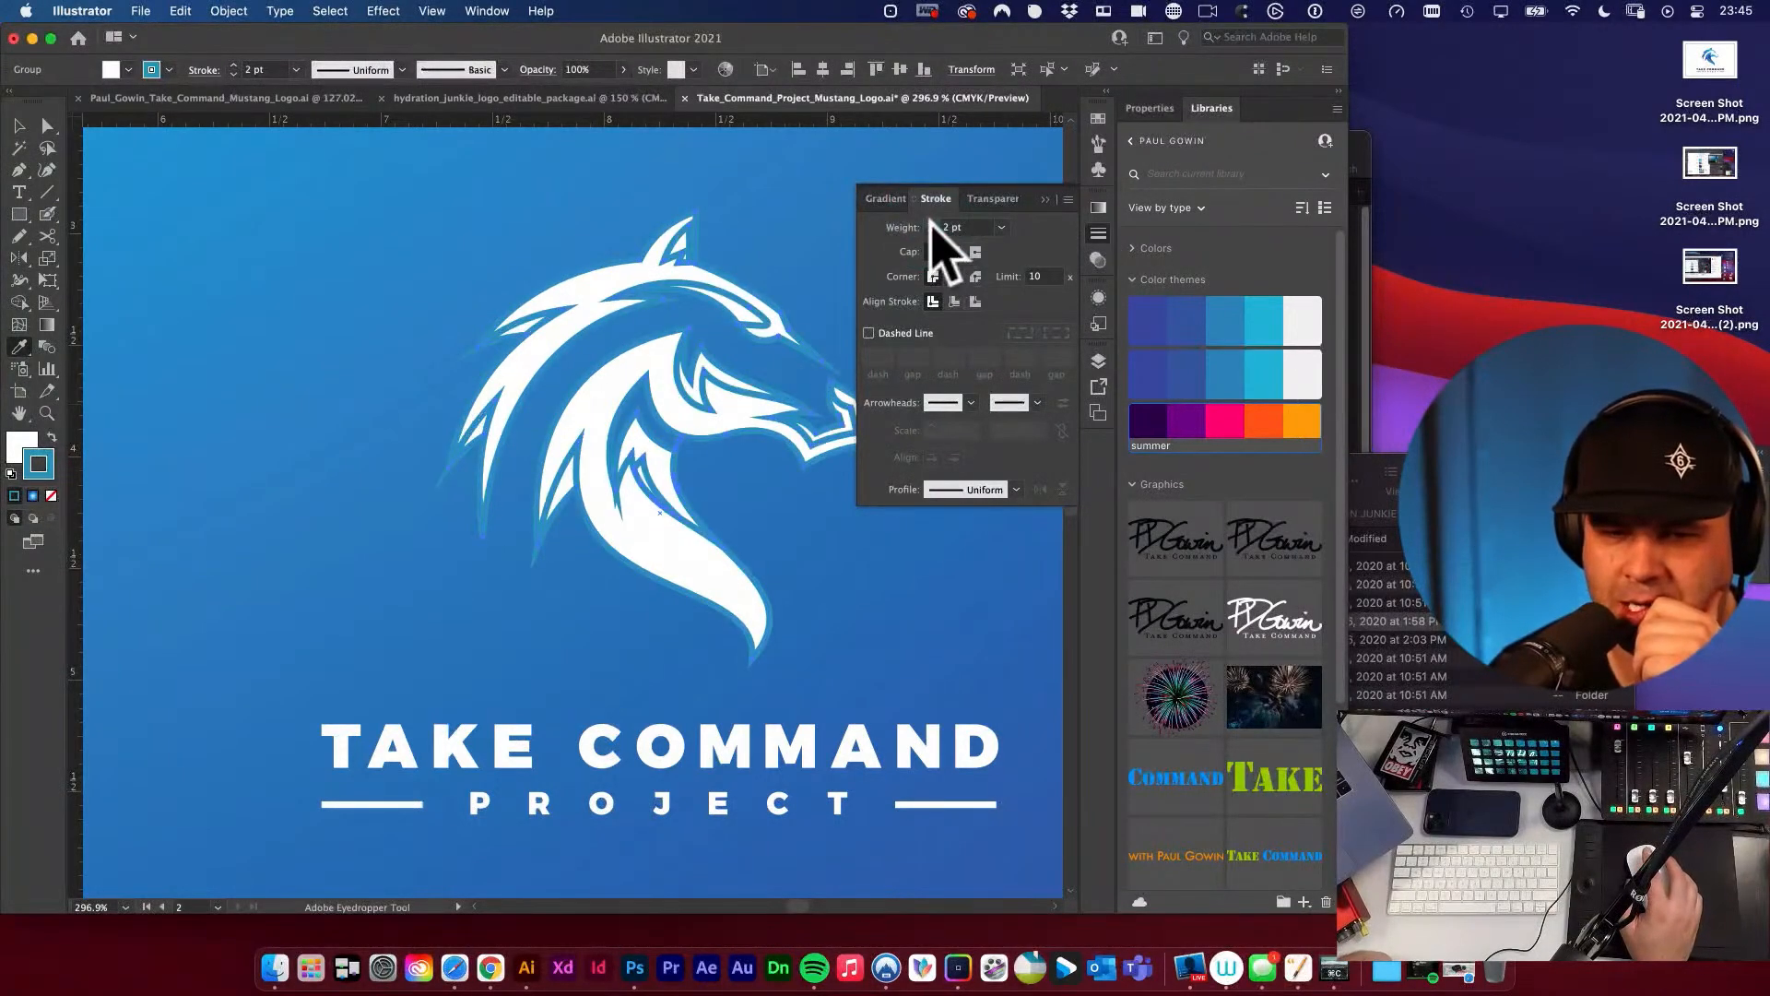
{"action": "left_click", "coordinate": [931, 232]}
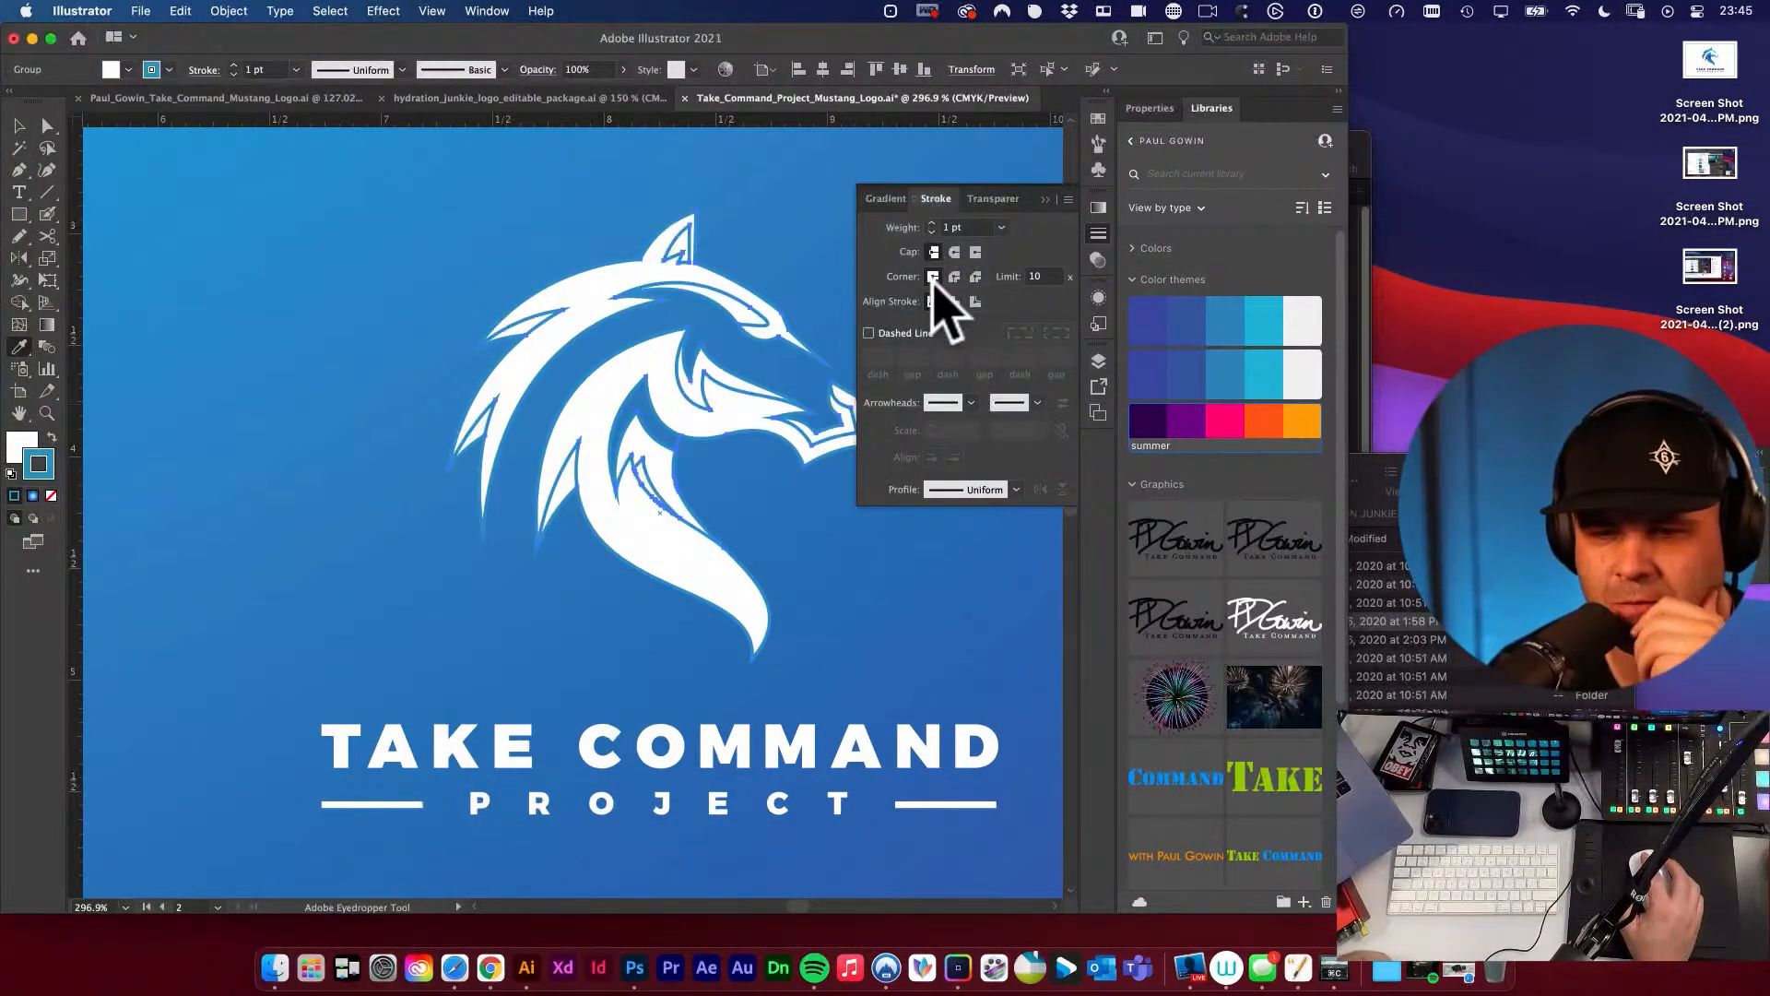
{"action": "left_click", "coordinate": [950, 304]}
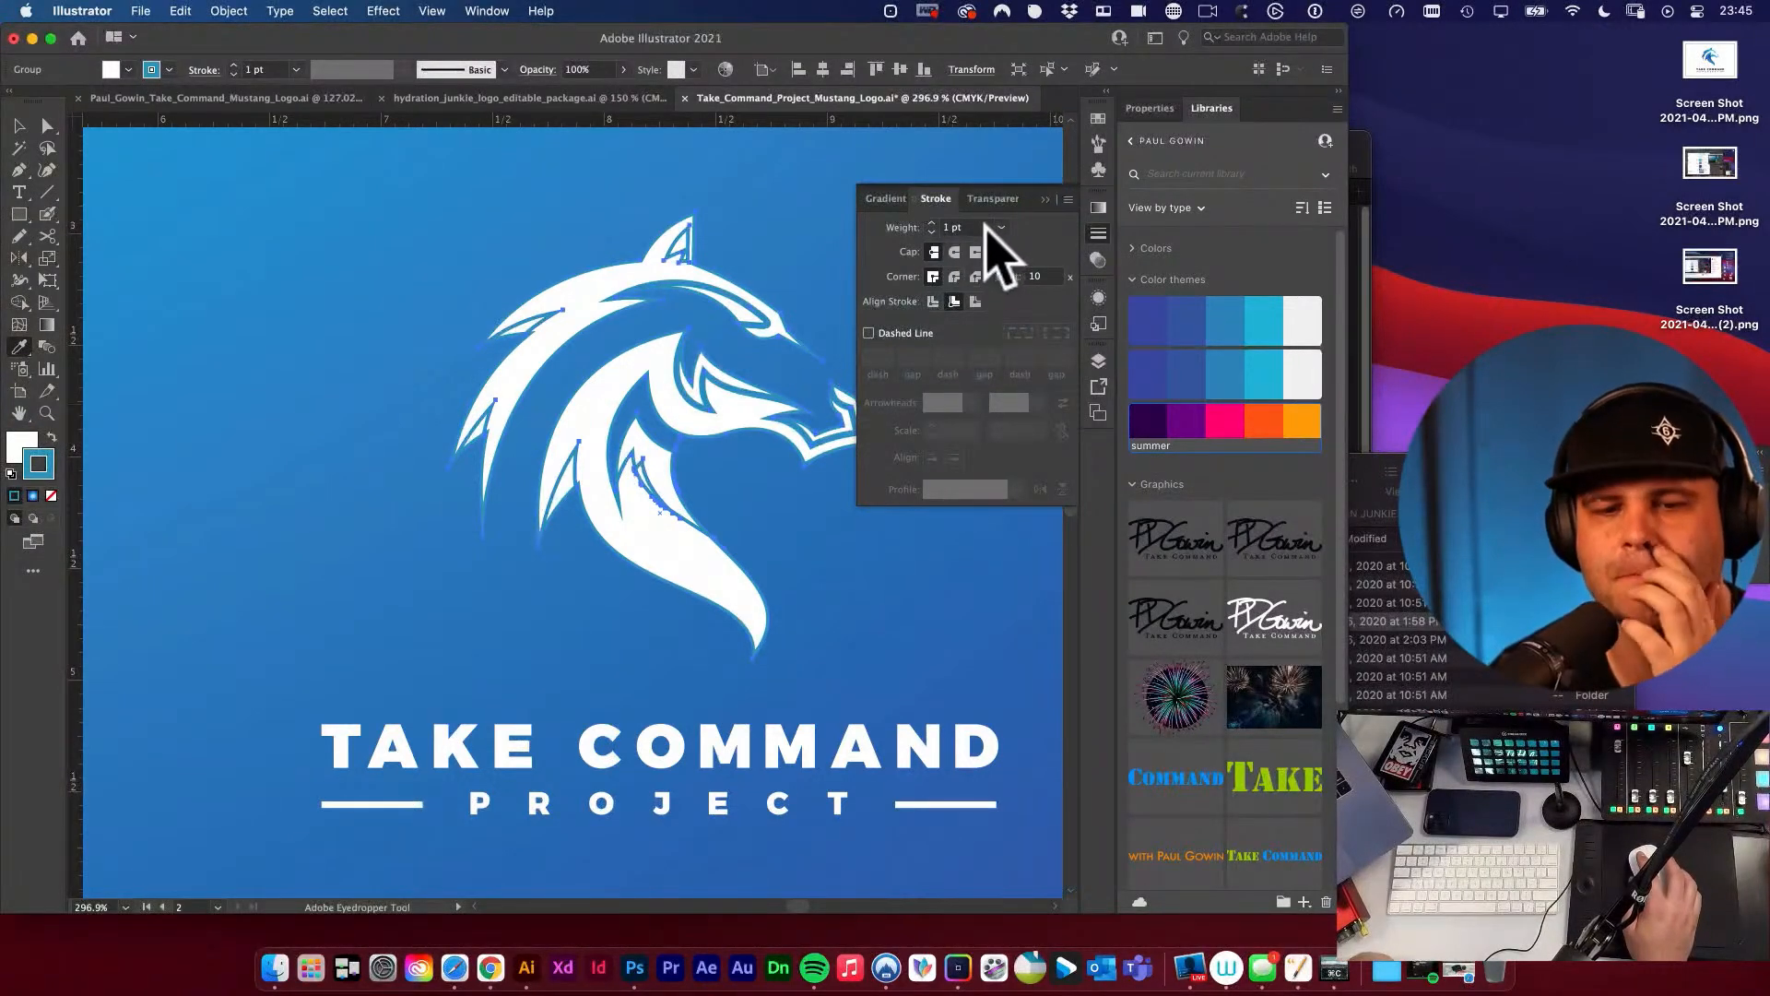
{"action": "left_click", "coordinate": [1096, 235]}
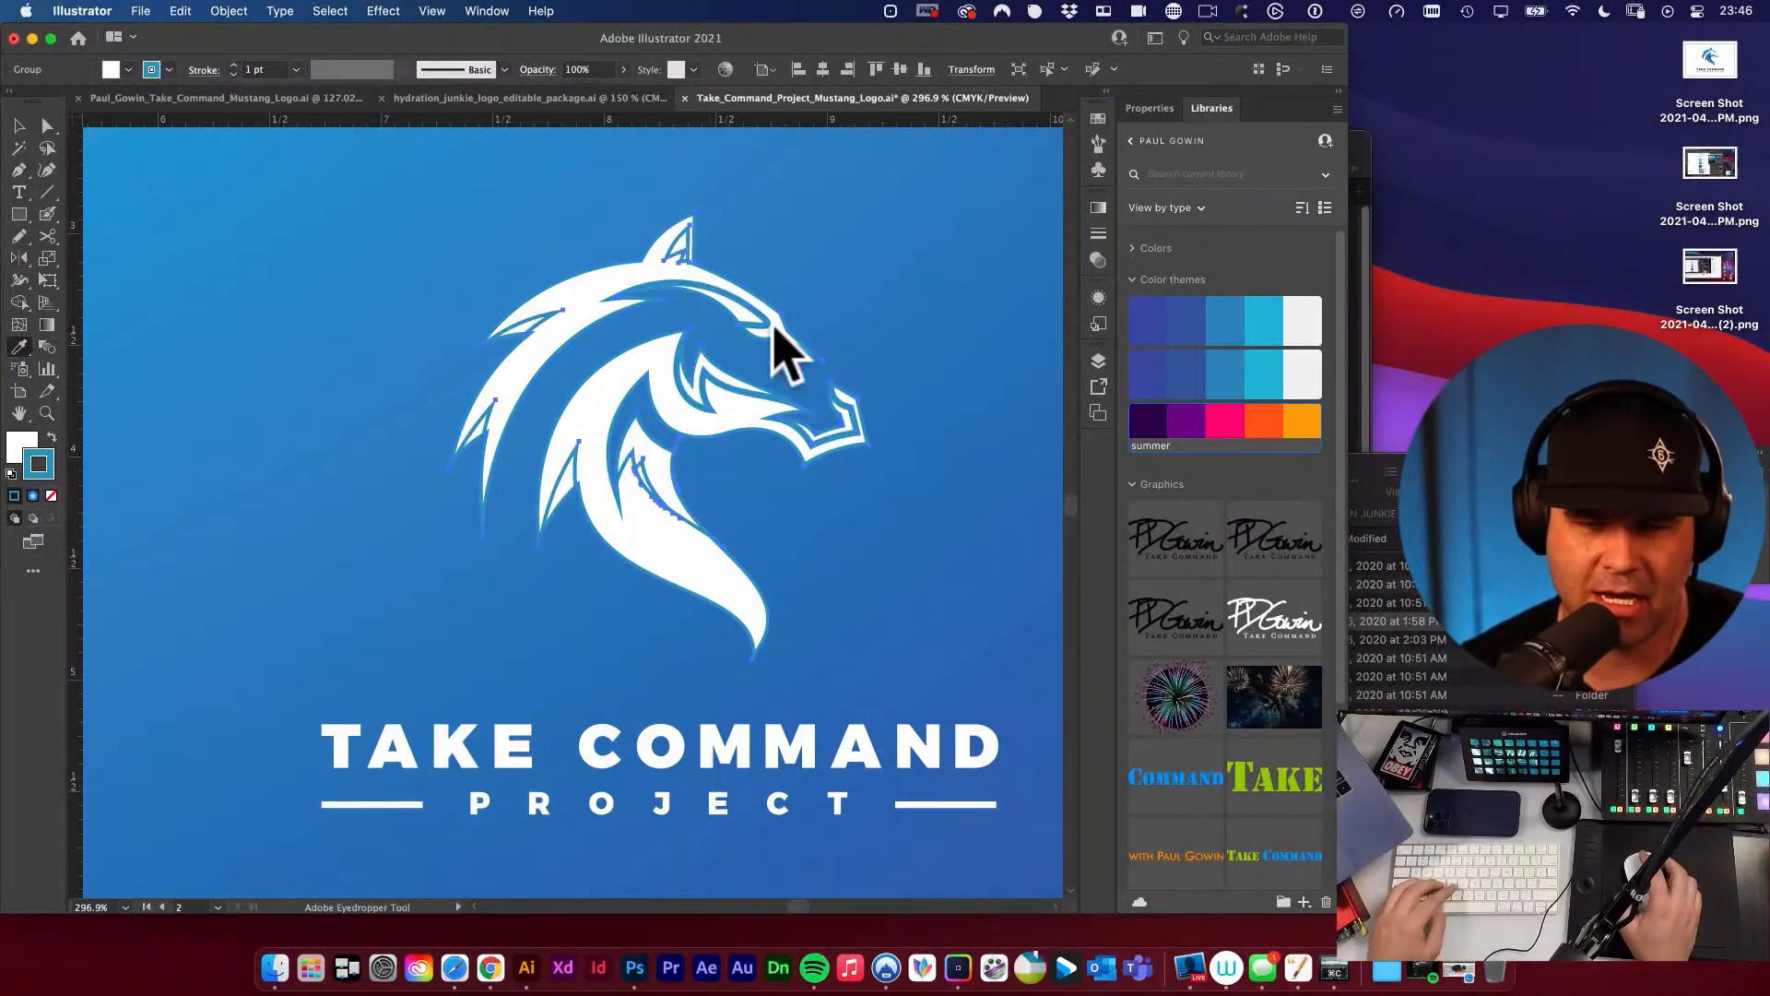
Undo the stroke on the horse head and the ungrouping of the white logo, and deselect everything.
{"action": "key", "text": "super+z"}
{"action": "key", "text": "super+z"}
{"action": "key", "text": "super+z"}
{"action": "key", "text": "super+z"}
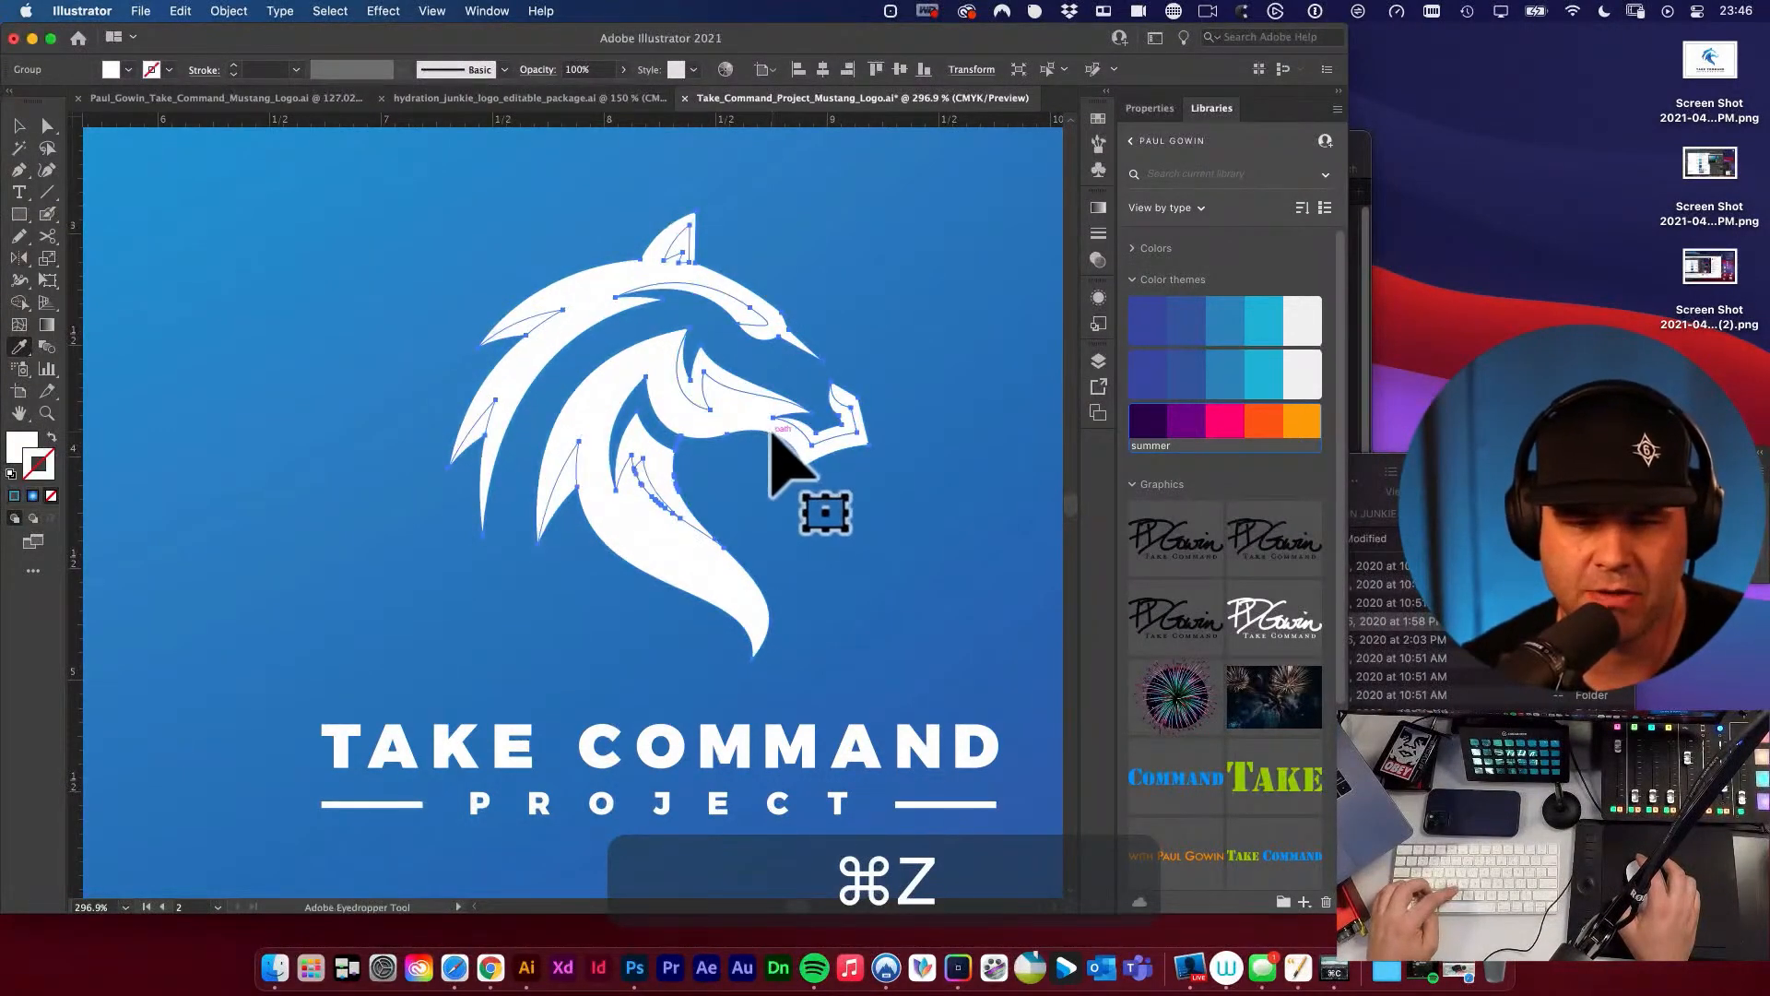
{"action": "key", "text": "space"}
{"action": "left_click", "coordinate": [572, 415], "text": "alt+super"}
{"action": "left_click", "coordinate": [573, 415], "text": "alt+super"}
{"action": "left_click", "coordinate": [573, 415], "text": "alt+super"}
{"action": "key", "text": "v"}
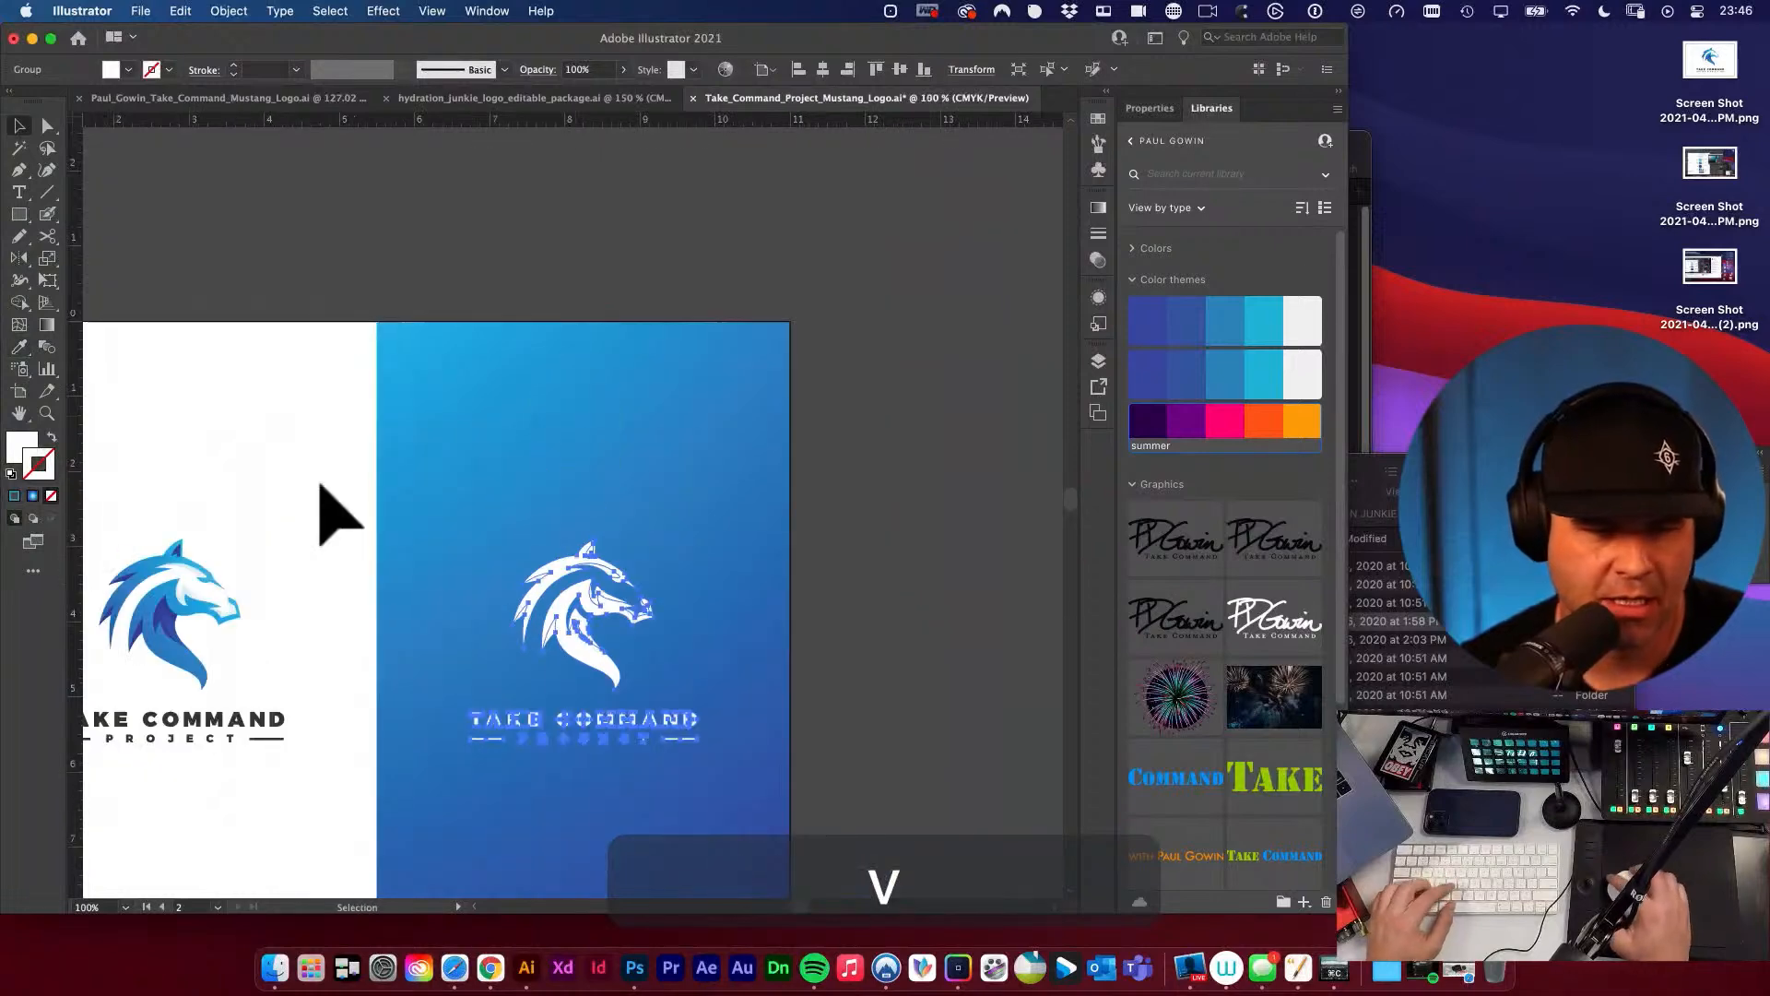
{"action": "left_click", "coordinate": [344, 434]}
{"action": "key", "text": "space"}
{"action": "left_click_drag", "start_coordinate": [387, 416], "coordinate": [584, 298]}
{"action": "key", "text": "v"}
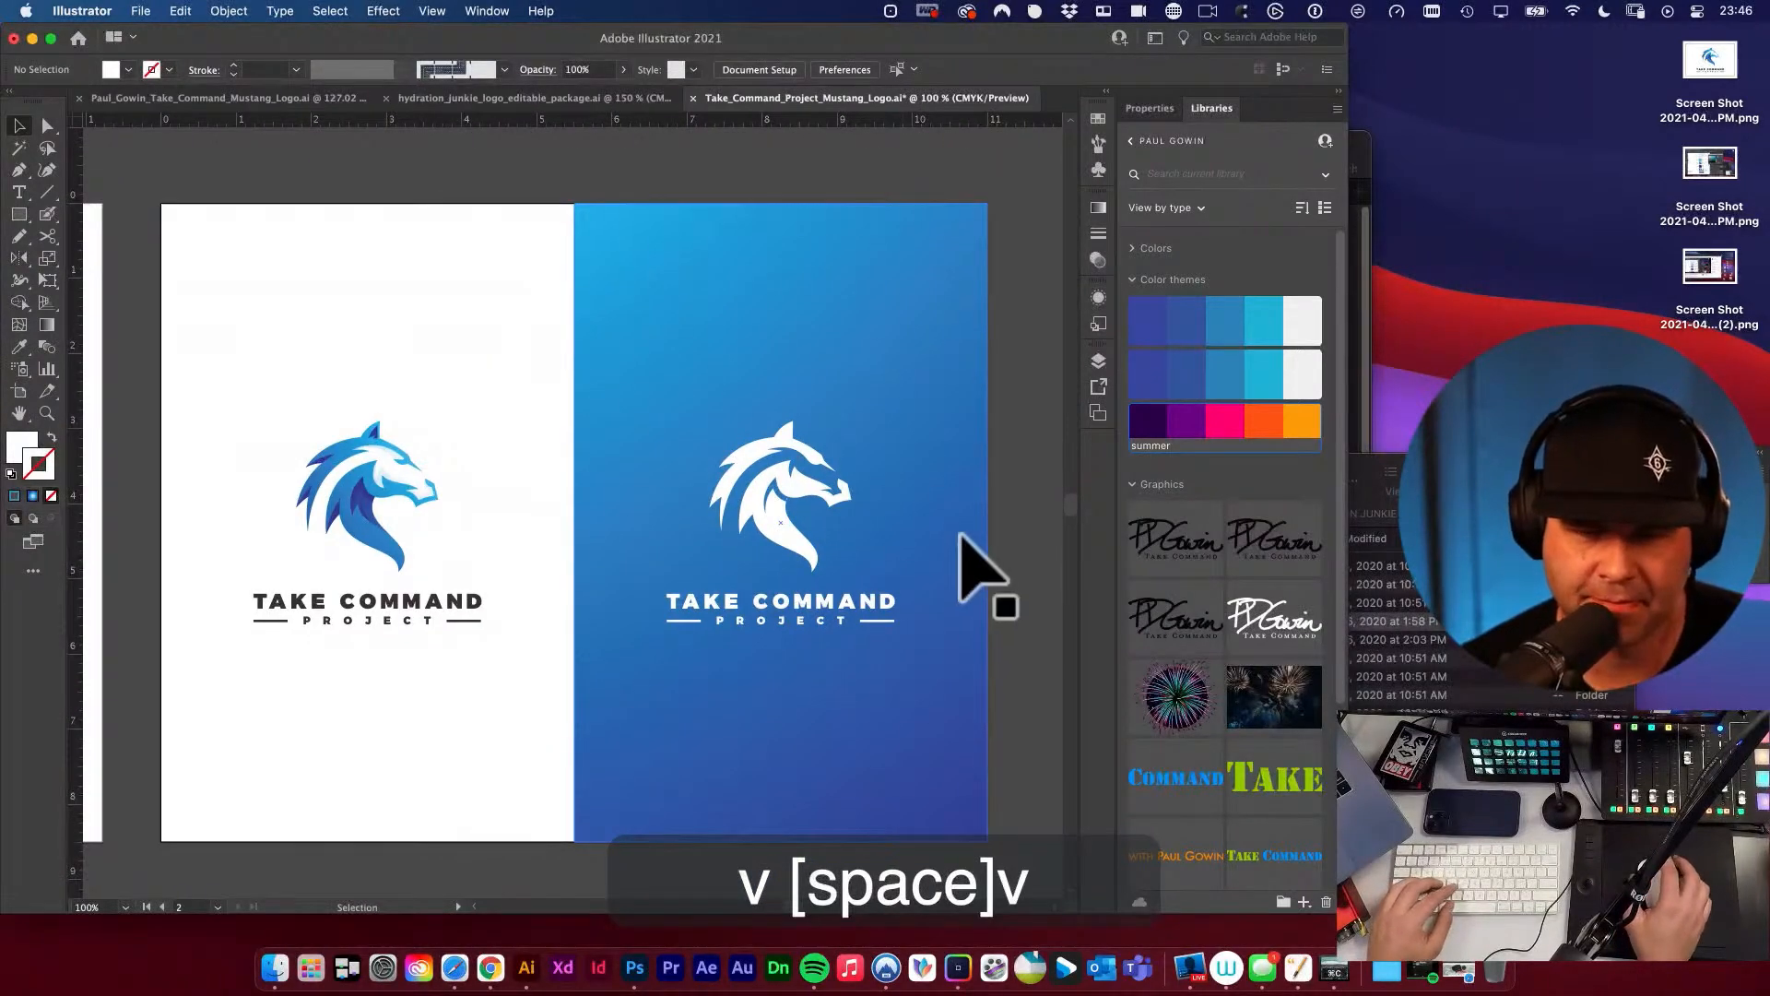
{"action": "left_click", "coordinate": [1022, 516]}
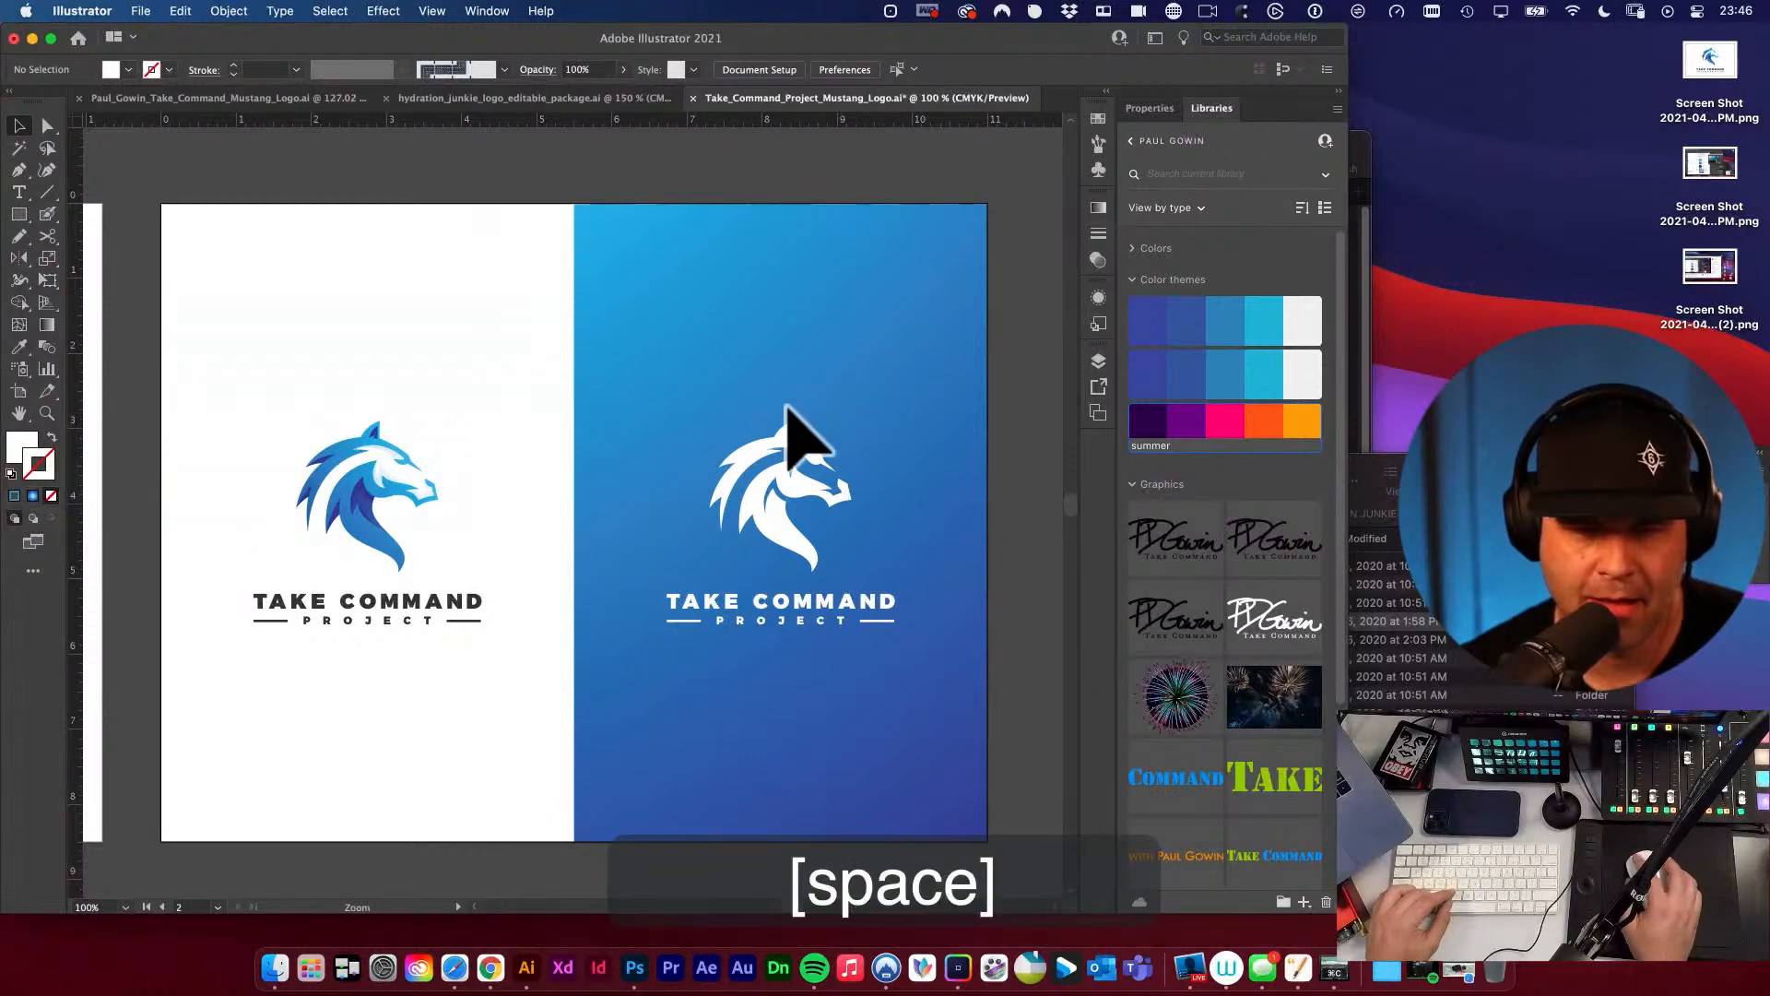
Delete the inner forehead shape between the mane and the brow of the white horse head.
{"action": "left_click_drag", "start_coordinate": [784, 412], "coordinate": [916, 554]}
{"action": "key", "text": "a"}
{"action": "left_click", "coordinate": [828, 487]}
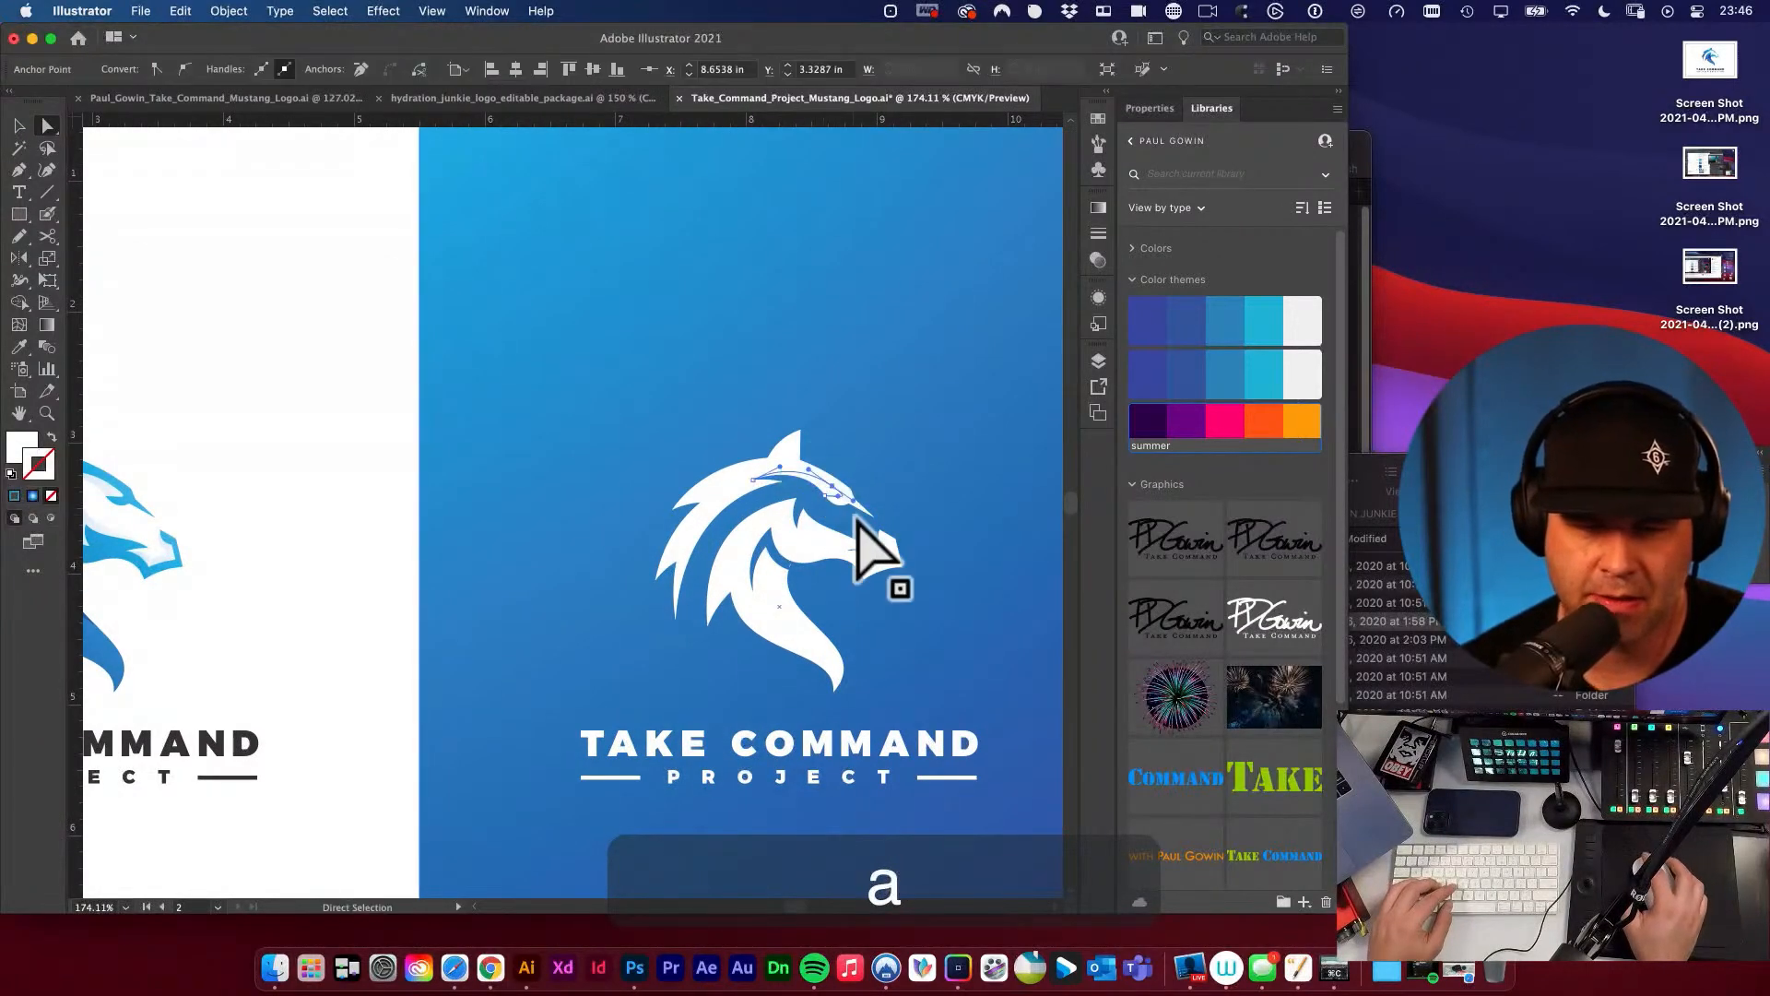
{"action": "key", "text": "BackSpace"}
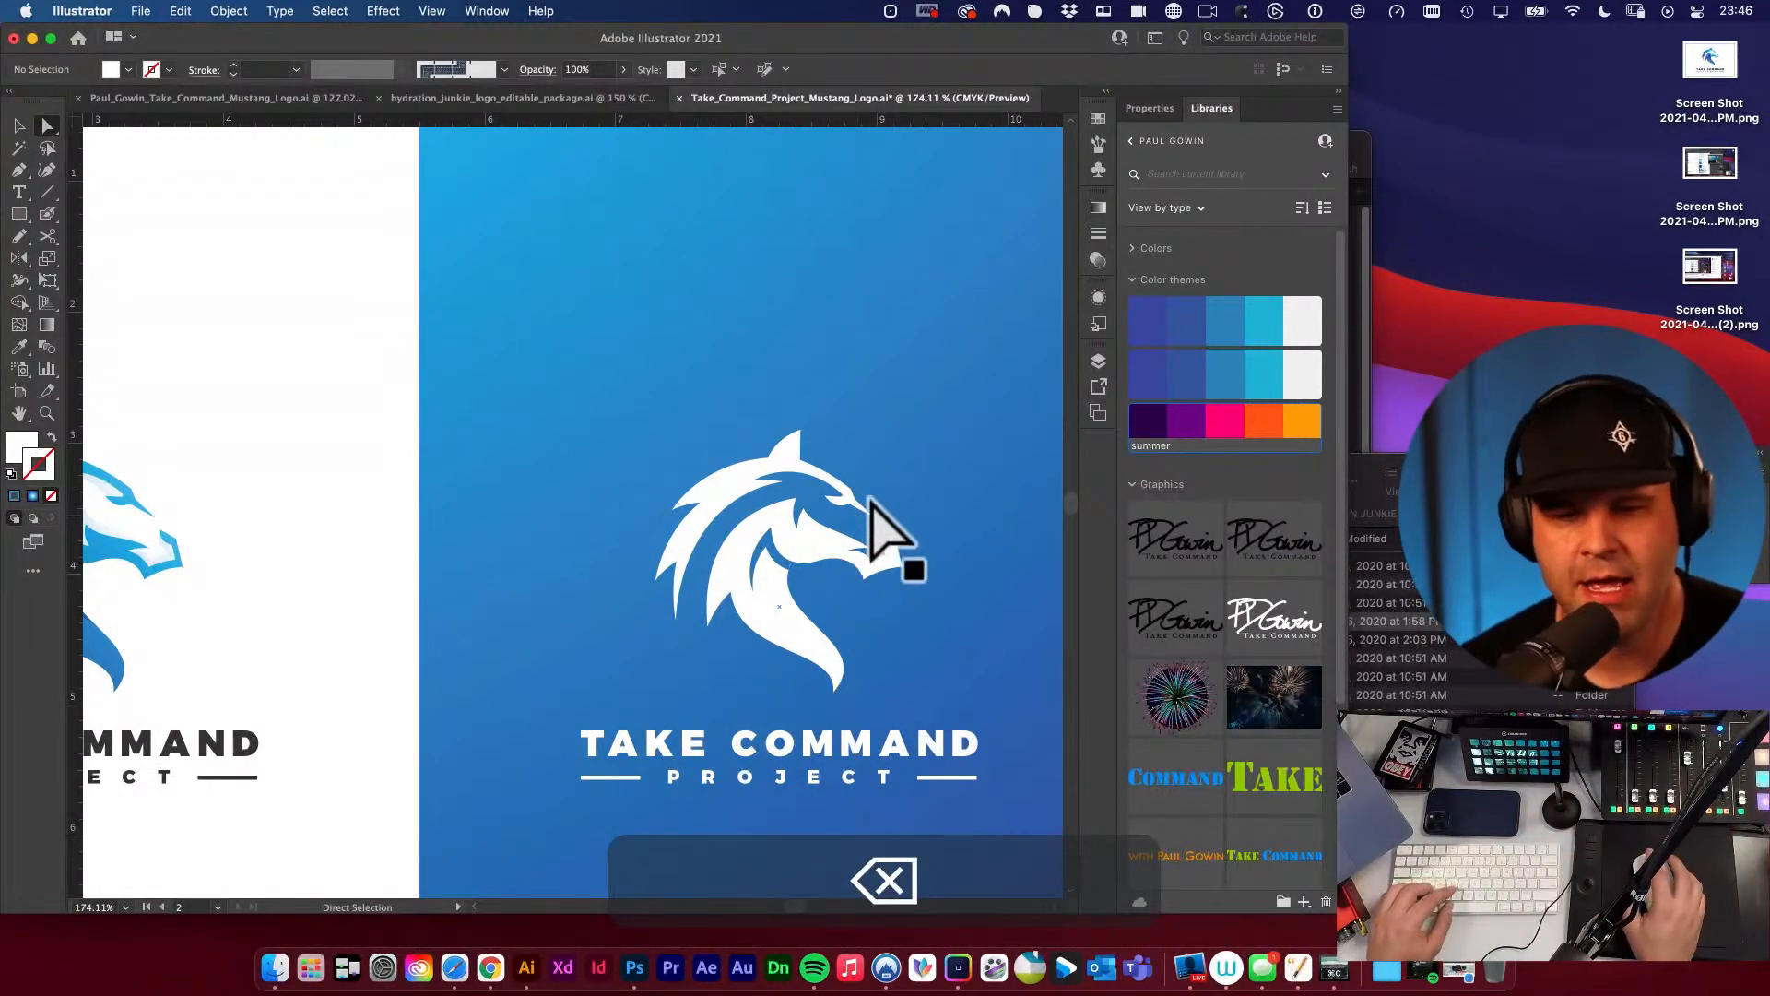
Try deleting the small upper mane shape of the white horse head and undo the deletion.
{"action": "key", "text": "space"}
{"action": "key", "text": "space"}
{"action": "key", "text": "space"}
{"action": "left_click_drag", "start_coordinate": [726, 484], "coordinate": [902, 433]}
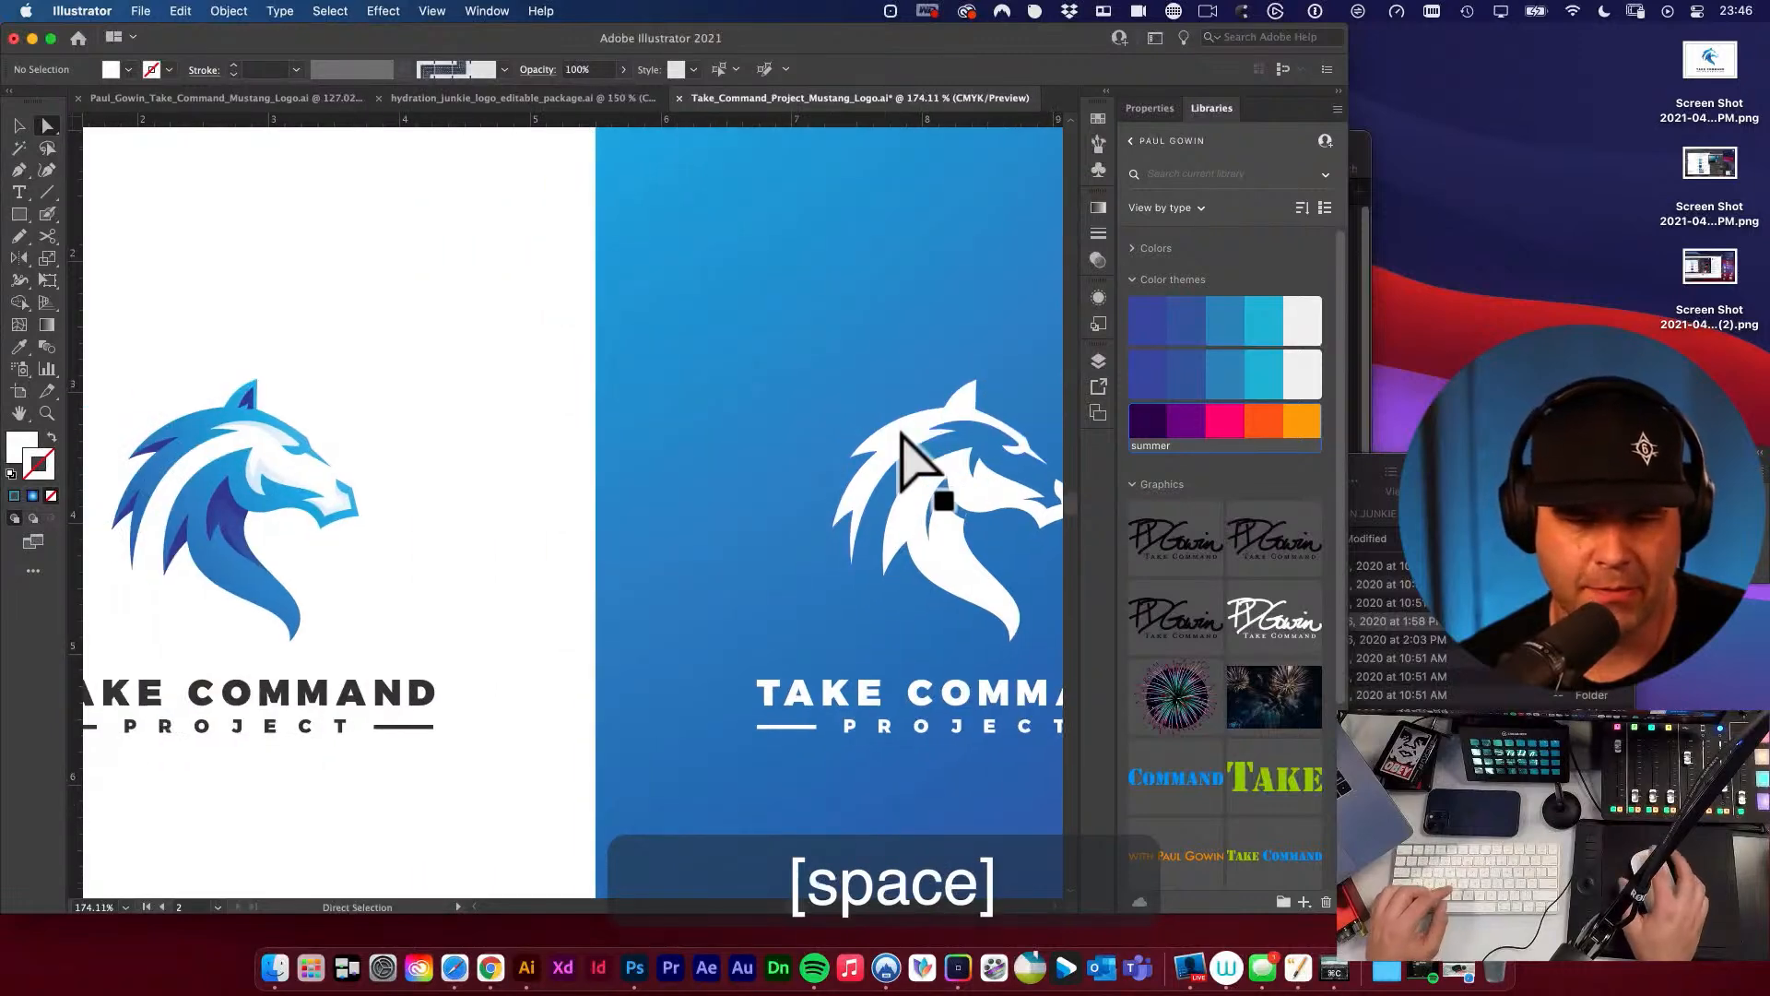
{"action": "left_click", "coordinate": [877, 445]}
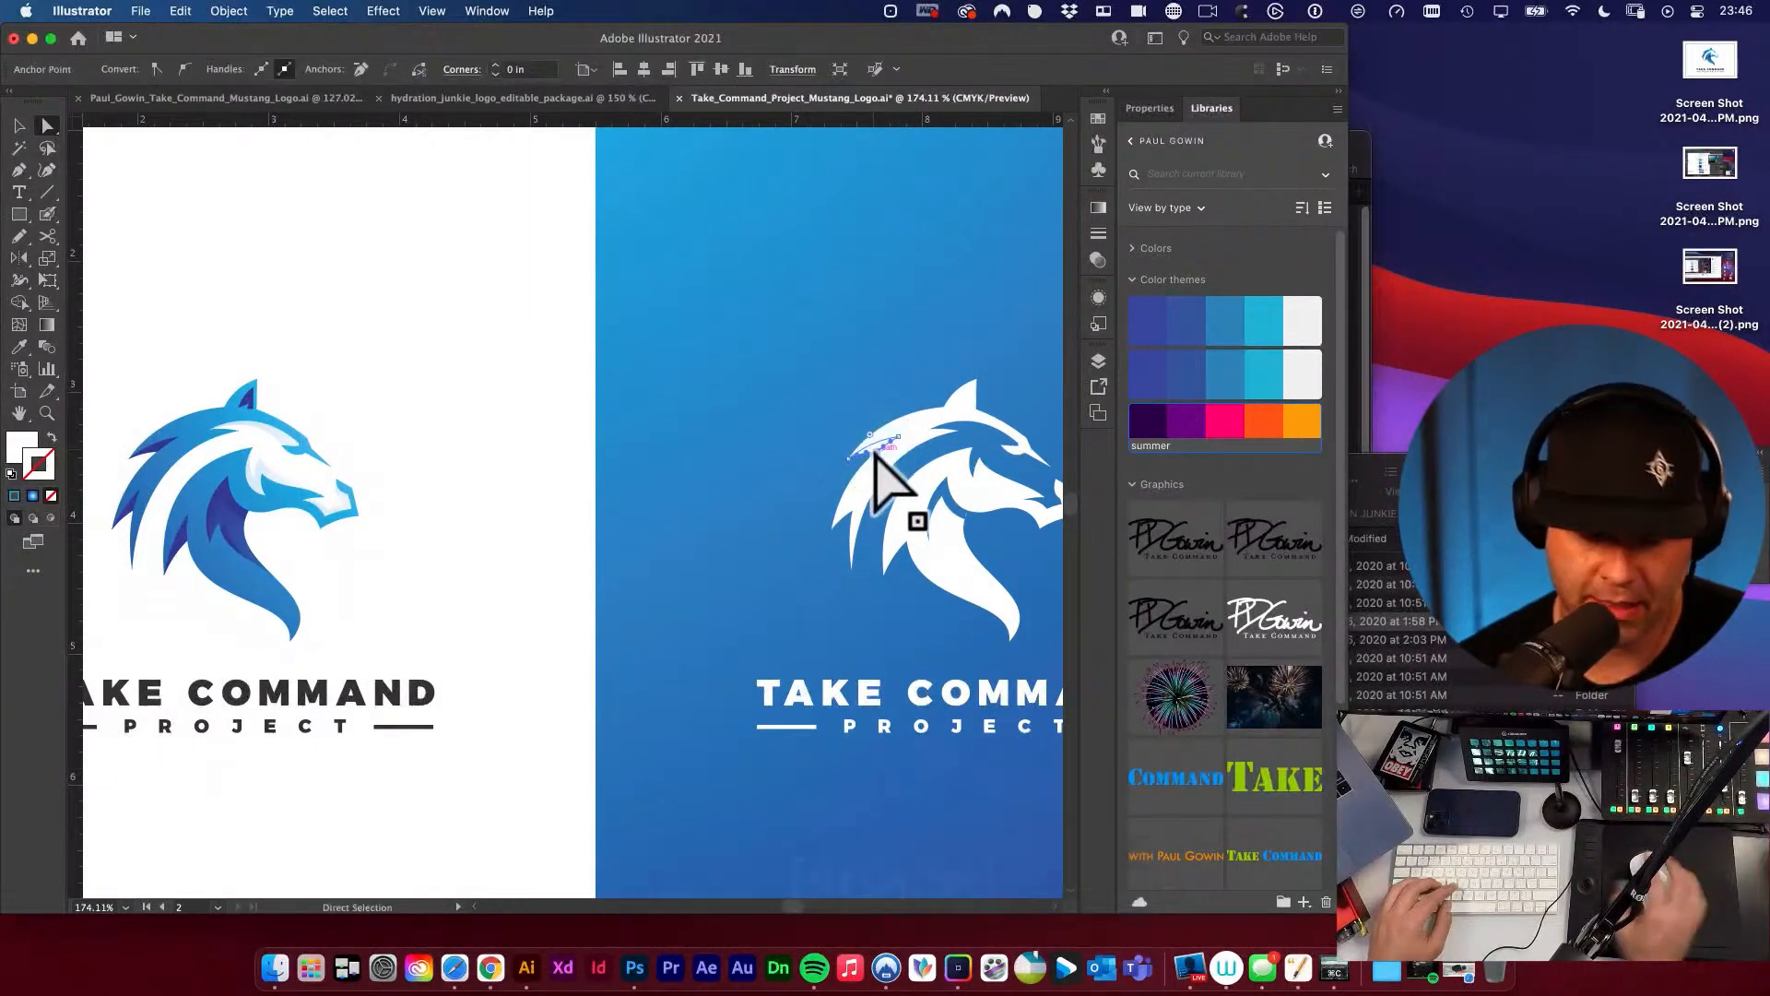
{"action": "key", "text": "BackSpace"}
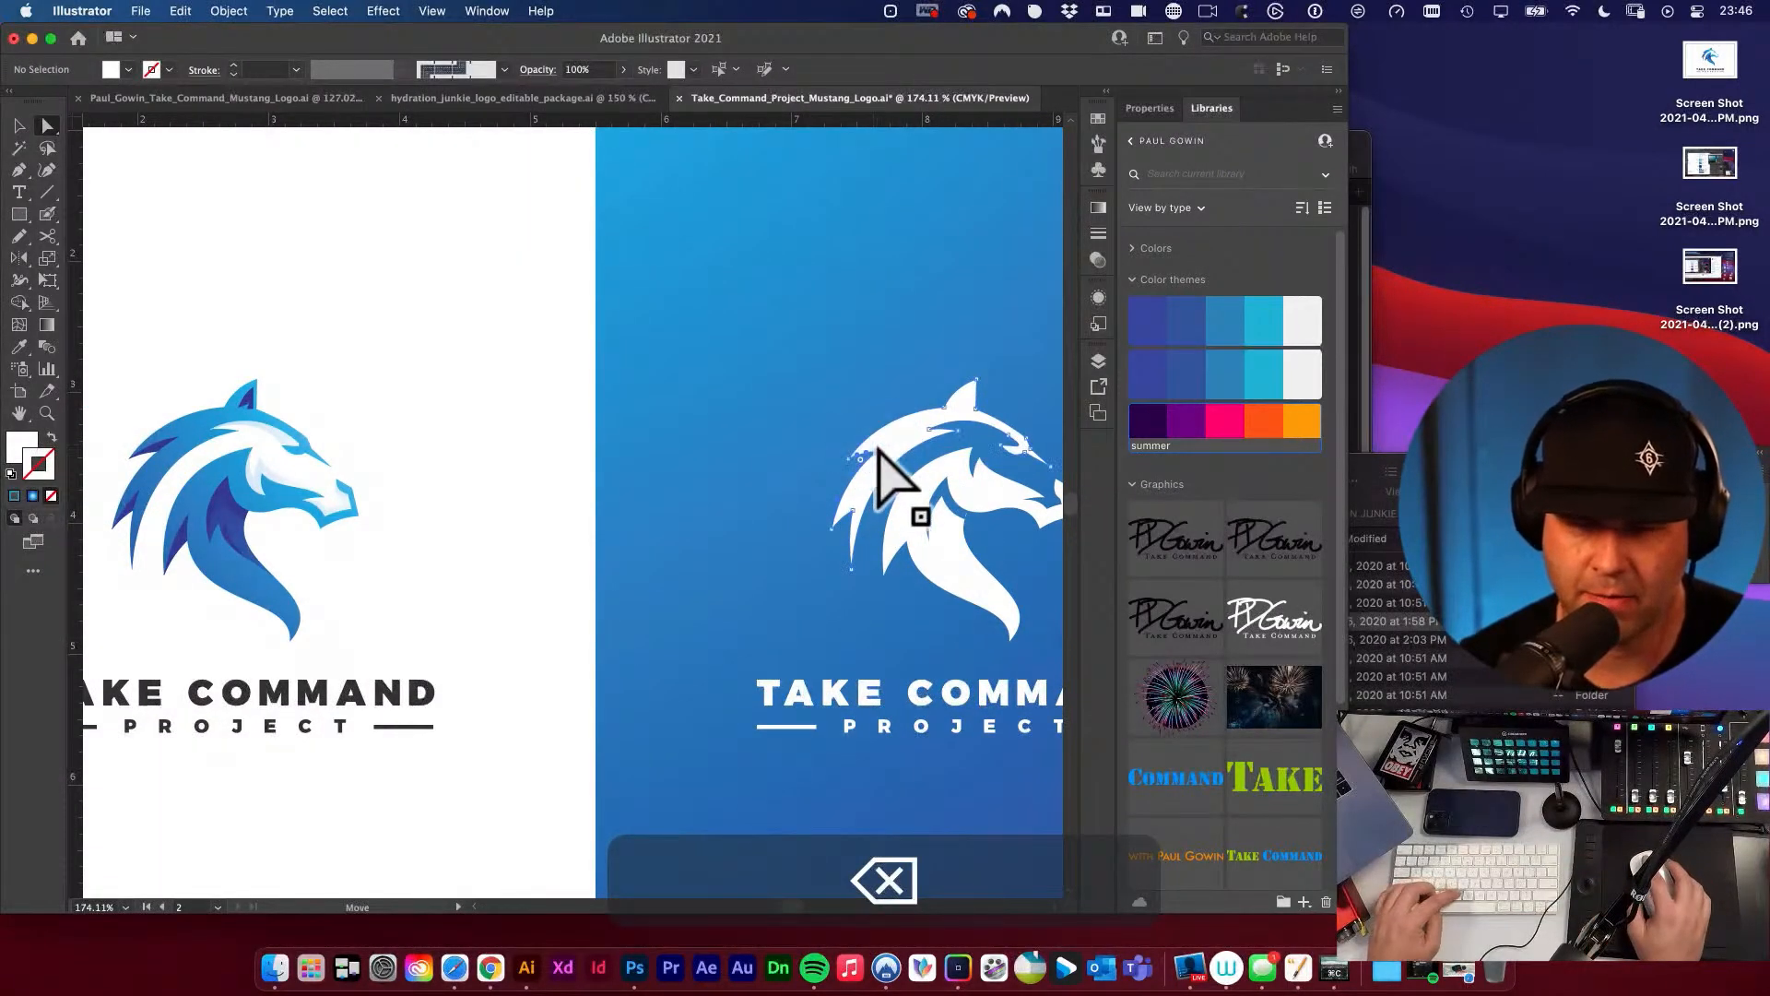
{"action": "key", "text": "super+z"}
{"action": "key", "text": "v"}
{"action": "key", "text": "v"}
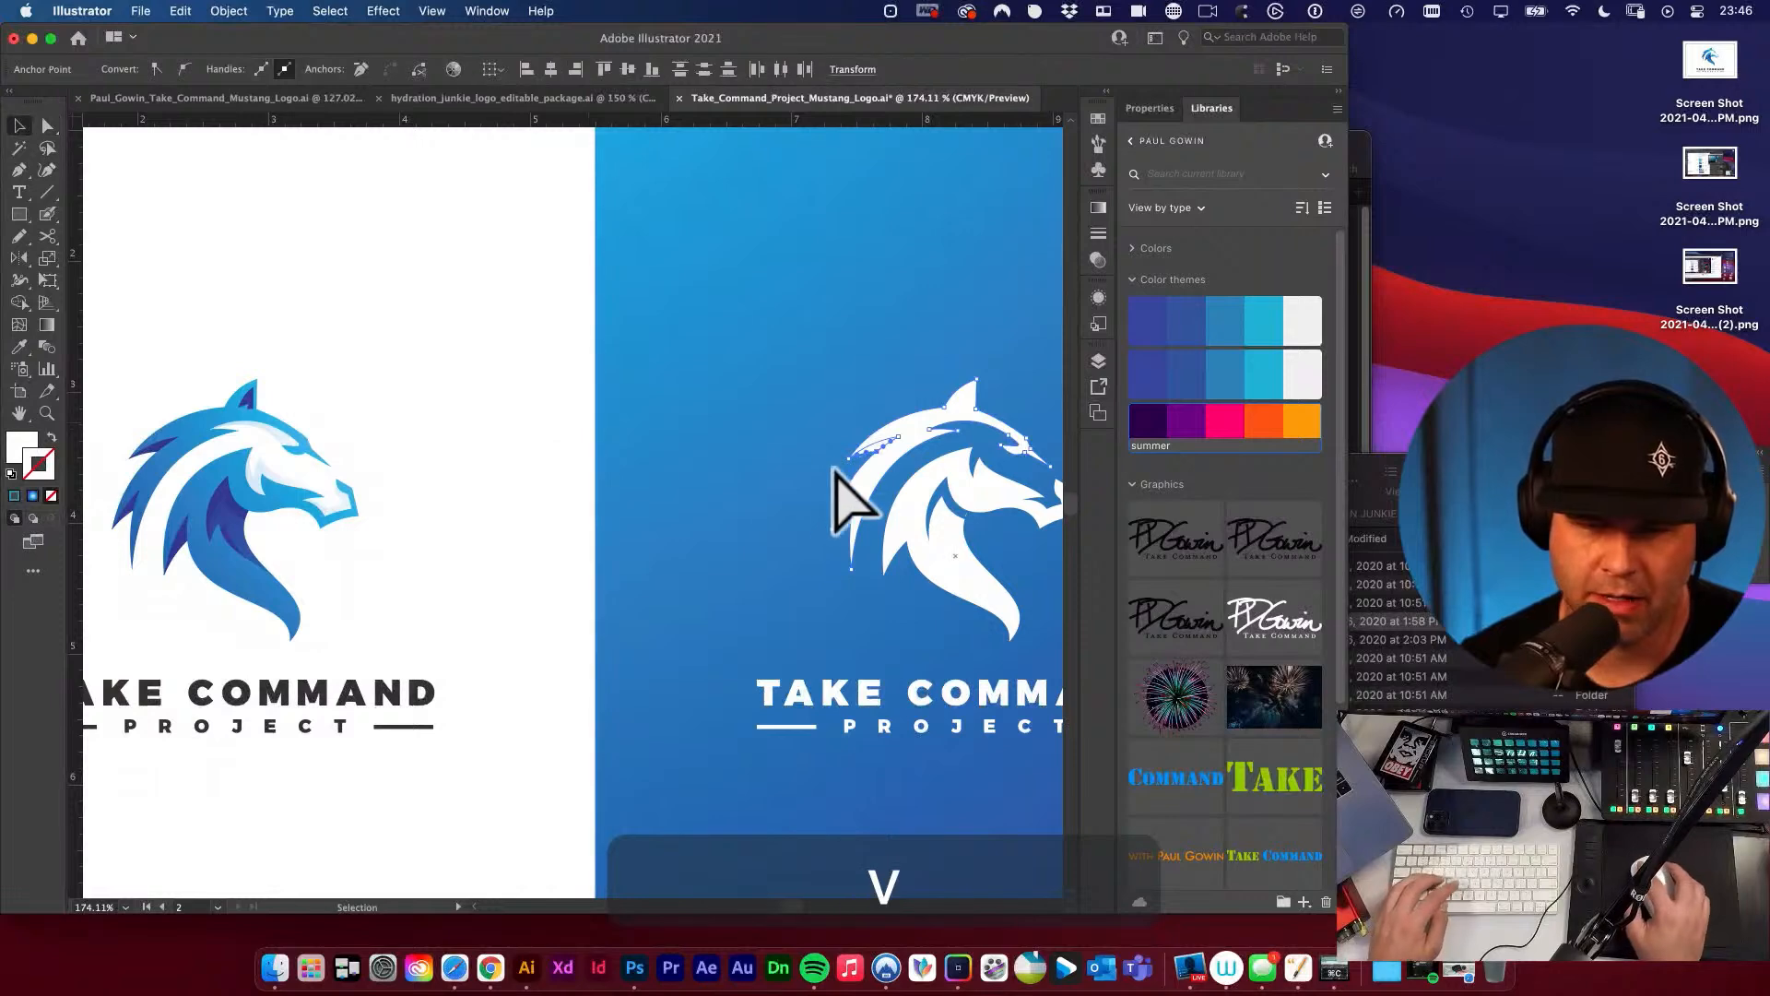
Ungroup the white logo and trim the horse head's outer mane strands with Shape Builder.
{"action": "left_click", "coordinate": [874, 475]}
{"action": "key", "text": "shift+super+g"}
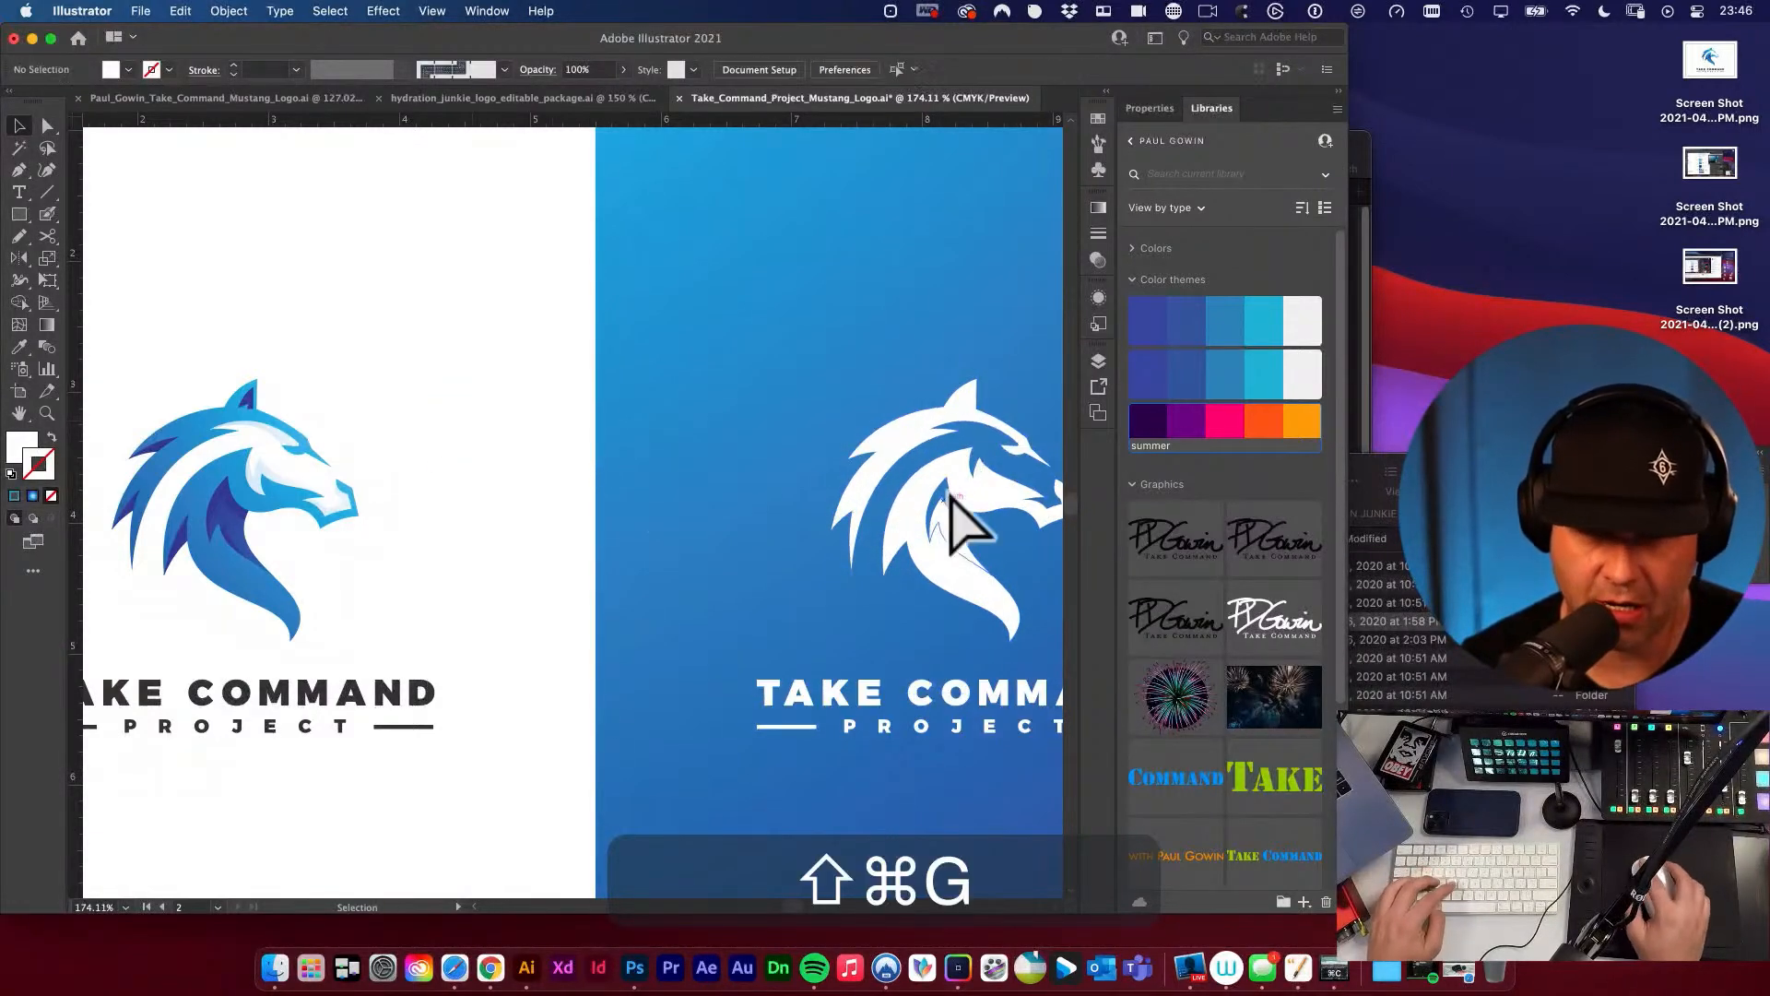
{"action": "left_click", "coordinate": [908, 461]}
{"action": "key", "text": "m"}
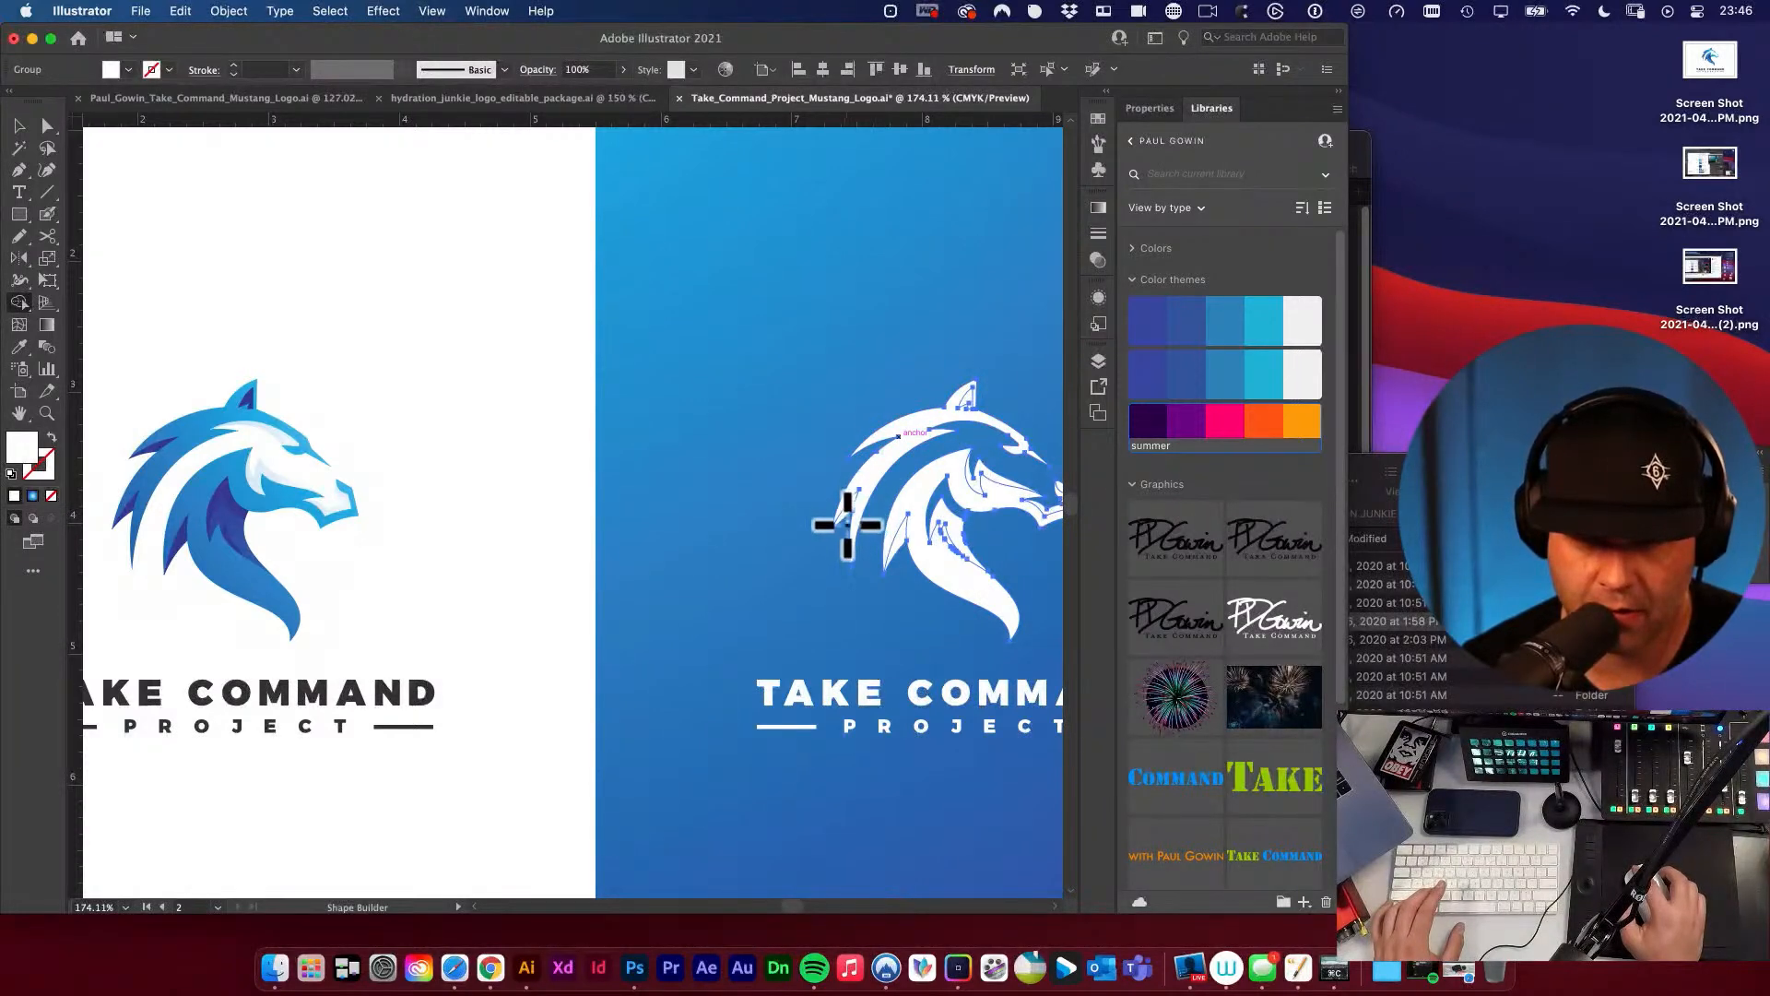
{"action": "key", "text": "v"}
{"action": "left_click", "coordinate": [519, 369]}
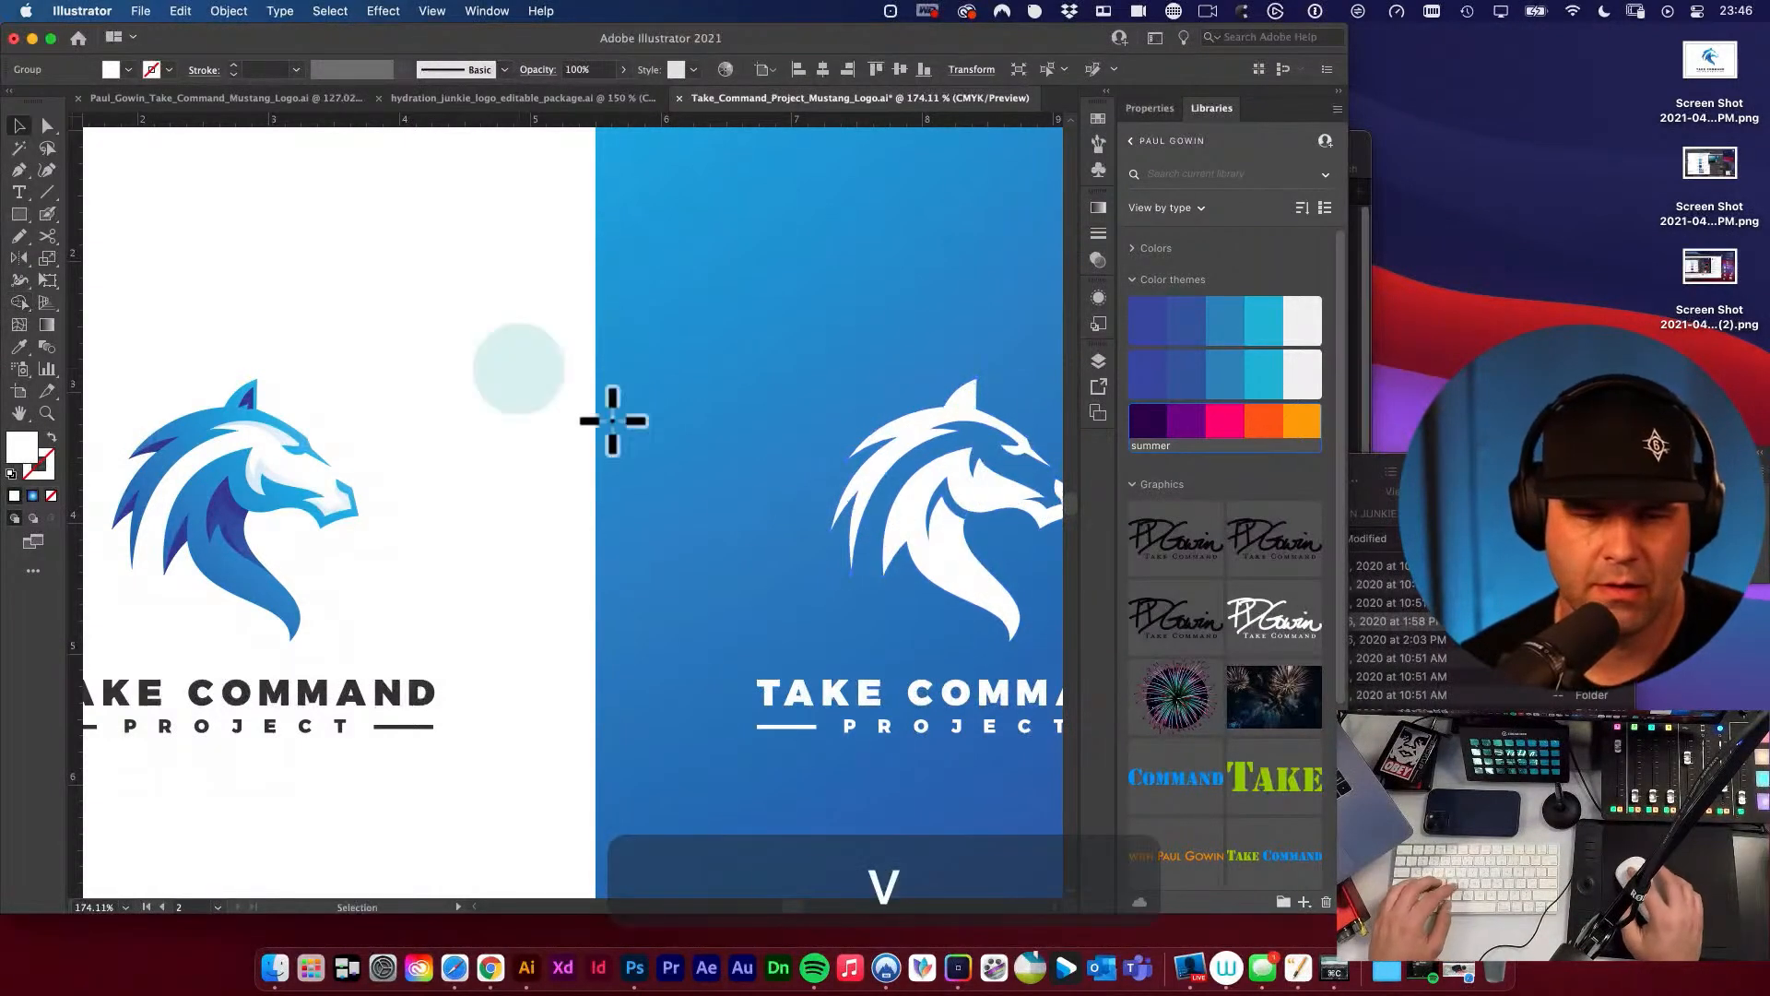
Examine the trimmed white horse head next to the full-colour logo on the second artboard.
{"action": "key", "text": "space"}
{"action": "left_click_drag", "start_coordinate": [670, 471], "coordinate": [474, 412]}
{"action": "key", "text": "space"}
{"action": "left_click_drag", "start_coordinate": [673, 533], "coordinate": [896, 488]}
{"action": "key", "text": "space"}
{"action": "key", "text": "space"}
{"action": "key", "text": "space"}
{"action": "left_click", "coordinate": [796, 498], "text": "alt+super"}
{"action": "left_click", "coordinate": [793, 496], "text": "super"}
{"action": "left_click_drag", "start_coordinate": [795, 512], "coordinate": [1040, 512]}
{"action": "left_click", "coordinate": [894, 518], "text": "alt+super"}
{"action": "left_click", "coordinate": [571, 498], "text": "alt+super"}
{"action": "key", "text": "v"}
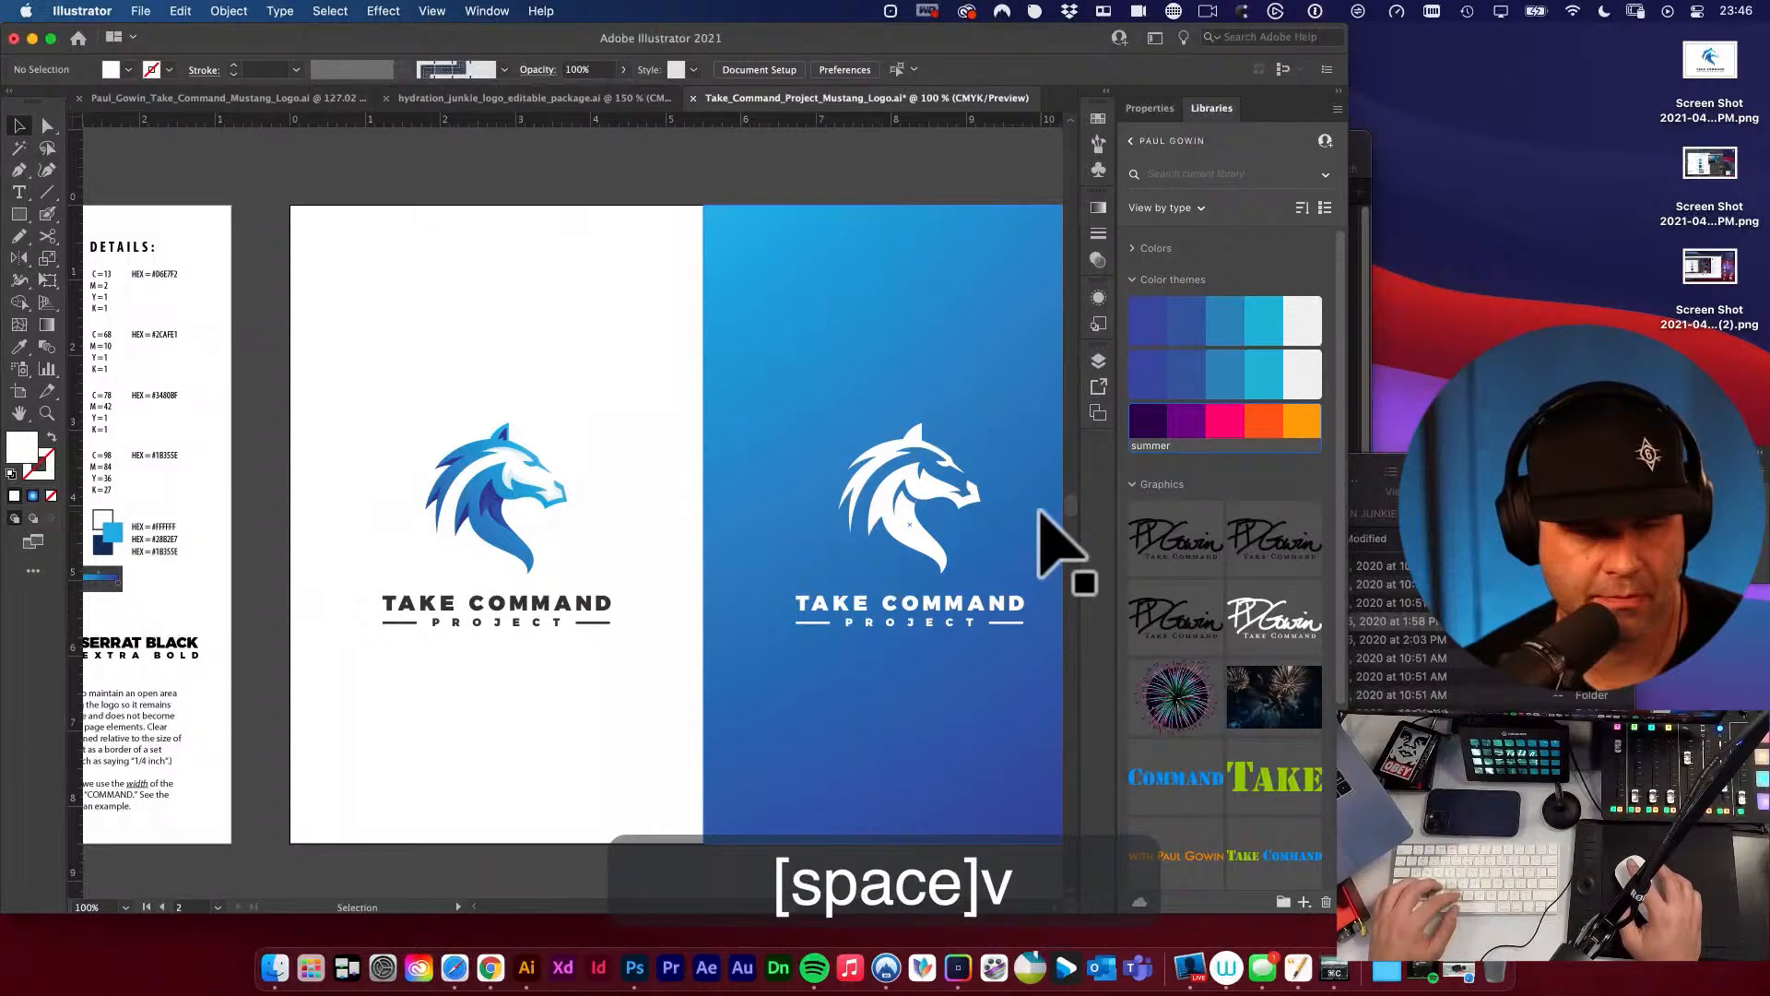
Remove the stray sliver along the inner neck edge of the white horse head with Shape Builder and delete its leftover points.
{"action": "key", "text": "super+space"}
{"action": "left_click_drag", "start_coordinate": [876, 499], "coordinate": [968, 562]}
{"action": "key", "text": "a"}
{"action": "key", "text": "v"}
{"action": "left_click", "coordinate": [920, 539]}
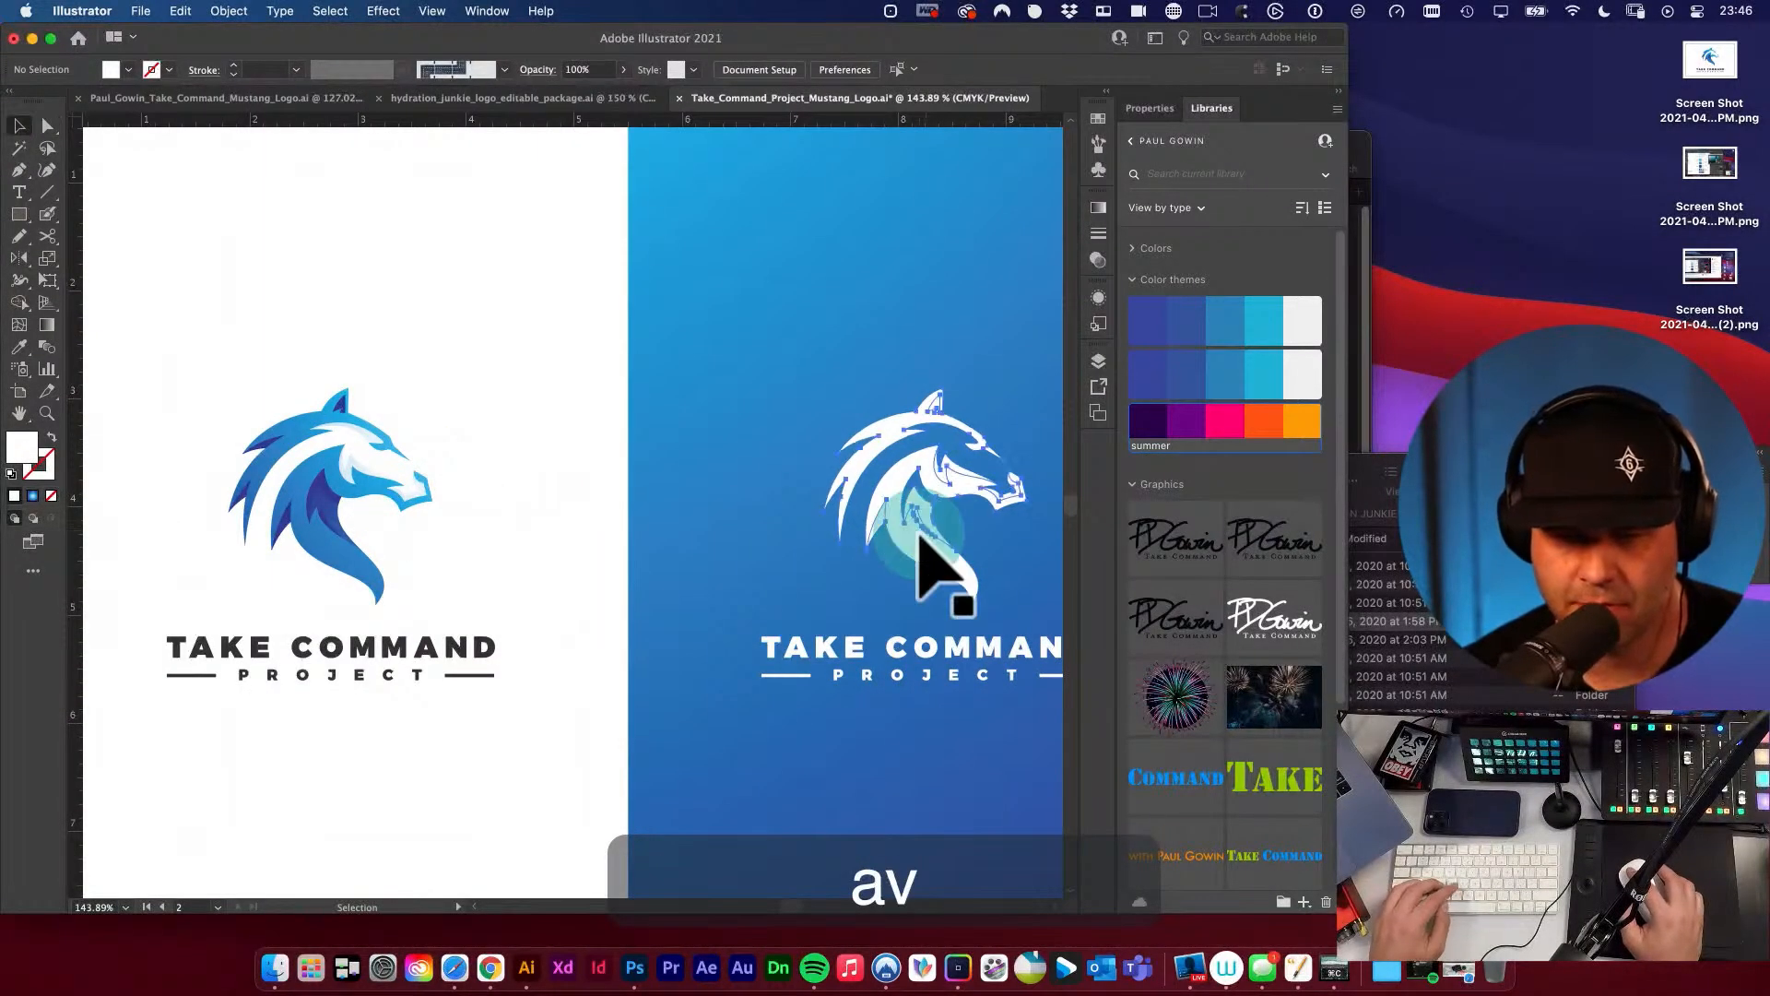
{"action": "key", "text": "shift+m"}
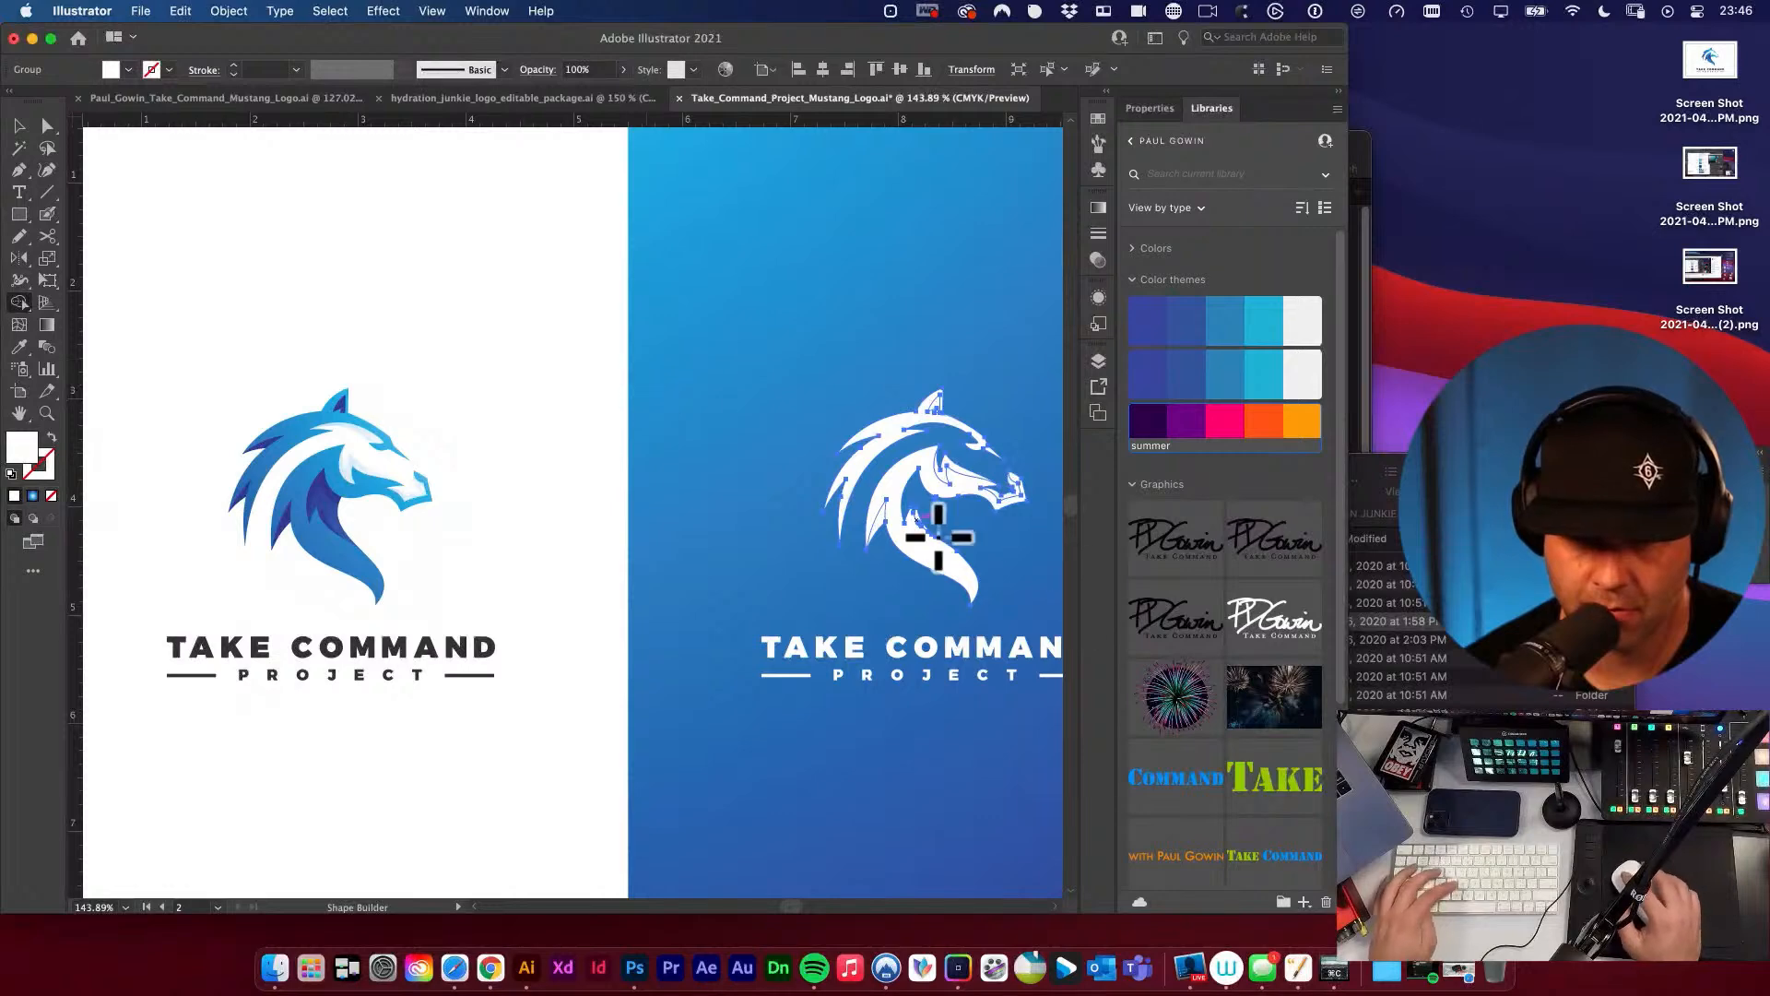
{"action": "left_click_drag", "start_coordinate": [924, 522], "coordinate": [1074, 516]}
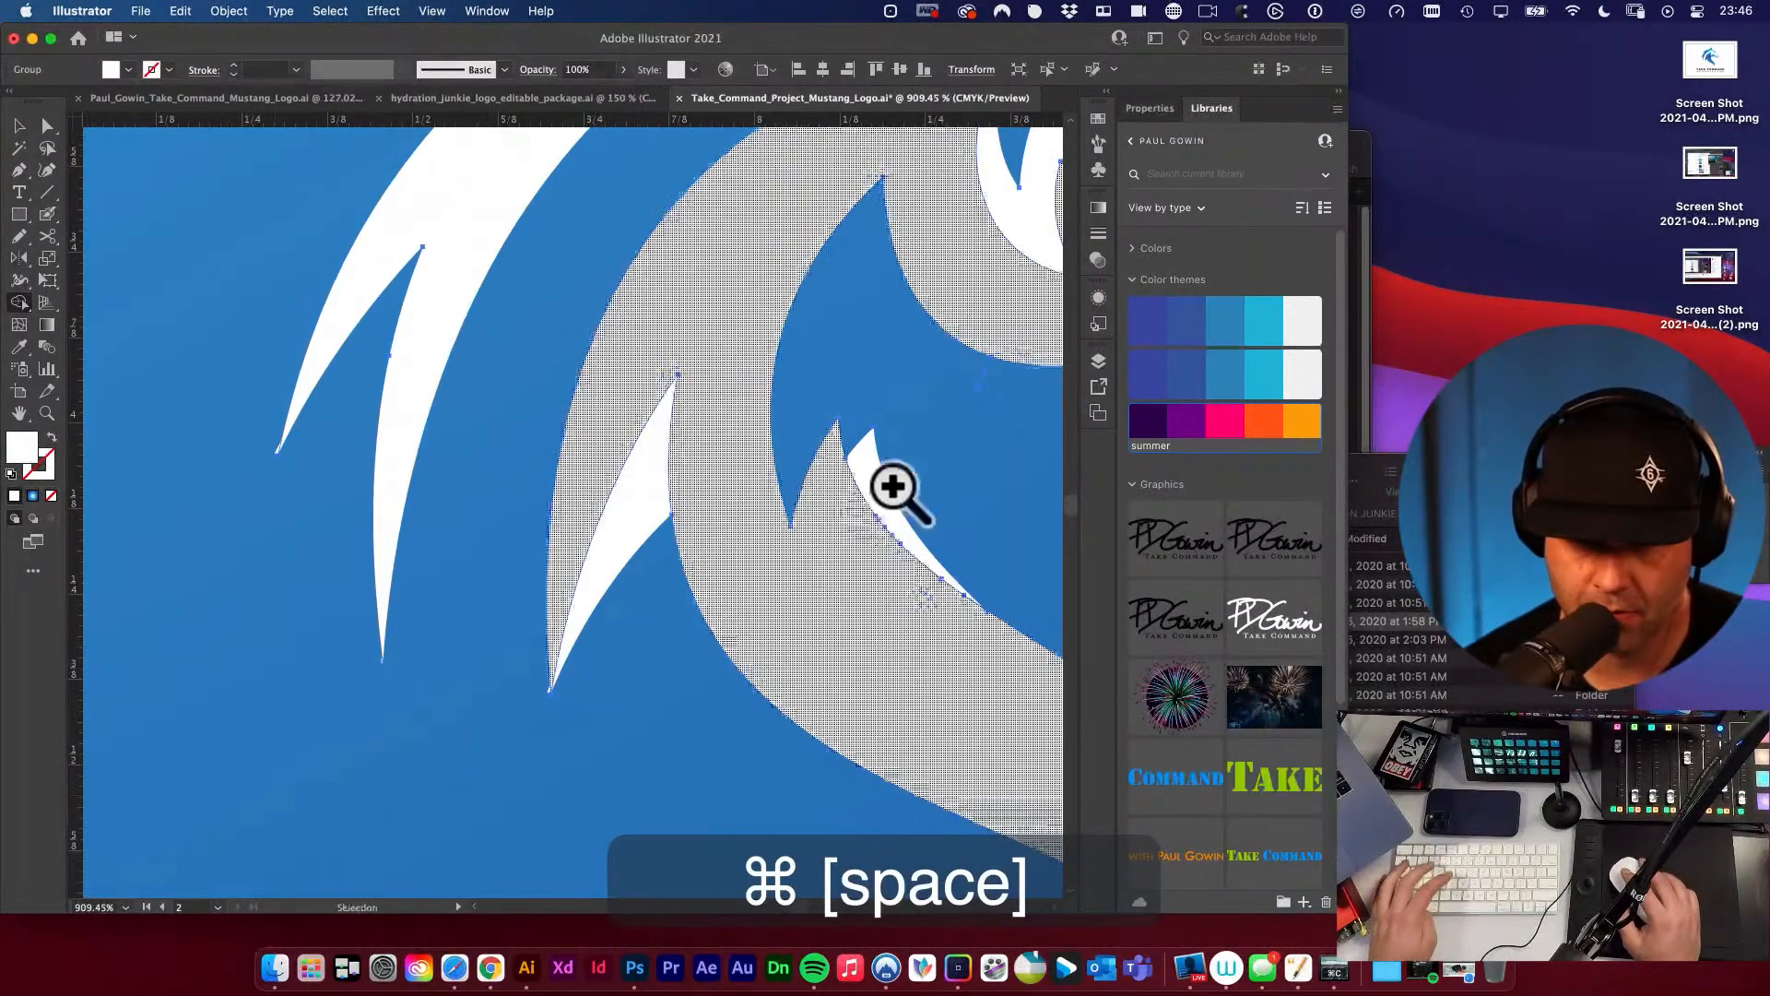
{"action": "left_click", "coordinate": [866, 474], "text": "alt"}
{"action": "left_click_drag", "start_coordinate": [995, 473], "coordinate": [808, 489]}
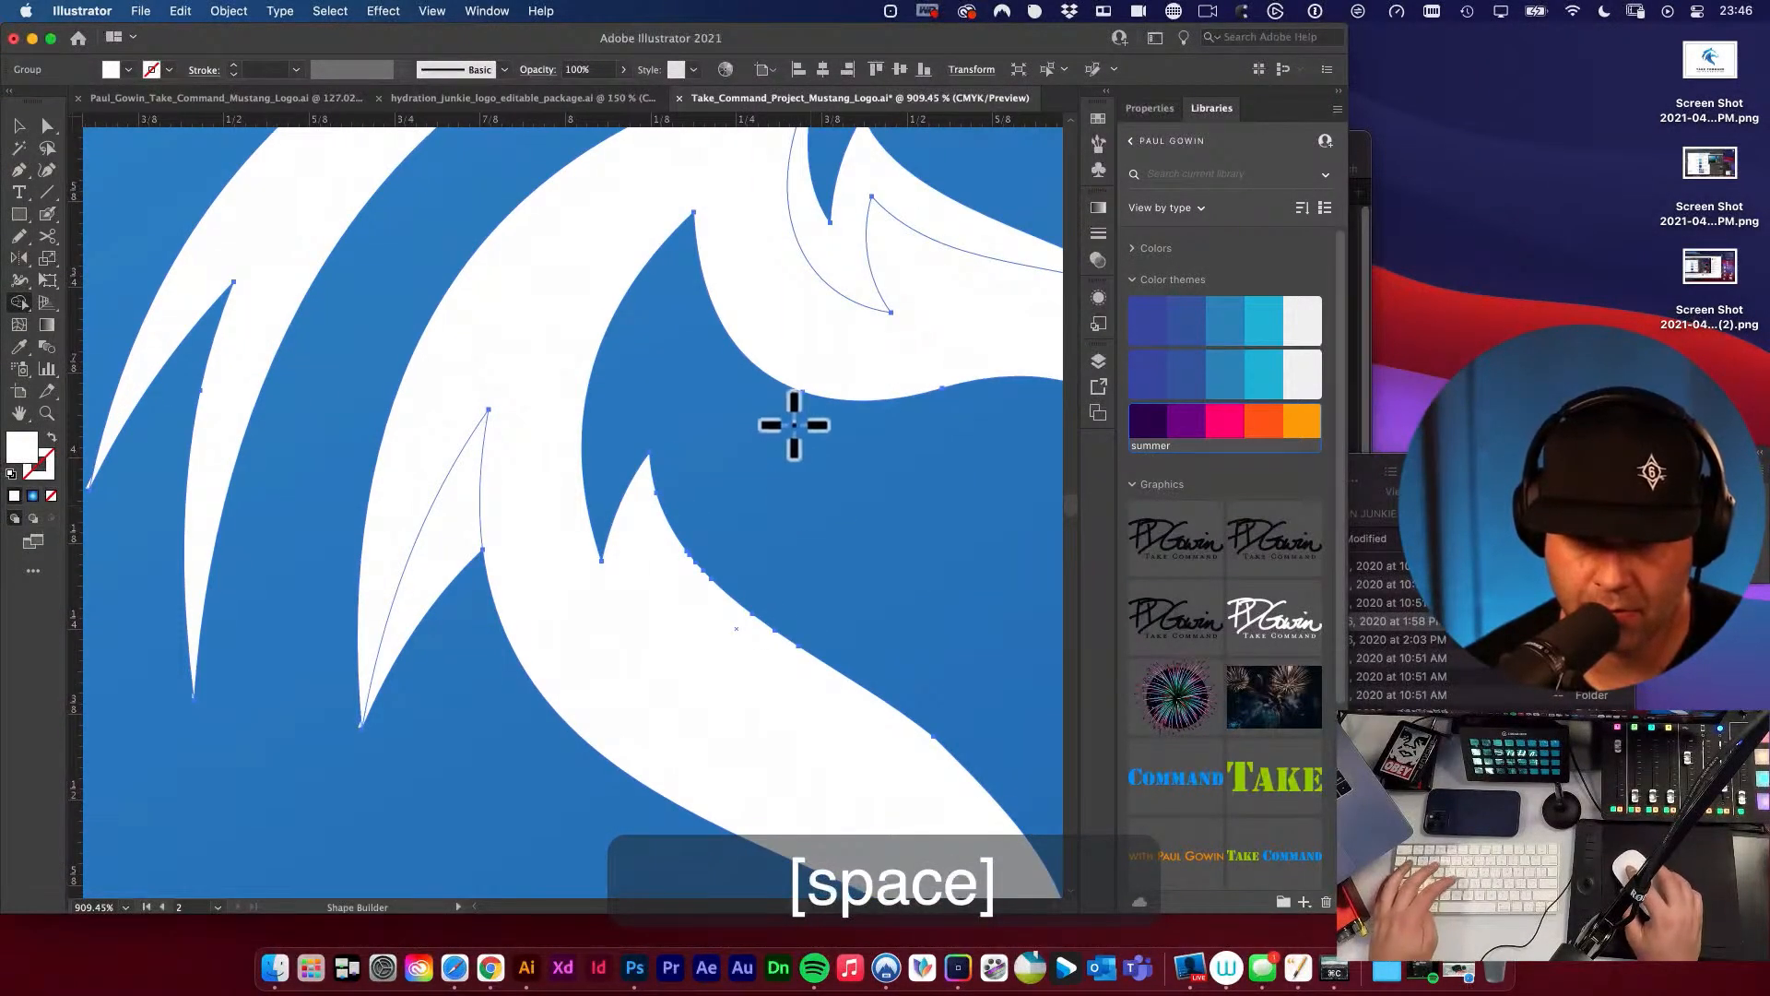
{"action": "key", "text": "a"}
{"action": "key", "text": "BackSpace"}
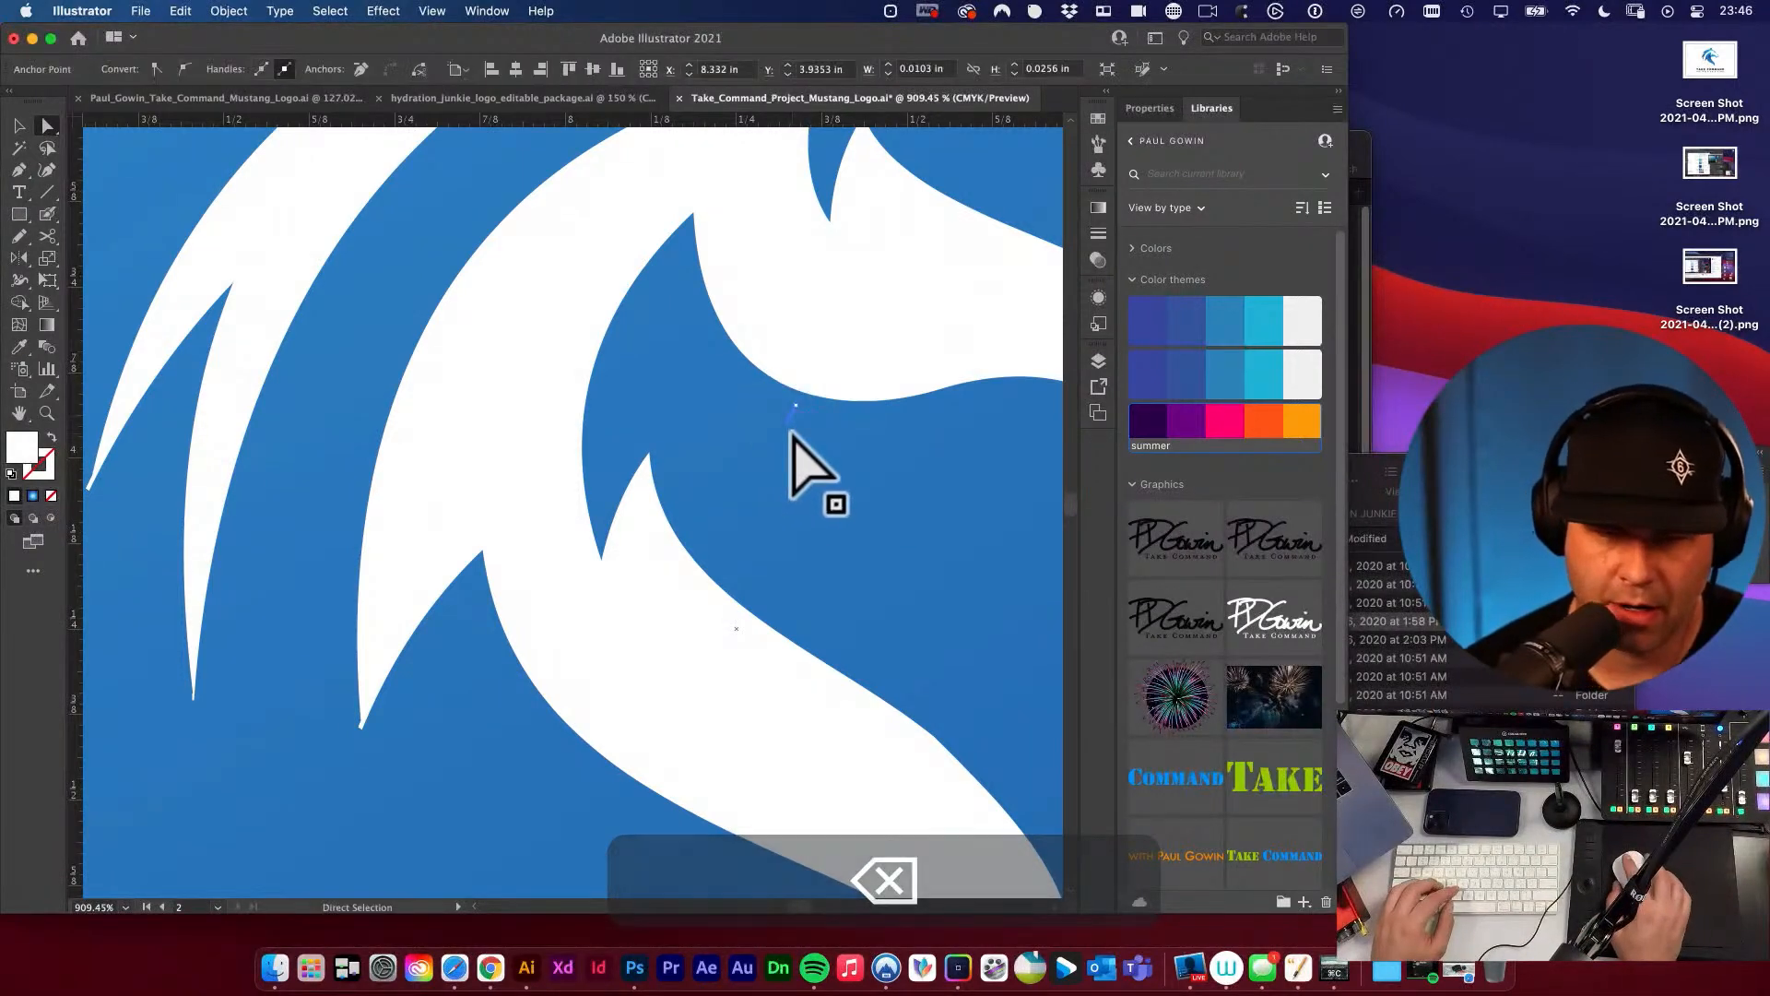
Inspect the white horse head up close and in the full two-logo layout for remaining pieces that need trimming.
{"action": "left_click", "coordinate": [790, 431], "text": "alt+super"}
{"action": "left_click", "coordinate": [791, 432], "text": "alt+super"}
{"action": "left_click", "coordinate": [790, 432], "text": "alt+super"}
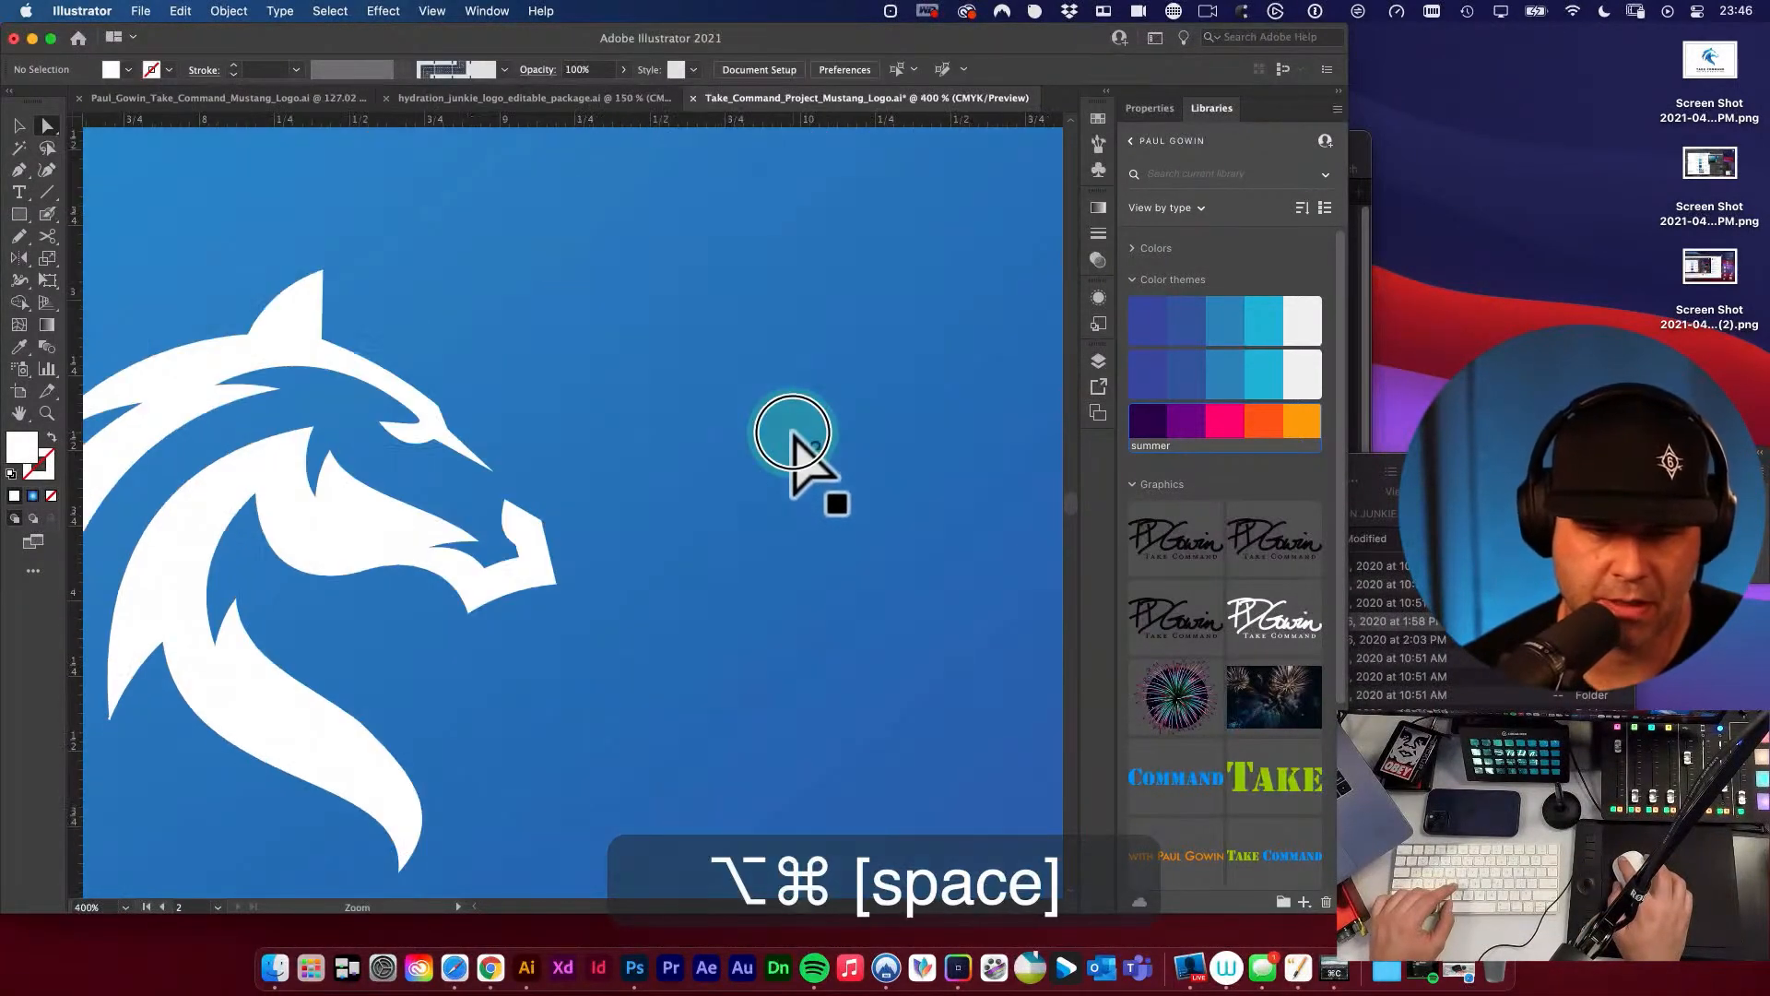
{"action": "left_click", "coordinate": [790, 431], "text": "alt+super"}
{"action": "key", "text": "v"}
{"action": "left_click_drag", "start_coordinate": [555, 479], "coordinate": [870, 462]}
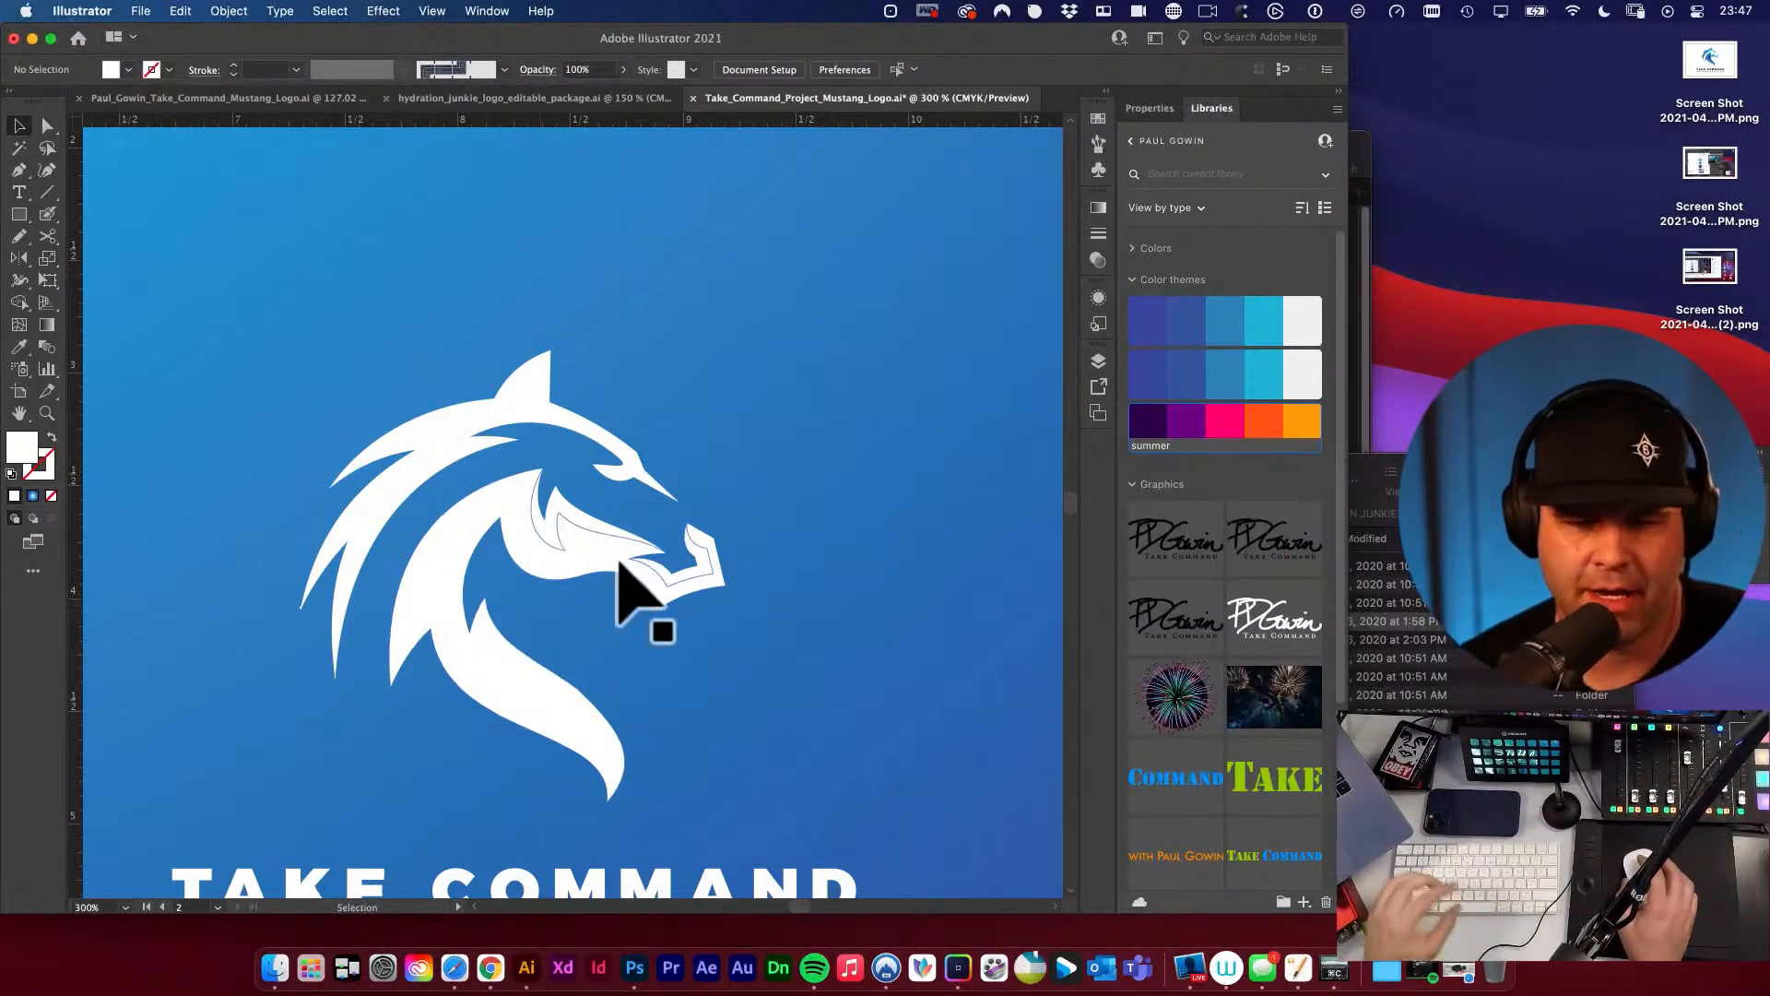
{"action": "left_click", "coordinate": [465, 560], "text": "alt+super"}
{"action": "left_click", "coordinate": [554, 562], "text": "alt+super"}
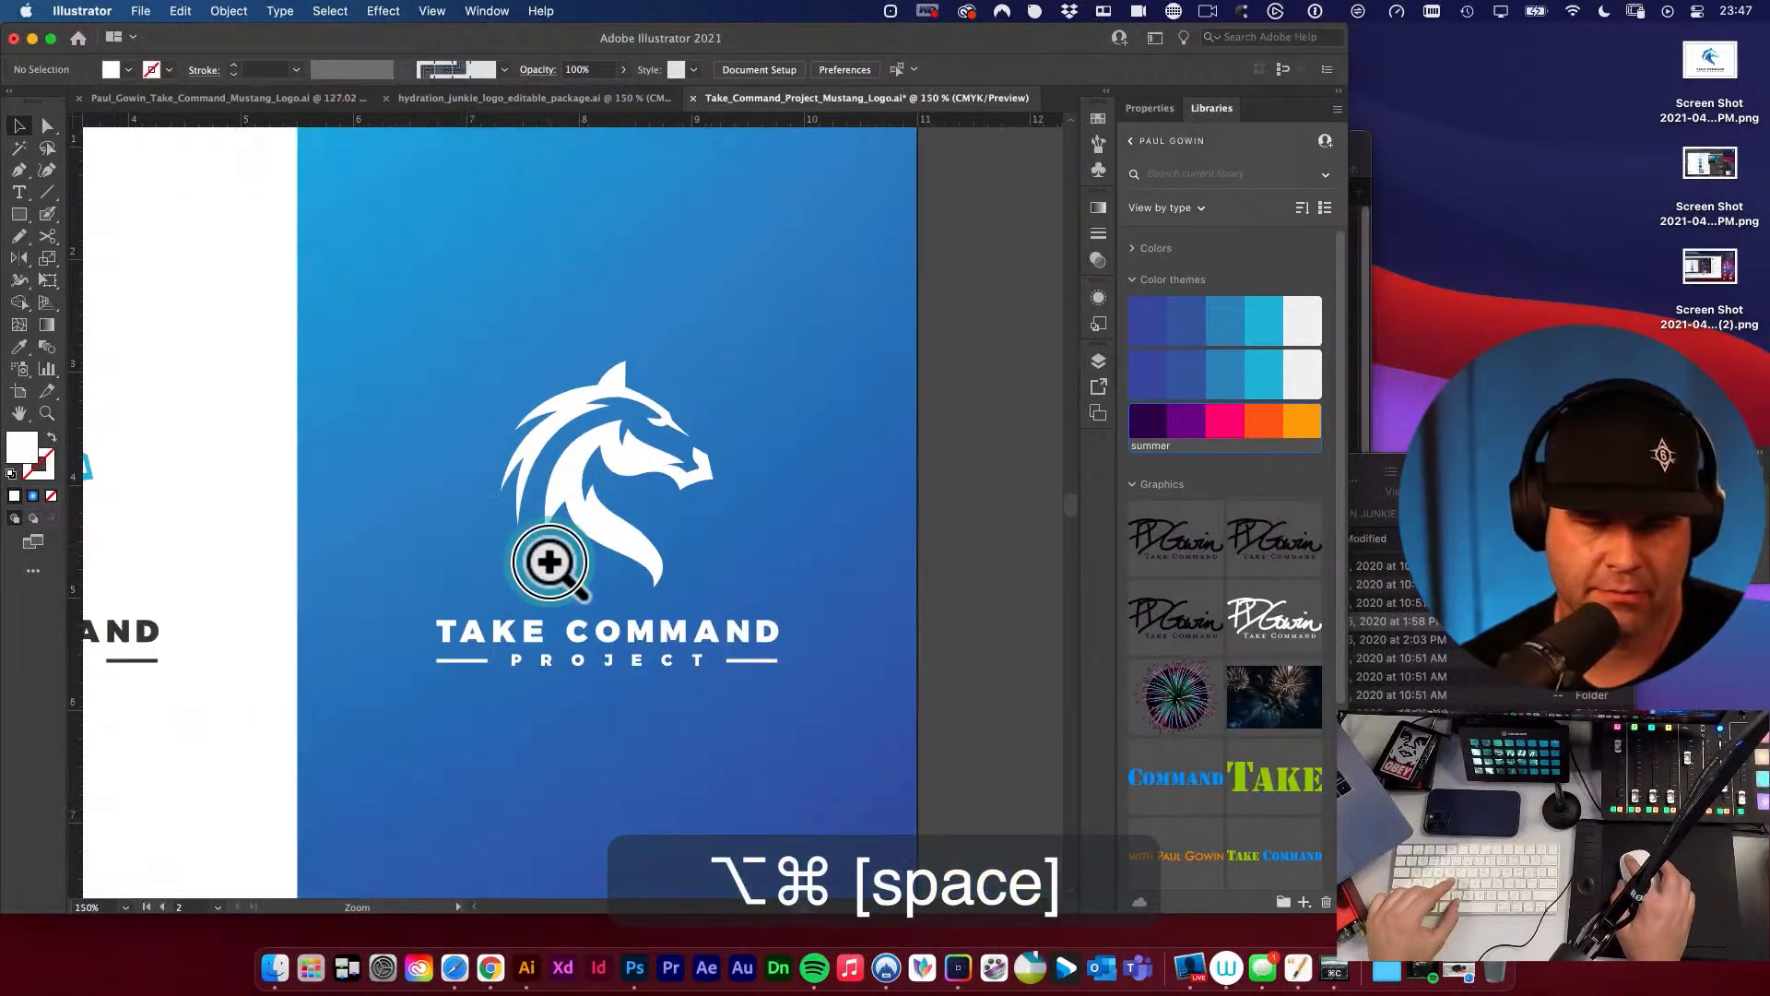
{"action": "left_click", "coordinate": [553, 562], "text": "alt+super"}
{"action": "left_click_drag", "start_coordinate": [550, 560], "coordinate": [737, 546]}
{"action": "key", "text": "v"}
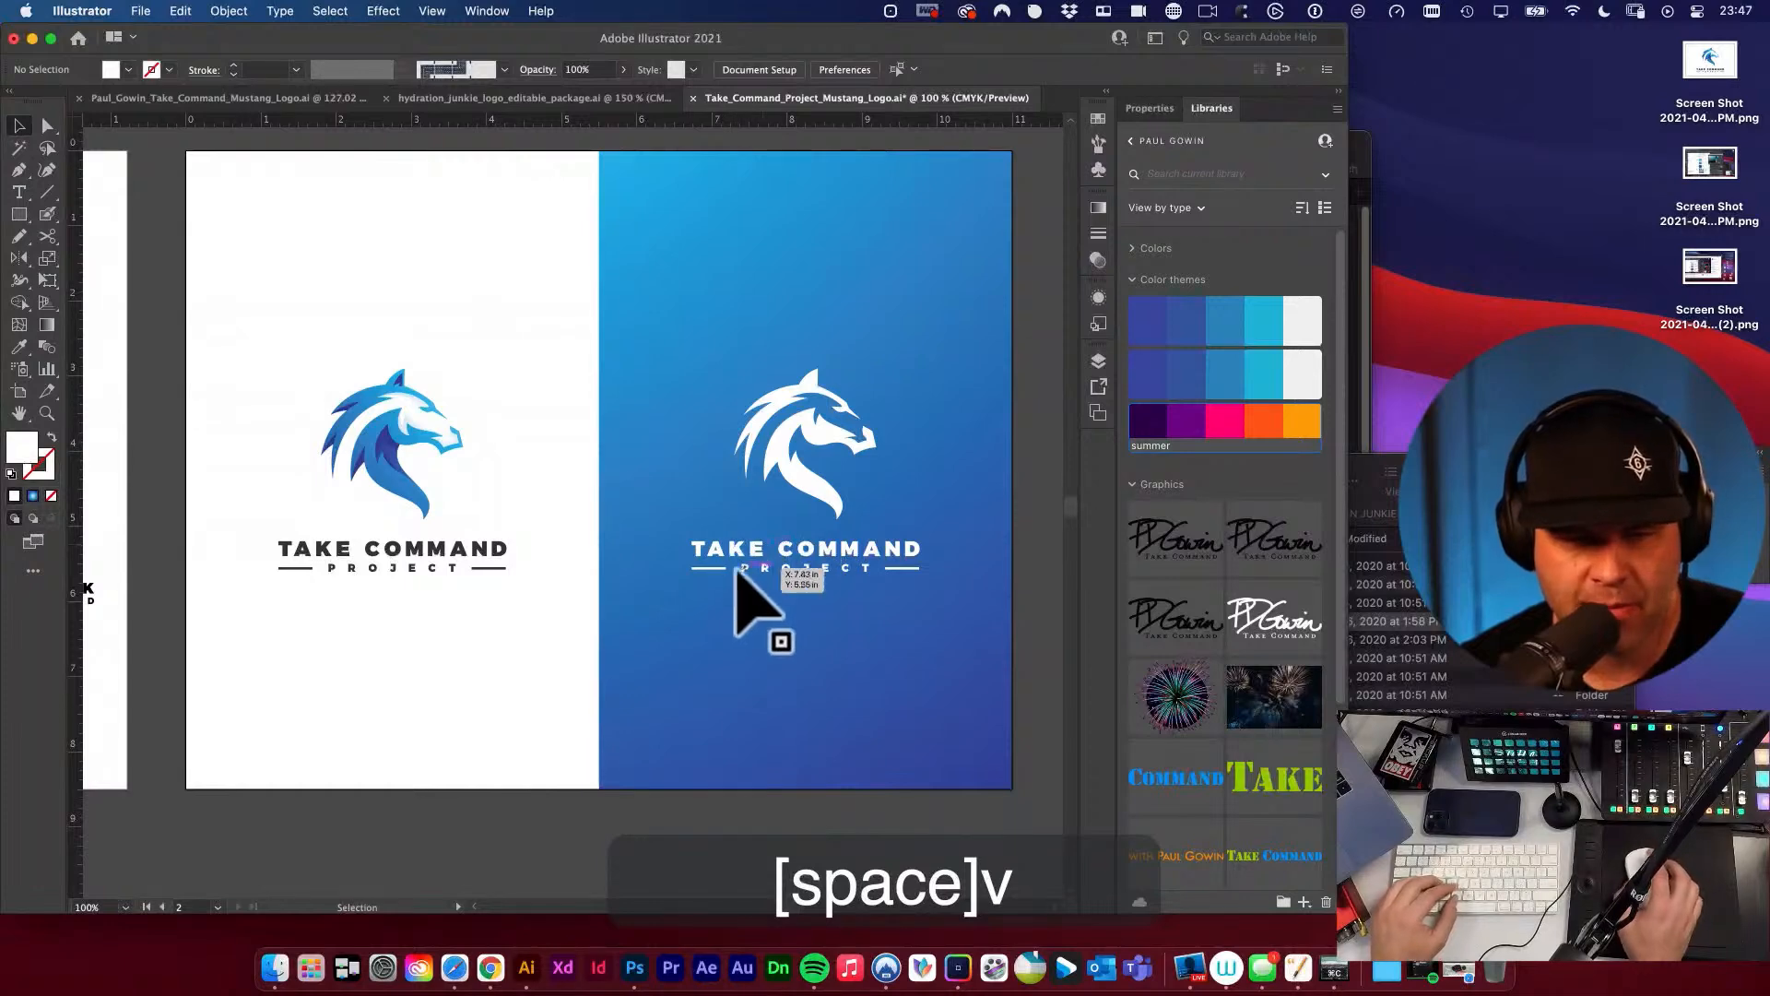
Cut the inner cheek and muzzle pieces out of the white horse's face with Shape Builder.
{"action": "left_click_drag", "start_coordinate": [816, 480], "coordinate": [1031, 636]}
{"action": "key", "text": "a"}
{"action": "key", "text": "v"}
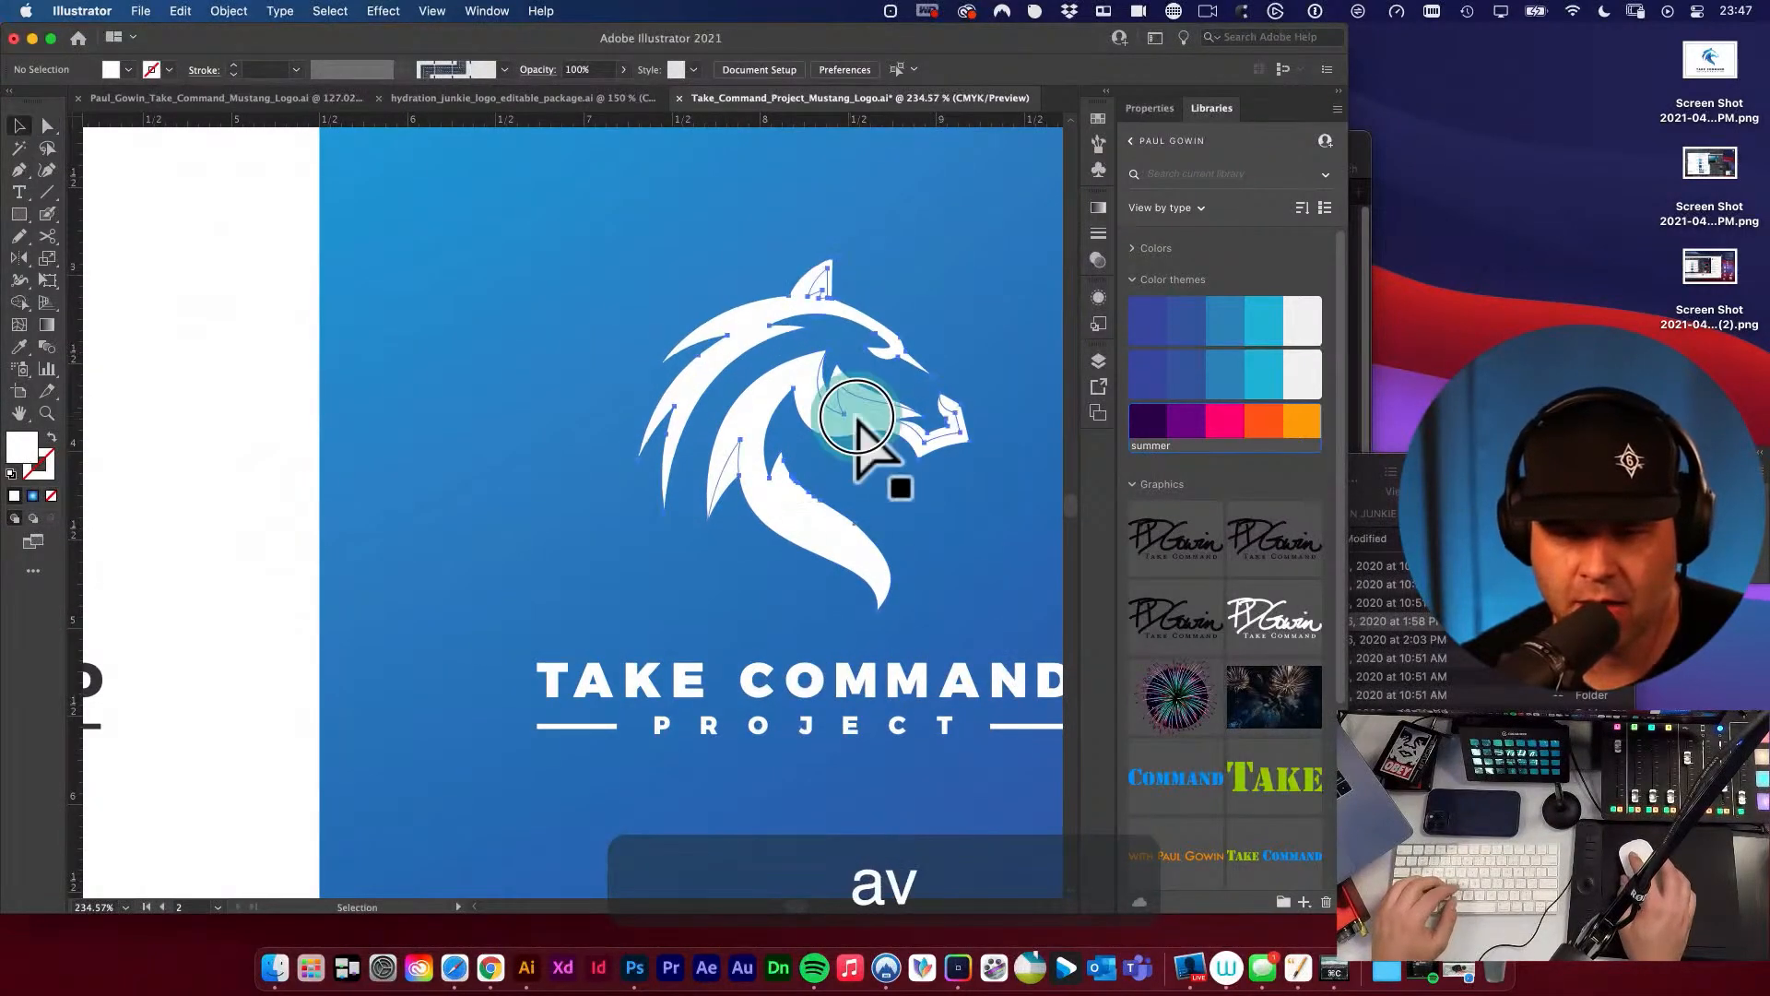
{"action": "left_click", "coordinate": [857, 417]}
{"action": "key", "text": "shift+m"}
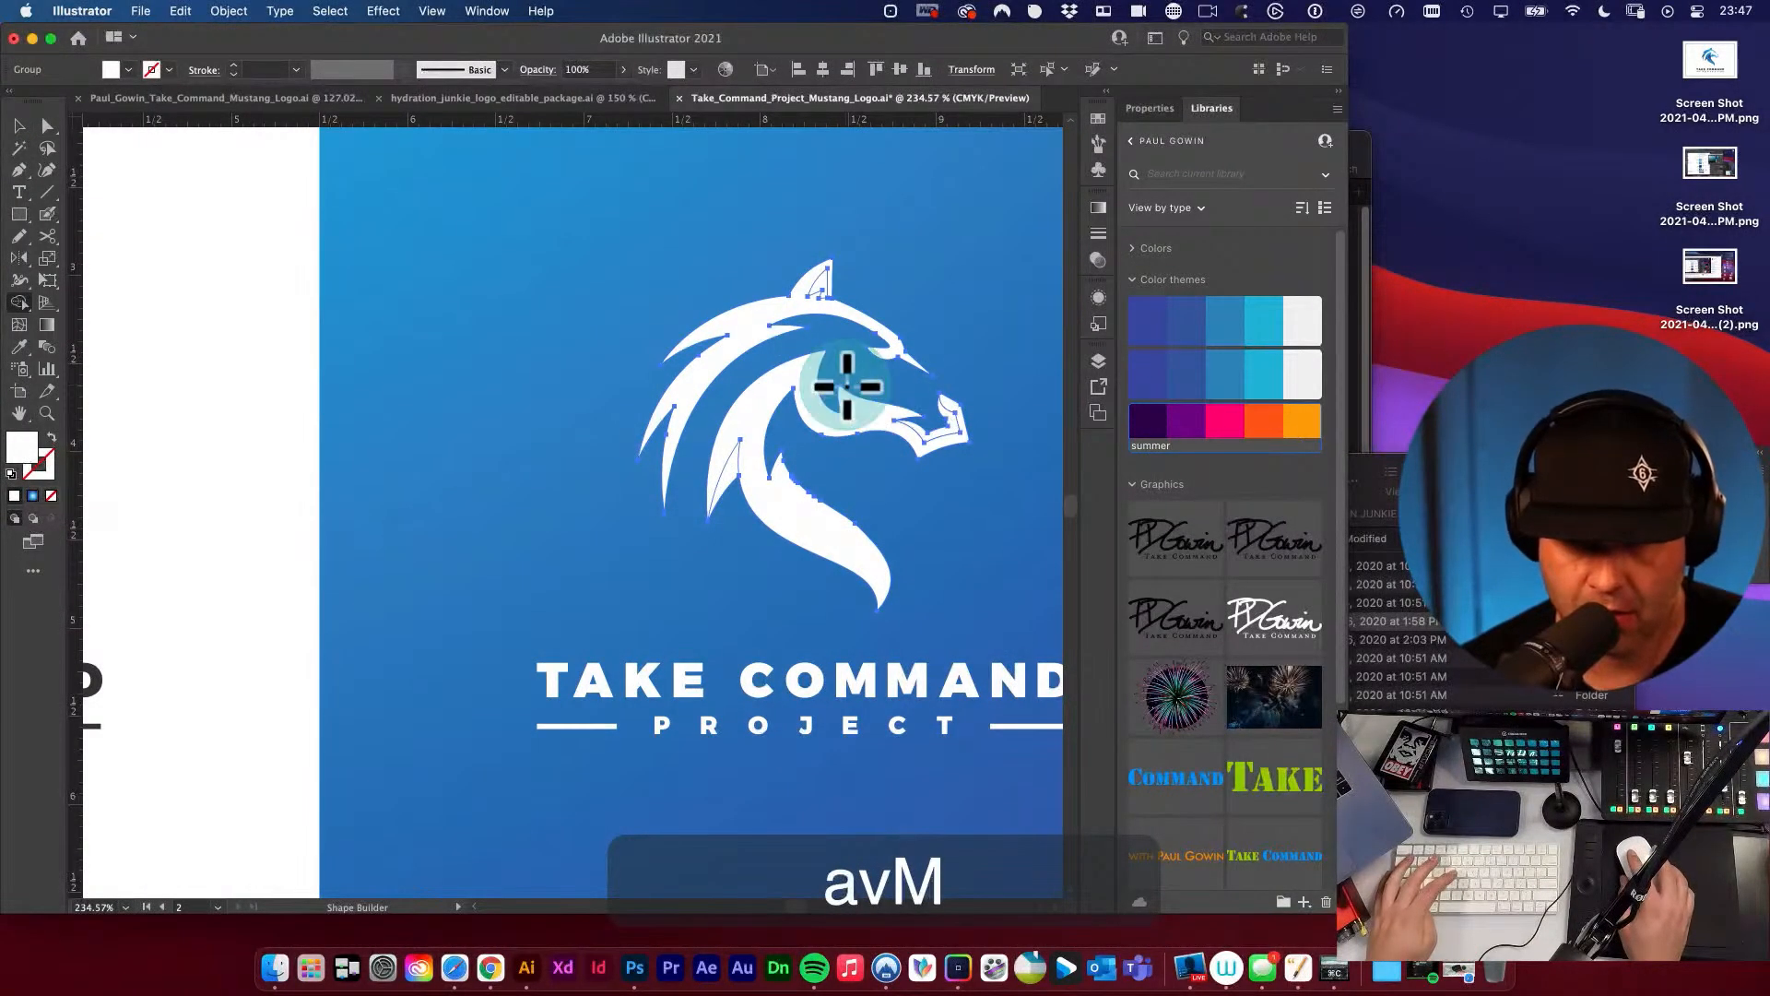
{"action": "key", "text": "v"}
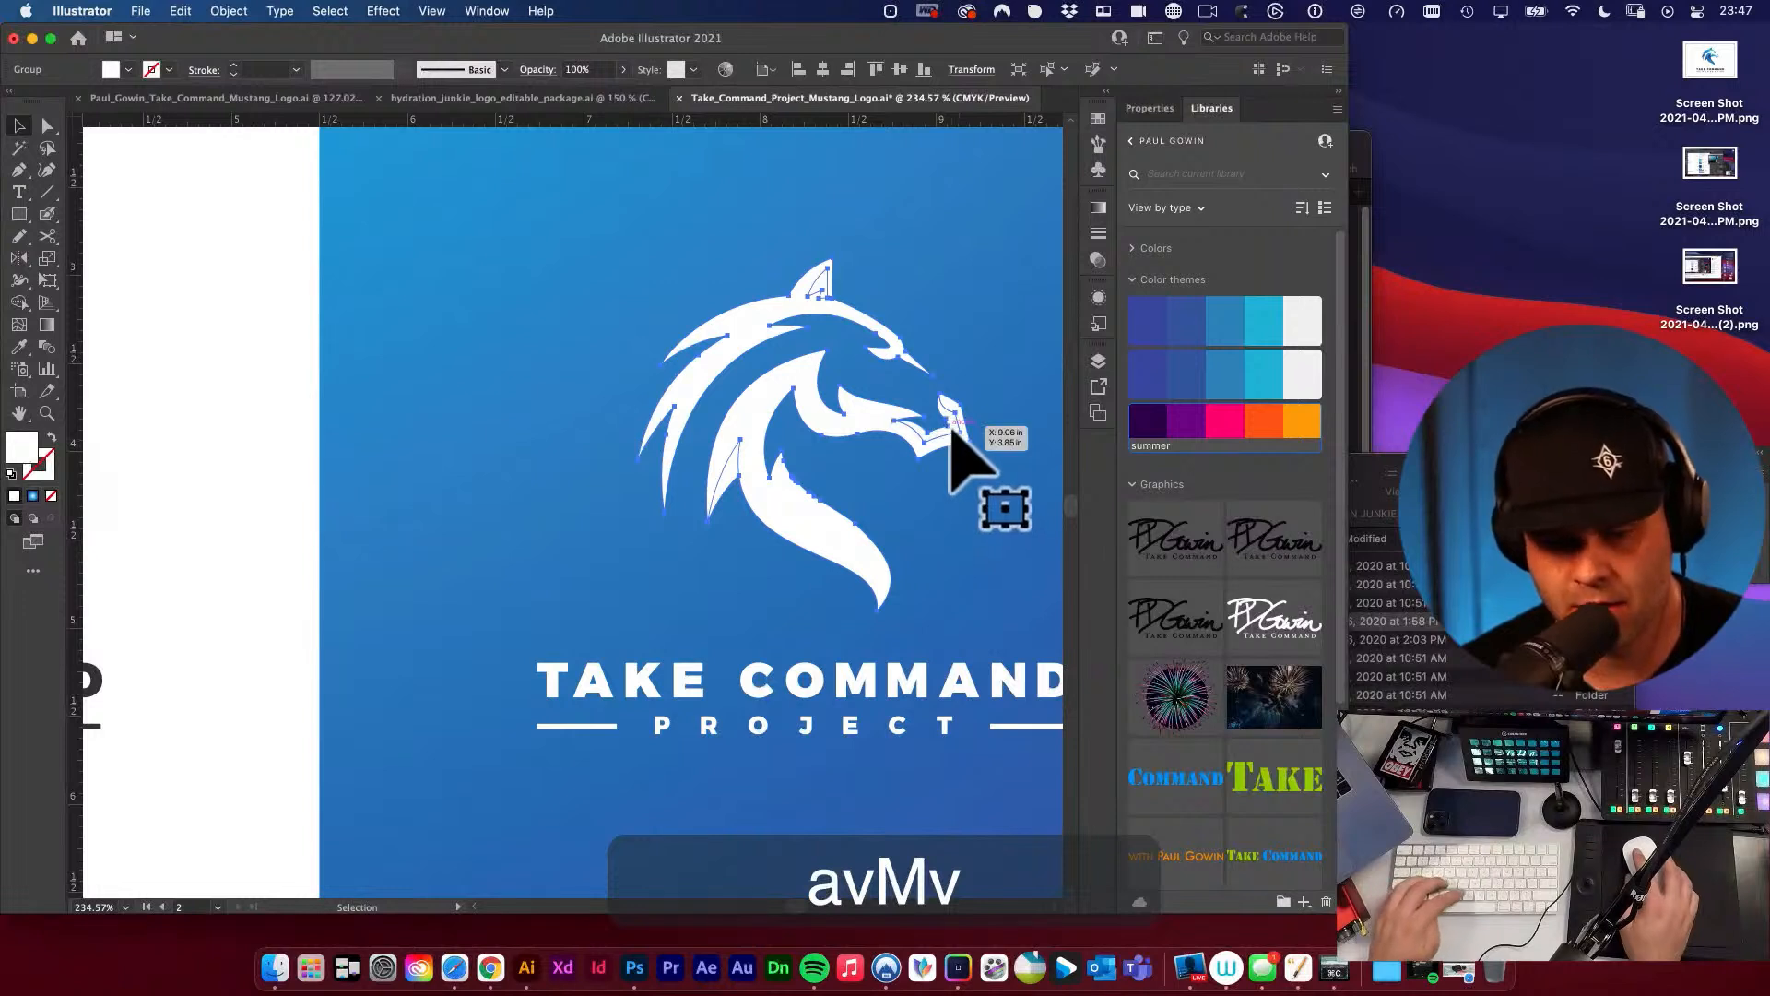
{"action": "key", "text": "F6"}
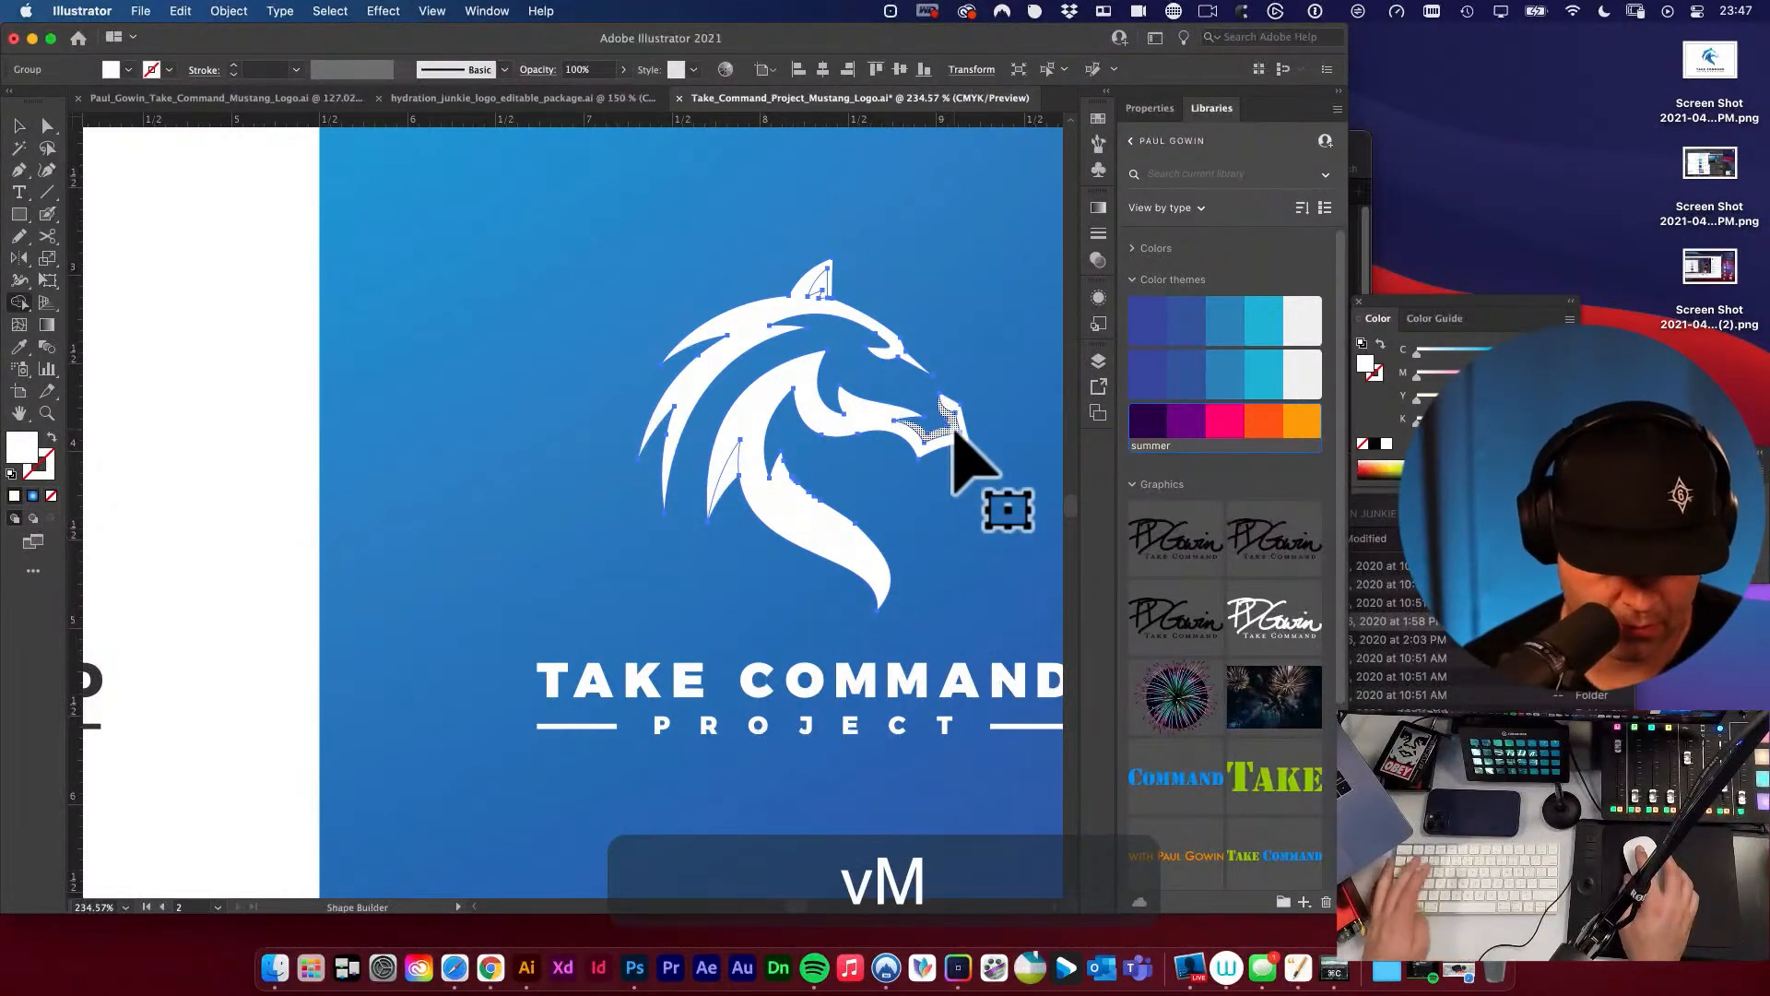
{"action": "key", "text": "v"}
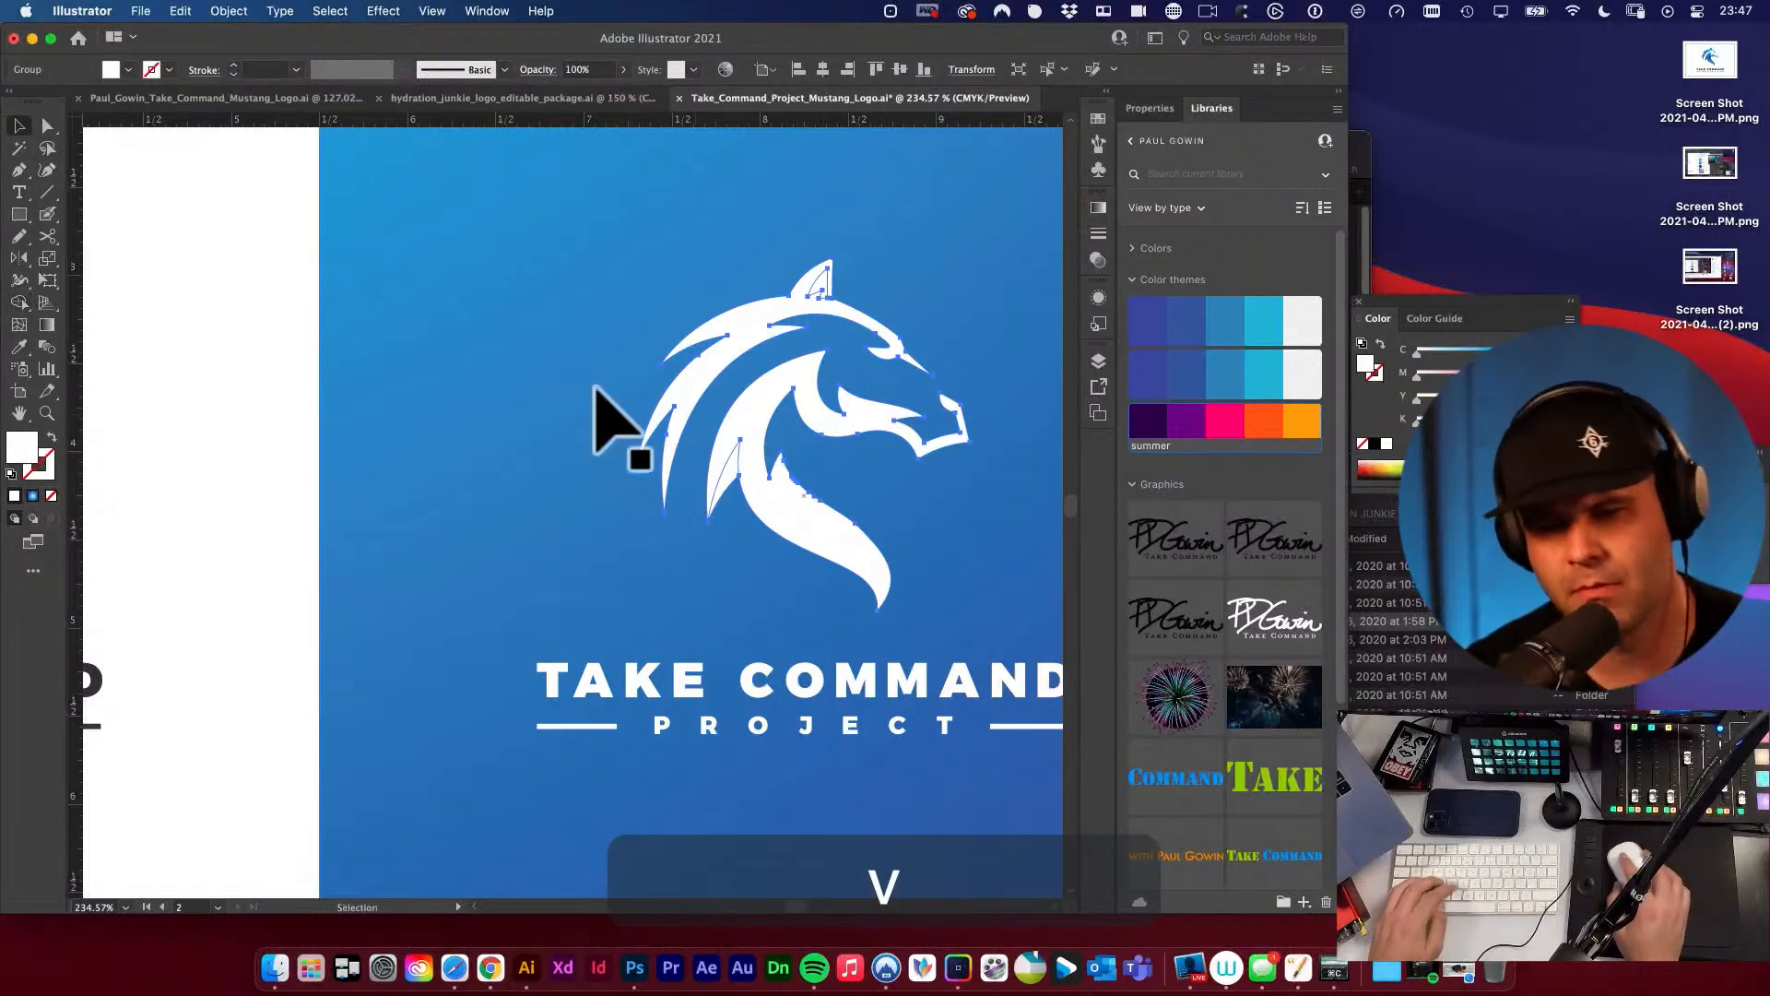
{"action": "left_click", "coordinate": [263, 359]}
Cut the inner-ear shape out of the white horse head with Shape Builder.
{"action": "left_click_drag", "start_coordinate": [833, 281], "coordinate": [716, 447]}
{"action": "left_click", "coordinate": [712, 455], "text": "super"}
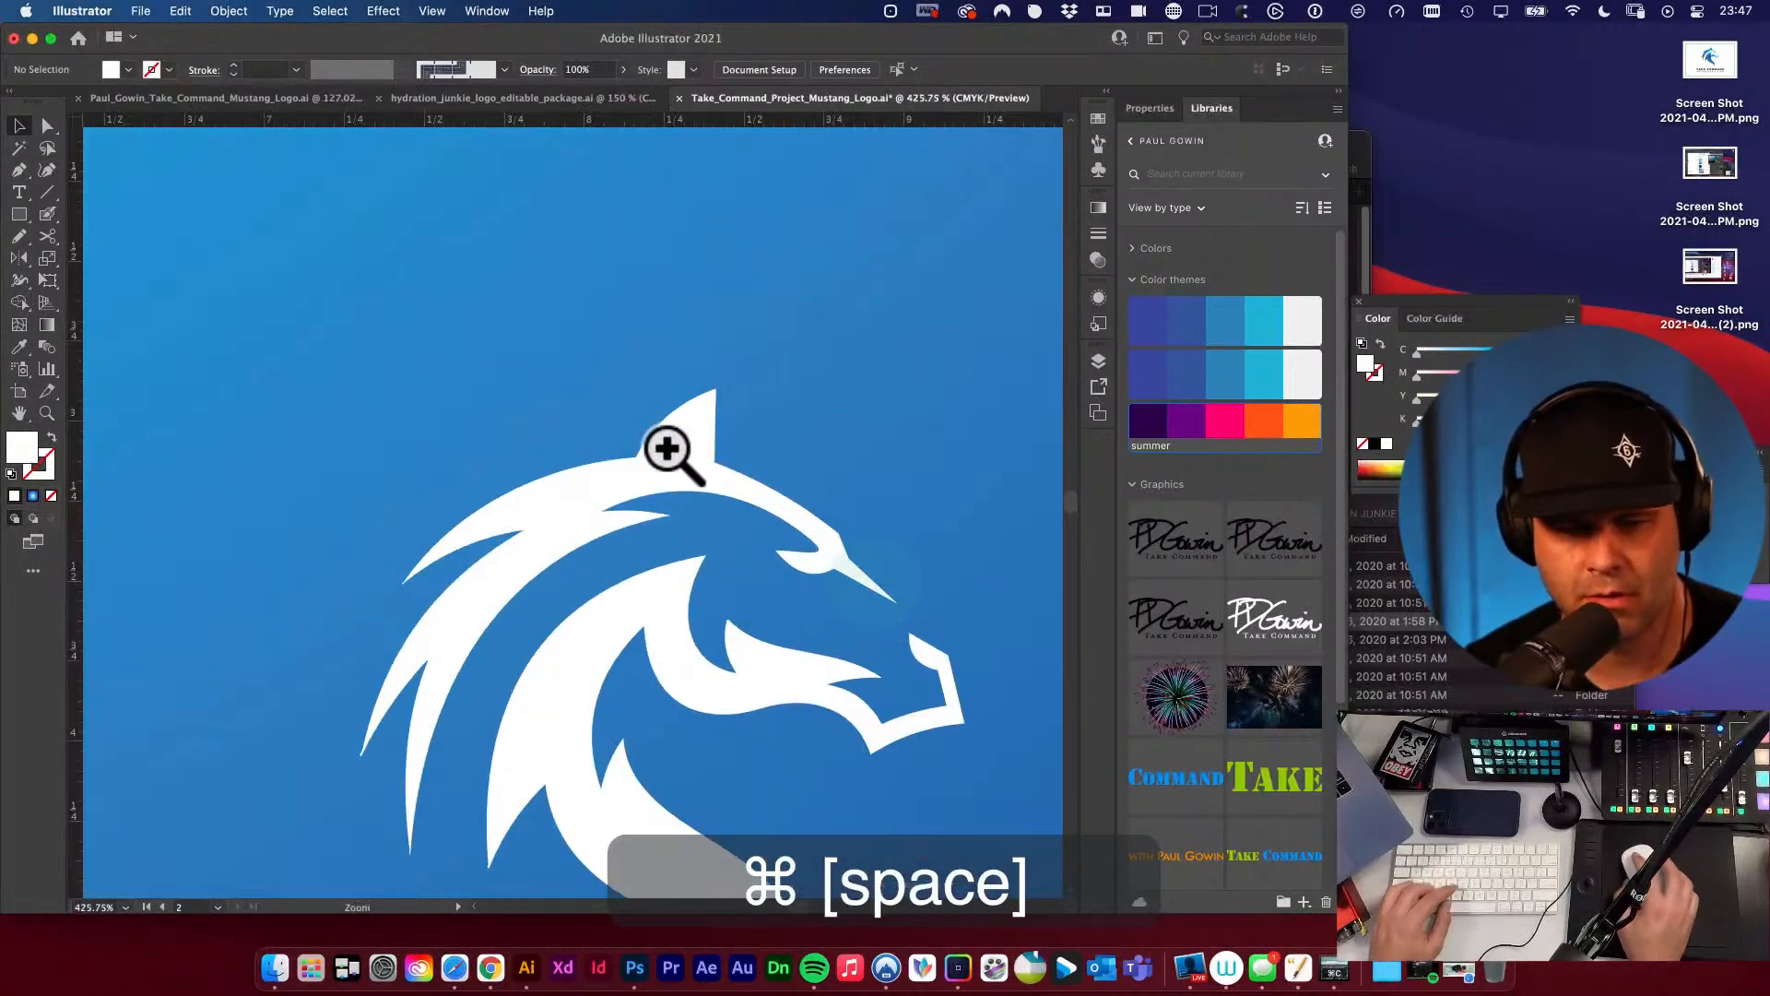
{"action": "left_click", "coordinate": [665, 451]}
{"action": "key", "text": "shift+m"}
{"action": "left_click", "coordinate": [704, 435], "text": "alt"}
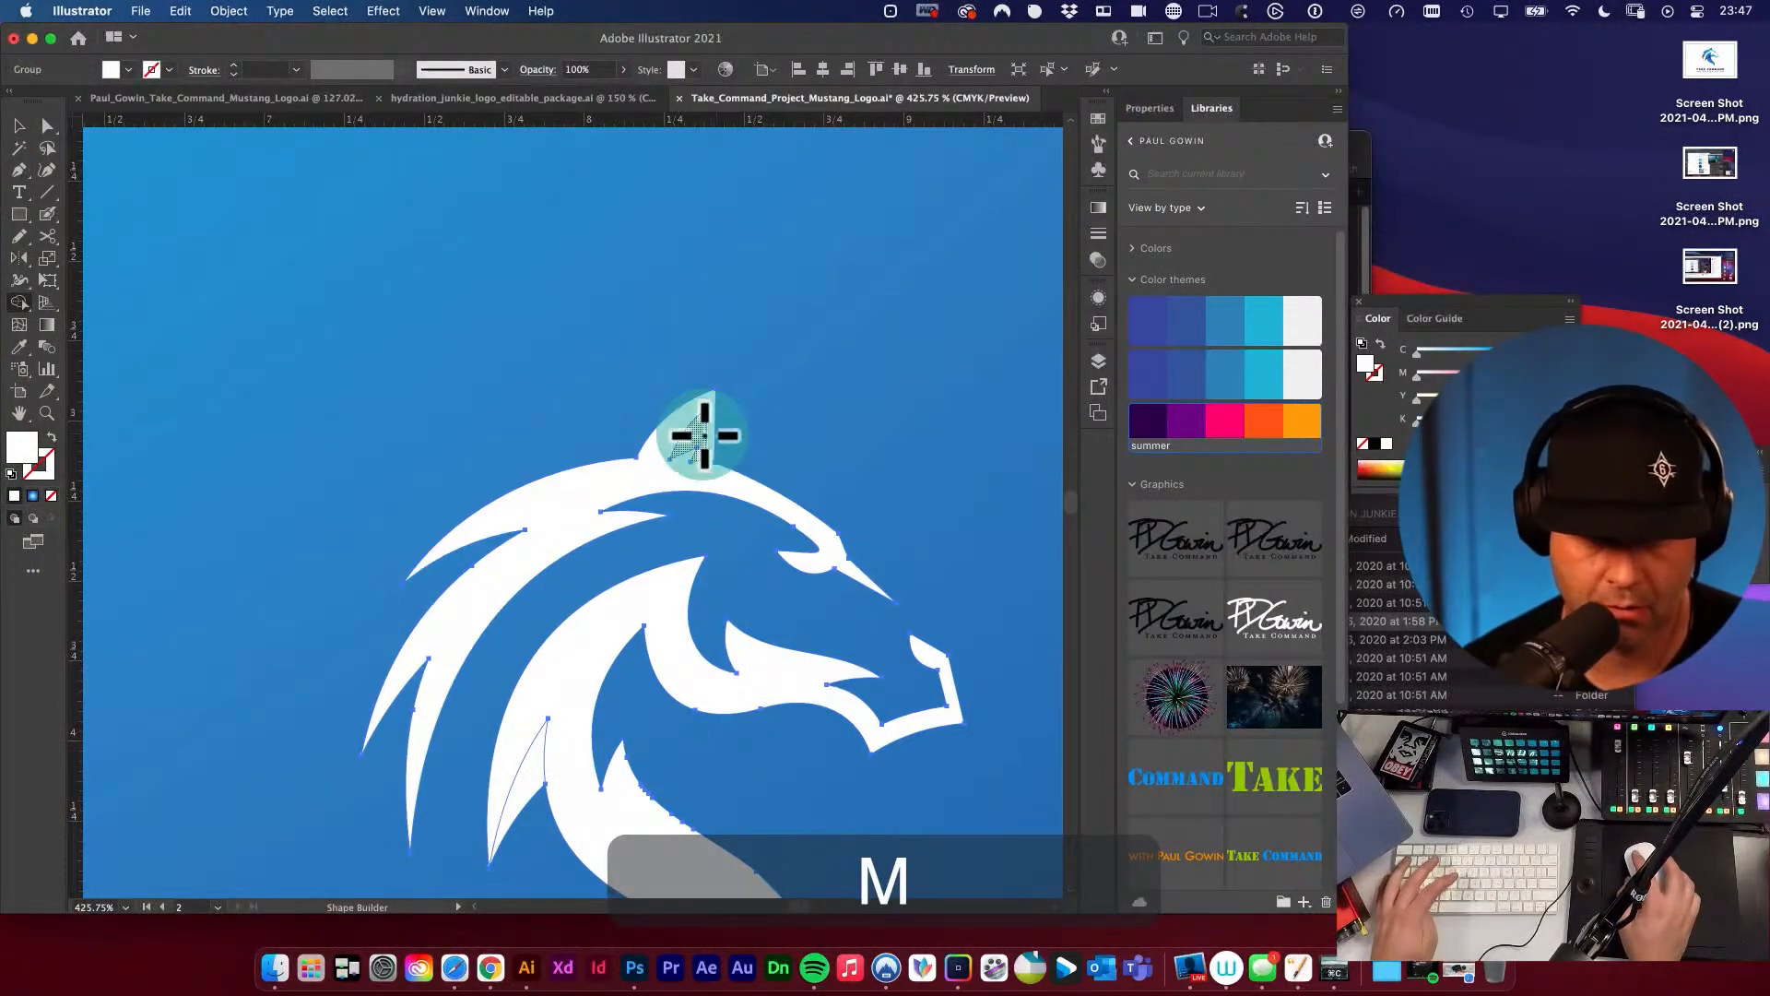
{"action": "left_click", "coordinate": [663, 561], "text": "alt+super"}
Remove the sliver inside the lower mane strand with Shape Builder and clear the selection.
{"action": "key", "text": "v"}
{"action": "left_click_drag", "start_coordinate": [565, 660], "coordinate": [620, 514]}
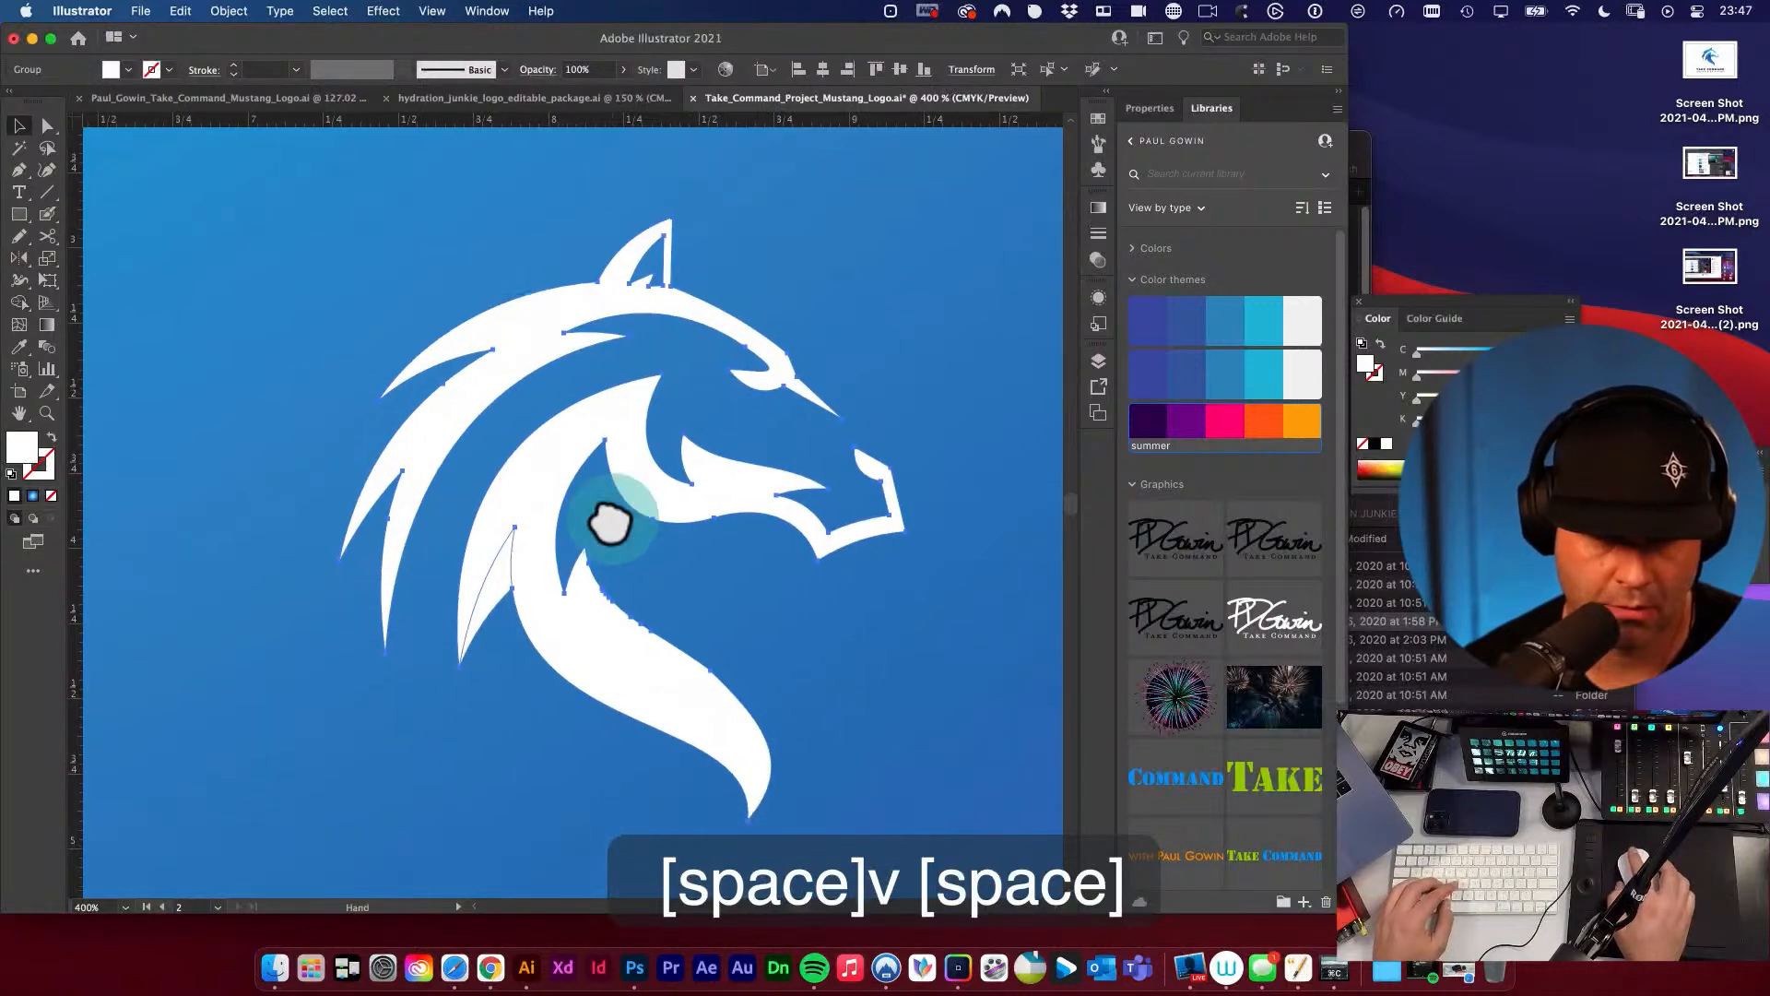
{"action": "key", "text": "shift+m"}
{"action": "left_click", "coordinate": [506, 613]}
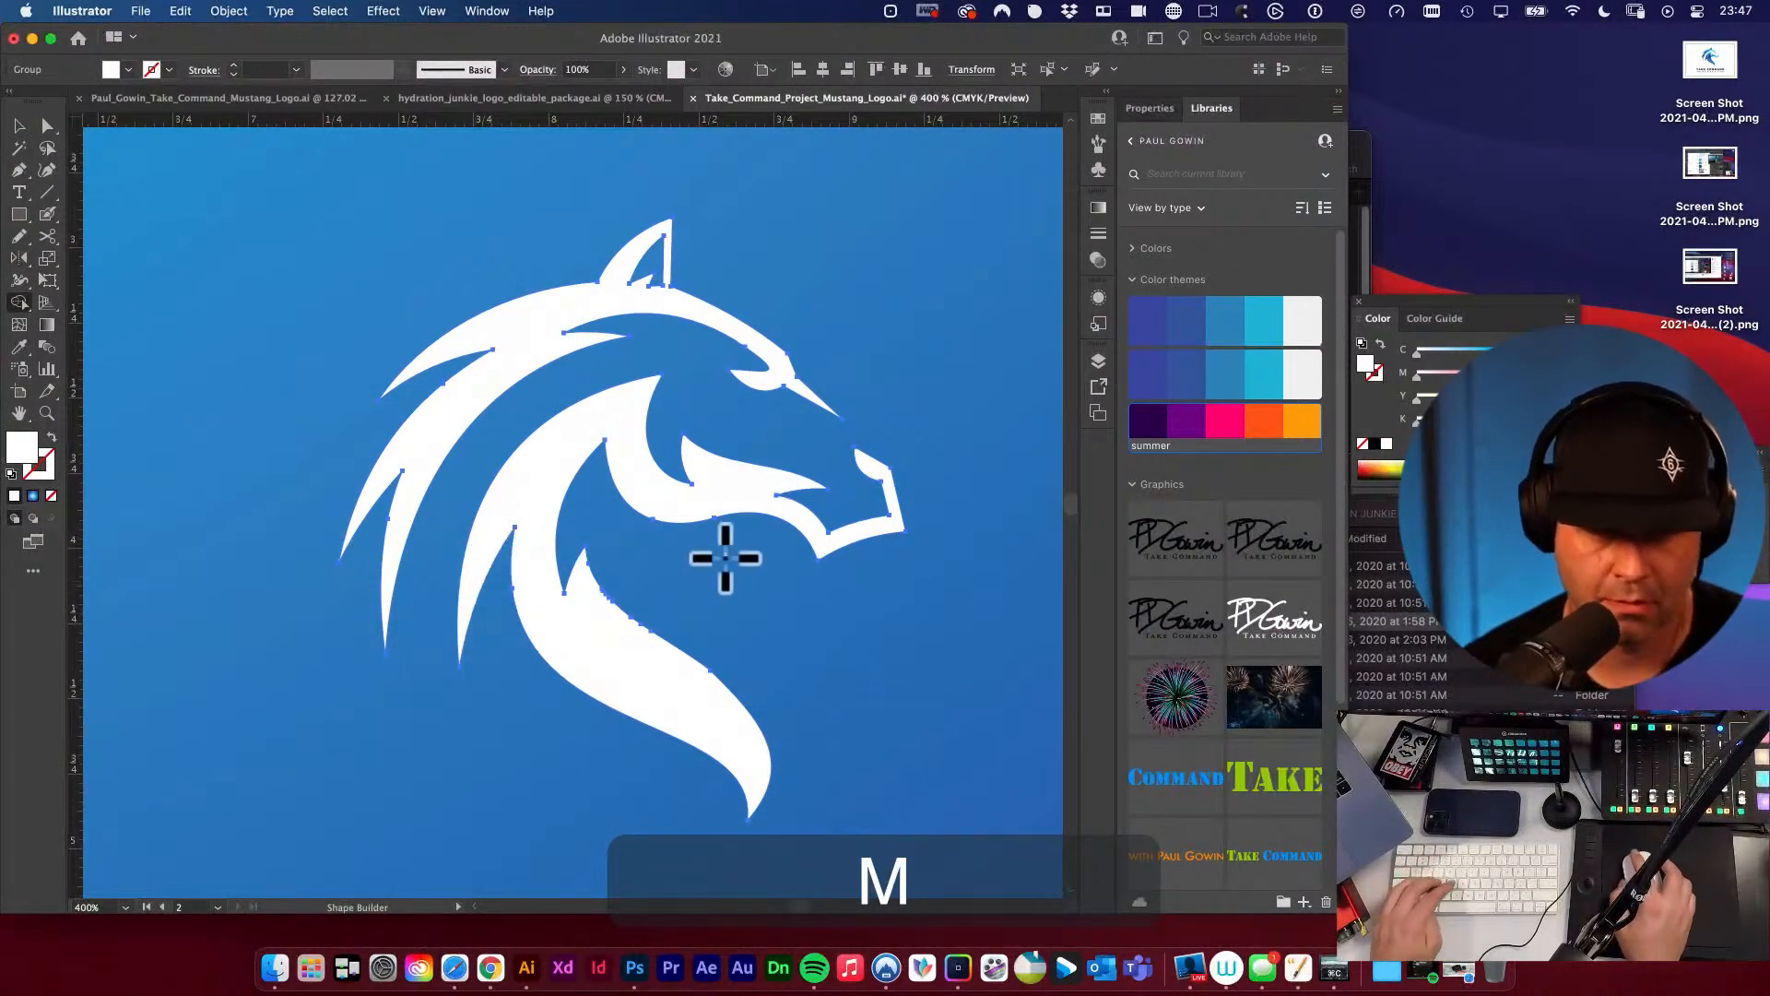
{"action": "key", "text": "v"}
{"action": "key", "text": "super+a"}
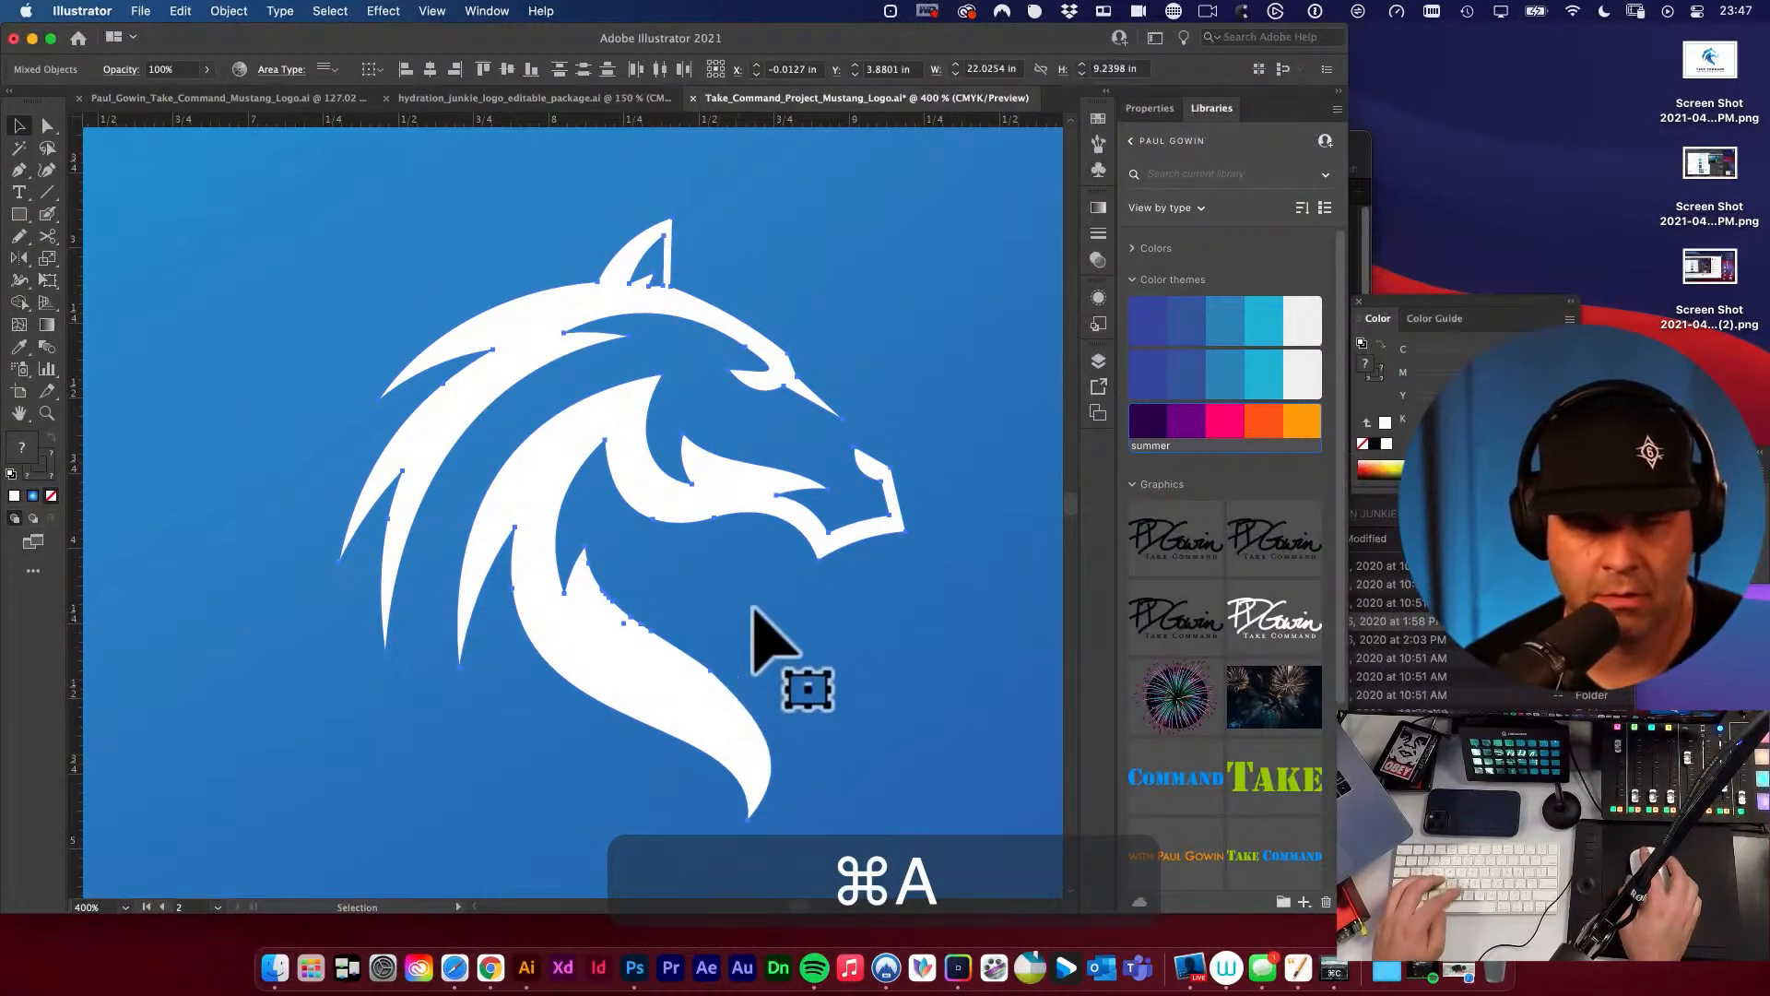
Compare the refined white logo with the full-colour version across the whole second artboard.
{"action": "key", "text": "v"}
{"action": "left_click", "coordinate": [605, 486], "text": "alt+super"}
{"action": "left_click", "coordinate": [745, 517], "text": "alt+super"}
{"action": "left_click_drag", "start_coordinate": [604, 487], "coordinate": [812, 501]}
{"action": "key", "text": "v"}
{"action": "left_click", "coordinate": [896, 540]}
{"action": "left_click", "coordinate": [597, 533], "text": "alt+super"}
{"action": "left_click", "coordinate": [596, 533], "text": "alt+super"}
{"action": "left_click", "coordinate": [596, 534], "text": "alt+super"}
{"action": "left_click", "coordinate": [597, 536], "text": "alt+super"}
{"action": "left_click_drag", "start_coordinate": [544, 556], "coordinate": [716, 553]}
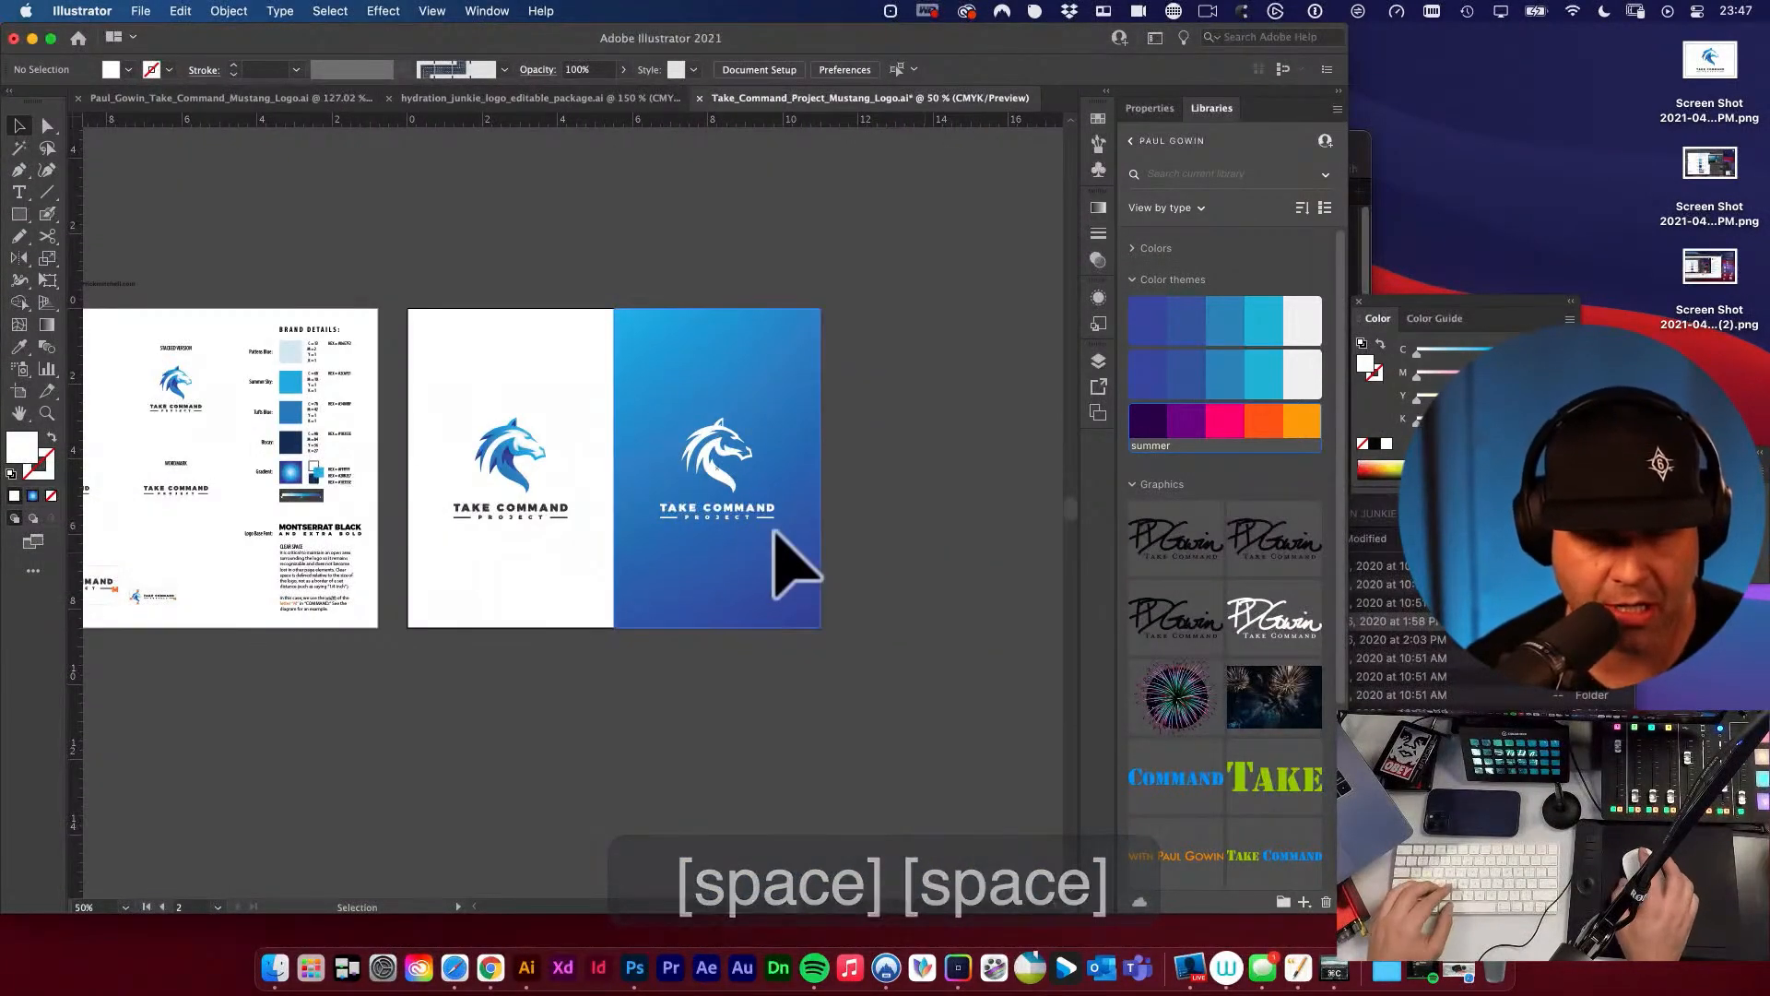
Examine the lower neck of the white horse and the spacing around it on the blue gradient.
{"action": "left_click_drag", "start_coordinate": [677, 475], "coordinate": [1035, 719]}
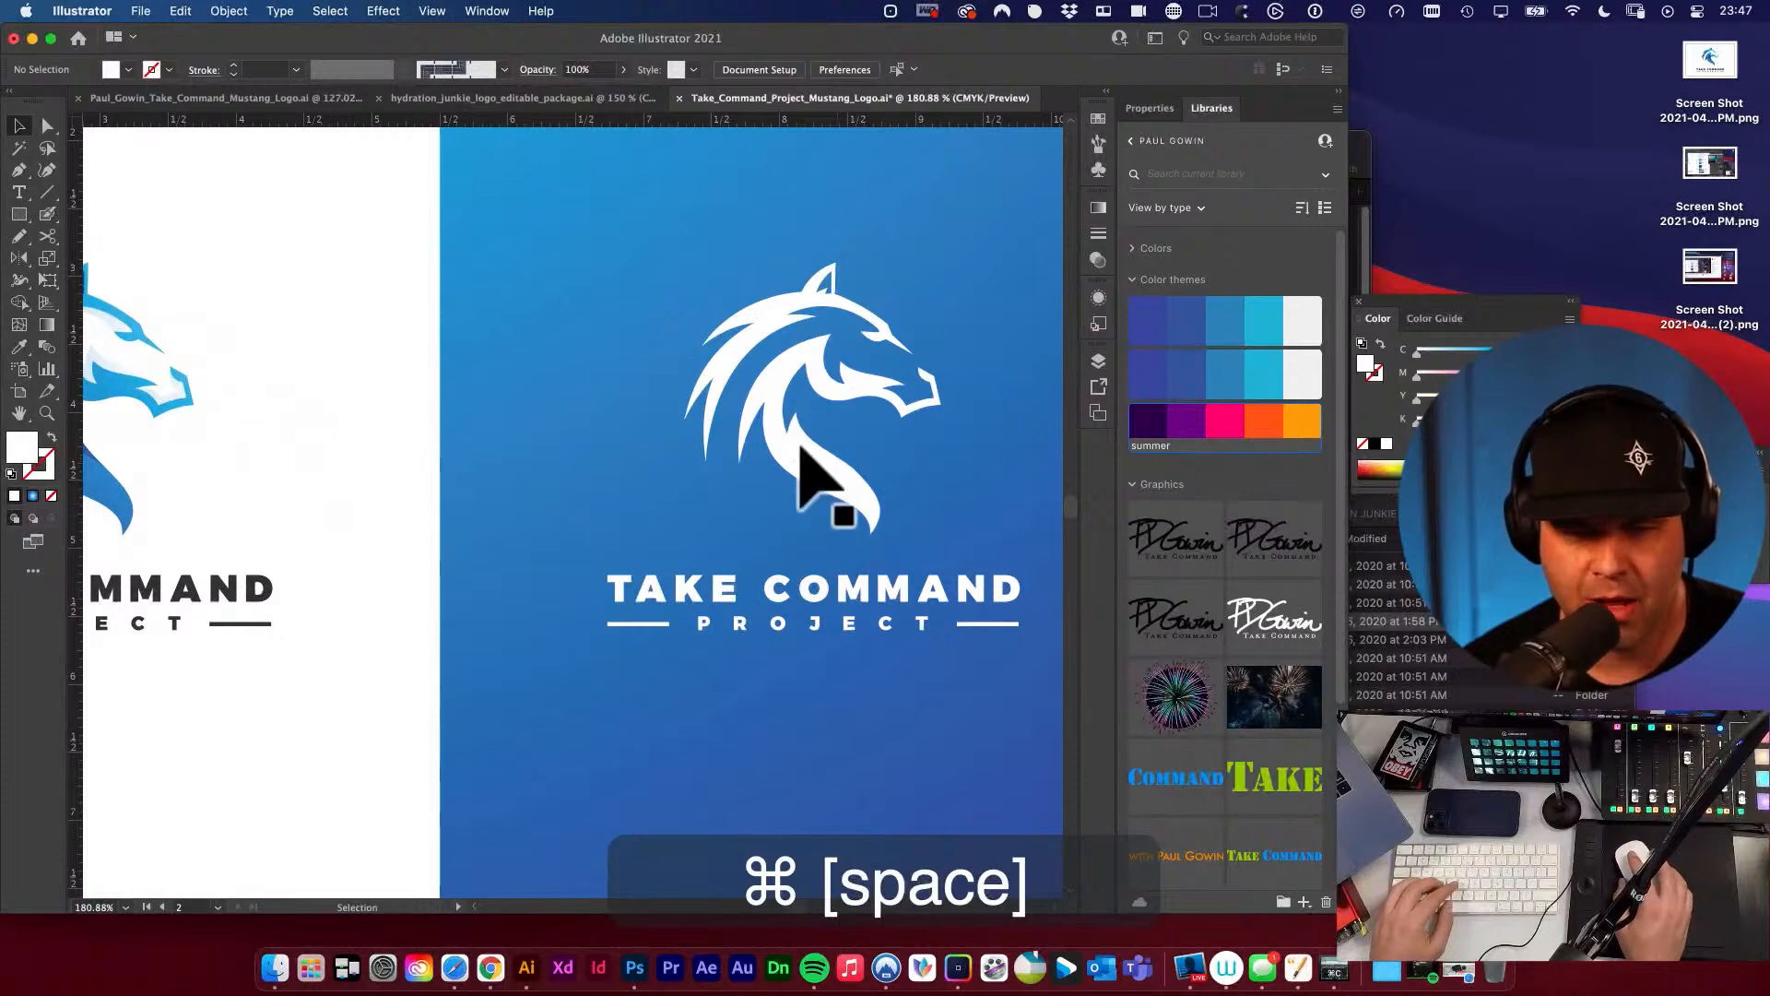
{"action": "left_click_drag", "start_coordinate": [800, 447], "coordinate": [877, 600]}
{"action": "key", "text": "v"}
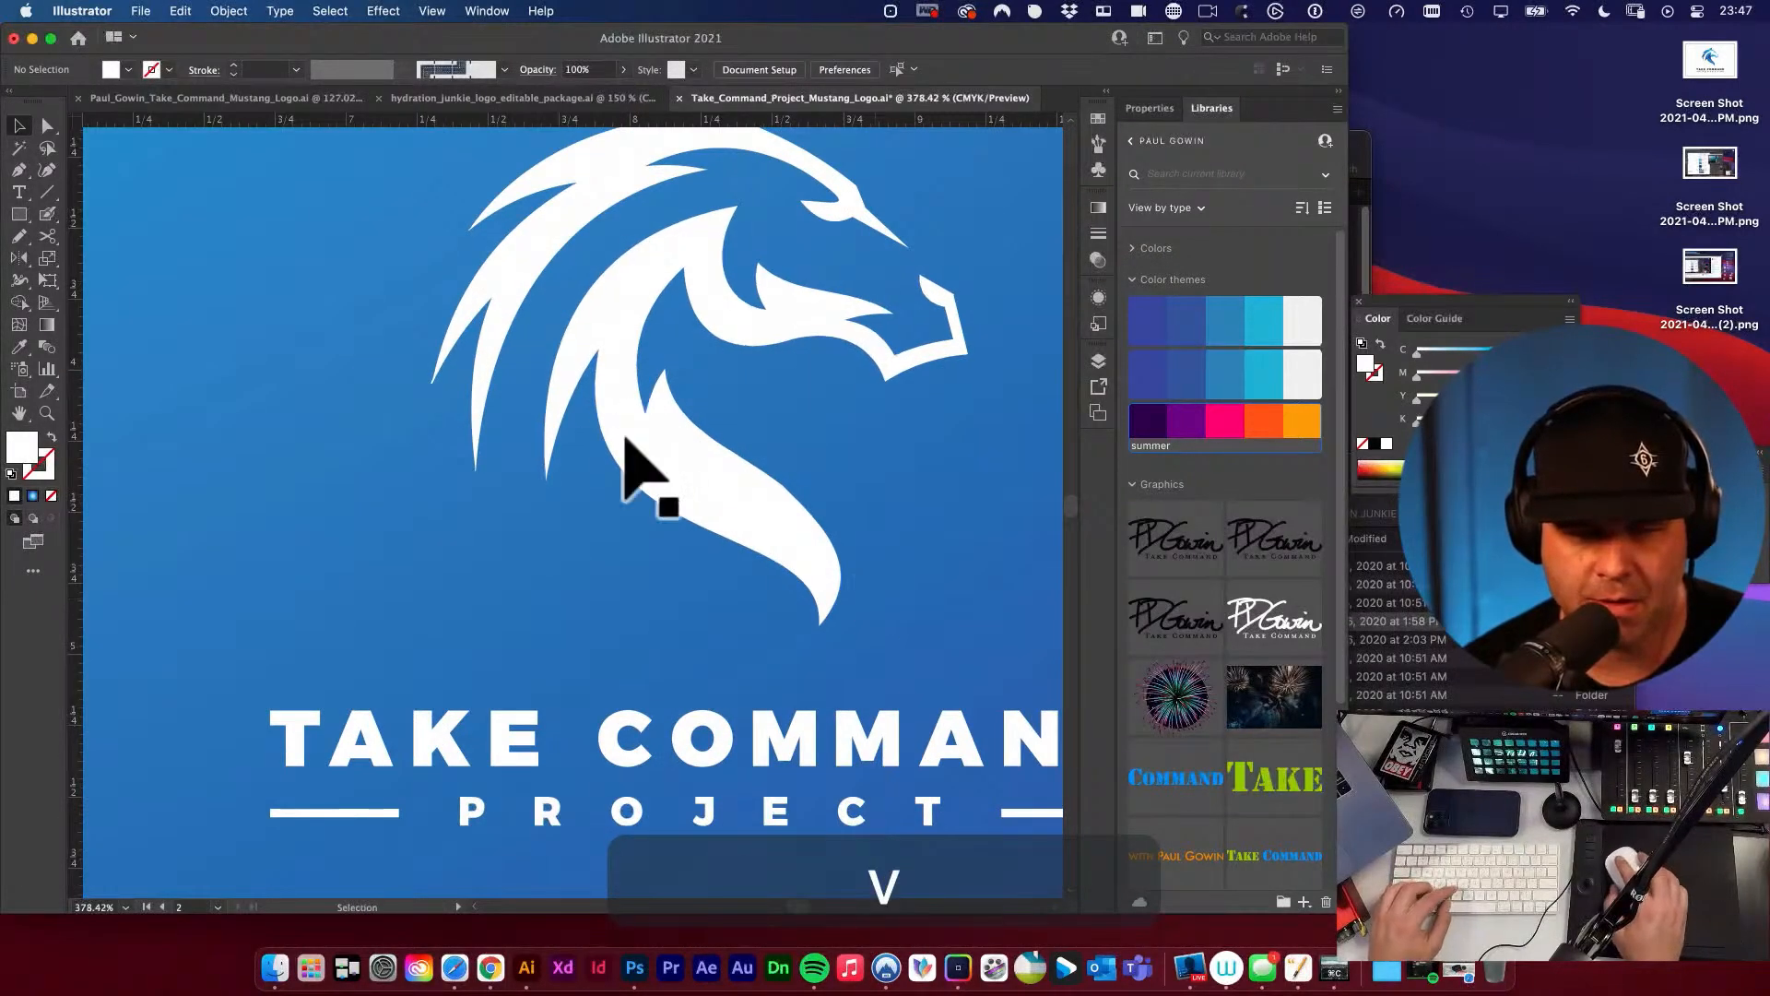
{"action": "left_click", "coordinate": [506, 472], "text": "alt+super"}
{"action": "left_click", "coordinate": [509, 474], "text": "alt+super"}
{"action": "left_click_drag", "start_coordinate": [544, 491], "coordinate": [401, 326]}
{"action": "left_click_drag", "start_coordinate": [705, 384], "coordinate": [818, 516]}
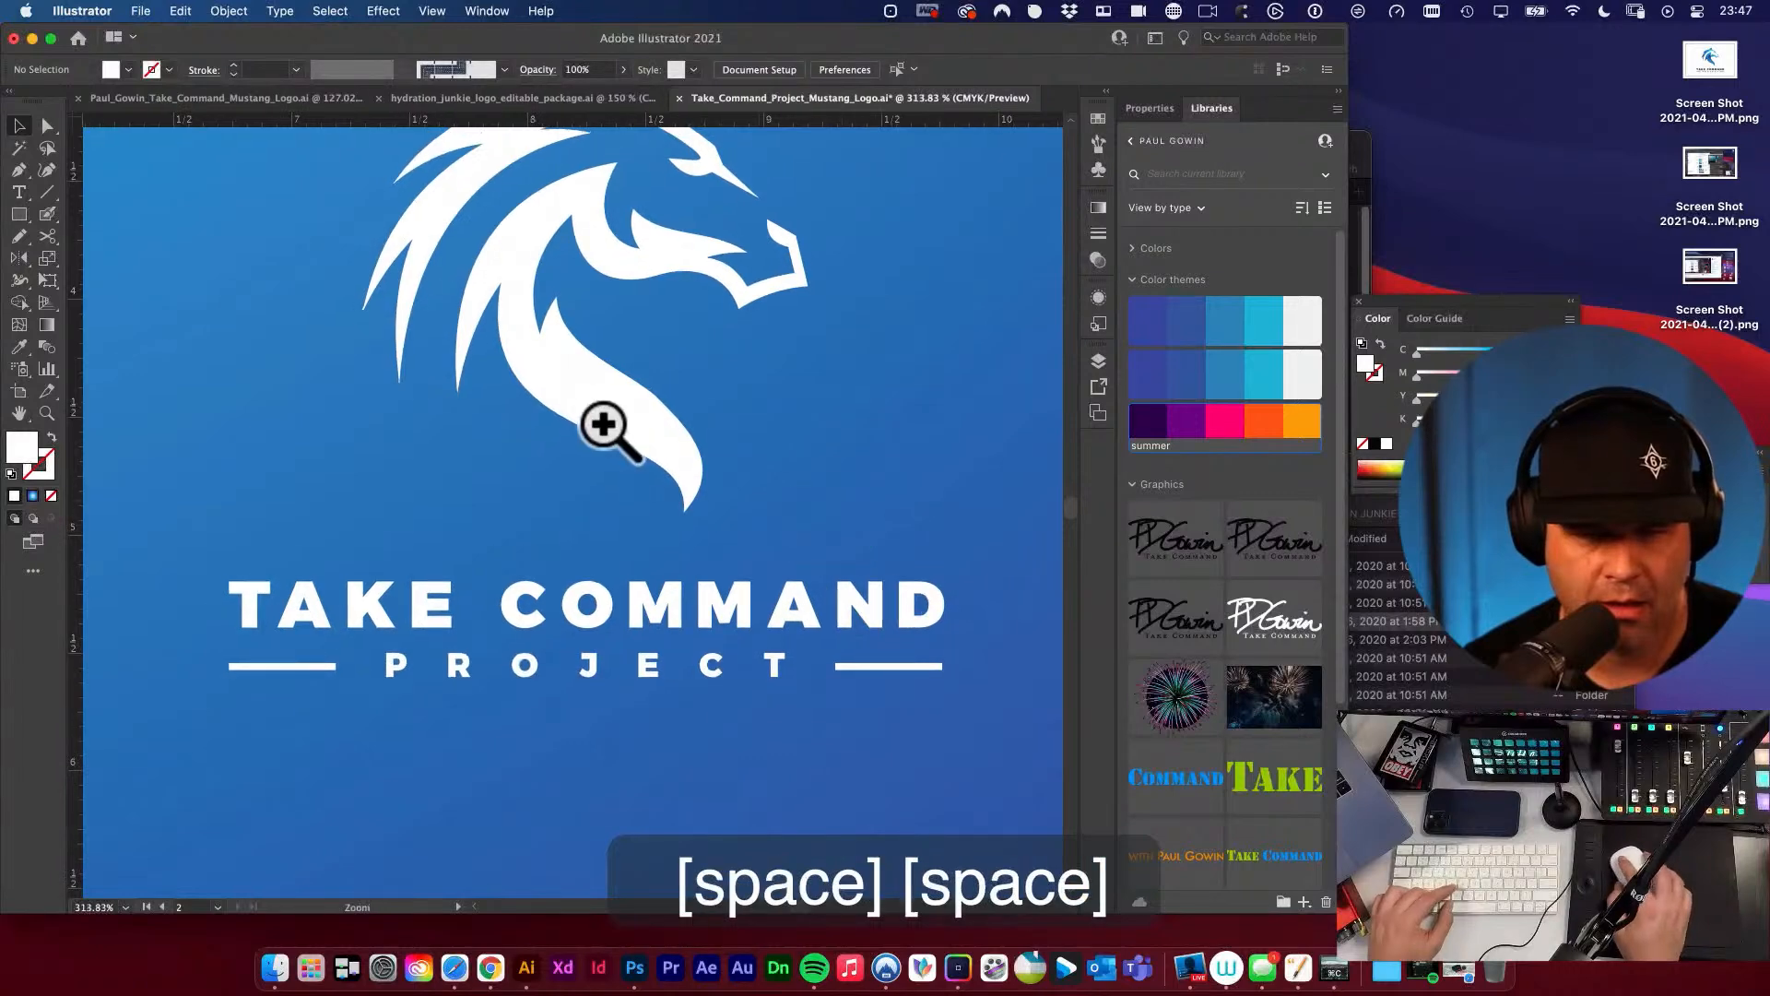
{"action": "left_click_drag", "start_coordinate": [604, 426], "coordinate": [787, 474]}
{"action": "key", "text": "a"}
{"action": "left_click", "coordinate": [802, 503]}
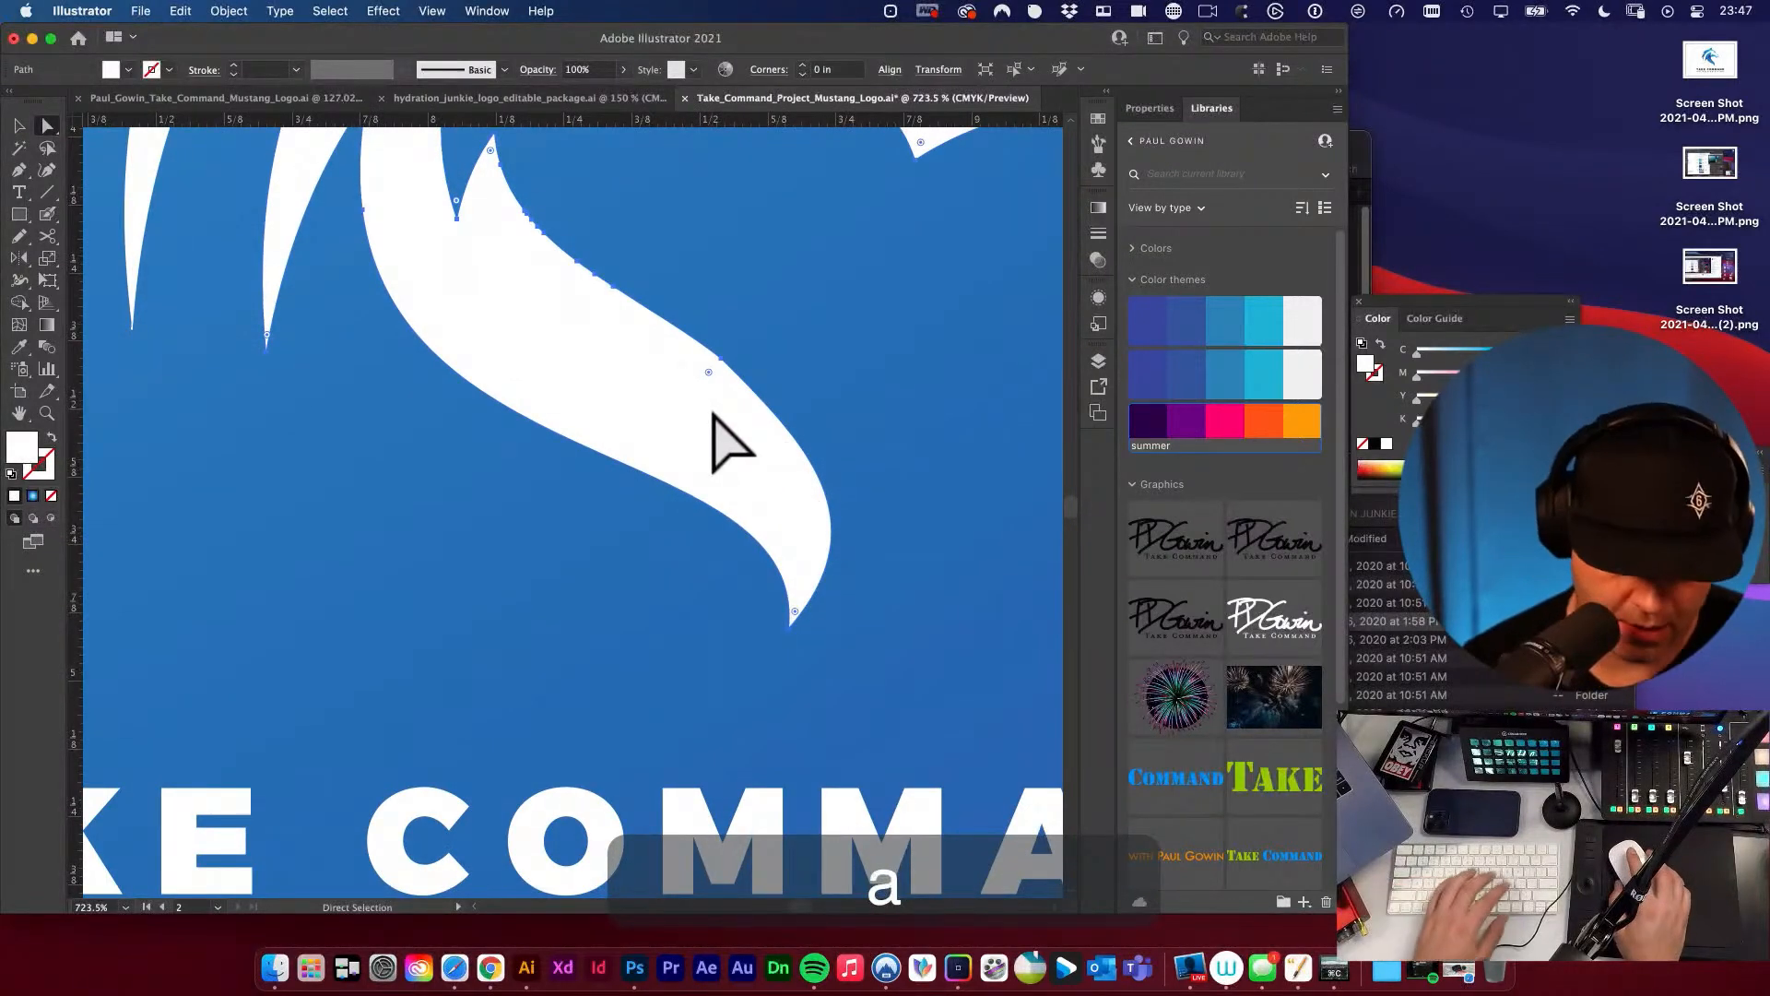
{"action": "key", "text": "p"}
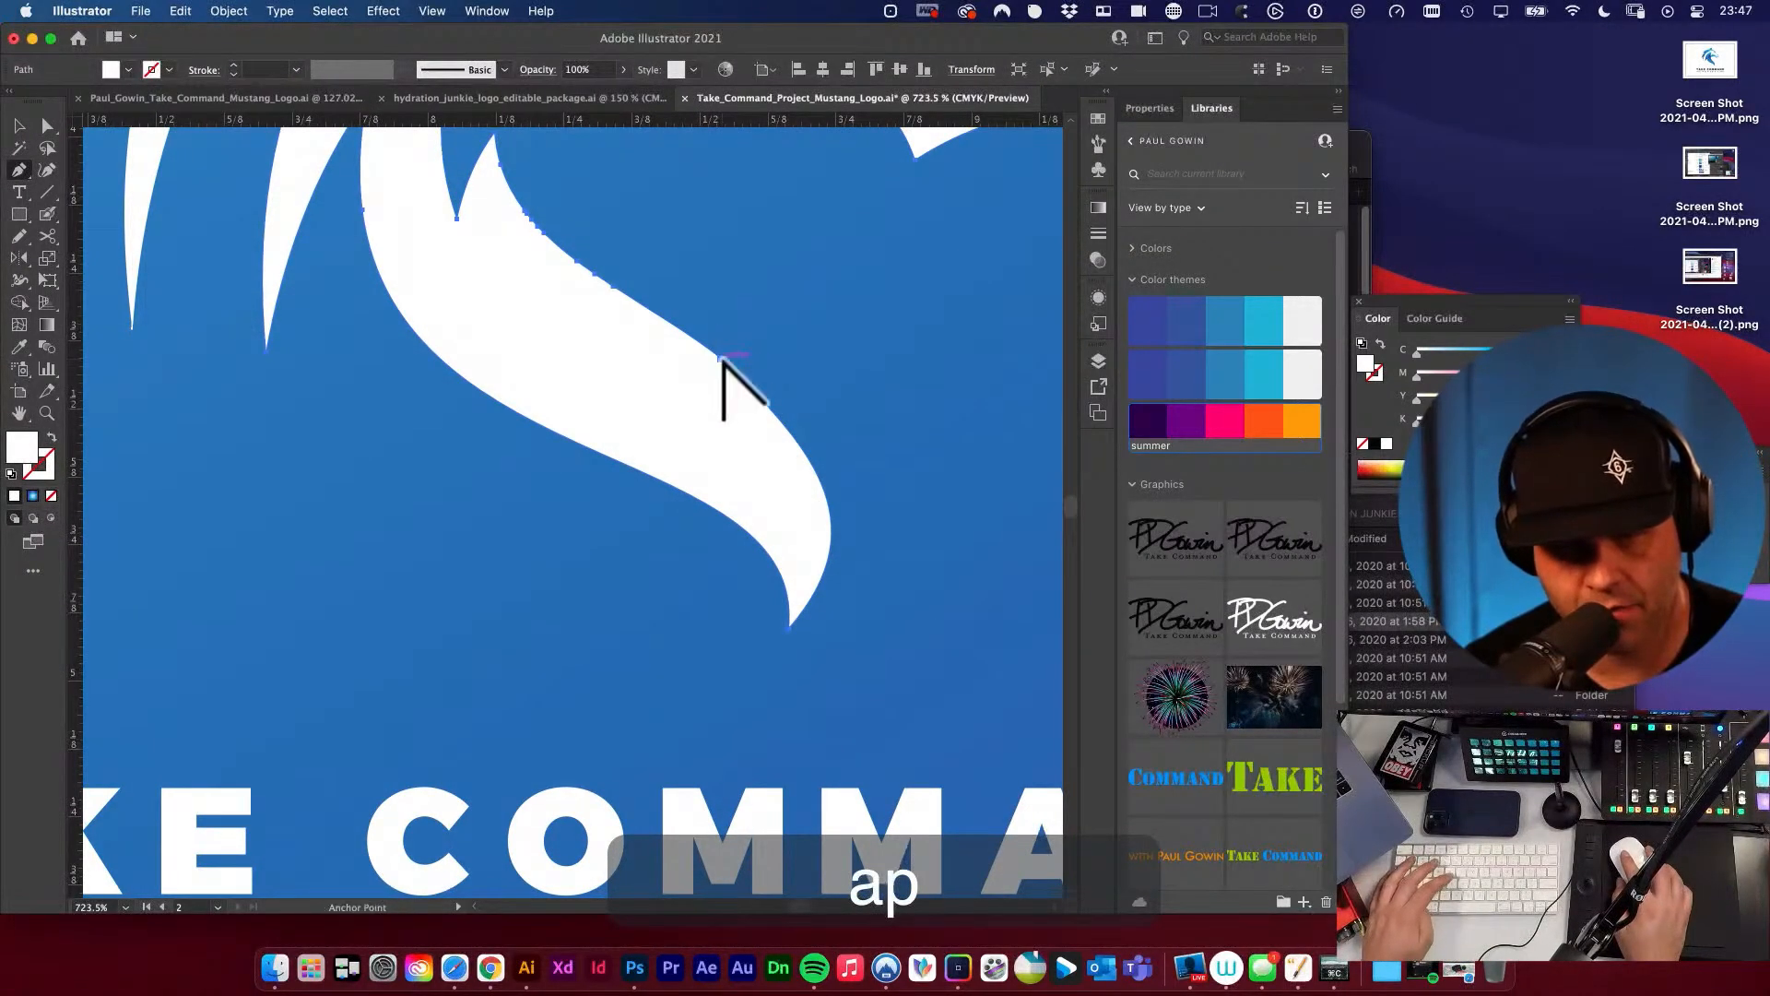
{"action": "left_click_drag", "start_coordinate": [724, 359], "coordinate": [593, 427]}
{"action": "key", "text": "super+z"}
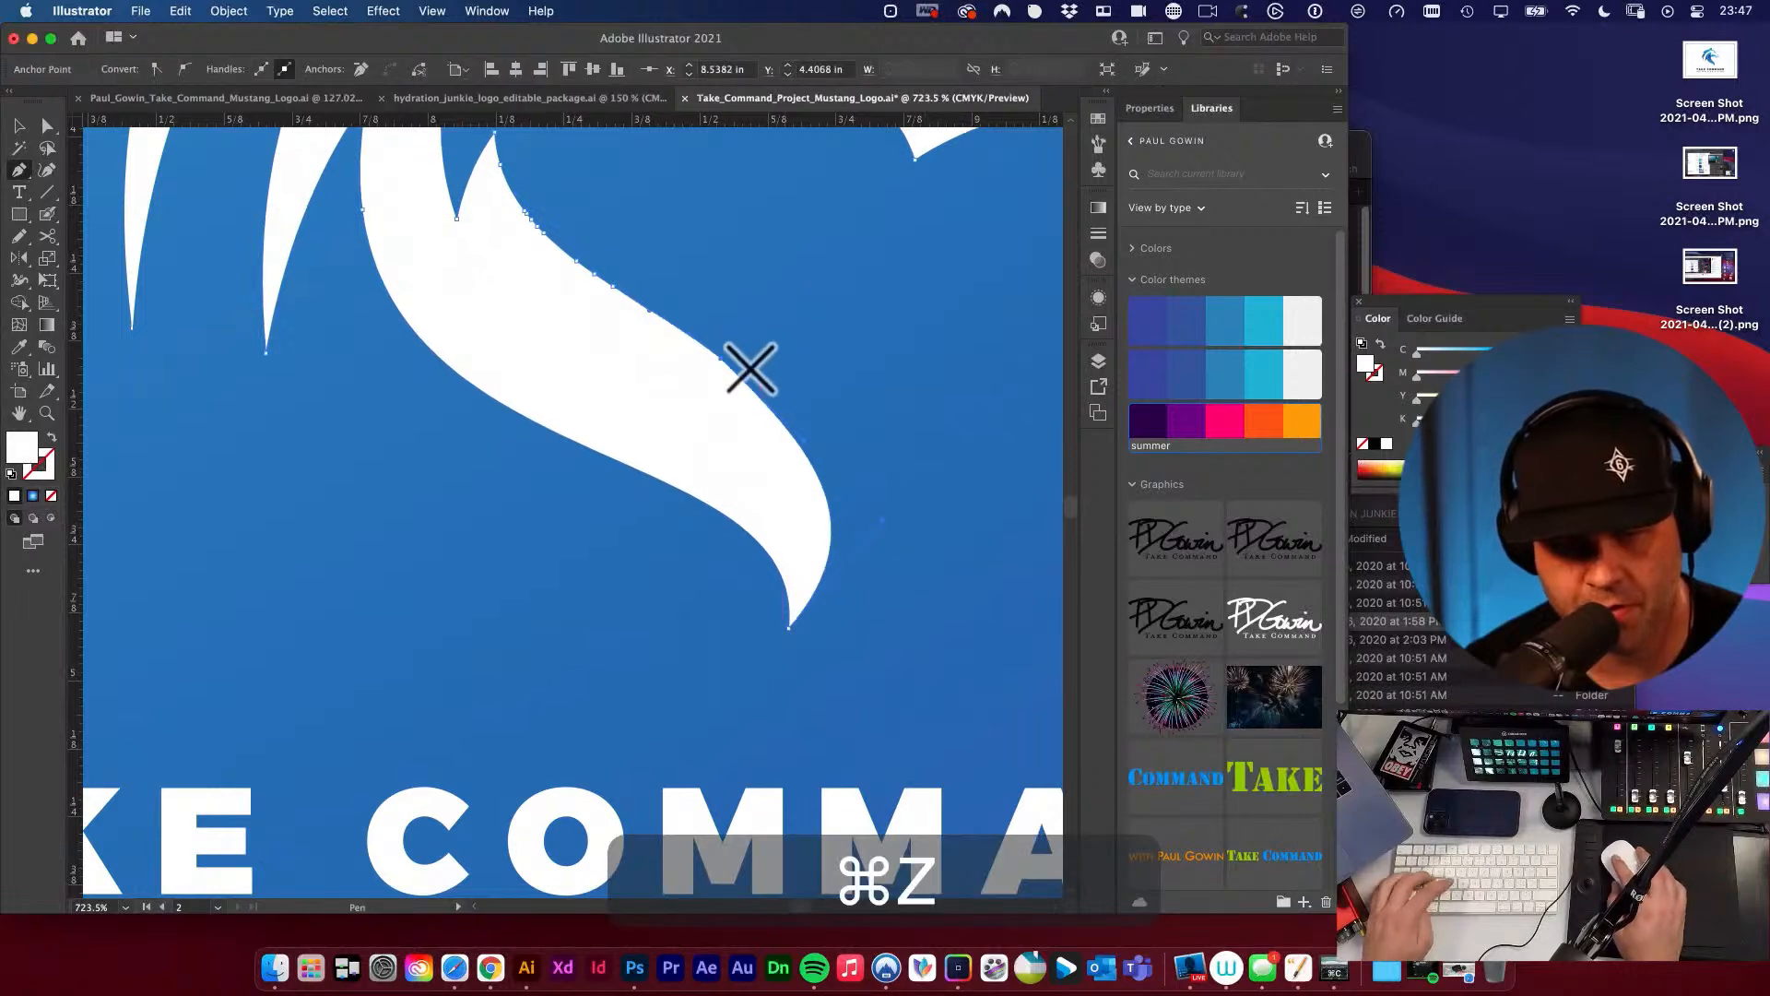
Draw an open S-shaped path about 0.73 in long along the inside of the horse's neck with the Pen tool.
{"action": "key", "text": "space"}
{"action": "left_click_drag", "start_coordinate": [811, 434], "coordinate": [819, 514]}
{"action": "key", "text": "p"}
{"action": "key", "text": "v"}
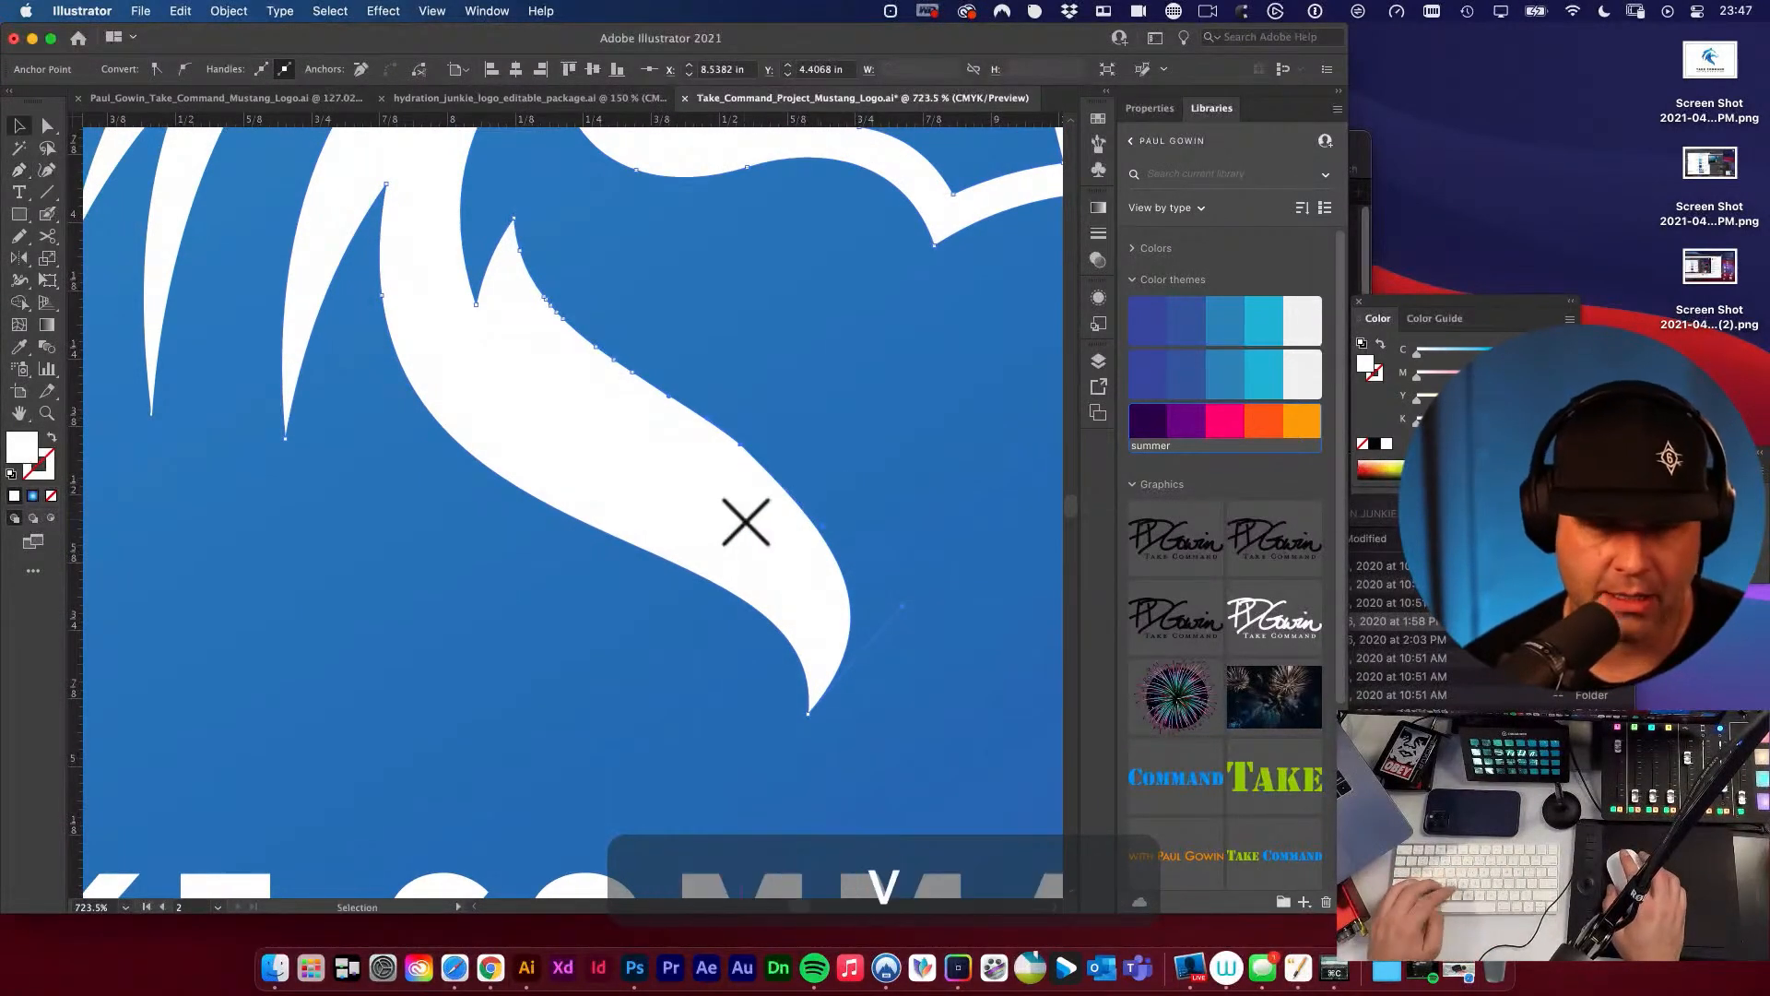
{"action": "key", "text": "p"}
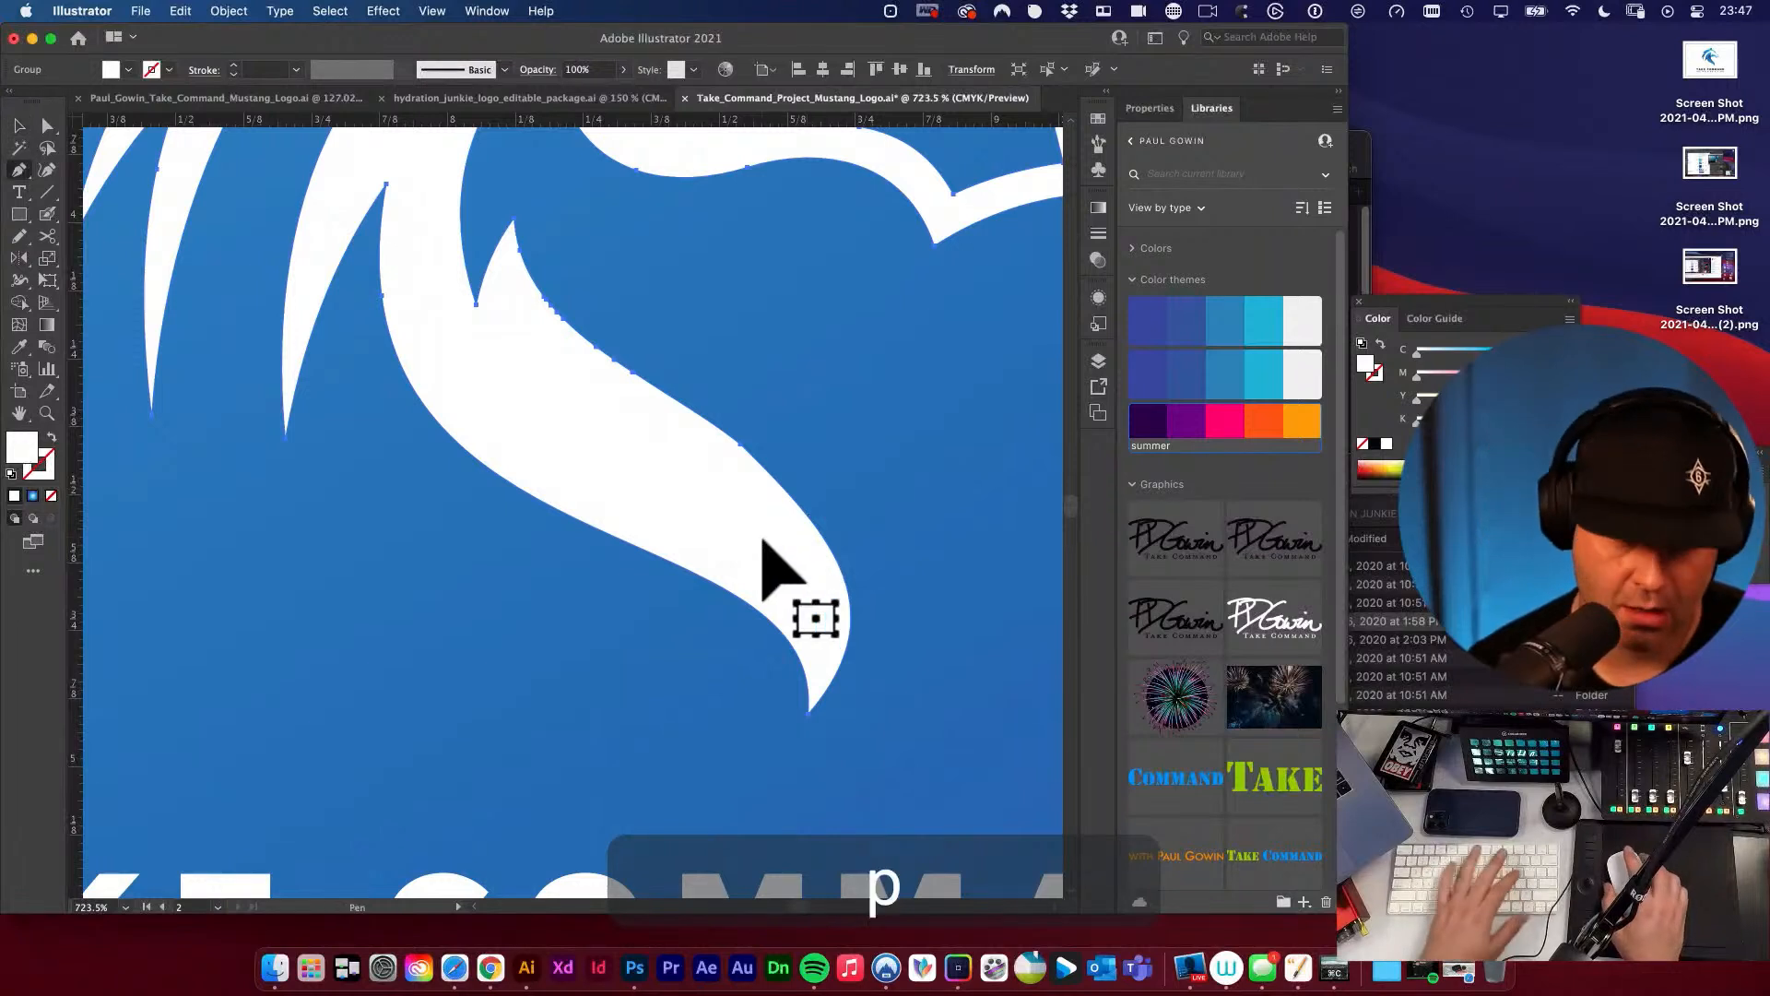
{"action": "left_click_drag", "start_coordinate": [507, 342], "coordinate": [543, 415]}
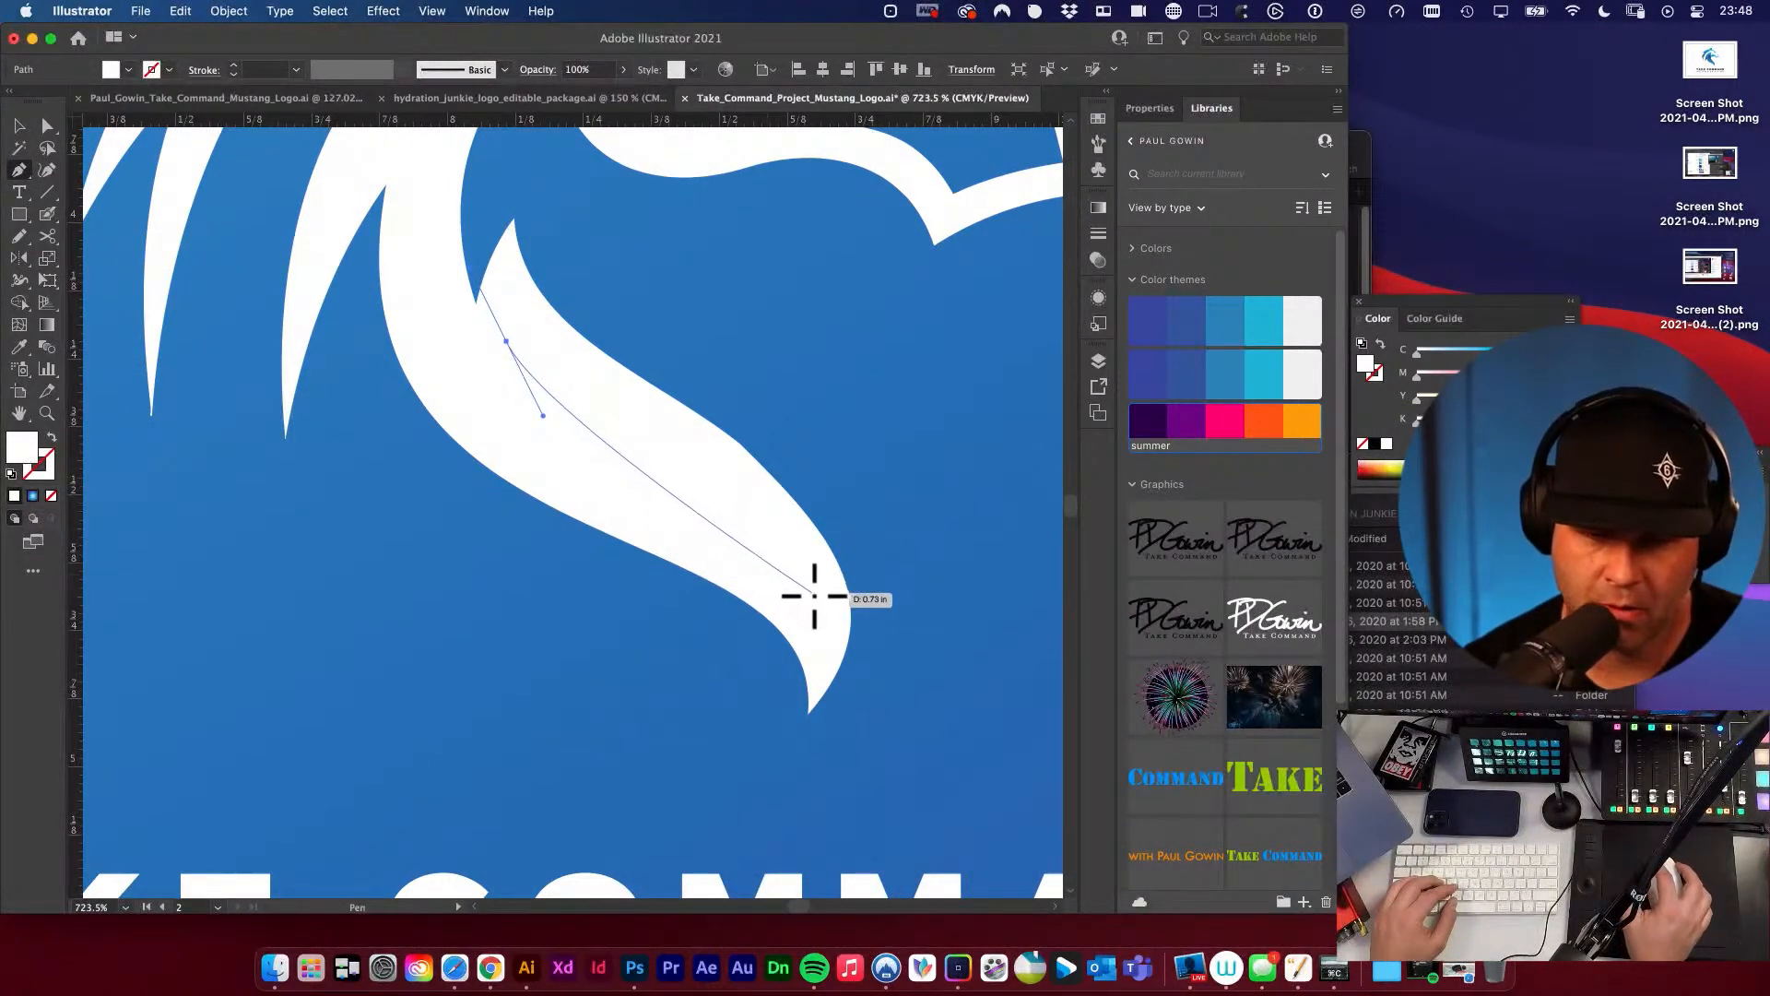
{"action": "left_click_drag", "start_coordinate": [824, 629], "coordinate": [832, 683]}
{"action": "left_click_drag", "start_coordinate": [535, 376], "coordinate": [595, 501]}
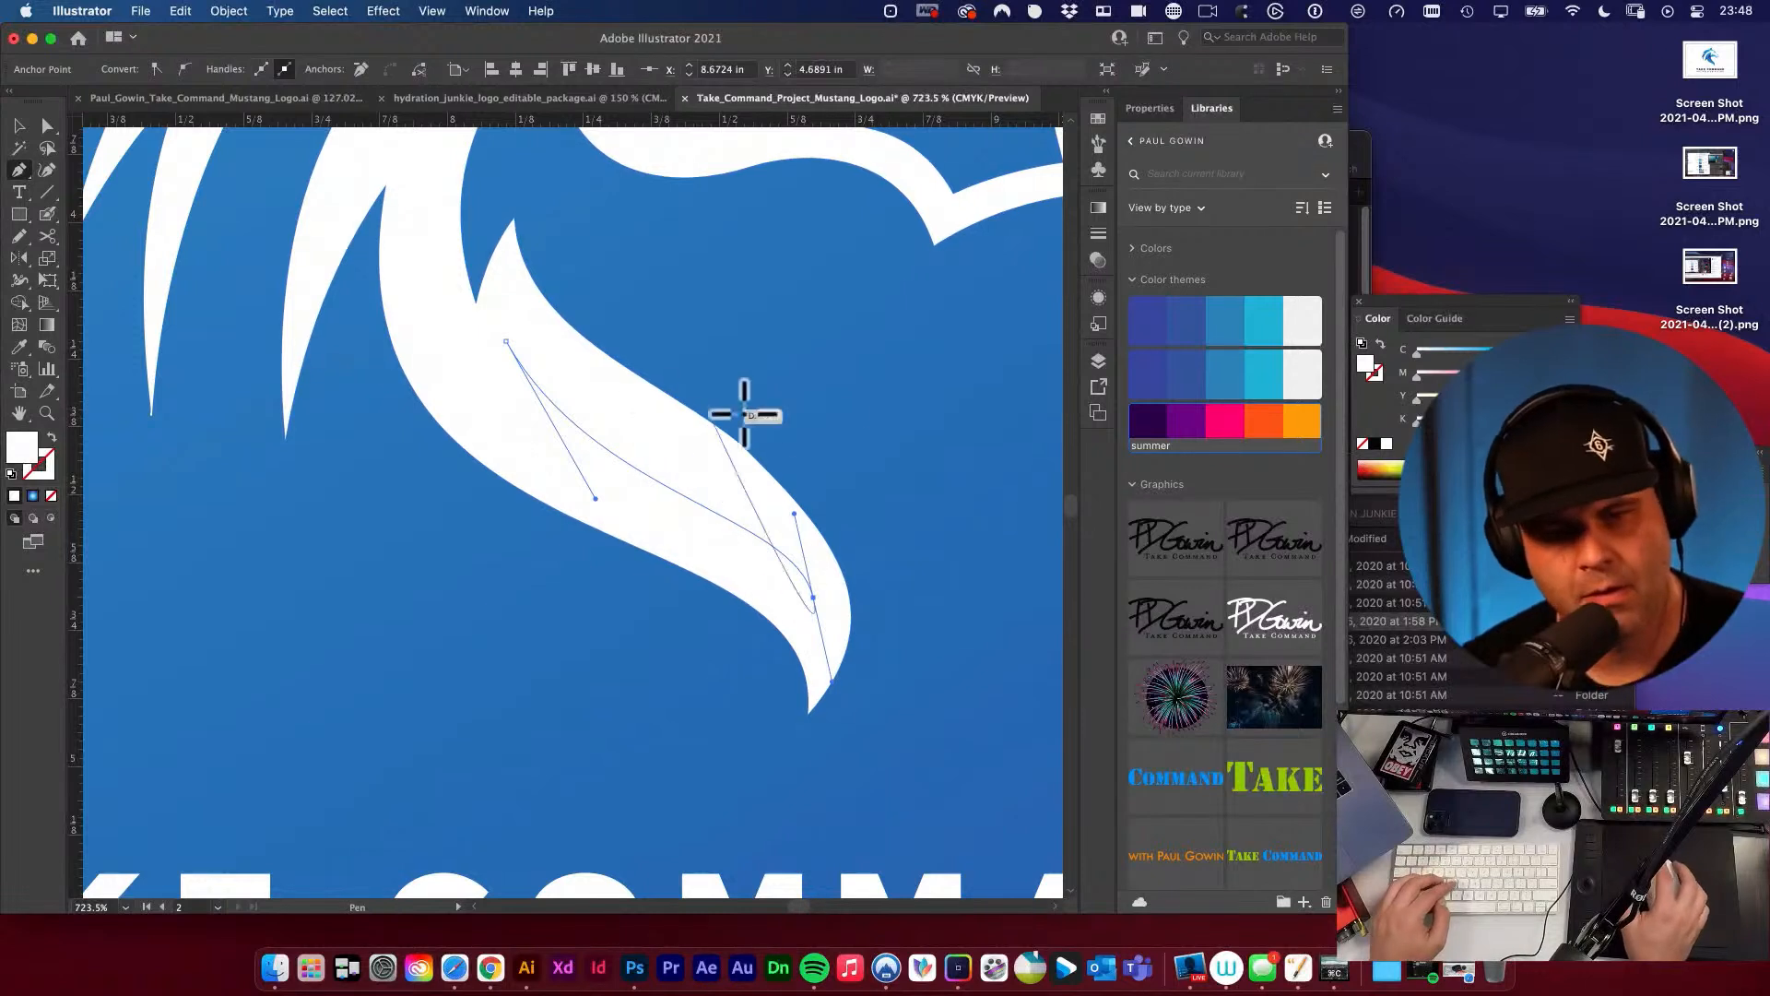
Reposition the neck path's upper anchor point and adjust the handles at both ends so the curve follows the neck's contour.
{"action": "left_click_drag", "start_coordinate": [505, 342], "coordinate": [494, 353]}
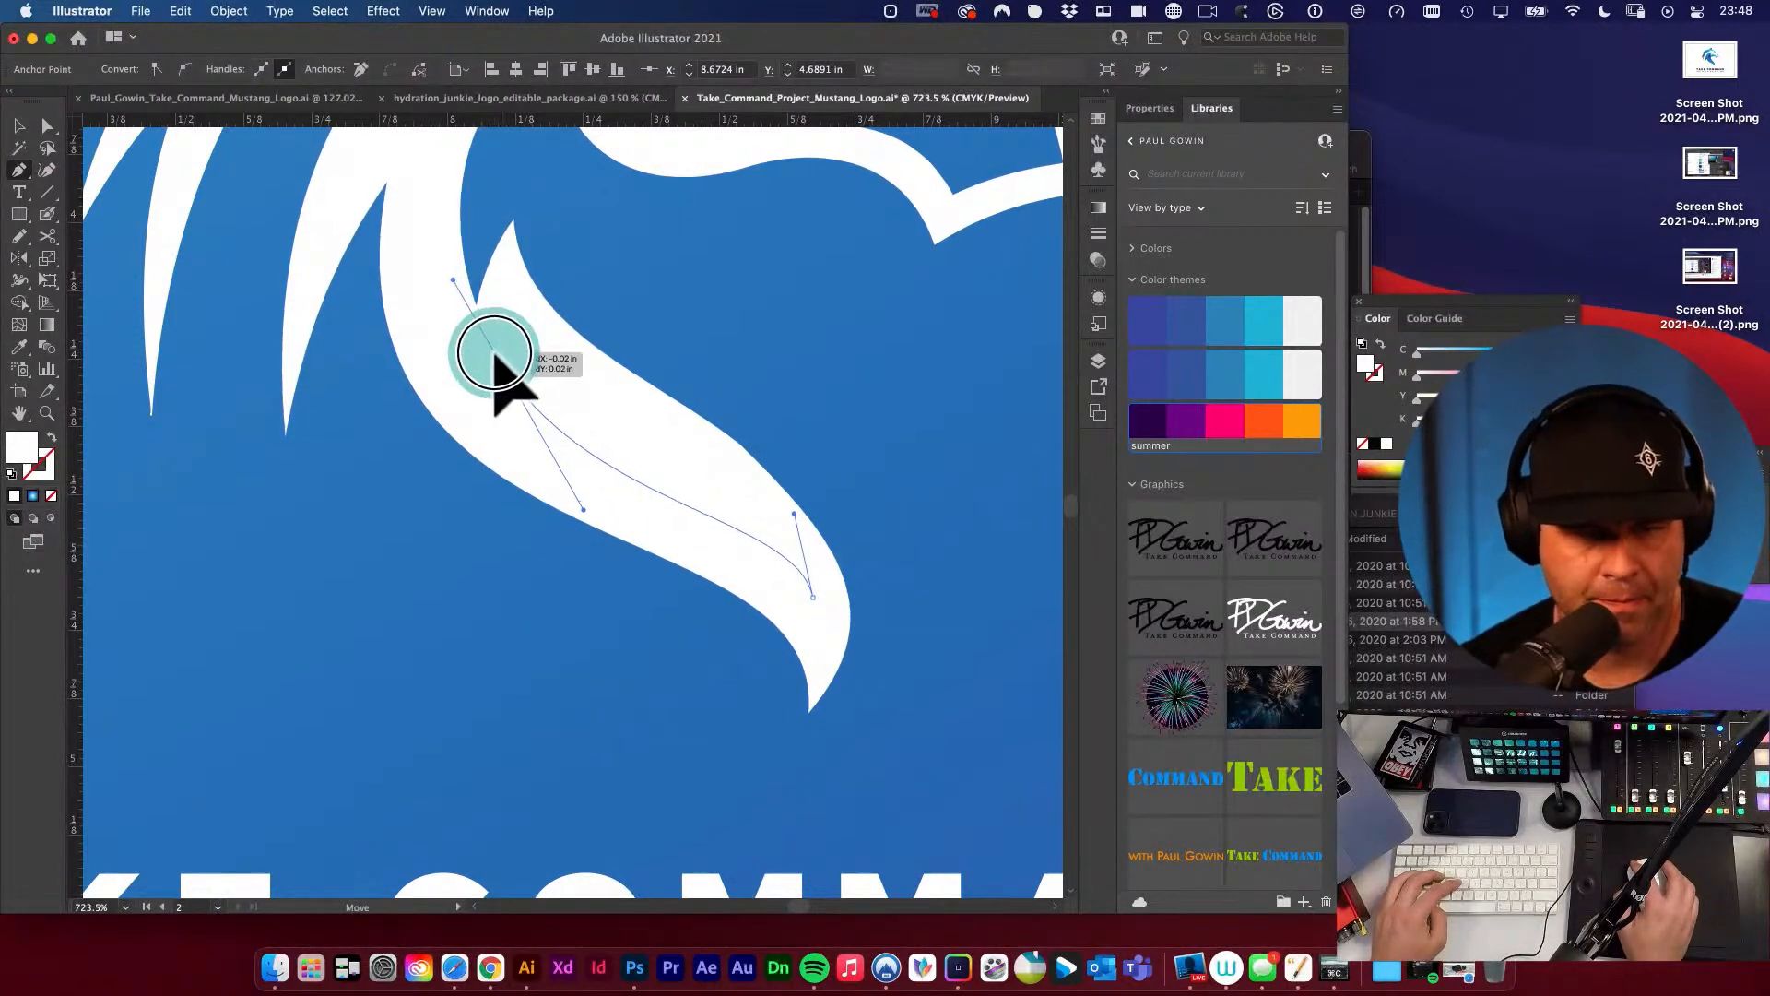
{"action": "left_click_drag", "start_coordinate": [595, 499], "coordinate": [632, 537]}
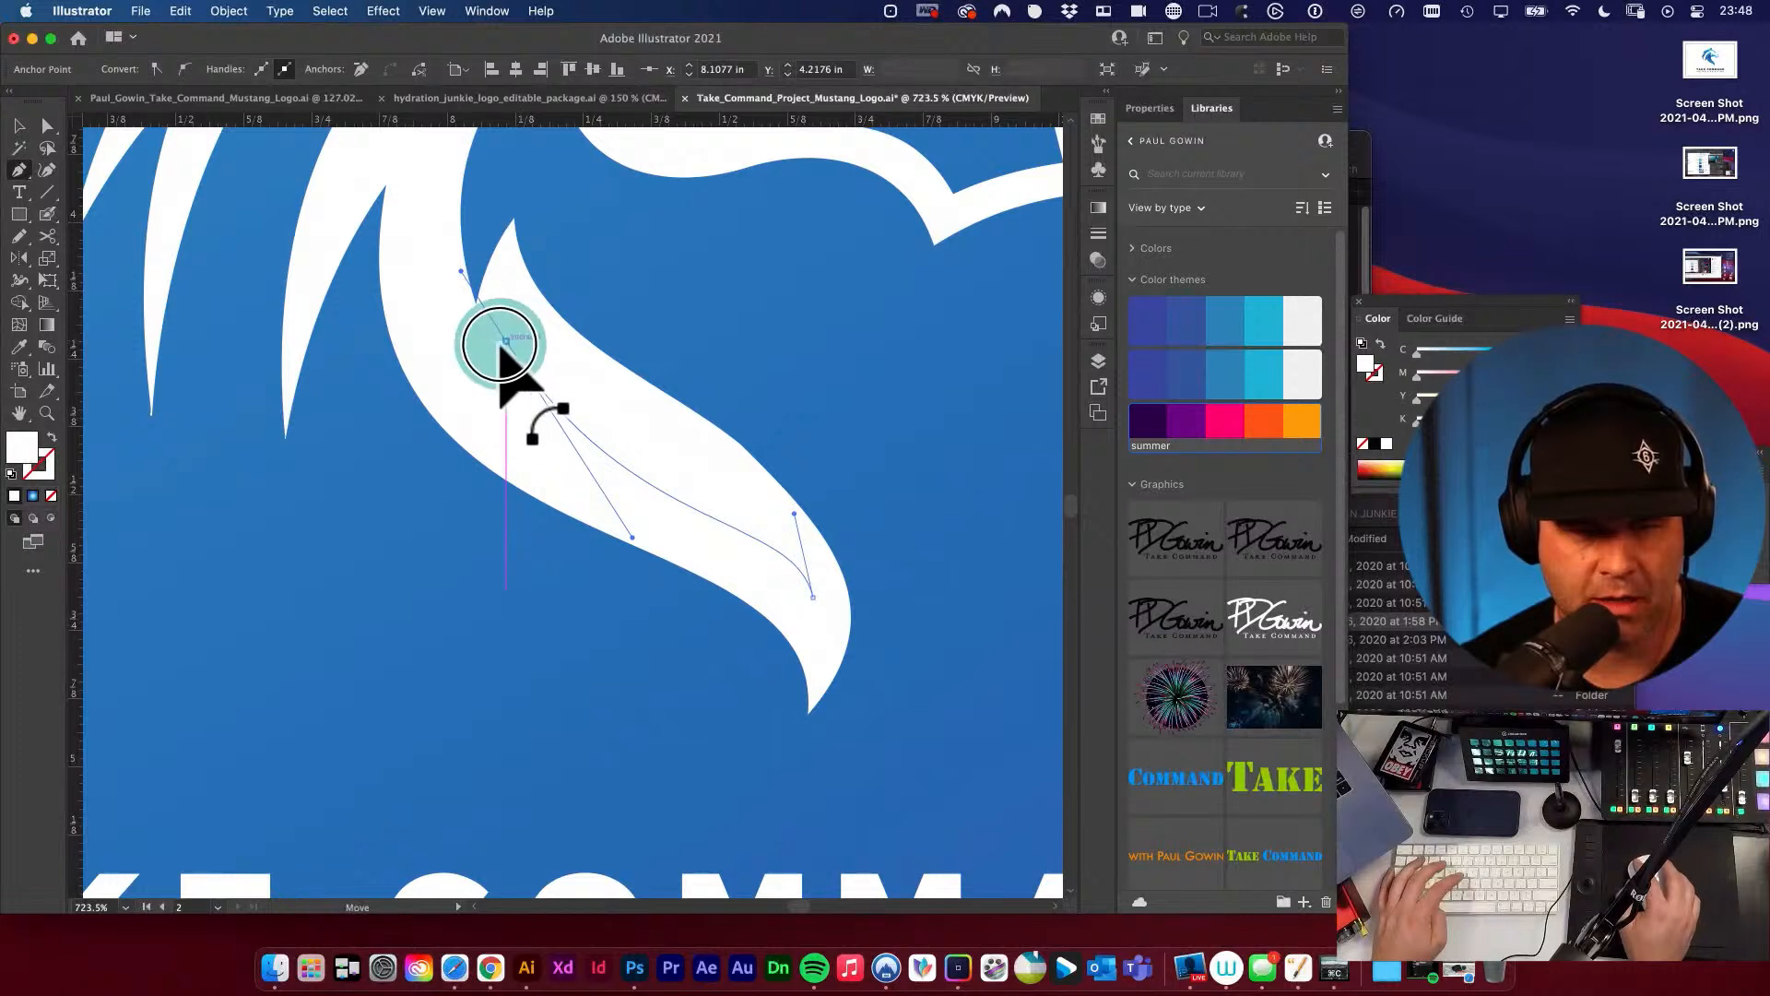
{"action": "left_click_drag", "start_coordinate": [500, 344], "coordinate": [476, 305]}
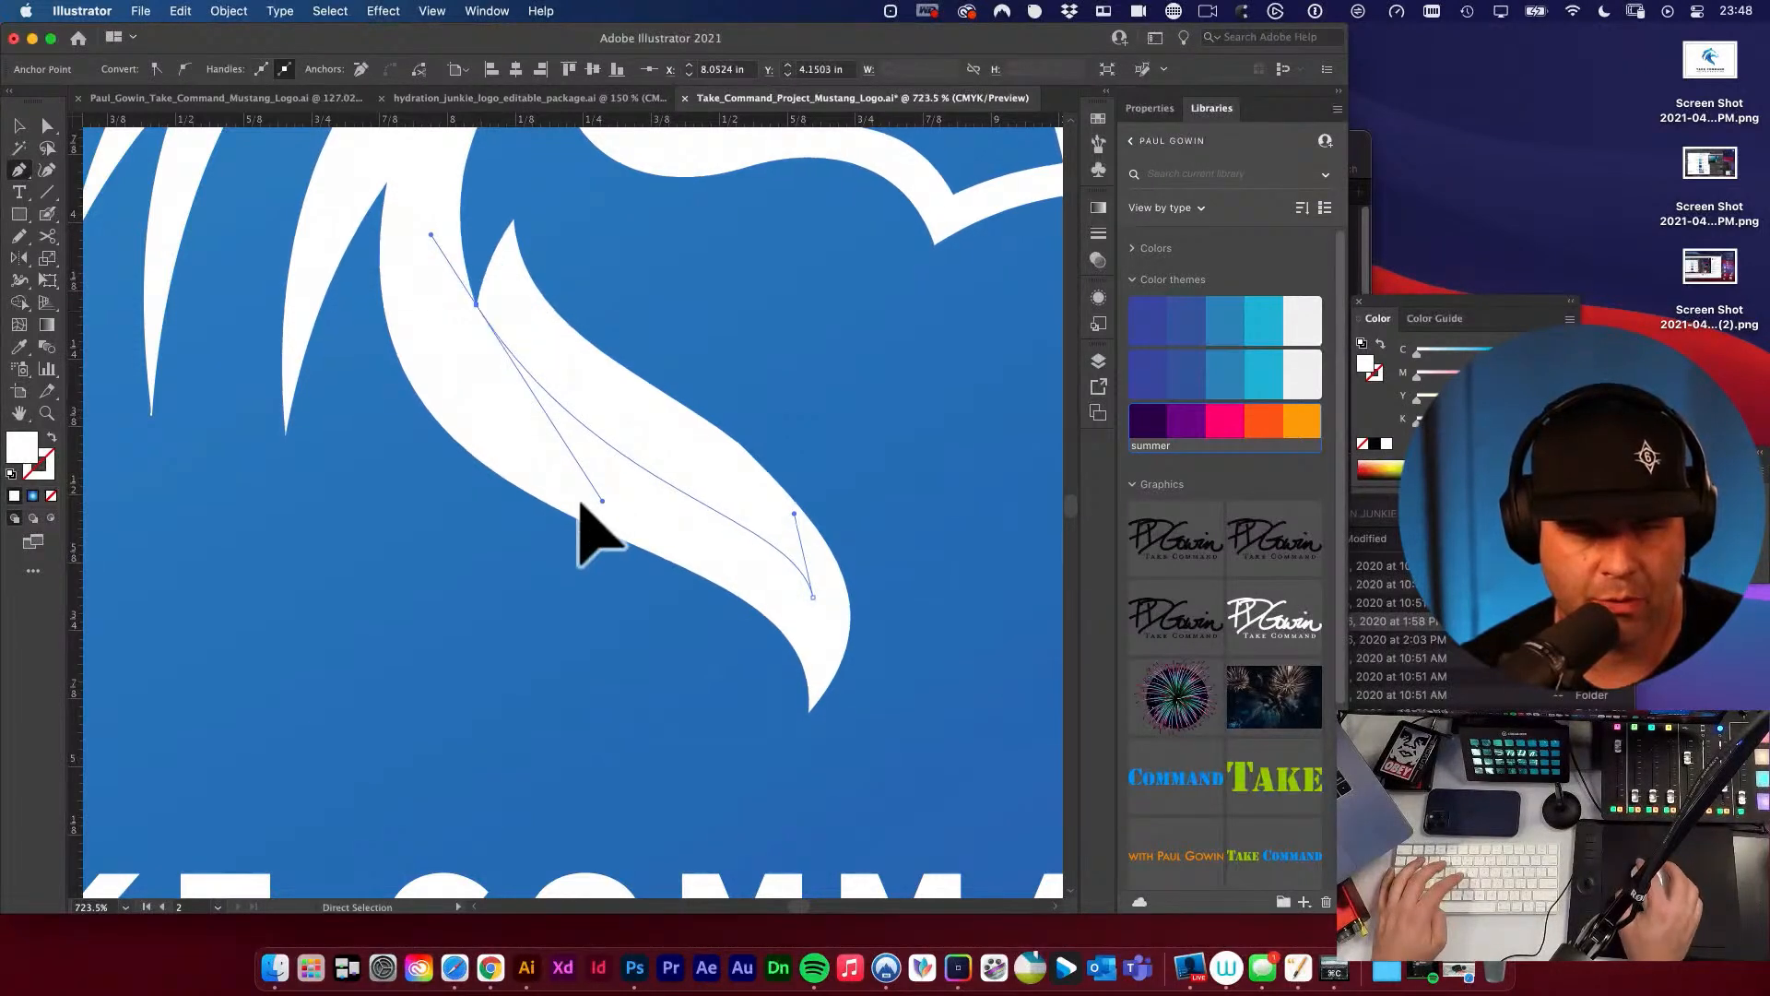
{"action": "left_click_drag", "start_coordinate": [598, 544], "coordinate": [600, 538]}
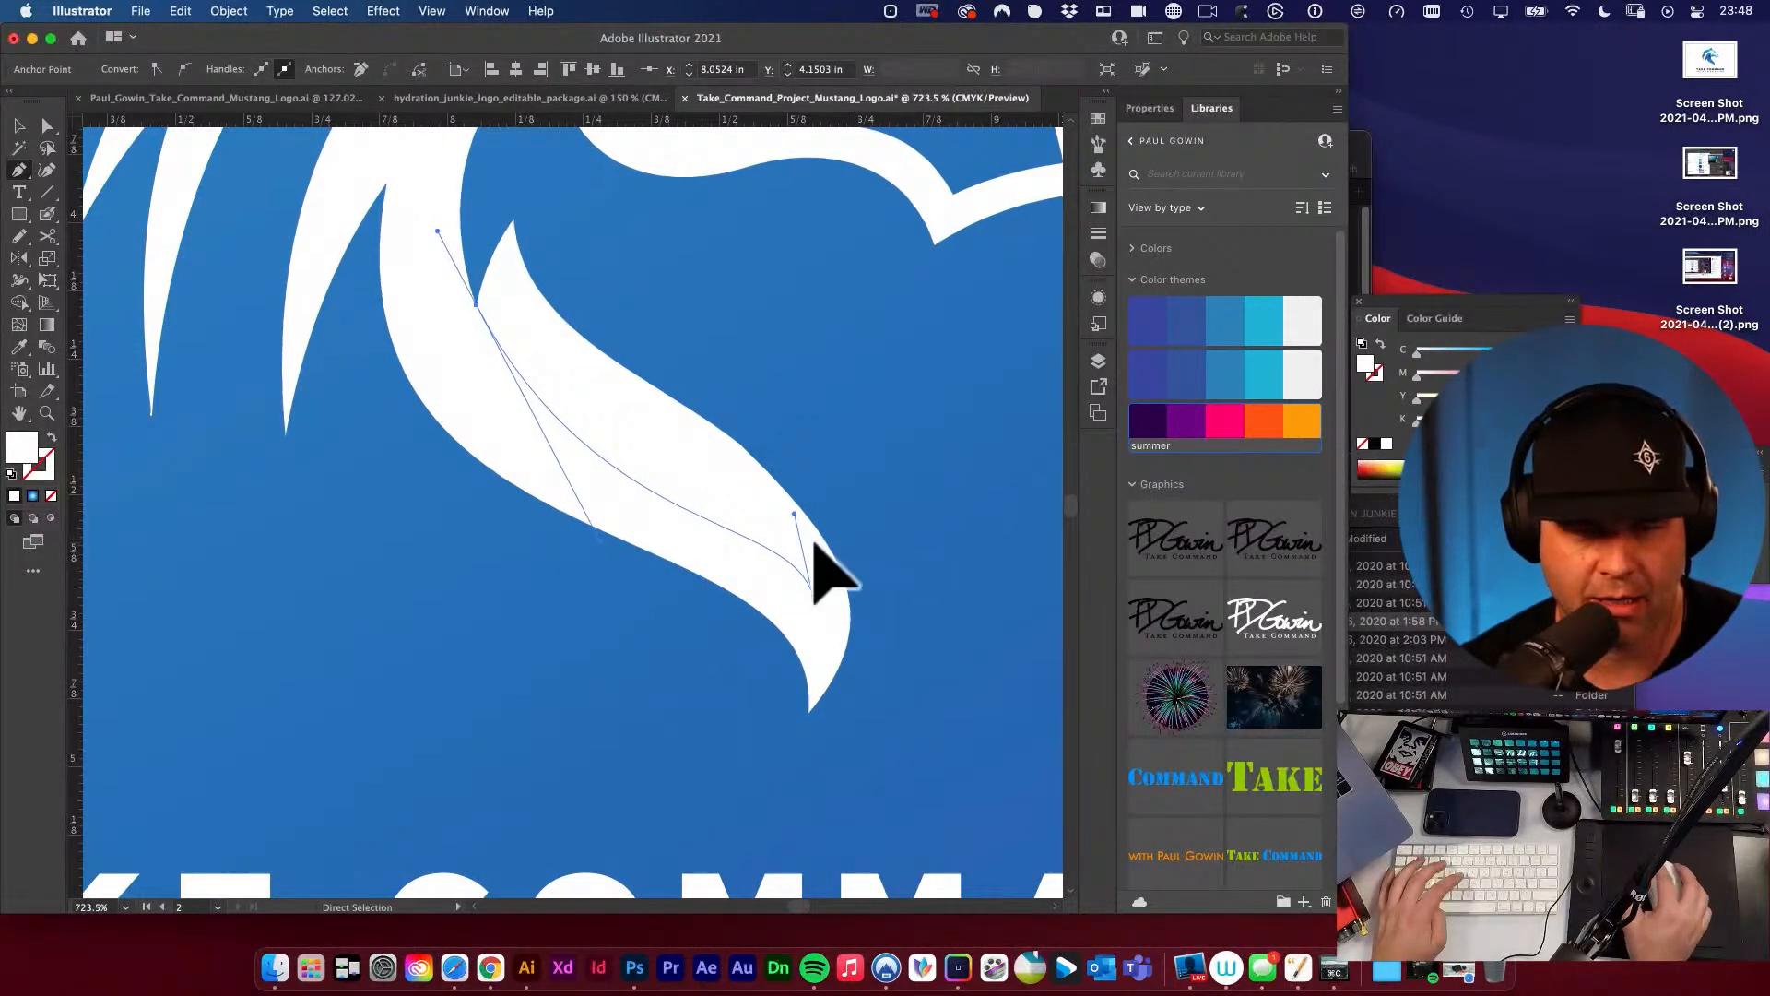
{"action": "left_click_drag", "start_coordinate": [796, 514], "coordinate": [741, 444]}
{"action": "mouse_move", "coordinate": [598, 539]}
{"action": "left_mouse_down"}
{"action": "mouse_move", "coordinate": [604, 512]}
{"action": "mouse_move", "coordinate": [601, 534]}
{"action": "left_mouse_up"}
{"action": "left_click_drag", "start_coordinate": [476, 306], "coordinate": [497, 354]}
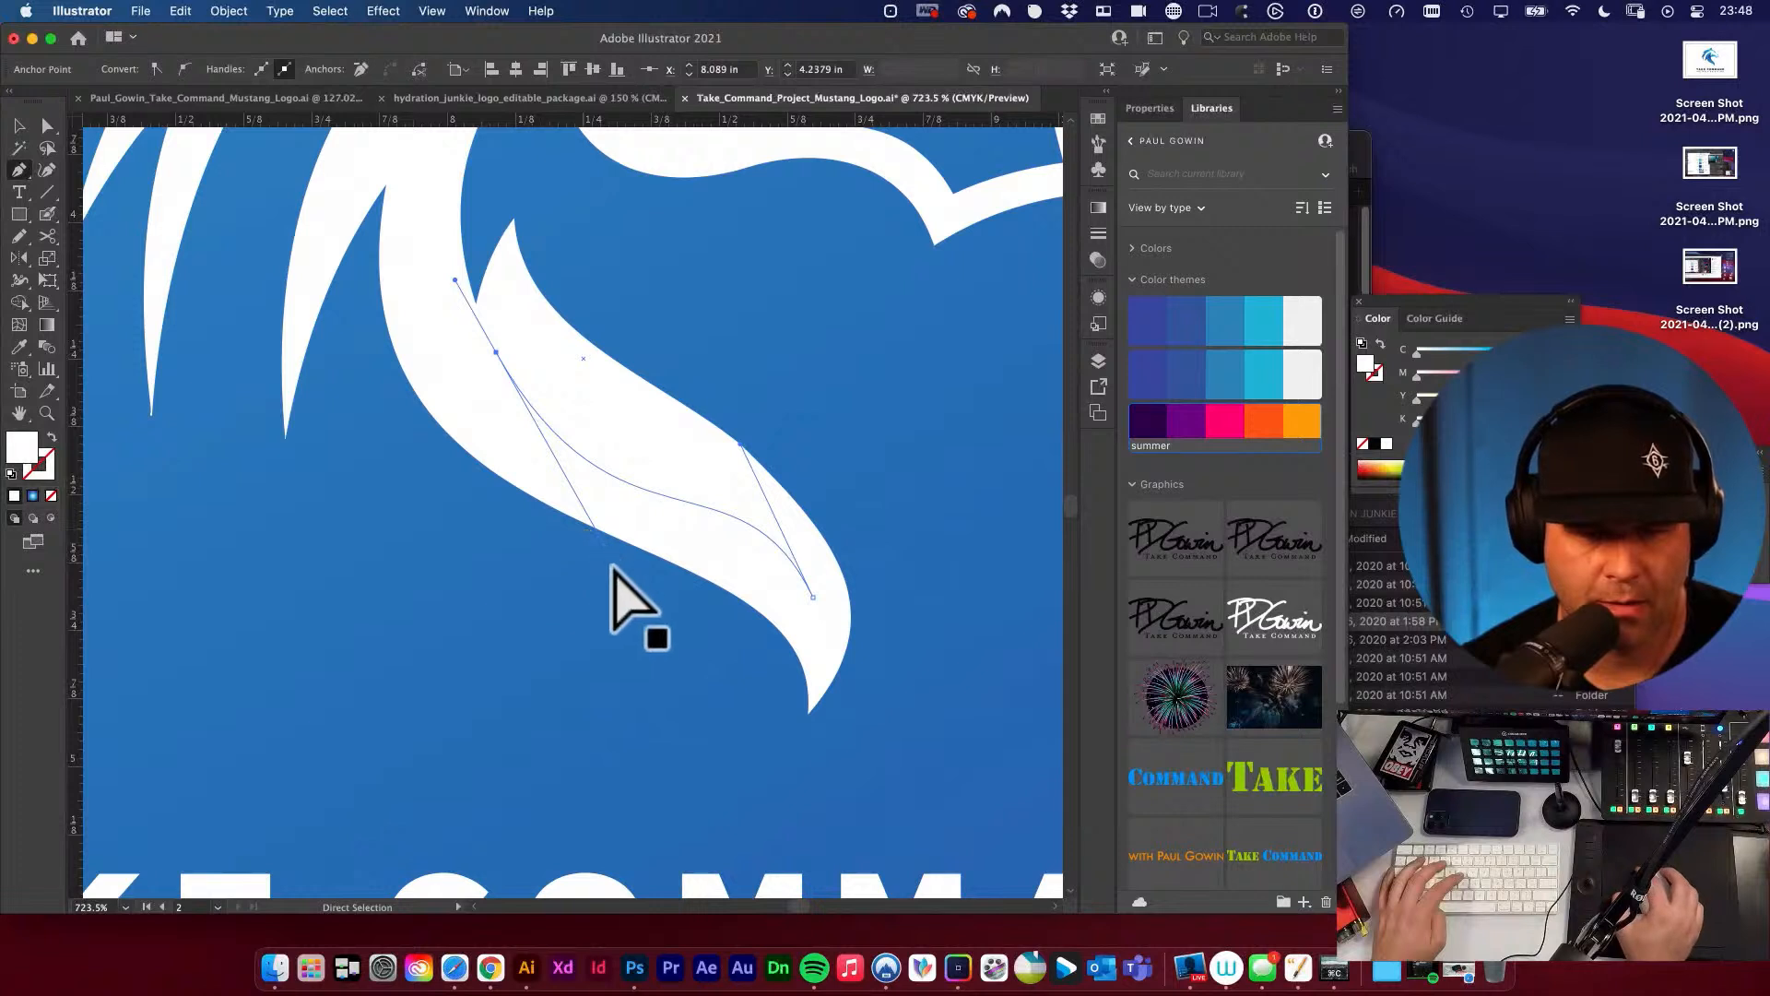
{"action": "left_click_drag", "start_coordinate": [599, 559], "coordinate": [571, 498]}
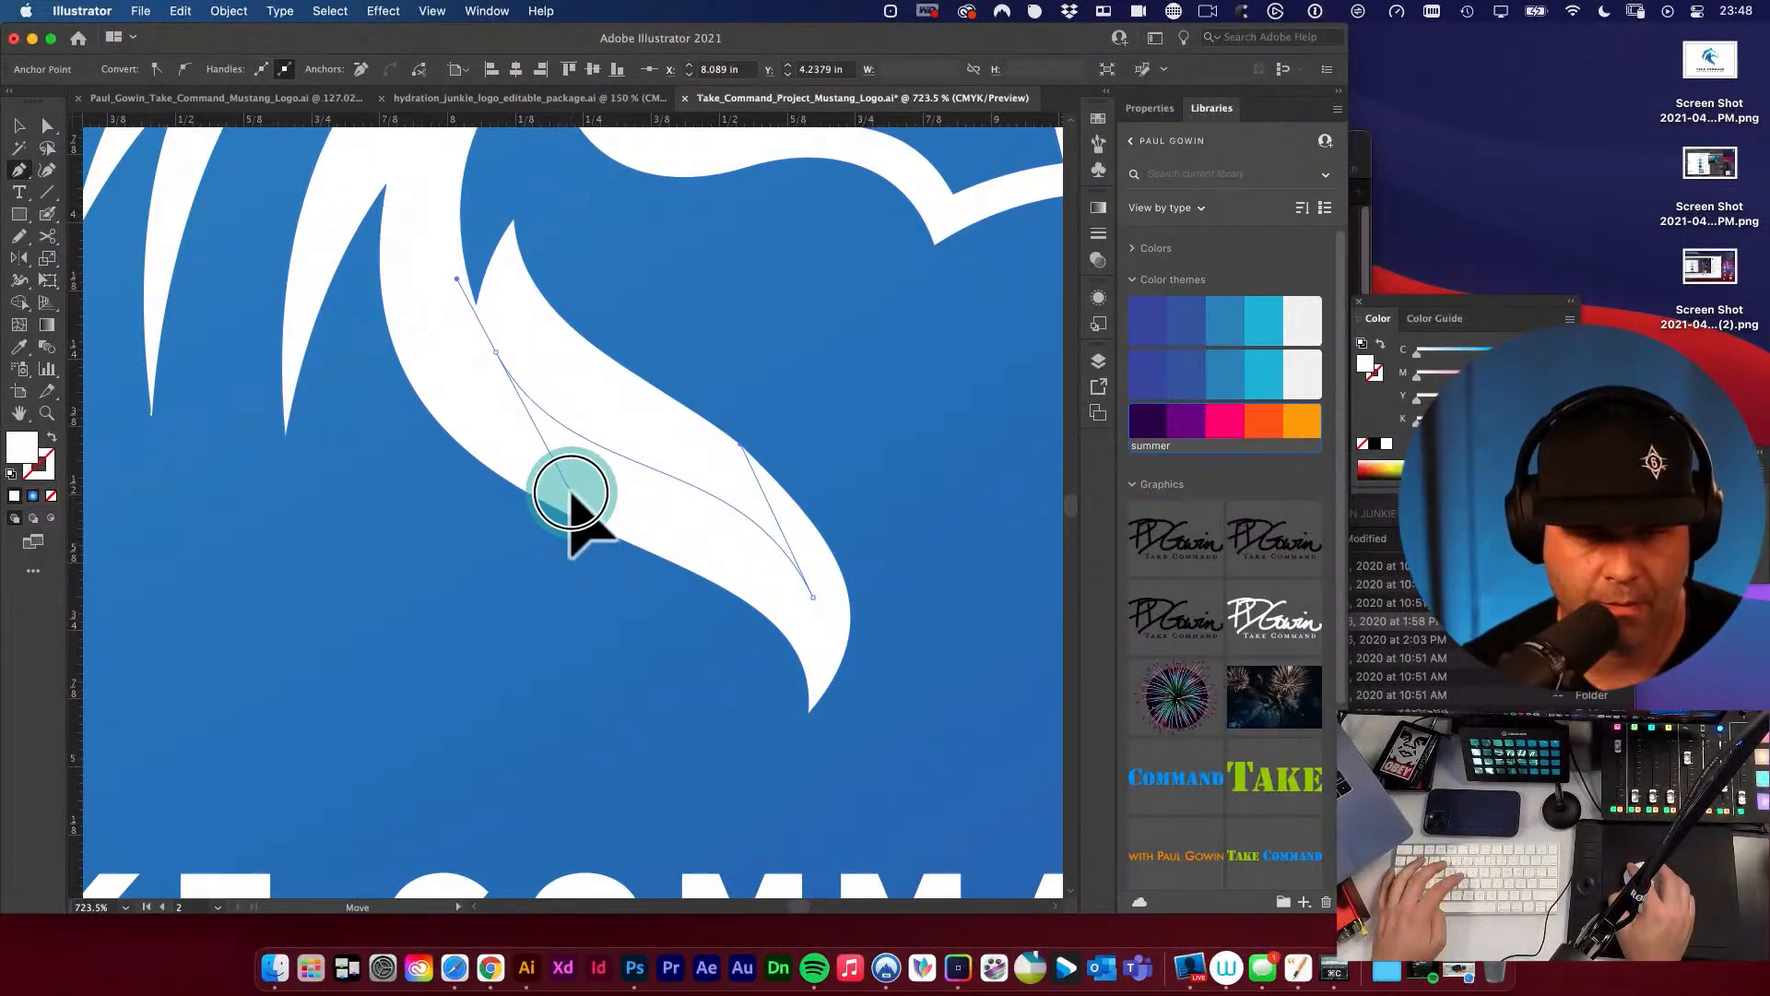
{"action": "left_click_drag", "start_coordinate": [735, 469], "coordinate": [742, 467]}
Remove the neck path's fill and give it the orange stroke from the summer color theme.
{"action": "key", "text": "x"}
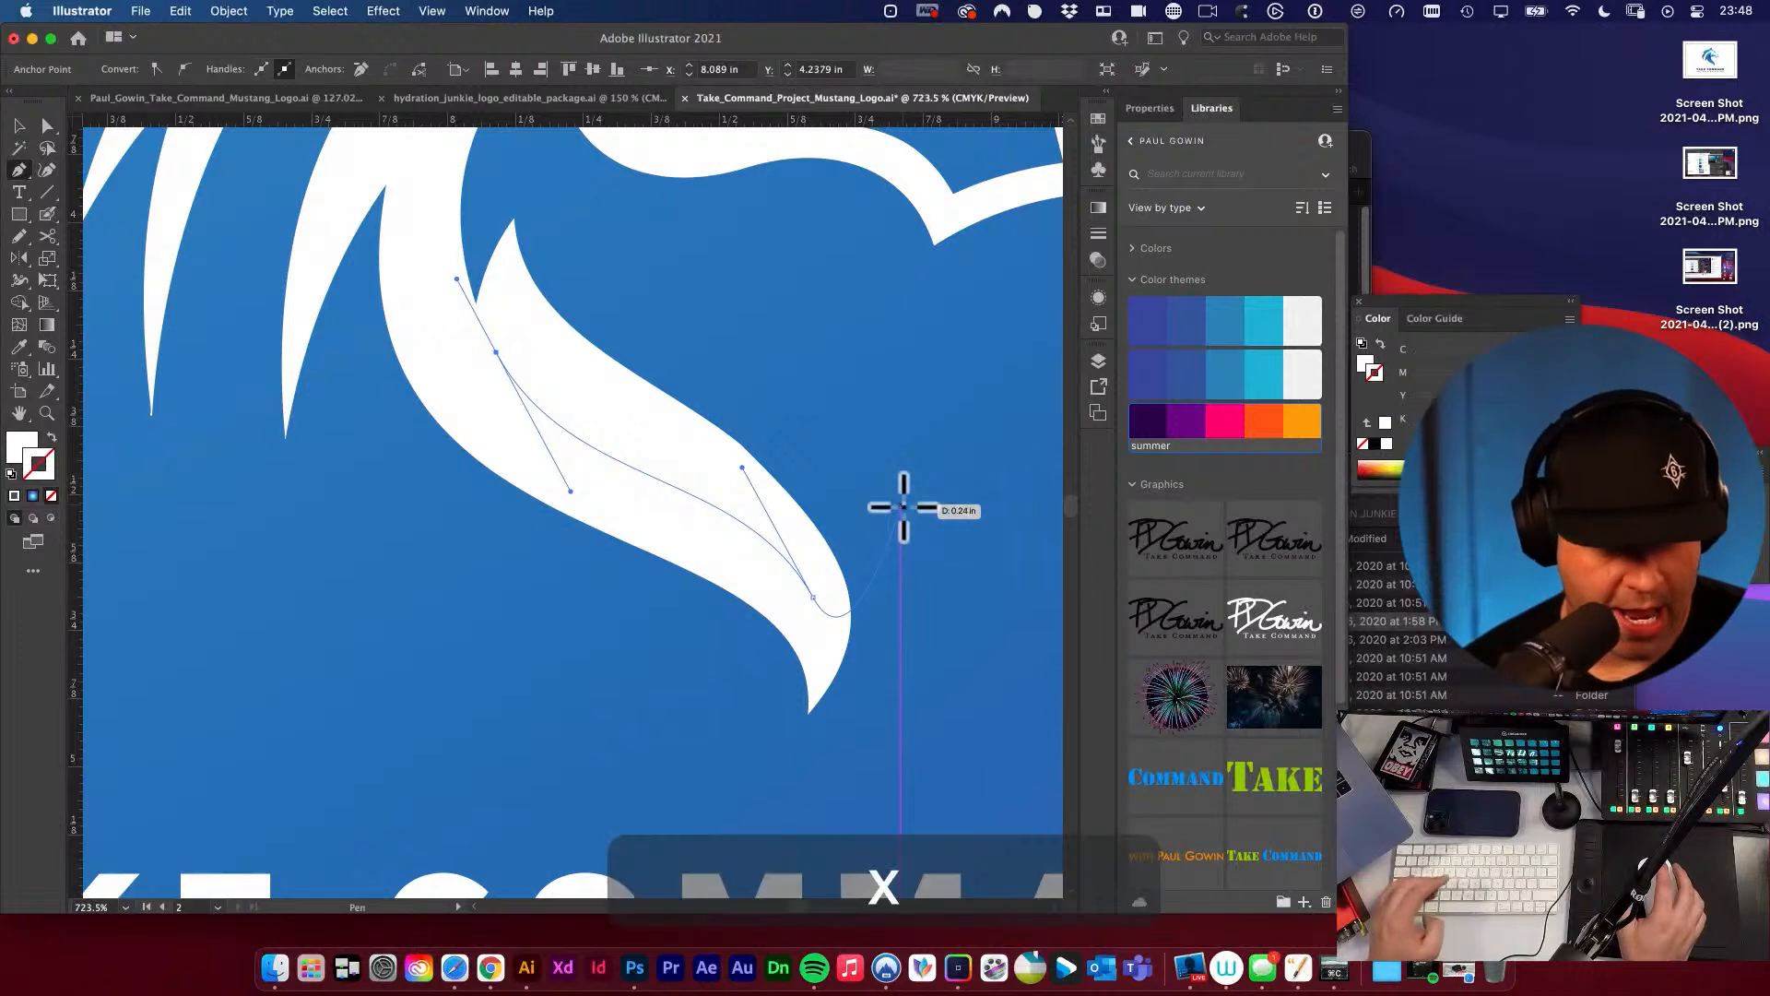
{"action": "left_click", "coordinate": [16, 446]}
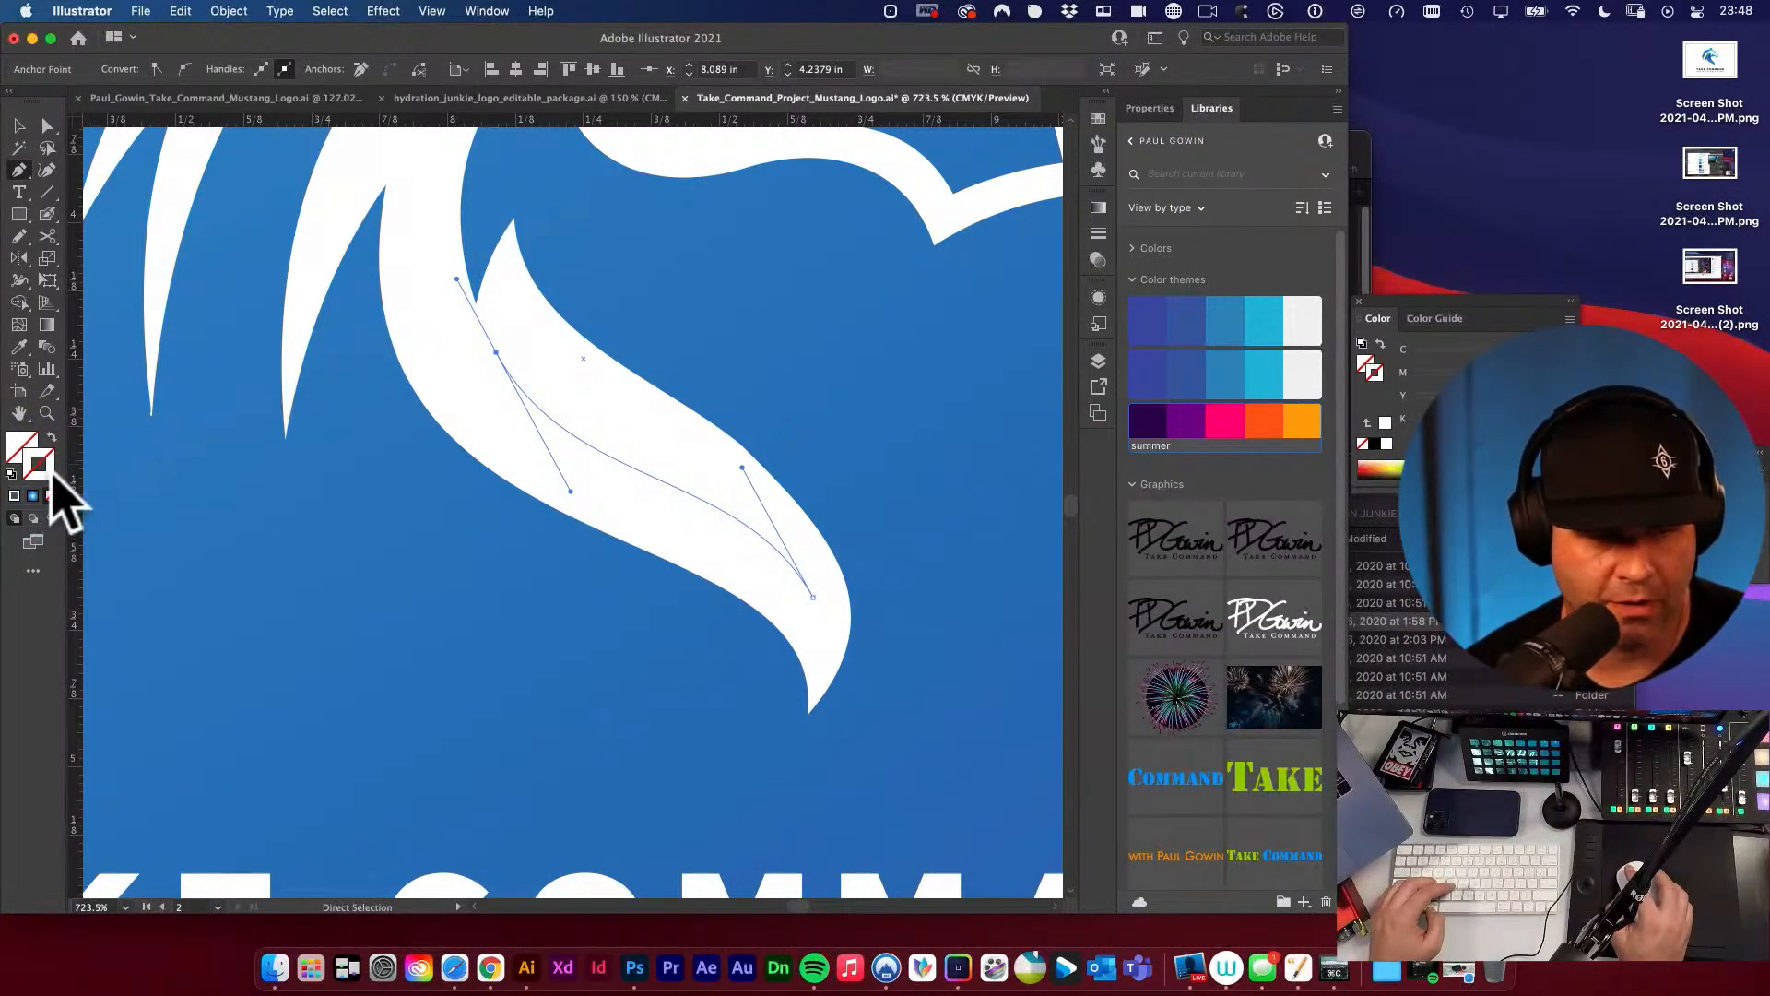
{"action": "left_click", "coordinate": [1262, 416]}
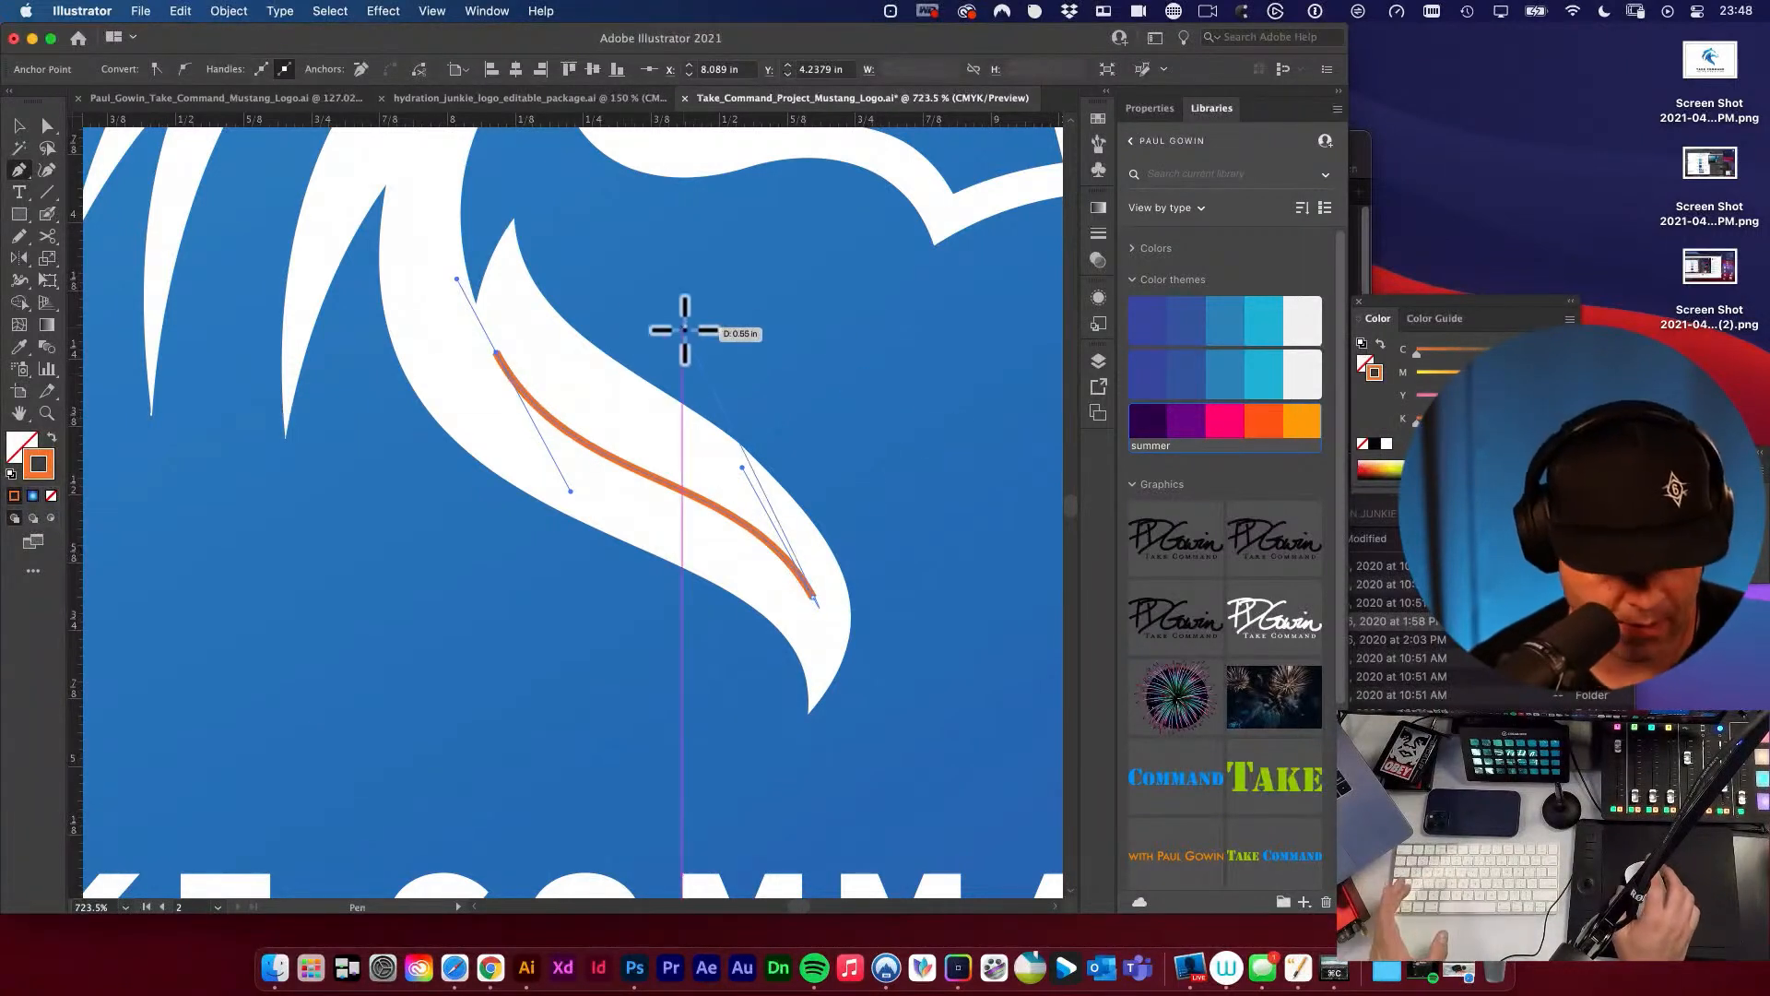
Extend the orange path's lower end slightly toward the neck tip and smooth the curve by adjusting the handles at both ends.
{"action": "key", "text": "a"}
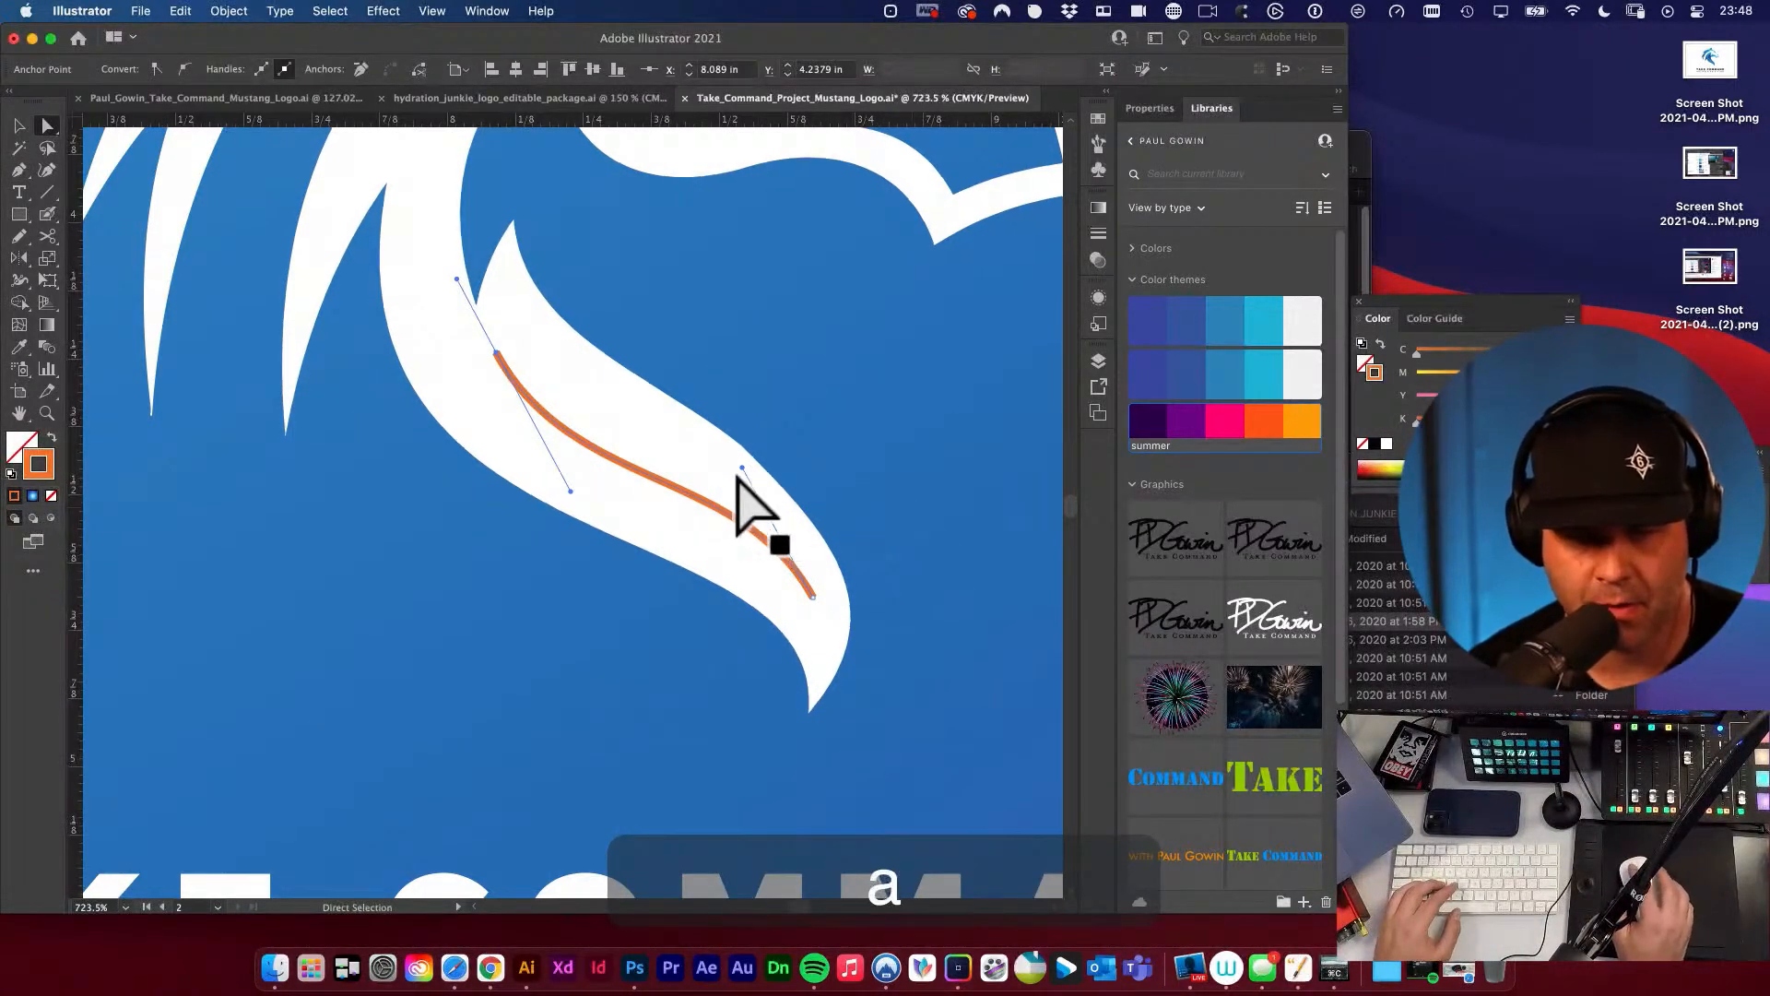
{"action": "left_click", "coordinate": [741, 470]}
{"action": "left_click_drag", "start_coordinate": [812, 597], "coordinate": [819, 613]}
{"action": "left_click_drag", "start_coordinate": [740, 473], "coordinate": [727, 432]}
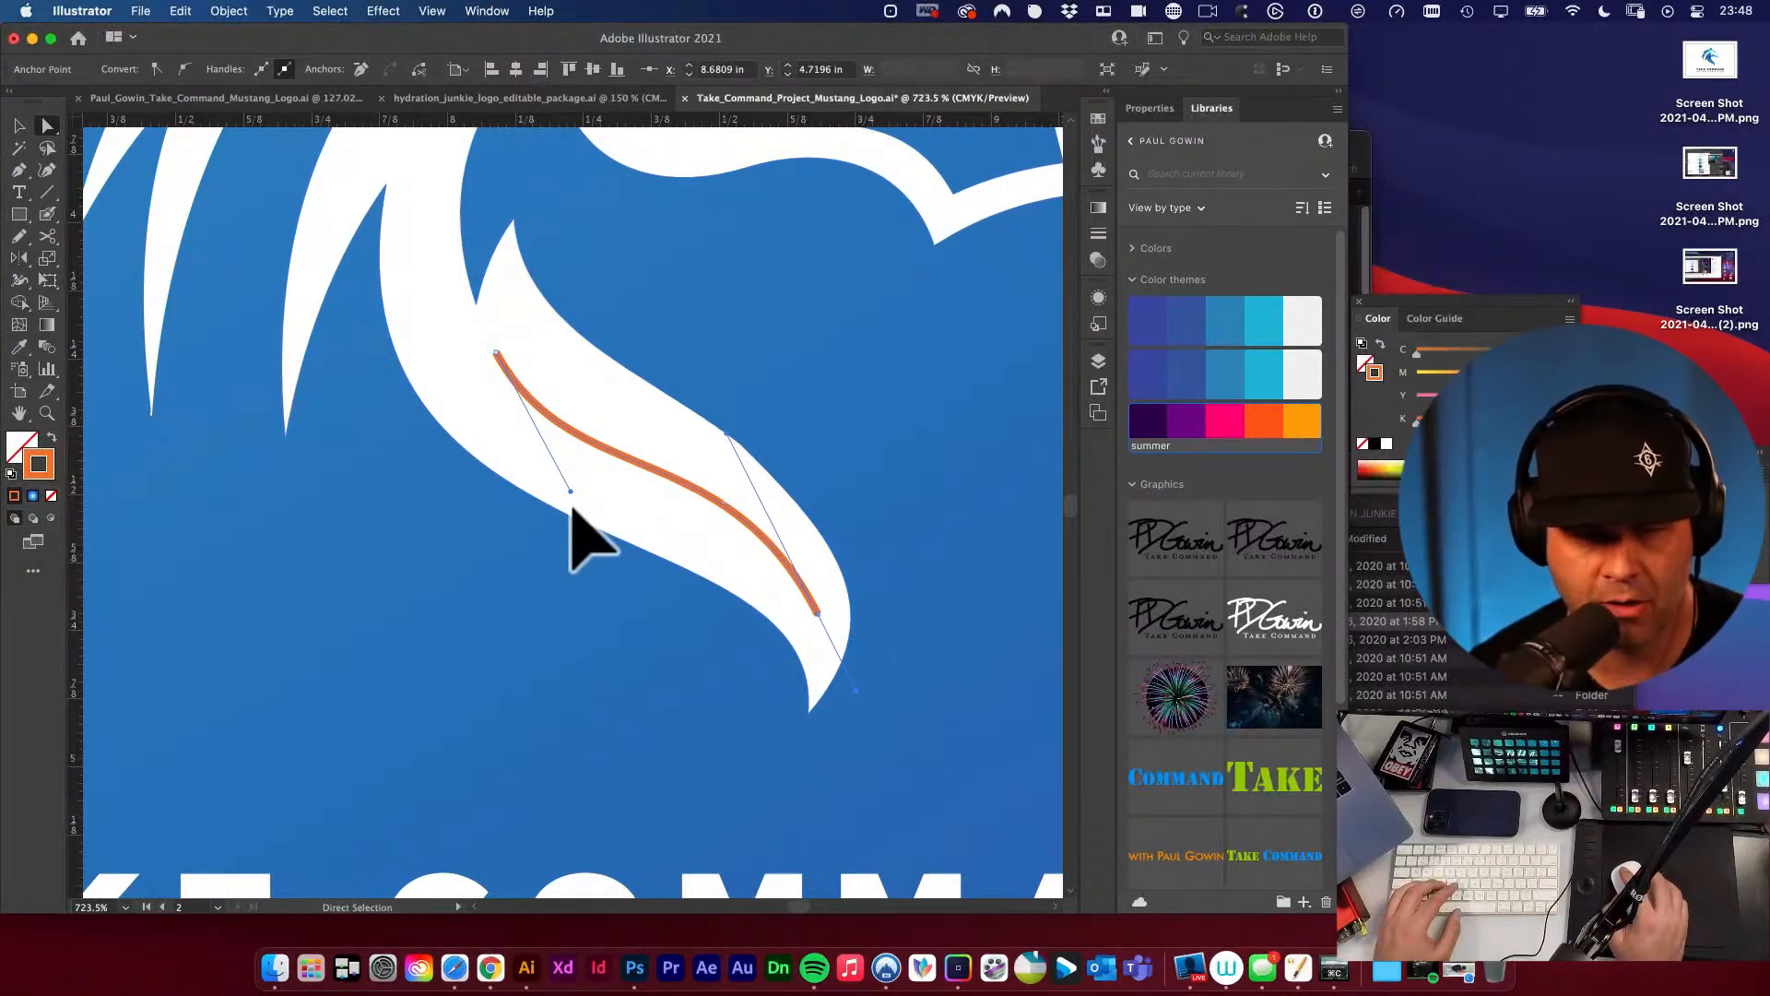
{"action": "mouse_move", "coordinate": [571, 490]}
{"action": "left_mouse_down"}
{"action": "mouse_move", "coordinate": [612, 507]}
{"action": "mouse_move", "coordinate": [595, 494]}
{"action": "left_mouse_up"}
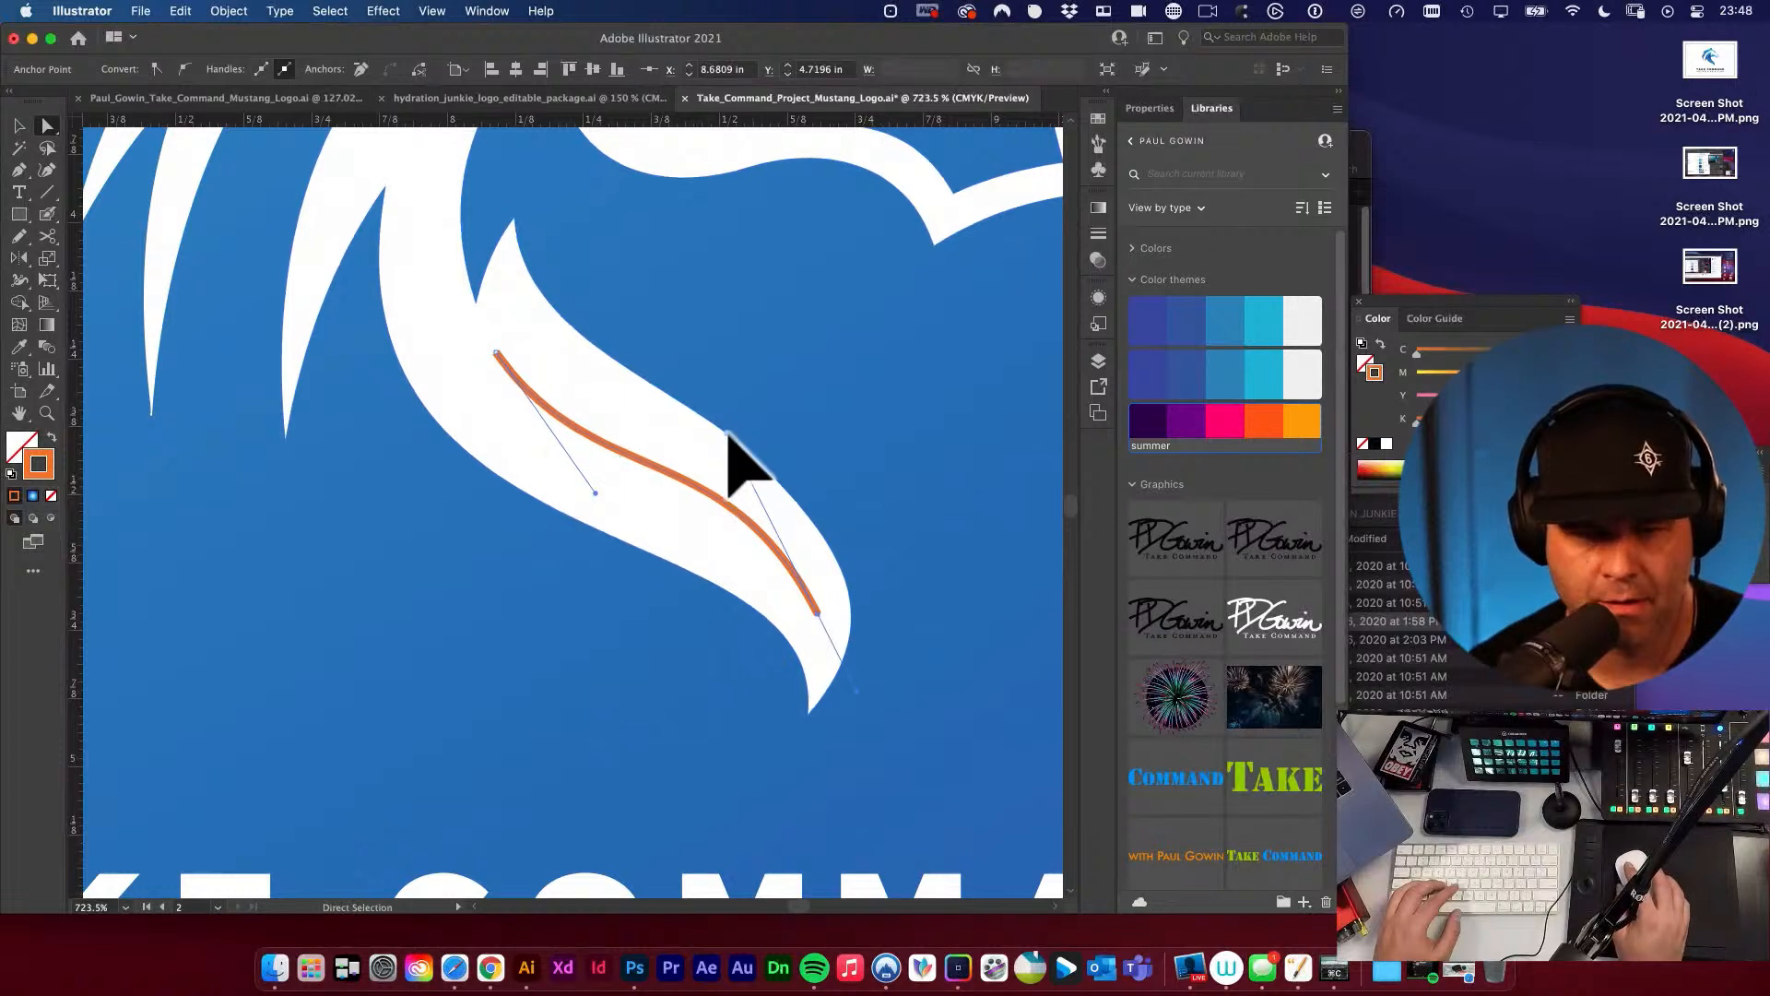
{"action": "left_click_drag", "start_coordinate": [726, 434], "coordinate": [723, 456]}
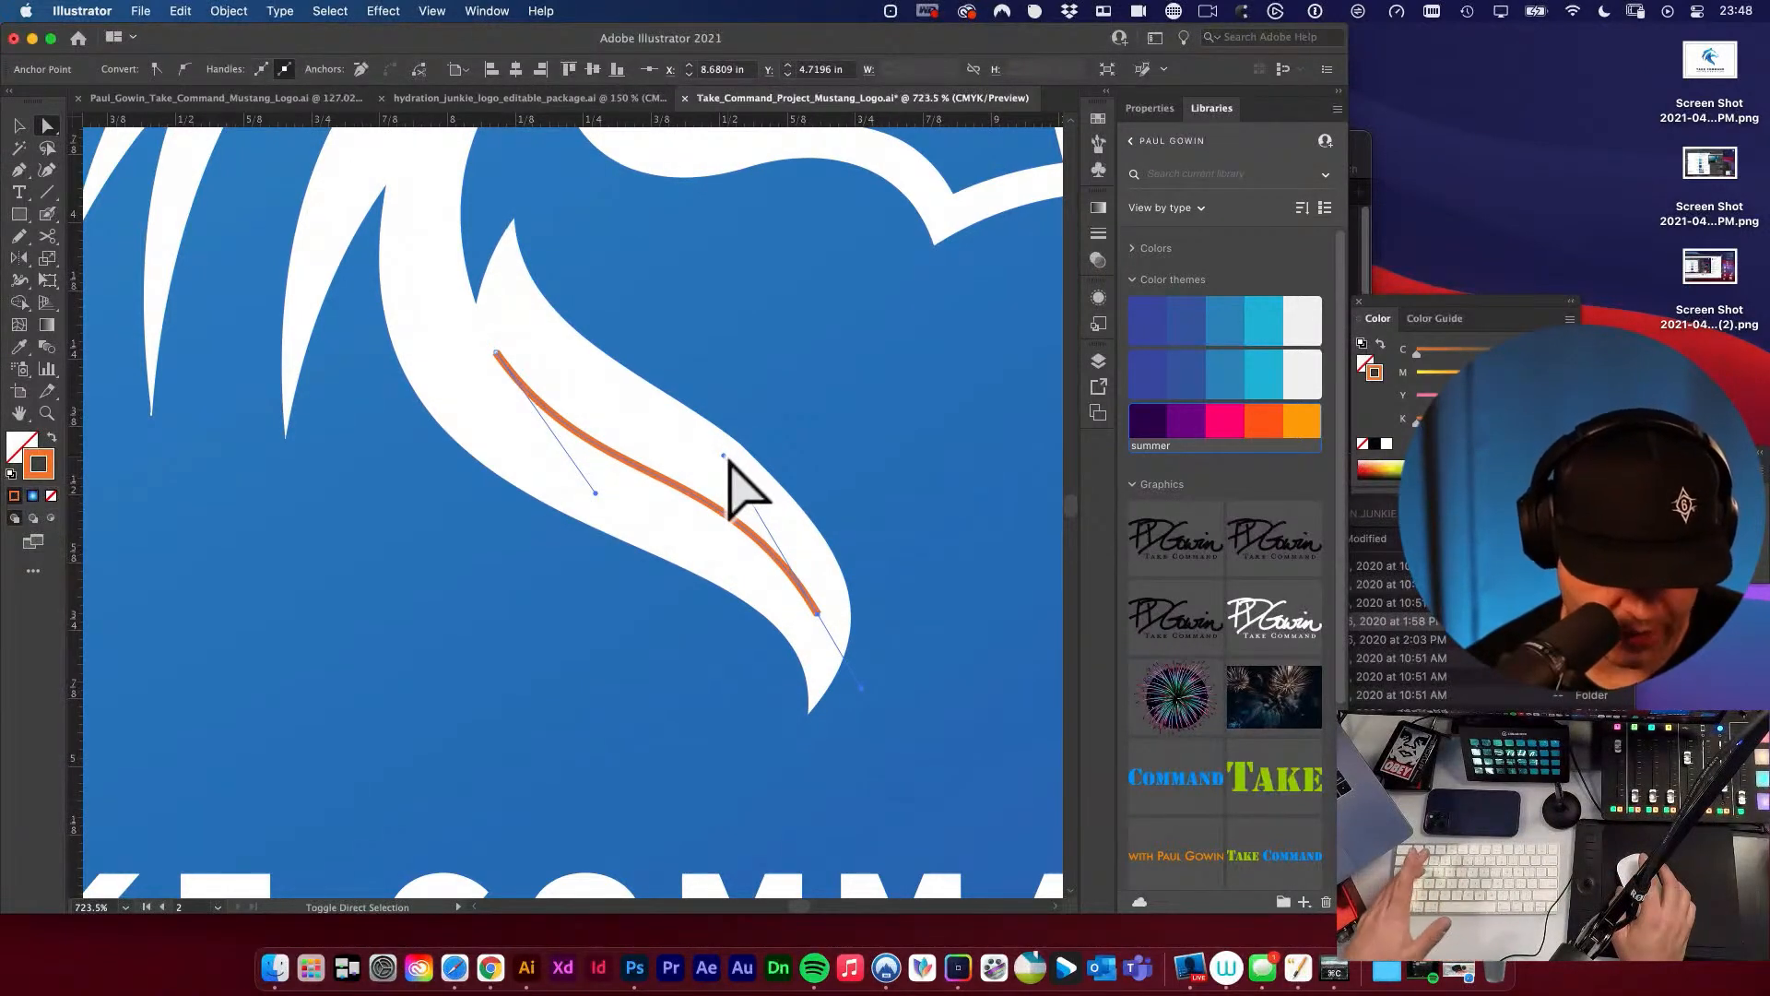
Widen the middle of the orange stroke to about 5 pt with tapered ends using the Width tool, and undo the extra bulge.
{"action": "key", "text": "shift+w"}
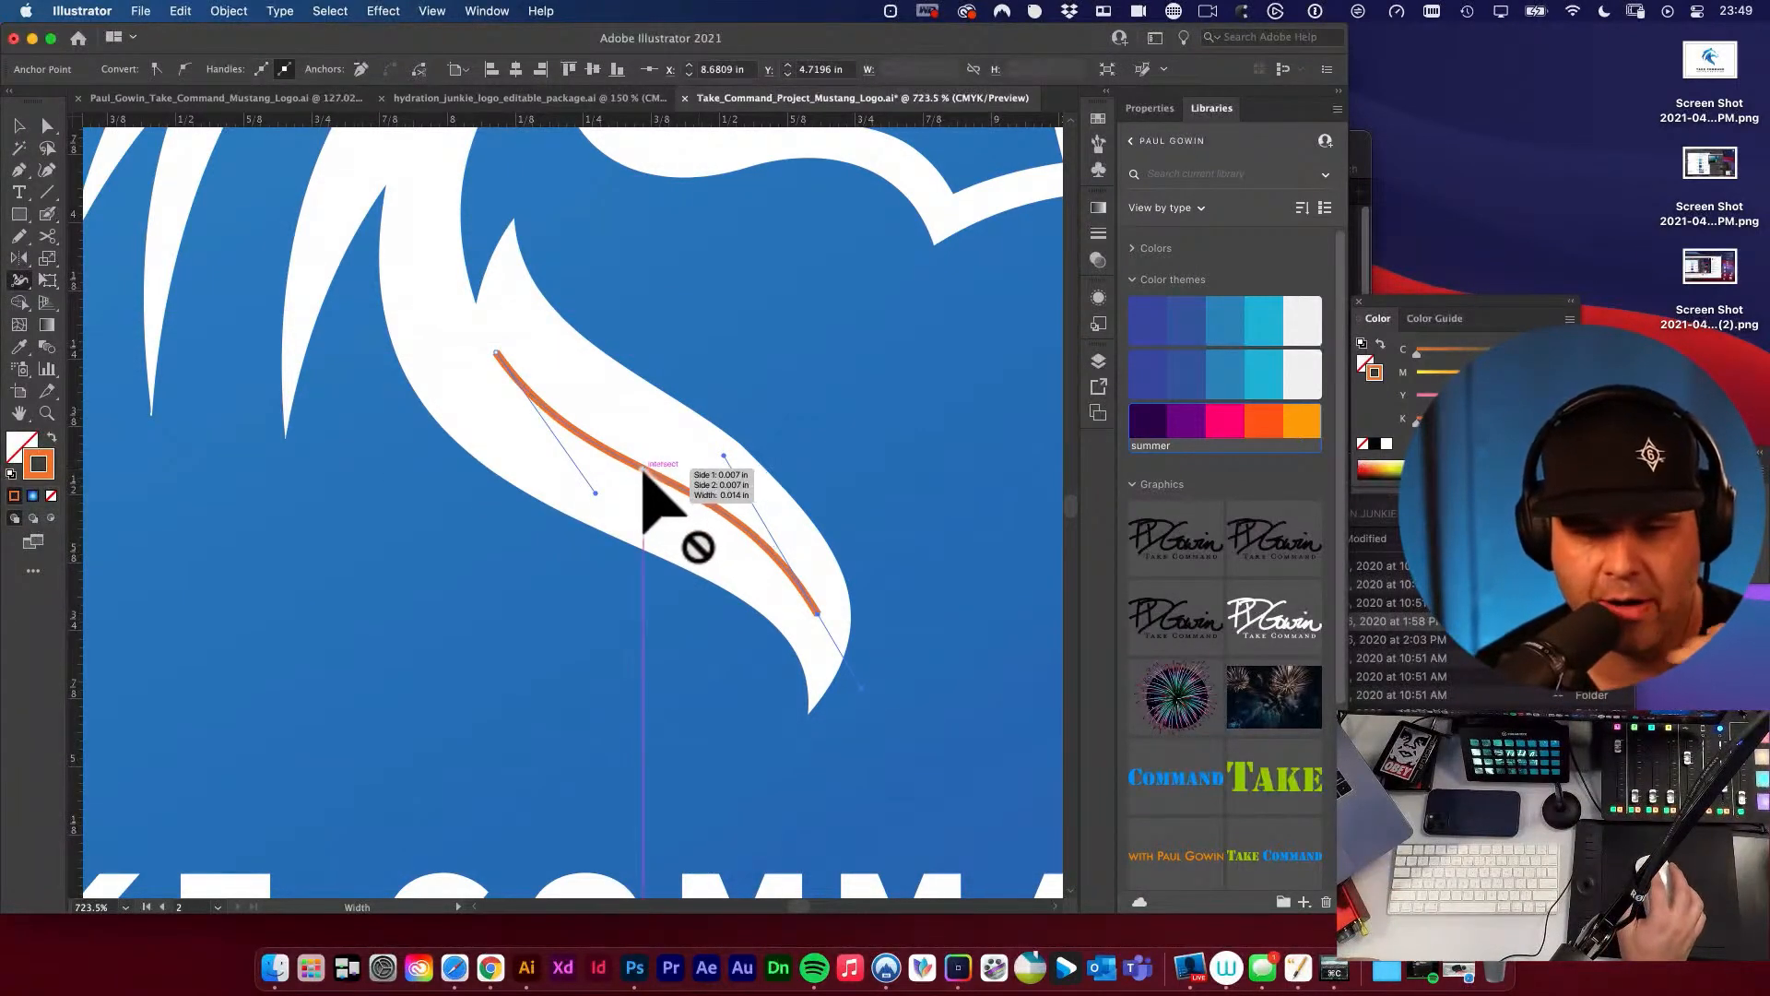
{"action": "mouse_move", "coordinate": [642, 470]}
{"action": "left_mouse_down"}
{"action": "mouse_move", "coordinate": [679, 531]}
{"action": "mouse_move", "coordinate": [763, 444]}
{"action": "mouse_move", "coordinate": [754, 459]}
{"action": "left_mouse_up"}
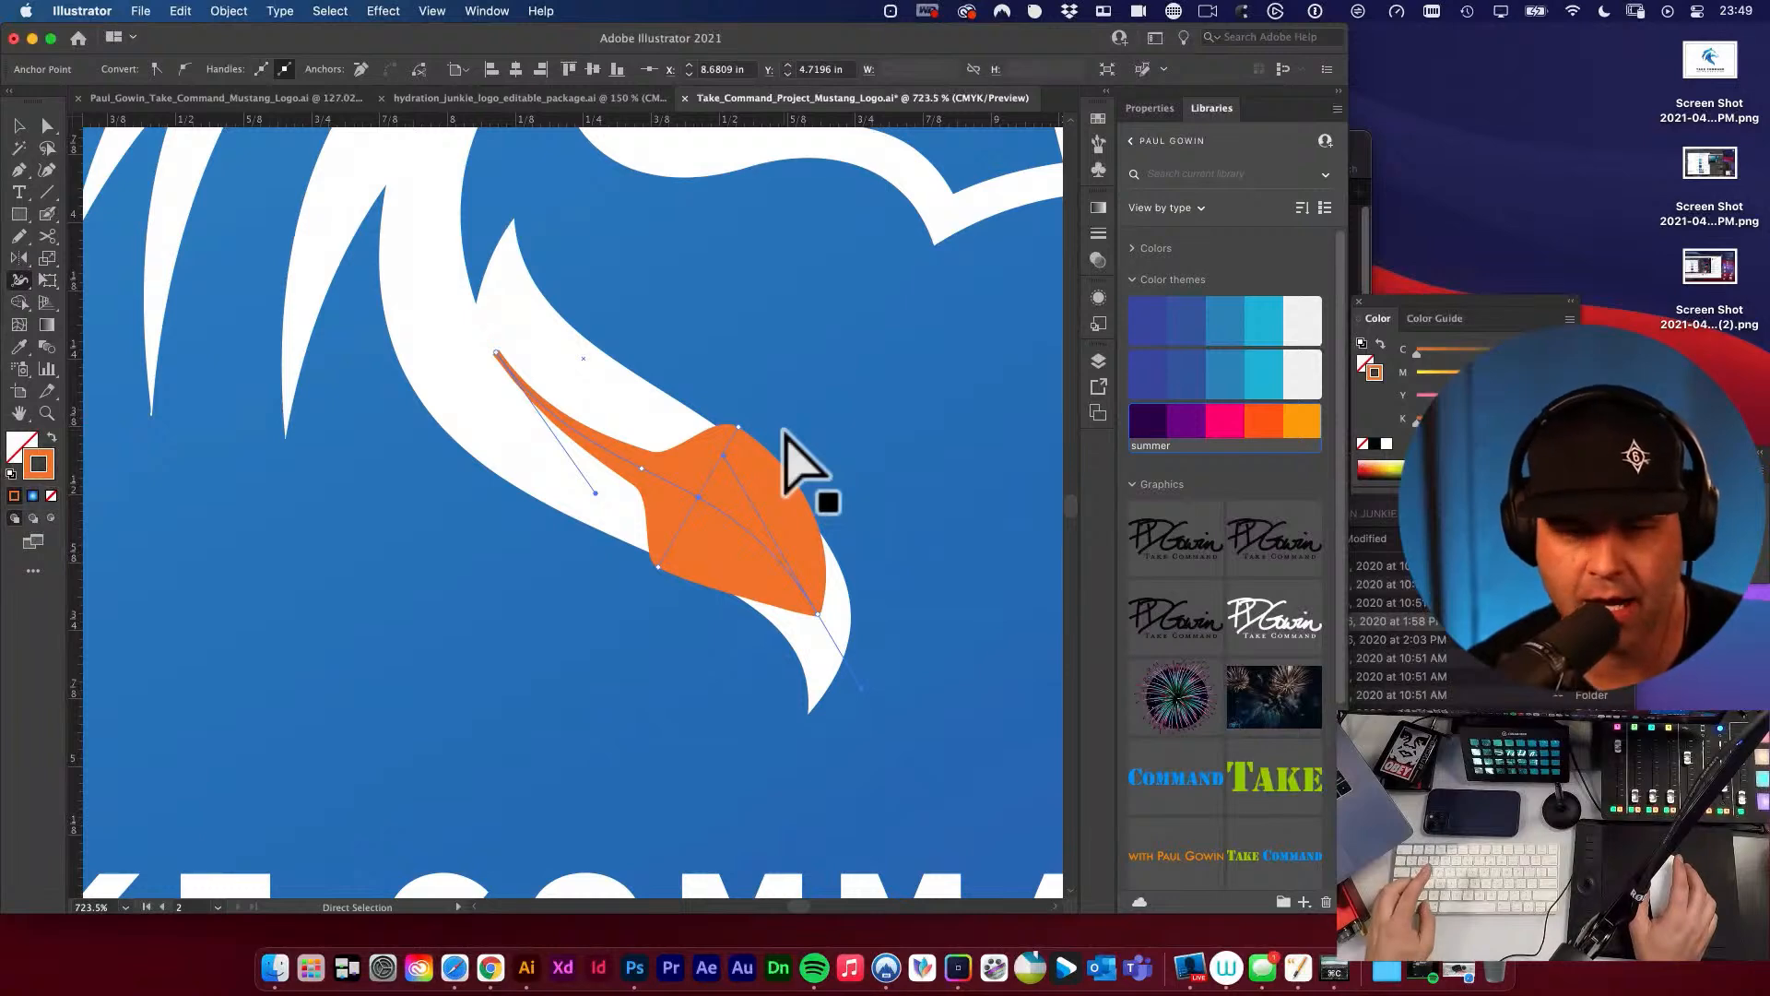
{"action": "key", "text": "super+z"}
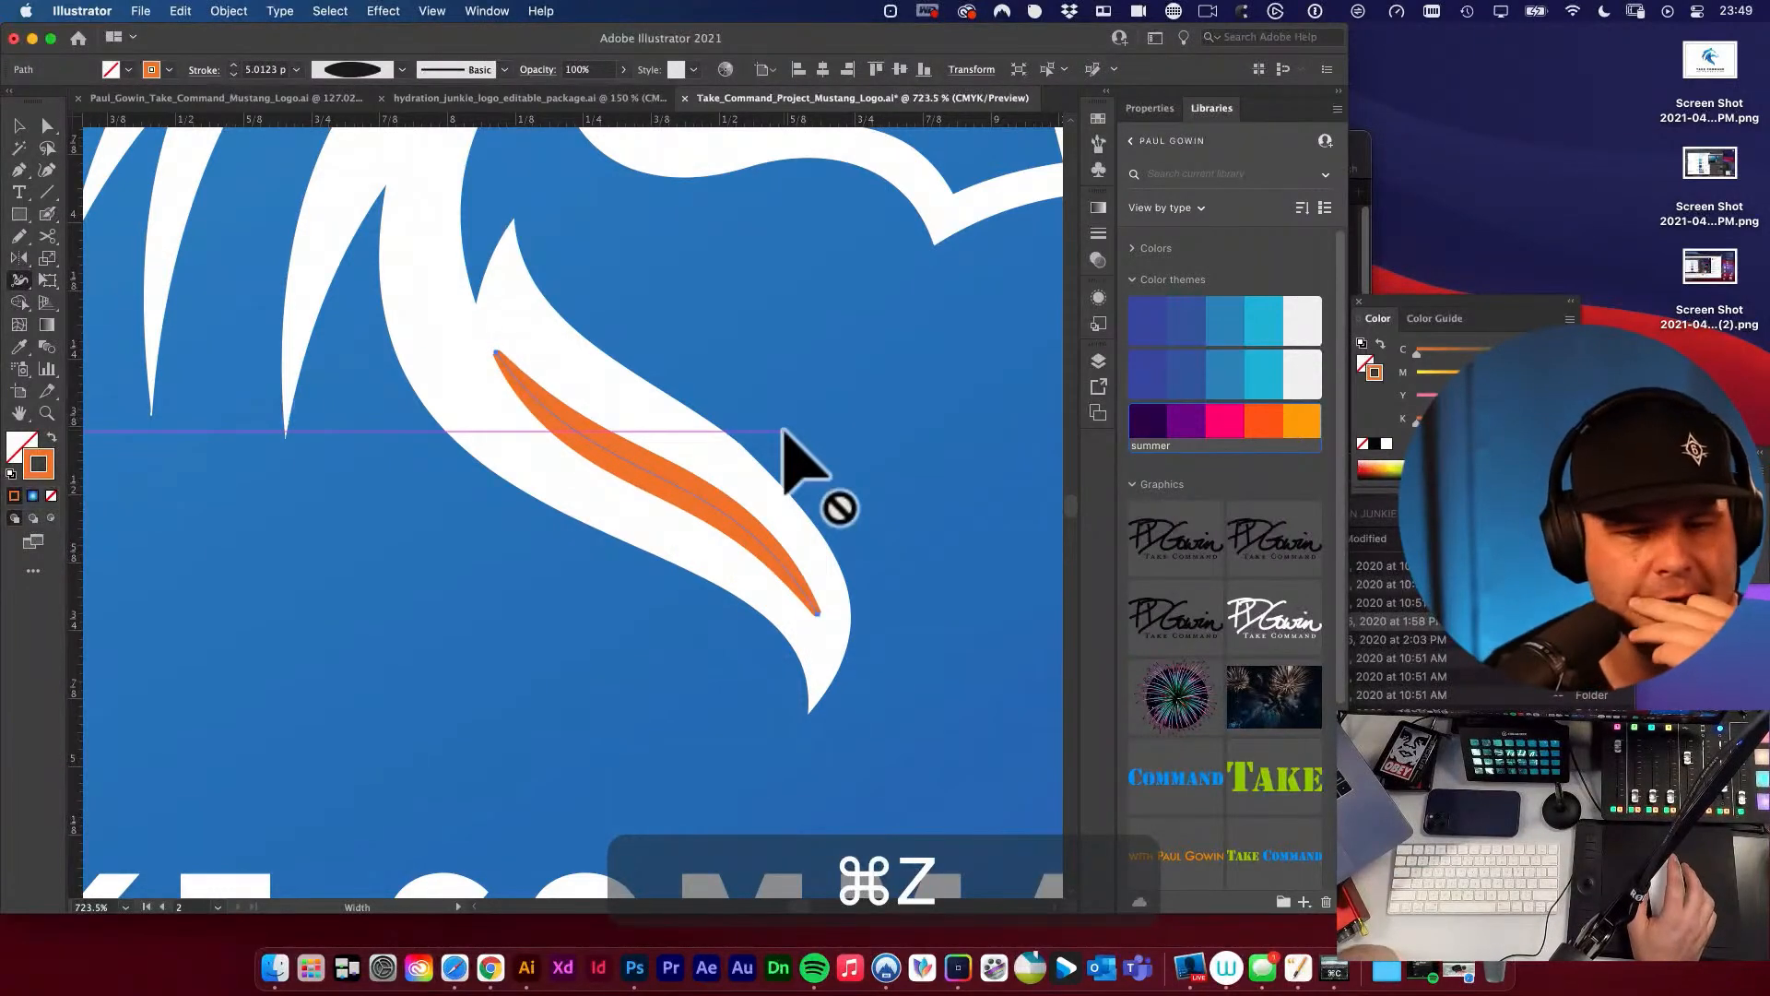
Recolor the tapered neck stroke with the background blue sampled beside the horse's neck using the Eyedropper.
{"action": "left_click", "coordinate": [779, 415], "text": "alt+super"}
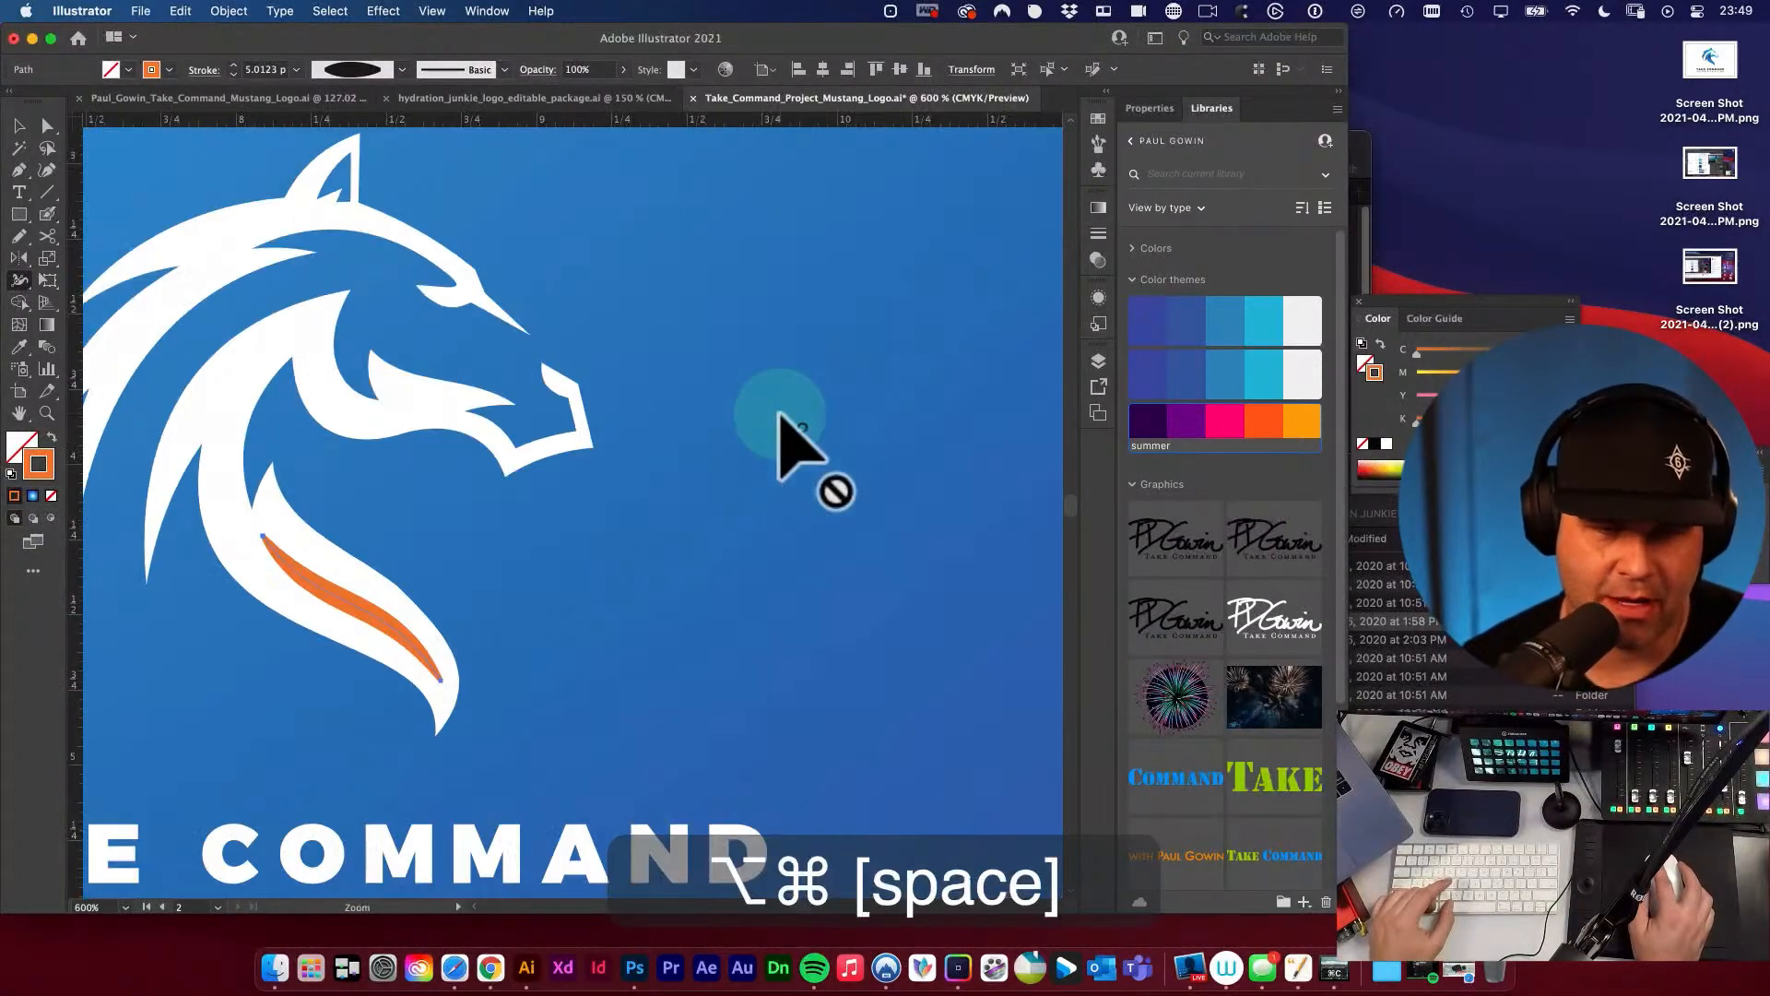
{"action": "left_click_drag", "start_coordinate": [601, 572], "coordinate": [842, 481]}
{"action": "key", "text": "v"}
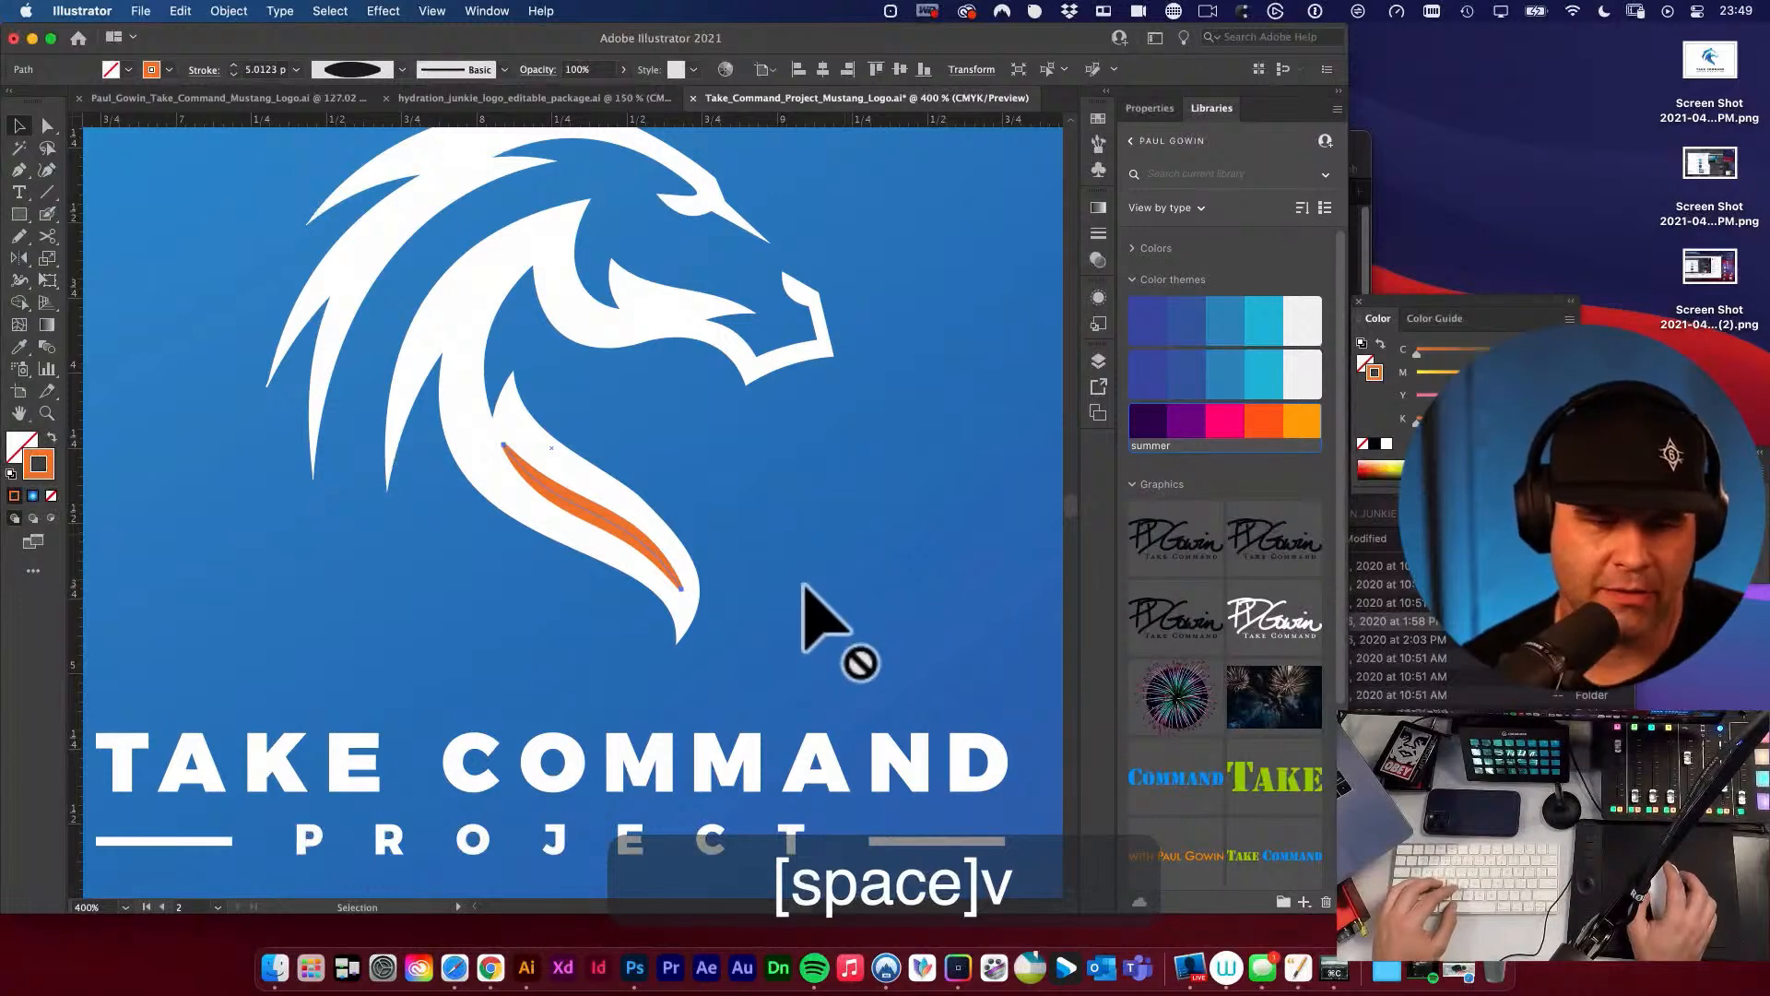
{"action": "key", "text": "i"}
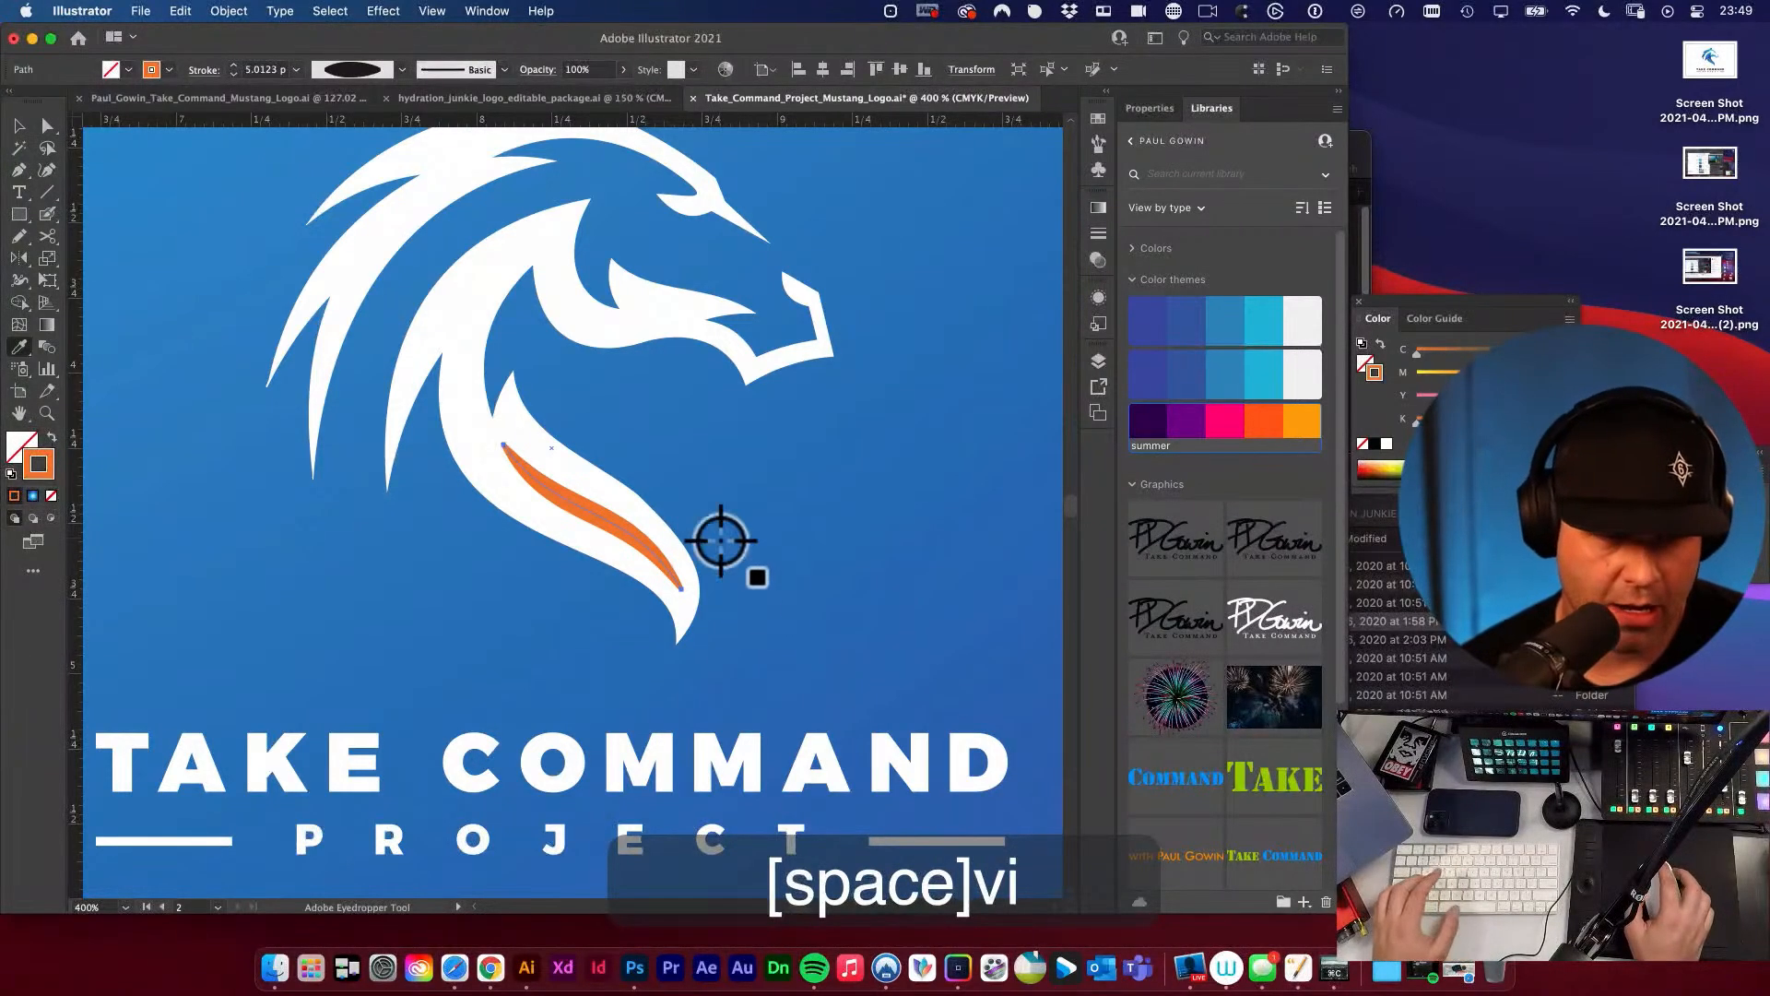
{"action": "left_click", "coordinate": [682, 503]}
{"action": "key", "text": "v"}
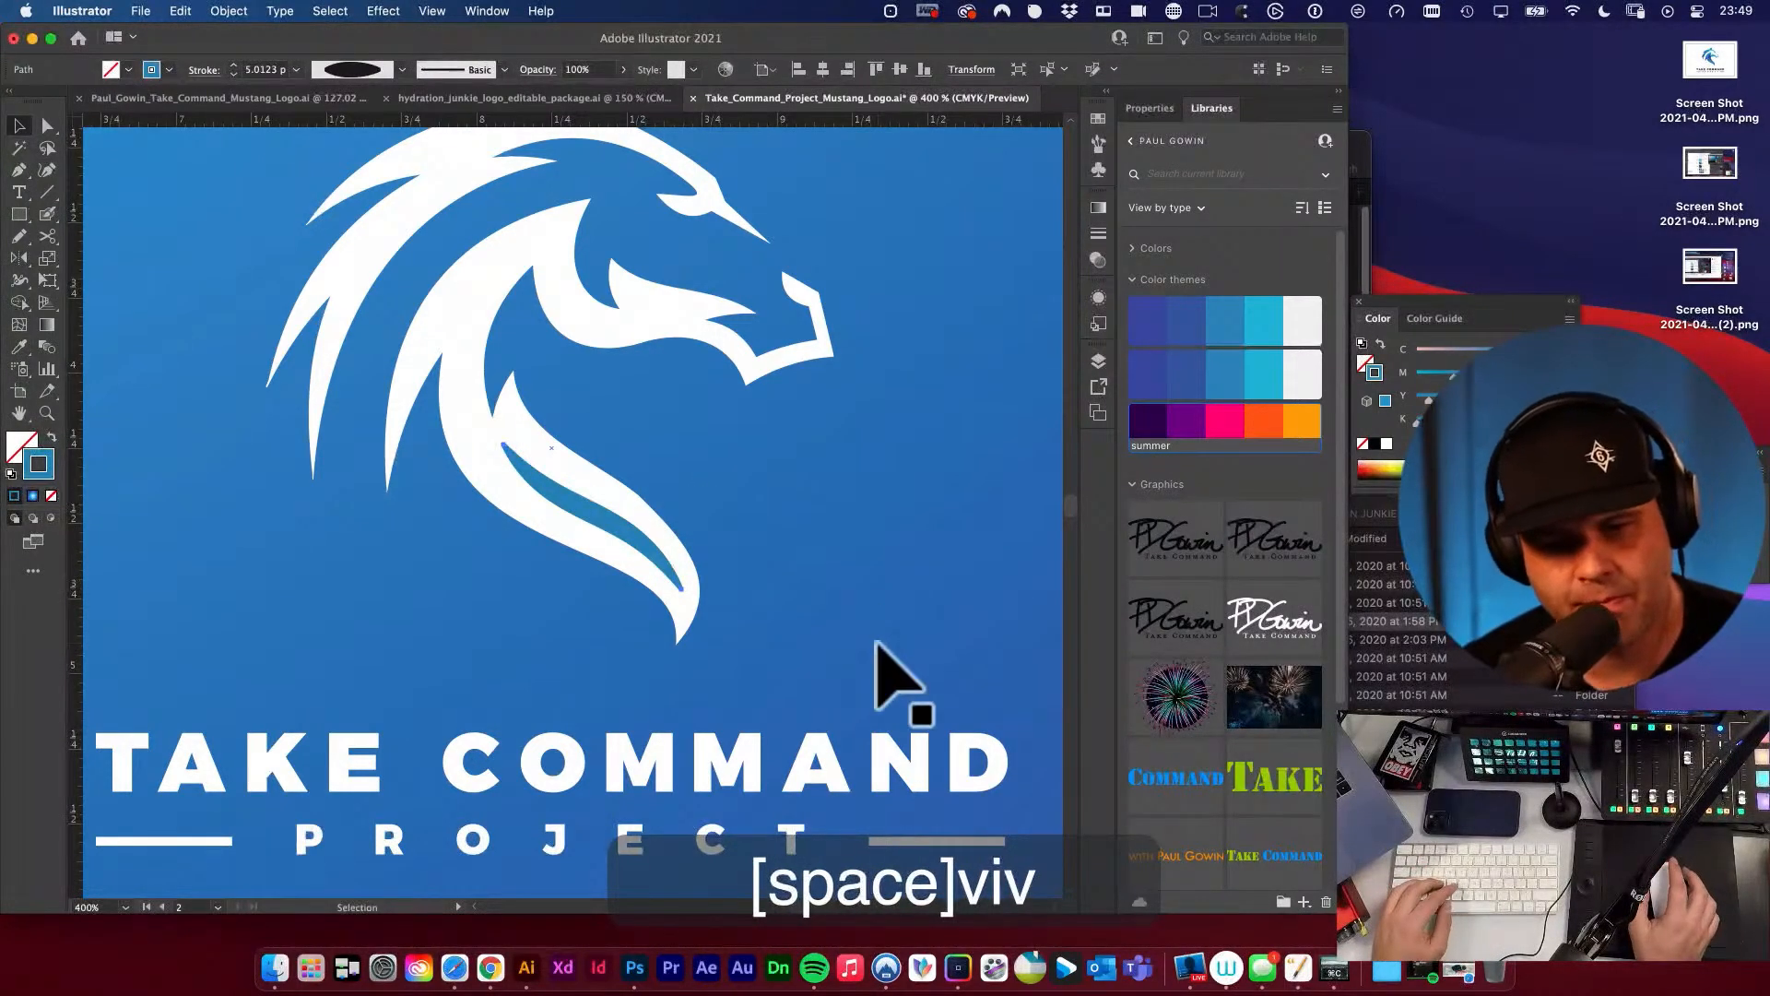
Narrow the middle of the blue tapered neck stroke with the Width tool so it forms a slimmer detail line.
{"action": "key", "text": "alt+super+space"}
{"action": "left_click", "coordinate": [721, 546], "text": "alt+super"}
{"action": "left_click", "coordinate": [718, 546], "text": "alt+super"}
{"action": "left_click", "coordinate": [708, 546], "text": "alt+super"}
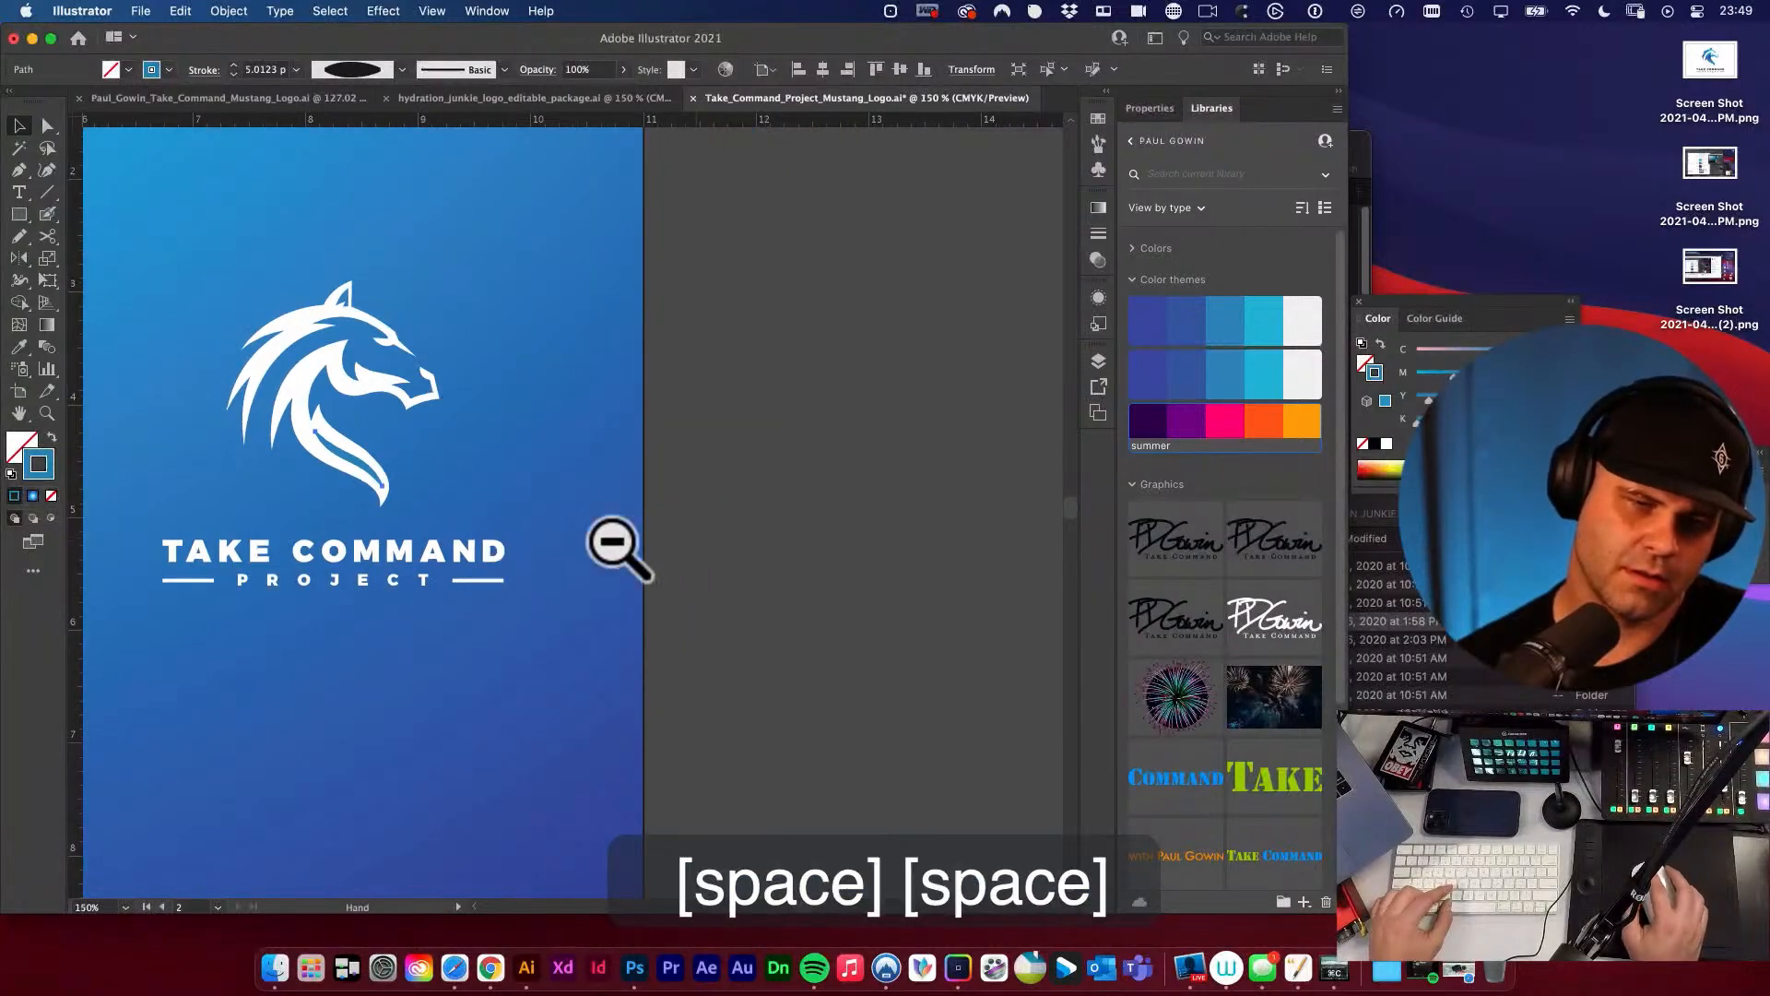
{"action": "left_click_drag", "start_coordinate": [771, 551], "coordinate": [1008, 530]}
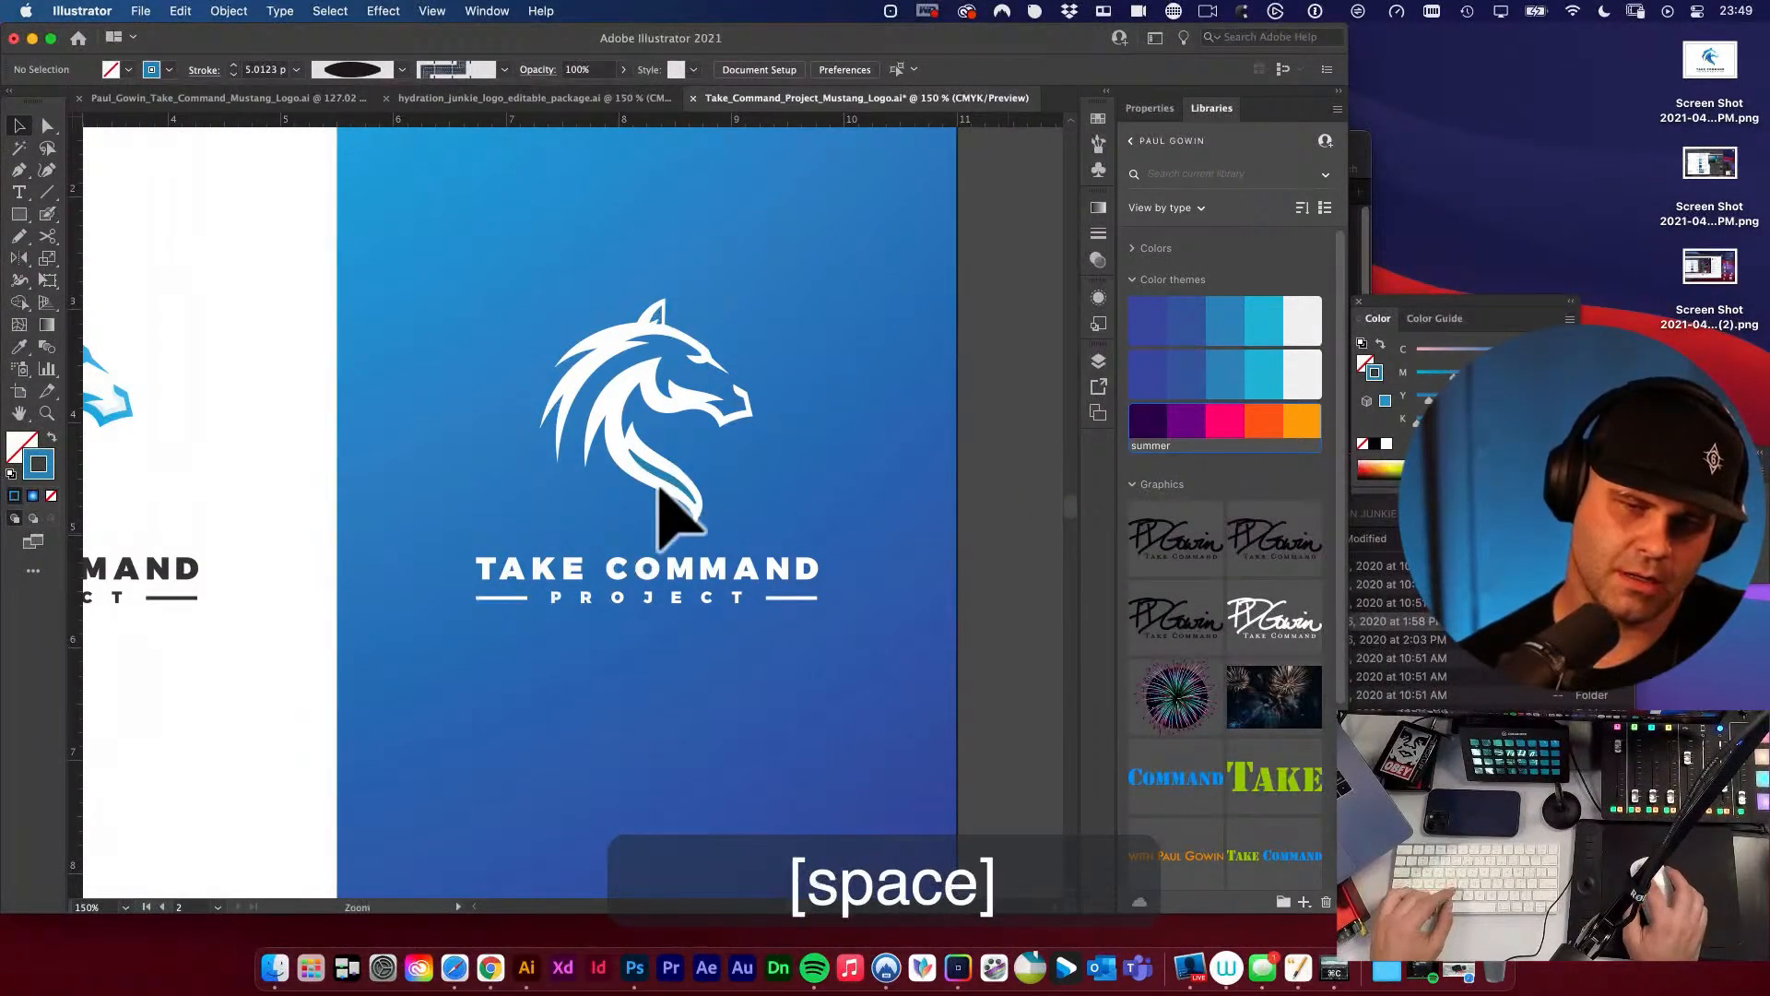
{"action": "key", "text": "super+space"}
{"action": "left_click_drag", "start_coordinate": [660, 489], "coordinate": [937, 652]}
{"action": "key", "text": "a"}
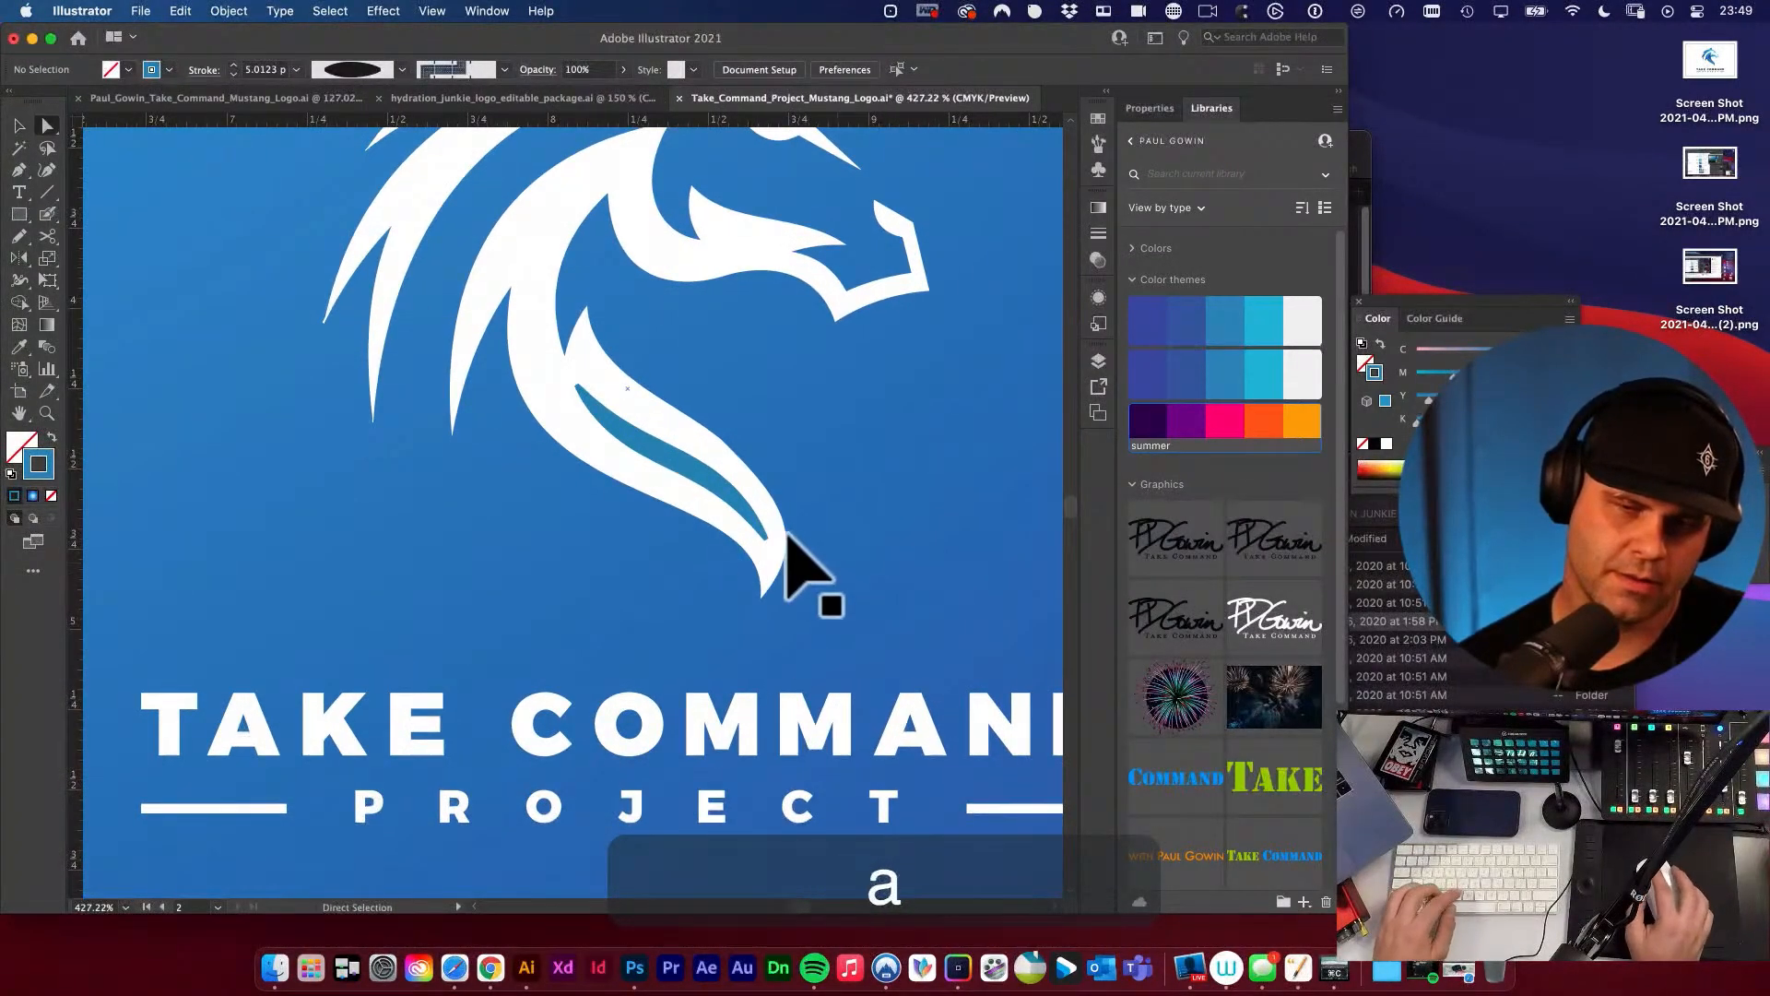
{"action": "key", "text": "v"}
{"action": "left_click", "coordinate": [697, 470]}
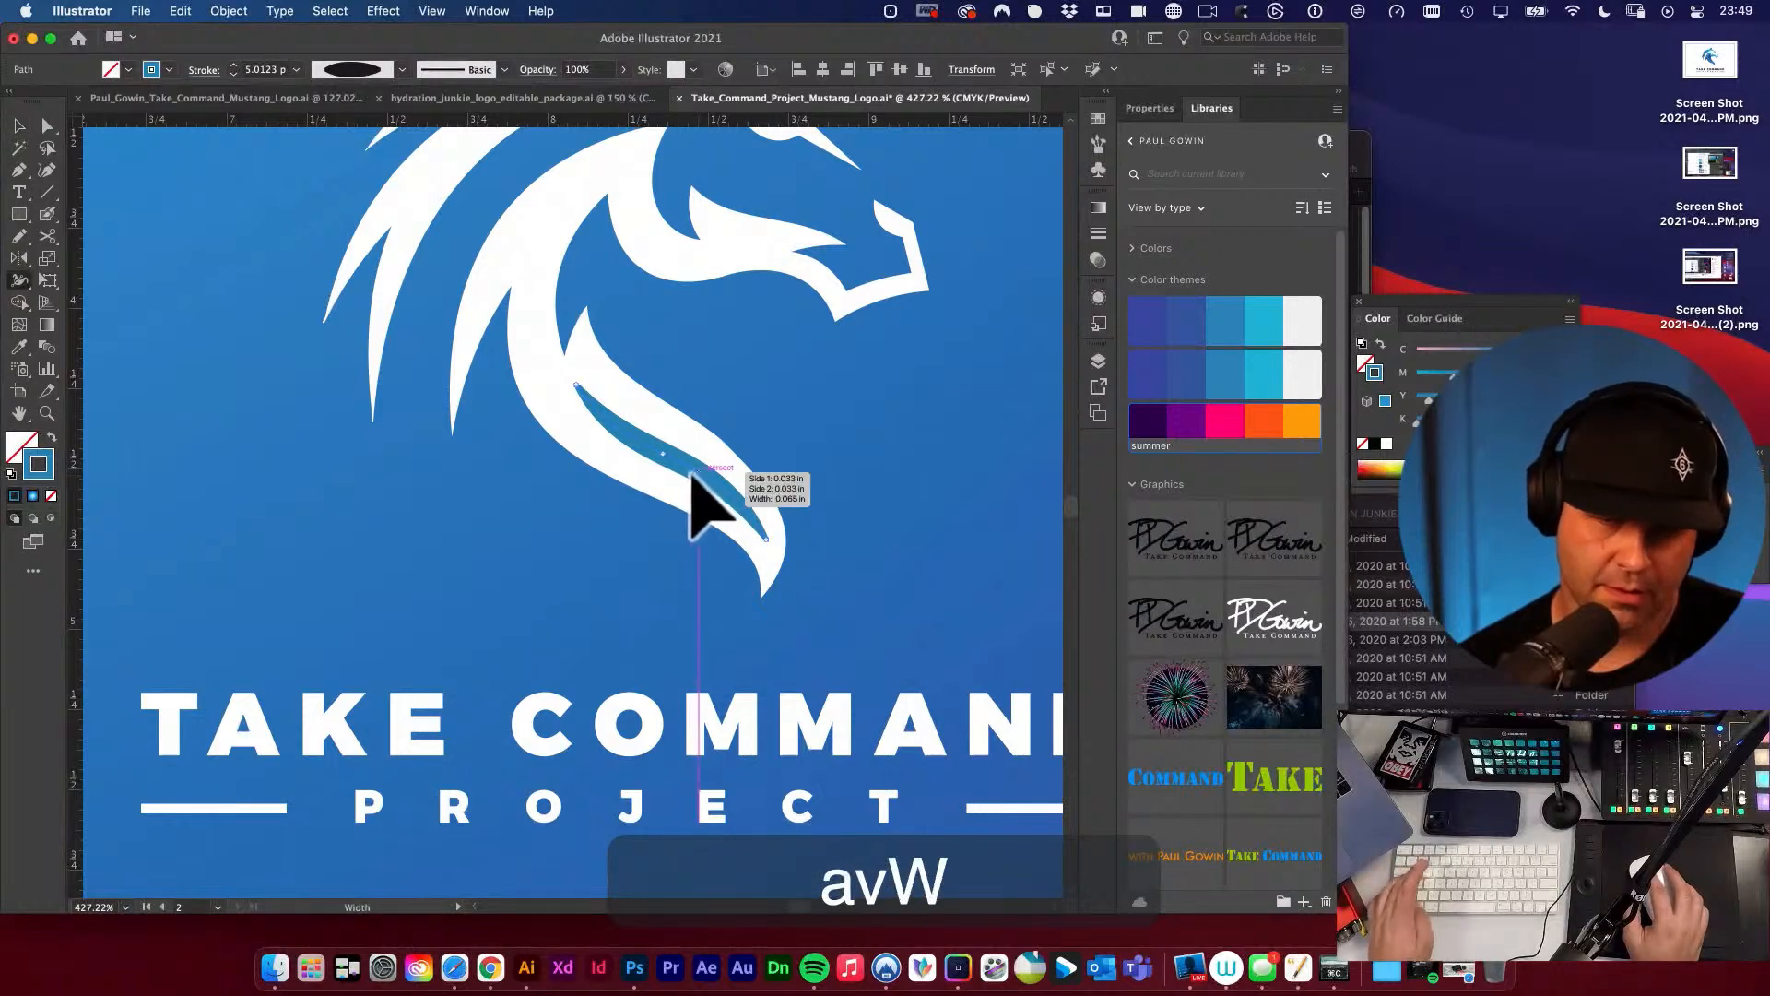
{"action": "mouse_move", "coordinate": [663, 458]}
{"action": "left_mouse_down"}
{"action": "mouse_move", "coordinate": [673, 474]}
{"action": "mouse_move", "coordinate": [669, 451]}
{"action": "left_mouse_up"}
{"action": "key", "text": "v"}
{"action": "left_click", "coordinate": [785, 448]}
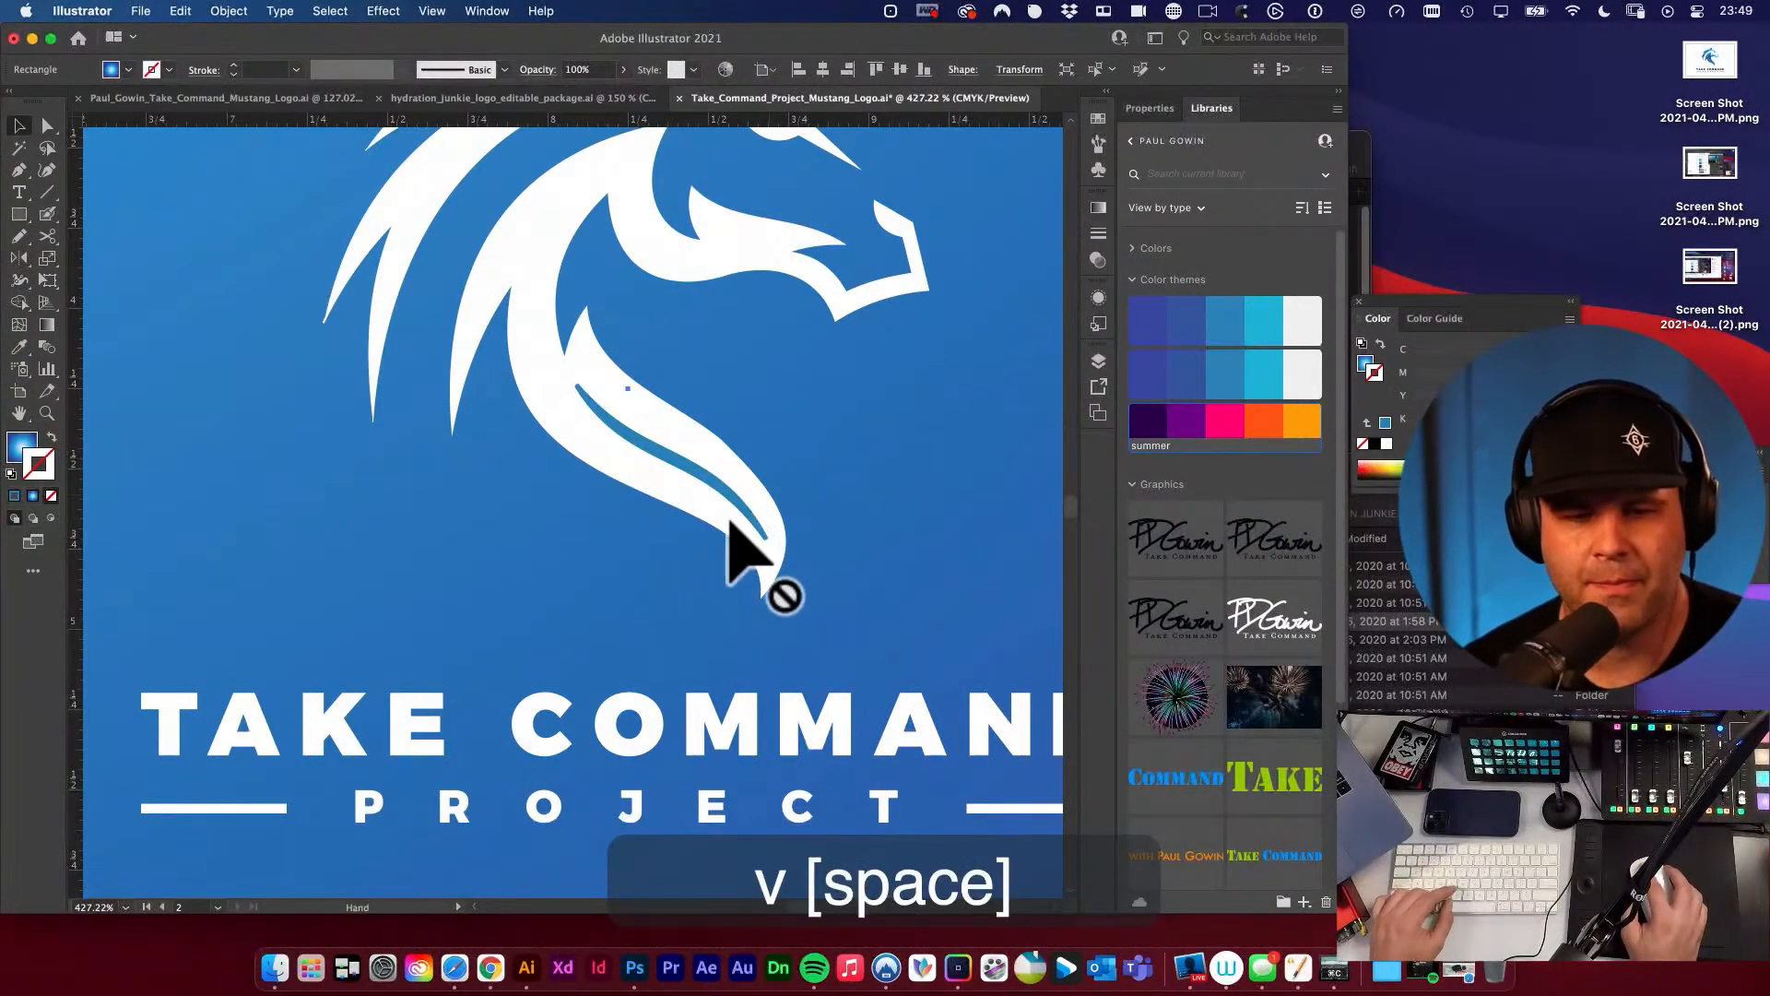
Examine the blue tapered neck line up close and at full-logo scale beside the full-colour version.
{"action": "left_click", "coordinate": [723, 522], "text": "alt+super"}
{"action": "left_click_drag", "start_coordinate": [731, 513], "coordinate": [919, 562]}
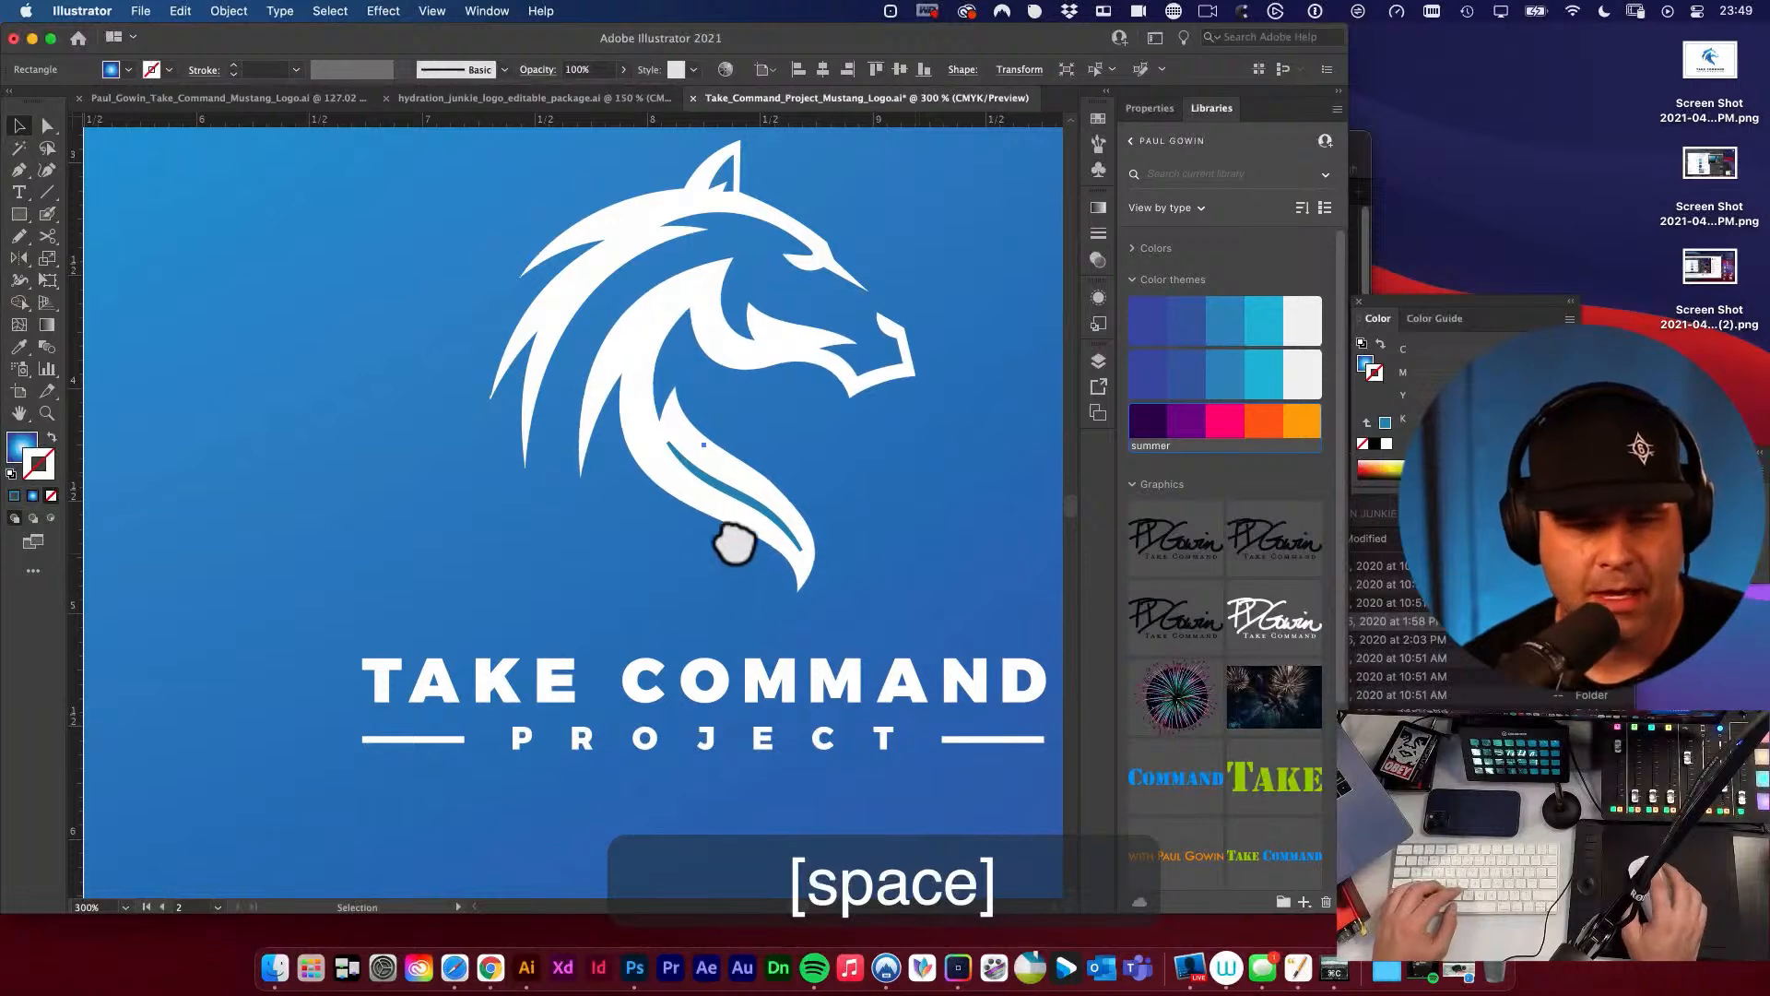
{"action": "key", "text": "x"}
{"action": "key", "text": "v"}
{"action": "left_click", "coordinate": [727, 496]}
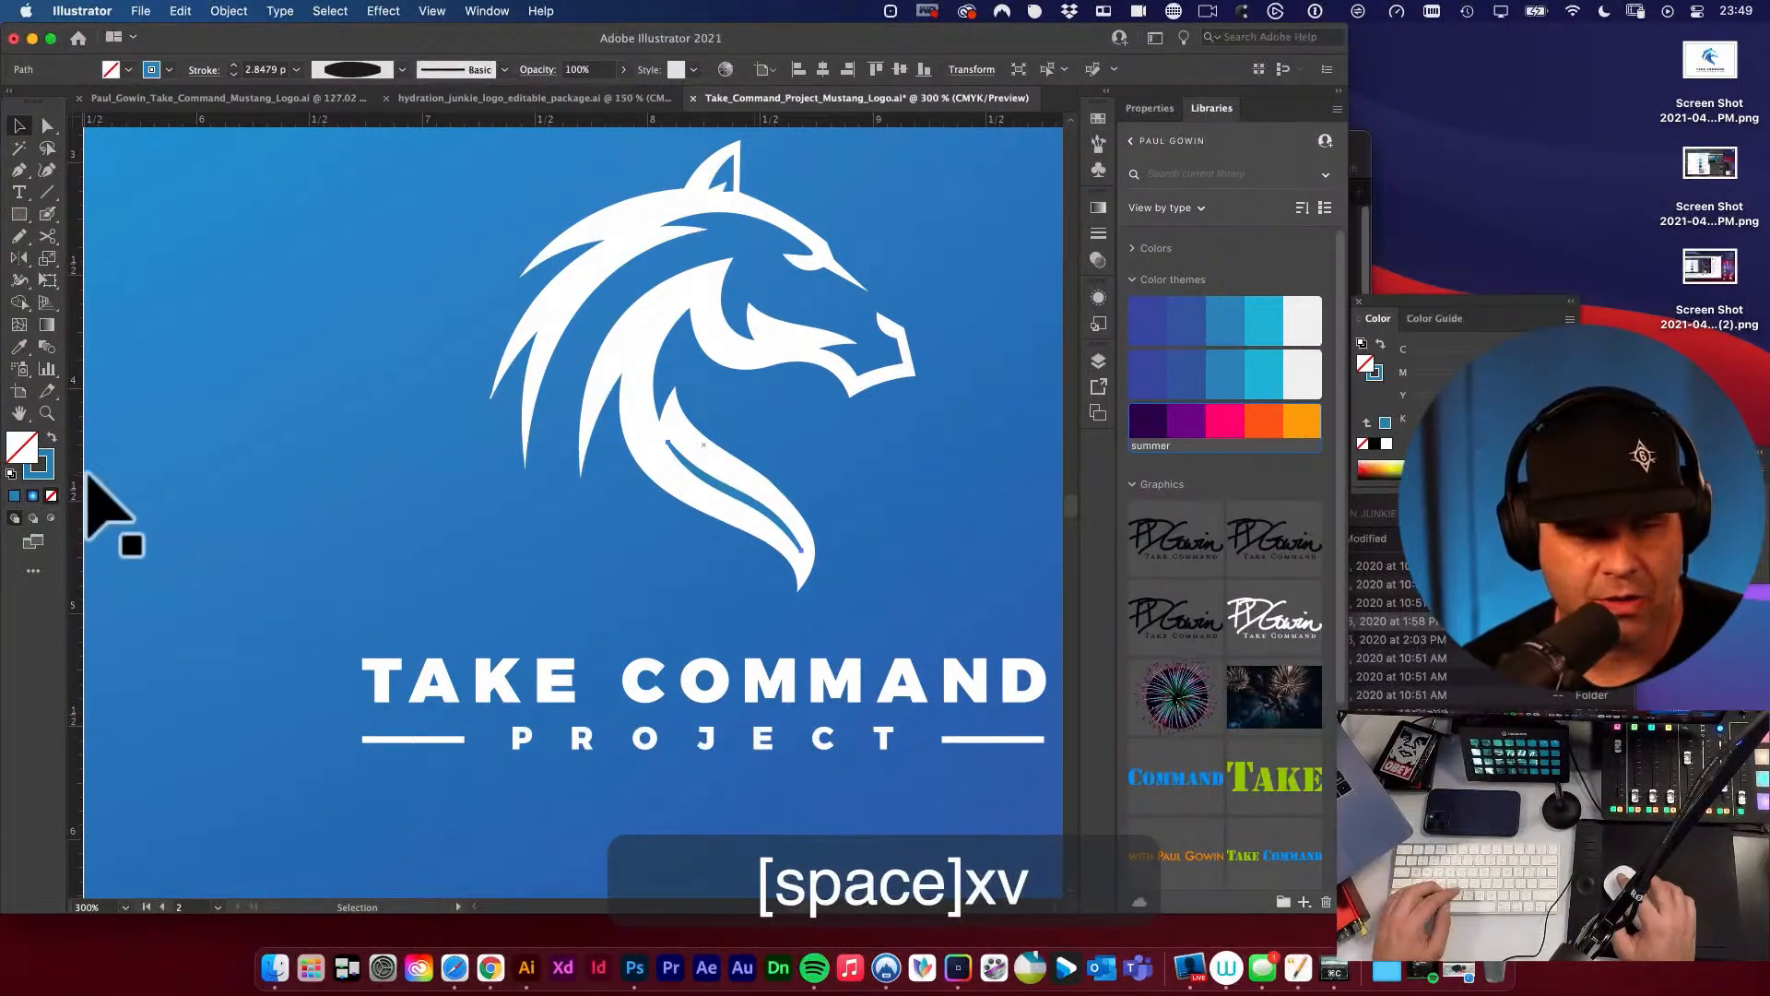
{"action": "key", "text": "x"}
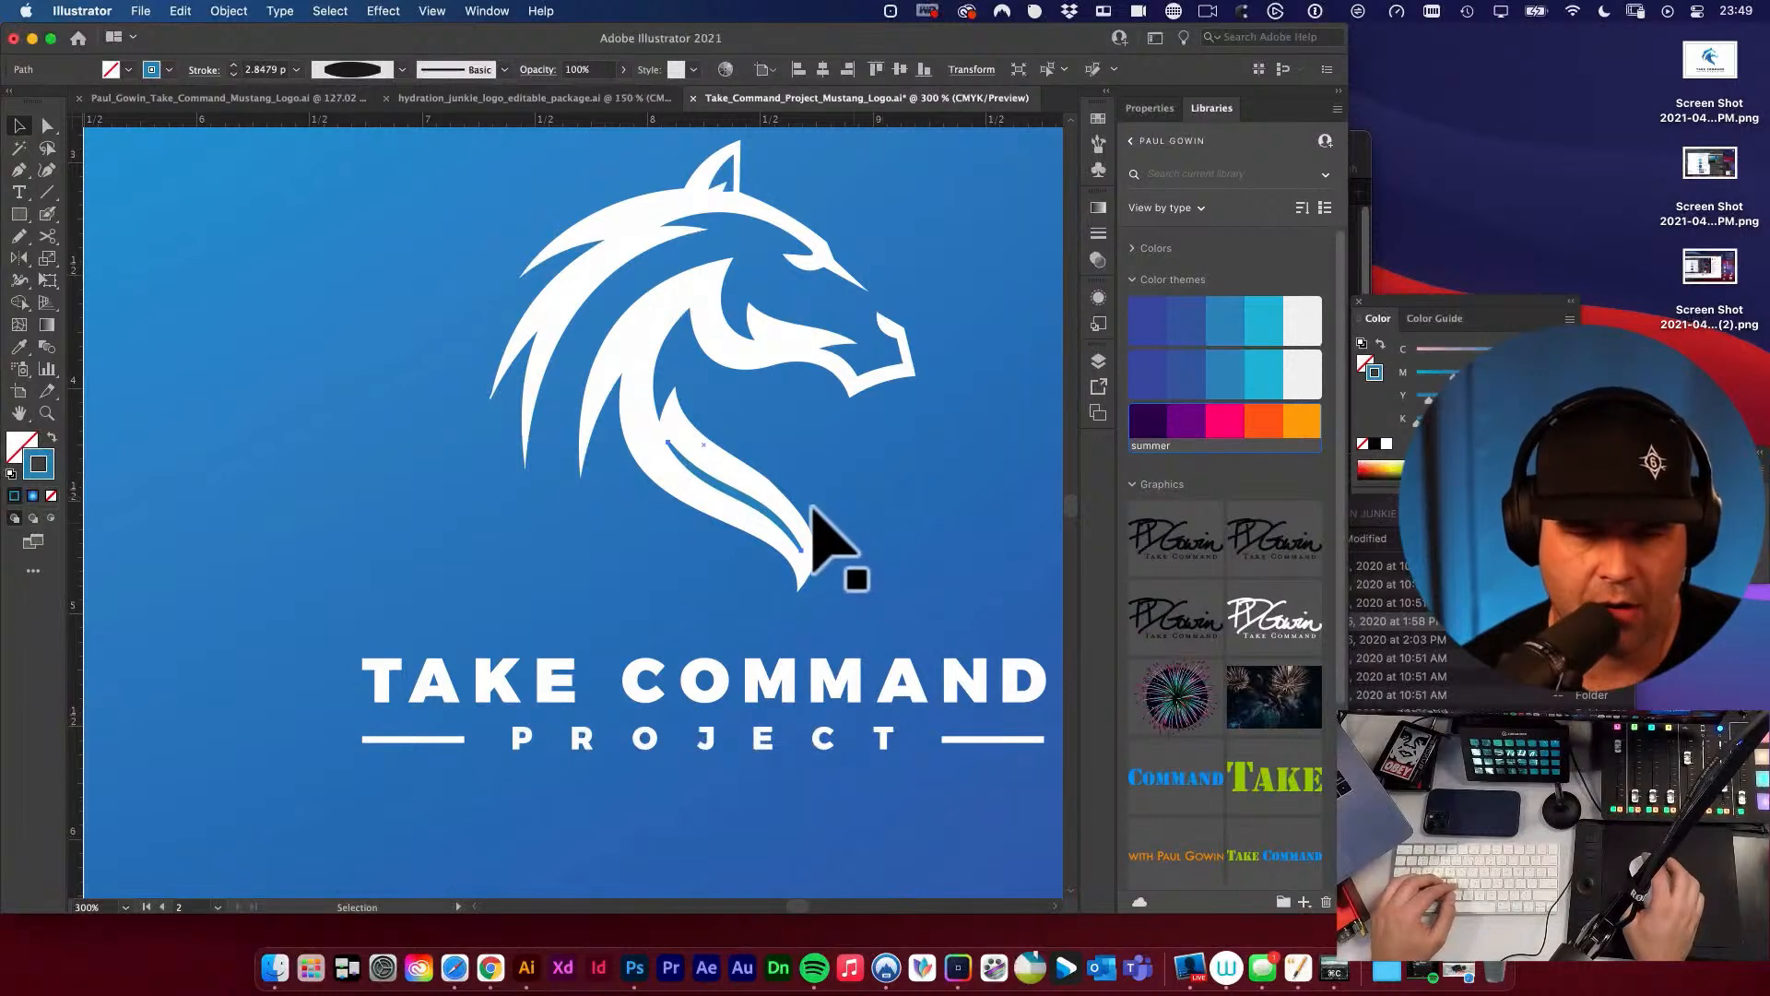
{"action": "key", "text": "space"}
{"action": "left_click_drag", "start_coordinate": [710, 485], "coordinate": [952, 625]}
{"action": "key", "text": "v"}
{"action": "key", "text": "space"}
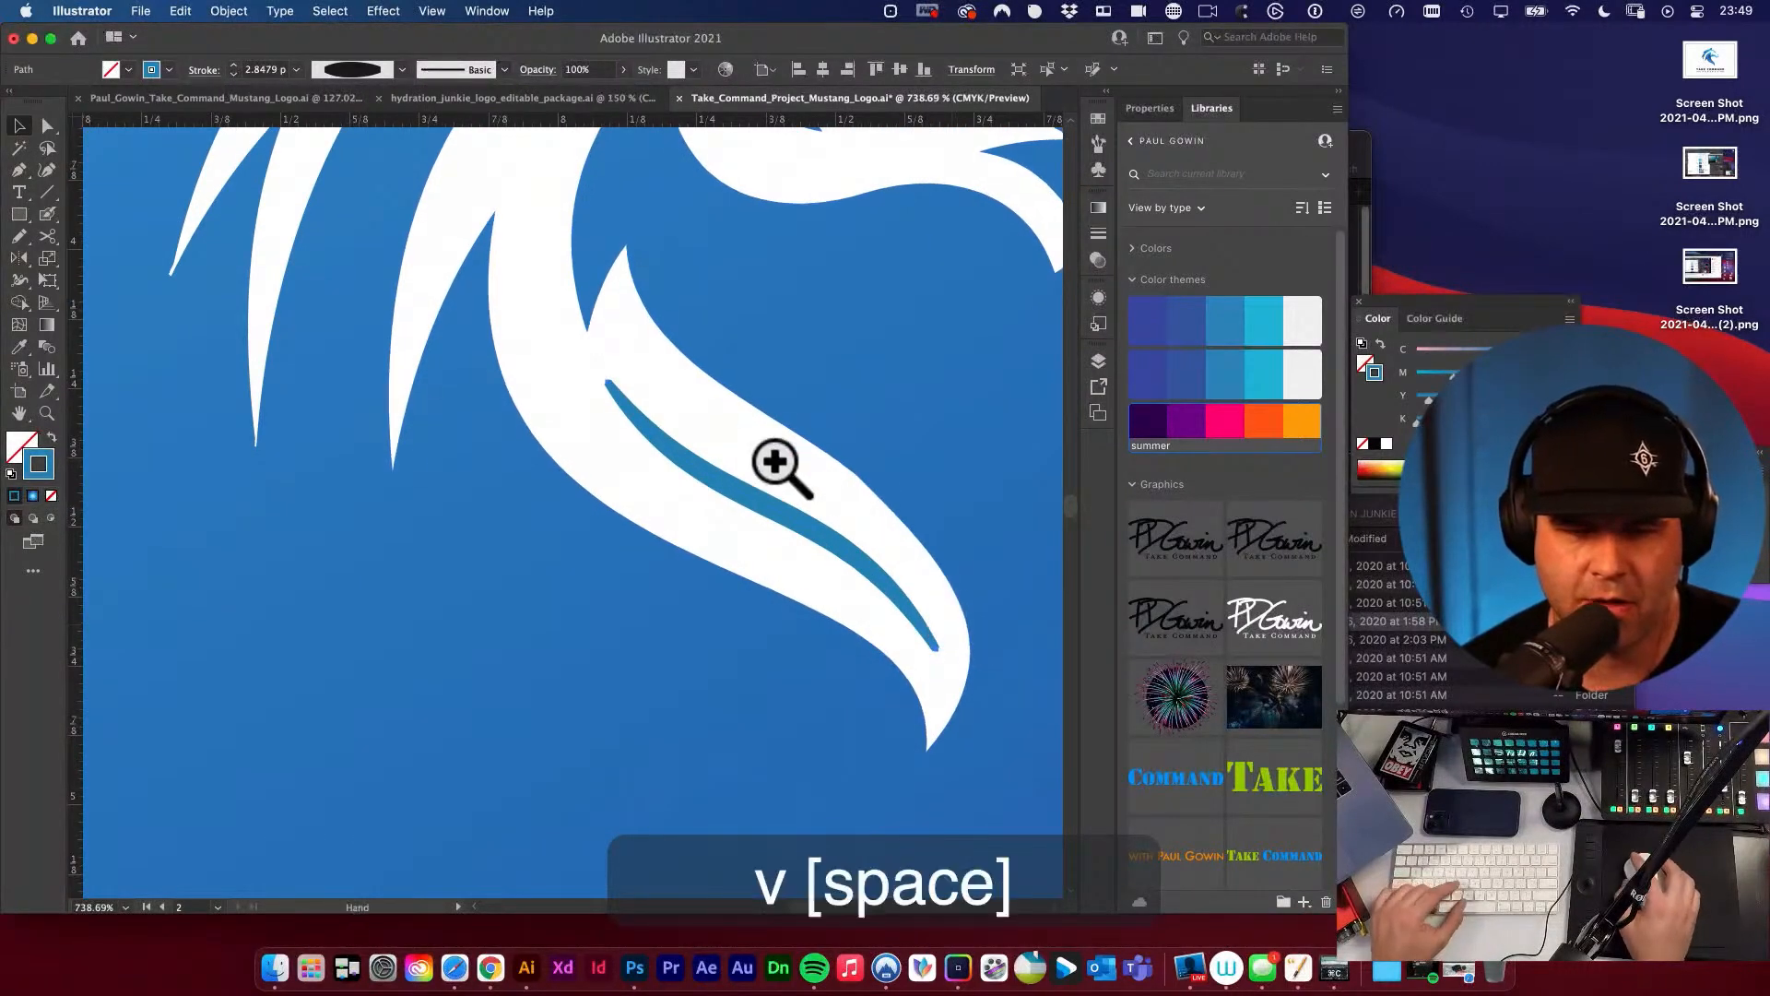
{"action": "left_click", "coordinate": [767, 462], "text": "alt+super"}
{"action": "left_click", "coordinate": [632, 542], "text": "alt+super"}
{"action": "left_click", "coordinate": [636, 541], "text": "alt+super"}
{"action": "left_click", "coordinate": [629, 551], "text": "alt+super"}
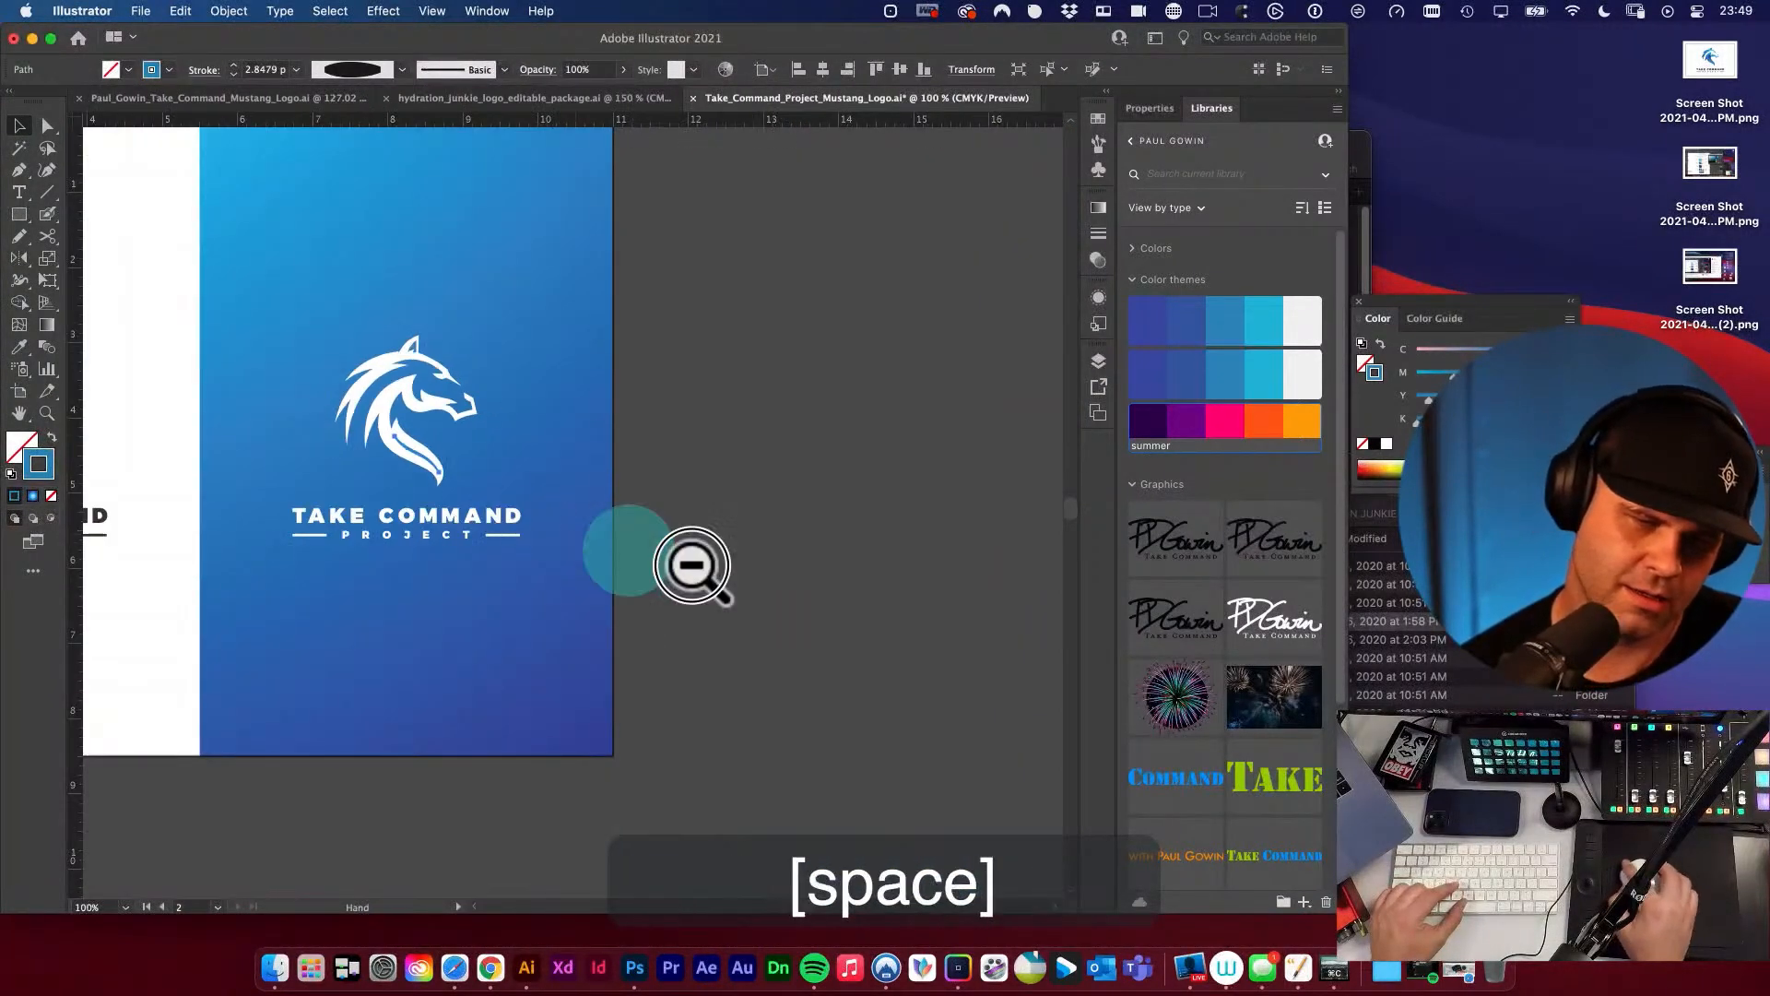
{"action": "key", "text": "space"}
{"action": "left_click_drag", "start_coordinate": [692, 565], "coordinate": [877, 584]}
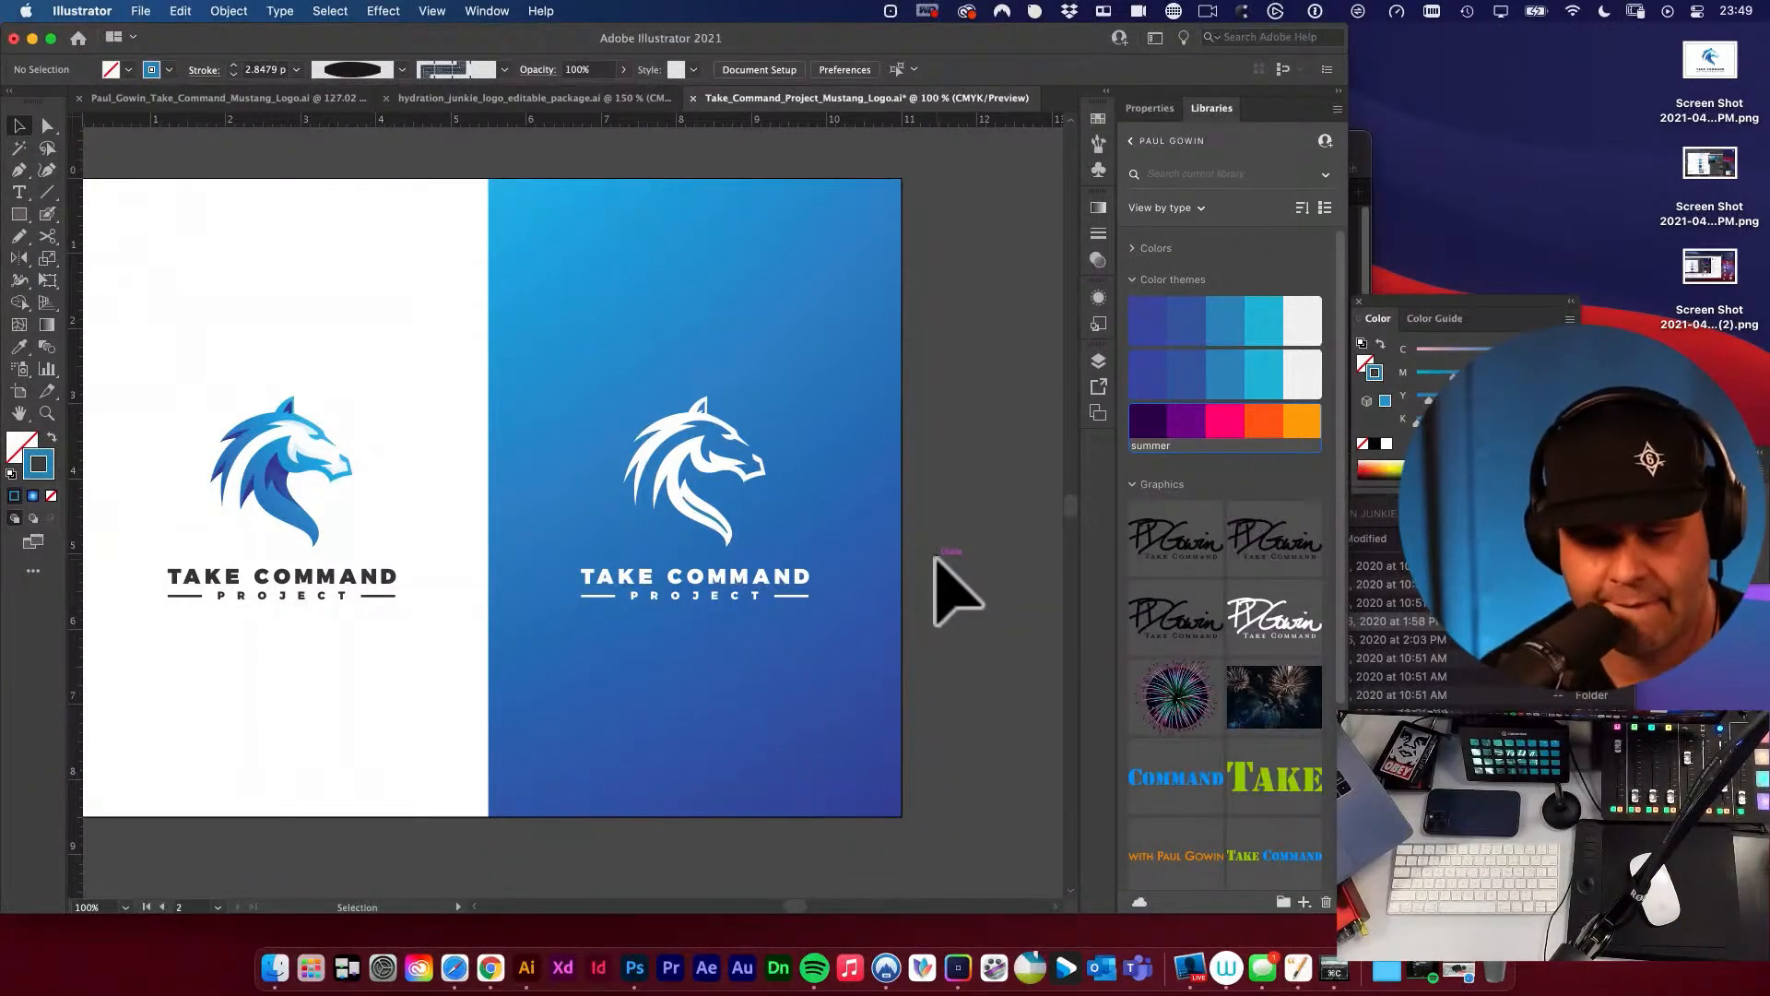
{"action": "left_click", "coordinate": [790, 601], "text": "super"}
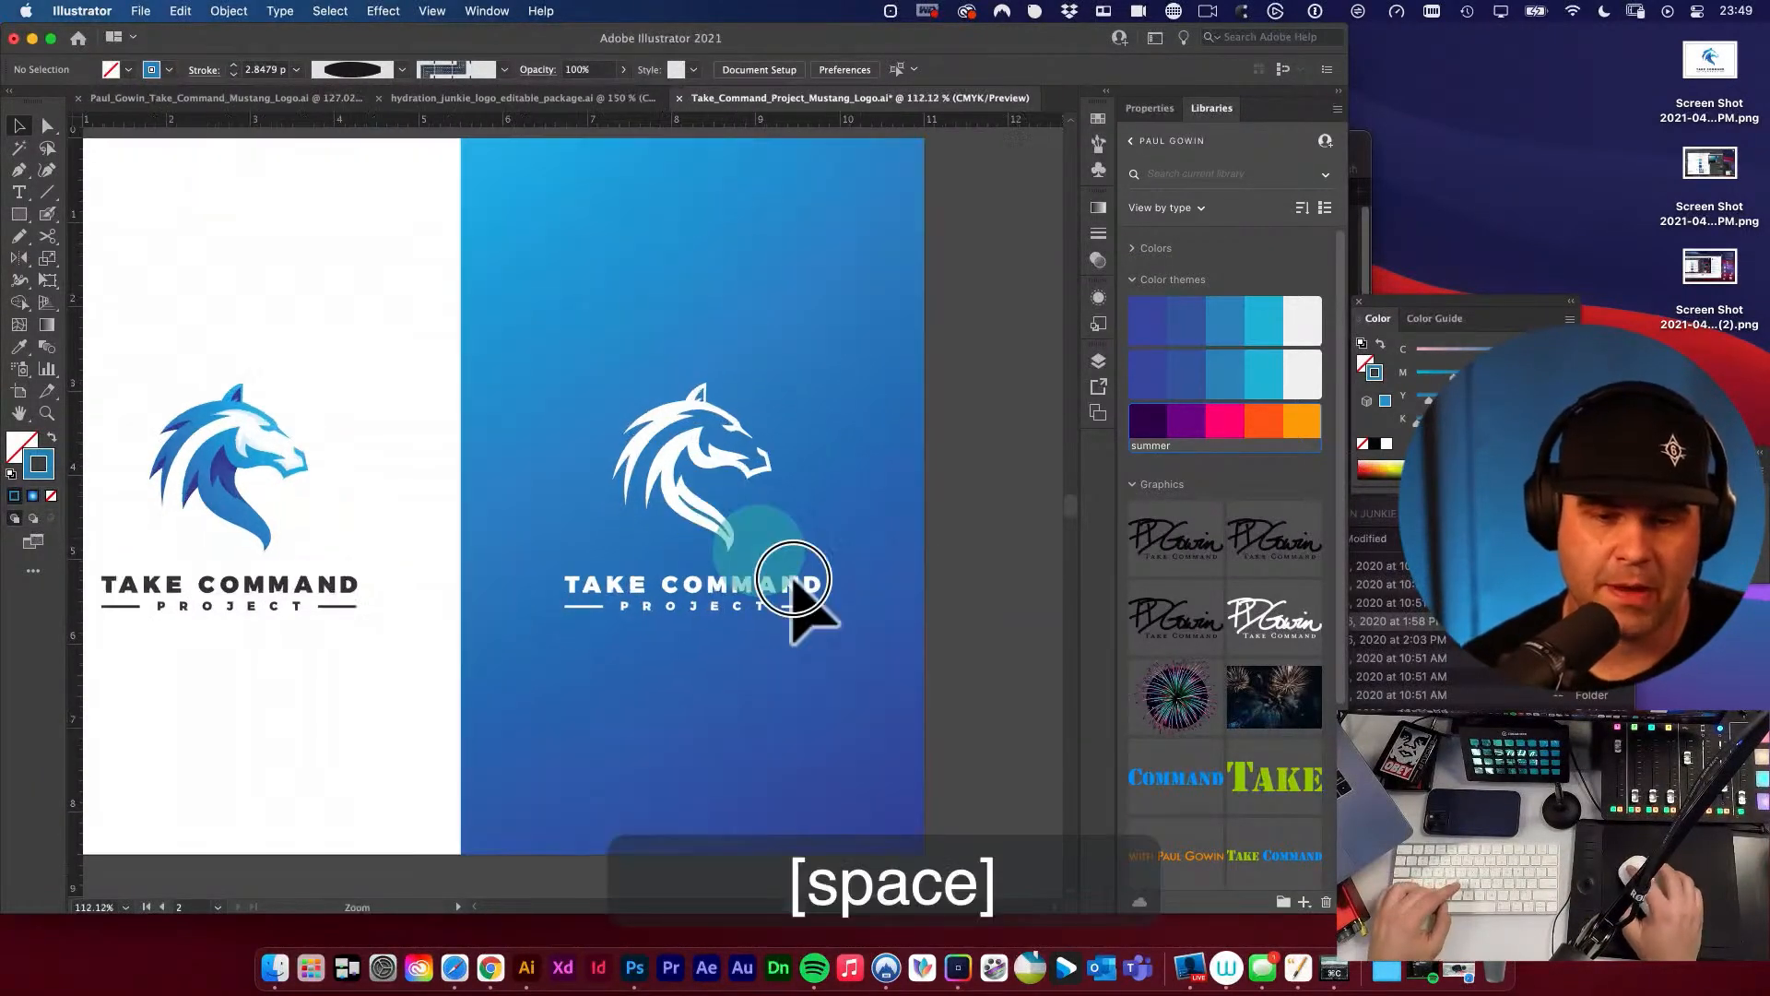
Recolor the tapered neck stroke with the summer theme's light orange and give it round joins and round caps.
{"action": "left_click", "coordinate": [698, 554]}
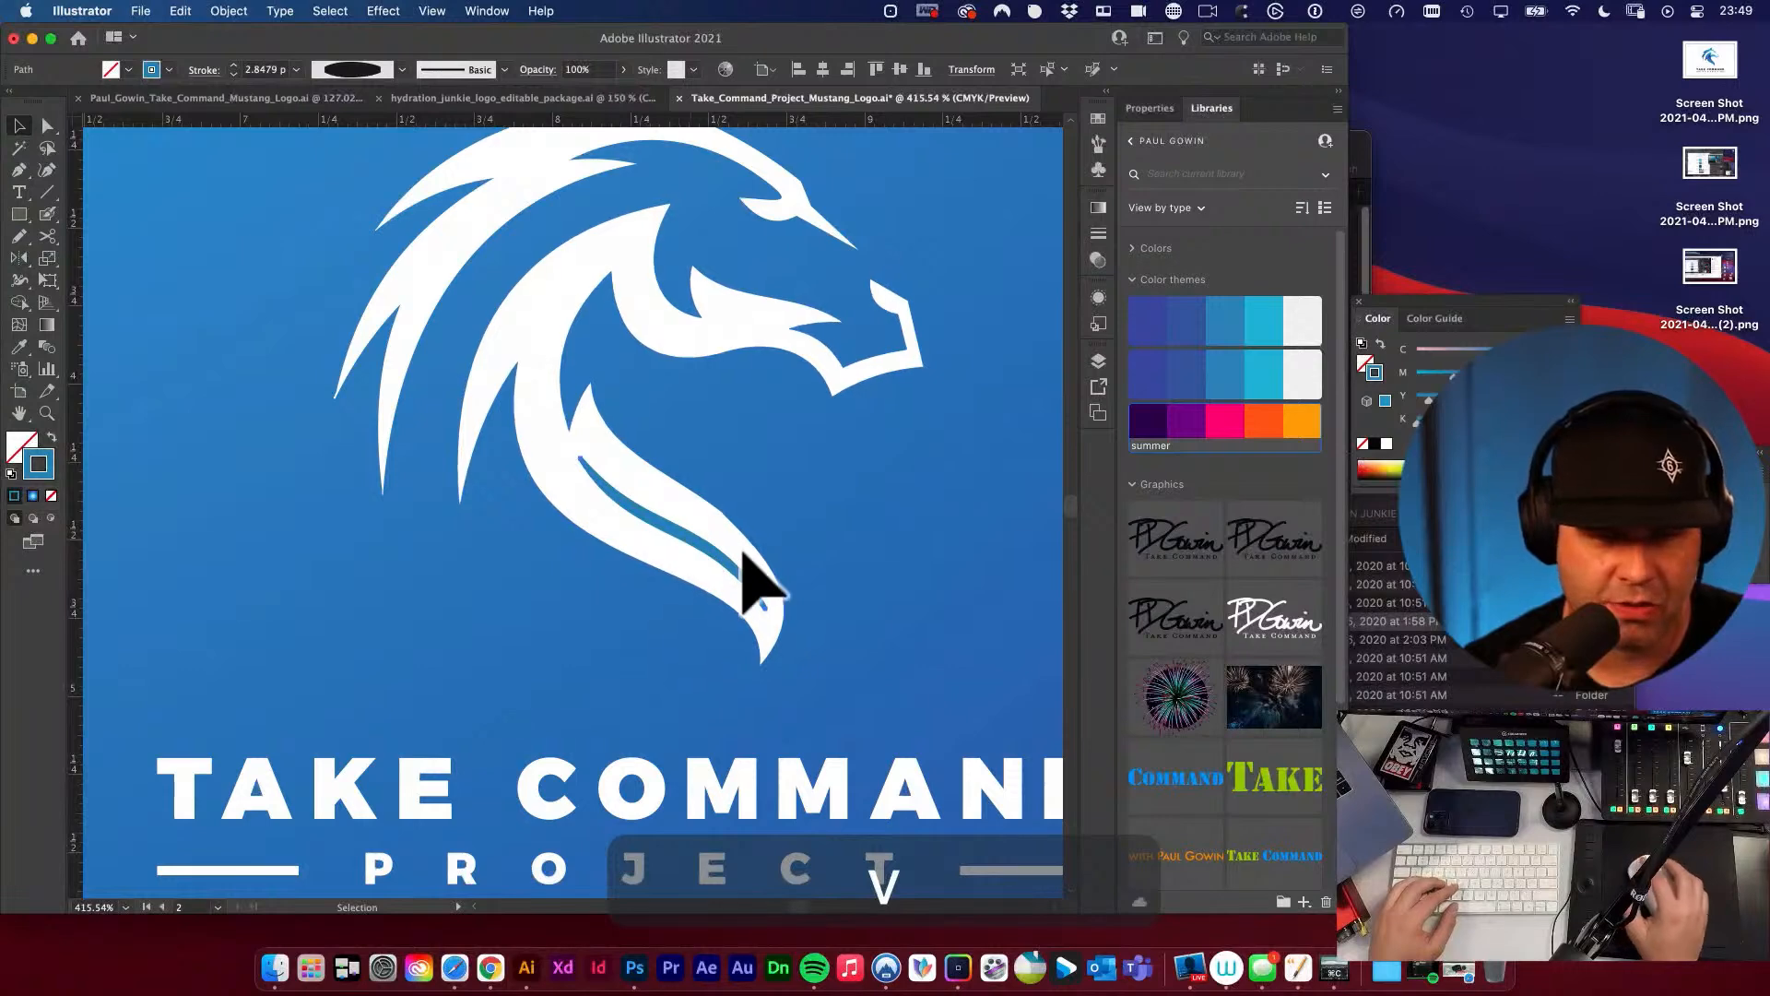
{"action": "left_click", "coordinate": [1300, 424]}
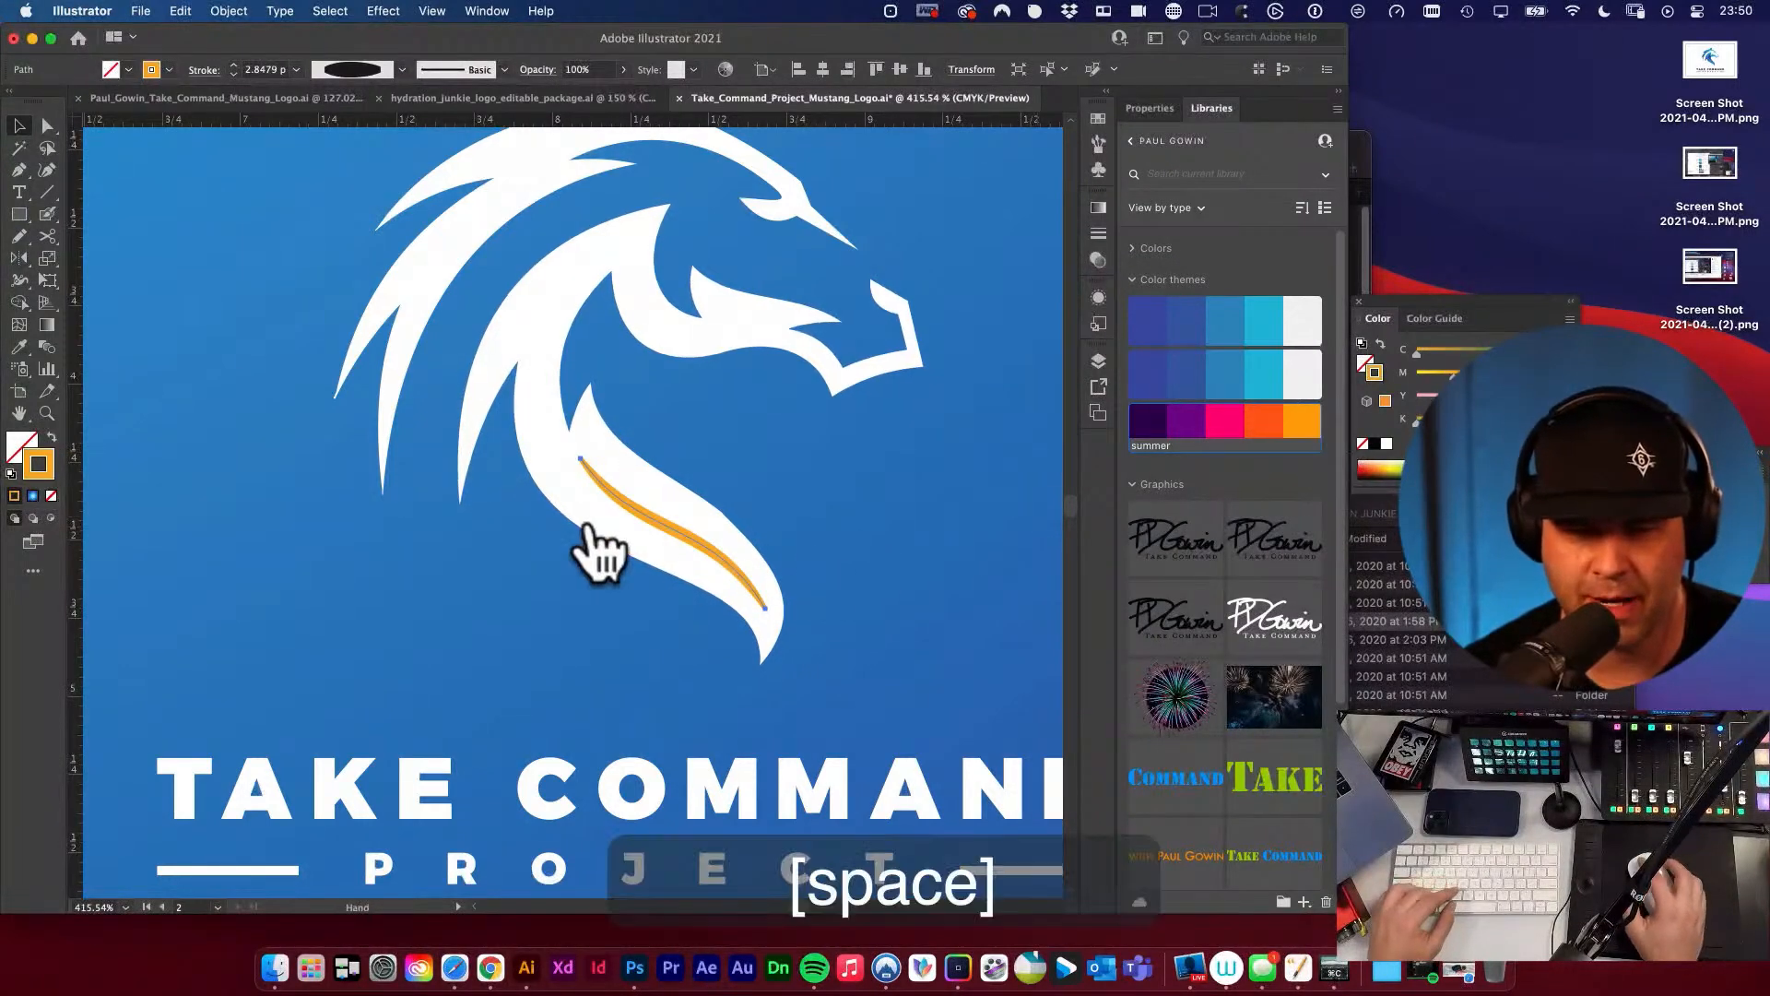
{"action": "left_click_drag", "start_coordinate": [593, 545], "coordinate": [949, 751]}
{"action": "left_click_drag", "start_coordinate": [933, 553], "coordinate": [672, 455]}
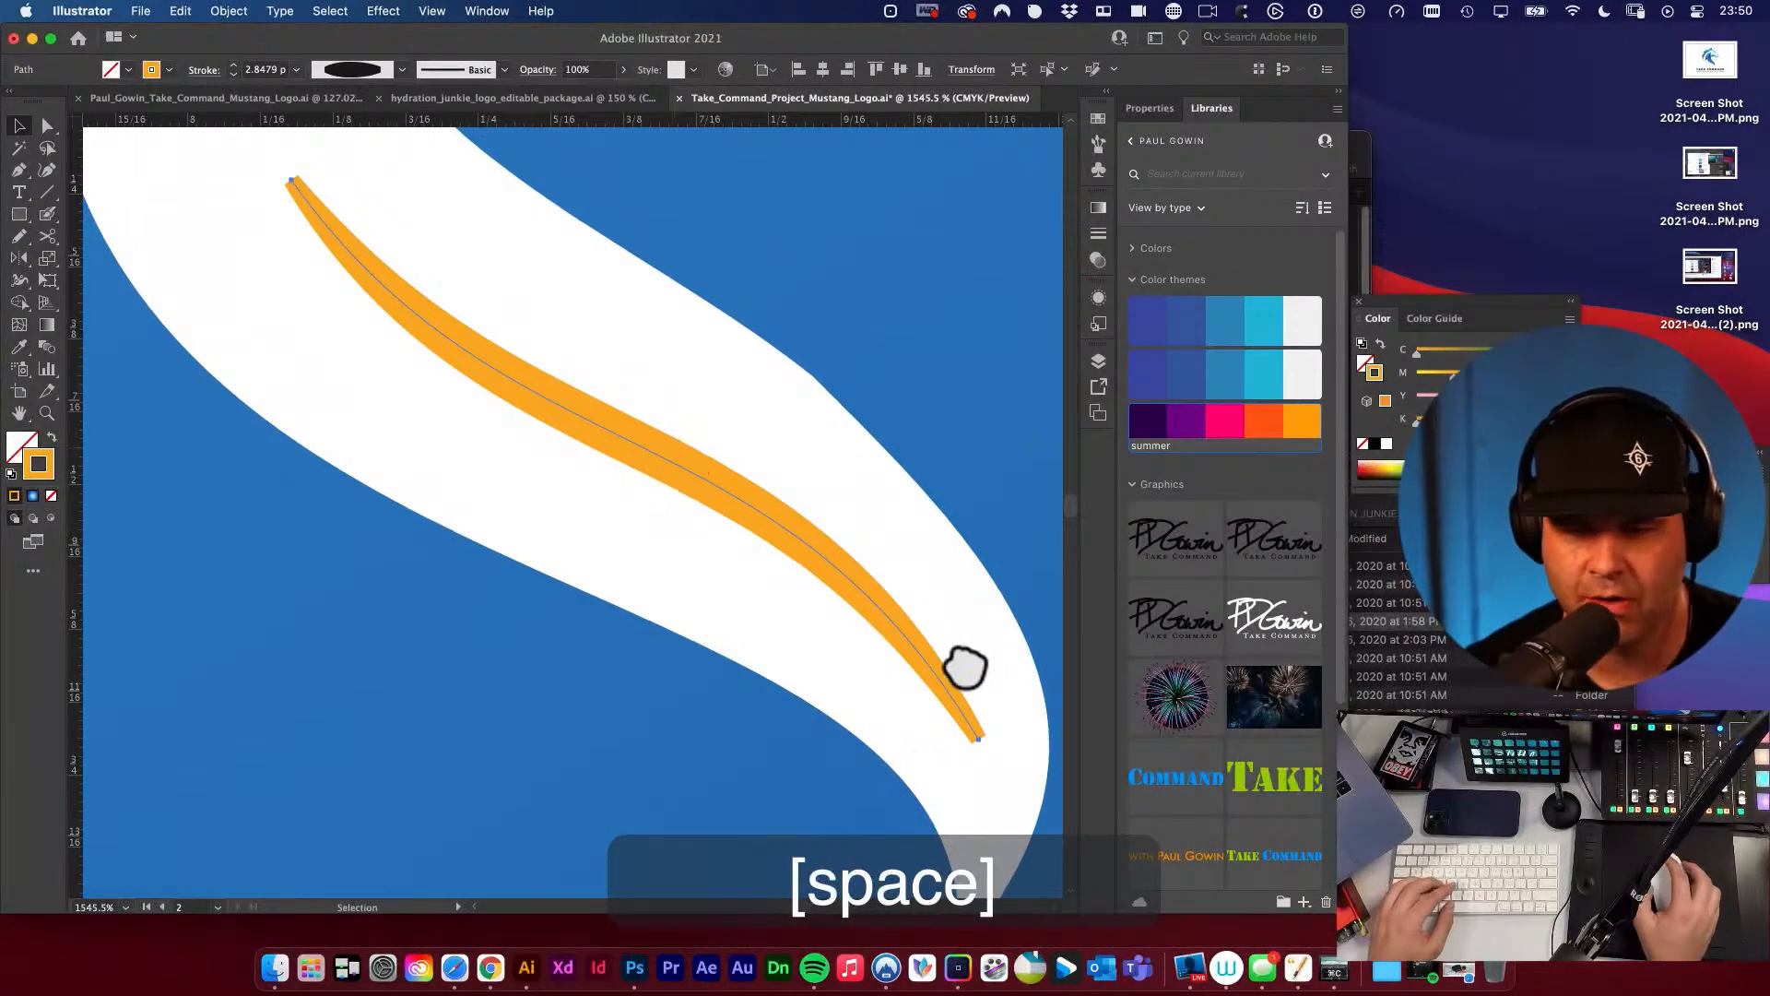
{"action": "left_click", "coordinate": [1098, 236]}
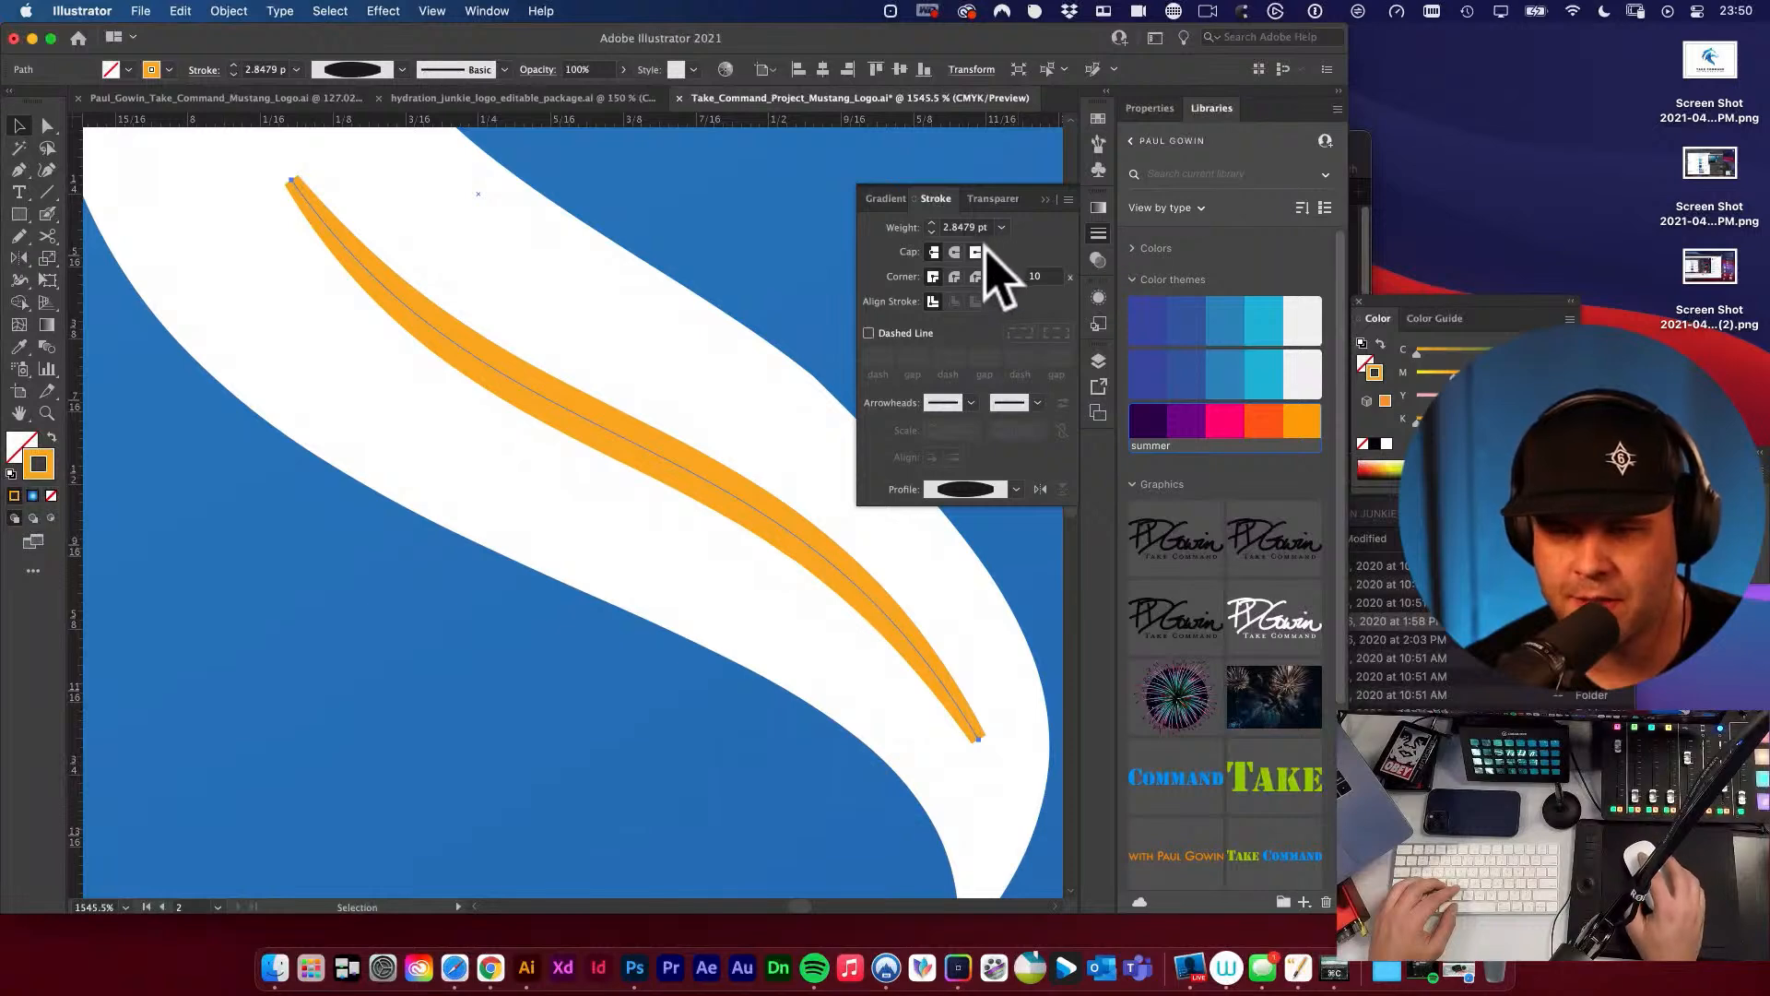
{"action": "left_click", "coordinate": [955, 277]}
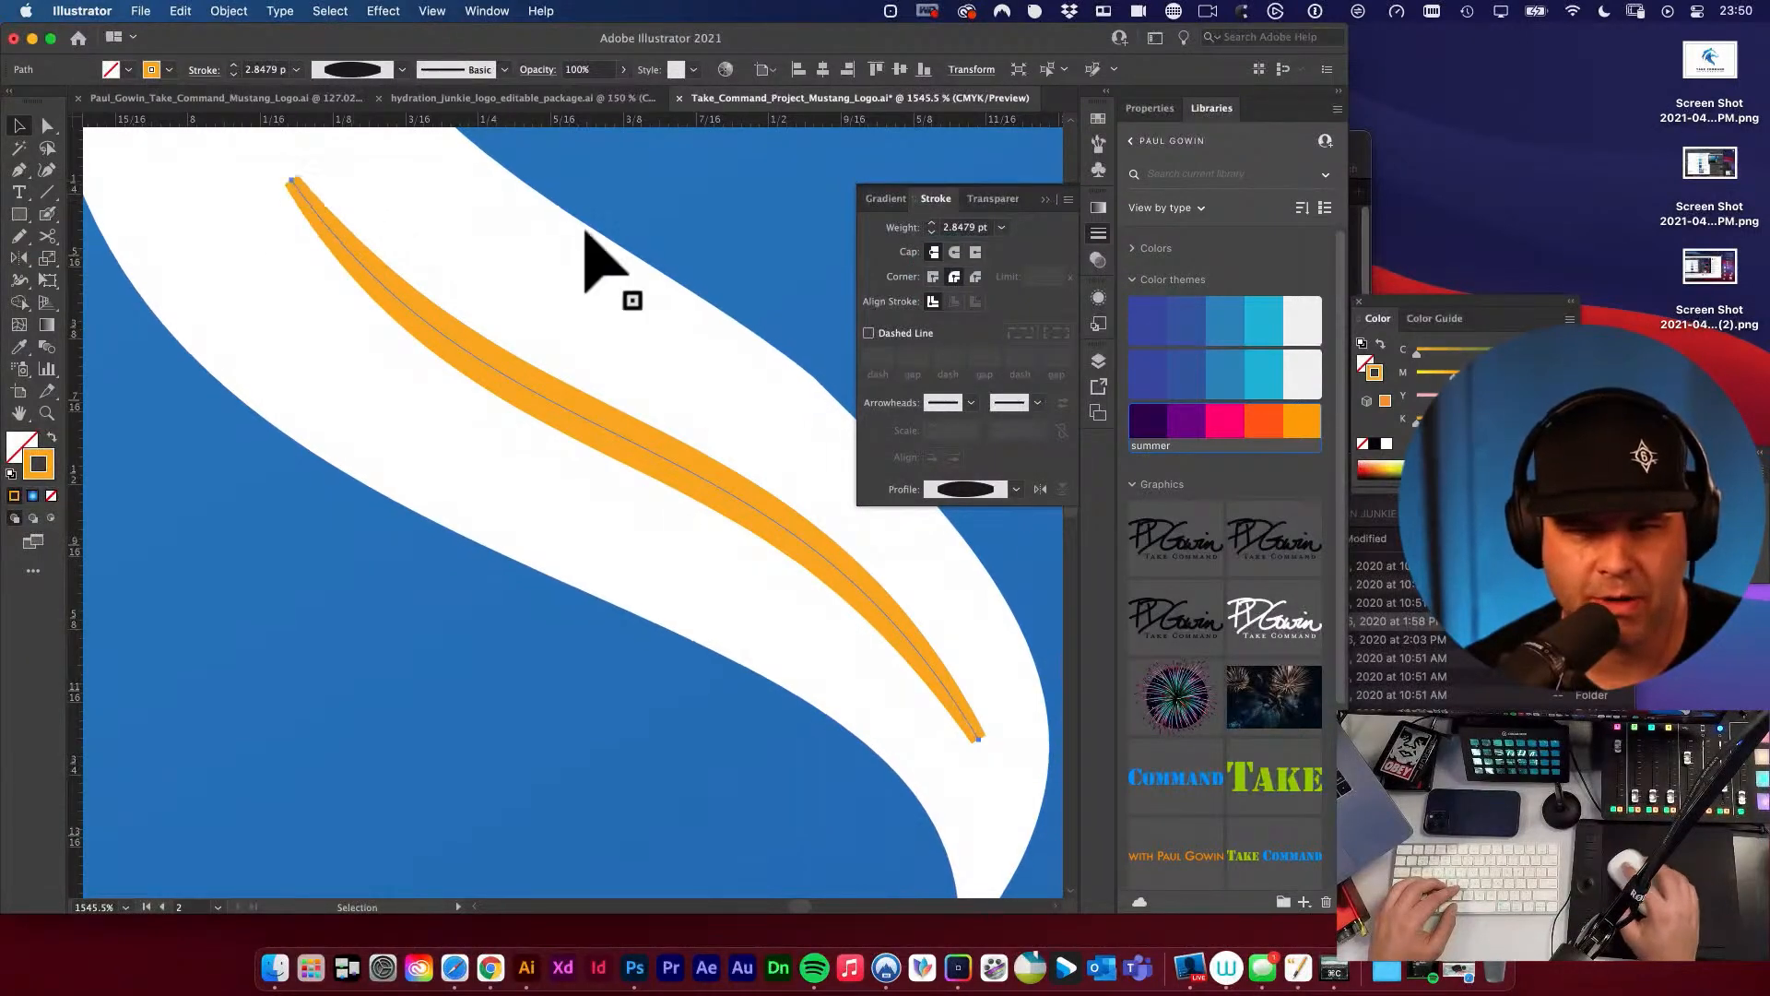
{"action": "left_click", "coordinate": [954, 252]}
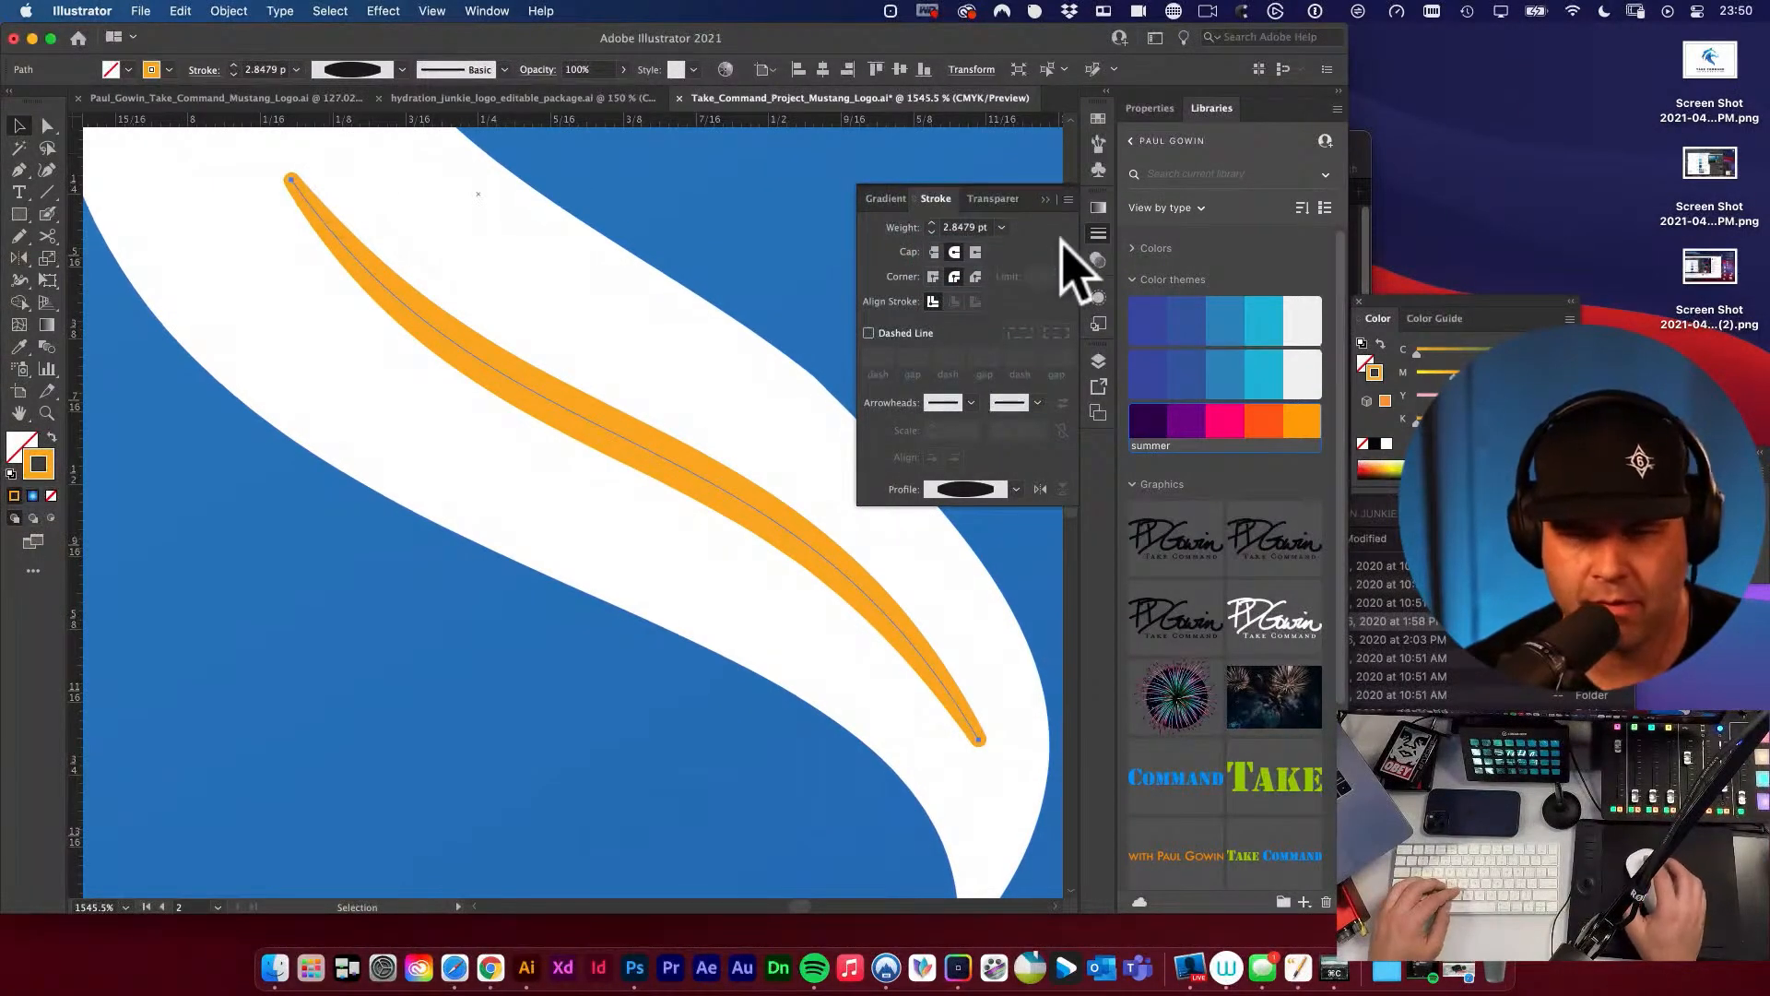
{"action": "left_click", "coordinate": [1106, 232]}
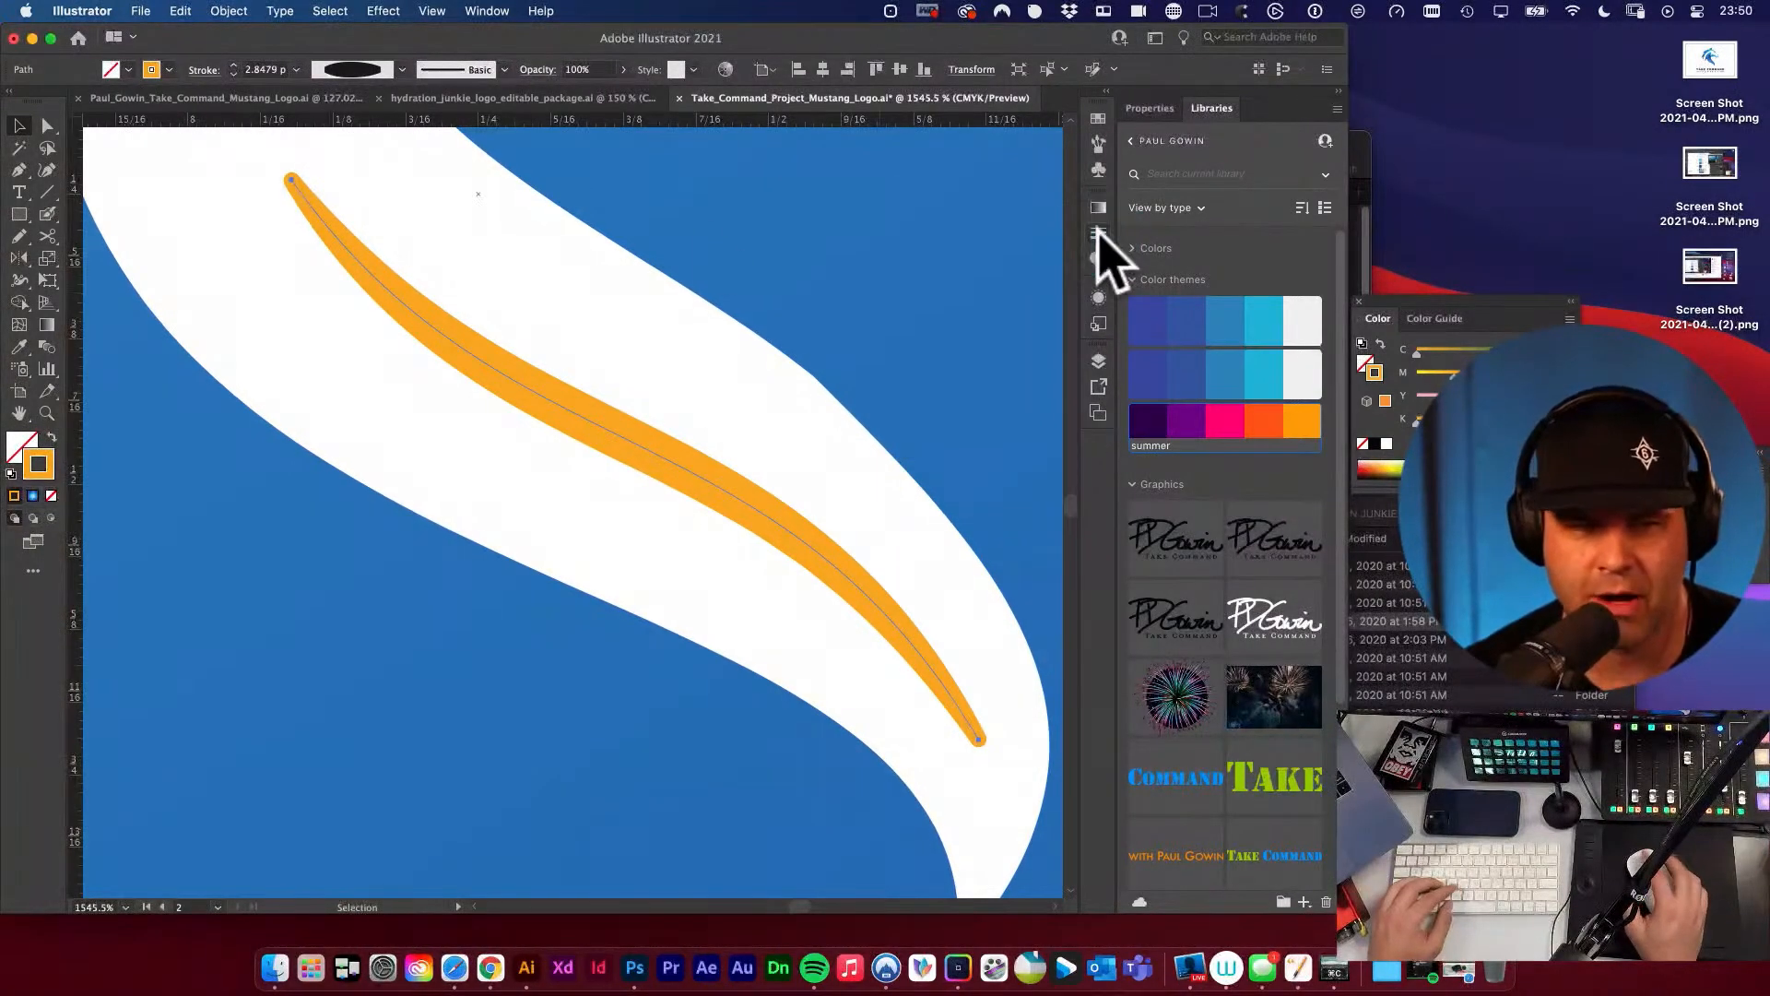
Expand the orange stroke's appearance and cut its shape out of the white neck with the Shape Builder tool.
{"action": "left_click", "coordinate": [230, 11]}
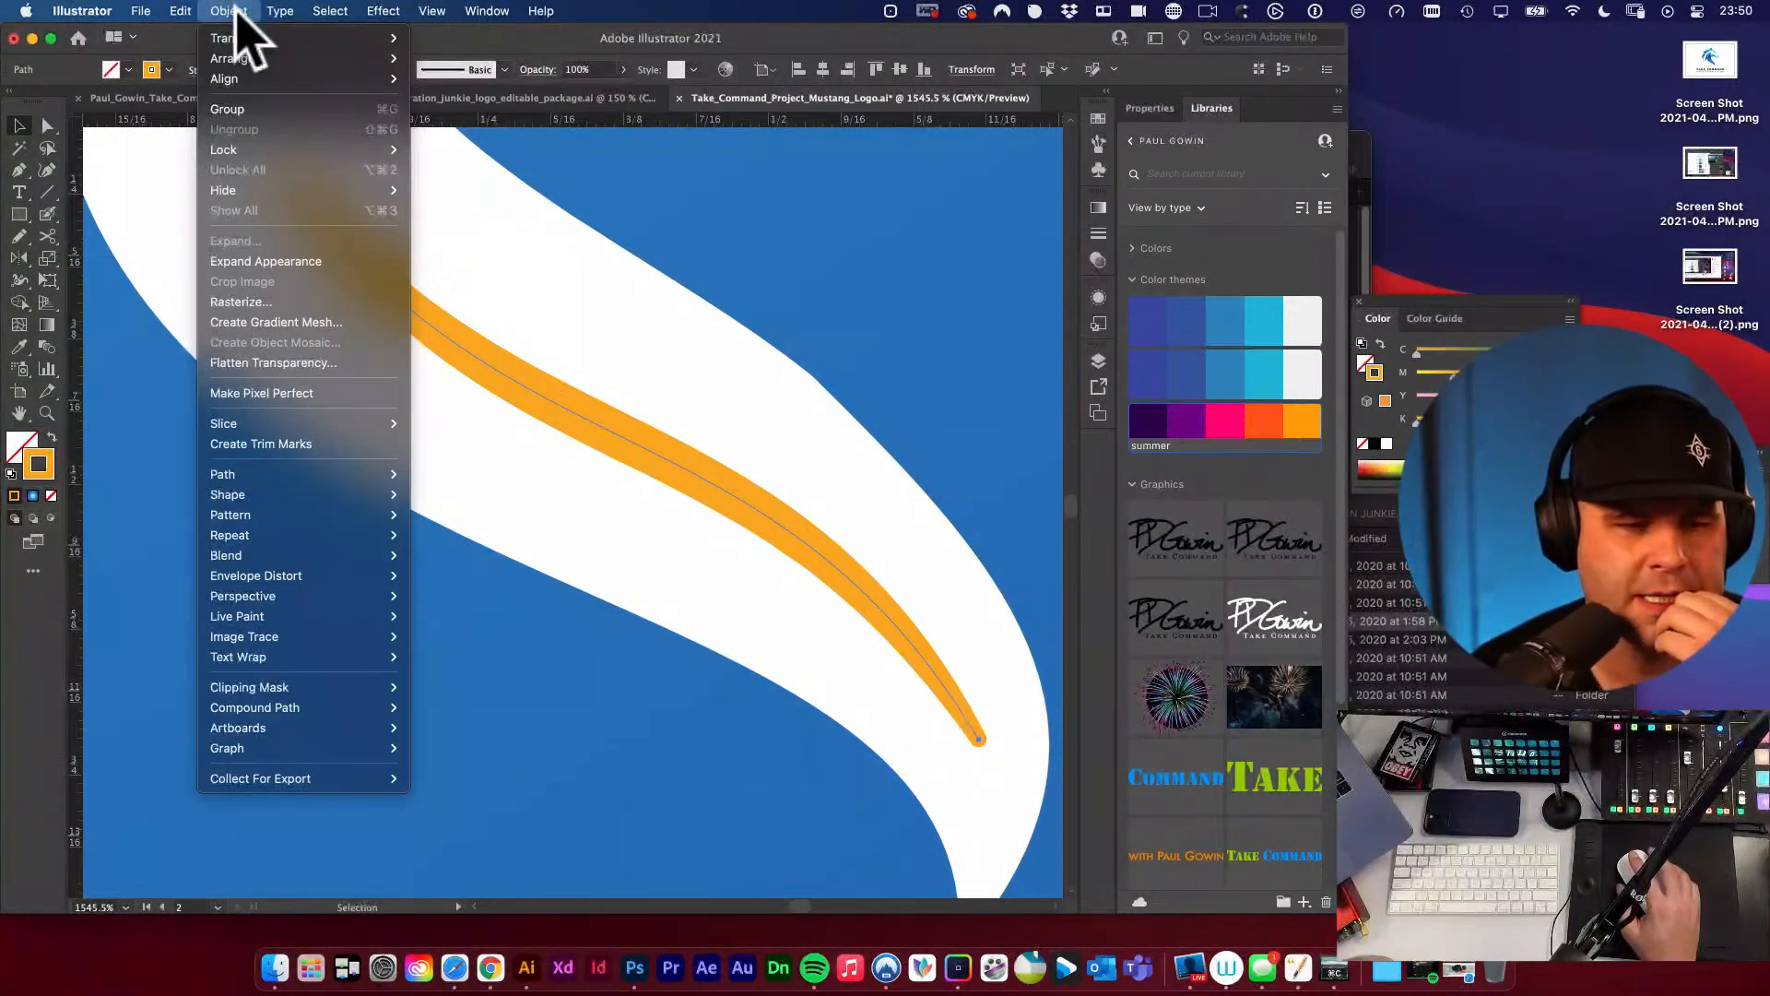
{"action": "left_click", "coordinate": [297, 263]}
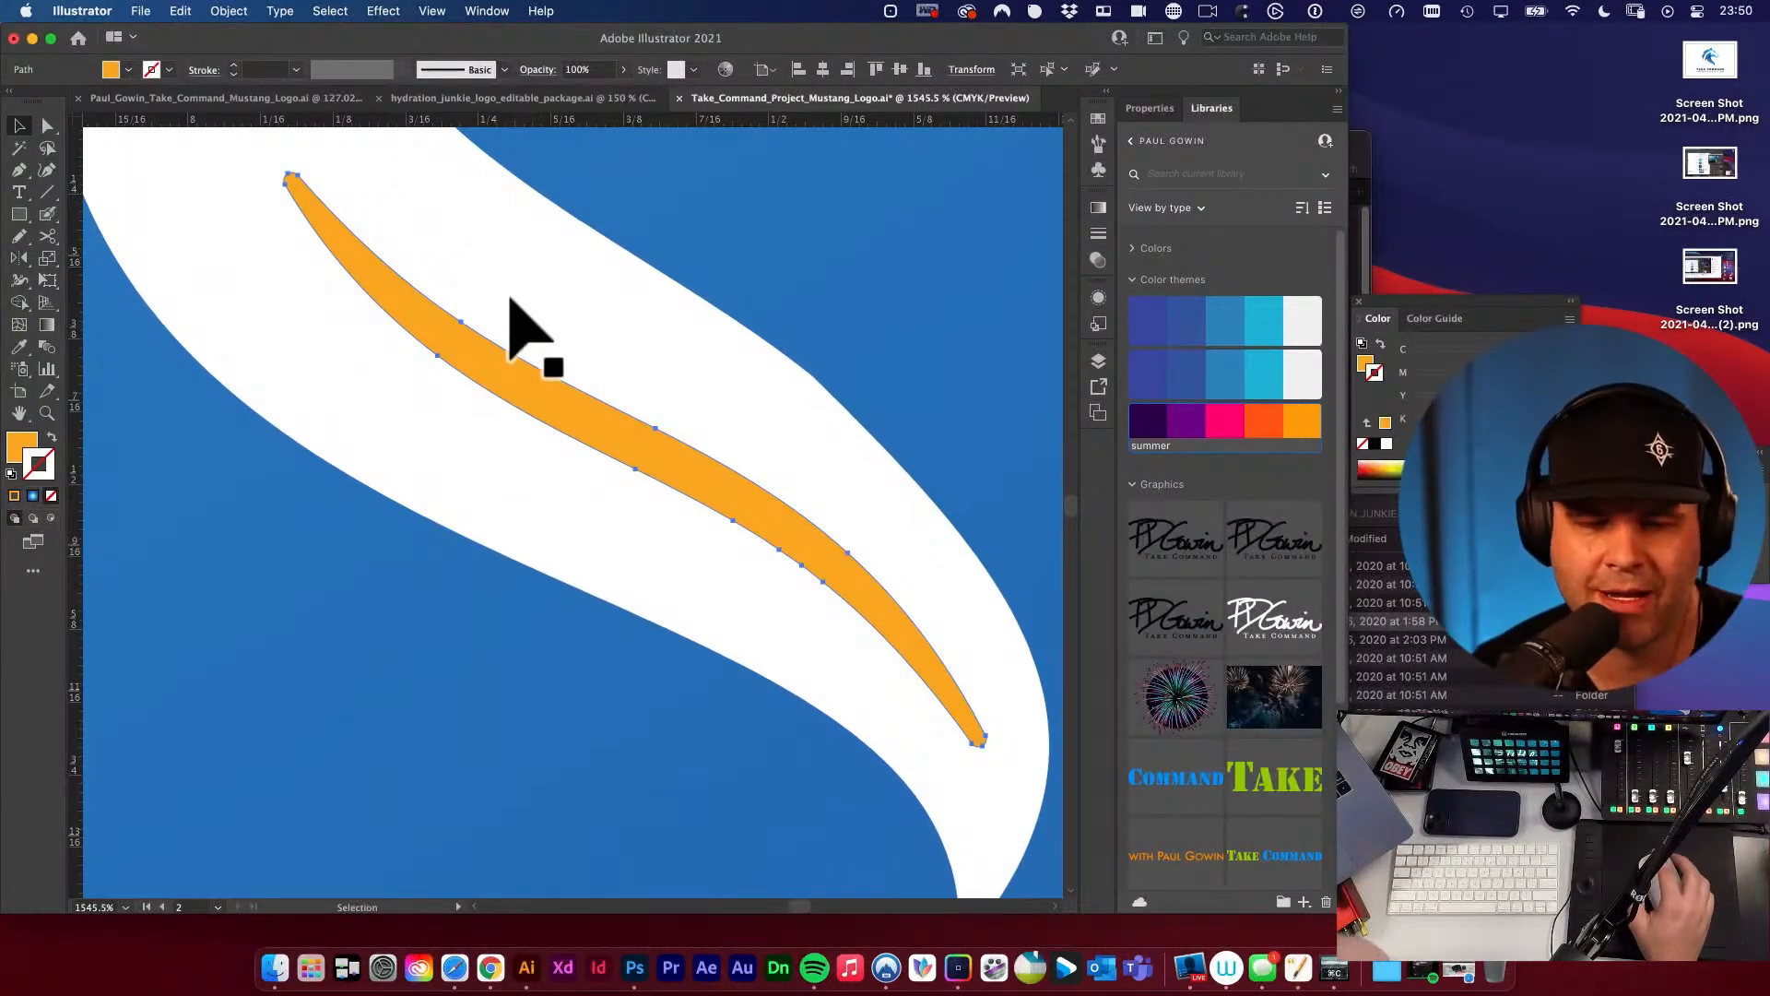
{"action": "left_click", "coordinate": [635, 352], "text": "shift"}
{"action": "left_click", "coordinate": [573, 354], "text": "alt+super"}
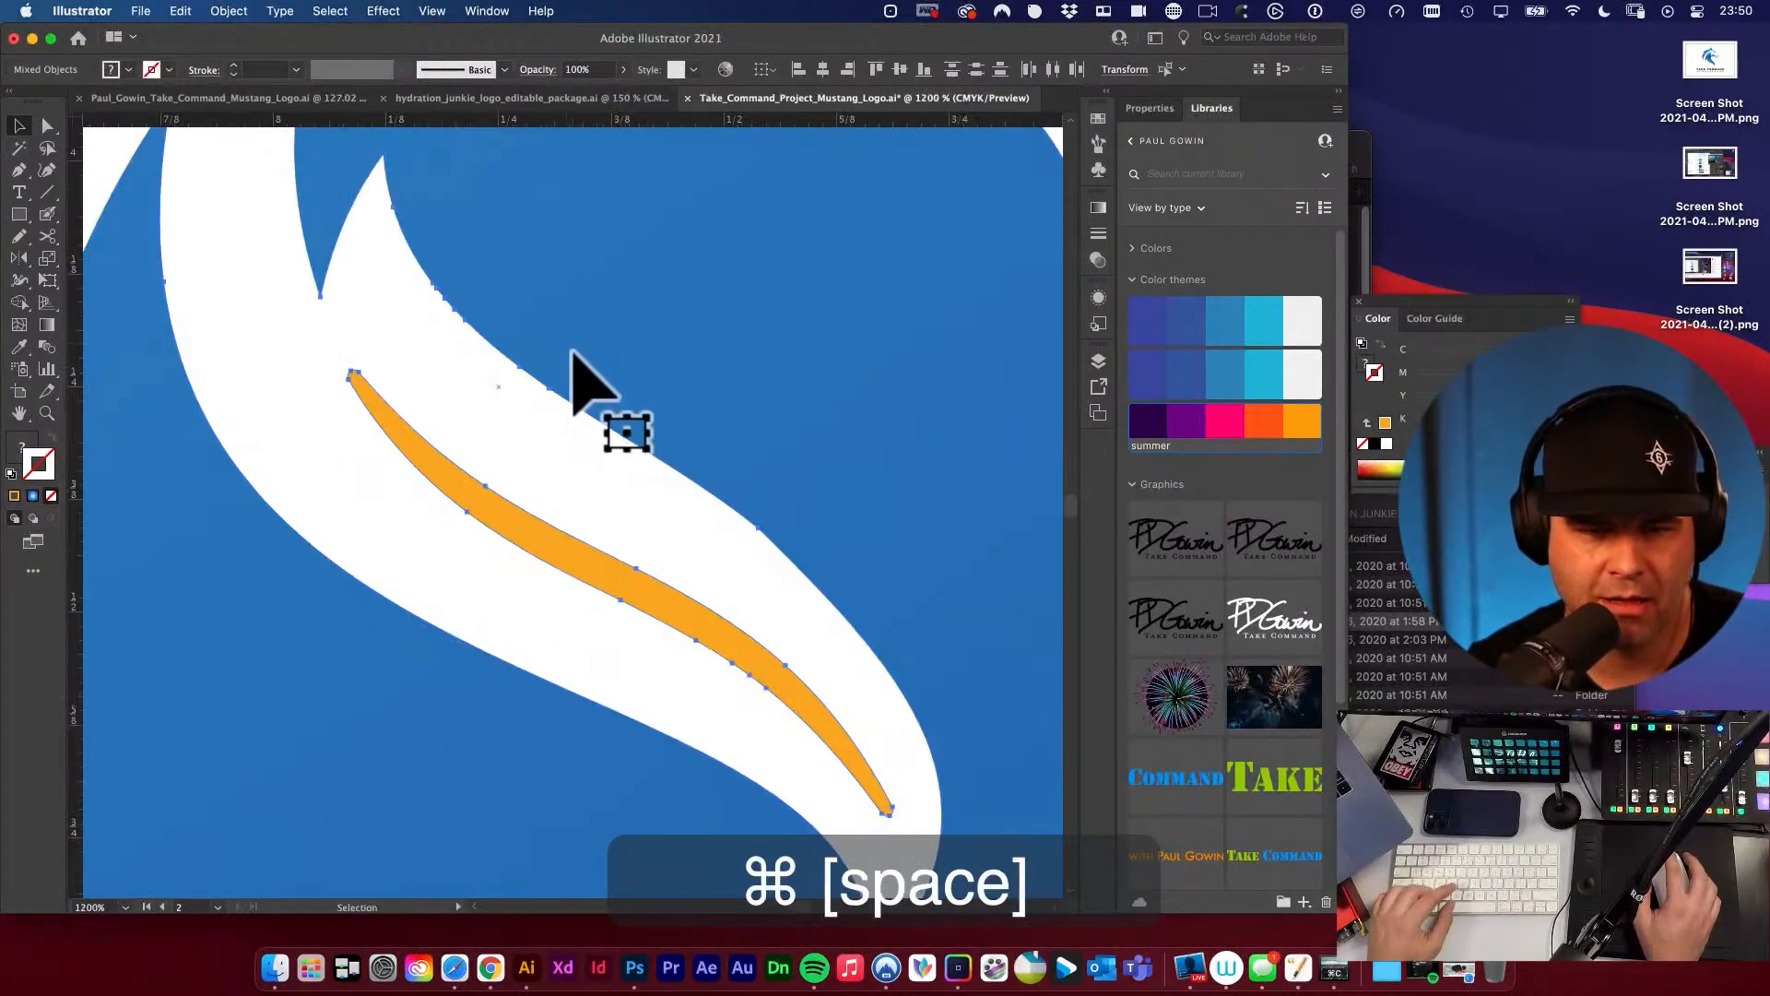
{"action": "key", "text": "shift+m"}
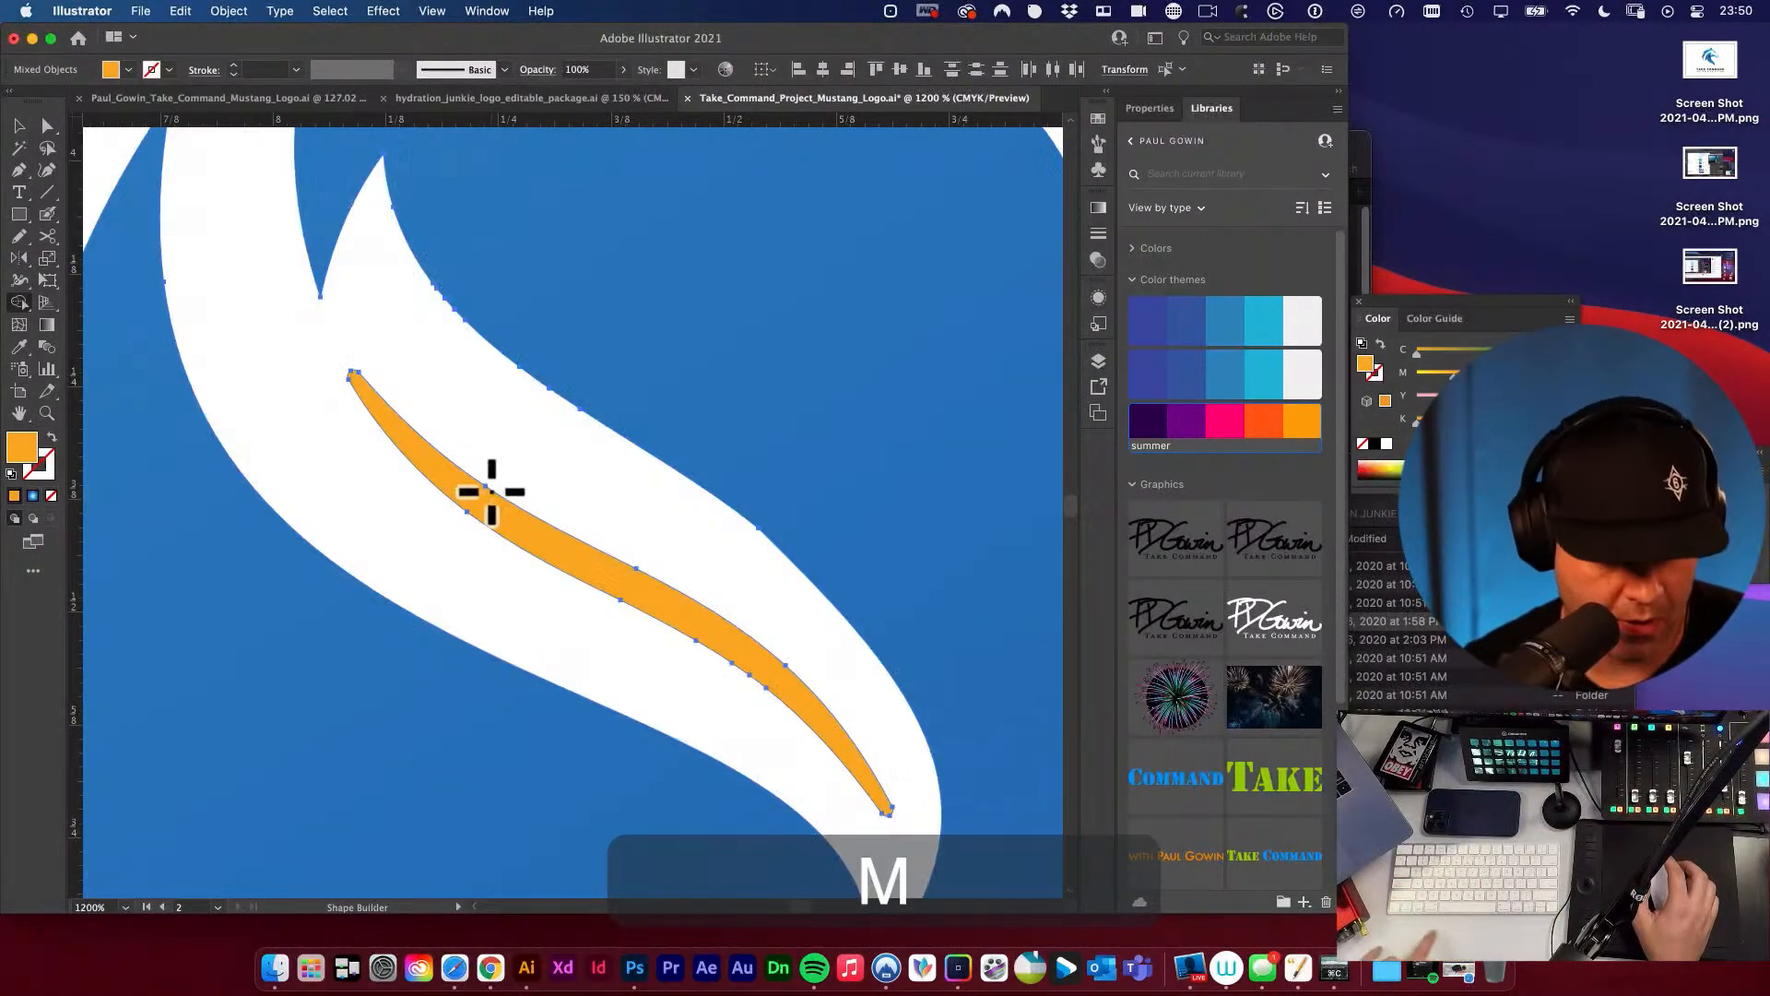
{"action": "left_click", "coordinate": [514, 525], "text": "alt"}
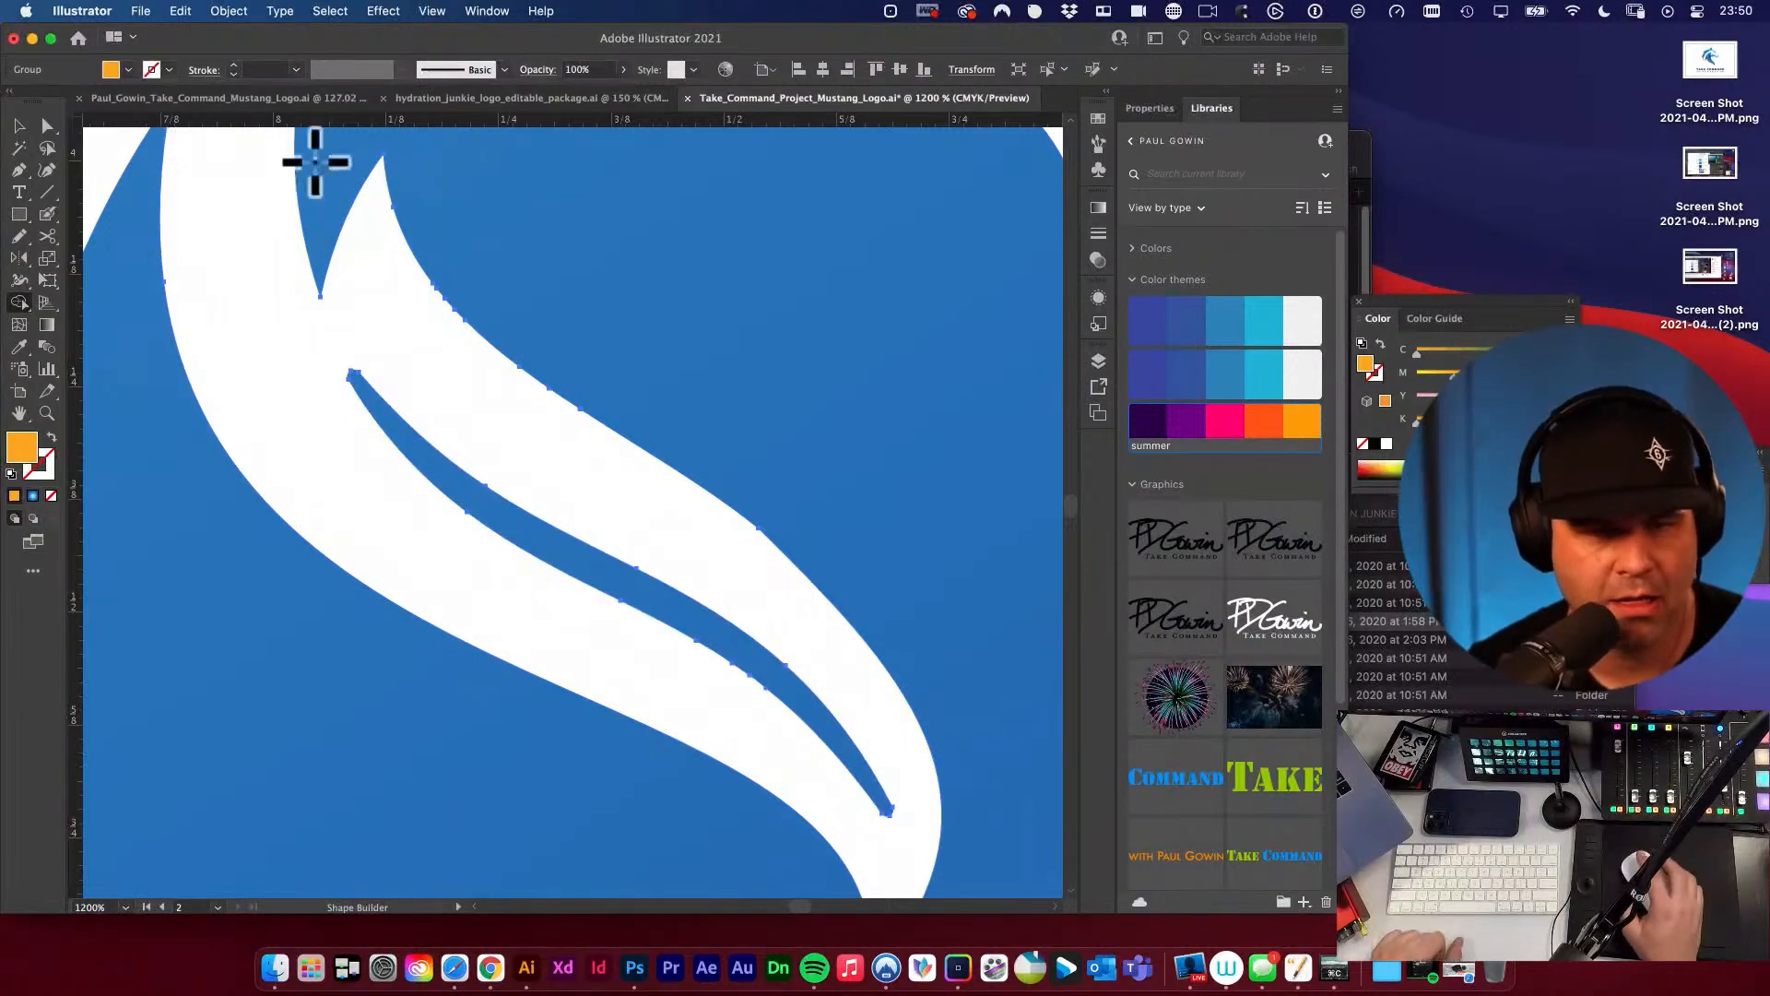
{"action": "left_click", "coordinate": [20, 126]}
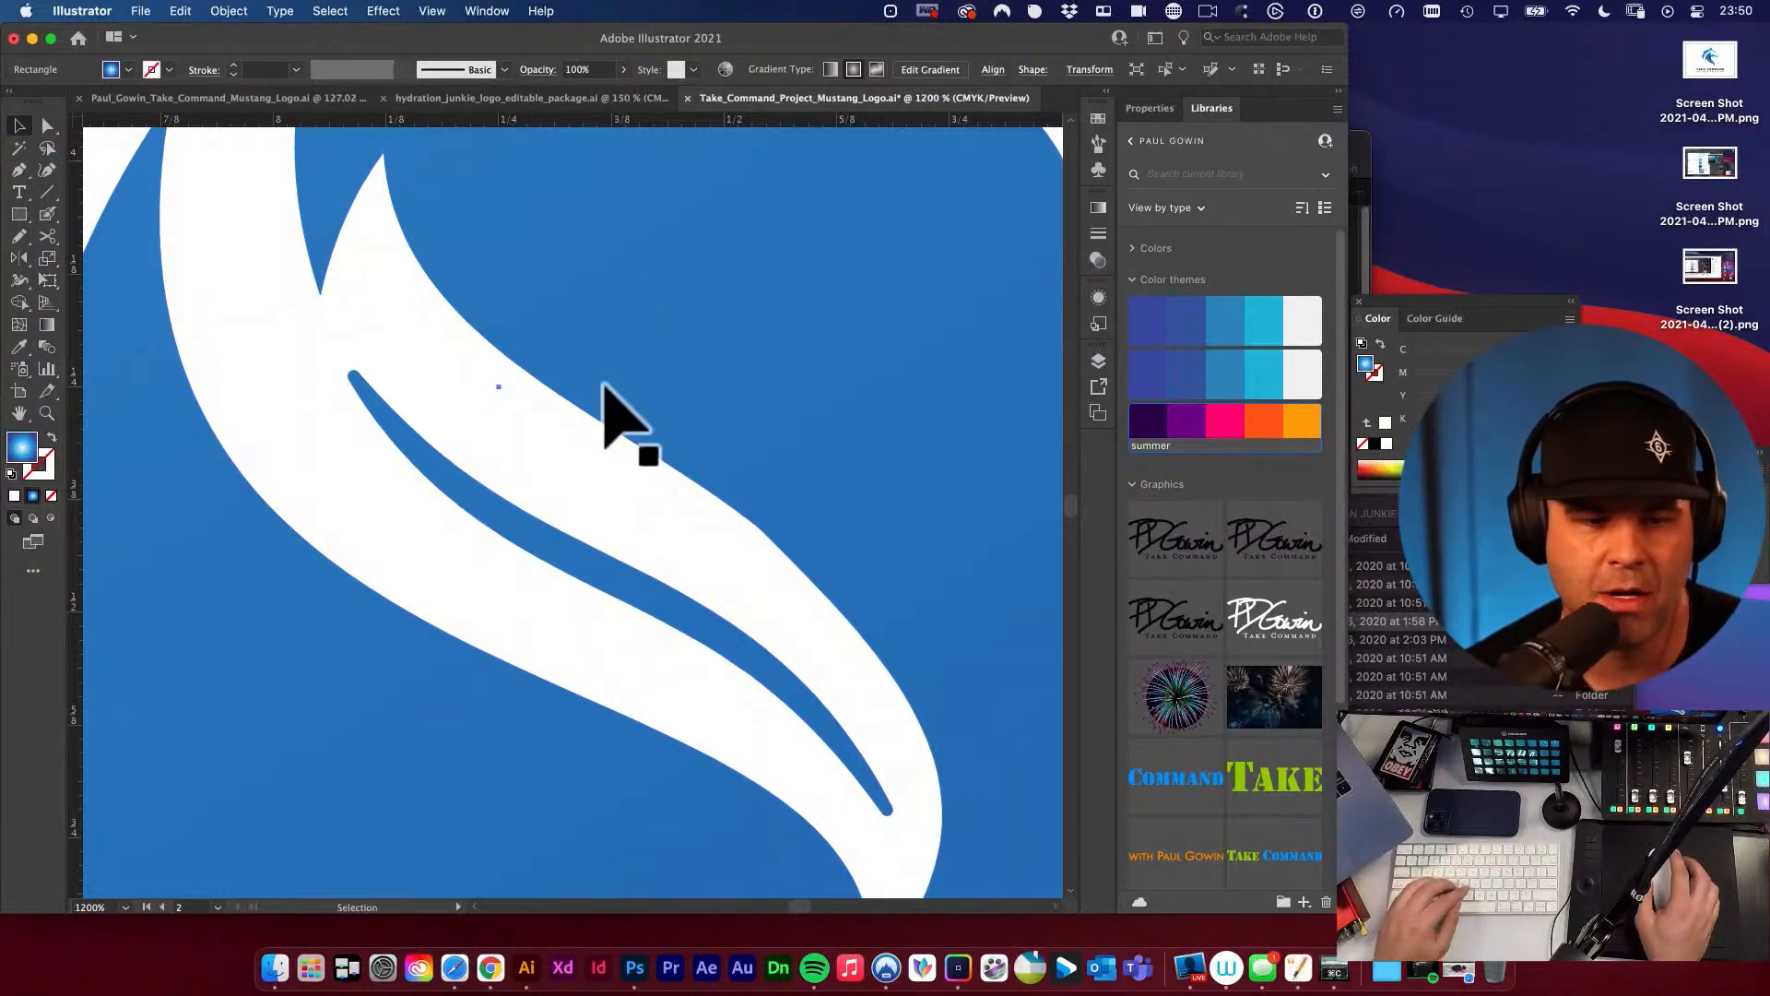
Examine the neck cut-out of the white logo up close and at full-artboard scale beside the full-colour version.
{"action": "left_click", "coordinate": [579, 318]}
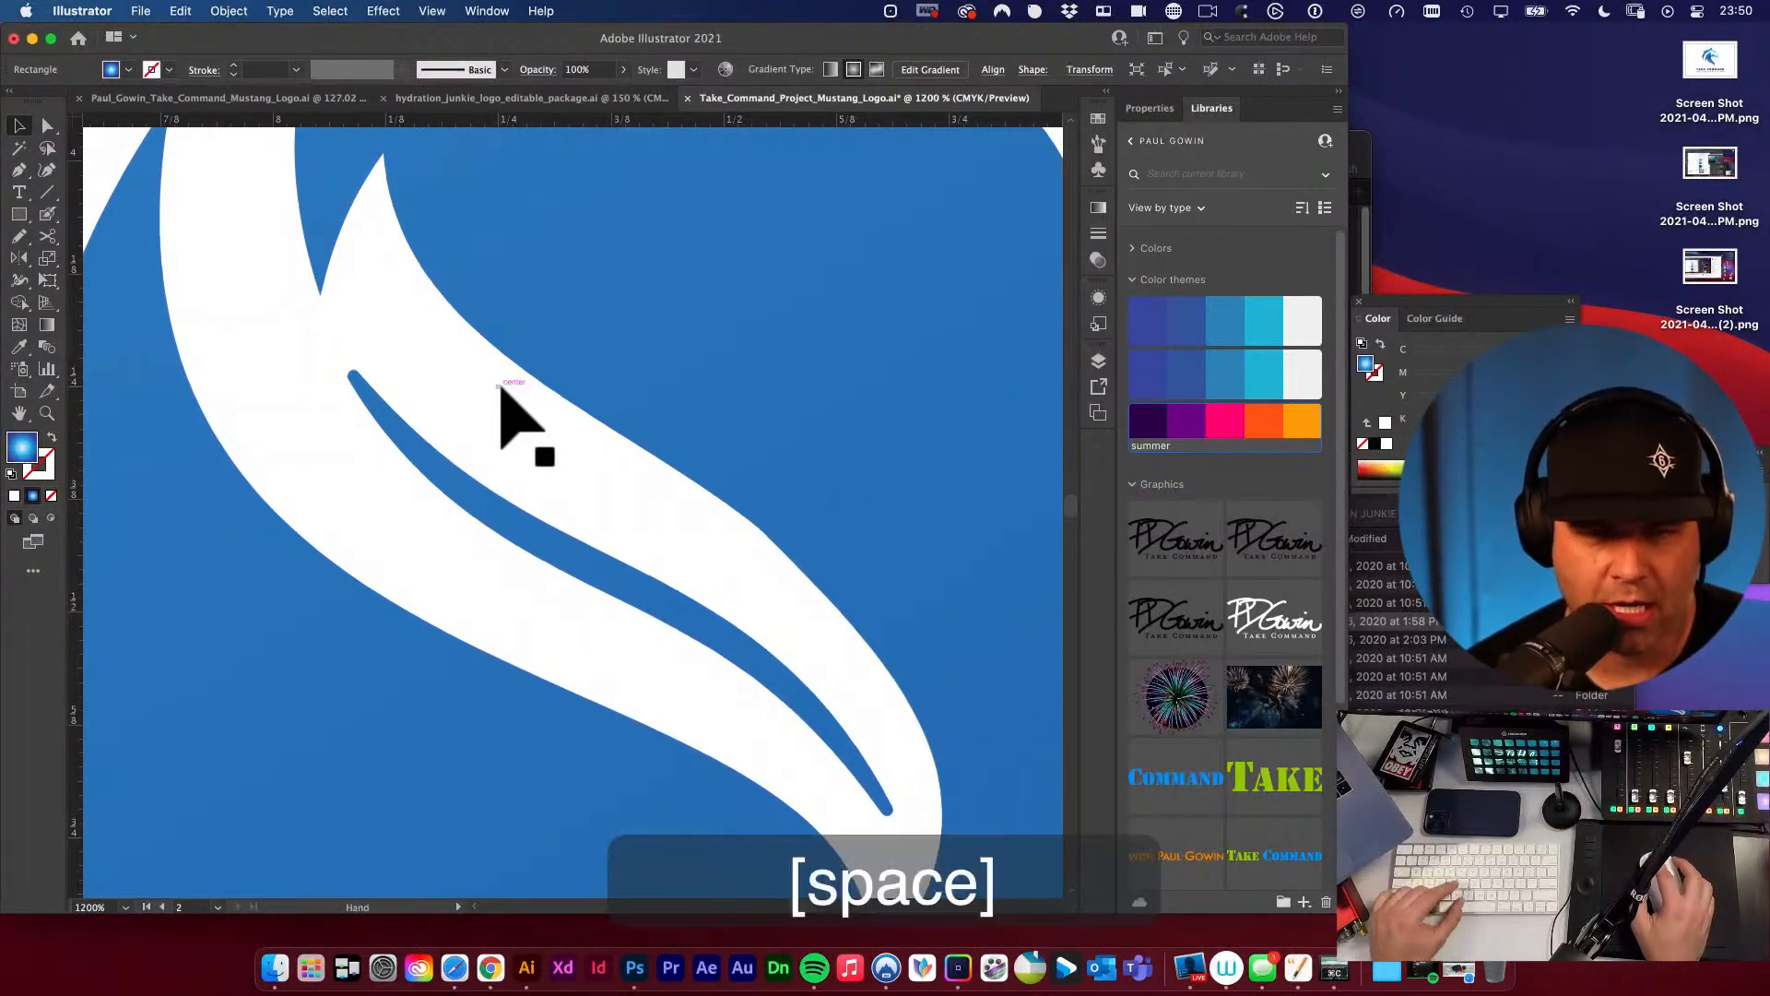
{"action": "left_click", "coordinate": [502, 384], "text": "alt+super"}
{"action": "left_click", "coordinate": [502, 384], "text": "alt+super"}
{"action": "left_click", "coordinate": [503, 386], "text": "alt+super"}
{"action": "left_click", "coordinate": [506, 386], "text": "alt+super"}
{"action": "left_click", "coordinate": [506, 386], "text": "alt+super"}
{"action": "key", "text": "v"}
{"action": "left_click", "coordinate": [181, 393]}
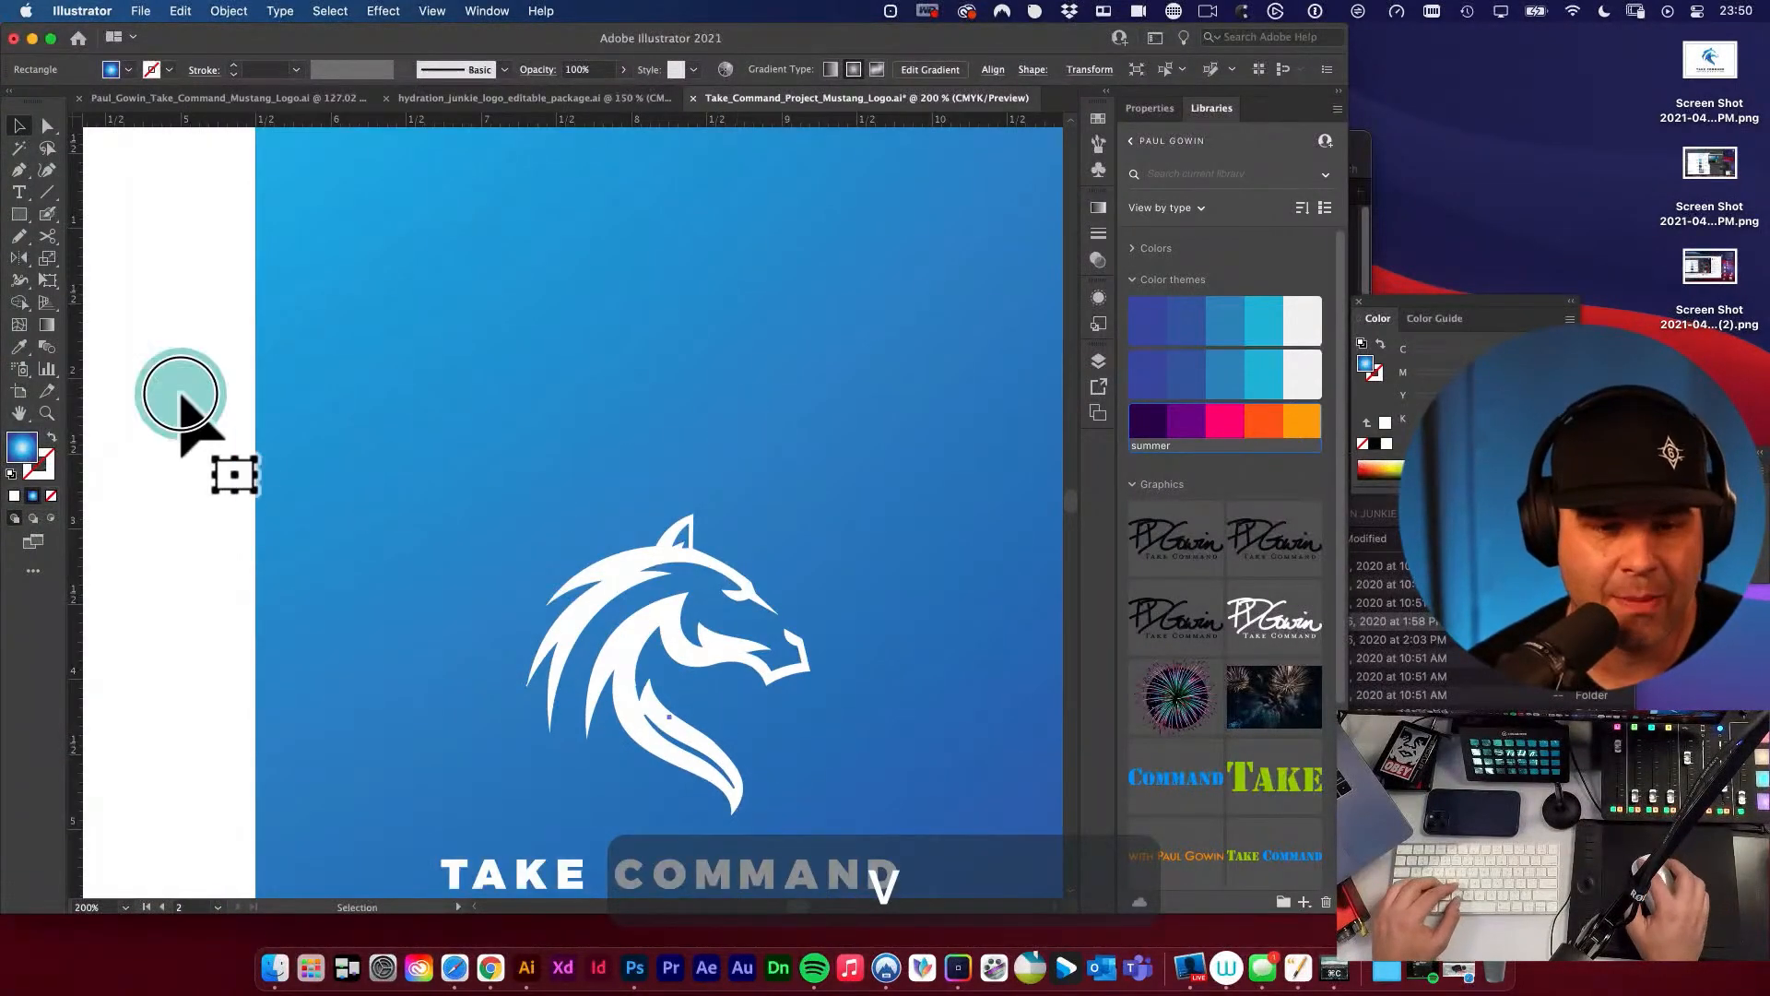
{"action": "left_click_drag", "start_coordinate": [784, 447], "coordinate": [612, 366]}
{"action": "left_click", "coordinate": [609, 366], "text": "alt+super"}
{"action": "left_click", "coordinate": [607, 365], "text": "alt+super"}
{"action": "left_click_drag", "start_coordinate": [812, 510], "coordinate": [876, 323]}
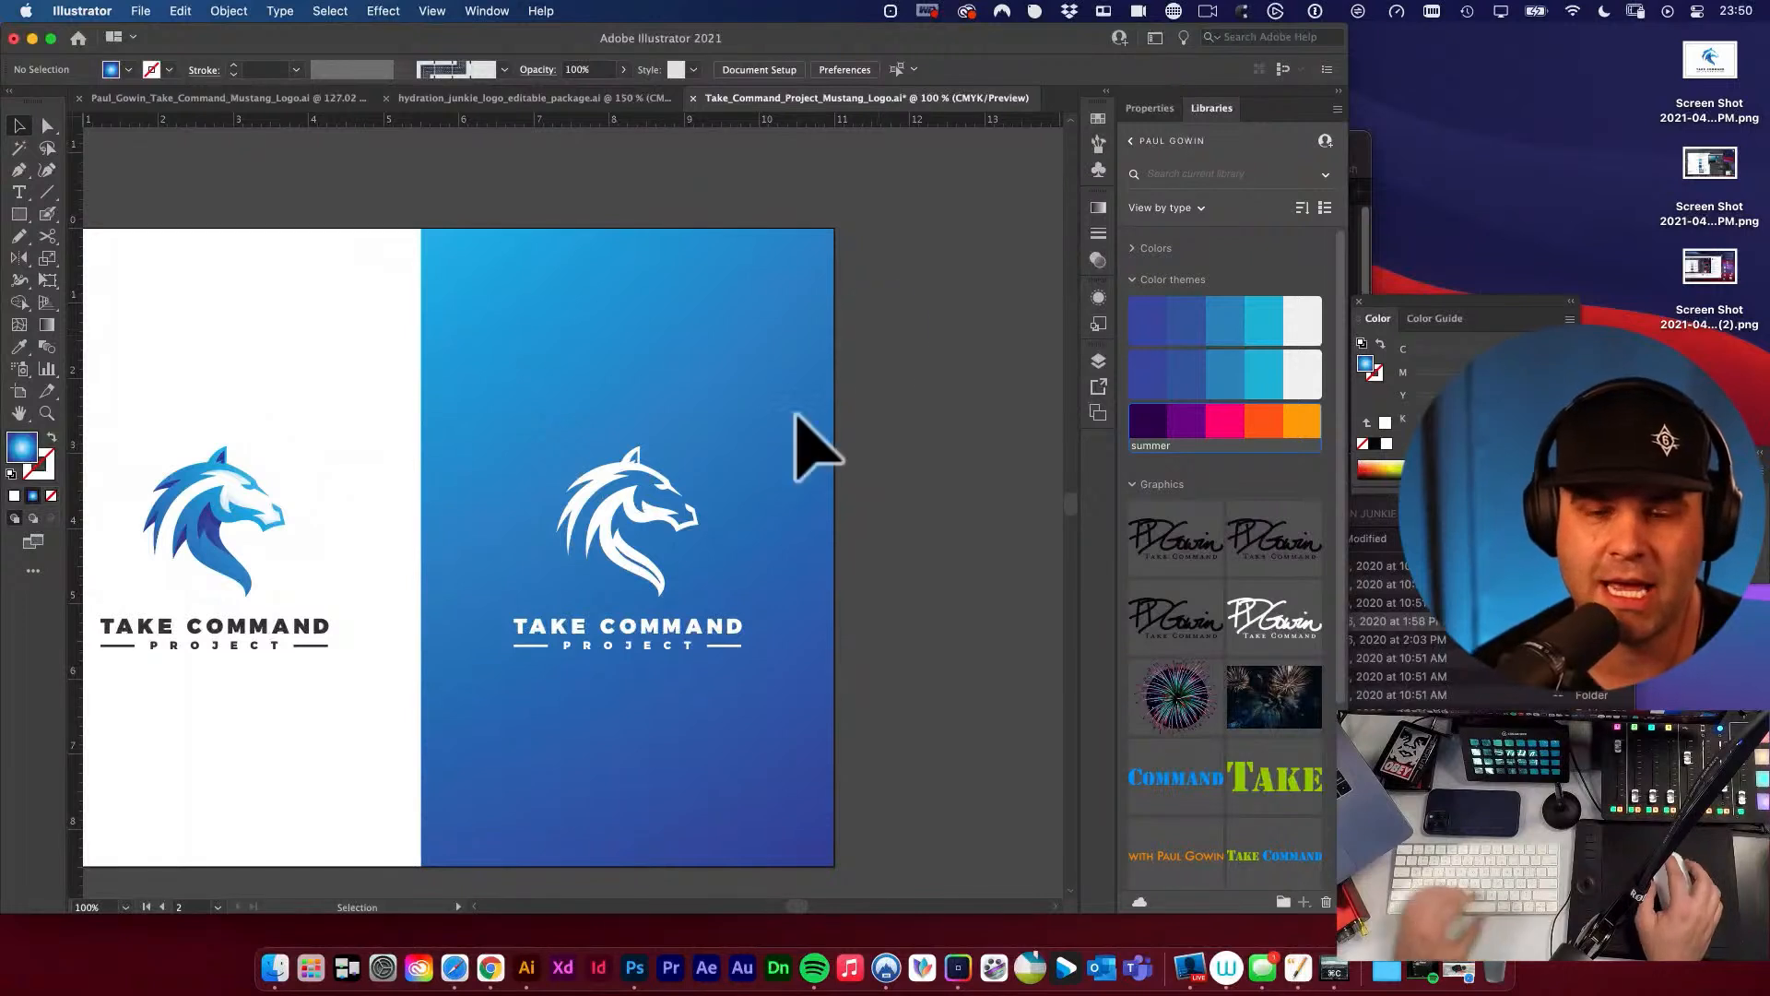
{"action": "left_click_drag", "start_coordinate": [855, 342], "coordinate": [885, 293]}
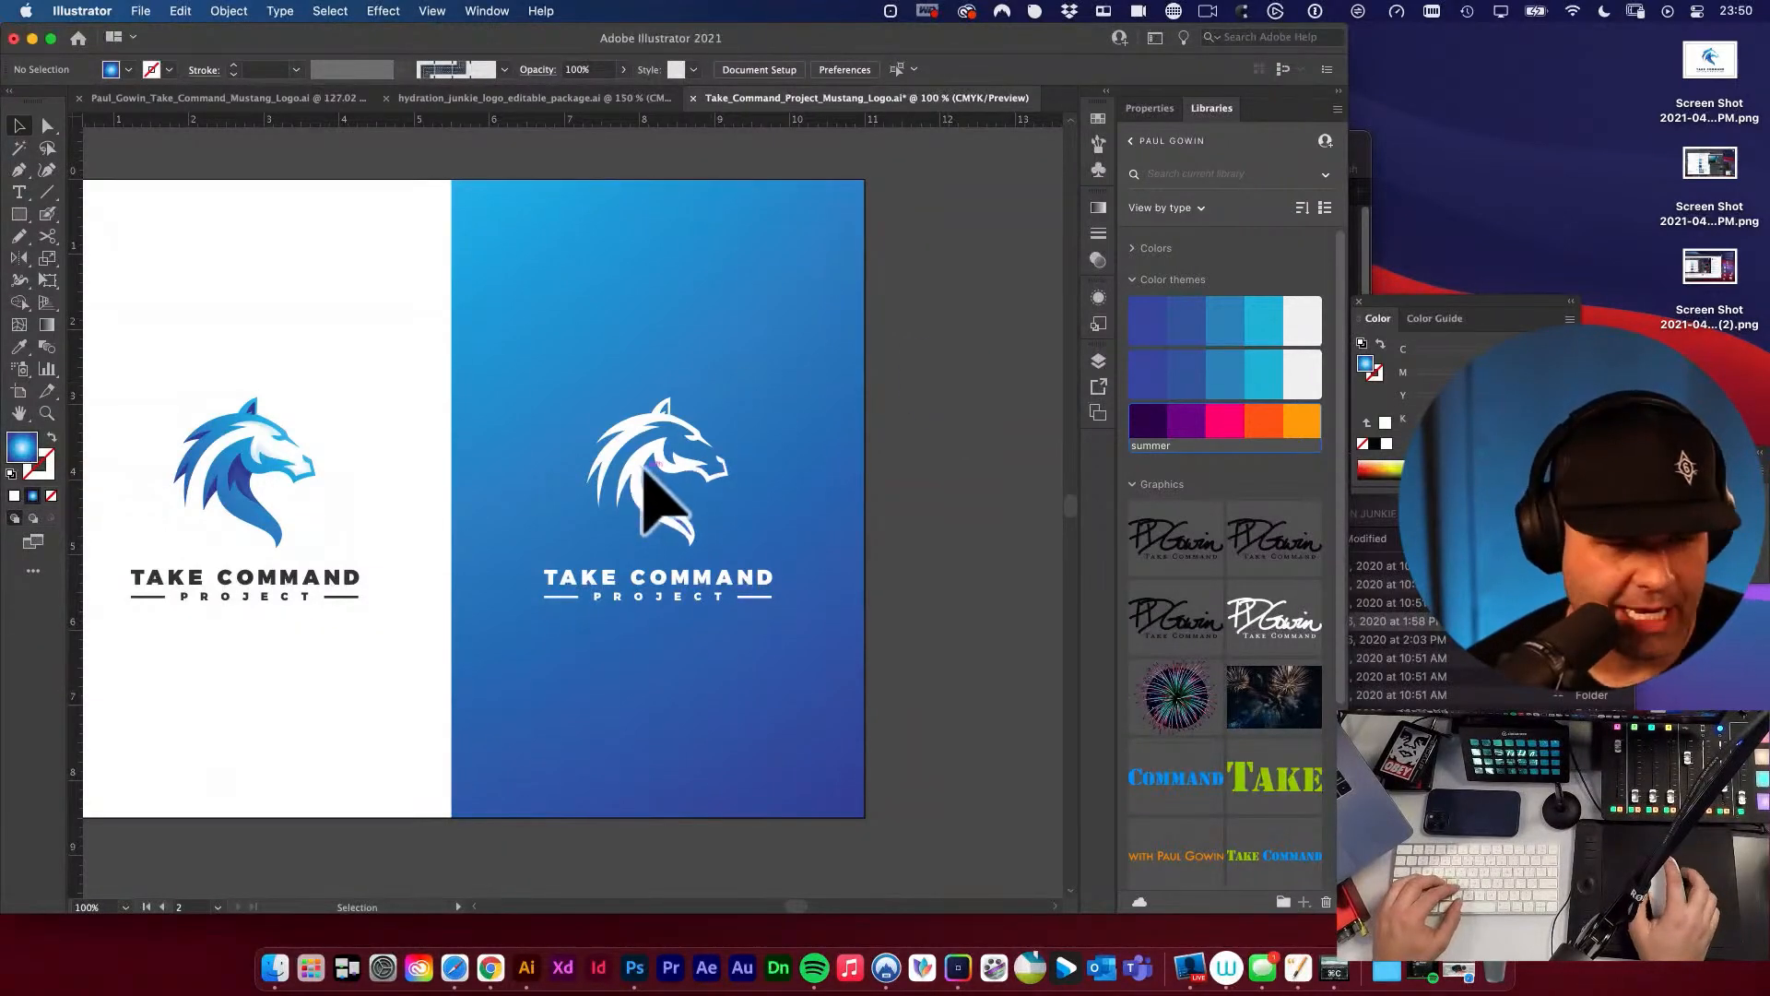
{"action": "left_click_drag", "start_coordinate": [386, 568], "coordinate": [482, 538]}
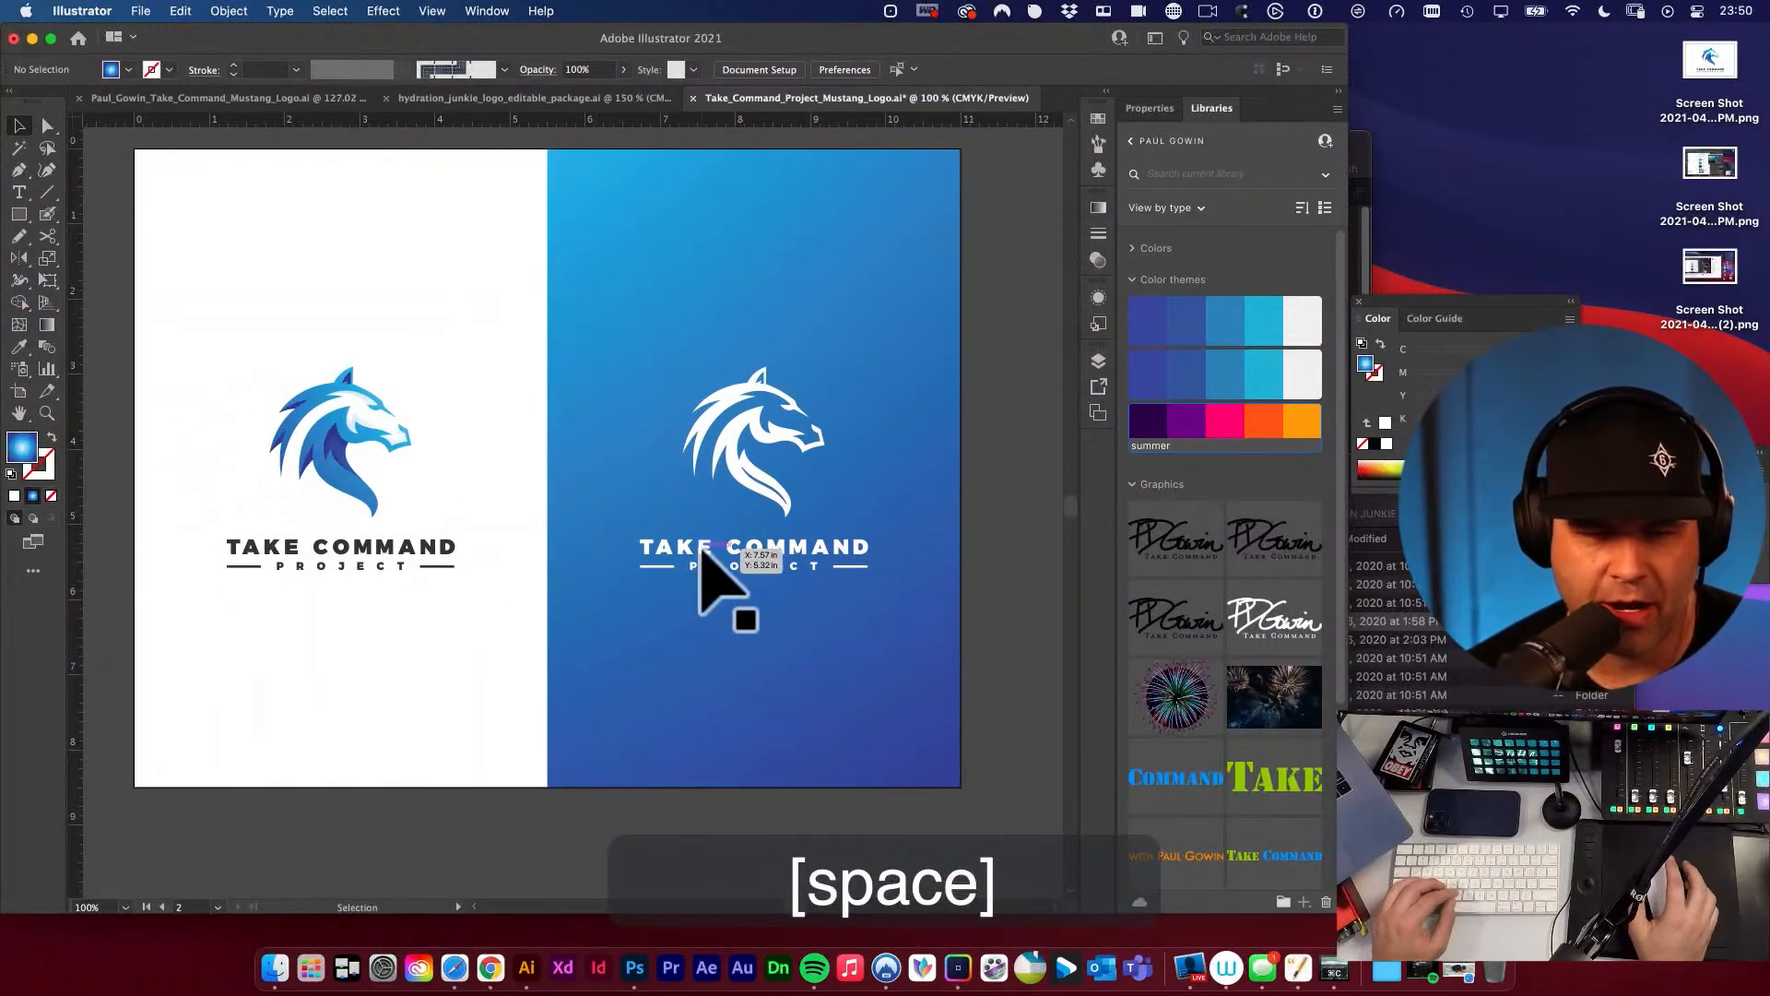
{"action": "key", "text": "v"}
{"action": "left_click_drag", "start_coordinate": [767, 472], "coordinate": [858, 601]}
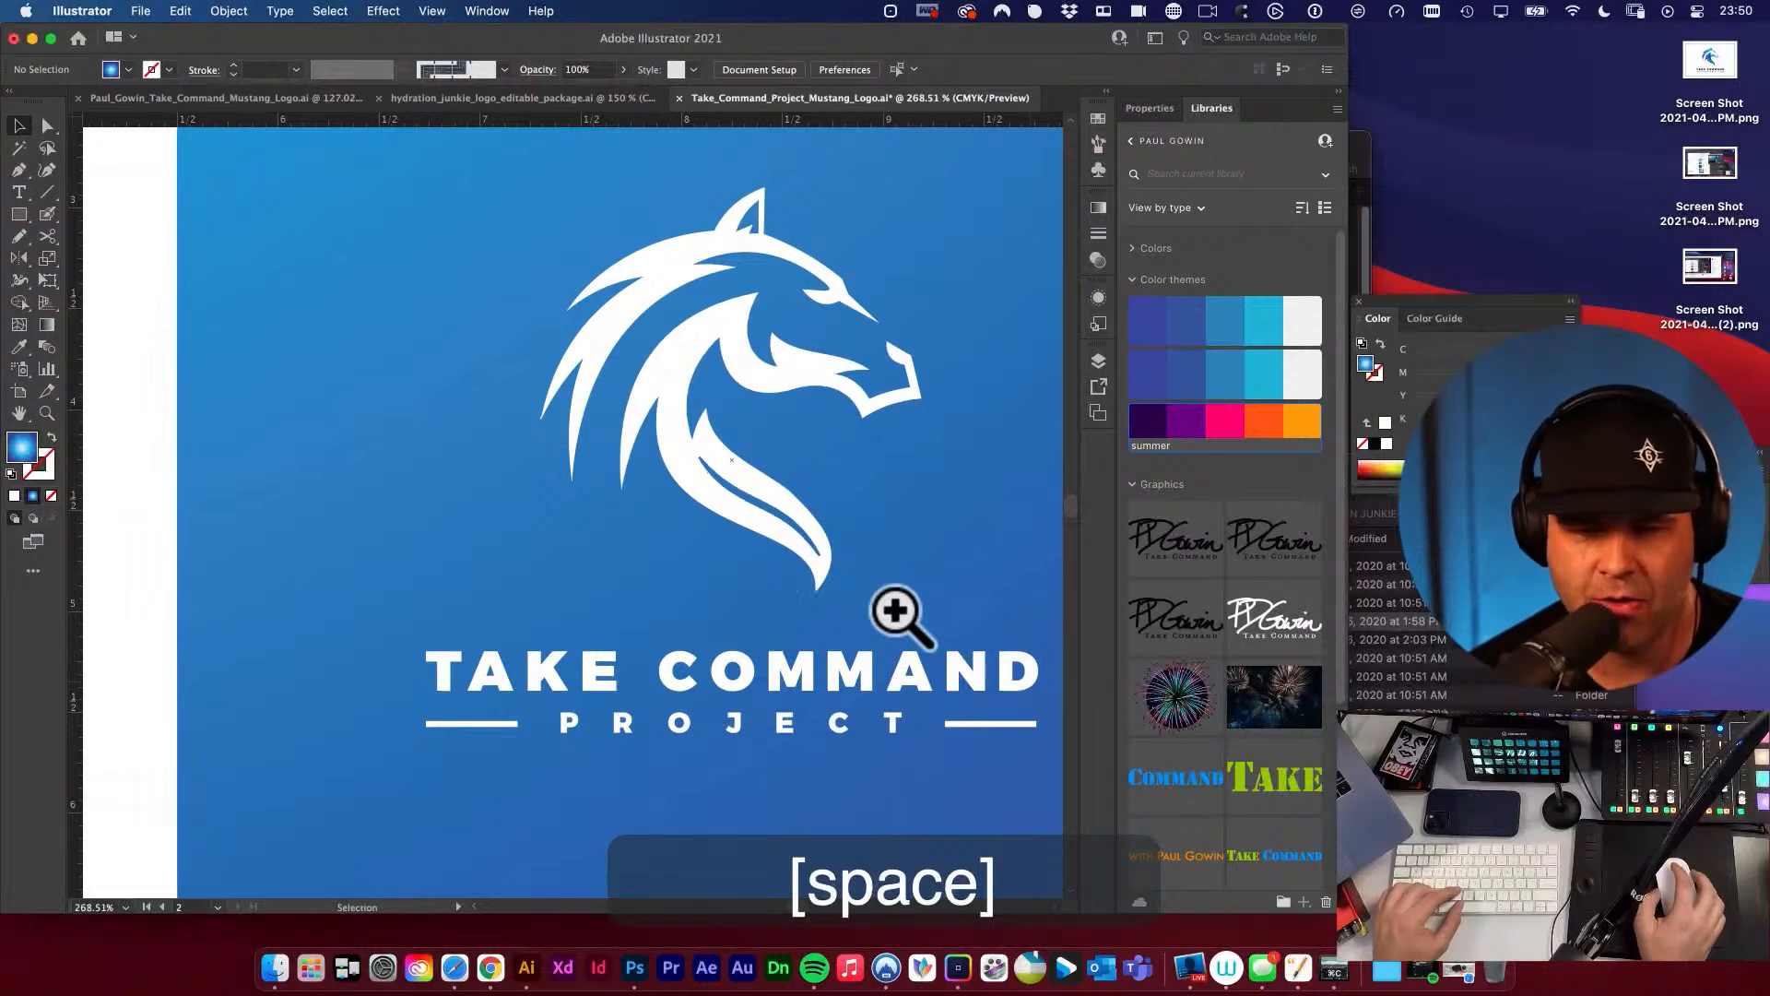
{"action": "left_click", "coordinate": [773, 496], "text": "alt+super"}
{"action": "left_click", "coordinate": [773, 498], "text": "alt+super"}
{"action": "left_click", "coordinate": [687, 514], "text": "alt+super"}
{"action": "left_click_drag", "start_coordinate": [688, 555], "coordinate": [983, 518]}
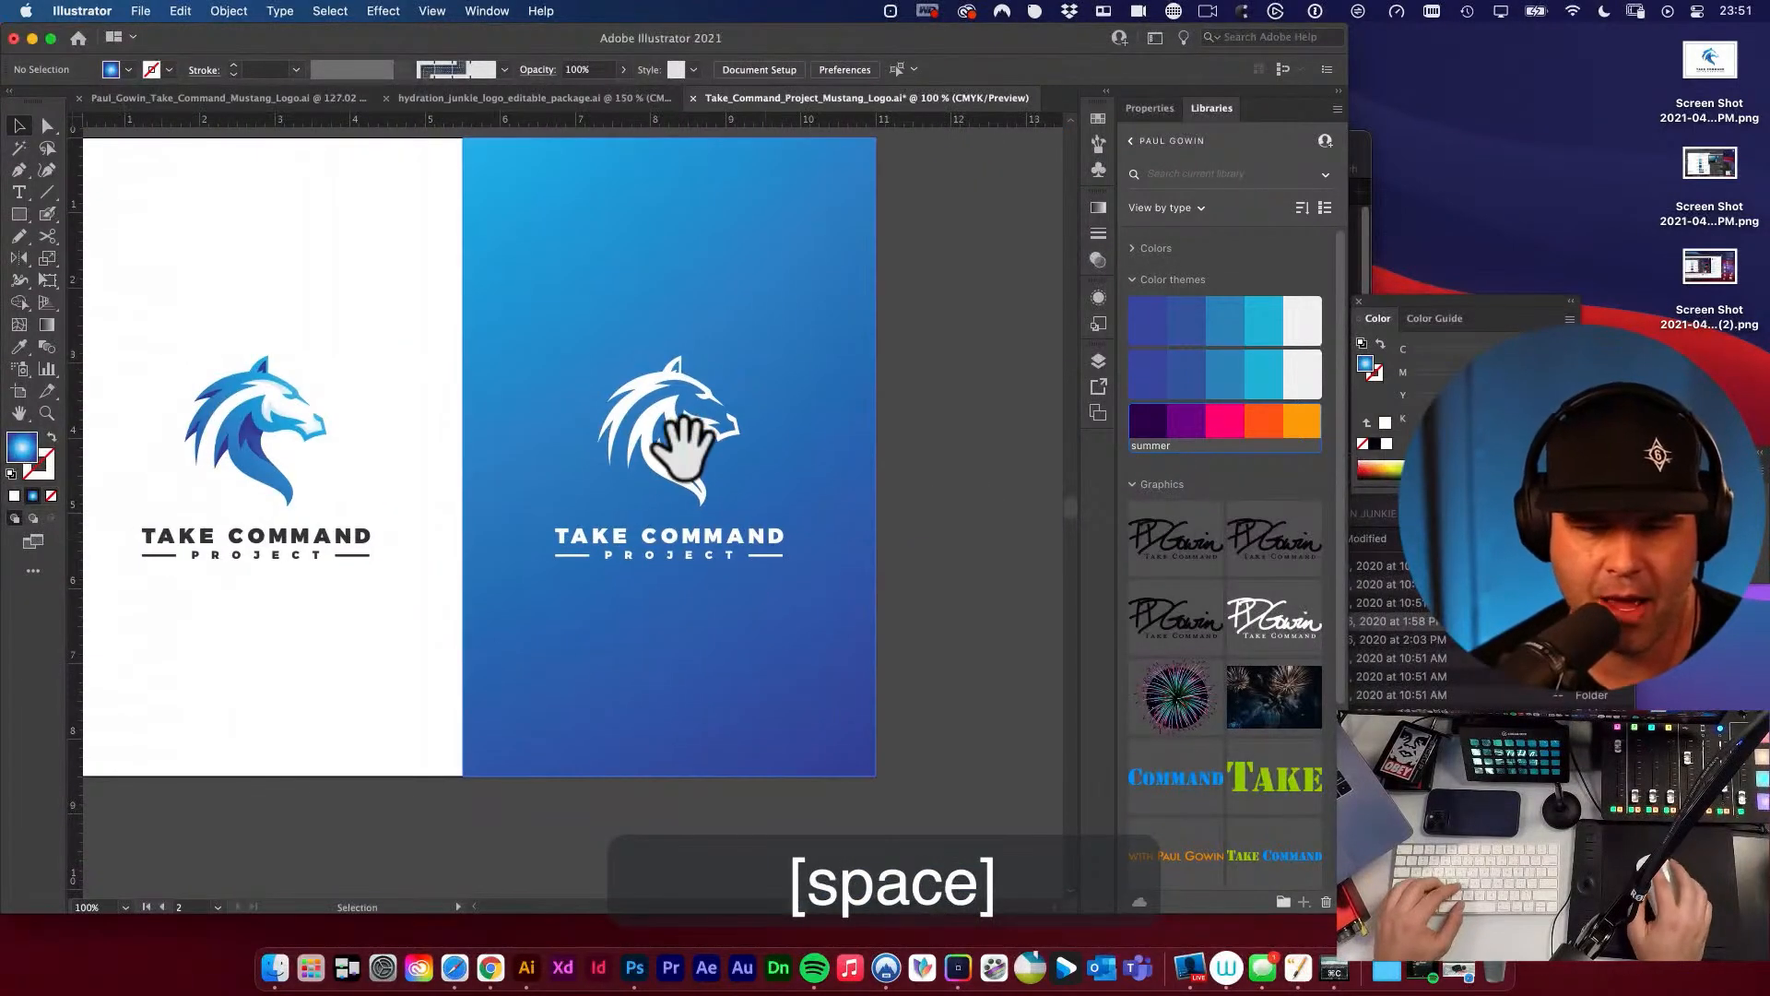
{"action": "key", "text": "space"}
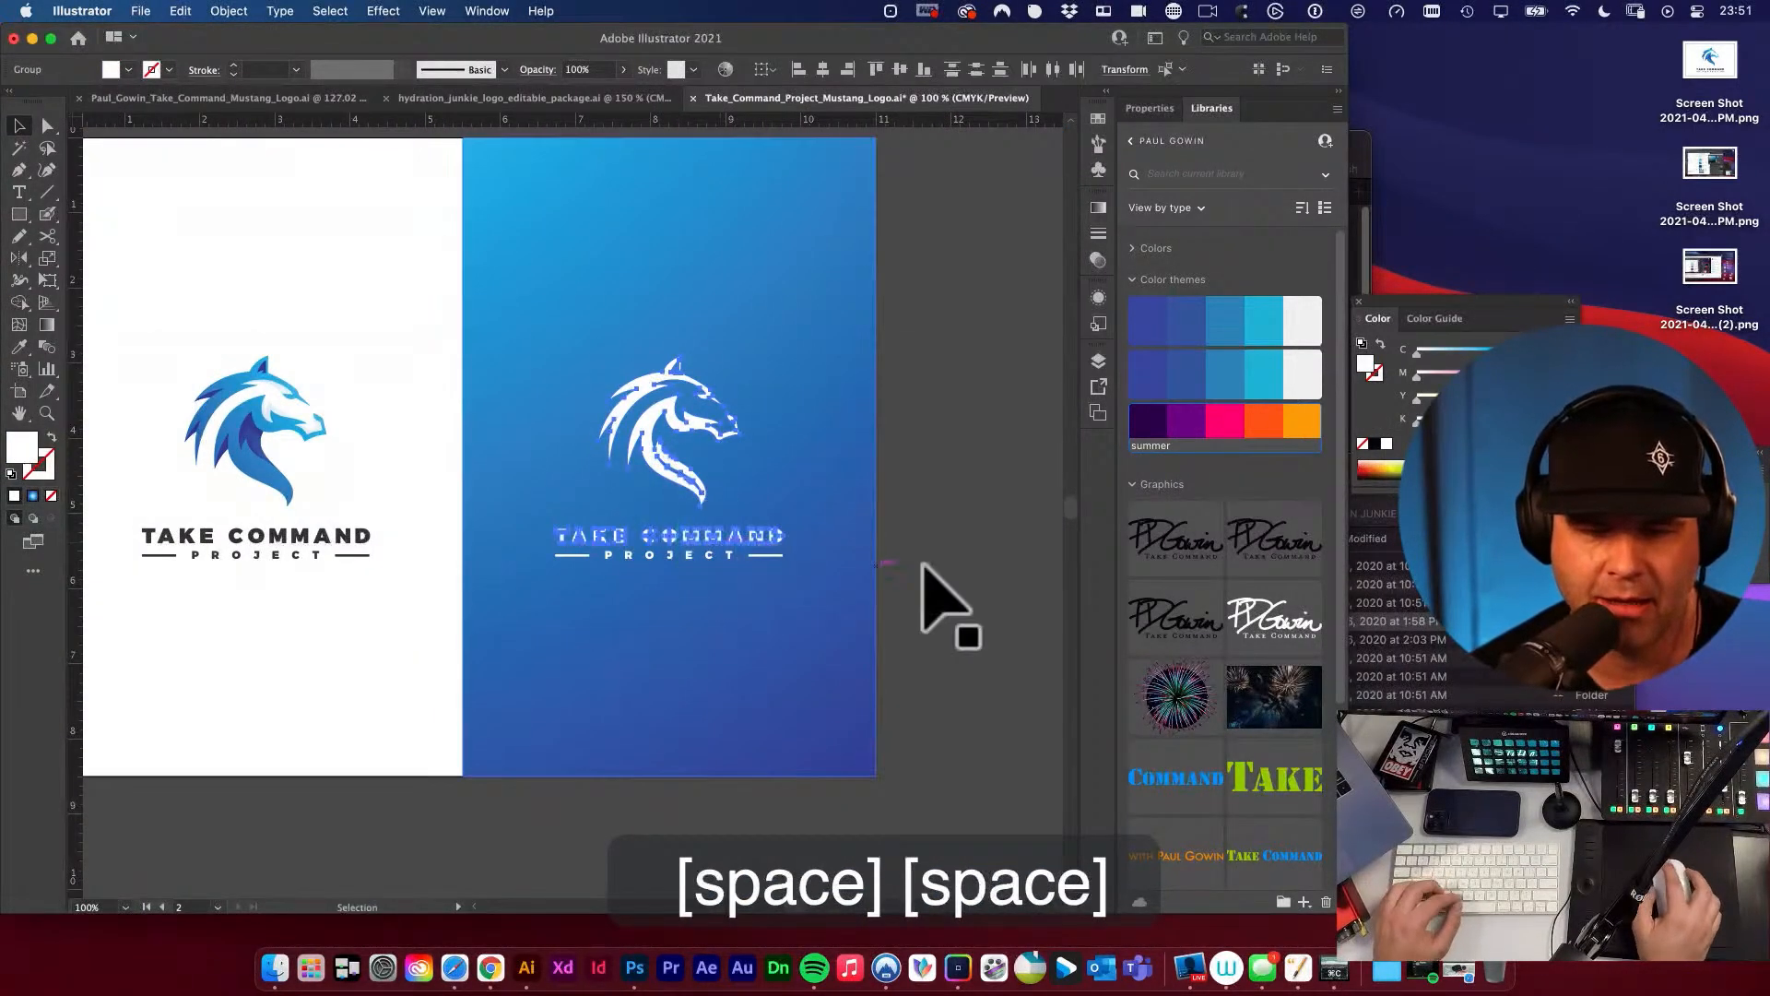
Delete the neck cut-out to compare the white horse without it, and undo the deletion.
{"action": "key", "text": "v"}
{"action": "left_click_drag", "start_coordinate": [666, 455], "coordinate": [1100, 726]}
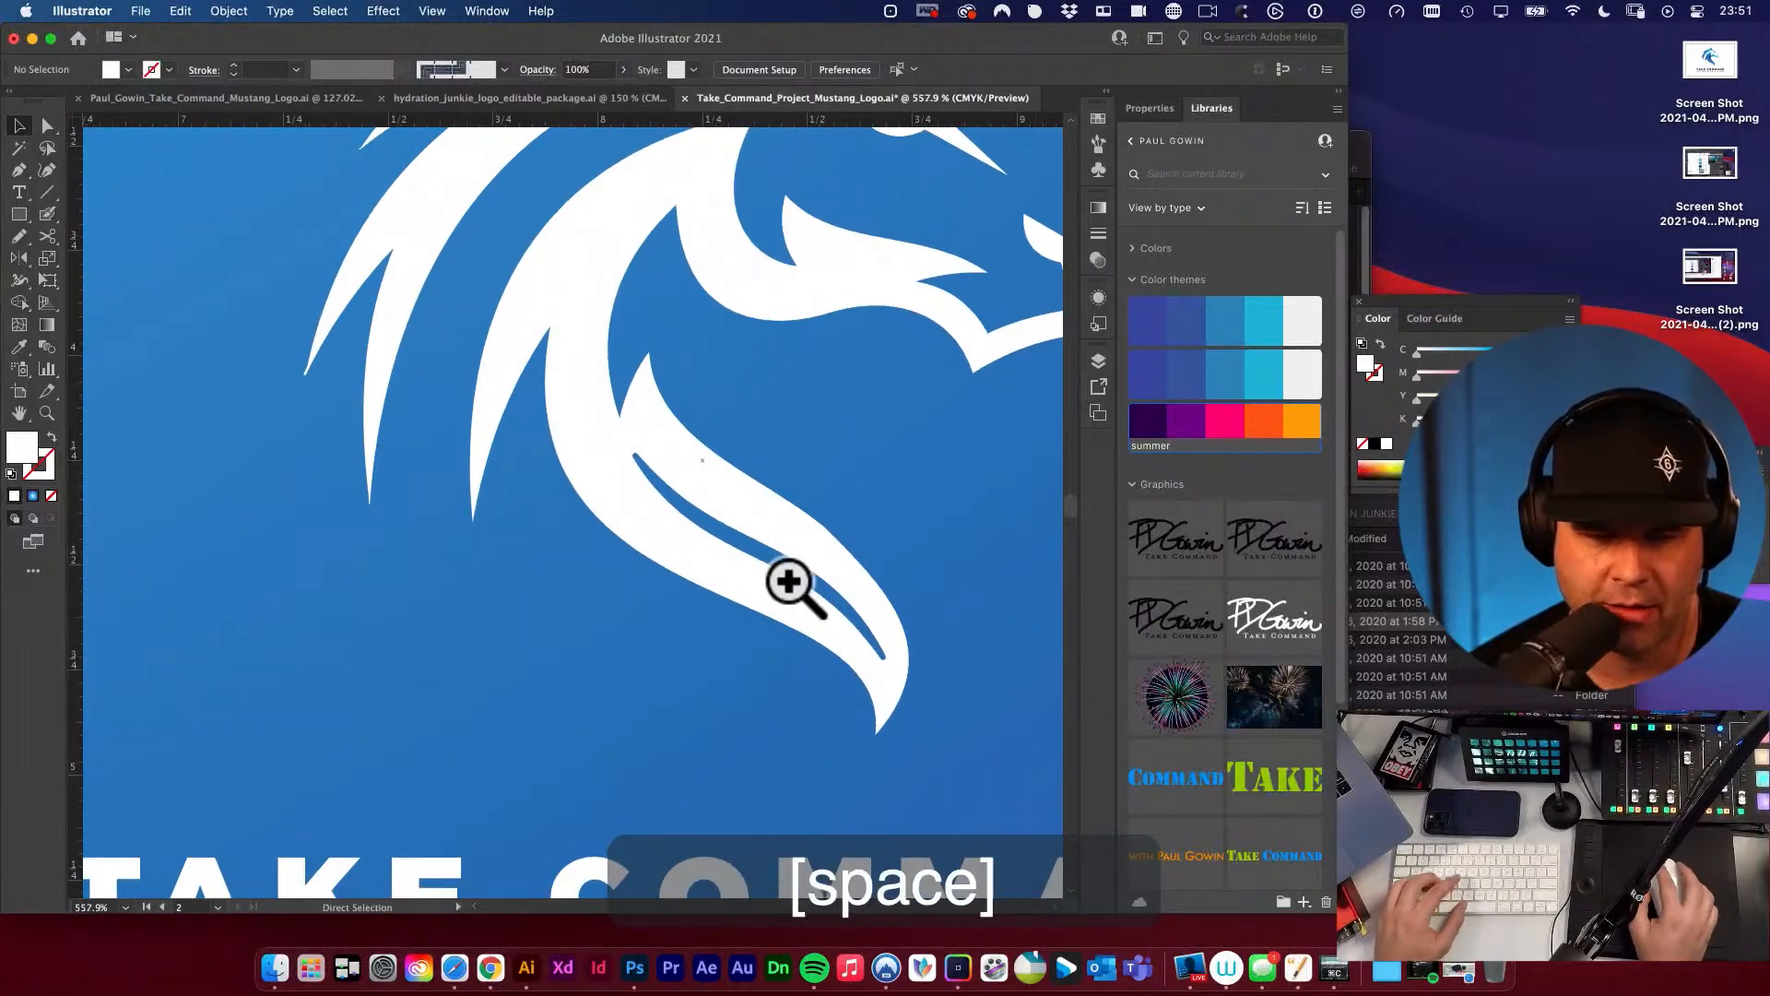
{"action": "key", "text": "a"}
{"action": "left_click", "coordinate": [643, 459]}
{"action": "key", "text": "BackSpace"}
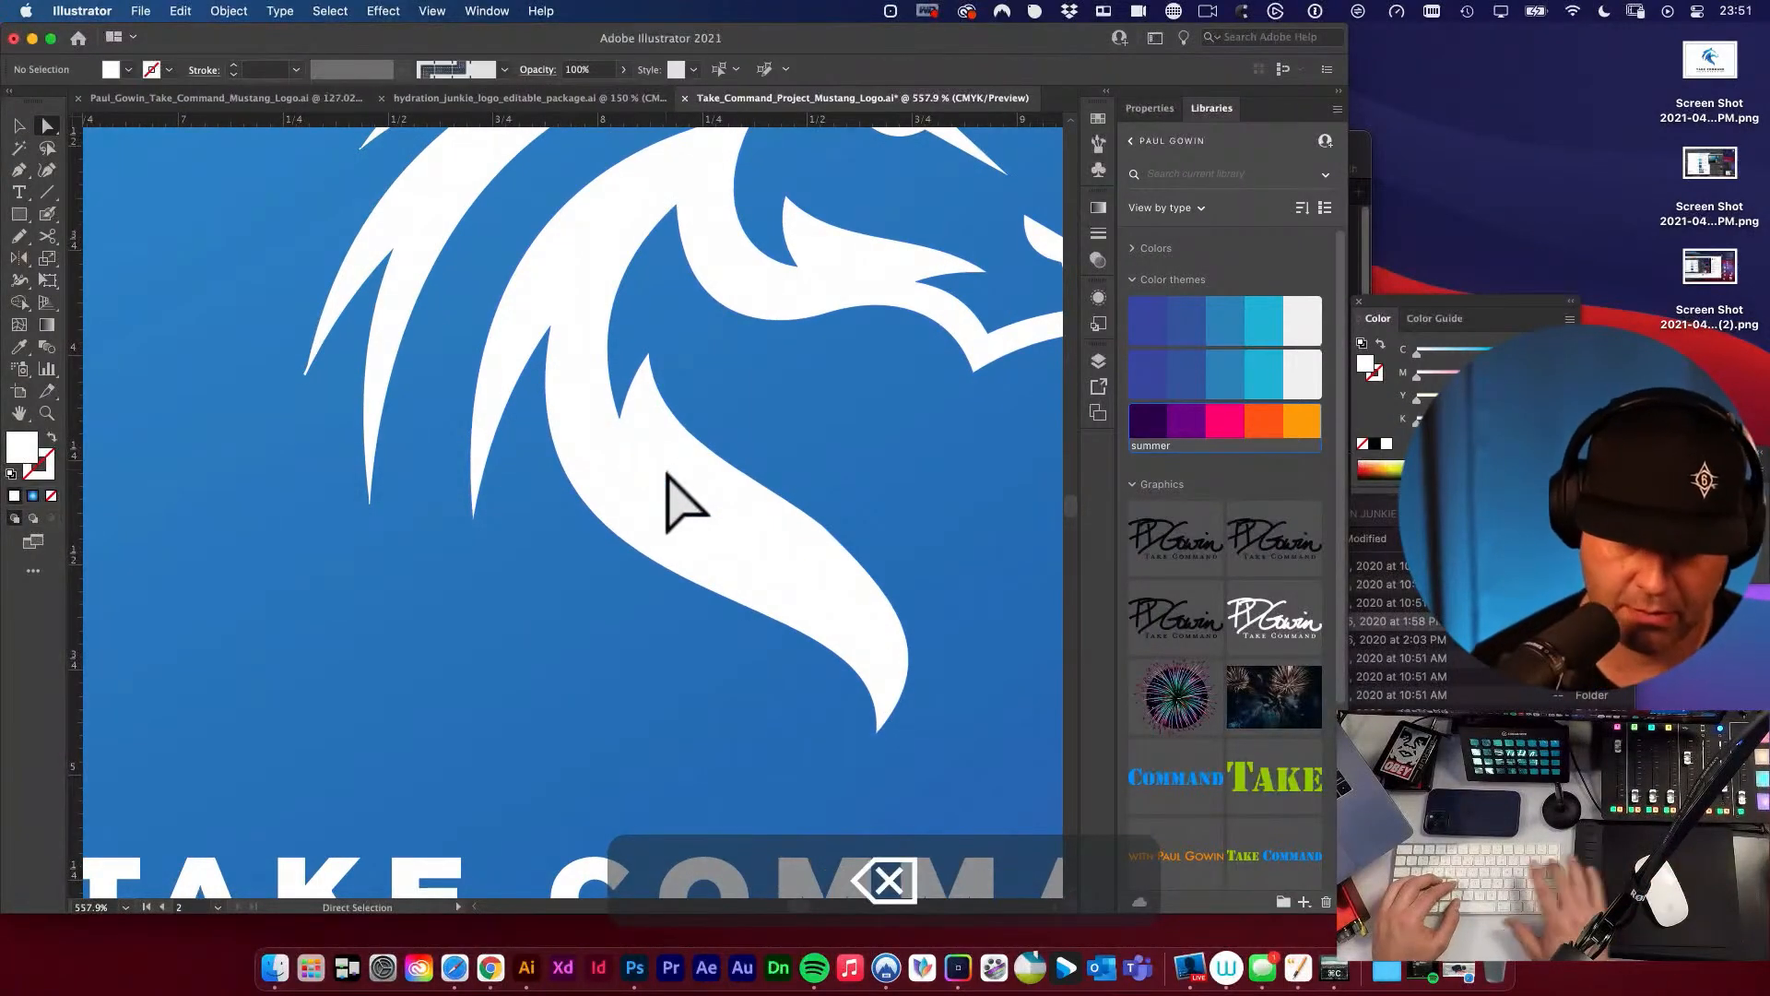
{"action": "key", "text": "space"}
{"action": "left_click", "coordinate": [774, 502], "text": "alt+super"}
{"action": "left_click", "coordinate": [777, 512], "text": "alt+super"}
{"action": "left_click", "coordinate": [779, 517], "text": "alt+super"}
{"action": "left_click", "coordinate": [788, 510], "text": "alt+super"}
{"action": "left_click_drag", "start_coordinate": [758, 506], "coordinate": [929, 468]}
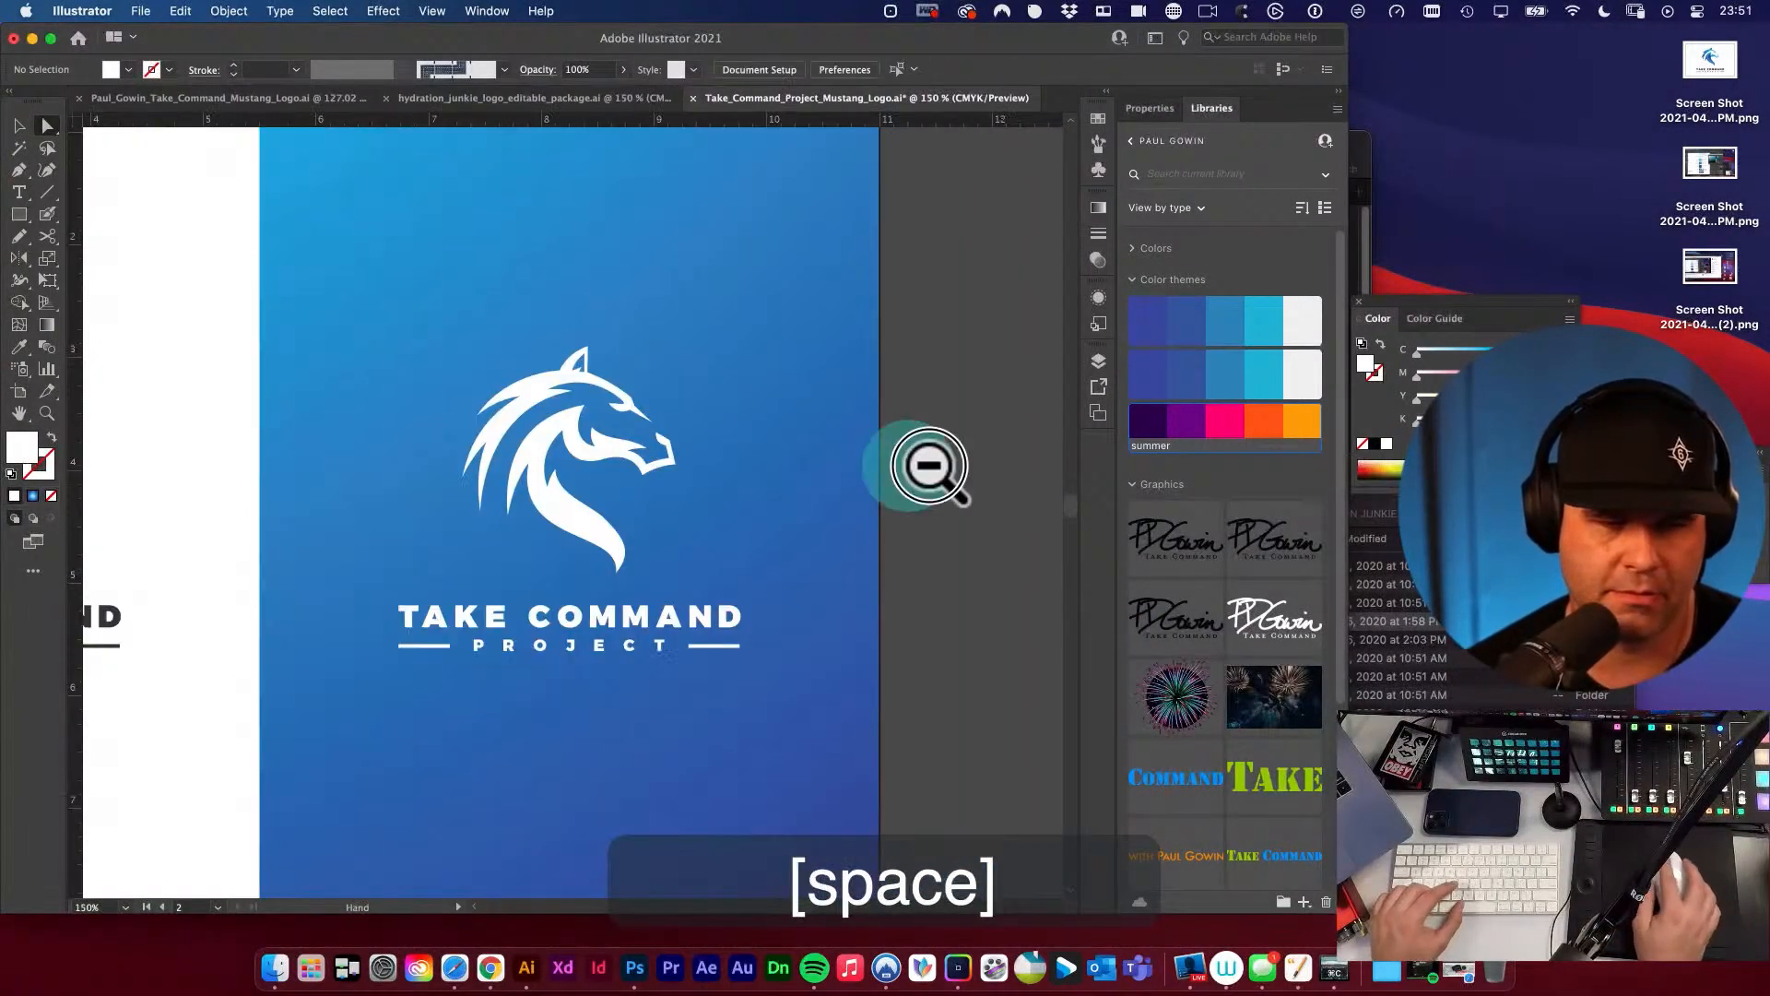
{"action": "left_click", "coordinate": [765, 495], "text": "alt+super"}
{"action": "left_click", "coordinate": [765, 496], "text": "alt+super"}
{"action": "left_click_drag", "start_coordinate": [613, 590], "coordinate": [1010, 542]}
{"action": "key", "text": "super+z"}
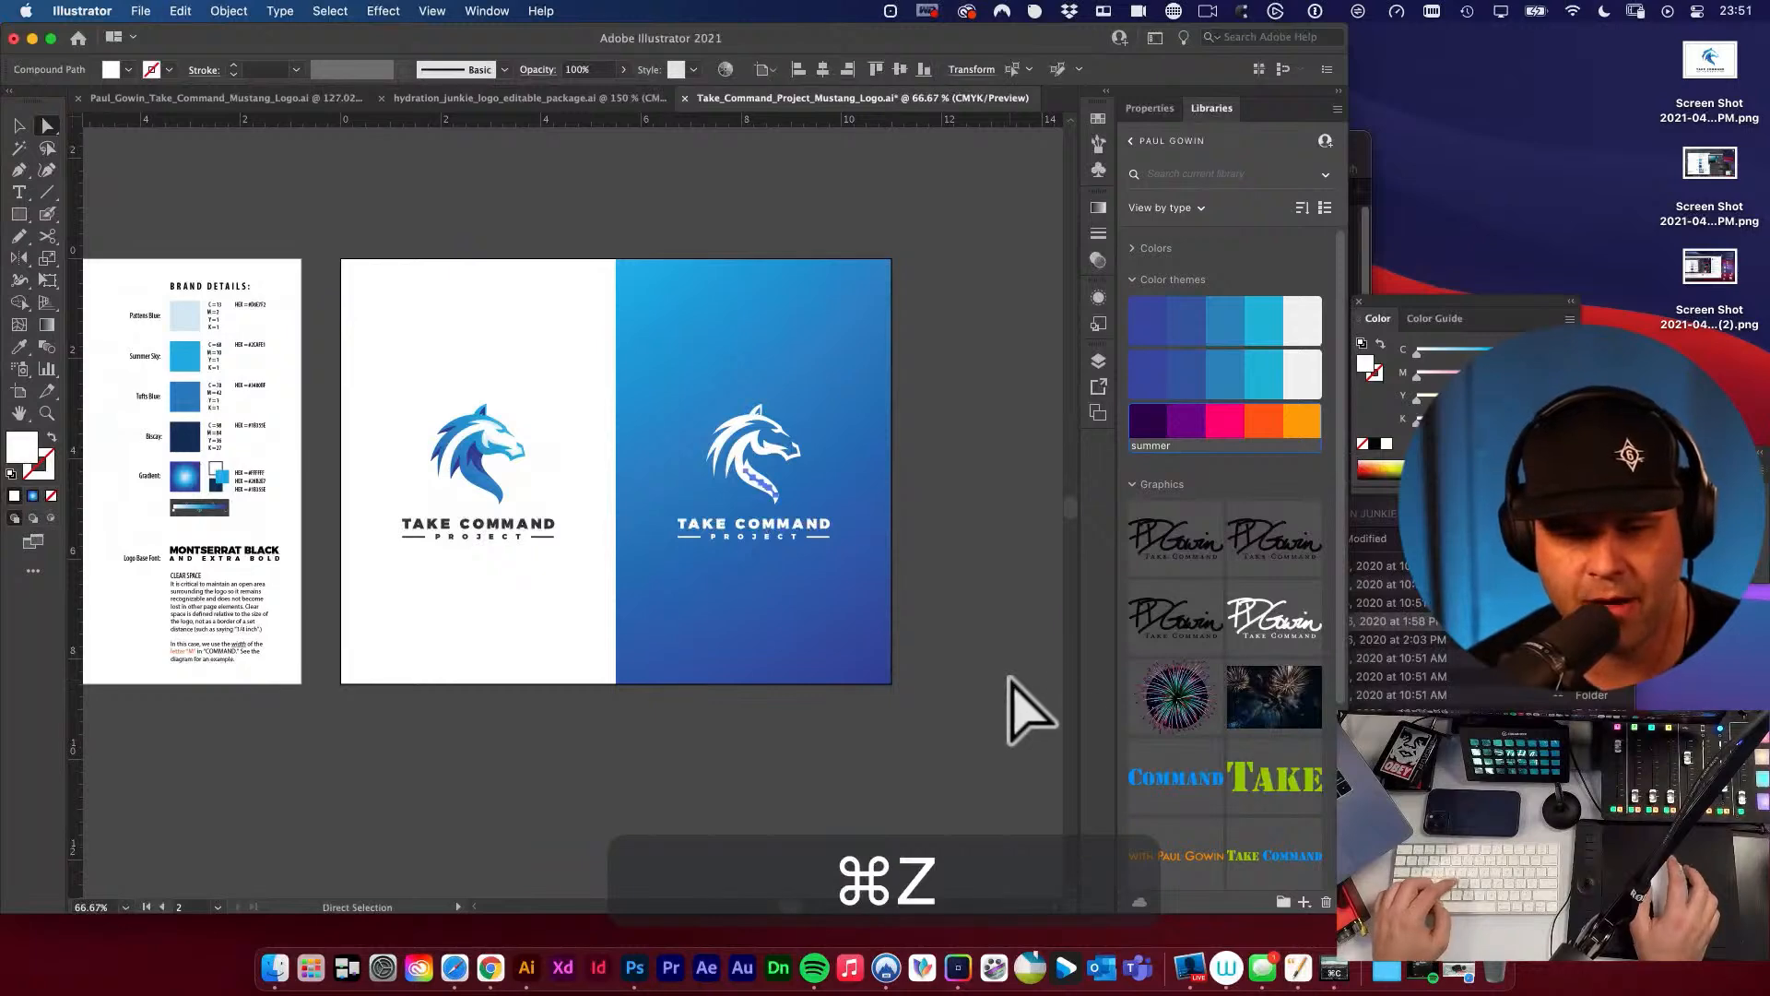
{"action": "key", "text": "v"}
{"action": "left_click", "coordinate": [989, 627]}
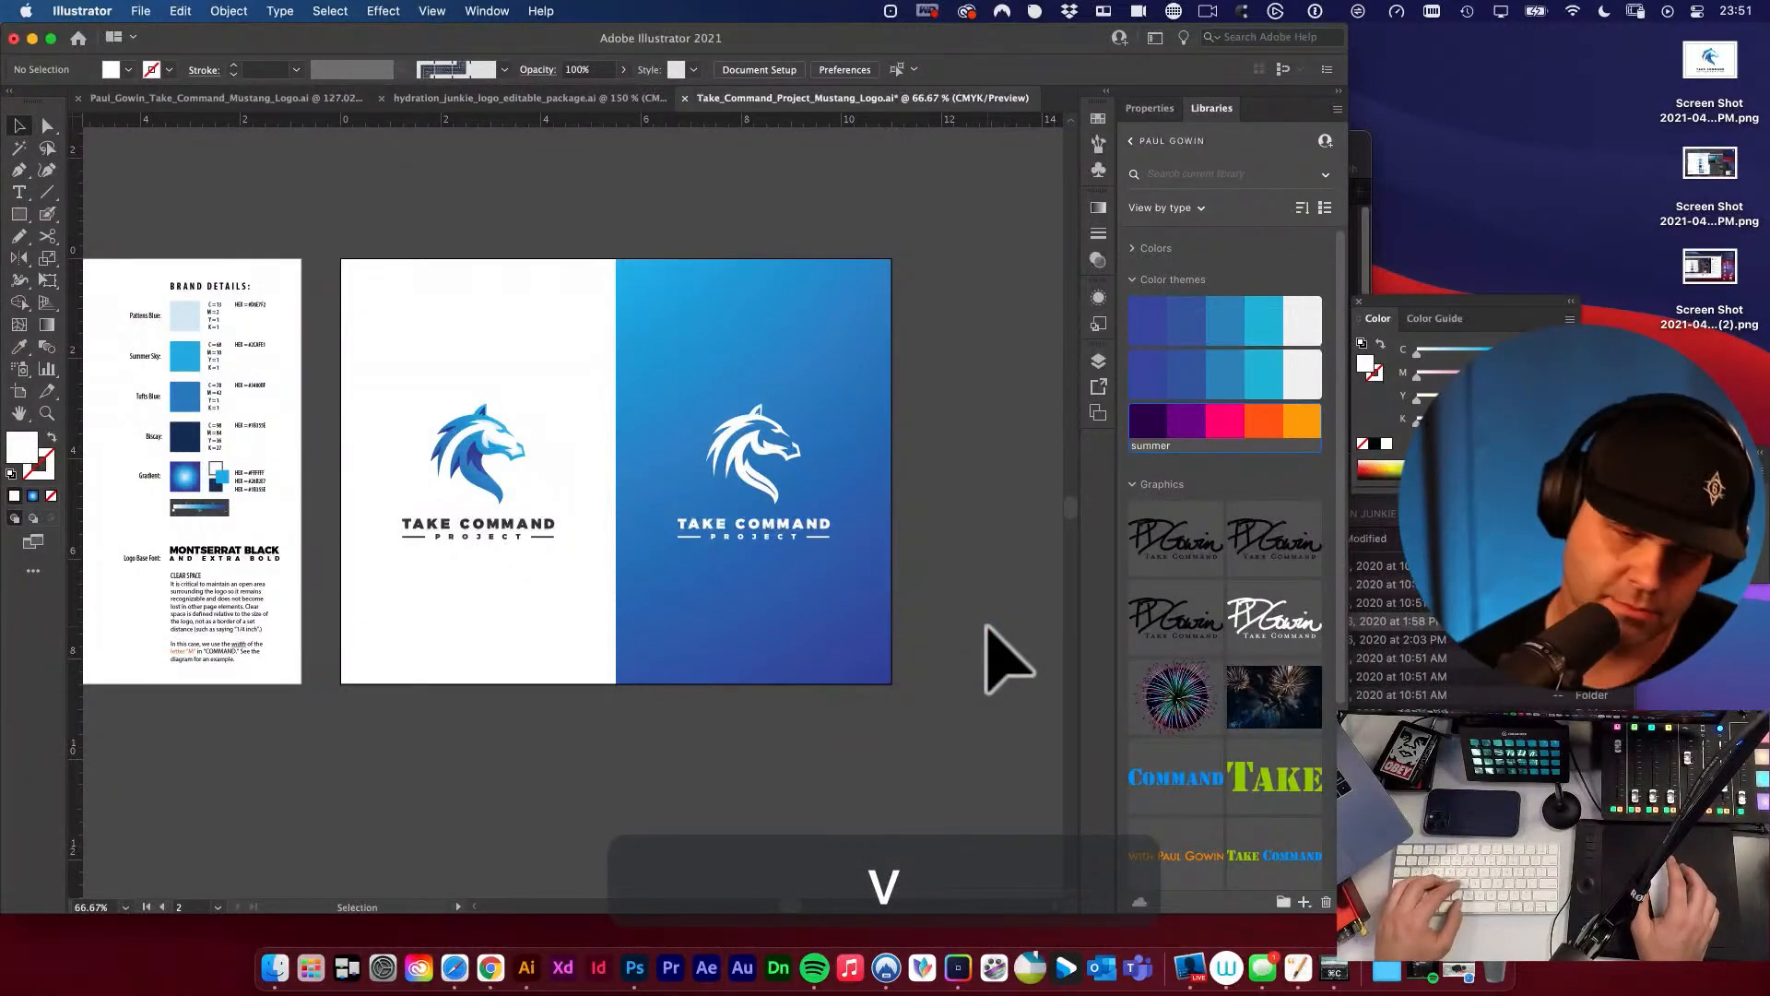
Save the logo document after bringing both artboards into view.
{"action": "left_click", "coordinate": [595, 604], "text": "alt+super"}
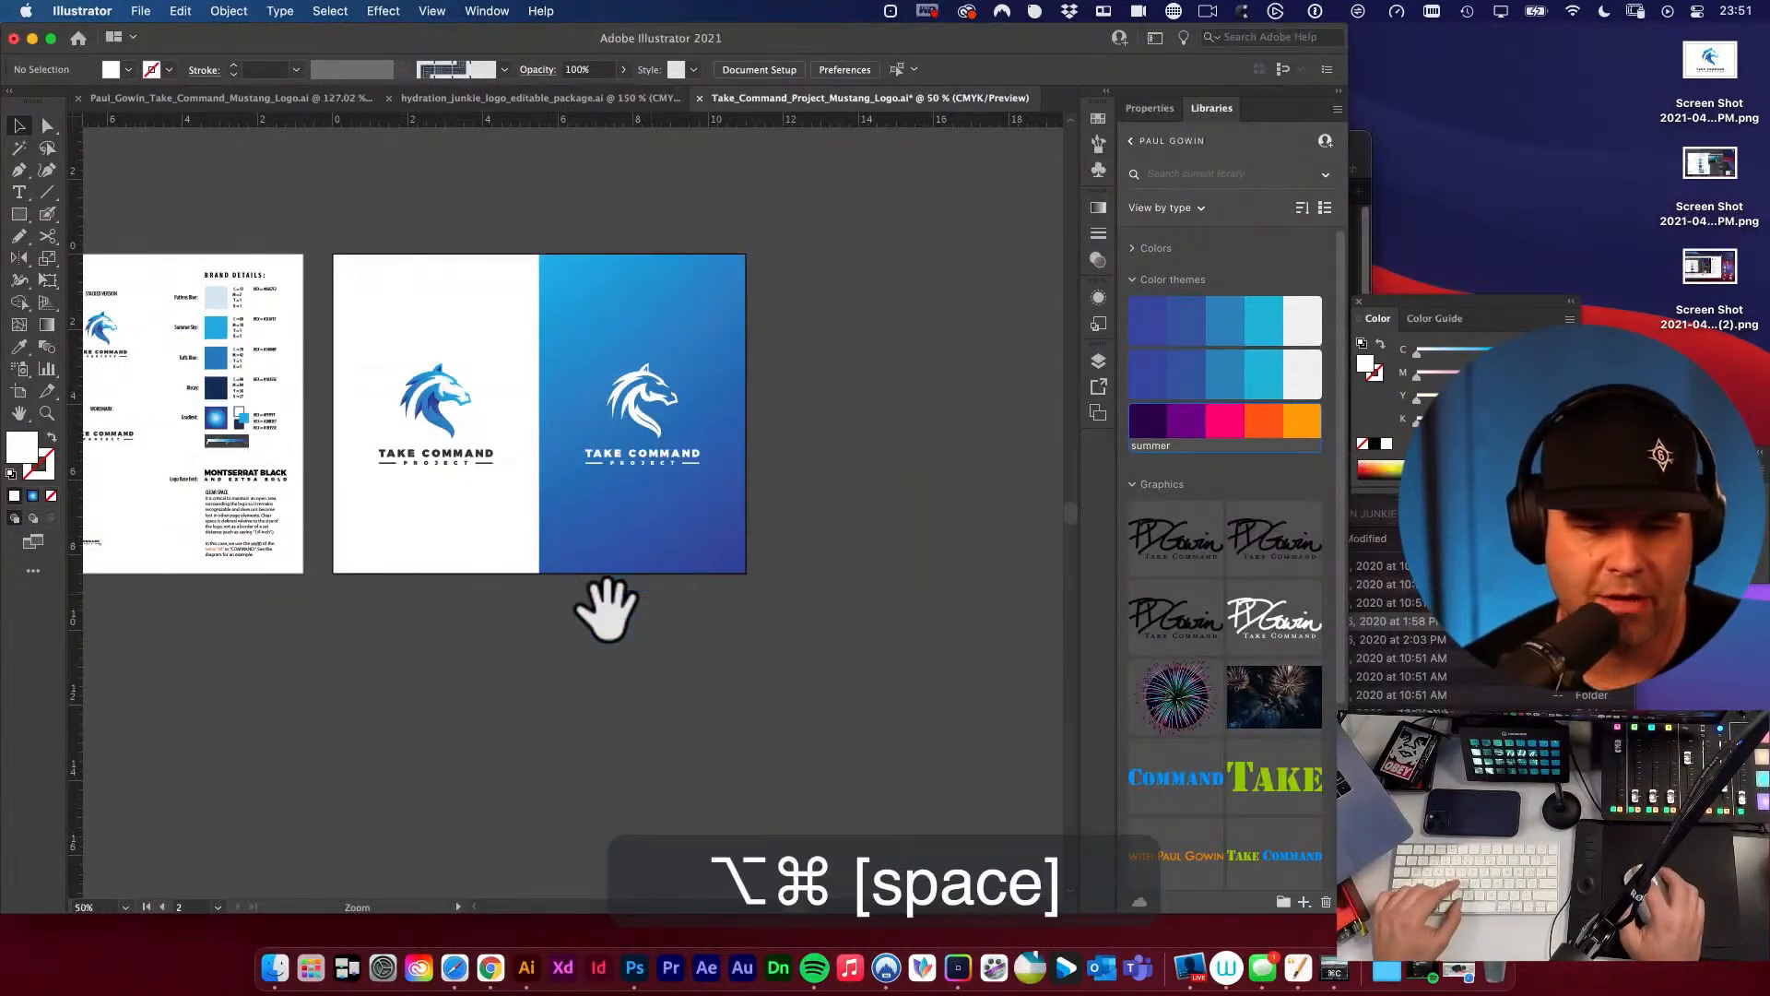
{"action": "left_click_drag", "start_coordinate": [595, 604], "coordinate": [809, 652]}
{"action": "key", "text": "v"}
{"action": "key", "text": "super+s"}
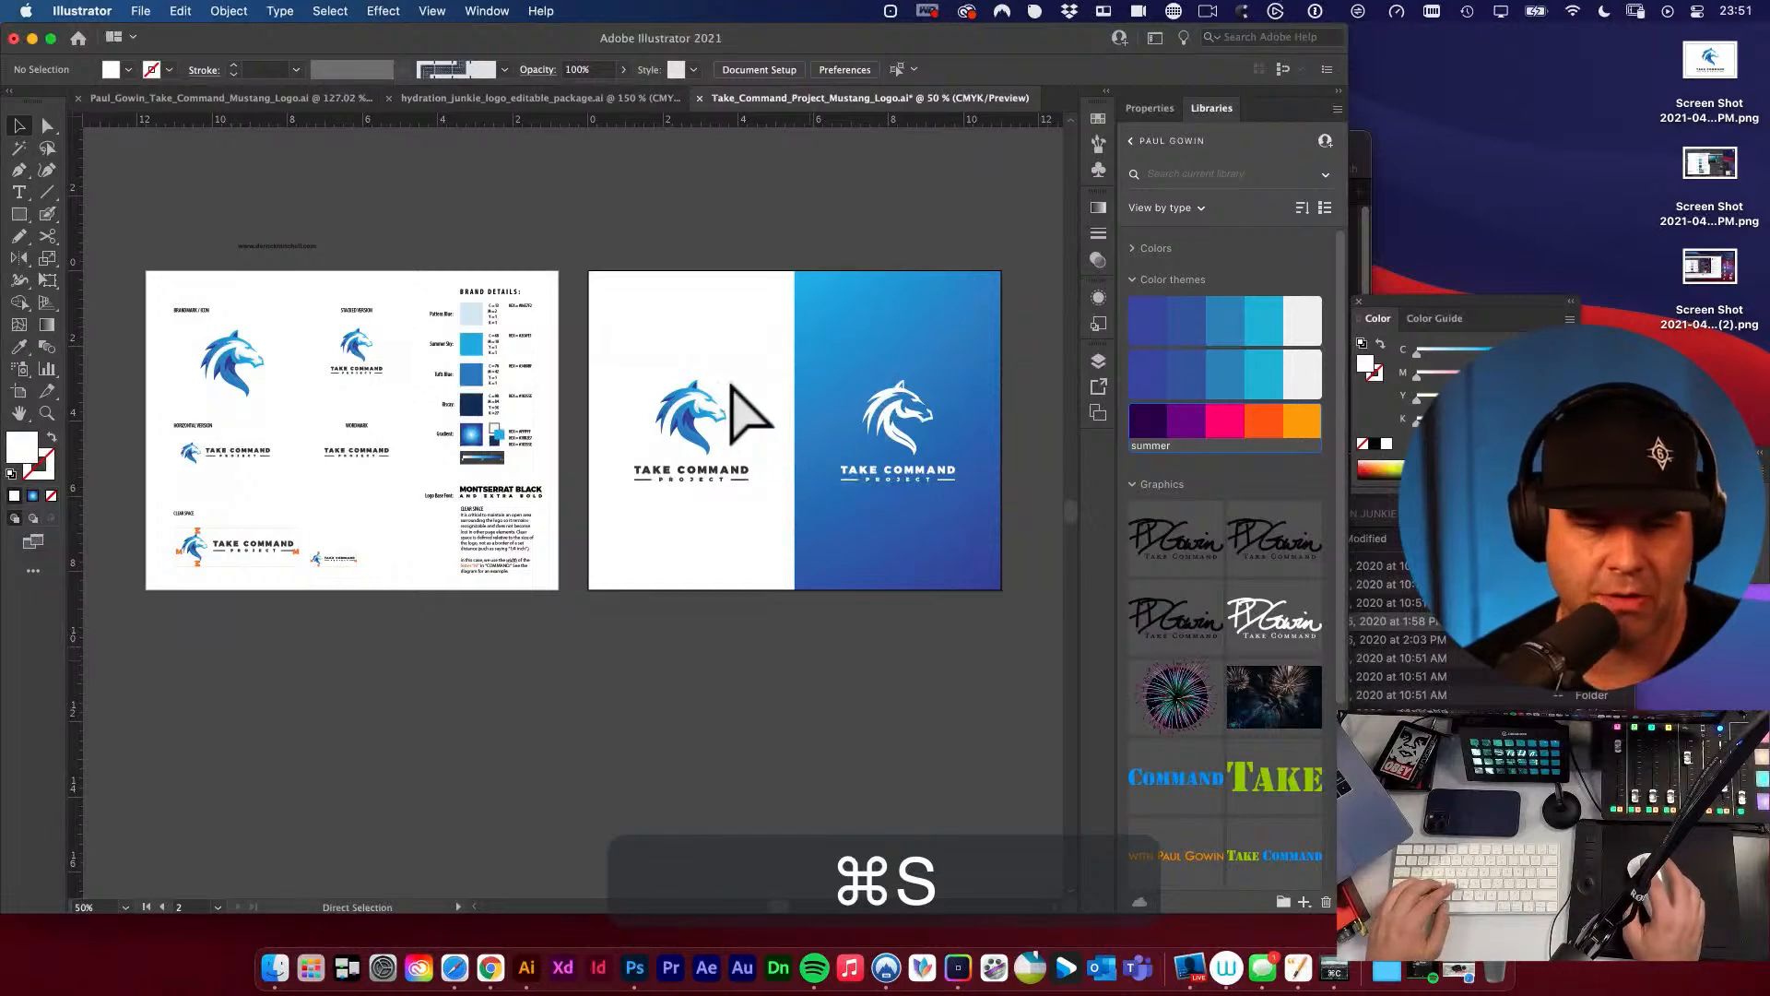
Switch to hydration_junkie_logo_editable_package.ai and copy the COMPARISONS label above its comparison artboard.
{"action": "left_click", "coordinate": [669, 371], "text": "alt+super"}
{"action": "left_click", "coordinate": [509, 98]}
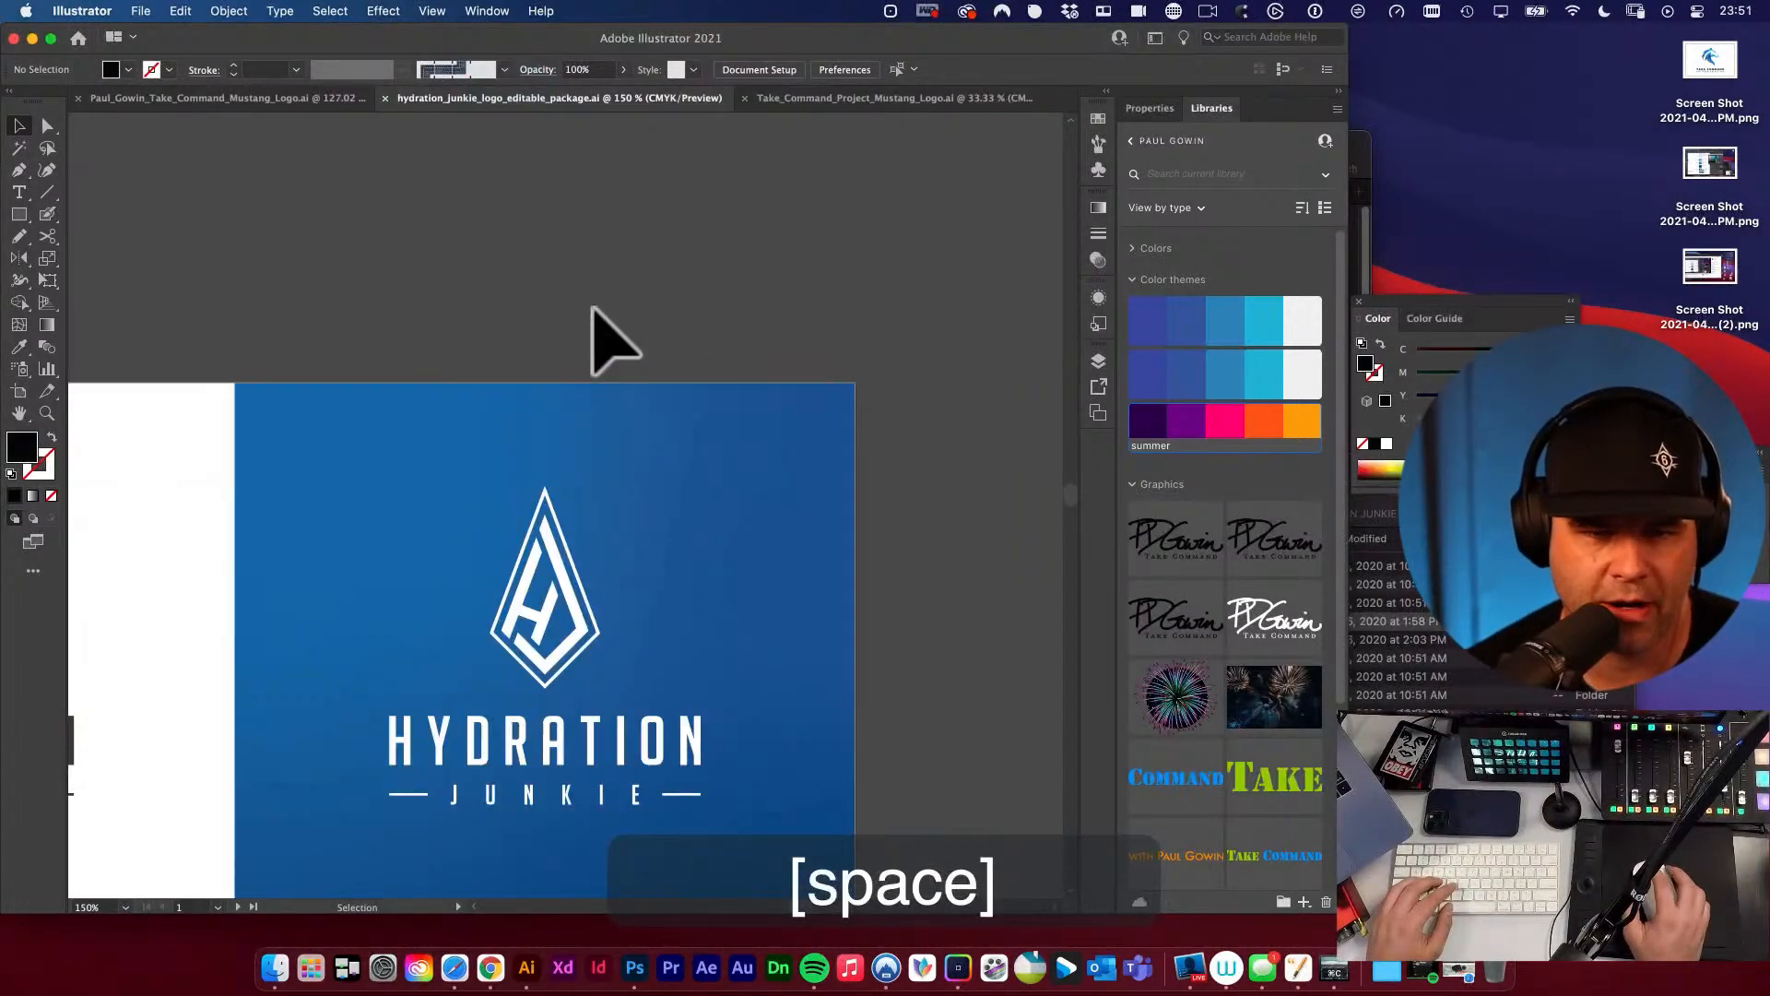
{"action": "left_click_drag", "start_coordinate": [480, 437], "coordinate": [956, 305]}
{"action": "left_click_drag", "start_coordinate": [412, 248], "coordinate": [792, 381]}
{"action": "left_click", "coordinate": [529, 383]}
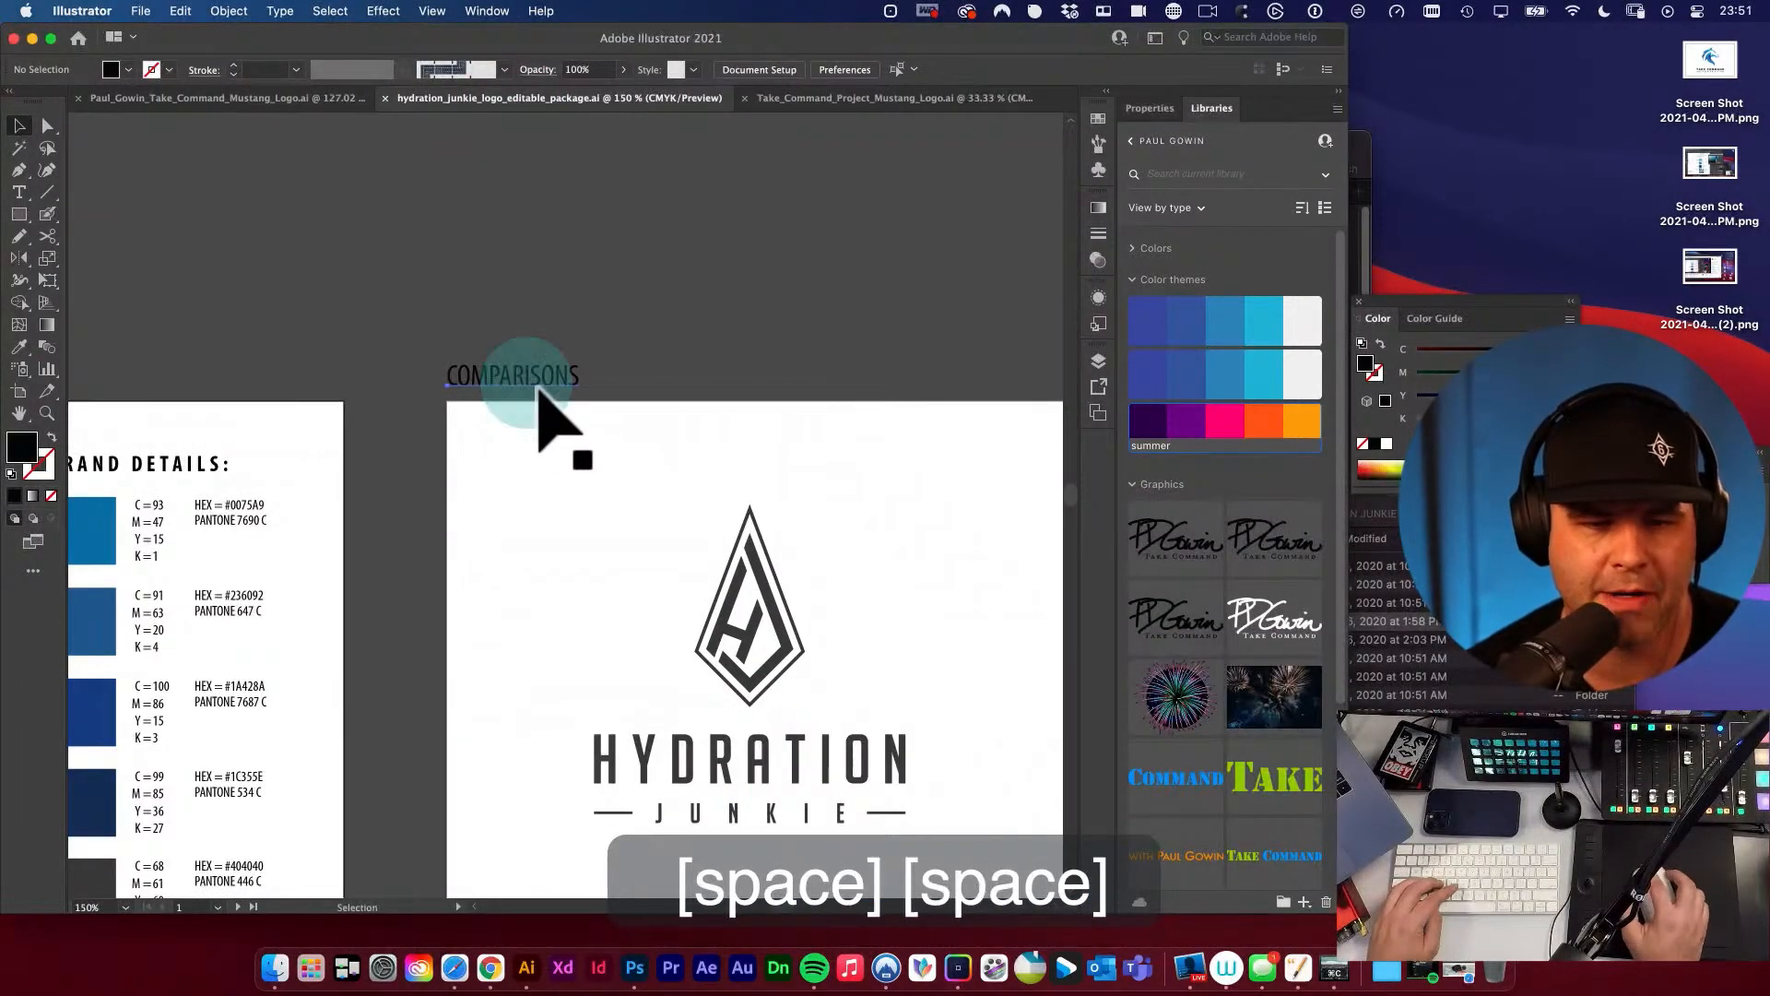
{"action": "key", "text": "super+c"}
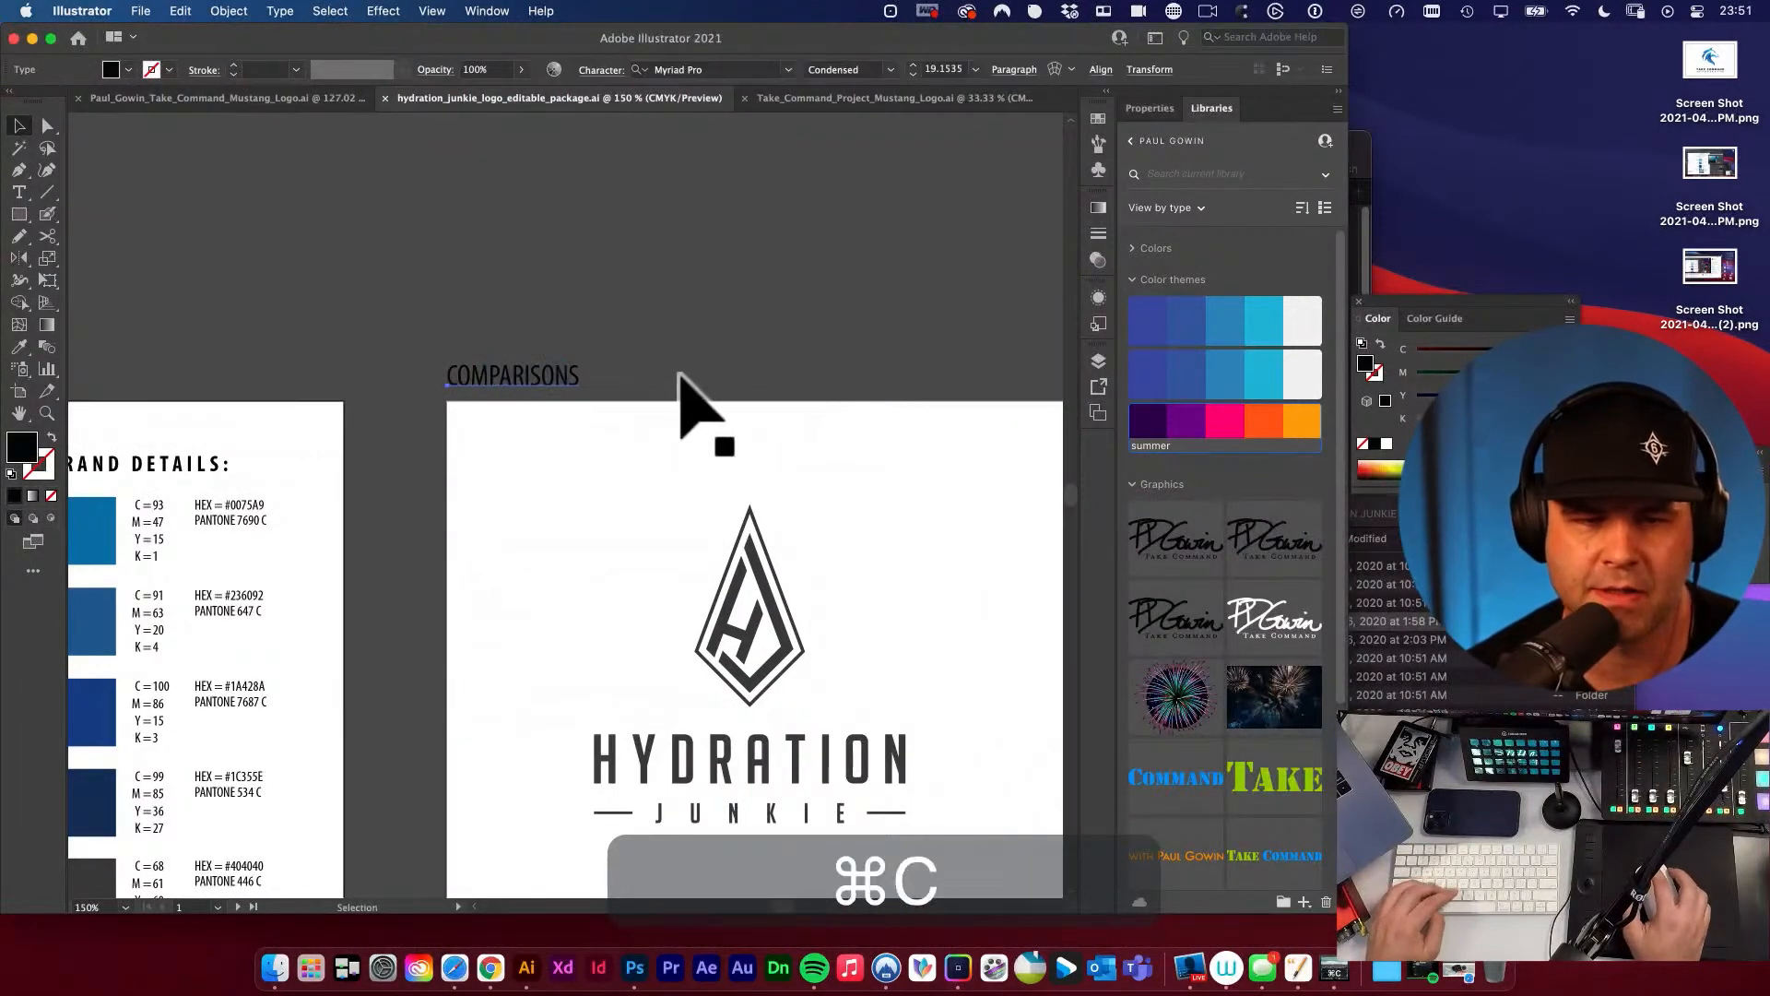
Paste the COMPARISONS label into Take_Command_Project_Mustang_Logo.ai and place it just above the second artboard, aligned with its left edge.
{"action": "left_click", "coordinate": [912, 97]}
{"action": "left_click", "coordinate": [602, 350]}
{"action": "key", "text": "super+v"}
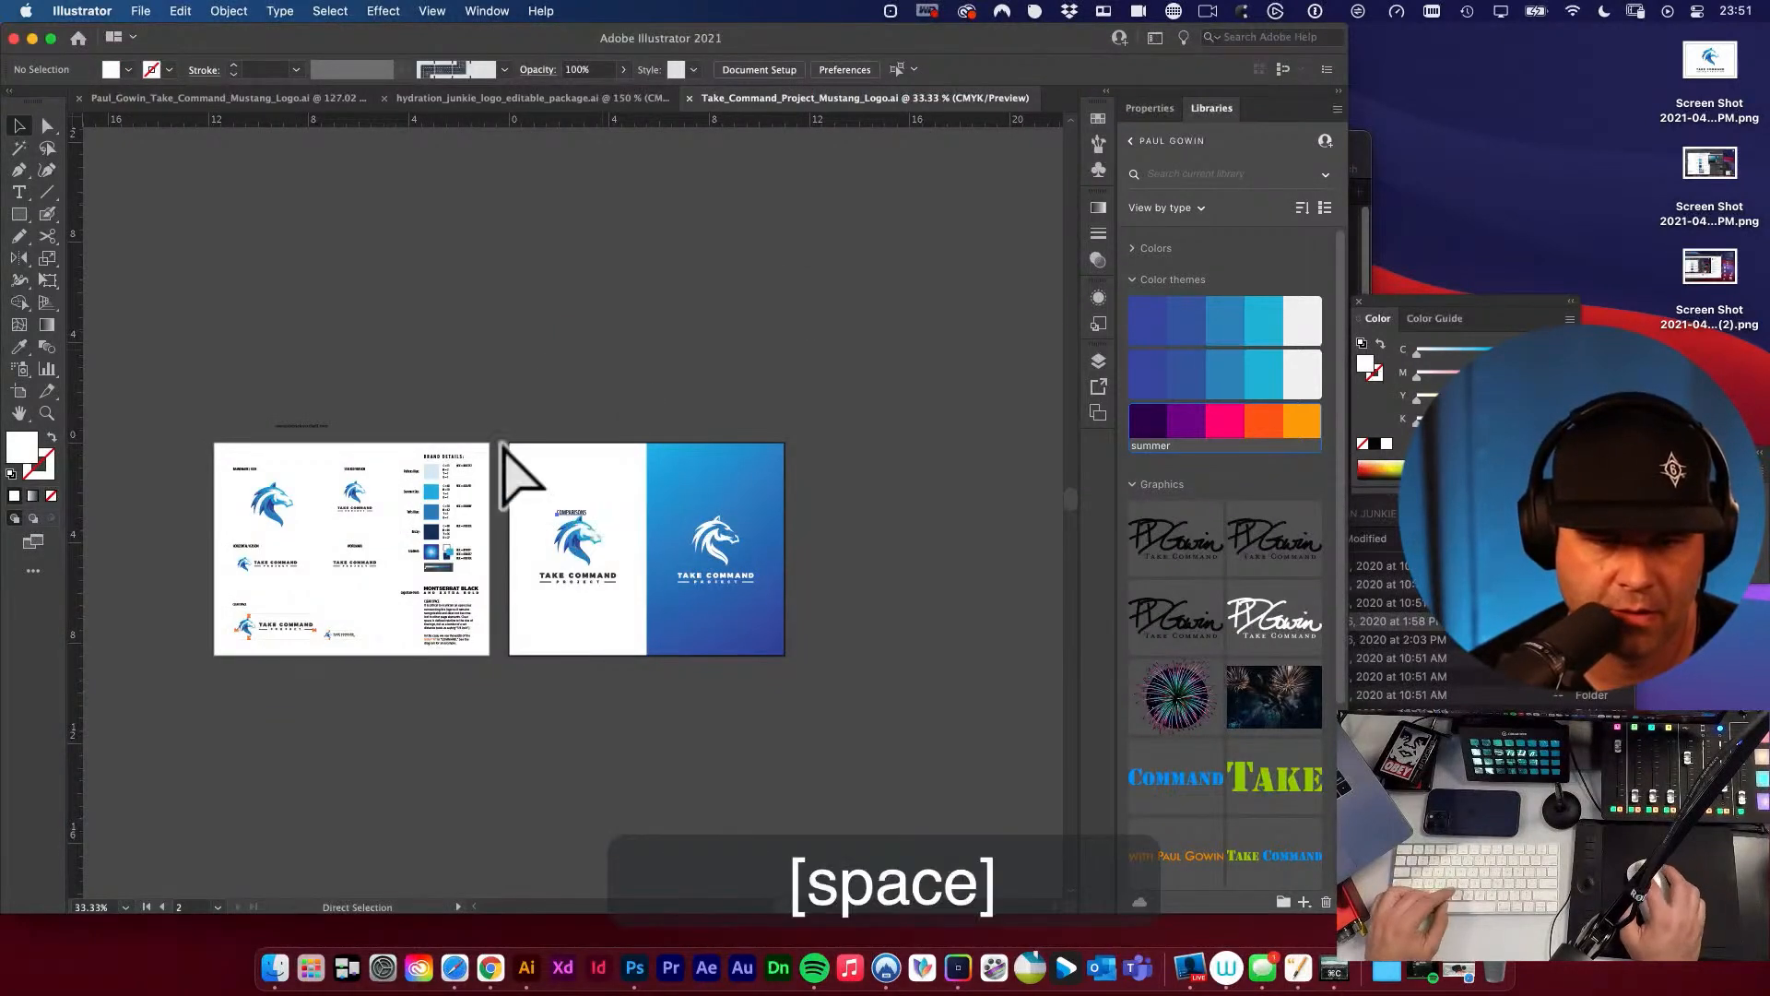
{"action": "left_click_drag", "start_coordinate": [504, 447], "coordinate": [479, 419]}
{"action": "key", "text": "v"}
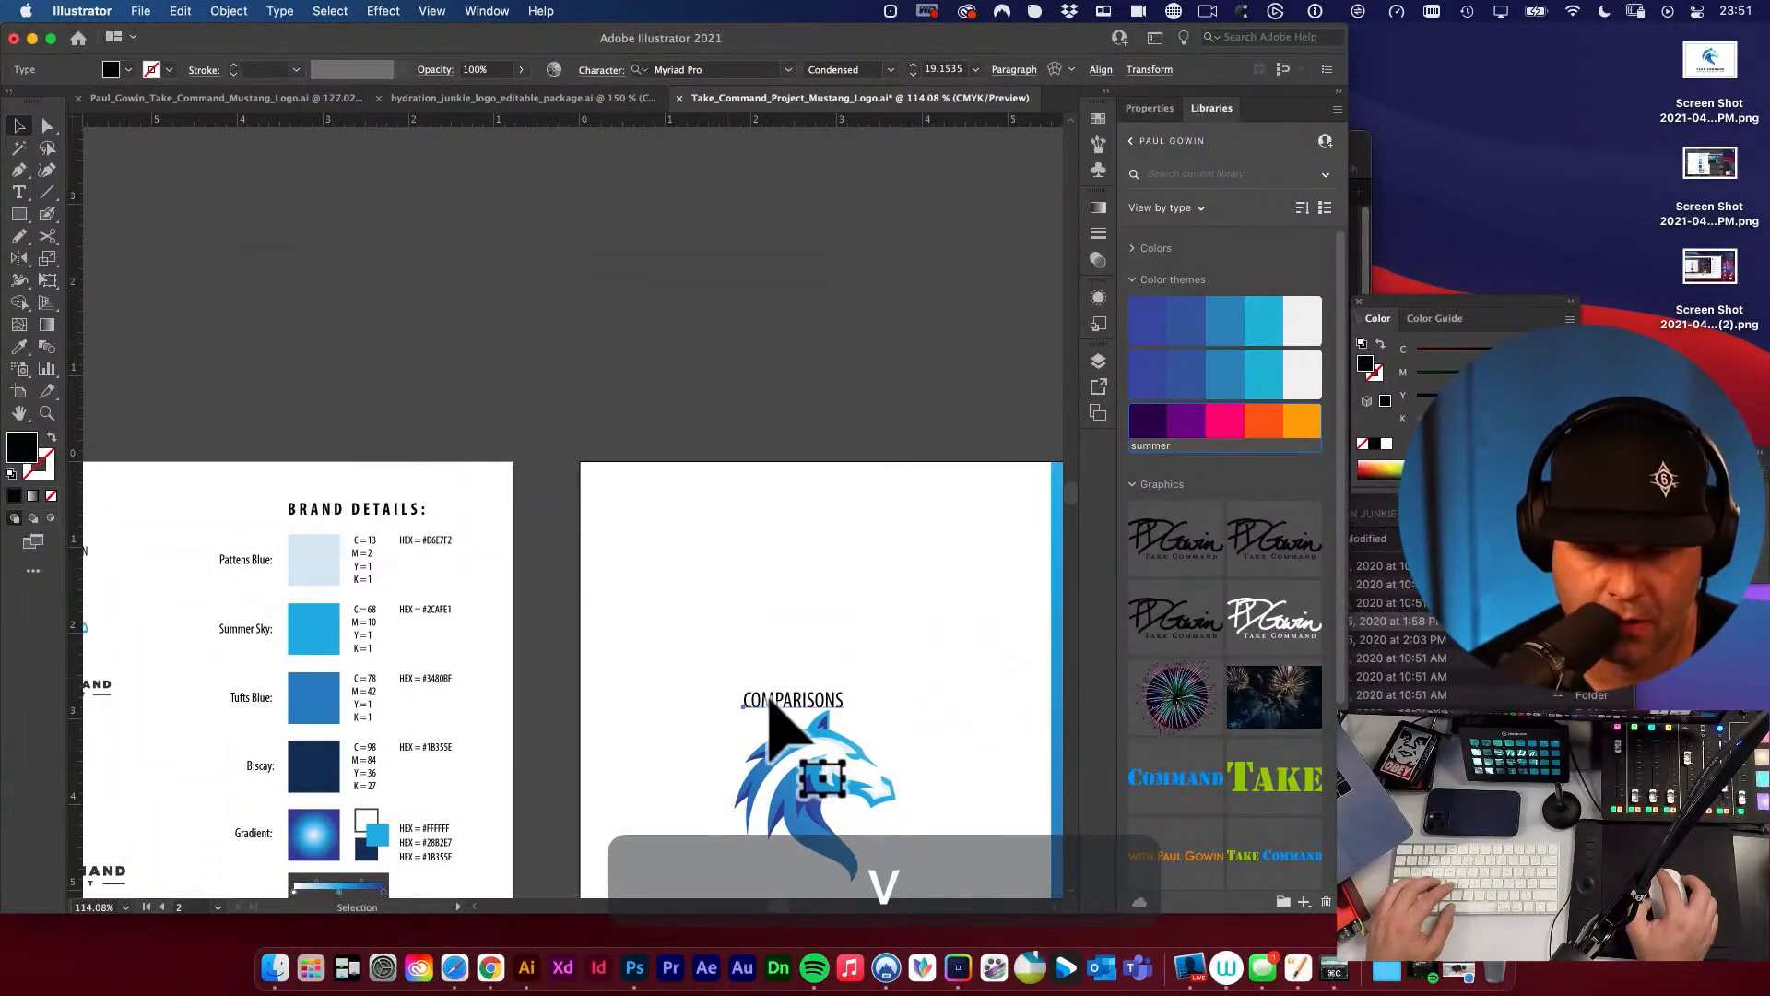
{"action": "left_click_drag", "start_coordinate": [775, 705], "coordinate": [612, 426]}
{"action": "left_click", "coordinate": [651, 478], "text": "alt+super"}
{"action": "left_click", "coordinate": [656, 464], "text": "alt+super"}
{"action": "left_click", "coordinate": [656, 465], "text": "alt+super"}
Delete the web address text above the first artboard and duplicate the COMPARISONS label there, aligned with the artboard's left edge.
{"action": "scroll", "coordinate": [562, 489], "scroll_direction": "left", "scroll_amount": 5}
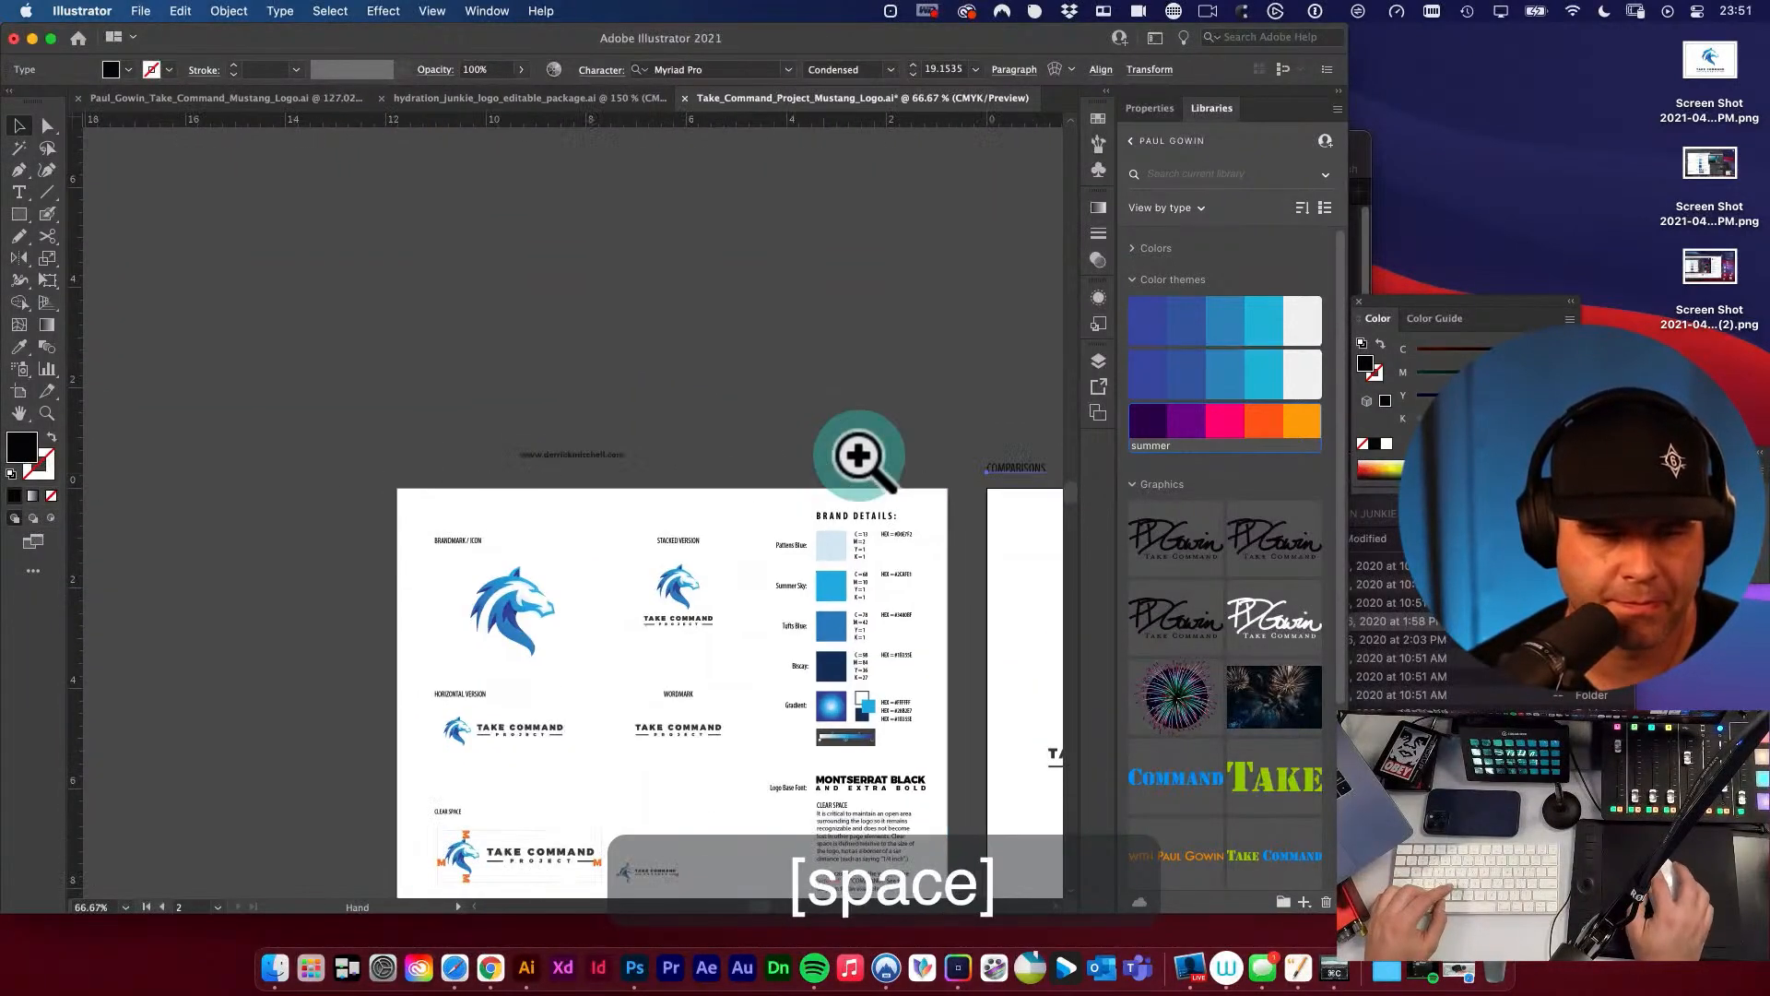
{"action": "left_click", "coordinate": [652, 454]}
{"action": "key", "text": "Delete"}
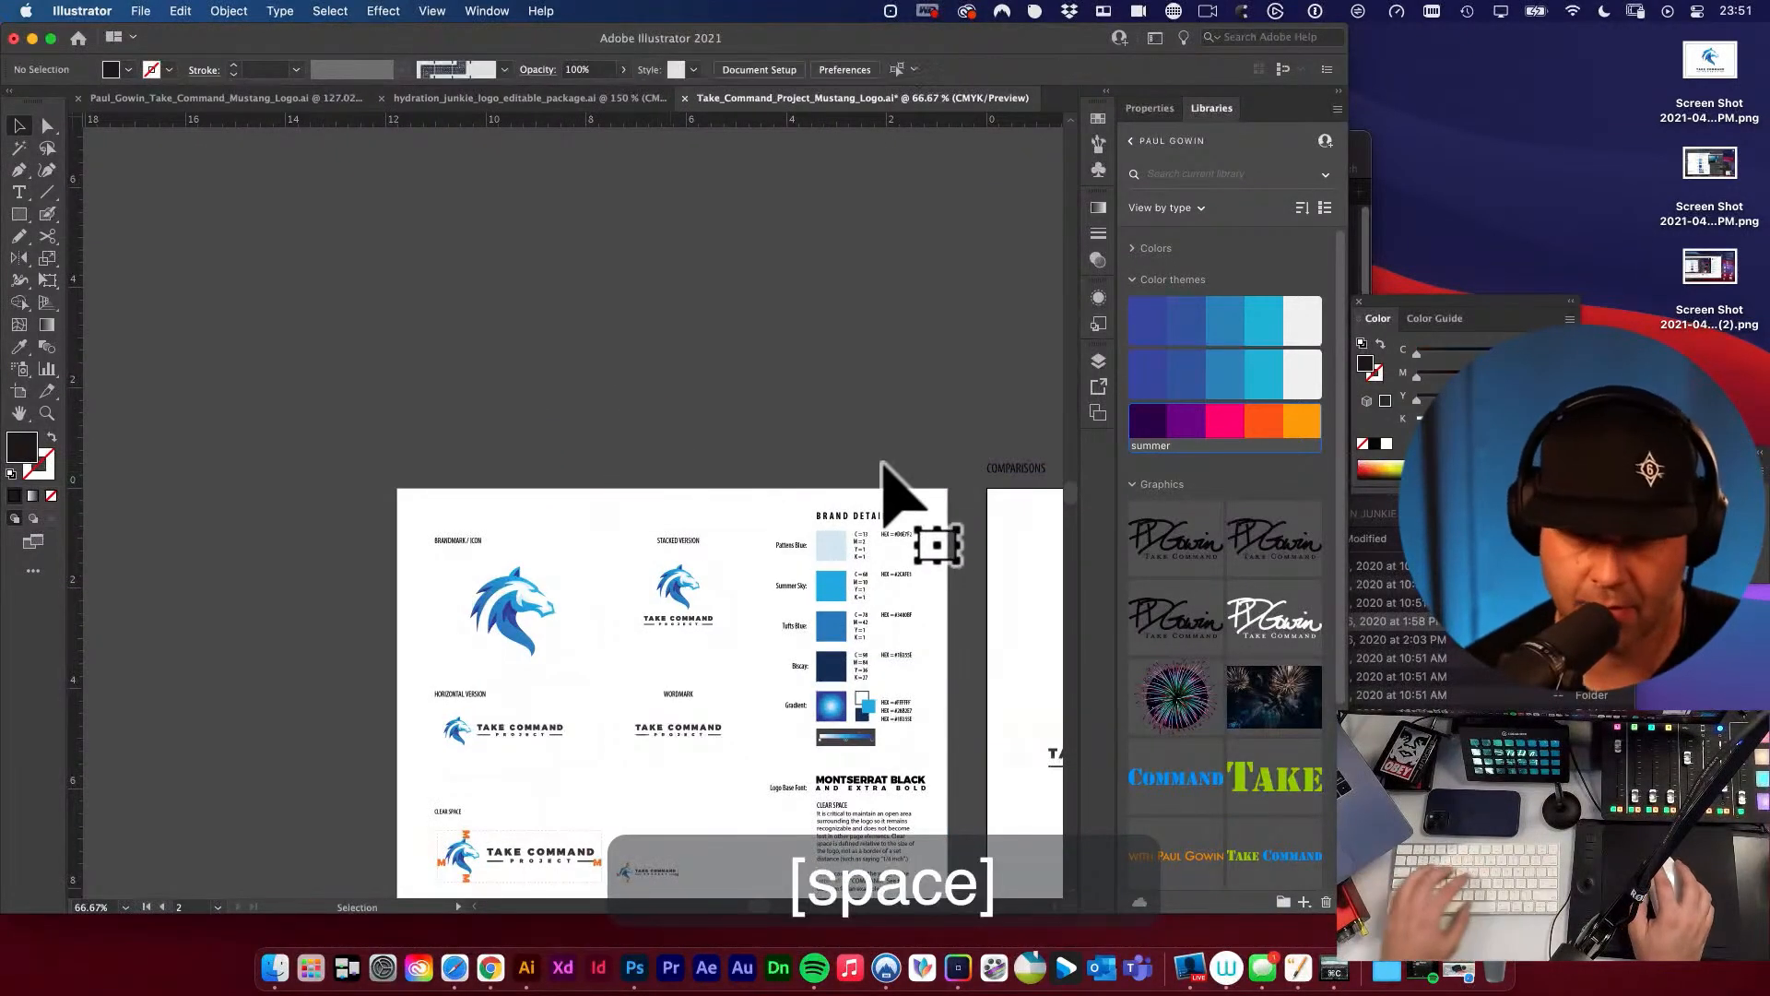
{"action": "left_click_drag", "start_coordinate": [1006, 480], "coordinate": [418, 502]}
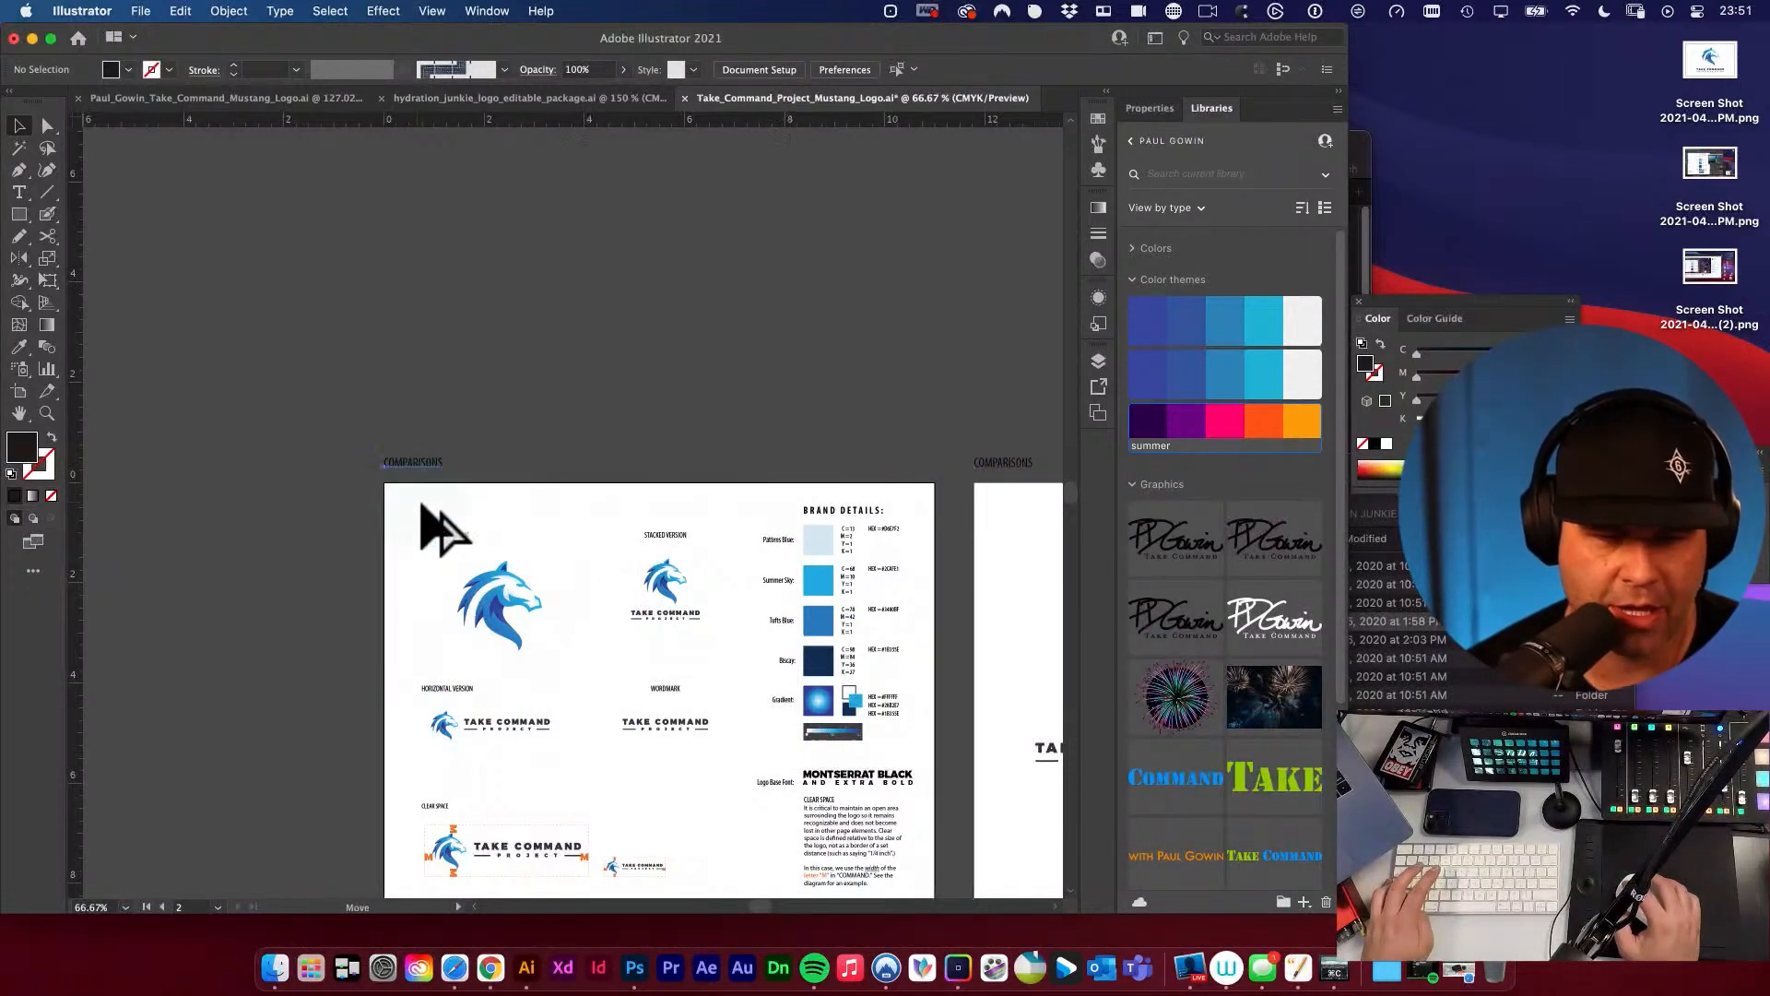
Change the text of the duplicated label above the first artboard to DETAILS.
{"action": "scroll", "coordinate": [418, 501], "scroll_direction": "up", "scroll_amount": 1}
{"action": "key", "text": "space"}
{"action": "key", "text": "t"}
{"action": "left_click", "coordinate": [413, 440]}
{"action": "key", "text": "super+a"}
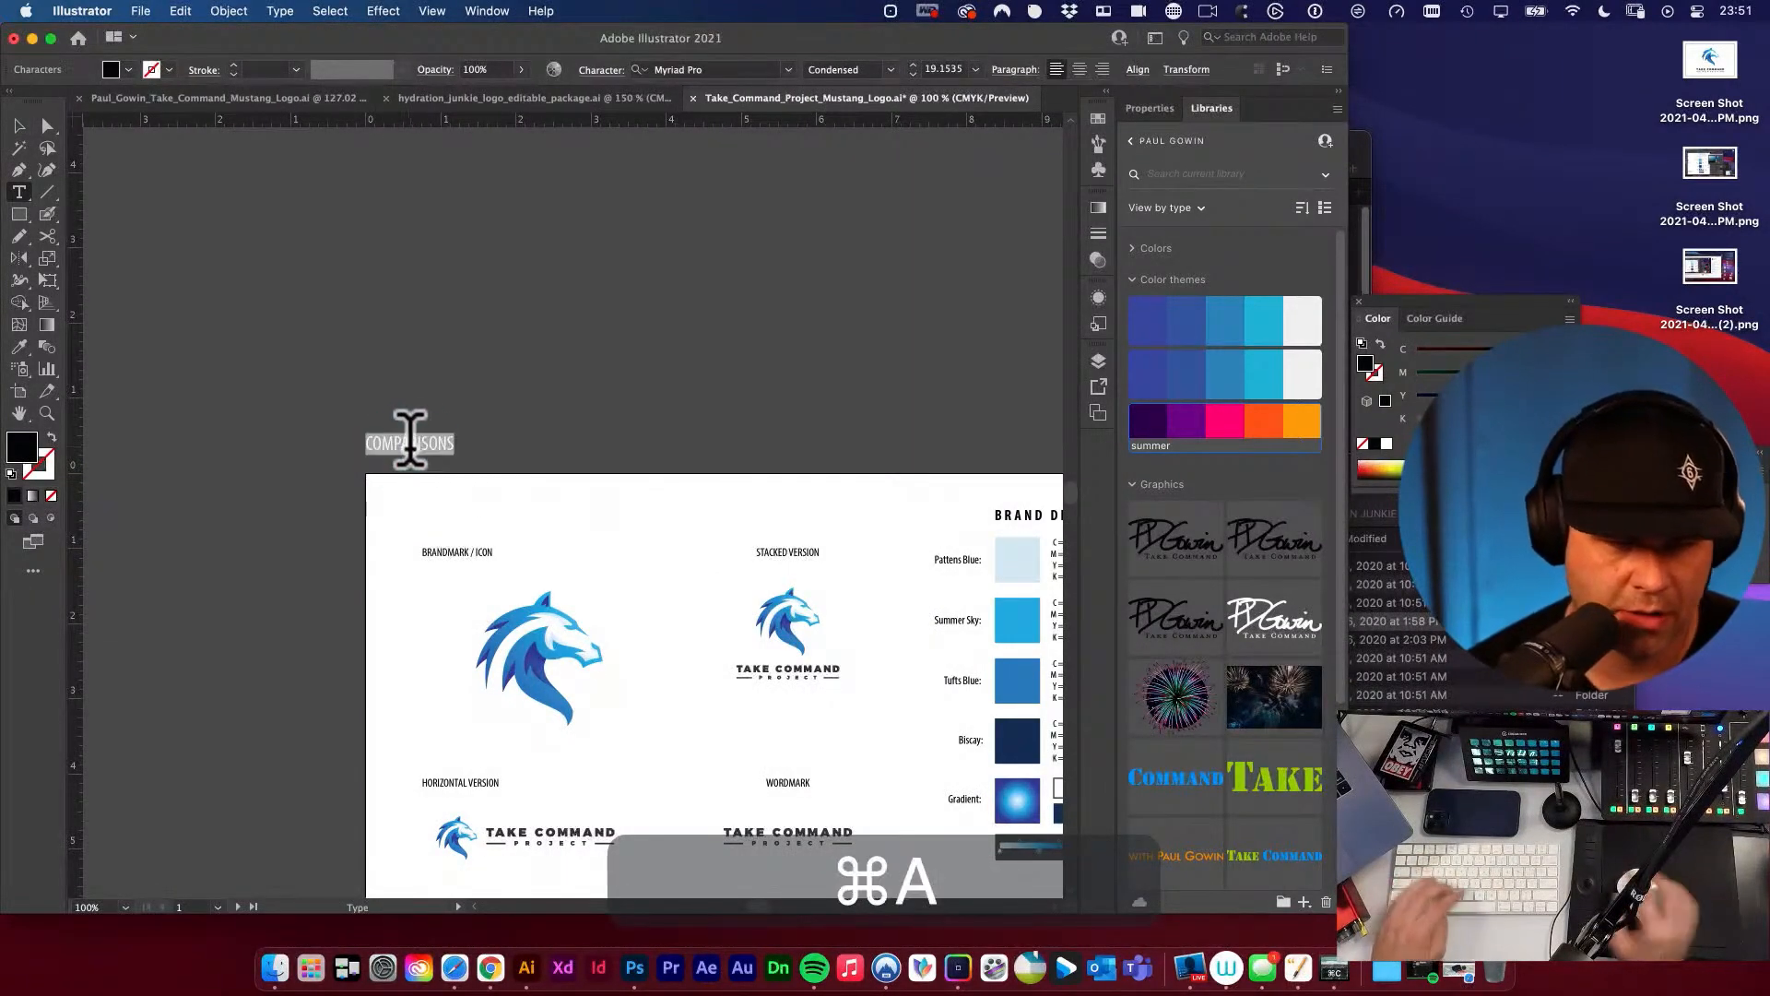
{"action": "type", "text": "details"}
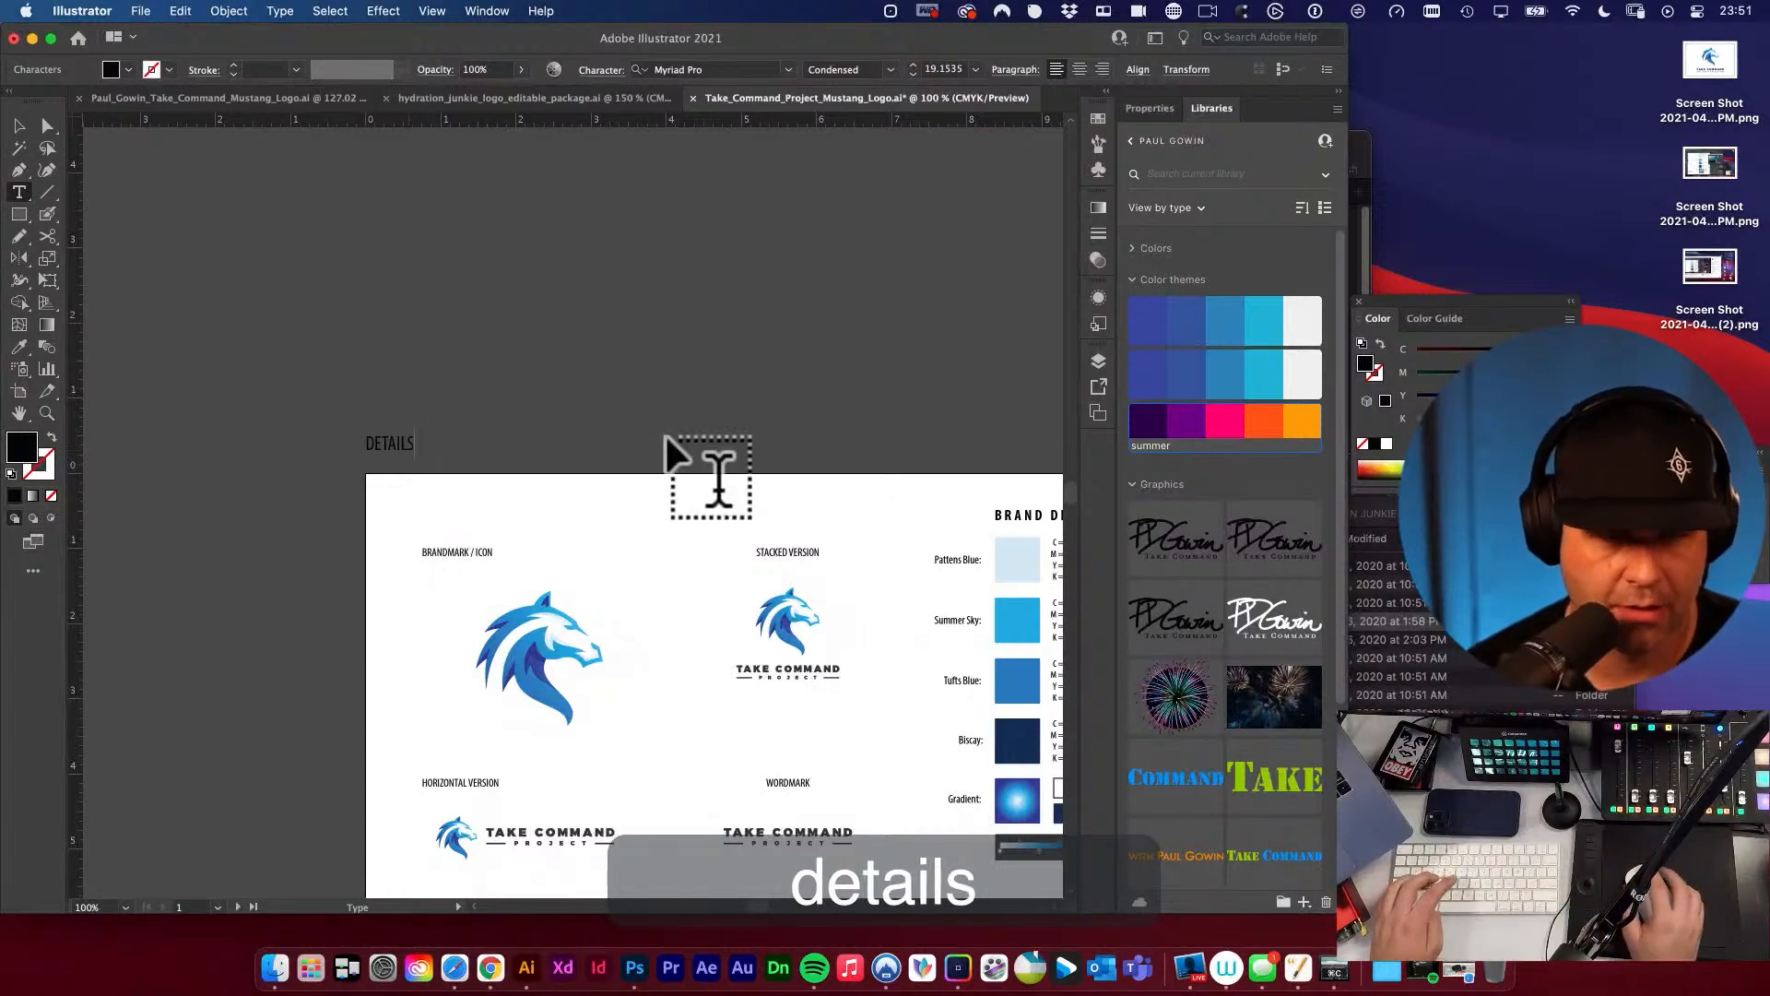
{"action": "left_click", "coordinate": [20, 125]}
{"action": "left_click", "coordinate": [256, 300]}
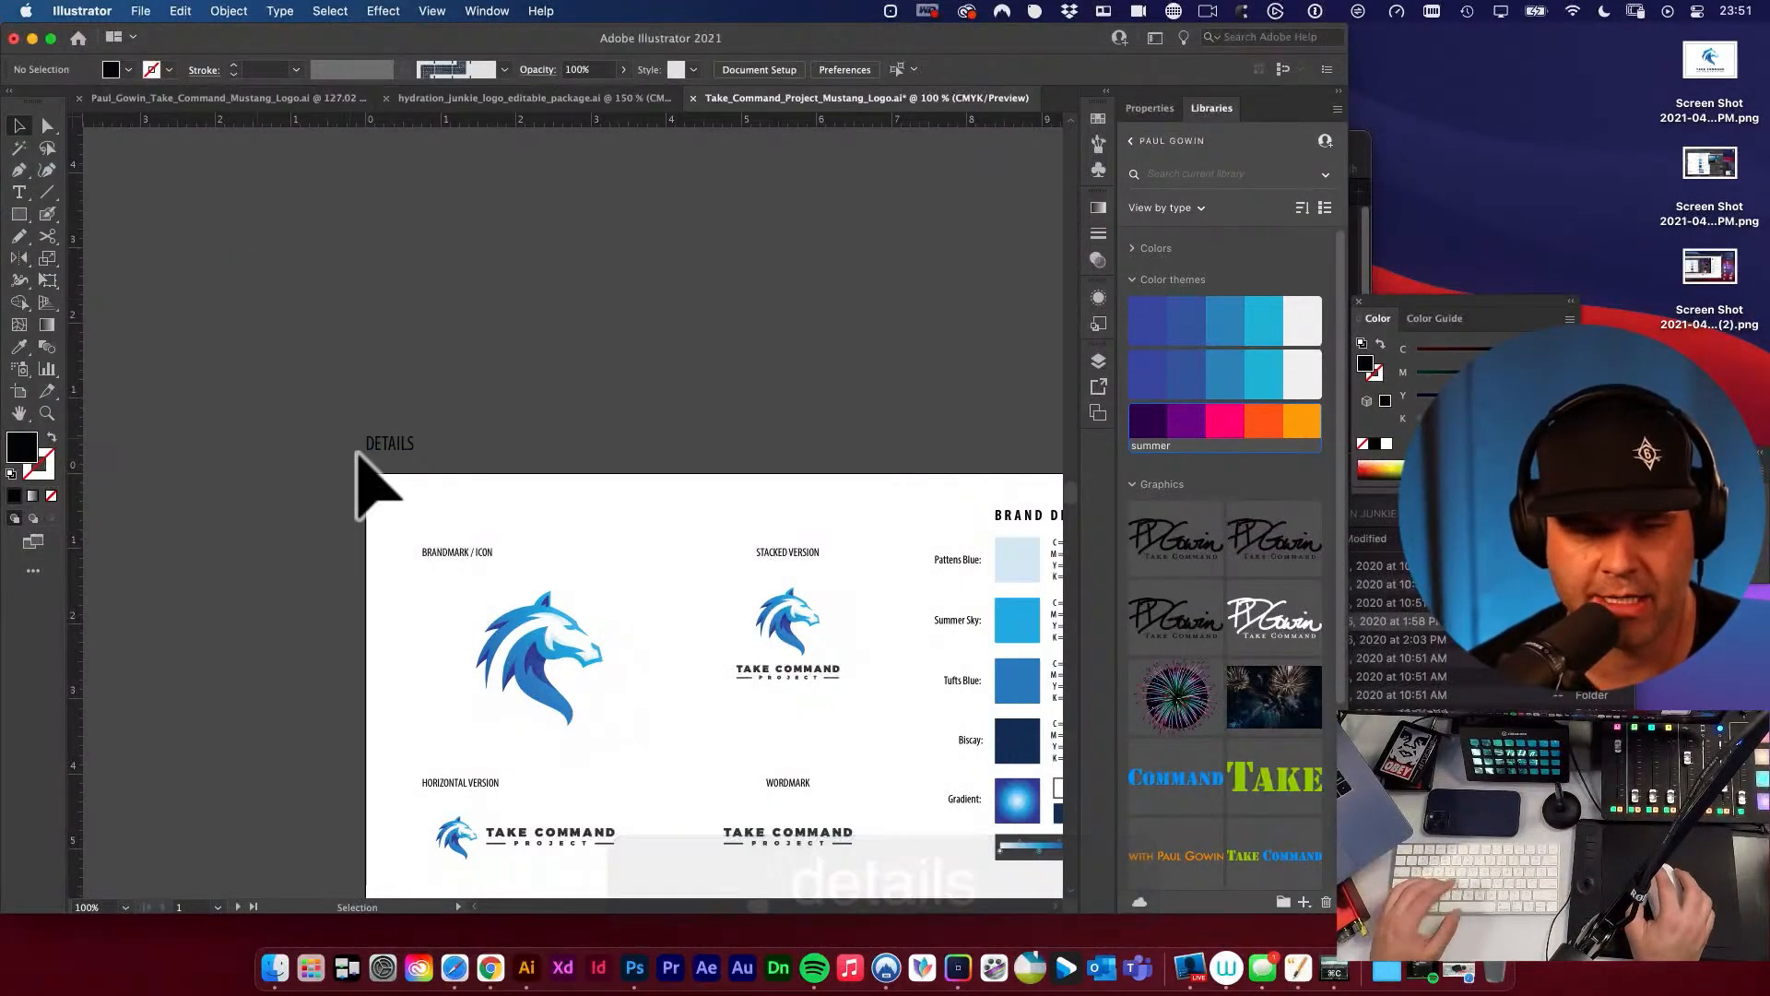
Check the first artboard's name against the label above it using the Artboard tool.
{"action": "left_click", "coordinate": [405, 444]}
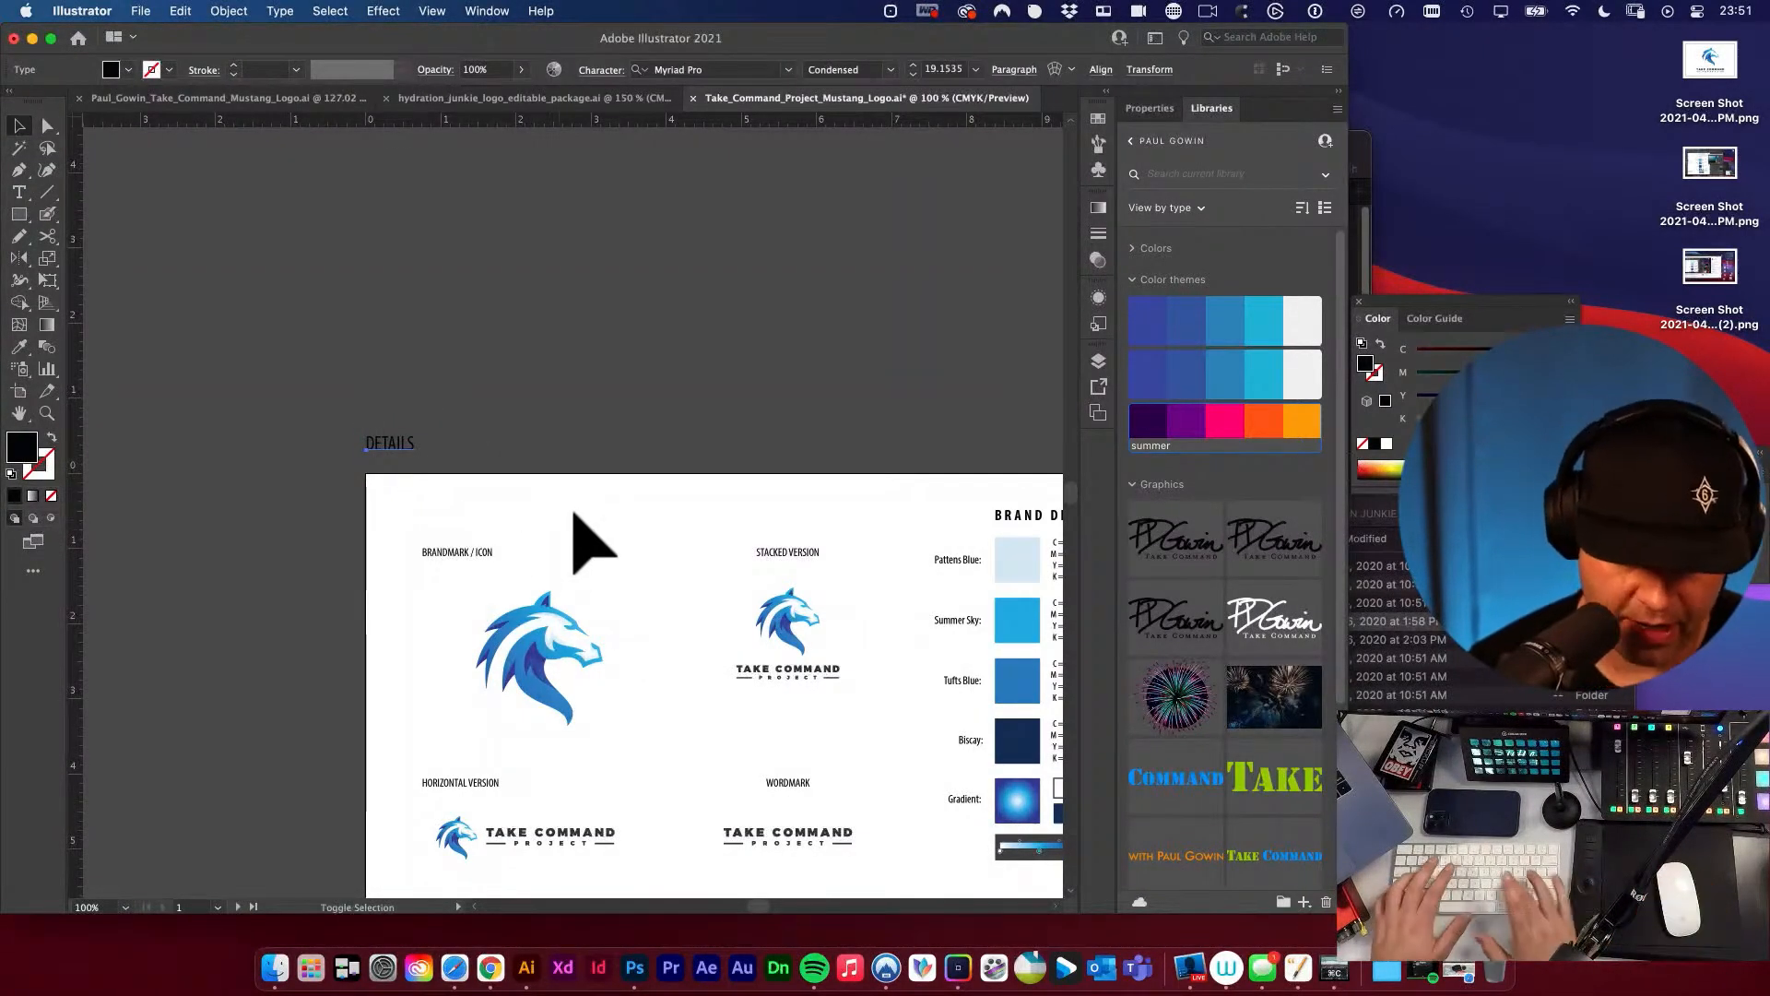
{"action": "key", "text": "shift+o"}
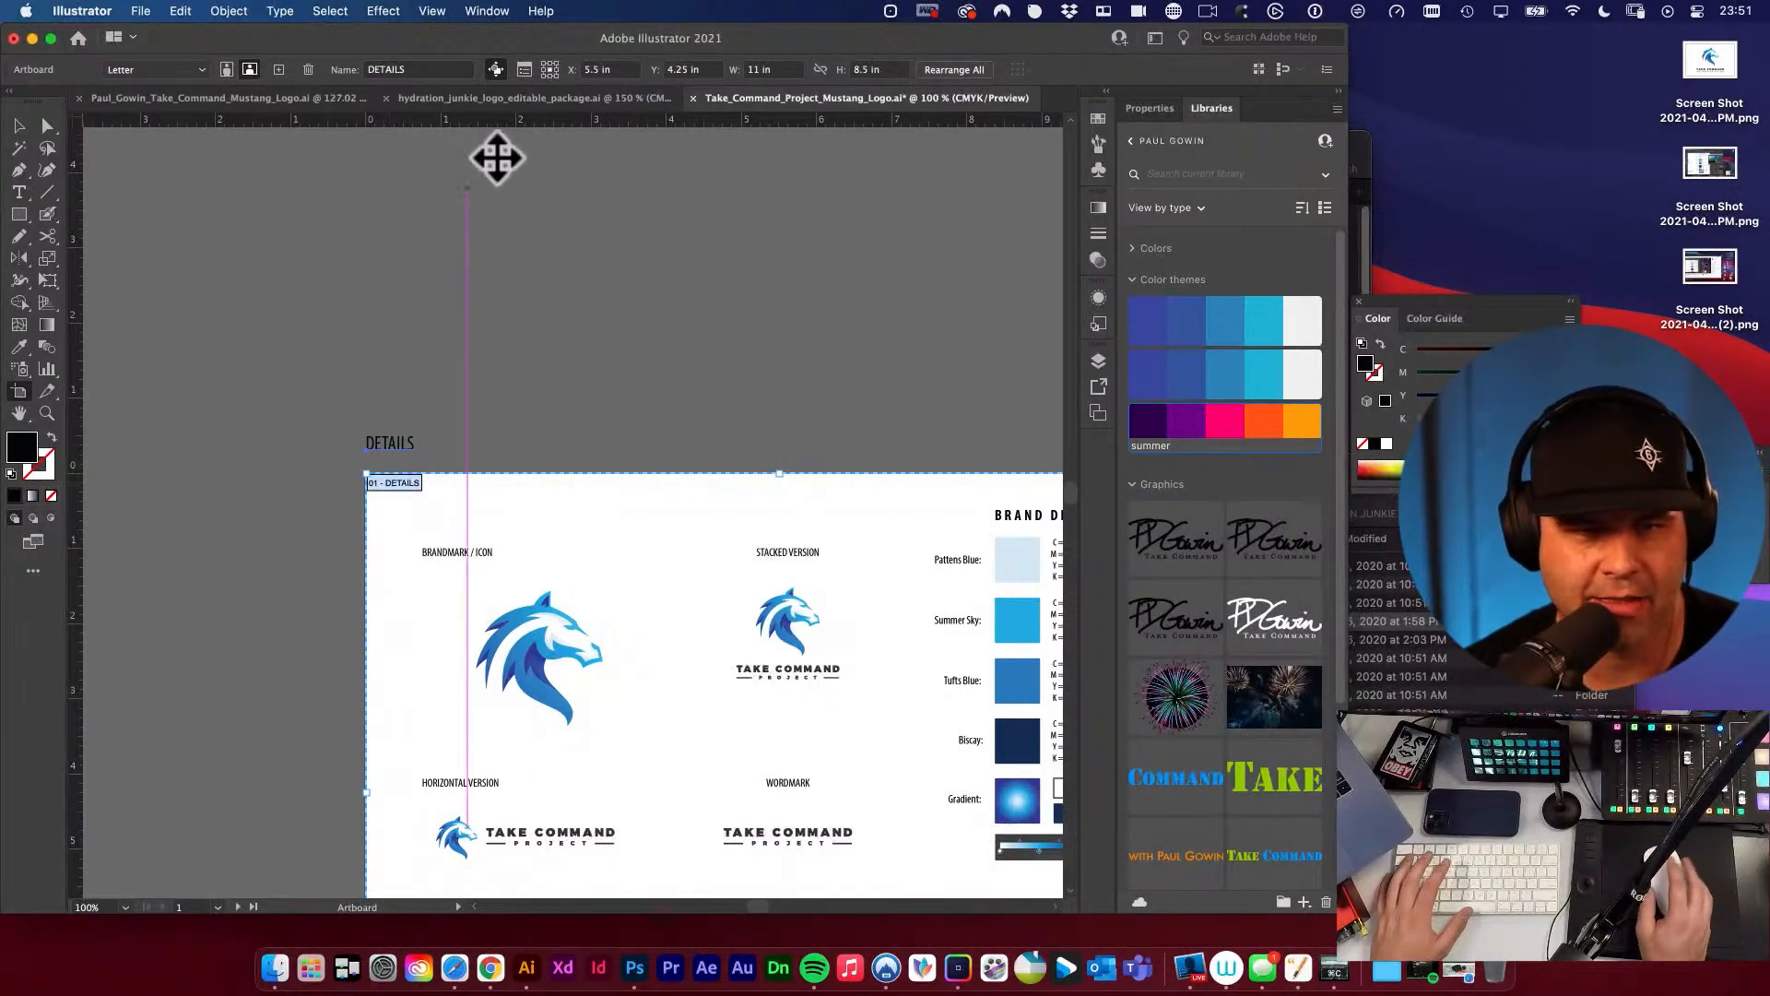
{"action": "left_click", "coordinate": [422, 70]}
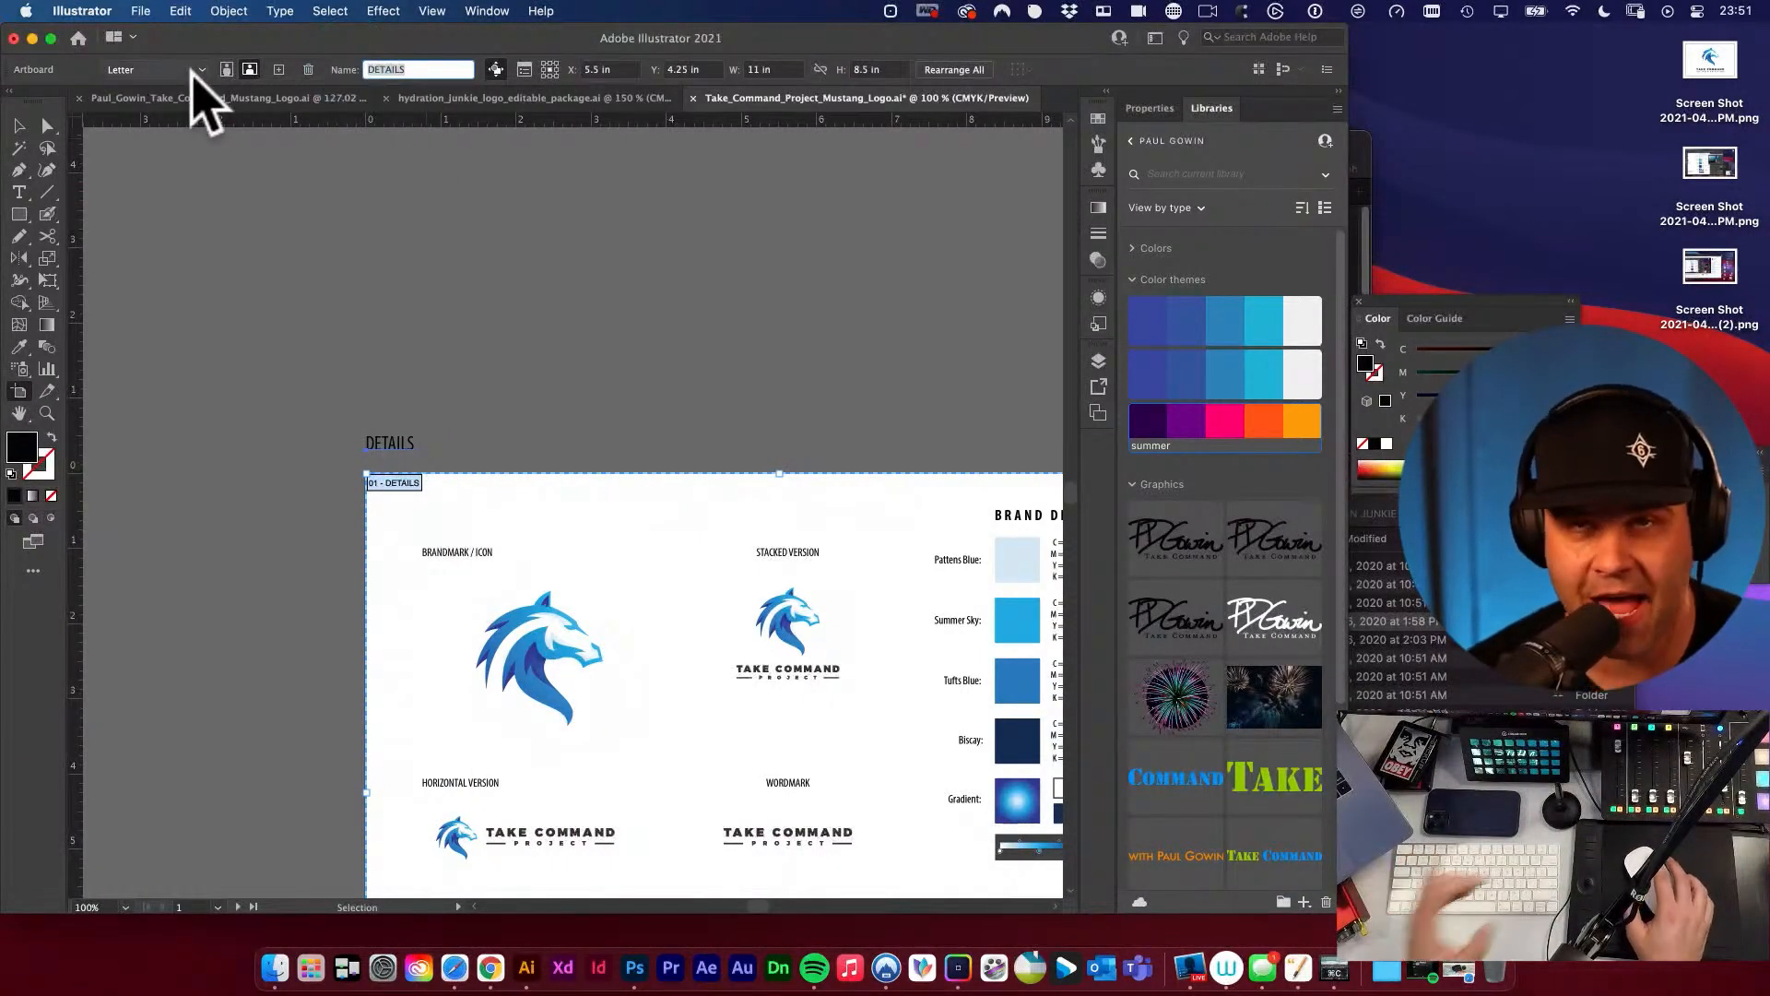
{"action": "left_click", "coordinate": [20, 126]}
Rename the second artboard COMPARISONS with the Artboard tool.
{"action": "key", "text": "space"}
{"action": "left_click_drag", "start_coordinate": [784, 332], "coordinate": [289, 238]}
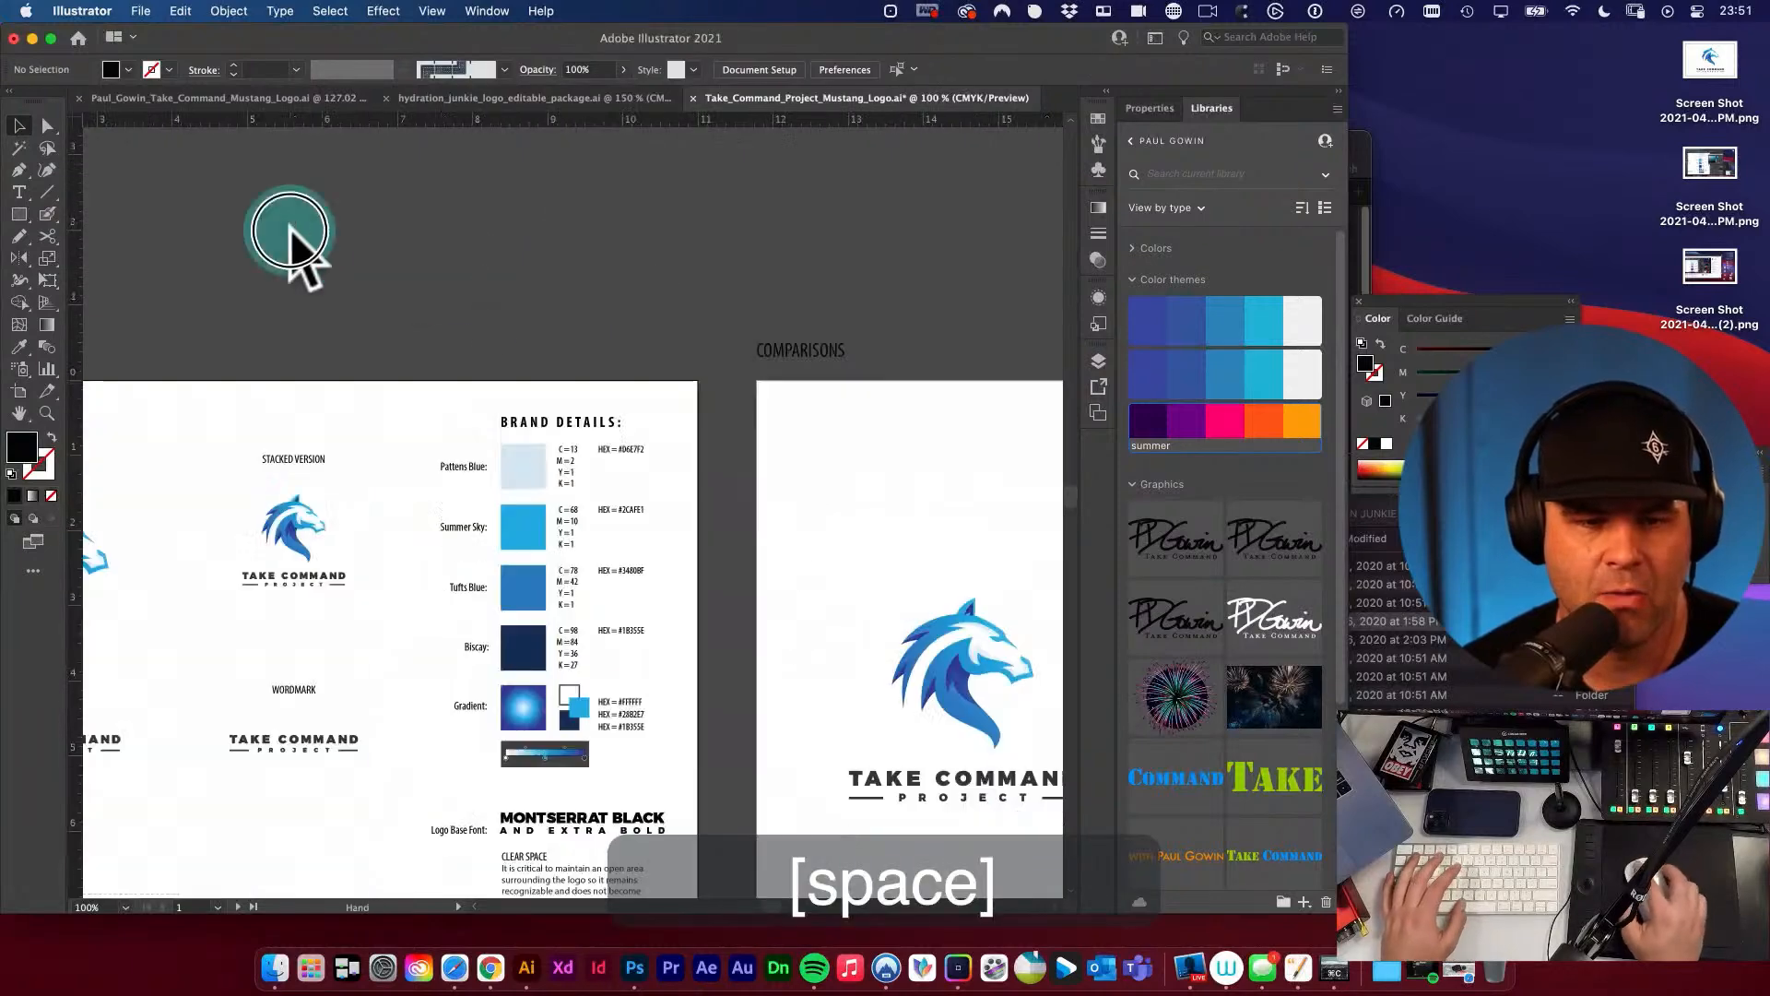
{"action": "left_click_drag", "start_coordinate": [695, 348], "coordinate": [548, 340]}
{"action": "key", "text": "space"}
{"action": "key", "text": "shift+o"}
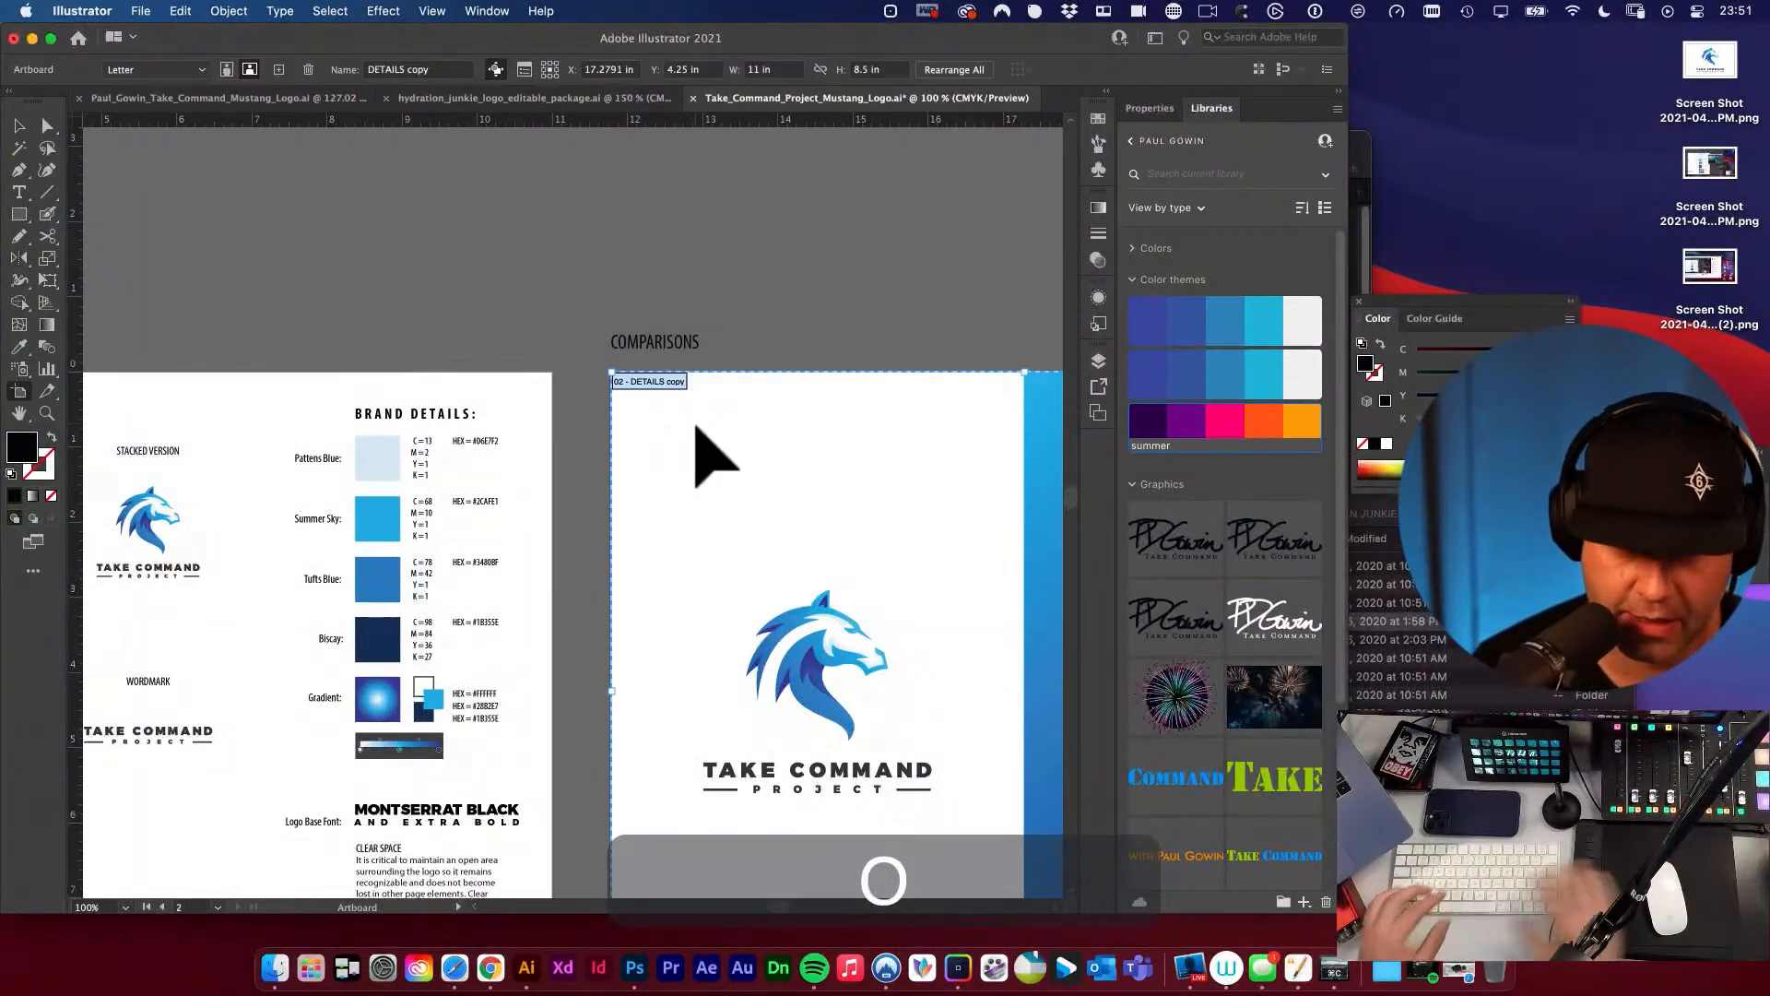
{"action": "left_click_drag", "start_coordinate": [676, 407], "coordinate": [678, 389]}
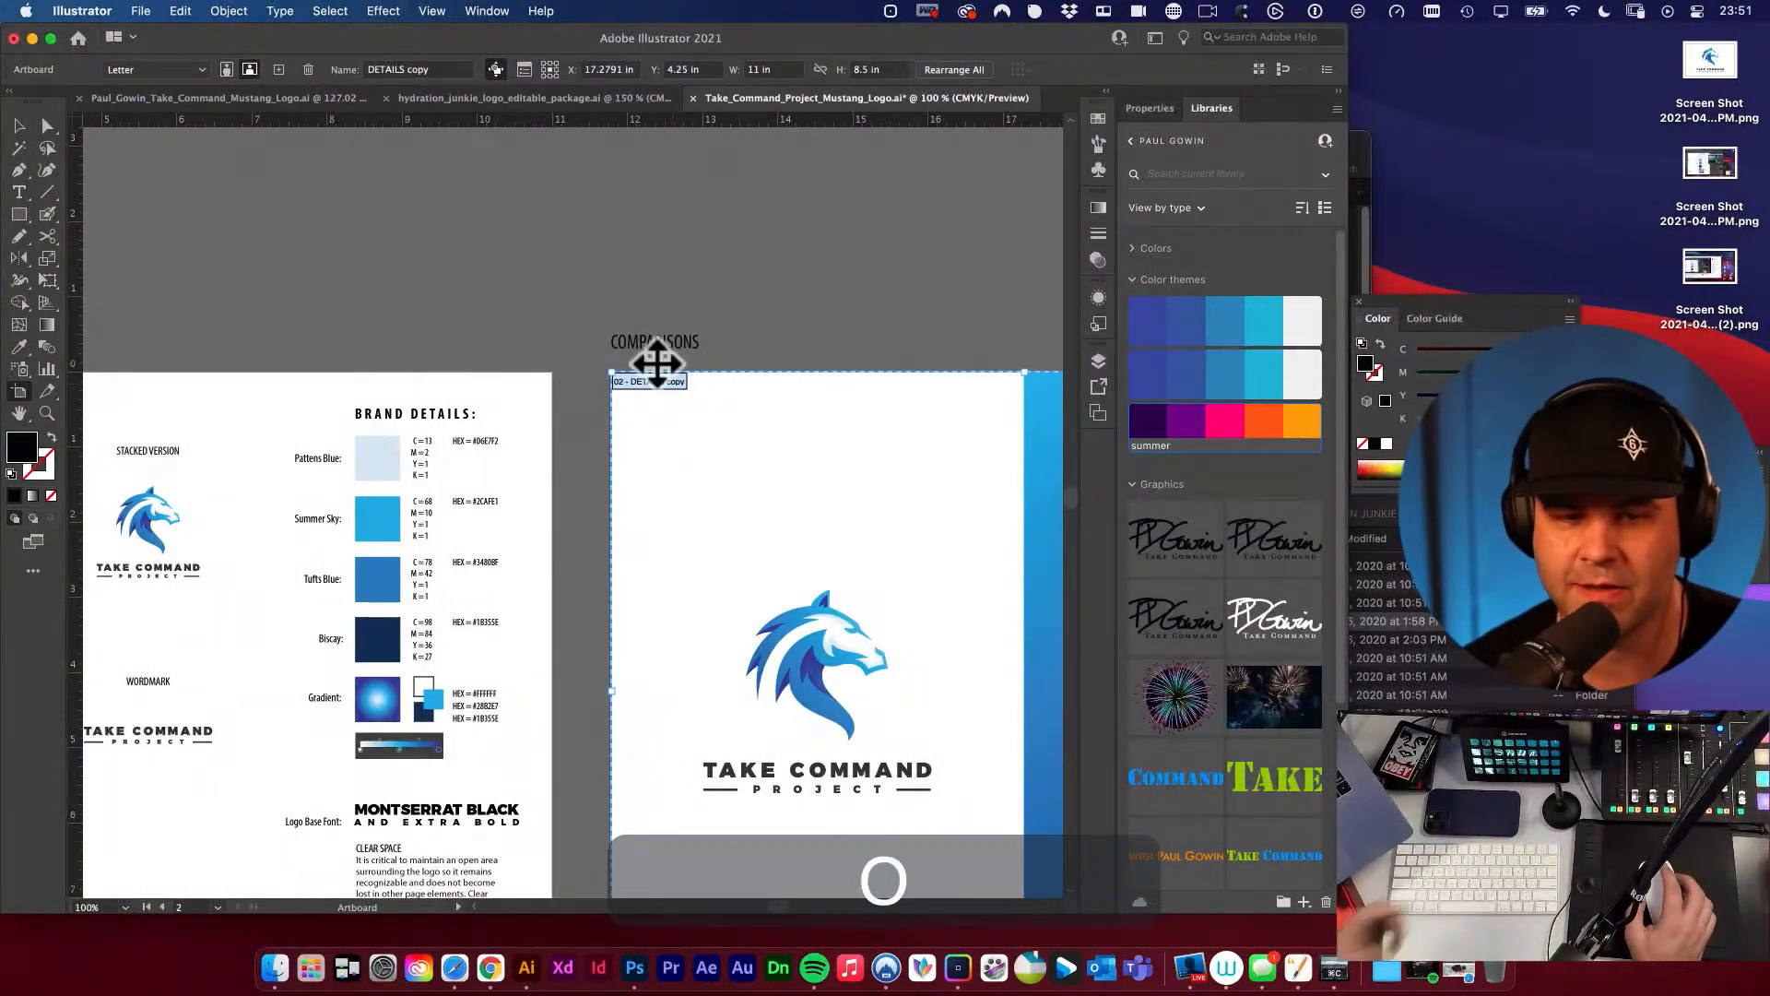
{"action": "left_click", "coordinate": [458, 70]}
{"action": "key", "text": "super+a"}
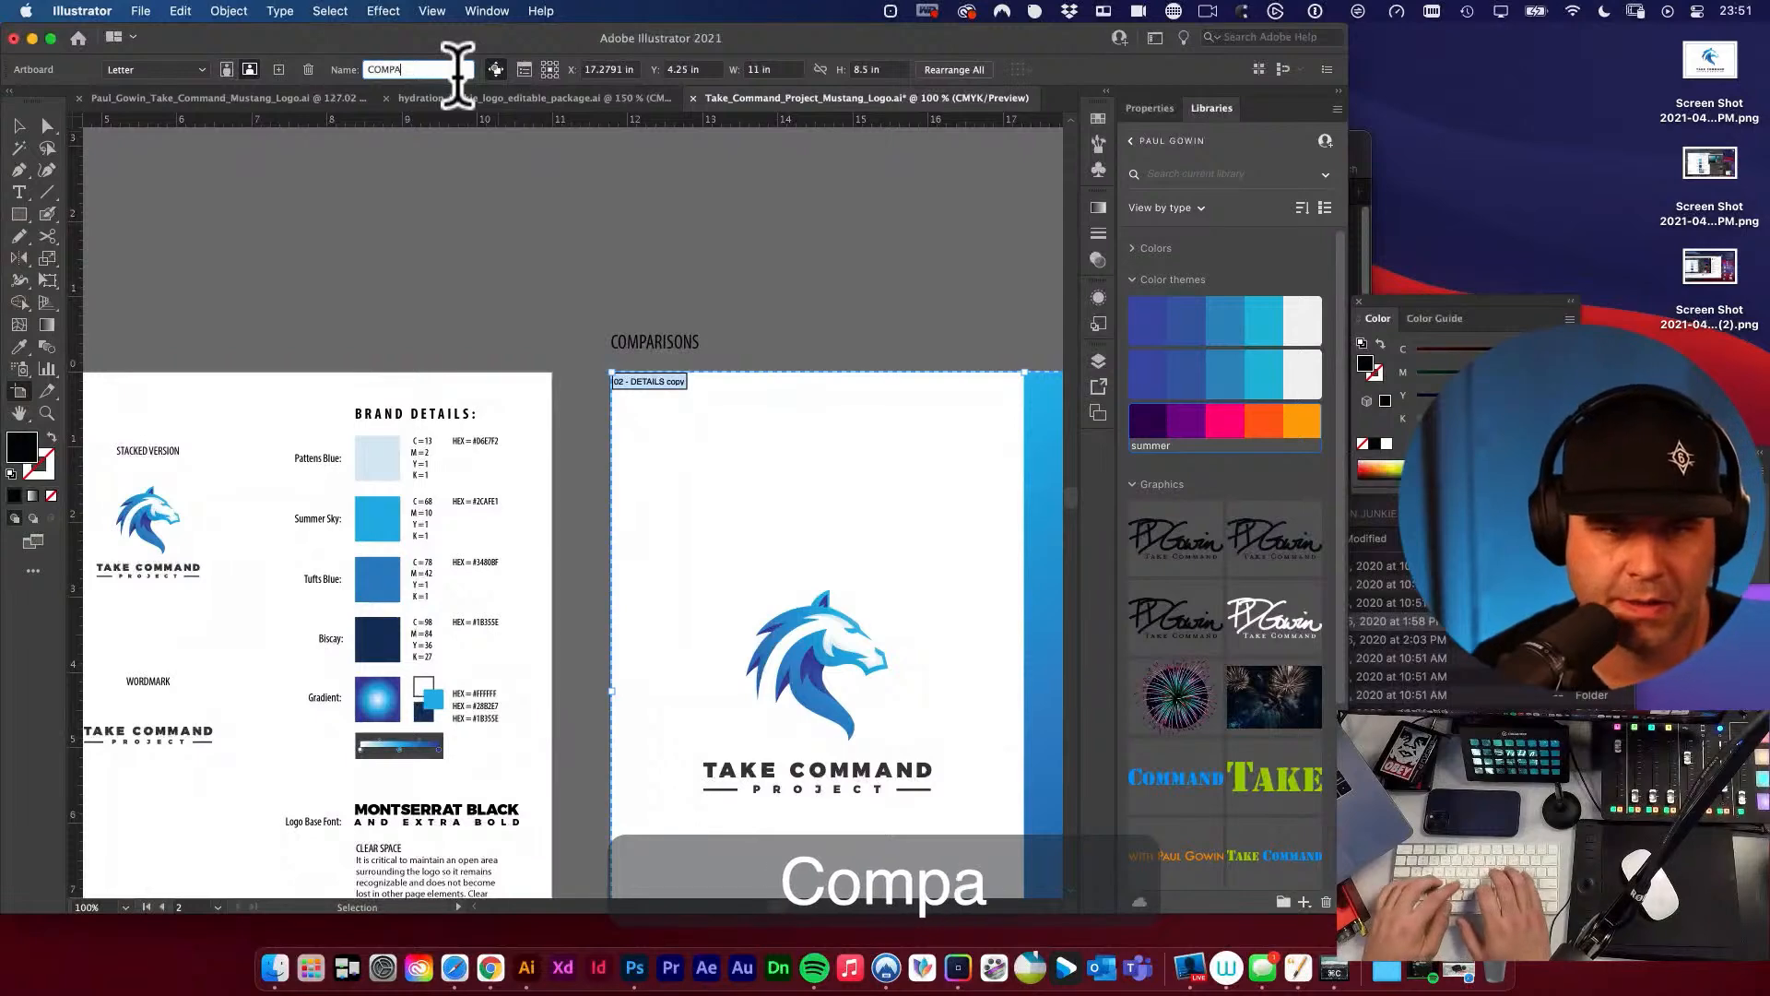
{"action": "type", "text": "COMPAS"}
{"action": "key", "text": "BackSpace"}
{"action": "type", "text": "RISONS"}
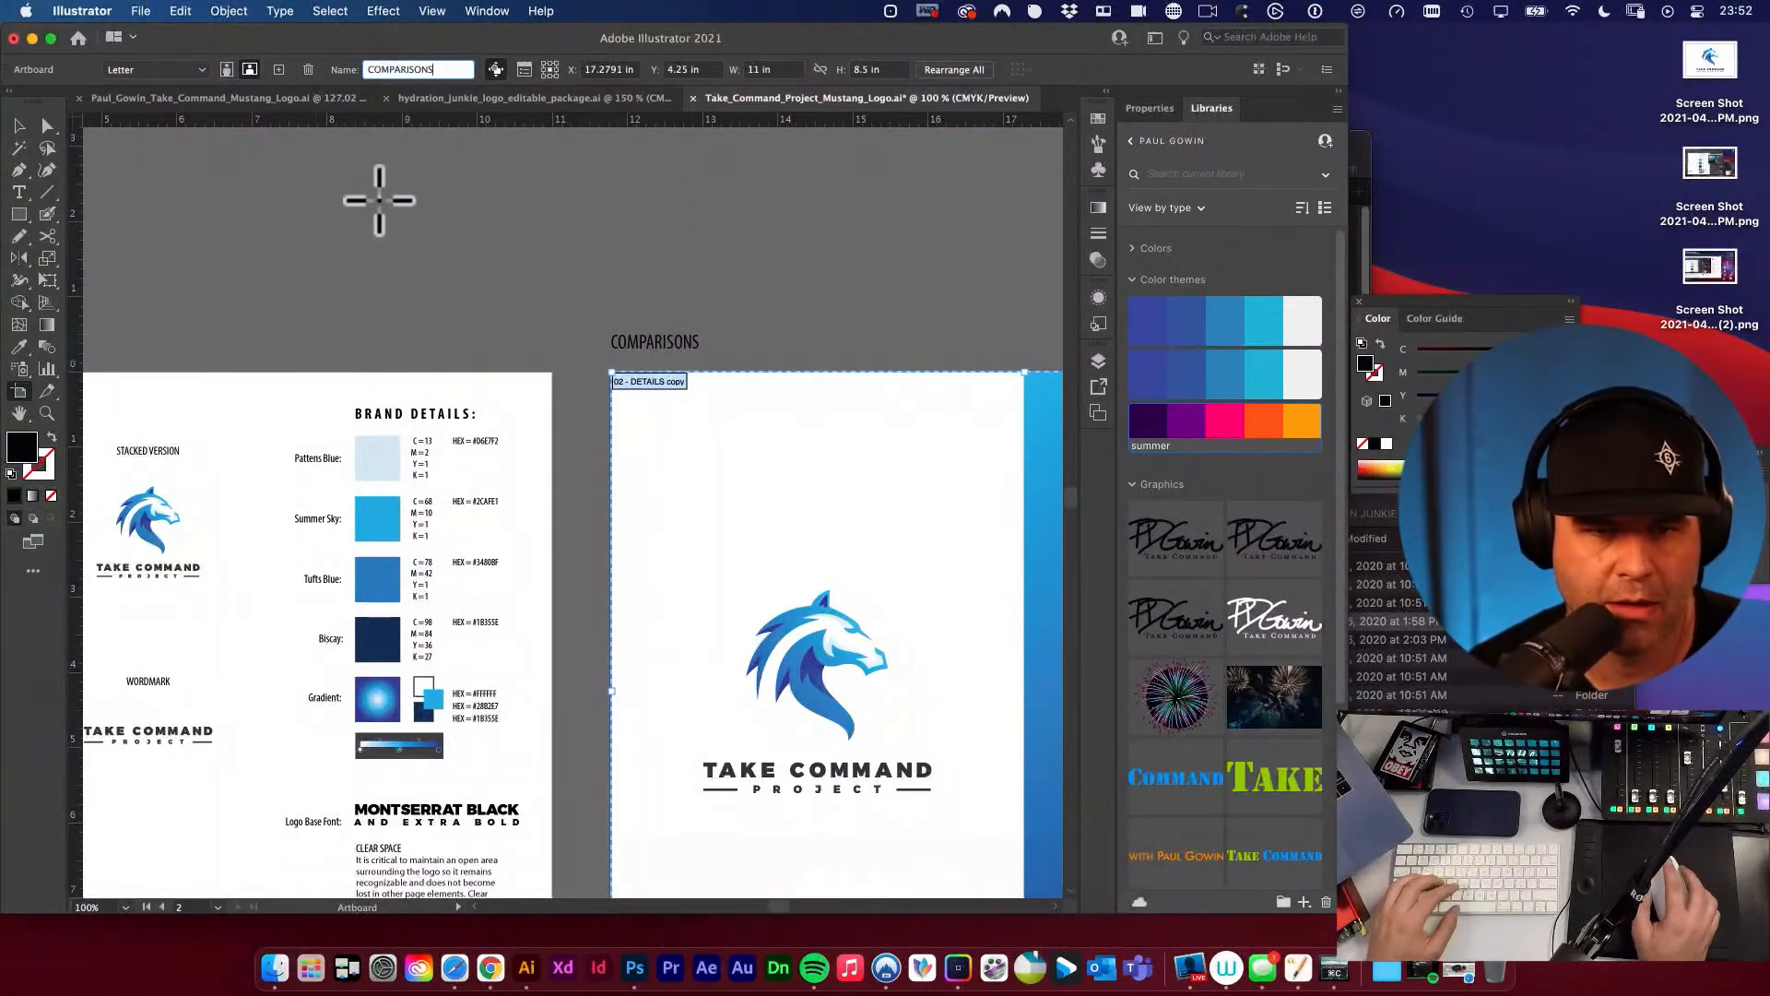
{"action": "left_click", "coordinate": [20, 126]}
{"action": "left_click", "coordinate": [298, 271]}
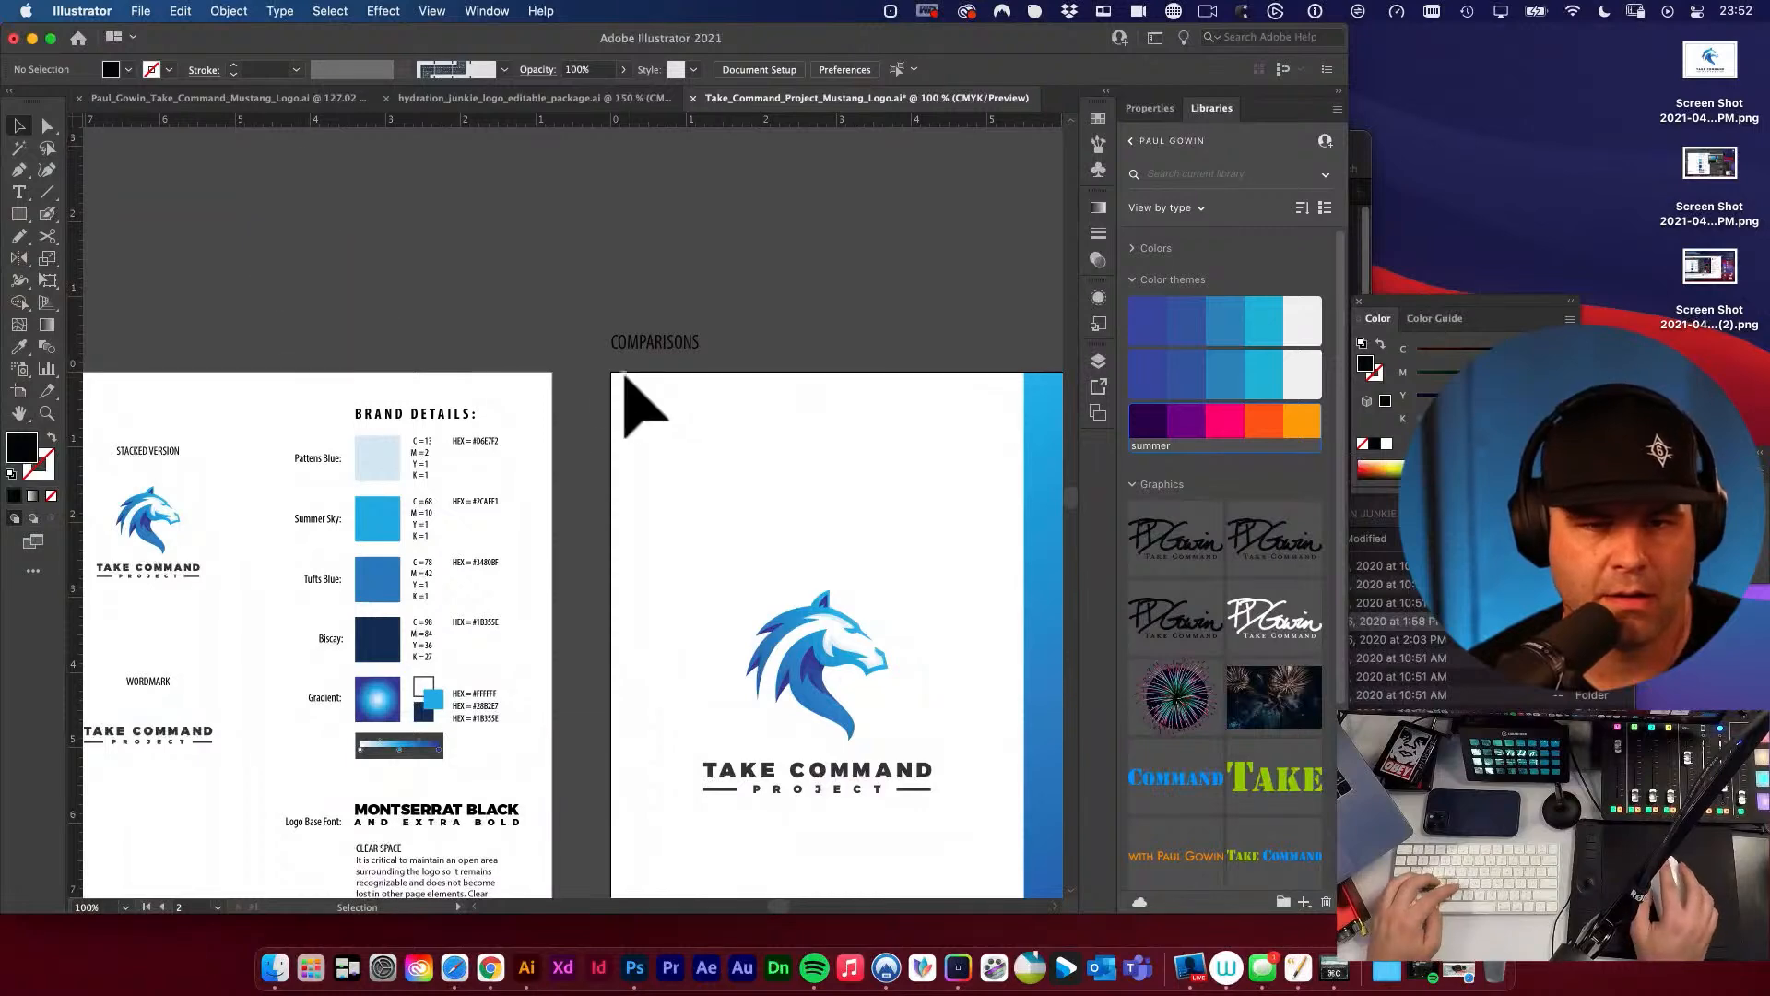
Save the Mustang logo document with its labelled and named artboards.
{"action": "key", "text": "super+s"}
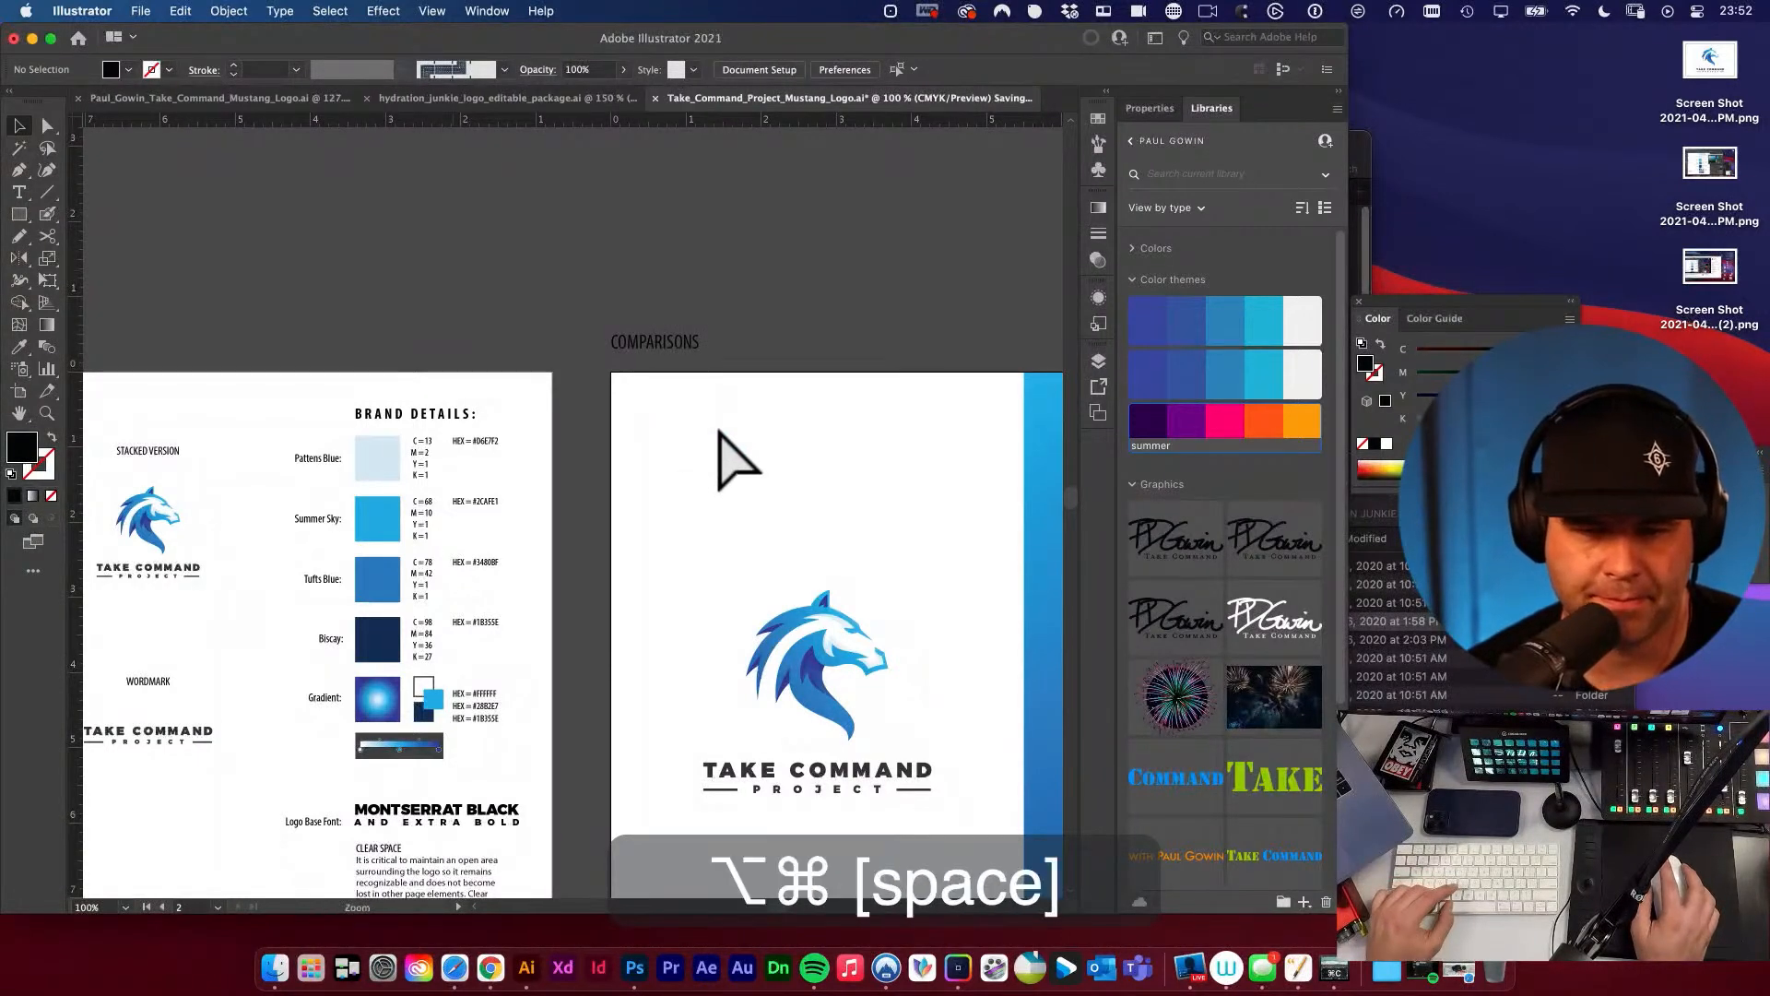
{"action": "left_click", "coordinate": [710, 440], "text": "alt+super"}
{"action": "left_click", "coordinate": [698, 444], "text": "alt+super"}
{"action": "left_click", "coordinate": [660, 502], "text": "alt+super"}
{"action": "left_click_drag", "start_coordinate": [660, 501], "coordinate": [830, 318]}
{"action": "key", "text": "v"}
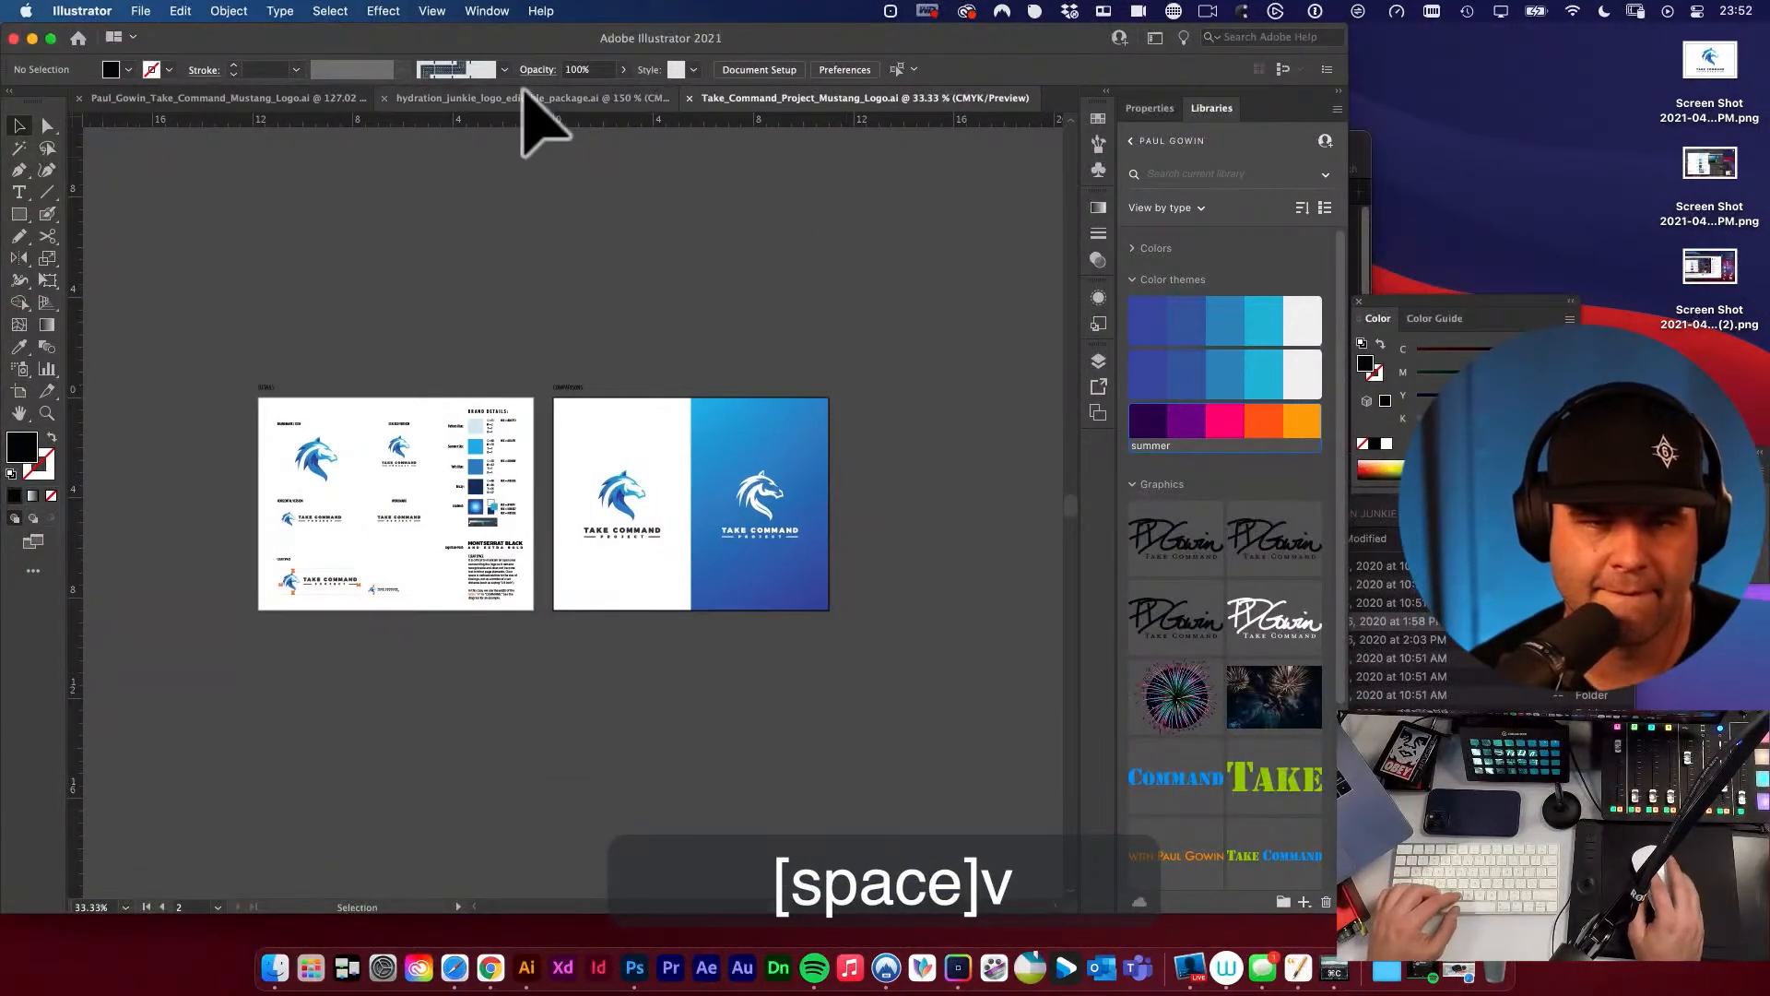
Examine how the horizontal and stacked logo variations are laid out on separate artboards in hydration_junkie_logo_editable_package.ai.
{"action": "left_click", "coordinate": [528, 98]}
{"action": "left_click", "coordinate": [683, 482], "text": "alt+super"}
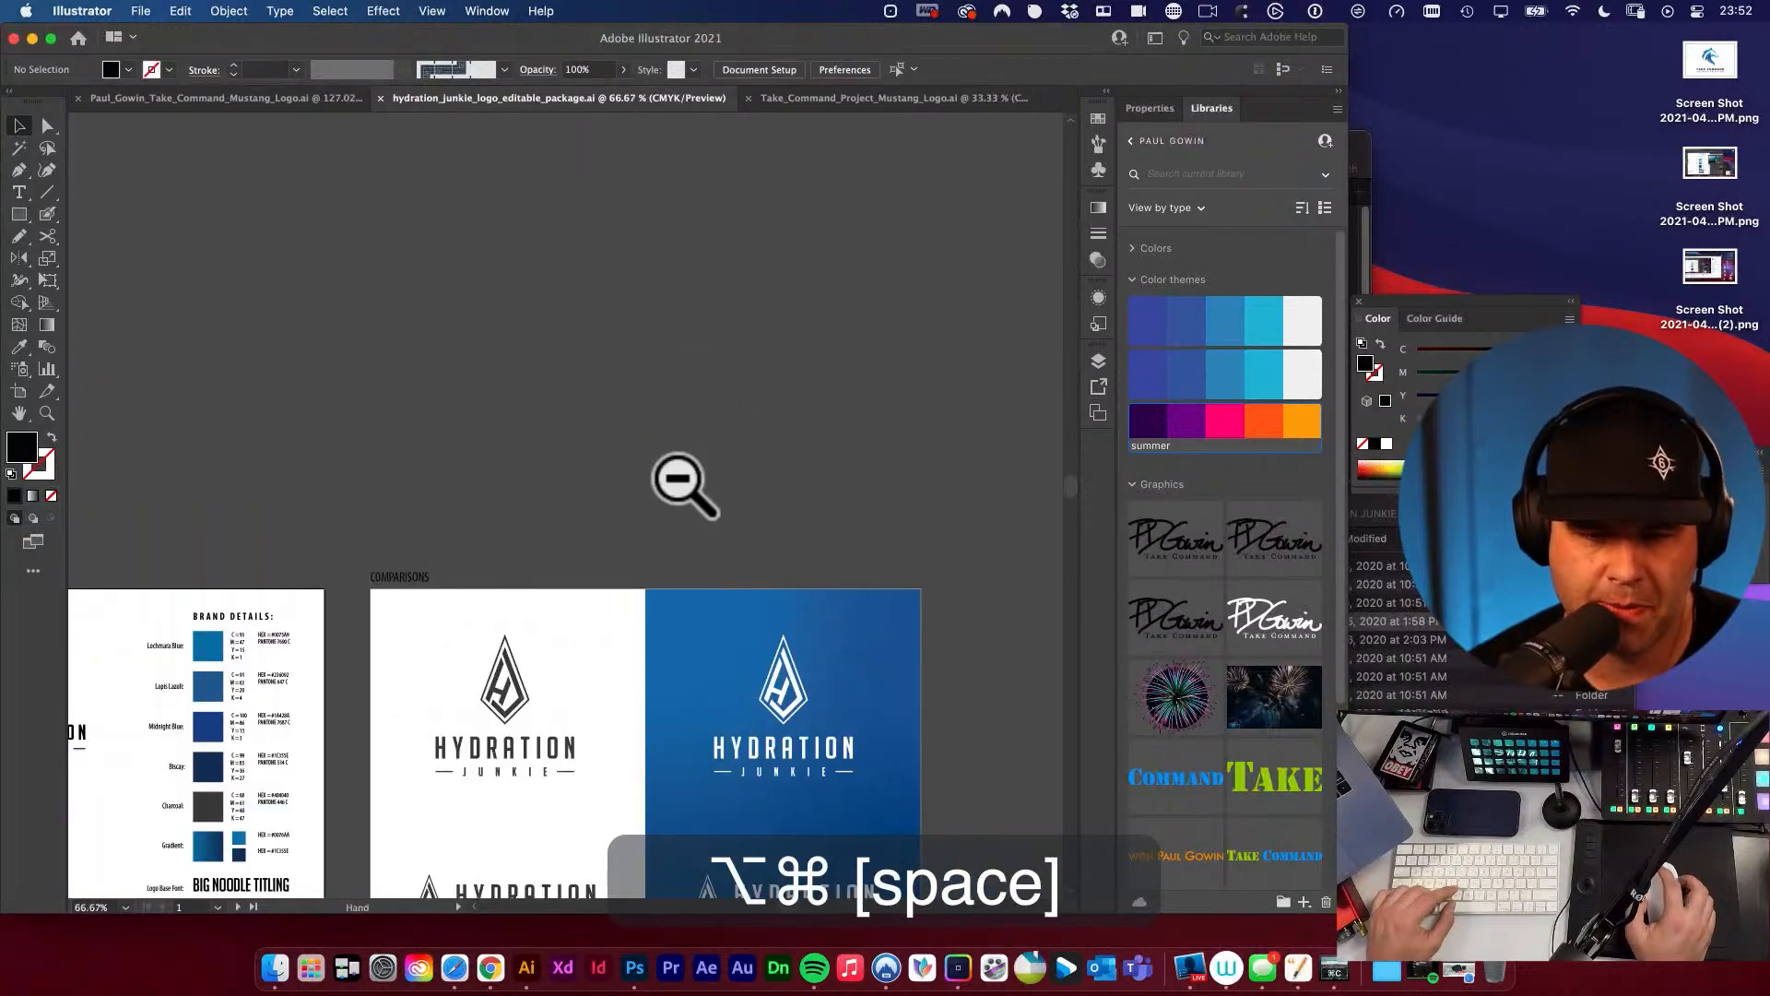
{"action": "left_click_drag", "start_coordinate": [553, 498], "coordinate": [917, 313]}
{"action": "left_click_drag", "start_coordinate": [461, 474], "coordinate": [668, 344]}
{"action": "left_click_drag", "start_coordinate": [727, 606], "coordinate": [540, 387]}
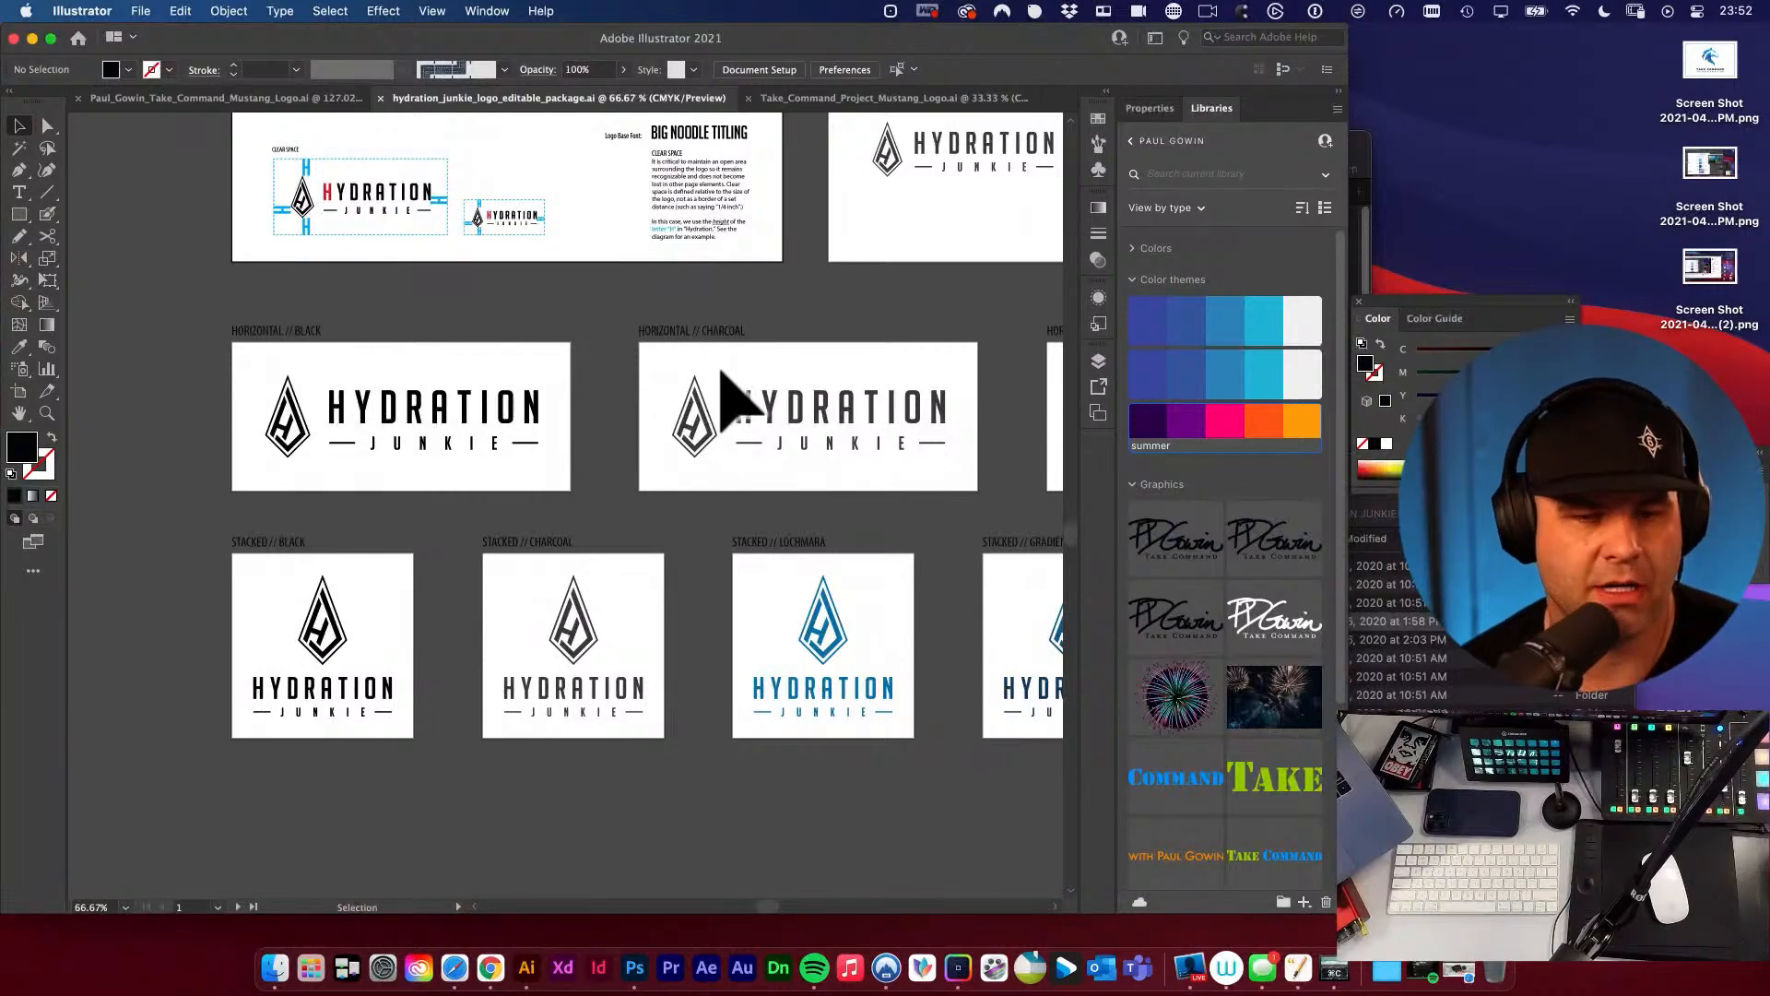
{"action": "left_click_drag", "start_coordinate": [648, 390], "coordinate": [623, 472]}
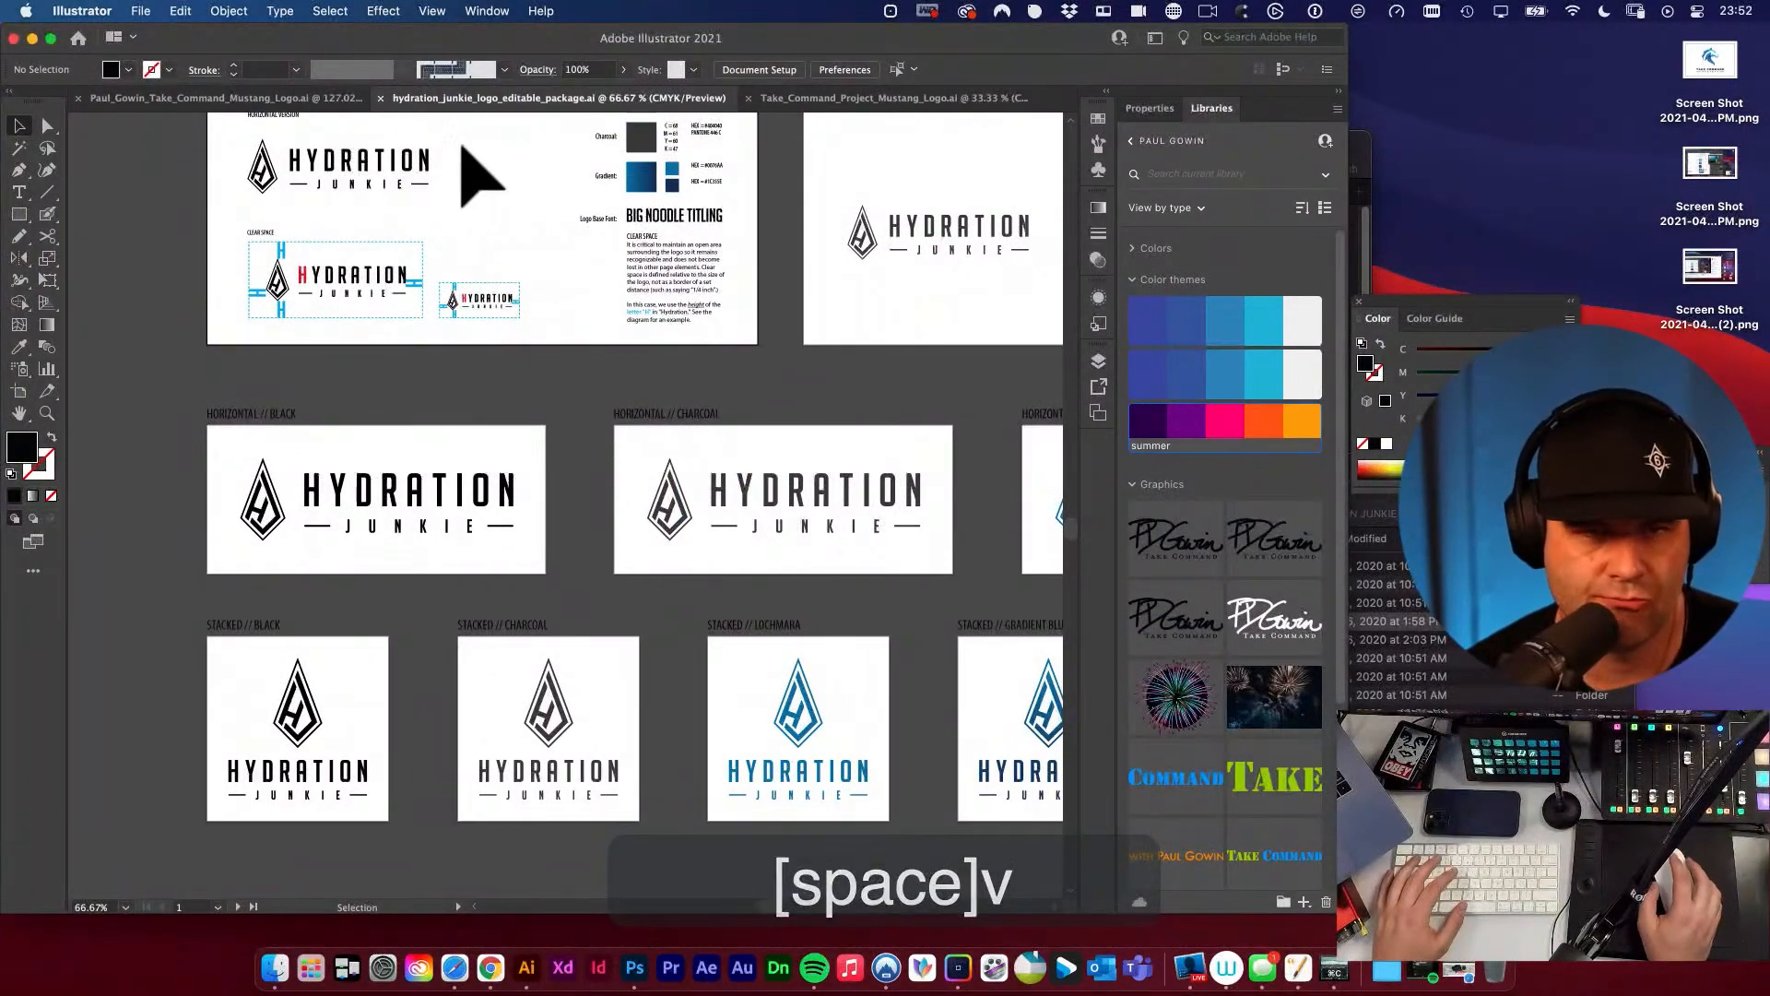
Return to the Mustang logo document and duplicate the large clear-space horizontal logo into the empty area below the first artboard.
{"action": "left_click", "coordinate": [913, 98]}
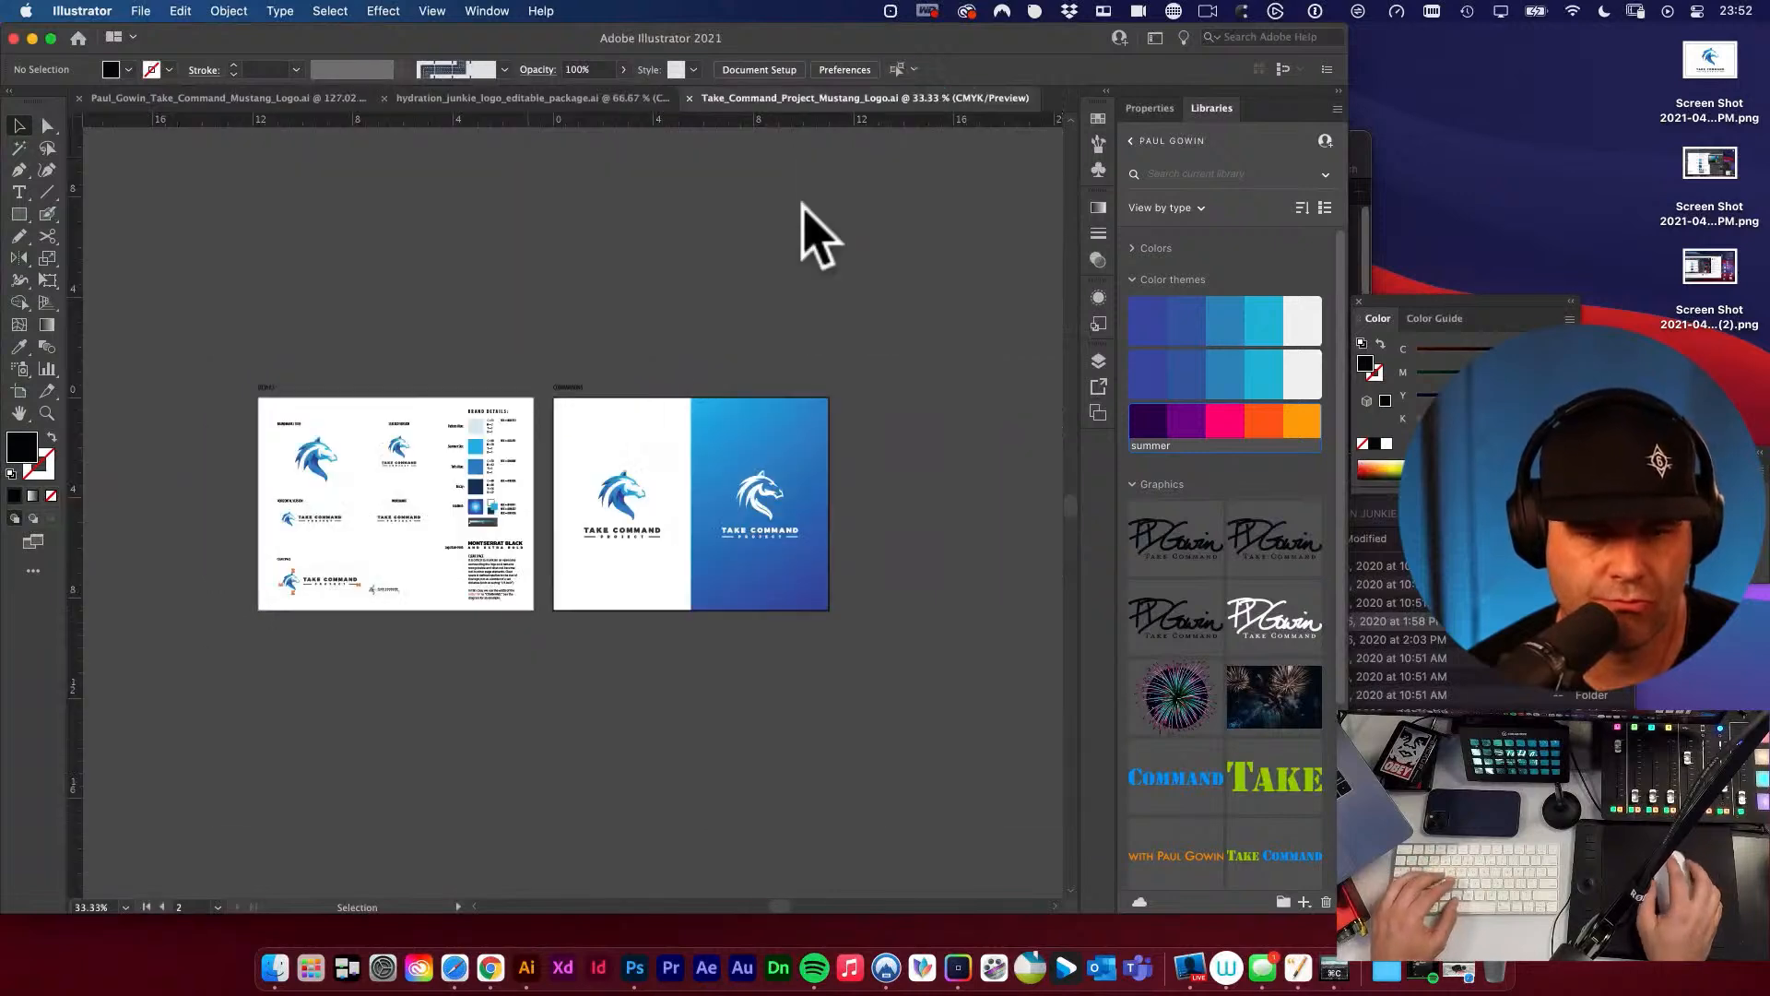
{"action": "left_click_drag", "start_coordinate": [327, 517], "coordinate": [631, 652]}
{"action": "left_click_drag", "start_coordinate": [381, 754], "coordinate": [458, 544]}
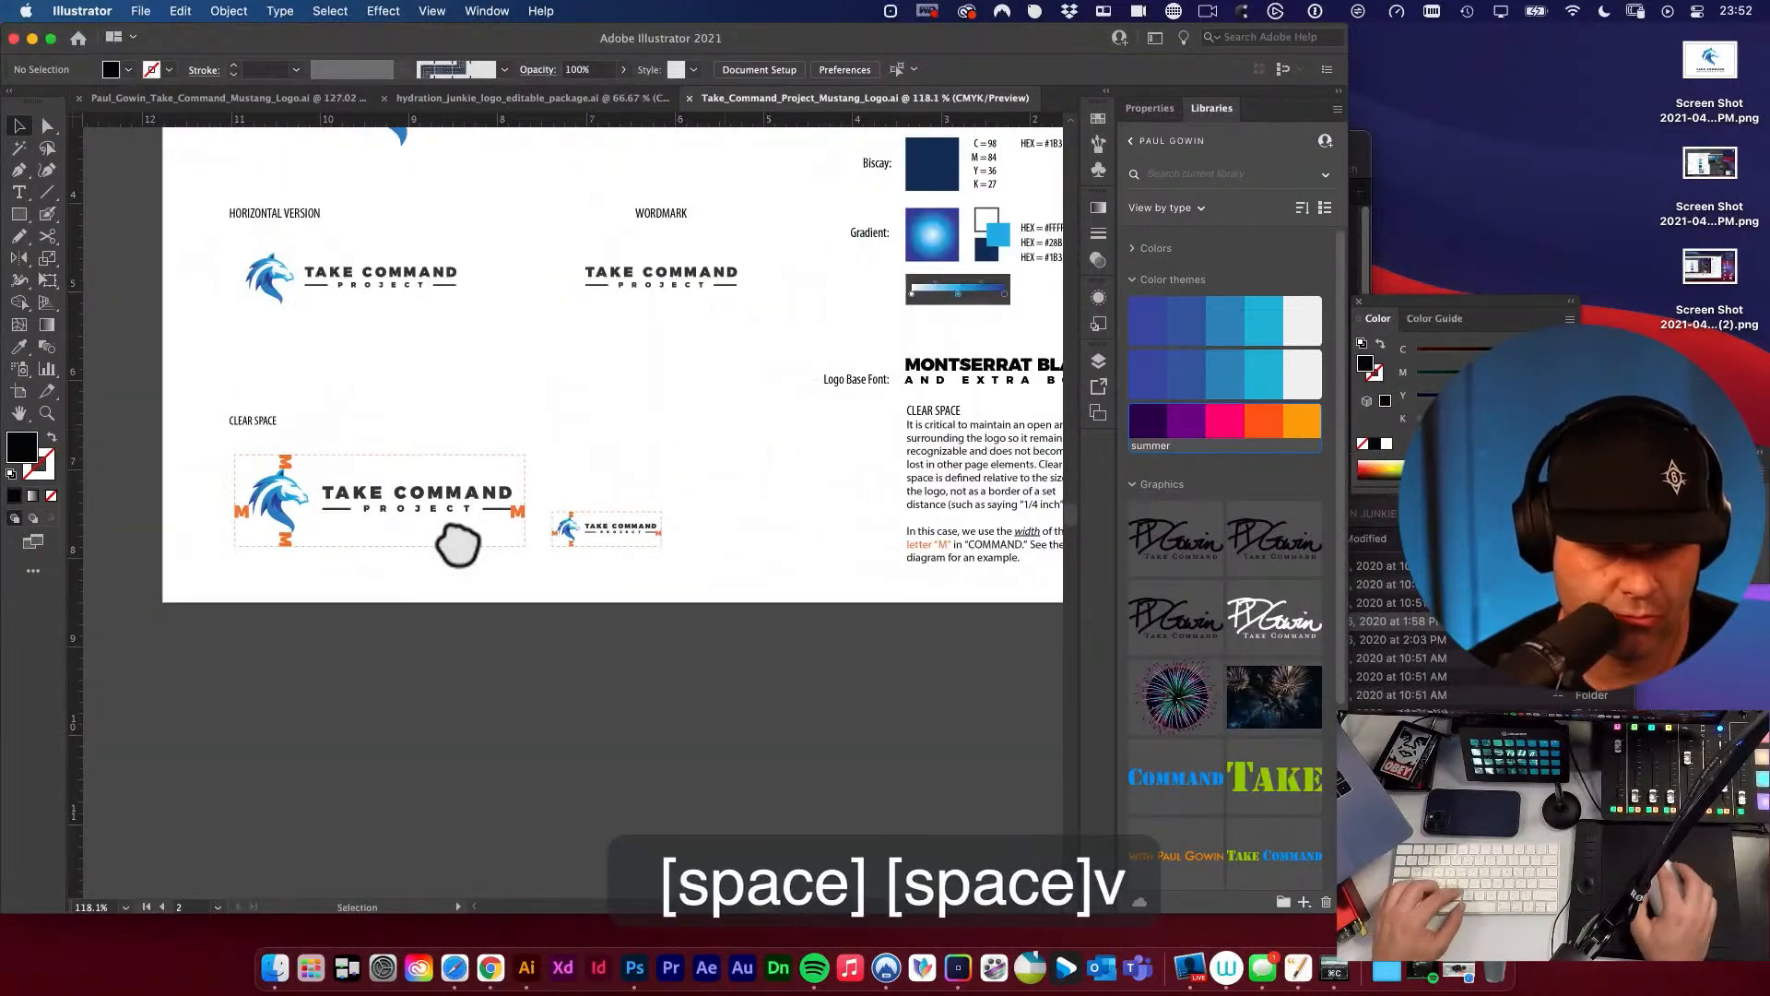
{"action": "left_click_drag", "start_coordinate": [210, 453], "coordinate": [529, 558]}
{"action": "left_click_drag", "start_coordinate": [529, 558], "coordinate": [617, 375]}
{"action": "left_click_drag", "start_coordinate": [549, 316], "coordinate": [532, 445]}
{"action": "left_click", "coordinate": [507, 507], "text": "alt+super"}
Enlarge the duplicated clear-space logo with Free Transform and position it below the first artboard.
{"action": "key", "text": "e"}
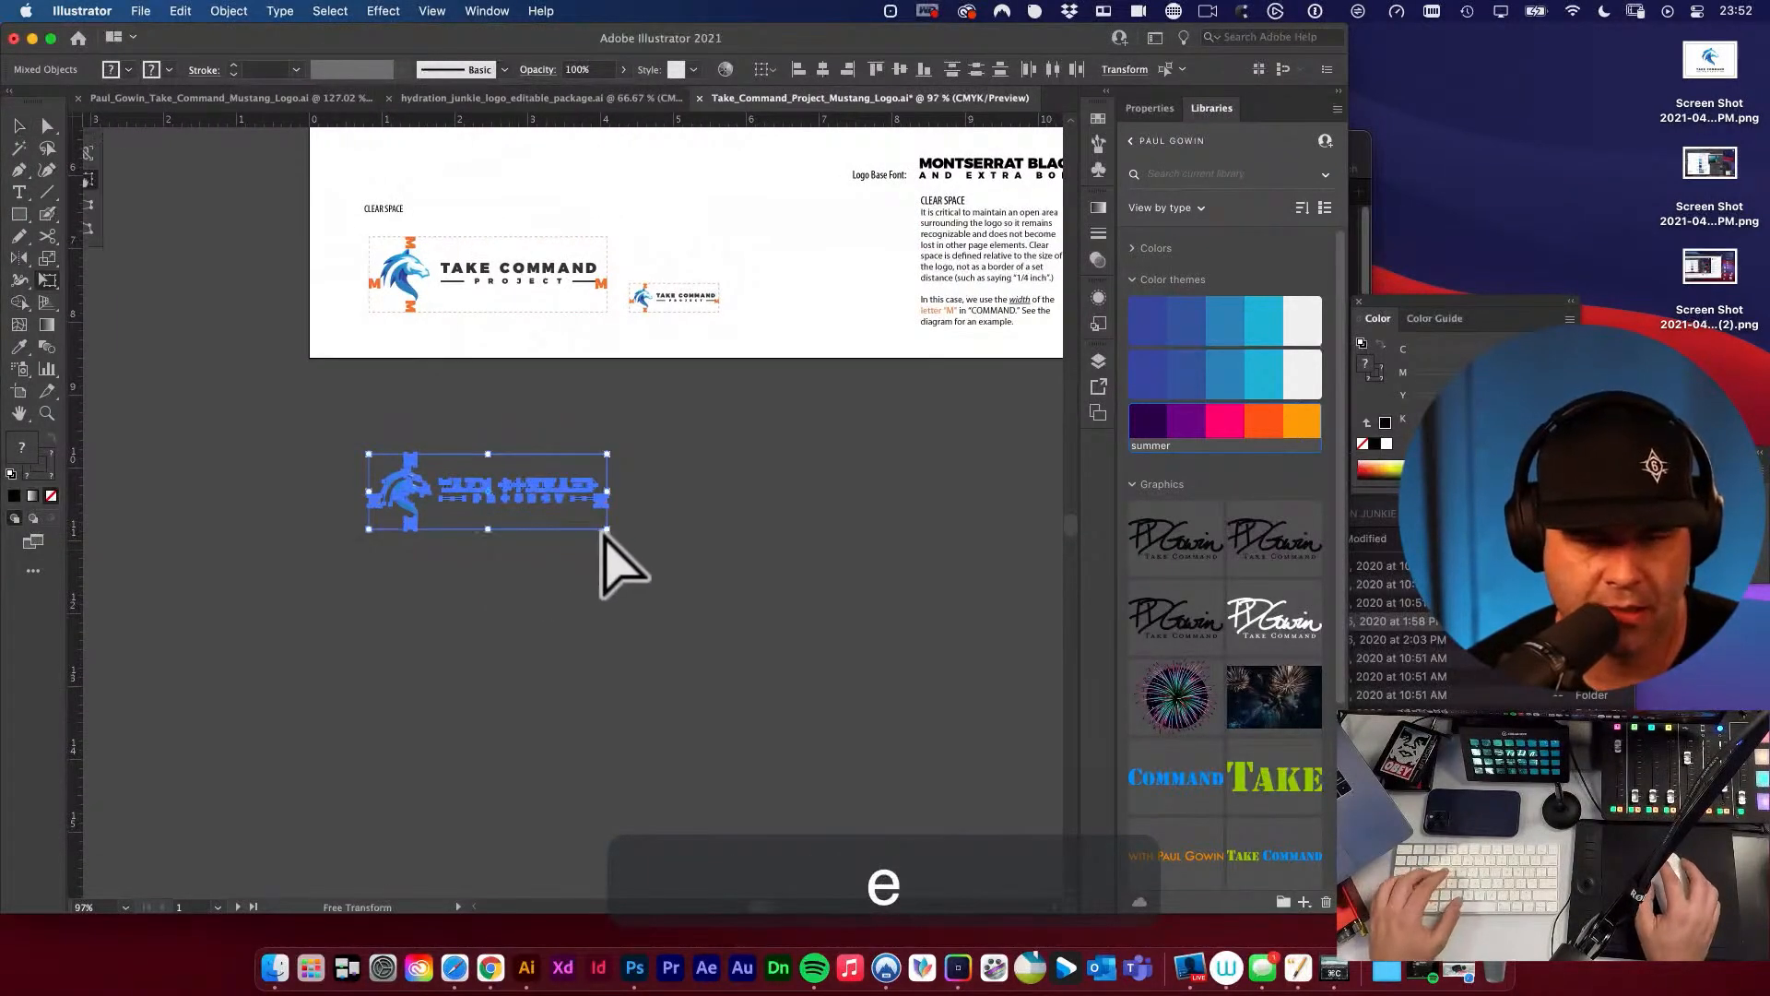
{"action": "left_click_drag", "start_coordinate": [618, 539], "coordinate": [683, 593]}
{"action": "left_click", "coordinate": [553, 557], "text": "alt+super"}
{"action": "left_click", "coordinate": [683, 593], "text": "alt+super"}
{"action": "key", "text": "v"}
{"action": "left_click_drag", "start_coordinate": [655, 429], "coordinate": [631, 478]}
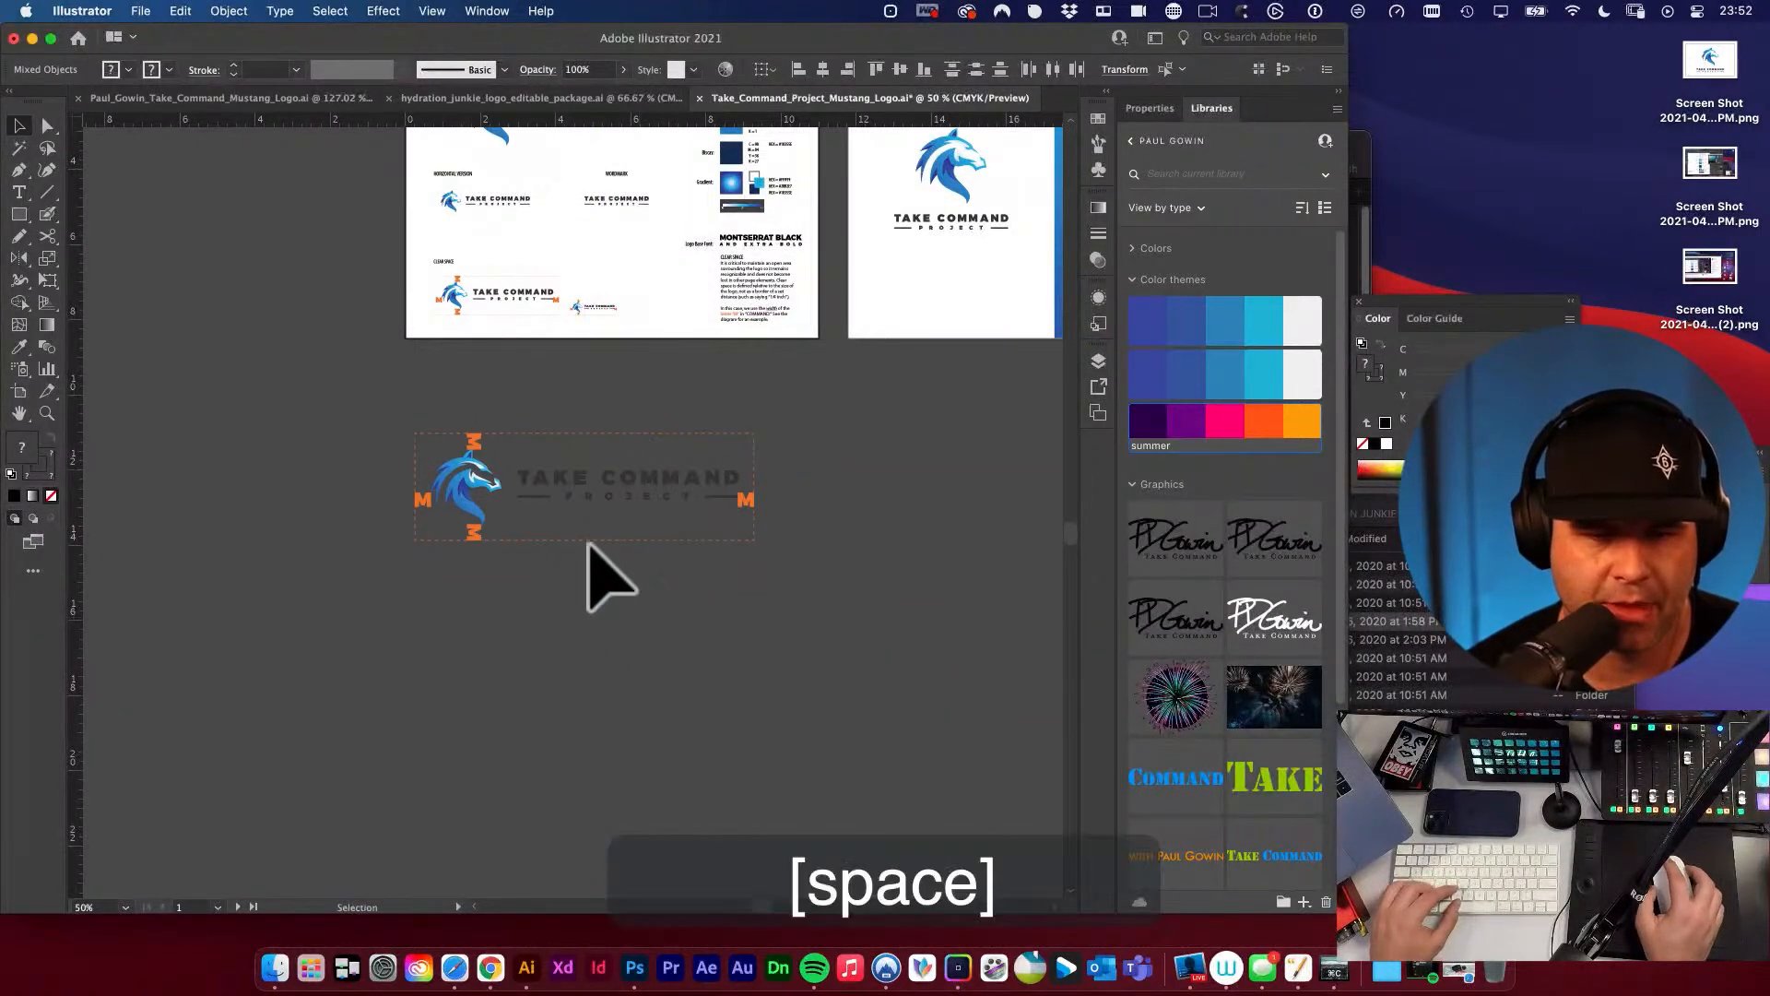
Draw a new artboard that matches the dashed clear-space border around the enlarged horizontal logo.
{"action": "left_click", "coordinate": [600, 546]}
{"action": "left_click_drag", "start_coordinate": [598, 536], "coordinate": [830, 670]}
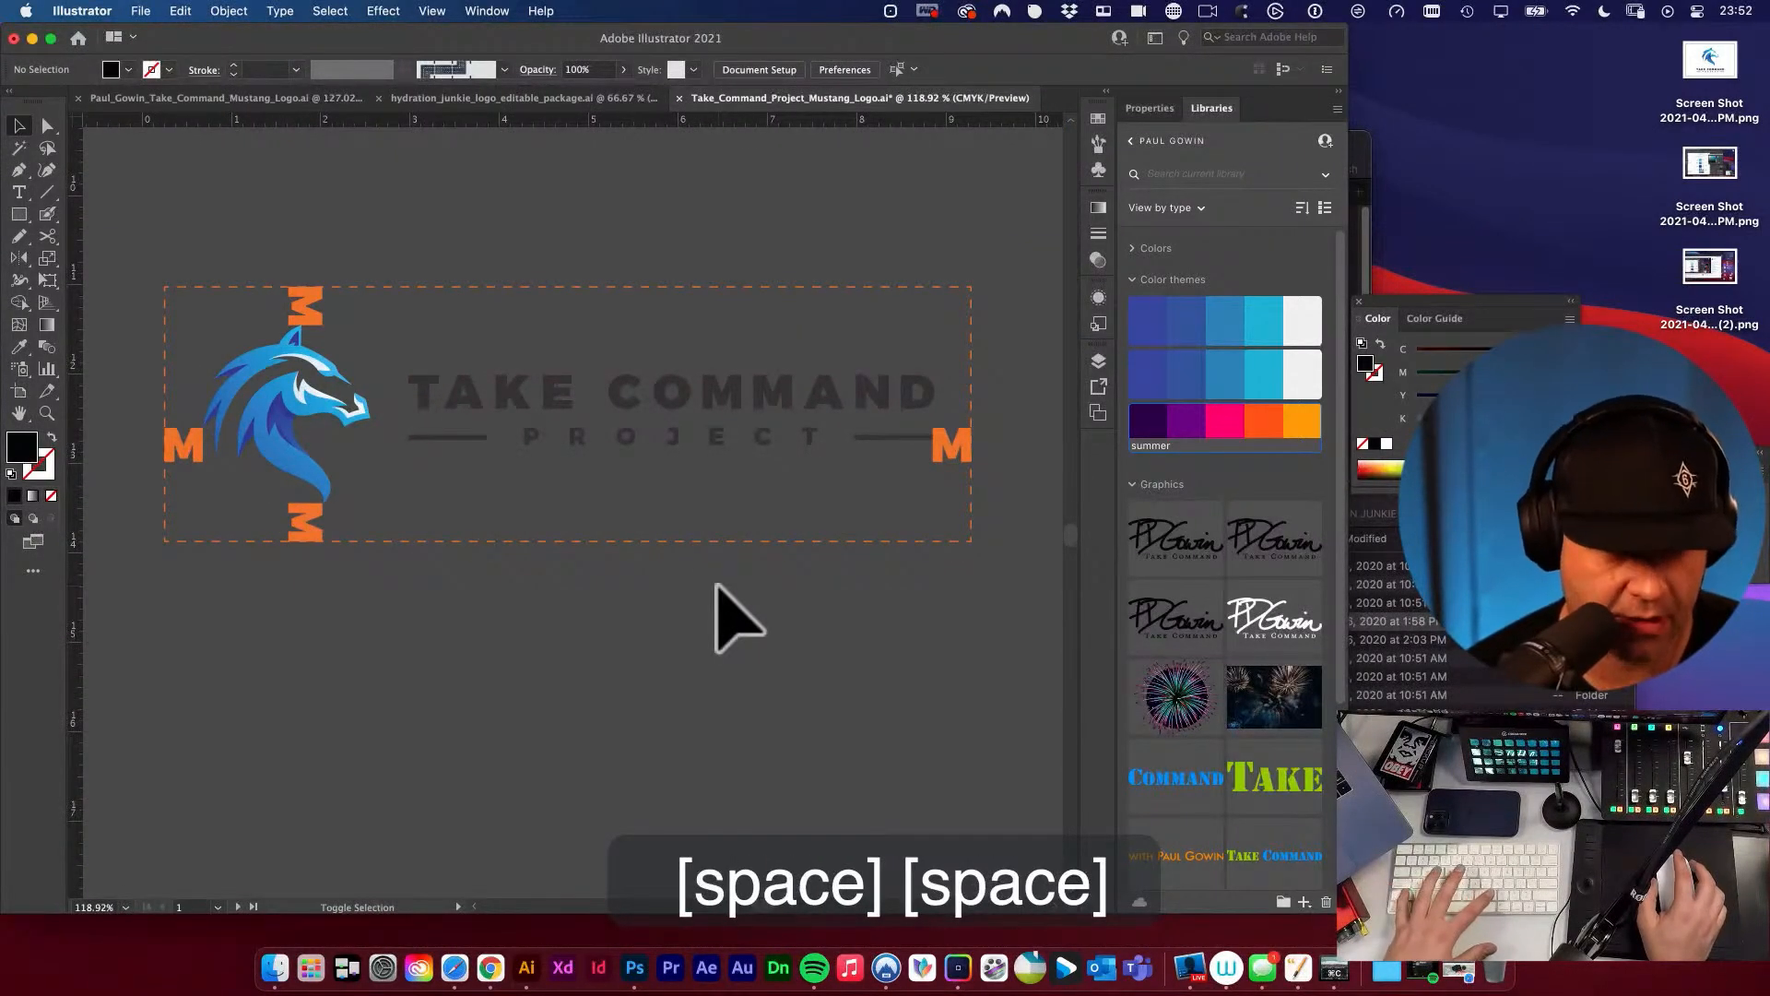
{"action": "key", "text": "shift+o"}
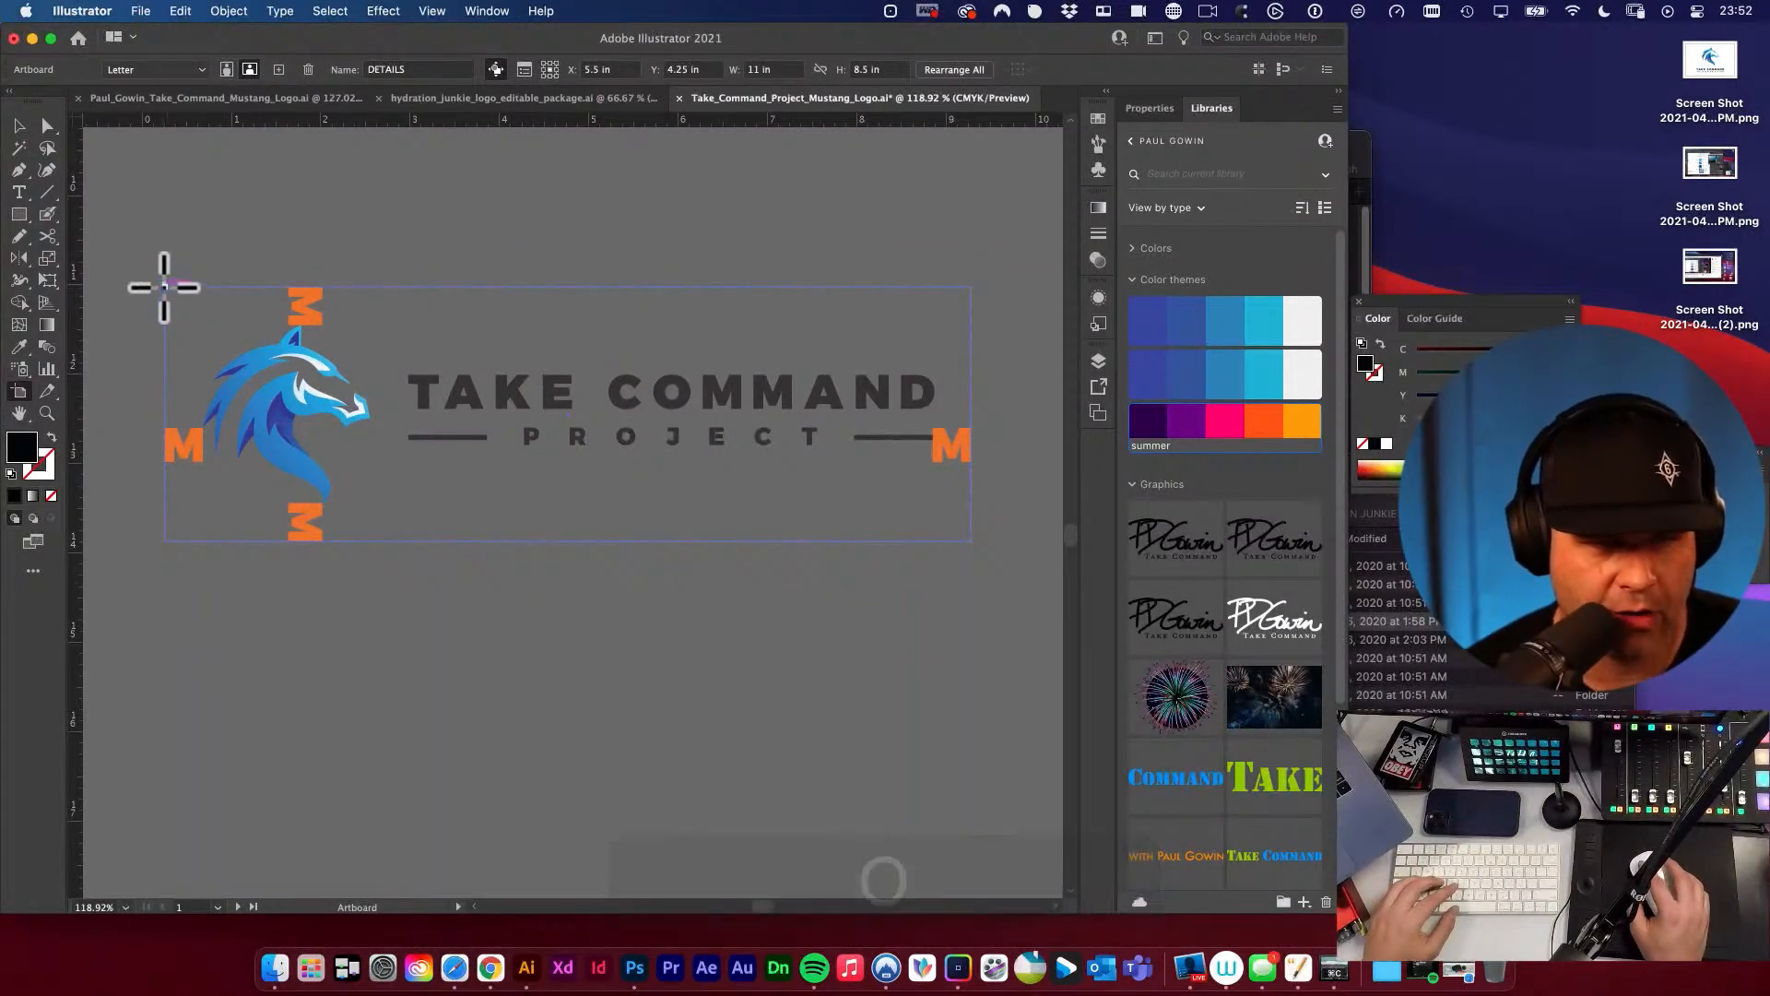
{"action": "left_click_drag", "start_coordinate": [167, 288], "coordinate": [978, 537]}
{"action": "key", "text": "v"}
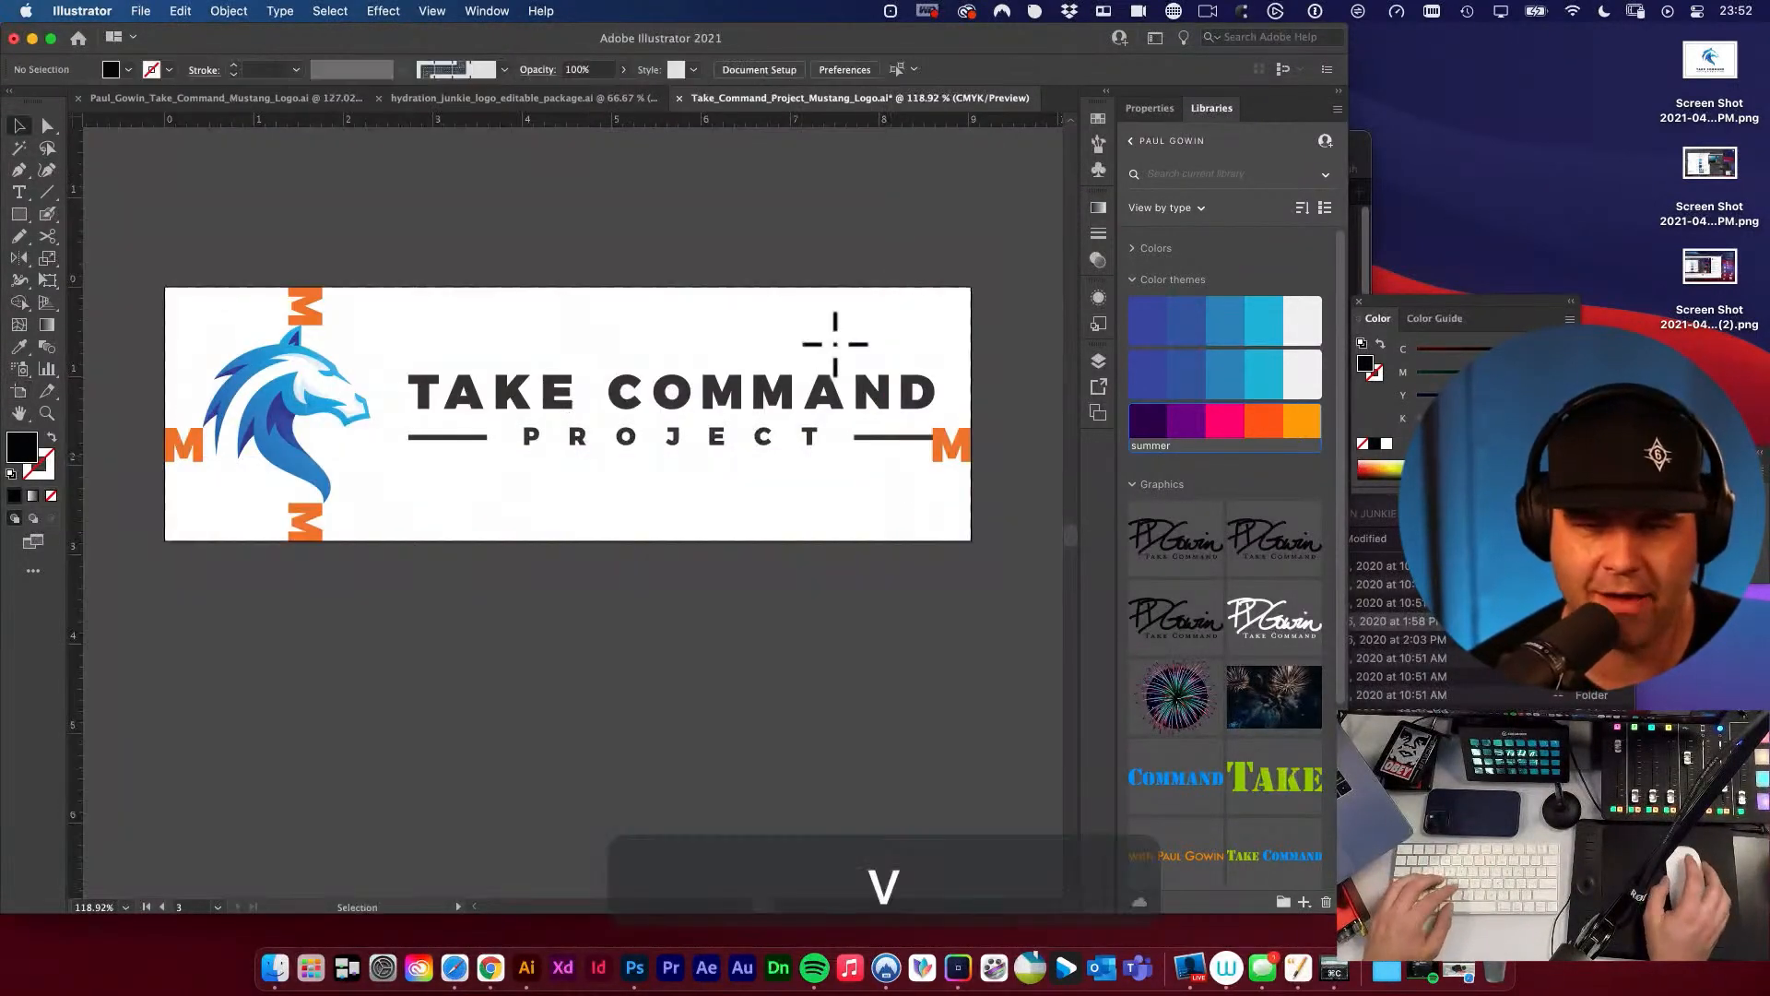
Delete the four orange M spacers and the dashed orange border from the enlarged logo on the new artboard.
{"action": "left_click", "coordinate": [314, 306]}
{"action": "left_click", "coordinate": [186, 444], "text": "shift"}
{"action": "left_click", "coordinate": [300, 527], "text": "shift"}
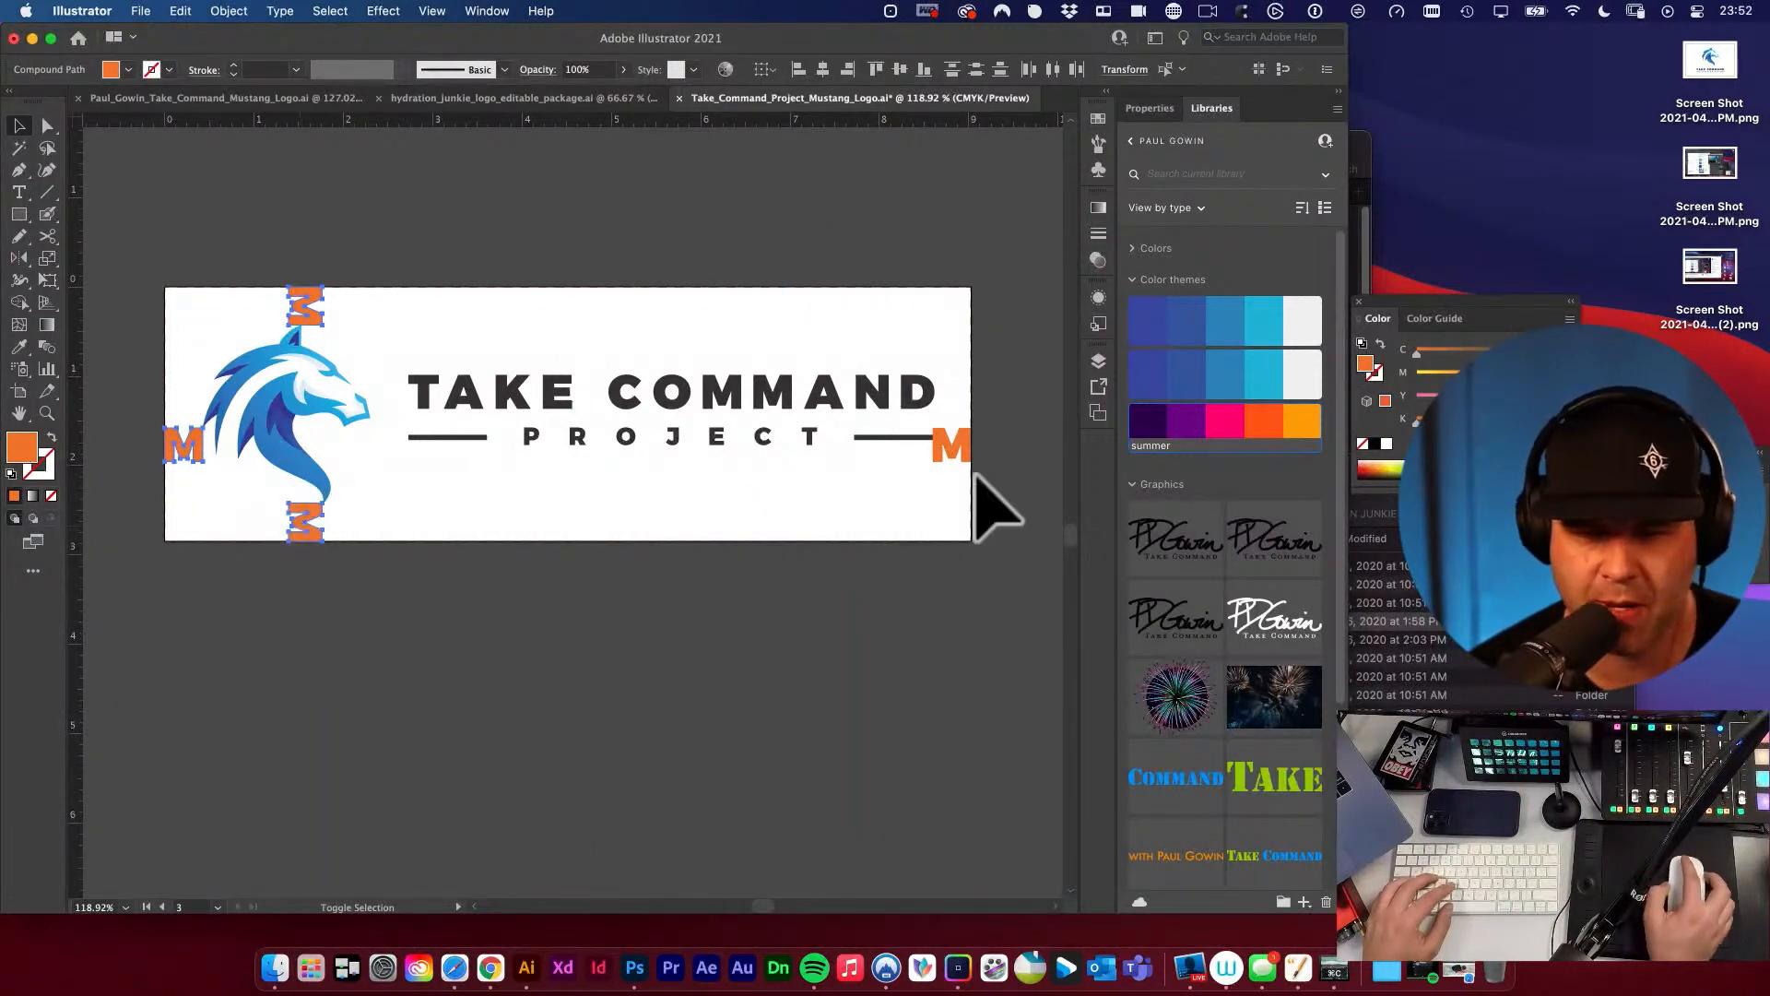
{"action": "key", "text": "BackSpace"}
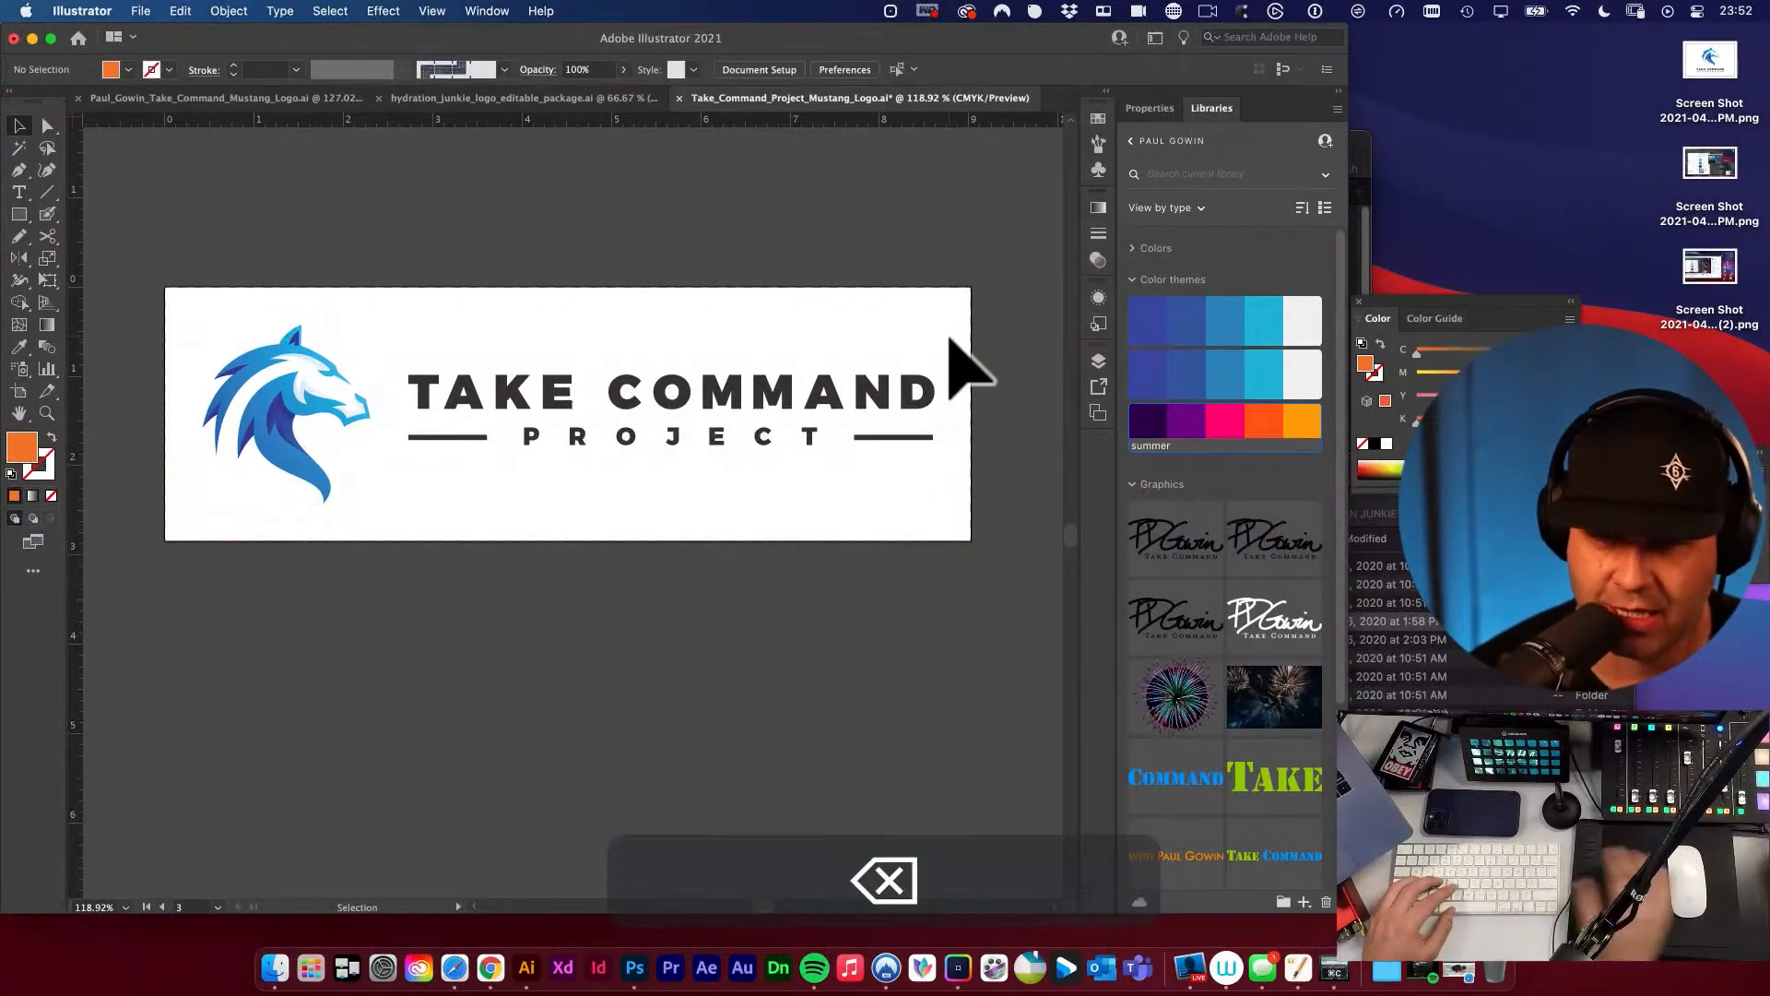
{"action": "key", "text": "shift+x"}
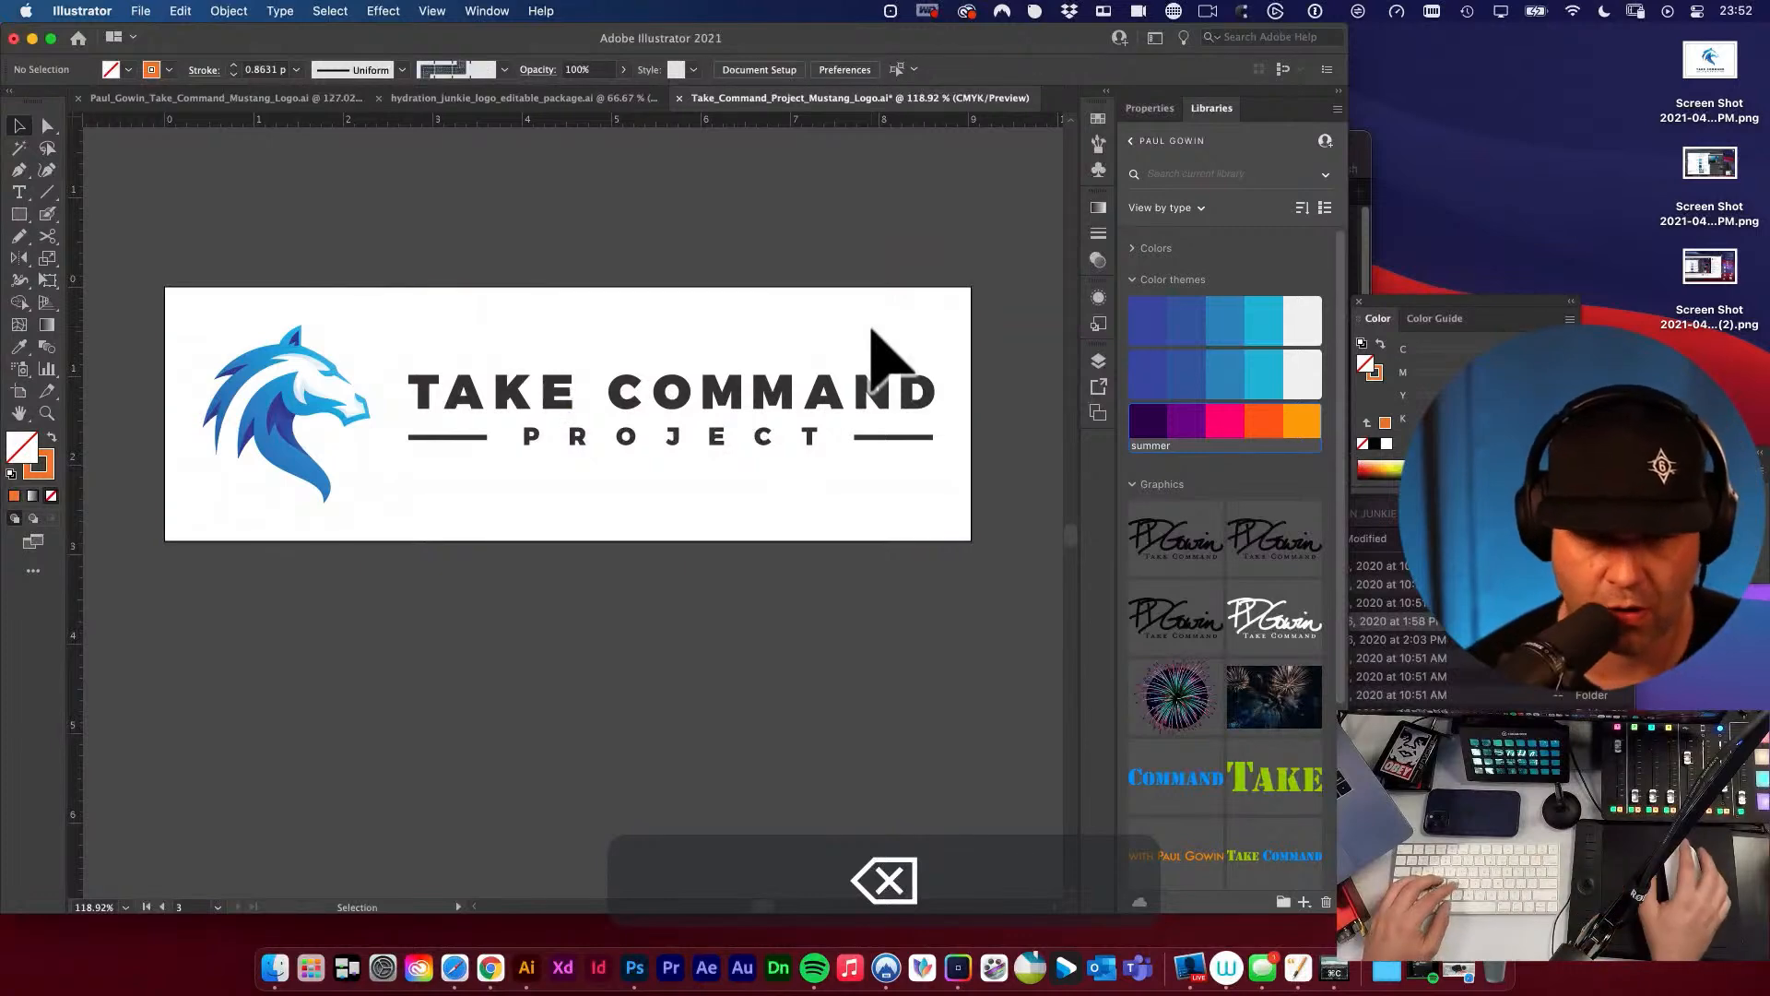
Save the Mustang logo document with the cleaned horizontal logo artboard.
{"action": "key", "text": "v"}
{"action": "key", "text": "space"}
{"action": "left_click", "coordinate": [563, 448], "text": "alt+super"}
{"action": "left_click", "coordinate": [564, 450], "text": "alt+super"}
{"action": "left_click_drag", "start_coordinate": [721, 614], "coordinate": [702, 546]}
{"action": "key", "text": "space"}
{"action": "left_click_drag", "start_coordinate": [500, 506], "coordinate": [692, 601]}
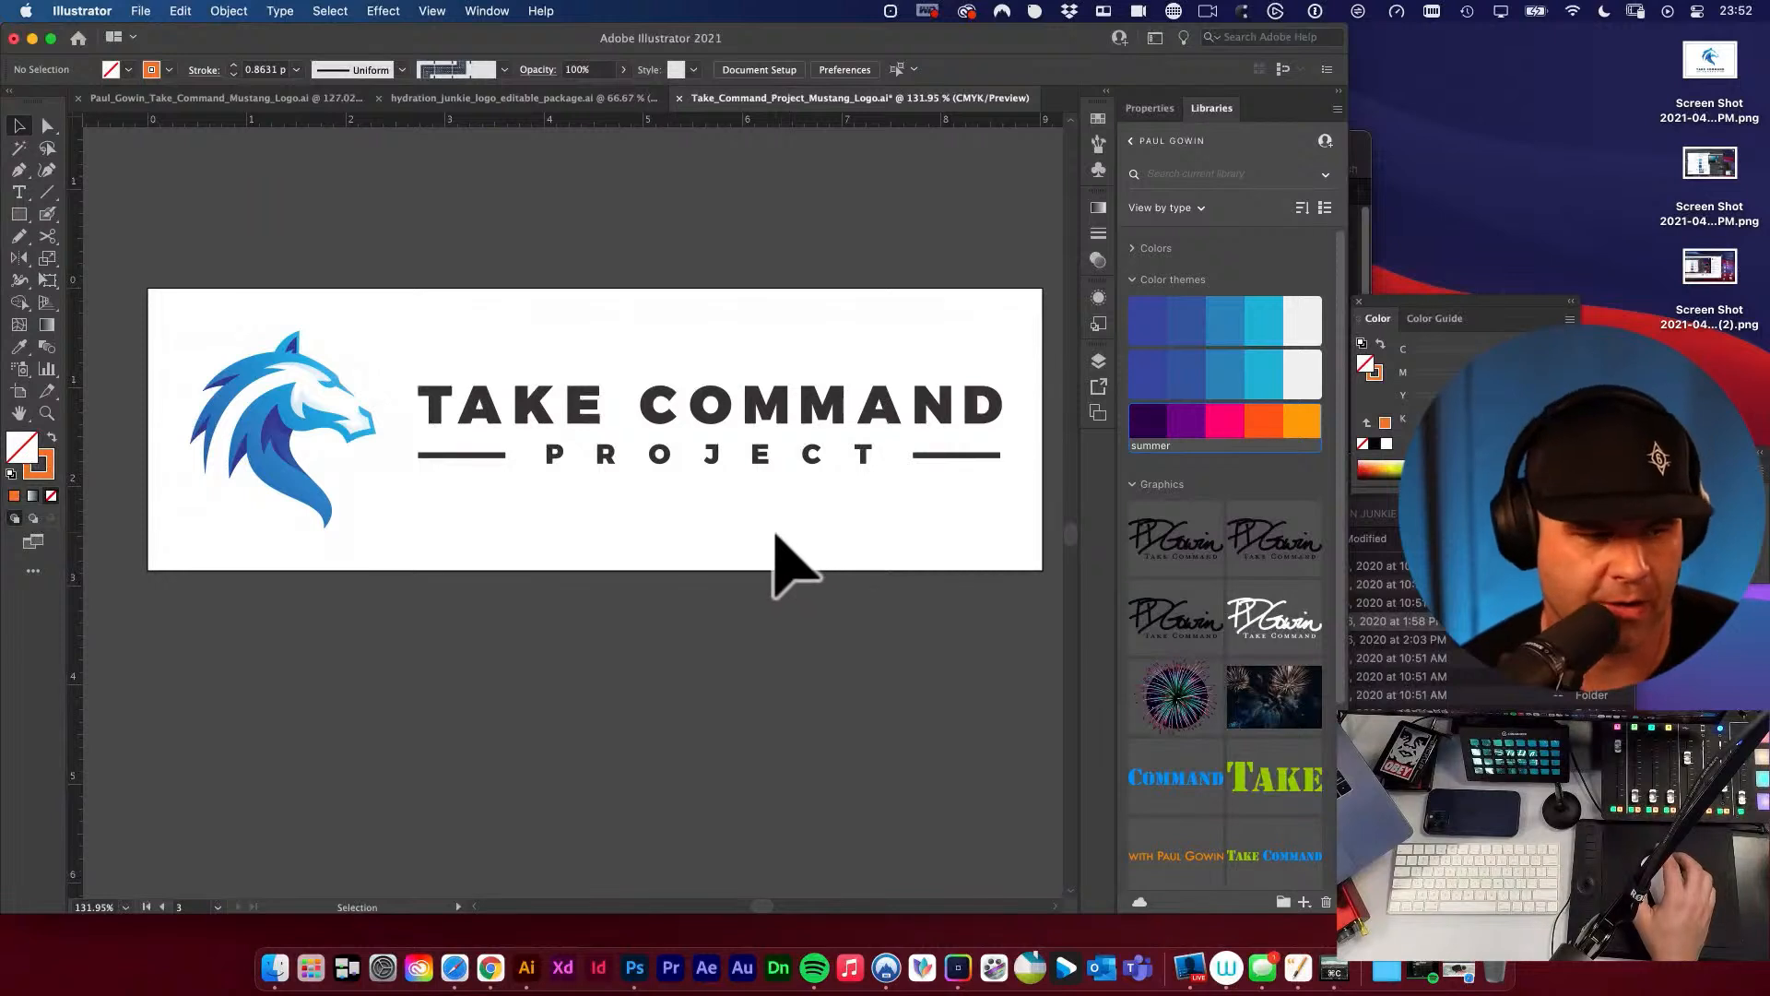
{"action": "key", "text": "space"}
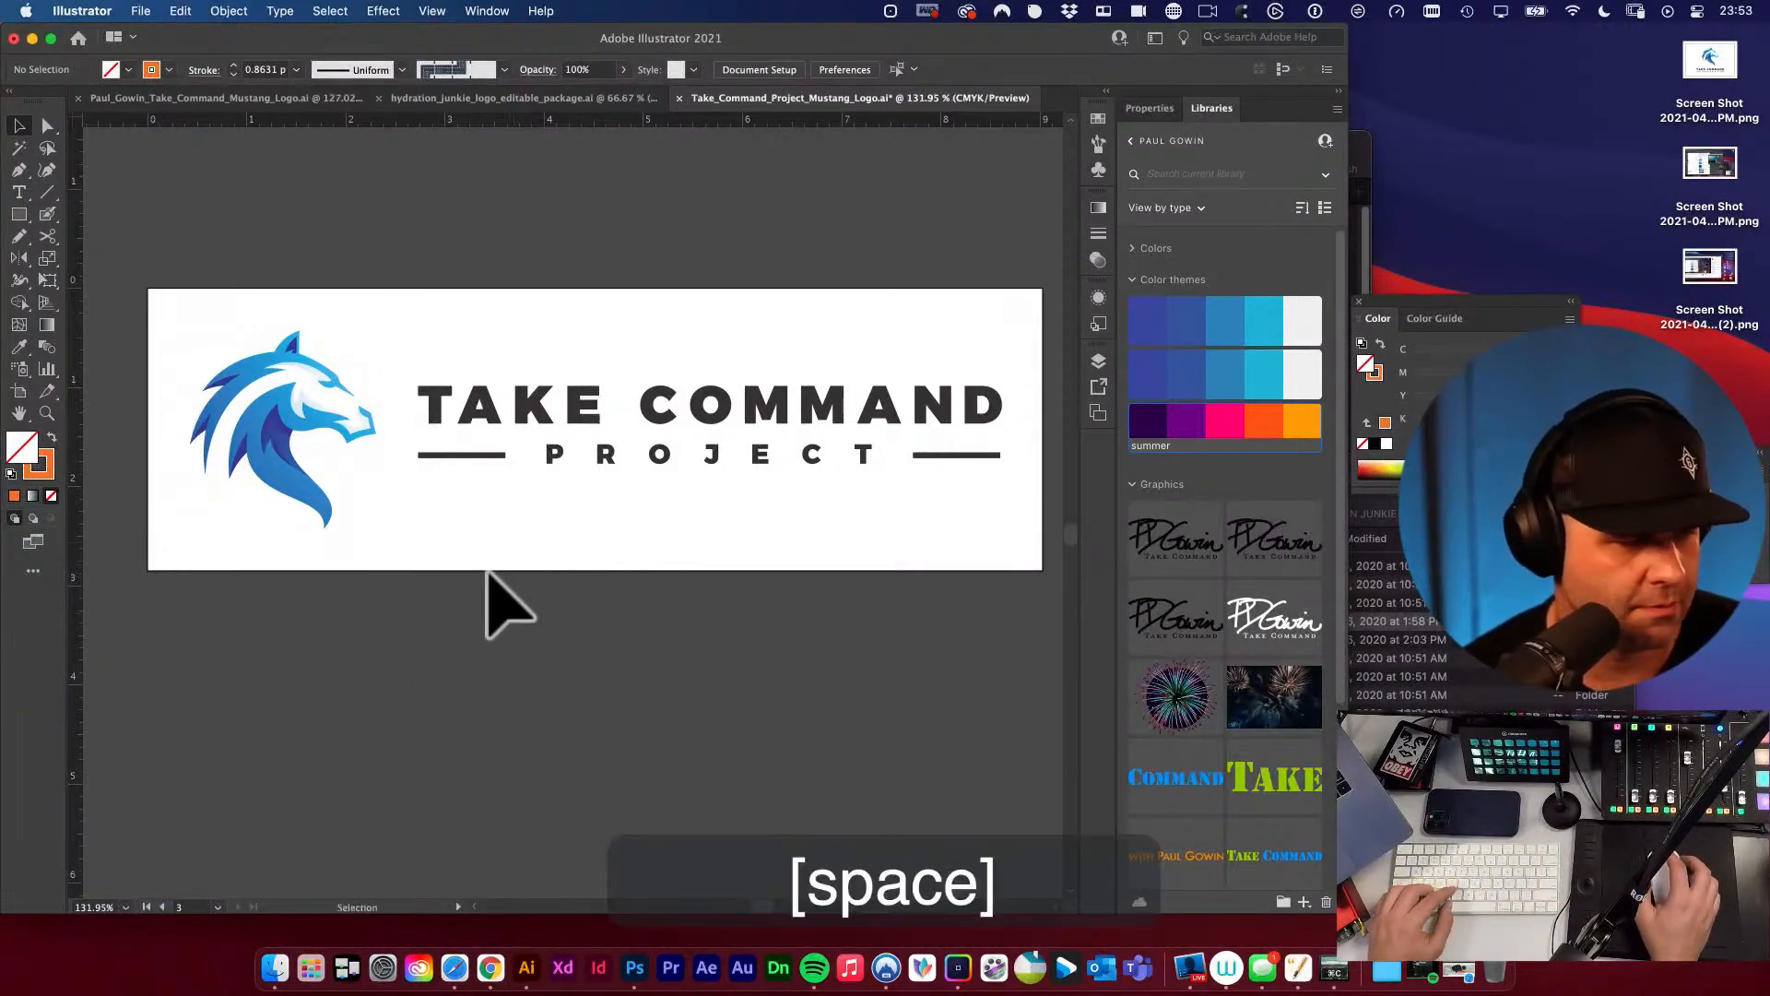
{"action": "key", "text": "super+s"}
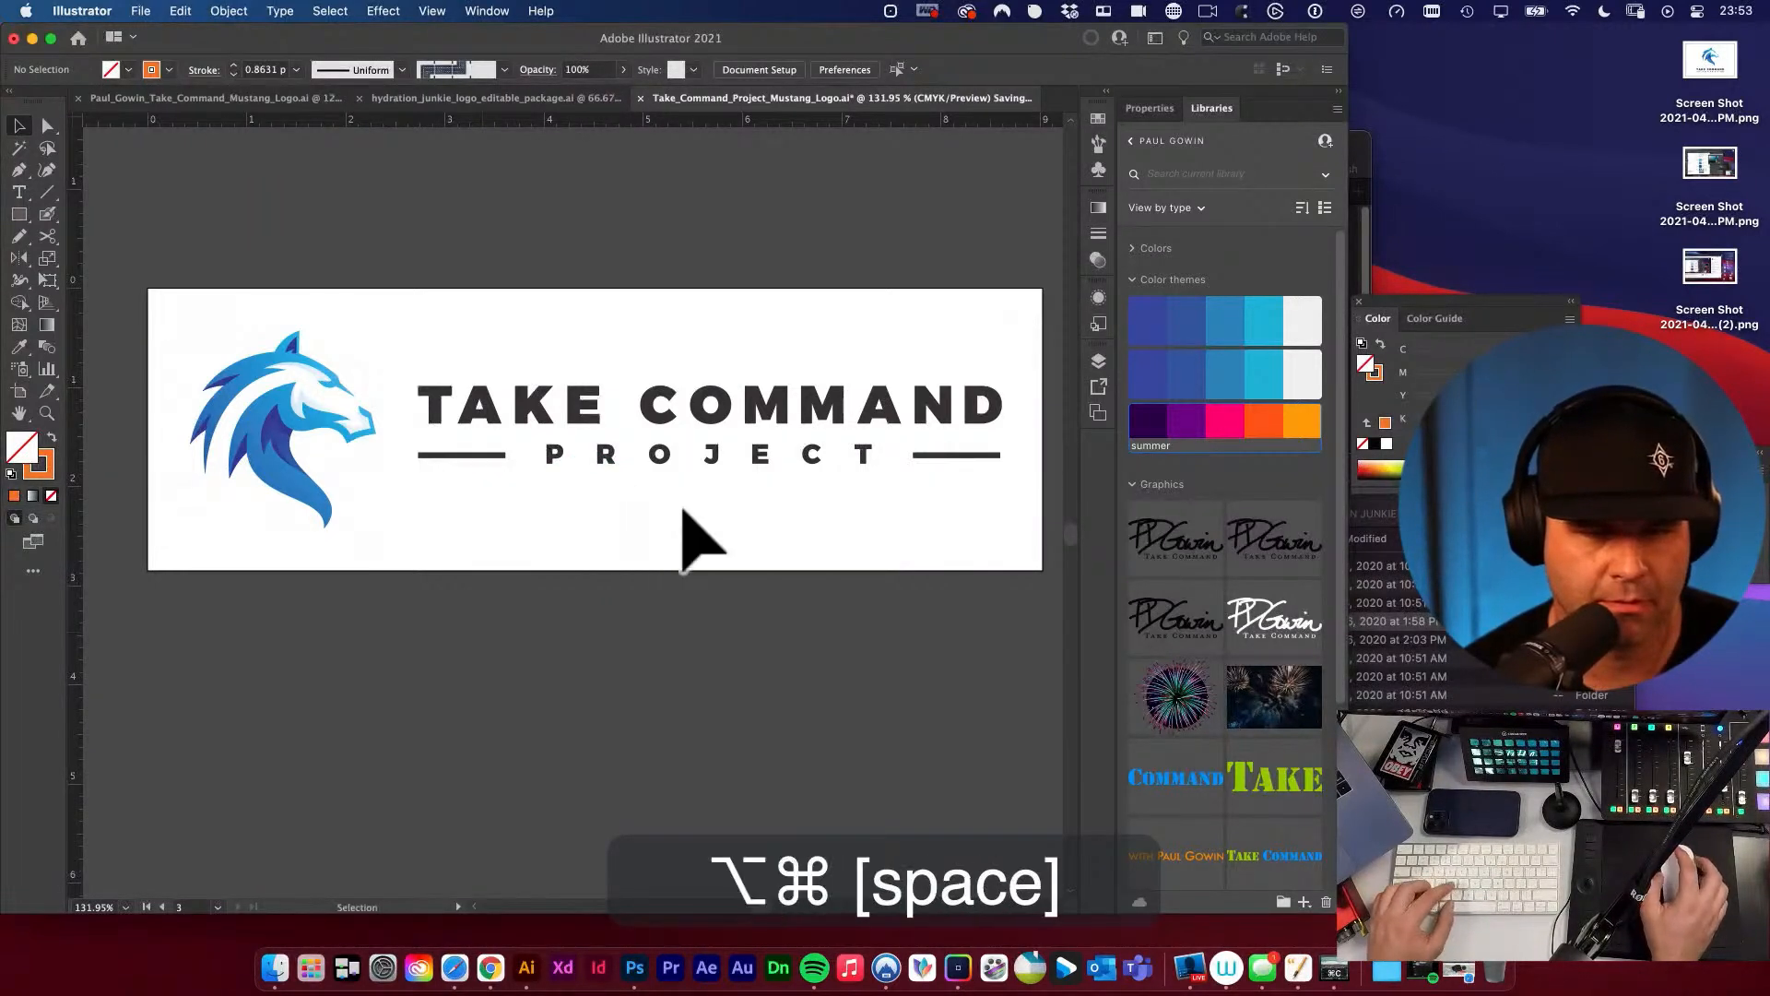
Duplicate the DETAILS label and place the copy just above the new horizontal logo artboard.
{"action": "left_click", "coordinate": [683, 486], "text": "alt+super"}
{"action": "left_click", "coordinate": [680, 542], "text": "alt+super"}
{"action": "left_click", "coordinate": [684, 543], "text": "alt+super"}
{"action": "left_click_drag", "start_coordinate": [646, 572], "coordinate": [695, 566]}
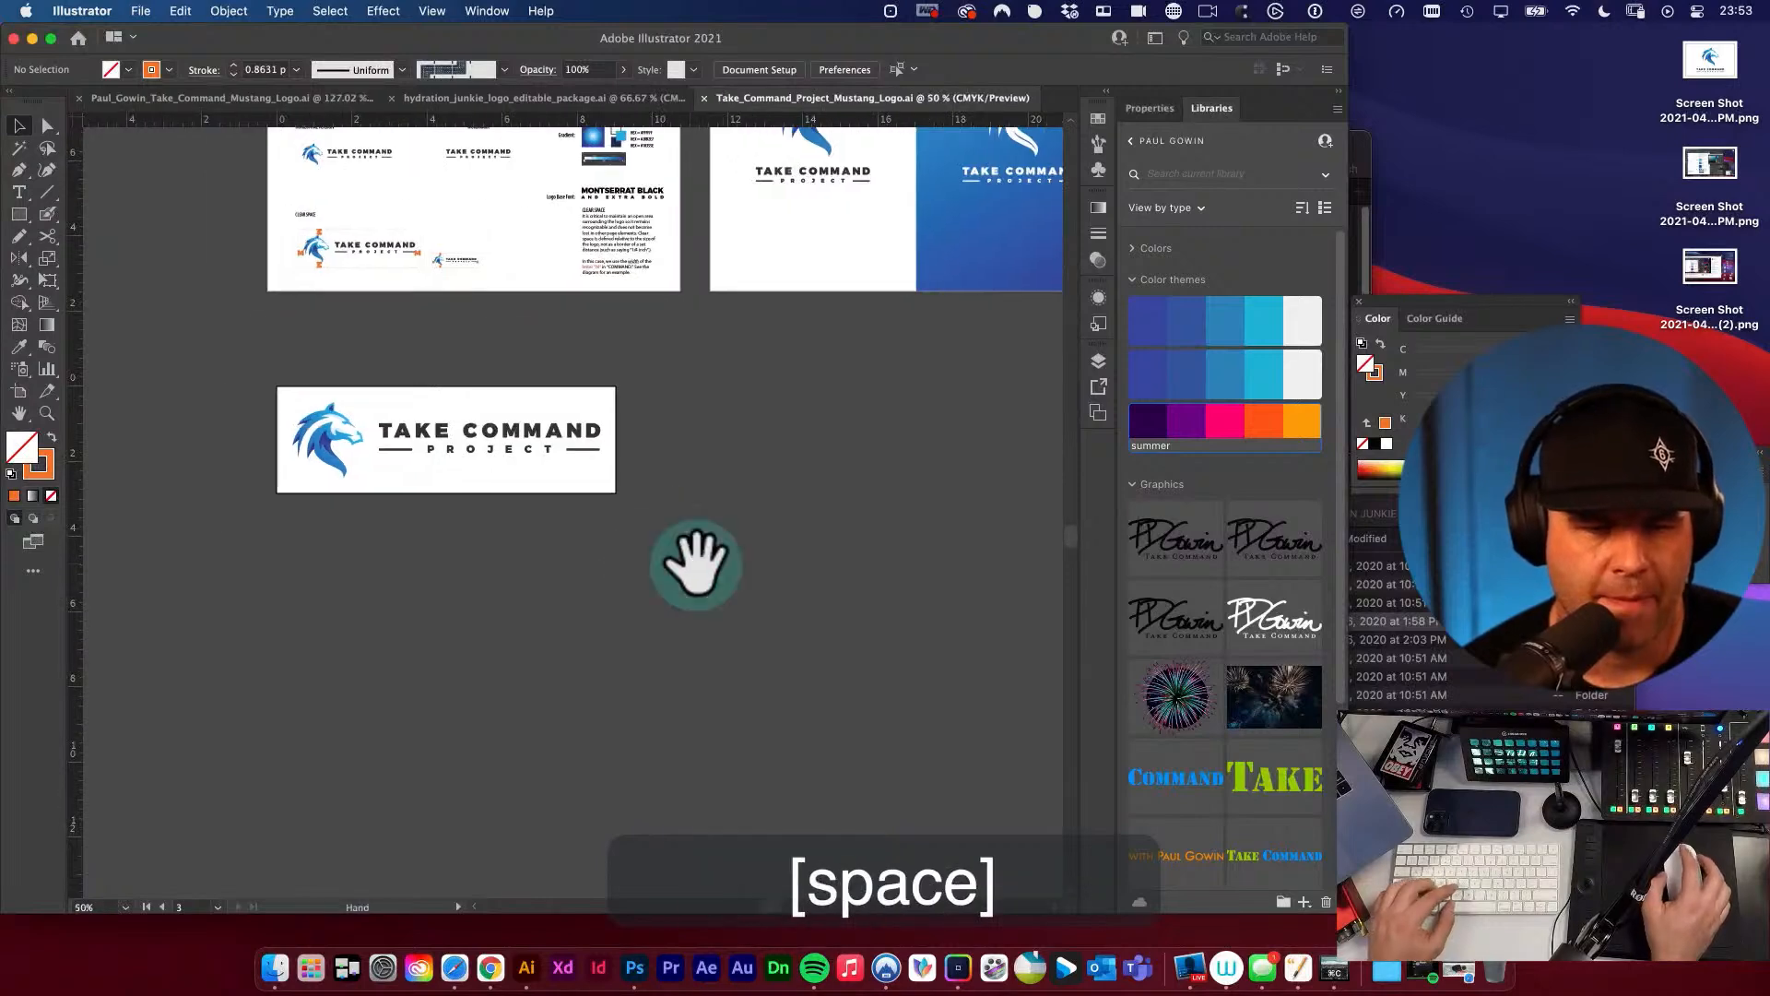
{"action": "key", "text": "space"}
{"action": "left_click_drag", "start_coordinate": [445, 412], "coordinate": [463, 422]}
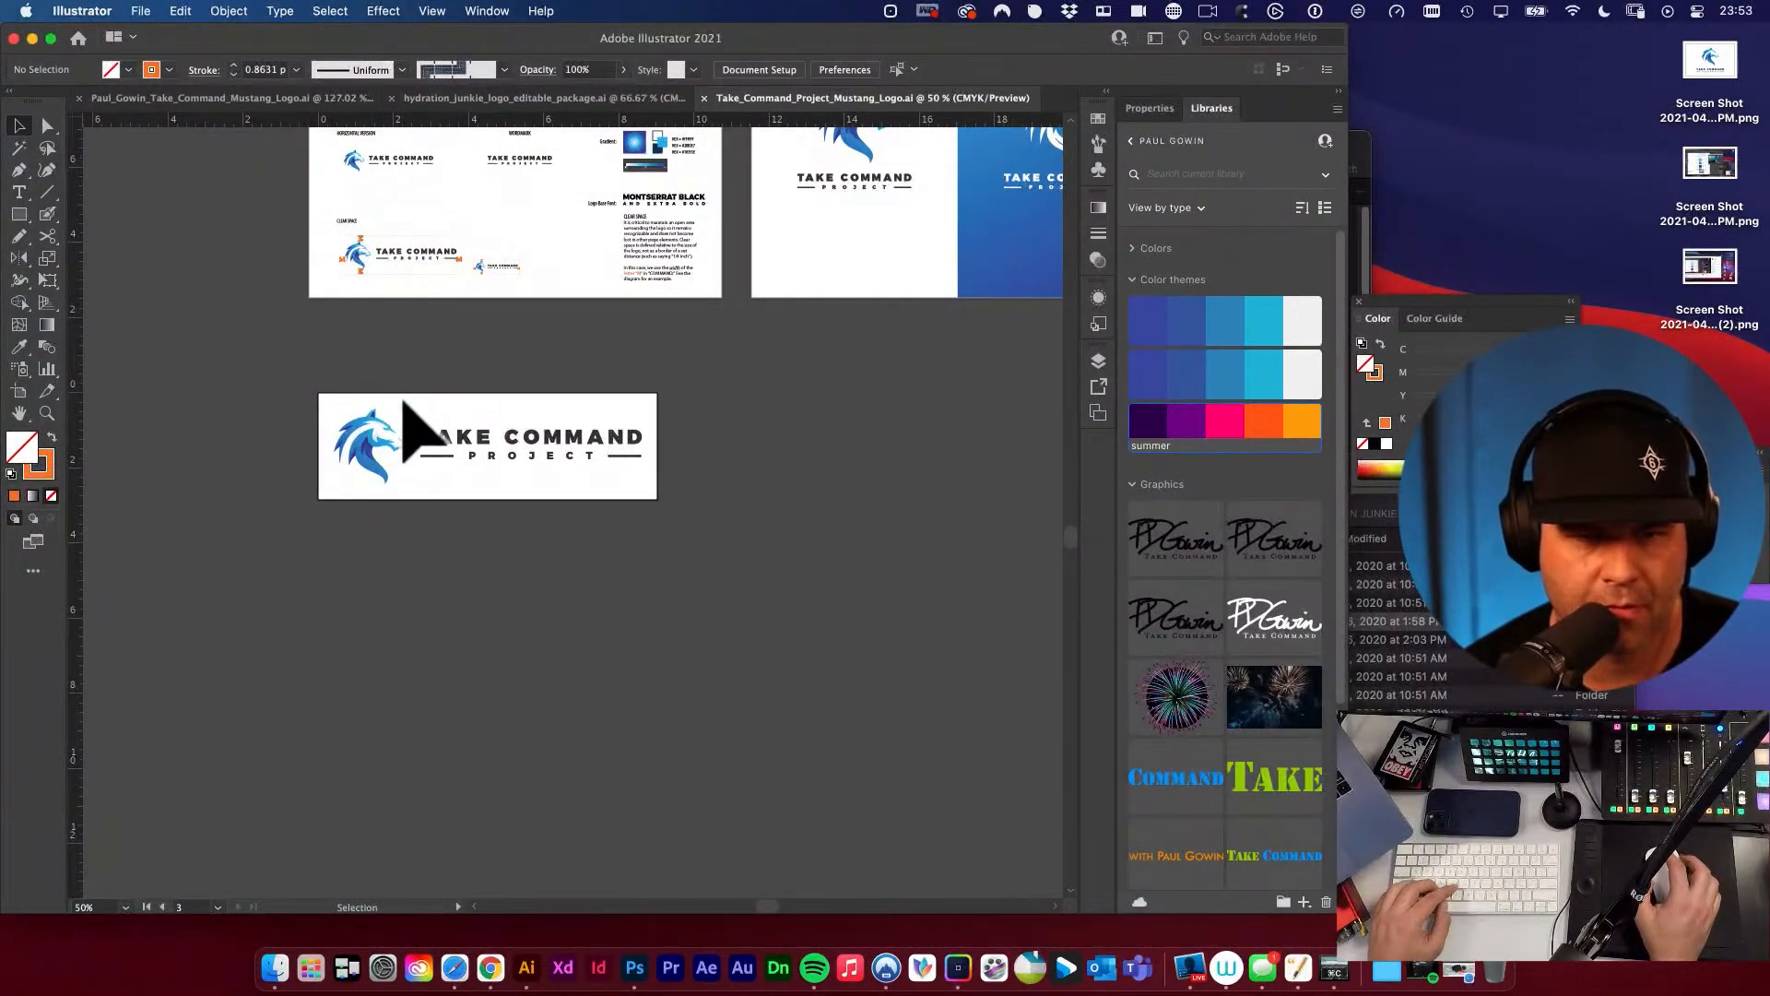
{"action": "key", "text": "space"}
{"action": "left_click_drag", "start_coordinate": [439, 311], "coordinate": [481, 448]}
{"action": "key", "text": "space"}
{"action": "left_click_drag", "start_coordinate": [441, 235], "coordinate": [429, 367]}
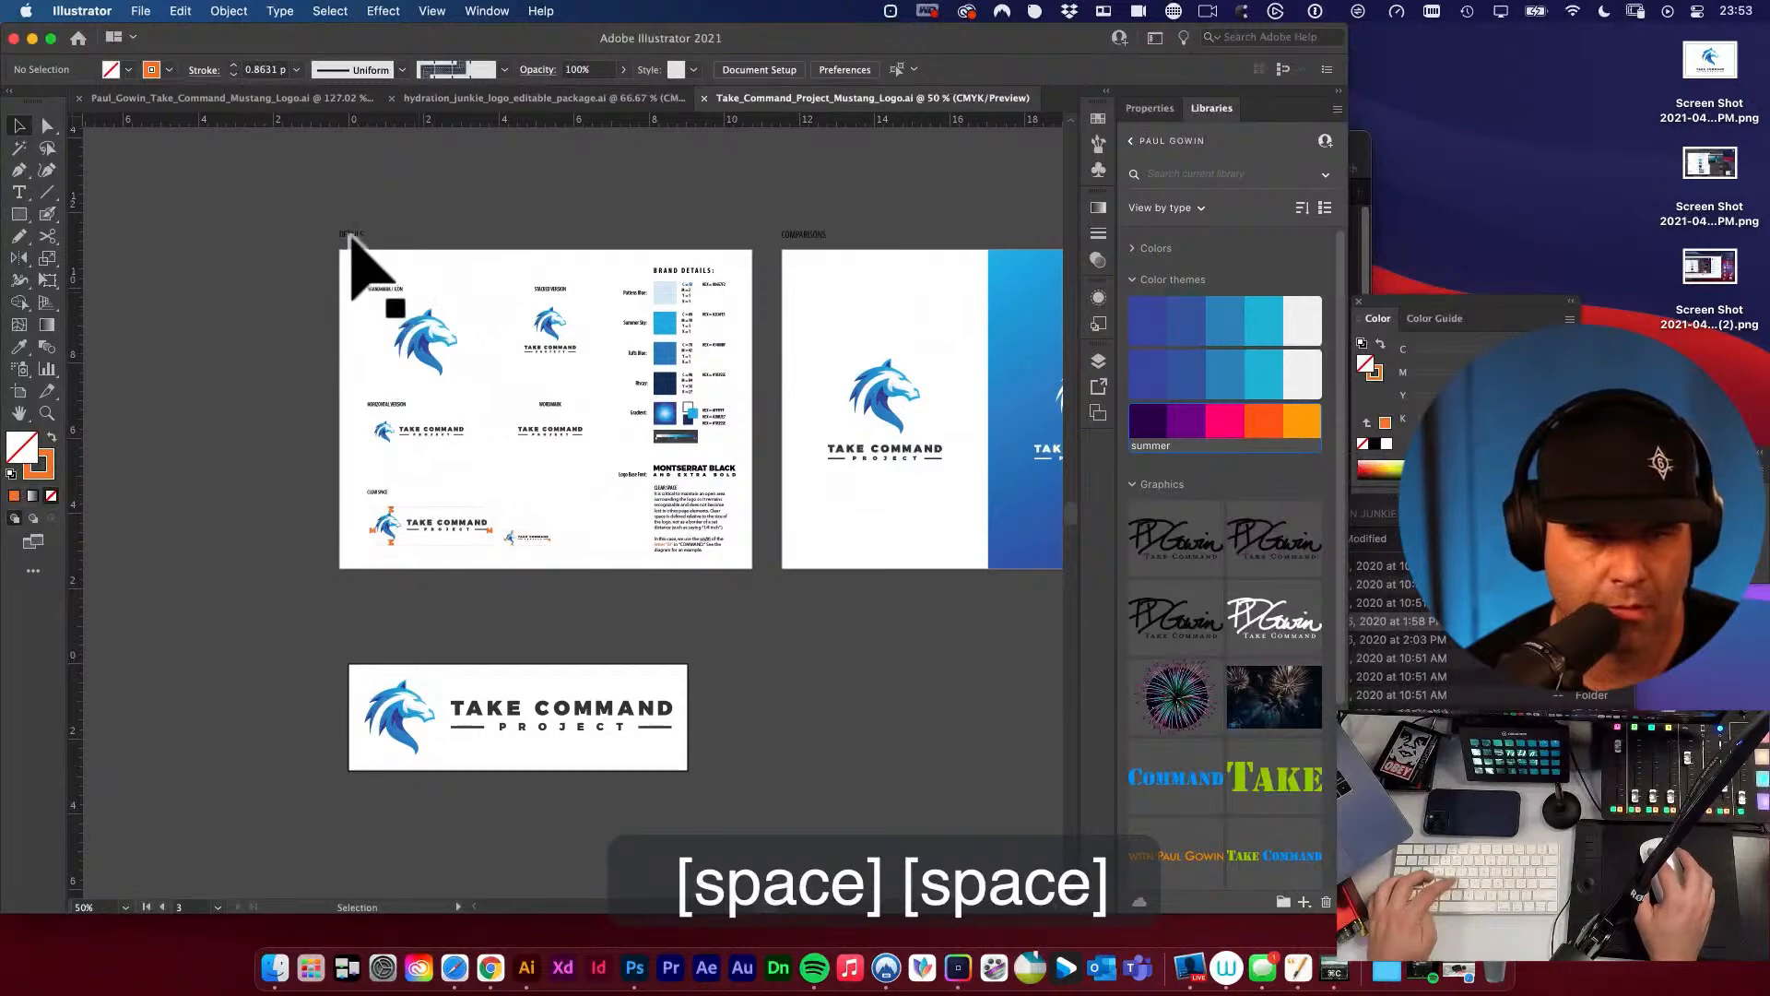
{"action": "left_click_drag", "start_coordinate": [350, 236], "coordinate": [485, 402]}
{"action": "key", "text": "space"}
{"action": "key", "text": "super+space"}
{"action": "key", "text": "space"}
Move the horizontal logo artboard with its artwork so its left edge lines up with the copied label.
{"action": "key", "text": "shift+o"}
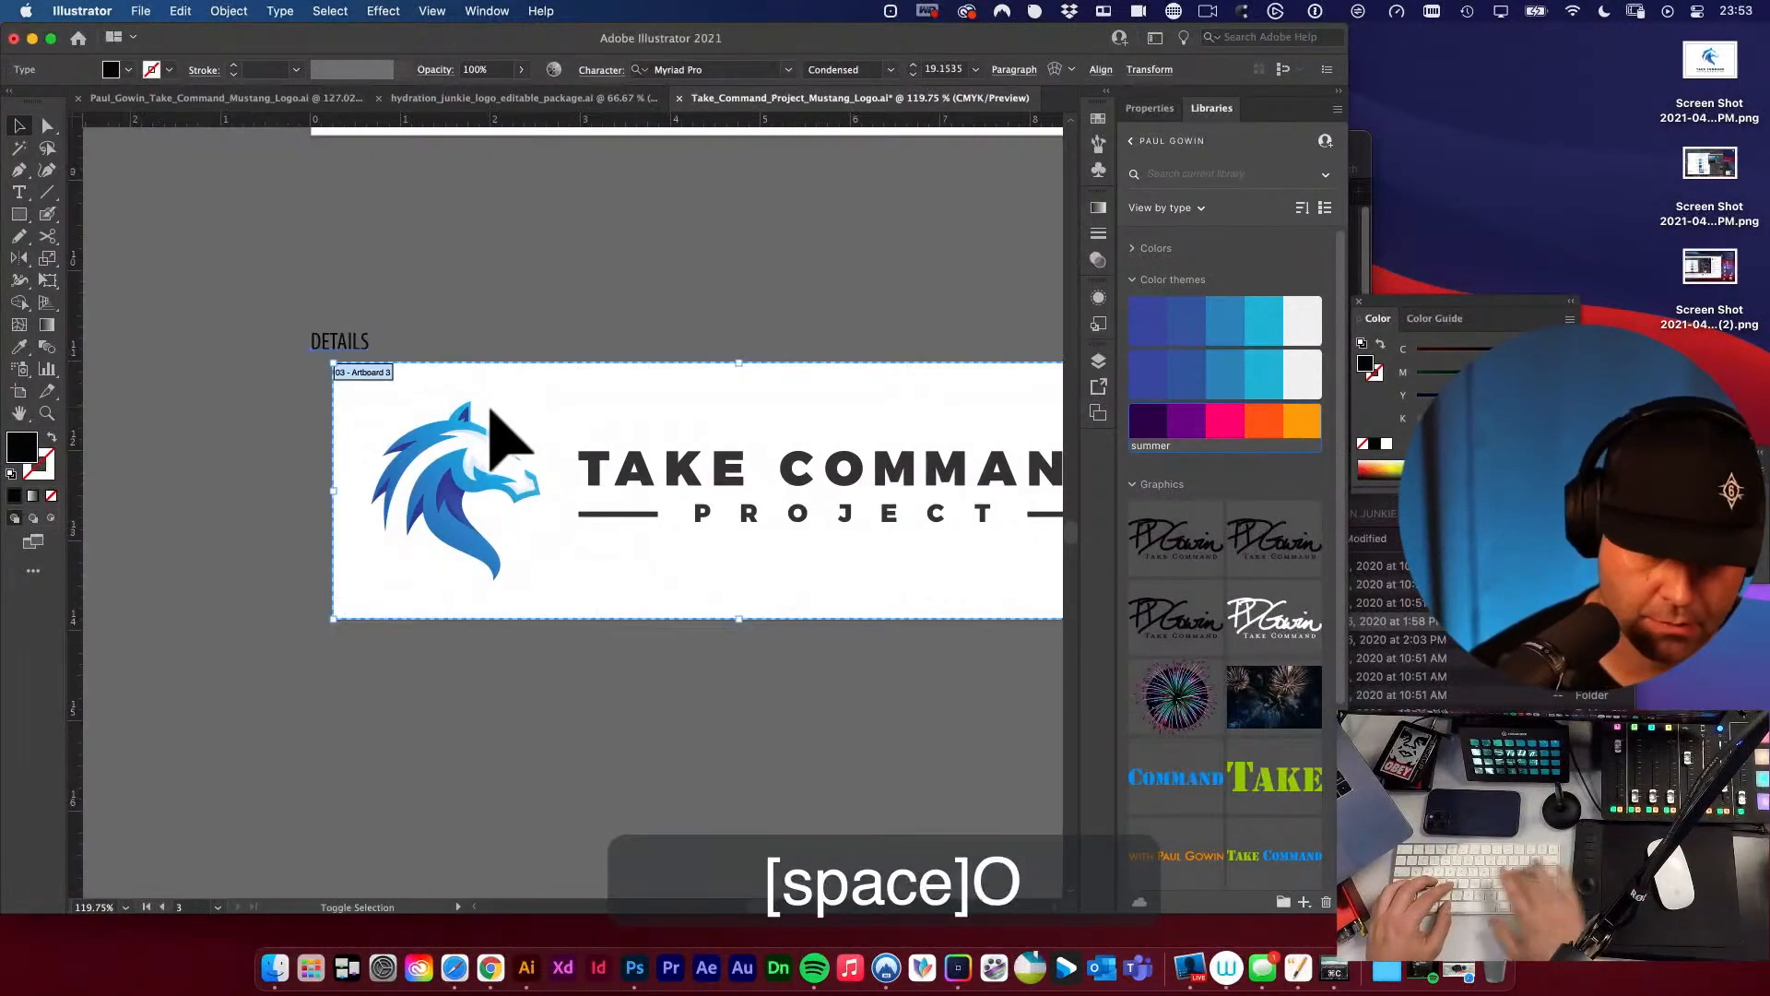
{"action": "left_click_drag", "start_coordinate": [389, 376], "coordinate": [366, 375]}
{"action": "key", "text": "v"}
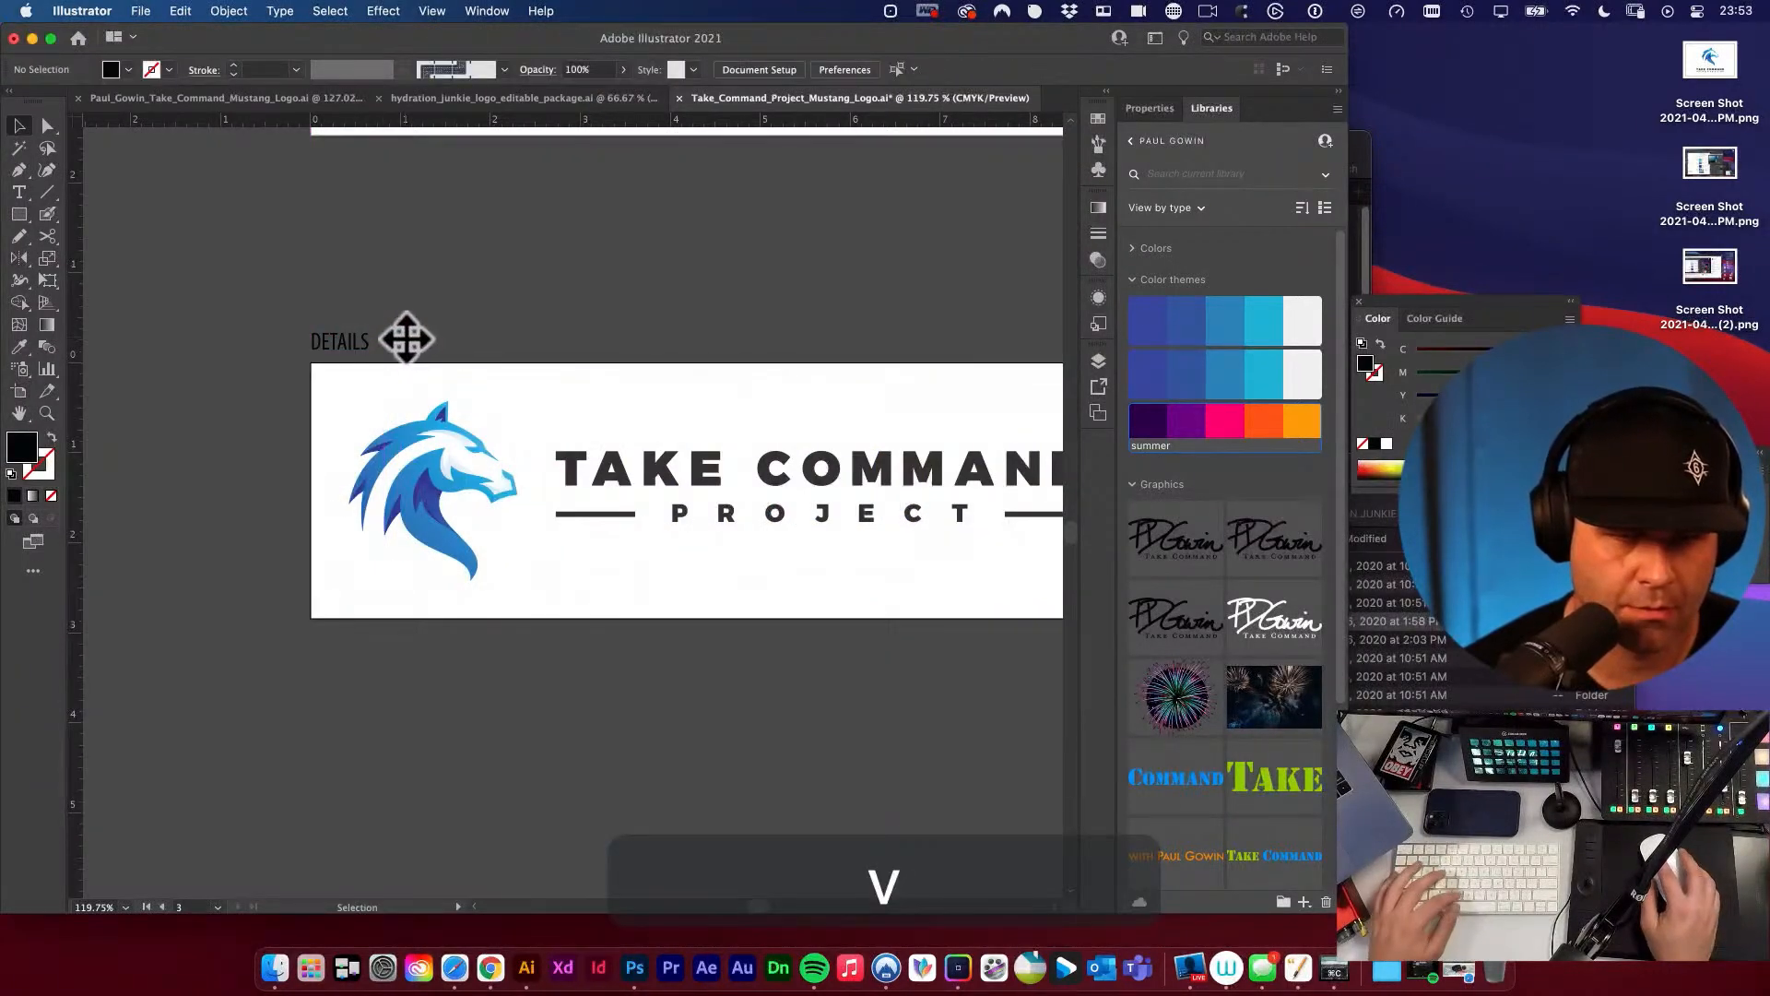
Change the copied label above the horizontal logo to FULL COLOR HORIZONTAL.
{"action": "left_click", "coordinate": [359, 339]}
{"action": "double_click", "coordinate": [341, 341]}
{"action": "key", "text": "super+a"}
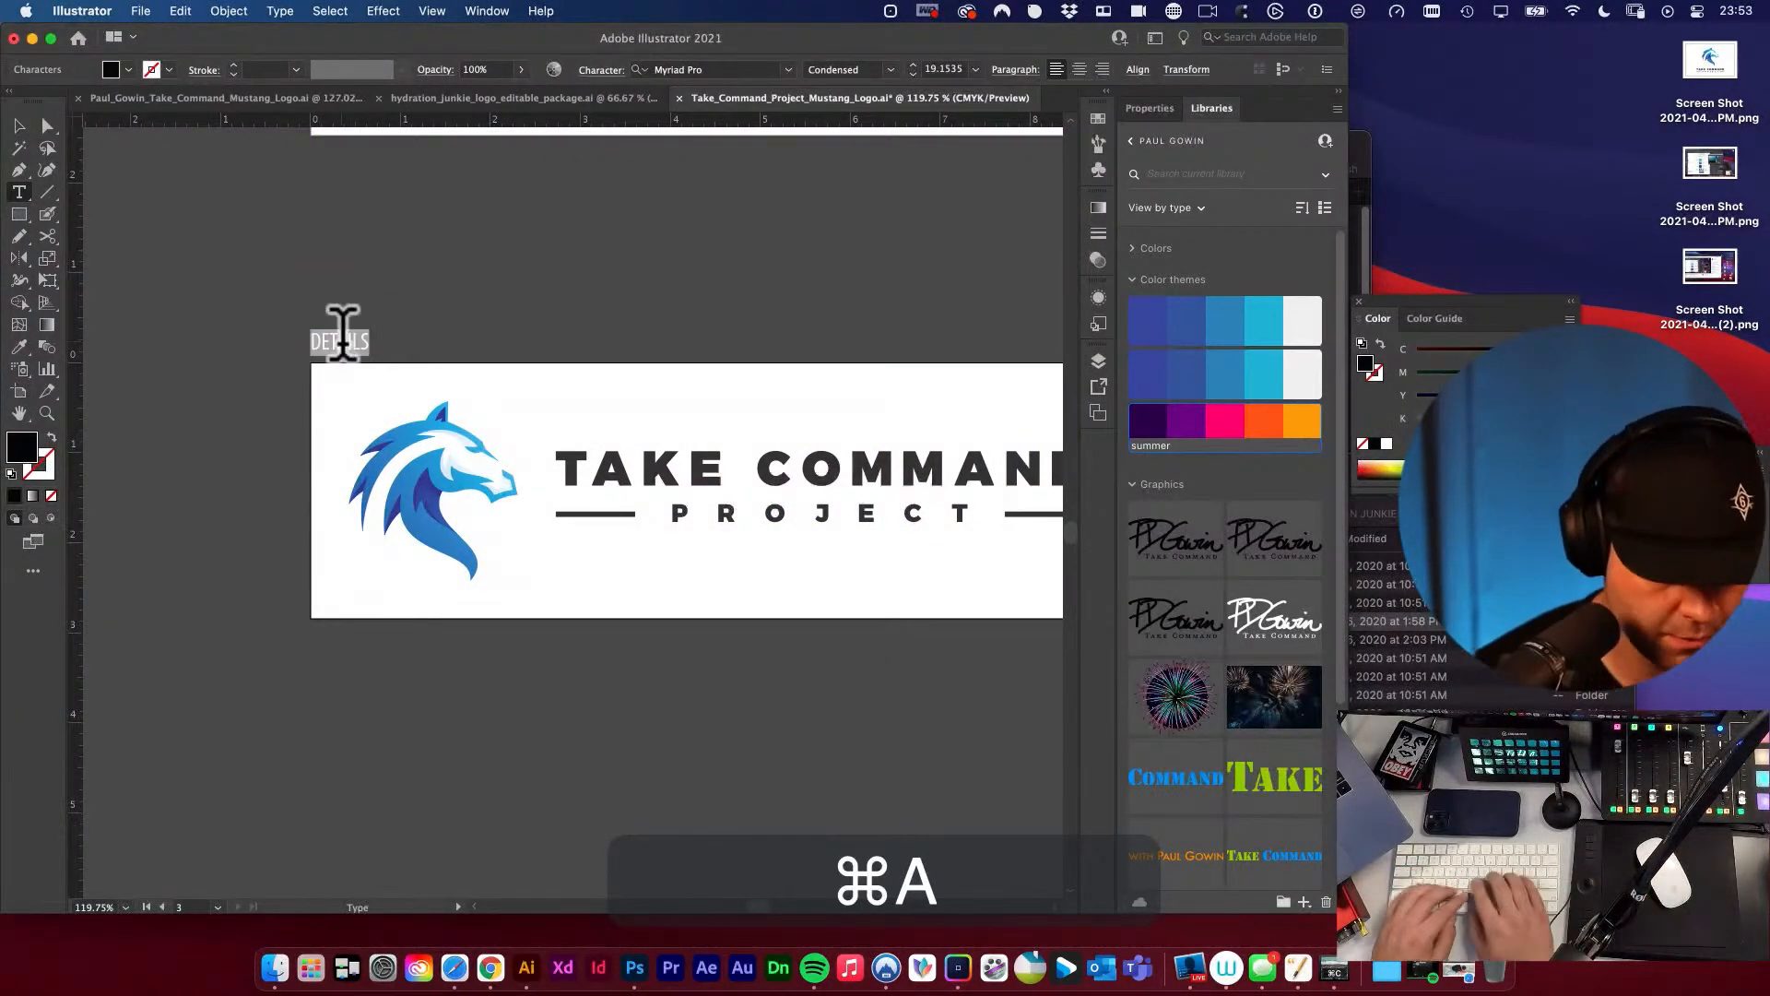
{"action": "type", "text": "full color"}
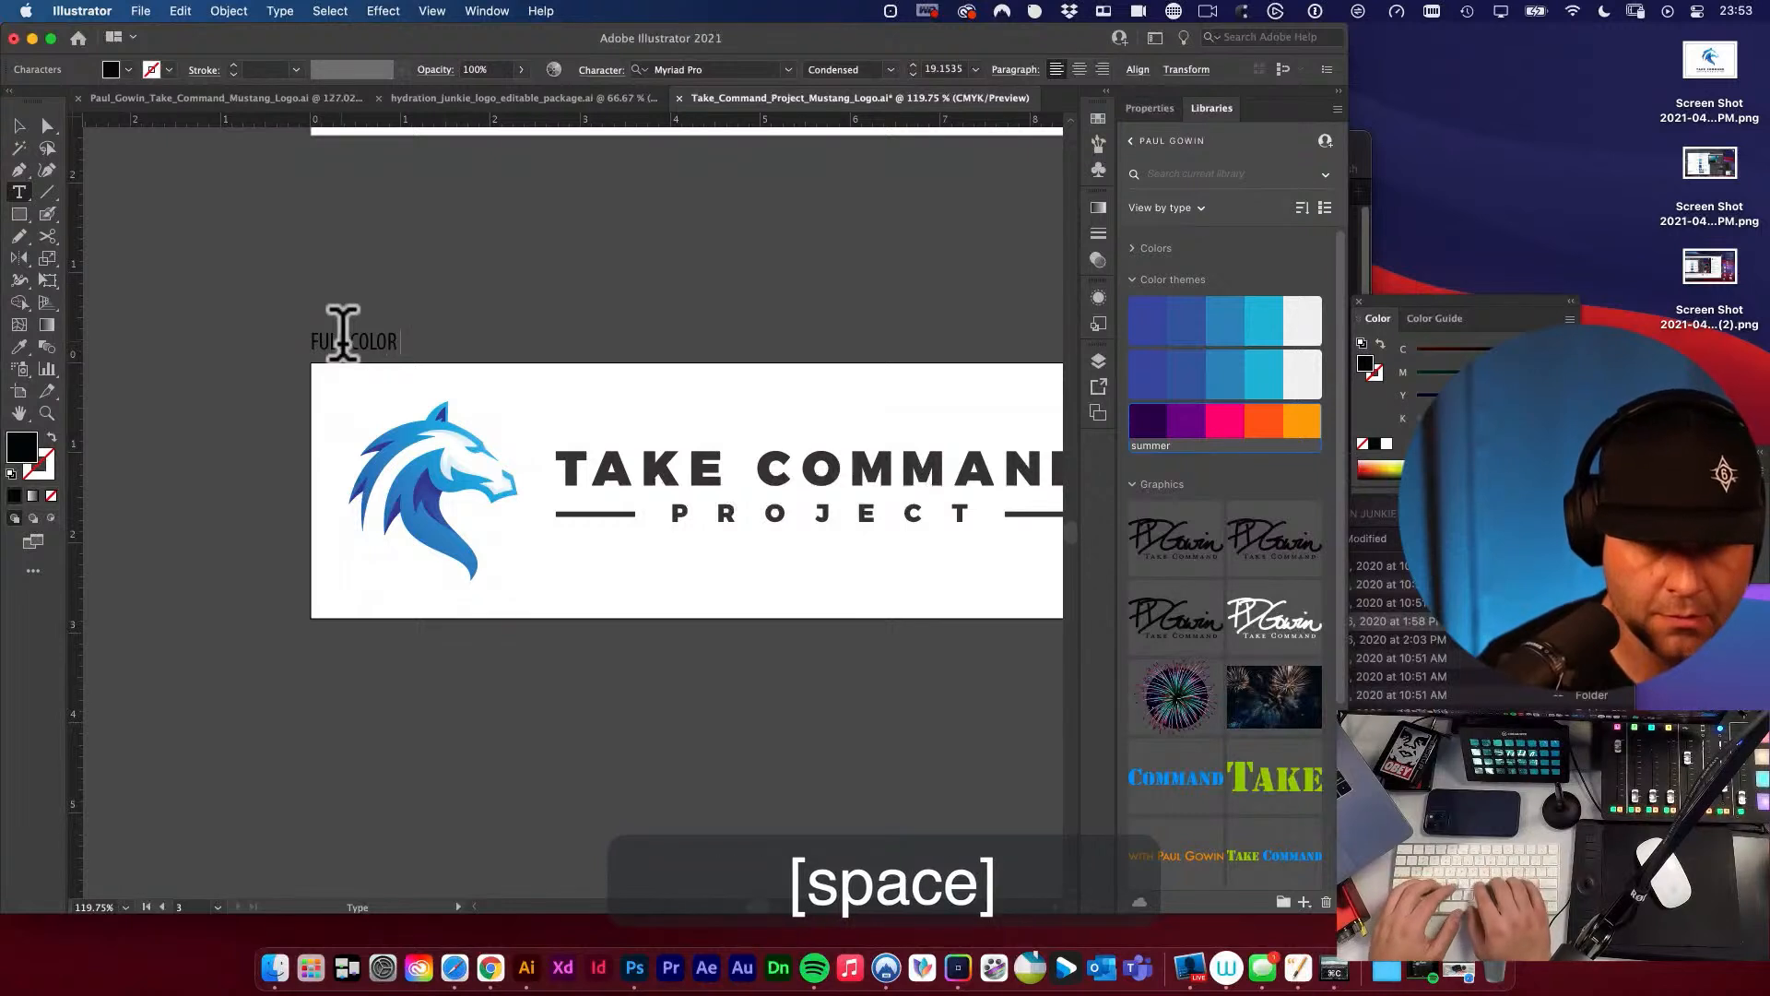
{"action": "type", "text": " horizontal"}
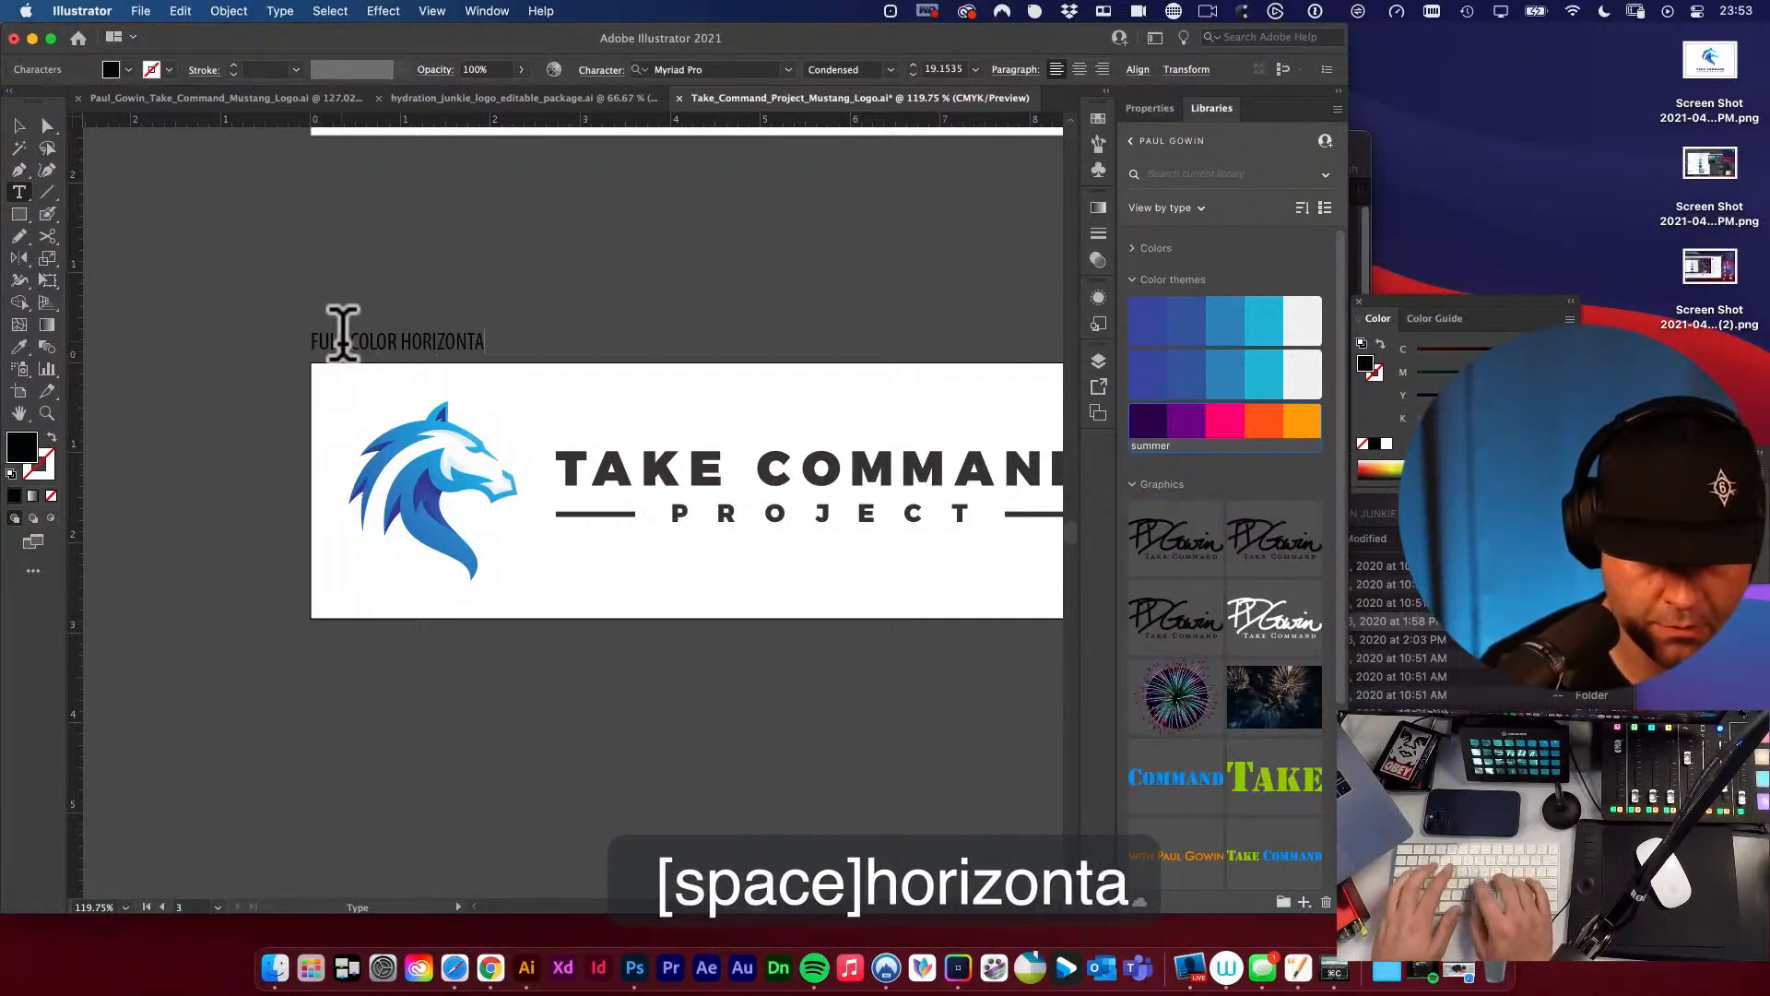
{"action": "left_click", "coordinate": [399, 299], "text": "super"}
{"action": "key", "text": "v"}
{"action": "key", "text": "space"}
{"action": "left_click_drag", "start_coordinate": [601, 316], "coordinate": [475, 293]}
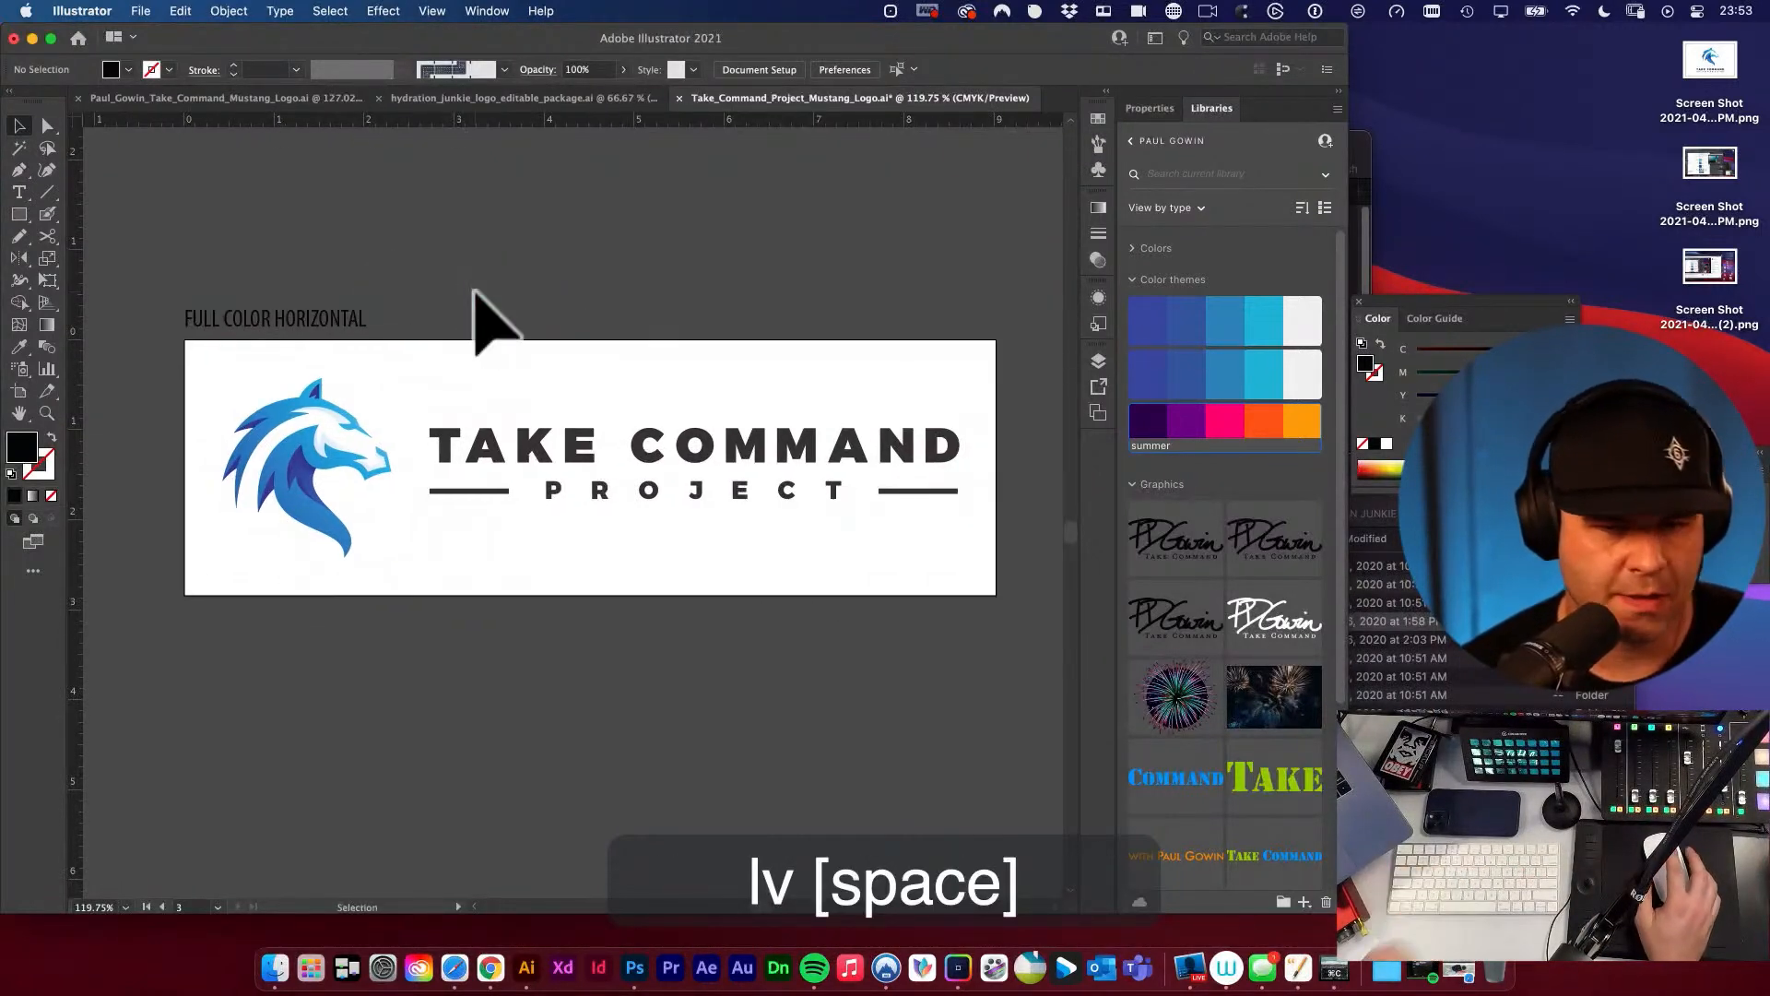
Recolor the word PROJECT and its two side lines in the horizontal logo with the bright sky-blue brand swatch.
{"action": "key", "text": "a"}
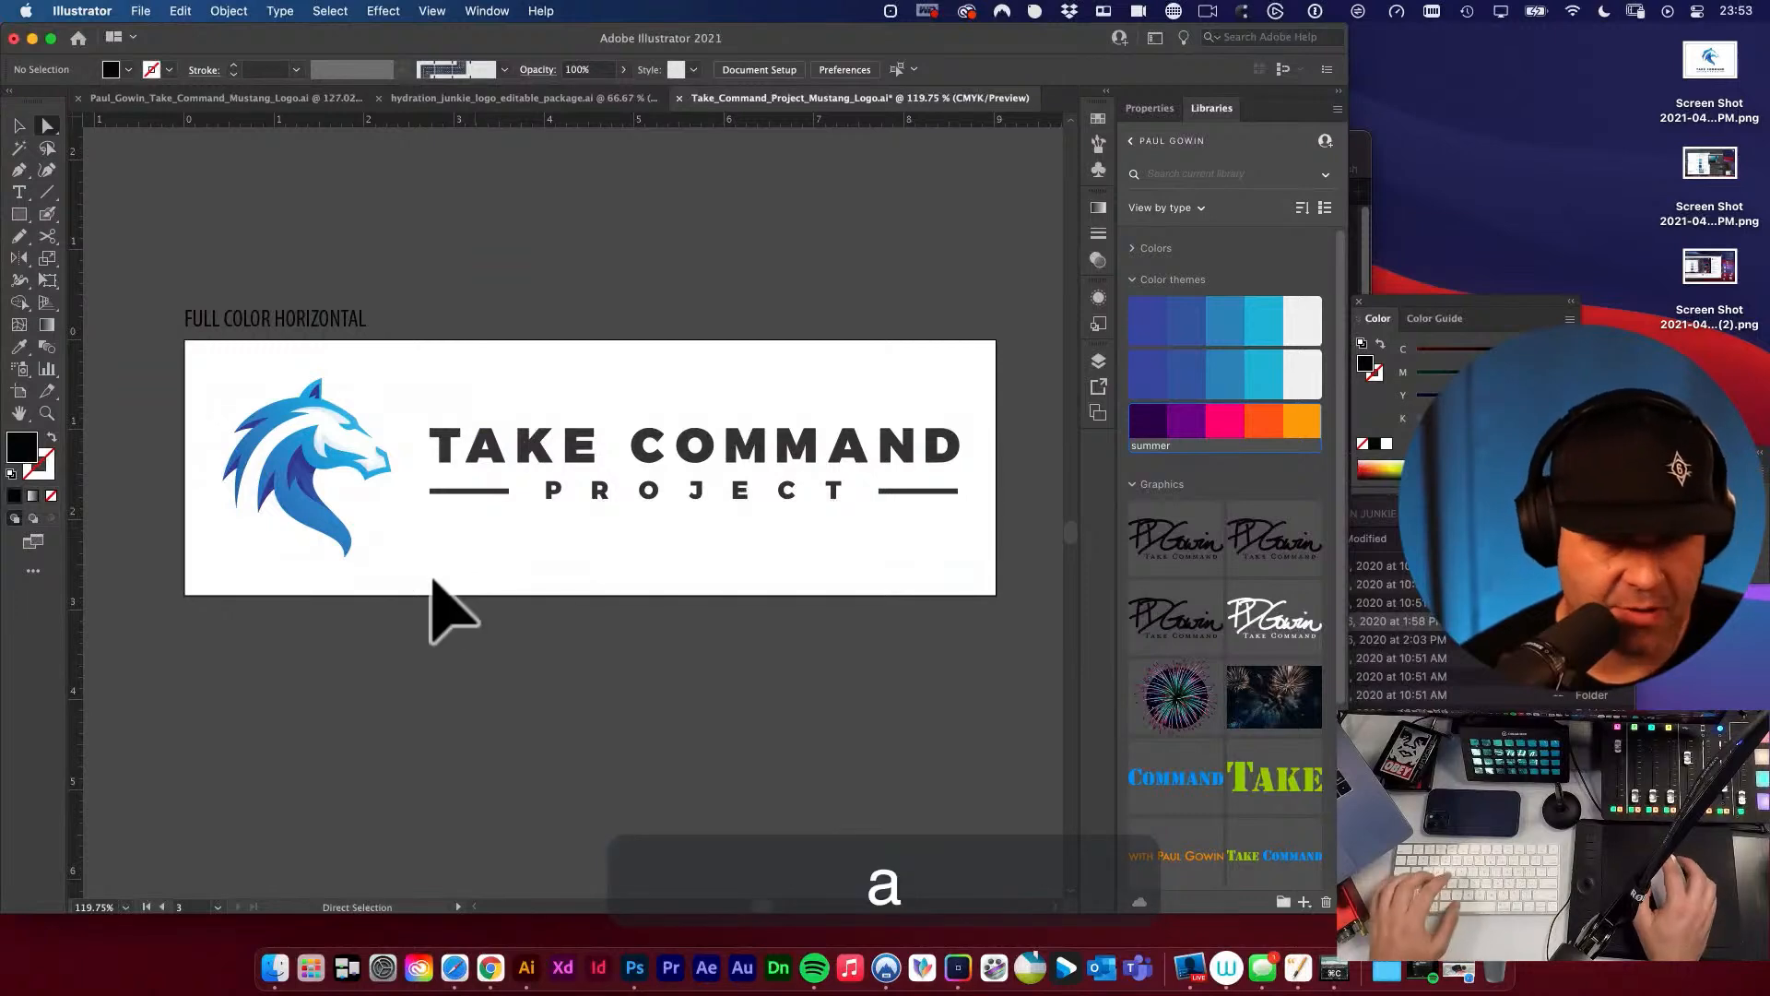
{"action": "left_click_drag", "start_coordinate": [426, 479], "coordinate": [984, 549]}
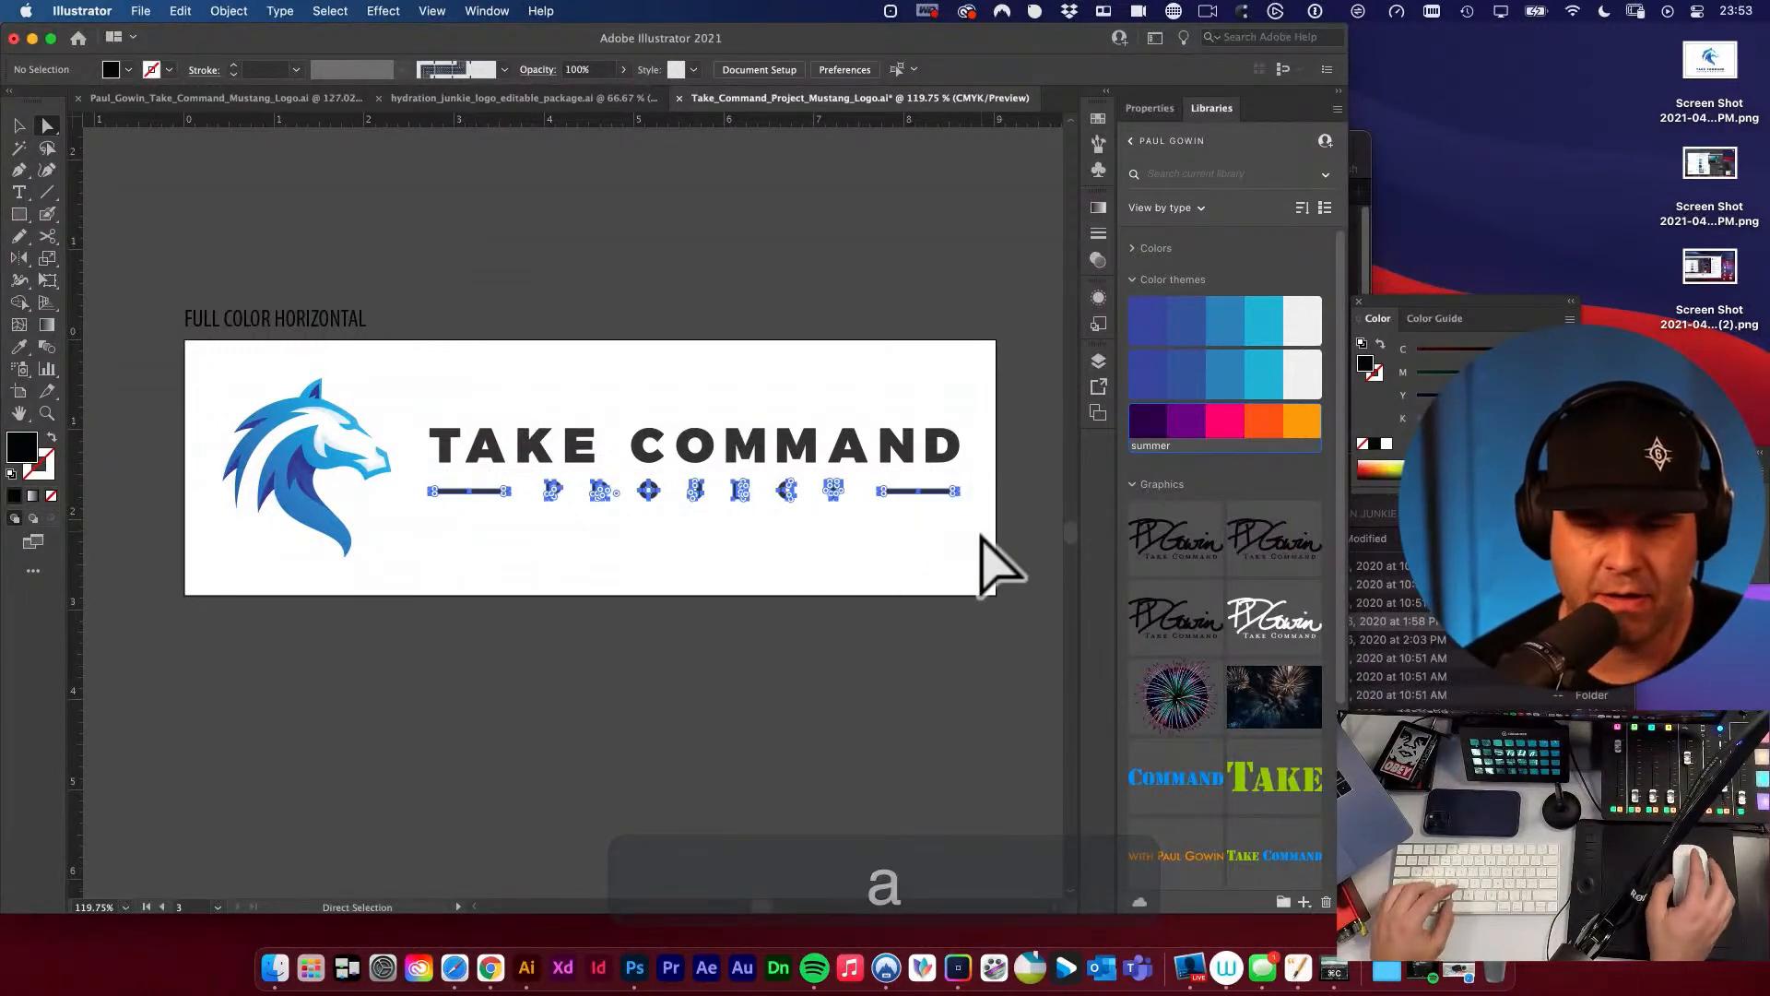
{"action": "left_click", "coordinate": [784, 470], "text": "alt+super"}
{"action": "left_click", "coordinate": [784, 470], "text": "alt+super"}
{"action": "left_click", "coordinate": [782, 472], "text": "alt+super"}
{"action": "key", "text": "space"}
{"action": "left_click_drag", "start_coordinate": [548, 429], "coordinate": [674, 523]}
{"action": "key", "text": "i"}
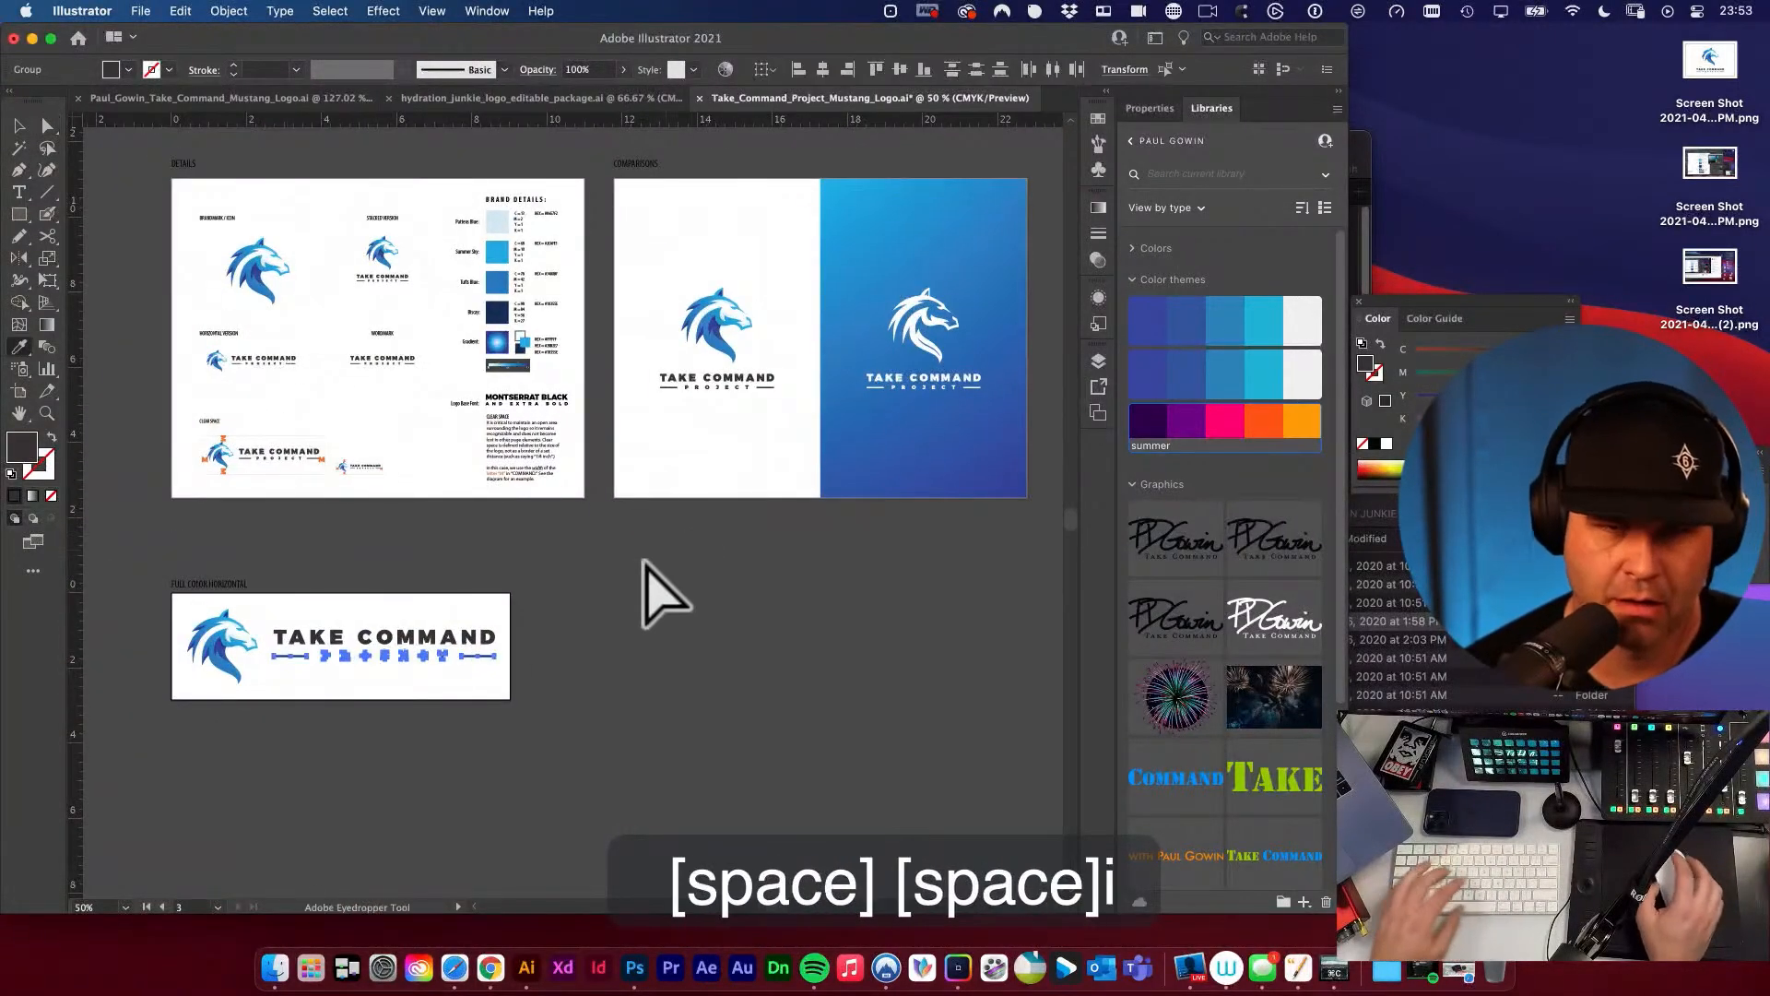
{"action": "left_click", "coordinate": [498, 251]}
{"action": "left_click", "coordinate": [608, 609], "text": "super"}
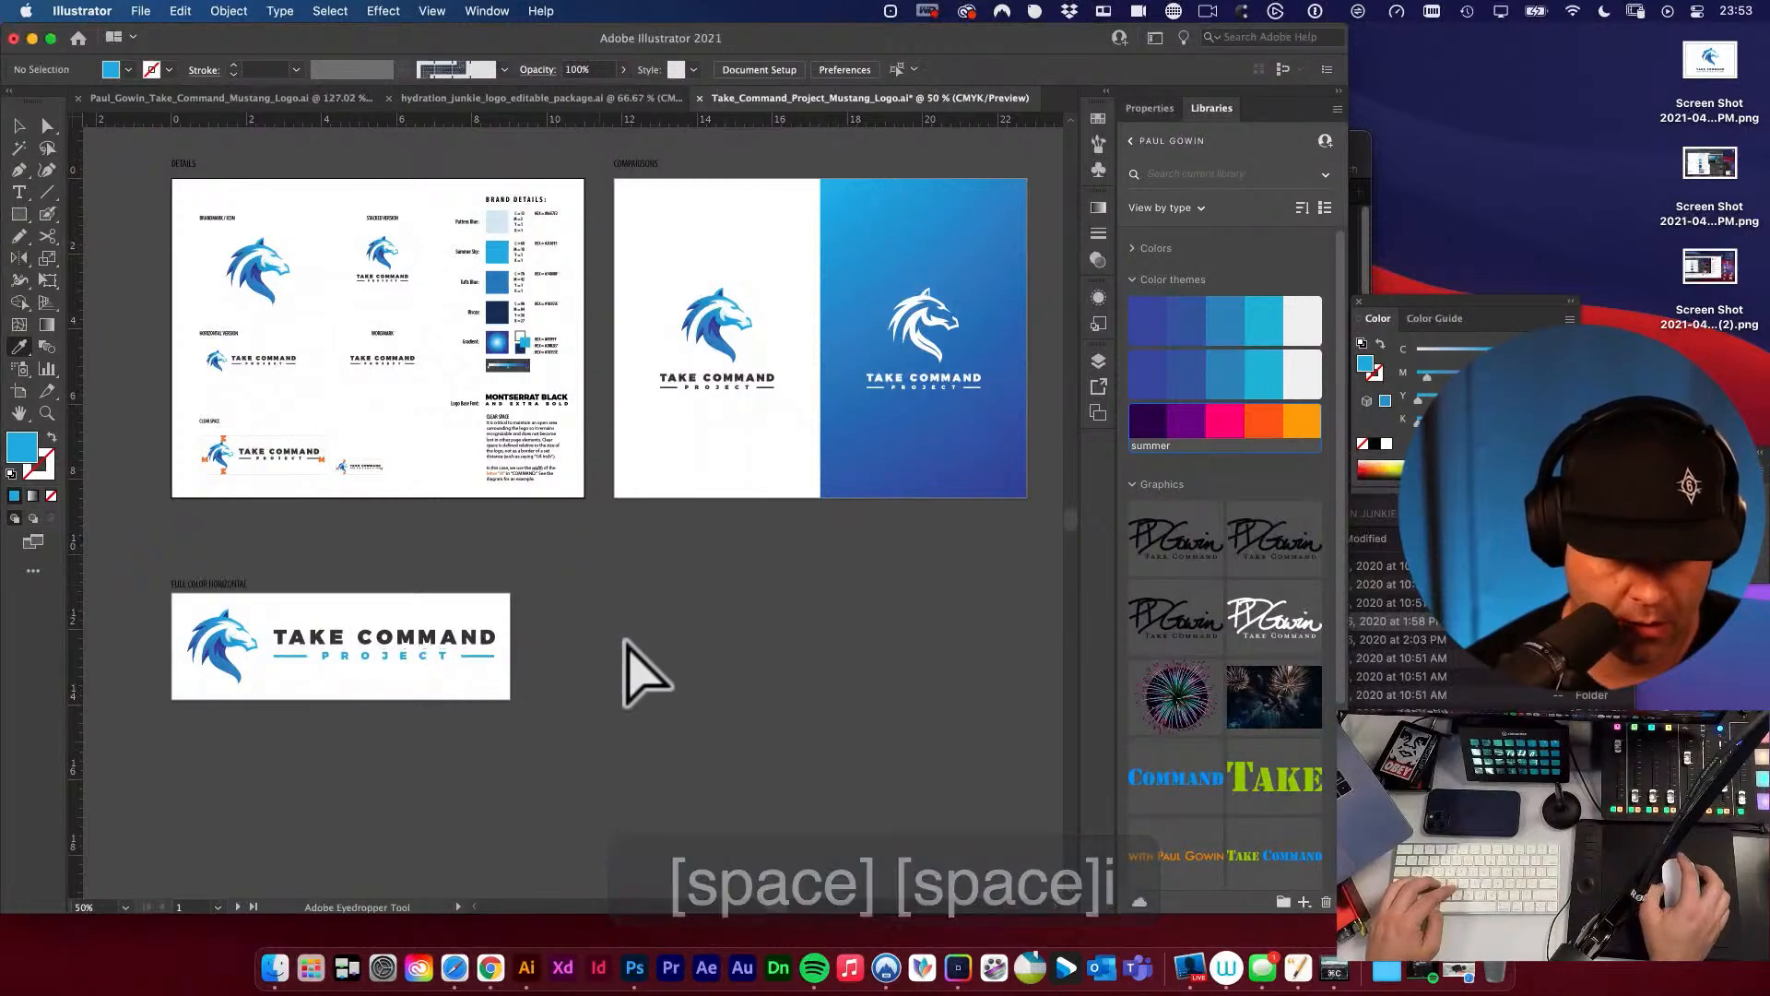
Recolor the word PROJECT and its side lines with the medium blue third swatch from the brand details.
{"action": "key", "text": "space"}
{"action": "left_click_drag", "start_coordinate": [627, 645], "coordinate": [830, 653]}
{"action": "key", "text": "v"}
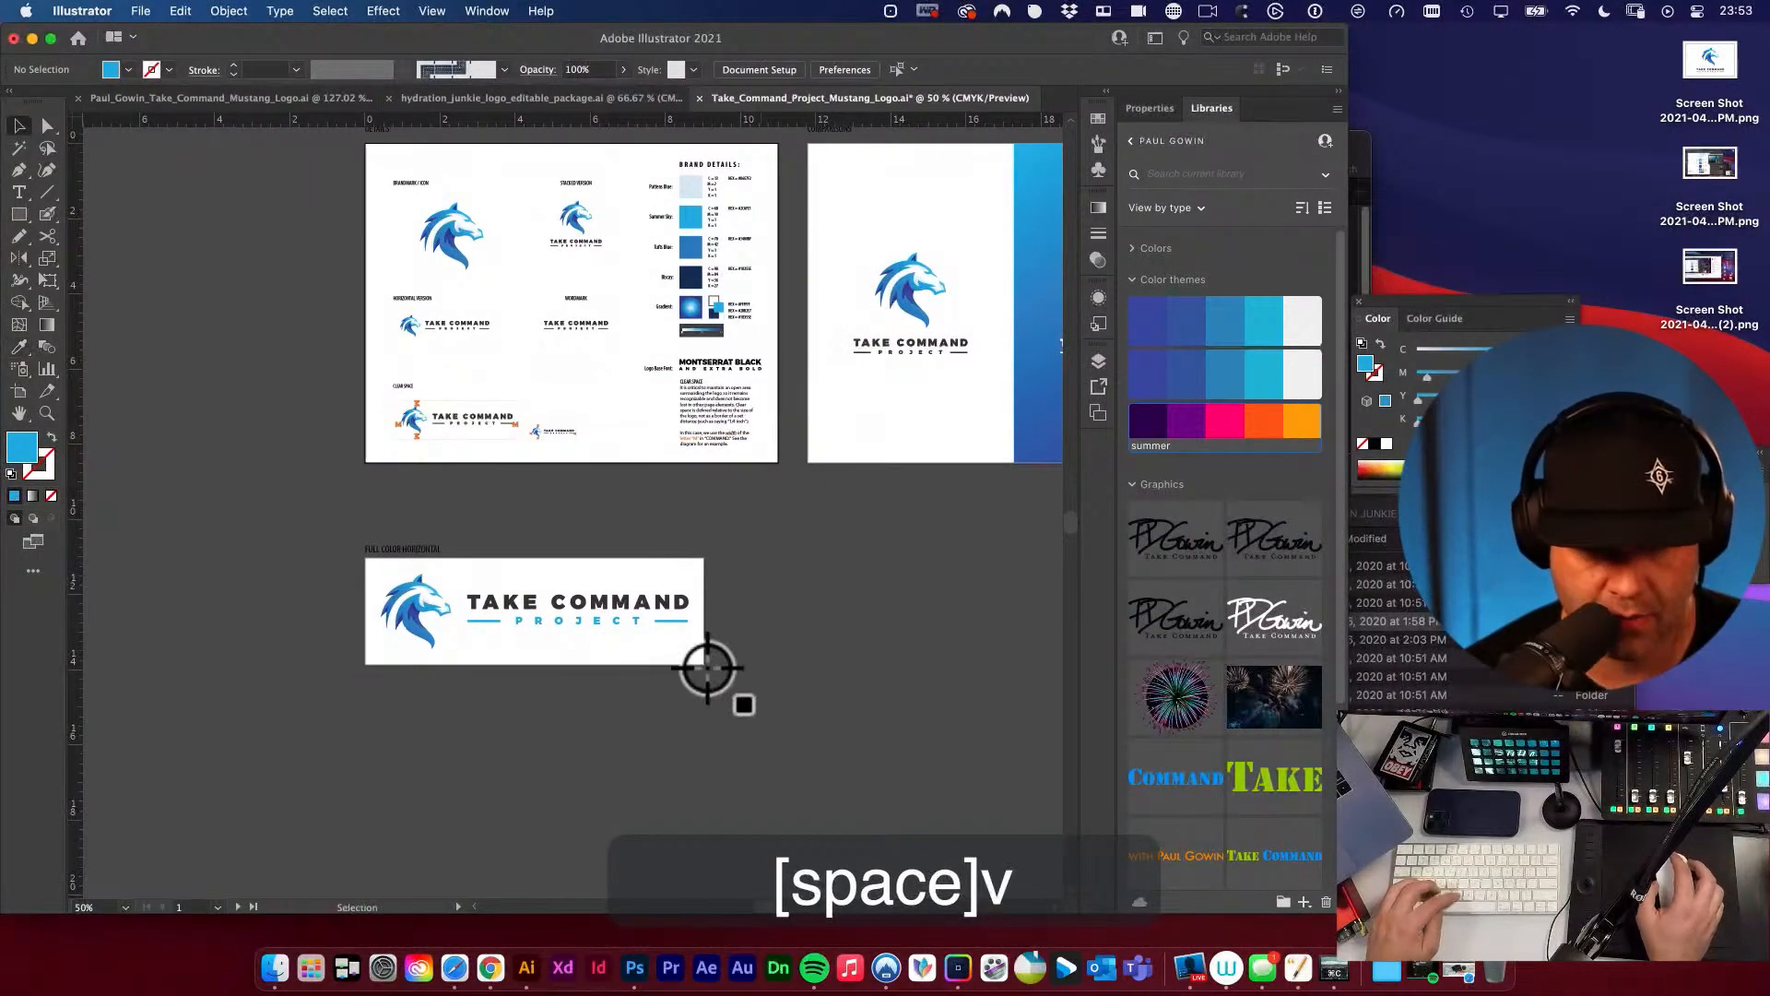
{"action": "key", "text": "a"}
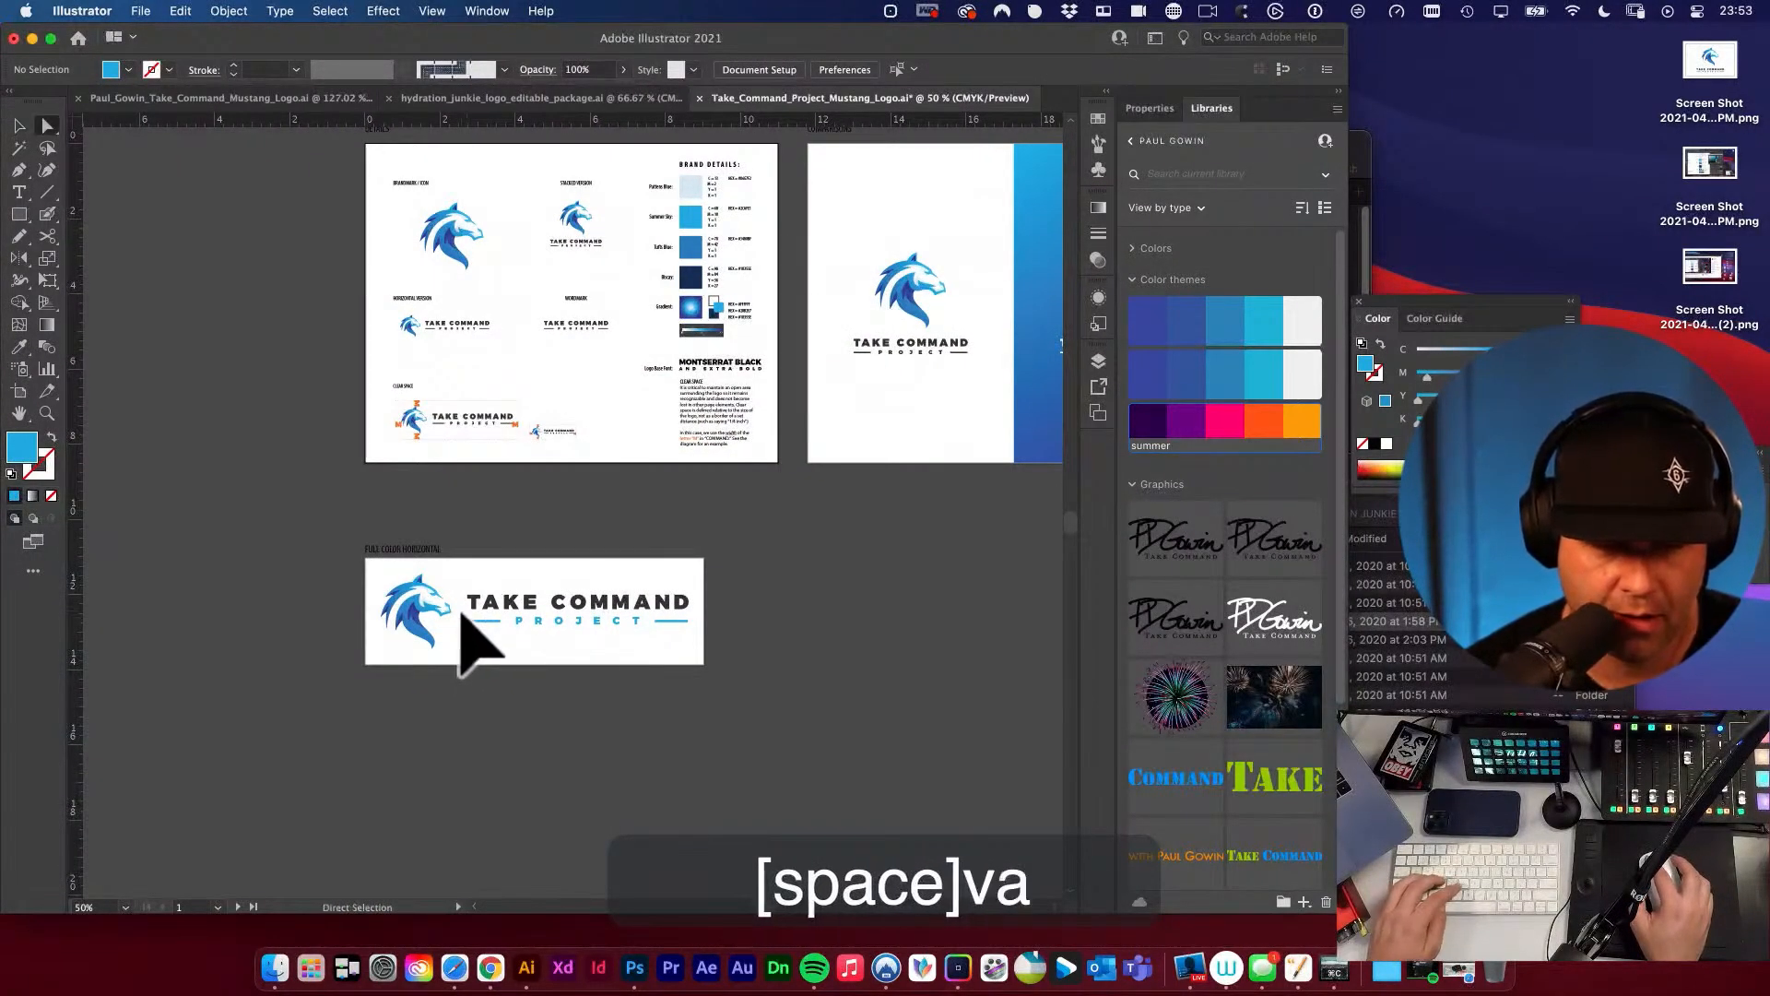
{"action": "left_click_drag", "start_coordinate": [459, 613], "coordinate": [833, 708]}
{"action": "key", "text": "super+space"}
{"action": "key", "text": "space"}
{"action": "left_click_drag", "start_coordinate": [875, 621], "coordinate": [680, 512]}
{"action": "left_click", "coordinate": [676, 516], "text": "alt+super"}
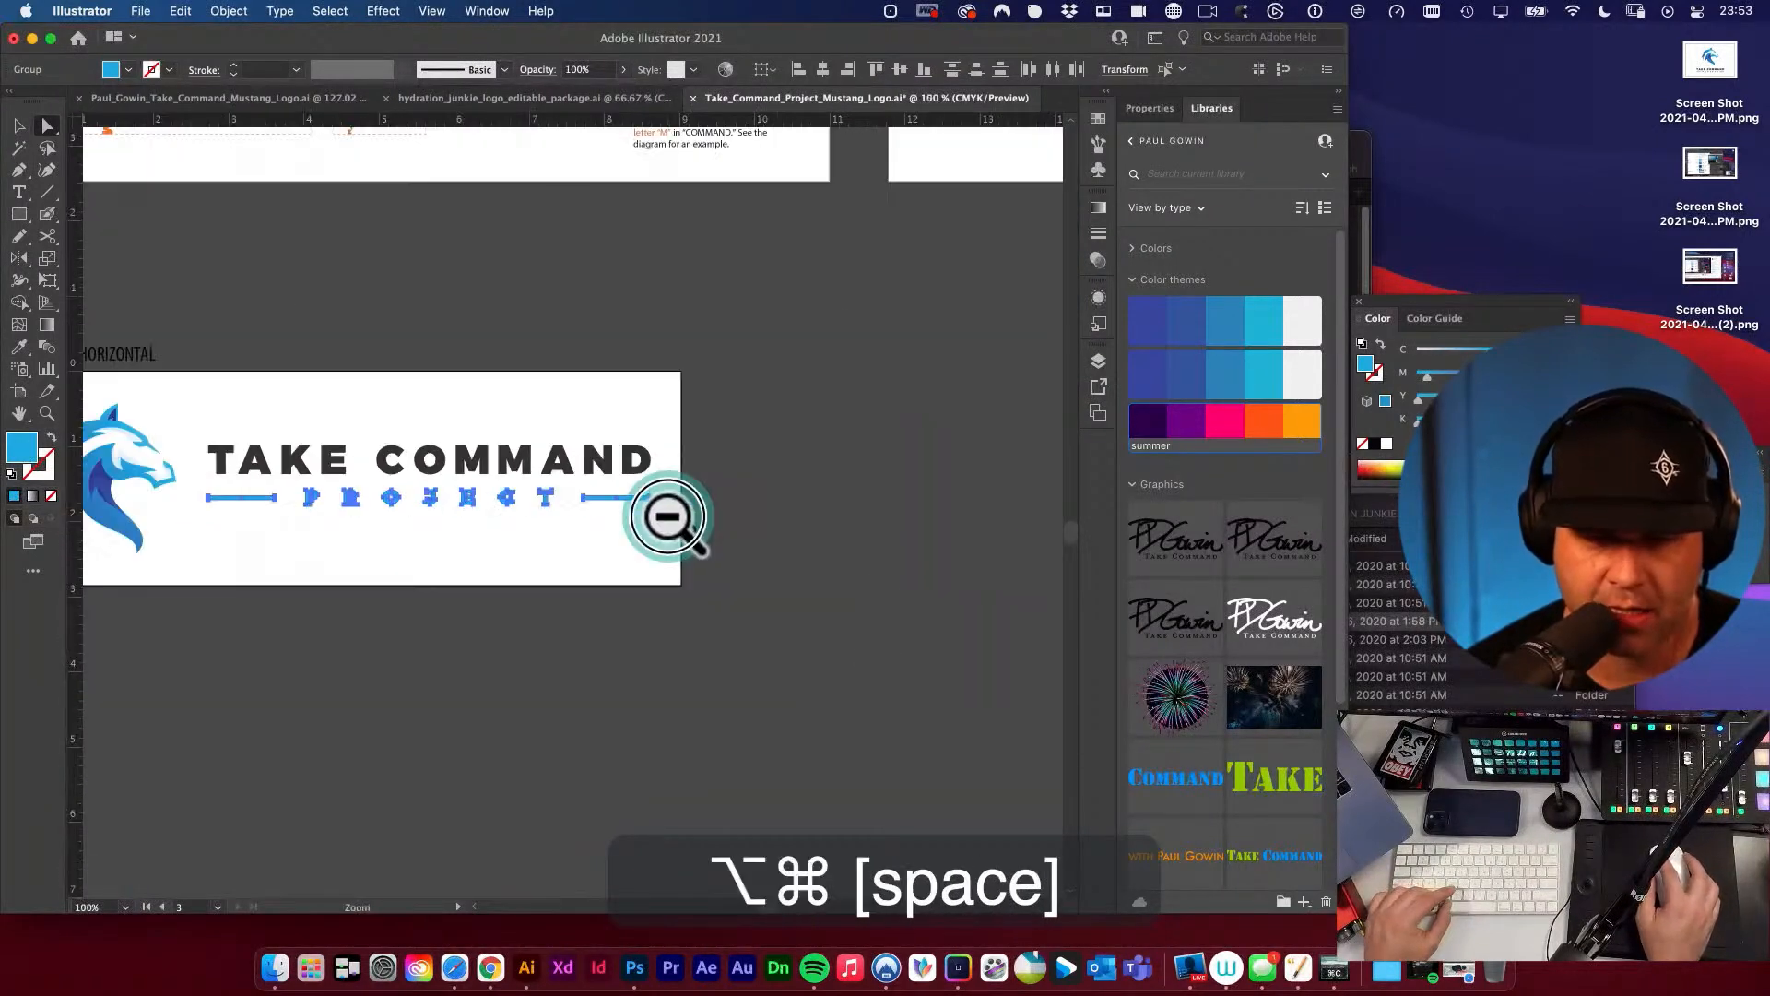
{"action": "left_click", "coordinate": [672, 517], "text": "alt+super"}
{"action": "left_click", "coordinate": [672, 518], "text": "alt+super"}
{"action": "left_click_drag", "start_coordinate": [575, 301], "coordinate": [604, 504]}
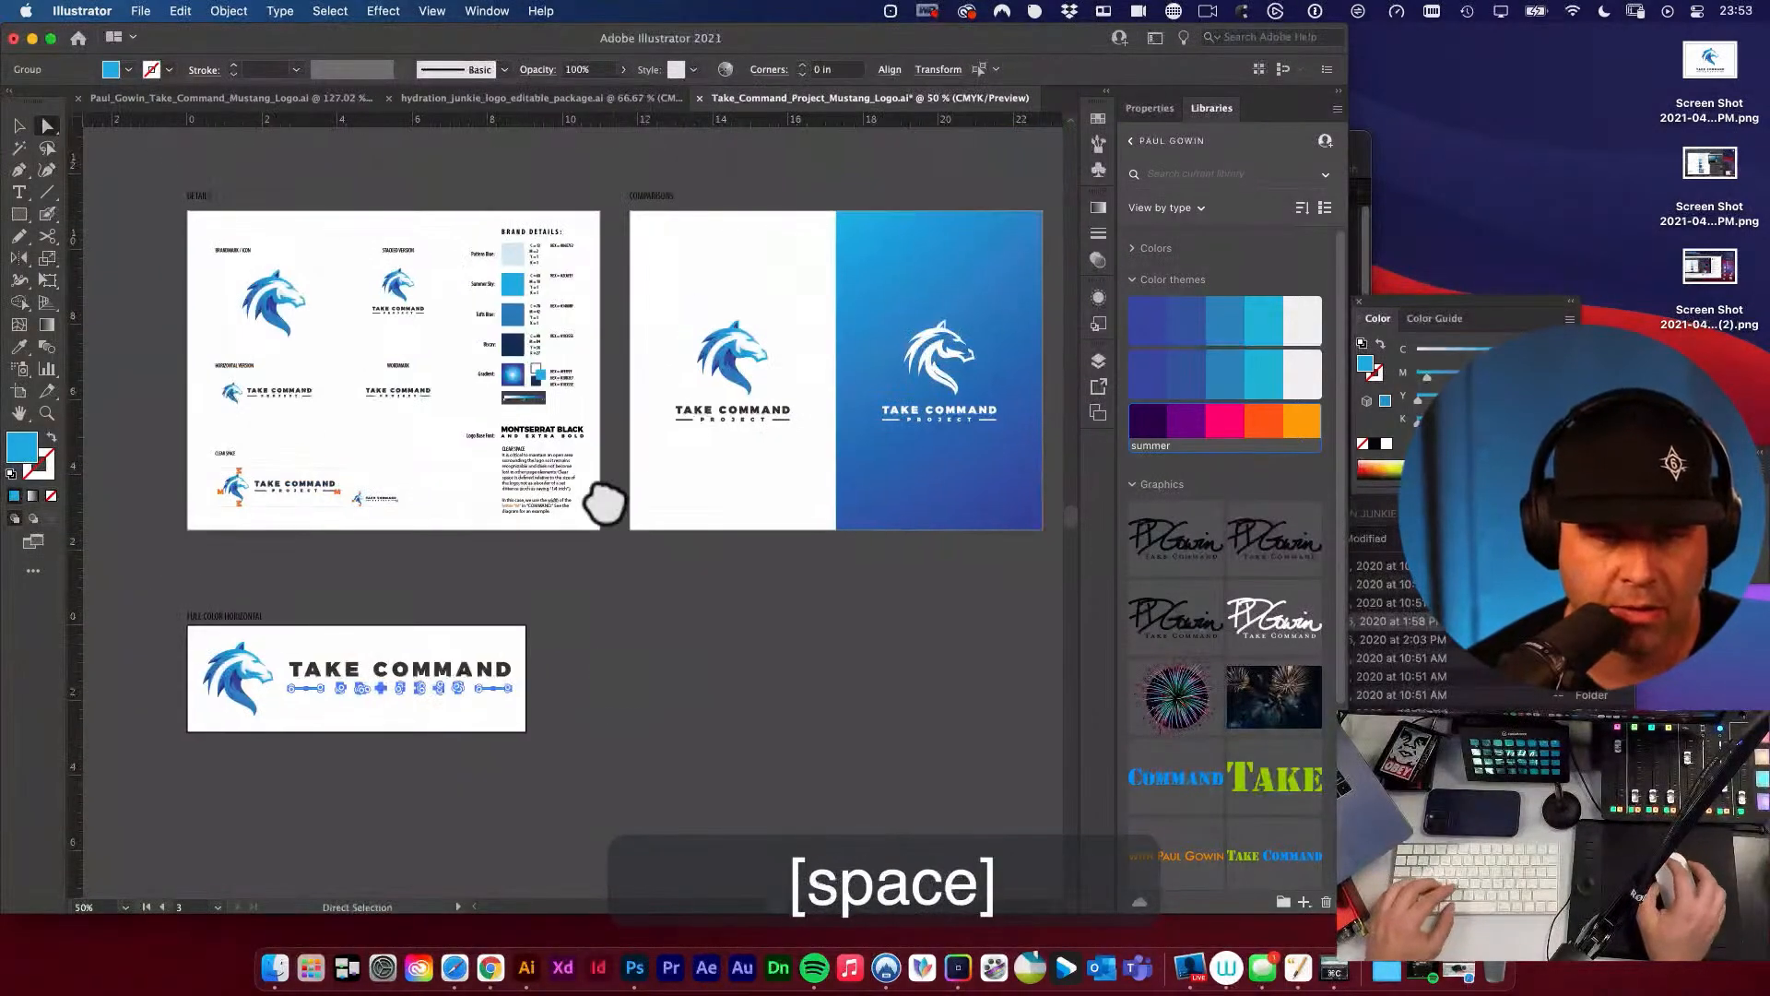
{"action": "key", "text": "i"}
{"action": "left_click", "coordinate": [516, 318]}
{"action": "key", "text": "v"}
{"action": "key", "text": "space"}
{"action": "left_click_drag", "start_coordinate": [618, 706], "coordinate": [805, 638]}
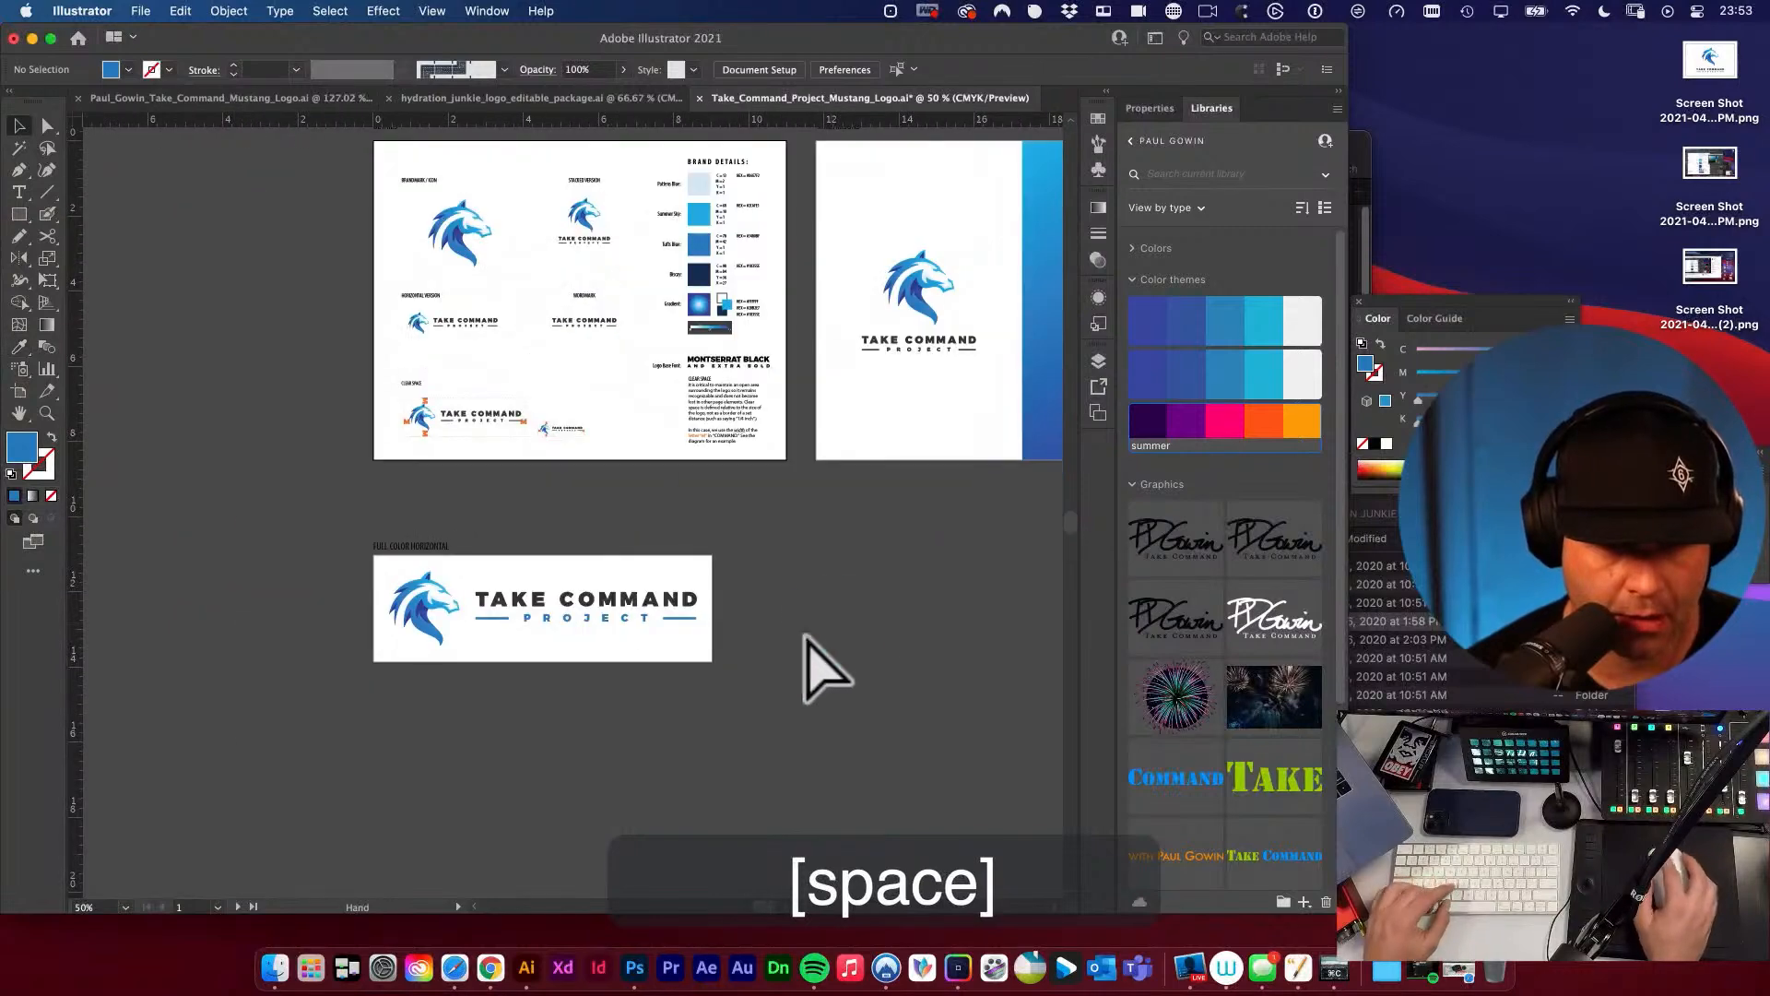
Inspect the recolored PROJECT line up close and save the document.
{"action": "key", "text": "super+space"}
{"action": "left_click_drag", "start_coordinate": [591, 609], "coordinate": [929, 760]}
{"action": "key", "text": "v"}
{"action": "left_click", "coordinate": [593, 695], "text": "alt+super"}
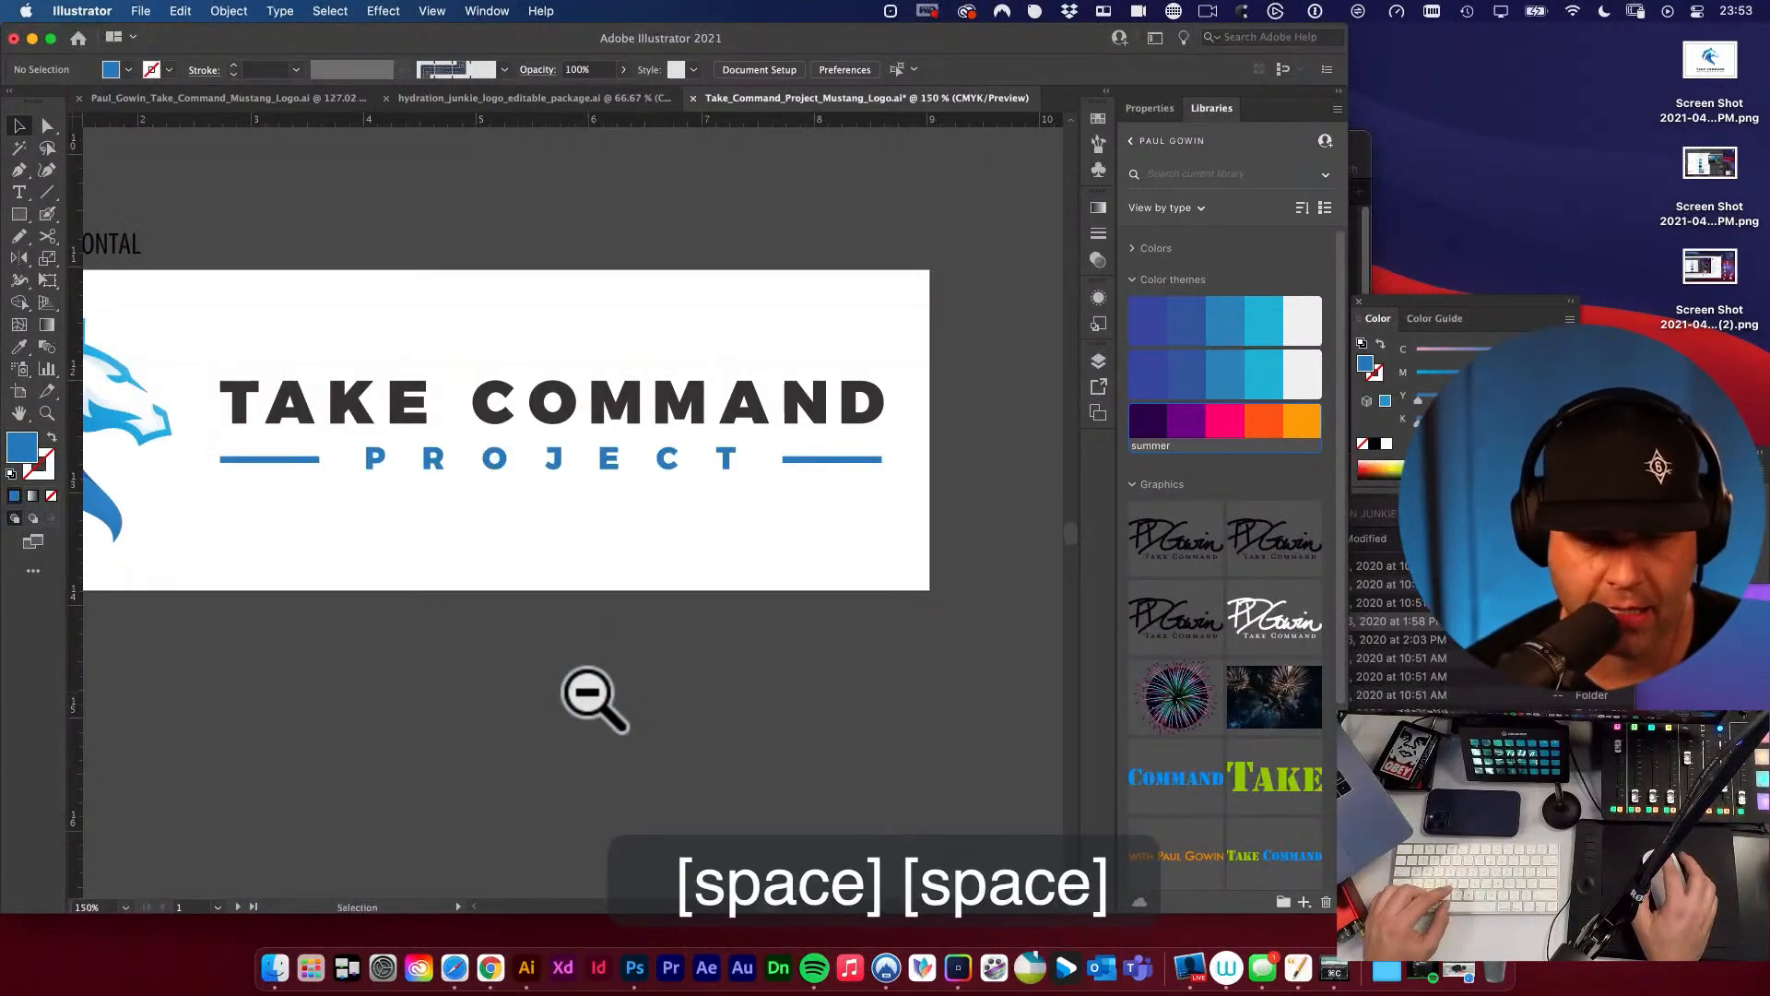
{"action": "key", "text": "space"}
{"action": "left_click_drag", "start_coordinate": [592, 696], "coordinate": [712, 744]}
{"action": "key", "text": "super+s"}
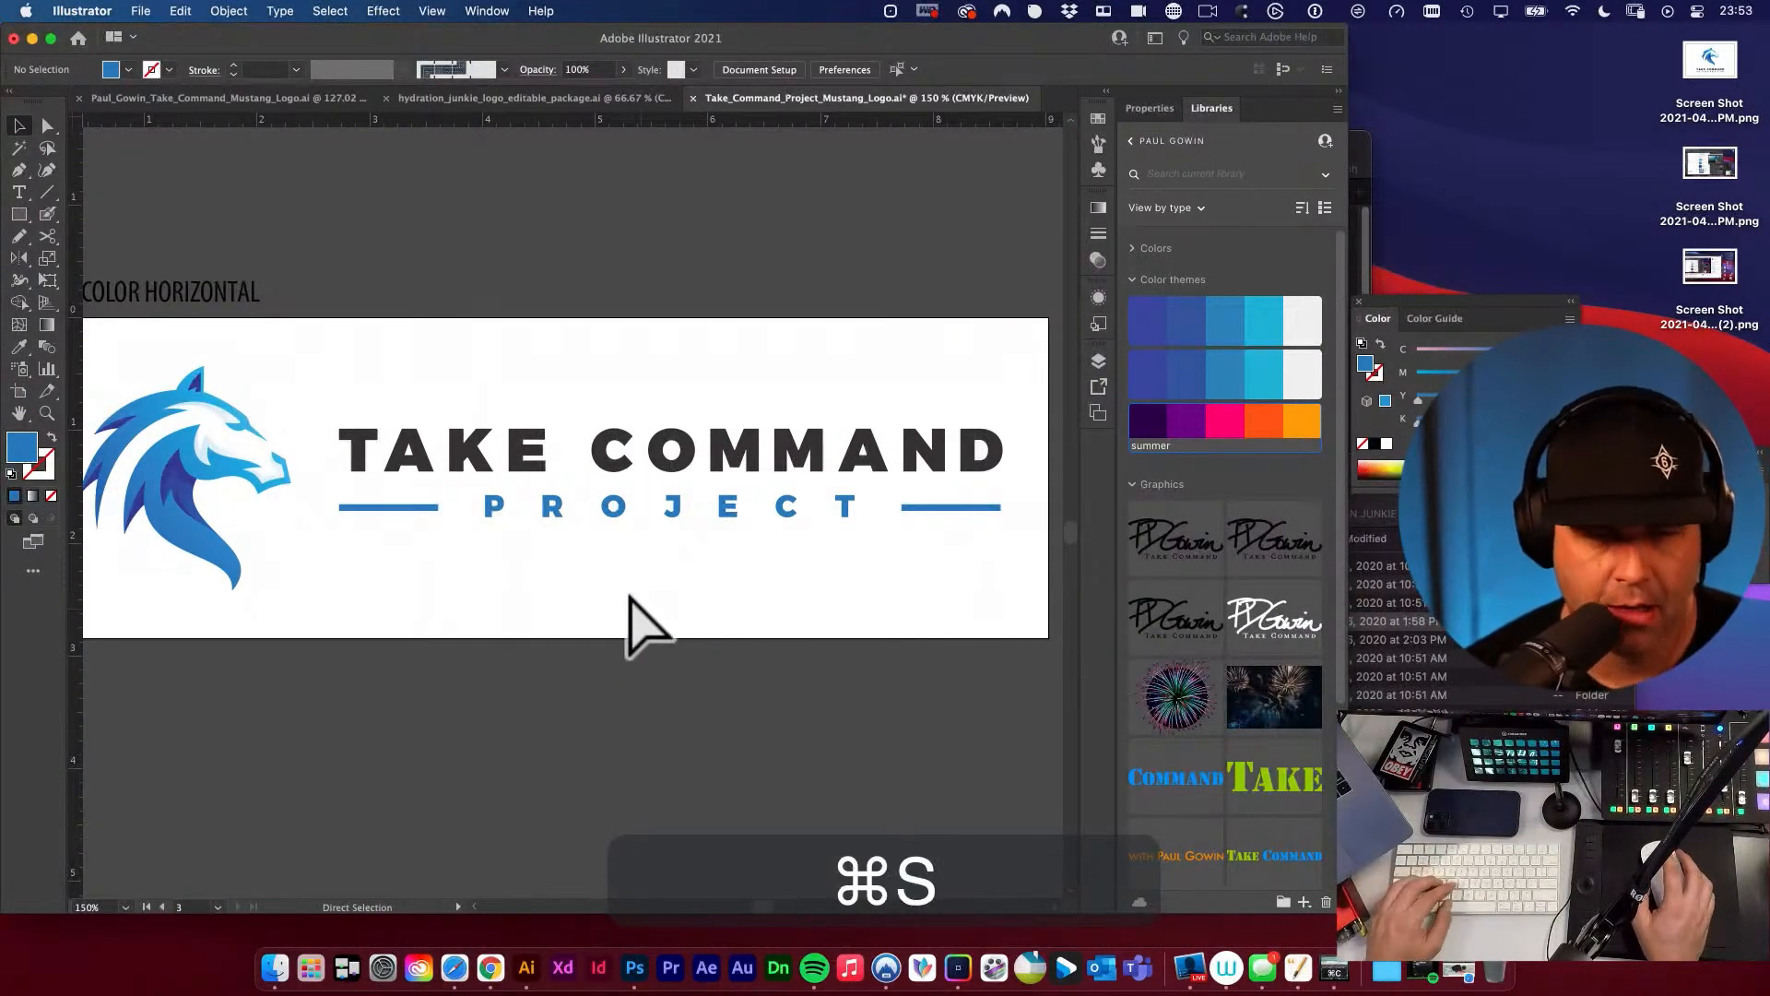
Copy the FULL COLOR HORIZONTAL label text above the horizontal logo artboard.
{"action": "key", "text": "v"}
{"action": "left_click", "coordinate": [615, 579], "text": "alt+super"}
{"action": "left_click", "coordinate": [615, 579], "text": "alt+super"}
{"action": "key", "text": "space"}
{"action": "left_click_drag", "start_coordinate": [621, 575], "coordinate": [616, 645]}
{"action": "key", "text": "v"}
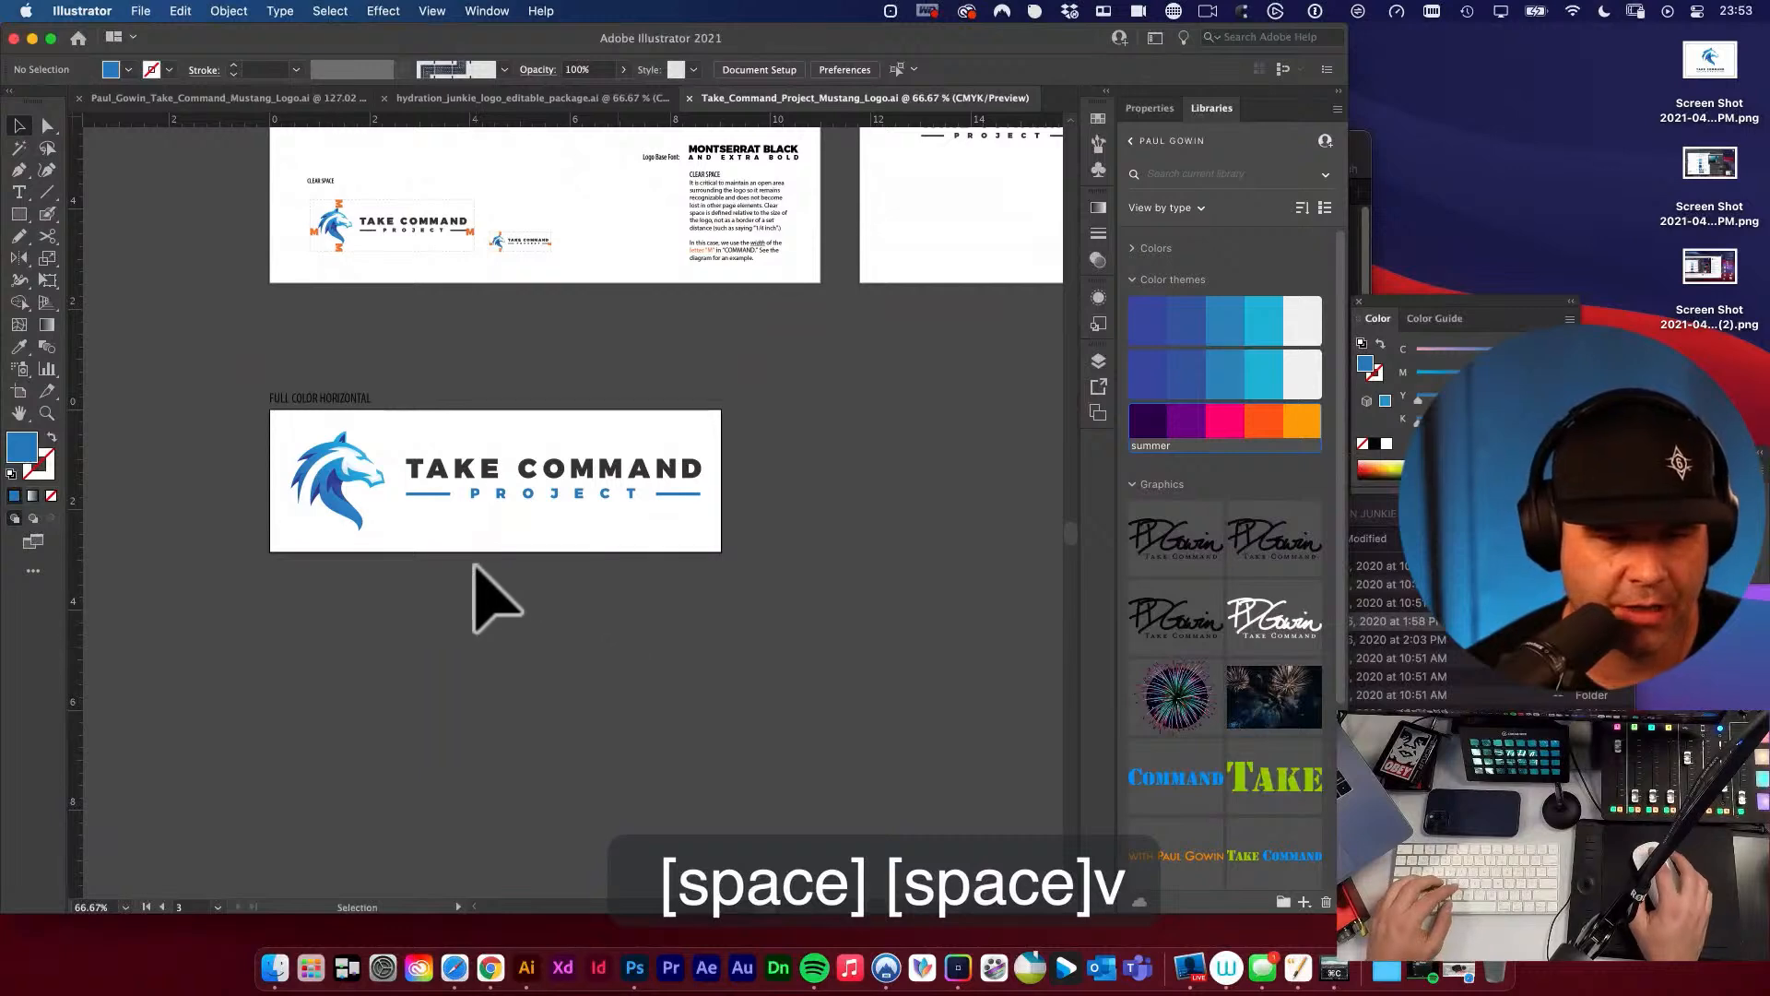
{"action": "key", "text": "shift+o"}
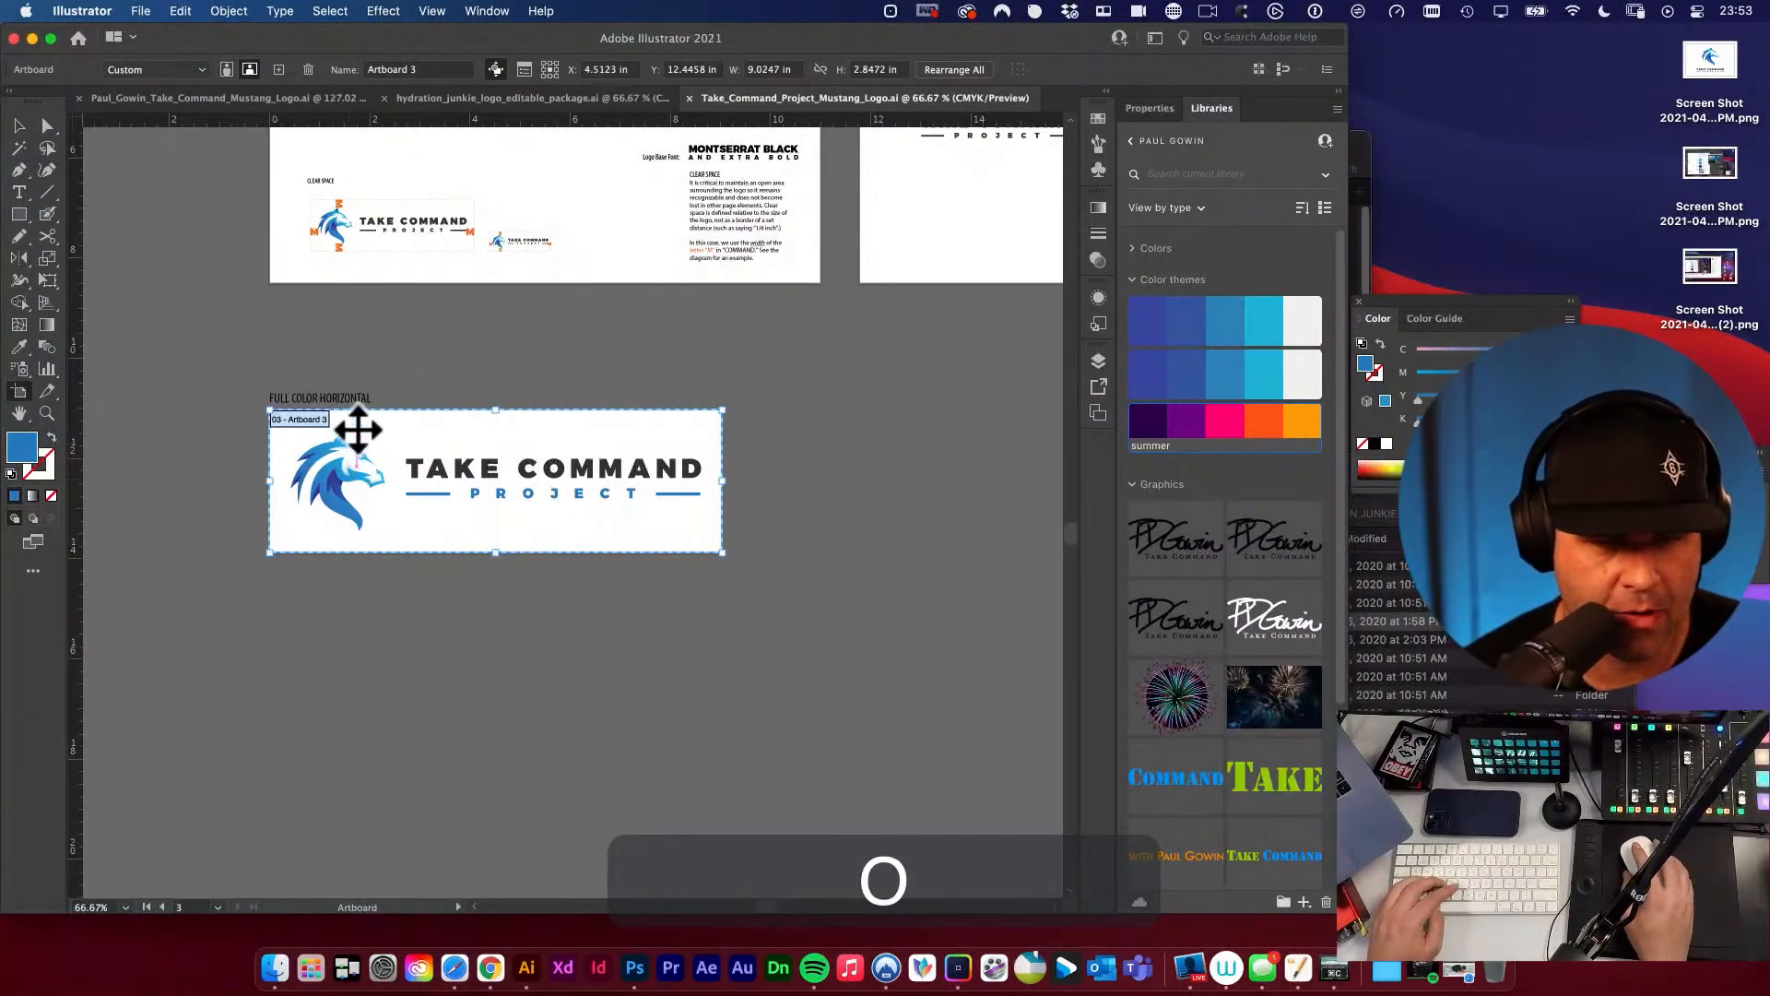
{"action": "key", "text": "t"}
{"action": "key", "text": "super+c"}
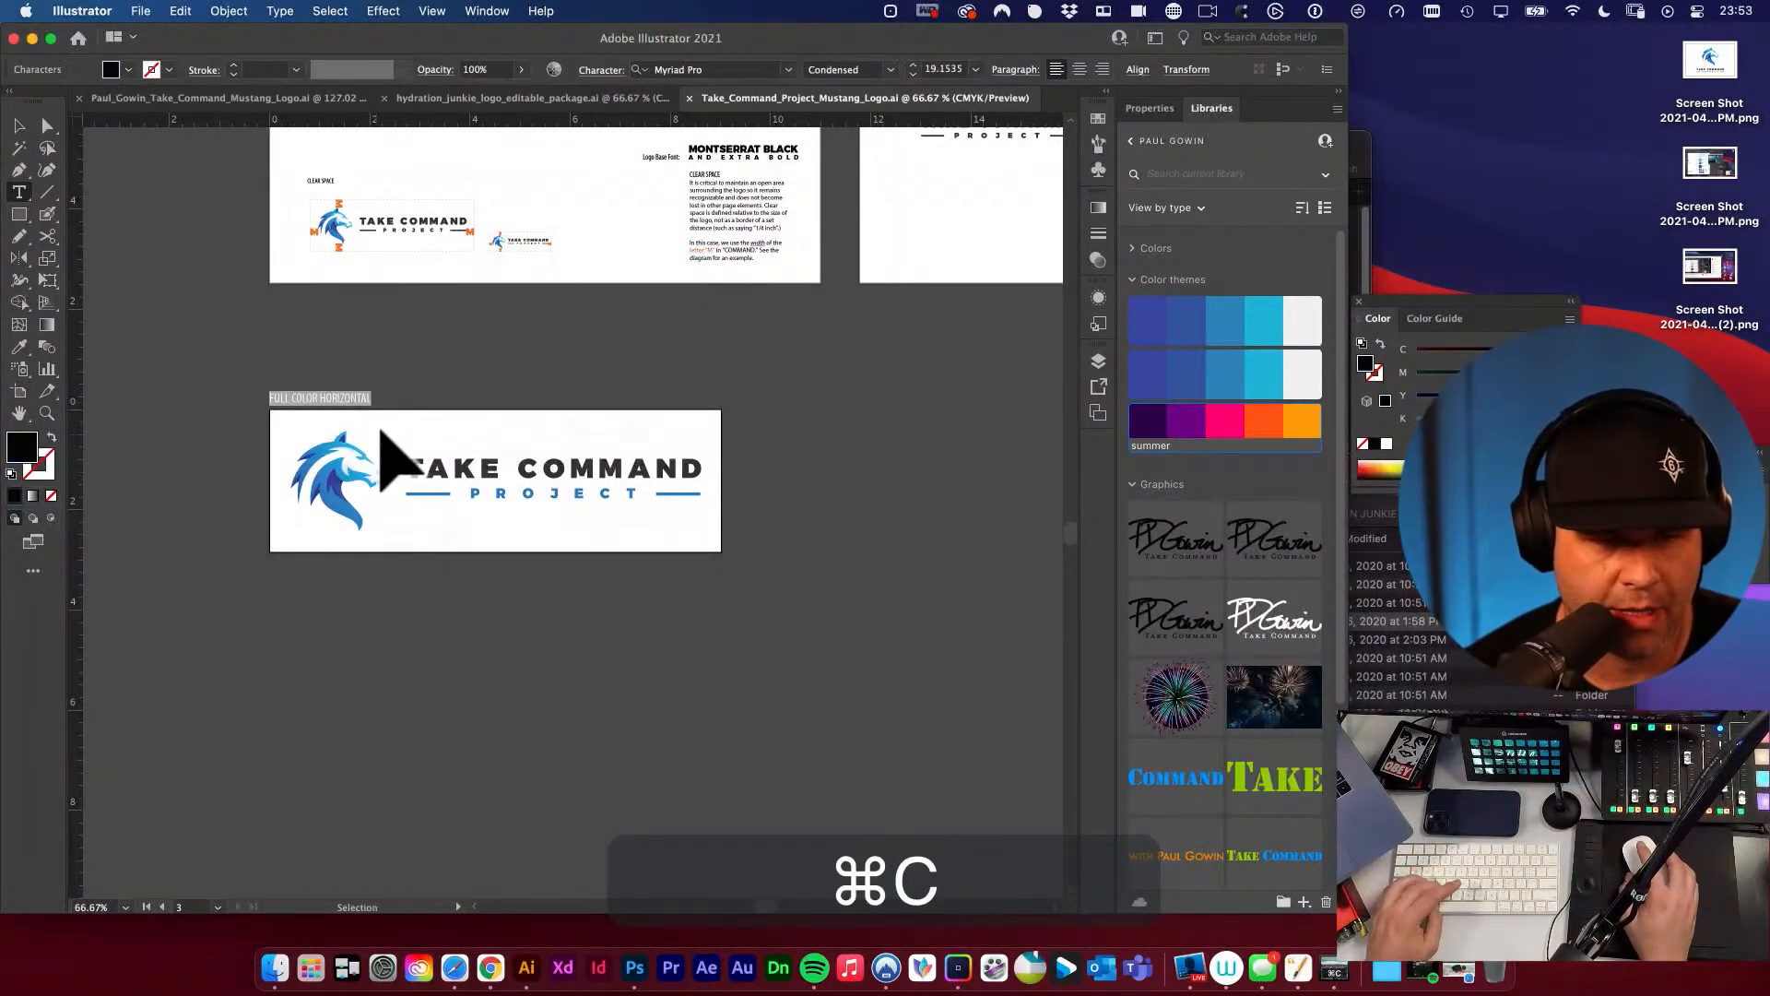
Rename the horizontal logo's artboard with the copied text FULL COLOR HORIZONTAL.
{"action": "key", "text": "shift+o"}
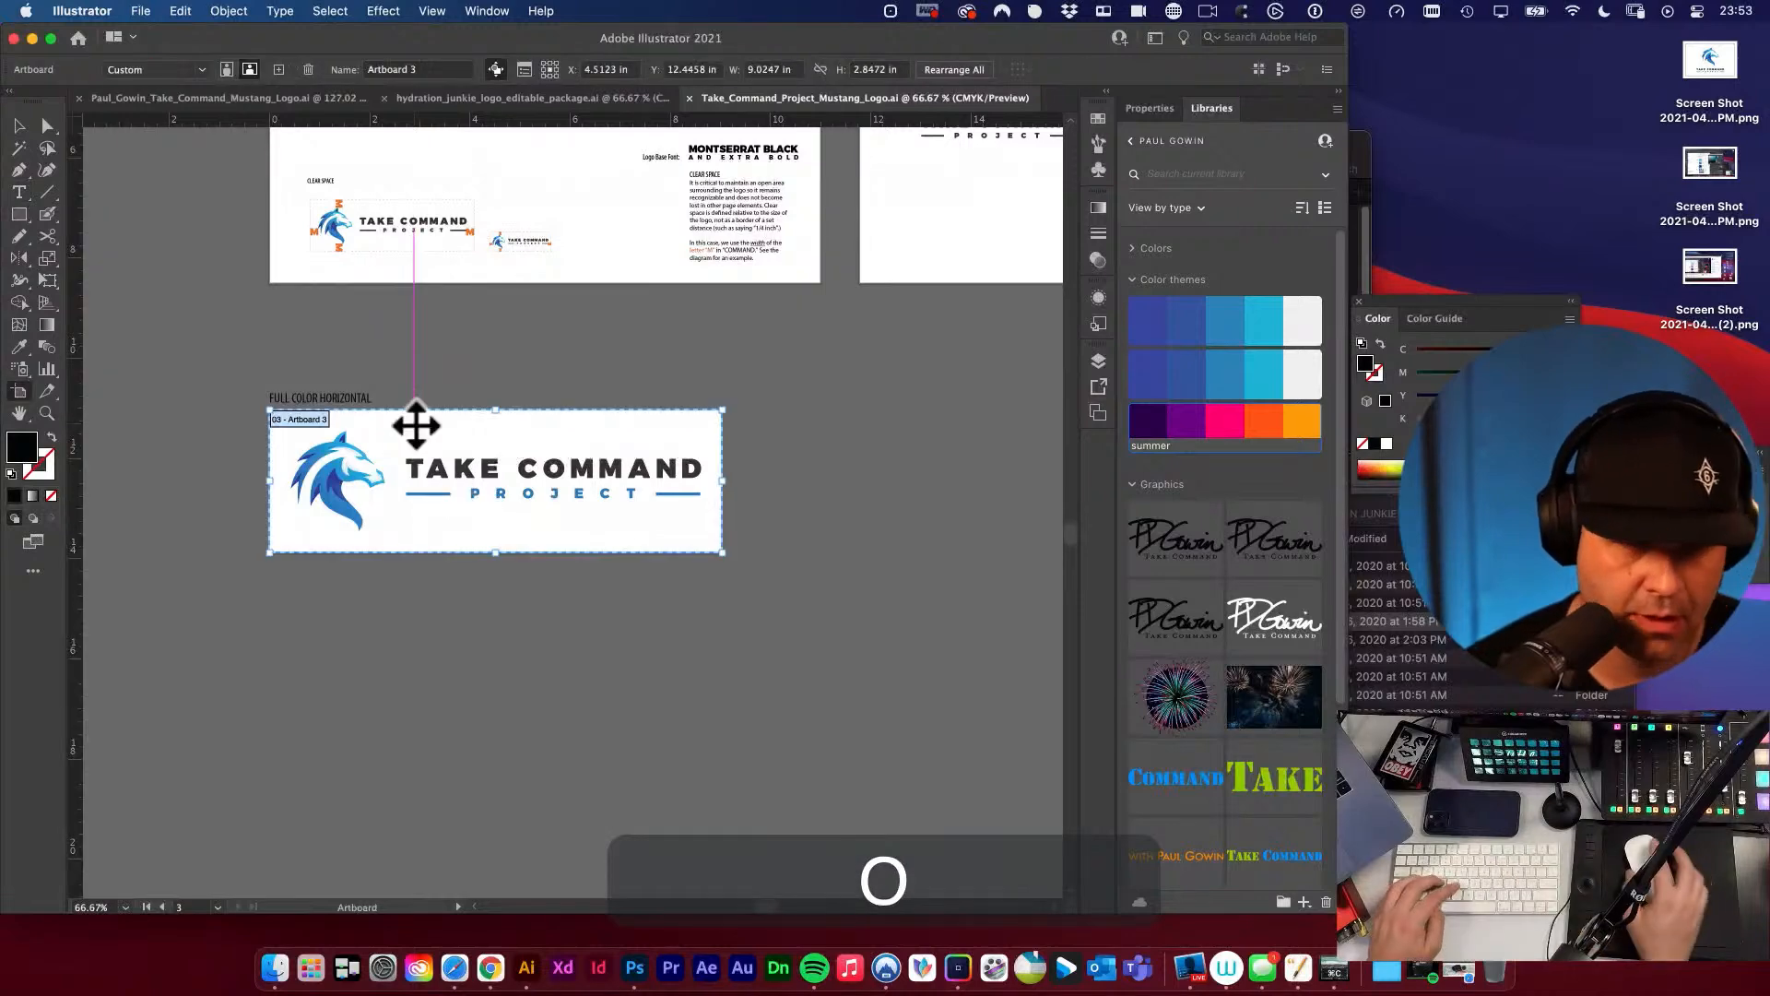
{"action": "double_click", "coordinate": [310, 424]}
{"action": "key", "text": "Escape"}
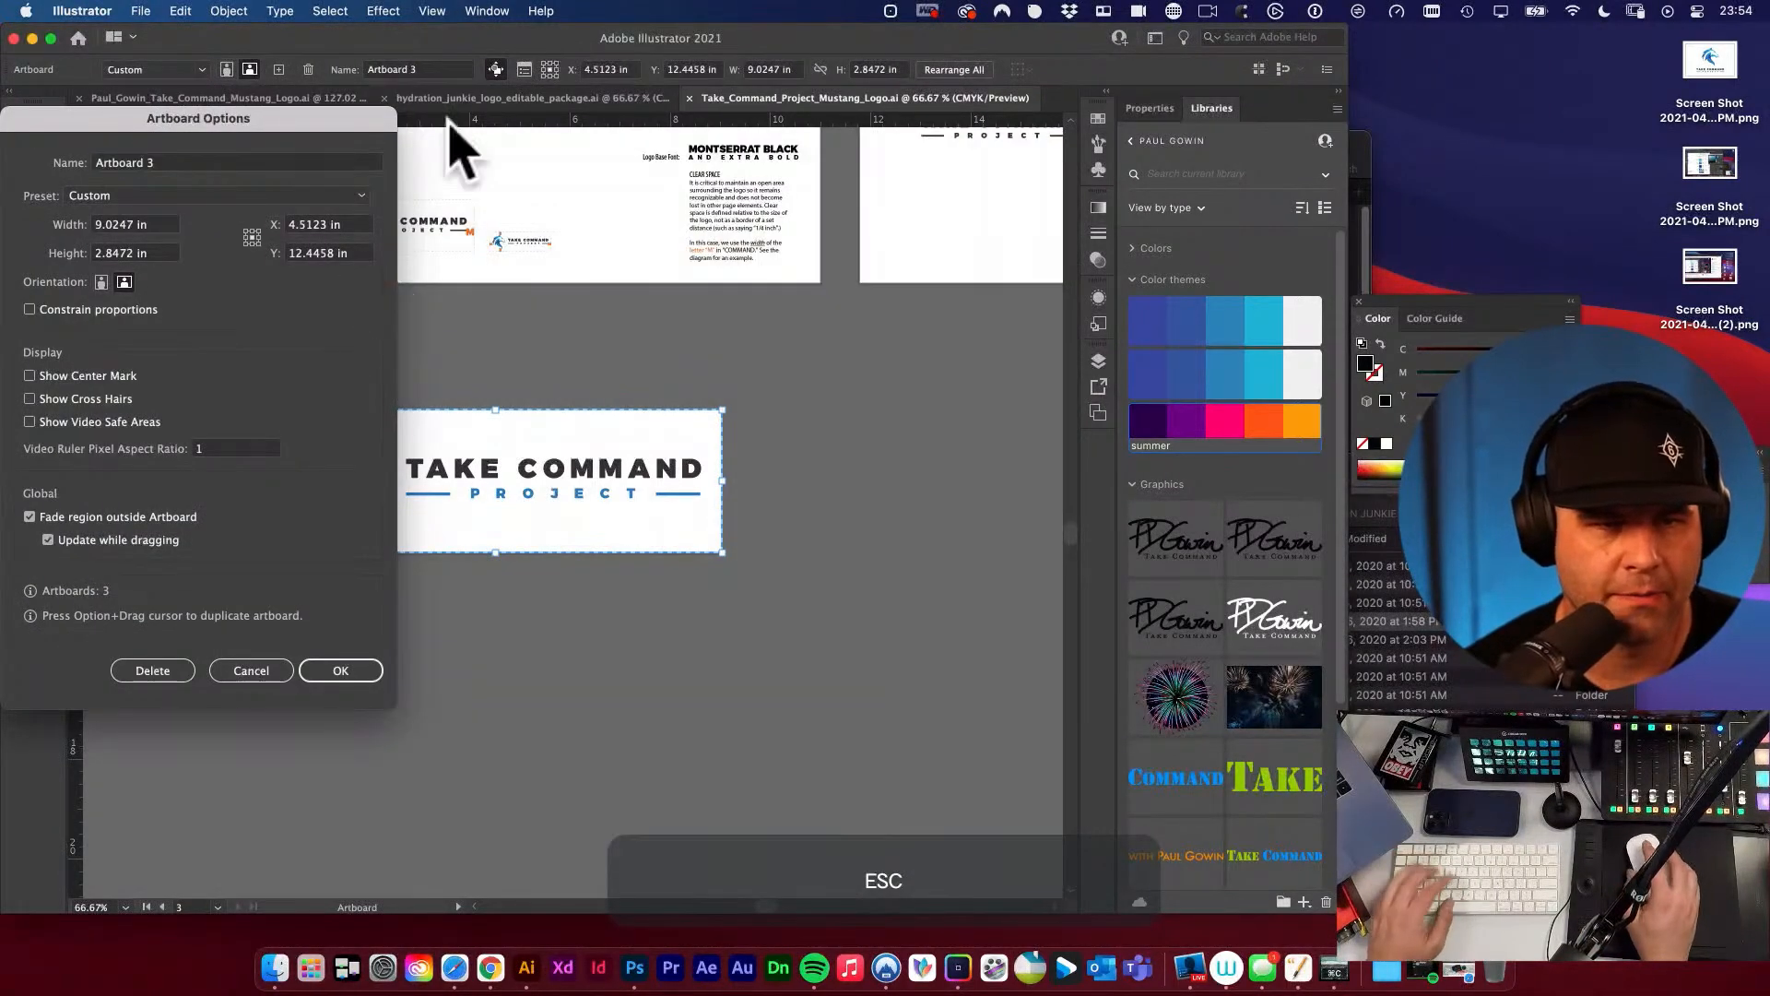
{"action": "left_click", "coordinate": [441, 69]}
{"action": "key", "text": "super+v"}
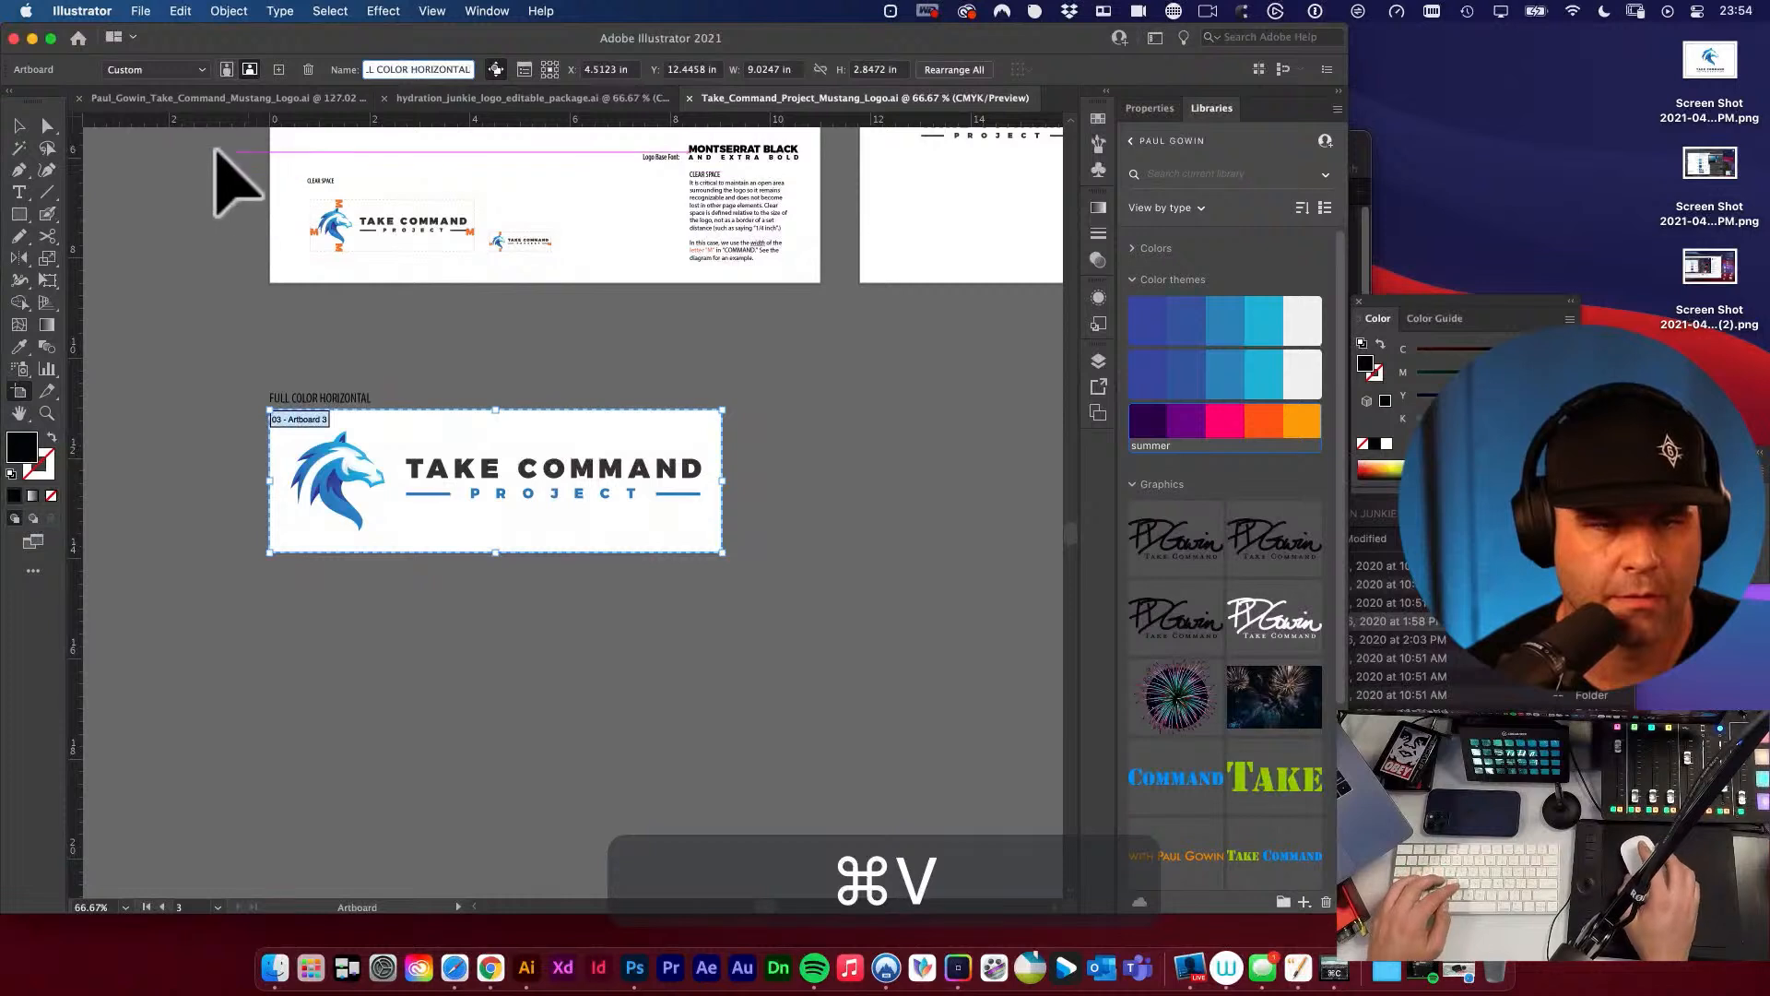
{"action": "key", "text": "Up"}
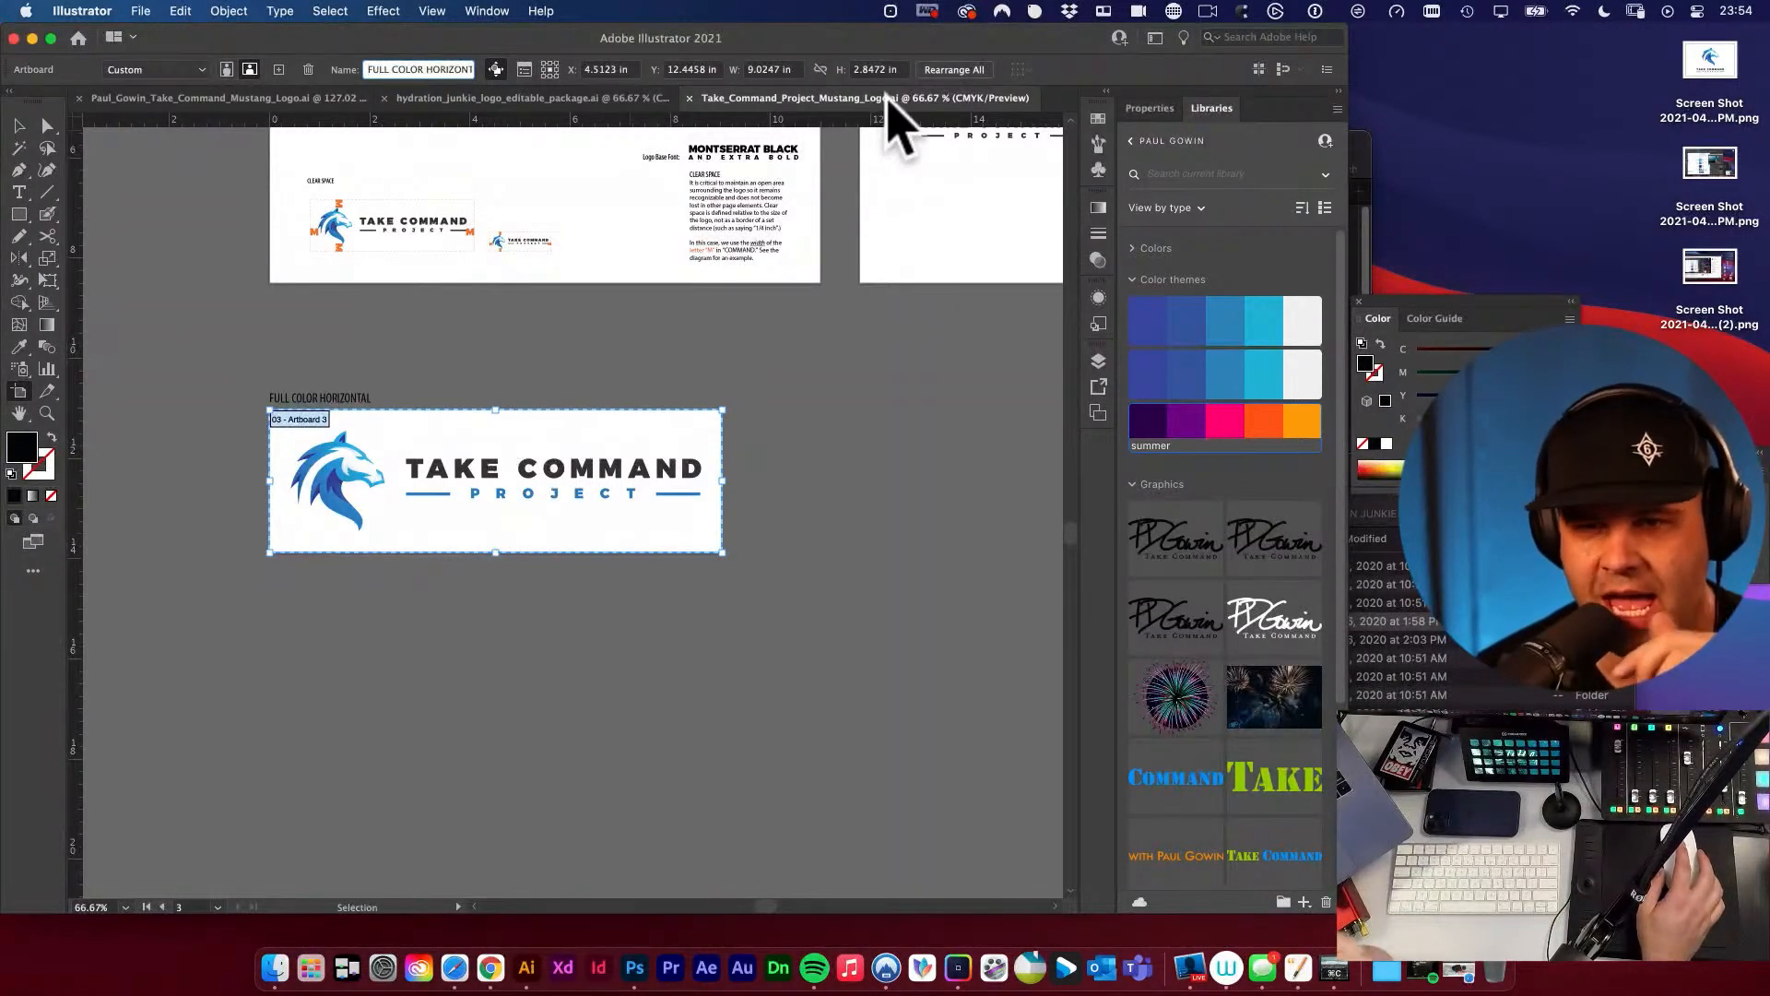
{"action": "left_click", "coordinate": [472, 69]}
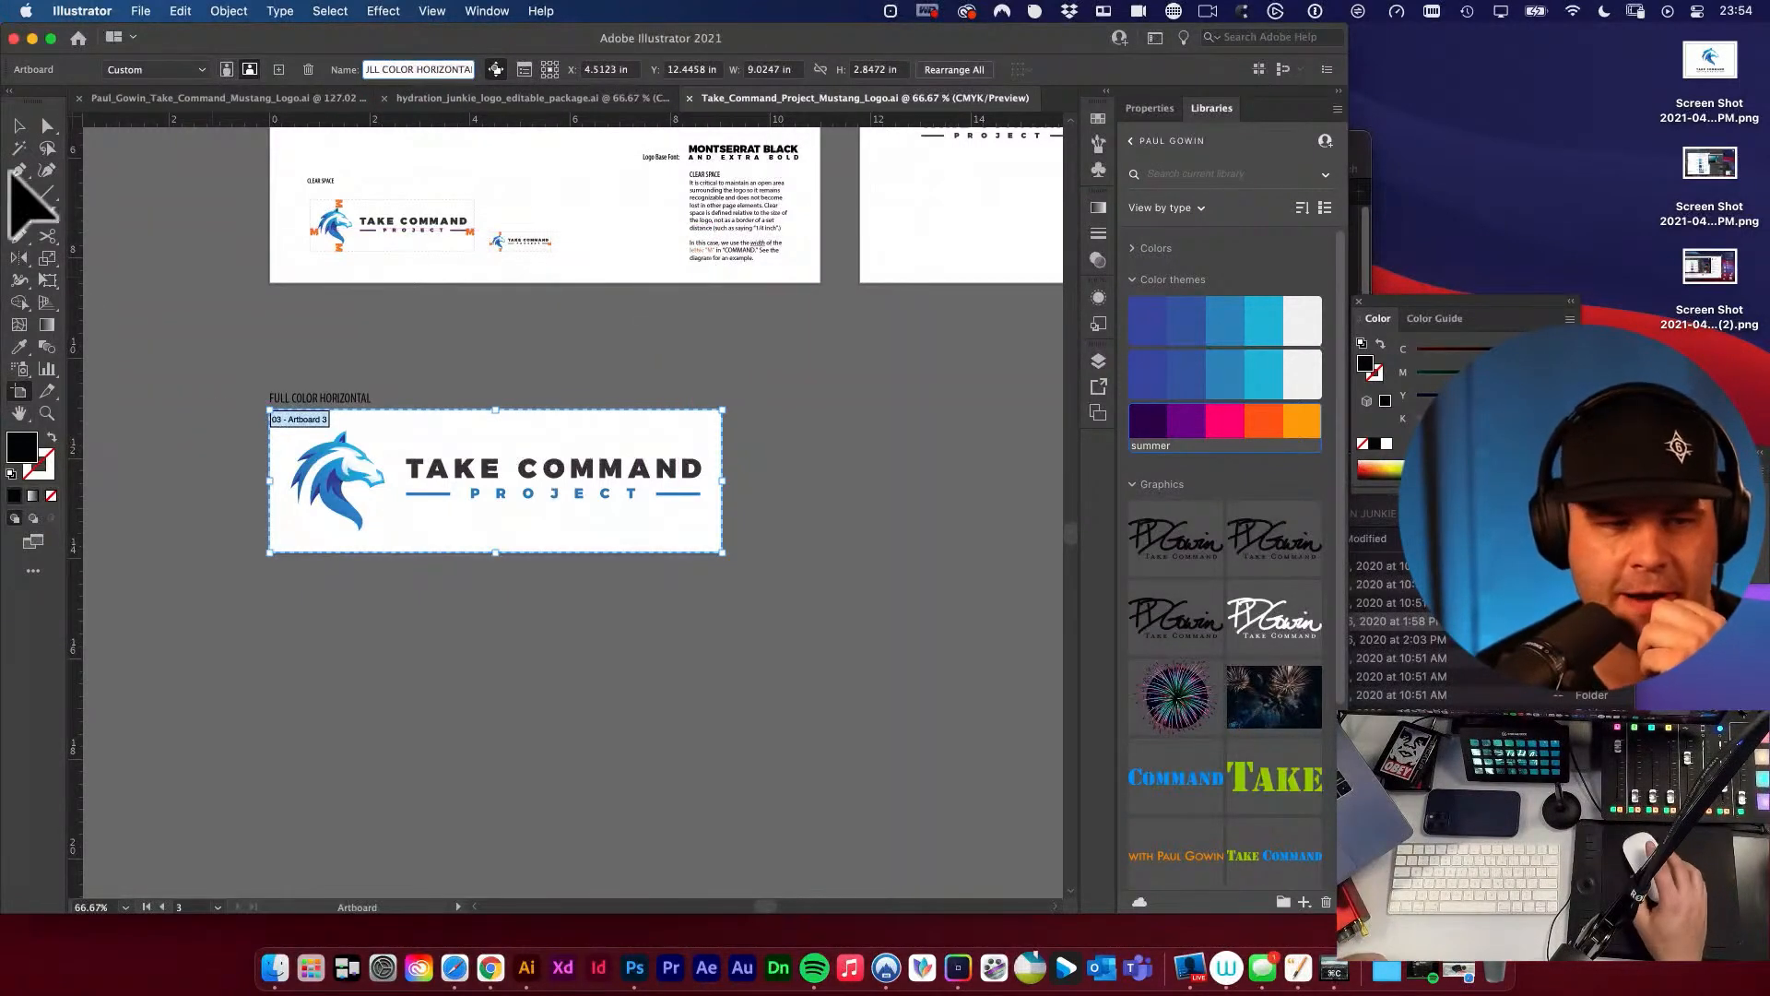
{"action": "left_click", "coordinate": [21, 126]}
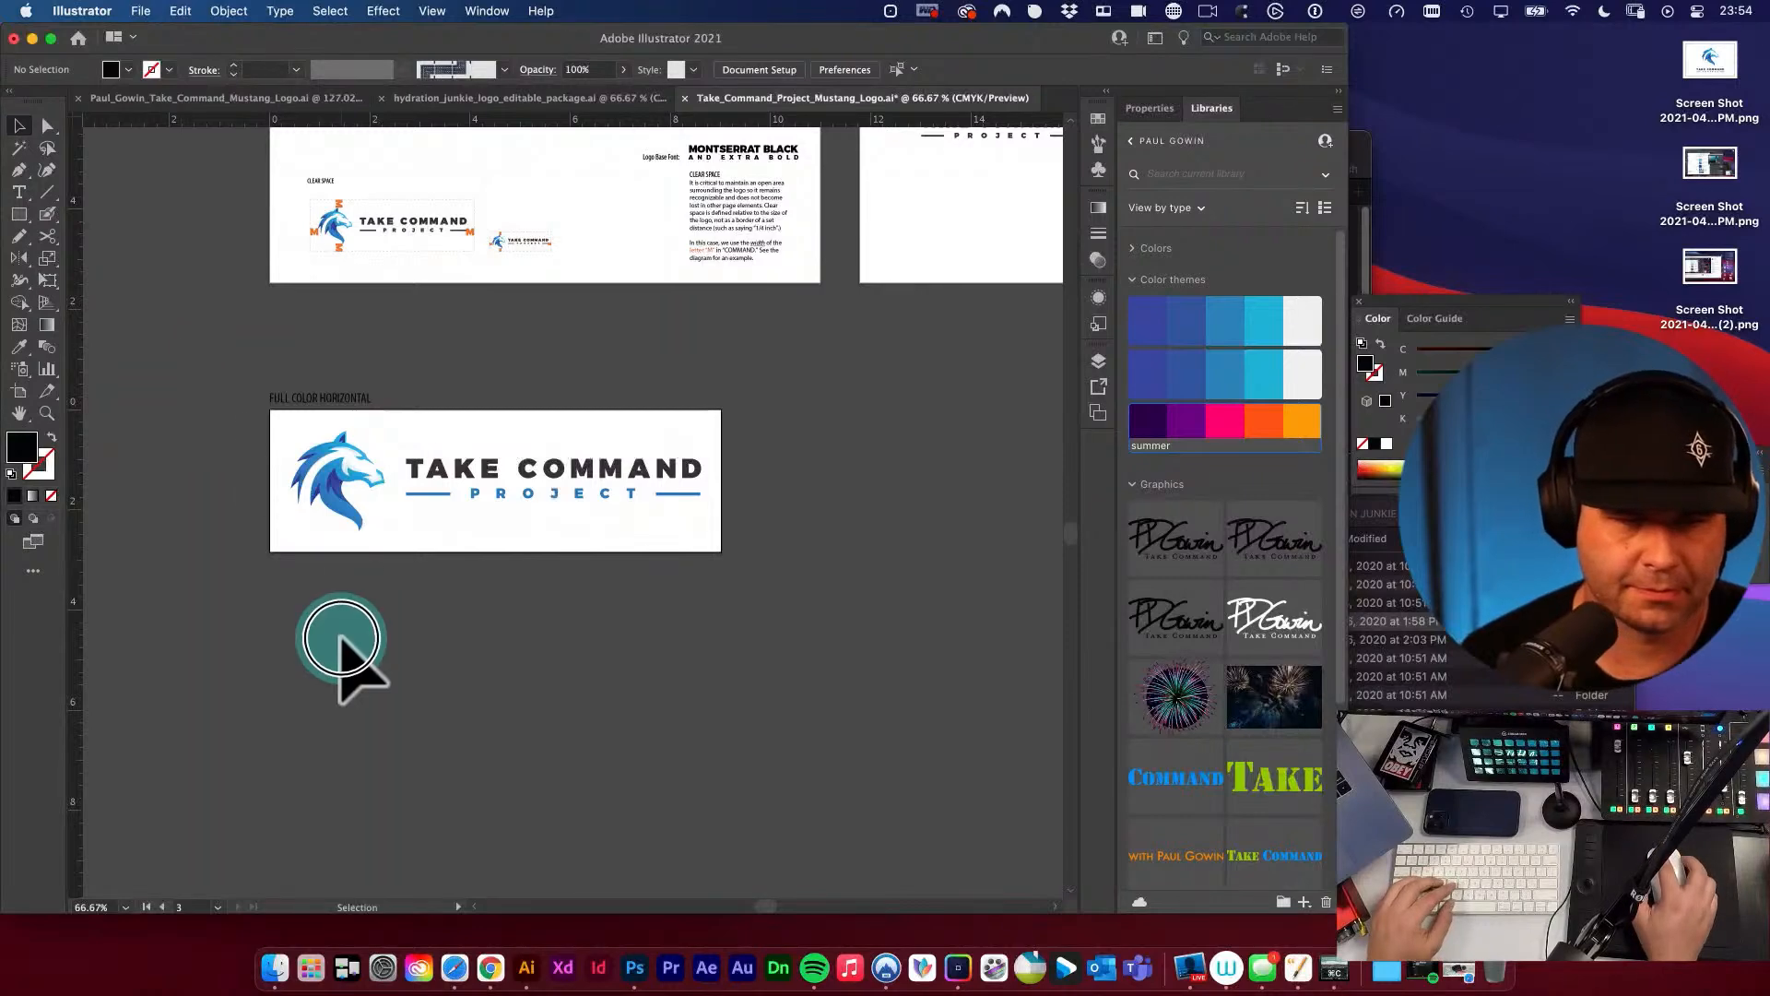
Save the document with the renamed artboard.
{"action": "key", "text": "space"}
{"action": "left_click_drag", "start_coordinate": [342, 636], "coordinate": [396, 595]}
{"action": "key", "text": "super+s"}
{"action": "key", "text": "super+space"}
{"action": "left_click", "coordinate": [480, 575], "text": "alt+super"}
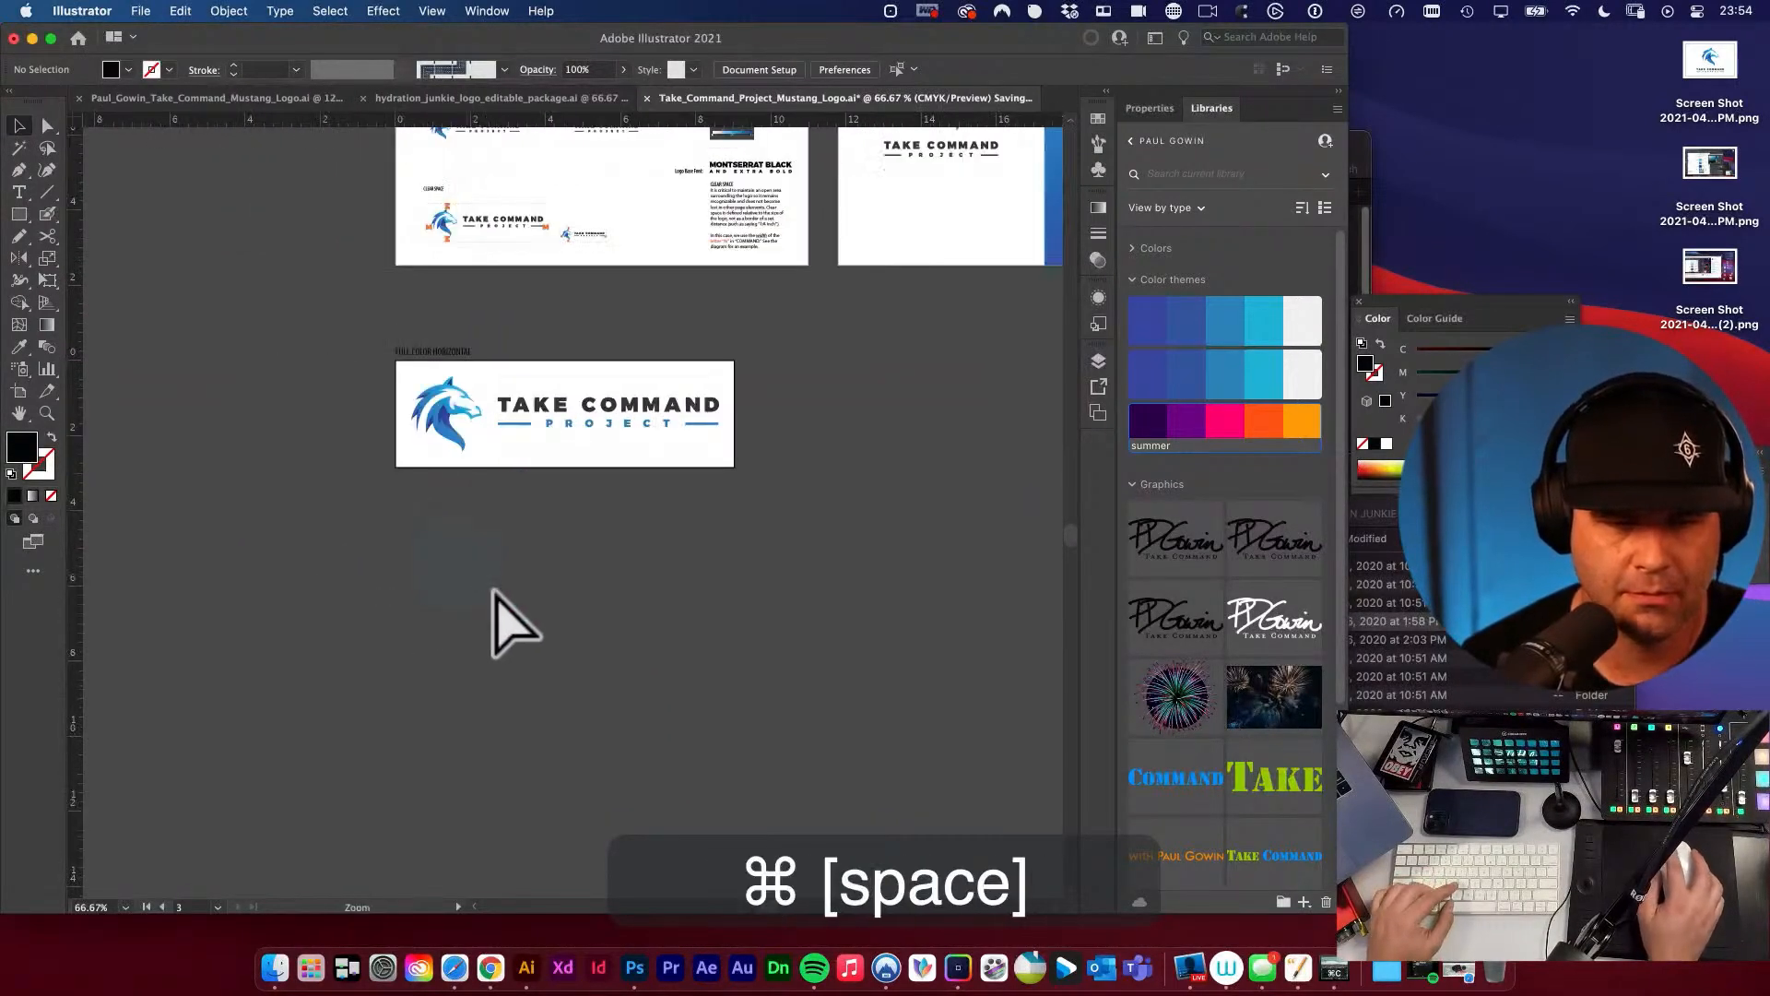
Duplicate the FULL COLOR HORIZONTAL artboard with its logo alongside the original, under the COMPARISONS artboard.
{"action": "key", "text": "space"}
{"action": "left_click_drag", "start_coordinate": [542, 519], "coordinate": [416, 545]}
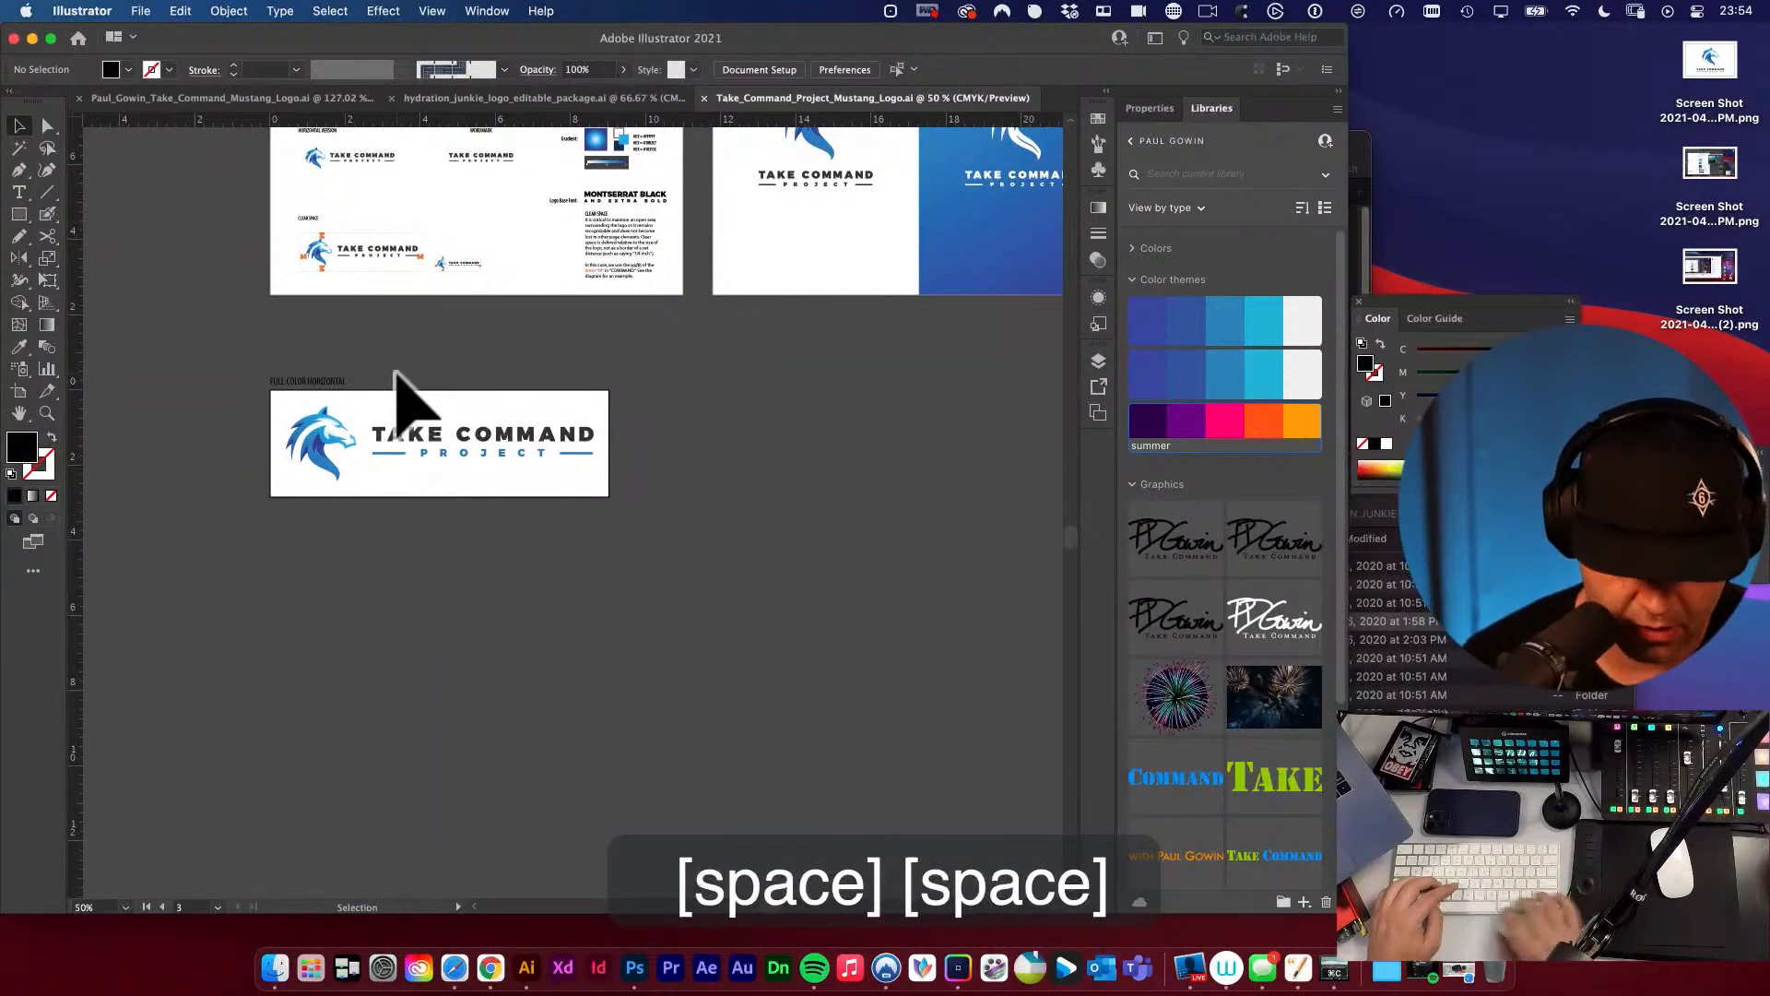
{"action": "key", "text": "shift+o"}
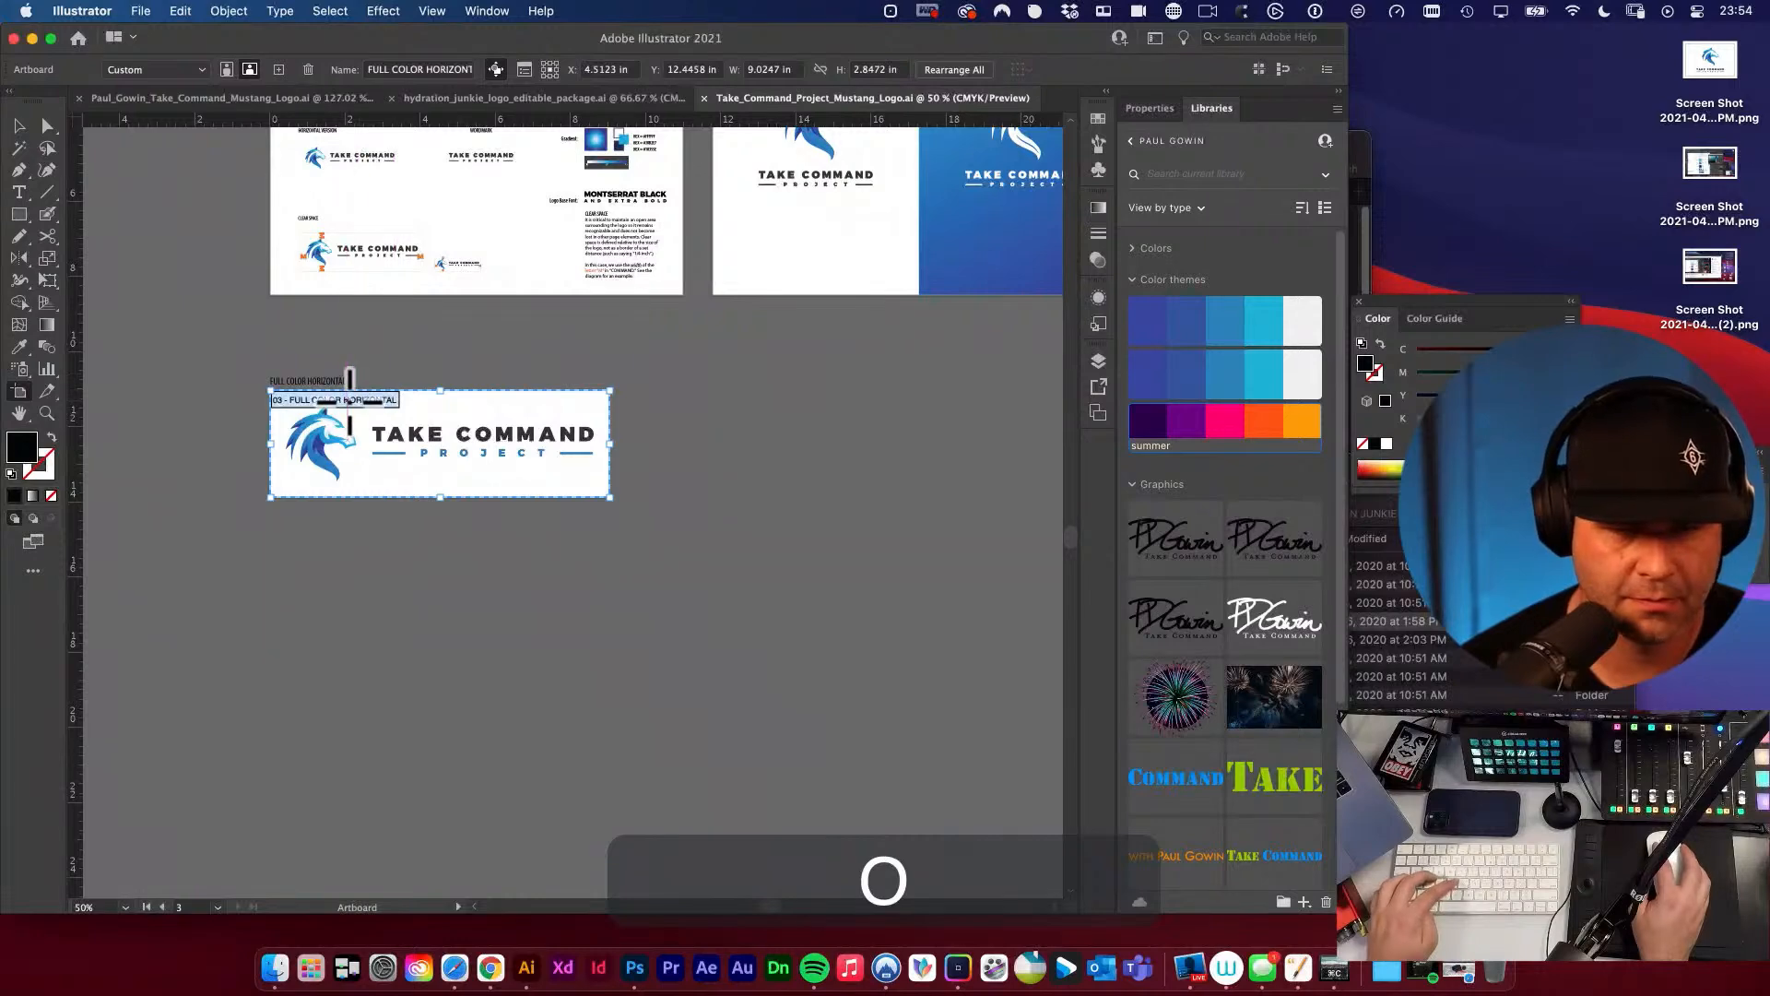
{"action": "left_click_drag", "start_coordinate": [350, 405], "coordinate": [810, 435]}
{"action": "key", "text": "Escape"}
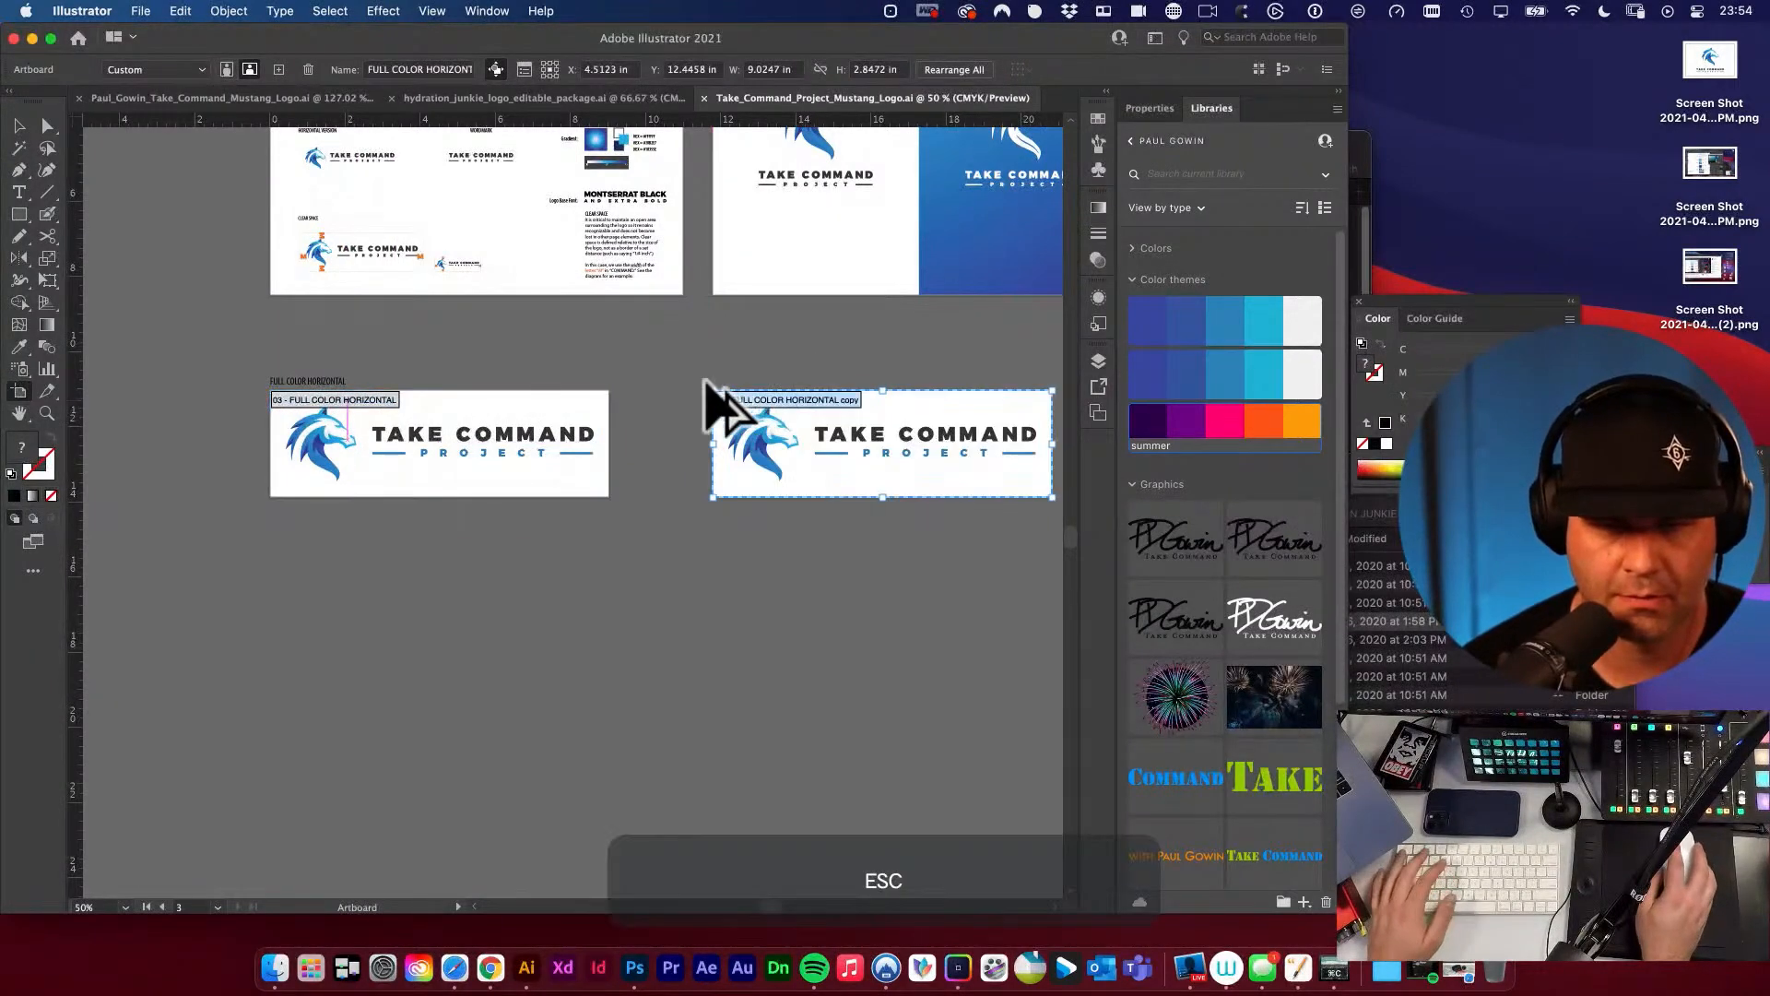
Copy the FULL COLOR HORIZONTAL label text above the duplicated artboard, aligned with its left edge.
{"action": "left_click_drag", "start_coordinate": [311, 378], "coordinate": [750, 378]}
{"action": "key", "text": "space"}
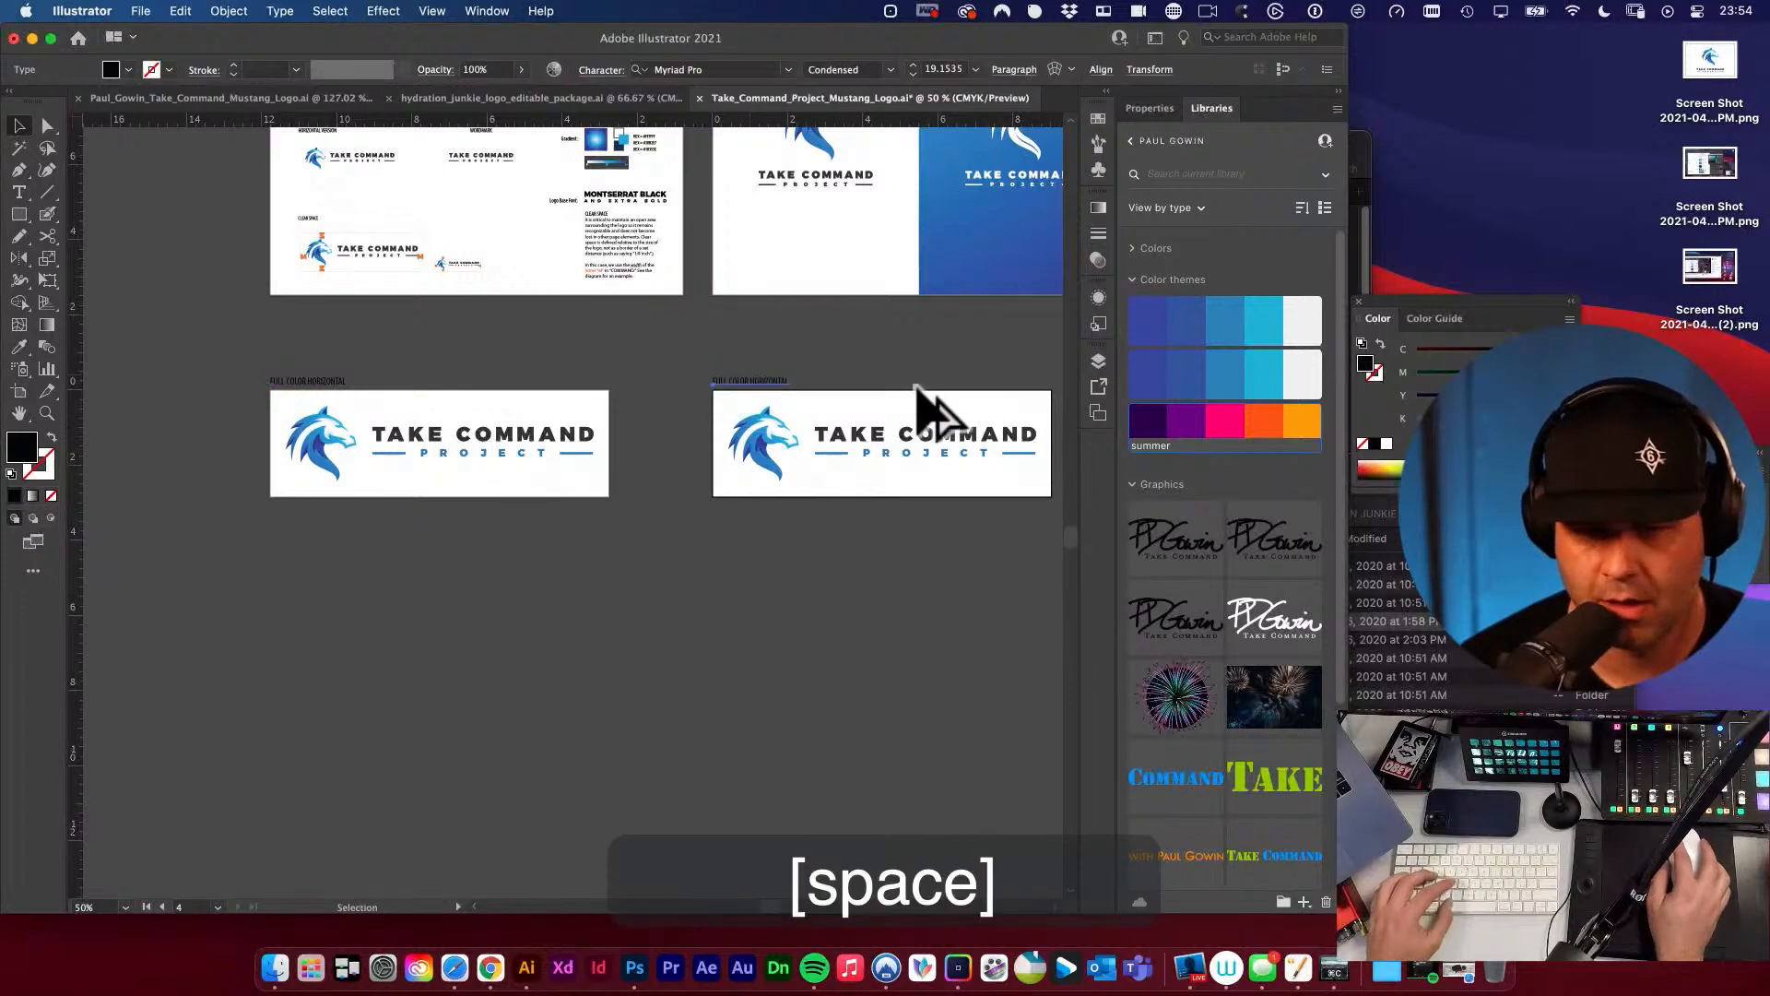
{"action": "left_click_drag", "start_coordinate": [932, 411], "coordinate": [770, 359]}
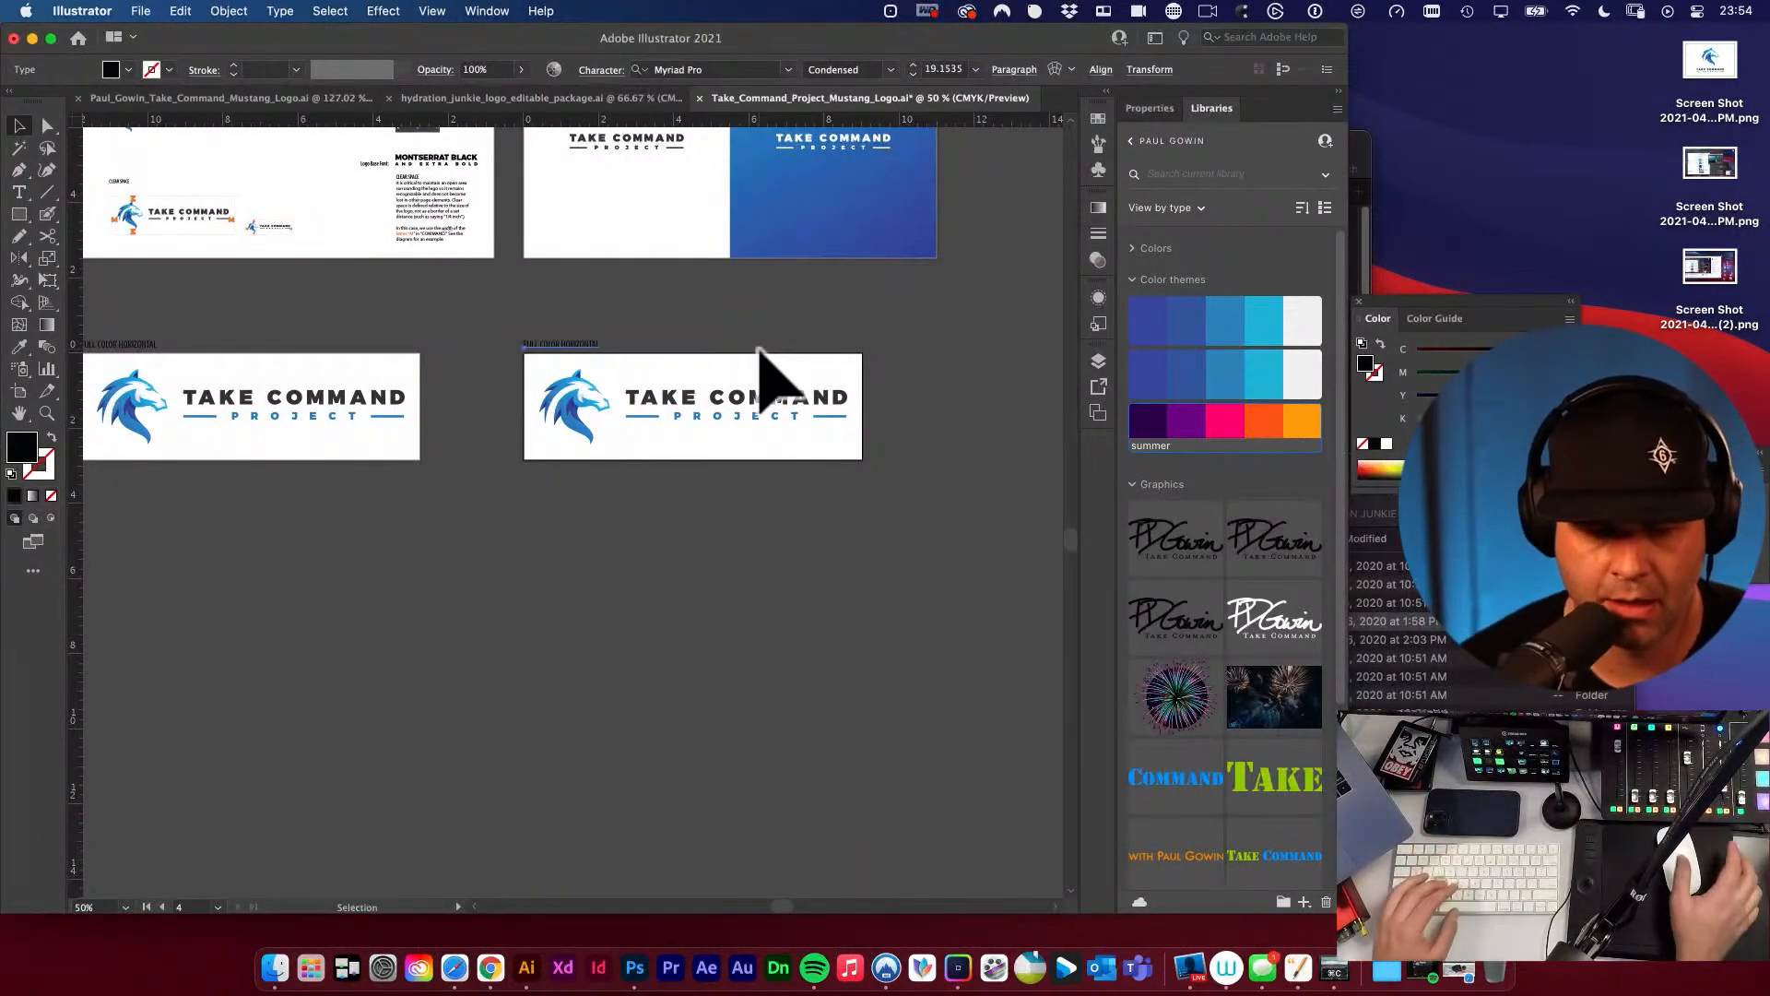
Change the label above the duplicated artboard to ONE COLOR HORIZONTAL.
{"action": "left_click", "coordinate": [740, 517]}
{"action": "key", "text": "super+space"}
{"action": "left_click_drag", "start_coordinate": [635, 410], "coordinate": [686, 494]}
{"action": "key", "text": "space"}
{"action": "key", "text": "t"}
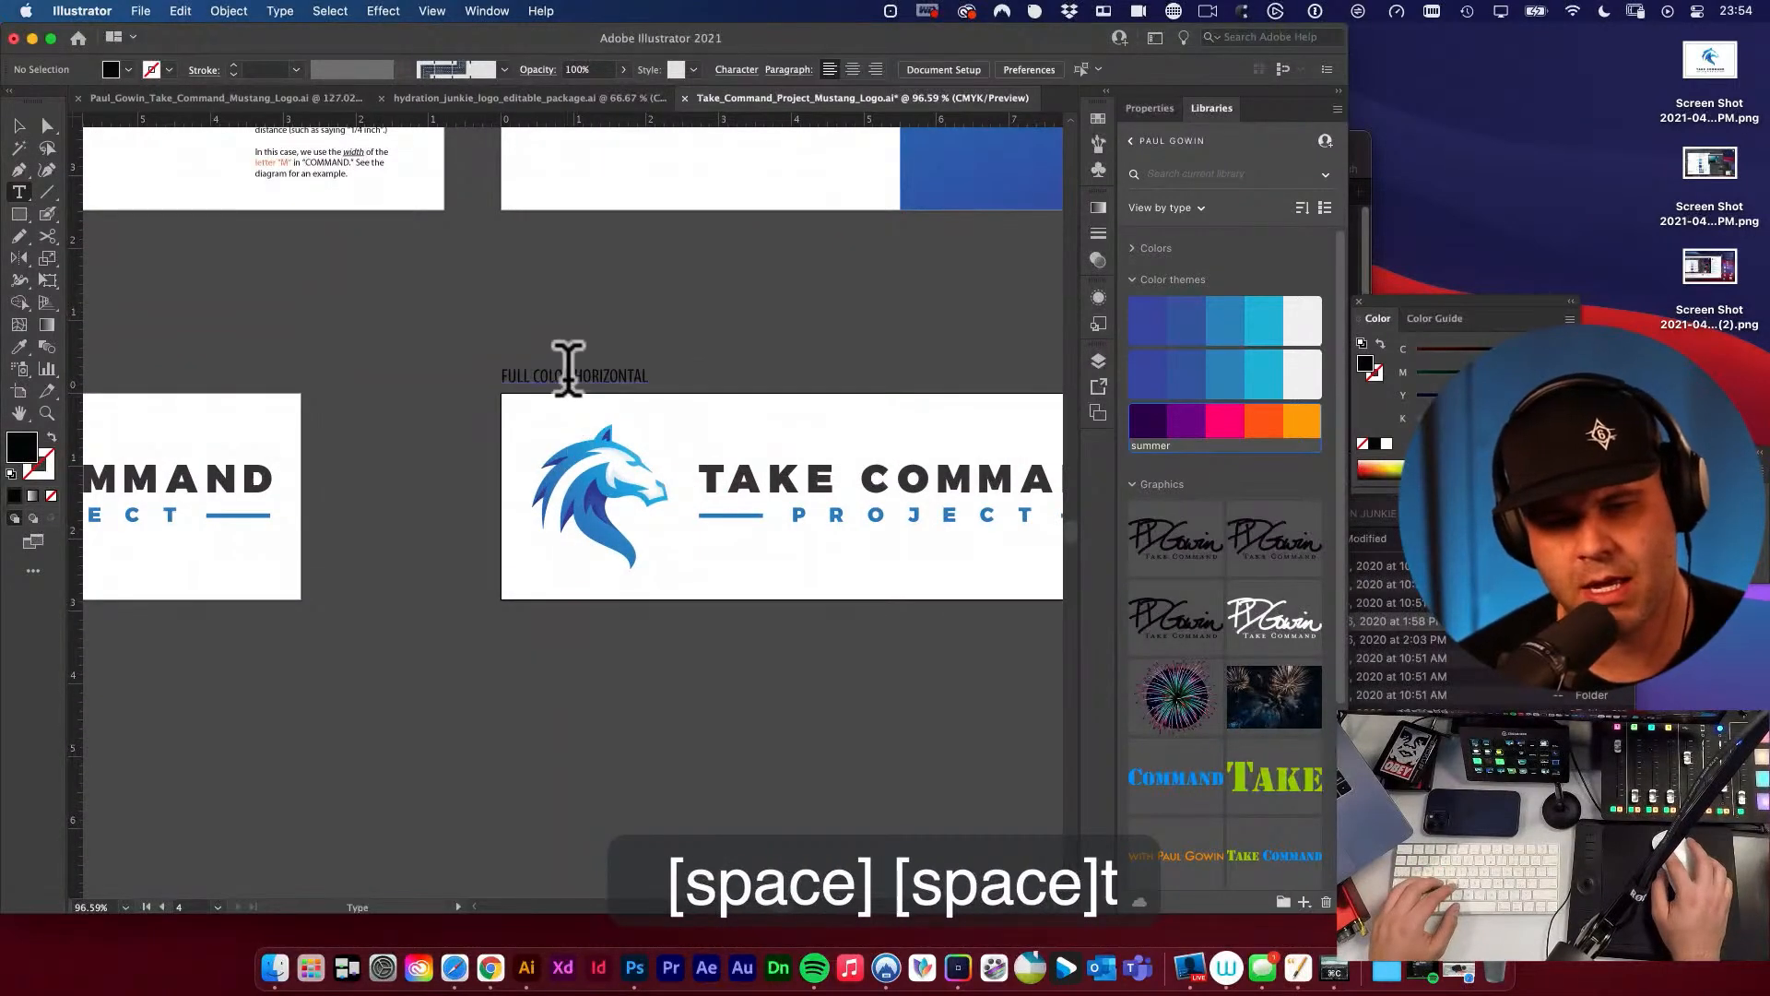
{"action": "left_click_drag", "start_coordinate": [570, 374], "coordinate": [496, 366]}
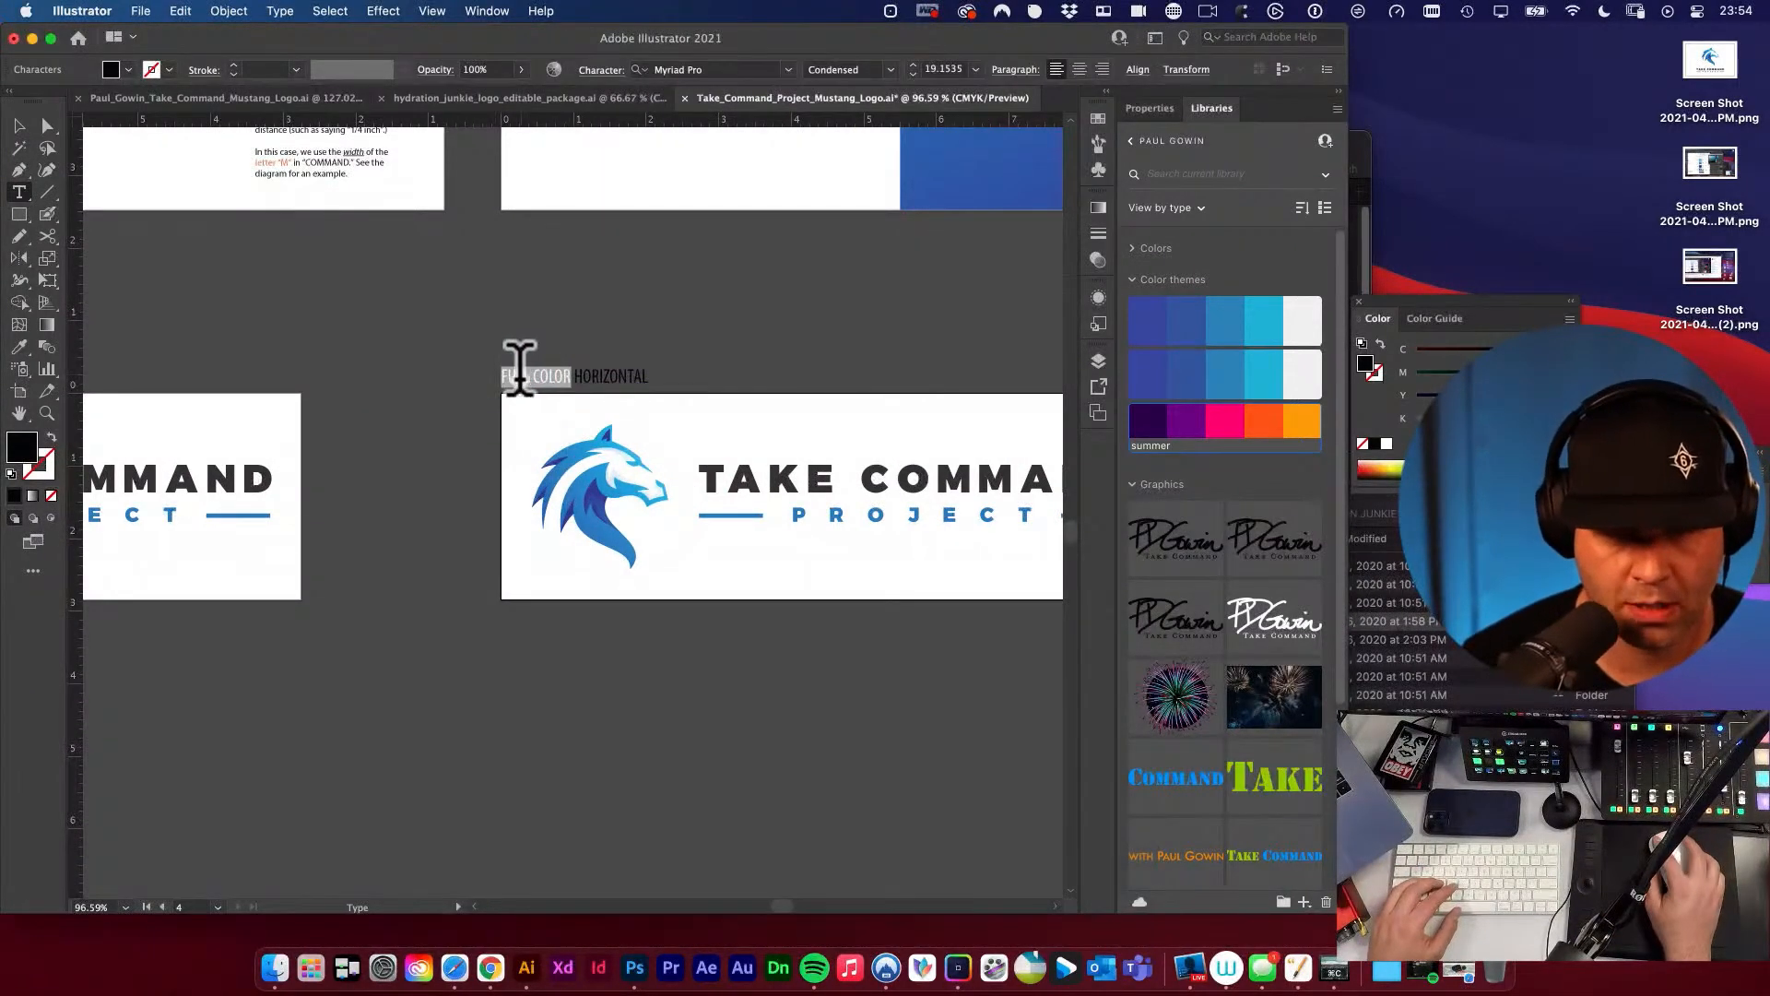
{"action": "type", "text": "One"}
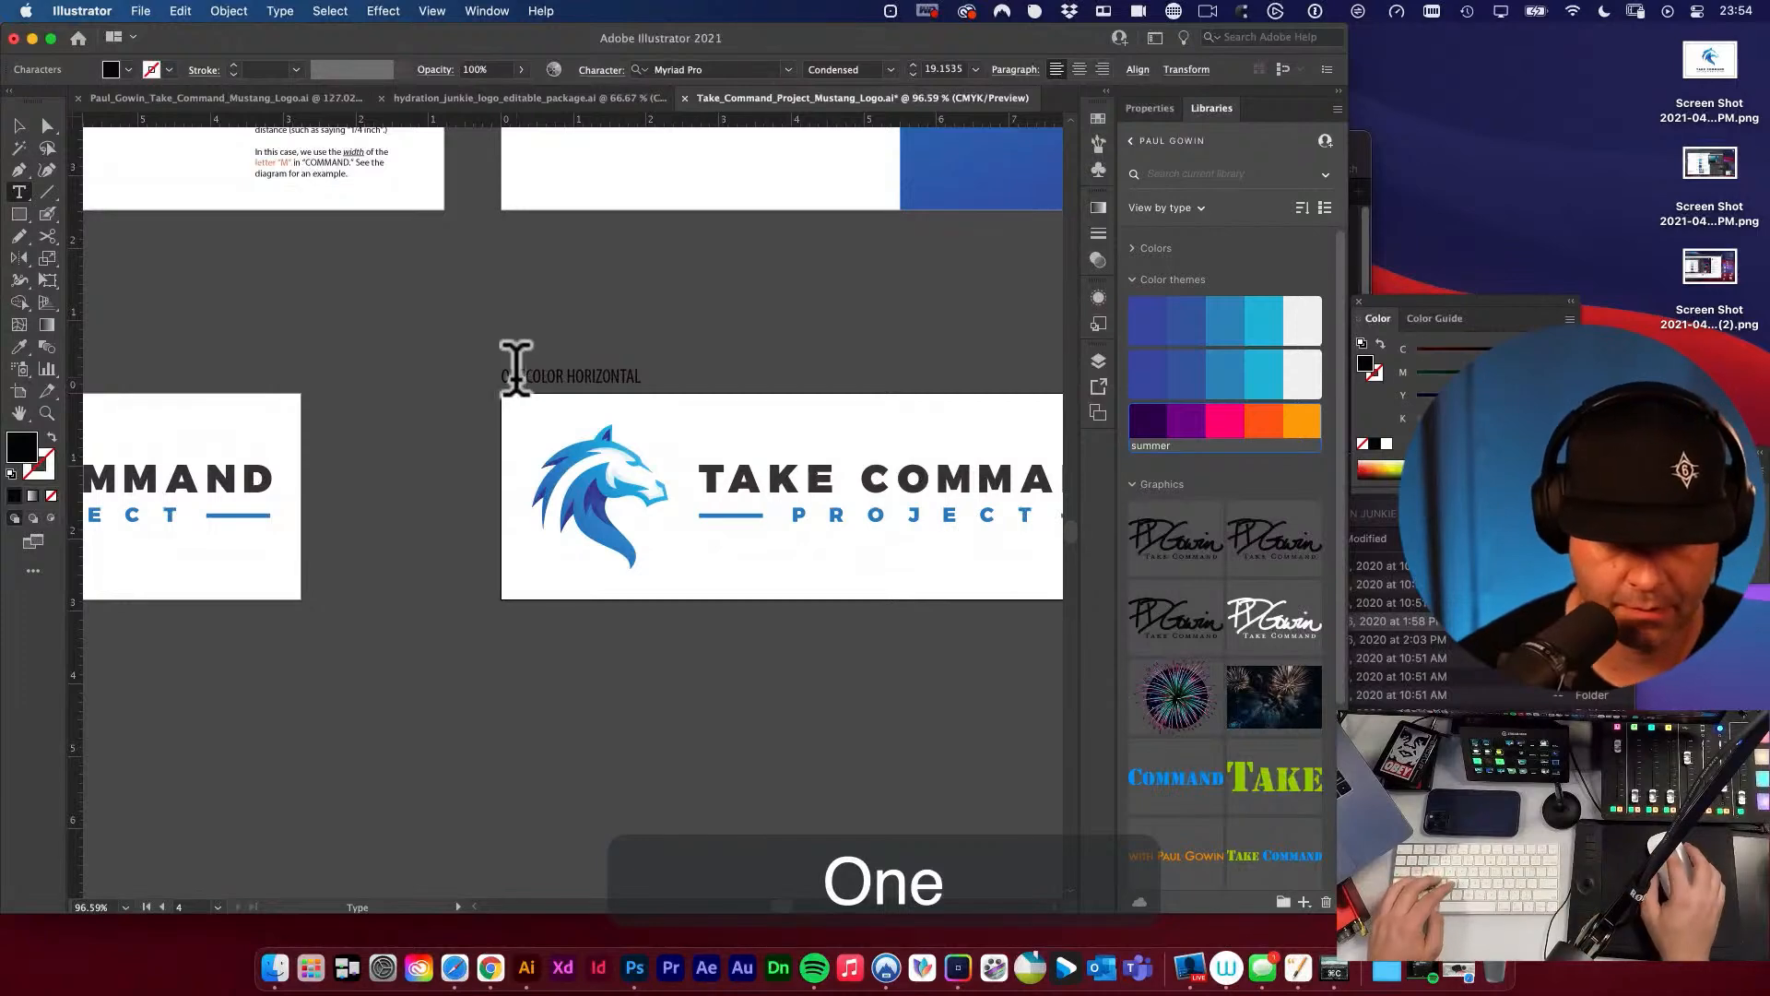
{"action": "left_click", "coordinate": [522, 376]}
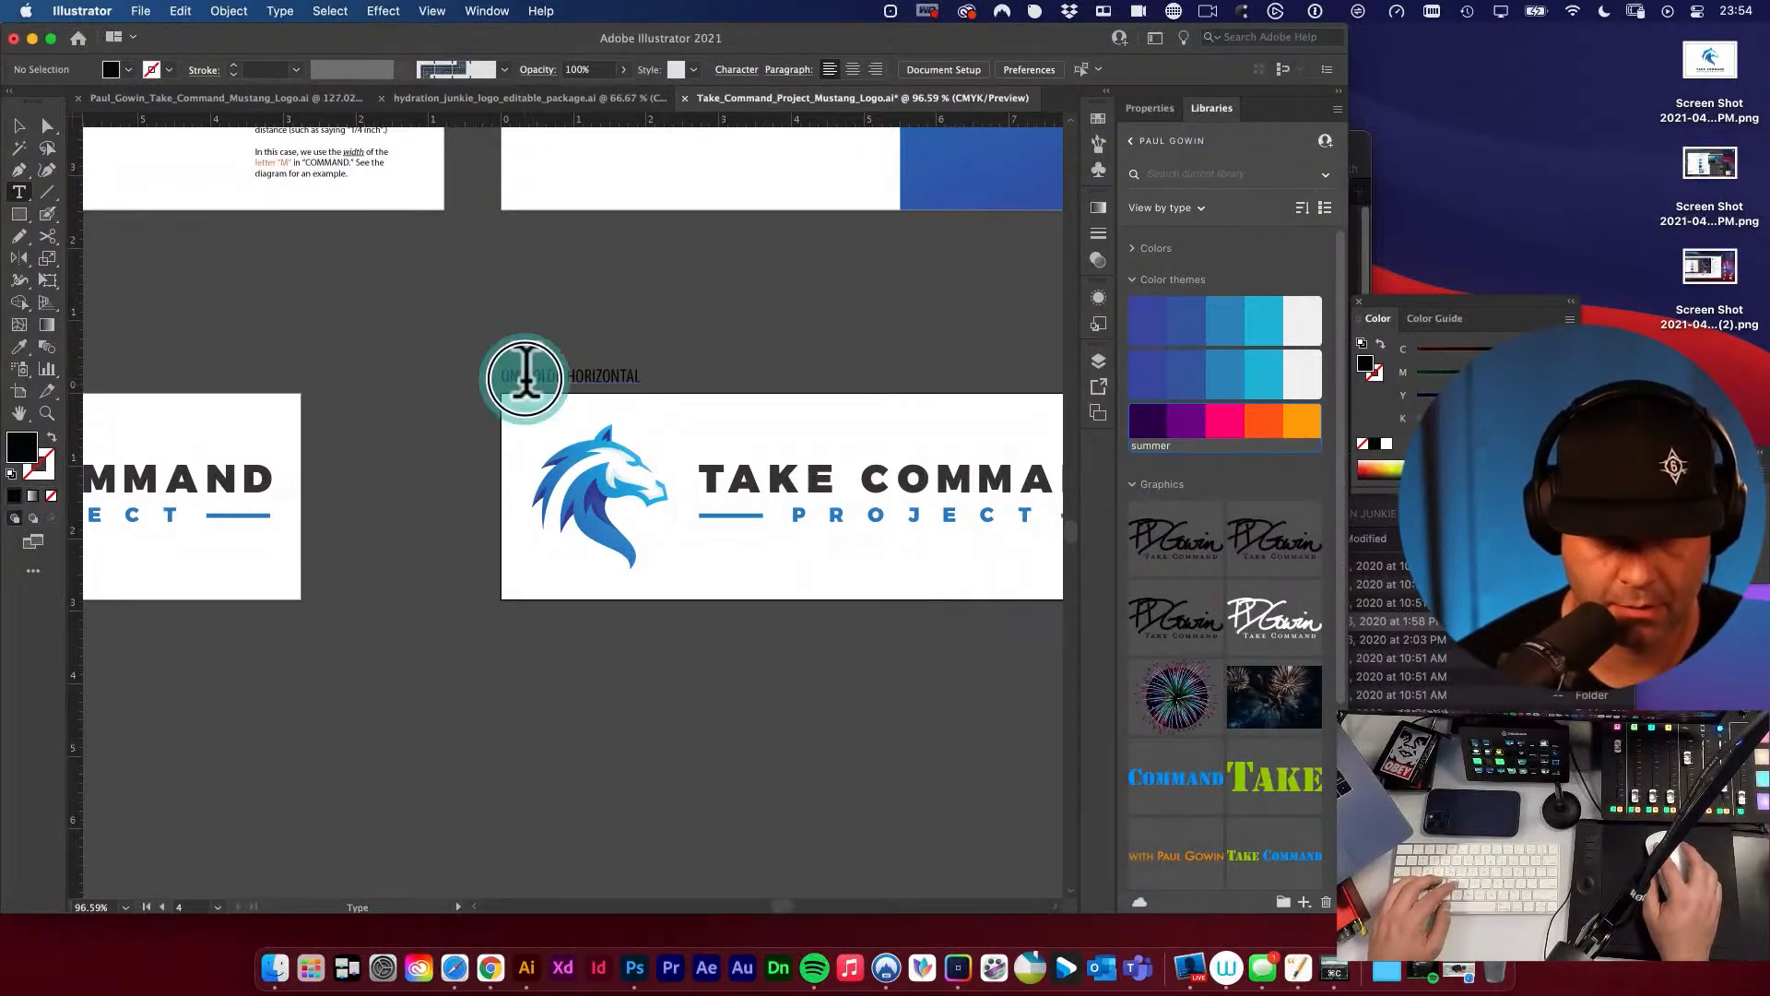
{"action": "key", "text": "v"}
Copy the white horse head from the blue half of the COMPARISONS artboard to the empty canvas near the ONE COLOR HORIZONTAL artboard.
{"action": "left_click_drag", "start_coordinate": [751, 434], "coordinate": [662, 480]}
{"action": "left_click", "coordinate": [621, 448], "text": "alt+super"}
{"action": "left_click", "coordinate": [622, 449], "text": "alt+super"}
{"action": "key", "text": "v"}
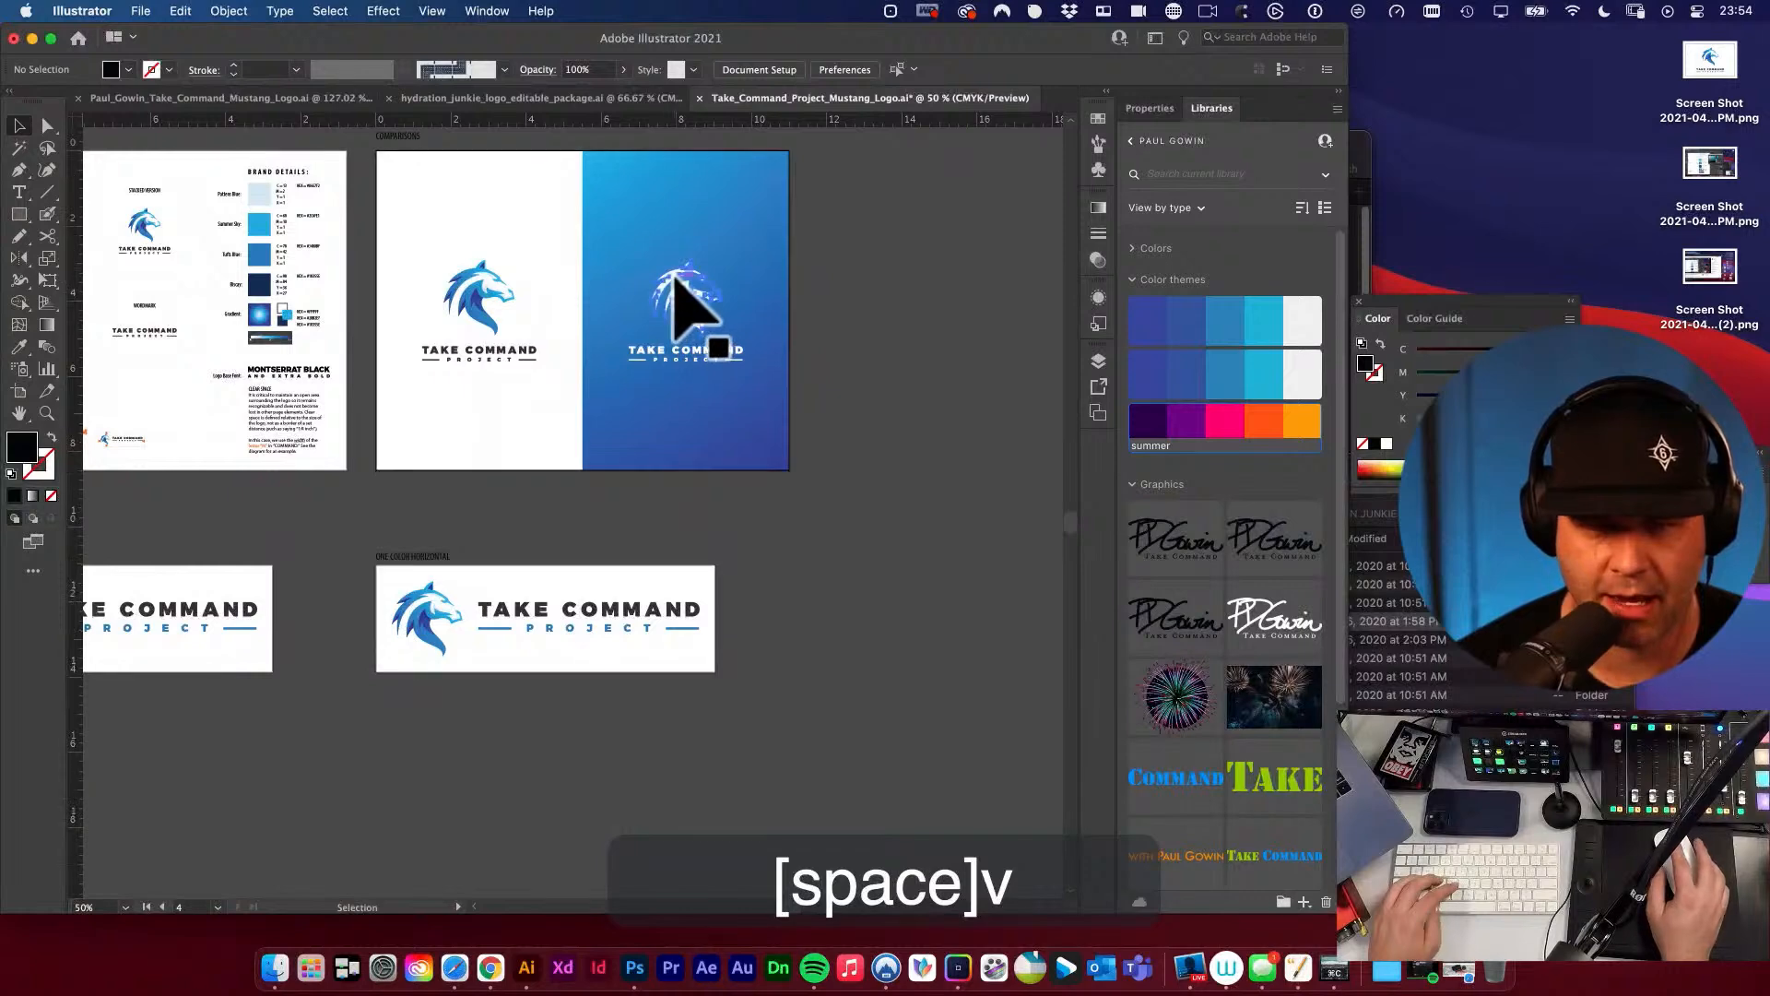
{"action": "left_click", "coordinate": [672, 296]}
{"action": "left_click_drag", "start_coordinate": [673, 296], "coordinate": [763, 727]}
Recolor the copied horse head with the dark fill sampled from the TAKE COMMAND lettering.
{"action": "key", "text": "u"}
{"action": "key", "text": "i"}
{"action": "left_click", "coordinate": [543, 619]}
{"action": "key", "text": "v"}
{"action": "left_click", "coordinate": [576, 533]}
{"action": "key", "text": "v"}
{"action": "left_click_drag", "start_coordinate": [618, 757], "coordinate": [616, 648]}
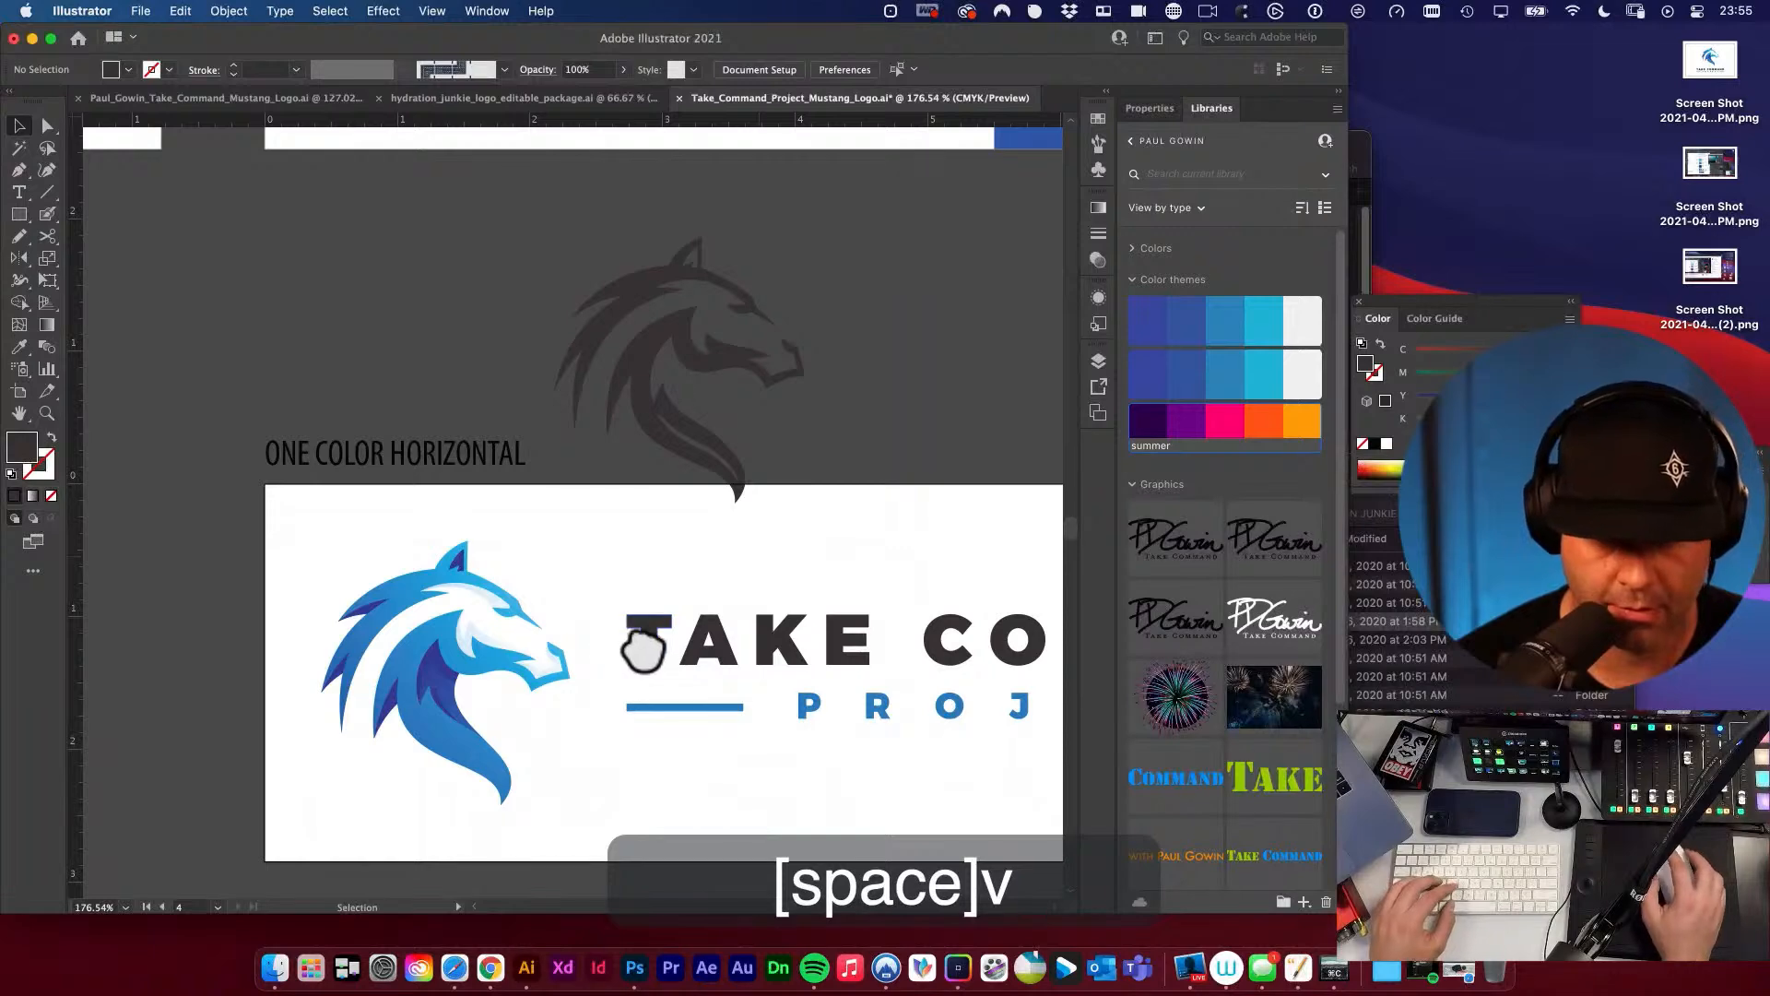
Align the left edge of the dark horse head with the left edge of the horizontal logo on the ONE COLOR HORIZONTAL artboard.
{"action": "left_click", "coordinate": [645, 323]}
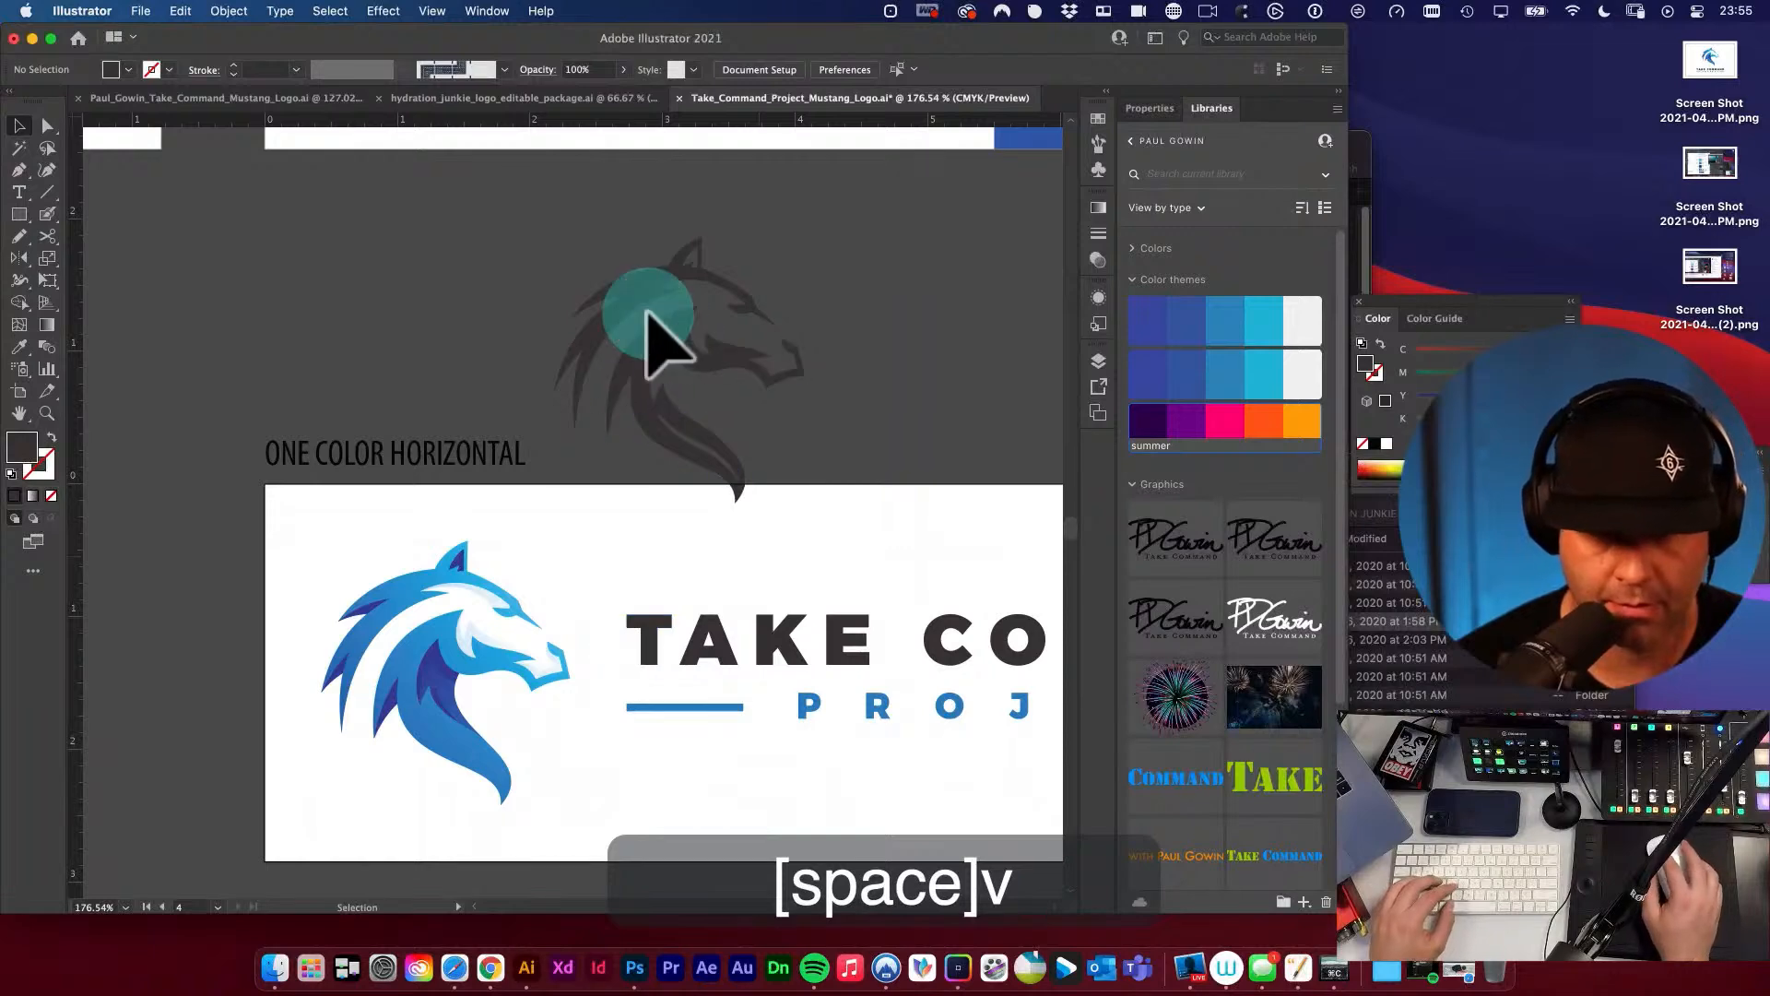
{"action": "left_click", "coordinate": [438, 581], "text": "shift"}
{"action": "key", "text": "v"}
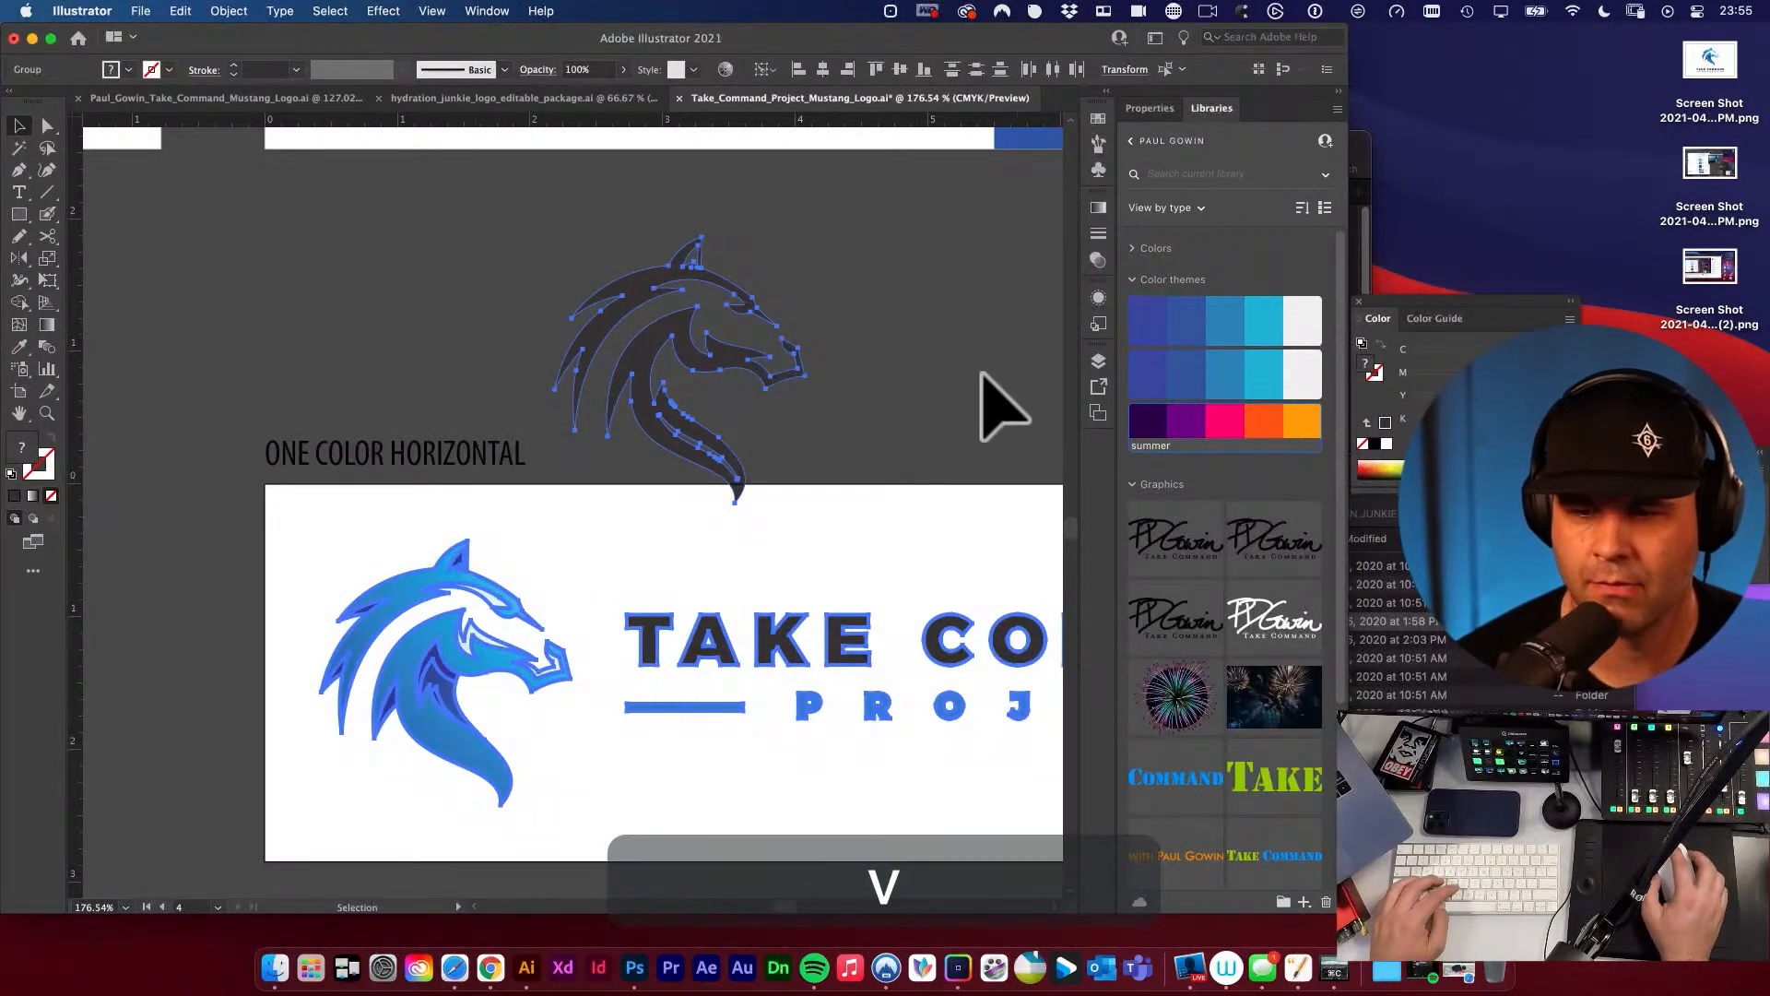
{"action": "left_click", "coordinate": [800, 69]}
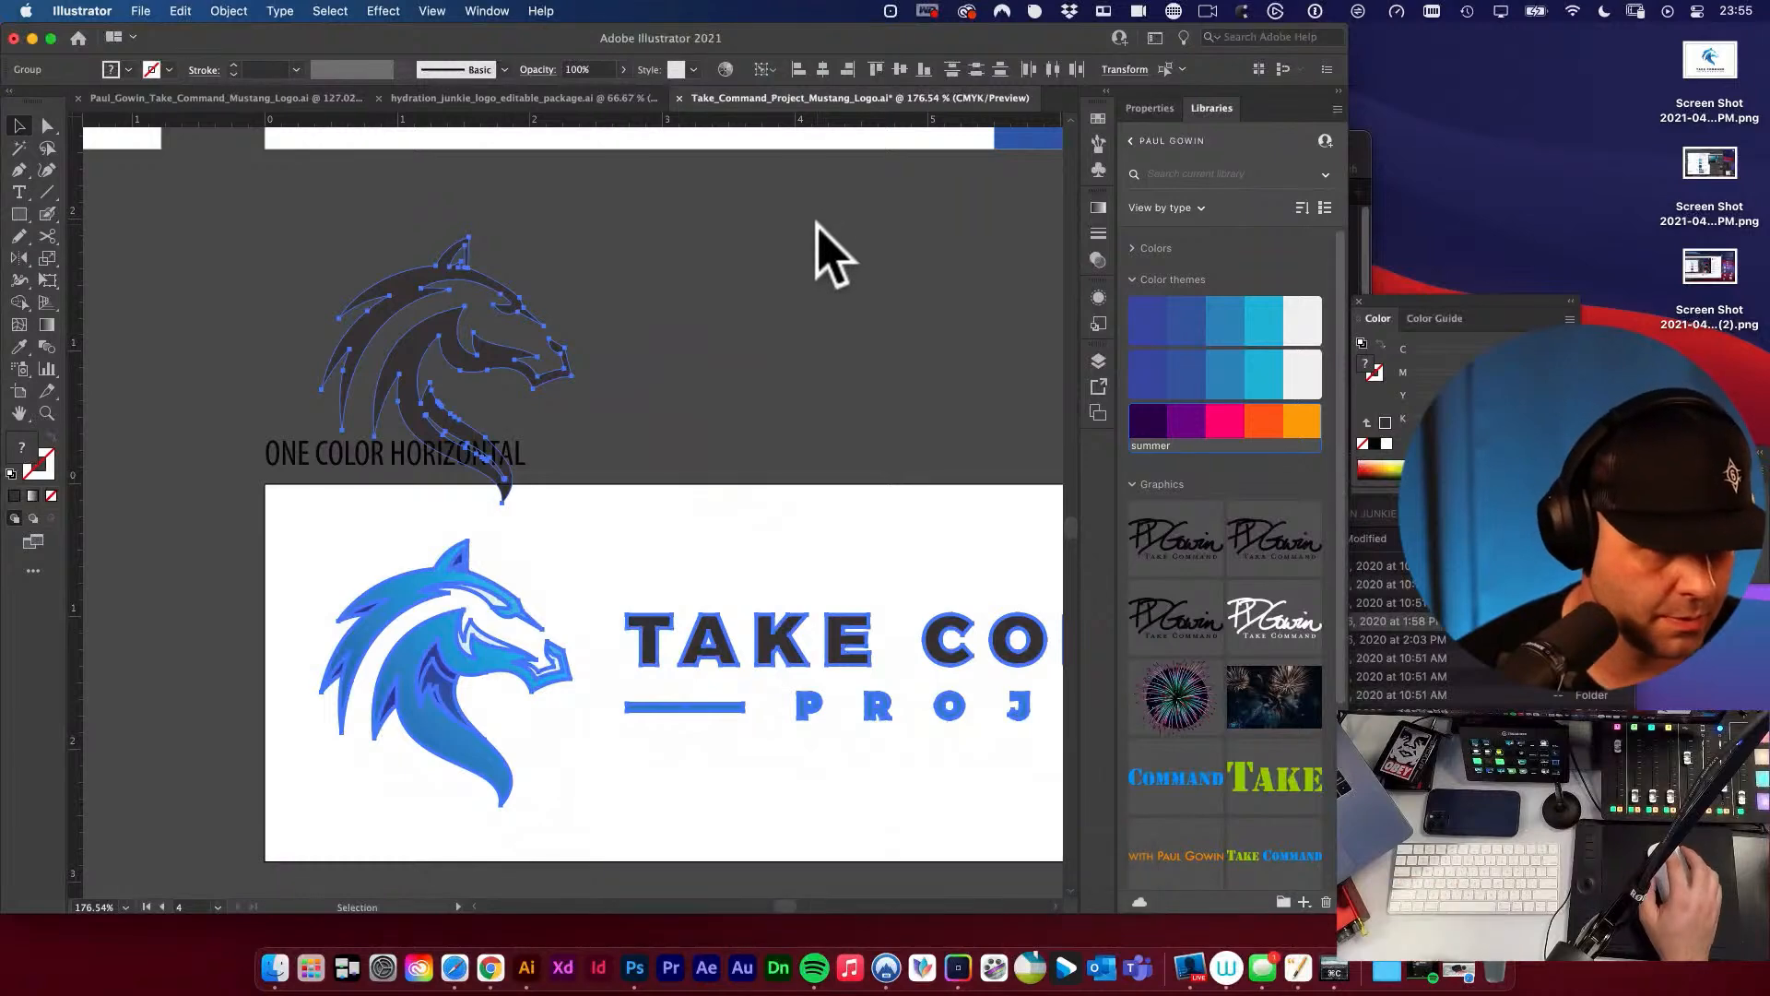
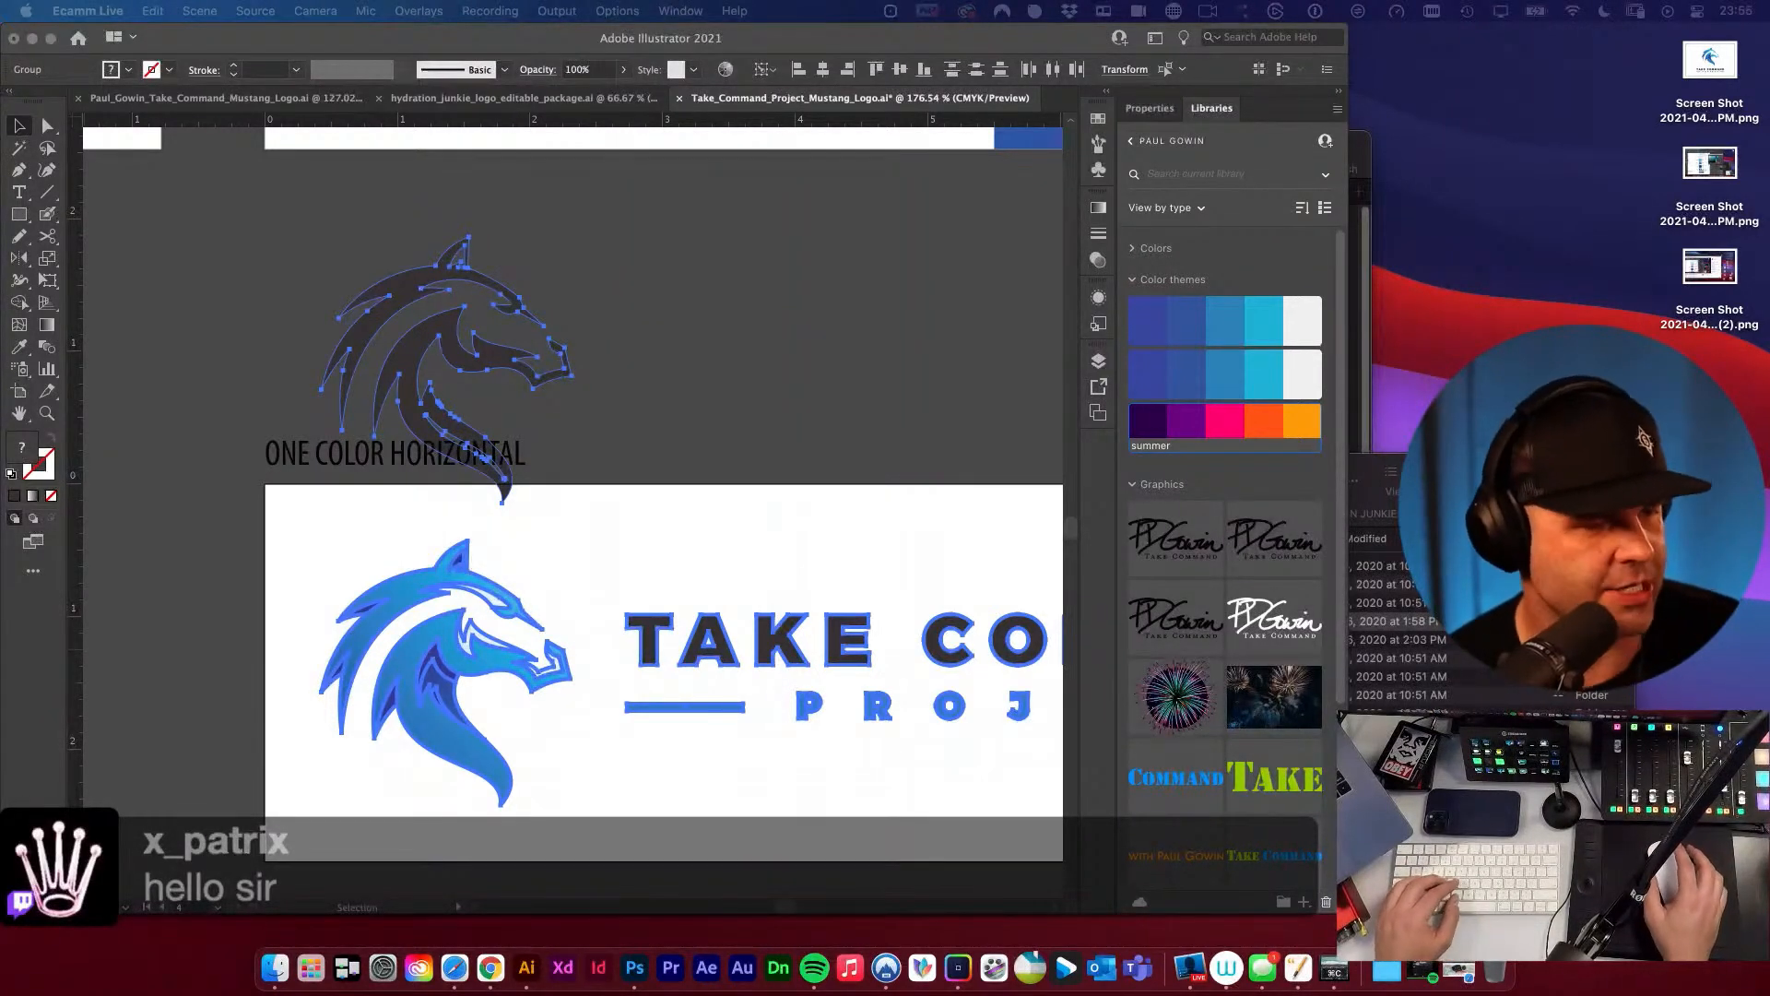
Move the dark horse head onto the full-color horse head on the ONE COLOR HORIZONTAL artboard.
{"action": "left_click", "coordinate": [759, 332]}
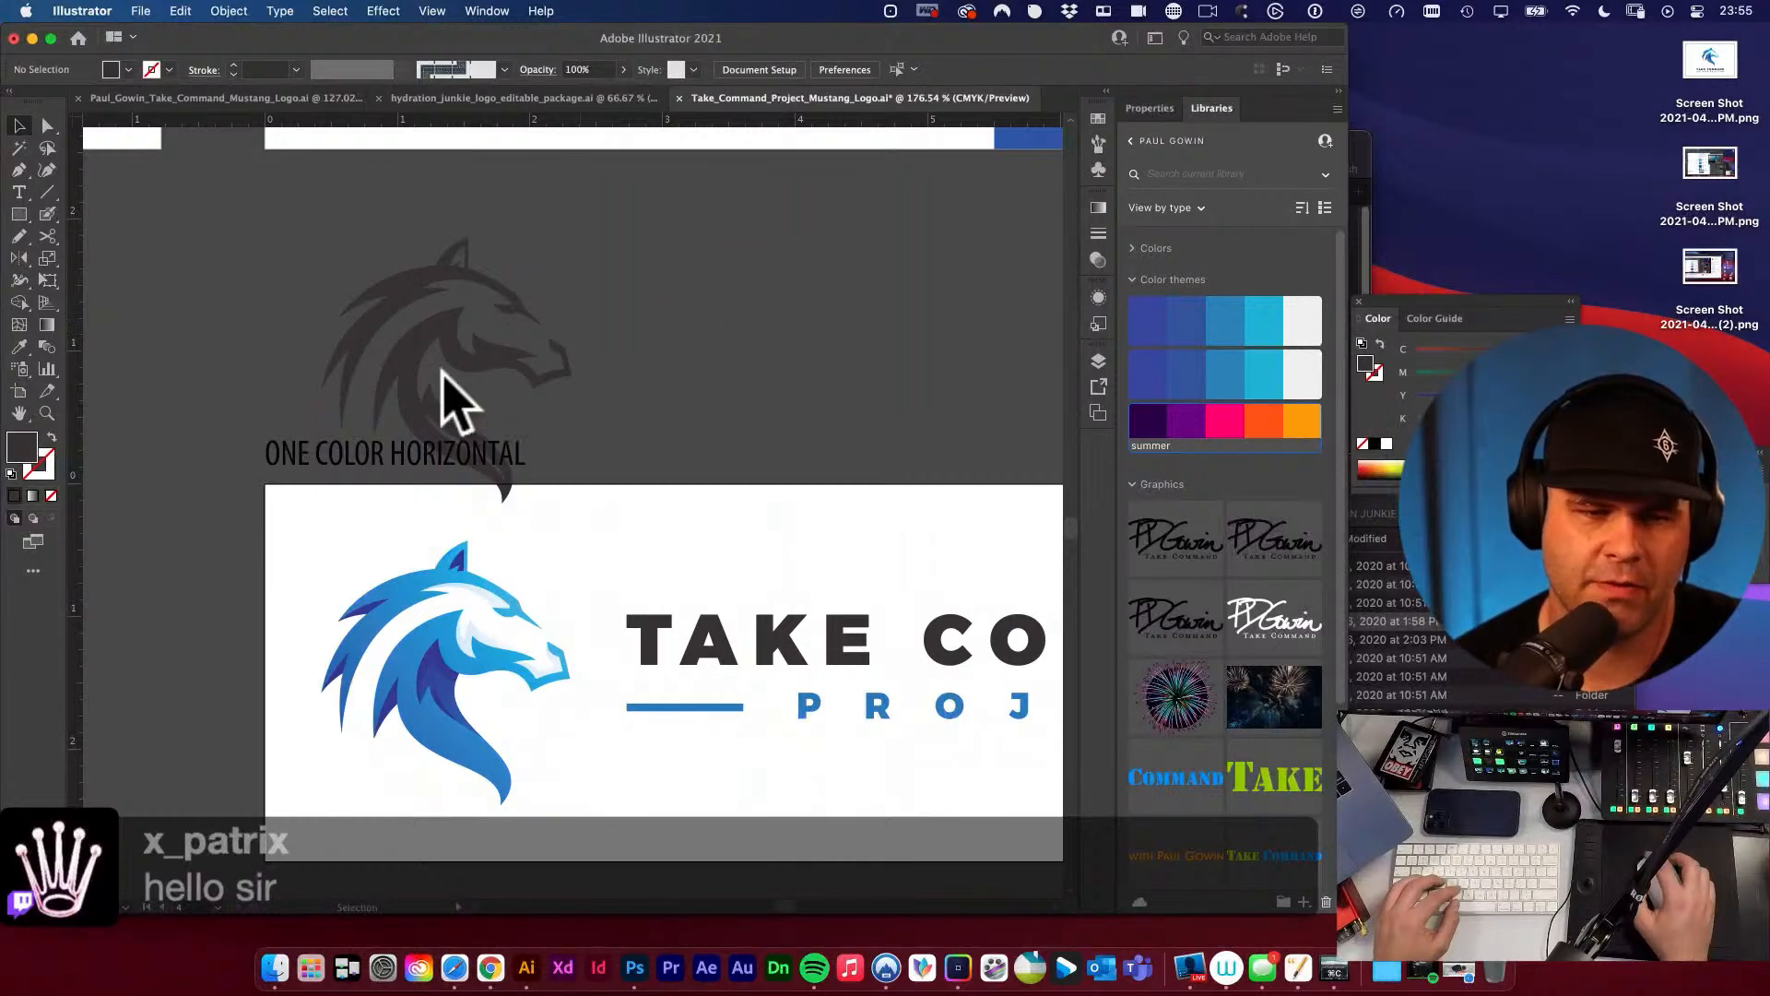
{"action": "left_click_drag", "start_coordinate": [447, 334], "coordinate": [699, 536]}
{"action": "key", "text": "v"}
{"action": "left_click_drag", "start_coordinate": [692, 451], "coordinate": [586, 269]}
{"action": "left_click_drag", "start_coordinate": [669, 544], "coordinate": [665, 427]}
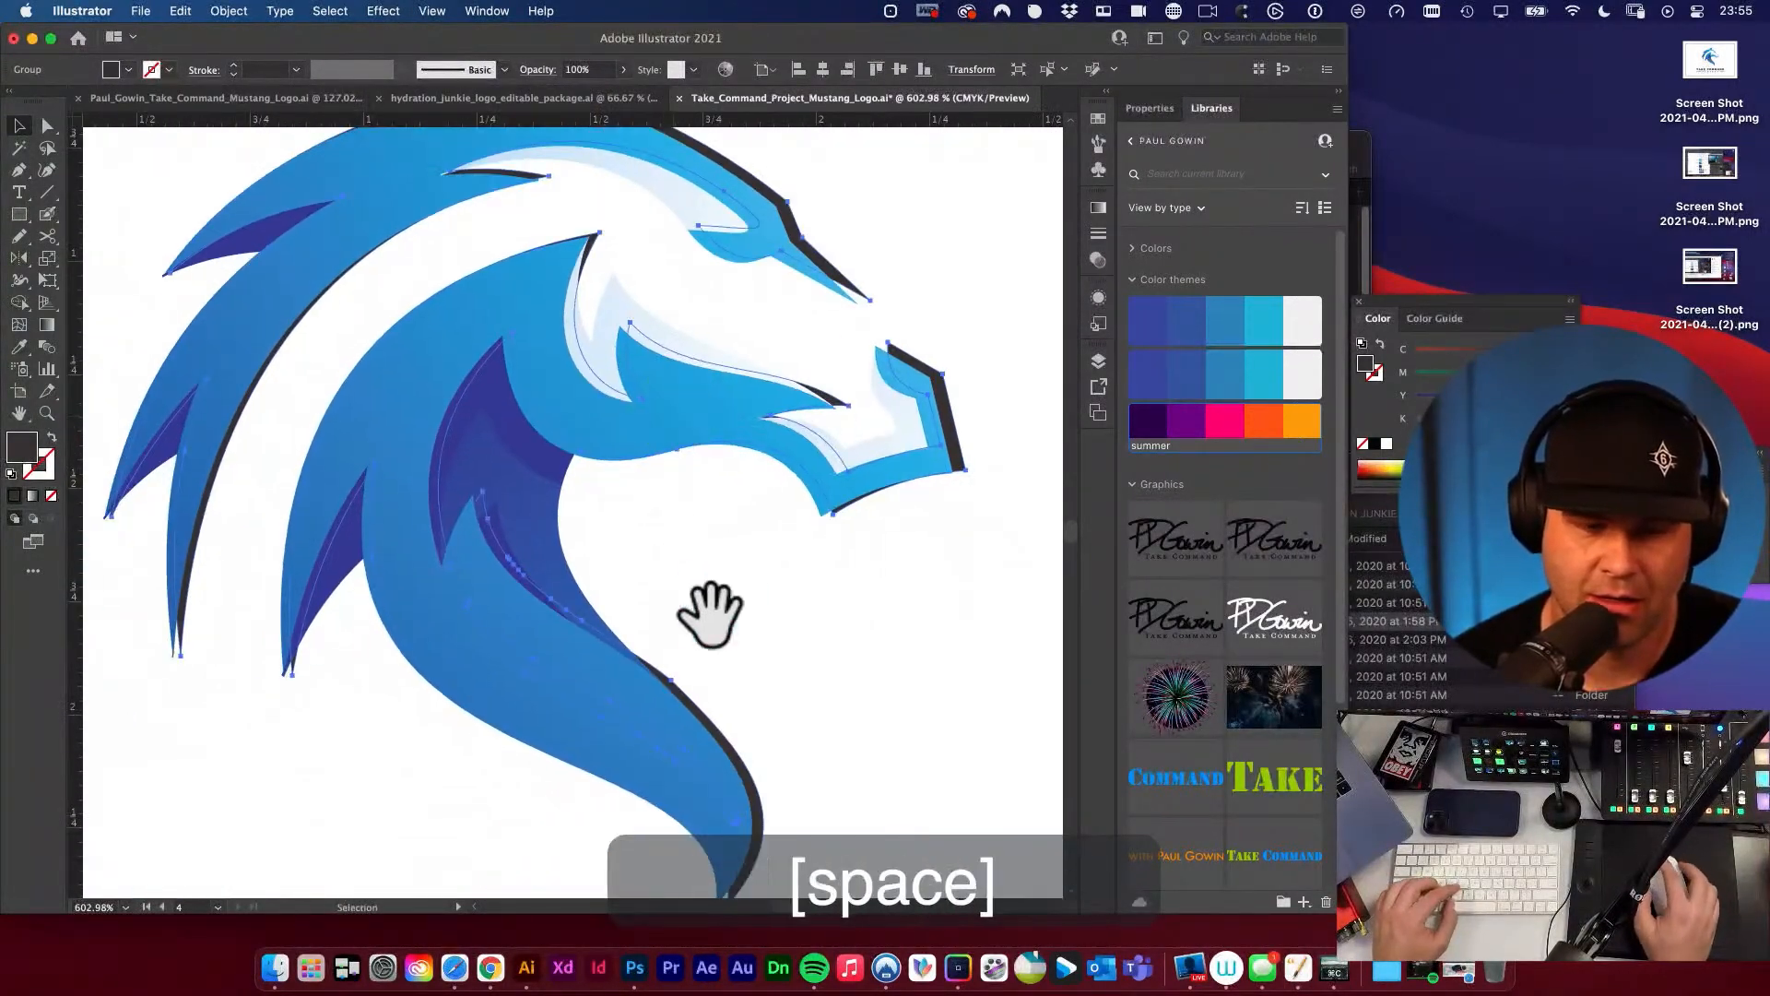
Bring the dark horse head to the front and line its outline up precisely with the full-color head beneath.
{"action": "left_click_drag", "start_coordinate": [711, 615], "coordinate": [815, 512]}
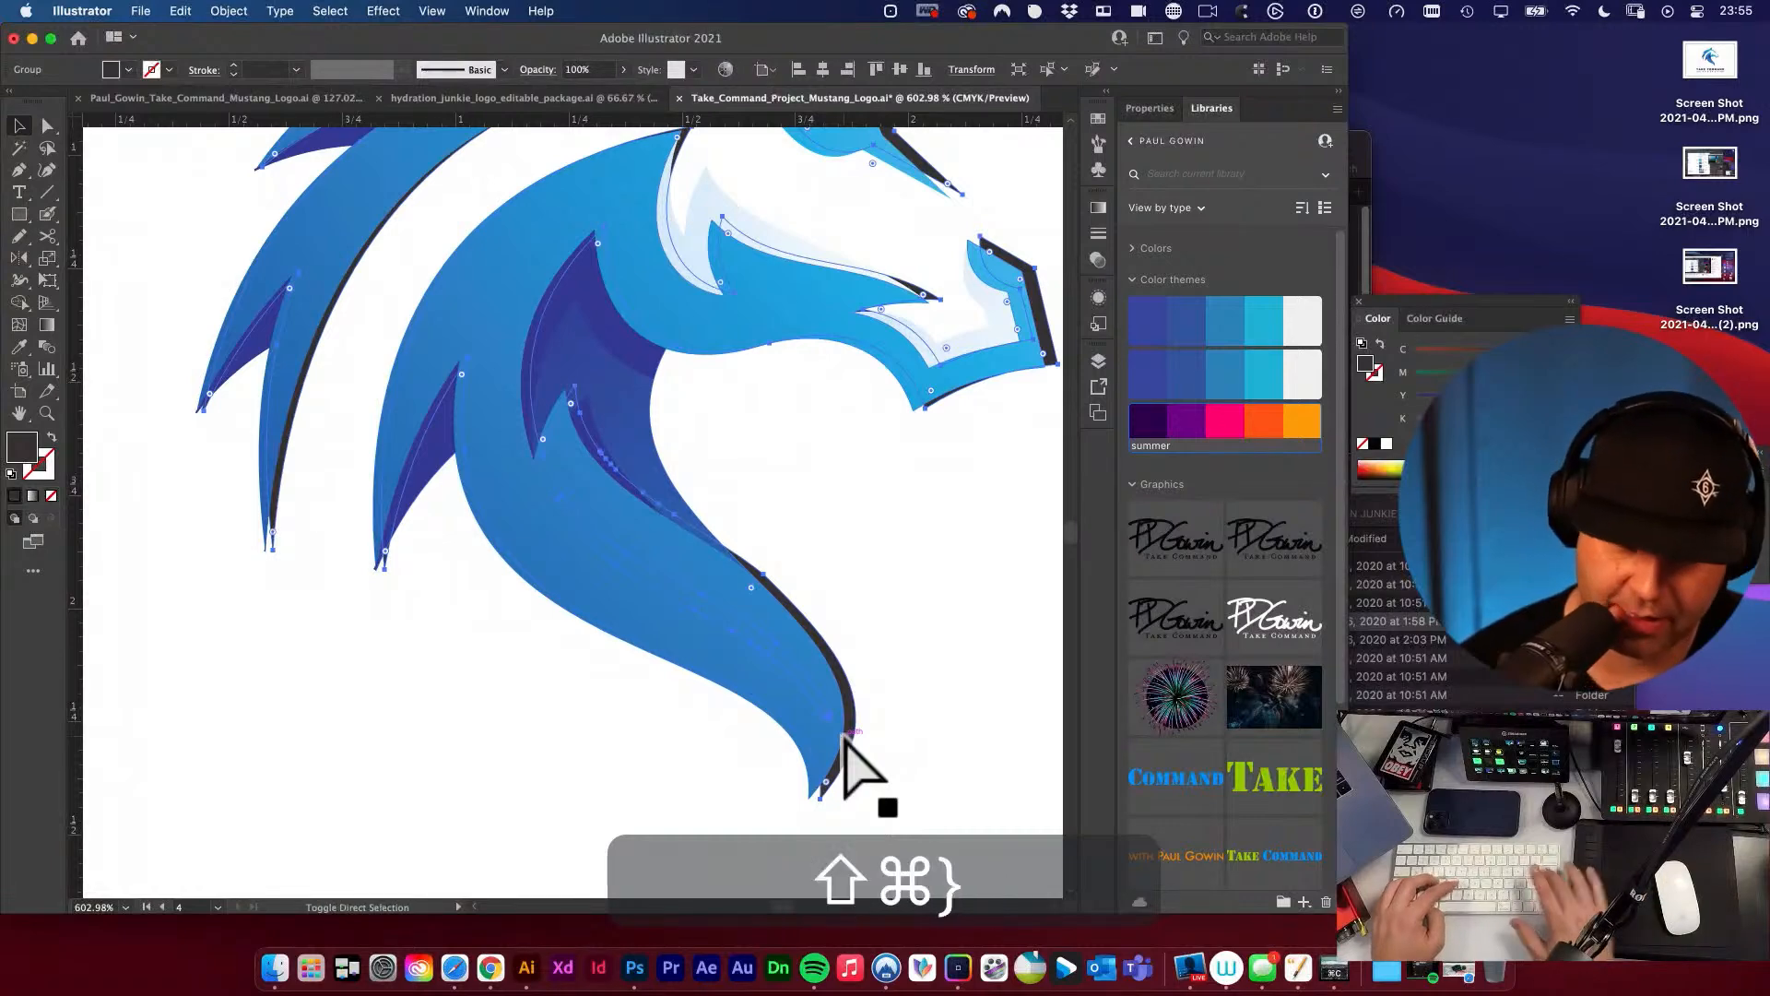
{"action": "key", "text": "v"}
{"action": "key", "text": "v"}
{"action": "left_click_drag", "start_coordinate": [510, 503], "coordinate": [495, 496]}
{"action": "key", "text": "space"}
{"action": "left_click_drag", "start_coordinate": [712, 133], "coordinate": [581, 525]}
{"action": "left_click", "coordinate": [670, 472], "text": "alt+super"}
{"action": "left_click", "coordinate": [665, 474], "text": "alt+super"}
{"action": "left_click_drag", "start_coordinate": [452, 526], "coordinate": [581, 581]}
{"action": "key", "text": "space"}
{"action": "left_click_drag", "start_coordinate": [512, 403], "coordinate": [949, 470]}
{"action": "mouse_move", "coordinate": [819, 440]}
{"action": "left_mouse_down"}
{"action": "mouse_move", "coordinate": [802, 486]}
{"action": "mouse_move", "coordinate": [813, 454]}
{"action": "left_mouse_up"}
{"action": "left_click", "coordinate": [612, 605], "text": "alt+super"}
{"action": "left_click", "coordinate": [639, 630], "text": "alt+super"}
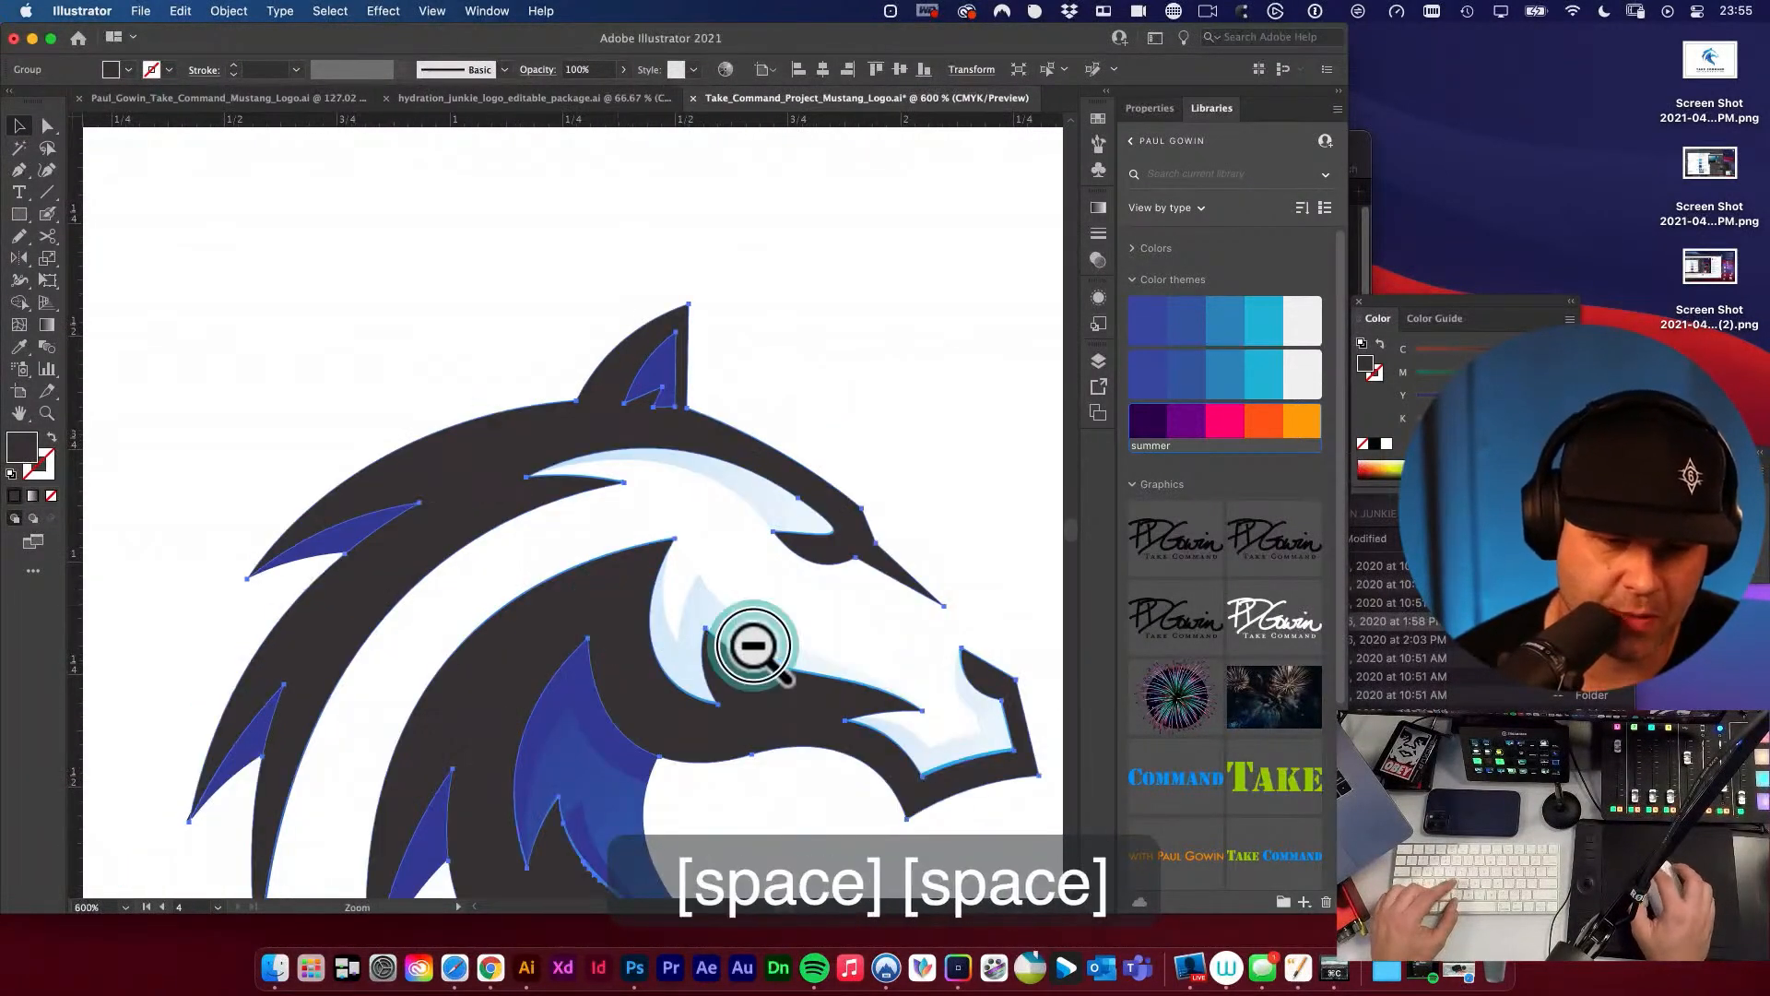
Replace the full-color horse head with the dark one by cutting the dark head, deleting the original and pasting in place.
{"action": "left_click", "coordinate": [753, 646], "text": "alt+super"}
{"action": "left_click_drag", "start_coordinate": [747, 623], "coordinate": [697, 527]}
{"action": "left_click", "coordinate": [712, 588]}
{"action": "left_click", "coordinate": [626, 575], "text": "super"}
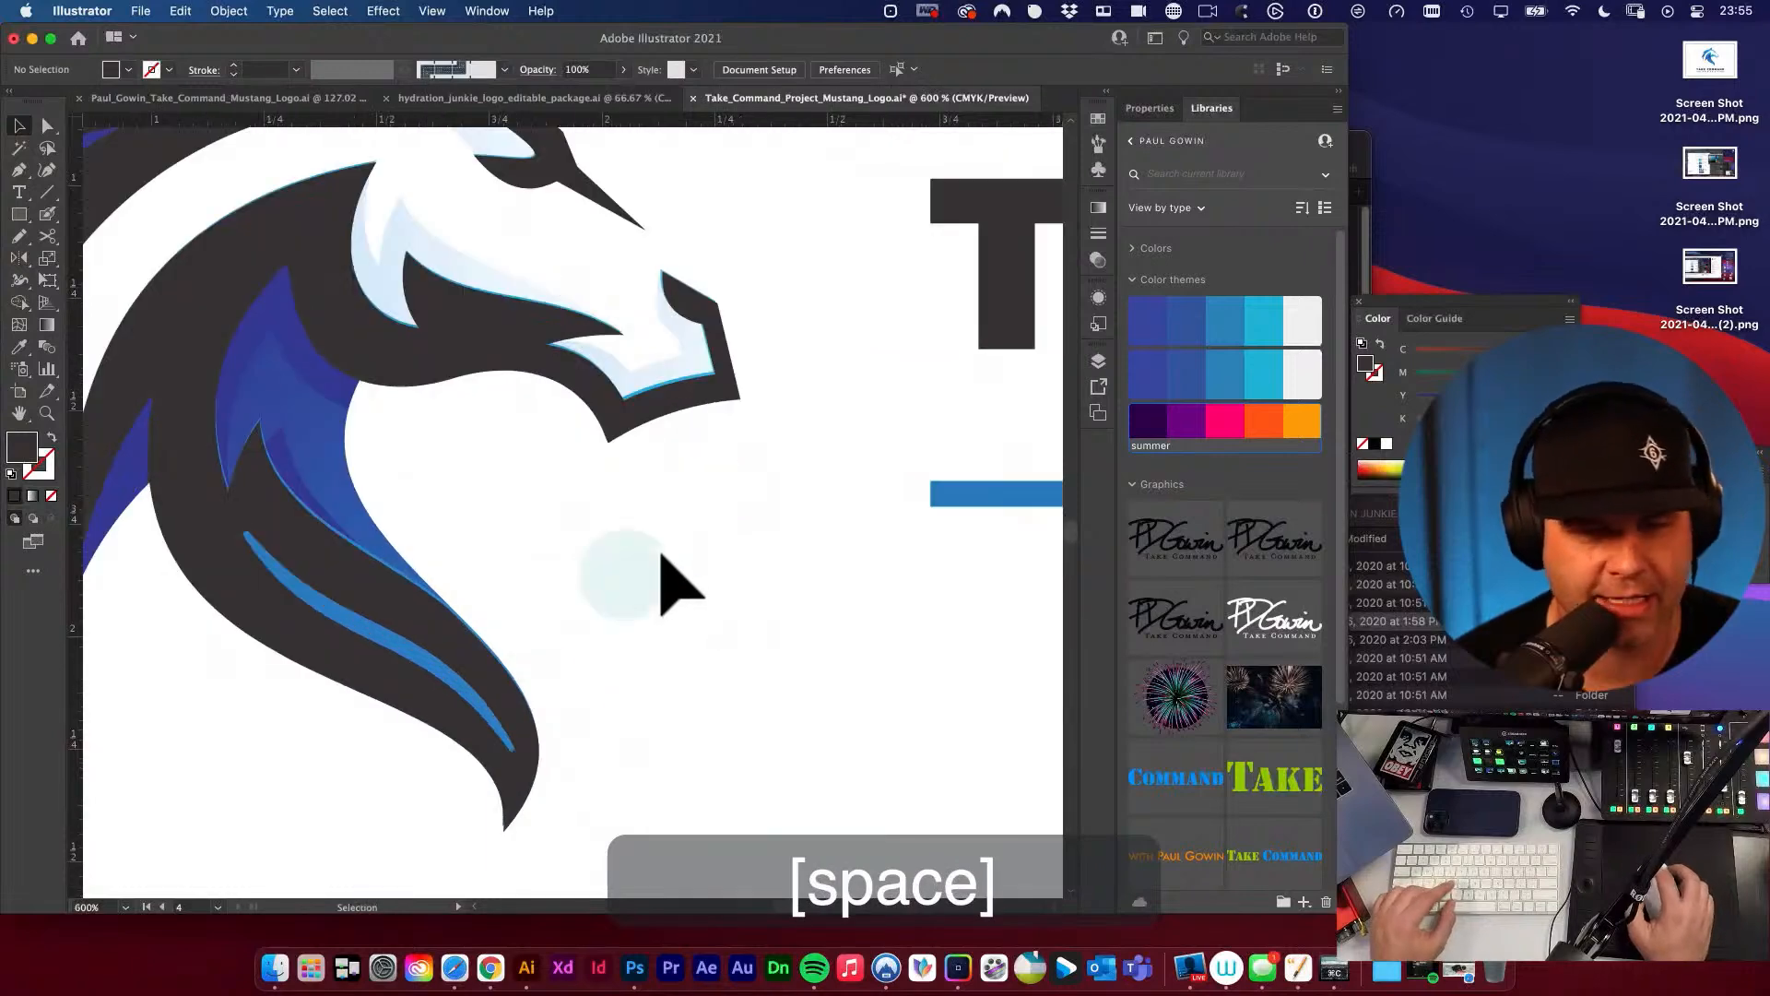
{"action": "left_click", "coordinate": [462, 486], "text": "alt+super"}
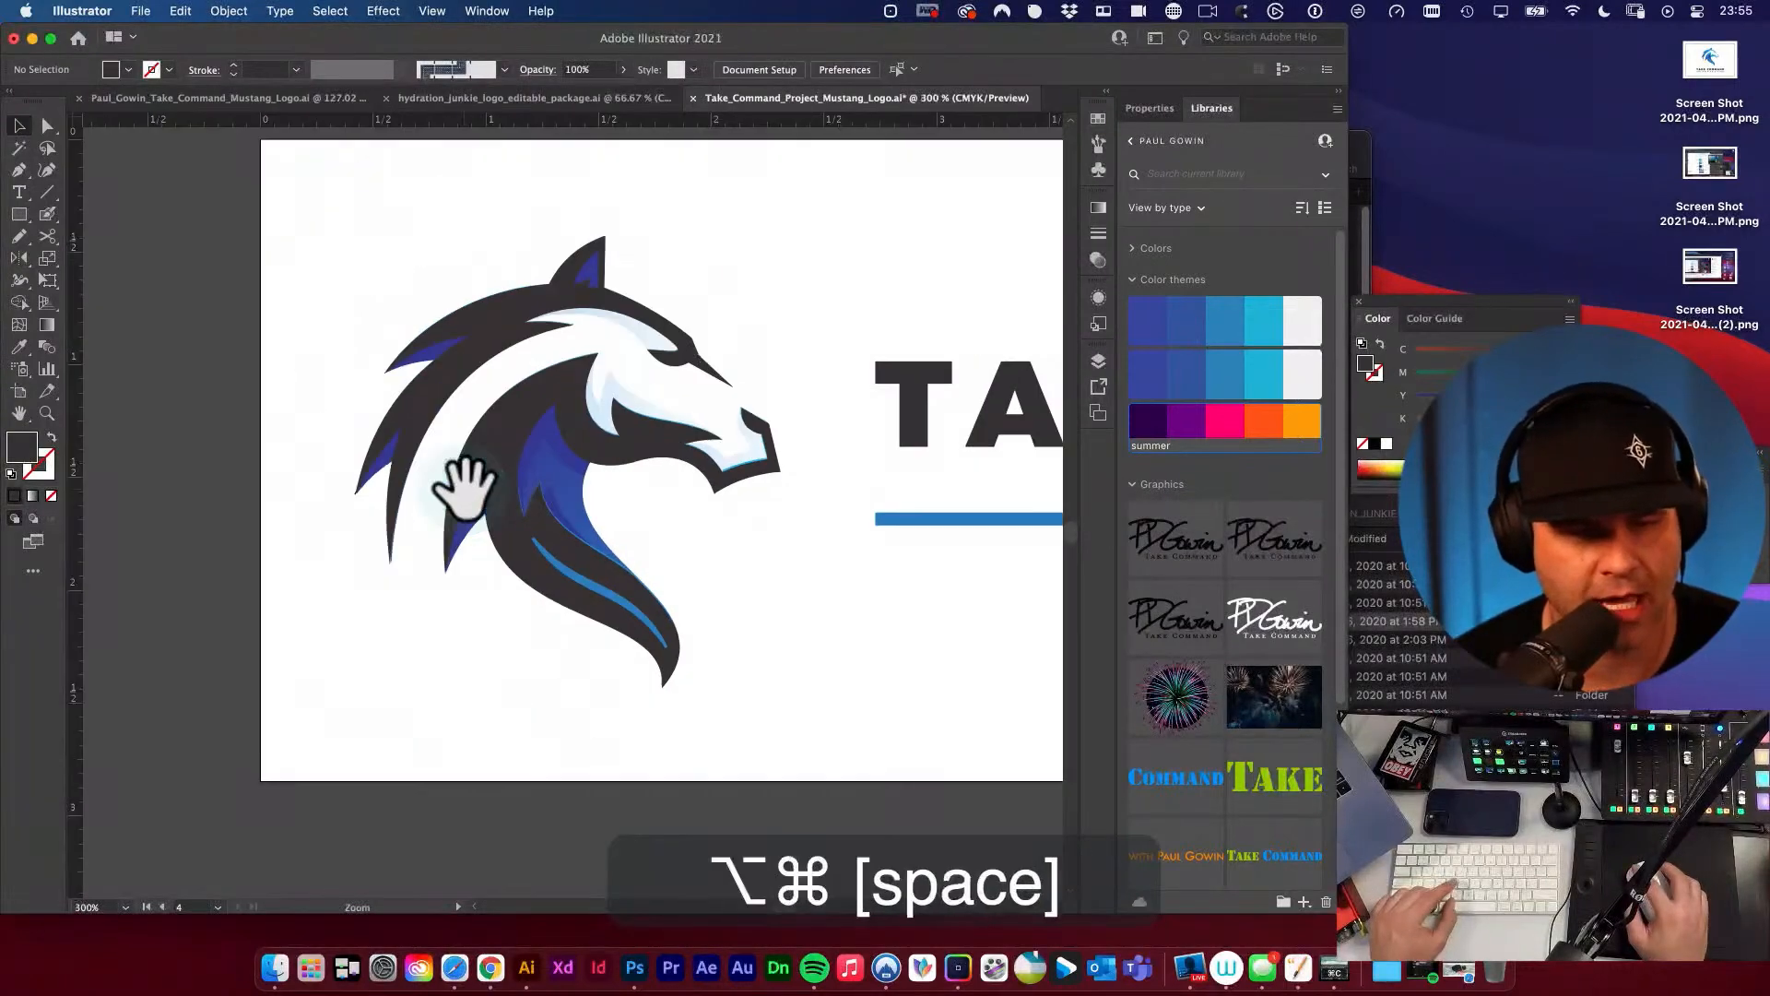
{"action": "left_click", "coordinate": [793, 598], "text": "alt+super"}
{"action": "left_click_drag", "start_coordinate": [794, 598], "coordinate": [962, 607]}
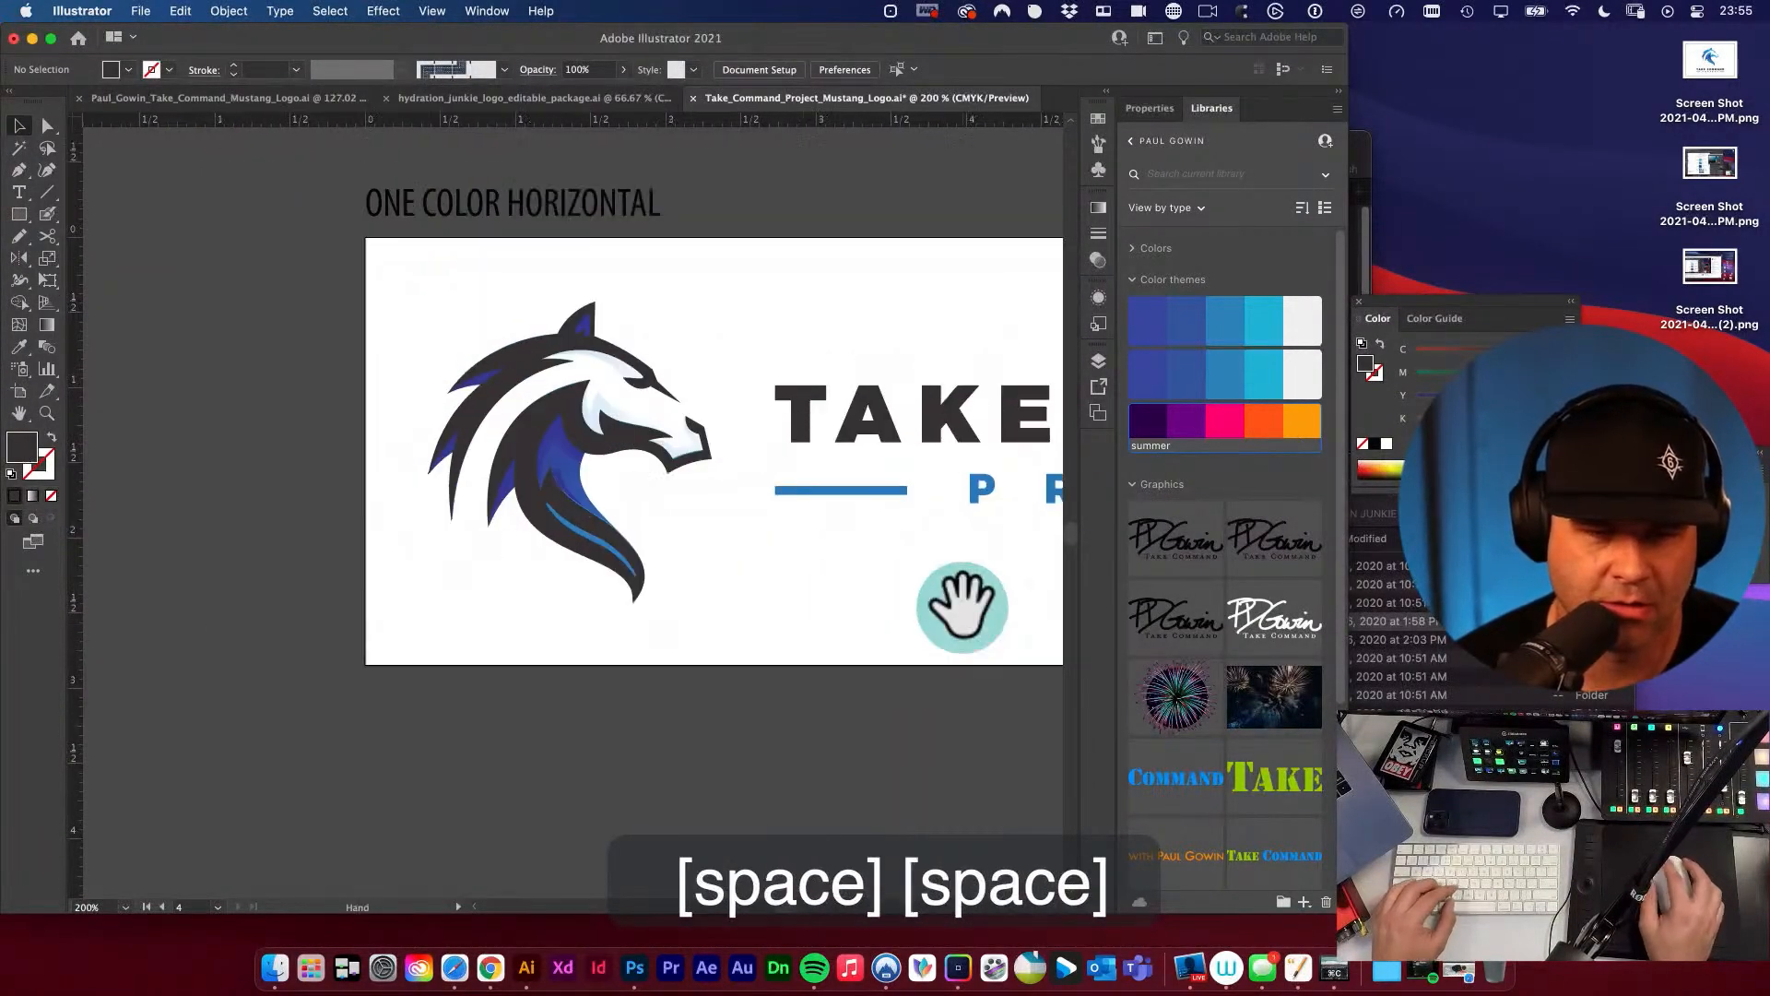
{"action": "left_click", "coordinate": [542, 467]}
{"action": "key", "text": "super+x"}
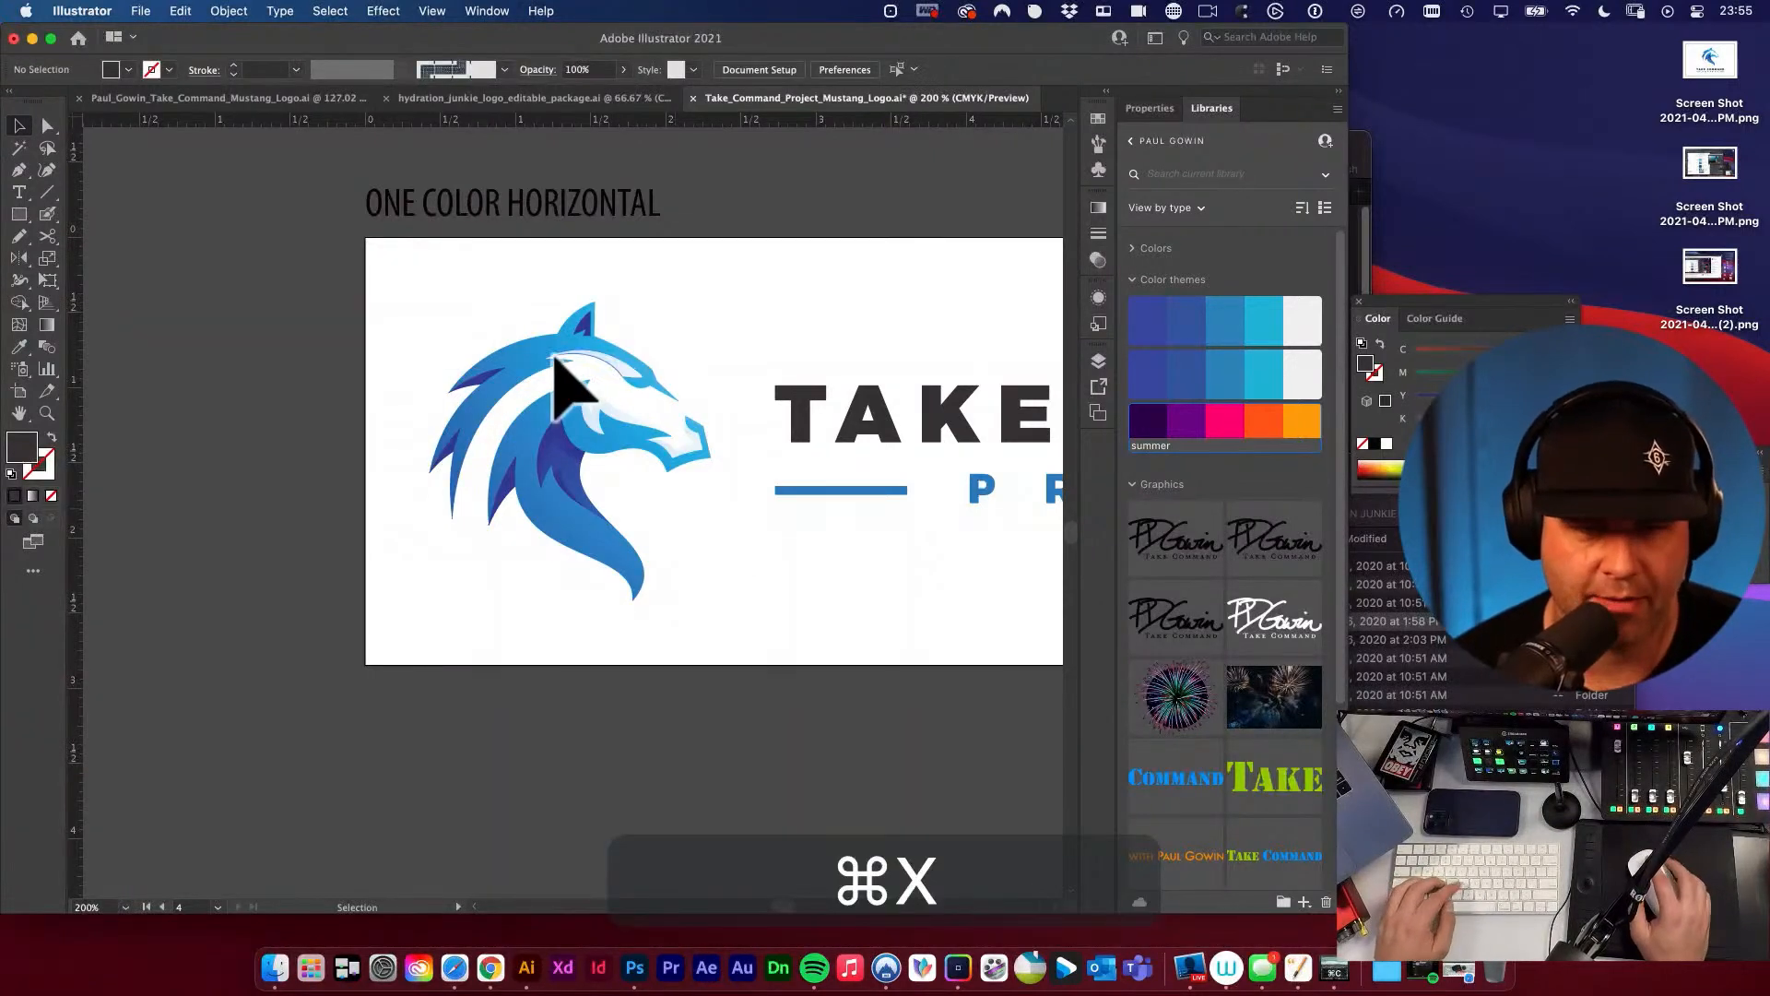
{"action": "key", "text": "a"}
{"action": "left_click_drag", "start_coordinate": [419, 272], "coordinate": [449, 650]}
{"action": "key", "text": "BackSpace"}
{"action": "key", "text": "super+f"}
Recolor the PROJECT lettering and its divider lines with the dark fill sampled from the TAKE COMMAND lettering.
{"action": "key", "text": "v"}
{"action": "left_click", "coordinate": [715, 604]}
{"action": "key", "text": "space"}
{"action": "left_click", "coordinate": [595, 531]}
{"action": "key", "text": "i"}
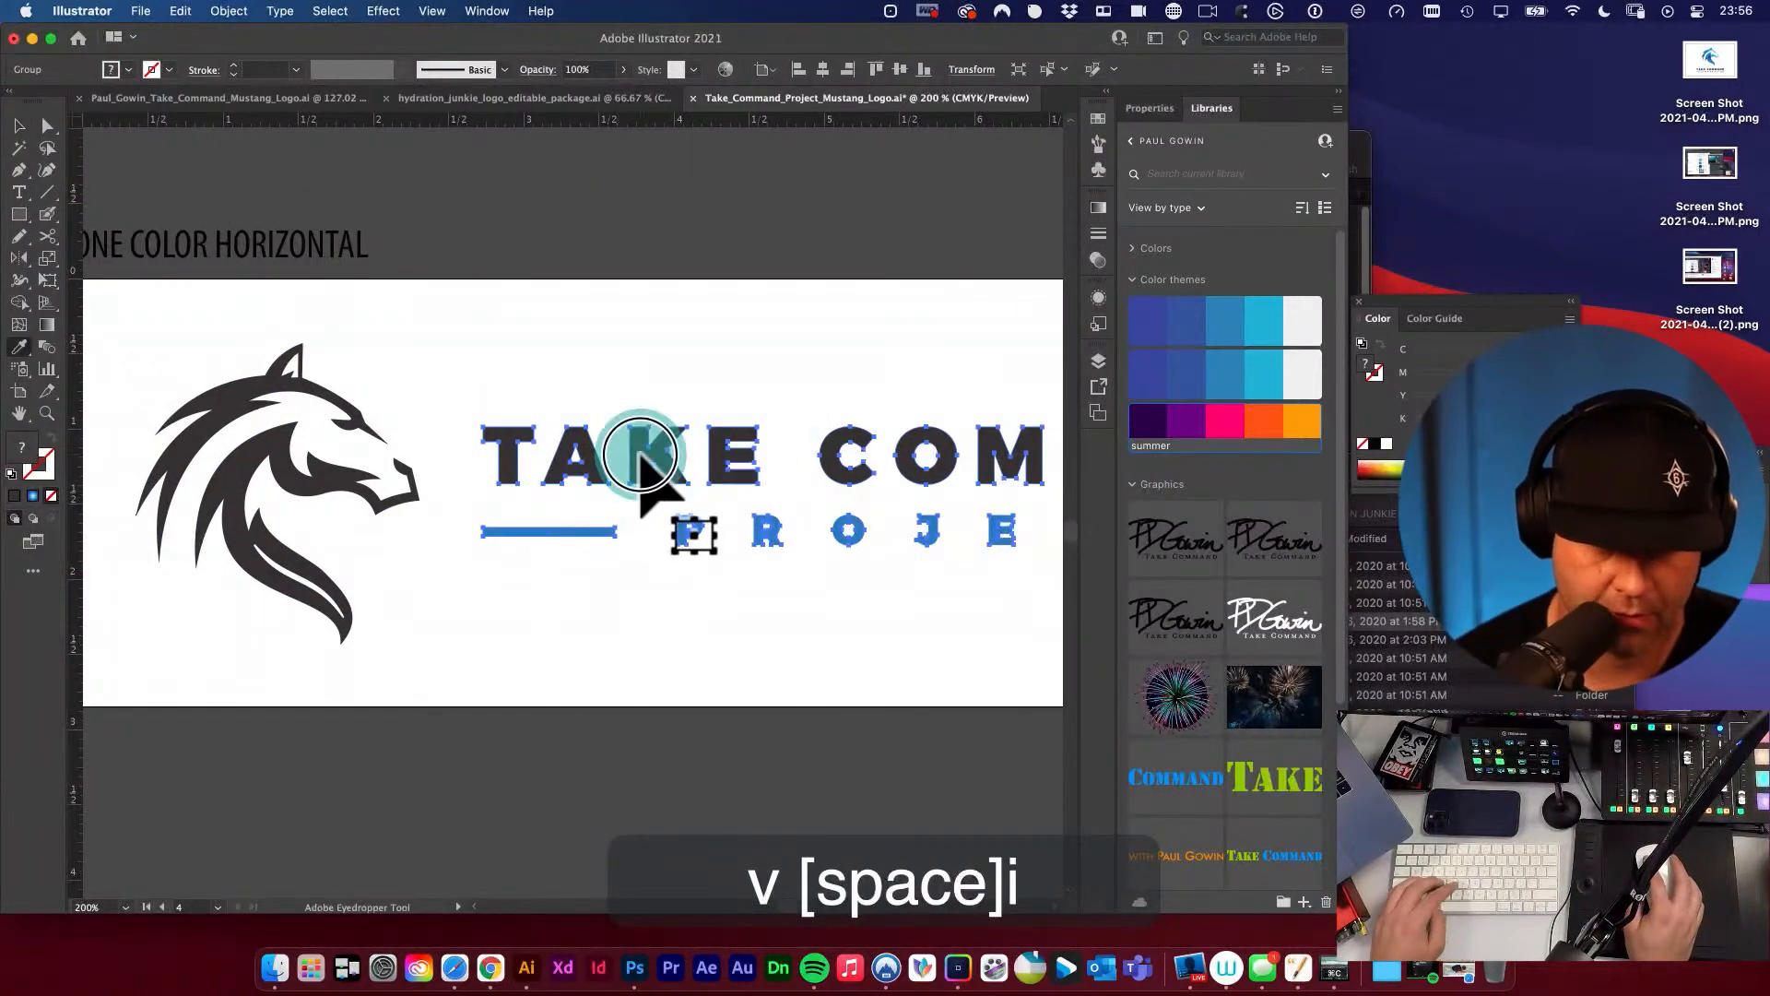
{"action": "left_click", "coordinate": [546, 458]}
{"action": "left_click", "coordinate": [440, 335], "text": "super"}
{"action": "key", "text": "super+v"}
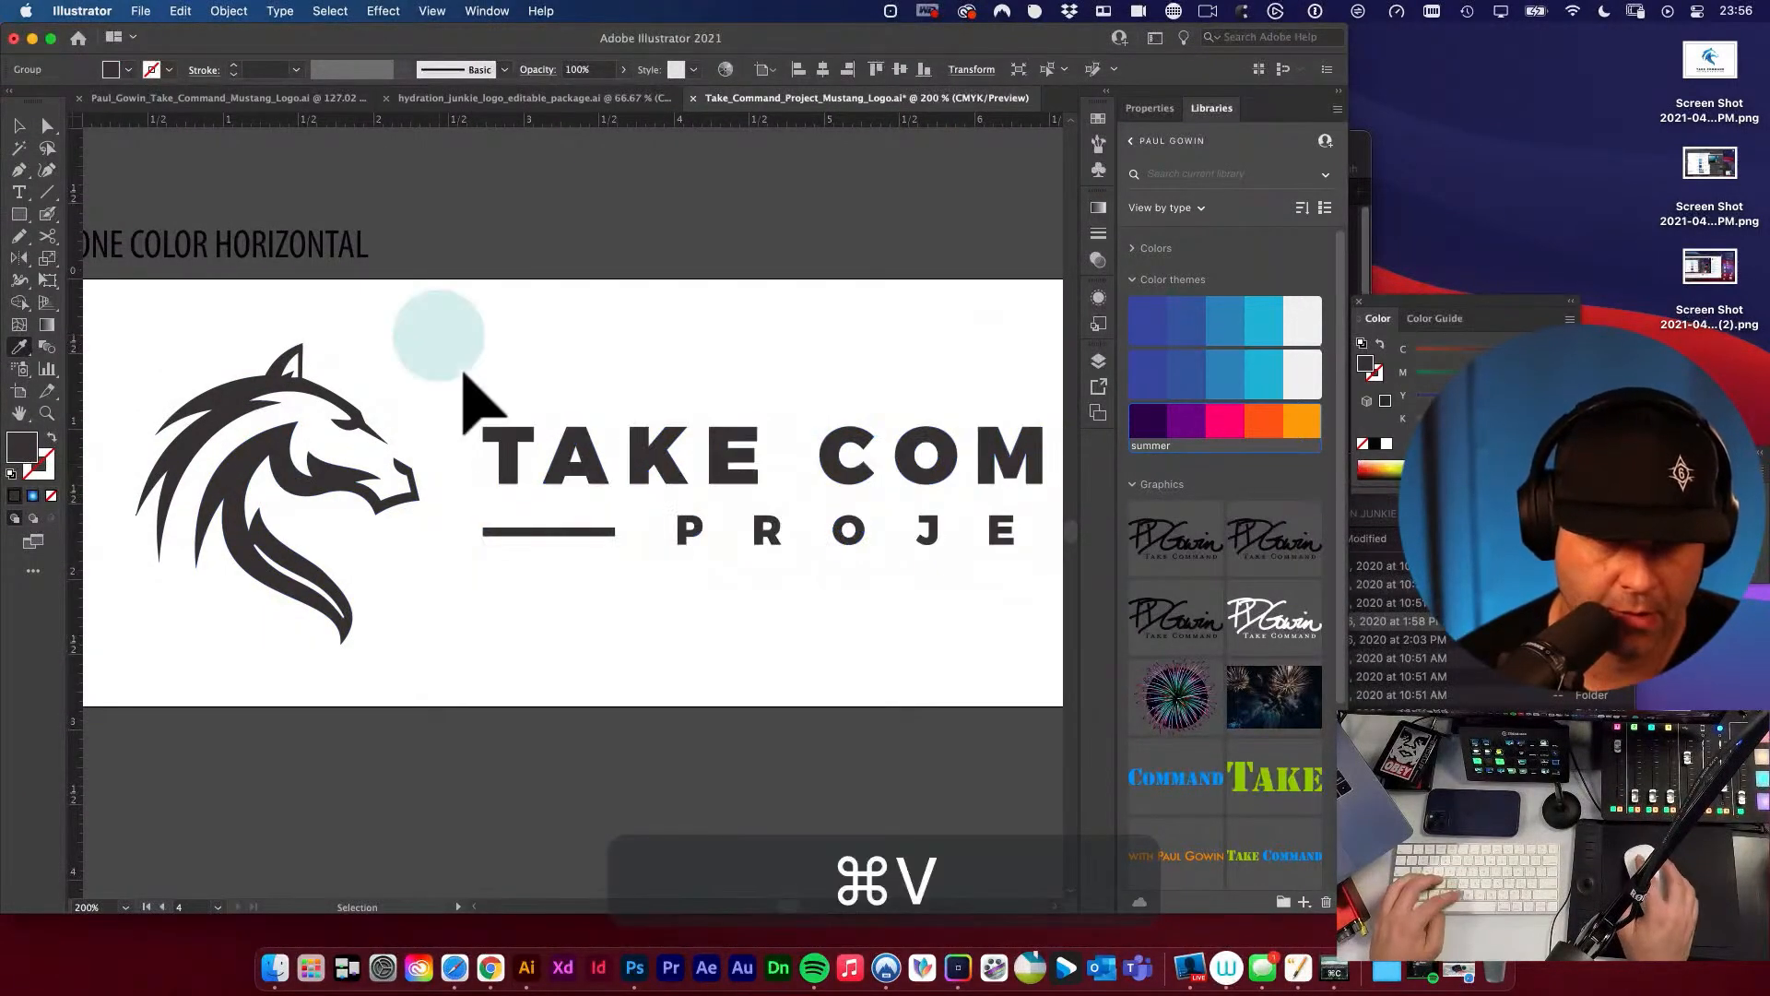
Review the whole one-color horizontal logo on its artboard.
{"action": "key", "text": "space"}
{"action": "left_click", "coordinate": [581, 467], "text": "alt+super"}
{"action": "left_click", "coordinate": [589, 477], "text": "alt+super"}
{"action": "key", "text": "v"}
{"action": "key", "text": "Delete"}
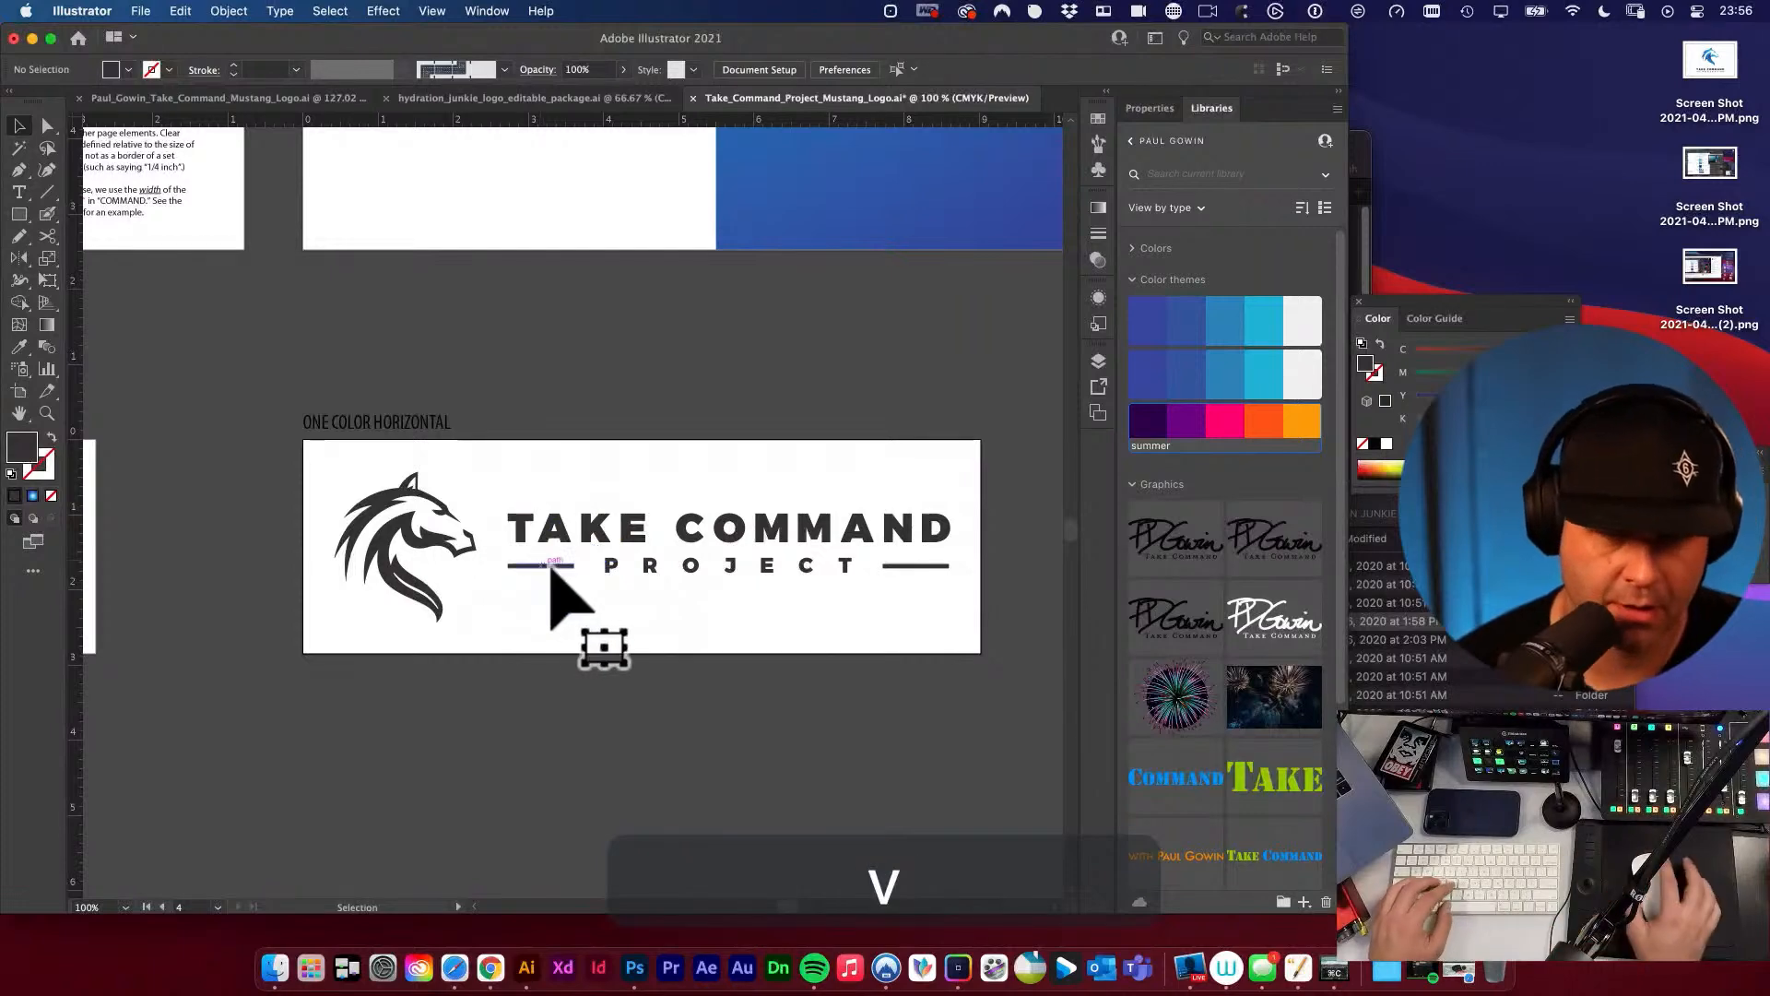
{"action": "key", "text": "space"}
{"action": "left_click_drag", "start_coordinate": [674, 638], "coordinate": [625, 581]}
{"action": "key", "text": "v"}
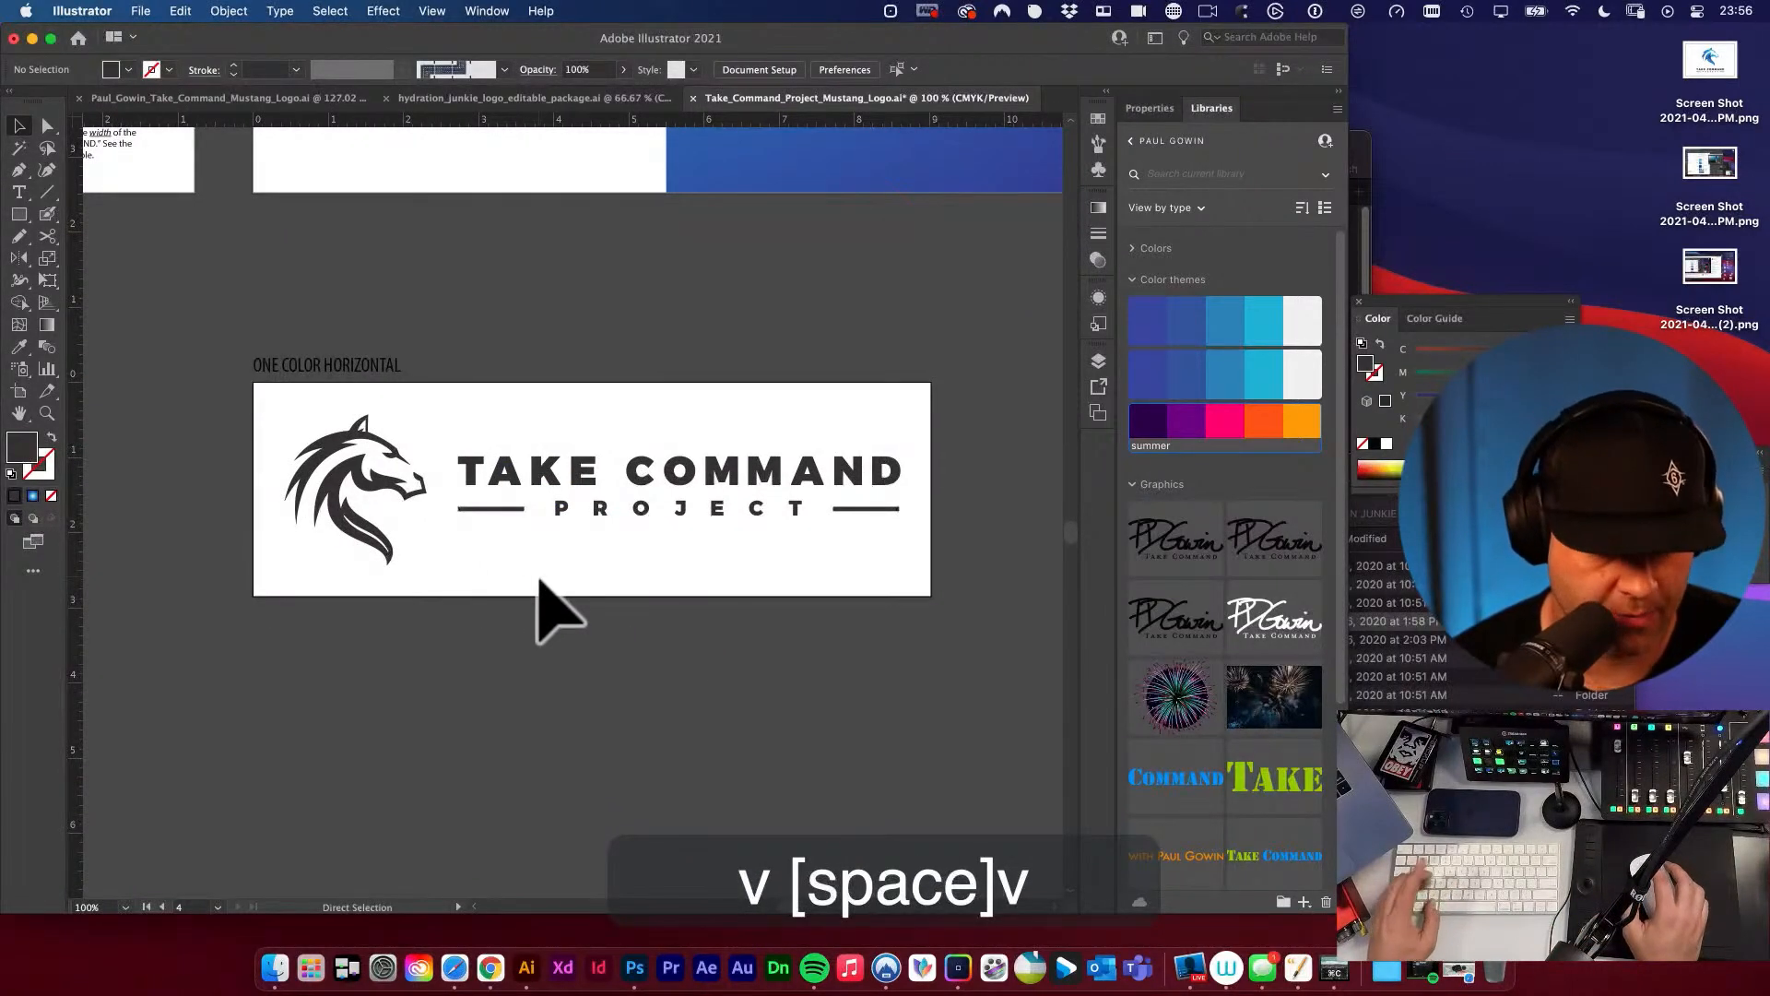
{"action": "key", "text": "space"}
{"action": "left_click", "coordinate": [605, 566], "text": "alt+super"}
{"action": "key", "text": "space"}
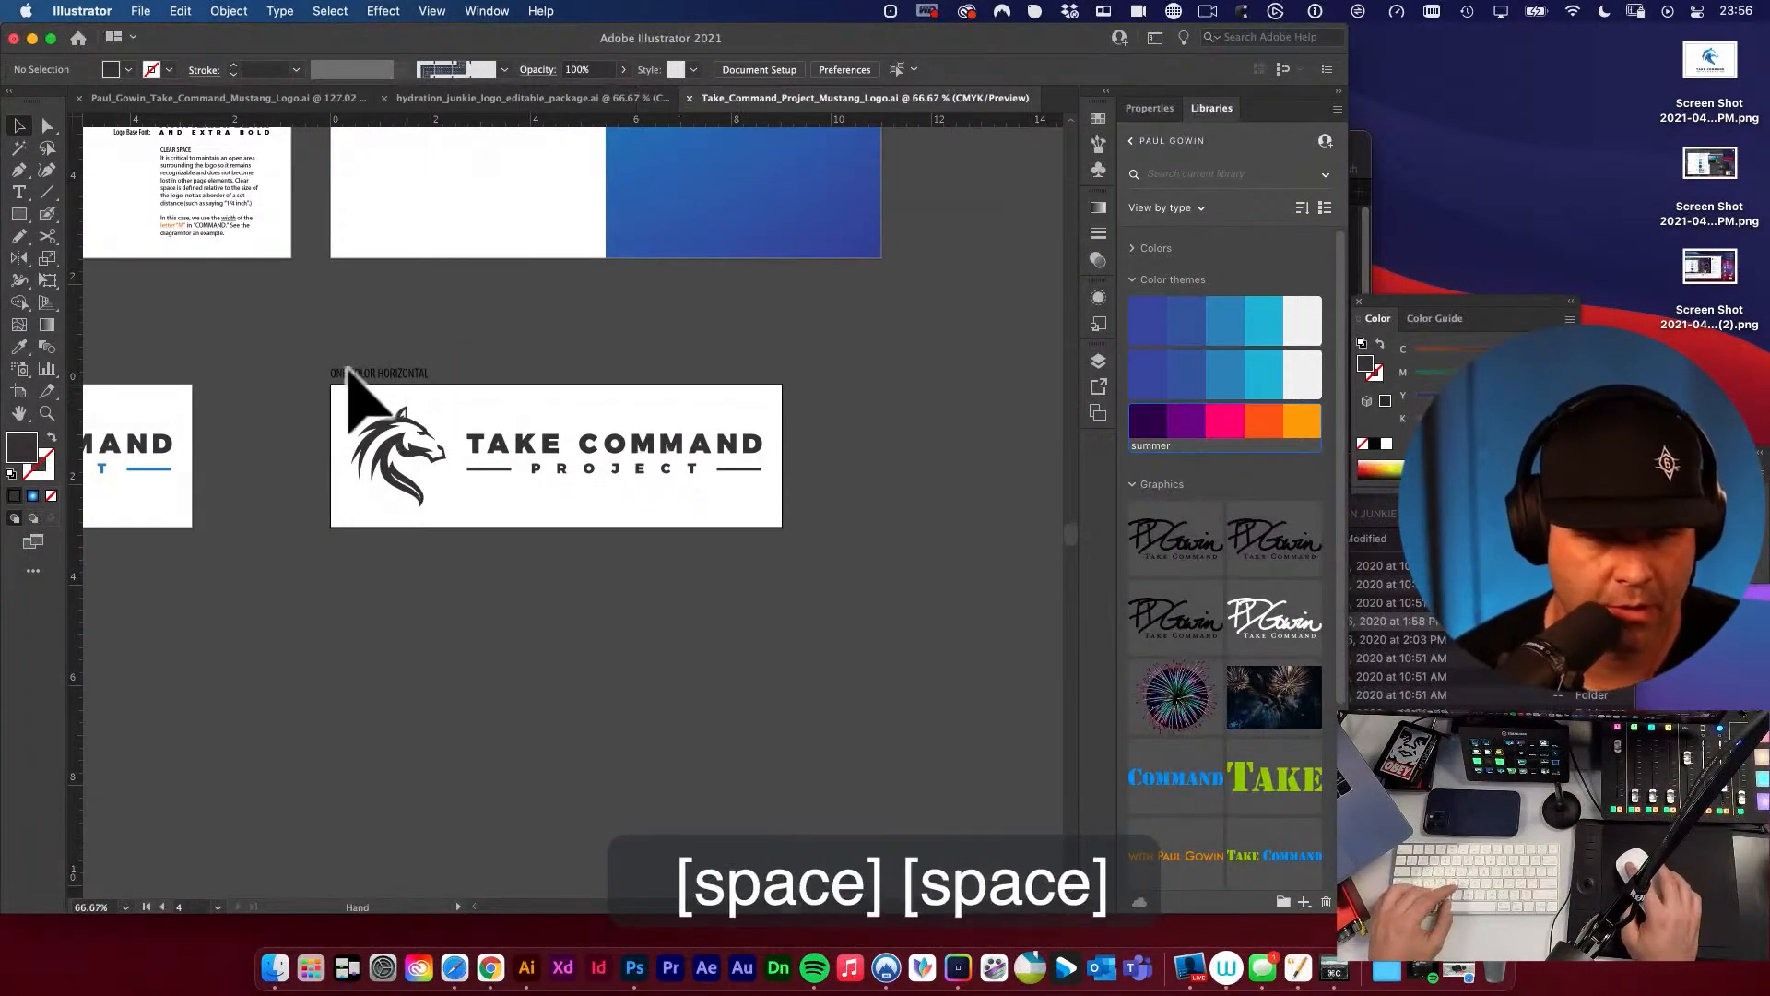
Change the label above the one-color artboard to HORIZONTAL BLACK.
{"action": "left_click_drag", "start_coordinate": [348, 374], "coordinate": [514, 474]}
{"action": "key", "text": "t"}
{"action": "left_click_drag", "start_coordinate": [402, 377], "coordinate": [304, 363]}
{"action": "type", "text": "BL"}
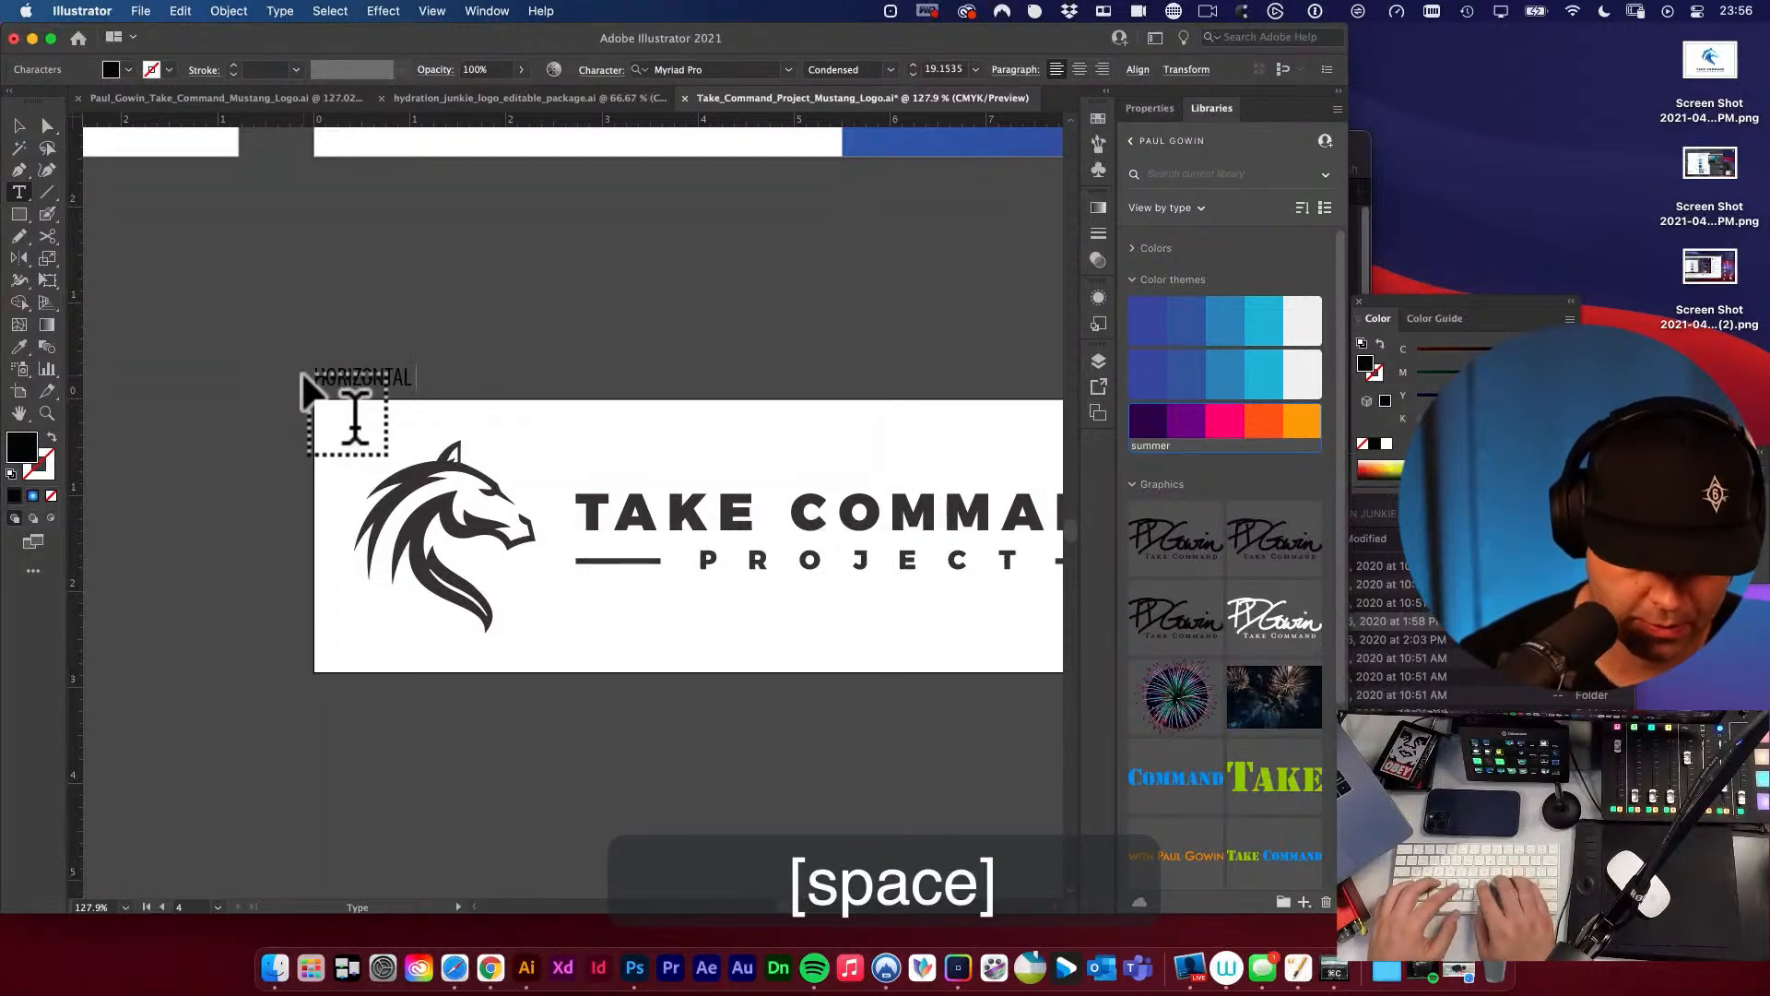
{"action": "type", "text": "Black"}
{"action": "scroll", "coordinate": [150, 224], "scroll_direction": "right", "scroll_amount": 2}
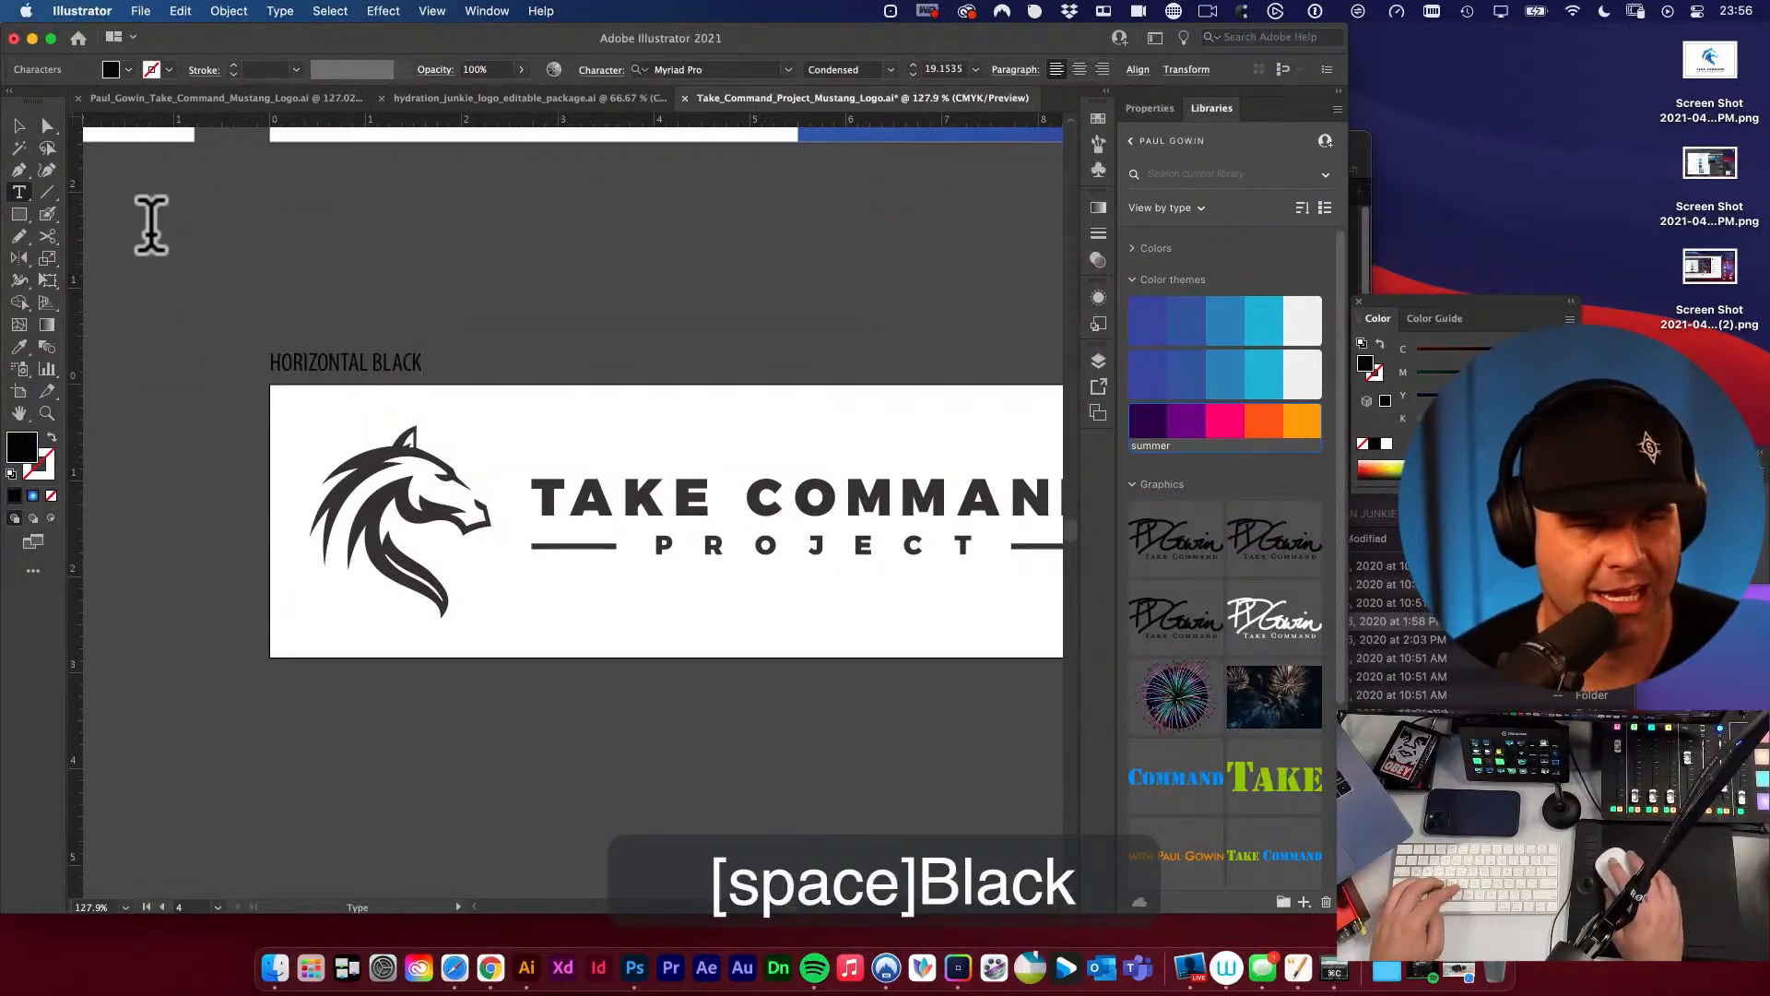
{"action": "left_click", "coordinate": [20, 125]}
{"action": "left_click", "coordinate": [205, 216]}
Set the fill of the entire one-color logo to C 0%, M 0%, Y 0%, K 100%.
{"action": "key", "text": "space"}
{"action": "left_click_drag", "start_coordinate": [554, 453], "coordinate": [403, 383]}
{"action": "left_click_drag", "start_coordinate": [158, 354], "coordinate": [918, 605]}
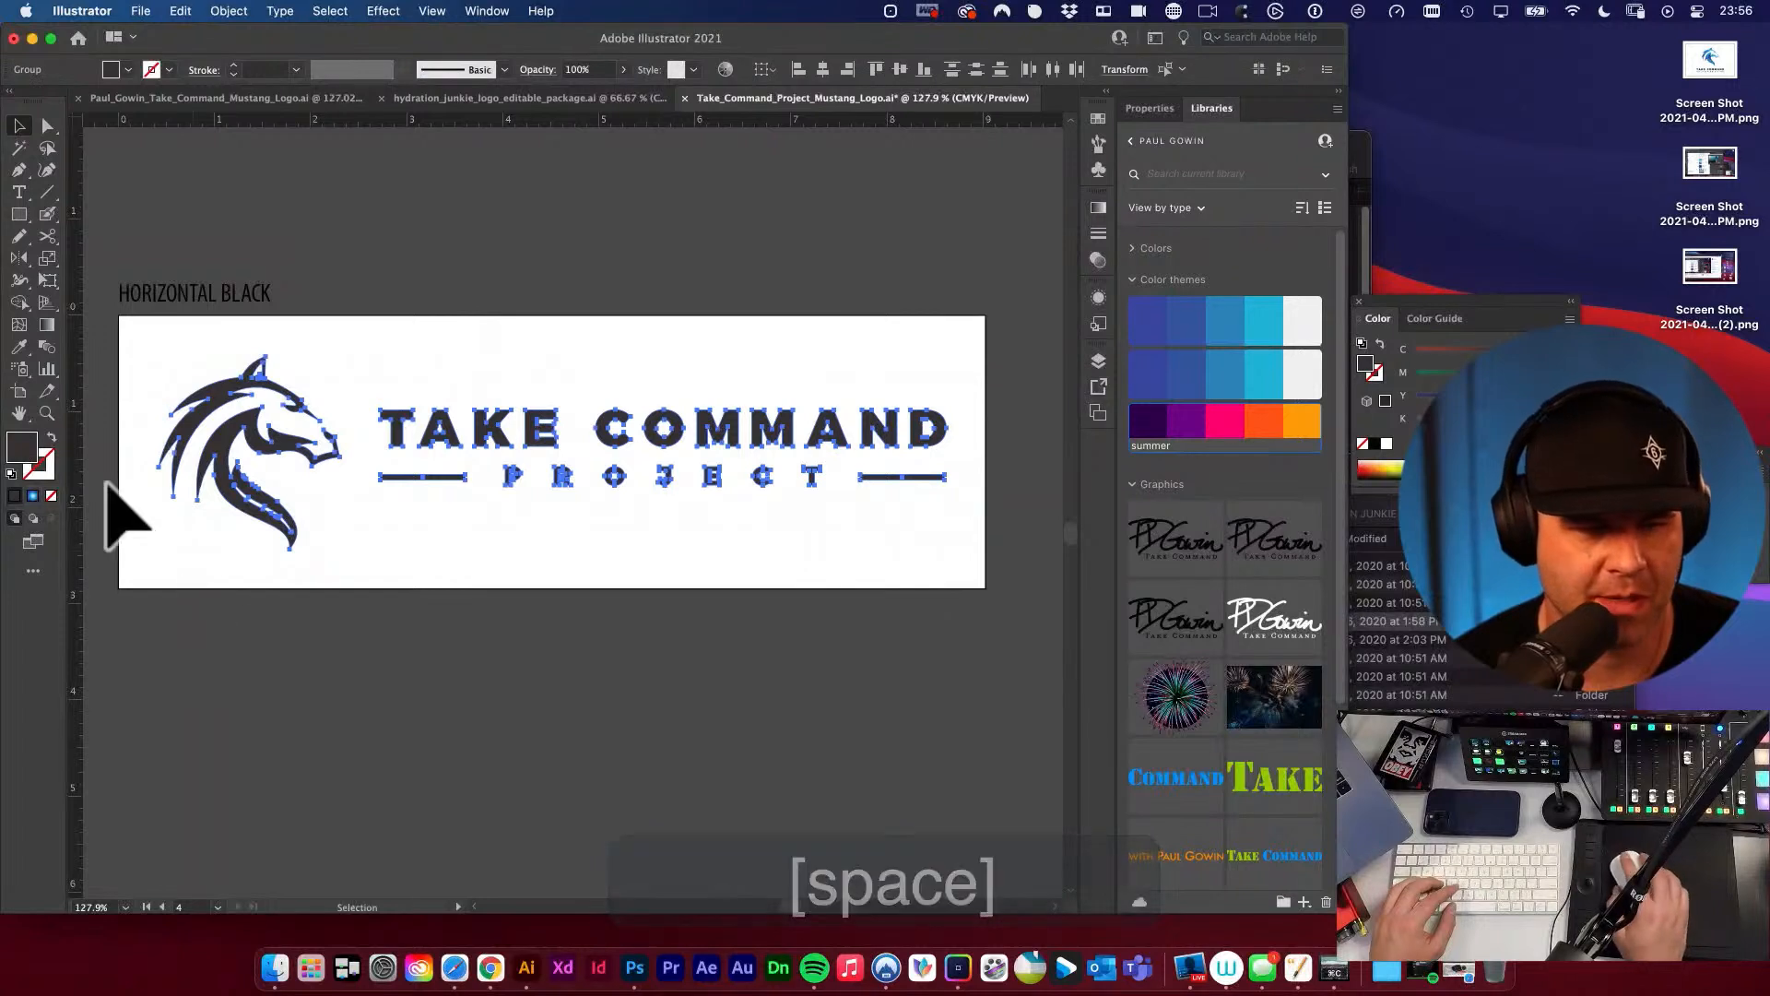
{"action": "double_click", "coordinate": [23, 446]}
{"action": "left_click", "coordinate": [528, 359]}
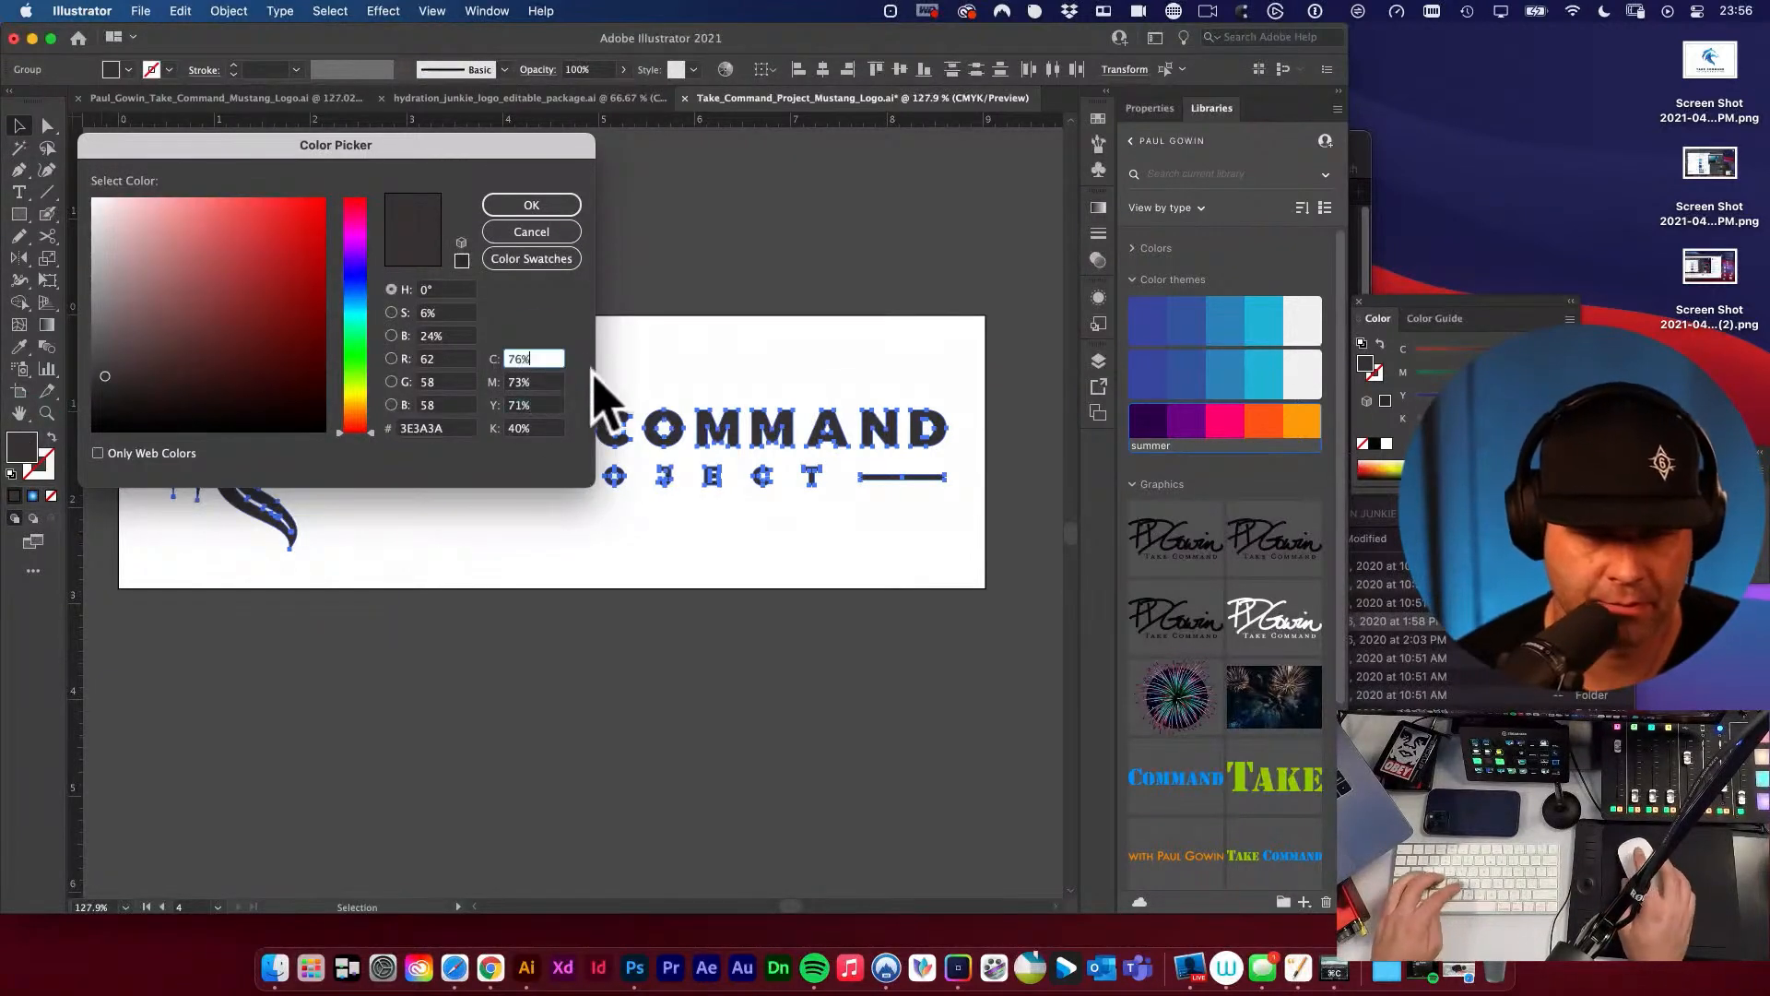
{"action": "key", "text": "super+a"}
{"action": "type", "text": "0"}
{"action": "key", "text": "Tab"}
{"action": "type", "text": "0"}
{"action": "key", "text": "Tab"}
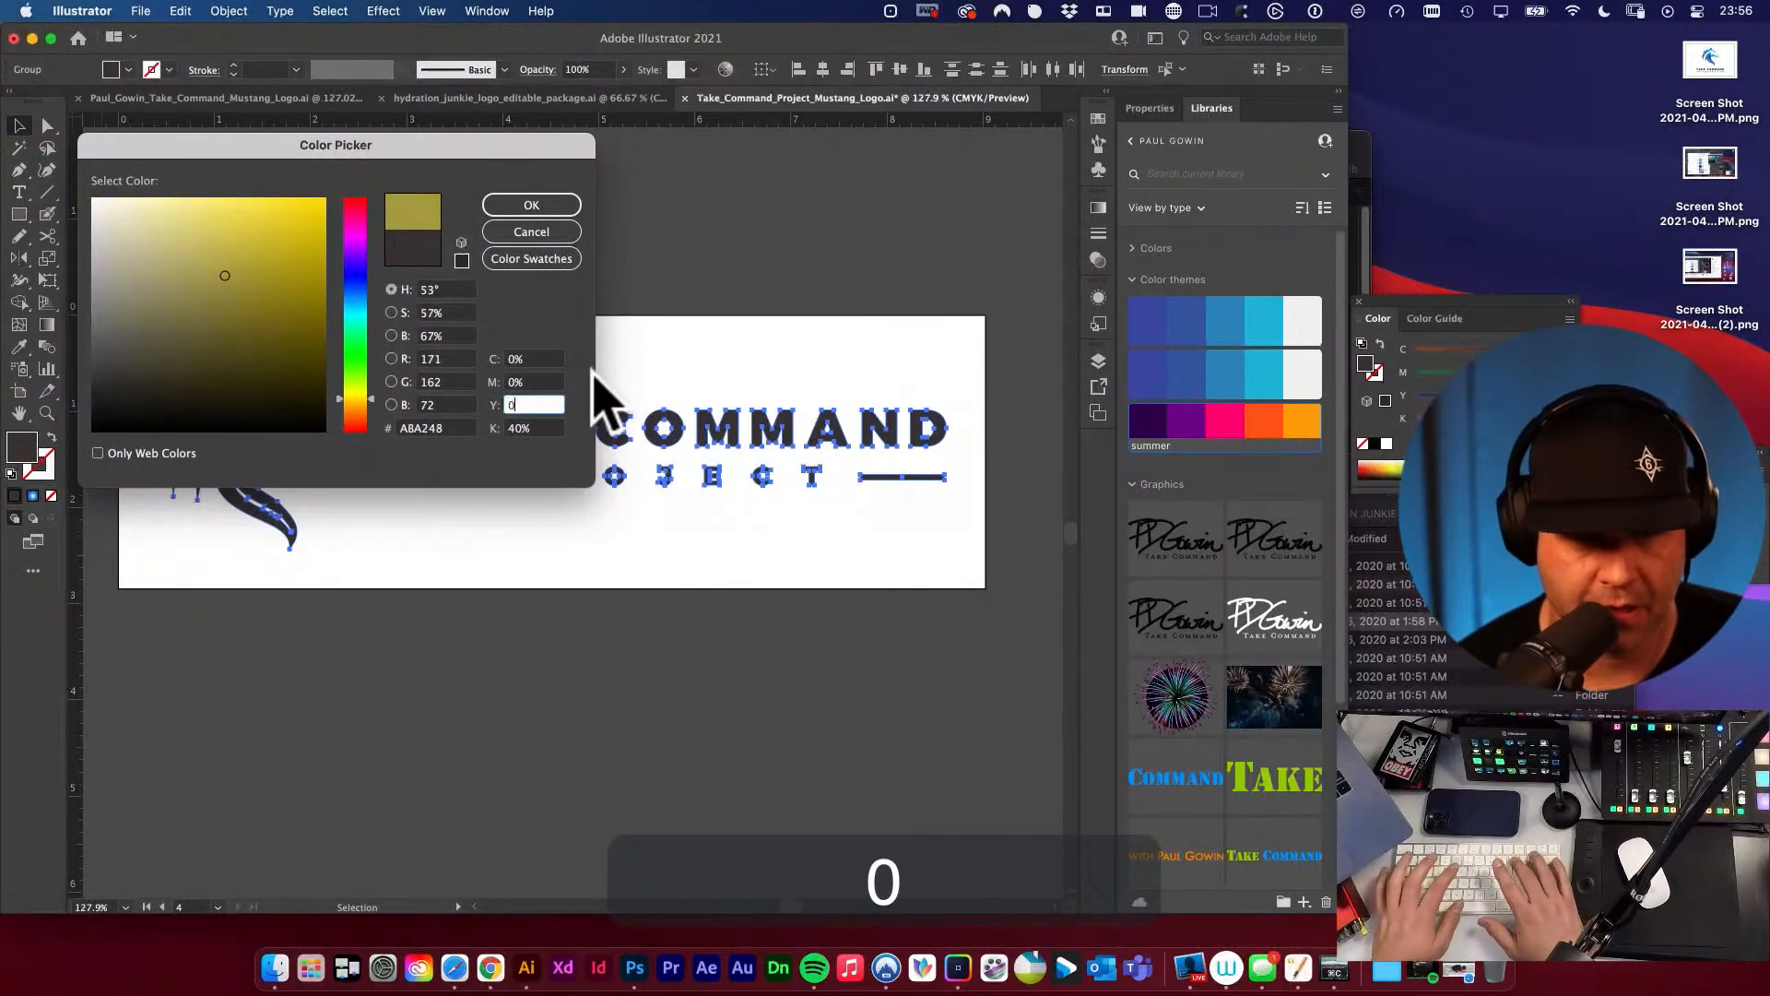
{"action": "type", "text": "0"}
{"action": "key", "text": "Tab"}
{"action": "type", "text": "100"}
{"action": "key", "text": "Tab"}
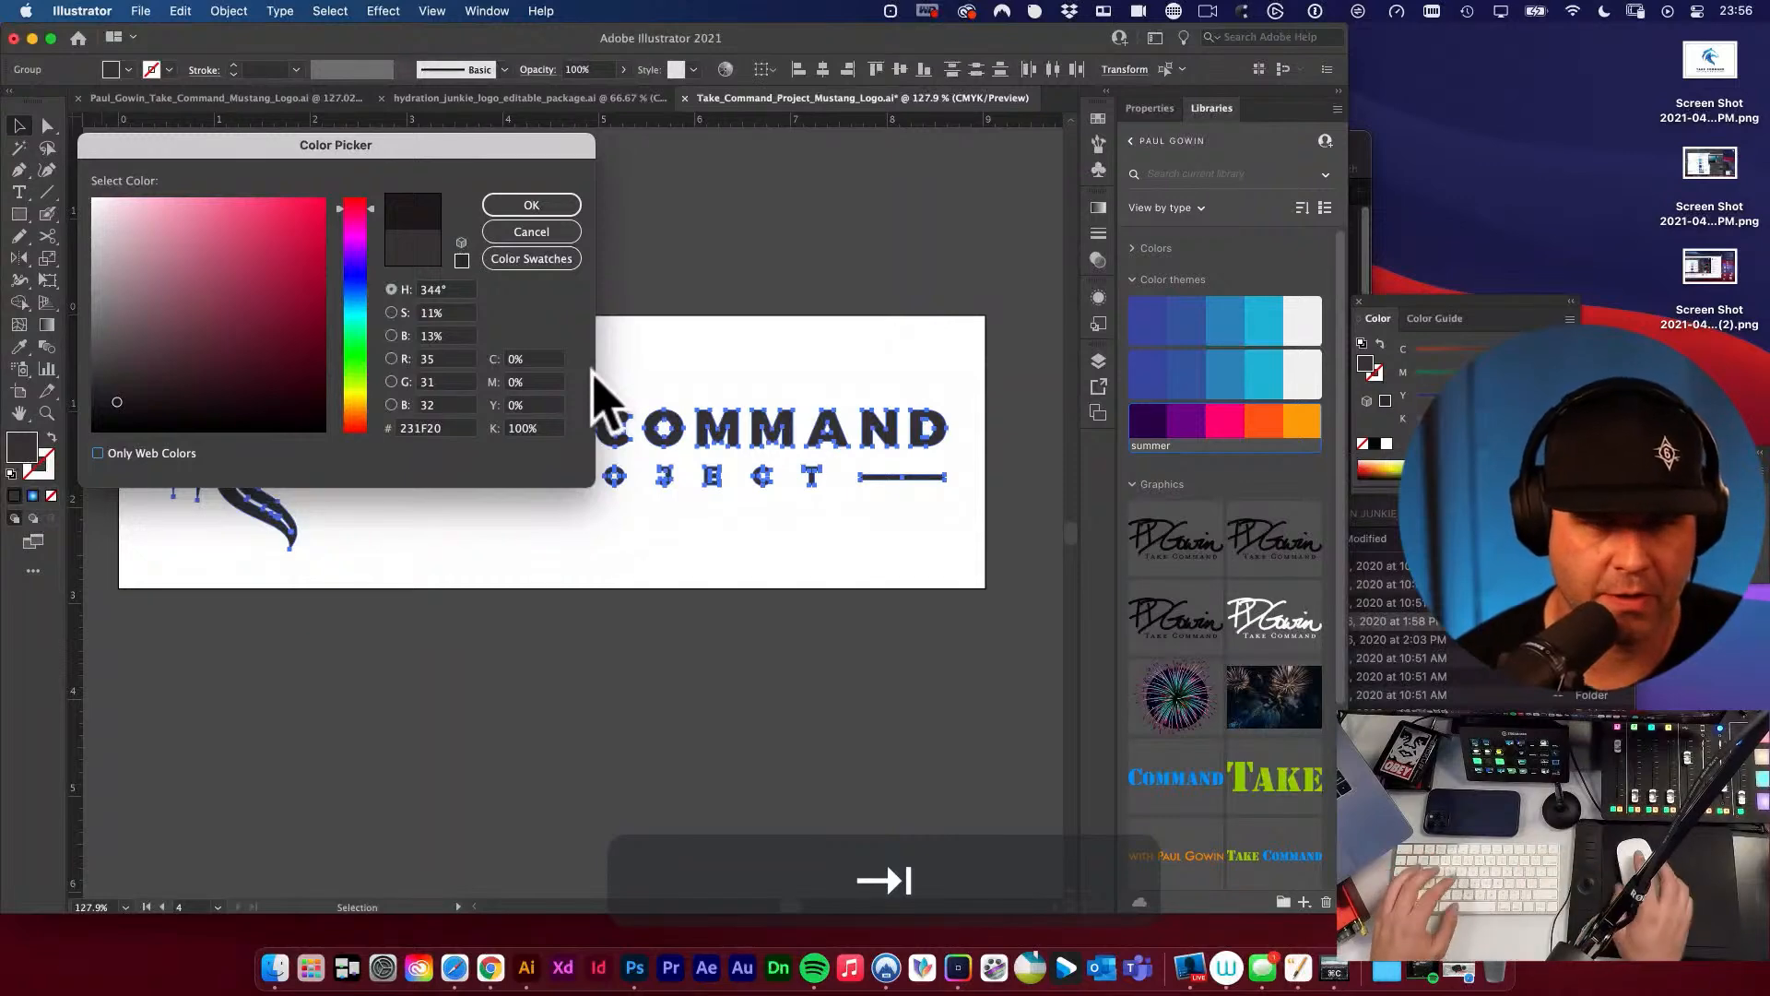
{"action": "left_click", "coordinate": [550, 208]}
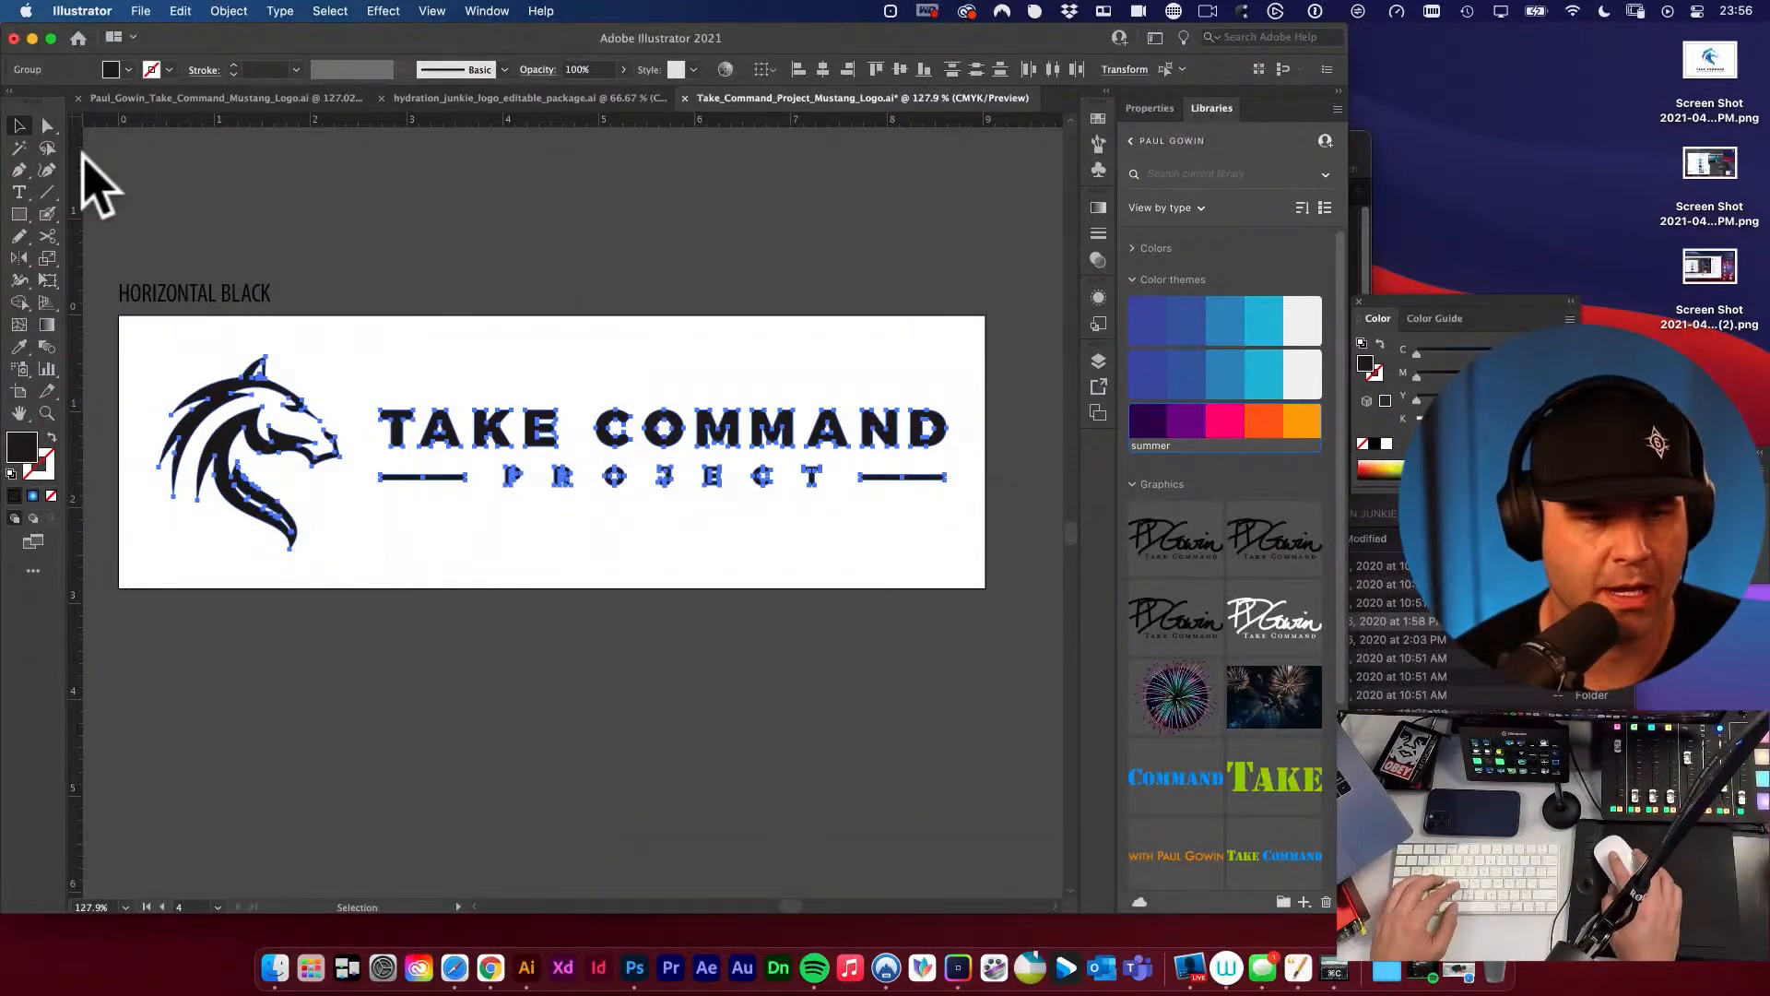
{"action": "left_click", "coordinate": [257, 225]}
{"action": "key", "text": "v"}
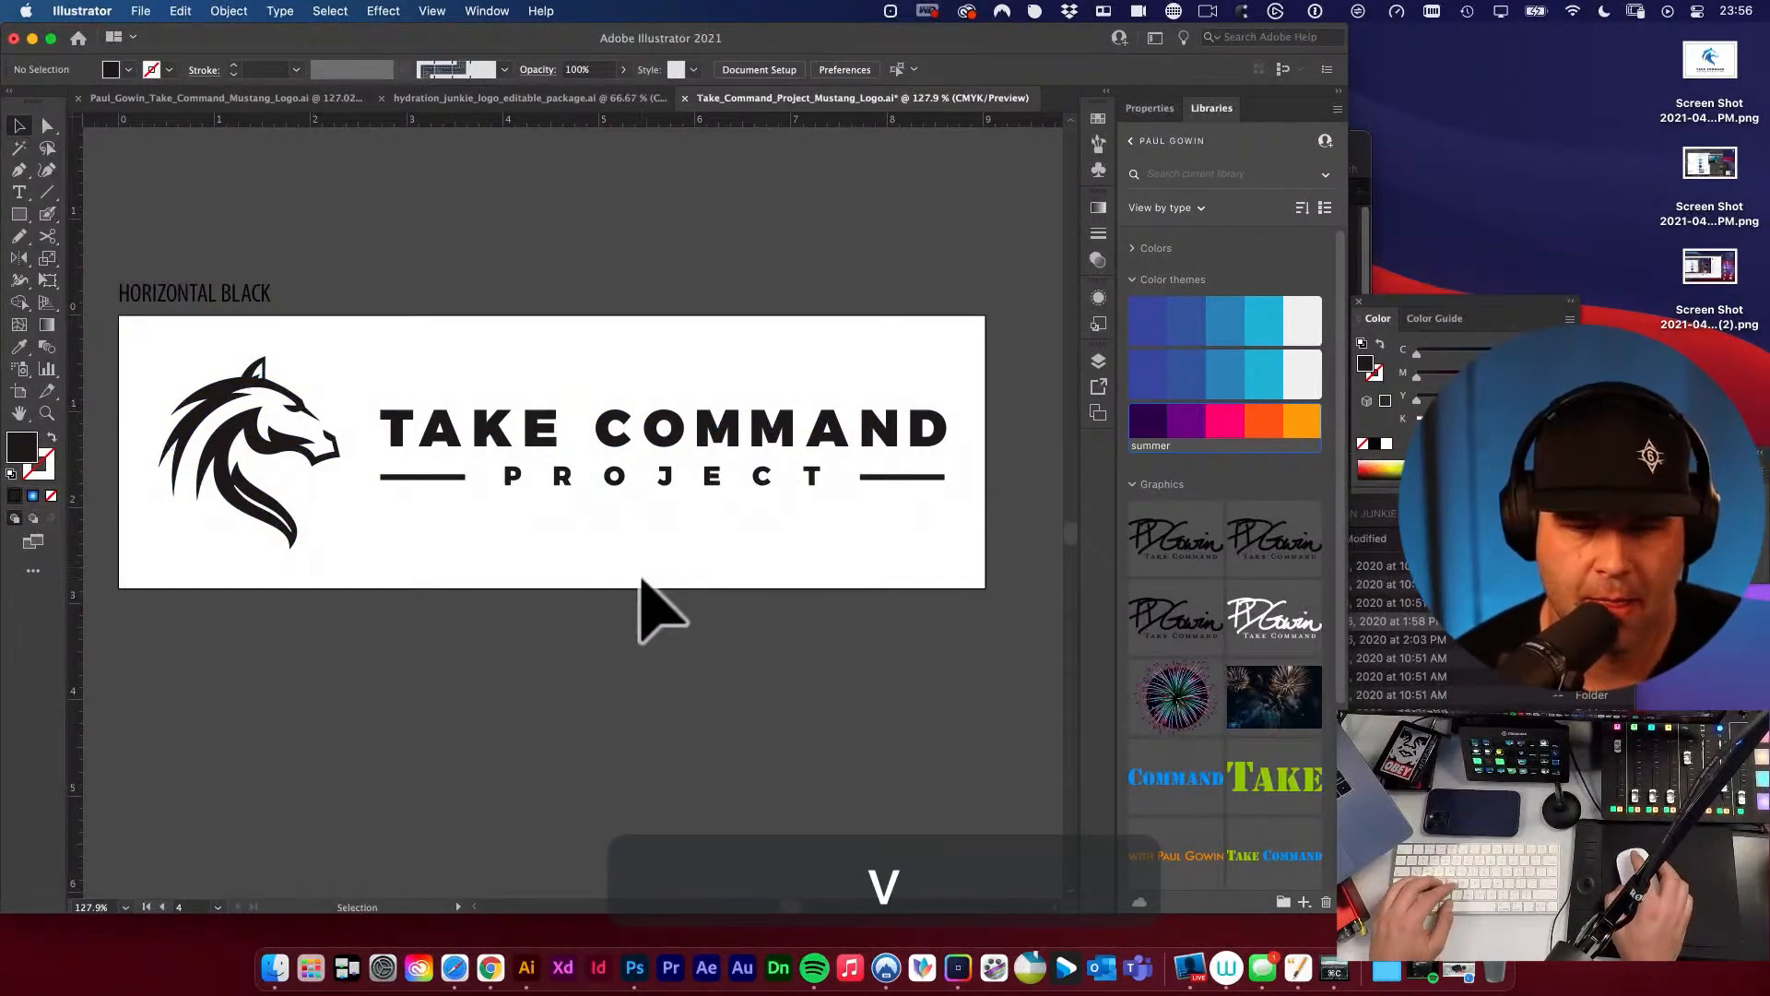
Copy the text of the HORIZONTAL BLACK label above the artboard.
{"action": "left_click", "coordinate": [619, 488], "text": "alt+super"}
{"action": "key", "text": "v"}
{"action": "left_click", "coordinate": [478, 392]}
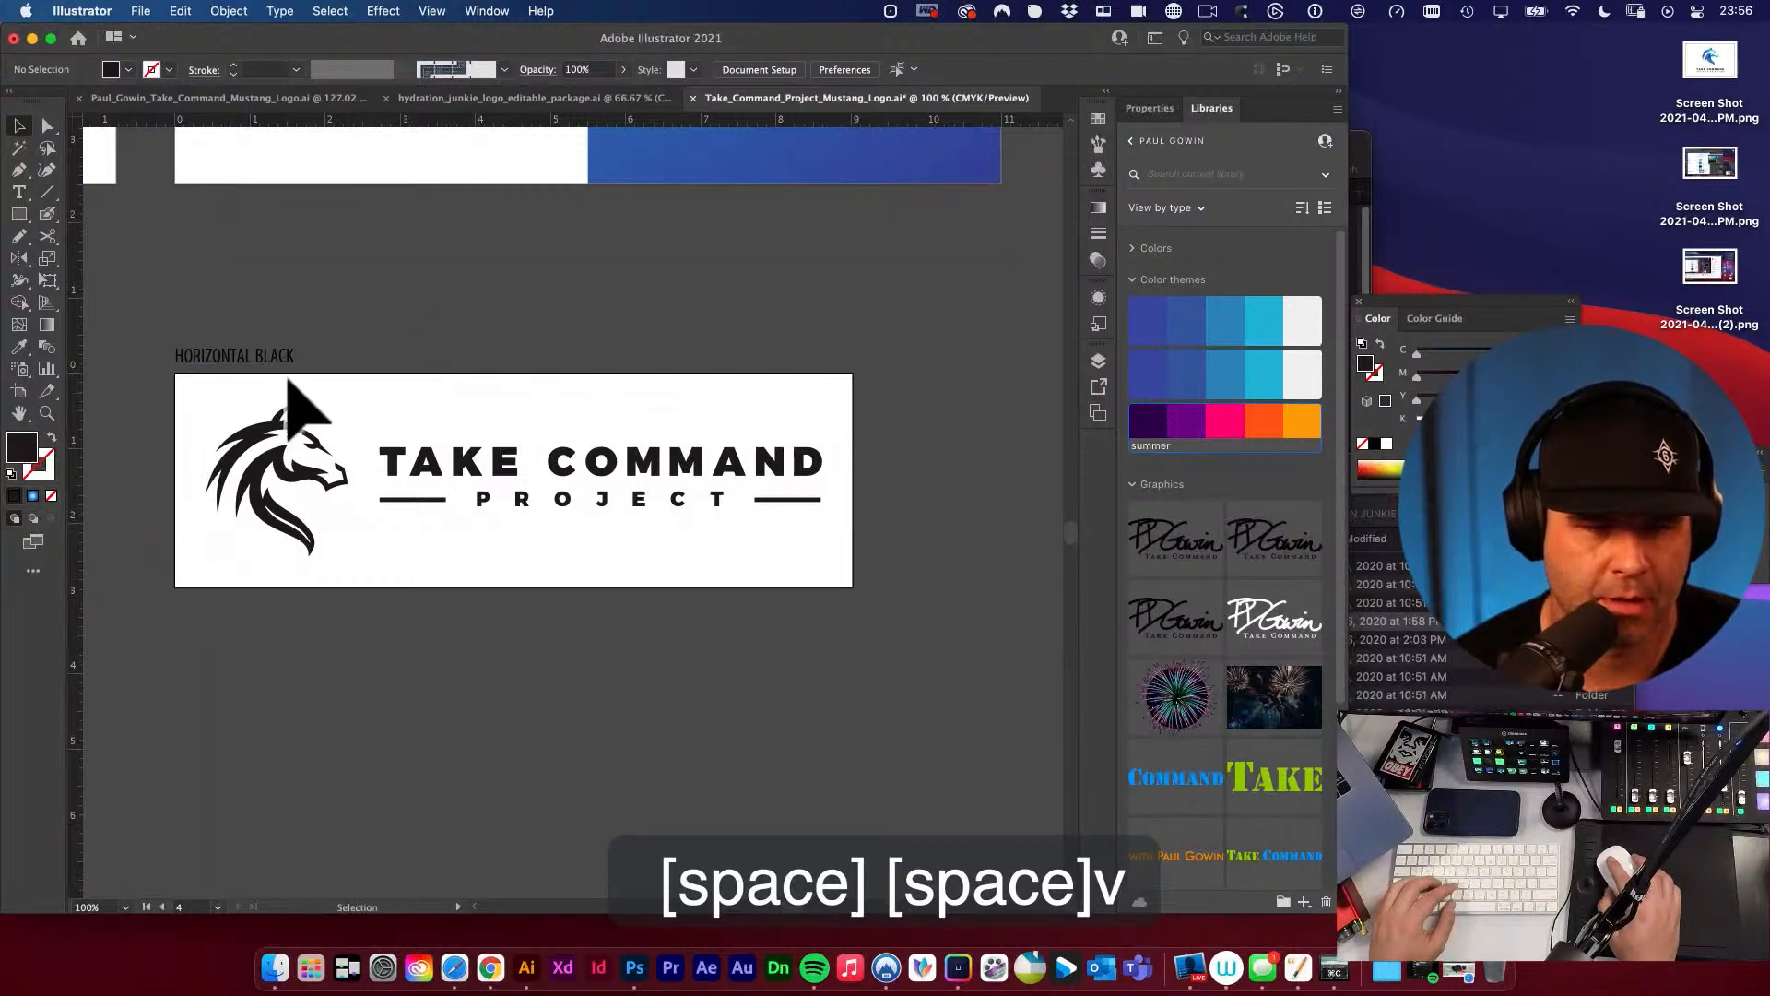
{"action": "key", "text": "t"}
{"action": "left_click", "coordinate": [270, 360]}
{"action": "key", "text": "super+a"}
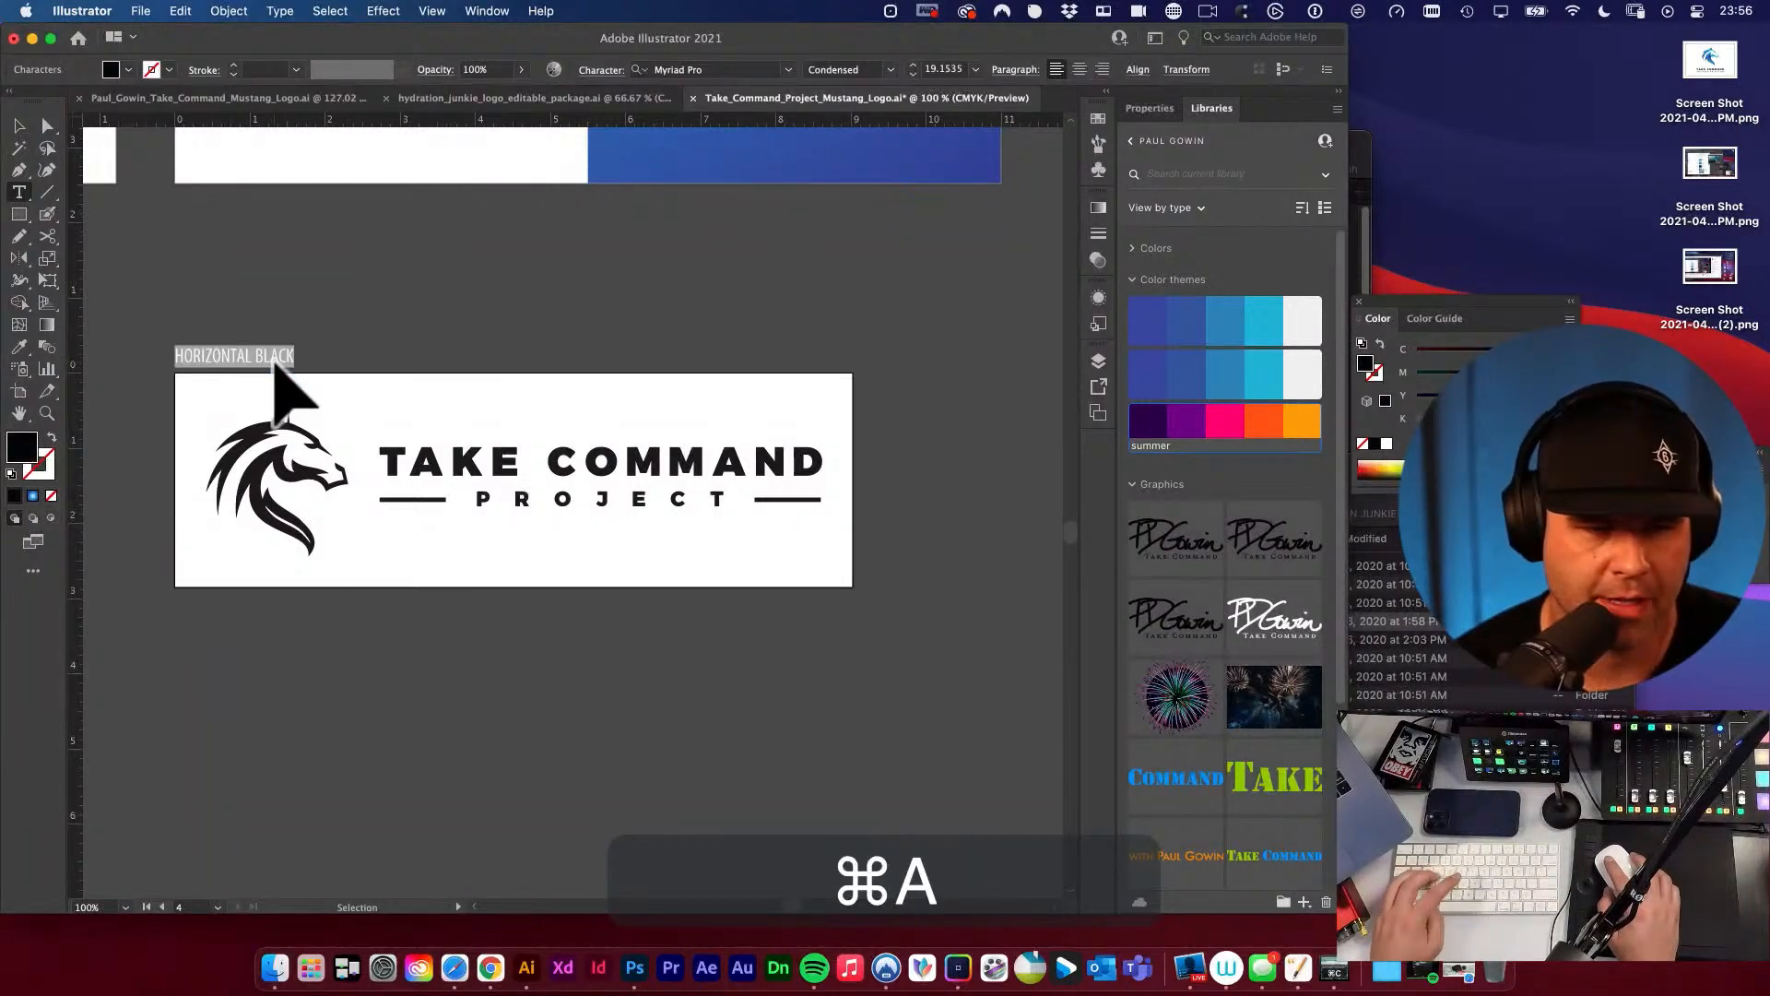
{"action": "left_click", "coordinate": [341, 357], "text": "super"}
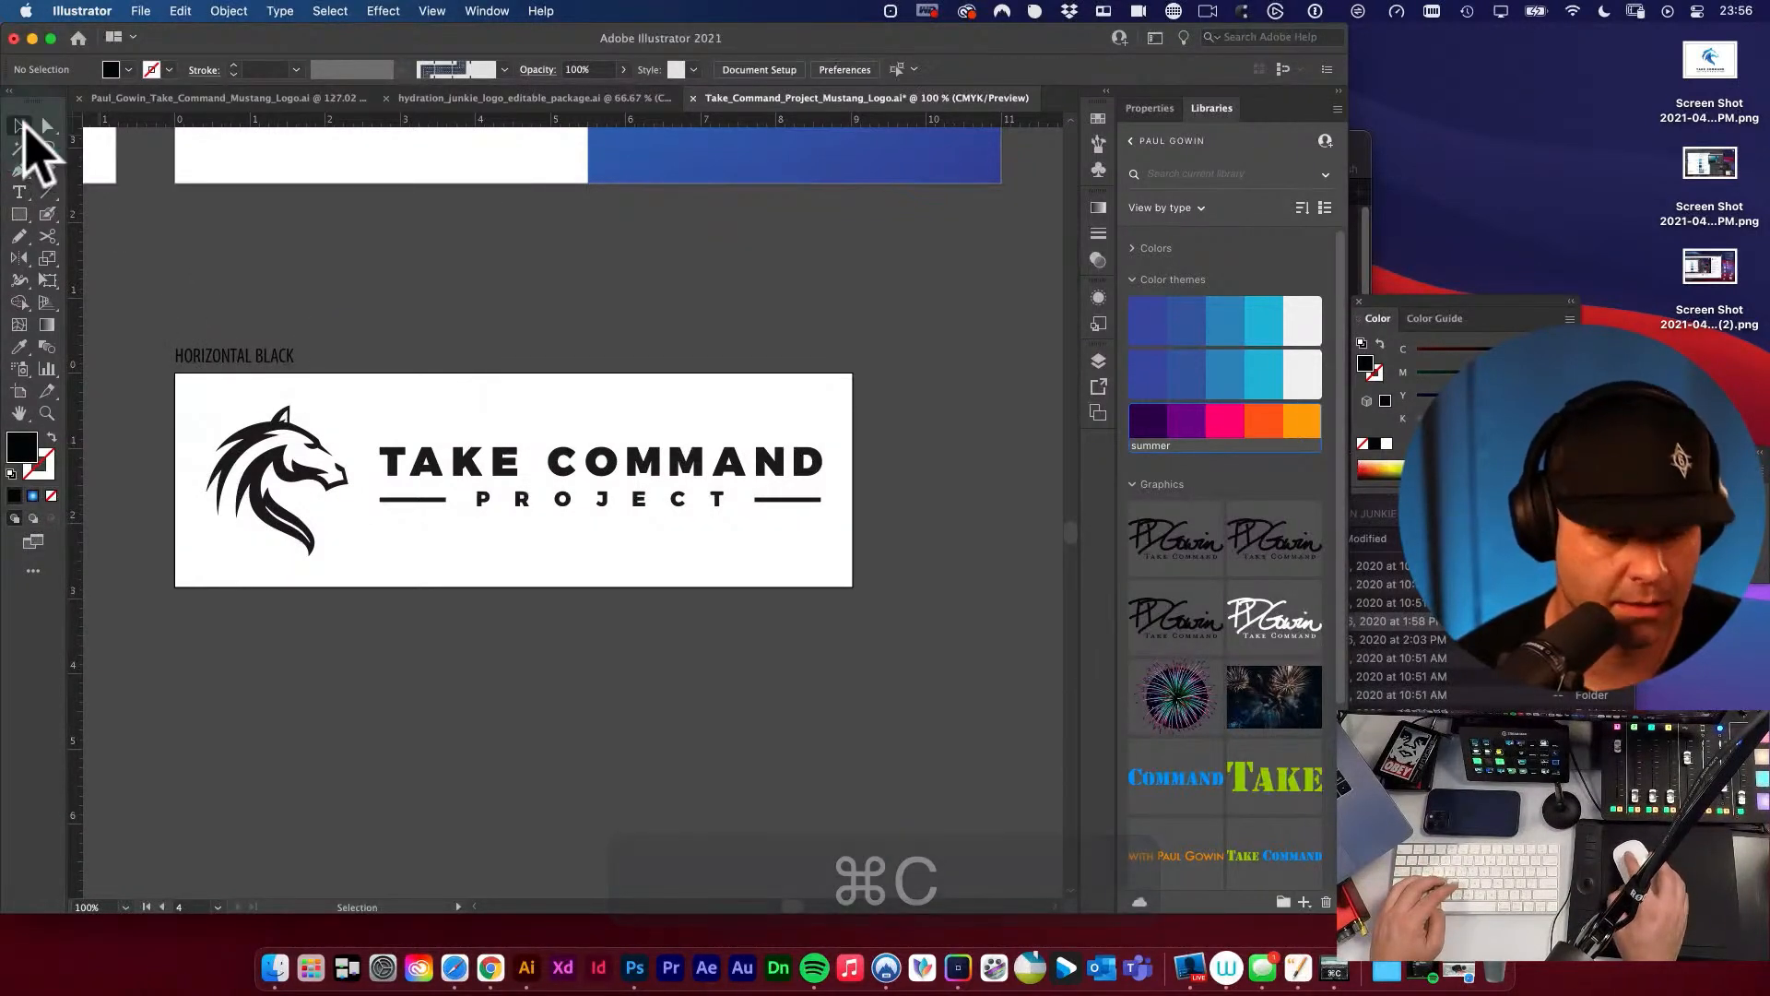
Rename the one-color logo's artboard to HORIZONTAL BLACK using the copied label text.
{"action": "key", "text": "shift+o"}
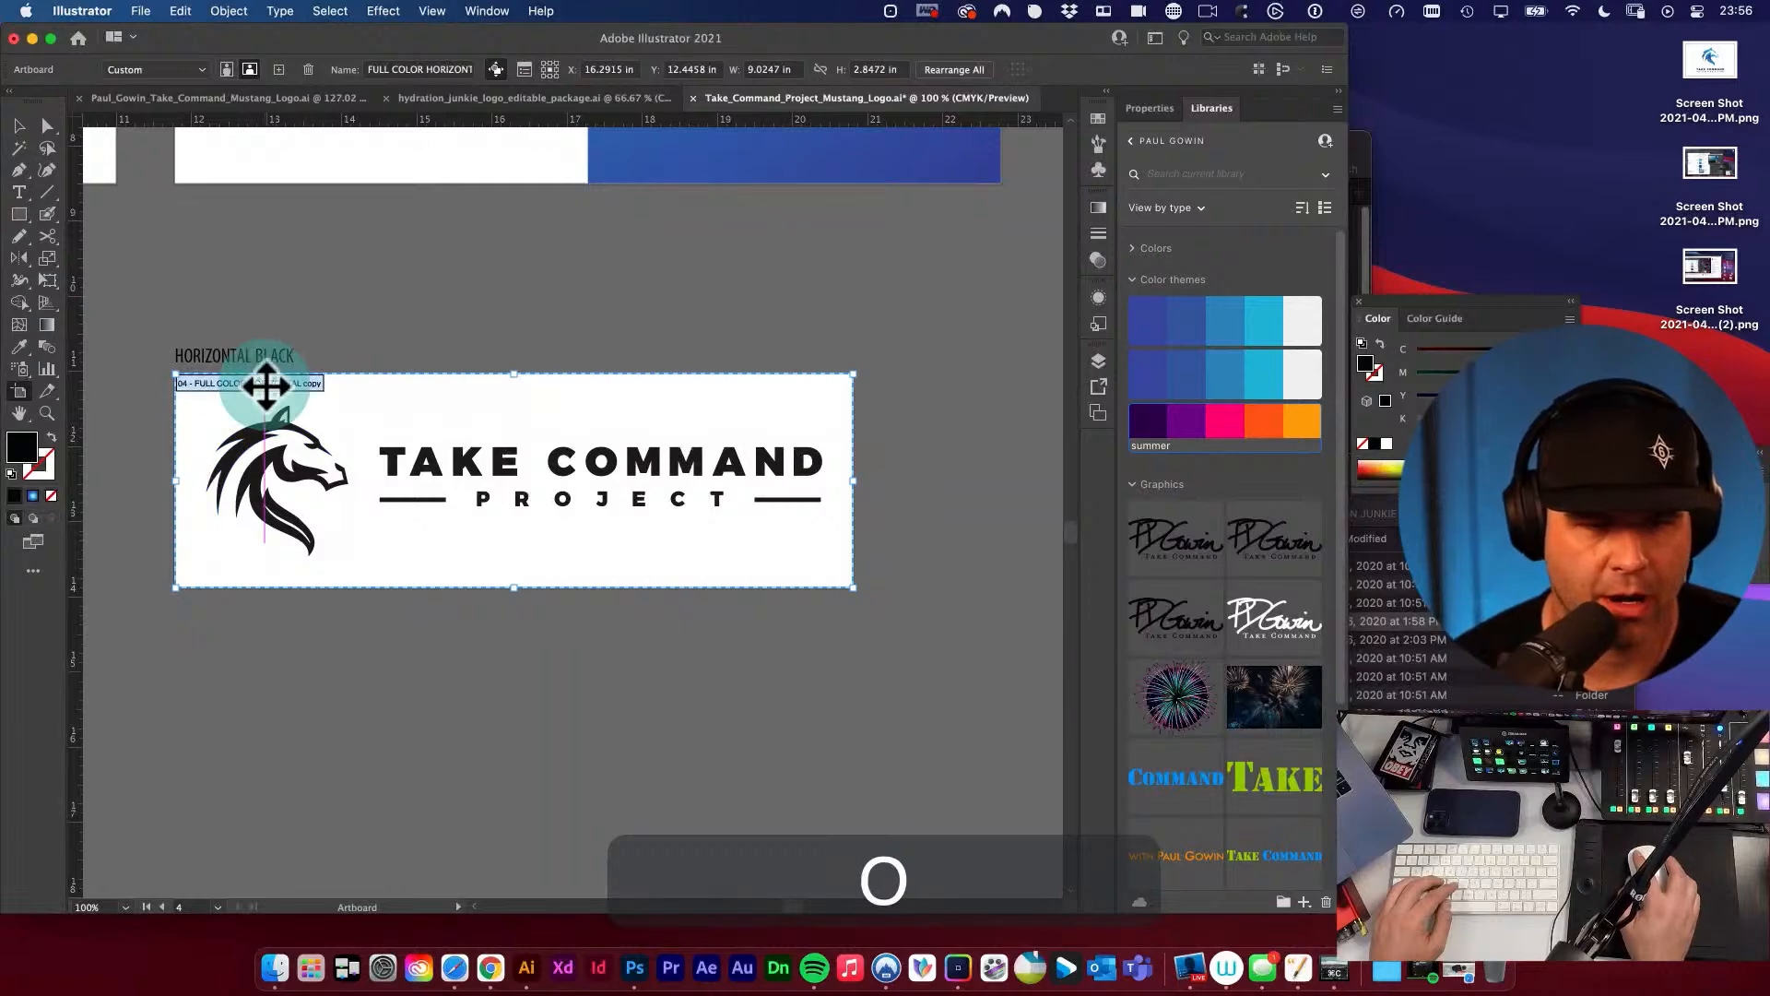
{"action": "double_click", "coordinate": [267, 385]}
{"action": "left_click", "coordinate": [288, 164]}
{"action": "key", "text": "super+a"}
{"action": "key", "text": "super+v"}
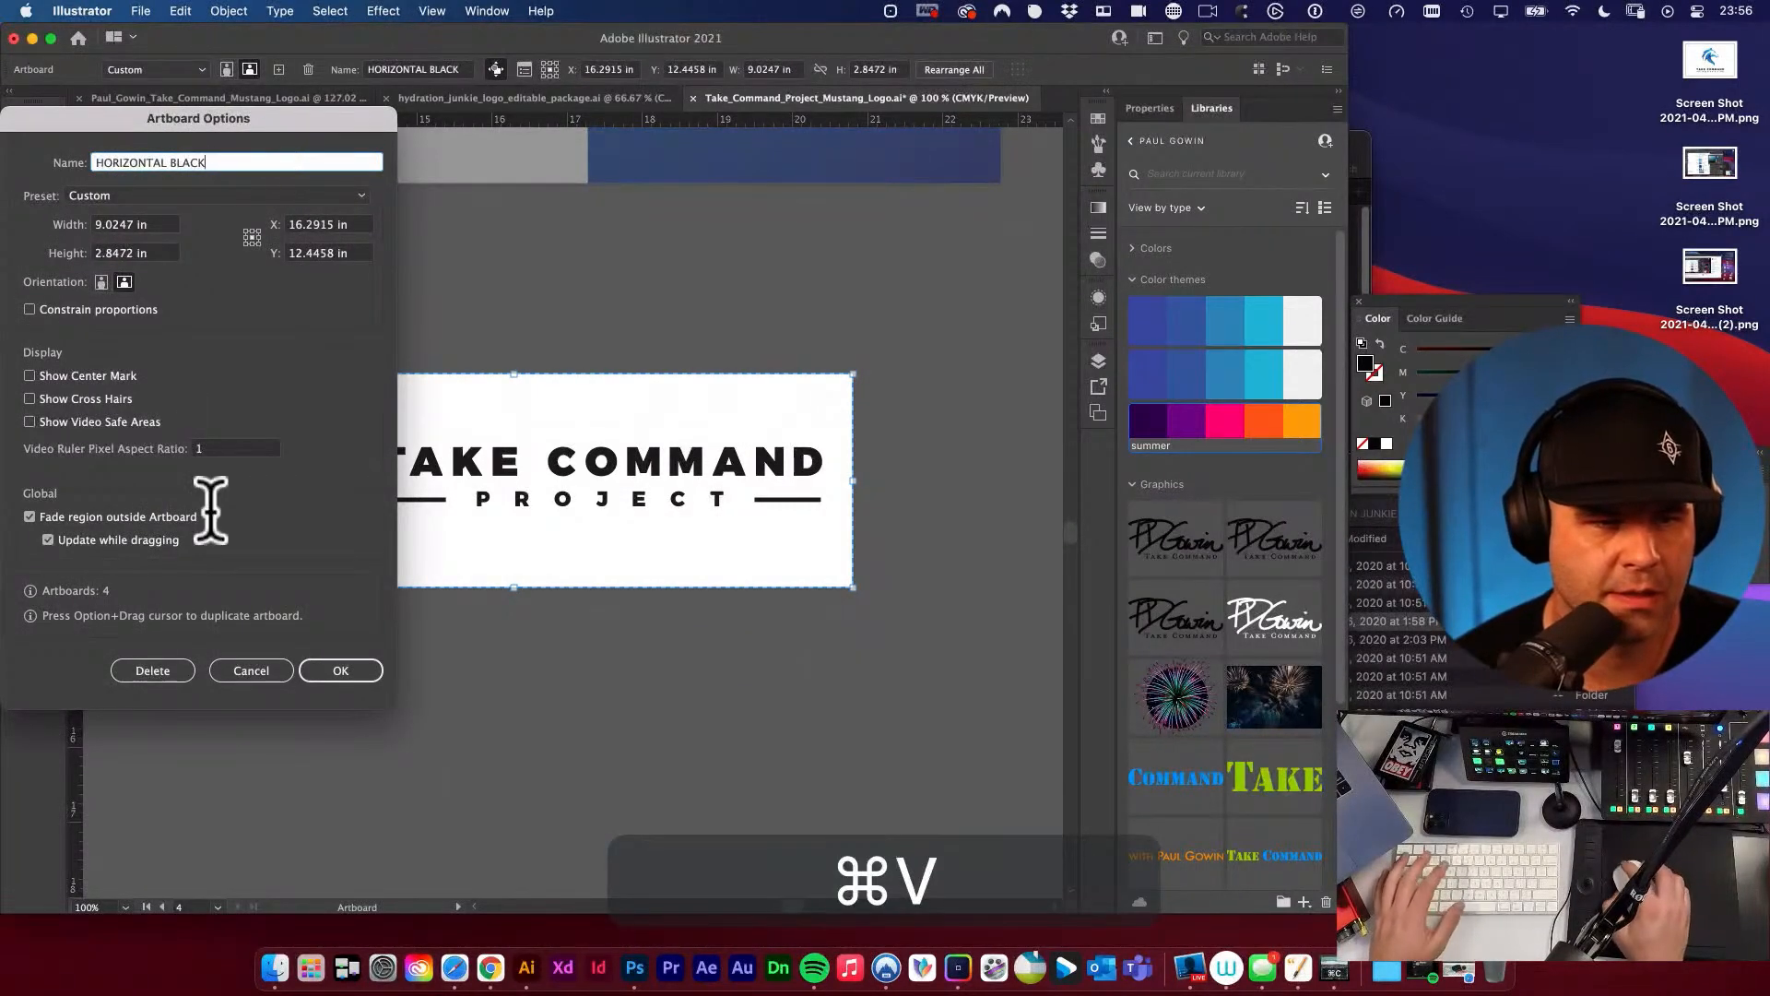
{"action": "left_click", "coordinate": [340, 670]}
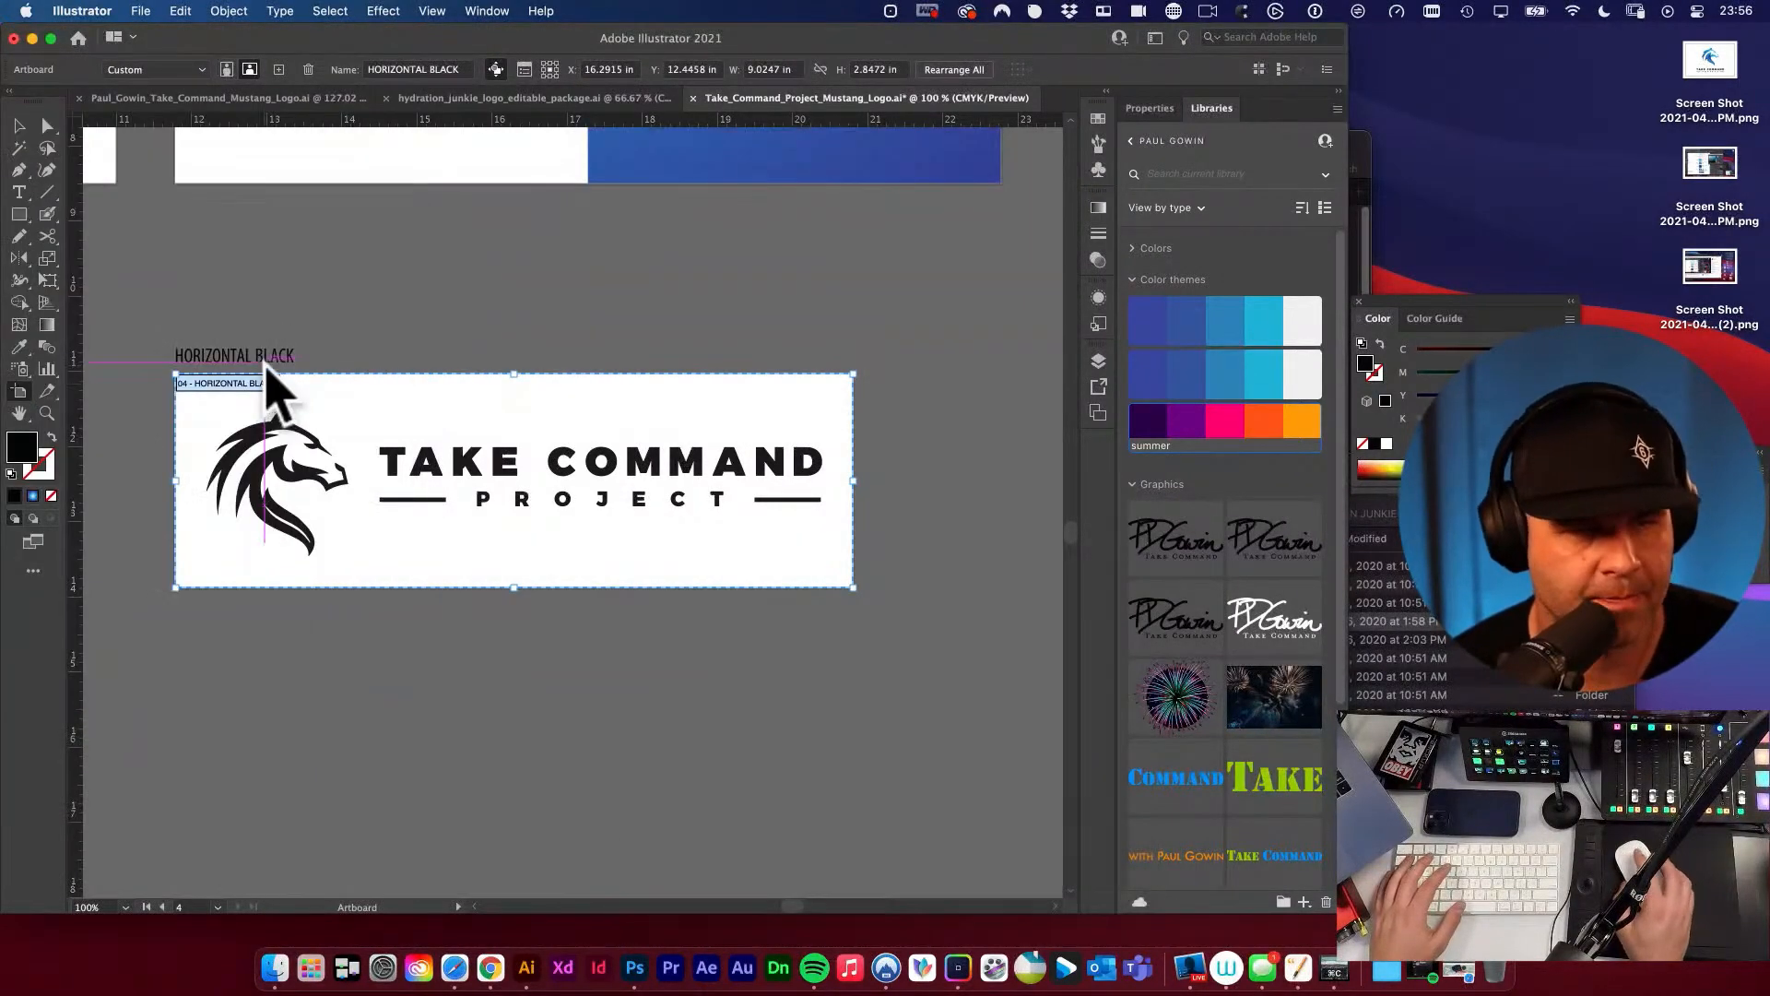
Duplicate the HORIZONTAL BLACK artboard with its logo to the empty canvas on its right.
{"action": "left_click", "coordinate": [23, 124]}
{"action": "key", "text": "space"}
{"action": "scroll", "coordinate": [534, 474], "scroll_direction": "down", "scroll_amount": 2}
{"action": "key", "text": "space"}
{"action": "left_click_drag", "start_coordinate": [489, 530], "coordinate": [445, 502]}
{"action": "key", "text": "v"}
{"action": "key", "text": "space"}
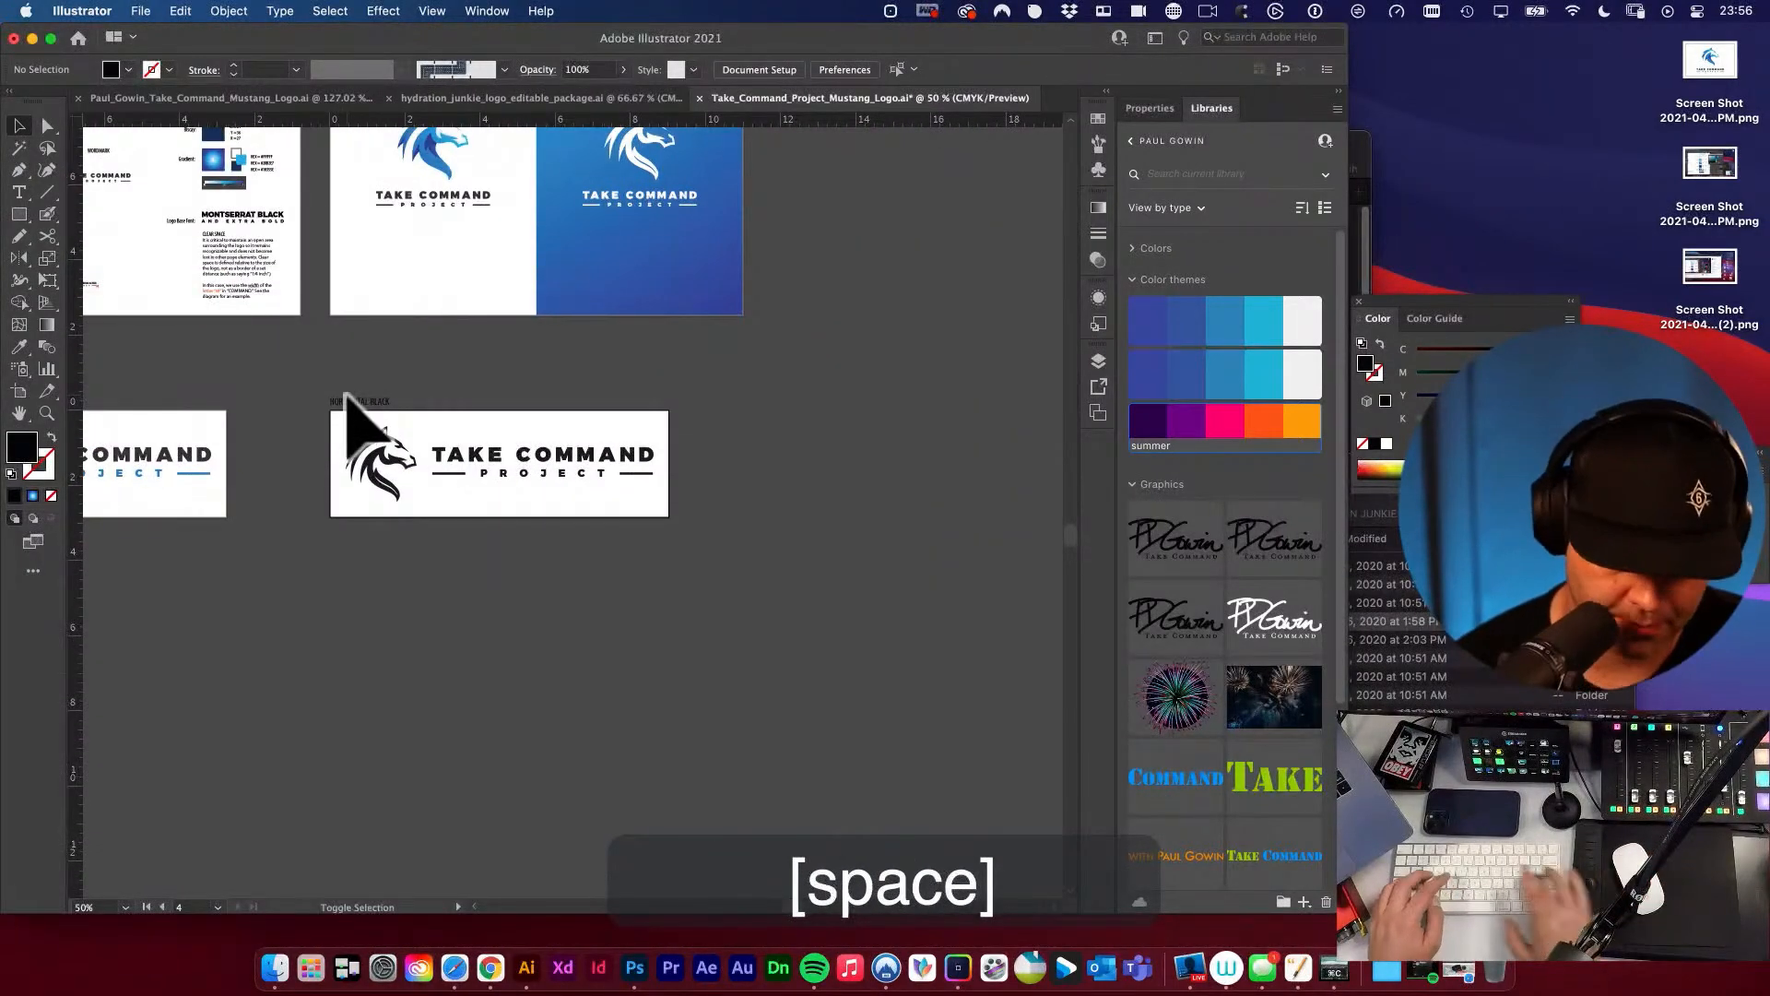
{"action": "key", "text": "shift+o"}
{"action": "left_click_drag", "start_coordinate": [359, 419], "coordinate": [773, 429]}
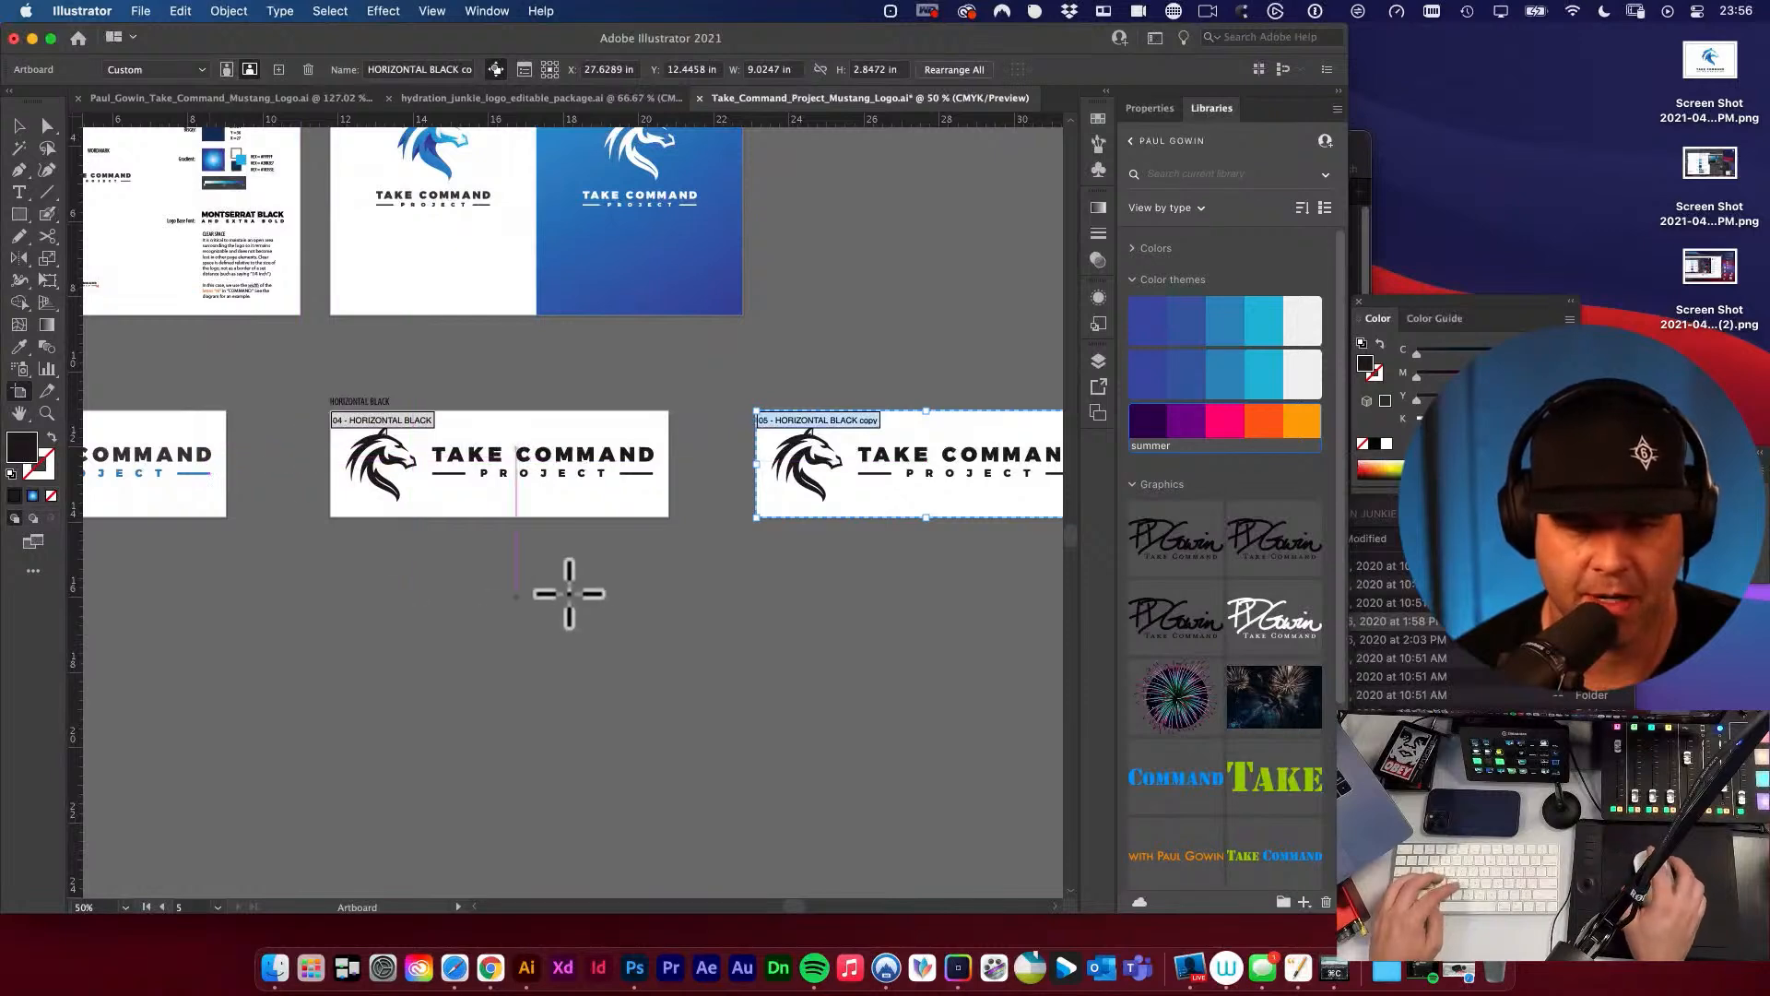
Copy the HORIZONTAL BLACK label to the matching position above the duplicated artboard.
{"action": "key", "text": "v"}
{"action": "left_click_drag", "start_coordinate": [663, 560], "coordinate": [473, 615]}
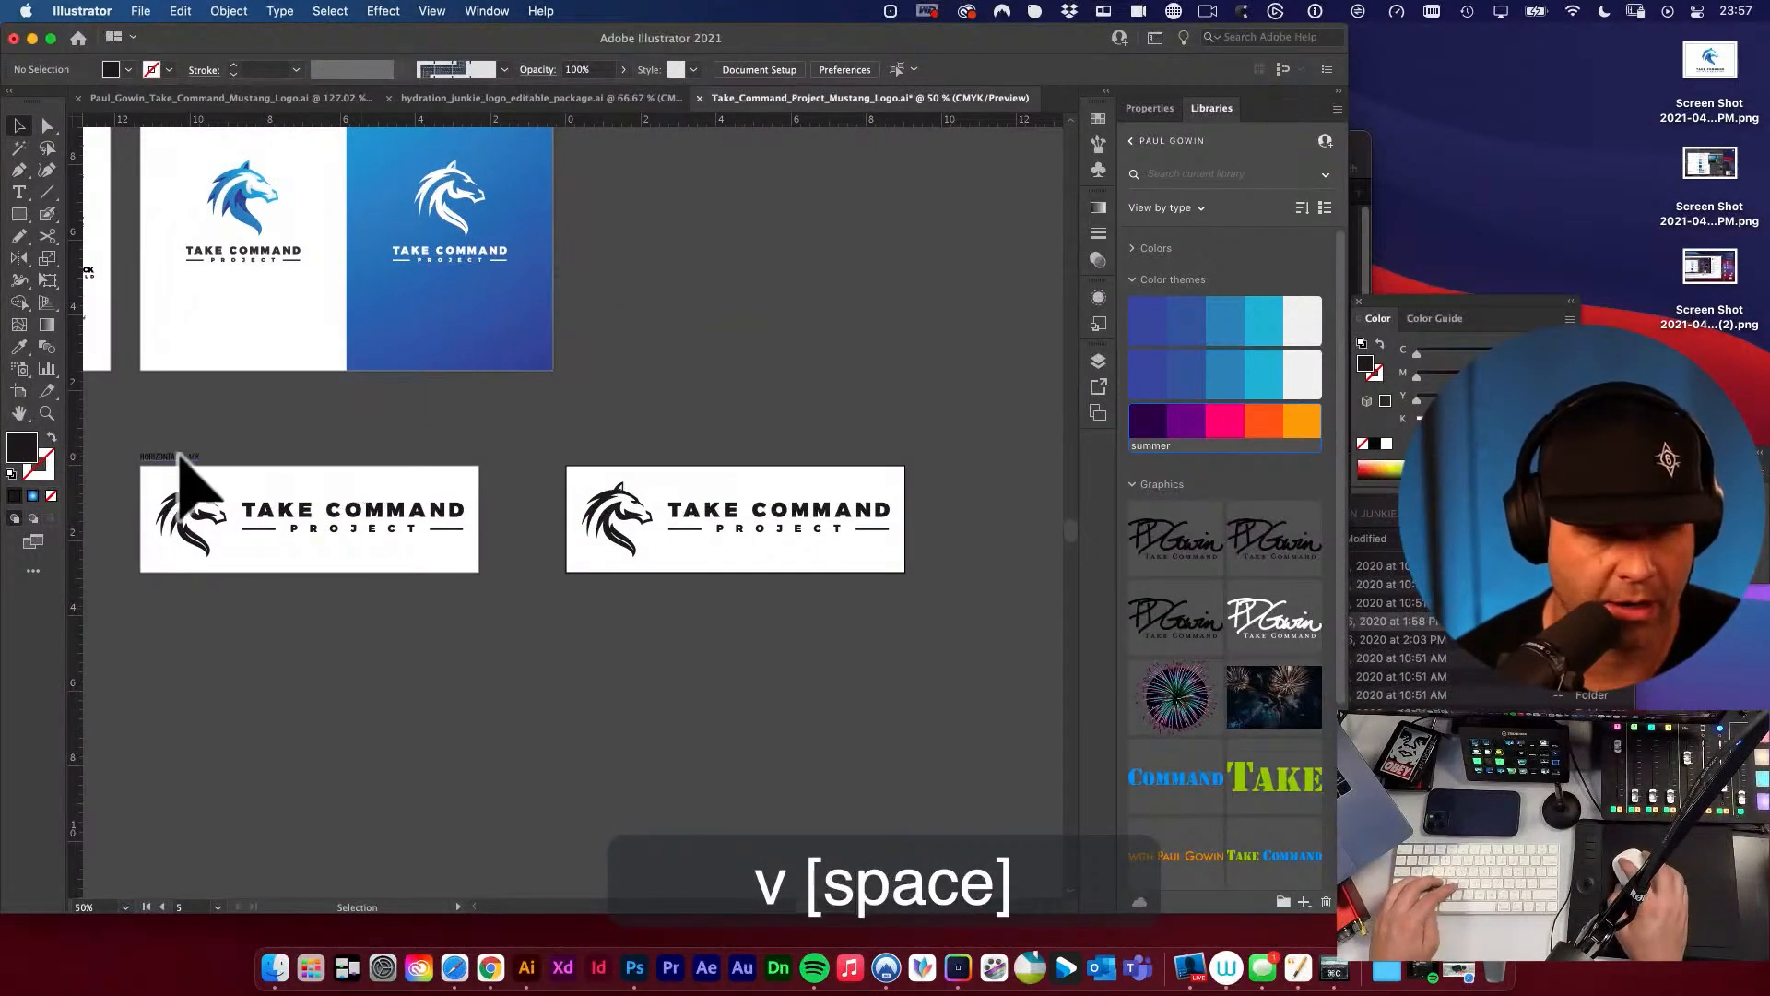
{"action": "left_click_drag", "start_coordinate": [164, 457], "coordinate": [596, 458]}
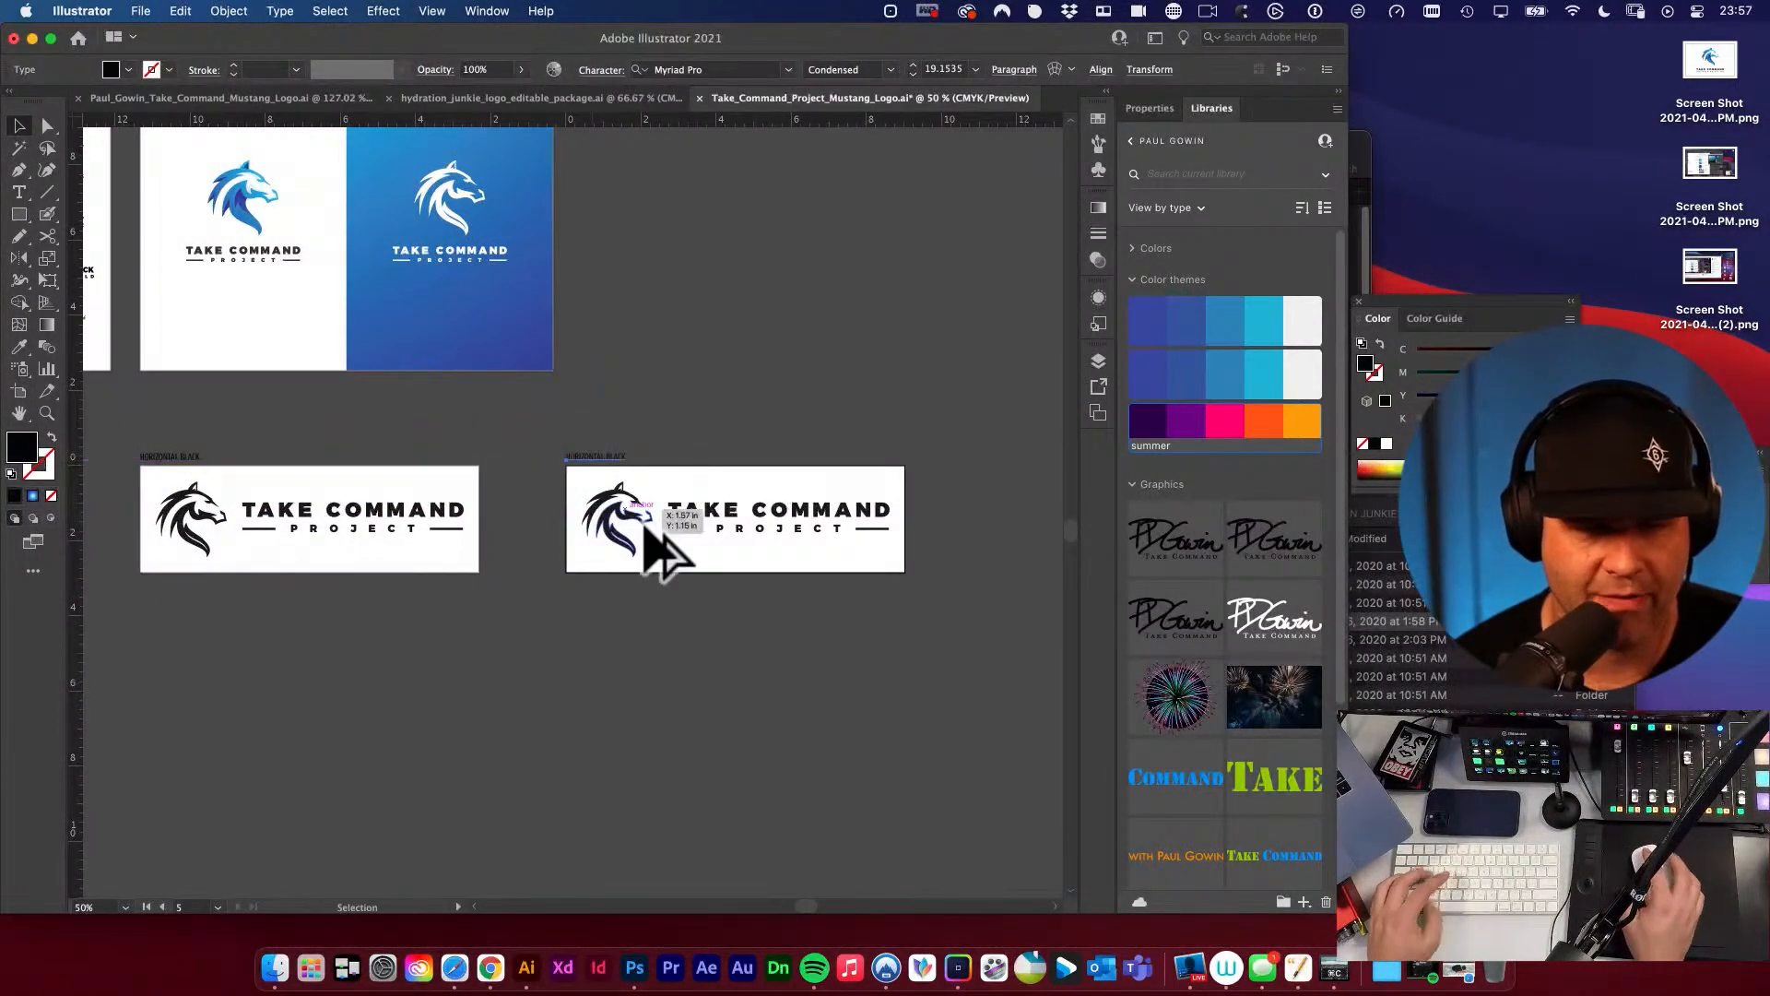
Draw a black rectangle covering the entire duplicated artboard and send it behind the logo.
{"action": "mouse_move", "coordinate": [704, 525]}
{"action": "left_mouse_down"}
{"action": "mouse_move", "coordinate": [898, 612]}
{"action": "mouse_move", "coordinate": [721, 554]}
{"action": "left_mouse_up"}
{"action": "key", "text": "m"}
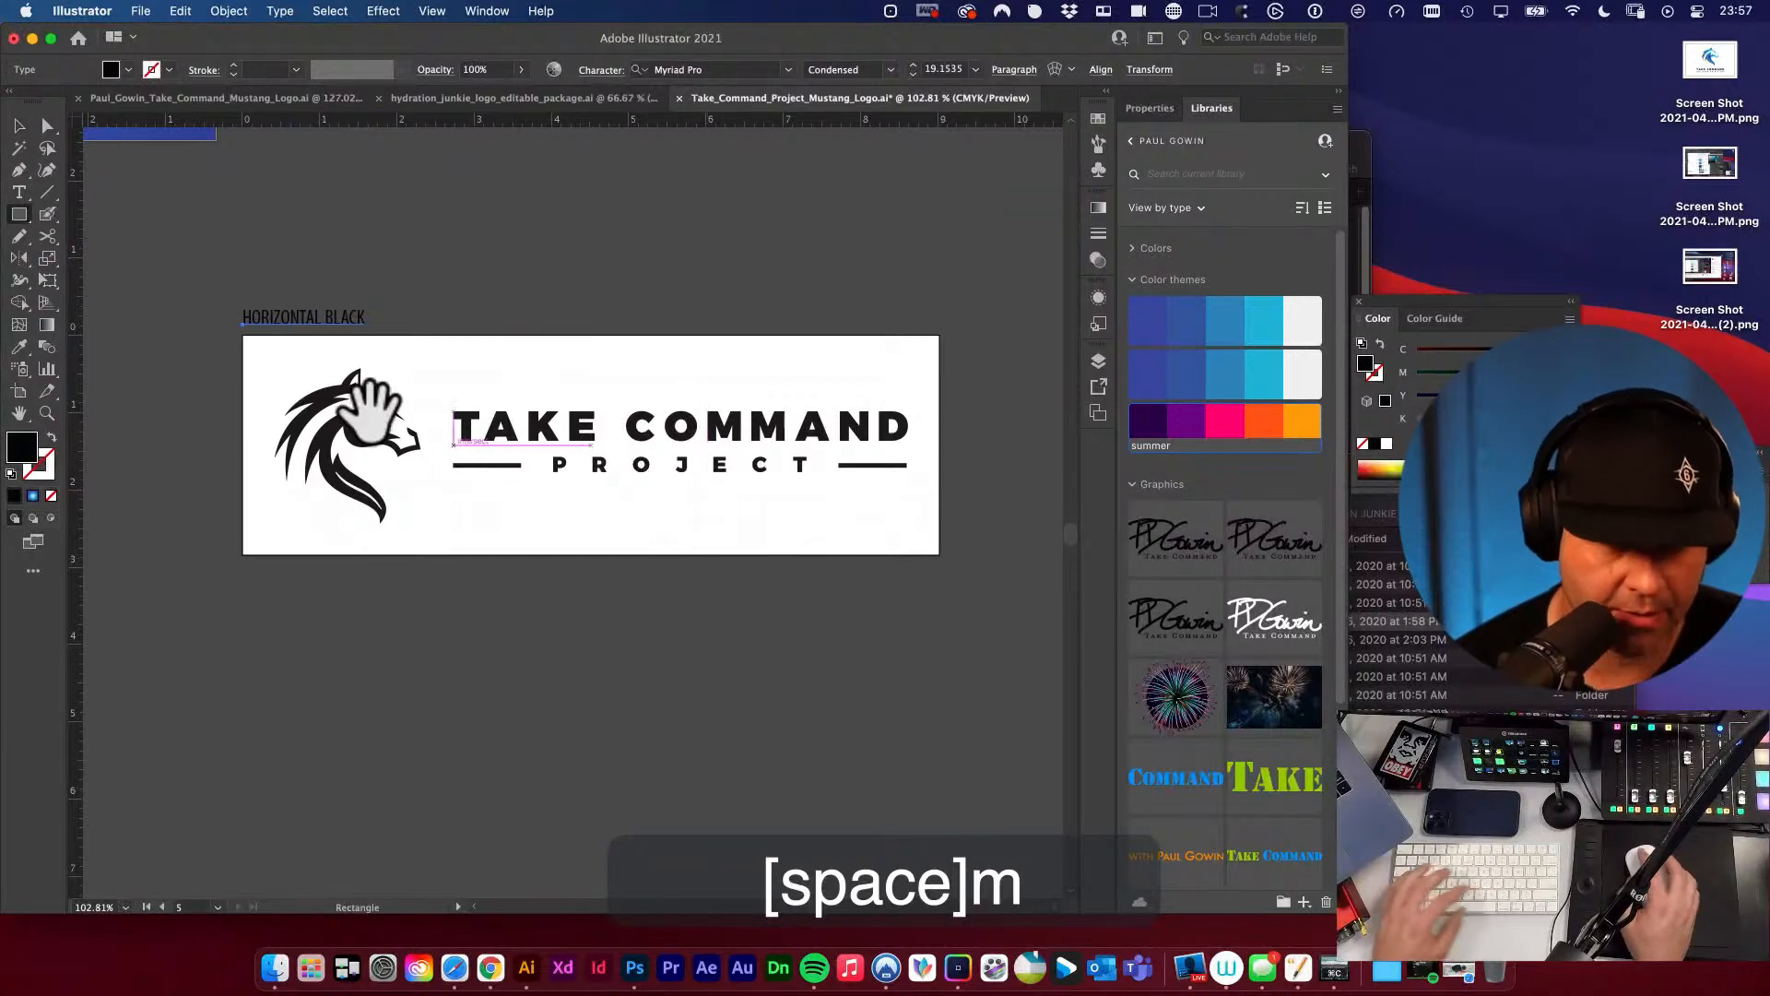
{"action": "left_click_drag", "start_coordinate": [241, 334], "coordinate": [938, 554]}
{"action": "key", "text": "v"}
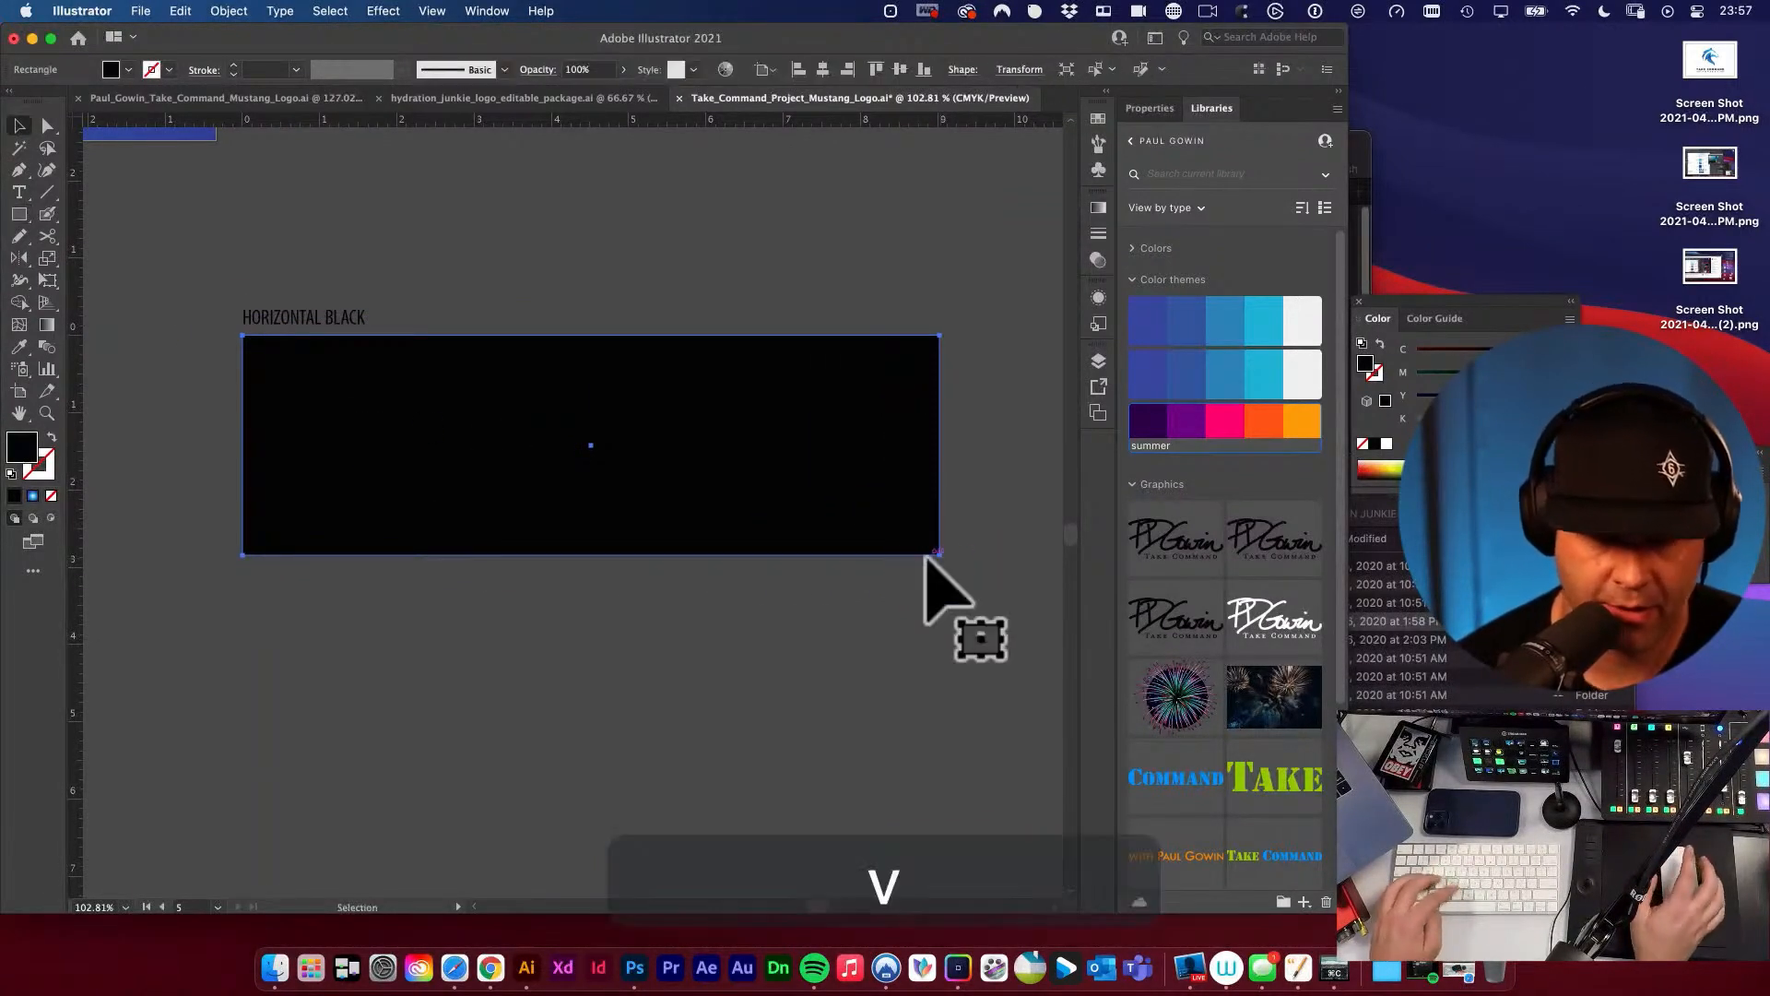
{"action": "key", "text": "super+shift+bracketleft"}
Group the horse head with the lettering and lines on the black-backed artboard.
{"action": "left_click", "coordinate": [350, 426]}
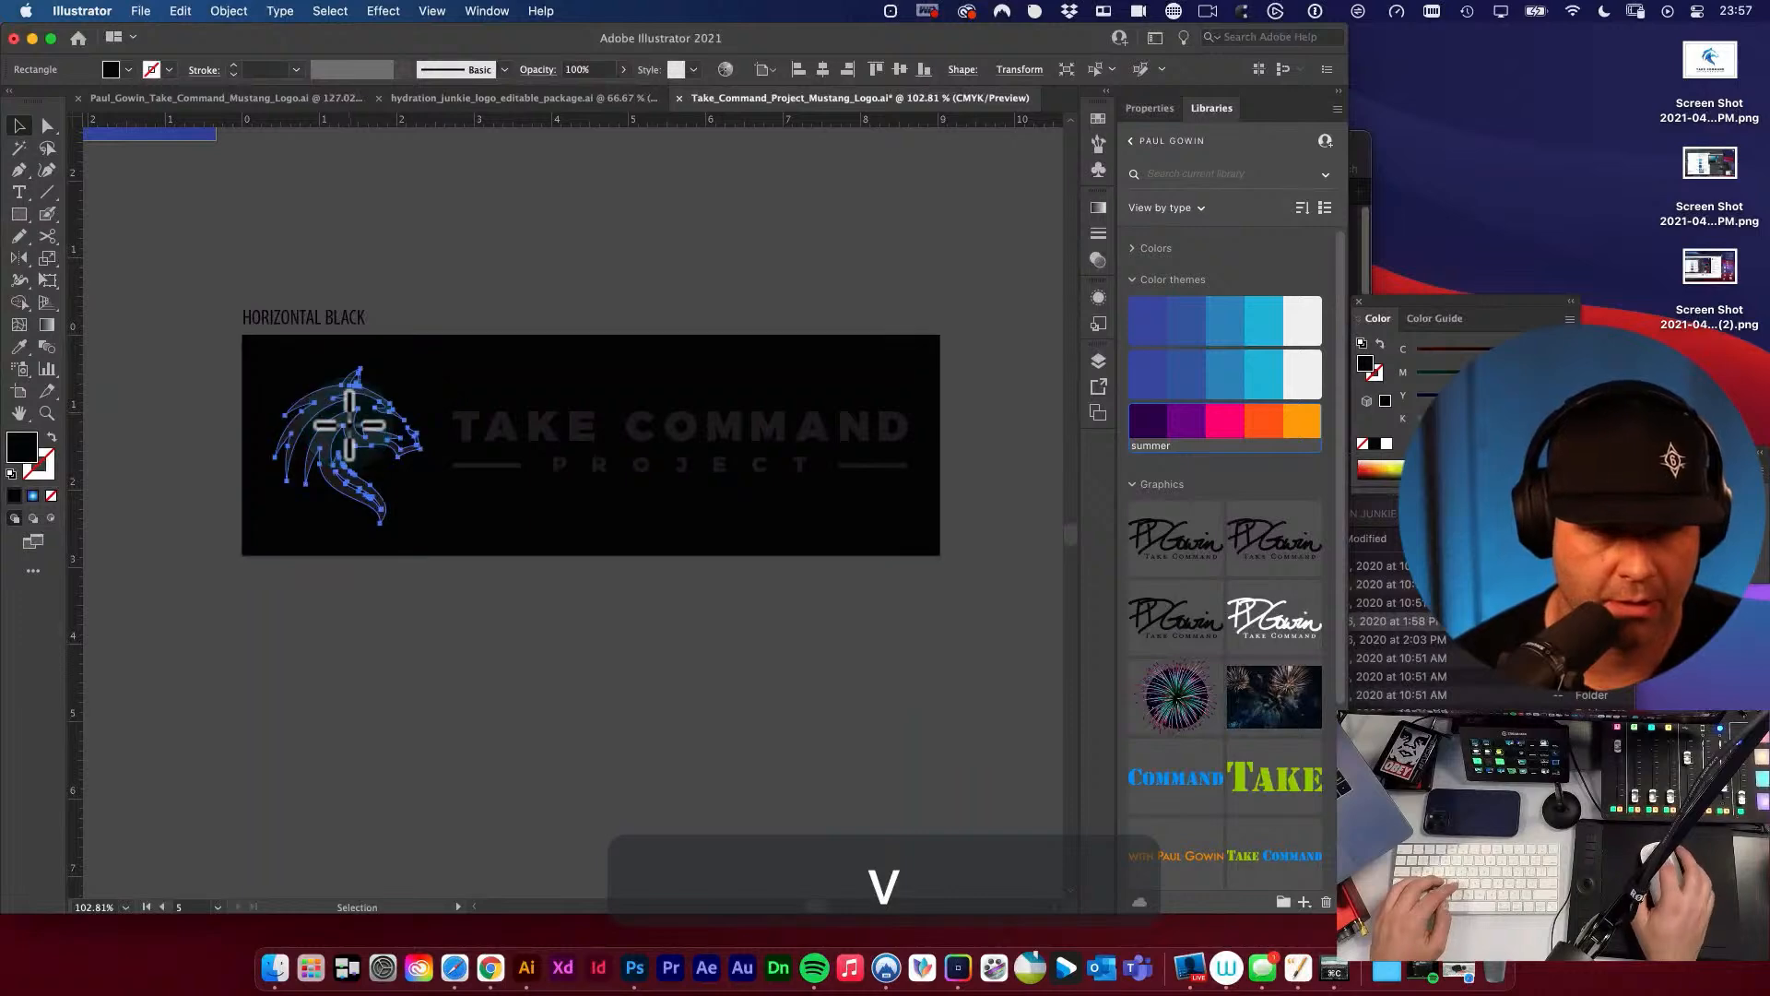
{"action": "left_click", "coordinate": [539, 464], "text": "shift"}
{"action": "key", "text": "super+g"}
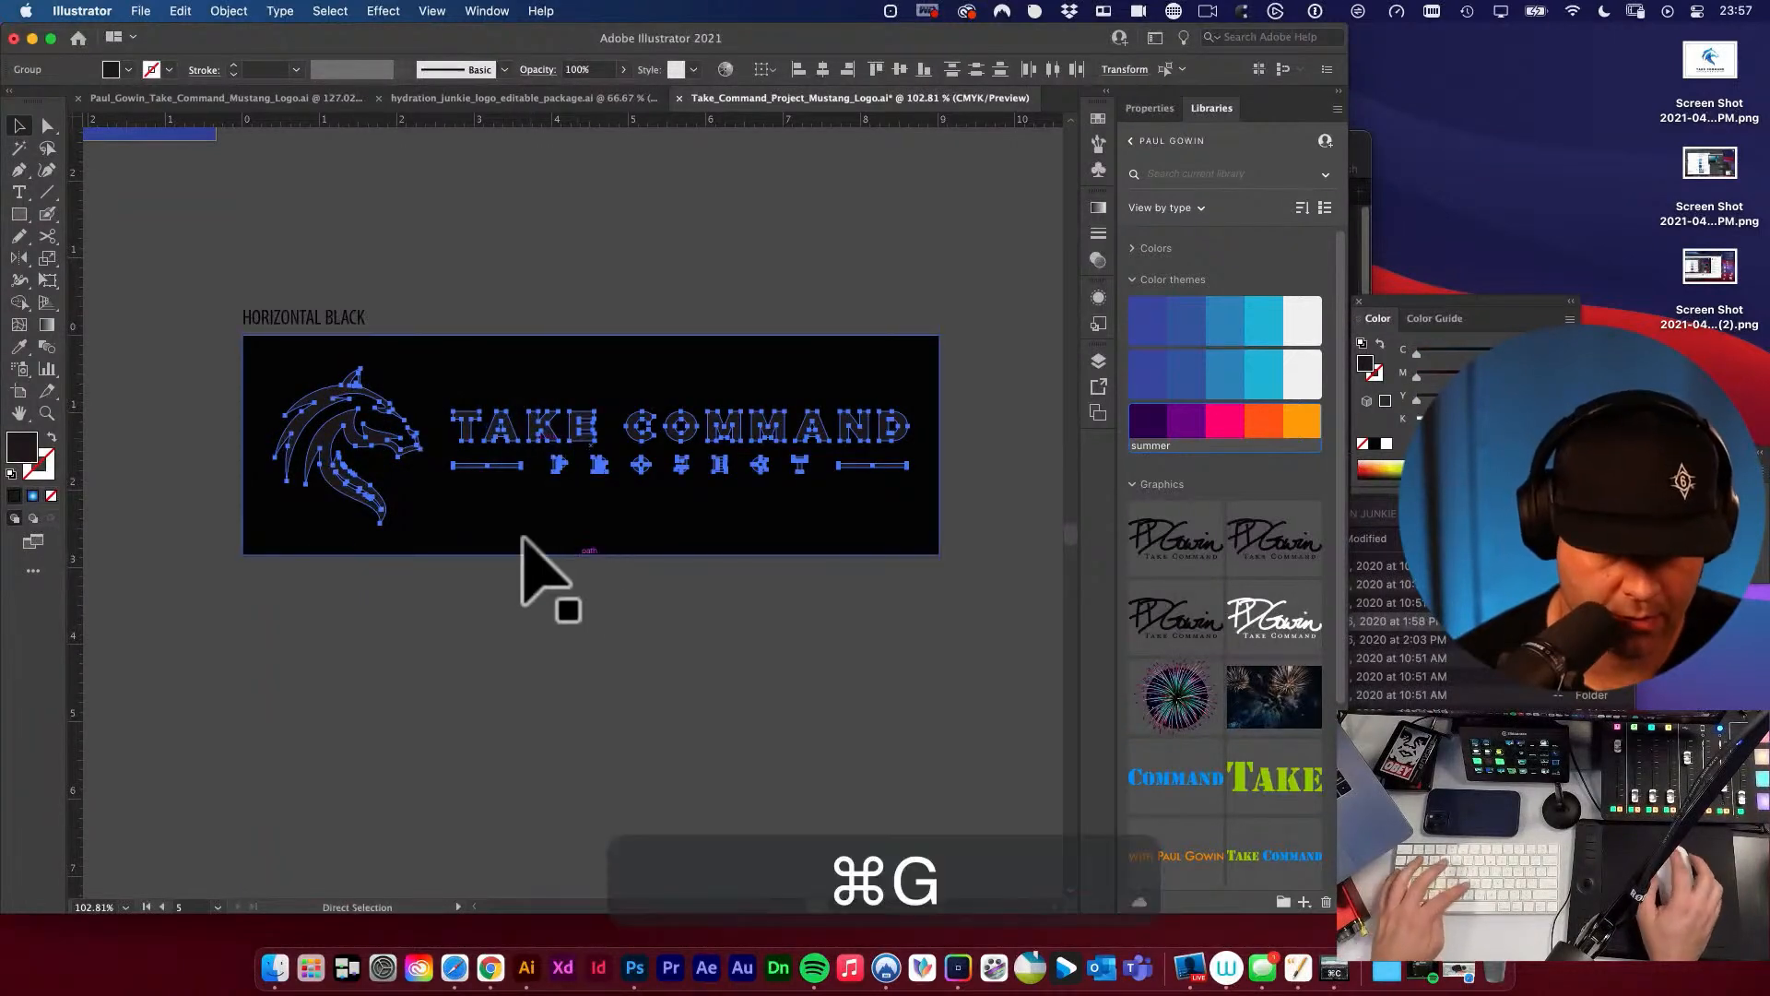
Group the horse head with the lettering and lines on the white HORIZONTAL BLACK artboard.
{"action": "left_click_drag", "start_coordinate": [544, 573], "coordinate": [168, 525]}
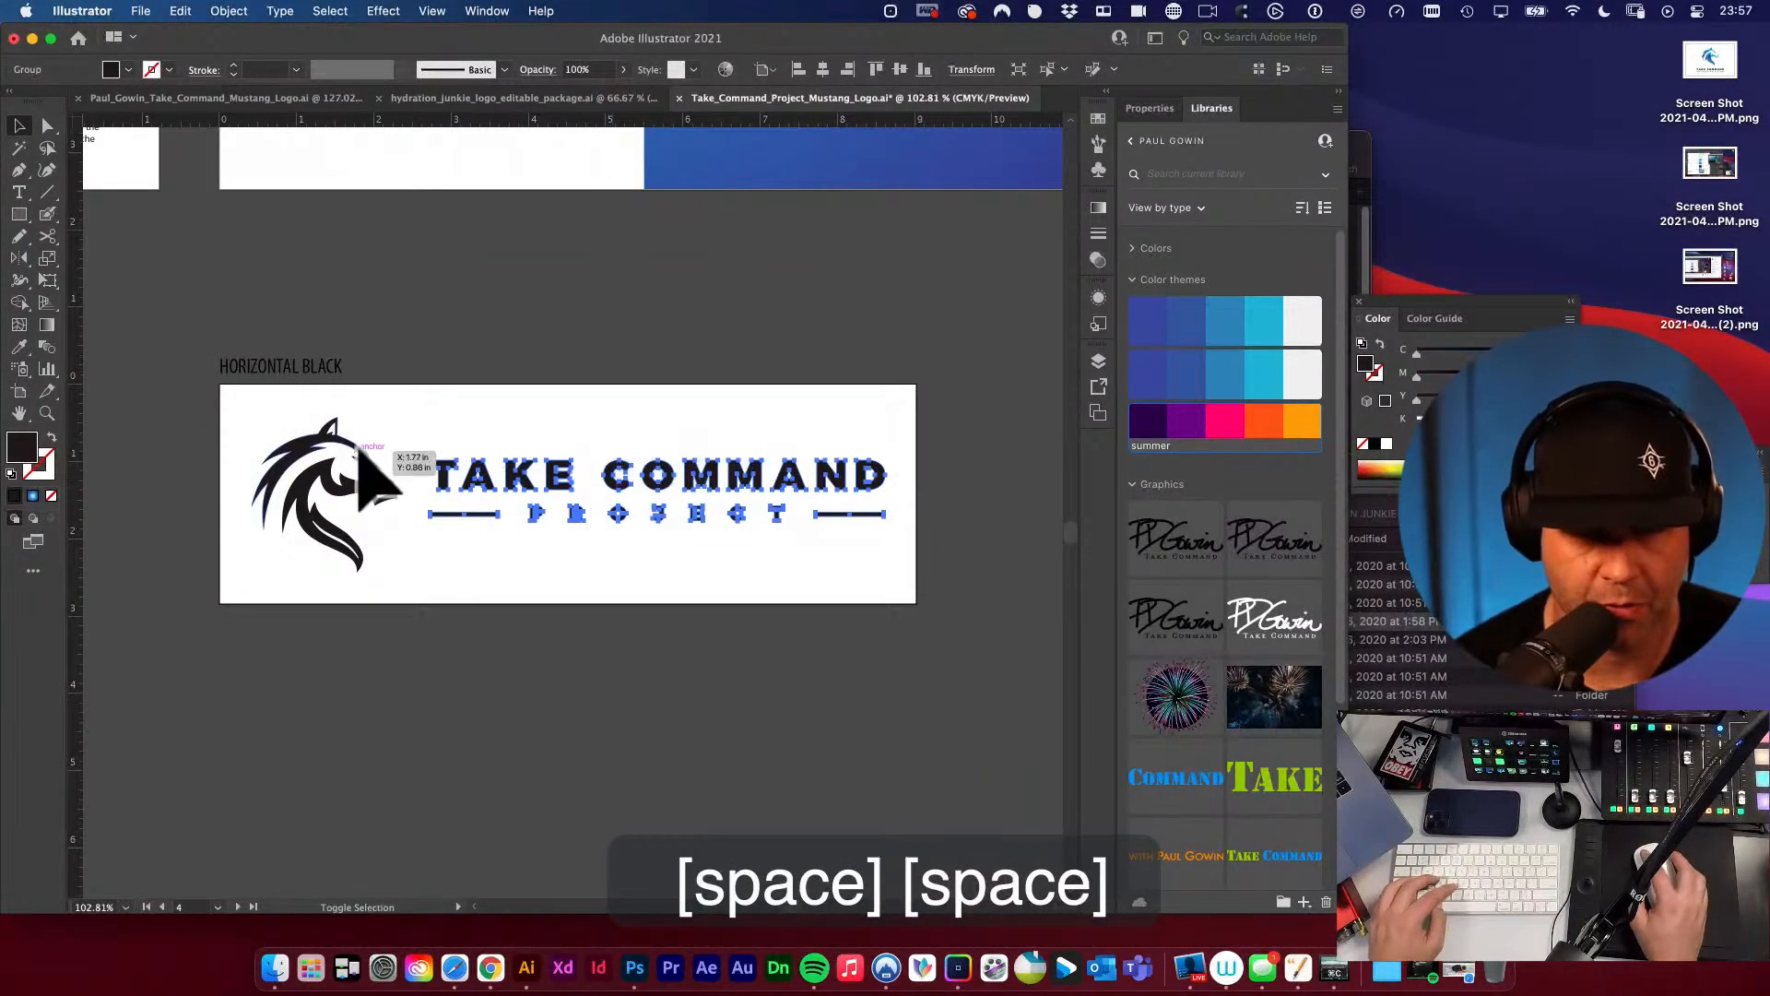
{"action": "left_click", "coordinate": [307, 442], "text": "shift"}
{"action": "key", "text": "super+g"}
{"action": "left_click", "coordinate": [532, 383]}
Recolour the grouped logo on the black-backed artboard to pure white, FFFFFF.
{"action": "left_click_drag", "start_coordinate": [685, 410], "coordinate": [194, 377]}
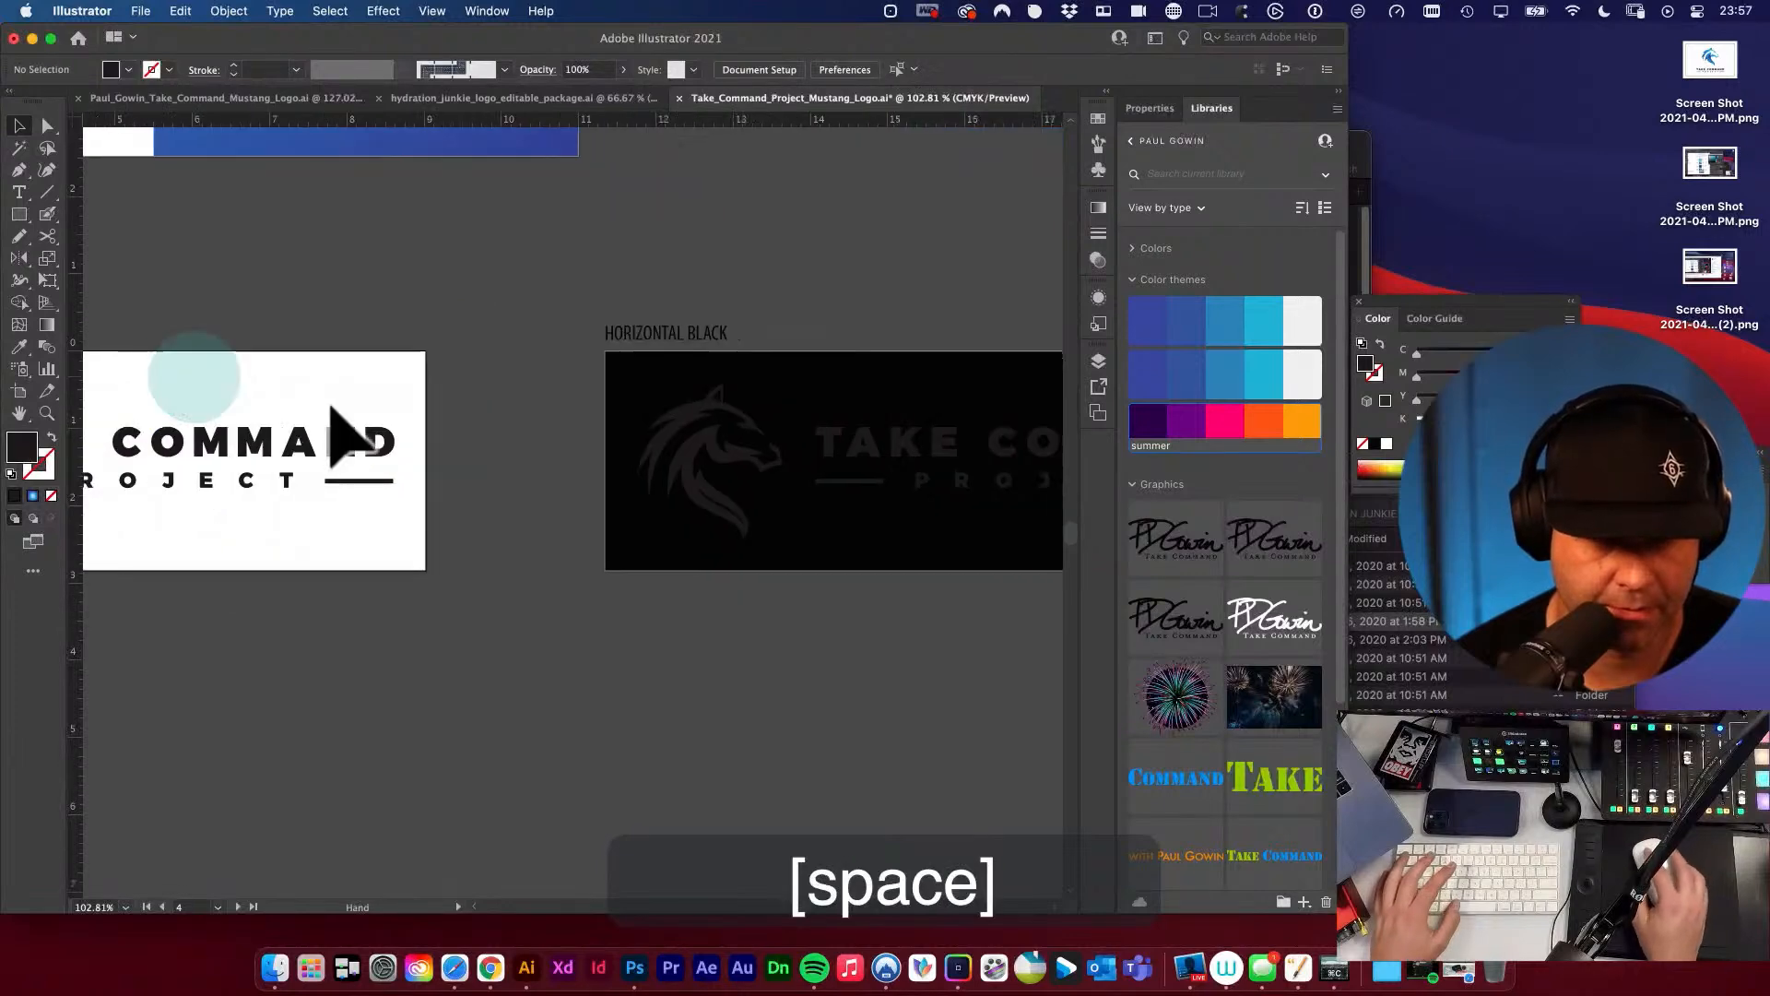
{"action": "left_click_drag", "start_coordinate": [346, 433], "coordinate": [77, 433]}
{"action": "left_click", "coordinate": [464, 466]}
{"action": "key", "text": "i"}
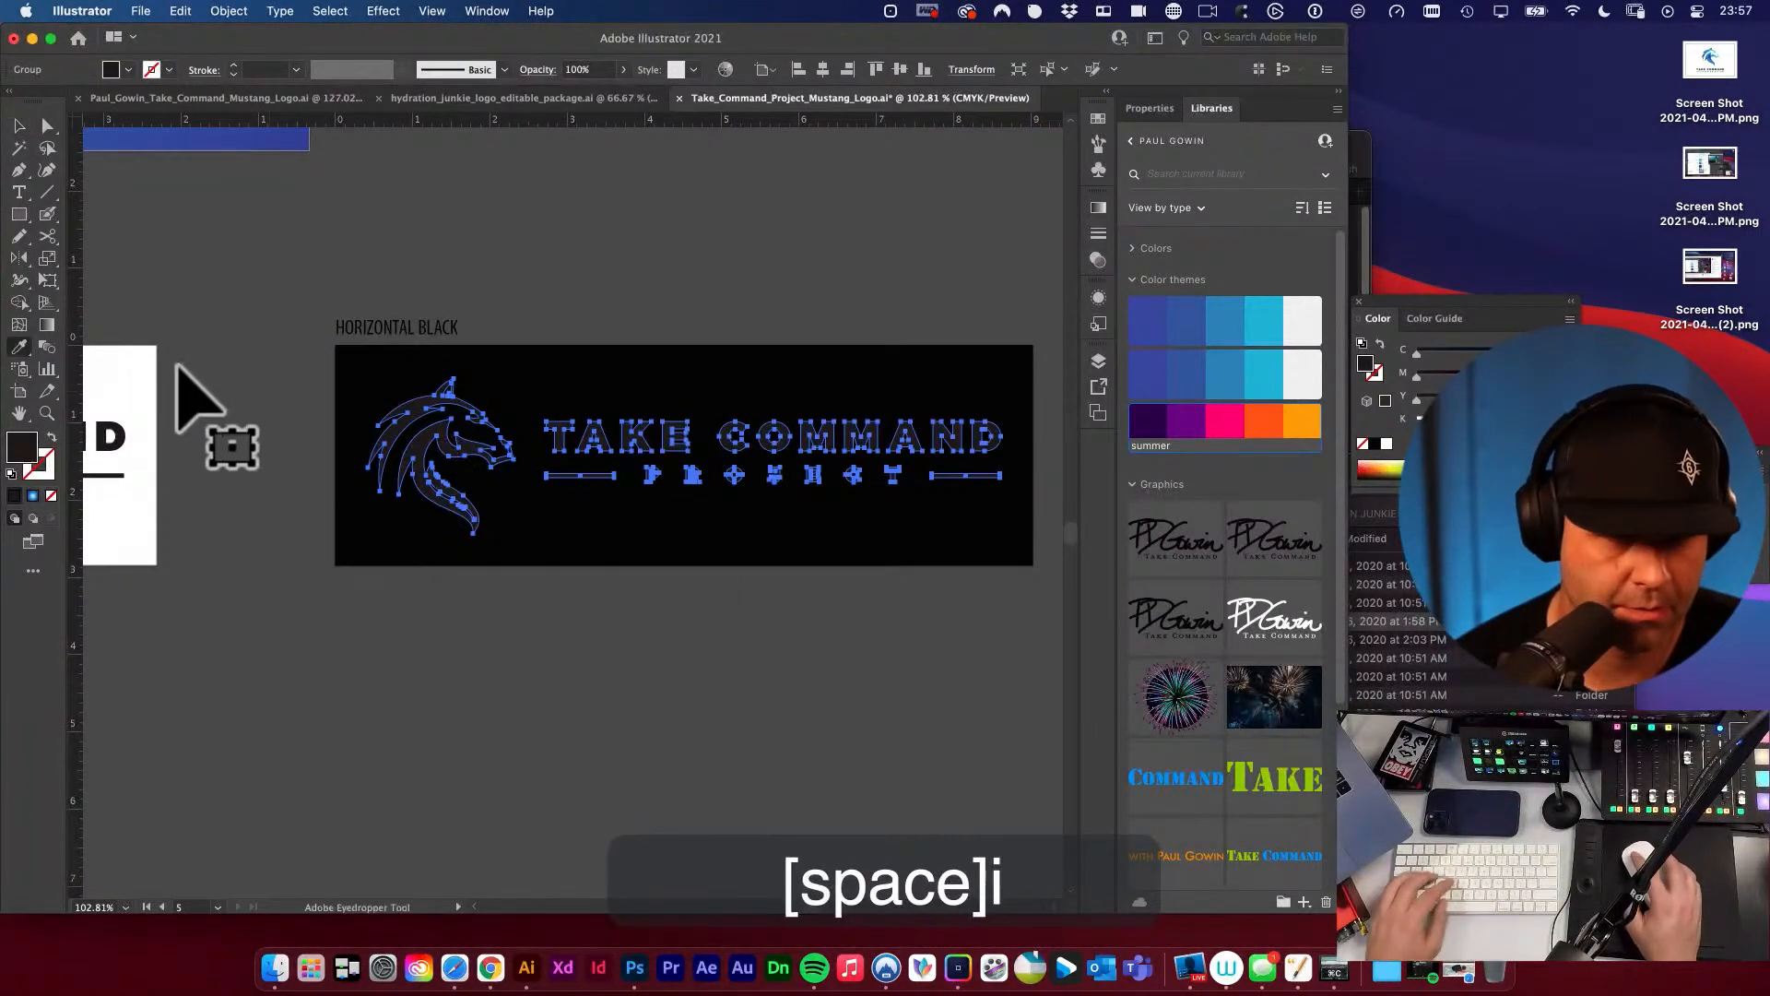
{"action": "left_click", "coordinate": [143, 373]}
{"action": "key", "text": "v"}
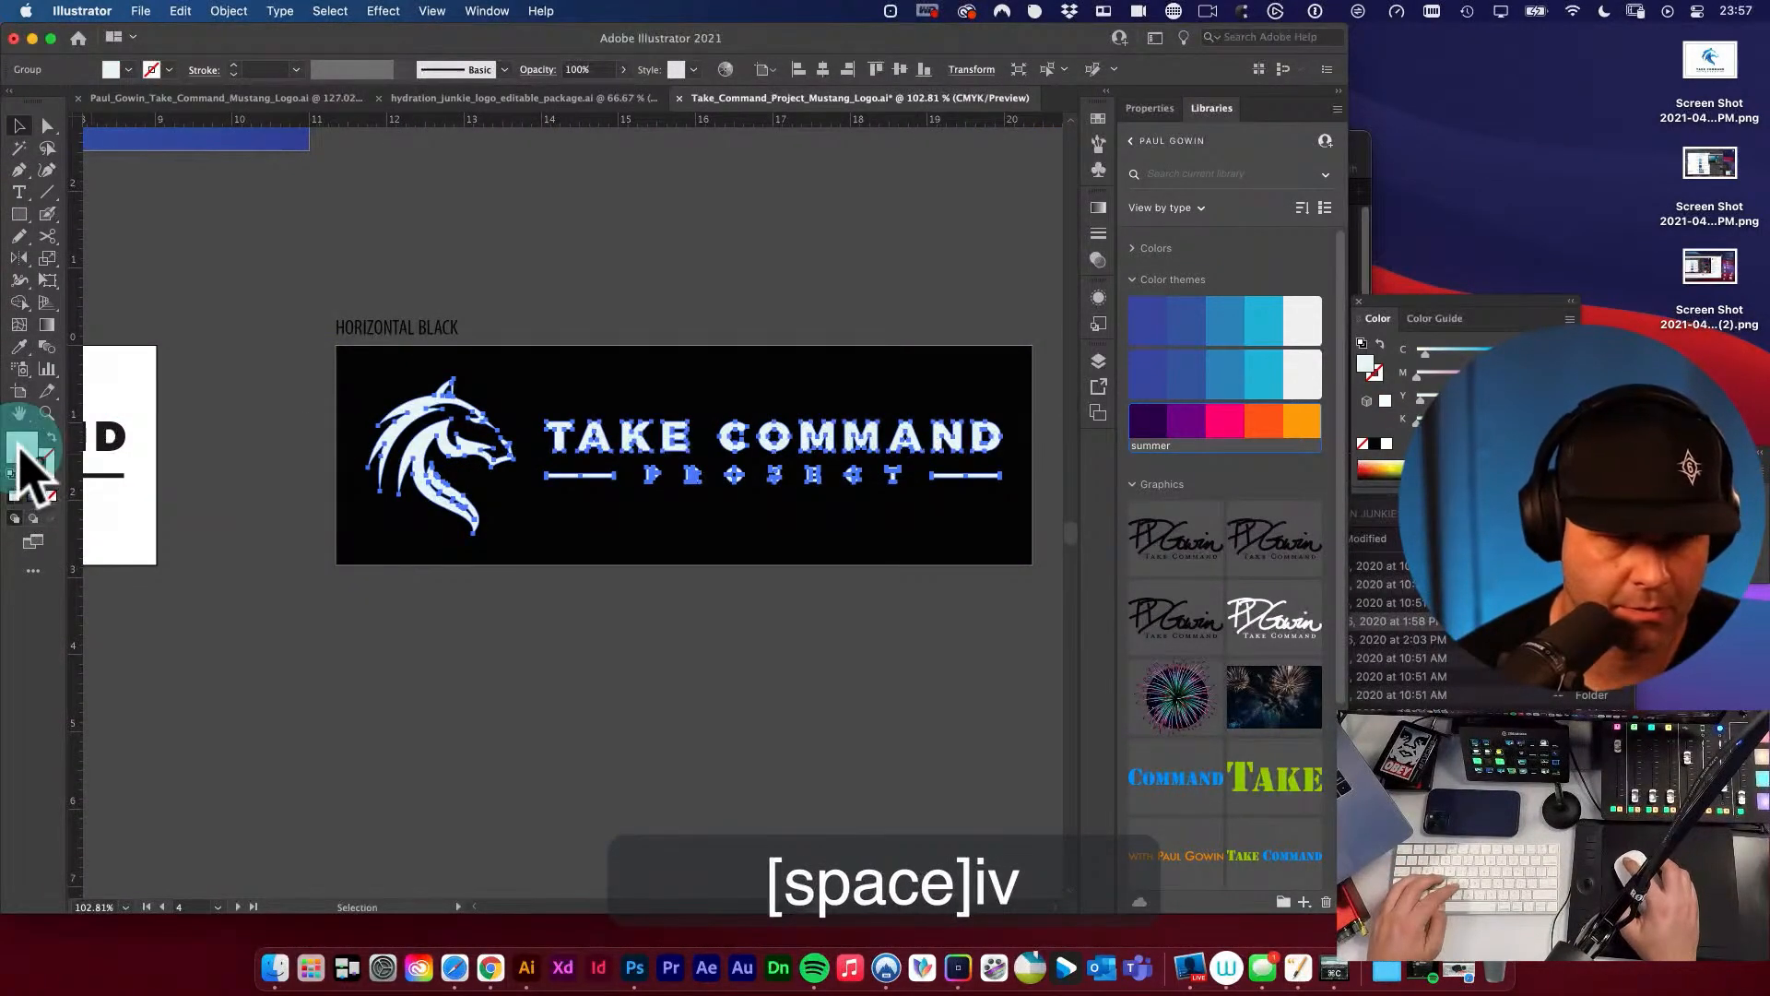
{"action": "double_click", "coordinate": [20, 449]}
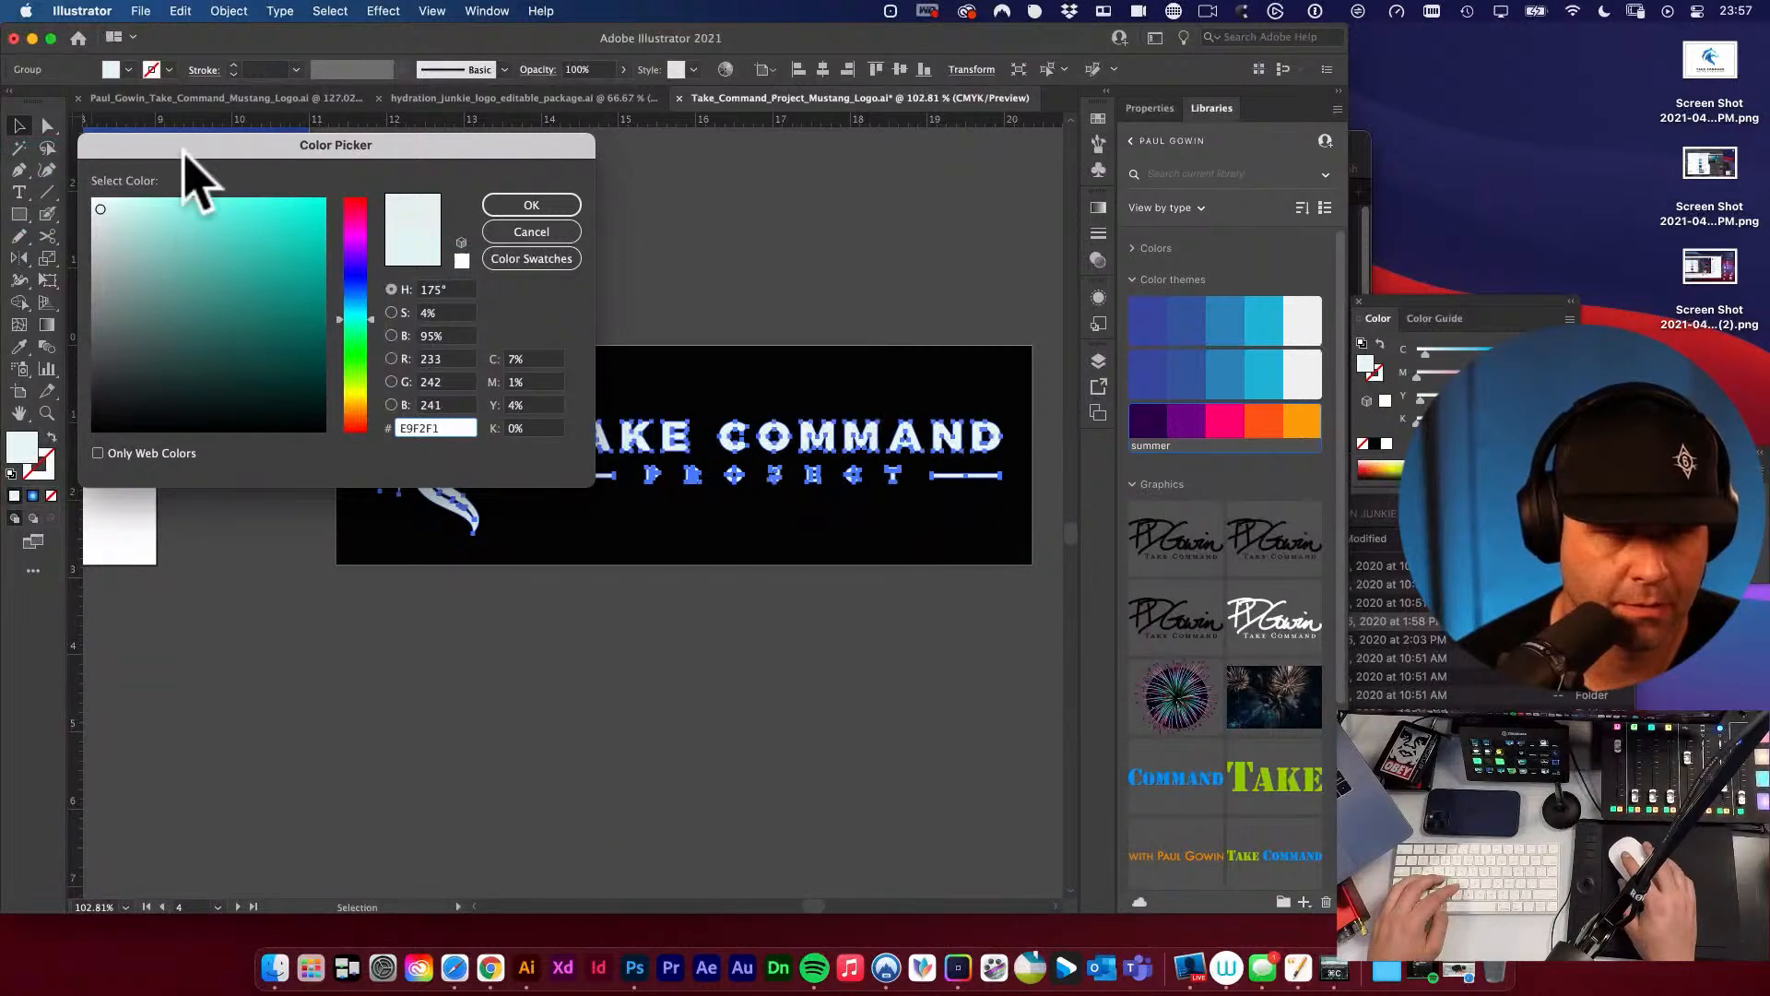
{"action": "left_click_drag", "start_coordinate": [189, 166], "coordinate": [357, 203]}
{"action": "left_click_drag", "start_coordinate": [314, 277], "coordinate": [249, 225]}
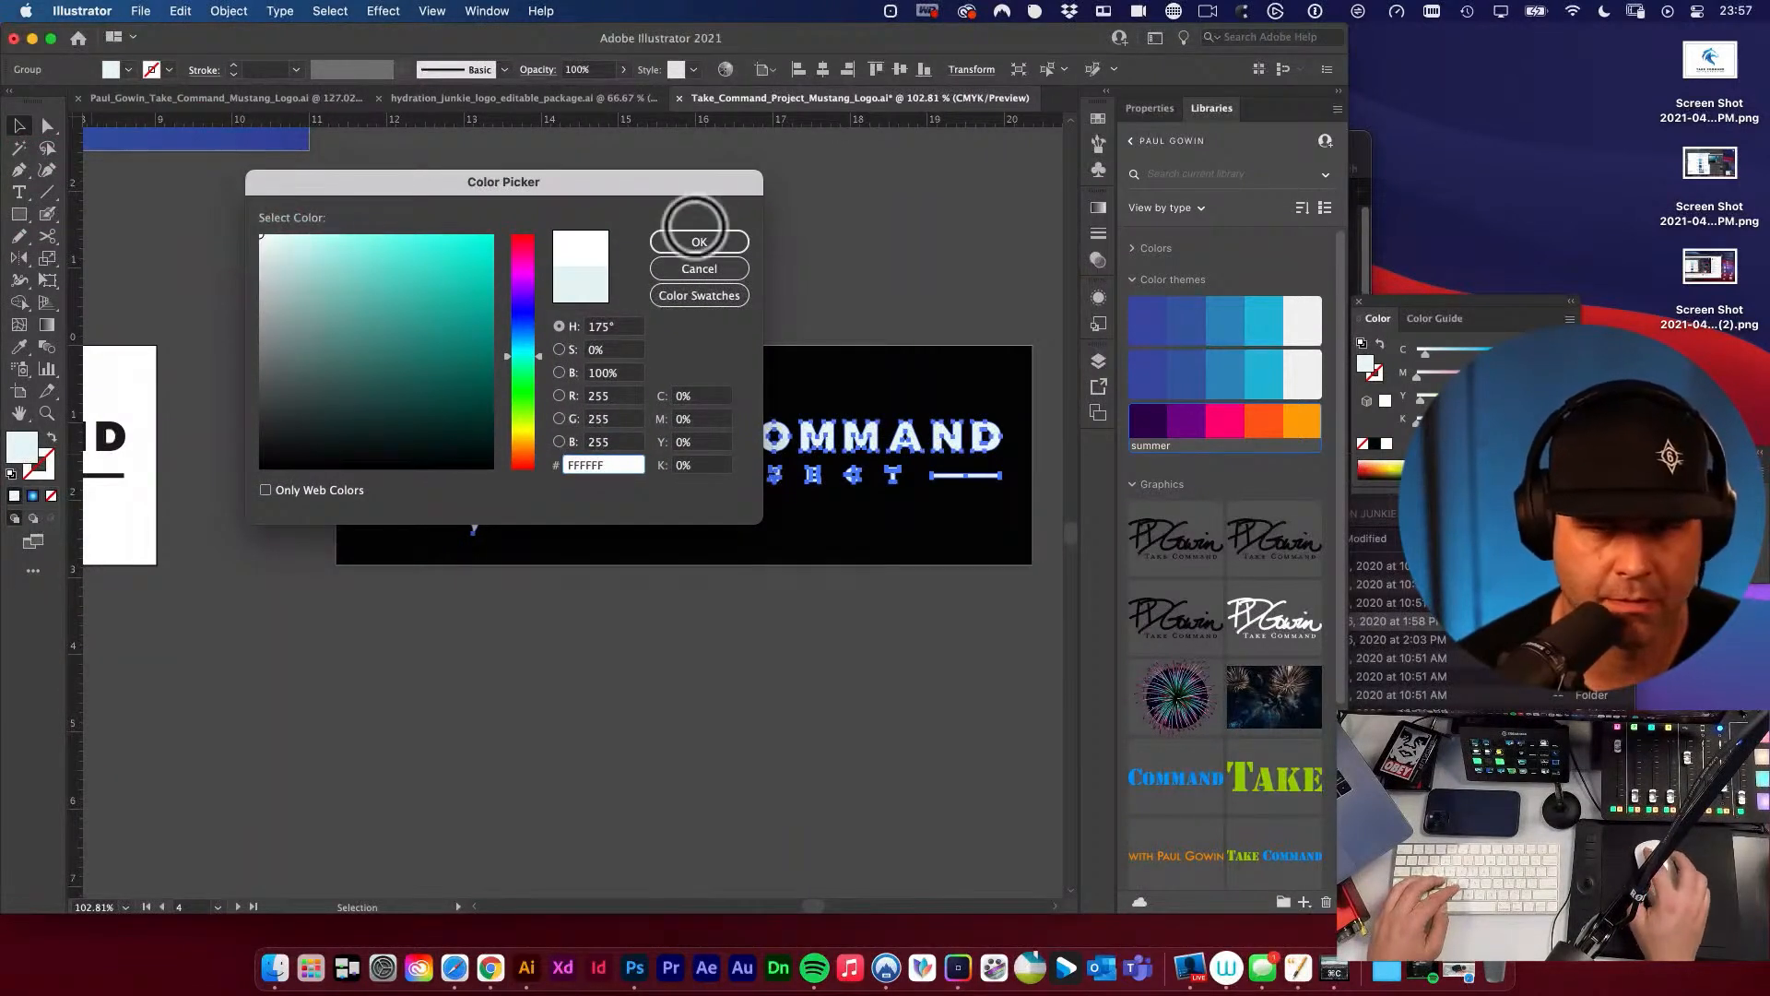
{"action": "left_click", "coordinate": [698, 238]}
{"action": "left_click", "coordinate": [742, 270]}
{"action": "key", "text": "v"}
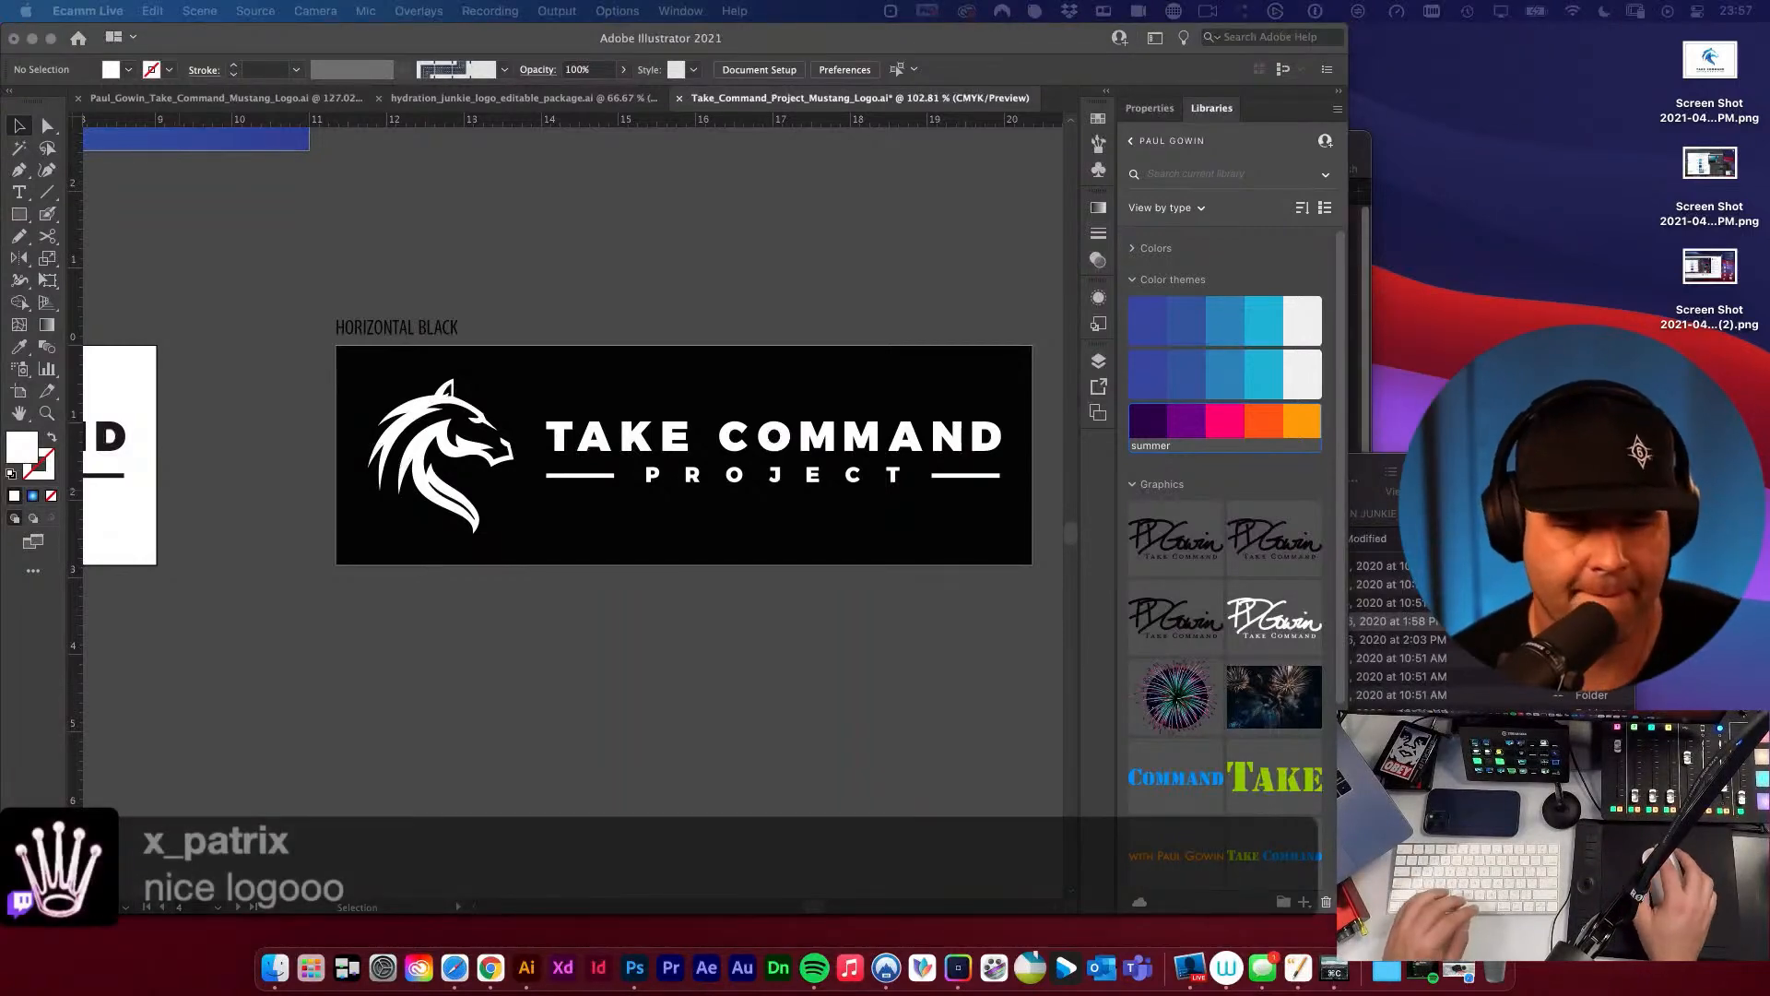
{"action": "key", "text": "v"}
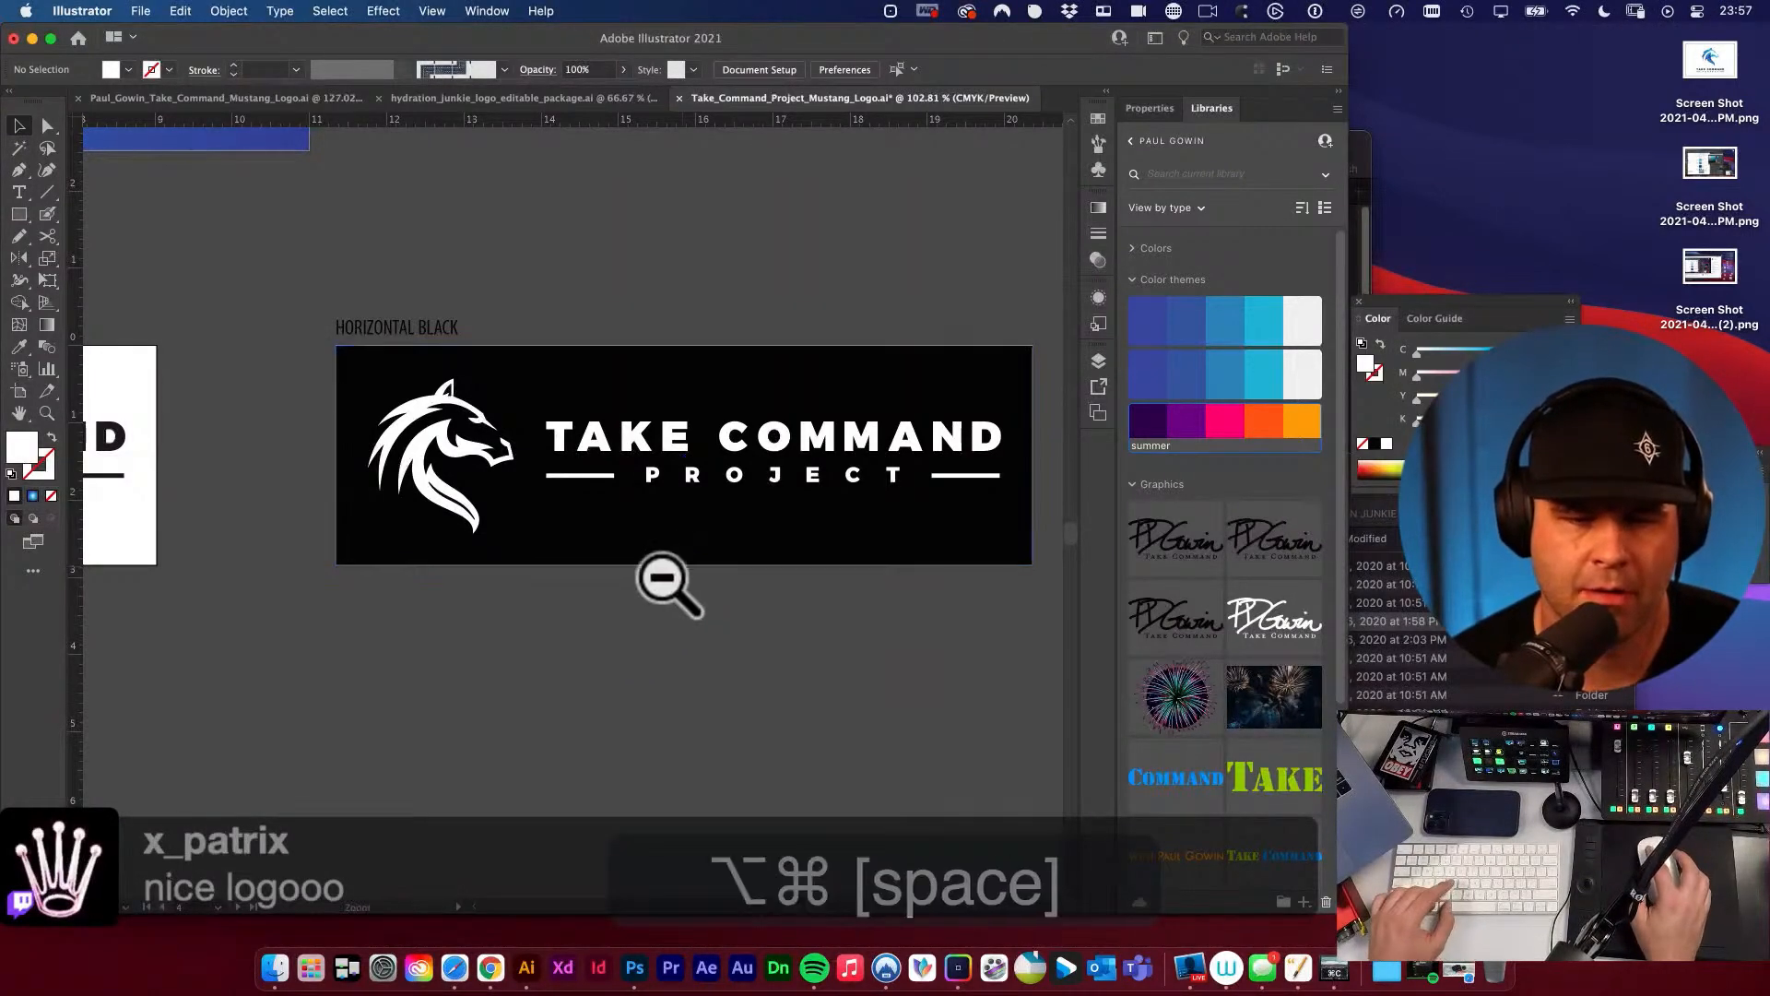
Save the logo document with the white-on-black version included.
{"action": "left_click", "coordinate": [661, 581], "text": "alt+super"}
{"action": "left_click", "coordinate": [661, 579], "text": "alt+super"}
{"action": "left_click_drag", "start_coordinate": [638, 544], "coordinate": [802, 609]}
{"action": "left_click", "coordinate": [716, 573], "text": "alt+super"}
{"action": "left_click_drag", "start_coordinate": [722, 528], "coordinate": [993, 566]}
{"action": "left_click", "coordinate": [469, 570], "text": "alt+super"}
{"action": "left_click_drag", "start_coordinate": [542, 528], "coordinate": [610, 633]}
{"action": "key", "text": "v"}
{"action": "key", "text": "super+s"}
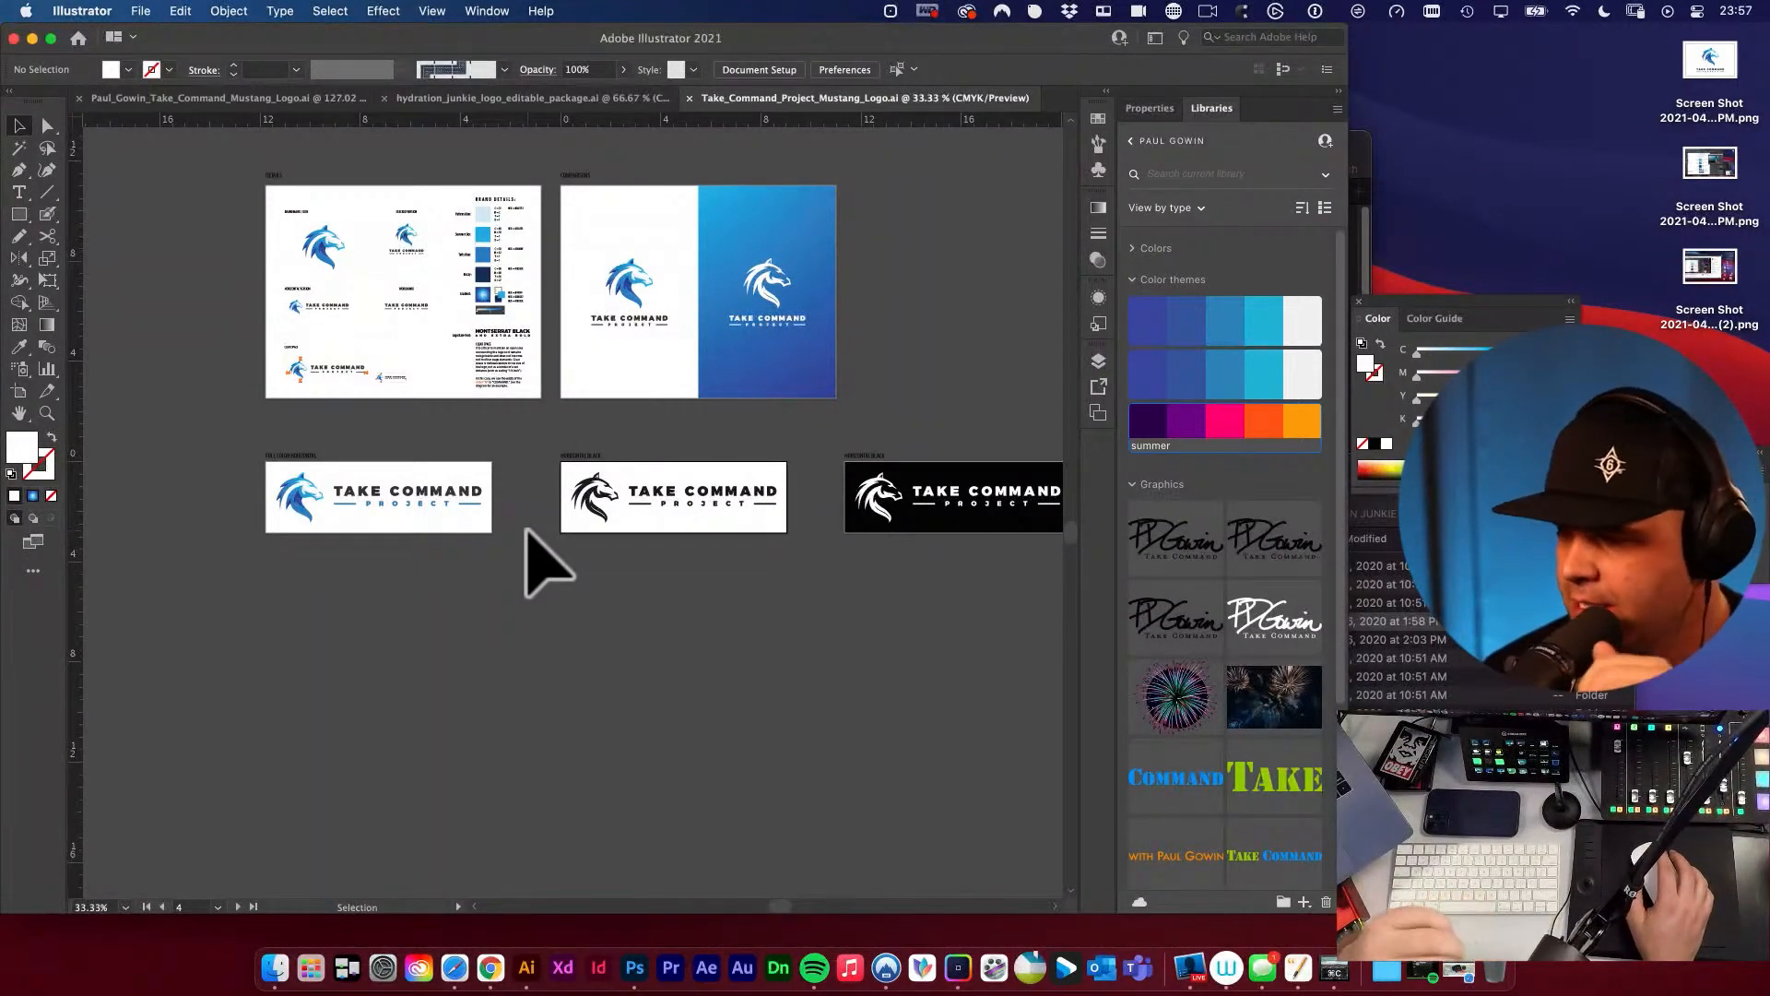
Copy the stacked colour logo from the overview artboard to the empty canvas below the full-colour horizontal artboard.
{"action": "scroll", "coordinate": [553, 581], "scroll_direction": "right", "scroll_amount": 3}
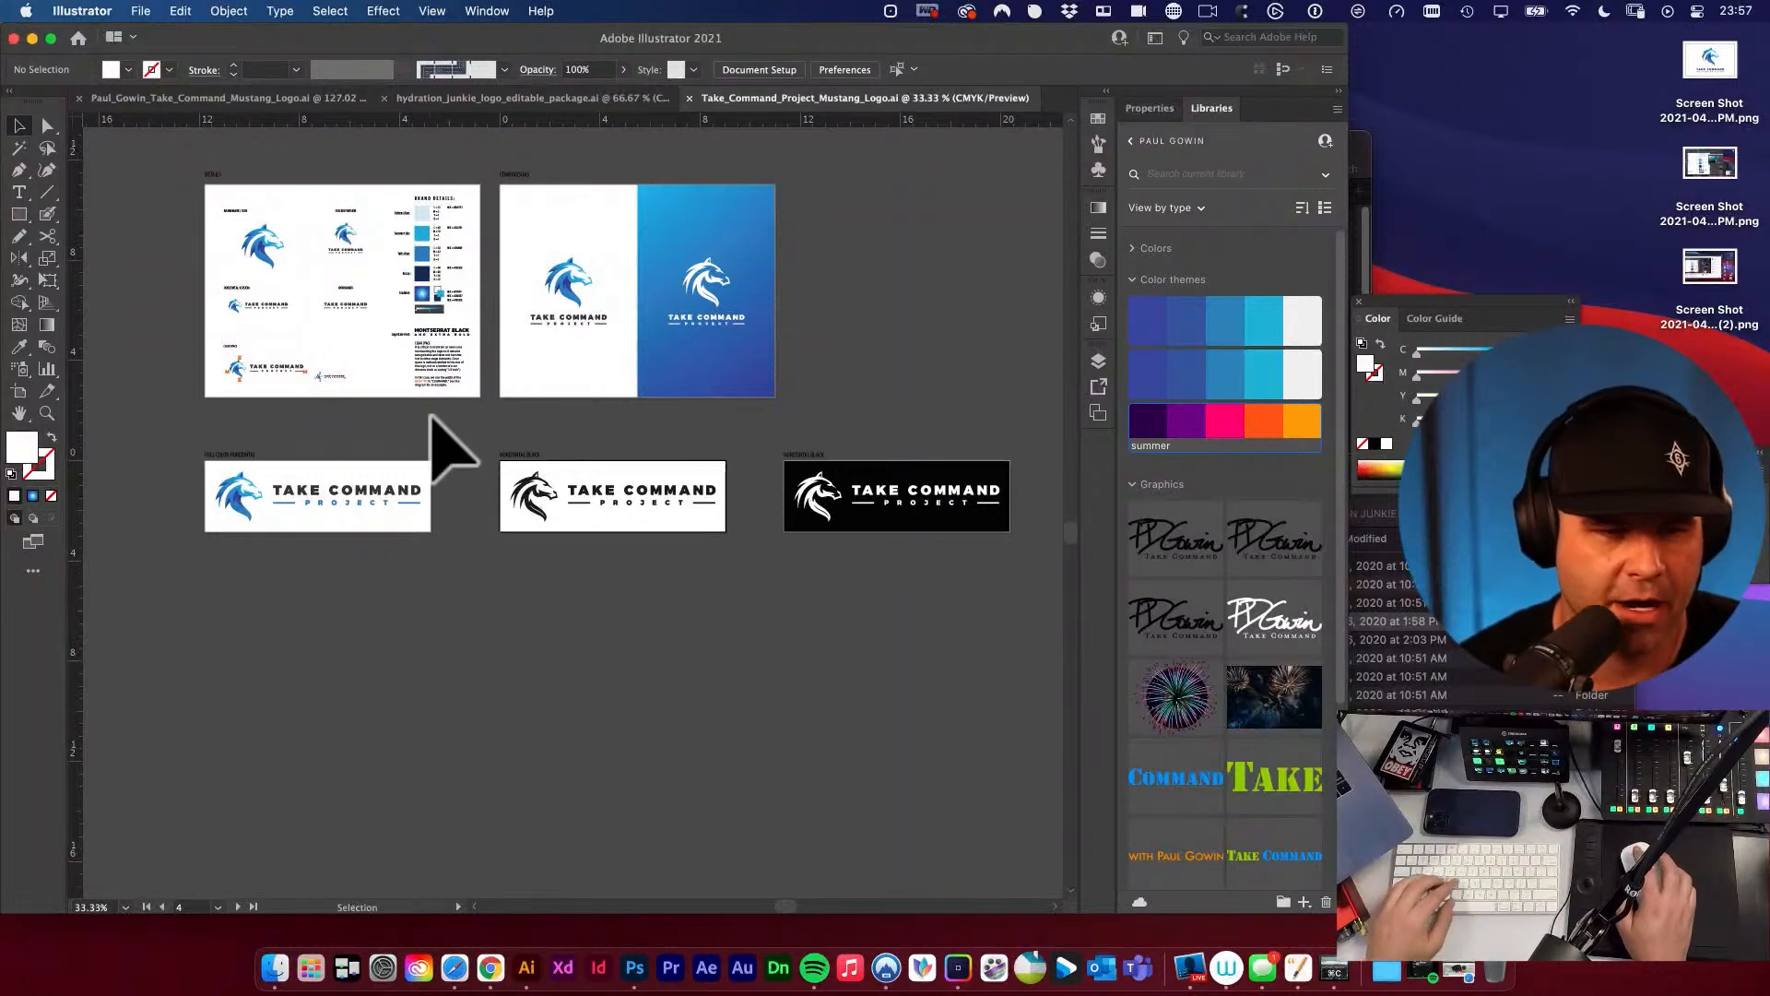
{"action": "left_click_drag", "start_coordinate": [351, 424], "coordinate": [462, 384]}
{"action": "key", "text": "v"}
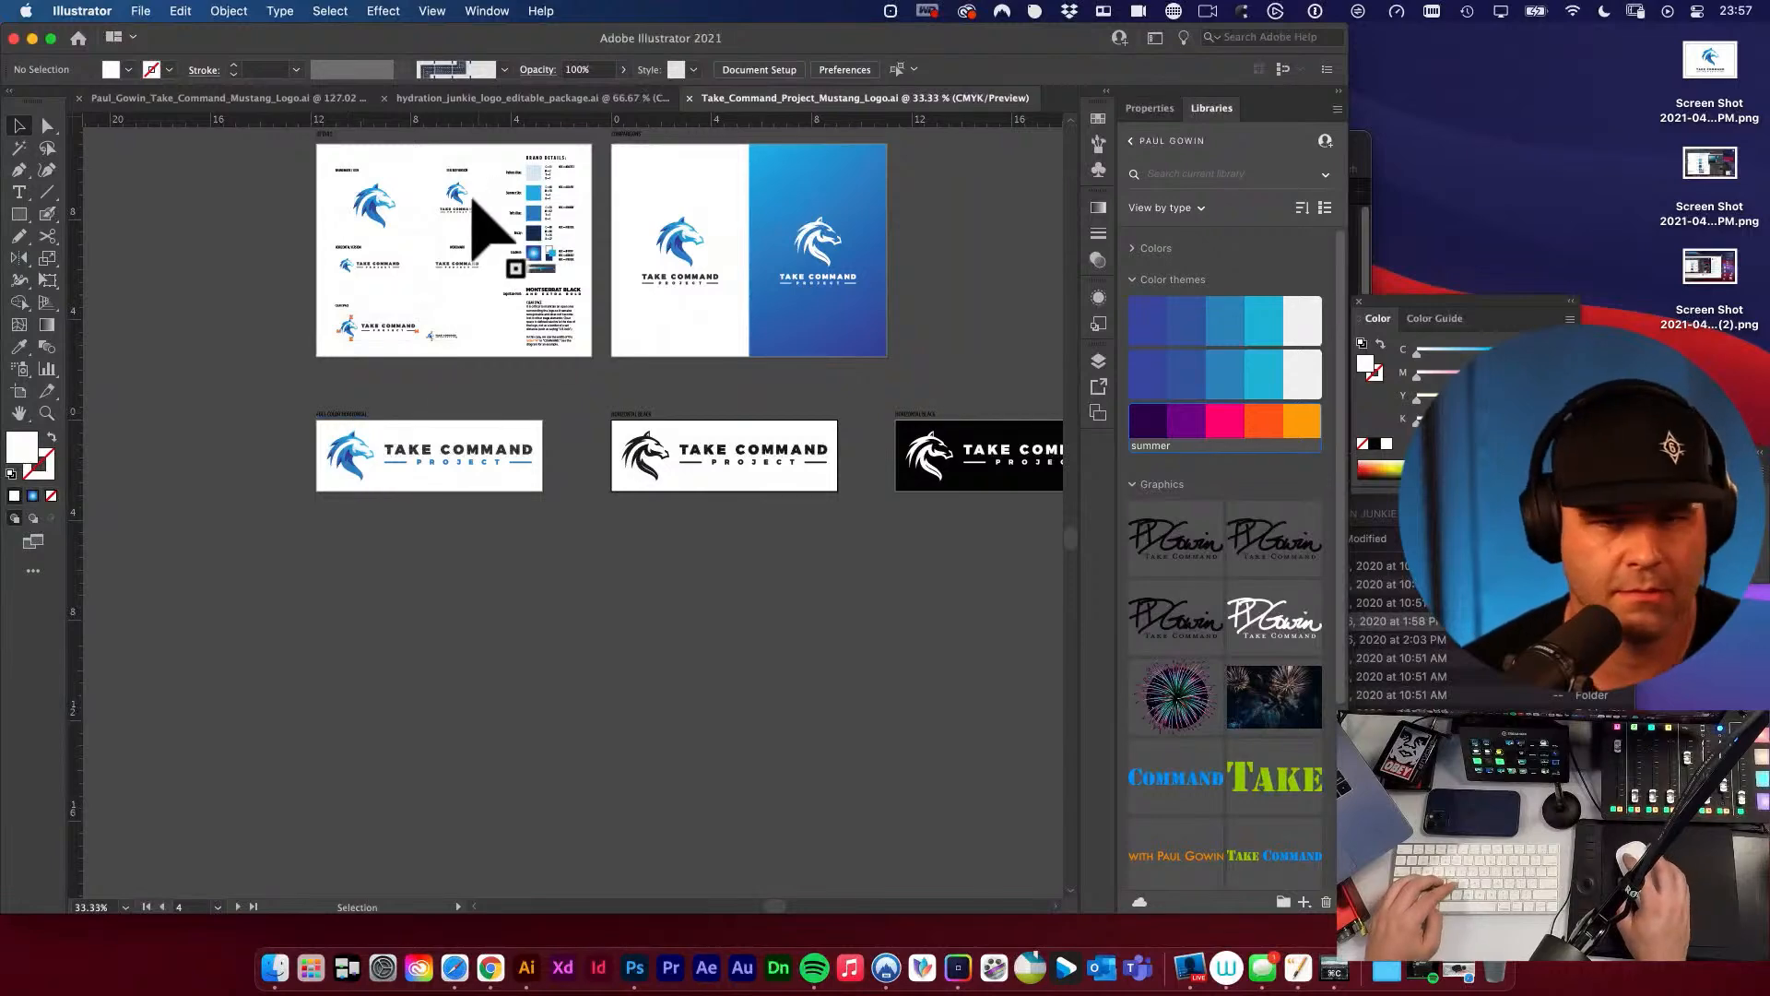
{"action": "left_click_drag", "start_coordinate": [456, 196], "coordinate": [459, 556]}
{"action": "key", "text": "e"}
{"action": "left_click", "coordinate": [516, 577]}
{"action": "left_click_drag", "start_coordinate": [434, 611], "coordinate": [717, 716]}
{"action": "left_click_drag", "start_coordinate": [626, 638], "coordinate": [833, 467]}
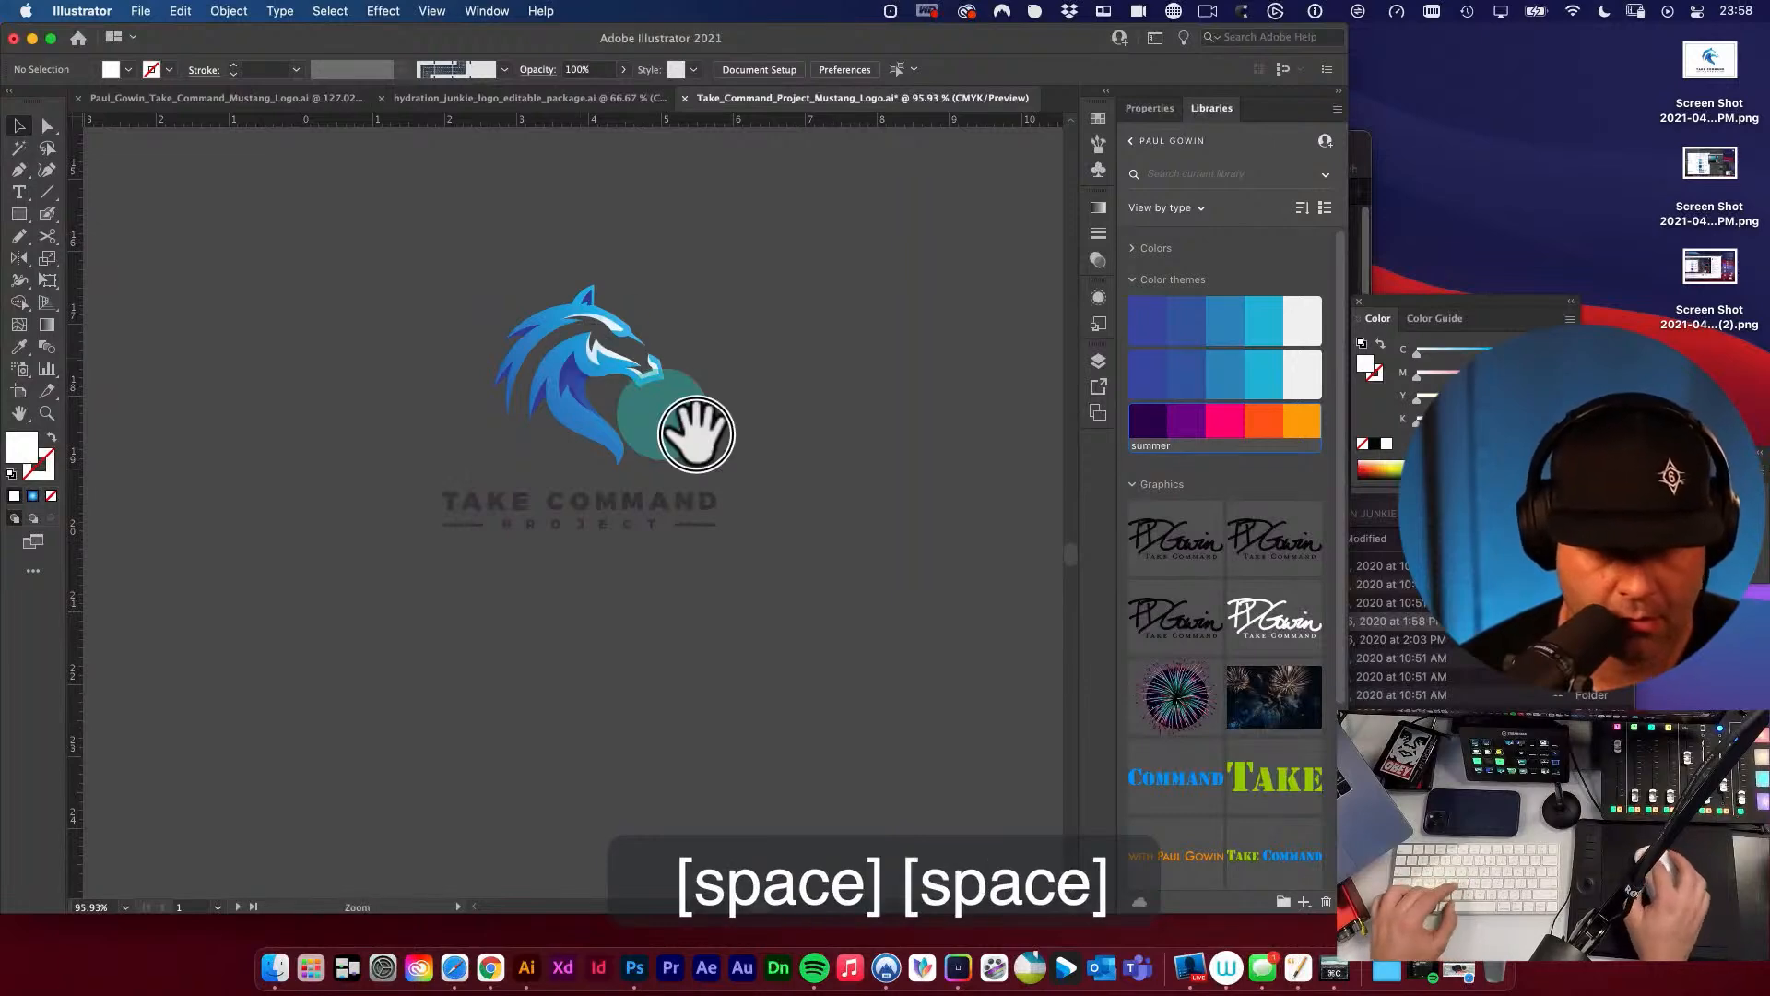
{"action": "left_click_drag", "start_coordinate": [581, 360], "coordinate": [581, 423]}
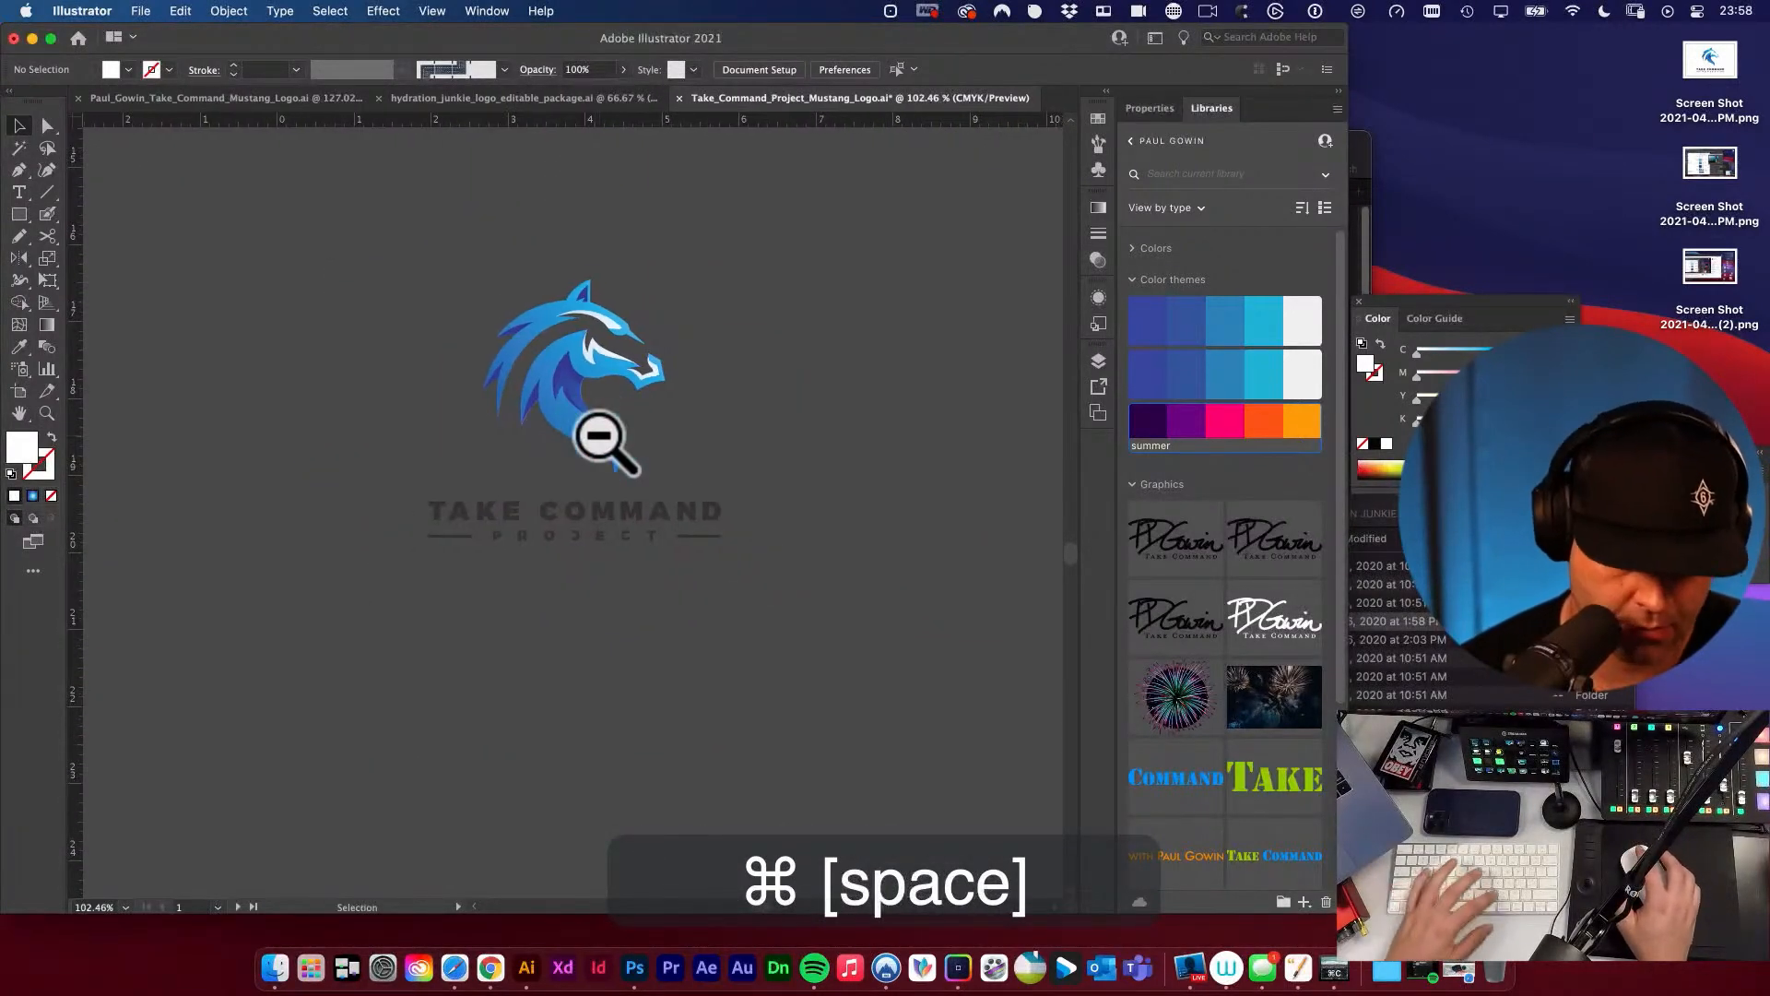
Draw a white rectangle around the copied stacked logo and send it behind the artwork.
{"action": "key", "text": "m"}
{"action": "left_click_drag", "start_coordinate": [396, 247], "coordinate": [822, 614]}
{"action": "left_click", "coordinate": [772, 570], "text": "alt+super"}
{"action": "left_click_drag", "start_coordinate": [703, 544], "coordinate": [805, 670]}
{"action": "left_click", "coordinate": [483, 439]}
Centre the stacked logo vertically and horizontally on its white rectangle.
{"action": "left_click", "coordinate": [310, 375], "text": "shift"}
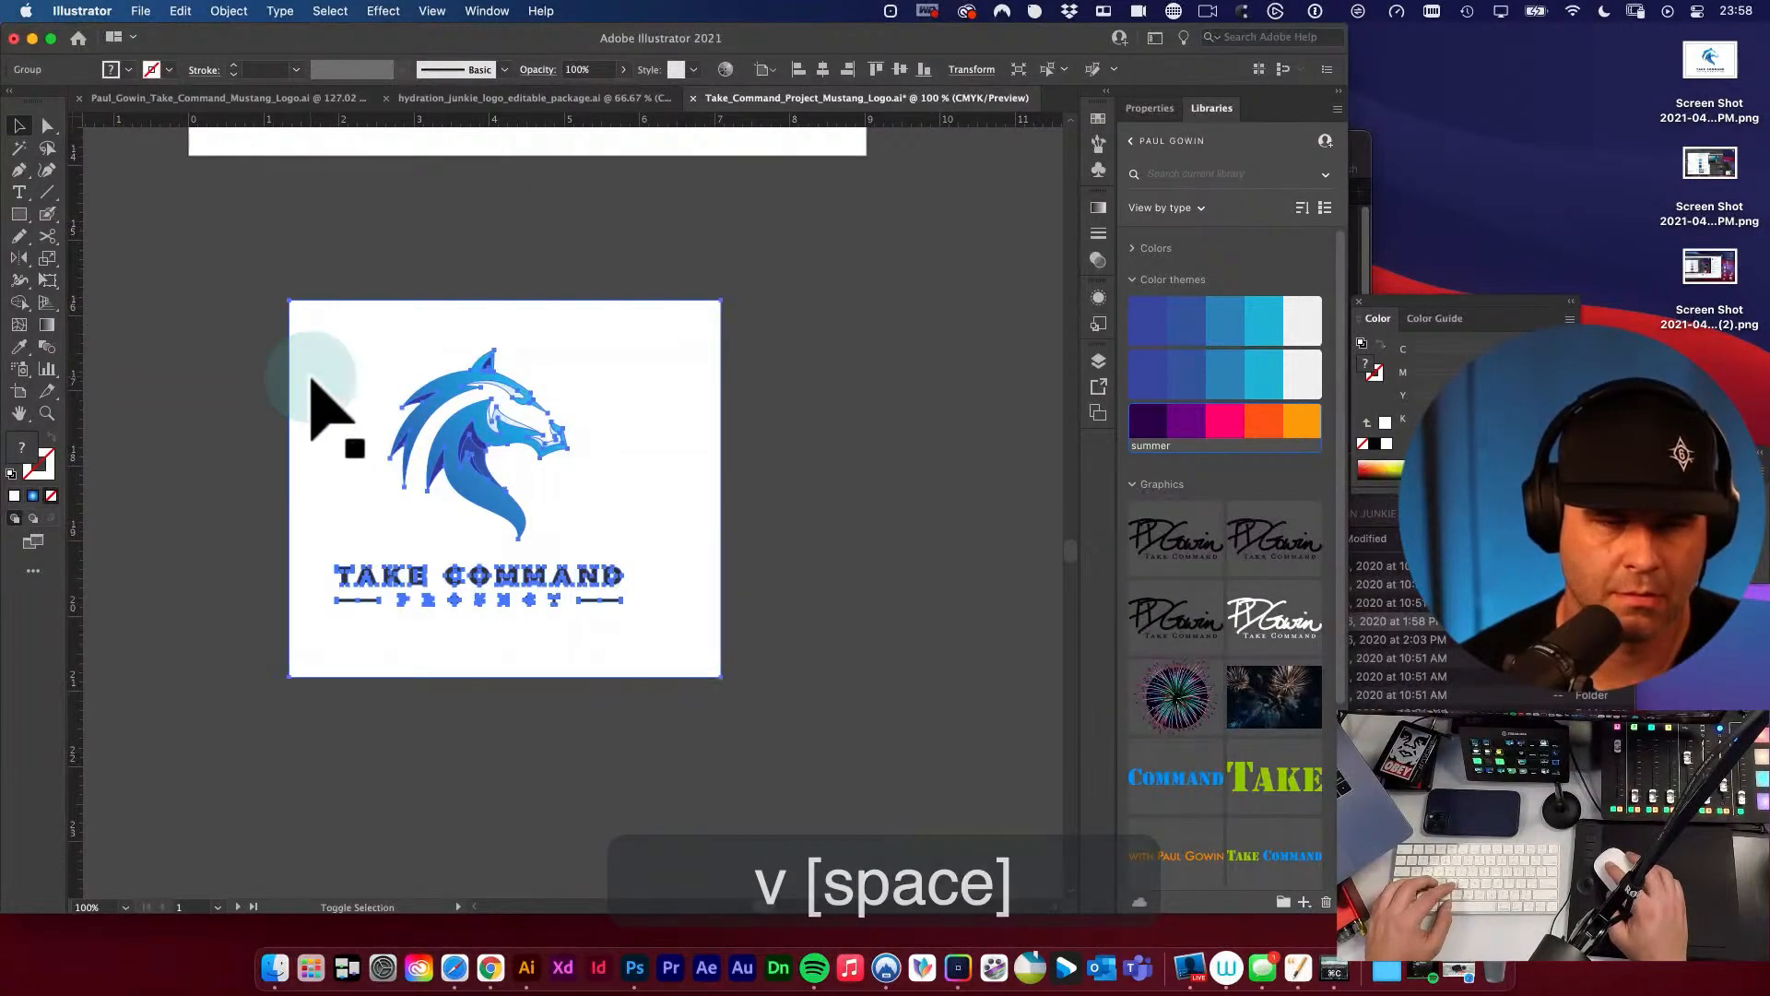
{"action": "left_click", "coordinate": [339, 359]}
{"action": "key", "text": "v"}
{"action": "left_click", "coordinate": [900, 70]}
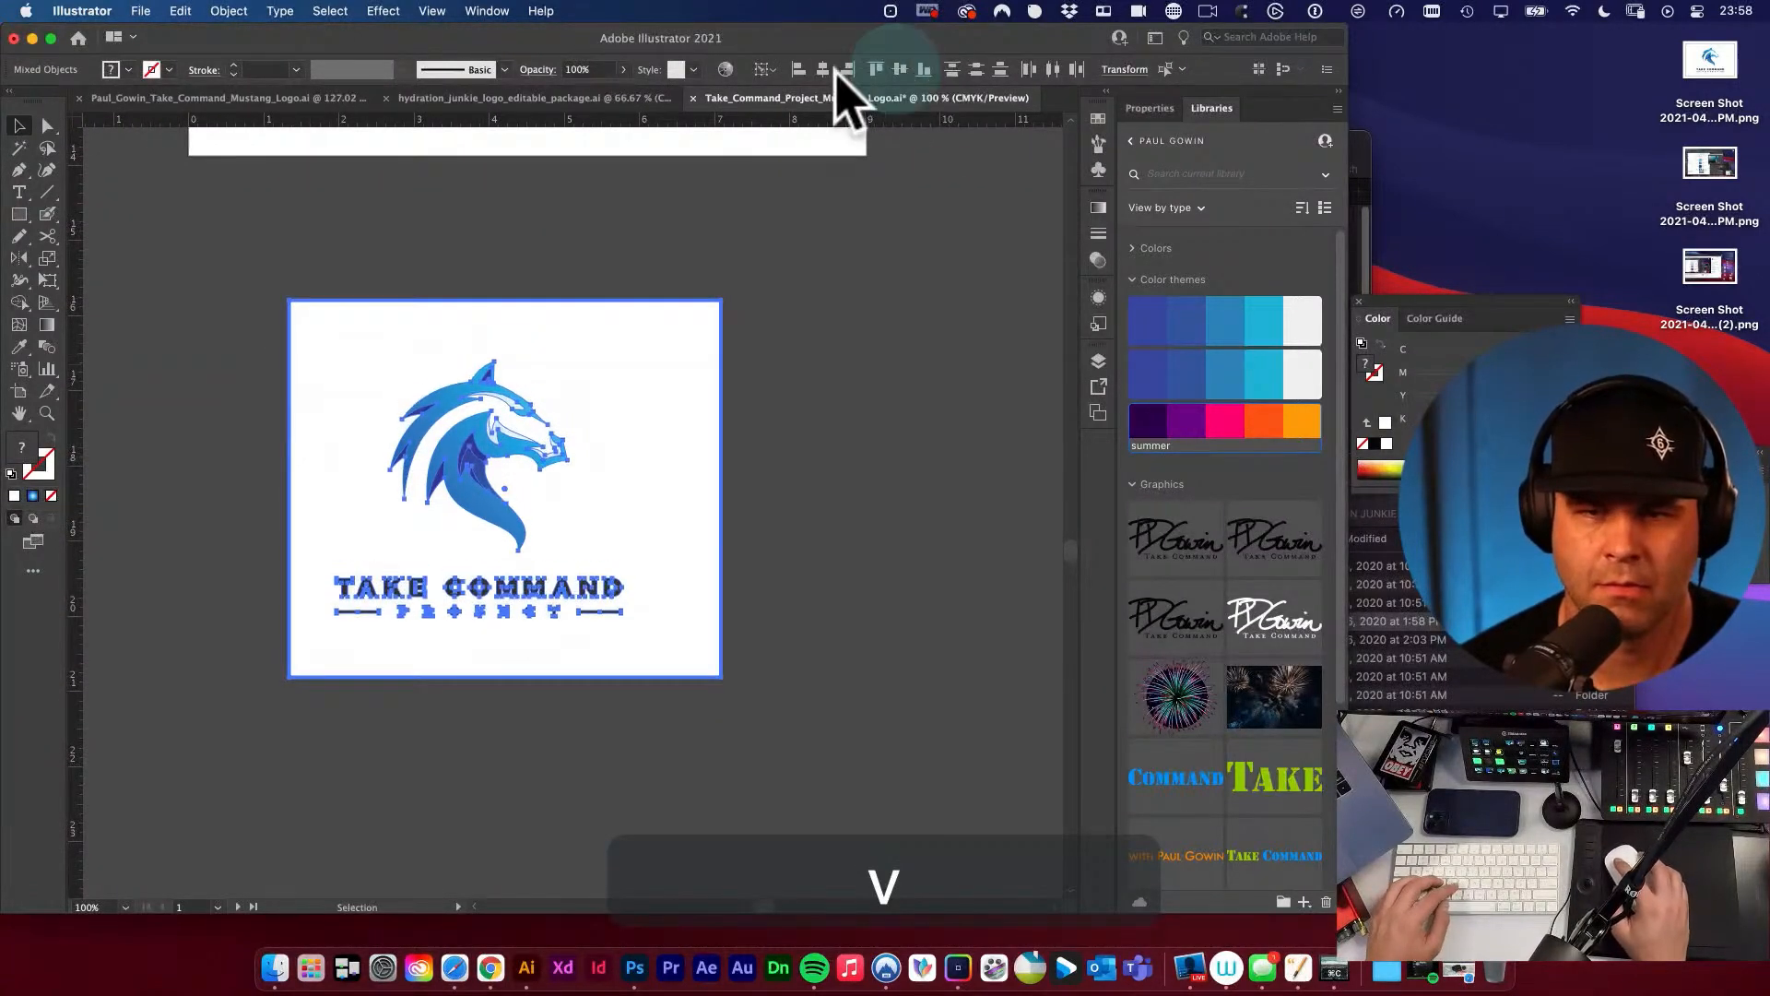
{"action": "left_click", "coordinate": [823, 69]}
{"action": "left_click", "coordinate": [852, 406]}
{"action": "key", "text": "space"}
{"action": "left_click_drag", "start_coordinate": [852, 406], "coordinate": [834, 367]}
{"action": "key", "text": "v"}
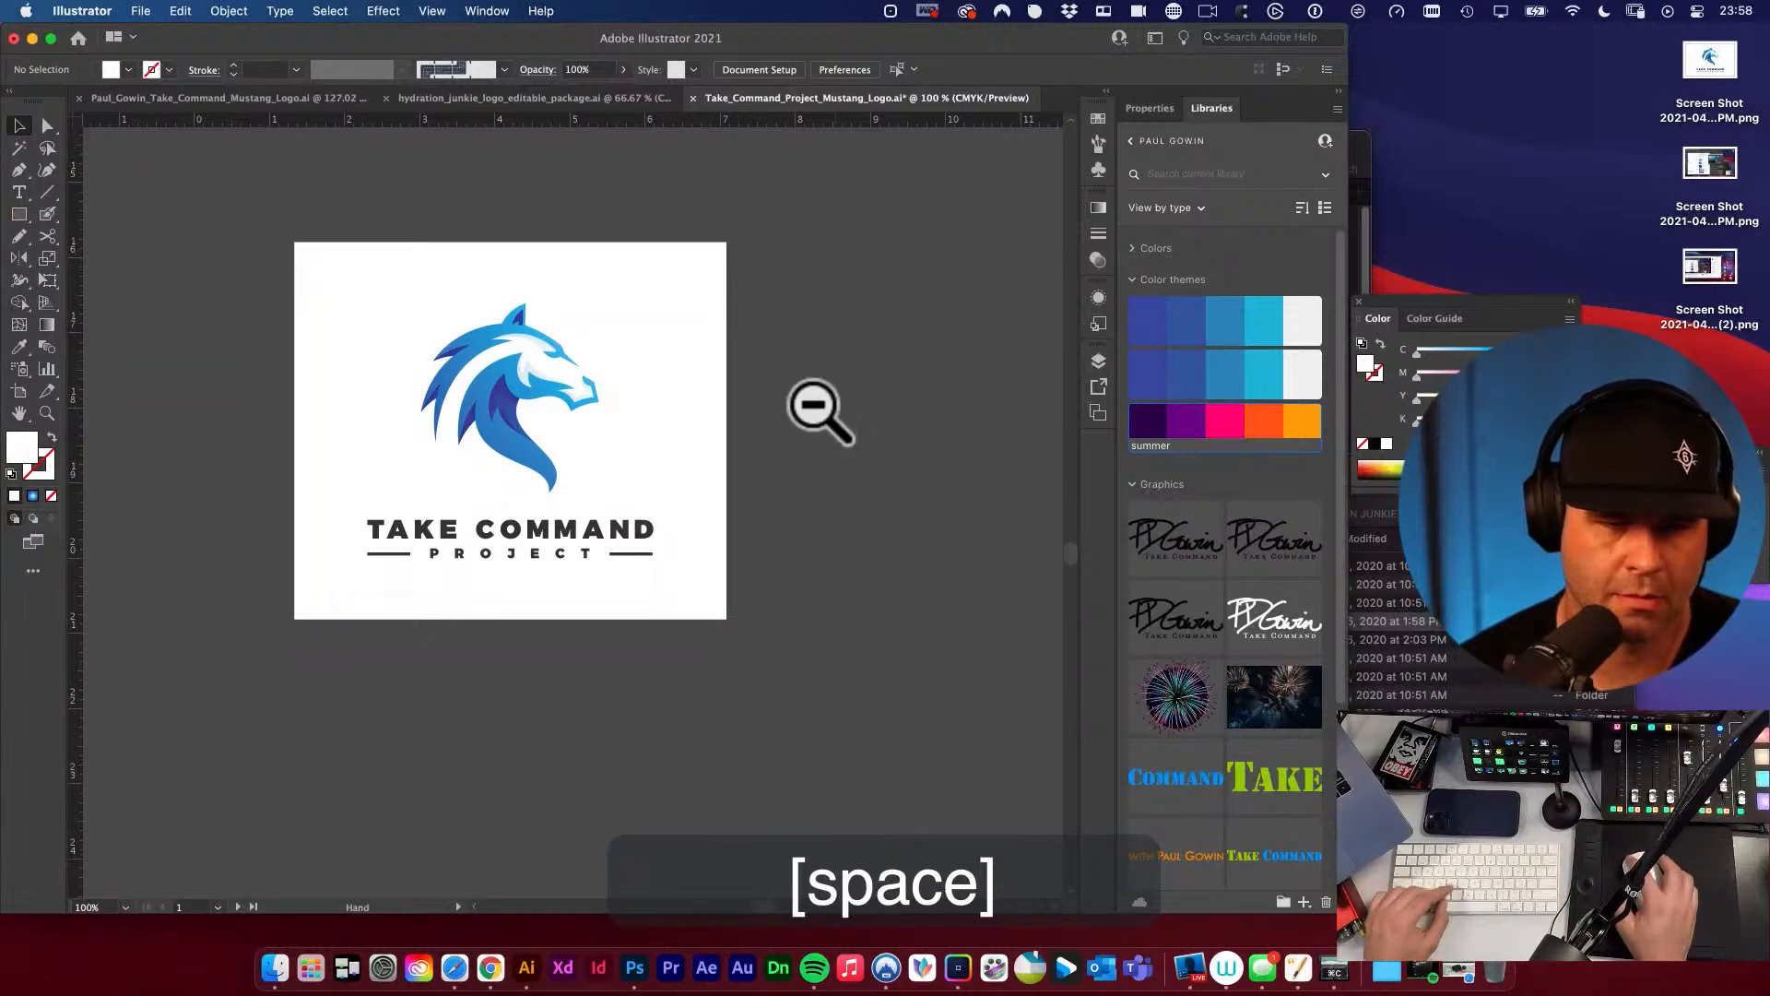
Paste a separate copy of an M from COMMAND and fill it with the summer theme's orange.
{"action": "left_click", "coordinate": [813, 405], "text": "alt+super"}
{"action": "left_click_drag", "start_coordinate": [604, 476], "coordinate": [864, 447]}
{"action": "key", "text": "v"}
{"action": "left_click_drag", "start_coordinate": [374, 383], "coordinate": [900, 656]}
{"action": "left_click", "coordinate": [776, 607], "text": "alt+super"}
{"action": "left_click", "coordinate": [766, 593]}
{"action": "left_click_drag", "start_coordinate": [531, 489], "coordinate": [802, 654]}
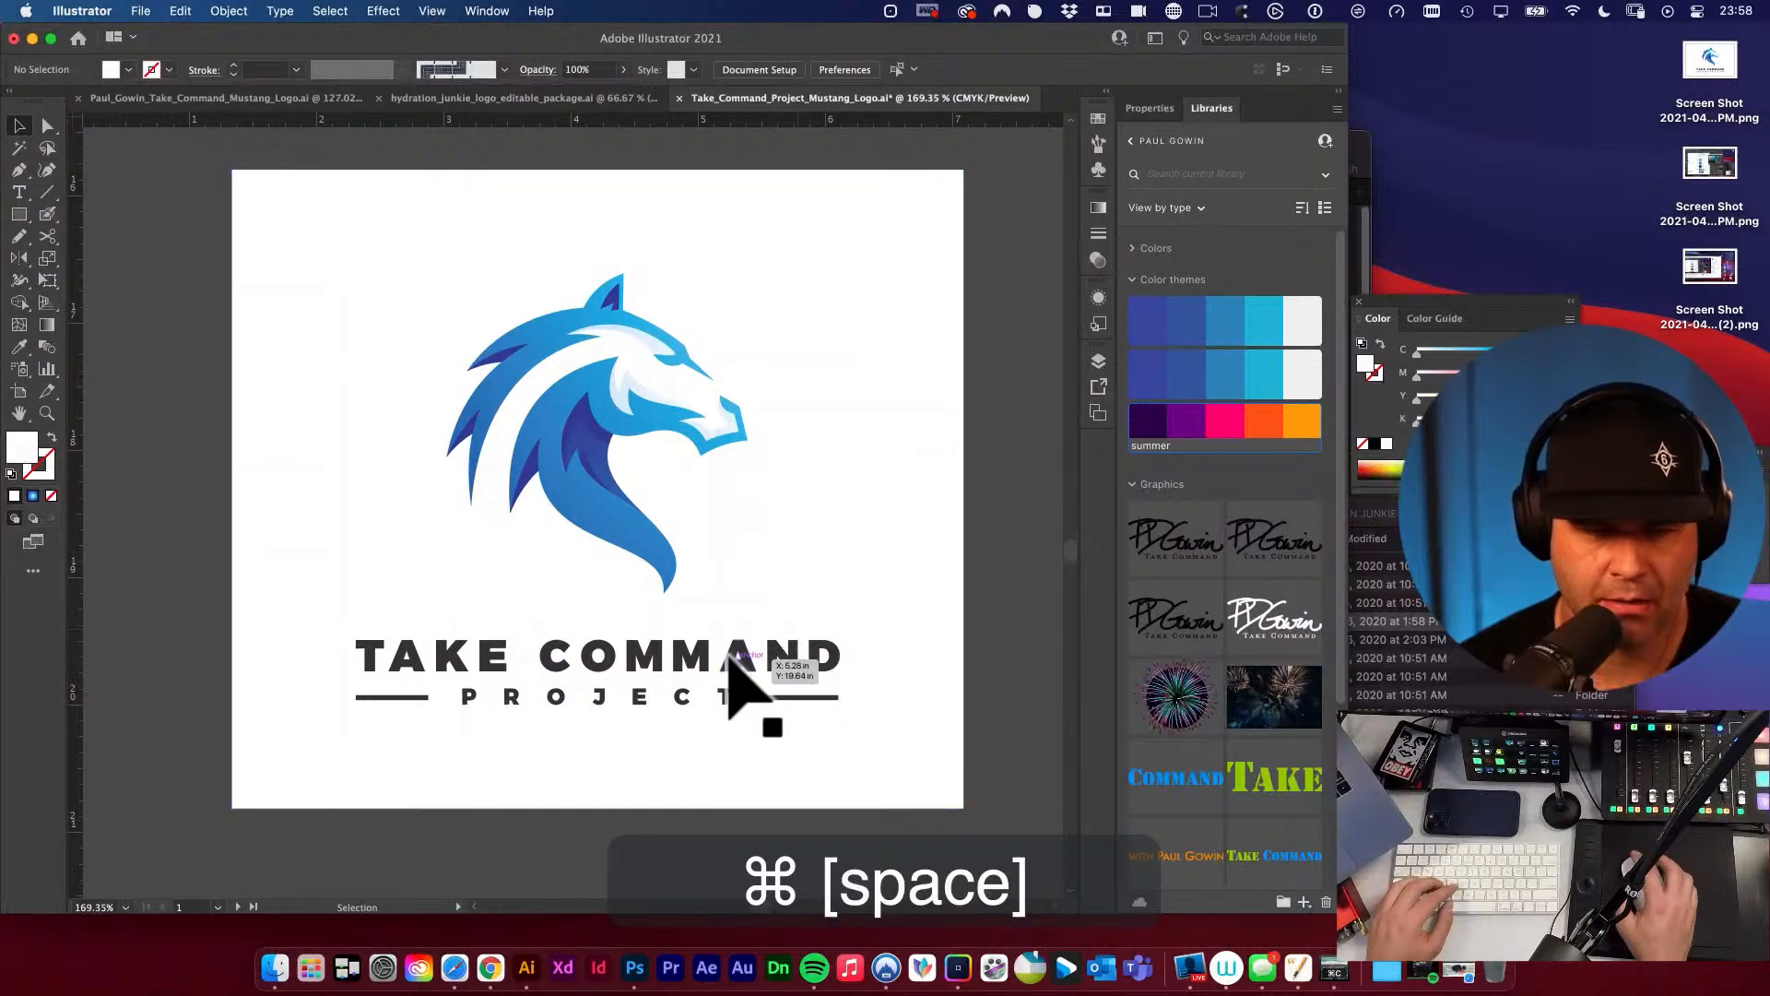
{"action": "left_click", "coordinate": [751, 640]}
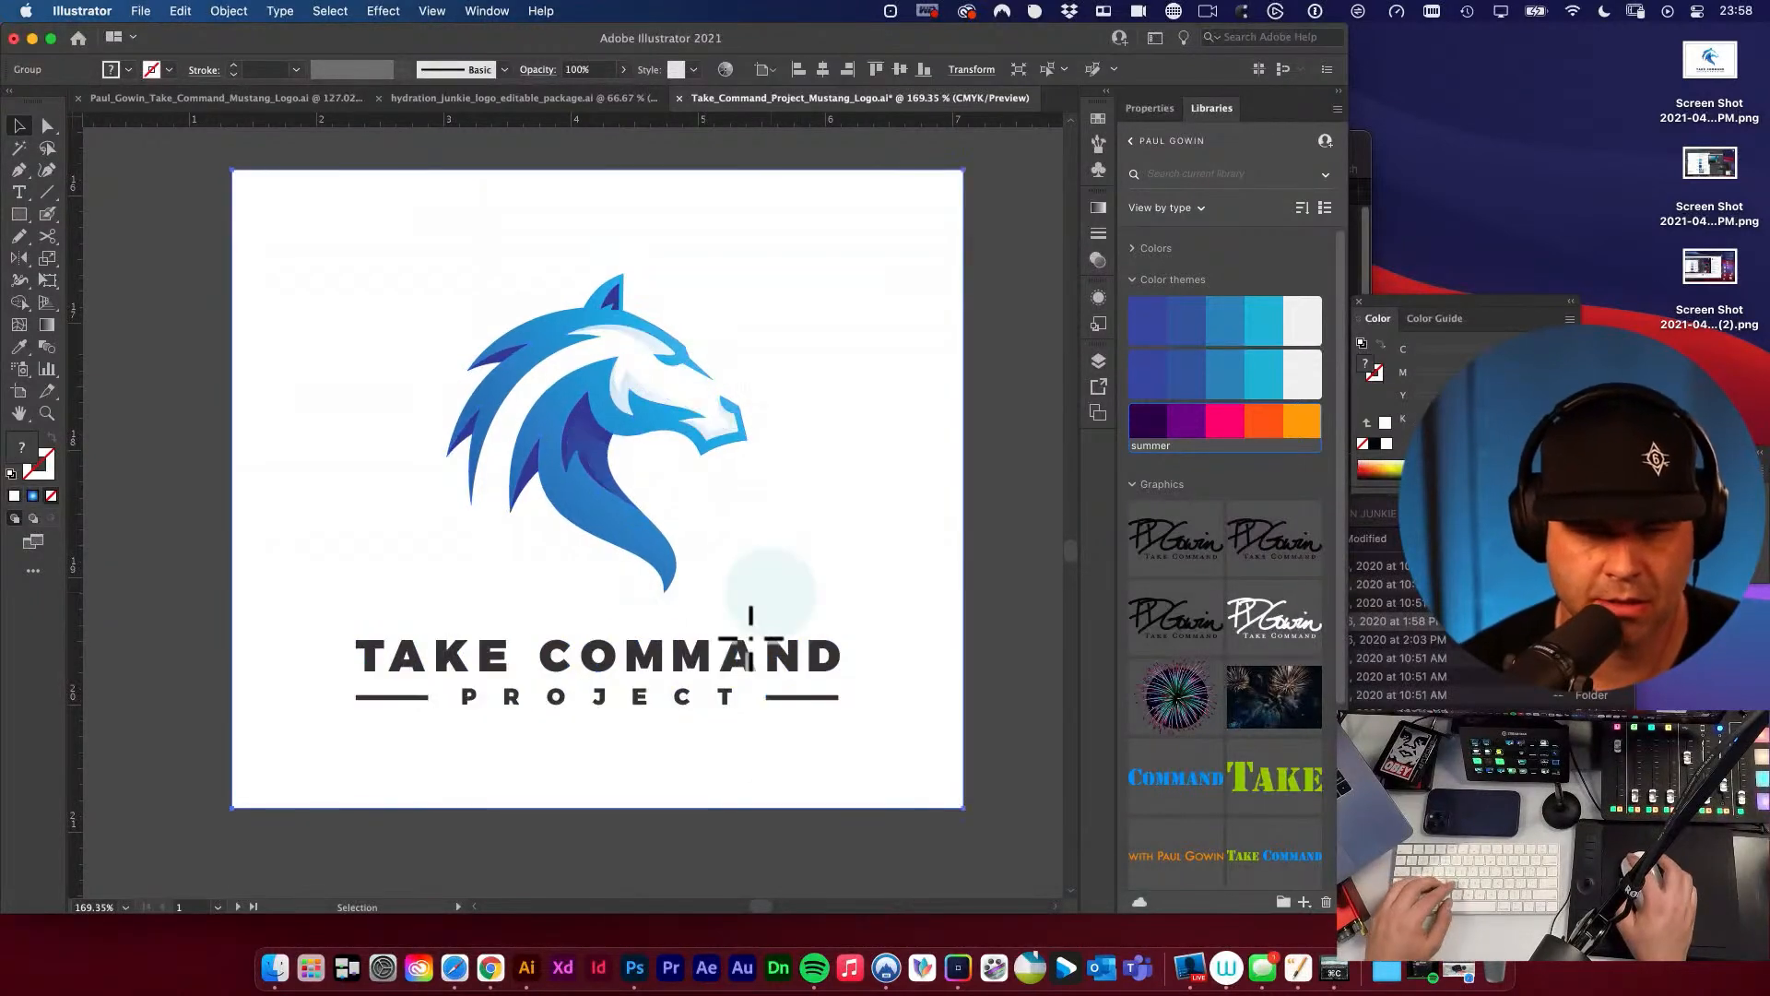
{"action": "left_click_drag", "start_coordinate": [664, 646], "coordinate": [811, 632]}
{"action": "key", "text": "a"}
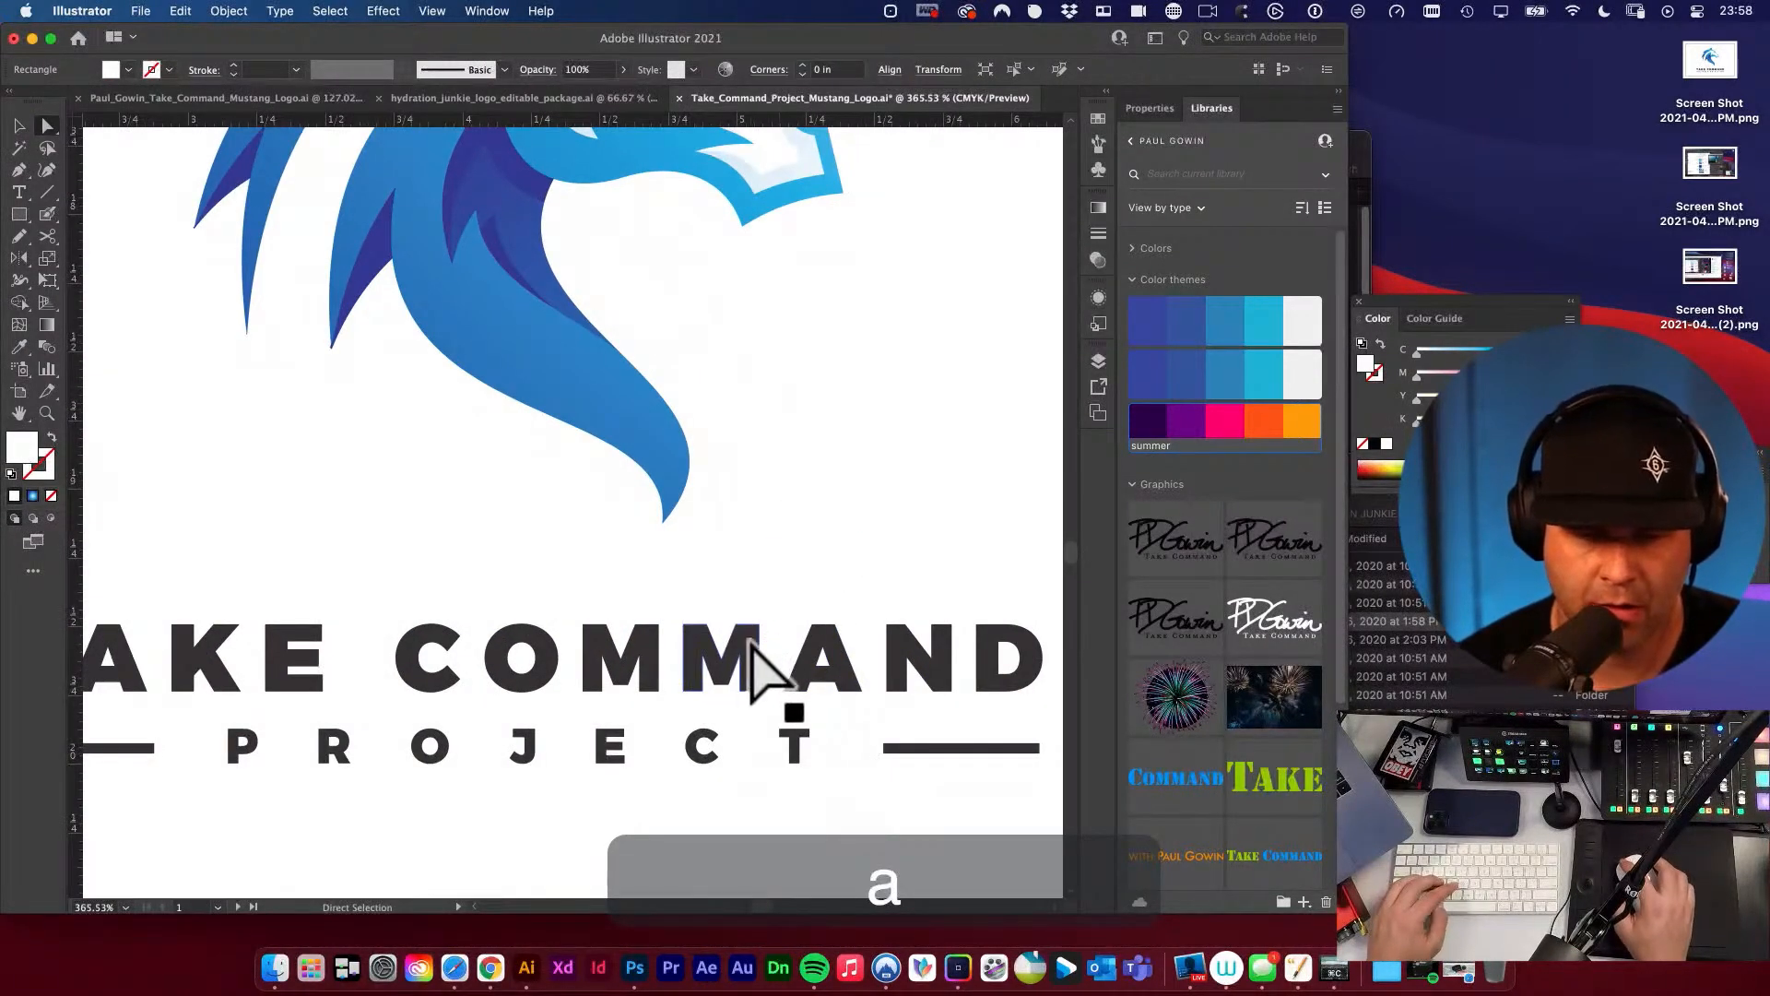
{"action": "left_click", "coordinate": [751, 644]}
{"action": "key", "text": "super+v"}
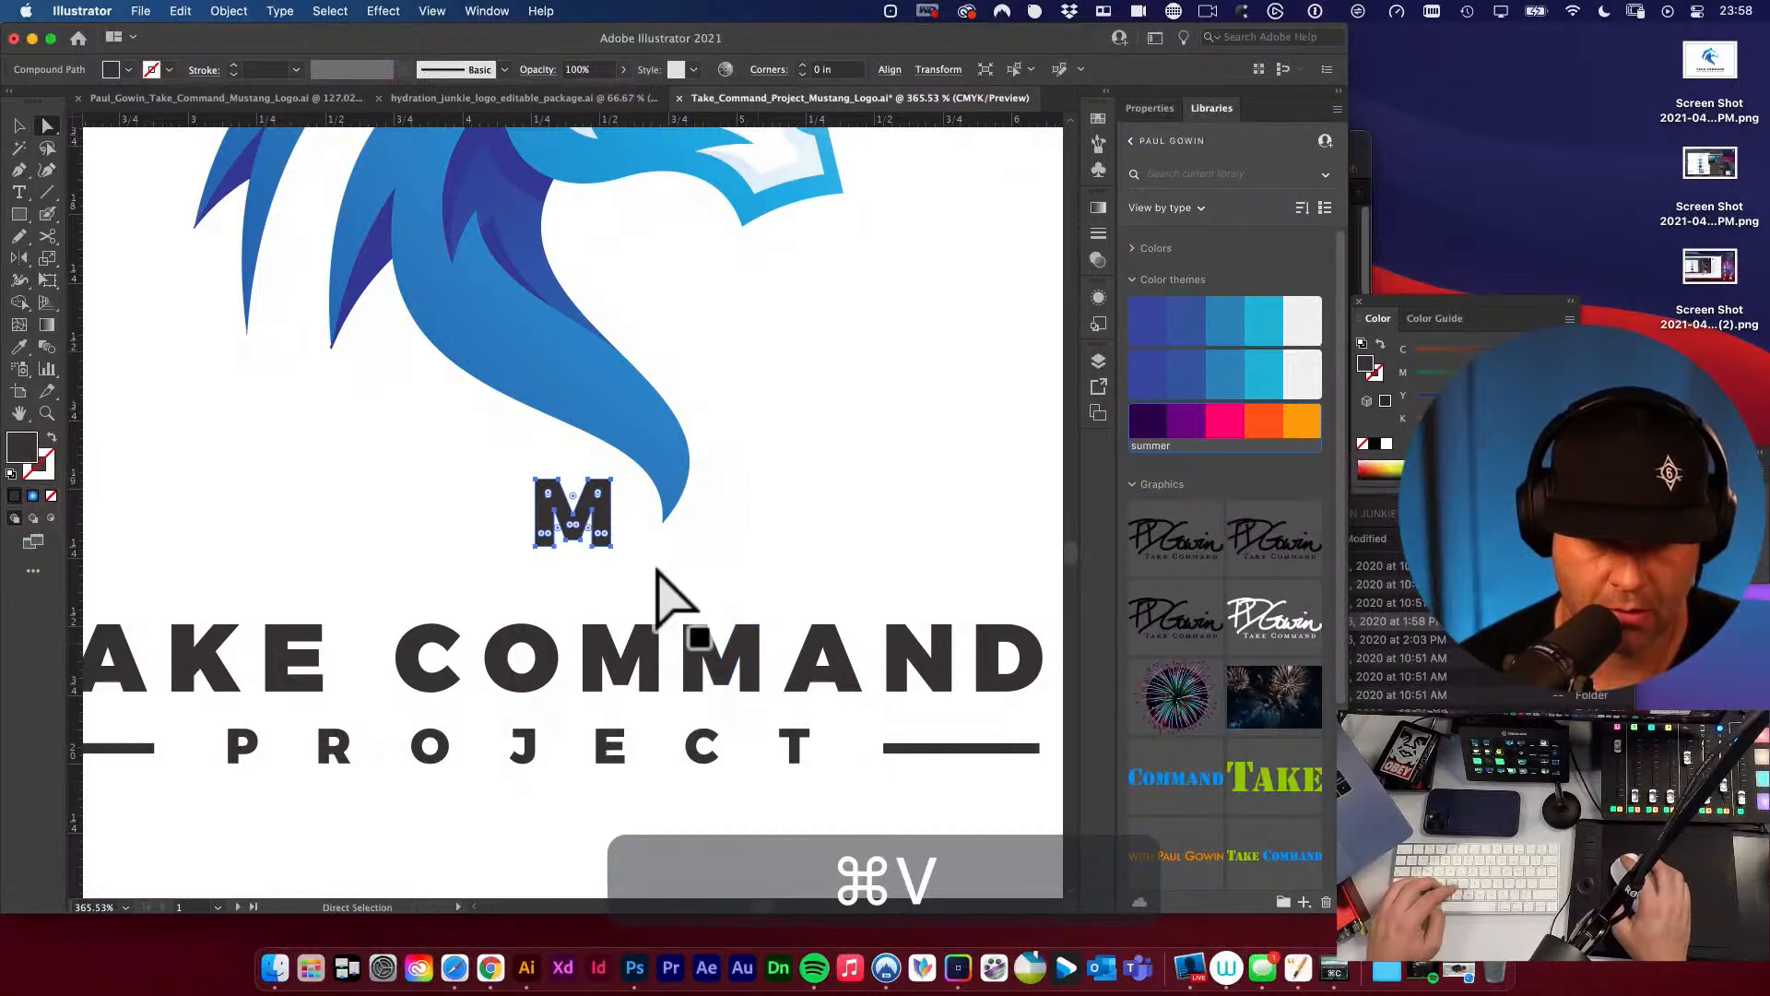
{"action": "left_click", "coordinate": [1263, 427]}
{"action": "left_click", "coordinate": [840, 432]}
Move the orange M so it butts against the outer end of the line to the right of PROJECT.
{"action": "left_click", "coordinate": [754, 523], "text": "alt+super"}
{"action": "left_click", "coordinate": [754, 523], "text": "alt+super"}
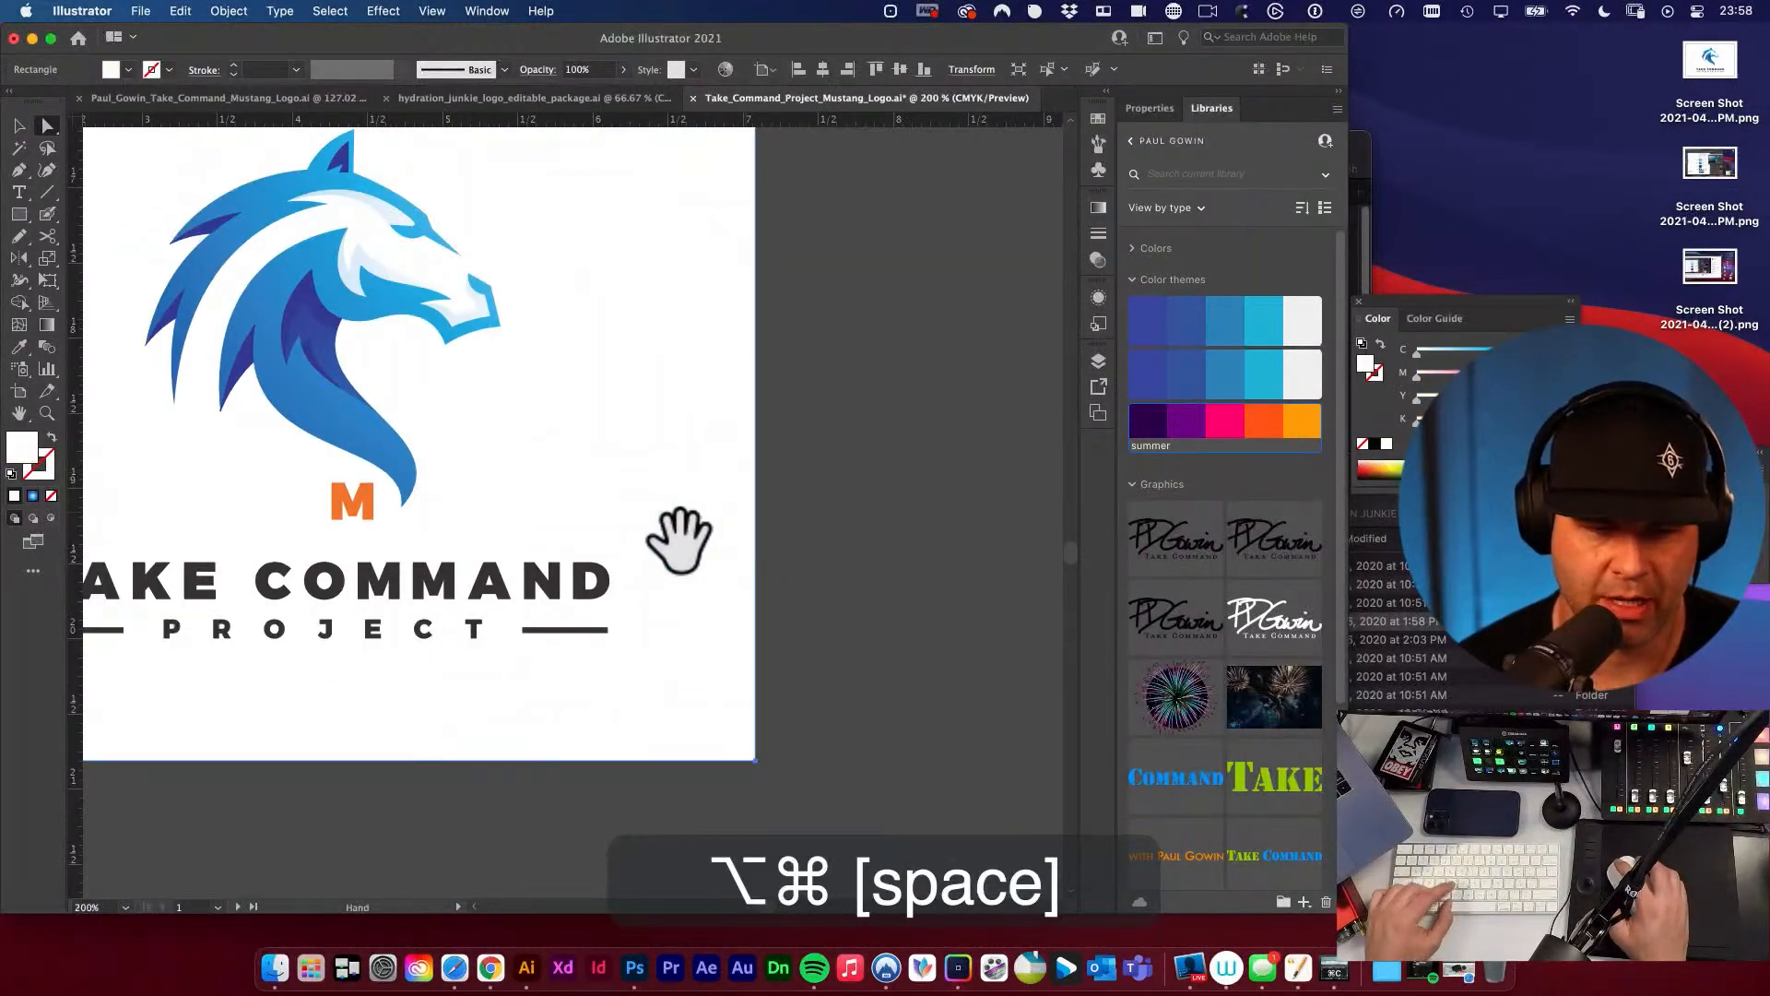
{"action": "left_click_drag", "start_coordinate": [468, 548], "coordinate": [641, 442]}
{"action": "key", "text": "v"}
{"action": "left_click_drag", "start_coordinate": [545, 412], "coordinate": [1138, 692]}
{"action": "key", "text": "v"}
{"action": "mouse_move", "coordinate": [889, 540]}
{"action": "left_mouse_down"}
{"action": "mouse_move", "coordinate": [960, 545]}
{"action": "mouse_move", "coordinate": [900, 545]}
{"action": "left_mouse_up"}
{"action": "left_click", "coordinate": [891, 561], "text": "alt+super"}
{"action": "left_click", "coordinate": [889, 564], "text": "alt+super"}
{"action": "left_click", "coordinate": [889, 565], "text": "alt+super"}
{"action": "left_click_drag", "start_coordinate": [668, 516], "coordinate": [1241, 518]}
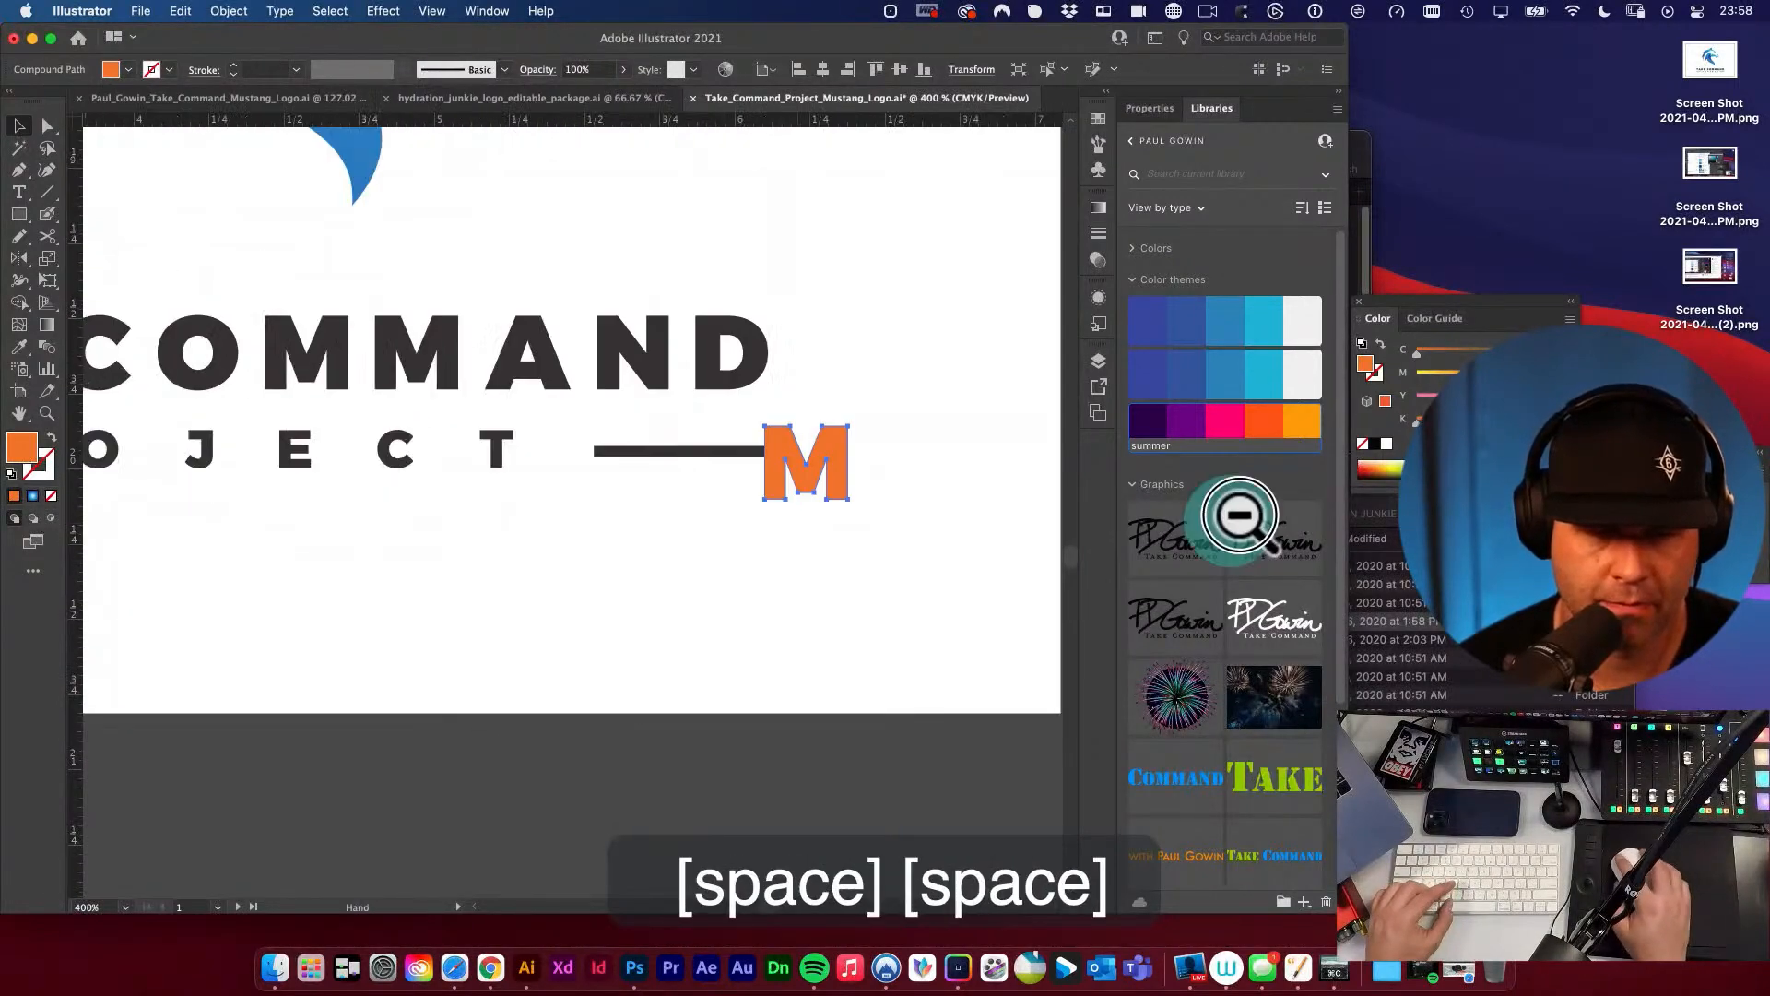
Duplicate the orange M below the PROJECT lettering and rotate the copy 90 degrees.
{"action": "left_click_drag", "start_coordinate": [687, 521], "coordinate": [877, 558]}
{"action": "left_click_drag", "start_coordinate": [953, 477], "coordinate": [605, 574]}
{"action": "key", "text": "r"}
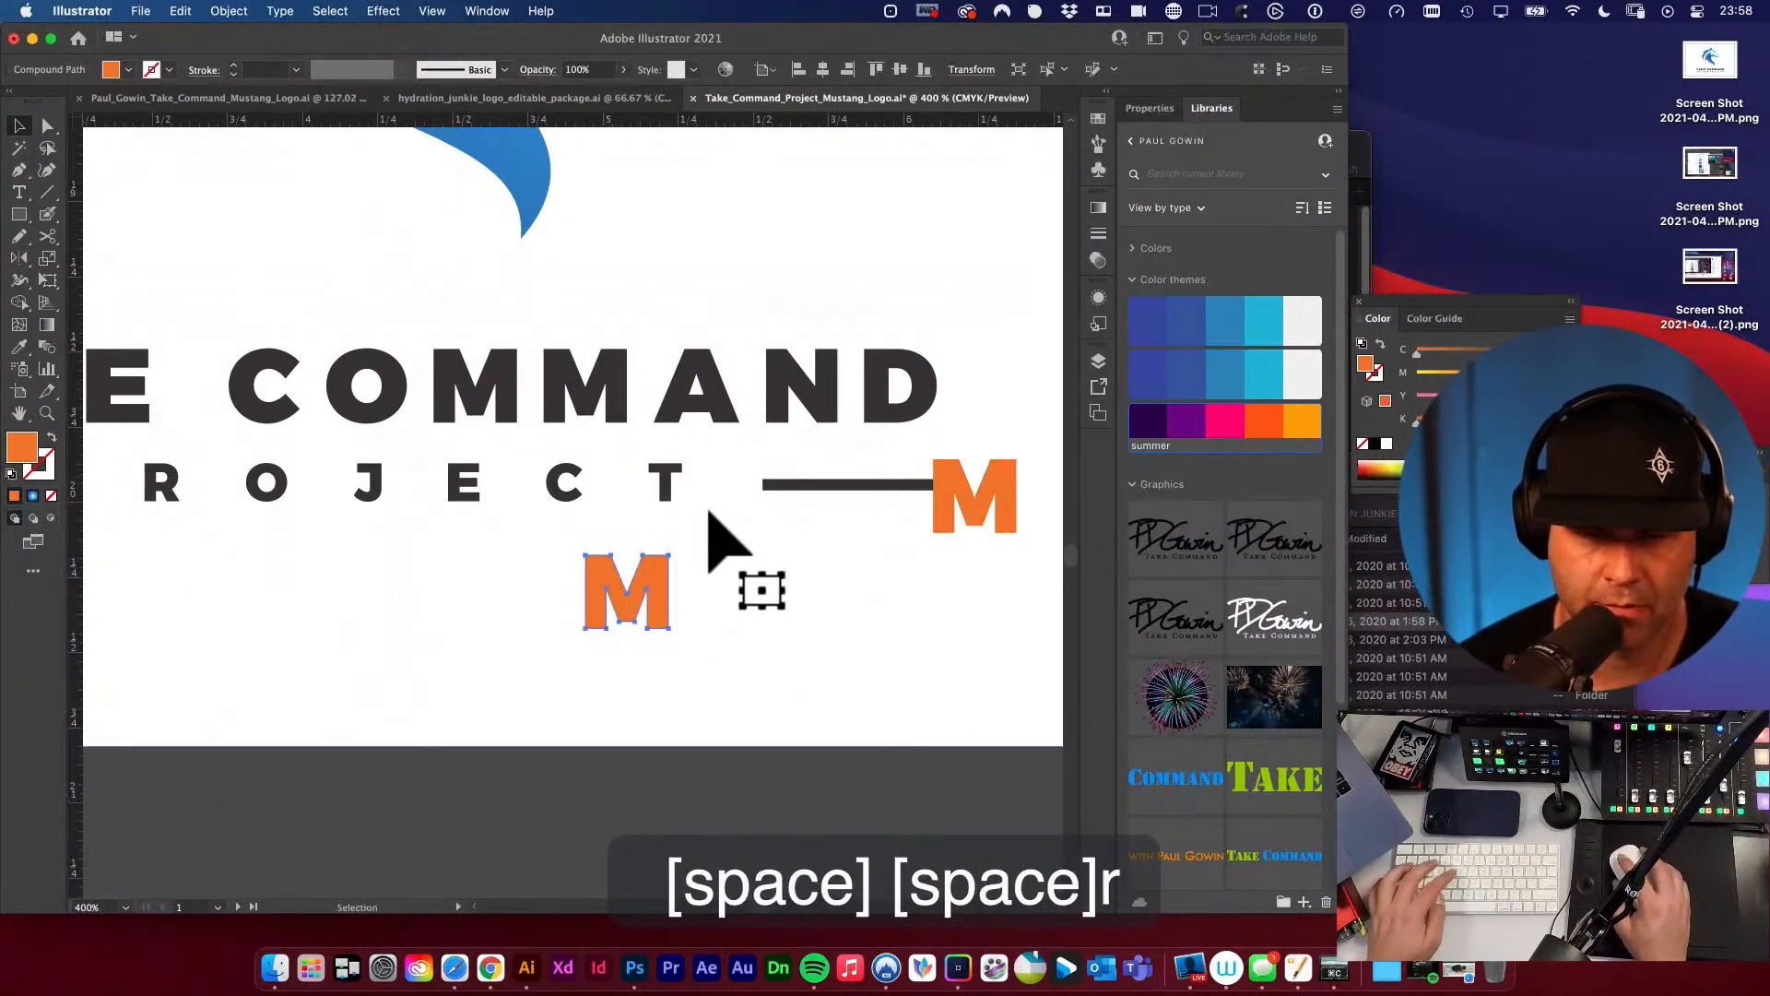
{"action": "left_click_drag", "start_coordinate": [723, 508], "coordinate": [775, 716]}
{"action": "key", "text": "v"}
Move the rotated M up against the bottom edge of PROJECT's T as the lower spacer.
{"action": "left_click_drag", "start_coordinate": [531, 588], "coordinate": [768, 528]}
{"action": "left_click", "coordinate": [767, 526], "text": "alt+super"}
{"action": "key", "text": "v"}
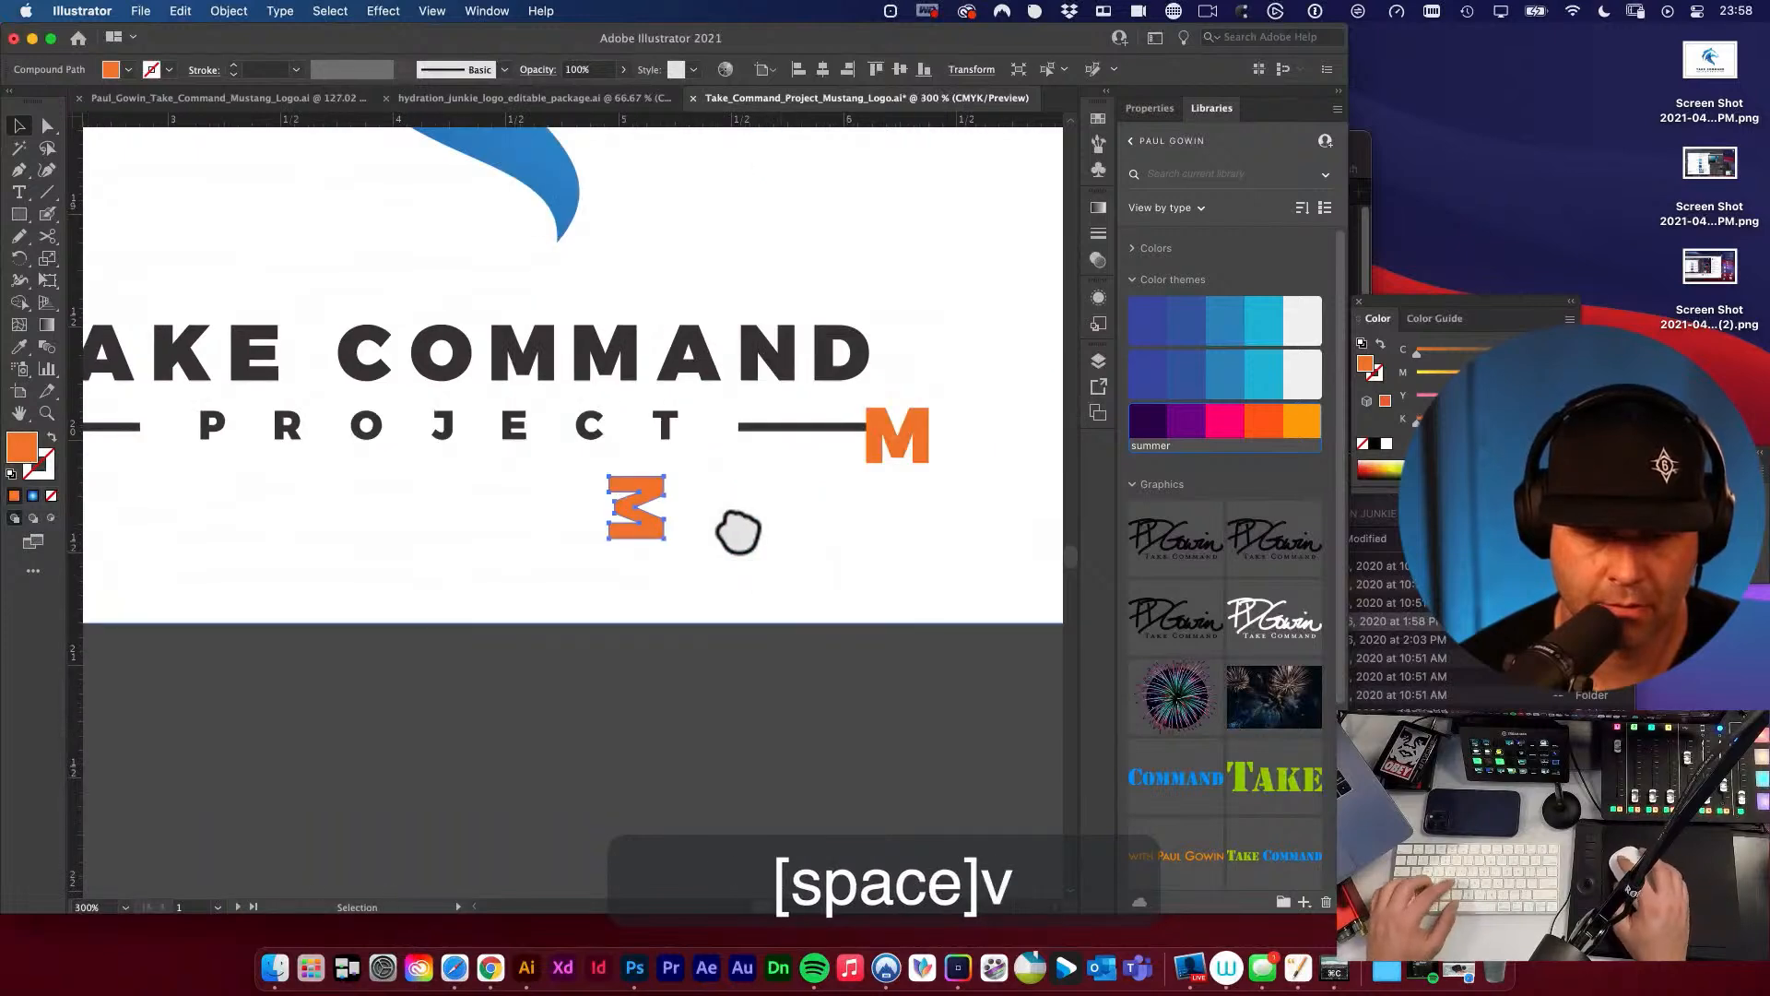
{"action": "left_click_drag", "start_coordinate": [590, 488], "coordinate": [876, 641]}
{"action": "left_click_drag", "start_coordinate": [790, 452], "coordinate": [913, 341]}
Place a copy of the rotated M so it rests on the tip of the horse's ear.
{"action": "left_click", "coordinate": [910, 328], "text": "alt+super"}
{"action": "left_click", "coordinate": [493, 461], "text": "alt+super"}
{"action": "left_click", "coordinate": [503, 466], "text": "alt+super"}
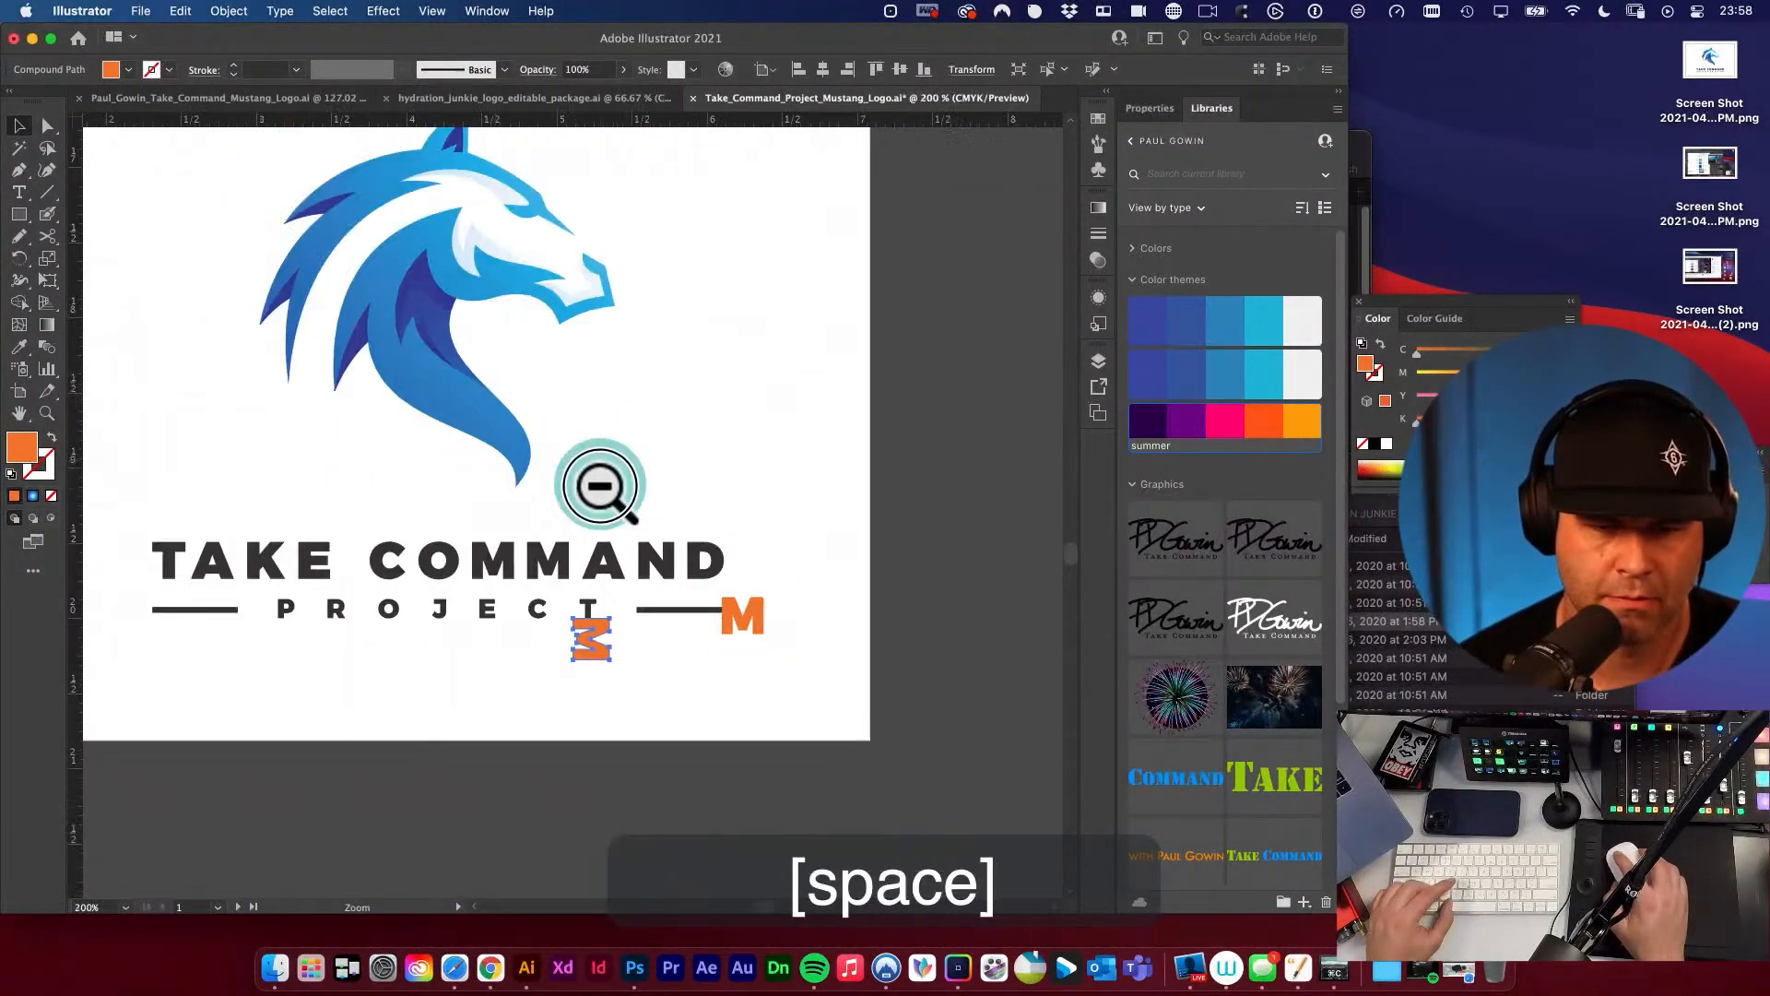
{"action": "left_click", "coordinate": [624, 593], "text": "alt+super"}
{"action": "left_click_drag", "start_coordinate": [566, 596], "coordinate": [971, 588]}
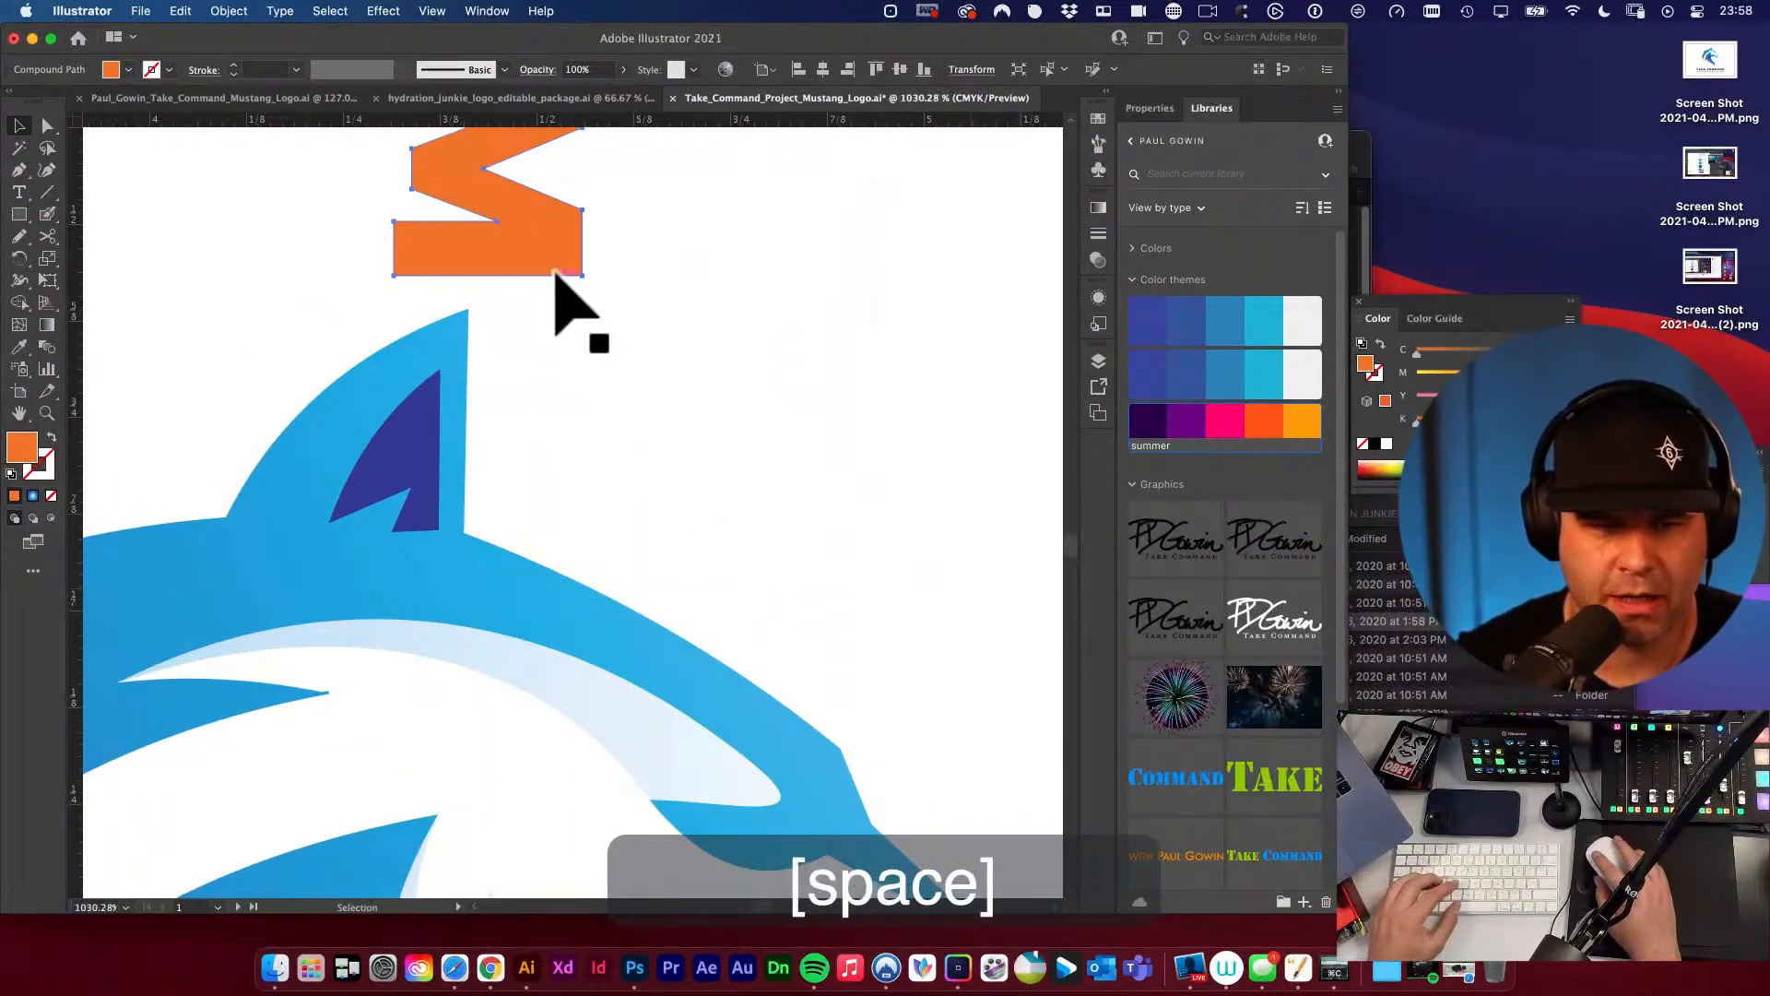
{"action": "scroll", "coordinate": [555, 272], "scroll_direction": "down", "scroll_amount": 1}
{"action": "key", "text": "v"}
{"action": "left_click_drag", "start_coordinate": [546, 216], "coordinate": [527, 249]}
{"action": "left_click", "coordinate": [516, 249], "text": "alt+super"}
{"action": "left_click", "coordinate": [493, 238], "text": "alt+super"}
{"action": "left_click", "coordinate": [479, 224], "text": "alt+super"}
{"action": "left_click", "coordinate": [547, 512], "text": "alt+super"}
Copy the upright orange M to the outer end of the line to the left of PROJECT.
{"action": "left_click_drag", "start_coordinate": [579, 563], "coordinate": [648, 364]}
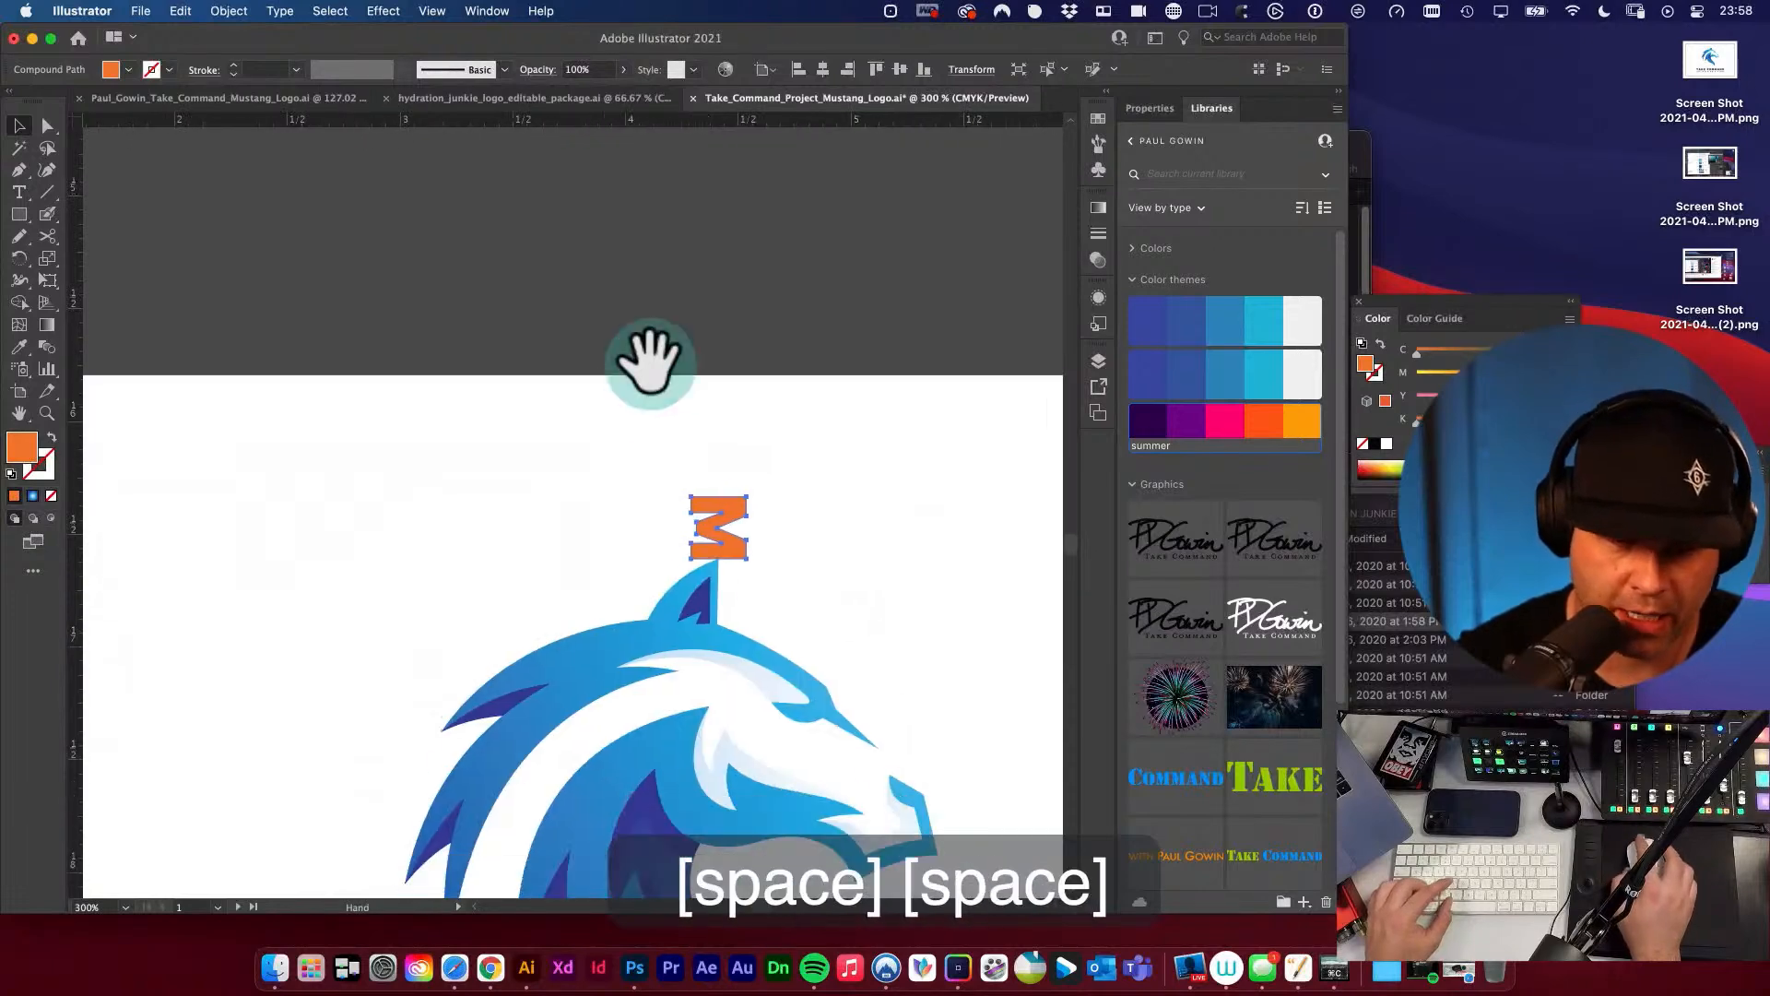
{"action": "left_click_drag", "start_coordinate": [778, 517], "coordinate": [810, 363]}
{"action": "left_click", "coordinate": [809, 369], "text": "alt+super"}
{"action": "left_click", "coordinate": [810, 374], "text": "alt+super"}
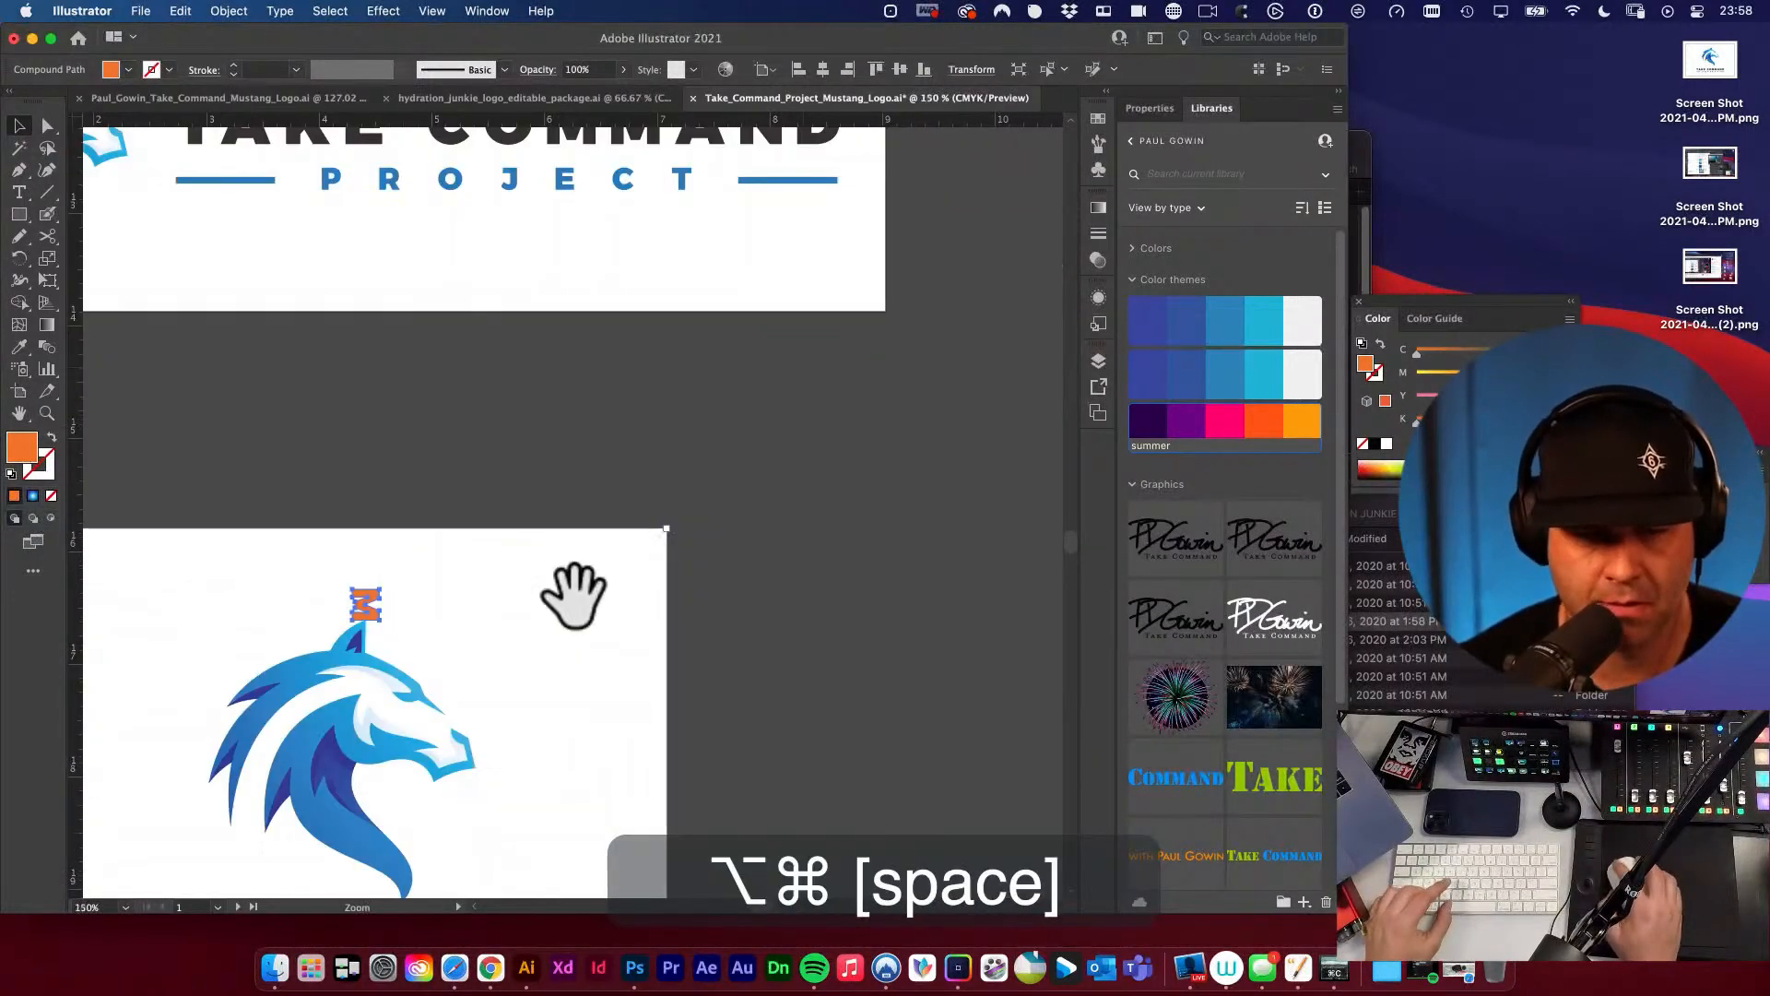
{"action": "left_click_drag", "start_coordinate": [577, 593], "coordinate": [853, 356]}
{"action": "key", "text": "v"}
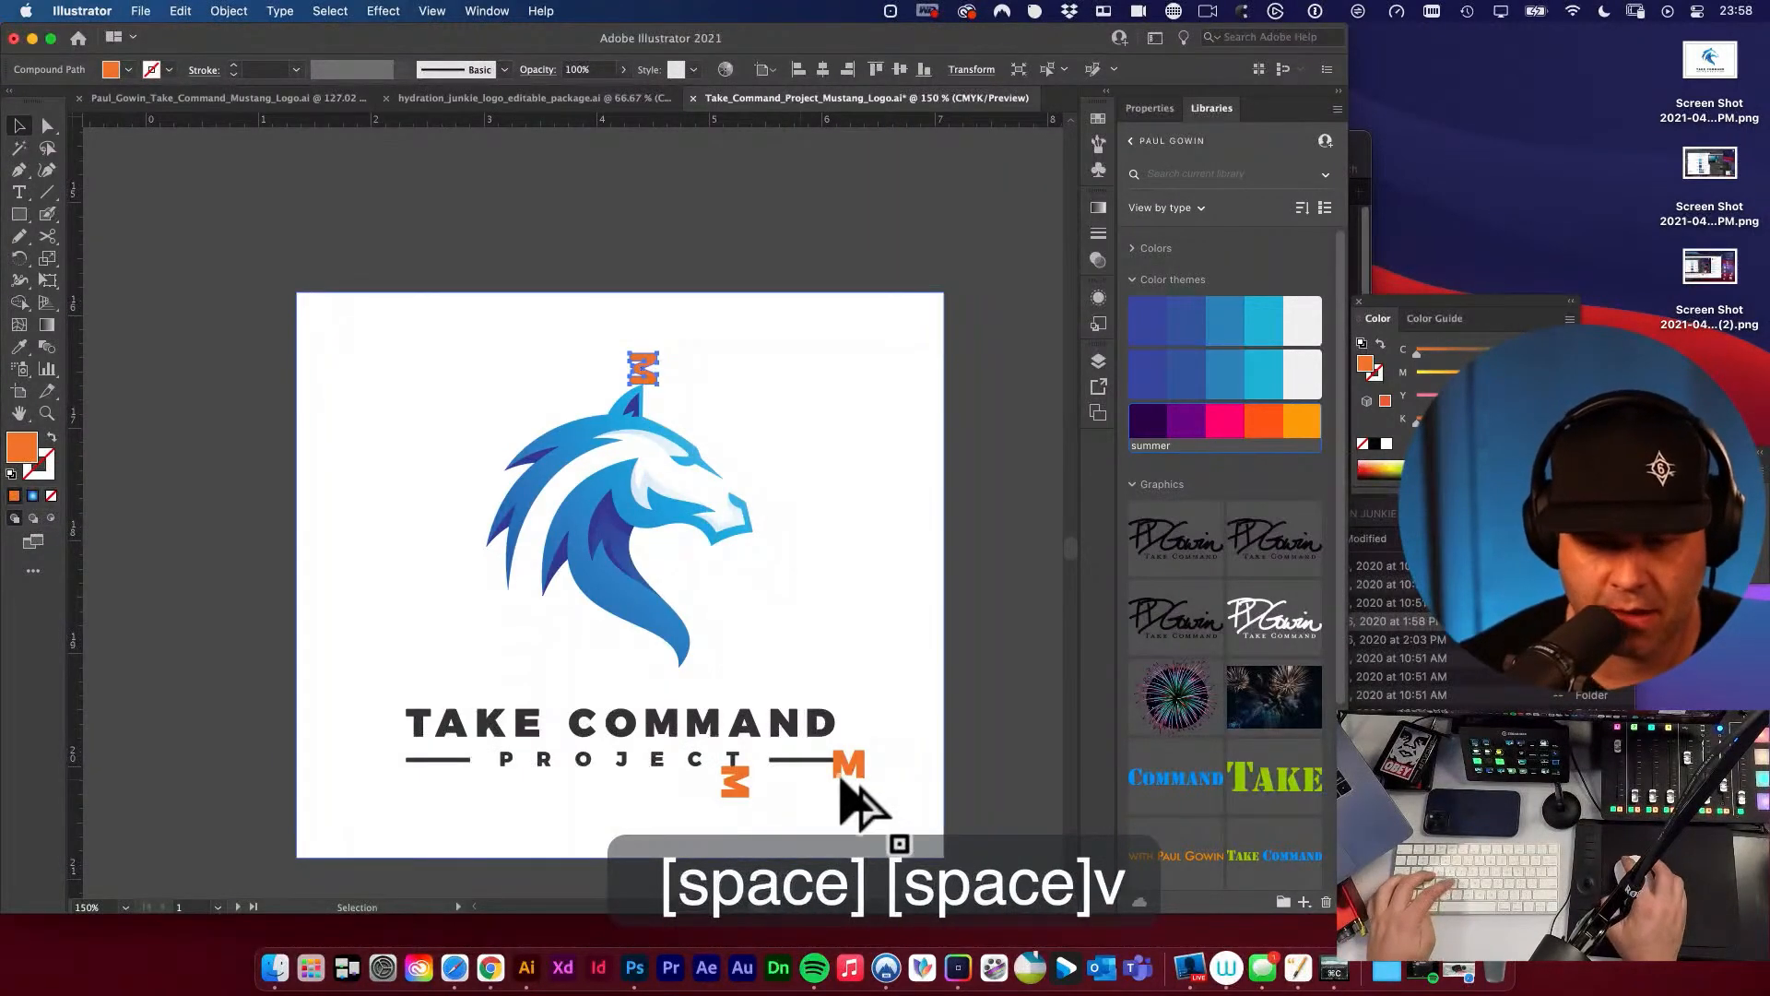
{"action": "left_click_drag", "start_coordinate": [847, 766], "coordinate": [402, 752]}
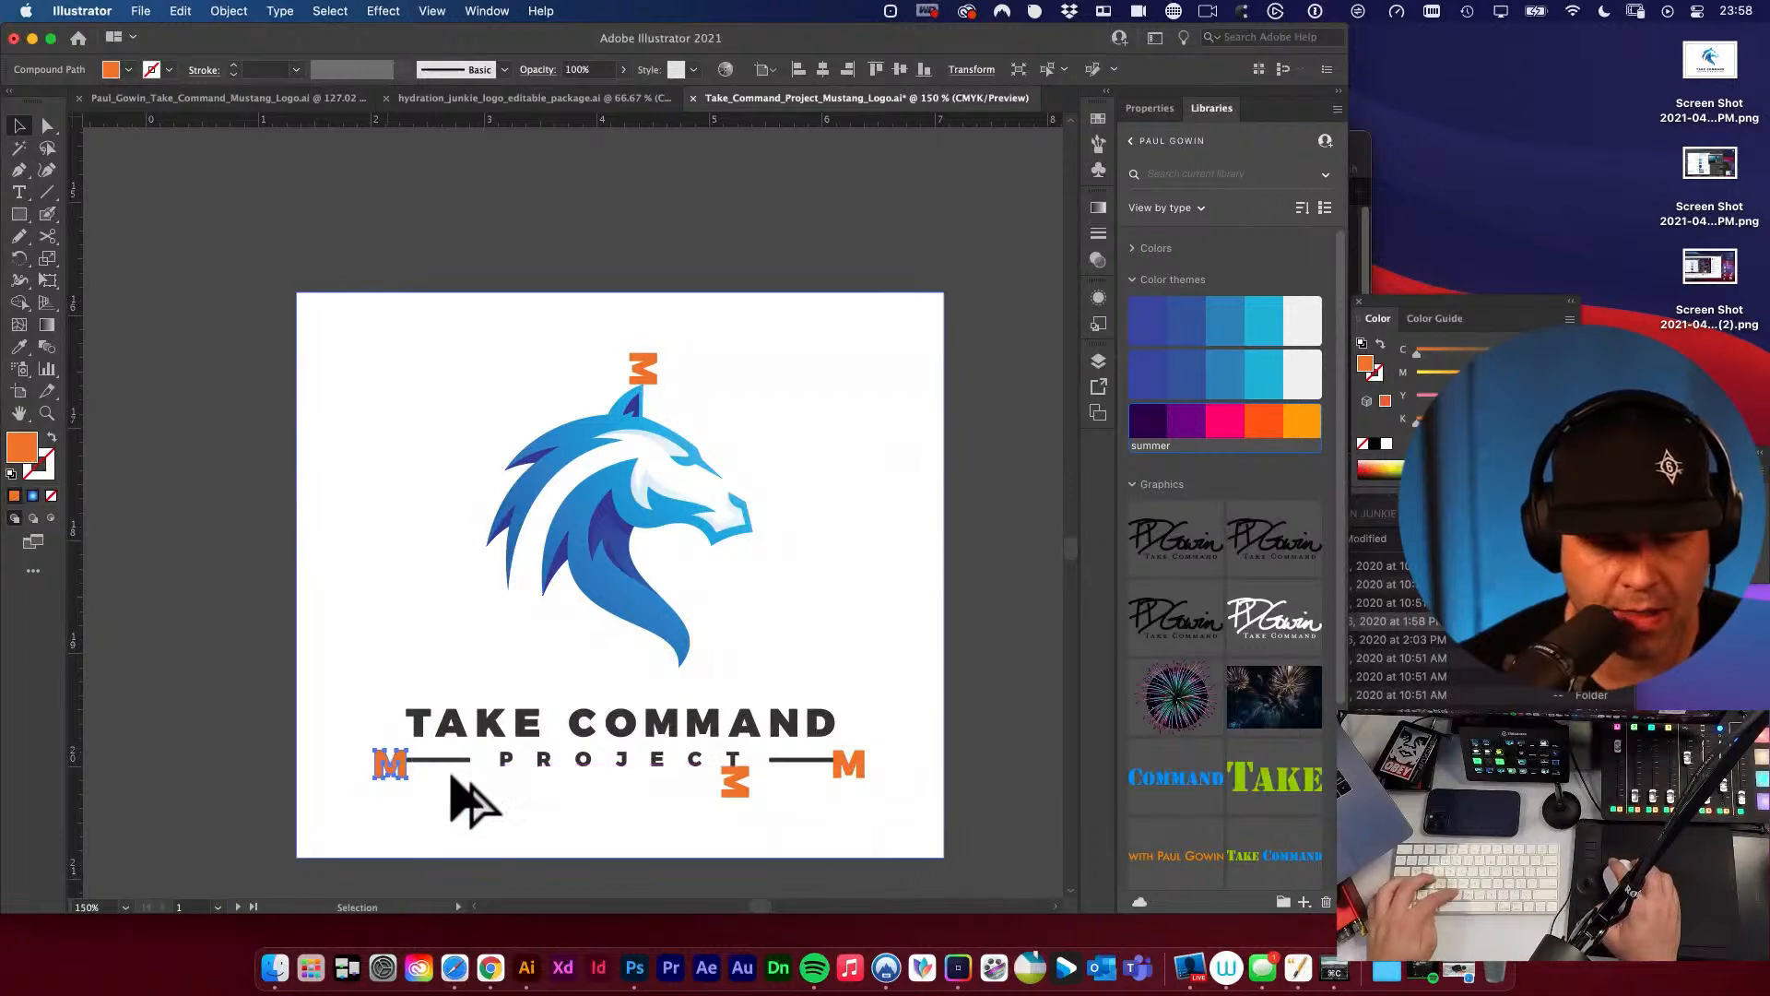
{"action": "key", "text": "v"}
{"action": "key", "text": "space"}
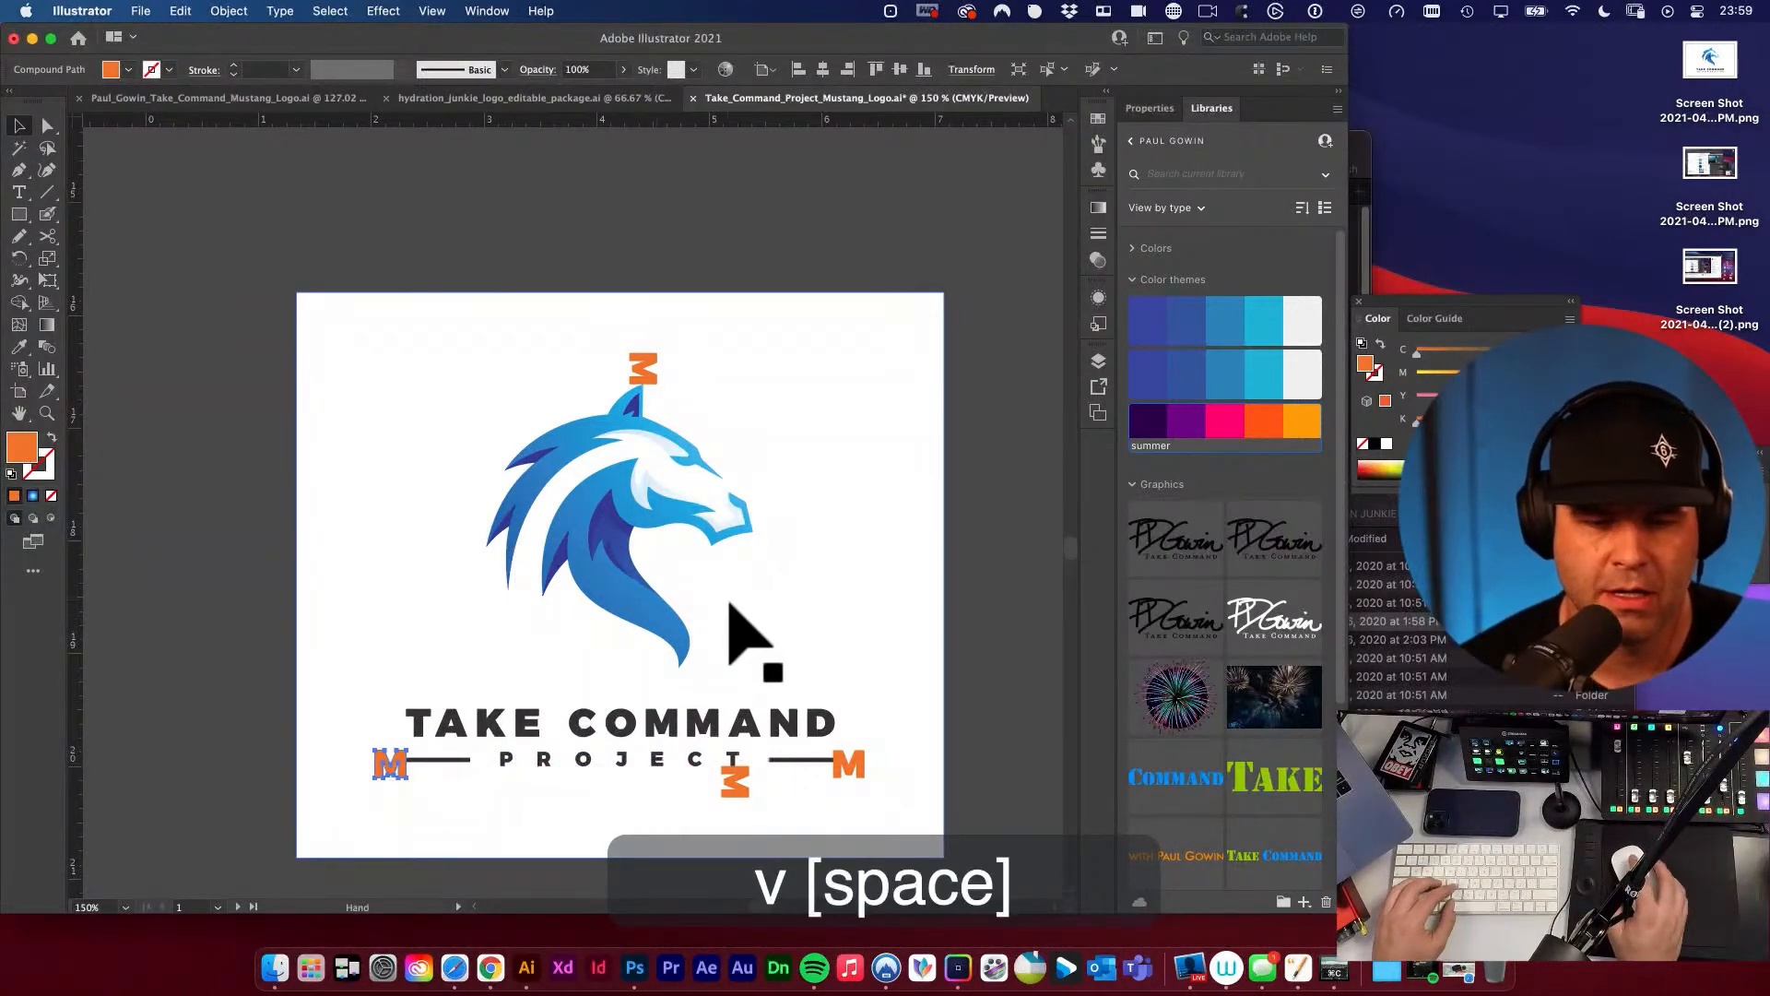
Draw a rectangle about 4.34 by 3.94 in along the outer edges of the four M spacers and send it behind the logo.
{"action": "left_click_drag", "start_coordinate": [832, 627], "coordinate": [779, 551]}
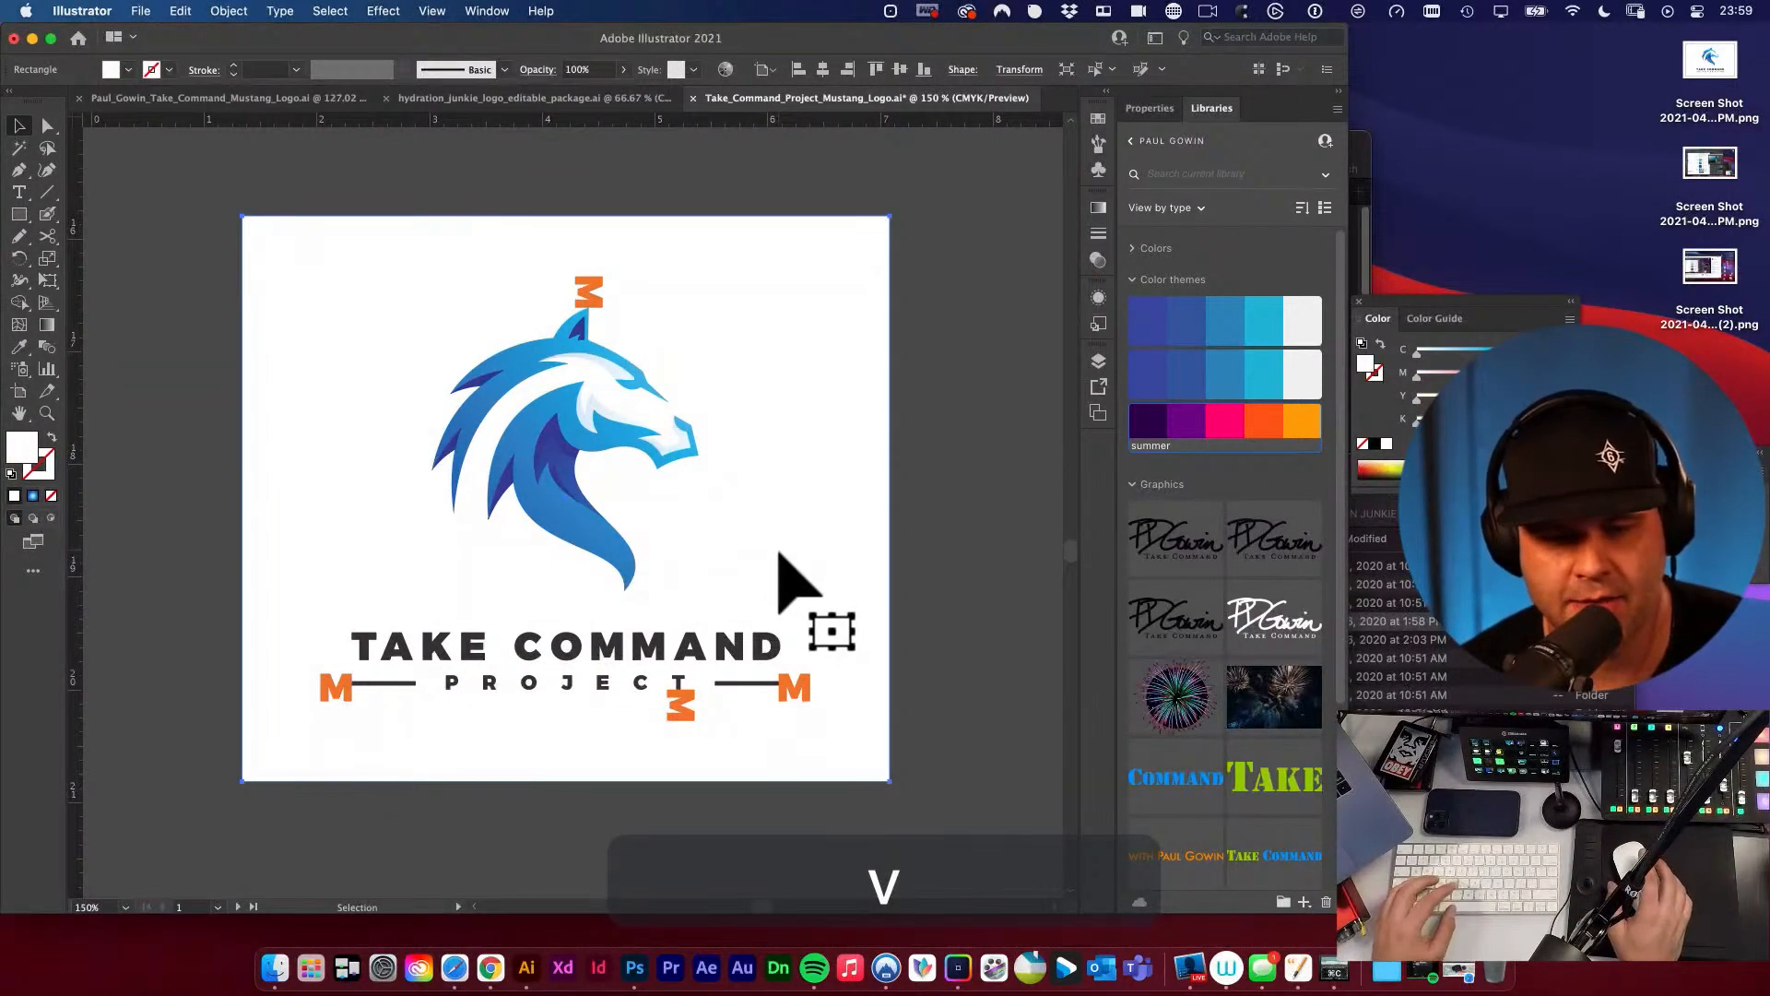
{"action": "key", "text": "m"}
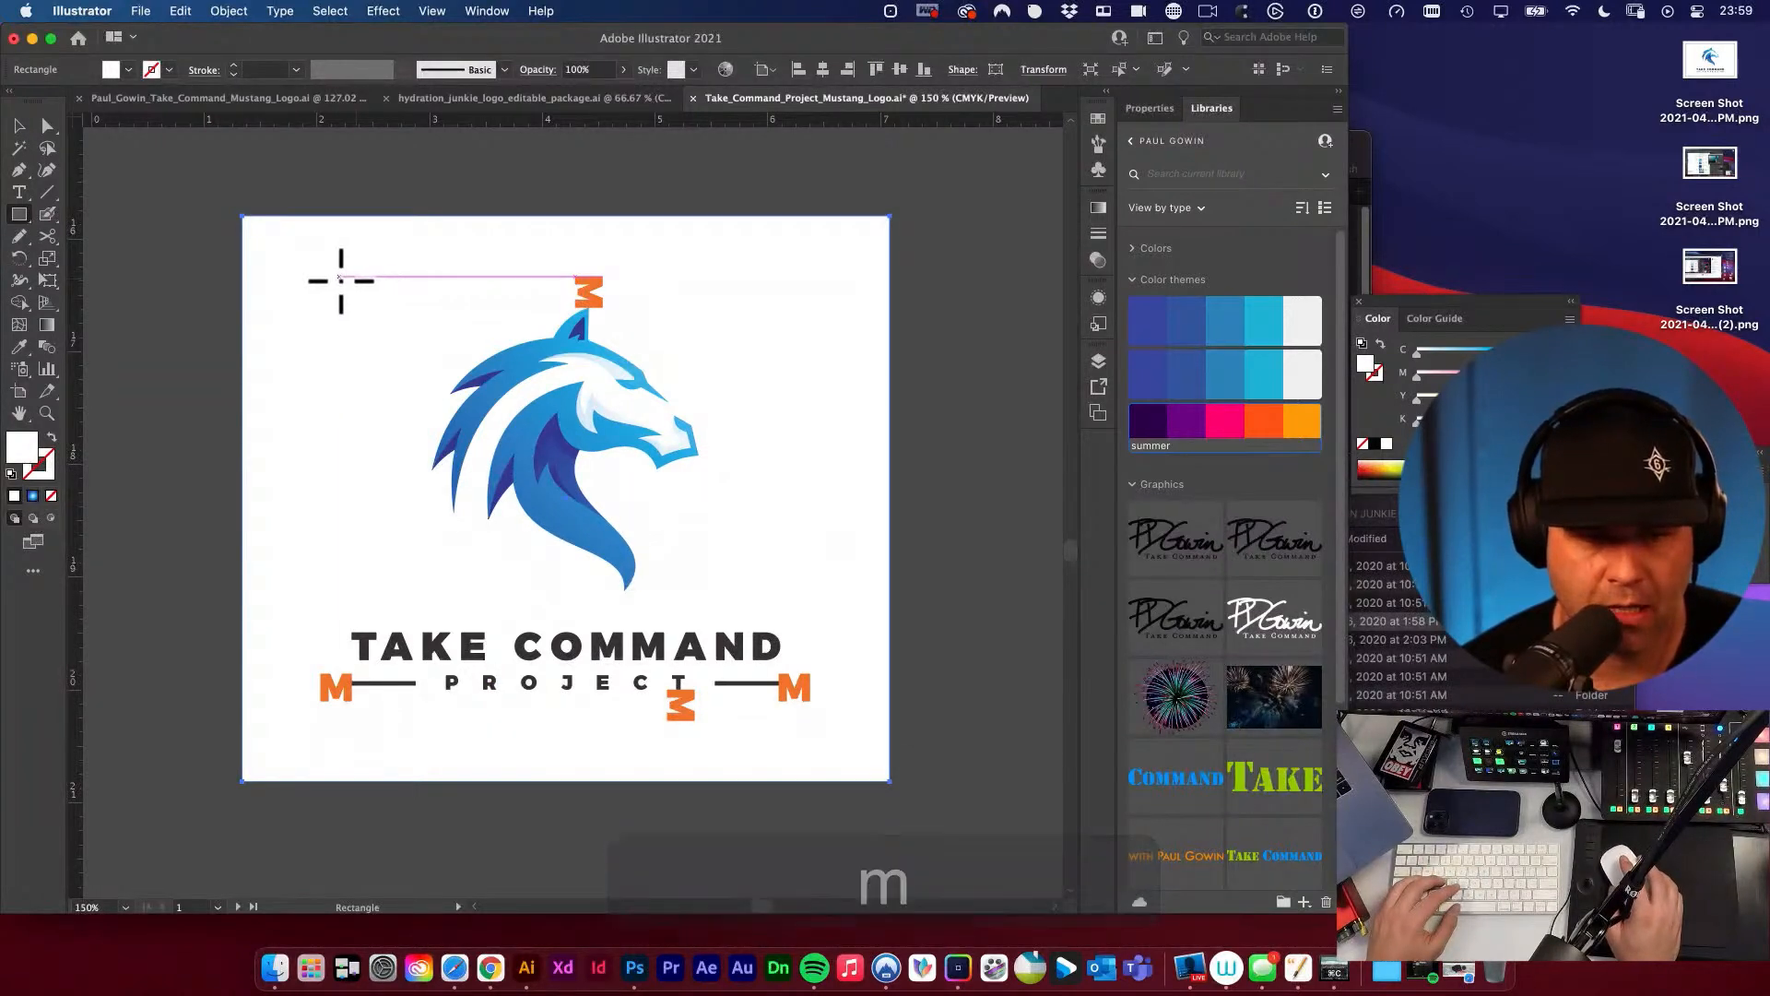
{"action": "left_click_drag", "start_coordinate": [321, 279], "coordinate": [812, 716]}
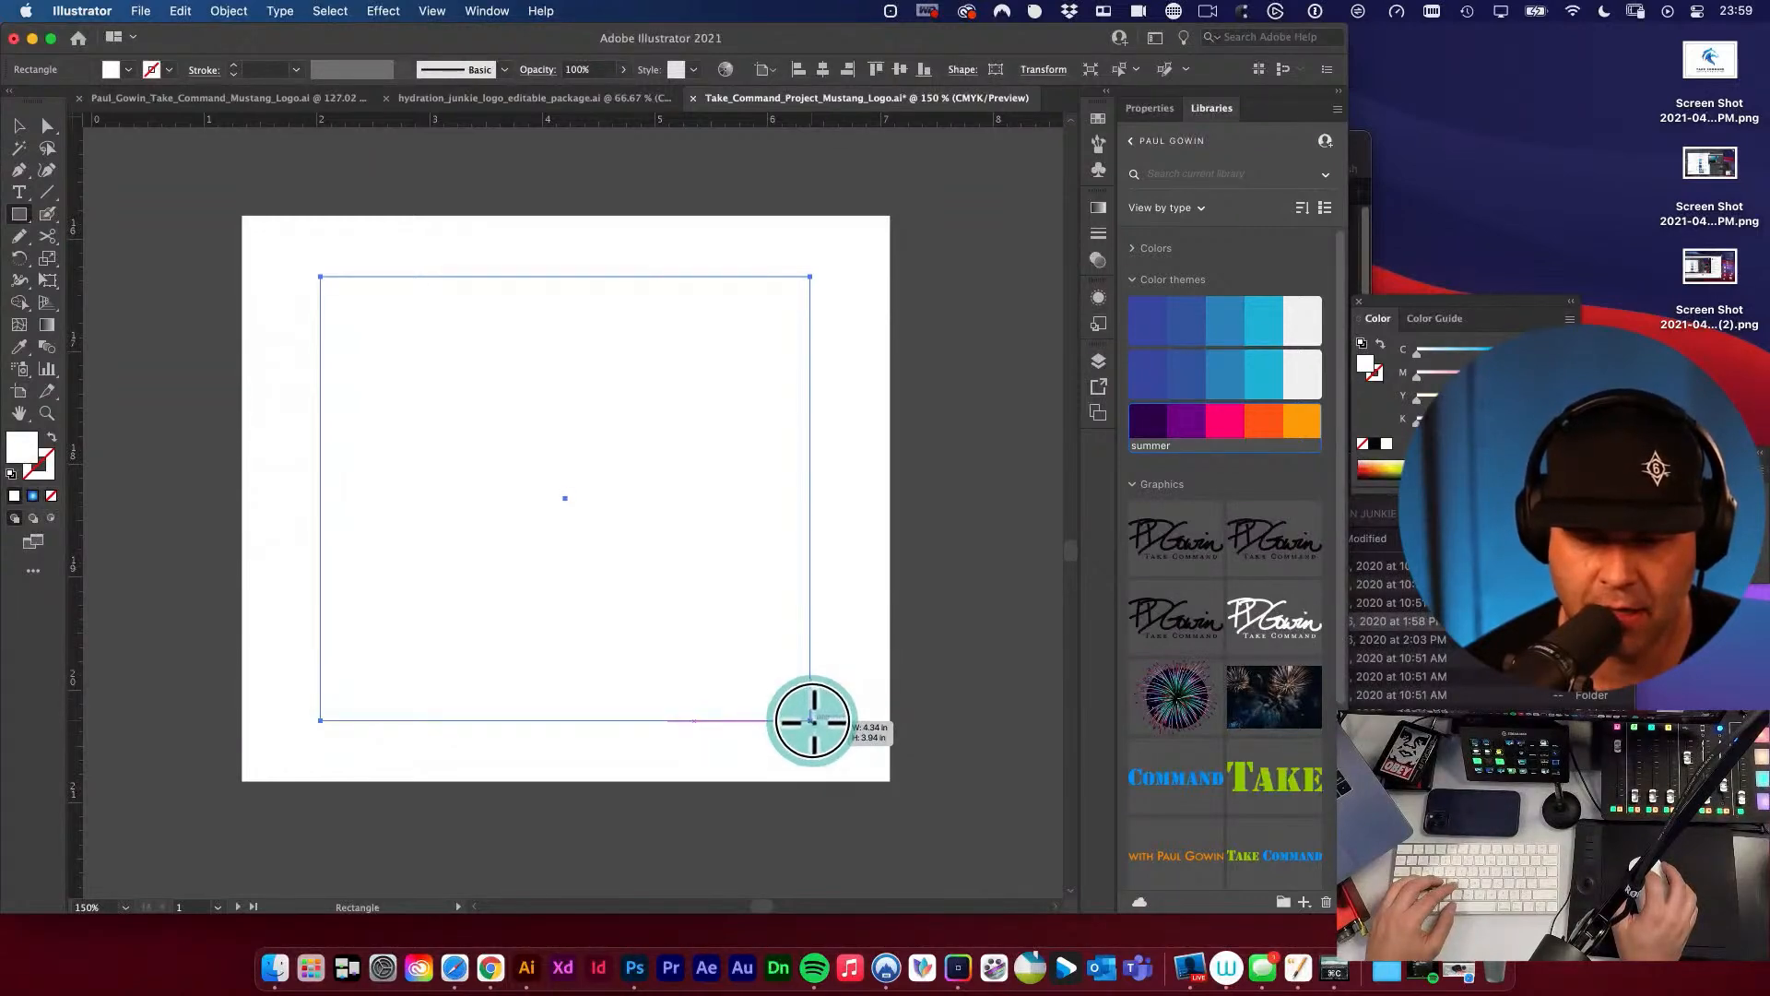
{"action": "key", "text": "shift+super+bracketleft"}
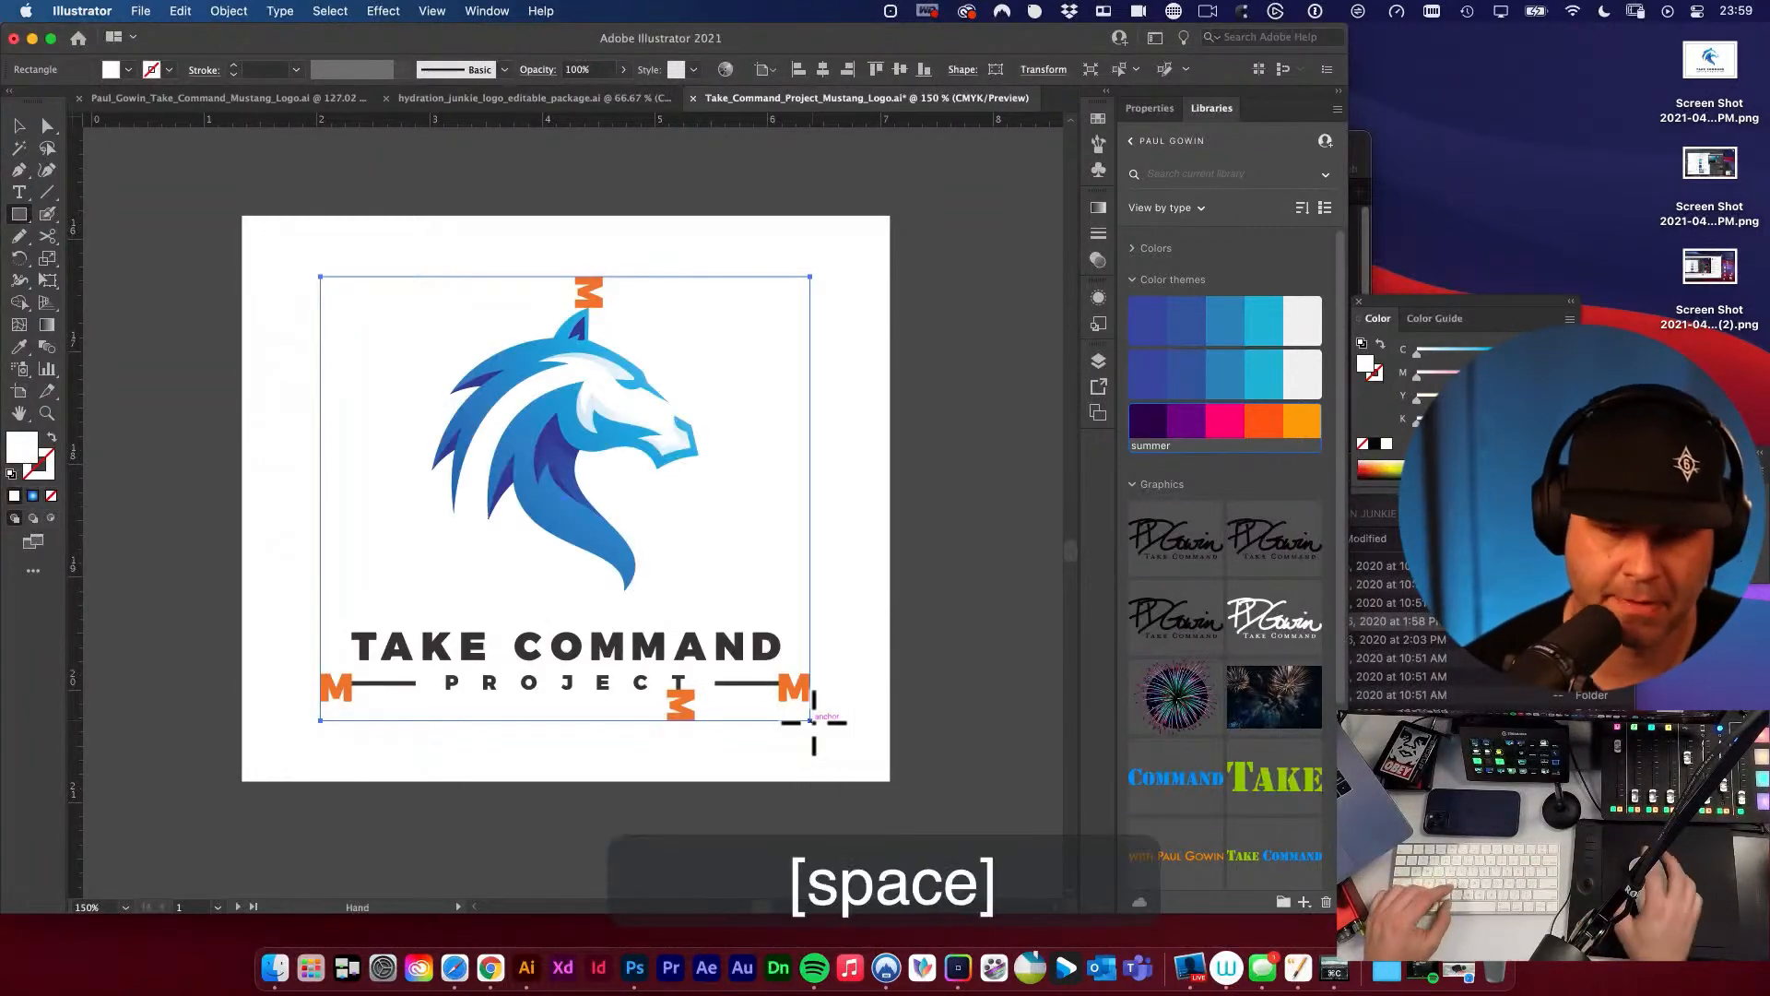
Try to copy the dashed outline style from the style guide's clear-space diagram onto the rectangle around the stacked logo.
{"action": "left_click", "coordinate": [706, 565], "text": "alt+super"}
{"action": "left_click", "coordinate": [708, 565], "text": "alt+super"}
{"action": "left_click", "coordinate": [708, 562], "text": "alt+super"}
{"action": "scroll", "coordinate": [710, 503], "scroll_direction": "up", "scroll_amount": 5}
{"action": "scroll", "coordinate": [710, 502], "scroll_direction": "left", "scroll_amount": 3}
{"action": "key", "text": "space"}
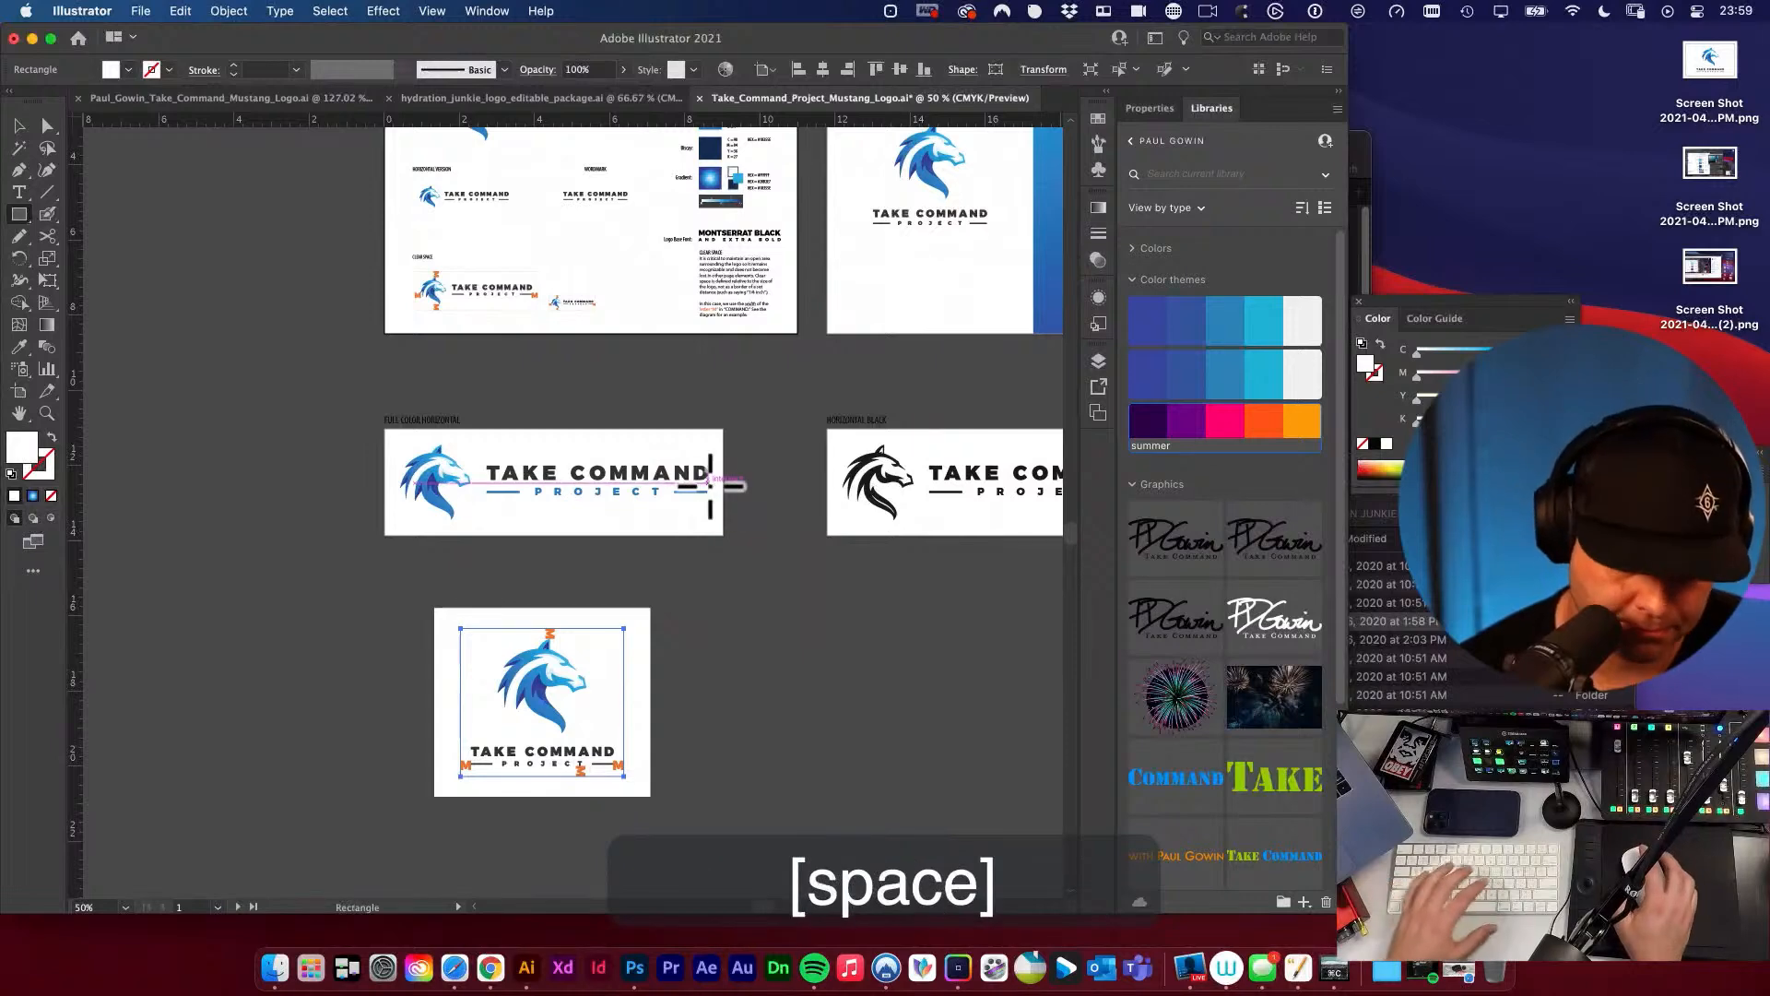
{"action": "key", "text": "i"}
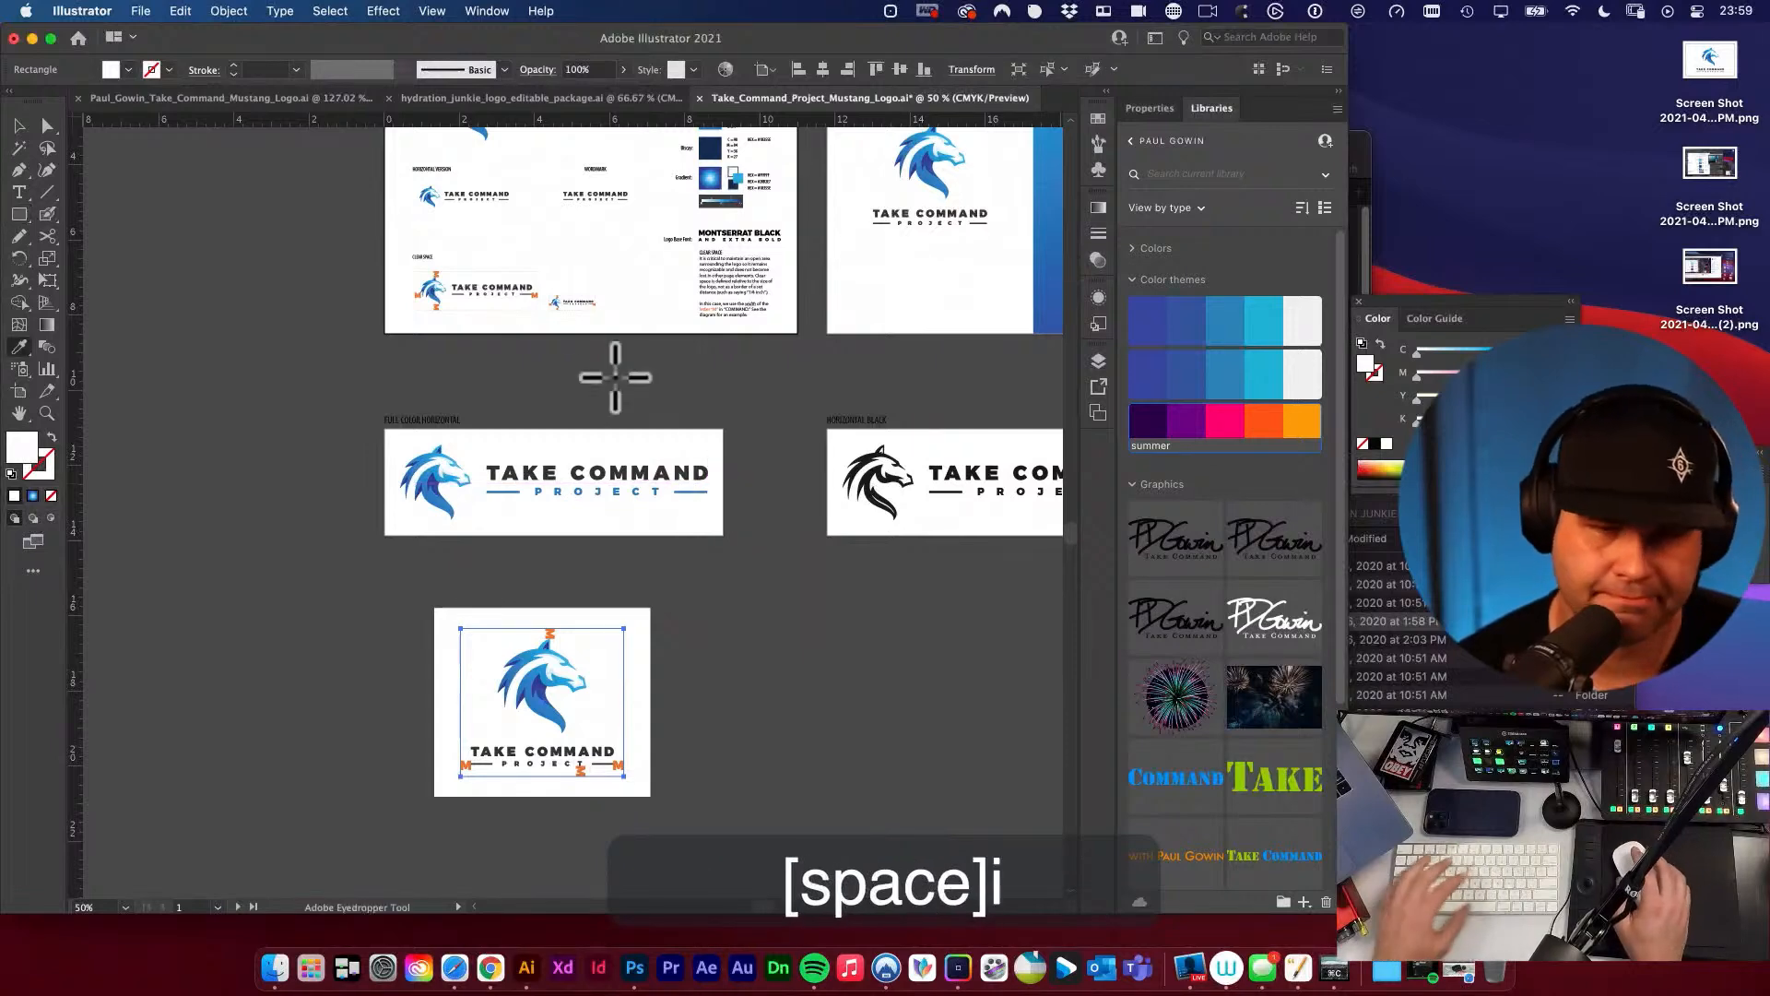
{"action": "left_click", "coordinate": [537, 281]}
{"action": "key", "text": "v"}
{"action": "left_click", "coordinate": [778, 604]}
{"action": "key", "text": "super+space"}
{"action": "mouse_move", "coordinate": [571, 770]}
{"action": "left_mouse_down"}
{"action": "mouse_move", "coordinate": [875, 721]}
{"action": "mouse_move", "coordinate": [1015, 780]}
{"action": "left_mouse_up"}
{"action": "key", "text": "v"}
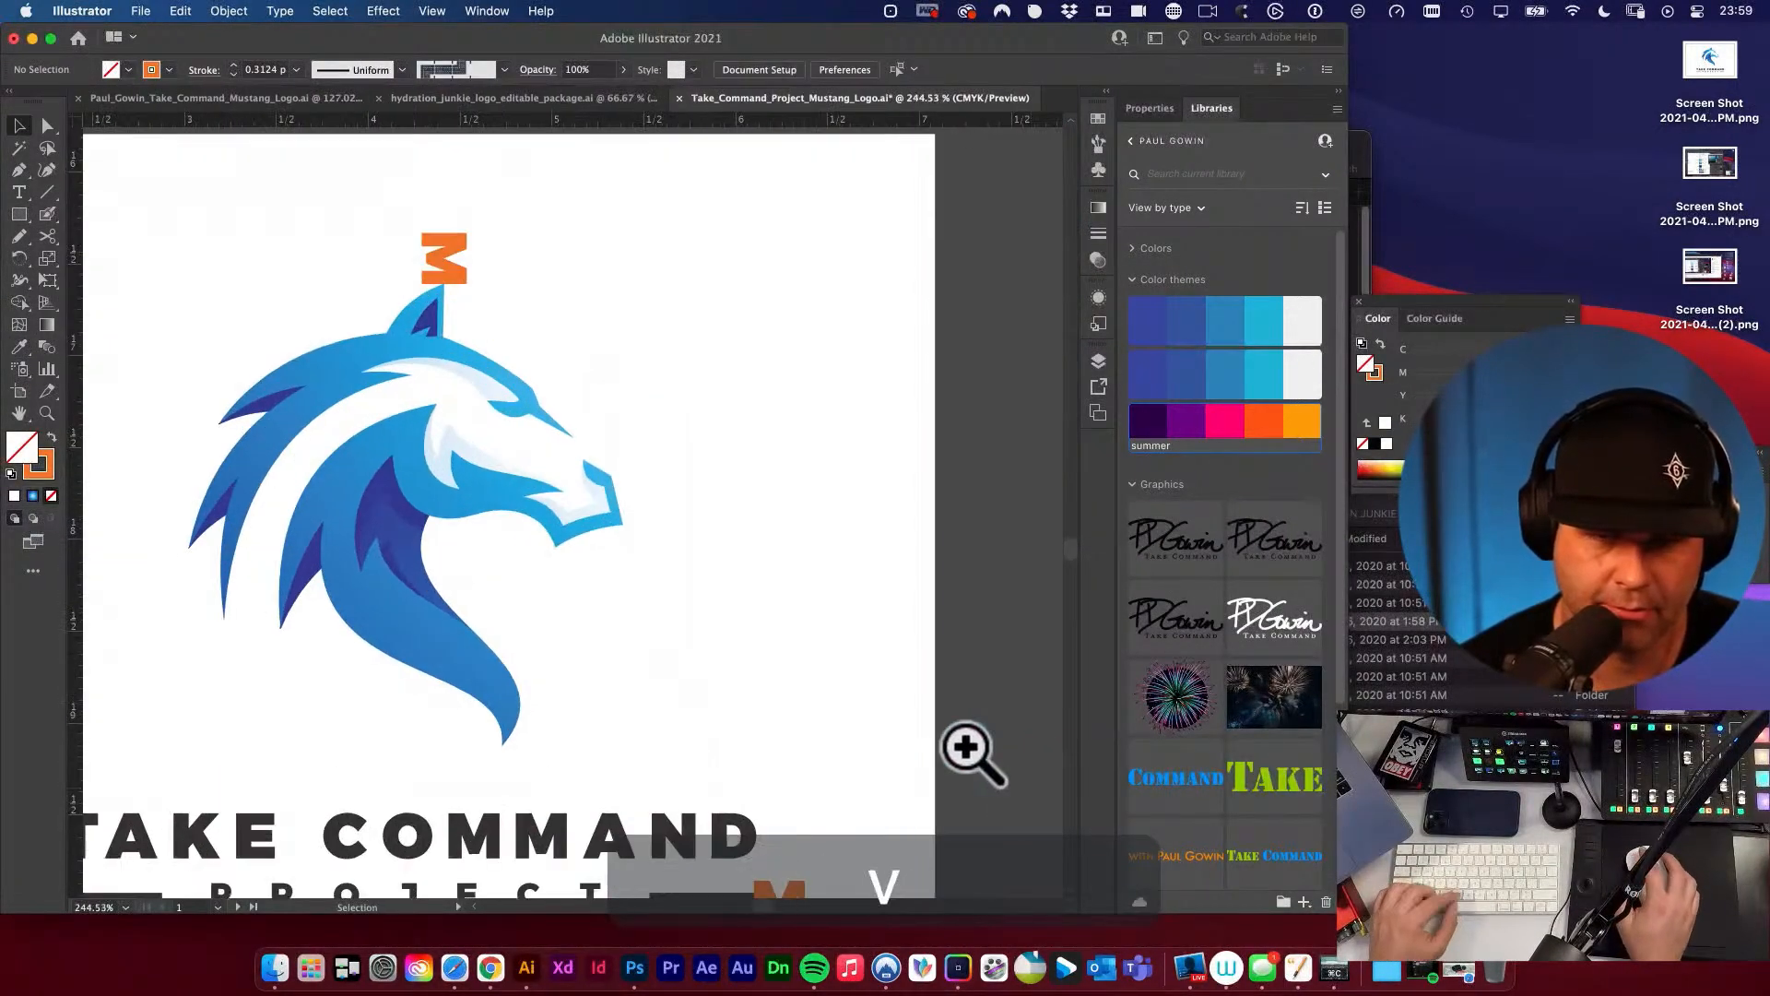
{"action": "left_click", "coordinate": [870, 614]}
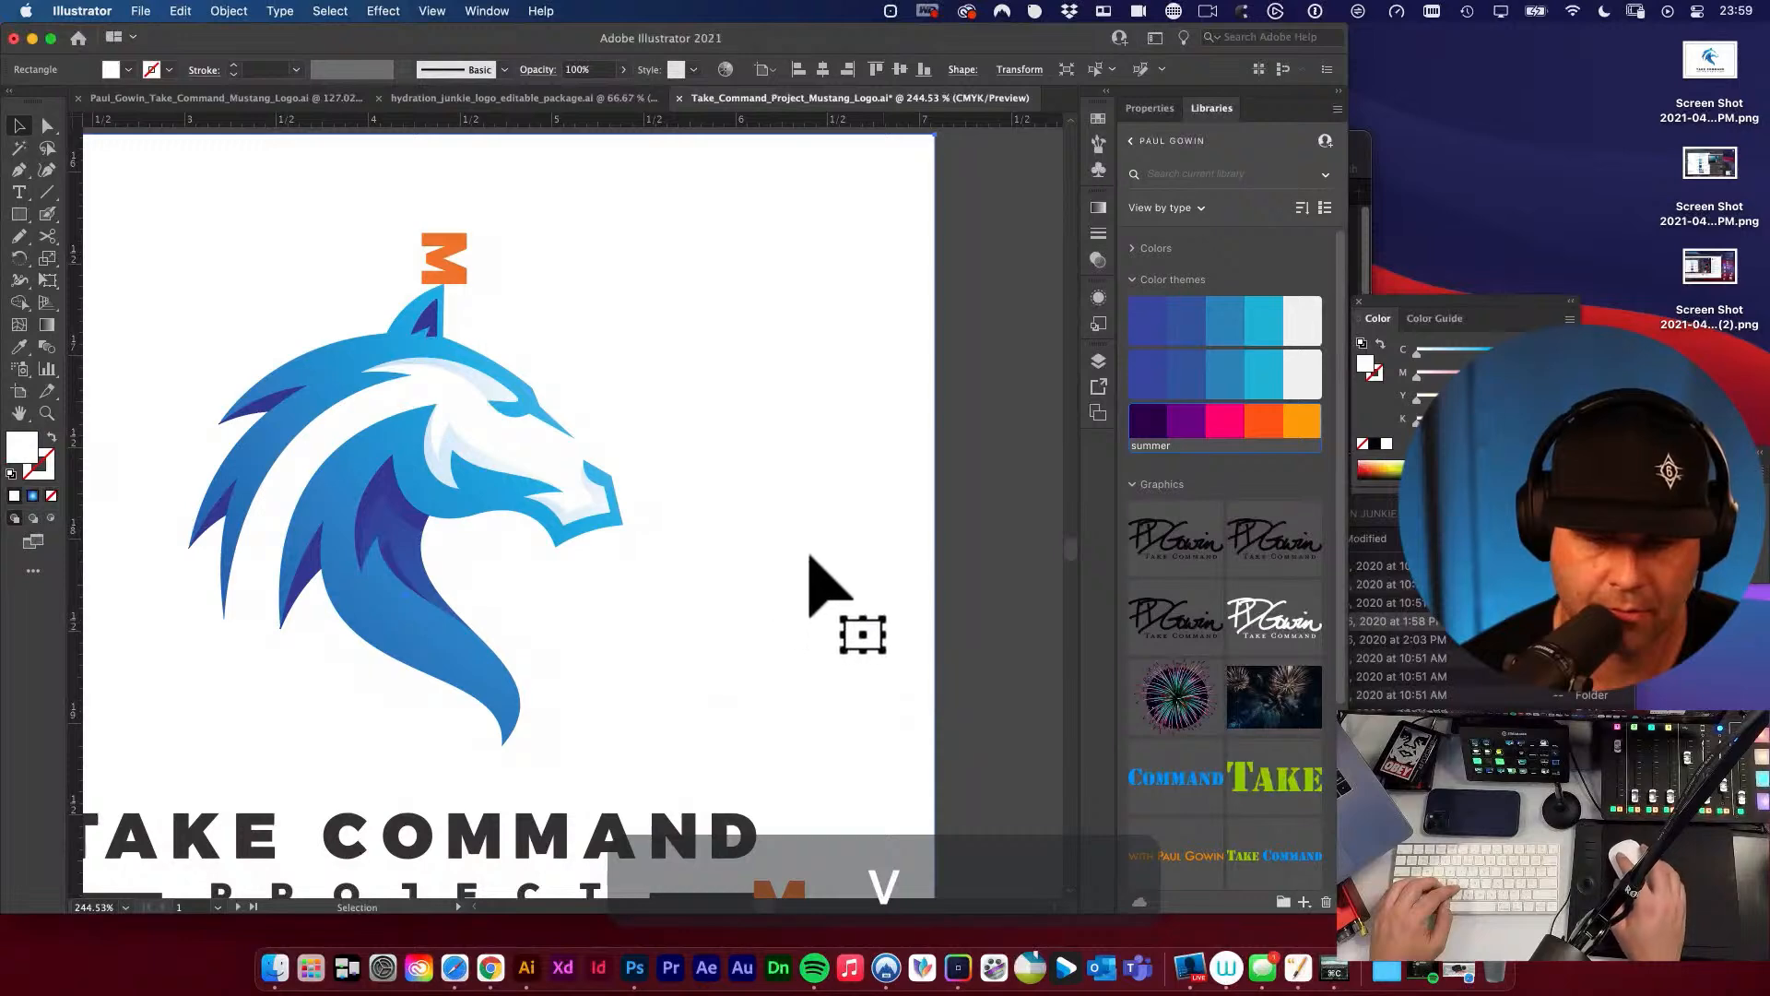
{"action": "key", "text": "super+z"}
Sample the orange of an M spacer onto the rectangle around the stacked logo and make it a 1 pt outline without fill.
{"action": "key", "text": "alt+super+space"}
{"action": "left_click", "coordinate": [779, 566], "text": "alt+super"}
{"action": "left_click", "coordinate": [780, 565], "text": "alt+super"}
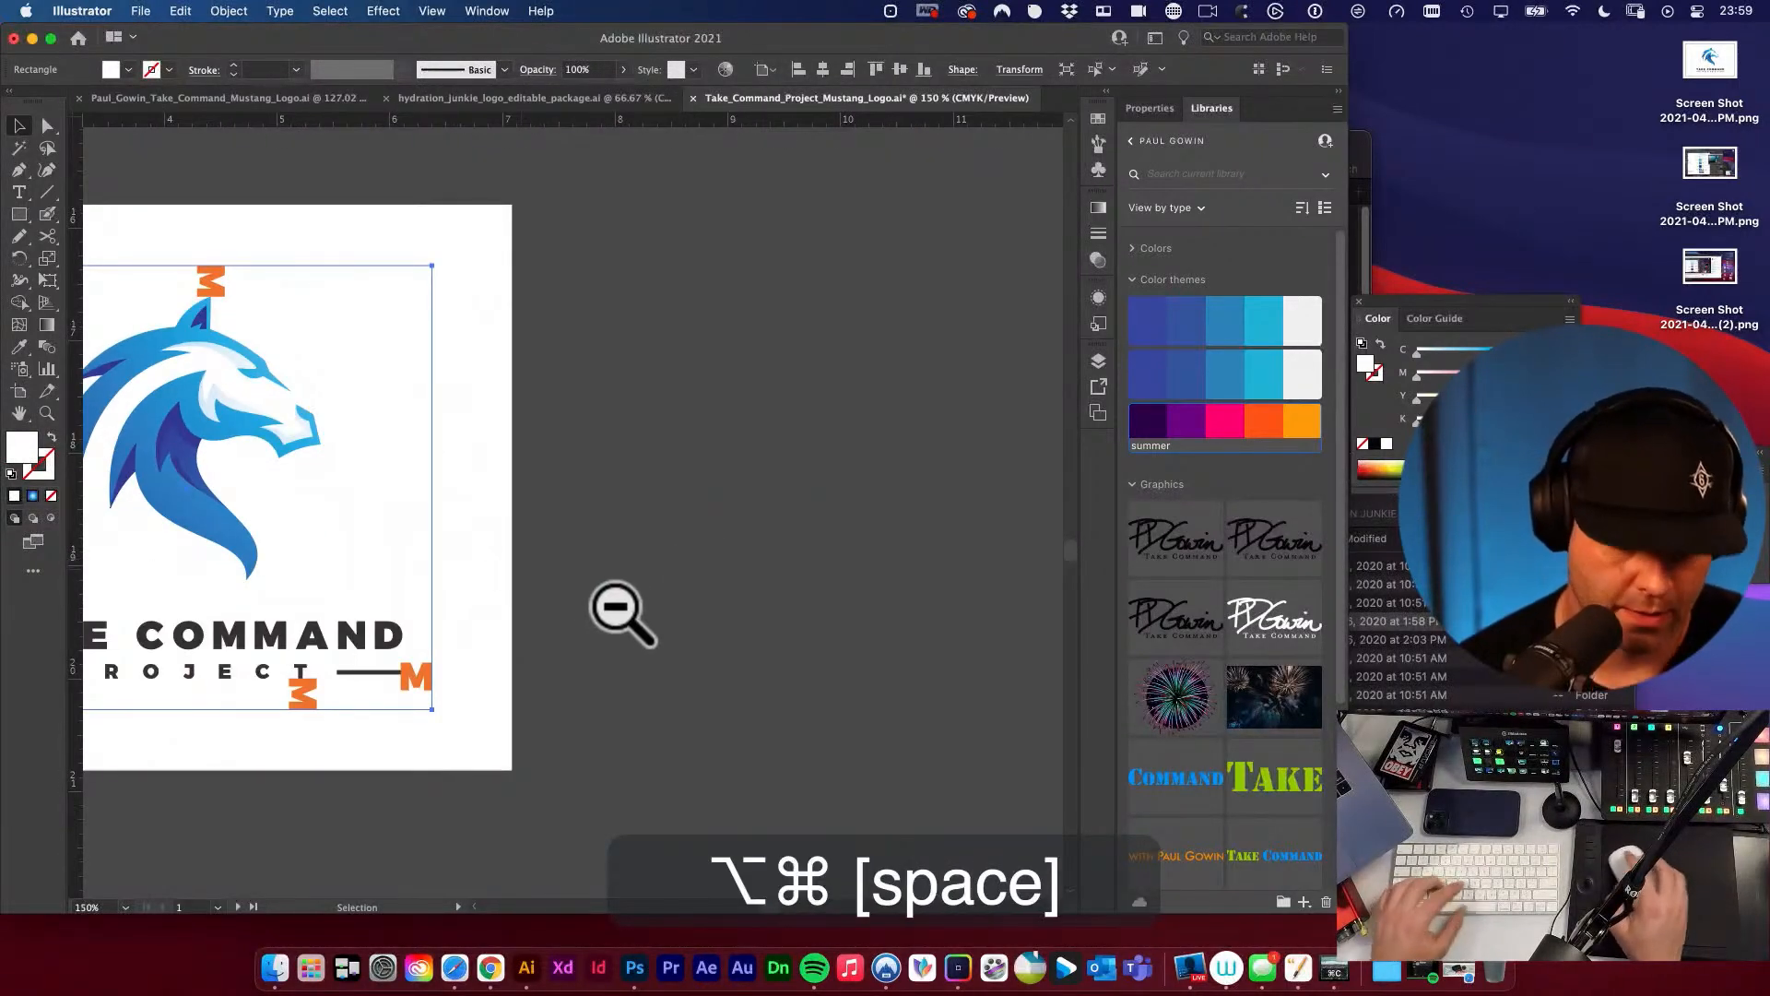
{"action": "key", "text": "i"}
{"action": "left_click_drag", "start_coordinate": [214, 472], "coordinate": [521, 512]}
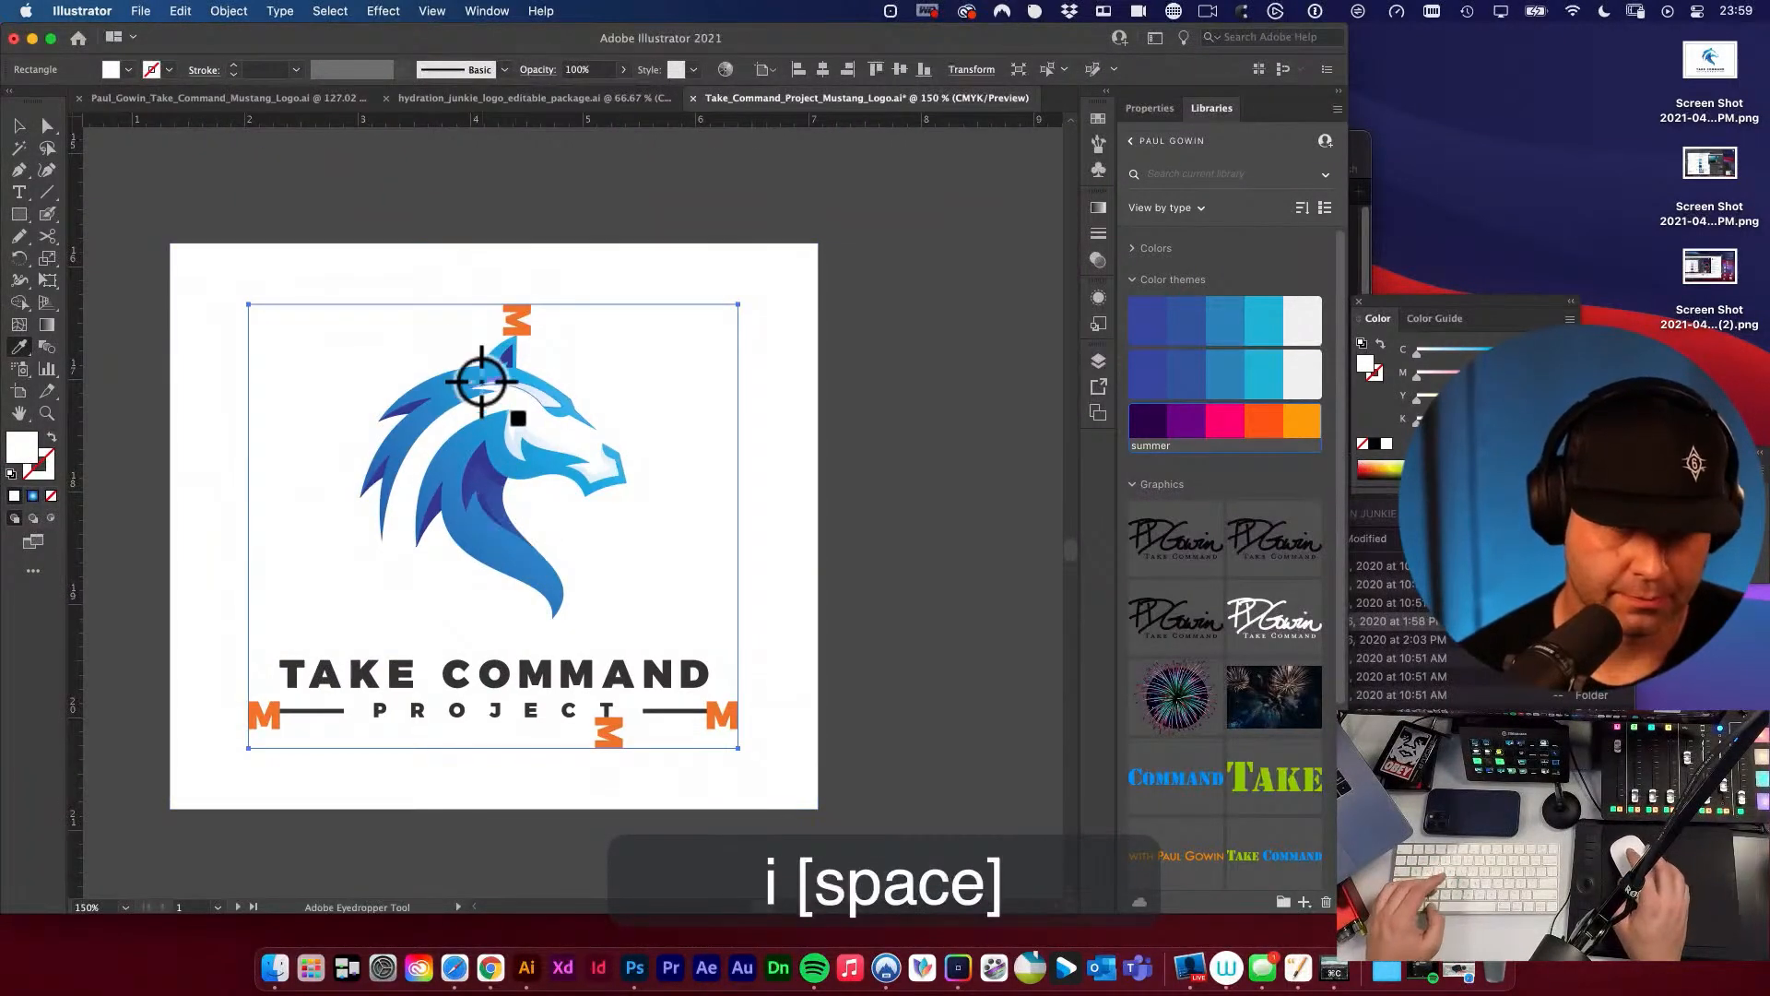
{"action": "left_click", "coordinate": [522, 329]}
{"action": "key", "text": "shift+x"}
{"action": "left_click", "coordinate": [855, 451], "text": "super"}
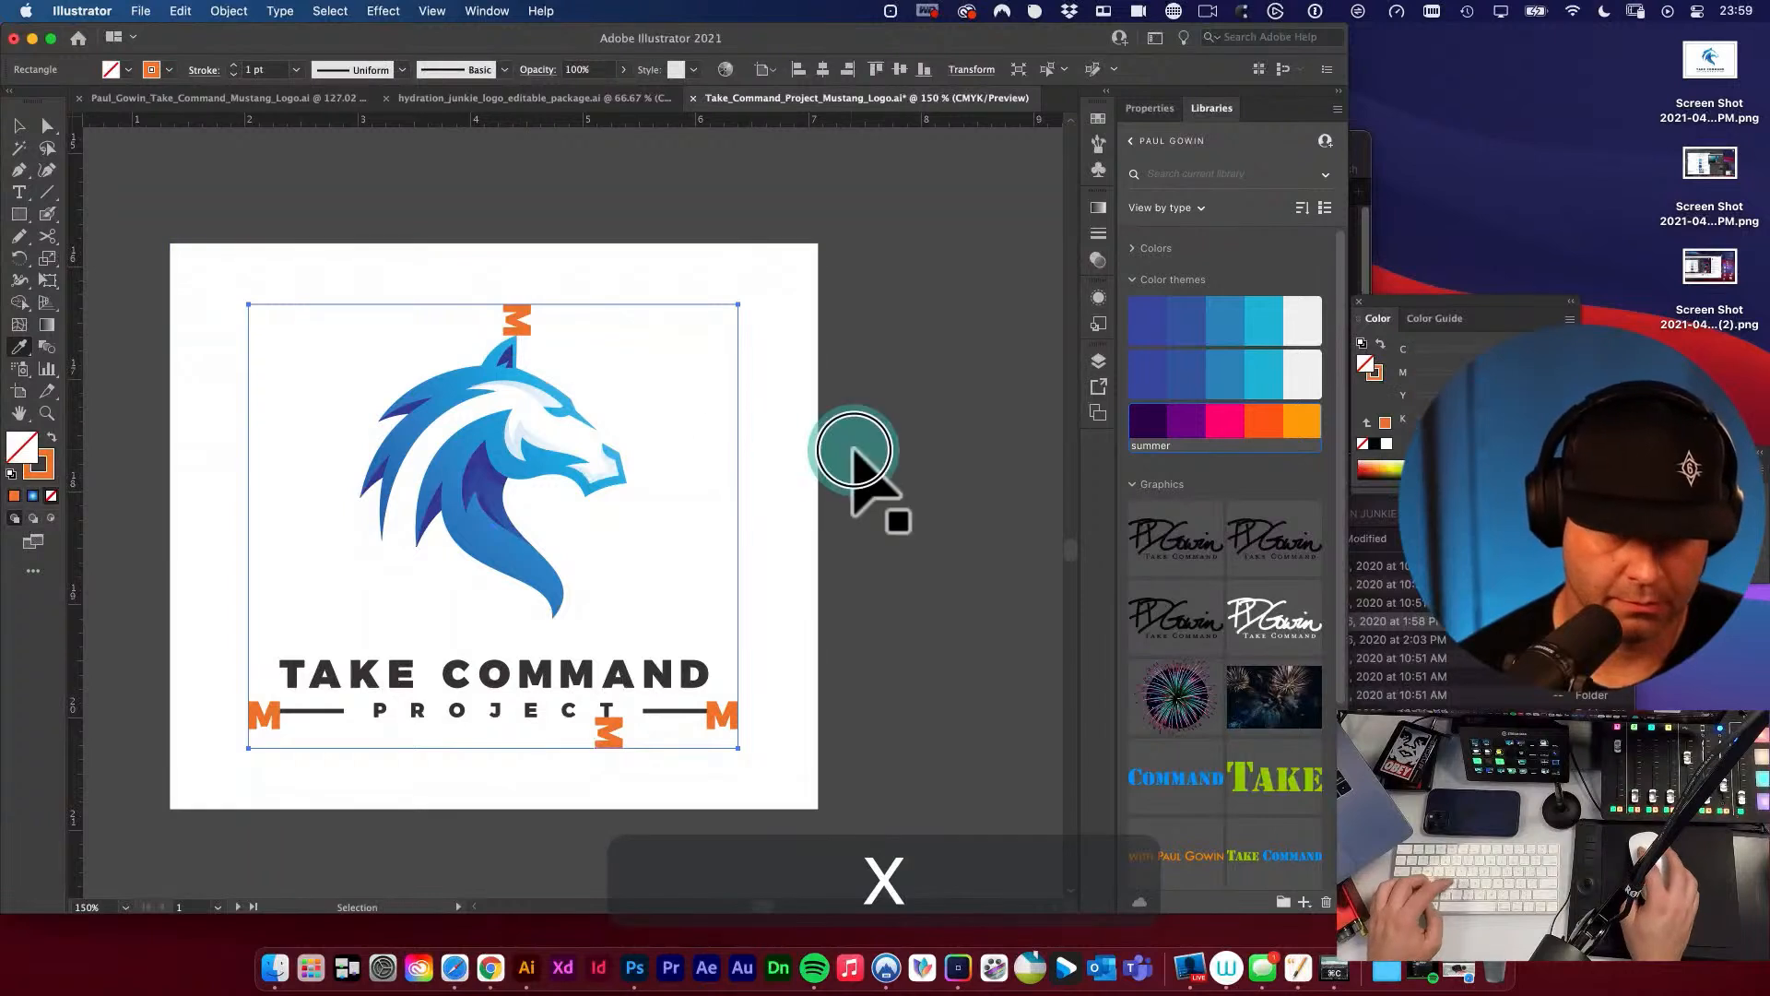
Delete the white background rectangle behind the stacked logo.
{"action": "key", "text": "v"}
{"action": "key", "text": "space"}
{"action": "left_click", "coordinate": [729, 528]}
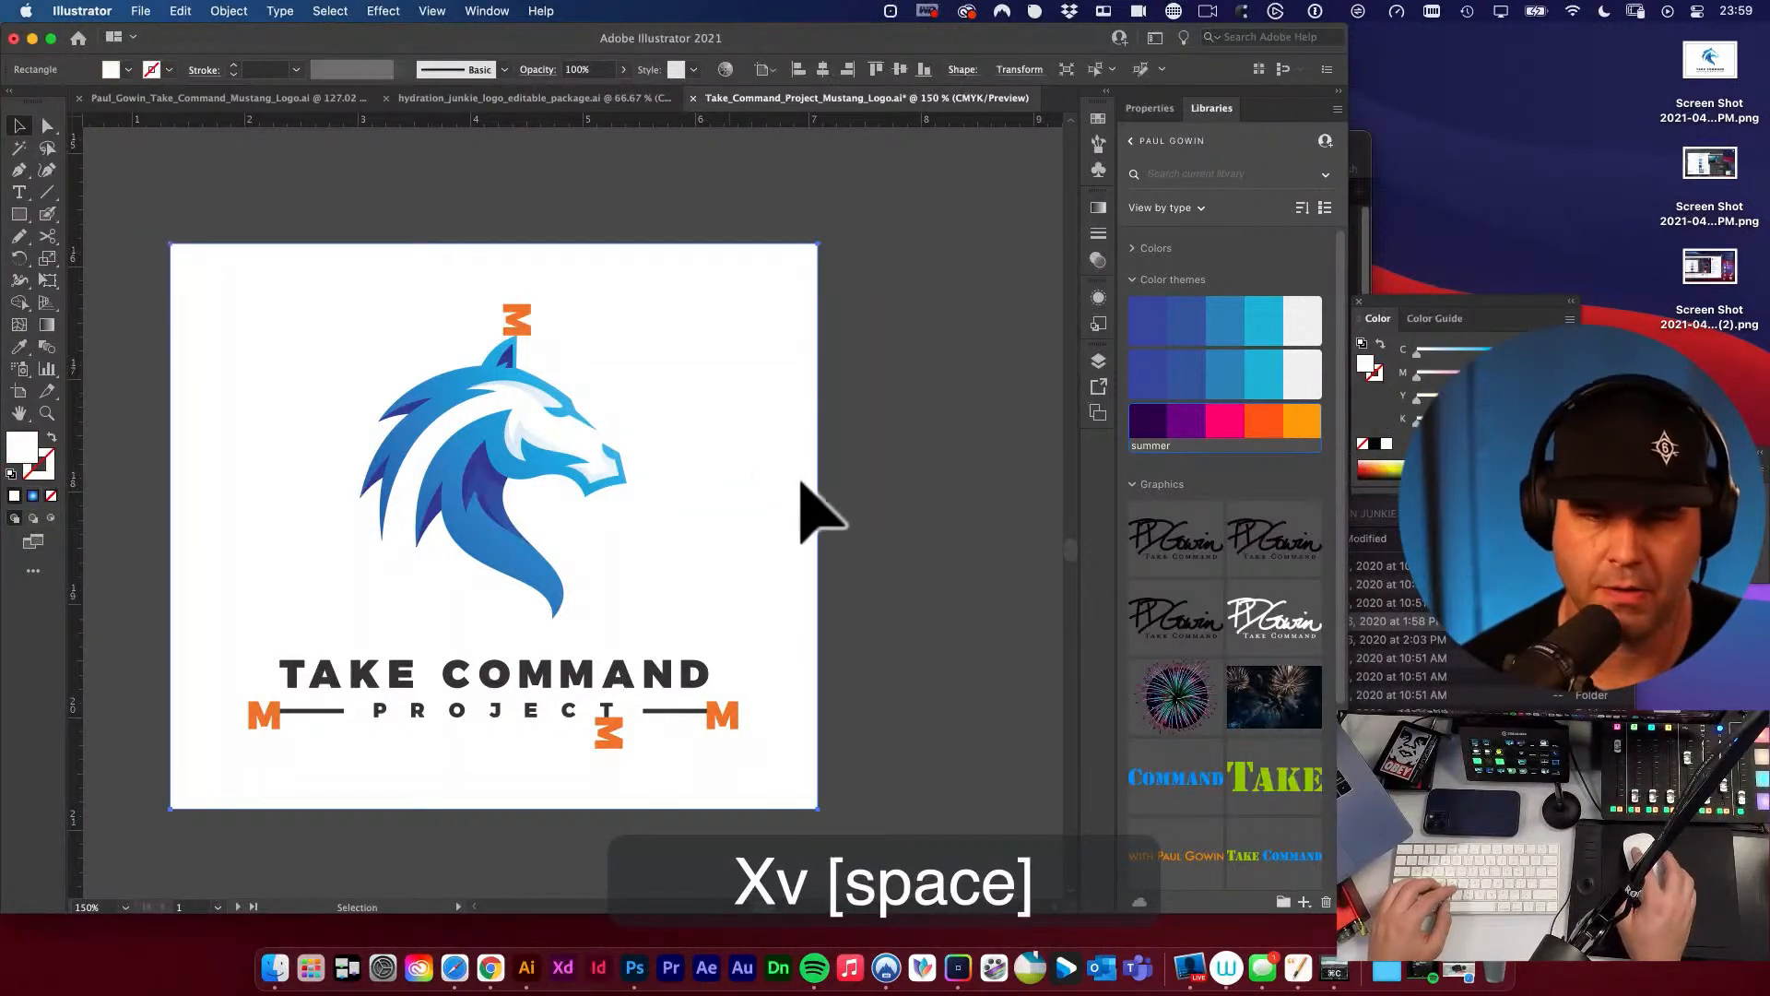
{"action": "key", "text": "Delete"}
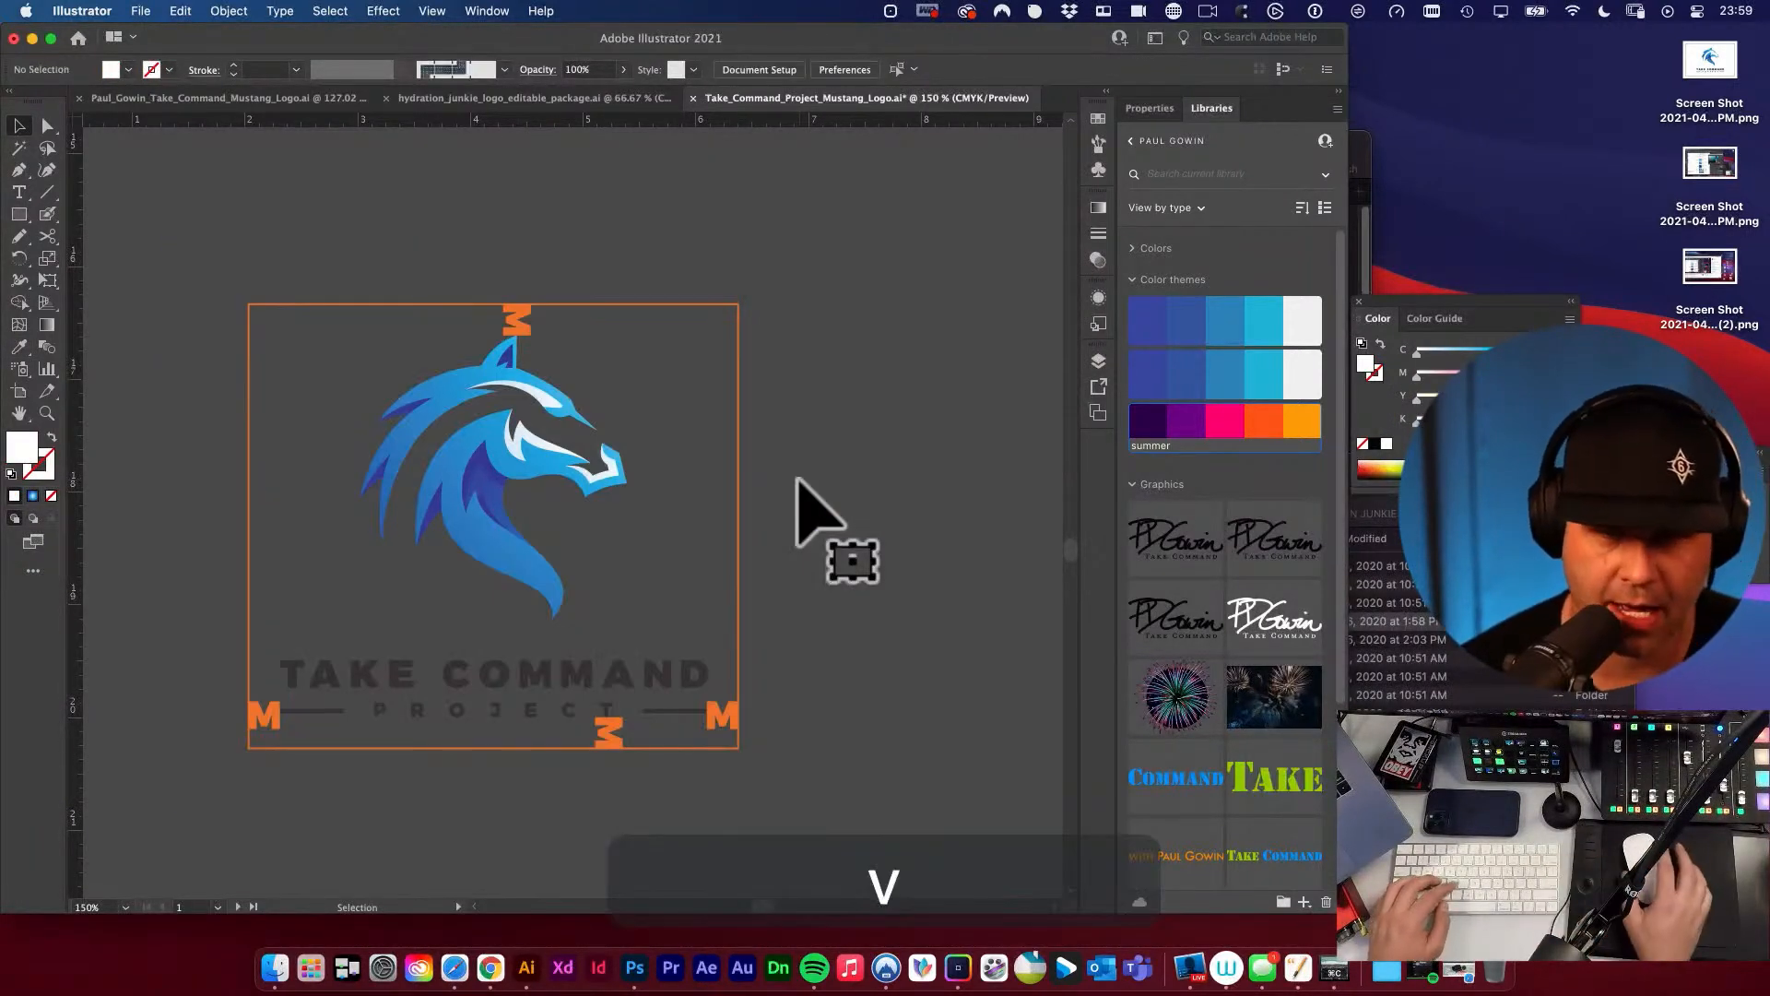
Copy the dashed orange outline style from the large horizontal clear-space diagram onto the rectangle around the stacked logo.
{"action": "left_click", "coordinate": [741, 482]}
{"action": "left_click", "coordinate": [605, 451], "text": "alt+super"}
{"action": "left_click", "coordinate": [605, 451], "text": "alt+super"}
{"action": "left_click", "coordinate": [607, 450], "text": "alt+super"}
{"action": "left_click", "coordinate": [607, 451], "text": "alt+super"}
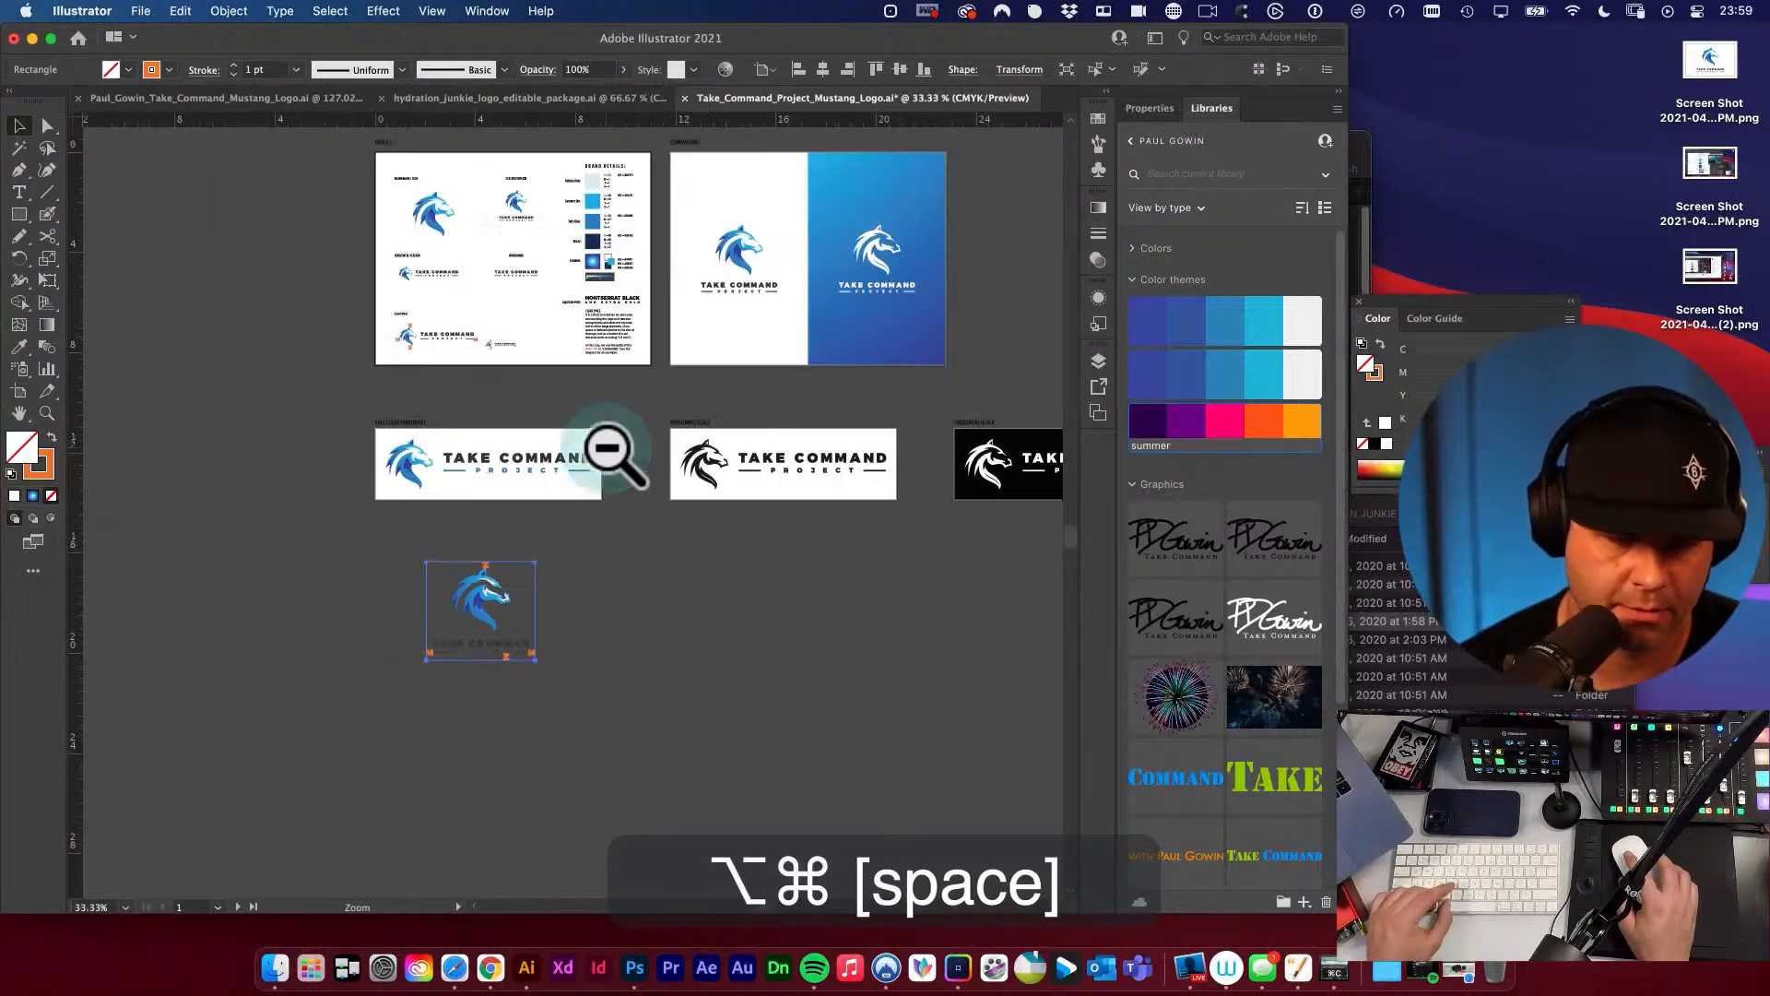
{"action": "key", "text": "i"}
{"action": "left_click_drag", "start_coordinate": [447, 341], "coordinate": [982, 608]}
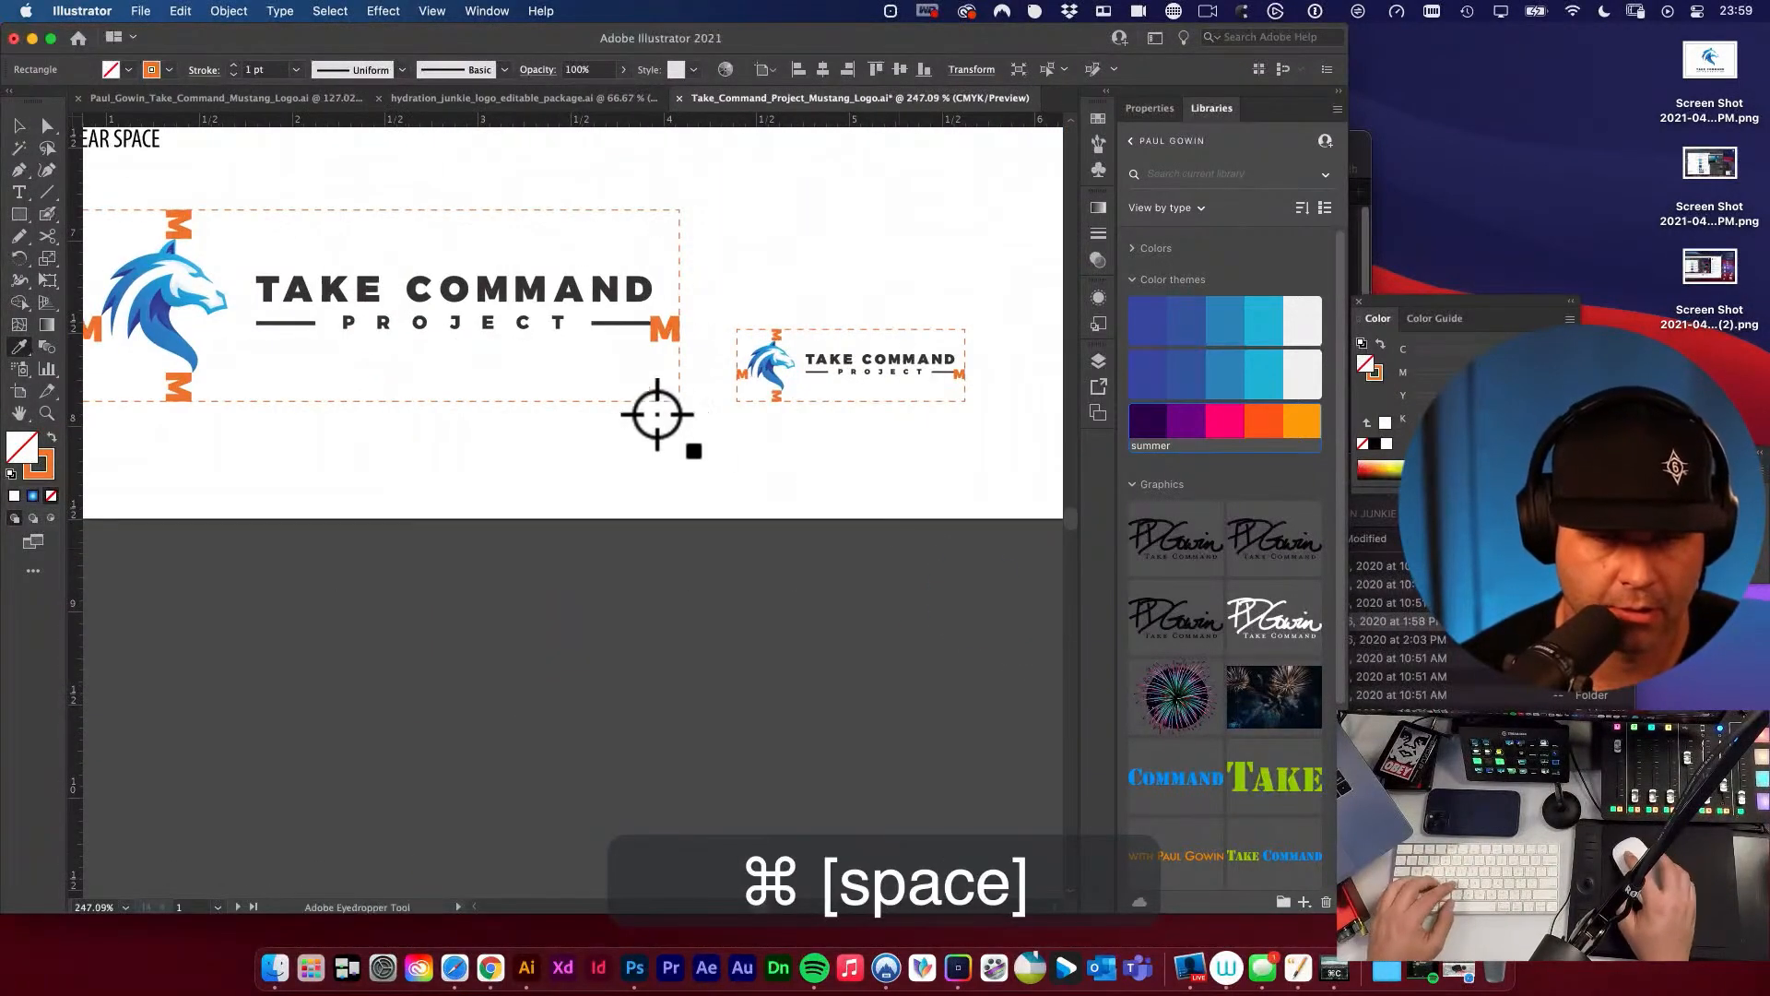
{"action": "left_click", "coordinate": [636, 403]}
Group the stacked logo with its M spacers and dashed clear-space outline.
{"action": "left_click", "coordinate": [709, 498], "text": "super"}
{"action": "left_click", "coordinate": [691, 534], "text": "alt+super"}
{"action": "left_click", "coordinate": [690, 539], "text": "alt+super"}
{"action": "left_click", "coordinate": [684, 554], "text": "alt+super"}
{"action": "left_click", "coordinate": [678, 567], "text": "alt+super"}
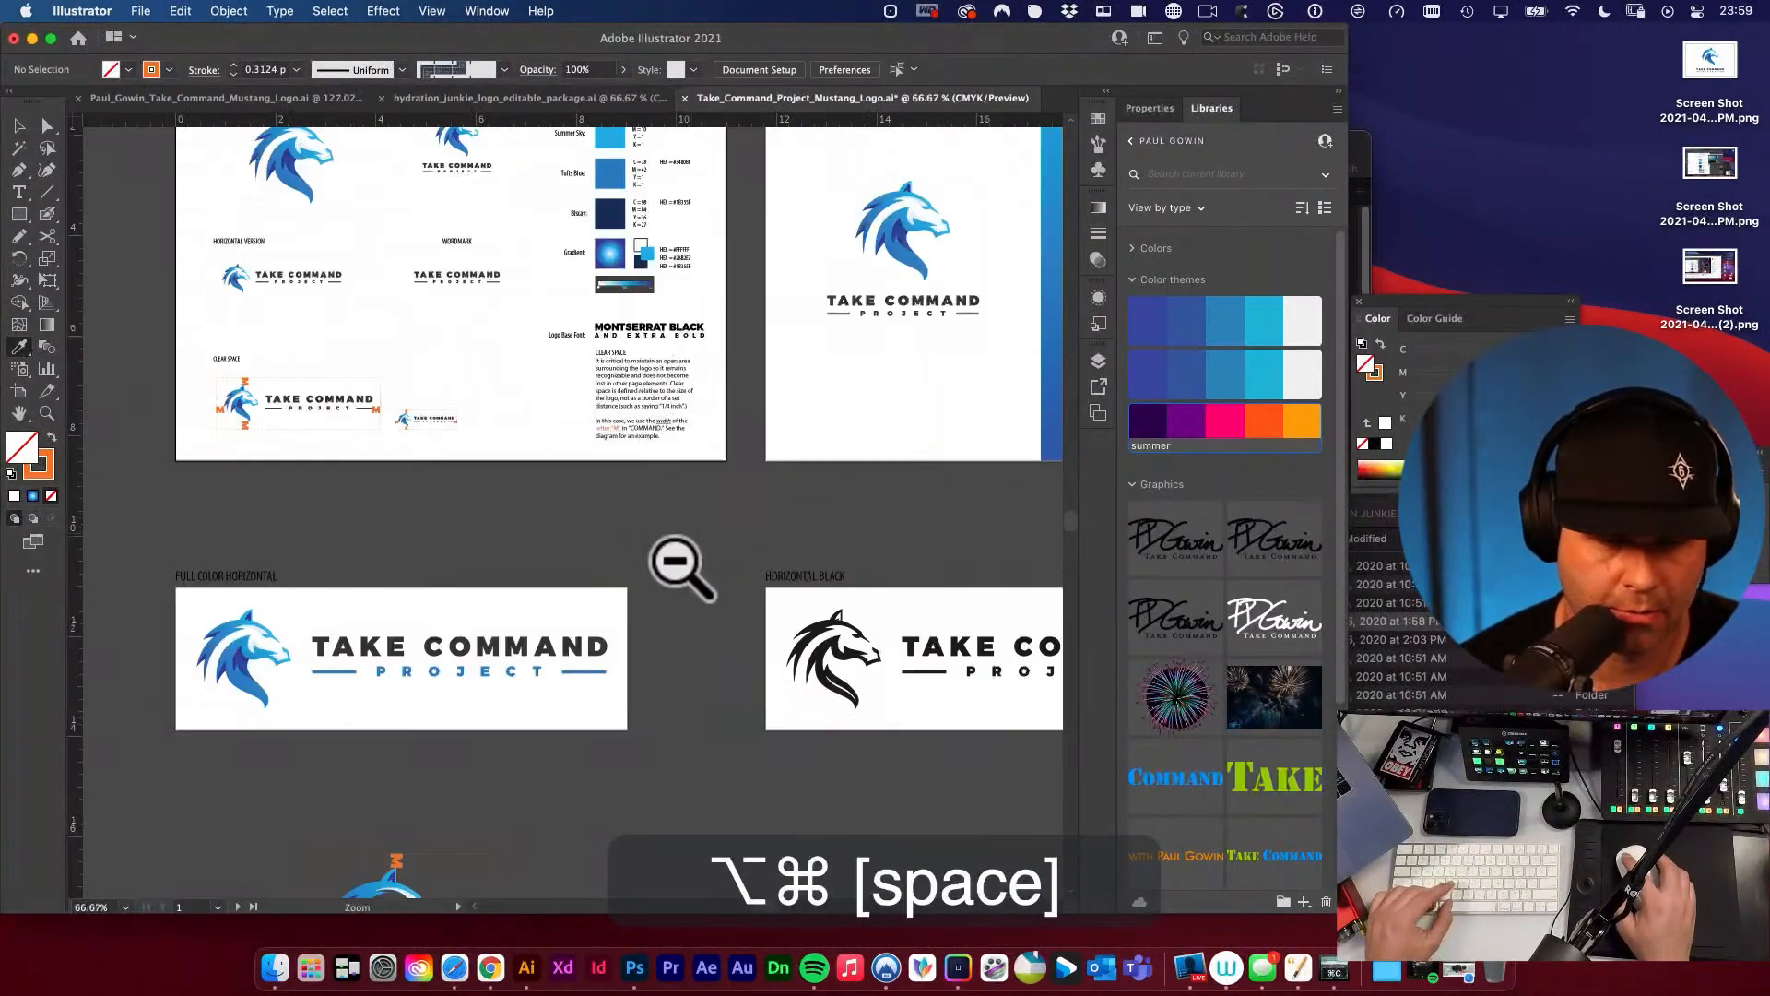
{"action": "left_click_drag", "start_coordinate": [678, 569], "coordinate": [818, 425]}
{"action": "left_click_drag", "start_coordinate": [761, 529], "coordinate": [949, 641]}
{"action": "left_click_drag", "start_coordinate": [833, 482], "coordinate": [696, 498]}
{"action": "key", "text": "v"}
{"action": "left_click", "coordinate": [555, 415], "text": "alt+super"}
{"action": "left_click", "coordinate": [555, 415], "text": "alt+super"}
{"action": "left_click", "coordinate": [555, 416], "text": "alt+super"}
{"action": "left_click_drag", "start_coordinate": [557, 457], "coordinate": [609, 385]}
{"action": "key", "text": "v"}
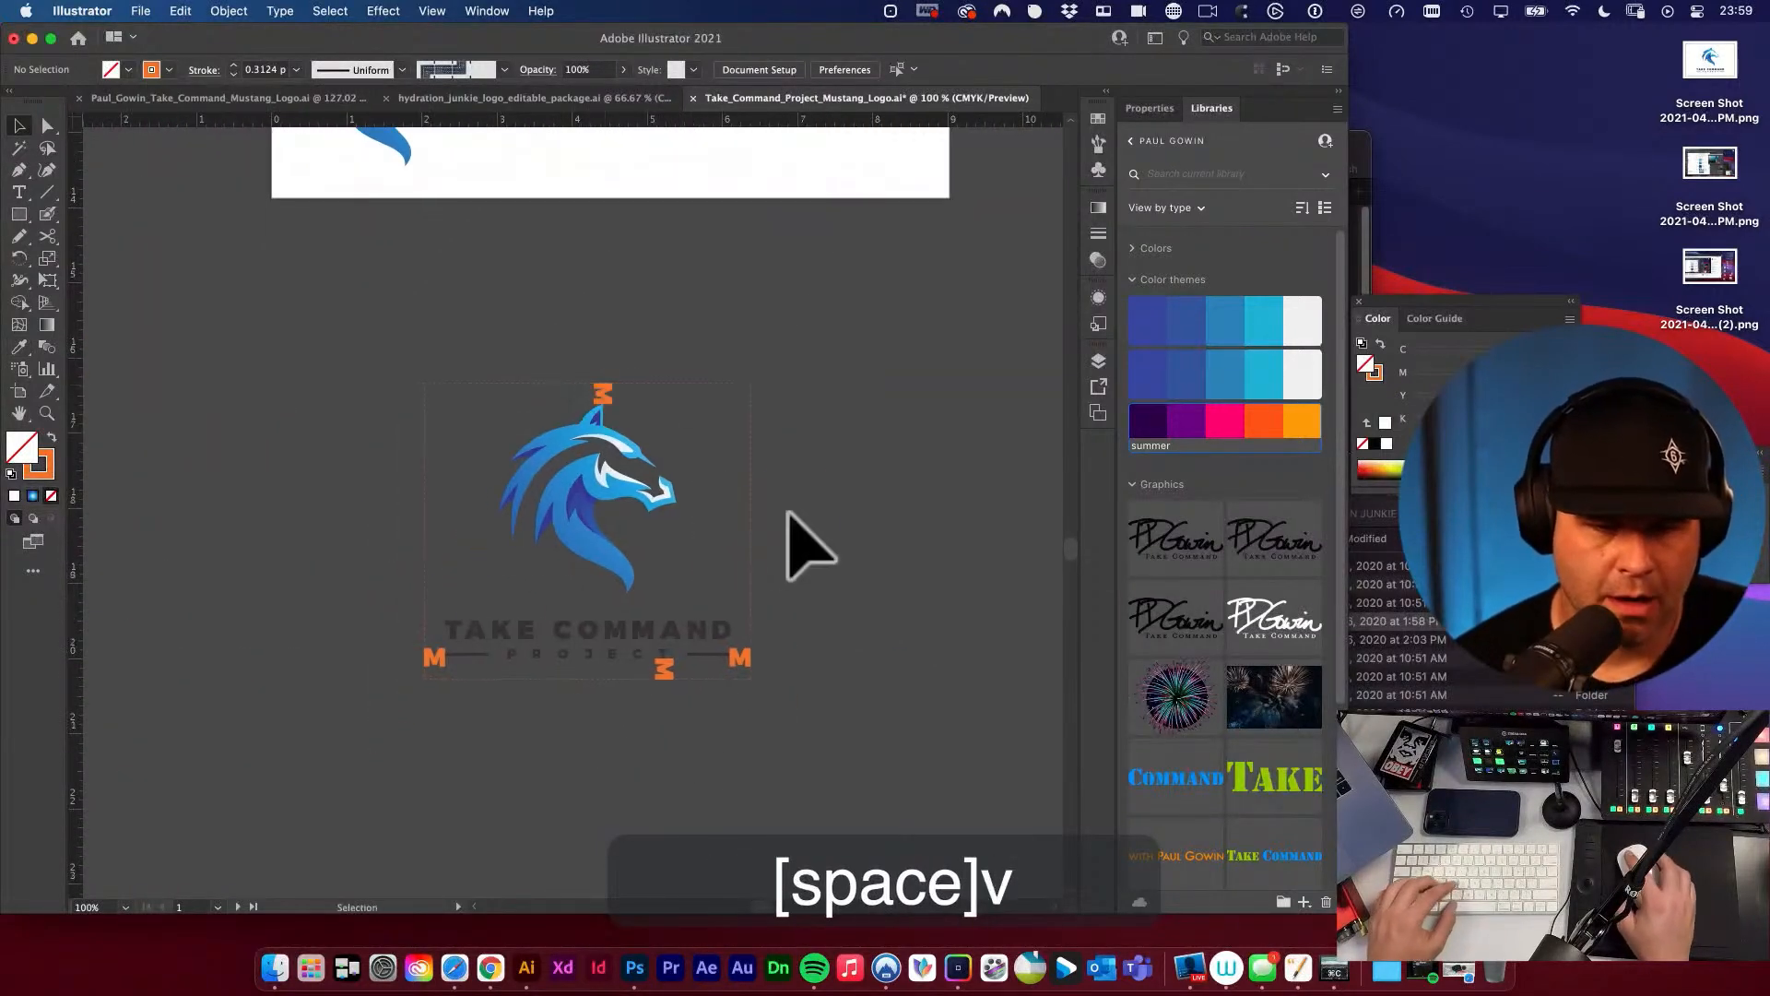
{"action": "left_click_drag", "start_coordinate": [420, 378], "coordinate": [921, 771]}
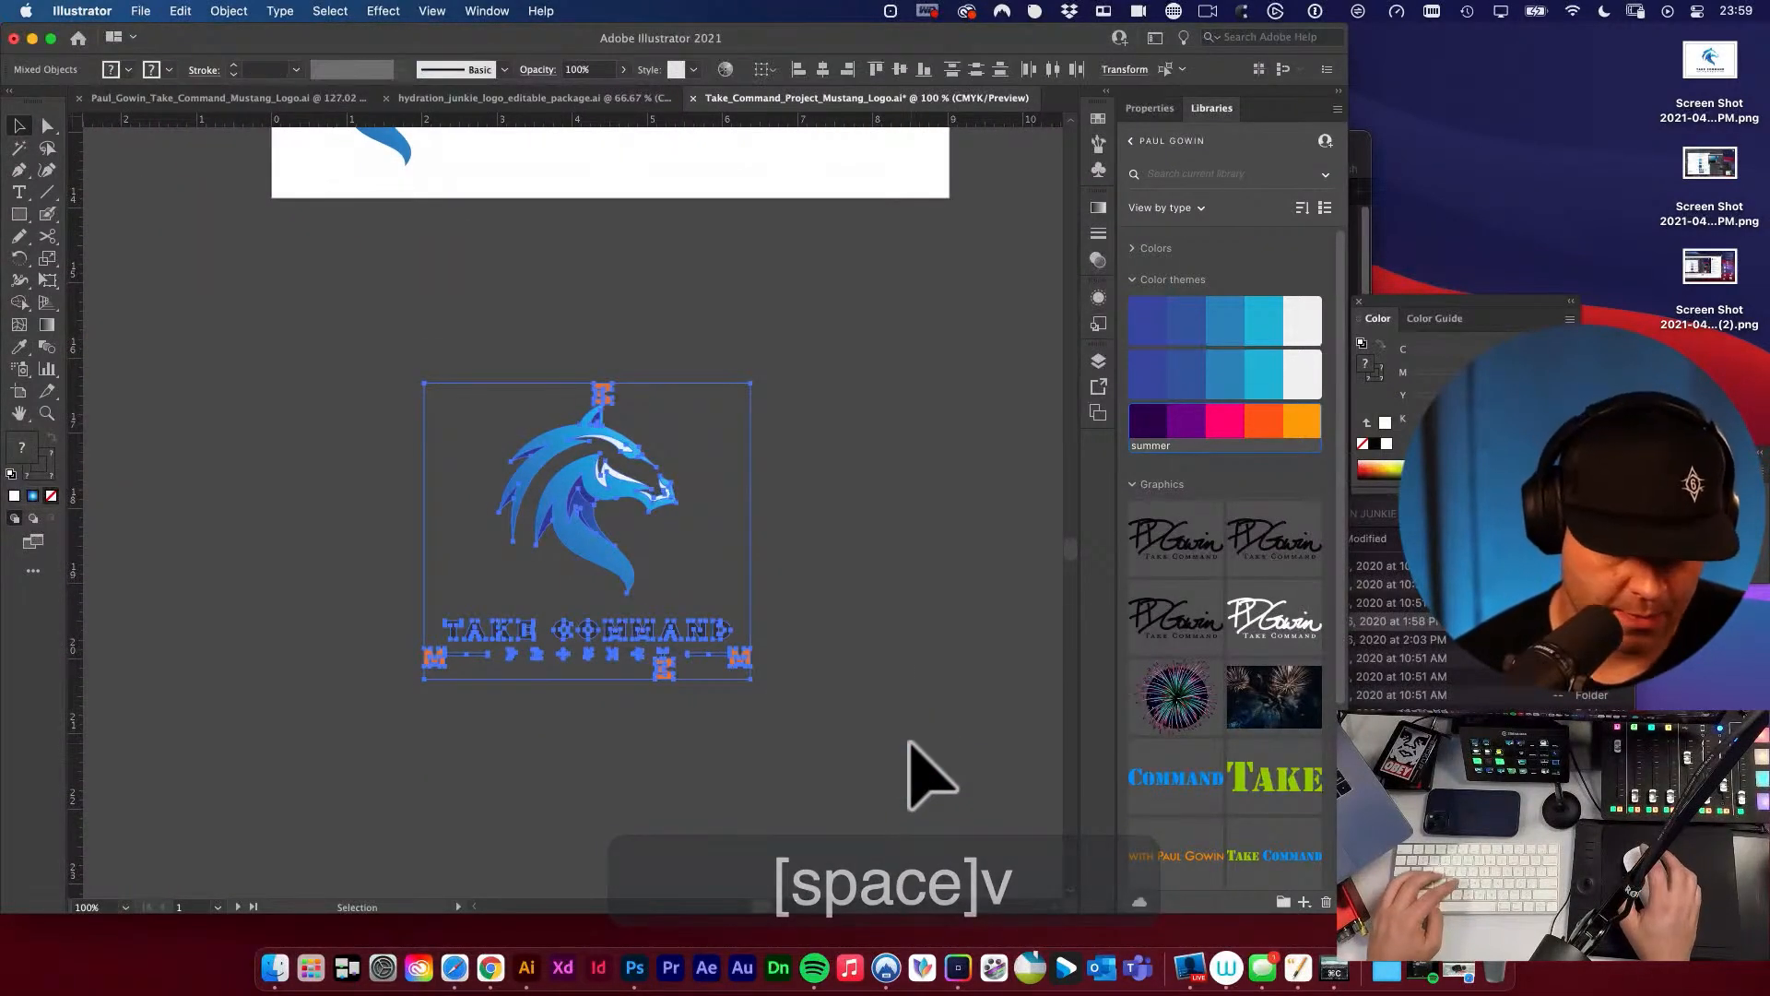
{"action": "key", "text": "super+g"}
Place a copy of the stacked clear-space group, about 1.39 by 1.26 in, beside the small horizontal diagram in the style guide's CLEAR SPACE section.
{"action": "left_click_drag", "start_coordinate": [754, 583], "coordinate": [765, 592]}
{"action": "left_click", "coordinate": [767, 594], "text": "alt+super"}
{"action": "left_click", "coordinate": [767, 595], "text": "alt+super"}
{"action": "left_click_drag", "start_coordinate": [578, 516], "coordinate": [1013, 791]}
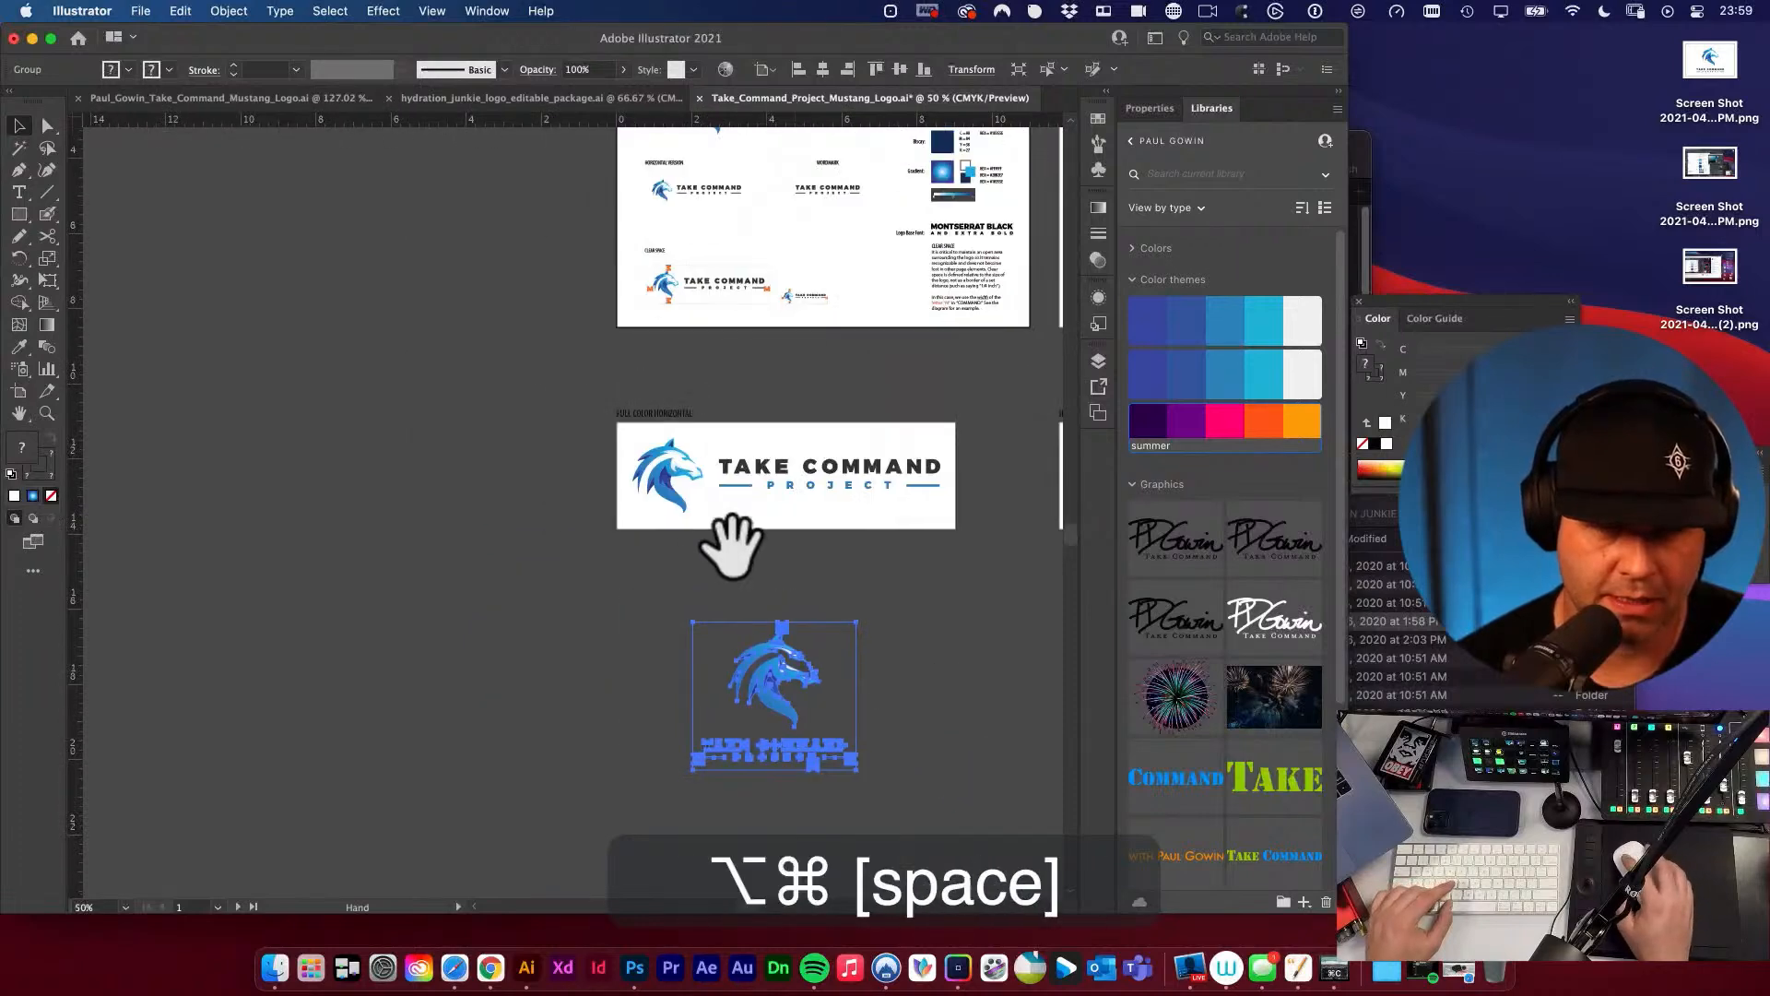
{"action": "left_click", "coordinate": [733, 550], "text": "alt+super"}
{"action": "left_click_drag", "start_coordinate": [609, 598], "coordinate": [462, 323]}
{"action": "key", "text": "super+z"}
{"action": "key", "text": "v"}
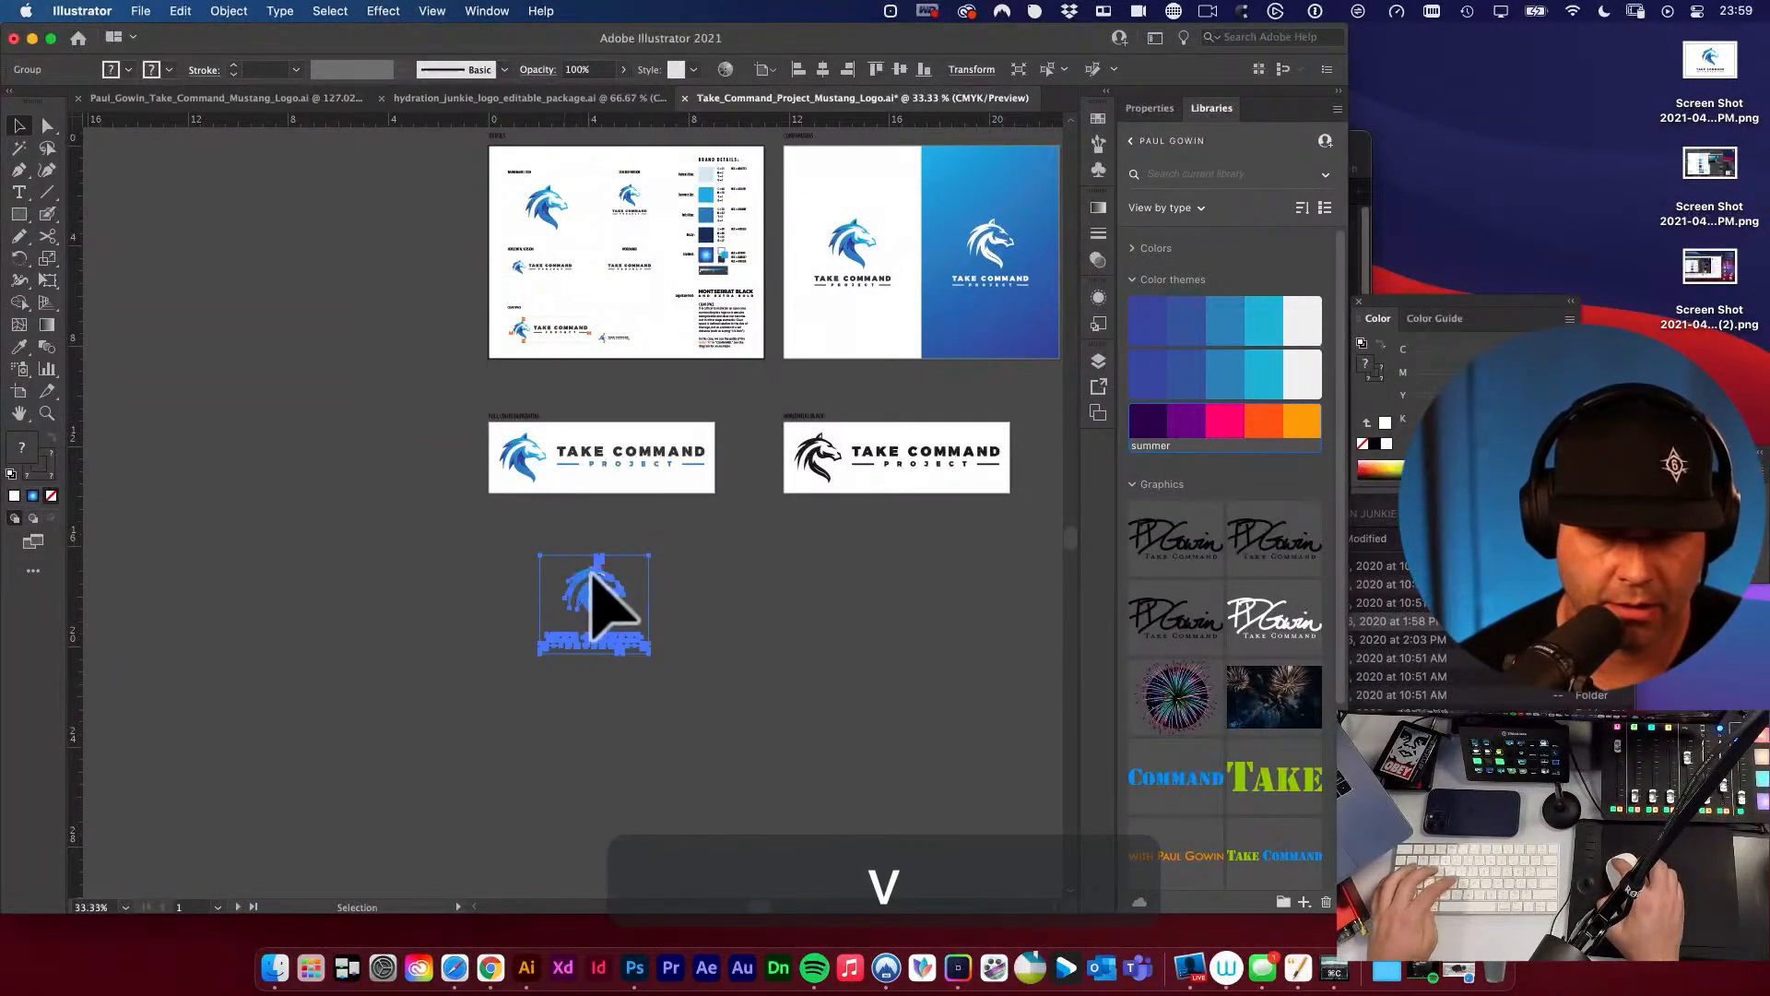
{"action": "left_click_drag", "start_coordinate": [600, 604], "coordinate": [1119, 710]}
{"action": "key", "text": "e"}
{"action": "key", "text": "super+space"}
{"action": "key", "text": "v"}
Align the stacked diagram's bottom edge to the small horizontal clear-space diagram, using the small diagram as the key object.
{"action": "left_click_drag", "start_coordinate": [644, 374], "coordinate": [898, 530]}
{"action": "key", "text": "super+space"}
{"action": "left_click", "coordinate": [450, 441], "text": "shift"}
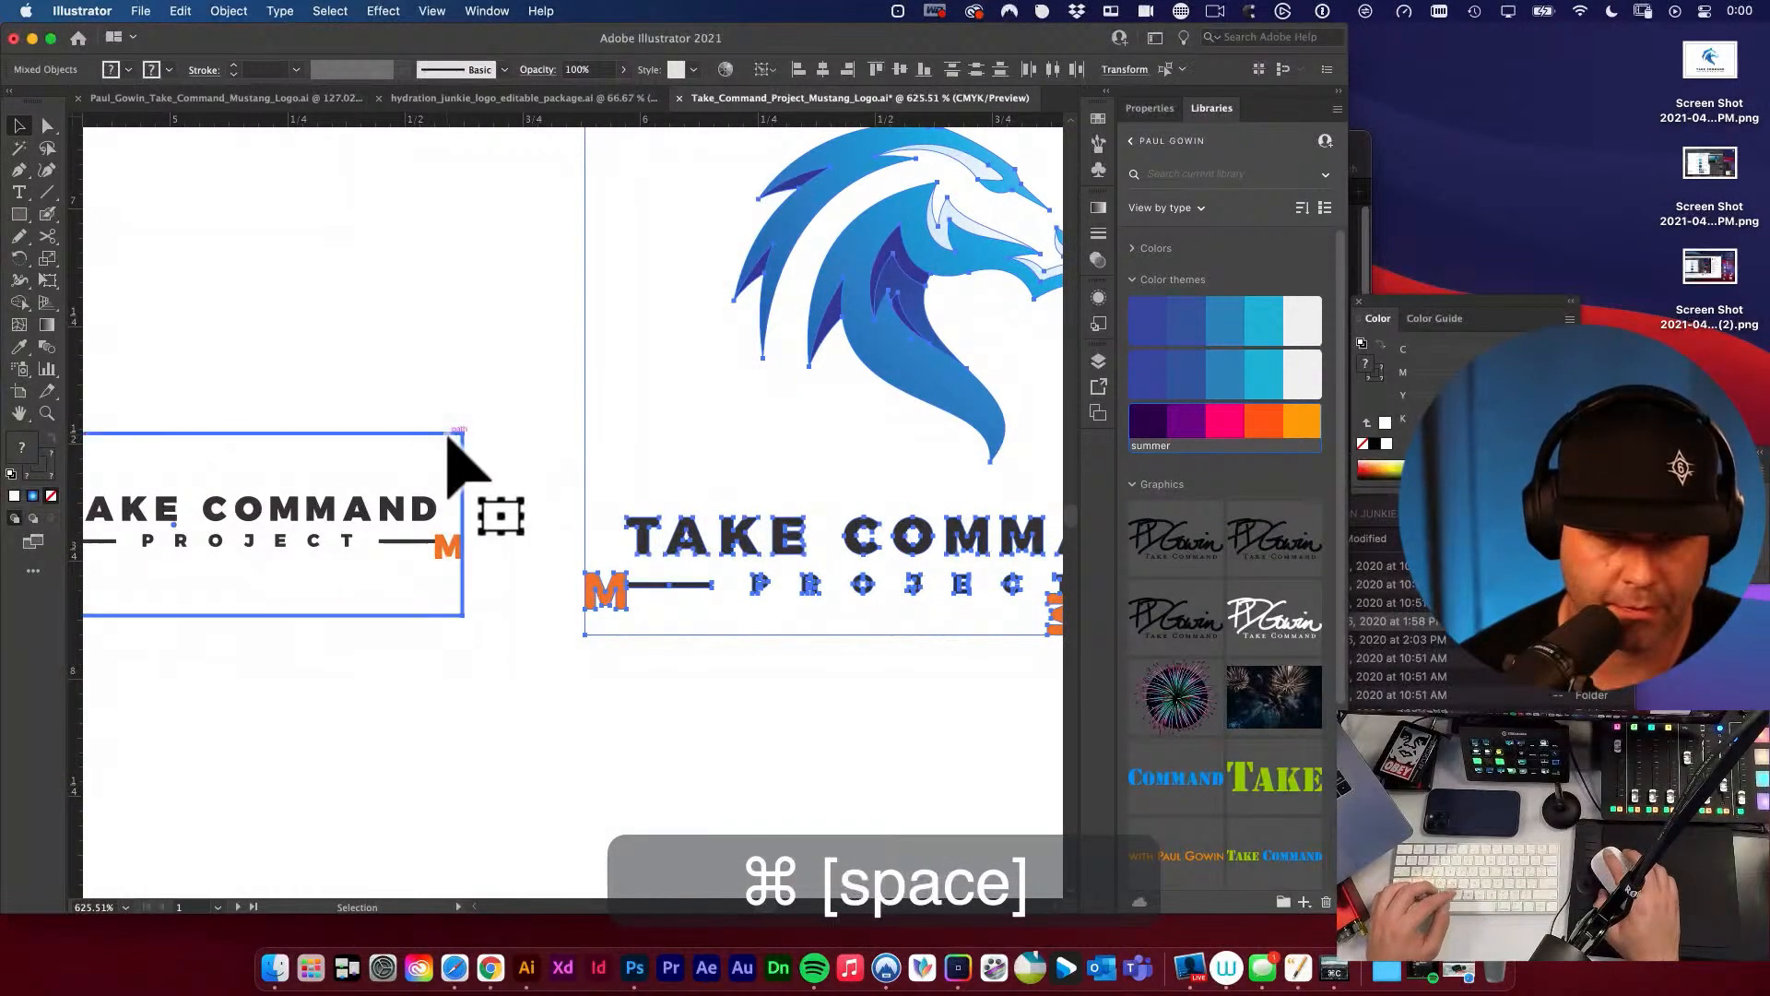
{"action": "key", "text": "v"}
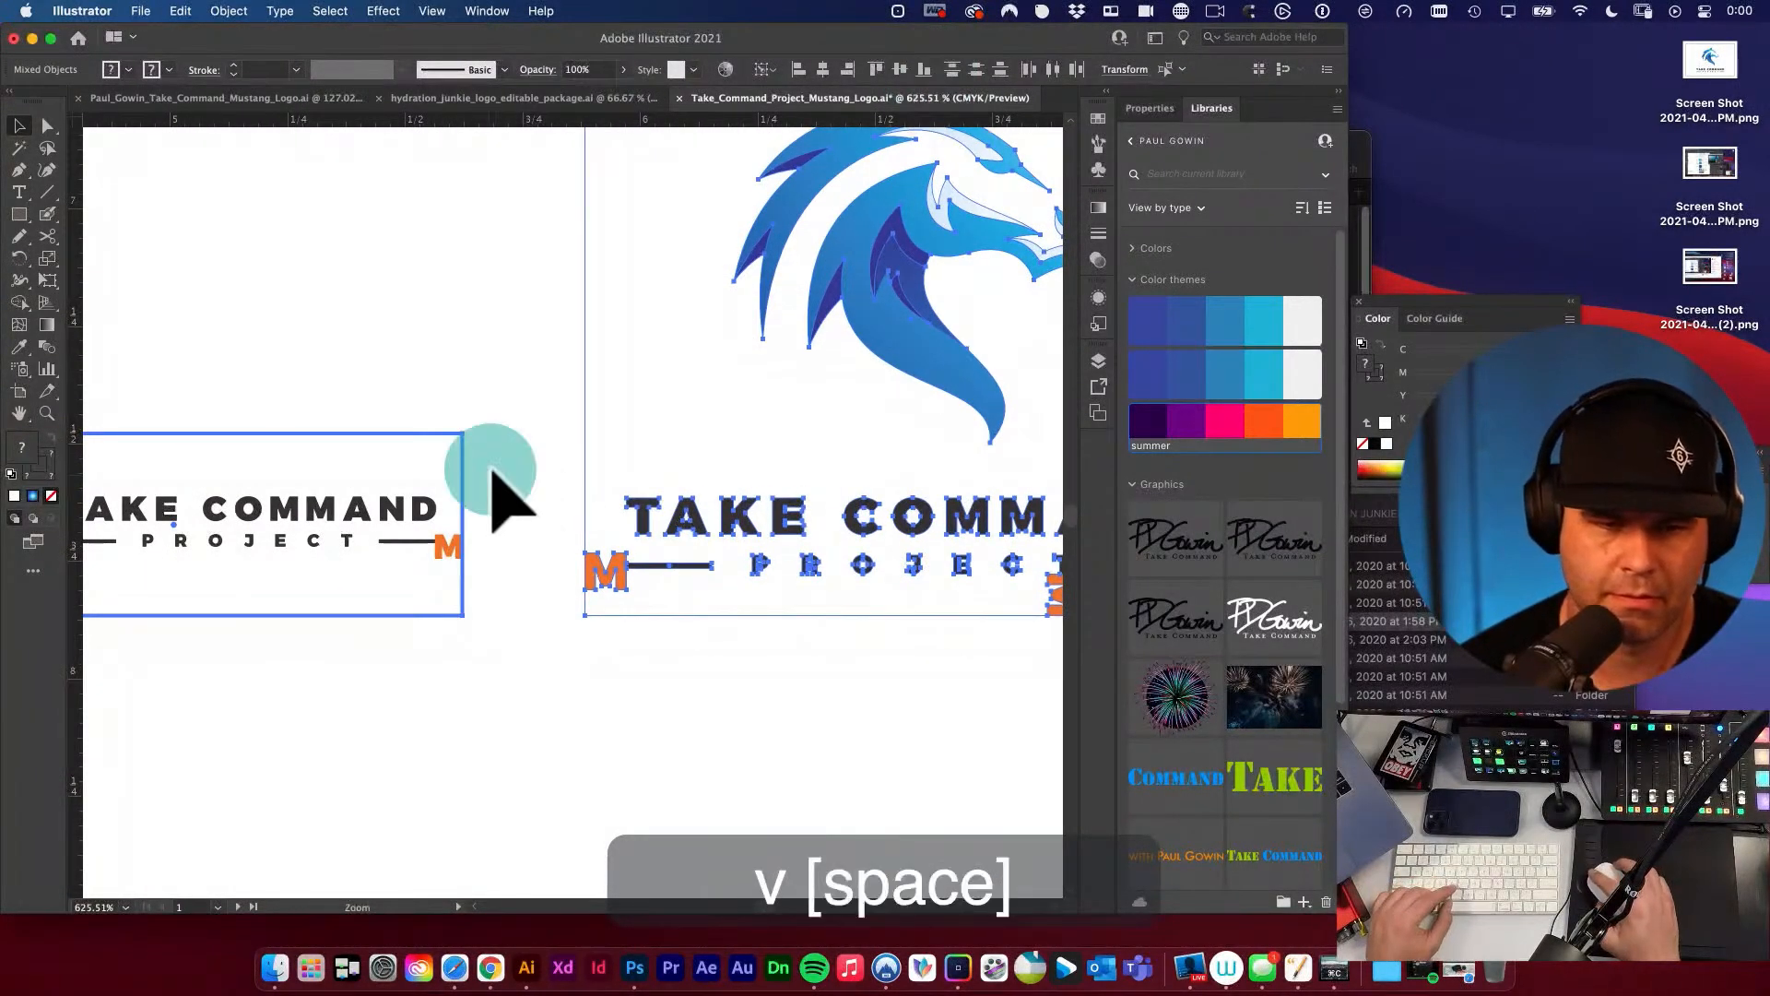
Match the stacked diagram copy's outline to the dashed orange outline of the large horizontal clear-space diagram.
{"action": "key", "text": "alt+super+space"}
{"action": "left_click", "coordinate": [493, 493]}
{"action": "left_click", "coordinate": [665, 404]}
{"action": "key", "text": "a"}
{"action": "key", "text": "v"}
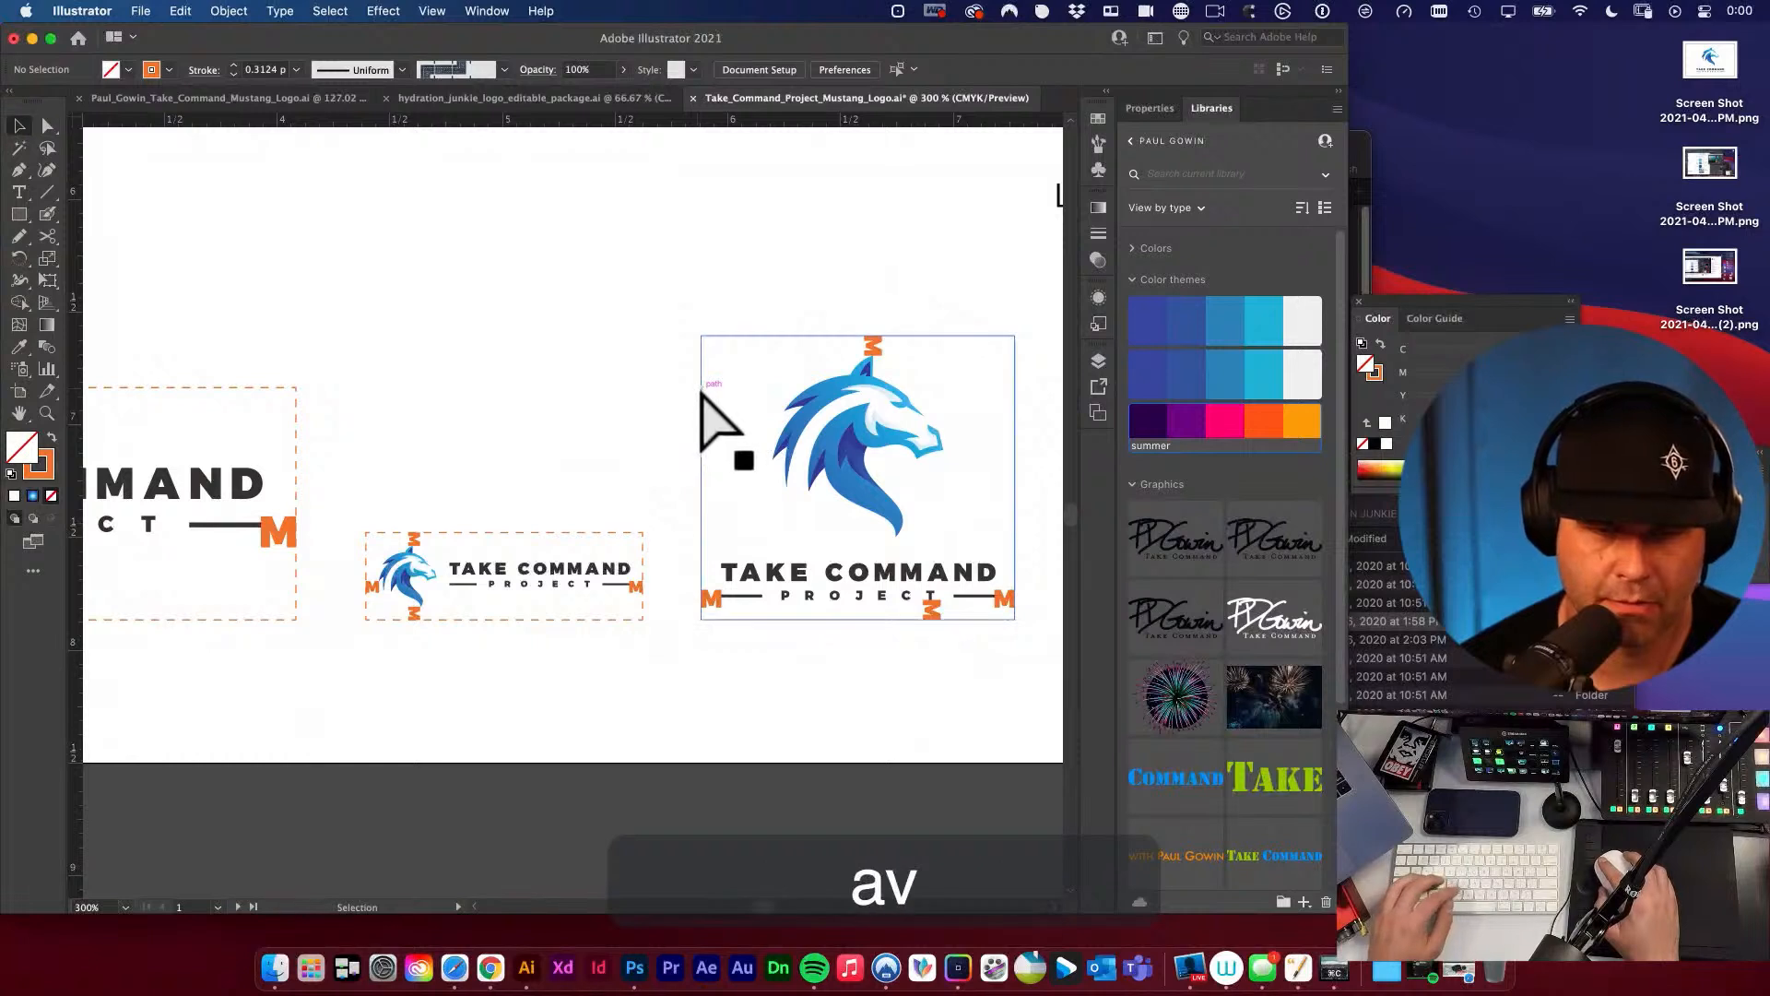
{"action": "key", "text": "a"}
{"action": "left_click", "coordinate": [703, 393]}
{"action": "key", "text": "i"}
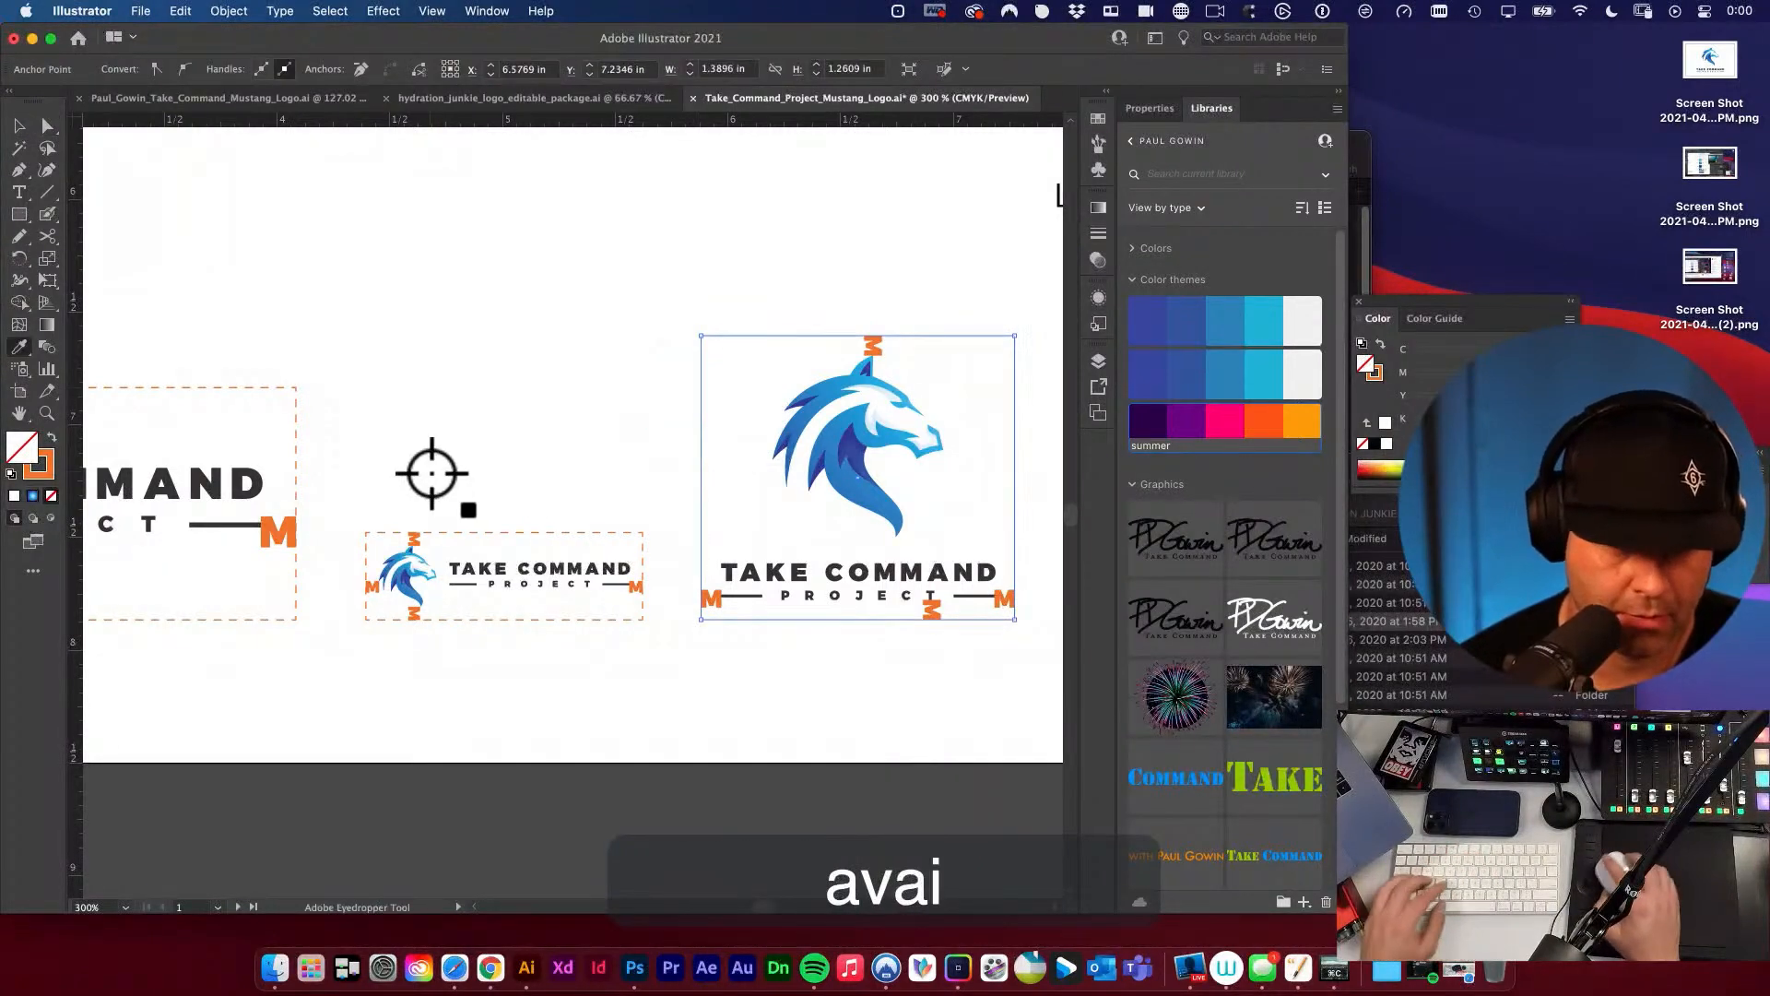
{"action": "left_click", "coordinate": [297, 411]}
{"action": "left_click", "coordinate": [471, 394], "text": "super"}
{"action": "key", "text": "v"}
{"action": "key", "text": "space"}
{"action": "left_click_drag", "start_coordinate": [748, 511], "coordinate": [662, 476]}
{"action": "key", "text": "v"}
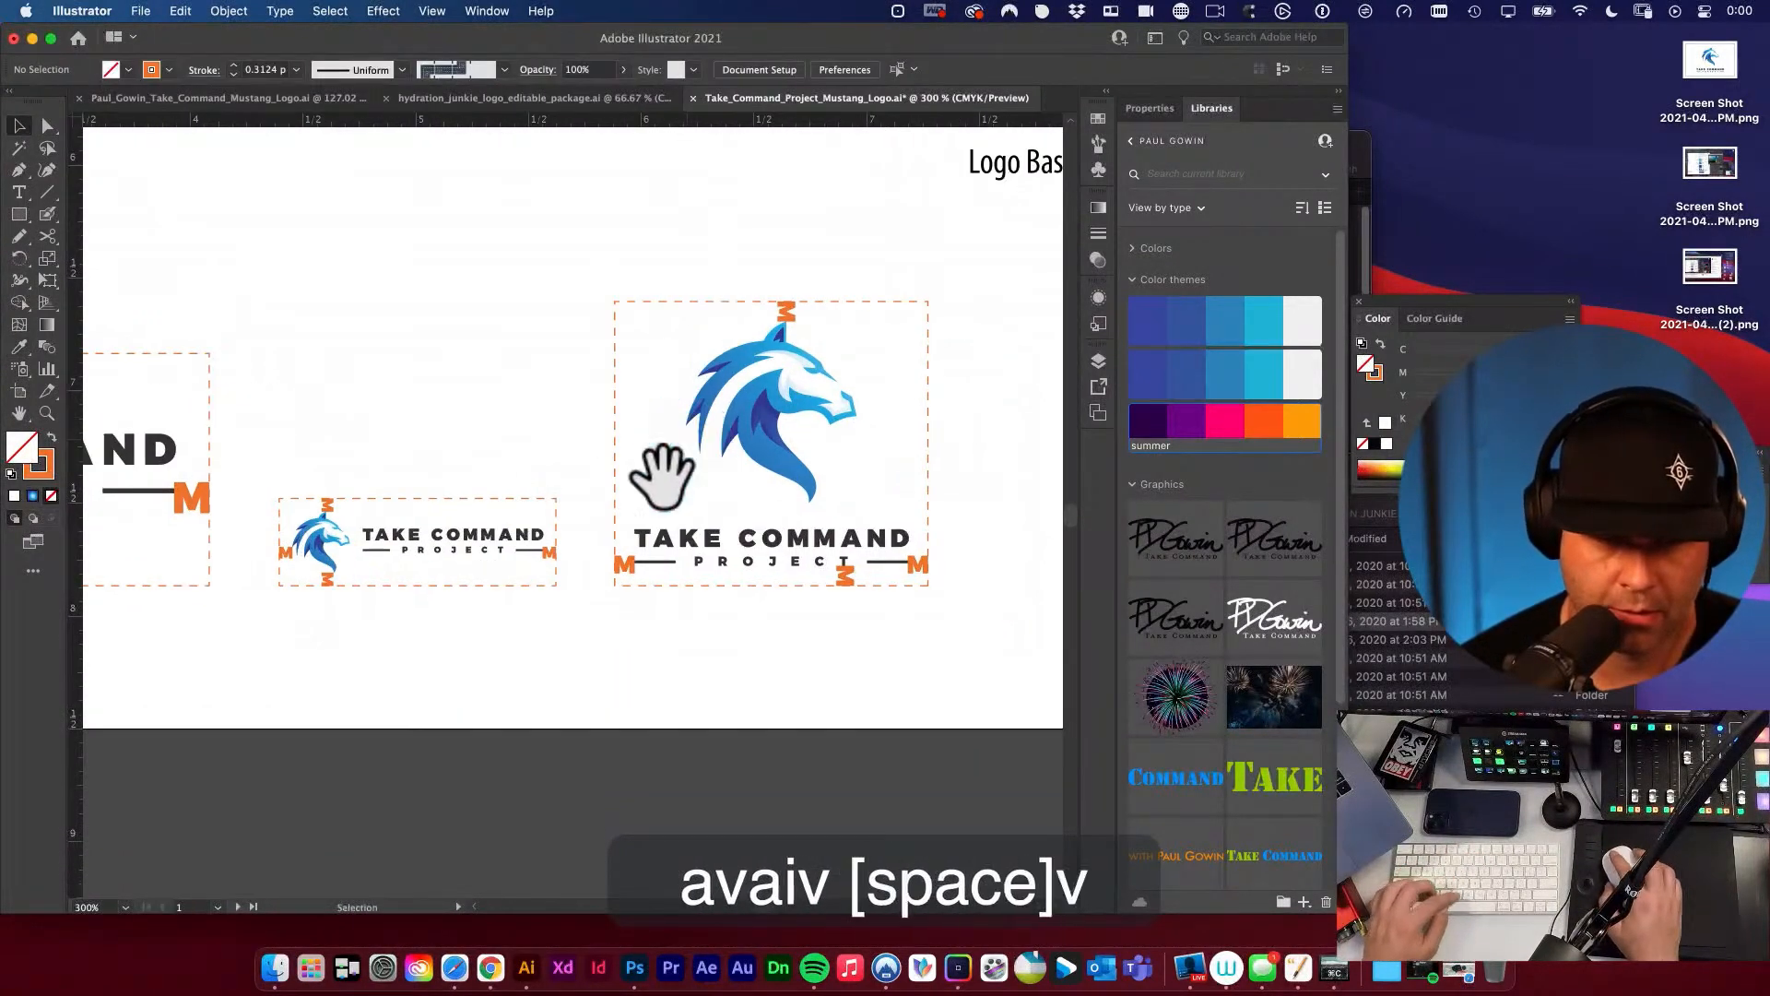
{"action": "left_click", "coordinate": [613, 555]}
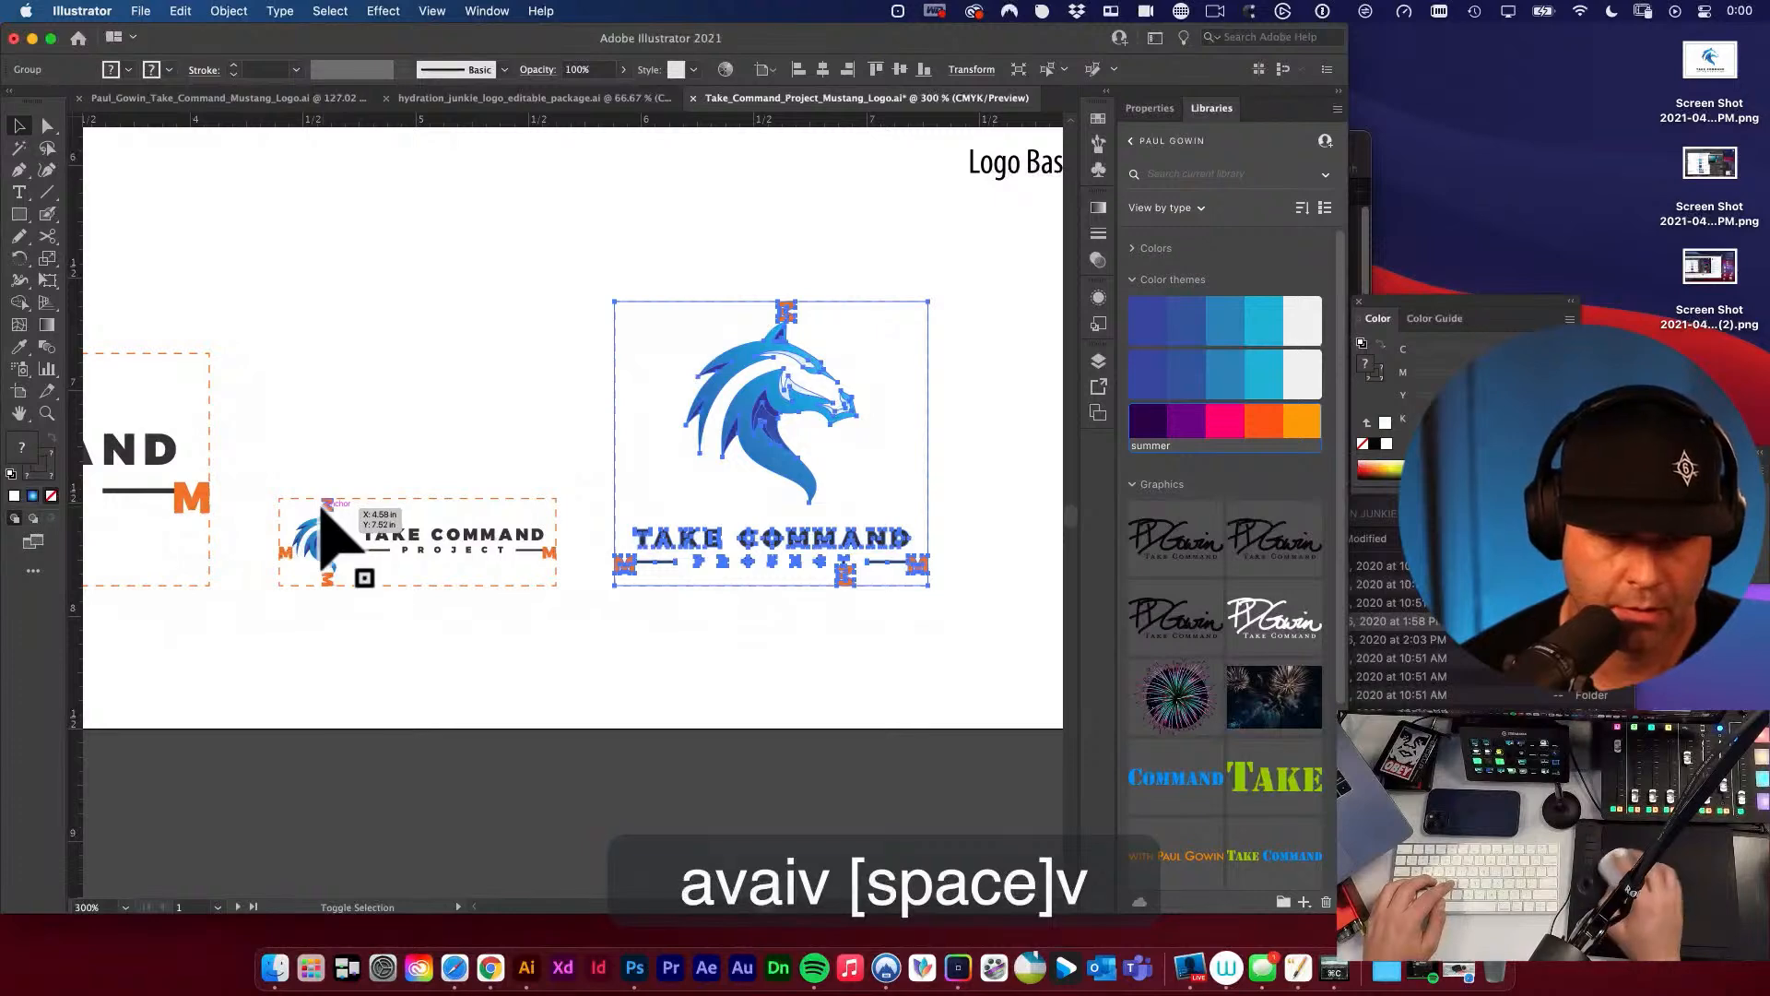
{"action": "left_click", "coordinate": [449, 436]}
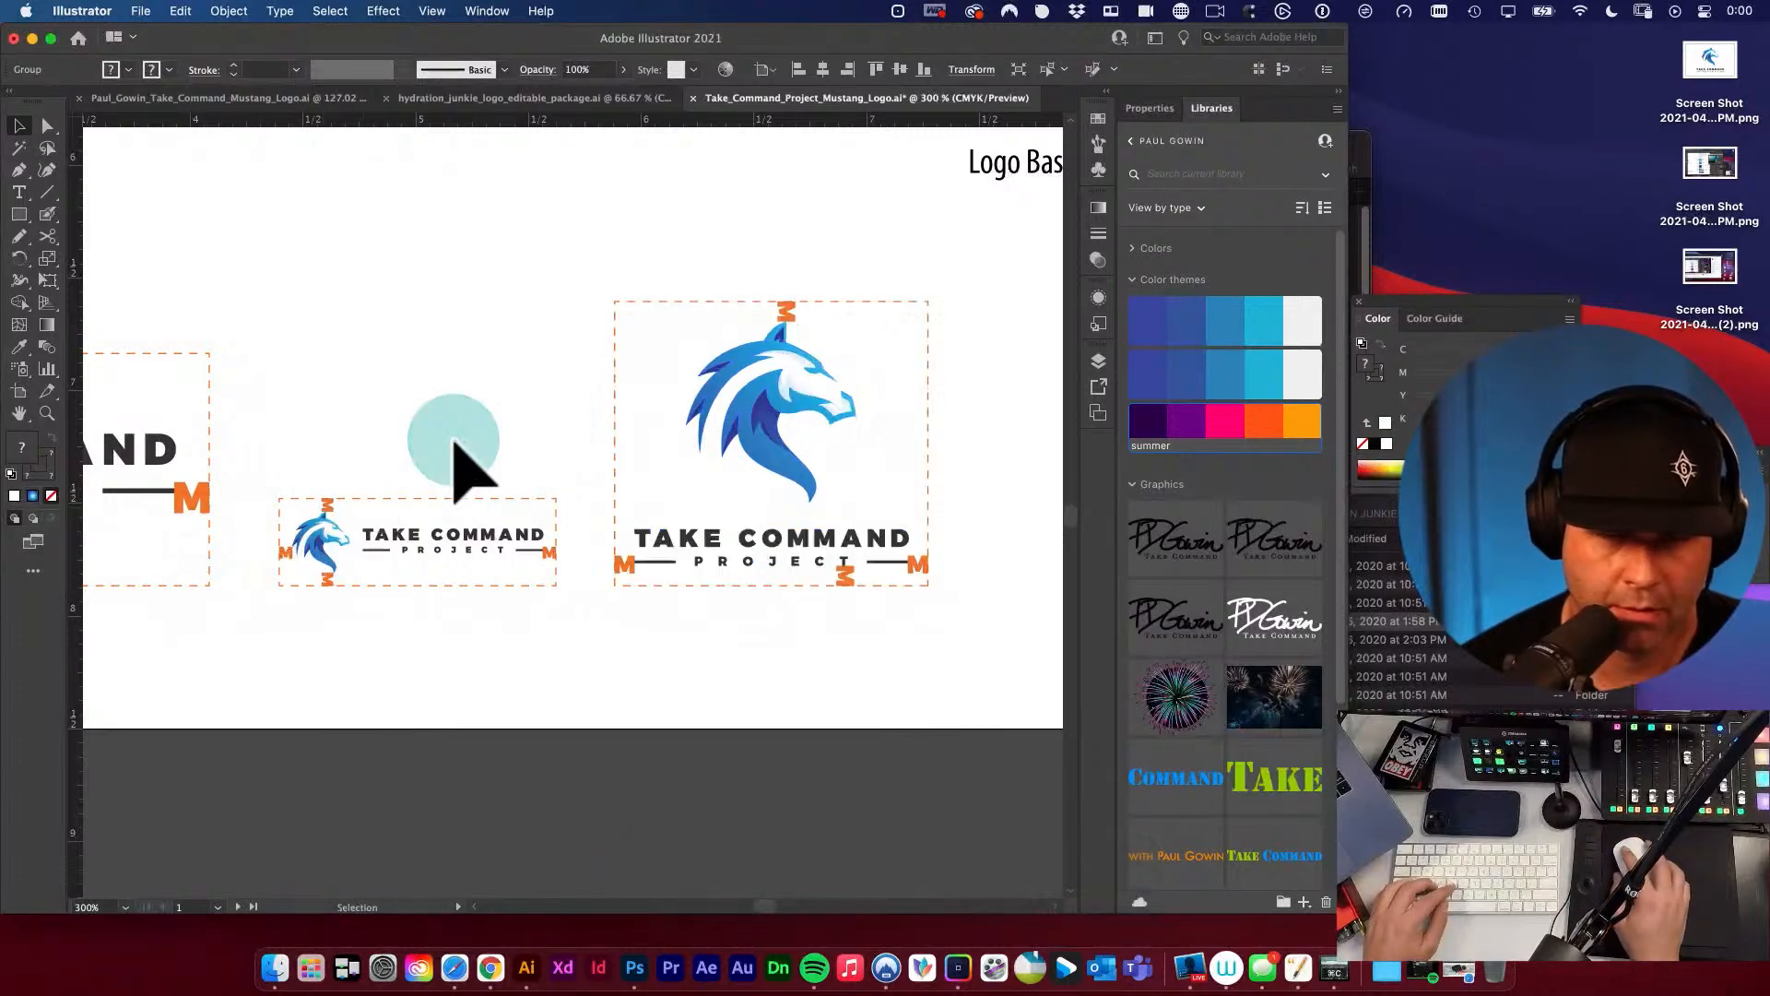
Group all parts of the small horizontal clear-space diagram, including its dashed outline.
{"action": "key", "text": "space"}
{"action": "left_click", "coordinate": [561, 494], "text": "alt+super"}
{"action": "left_click", "coordinate": [716, 493], "text": "alt+super"}
{"action": "key", "text": "space"}
{"action": "left_click_drag", "start_coordinate": [681, 580], "coordinate": [809, 516]}
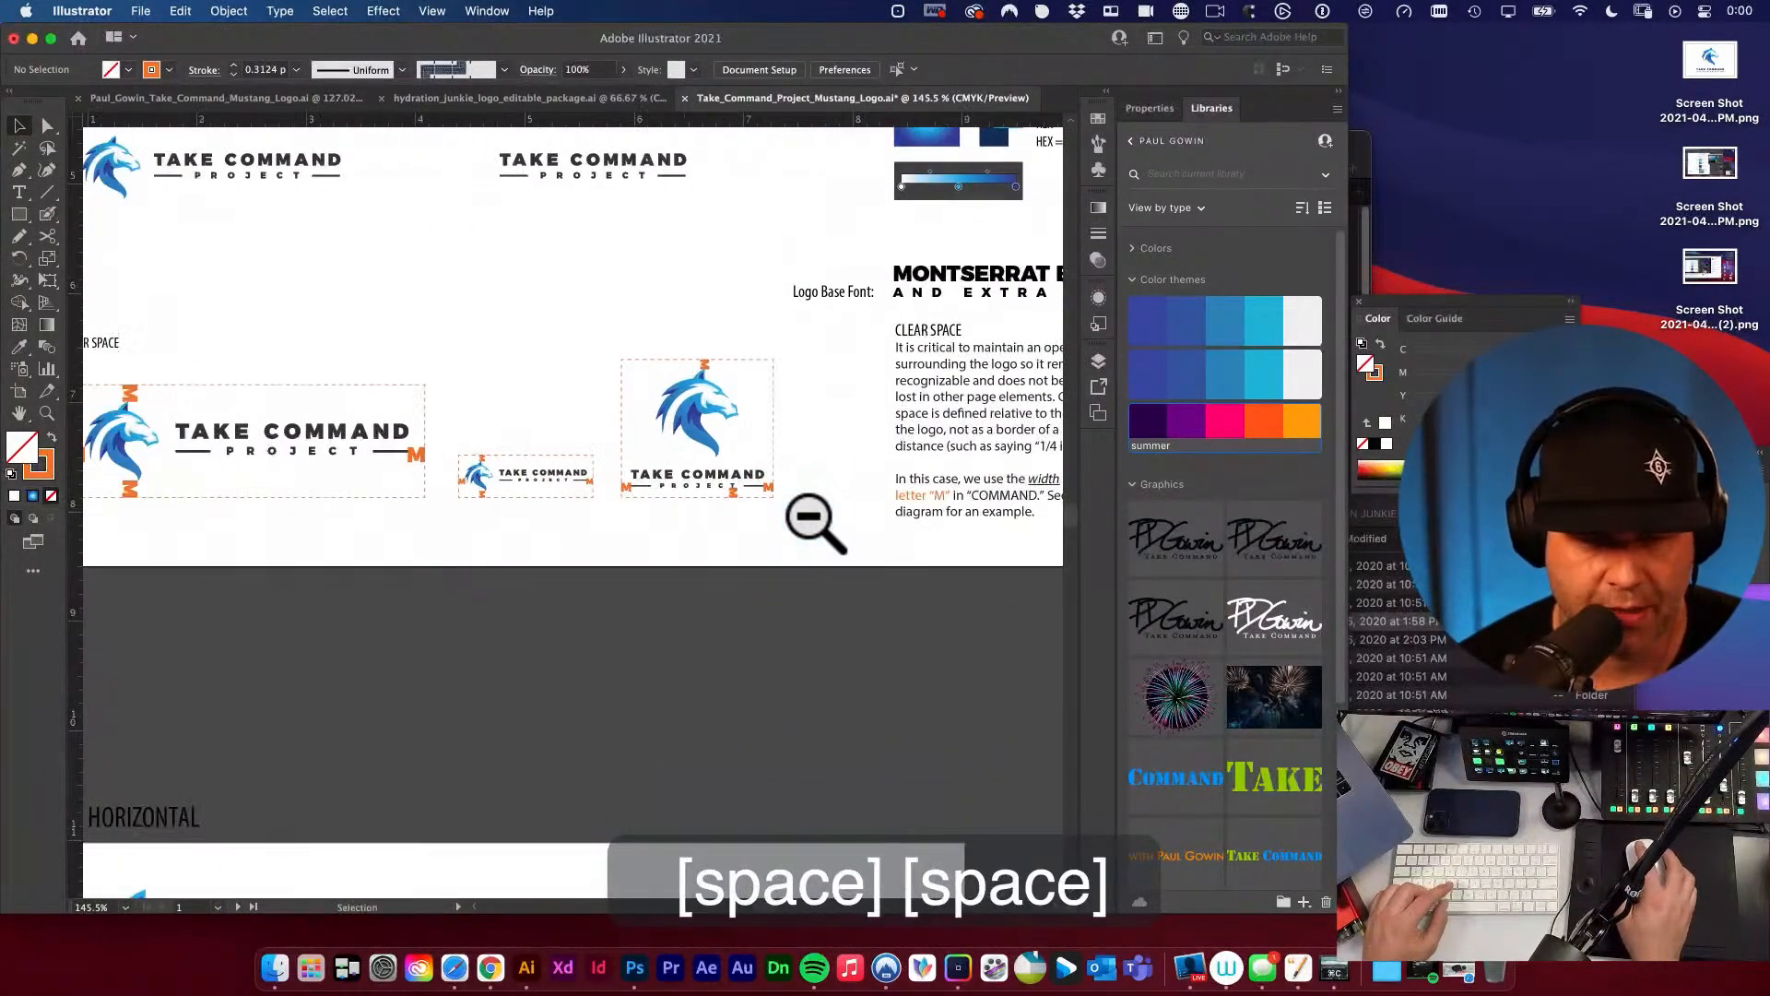
{"action": "left_click", "coordinate": [588, 502]}
{"action": "left_click_drag", "start_coordinate": [447, 413], "coordinate": [600, 565]}
{"action": "key", "text": "super+g"}
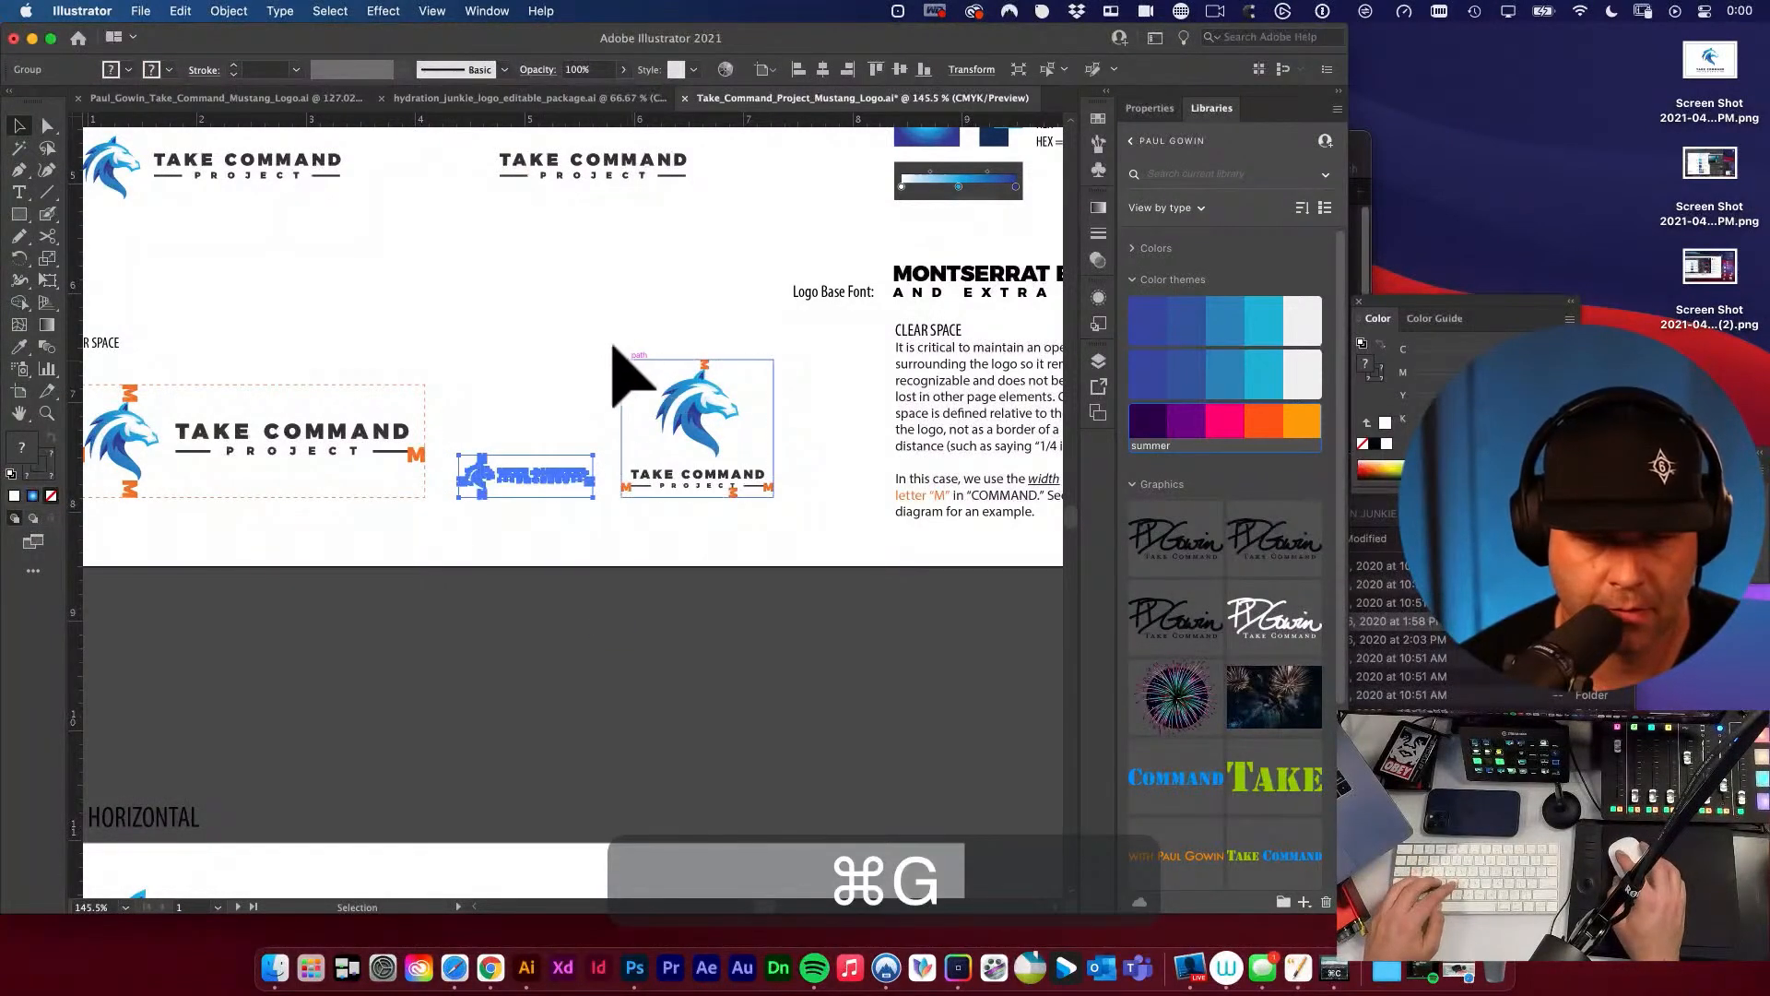
Group the stacked clear-space diagram and the large horizontal clear-space diagram, each as its own group.
{"action": "left_click_drag", "start_coordinate": [611, 344], "coordinate": [828, 524]}
{"action": "key", "text": "super+g"}
{"action": "key", "text": "space"}
{"action": "left_click_drag", "start_coordinate": [561, 434], "coordinate": [824, 430]}
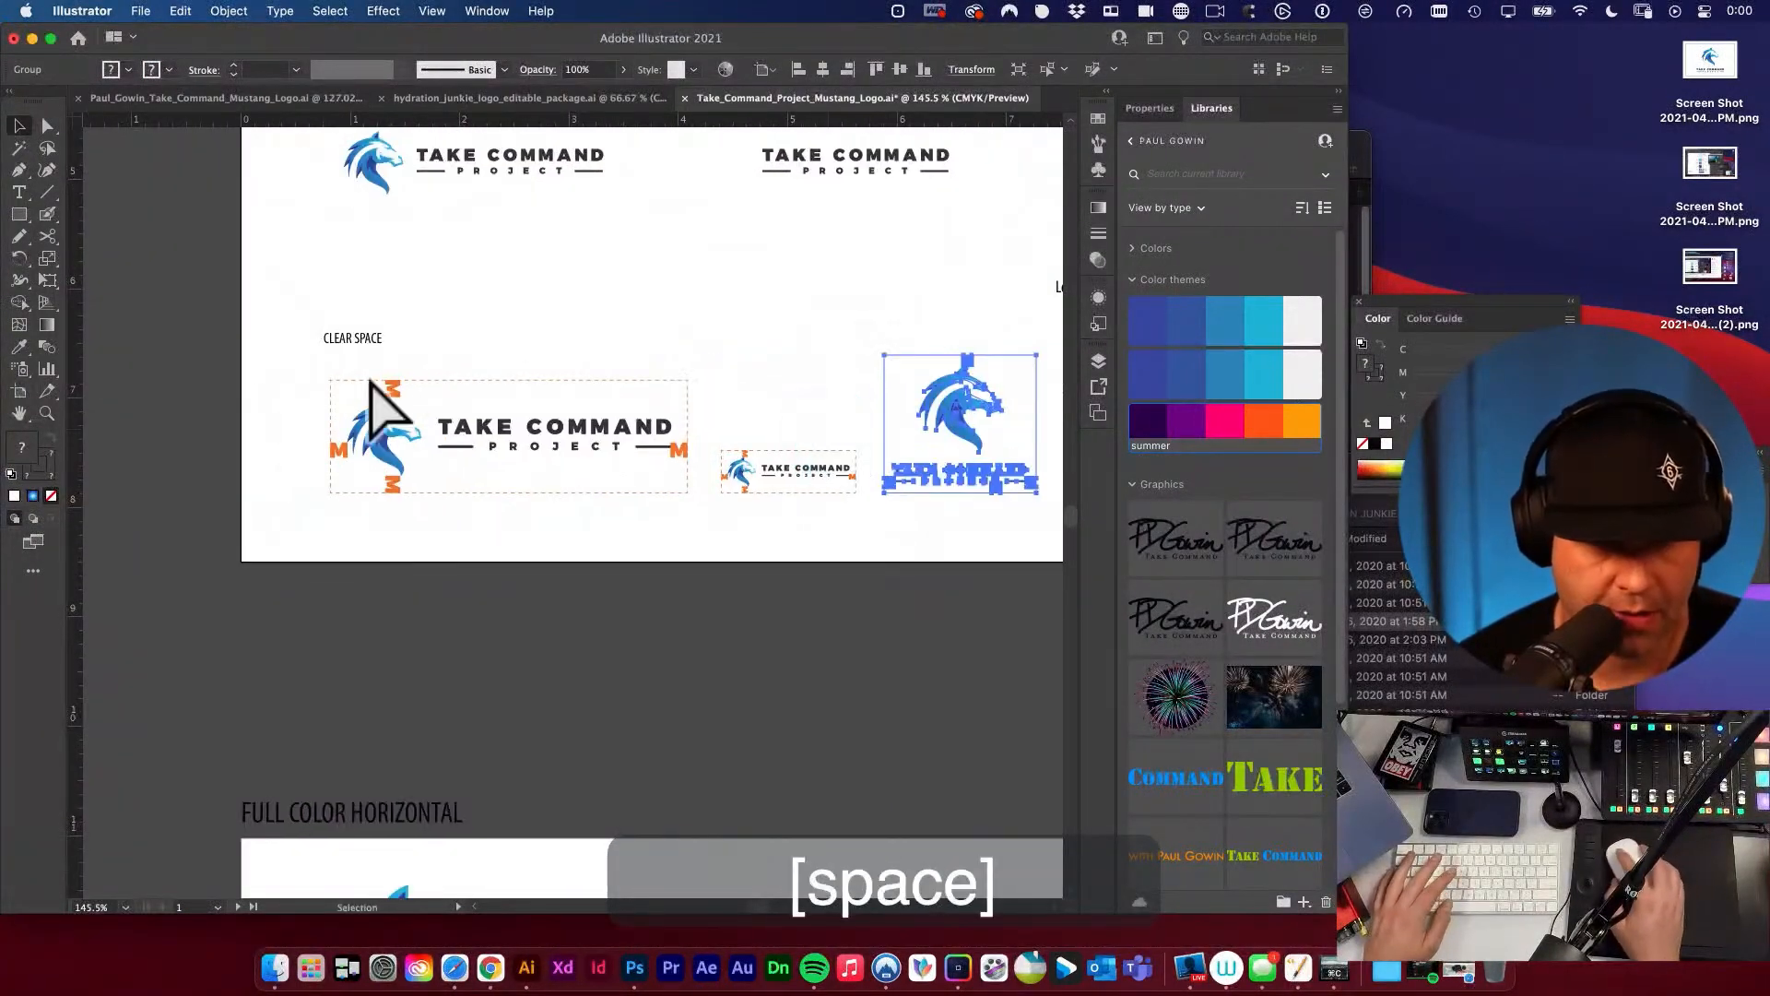
{"action": "left_click_drag", "start_coordinate": [370, 378], "coordinate": [708, 518]}
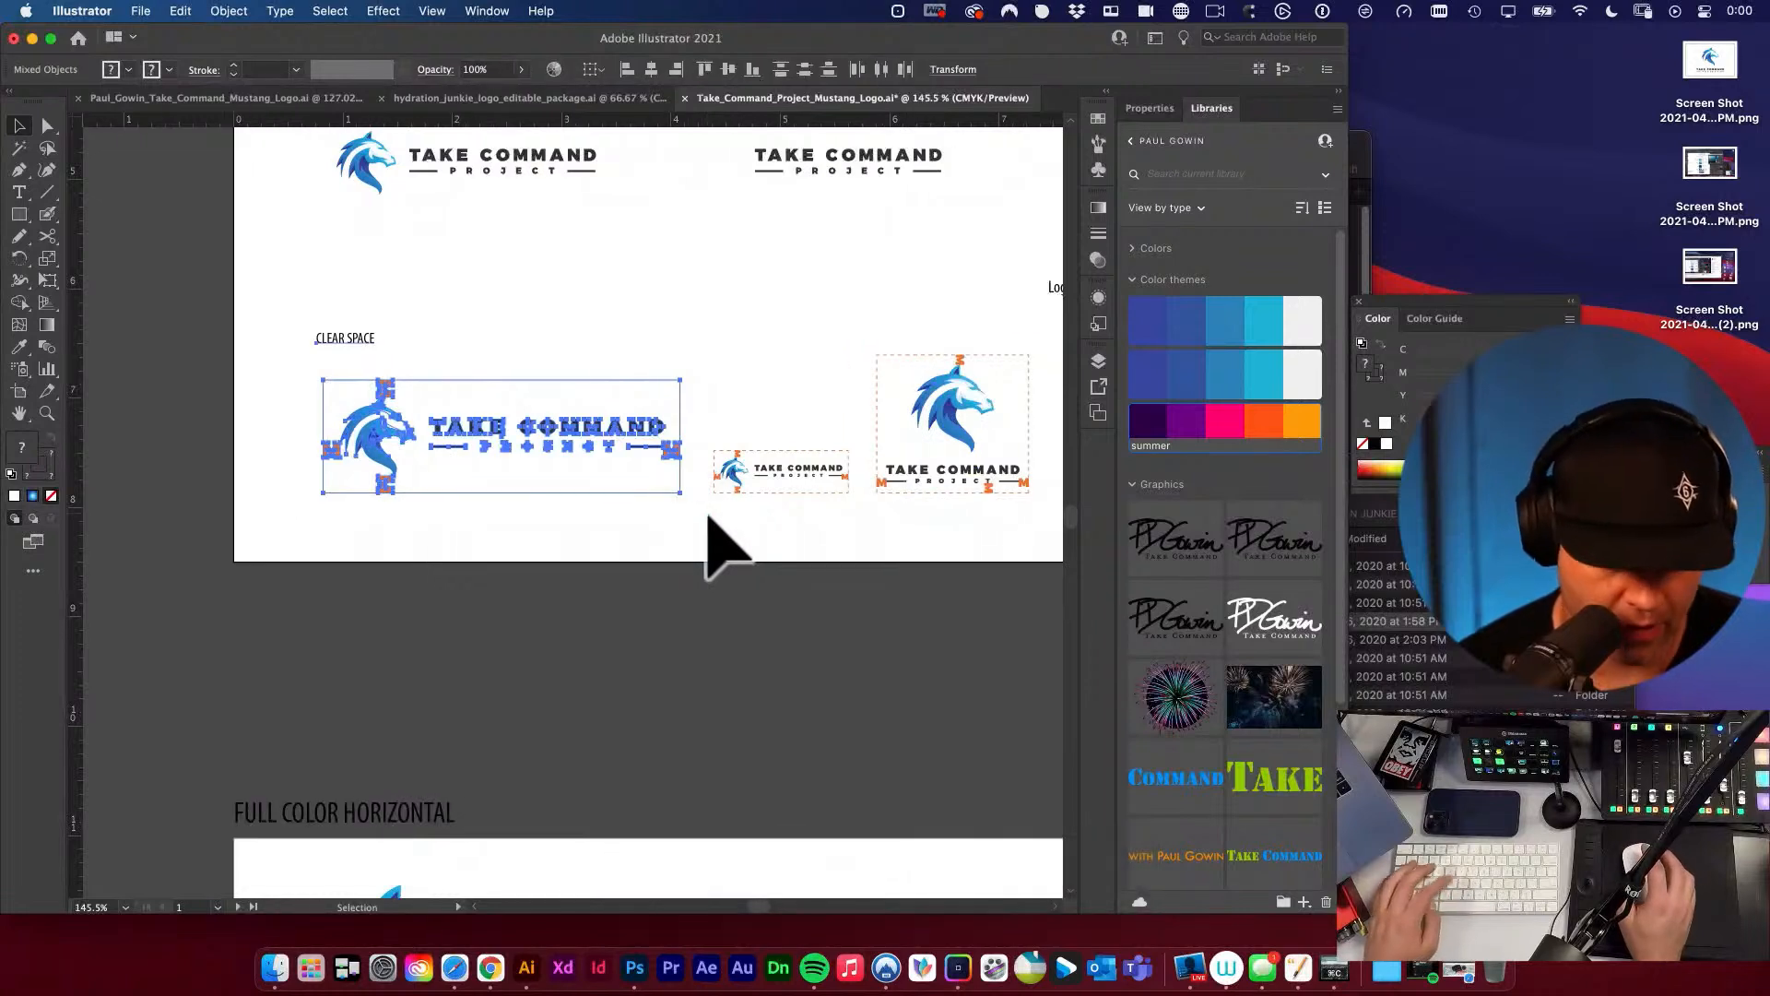
{"action": "key", "text": "super+g"}
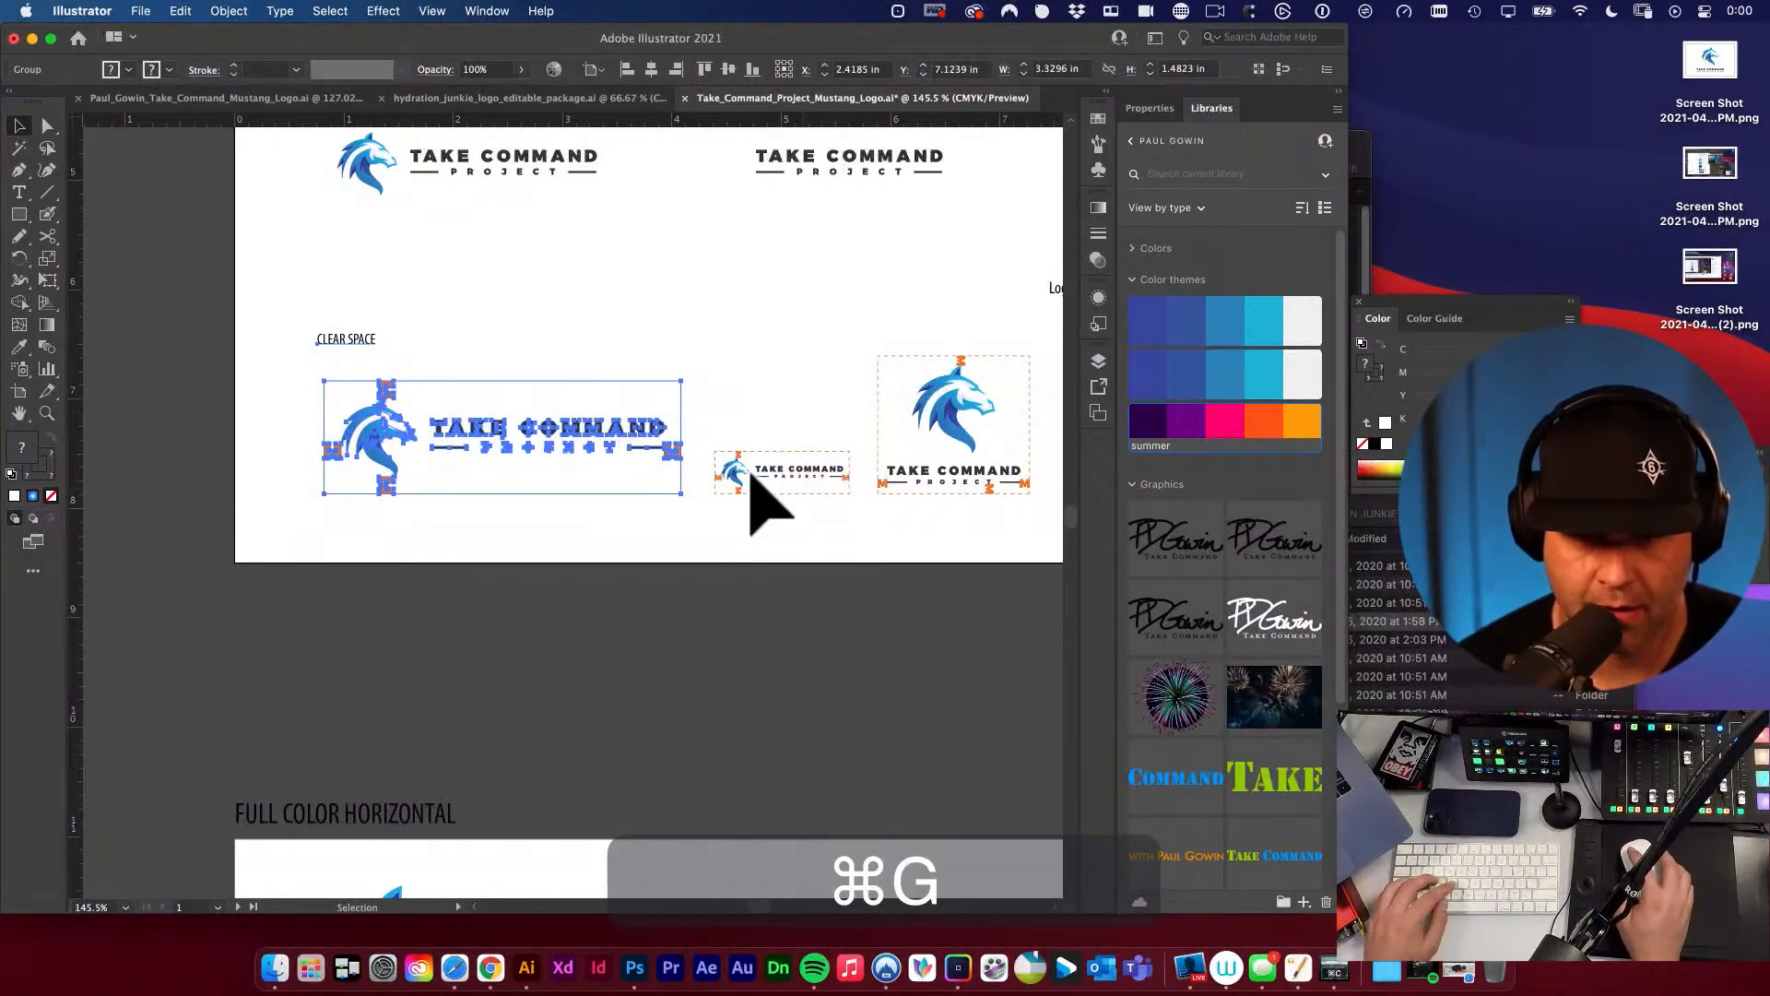
Distribute the three clear-space diagrams with equal horizontal spacing between them.
{"action": "left_click", "coordinate": [783, 470], "text": "shift"}
{"action": "key", "text": "v"}
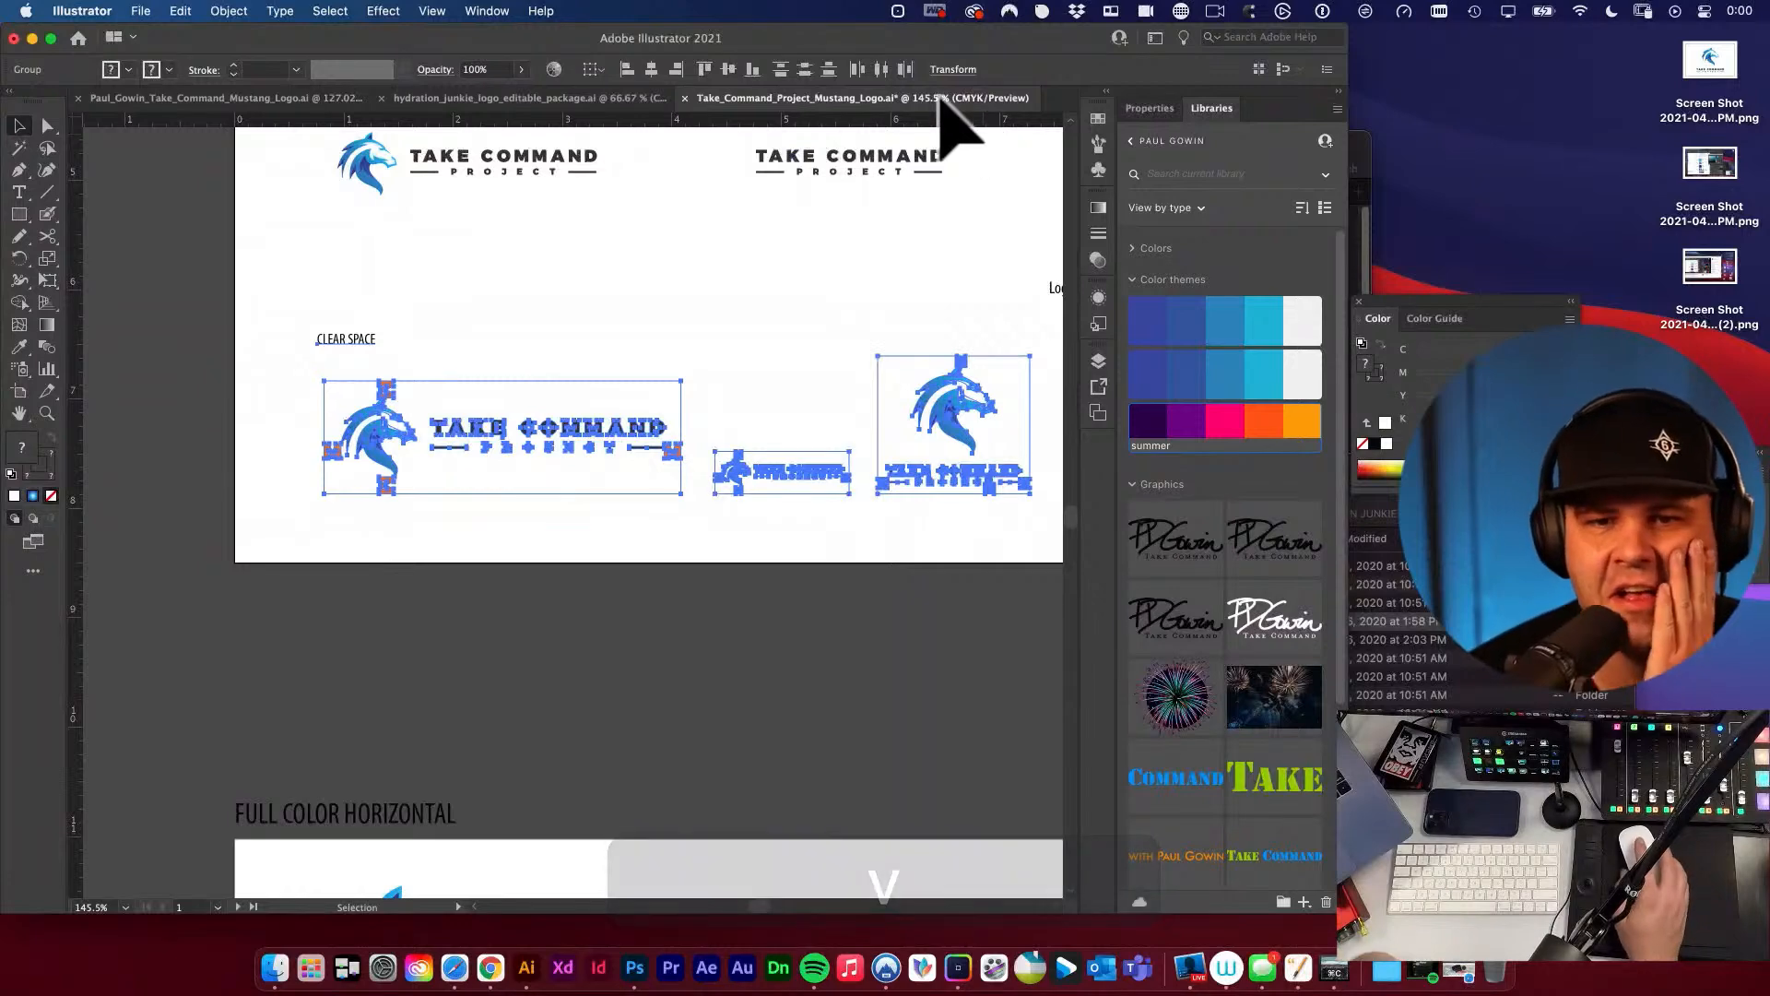
{"action": "left_click", "coordinate": [488, 10]}
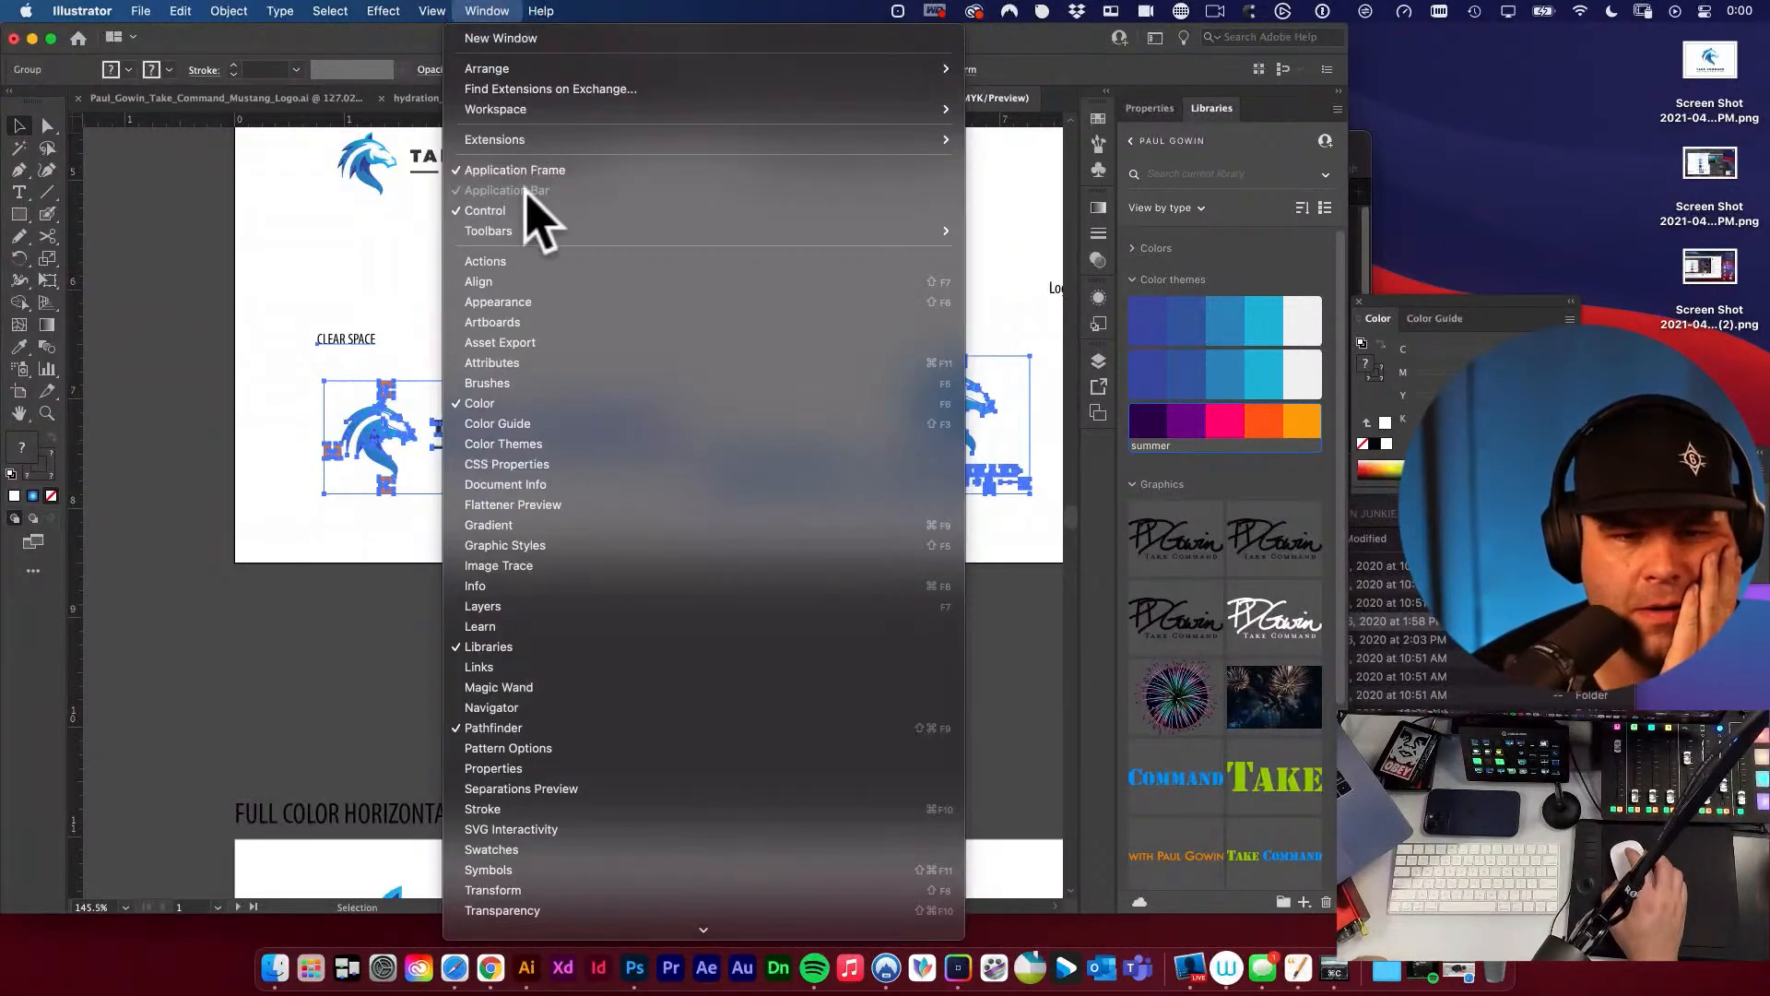
{"action": "left_click", "coordinate": [508, 280]}
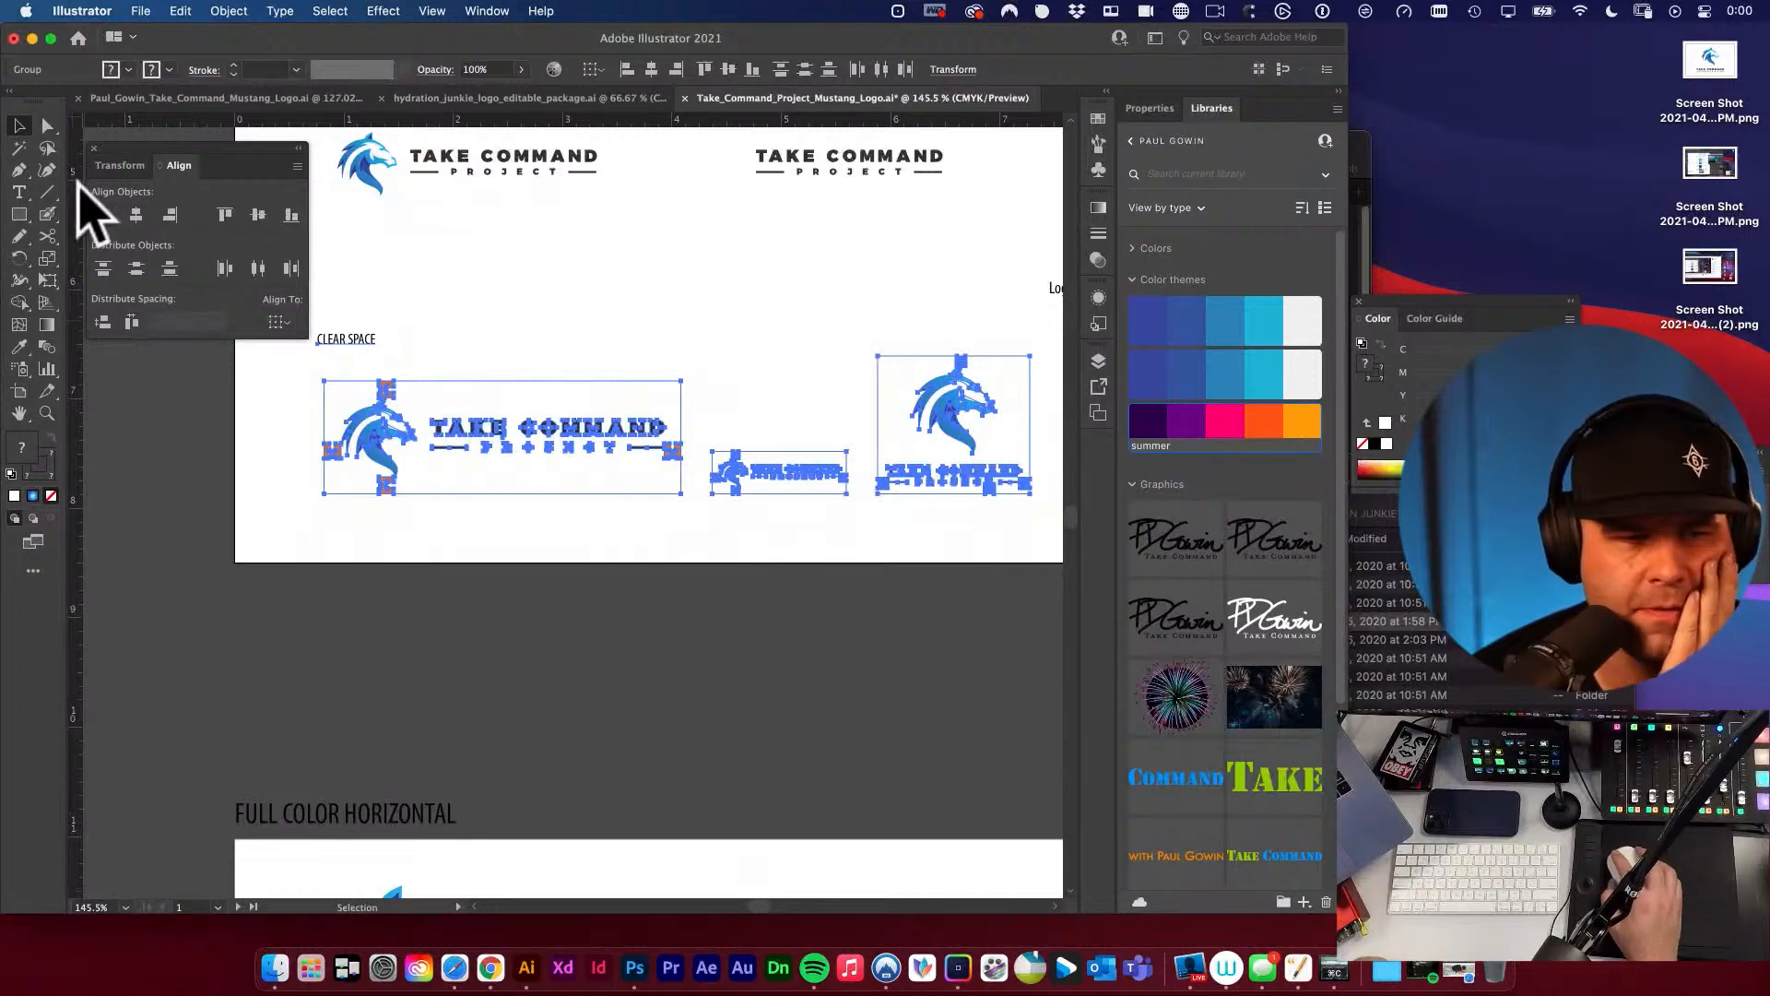
{"action": "left_click", "coordinate": [397, 260]}
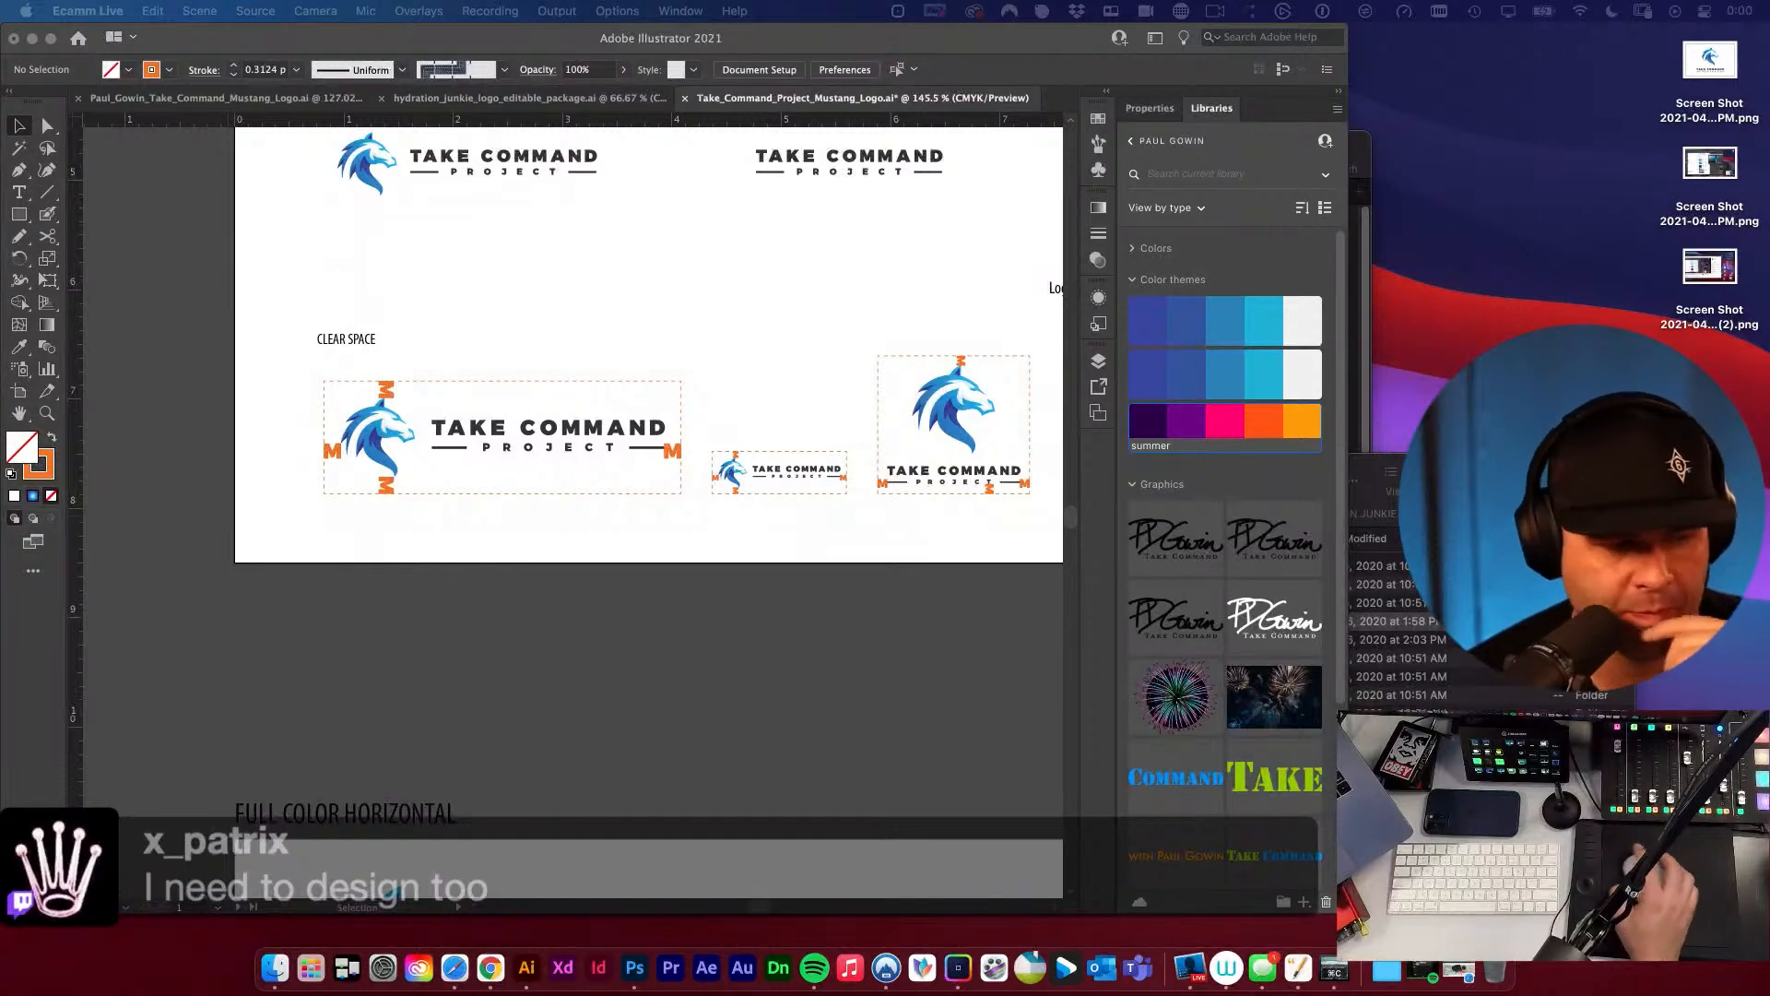
{"action": "left_click", "coordinate": [566, 597]}
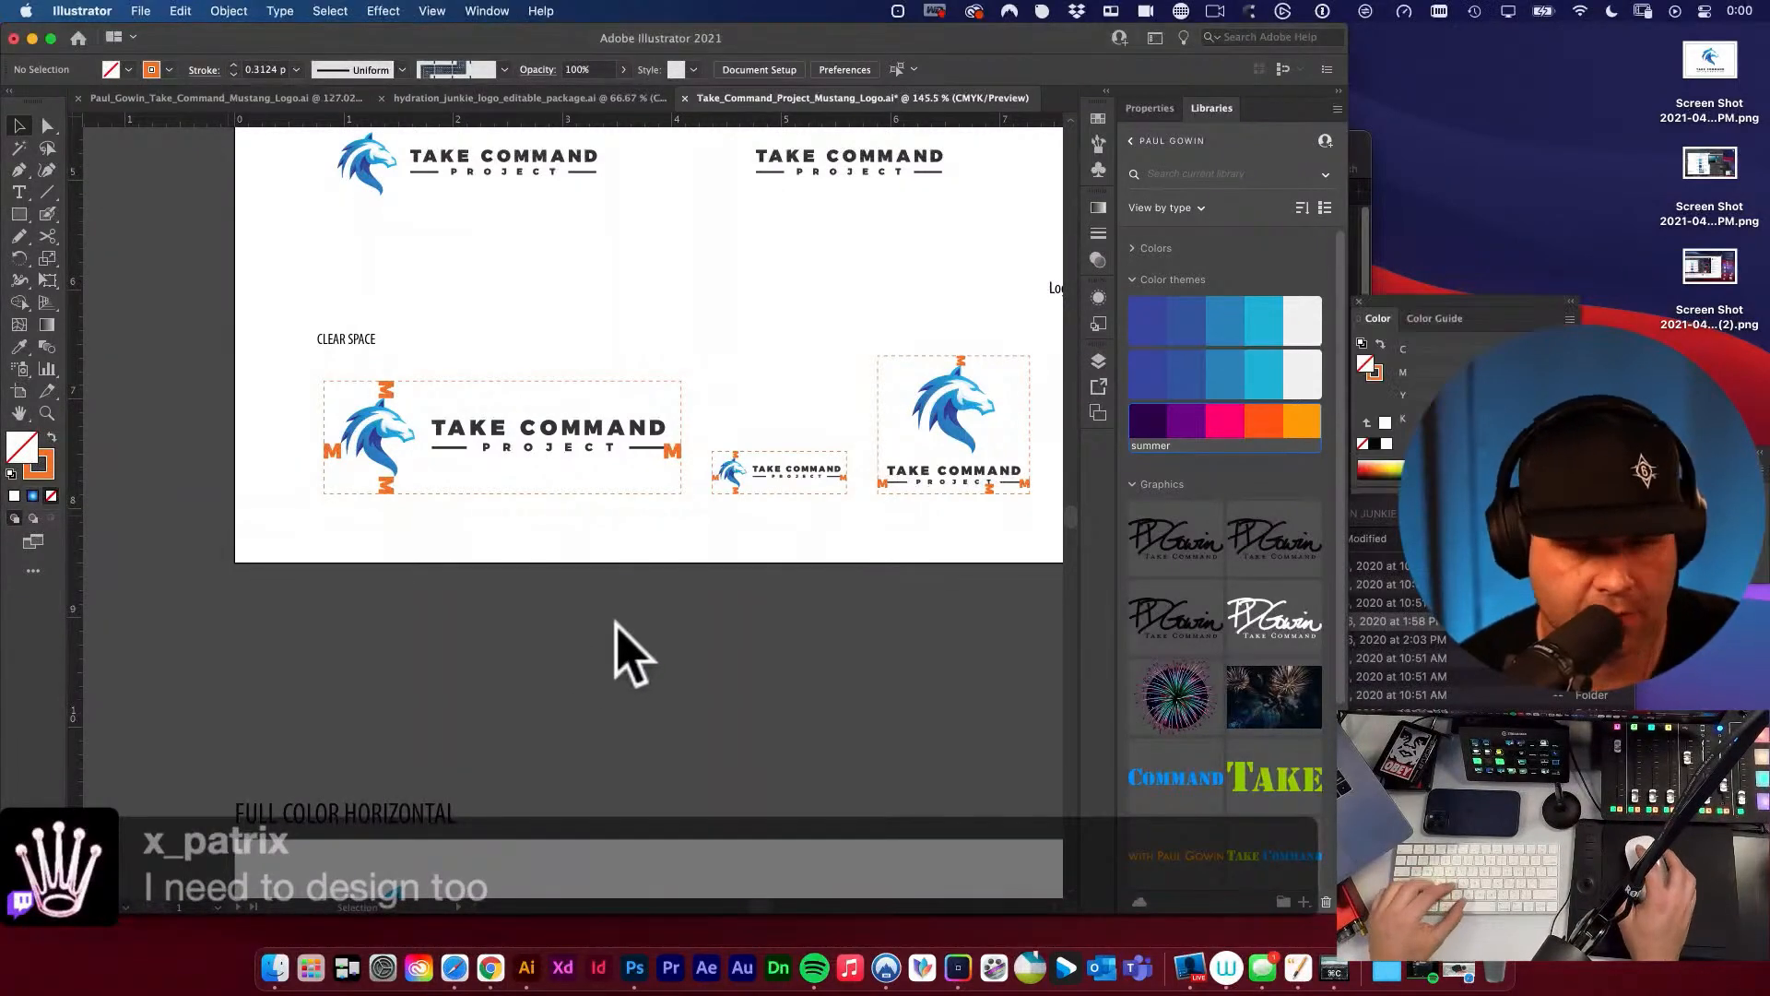
{"action": "left_click", "coordinate": [654, 567], "text": "alt+super"}
{"action": "left_click", "coordinate": [662, 571], "text": "alt+super"}
{"action": "key", "text": "space"}
{"action": "left_click_drag", "start_coordinate": [762, 544], "coordinate": [743, 363]}
{"action": "key", "text": "space"}
{"action": "left_click_drag", "start_coordinate": [754, 601], "coordinate": [786, 466]}
{"action": "key", "text": "v"}
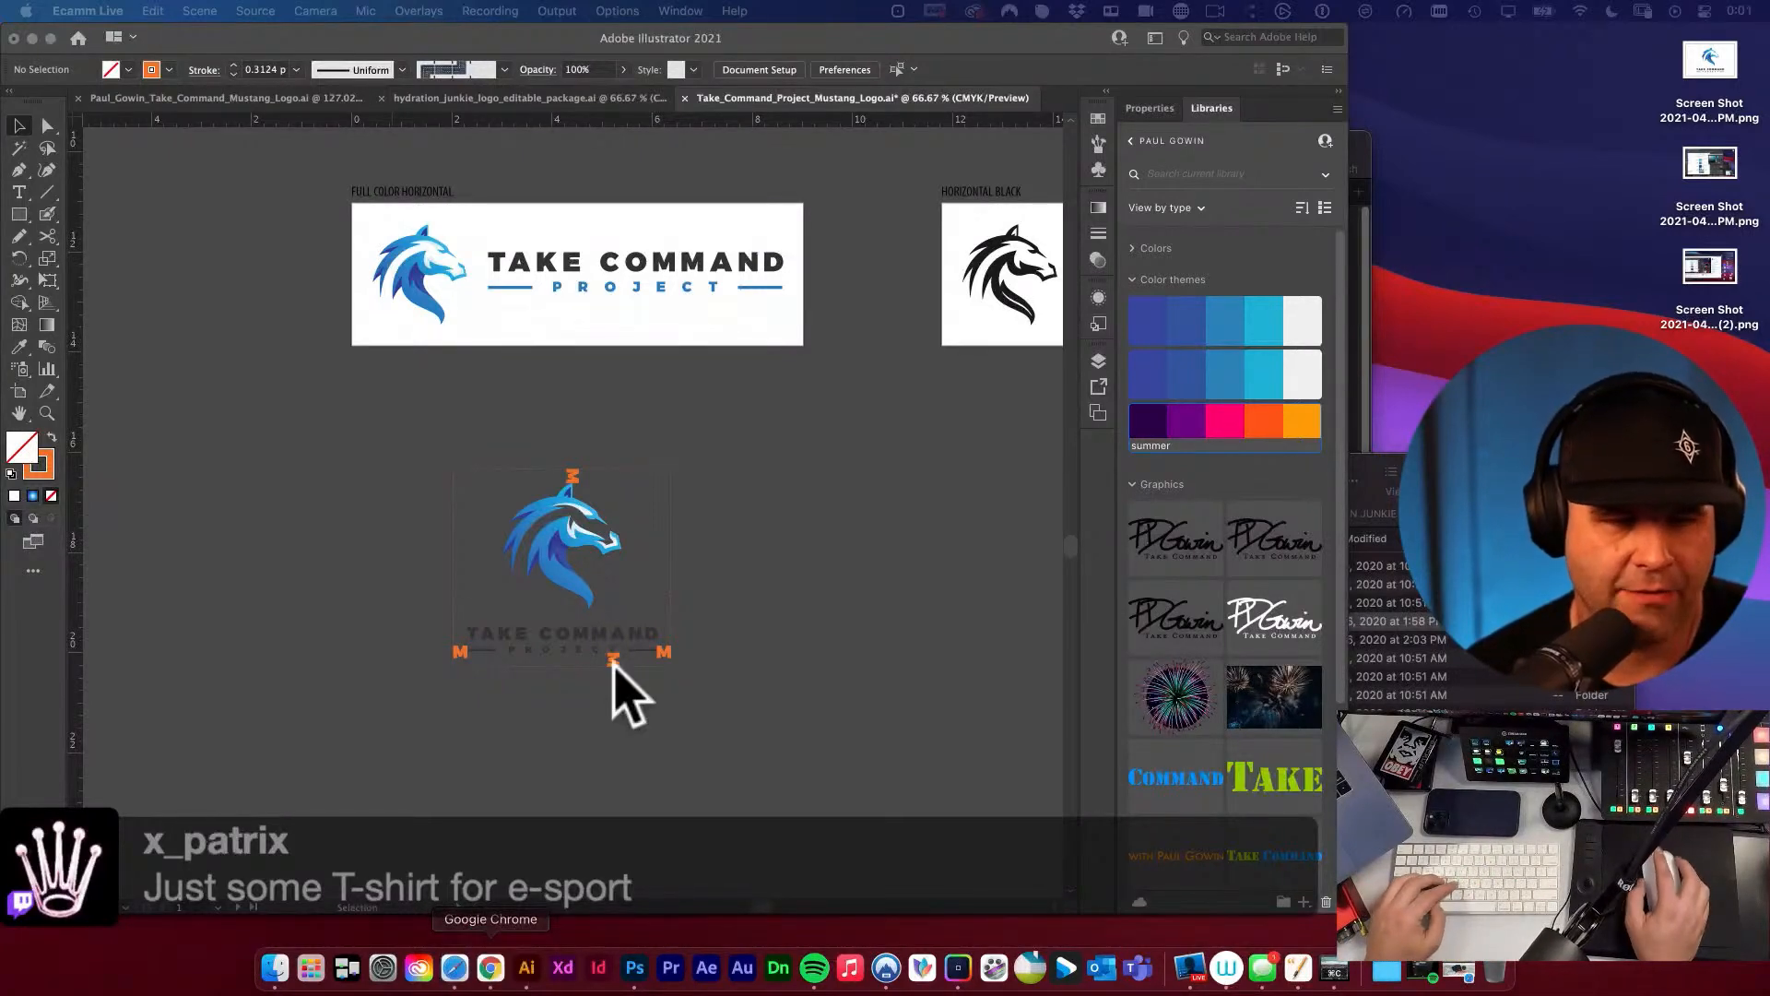
Switch to Google Chrome, open the tutorials page of the designer's website and look through the listed tutorials.
{"action": "type", "text": "DER"}
{"action": "key", "text": "Right"}
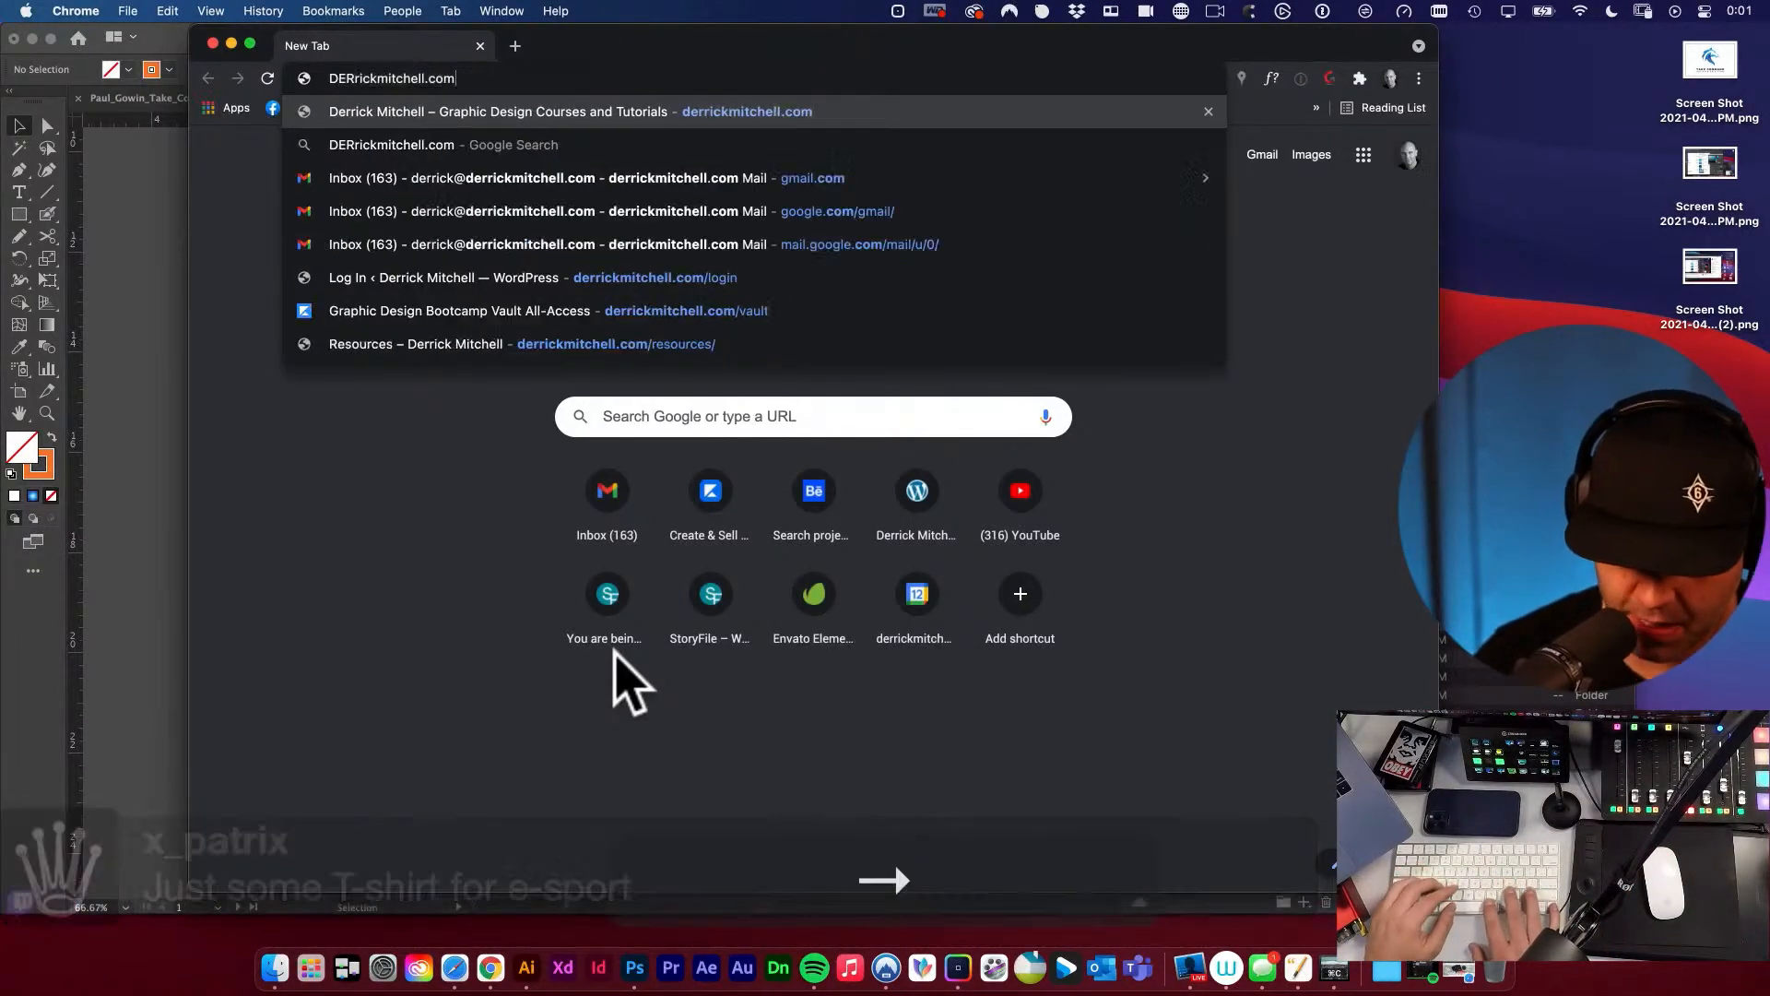
{"action": "key", "text": "Return"}
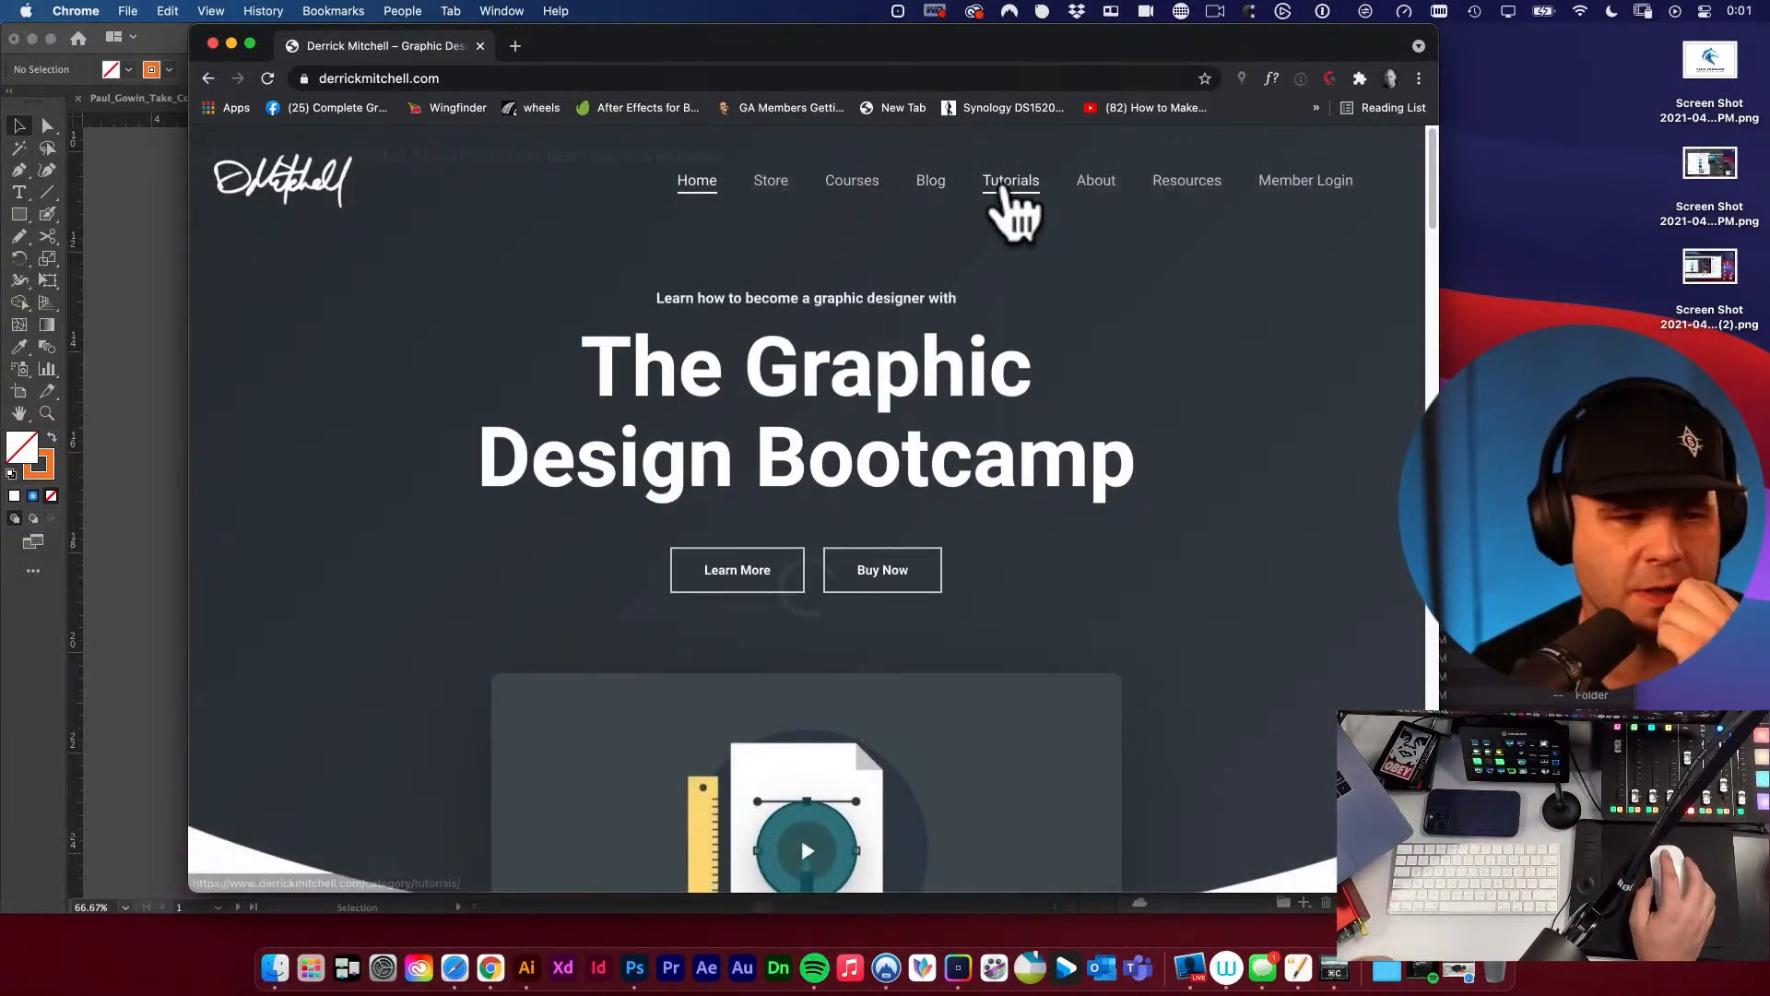
{"action": "left_click", "coordinate": [1003, 186]}
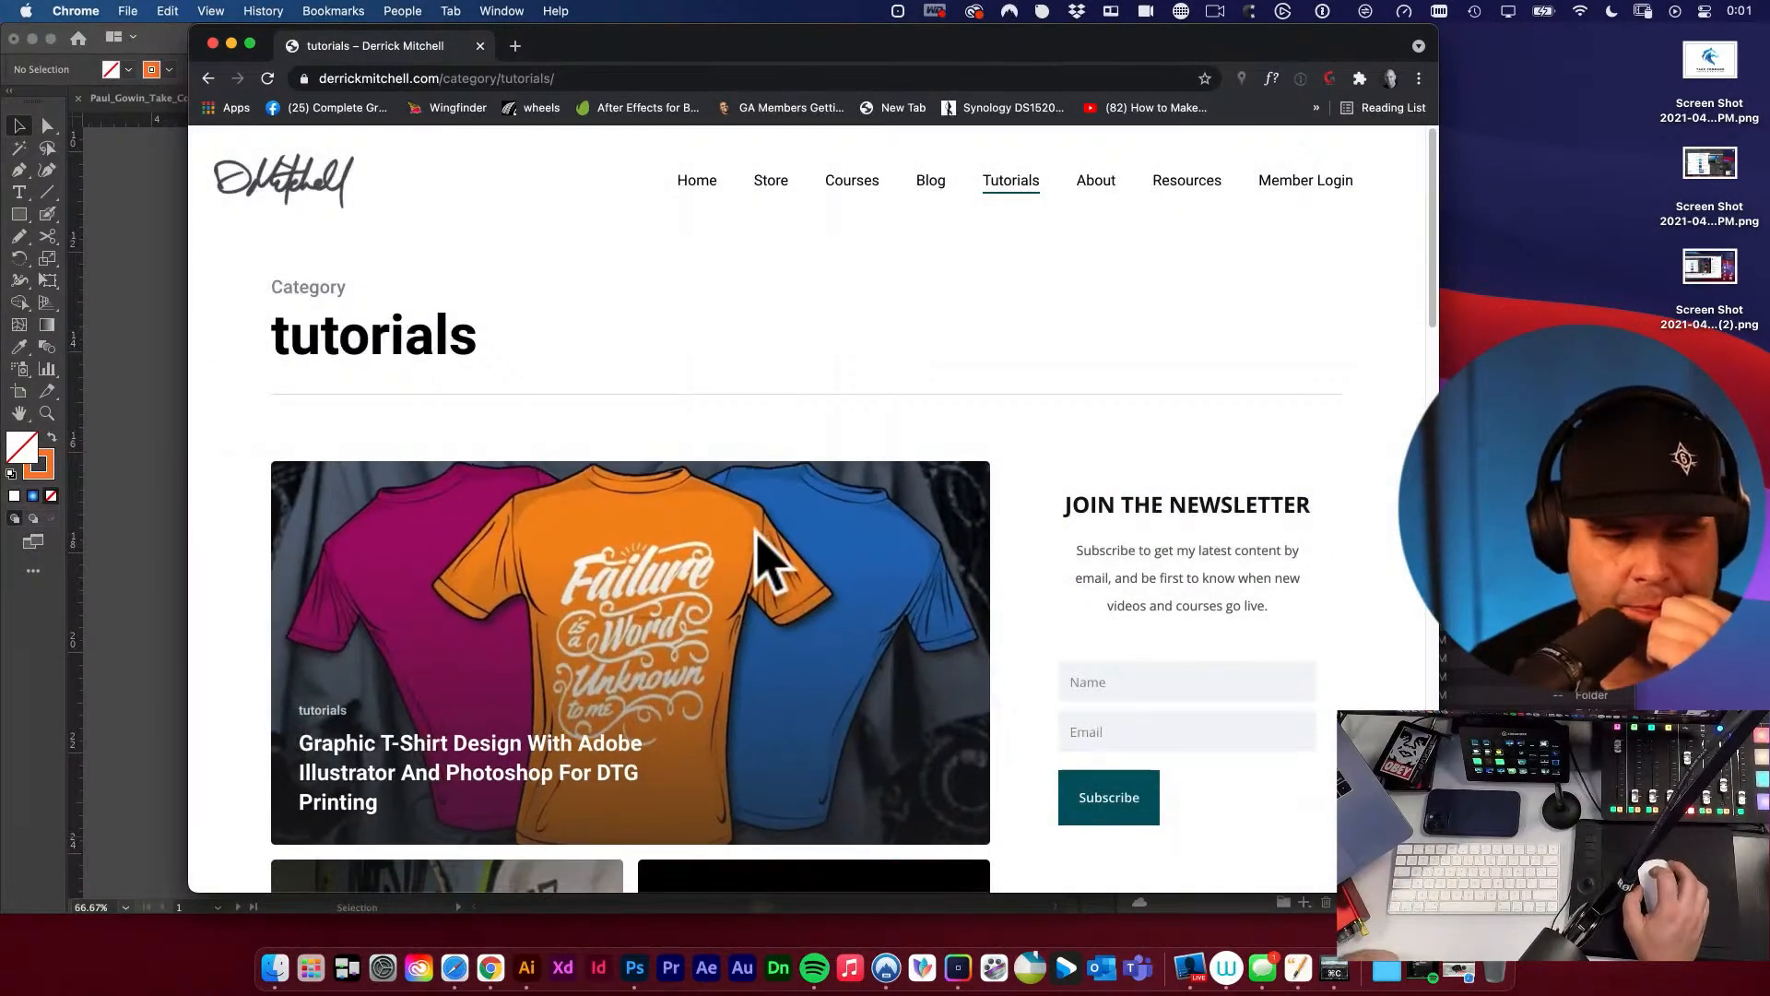
{"action": "scroll", "coordinate": [650, 586], "scroll_direction": "down", "scroll_amount": 2}
{"action": "scroll", "coordinate": [694, 578], "scroll_direction": "down", "scroll_amount": 1}
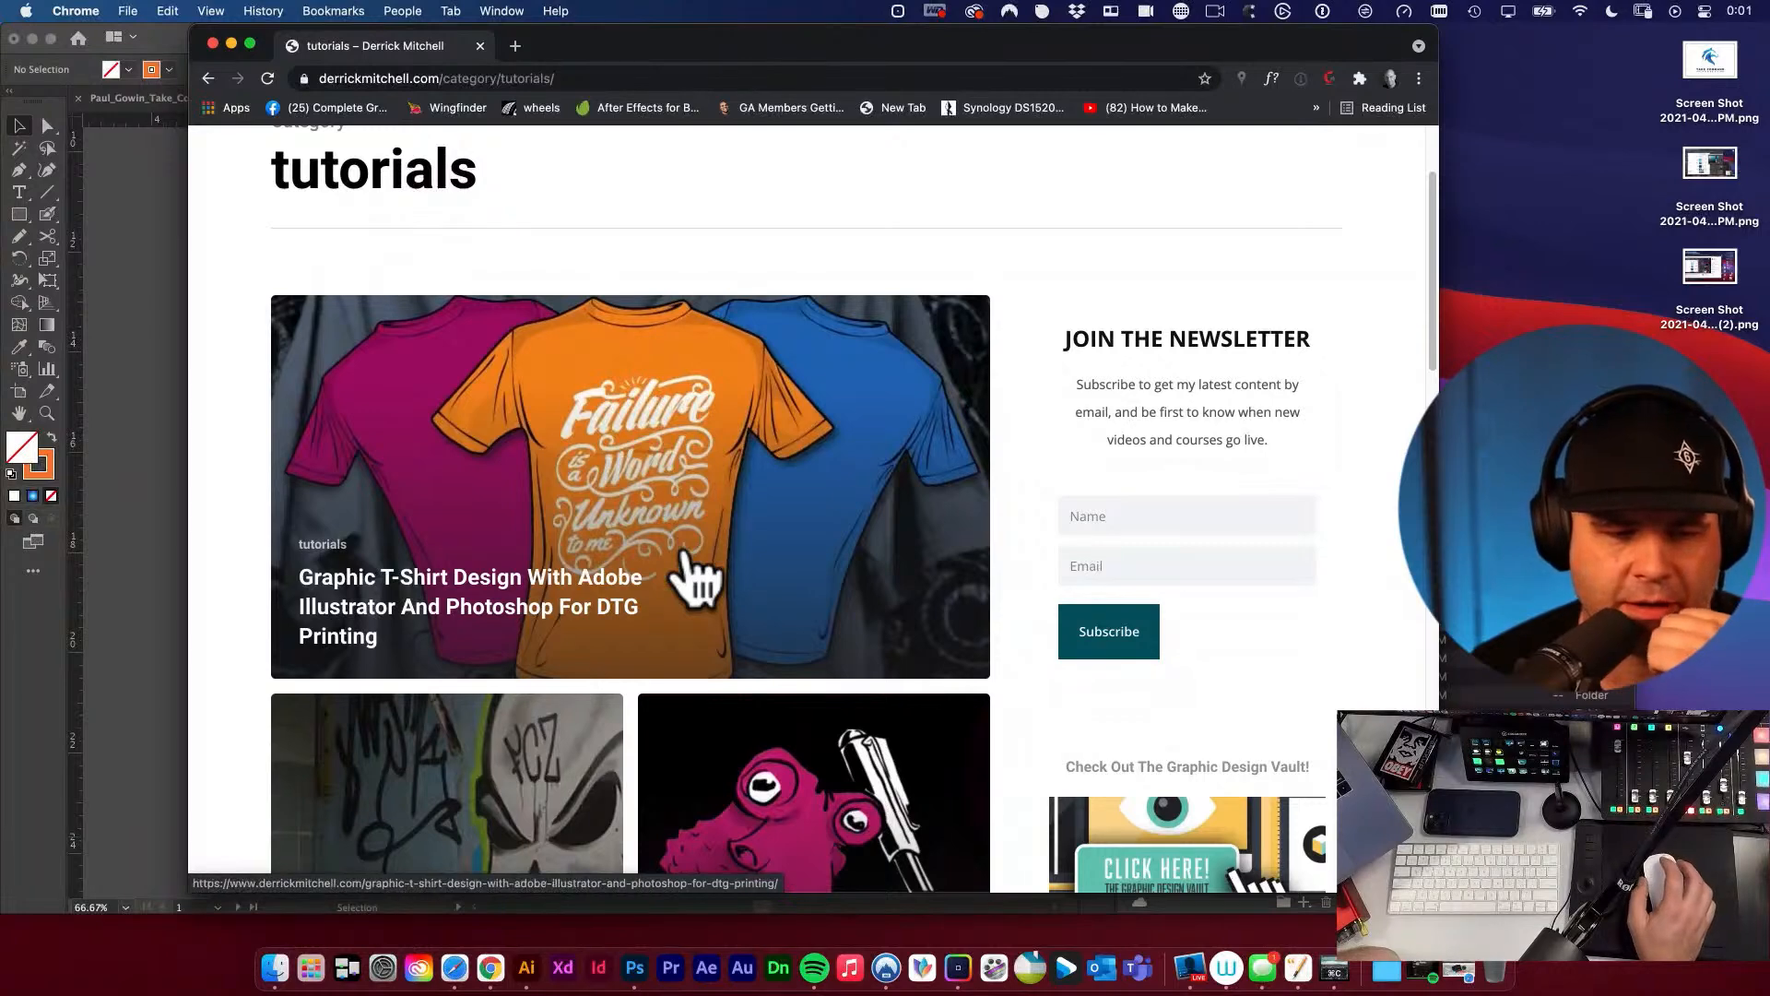
{"action": "scroll", "coordinate": [698, 578], "scroll_direction": "down", "scroll_amount": 2}
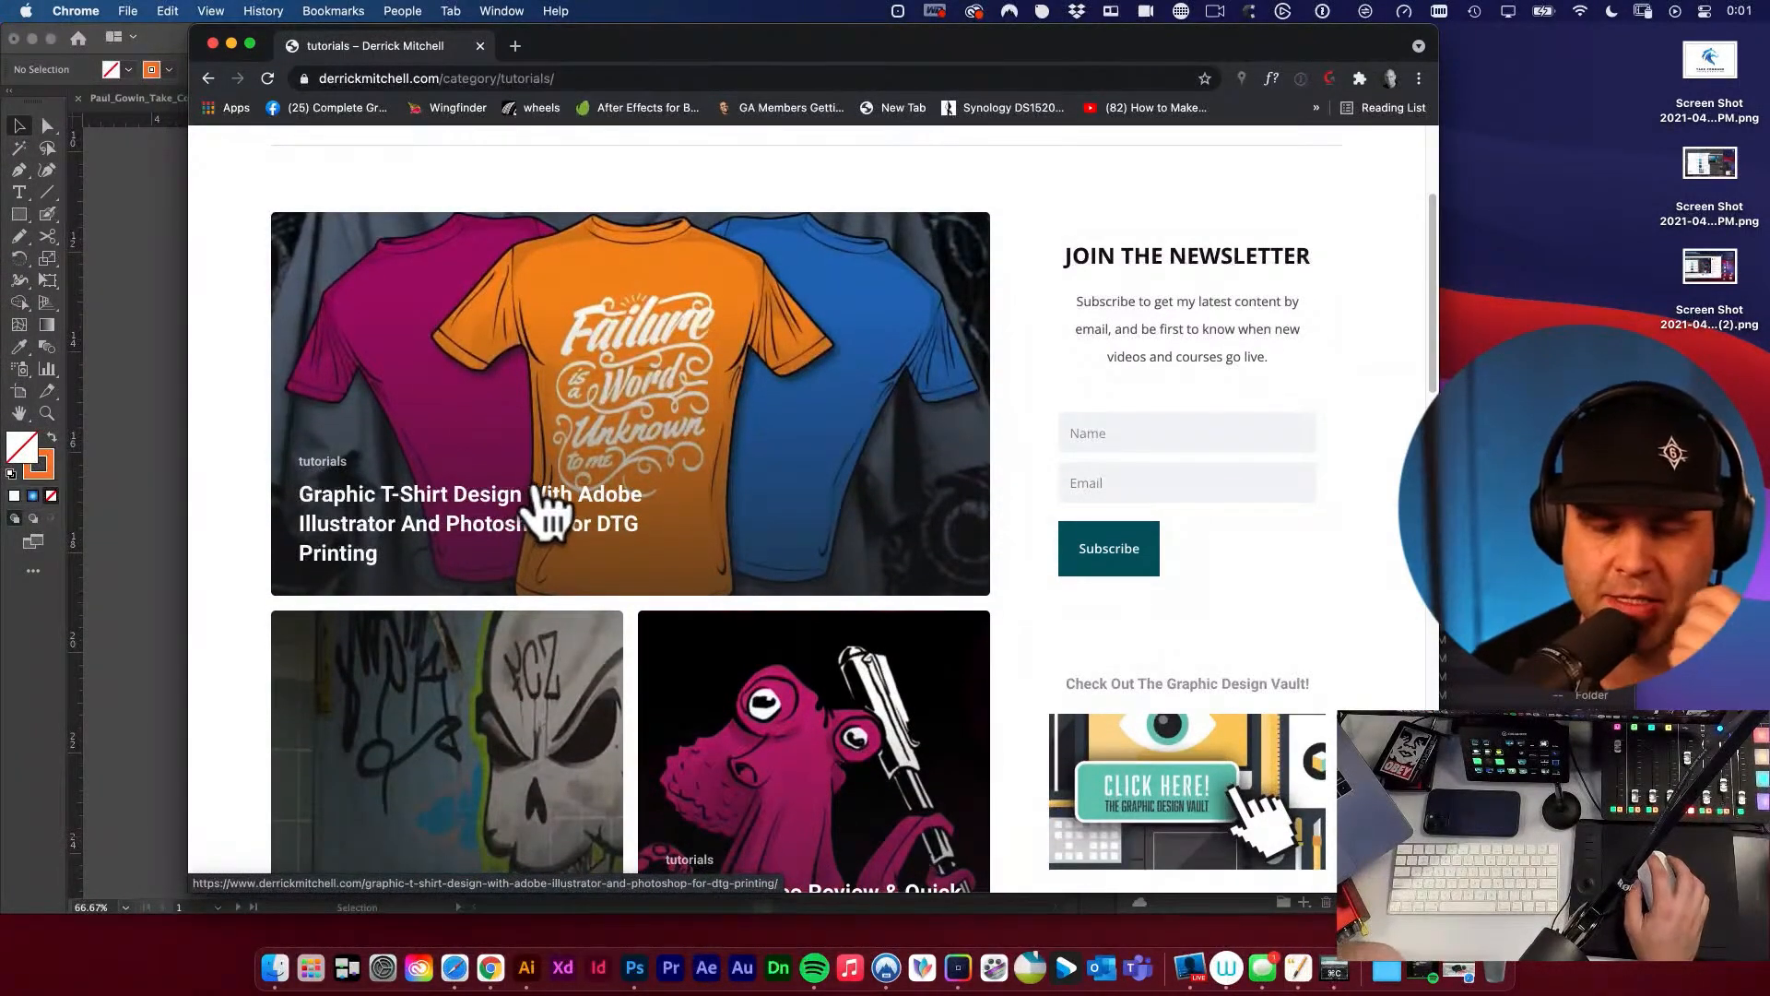
{"action": "scroll", "coordinate": [552, 505], "scroll_direction": "down", "scroll_amount": 2}
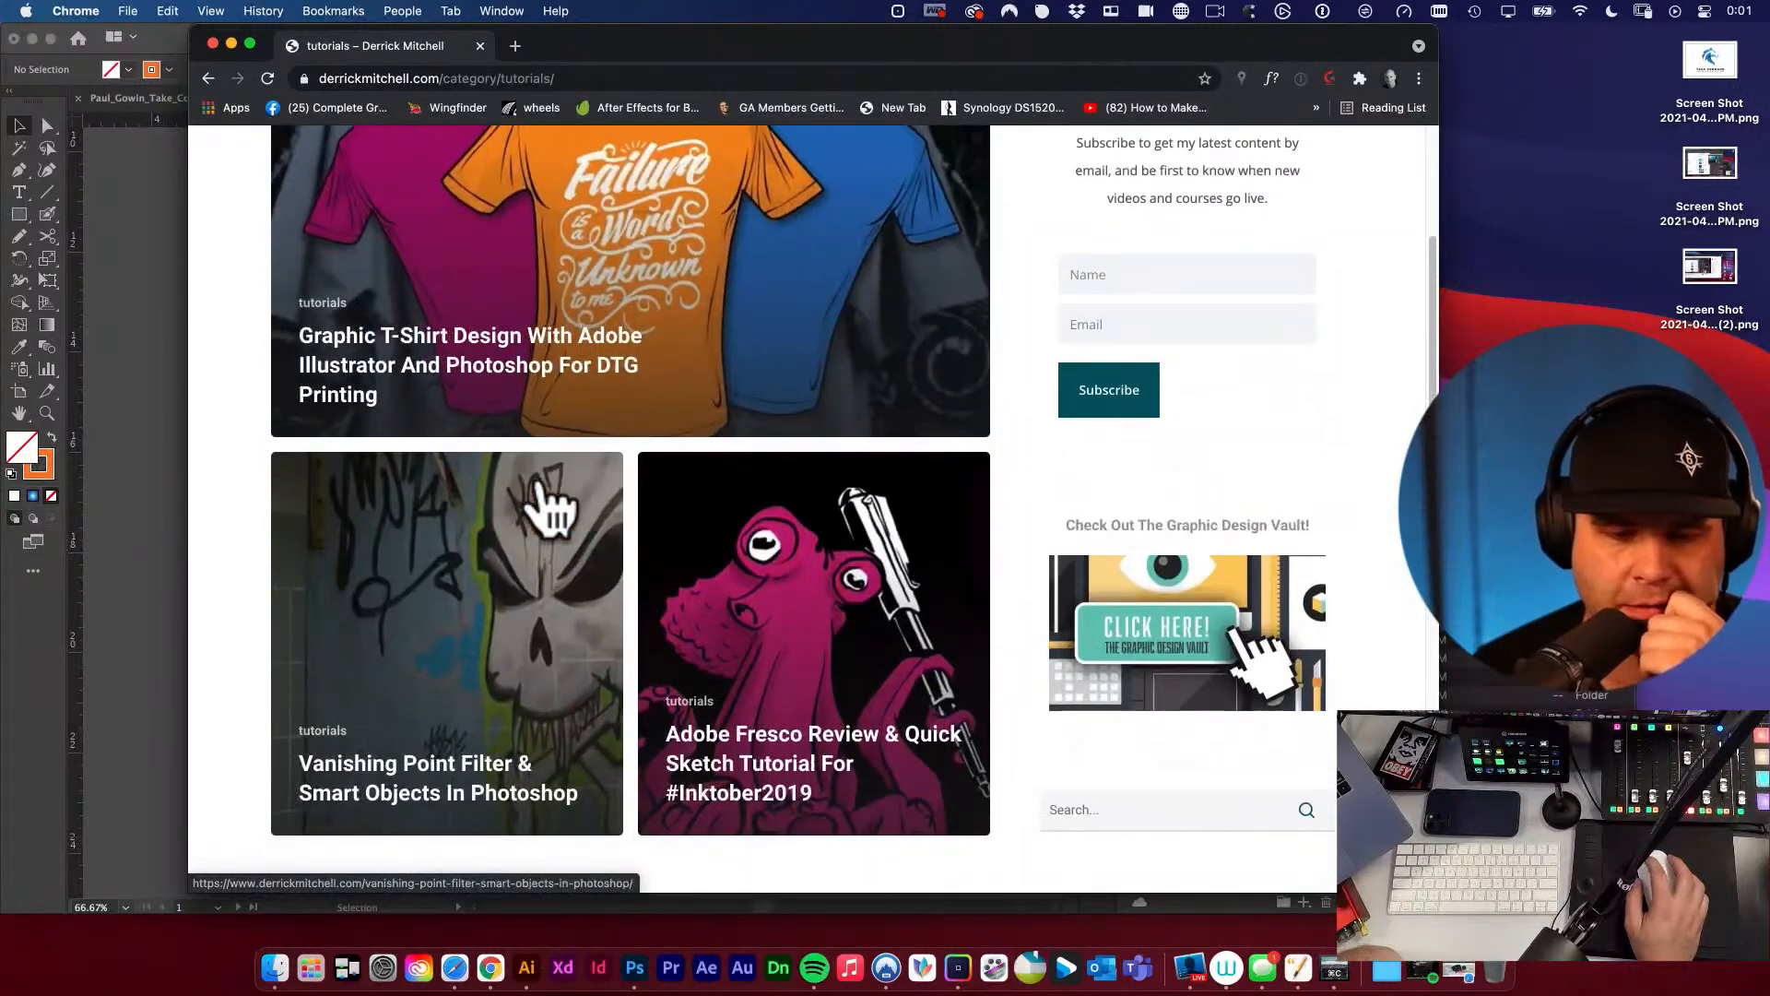
{"action": "scroll", "coordinate": [545, 502], "scroll_direction": "up", "scroll_amount": 1}
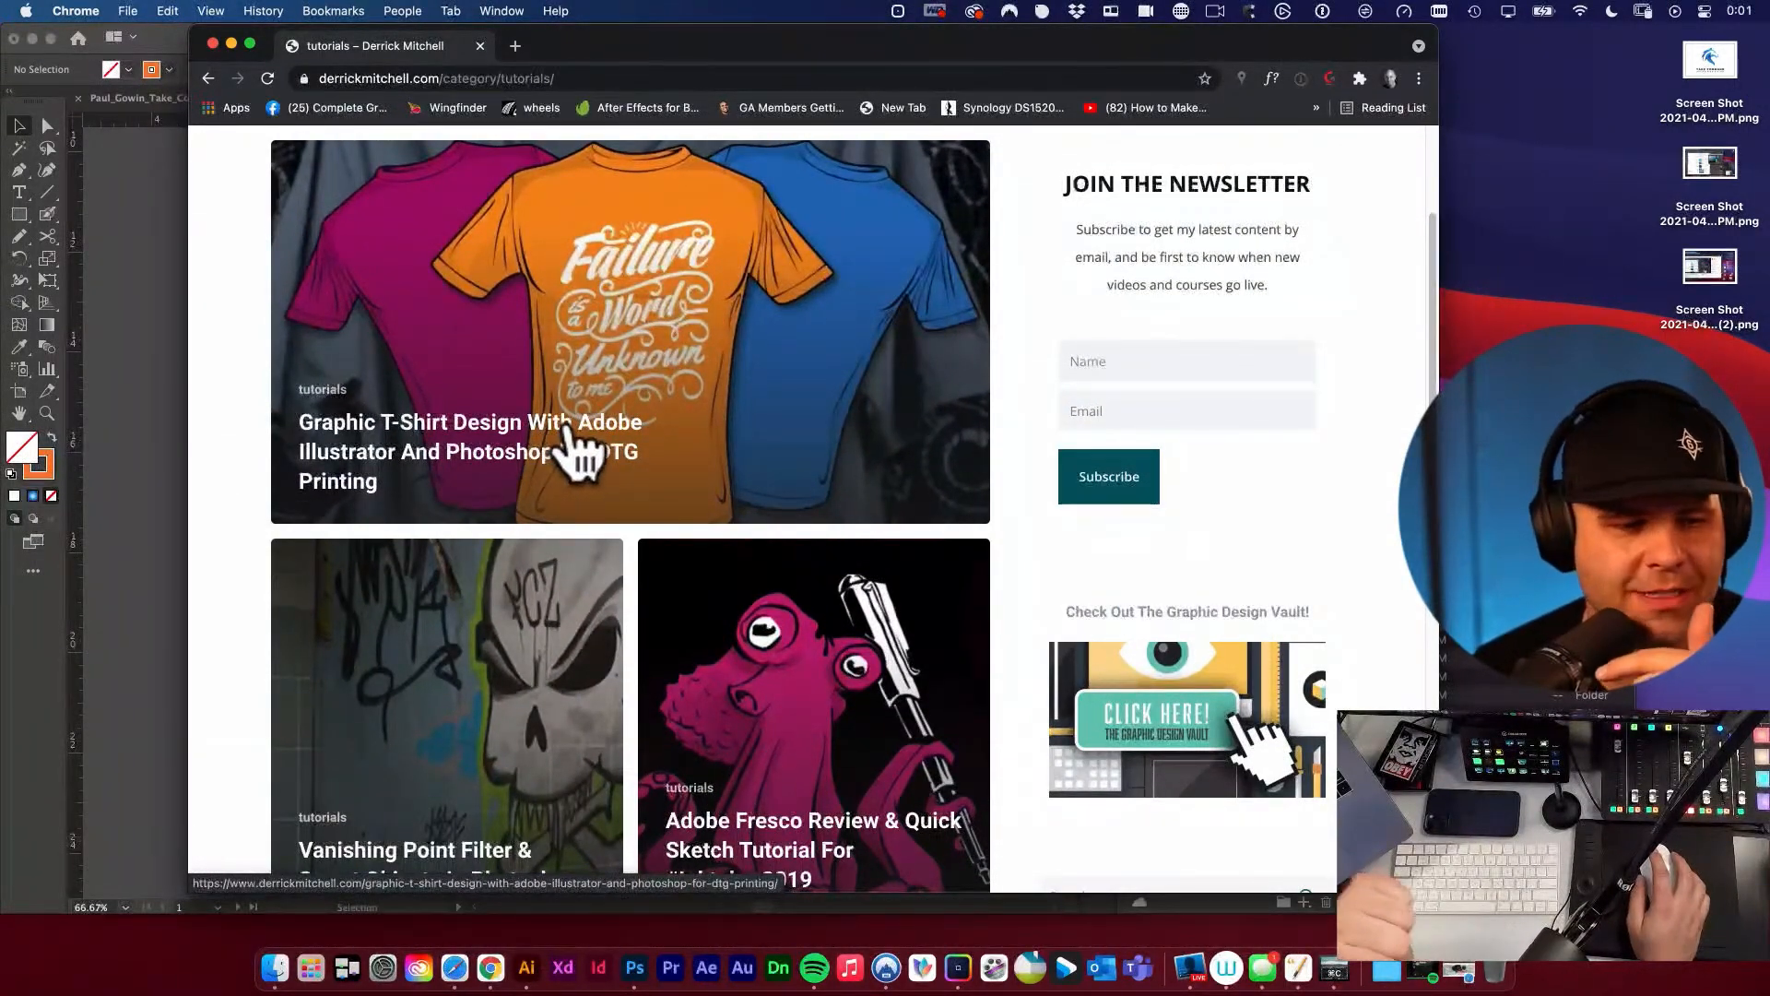
{"action": "scroll", "coordinate": [570, 429], "scroll_direction": "up", "scroll_amount": 4}
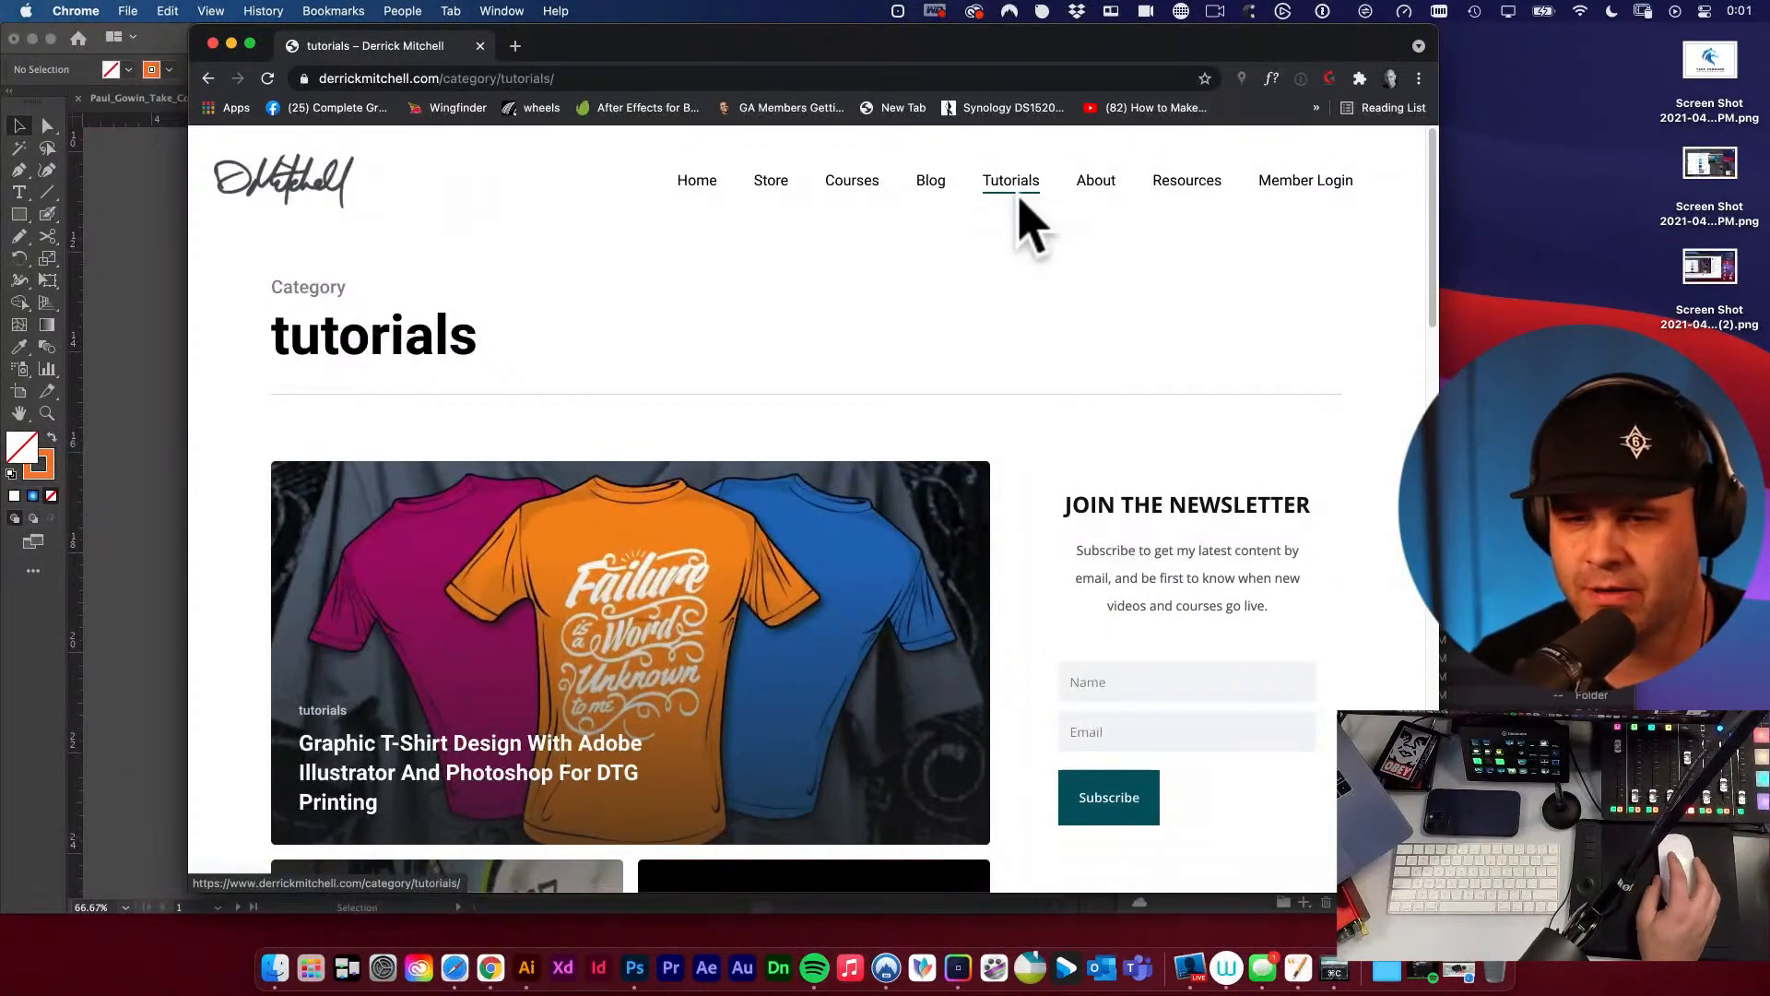
{"action": "scroll", "coordinate": [738, 652], "scroll_direction": "down", "scroll_amount": 1}
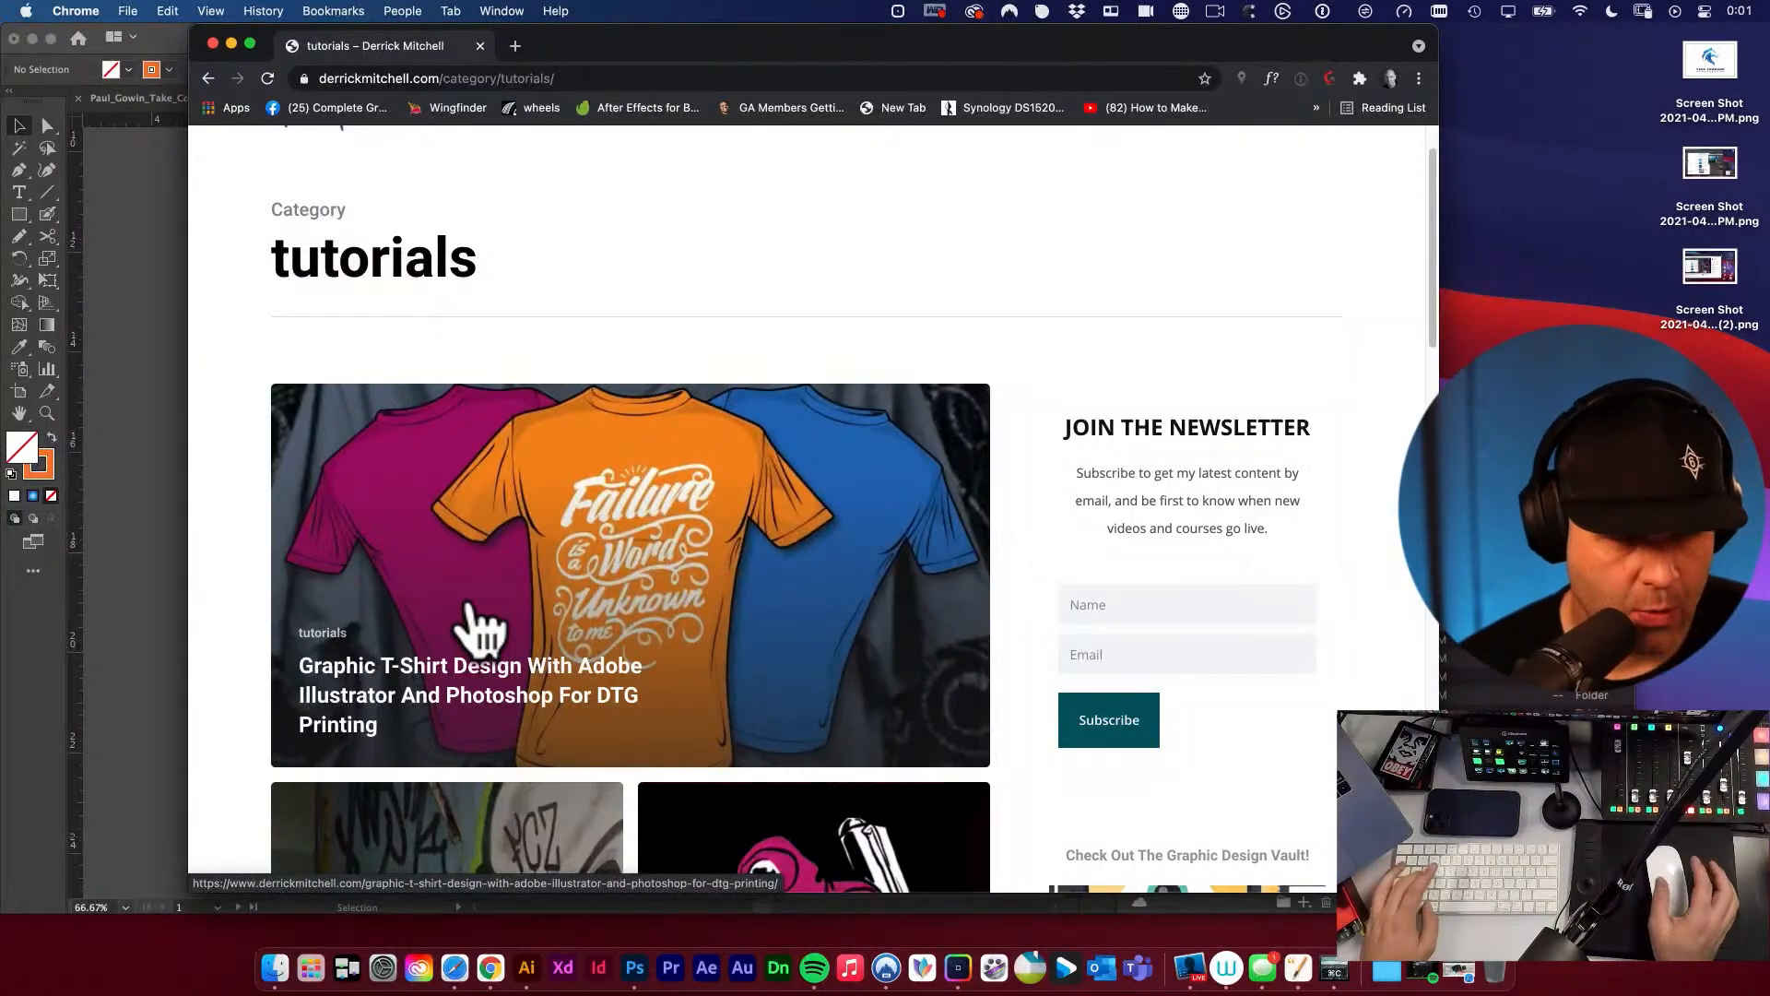
Return to Illustrator and create a new artboard of about 4.34 × 3.94 in matching the dashed outline around the stacked clear-space logo.
{"action": "key", "text": "super+w"}
{"action": "key", "text": "space"}
{"action": "left_click_drag", "start_coordinate": [764, 584], "coordinate": [753, 696]}
{"action": "key", "text": "v"}
{"action": "key", "text": "super+space"}
{"action": "left_click_drag", "start_coordinate": [475, 625], "coordinate": [720, 695]}
{"action": "key", "text": "space"}
{"action": "left_click_drag", "start_coordinate": [561, 607], "coordinate": [761, 655]}
{"action": "key", "text": "super+space"}
{"action": "key", "text": "space"}
{"action": "left_click_drag", "start_coordinate": [761, 656], "coordinate": [708, 612]}
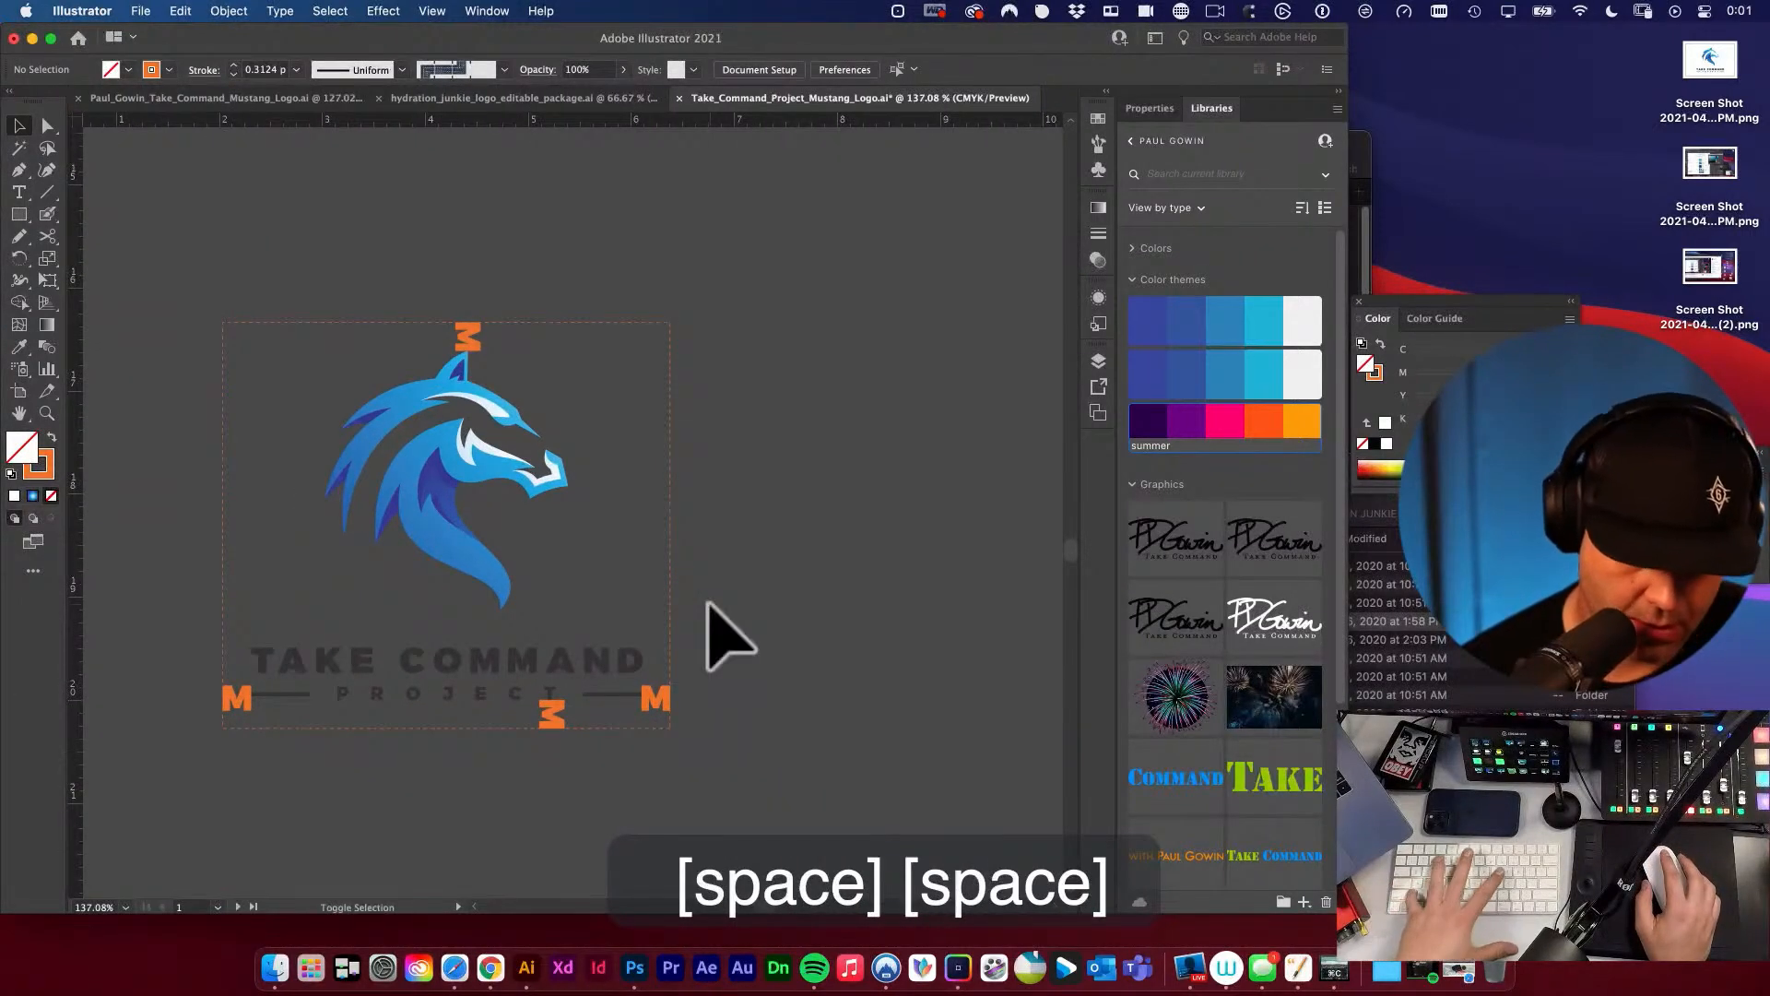
{"action": "key", "text": "shift+o"}
{"action": "left_click_drag", "start_coordinate": [224, 323], "coordinate": [679, 715]}
{"action": "key", "text": "v"}
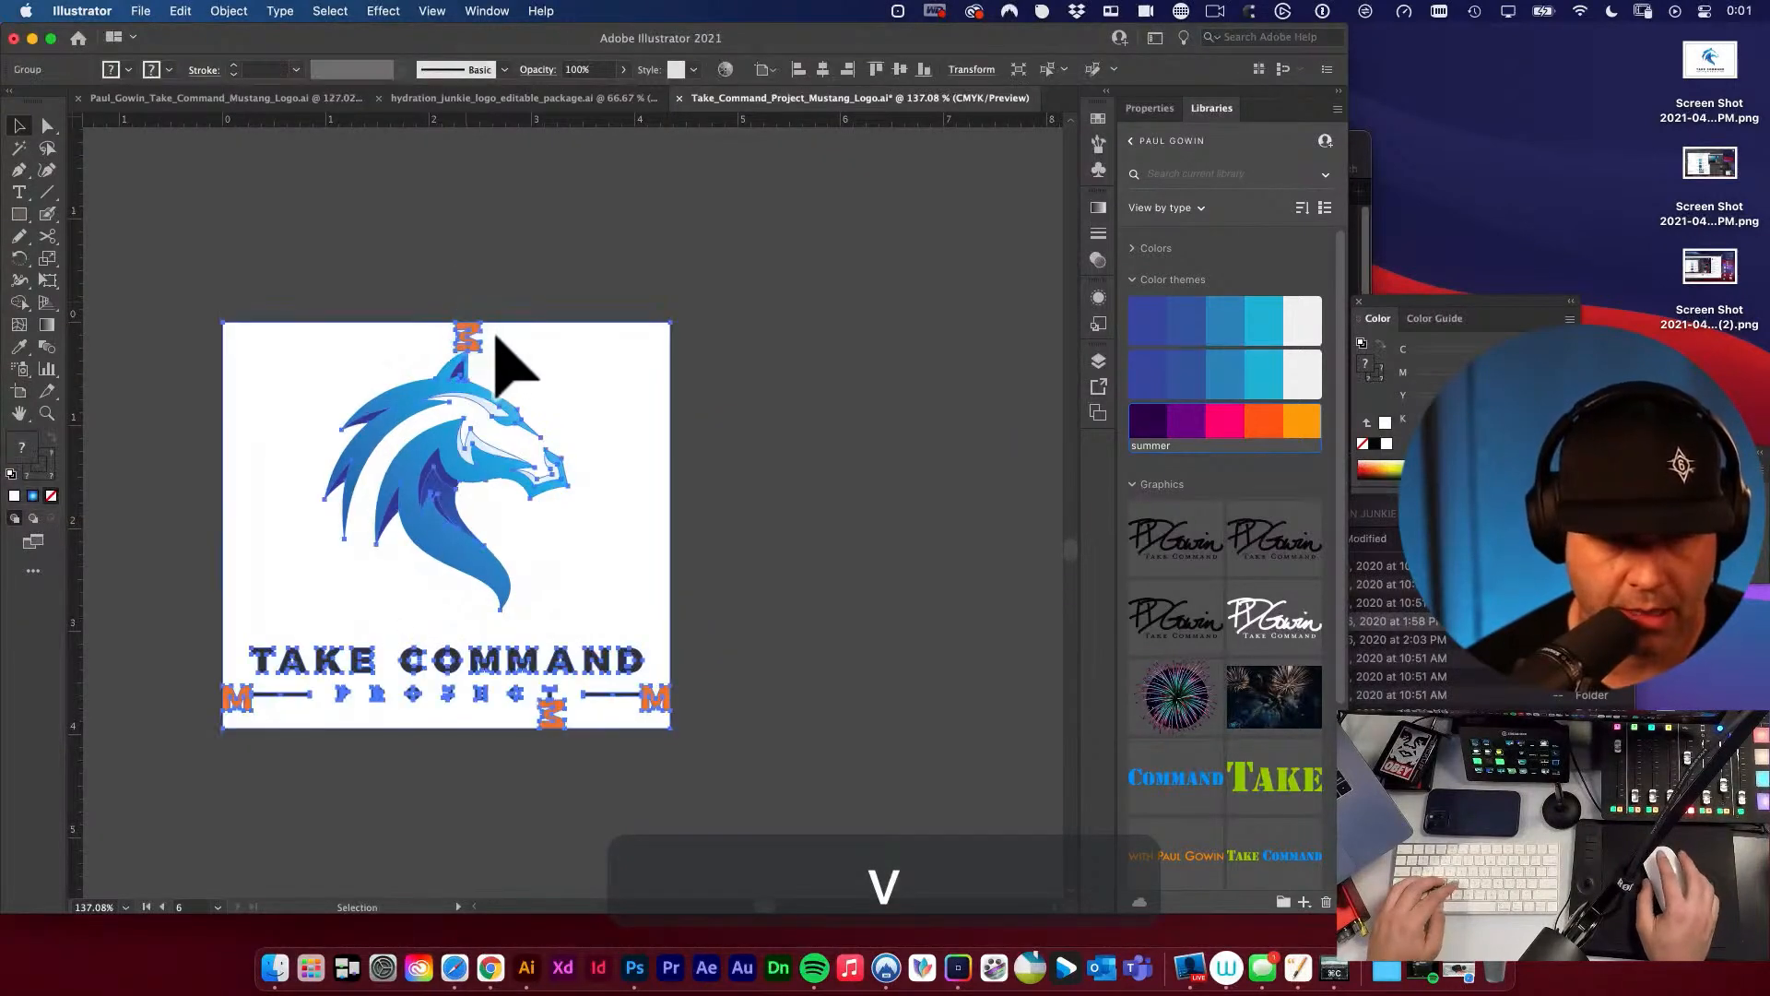
Ungroup the stacked clear-space diagram and delete its dashed outline and all four orange M markers, keeping only the logo.
{"action": "key", "text": "shift+super+g"}
{"action": "left_click", "coordinate": [775, 478]}
{"action": "left_click_drag", "start_coordinate": [469, 308], "coordinate": [526, 353]}
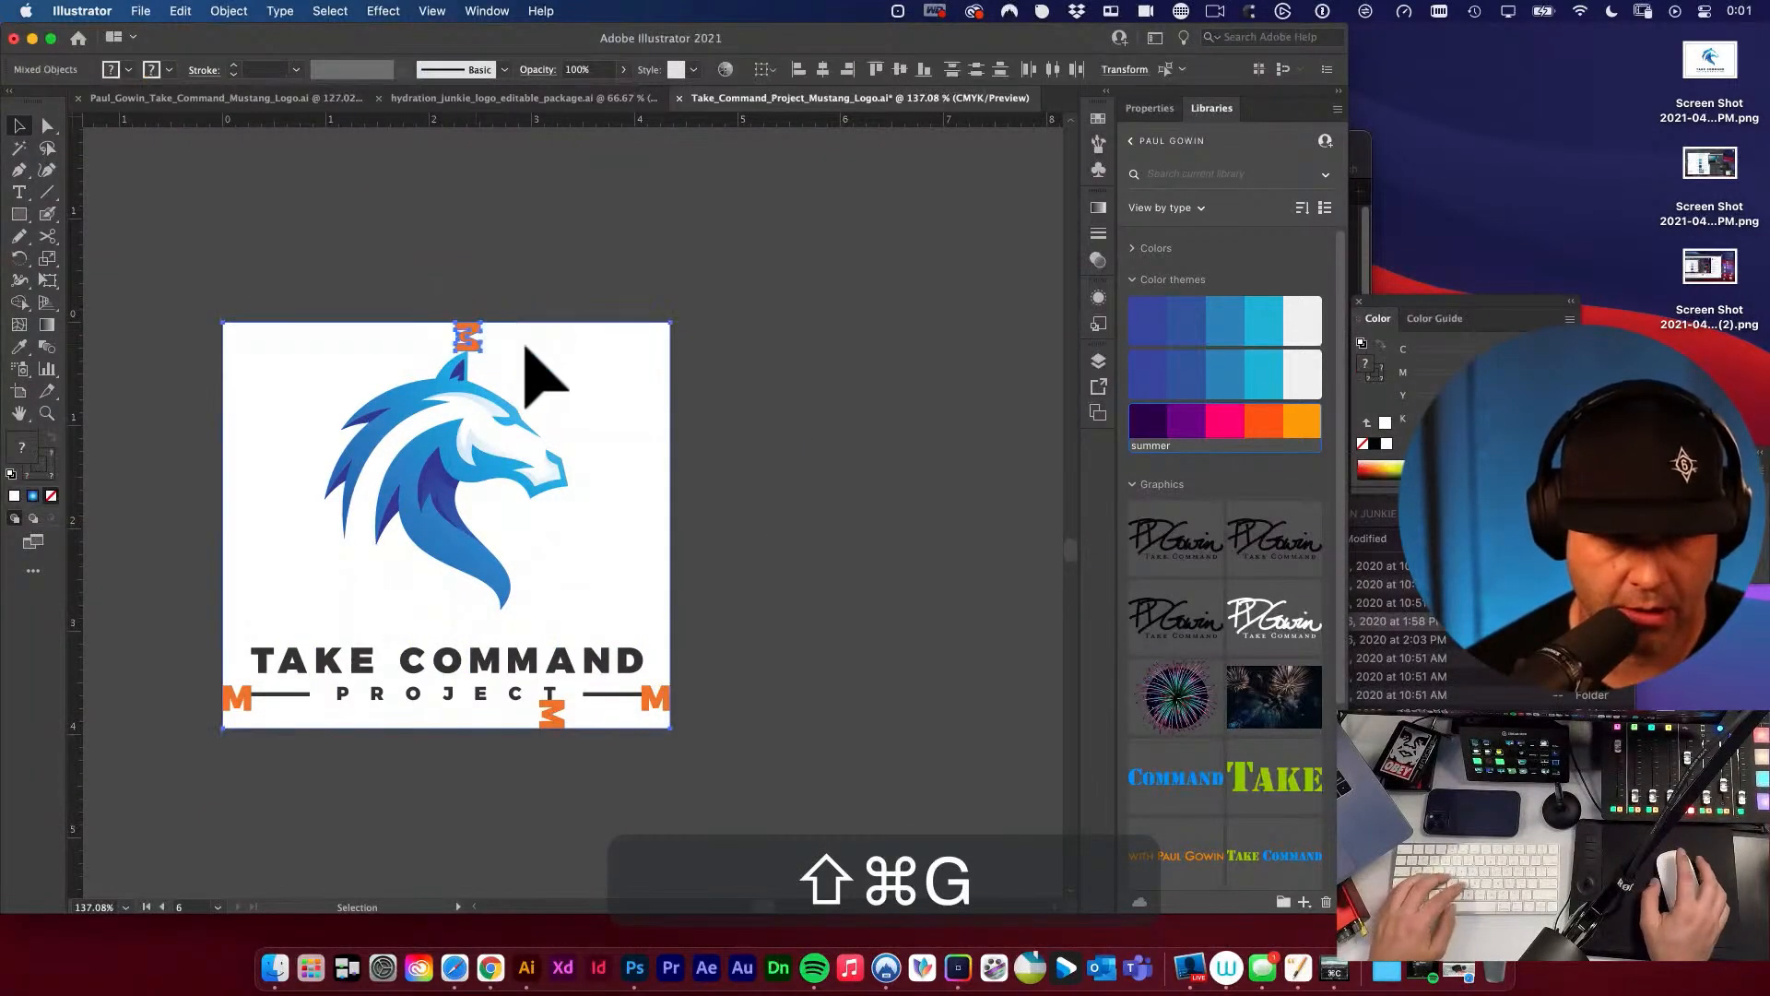
{"action": "key", "text": "BackSpace"}
{"action": "left_click_drag", "start_coordinate": [719, 726], "coordinate": [664, 679]}
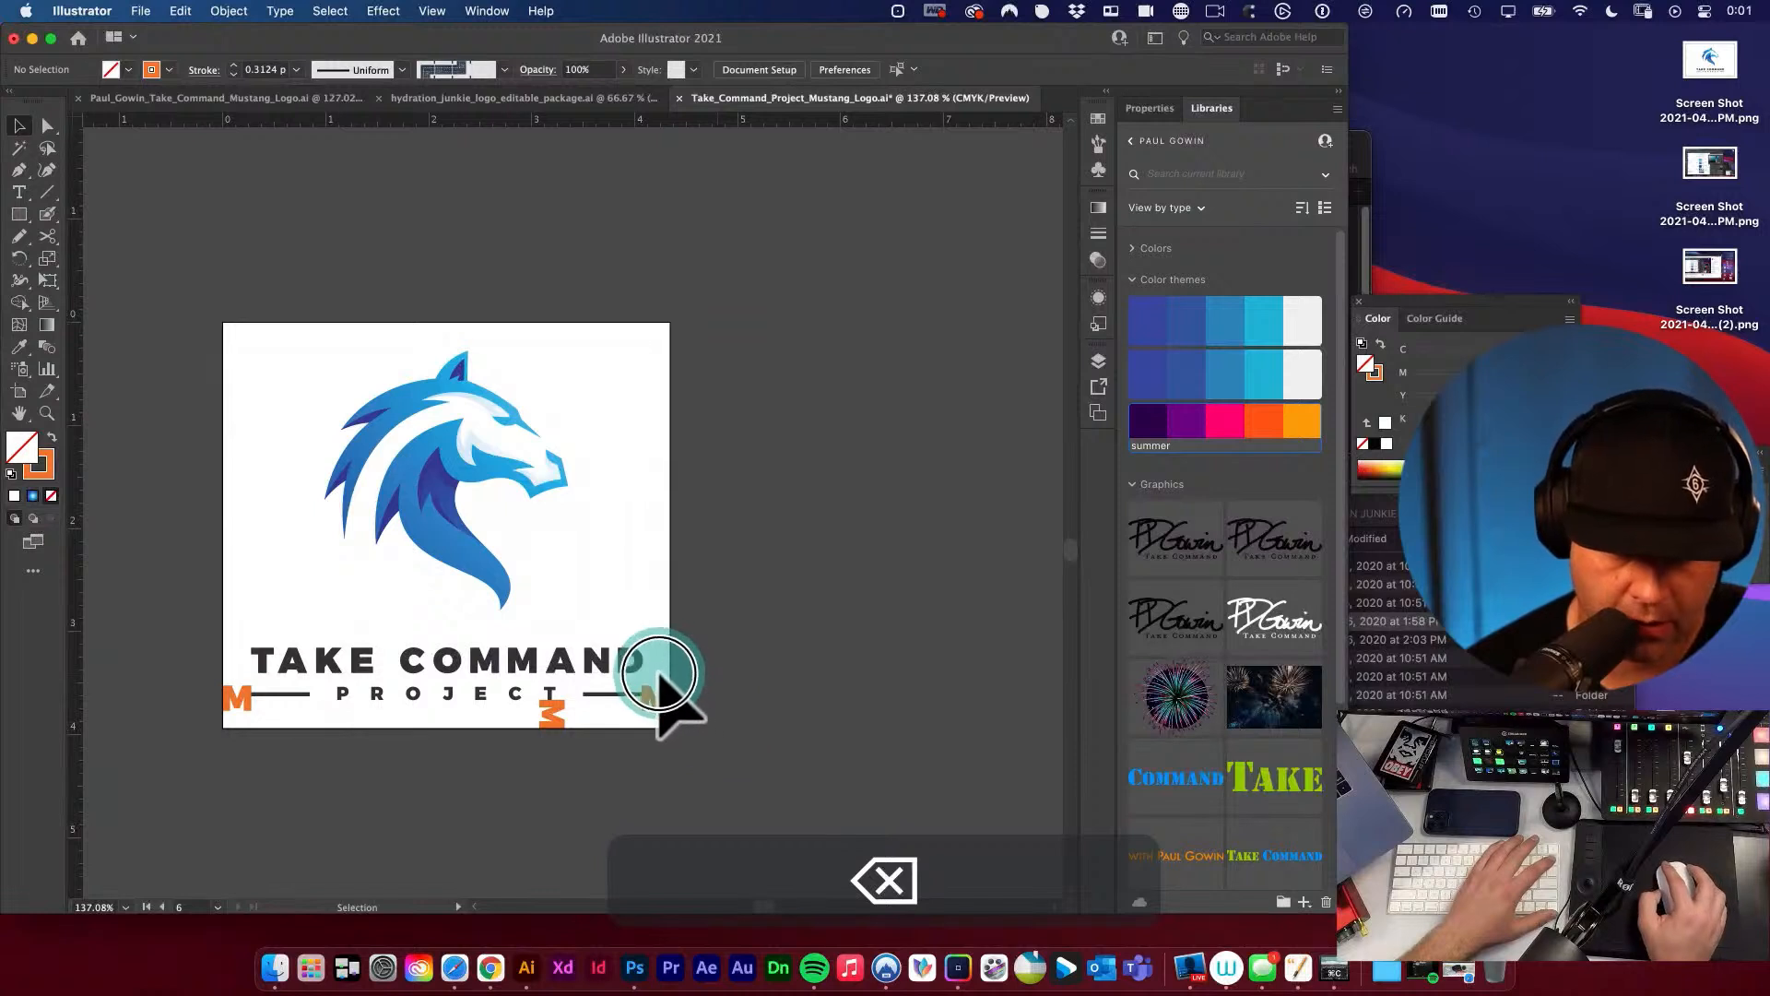
{"action": "key", "text": "BackSpace"}
{"action": "left_click", "coordinate": [548, 712]}
{"action": "key", "text": "BackSpace"}
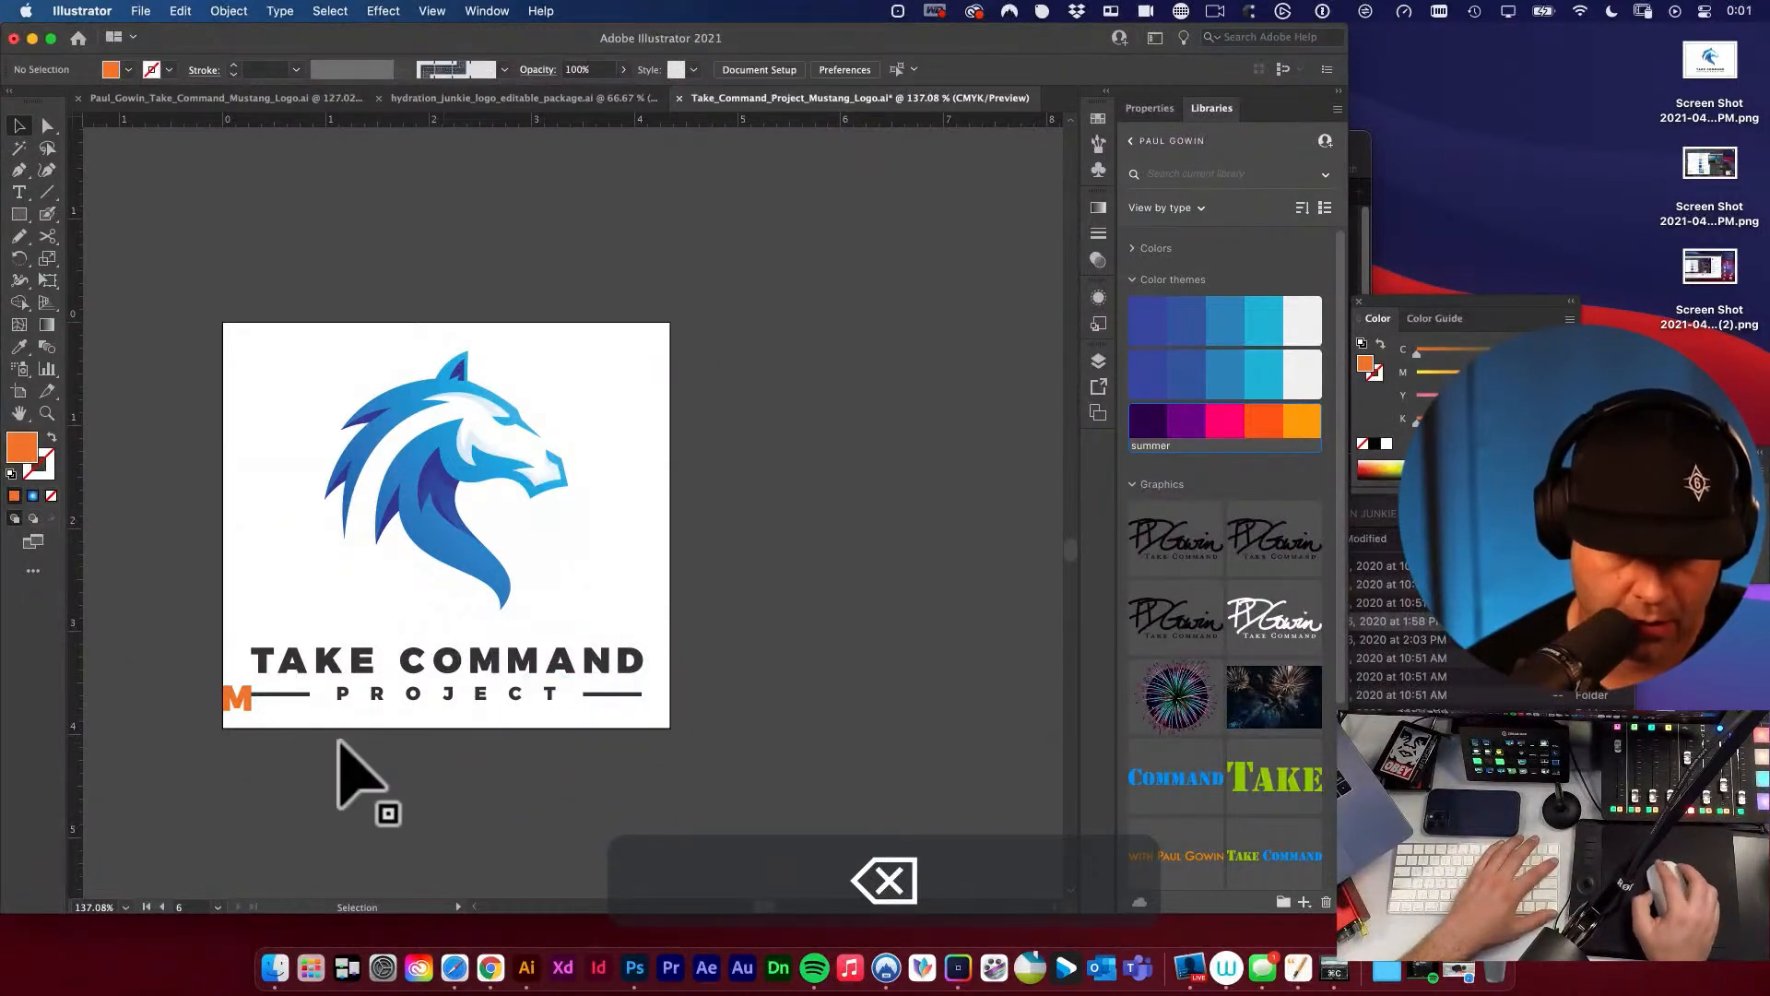
{"action": "left_click", "coordinate": [238, 700]}
{"action": "key", "text": "BackSpace"}
{"action": "left_click", "coordinate": [833, 550]}
Move the stacked logo artboard below the full color horizontal artboard, aligned with its left edge.
{"action": "key", "text": "v"}
{"action": "key", "text": "space"}
{"action": "left_click_drag", "start_coordinate": [716, 591], "coordinate": [749, 527]}
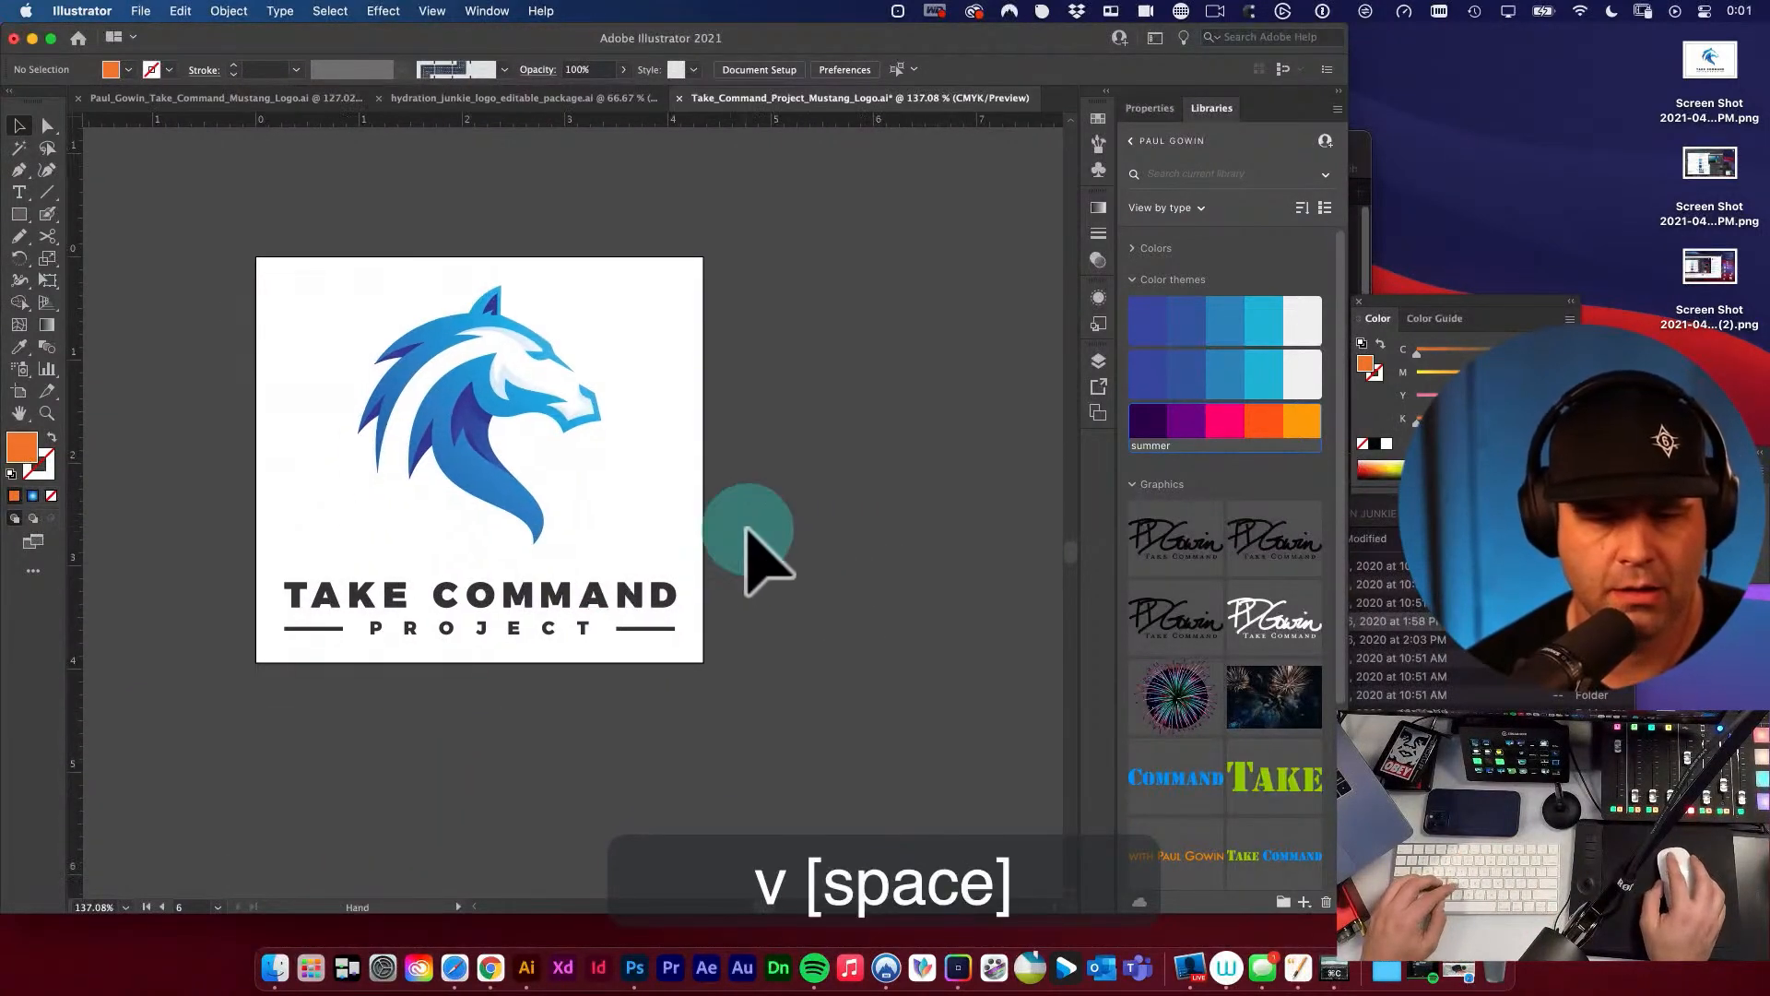
{"action": "left_click", "coordinate": [457, 498], "text": "alt+super"}
{"action": "left_click", "coordinate": [441, 595], "text": "alt+super"}
{"action": "left_click_drag", "start_coordinate": [452, 488], "coordinate": [374, 540]}
{"action": "key", "text": "shift+o"}
{"action": "key", "text": "v"}
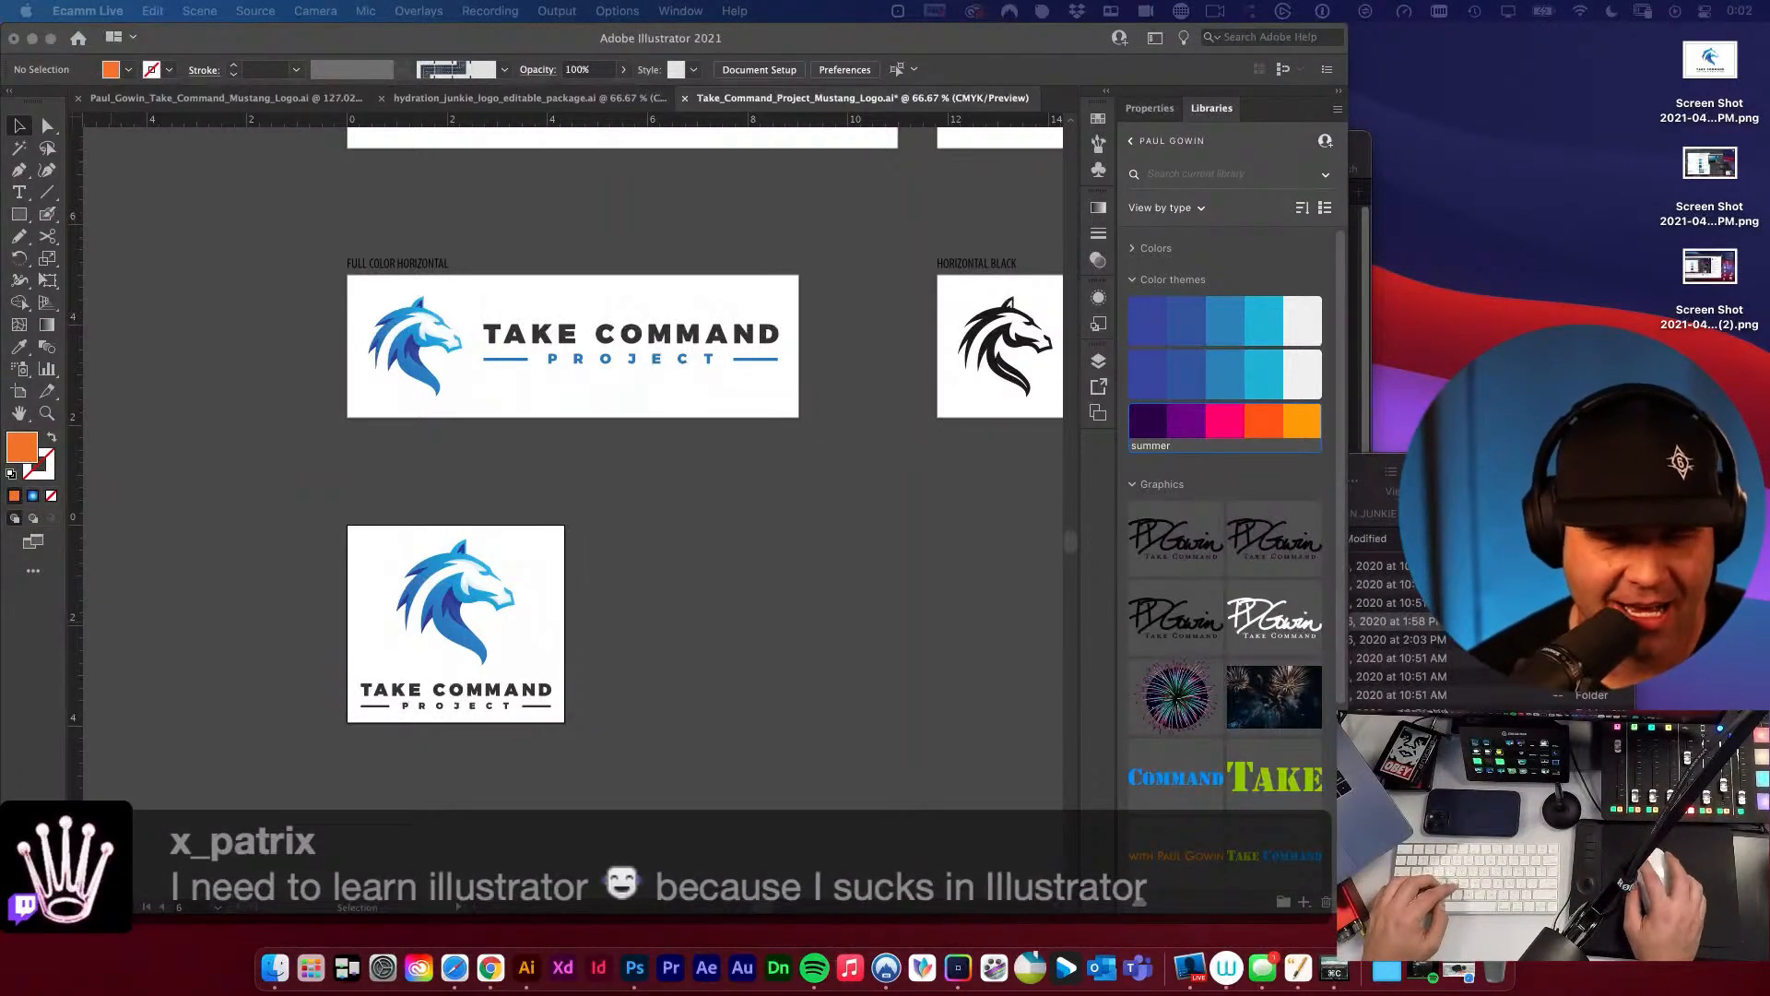
Adjust the vertical gap between the stacked logo artboard and the full color horizontal artboard, keeping their left edges aligned.
{"action": "left_click", "coordinate": [356, 584]}
{"action": "key", "text": "shift+o"}
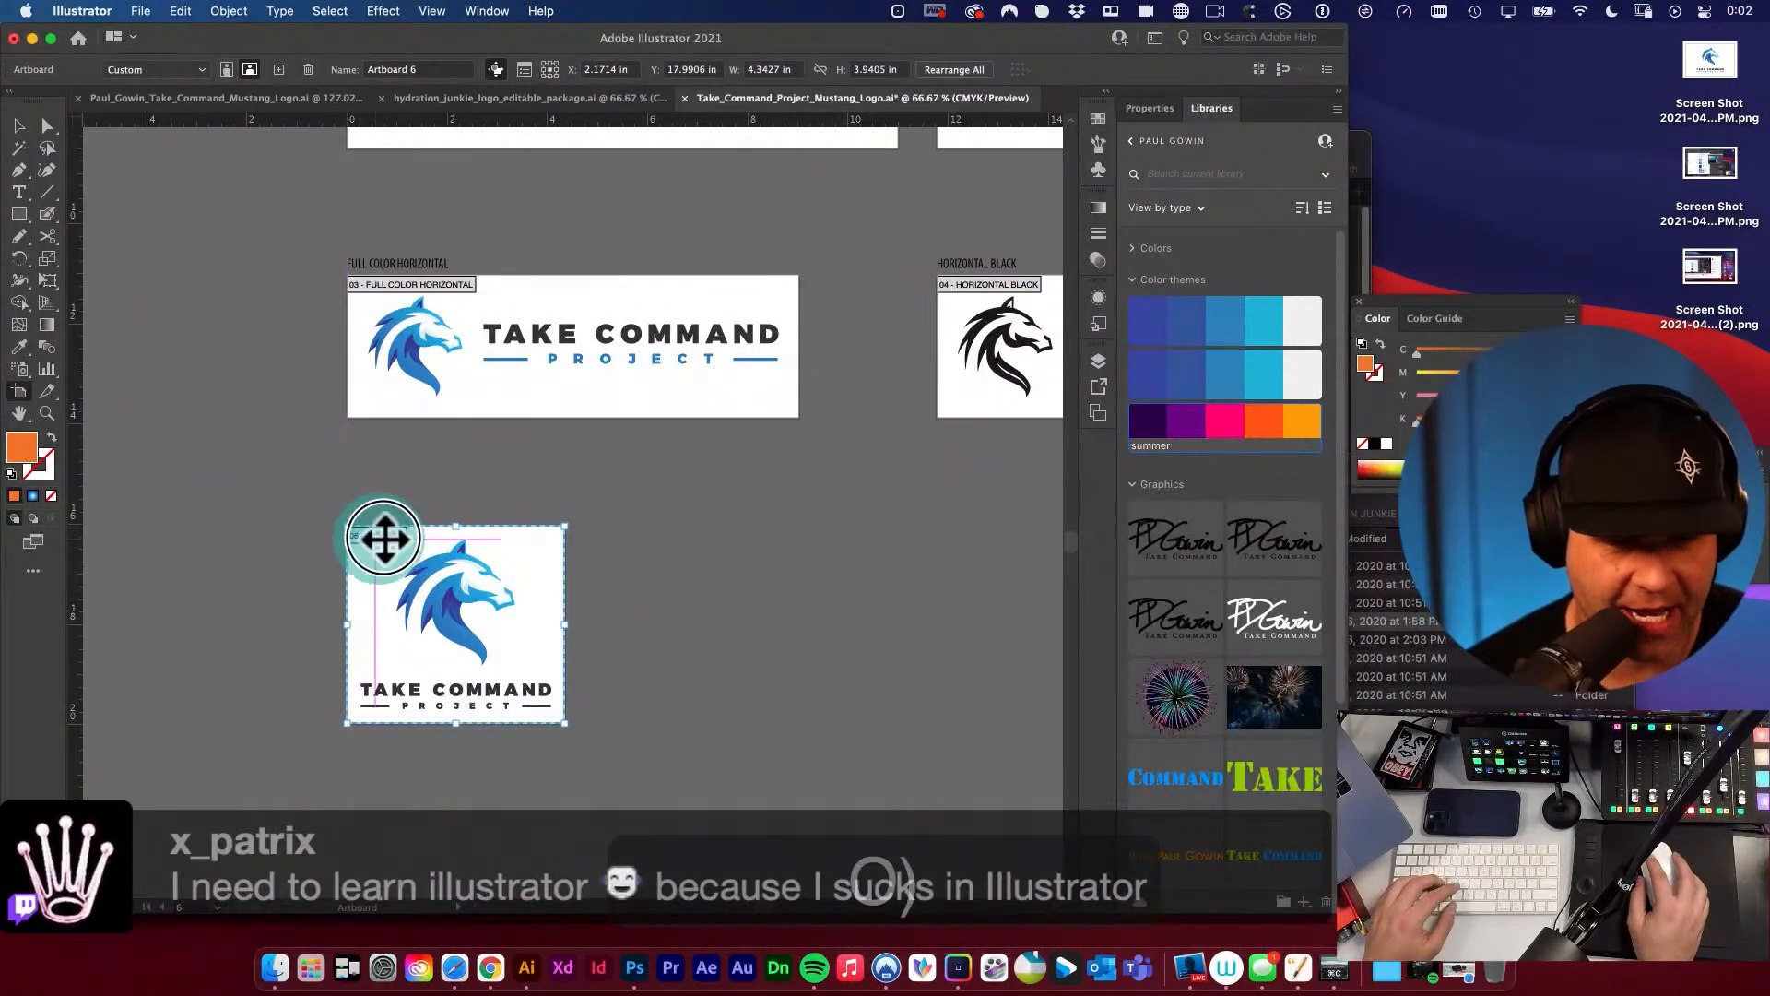
{"action": "mouse_move", "coordinate": [379, 542]}
{"action": "left_mouse_down"}
{"action": "mouse_move", "coordinate": [368, 526]}
{"action": "mouse_move", "coordinate": [483, 535]}
{"action": "mouse_move", "coordinate": [369, 518]}
{"action": "left_mouse_up"}
{"action": "key", "text": "Escape"}
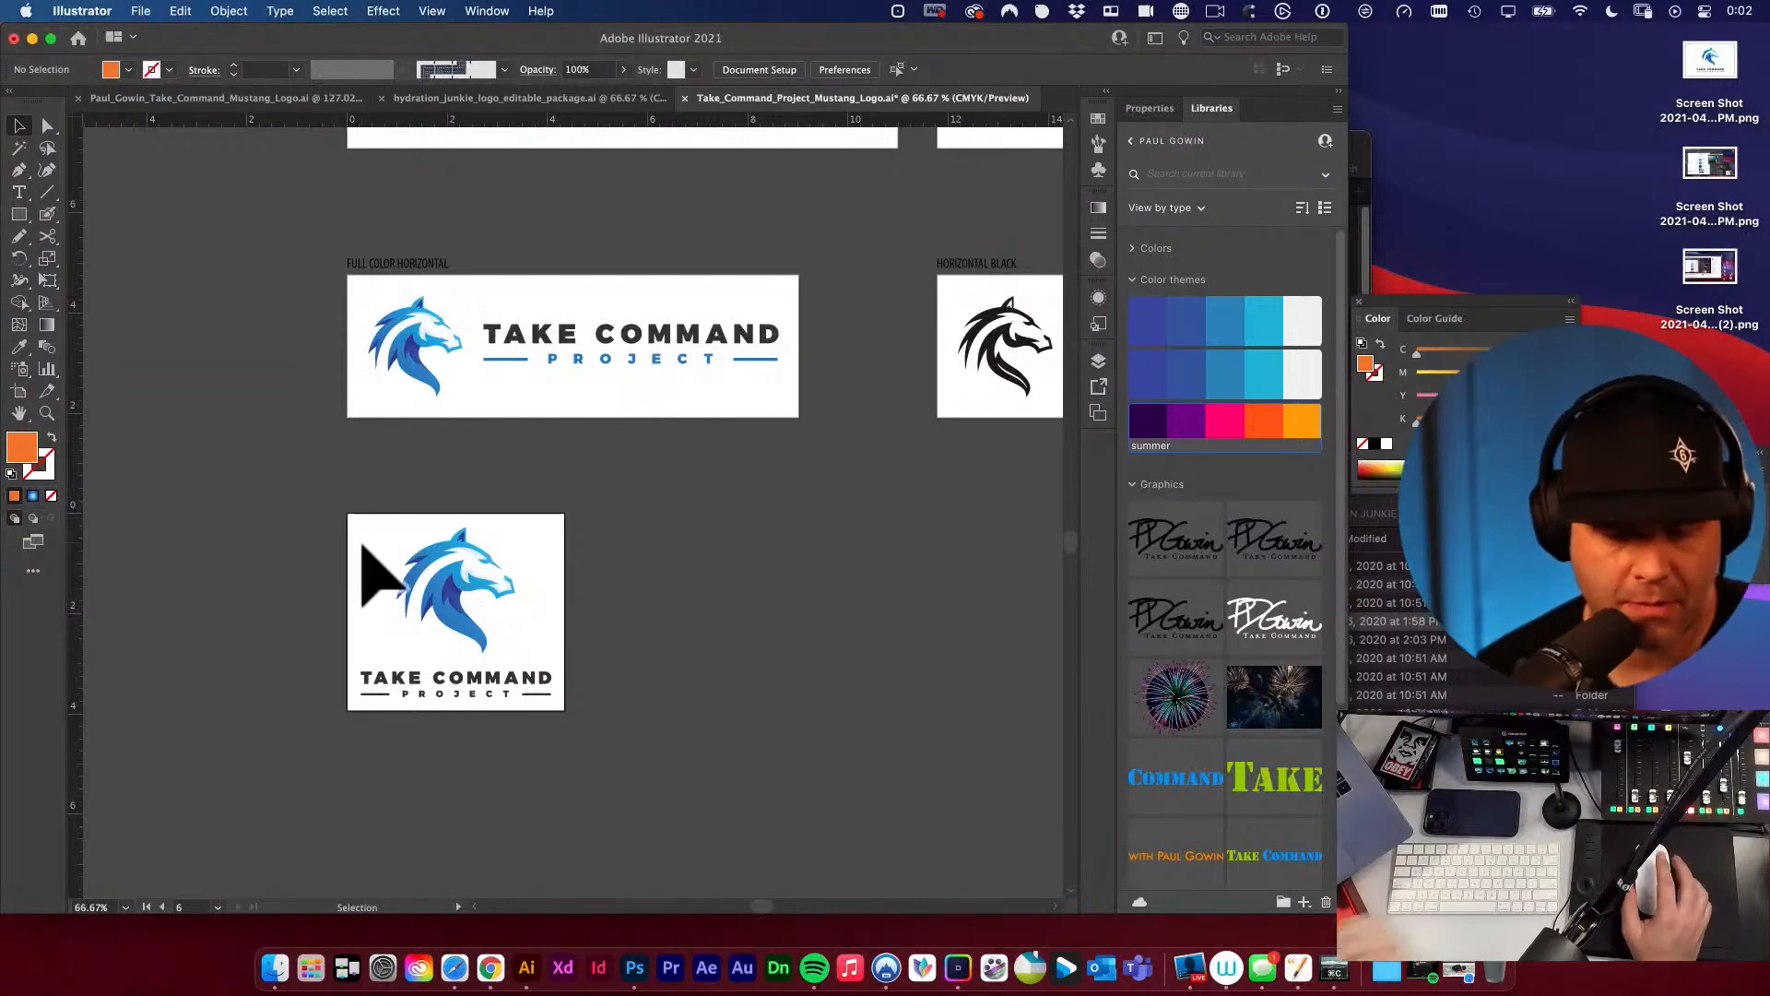
{"action": "key", "text": "shift+o"}
{"action": "left_click_drag", "start_coordinate": [358, 527], "coordinate": [356, 546]}
{"action": "key", "text": "v"}
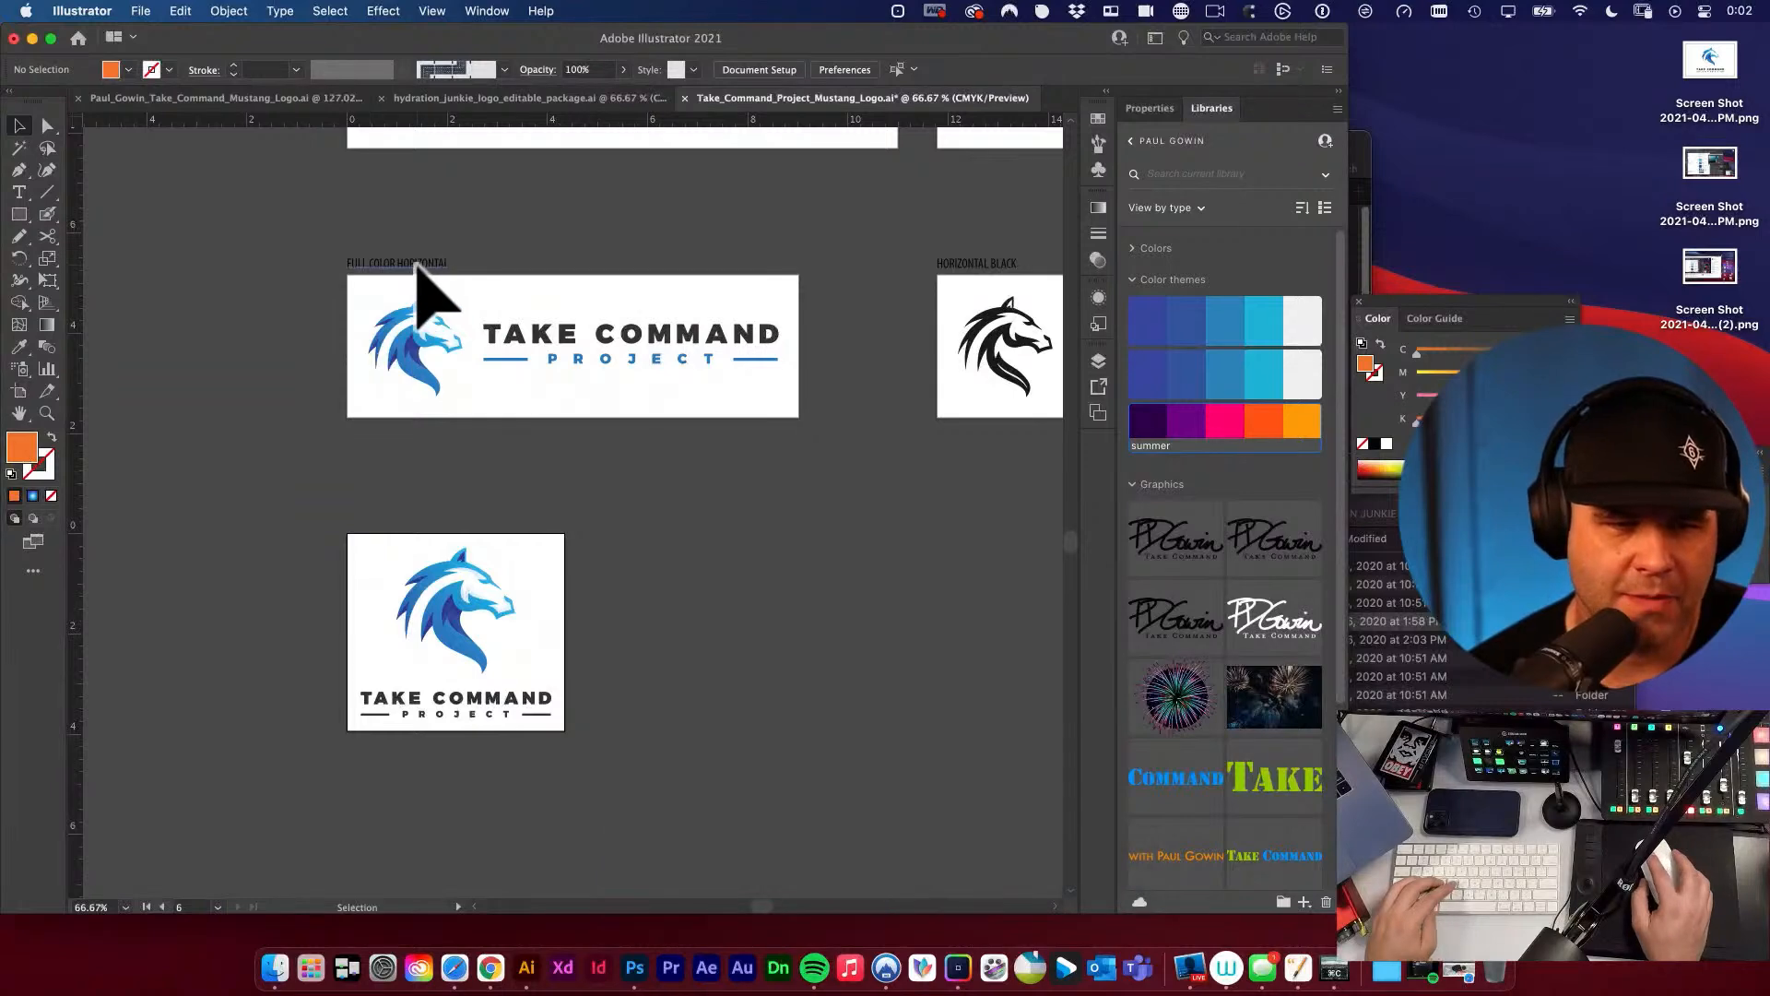
Copy the FULL COLOR HORIZONTAL label to just above the stacked logo artboard, aligned with the artboard's left edge.
{"action": "left_click_drag", "start_coordinate": [417, 265], "coordinate": [783, 677]}
{"action": "key", "text": "v"}
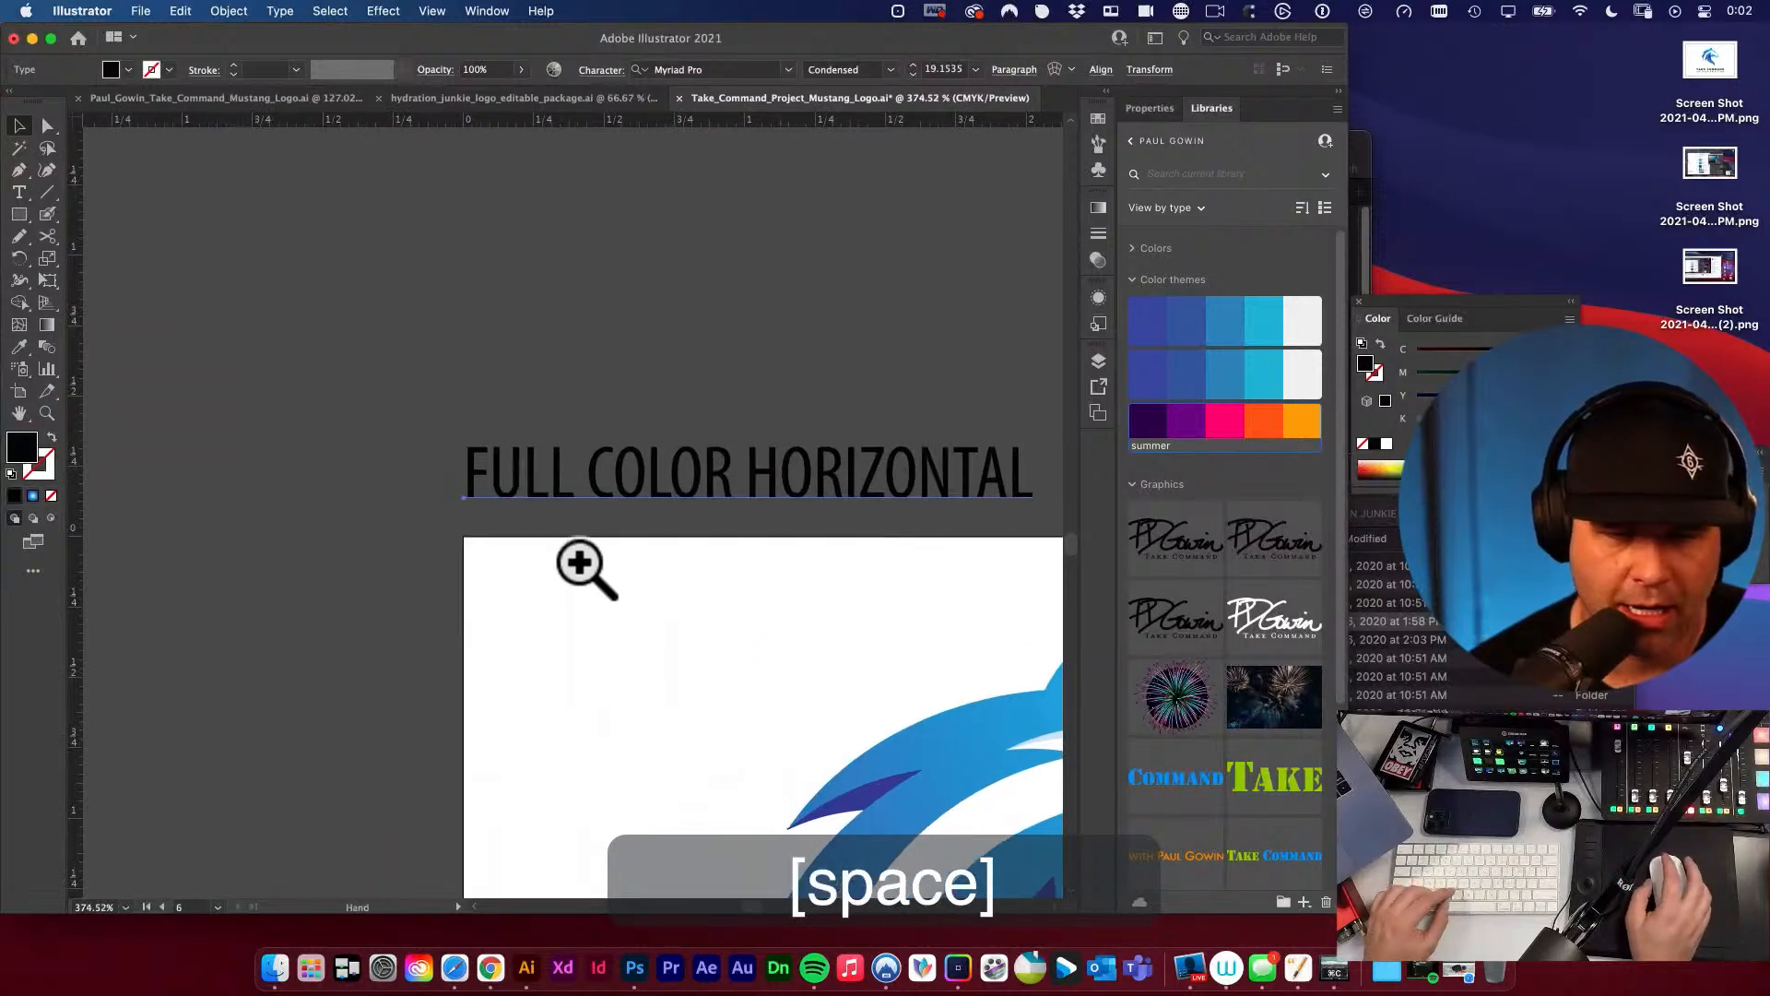
{"action": "left_click", "coordinate": [579, 556], "text": "alt+super"}
{"action": "left_click", "coordinate": [579, 556], "text": "alt+super"}
{"action": "left_click", "coordinate": [580, 560], "text": "alt+super"}
{"action": "left_click", "coordinate": [588, 553], "text": "alt+super"}
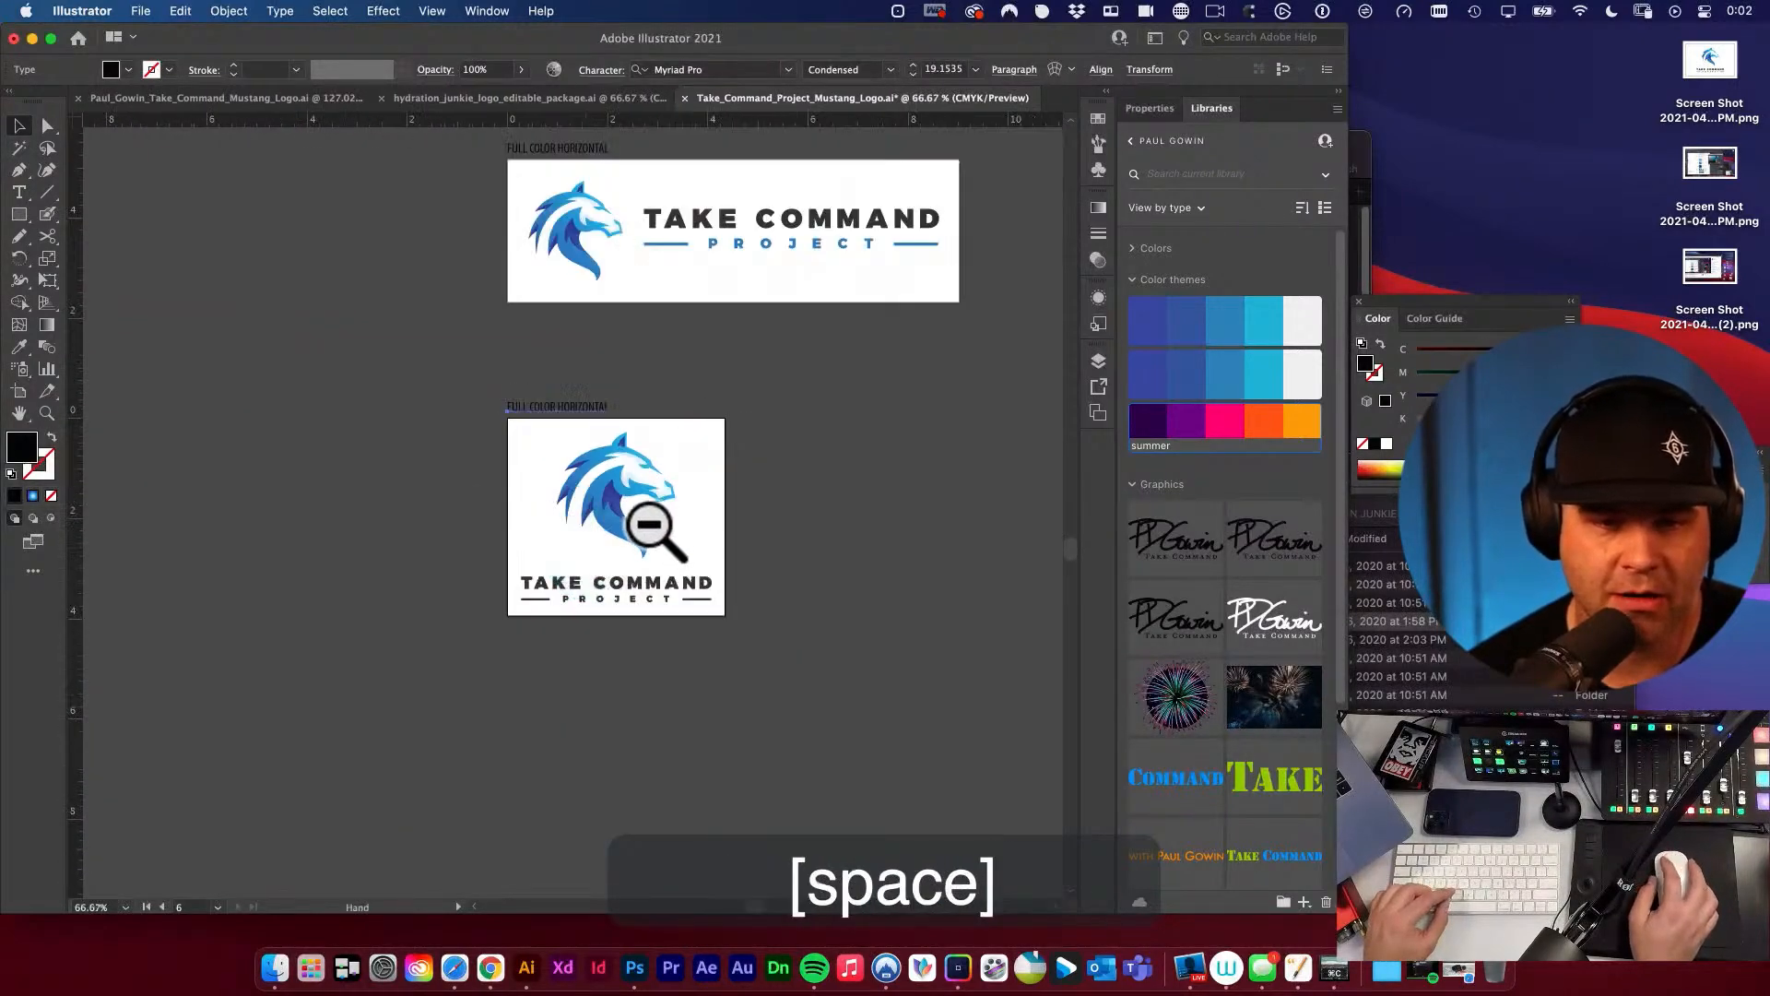
{"action": "left_click_drag", "start_coordinate": [636, 517], "coordinate": [531, 590]}
{"action": "left_click_drag", "start_coordinate": [731, 542], "coordinate": [698, 556]}
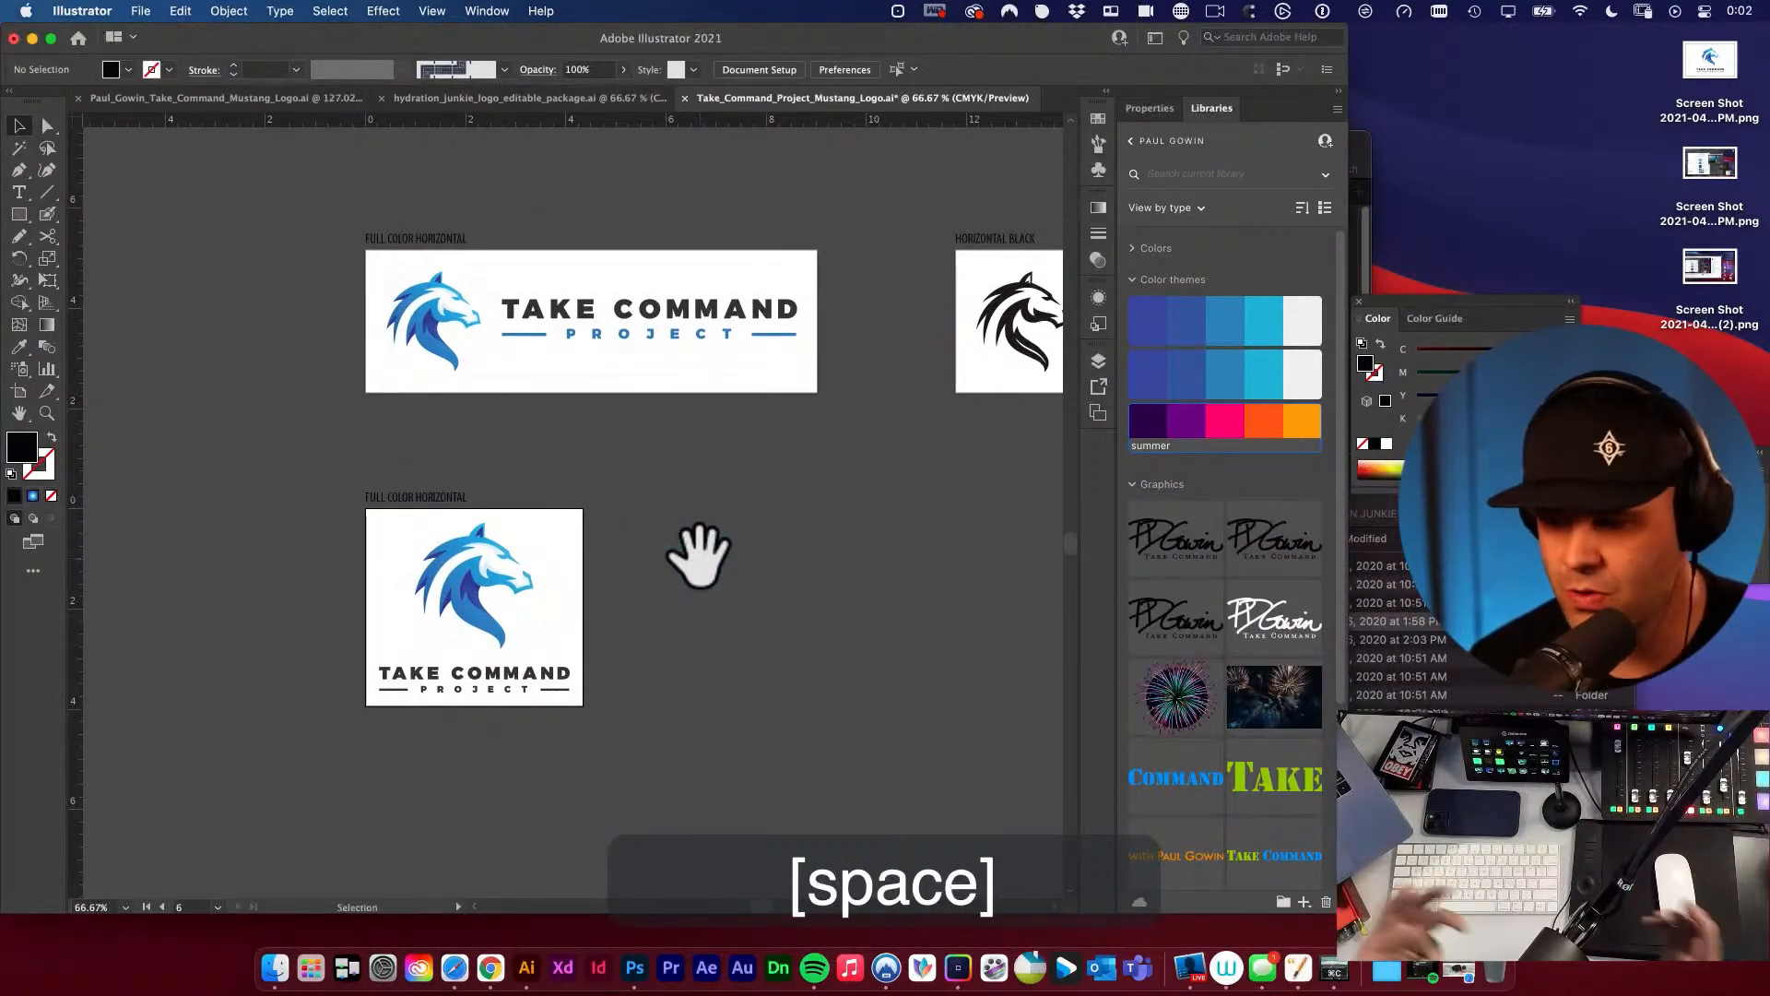
{"action": "scroll", "coordinate": [678, 564], "scroll_direction": "left", "scroll_amount": 1}
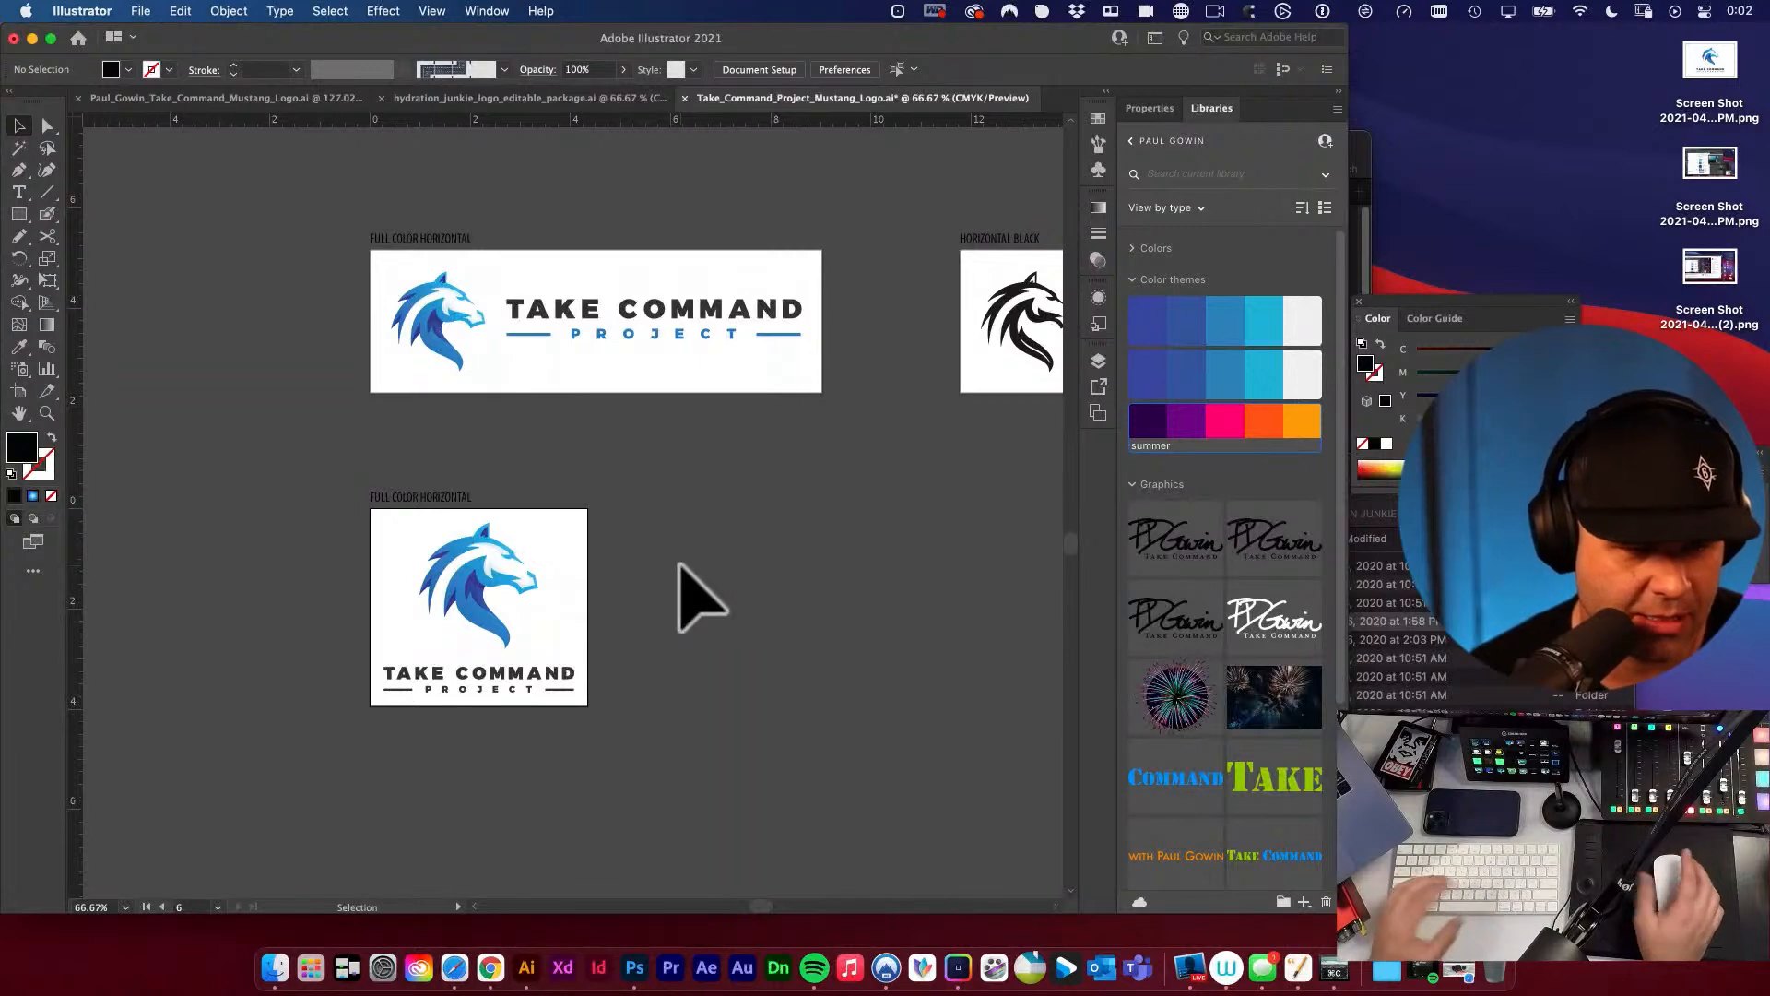
{"action": "key", "text": "space"}
{"action": "left_click_drag", "start_coordinate": [687, 563], "coordinate": [758, 521]}
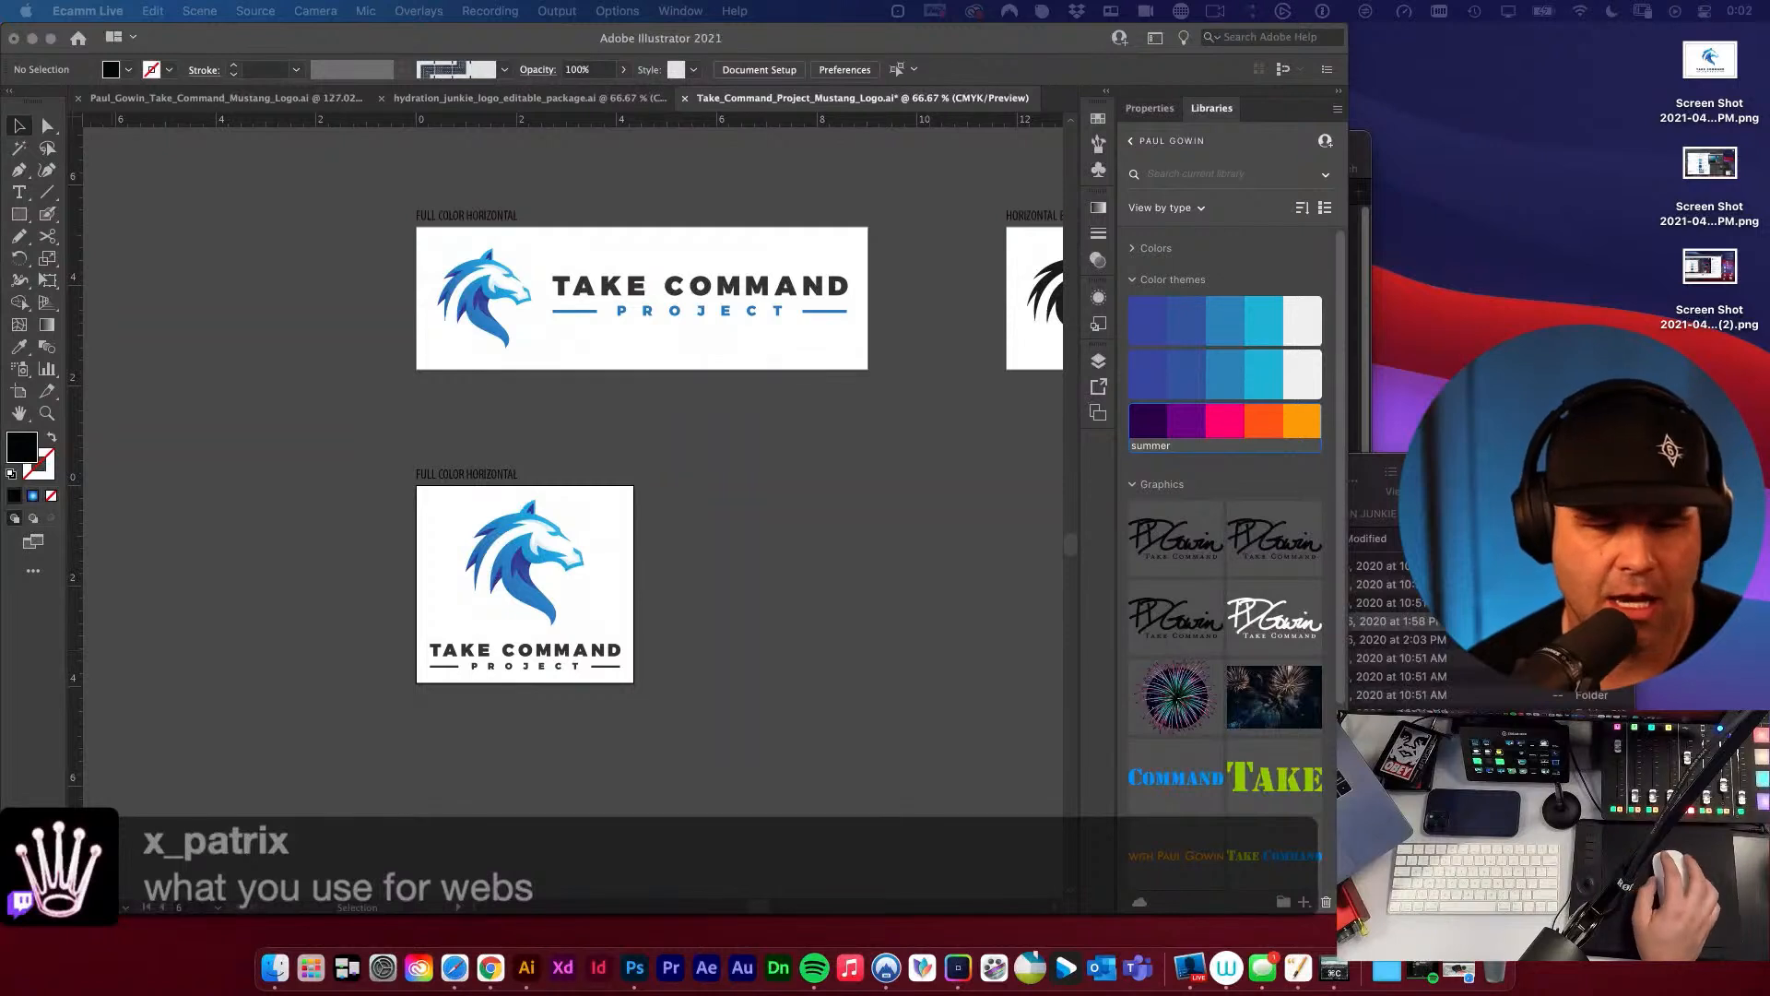
{"action": "left_click", "coordinate": [234, 673]}
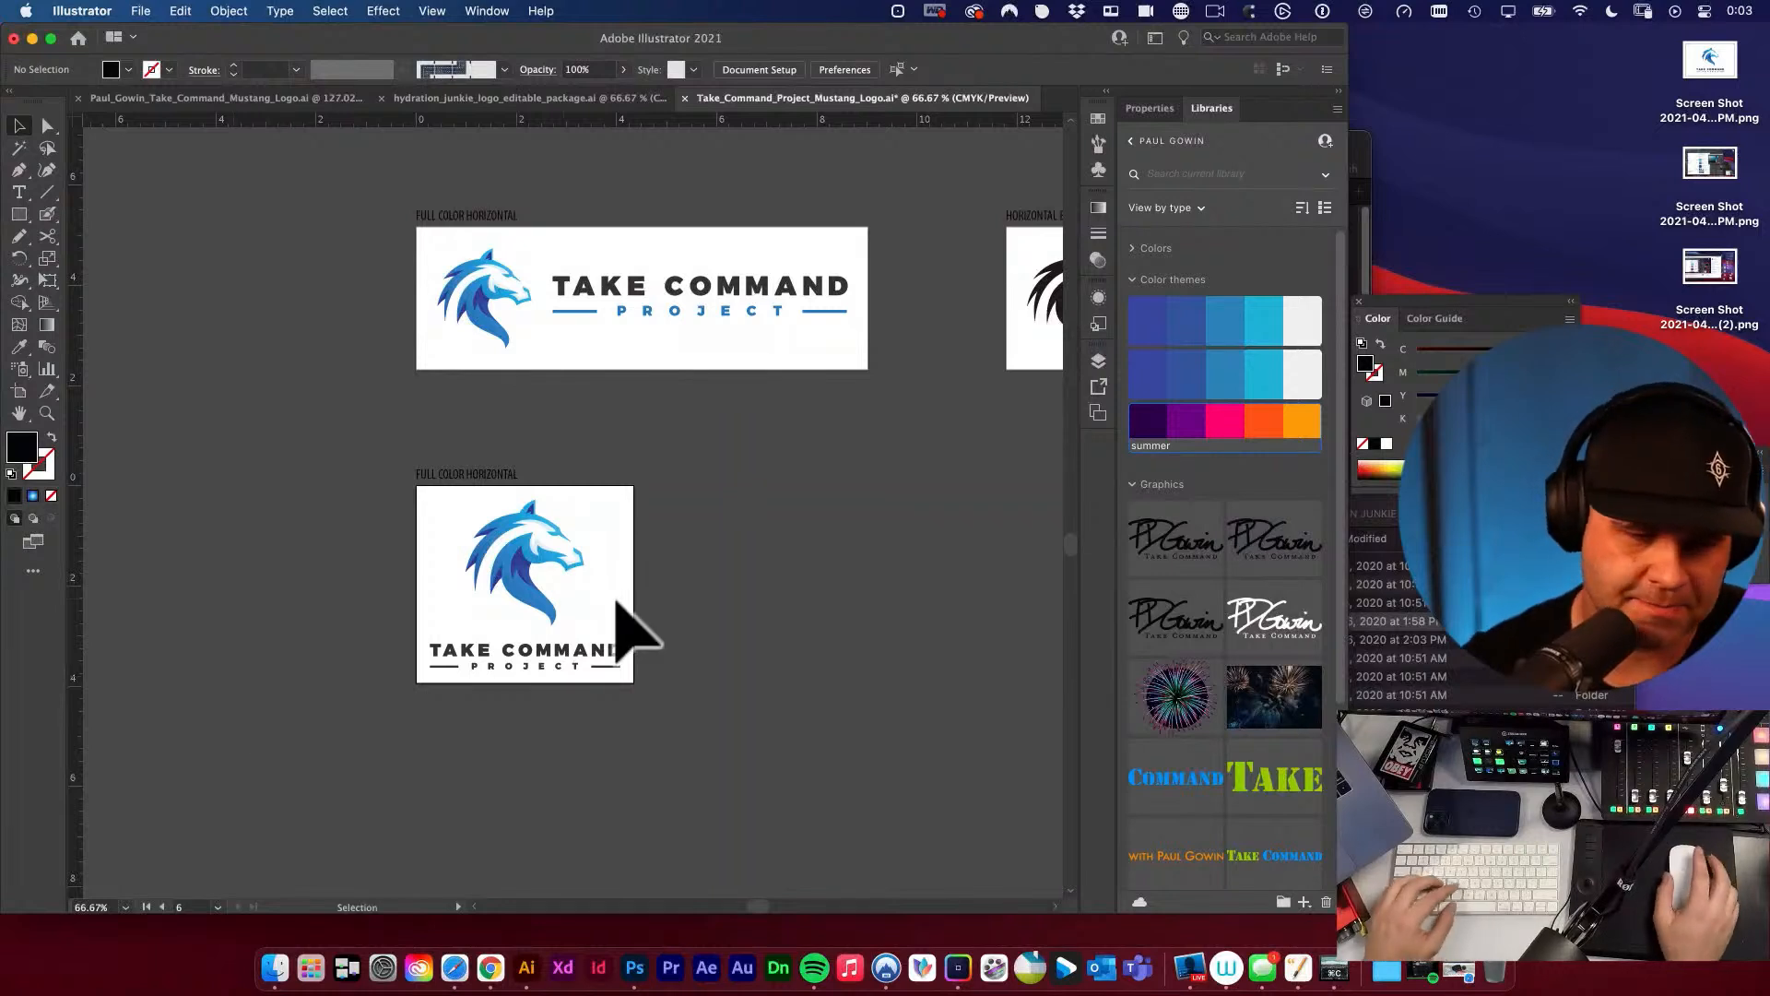
{"action": "key", "text": "space"}
{"action": "left_click_drag", "start_coordinate": [483, 477], "coordinate": [601, 444]}
{"action": "key", "text": "super+z"}
{"action": "key", "text": "v"}
{"action": "left_click", "coordinate": [667, 517]}
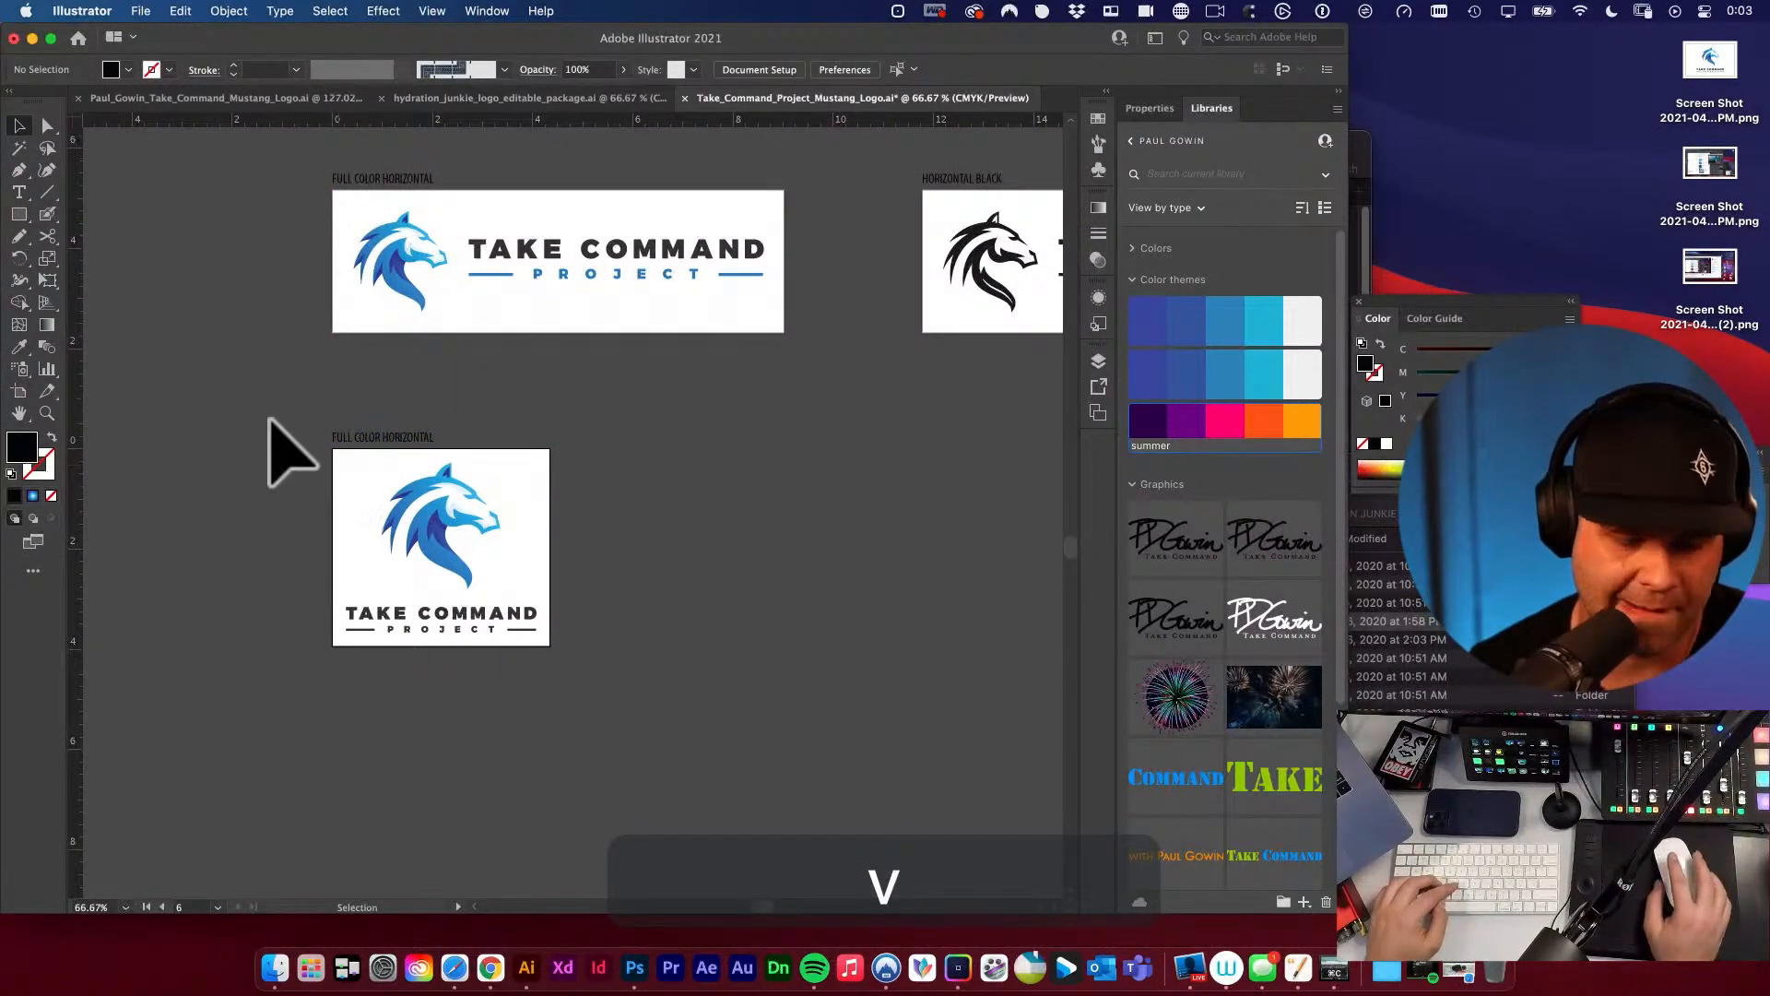
Duplicate the stacked logo artboard with its artwork beside the original and copy its label above the duplicate.
{"action": "key", "text": "shift+o"}
{"action": "left_click_drag", "start_coordinate": [356, 466], "coordinate": [652, 482]}
{"action": "key", "text": "v"}
{"action": "left_click", "coordinate": [388, 437]}
{"action": "left_click_drag", "start_coordinate": [388, 437], "coordinate": [678, 441]}
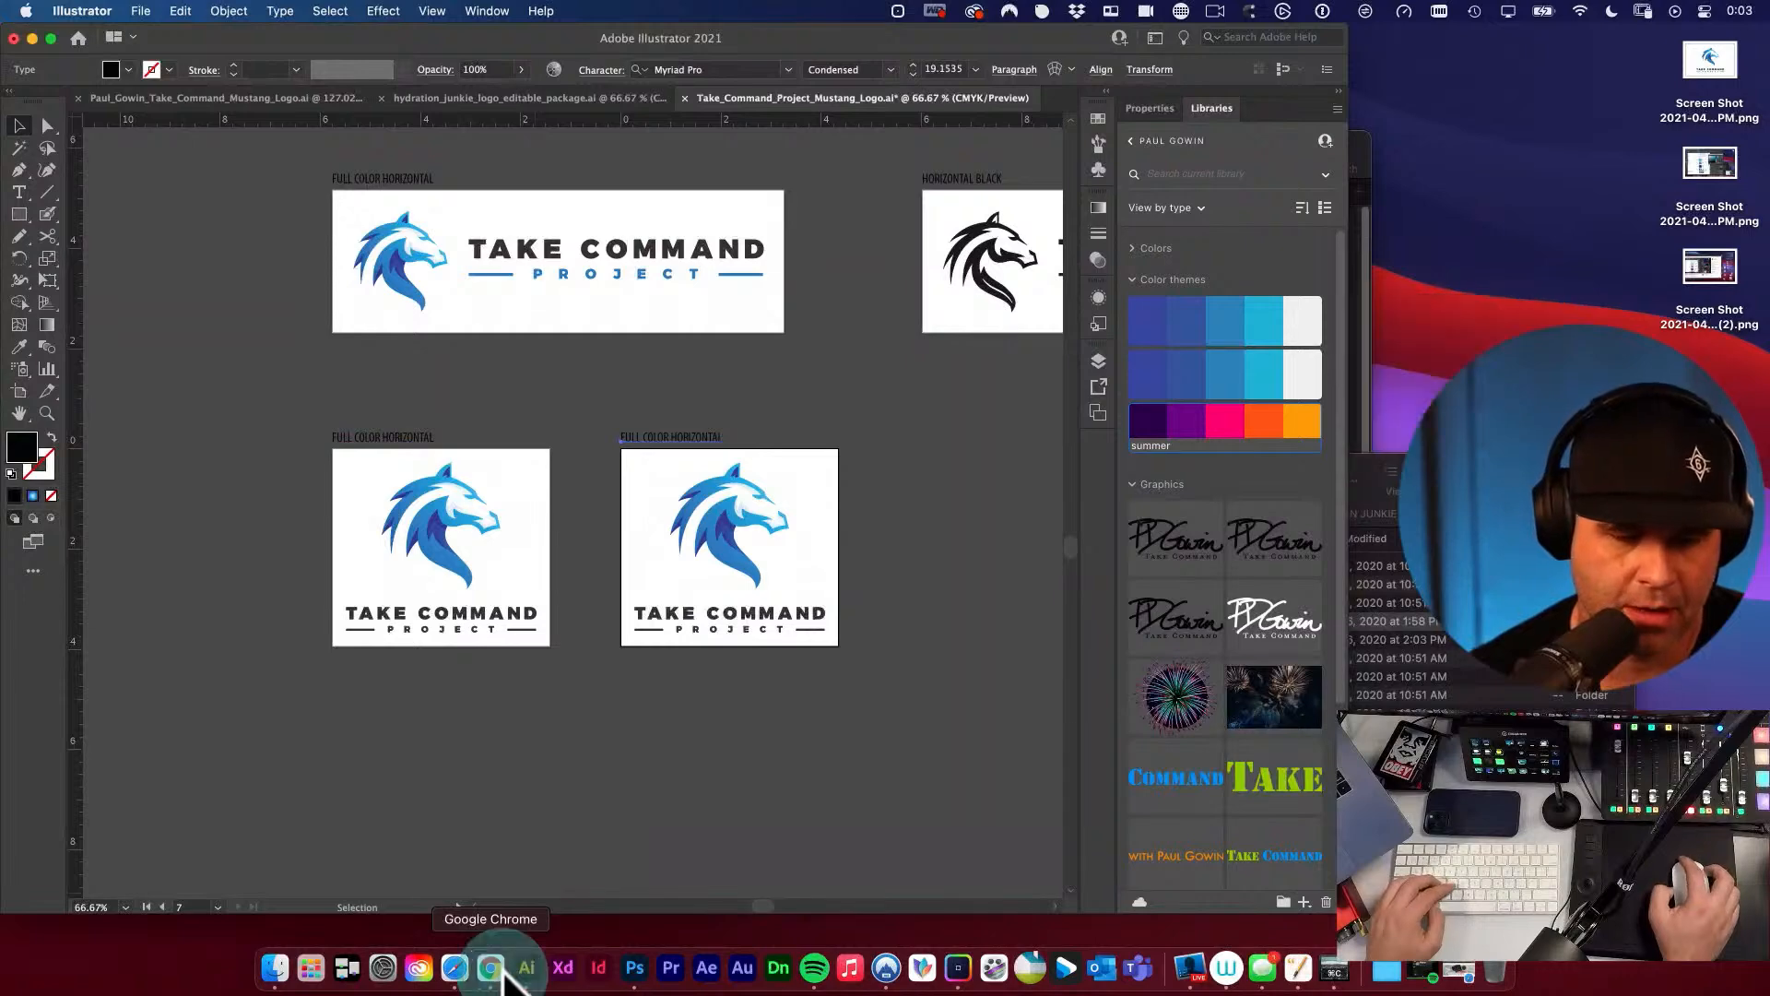
Switch to Google Chrome, search for "lottie animations" and look through the LottieFiles home page.
{"action": "left_click", "coordinate": [491, 968]}
{"action": "type", "text": "LOTTIE ANIM"}
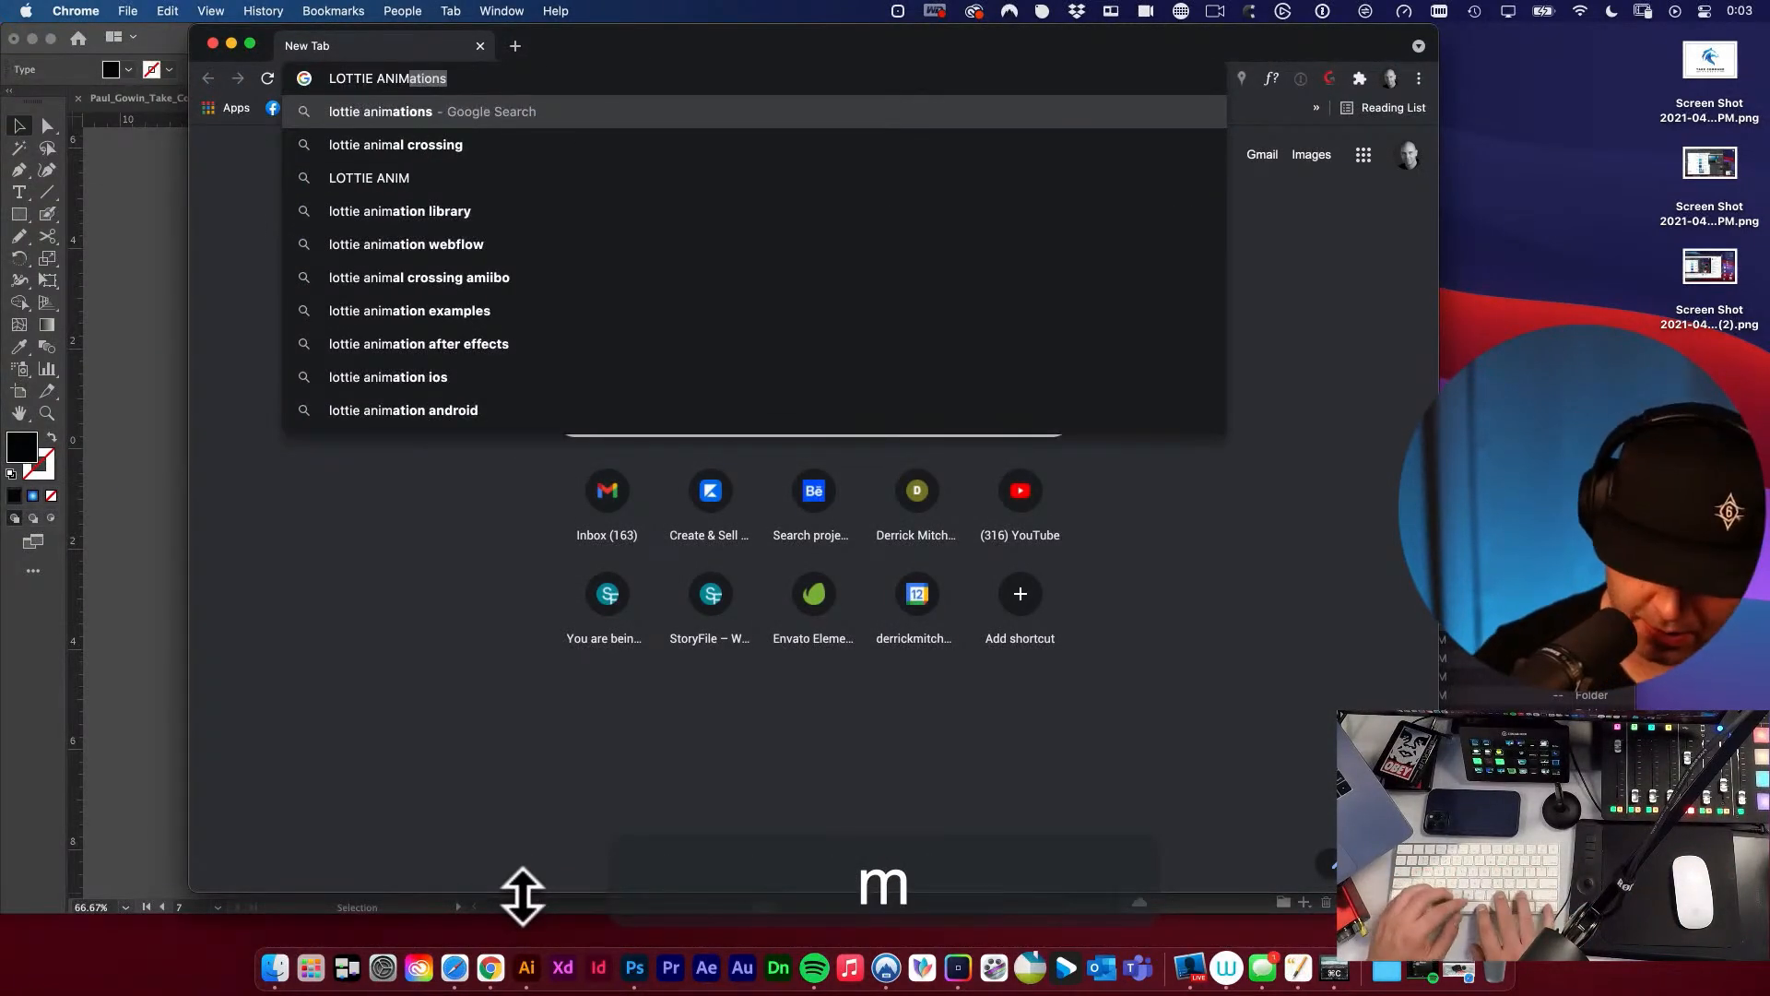
{"action": "key", "text": "Return"}
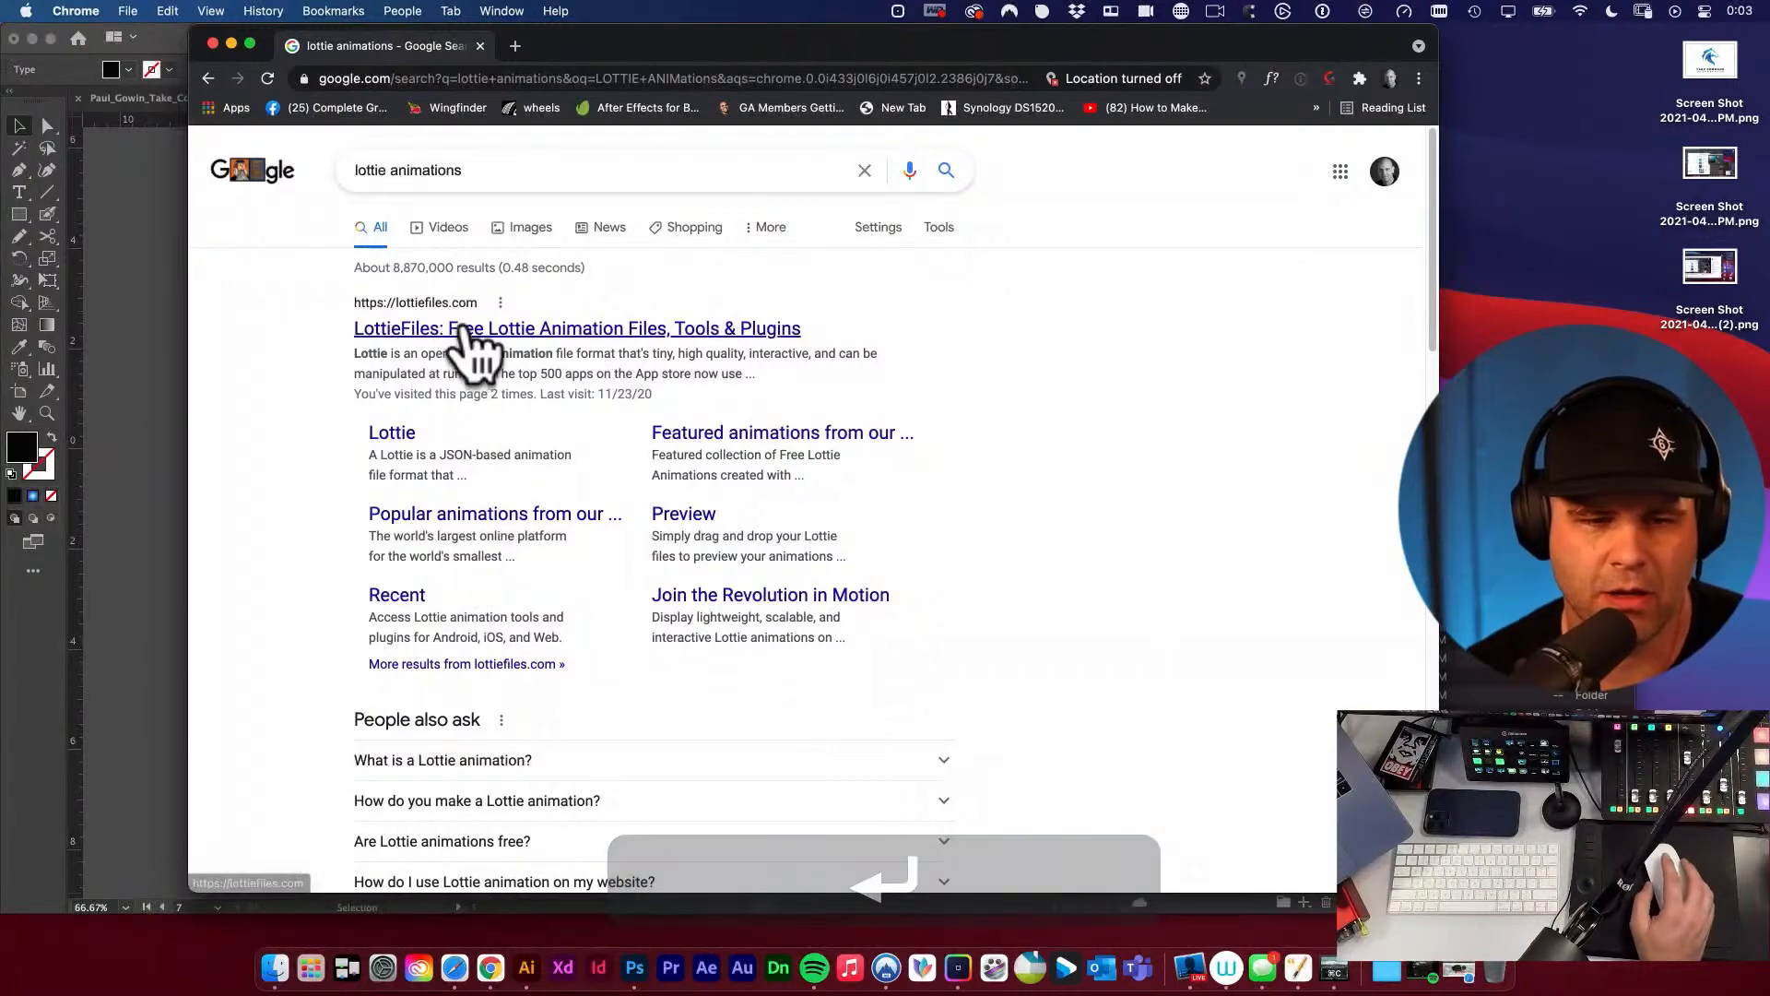
{"action": "left_click", "coordinate": [465, 330]}
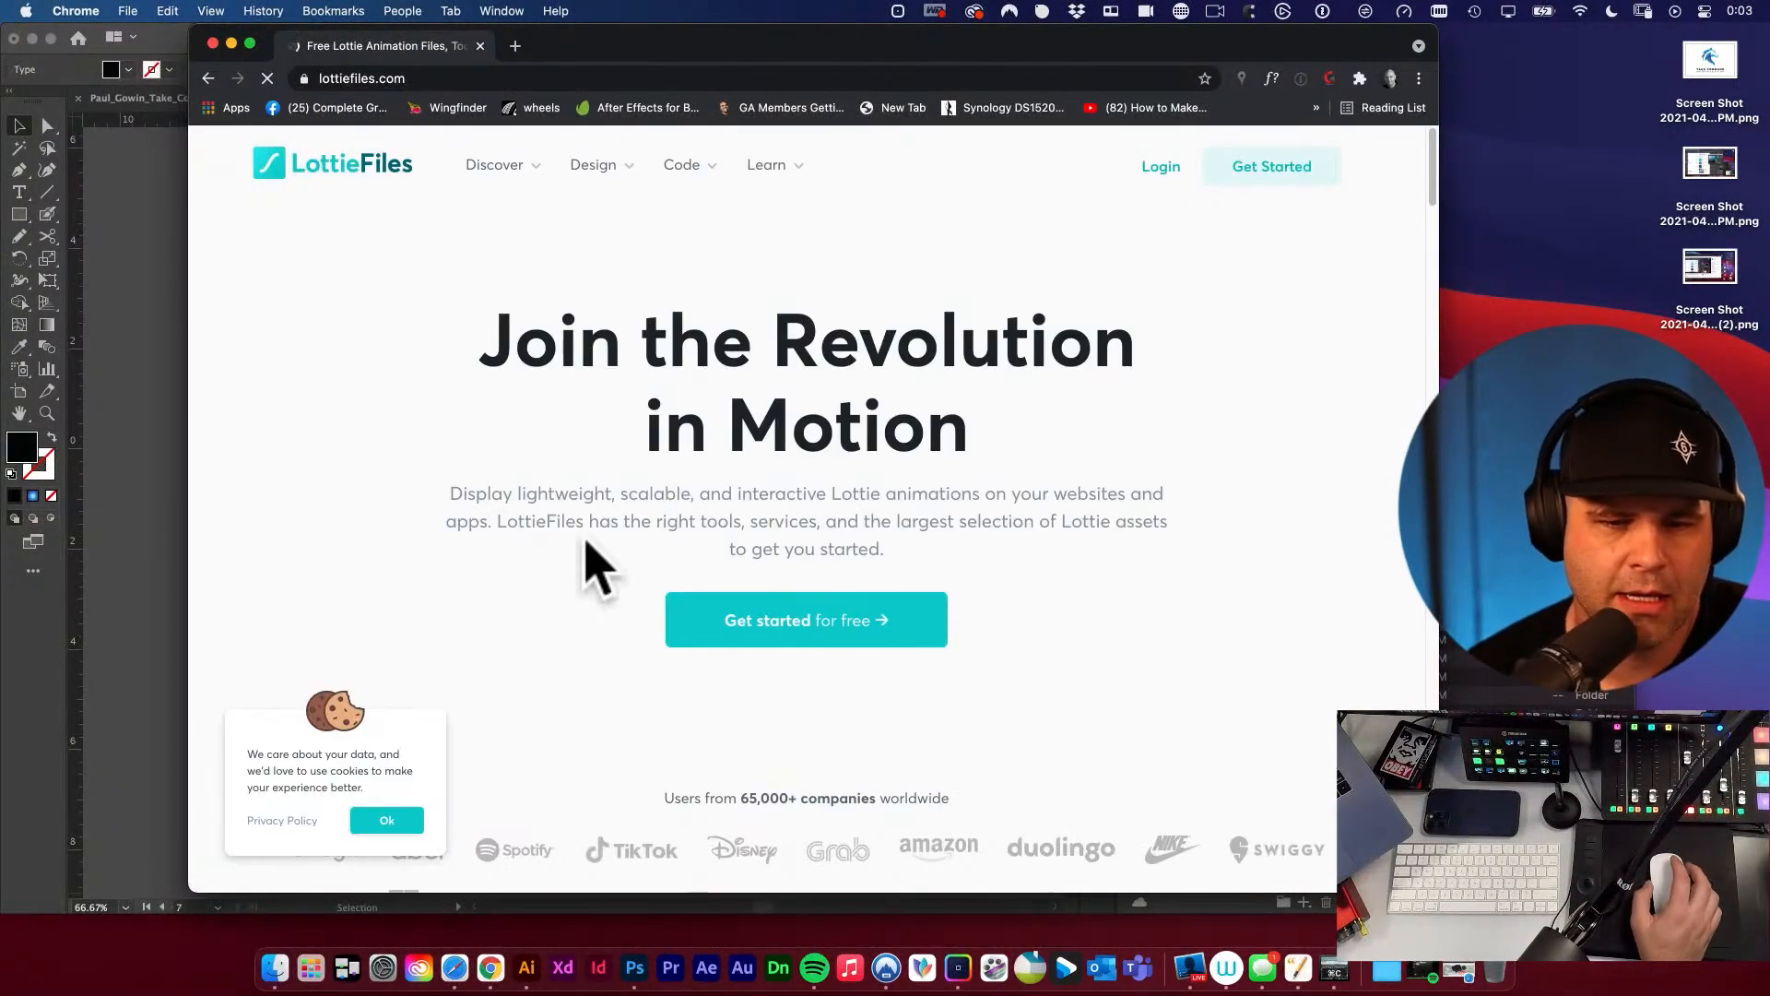
{"action": "scroll", "coordinate": [695, 584], "scroll_direction": "down", "scroll_amount": 5}
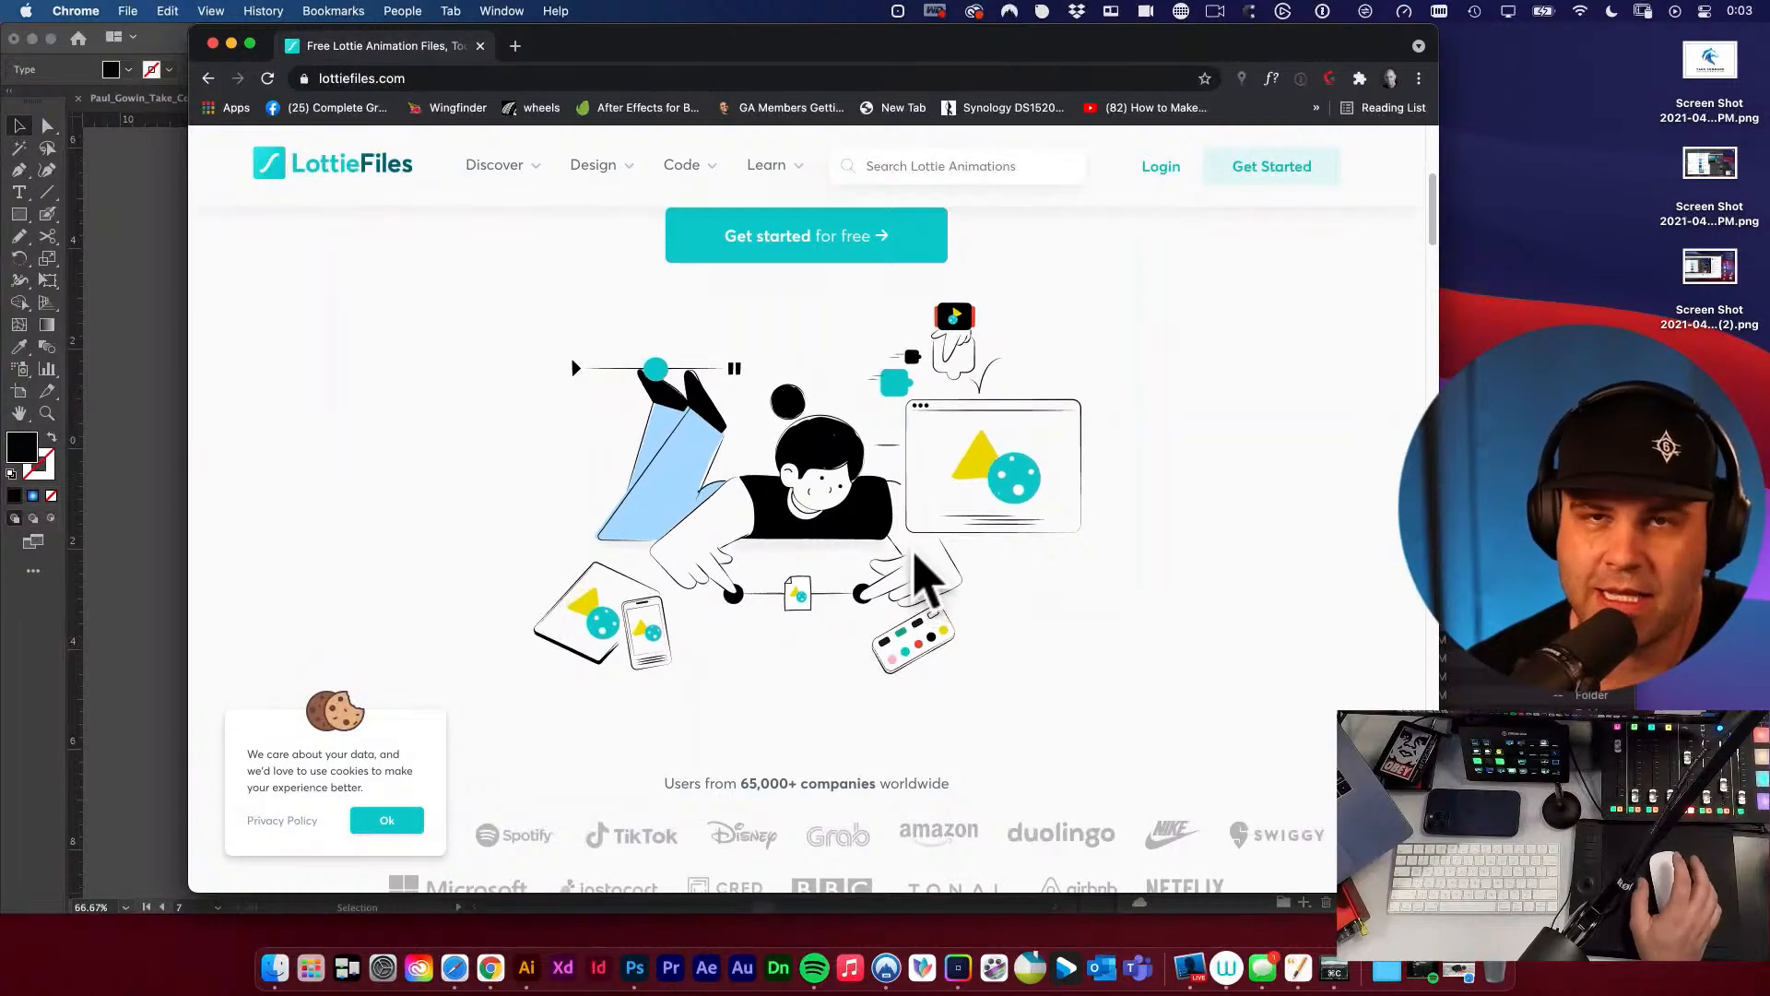
{"action": "scroll", "coordinate": [922, 590], "scroll_direction": "down", "scroll_amount": 4}
{"action": "scroll", "coordinate": [959, 576], "scroll_direction": "down", "scroll_amount": 7}
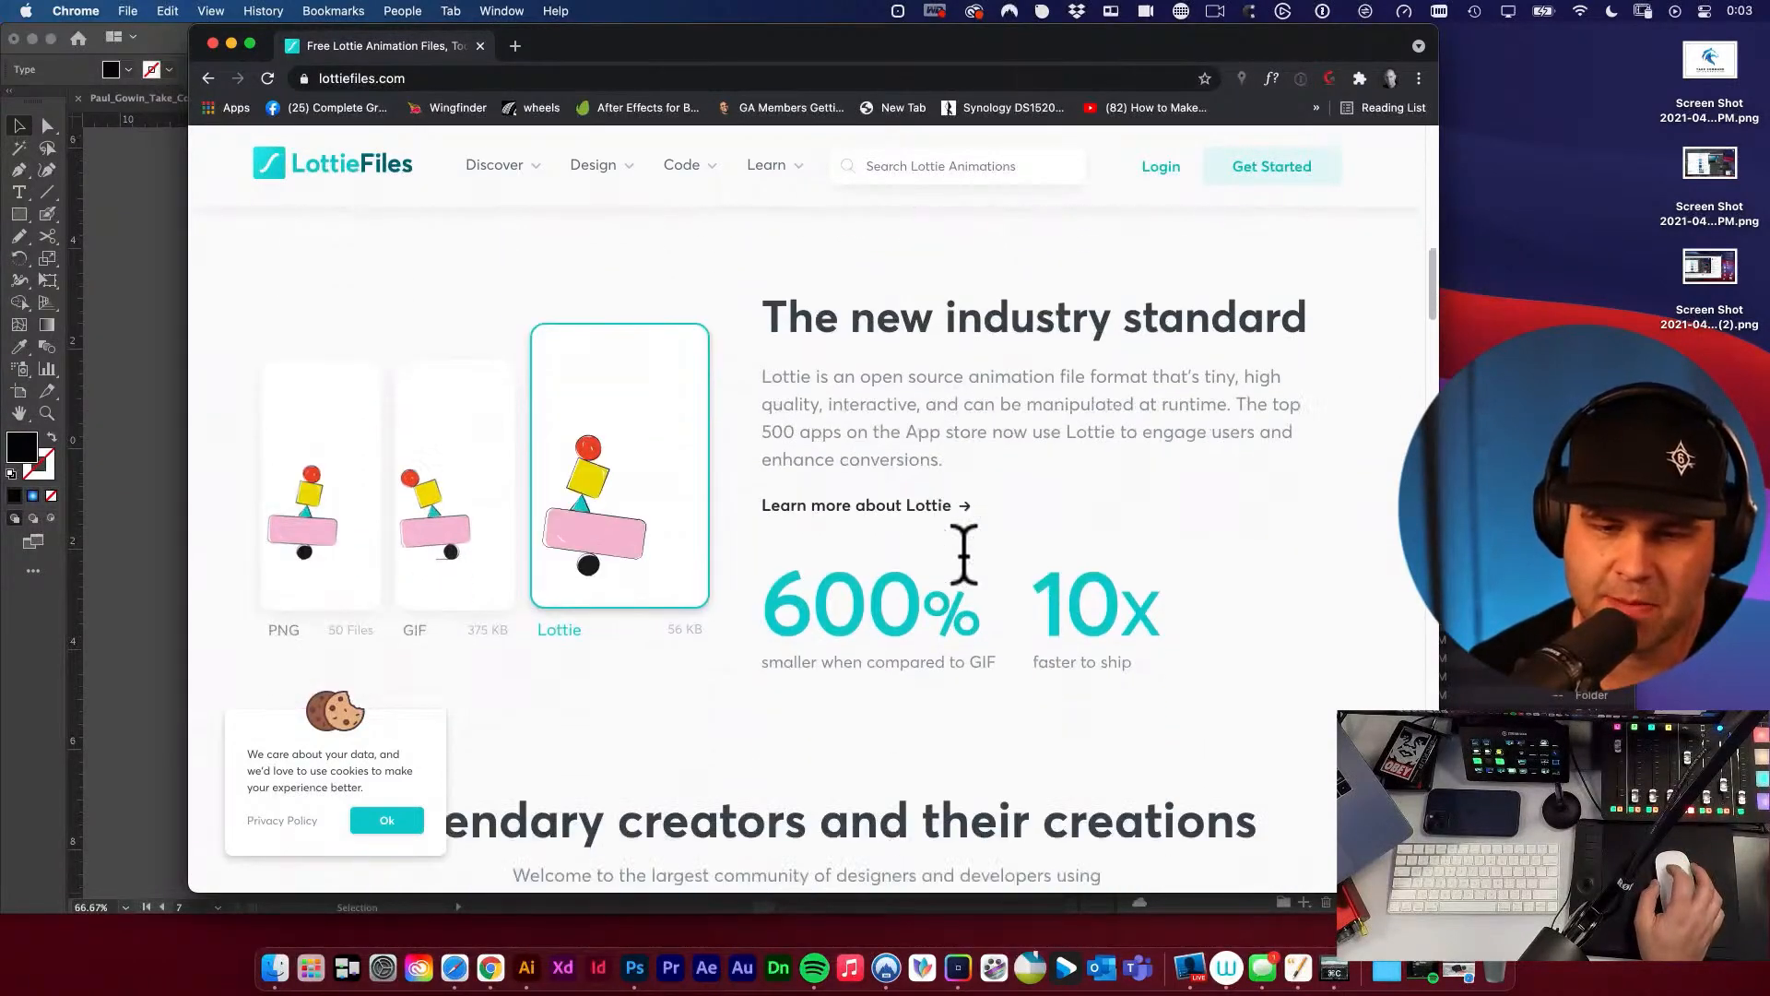
{"action": "scroll", "coordinate": [969, 567], "scroll_direction": "down", "scroll_amount": 11}
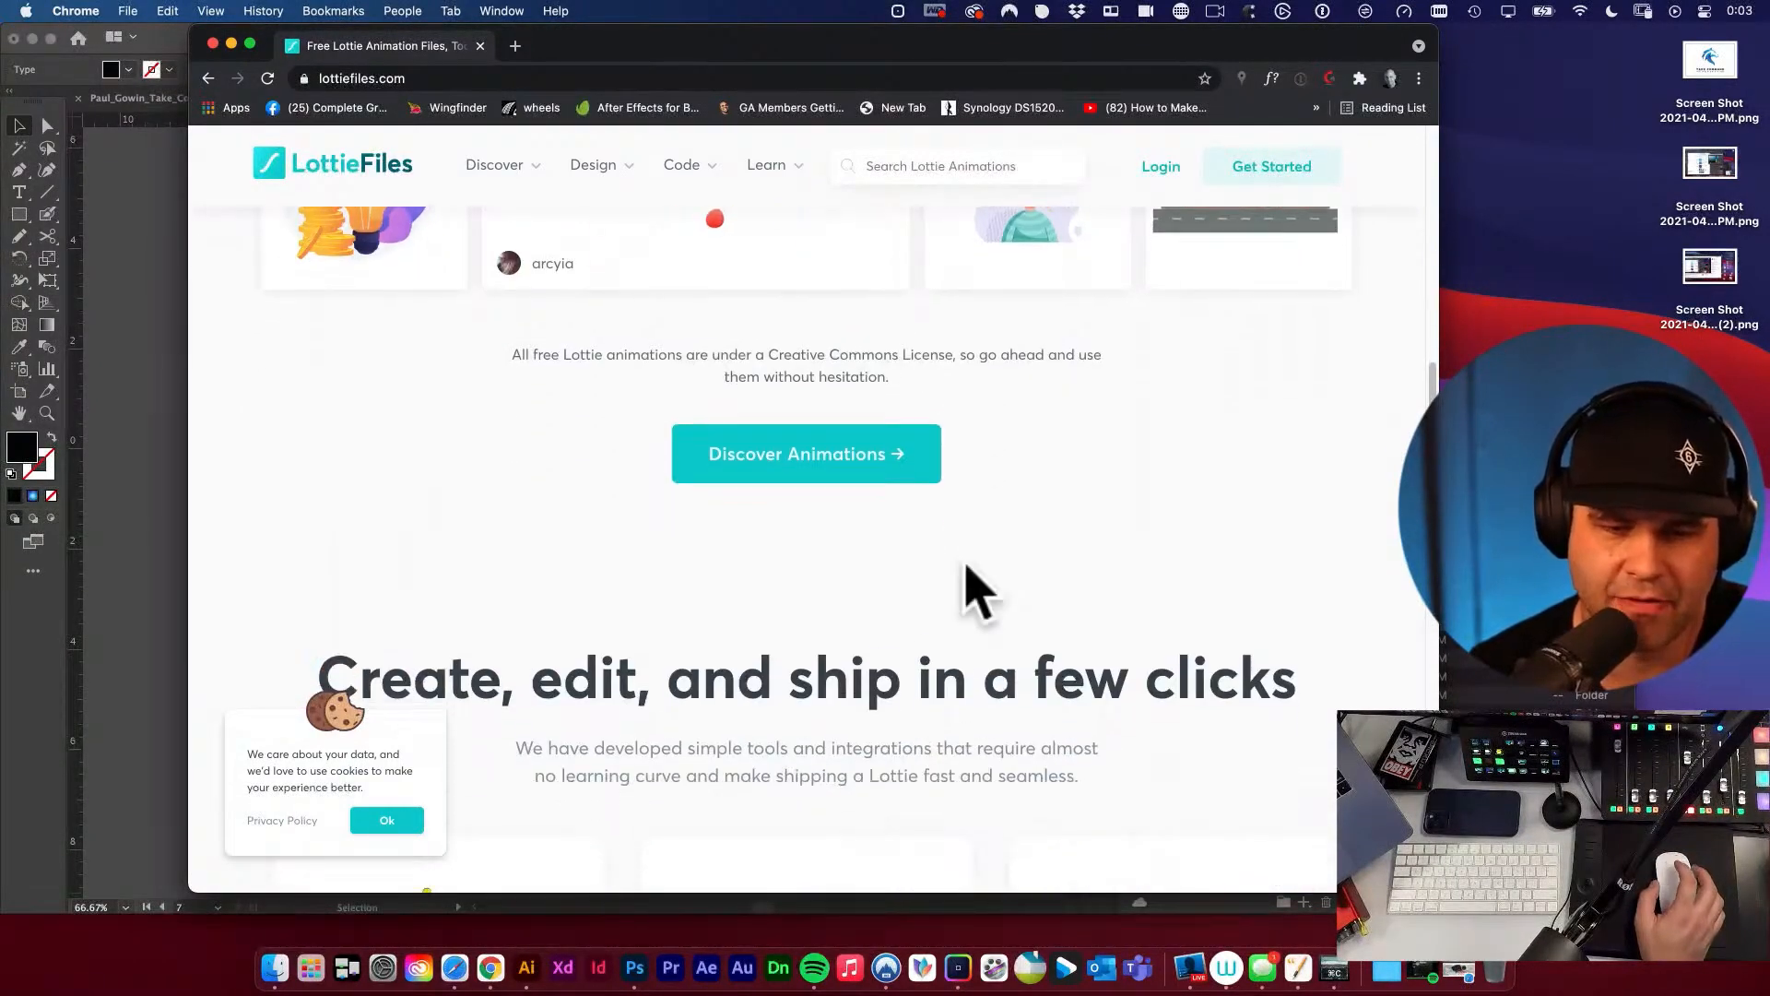
{"action": "scroll", "coordinate": [968, 585], "scroll_direction": "up", "scroll_amount": 4}
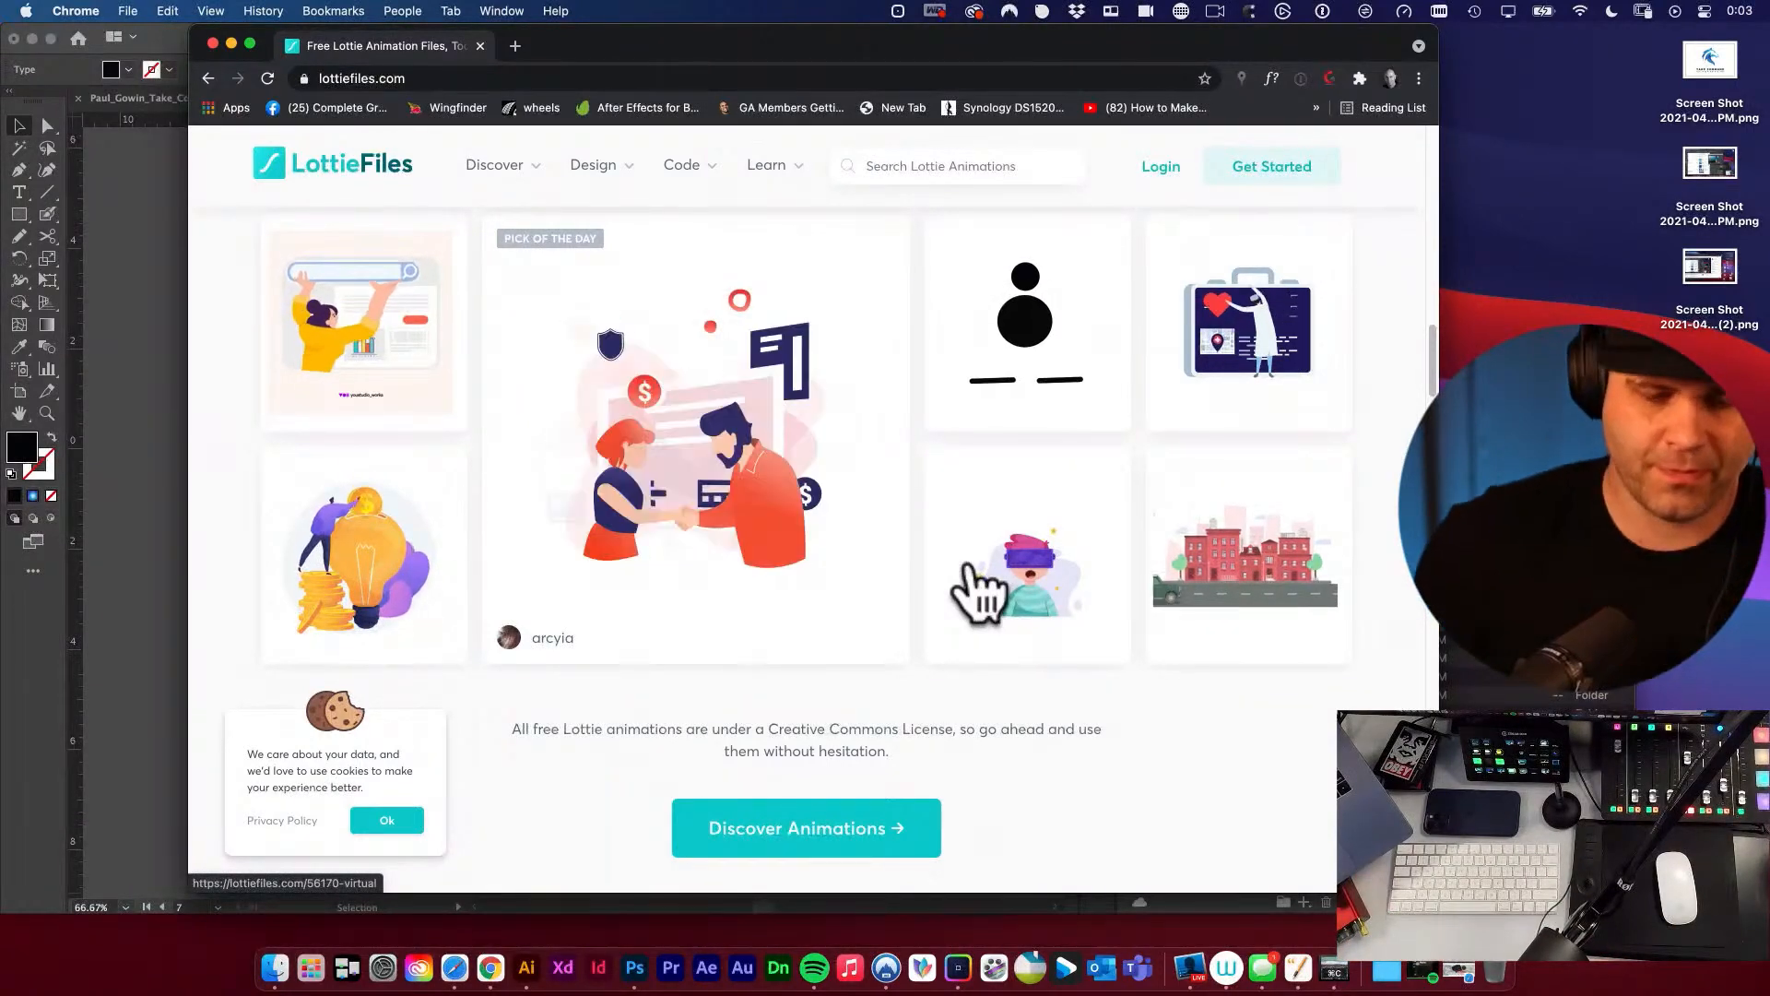
Search the web for "webflow university youtube" in a new tab, look through the results and return to Illustrator.
{"action": "key", "text": "super+t"}
{"action": "type", "text": "web"}
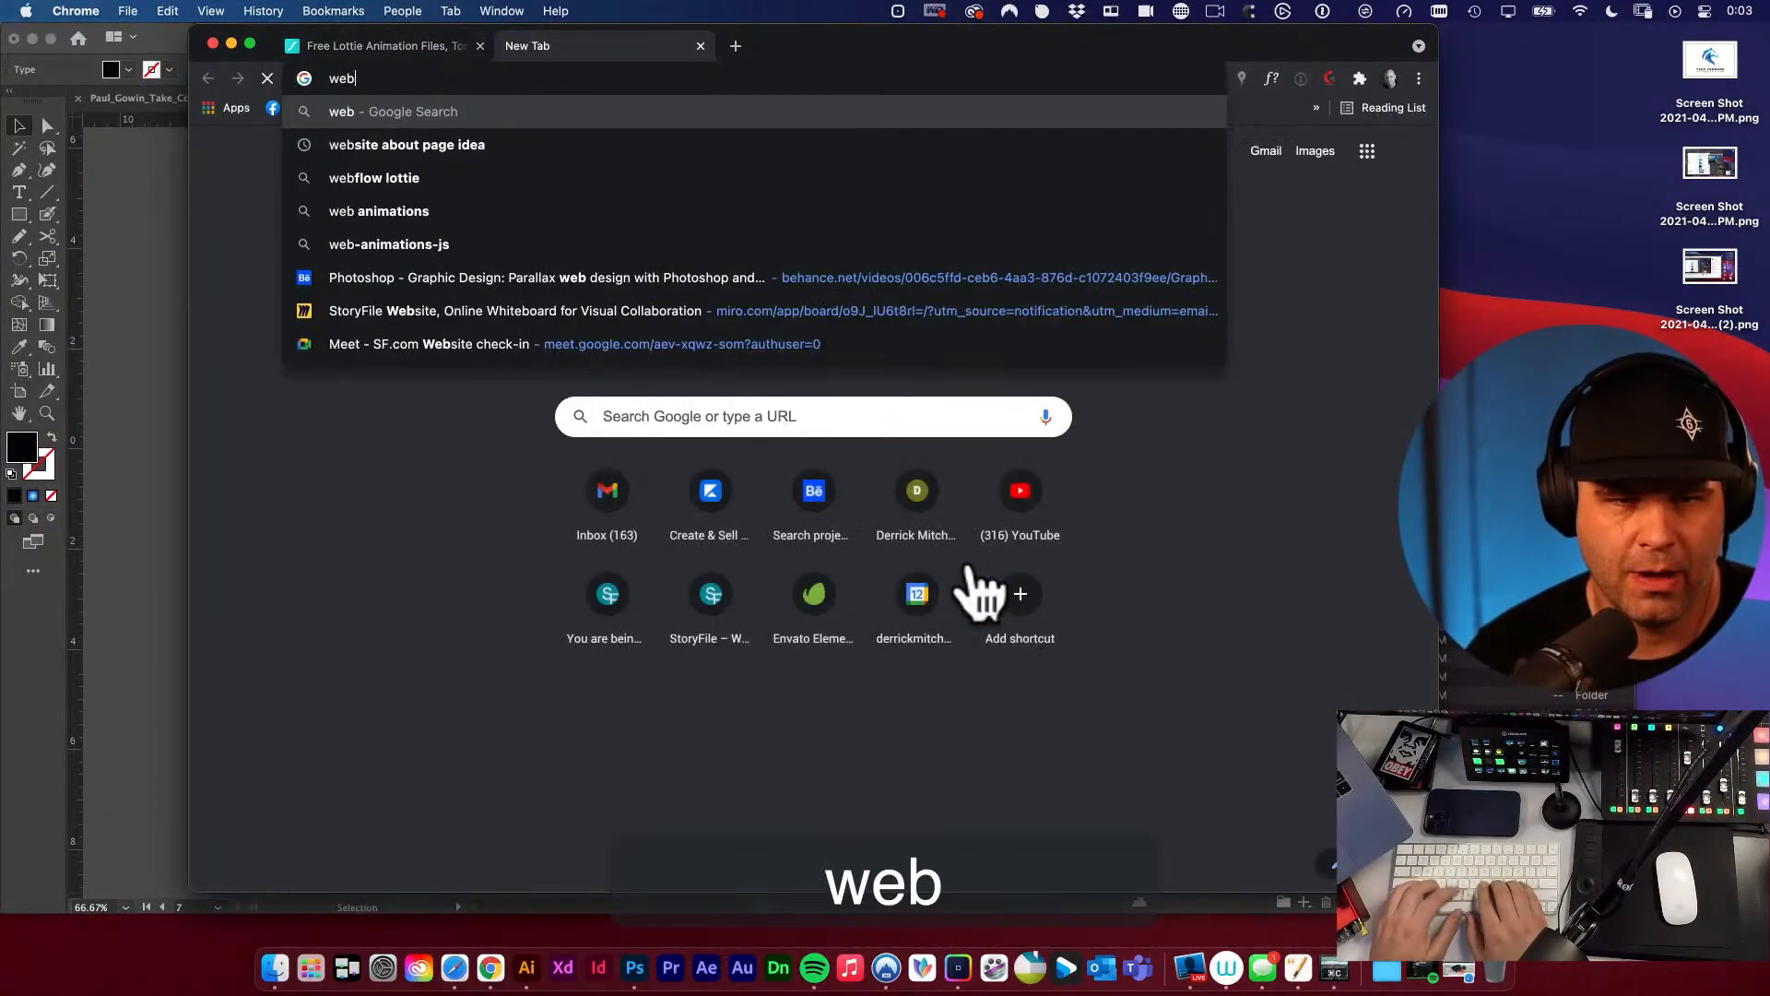
{"action": "type", "text": "flow univer"}
{"action": "key", "text": "Right"}
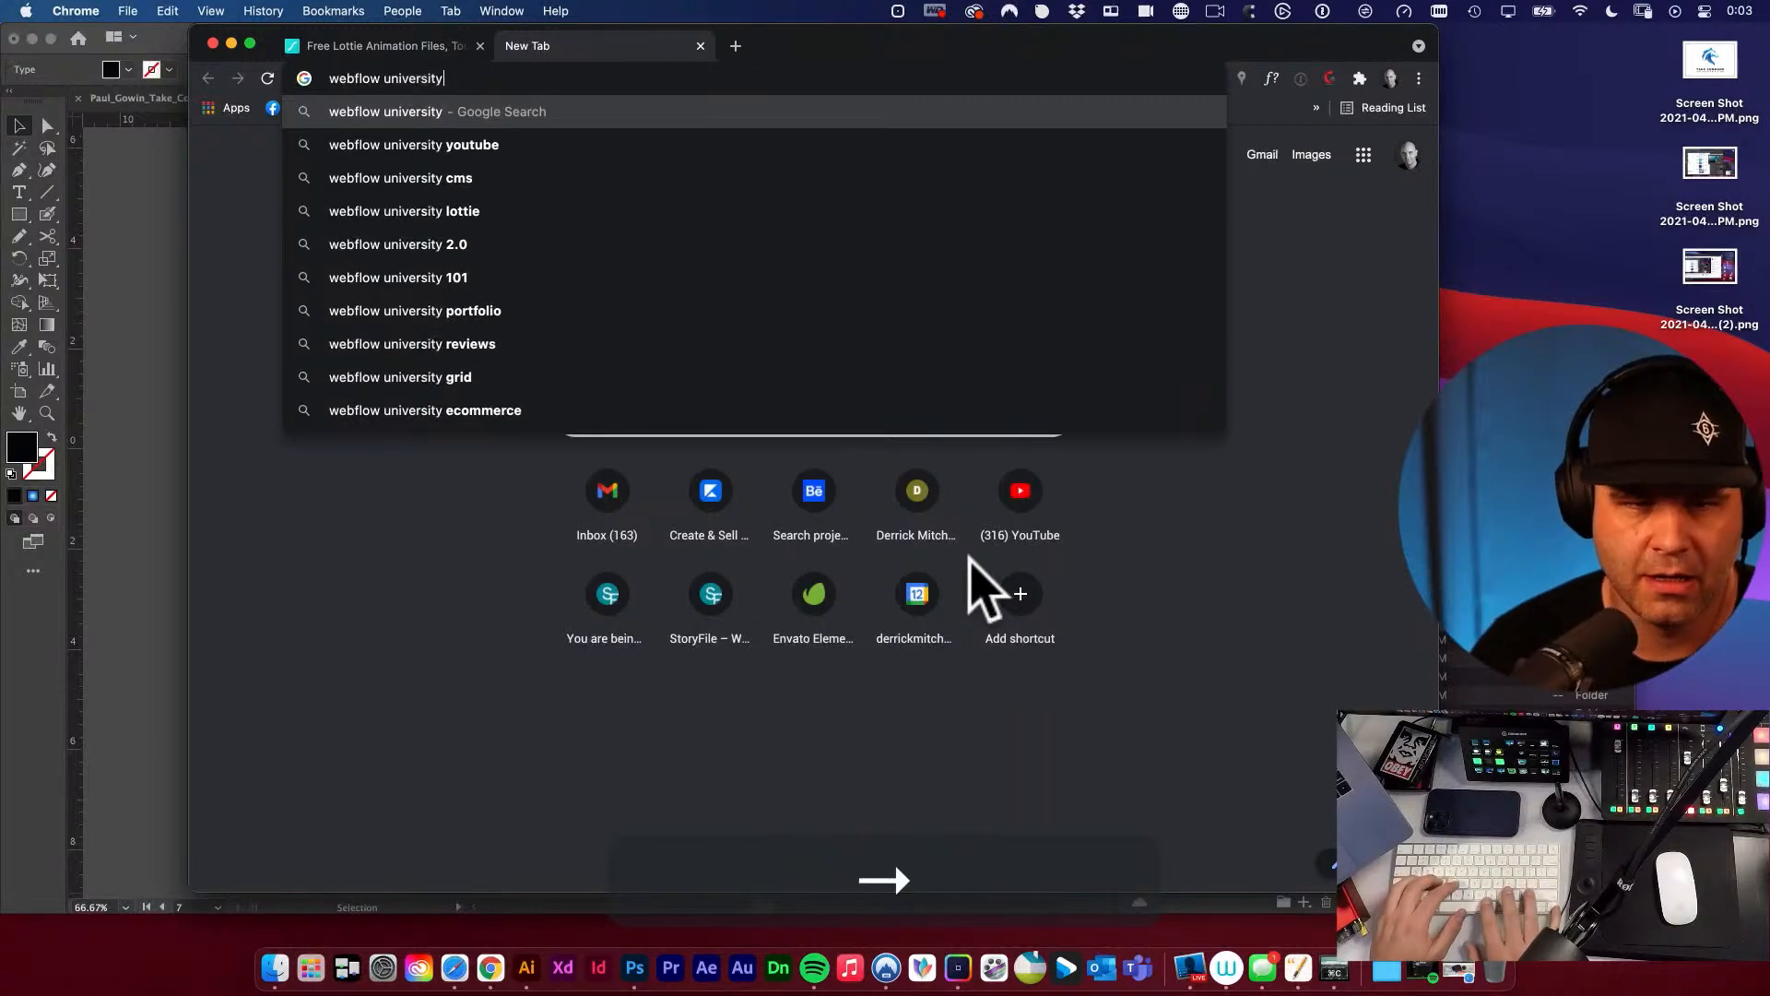
{"action": "key", "text": "Down"}
{"action": "key", "text": "Return"}
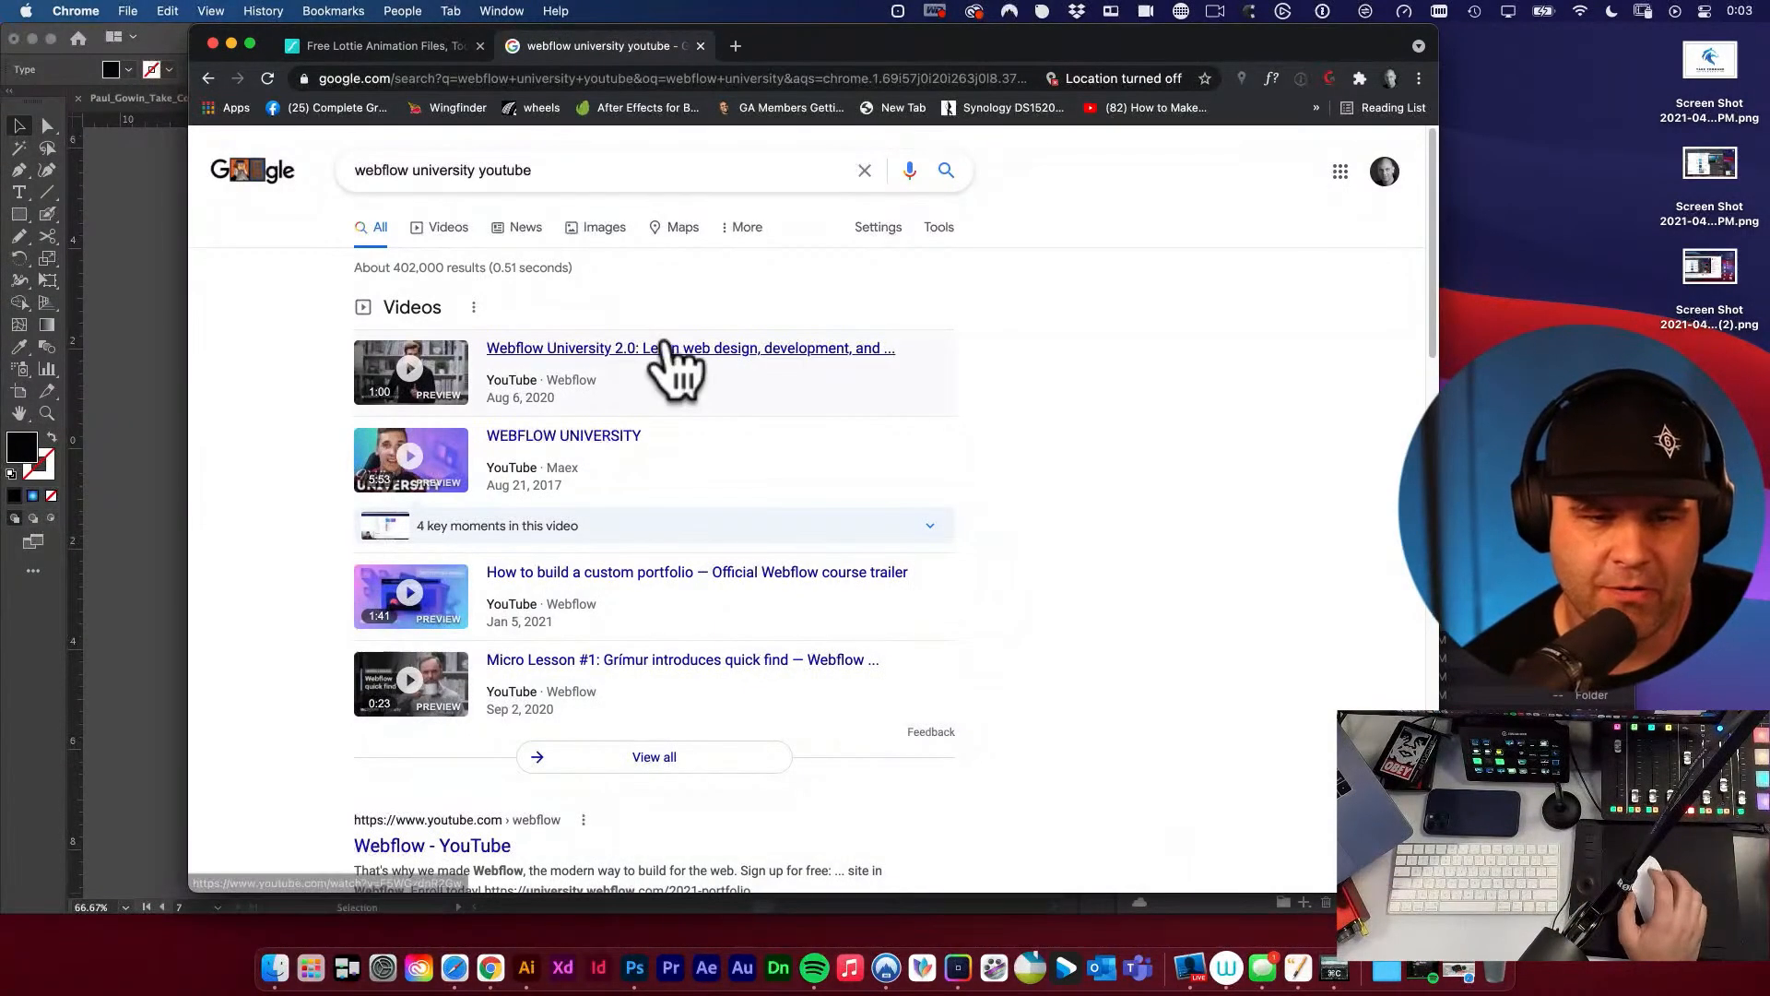
{"action": "scroll", "coordinate": [758, 452], "scroll_direction": "down", "scroll_amount": 1}
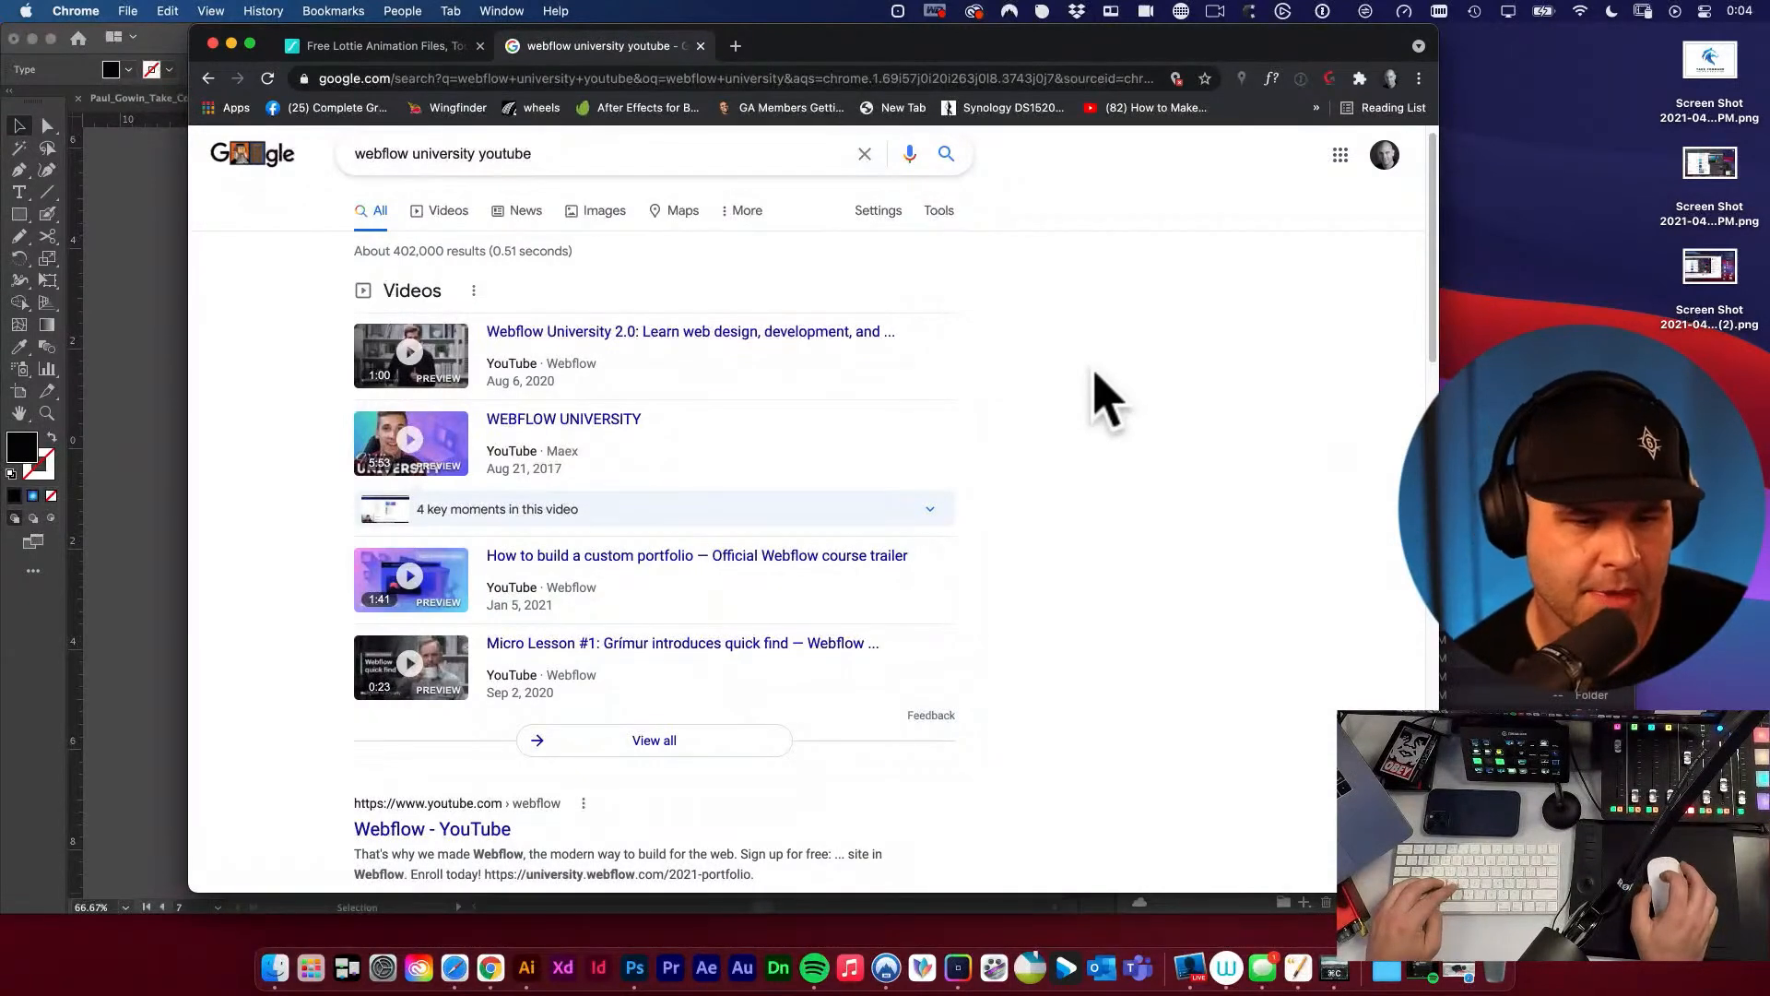
{"action": "scroll", "coordinate": [1106, 398], "scroll_direction": "down", "scroll_amount": 4}
{"action": "key", "text": "super+w"}
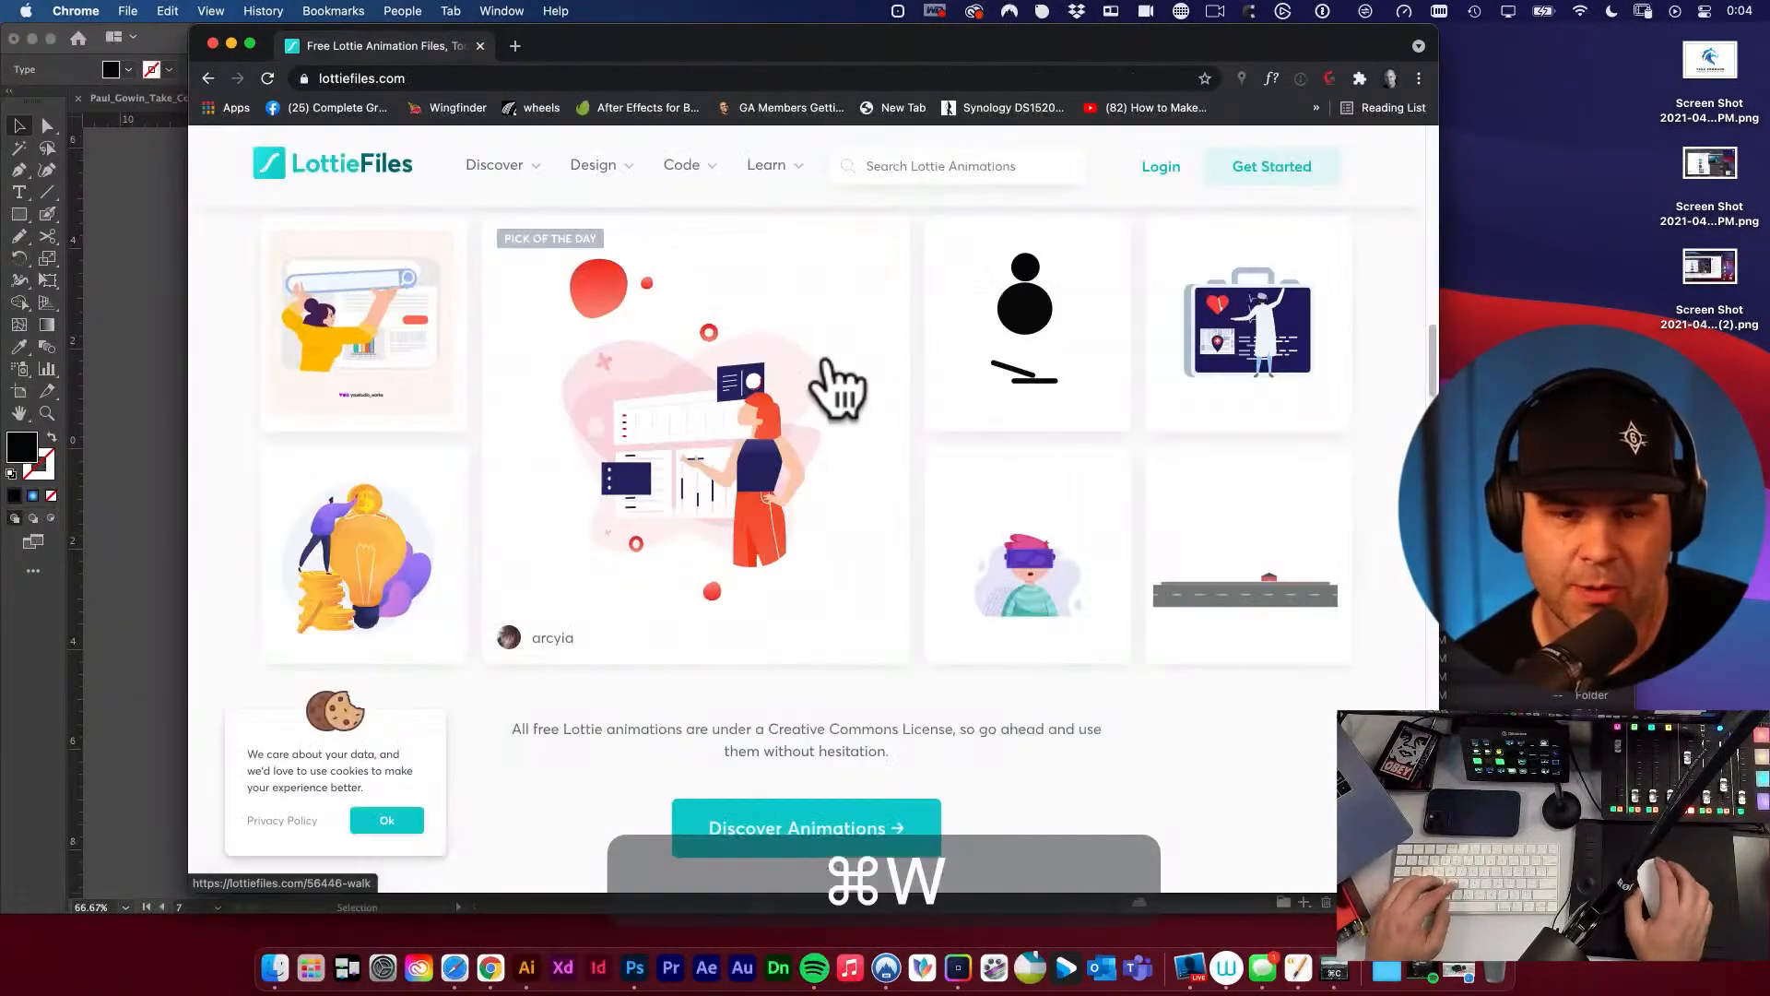
{"action": "key", "text": "super+w"}
{"action": "left_click", "coordinate": [847, 343]}
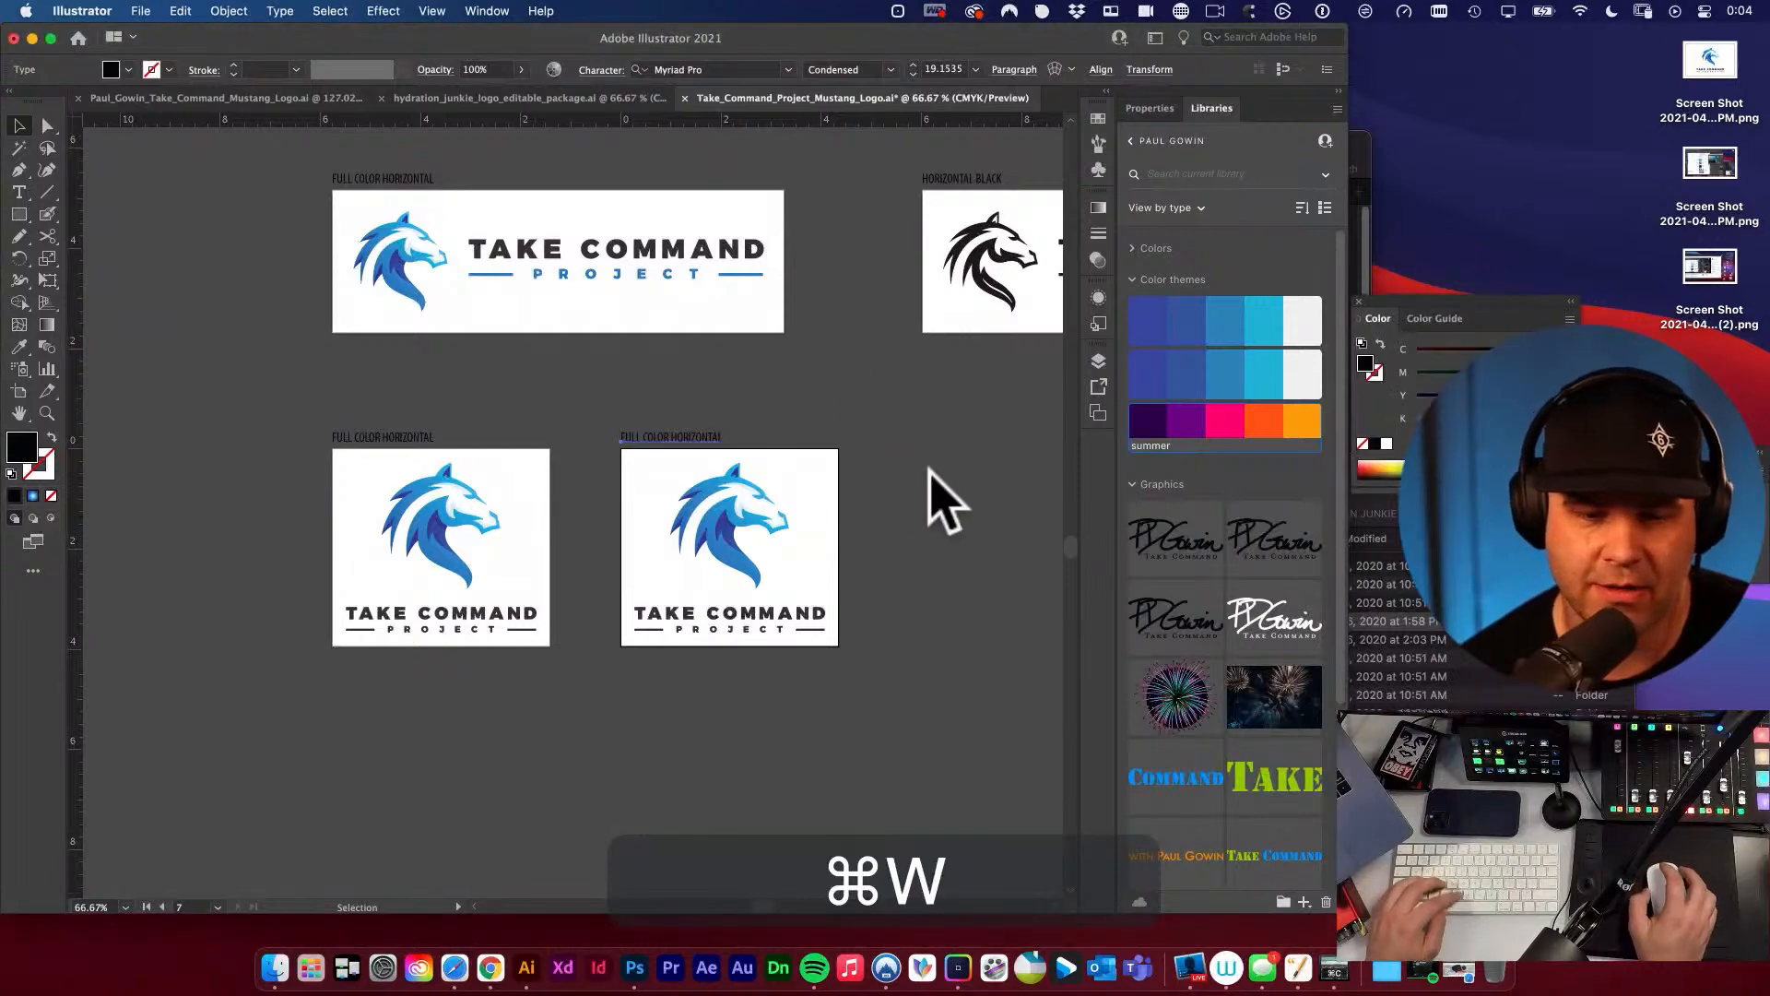
Group the pieces of the white stacked logo on the gradient half of the COMPARISONS artboard.
{"action": "key", "text": "v"}
{"action": "left_click_drag", "start_coordinate": [933, 506], "coordinate": [897, 441]}
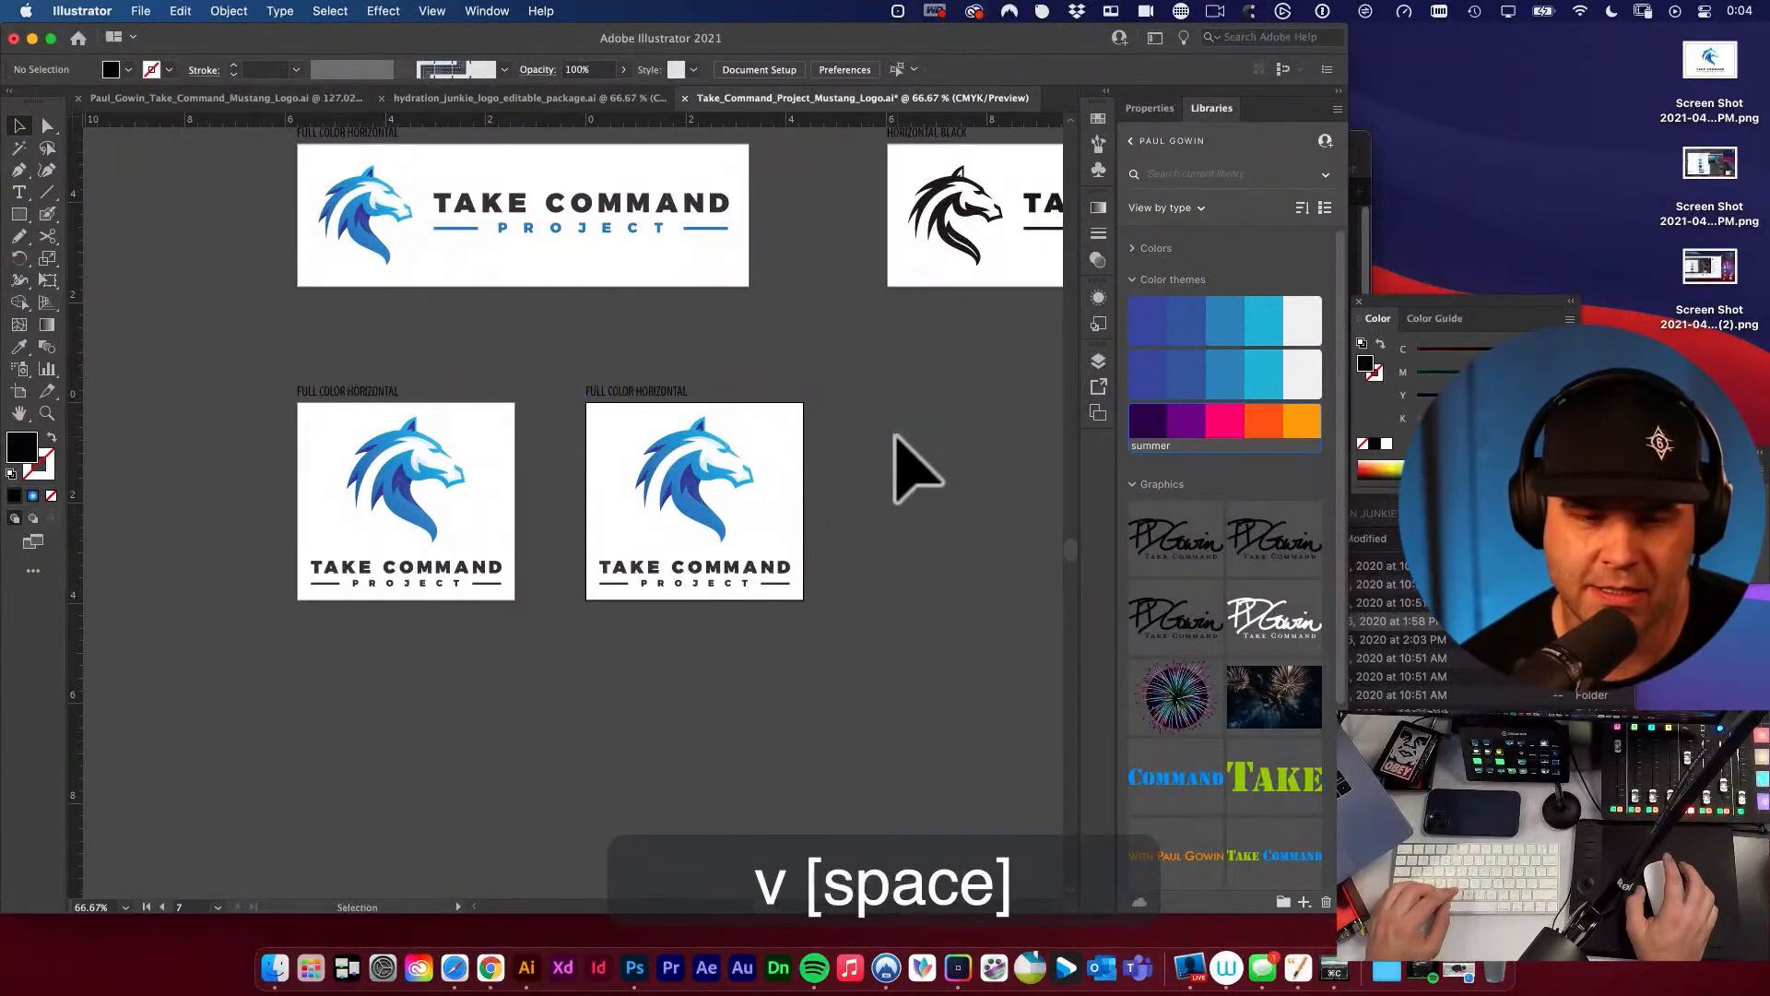
{"action": "left_click", "coordinate": [821, 513], "text": "alt+super"}
{"action": "left_click", "coordinate": [821, 513], "text": "alt+super"}
{"action": "left_click_drag", "start_coordinate": [672, 494], "coordinate": [776, 566]}
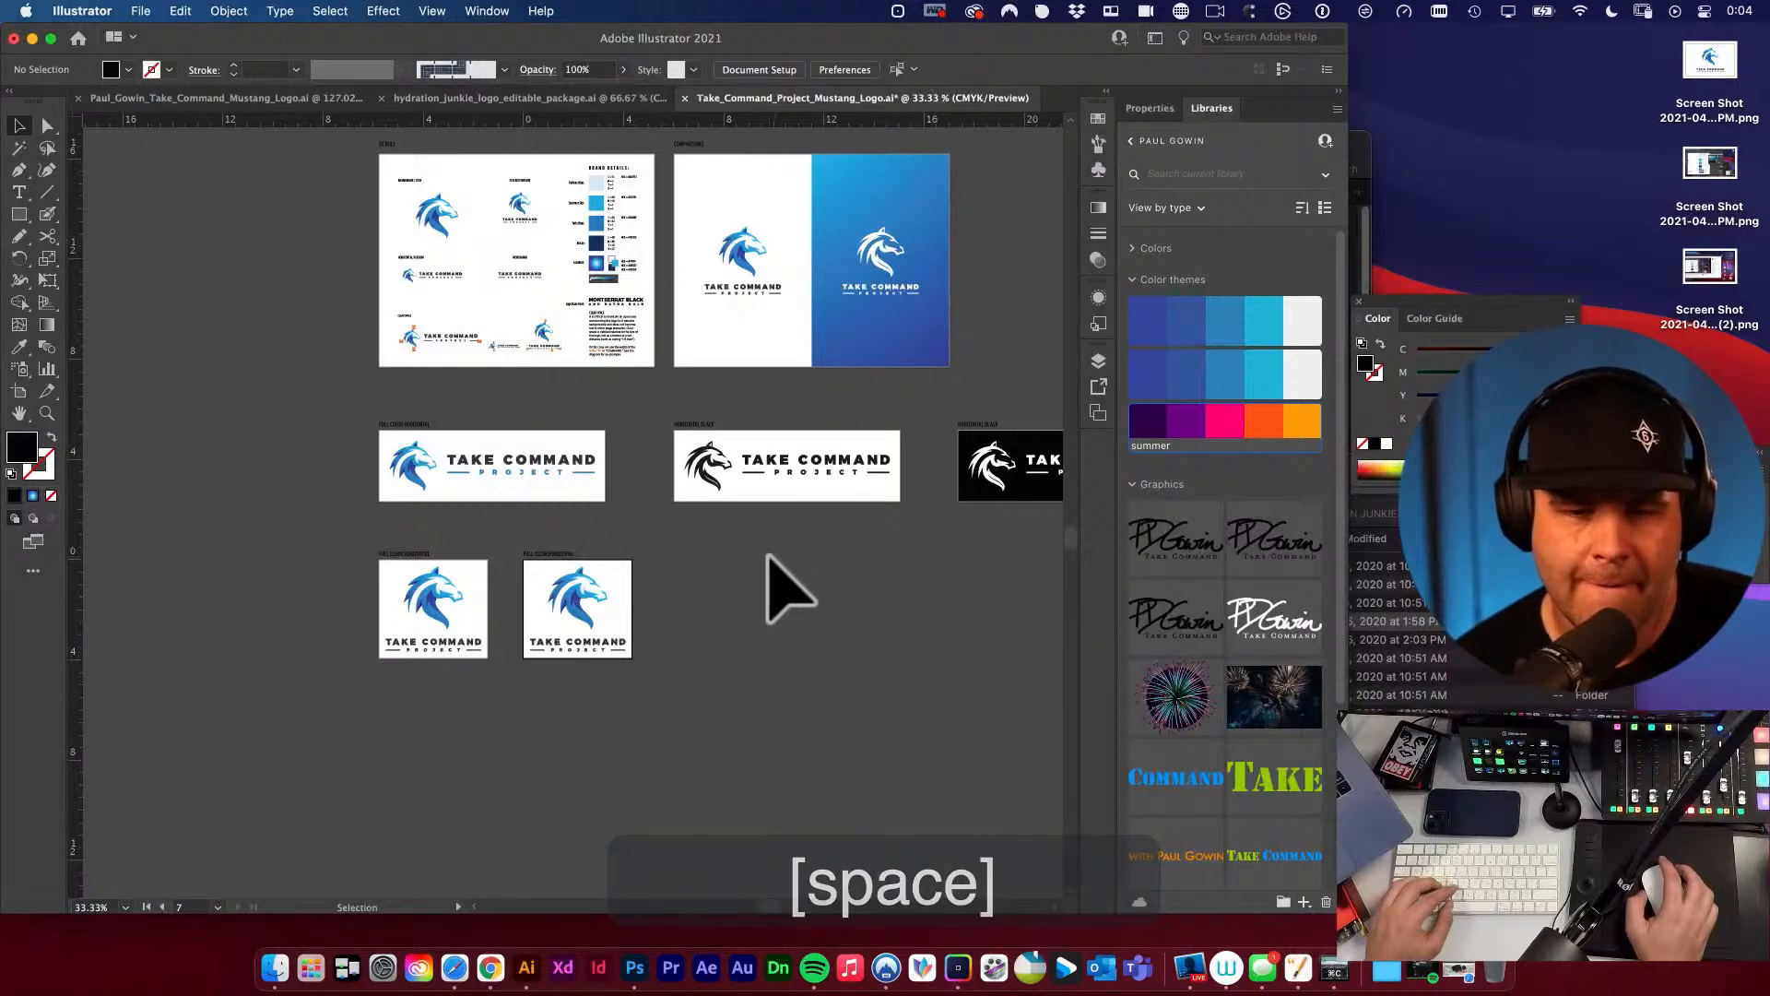
{"action": "left_click", "coordinate": [885, 277]}
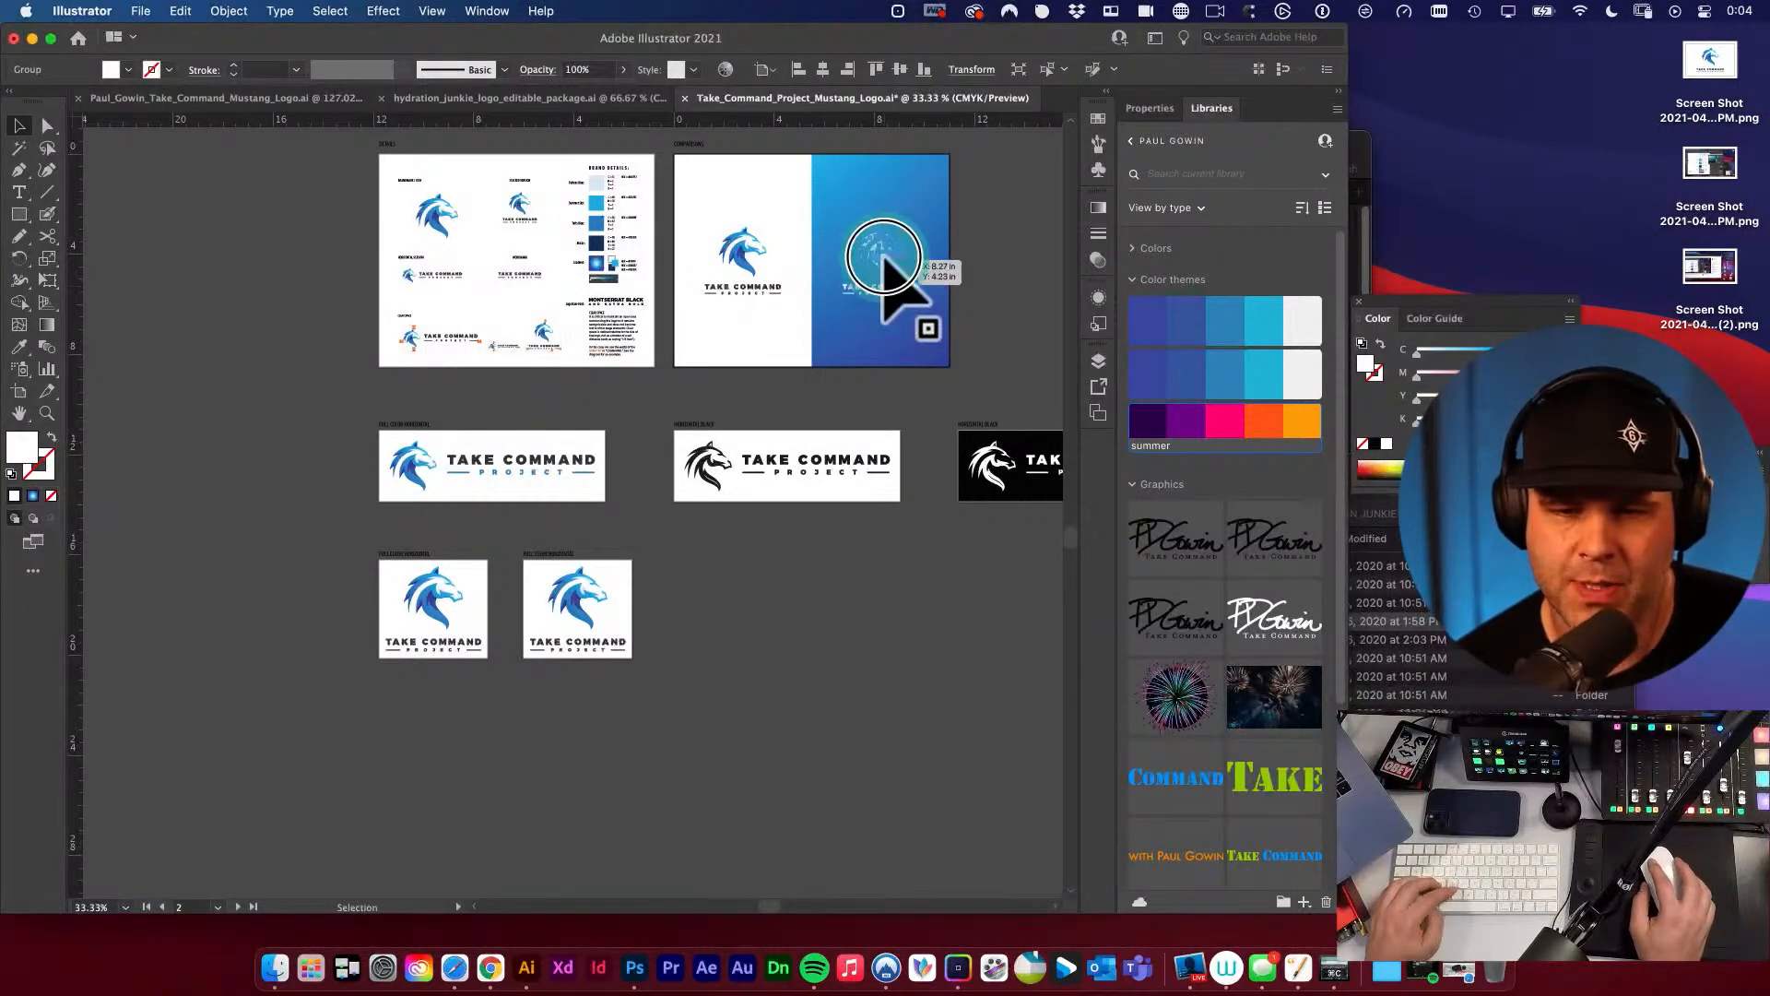
{"action": "left_click_drag", "start_coordinate": [875, 267], "coordinate": [922, 323]}
{"action": "left_click_drag", "start_coordinate": [909, 366], "coordinate": [782, 460]}
{"action": "left_click_drag", "start_coordinate": [802, 372], "coordinate": [952, 486]}
{"action": "left_click_drag", "start_coordinate": [940, 410], "coordinate": [833, 505]}
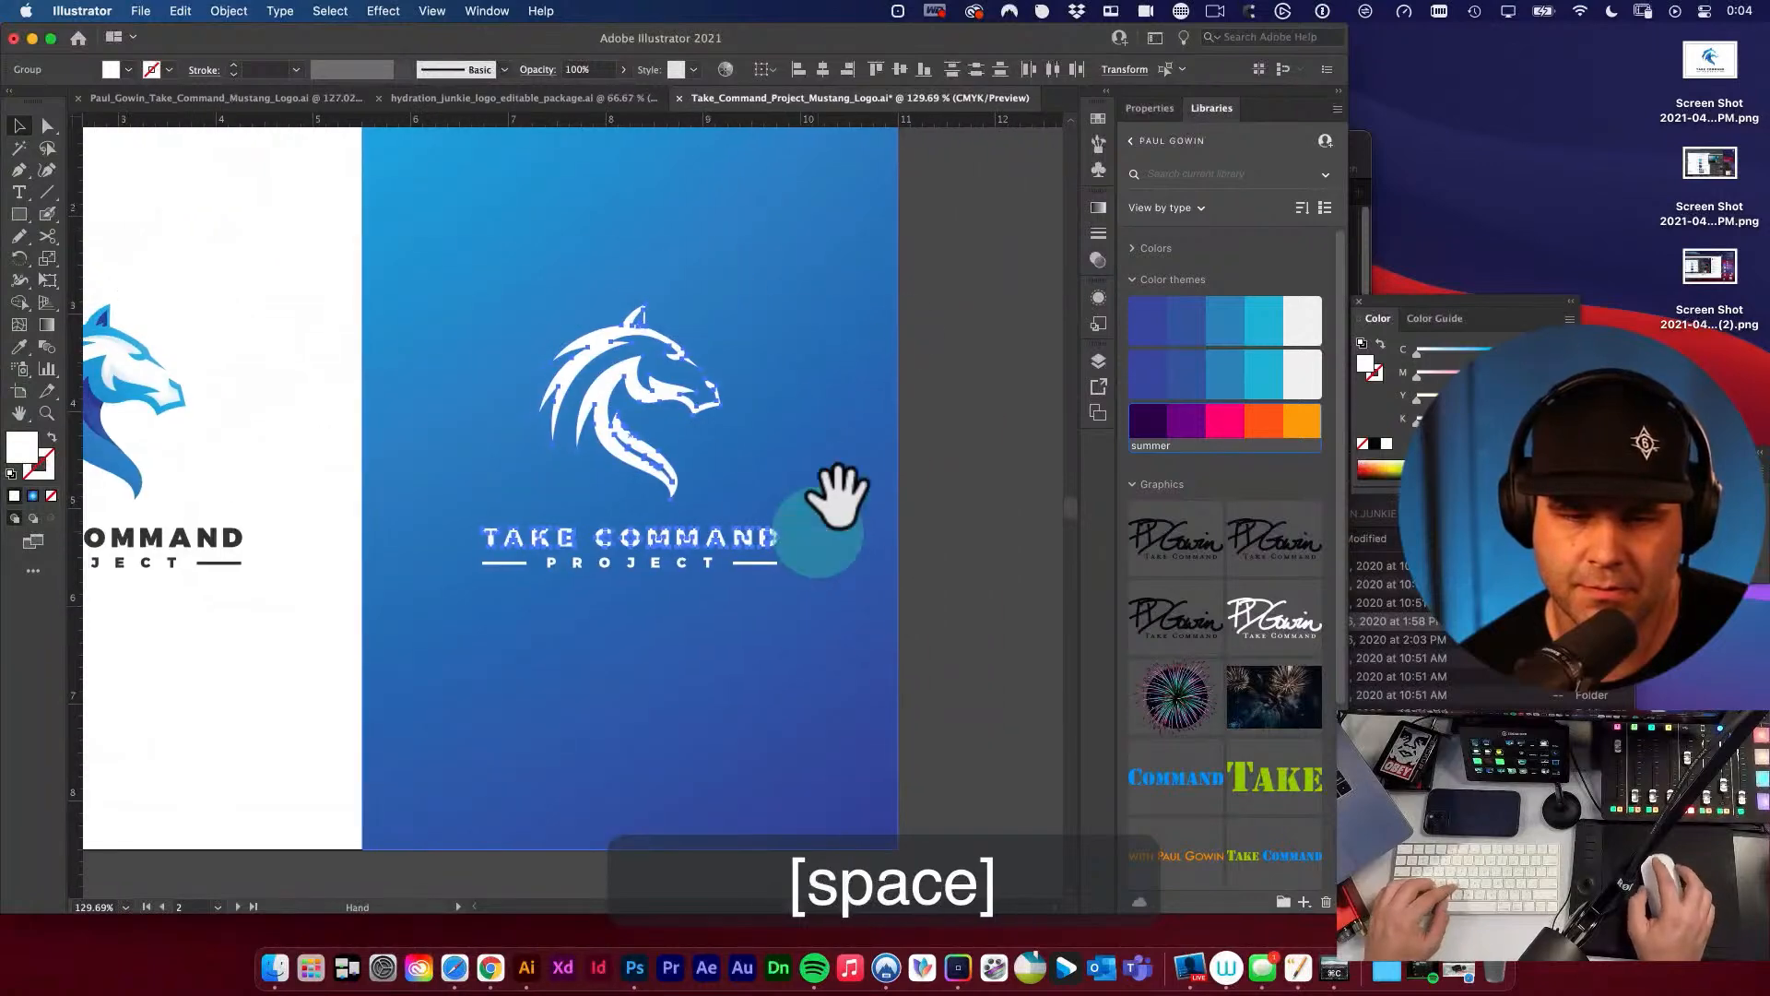
{"action": "key", "text": "super+g"}
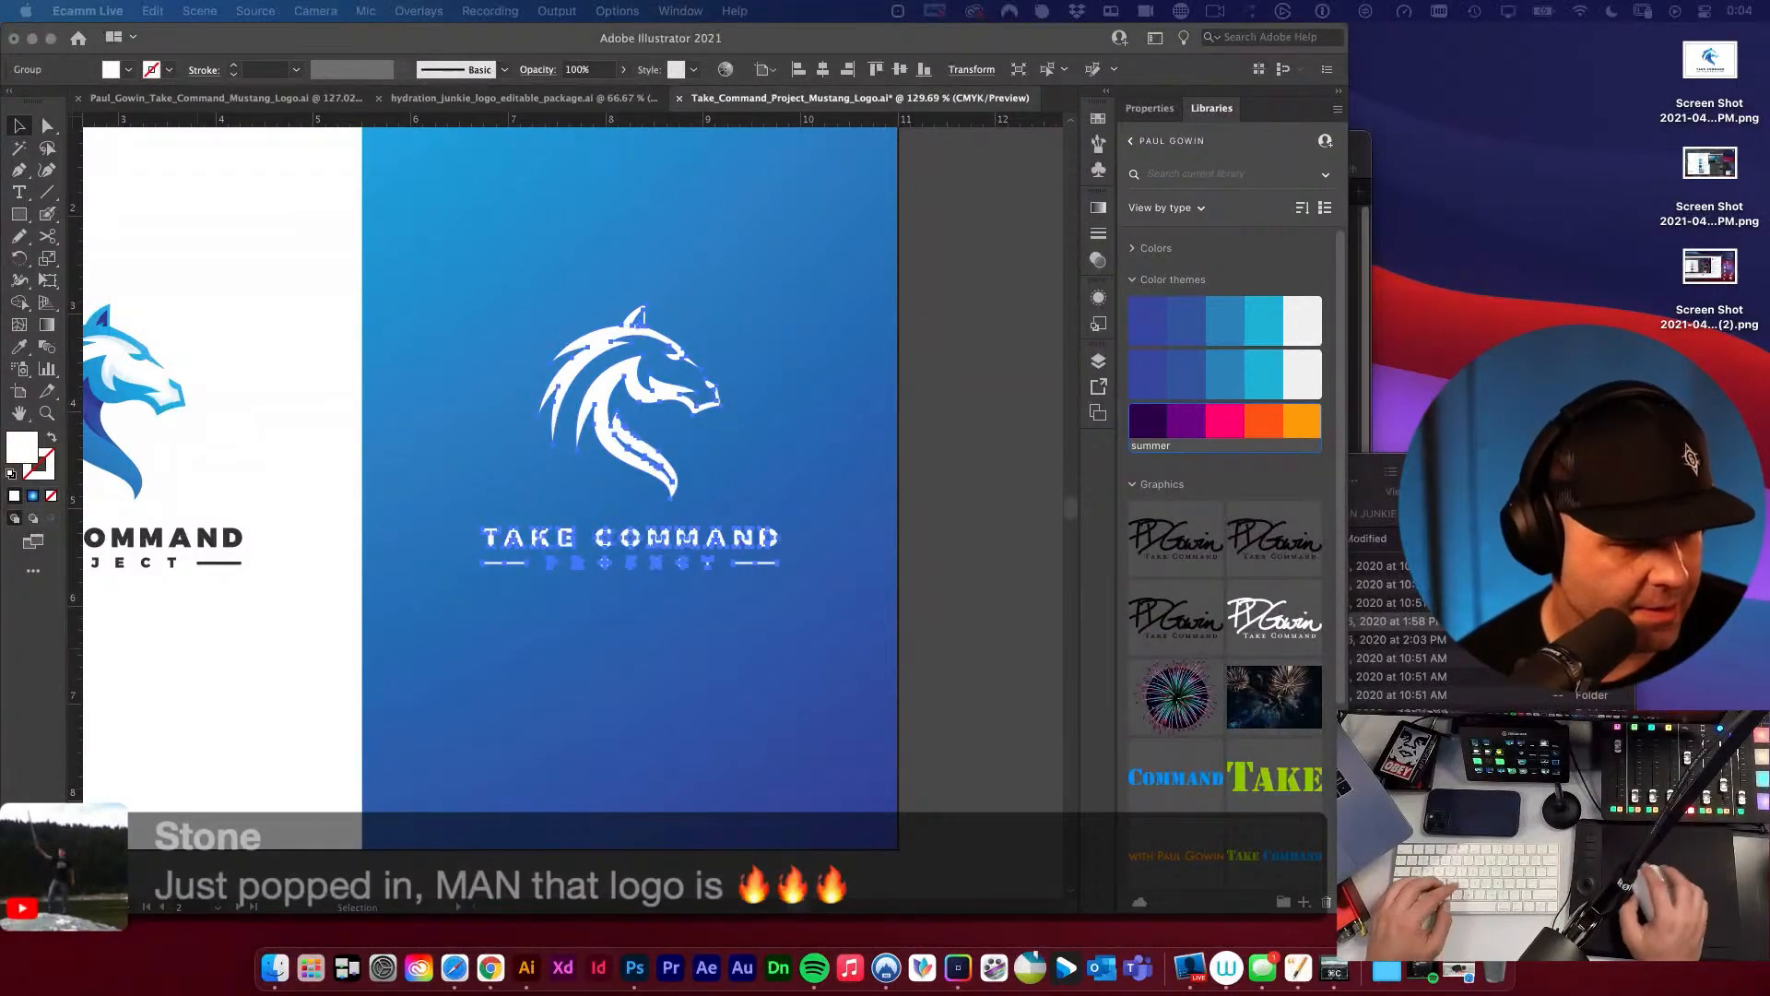
Examine the DETAILS artboard's logo versions, clear space diagrams, base font notes and brand color specifications.
{"action": "left_click", "coordinate": [604, 407]}
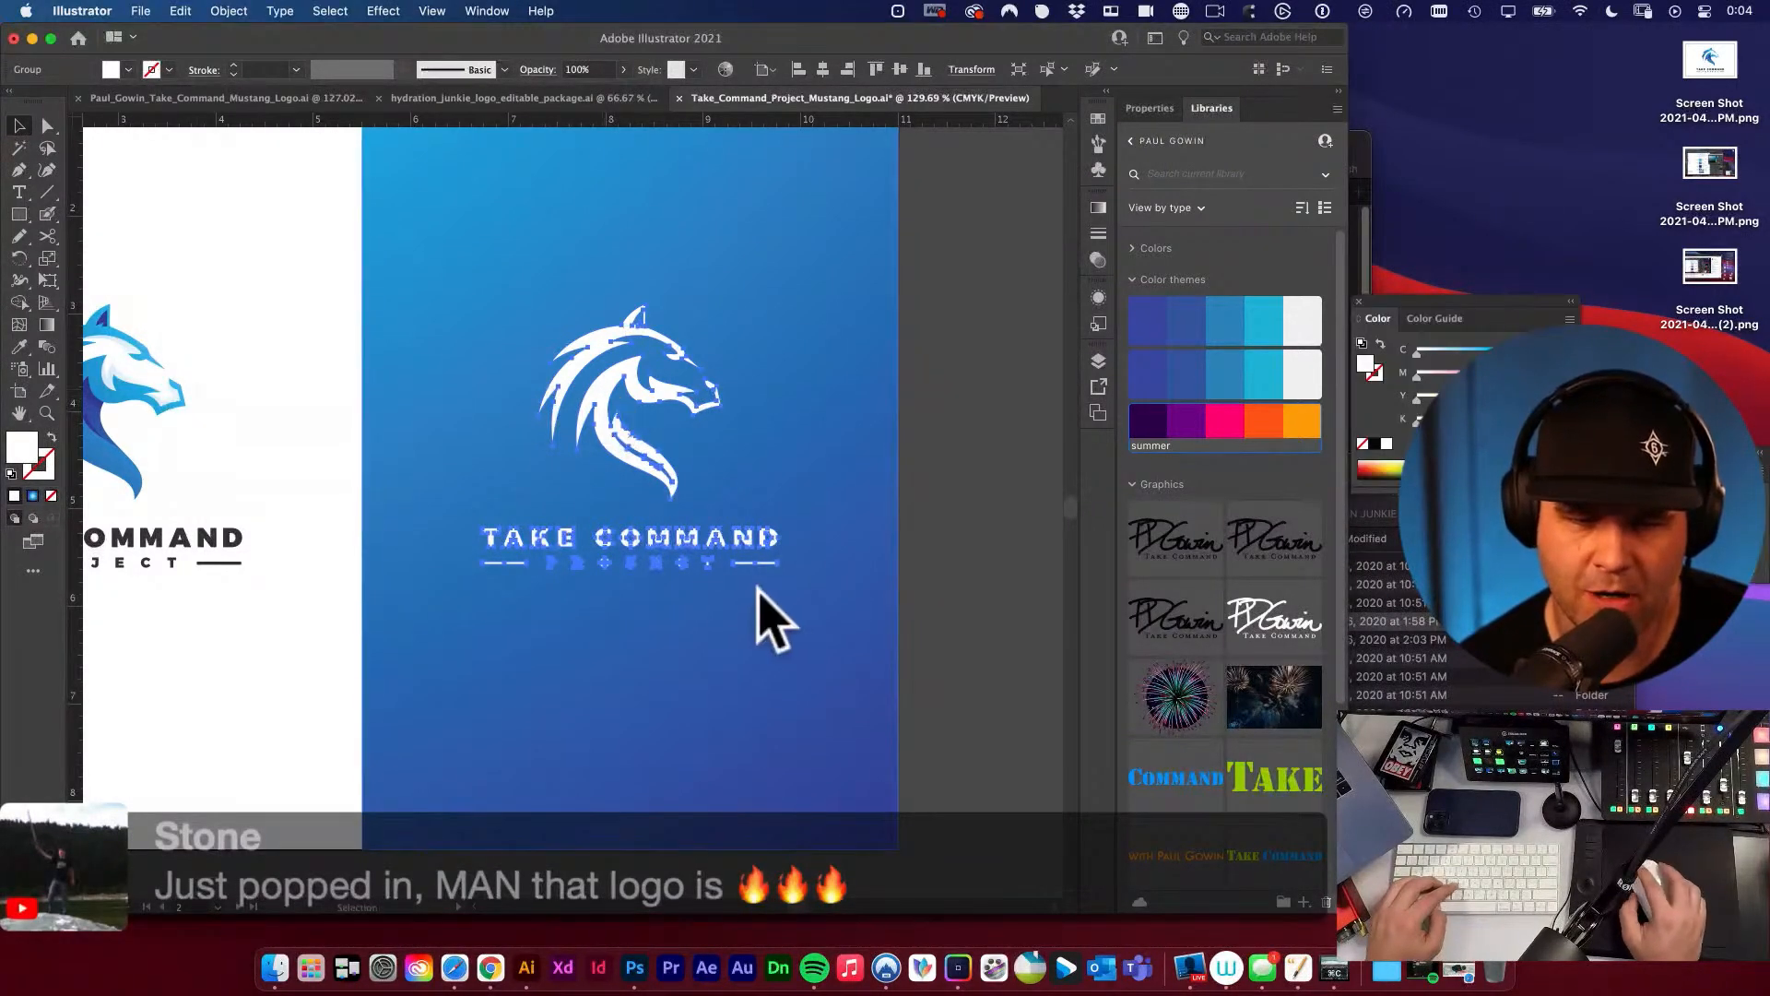
{"action": "key", "text": "space"}
{"action": "left_click", "coordinate": [612, 573], "text": "alt+super"}
{"action": "left_click", "coordinate": [590, 583], "text": "alt+super"}
{"action": "left_click_drag", "start_coordinate": [589, 584], "coordinate": [873, 591]}
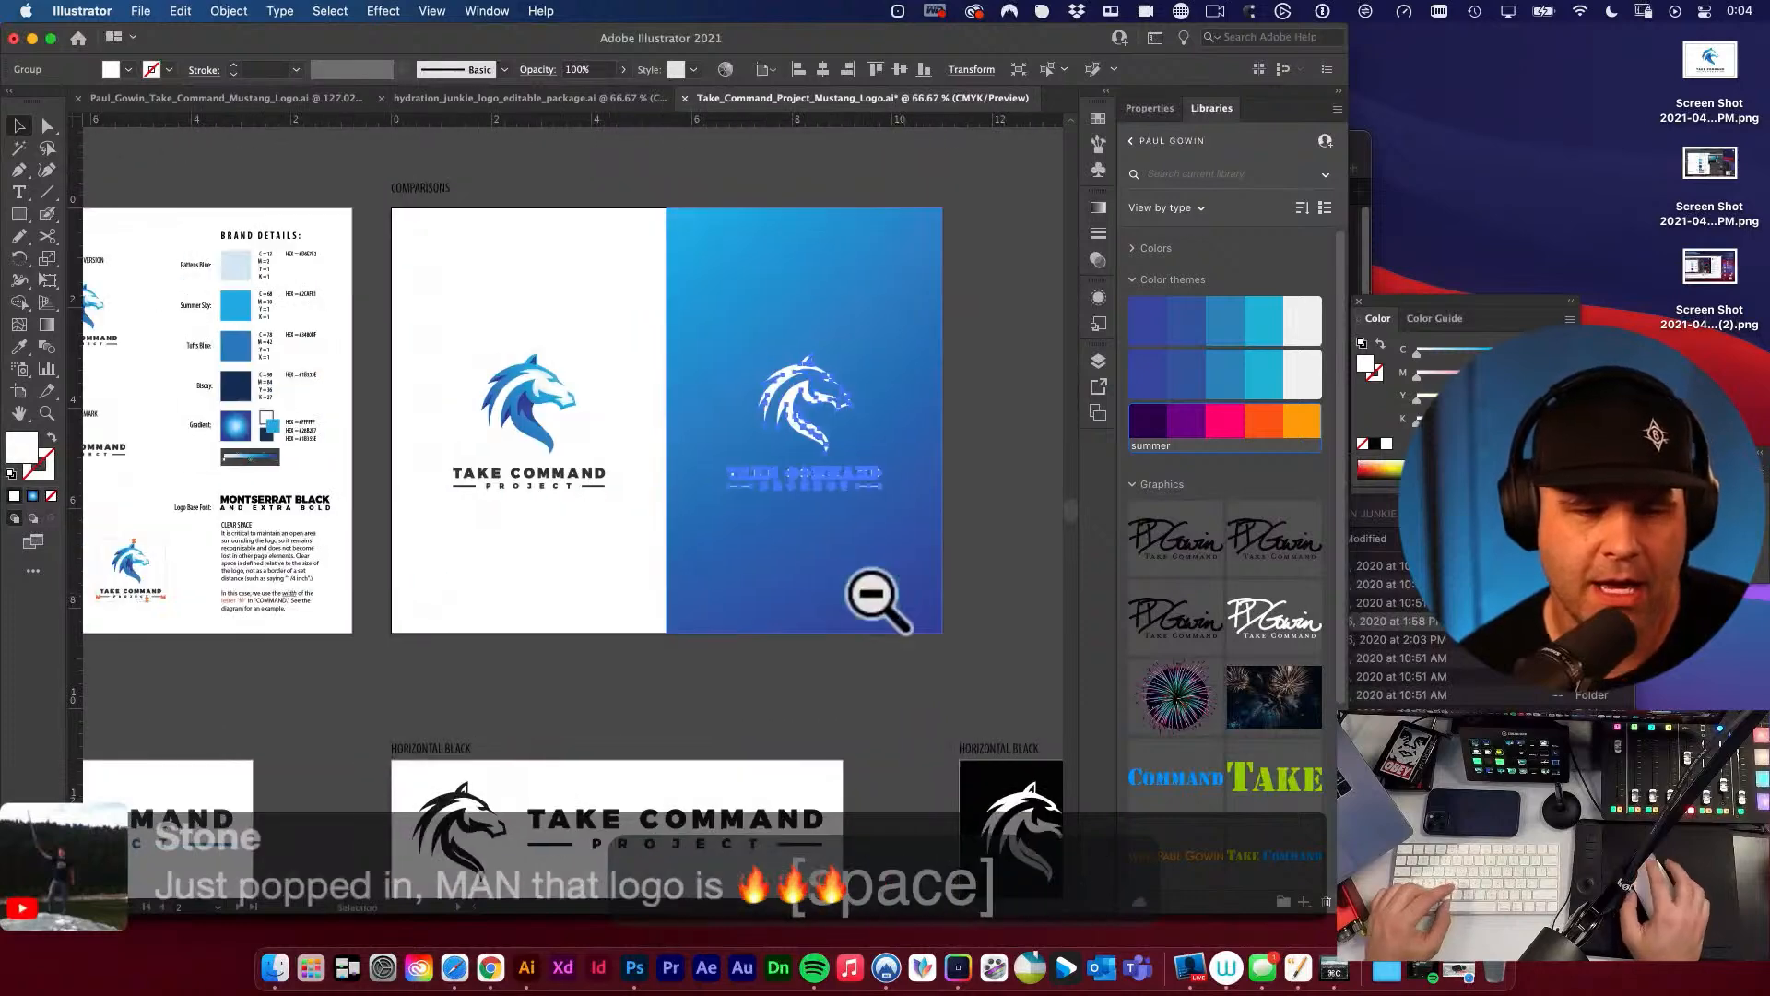
{"action": "left_click", "coordinate": [589, 493], "text": "alt+super"}
{"action": "key", "text": "space"}
{"action": "left_click_drag", "start_coordinate": [514, 475], "coordinate": [766, 484]}
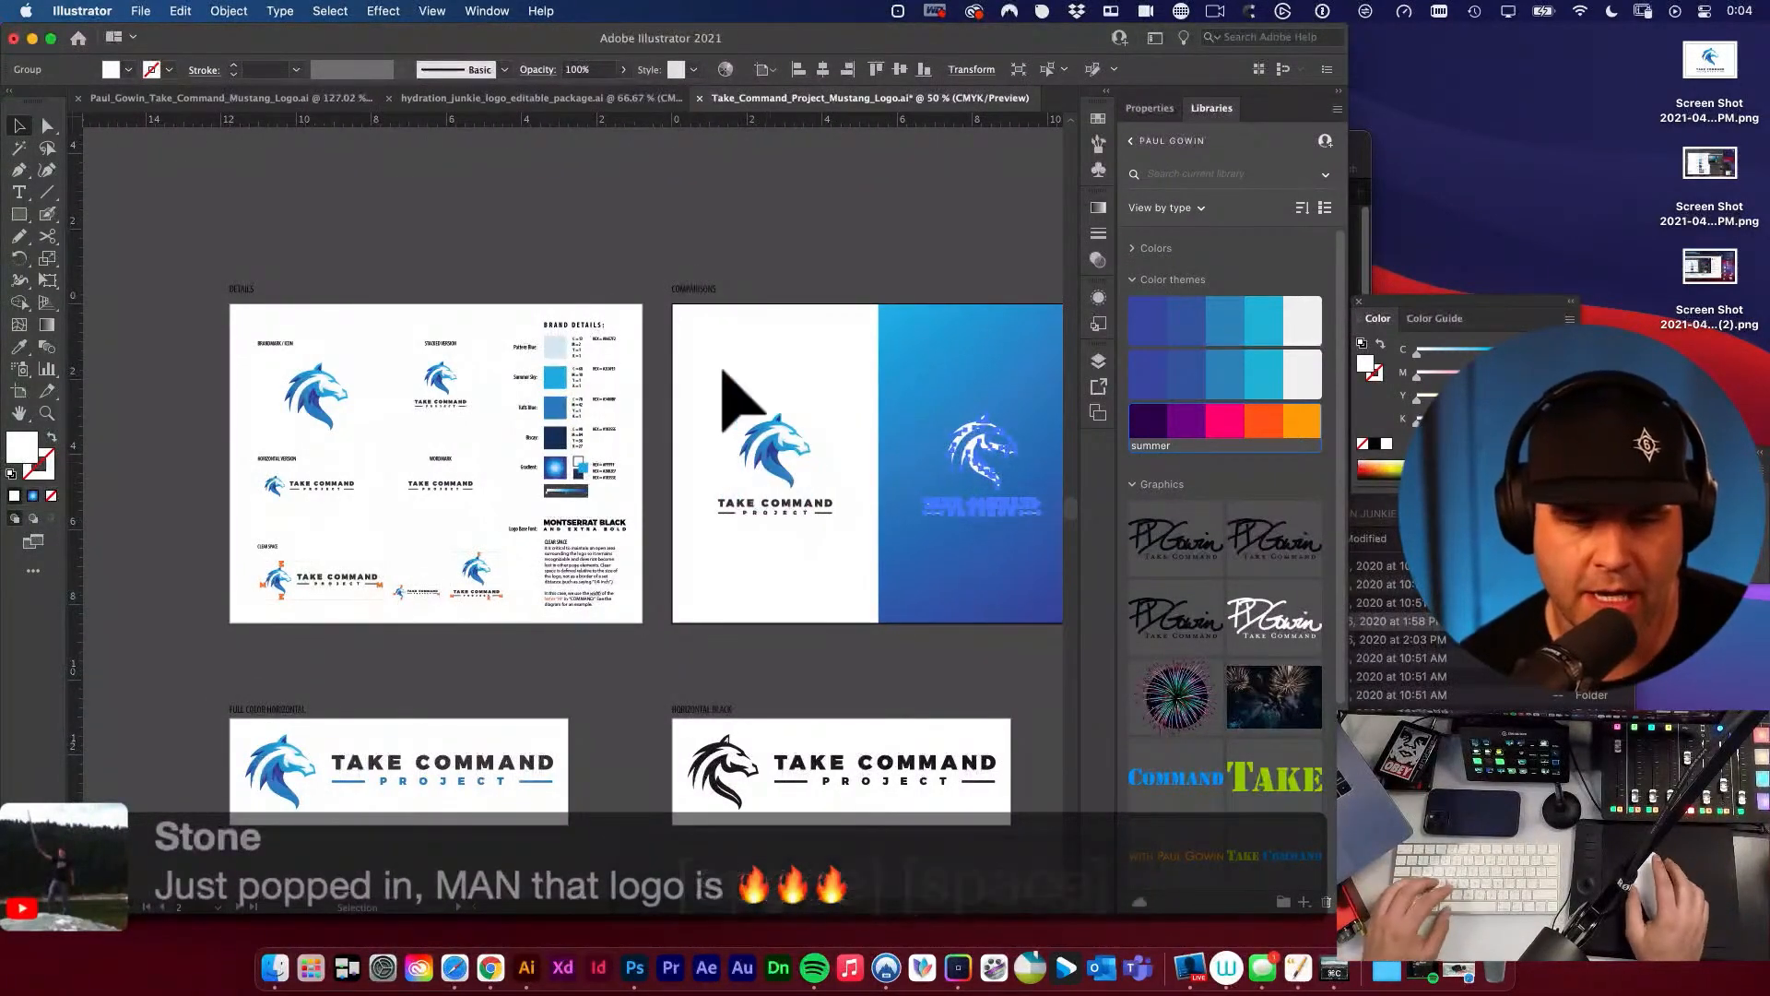
{"action": "left_click", "coordinate": [632, 291]}
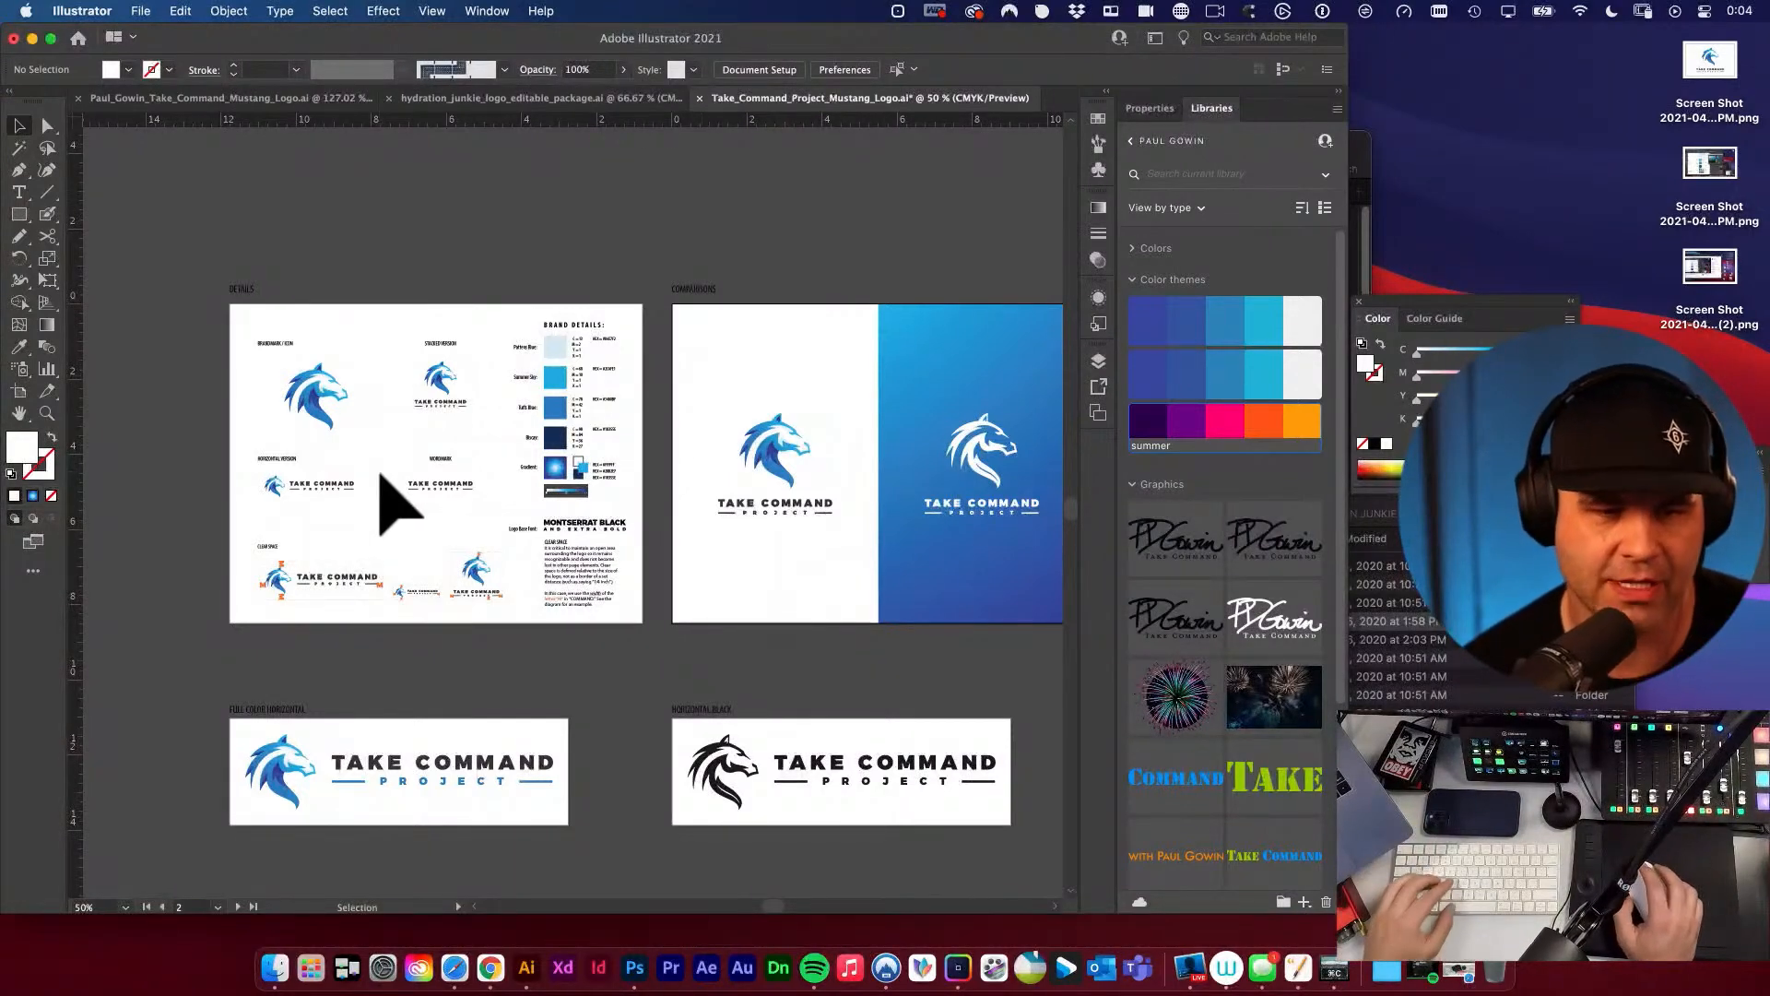
{"action": "left_click_drag", "start_coordinate": [275, 380], "coordinate": [581, 510]}
{"action": "left_click_drag", "start_coordinate": [443, 442], "coordinate": [620, 481]}
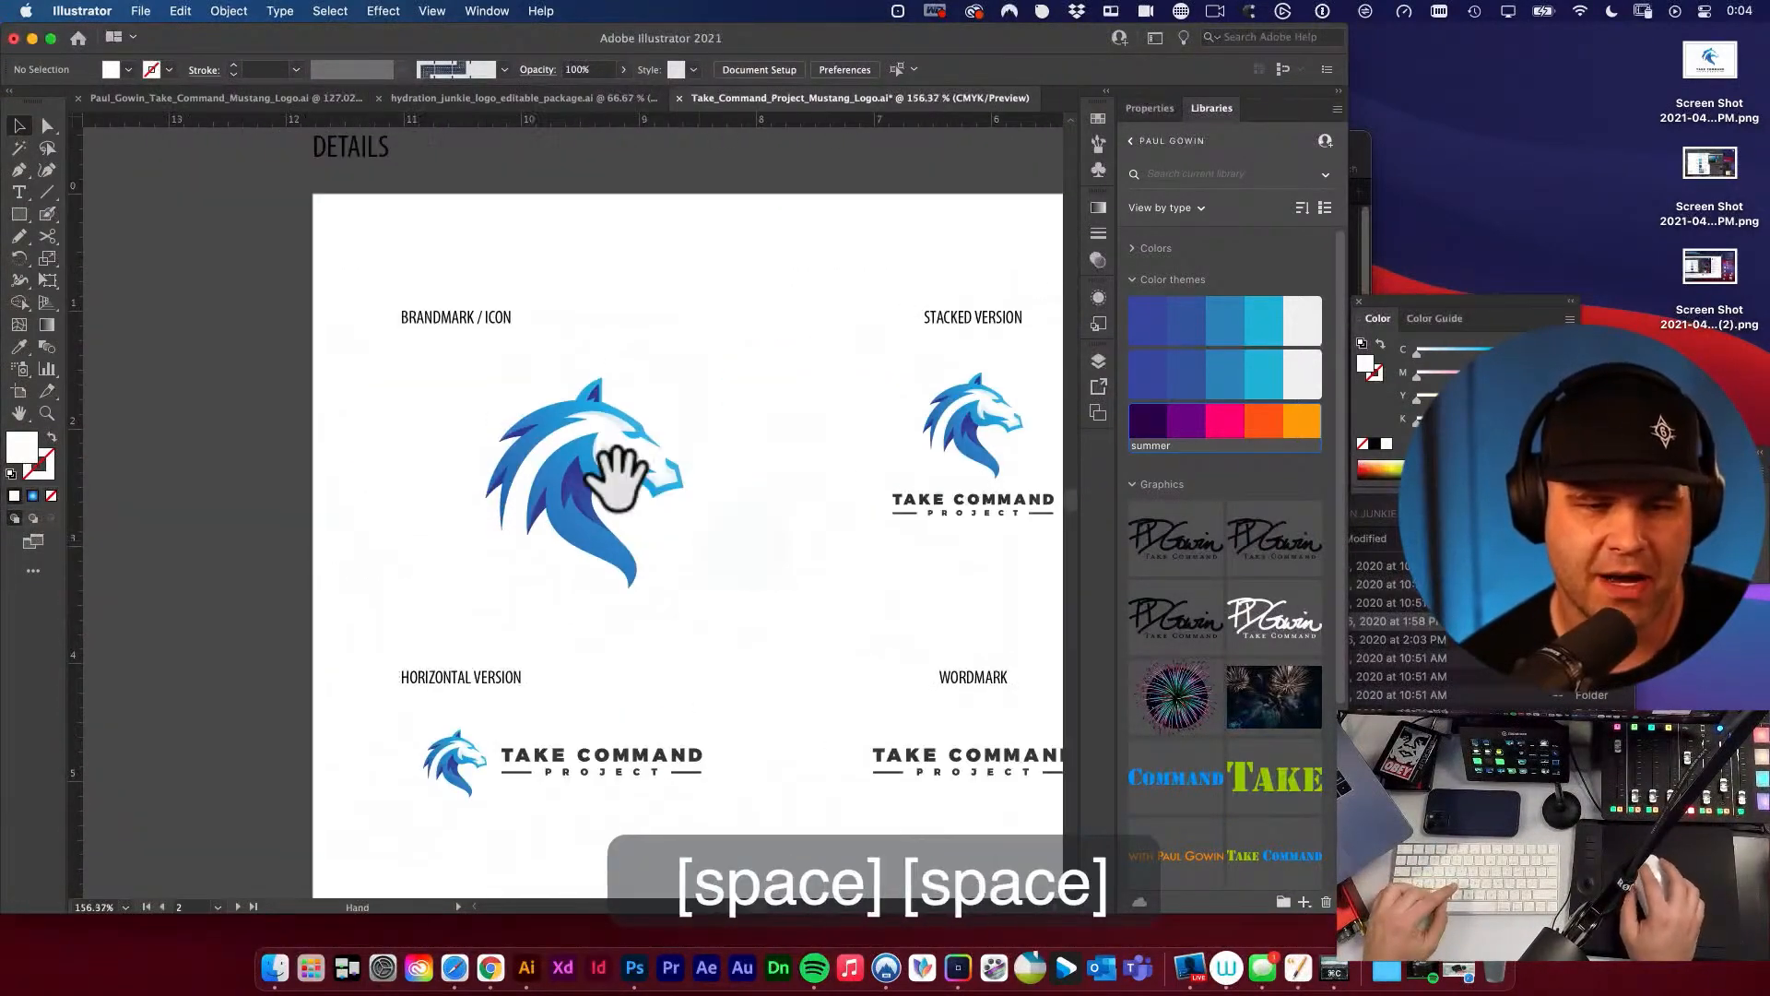
{"action": "left_click_drag", "start_coordinate": [529, 437], "coordinate": [612, 475]}
{"action": "left_click_drag", "start_coordinate": [795, 534], "coordinate": [443, 450]}
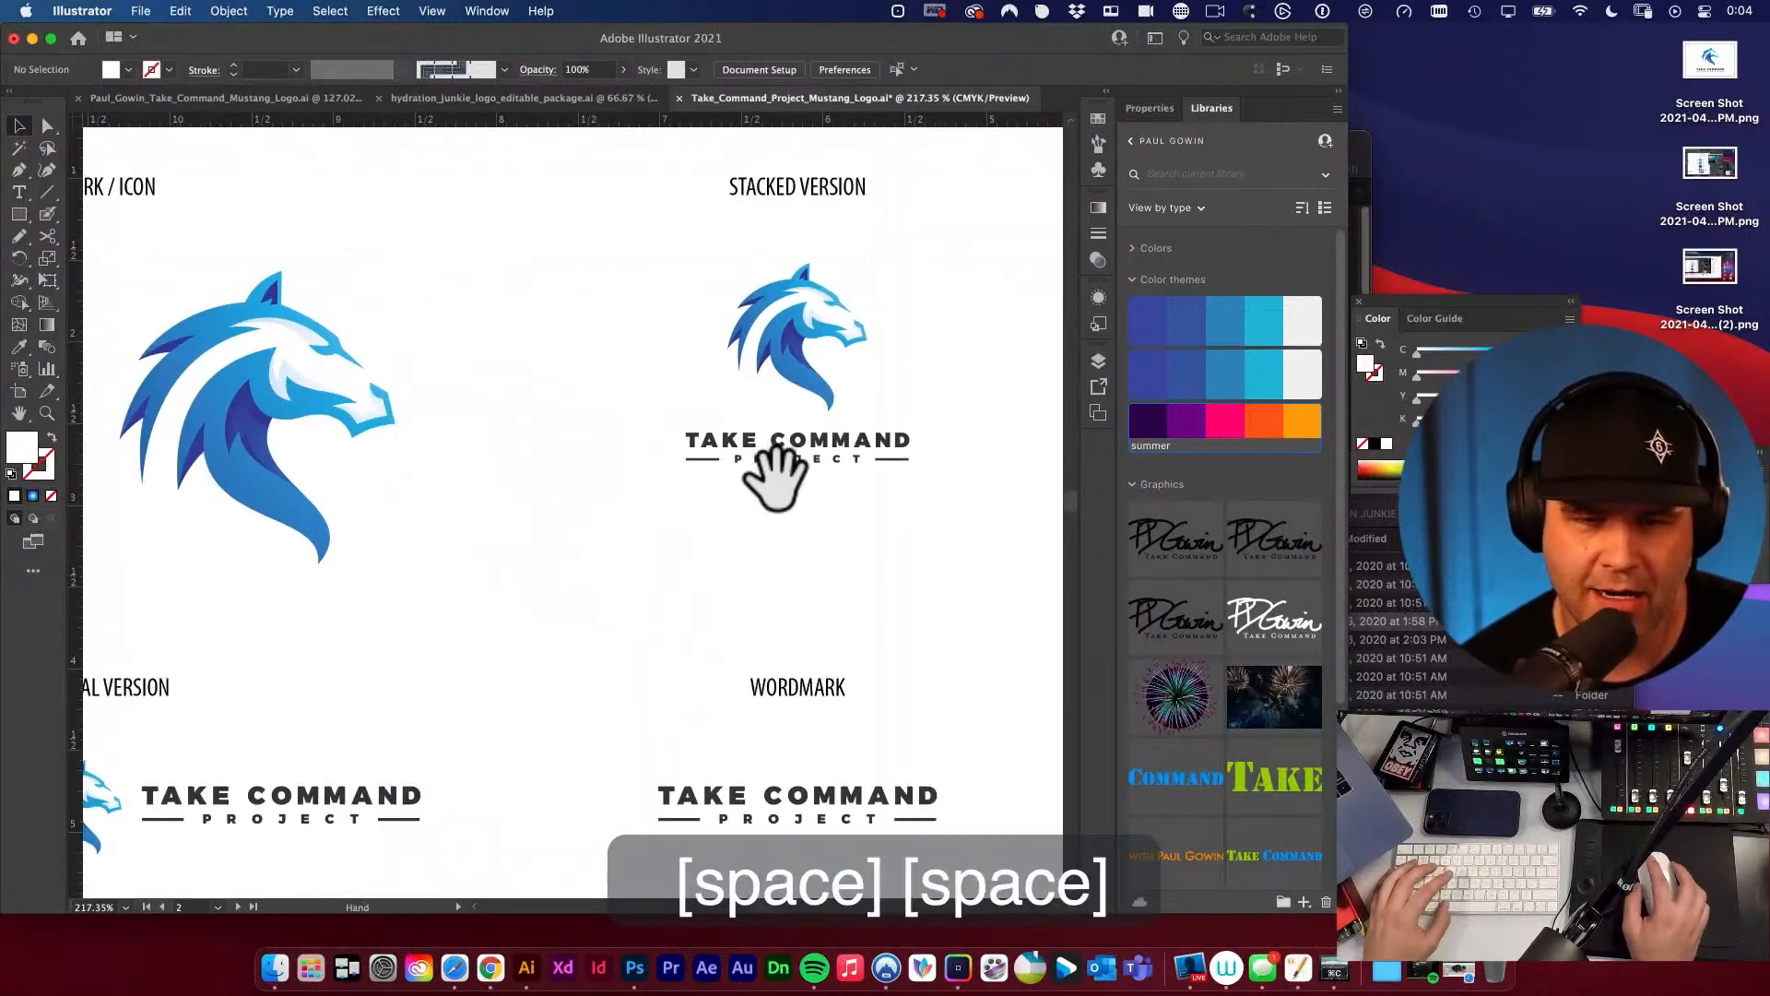
{"action": "left_click_drag", "start_coordinate": [624, 580], "coordinate": [692, 305]}
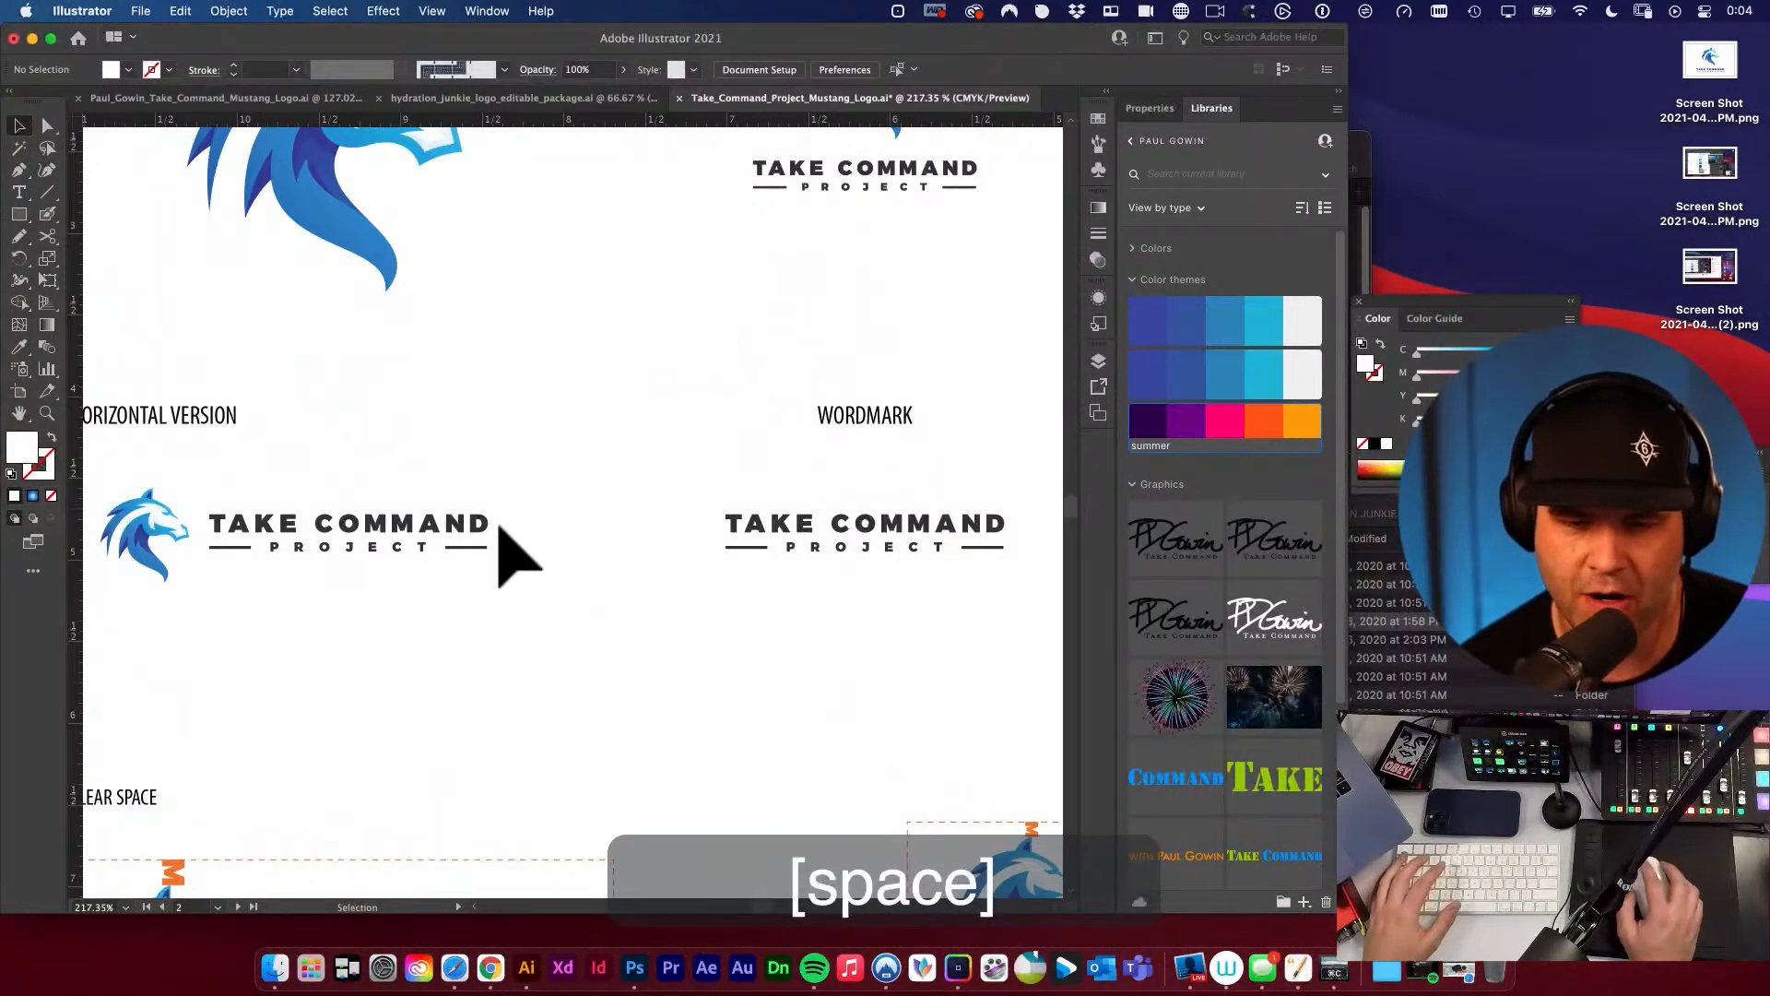
{"action": "left_click", "coordinate": [470, 484]}
{"action": "left_click_drag", "start_coordinate": [471, 484], "coordinate": [697, 498]}
{"action": "left_click_drag", "start_coordinate": [818, 641], "coordinate": [849, 406]}
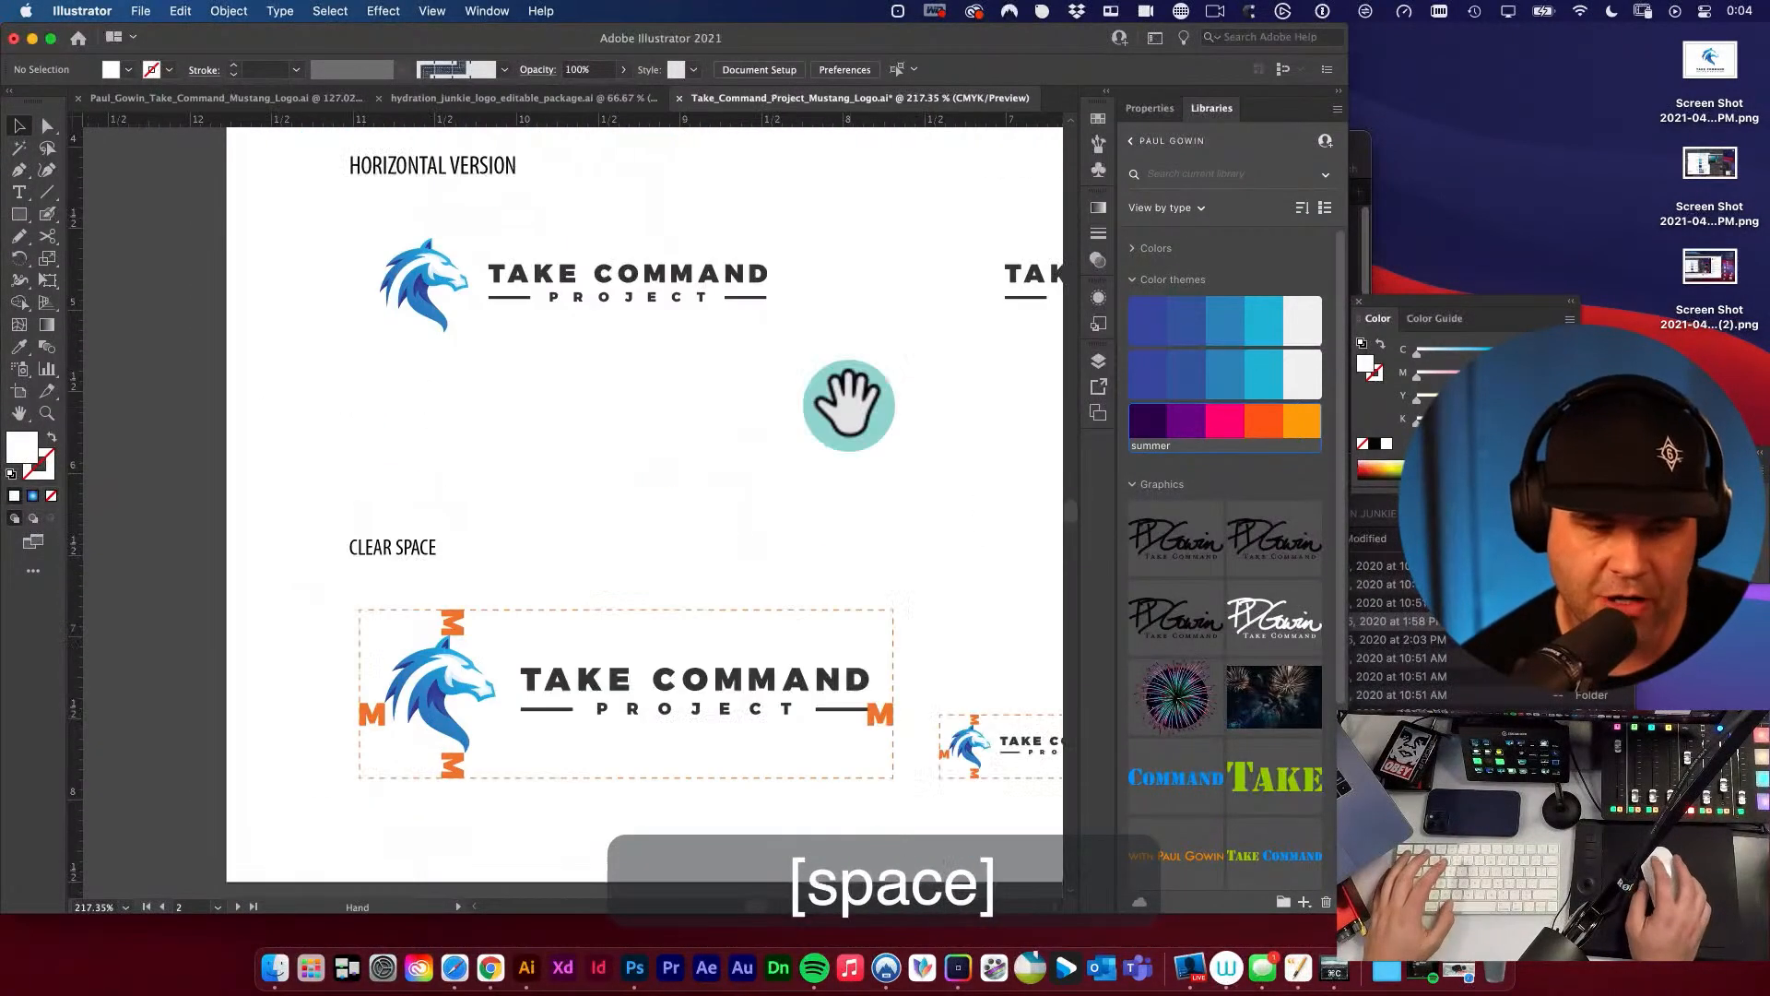
{"action": "left_click_drag", "start_coordinate": [850, 500], "coordinate": [503, 424]}
{"action": "left_click_drag", "start_coordinate": [395, 553], "coordinate": [563, 511]}
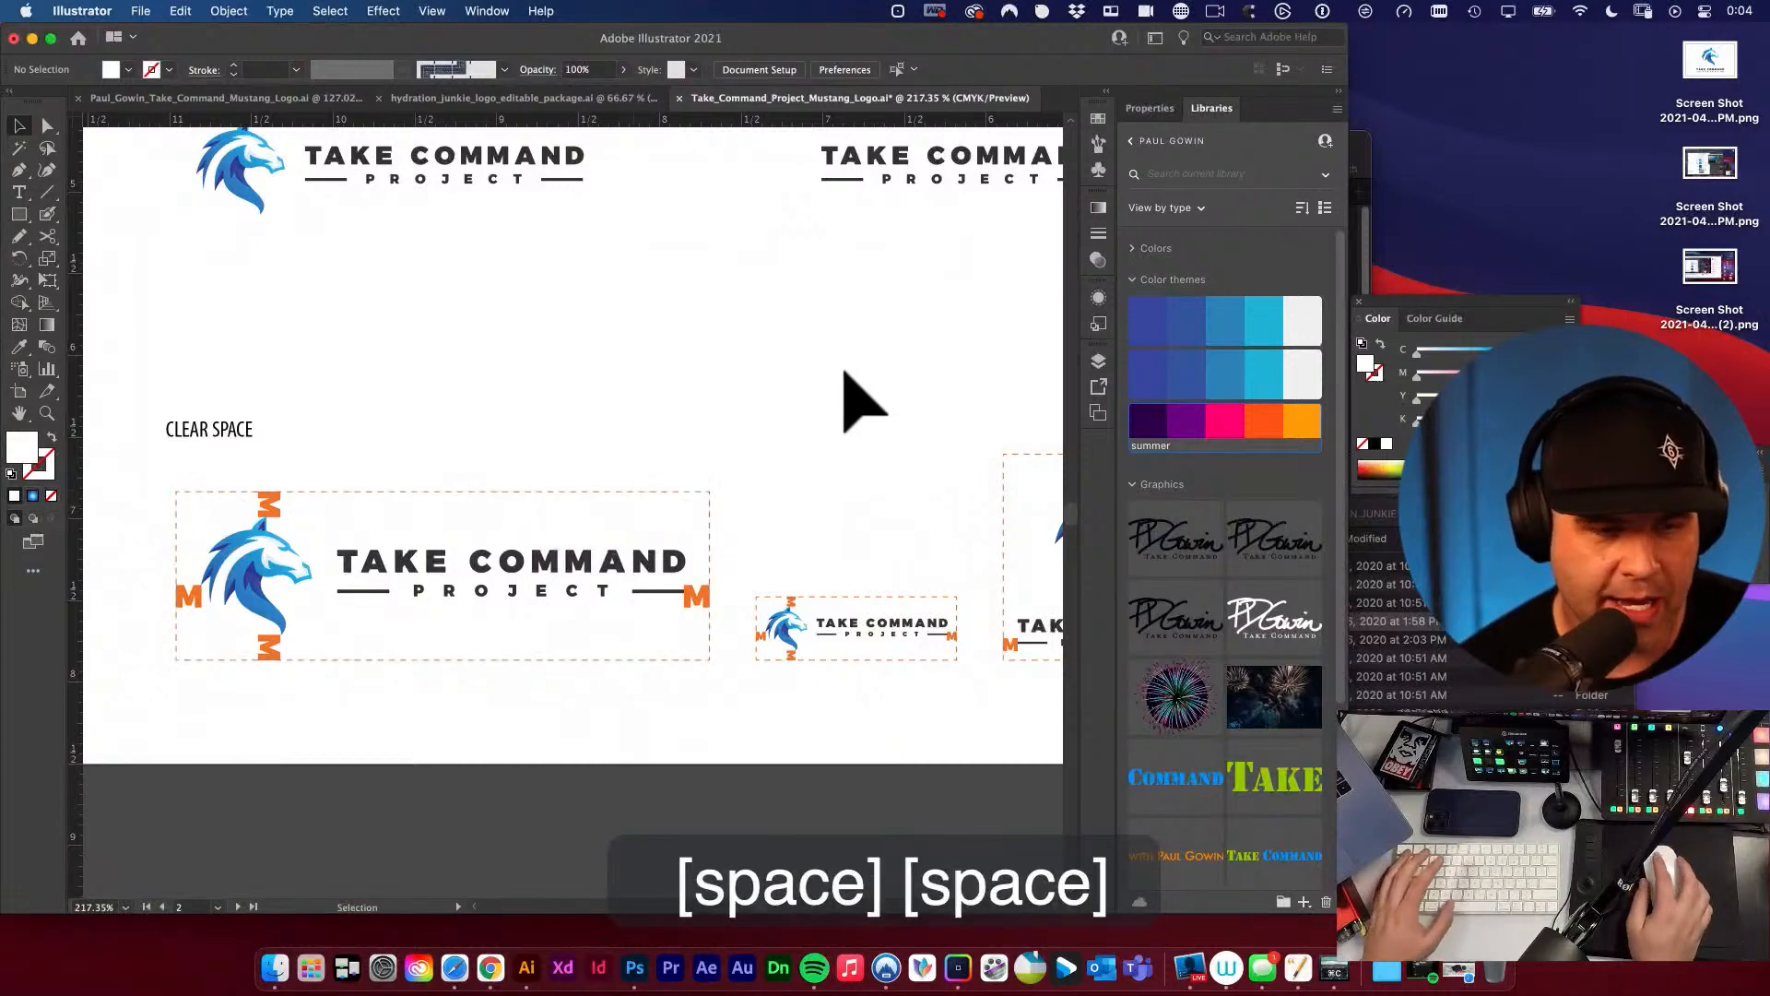
{"action": "left_click_drag", "start_coordinate": [842, 395], "coordinate": [510, 502]}
{"action": "left_click_drag", "start_coordinate": [810, 480], "coordinate": [480, 402]}
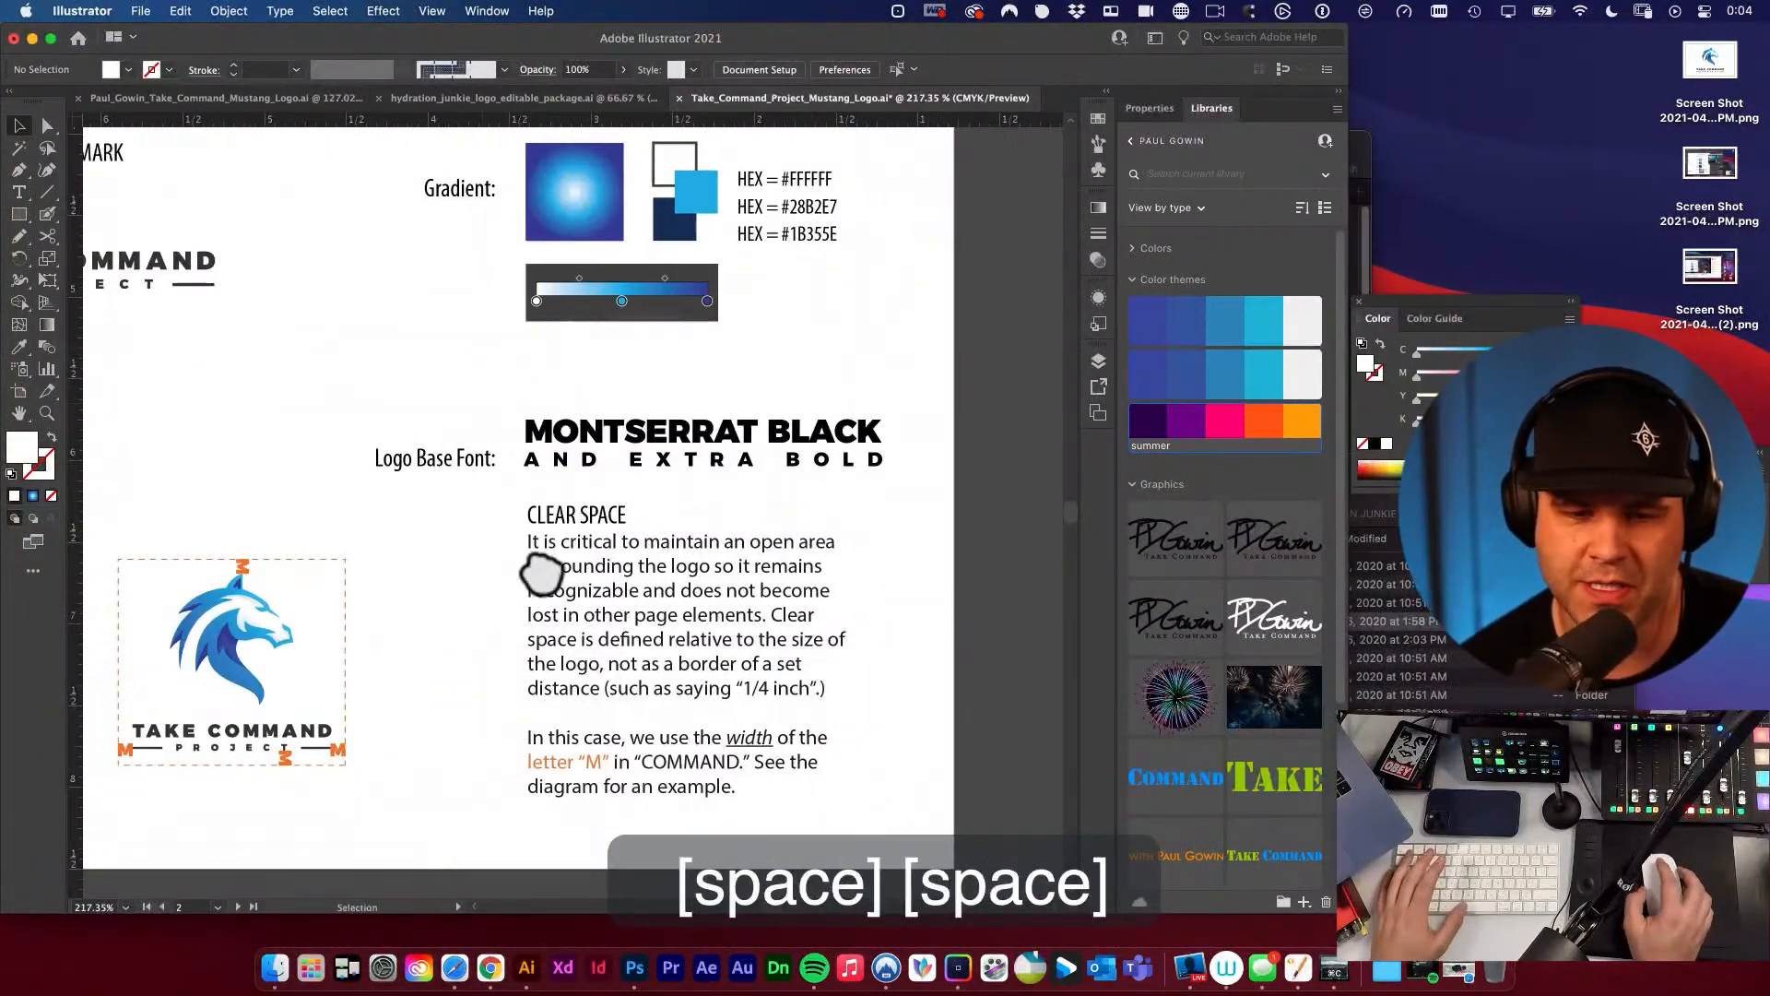
{"action": "left_click_drag", "start_coordinate": [666, 231], "coordinate": [679, 611]}
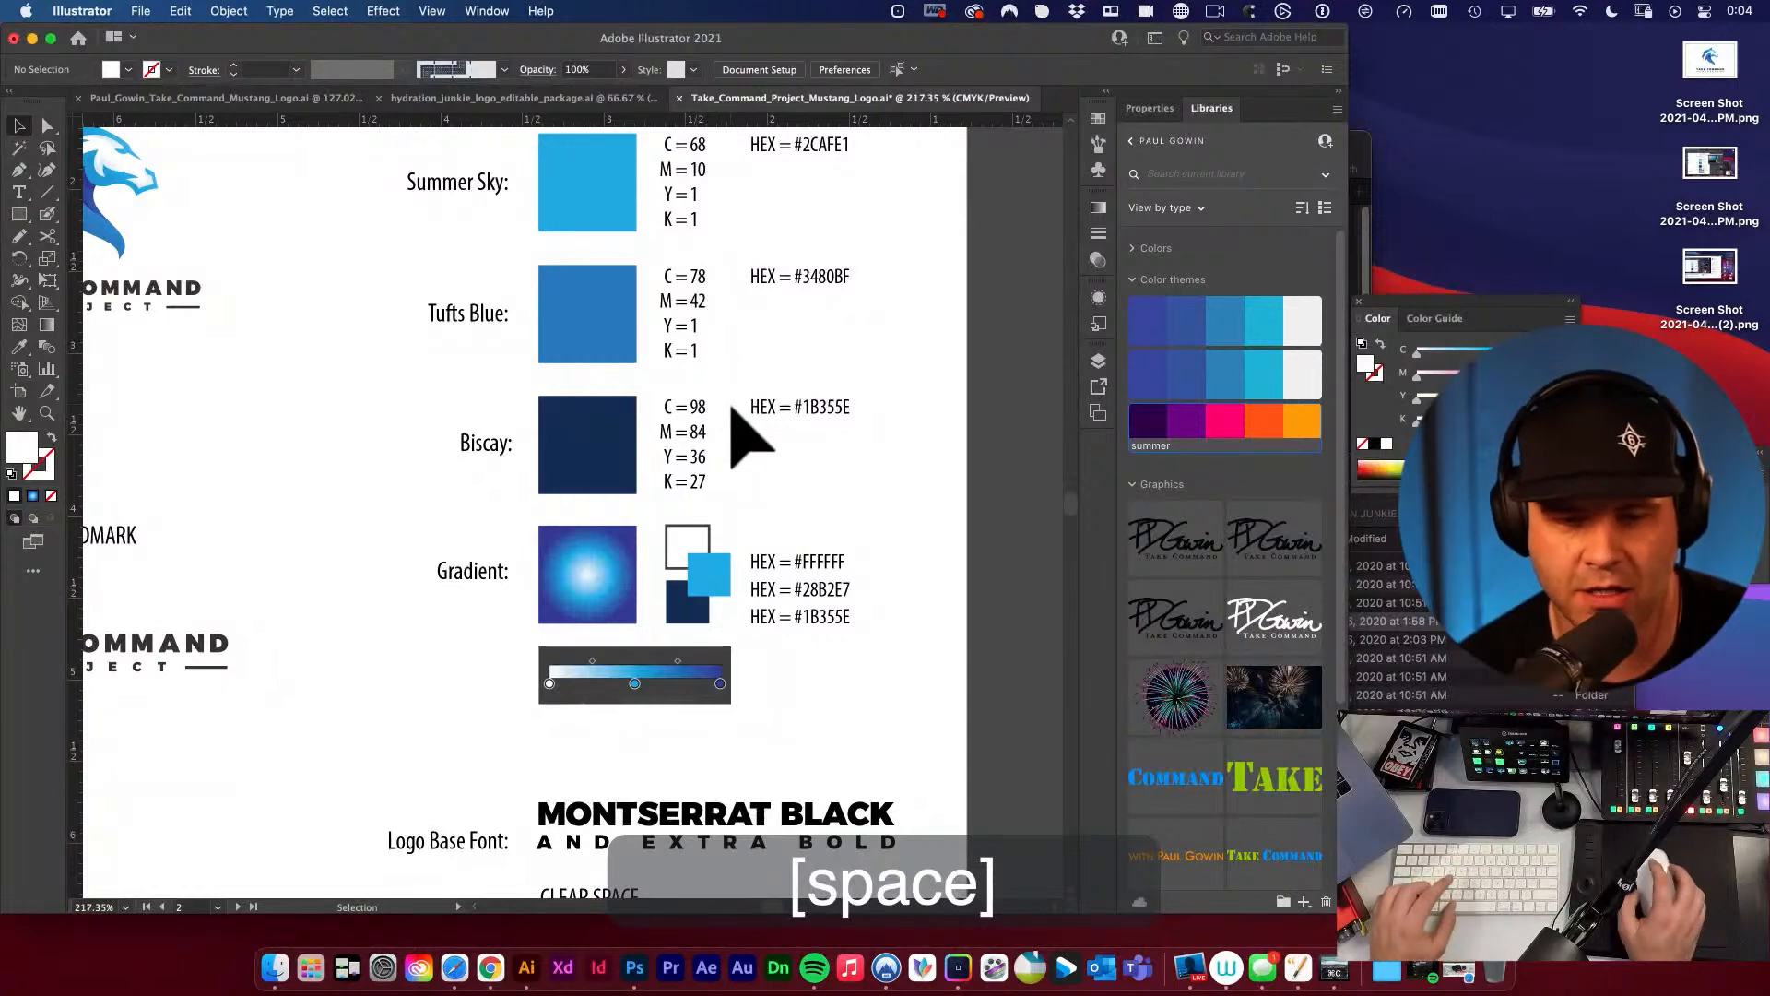
Review the overall layout of the DETAILS, COMPARISONS, horizontal and stacked logo artboards.
{"action": "left_click", "coordinate": [762, 344], "text": "alt+super"}
{"action": "left_click", "coordinate": [684, 537], "text": "alt+super"}
{"action": "left_click", "coordinate": [679, 521], "text": "alt+super"}
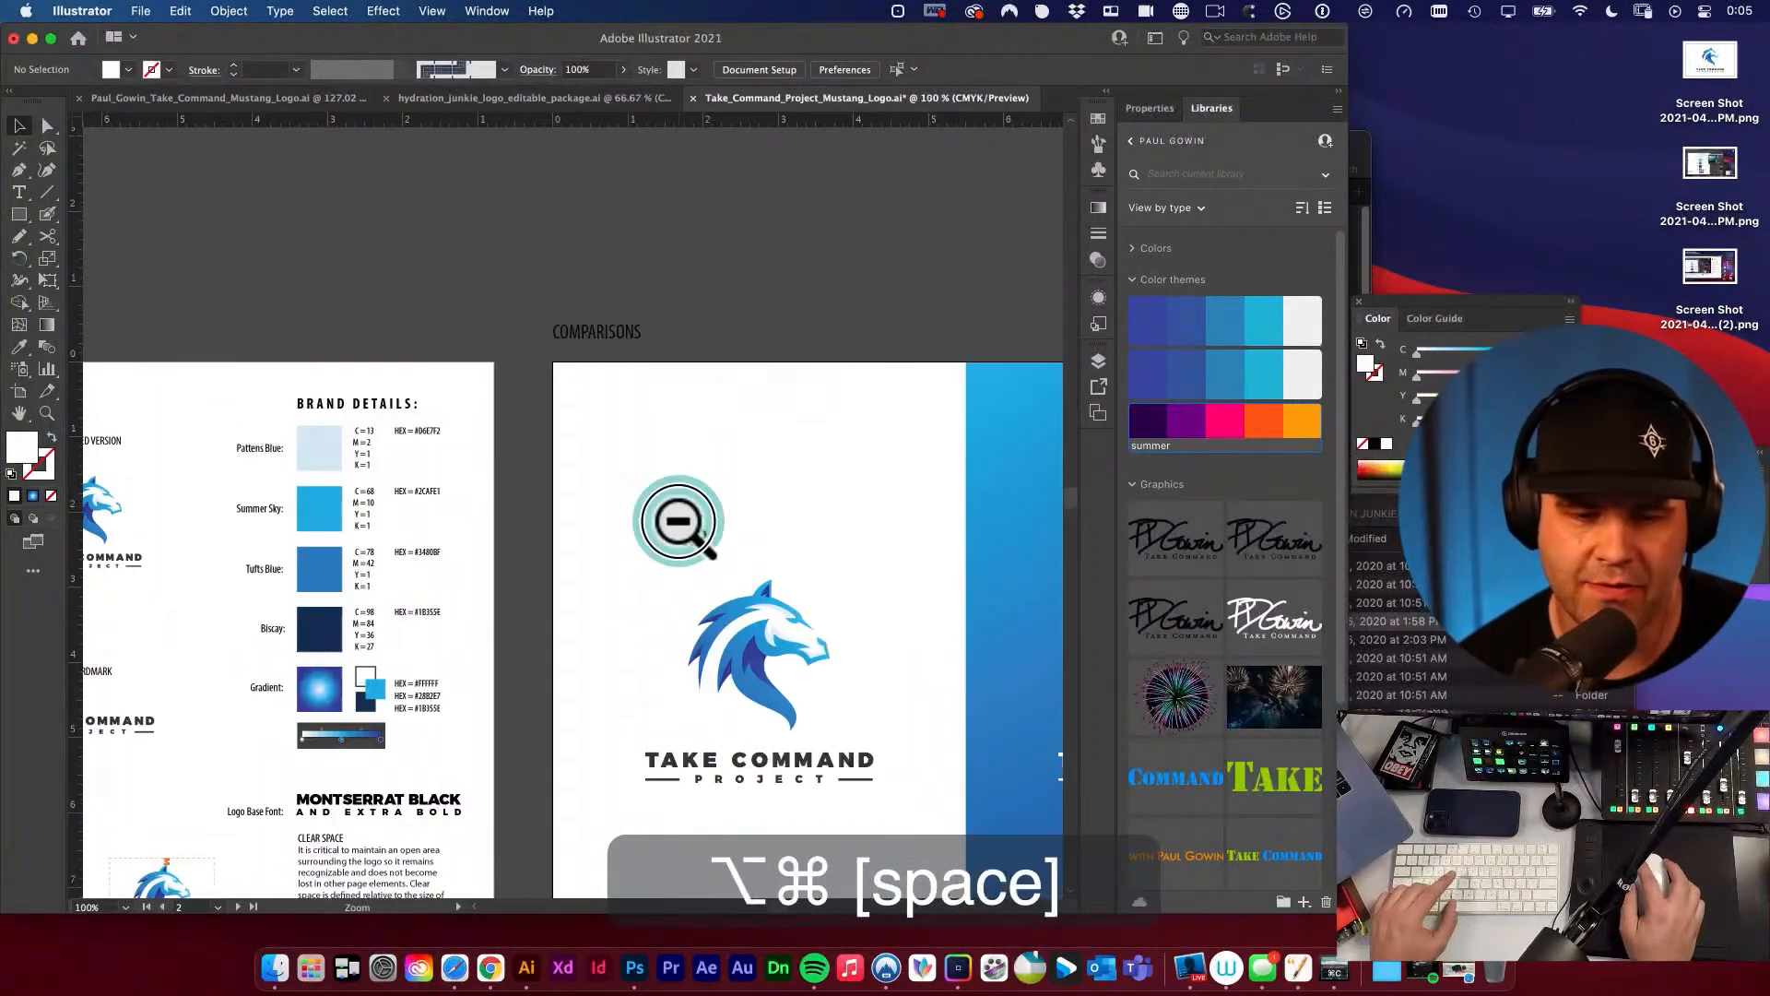
{"action": "left_click", "coordinate": [678, 521], "text": "alt+super"}
{"action": "left_click_drag", "start_coordinate": [684, 592], "coordinate": [769, 332]}
{"action": "left_click", "coordinate": [791, 443], "text": "alt+super"}
{"action": "left_click_drag", "start_coordinate": [606, 465], "coordinate": [843, 465]}
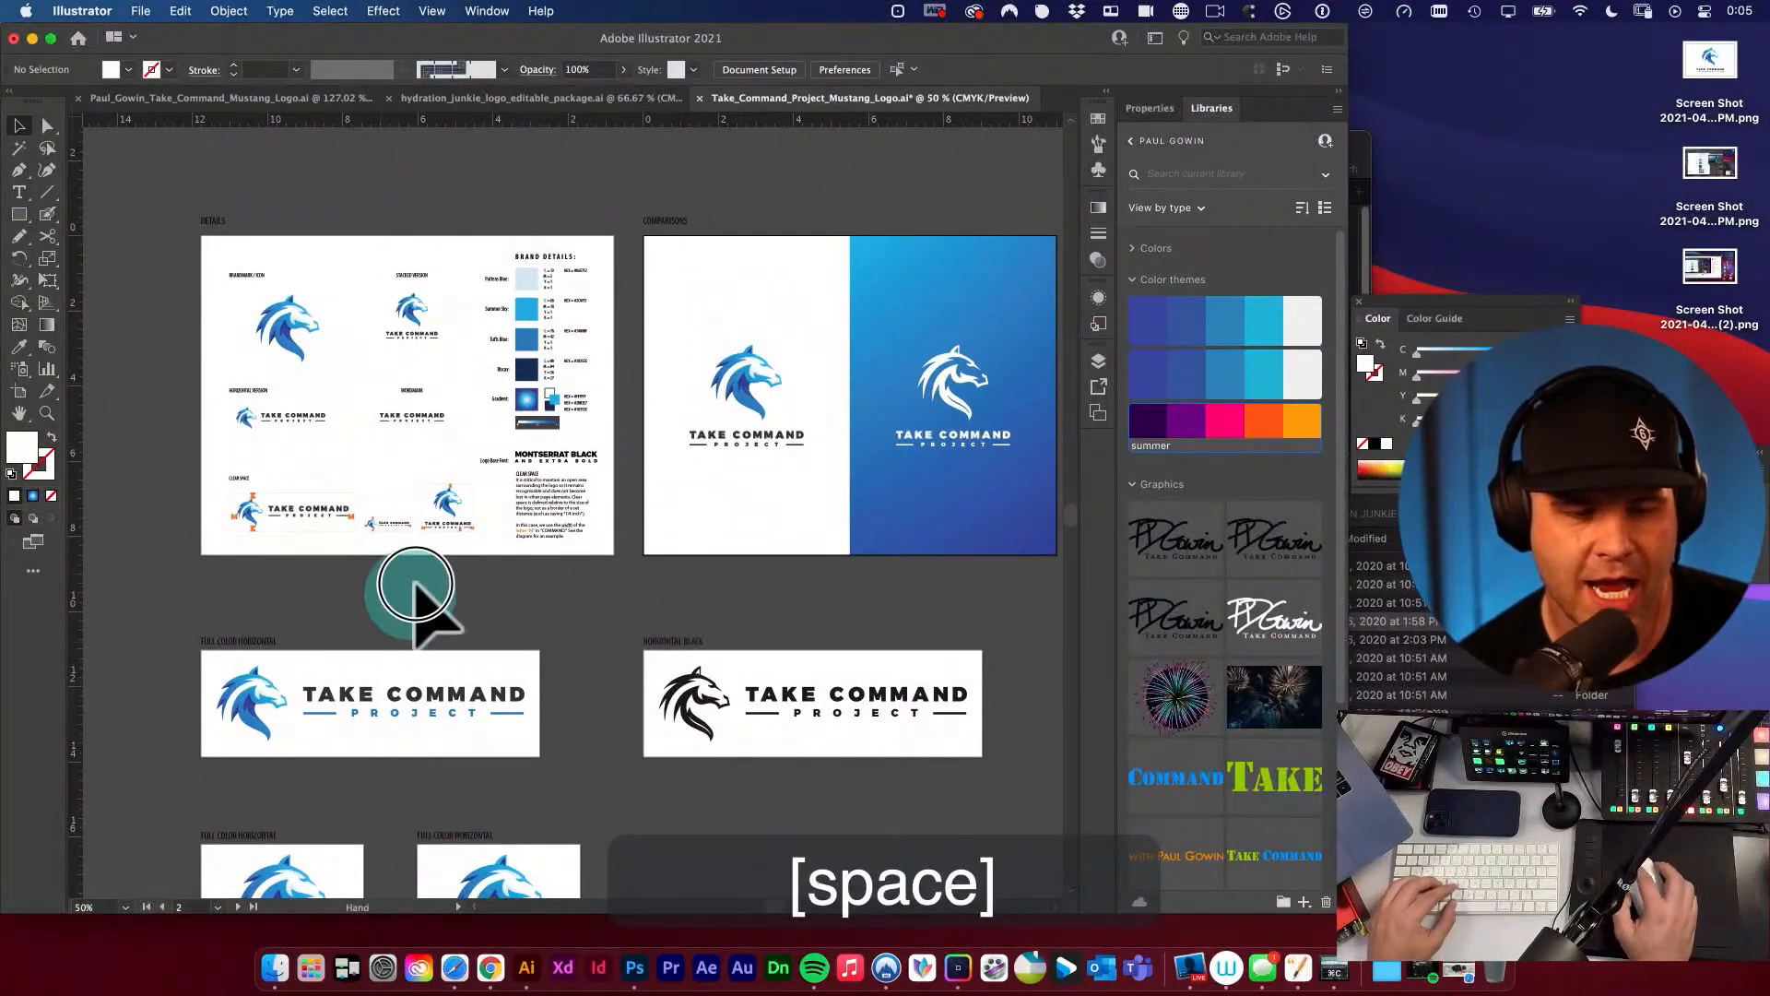
{"action": "left_click_drag", "start_coordinate": [411, 593], "coordinate": [480, 482]}
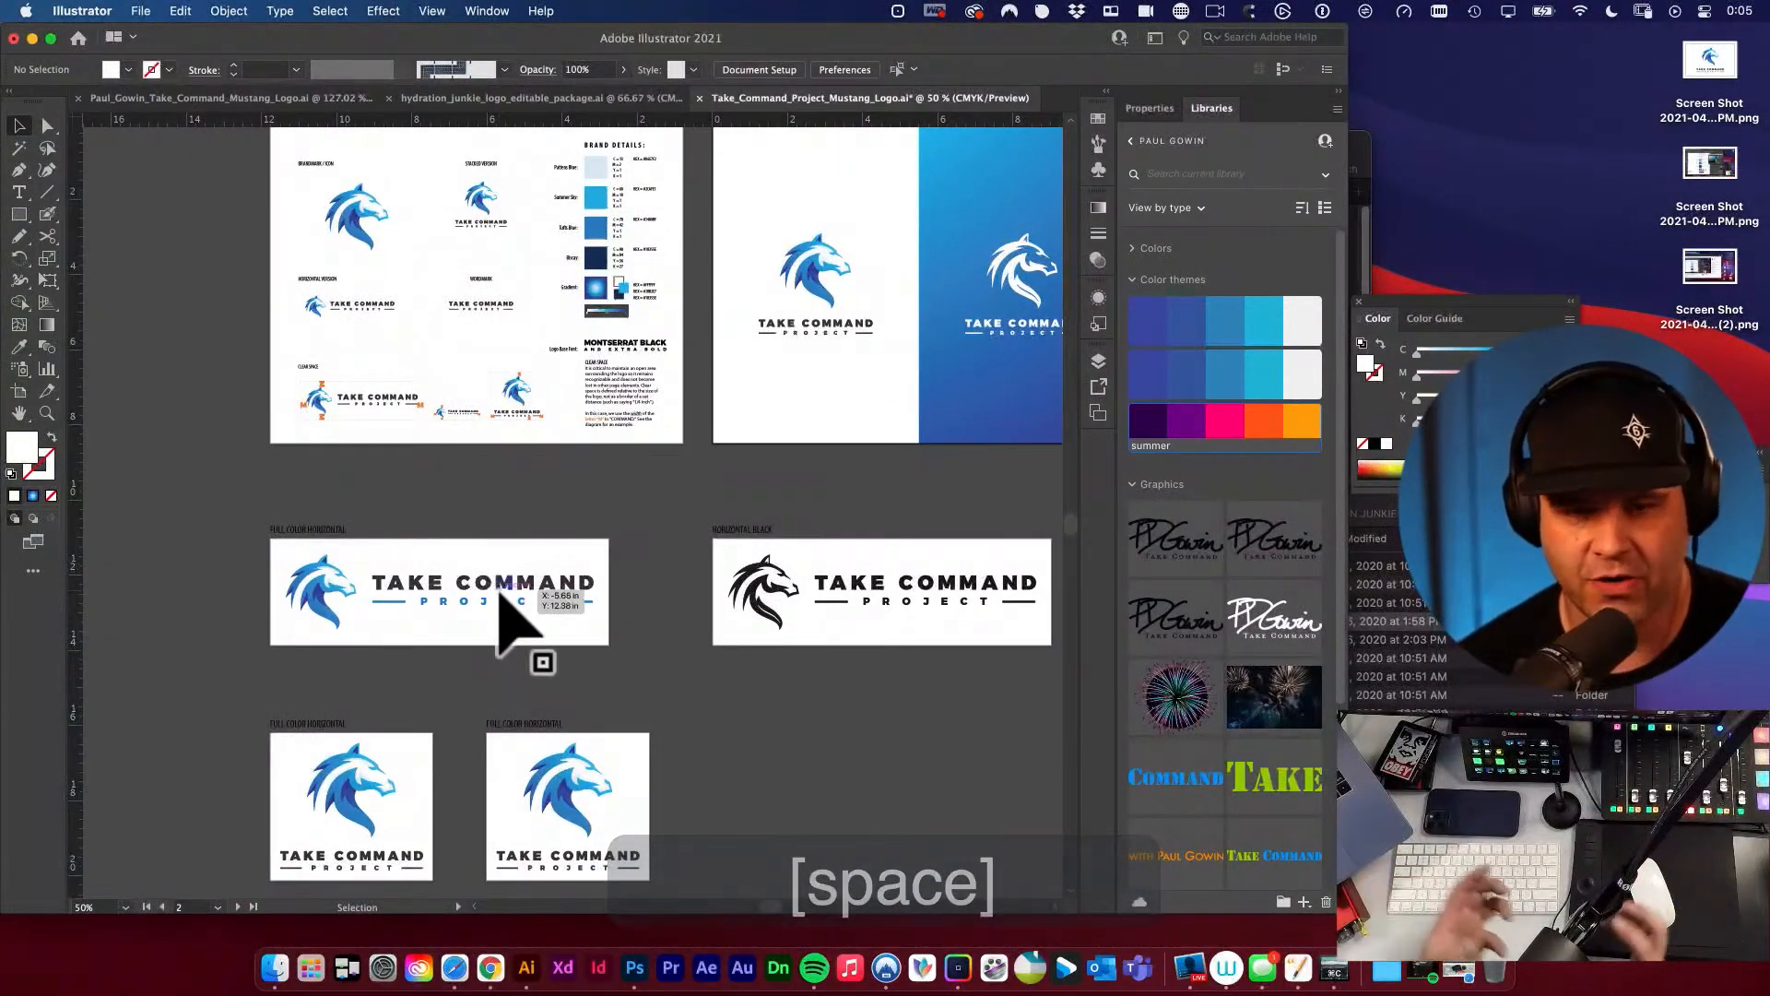
{"action": "left_click_drag", "start_coordinate": [612, 505], "coordinate": [519, 486]}
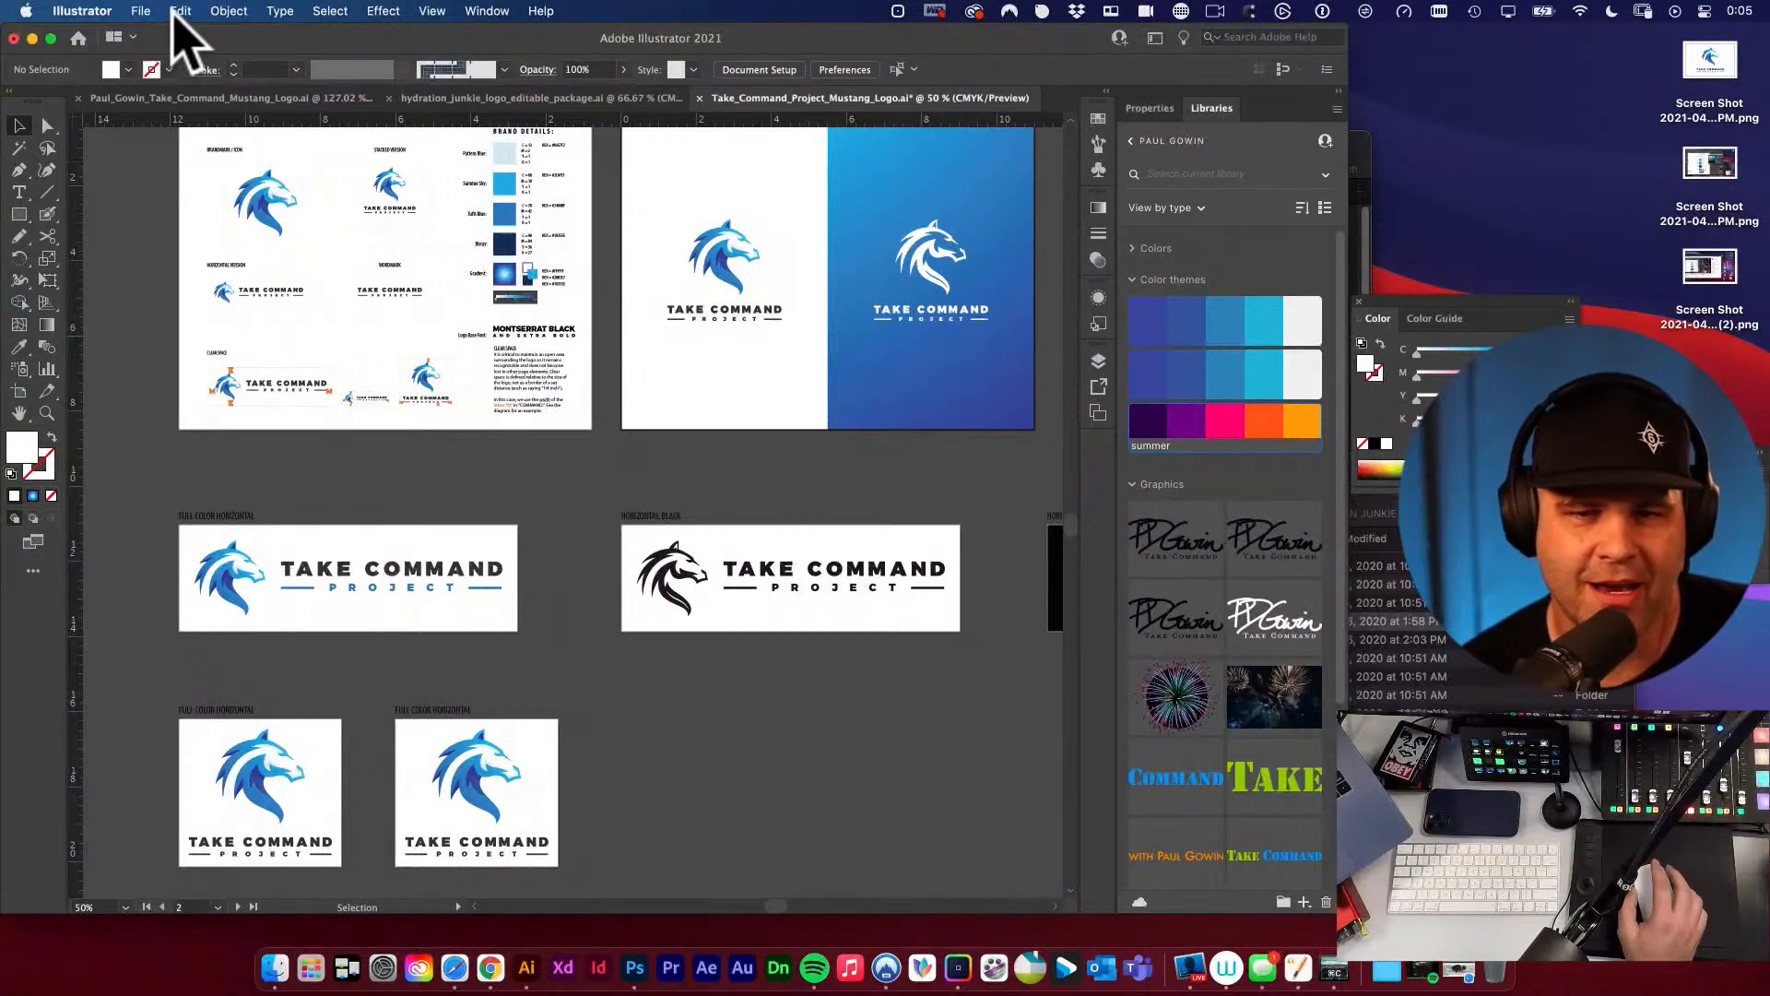
Look at the Export As settings with Use Artboards enabled for all artboards, check the available file formats, and leave without exporting.
{"action": "left_click", "coordinate": [140, 11]}
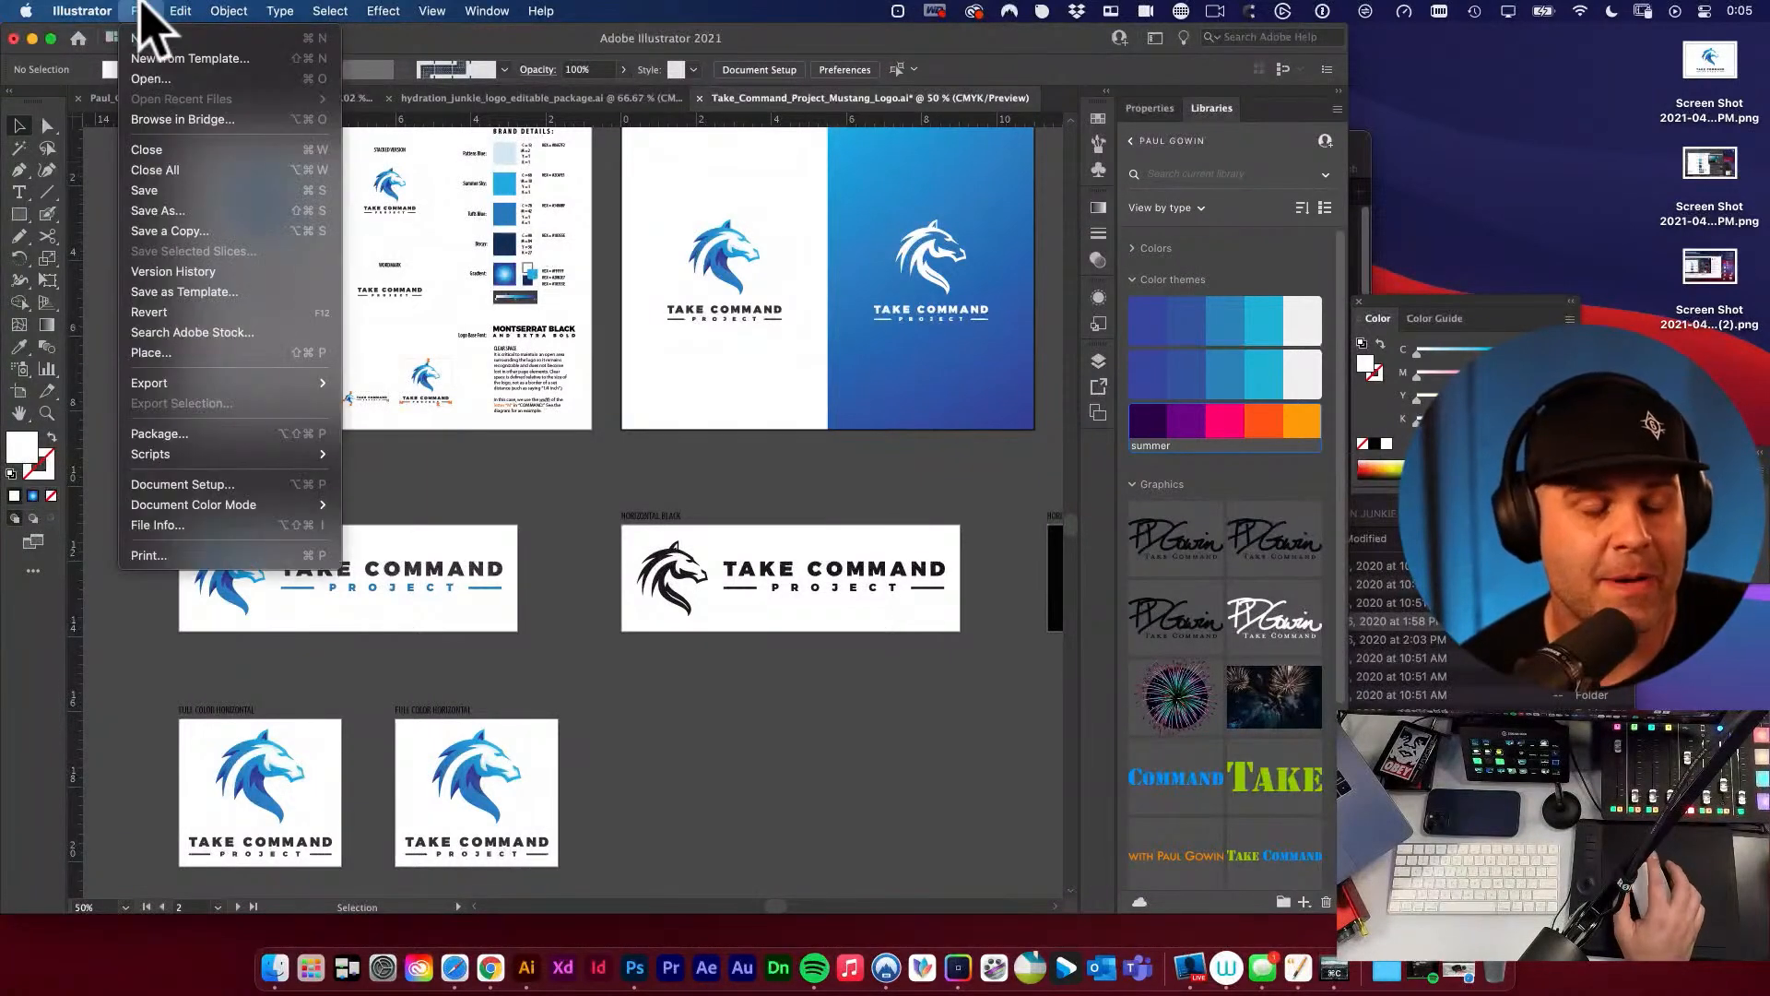
{"action": "mouse_move", "coordinate": [203, 386]}
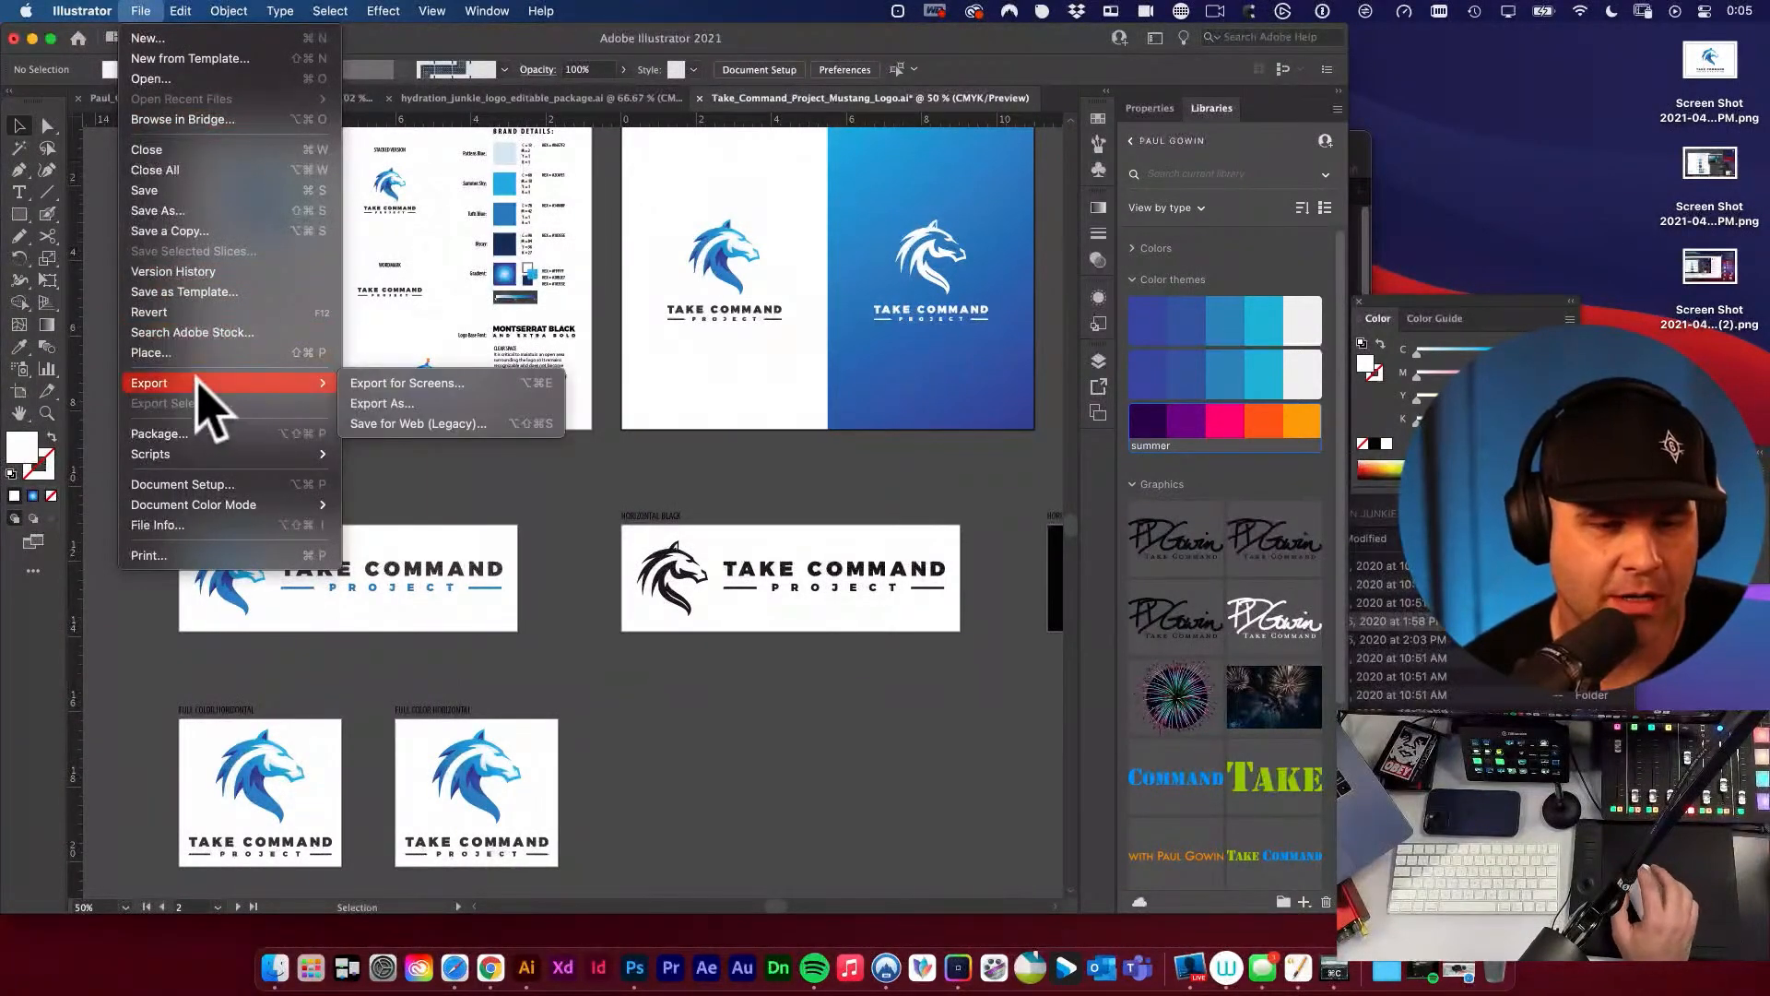
{"action": "left_click", "coordinate": [439, 403]}
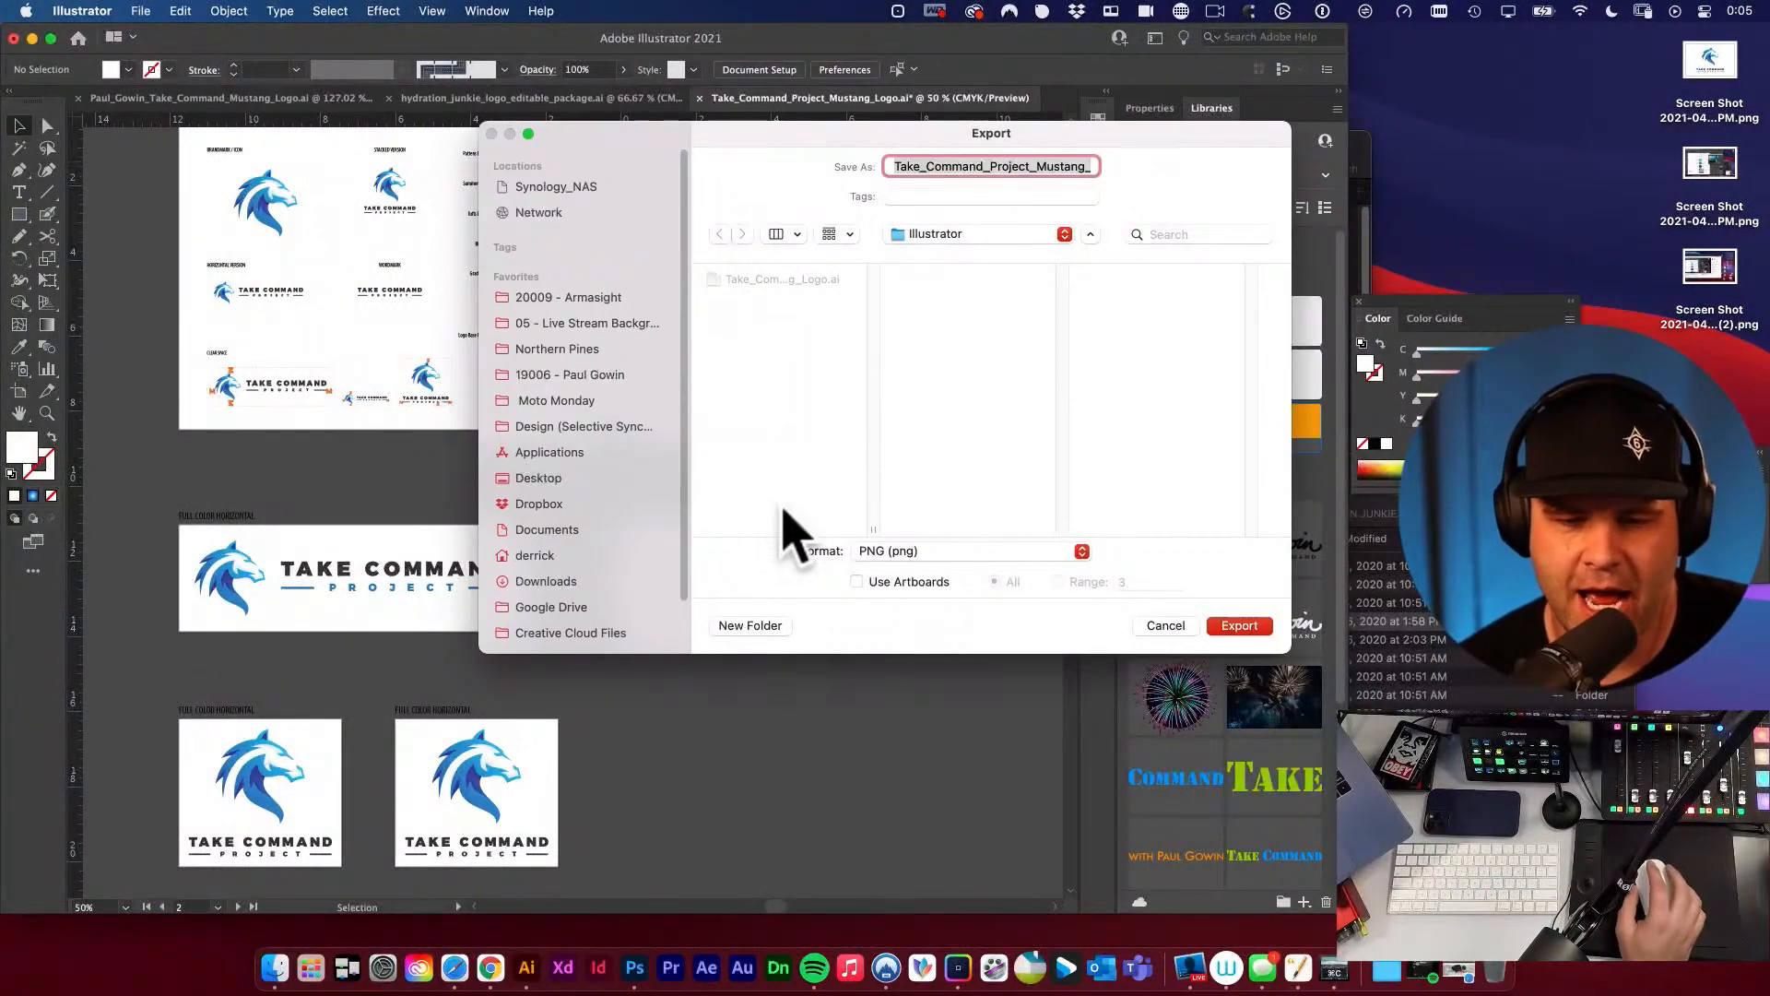
{"action": "left_click", "coordinate": [857, 580]}
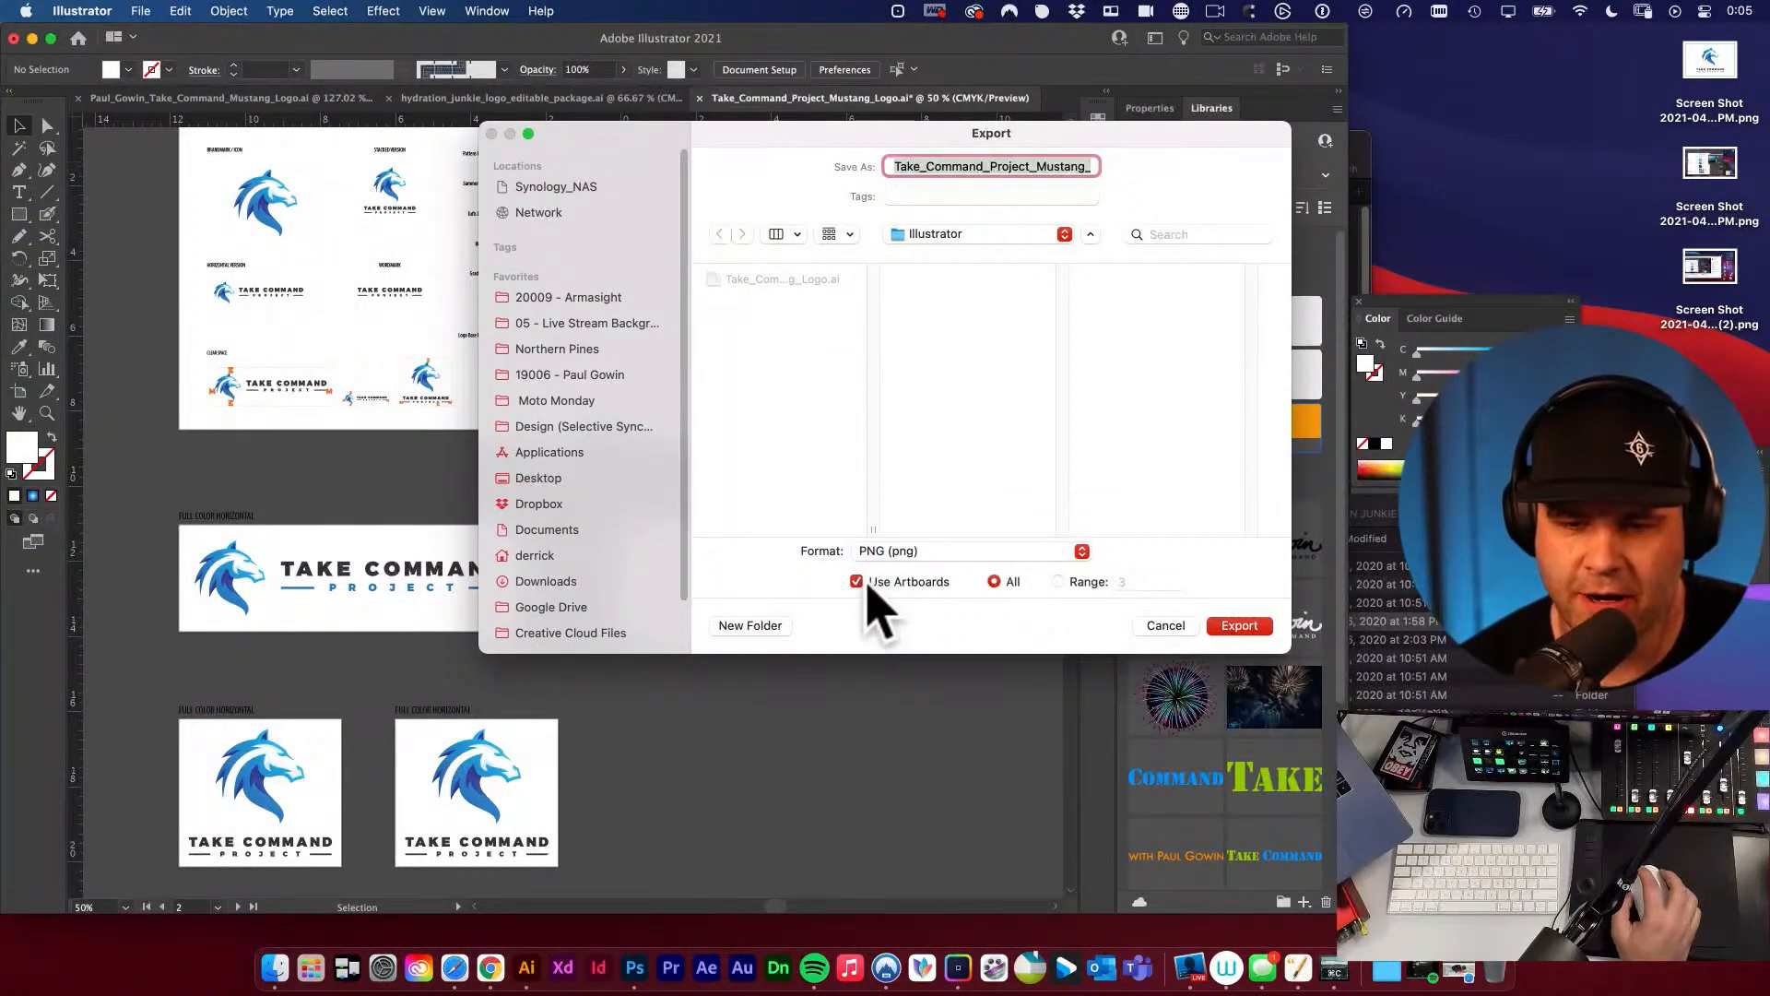
{"action": "left_click", "coordinate": [931, 551]}
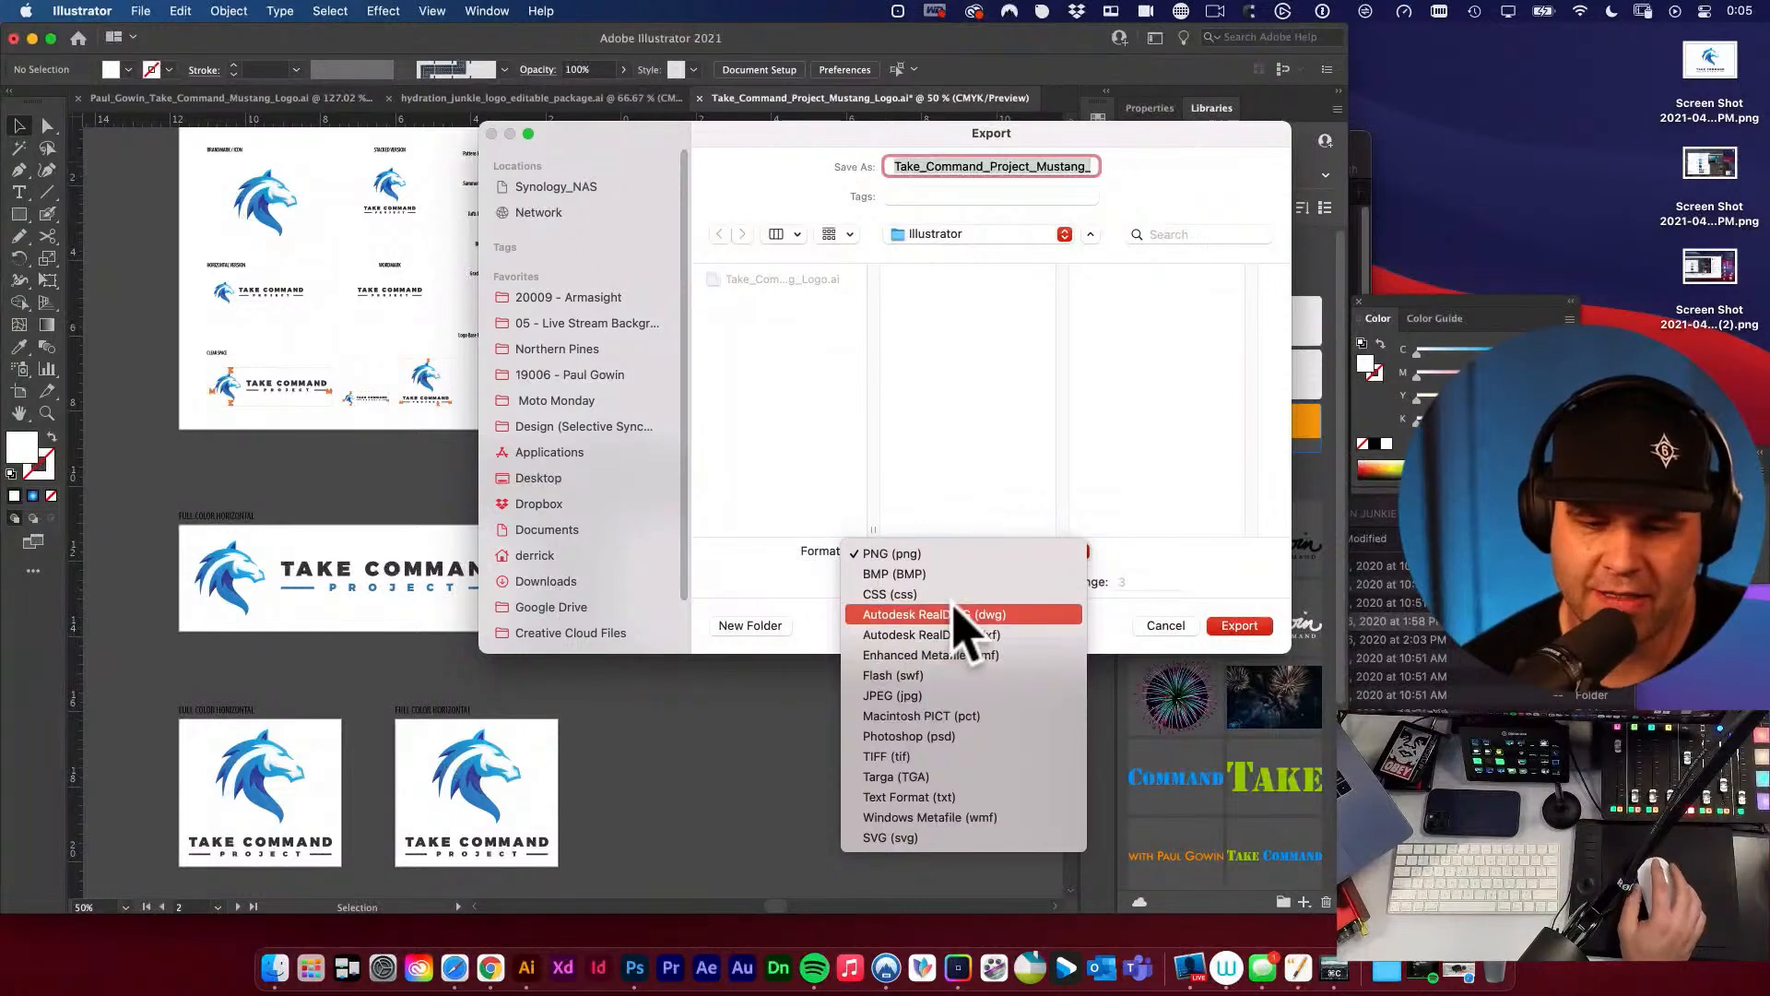
{"action": "left_click", "coordinate": [761, 591]}
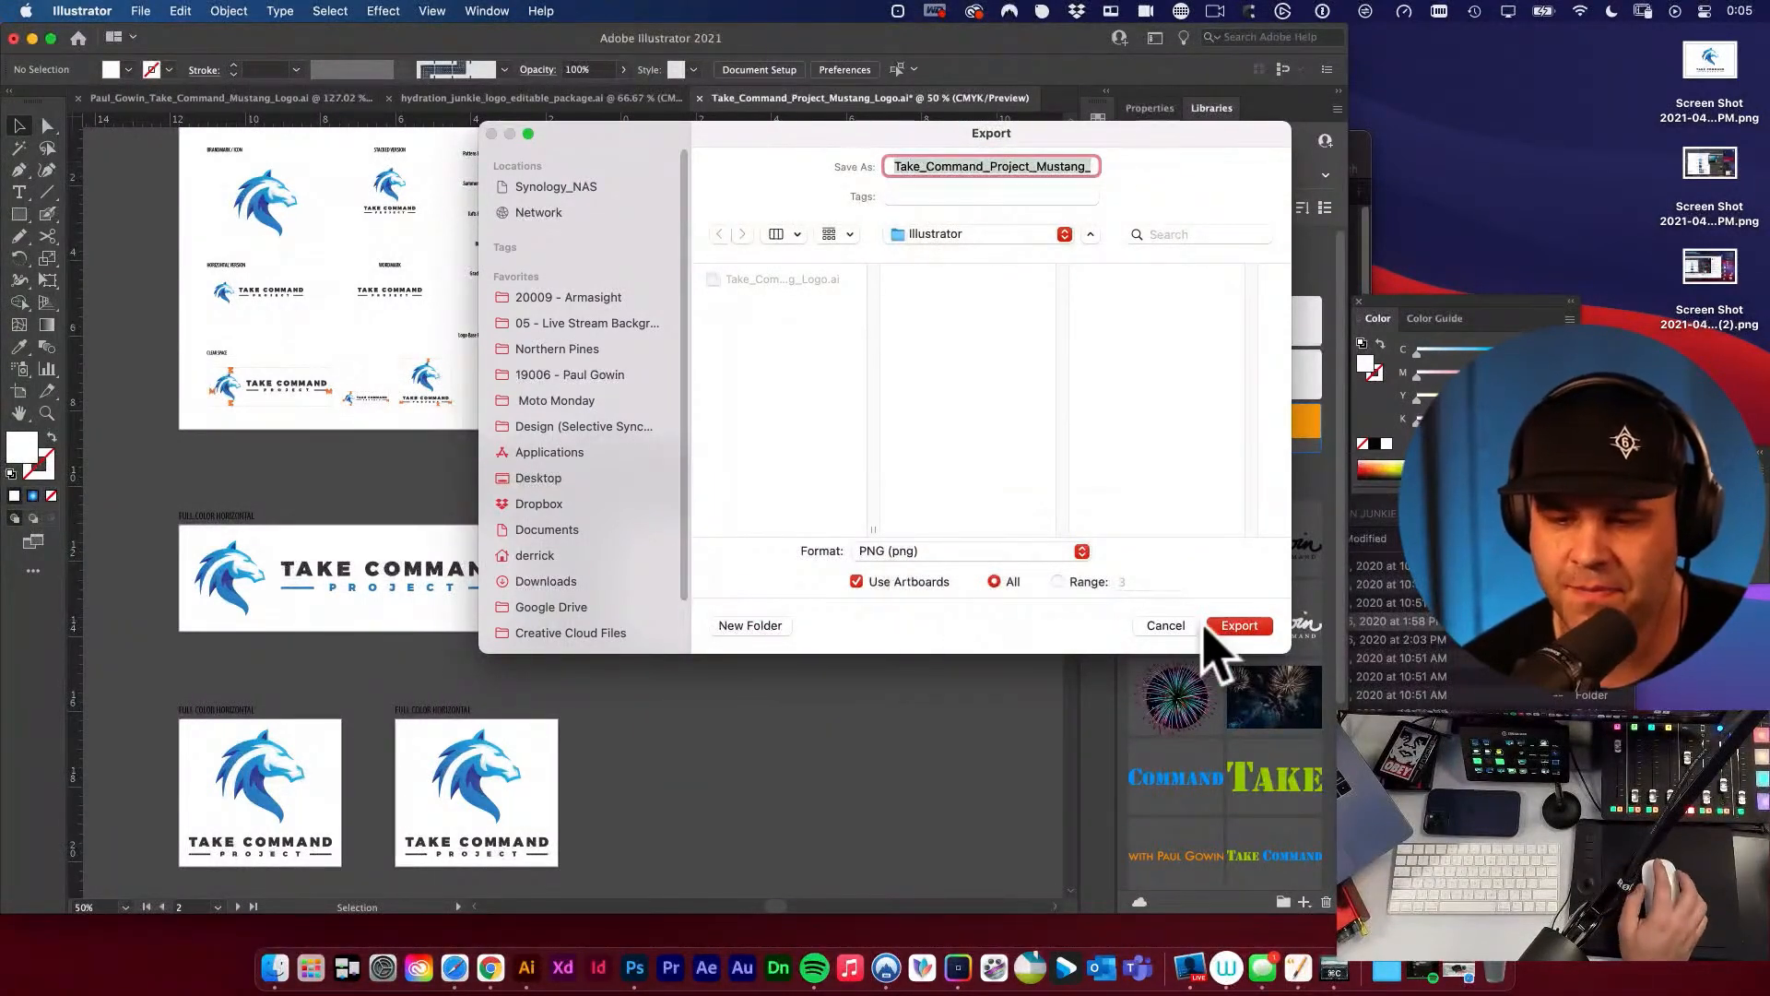
{"action": "left_click", "coordinate": [1167, 626]}
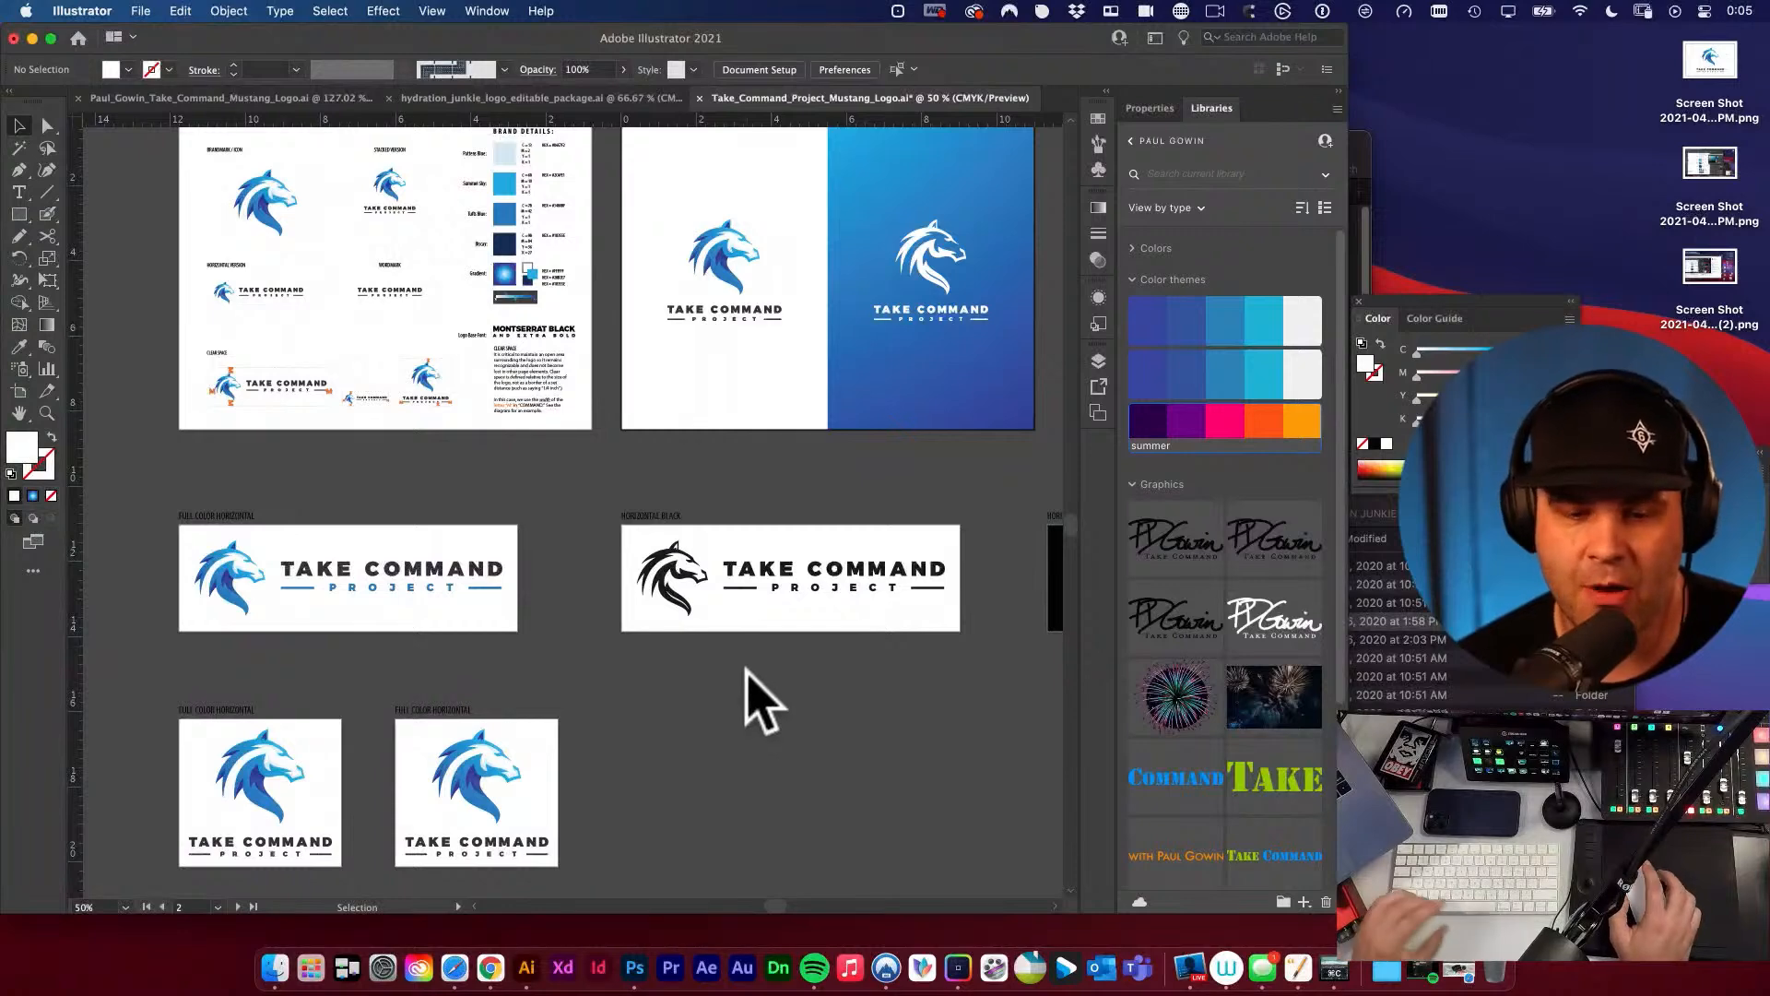
Copy the white stacked logo from the COMPARISONS artboard to the empty canvas beside the duplicated stacked logo artboard.
{"action": "key", "text": "space"}
{"action": "left_click_drag", "start_coordinate": [719, 697], "coordinate": [699, 528]}
{"action": "key", "text": "space"}
{"action": "left_click_drag", "start_coordinate": [852, 492], "coordinate": [751, 676]}
{"action": "left_click", "coordinate": [784, 271]}
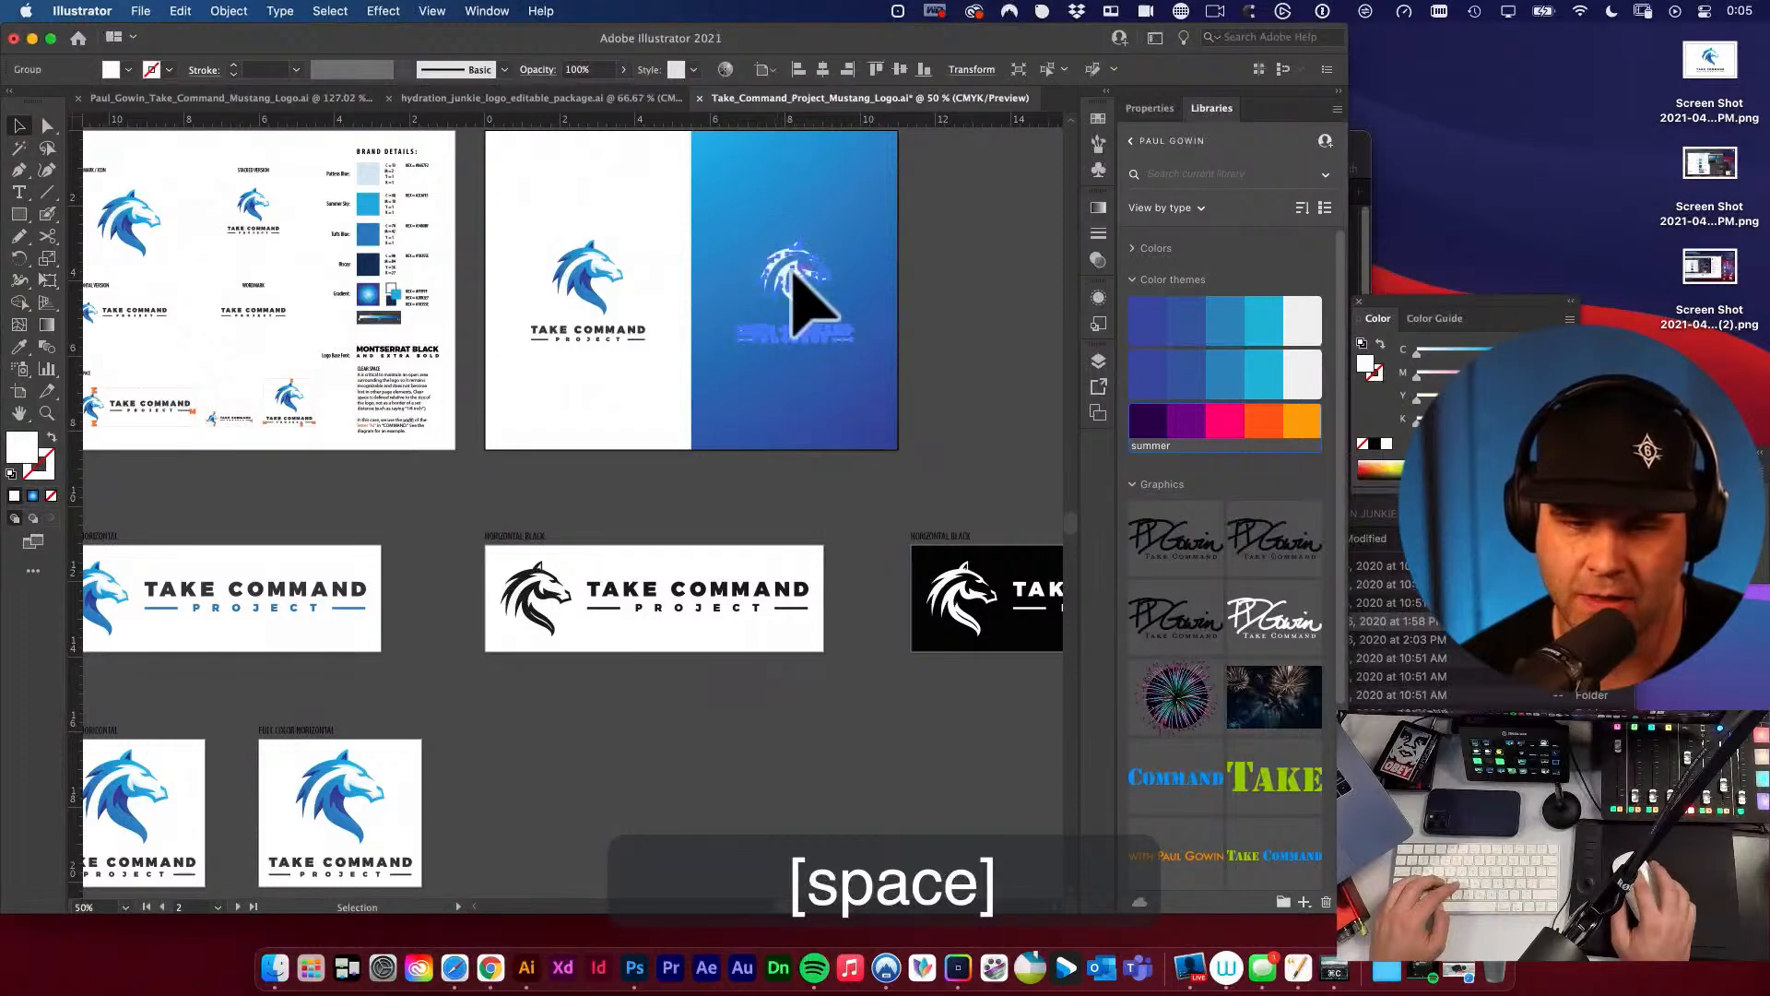
{"action": "key", "text": "super+c"}
{"action": "left_click_drag", "start_coordinate": [802, 316], "coordinate": [623, 505]}
{"action": "key", "text": "space"}
{"action": "key", "text": "super+space"}
{"action": "left_click_drag", "start_coordinate": [553, 573], "coordinate": [841, 701]}
{"action": "left_click_drag", "start_coordinate": [819, 646], "coordinate": [1050, 553]}
{"action": "key", "text": "space"}
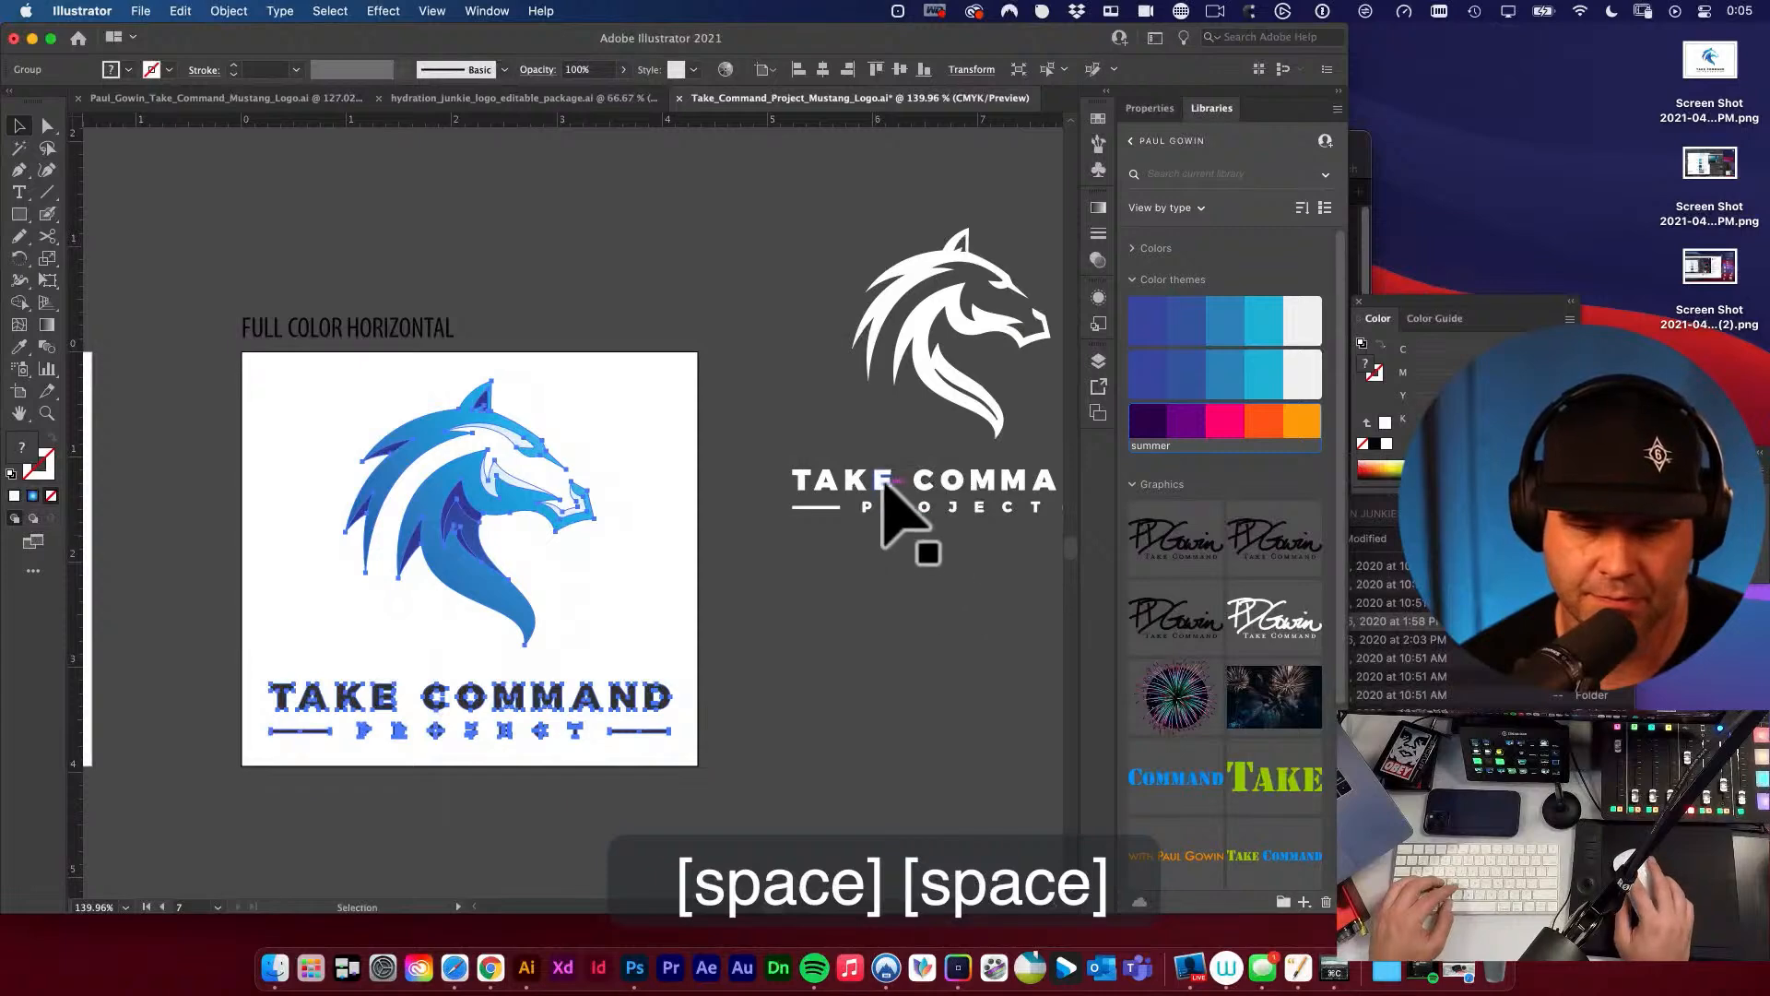
Move the copied white stacked logo to the edge of the duplicated artboard and fill it with orange from the summer color theme.
{"action": "left_click_drag", "start_coordinate": [883, 484], "coordinate": [737, 592]}
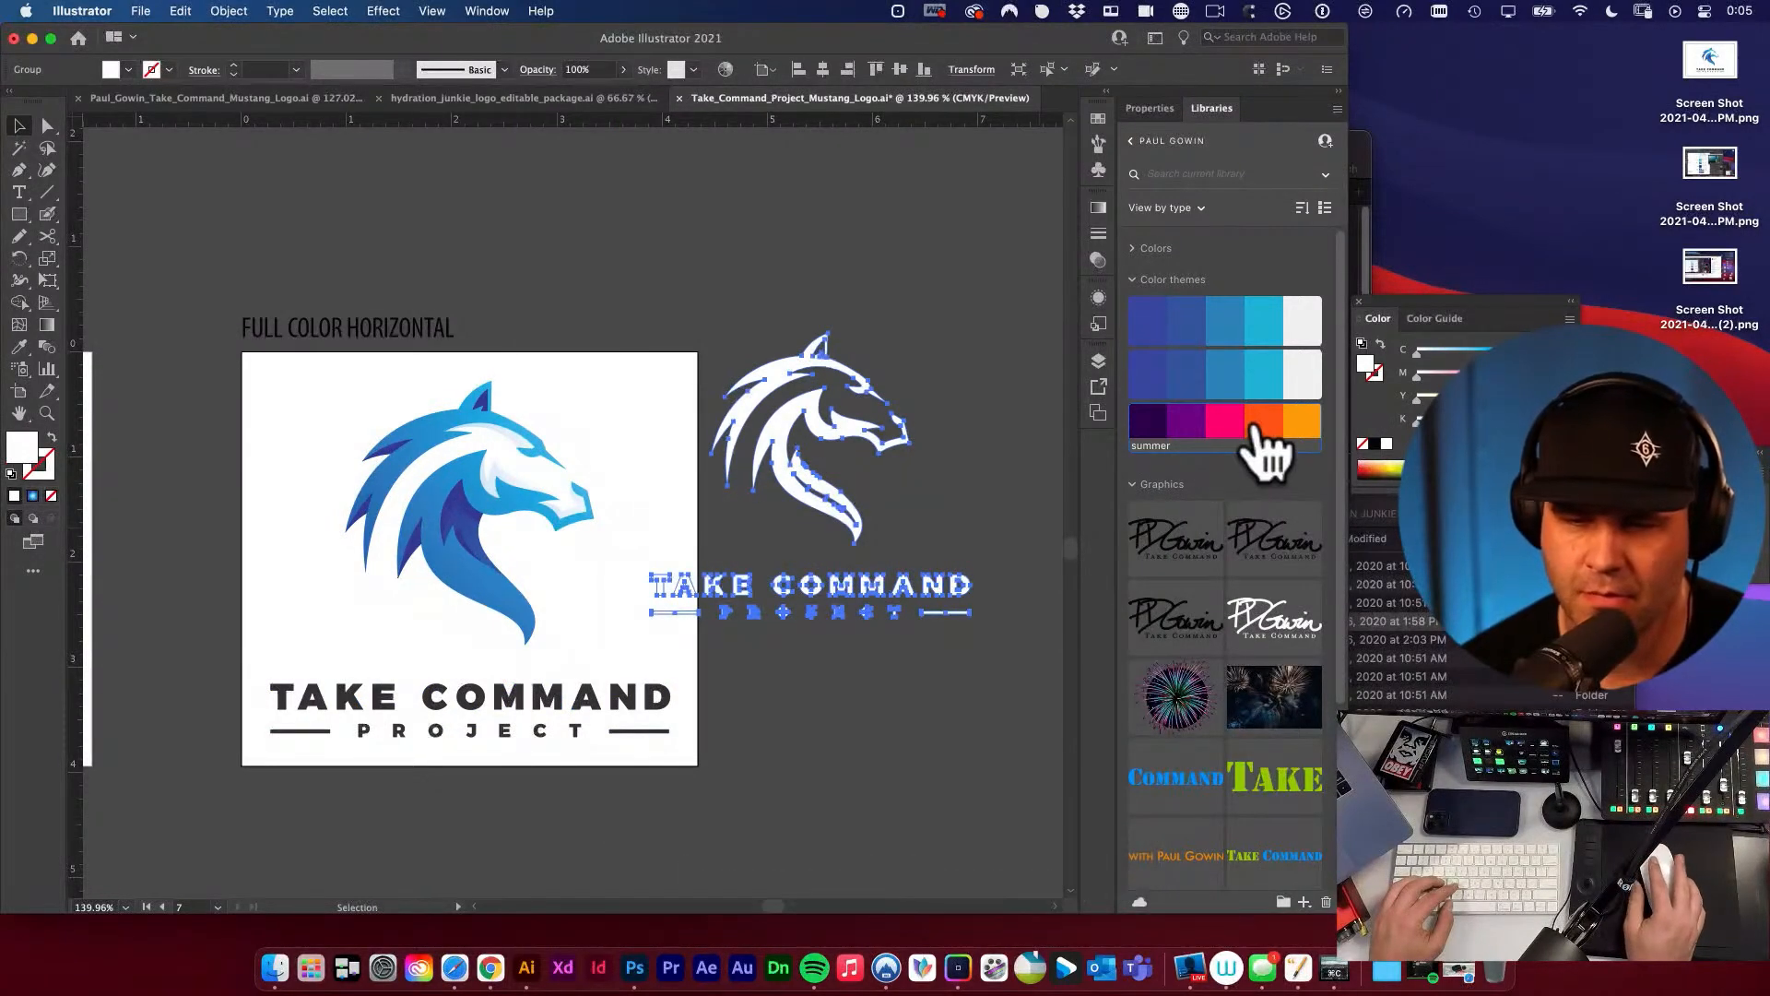
{"action": "left_click", "coordinate": [1259, 422]}
{"action": "key", "text": "v"}
{"action": "left_click_drag", "start_coordinate": [810, 466], "coordinate": [681, 592]}
{"action": "key", "text": "space"}
{"action": "key", "text": "super+space"}
{"action": "key", "text": "alt+super+space"}
{"action": "left_click", "coordinate": [612, 557], "text": "alt+super"}
{"action": "left_click", "coordinate": [612, 557], "text": "alt+super"}
{"action": "left_click", "coordinate": [612, 557], "text": "alt+super"}
{"action": "left_click", "coordinate": [612, 557], "text": "alt+super"}
{"action": "key", "text": "space"}
{"action": "key", "text": "super+z"}
{"action": "key", "text": "super+z"}
{"action": "key", "text": "v"}
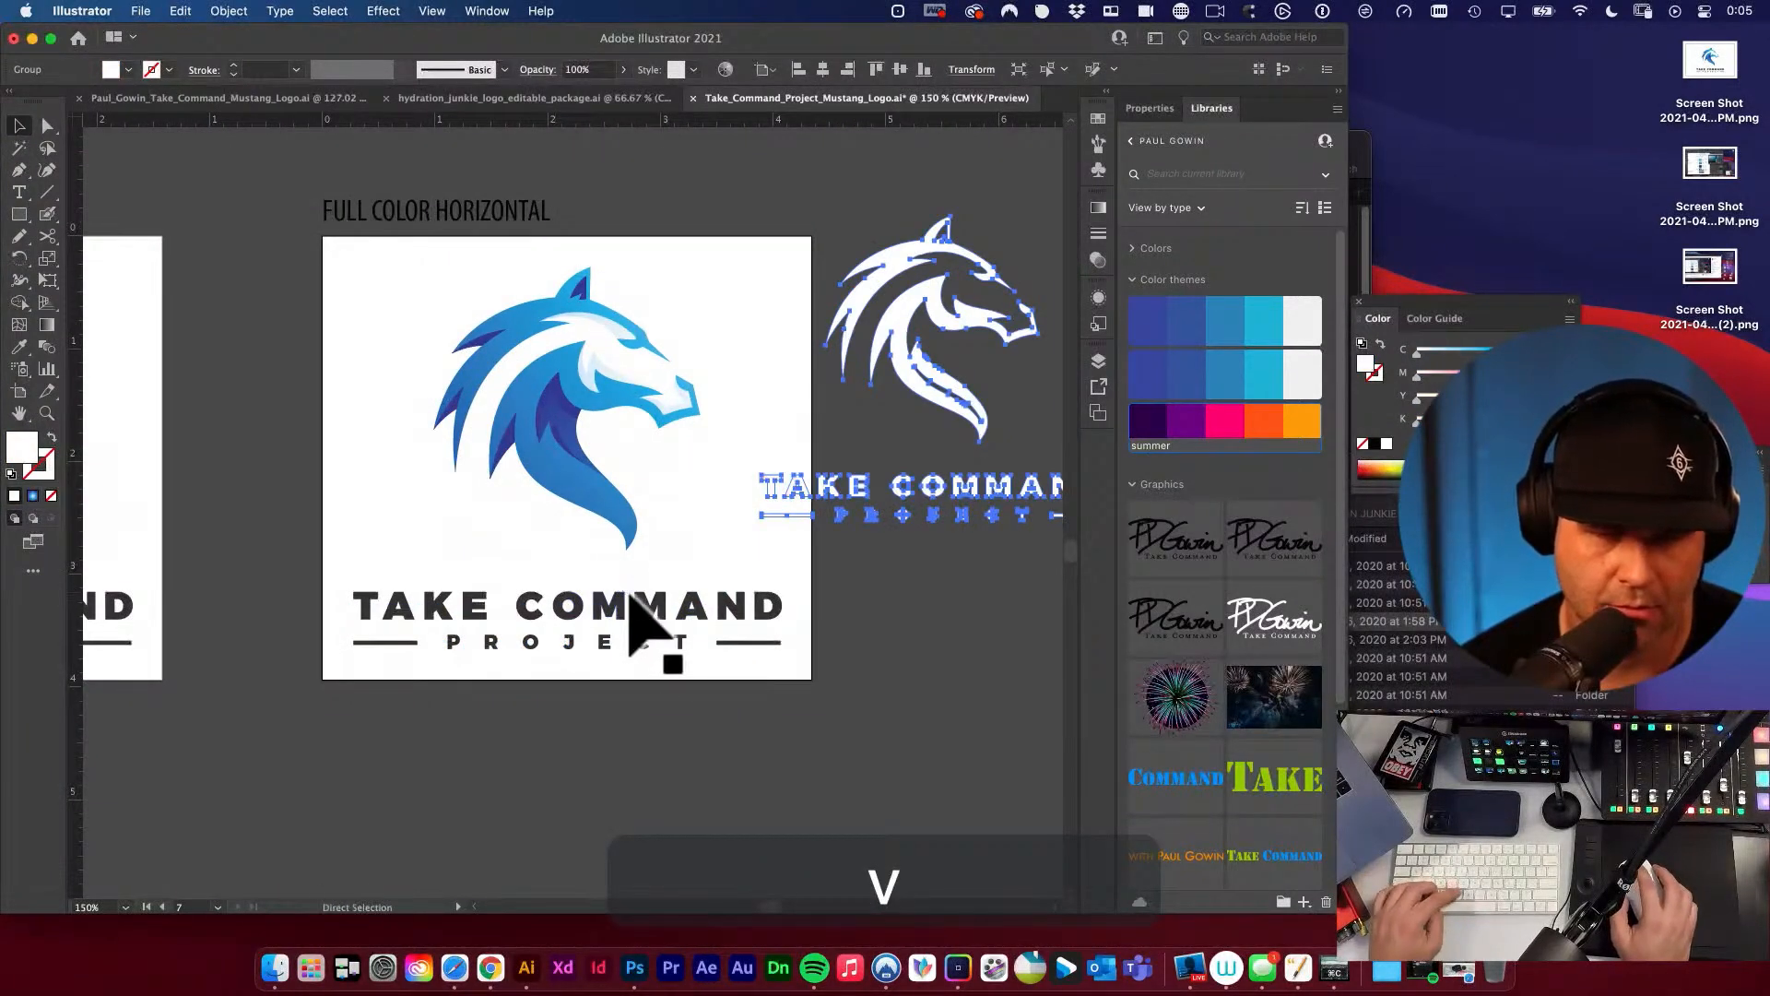
{"action": "key", "text": "super+z"}
{"action": "key", "text": "super+shift+z"}
{"action": "key", "text": "super+shift+z"}
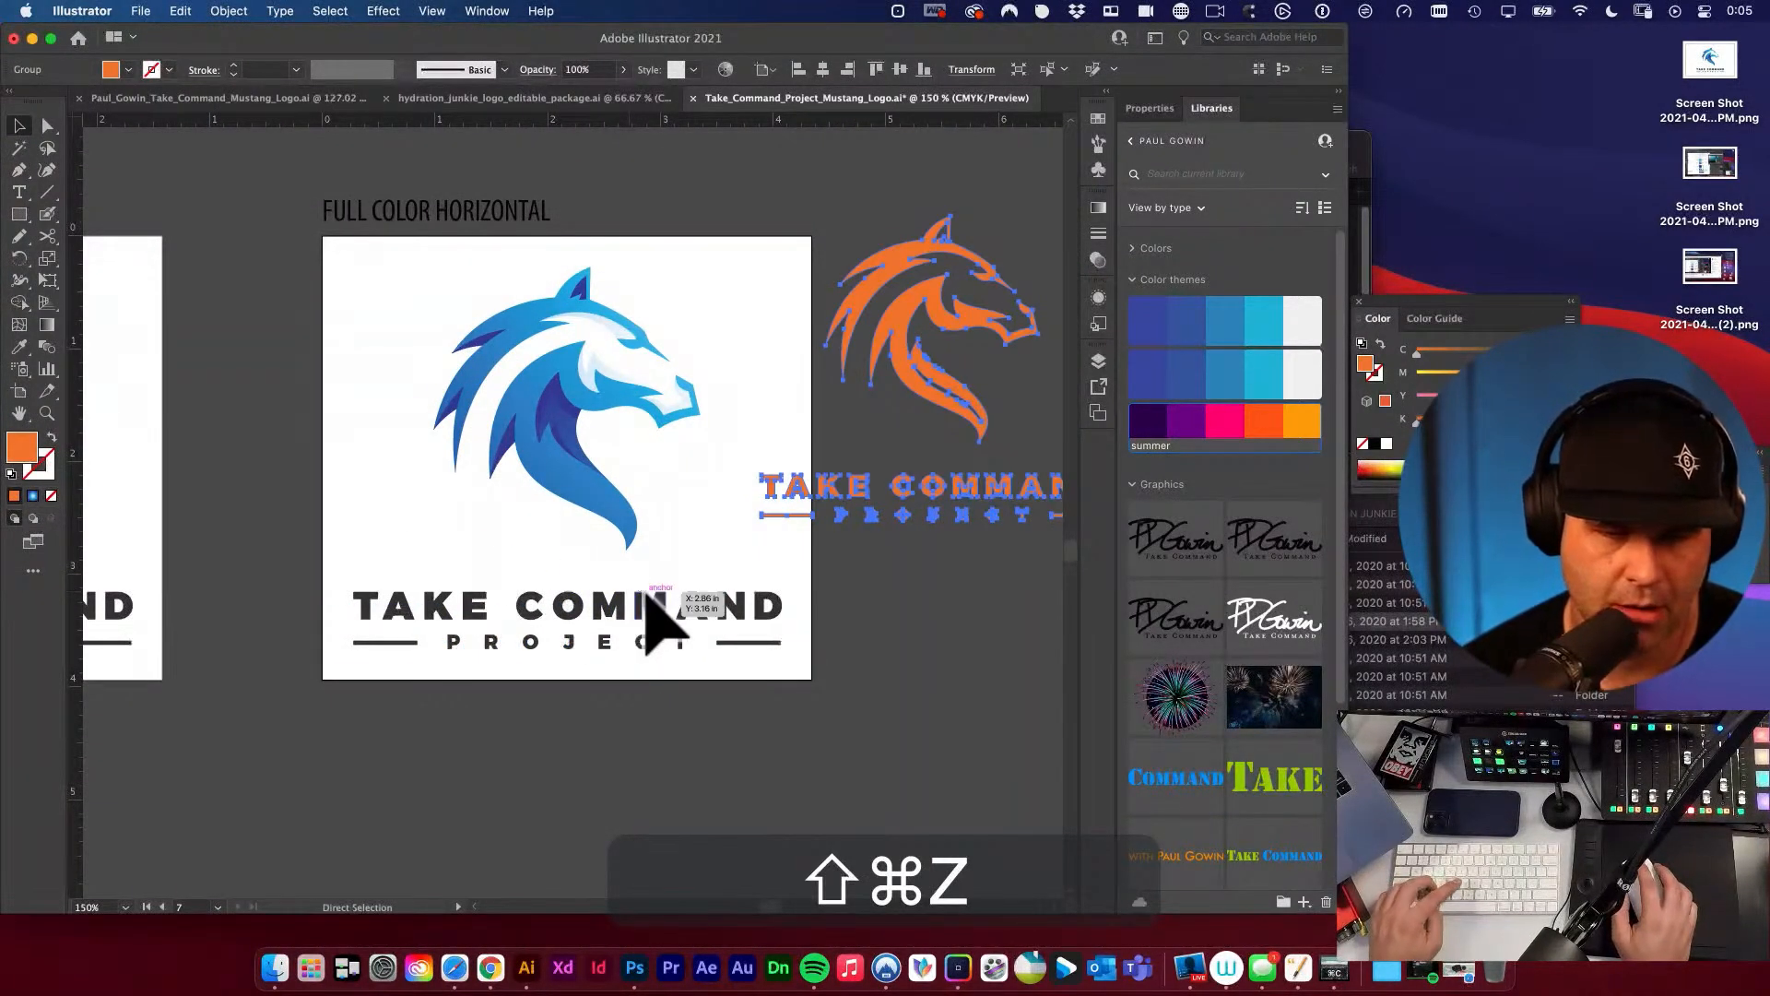
{"action": "key", "text": "super+shift+z"}
Place the orange logo over the full-color stacked logo, lining up the lower-left corners of their wordmarks.
{"action": "key", "text": "v"}
{"action": "key", "text": "v"}
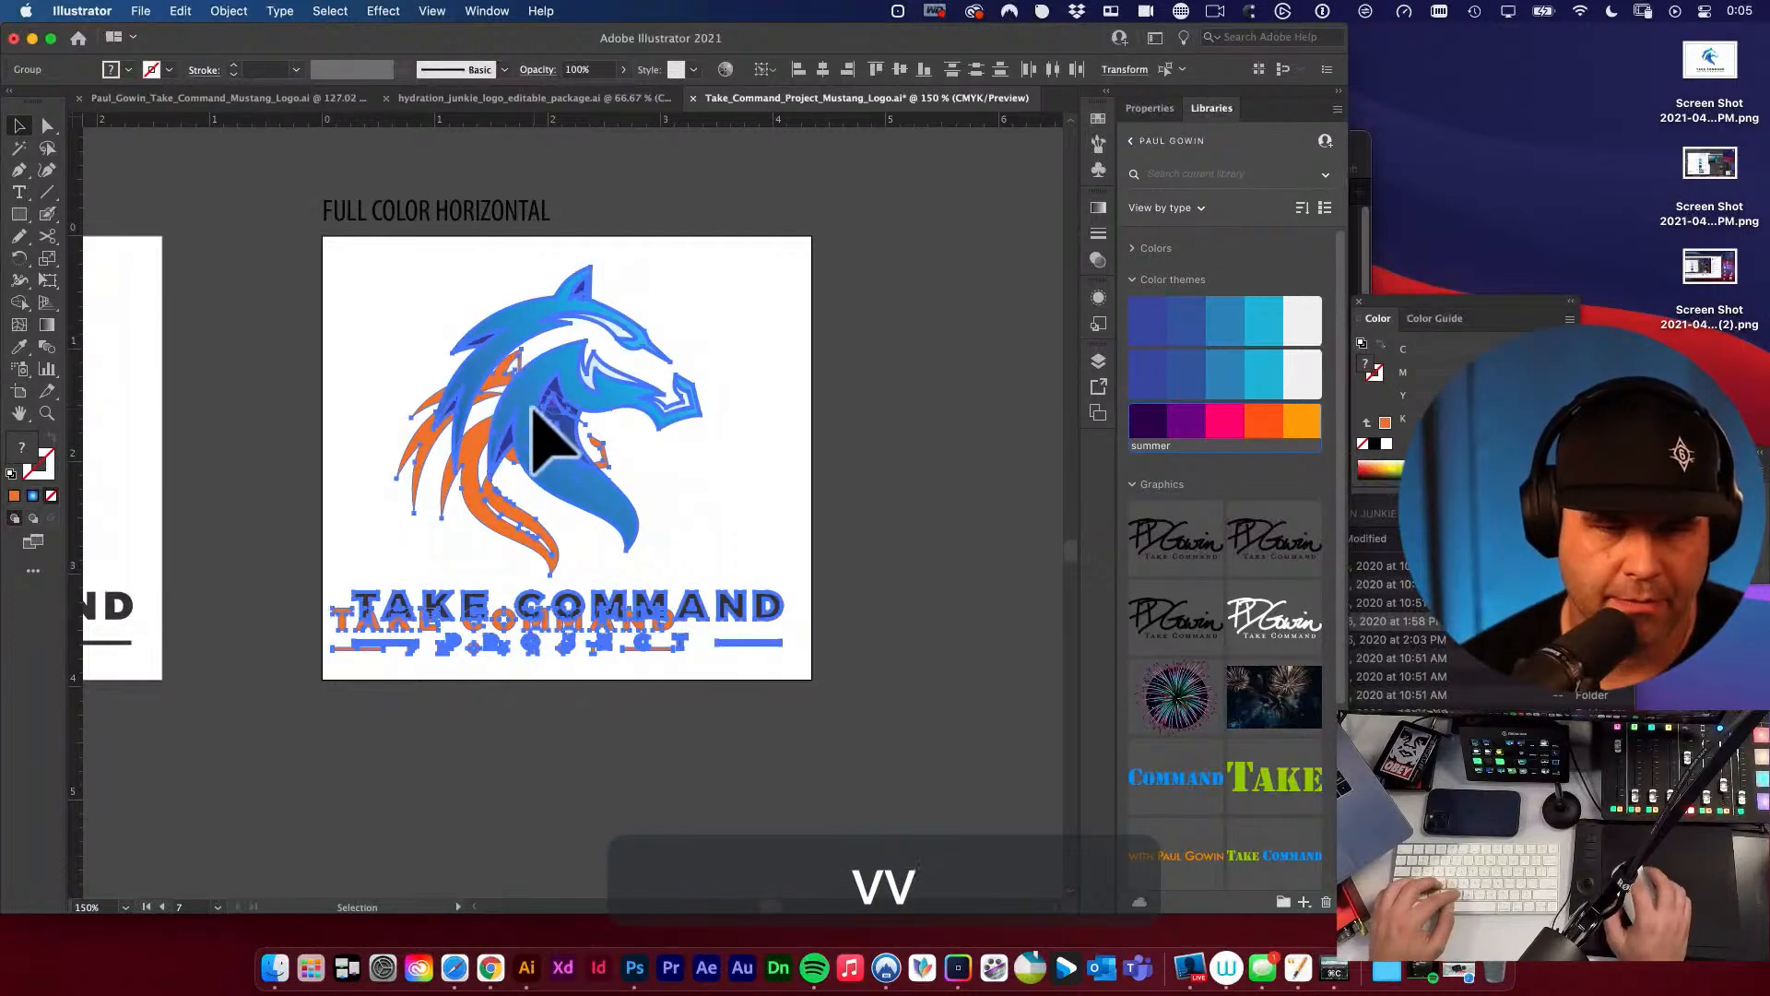
{"action": "left_click", "coordinate": [955, 365]}
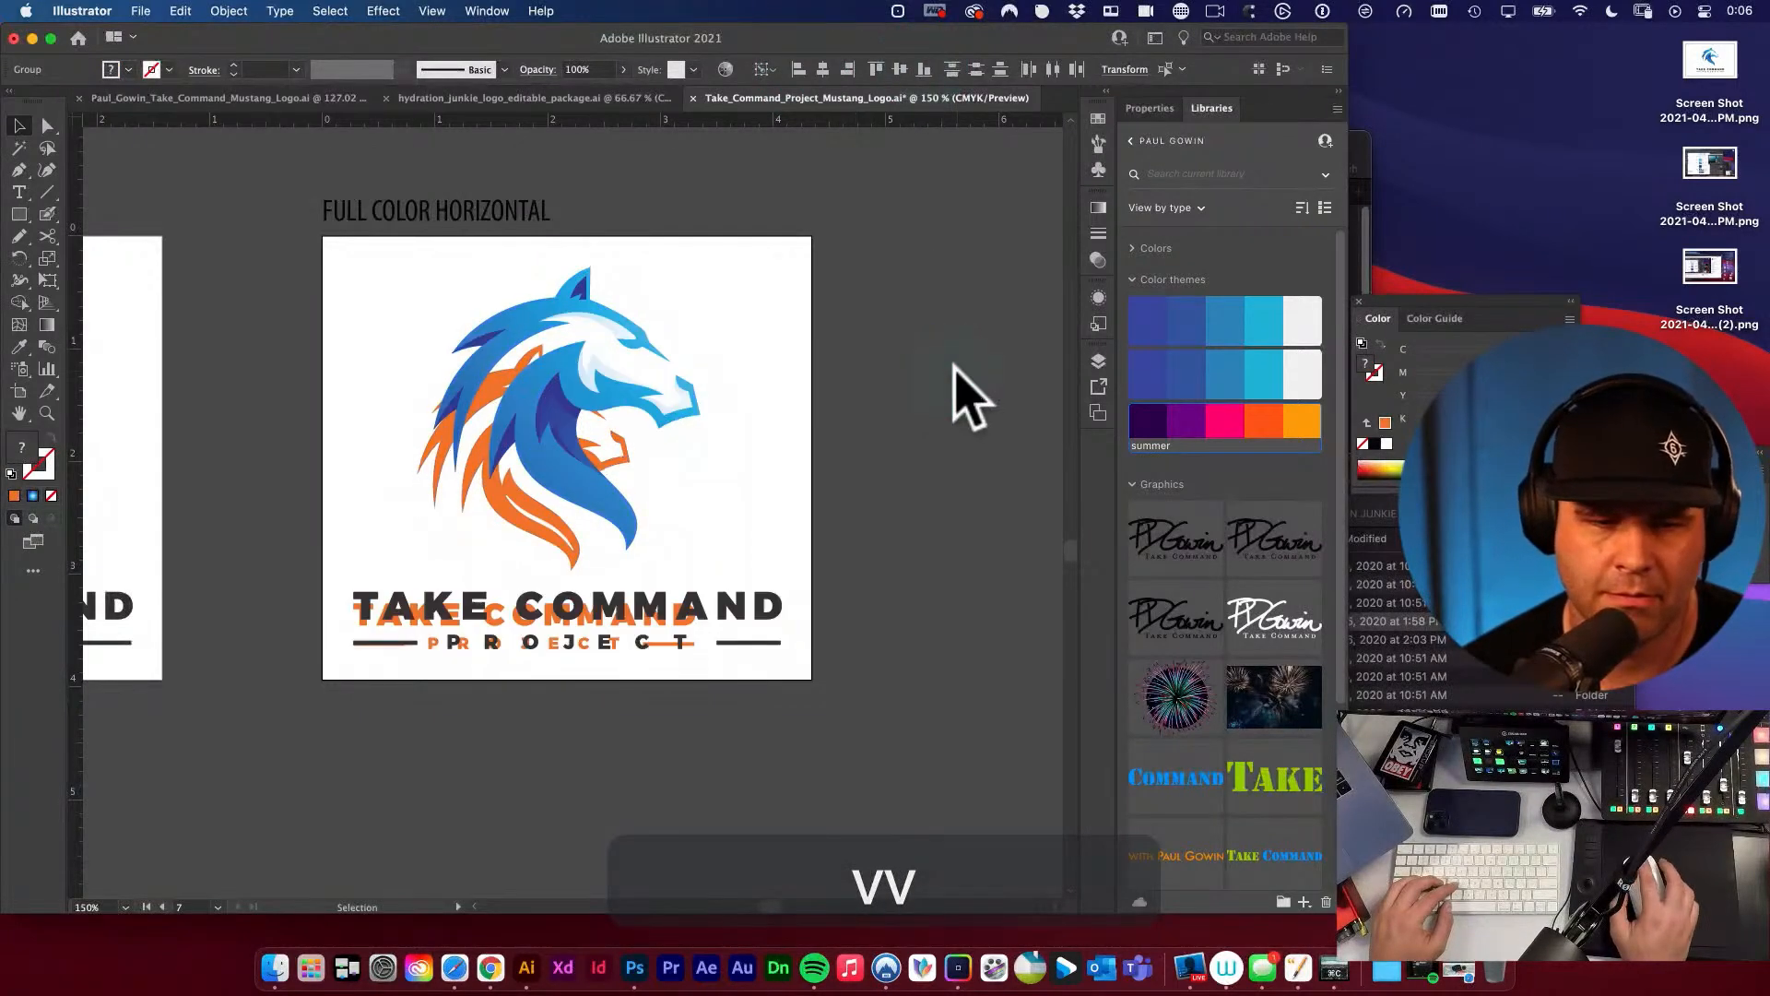
{"action": "key", "text": "e"}
{"action": "key", "text": "v"}
{"action": "left_click", "coordinate": [470, 524]}
Scale up the orange logo with Free Transform until its outline matches the full-color logo beneath it.
{"action": "key", "text": "e"}
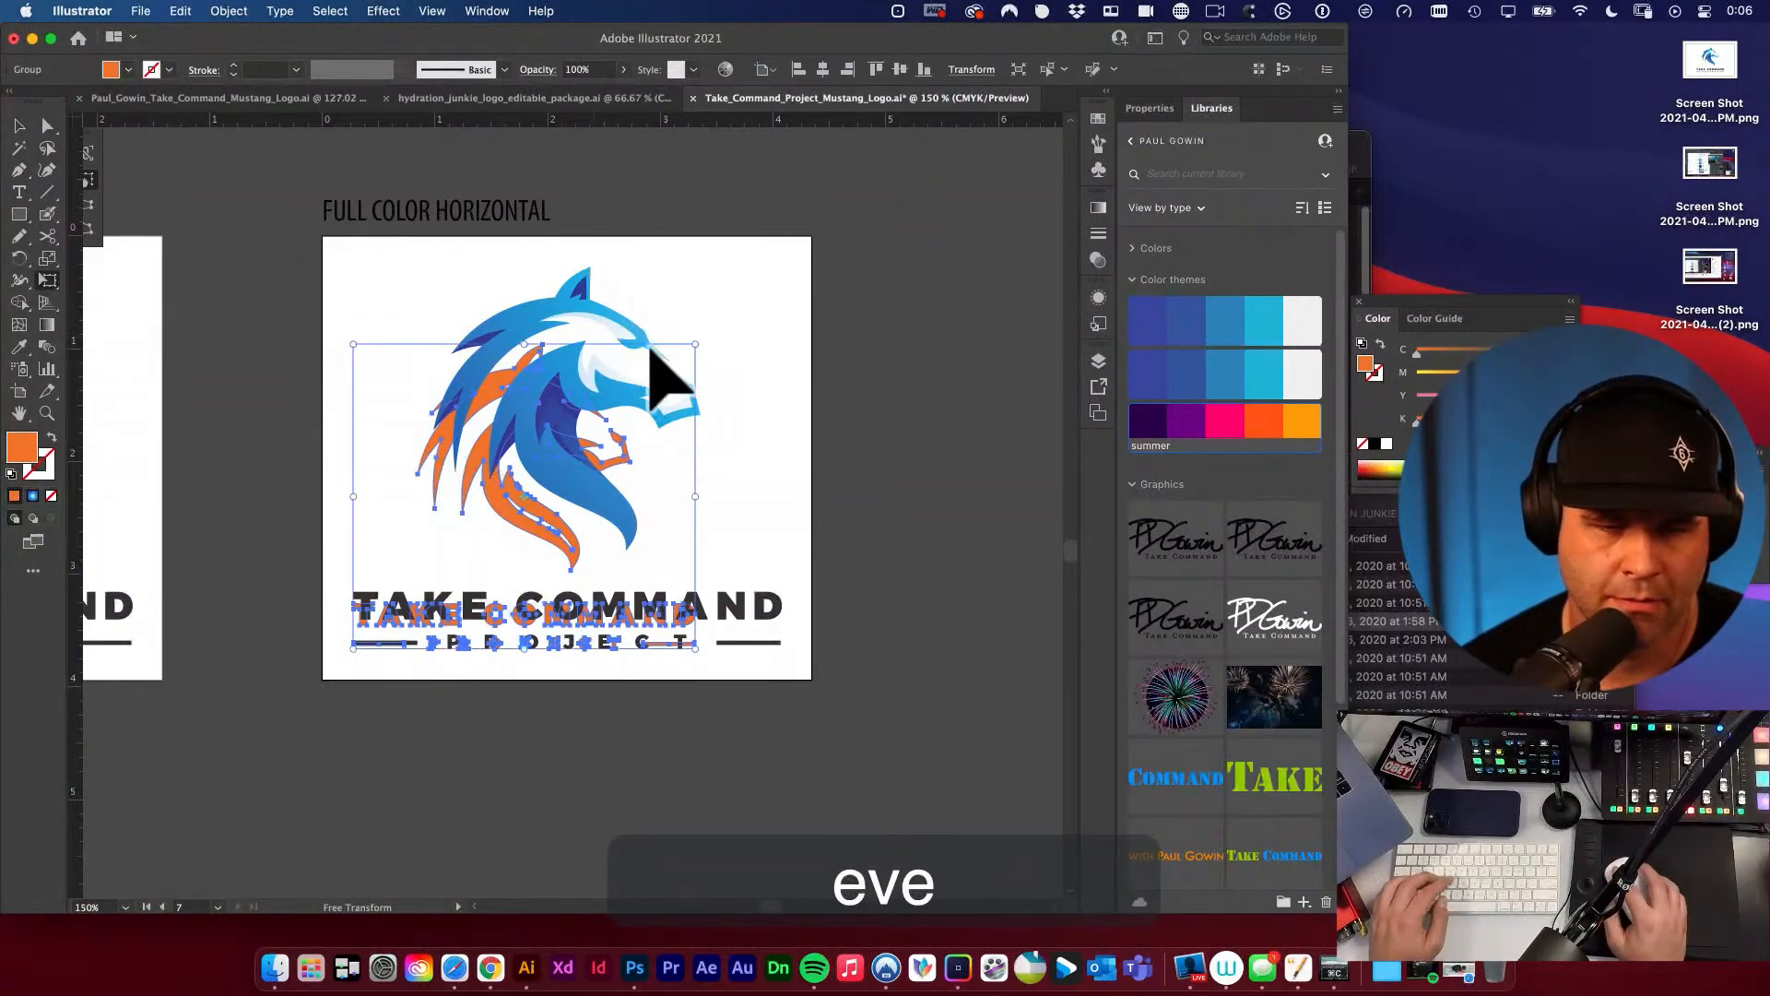
{"action": "left_click_drag", "start_coordinate": [701, 353], "coordinate": [815, 307]}
{"action": "key", "text": "super+space"}
{"action": "left_click_drag", "start_coordinate": [650, 307], "coordinate": [1035, 530]}
{"action": "key", "text": "space"}
{"action": "left_click_drag", "start_coordinate": [894, 402], "coordinate": [613, 533]}
{"action": "key", "text": "space"}
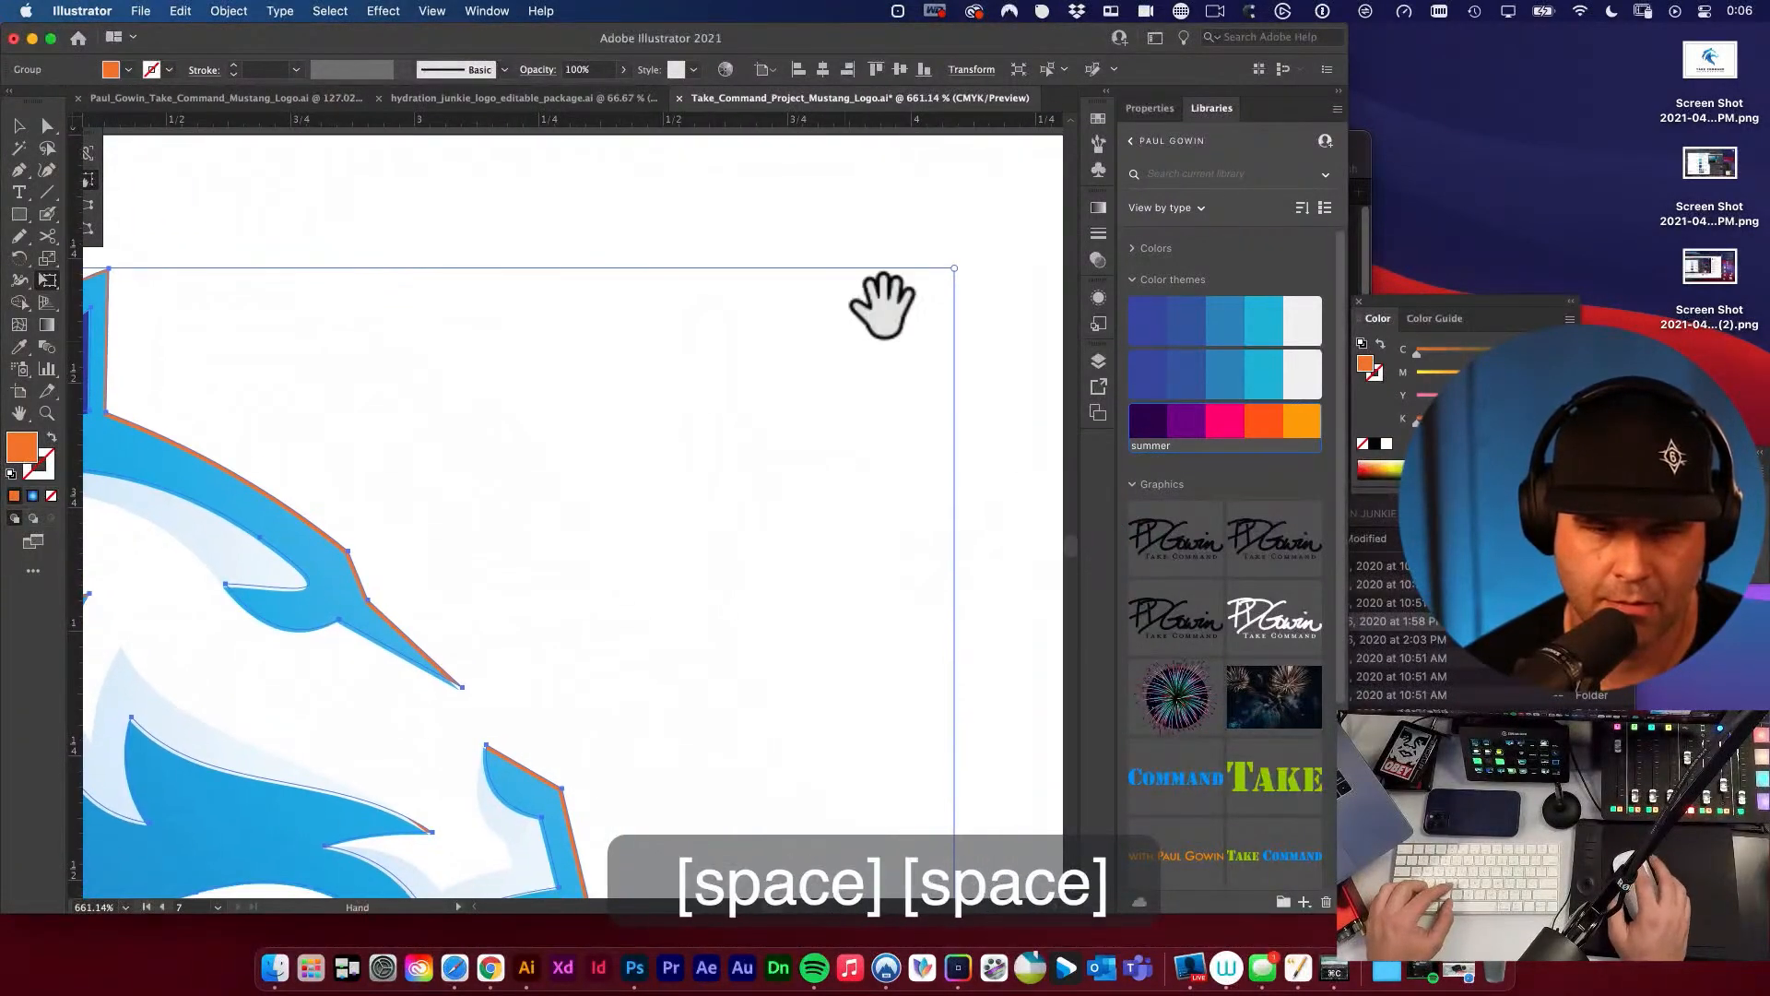
{"action": "left_click_drag", "start_coordinate": [959, 269], "coordinate": [949, 272]}
{"action": "key", "text": "alt+super+space"}
{"action": "left_click", "coordinate": [622, 418], "text": "alt+super"}
{"action": "left_click", "coordinate": [623, 419], "text": "alt+super"}
{"action": "left_click", "coordinate": [624, 419], "text": "alt+super"}
{"action": "left_click", "coordinate": [625, 418], "text": "alt+super"}
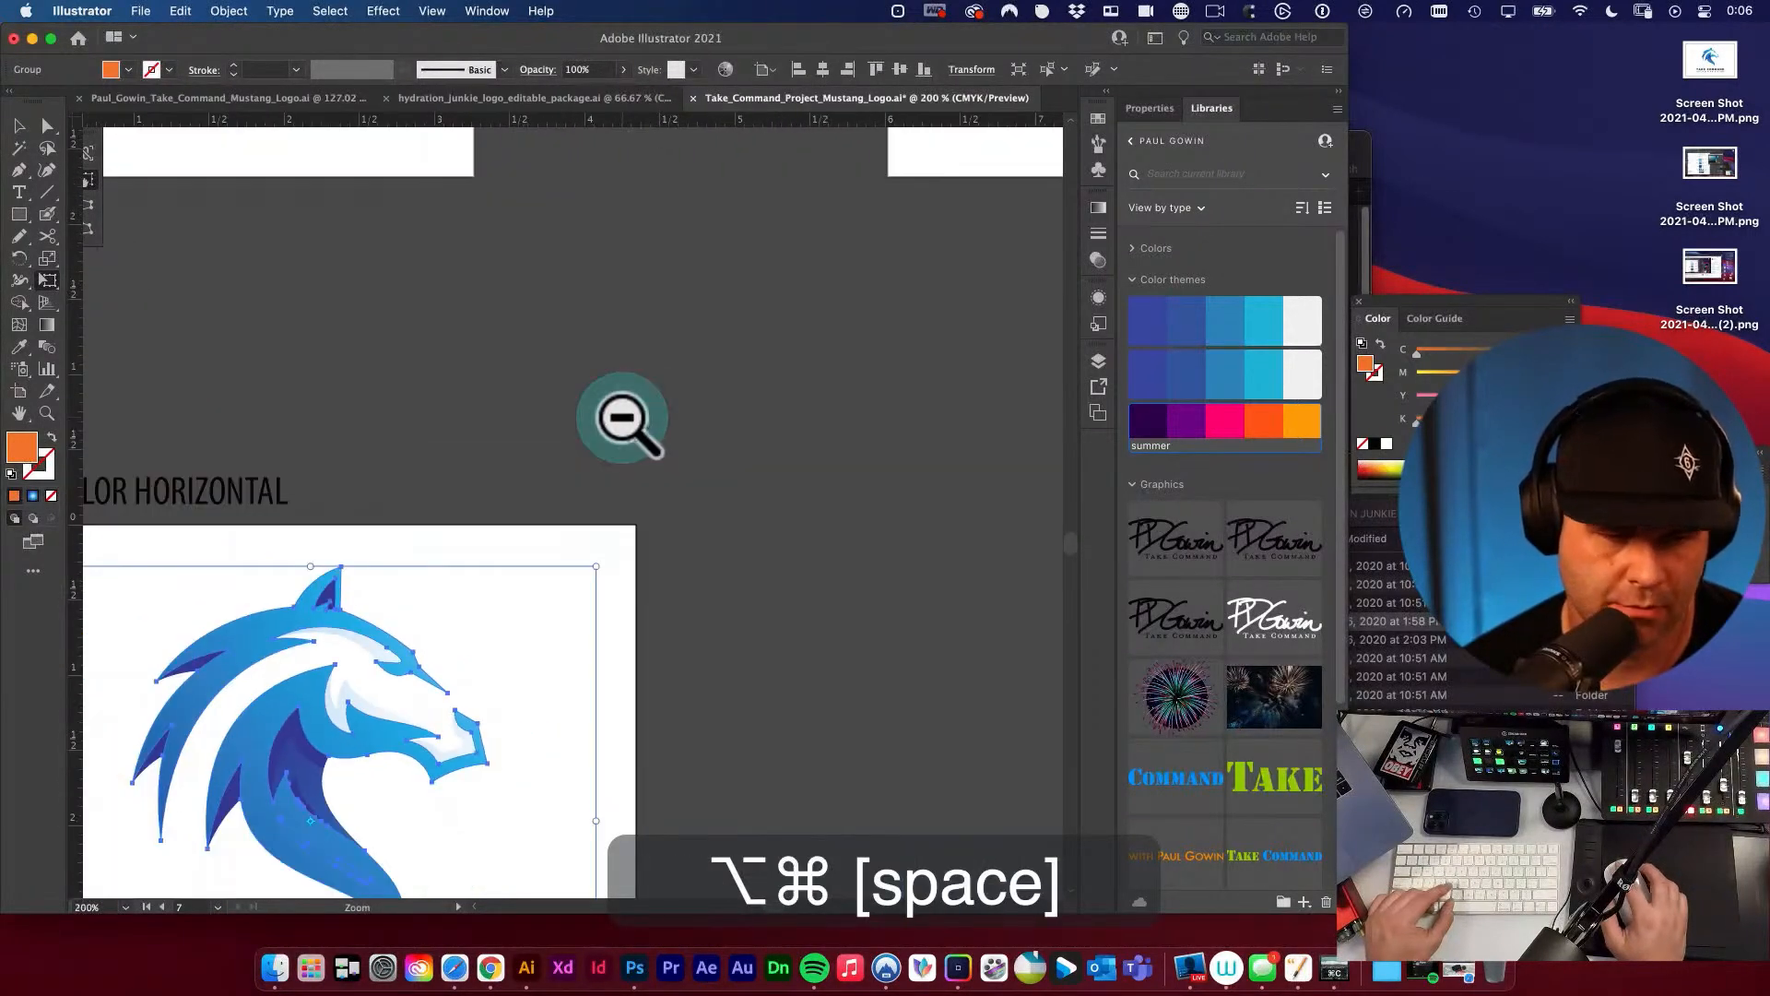
{"action": "left_click", "coordinate": [625, 419], "text": "alt+super"}
Cut the orange logo, delete the full-color logo underneath, and paste the orange logo back in front at the same position.
{"action": "key", "text": "super+x"}
{"action": "key", "text": "space"}
{"action": "left_click_drag", "start_coordinate": [439, 571], "coordinate": [844, 286]}
{"action": "key", "text": "v"}
{"action": "key", "text": "space"}
{"action": "left_click_drag", "start_coordinate": [542, 609], "coordinate": [929, 279]}
{"action": "key", "text": "v"}
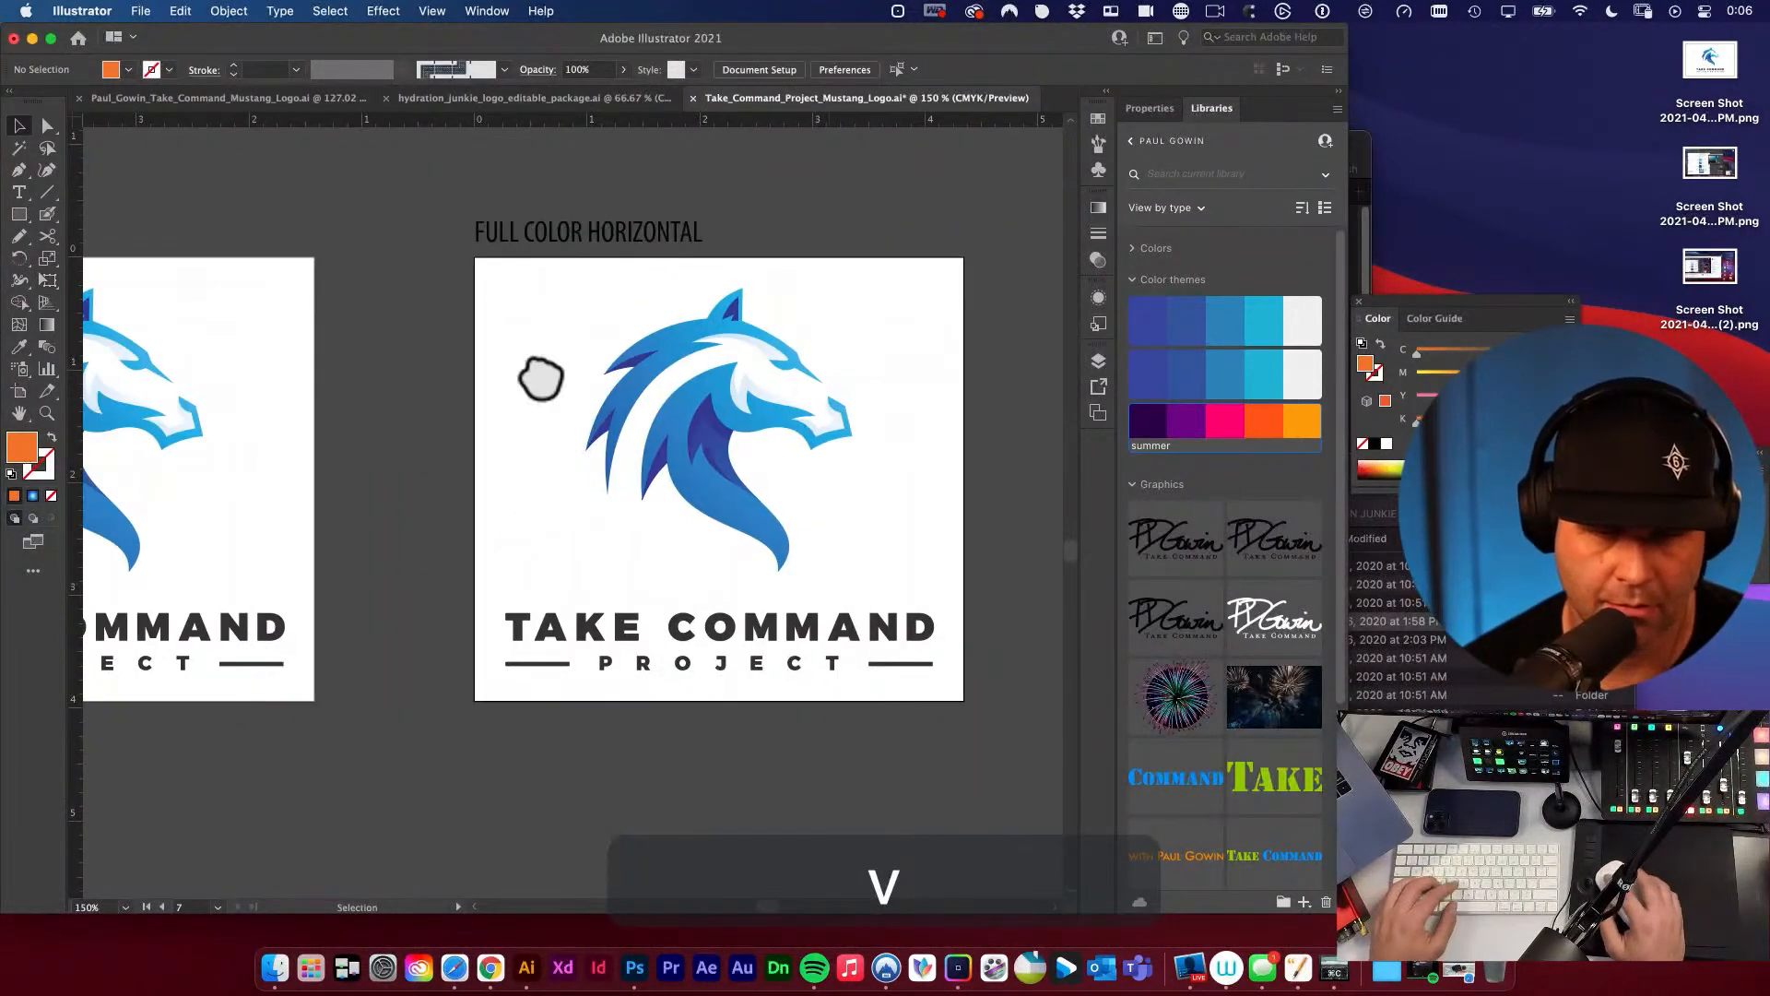
{"action": "left_click", "coordinate": [713, 442]}
{"action": "key", "text": "BackSpace"}
{"action": "key", "text": "super+f"}
{"action": "key", "text": "v"}
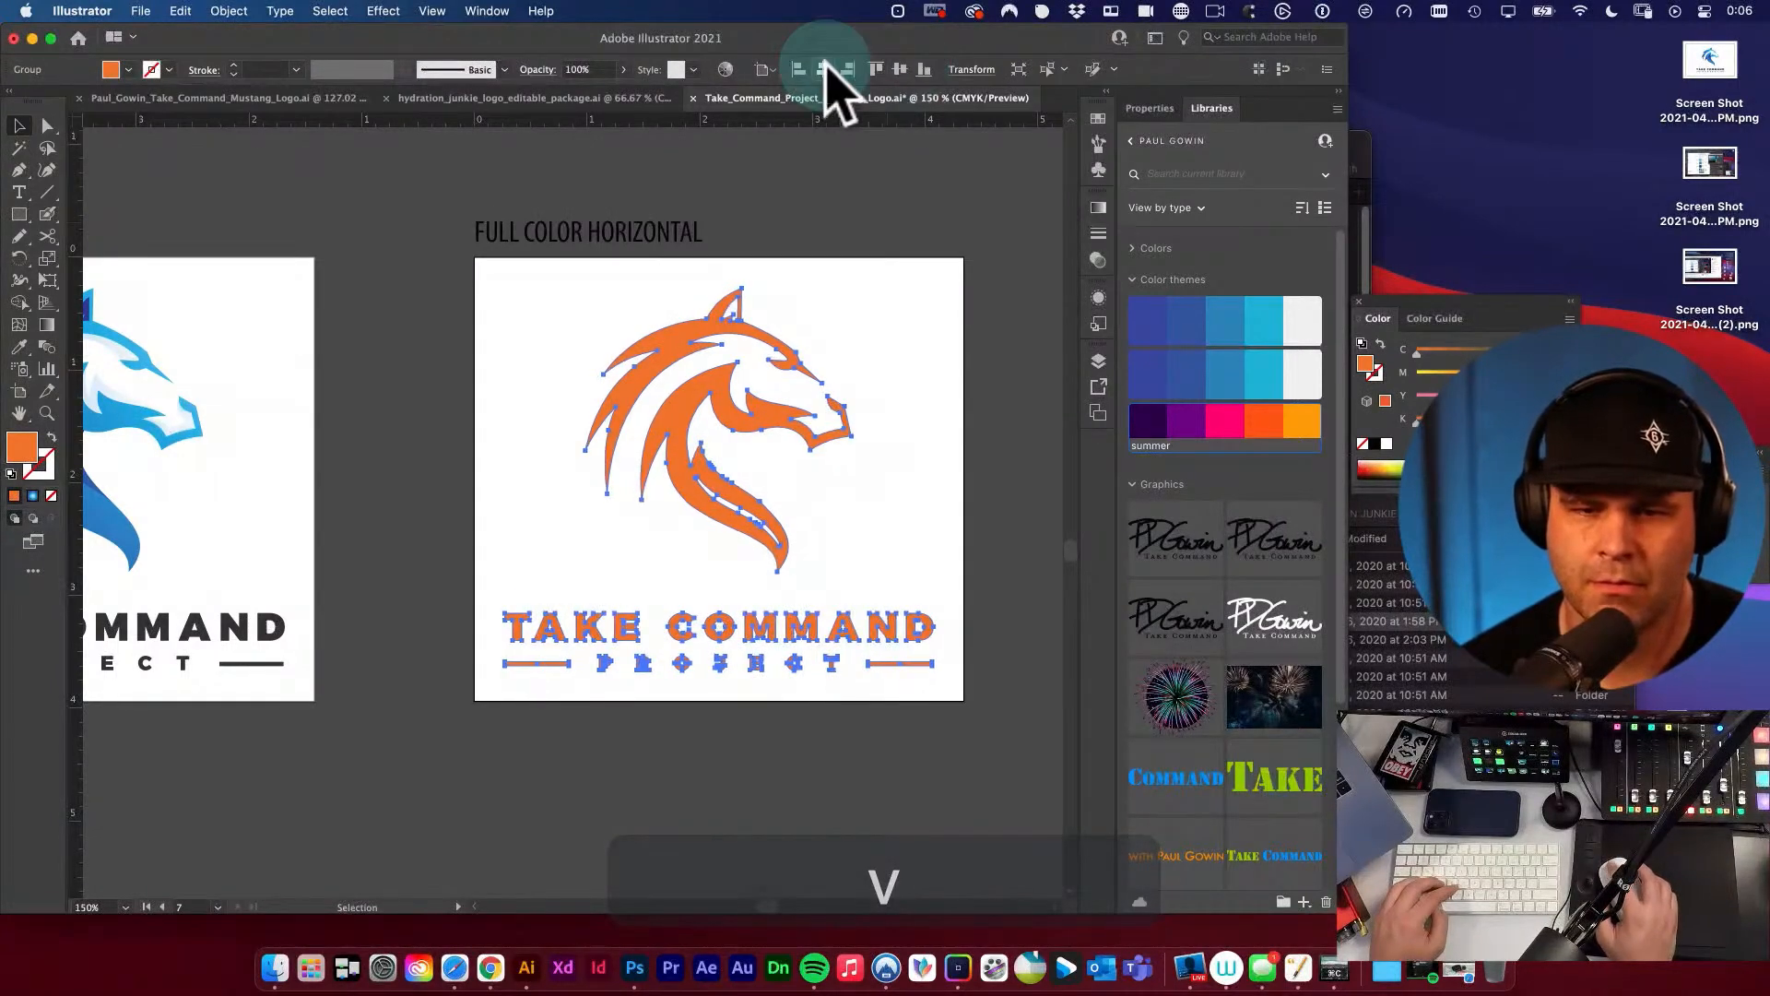
Fill the stacked logo with rich black, C 60, M 40, Y 40, K 100.
{"action": "key", "text": "space"}
{"action": "key", "text": "i"}
{"action": "key", "text": "space"}
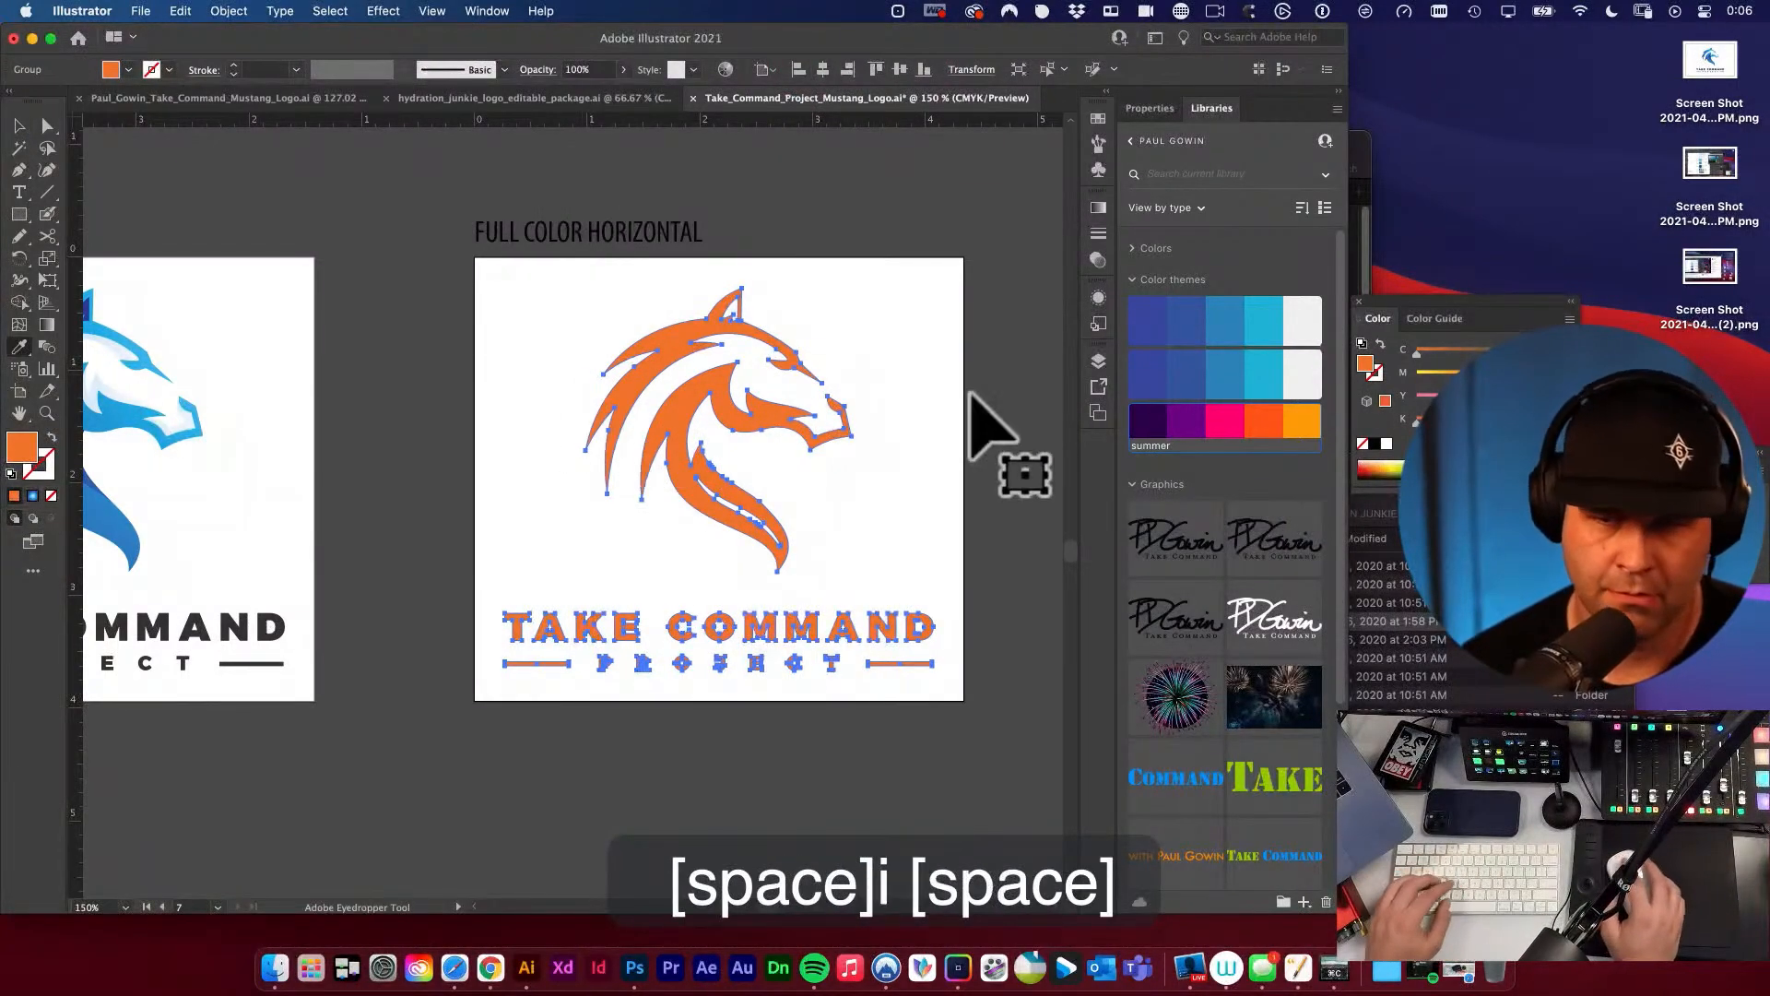
{"action": "key", "text": "v"}
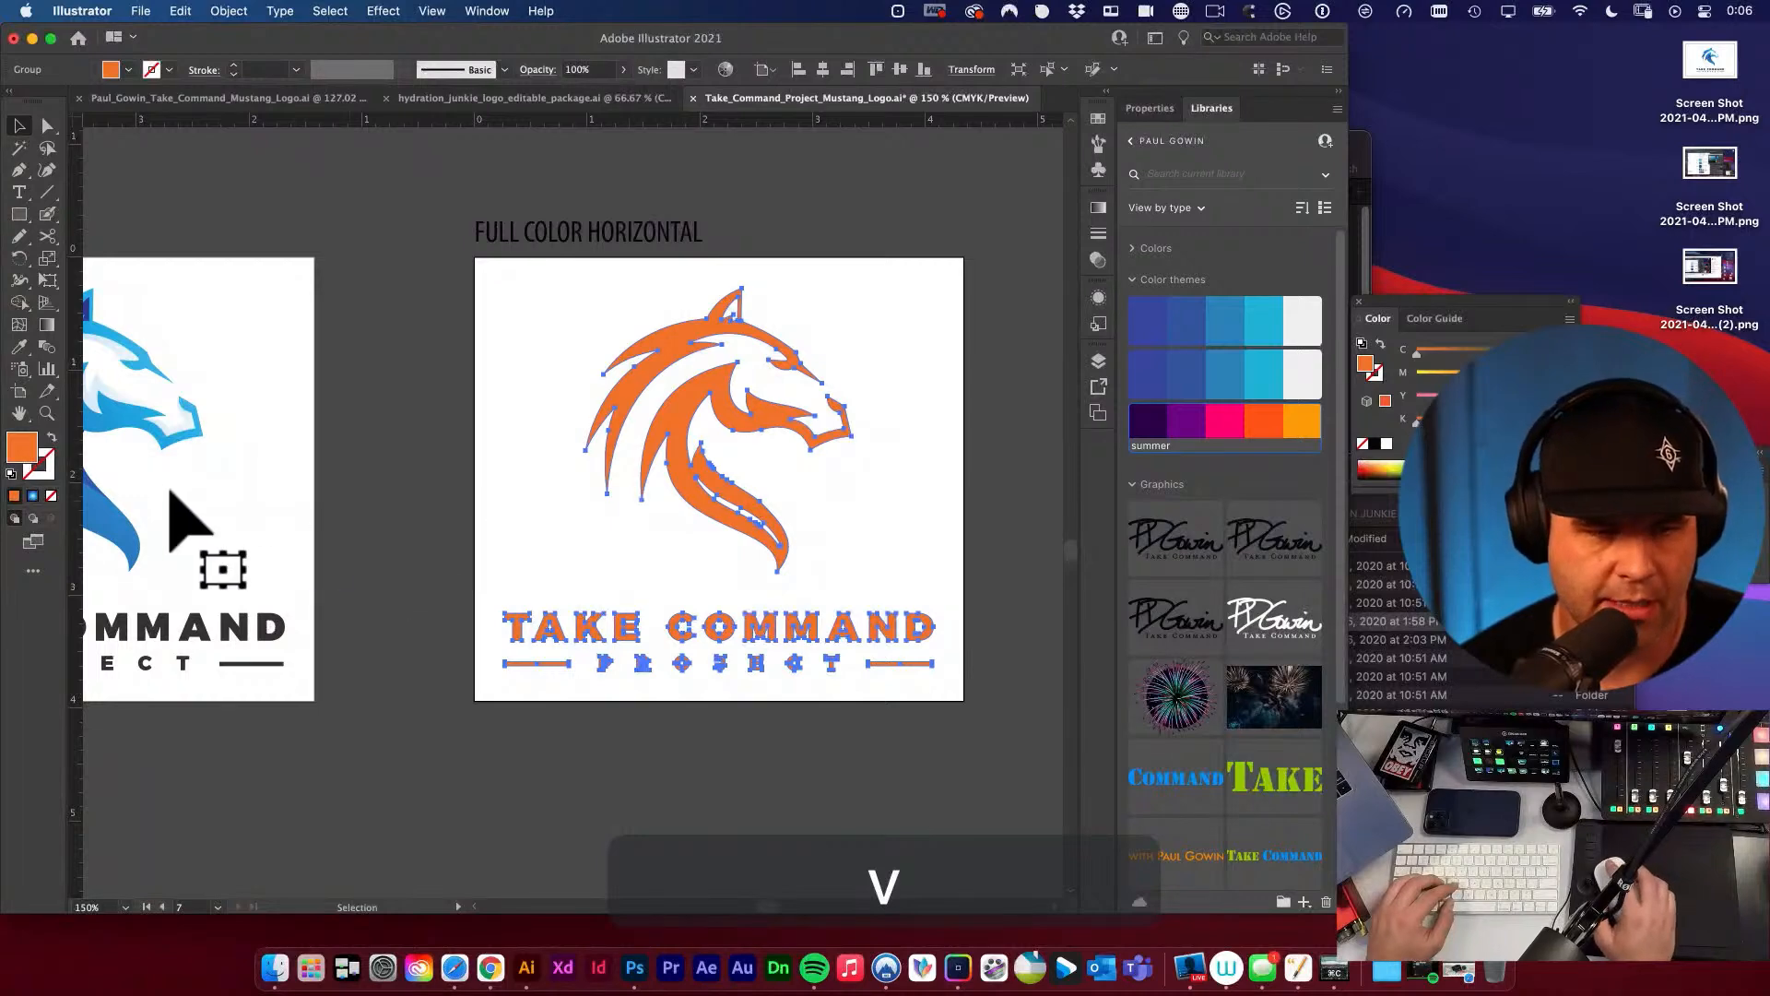
{"action": "double_click", "coordinate": [21, 449]}
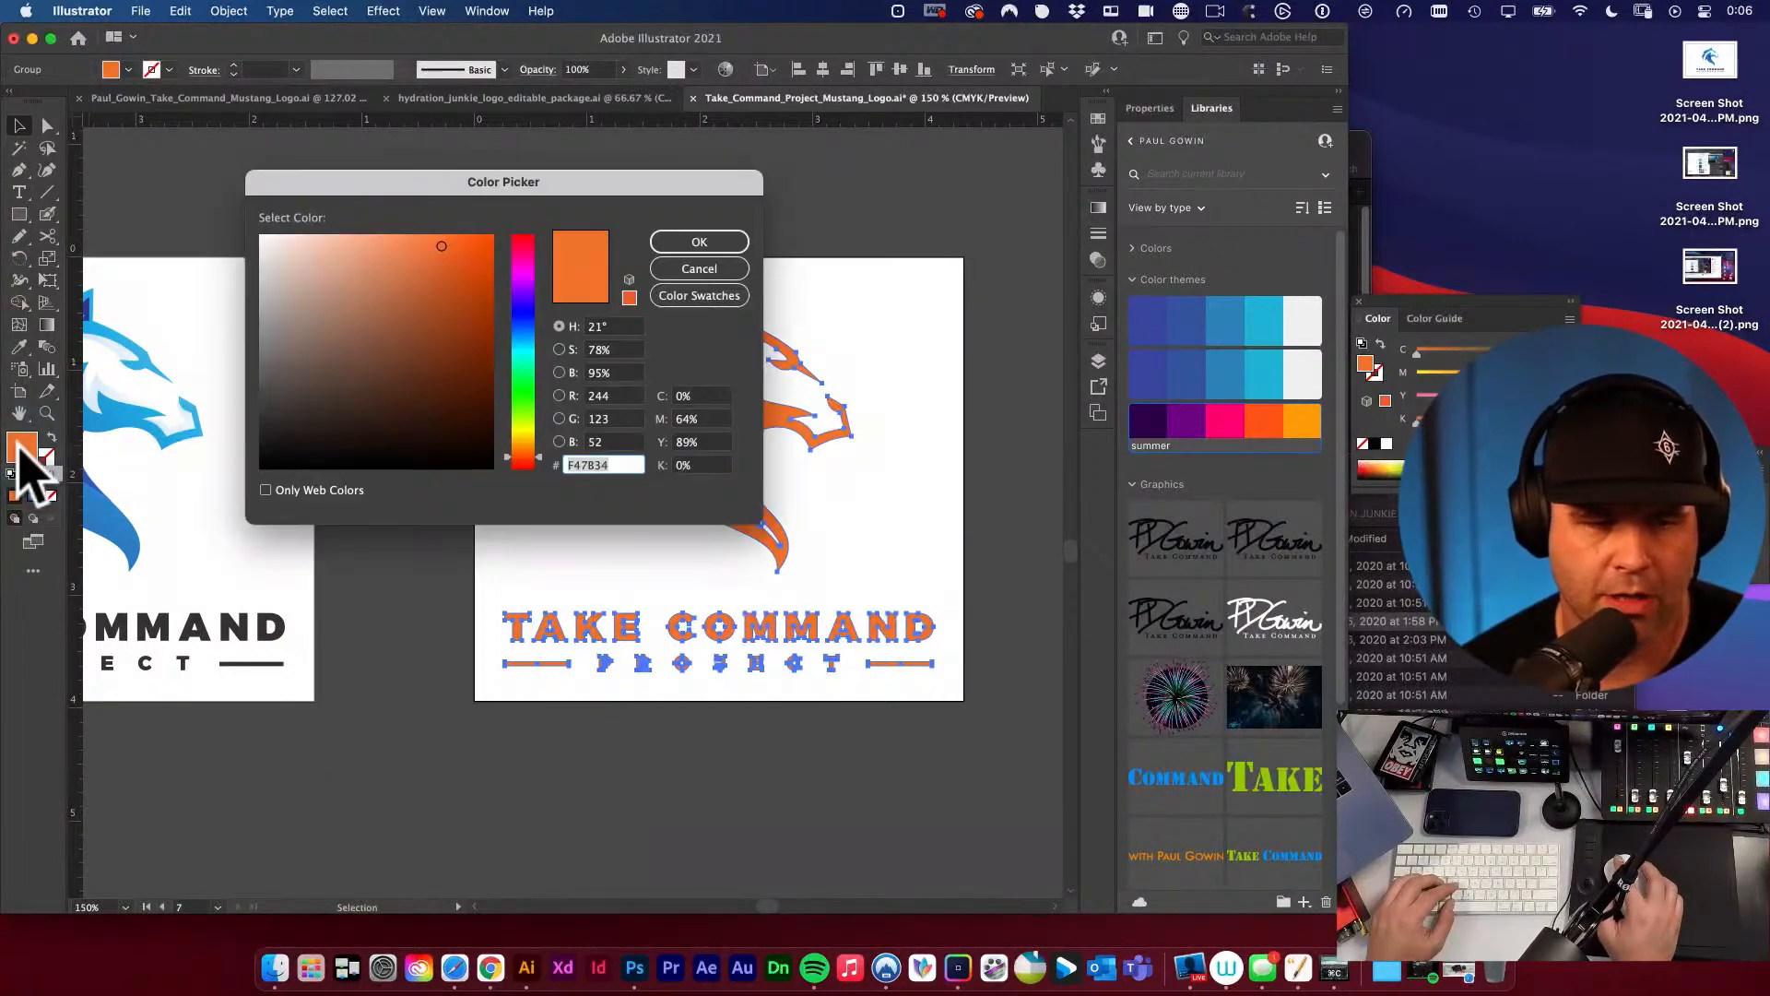
{"action": "left_click", "coordinate": [703, 396]}
{"action": "key", "text": "super+a"}
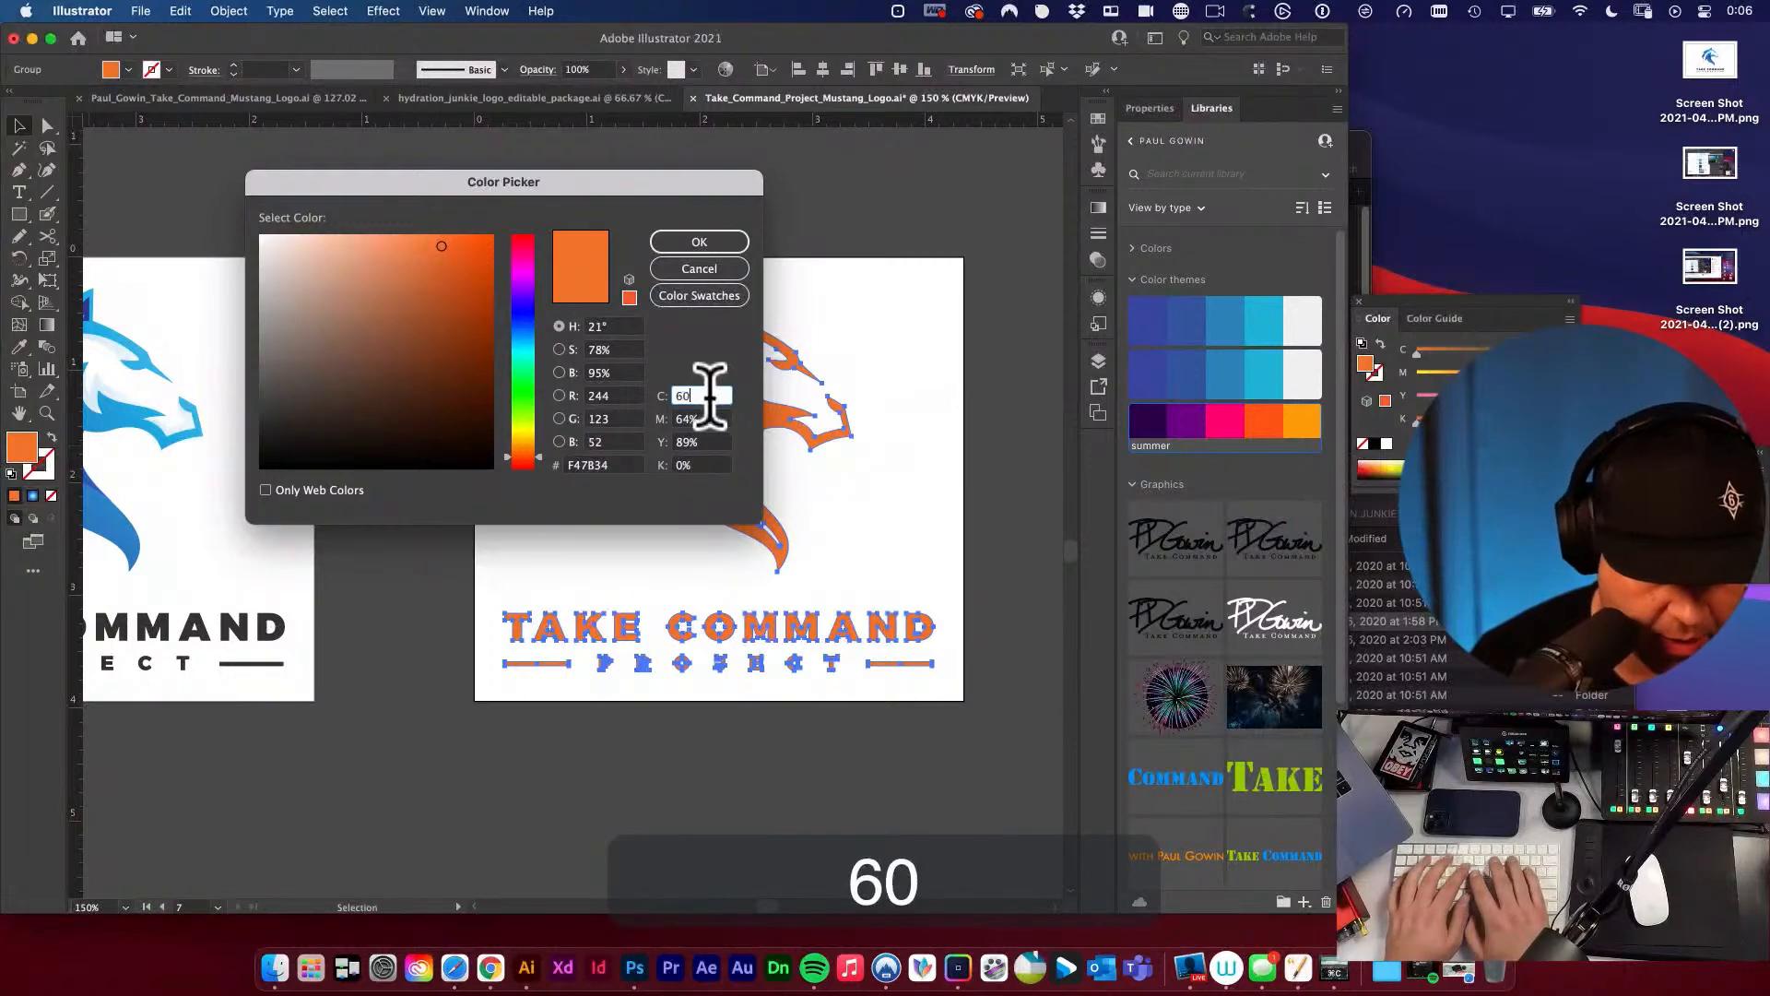
{"action": "key", "text": "Tab"}
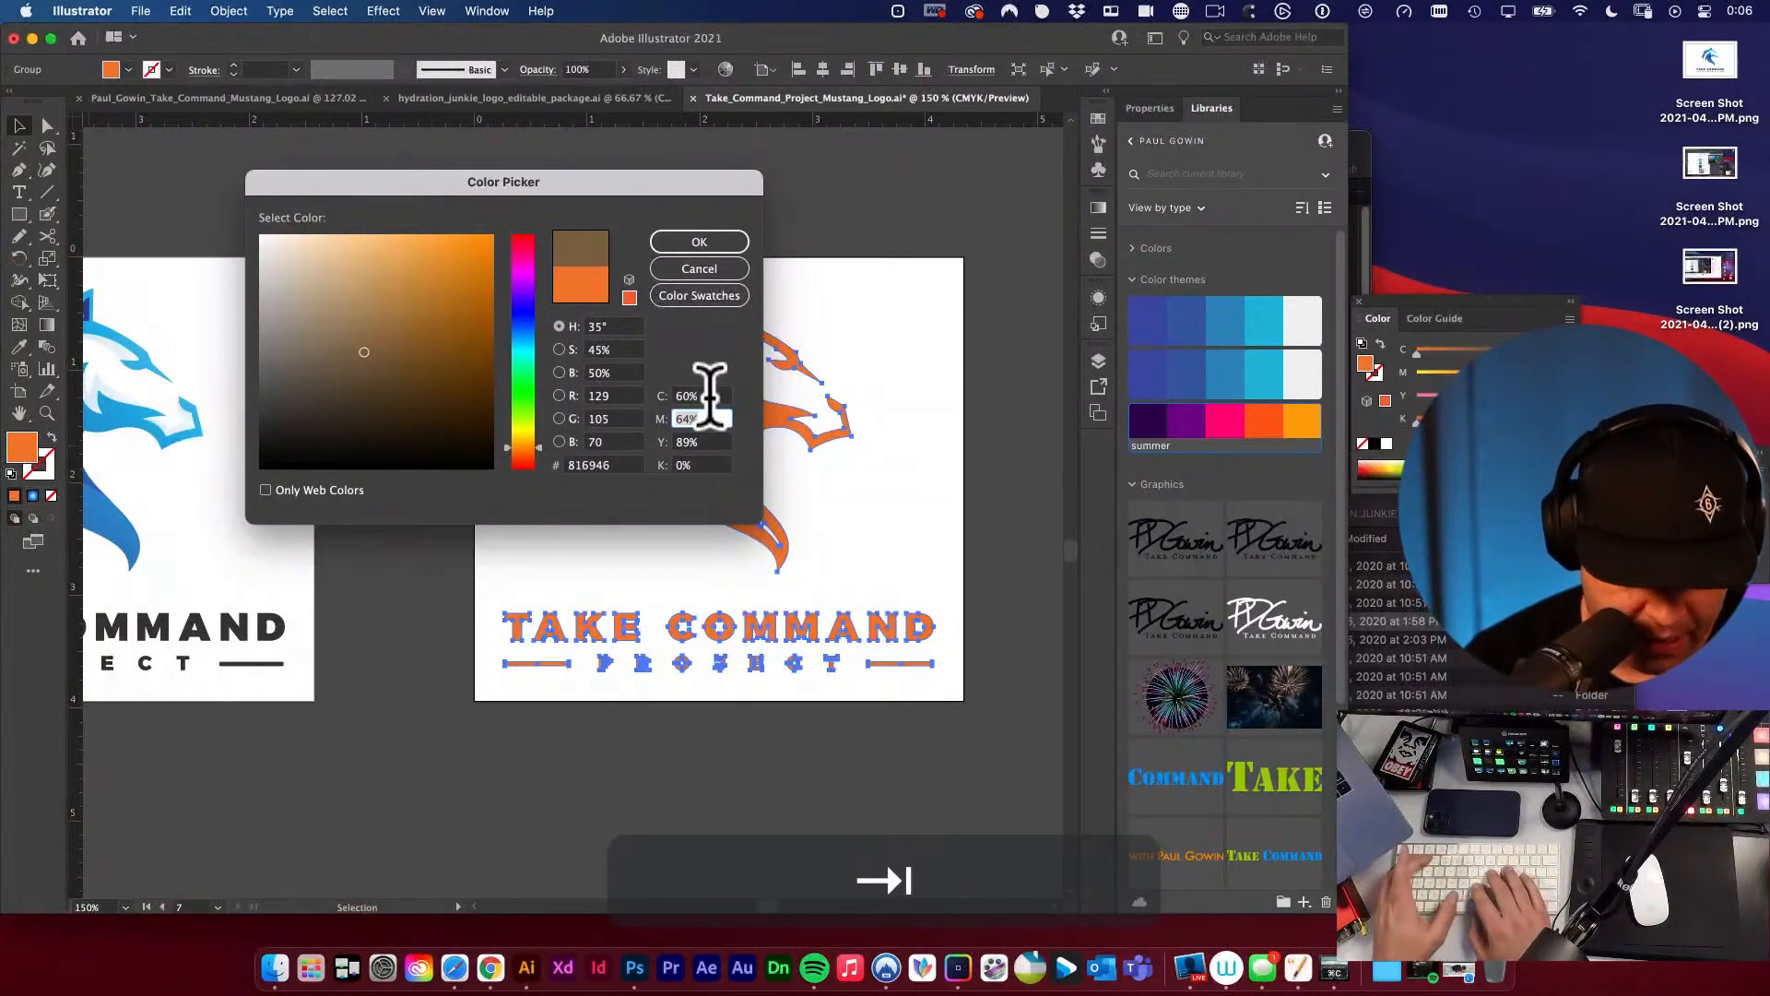
{"action": "type", "text": "40"}
{"action": "key", "text": "Tab"}
{"action": "type", "text": "40"}
{"action": "key", "text": "Tab"}
{"action": "type", "text": "100"}
{"action": "key", "text": "Tab"}
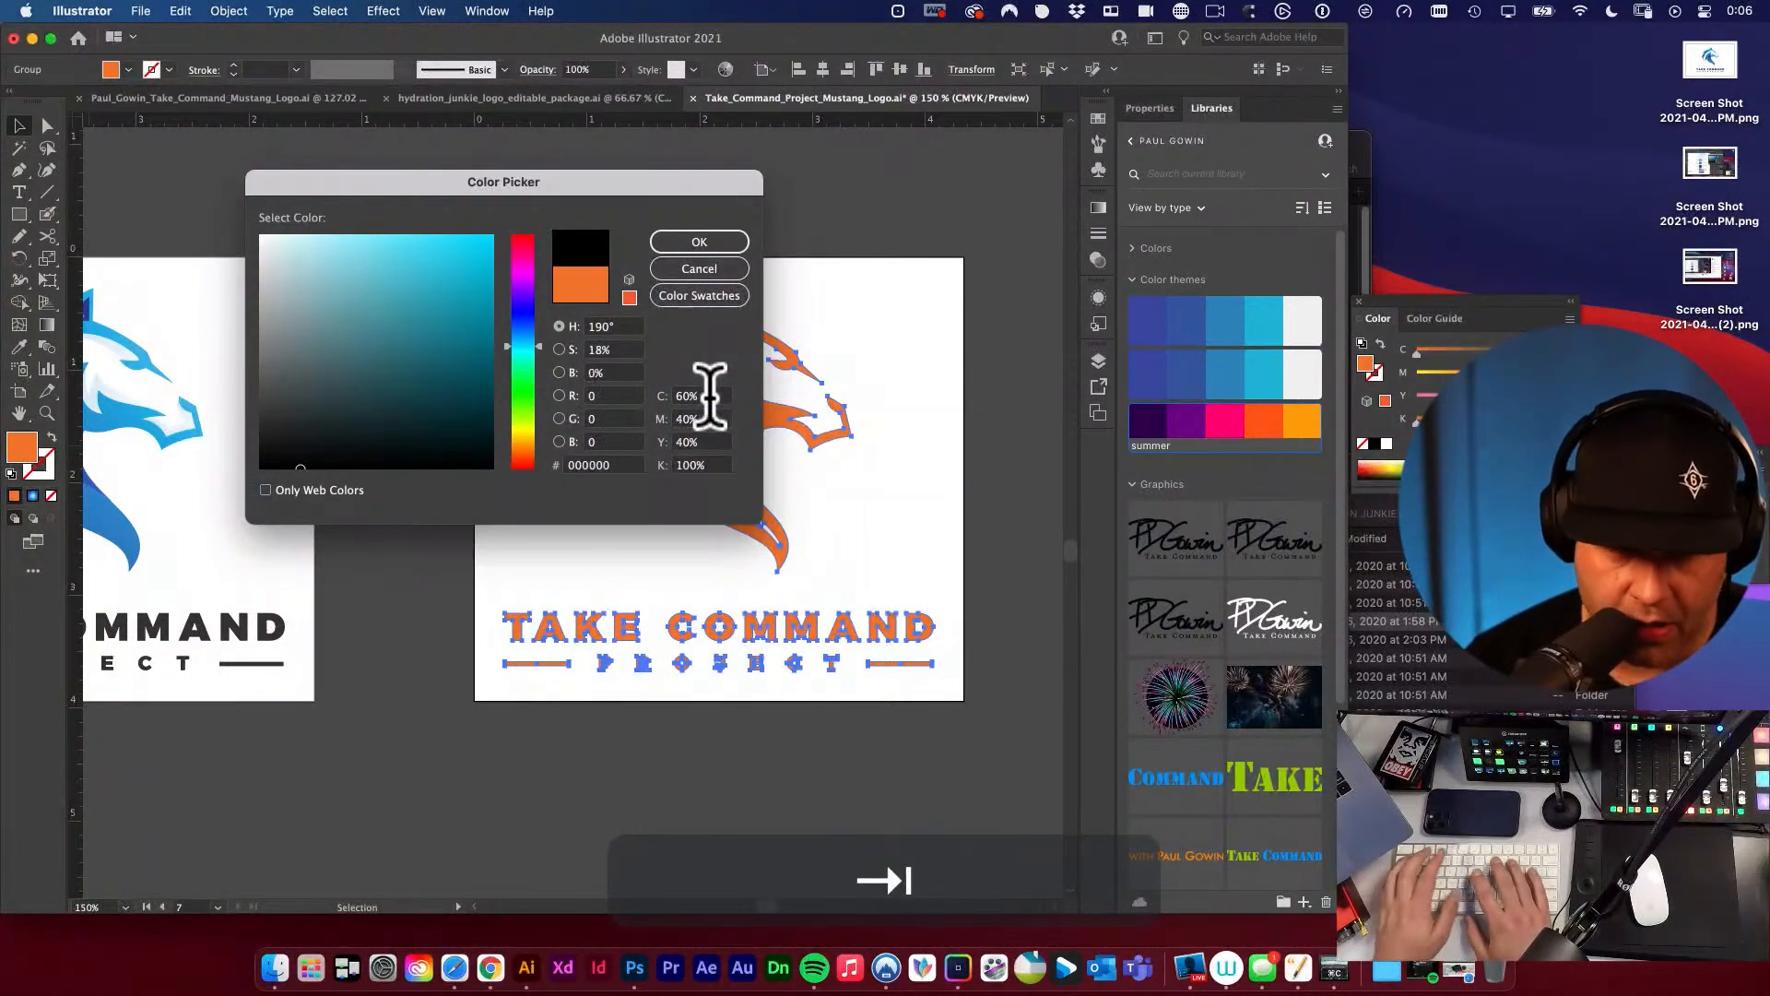
{"action": "key", "text": "Return"}
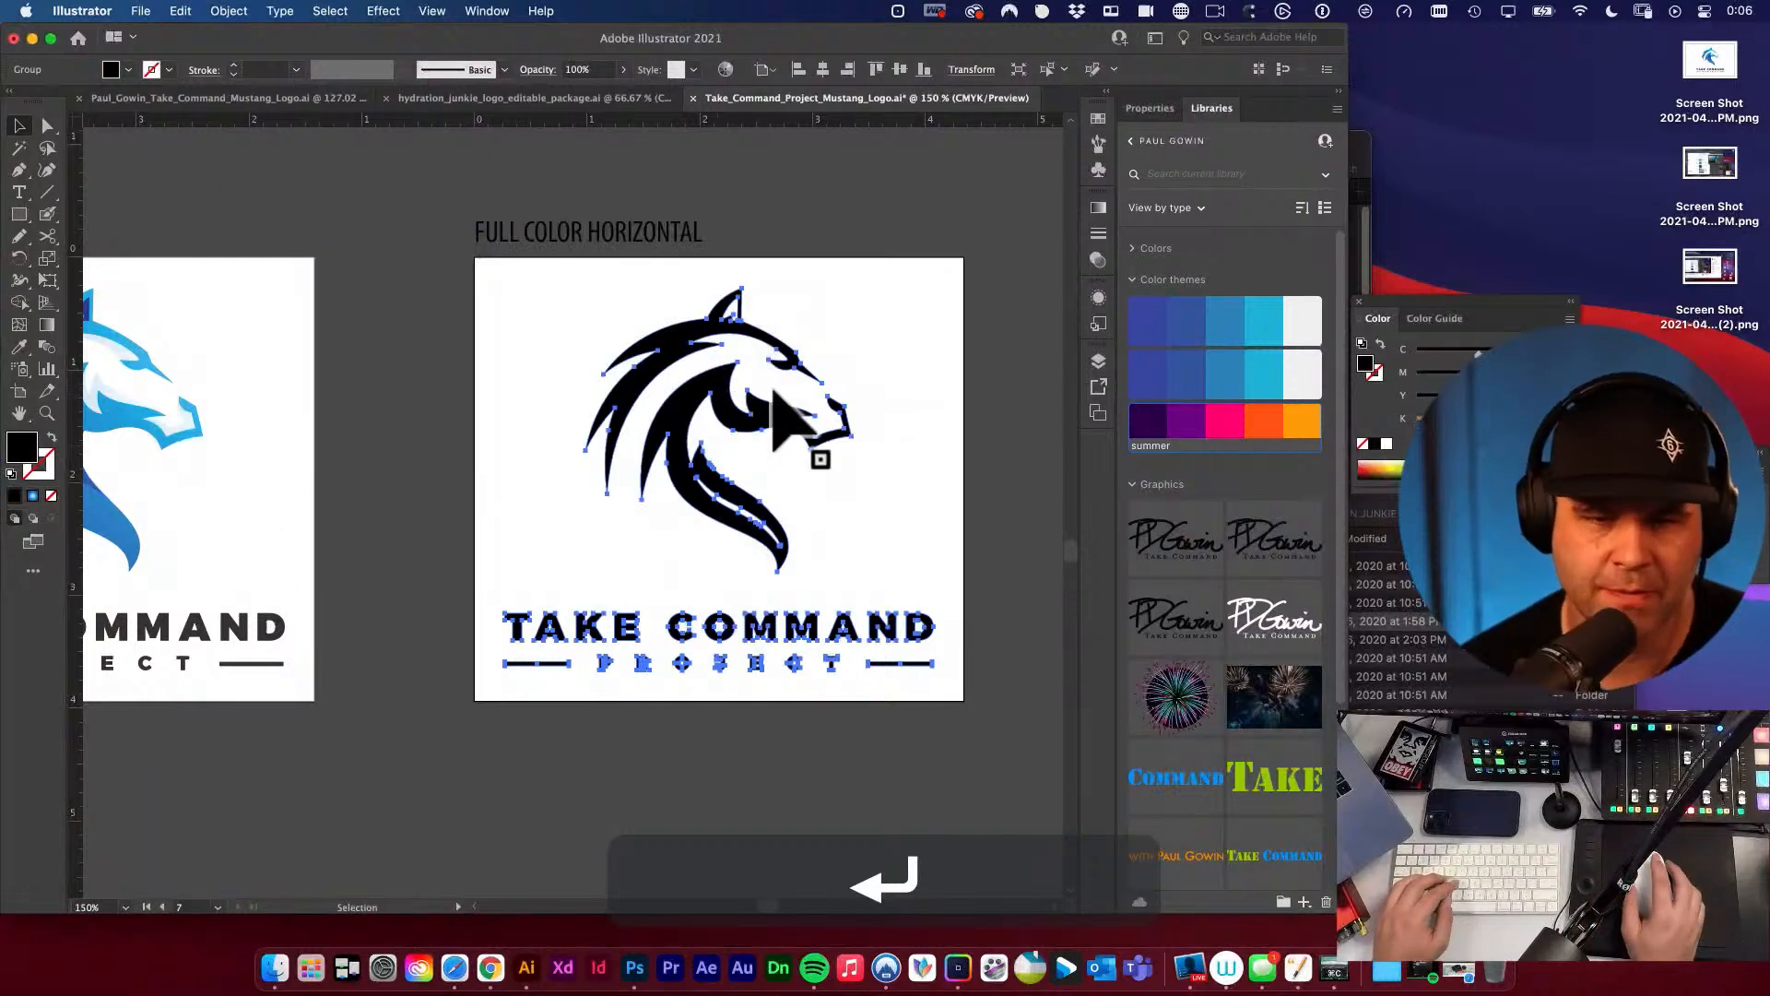
{"action": "left_click", "coordinate": [849, 331]}
{"action": "key", "text": "space"}
{"action": "left_click_drag", "start_coordinate": [921, 387], "coordinate": [875, 330]}
{"action": "key", "text": "v"}
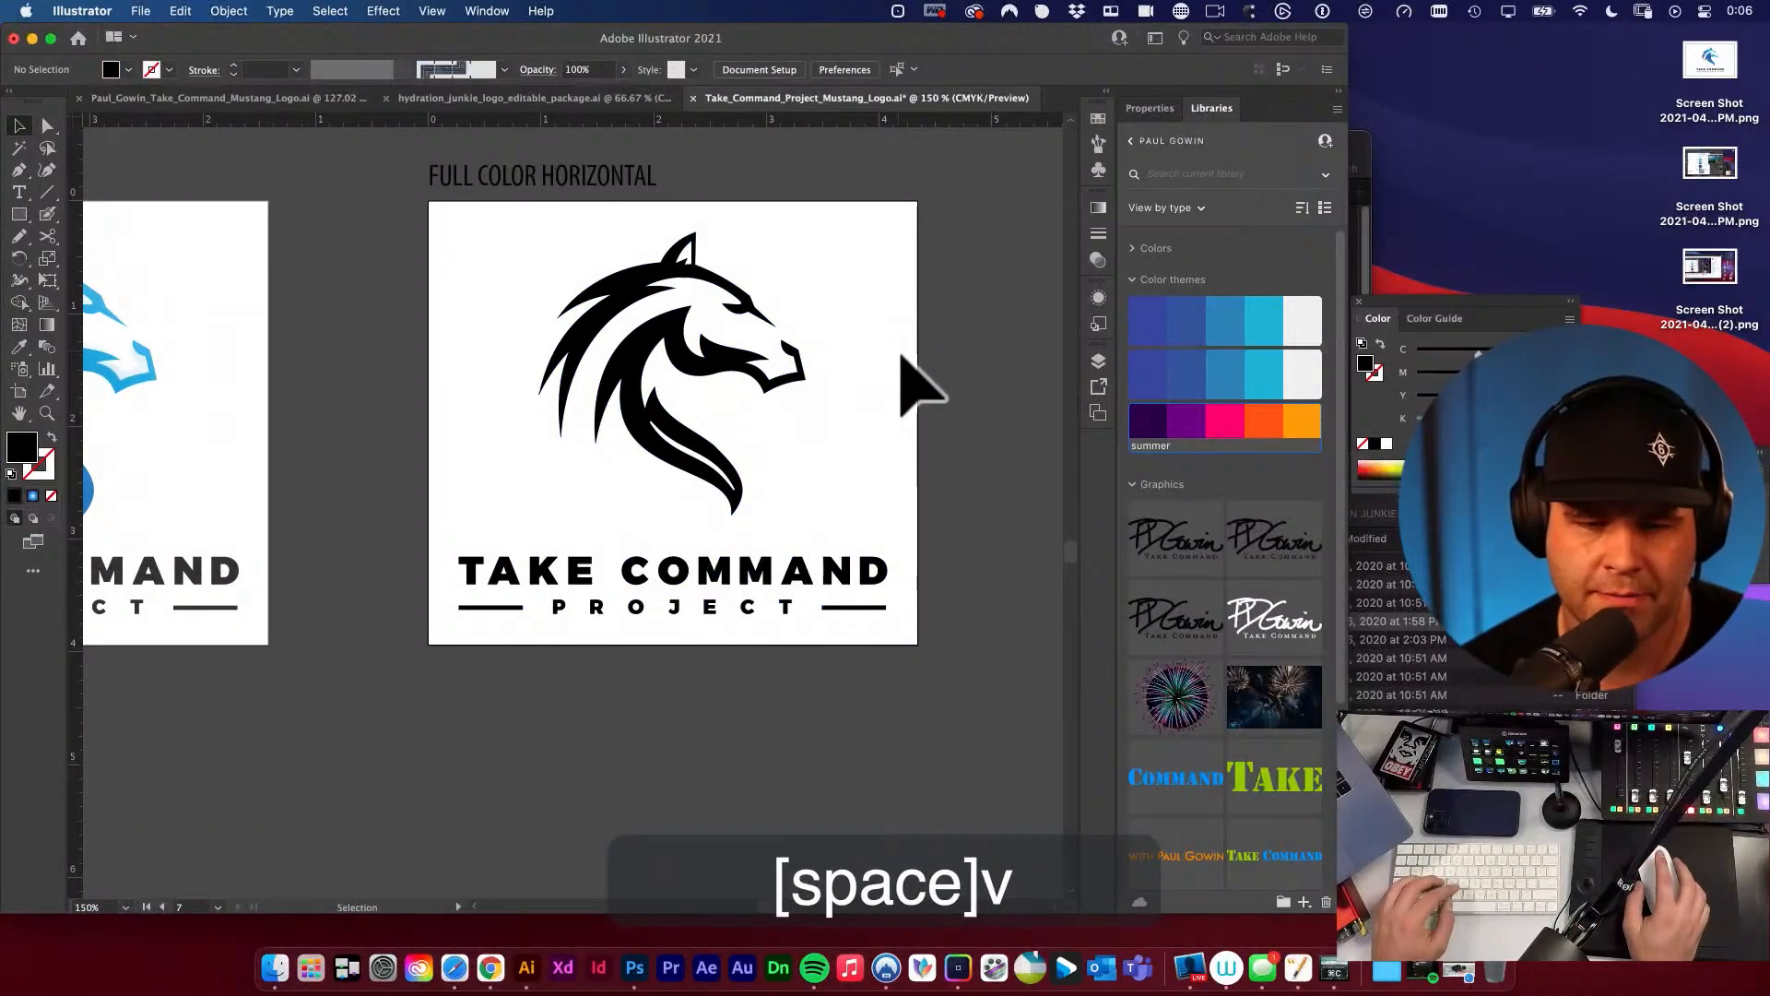
Change the stacked logo's fill to plain black, C 0, M 0, Y 0, K 100, and deselect it.
{"action": "left_click", "coordinate": [637, 287]}
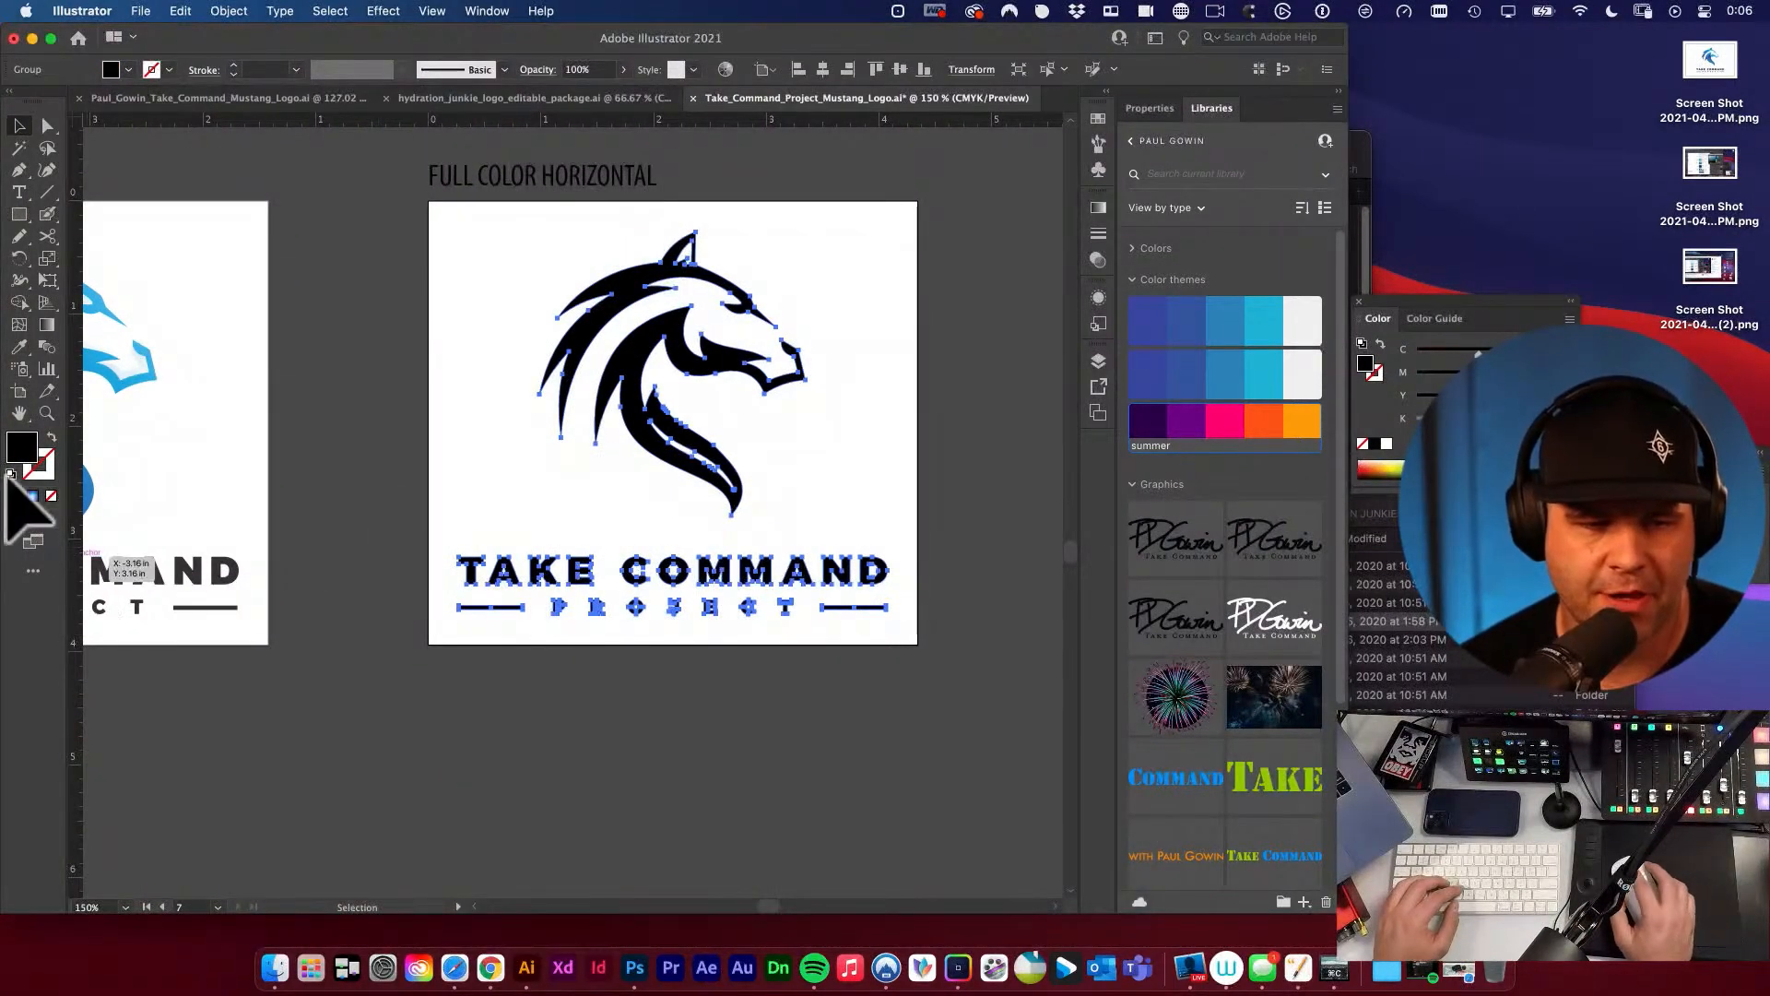
{"action": "left_click", "coordinate": [20, 449]}
{"action": "left_click", "coordinate": [577, 466]}
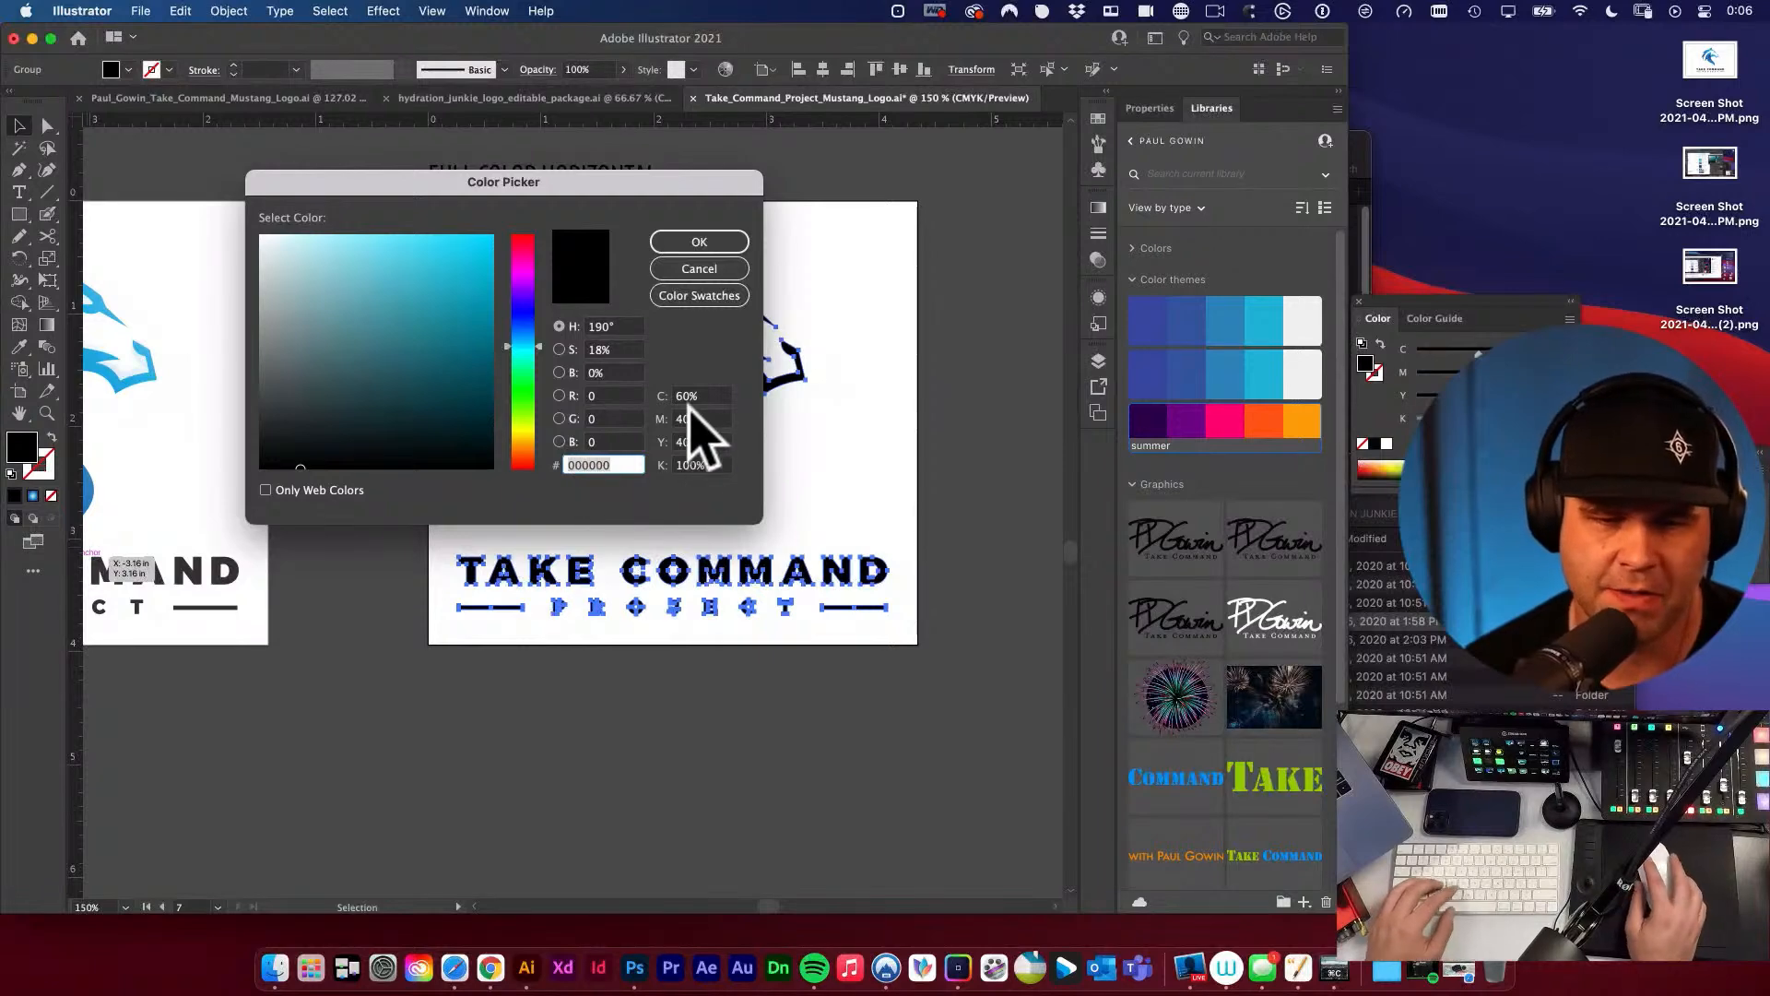
{"action": "left_click", "coordinate": [693, 396]}
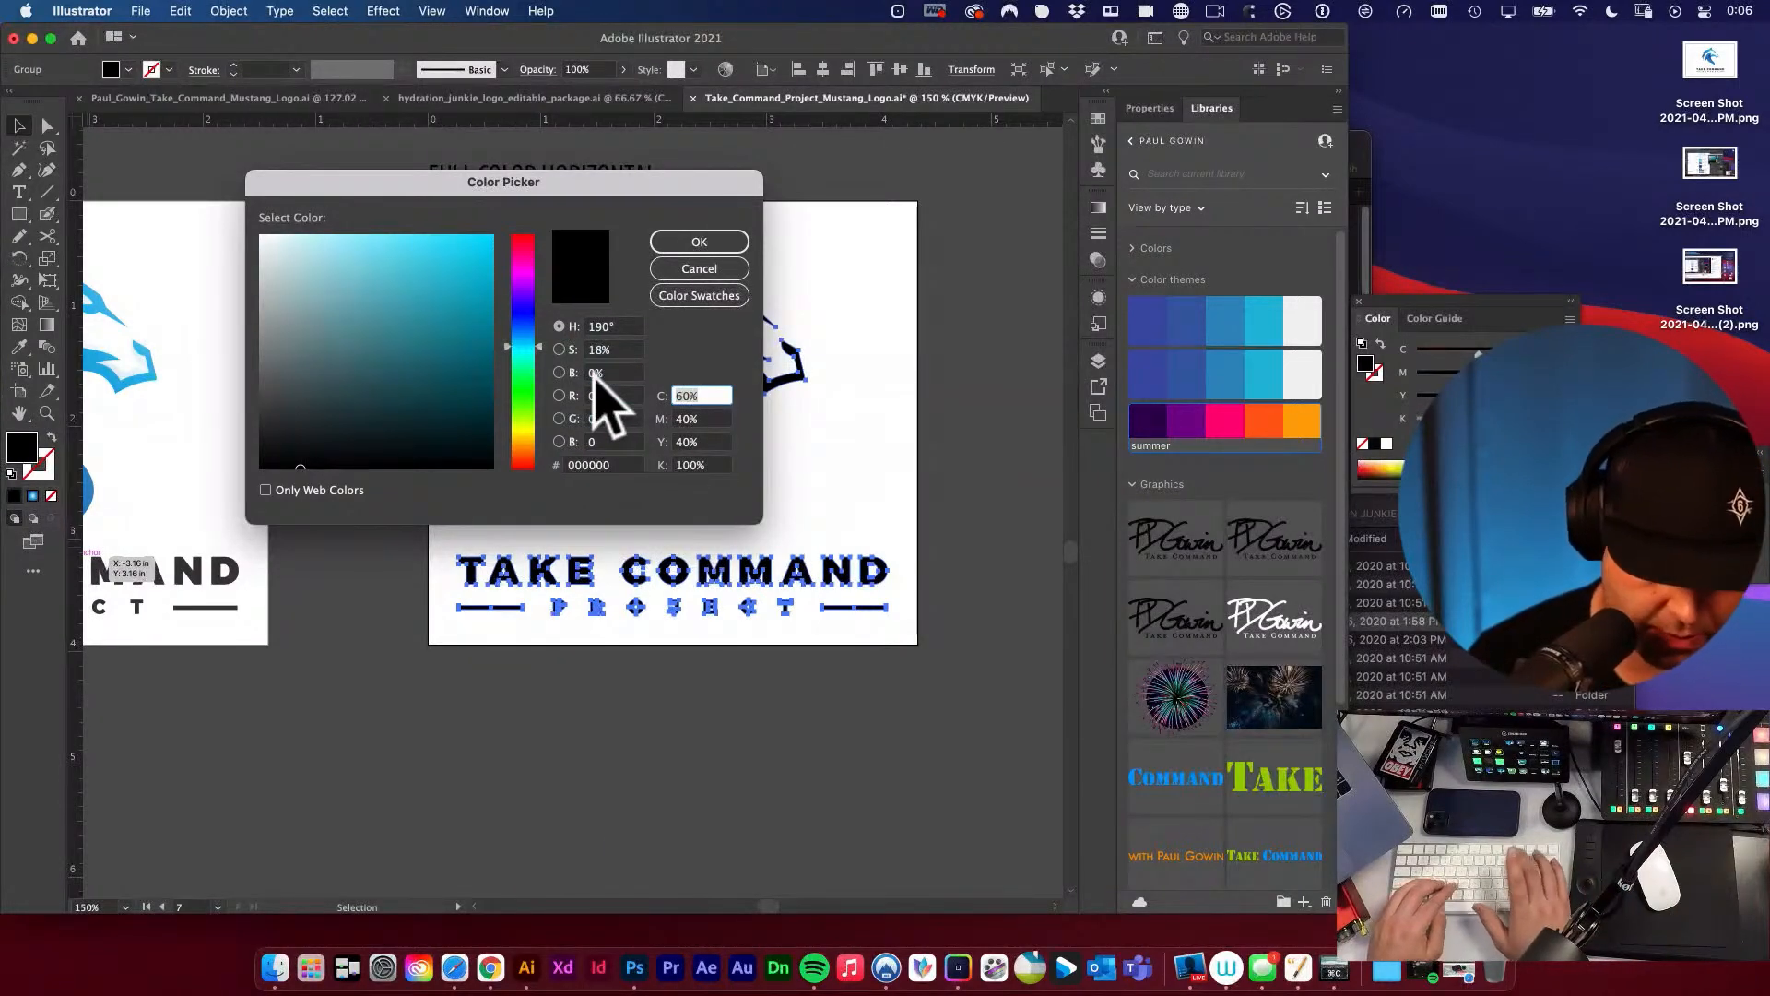
{"action": "type", "text": "0"}
{"action": "key", "text": "Tab"}
{"action": "type", "text": "0"}
{"action": "key", "text": "Tab"}
{"action": "type", "text": "0"}
{"action": "key", "text": "Tab"}
{"action": "type", "text": "10"}
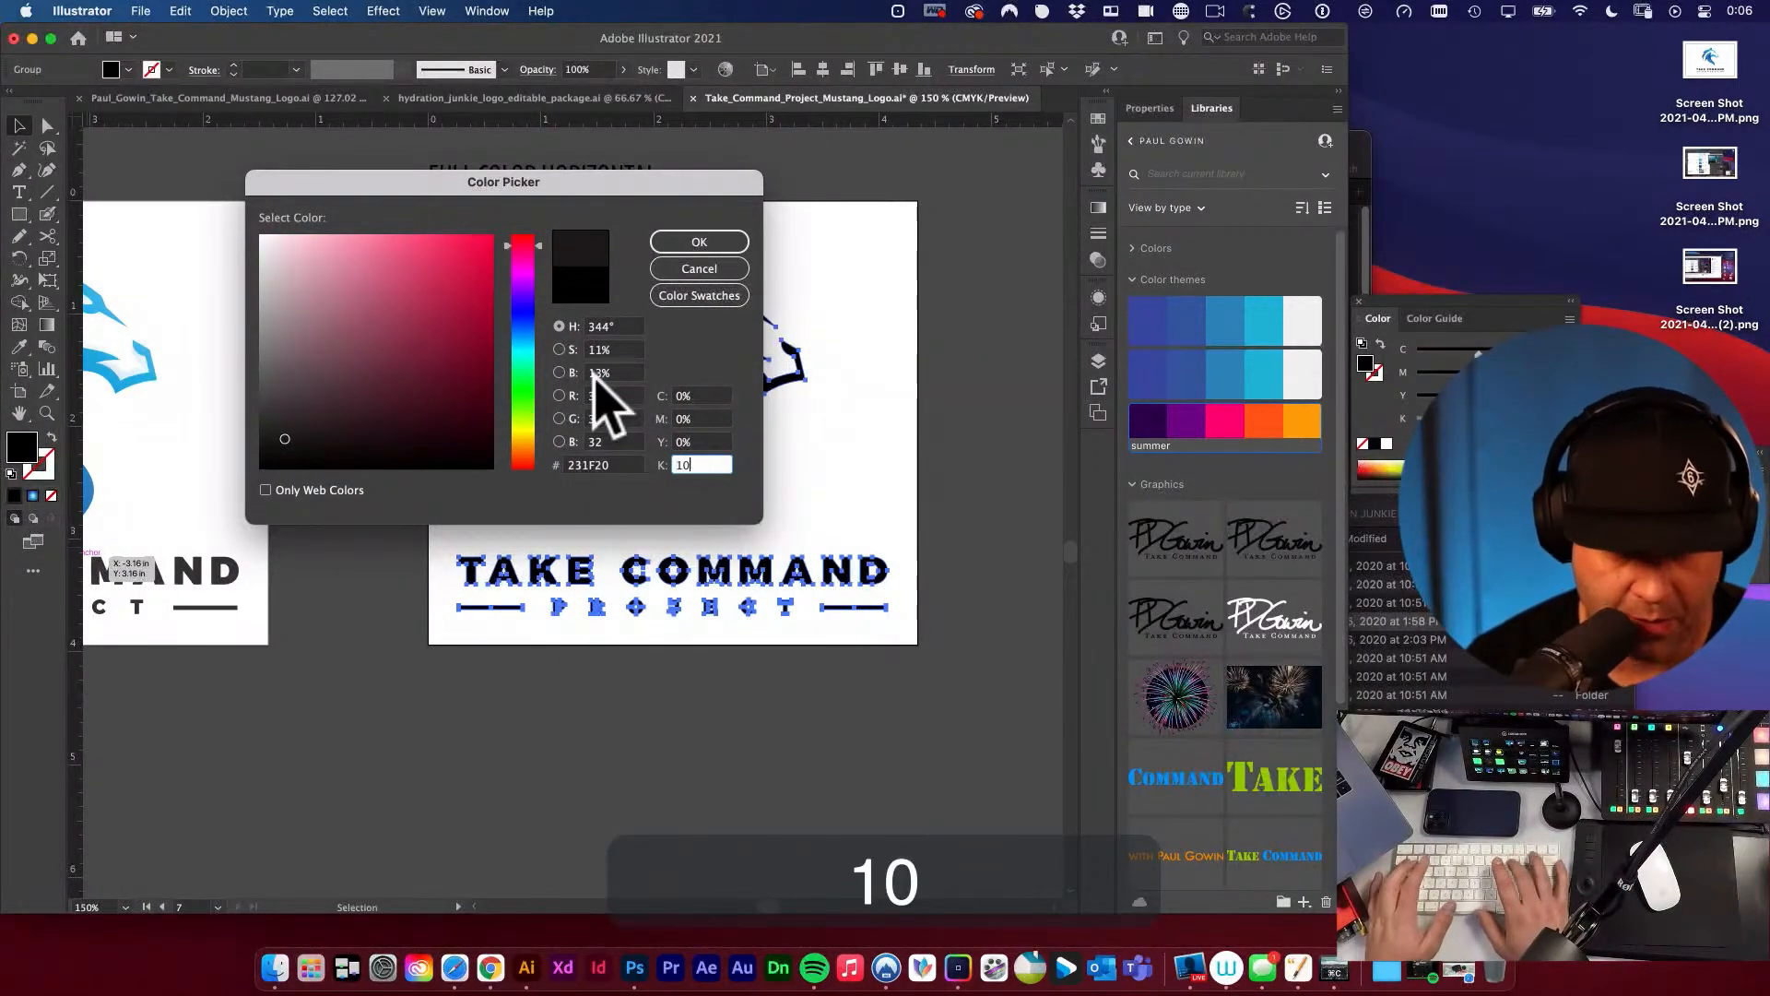
{"action": "type", "text": "0"}
{"action": "key", "text": "Return"}
{"action": "left_click", "coordinate": [874, 444]}
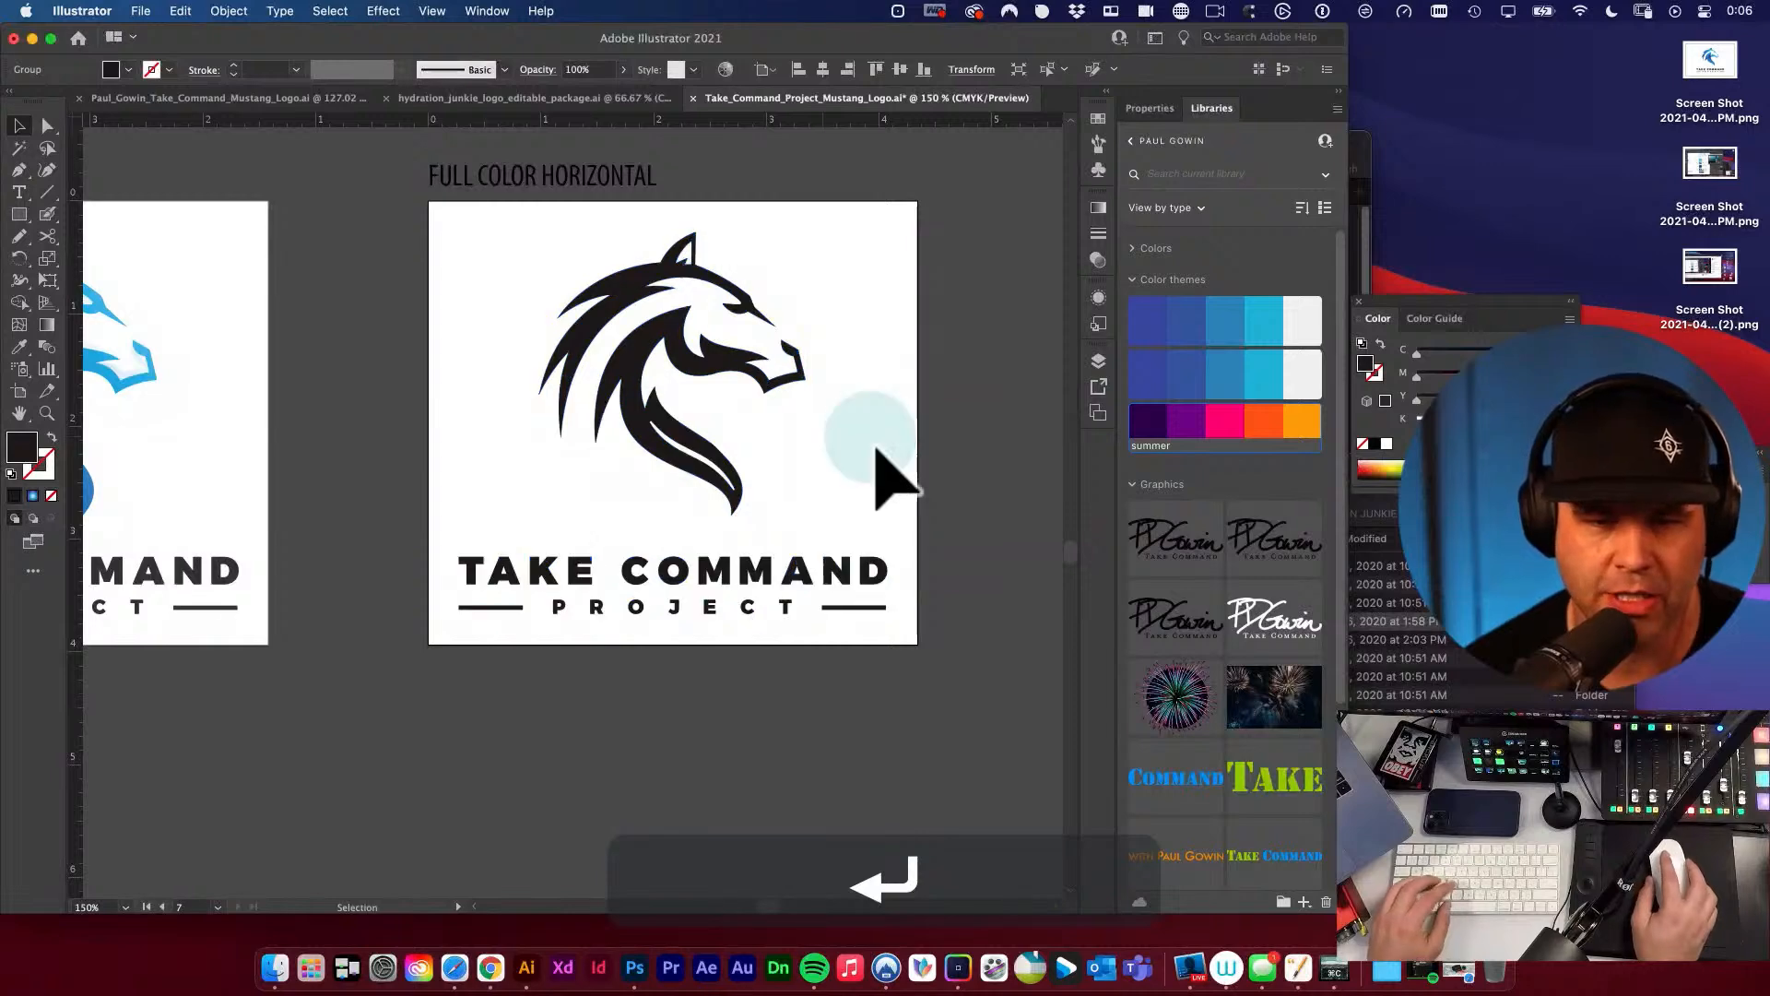
{"action": "left_click", "coordinate": [810, 498], "text": "alt+super"}
{"action": "left_click_drag", "start_coordinate": [811, 494], "coordinate": [909, 495]}
{"action": "key", "text": "v"}
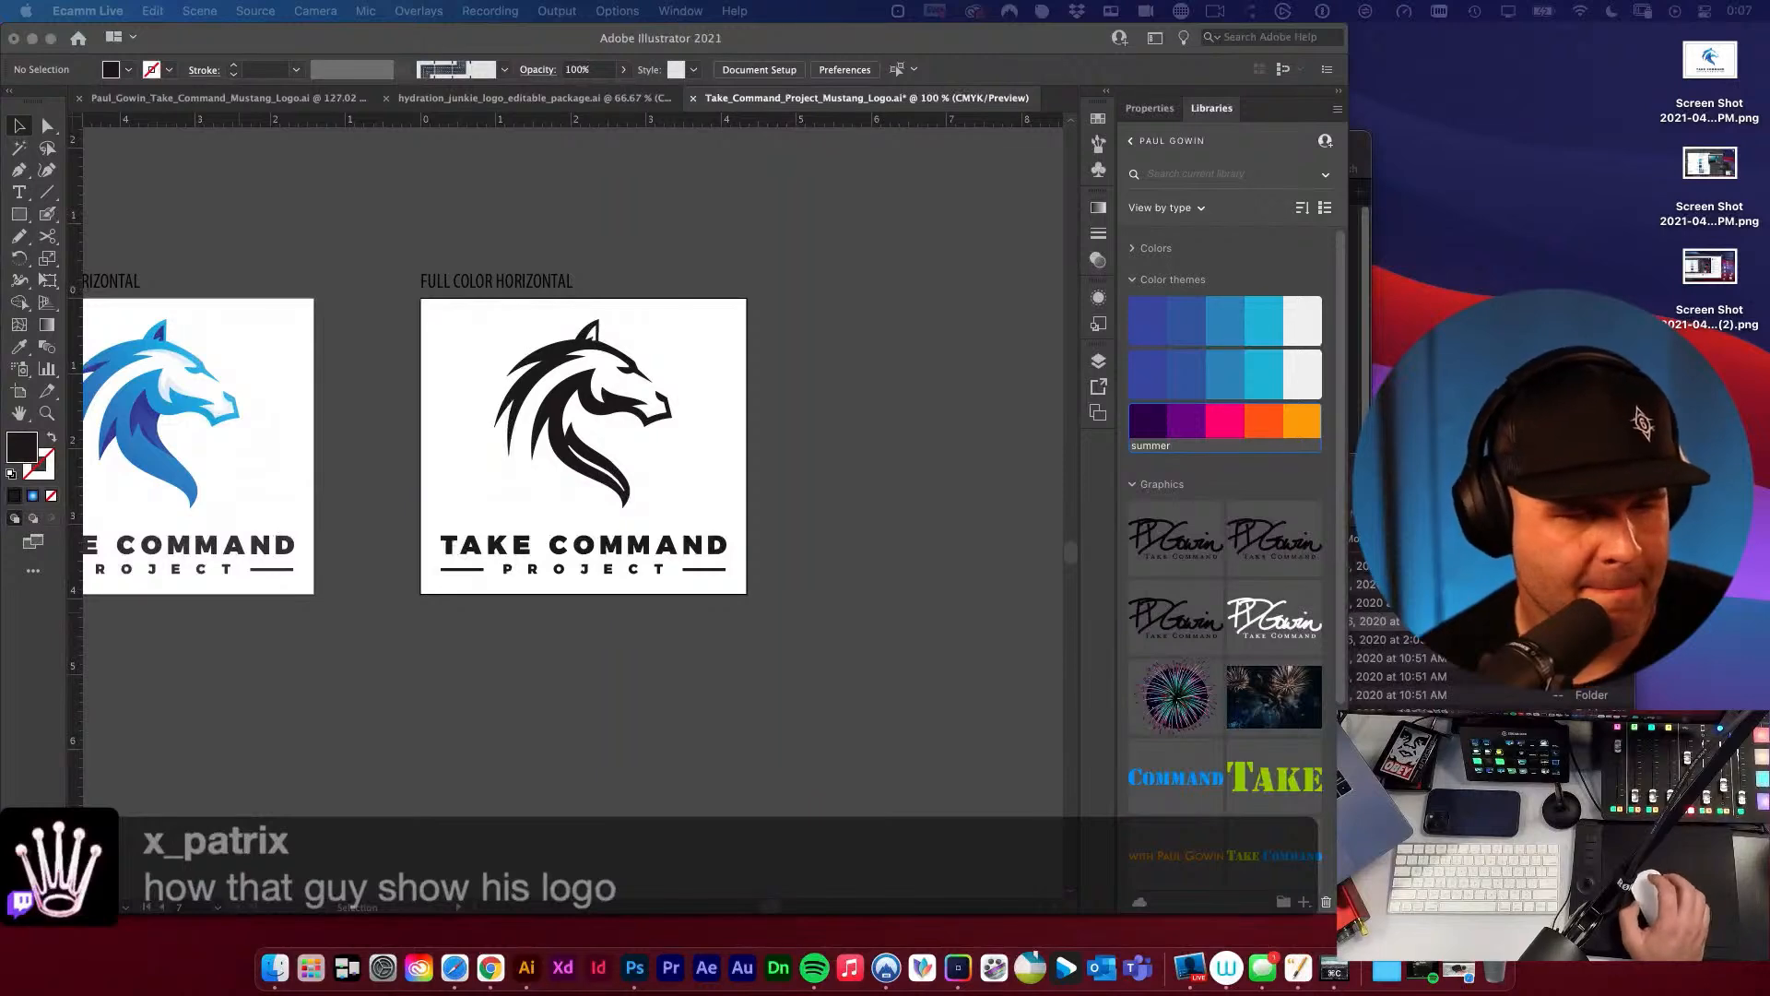
Correct the label above the blue stacked logo's artboard to FULL COLOR STACKED.
{"action": "left_click", "coordinate": [773, 420]}
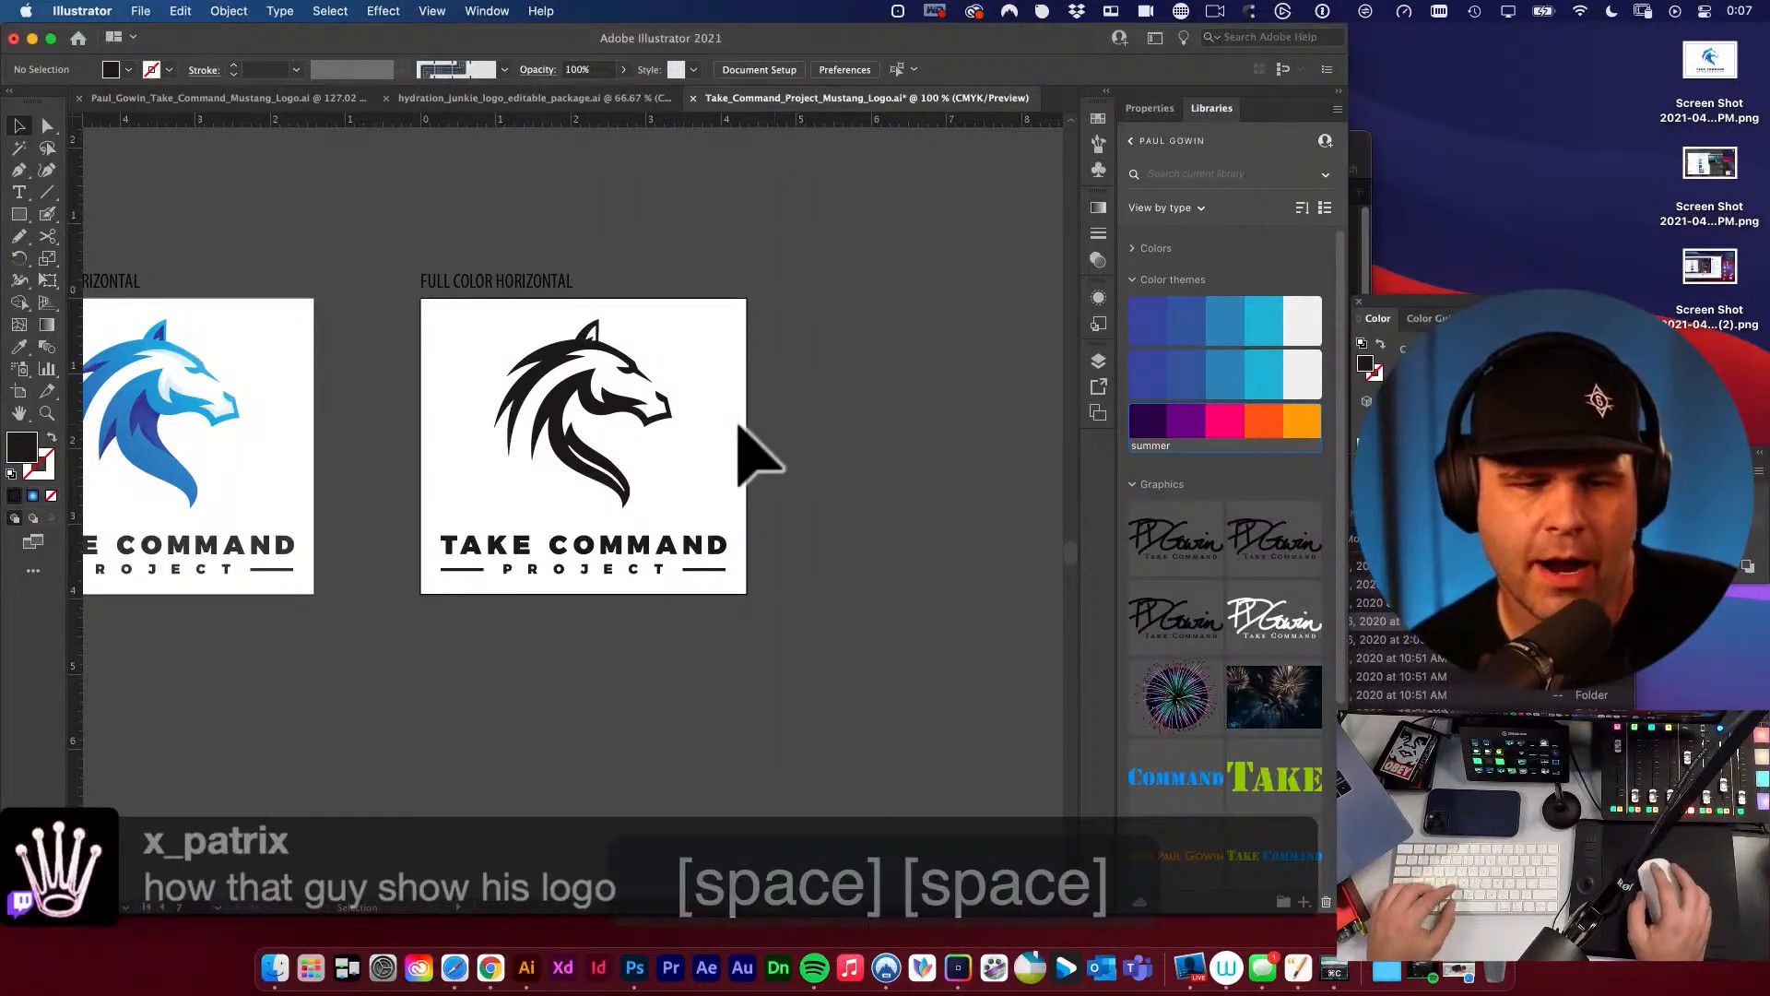
{"action": "left_click", "coordinate": [565, 404], "text": "alt+super"}
{"action": "left_click_drag", "start_coordinate": [599, 501], "coordinate": [814, 509]}
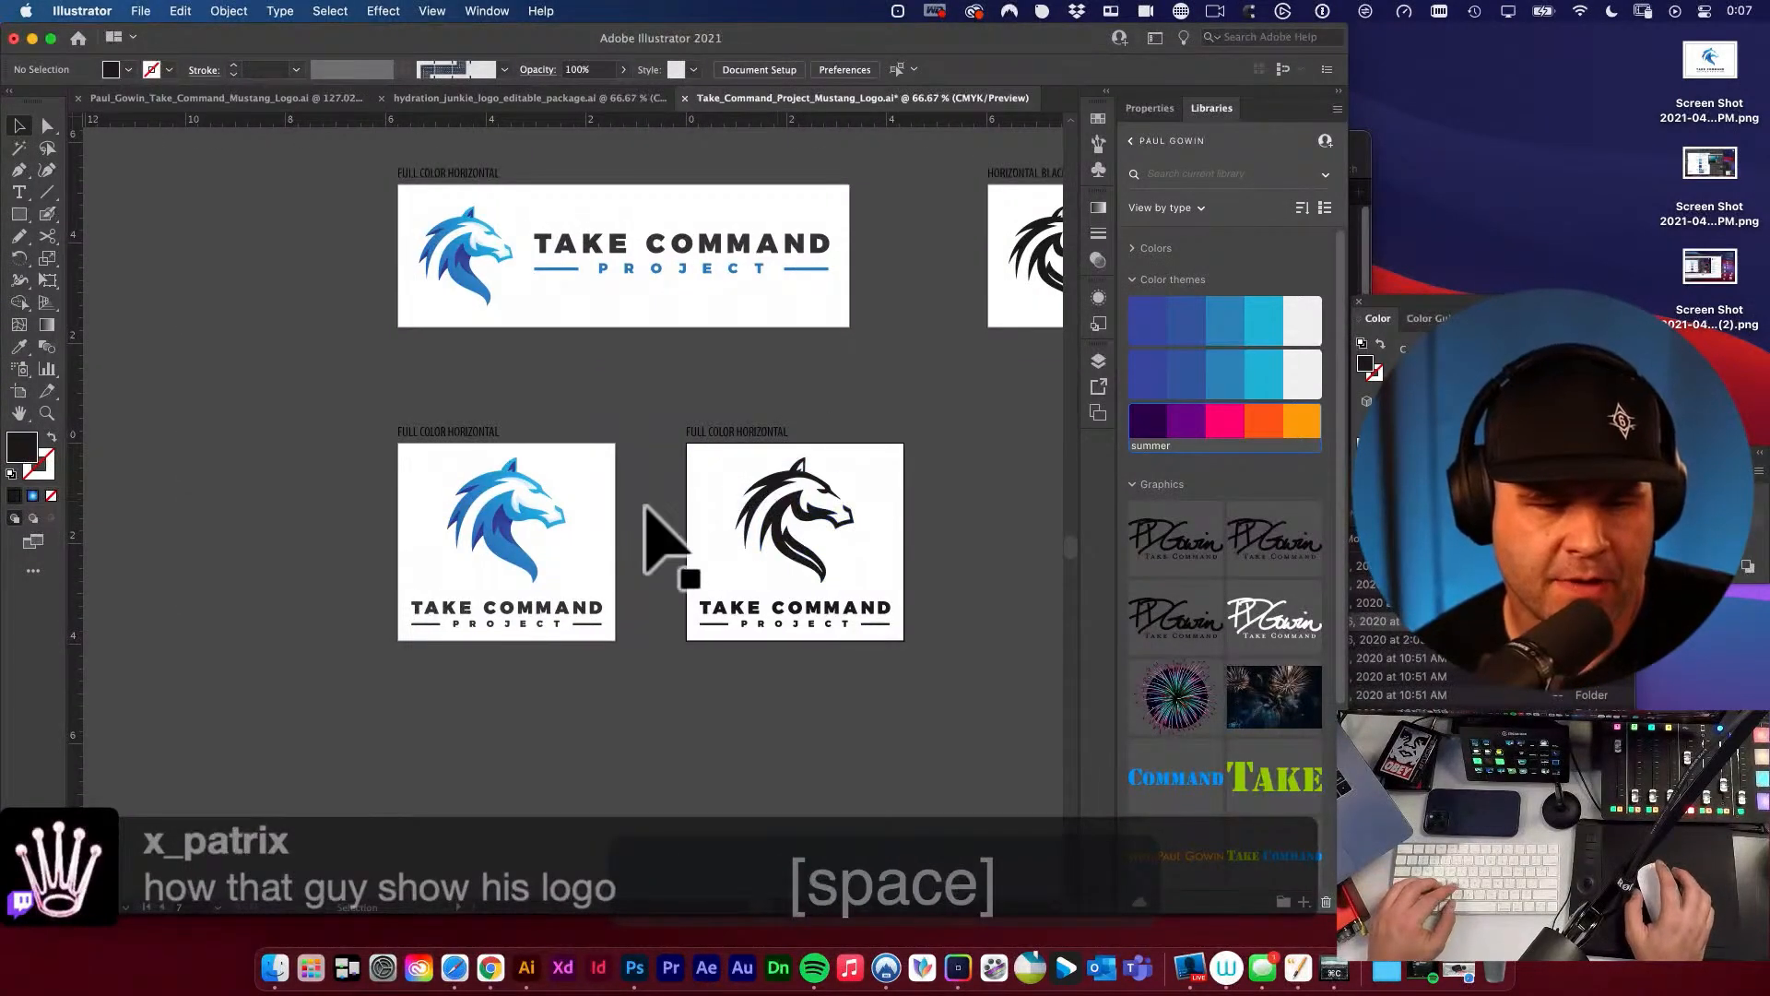
{"action": "key", "text": "t"}
{"action": "double_click", "coordinate": [474, 430]}
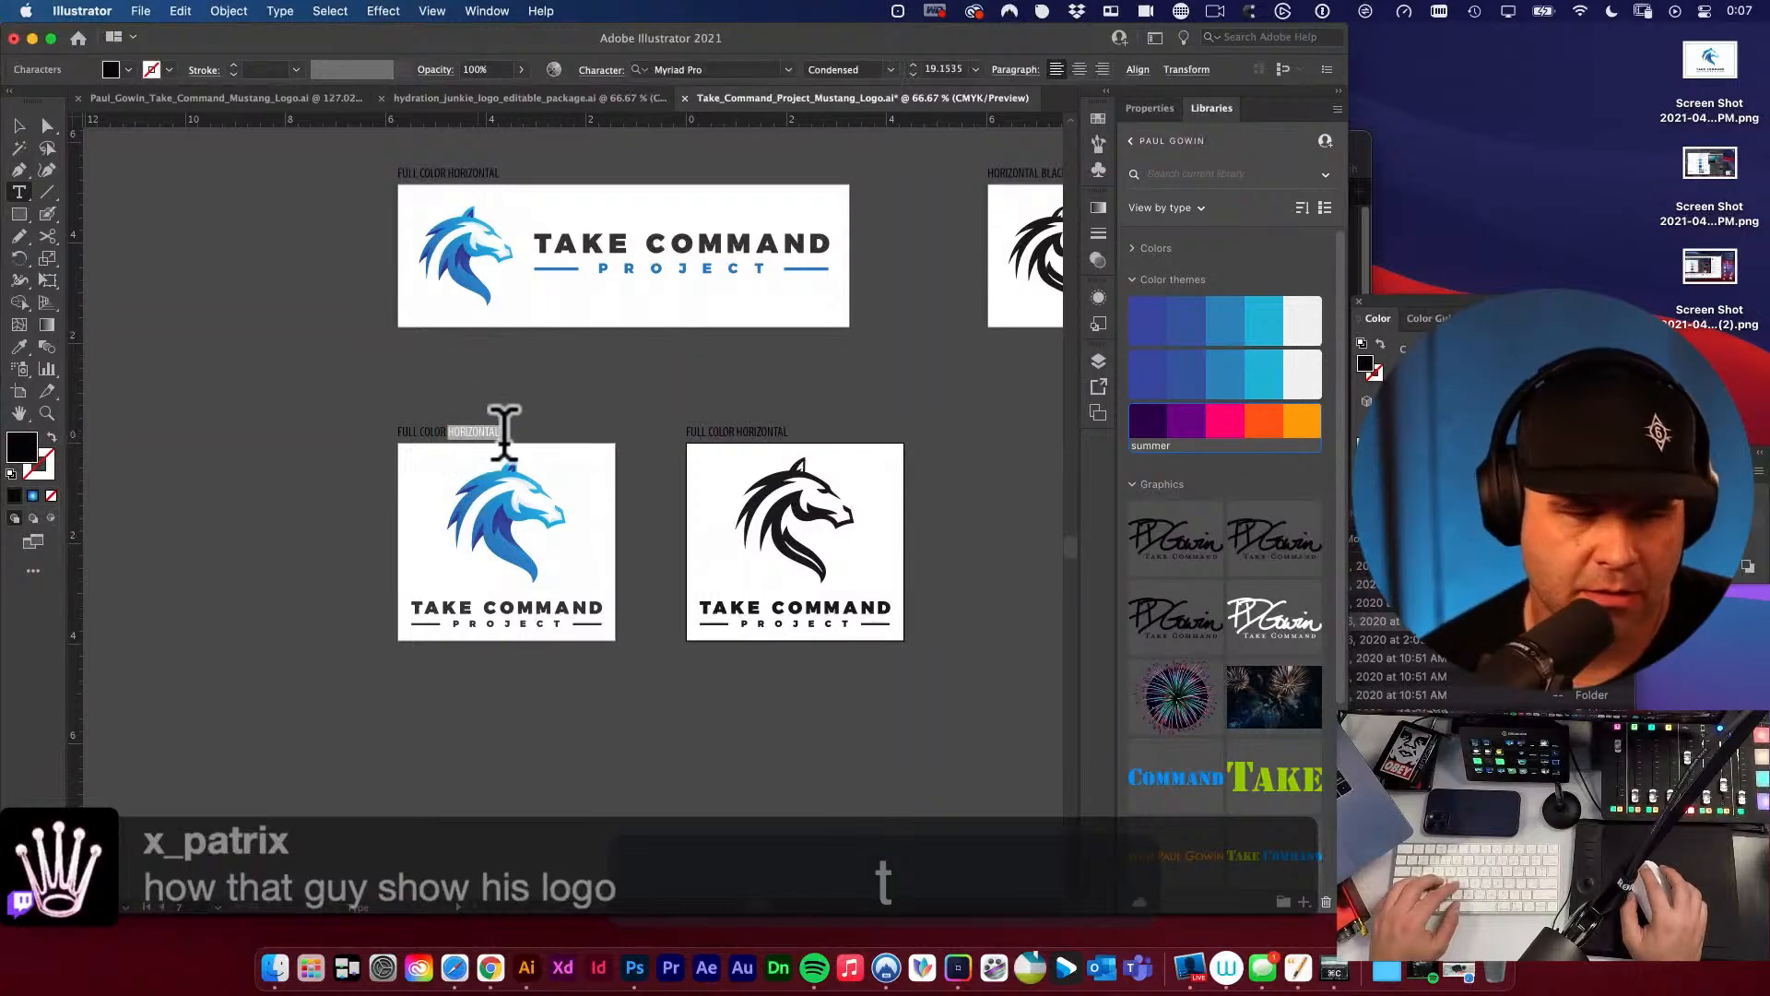
{"action": "type", "text": "Stac"}
{"action": "key", "text": "BackSpace"}
{"action": "key", "text": "BackSpace"}
{"action": "key", "text": "BackSpace"}
{"action": "key", "text": "BackSpace"}
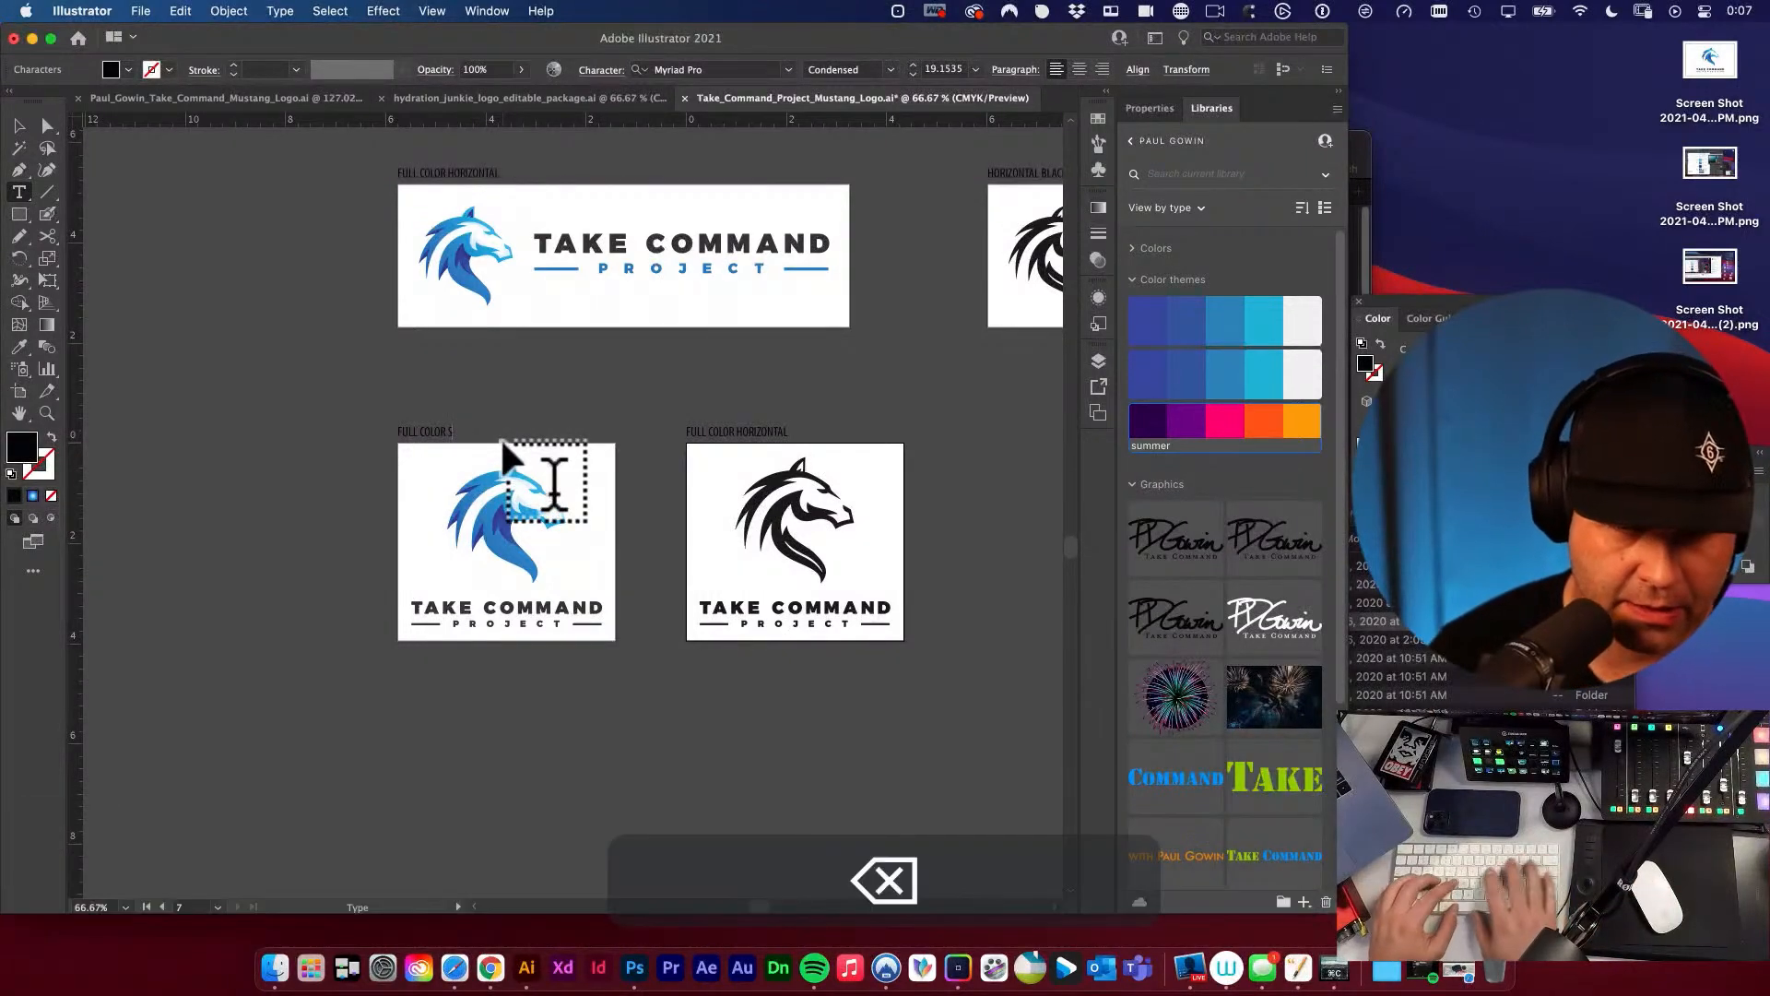
{"action": "type", "text": "STACKED"}
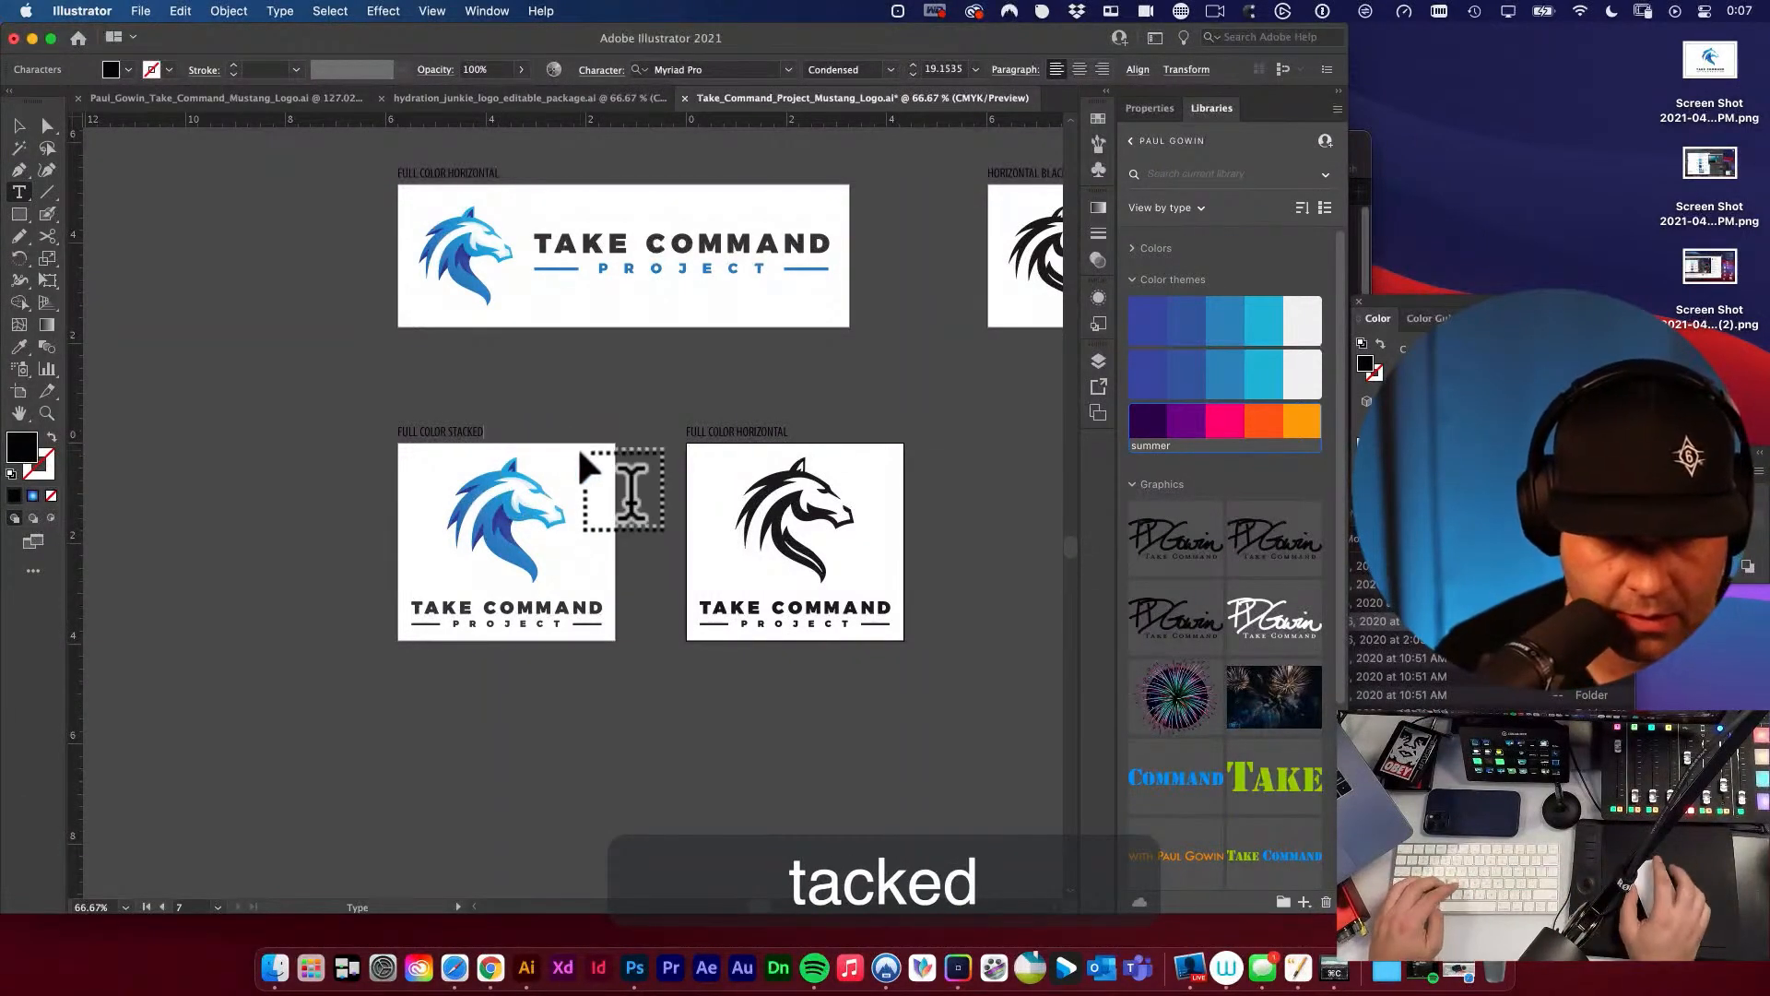
Copy the stacked label's text over the black logo's label and change its wording to ONE COLOR STACKED.
{"action": "key", "text": "cmd+a"}
{"action": "key", "text": "cmd+c"}
{"action": "triple_click", "coordinate": [738, 432]}
{"action": "key", "text": "cmd+v"}
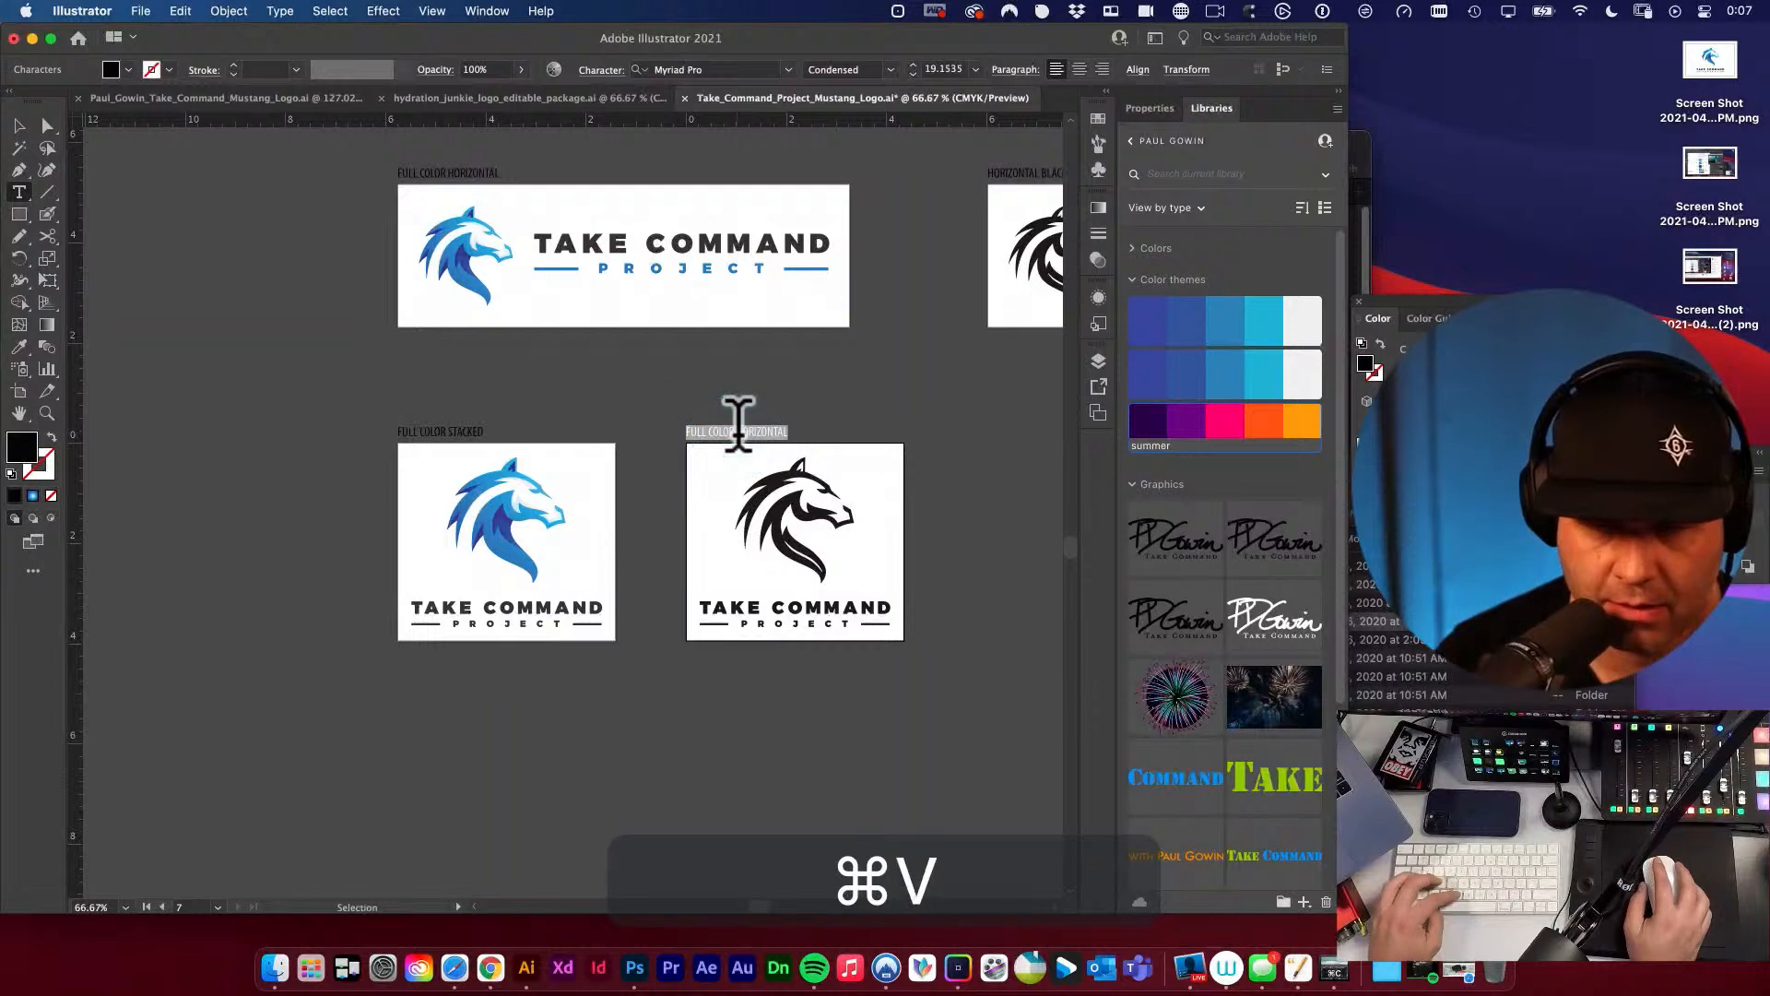
{"action": "left_click", "coordinate": [693, 433]}
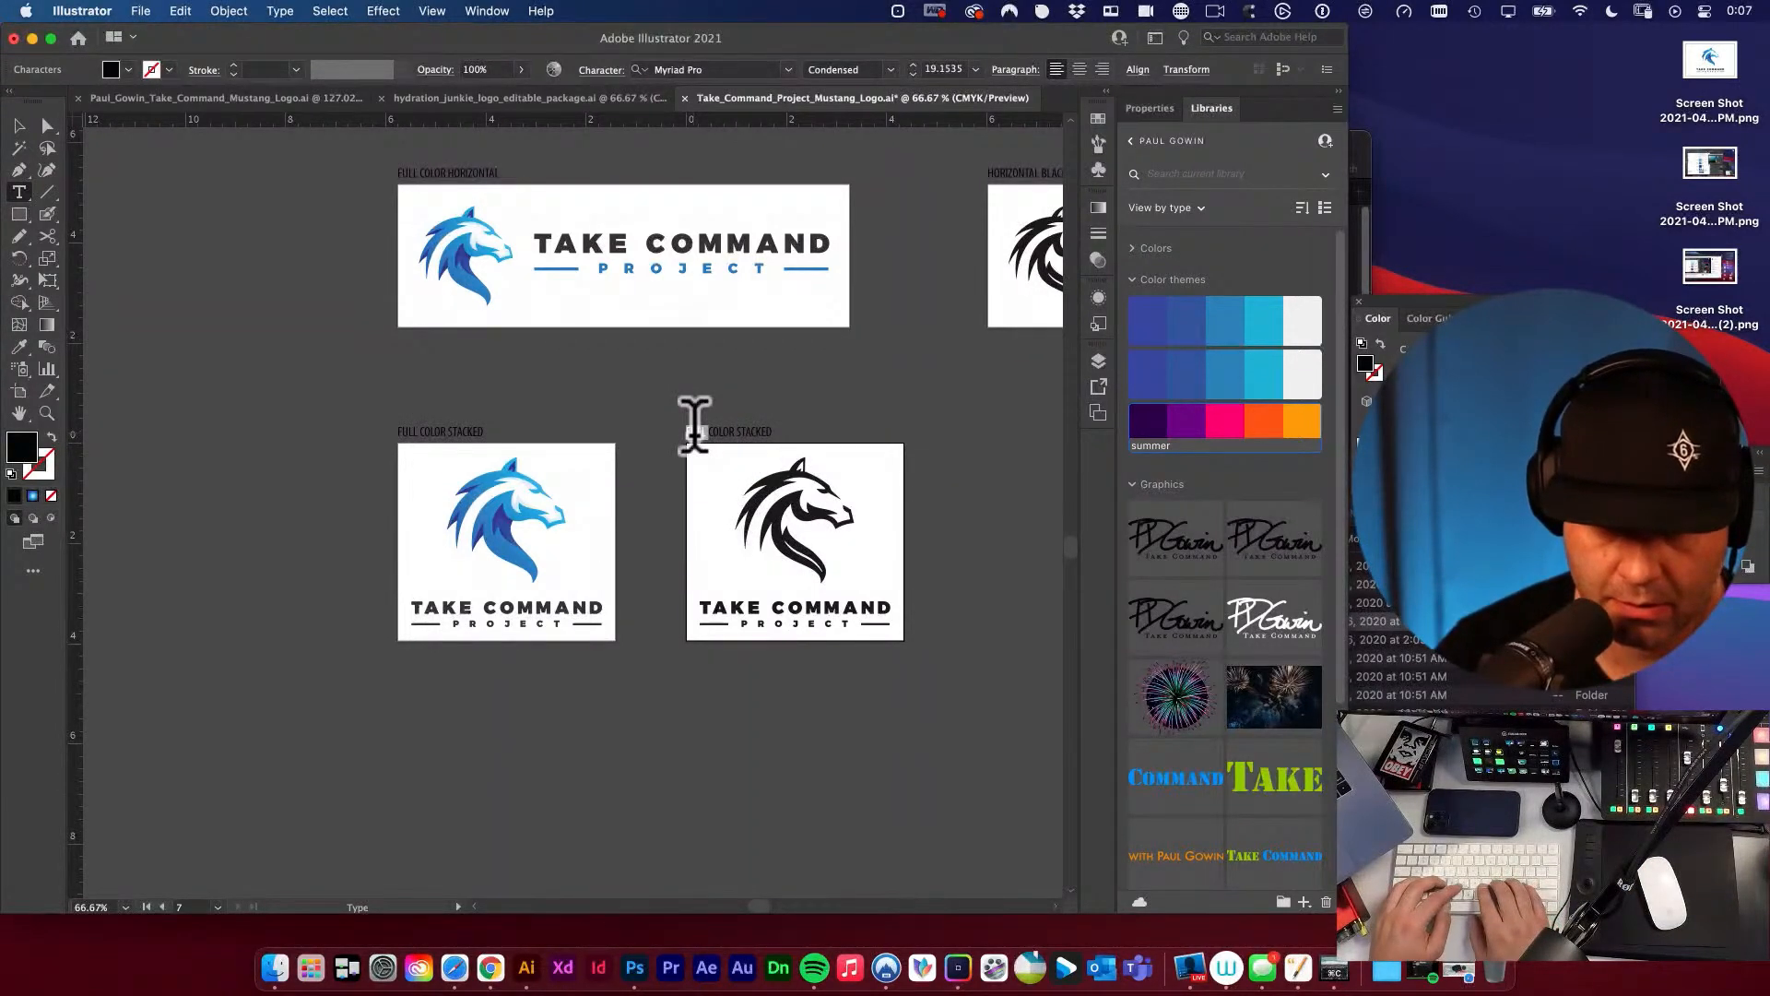
{"action": "key", "text": "BackSpace"}
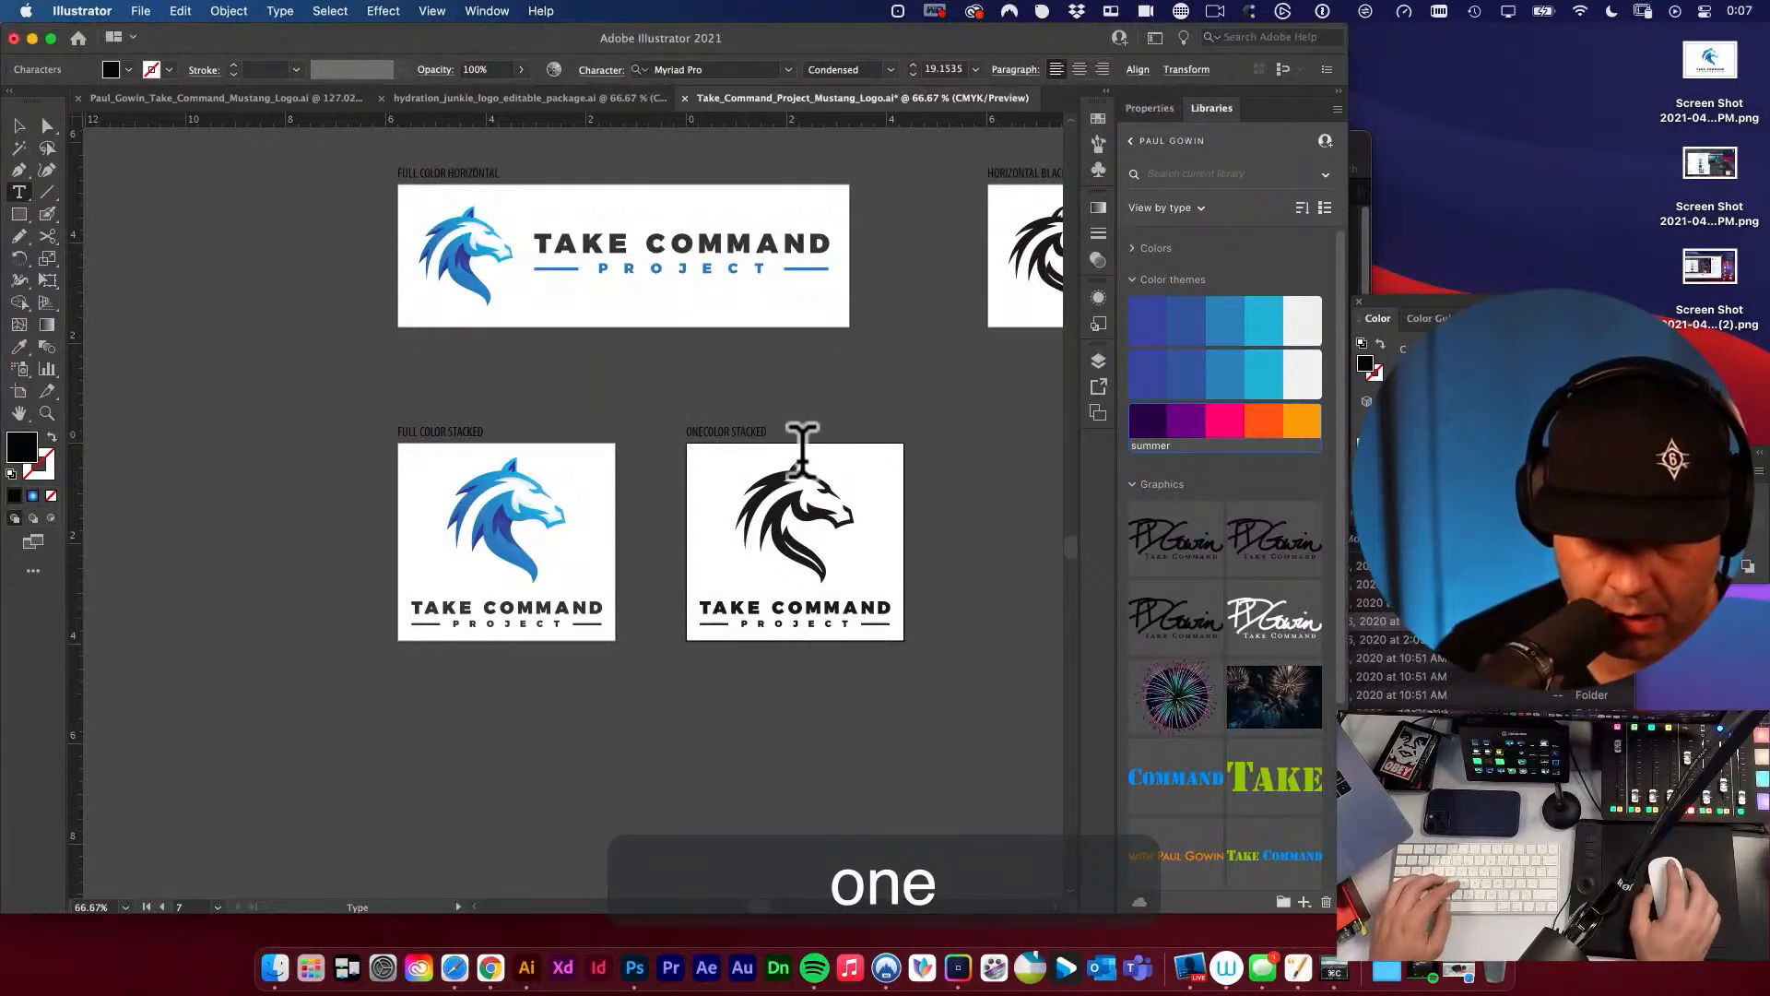
{"action": "left_click", "coordinate": [18, 126]}
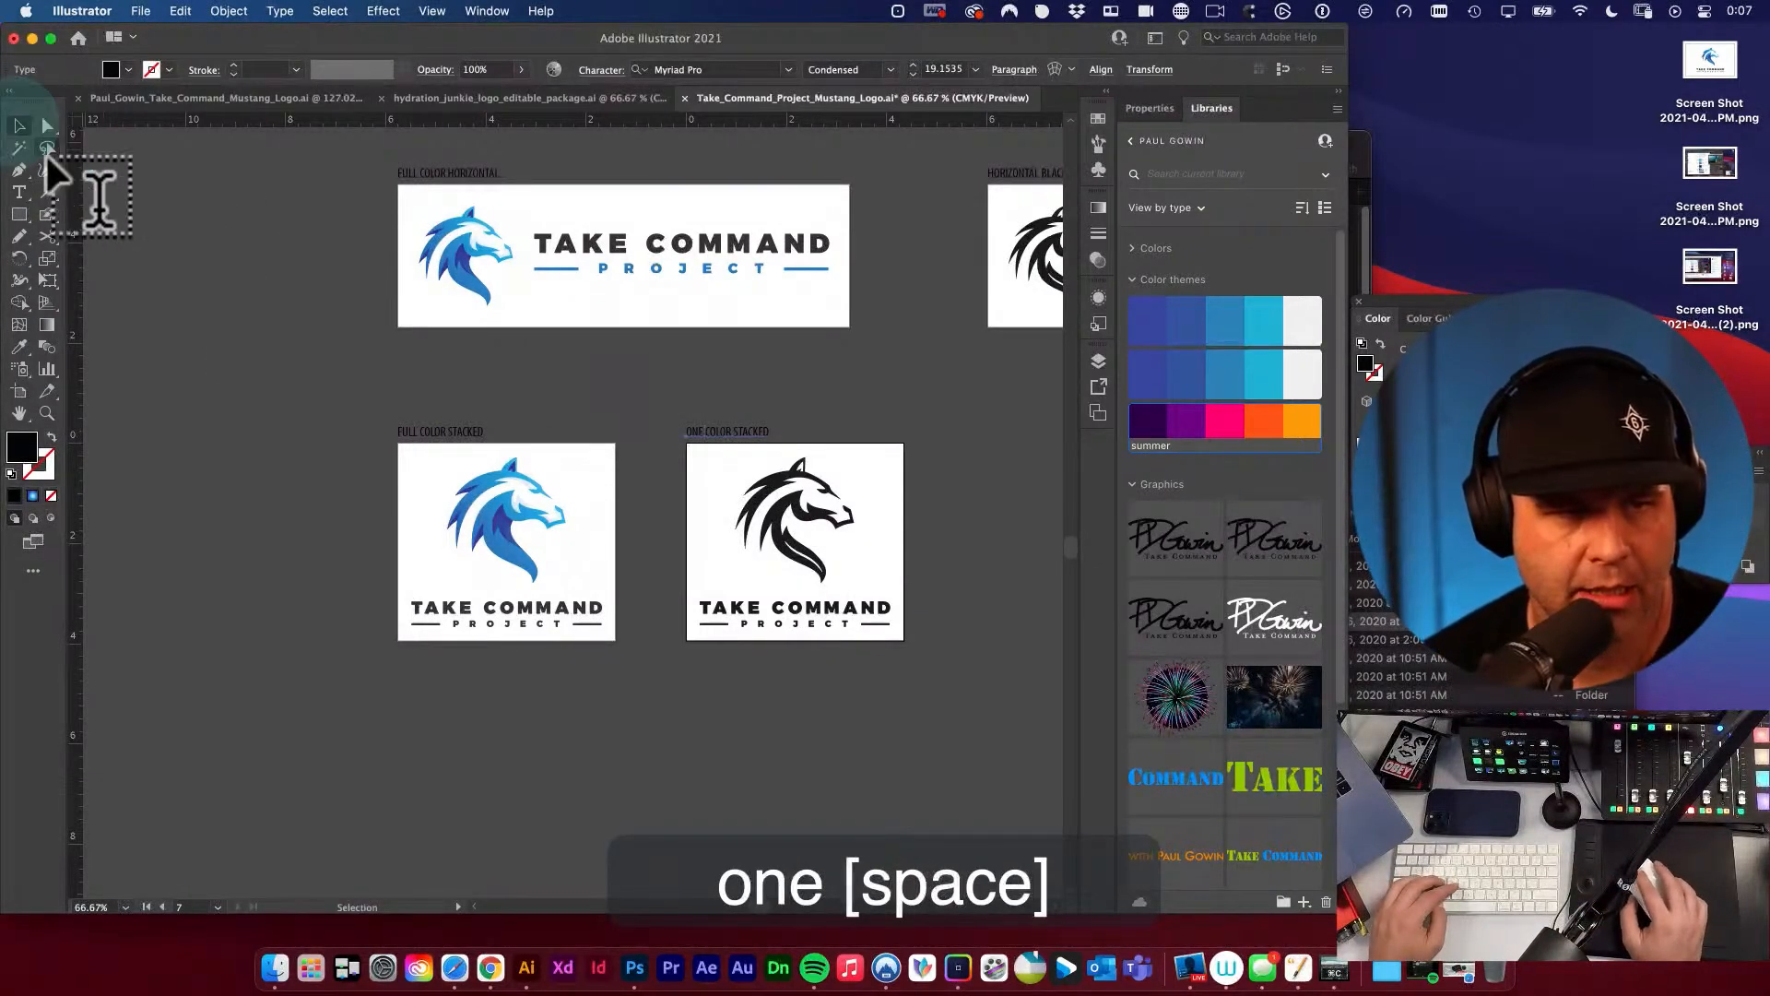
Deselect the label and save the Mustang logo document.
{"action": "left_click", "coordinate": [217, 298]}
{"action": "left_click", "coordinate": [528, 395]}
{"action": "key", "text": "space"}
{"action": "left_click_drag", "start_coordinate": [714, 445], "coordinate": [586, 406]}
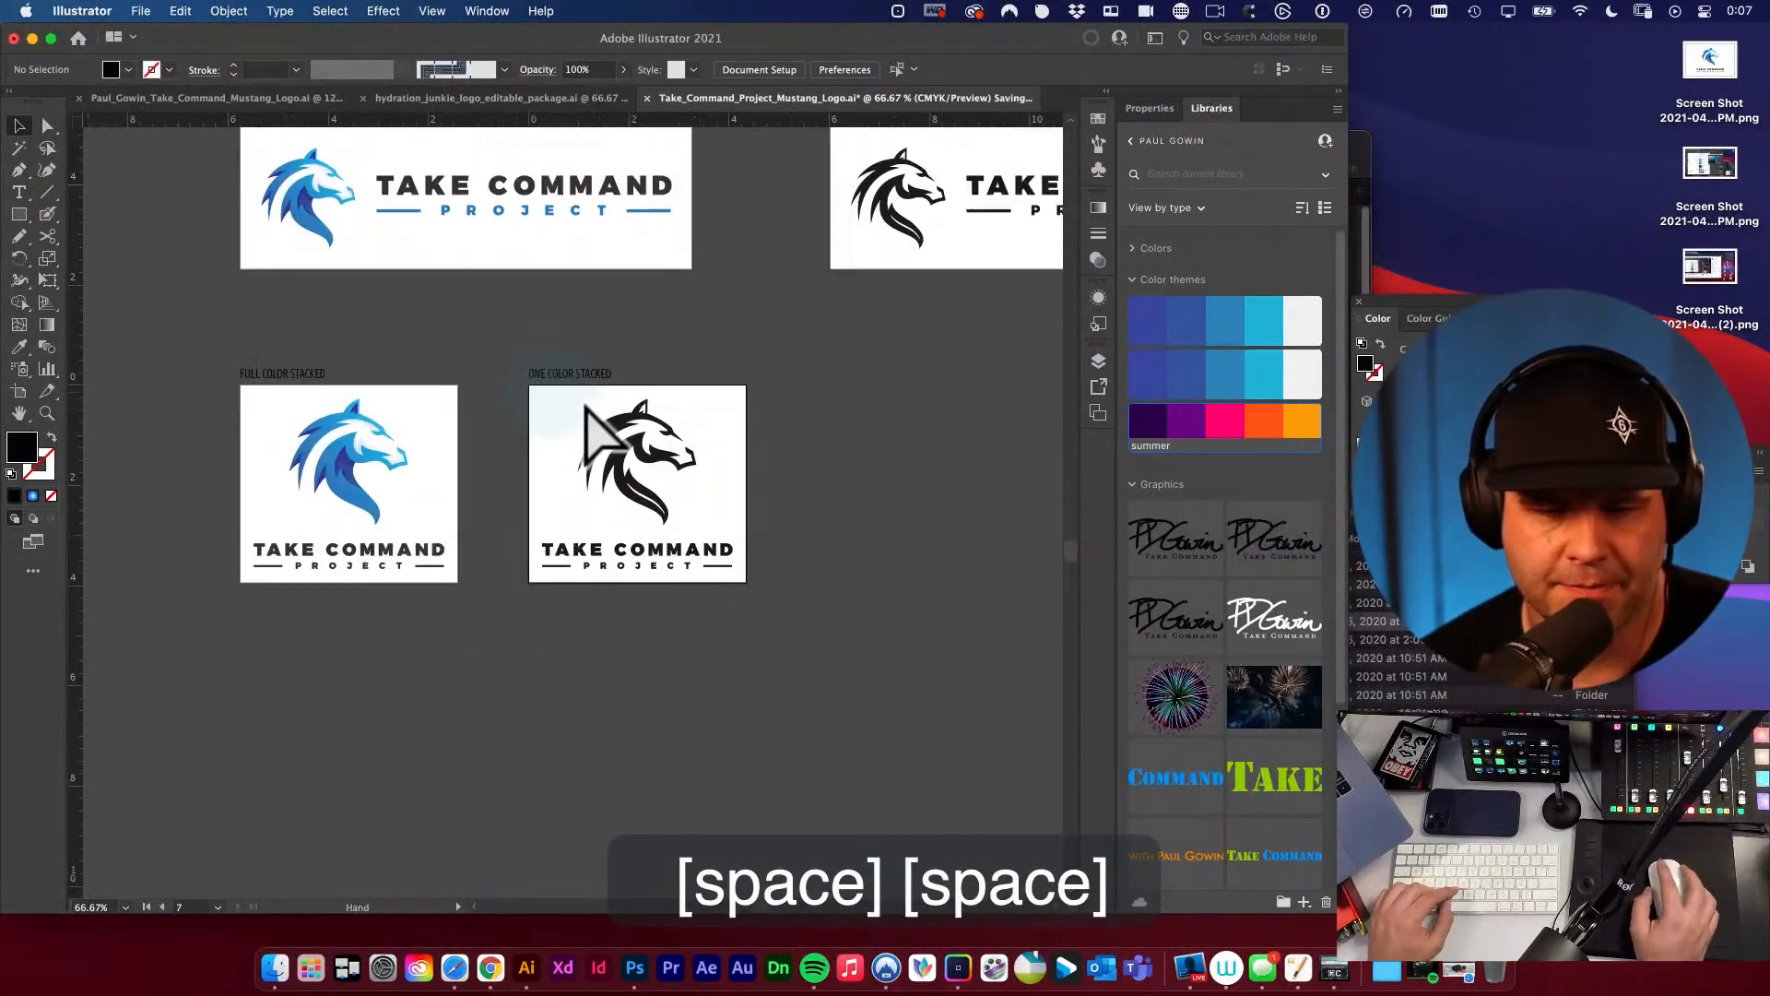
{"action": "left_click", "coordinate": [632, 417], "text": "alt+super"}
{"action": "key", "text": "v"}
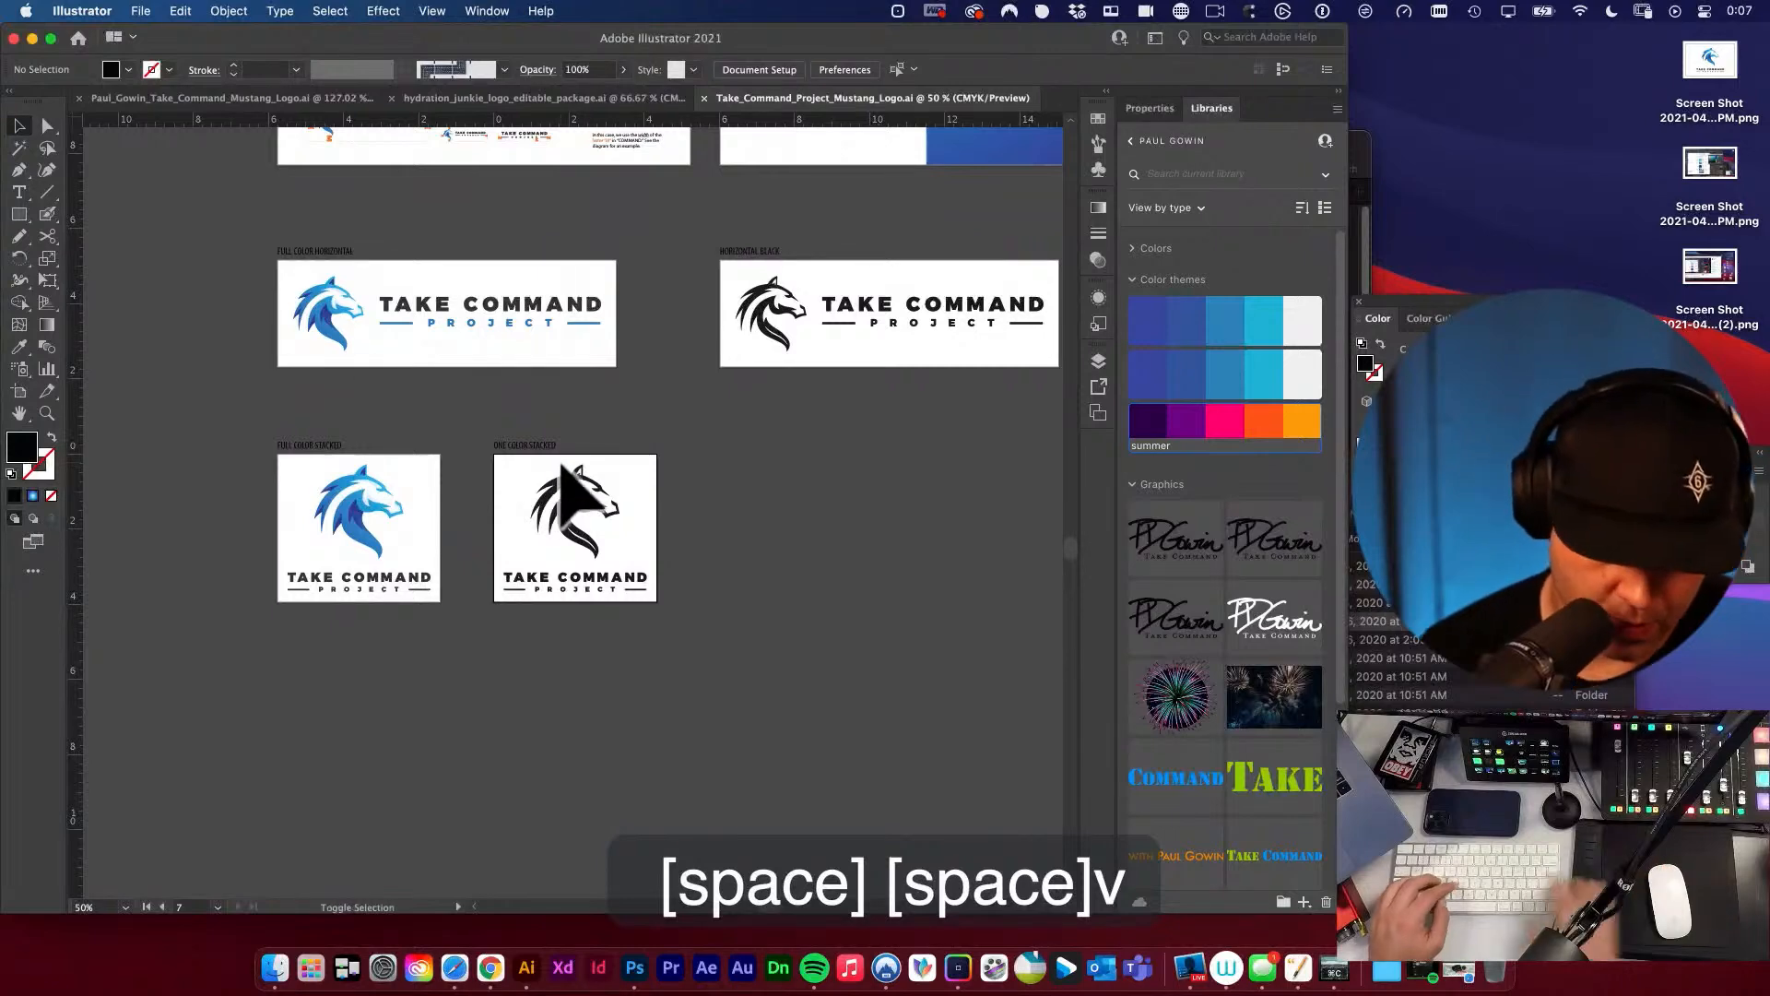
Duplicate the black stacked logo's artboard with its artwork, placing the copy beside the original.
{"action": "key", "text": "shift+o"}
{"action": "left_click_drag", "start_coordinate": [562, 464], "coordinate": [775, 478]}
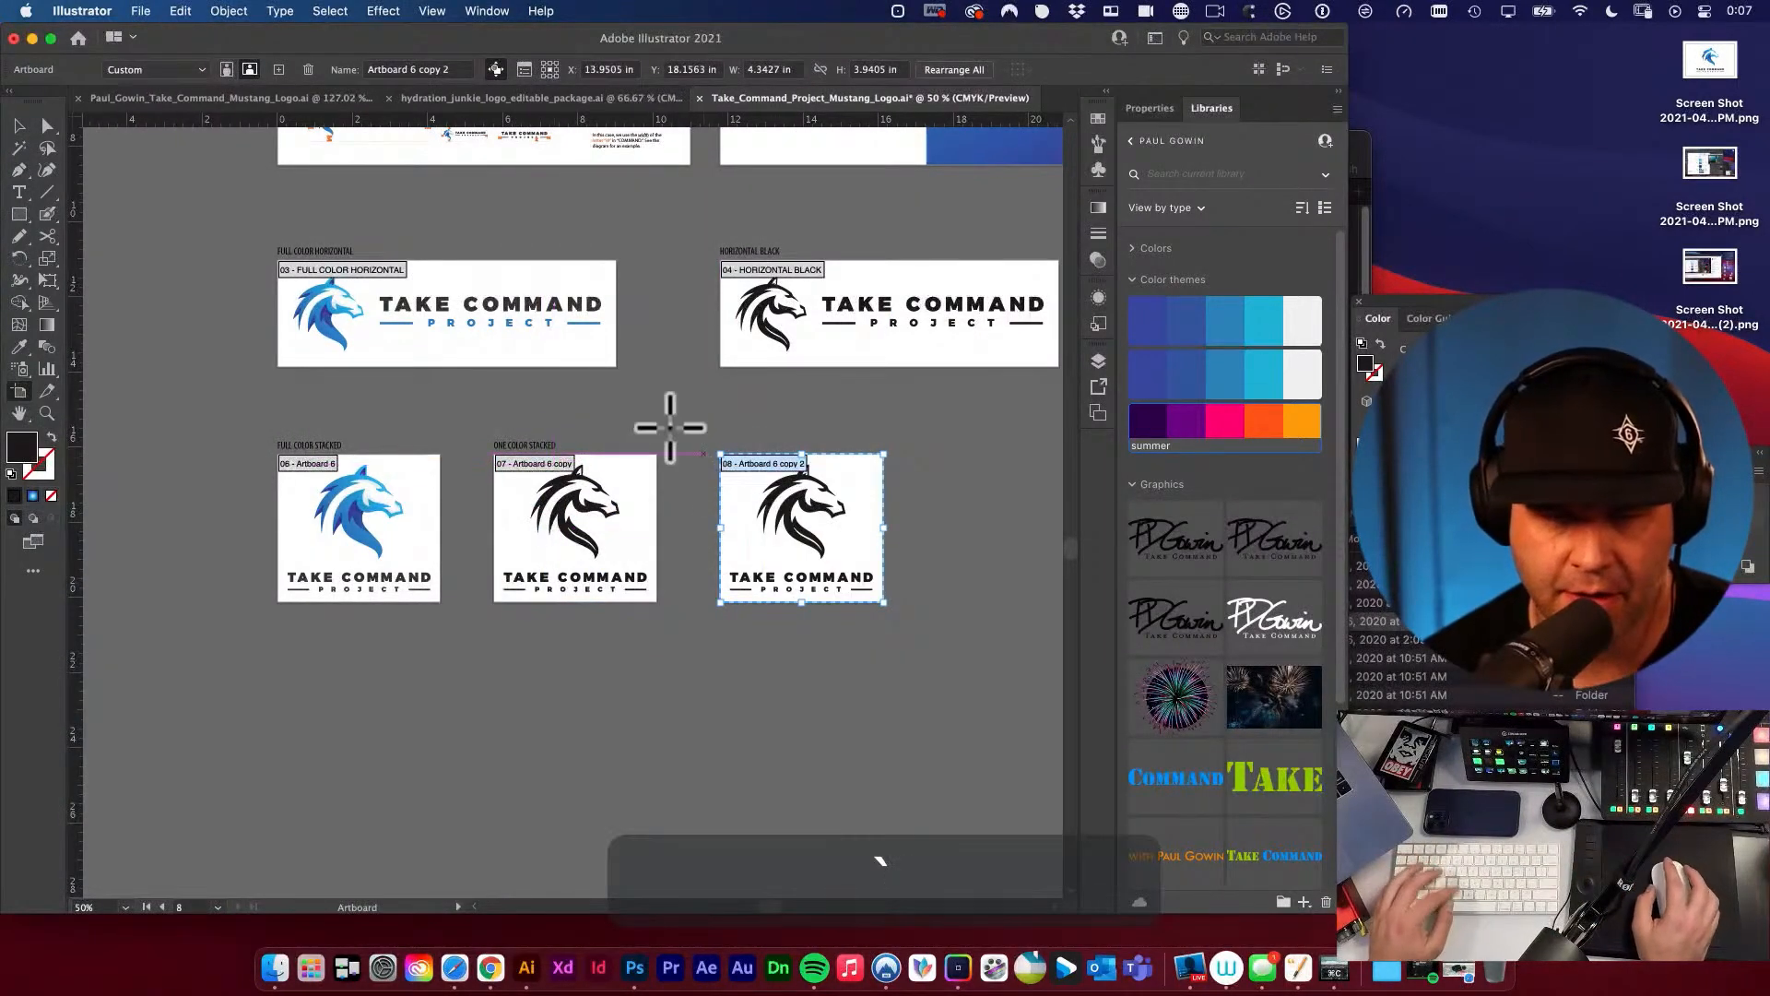
{"action": "key", "text": "v"}
Change the wording of the label above the original black stacked artboard to STACKED BLACK and copy the text.
{"action": "double_click", "coordinate": [507, 446]}
{"action": "left_click_drag", "start_coordinate": [513, 451], "coordinate": [775, 579]}
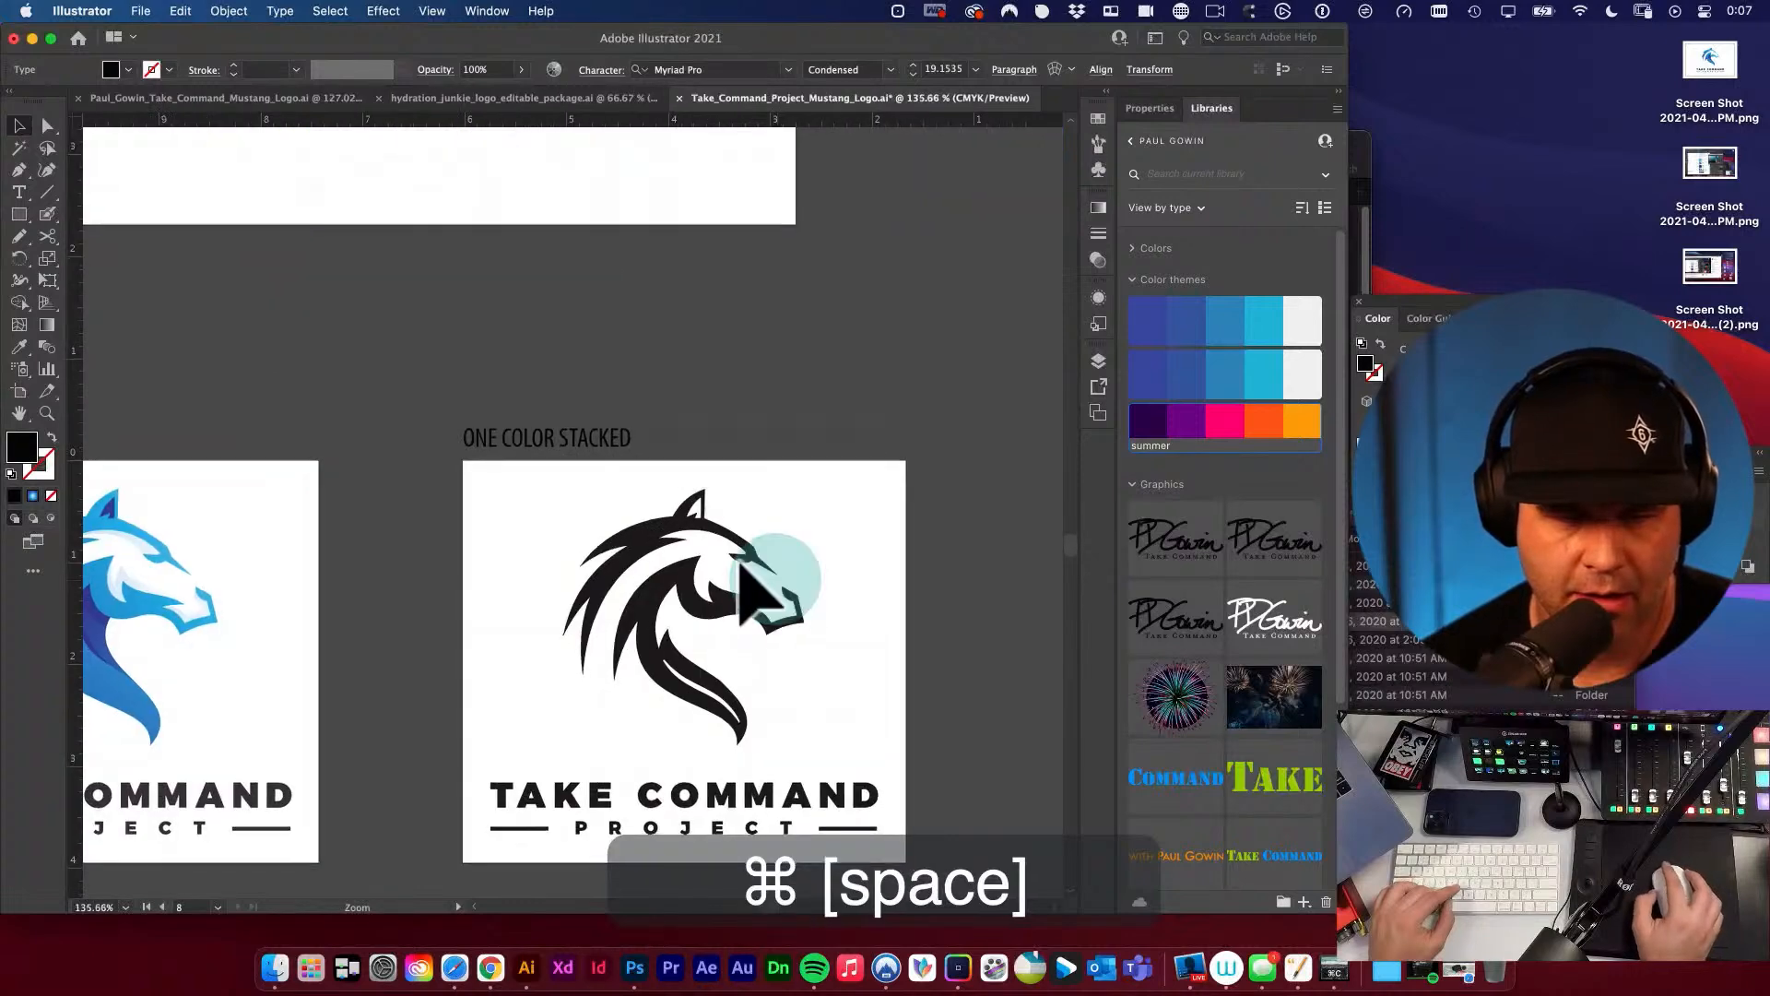
{"action": "left_click", "coordinate": [546, 441]}
{"action": "triple_click", "coordinate": [546, 441]}
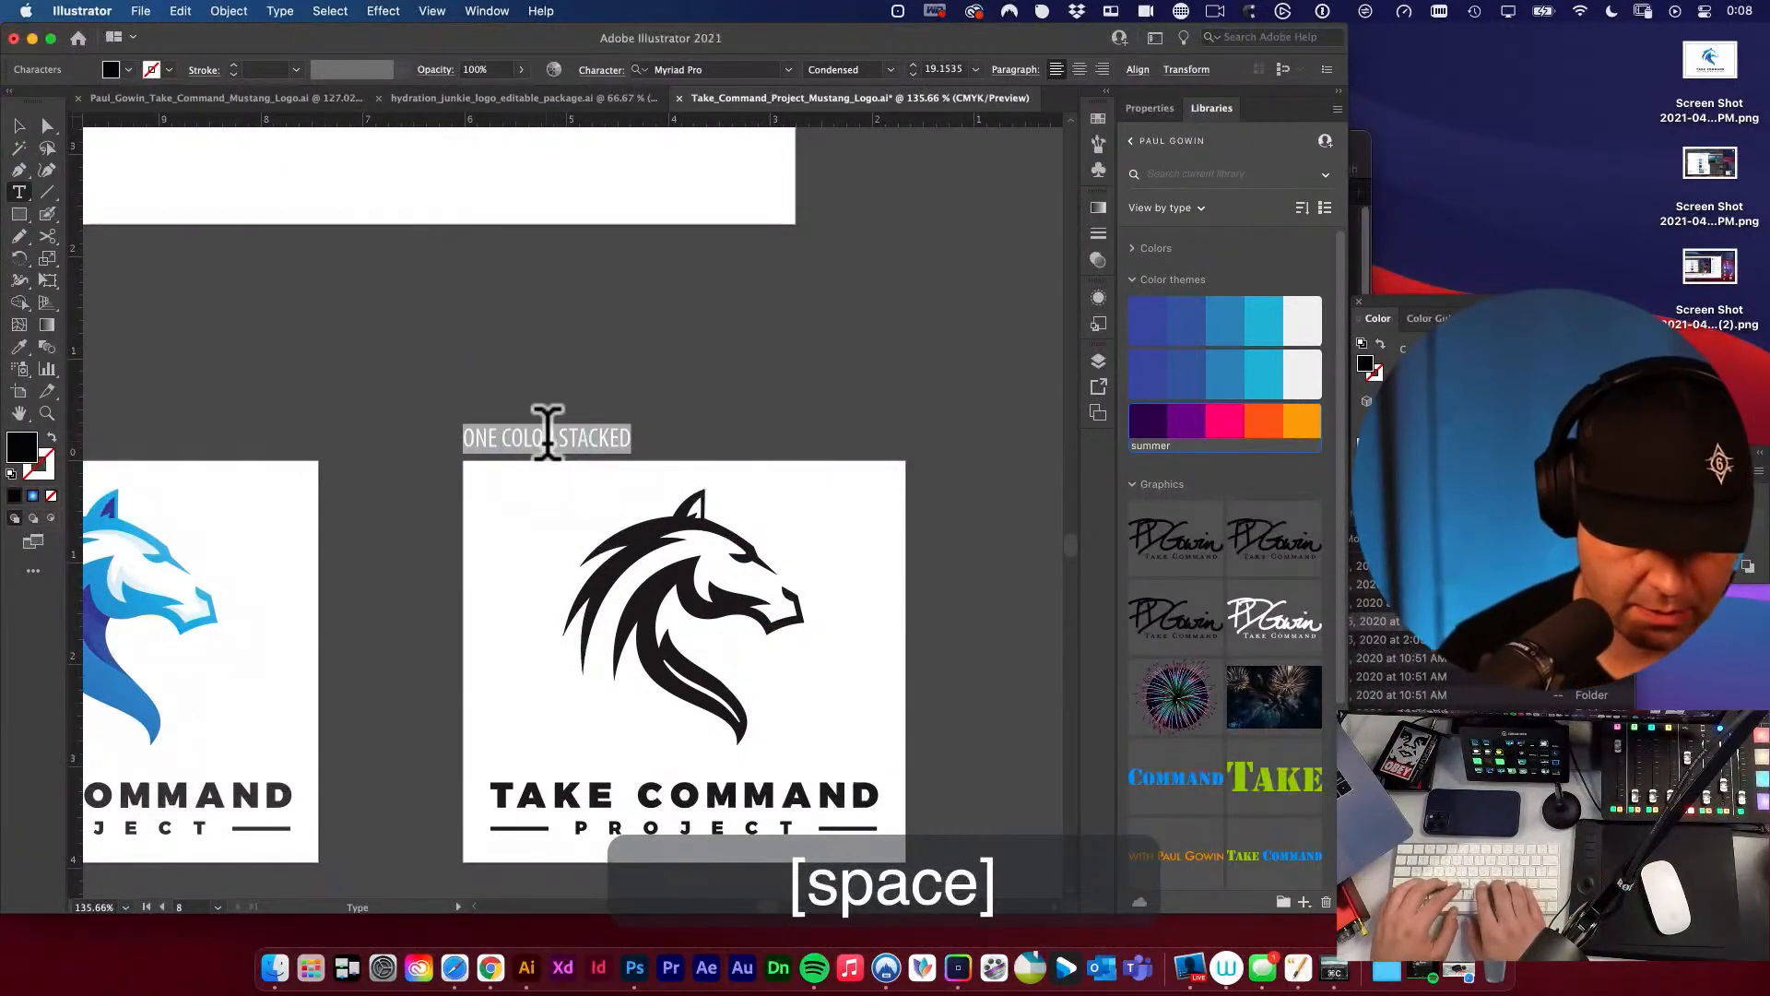
{"action": "type", "text": "stacke"}
{"action": "type", "text": "black"}
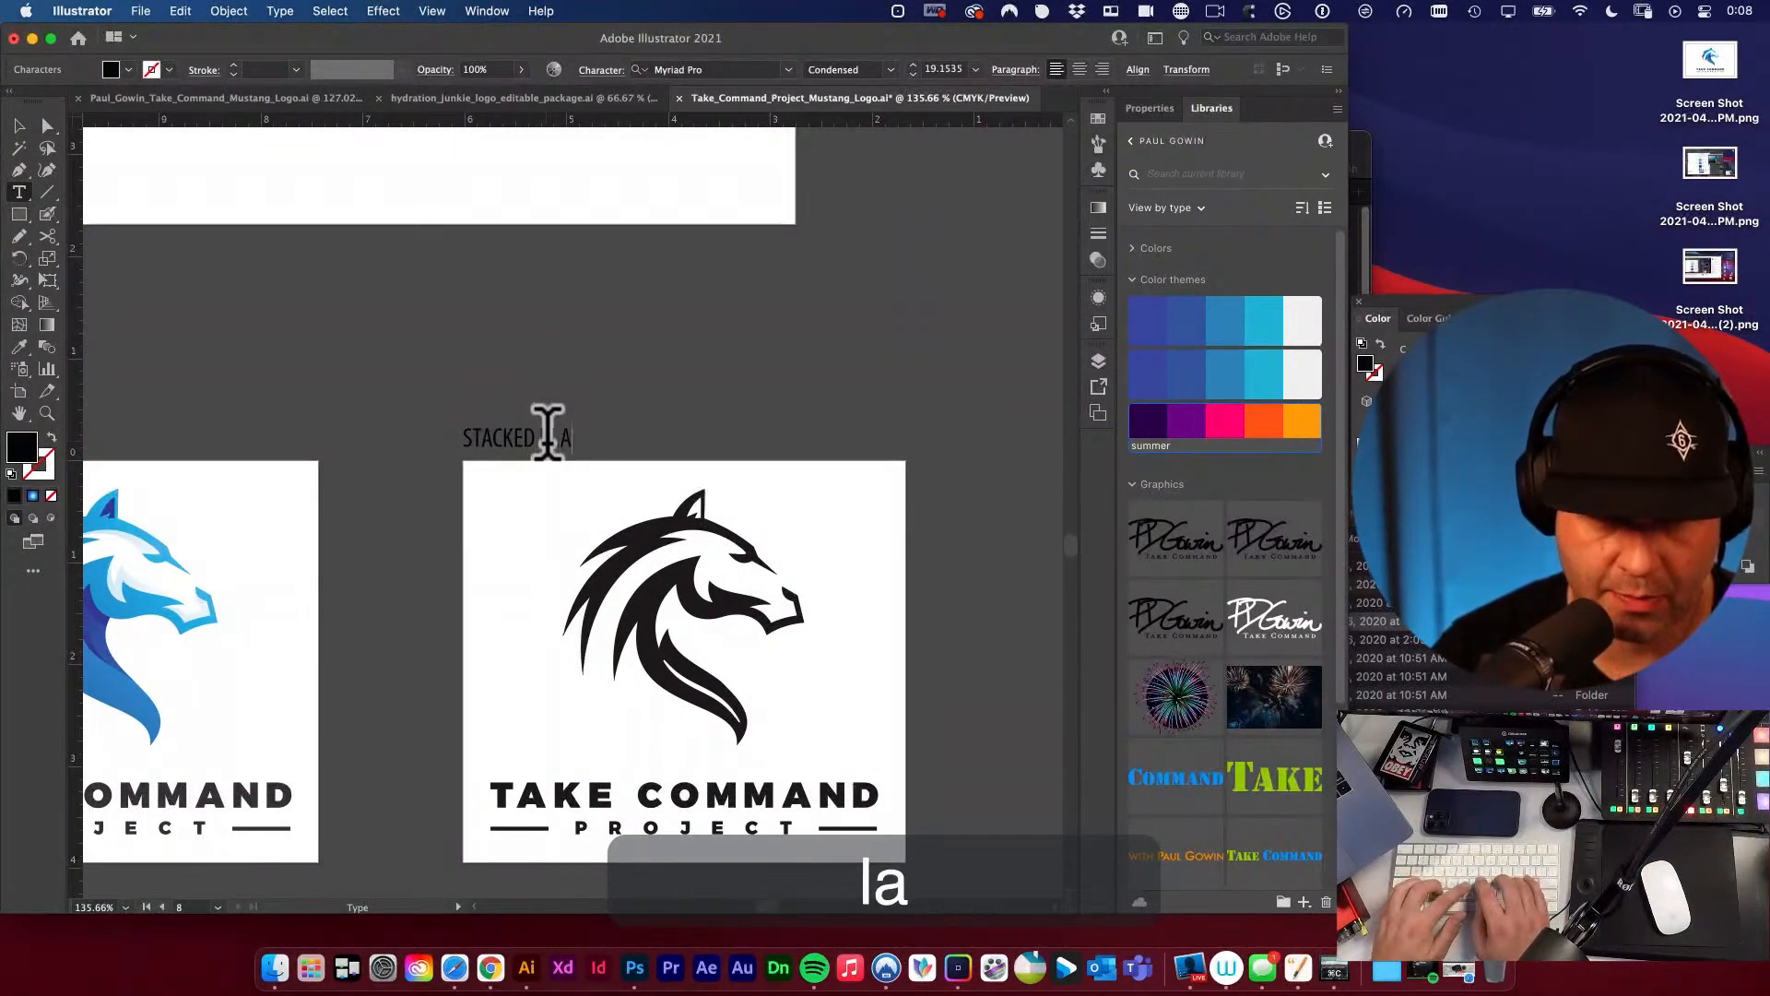
{"action": "key", "text": "super+a"}
{"action": "key", "text": "super+c"}
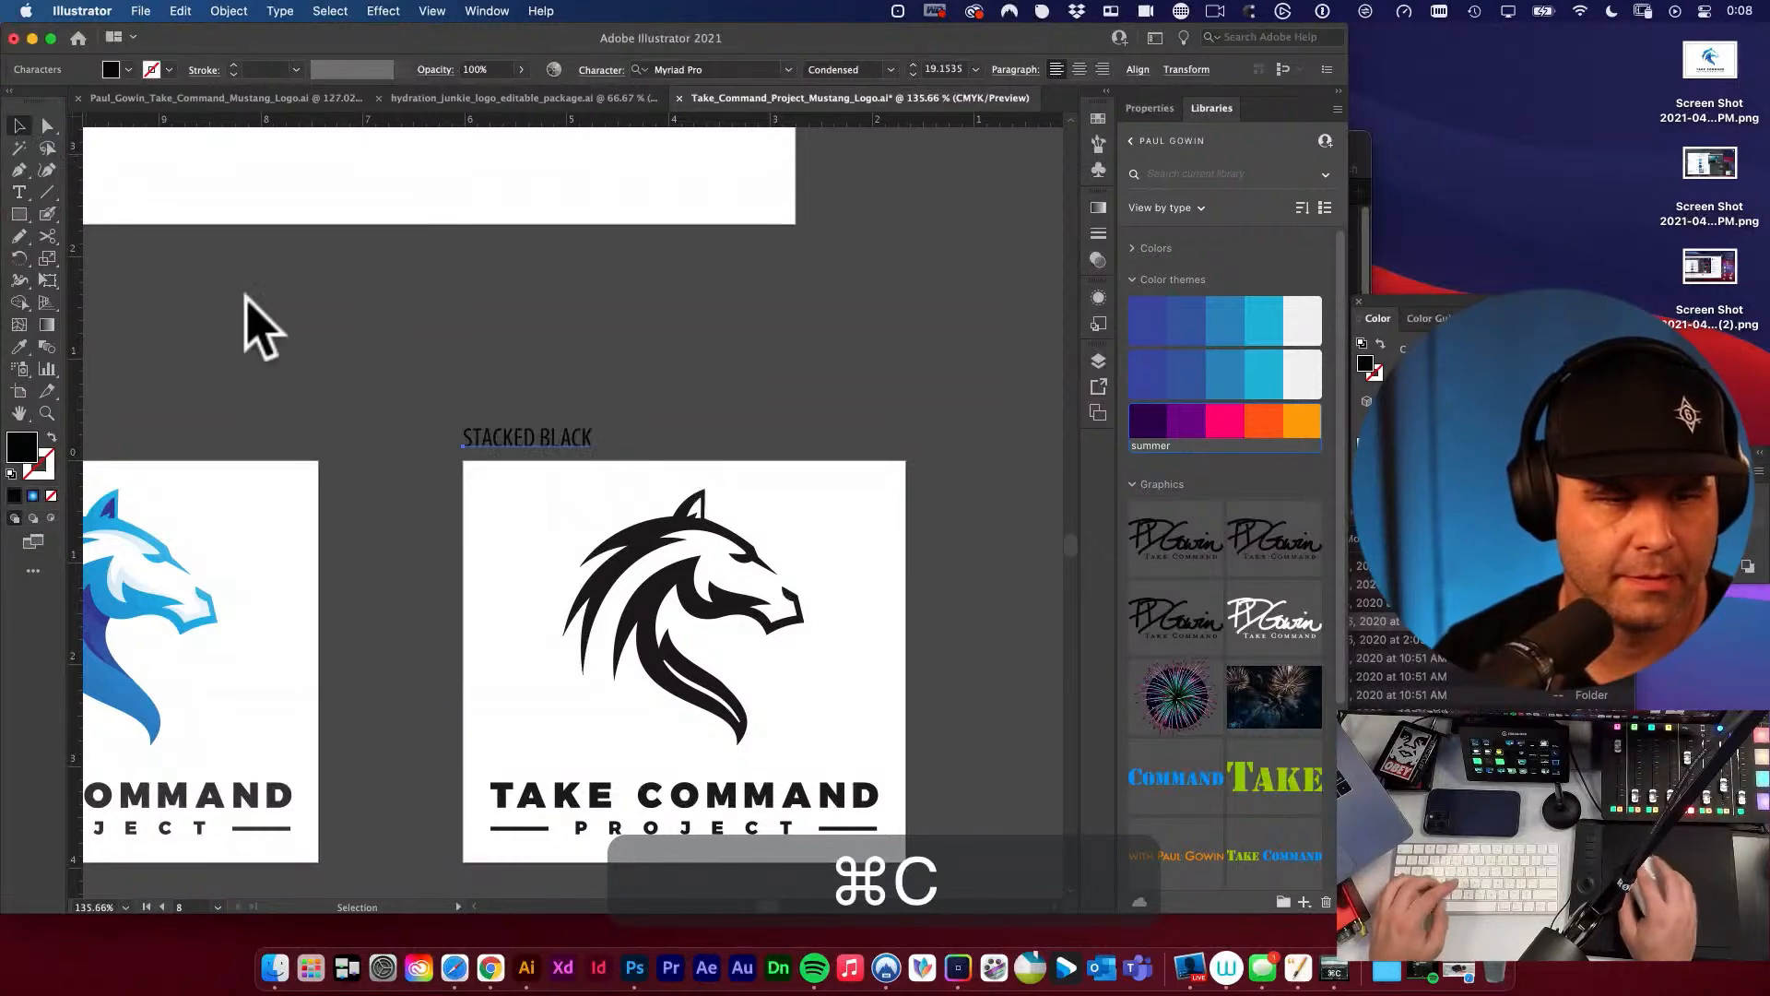
Duplicate the STACKED BLACK label and align the copy above the duplicated stacked artboard.
{"action": "key", "text": "space"}
{"action": "left_click_drag", "start_coordinate": [901, 467], "coordinate": [367, 363]}
{"action": "key", "text": "space"}
{"action": "left_click_drag", "start_coordinate": [207, 304], "coordinate": [409, 310]}
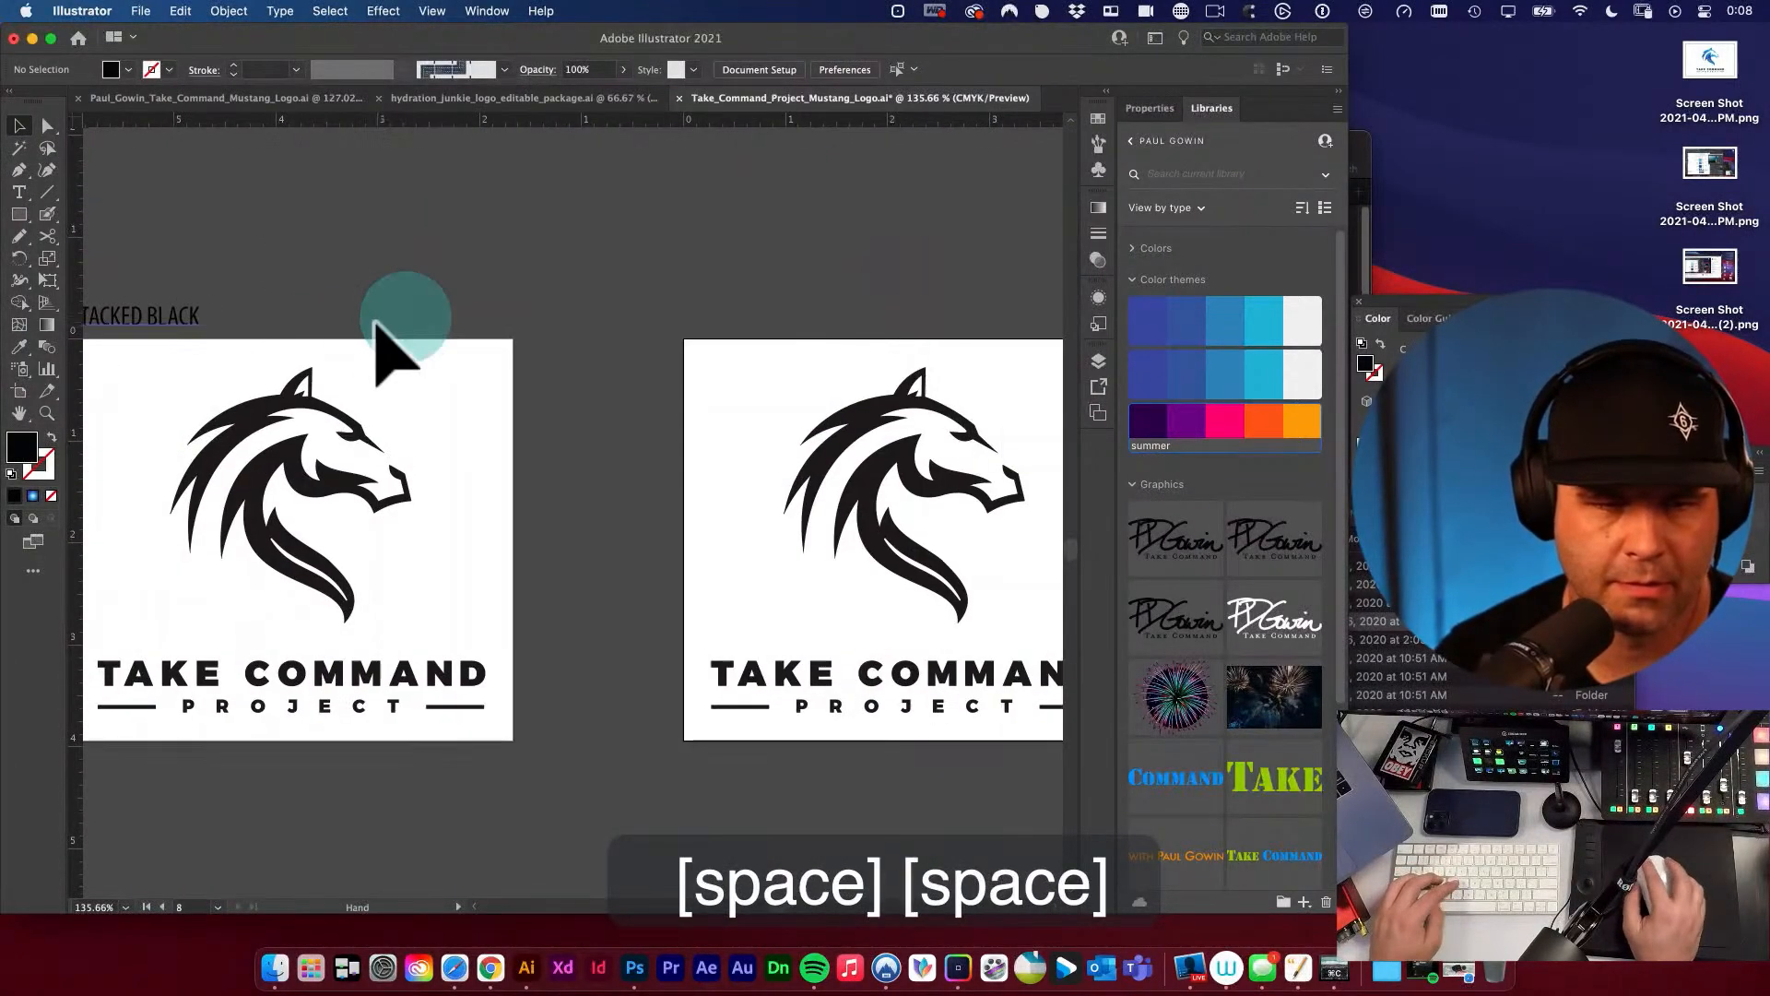
{"action": "left_click_drag", "start_coordinate": [257, 309], "coordinate": [794, 342]}
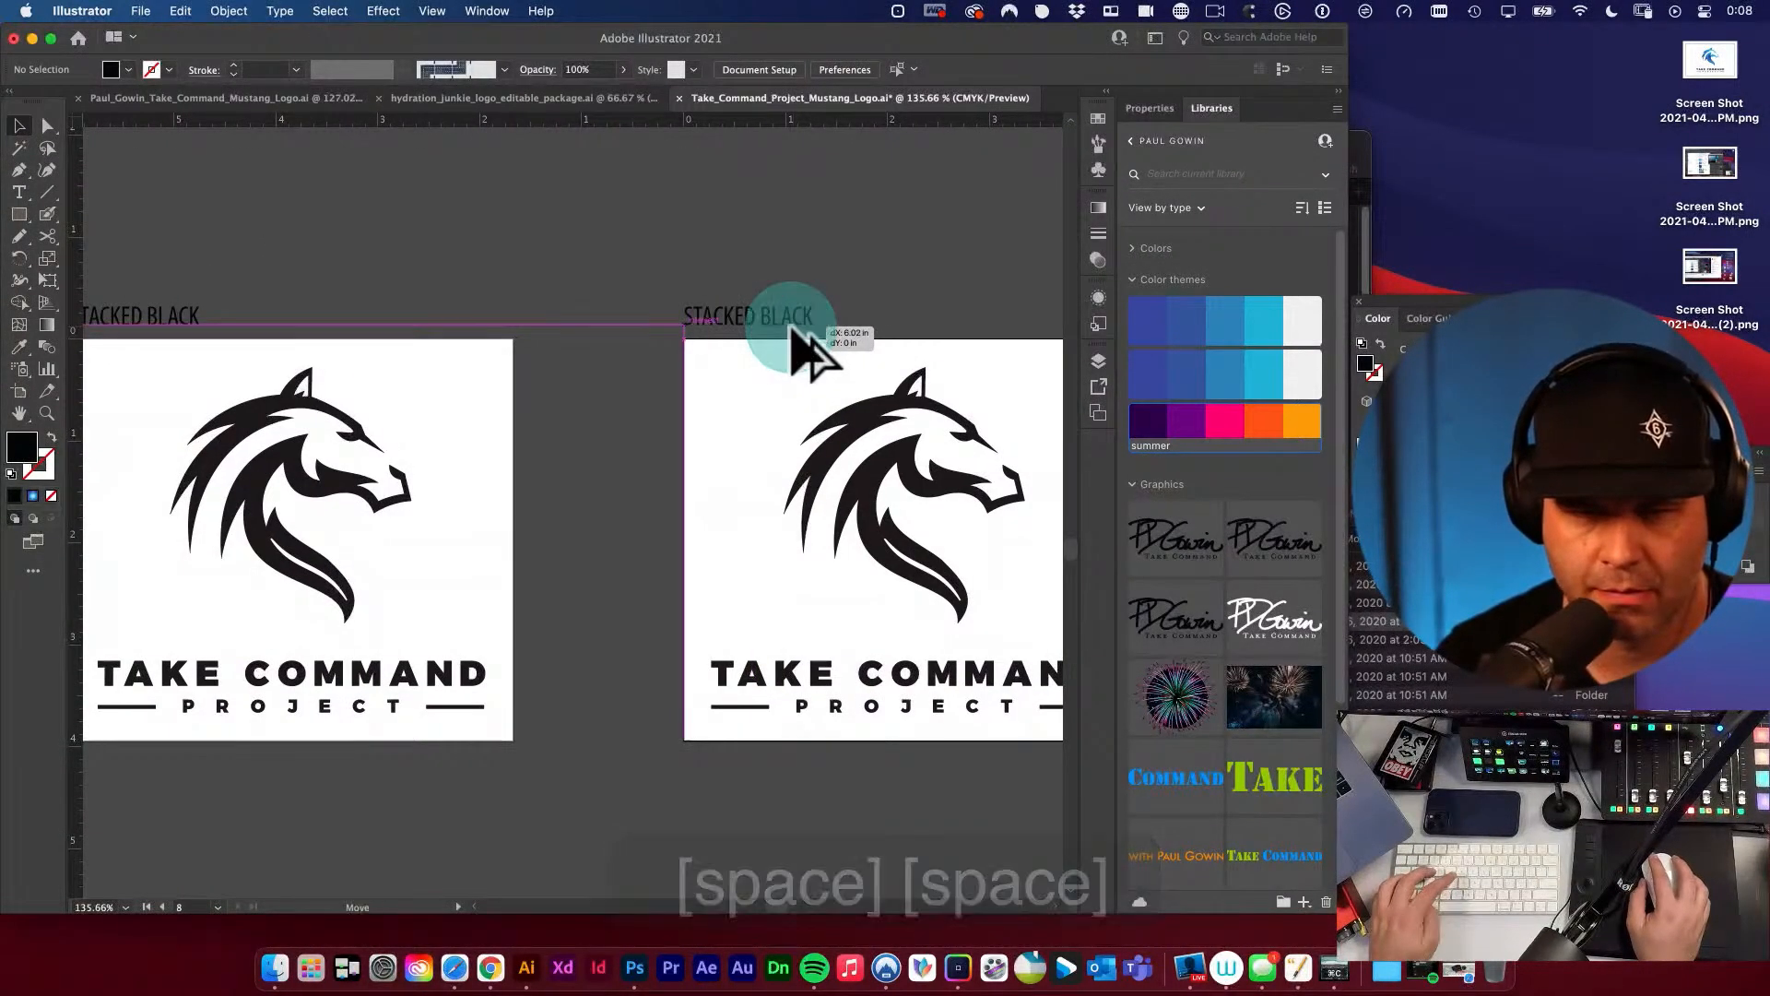
Change the duplicated artboard's label to STACKED WHITE and deselect it.
{"action": "double_click", "coordinate": [791, 323]}
{"action": "key", "text": "super+a"}
{"action": "key", "text": "super+v"}
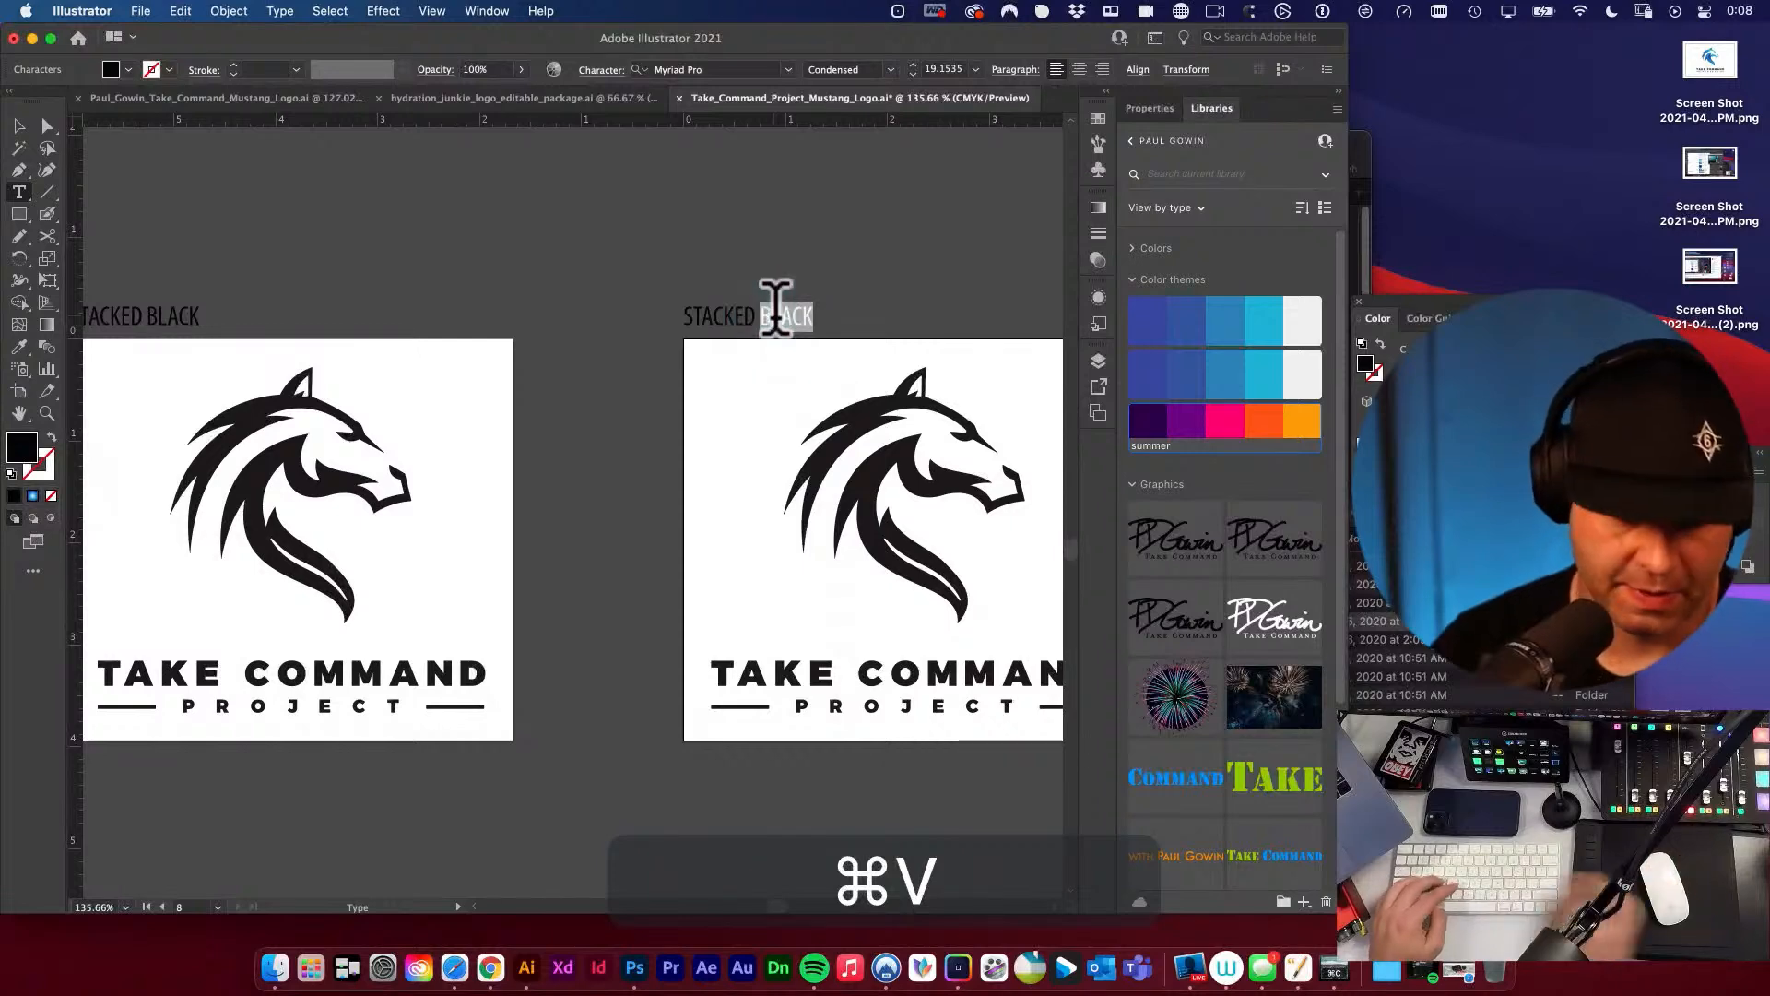
{"action": "type", "text": "White"}
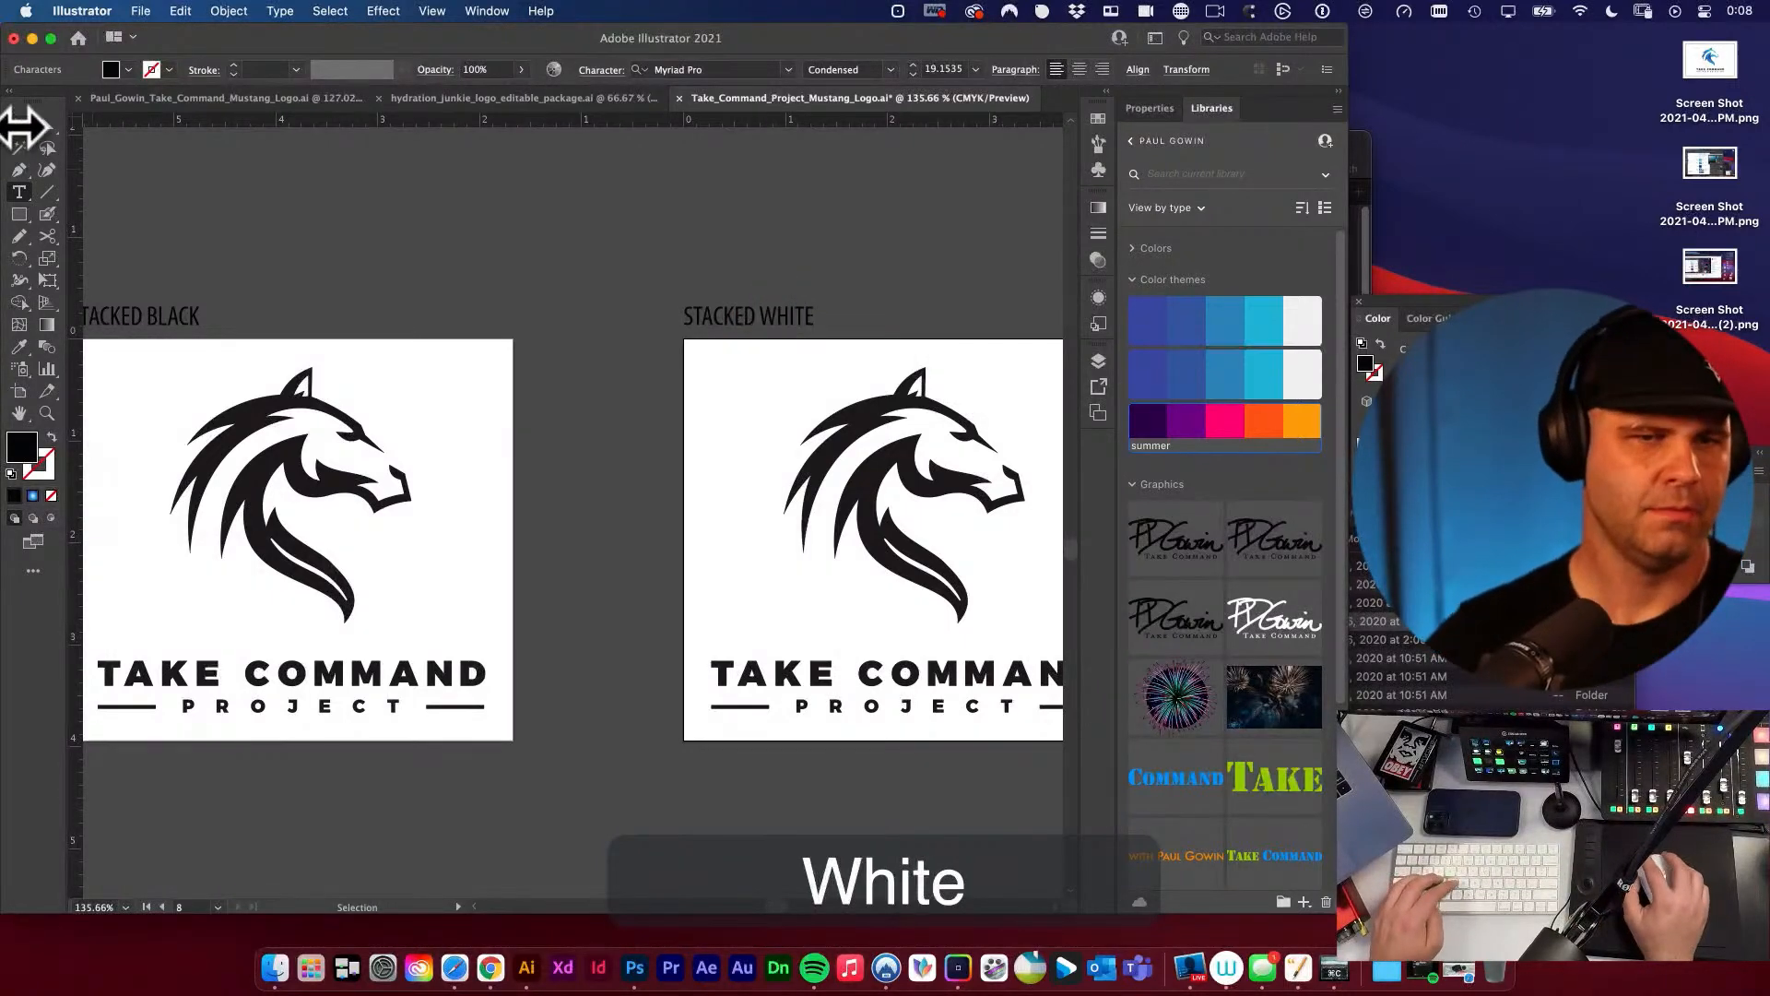
{"action": "left_click", "coordinate": [19, 126]}
{"action": "left_click", "coordinate": [328, 238]}
Try to rename the blue stacked logo's artboard with the text copied from its label, then undo the stray paste.
{"action": "key", "text": "space"}
{"action": "left_click_drag", "start_coordinate": [452, 355], "coordinate": [619, 363]}
{"action": "key", "text": "v"}
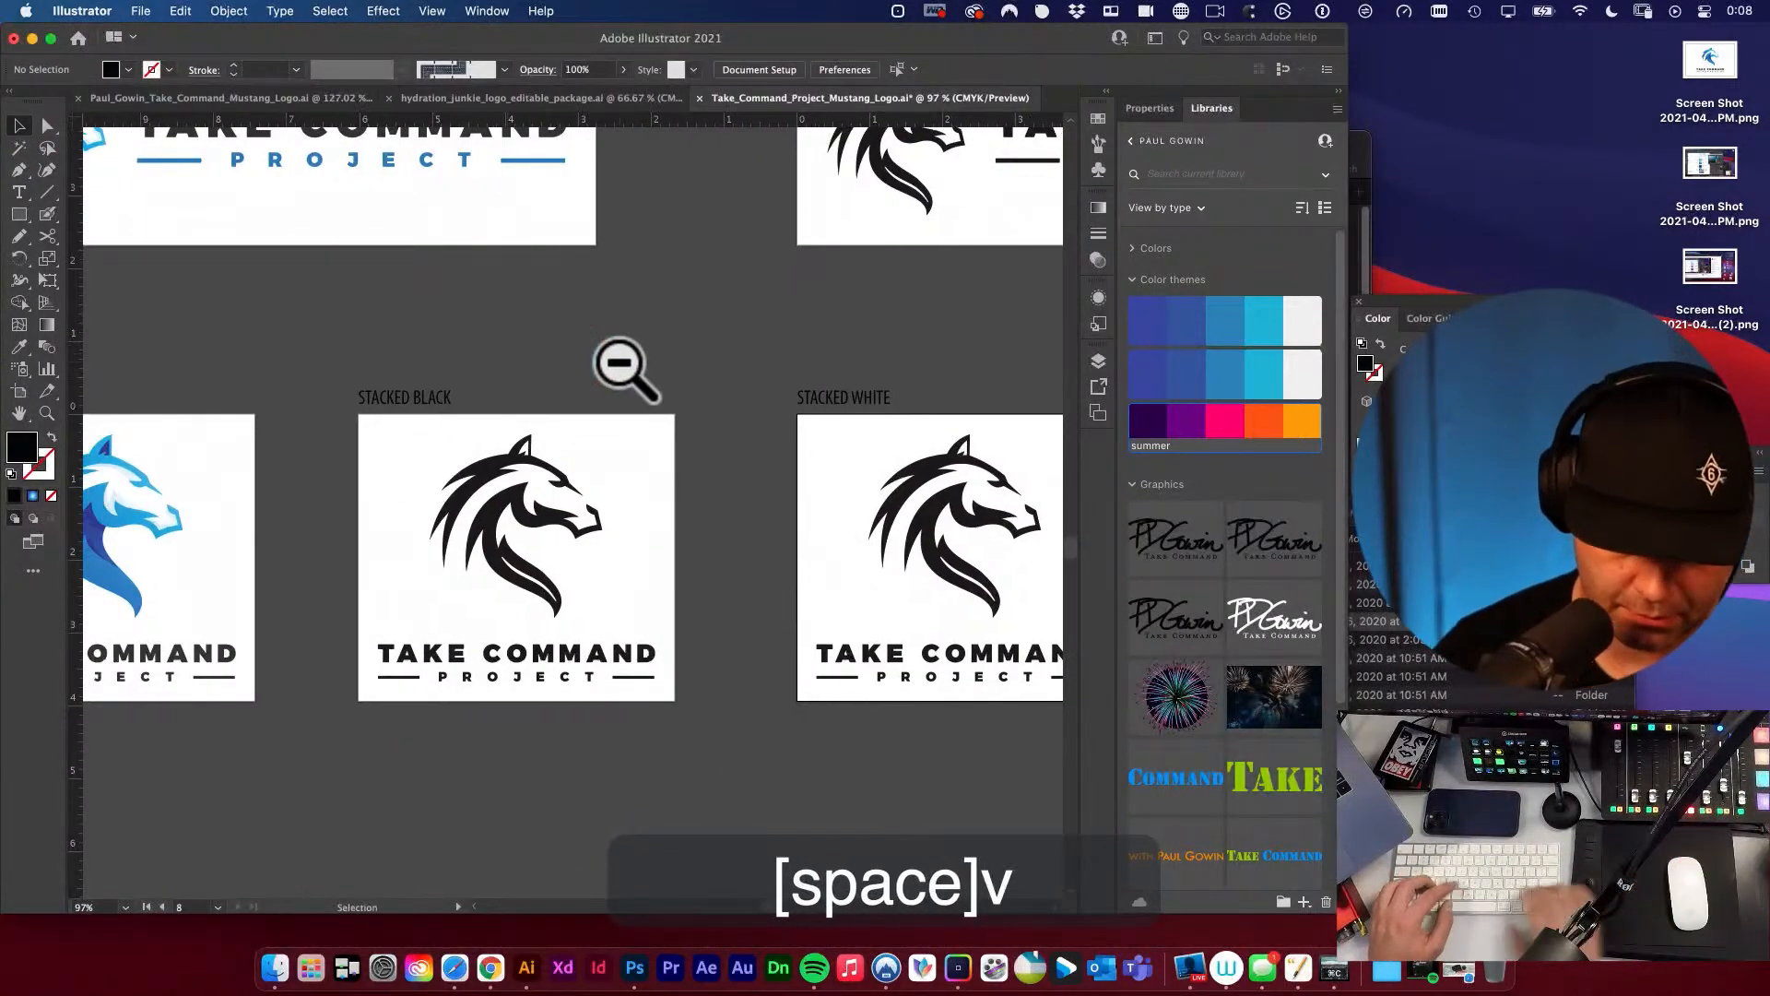
{"action": "key", "text": "shift+o"}
{"action": "scroll", "coordinate": [591, 386], "scroll_direction": "down", "scroll_amount": 1}
{"action": "key", "text": "space"}
{"action": "left_click_drag", "start_coordinate": [373, 404], "coordinate": [718, 371]}
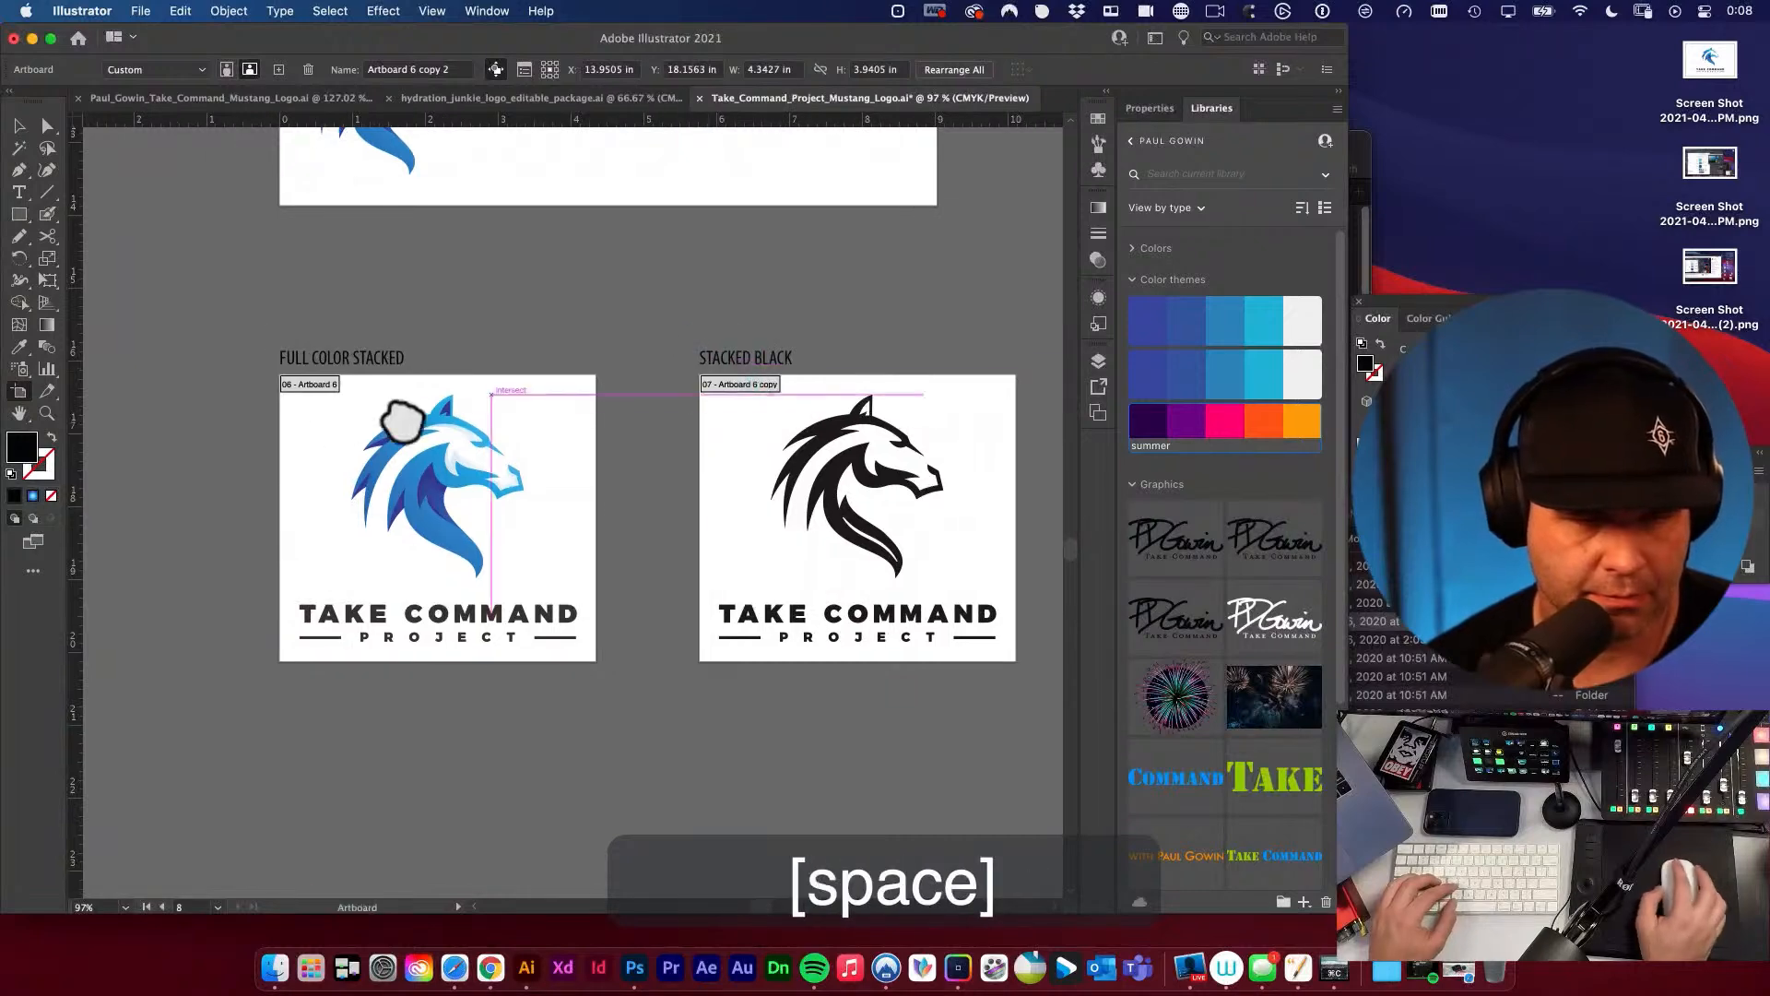
{"action": "key", "text": "t"}
{"action": "key", "text": "super+a"}
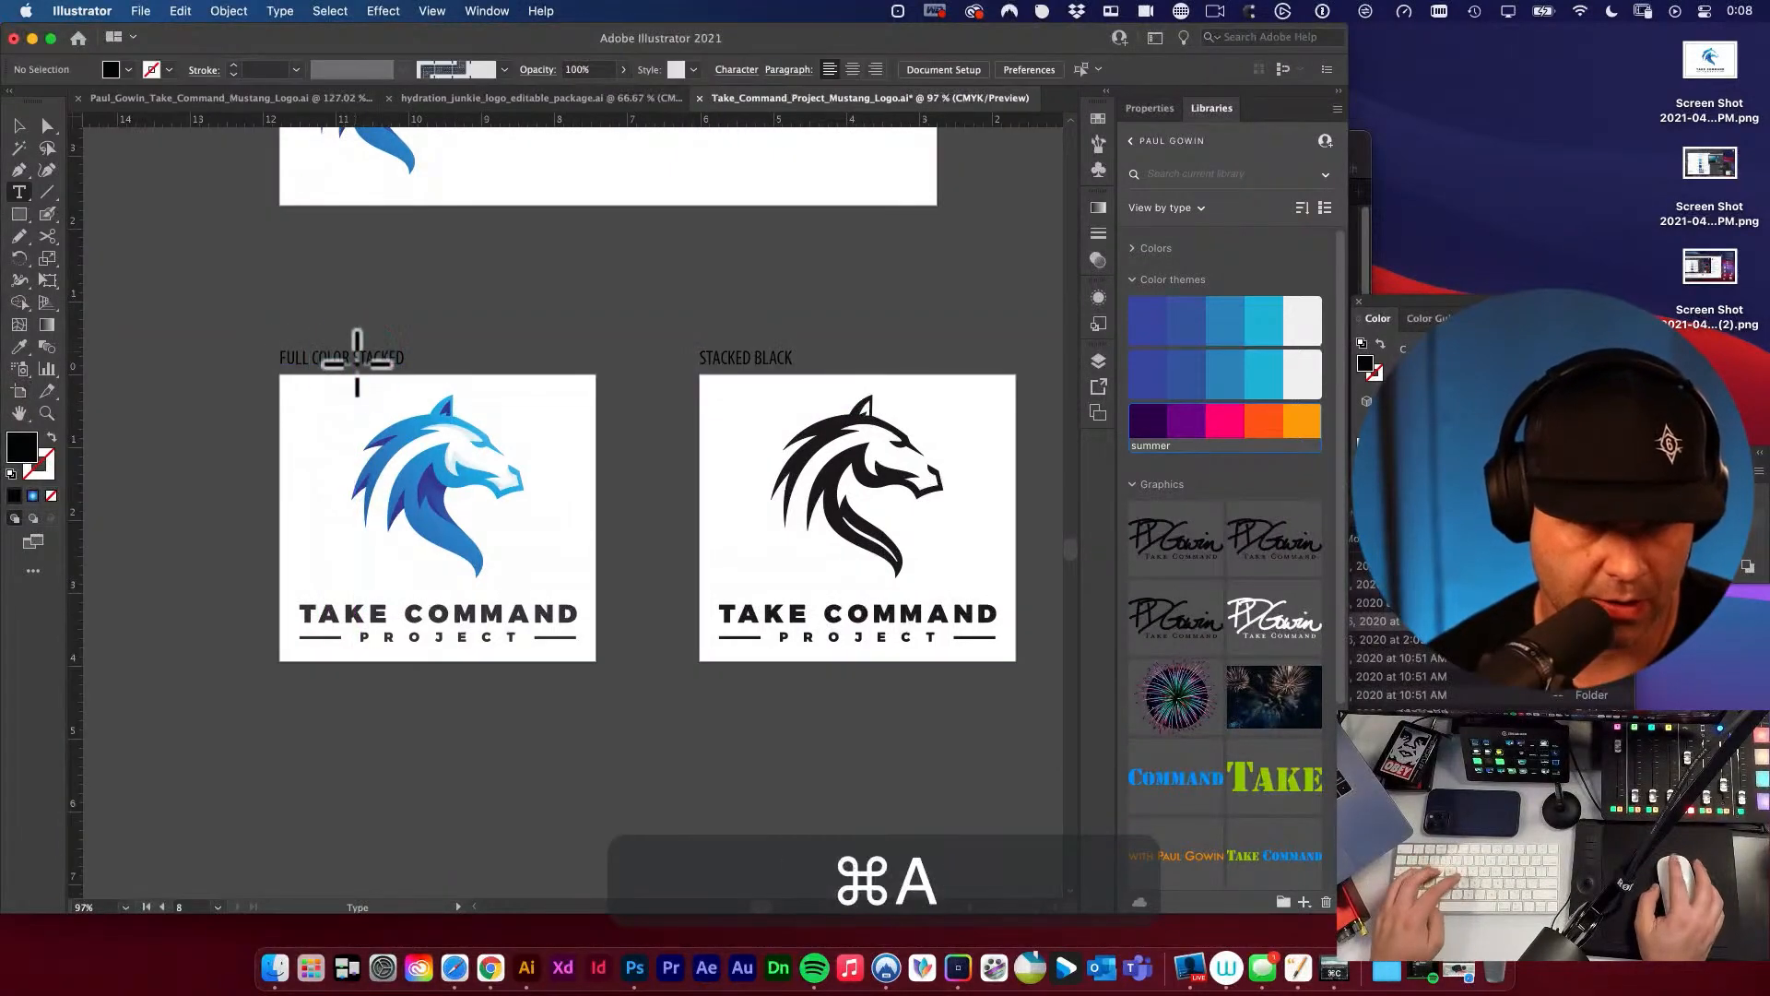
{"action": "left_click", "coordinate": [357, 364]}
{"action": "key", "text": "super+c"}
{"action": "left_click", "coordinate": [19, 126]}
{"action": "left_click", "coordinate": [194, 261]}
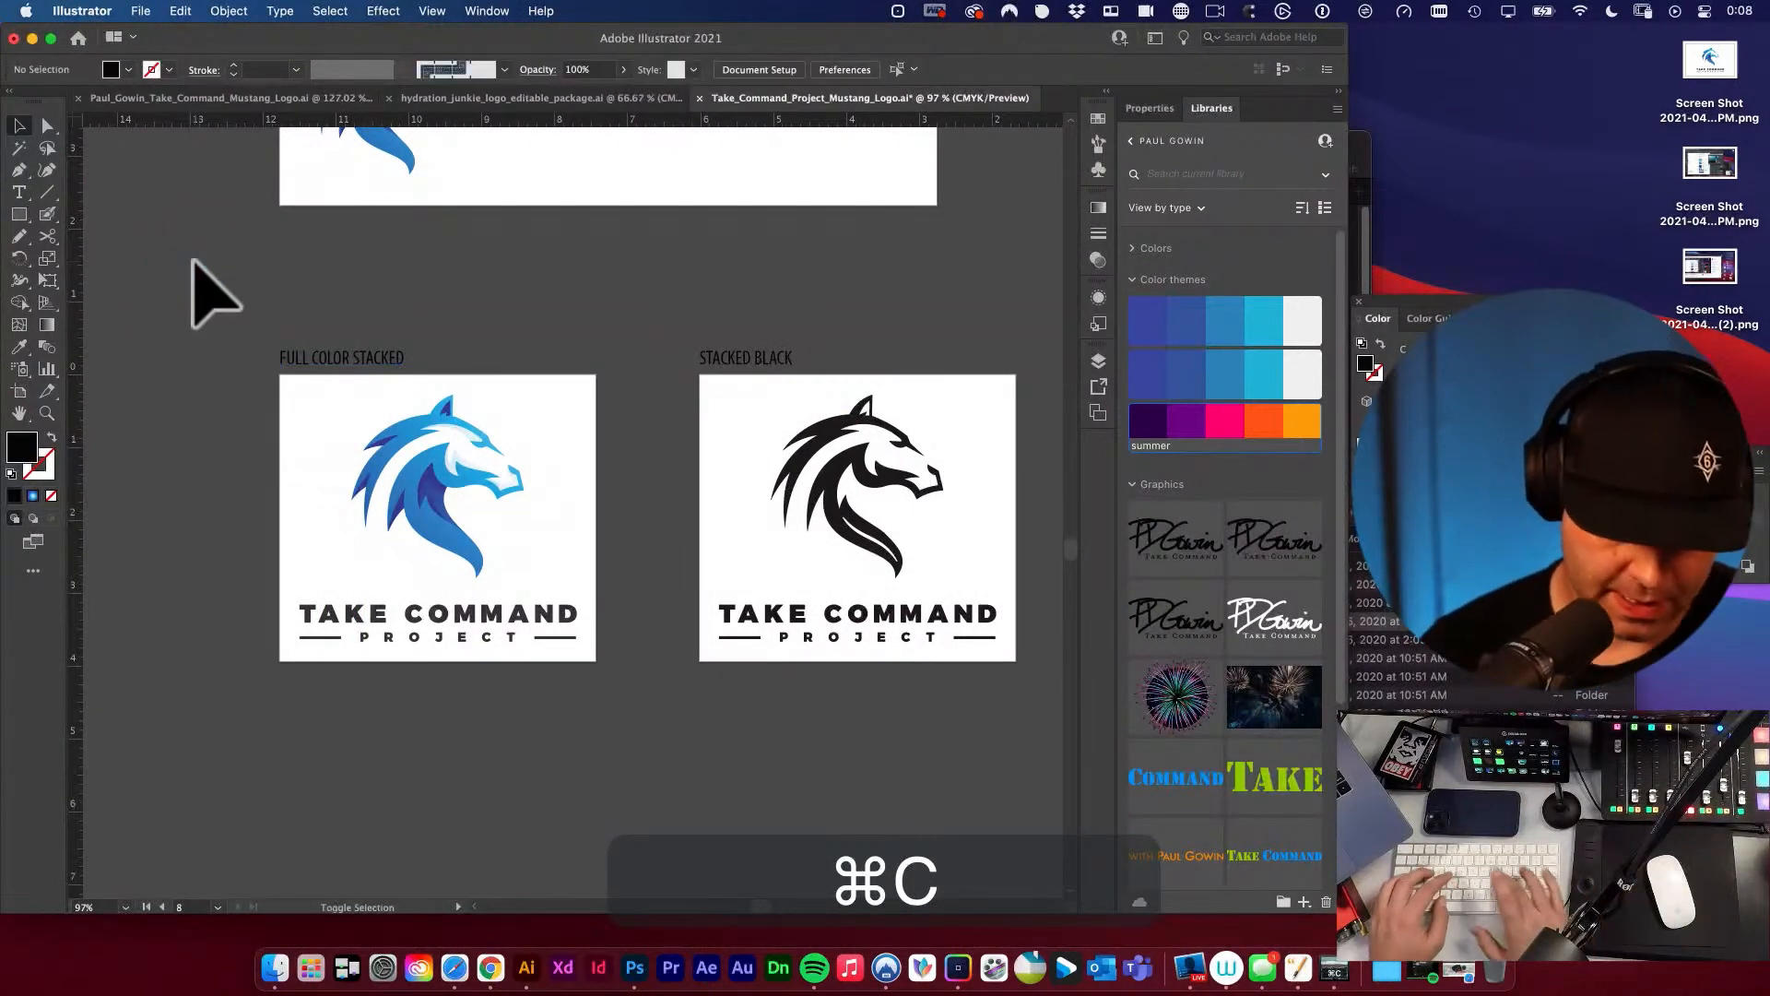
{"action": "key", "text": "shift+o"}
{"action": "left_click", "coordinate": [316, 387]}
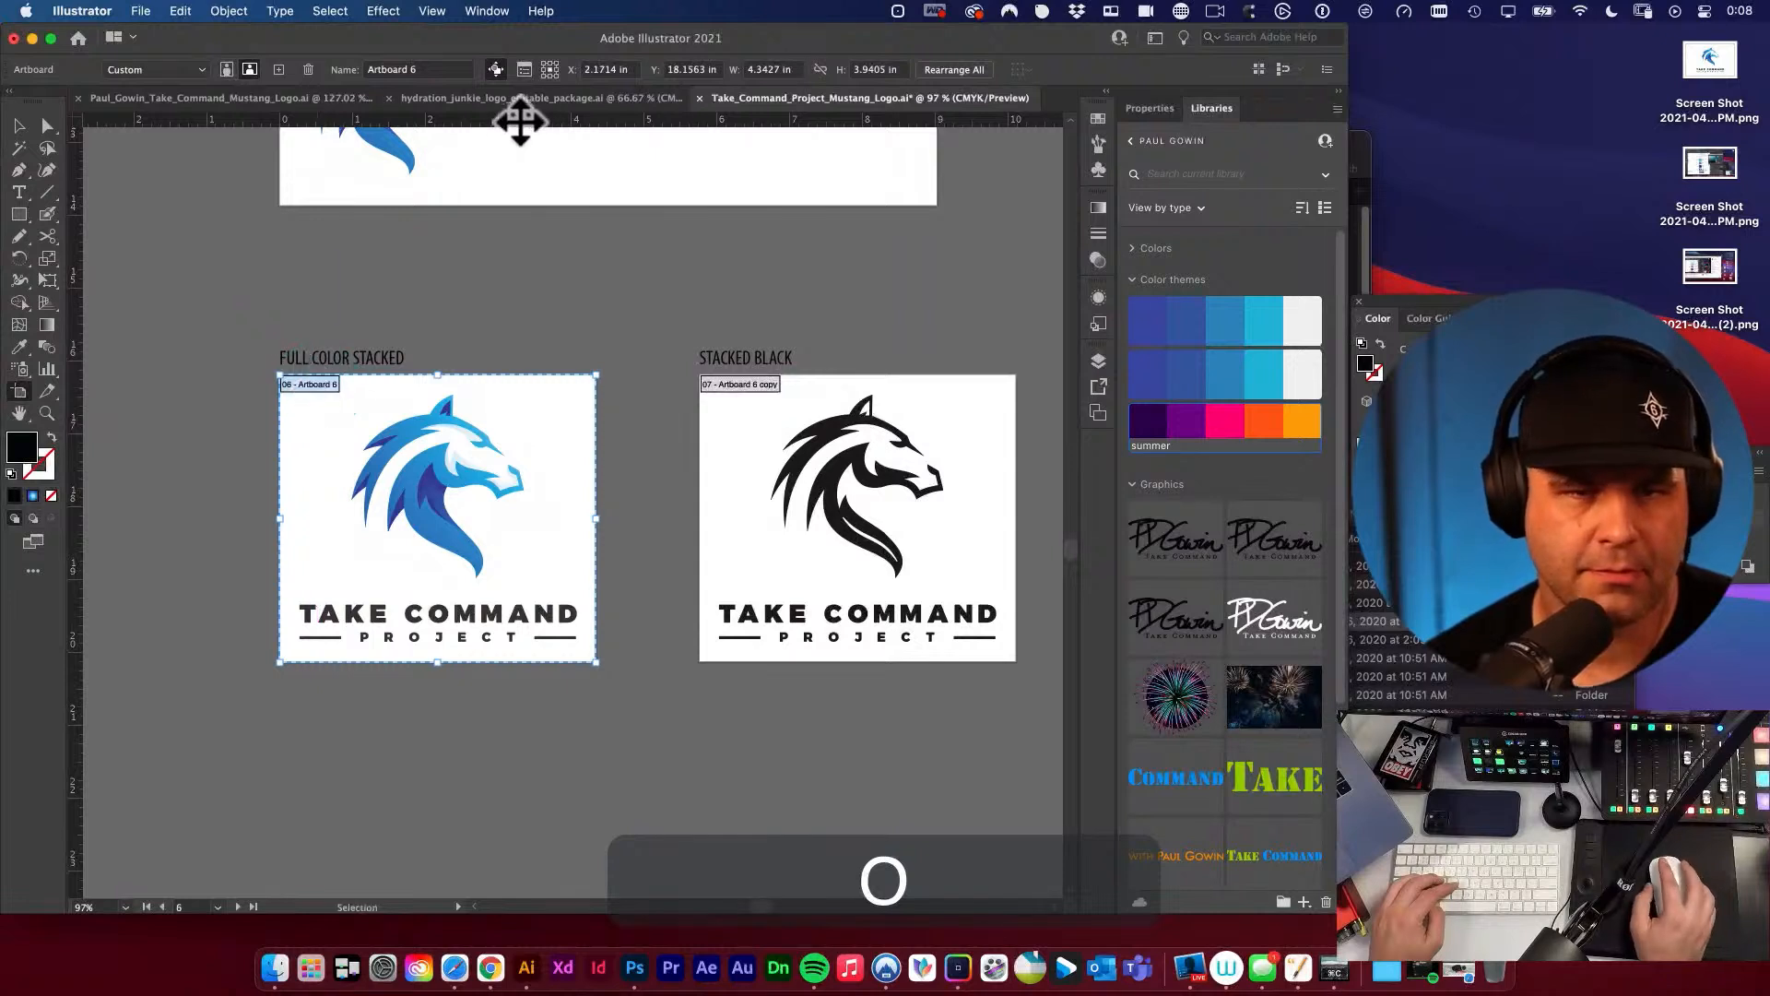
{"action": "key", "text": "super+z"}
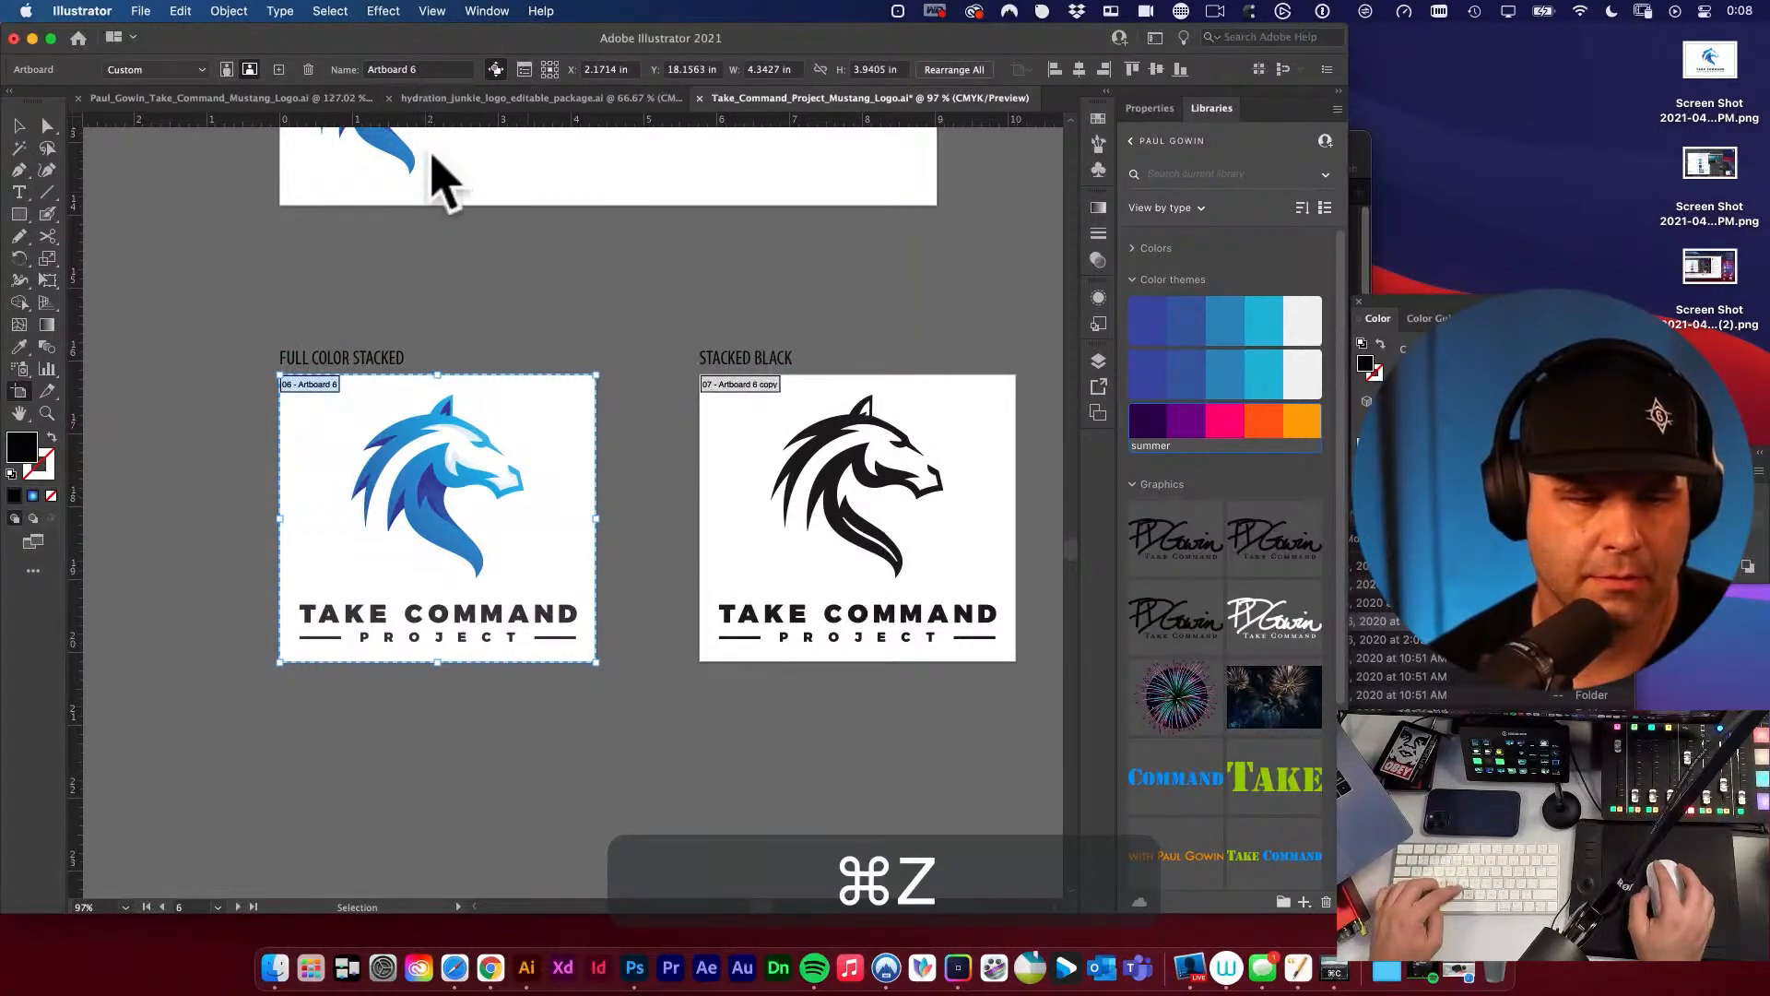
{"action": "key", "text": "super+shift+z"}
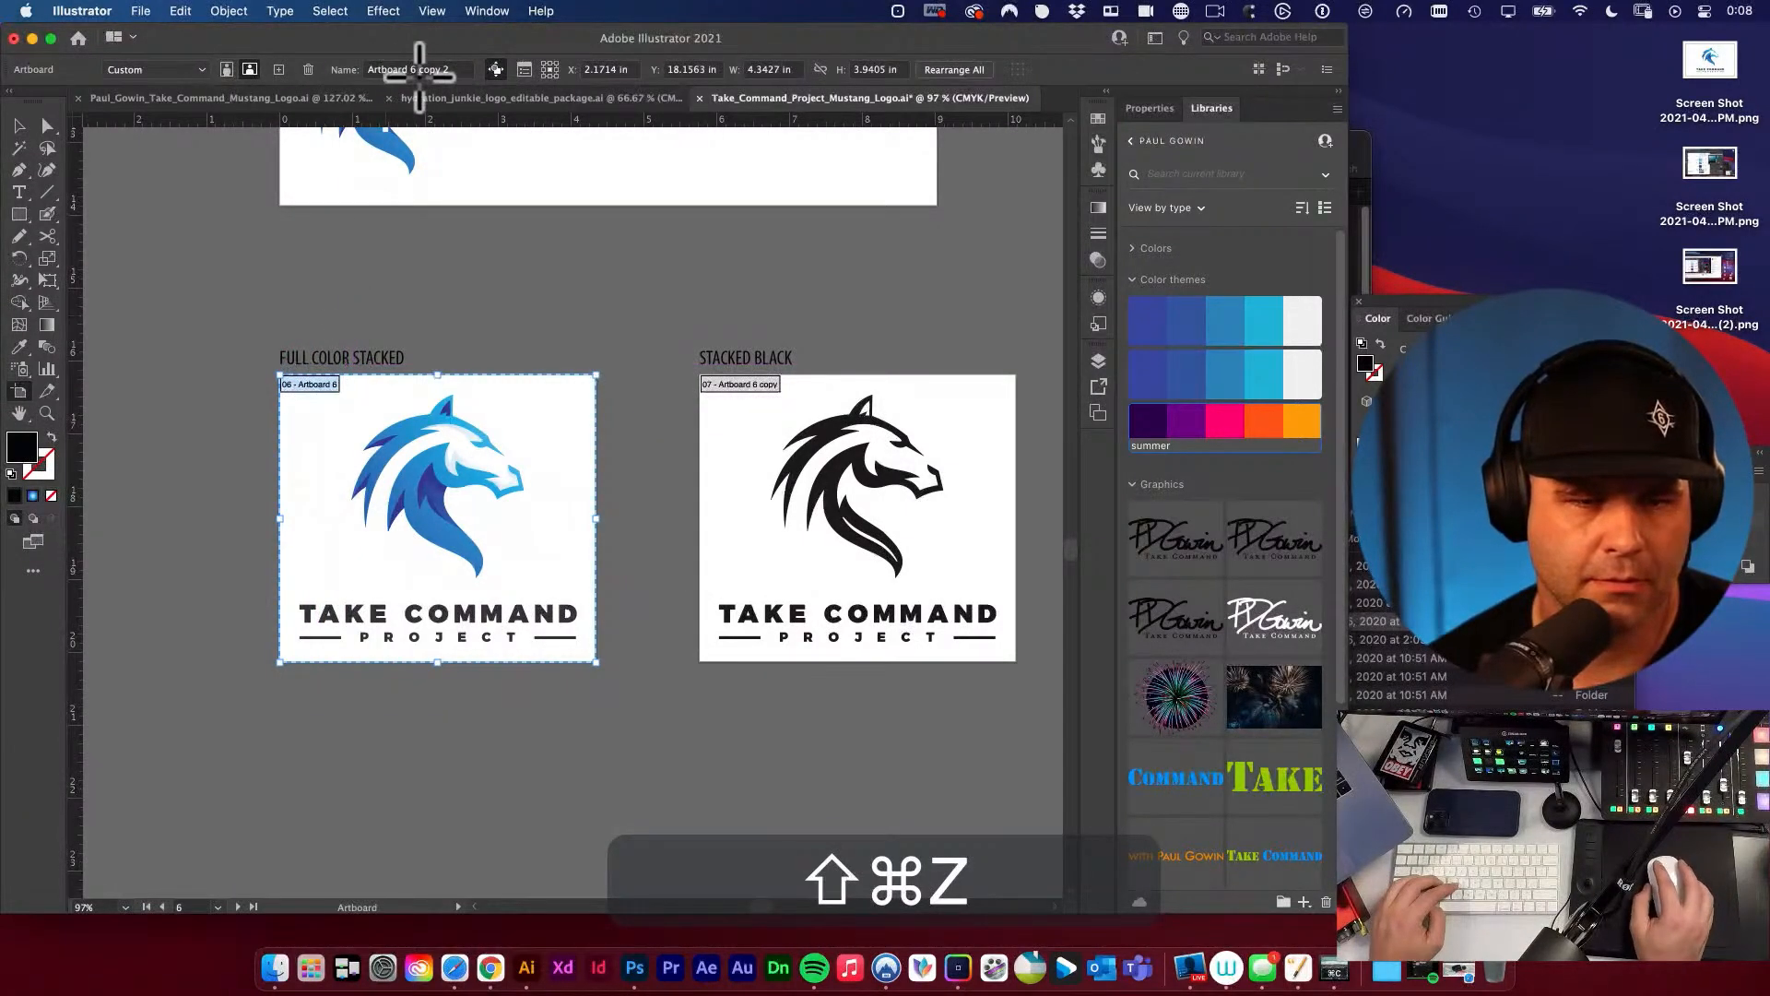
{"action": "key", "text": "super+v"}
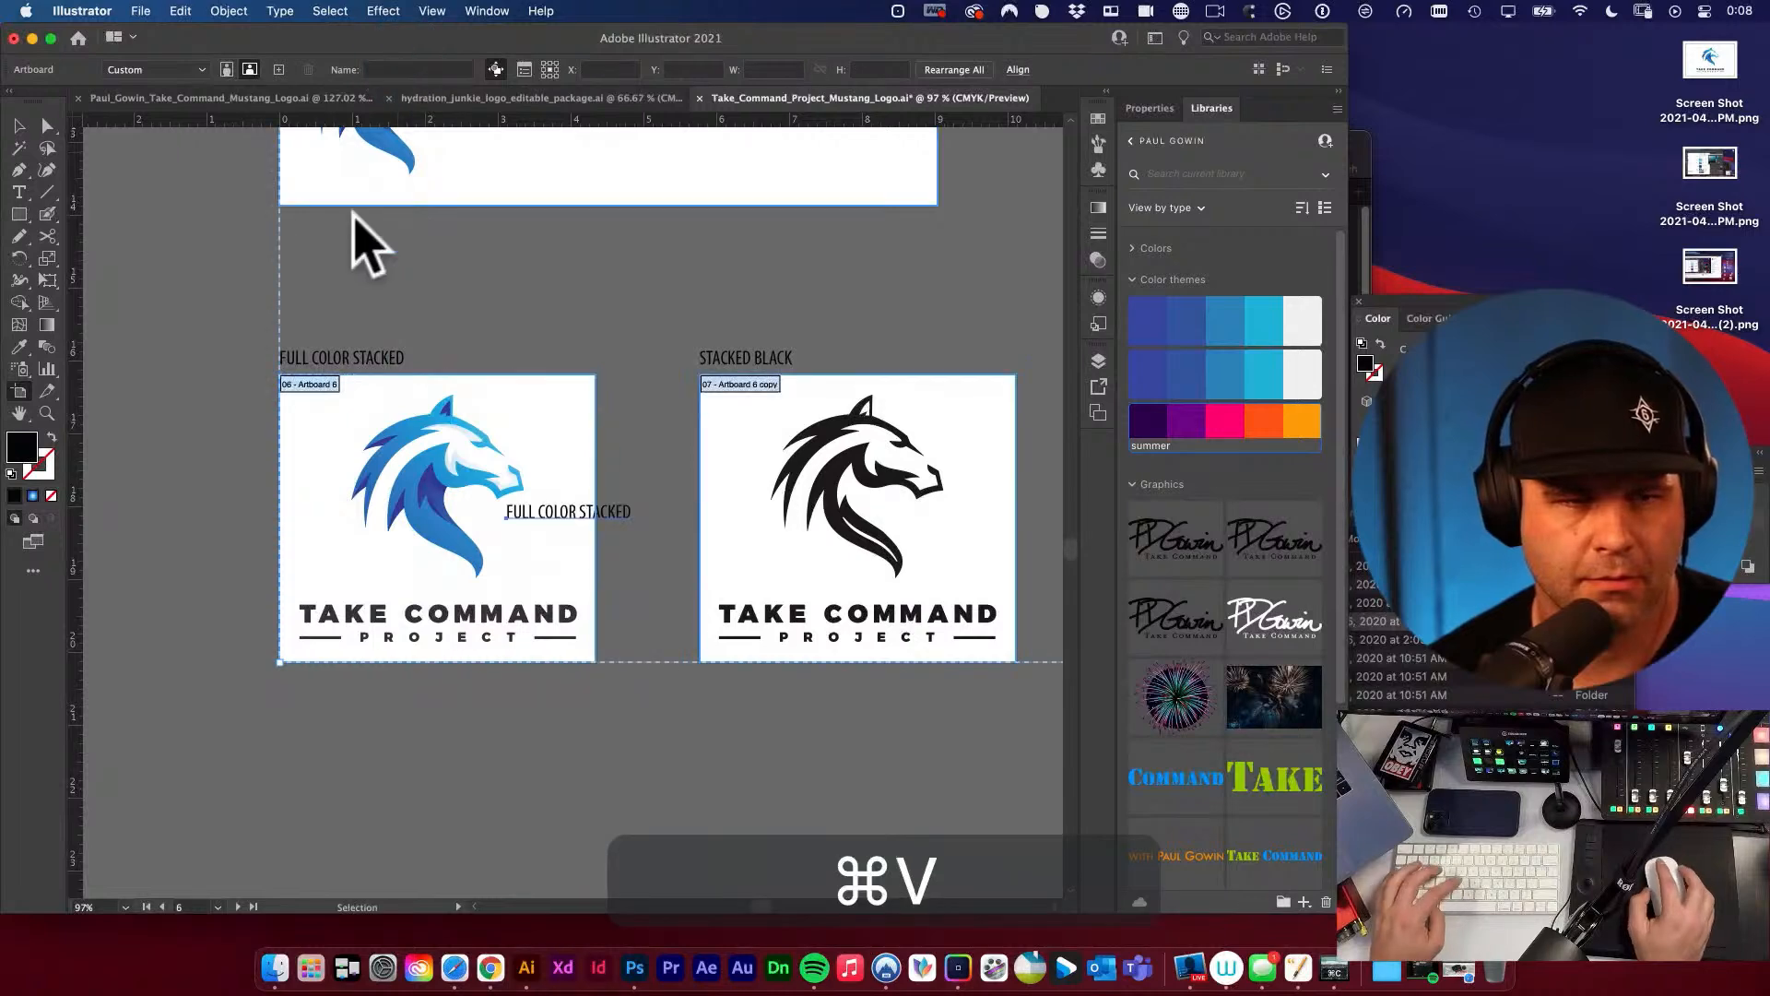
{"action": "key", "text": "super+z"}
{"action": "key", "text": "v"}
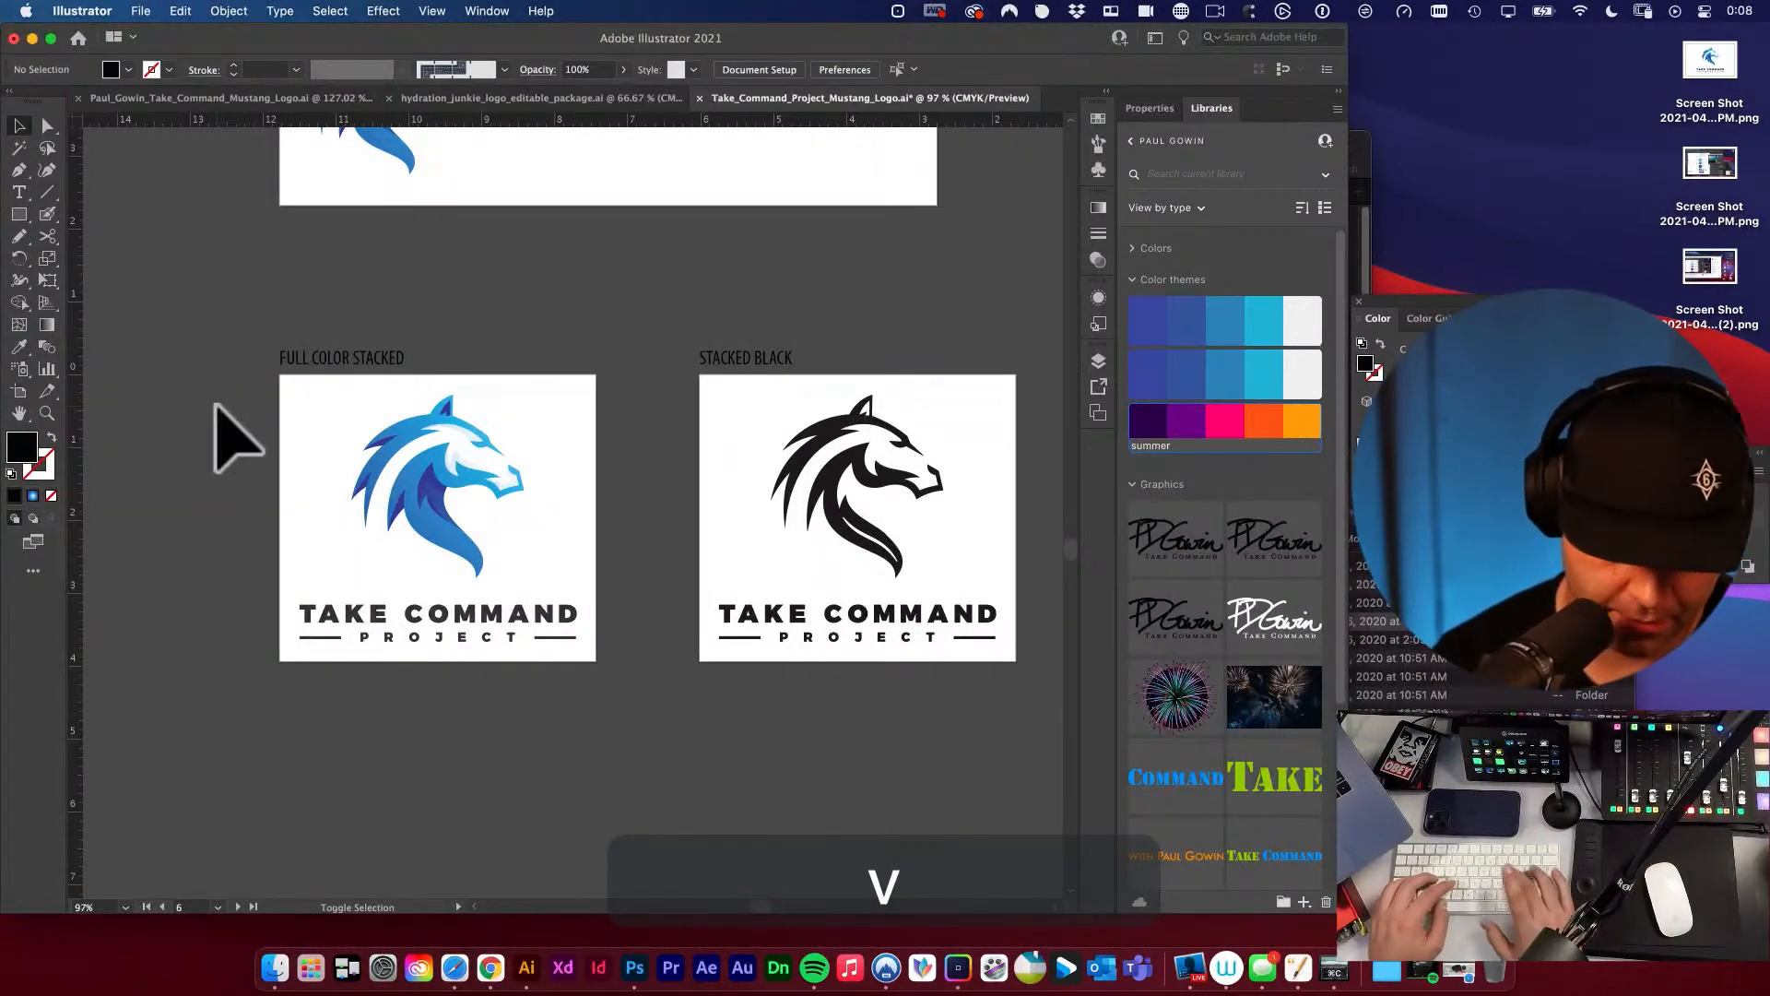
{"action": "key", "text": "shift+o"}
{"action": "left_click_drag", "start_coordinate": [318, 388], "coordinate": [463, 411]}
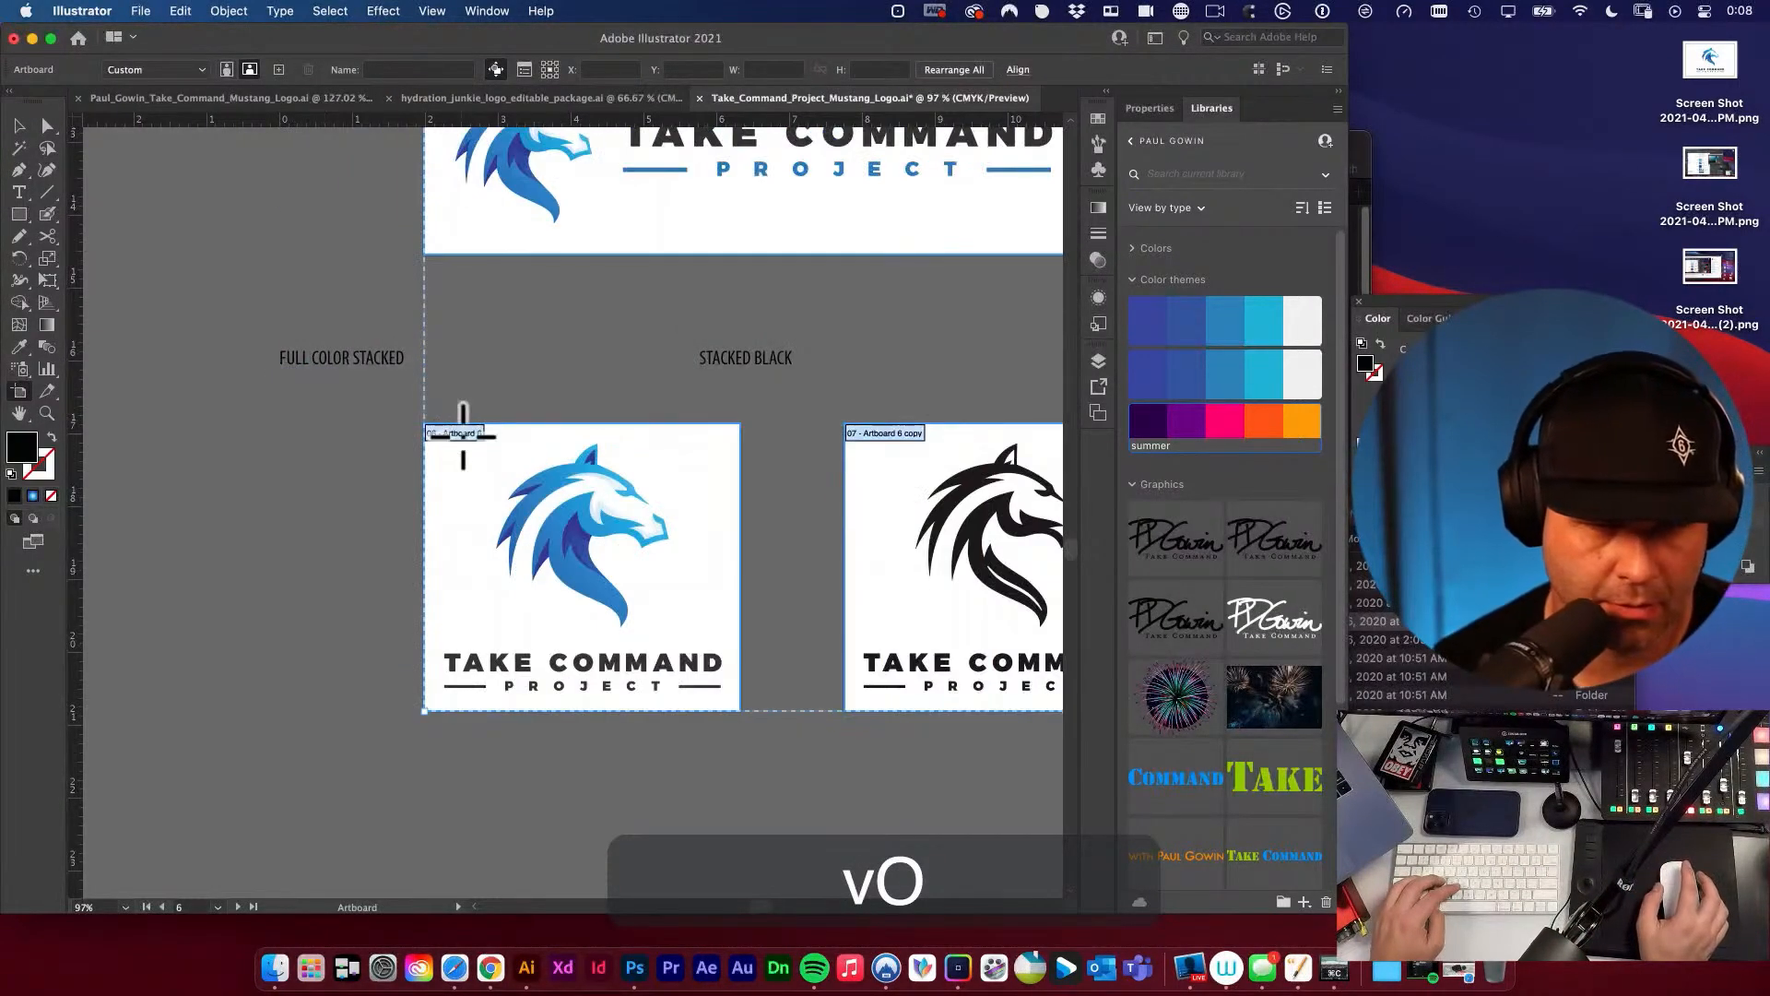
{"action": "key", "text": "super+z"}
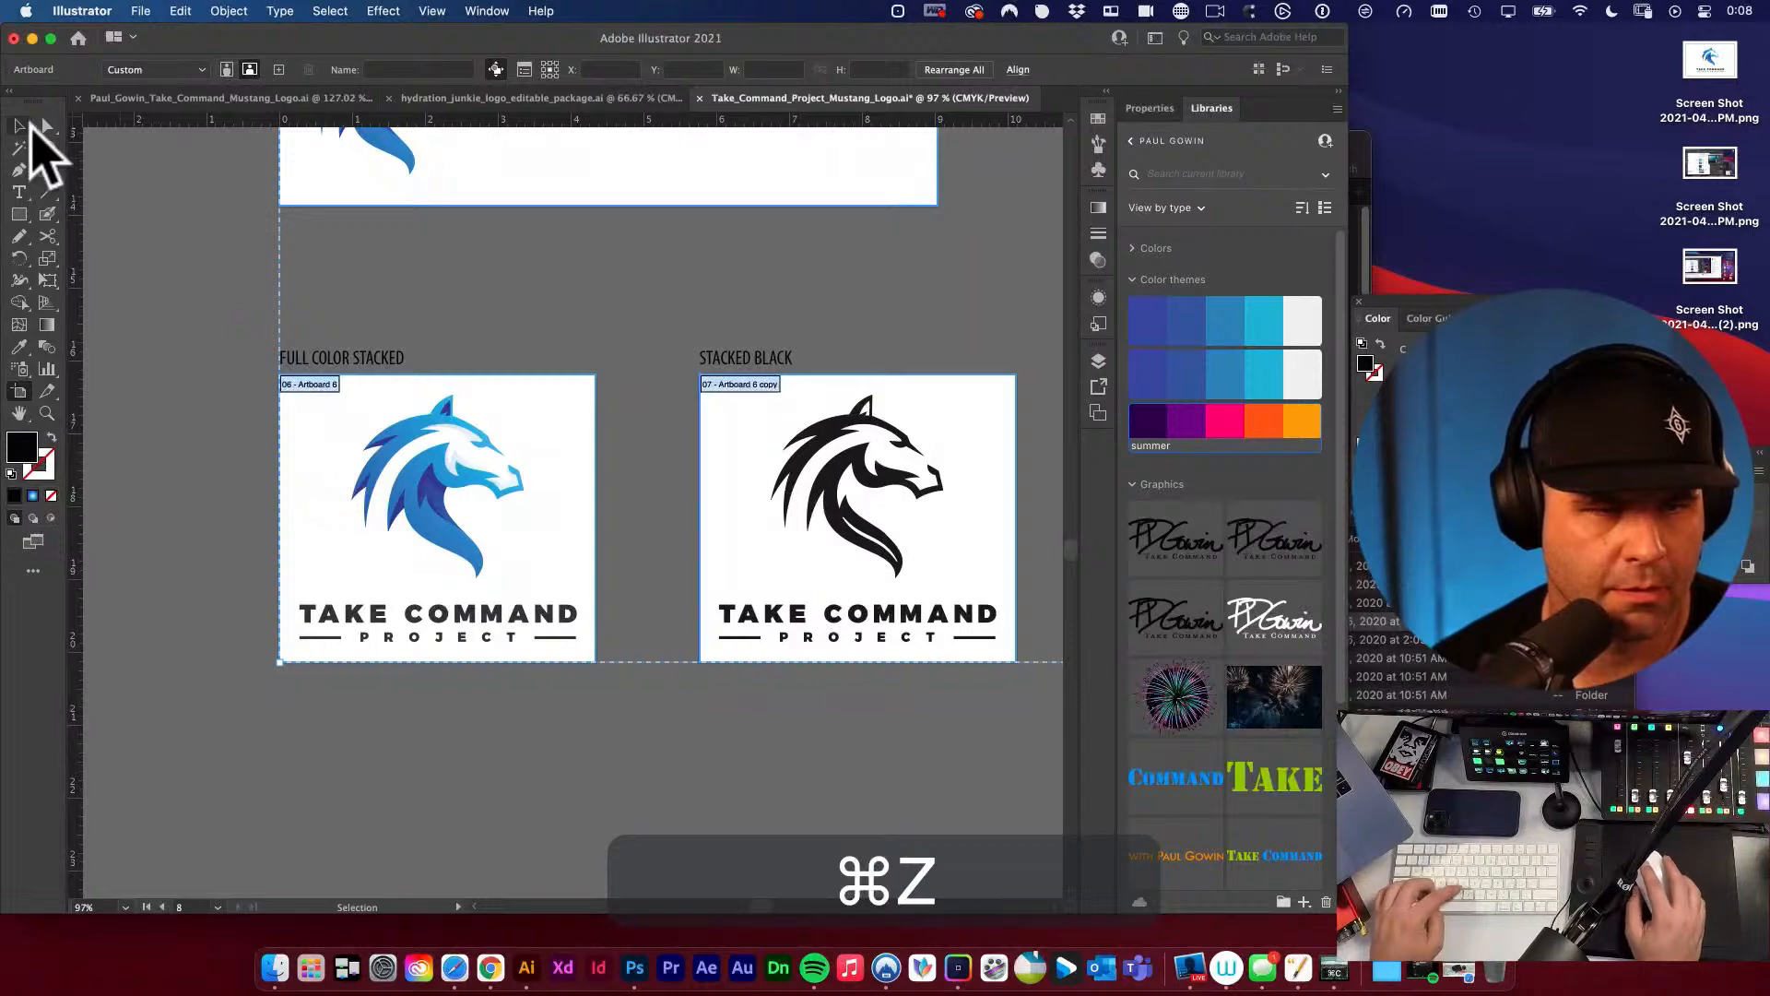
{"action": "left_click", "coordinate": [18, 125]}
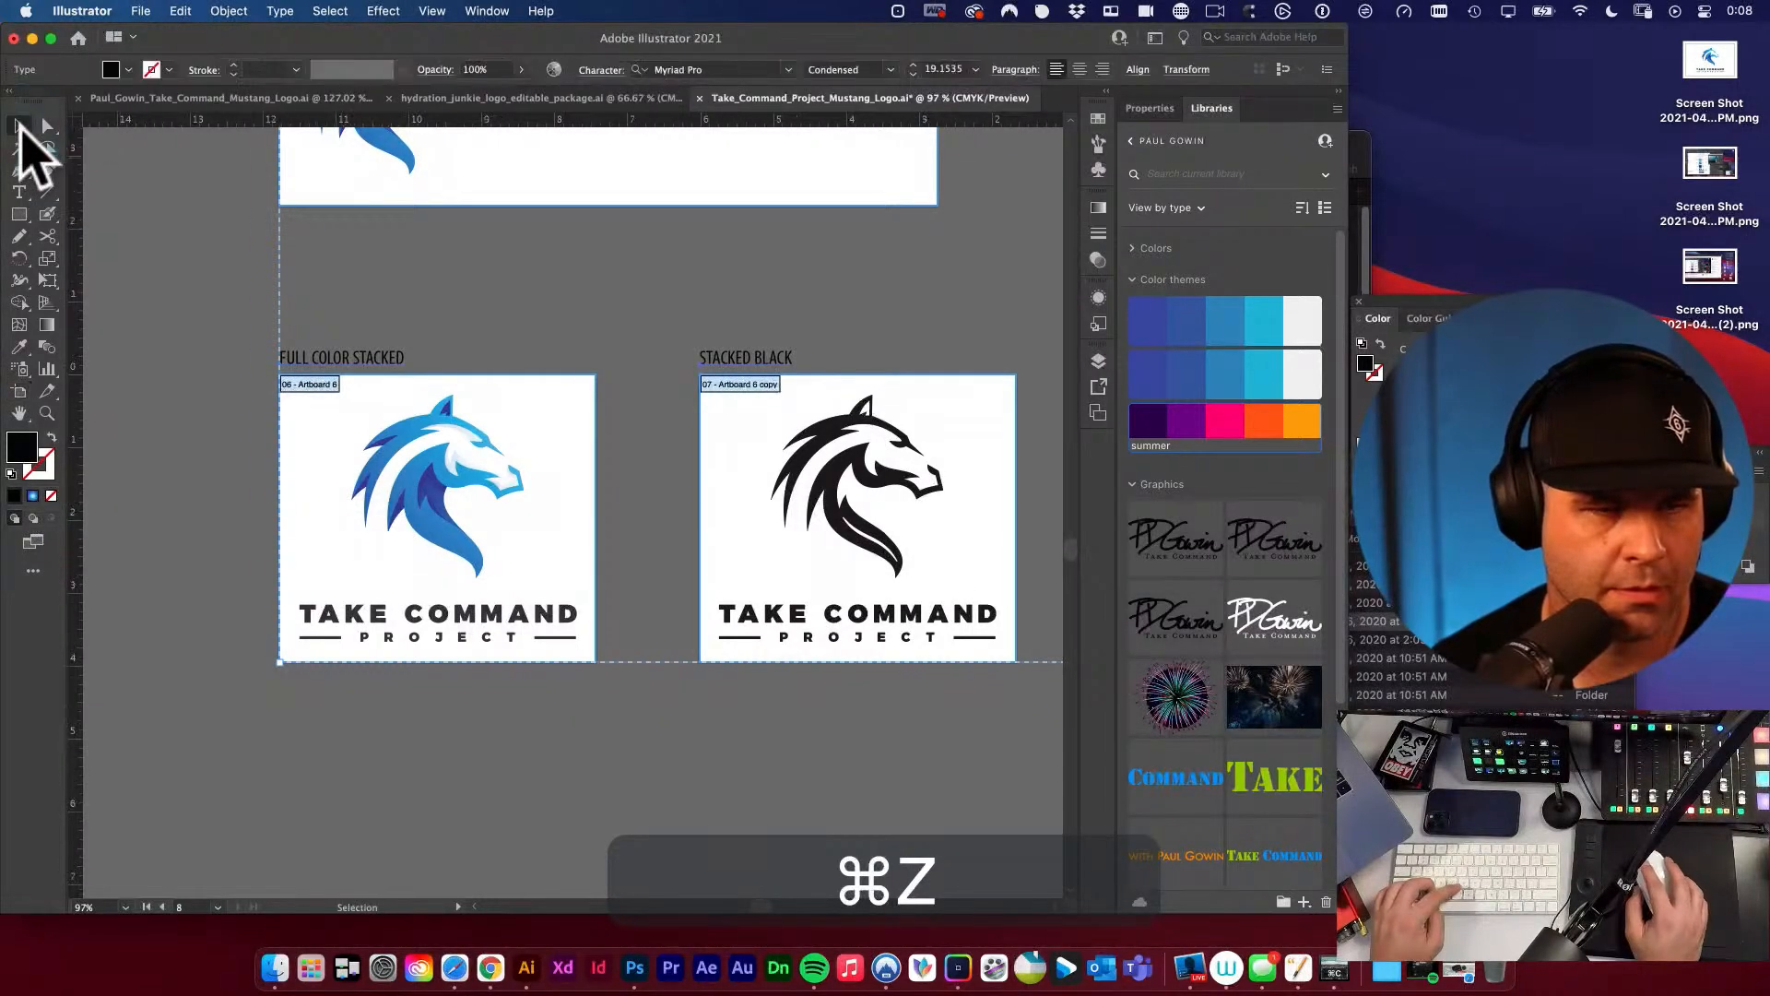
{"action": "left_click", "coordinate": [332, 351], "text": "alt+super"}
{"action": "left_click", "coordinate": [648, 415], "text": "alt+super"}
{"action": "left_click", "coordinate": [597, 344], "text": "alt+super"}
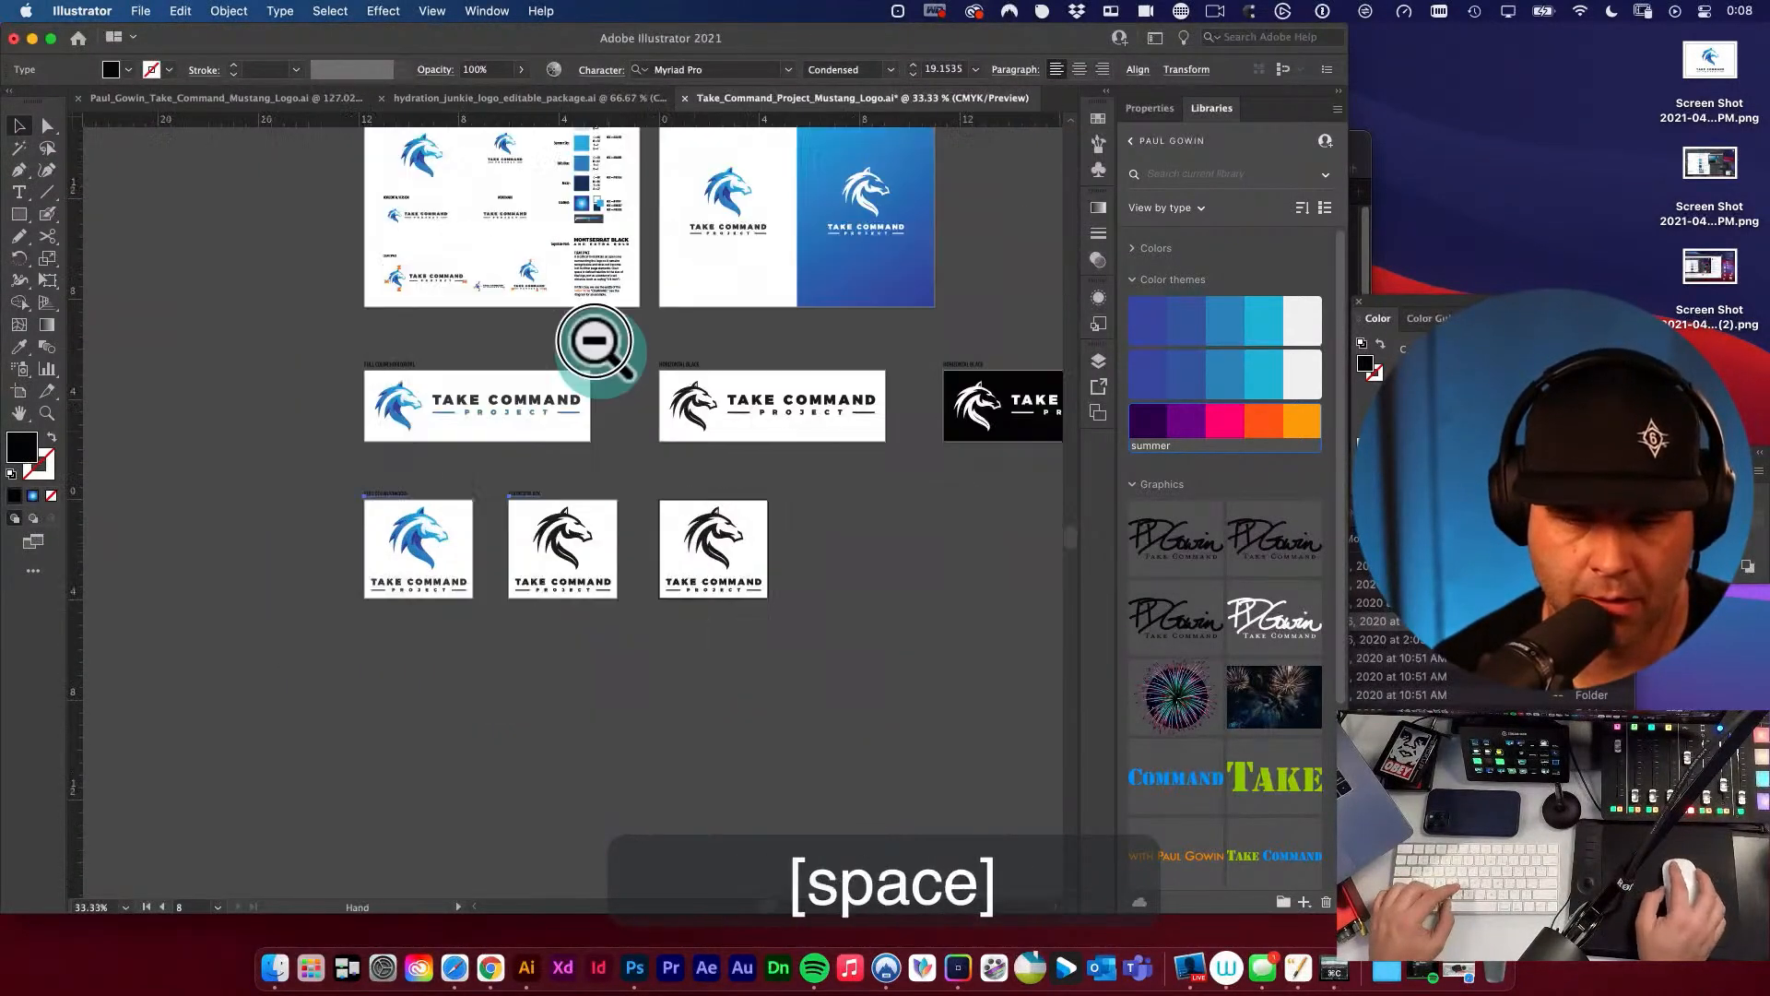
{"action": "left_click_drag", "start_coordinate": [576, 476], "coordinate": [846, 580]}
{"action": "key", "text": "shift+super+z"}
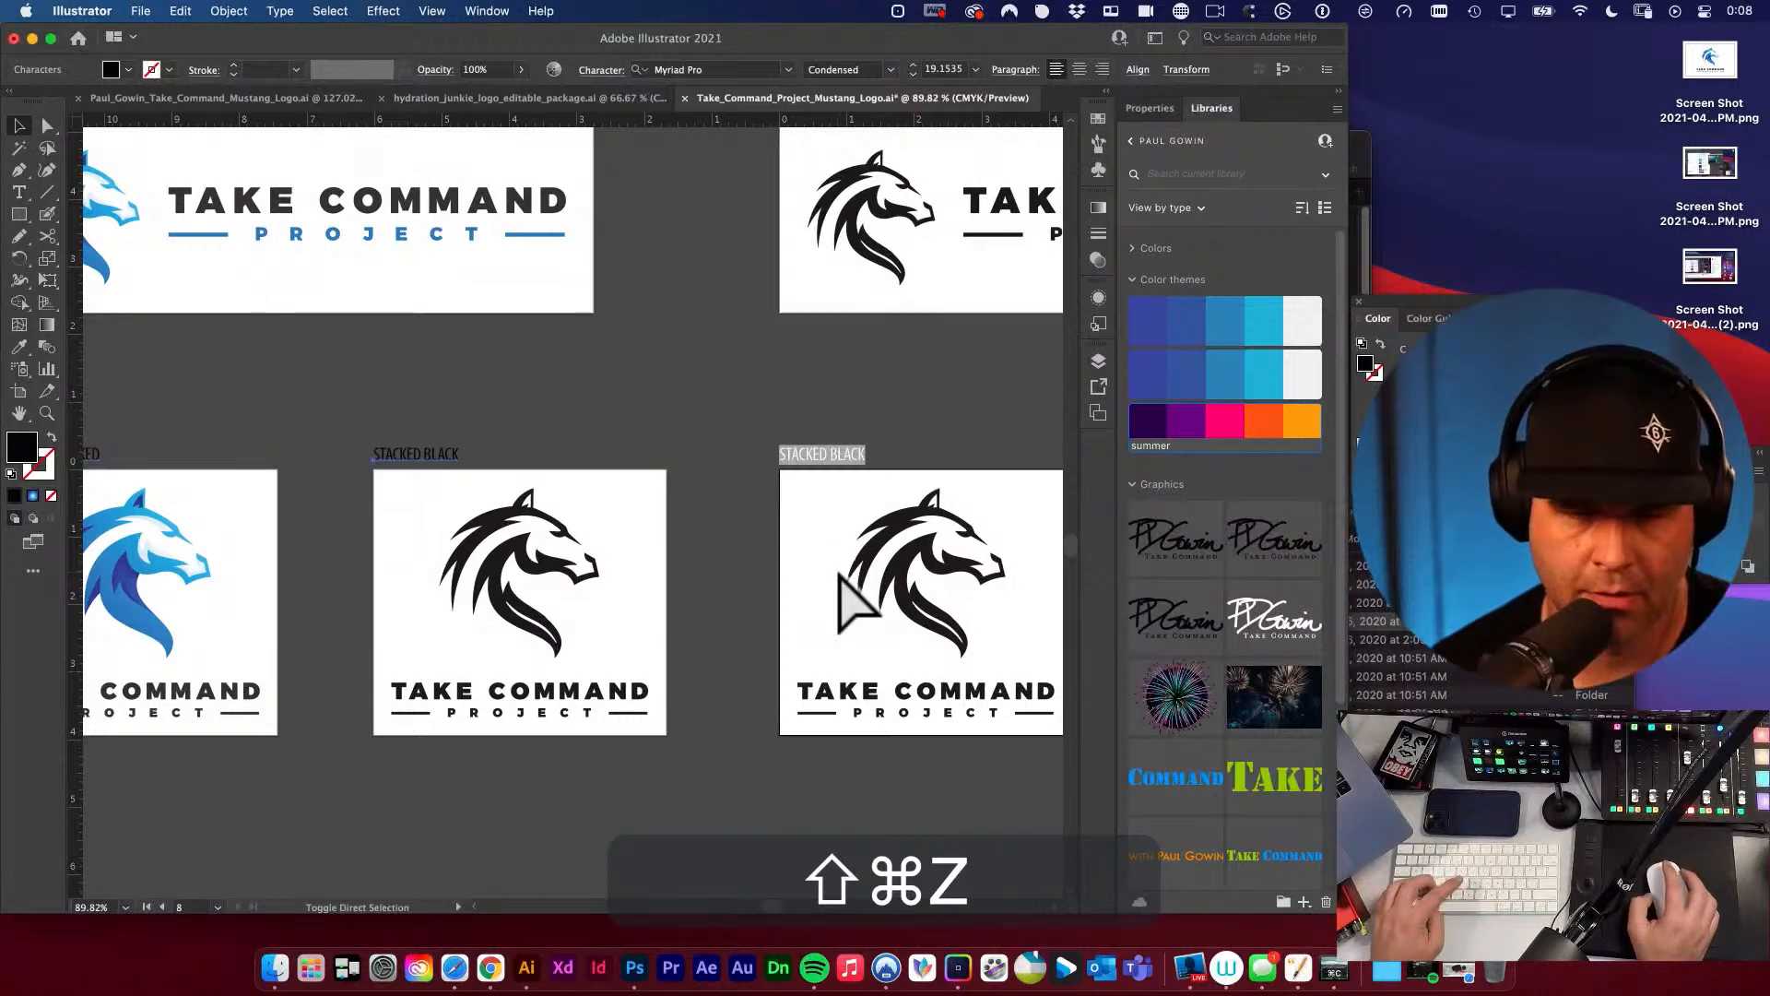
{"action": "left_click", "coordinate": [709, 499]}
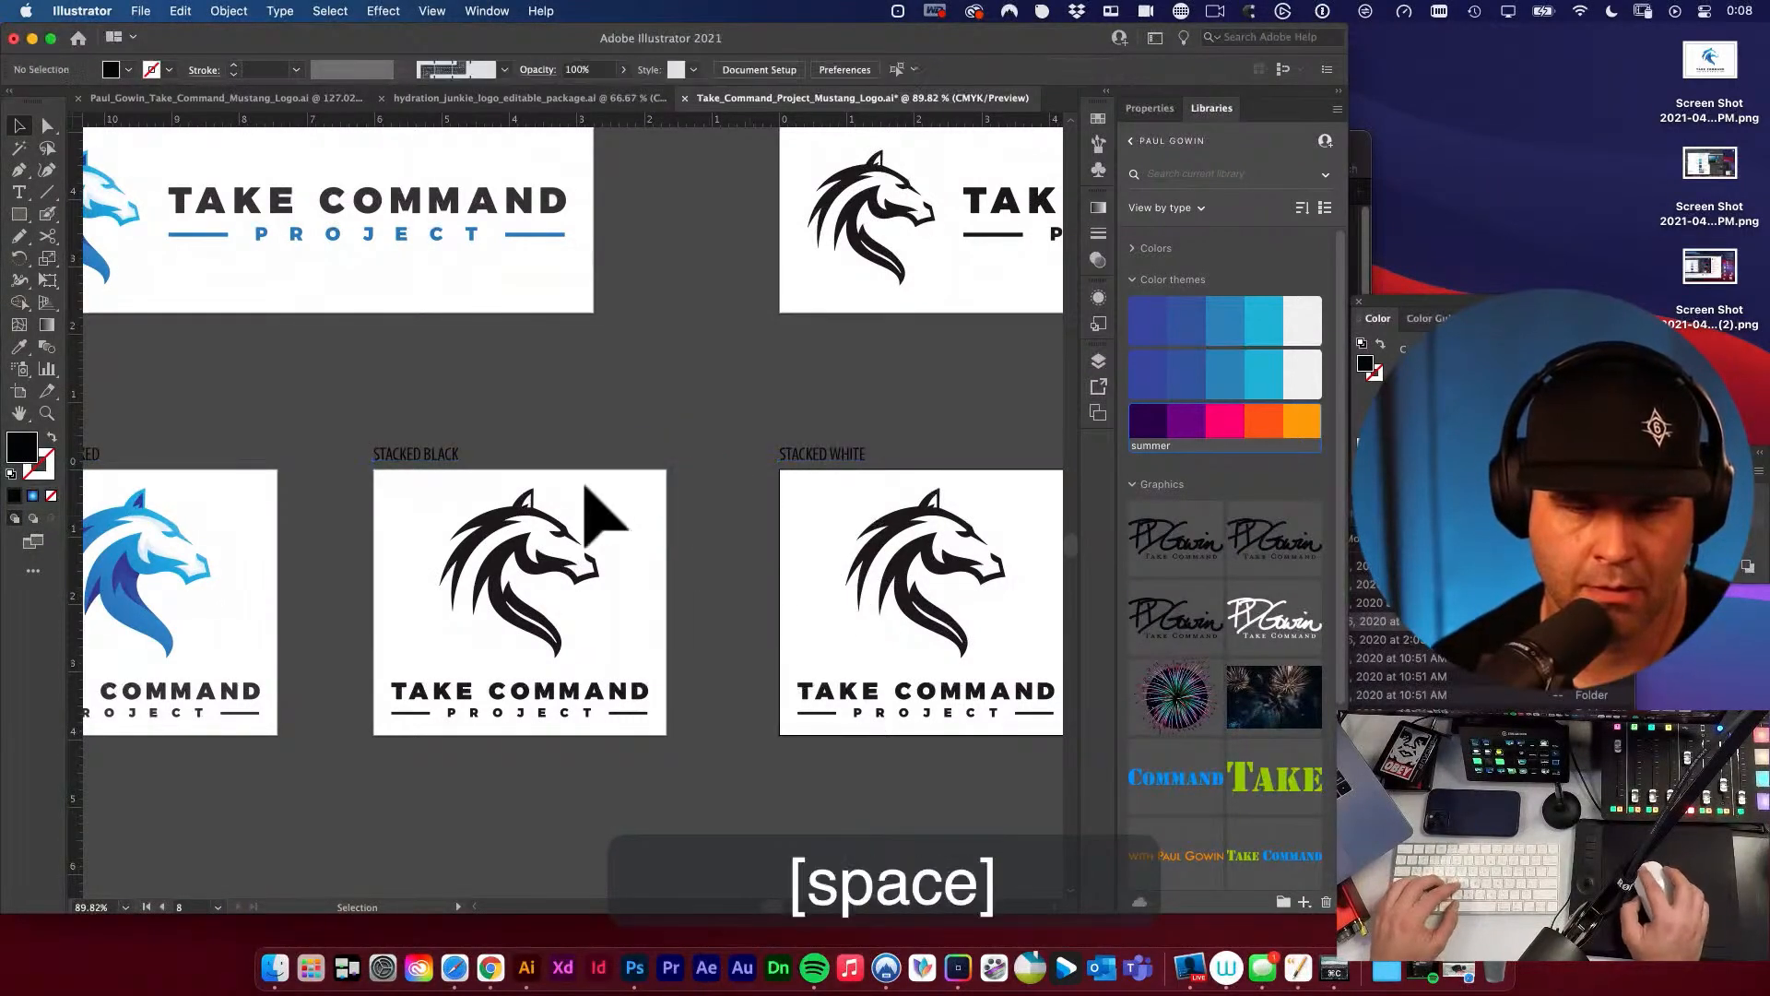
Rename the blue stacked logo's artboard to FULL COLOR STACKED using the text copied from its label.
{"action": "left_click_drag", "start_coordinate": [563, 488], "coordinate": [967, 464]}
{"action": "left_click_drag", "start_coordinate": [465, 442], "coordinate": [592, 501]}
{"action": "key", "text": "t"}
{"action": "left_click", "coordinate": [494, 424]}
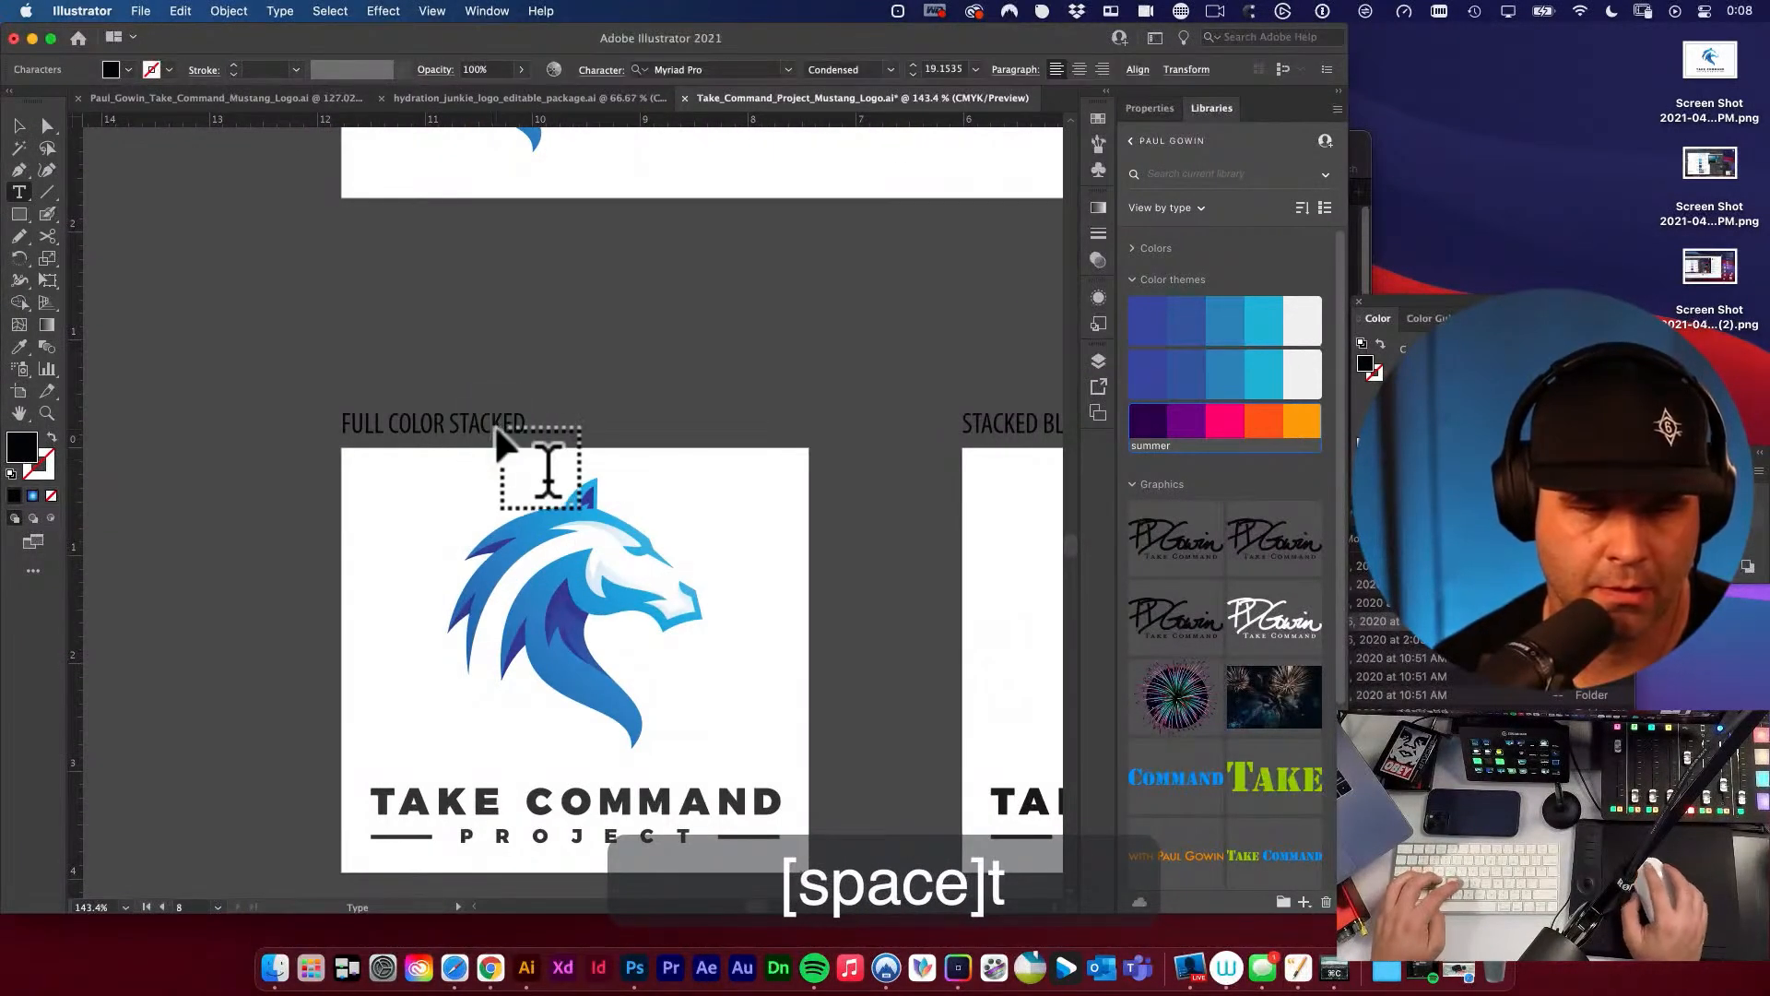
{"action": "key", "text": "super+a"}
{"action": "key", "text": "super+c"}
{"action": "left_click", "coordinate": [20, 127]}
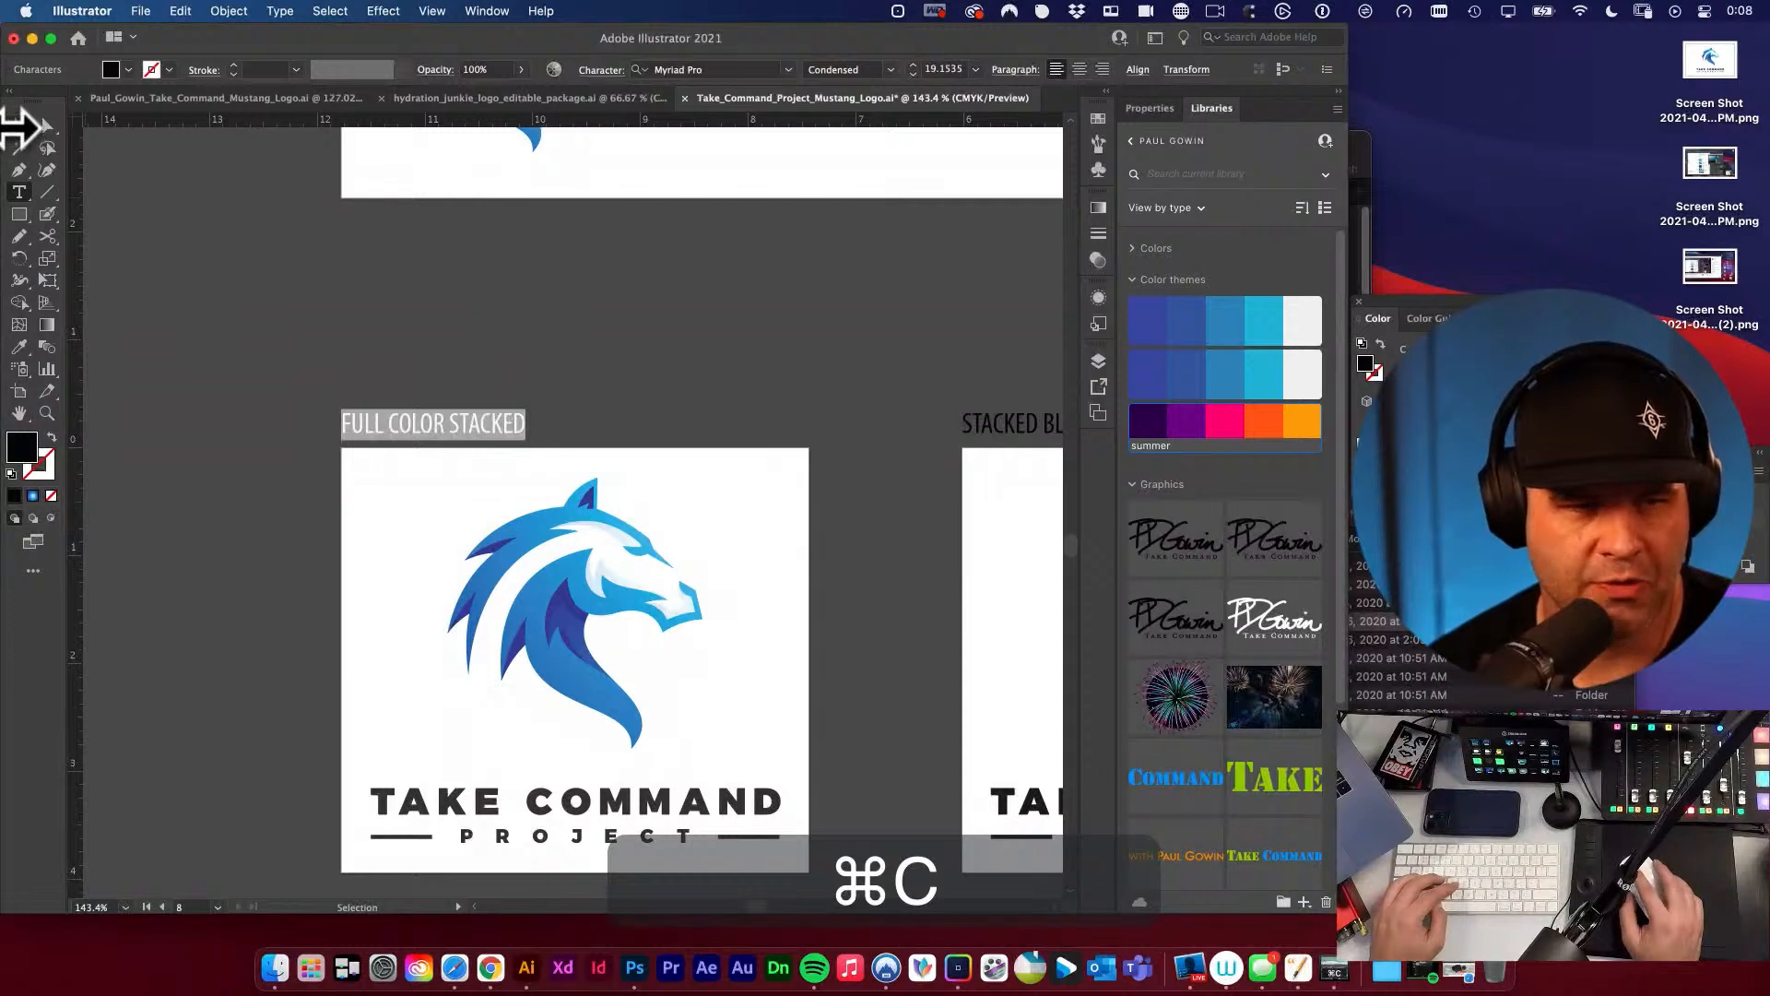
{"action": "key", "text": "shift+o"}
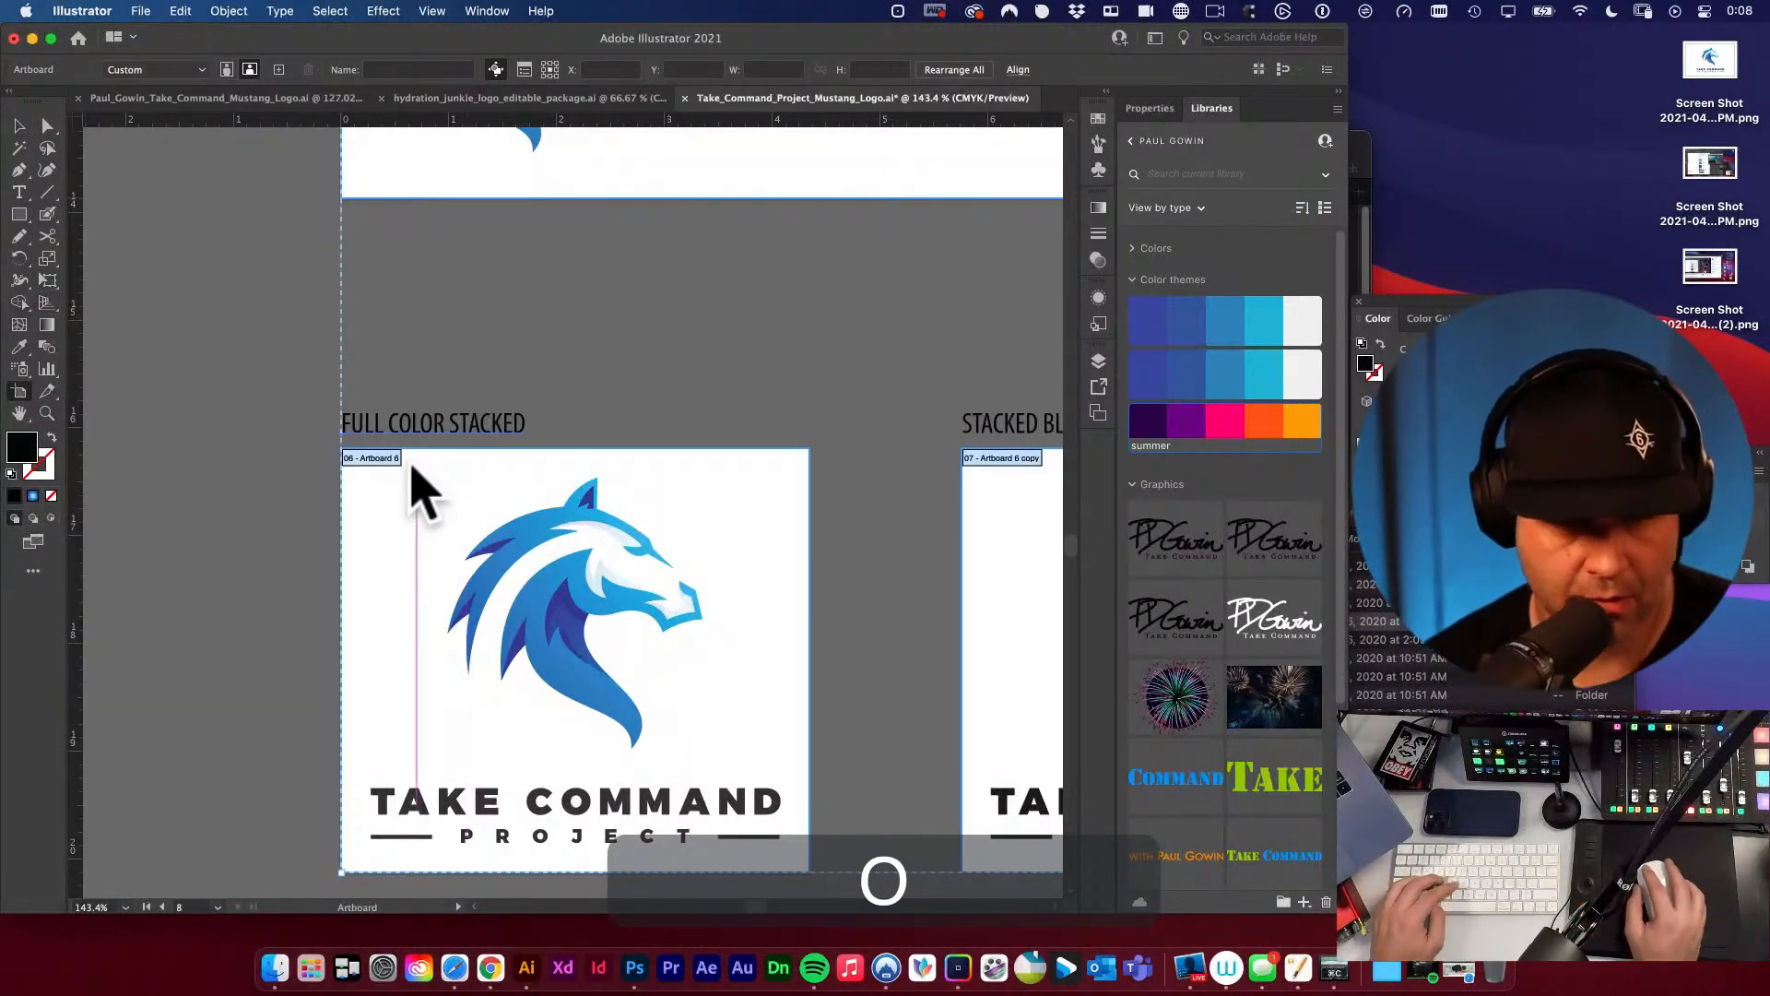
{"action": "left_click", "coordinate": [383, 462]}
{"action": "left_click", "coordinate": [438, 70]}
{"action": "key", "text": "super+v"}
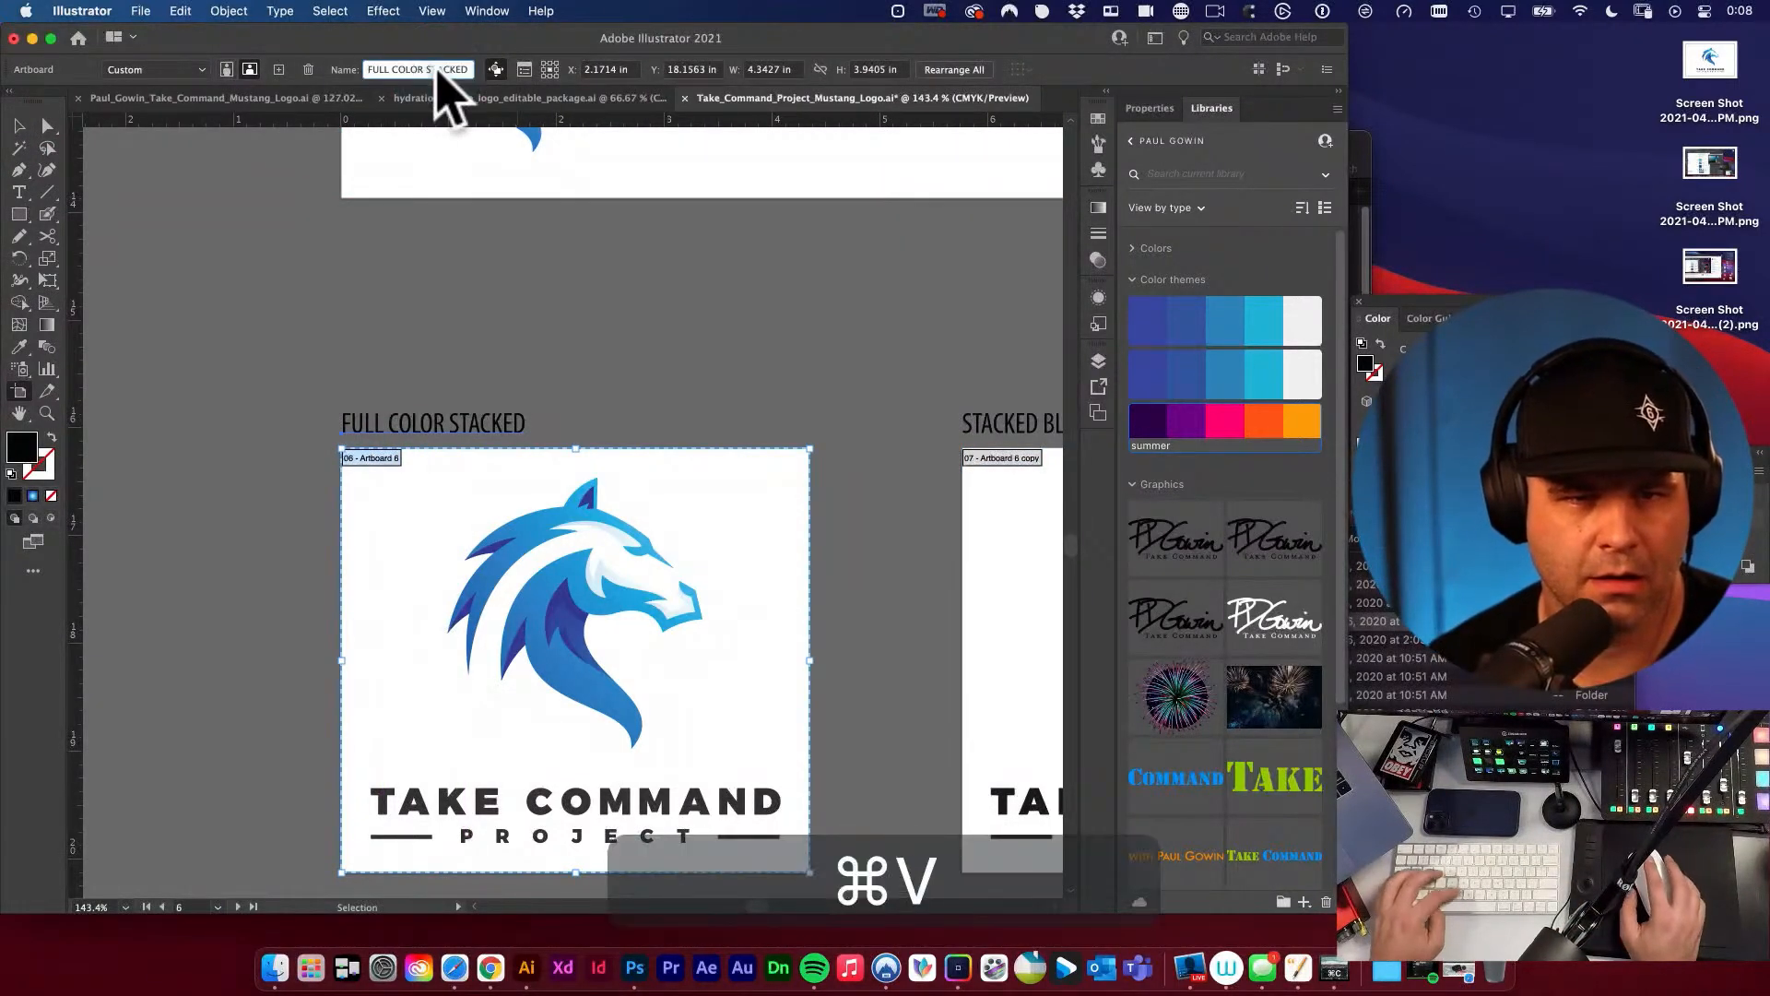
{"action": "left_click", "coordinate": [18, 129]}
{"action": "left_click", "coordinate": [181, 316]}
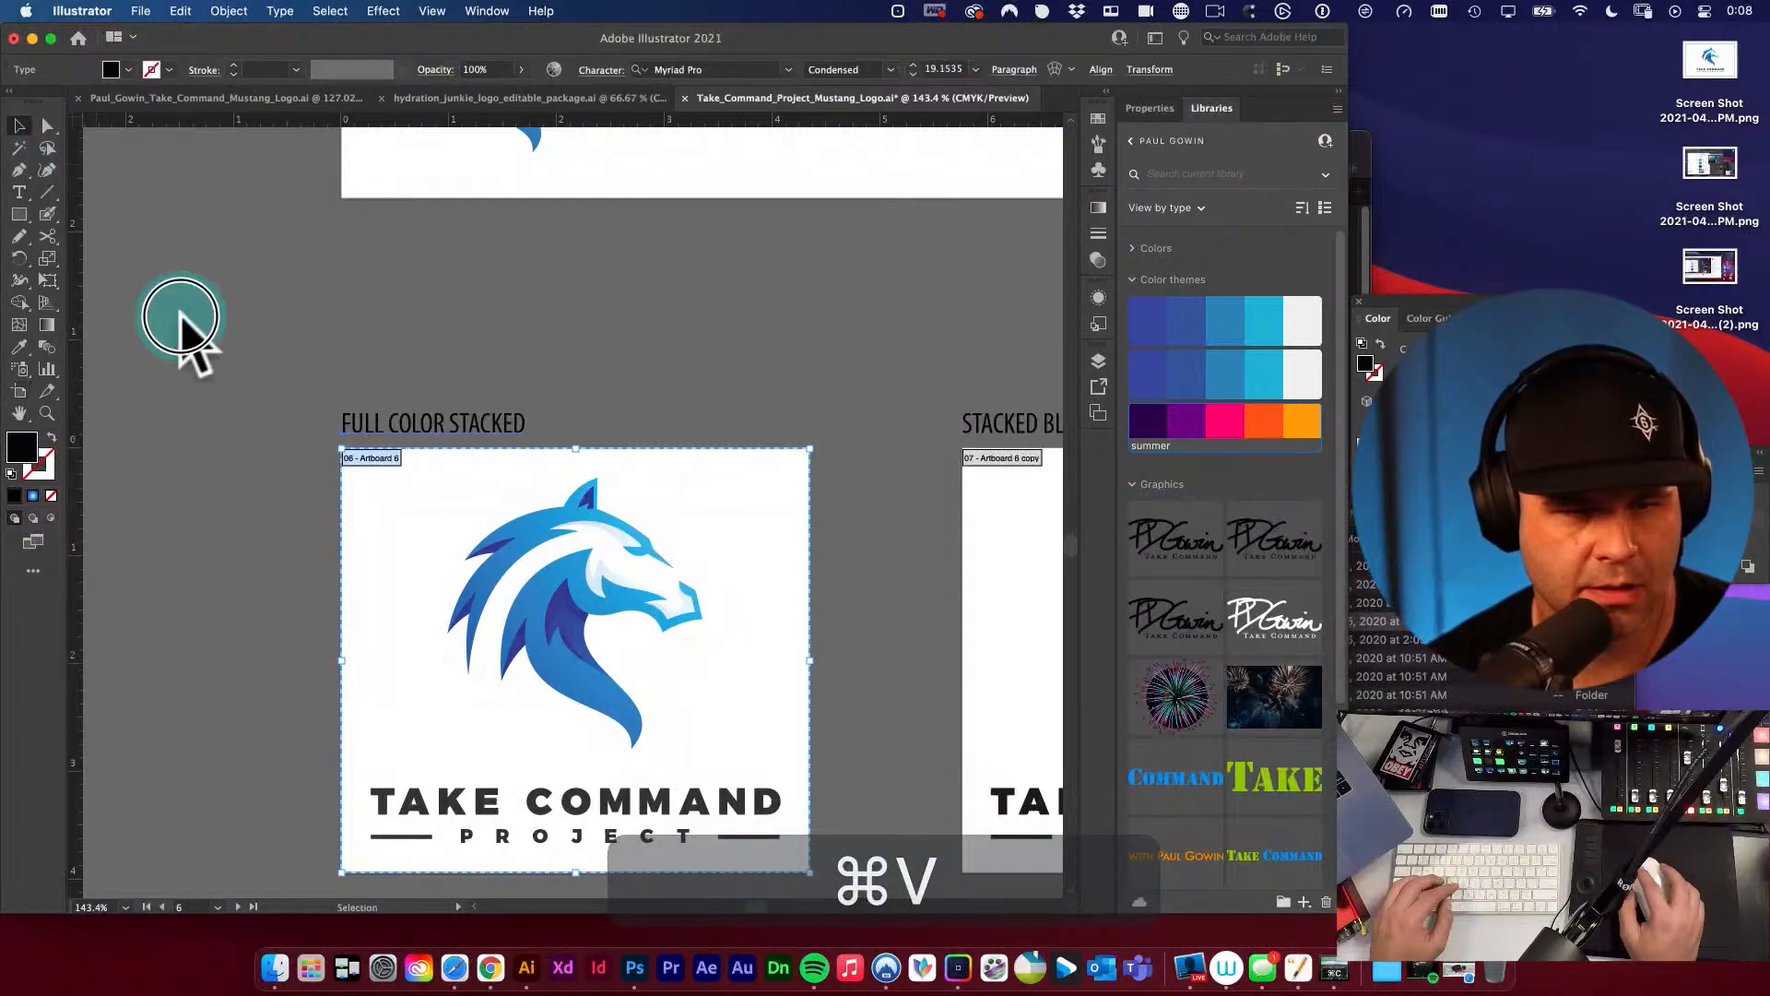
Rename the black stacked logo's artboard to STACKED BLACK using the text copied from its label.
{"action": "left_click_drag", "start_coordinate": [805, 420], "coordinate": [302, 302]}
{"action": "key", "text": "t"}
{"action": "key", "text": "super+a"}
{"action": "key", "text": "super+c"}
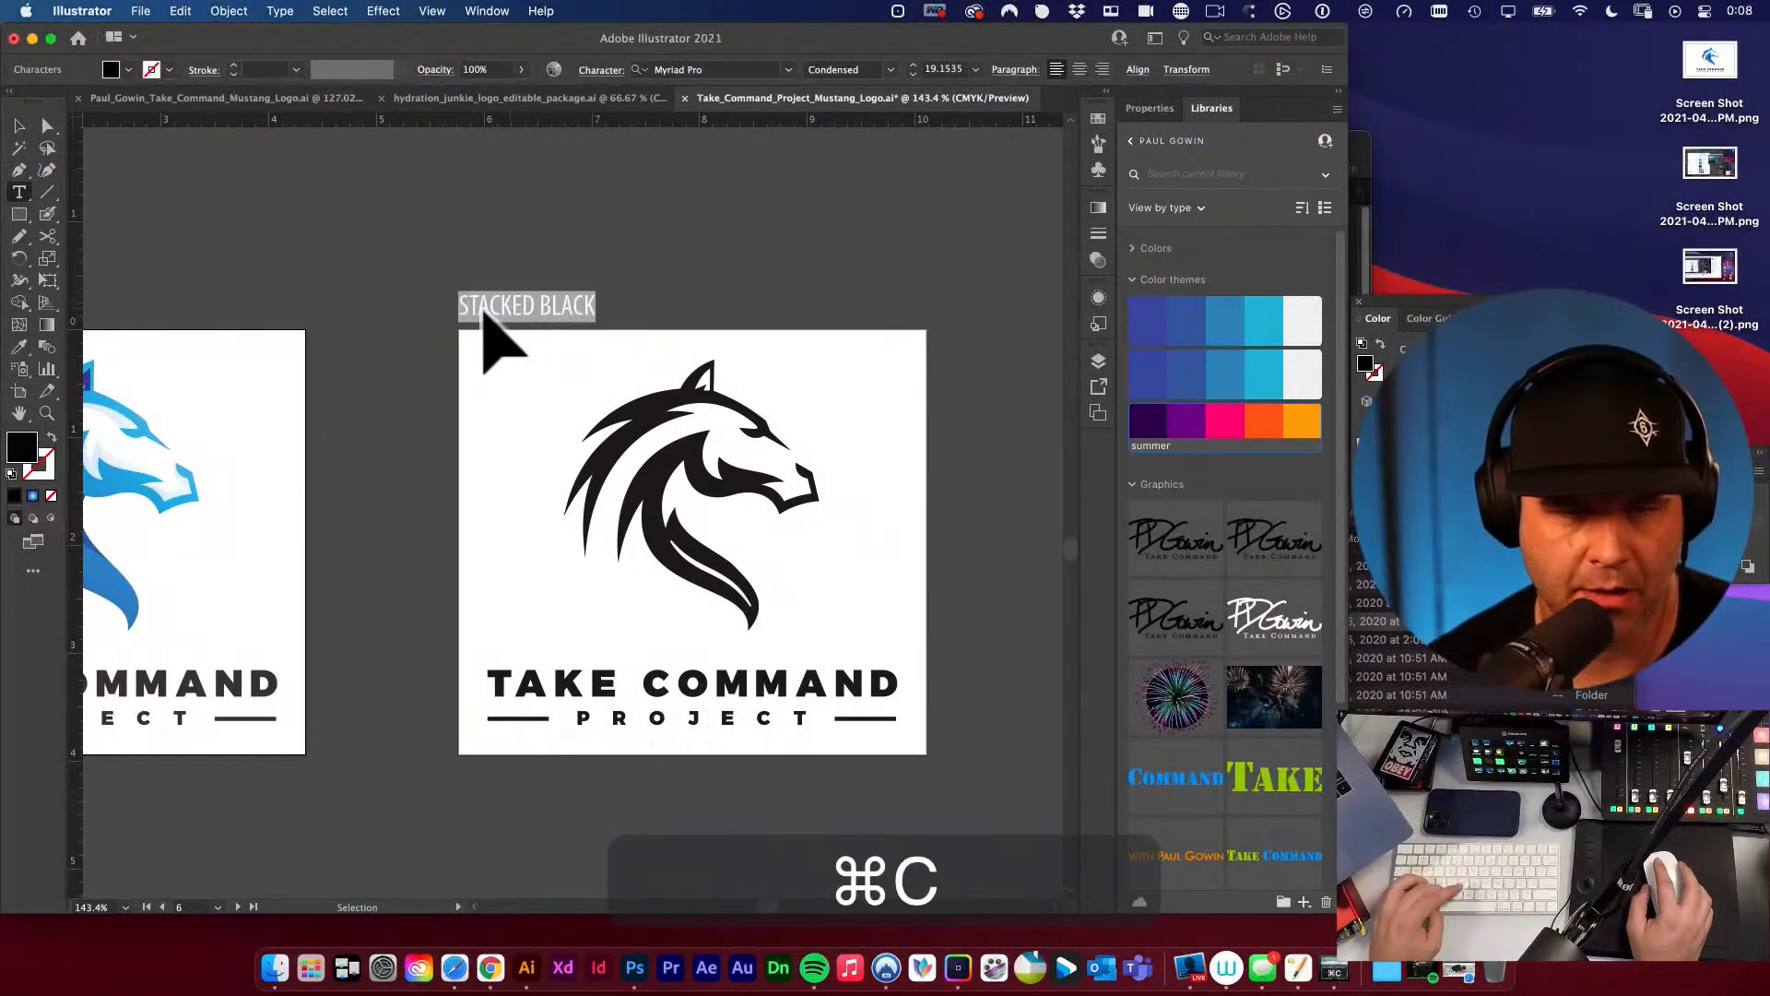
{"action": "left_click", "coordinate": [19, 126]}
{"action": "key", "text": "shift+o"}
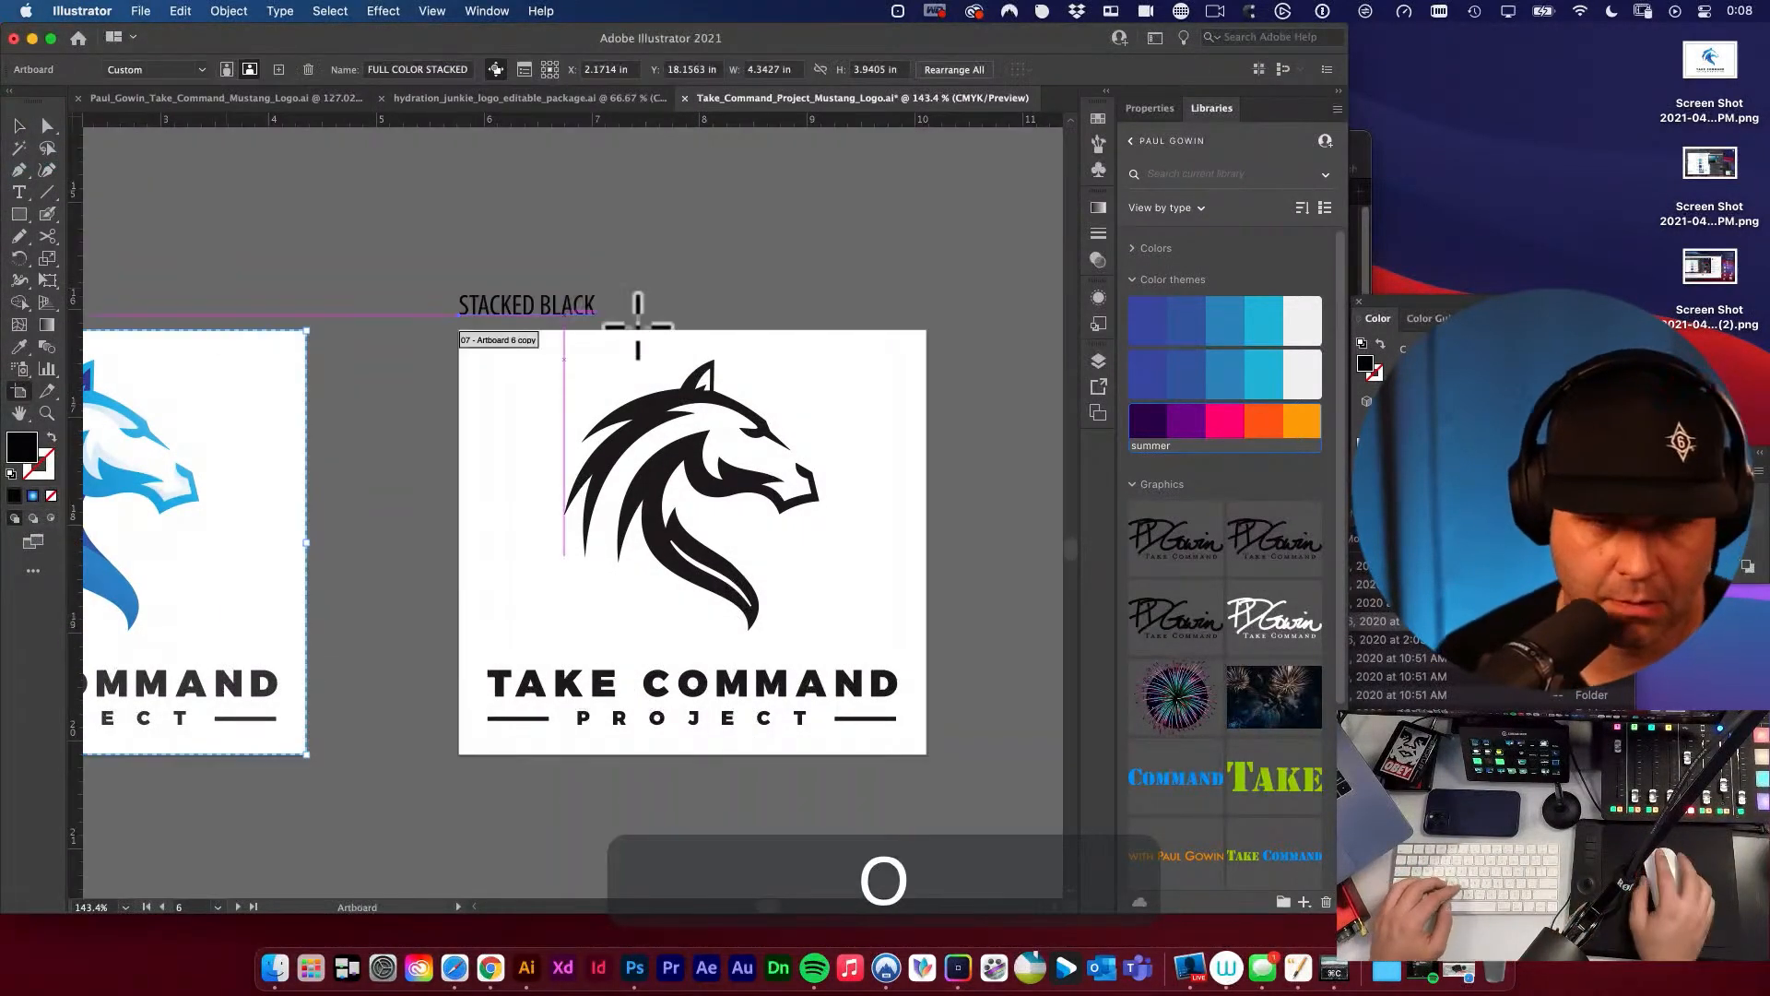
{"action": "left_click", "coordinate": [529, 342]}
{"action": "left_click", "coordinate": [433, 70]}
{"action": "key", "text": "super+a"}
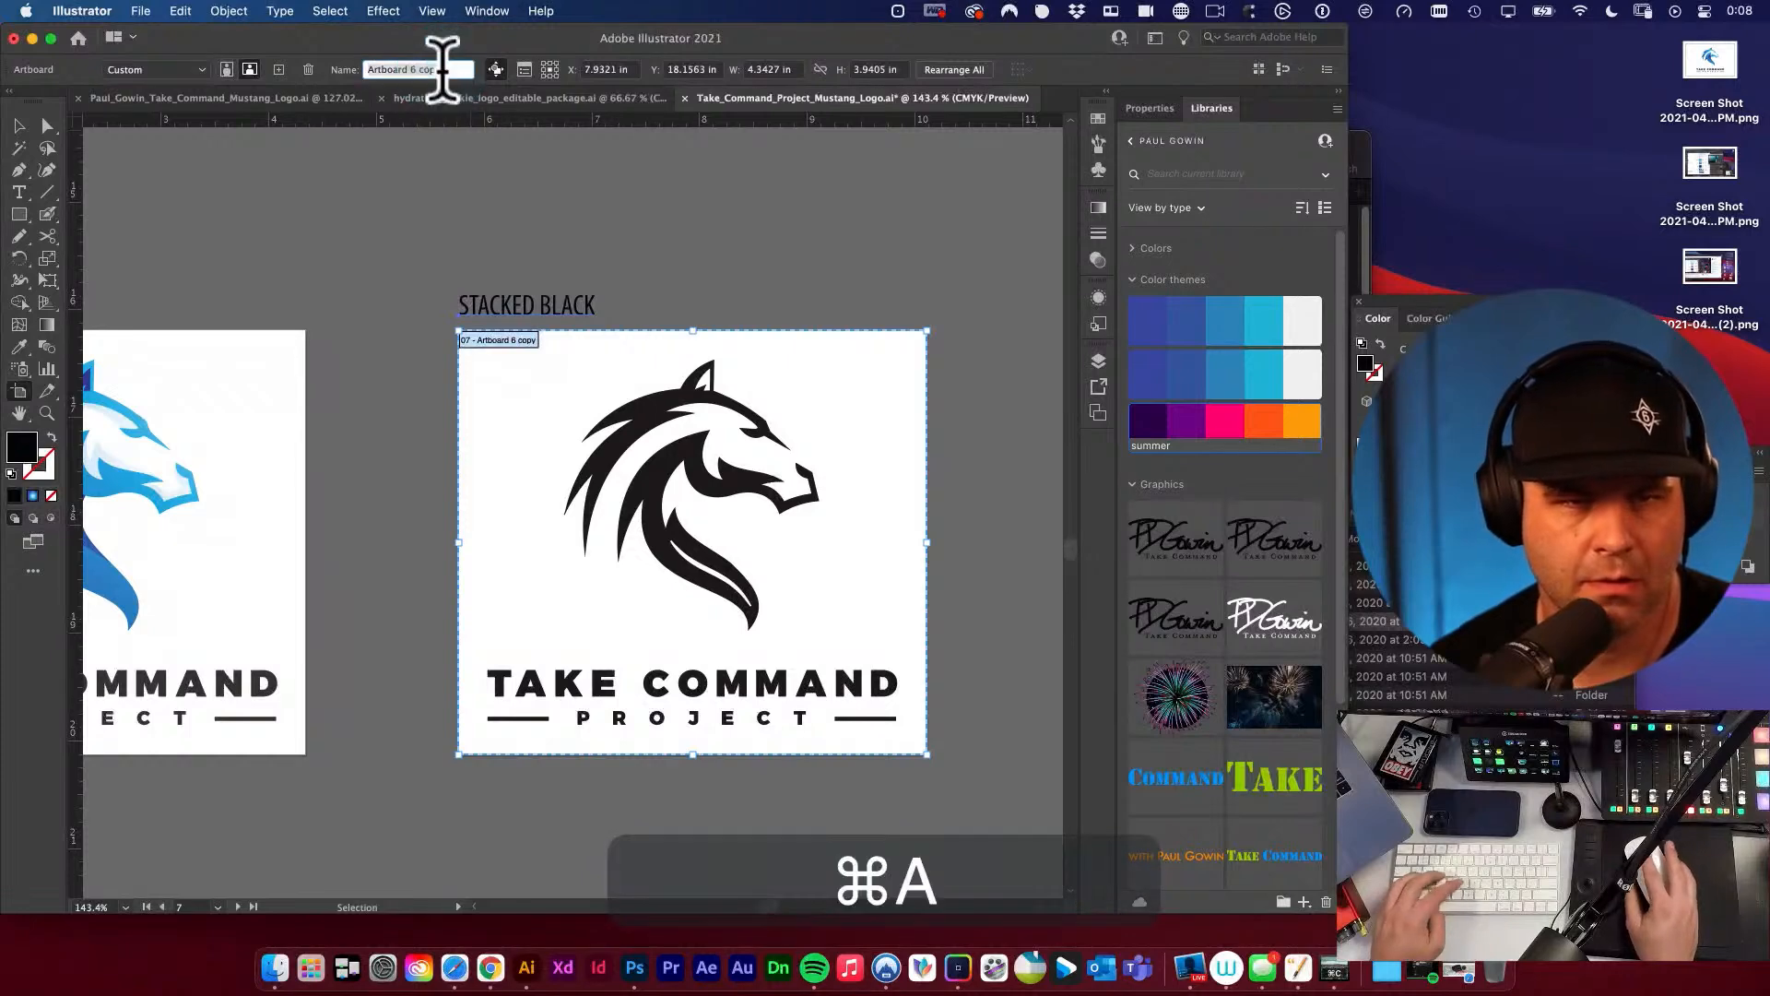
{"action": "key", "text": "super+v"}
{"action": "left_click", "coordinate": [21, 126]}
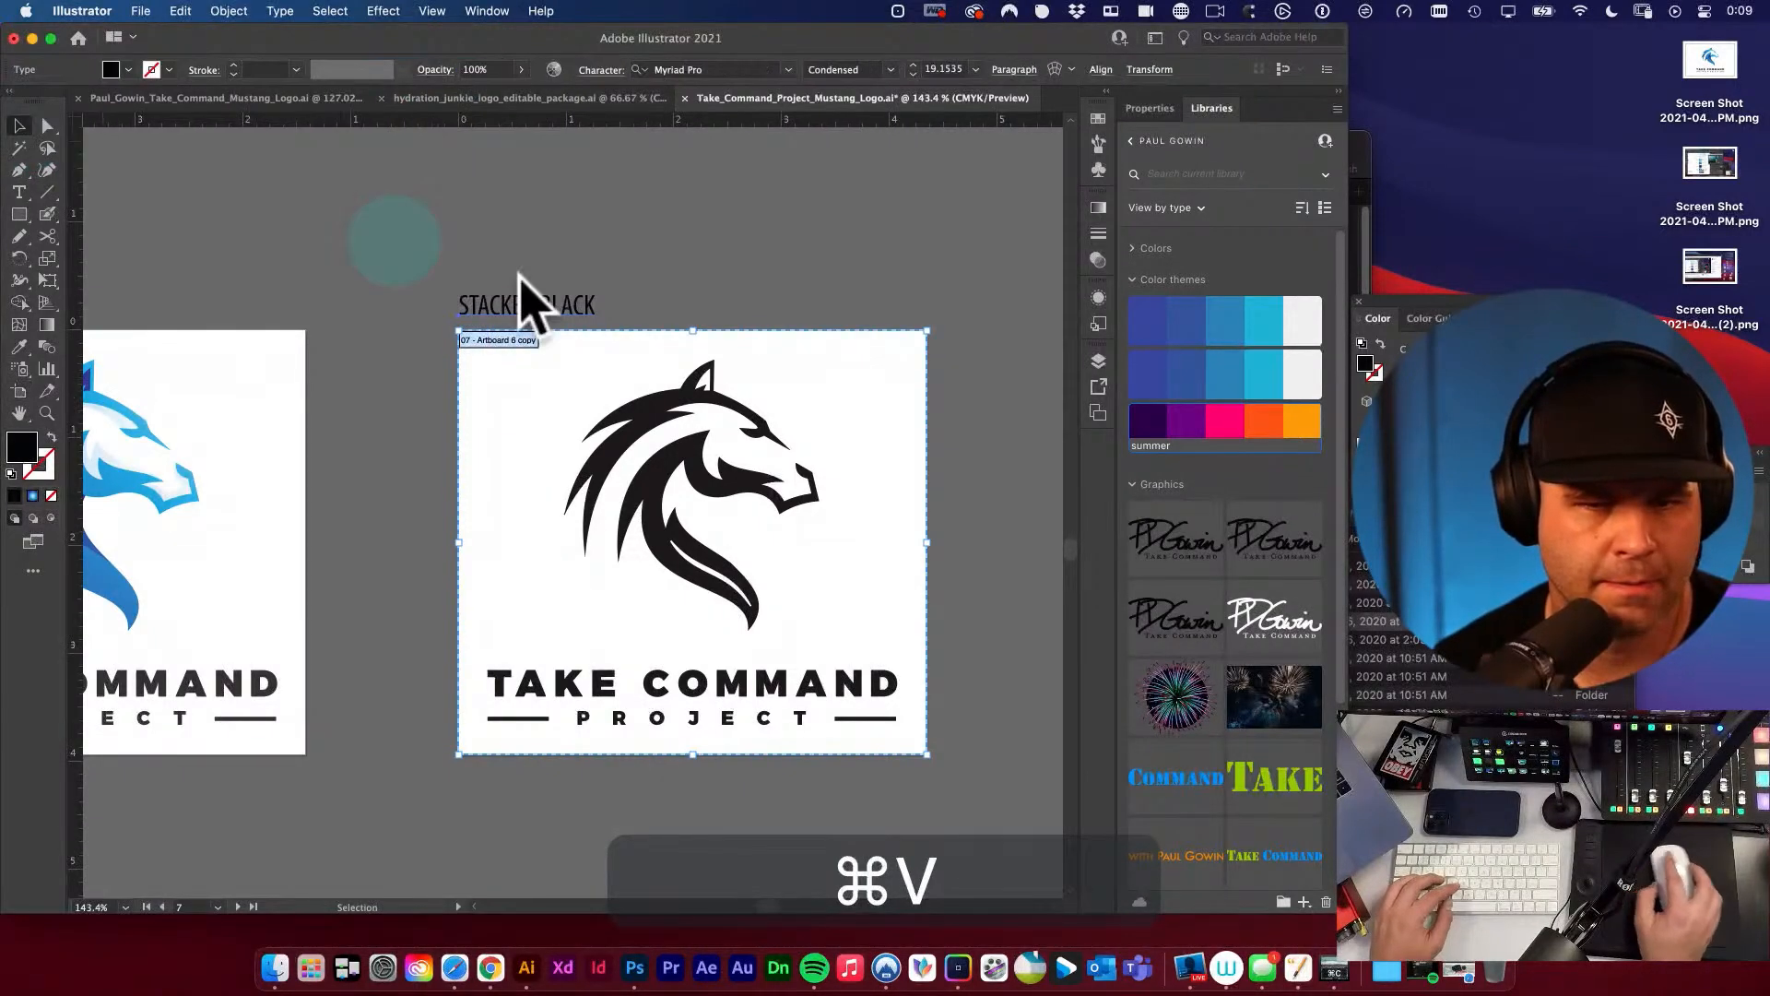
Rename the artboard of the third stacked logo to STACKED WHITE using the text copied from its label.
{"action": "left_click_drag", "start_coordinate": [525, 288], "coordinate": [317, 316]}
{"action": "key", "text": "t"}
{"action": "left_click_drag", "start_coordinate": [866, 343], "coordinate": [454, 342]}
{"action": "left_click", "coordinate": [624, 368]}
{"action": "key", "text": "super+a"}
{"action": "key", "text": "super+c"}
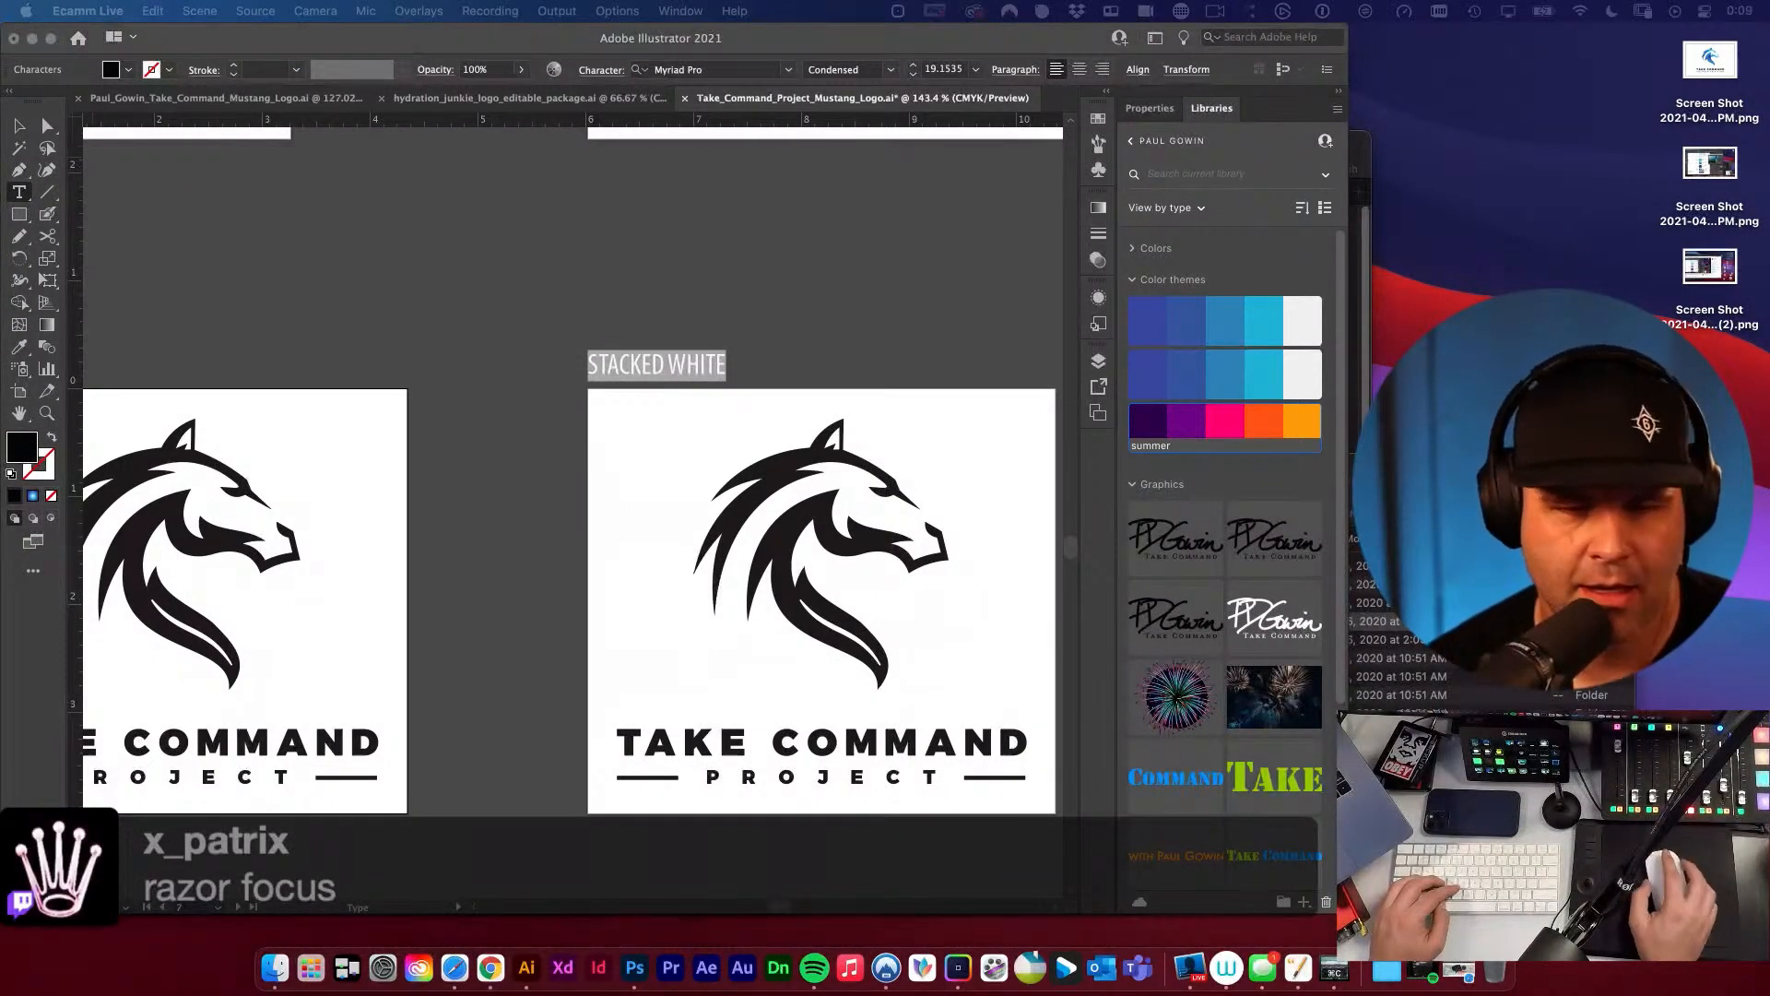
{"action": "left_click", "coordinate": [19, 125]}
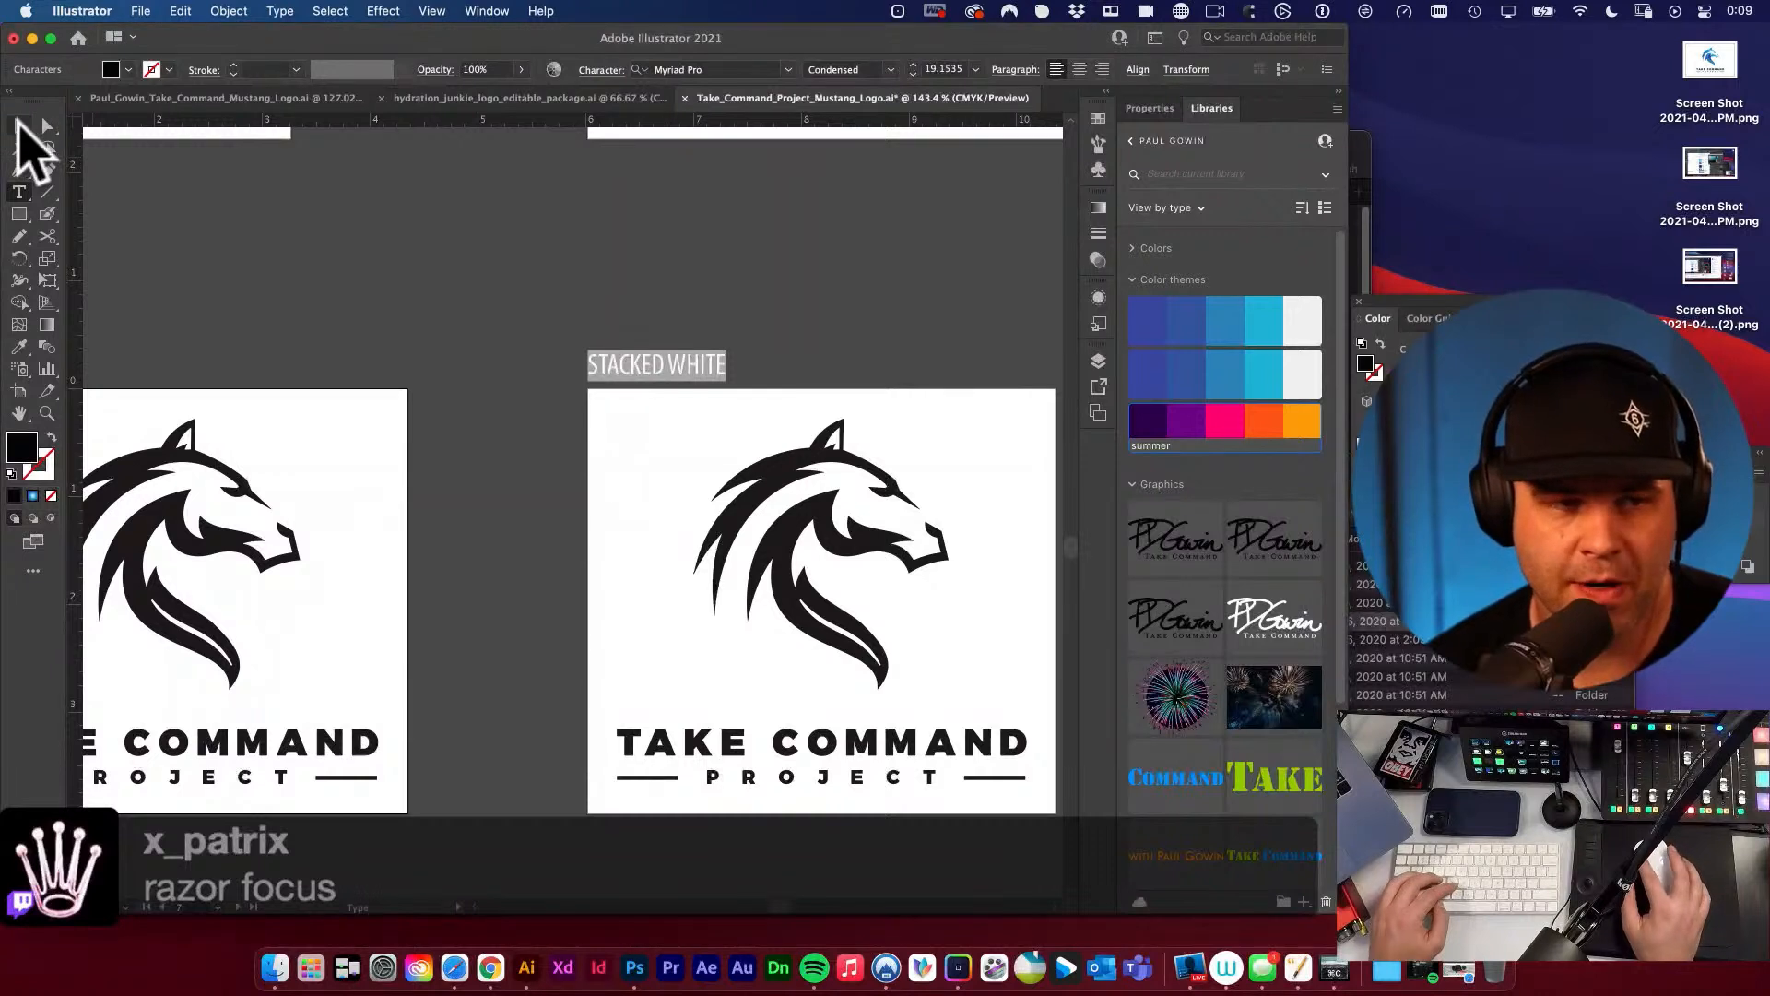
{"action": "left_click", "coordinate": [19, 125]}
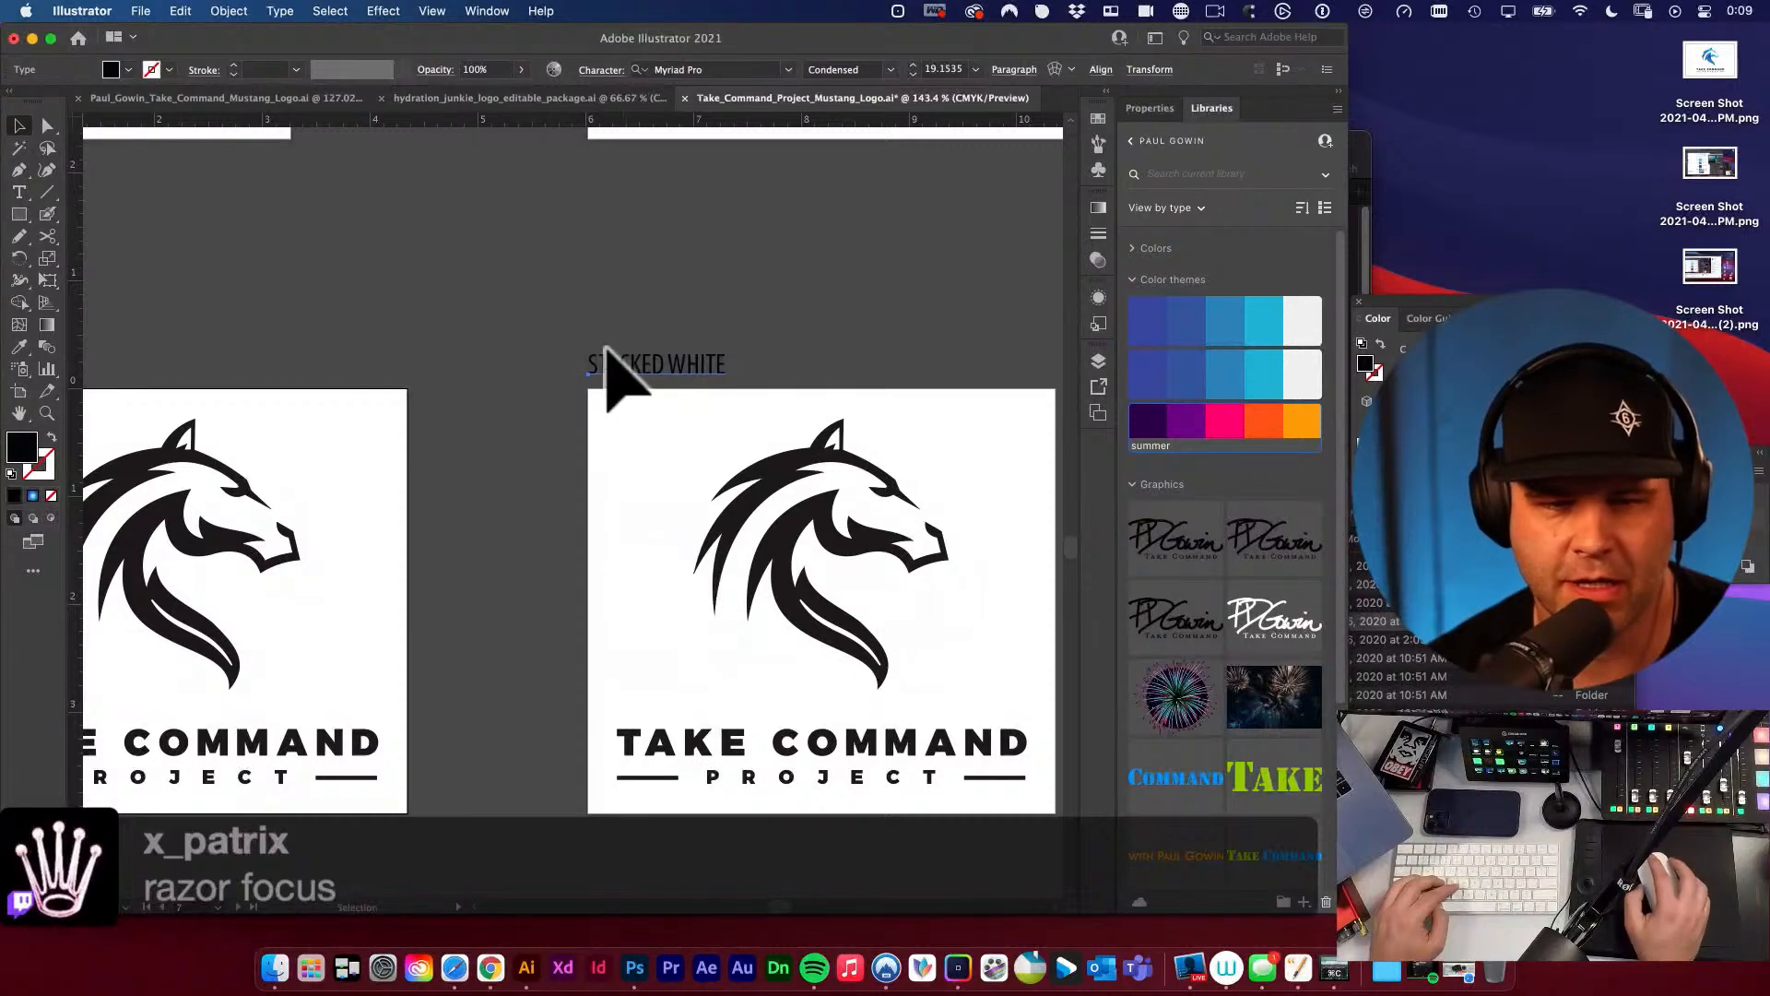
{"action": "key", "text": "shift+o"}
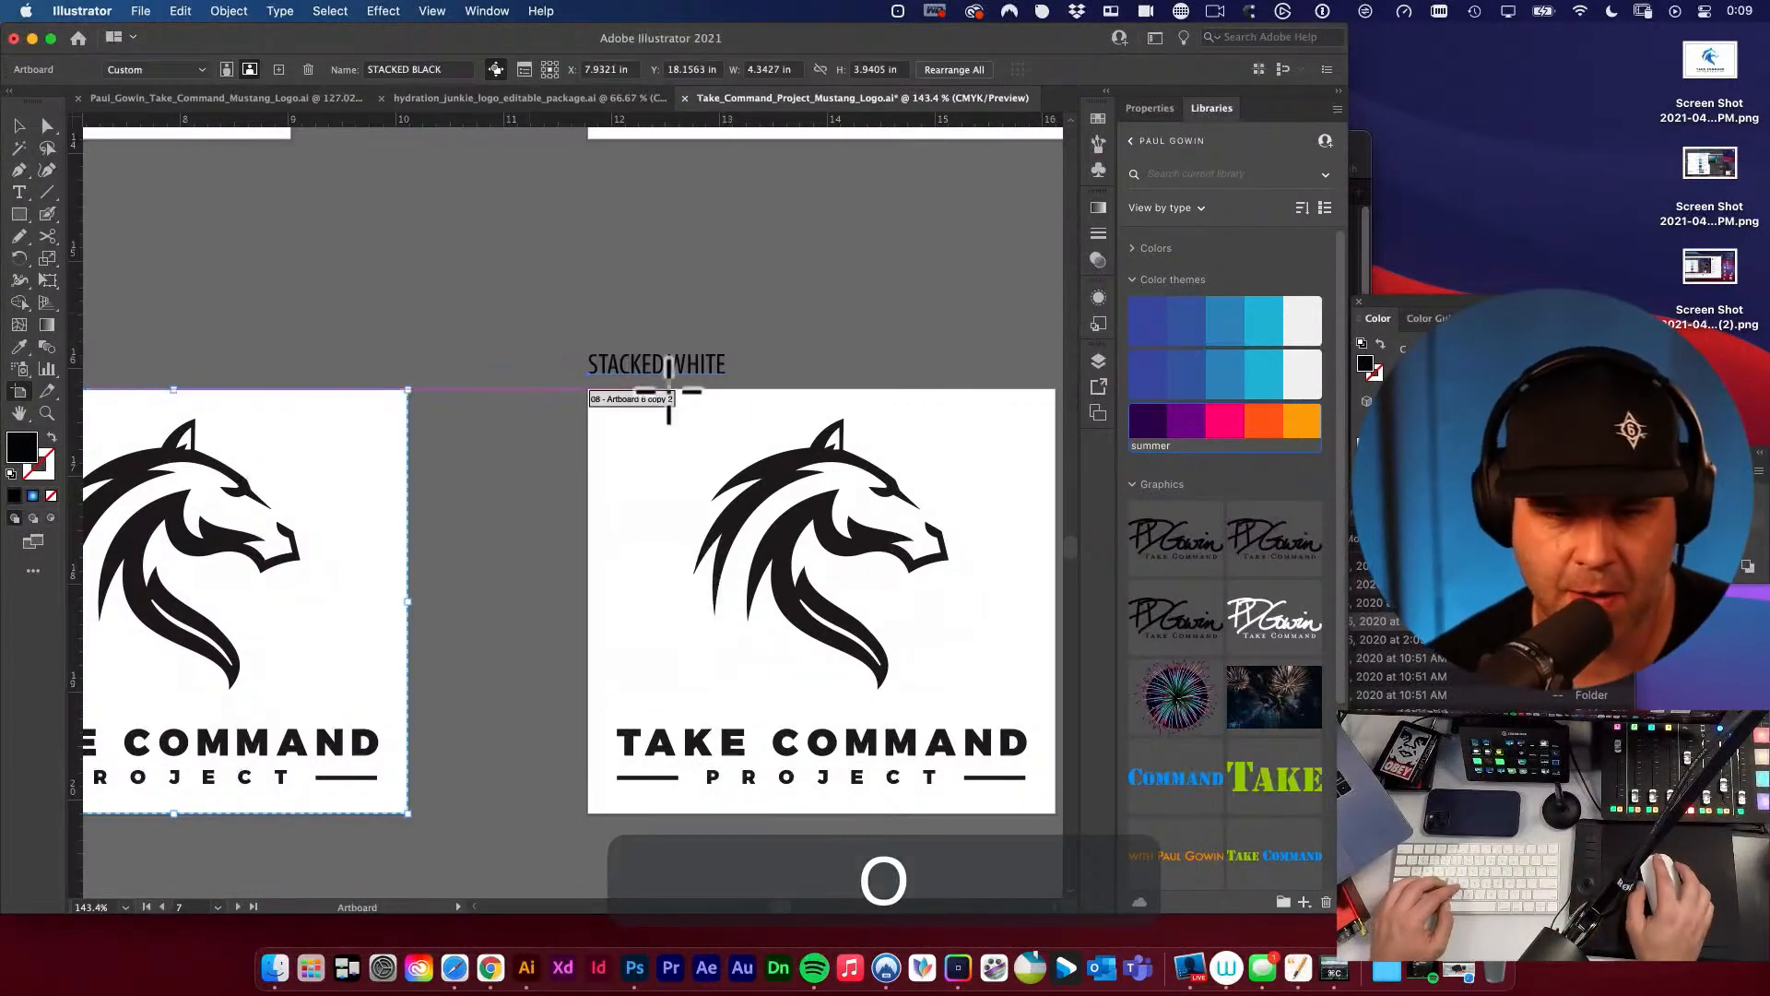
{"action": "left_click", "coordinate": [636, 398]}
{"action": "left_click", "coordinate": [433, 69]}
{"action": "key", "text": "cmd+v"}
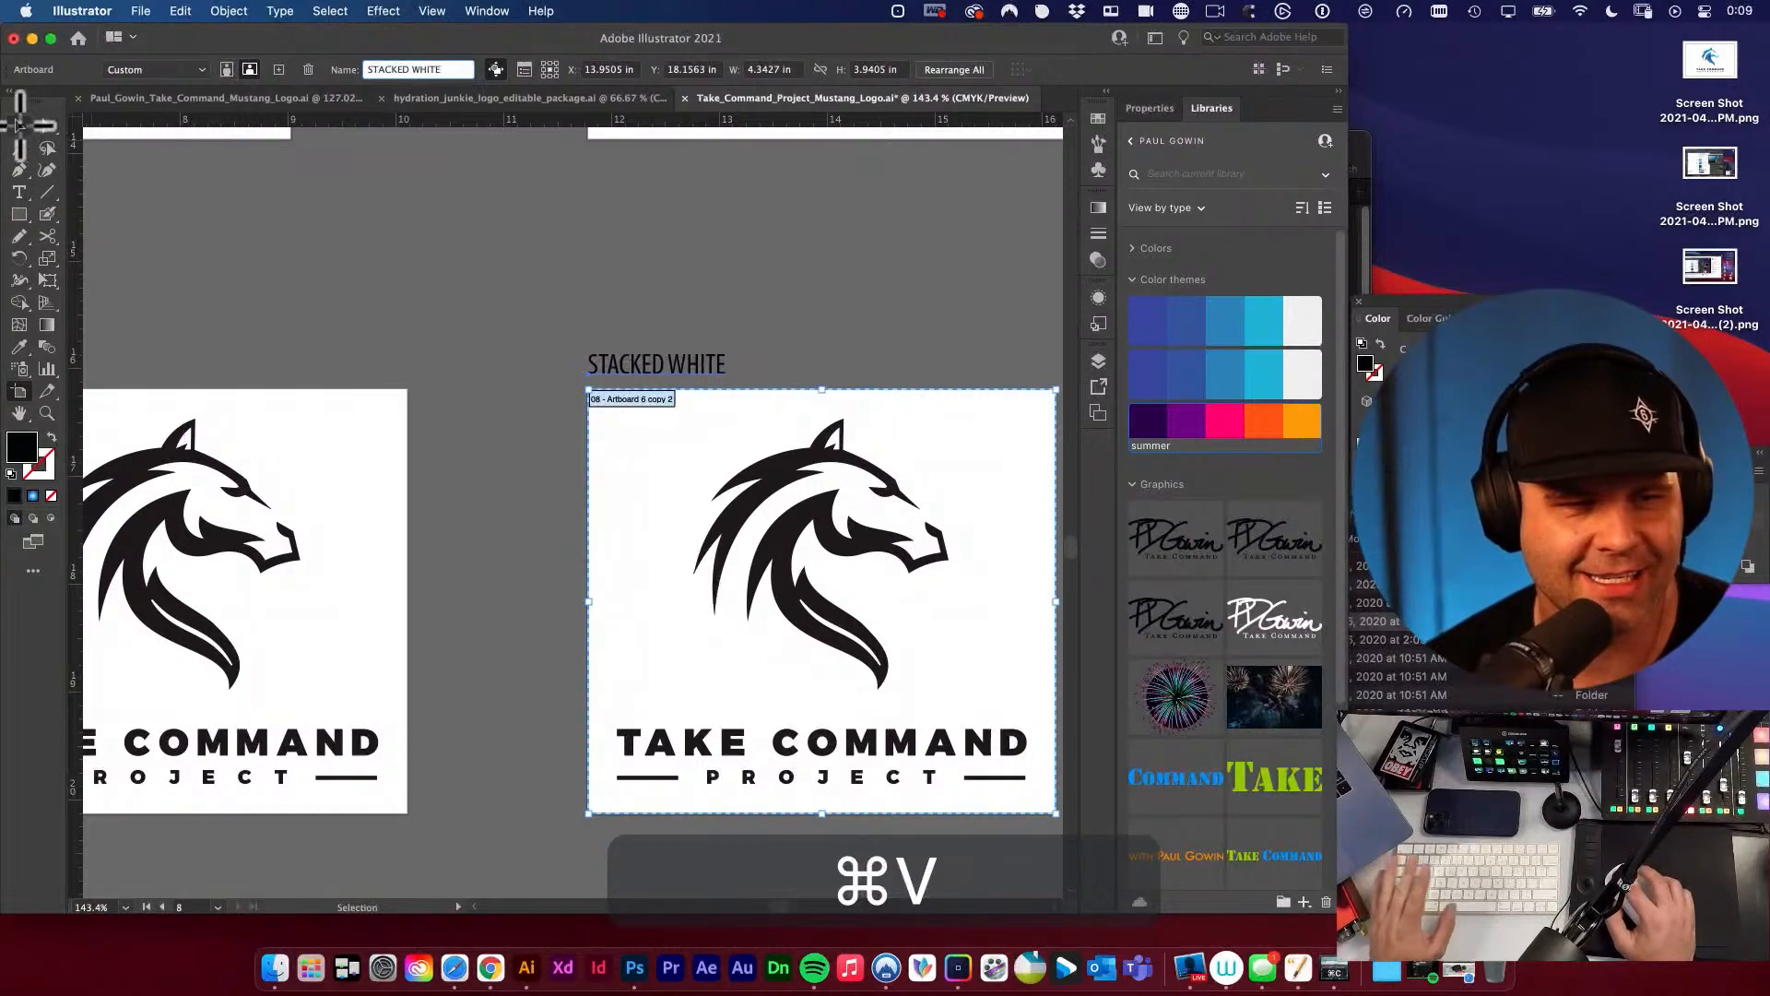
{"action": "key", "text": "Escape"}
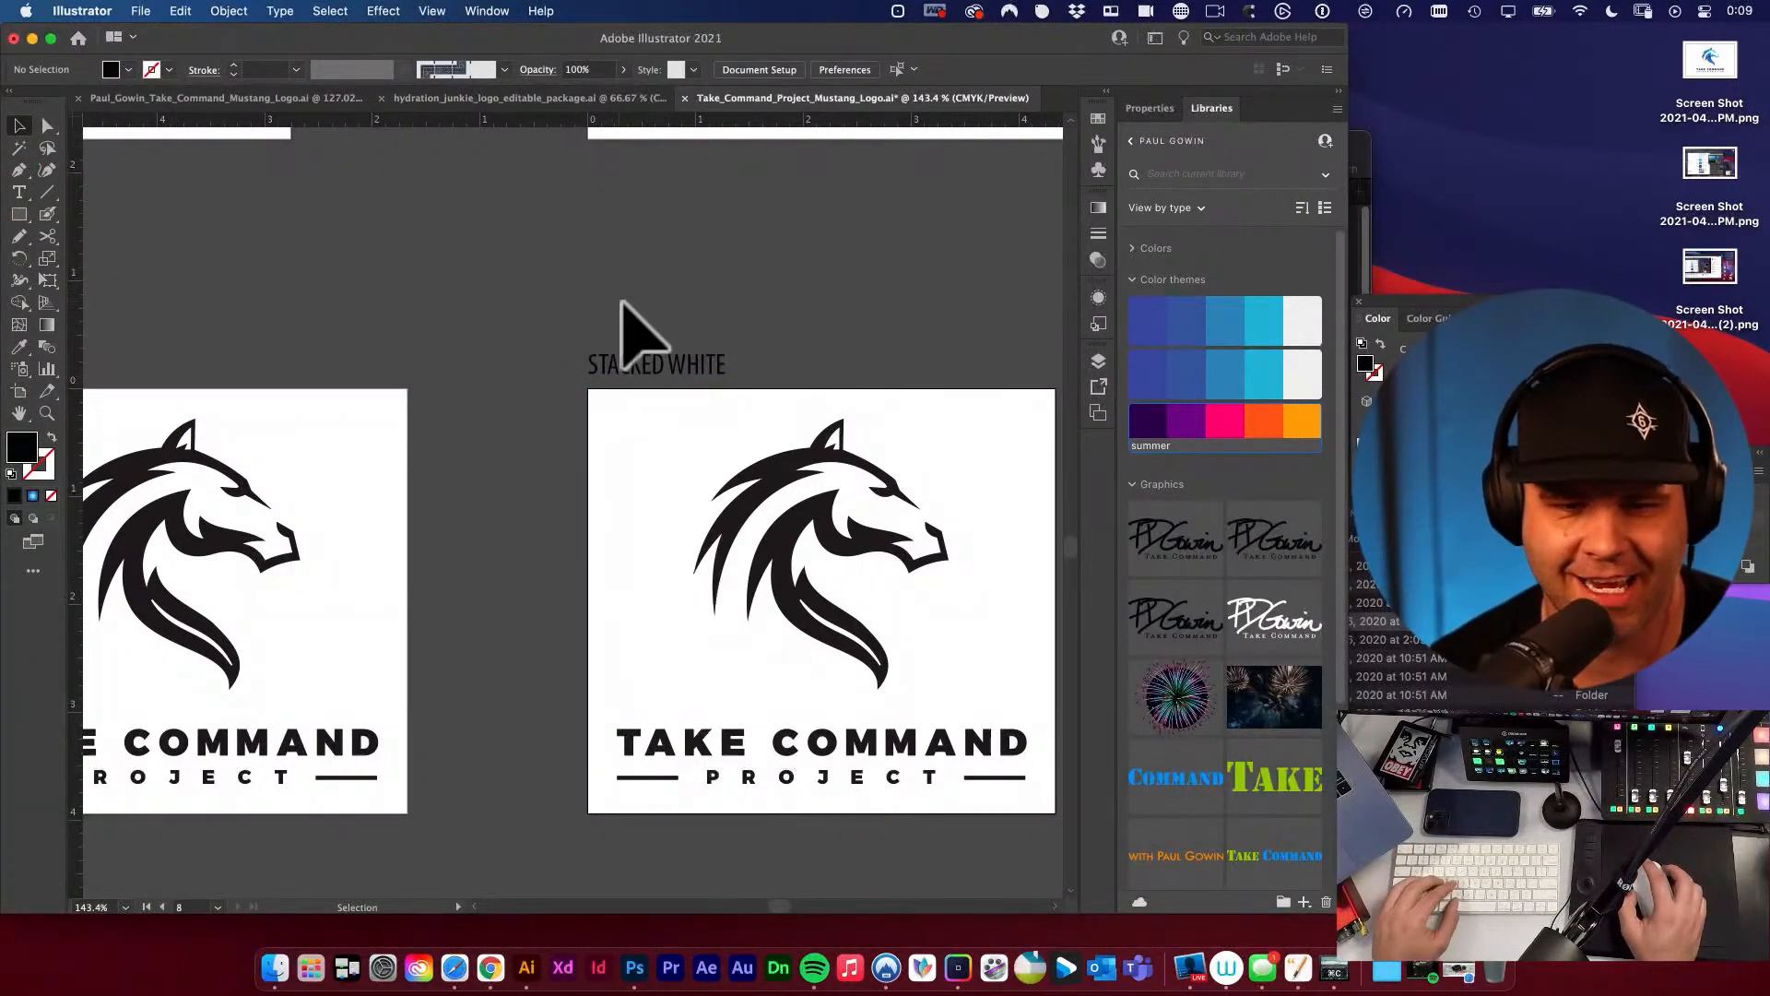
Draw a black rectangle covering the whole STACKED WHITE artboard and send it behind the logo.
{"action": "left_click", "coordinate": [655, 332], "text": "alt+super"}
{"action": "left_click_drag", "start_coordinate": [659, 337], "coordinate": [809, 248]}
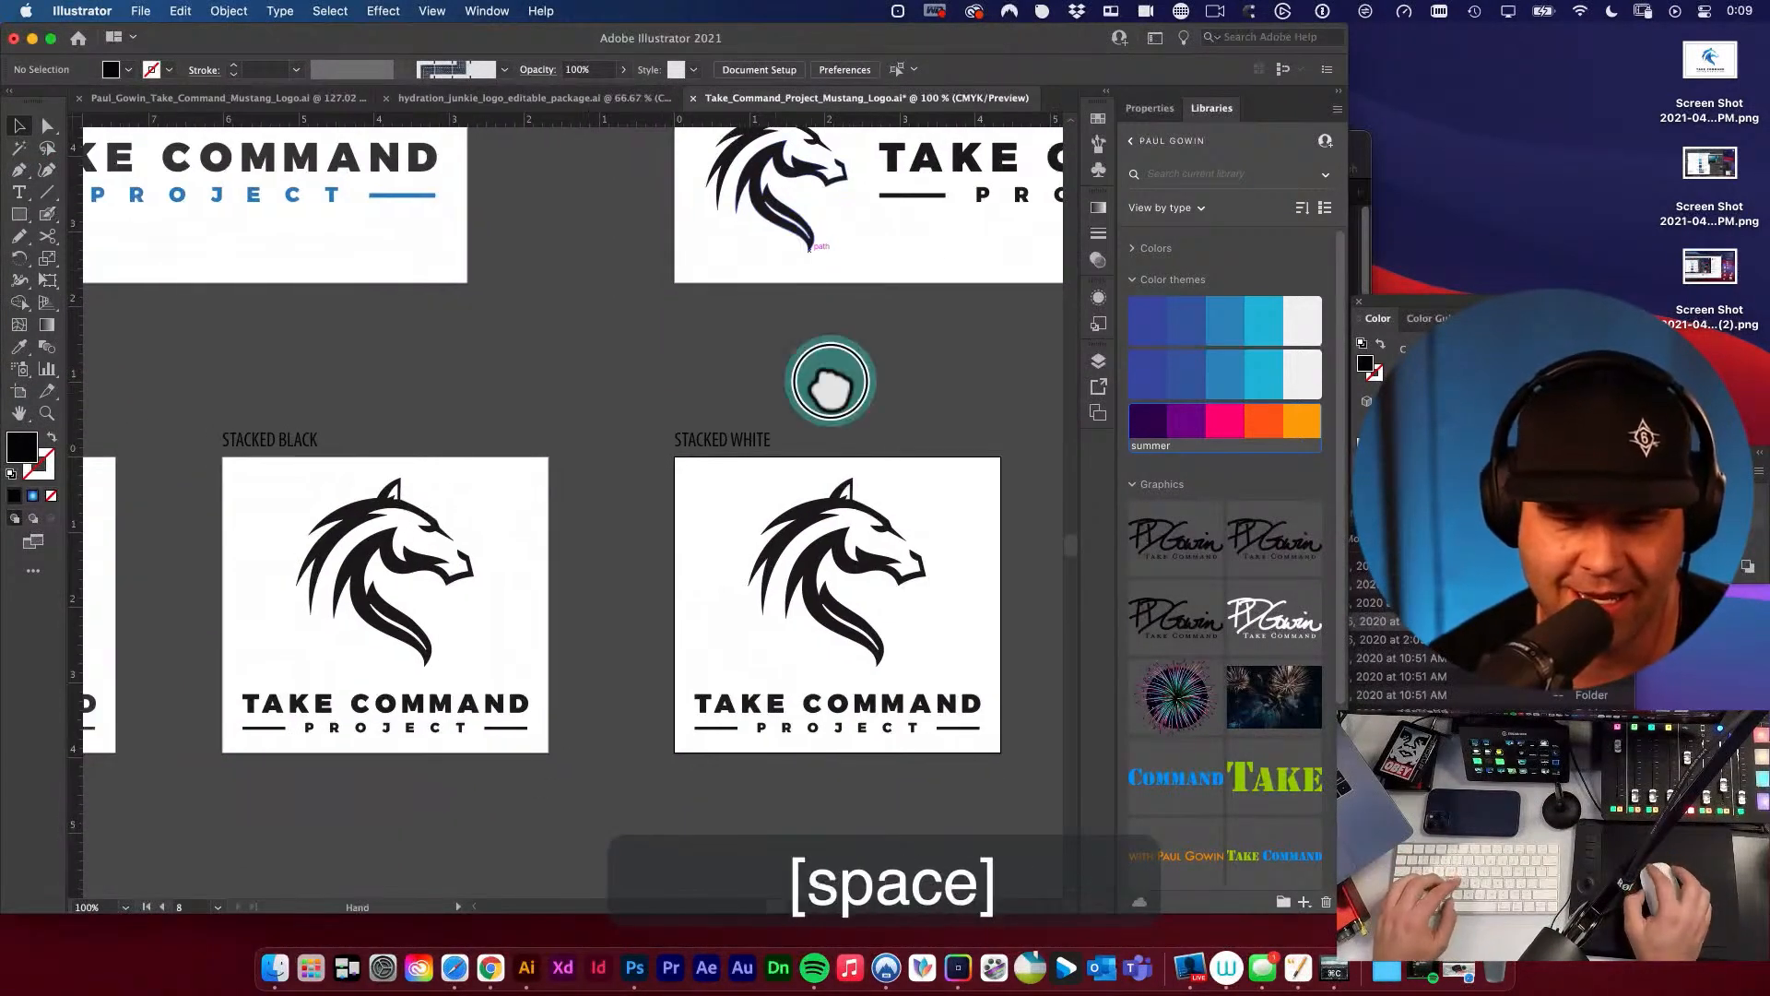
{"action": "left_click_drag", "start_coordinate": [830, 382], "coordinate": [753, 275]}
{"action": "key", "text": "m"}
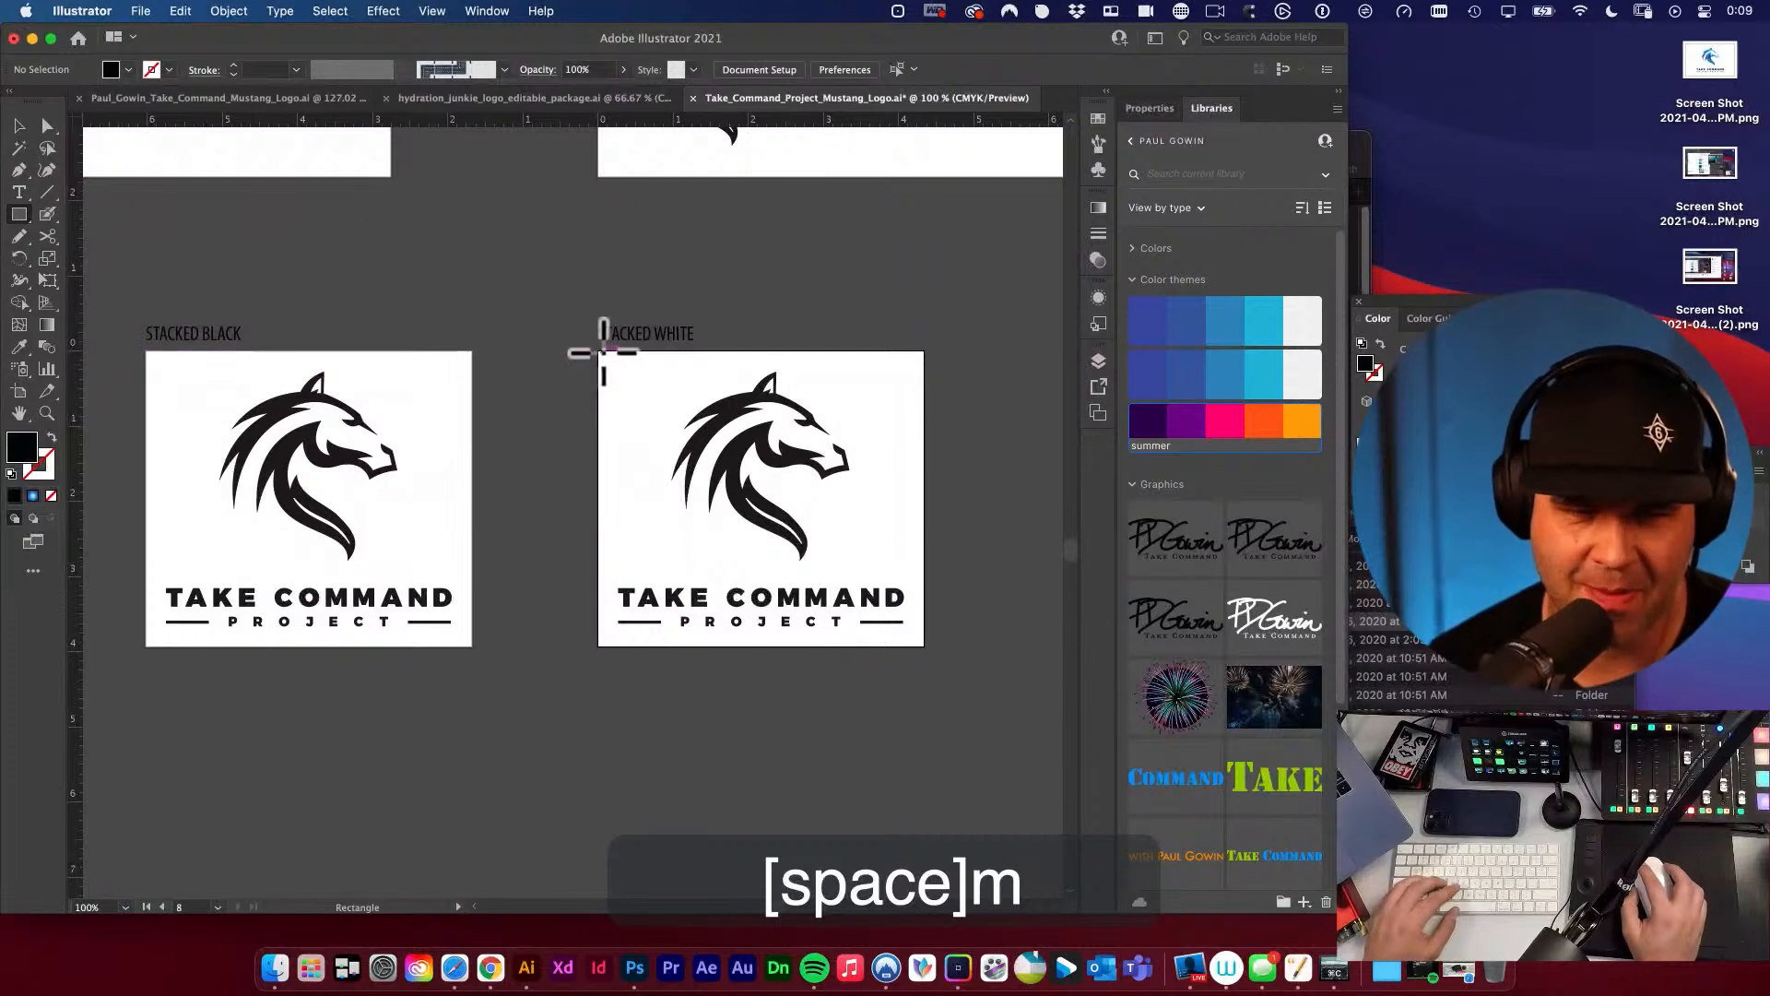
{"action": "left_click_drag", "start_coordinate": [599, 351], "coordinate": [924, 646]}
{"action": "key", "text": "v"}
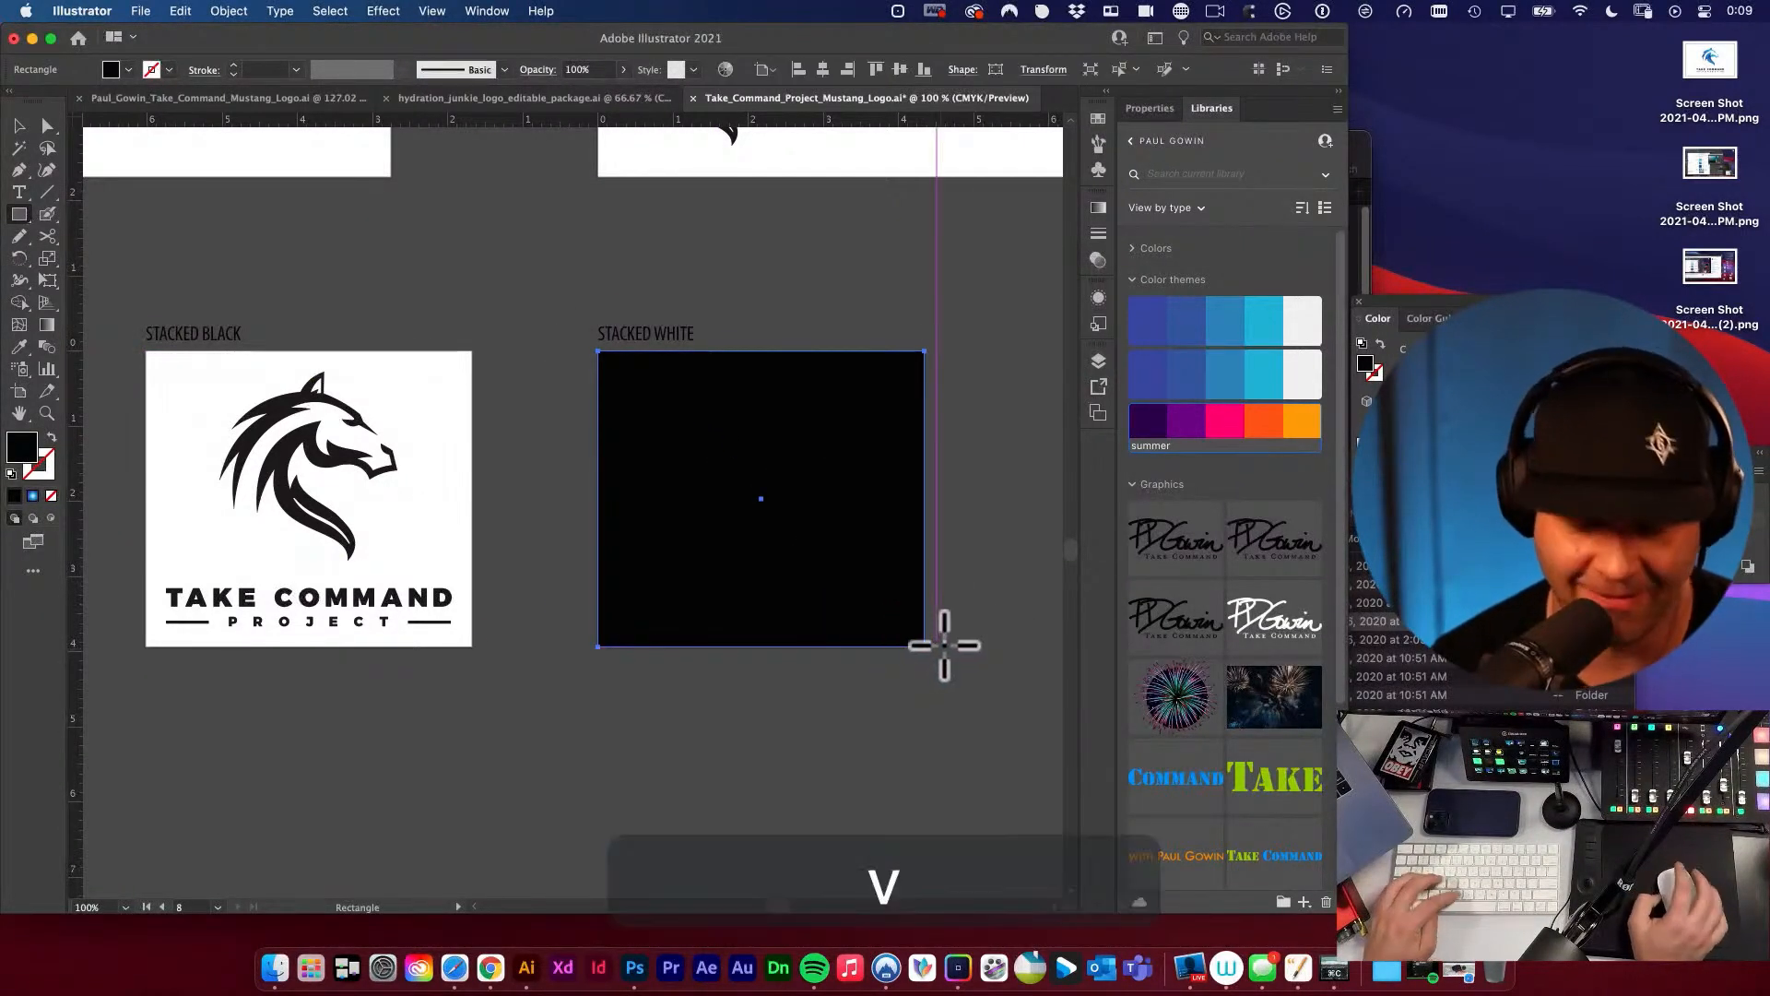
{"action": "key", "text": "shift+super+bracketleft"}
Recolor the logo on the STACKED WHITE artboard to pure white, FFFFFF, and deselect it.
{"action": "key", "text": "v"}
{"action": "left_click", "coordinate": [746, 477]}
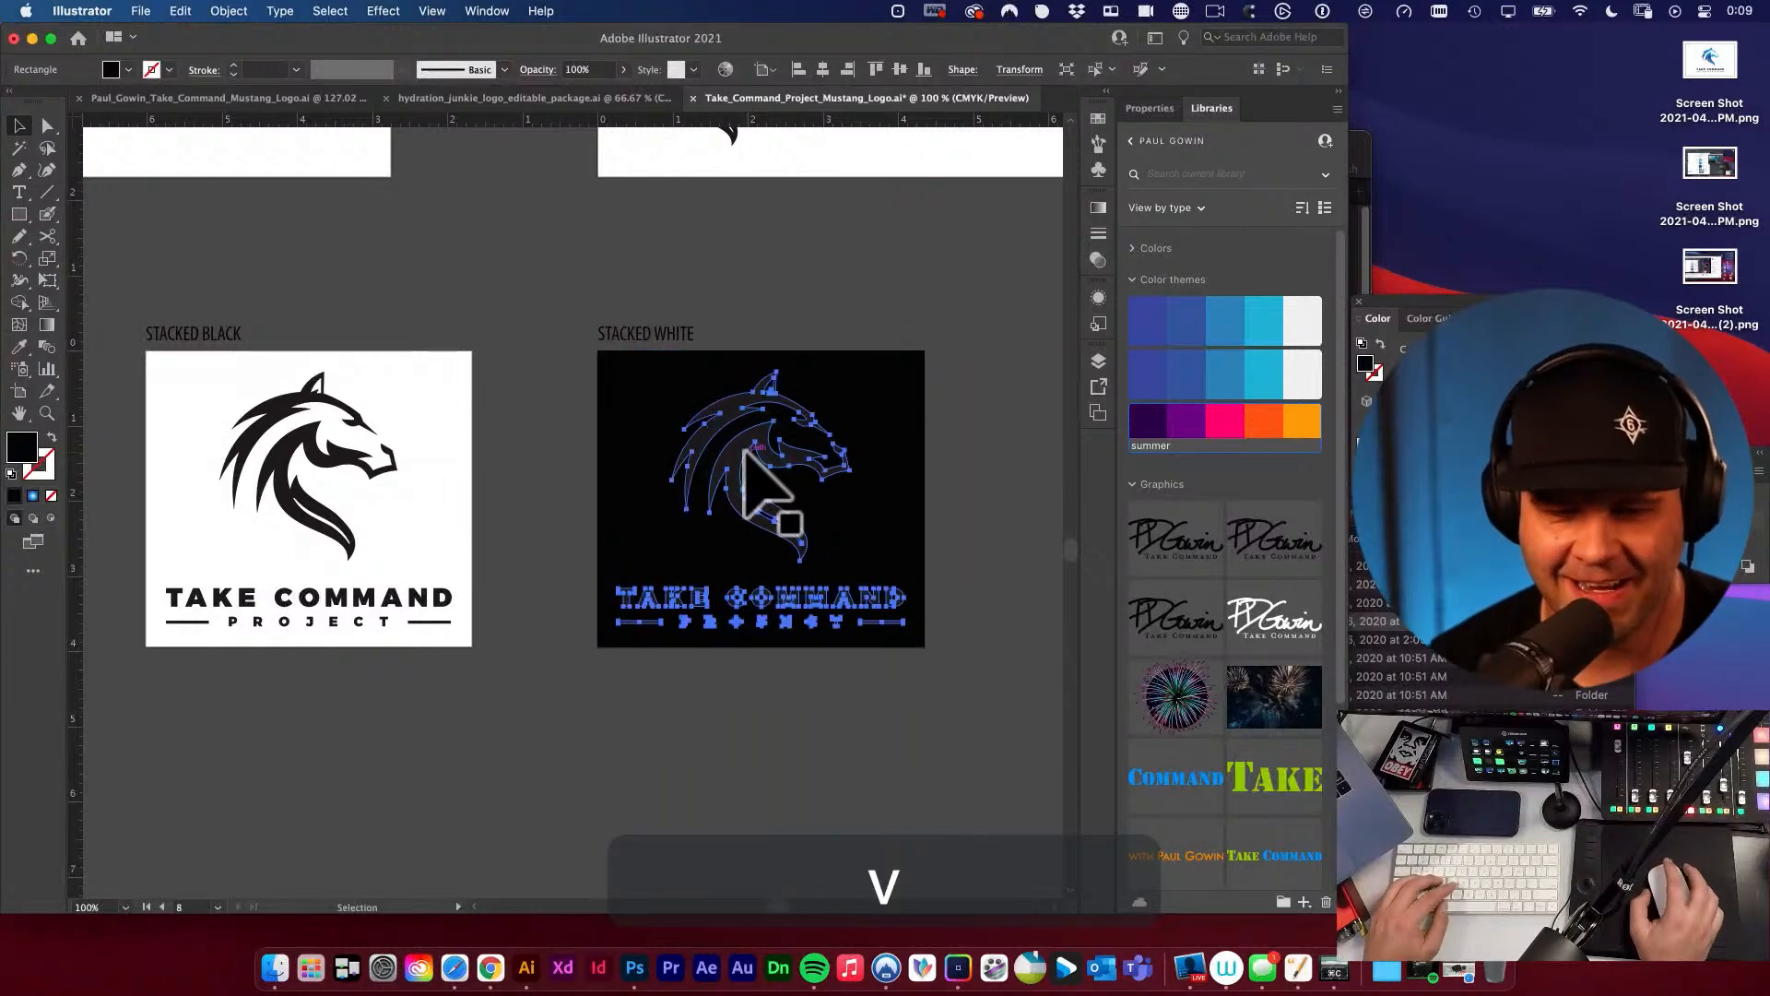
{"action": "key", "text": "i"}
{"action": "left_click", "coordinate": [455, 385]}
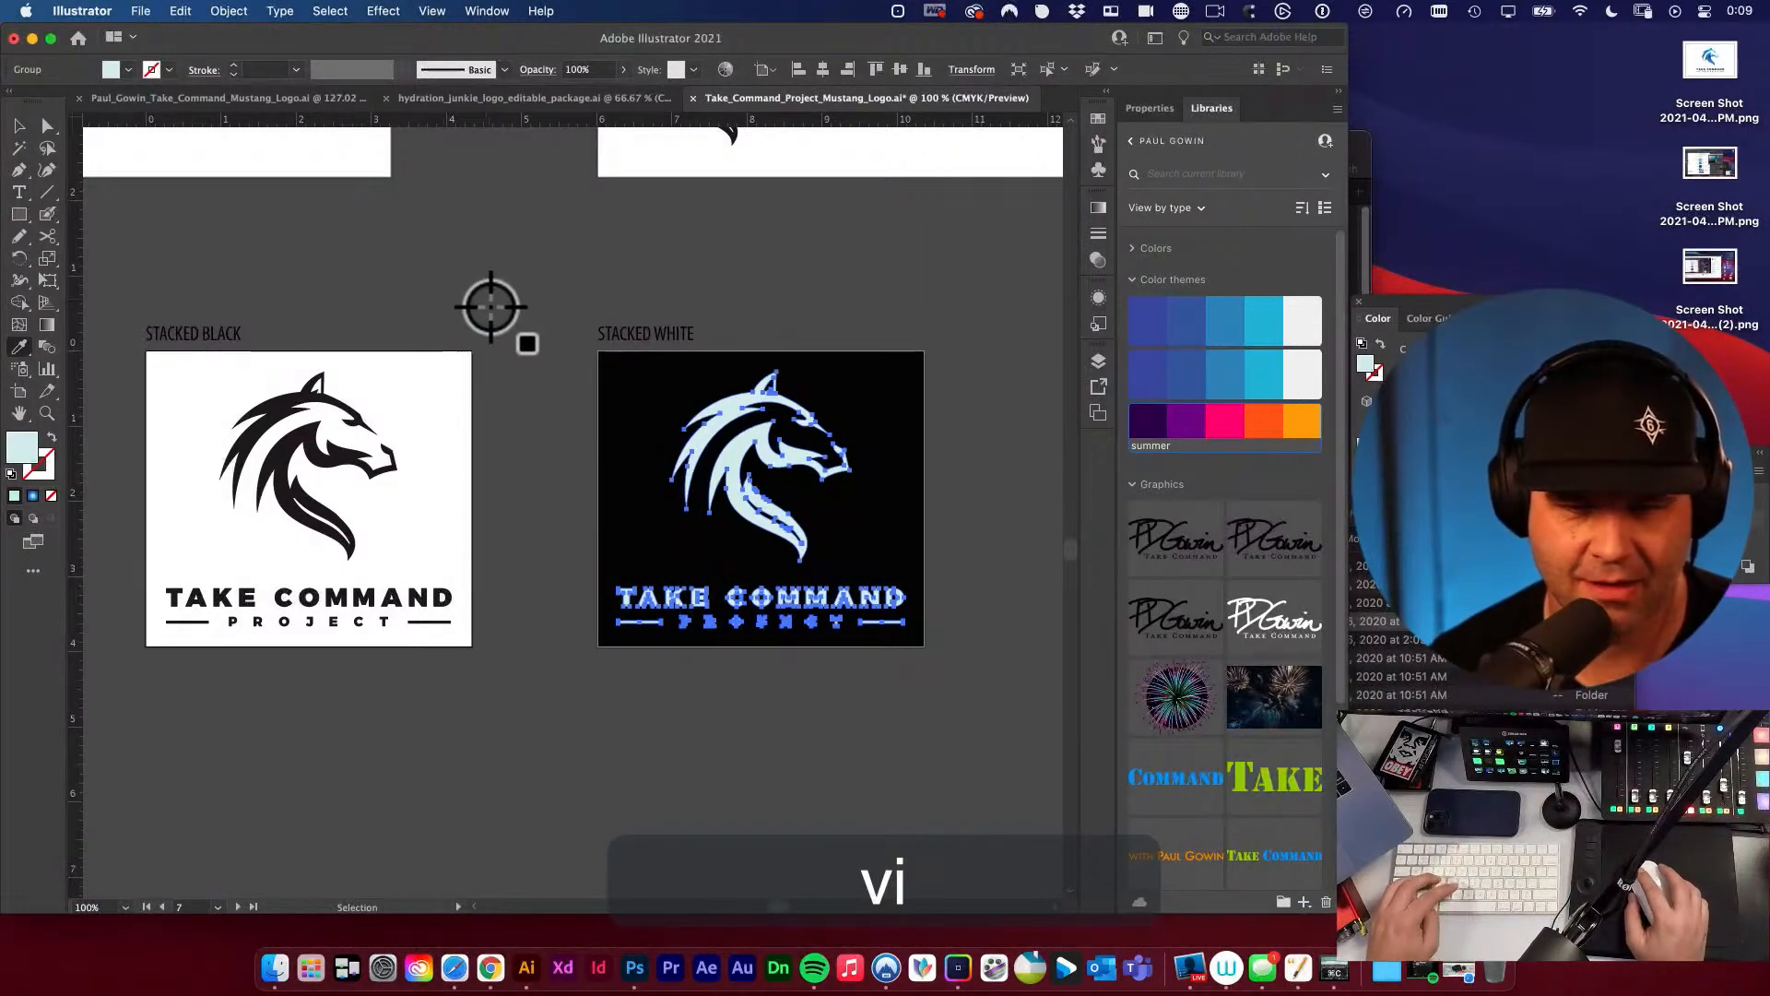
{"action": "double_click", "coordinate": [23, 449]}
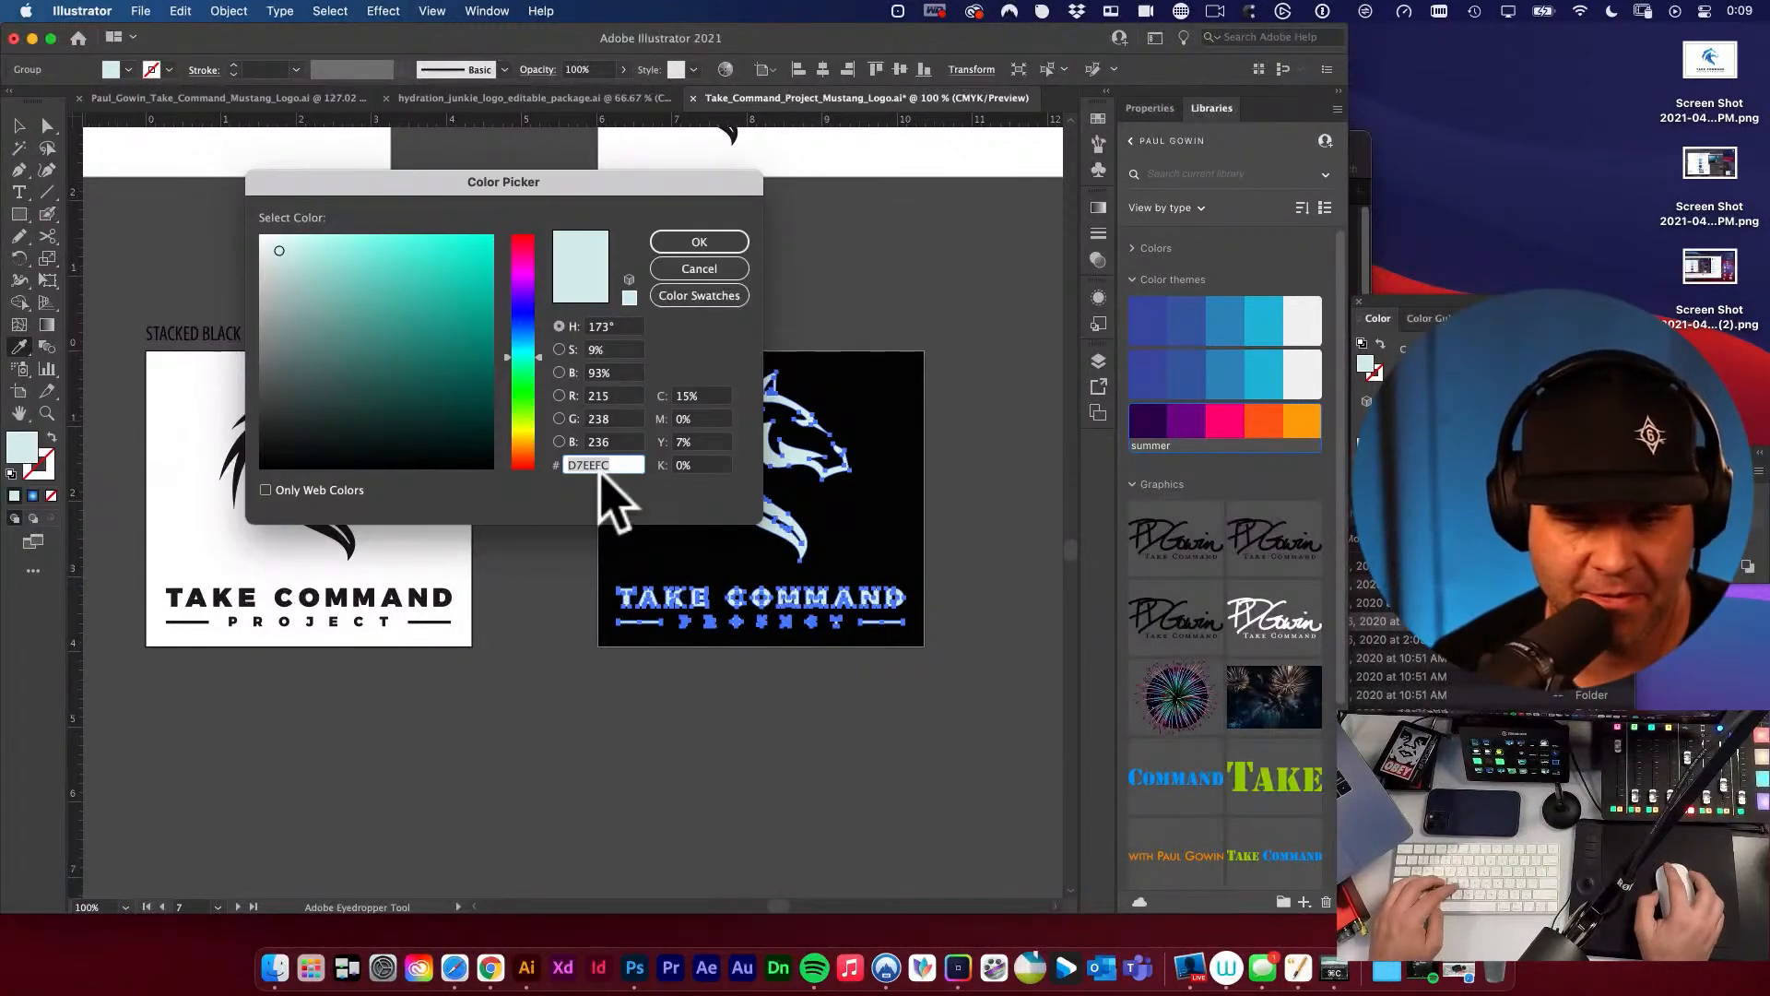
{"action": "left_click", "coordinate": [634, 474]}
{"action": "left_click_drag", "start_coordinate": [318, 285], "coordinate": [218, 205]}
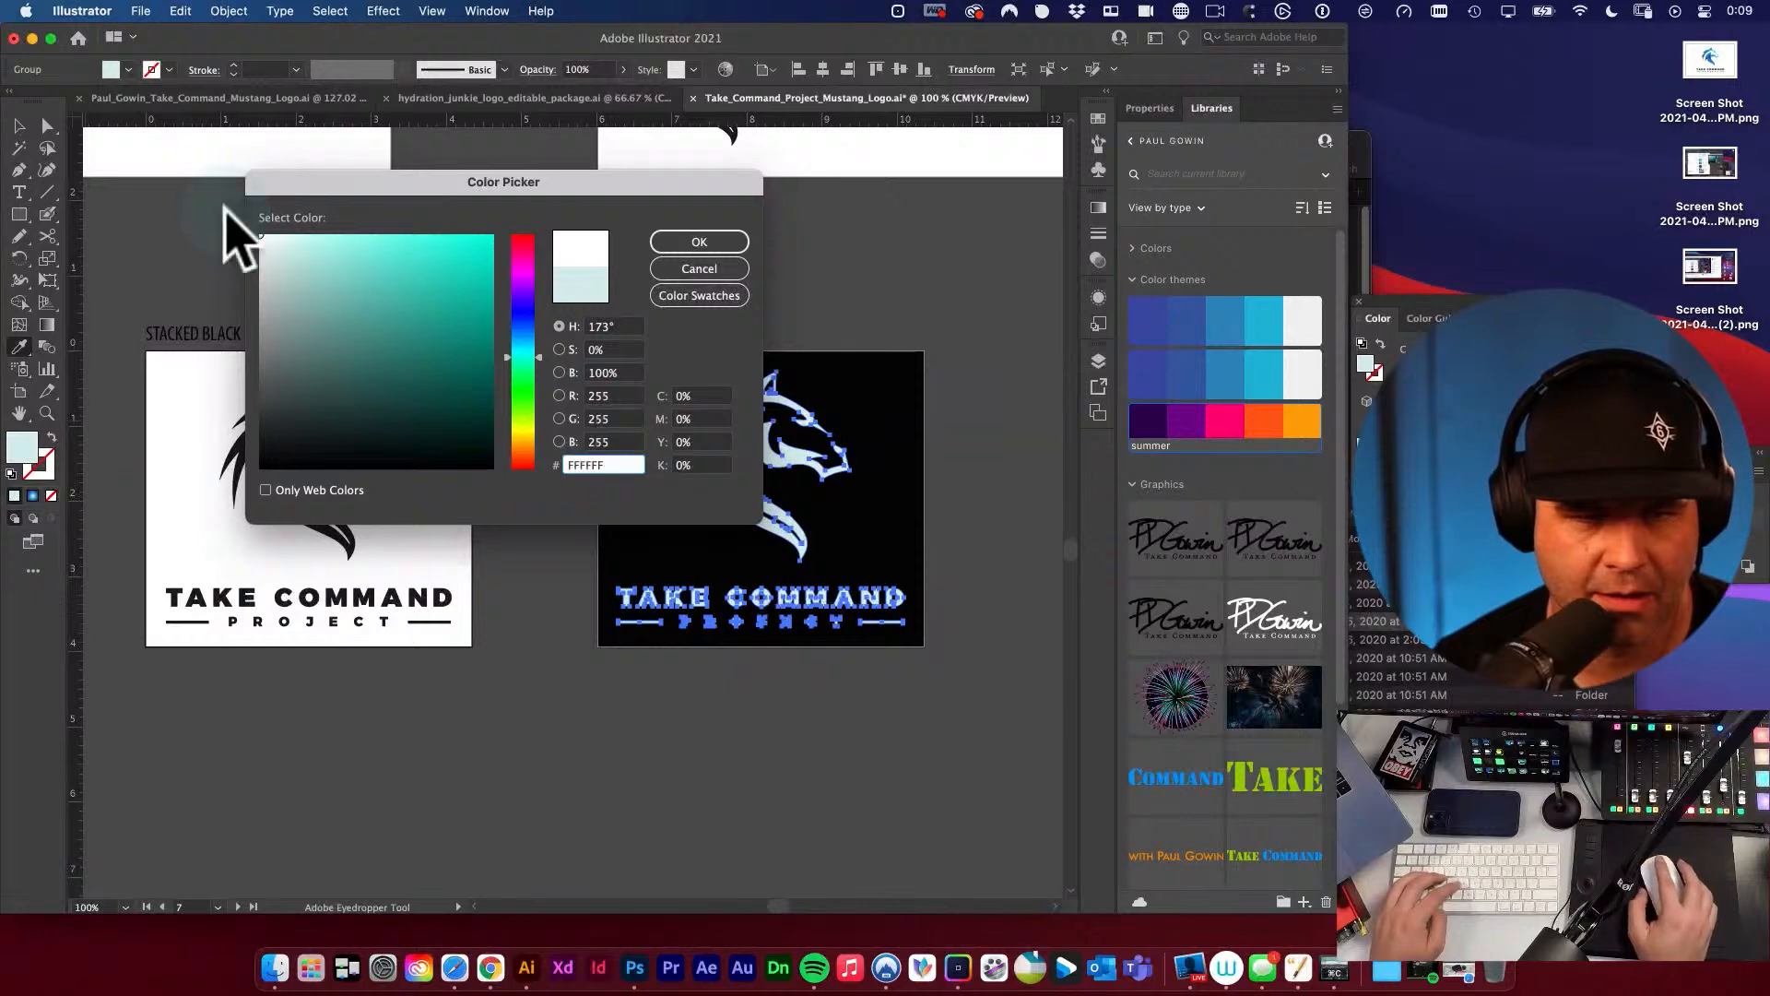
{"action": "left_click", "coordinate": [690, 245]}
{"action": "key", "text": "v"}
{"action": "left_click", "coordinate": [368, 281]}
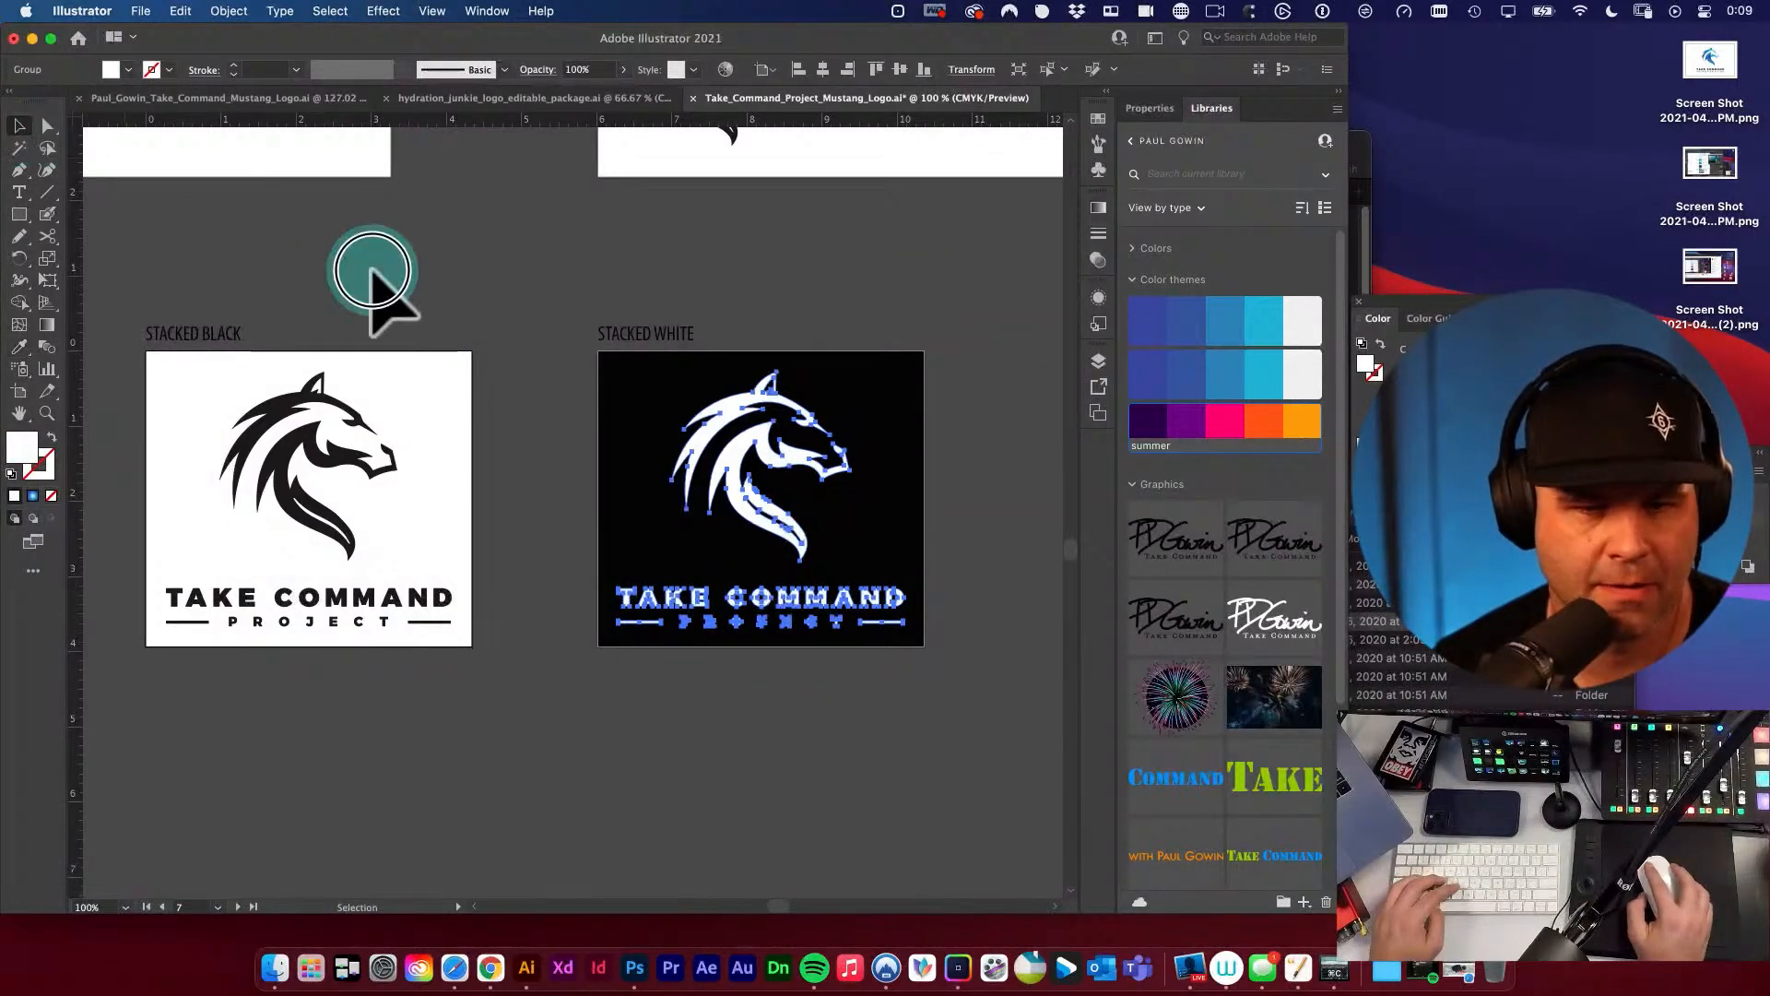
Rename the artboard of the white horizontal logo on black to HORIZONTAL WHITE.
{"action": "left_click", "coordinate": [693, 526], "text": "alt+super"}
{"action": "left_click_drag", "start_coordinate": [705, 500], "coordinate": [793, 390]}
{"action": "key", "text": "v"}
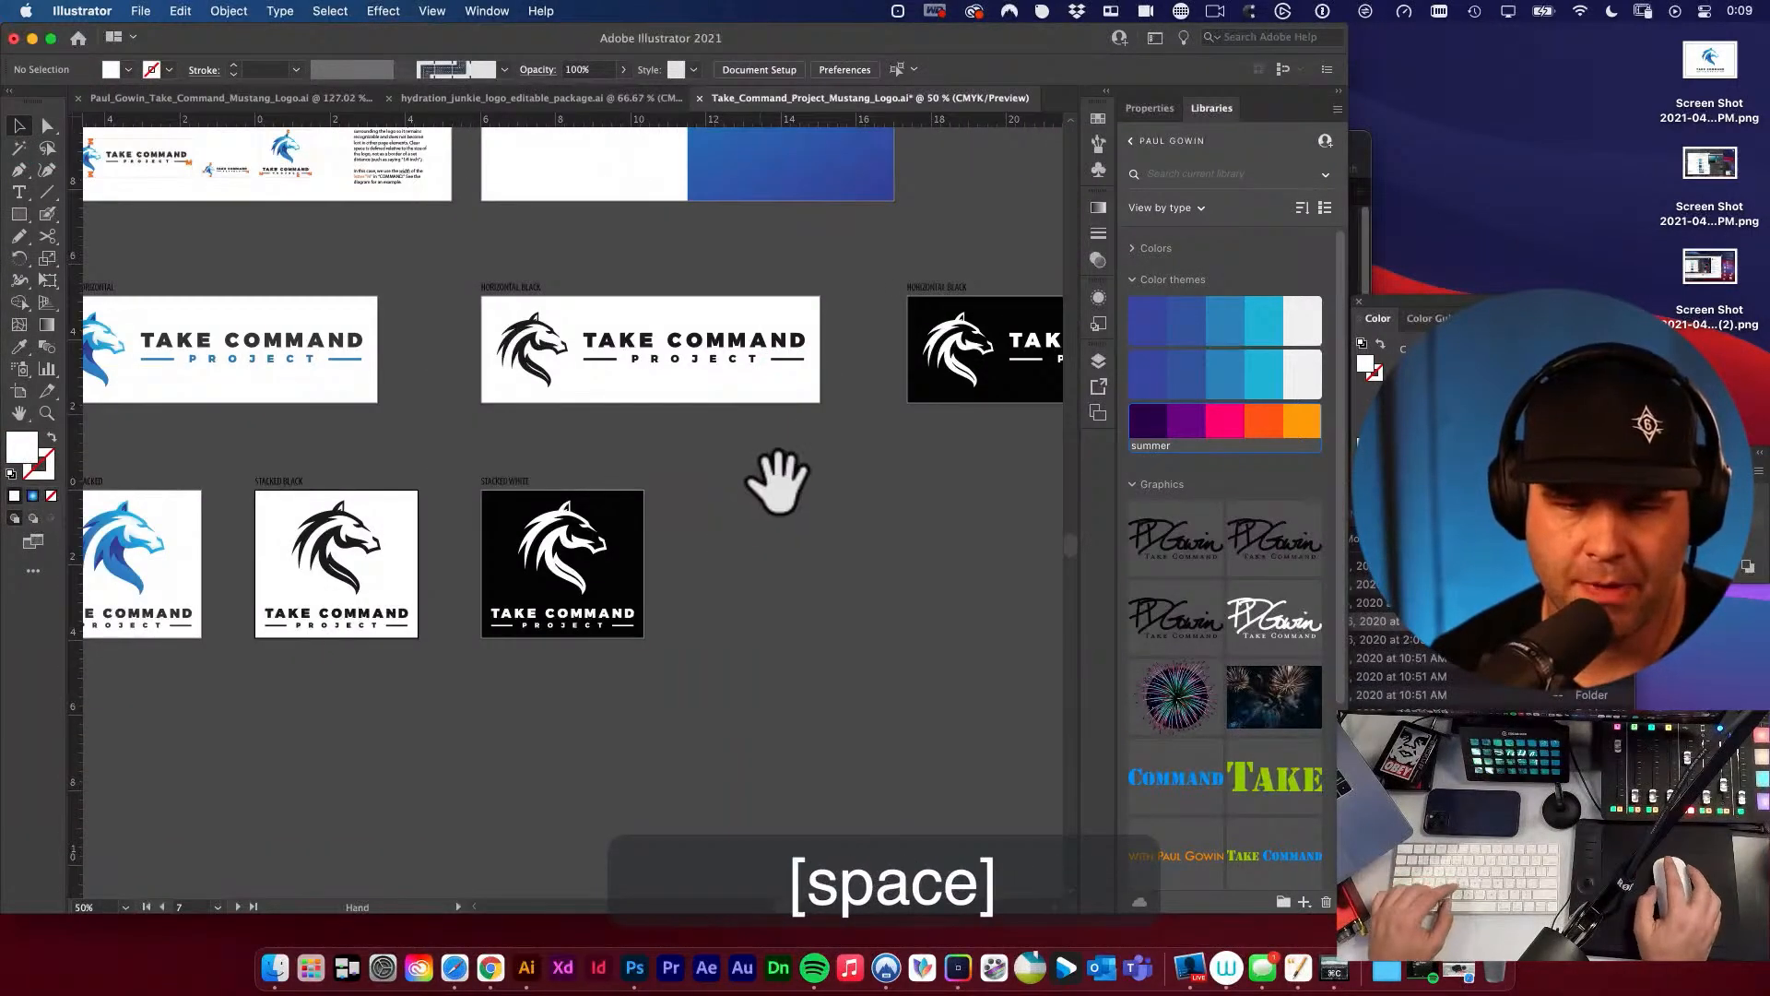
{"action": "left_click", "coordinate": [784, 485], "text": "alt+super"}
{"action": "left_click_drag", "start_coordinate": [645, 590], "coordinate": [889, 534]}
{"action": "left_click_drag", "start_coordinate": [612, 482], "coordinate": [909, 644]}
{"action": "key", "text": "shift+o"}
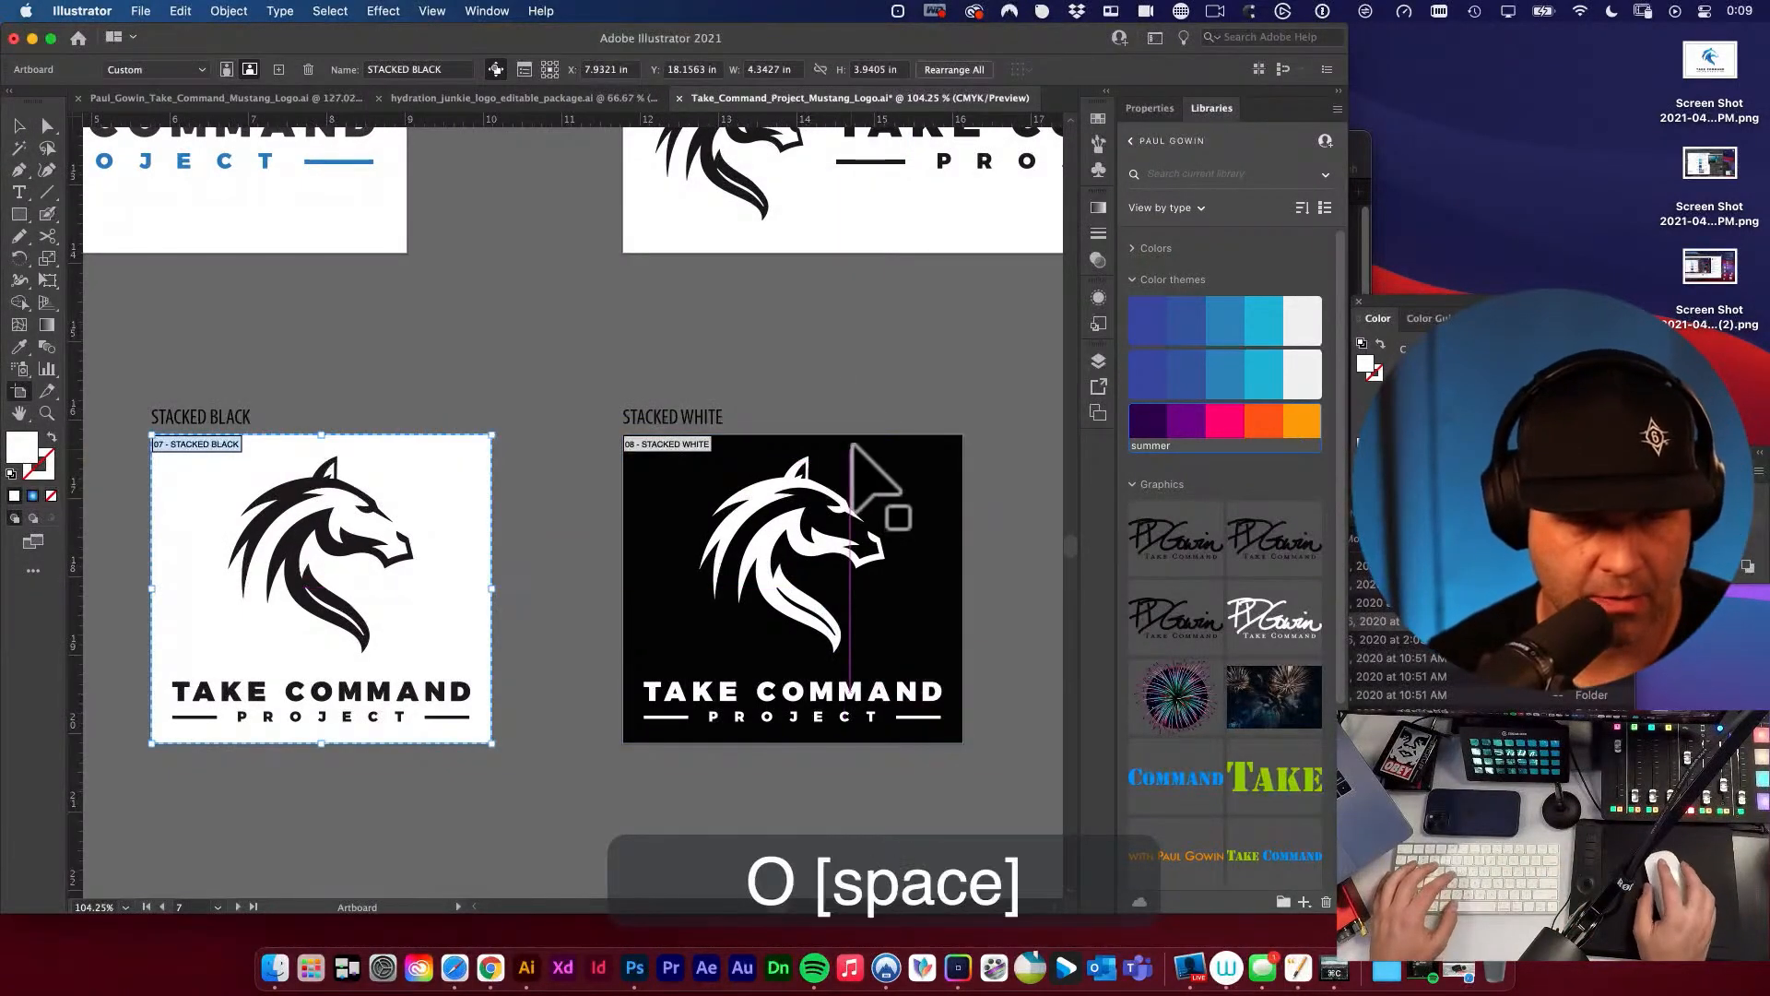
{"action": "left_click_drag", "start_coordinate": [853, 447], "coordinate": [821, 526]}
{"action": "left_click_drag", "start_coordinate": [878, 423], "coordinate": [549, 440]}
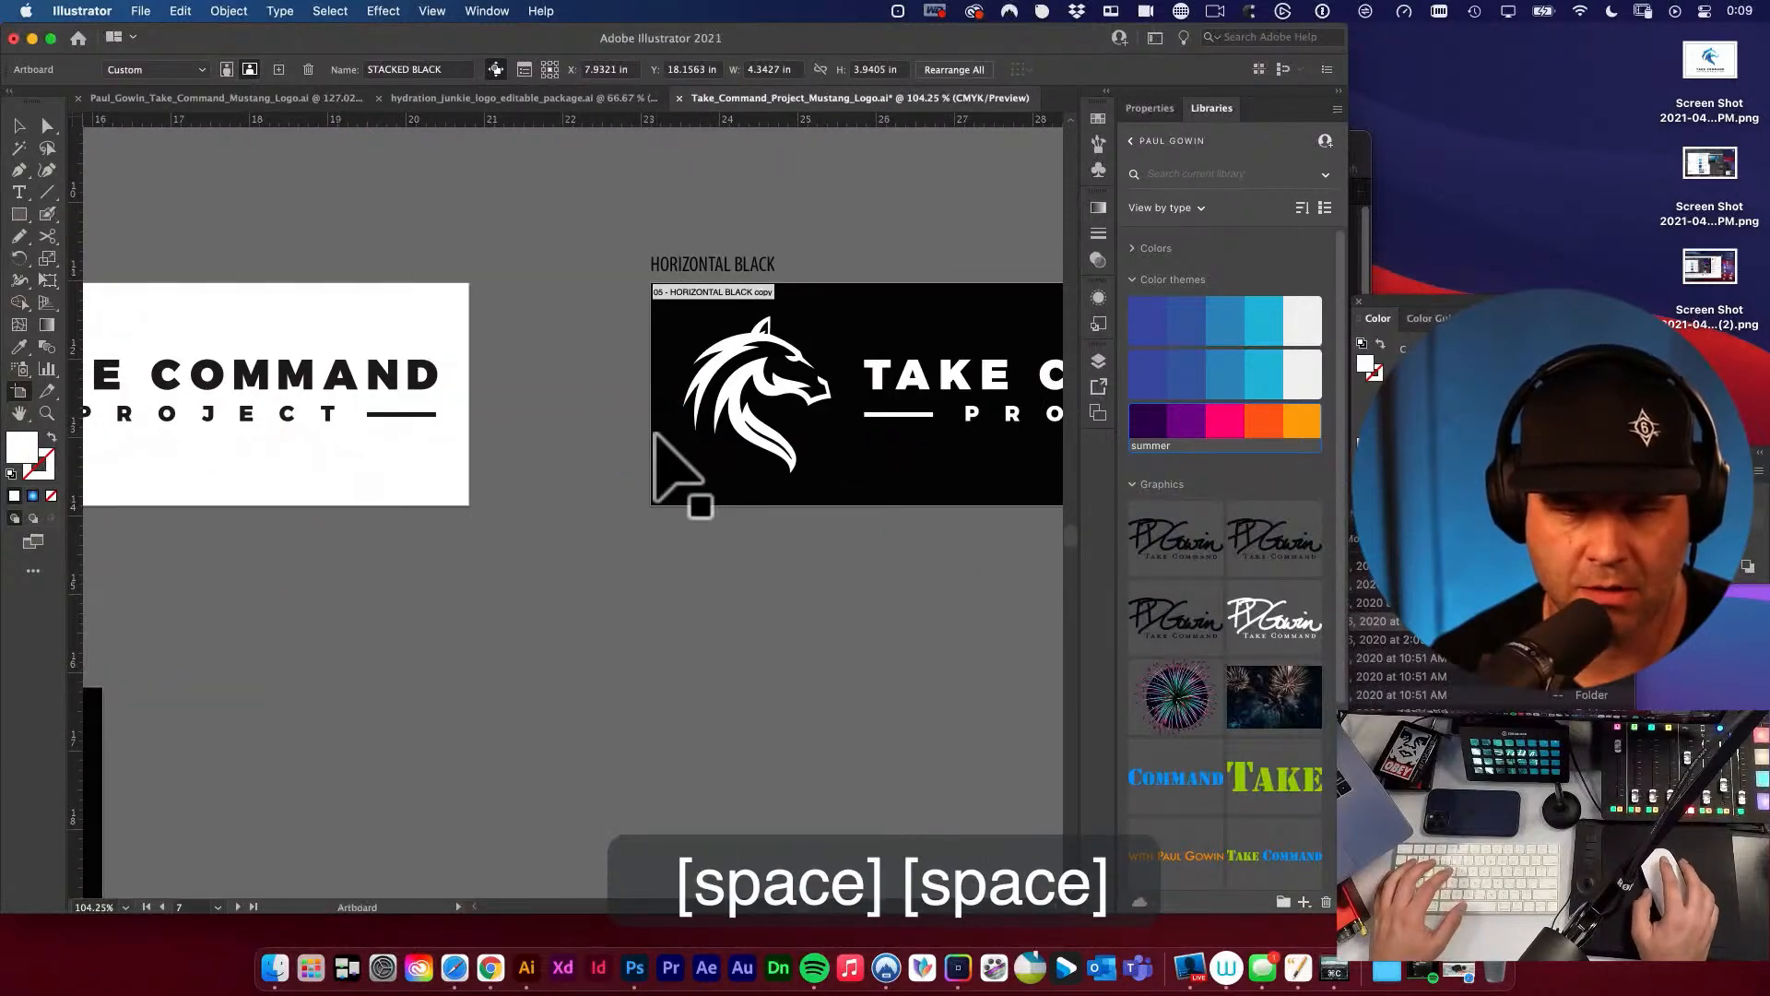
{"action": "left_click", "coordinate": [756, 297]}
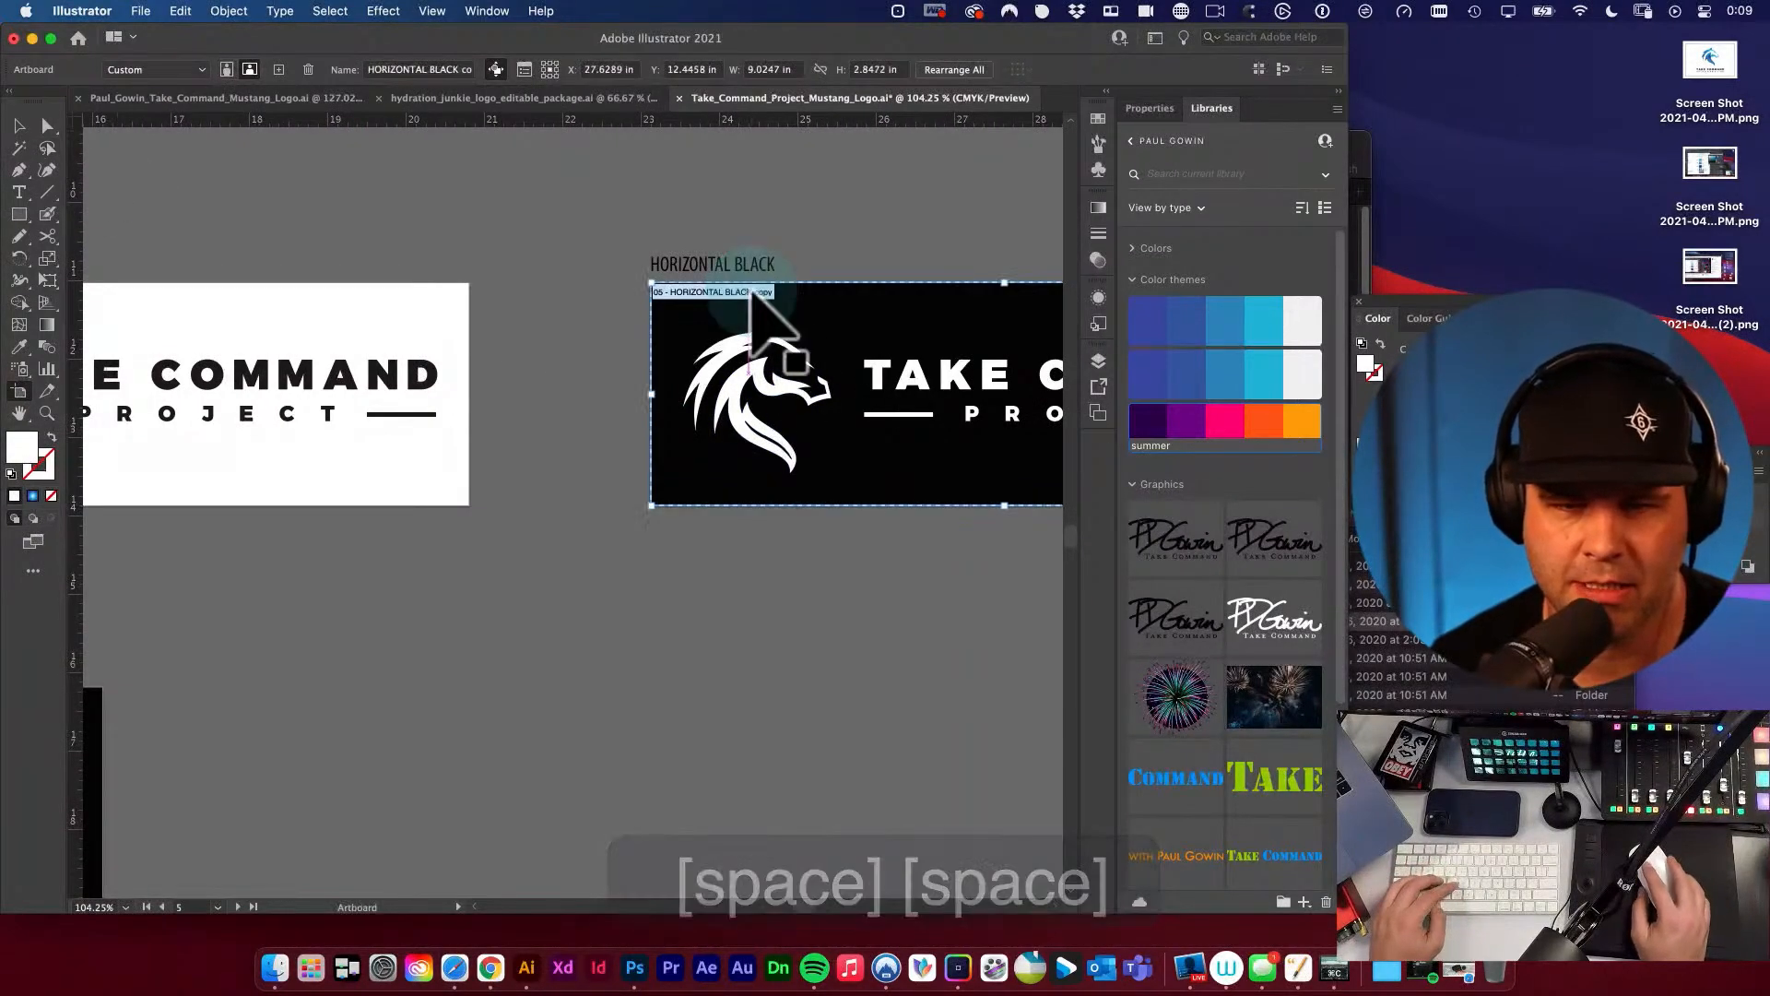
{"action": "double_click", "coordinate": [434, 69]}
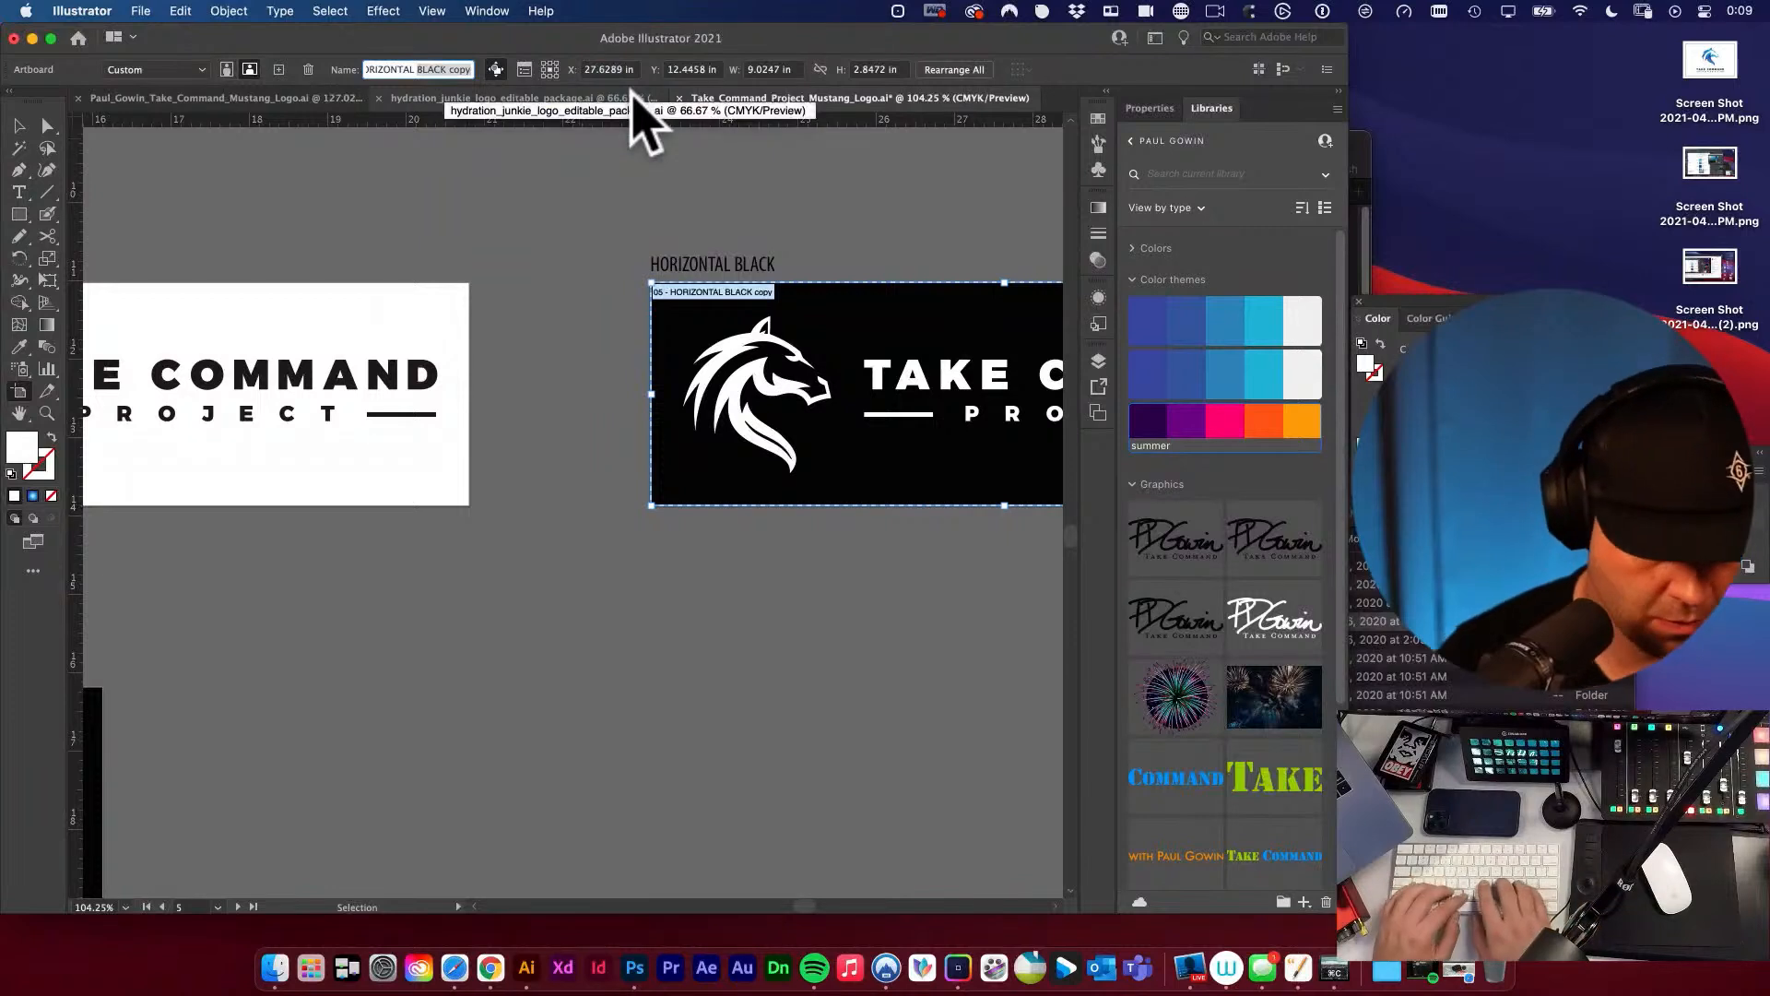
{"action": "type", "text": "WHITE"}
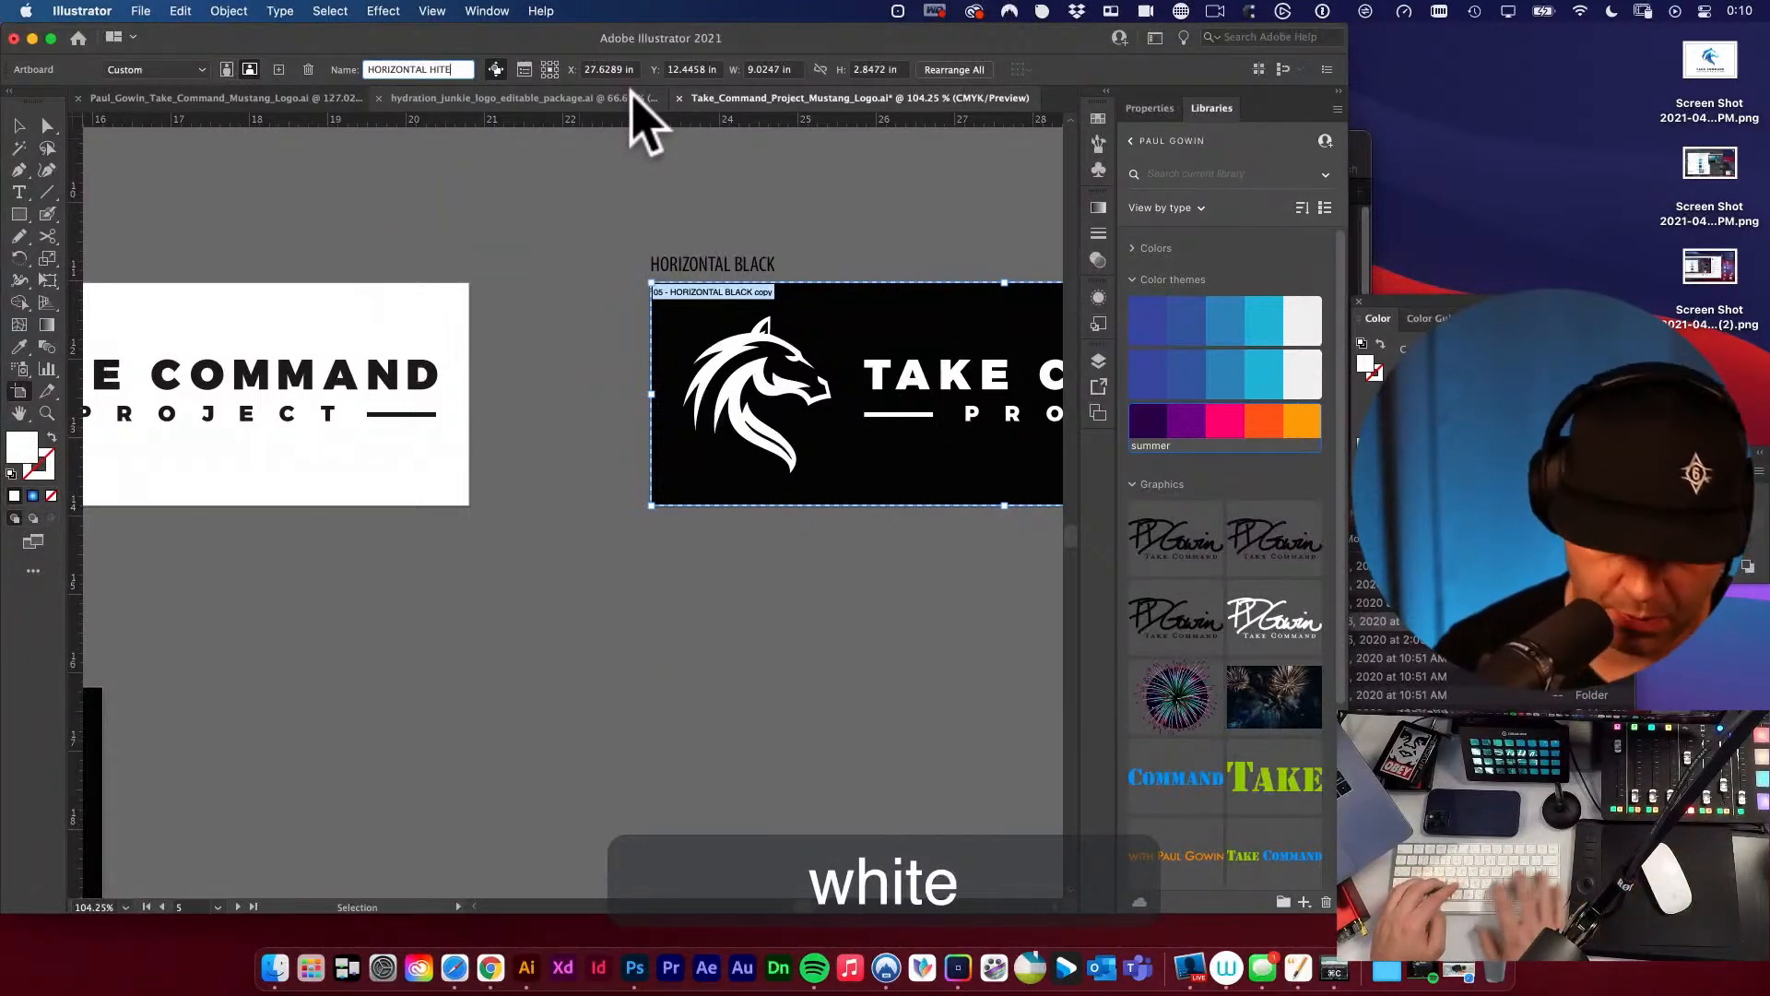
{"action": "key", "text": "BackSpace"}
{"action": "key", "text": "BackSpace"}
{"action": "key", "text": "BackSpace"}
{"action": "key", "text": "BackSpace"}
{"action": "type", "text": "WHITE"}
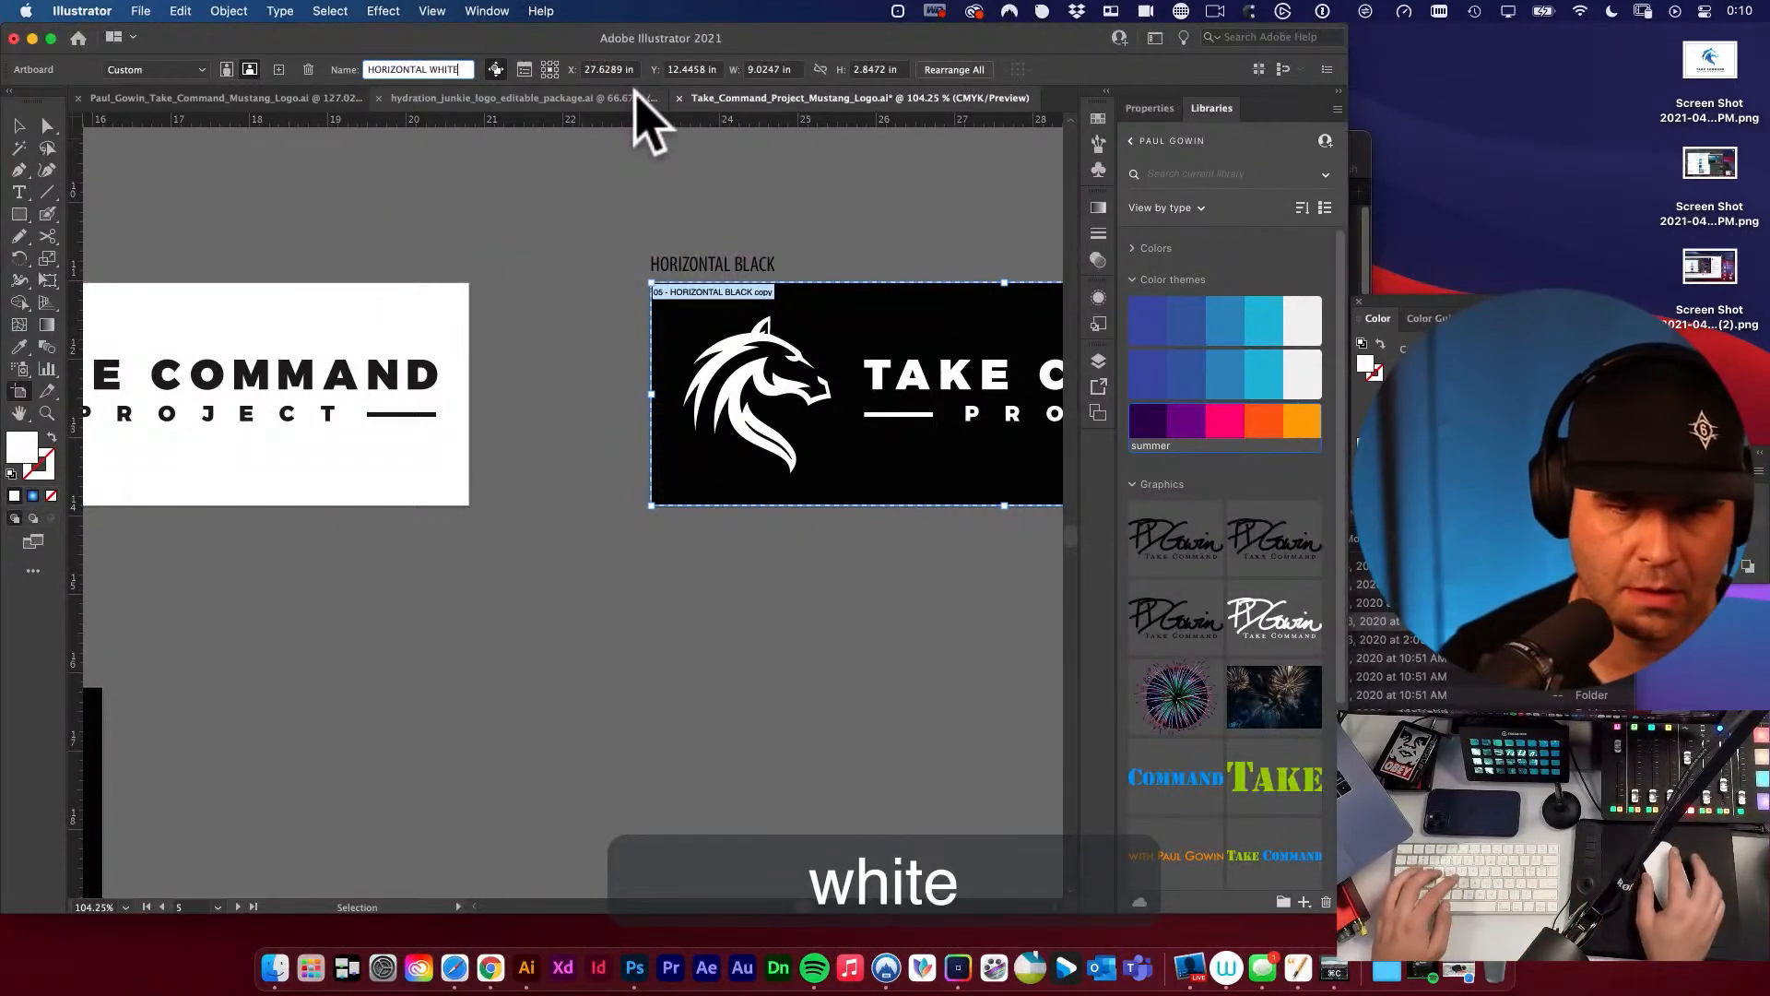
Replace the label above the white horizontal logo with HORIZONTAL WHITE, copied from the artboard name, and deselect it.
{"action": "key", "text": "super+a"}
{"action": "key", "text": "super+c"}
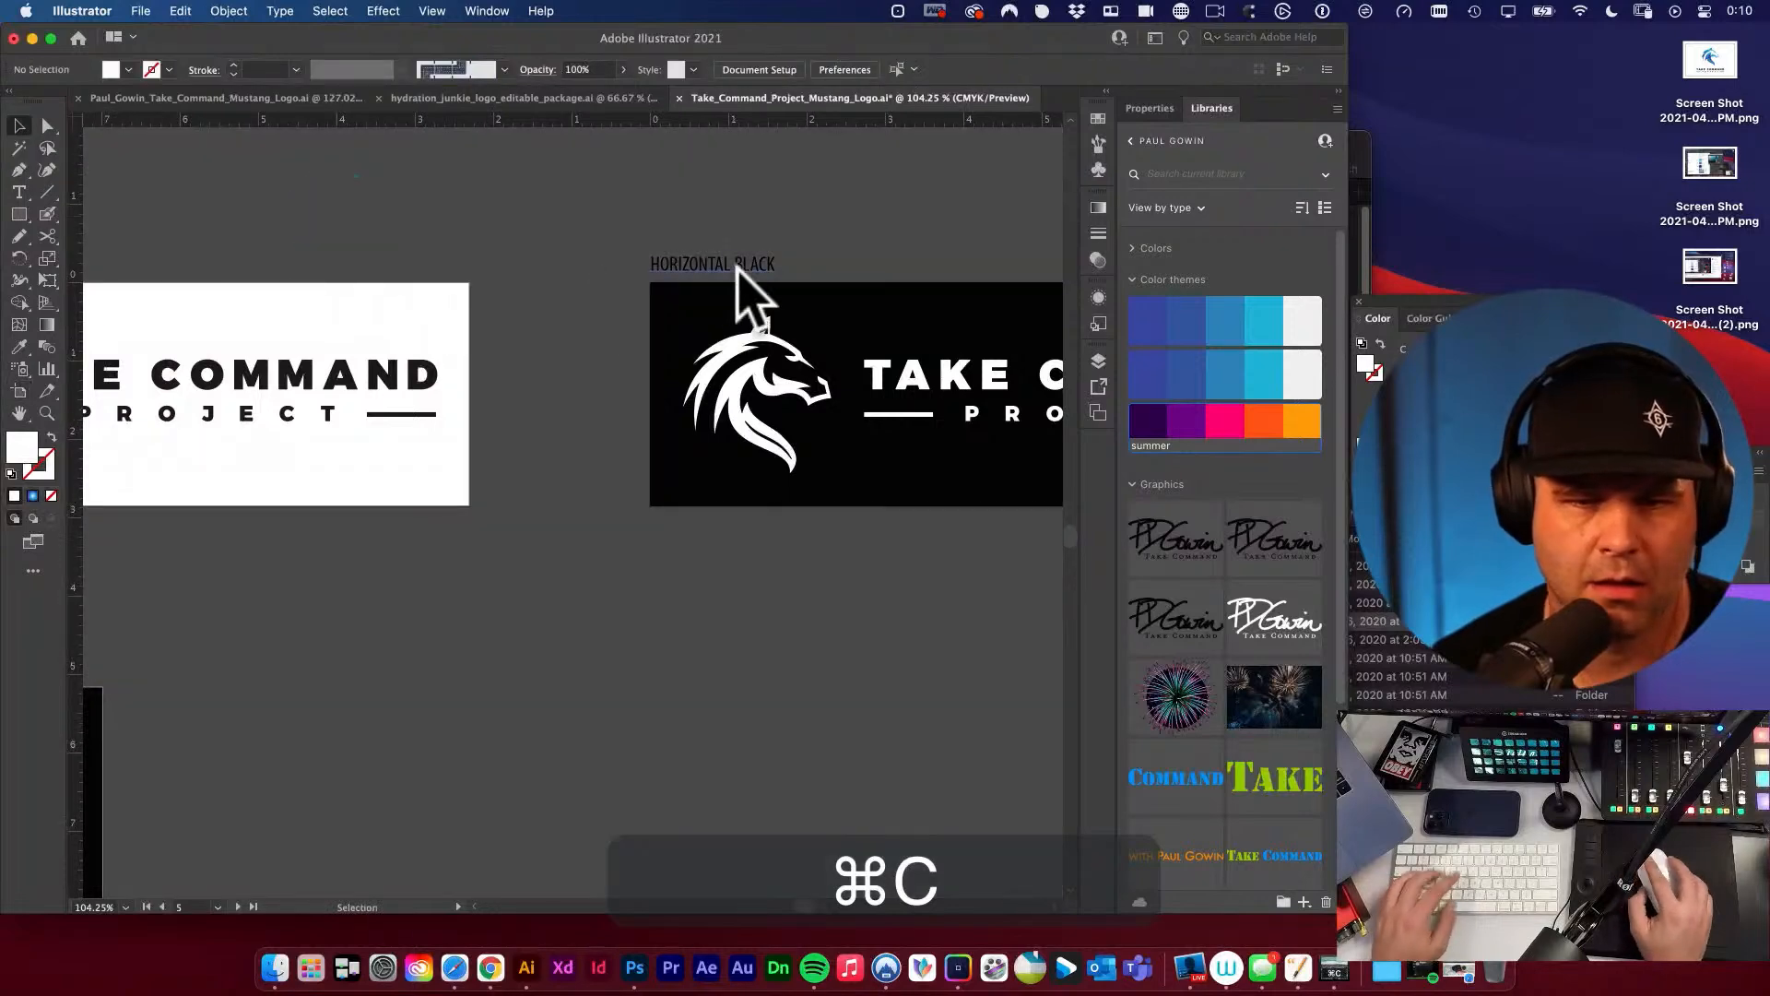
{"action": "key", "text": "t"}
{"action": "left_click", "coordinate": [719, 265]}
{"action": "key", "text": "super+a"}
{"action": "key", "text": "super+v"}
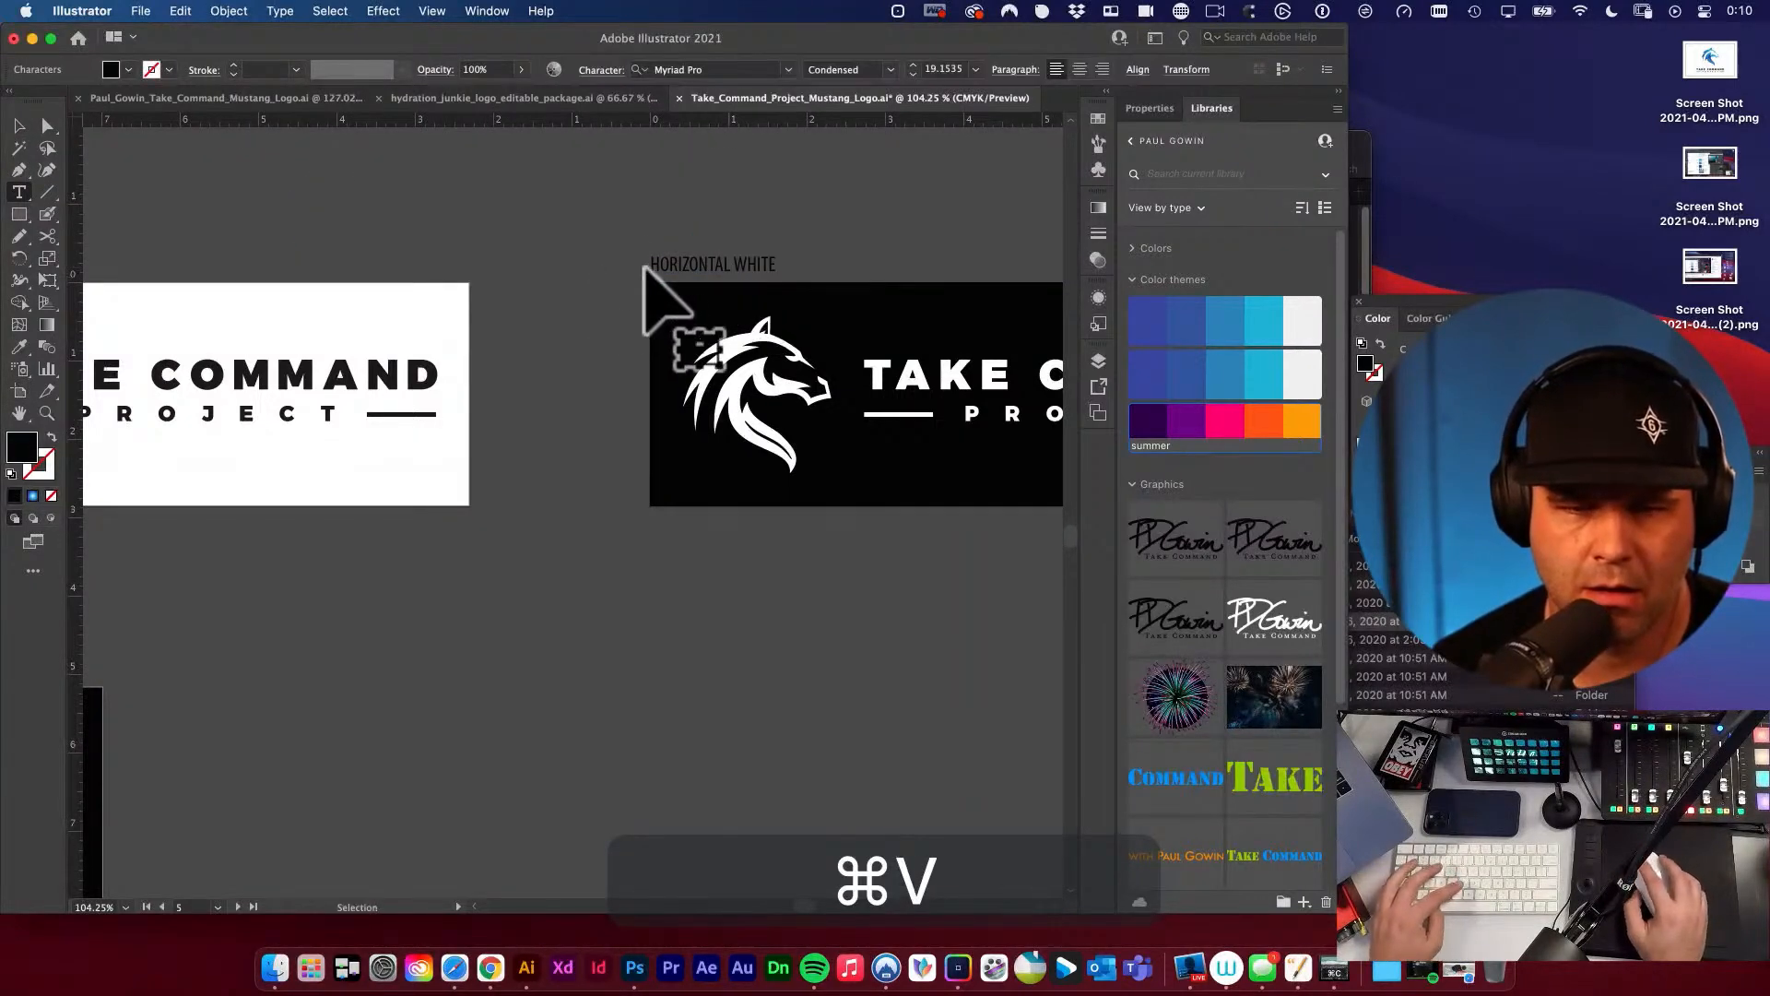
{"action": "left_click", "coordinate": [17, 124]}
{"action": "left_click", "coordinate": [253, 225]}
Check the artboard names against their labels across the horizontal and stacked logo rows.
{"action": "key", "text": "space"}
{"action": "left_click_drag", "start_coordinate": [775, 249], "coordinate": [669, 378]}
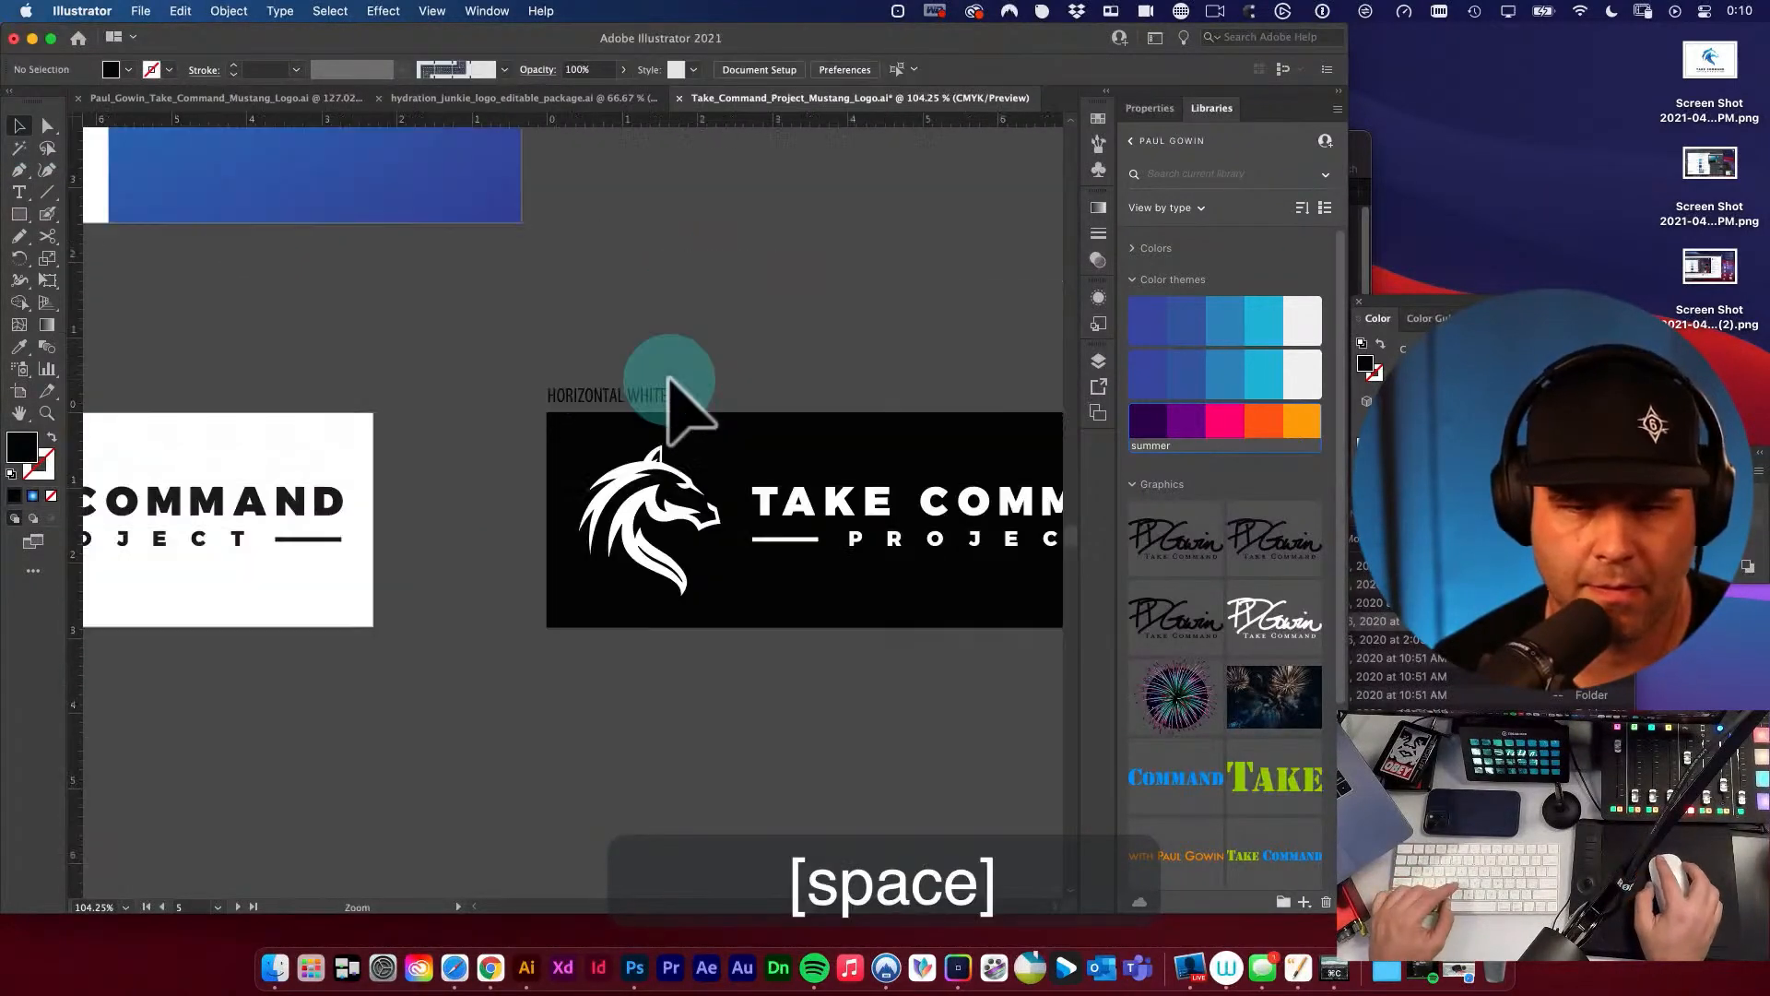
{"action": "left_click", "coordinate": [658, 428], "text": "alt+super"}
{"action": "left_click_drag", "start_coordinate": [583, 462], "coordinate": [891, 424]}
{"action": "key", "text": "shift+o"}
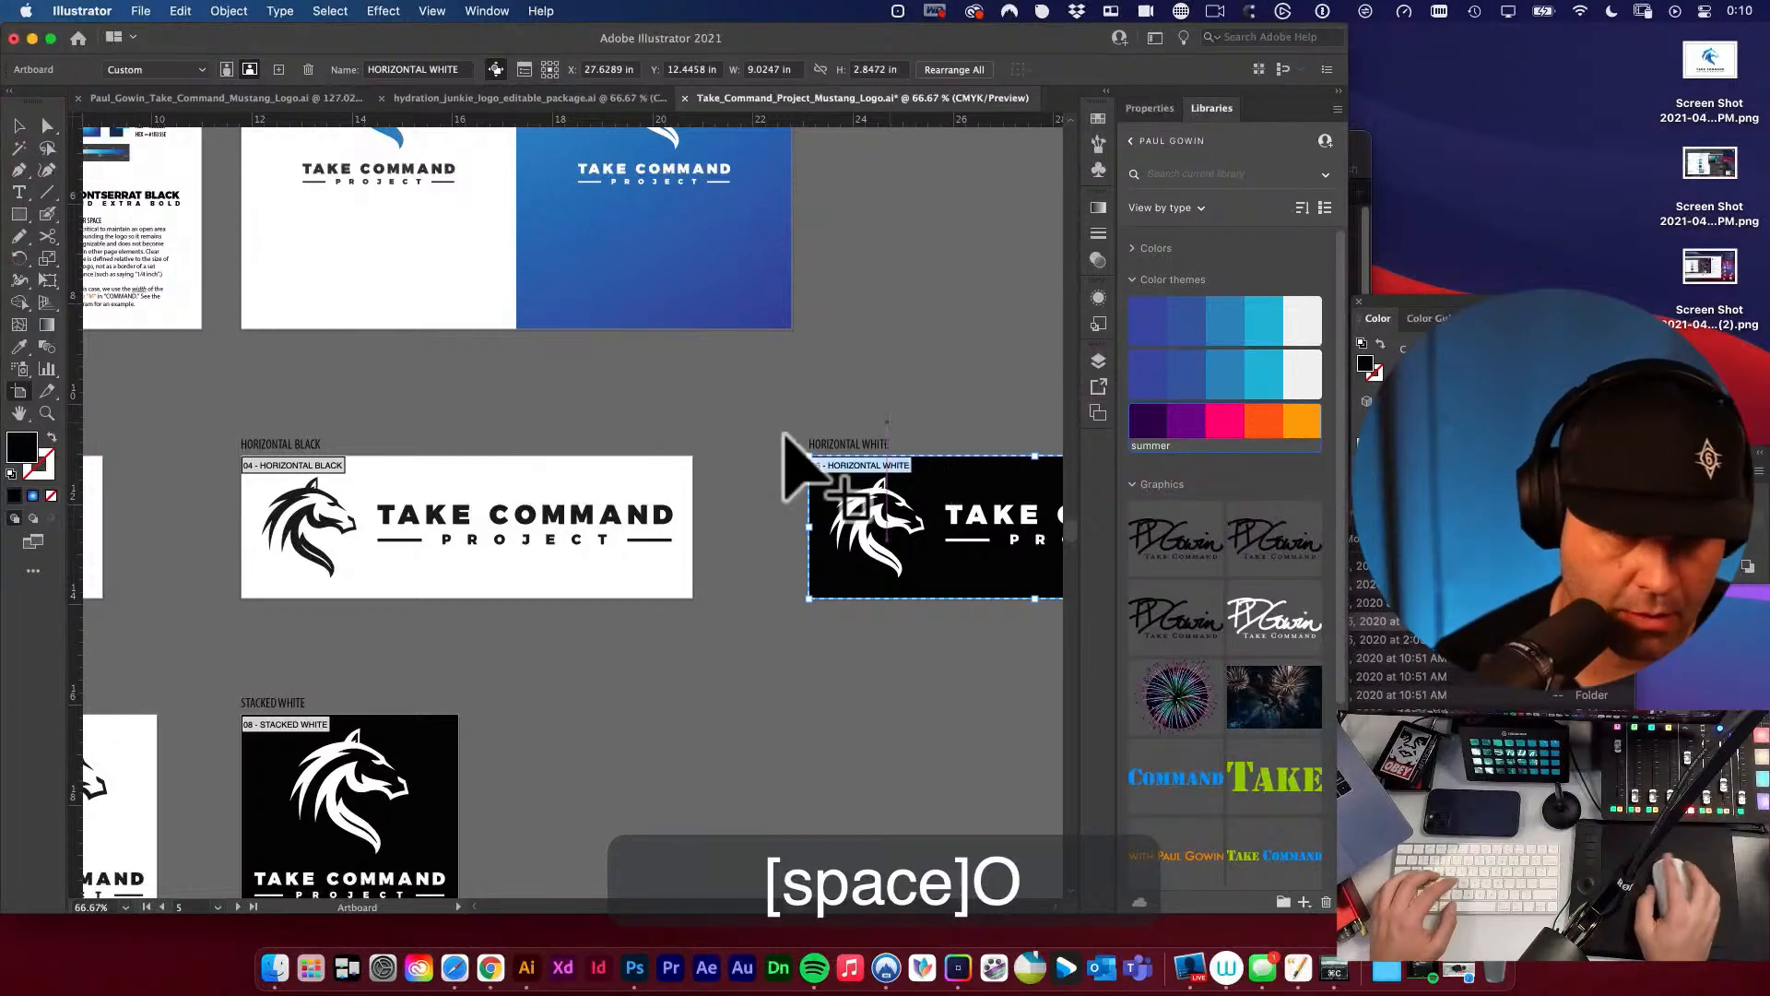
{"action": "scroll", "coordinate": [719, 423], "scroll_direction": "left", "scroll_amount": 6}
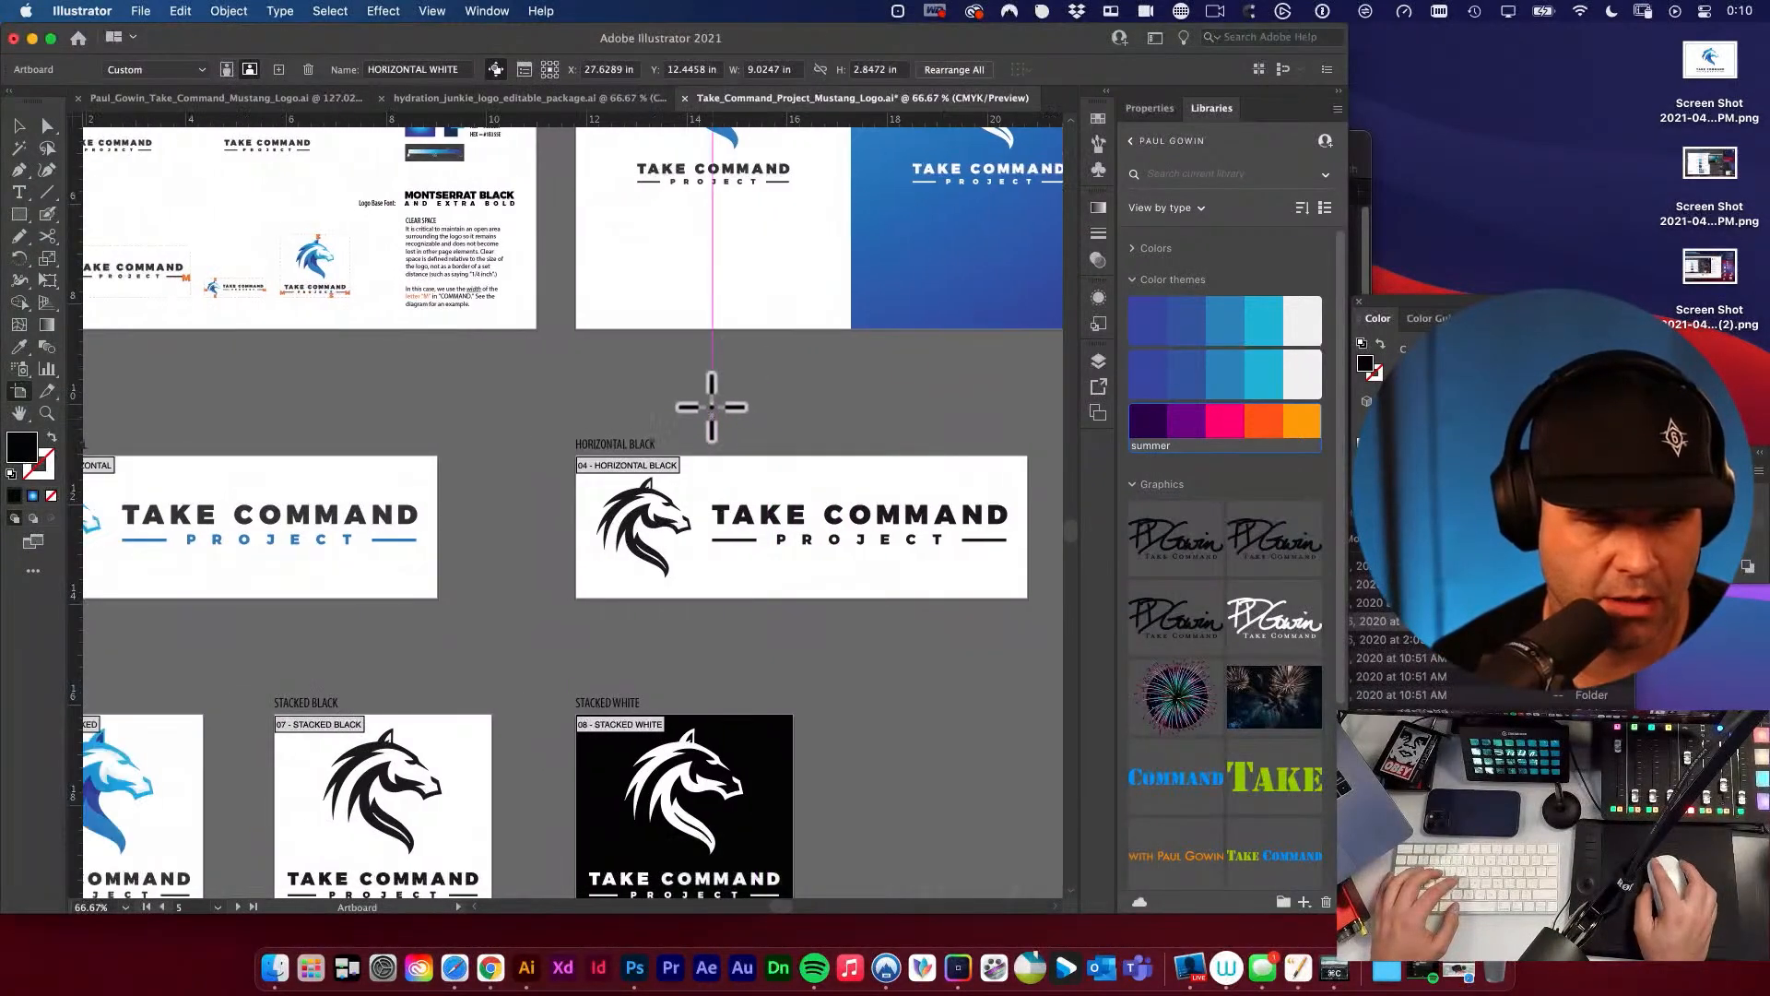
{"action": "scroll", "coordinate": [711, 406], "scroll_direction": "left", "scroll_amount": 15}
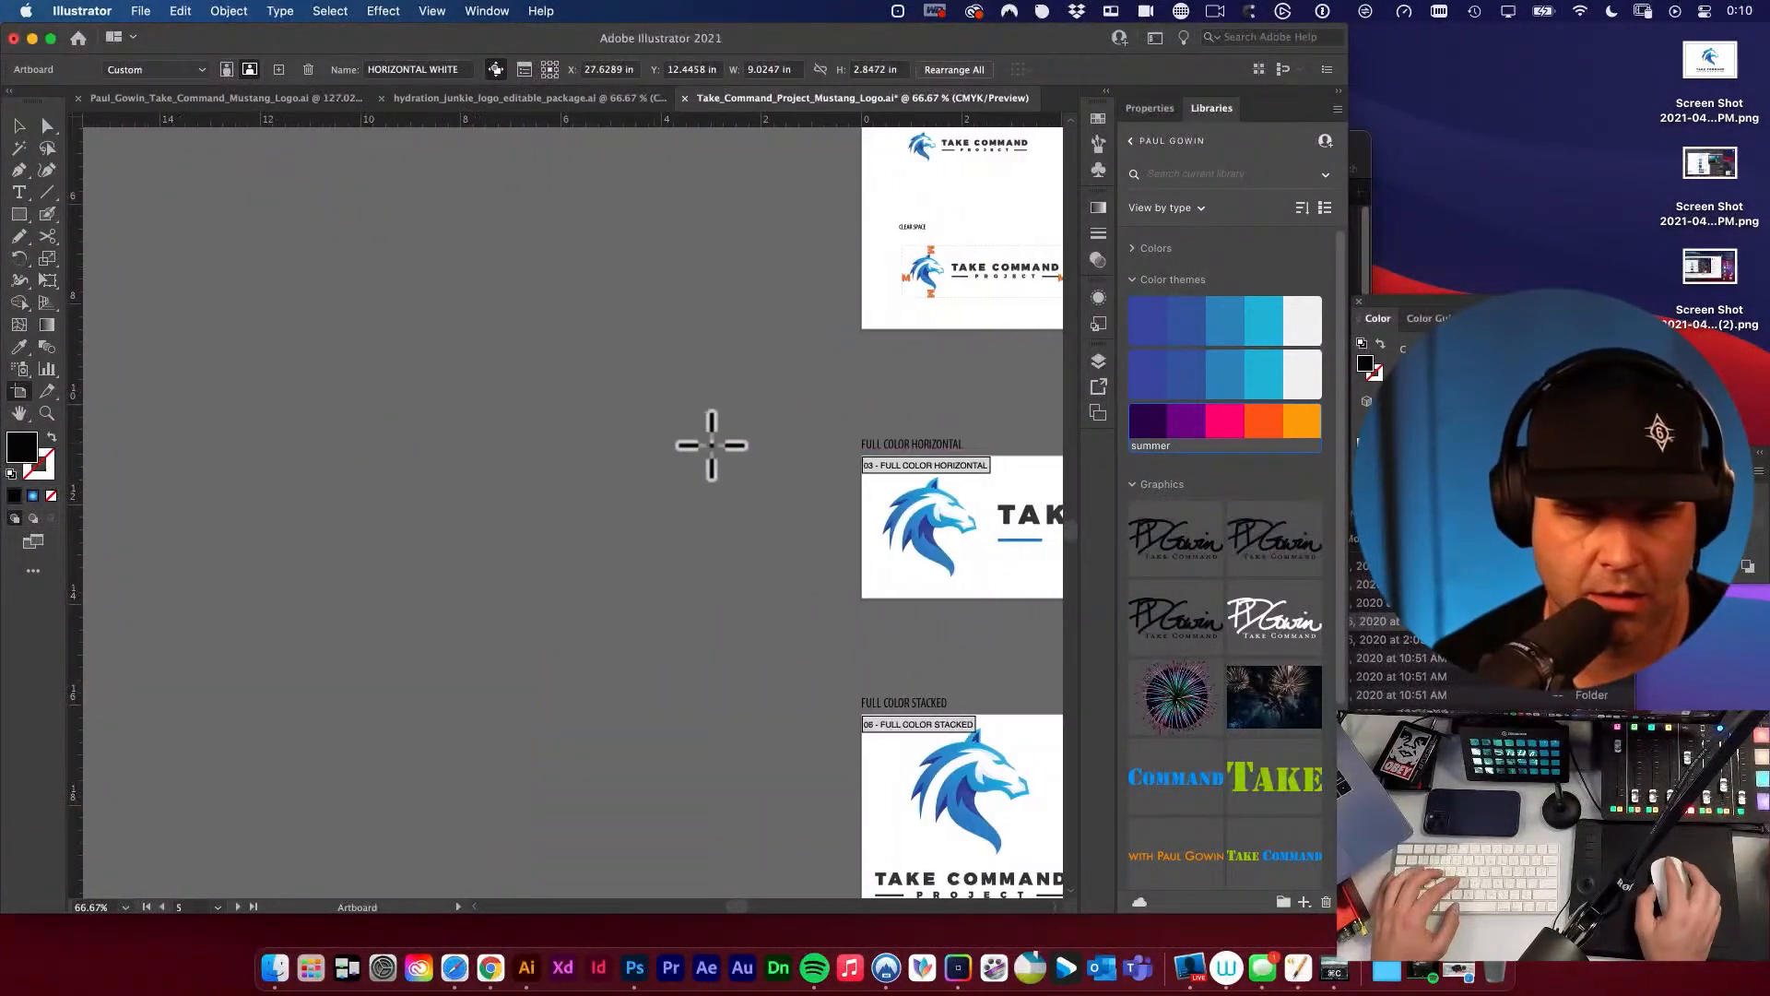
{"action": "scroll", "coordinate": [711, 445], "scroll_direction": "right", "scroll_amount": 5}
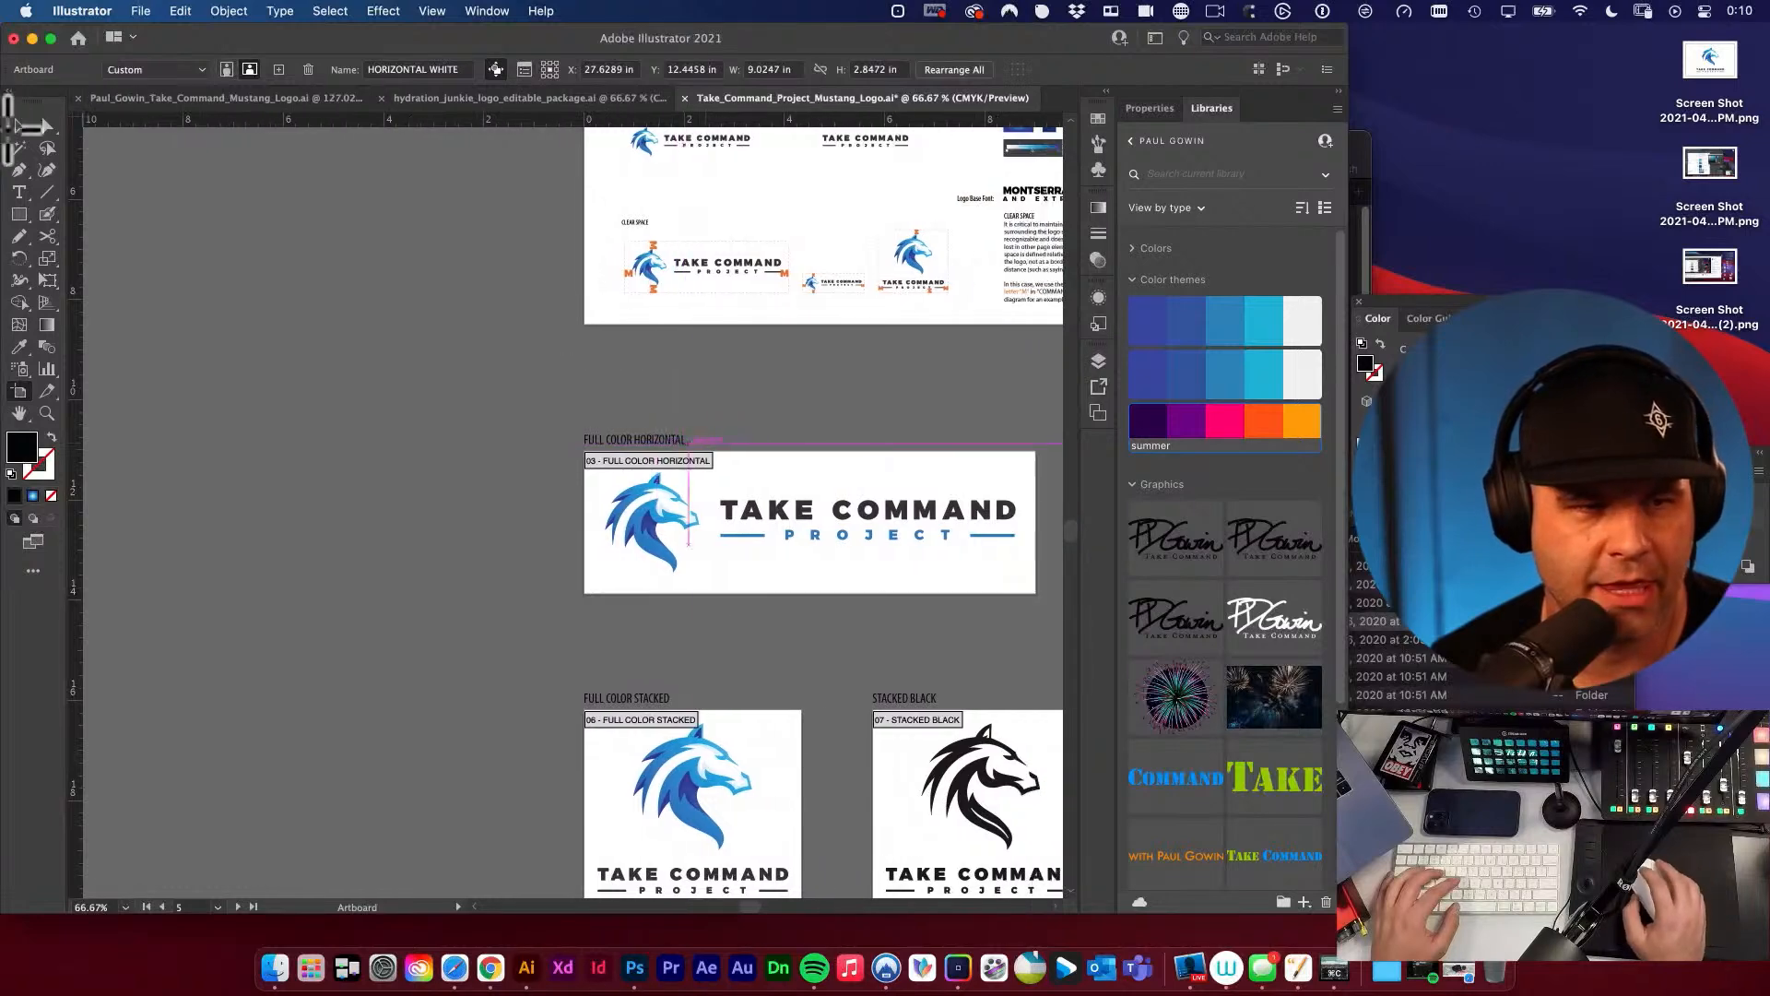
{"action": "scroll", "coordinate": [689, 443], "scroll_direction": "up", "scroll_amount": 4}
Leave artboard editing, bring the whole logo package into view and save the document.
{"action": "left_click", "coordinate": [20, 127]}
{"action": "left_click", "coordinate": [223, 256]}
{"action": "key", "text": "space"}
{"action": "left_click", "coordinate": [591, 296], "text": "alt+super"}
{"action": "left_click", "coordinate": [611, 319], "text": "alt+super"}
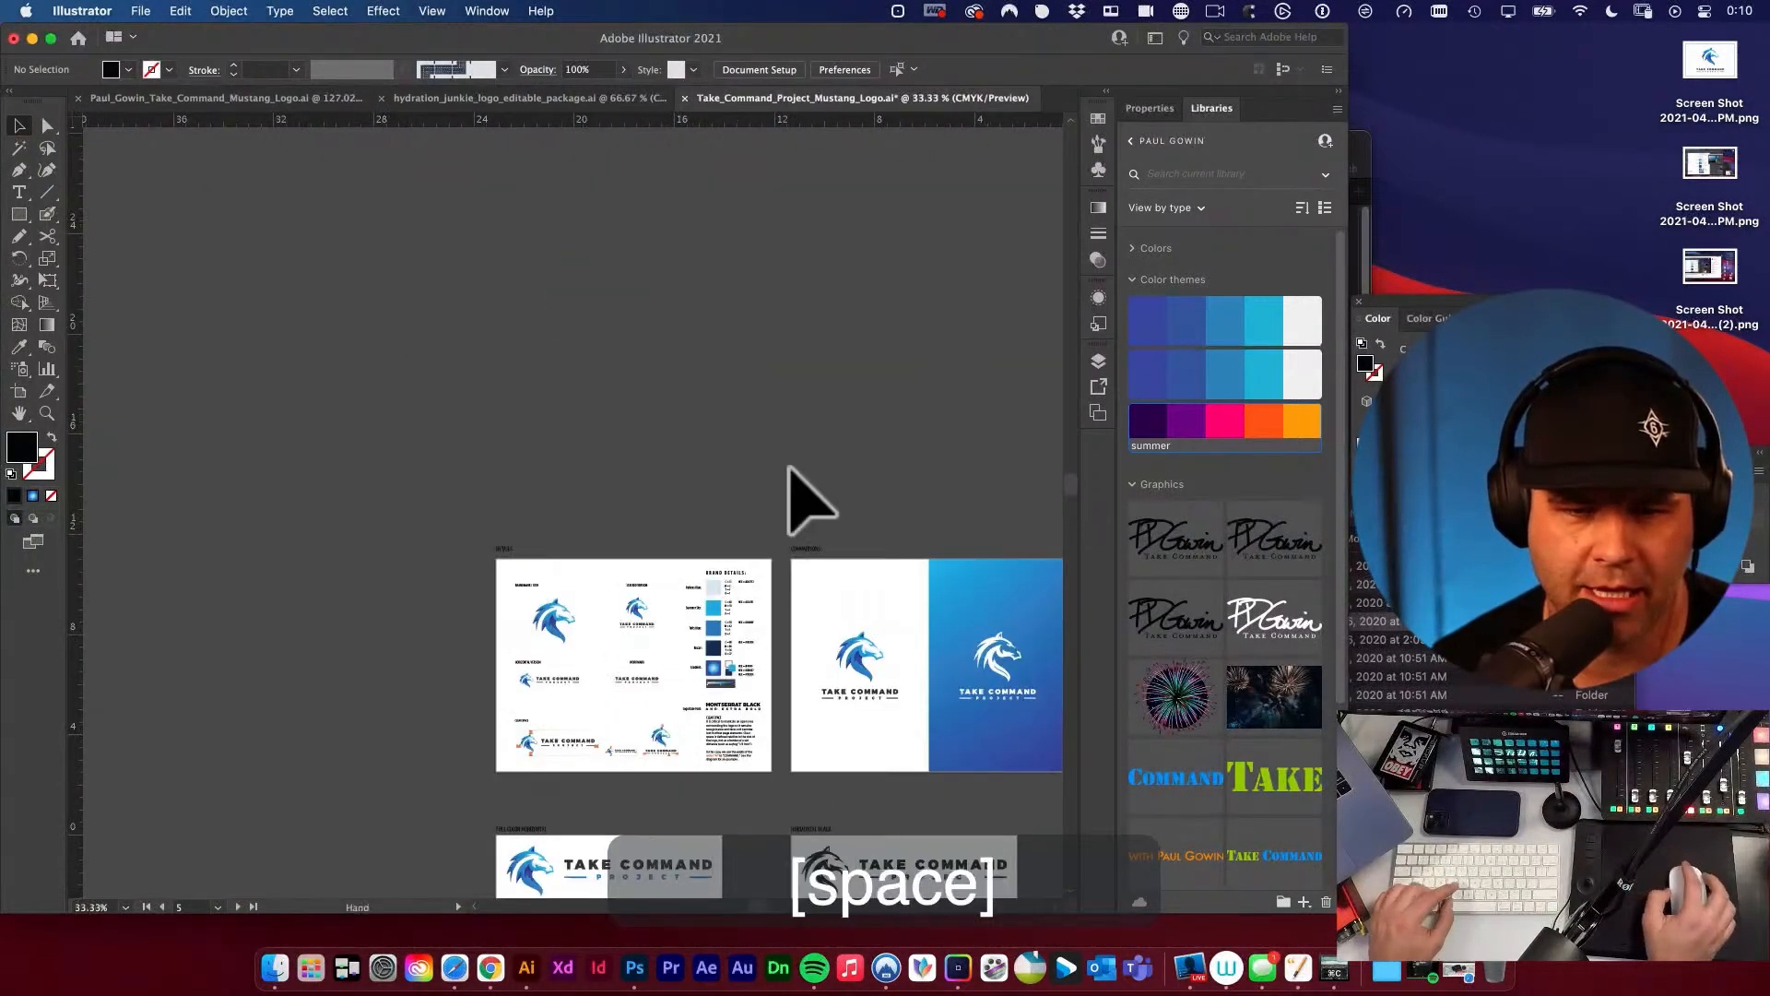
{"action": "left_click_drag", "start_coordinate": [790, 469], "coordinate": [549, 261]}
{"action": "key", "text": "super+s"}
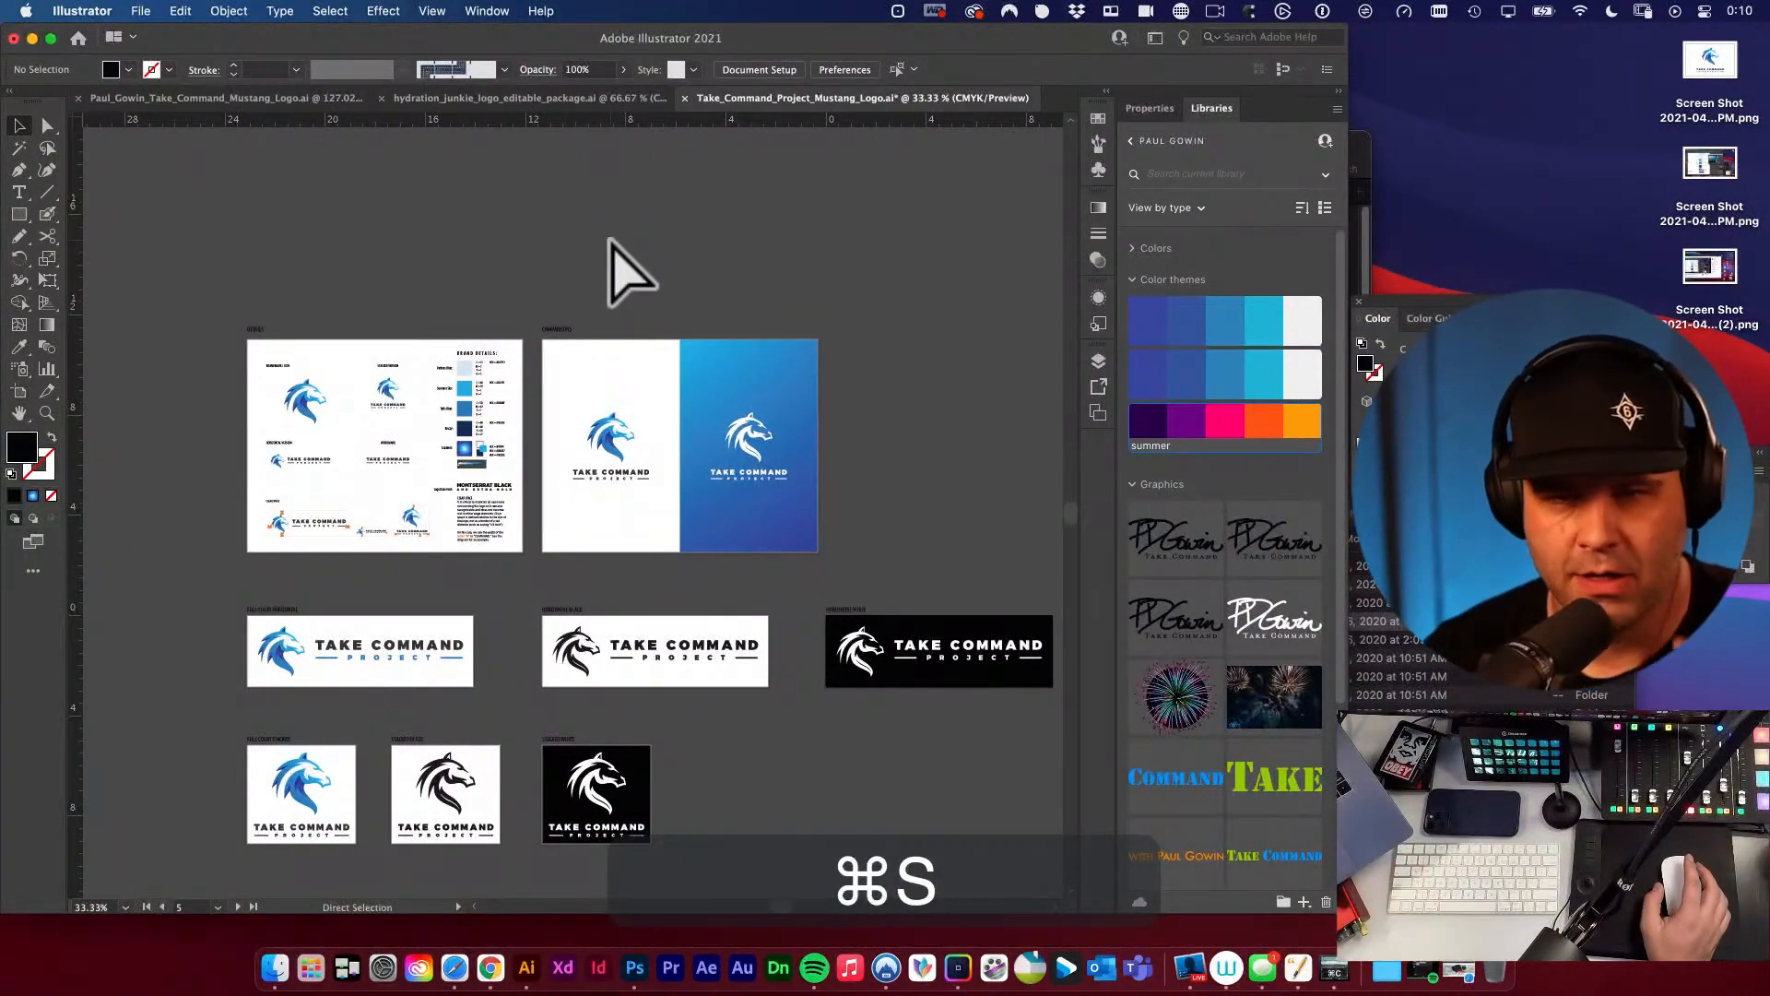
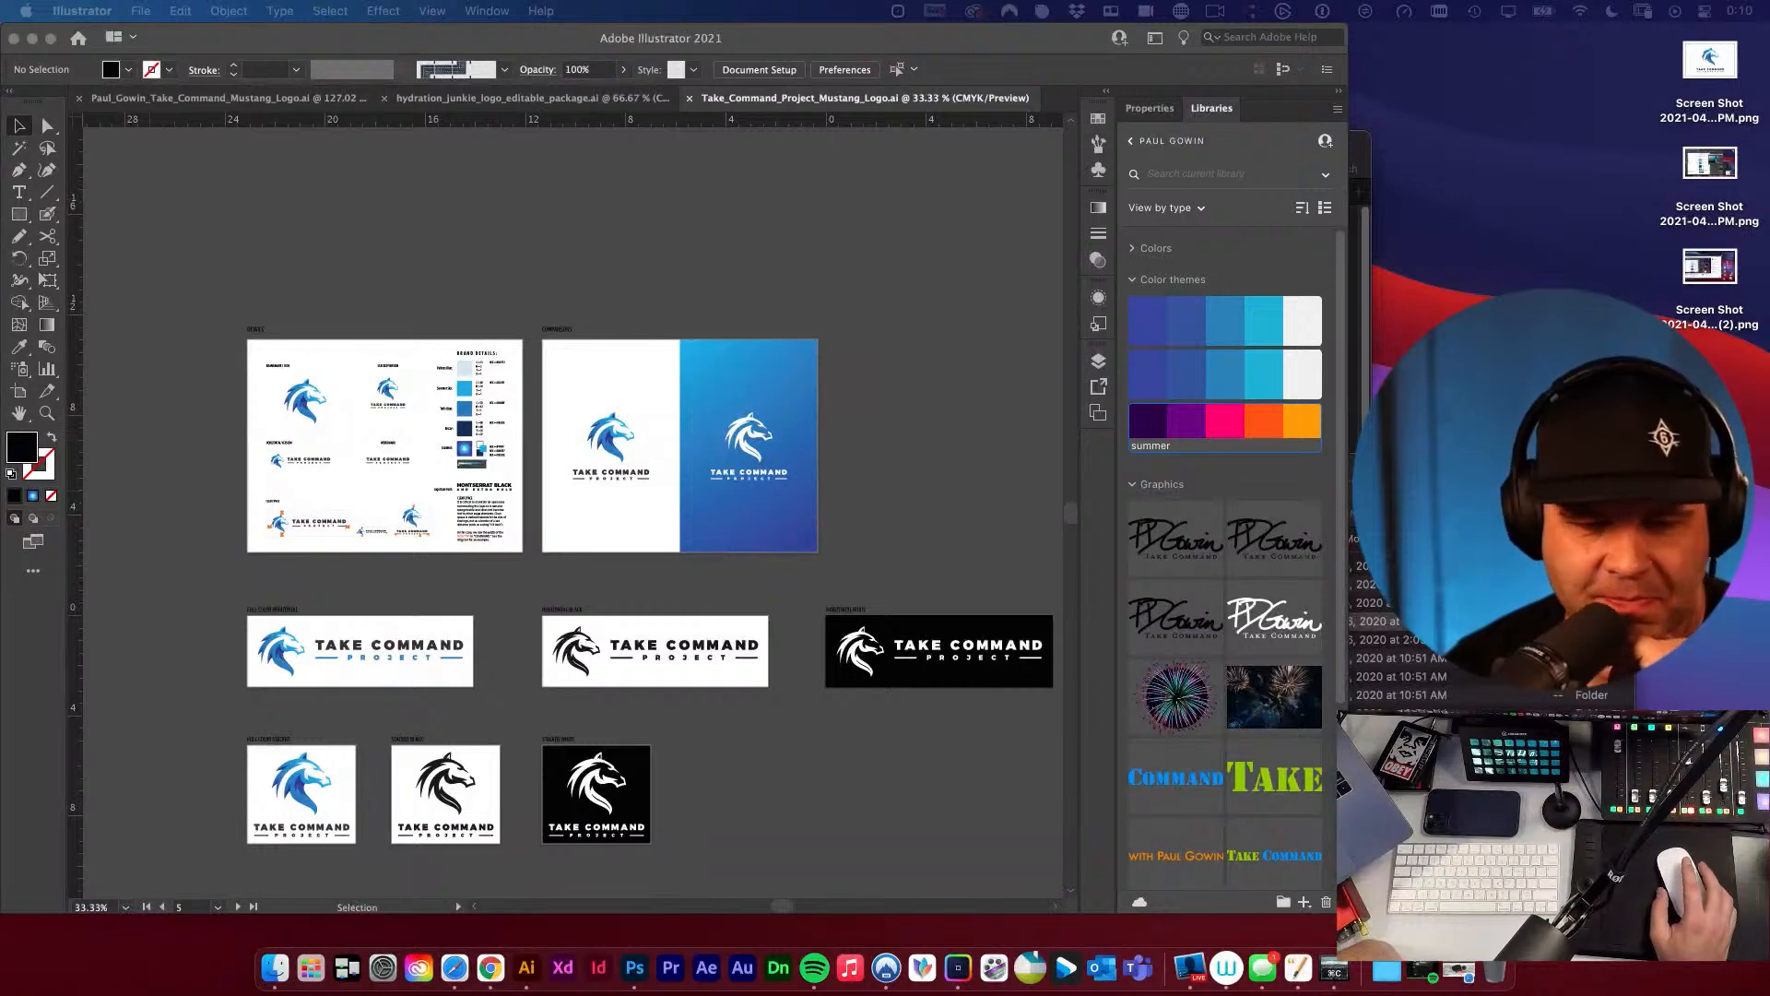
Save the Take Command Project logo document with all its artboards in view.
{"action": "left_click", "coordinate": [301, 304]}
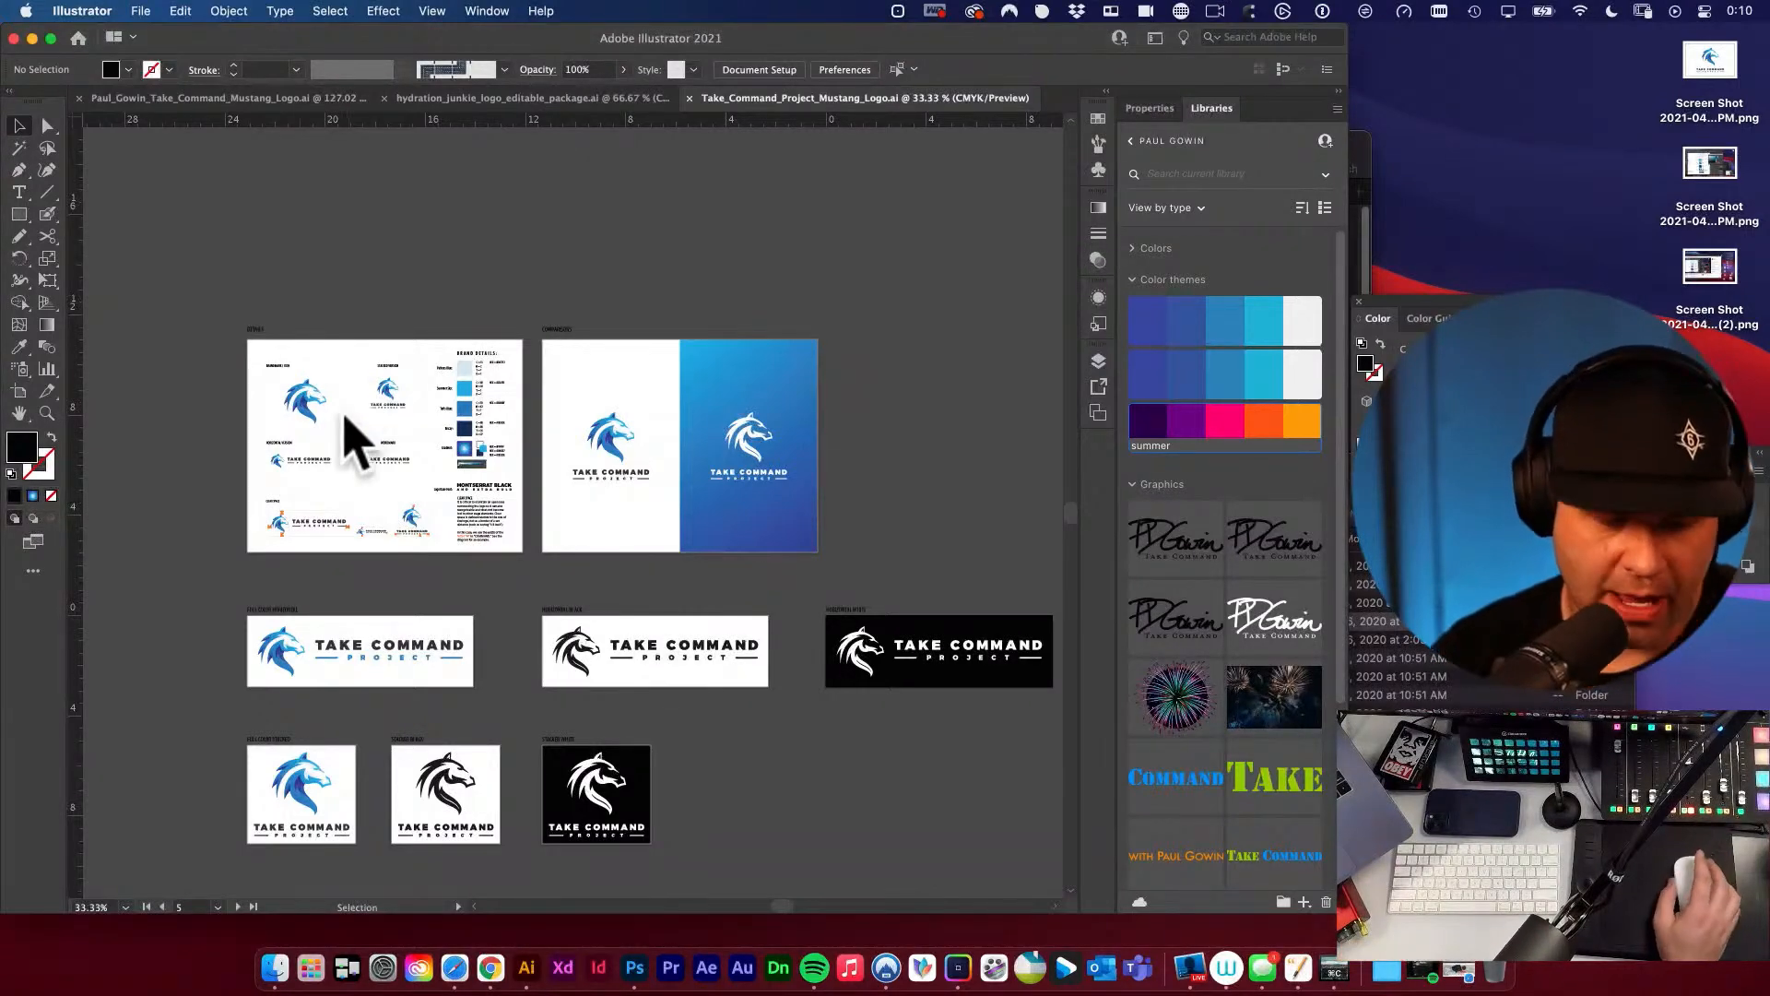
{"action": "left_click", "coordinate": [742, 315], "text": "alt"}
{"action": "left_click_drag", "start_coordinate": [601, 395], "coordinate": [721, 269]}
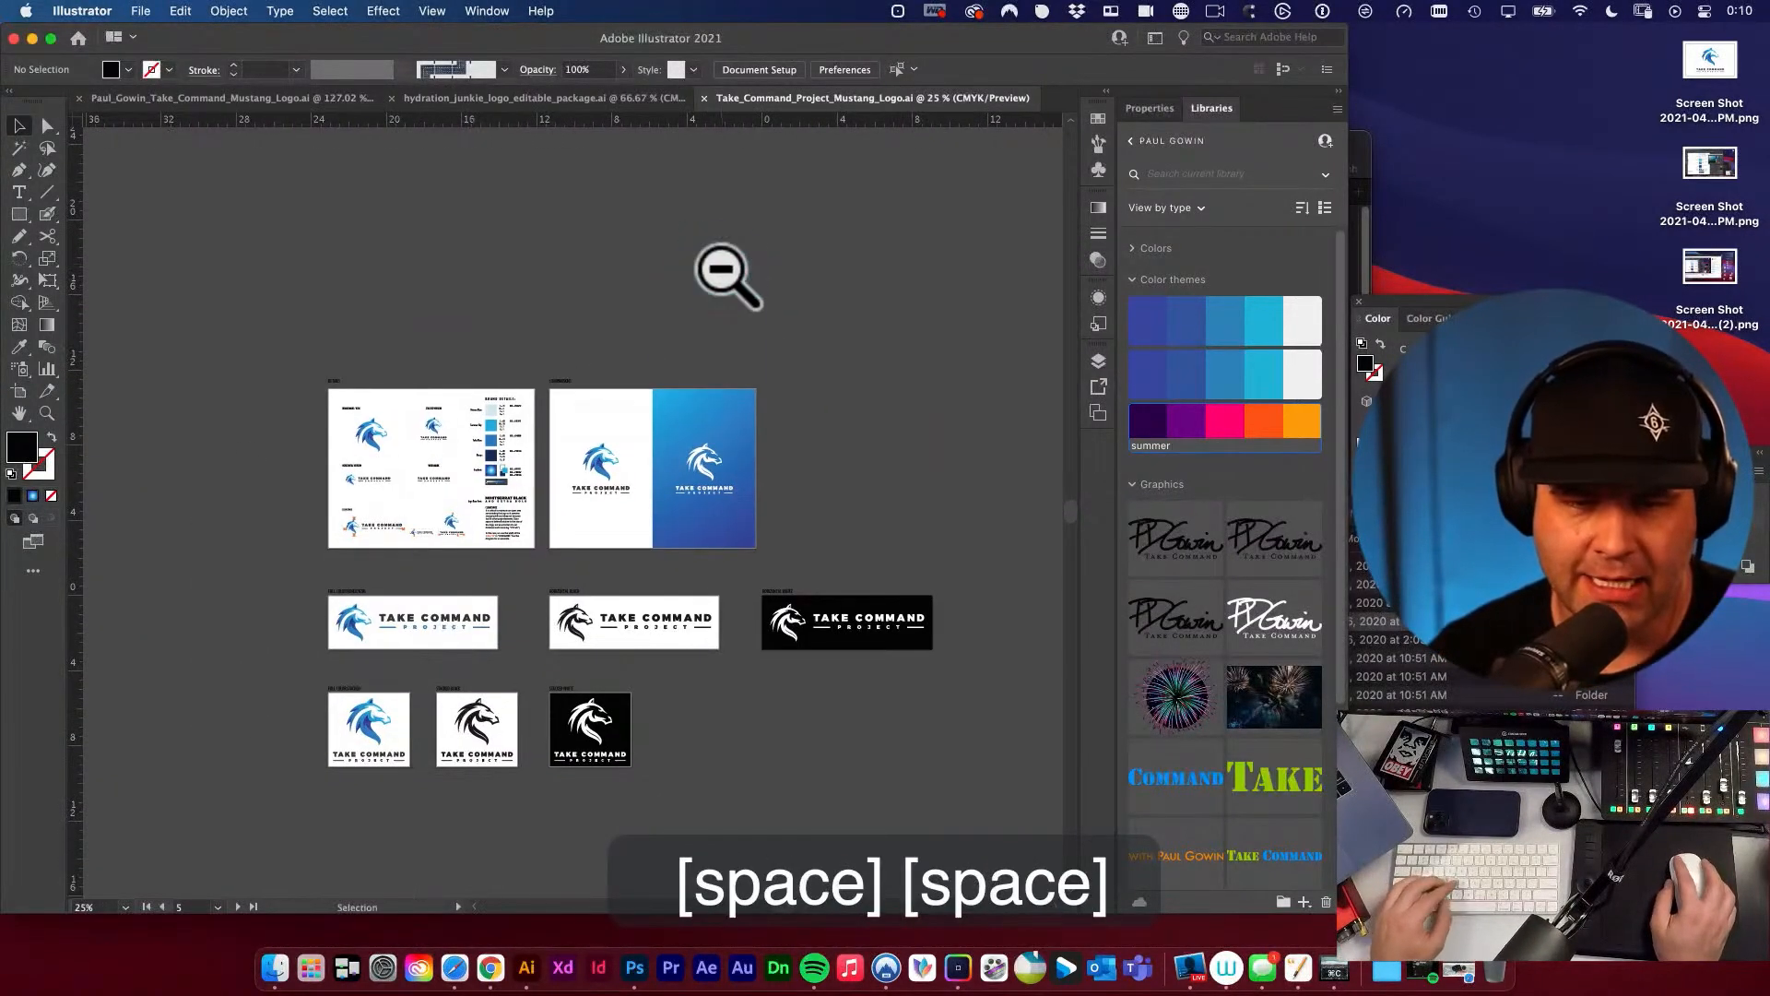
{"action": "key", "text": "super+s"}
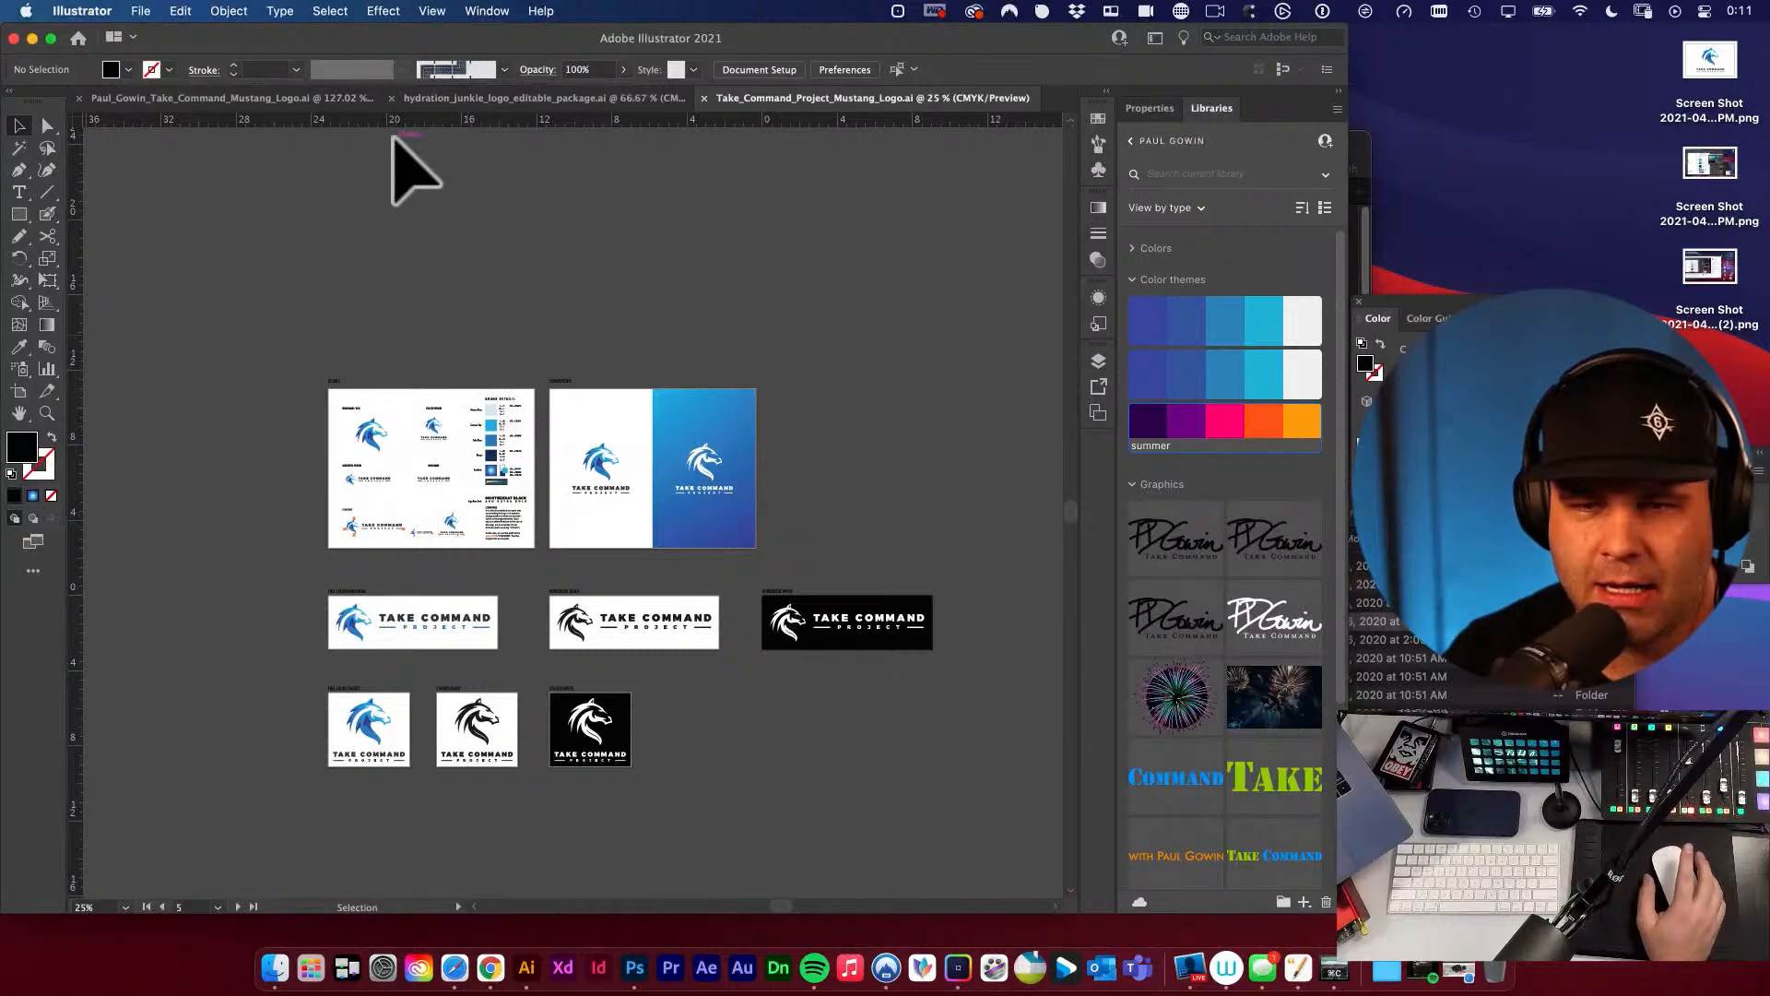
Start a PNG export, choose the FINALS folder of Mustang Logo as destination and enable Use Artboards for all artboards.
{"action": "left_click", "coordinate": [139, 11]}
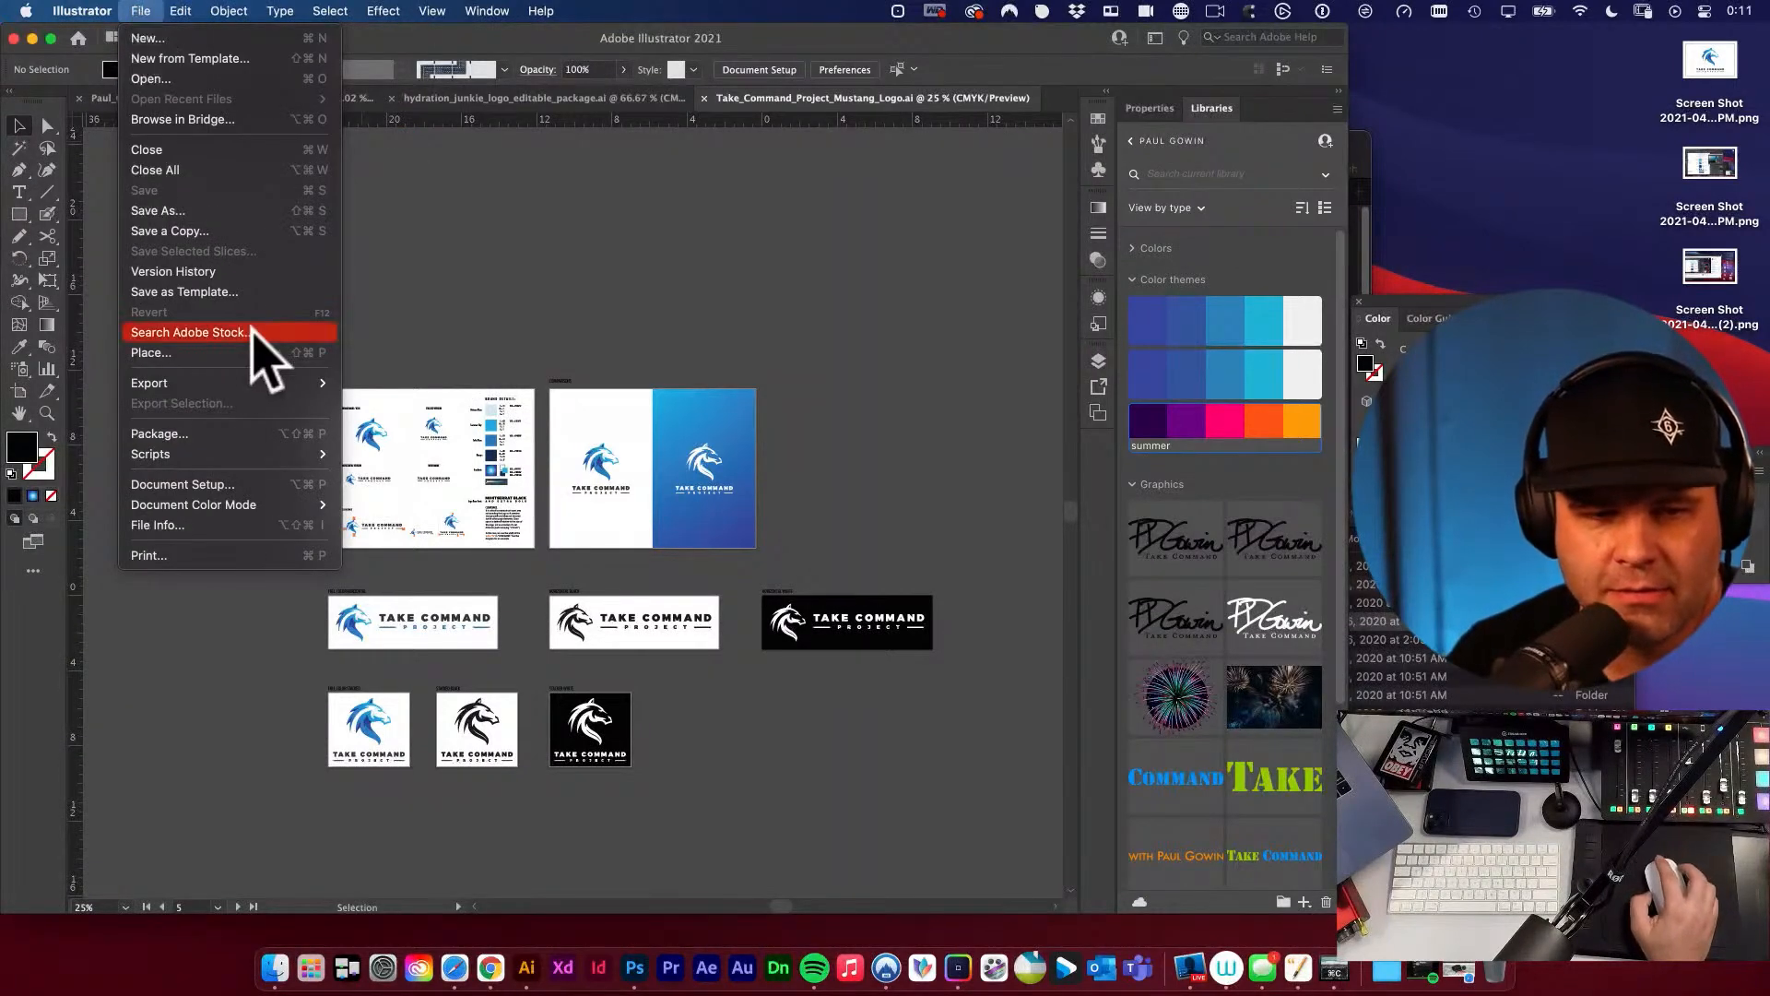
{"action": "mouse_move", "coordinate": [214, 372]}
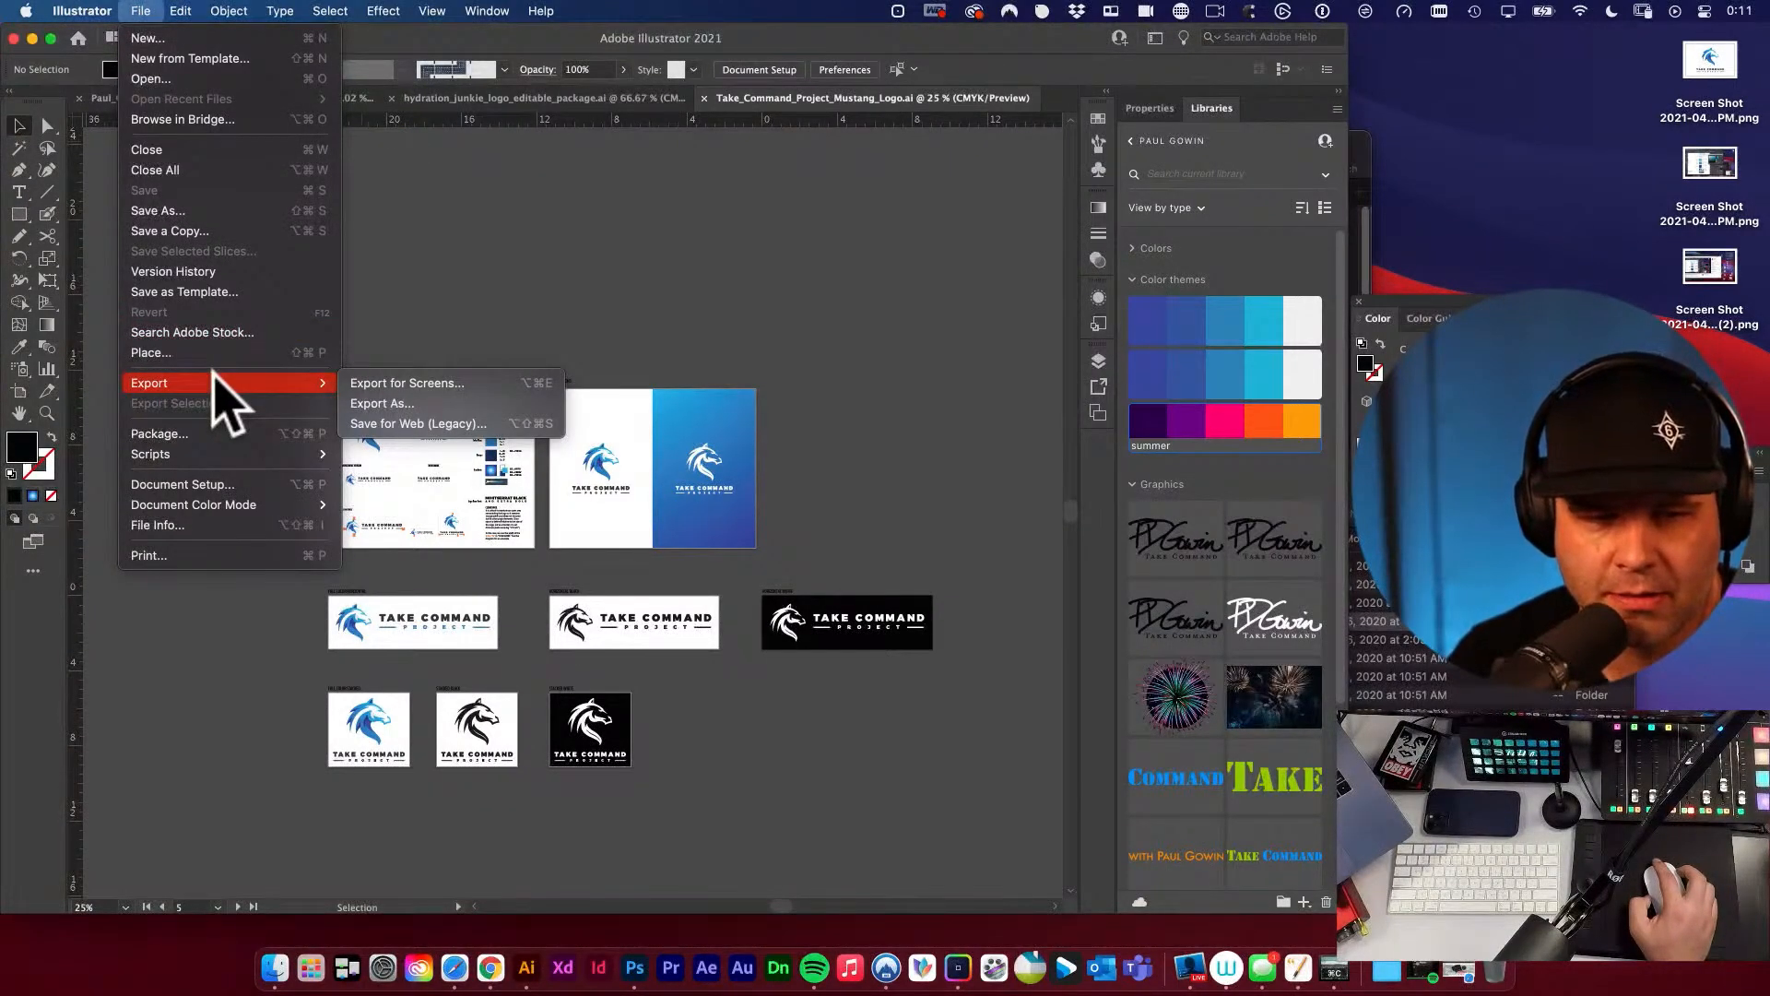
{"action": "left_click", "coordinate": [403, 406]}
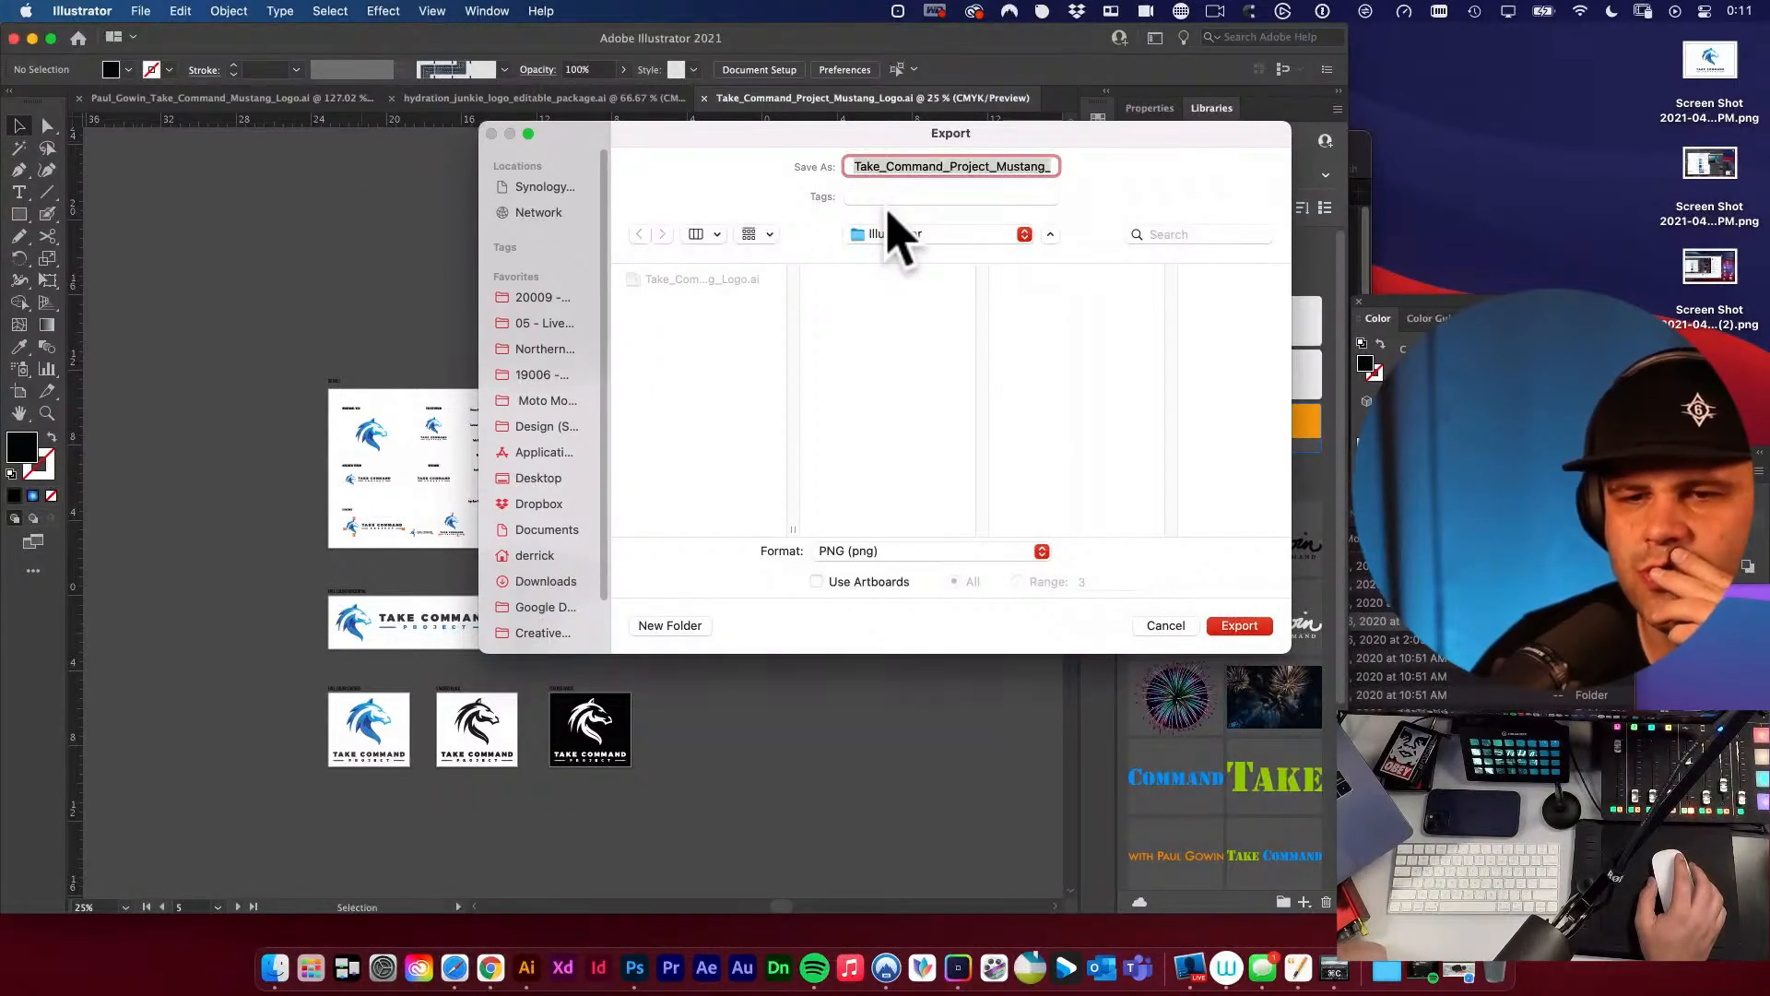
{"action": "left_click", "coordinate": [960, 236]}
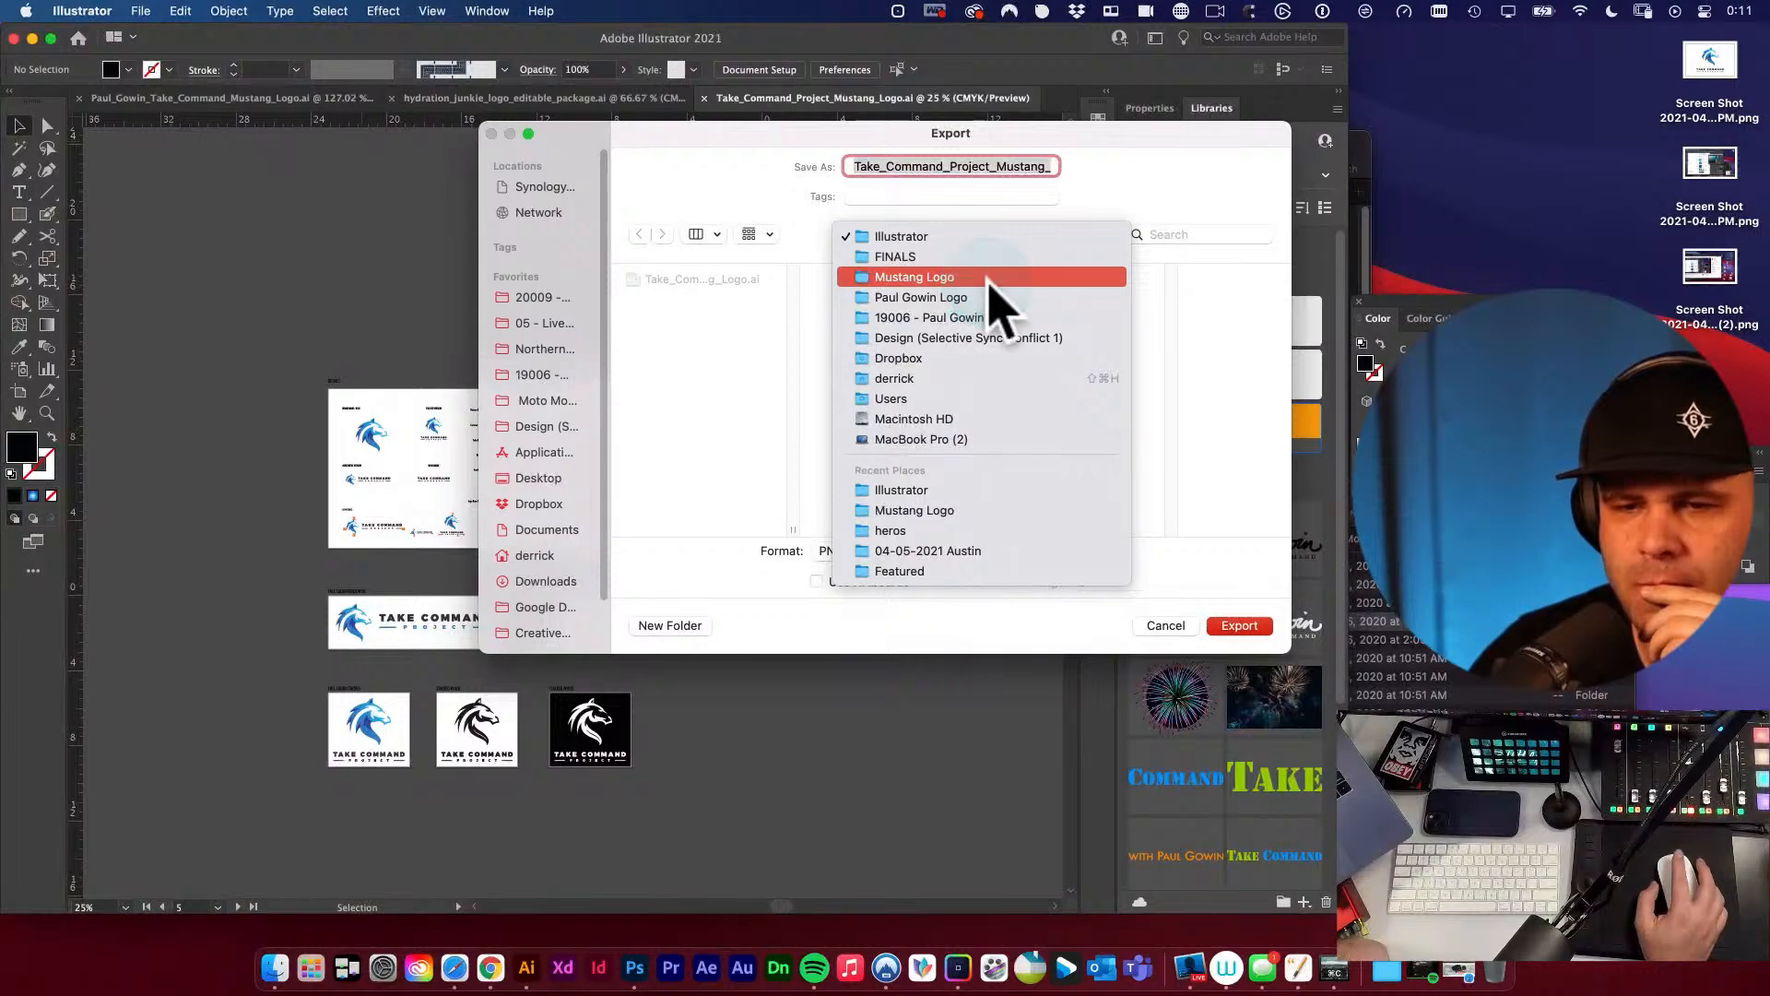
{"action": "left_click", "coordinate": [989, 280]}
{"action": "left_click", "coordinate": [1031, 278]}
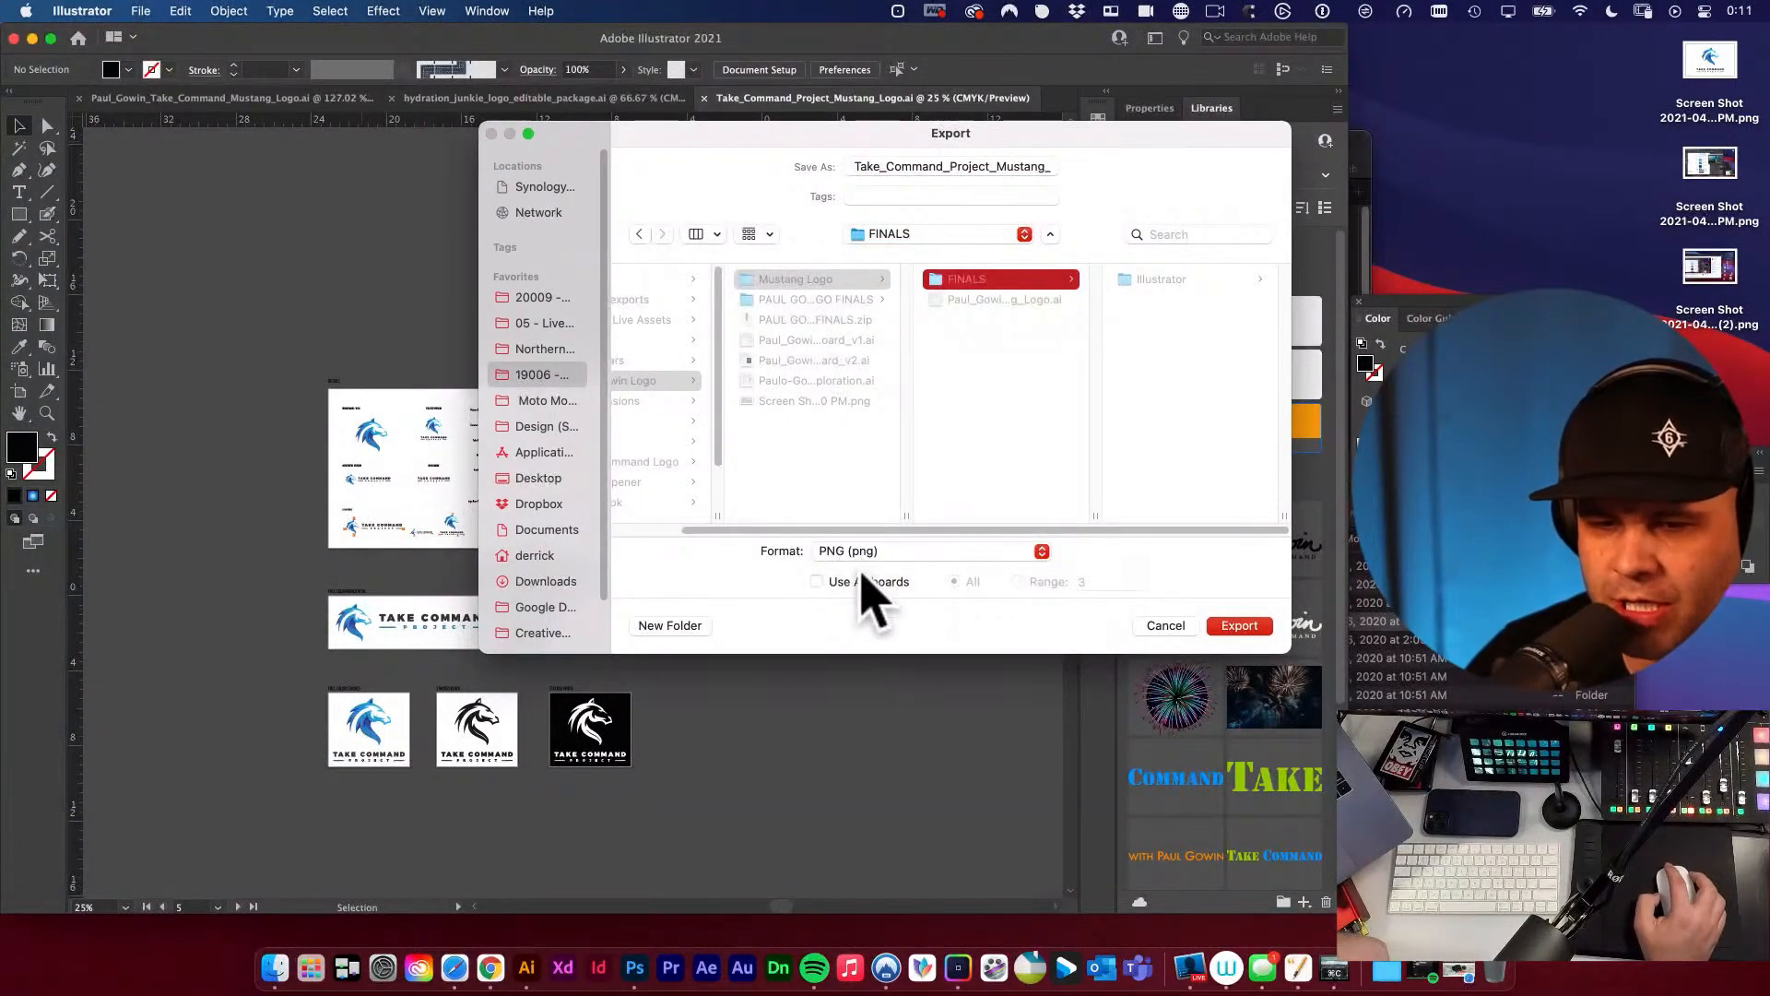
{"action": "left_click", "coordinate": [816, 582]}
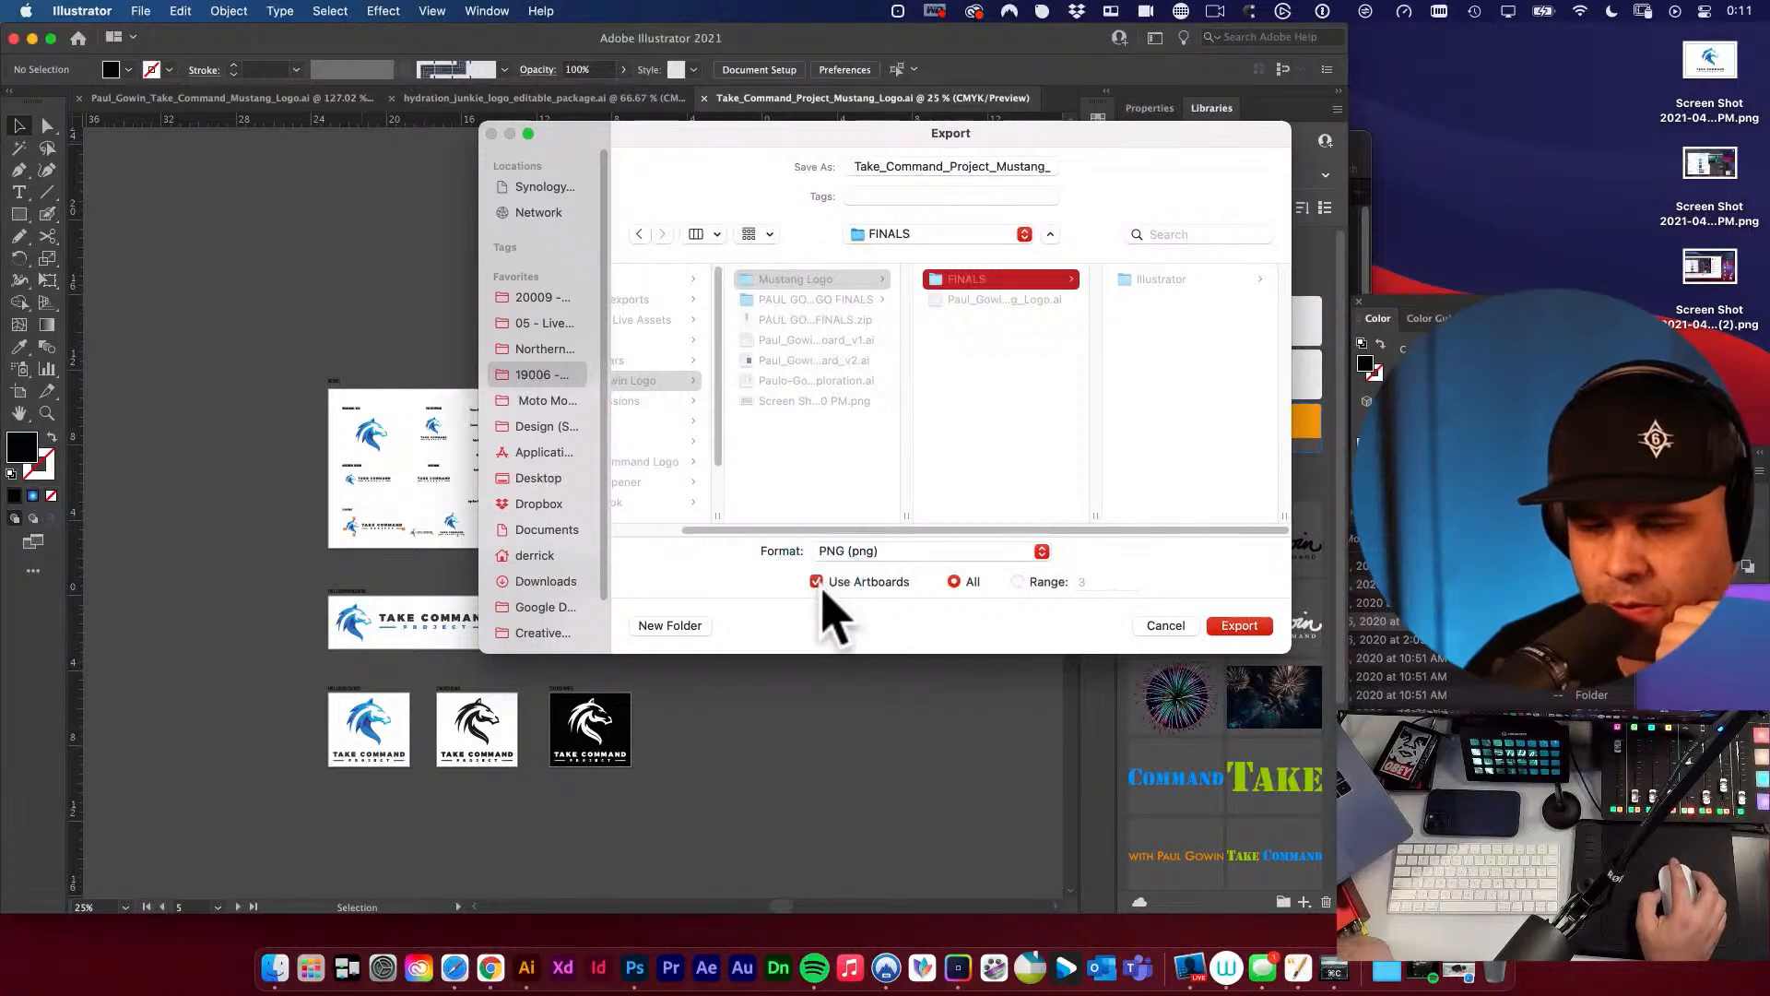
{"action": "left_click", "coordinate": [1139, 309]}
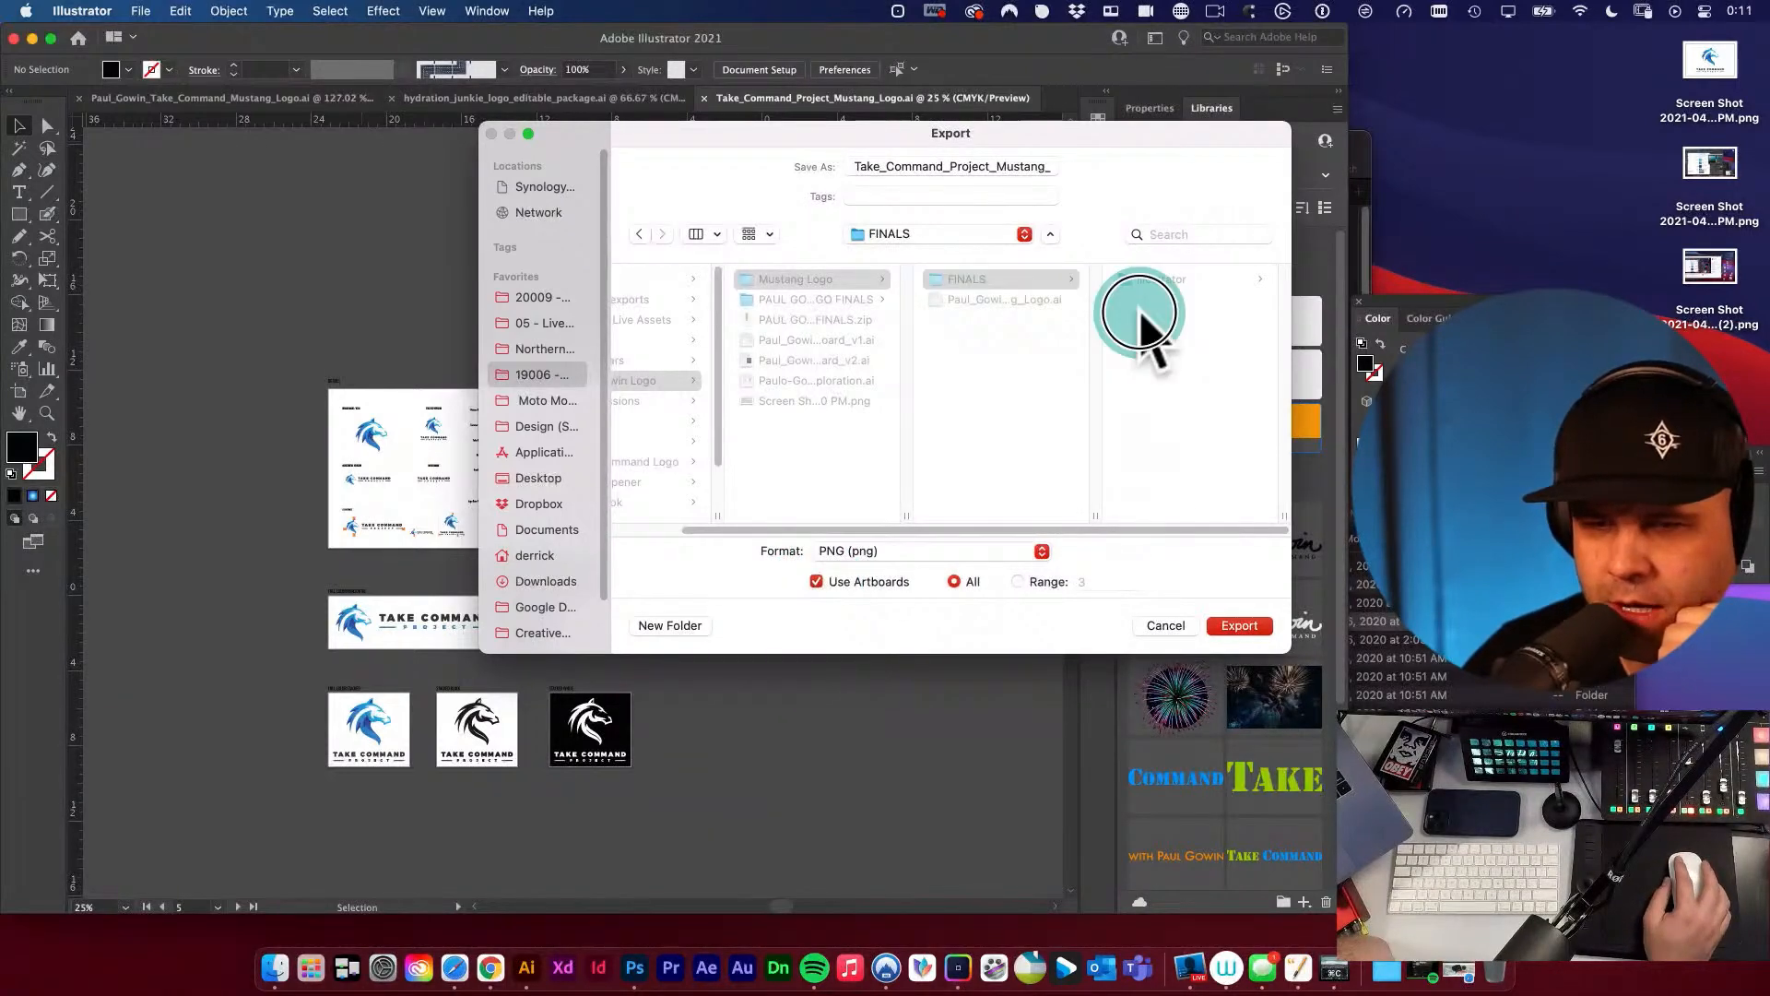
Create a new folder named PNG inside FINALS as the export destination.
{"action": "left_click", "coordinate": [688, 629]}
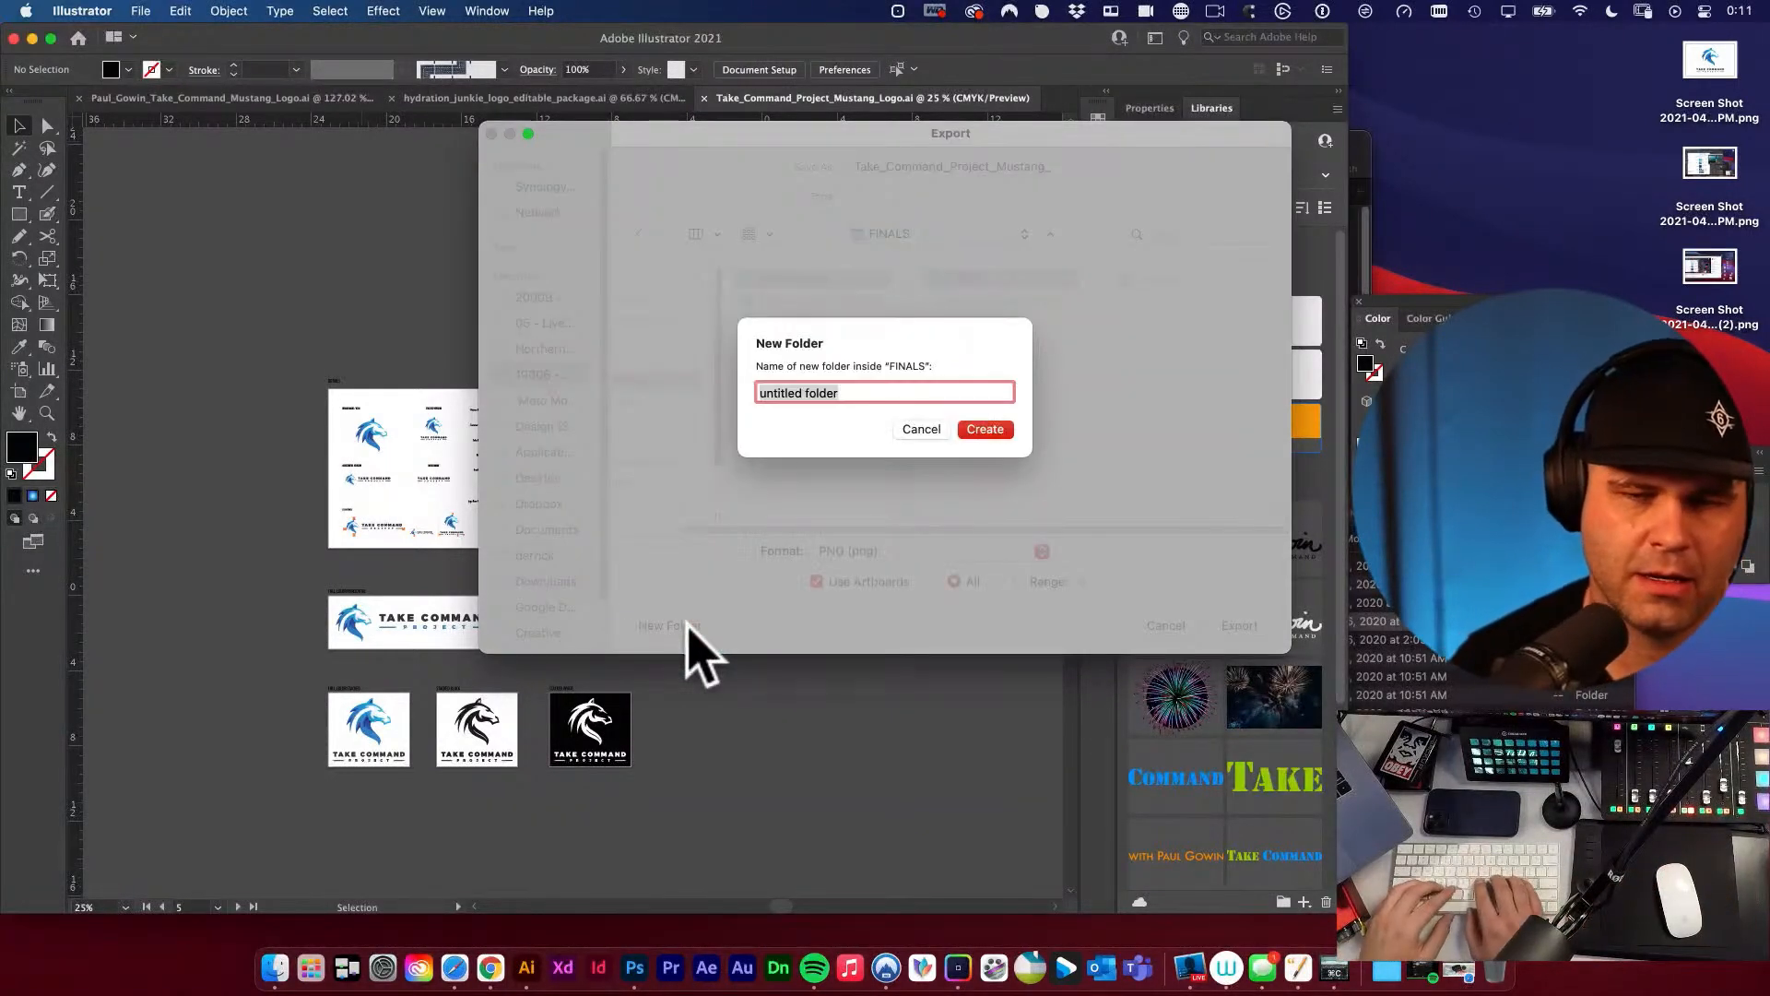
{"action": "type", "text": "PNN"}
{"action": "key", "text": "BackSpace"}
{"action": "type", "text": "G"}
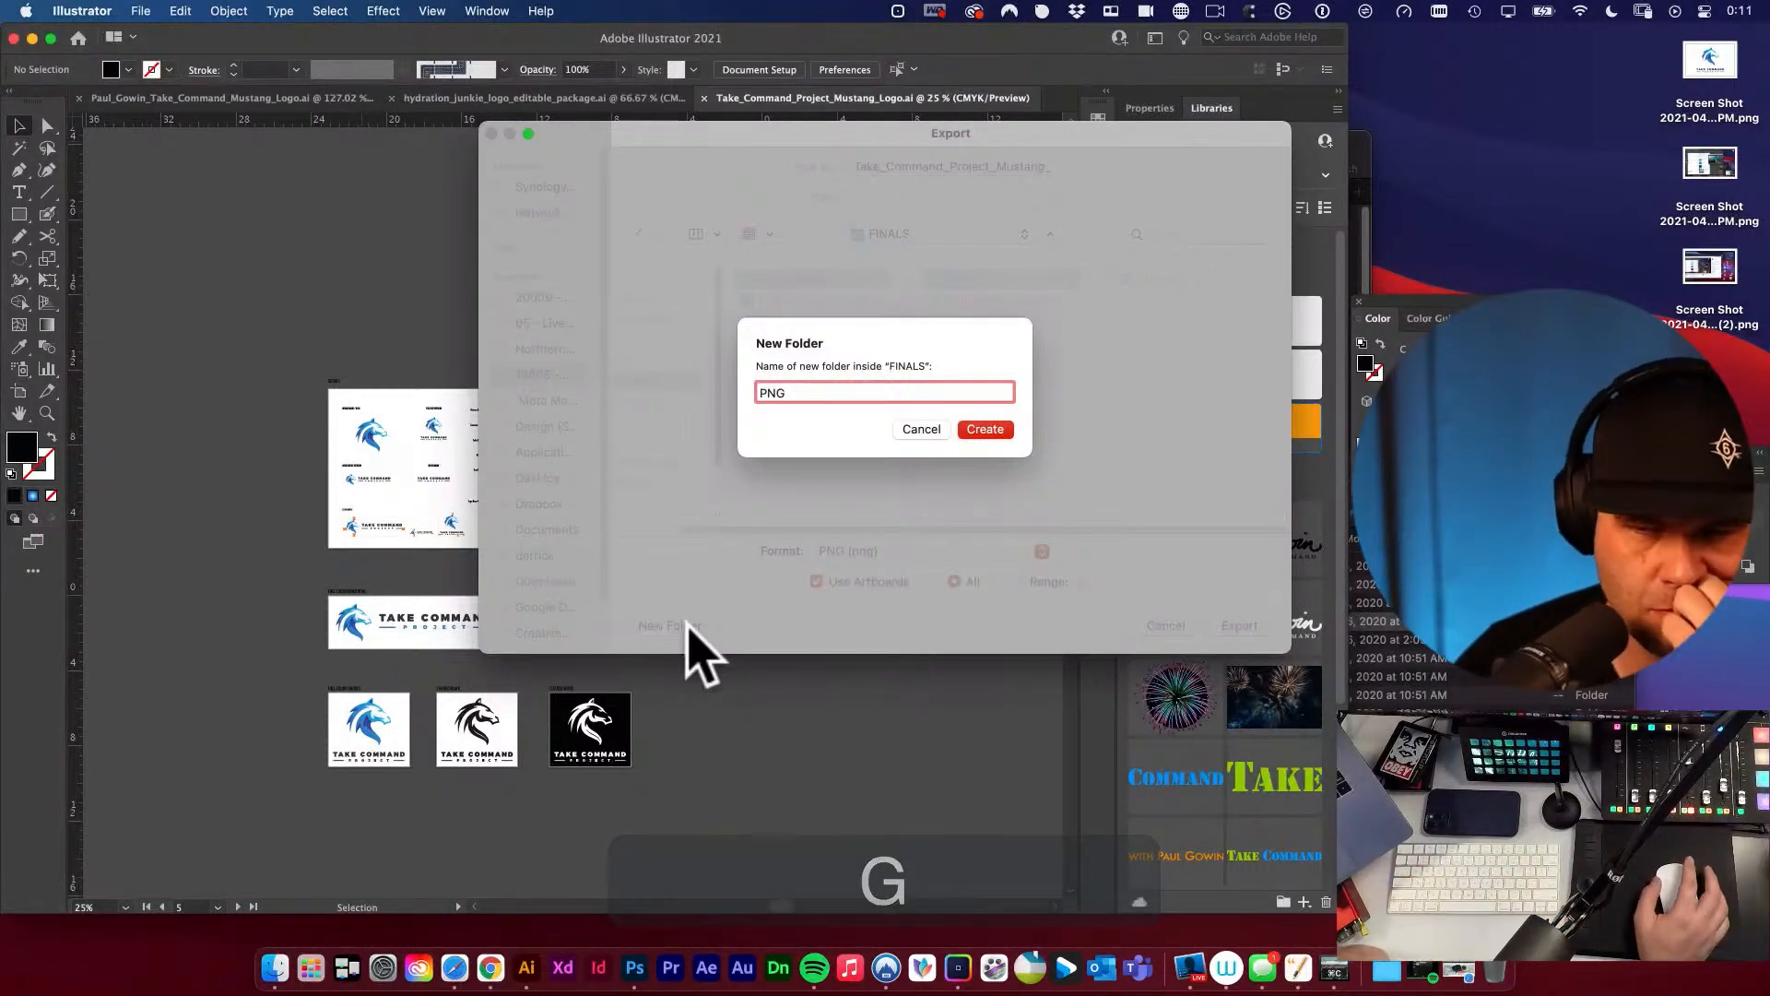
{"action": "left_click", "coordinate": [994, 430]}
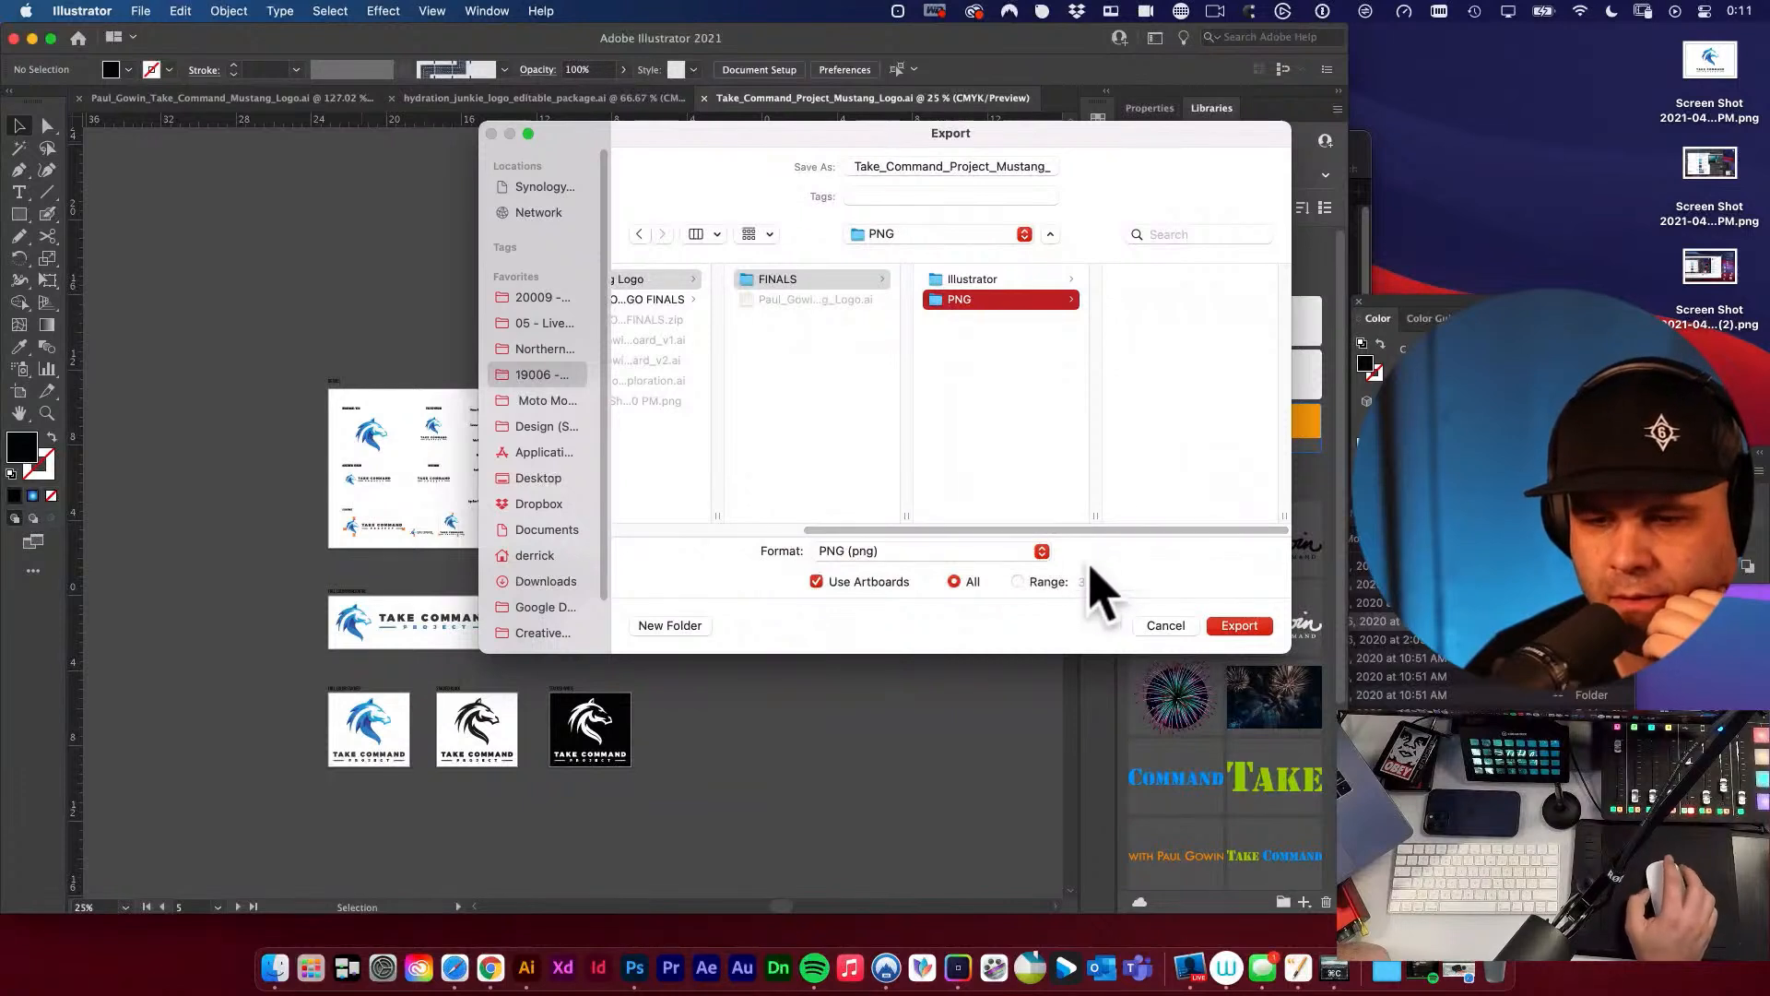
Append an underscore to the export file name, directly before the .png extension.
{"action": "left_click", "coordinate": [963, 167]}
{"action": "left_click_drag", "start_coordinate": [934, 167], "coordinate": [1102, 175]}
{"action": "left_click", "coordinate": [1021, 167]}
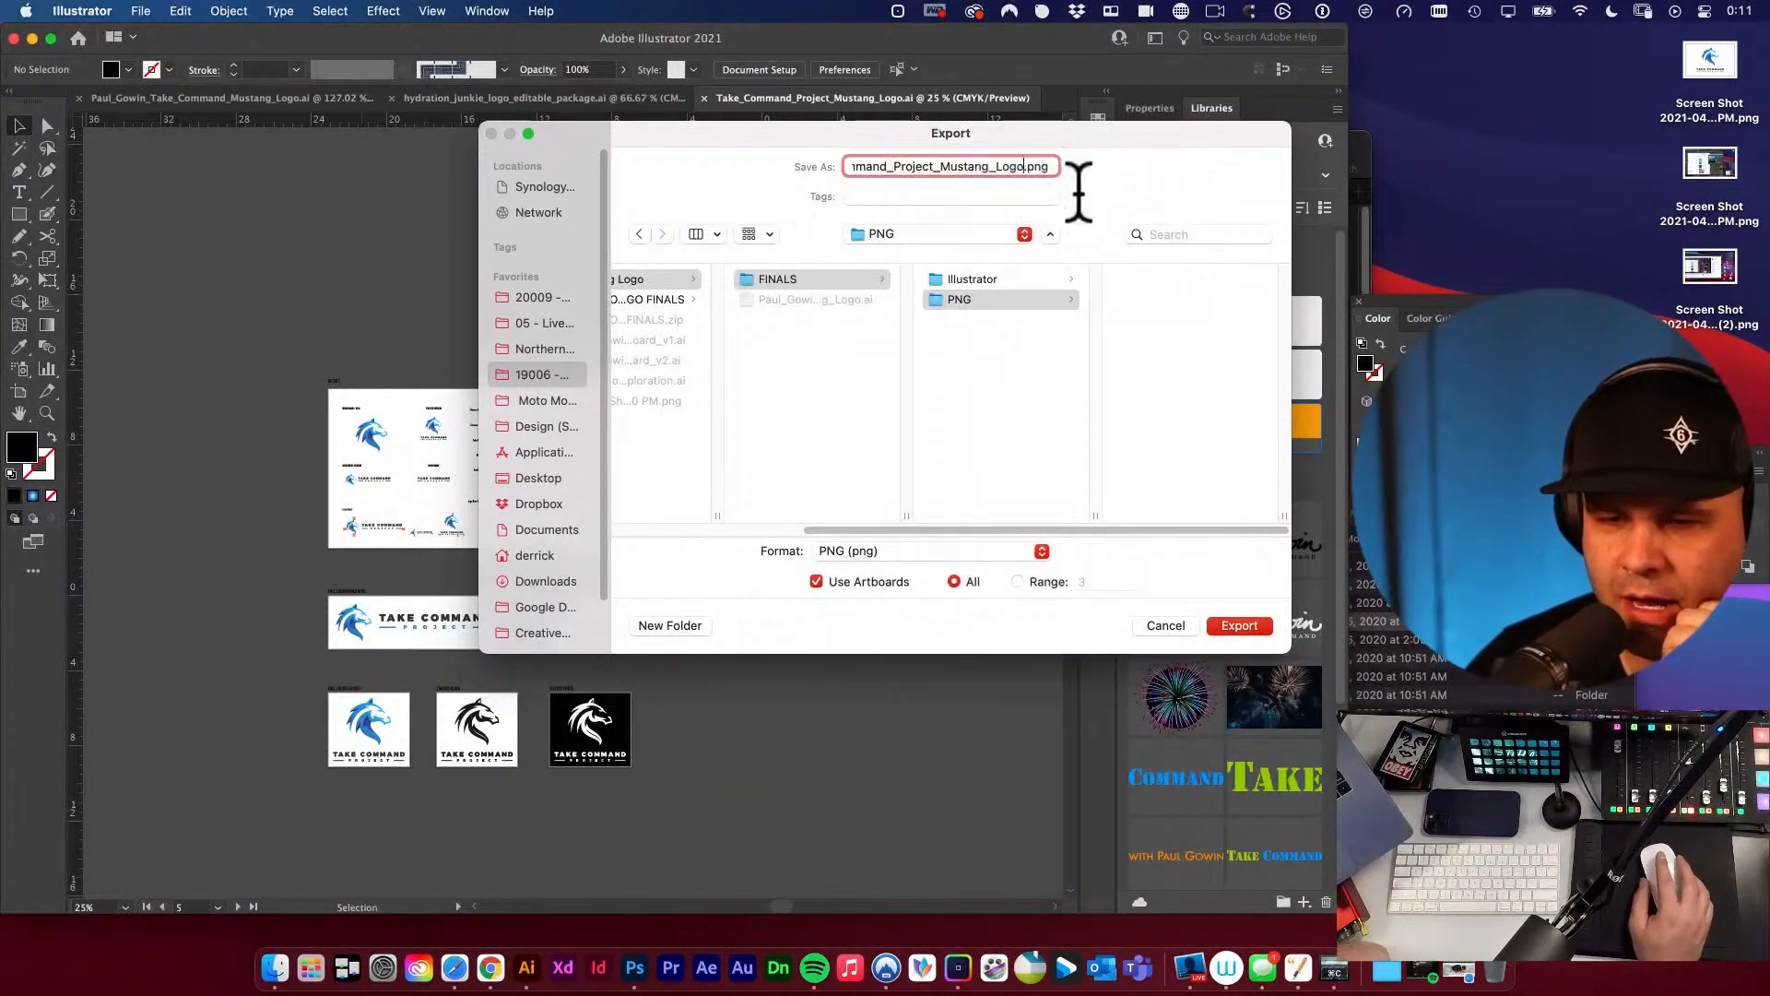
{"action": "type", "text": "_"}
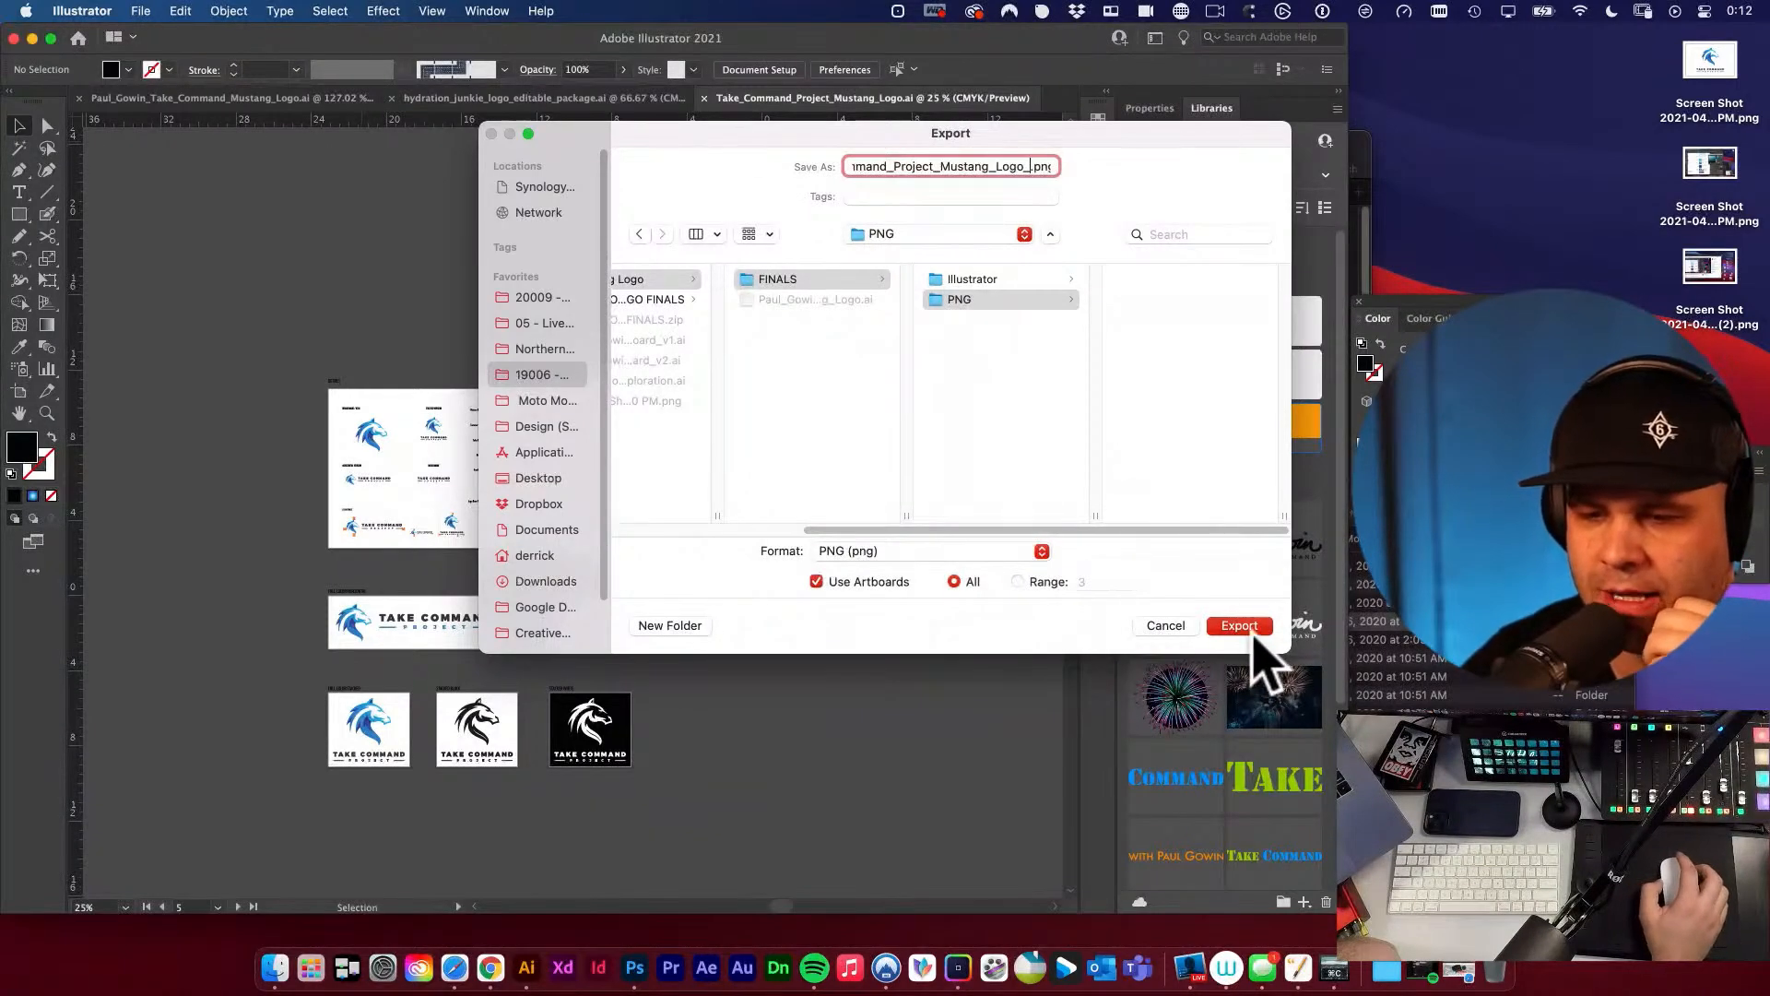
Try the artboard range 1, 4-7 for the export and set it back to all artboards.
{"action": "left_click_drag", "start_coordinate": [571, 134], "coordinate": [761, 108]}
{"action": "left_click", "coordinate": [1221, 556]}
{"action": "left_click", "coordinate": [1277, 556]}
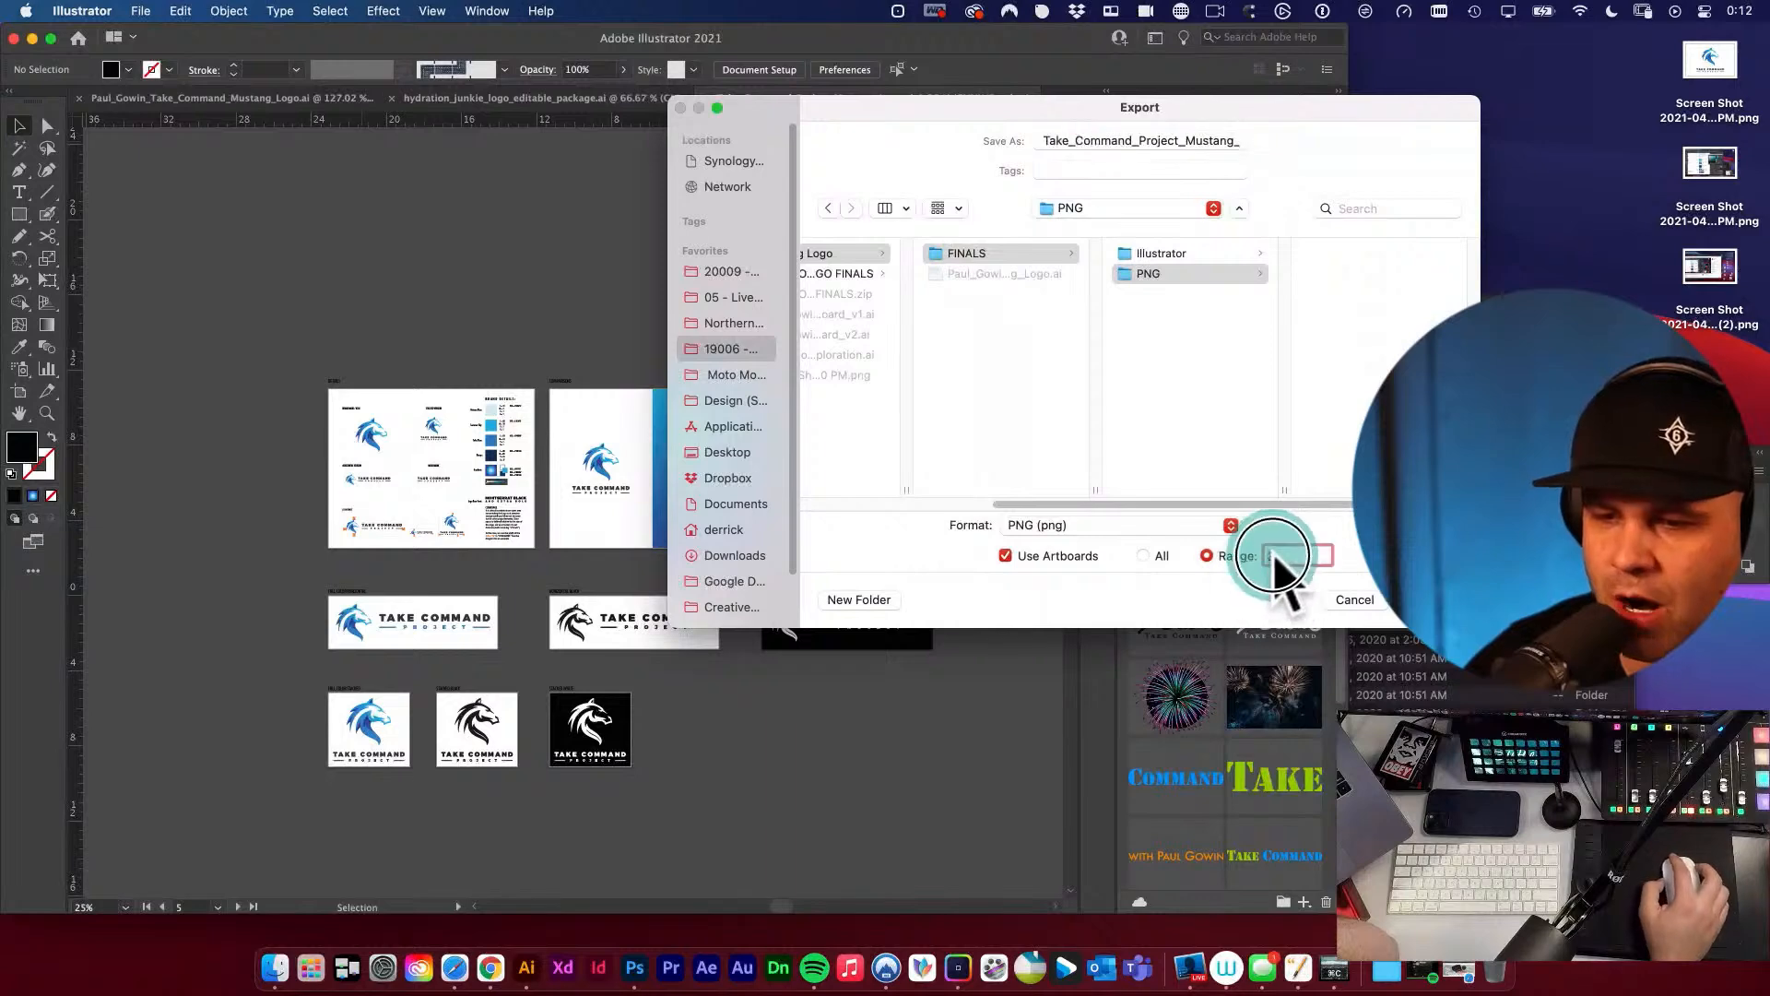
{"action": "type", "text": "1"}
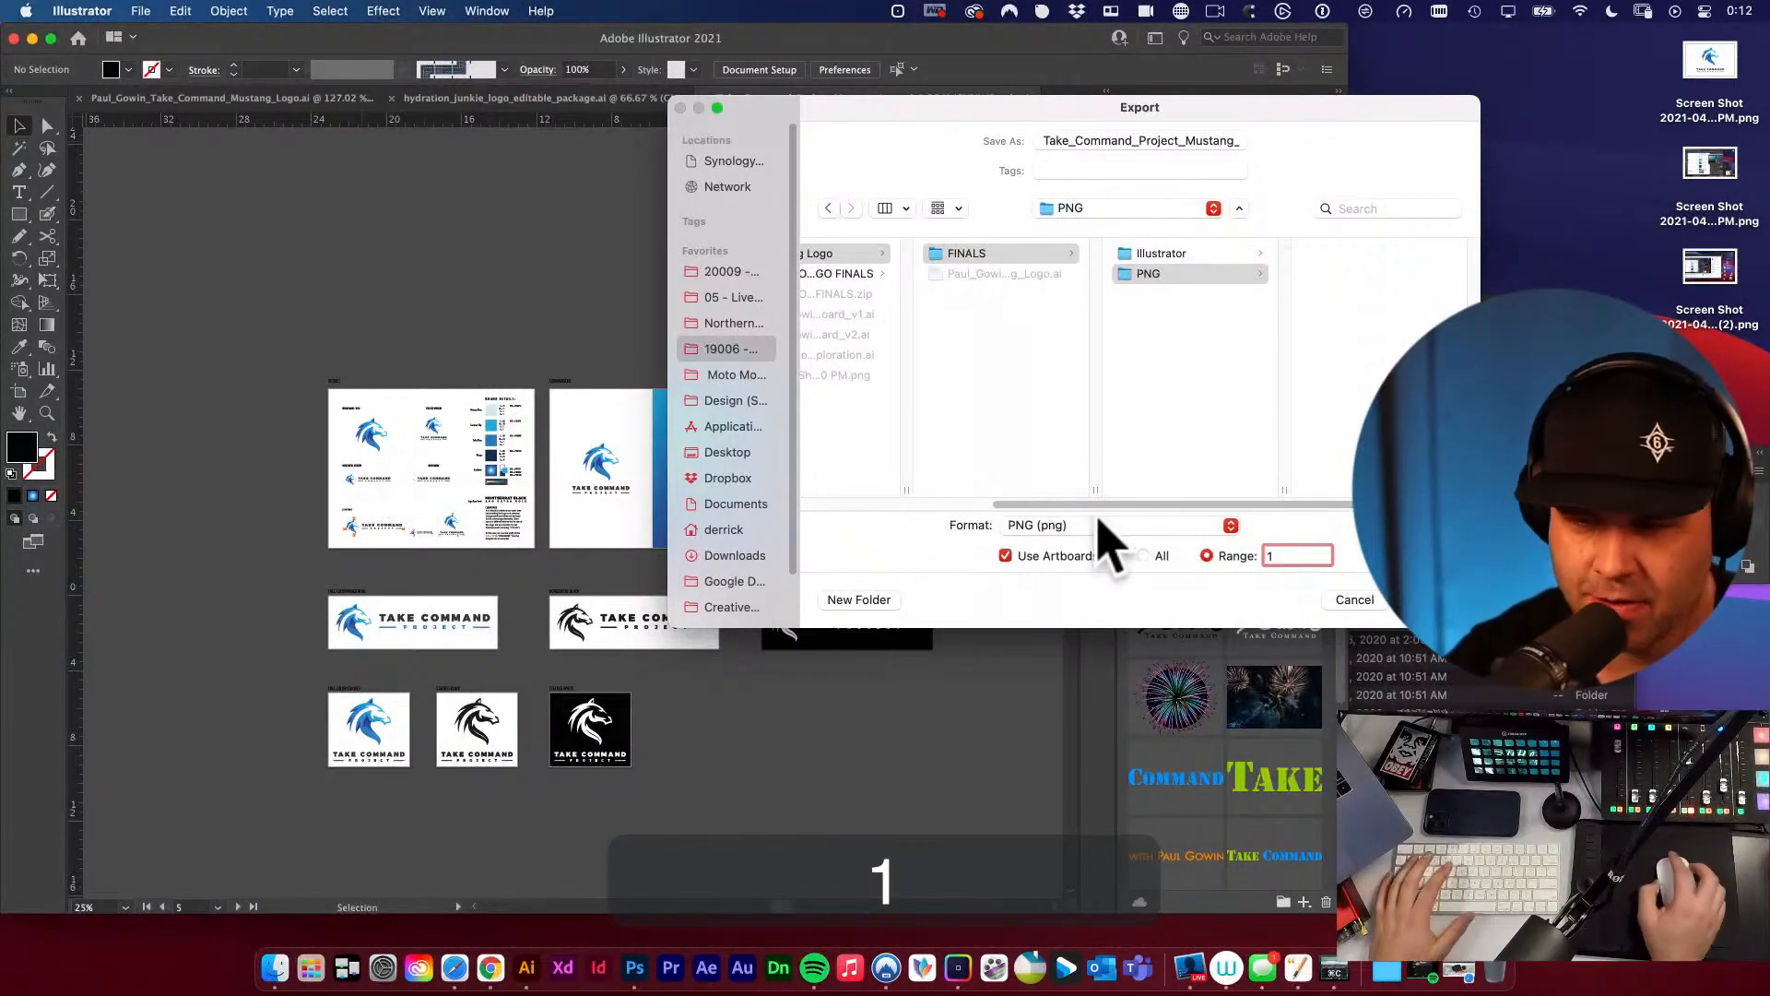
{"action": "type", "text": ", "}
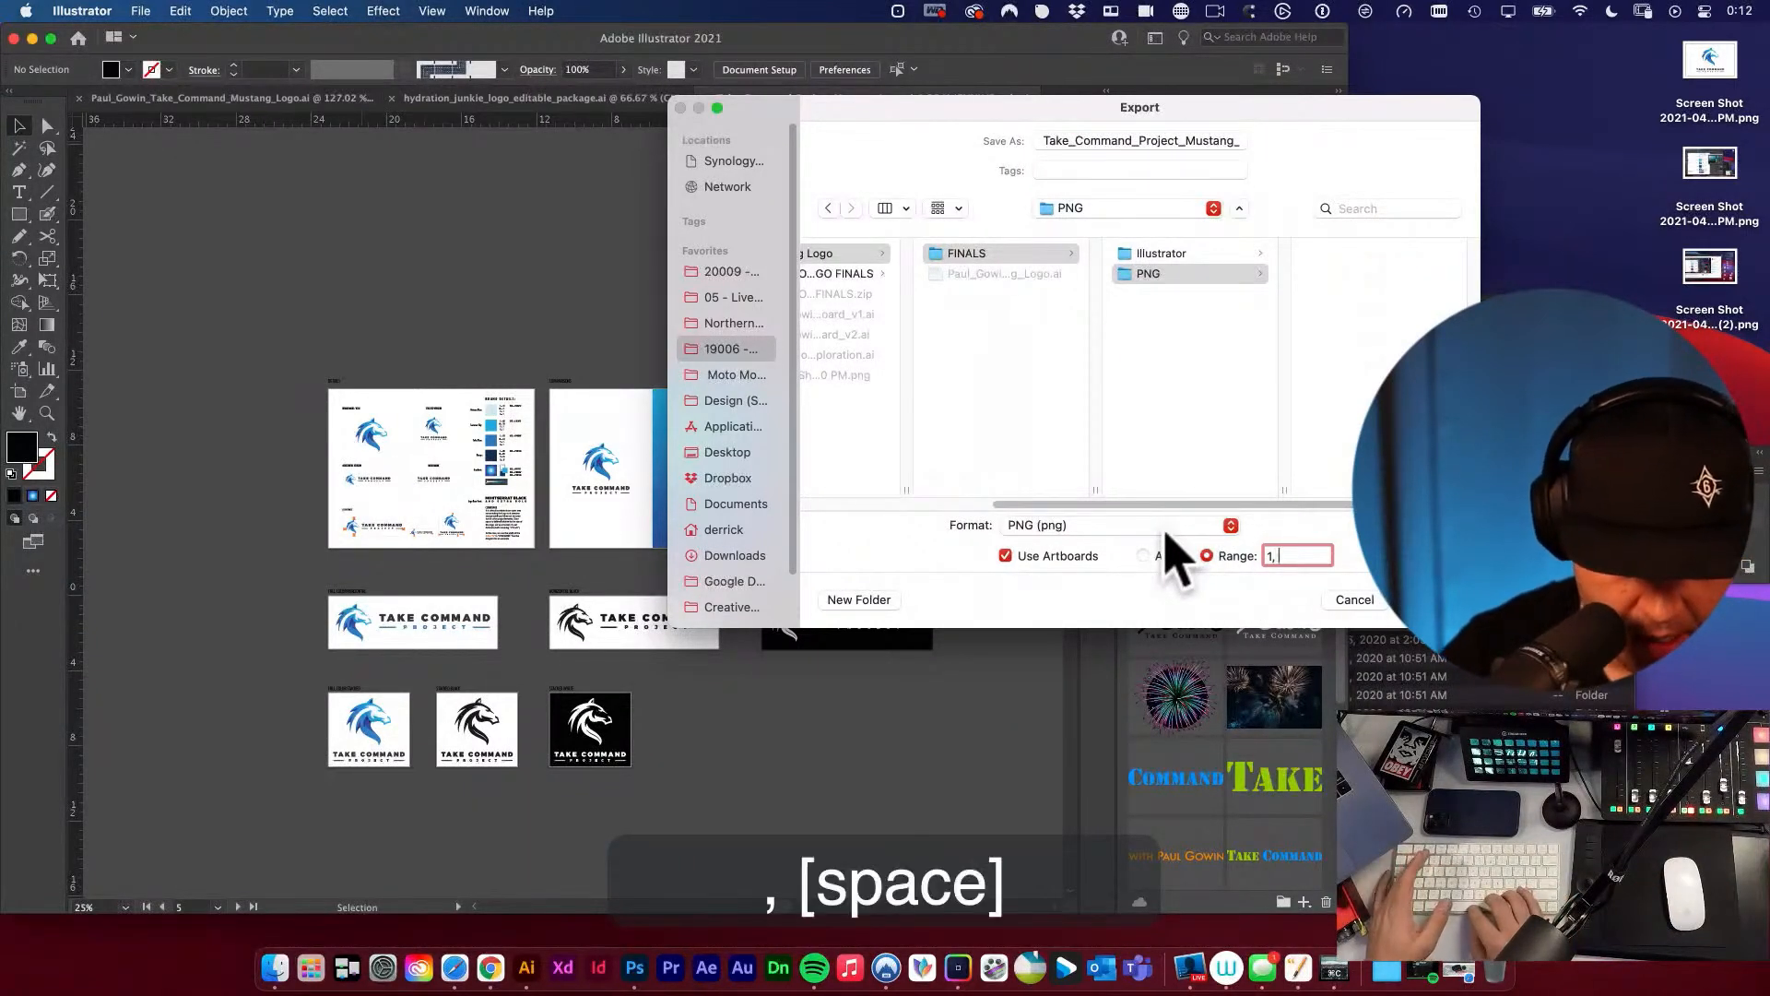
{"action": "type", "text": "4-7"}
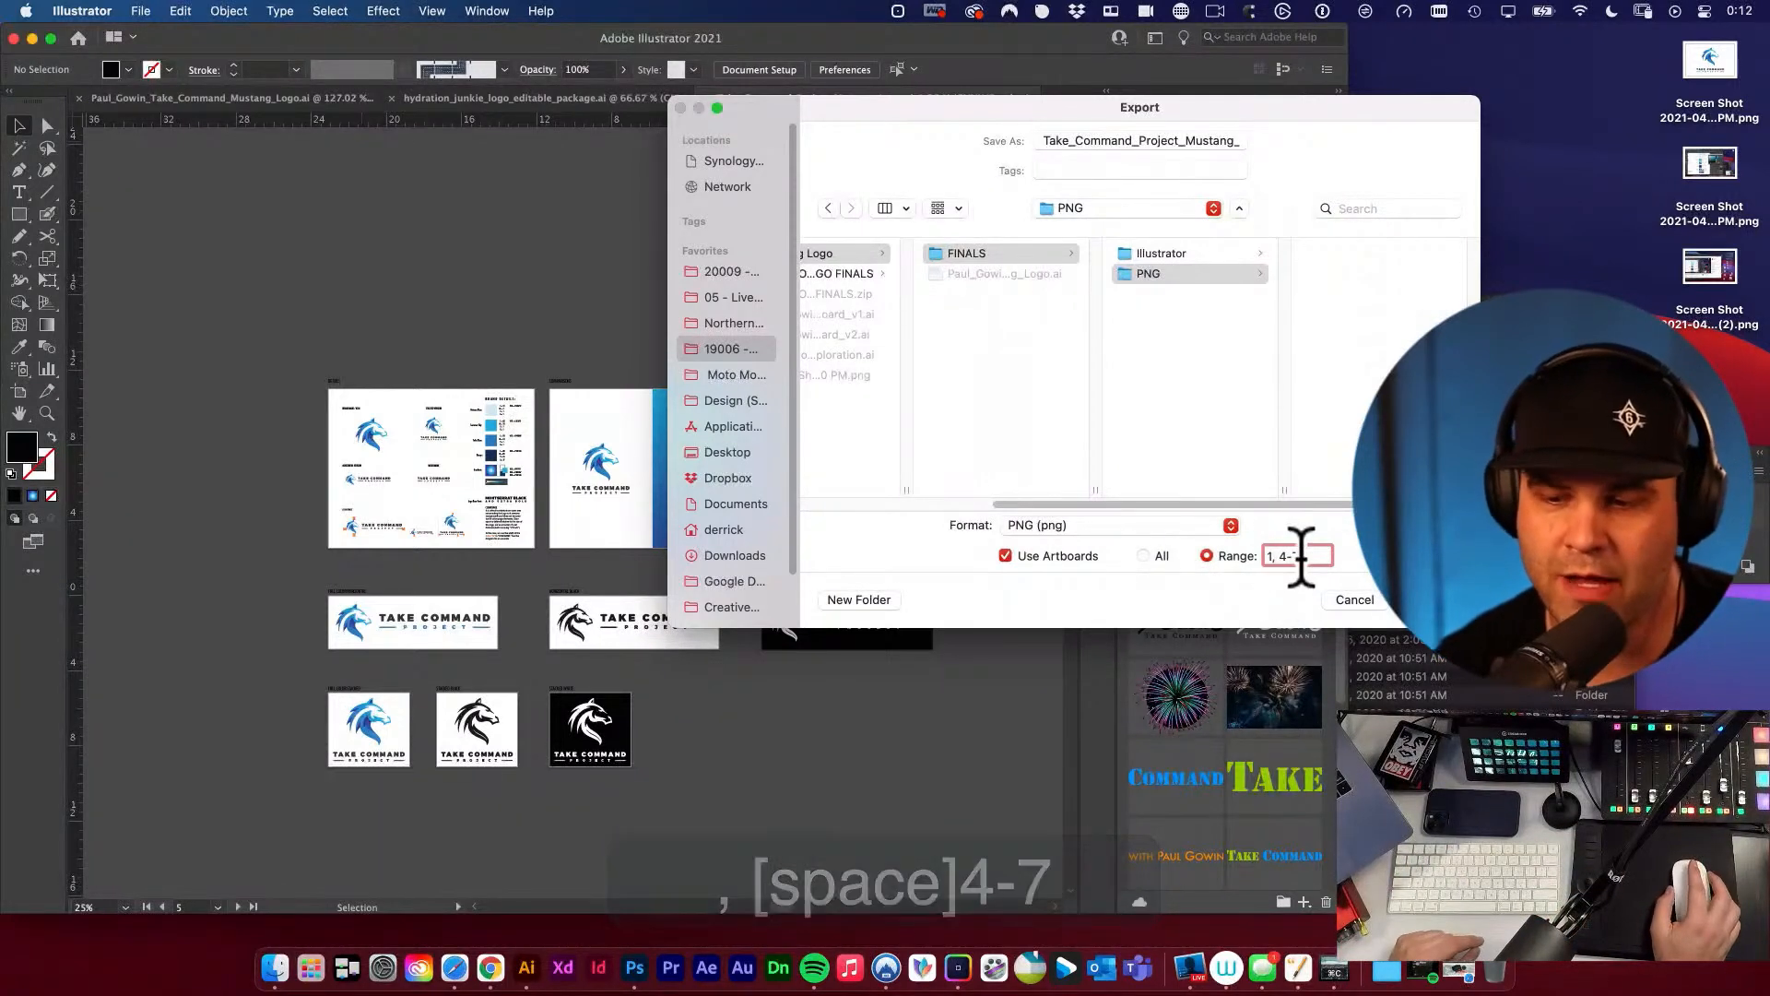
{"action": "left_click_drag", "start_coordinate": [1316, 556], "coordinate": [1256, 556]}
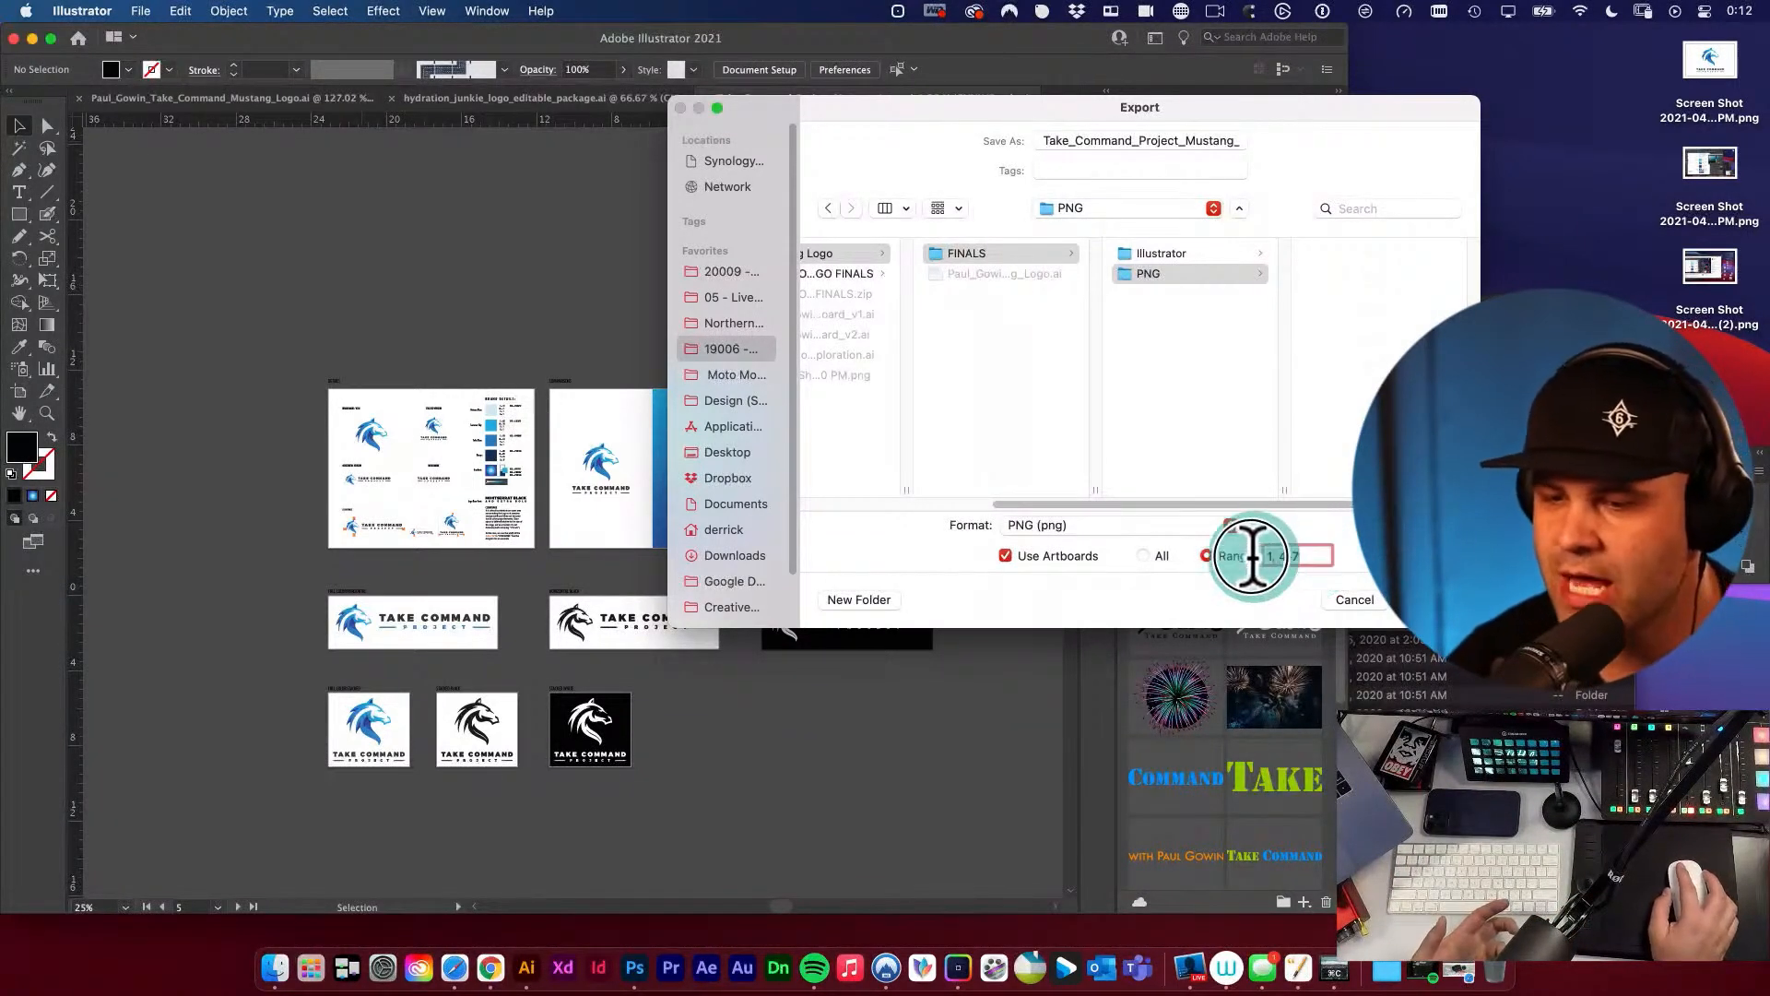
{"action": "left_click", "coordinate": [1144, 556]}
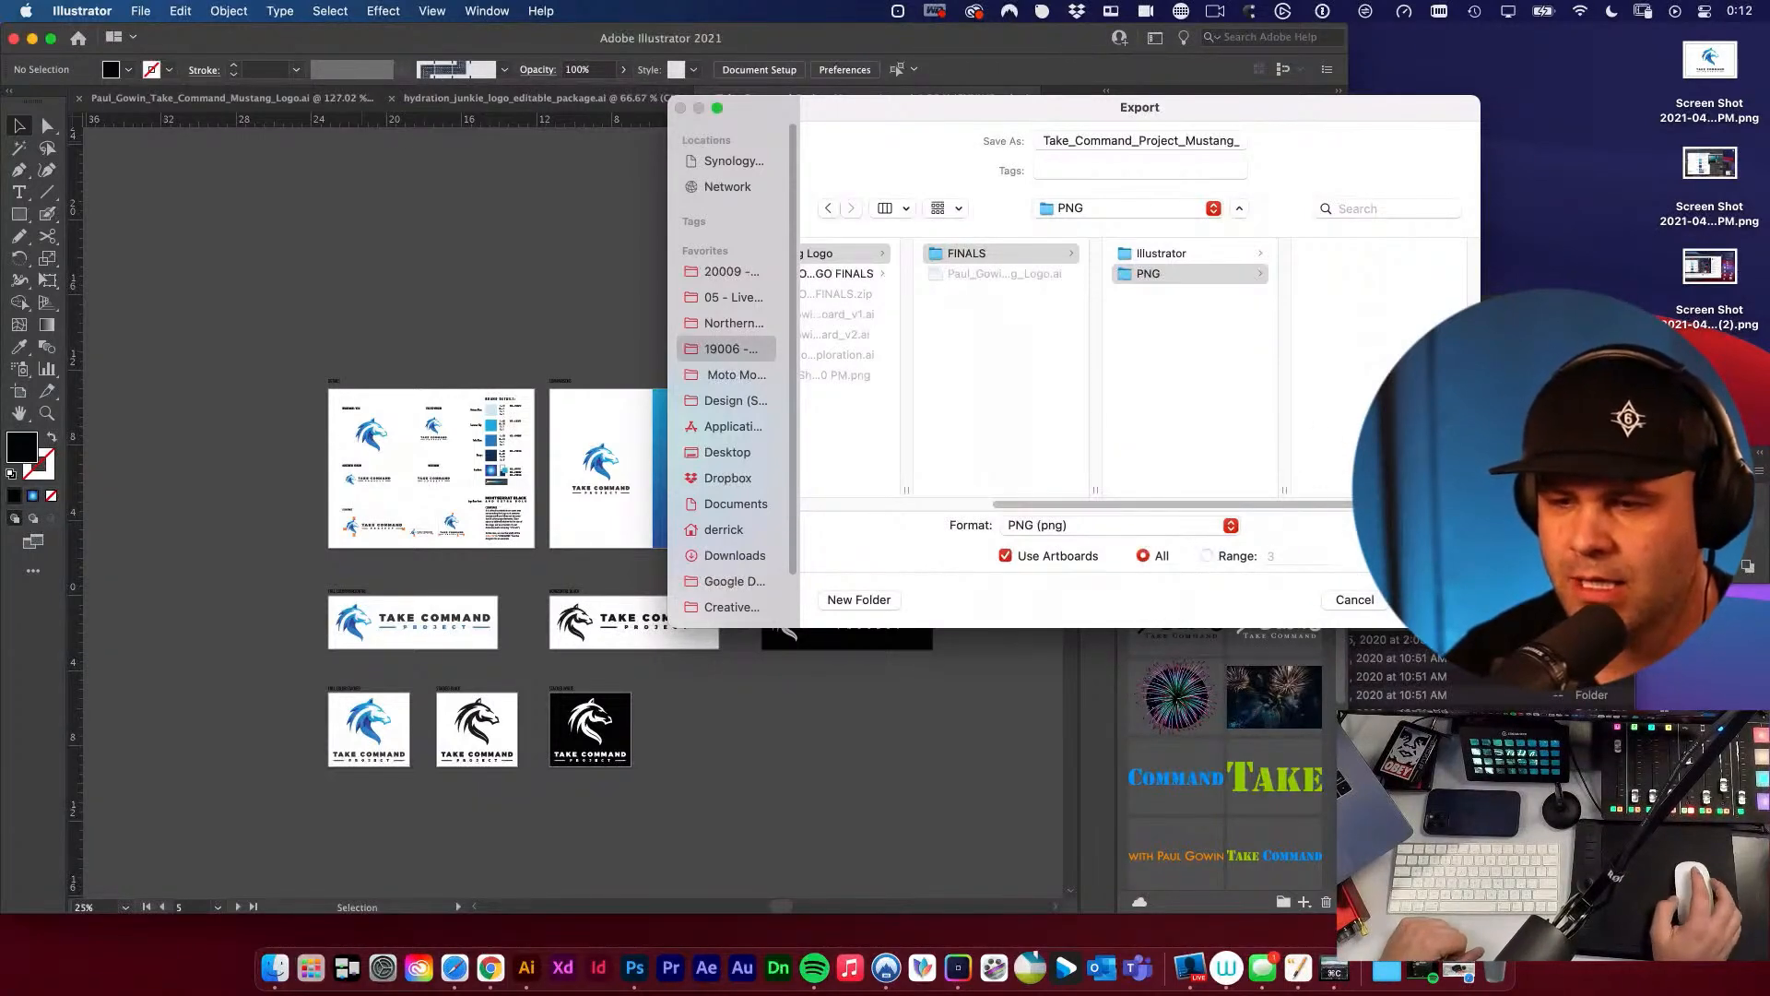
Try a white background colour in the PNG options for the export and cancel the dialog.
{"action": "left_click", "coordinate": [1427, 600]}
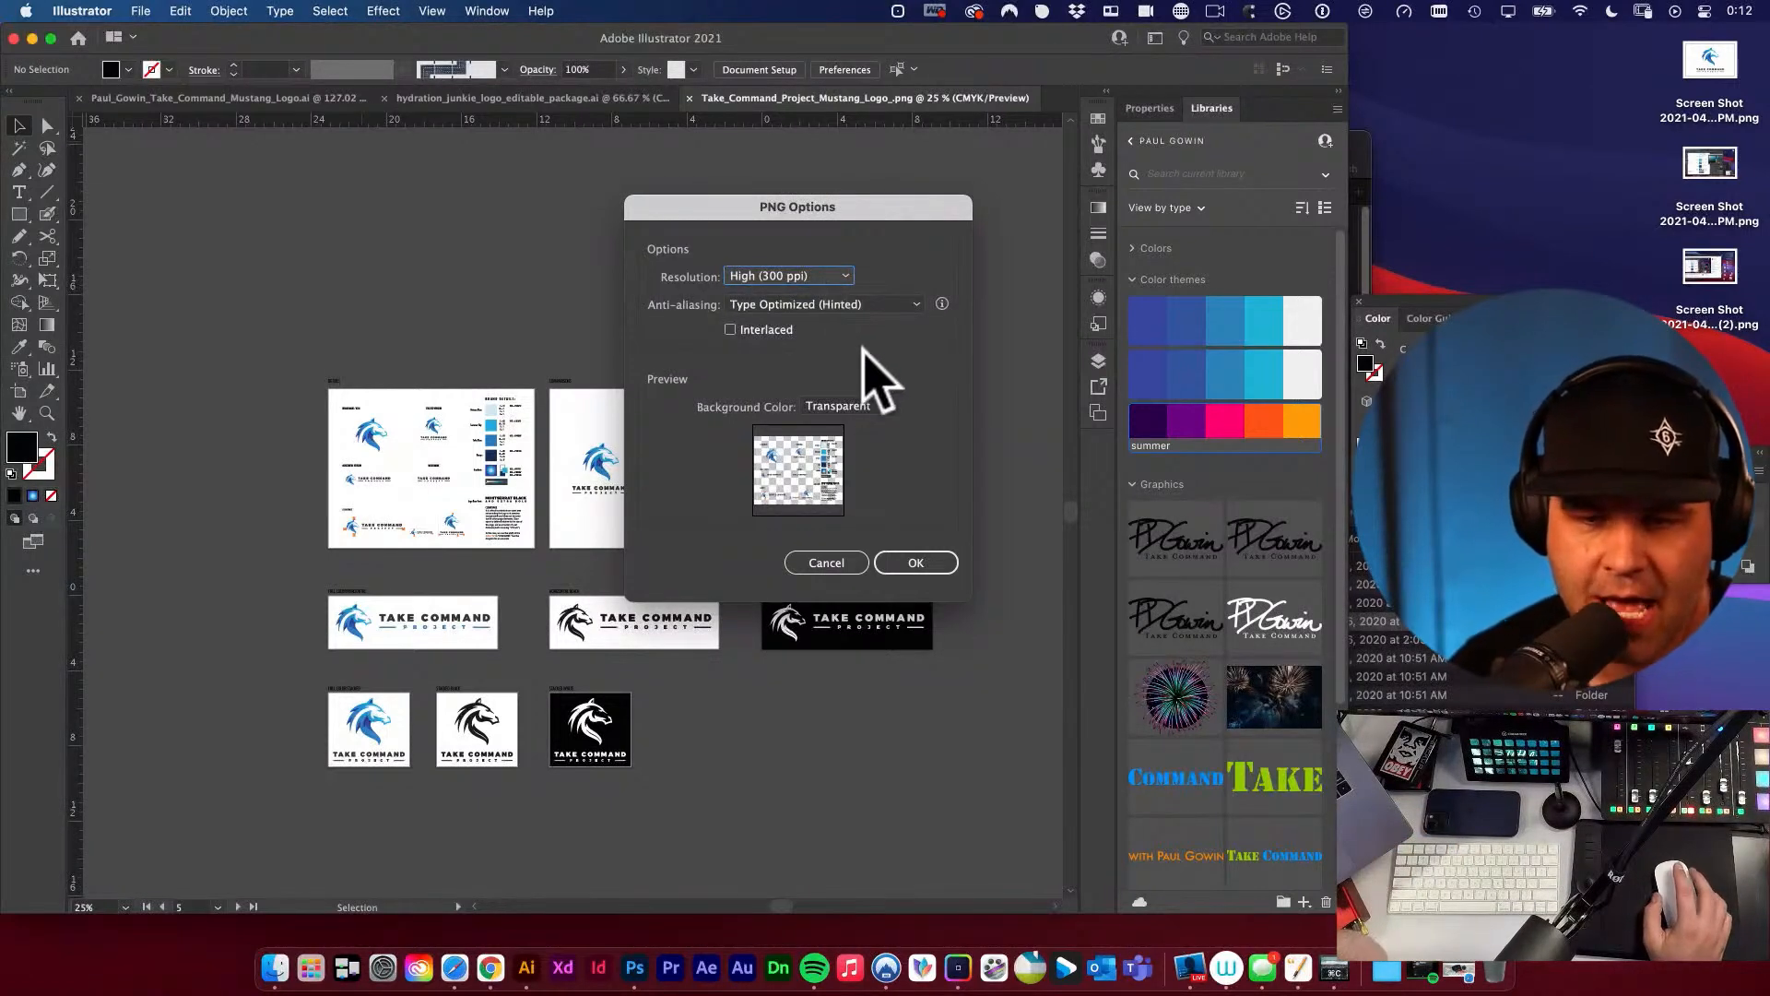
{"action": "left_click", "coordinate": [830, 405]}
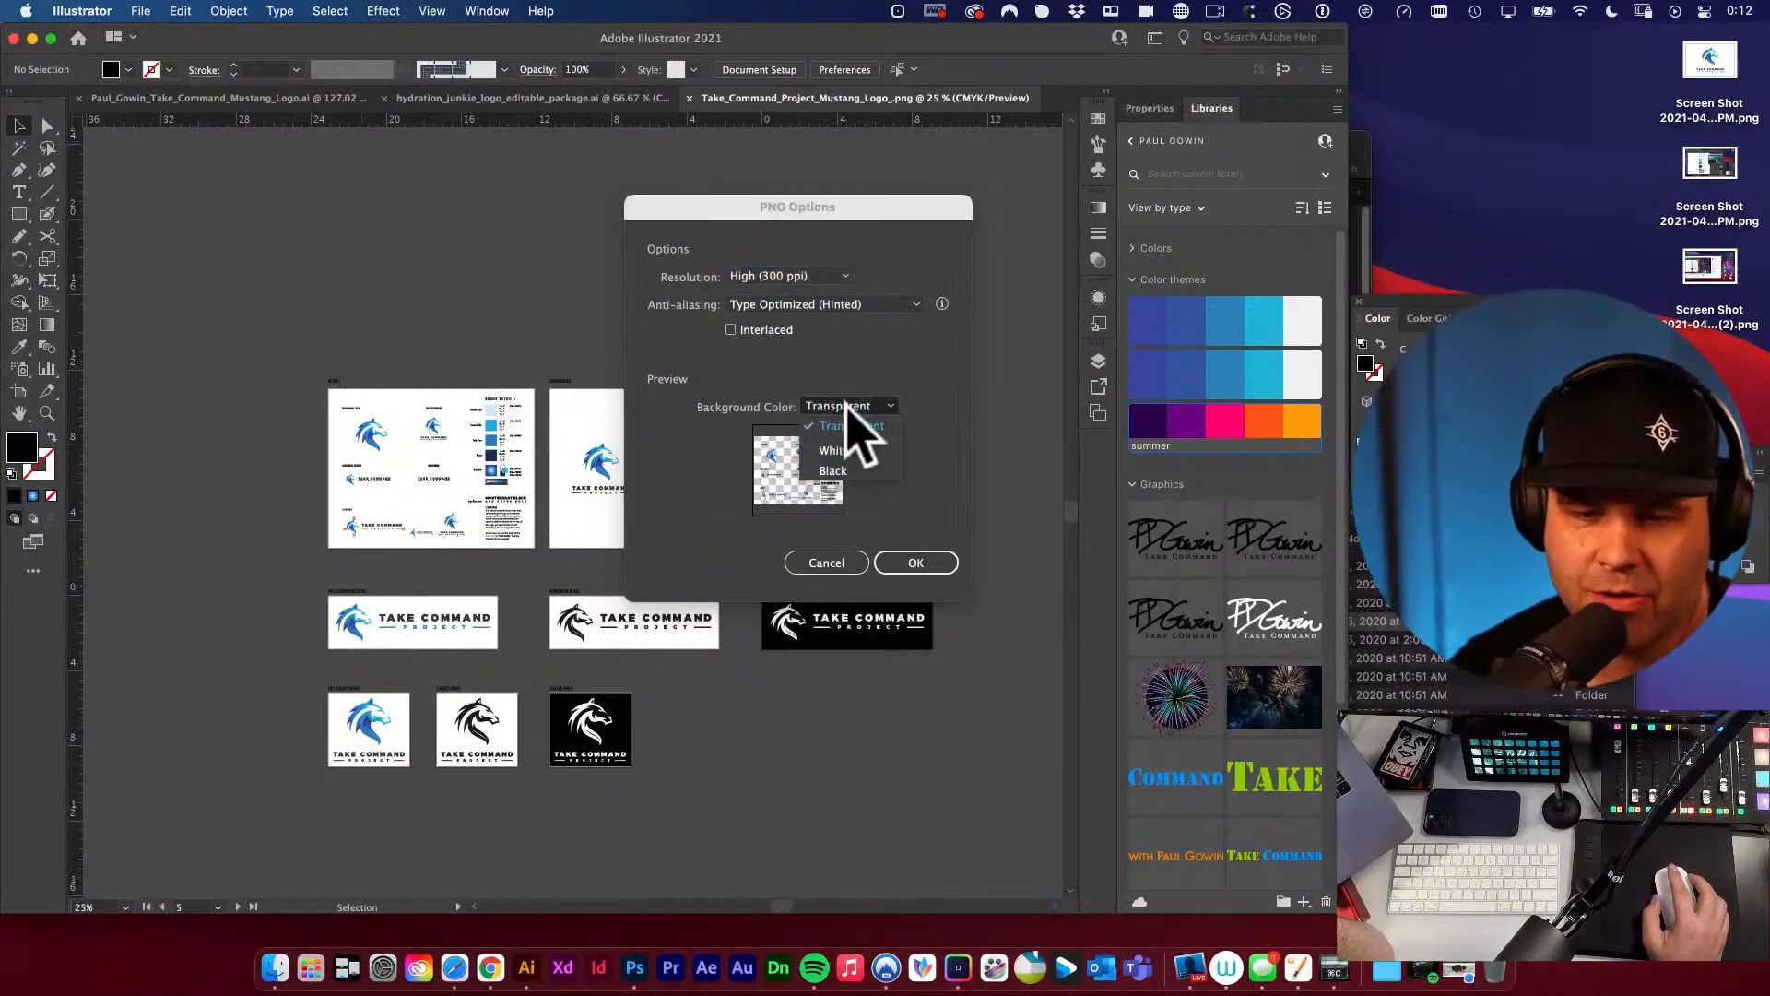
{"action": "left_click", "coordinate": [843, 456]}
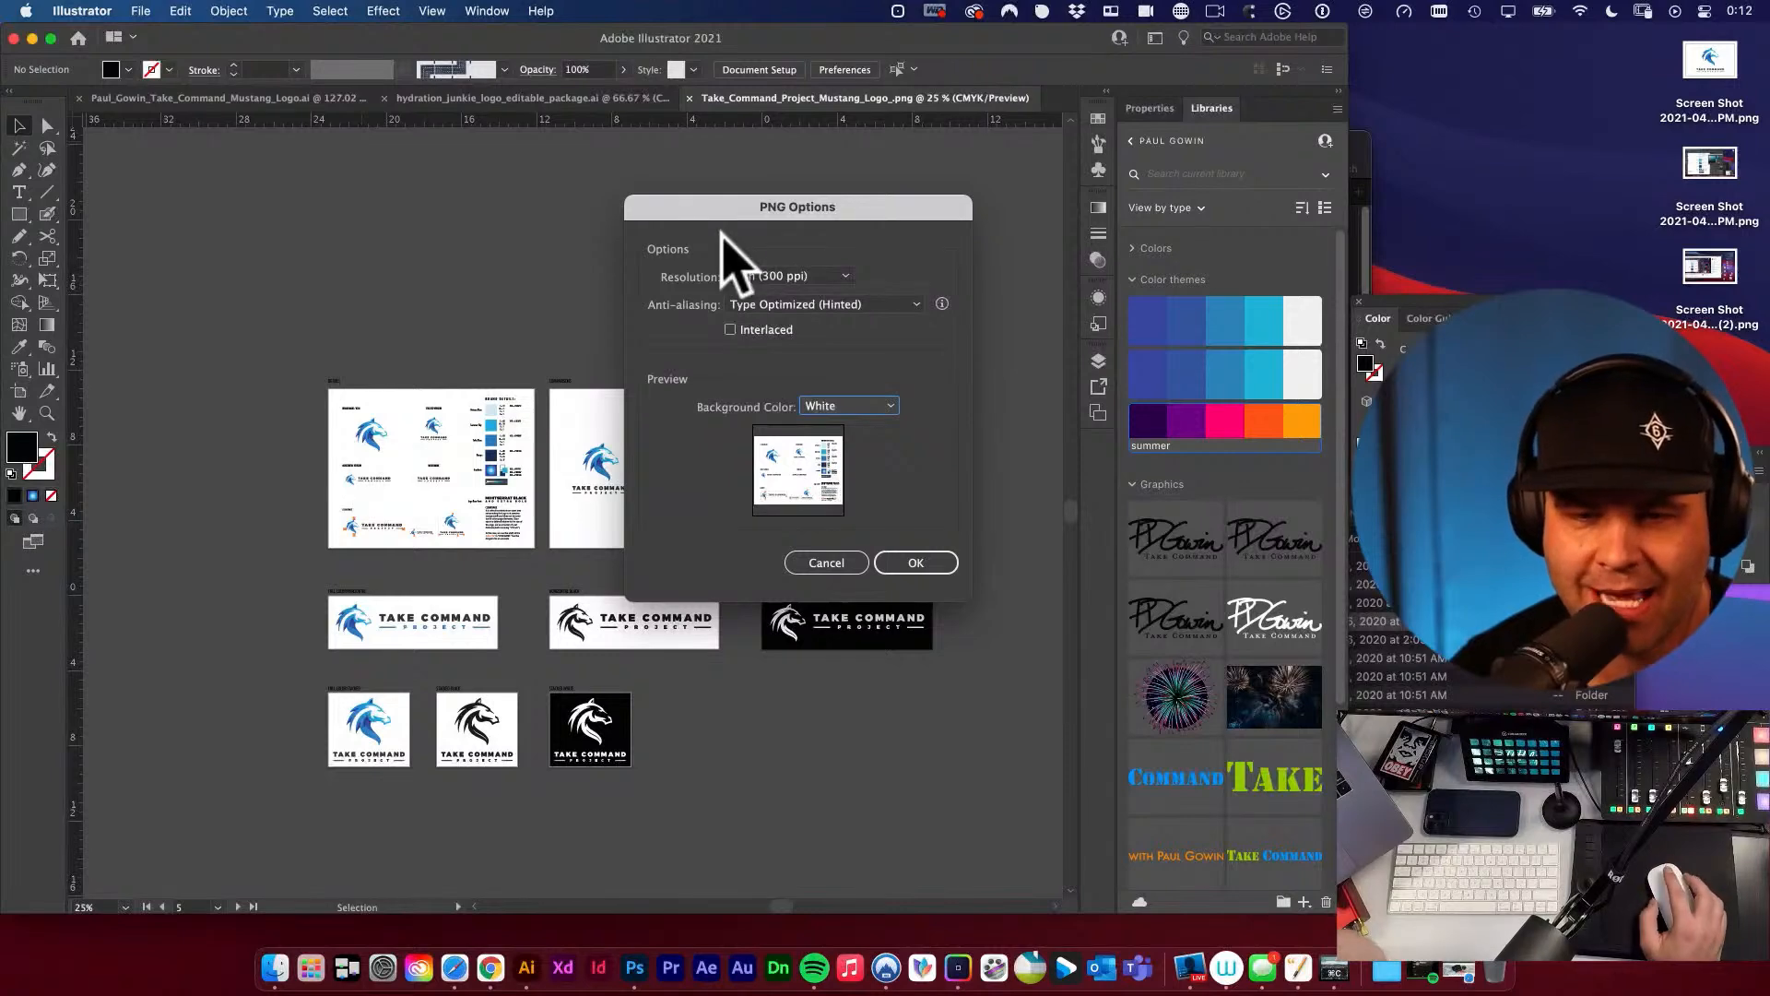
{"action": "left_click_drag", "start_coordinate": [725, 210], "coordinate": [879, 158]}
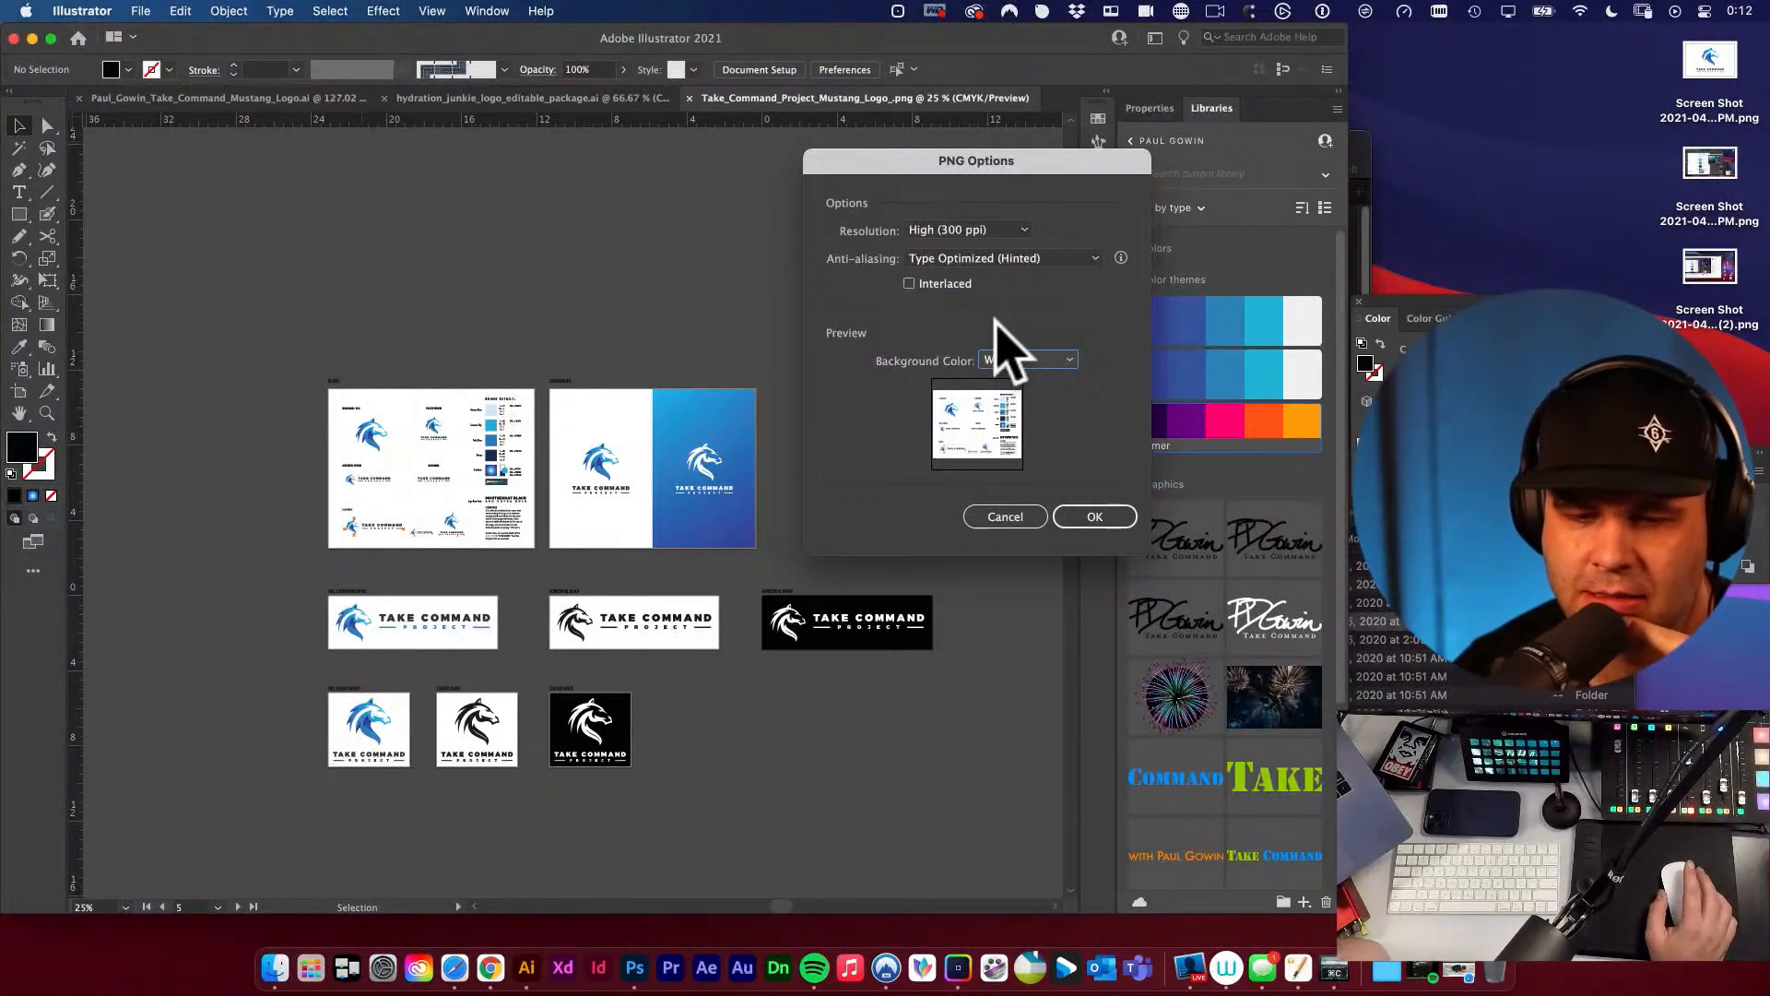
{"action": "left_click", "coordinate": [1014, 518]}
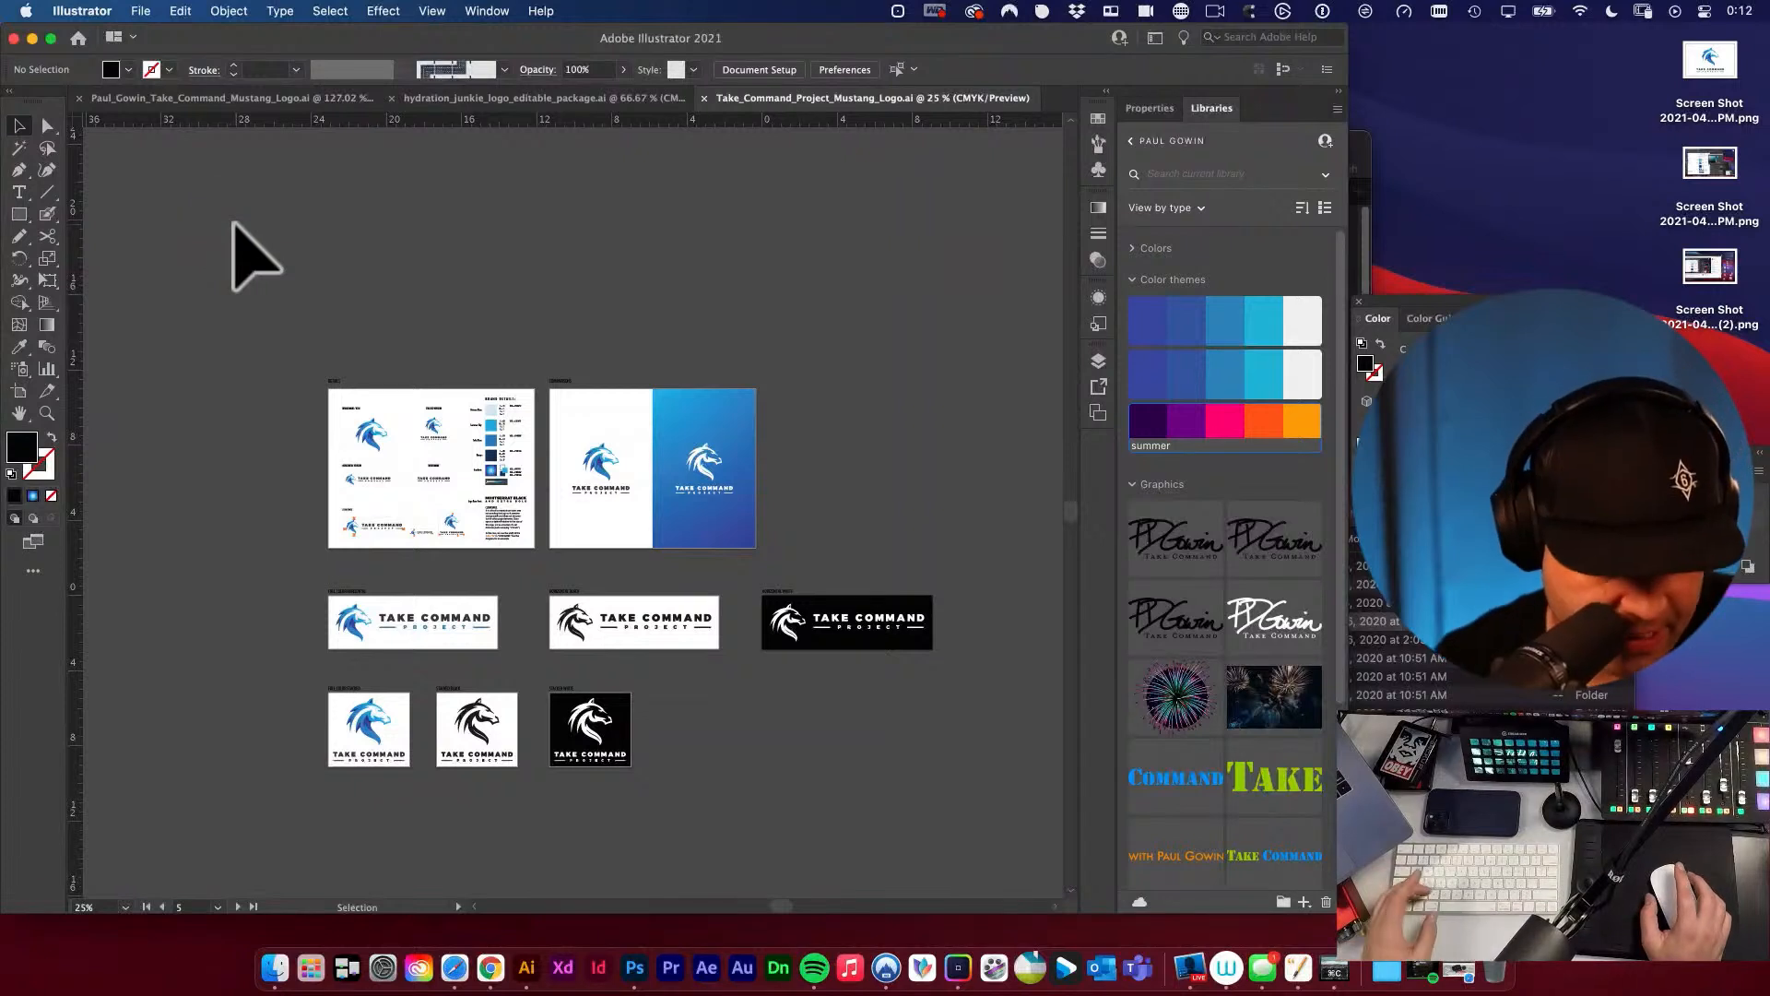
Save the document and delete the black background rectangles behind the horizontal and stacked white logos.
{"action": "key", "text": "super+s"}
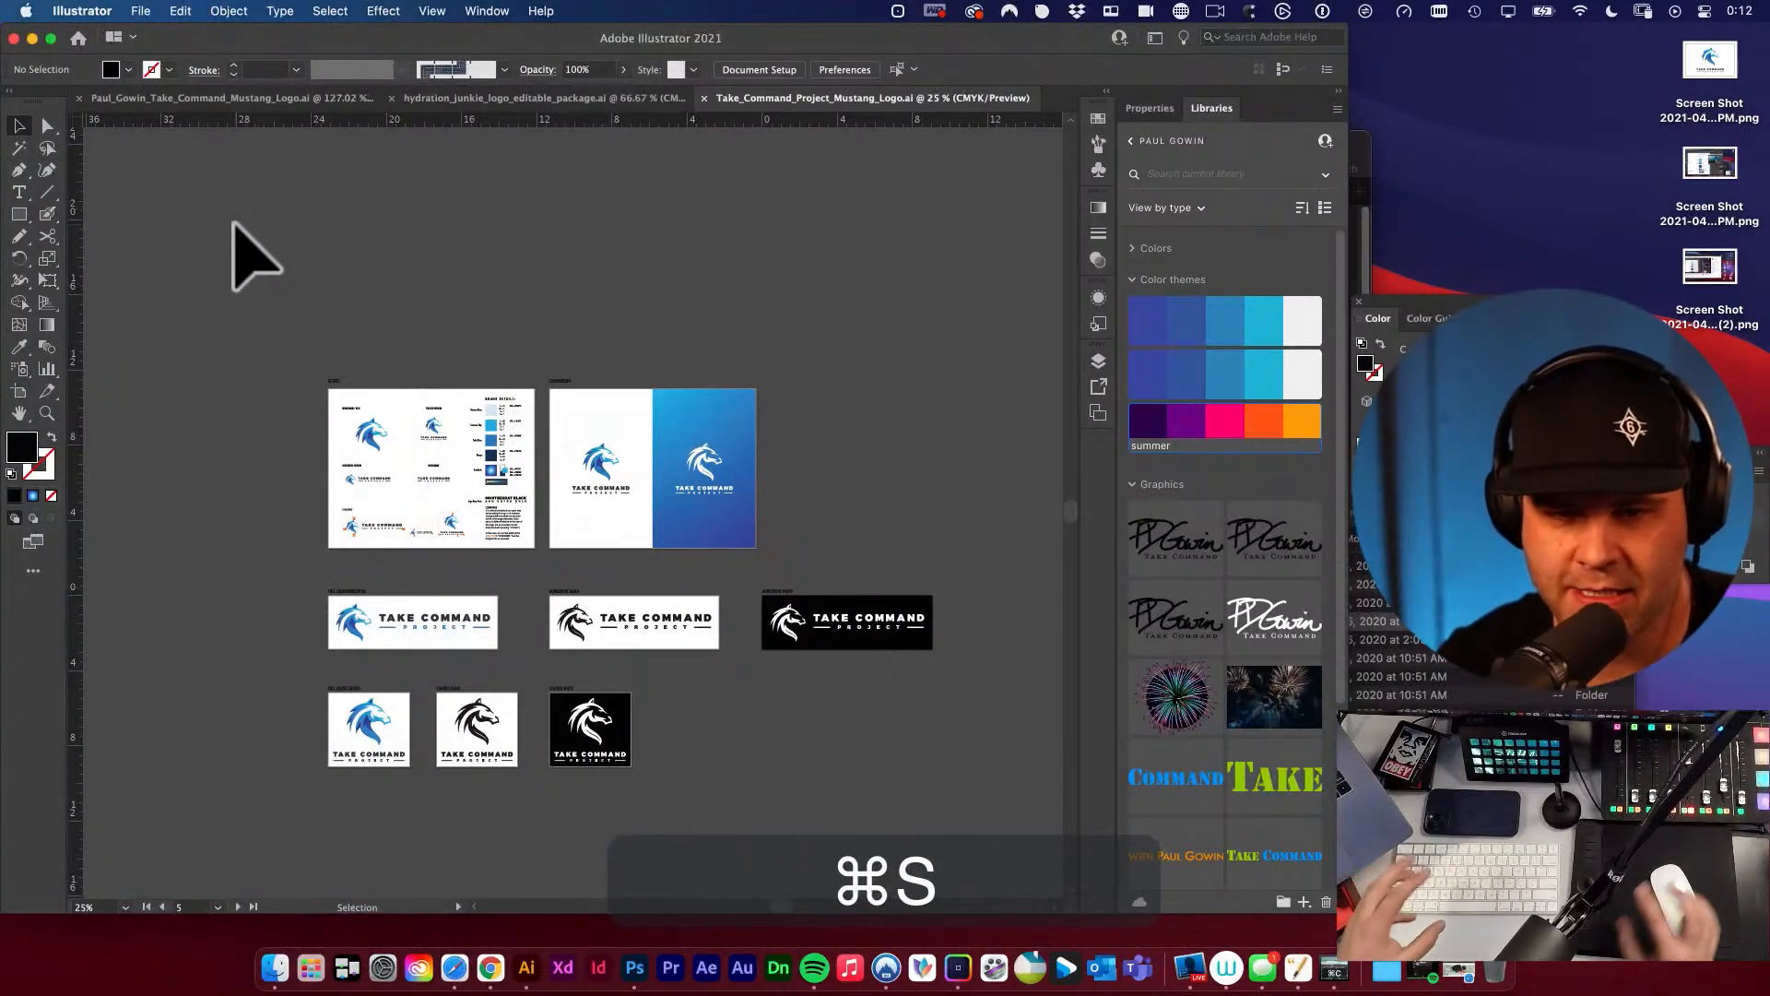
{"action": "left_click", "coordinate": [552, 698]}
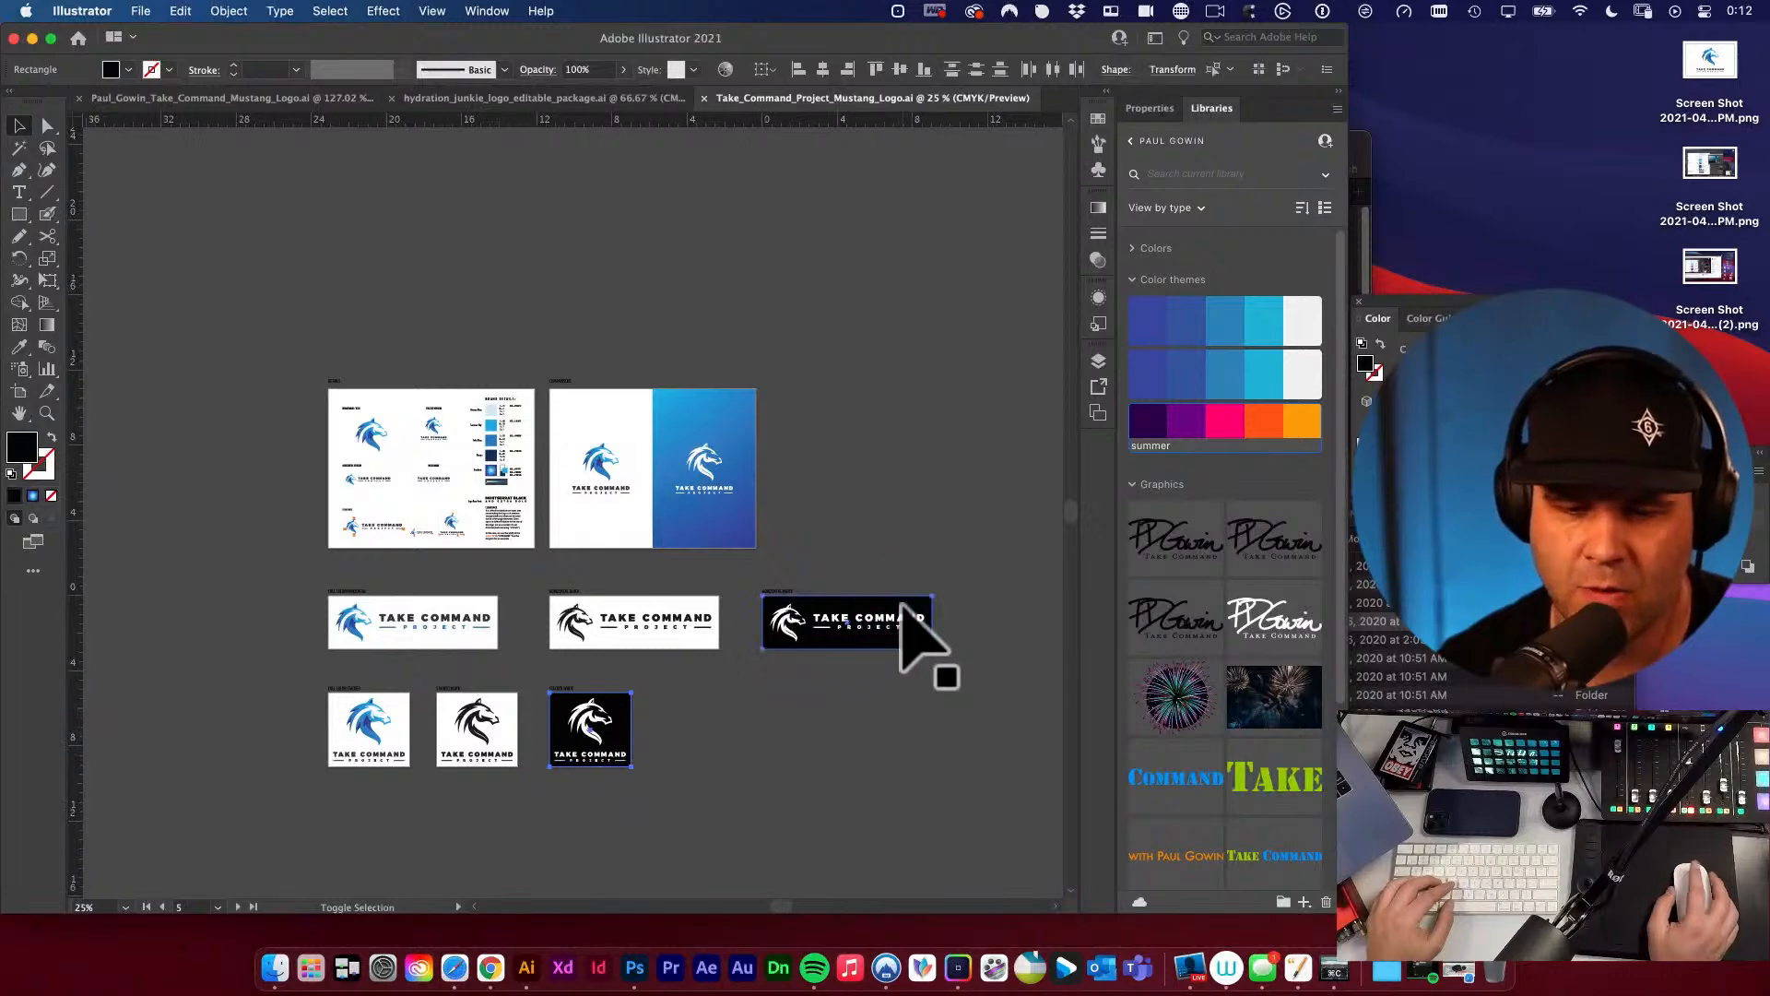
{"action": "key", "text": "BackSpace"}
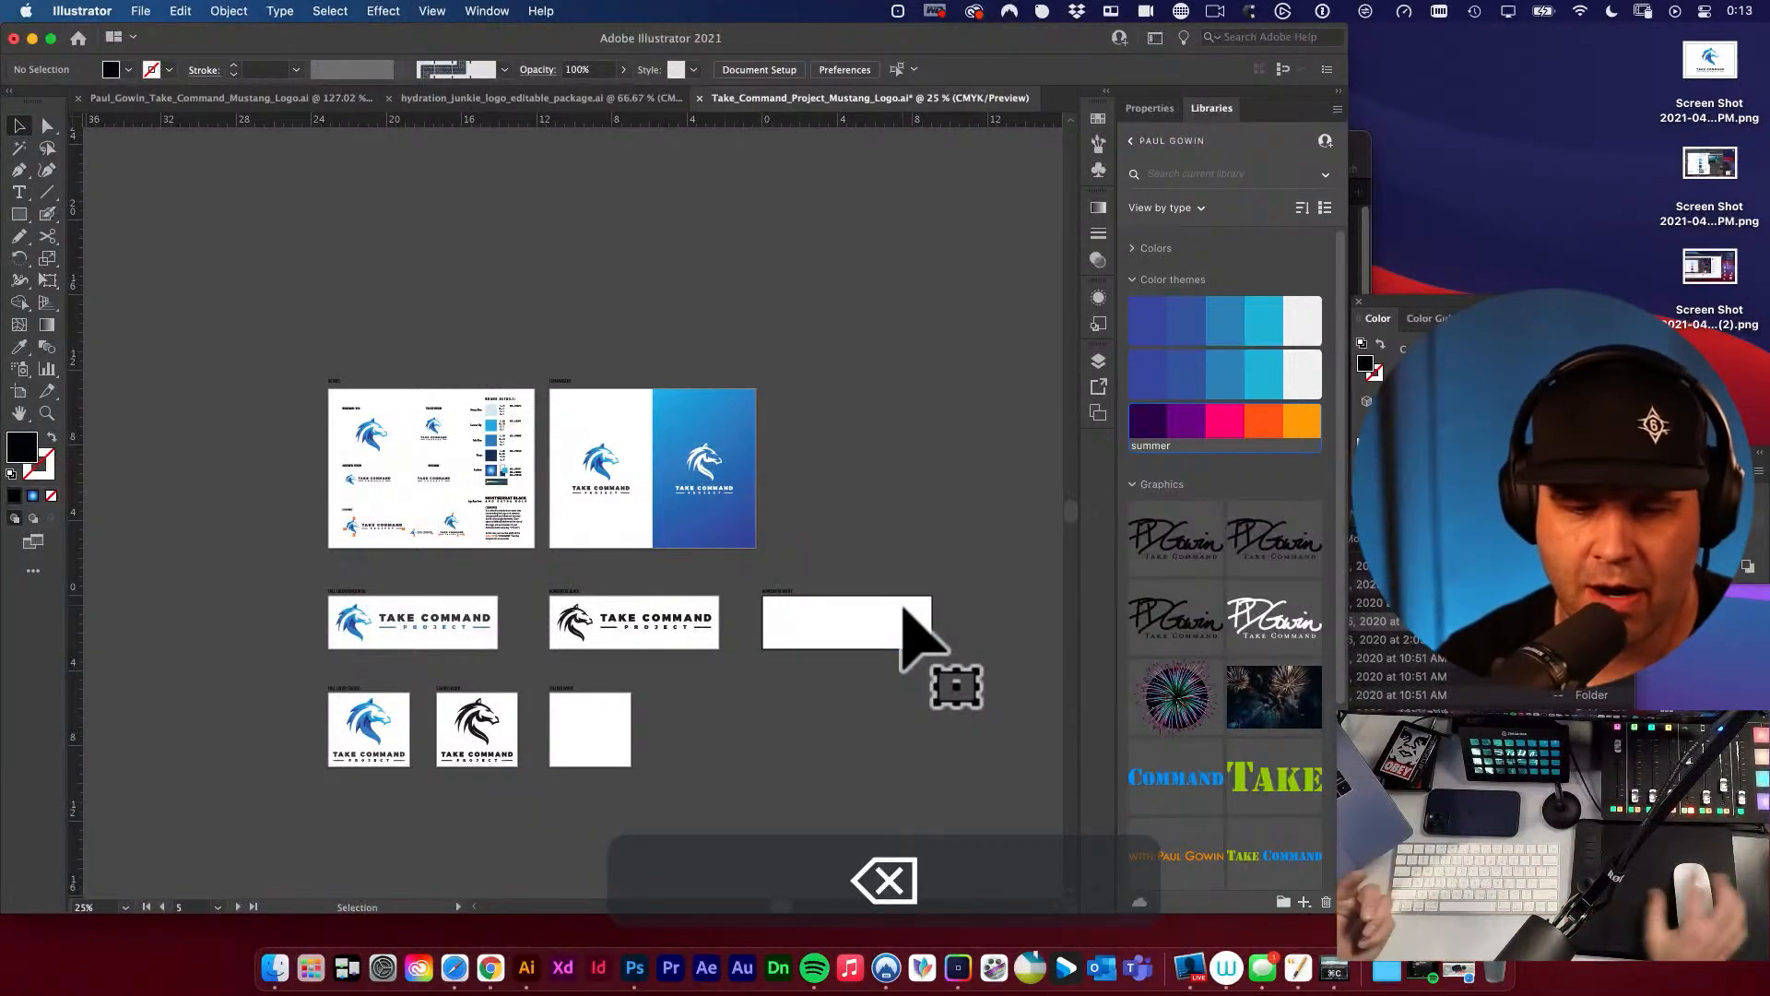
{"action": "left_click_drag", "start_coordinate": [961, 565], "coordinate": [743, 672]}
{"action": "left_click", "coordinate": [771, 691]}
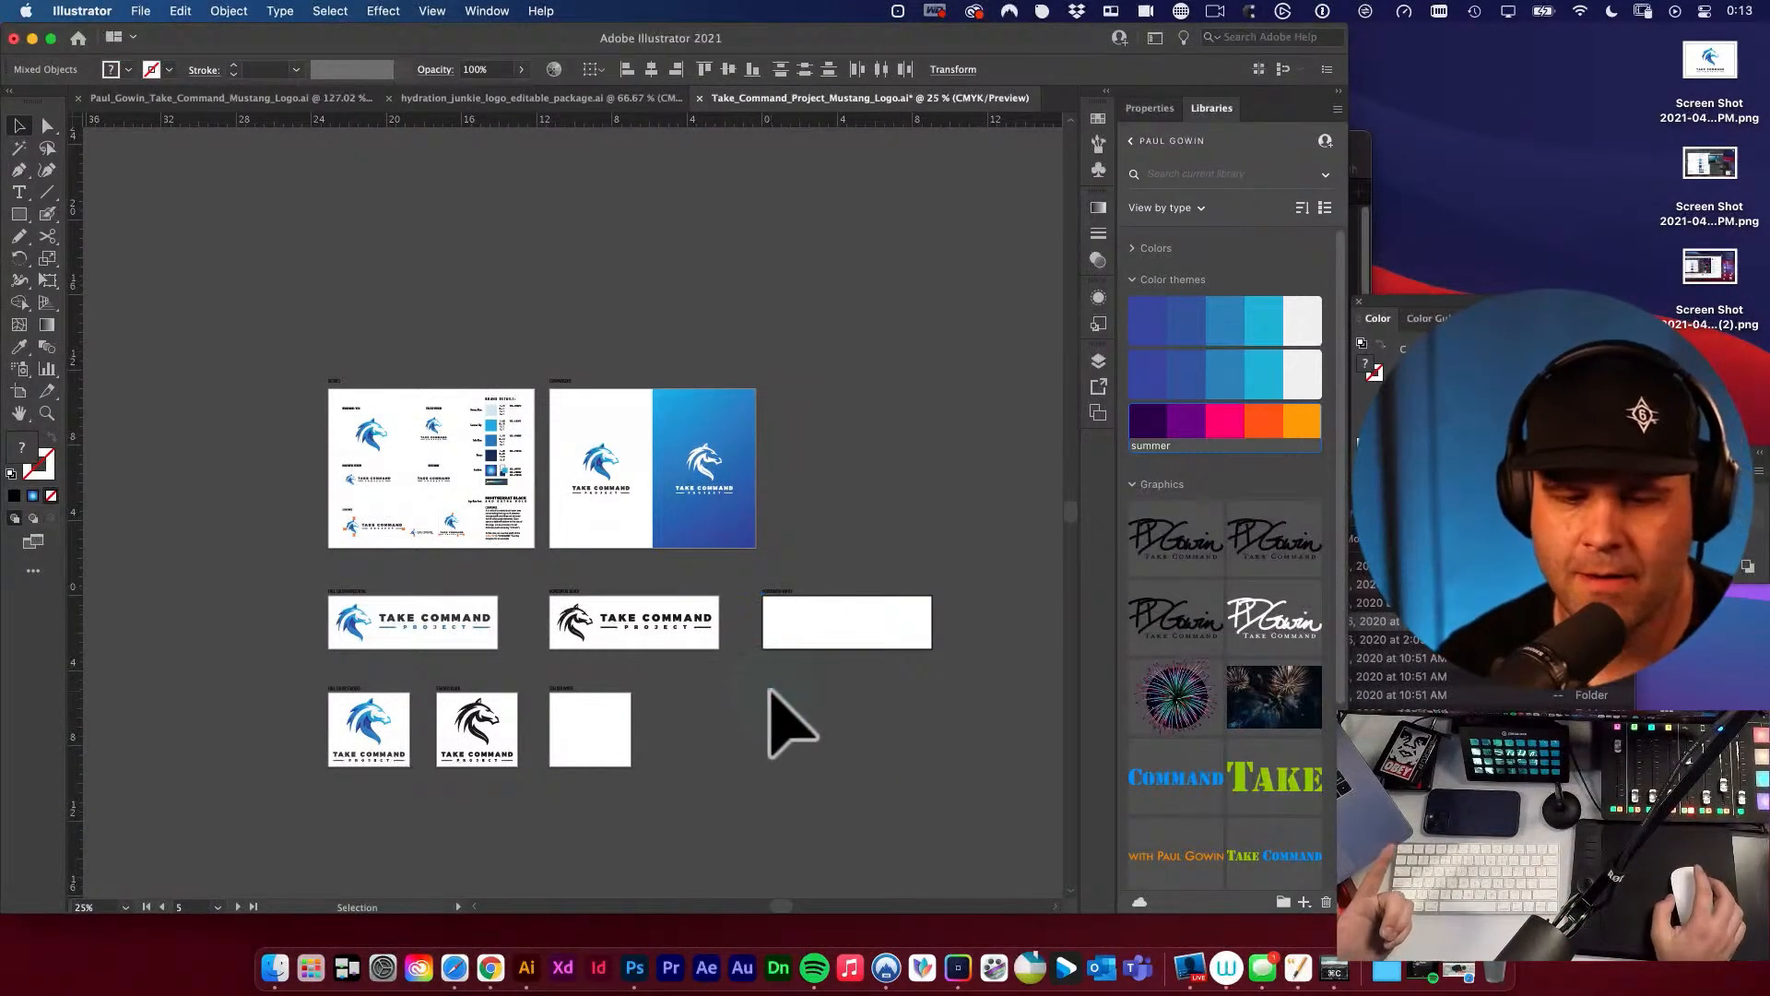
Export all artboards as transparent PNG files at High (300 ppi) into the PNG folder, with an underscore before the file extension.
{"action": "left_click", "coordinate": [148, 13]}
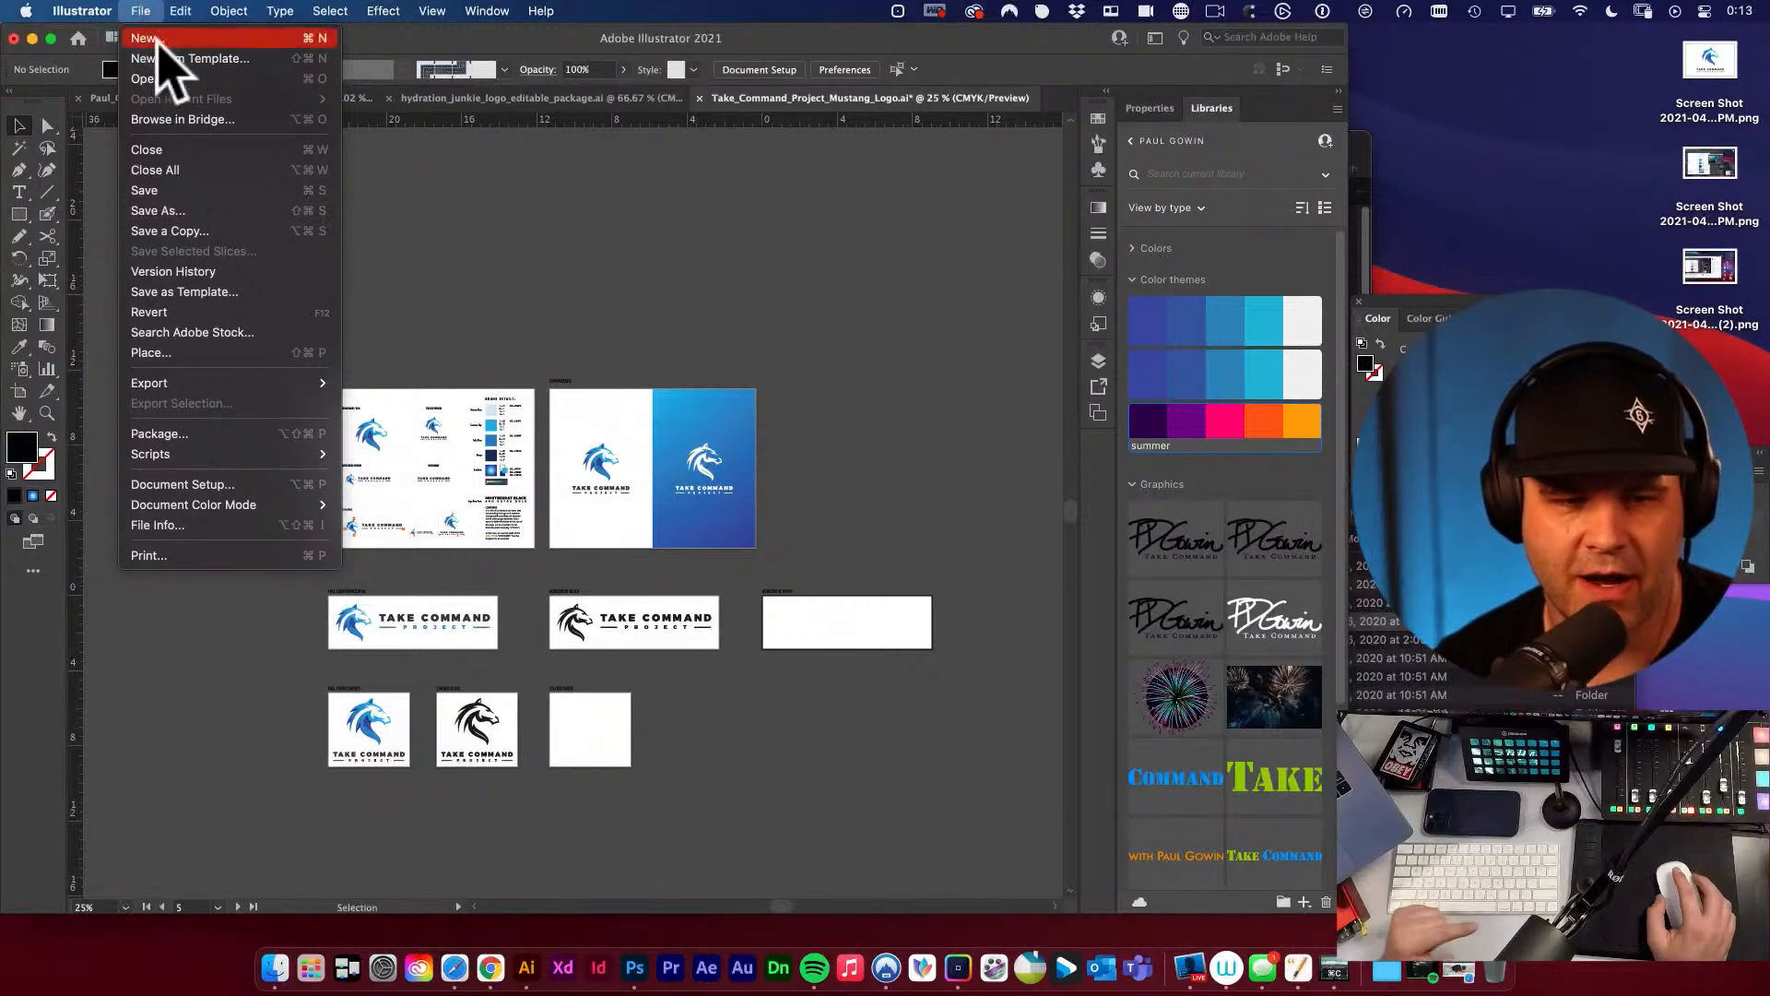
{"action": "mouse_move", "coordinate": [257, 380]}
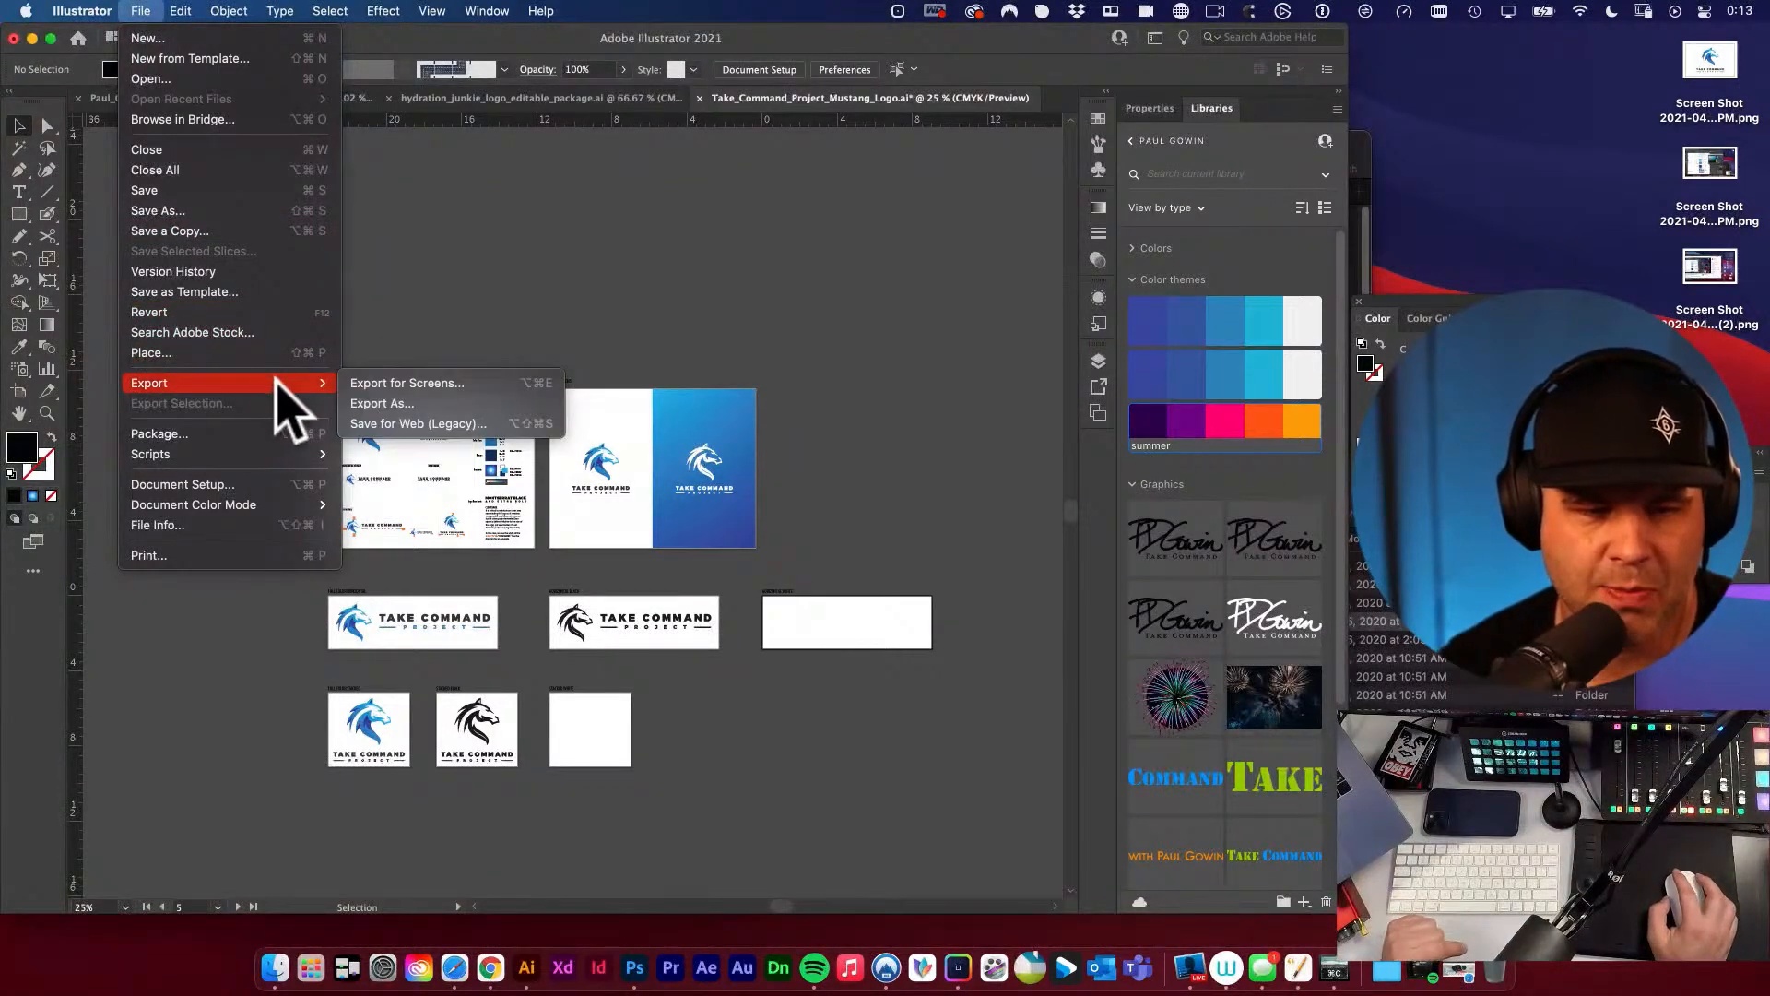
{"action": "left_click", "coordinate": [415, 405]}
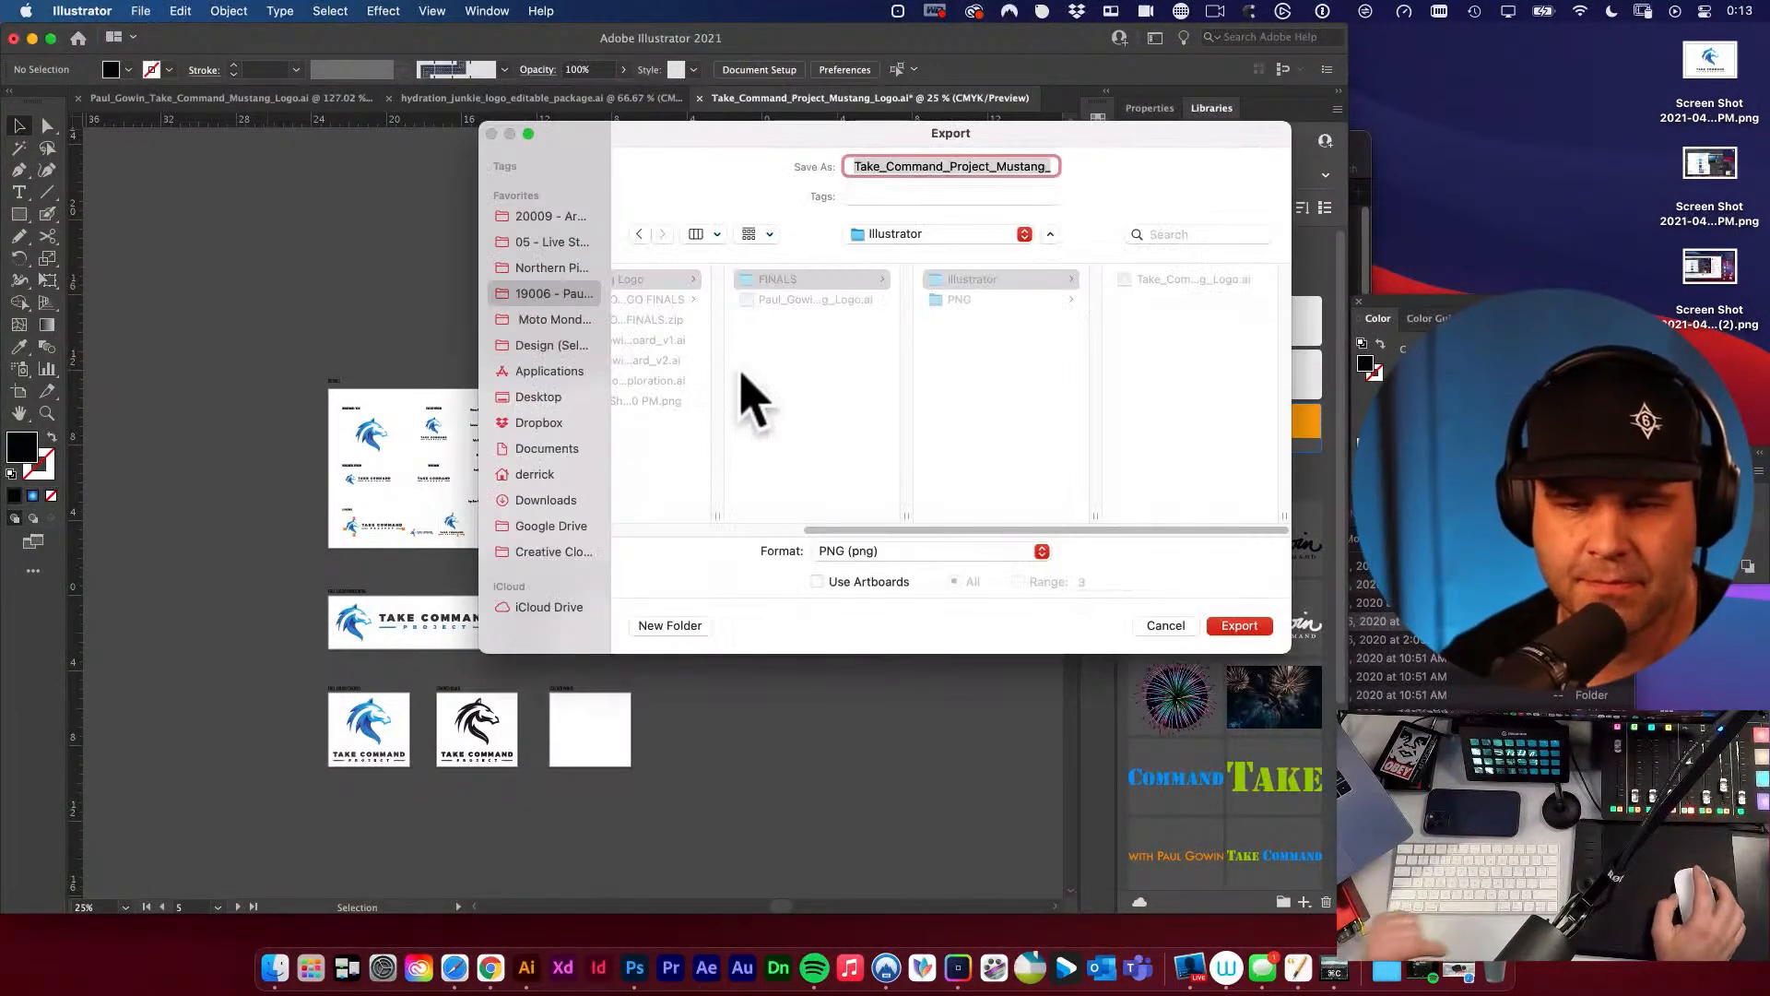
{"action": "left_click", "coordinate": [817, 582]}
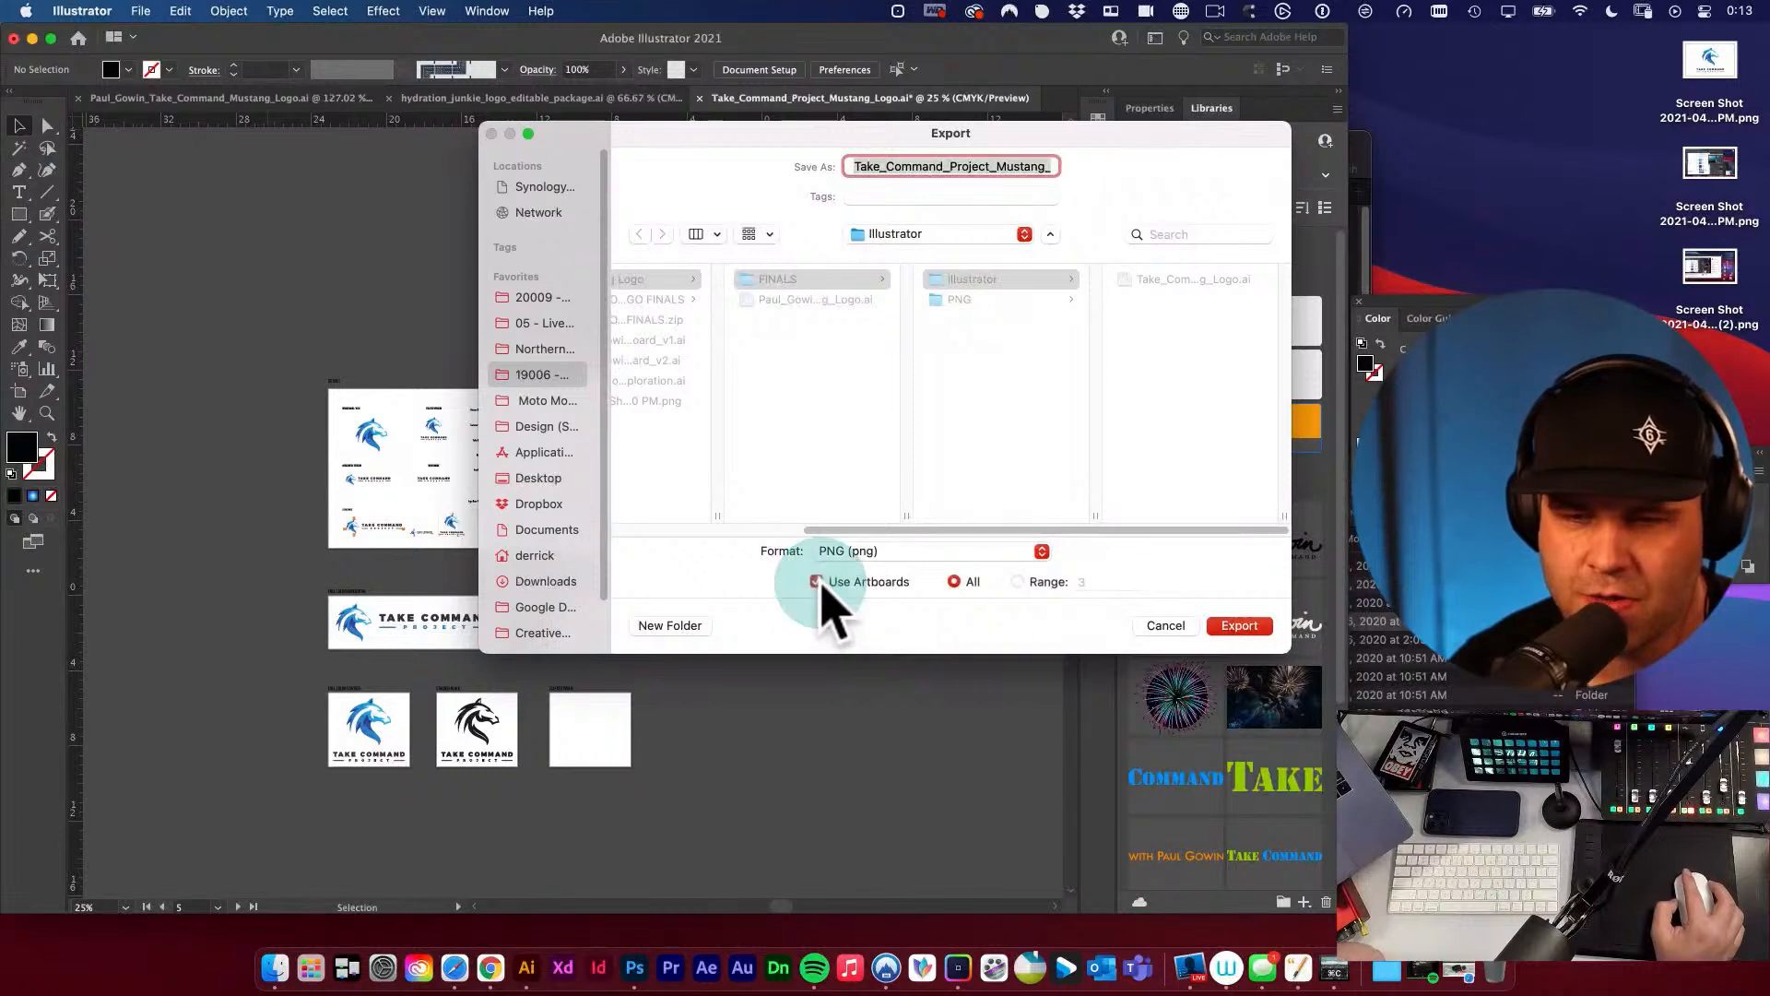
{"action": "left_click", "coordinate": [959, 300]}
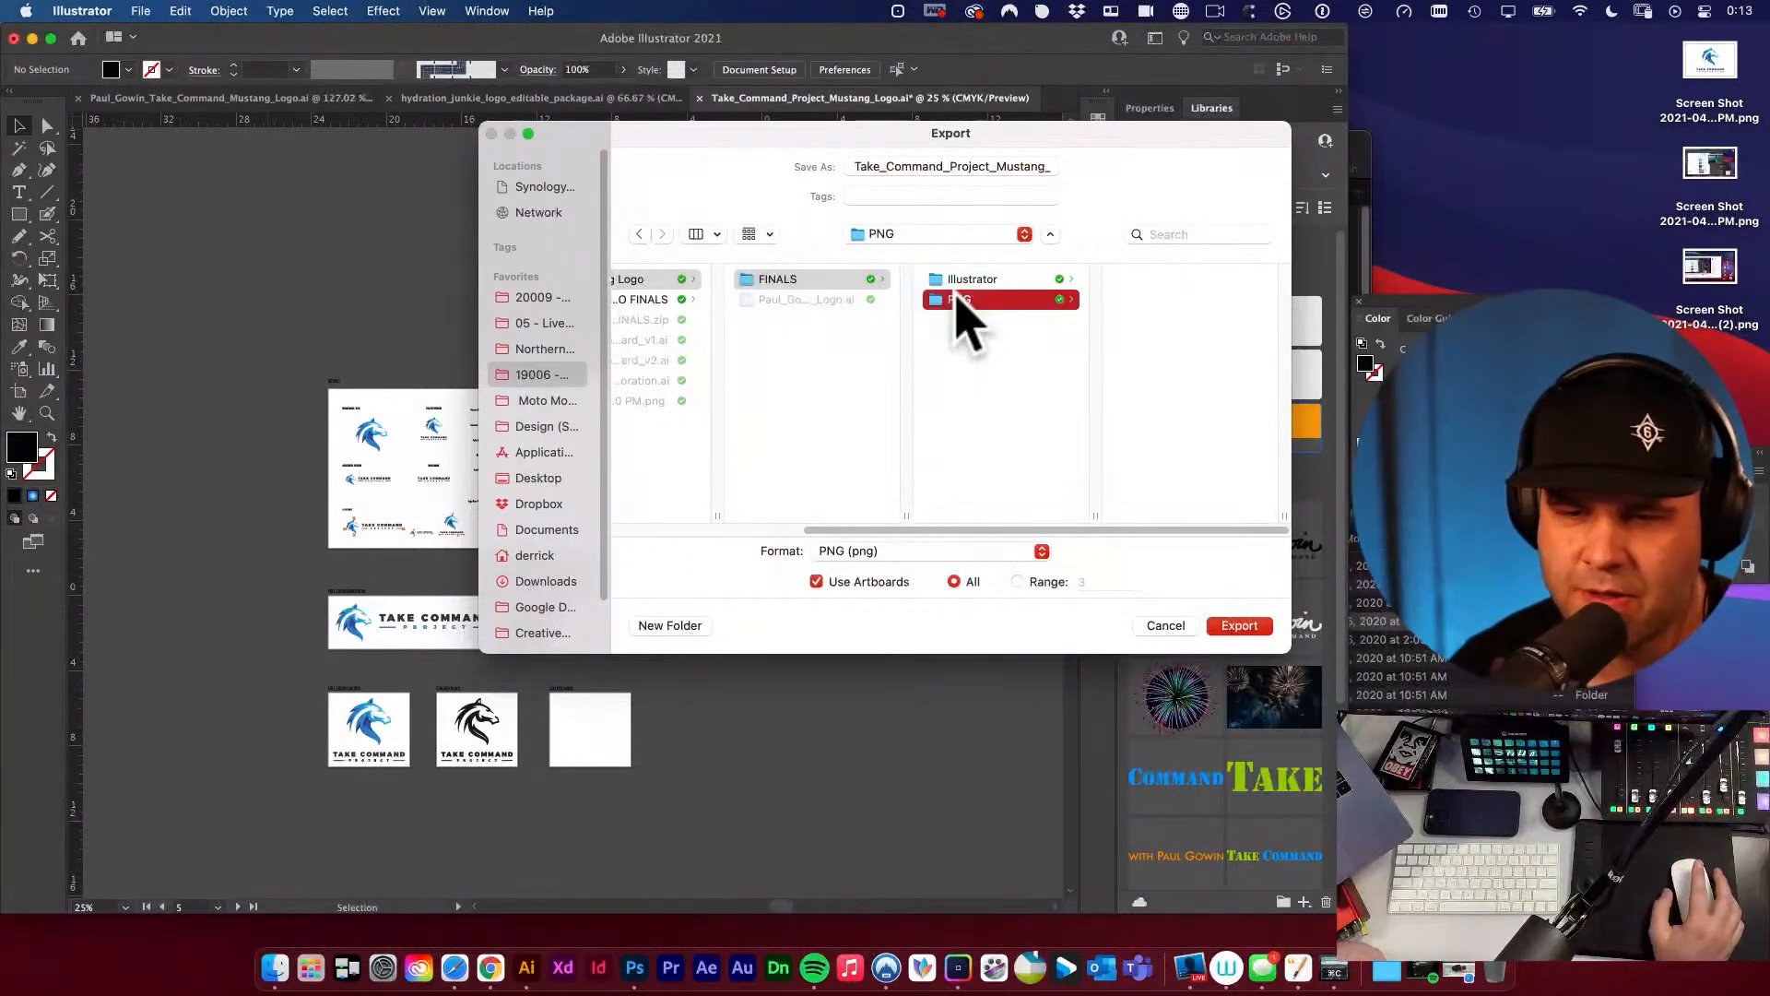
{"action": "left_click", "coordinate": [1033, 167]}
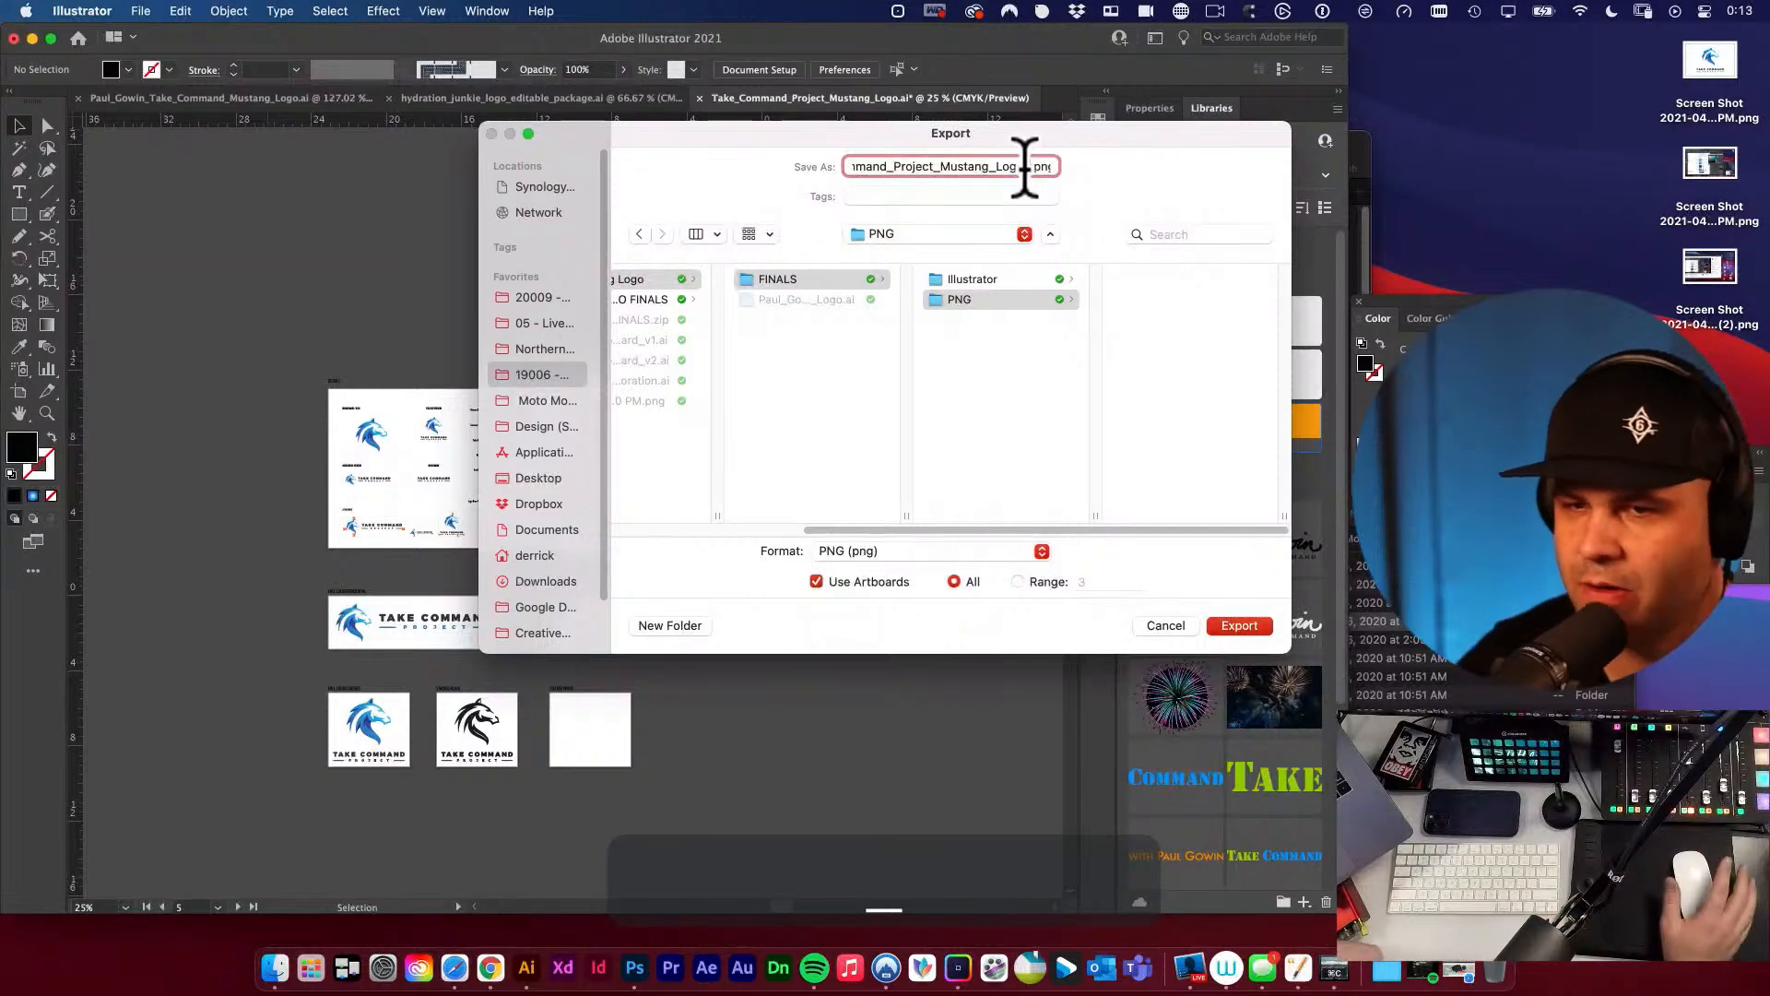
{"action": "left_click", "coordinate": [1238, 627]}
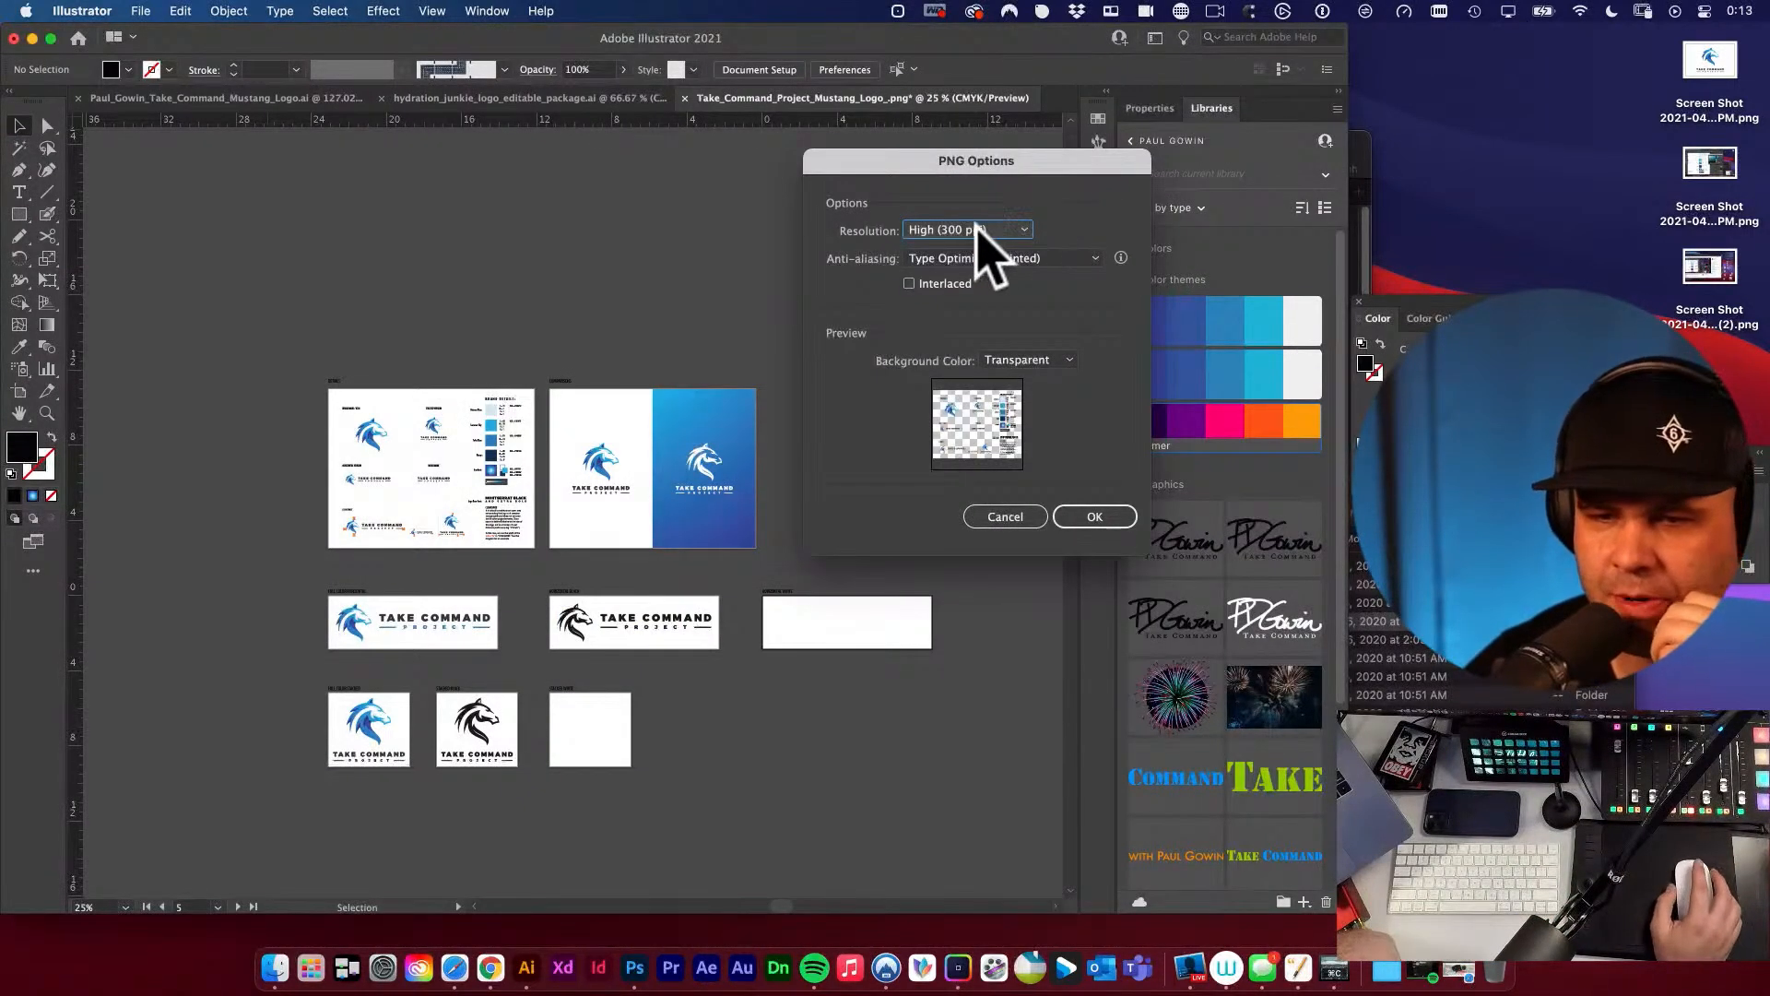
{"action": "left_click", "coordinate": [1097, 515]}
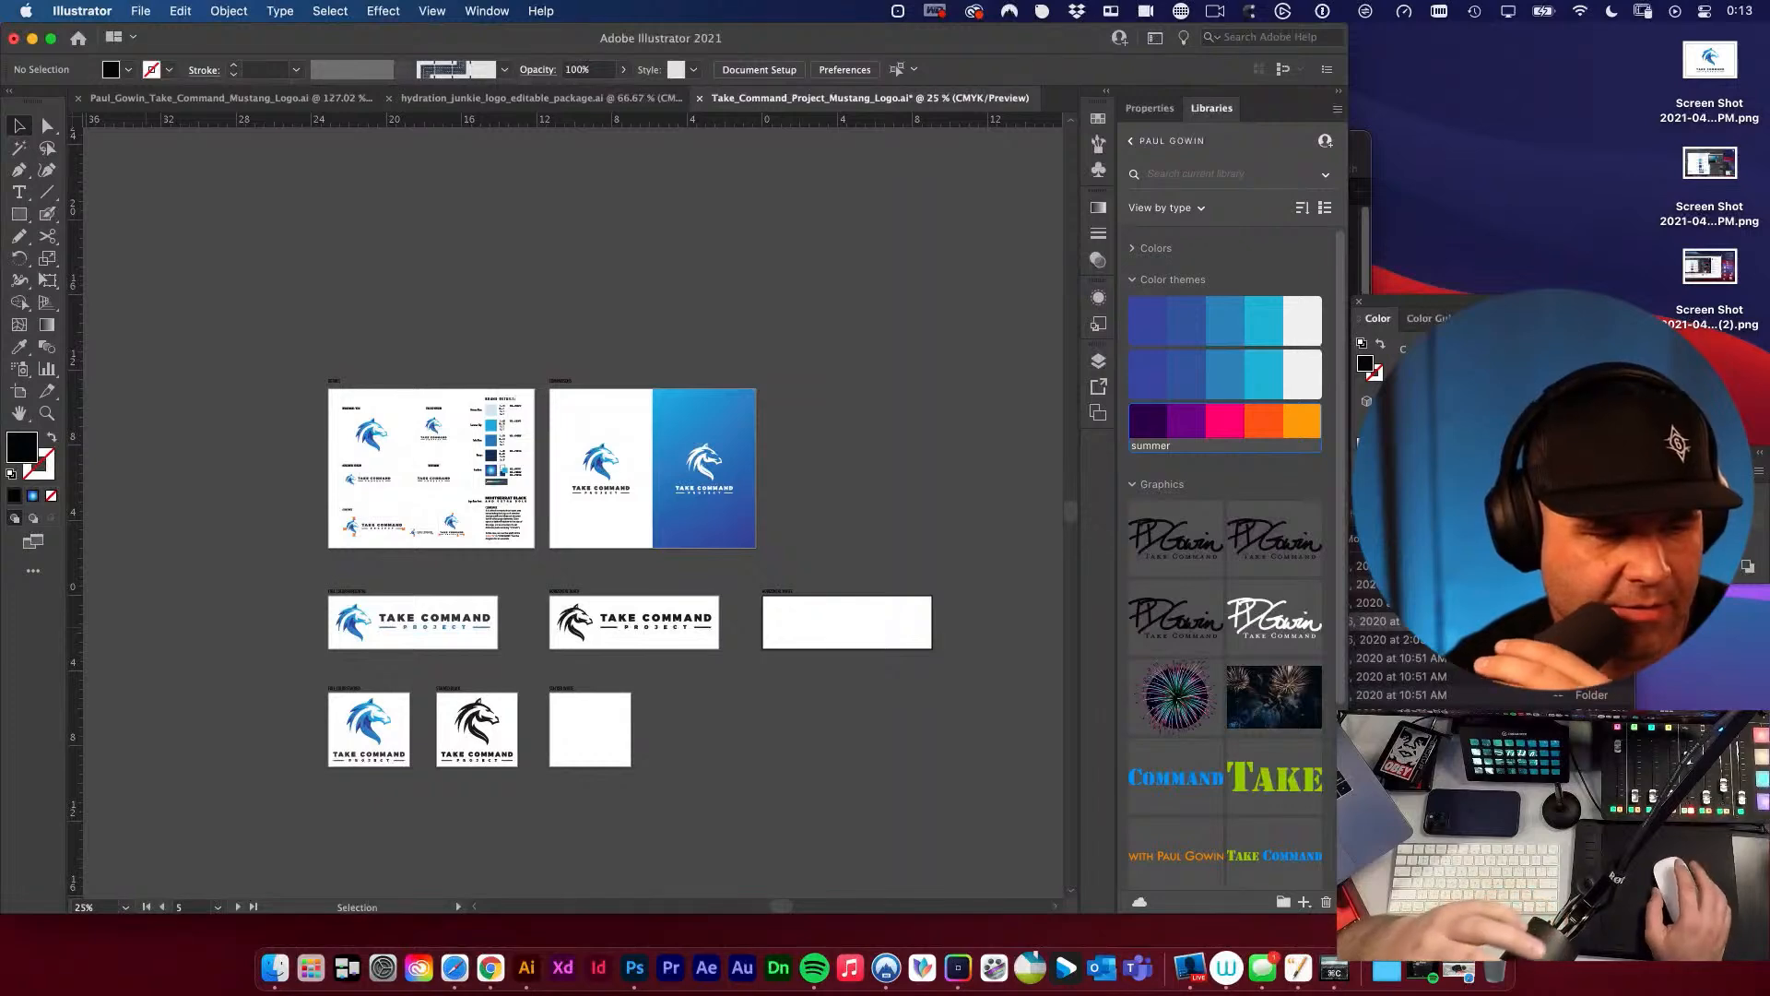
{"action": "key", "text": "super+Tab"}
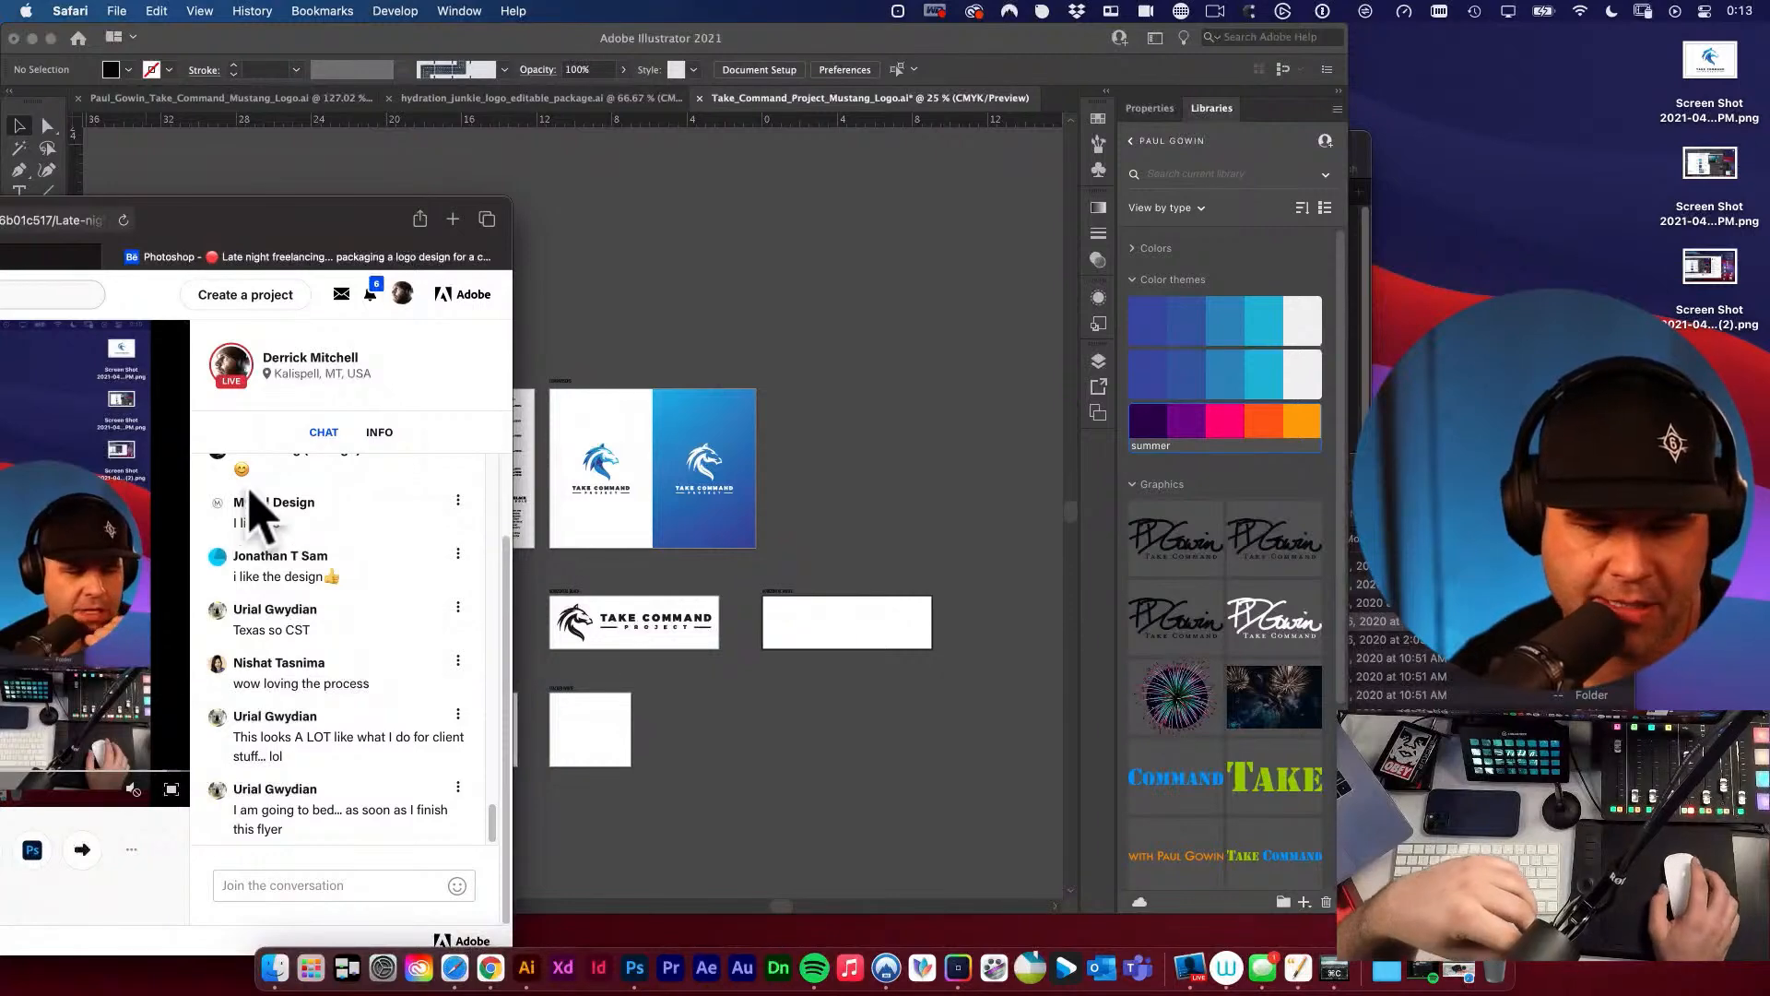
{"action": "left_click_drag", "start_coordinate": [308, 219], "coordinate": [0, 222]}
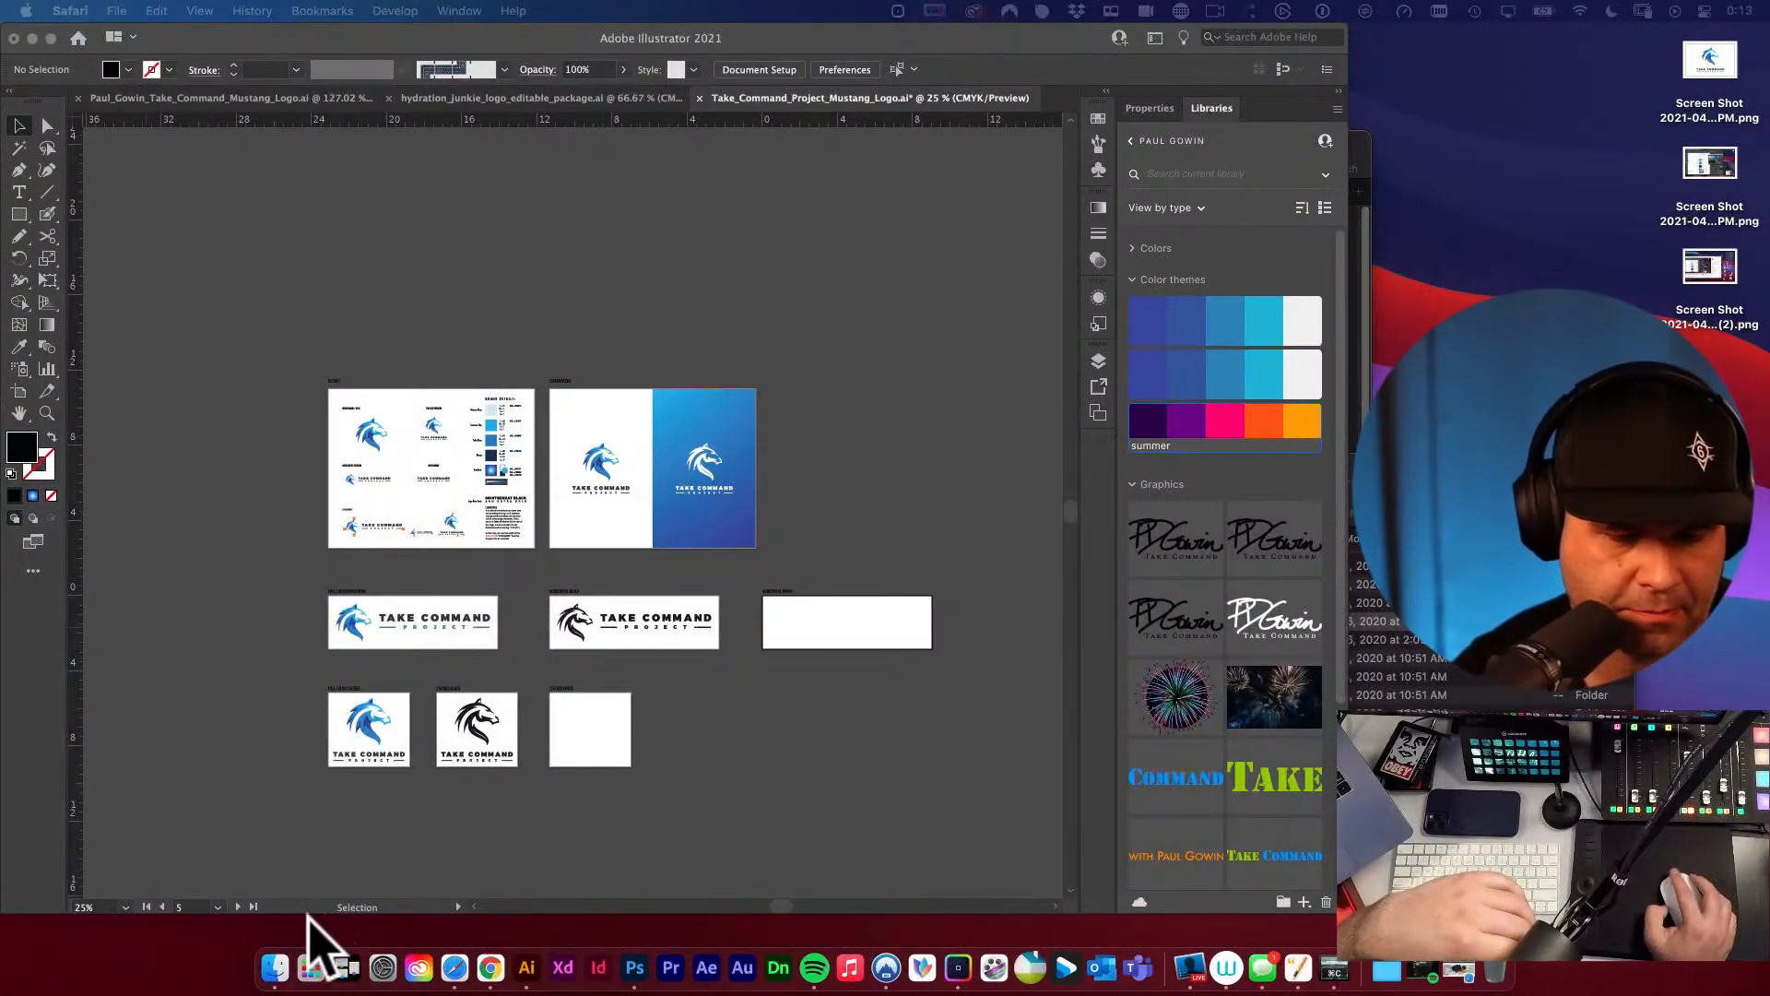
Switch to Finder, open the PNG folder inside FINALS and widen the file column to read the full names of the exports.
{"action": "left_click", "coordinate": [275, 968]}
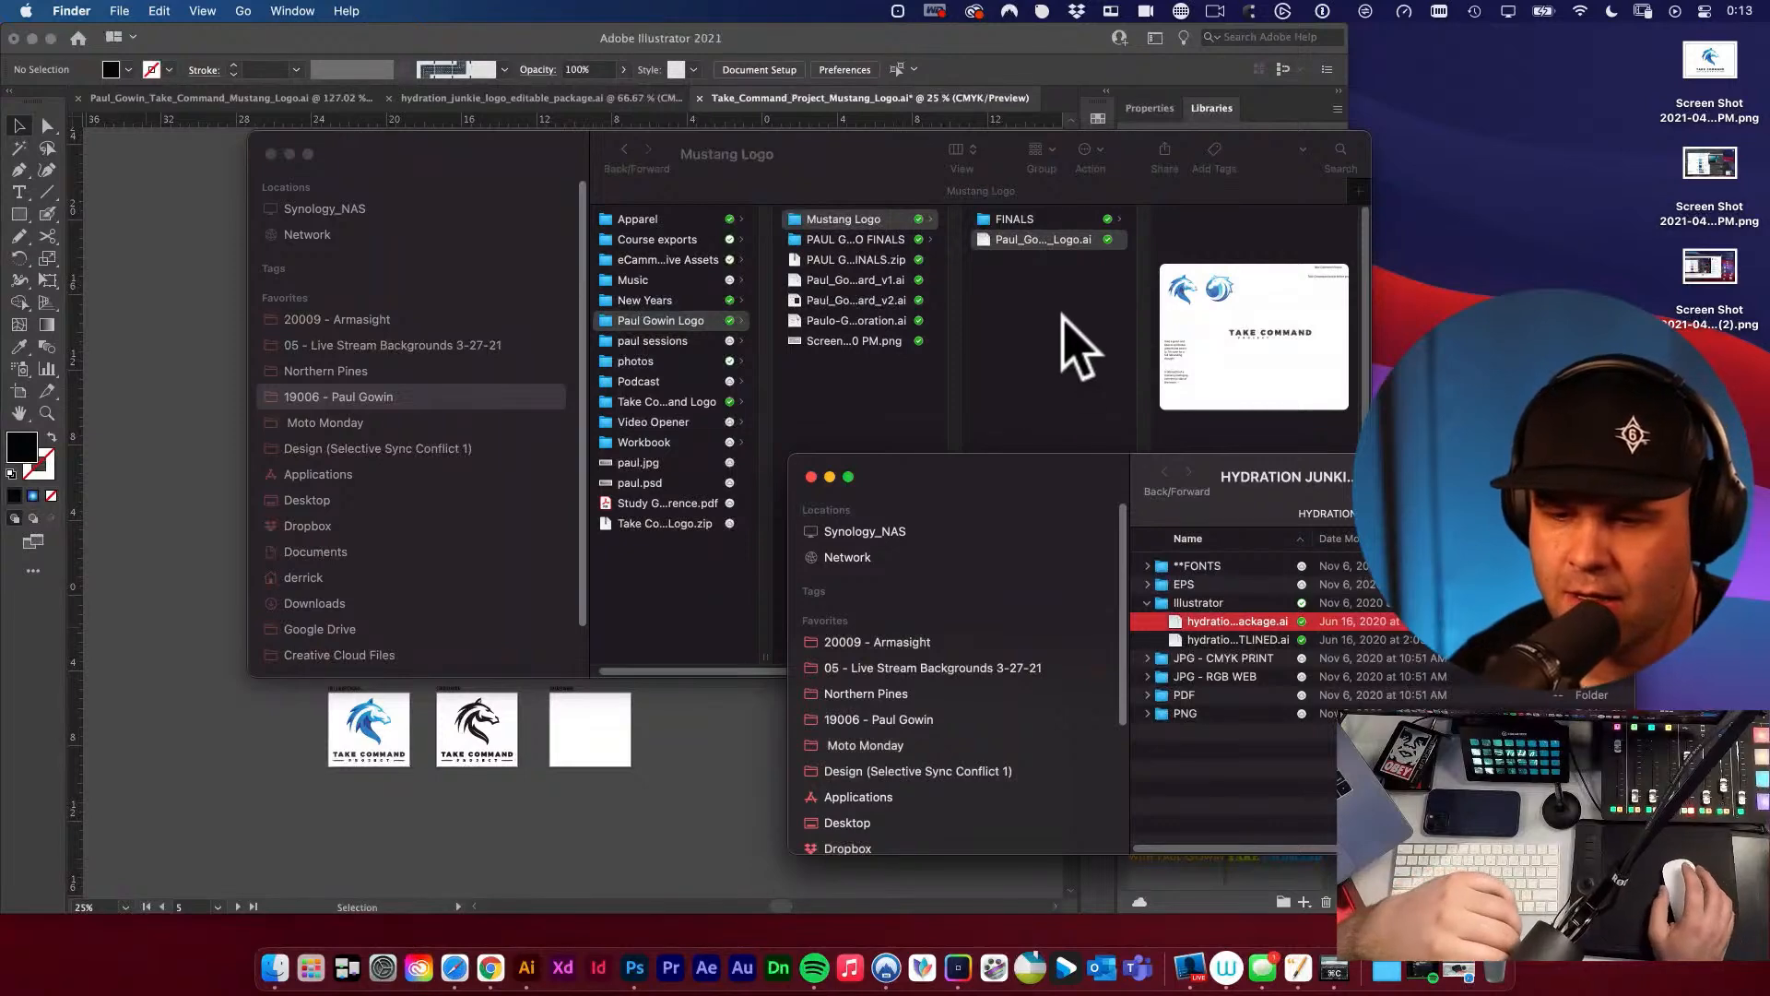
{"action": "left_click", "coordinate": [1042, 240]}
{"action": "left_click", "coordinate": [1033, 219]}
{"action": "left_click", "coordinate": [1187, 239]}
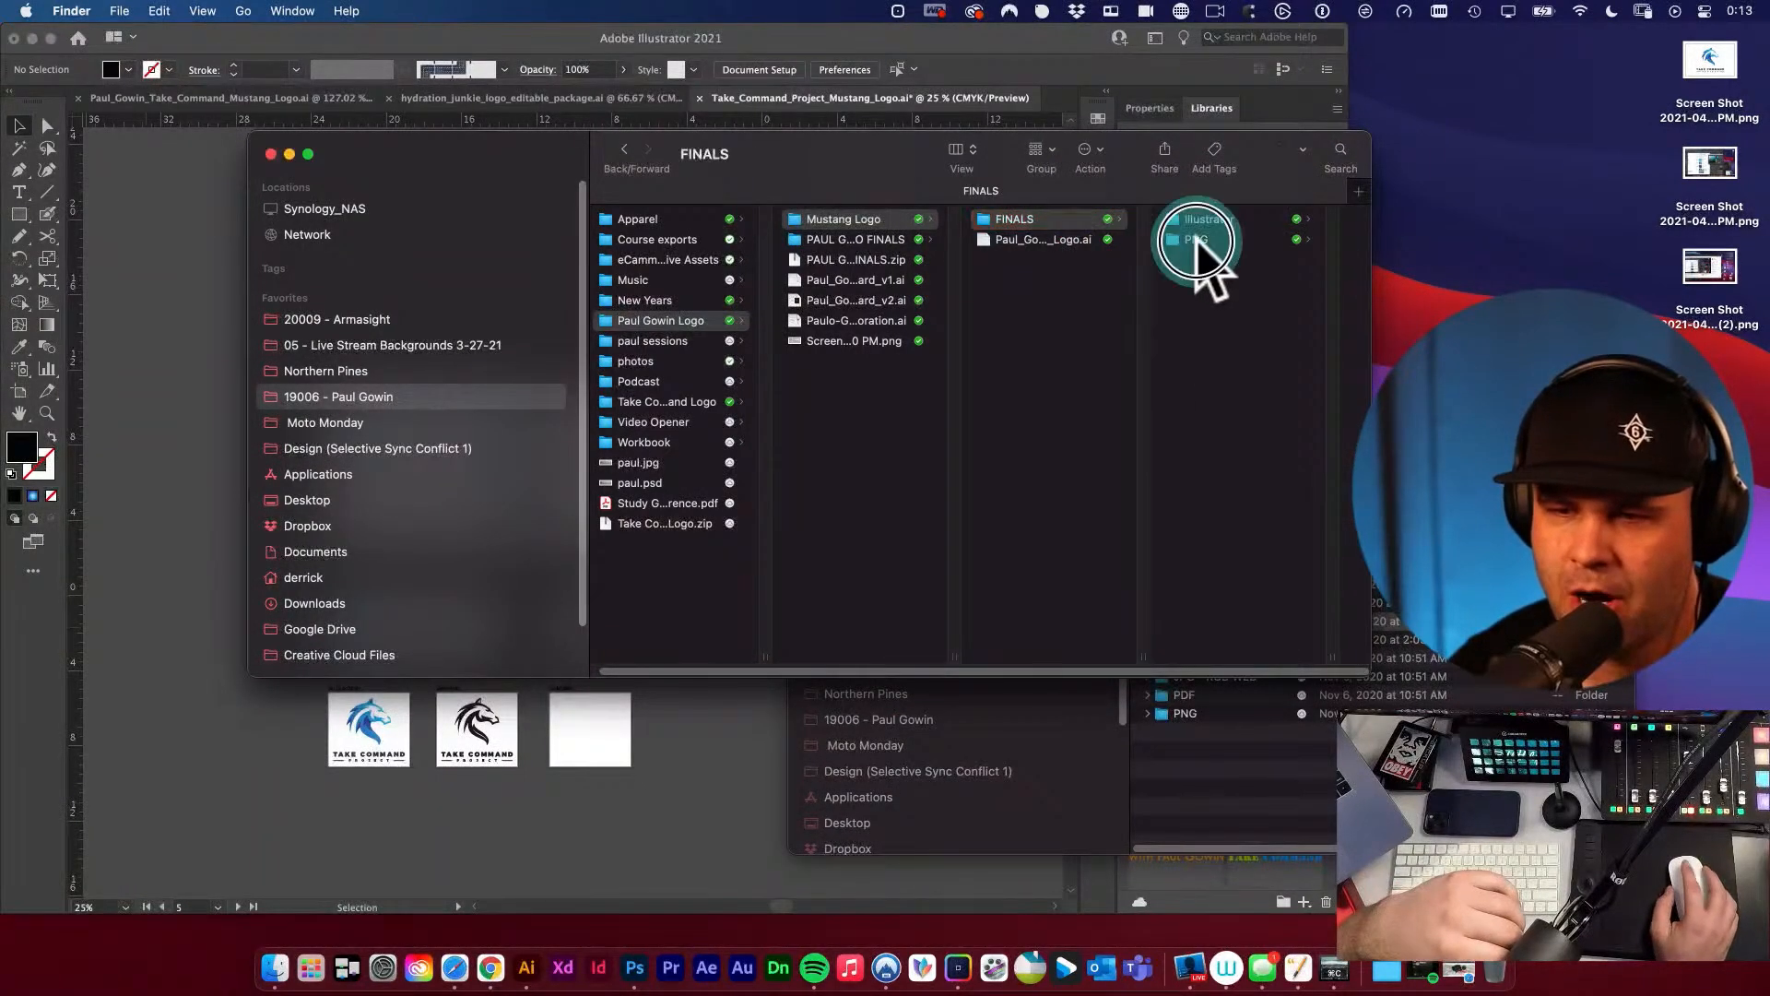
{"action": "left_click", "coordinate": [1258, 221]}
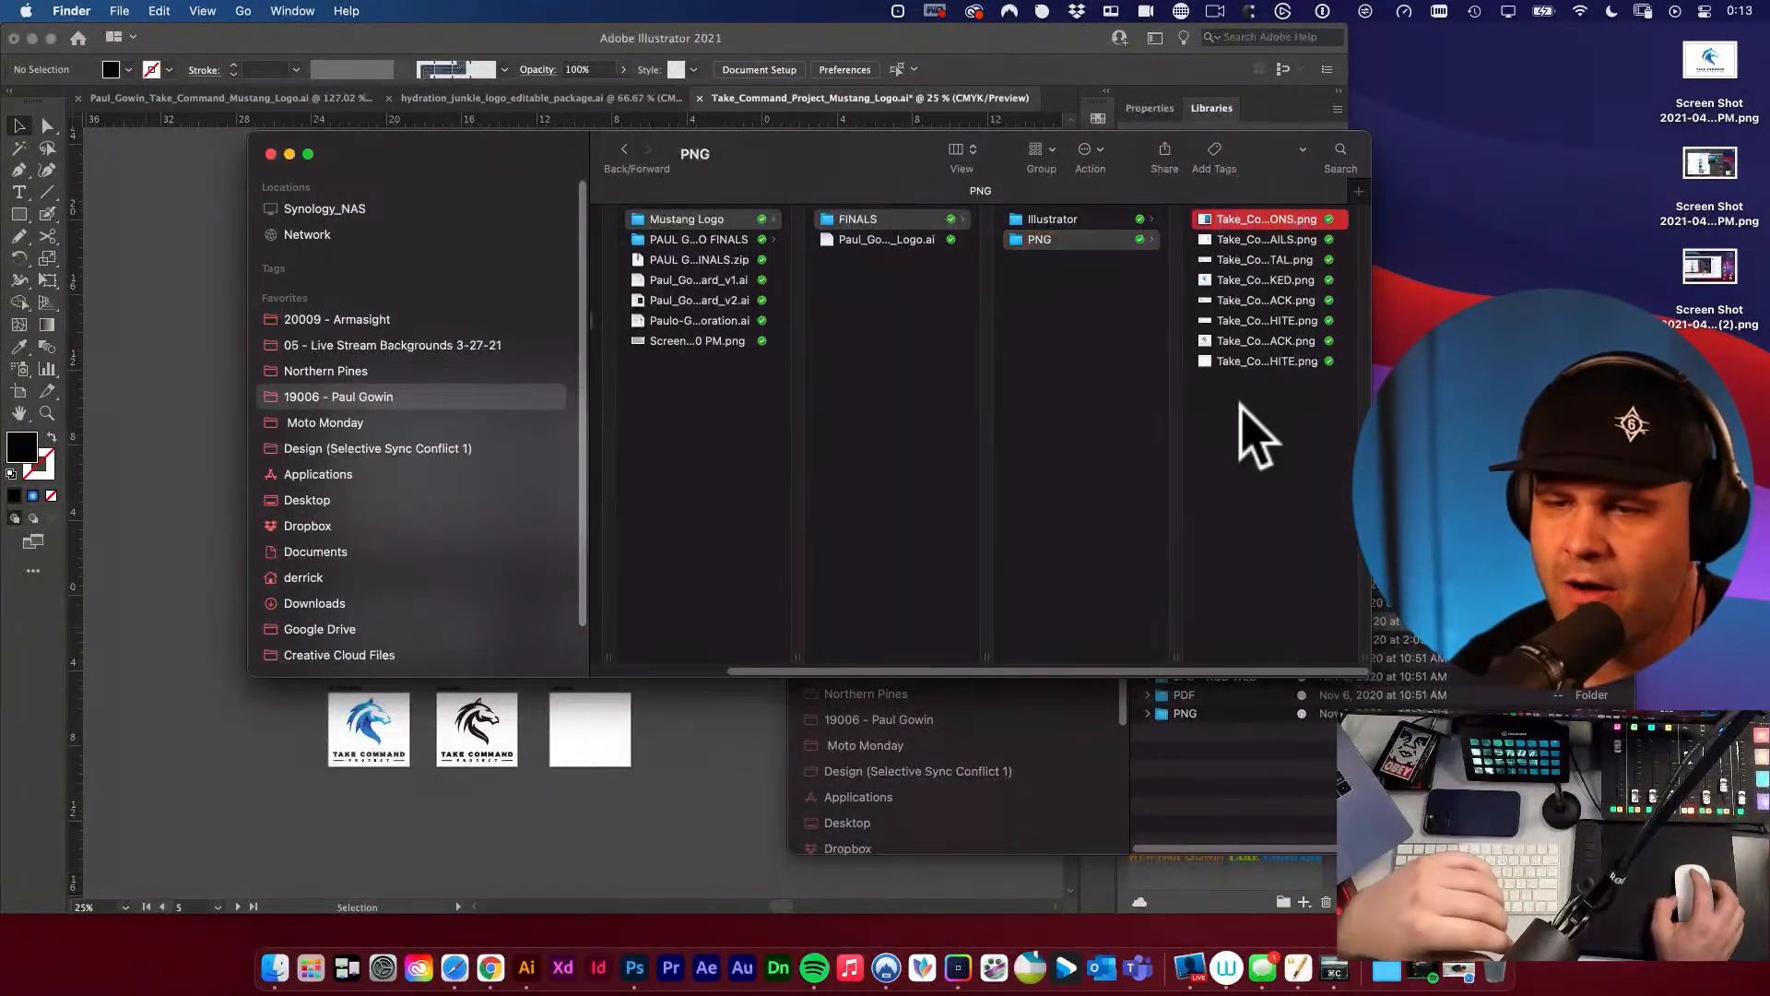
{"action": "double_click", "coordinate": [1146, 657]}
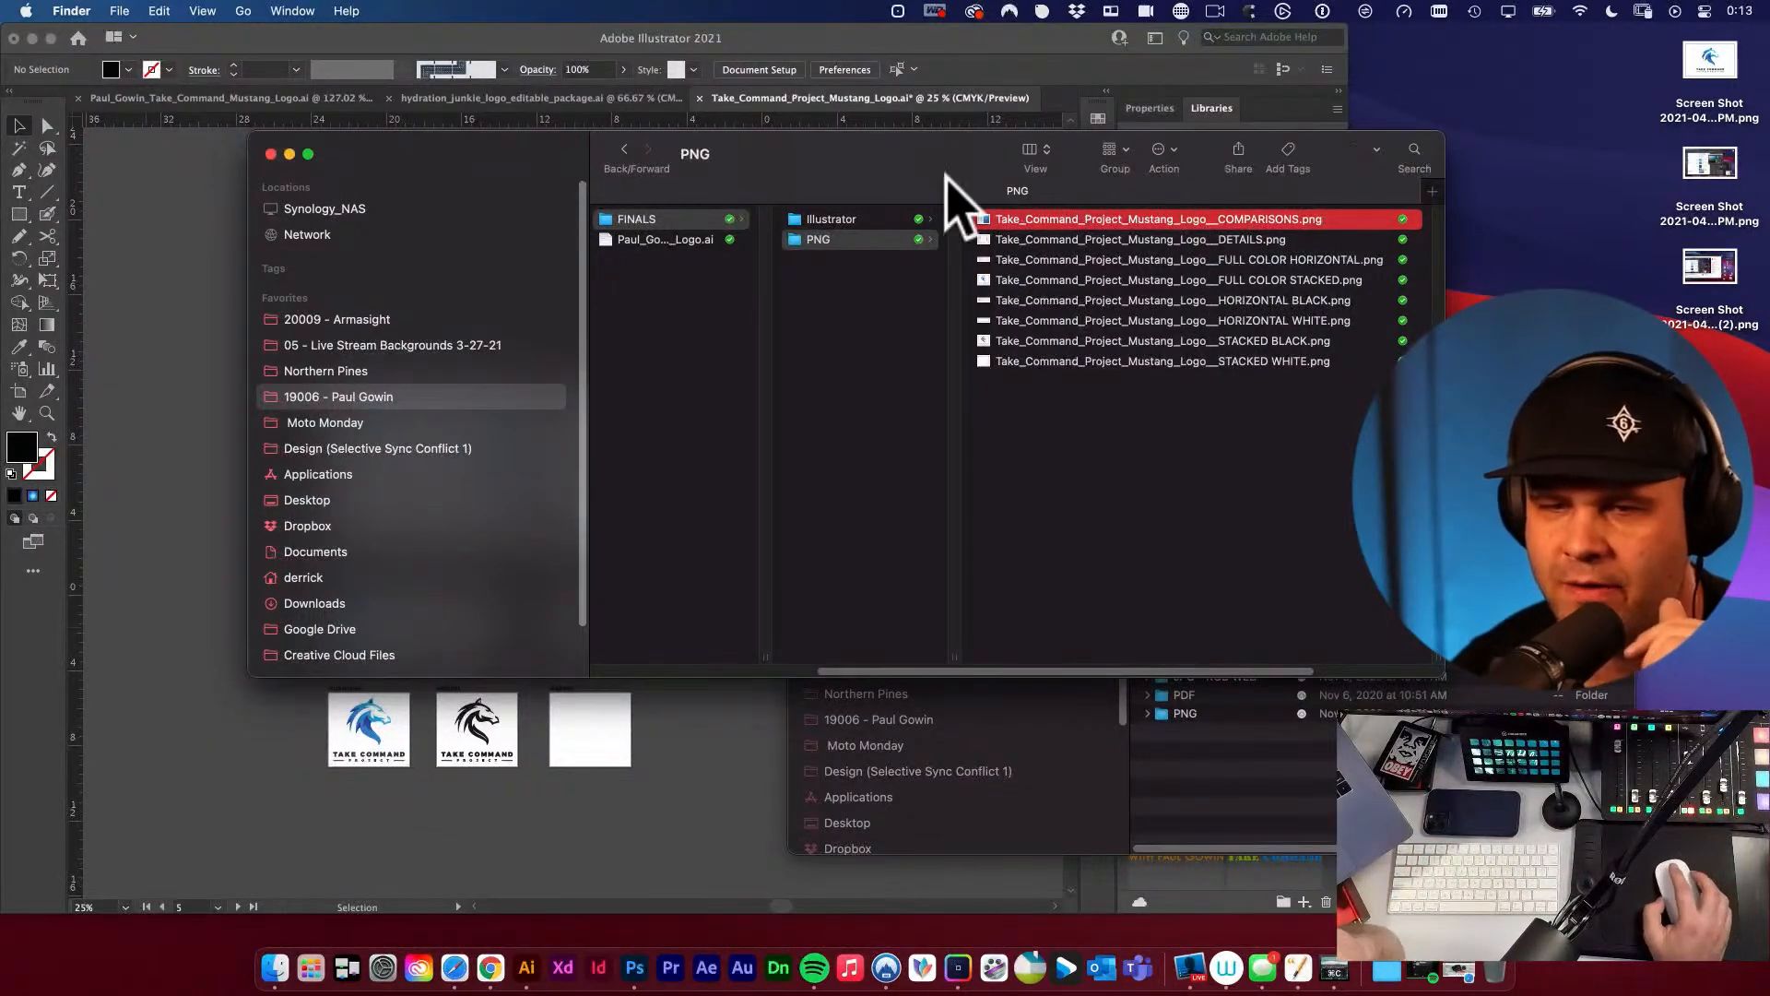
{"action": "left_click_drag", "start_coordinate": [941, 160], "coordinate": [843, 156]}
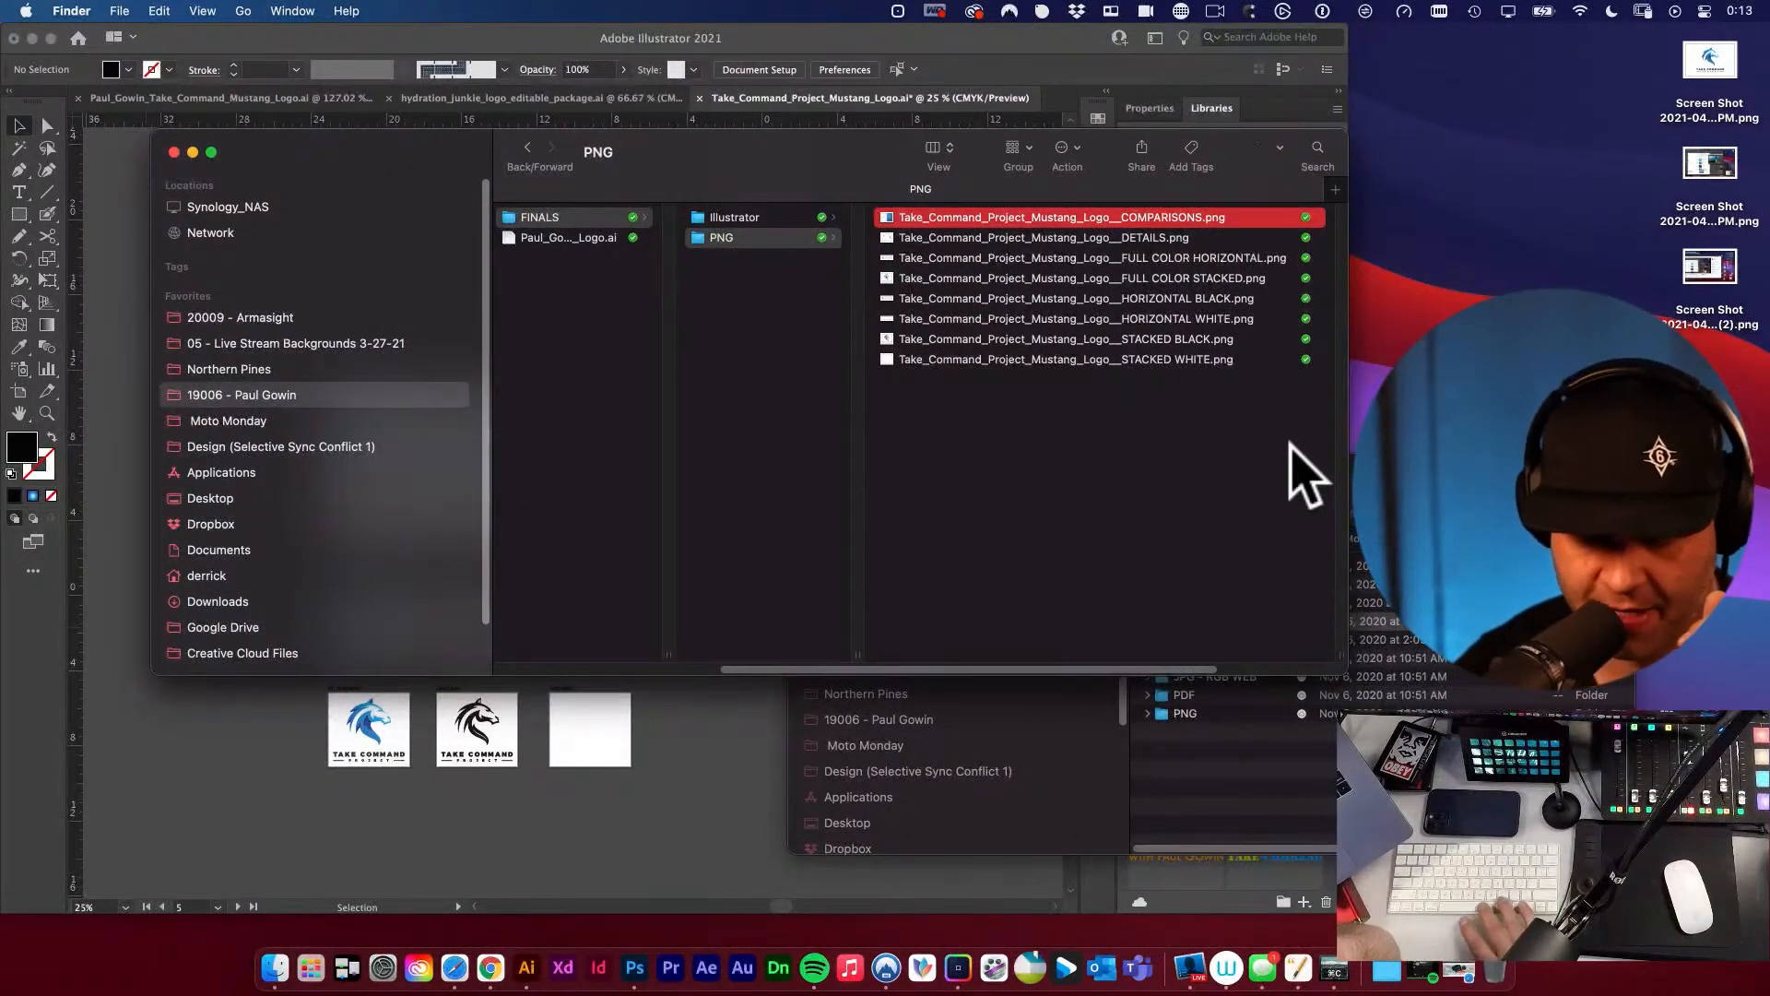
Preview the exported PNG files one after another to check their transparency and logo versions, from COMPARISONS to STACKED WHITE.
{"action": "key", "text": "space"}
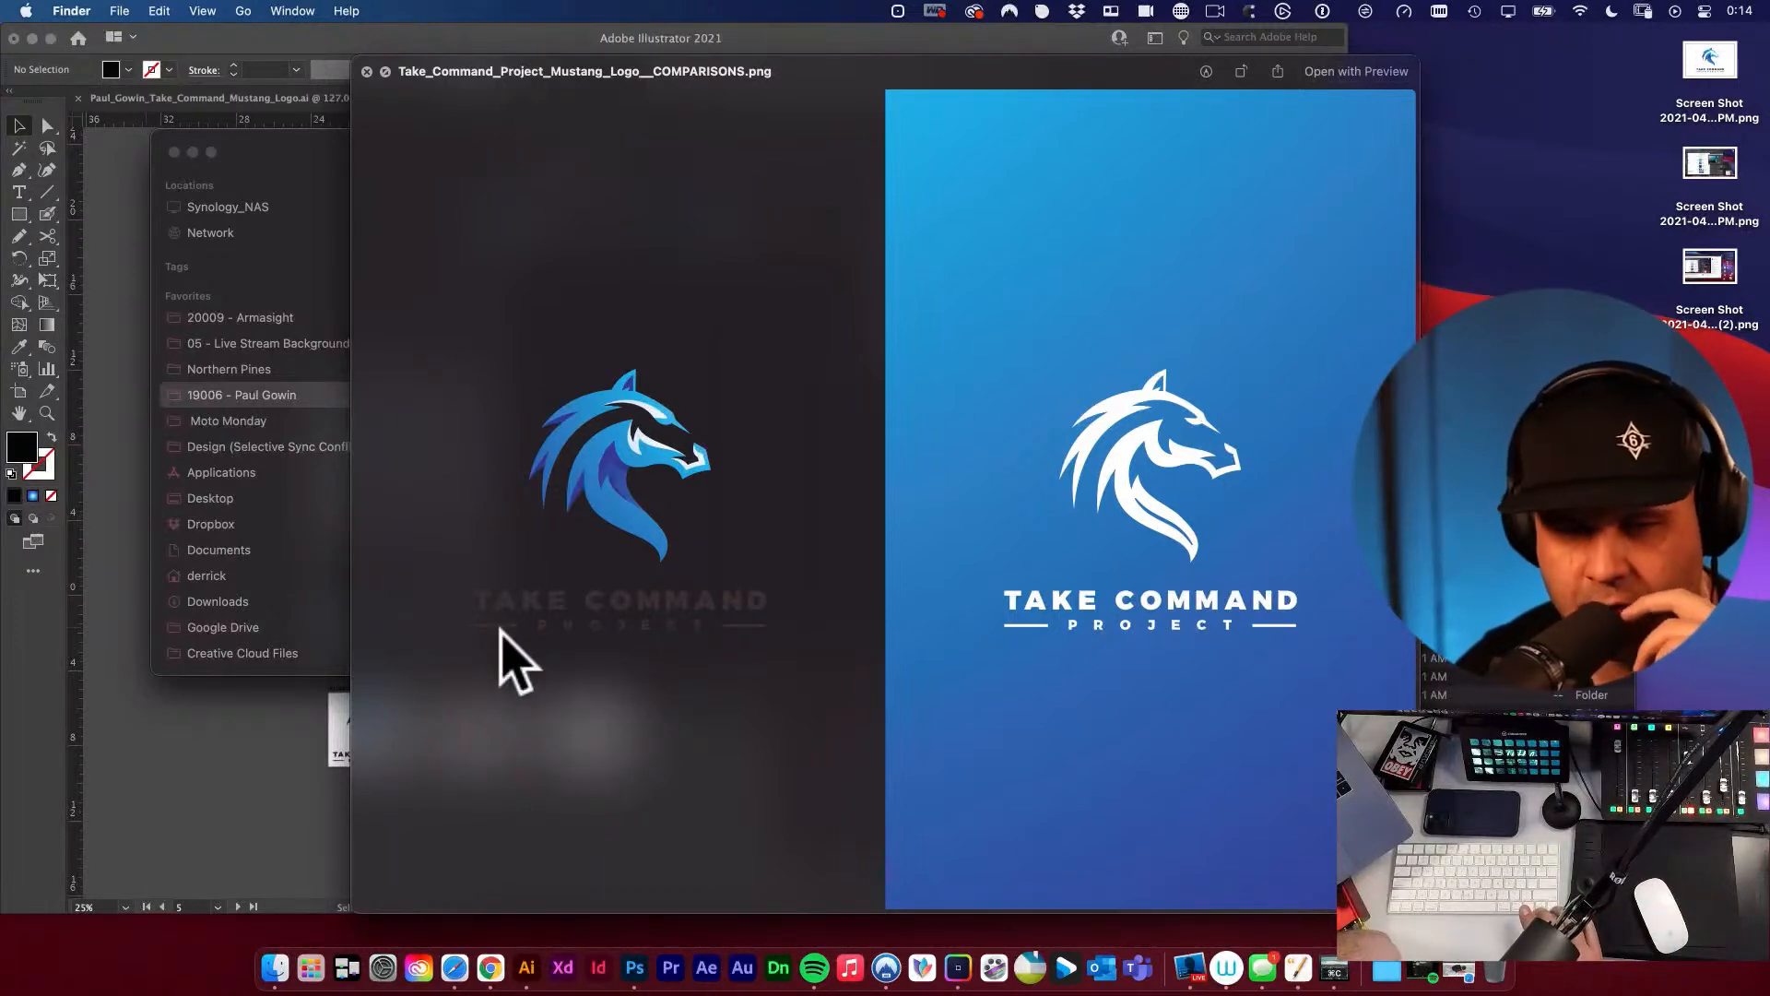
{"action": "key", "text": "Down"}
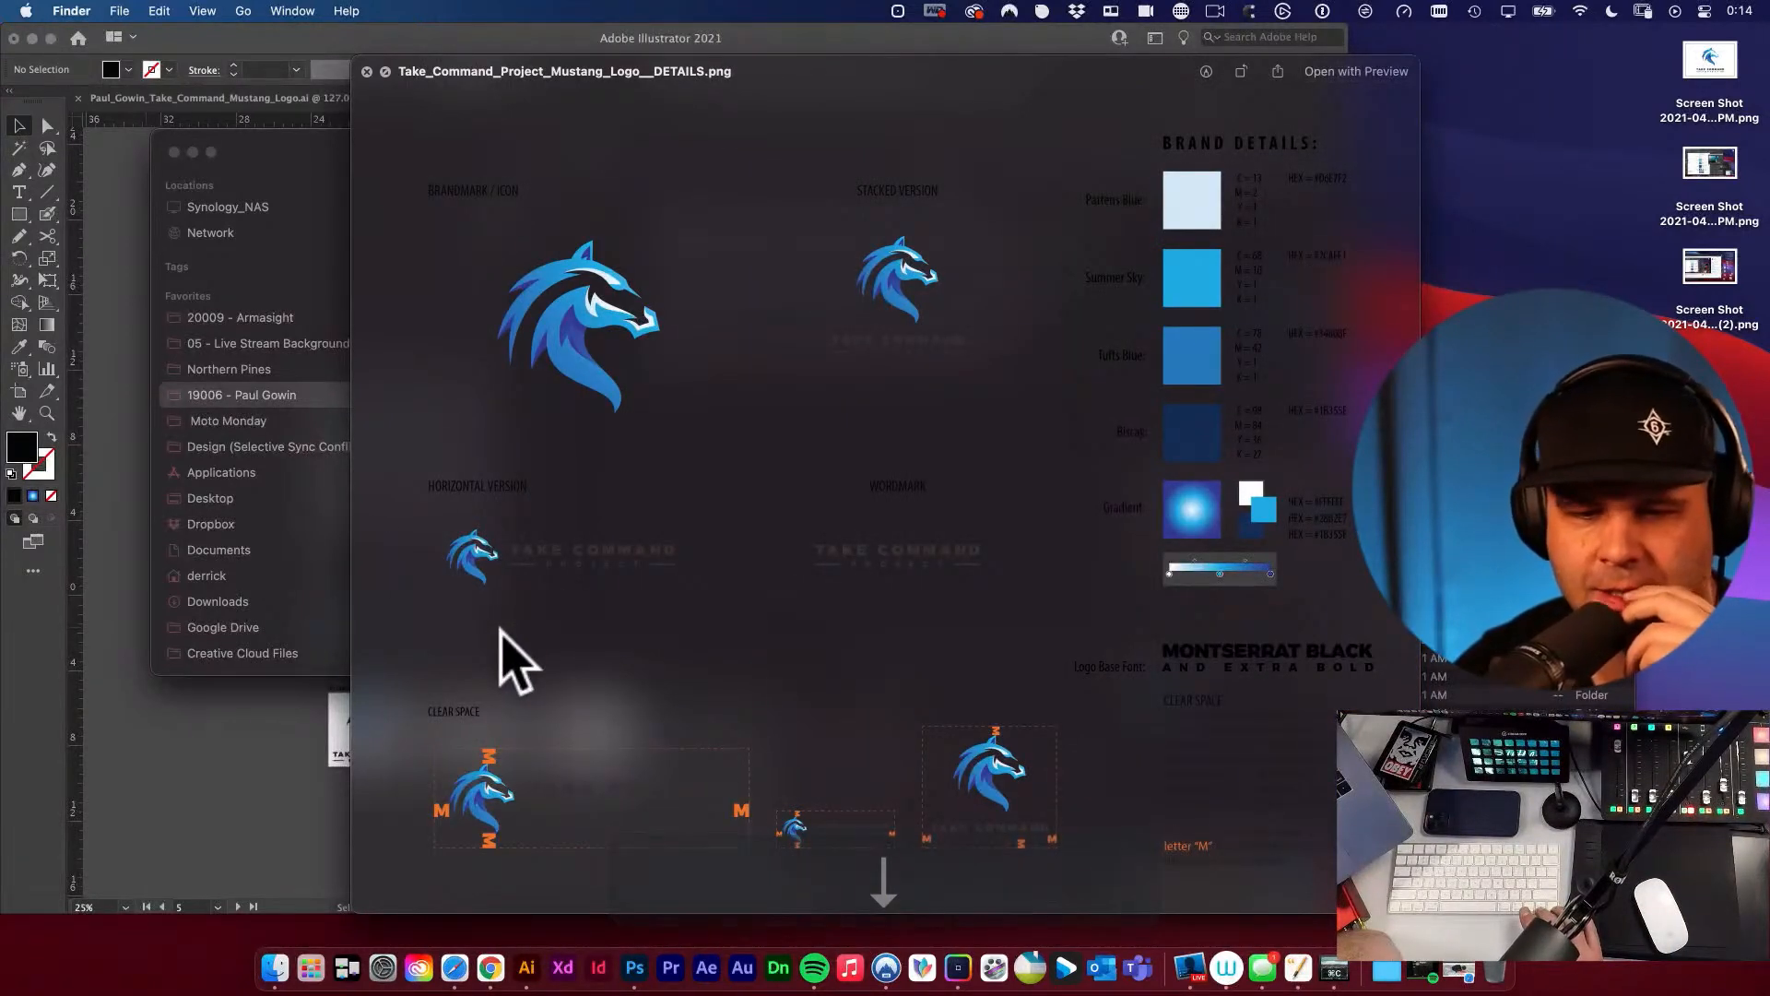
{"action": "key", "text": "Down"}
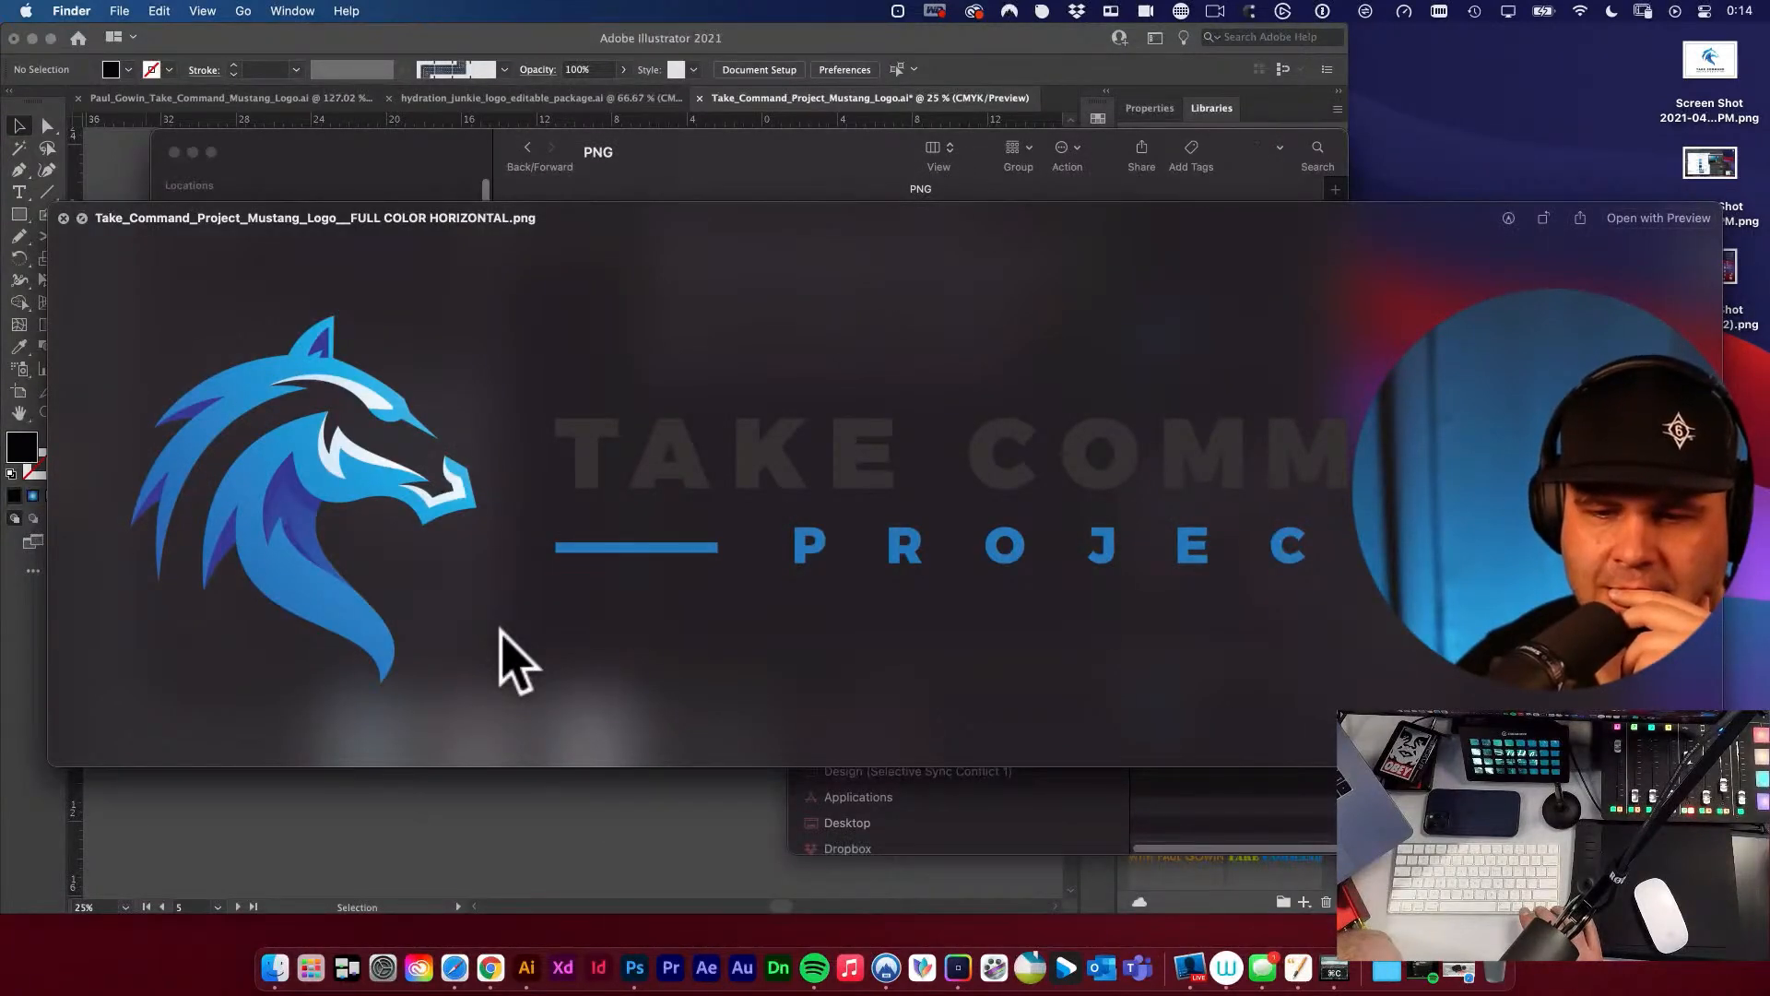
{"action": "key", "text": "Down"}
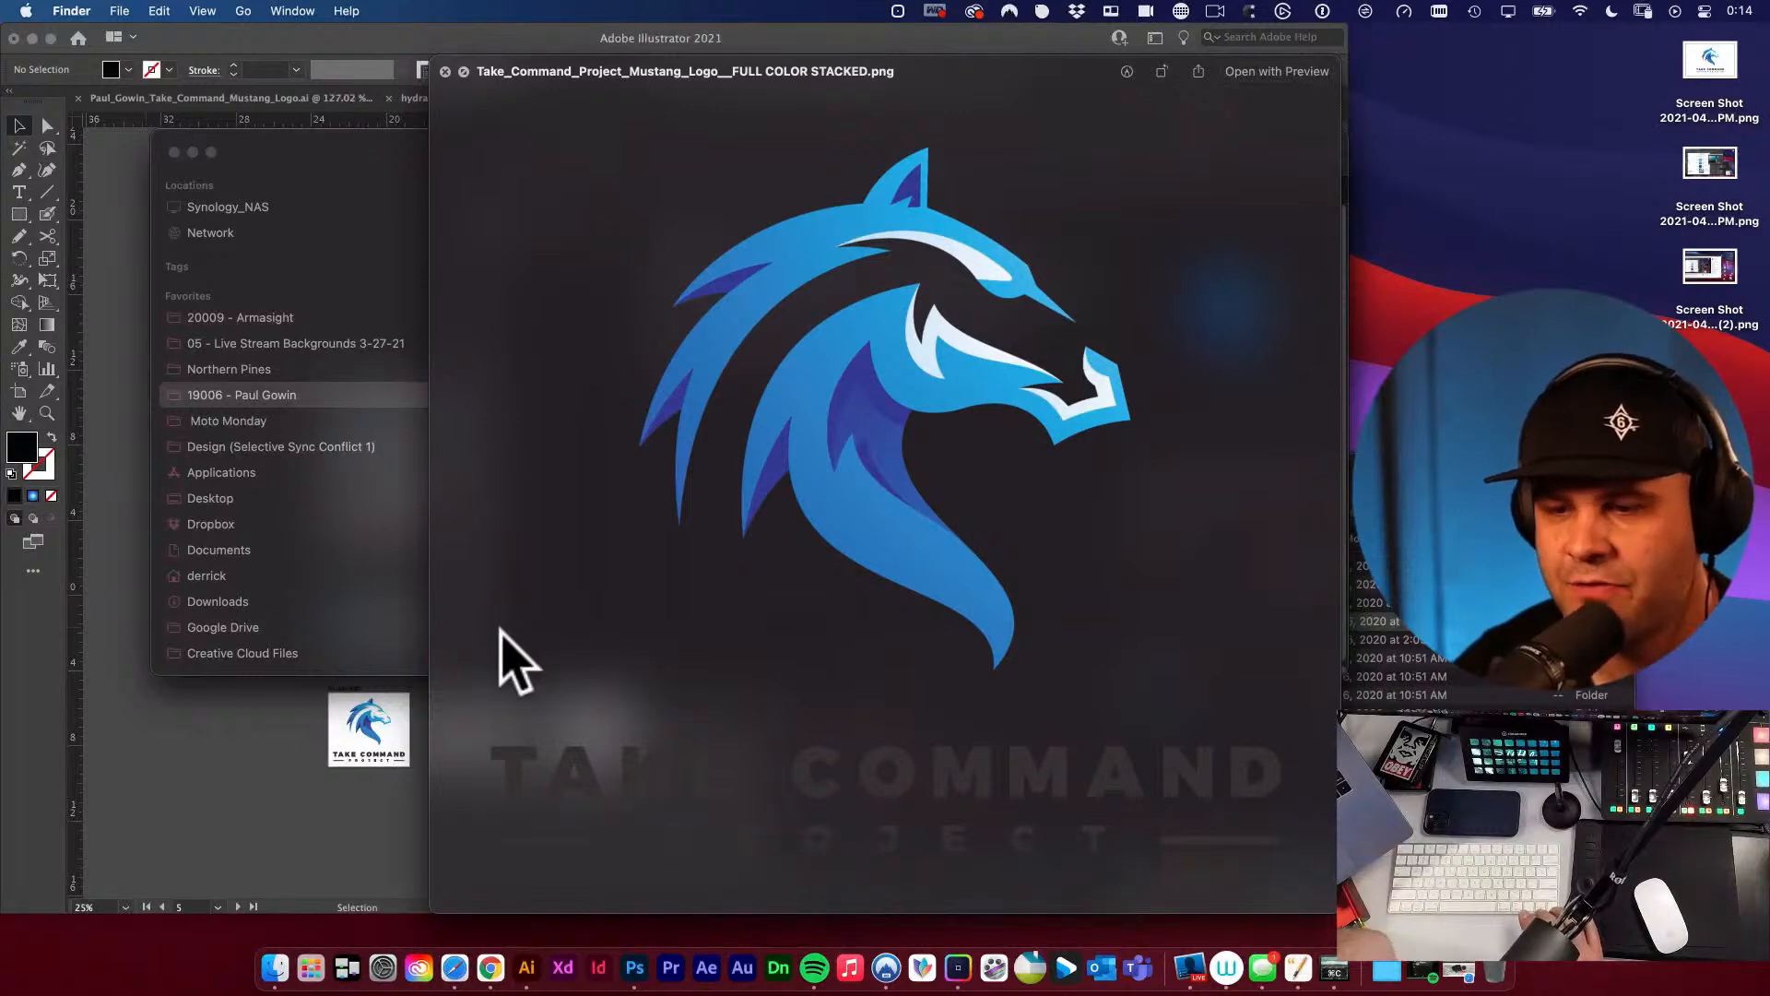
{"action": "left_click_drag", "start_coordinate": [645, 267], "coordinate": [620, 169]}
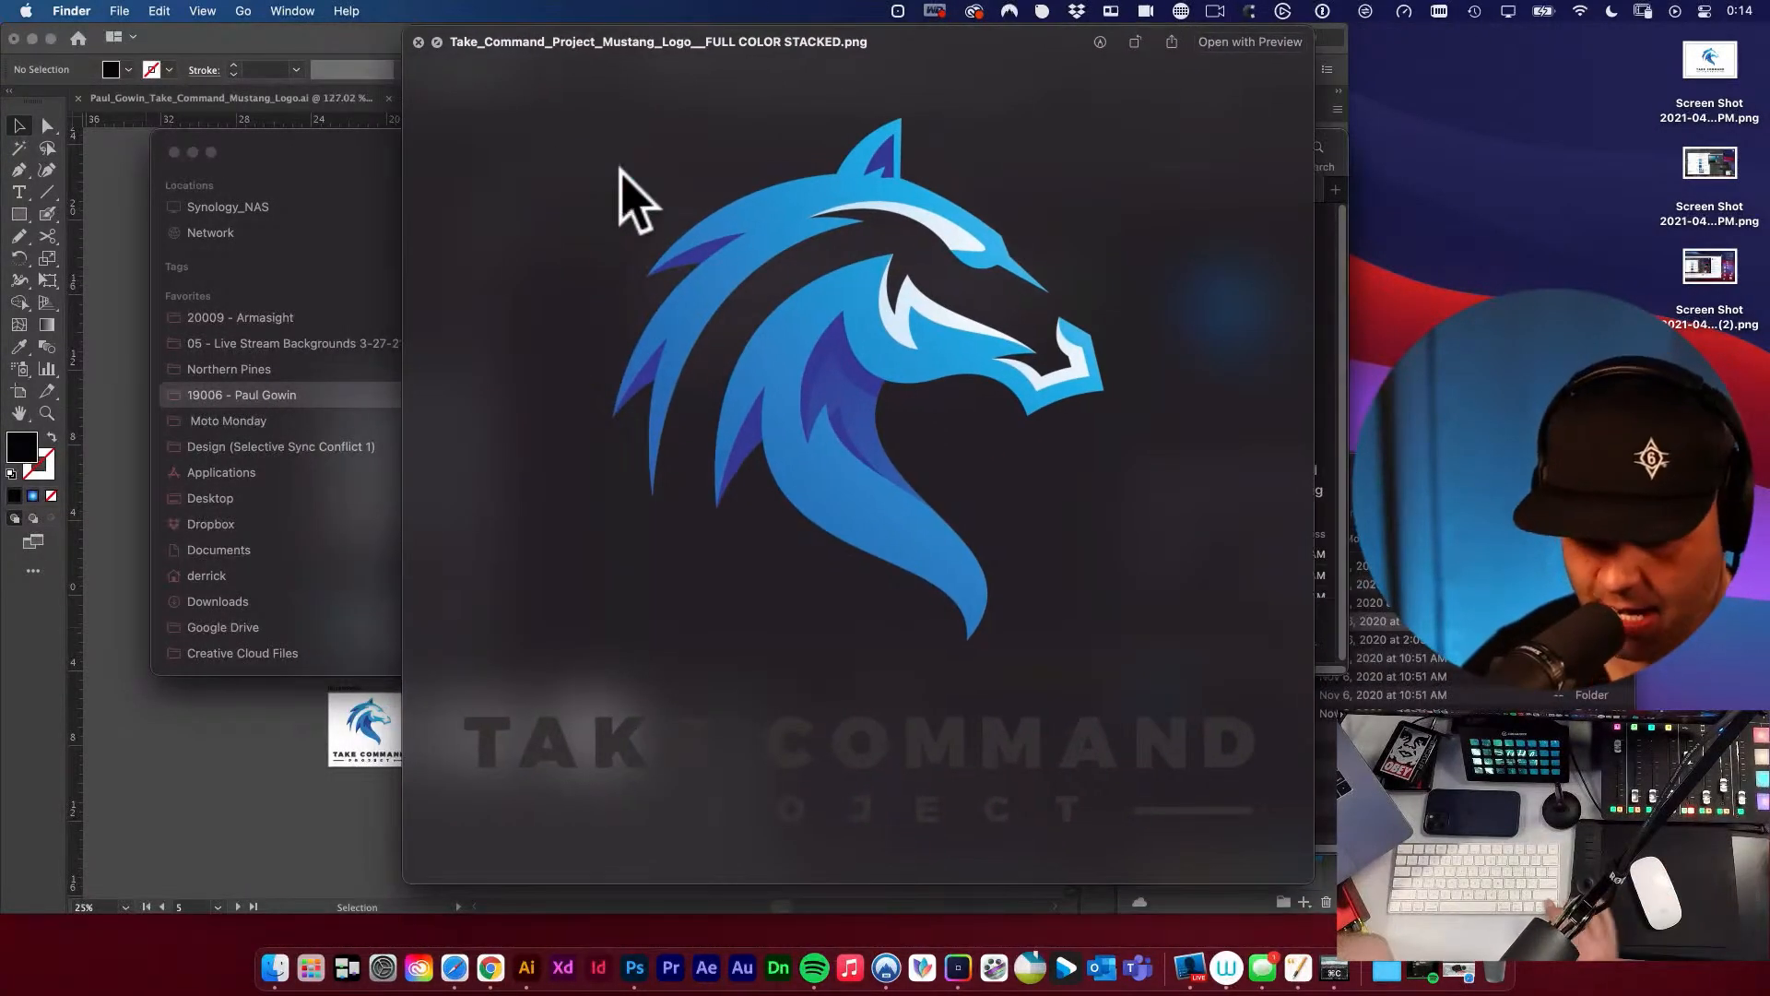
{"action": "key", "text": "Down"}
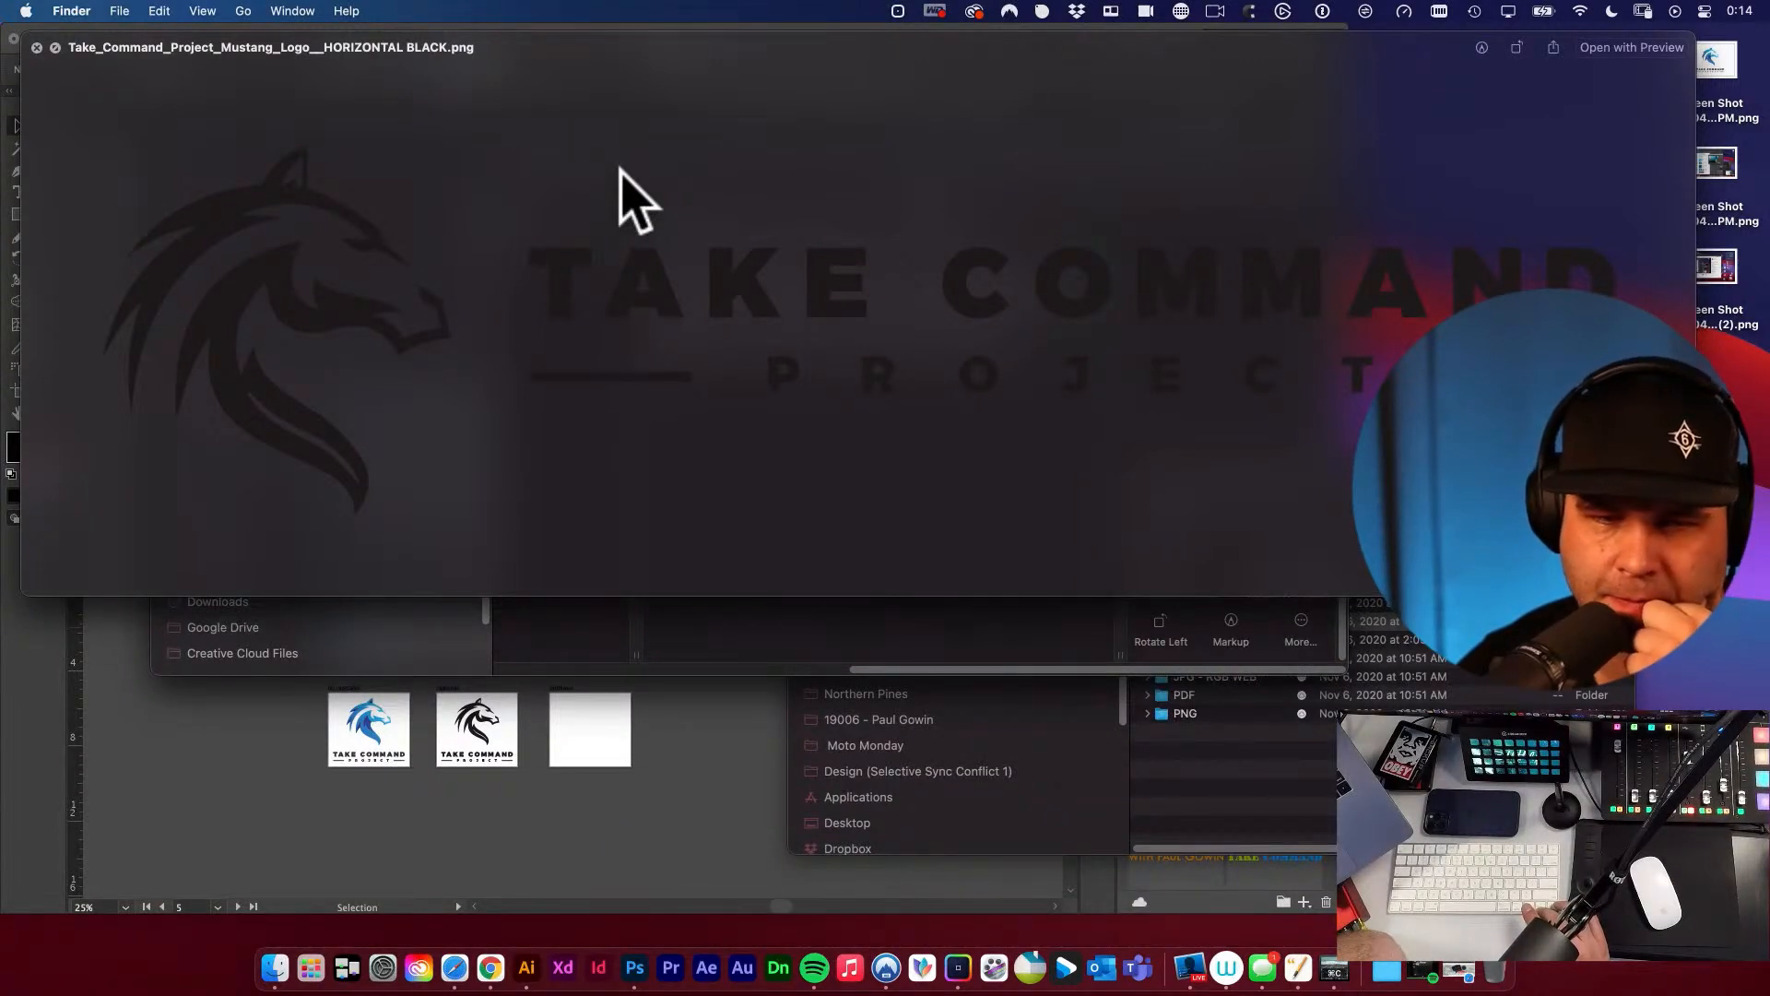
{"action": "key", "text": "Down"}
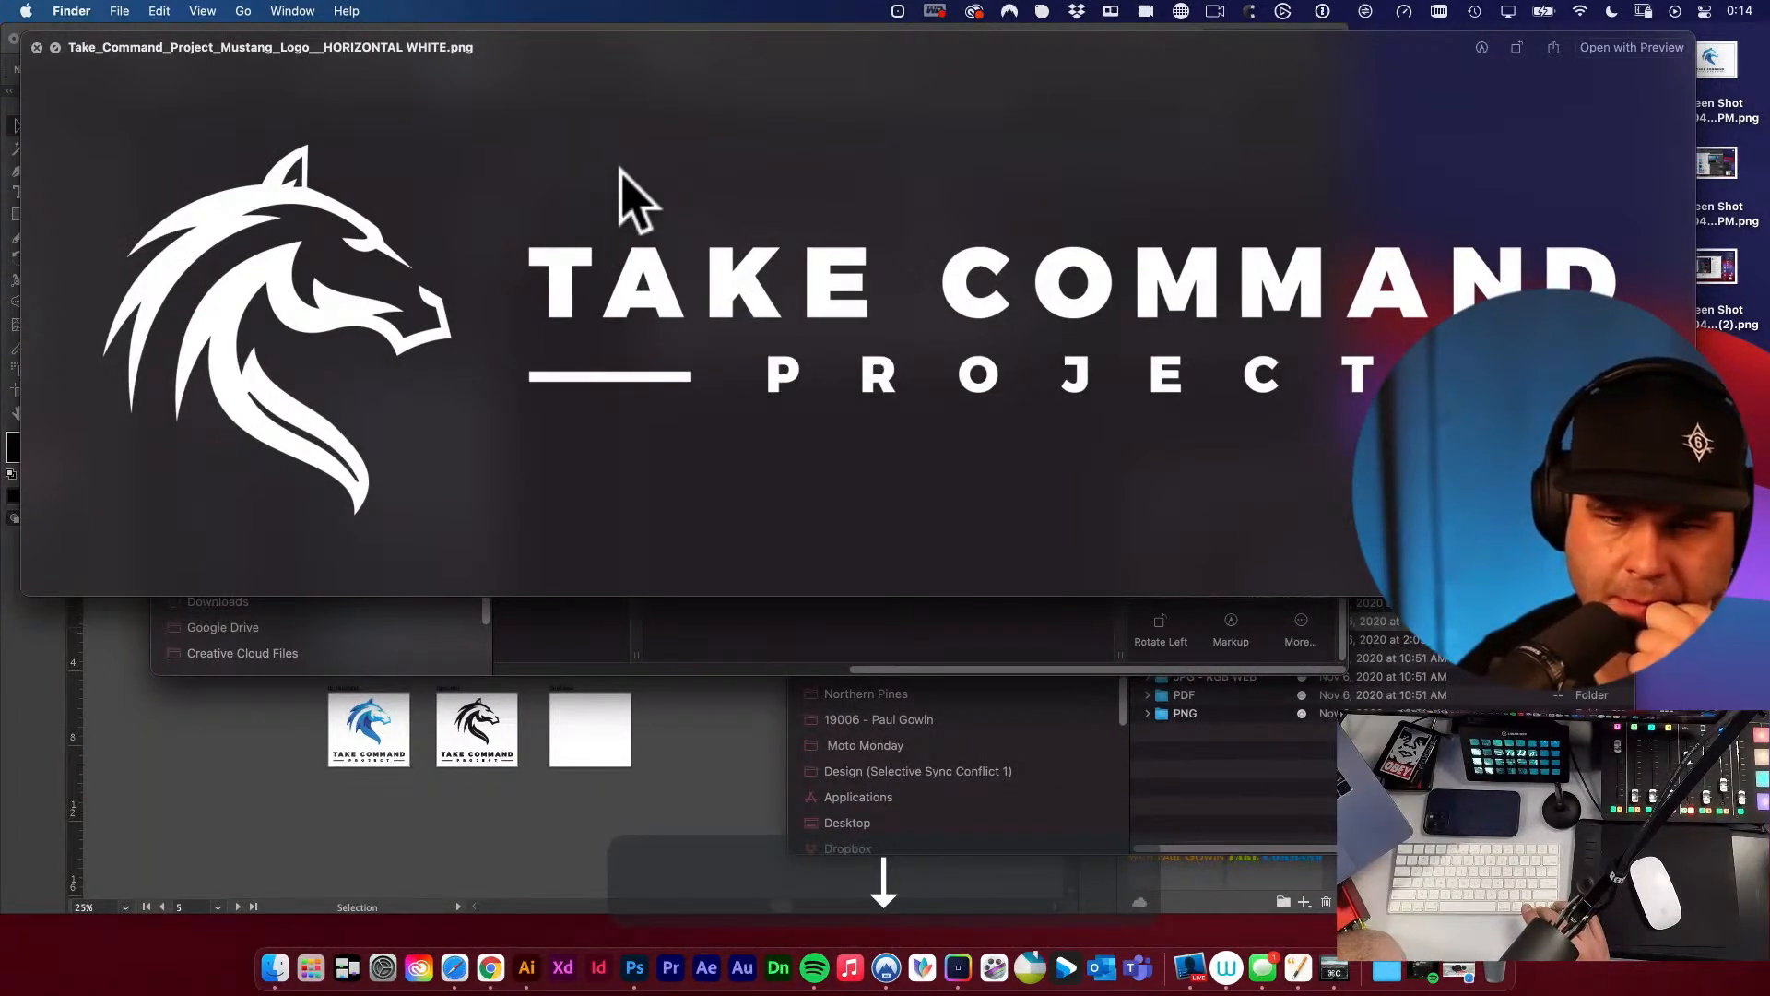
{"action": "key", "text": "Down"}
{"action": "key", "text": "Up"}
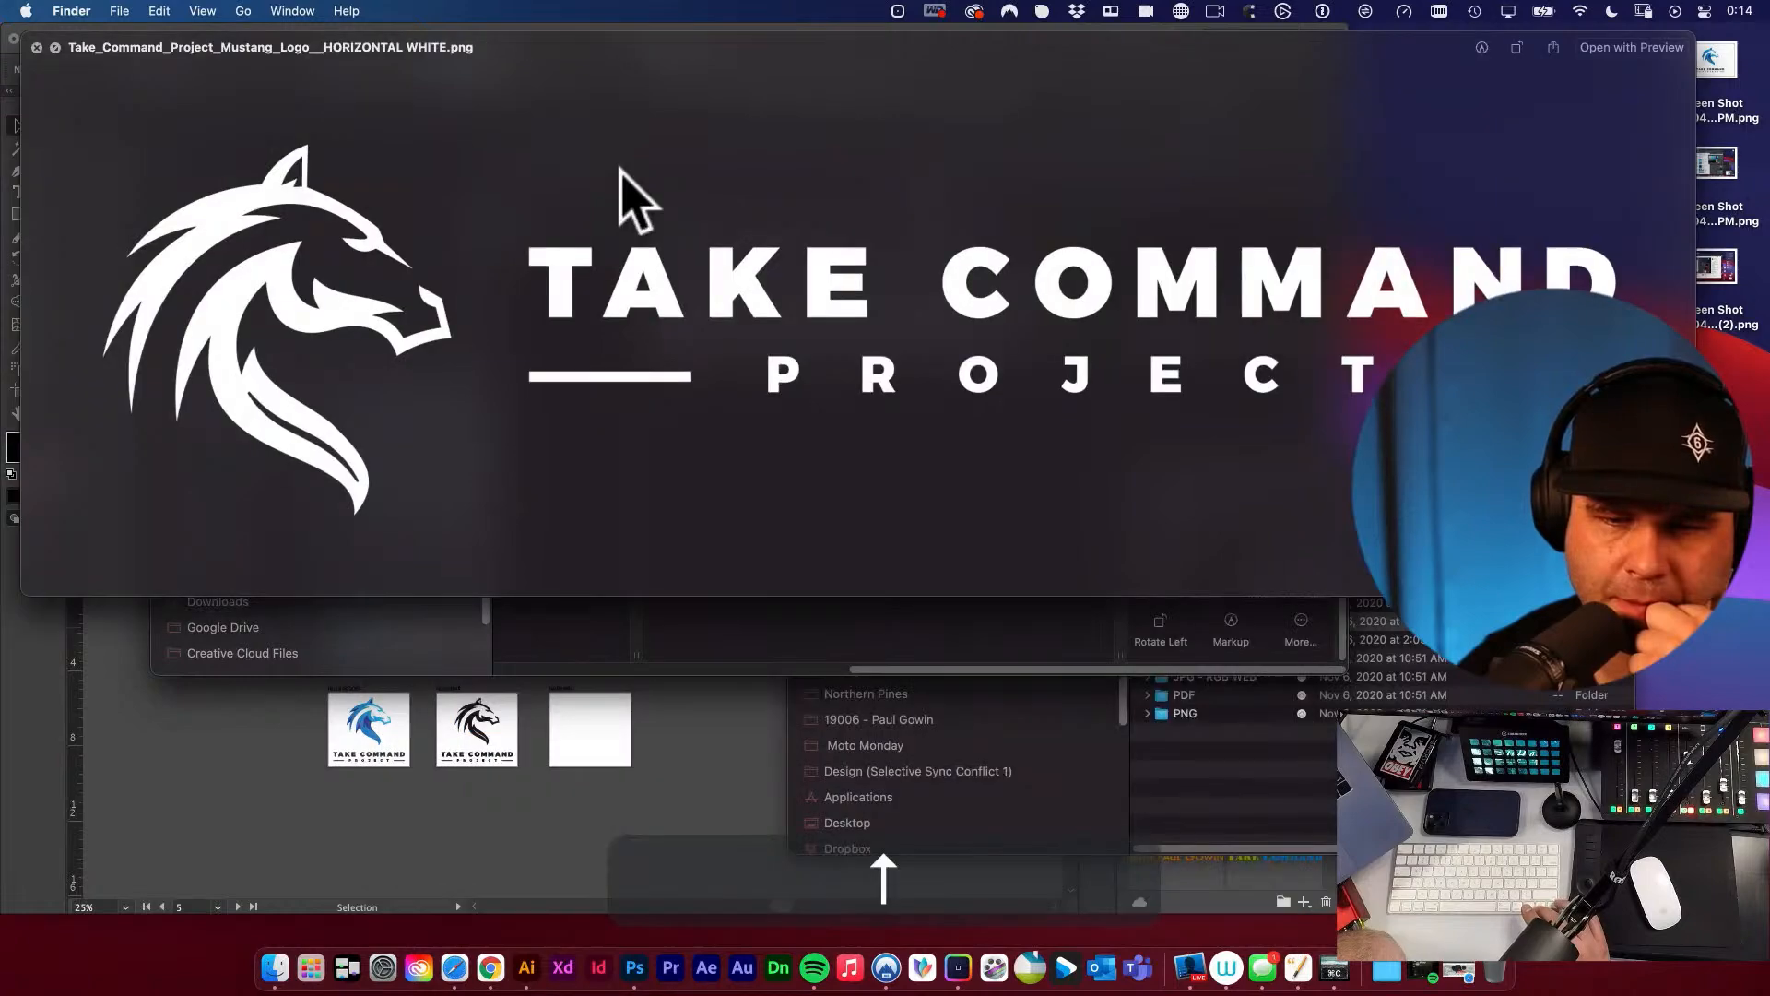
{"action": "key", "text": "Down"}
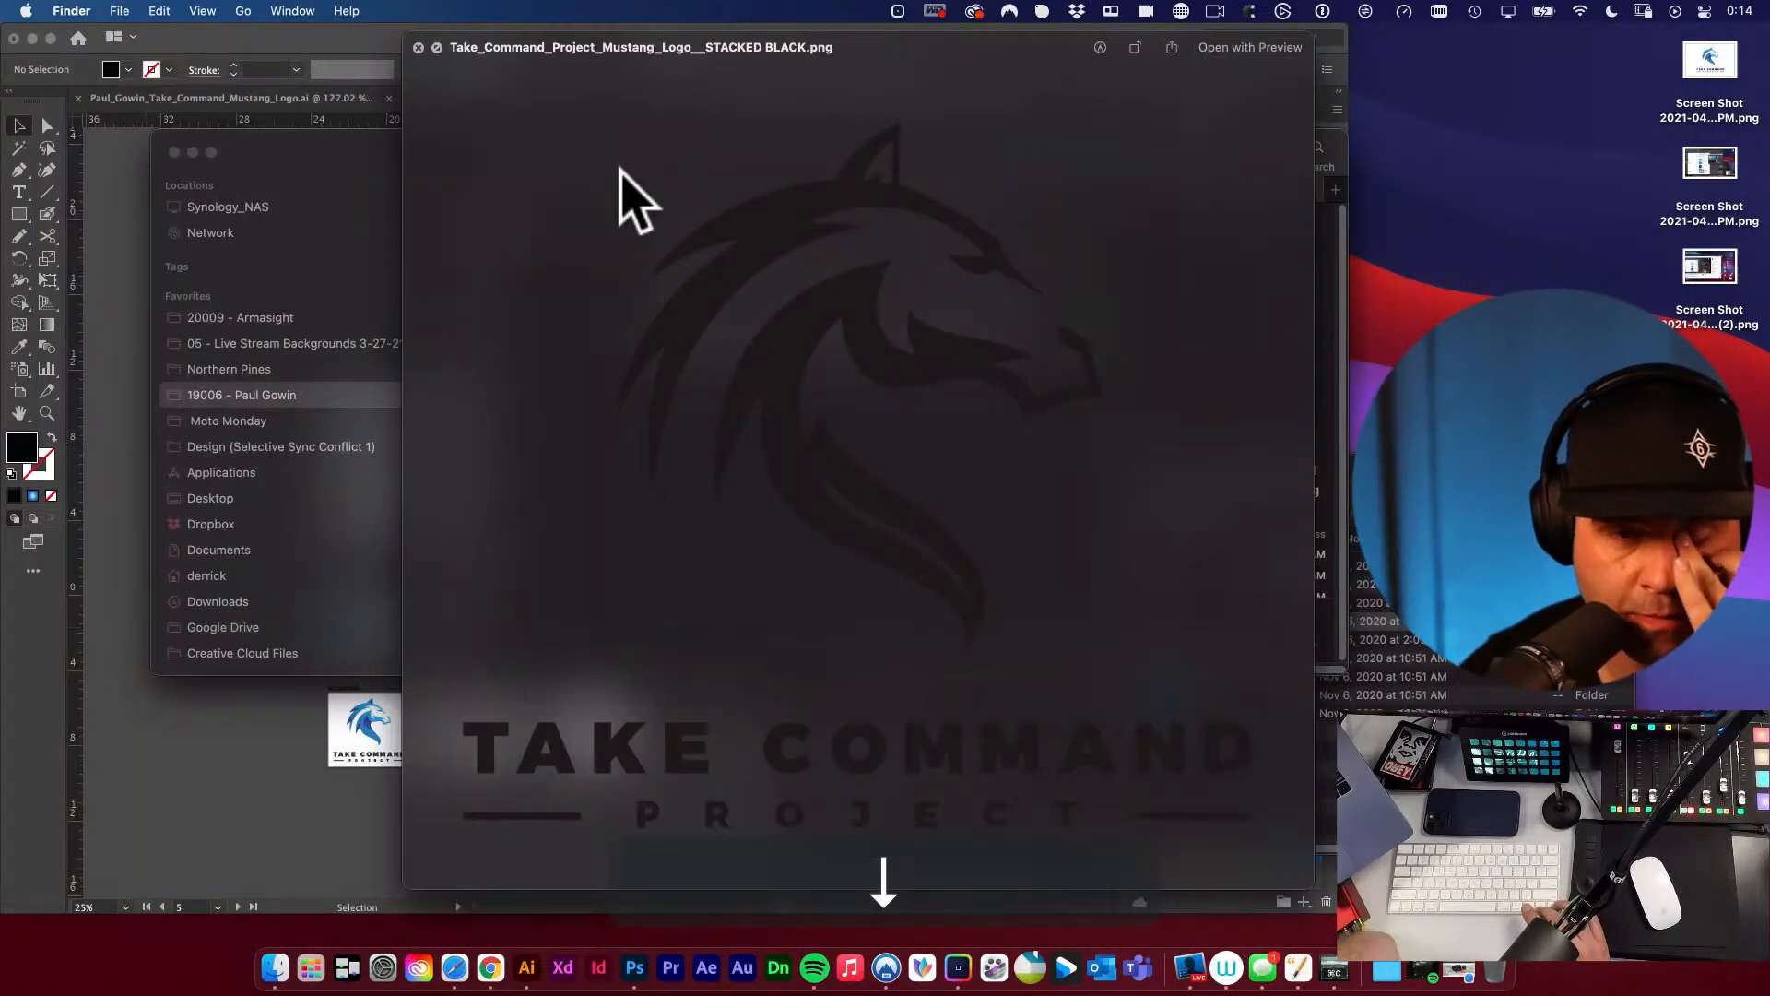
{"action": "key", "text": "Down"}
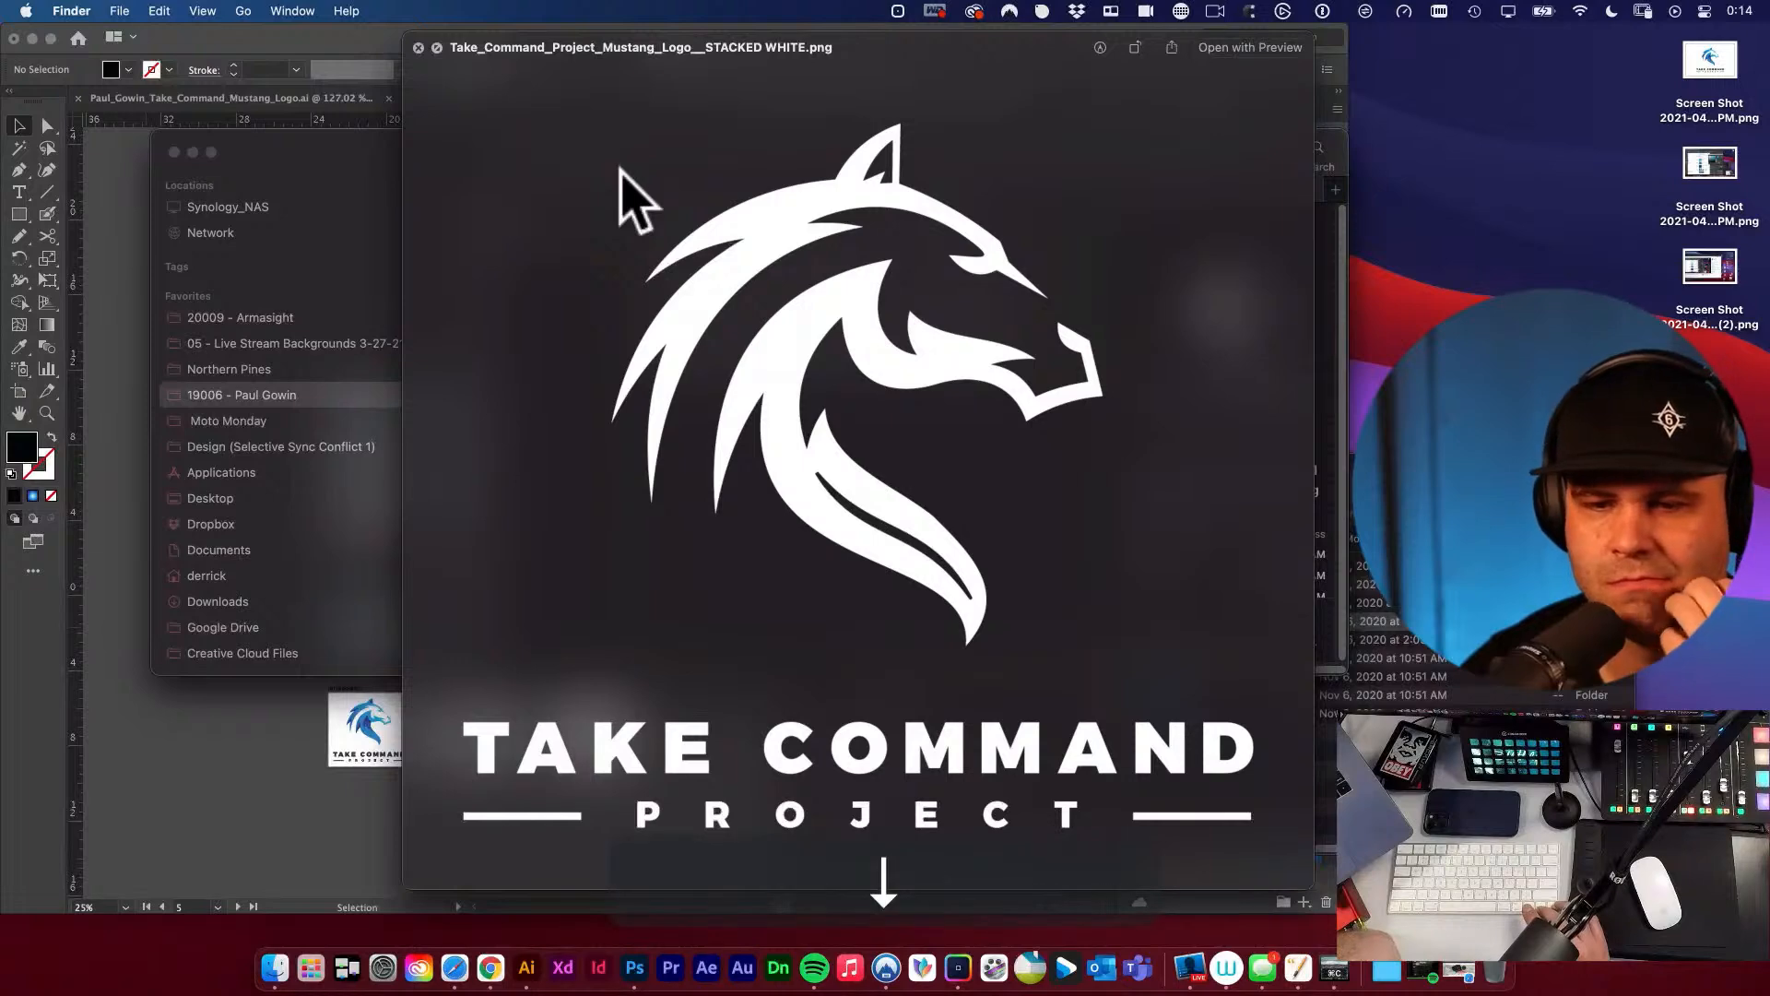
{"action": "key", "text": "Up"}
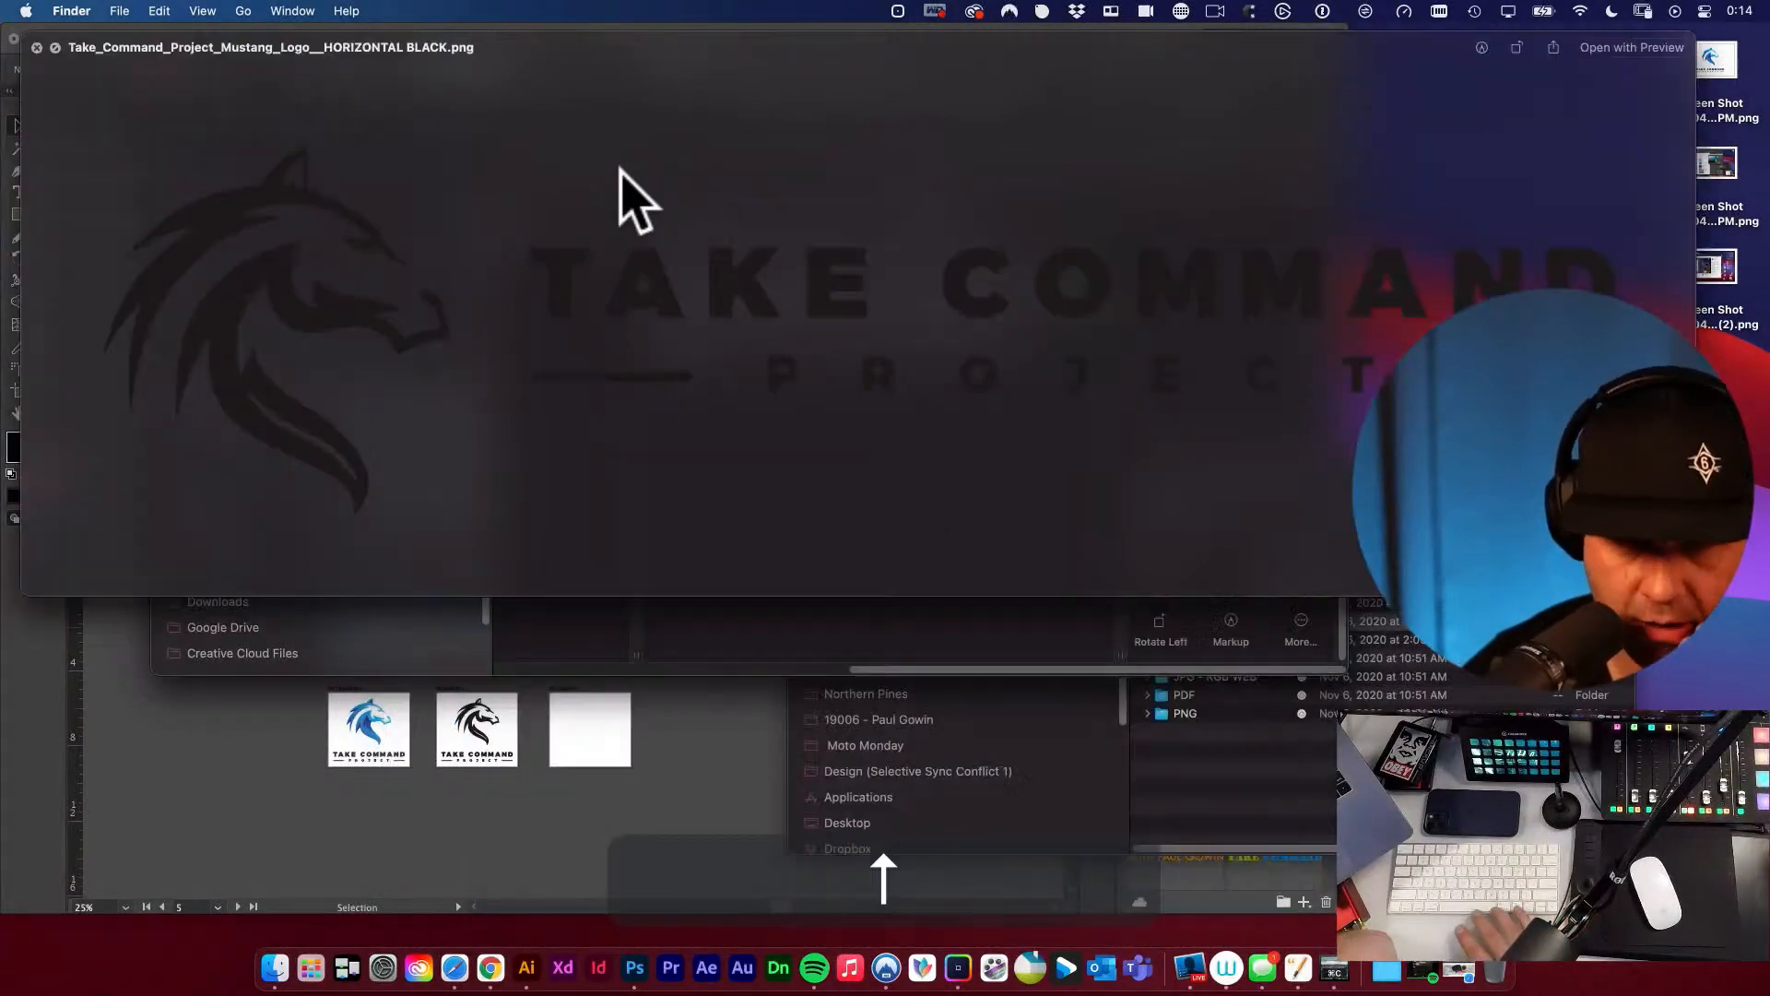
{"action": "key", "text": "space"}
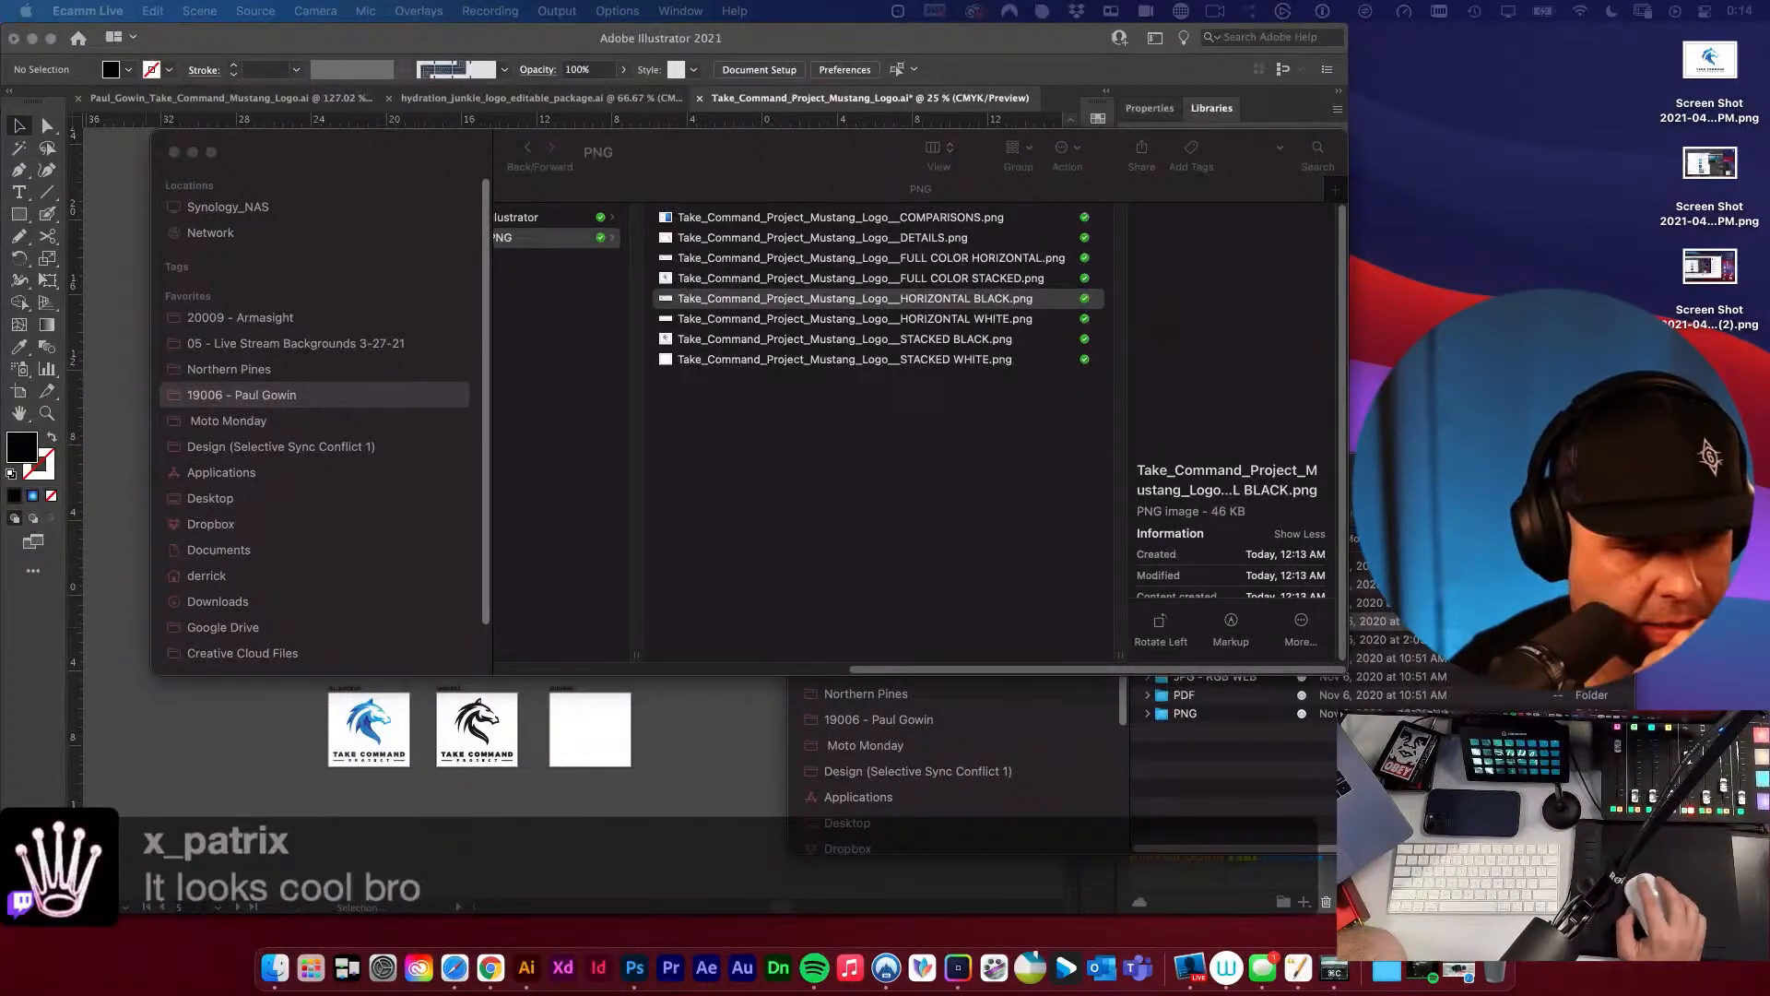
Create a folder named "JPG - WEB" inside the FINALS folder.
{"action": "left_click", "coordinate": [872, 441]}
{"action": "left_click", "coordinate": [660, 382]}
{"action": "right_click", "coordinate": [764, 323]}
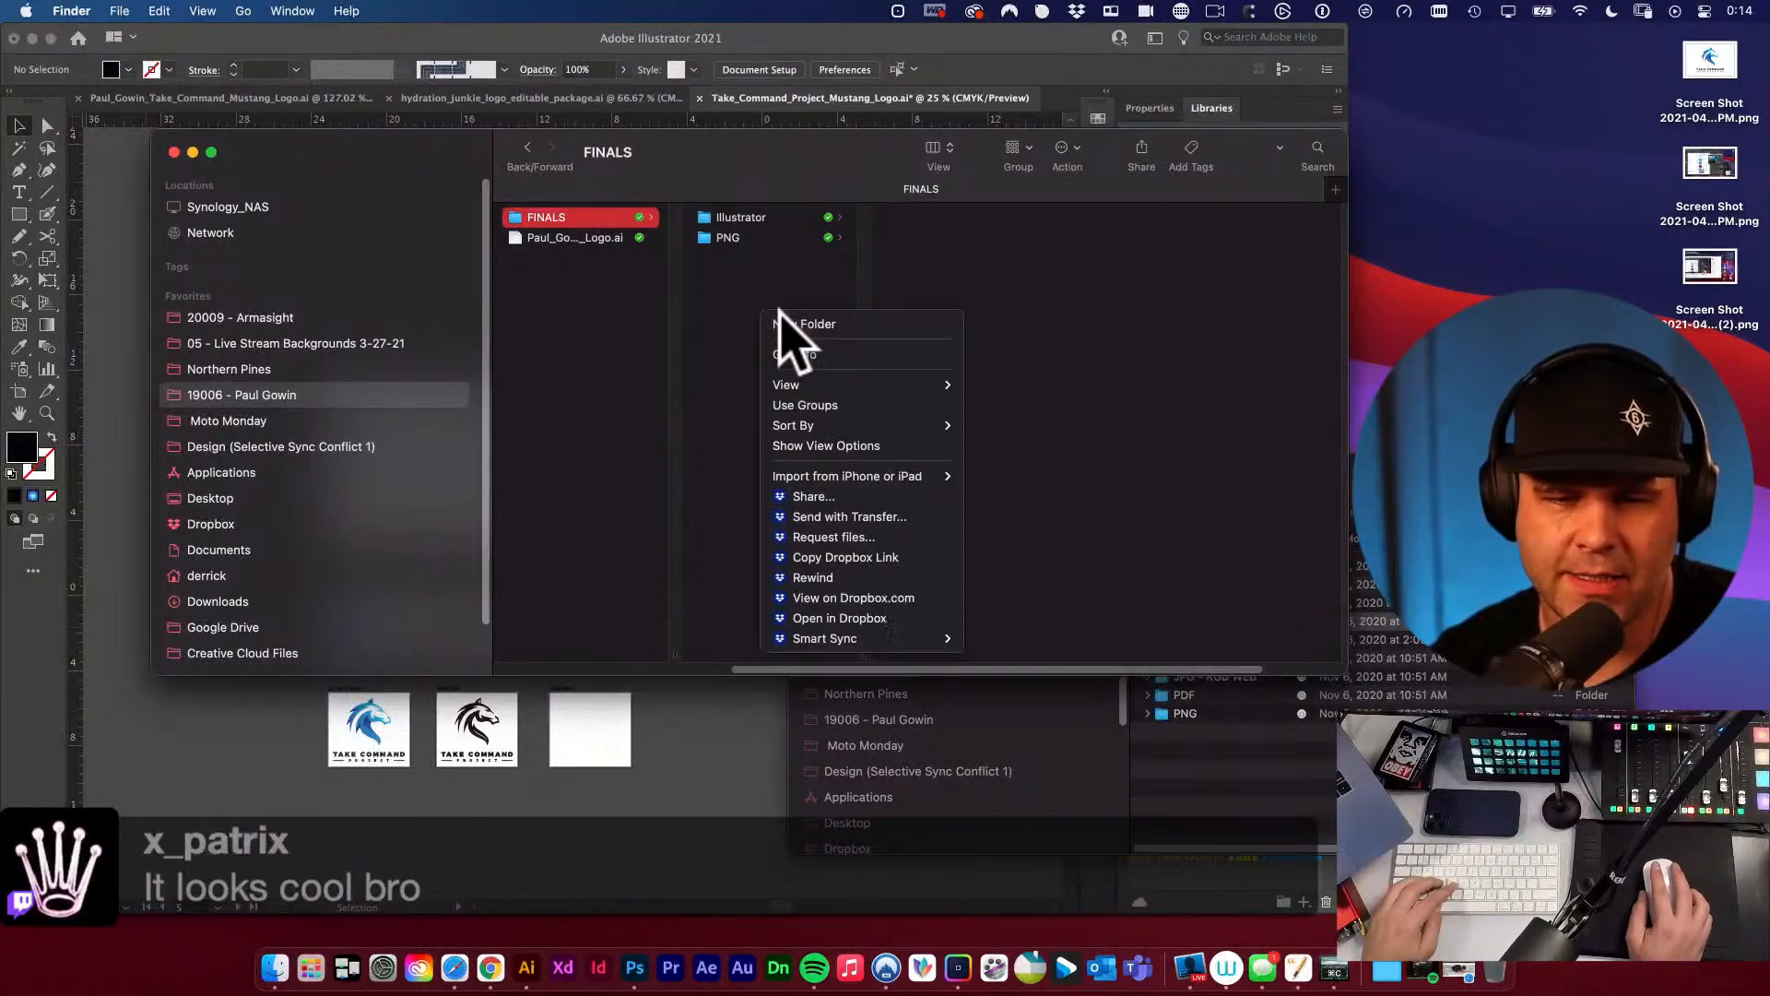
{"action": "left_click", "coordinate": [790, 325]}
{"action": "type", "text": "JPG"}
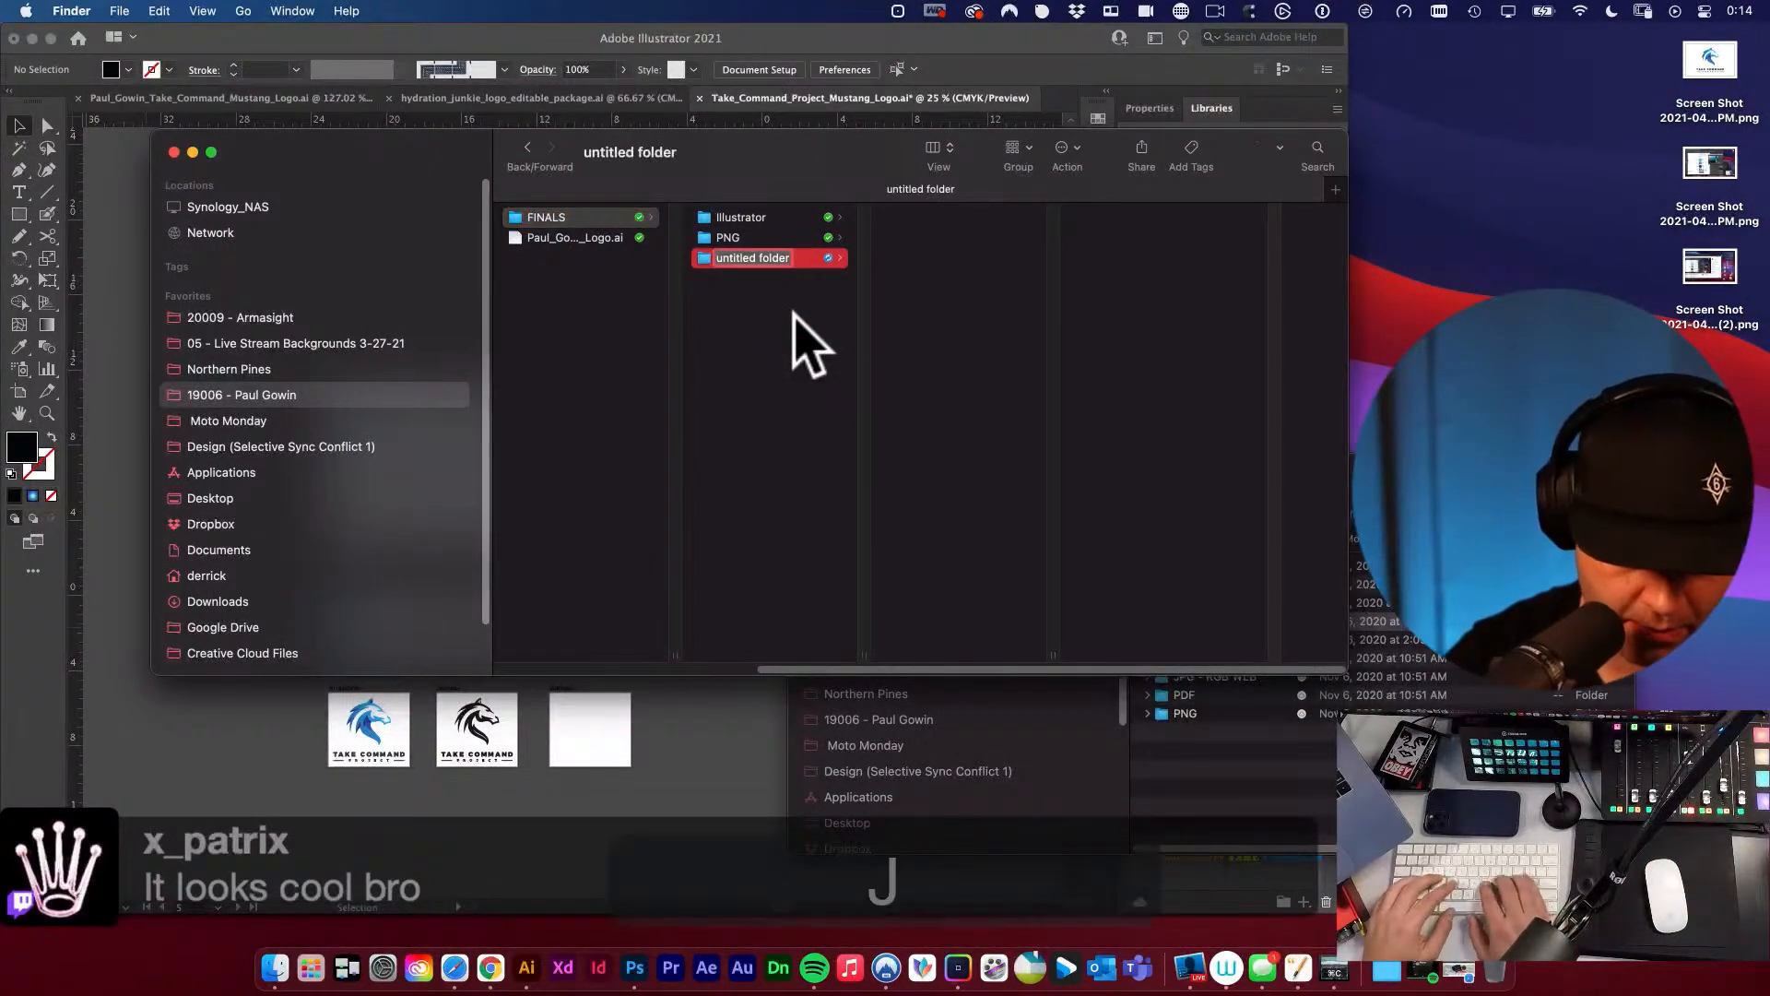
{"action": "type", "text": "-"}
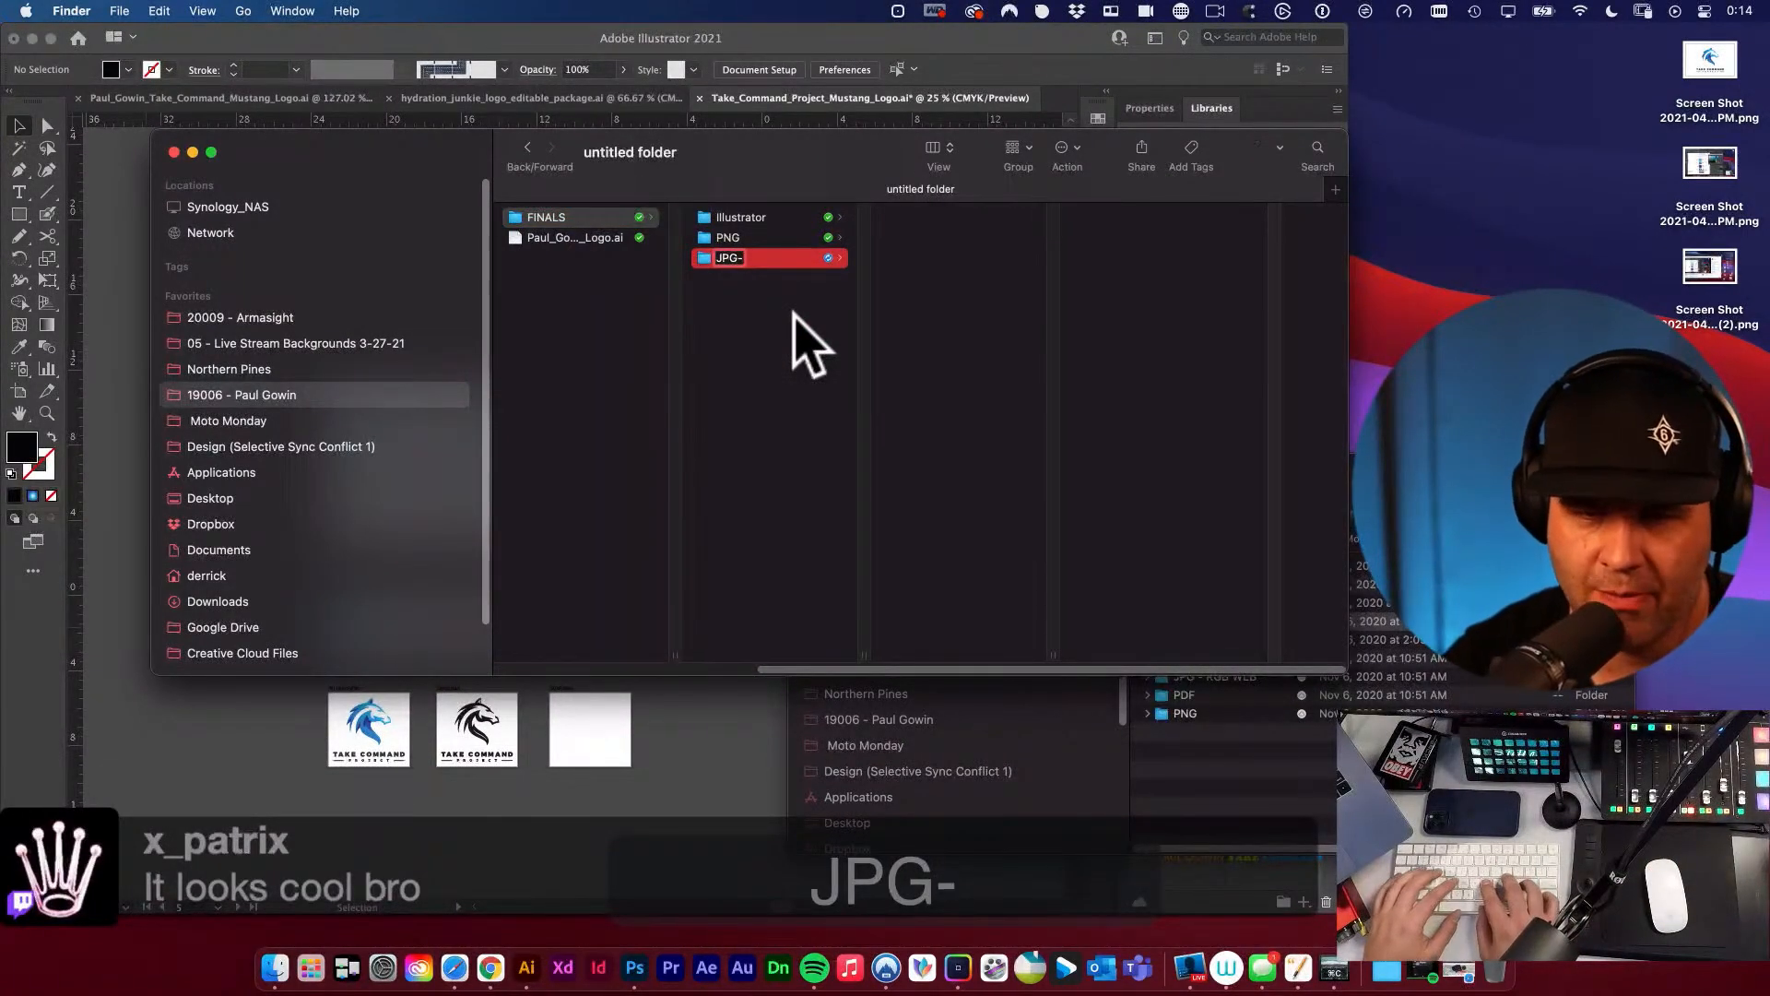
{"action": "key", "text": "BackSpace"}
{"action": "type", "text": "- WEB"}
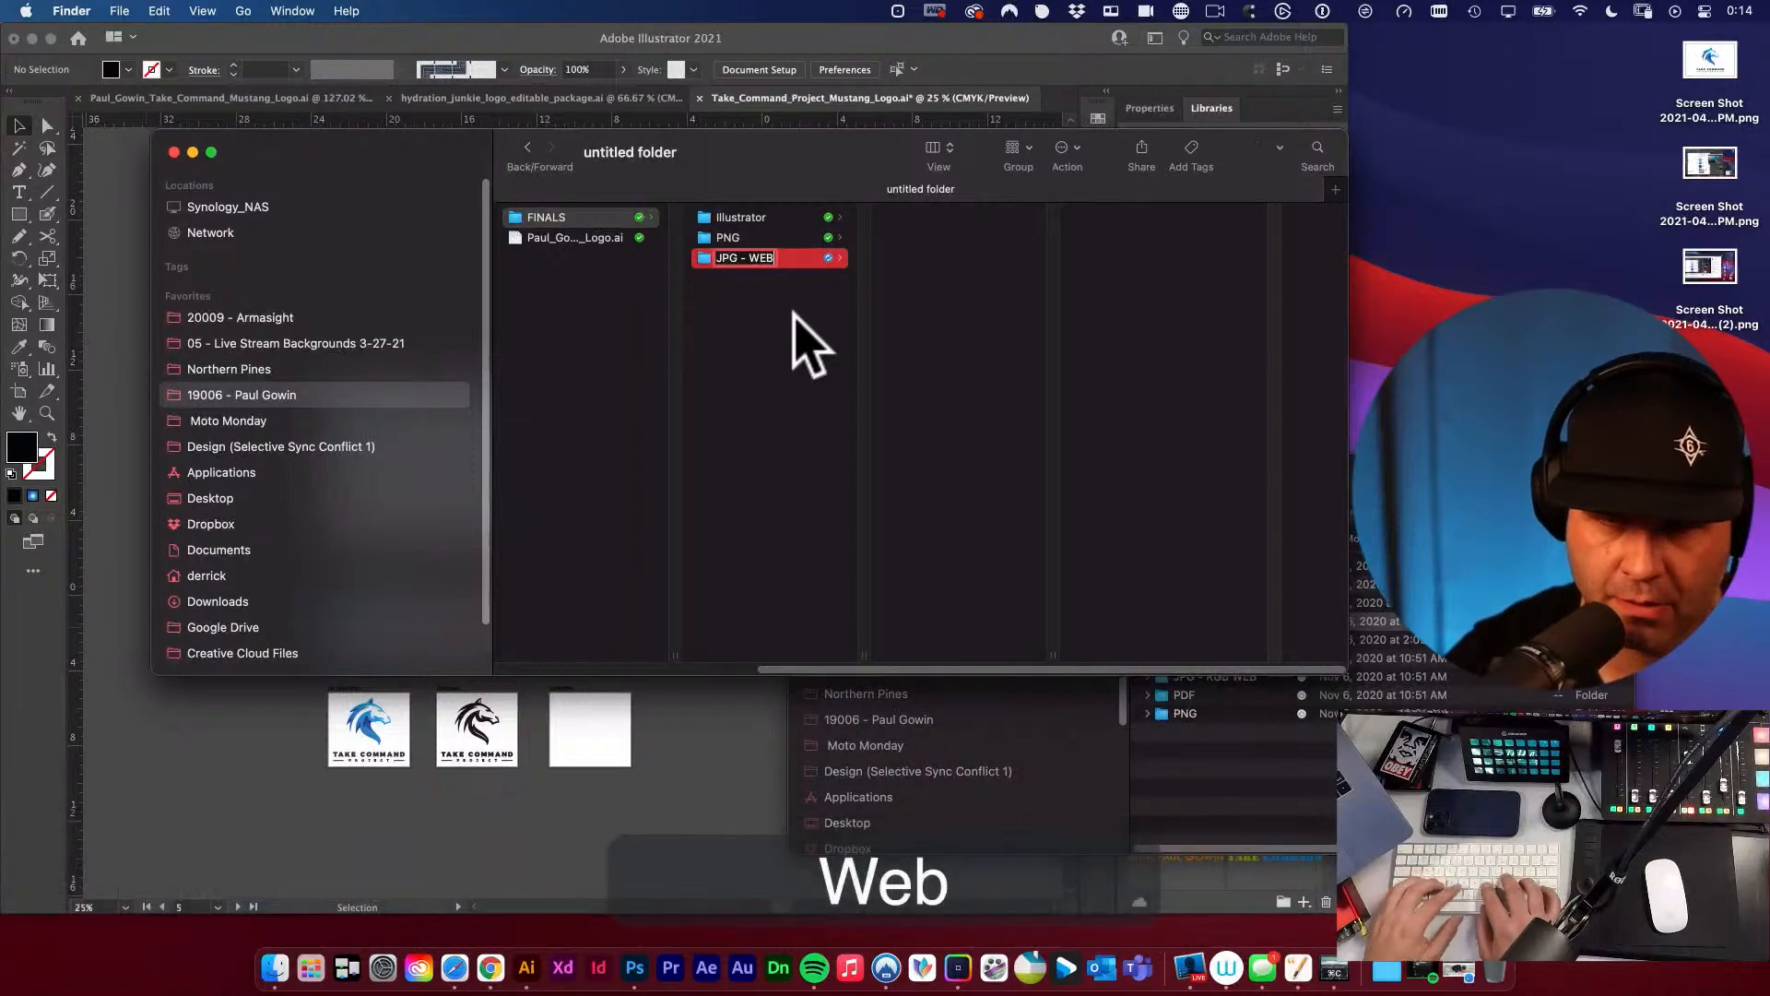
{"action": "key", "text": "Return"}
Create another folder named "JPG - PRINT" inside the FINALS folder, next to JPG - WEB.
{"action": "left_click", "coordinate": [802, 342]}
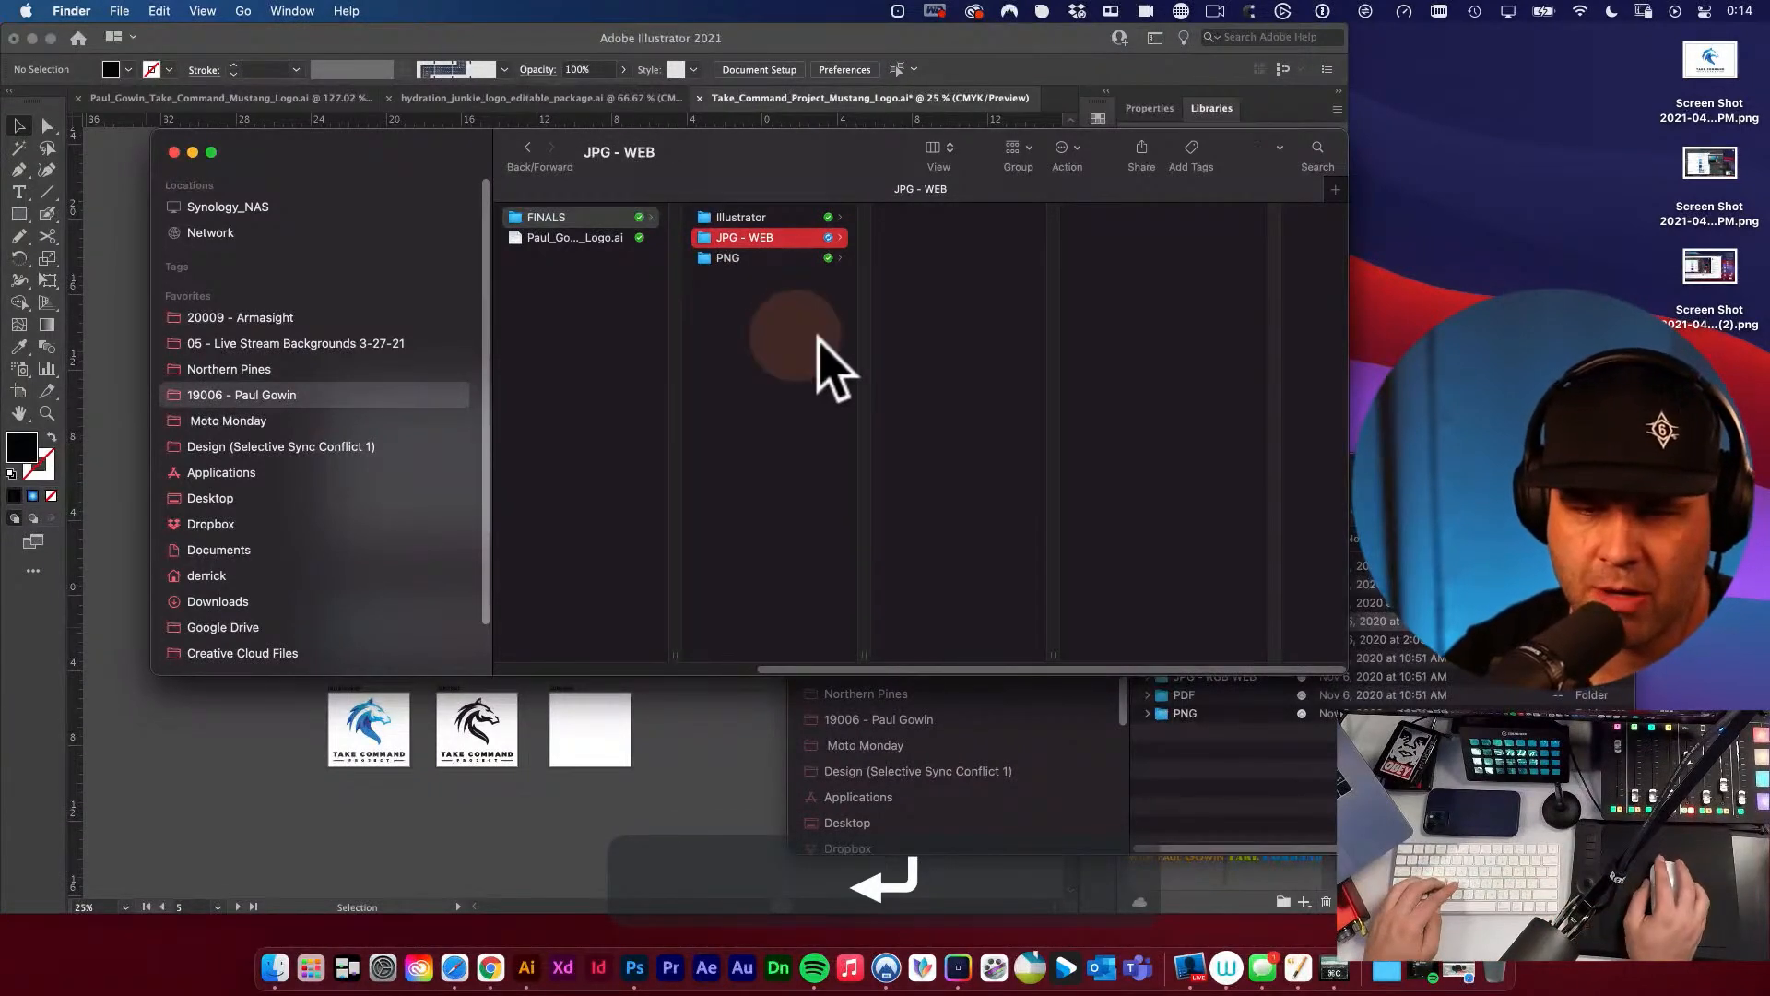
{"action": "right_click", "coordinate": [790, 339]}
{"action": "left_click", "coordinate": [790, 340]}
{"action": "left_click", "coordinate": [784, 341]}
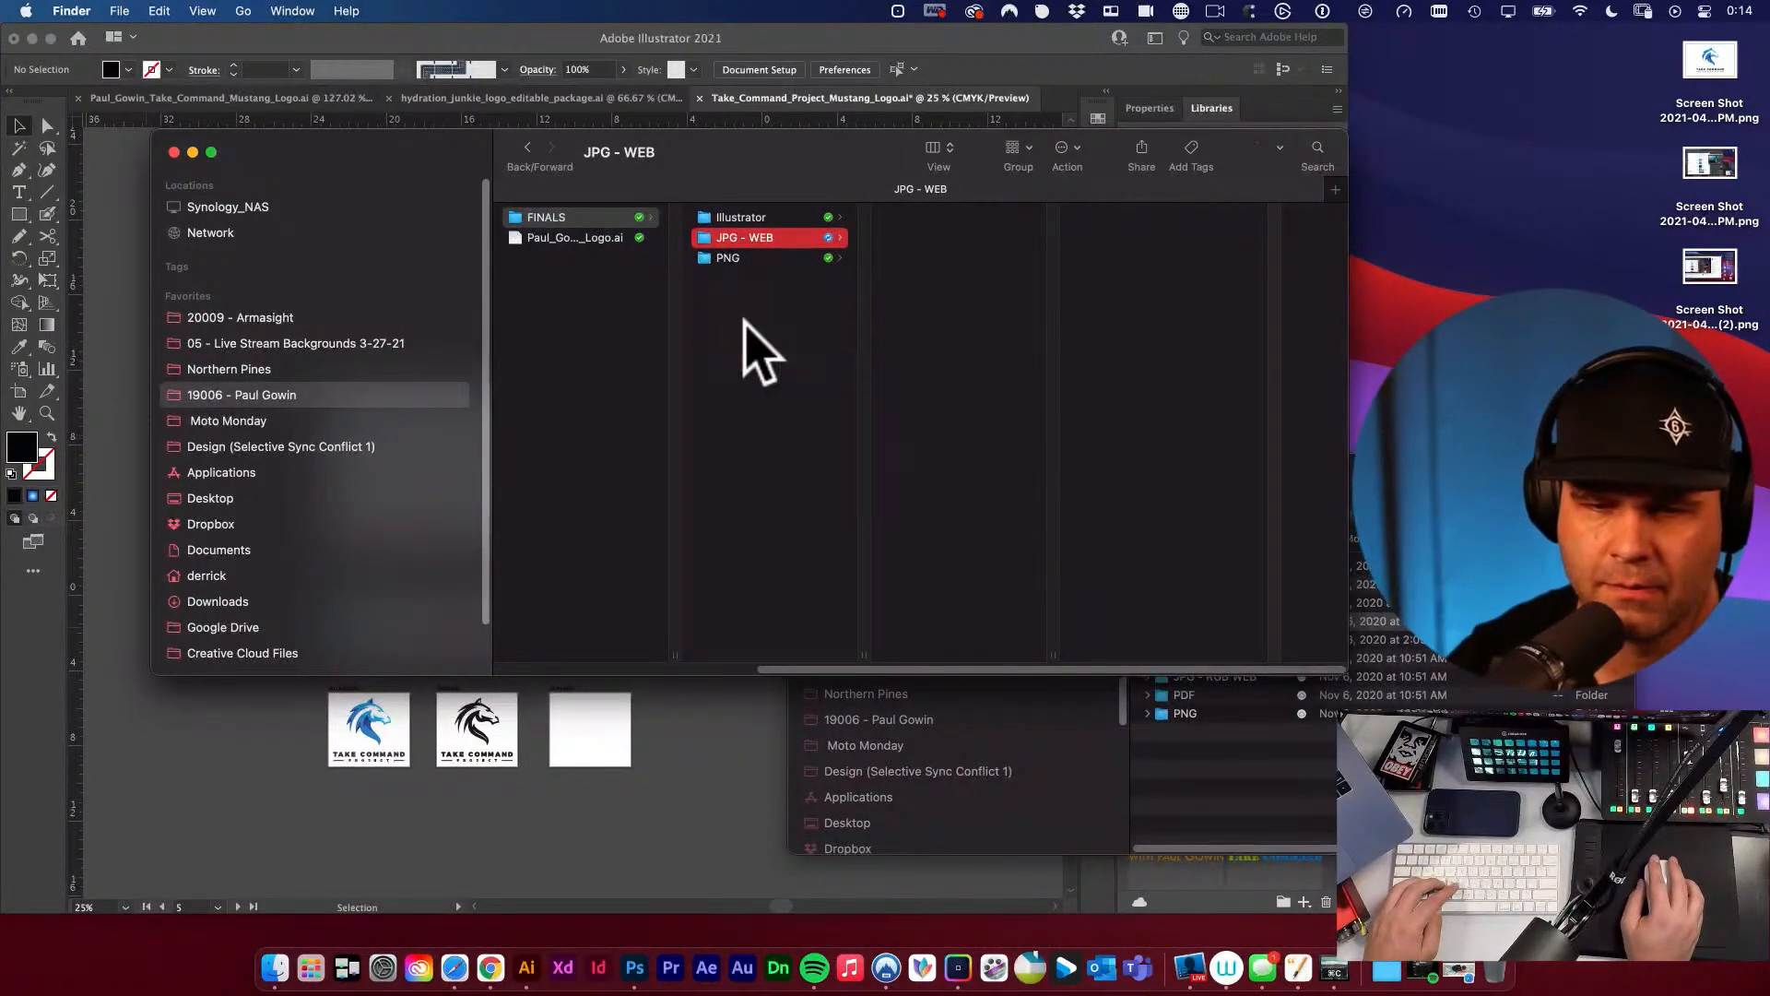
{"action": "left_click", "coordinate": [749, 330]}
{"action": "left_click", "coordinate": [788, 340]}
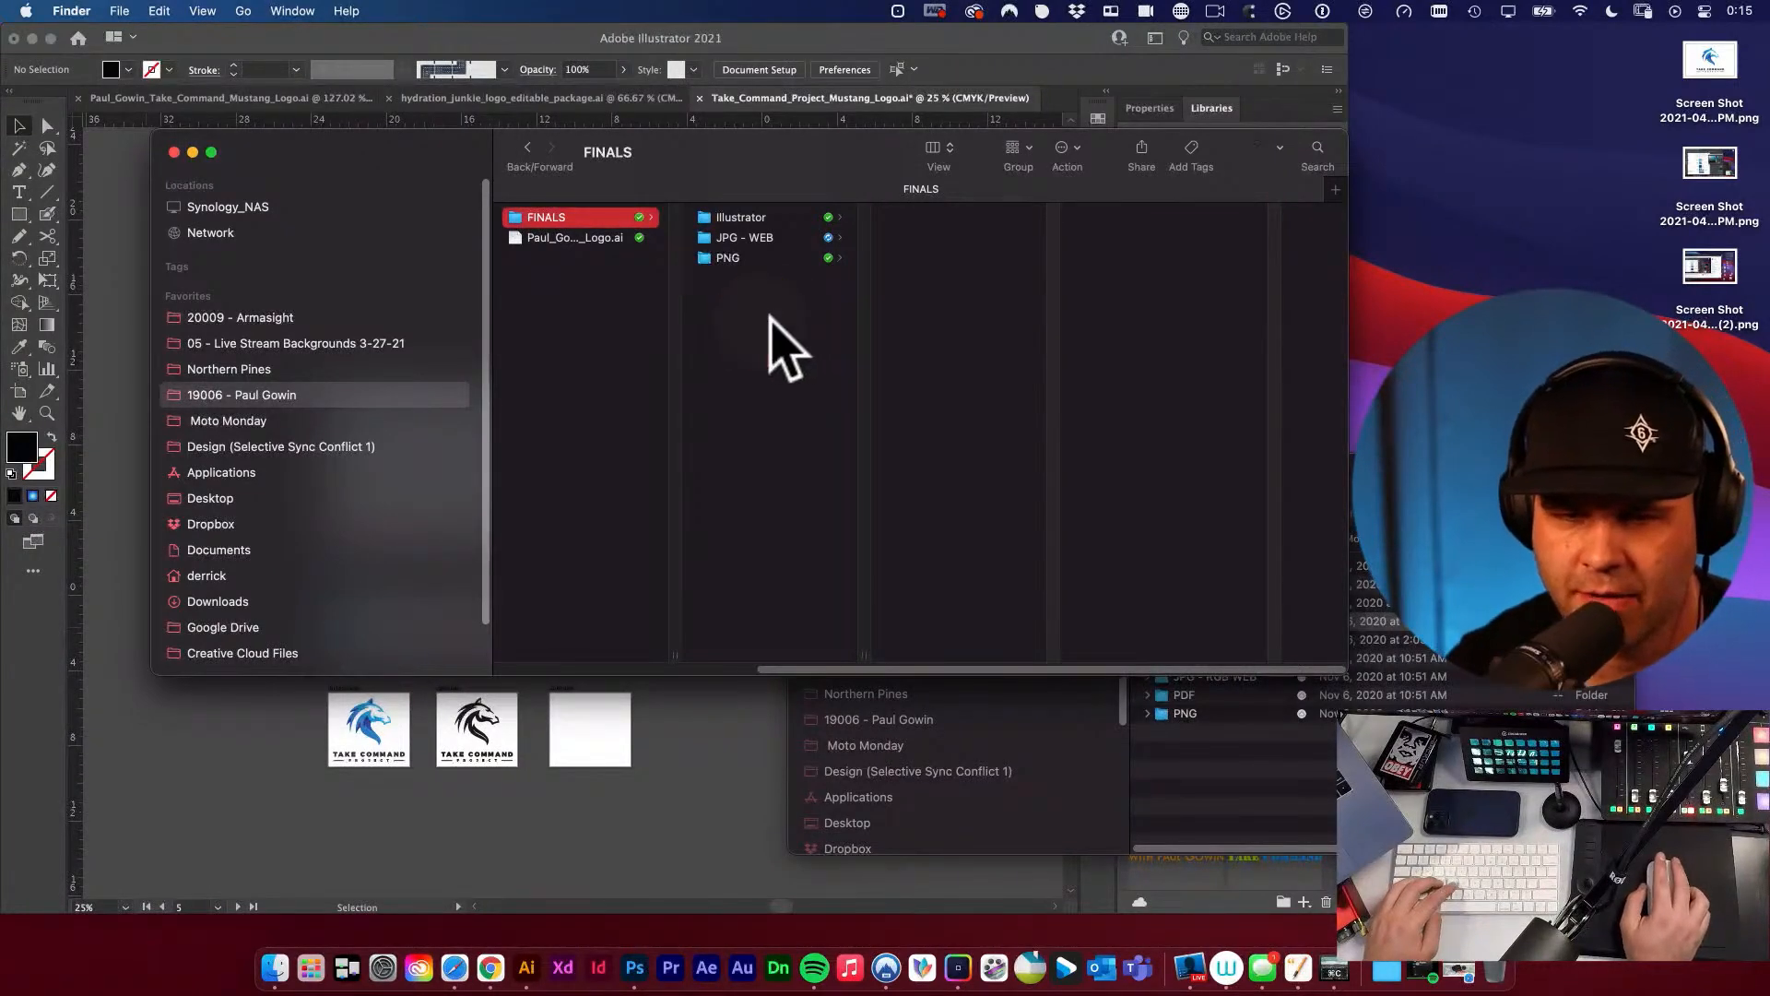
{"action": "right_click", "coordinate": [765, 317]}
{"action": "left_click", "coordinate": [805, 331]}
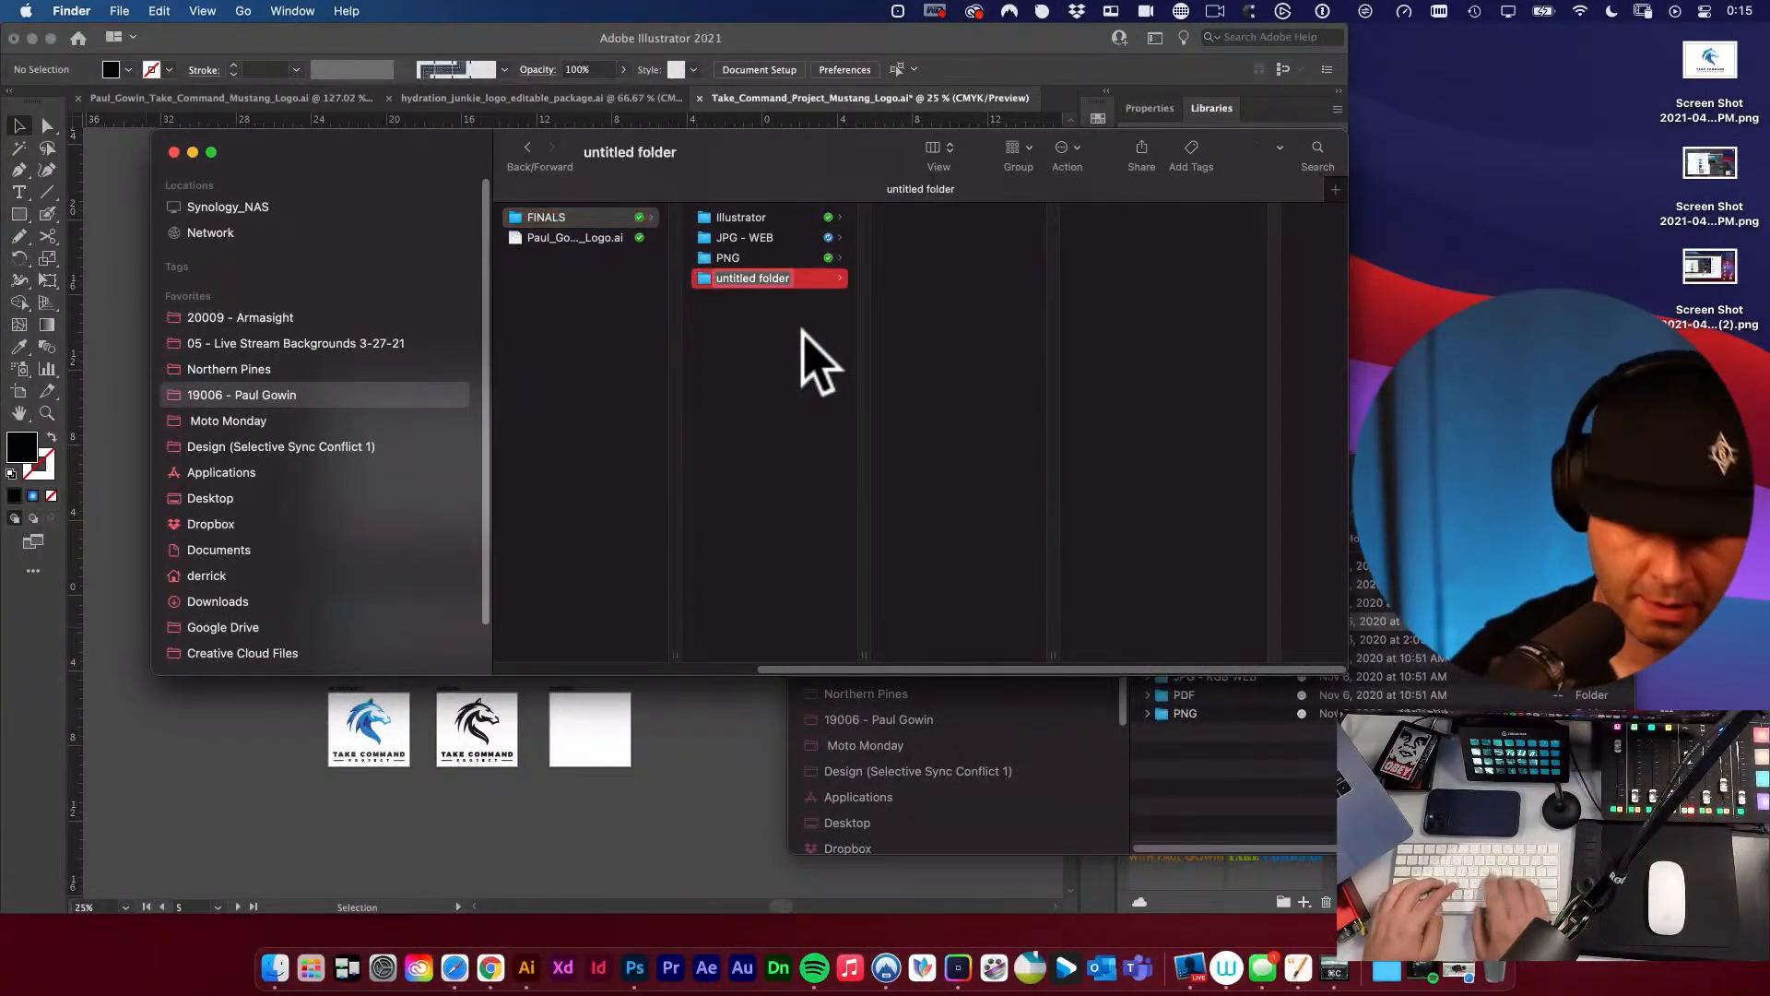
{"action": "type", "text": "JPG - P"}
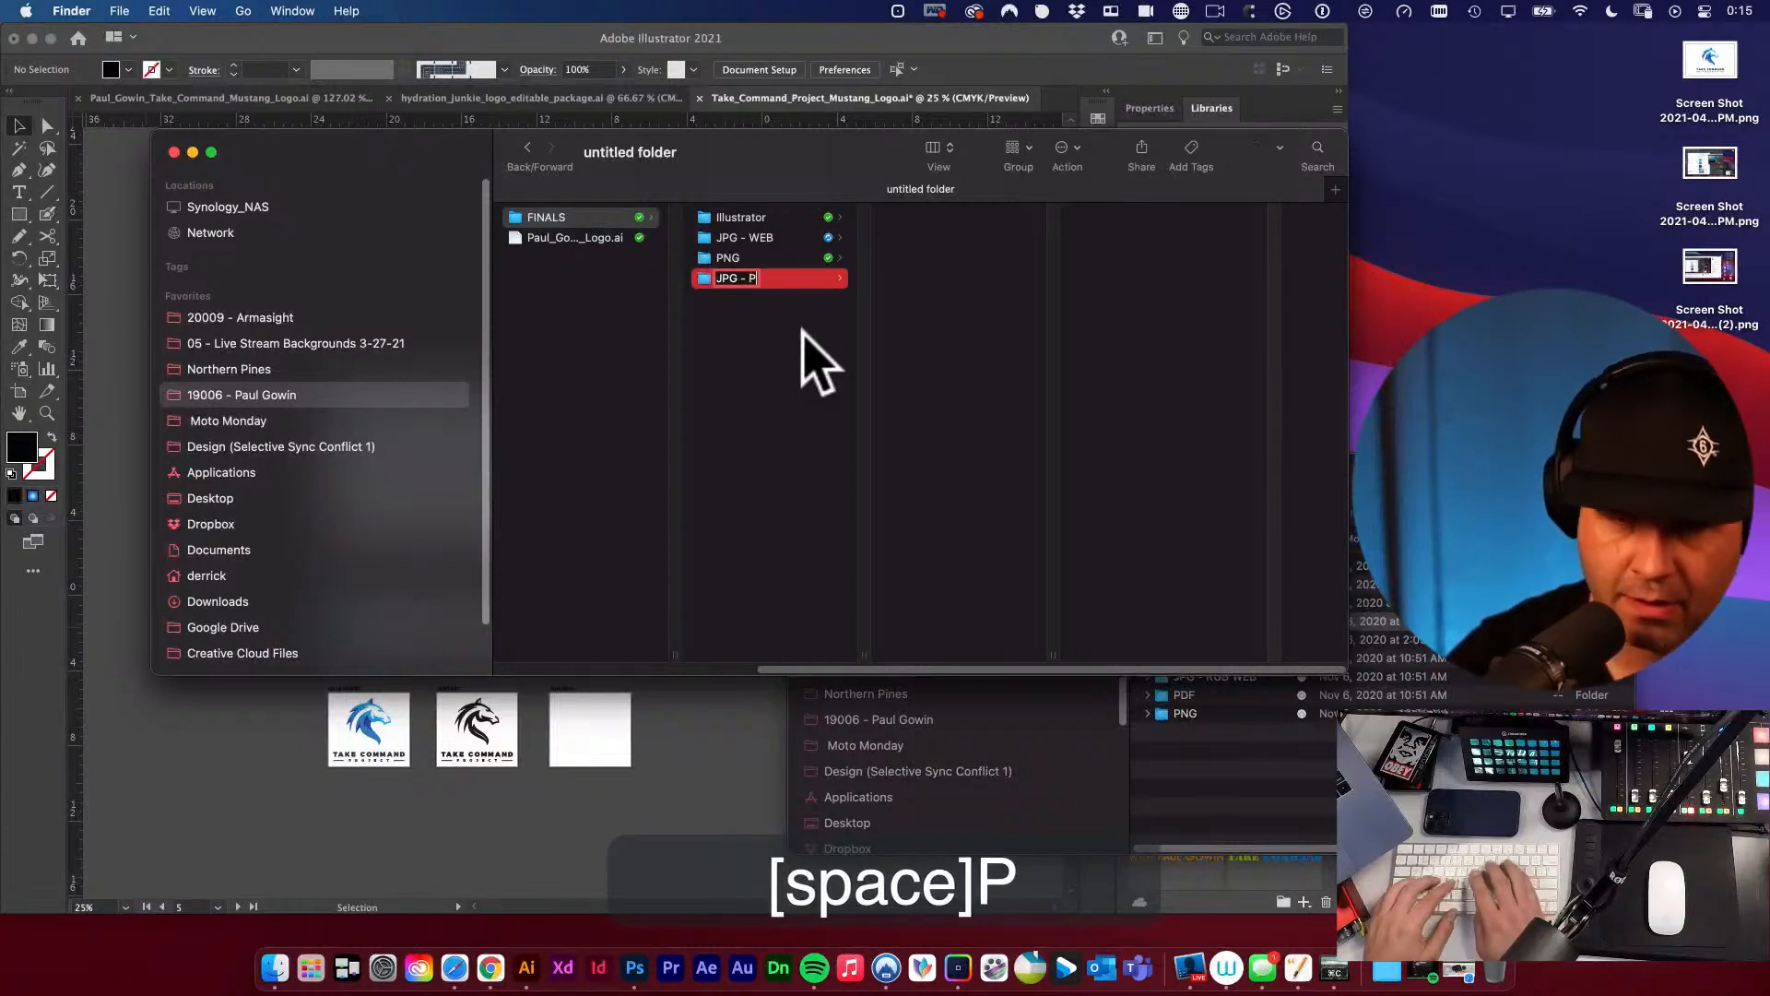
{"action": "type", "text": "RINT"}
{"action": "key", "text": "Return"}
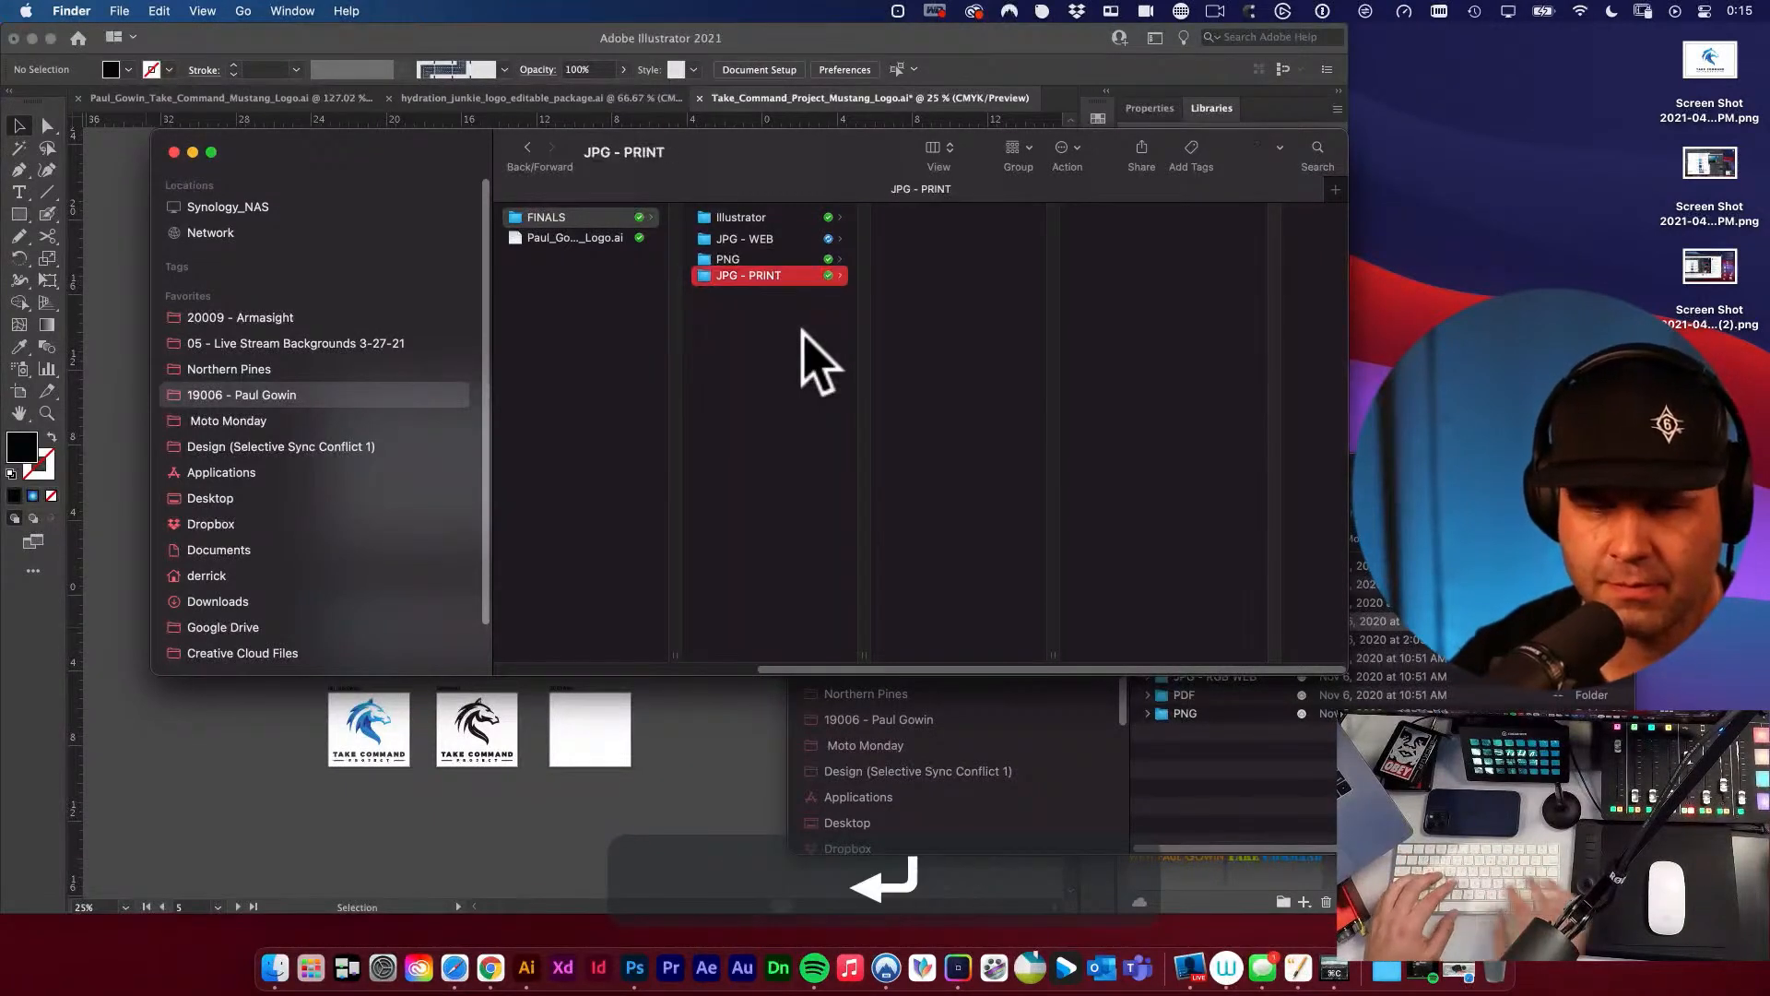
Create two more folders inside FINALS, one named "PDF" and one named "EPS".
{"action": "right_click", "coordinate": [765, 325]}
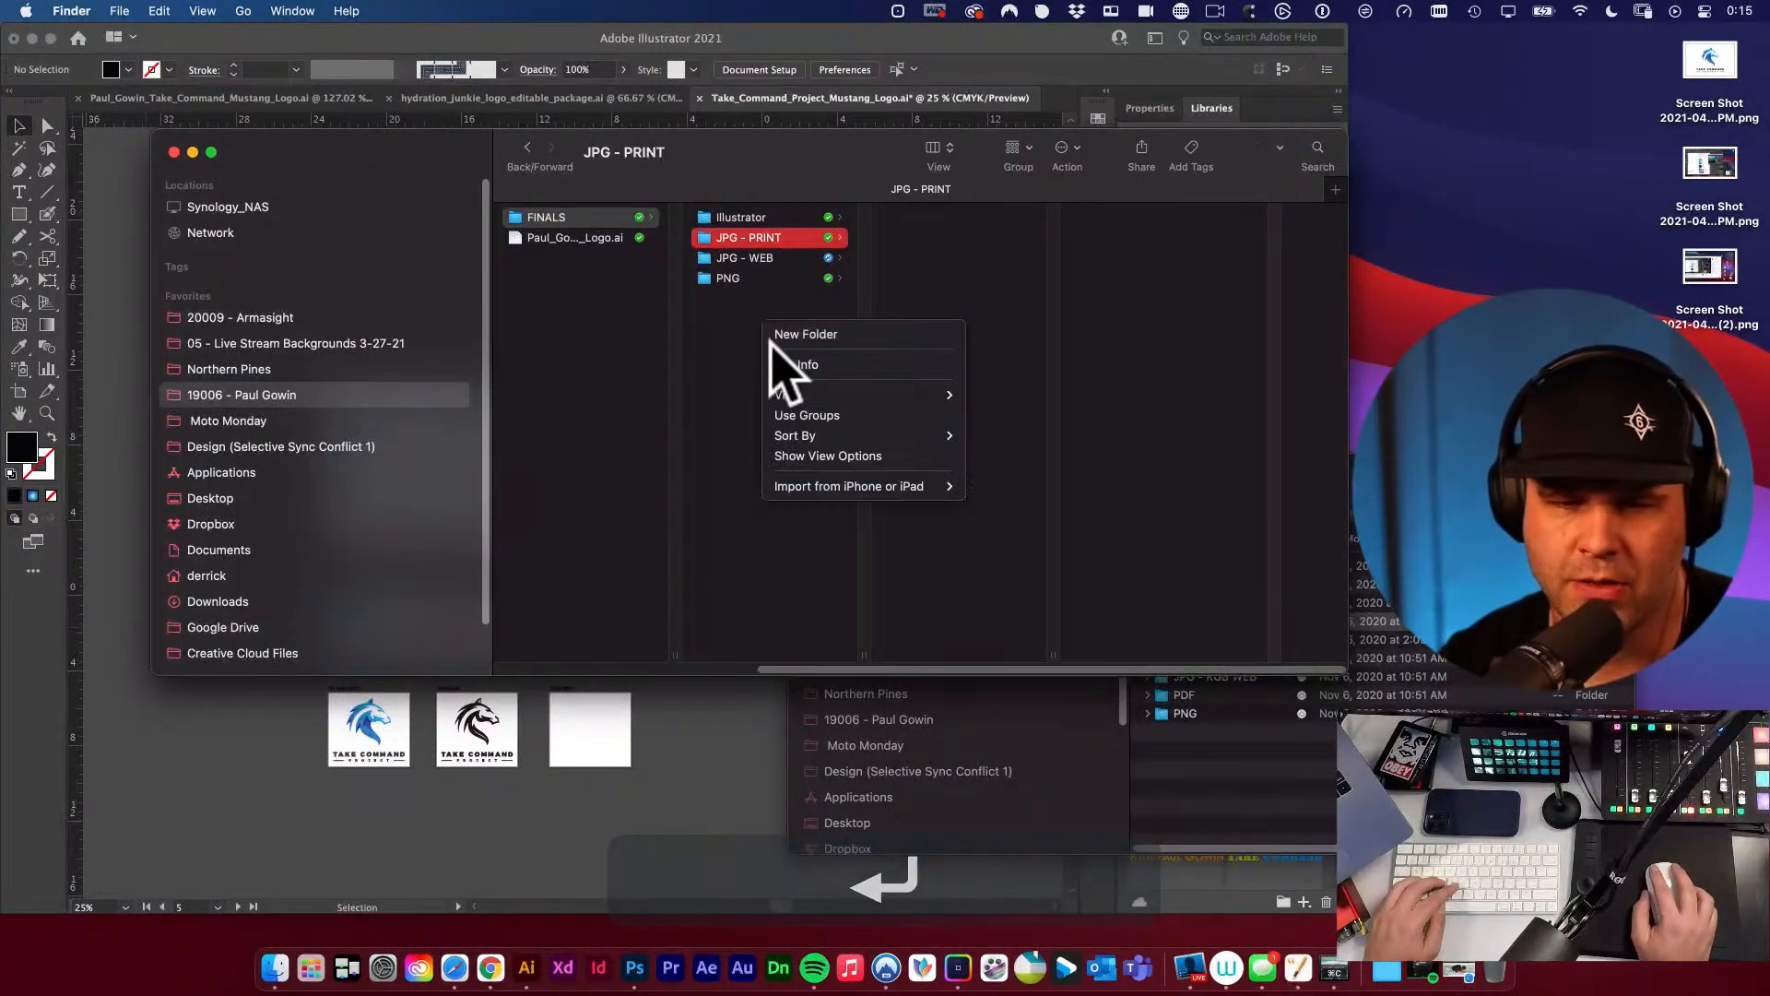
{"action": "left_click", "coordinate": [799, 334]}
{"action": "type", "text": "P"}
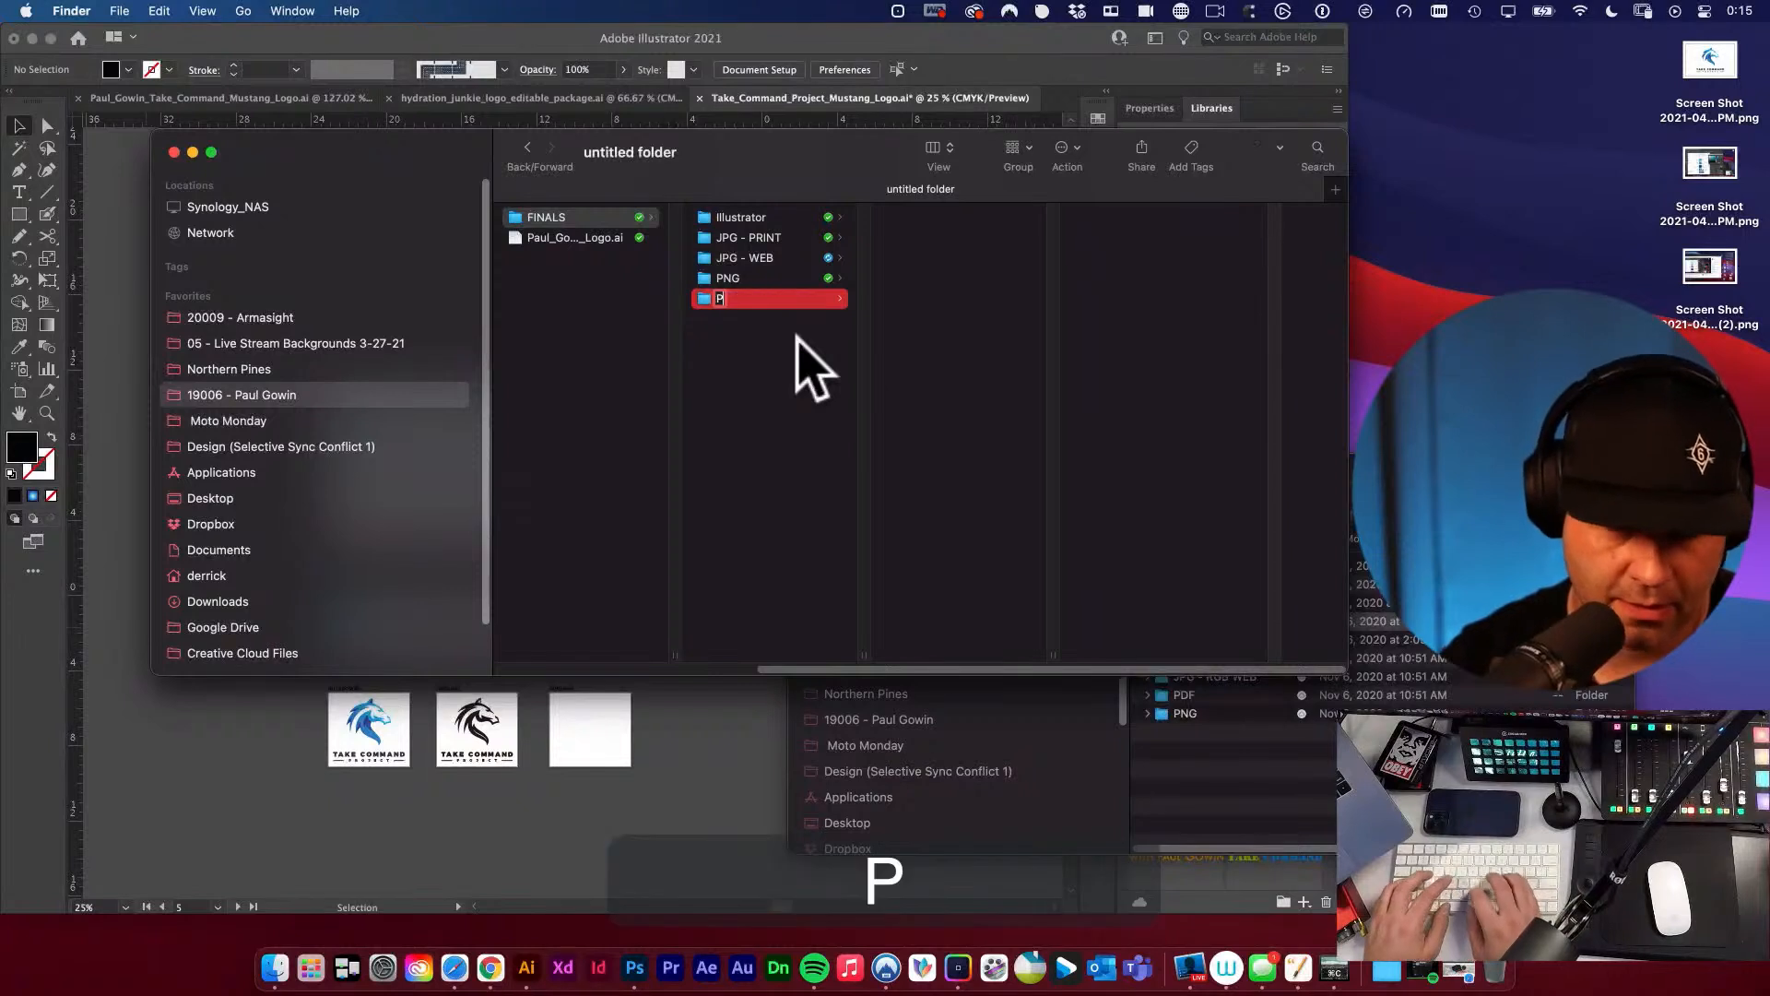
{"action": "type", "text": "DF"}
{"action": "key", "text": "Return"}
{"action": "right_click", "coordinate": [780, 391]}
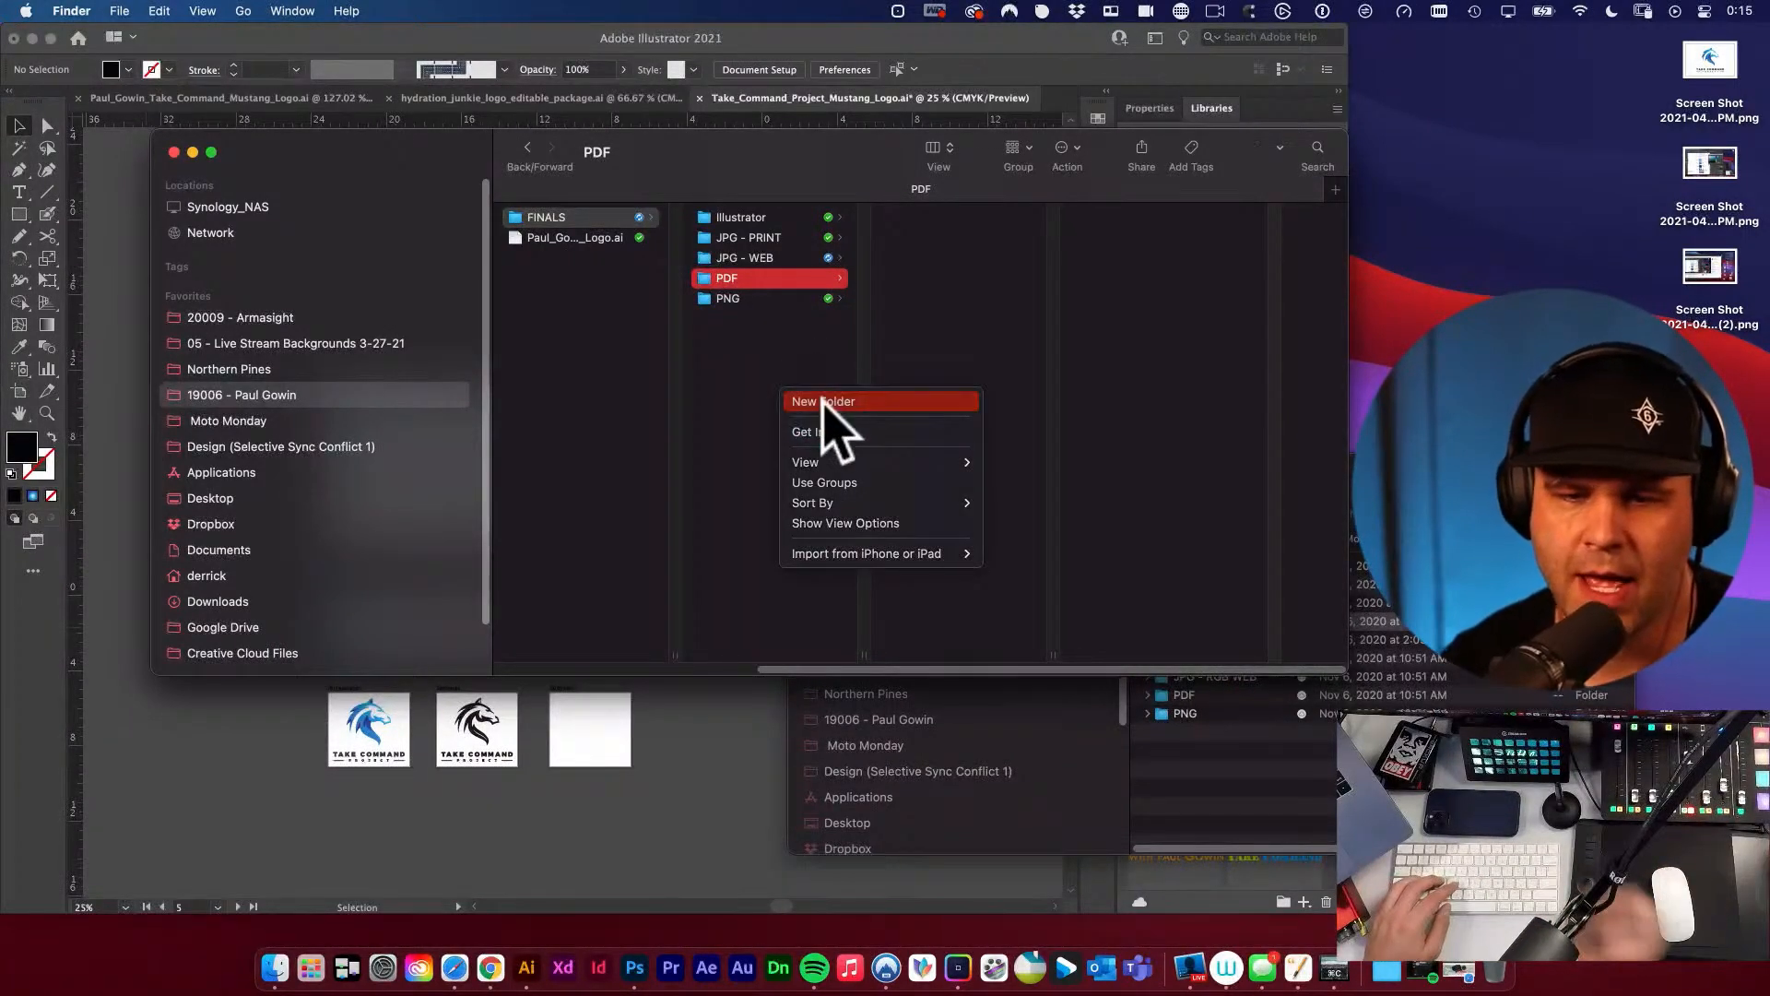
{"action": "left_click", "coordinate": [822, 401]}
{"action": "type", "text": "EPS"}
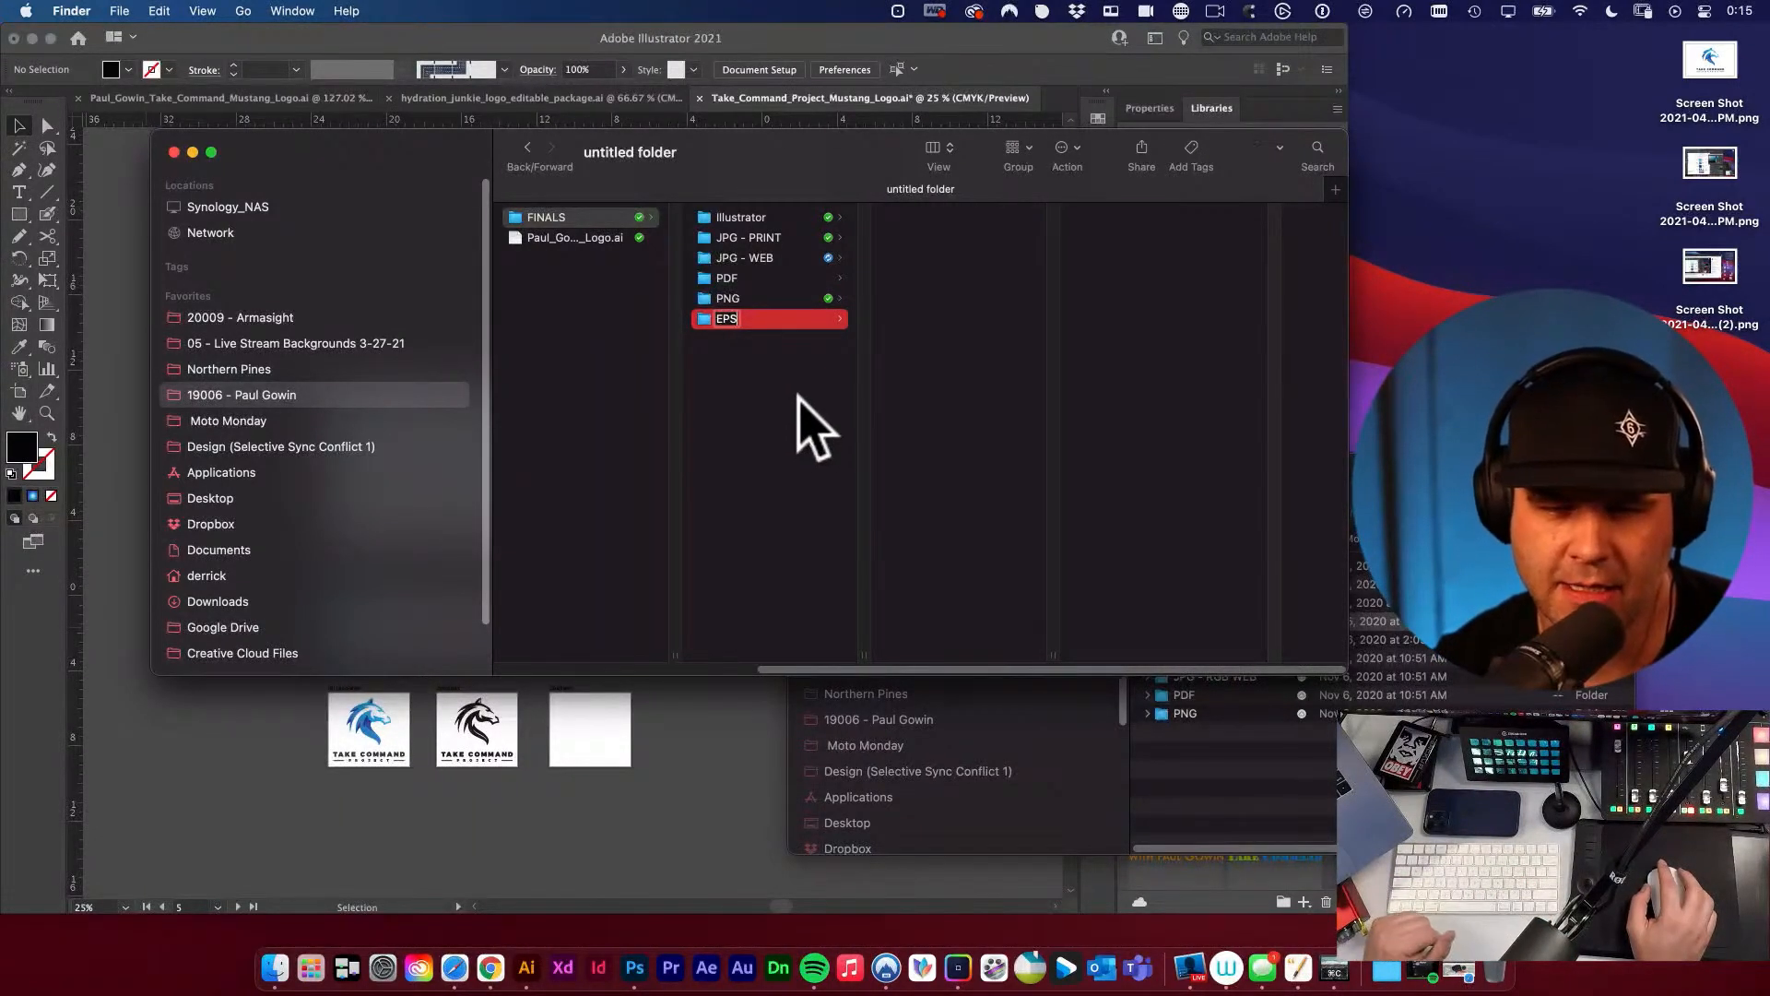
{"action": "left_click", "coordinate": [798, 396]}
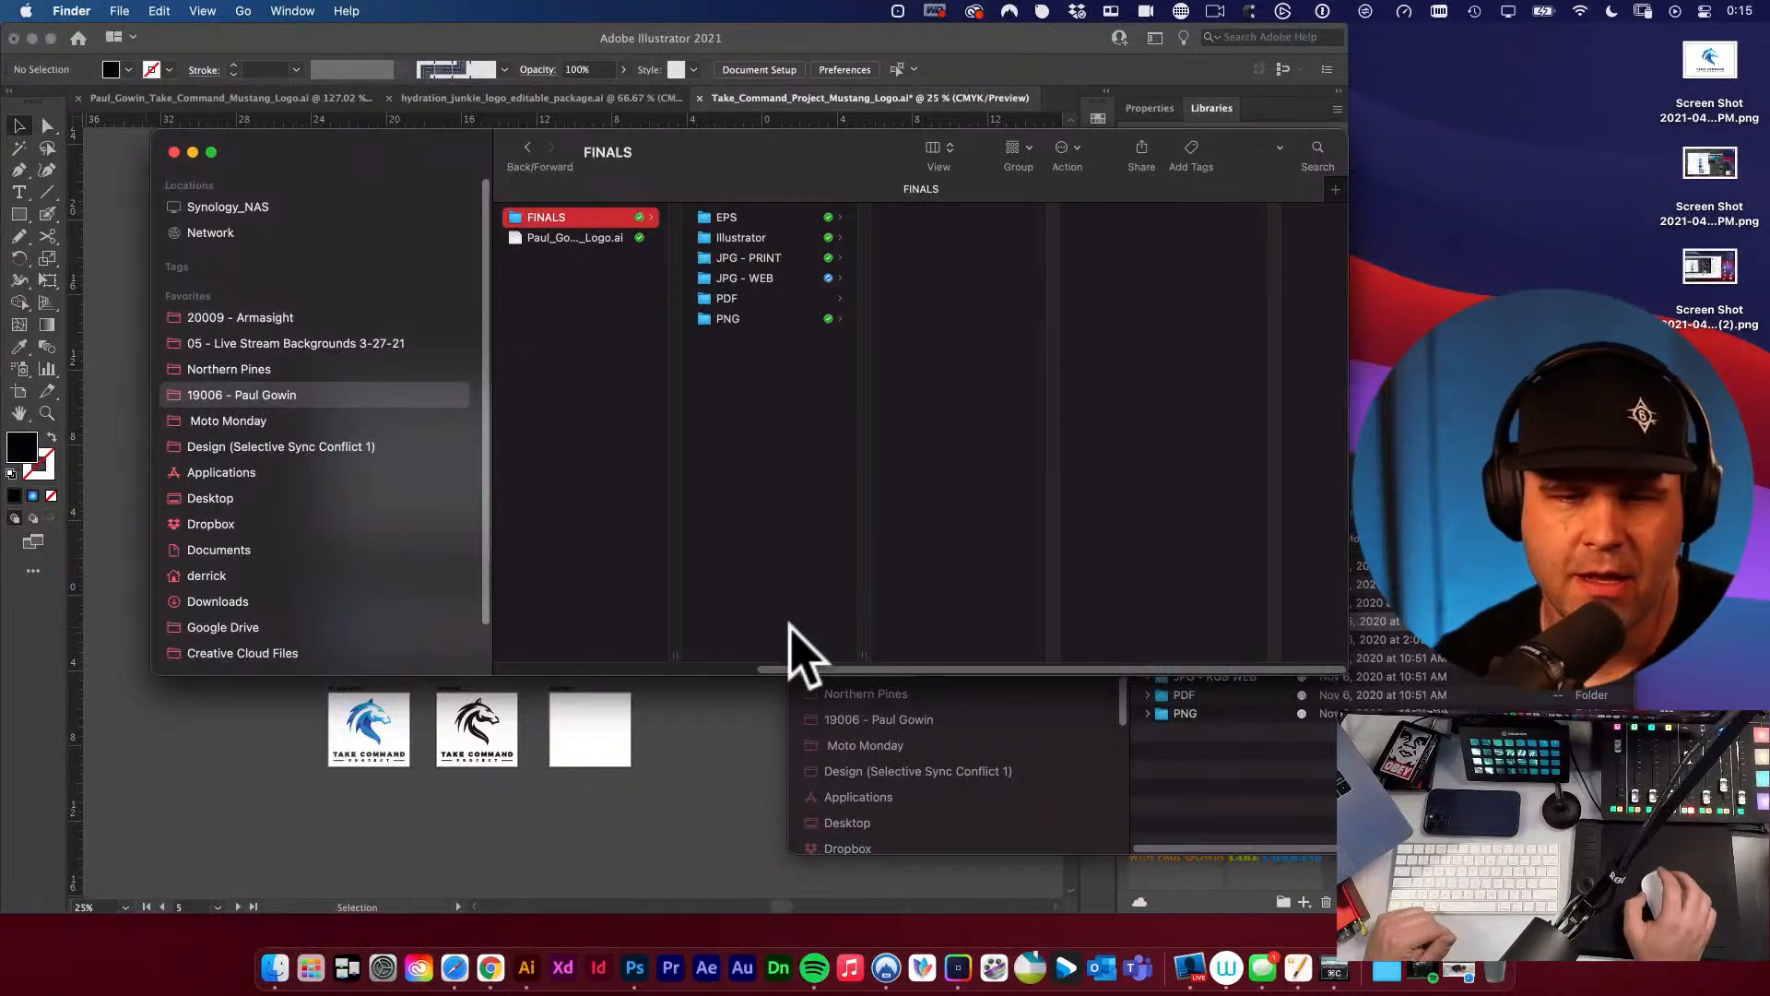
Switch to Illustrator and undo the removal of the black backgrounds behind the white horizontal and stacked logos.
{"action": "left_click", "coordinate": [715, 771]}
{"action": "key", "text": "v"}
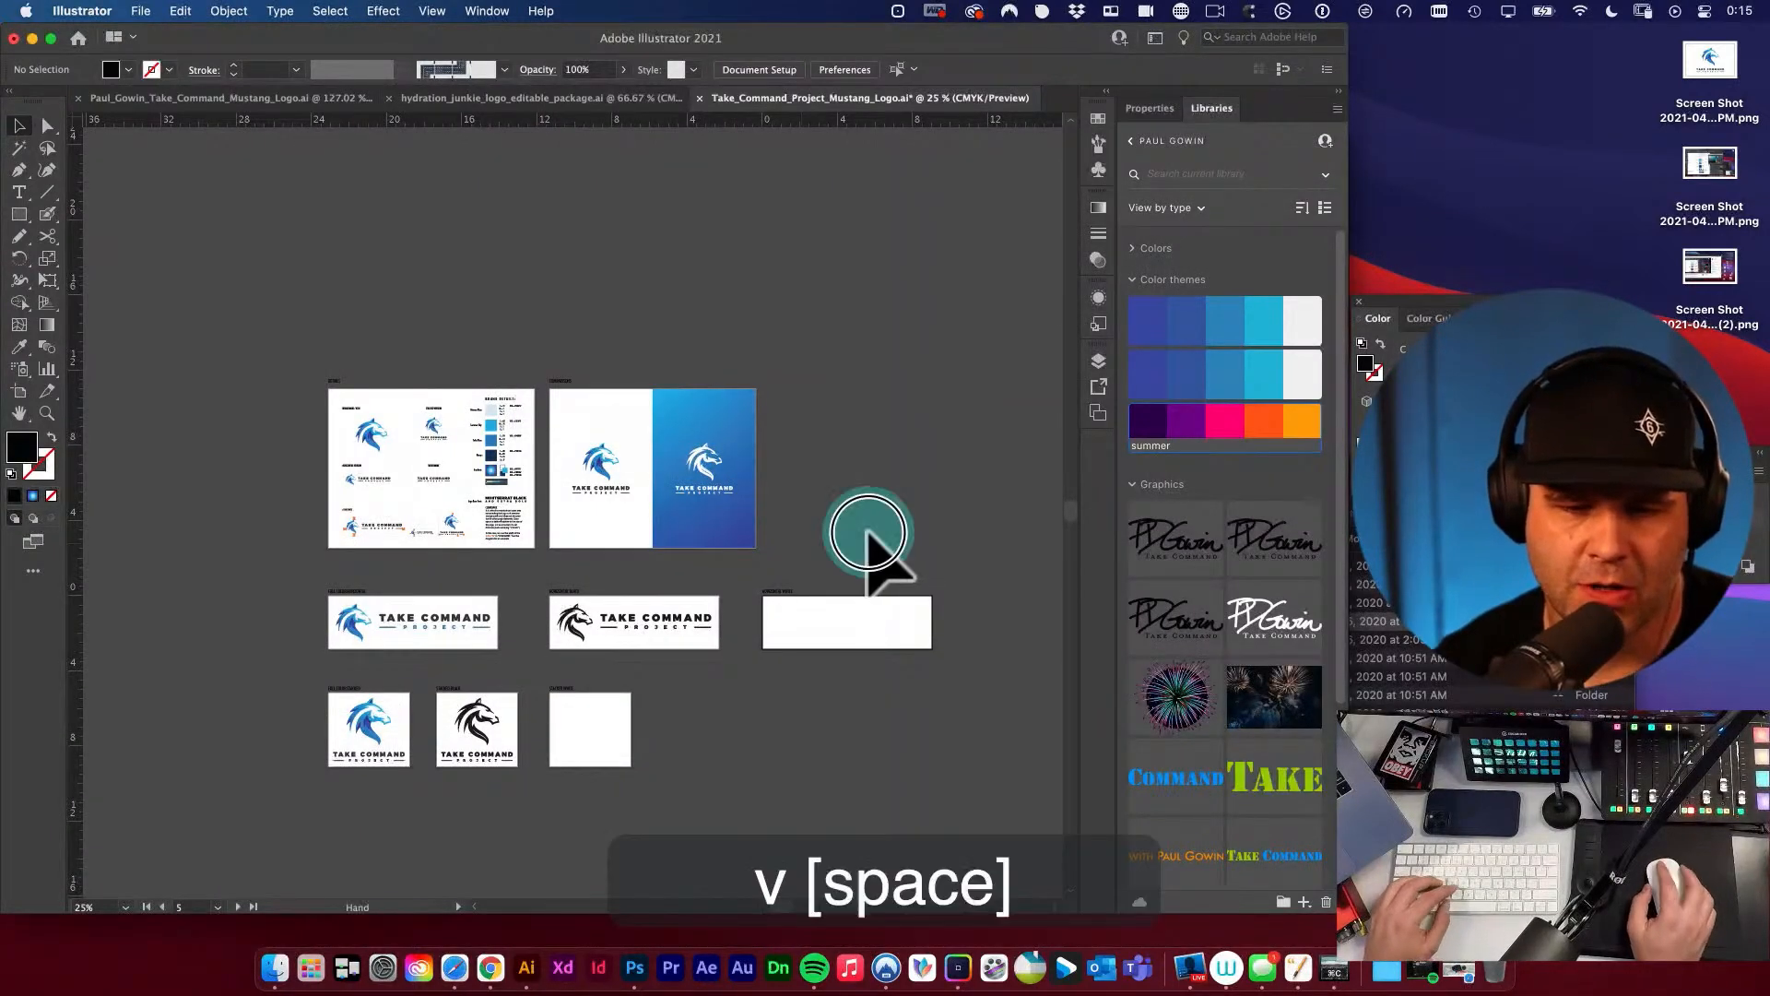
{"action": "left_click_drag", "start_coordinate": [869, 538], "coordinate": [791, 440]}
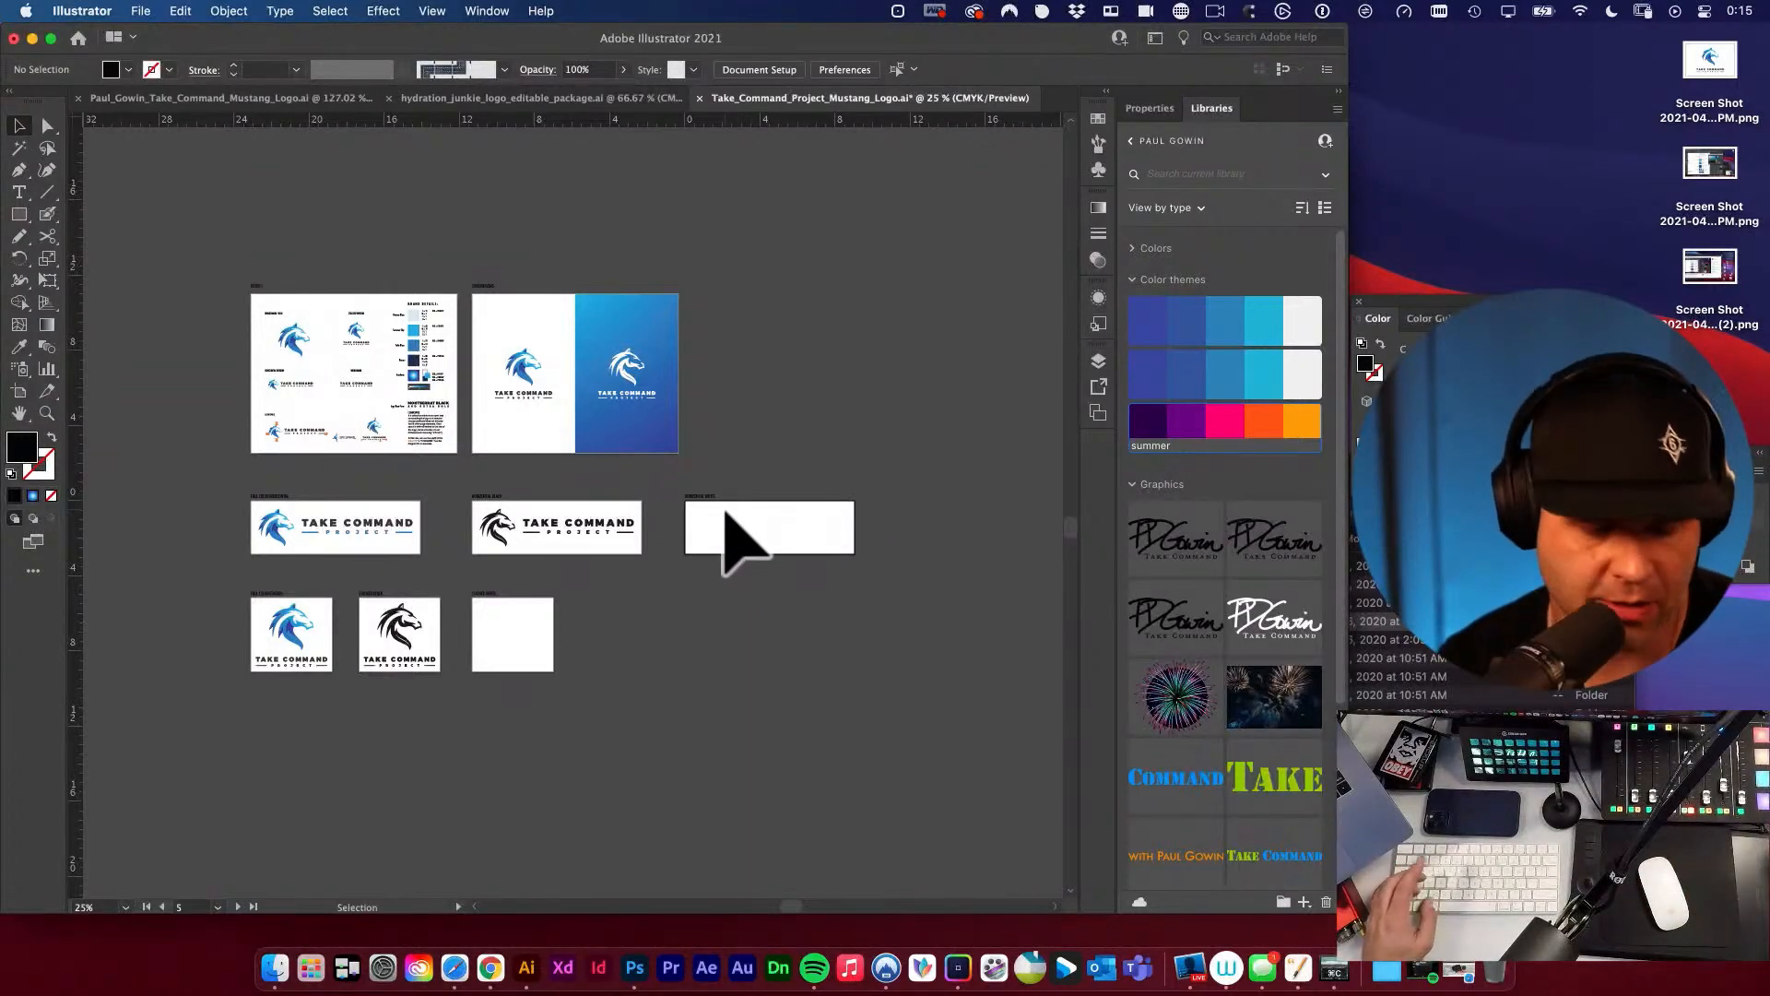
{"action": "key", "text": "super+z"}
{"action": "key", "text": "v"}
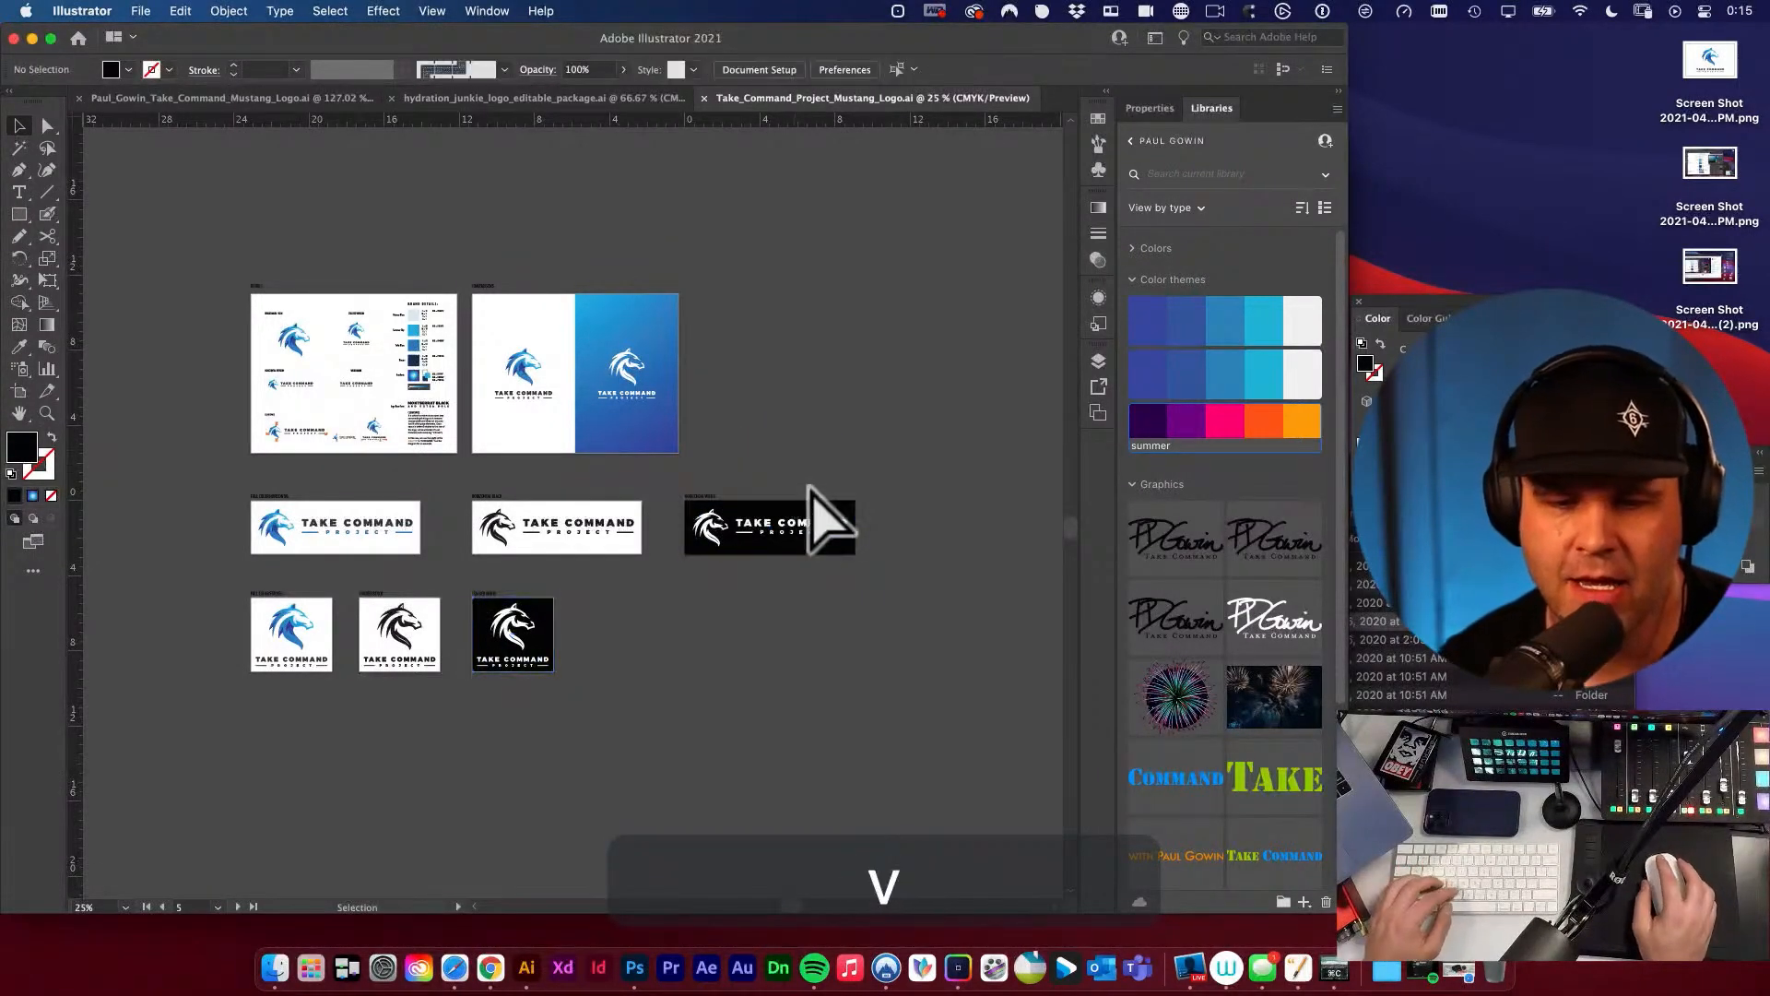
{"action": "key", "text": "space"}
{"action": "left_click_drag", "start_coordinate": [754, 625], "coordinate": [830, 636]}
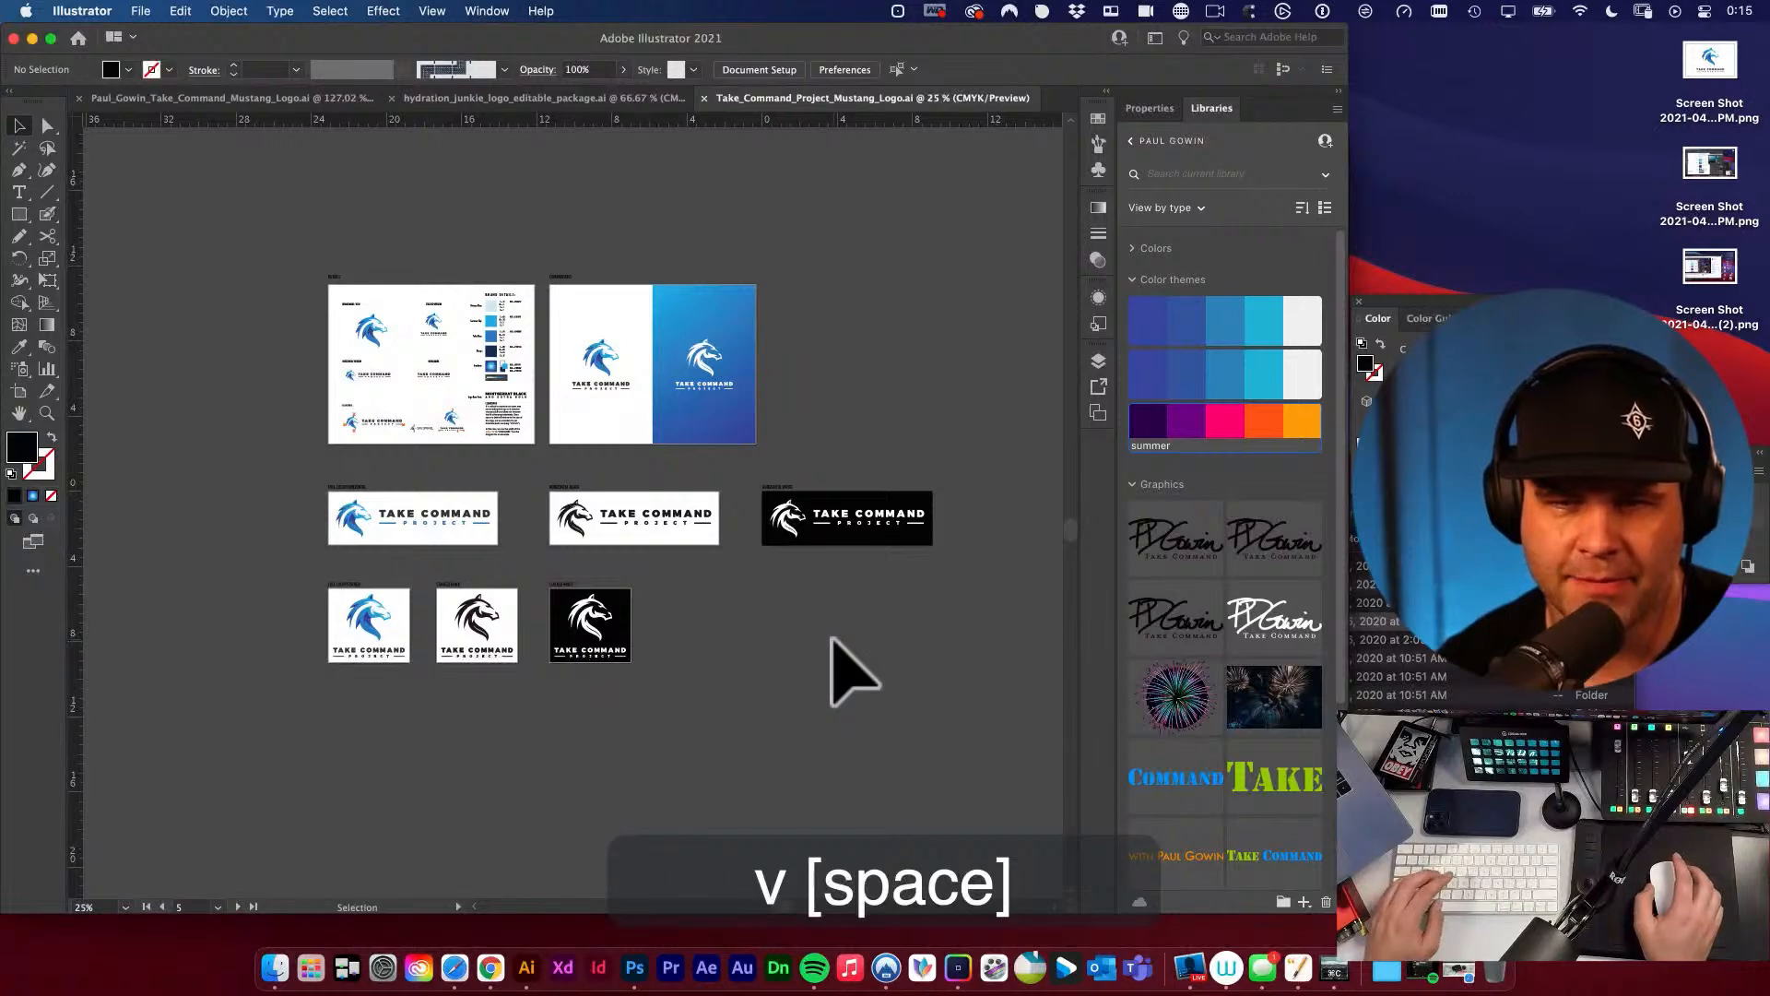
Set up an export of all artboards in JPEG format with the JPG - PRINT folder inside FINALS as destination.
{"action": "left_click", "coordinate": [140, 10]}
{"action": "left_click", "coordinate": [229, 358]}
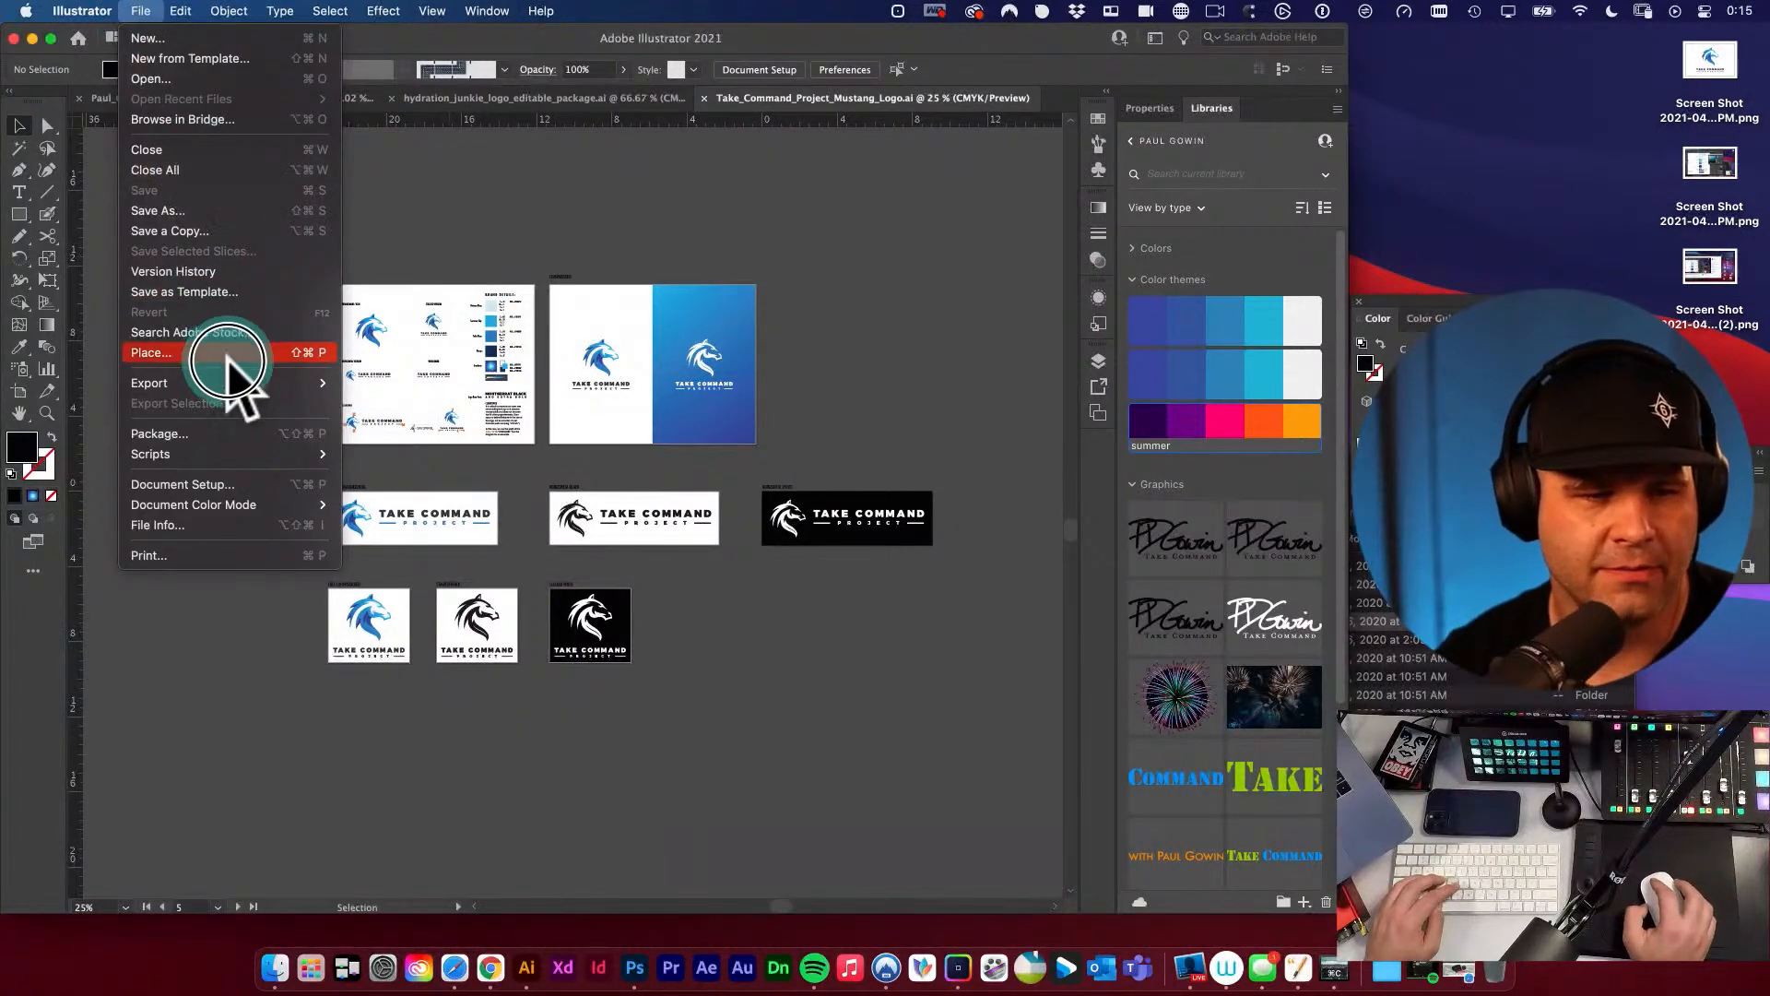
{"action": "mouse_move", "coordinate": [257, 392]}
{"action": "left_click", "coordinate": [399, 416]}
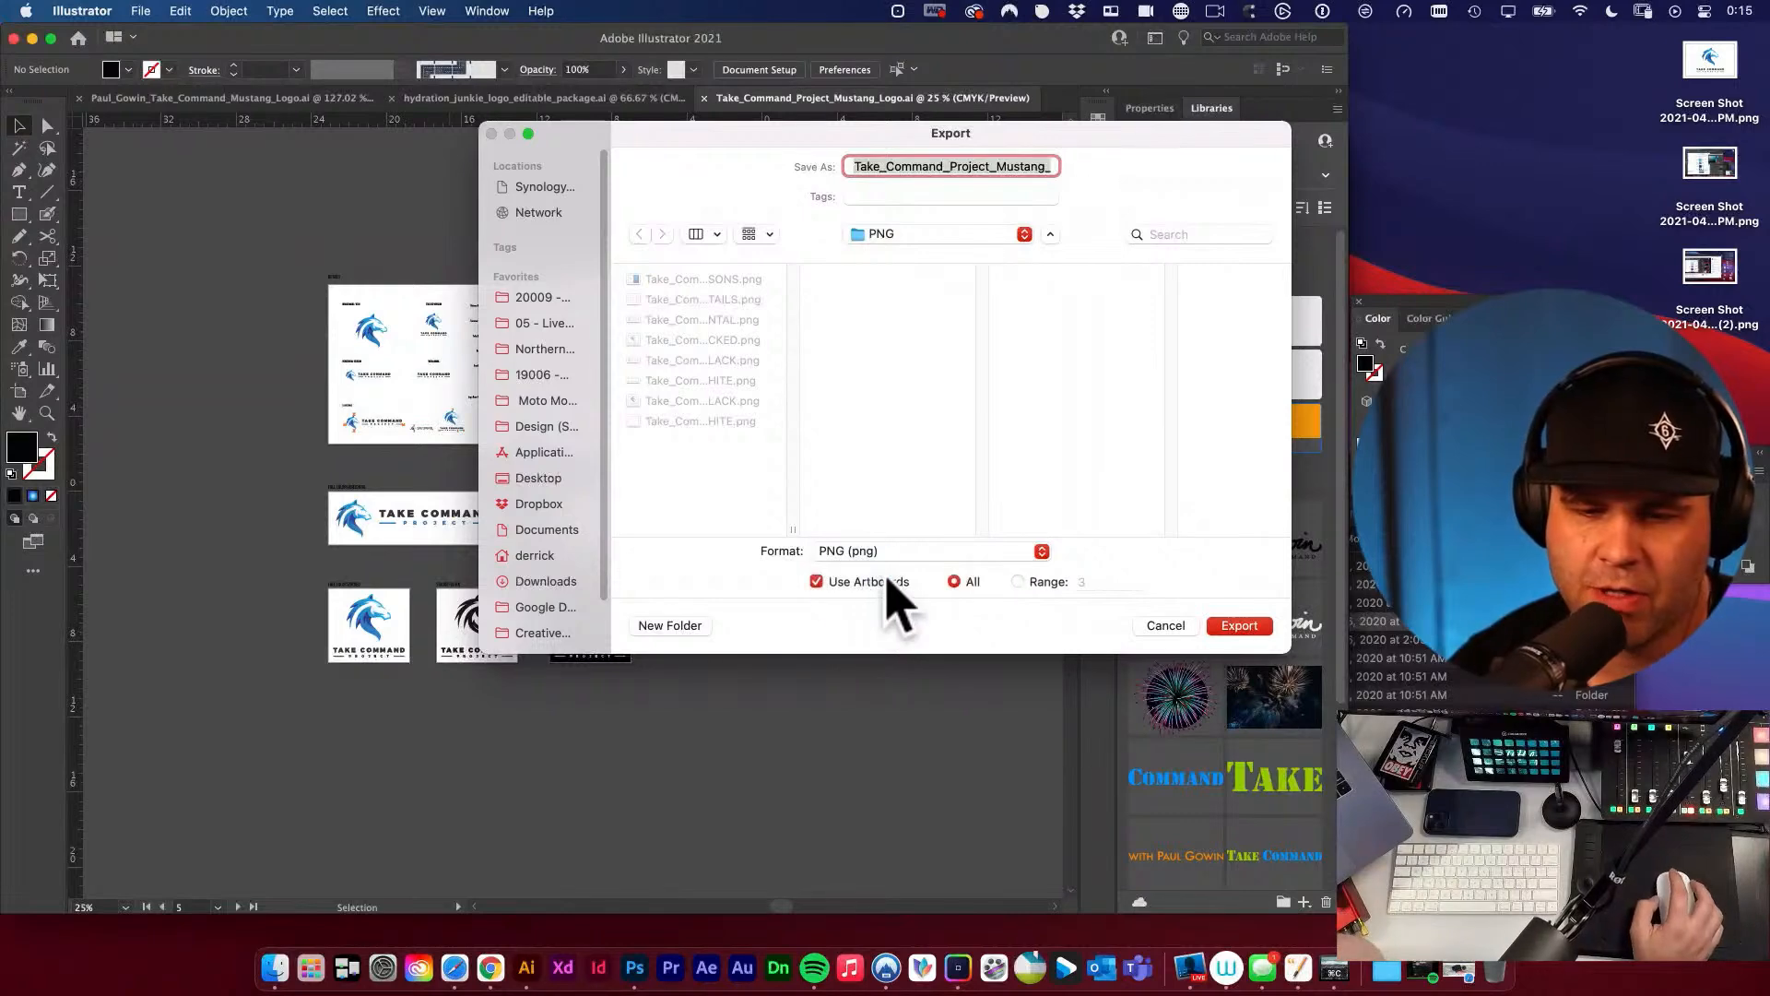
{"action": "left_click", "coordinate": [904, 551]}
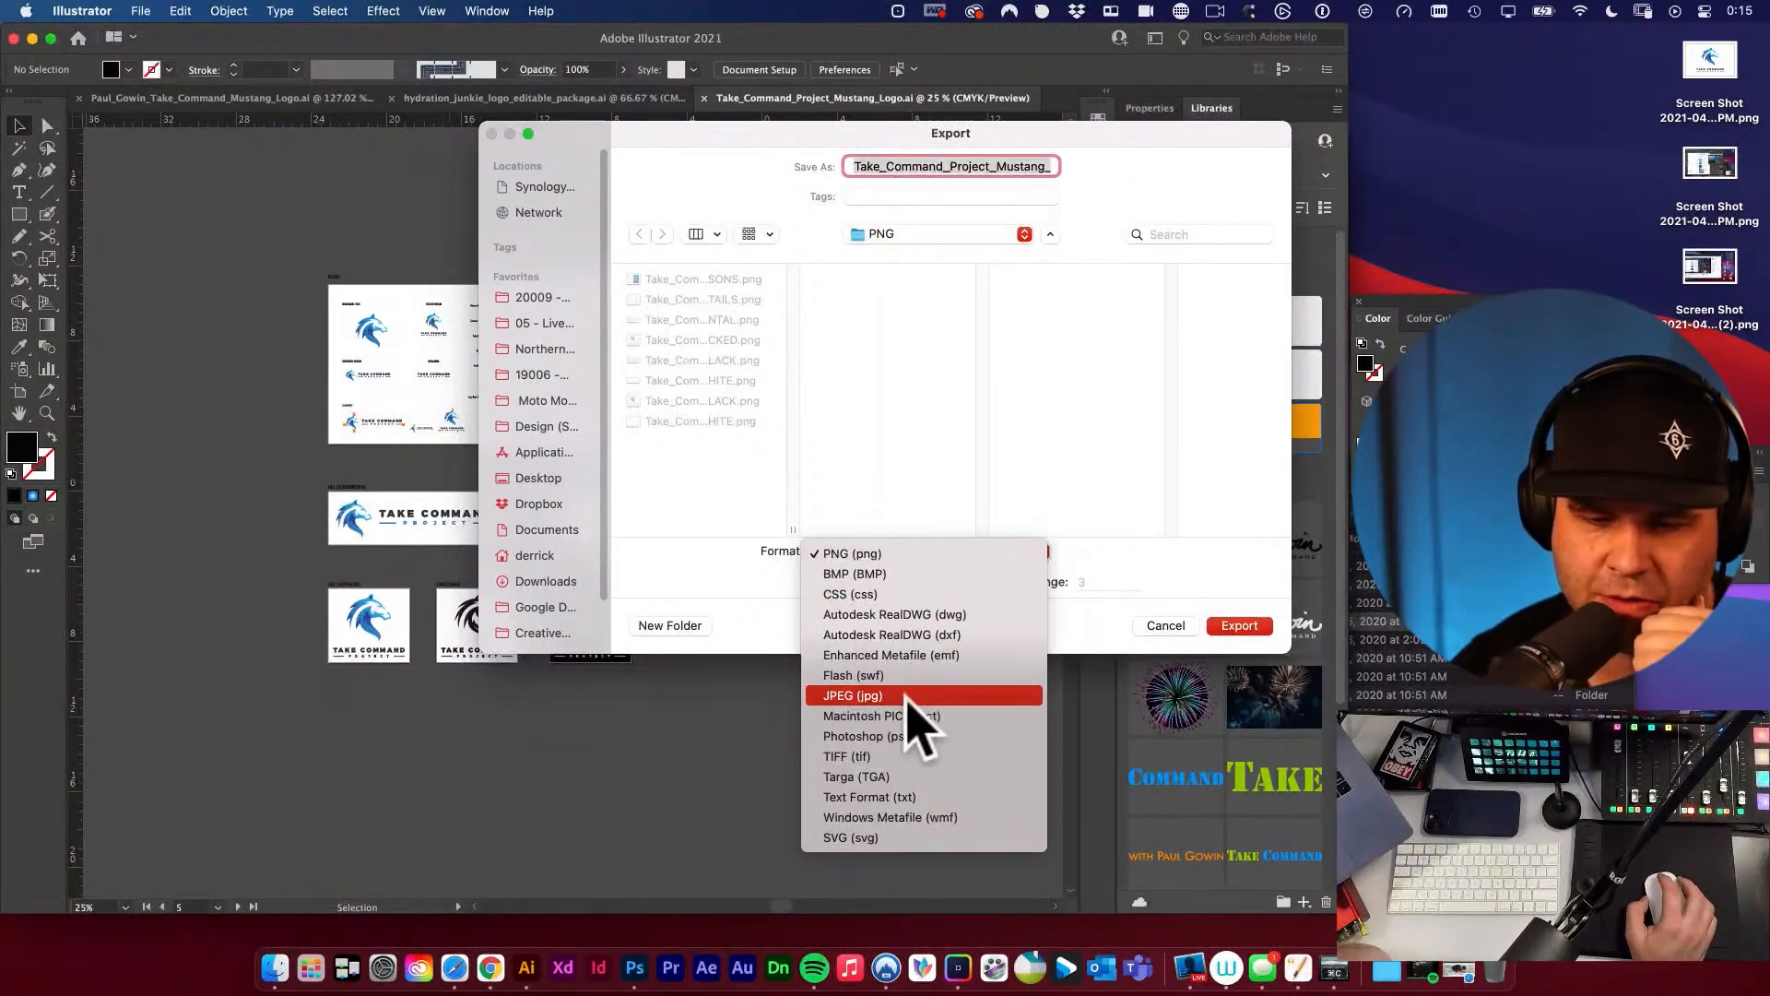
{"action": "left_click", "coordinate": [908, 696]}
{"action": "left_click", "coordinate": [917, 236]}
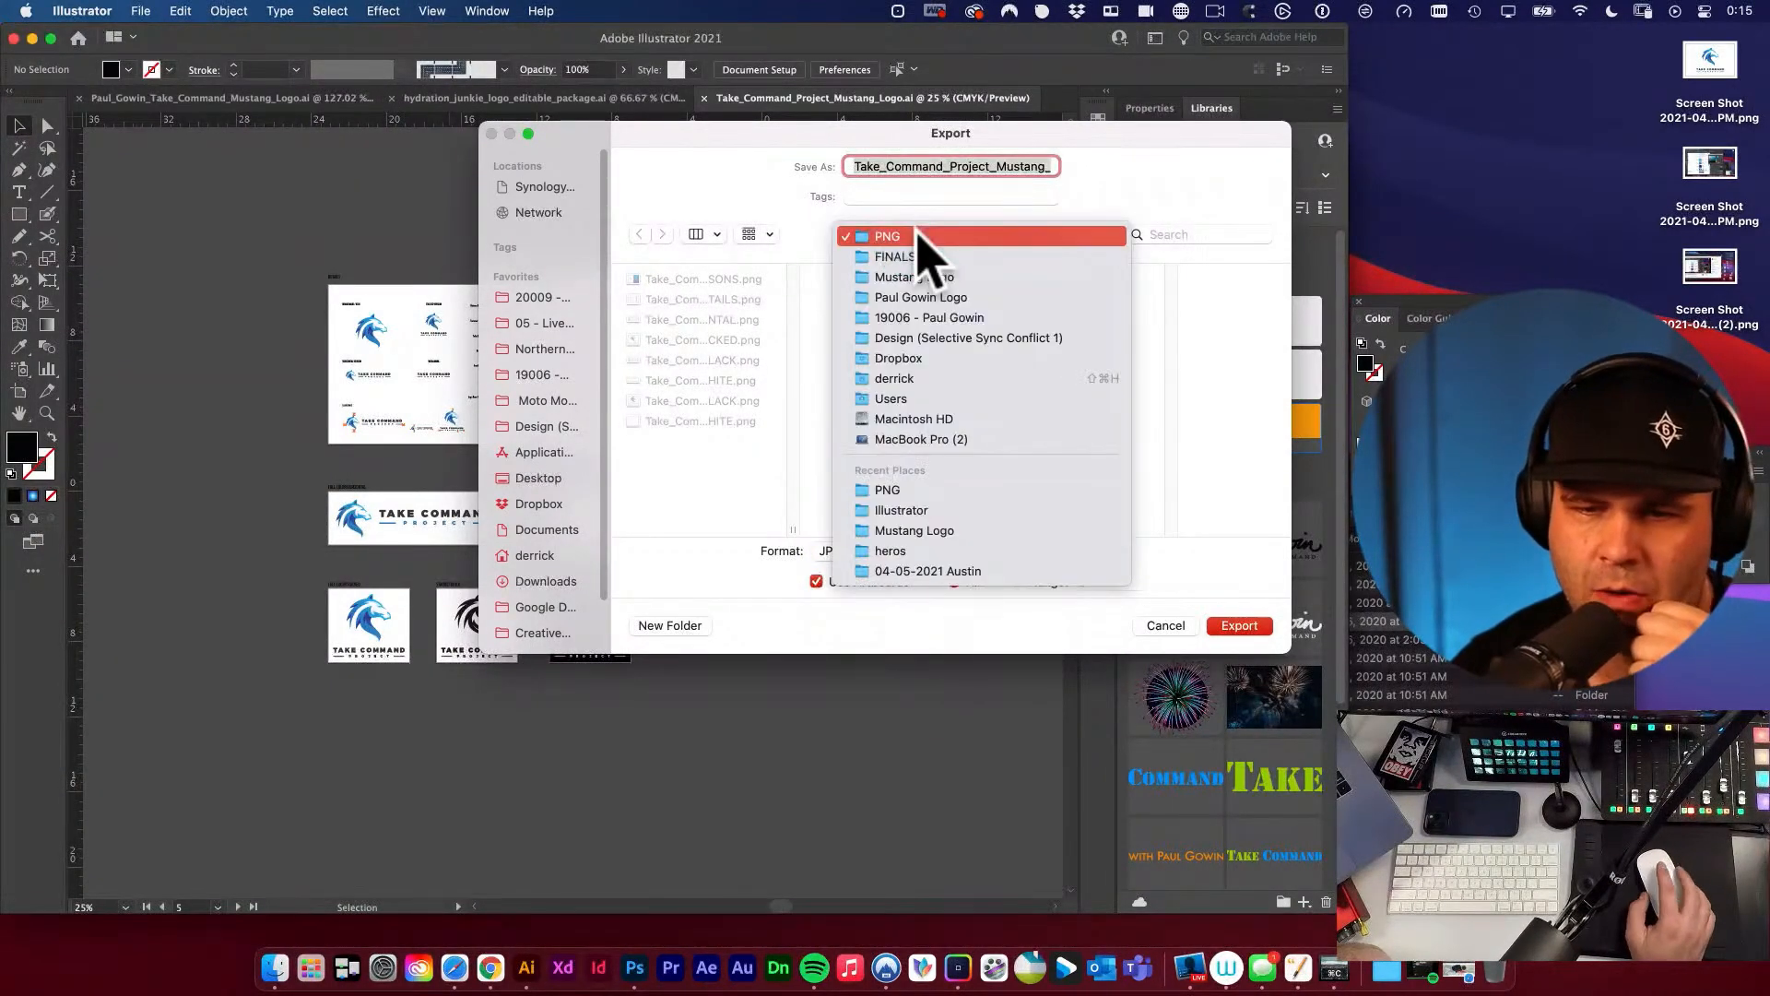
{"action": "left_click", "coordinate": [926, 265]}
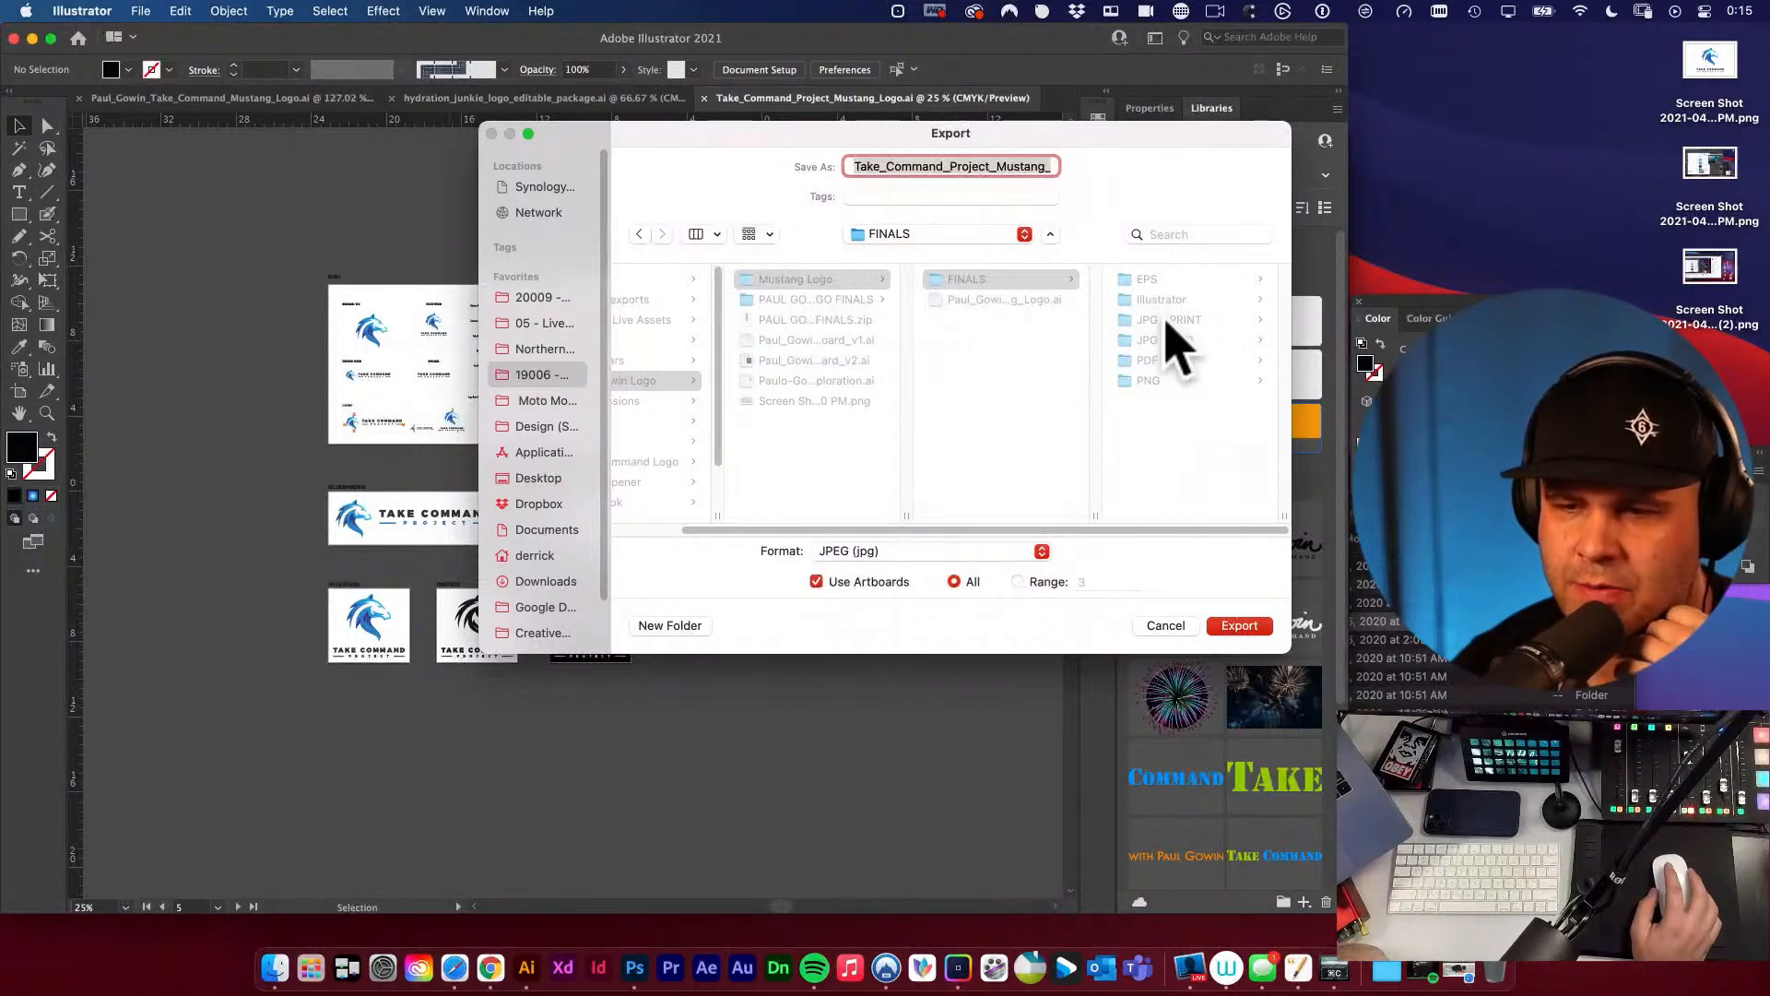
{"action": "left_click", "coordinate": [1189, 320]}
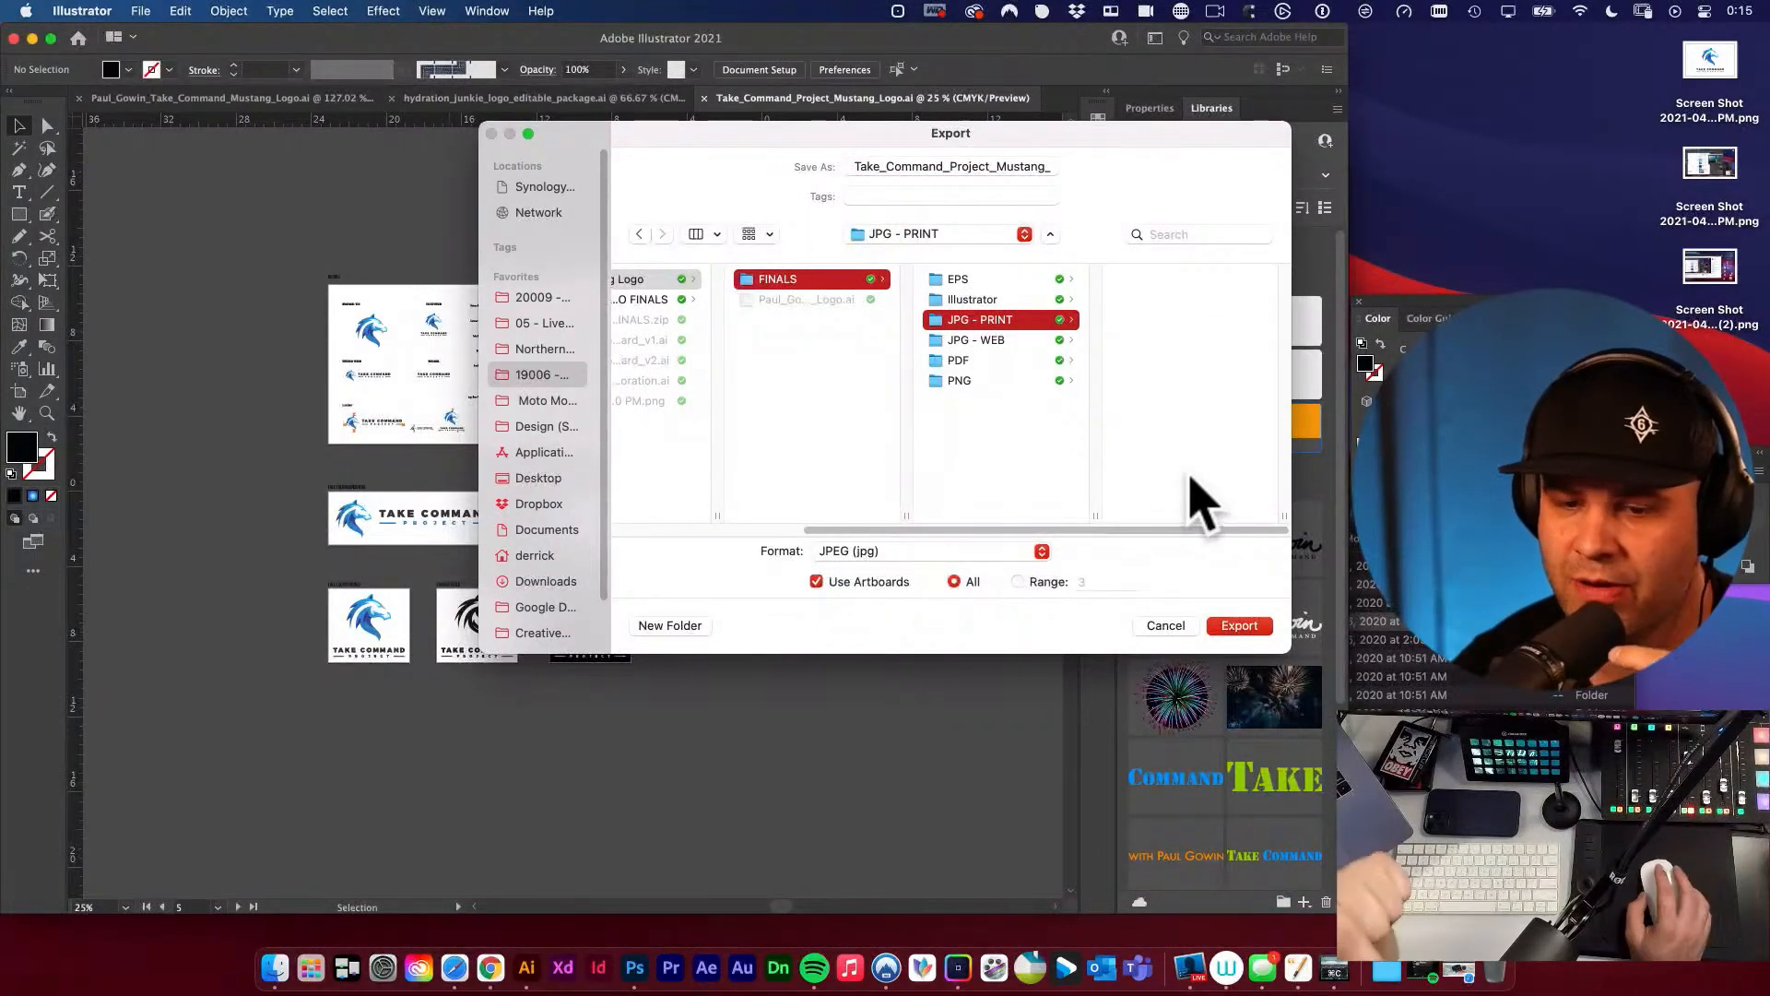
Check the end of the file name, then export the print JPEGs in CMYK at Maximum quality 10 and High (300 ppi).
{"action": "left_click_drag", "start_coordinate": [1042, 168], "coordinate": [1148, 177]}
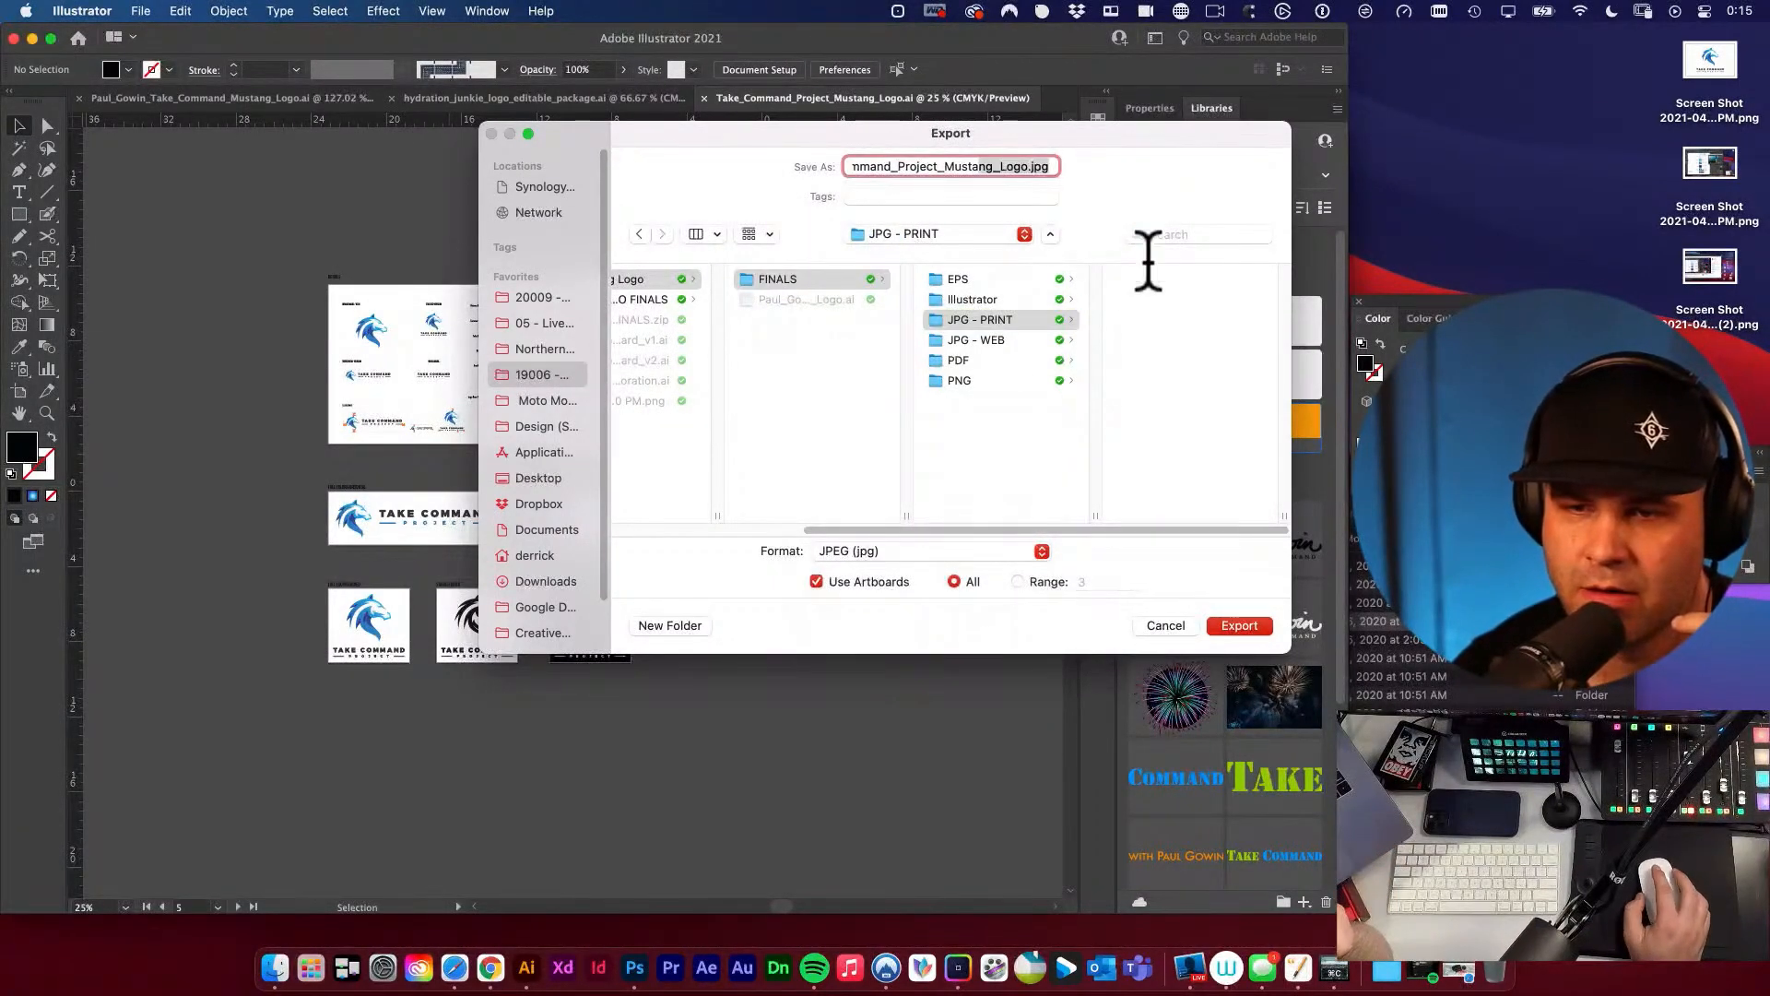
{"action": "left_click", "coordinate": [1165, 347]}
{"action": "left_click", "coordinate": [1239, 626]}
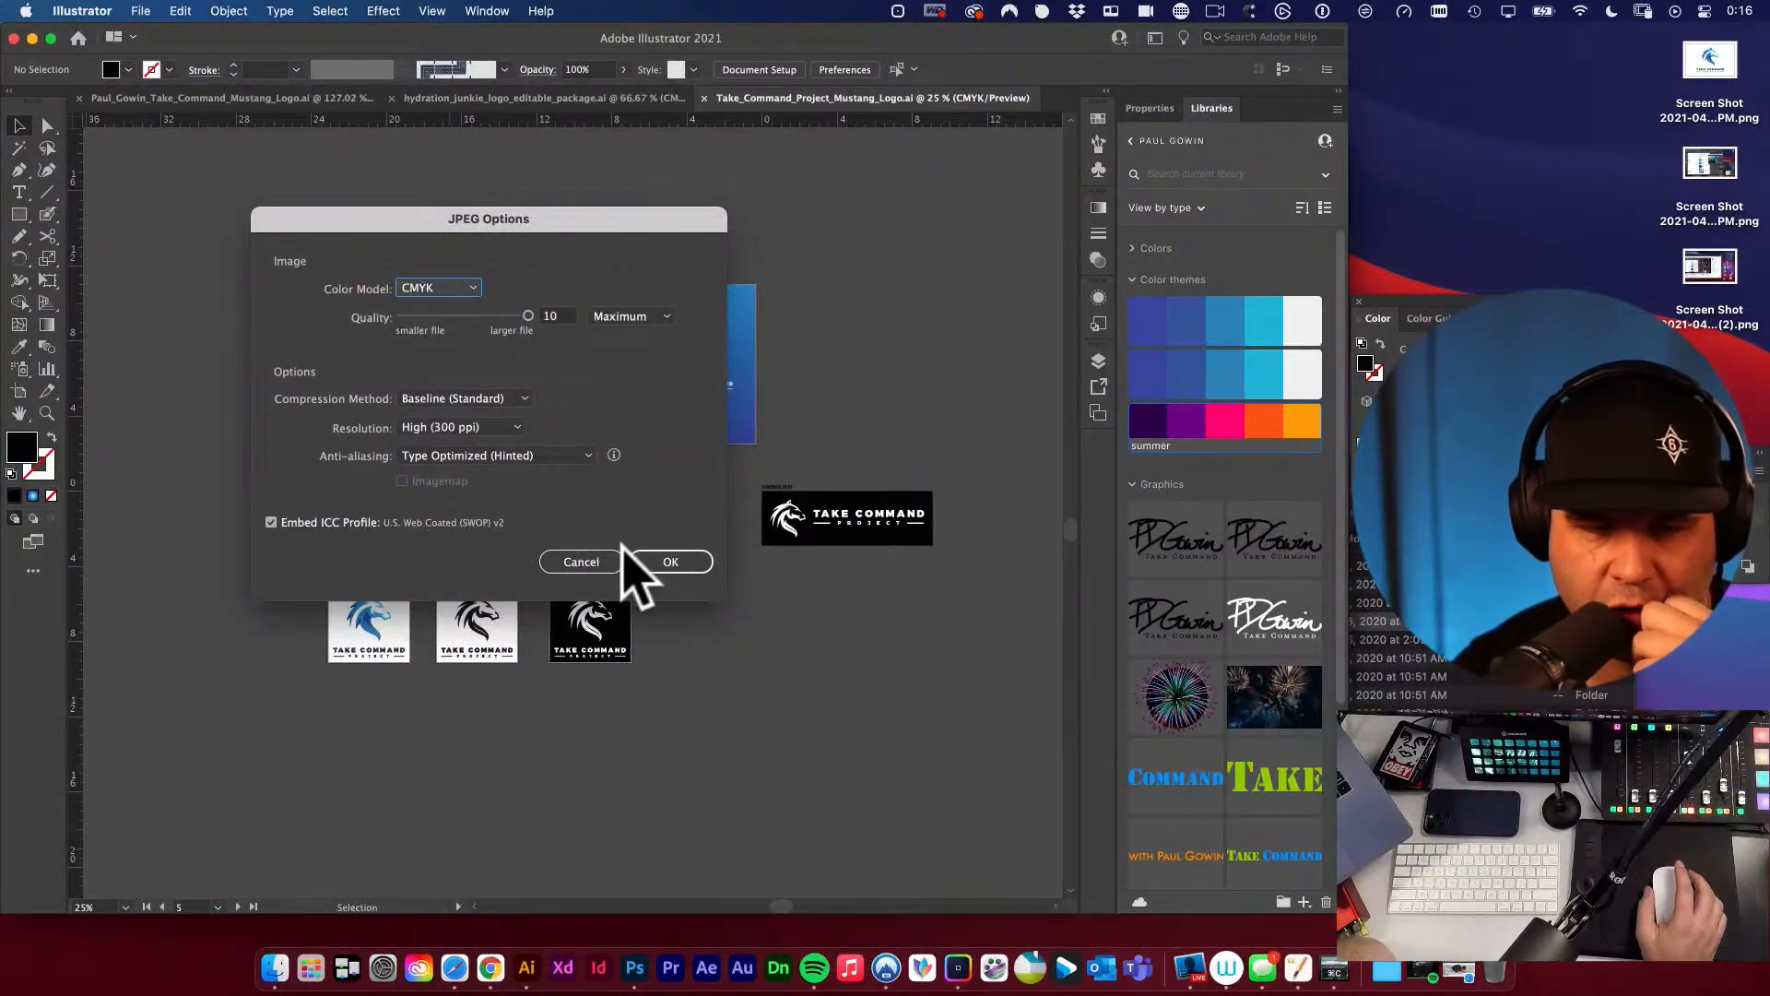
{"action": "left_click", "coordinate": [693, 563]}
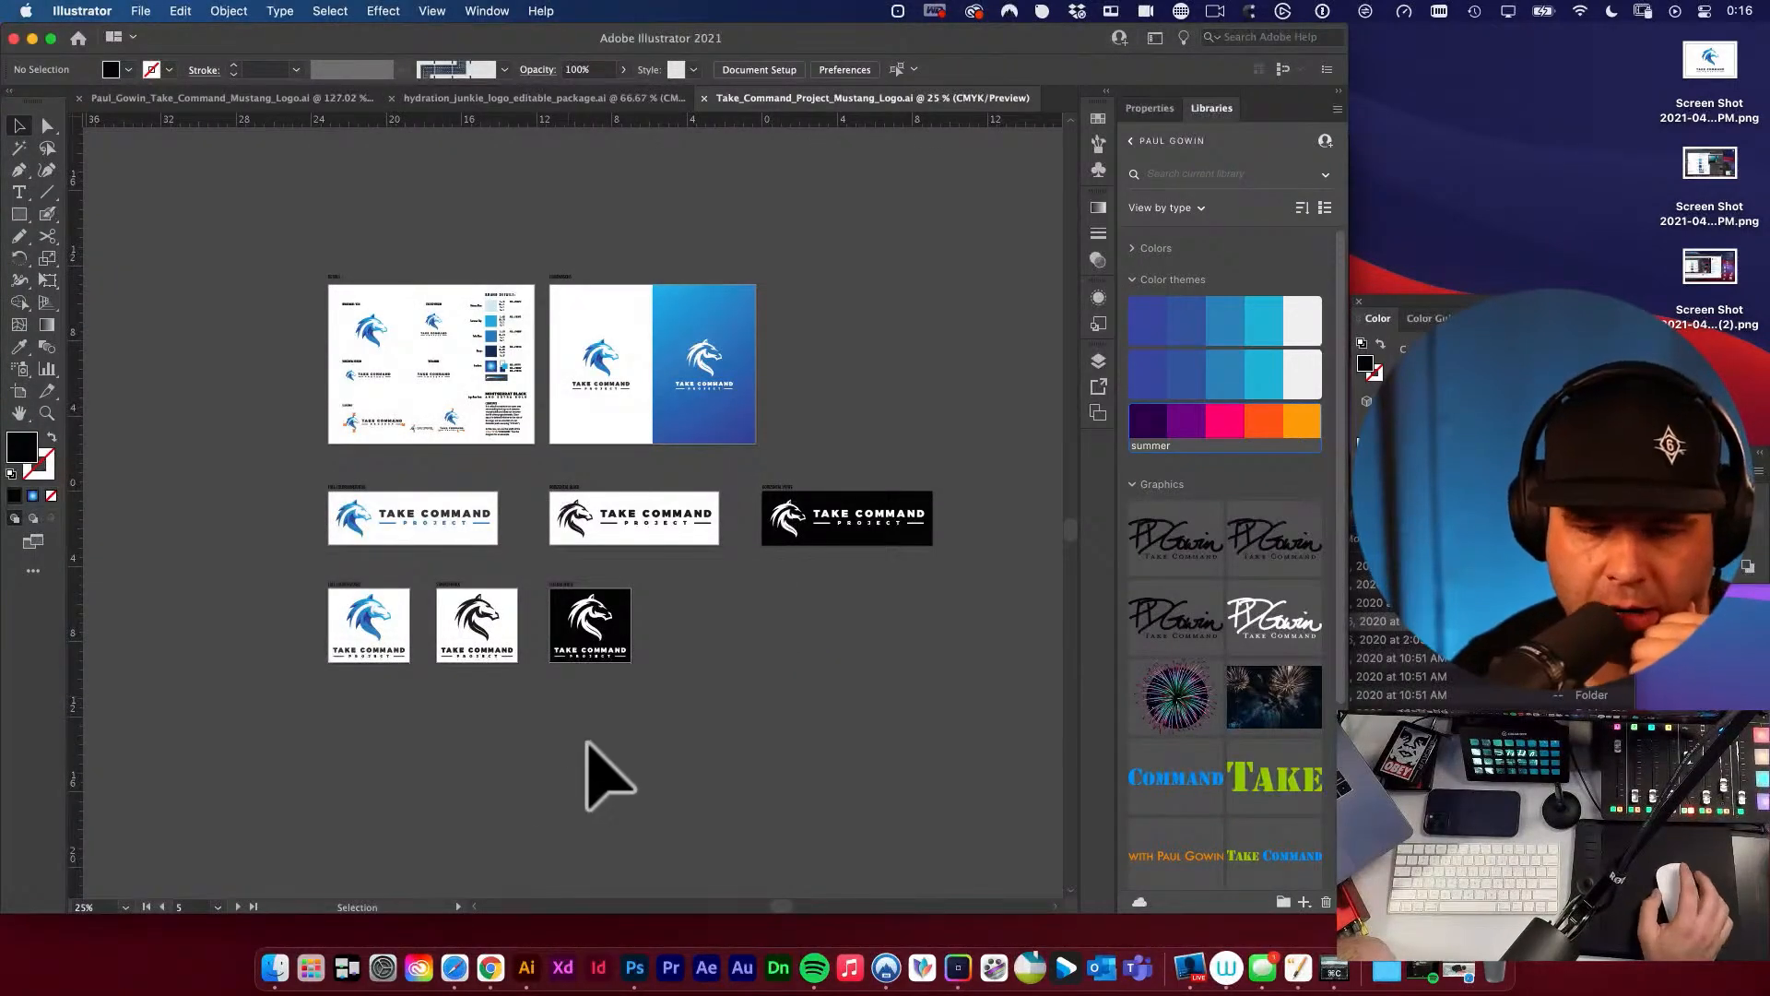
Start a JPEG export of all artboards into the JPG - WEB folder inside FINALS, with Use Artboards enabled.
{"action": "left_click", "coordinate": [141, 11]}
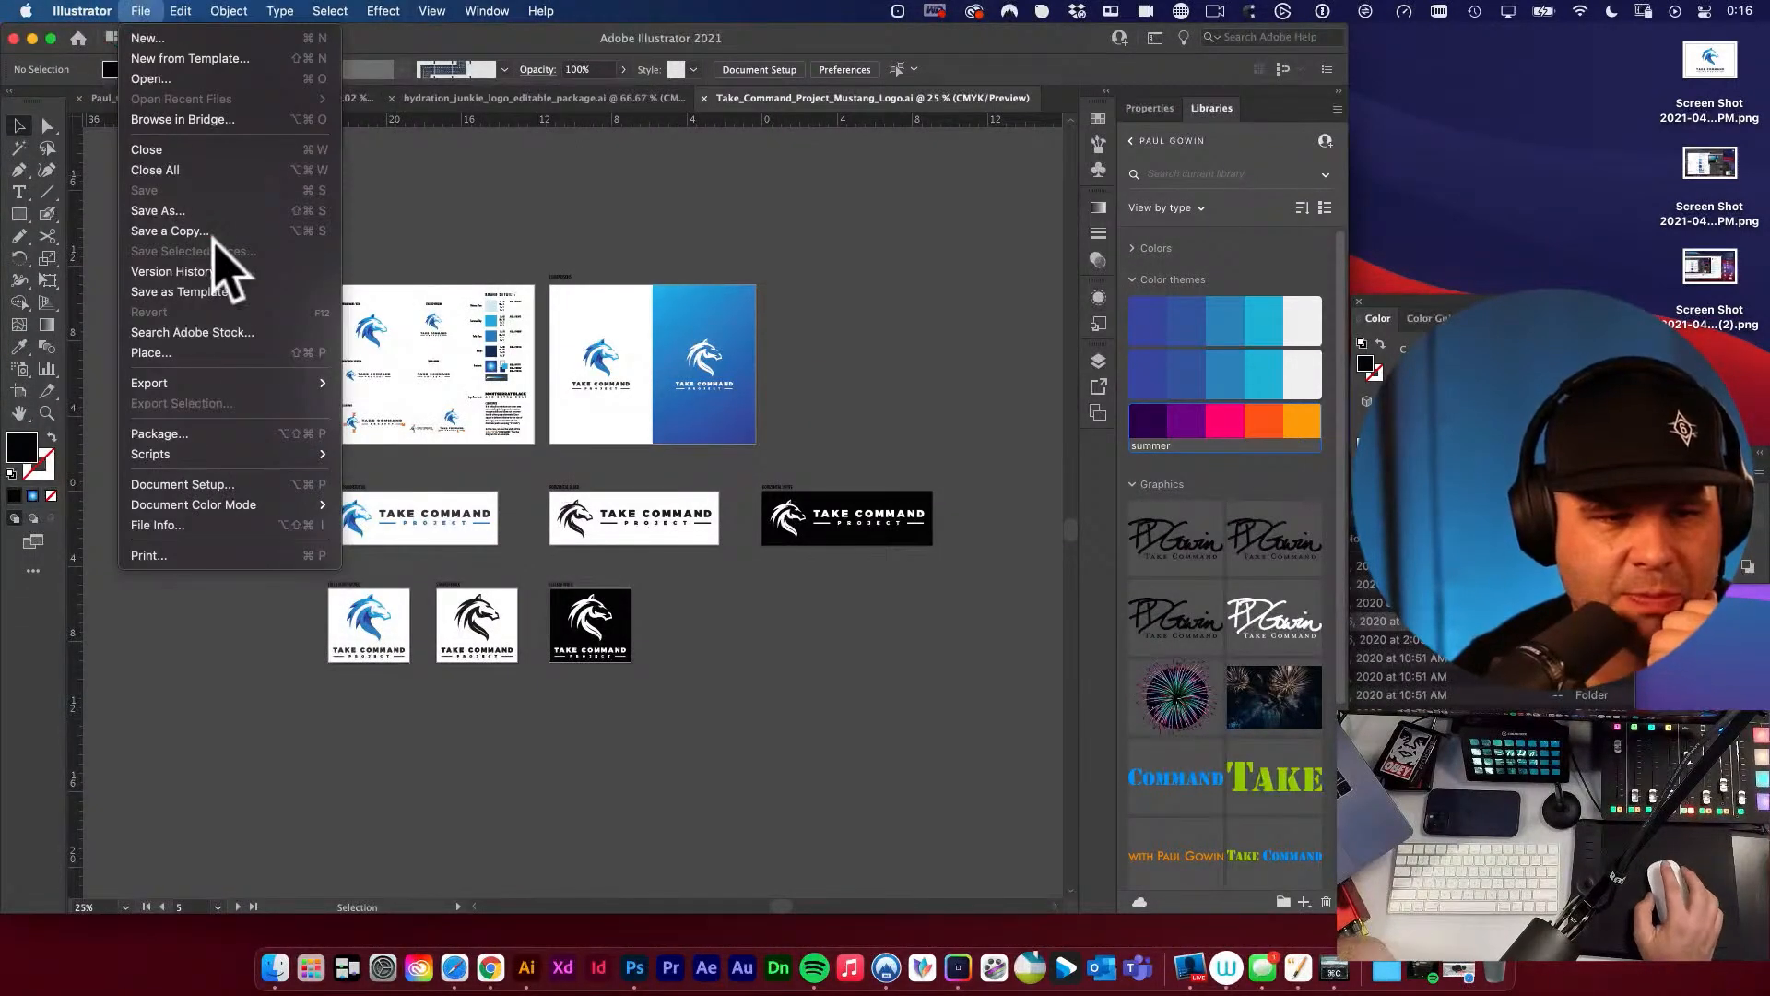
{"action": "mouse_move", "coordinate": [230, 383]}
{"action": "left_click", "coordinate": [384, 404]}
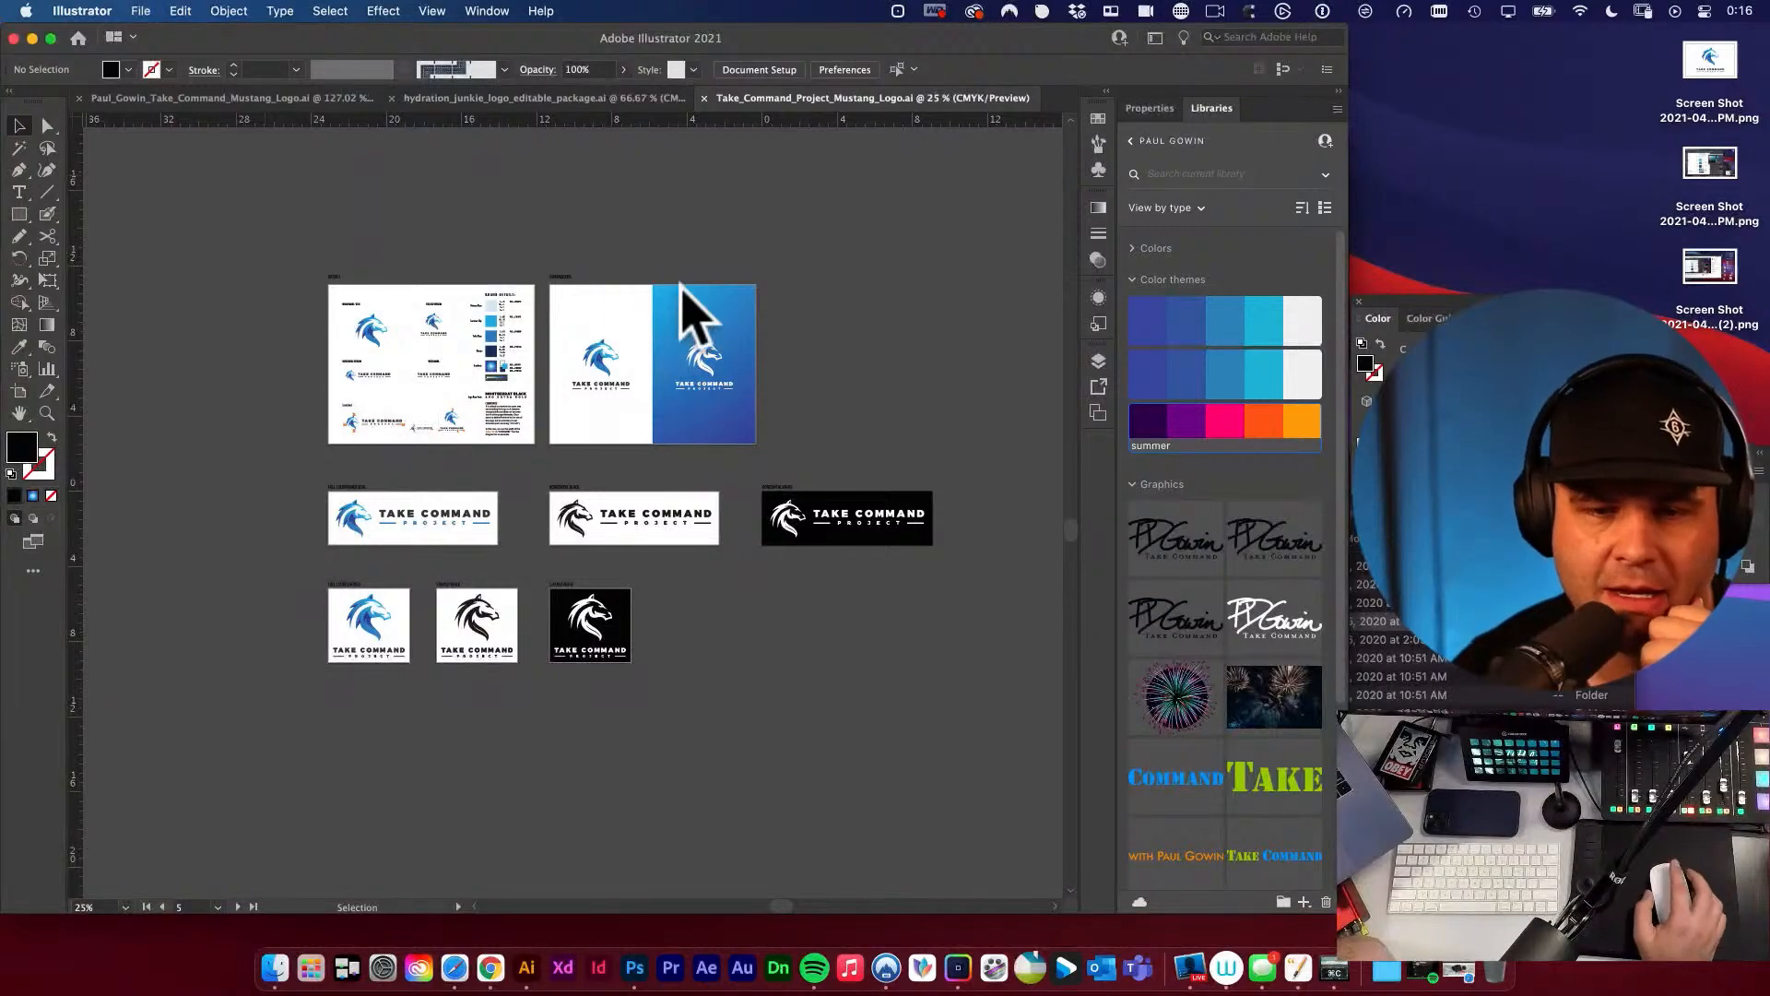
{"action": "left_click", "coordinate": [870, 232]}
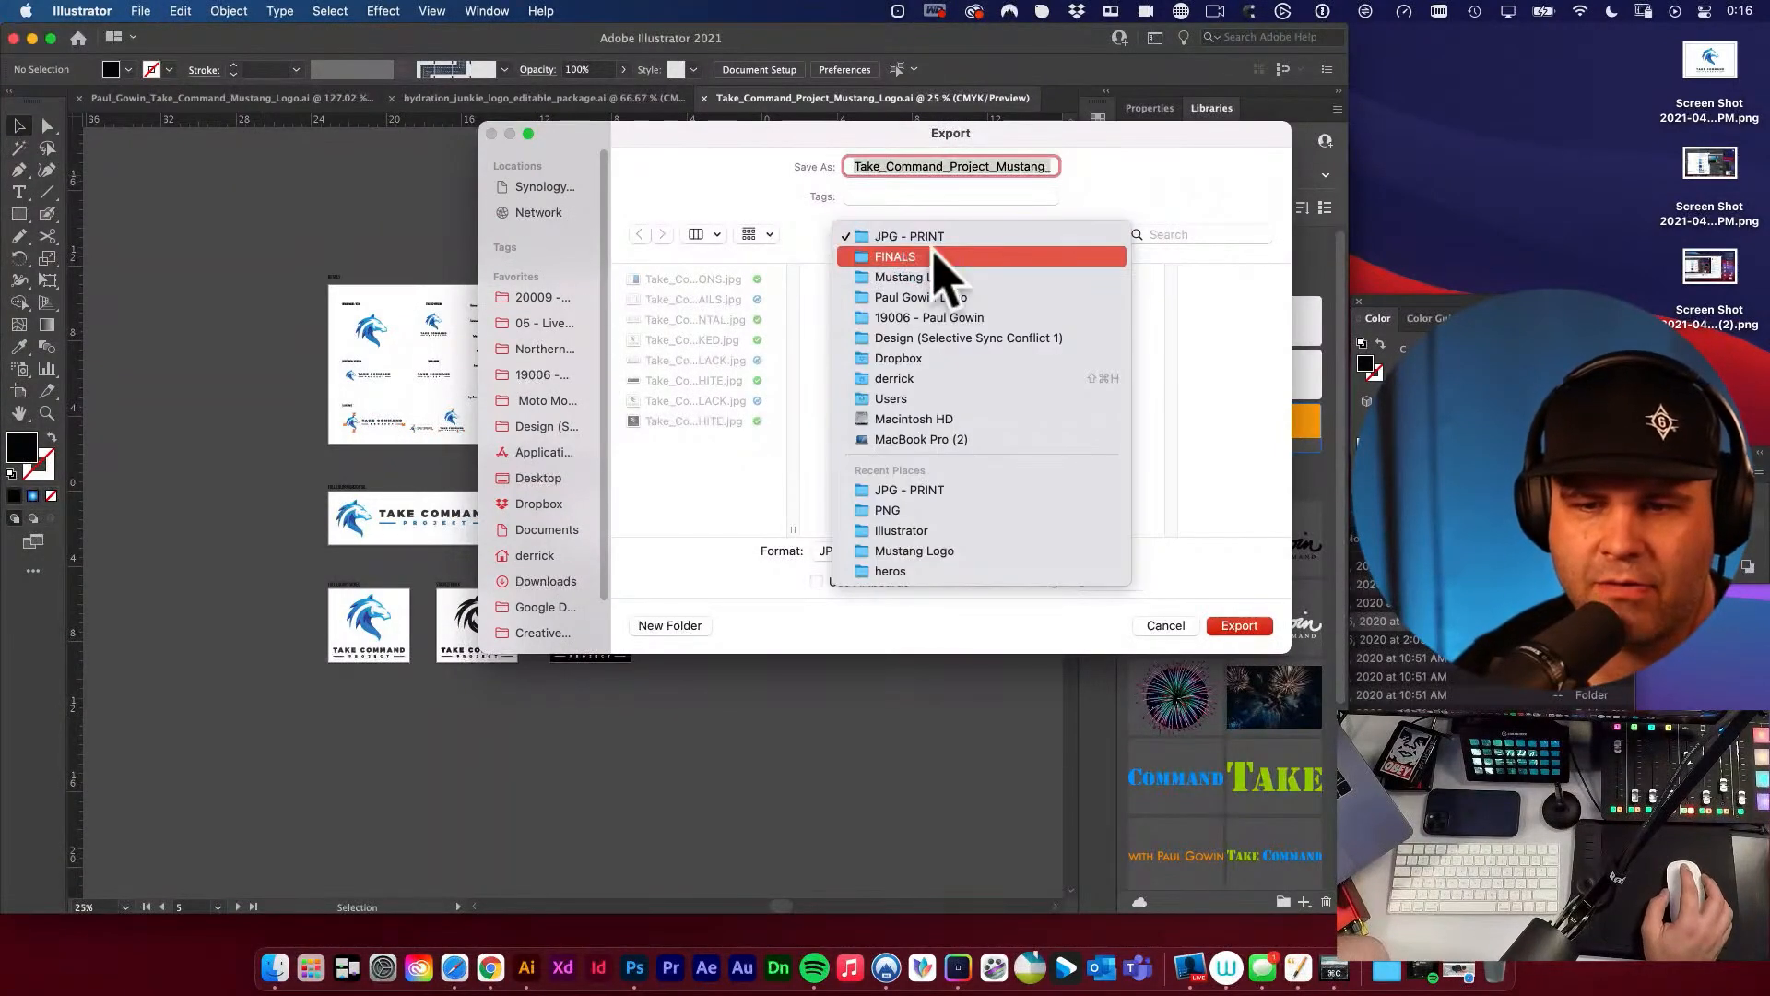
{"action": "left_click", "coordinate": [936, 256]}
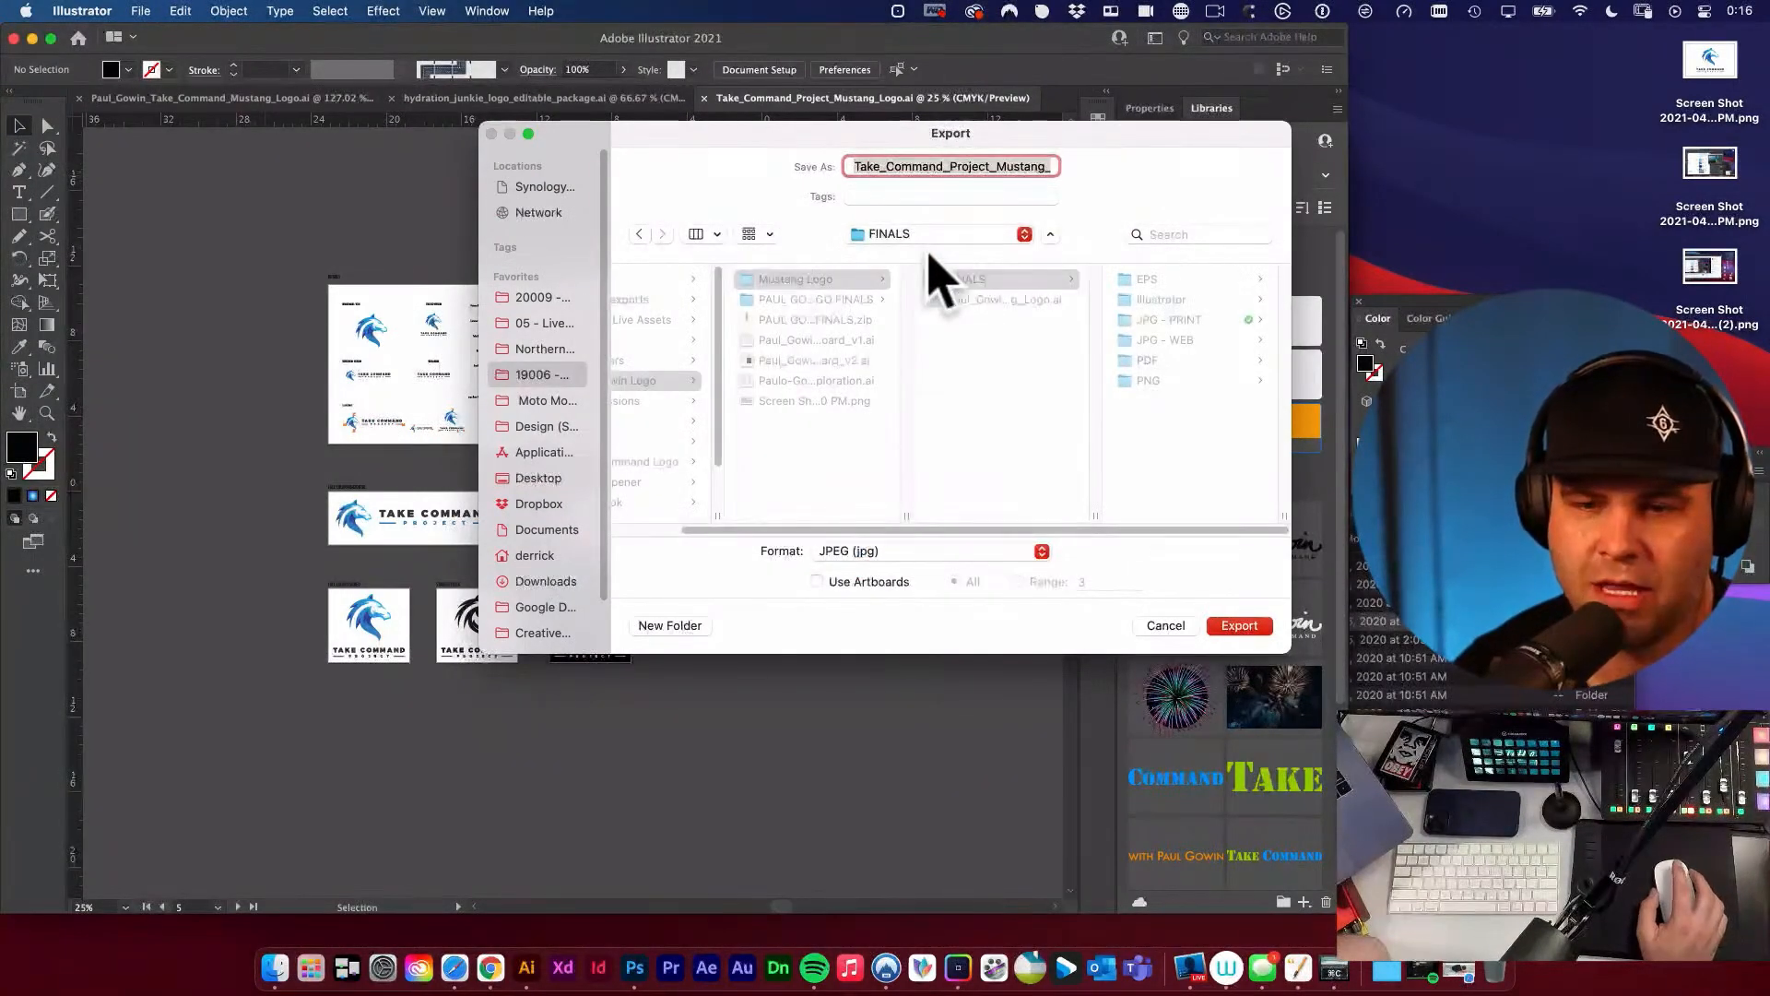
{"action": "left_click", "coordinate": [1160, 340]}
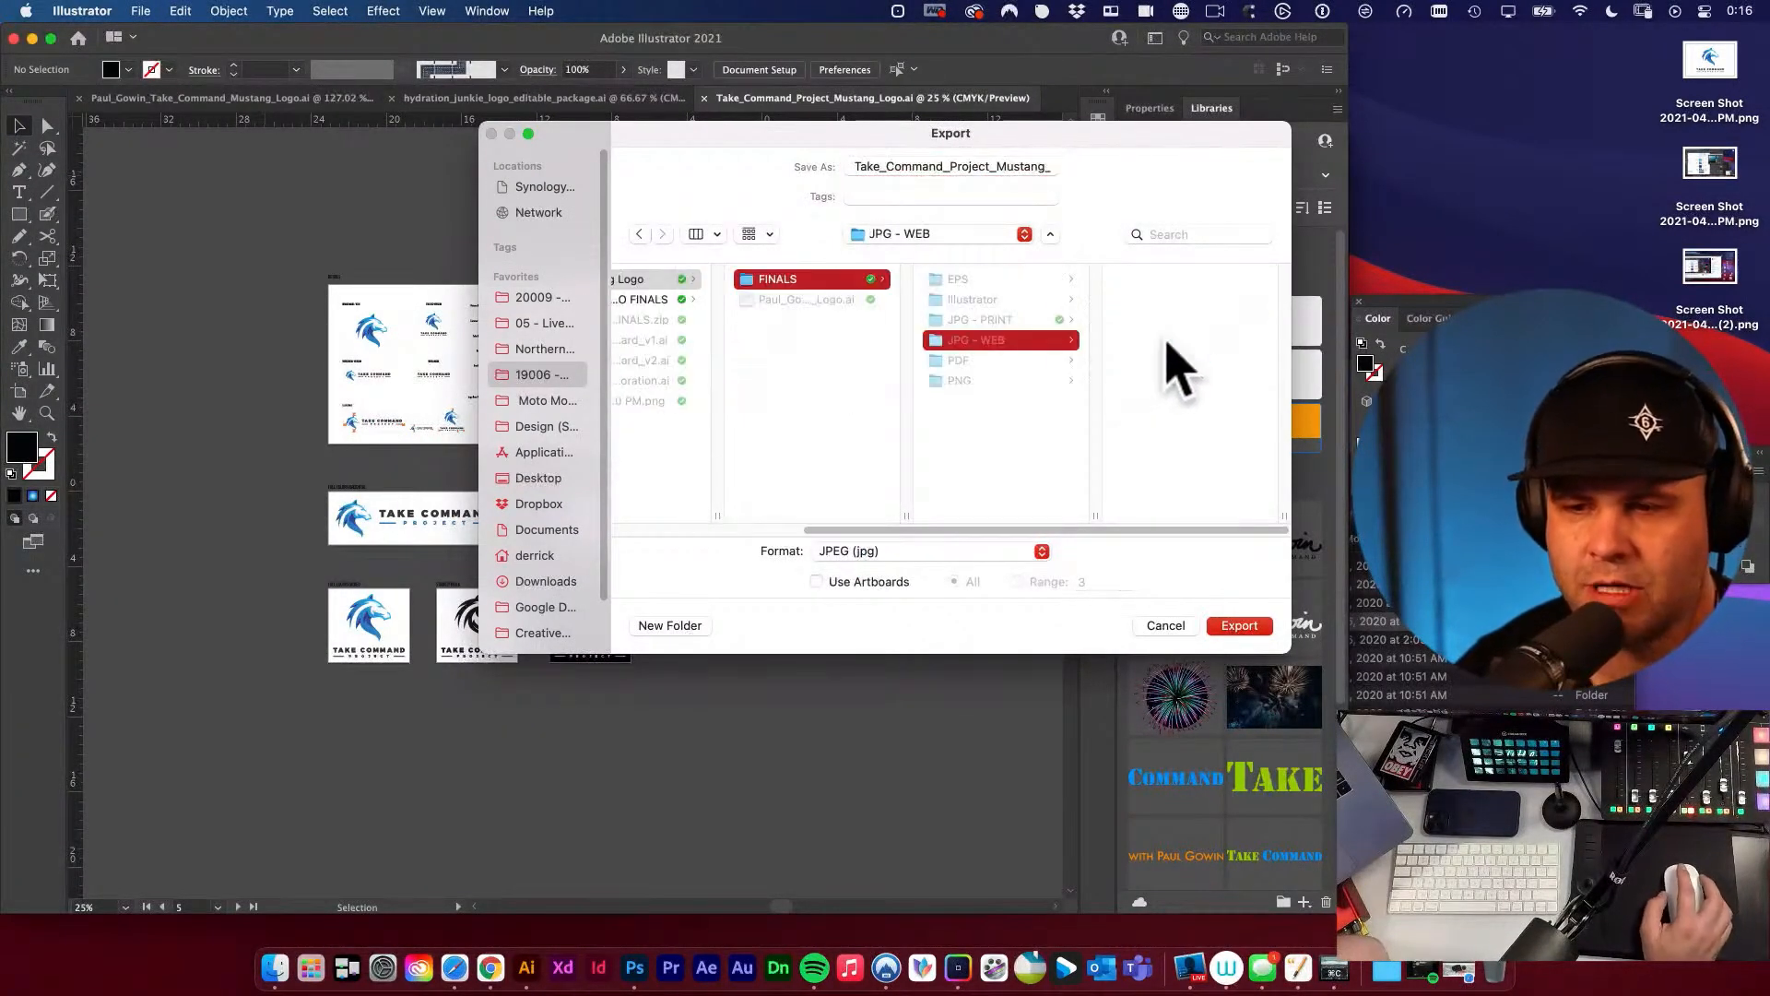
{"action": "left_click", "coordinate": [891, 577]}
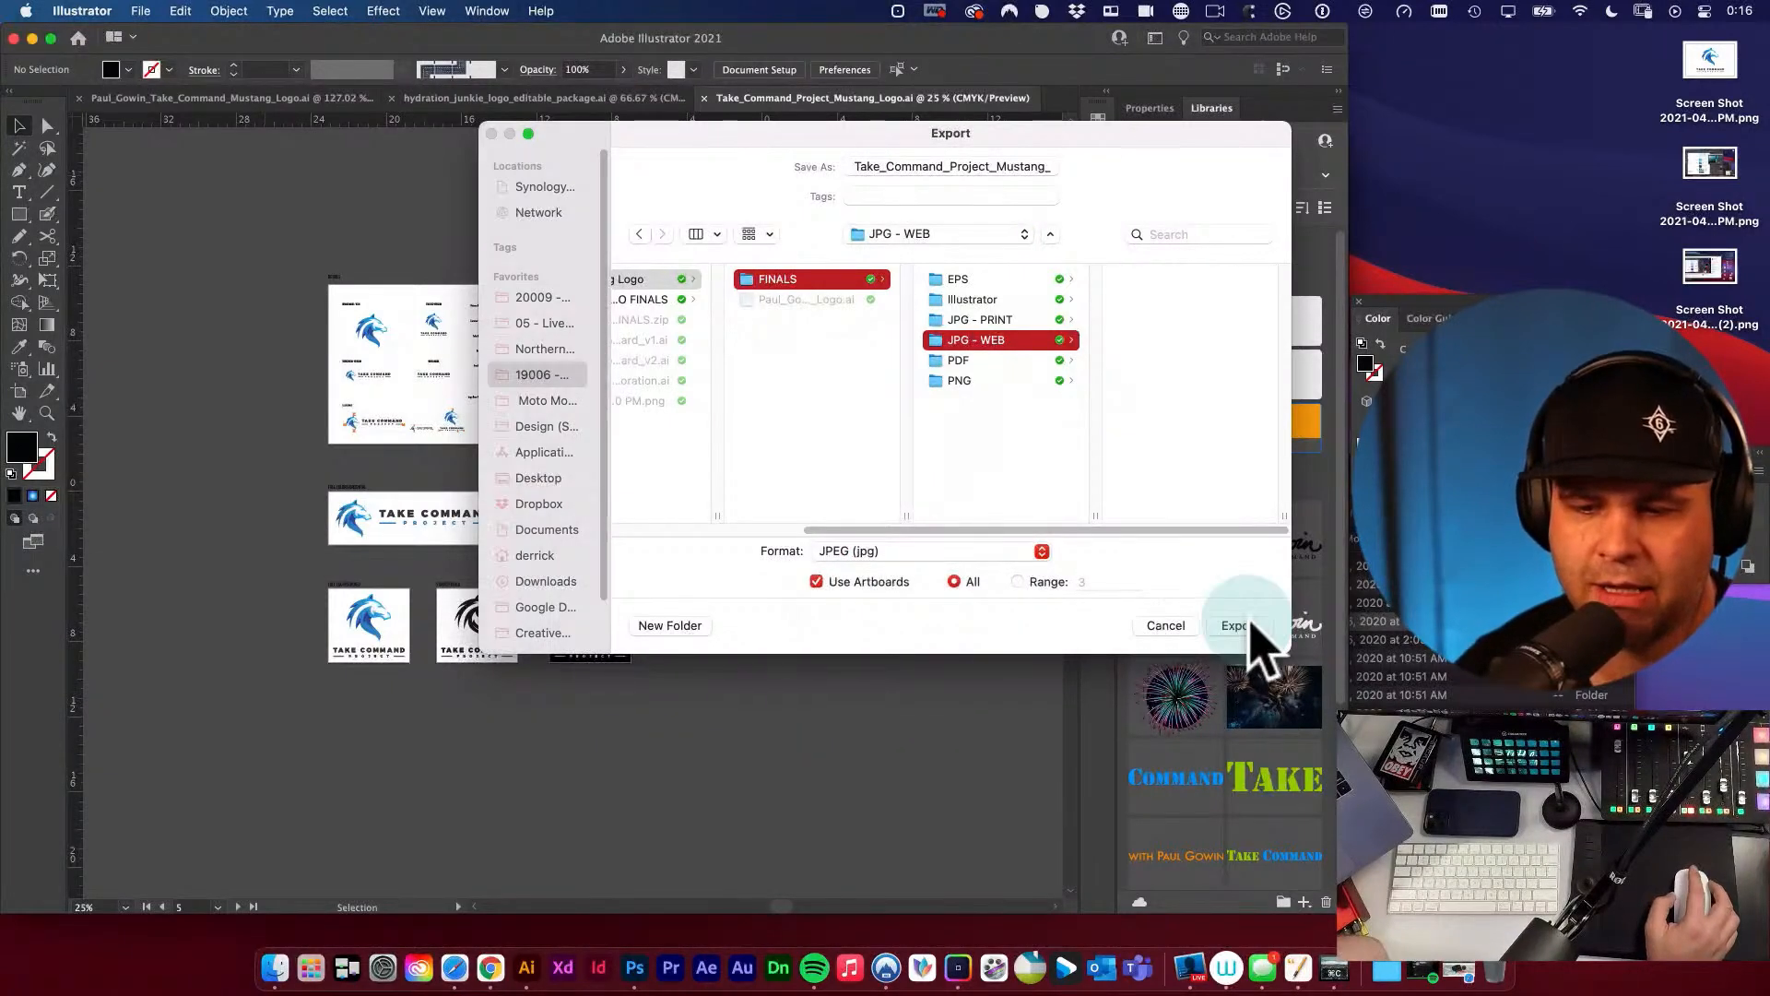
{"action": "left_click", "coordinate": [1240, 626]}
Set the web JPEG options to RGB, quality 7 and Screen (72 ppi), with the ICC profile embedded.
{"action": "left_click", "coordinate": [450, 288]}
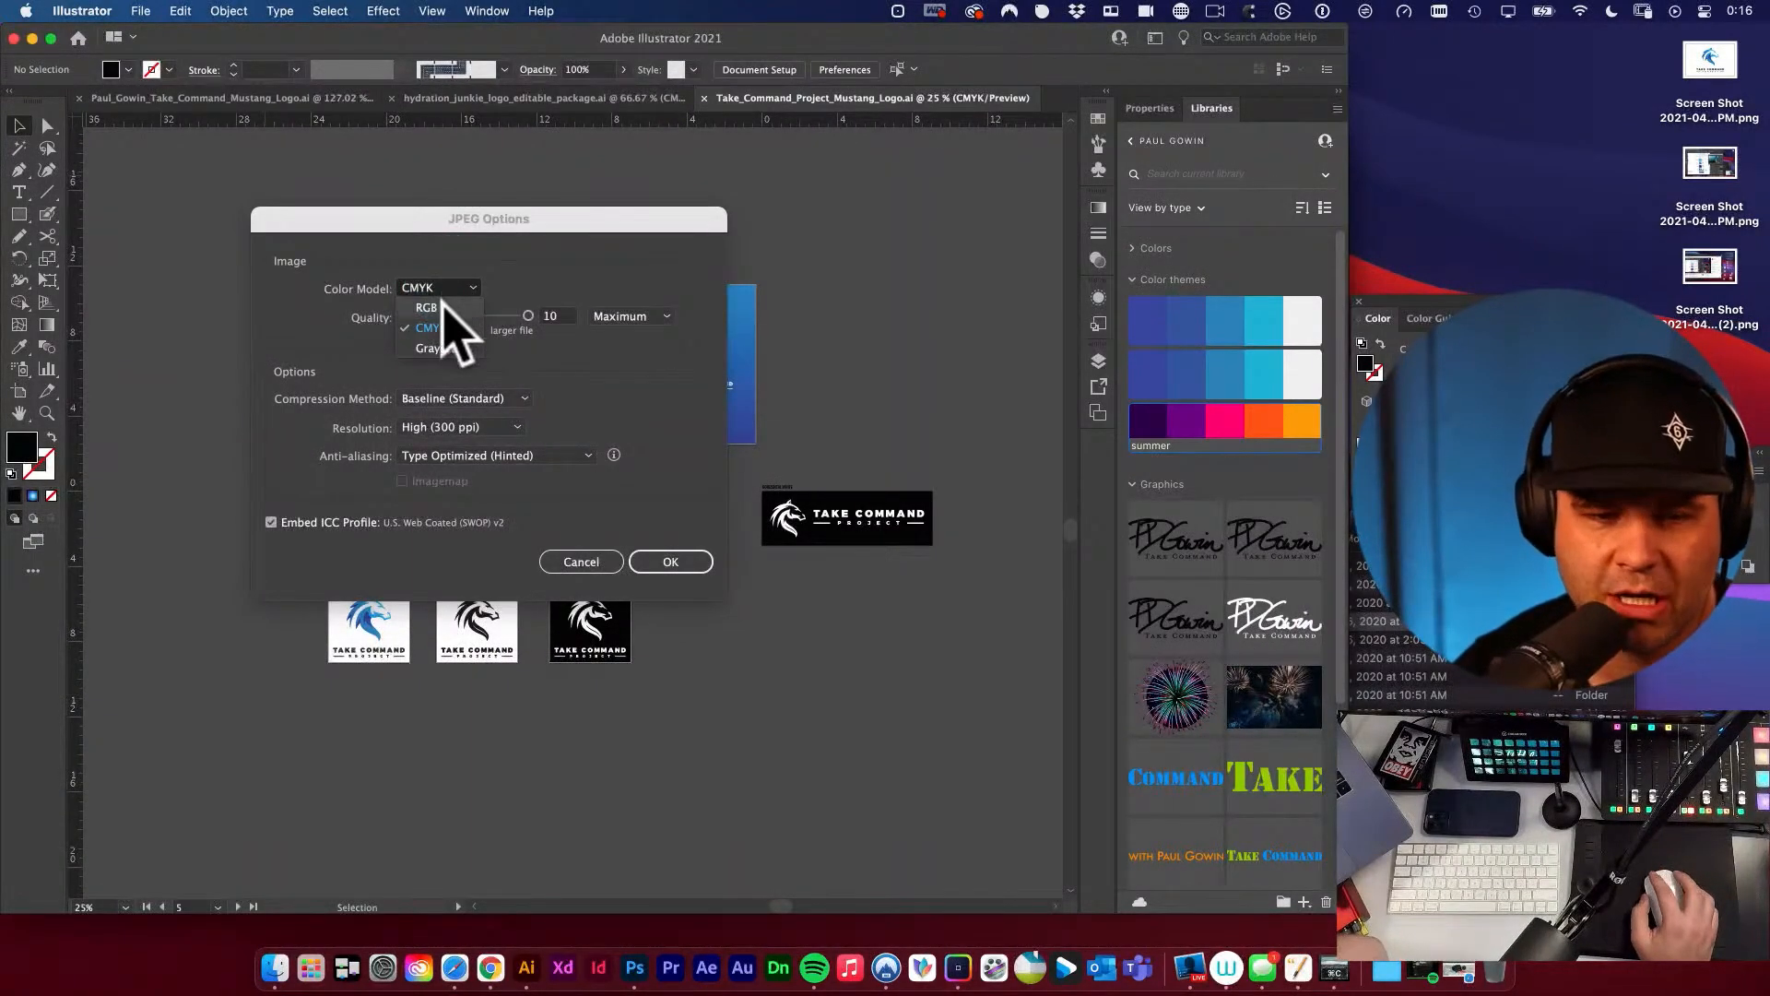
{"action": "left_click", "coordinate": [443, 305]}
{"action": "left_click", "coordinate": [465, 429]}
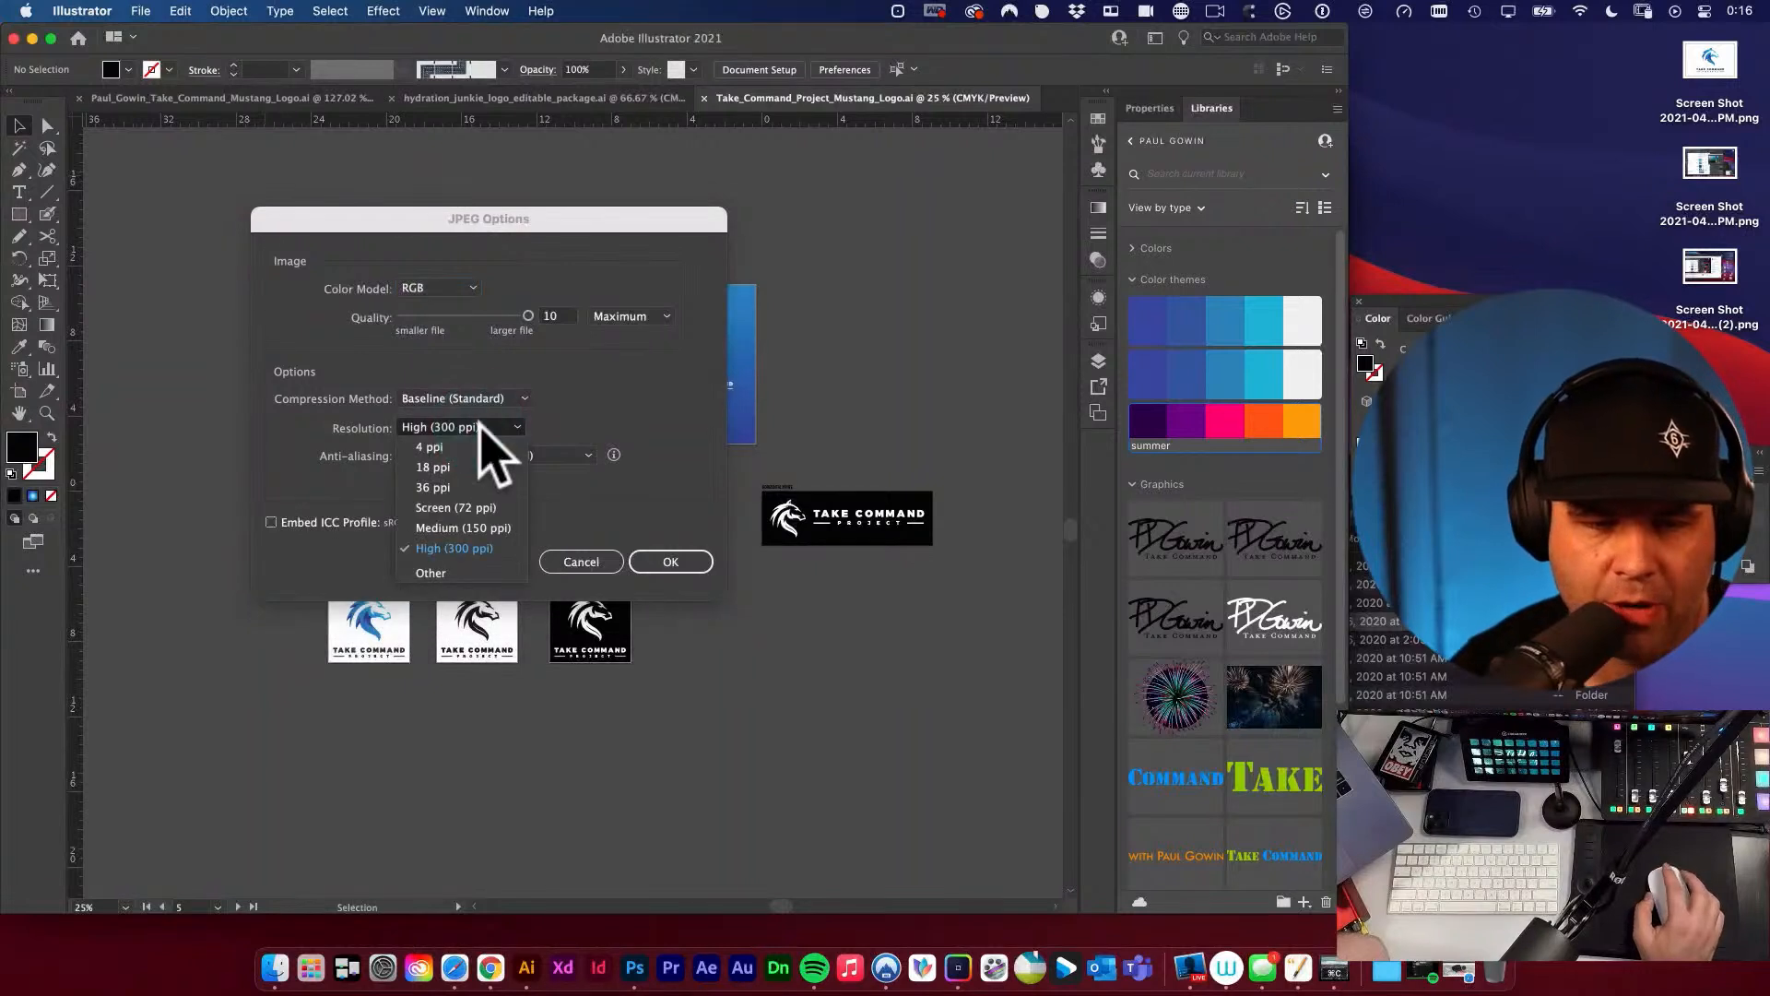
{"action": "left_click", "coordinate": [472, 508]}
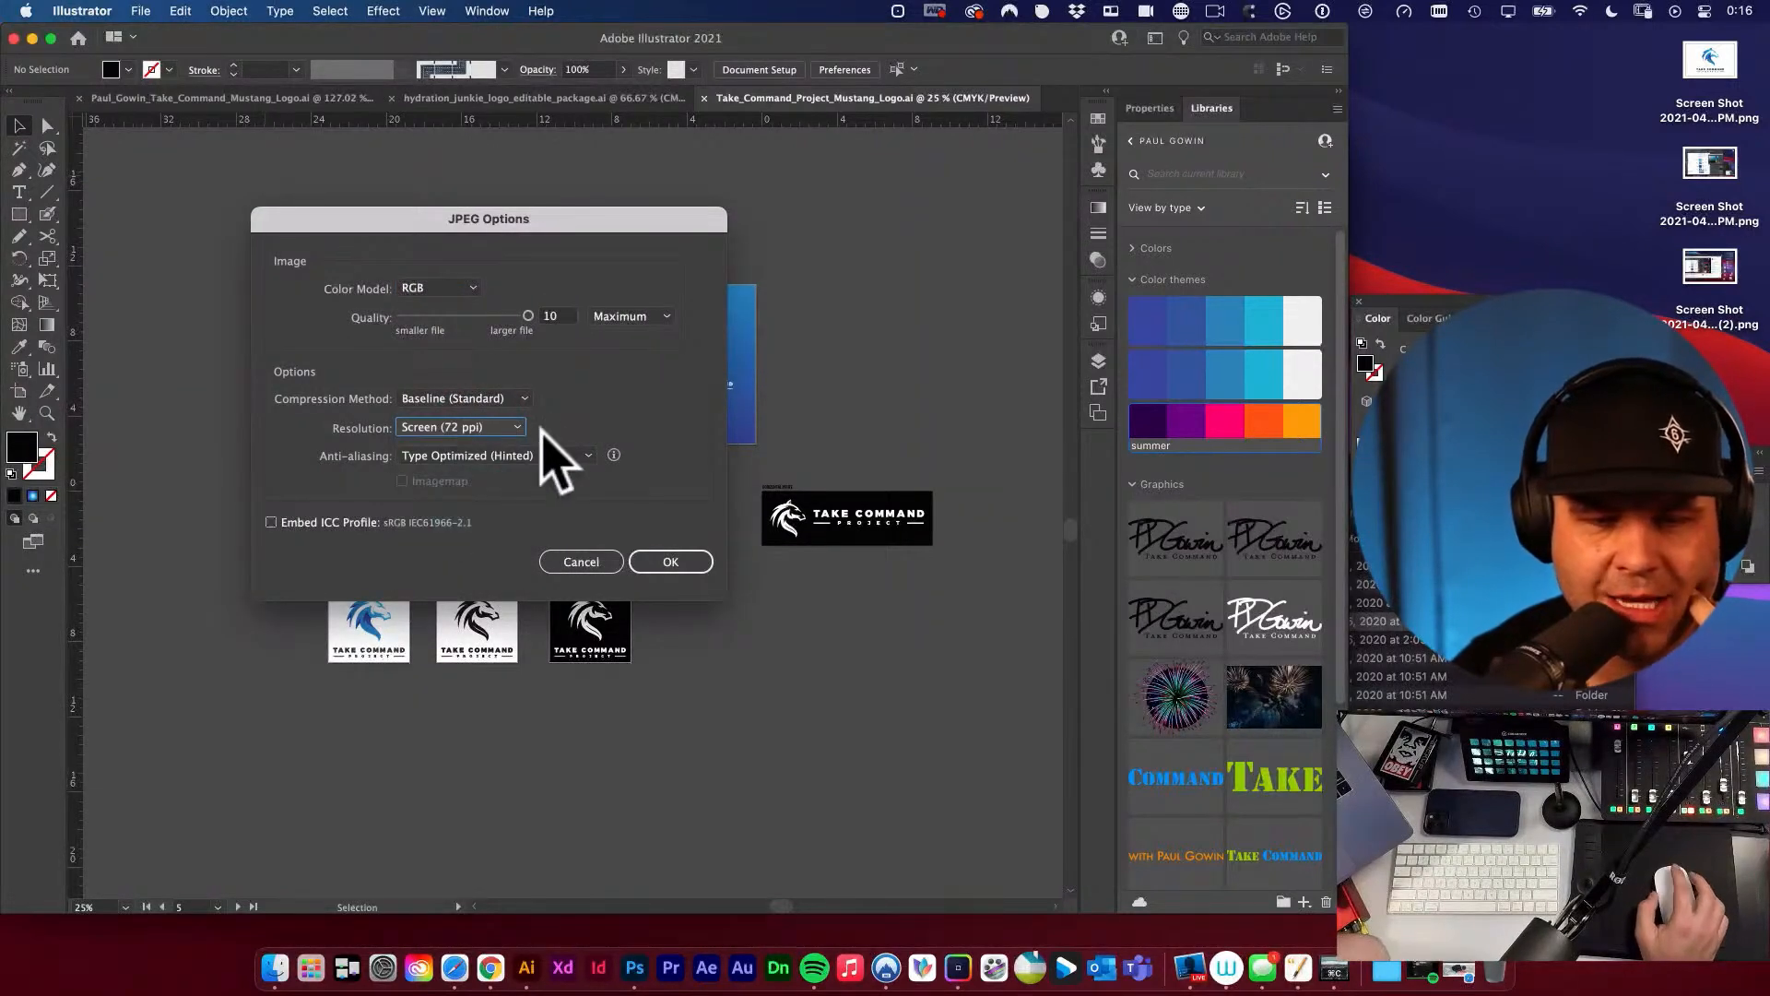
{"action": "left_click_drag", "start_coordinate": [527, 317], "coordinate": [491, 318]}
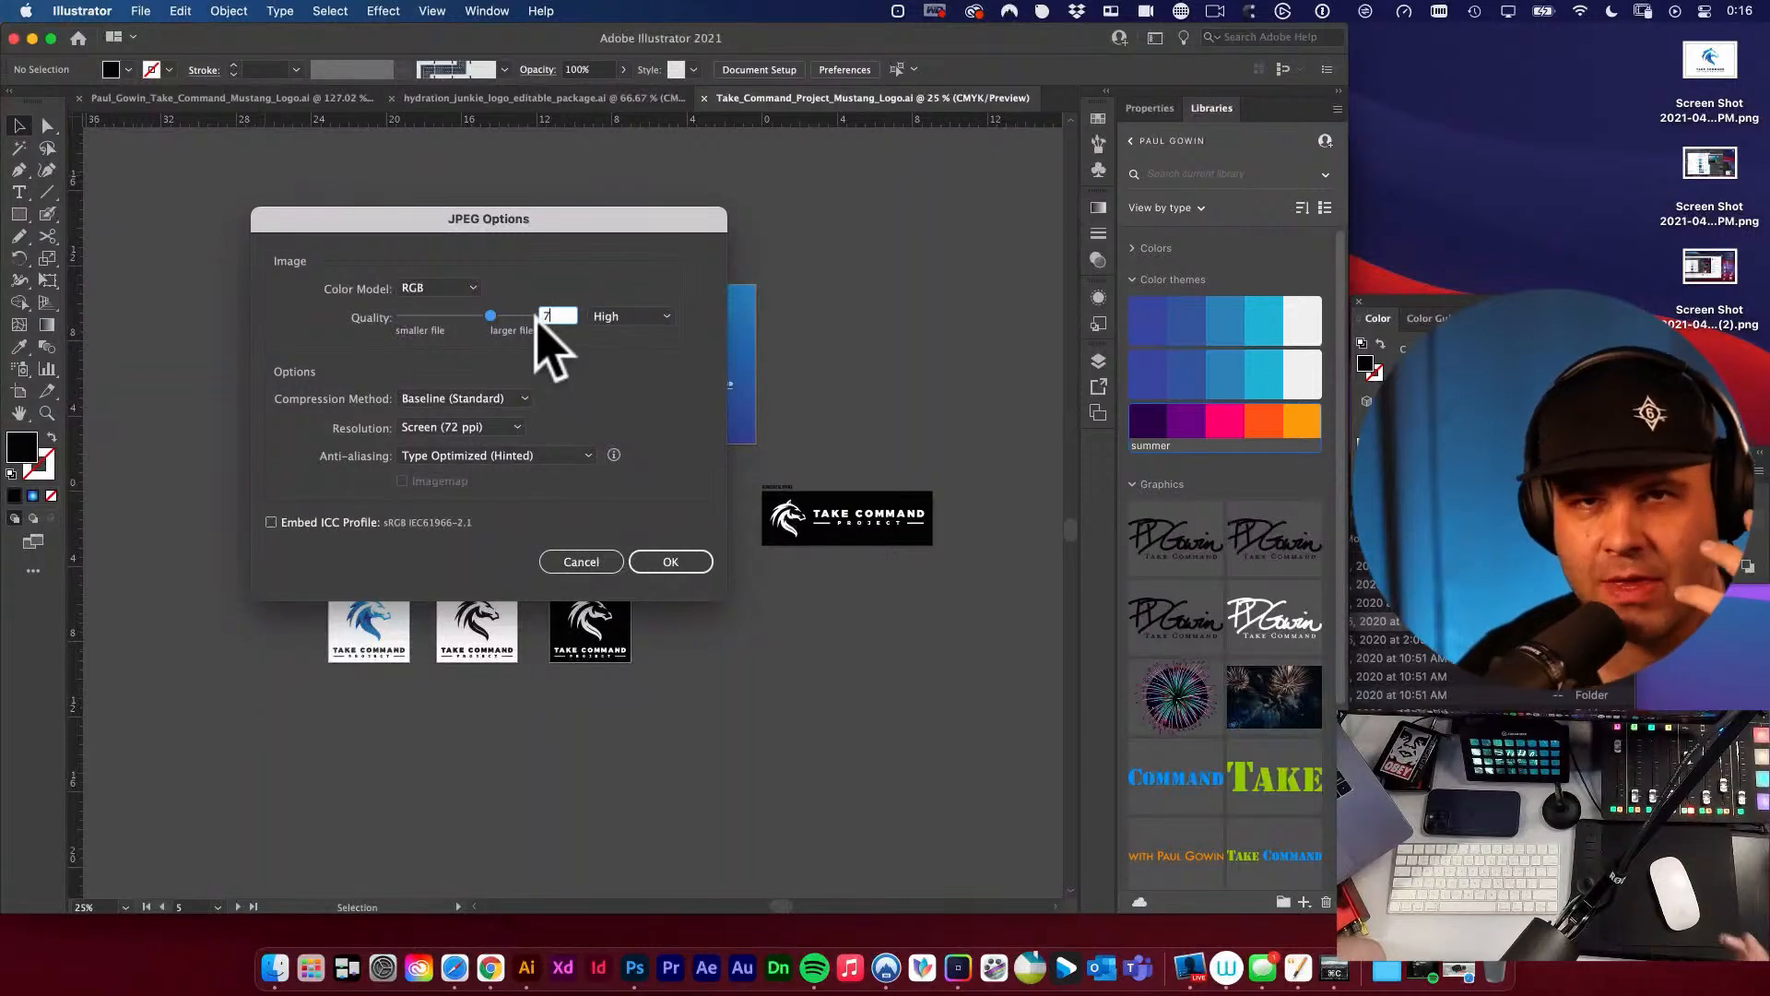
{"action": "left_click", "coordinate": [271, 522]}
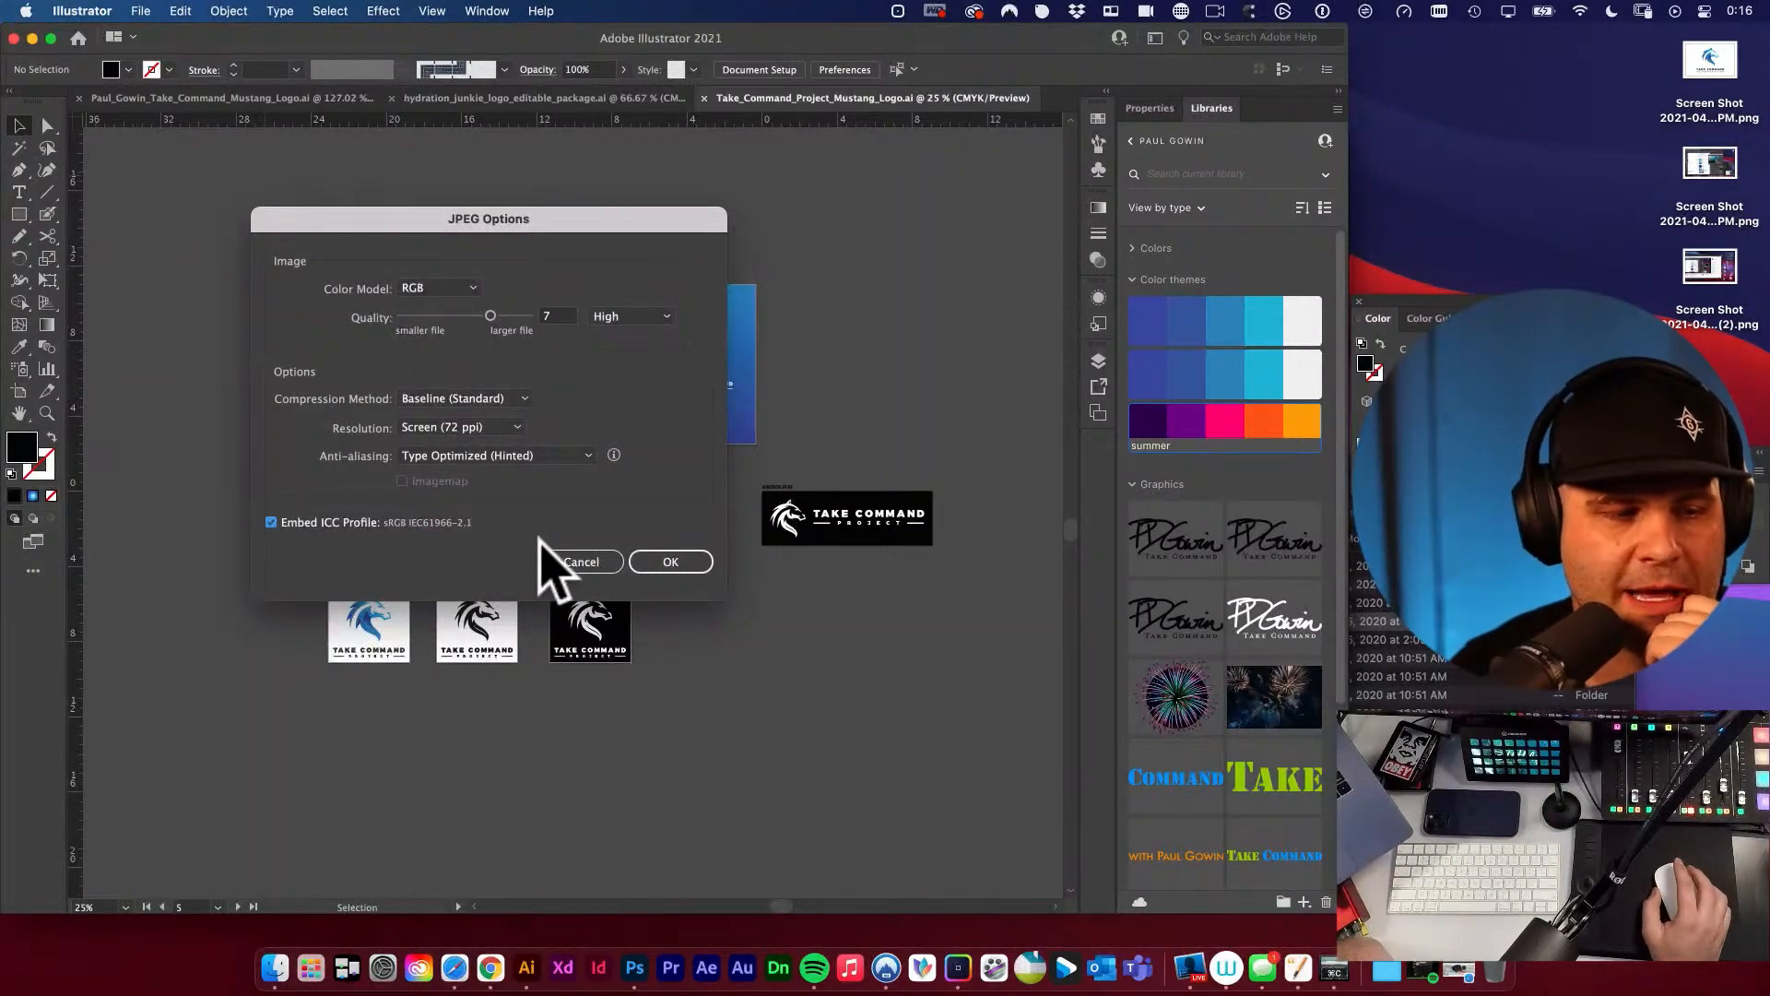
Run the web JPEG export of all artboards with the chosen JPEG options.
{"action": "left_click", "coordinate": [671, 562]}
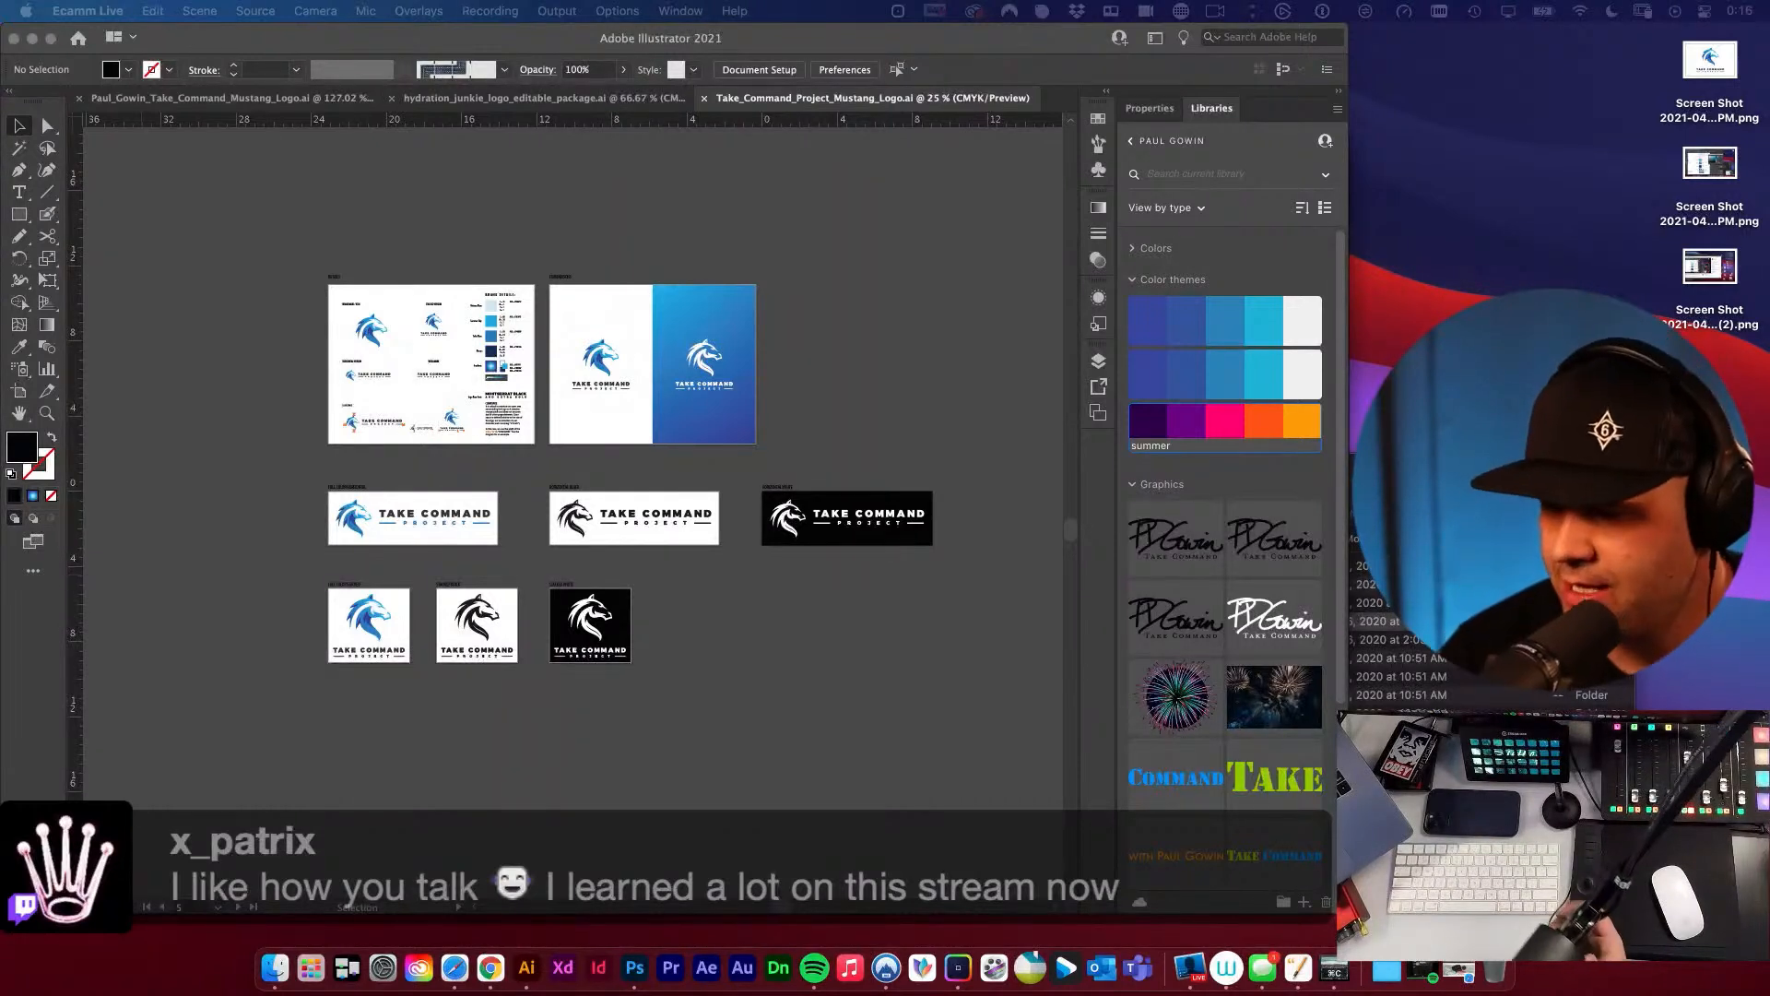
{"action": "left_click", "coordinate": [891, 451]}
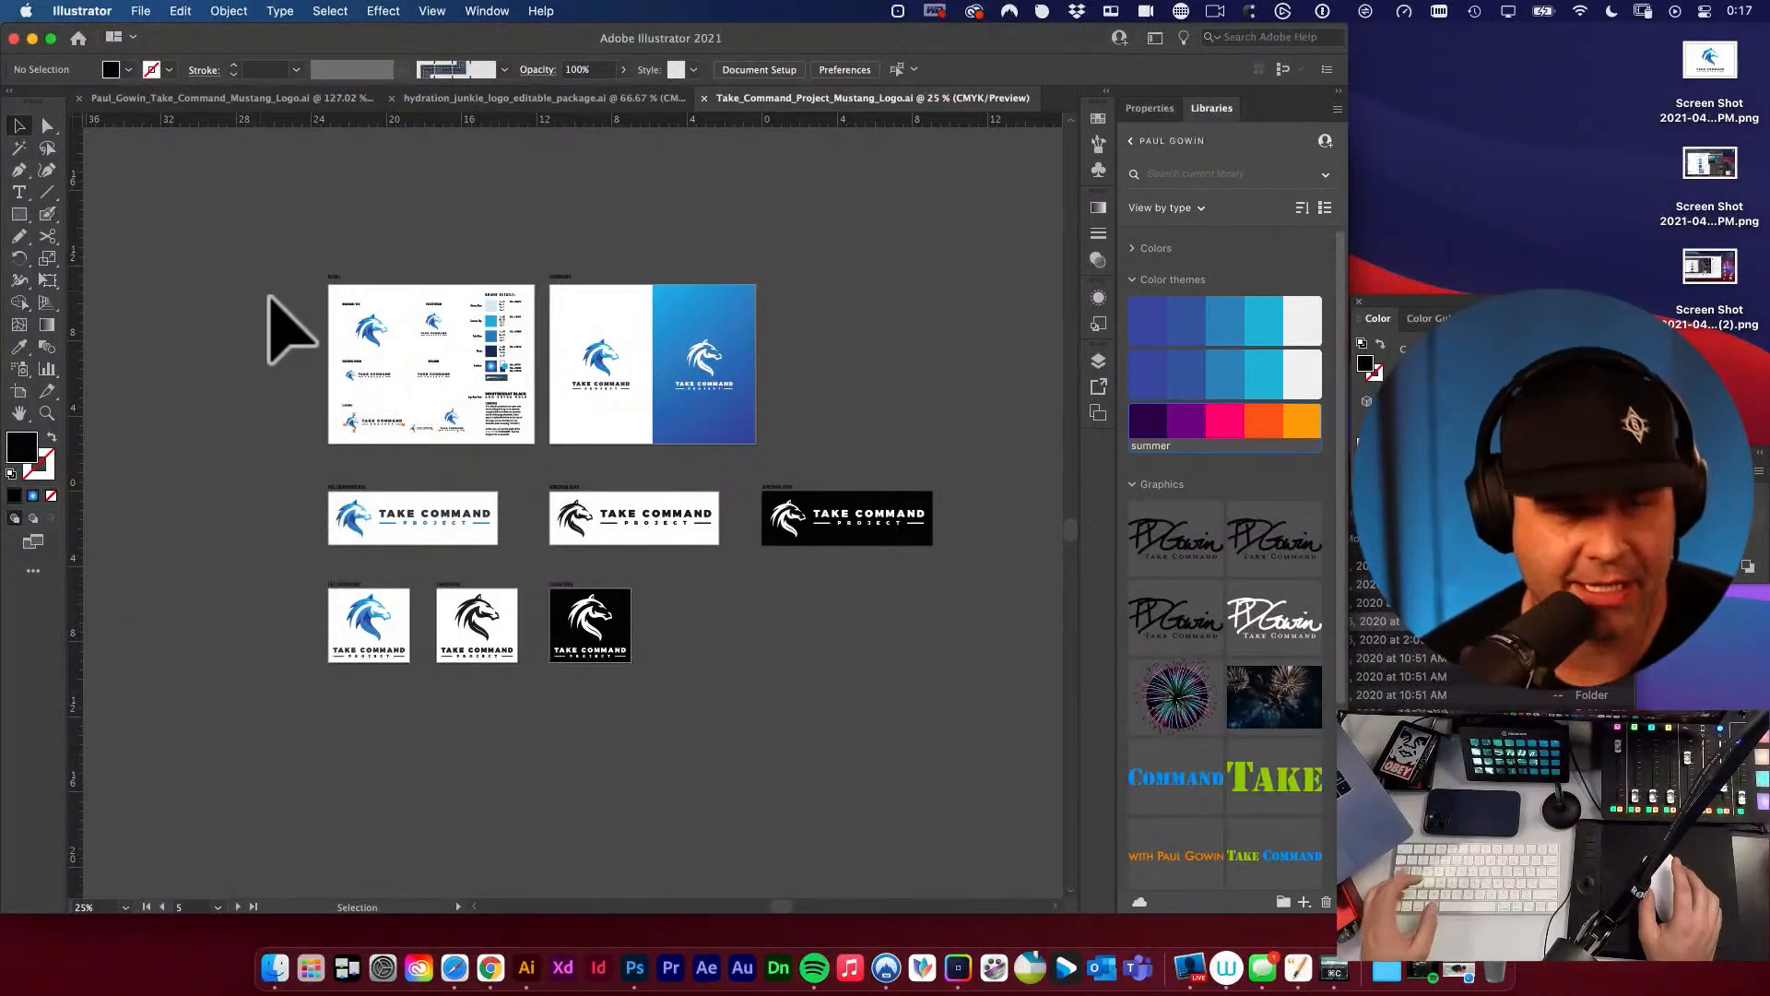
Save the document as an Adobe PDF of all artboards in the PDF folder inside FINALS, using the [Illustrator Default] preset.
{"action": "left_click", "coordinate": [141, 11]}
{"action": "mouse_move", "coordinate": [221, 383]}
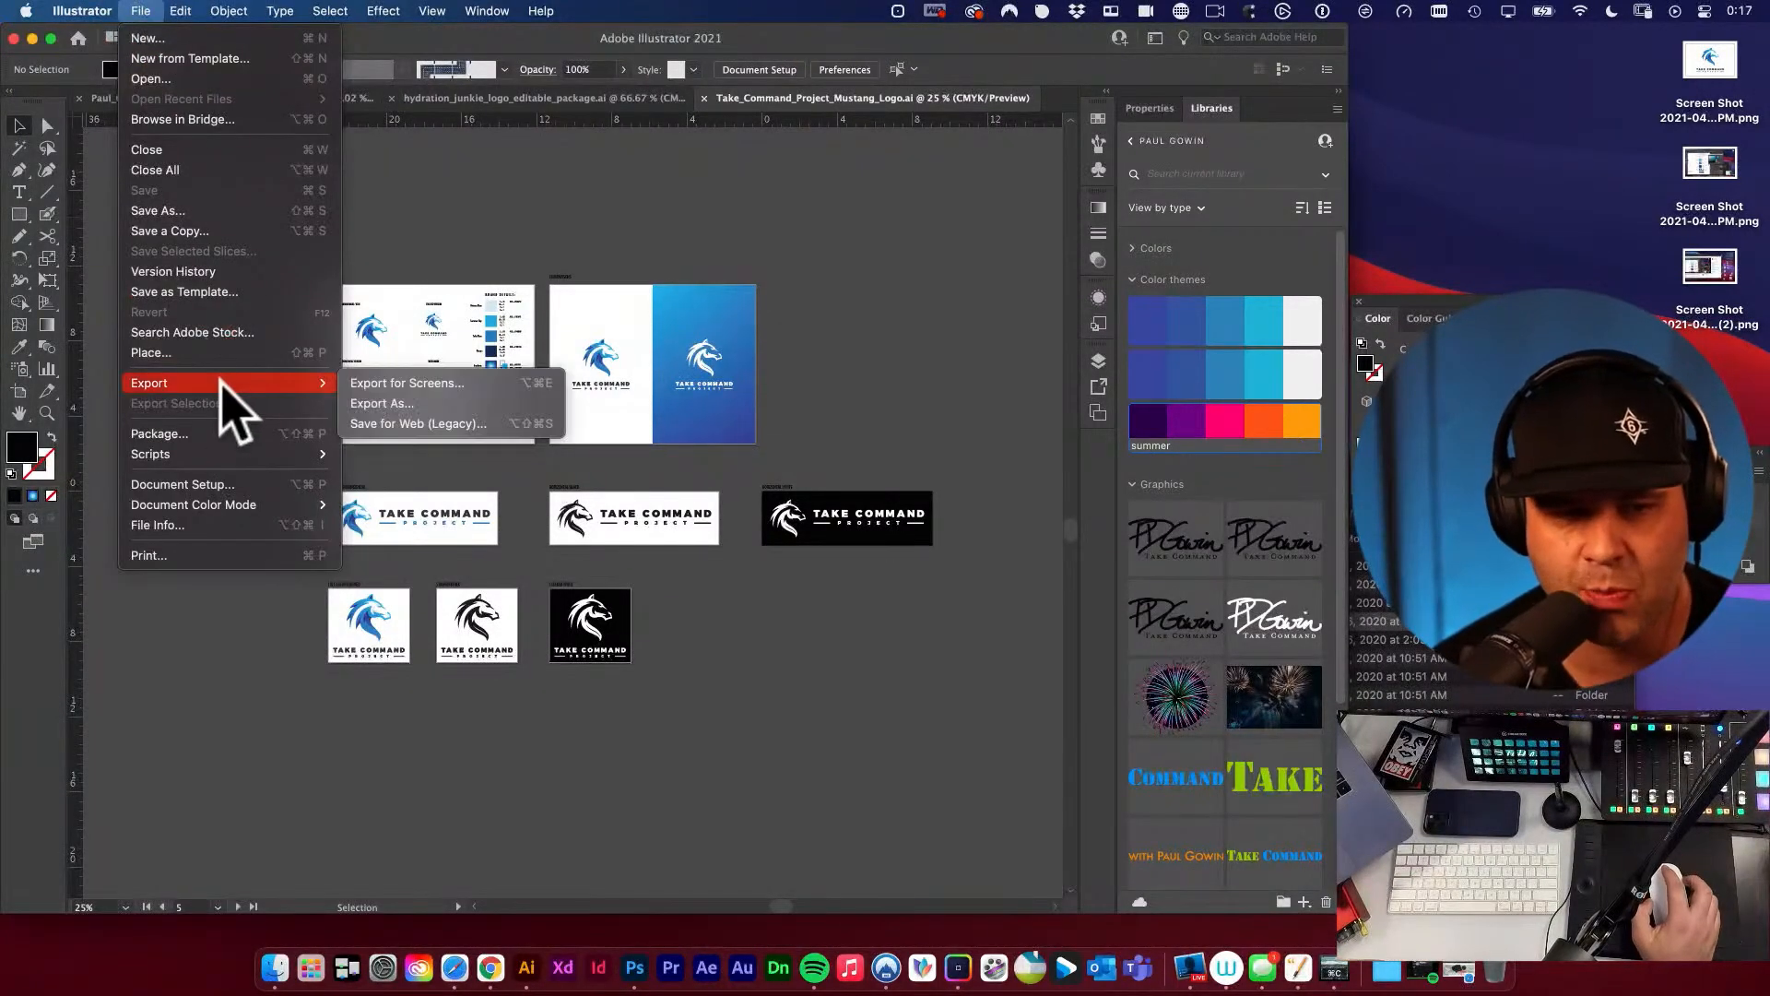
{"action": "left_click", "coordinate": [205, 212]}
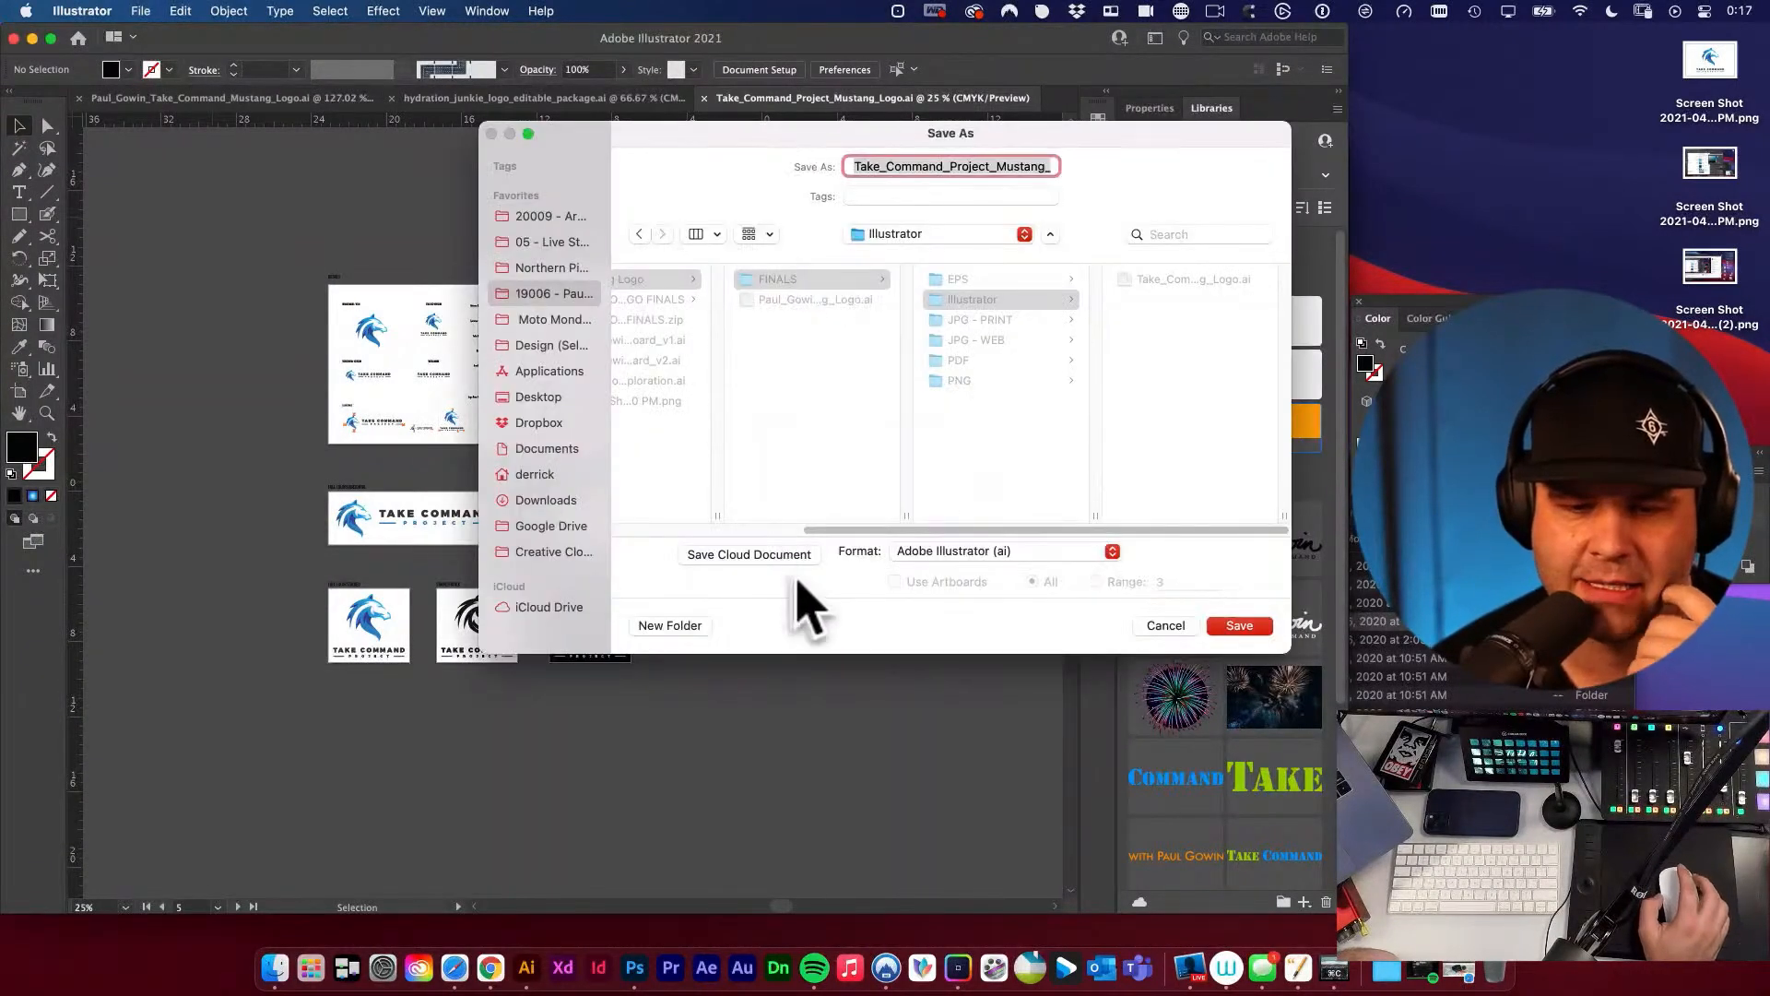
{"action": "left_click", "coordinate": [939, 553]}
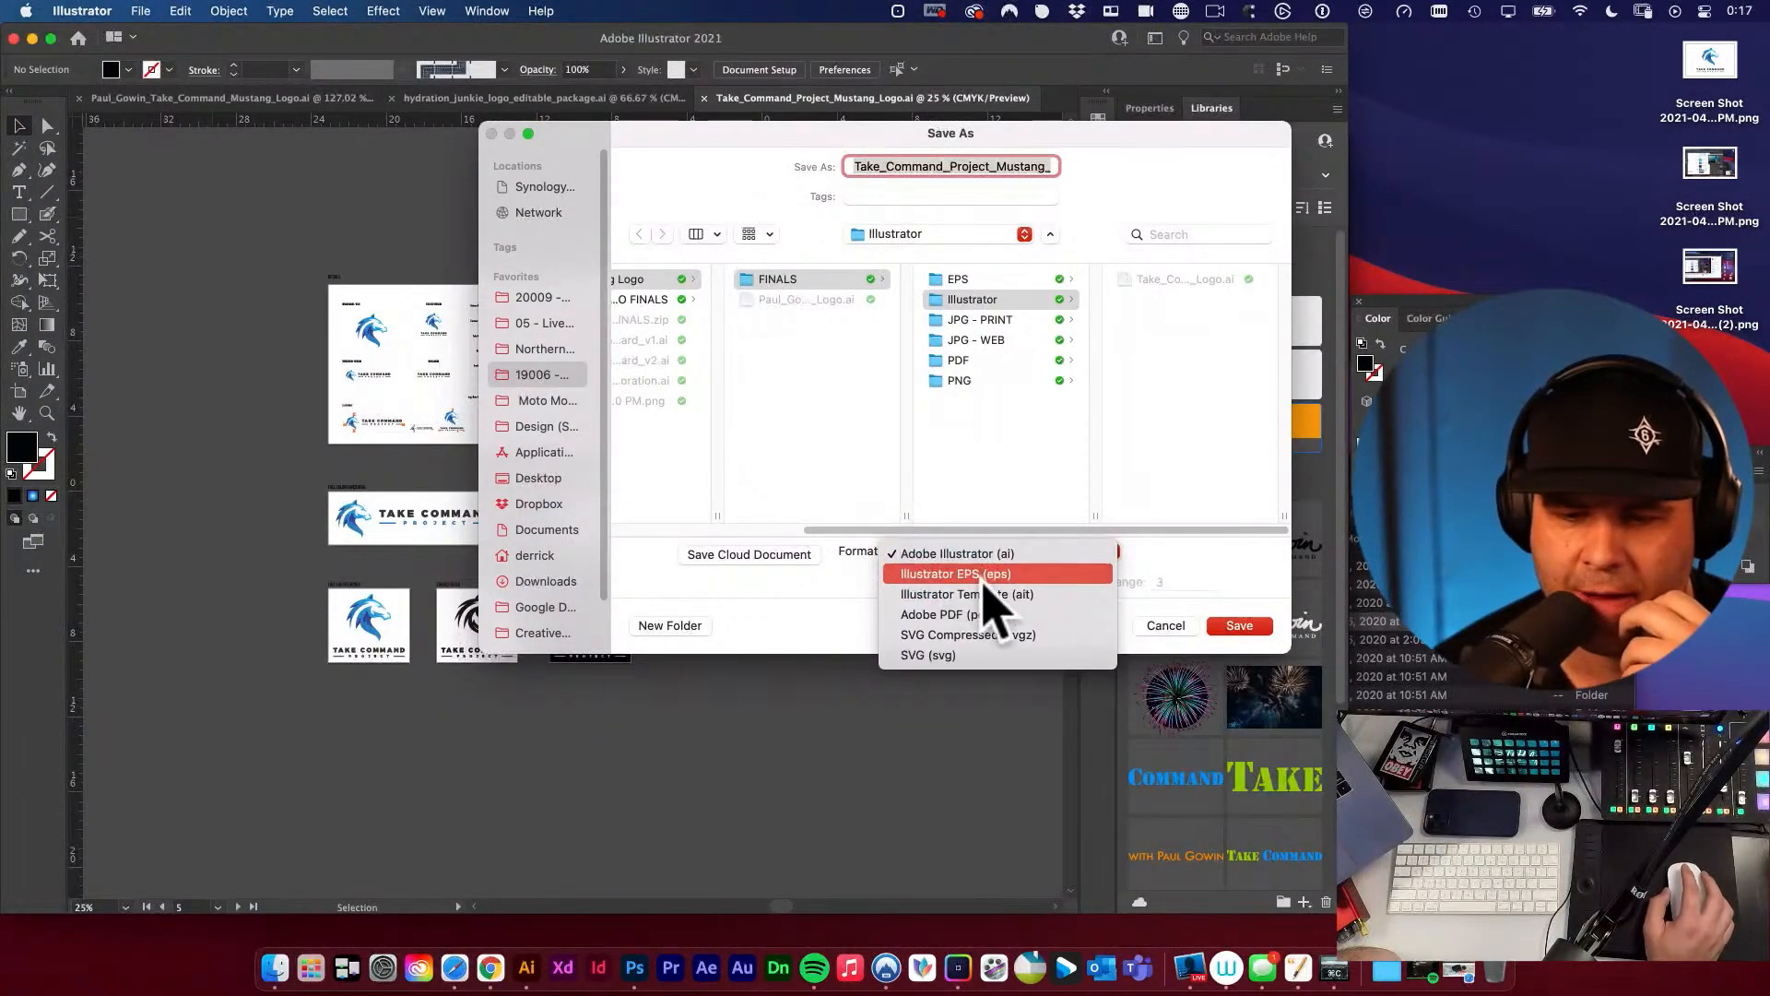
{"action": "left_click", "coordinate": [954, 614]}
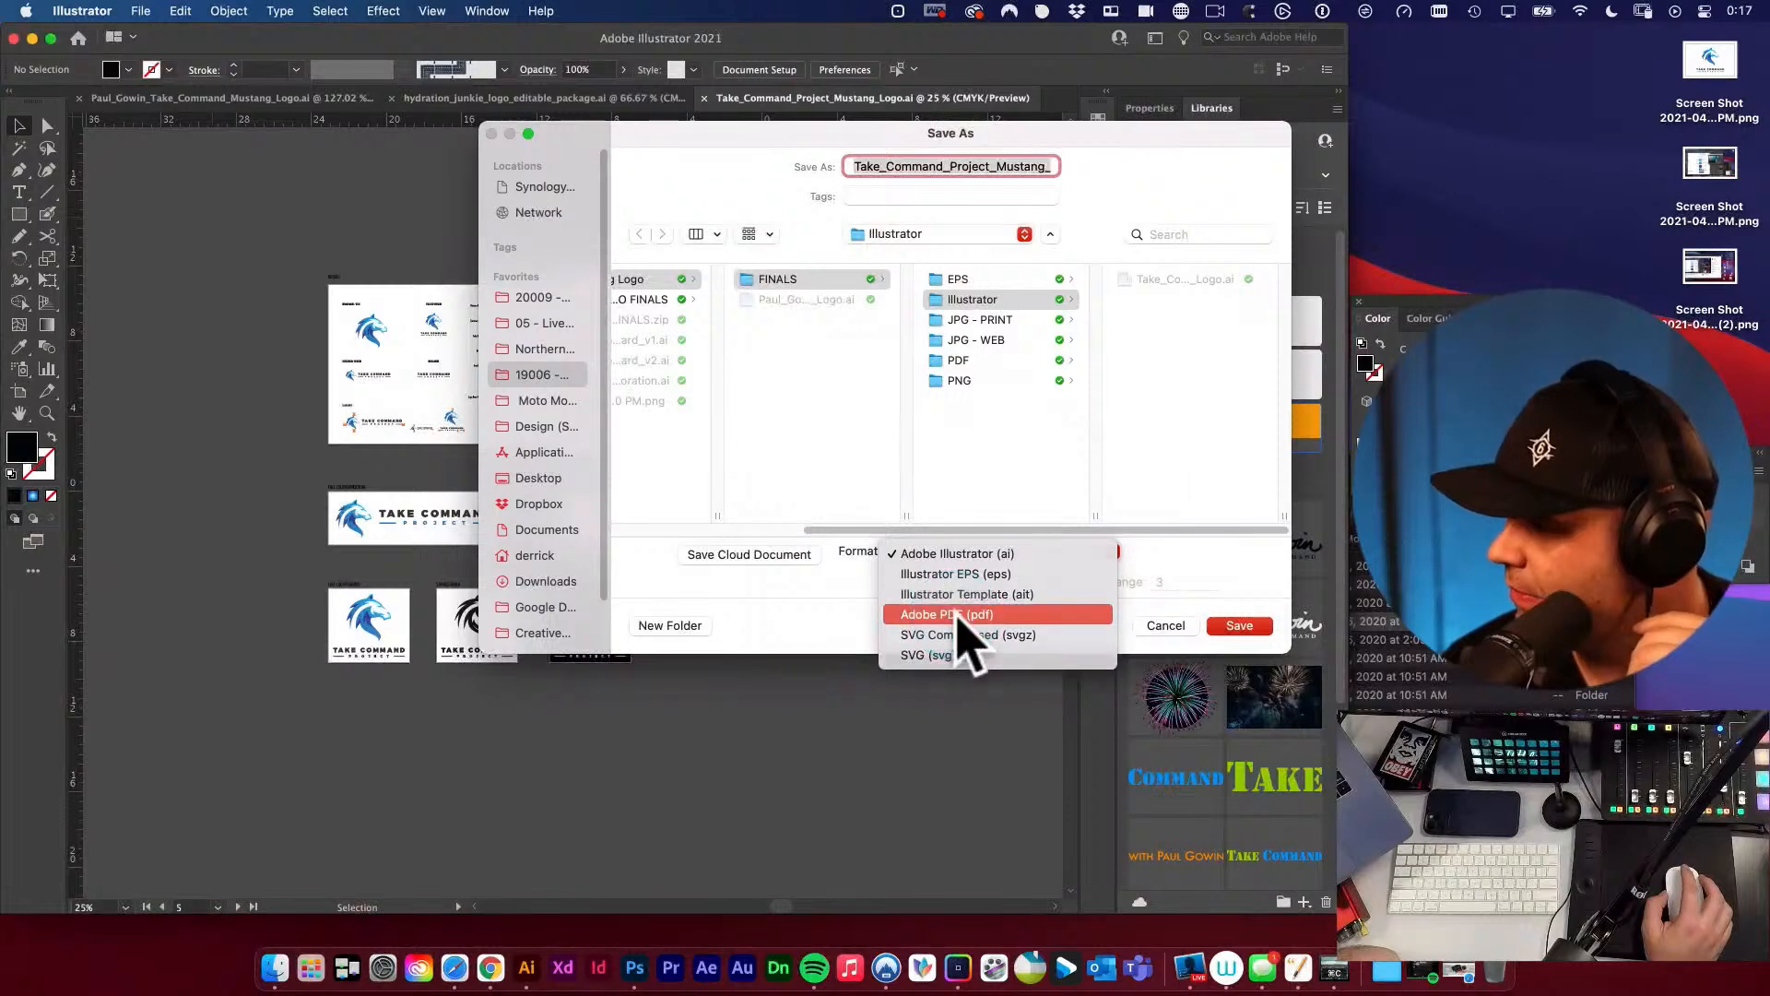
{"action": "left_click", "coordinate": [980, 362]}
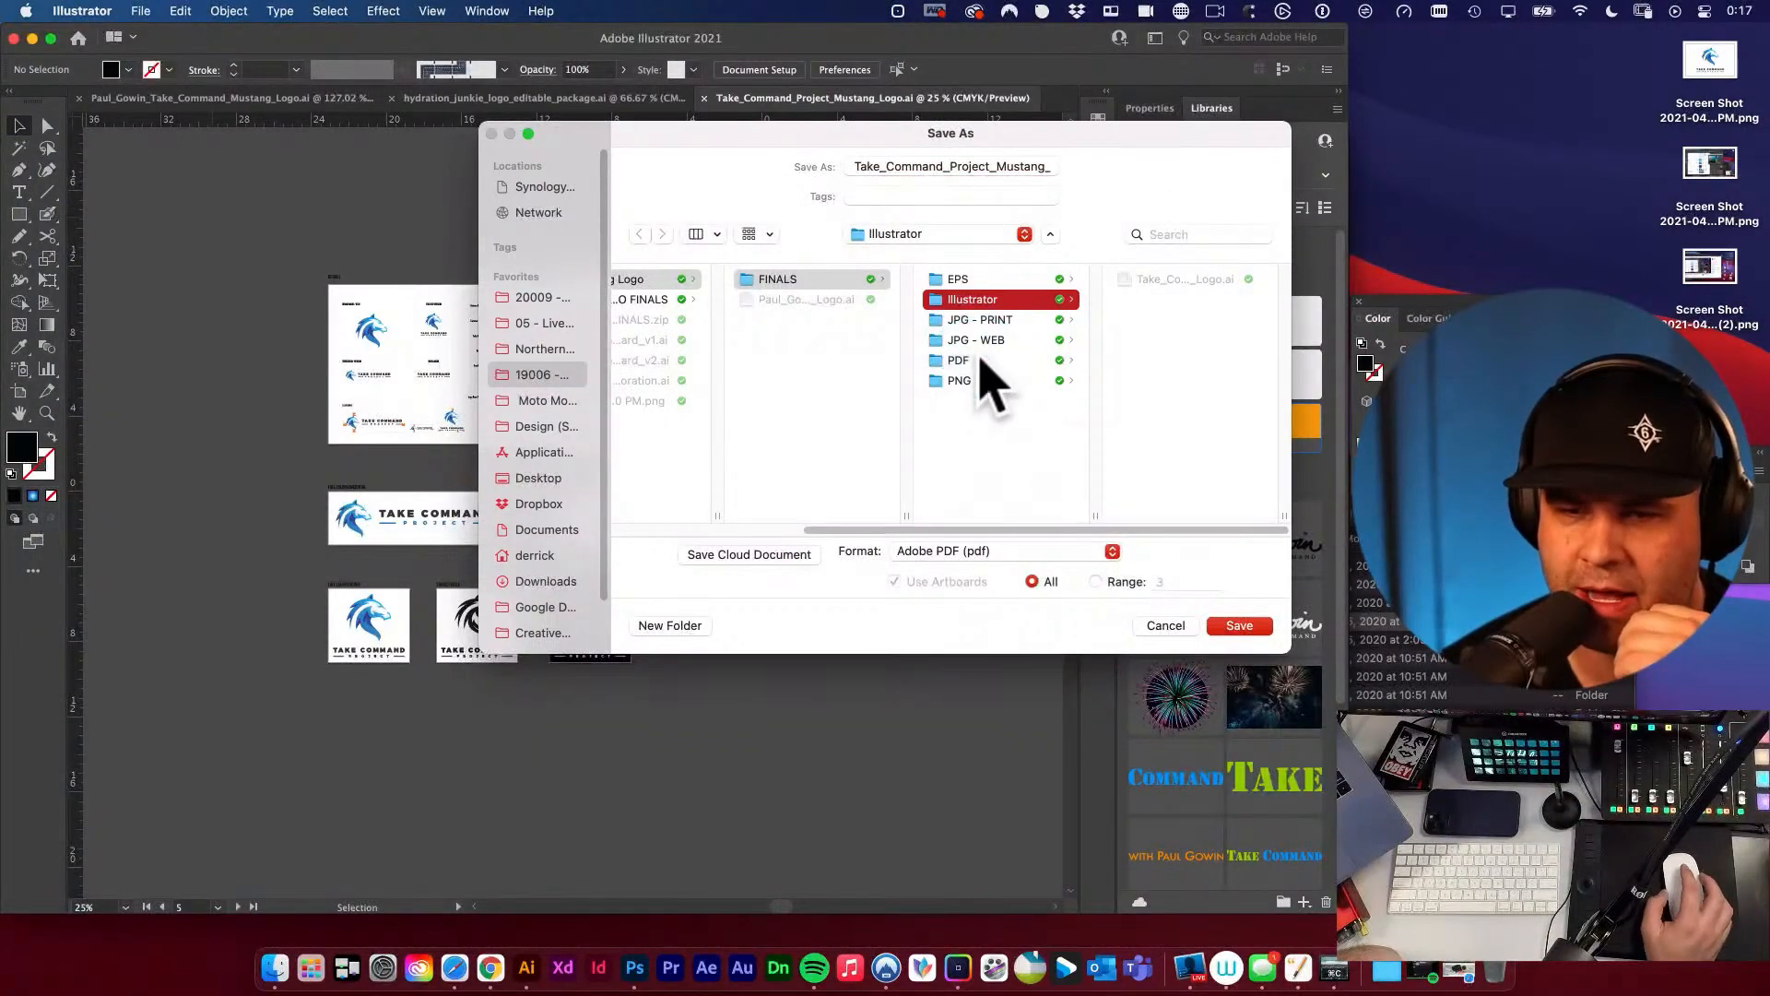
{"action": "left_click", "coordinate": [969, 361]}
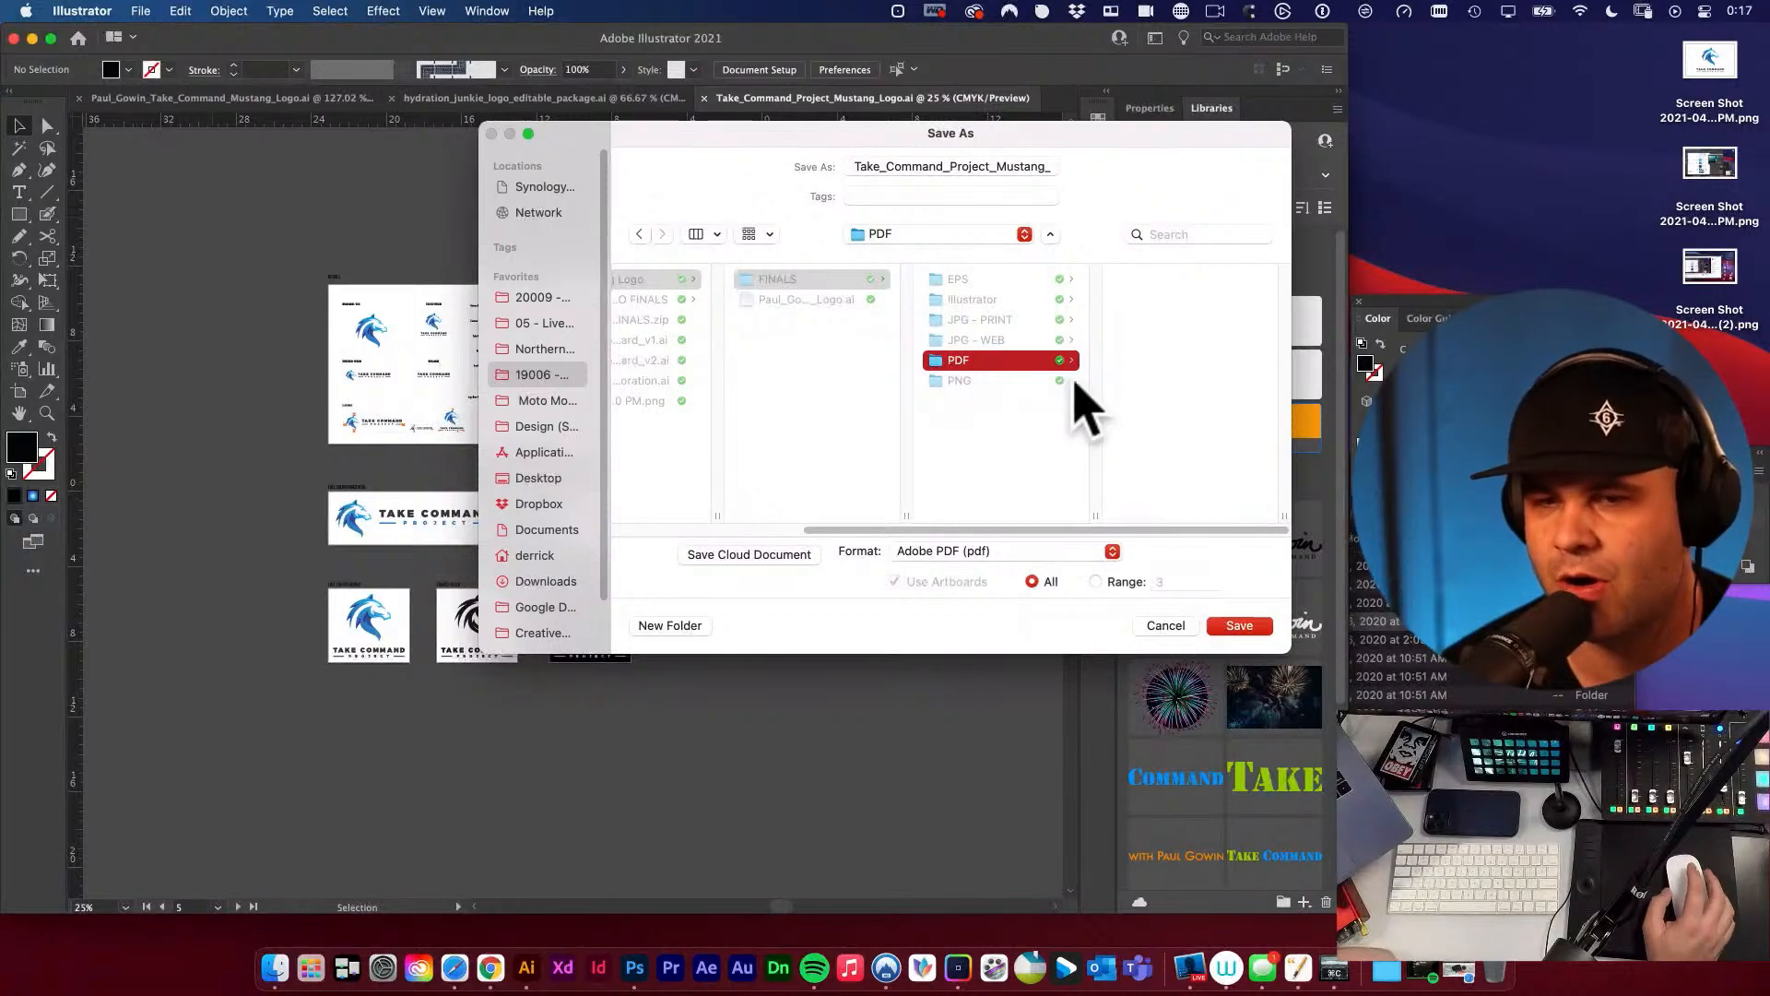
{"action": "left_click", "coordinate": [1243, 628]}
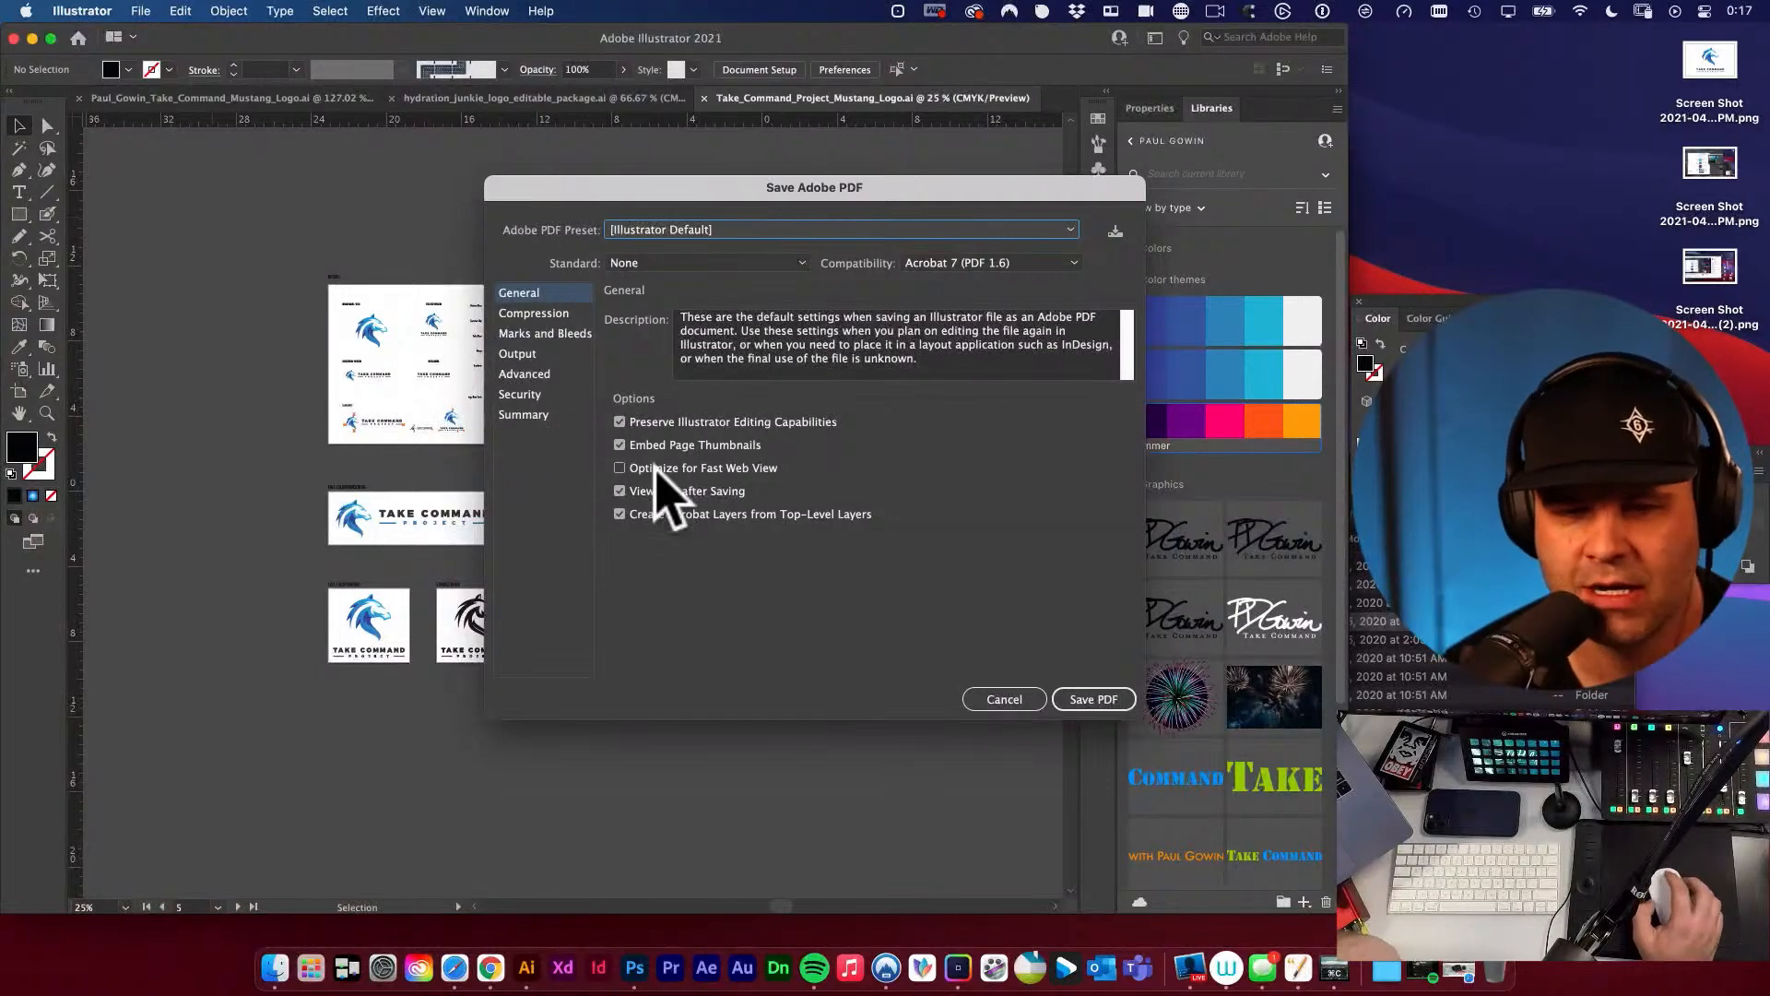
{"action": "left_click", "coordinate": [1111, 699]}
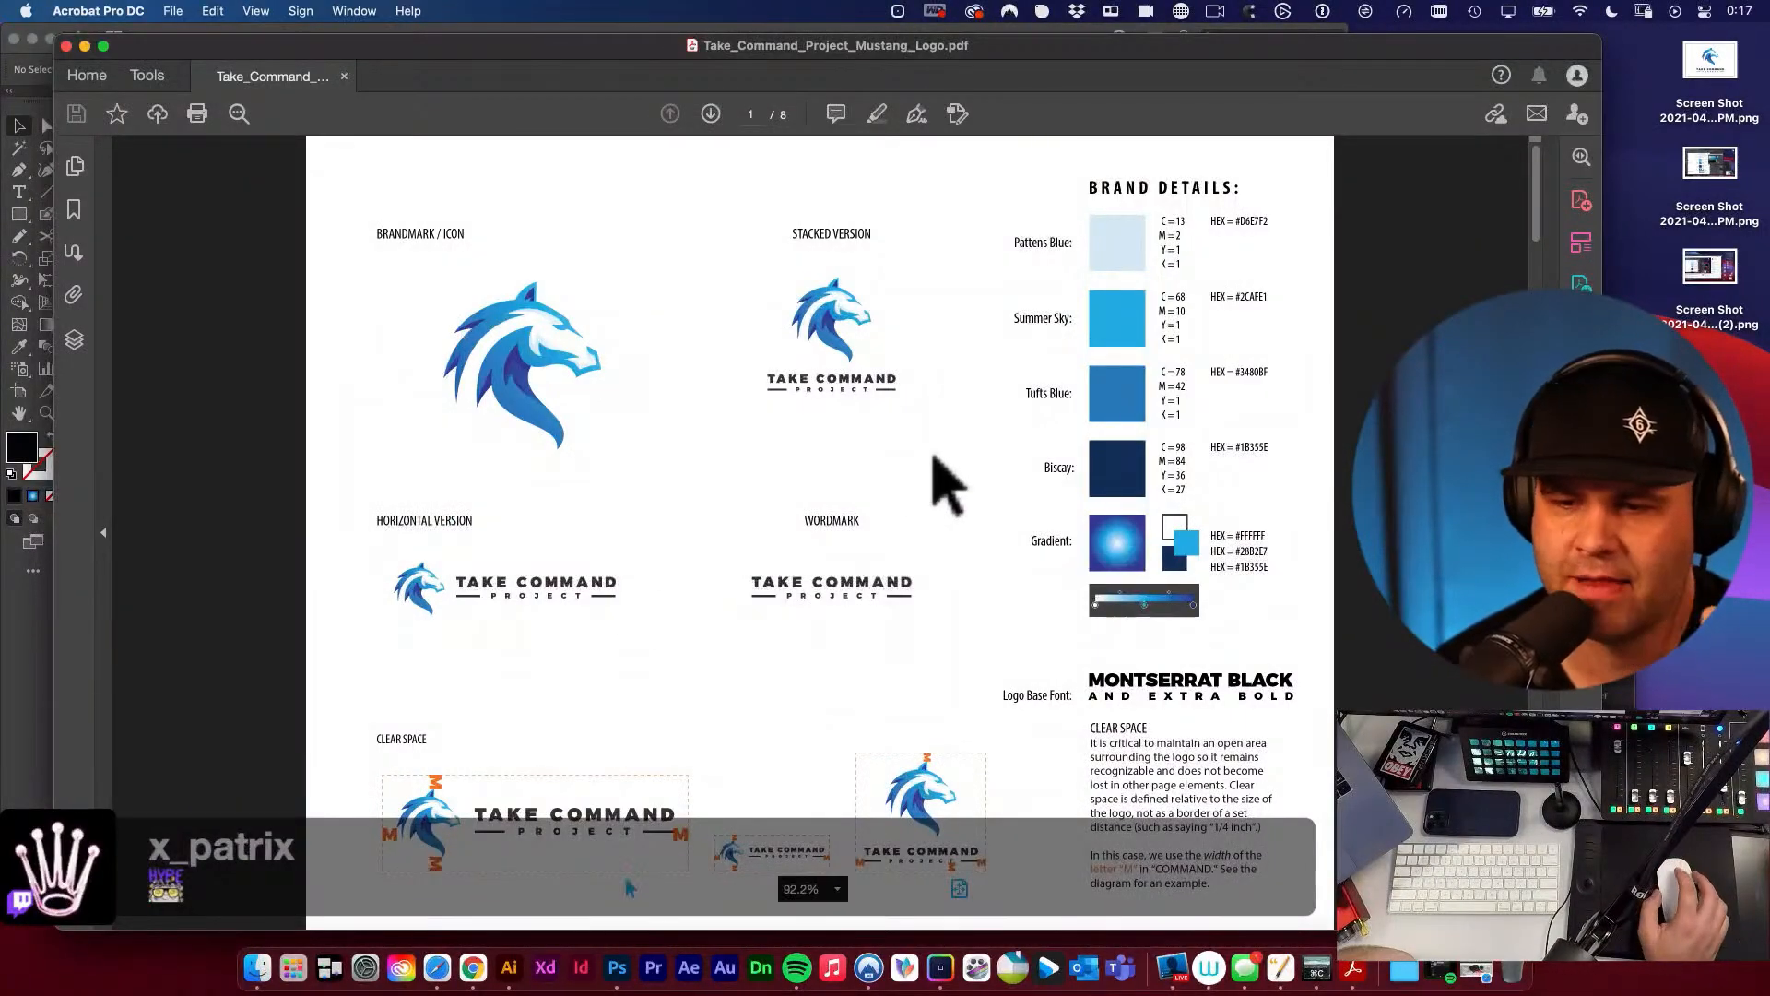
Page through the saved logo PDF in Acrobat to check the artboards, and close it.
{"action": "left_click", "coordinate": [715, 115]}
{"action": "left_click", "coordinate": [716, 116]}
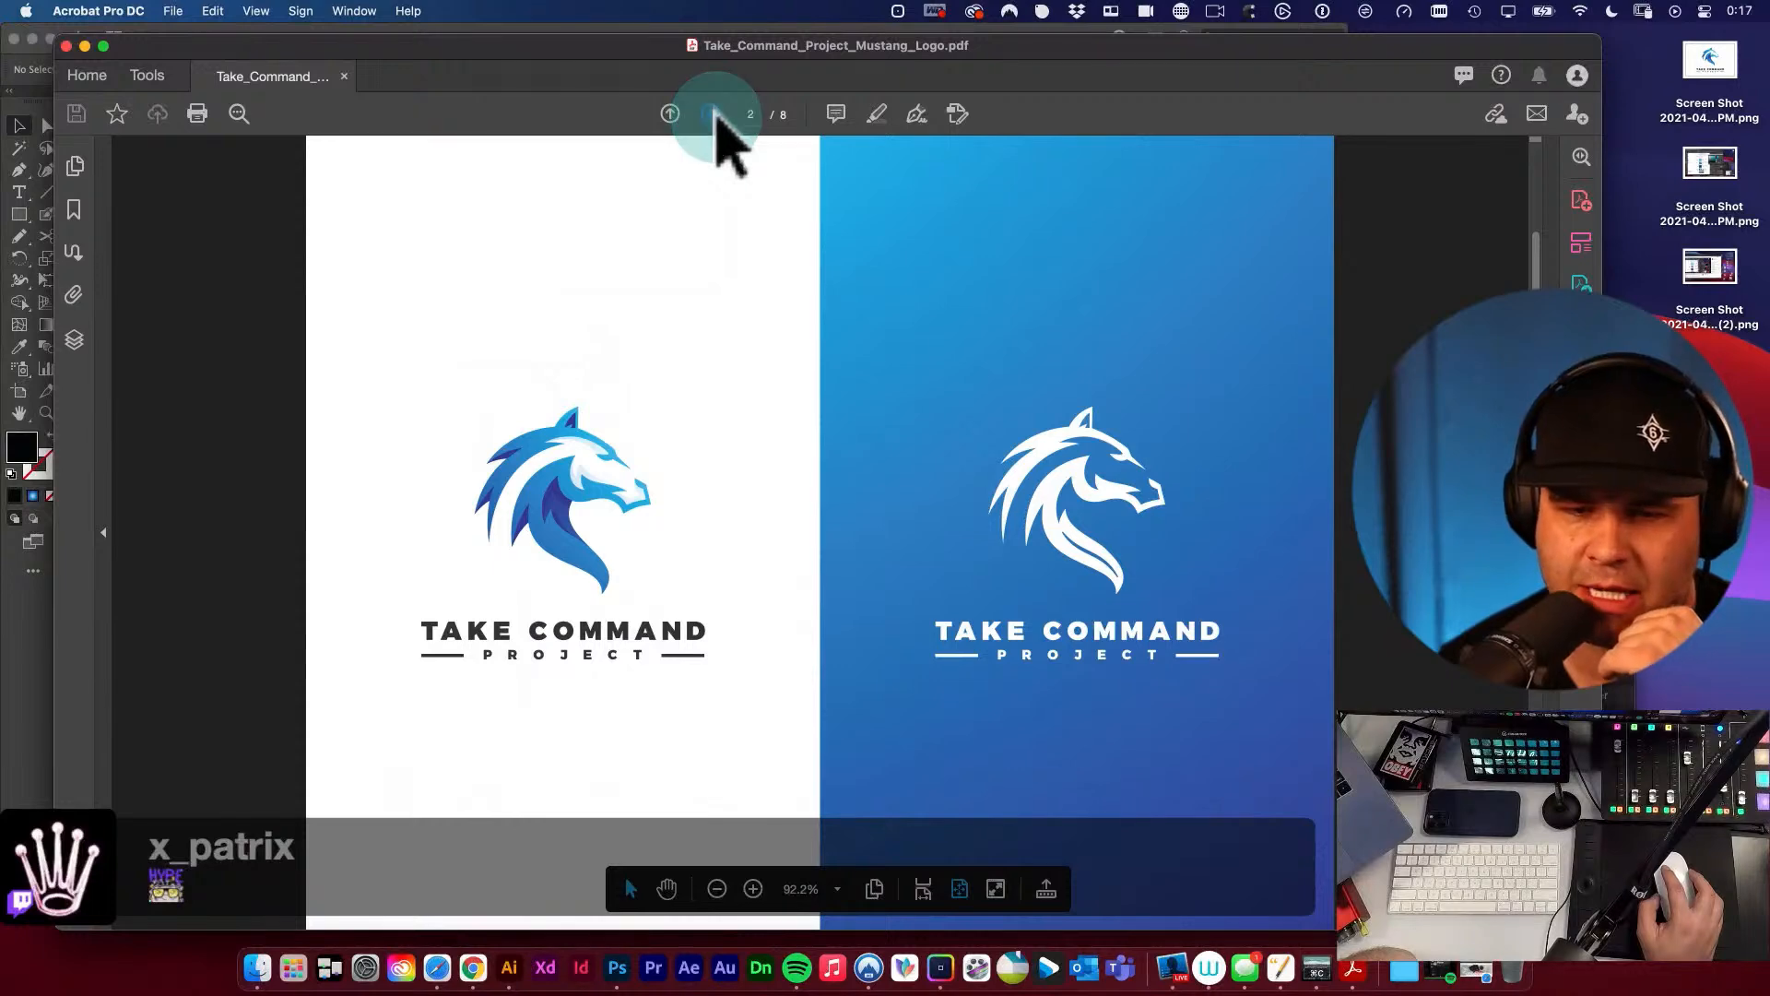
{"action": "left_click", "coordinate": [717, 116]}
{"action": "left_click", "coordinate": [710, 116]}
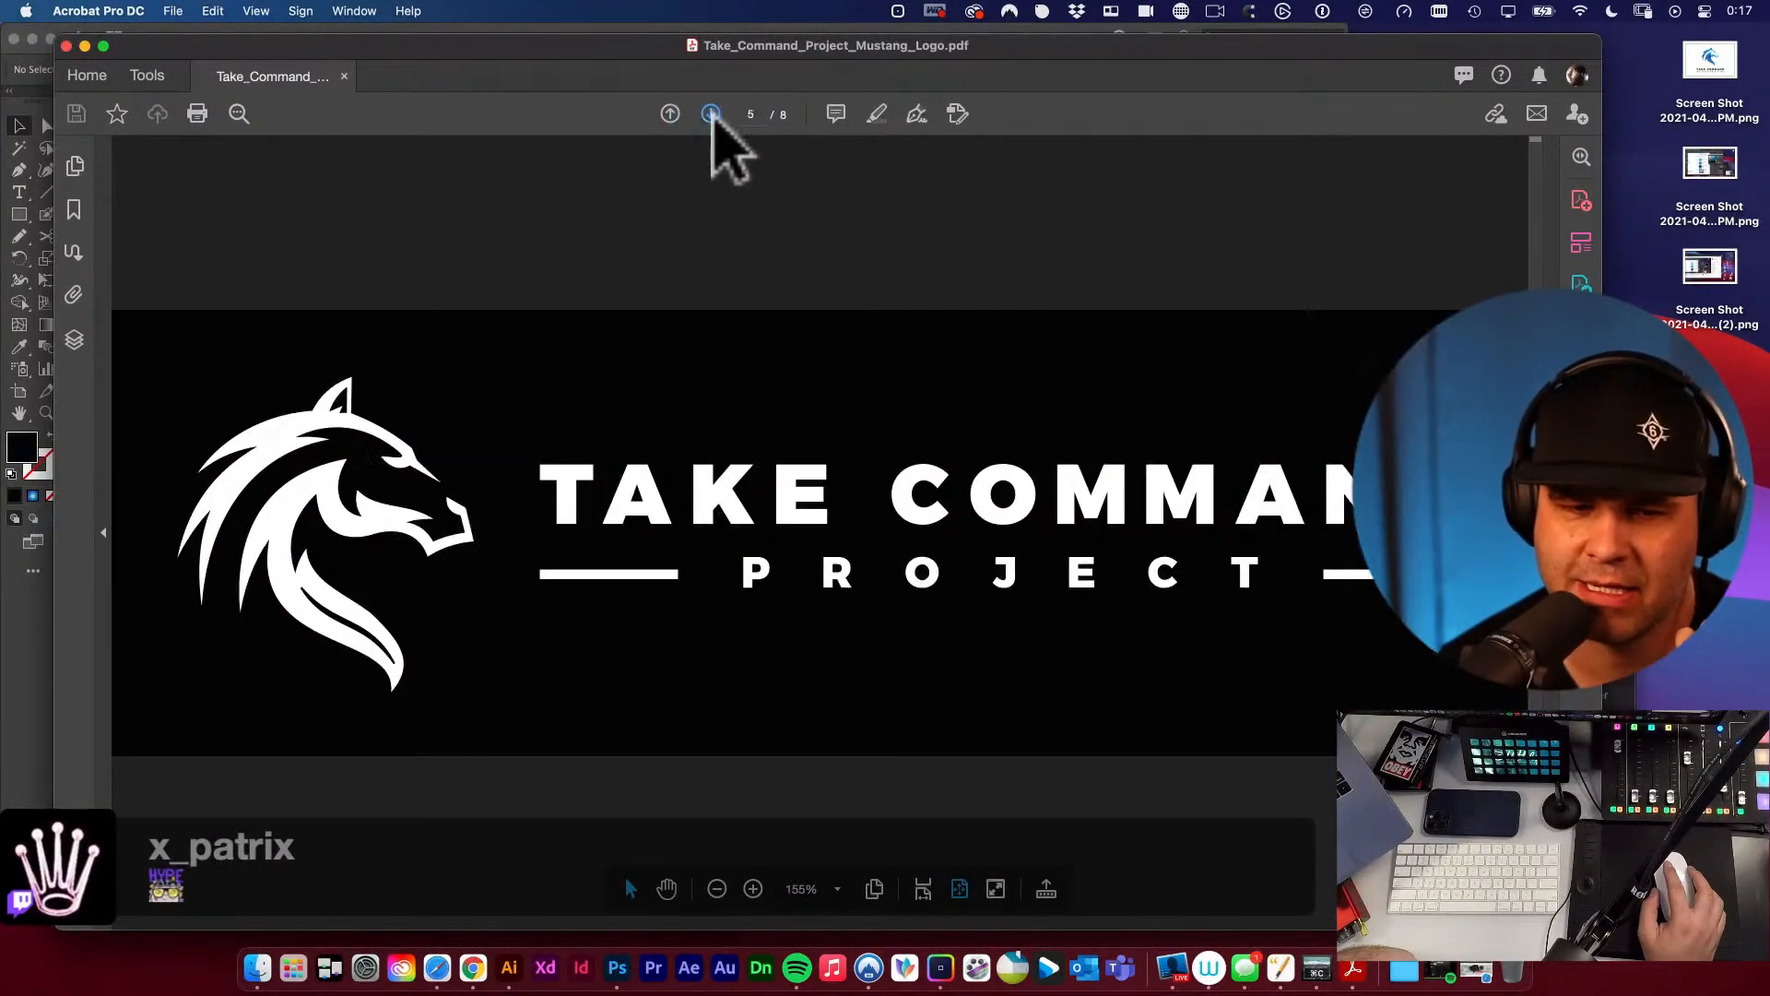
{"action": "left_click", "coordinate": [717, 118]}
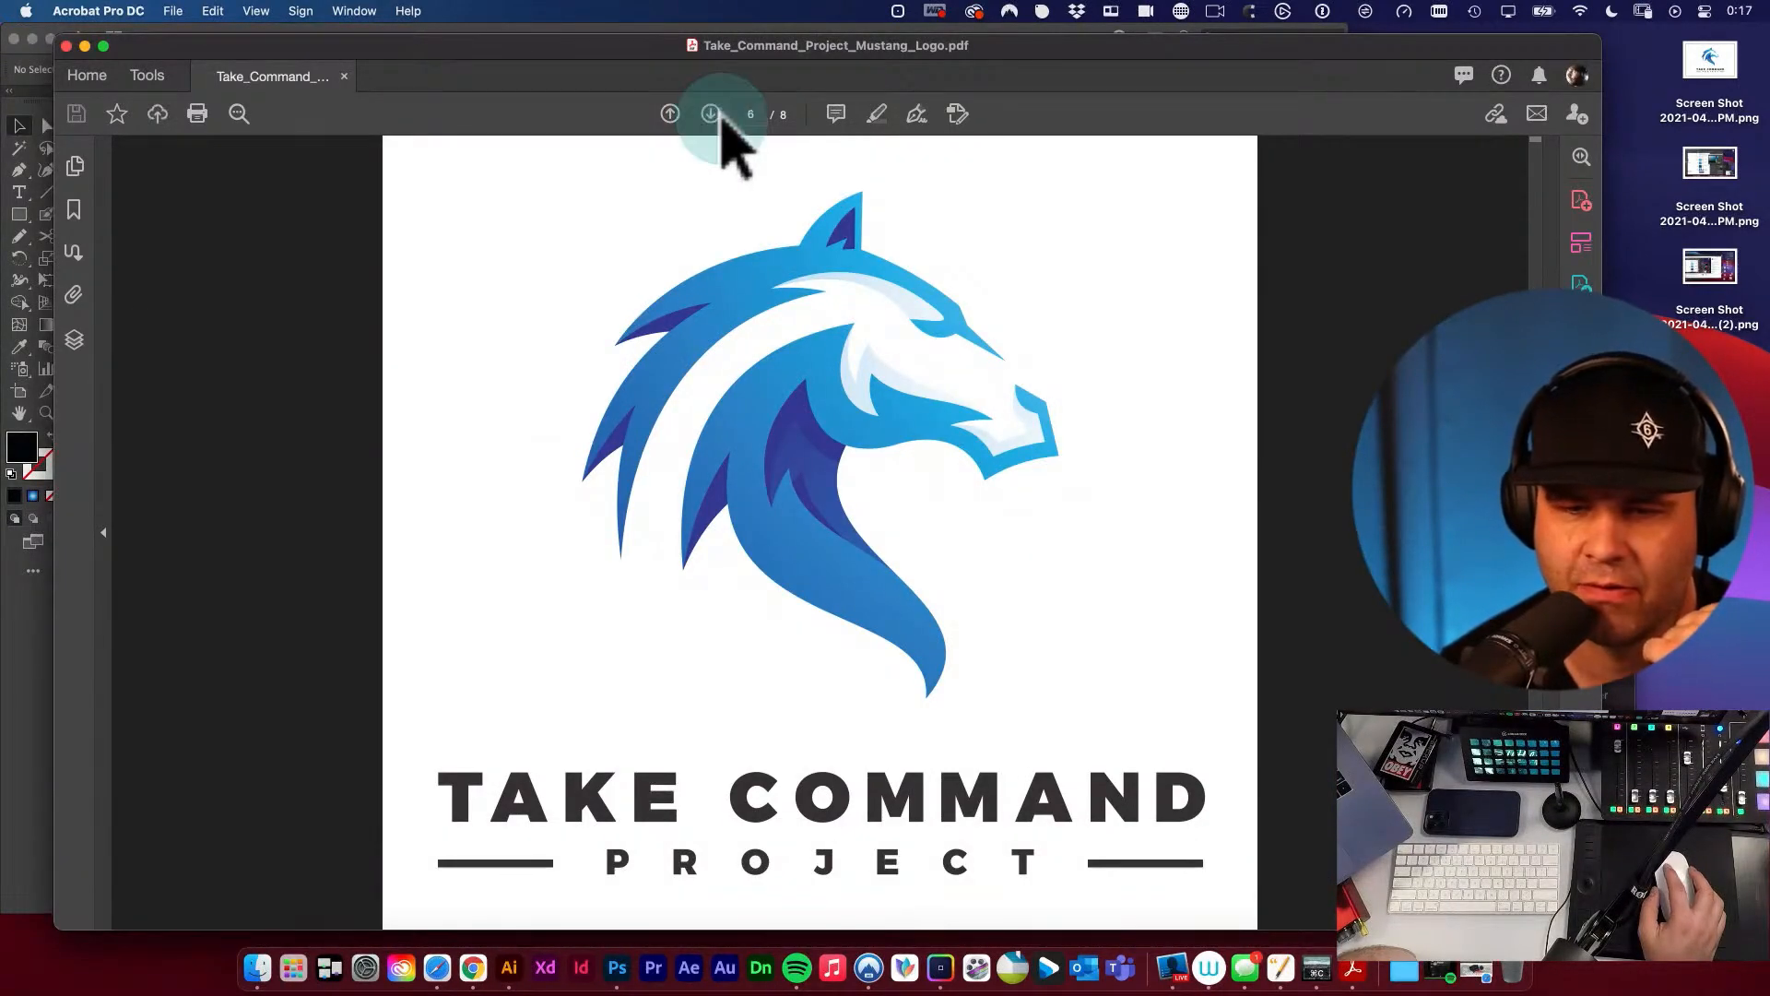
{"action": "left_click", "coordinate": [66, 45]}
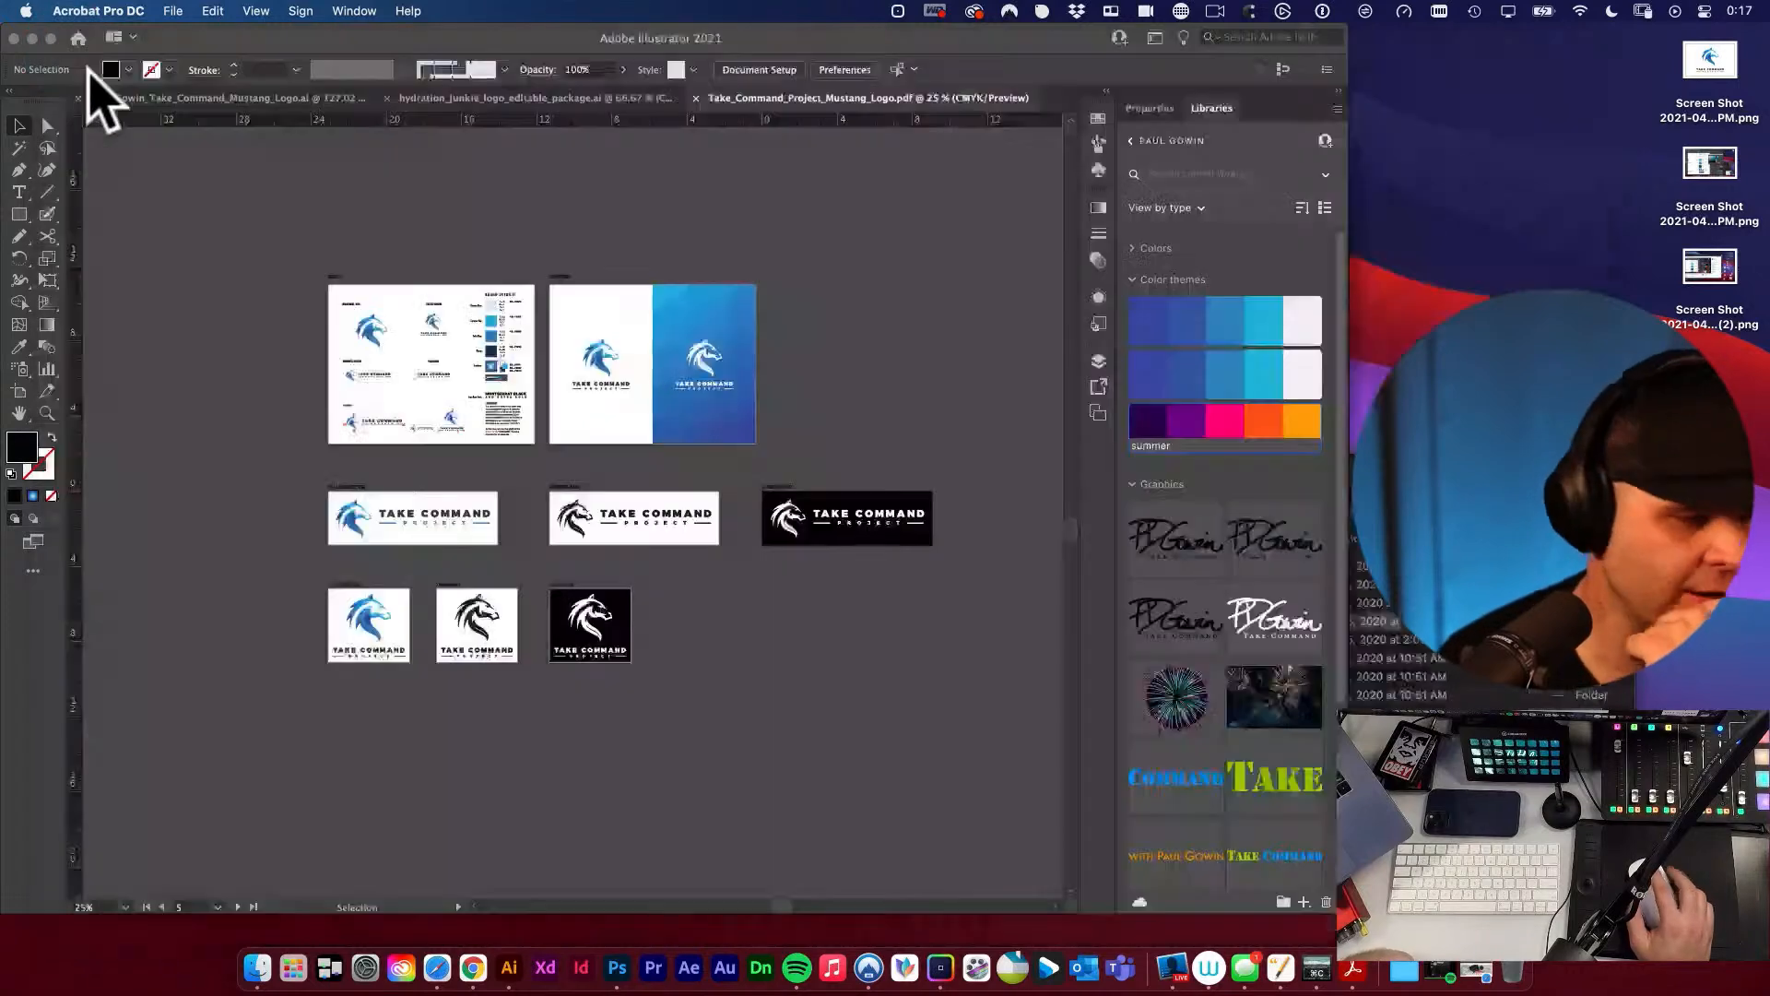
Back in Illustrator, save all artboards as Illustrator EPS files in the EPS folder inside FINALS, with the Illustrator 2020 EPS version.
{"action": "left_click", "coordinate": [983, 323]}
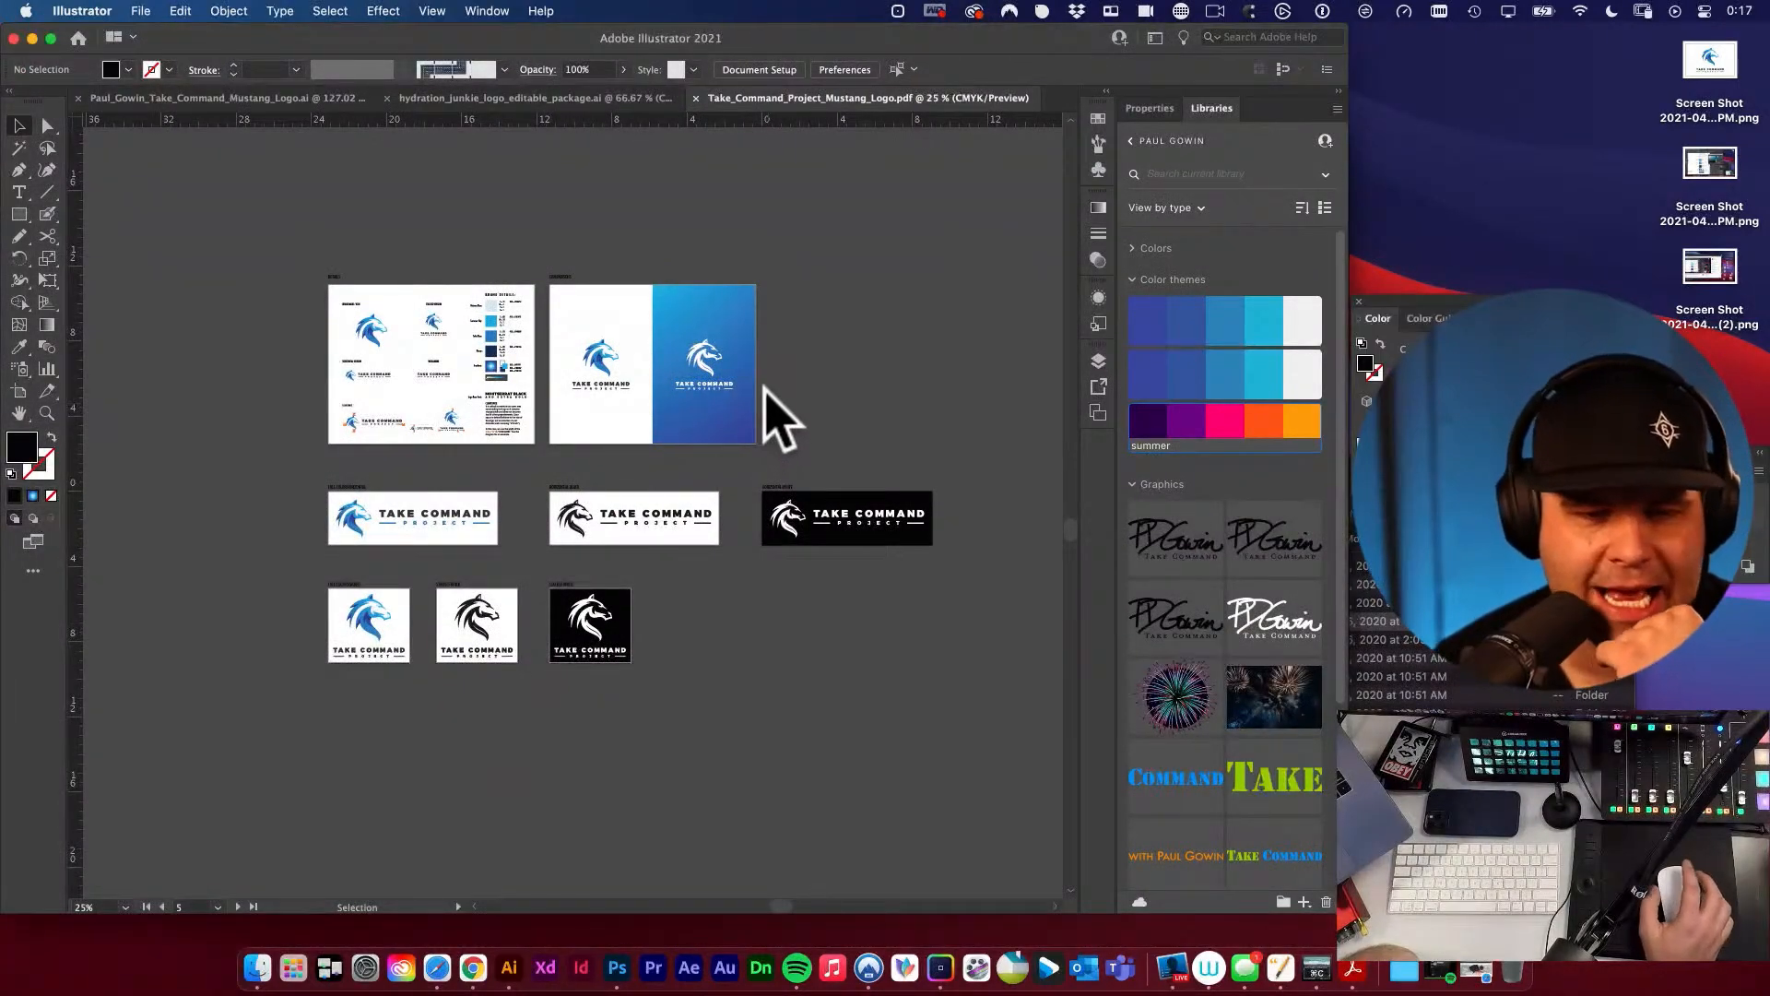
{"action": "left_click", "coordinate": [141, 11]}
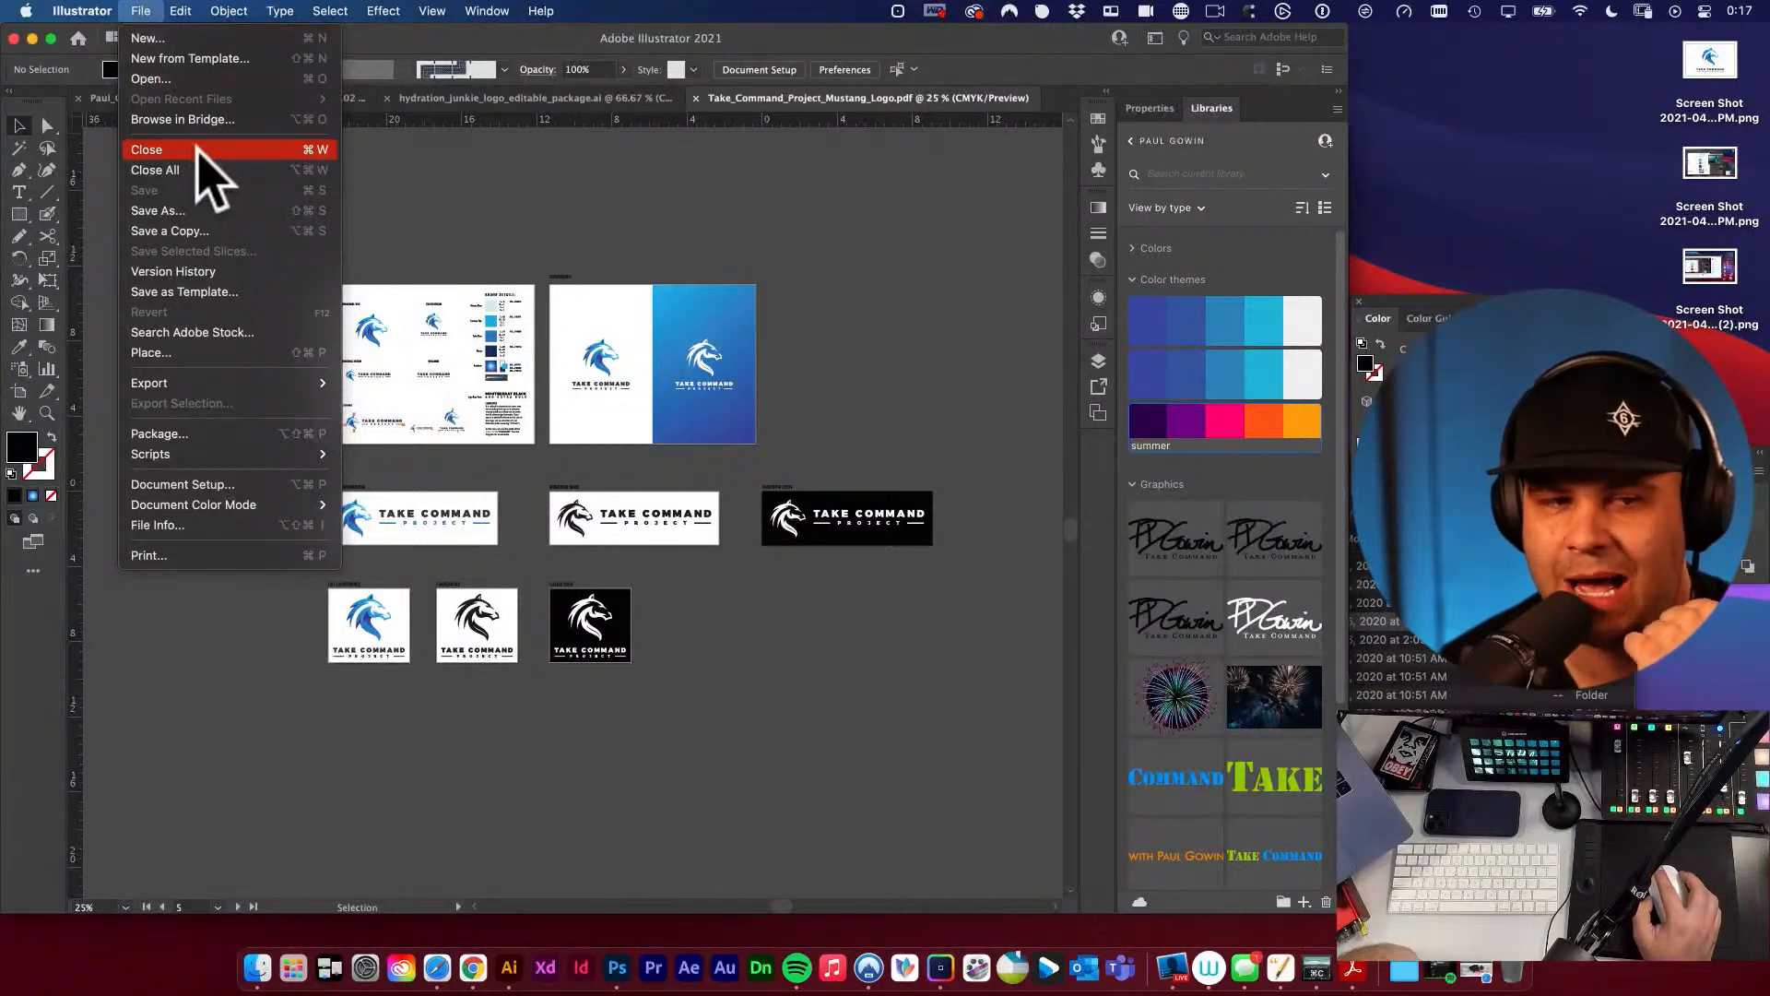
{"action": "left_click", "coordinate": [229, 214]}
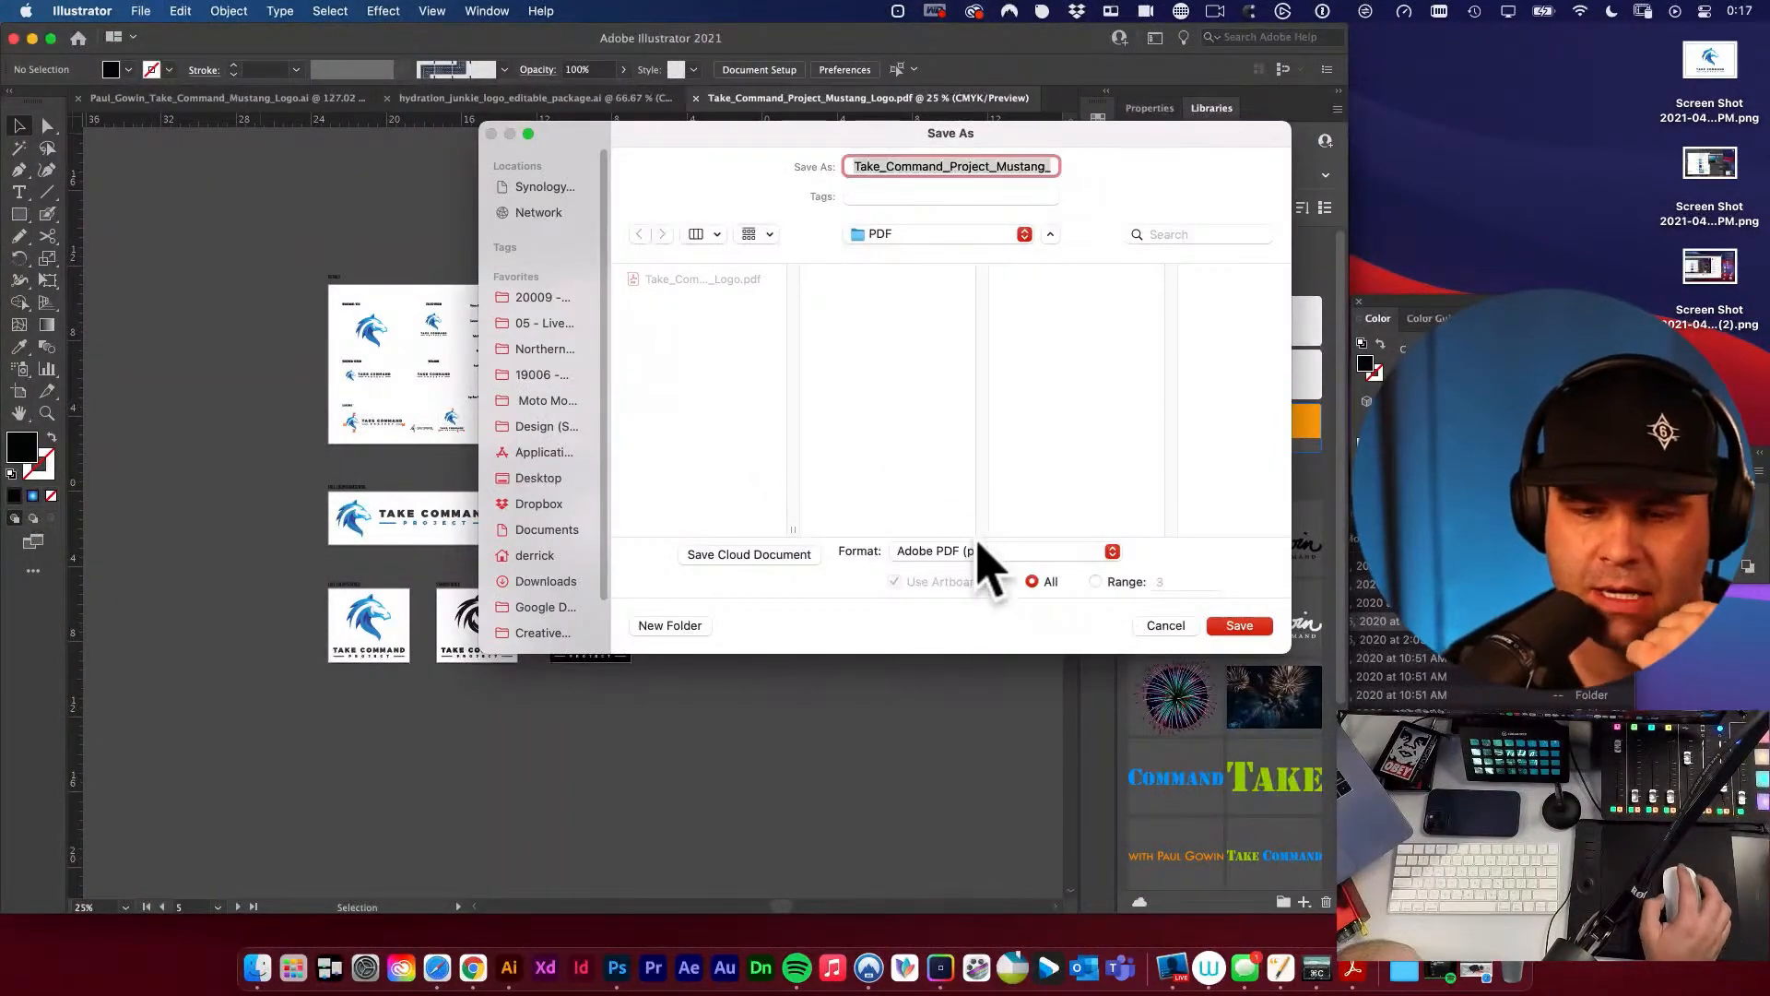
{"action": "left_click", "coordinate": [979, 553]}
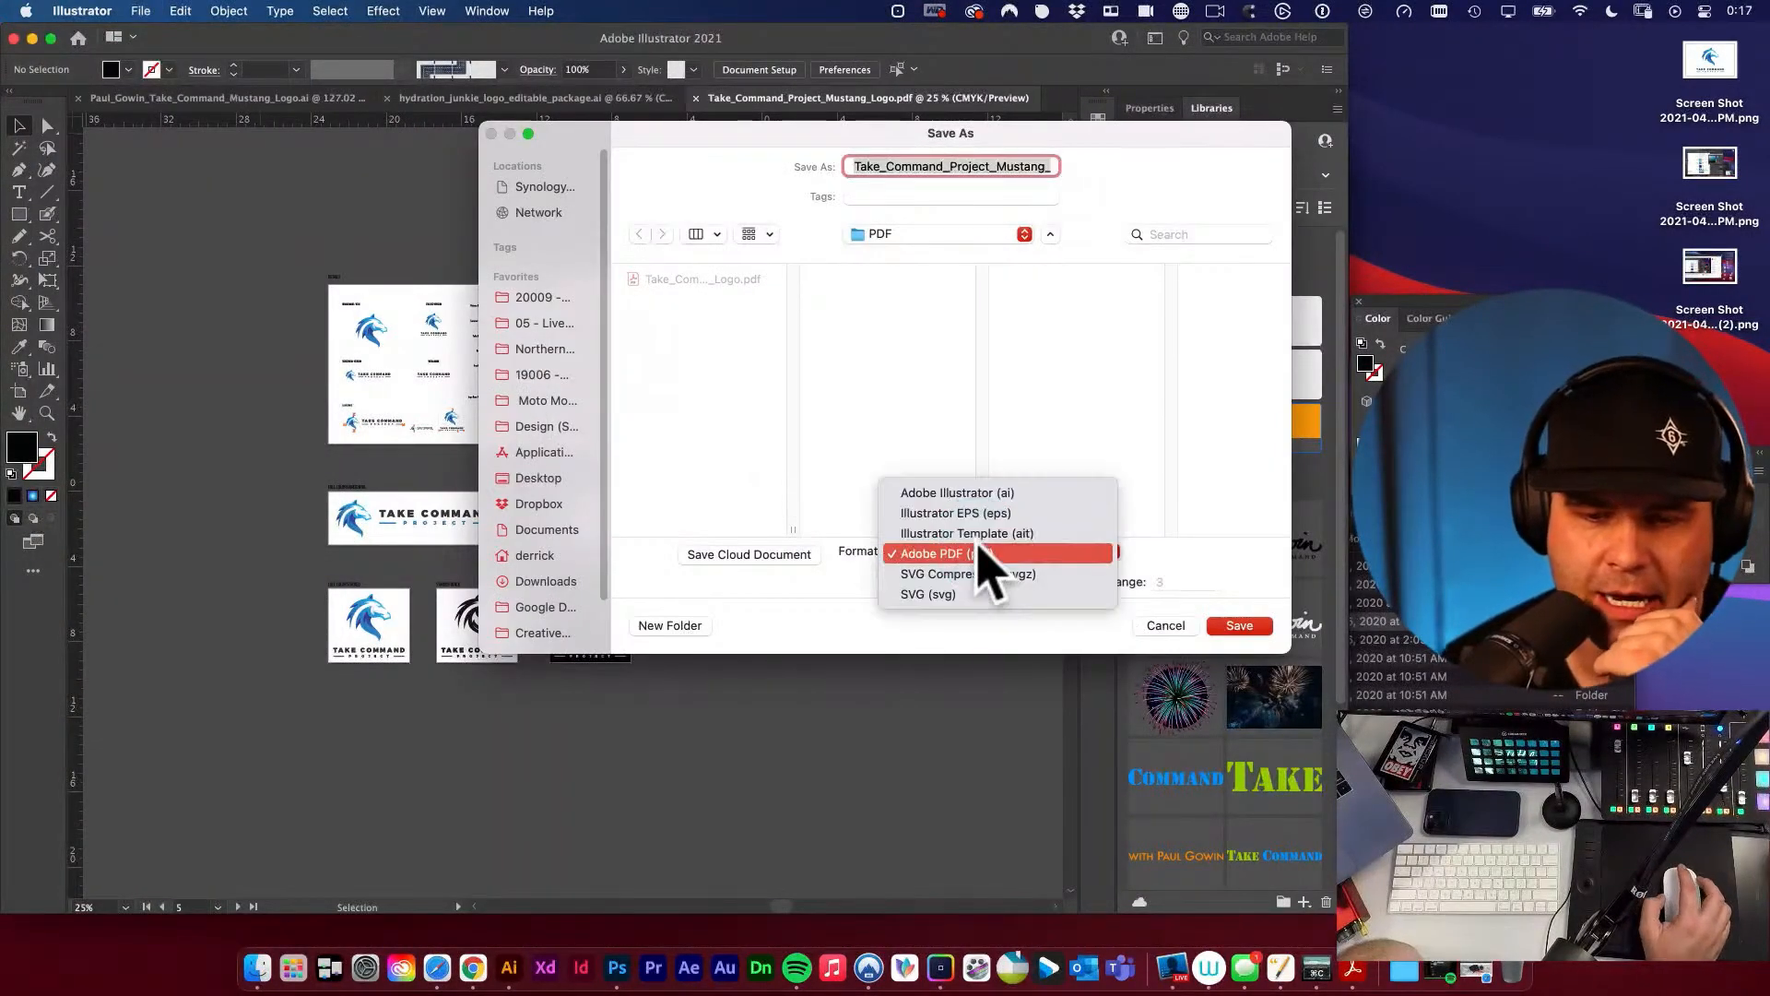
{"action": "left_click", "coordinate": [1001, 514]}
{"action": "left_click", "coordinate": [1012, 244]}
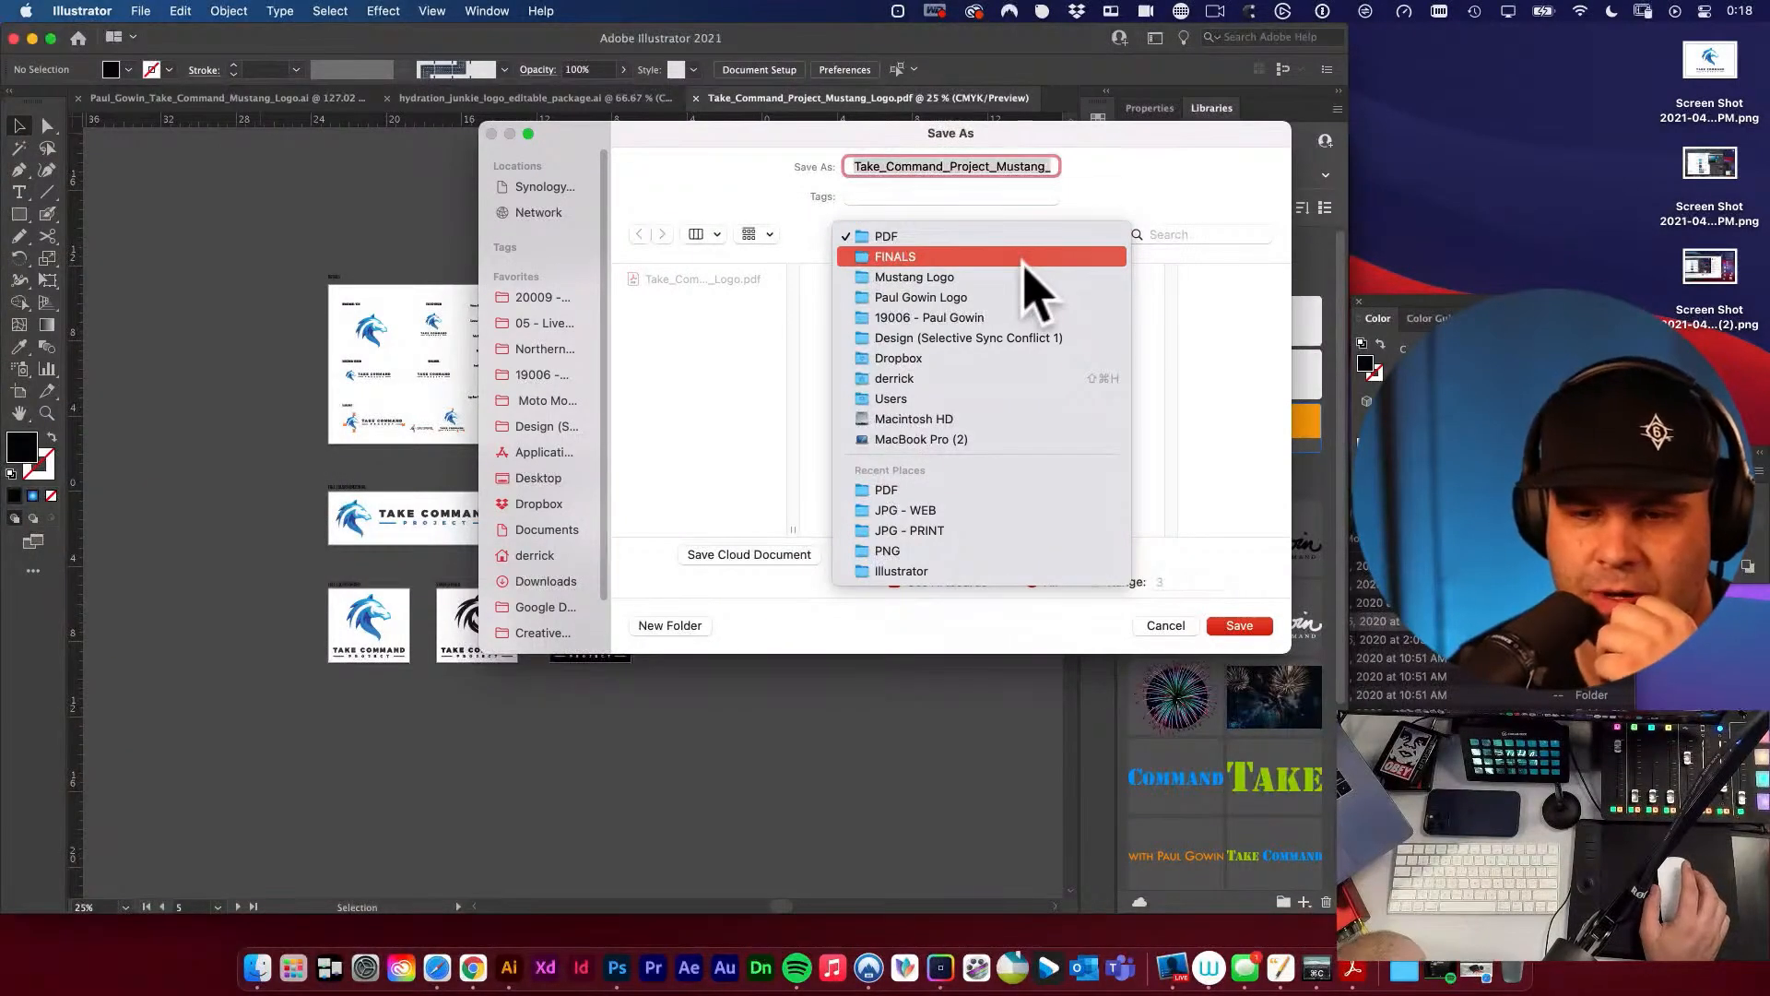
{"action": "left_click", "coordinate": [918, 261]}
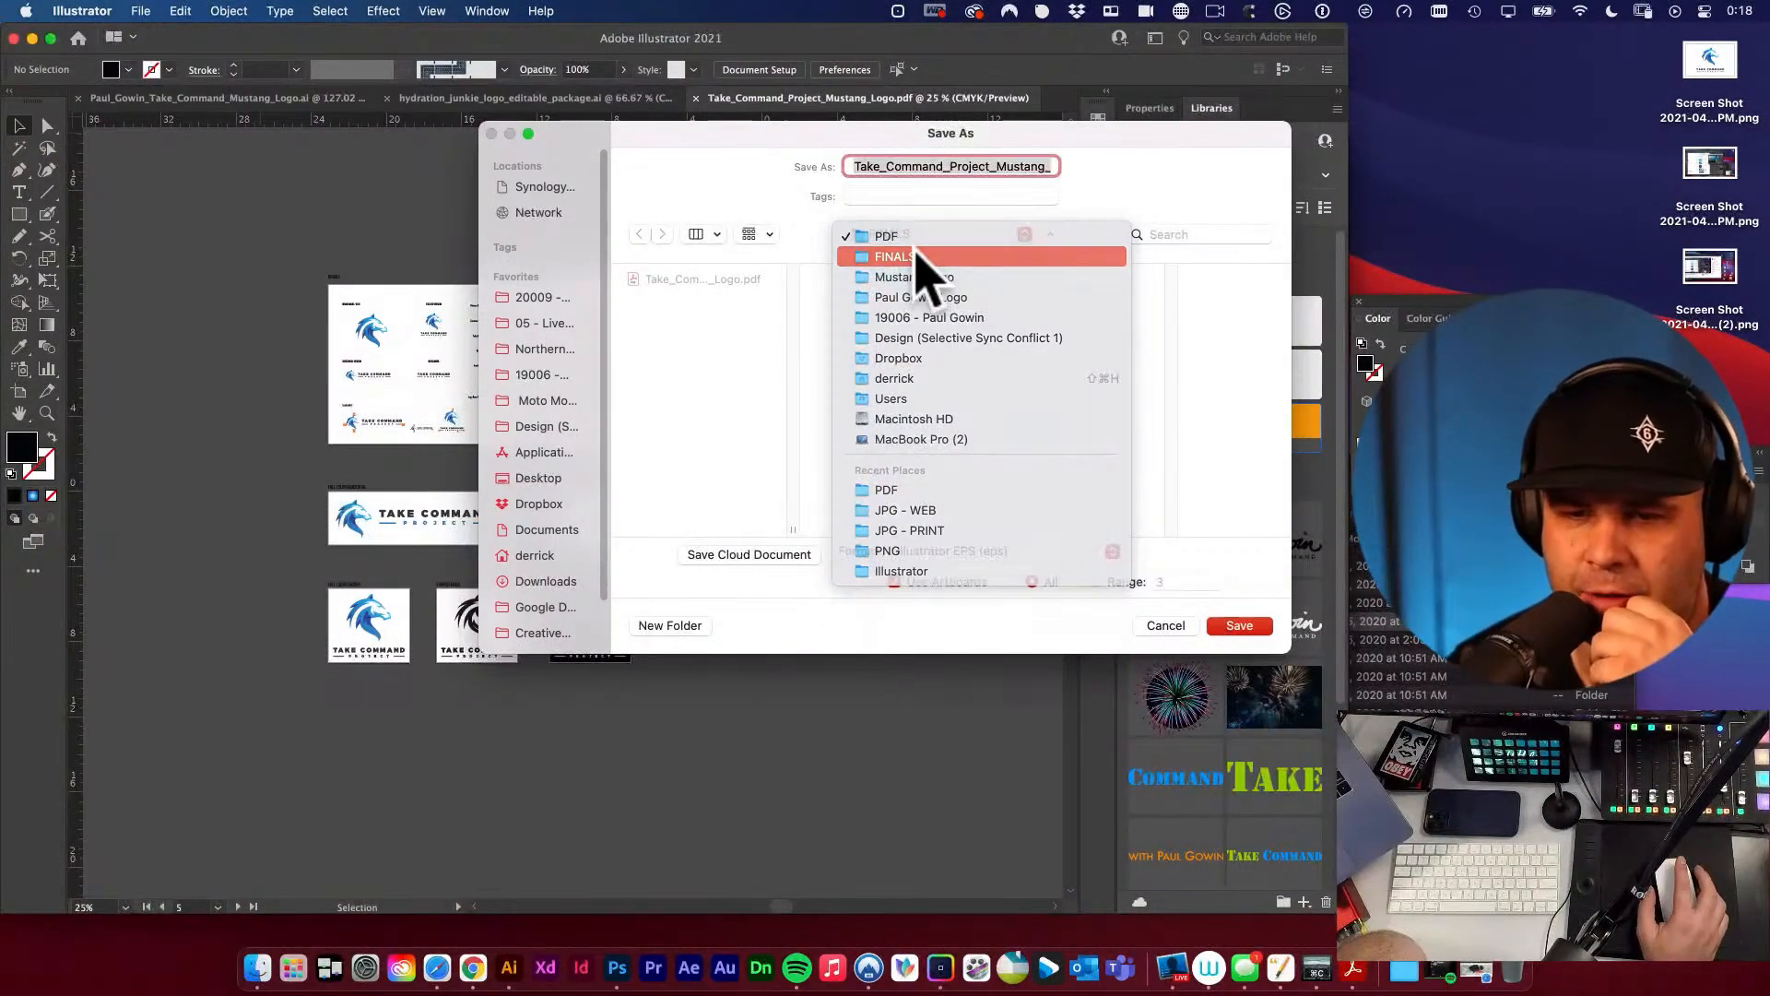
{"action": "left_click", "coordinate": [1154, 280]}
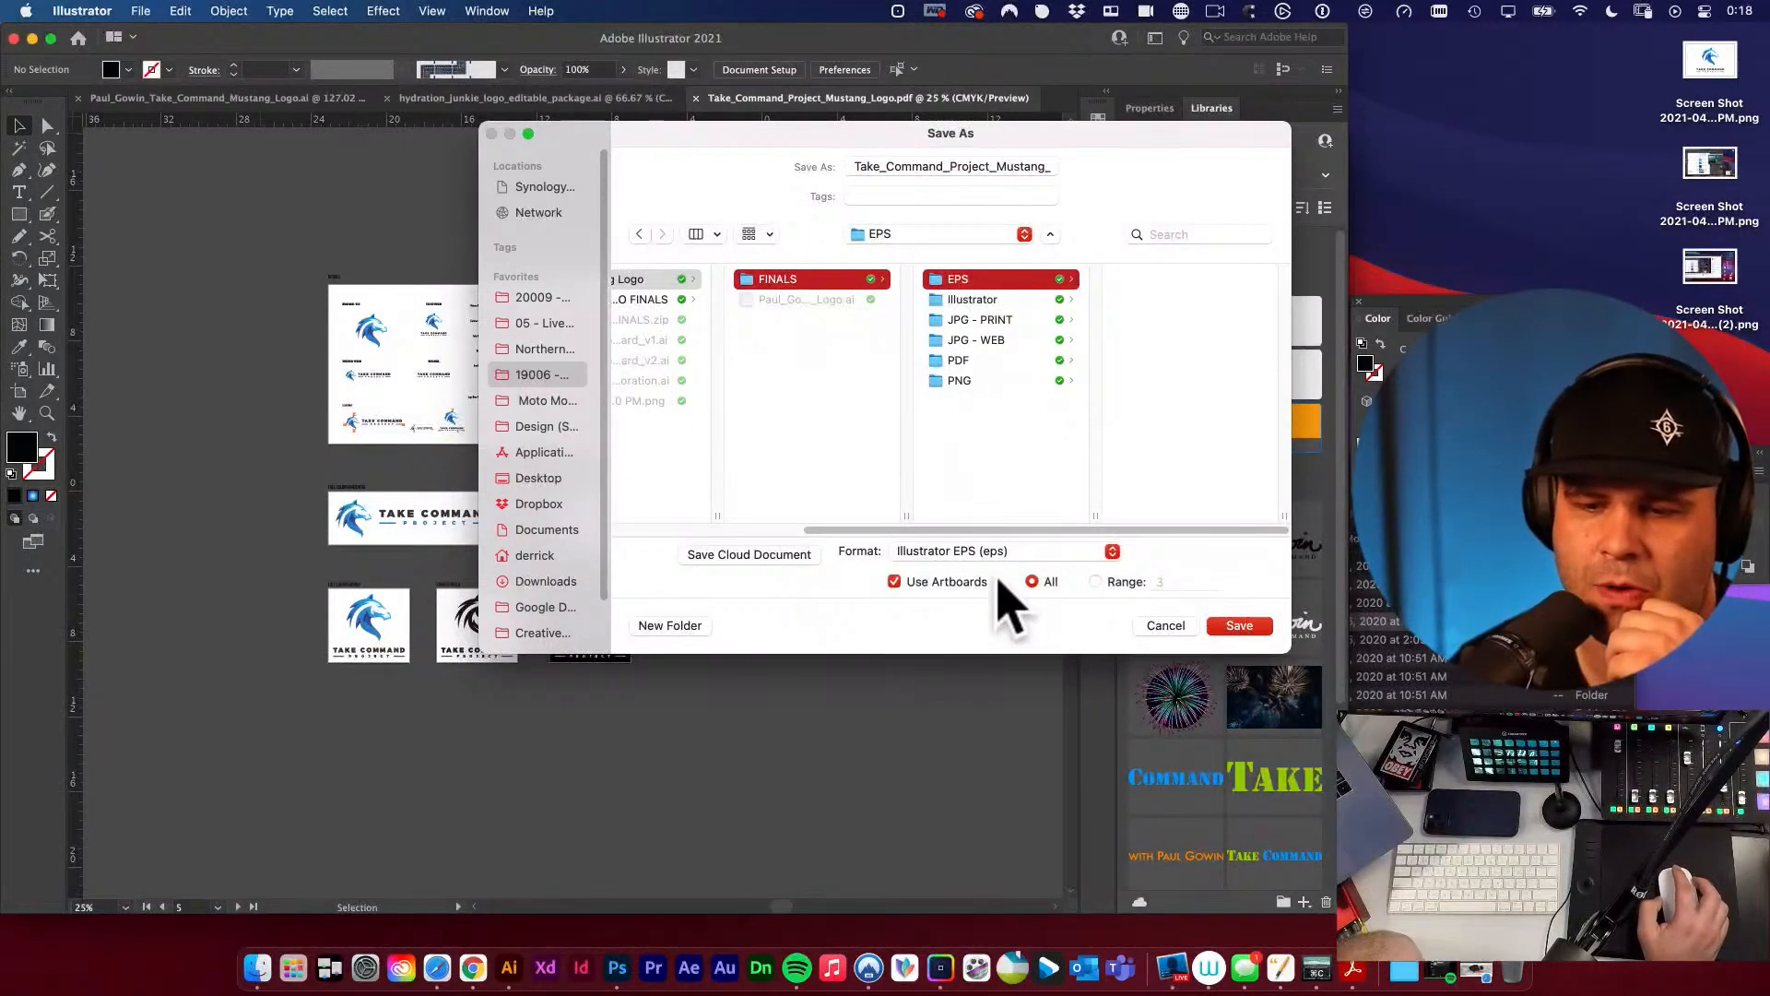
{"action": "left_click", "coordinate": [1240, 627]}
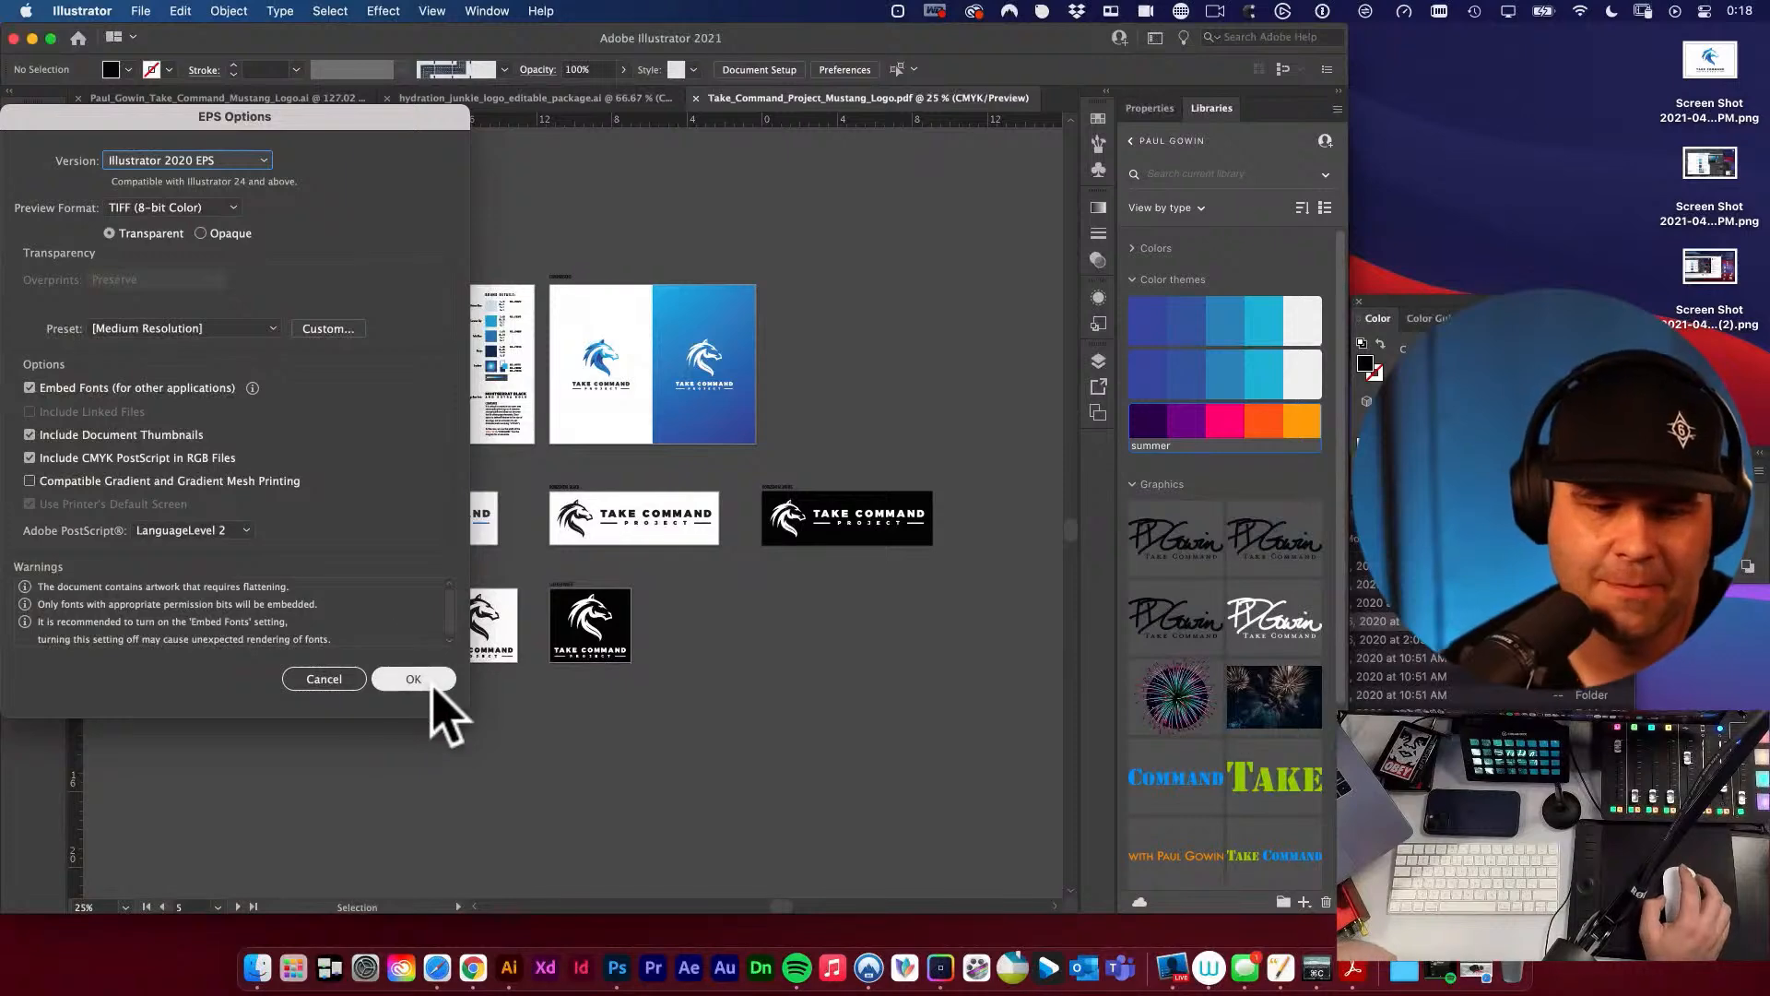
{"action": "left_click", "coordinate": [429, 682]}
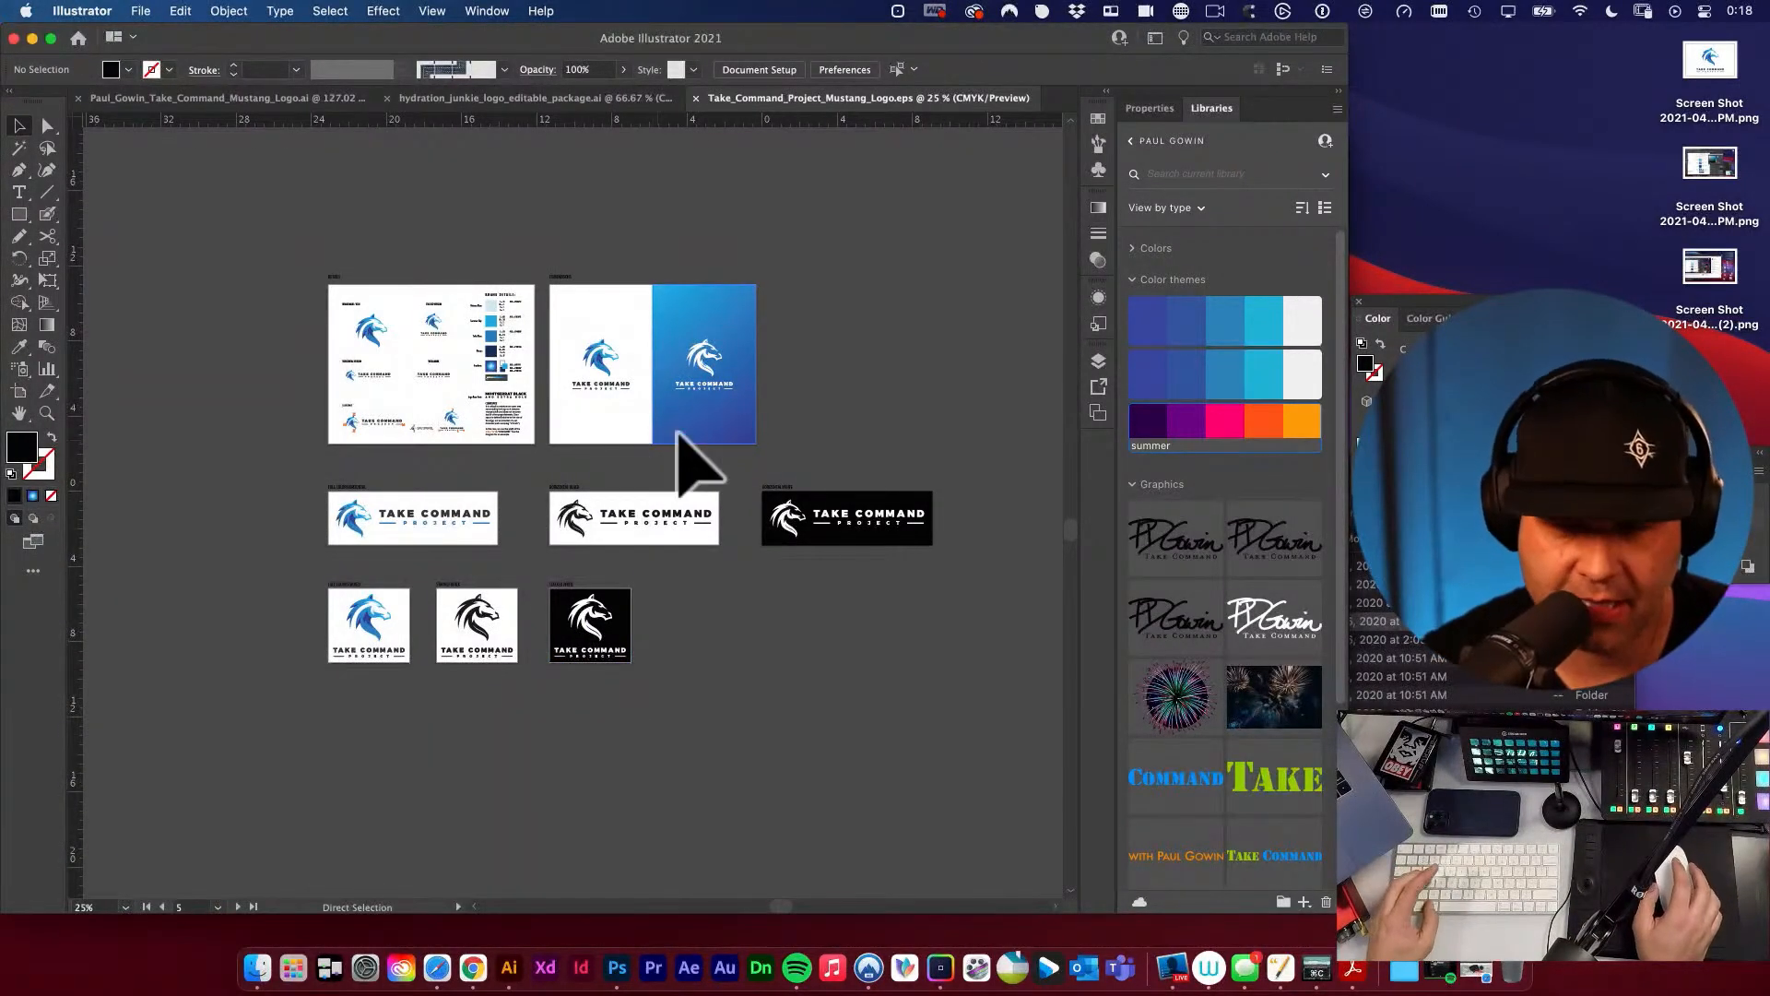
Start saving the document under a new name, with the Illustrator folder inside FINALS as destination.
{"action": "key", "text": "super+s"}
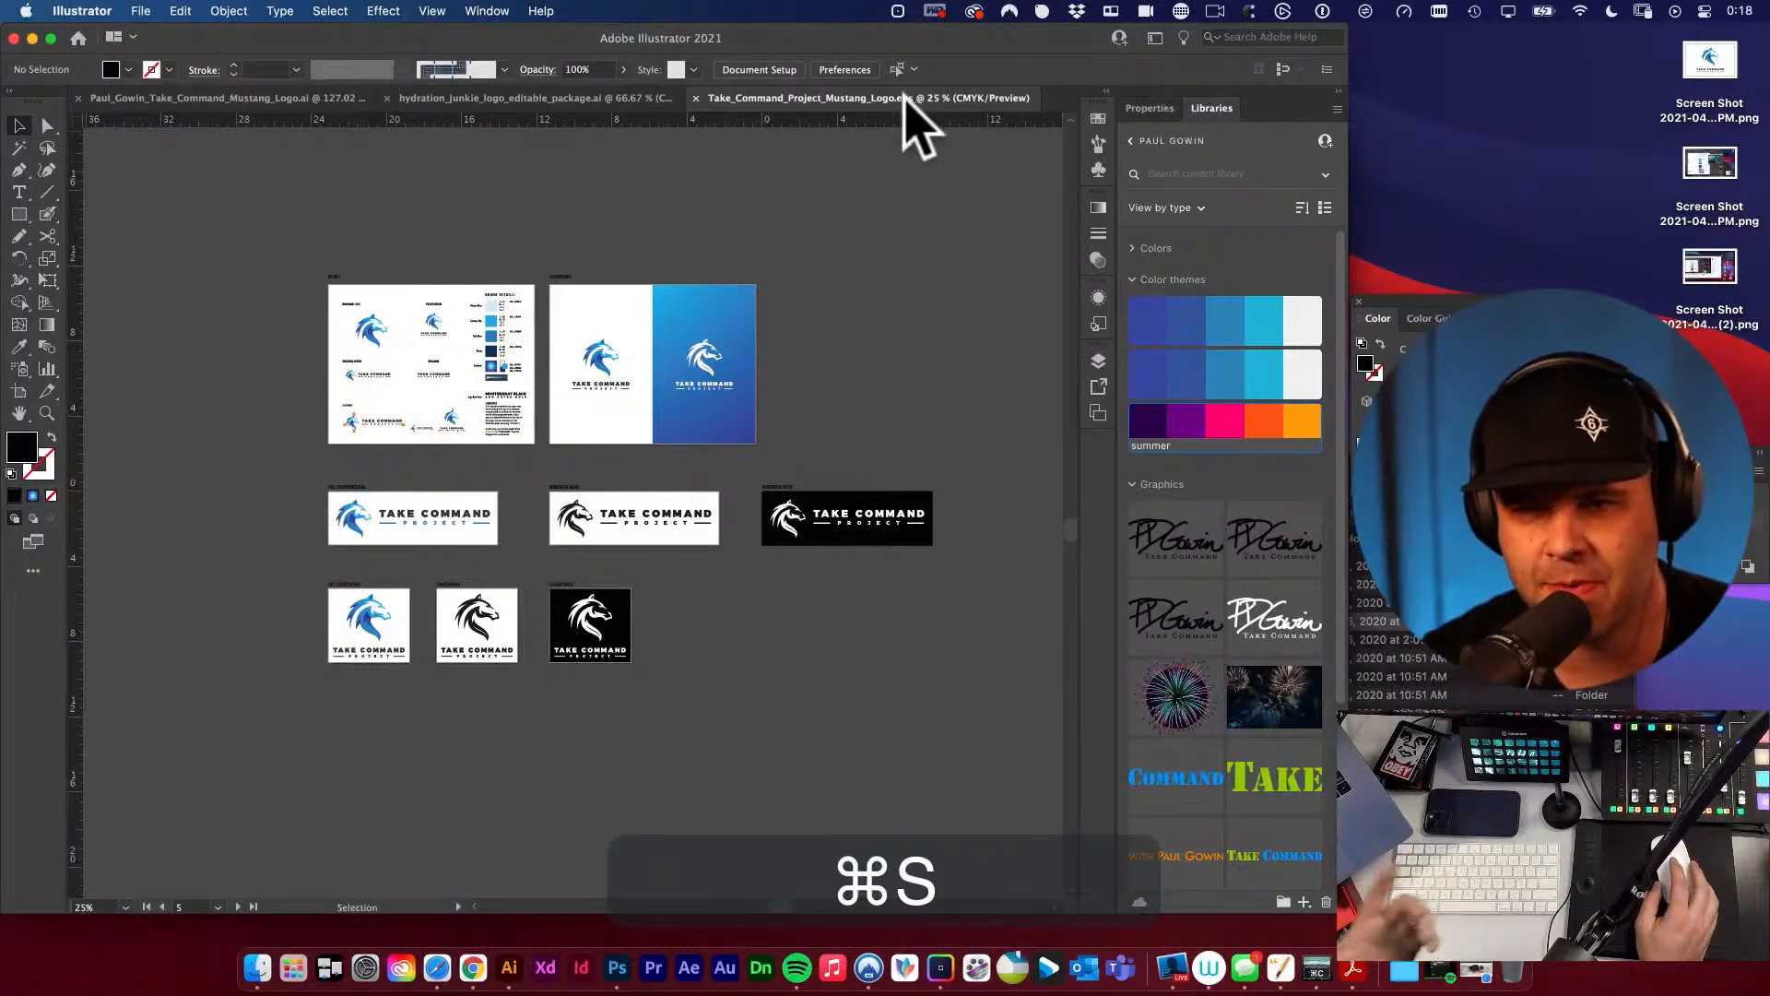
{"action": "left_click", "coordinate": [141, 11]}
{"action": "left_click", "coordinate": [313, 212]}
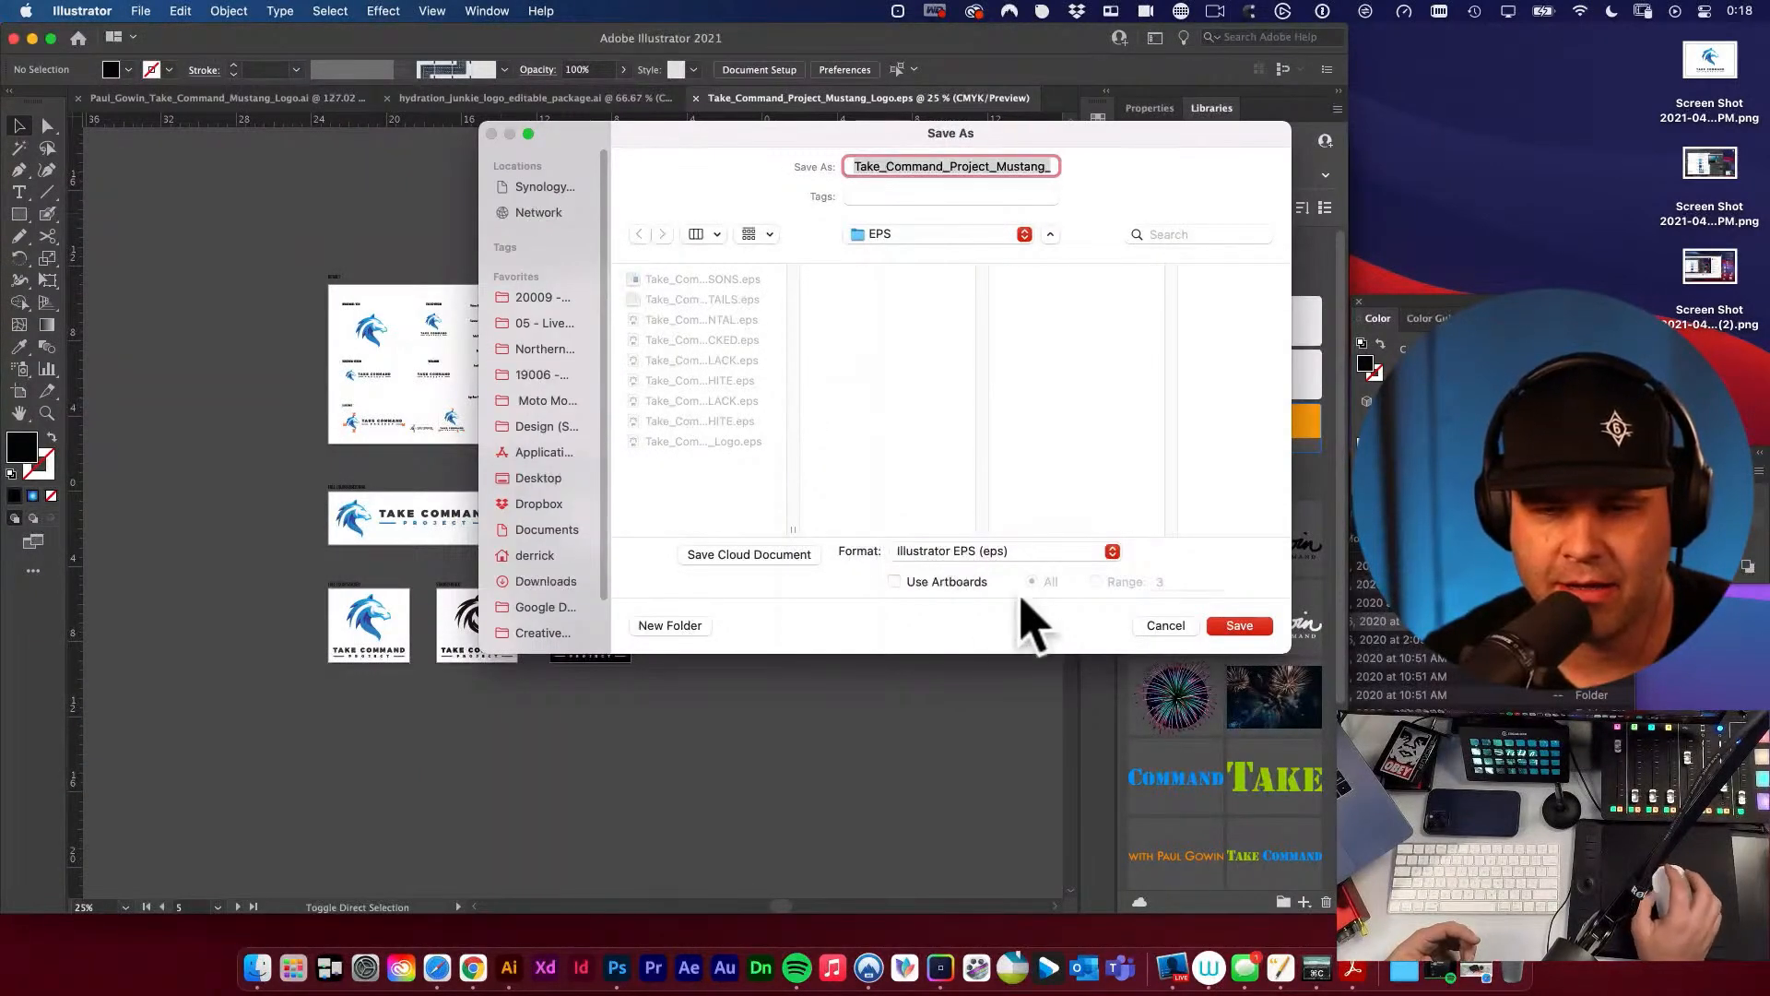
{"action": "left_click", "coordinate": [926, 236]}
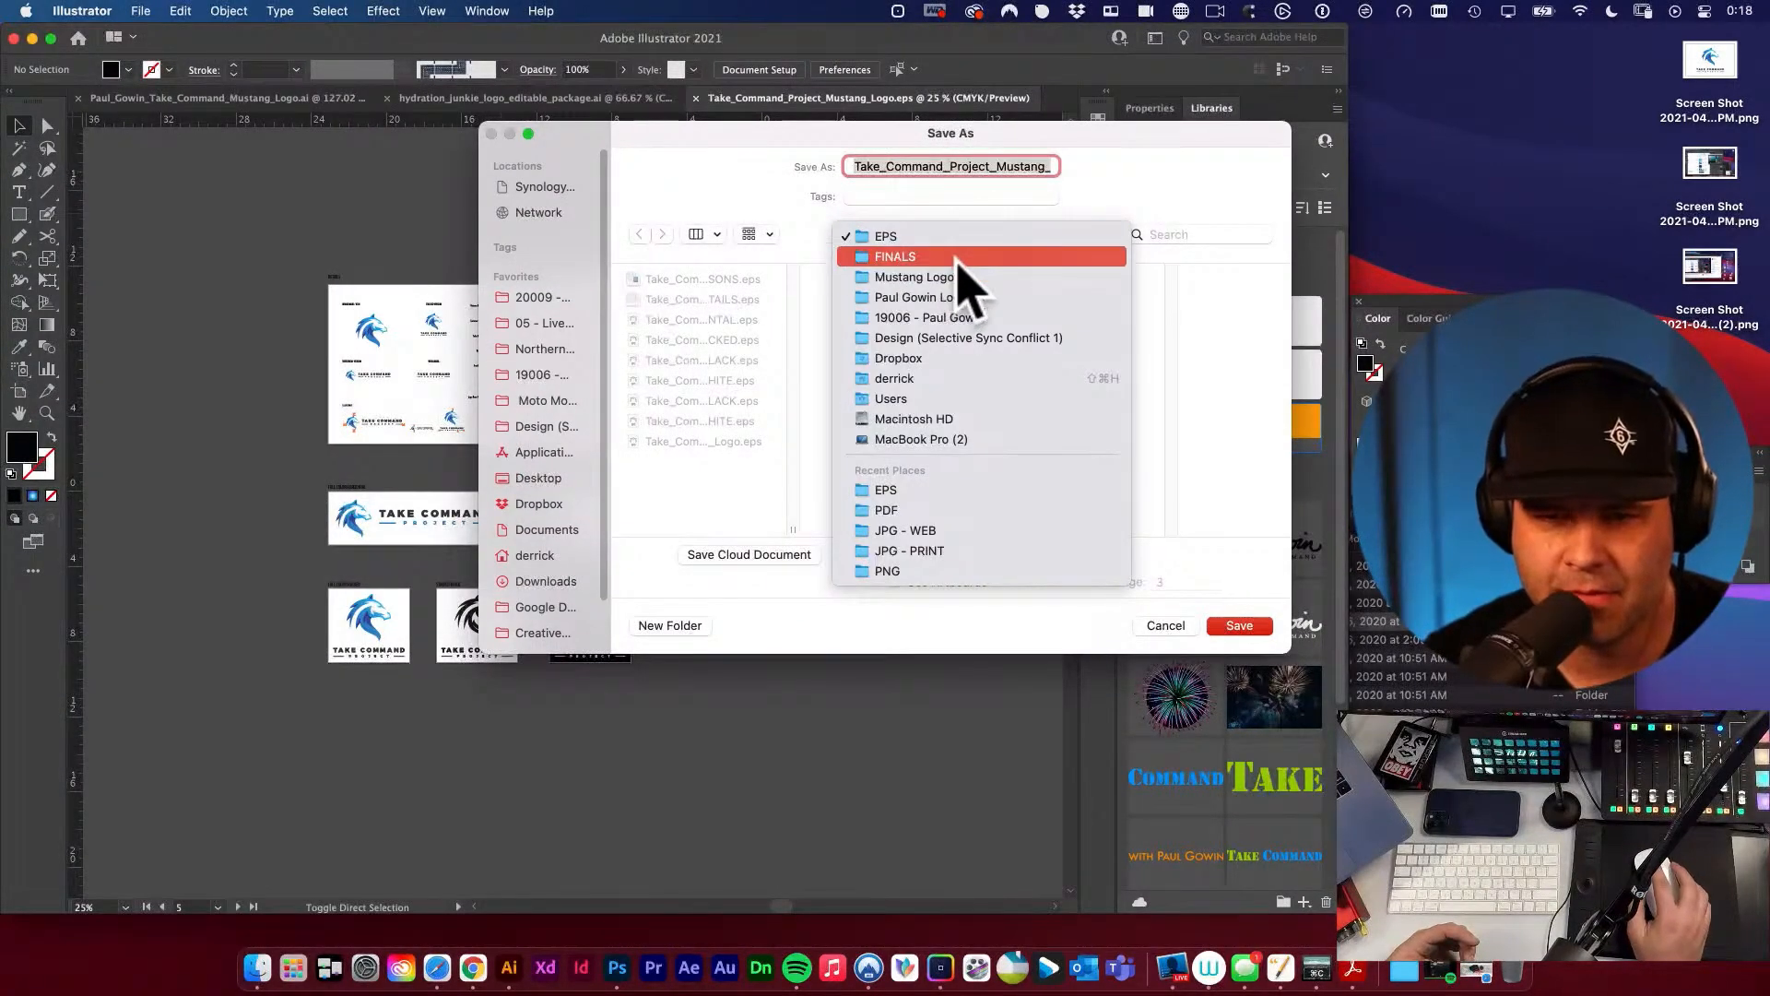
{"action": "left_click", "coordinate": [957, 258]}
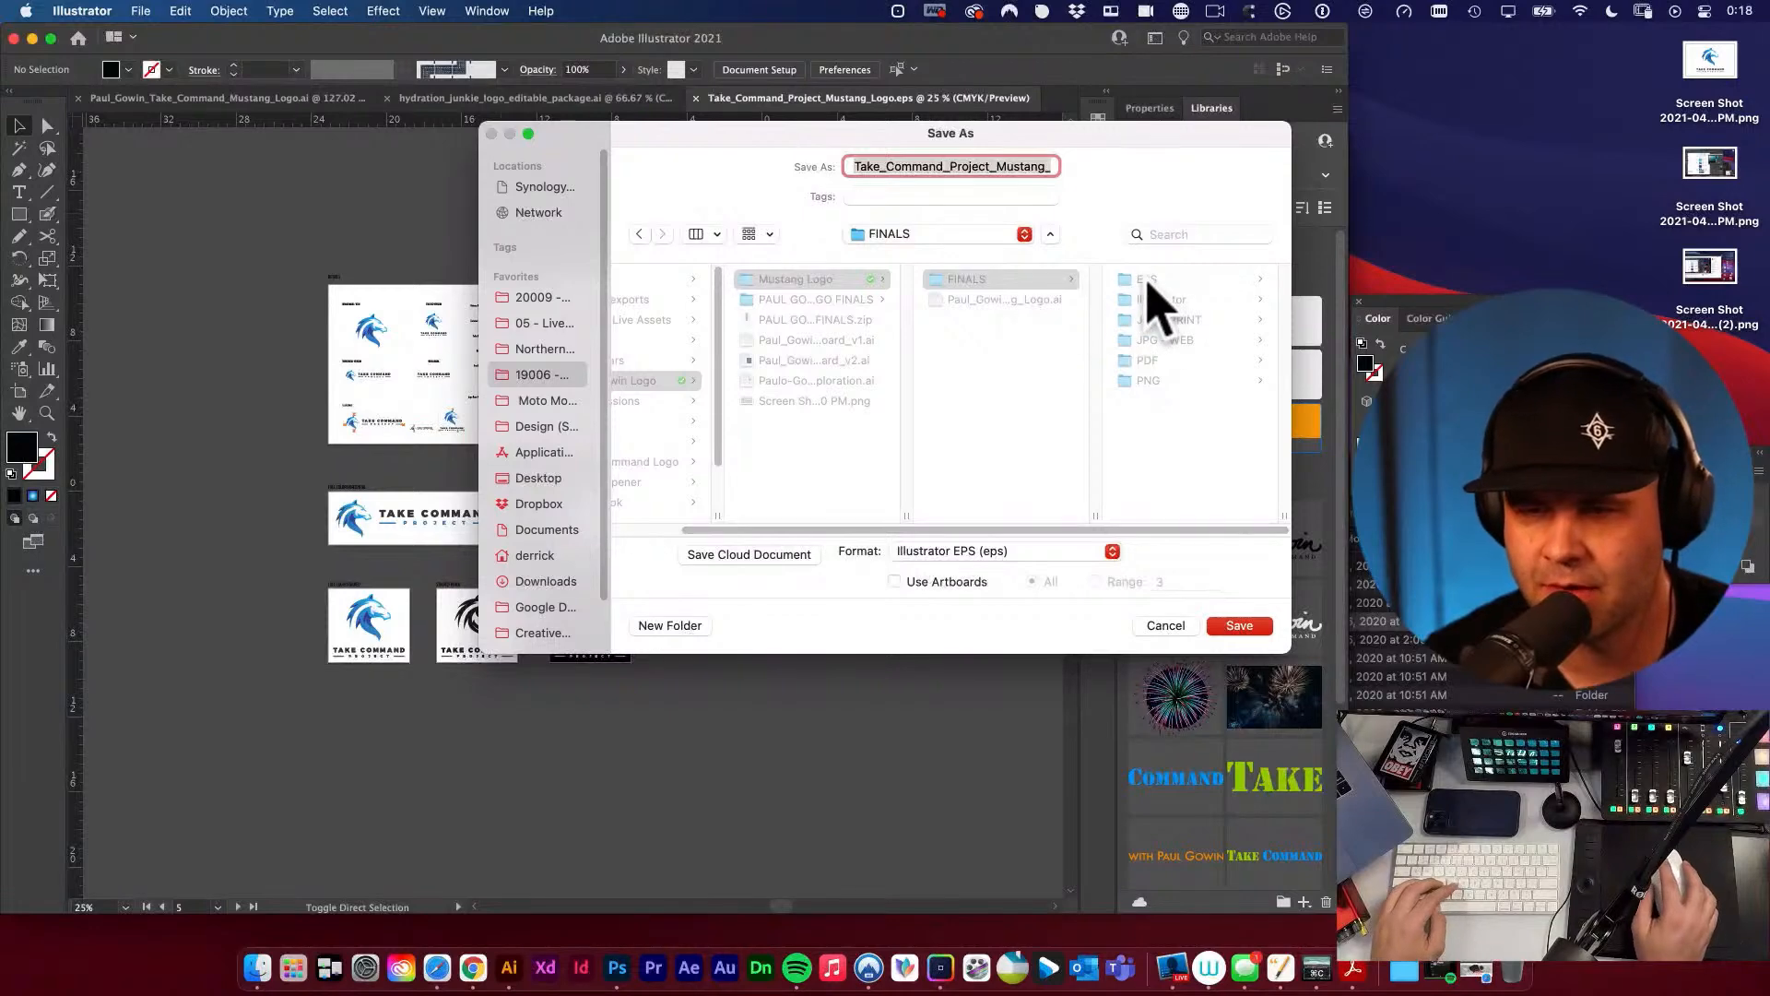
{"action": "left_click", "coordinate": [1160, 300]}
Add the suffix _FINAL to the end of the file name, before the extension.
{"action": "left_click_drag", "start_coordinate": [934, 167], "coordinate": [1127, 172]}
{"action": "left_click", "coordinate": [1026, 166]}
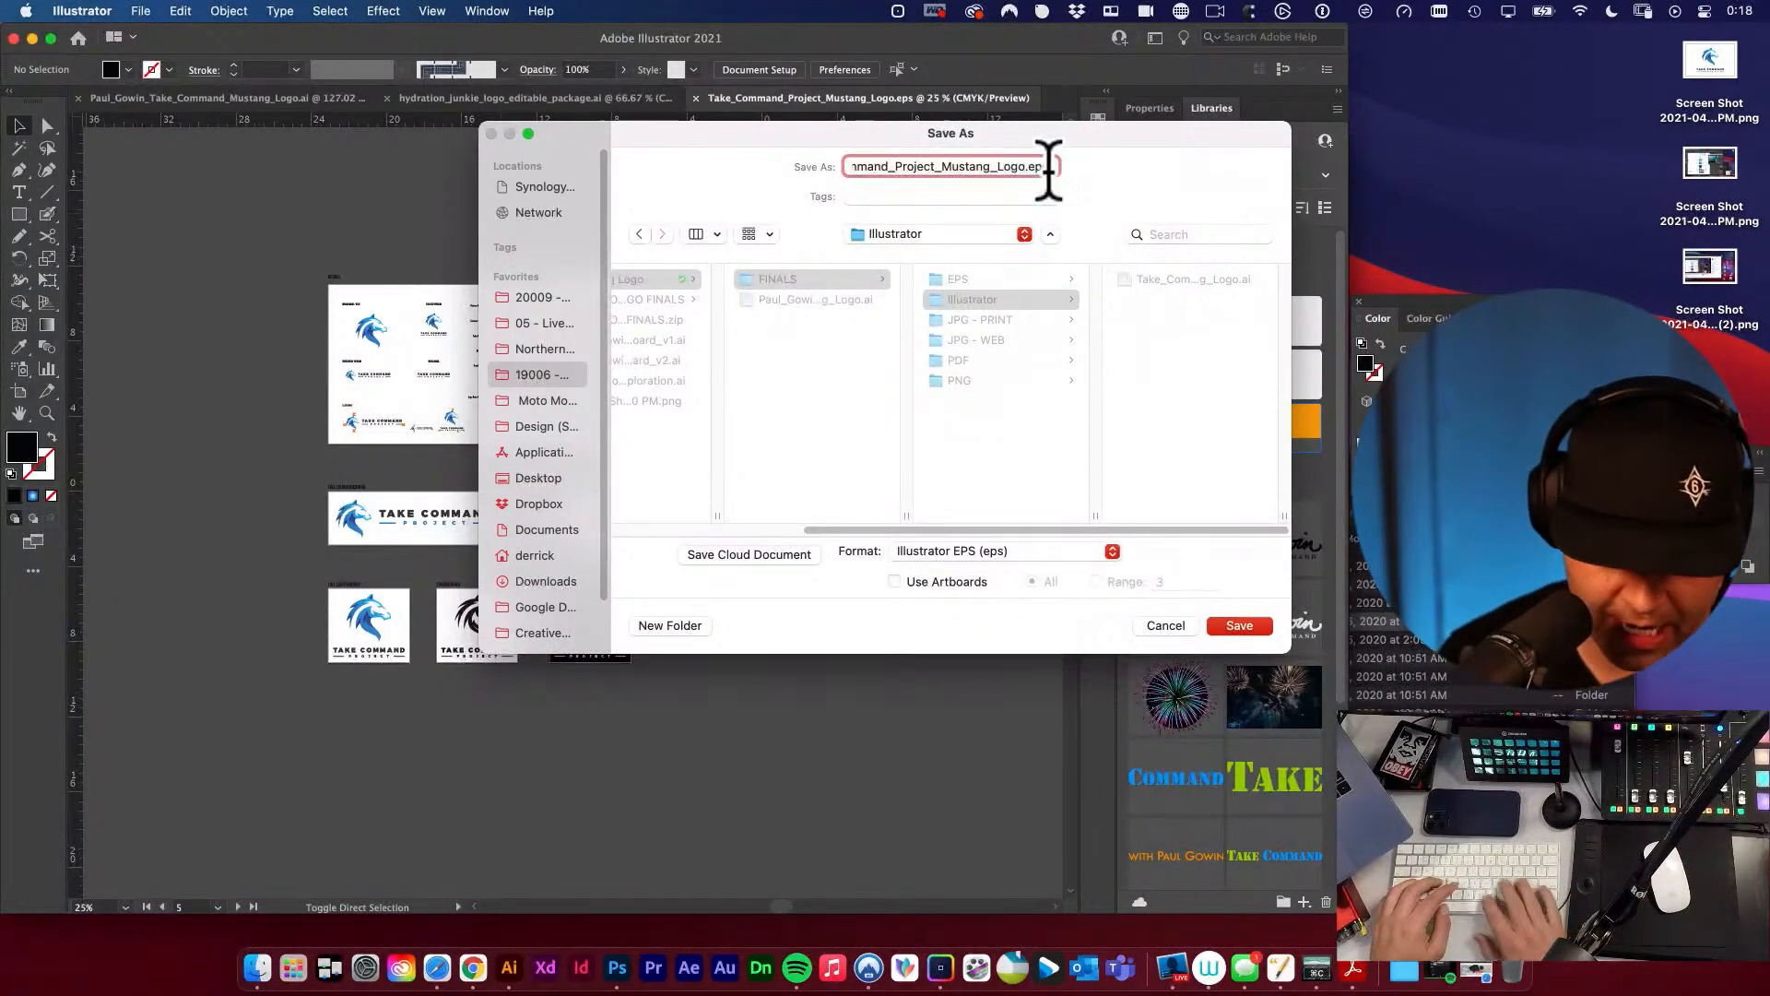
{"action": "type", "text": "_final"}
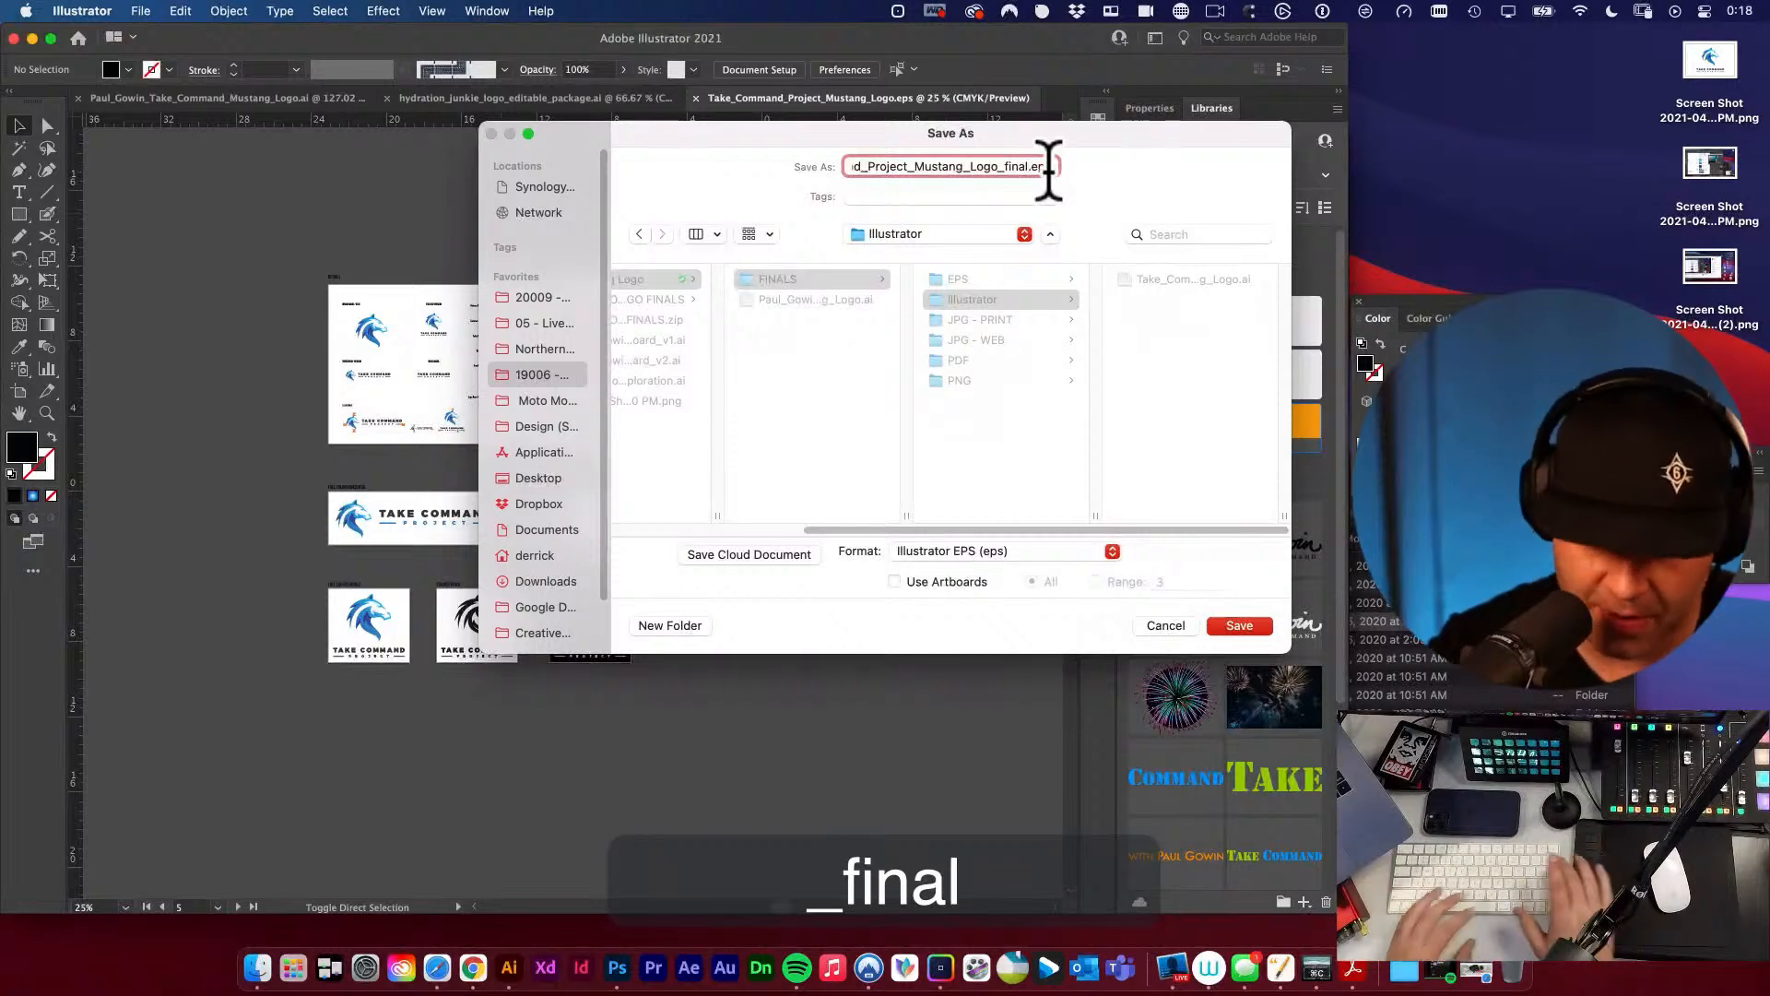
{"action": "key", "text": "BackSpace"}
{"action": "key", "text": "BackSpace"}
{"action": "key", "text": "BackSpace"}
{"action": "key", "text": "BackSpace"}
{"action": "key", "text": "BackSpace"}
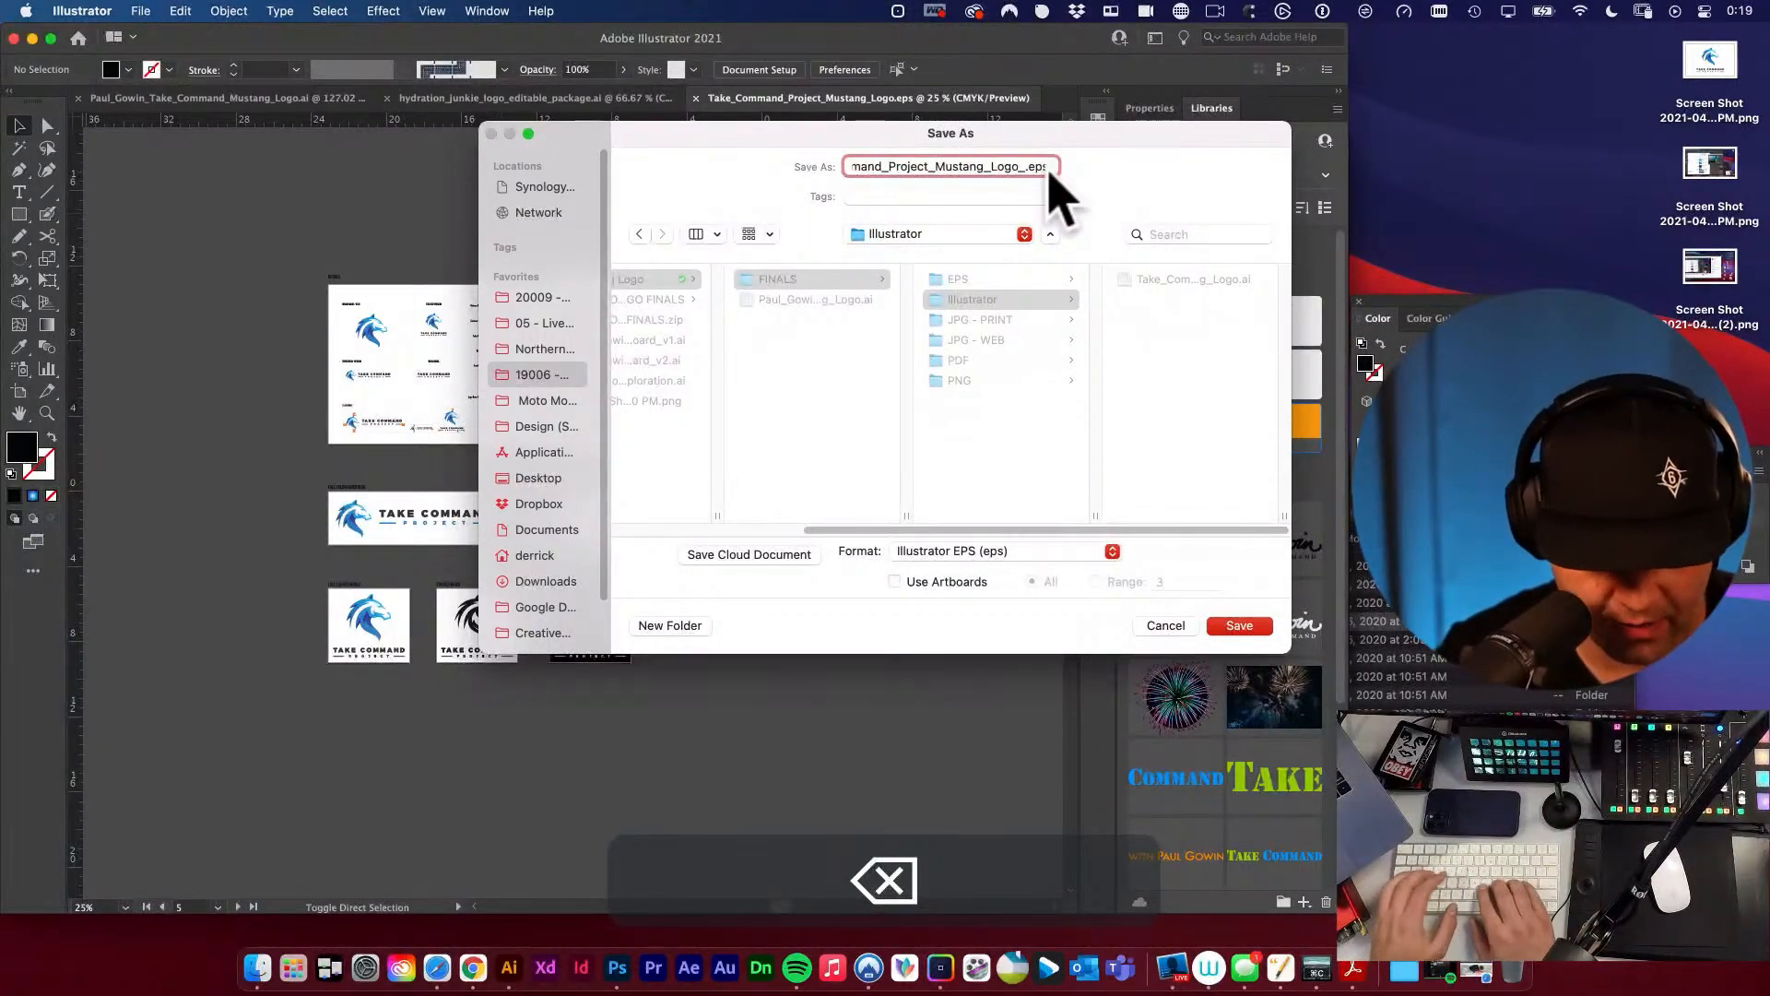
{"action": "type", "text": "FINAL"}
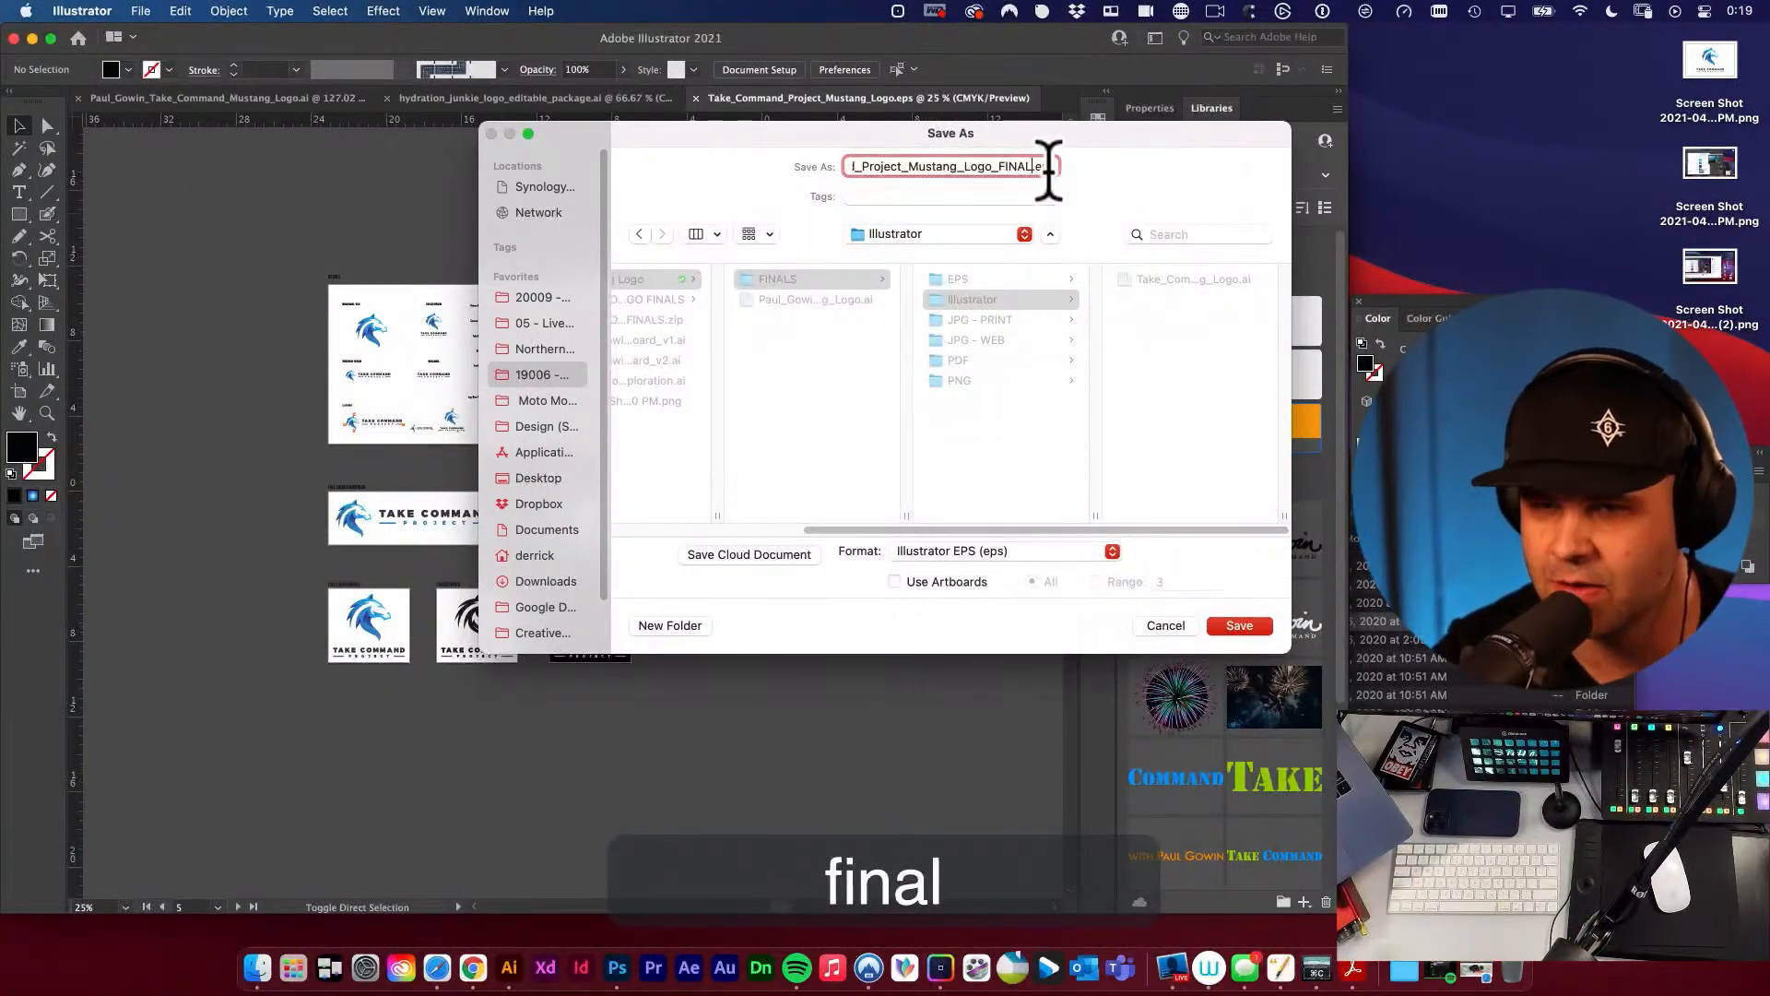
Save the _FINAL file in Adobe Illustrator (ai) format, with the Illustrator 2020 version and PDF compatibility.
{"action": "left_click", "coordinate": [1057, 551]}
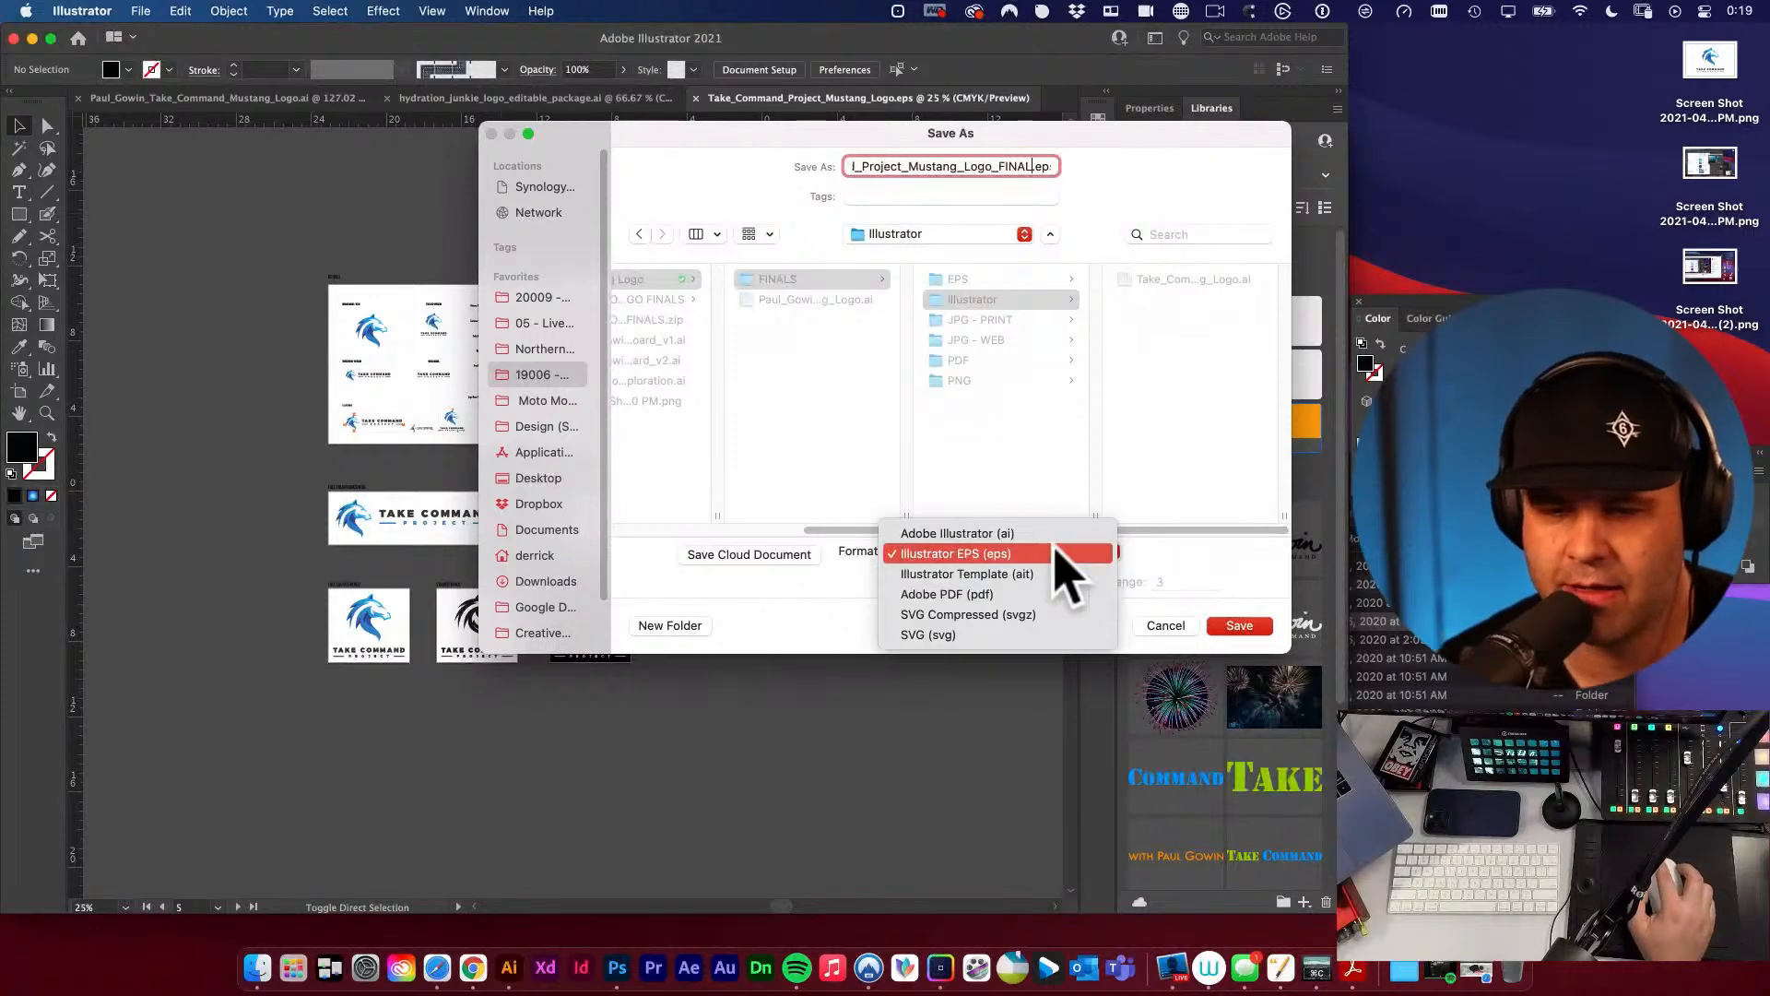
{"action": "left_click", "coordinate": [1012, 535]}
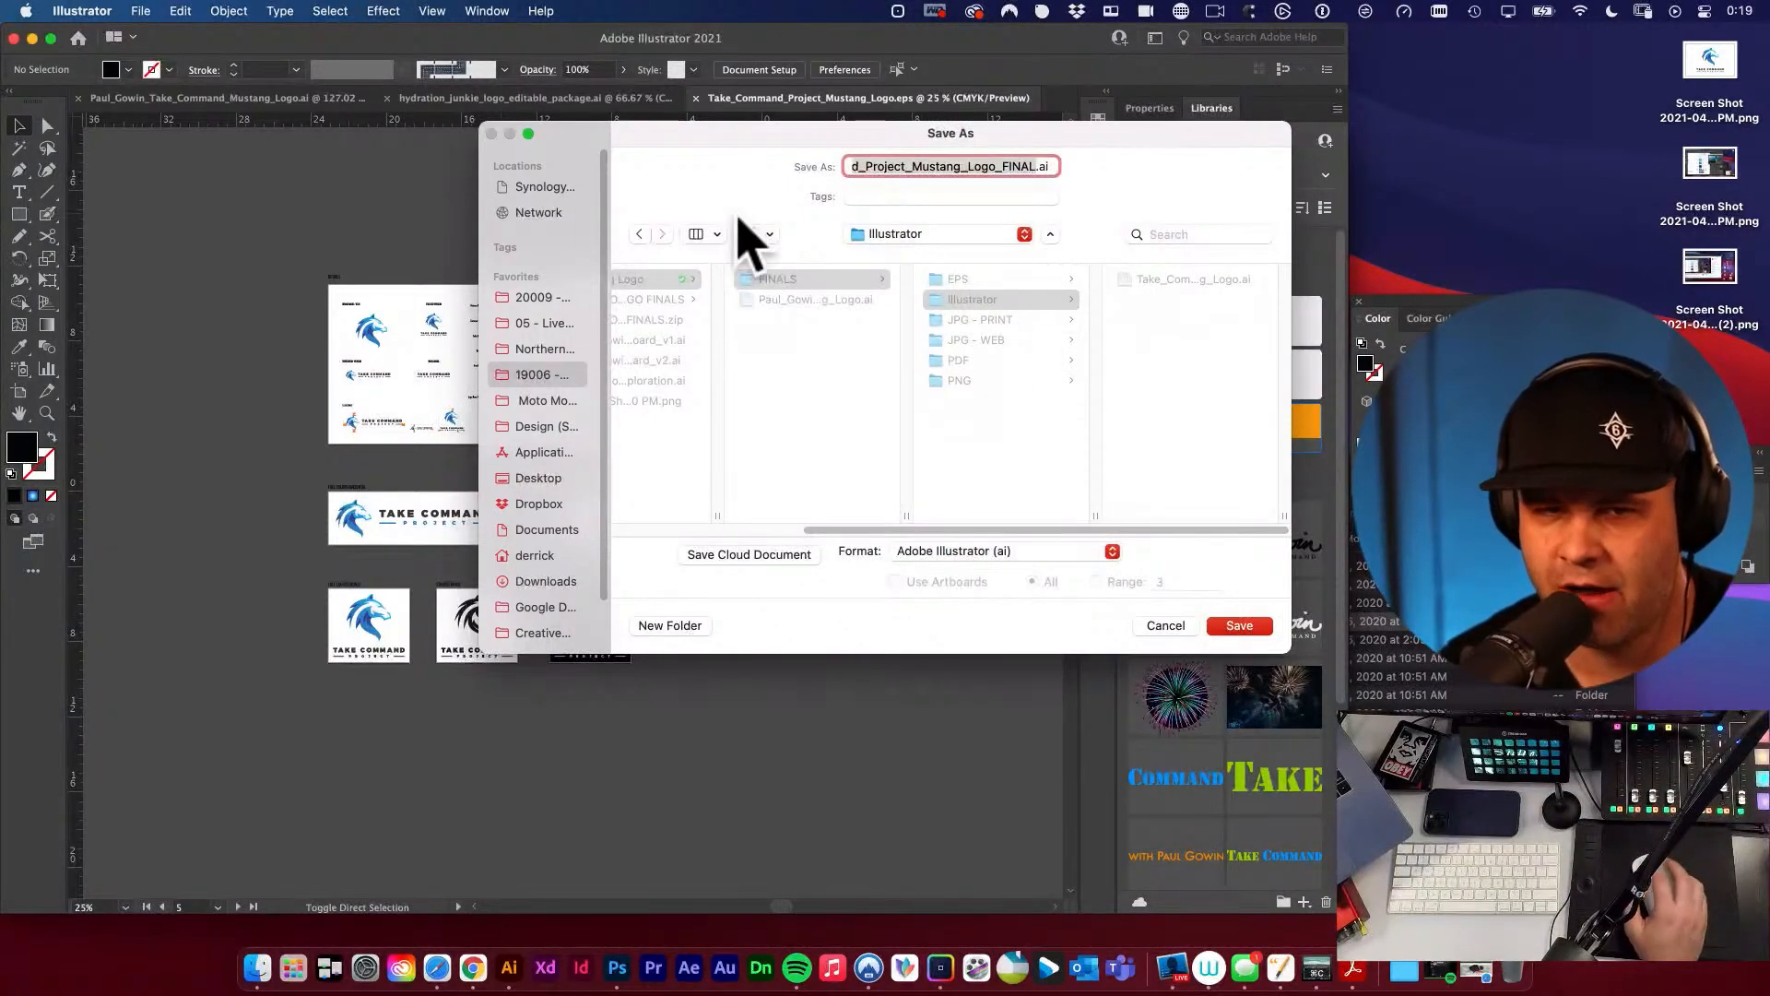
{"action": "left_click_drag", "start_coordinate": [585, 133], "coordinate": [546, 139]}
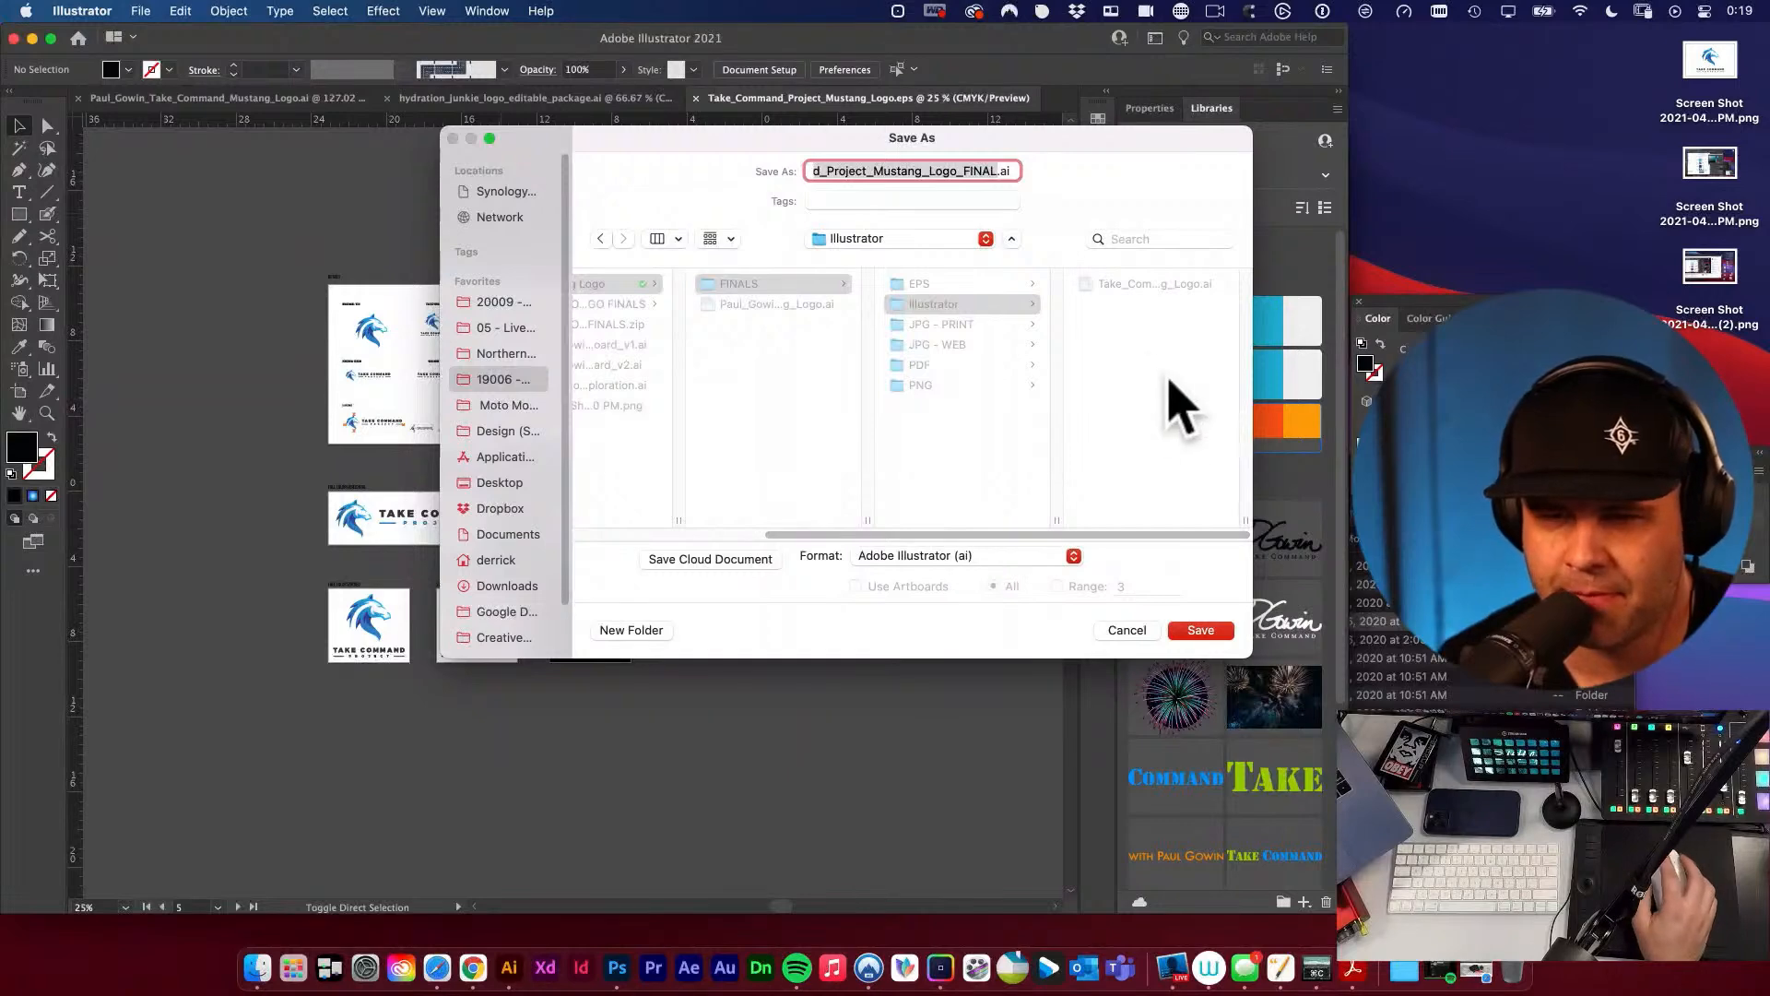
{"action": "left_click", "coordinate": [1203, 629]}
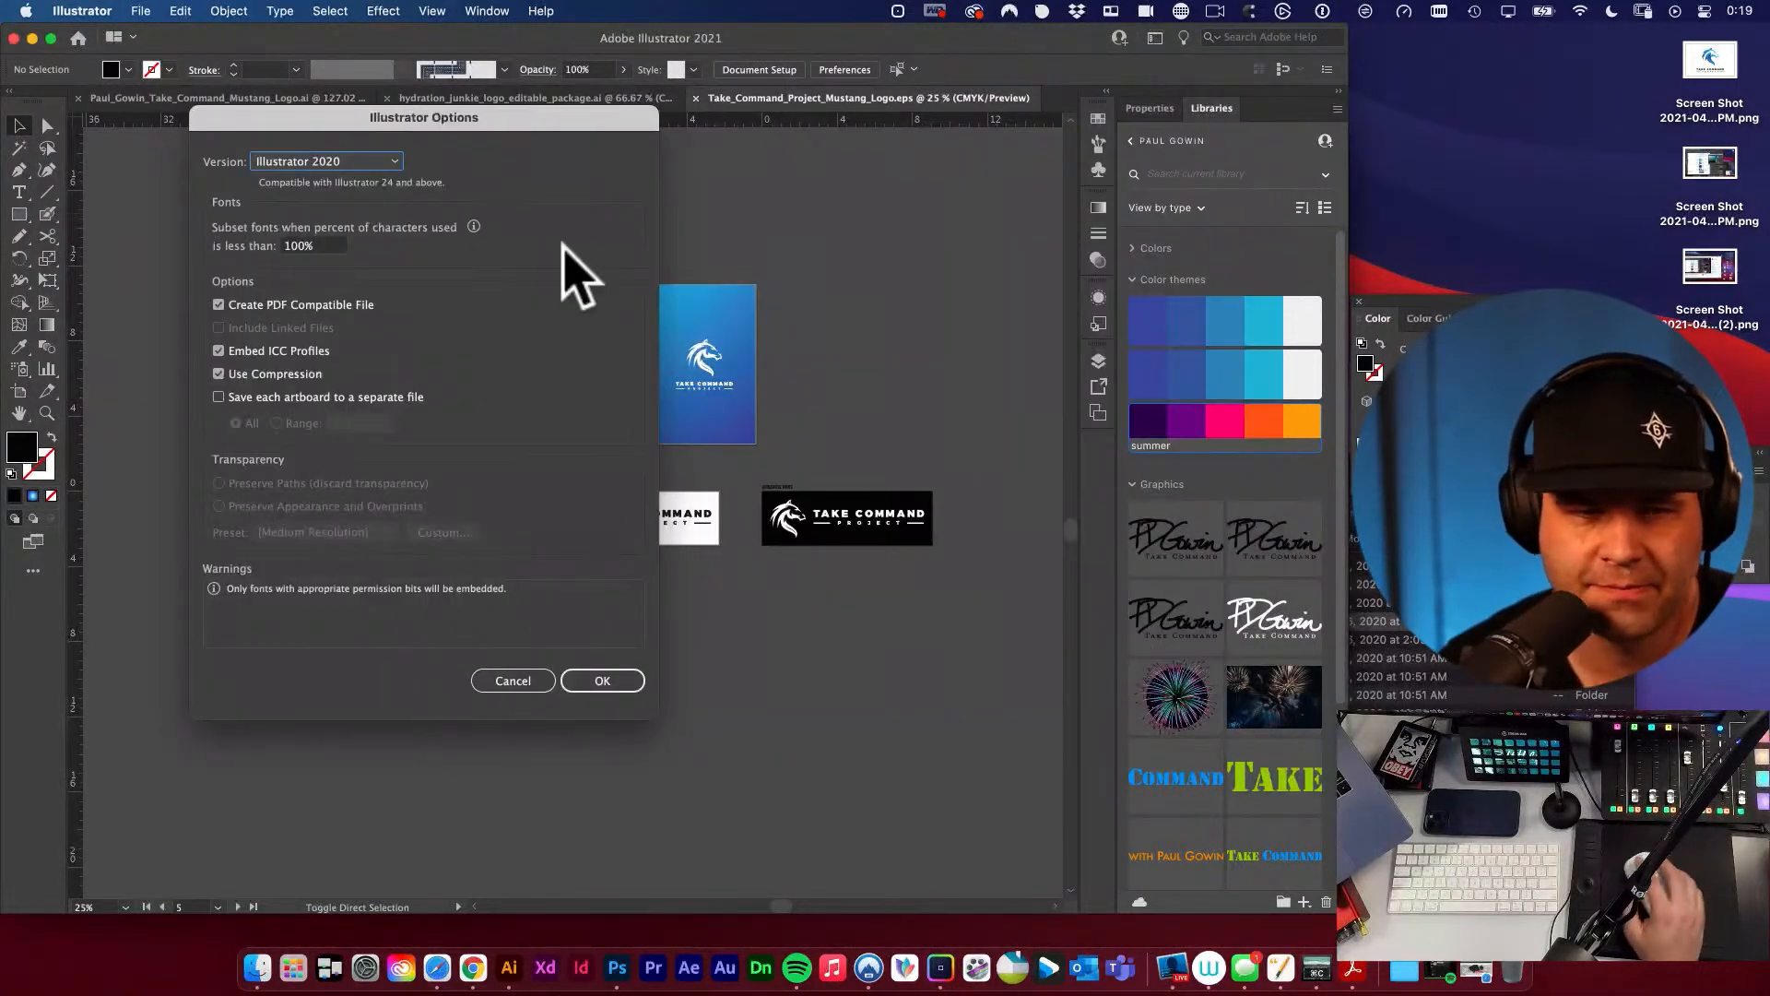
{"action": "left_click", "coordinate": [602, 681]}
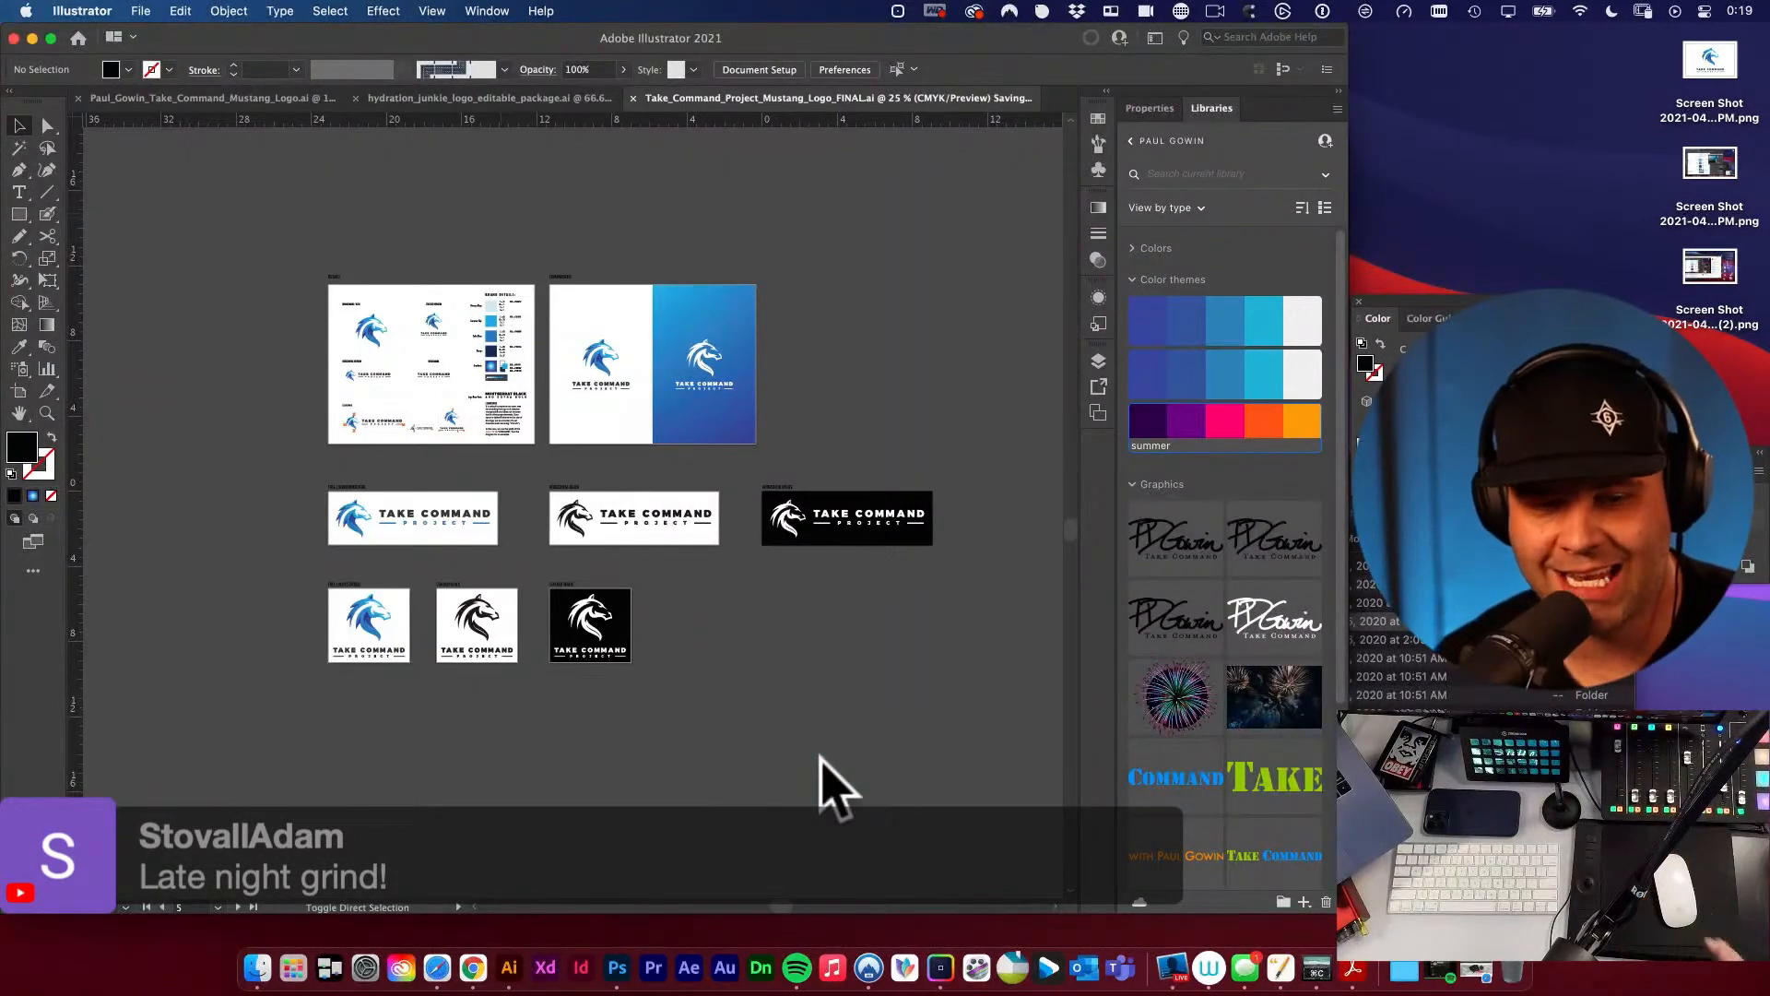
Select all artwork on every artboard, convert its live text to outlines, and clear the selection.
{"action": "key", "text": "super+a"}
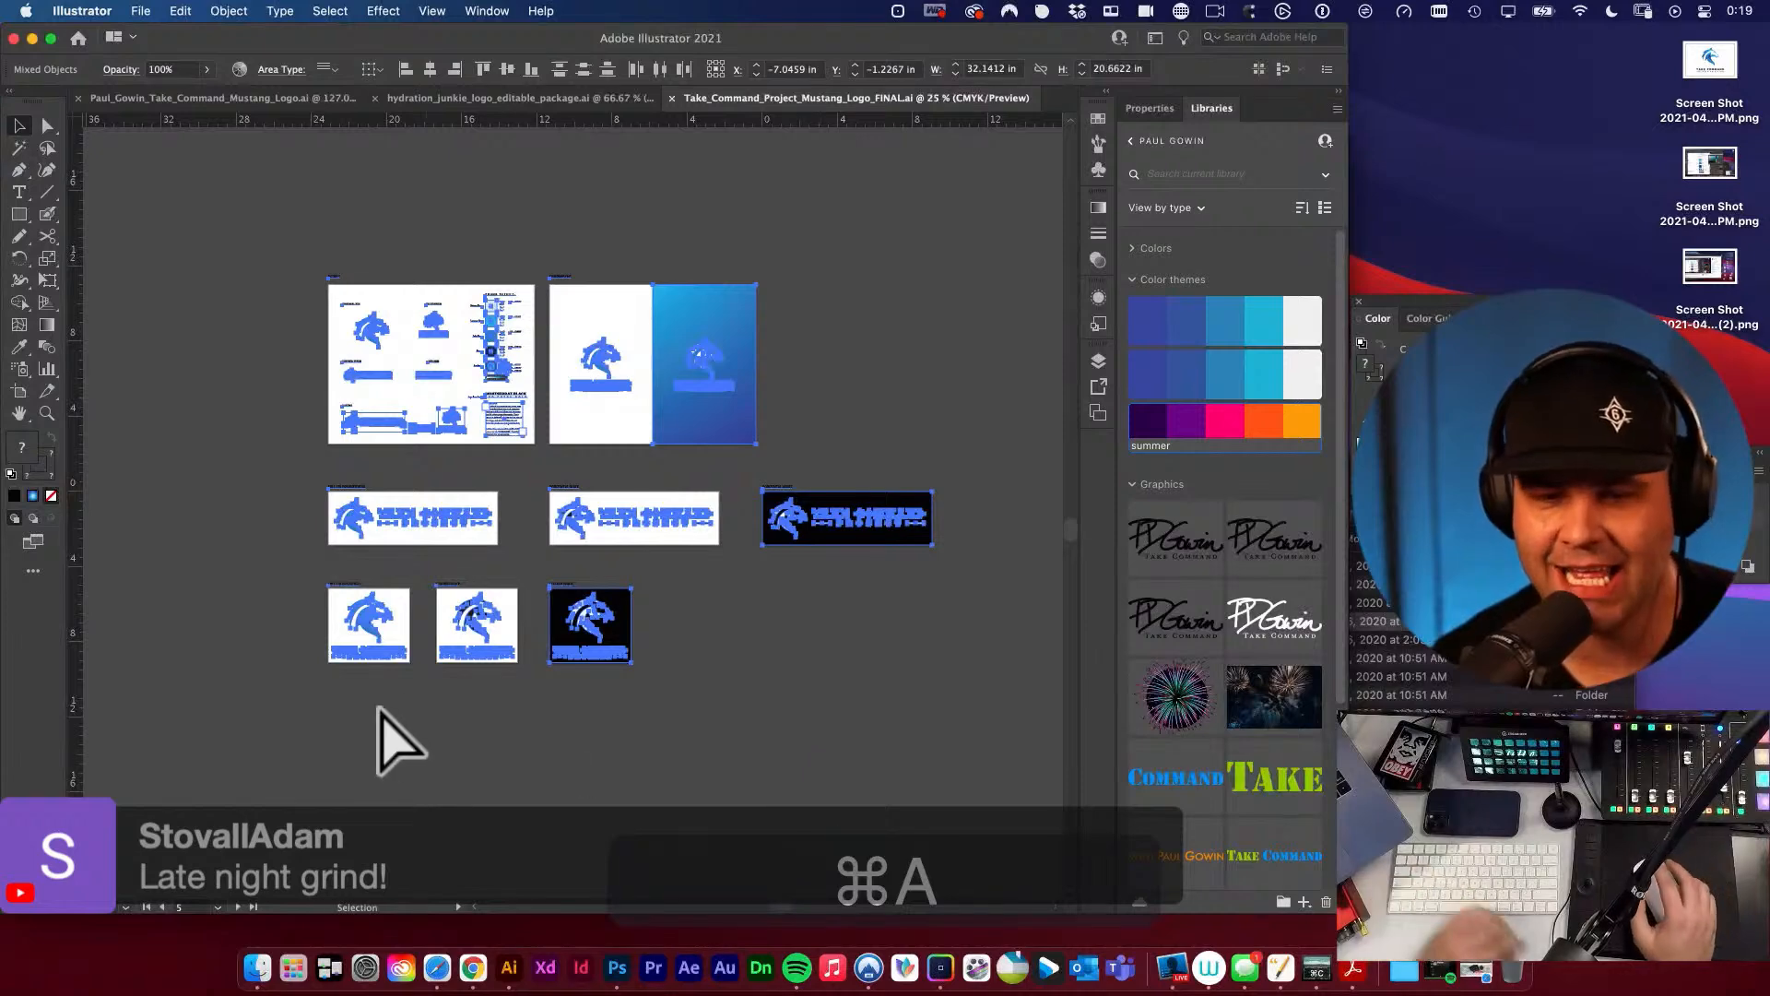
{"action": "key", "text": "space"}
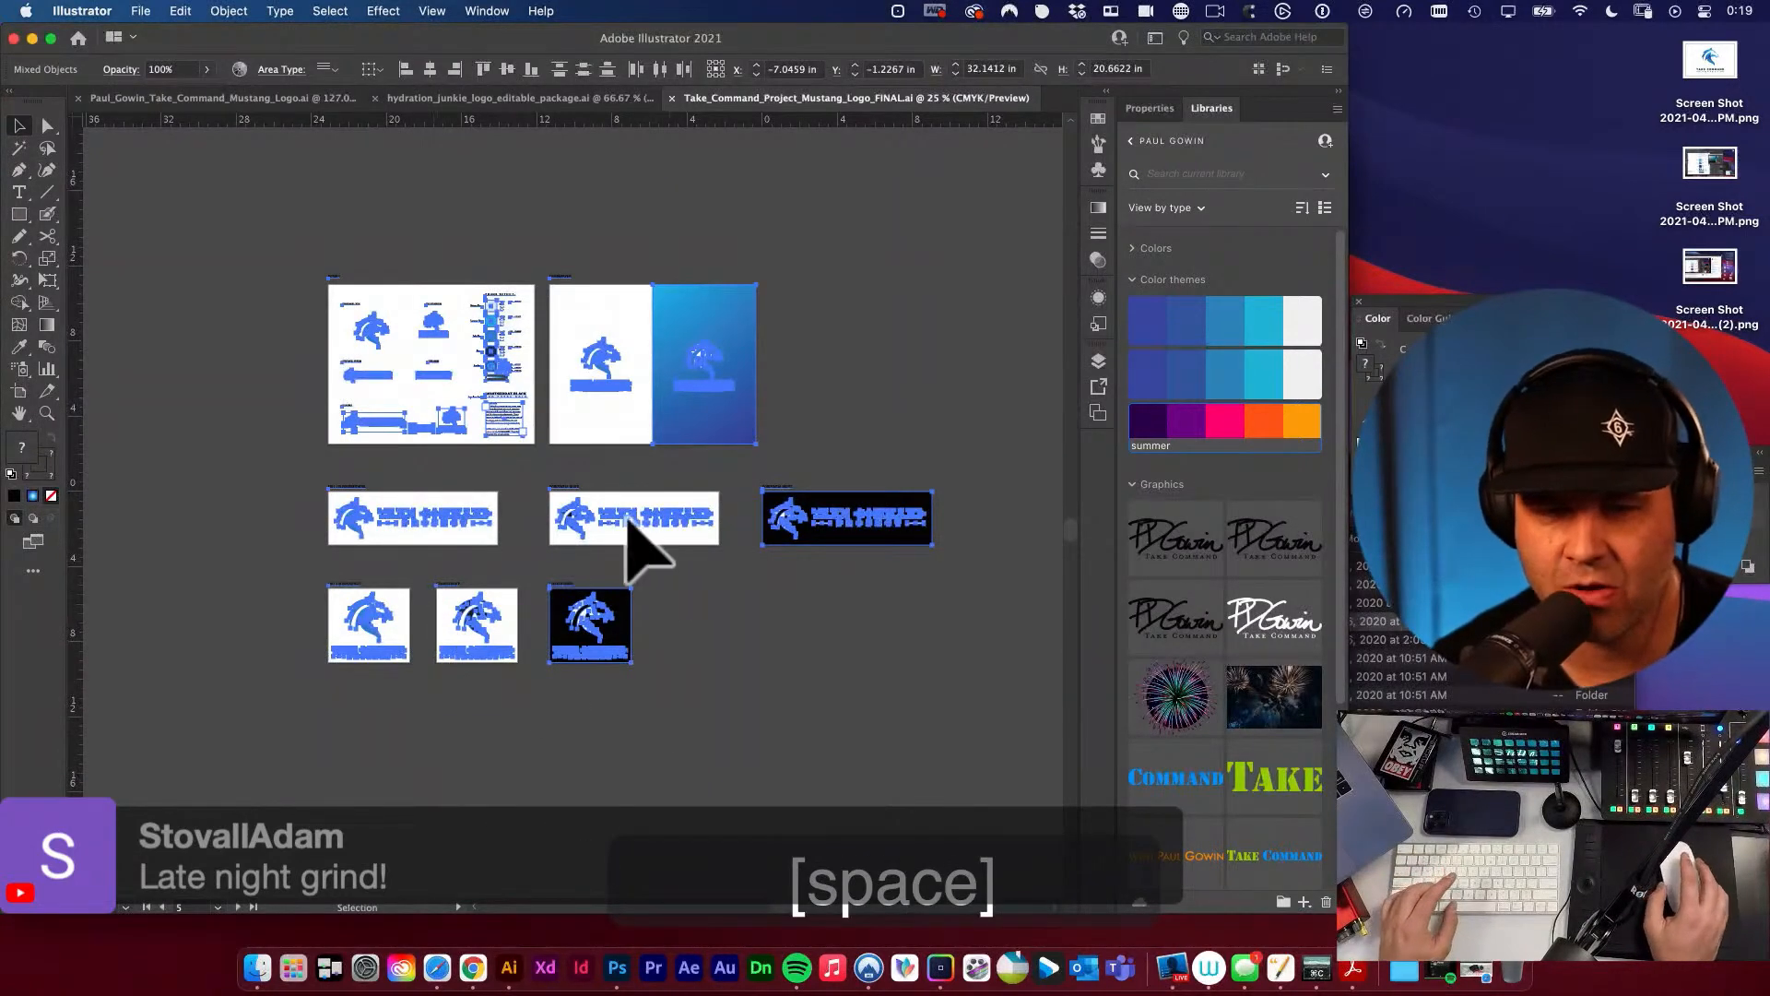
{"action": "left_click_drag", "start_coordinate": [492, 414], "coordinate": [789, 503]}
{"action": "key", "text": "space"}
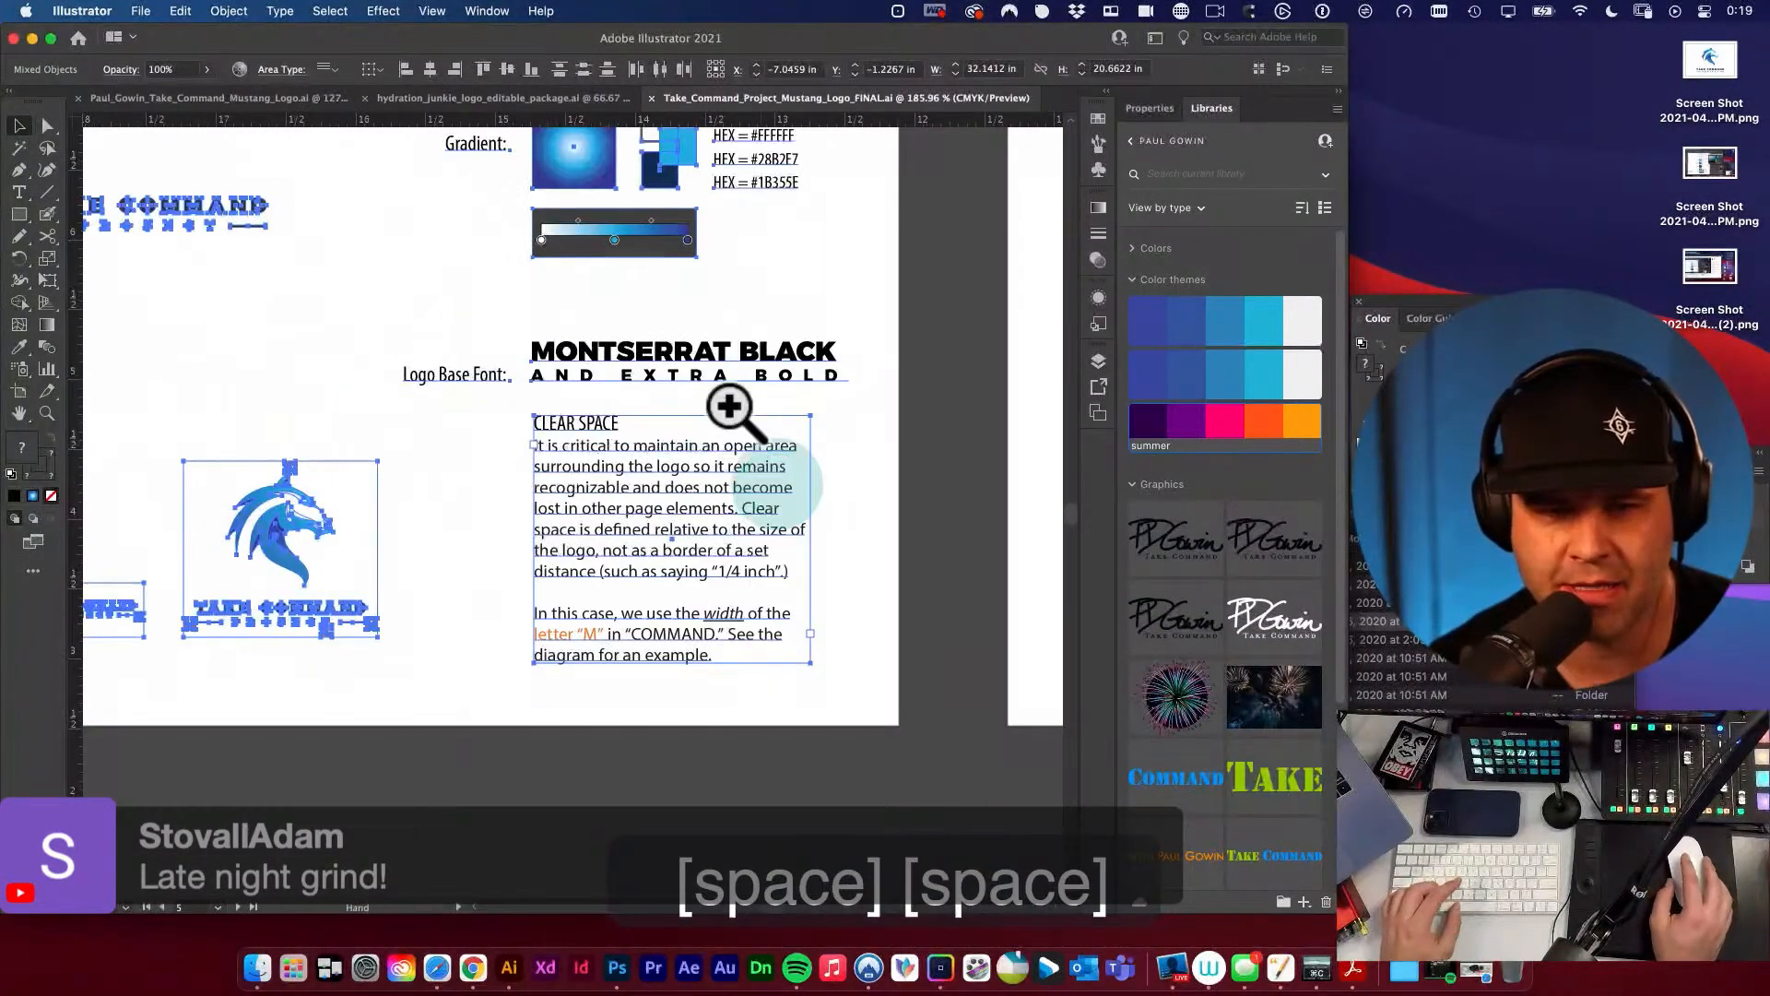
{"action": "scroll", "coordinate": [627, 348], "scroll_direction": "up", "scroll_amount": 5}
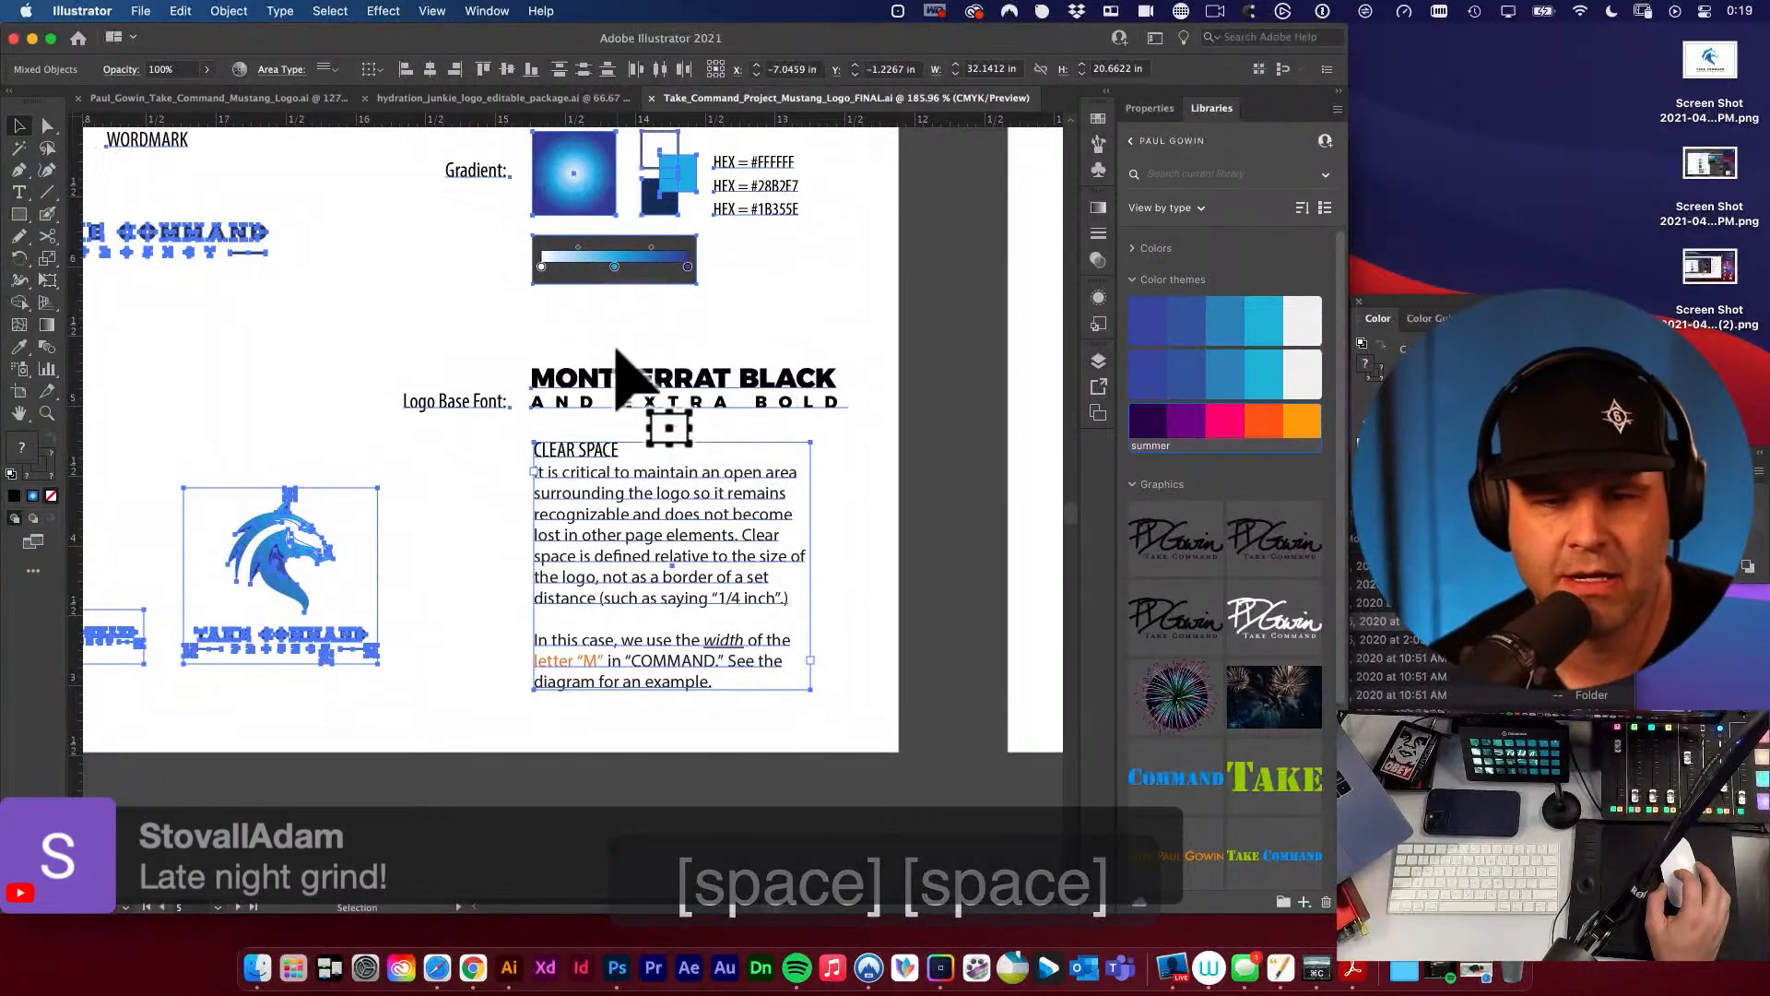
{"action": "scroll", "coordinate": [553, 489], "scroll_direction": "down", "scroll_amount": 3}
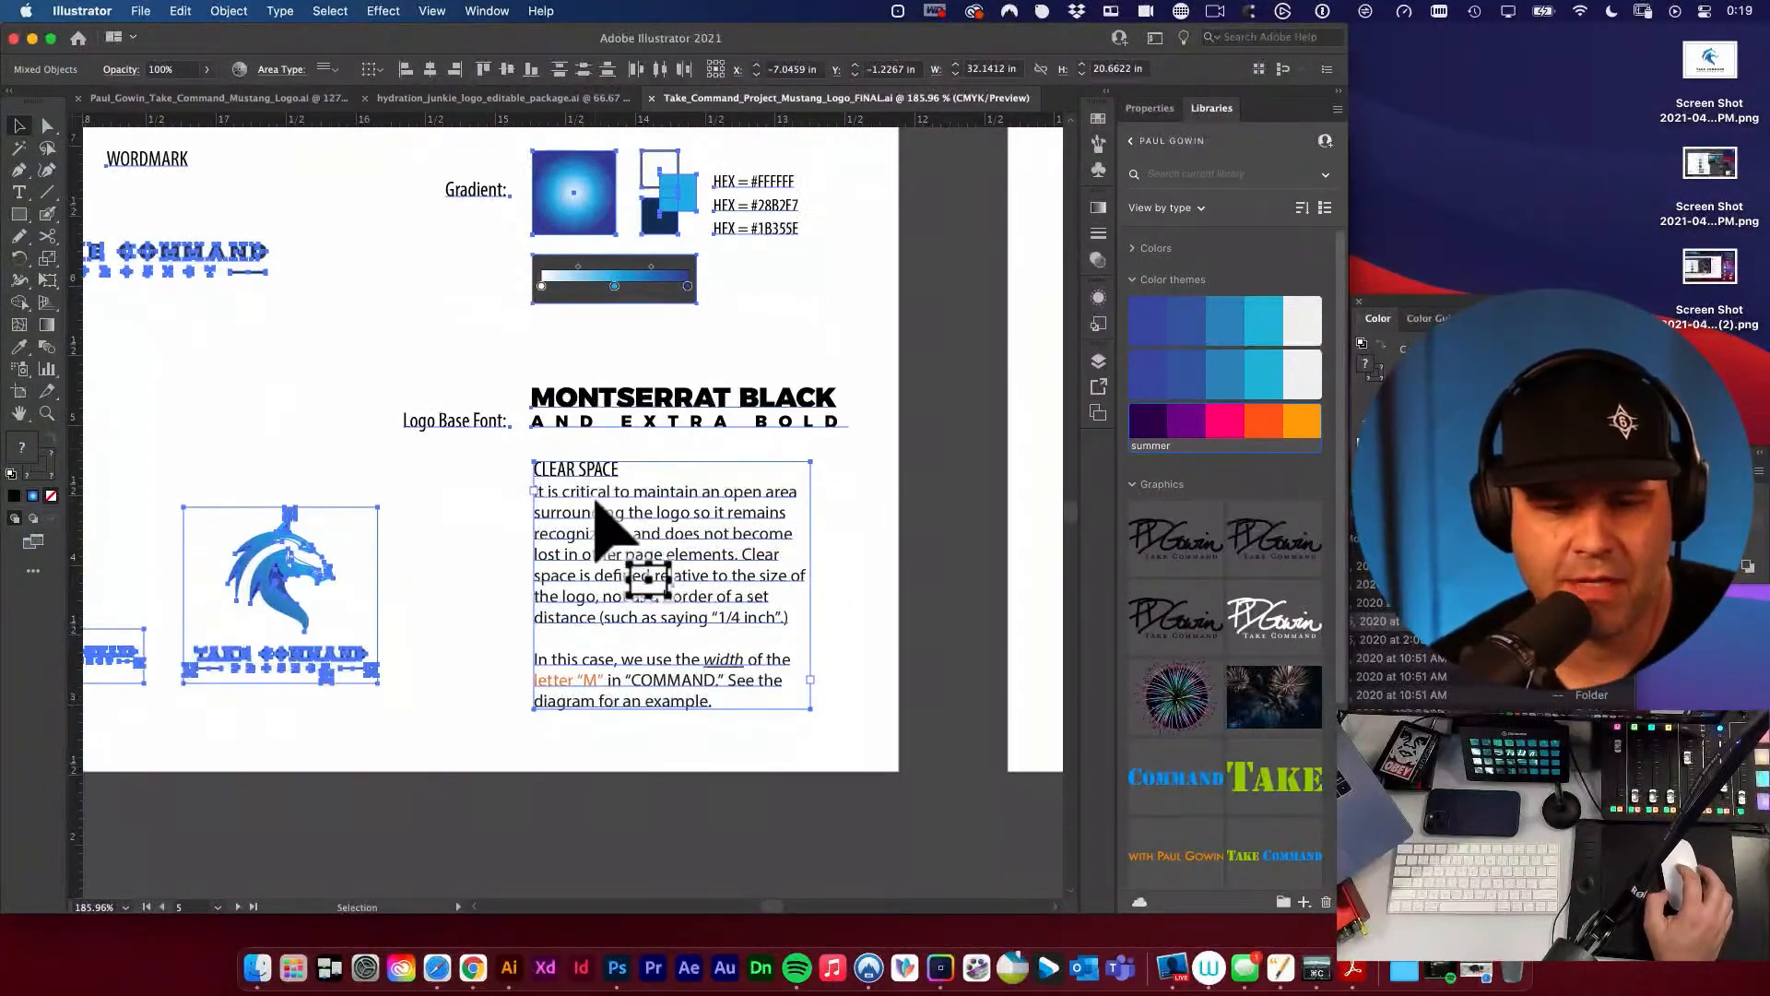
{"action": "scroll", "coordinate": [629, 579], "scroll_direction": "up", "scroll_amount": 5}
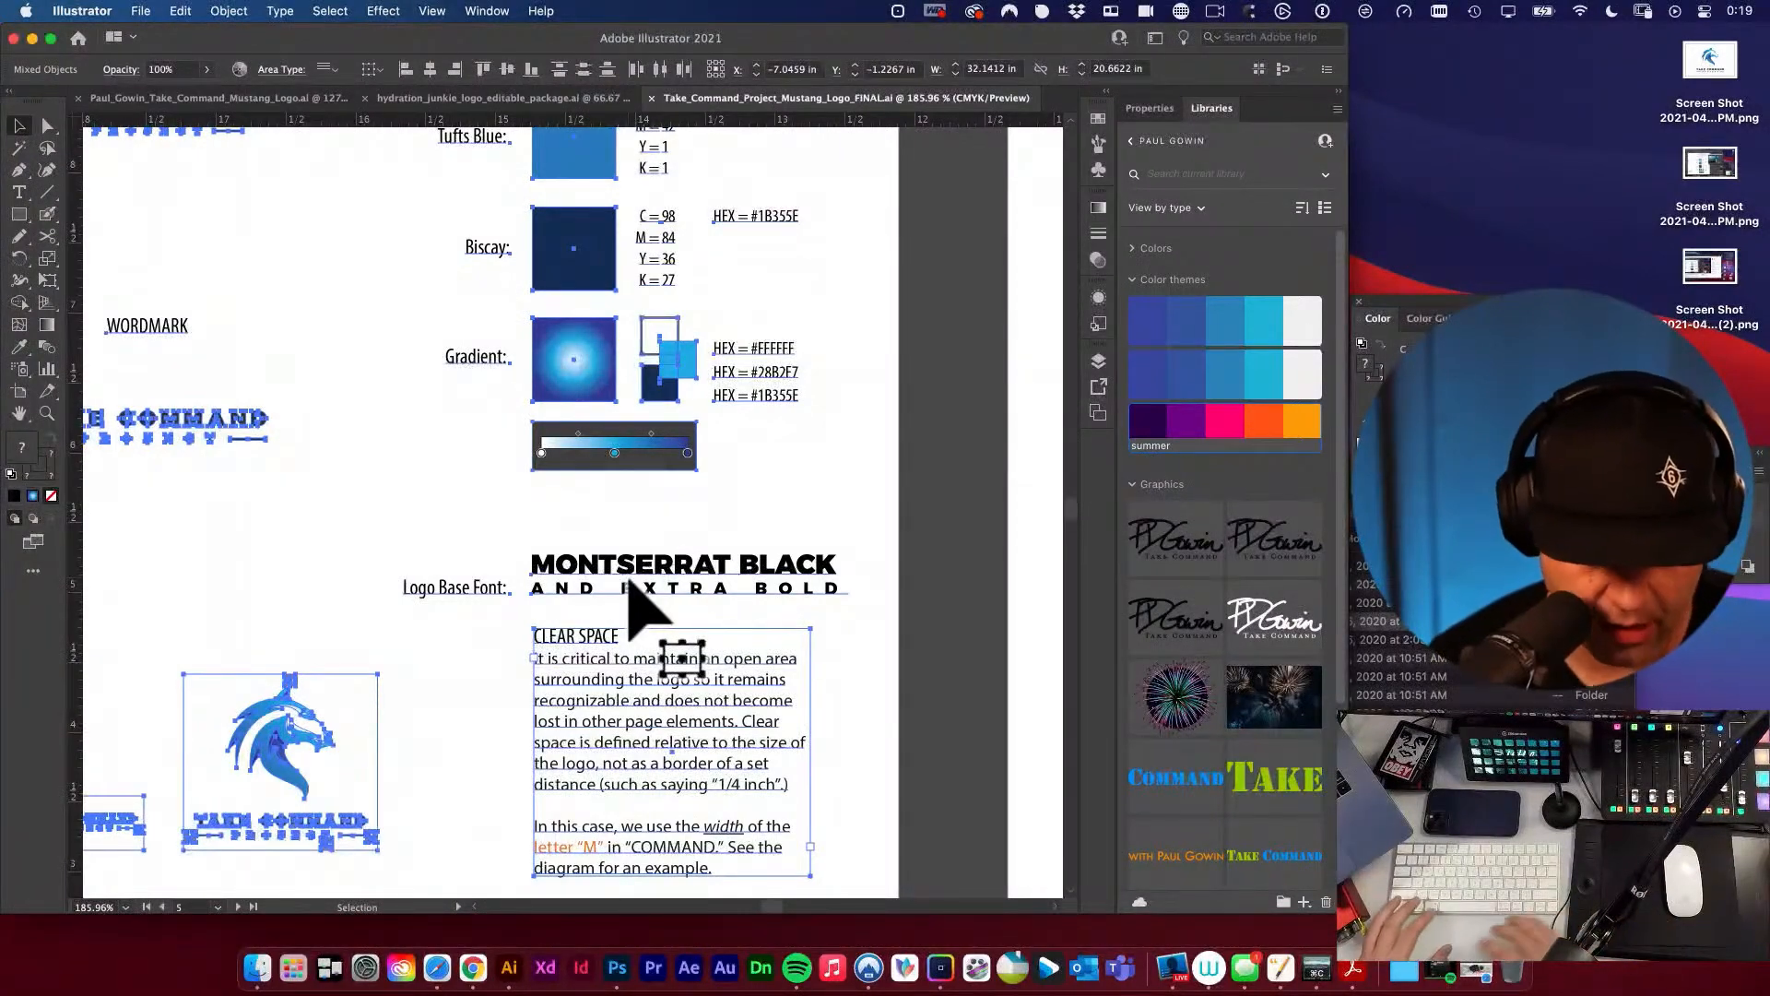
{"action": "left_click", "coordinate": [280, 11]}
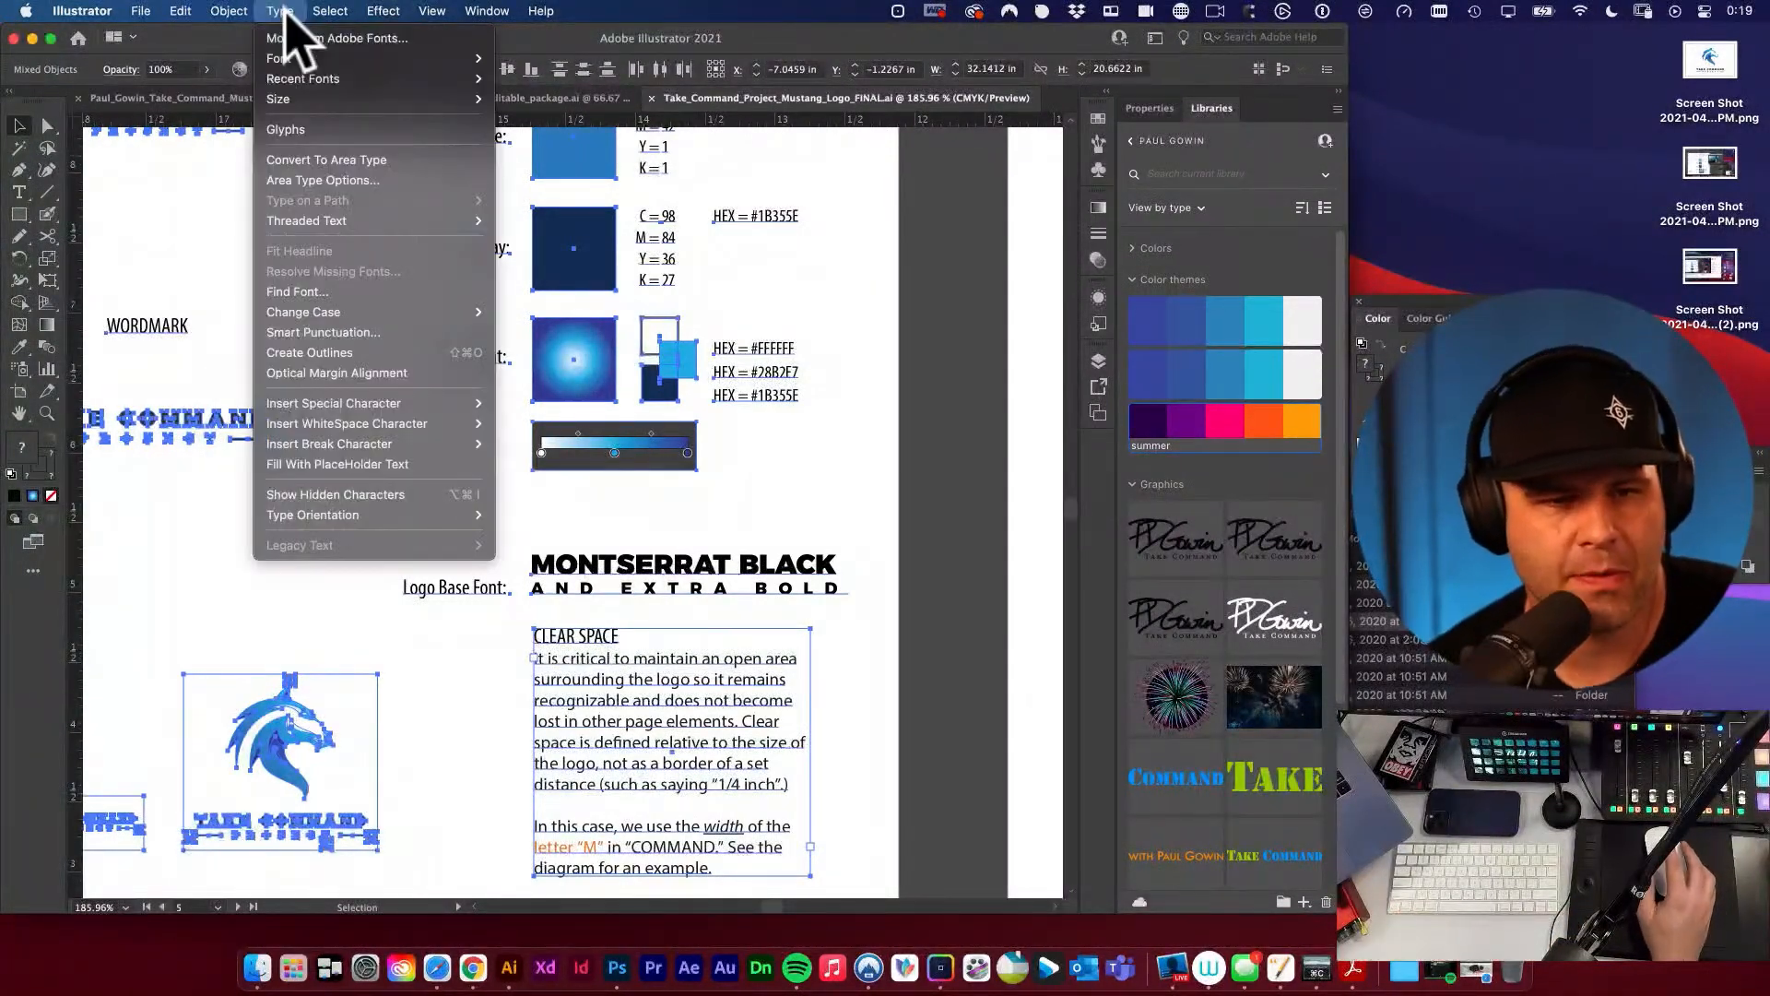
{"action": "mouse_move", "coordinate": [341, 221]}
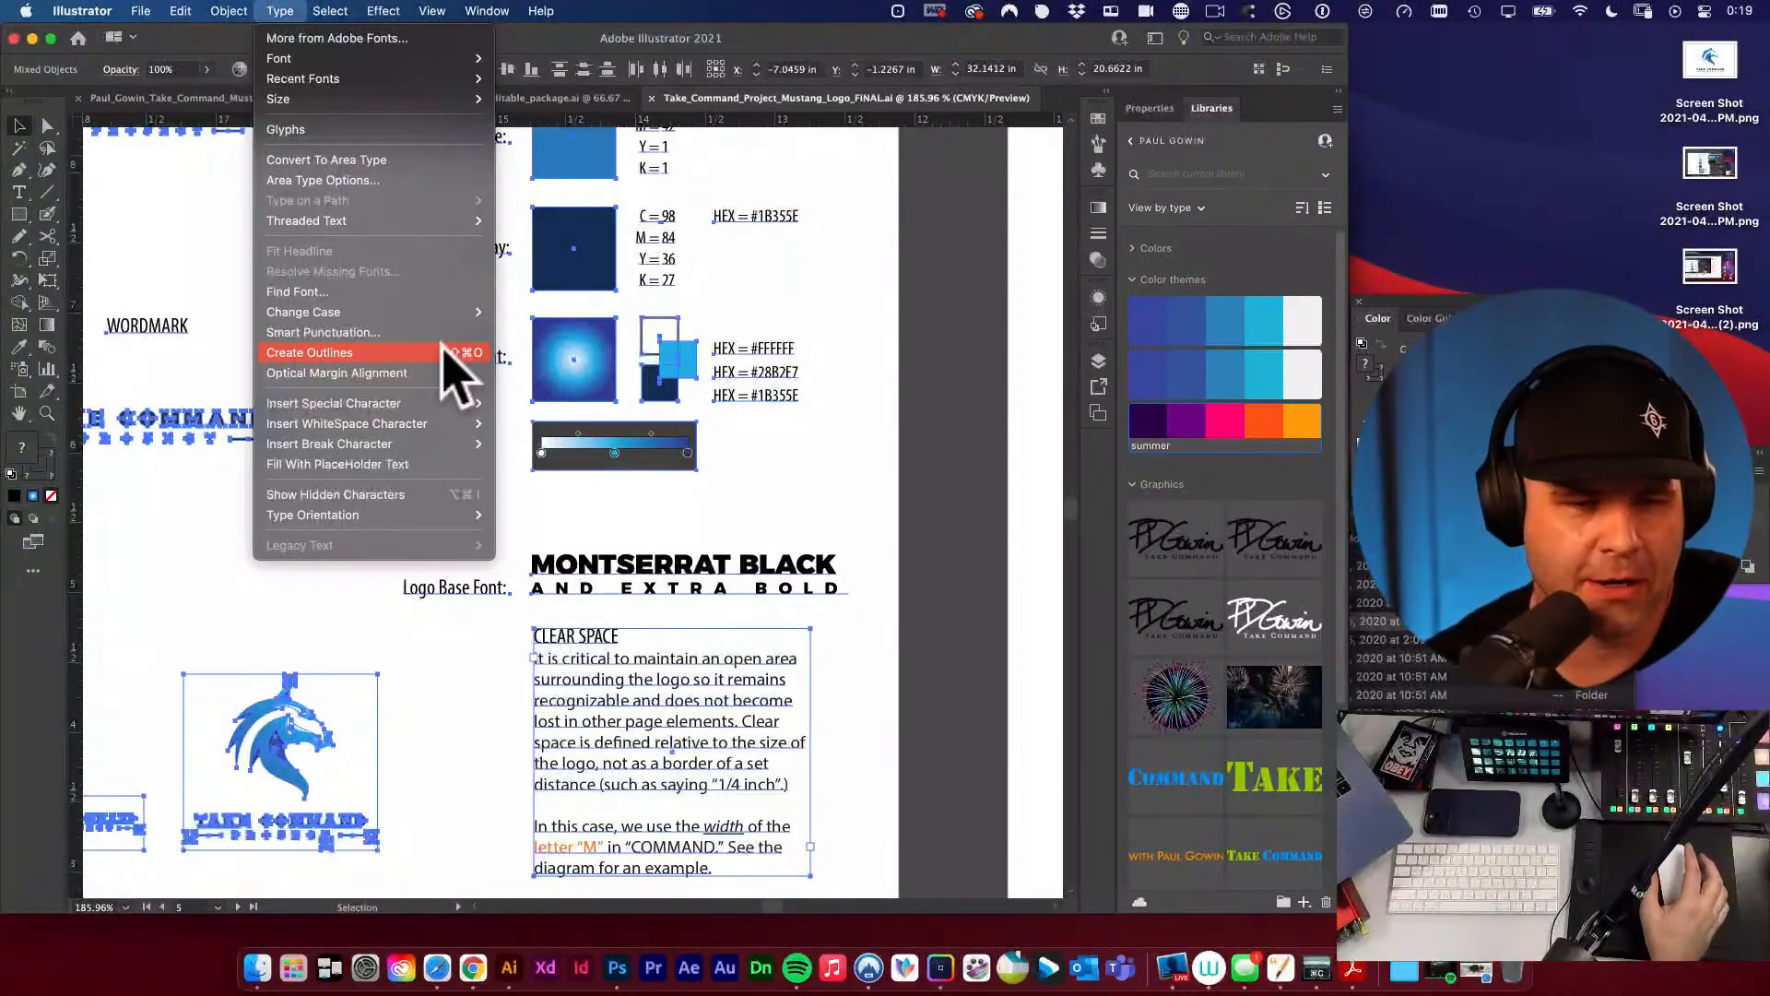
{"action": "left_click", "coordinate": [355, 353]}
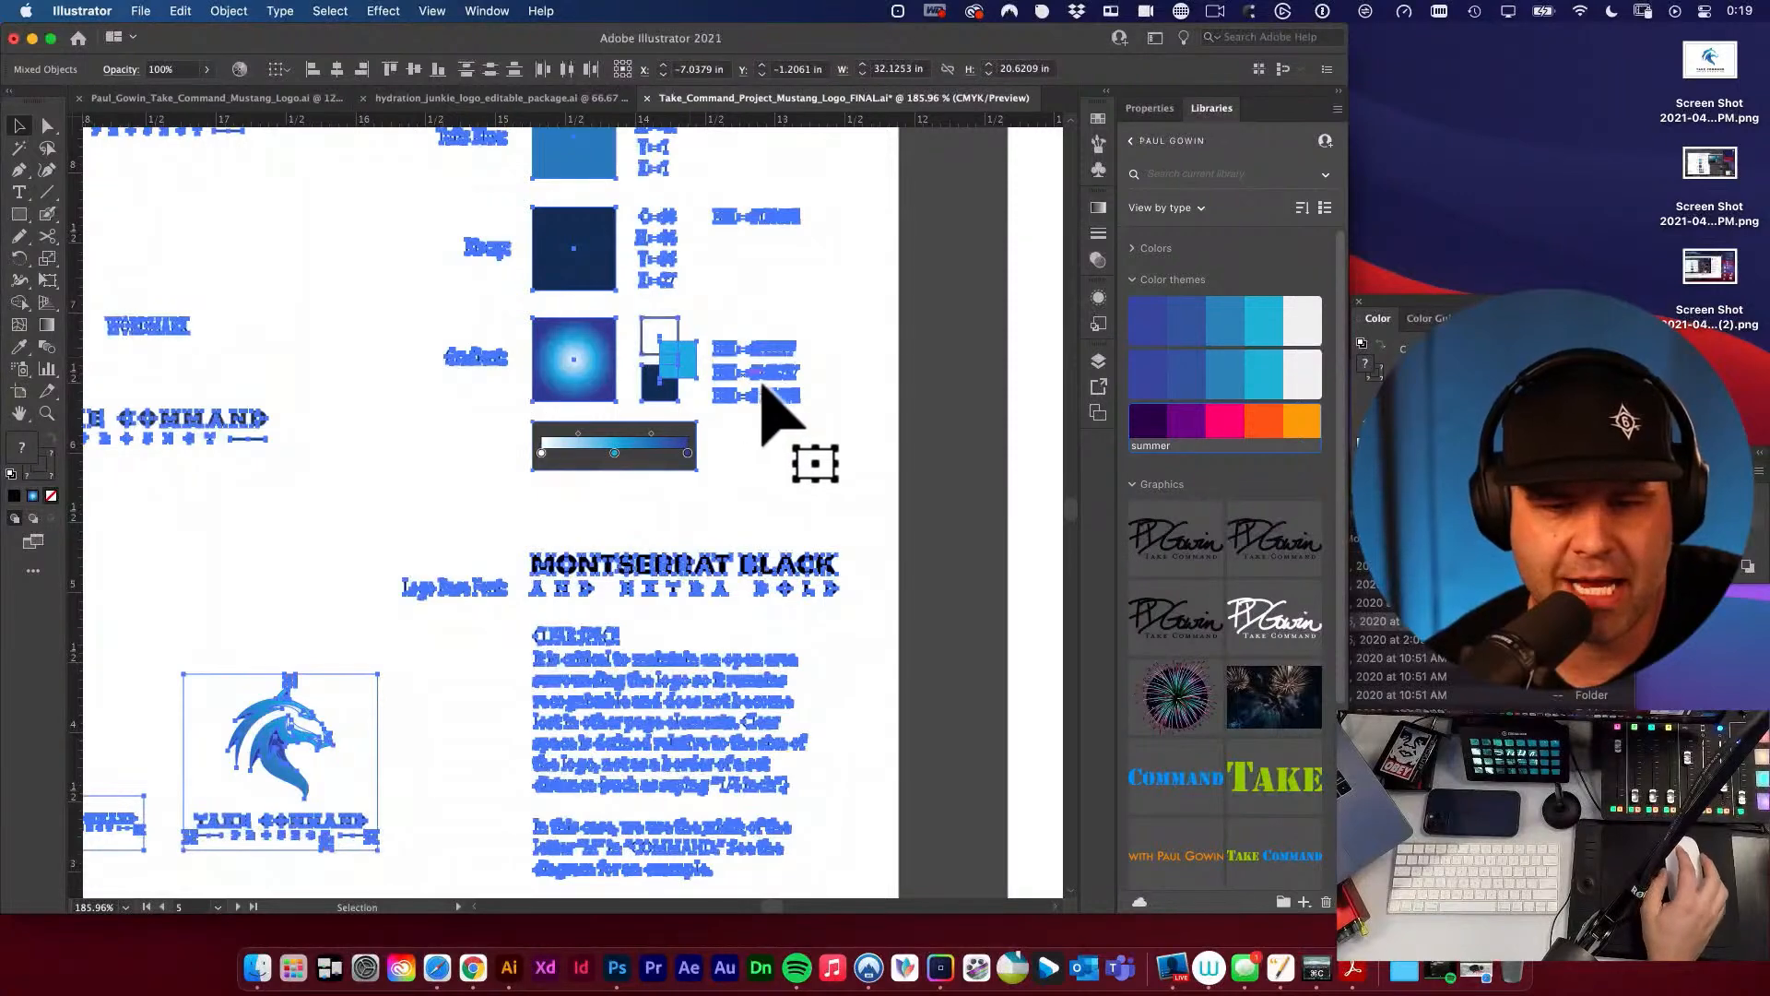
{"action": "left_click", "coordinate": [762, 507]}
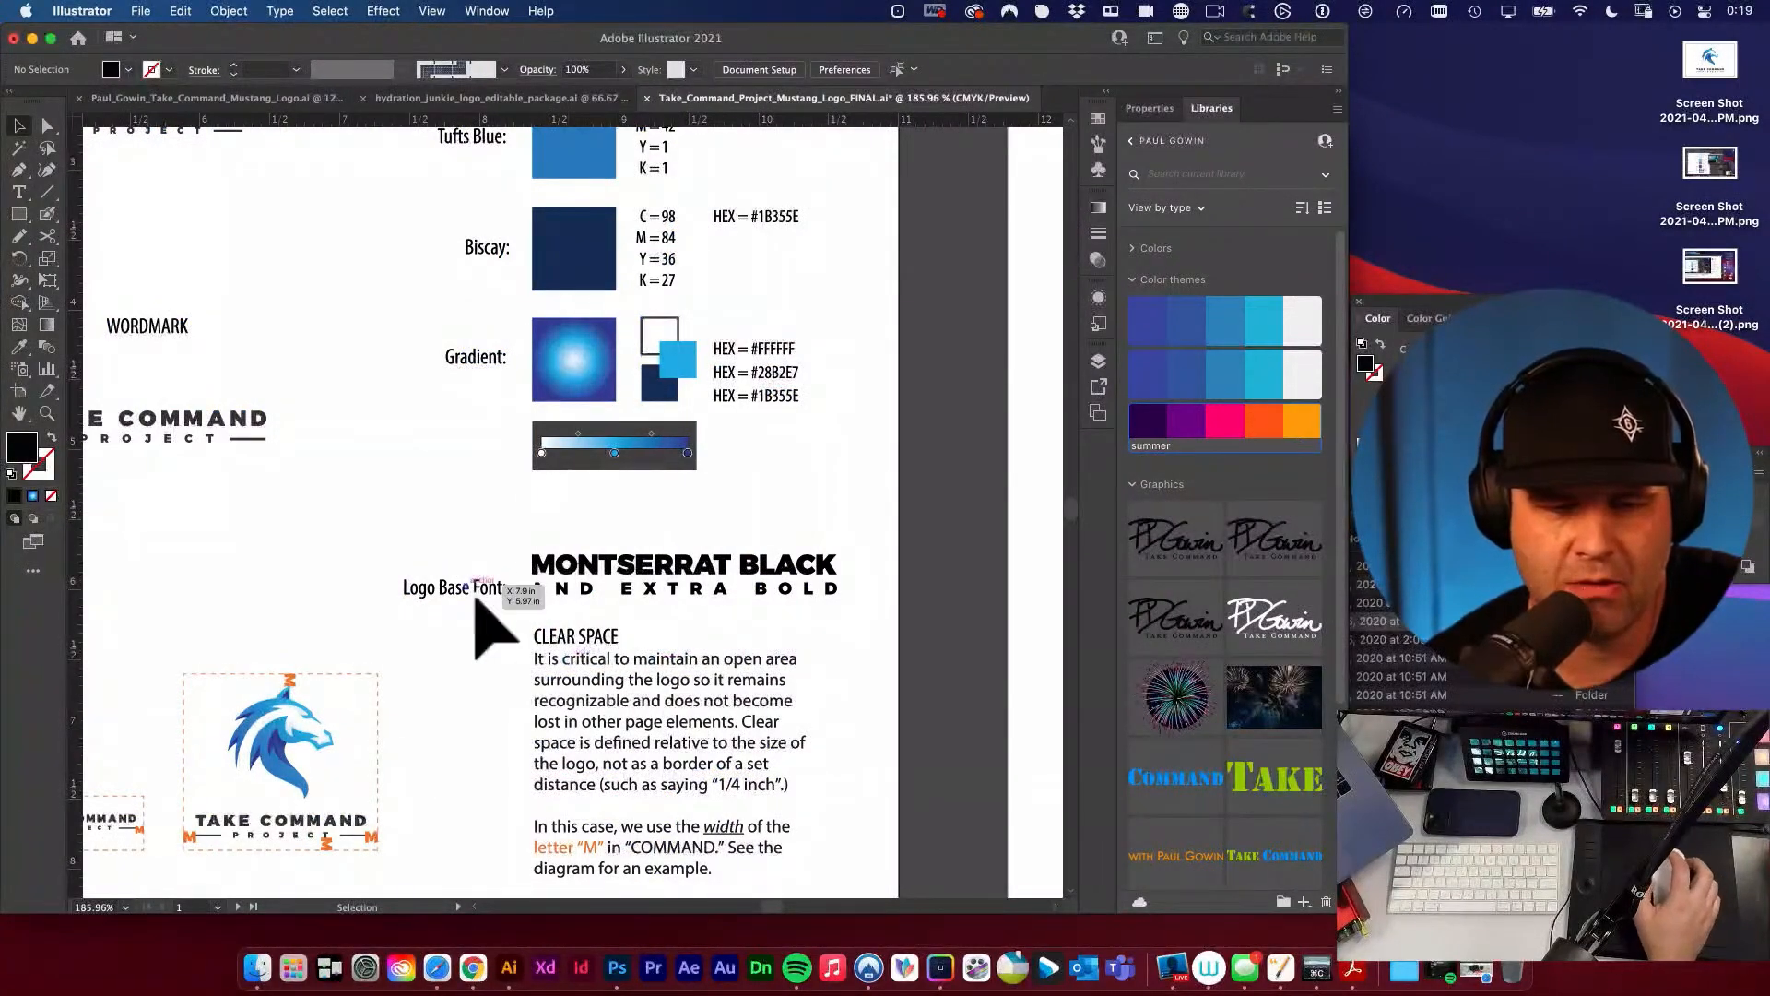
Save the outlined version in the Illustrator folder as Take_Command_Project_Mustang_Logo_OUTLINED_FINAL.ai, with the Illustrator 2020 version.
{"action": "key", "text": "a"}
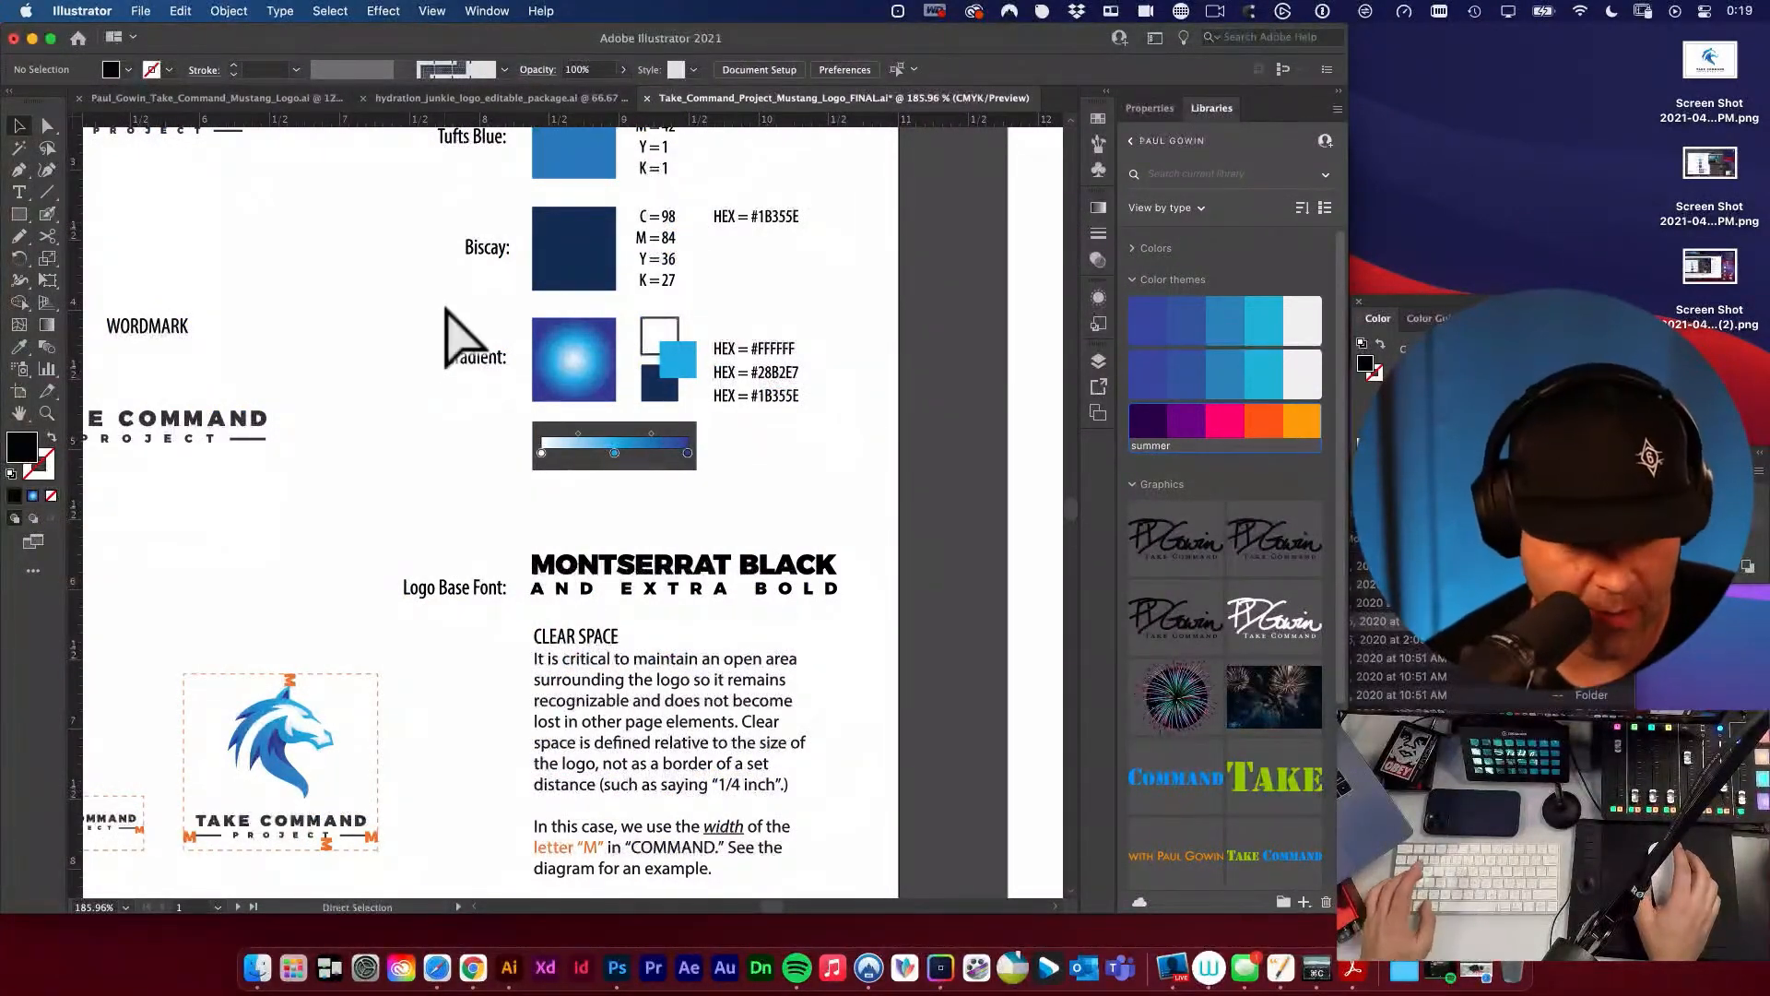
{"action": "key", "text": "shift+super+s"}
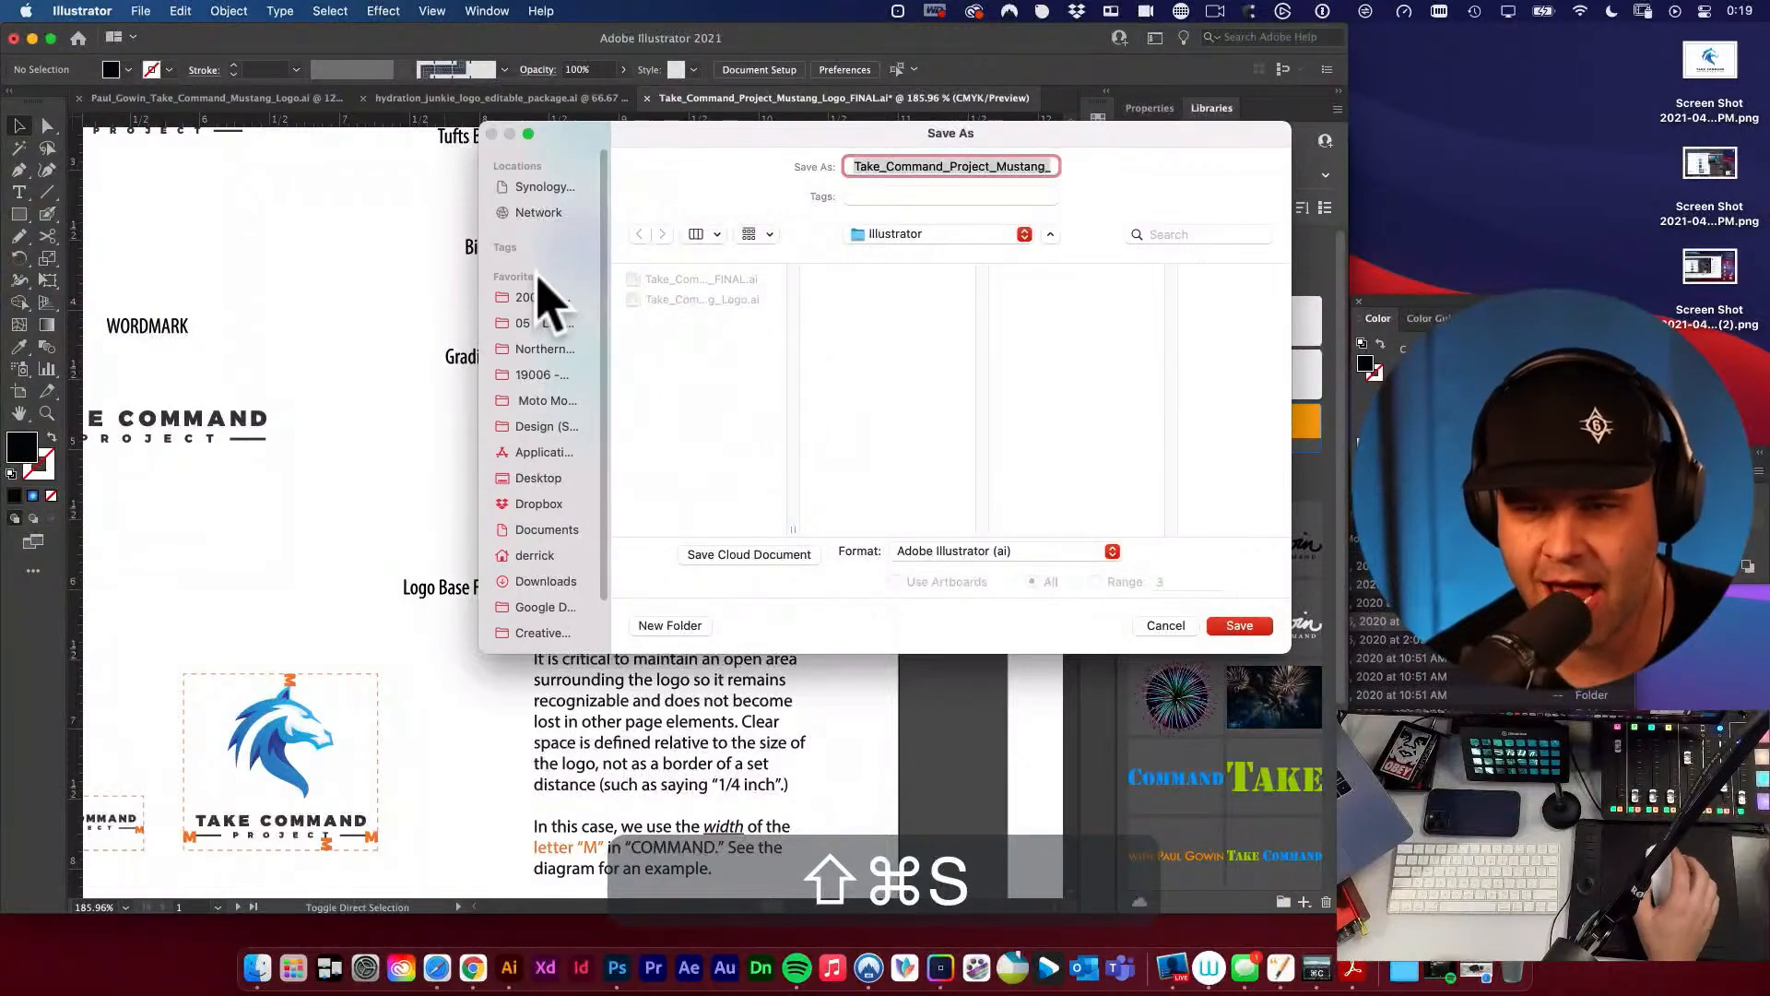
{"action": "left_click", "coordinate": [998, 166]}
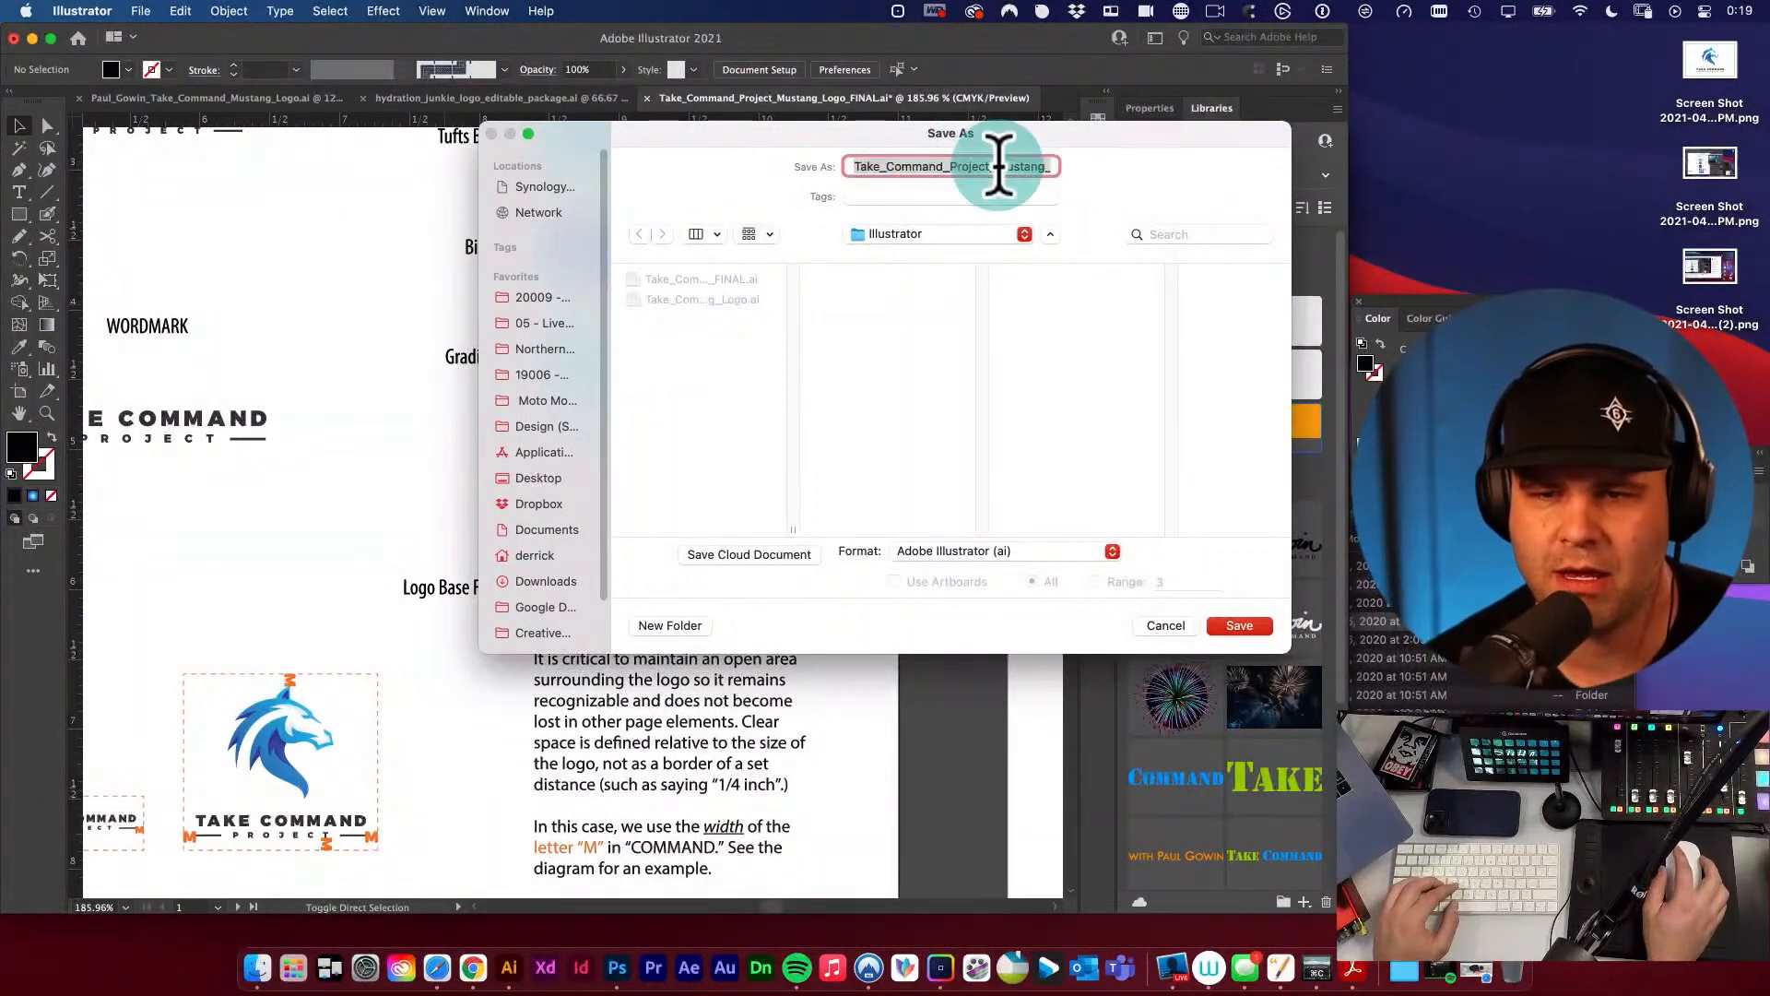
{"action": "key", "text": "Down"}
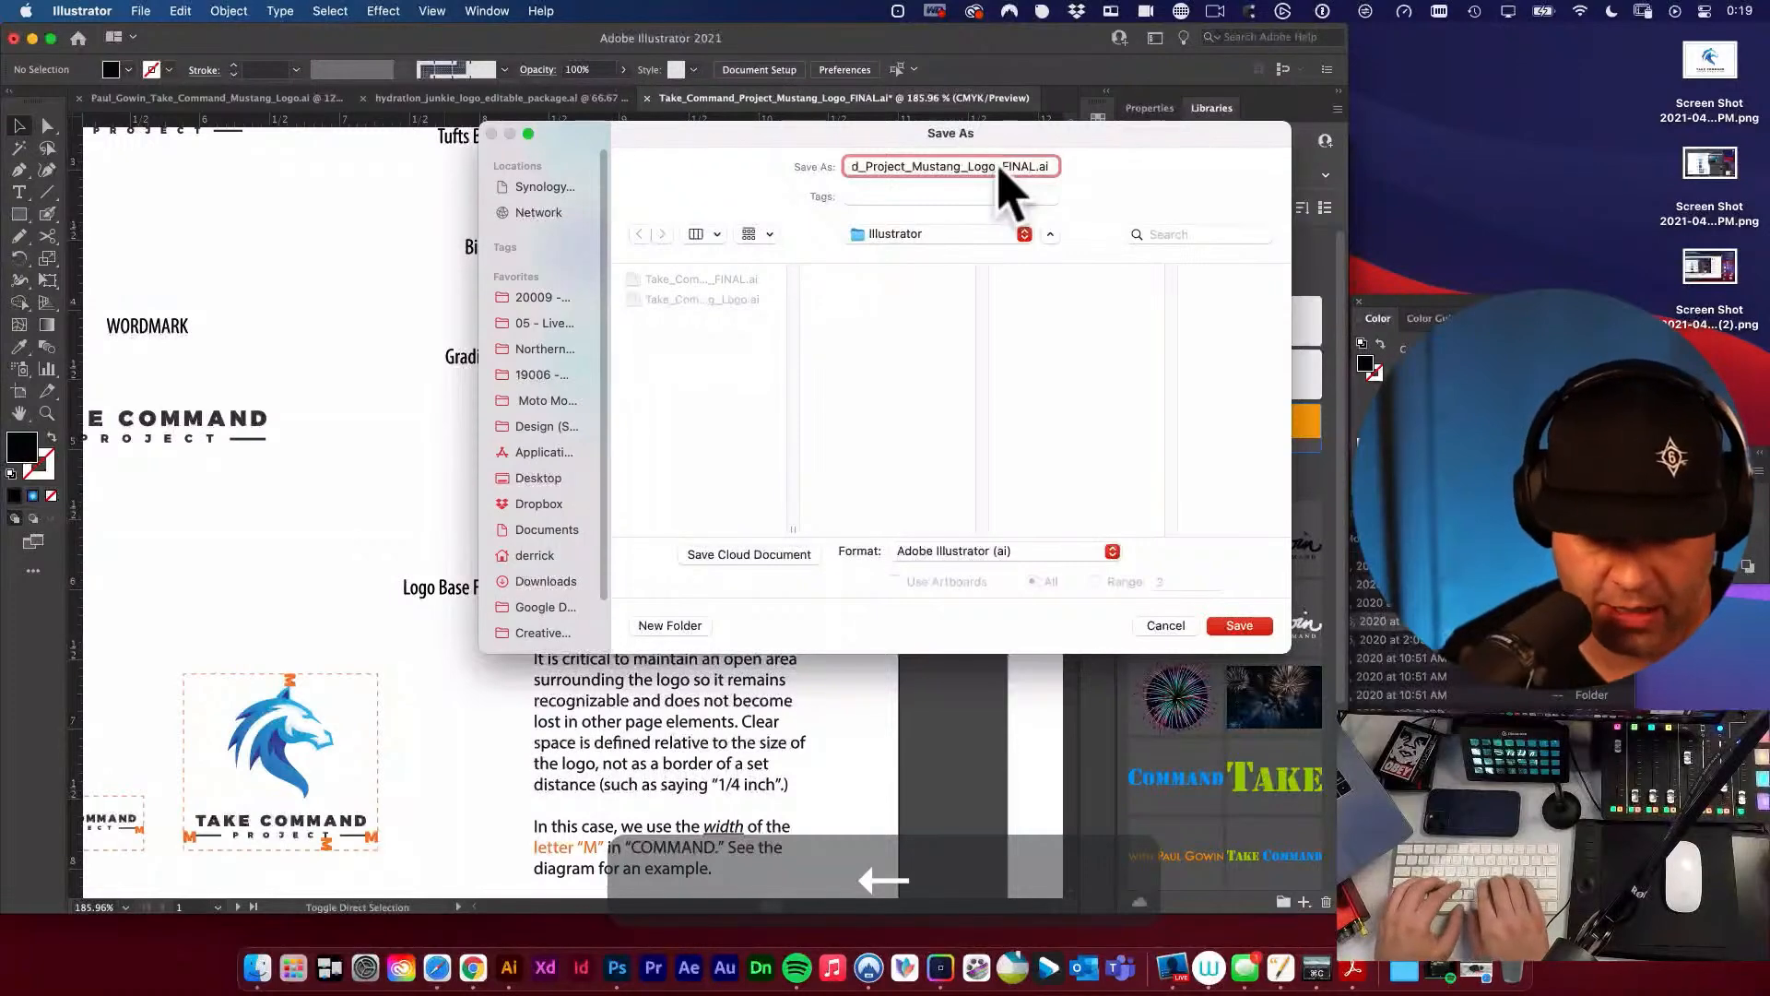
{"action": "type", "text": "O"}
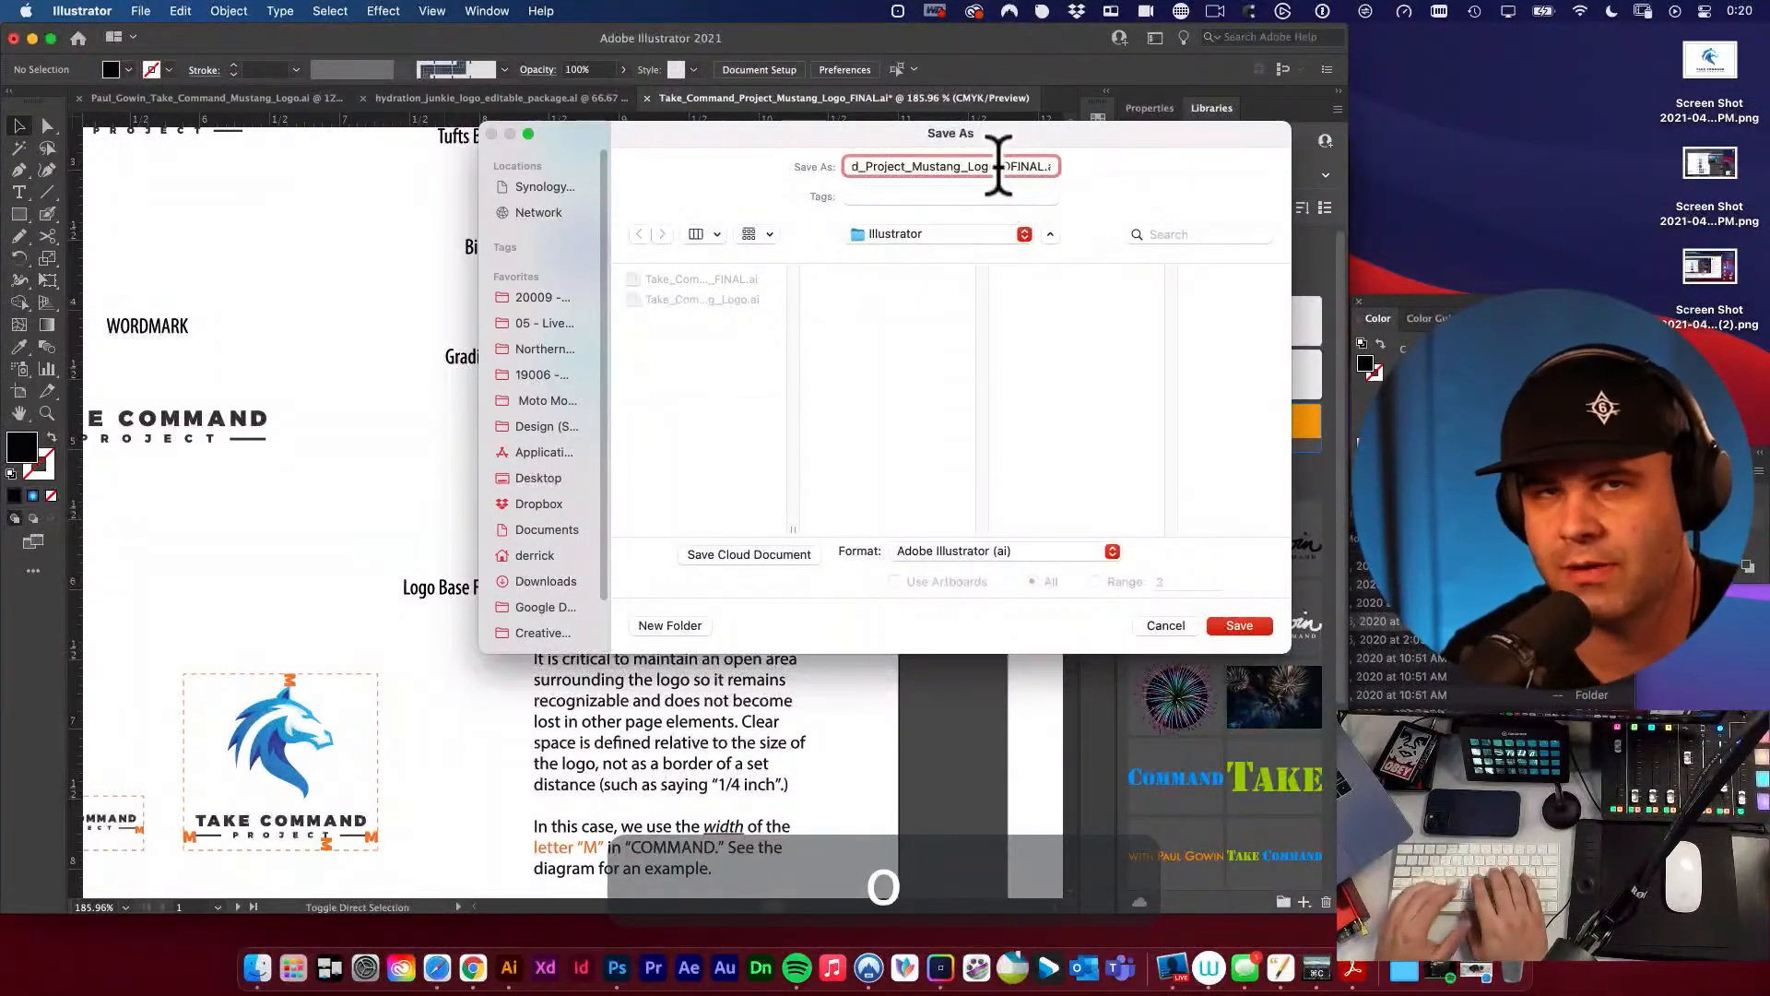
{"action": "type", "text": "UTLINED_"}
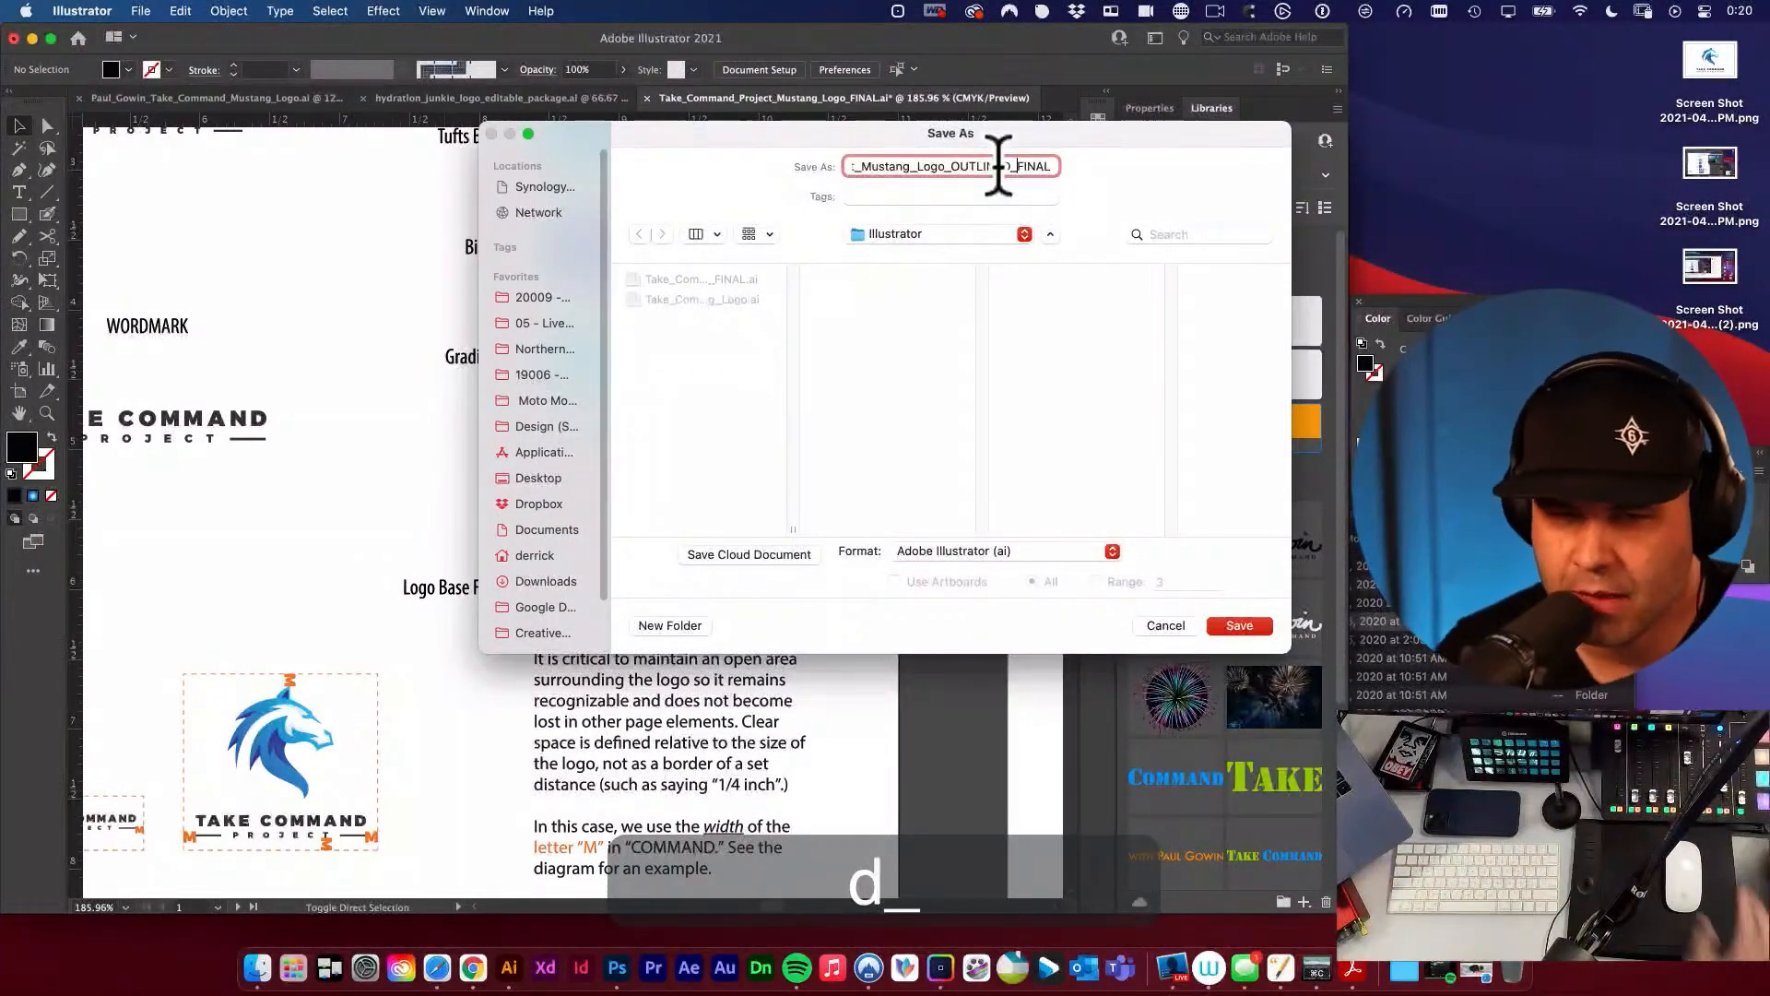
{"action": "left_click", "coordinate": [715, 389]}
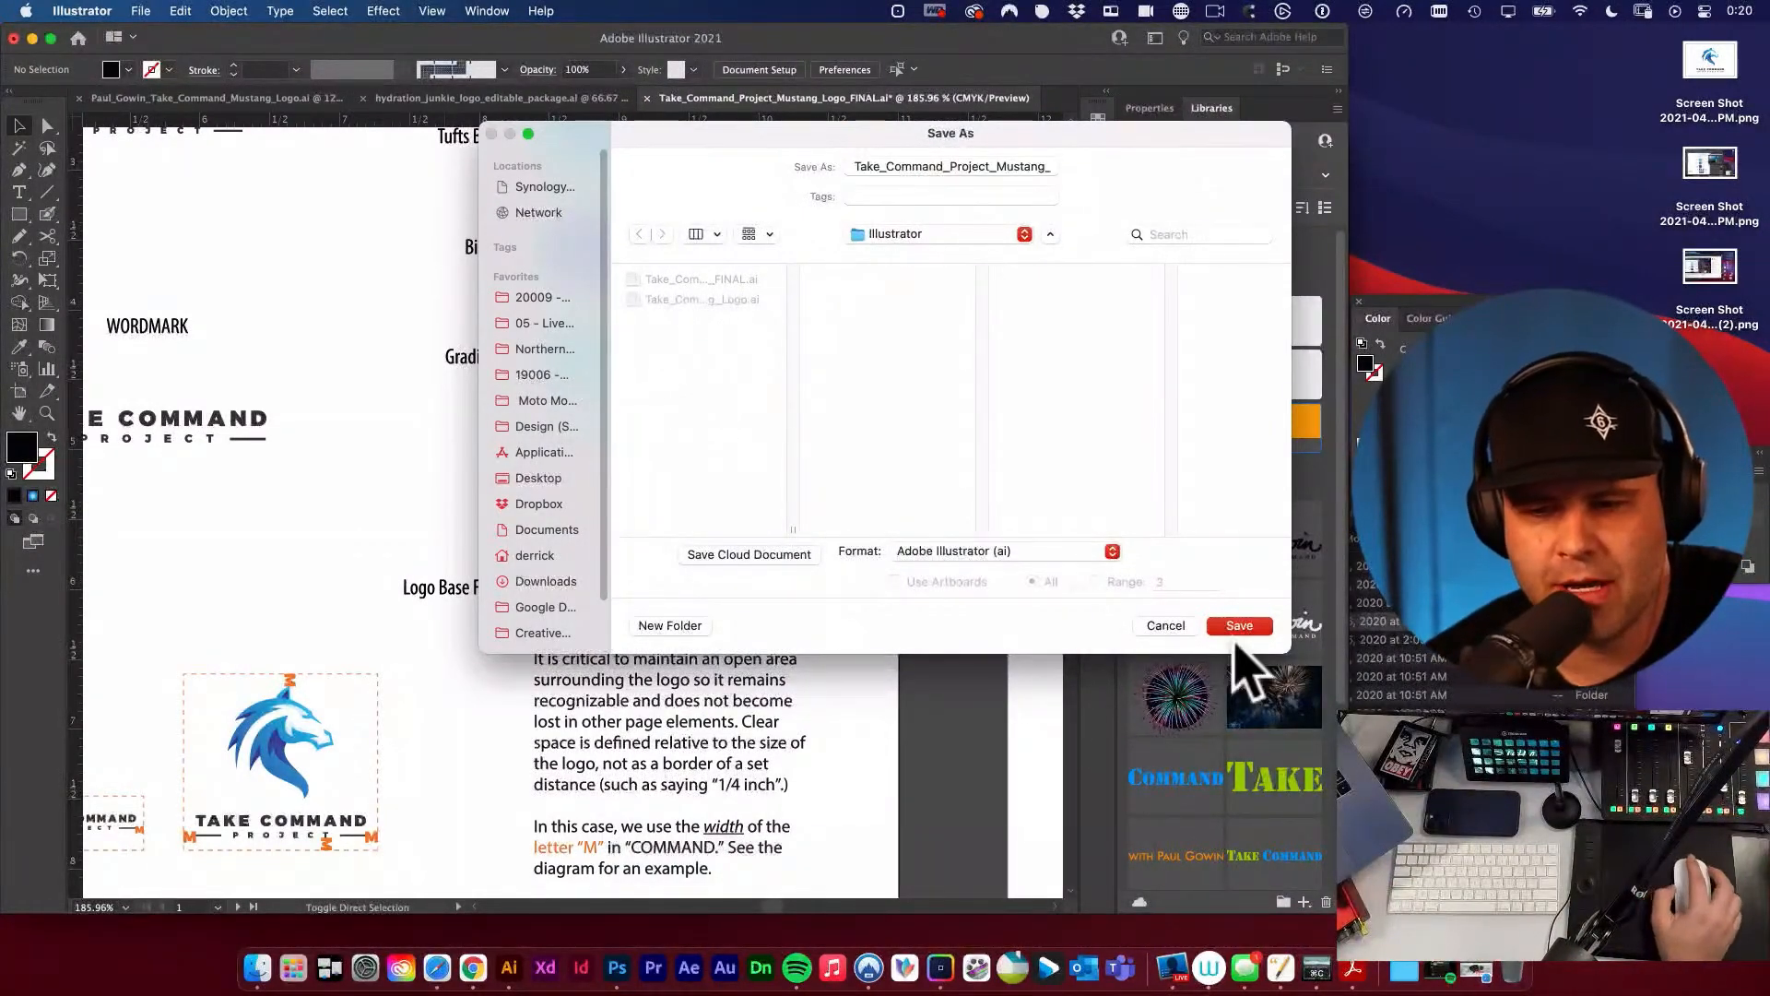
{"action": "left_click", "coordinate": [1265, 630]}
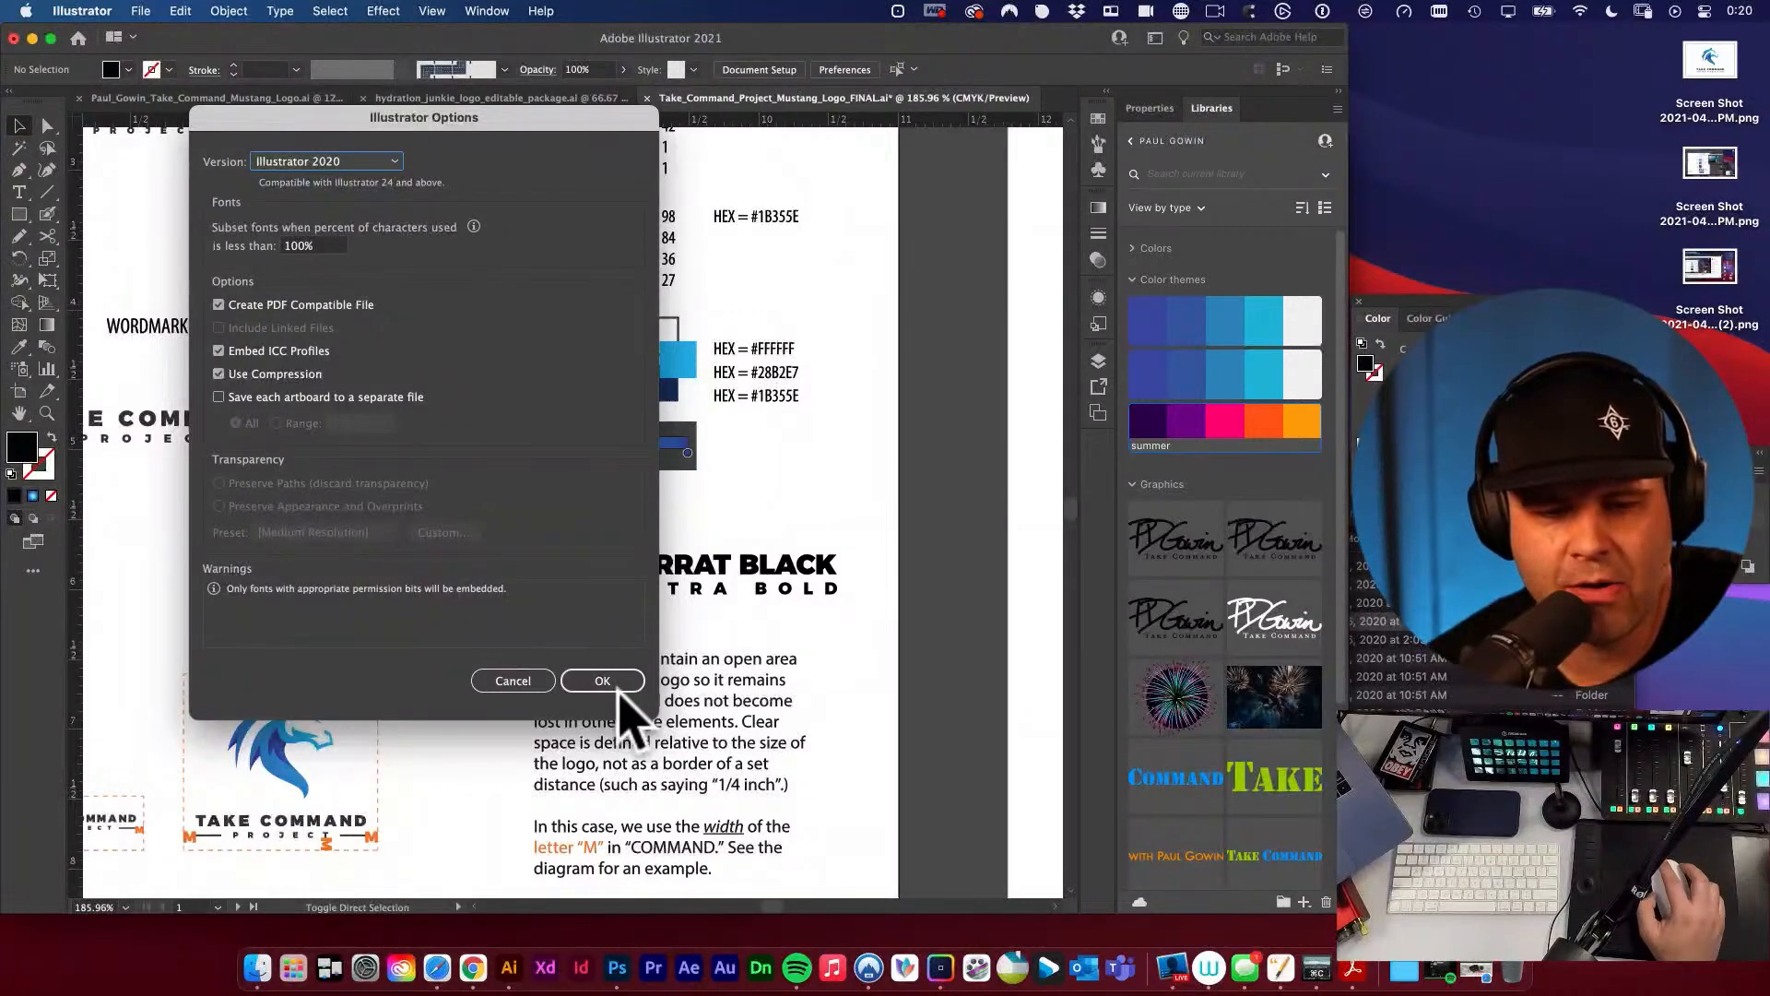
{"action": "left_click", "coordinate": [619, 684]}
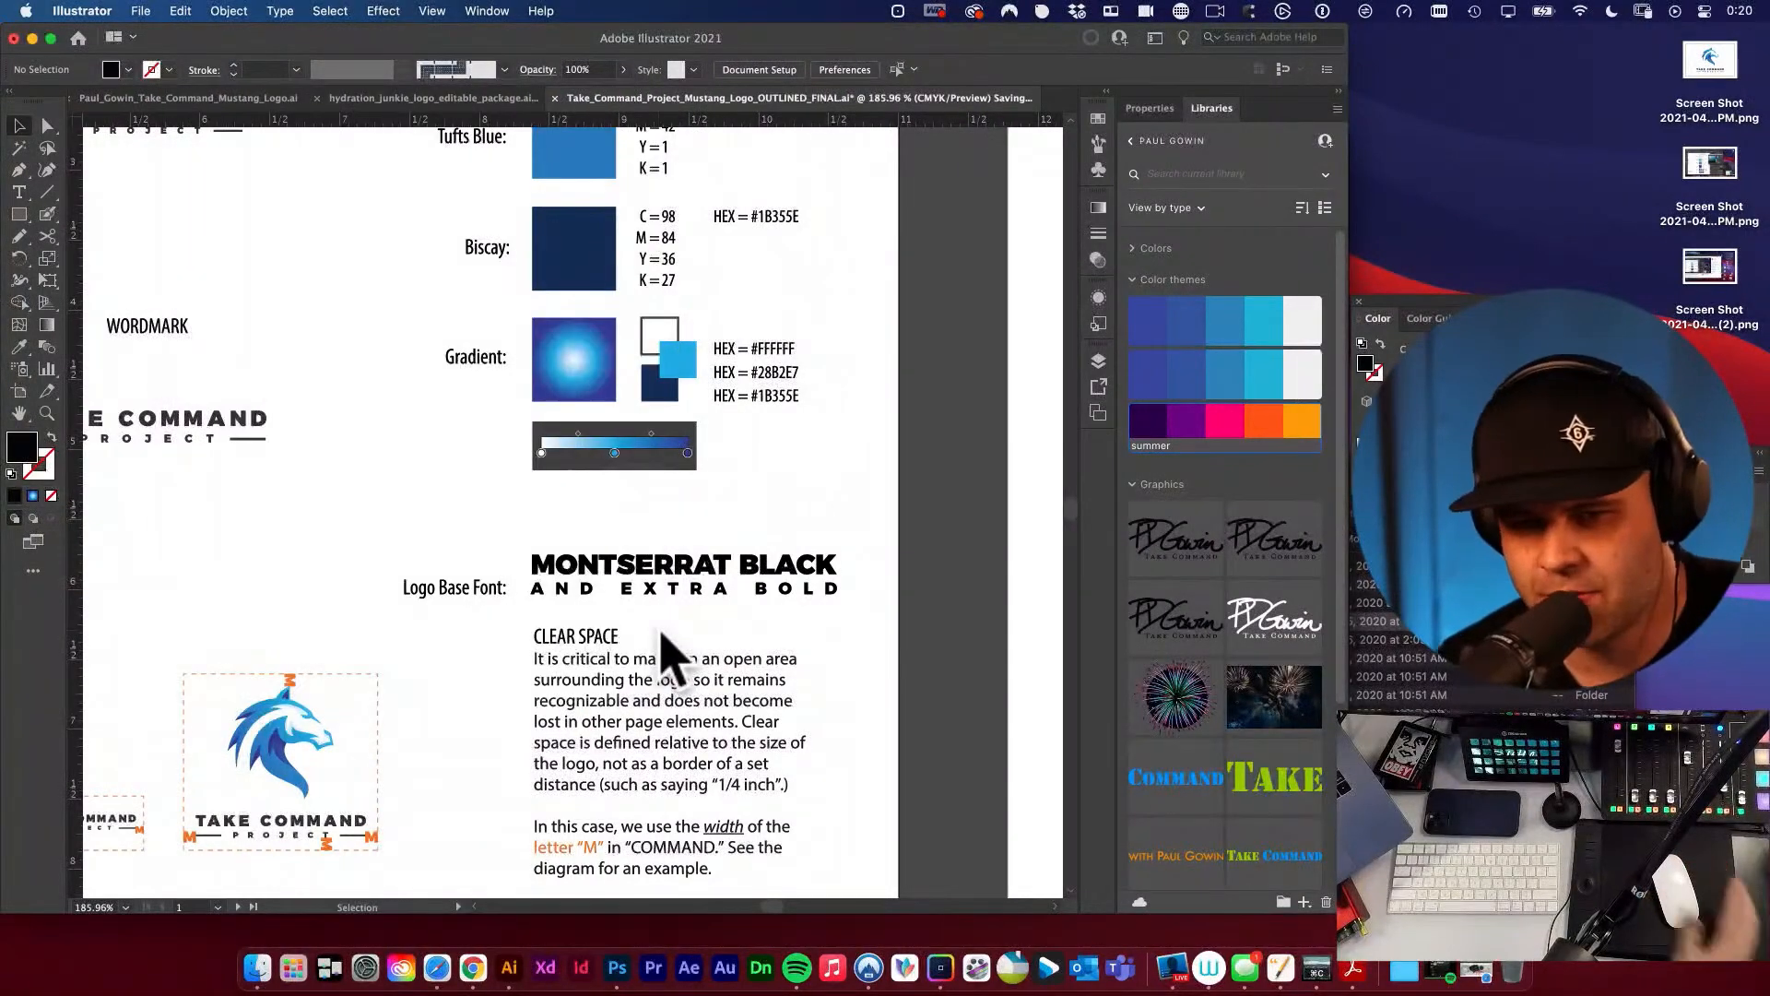
{"action": "left_click", "coordinate": [622, 562], "text": "alt+super"}
{"action": "left_click", "coordinate": [624, 562], "text": "alt+super"}
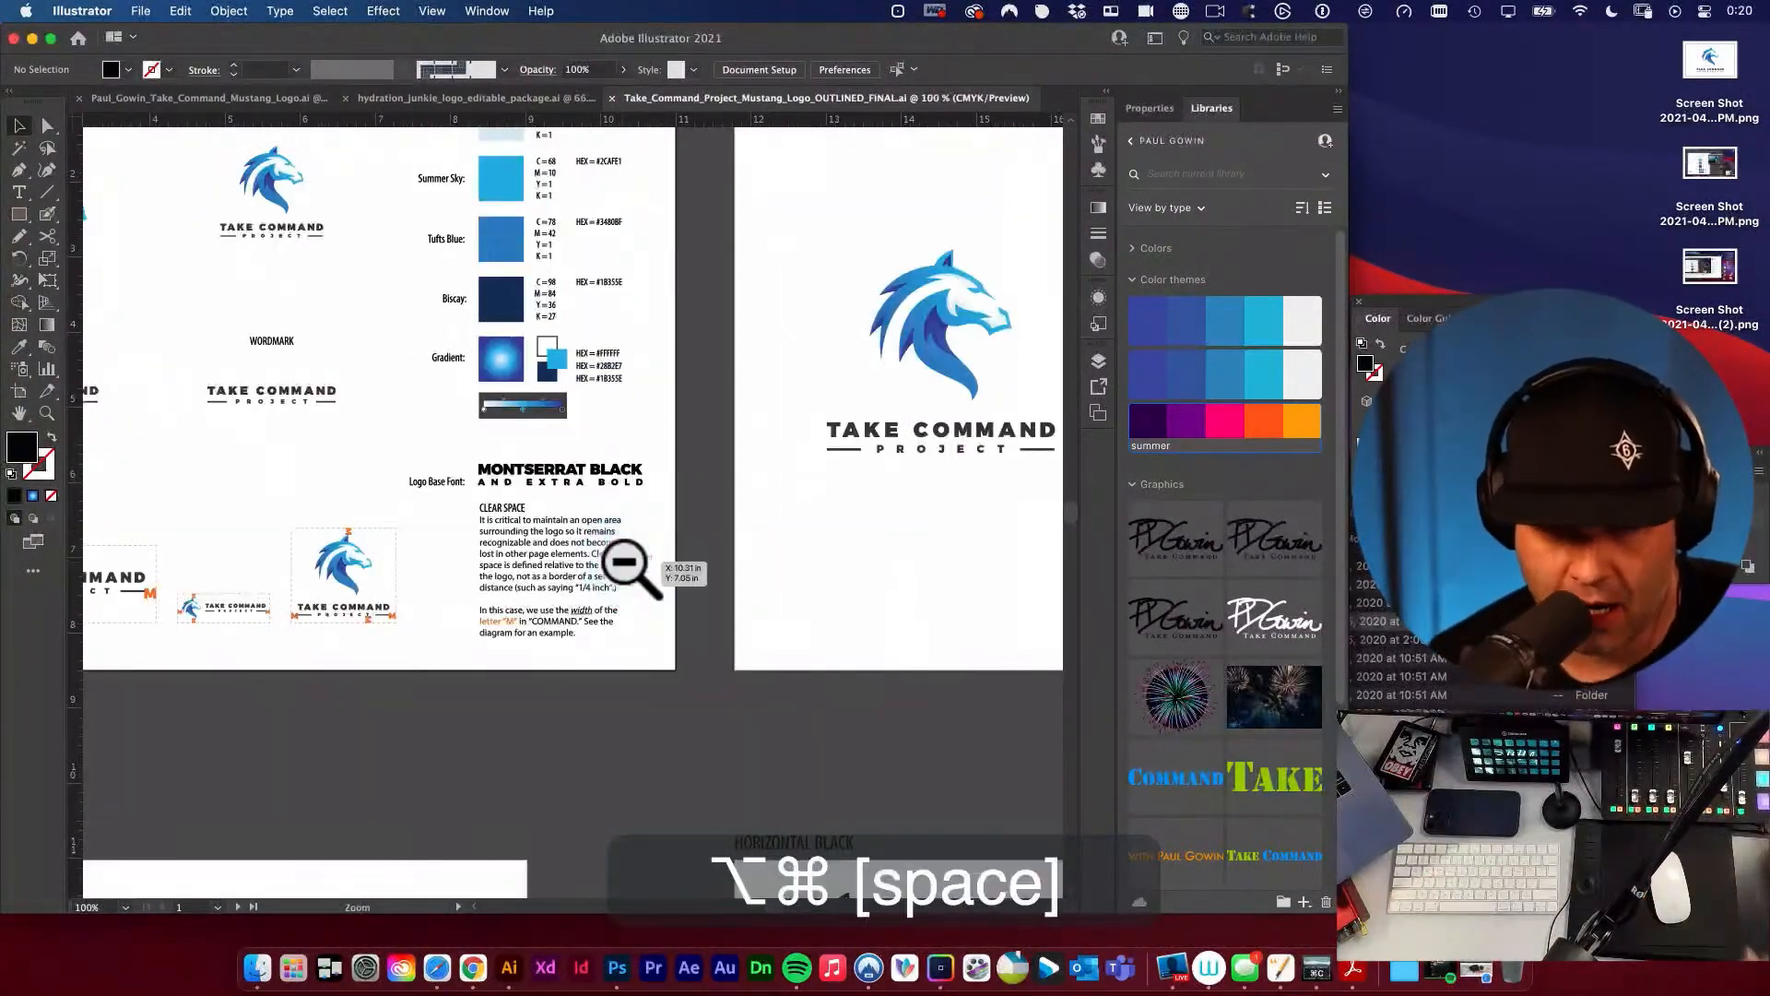
{"action": "left_click", "coordinate": [625, 561], "text": "alt+super"}
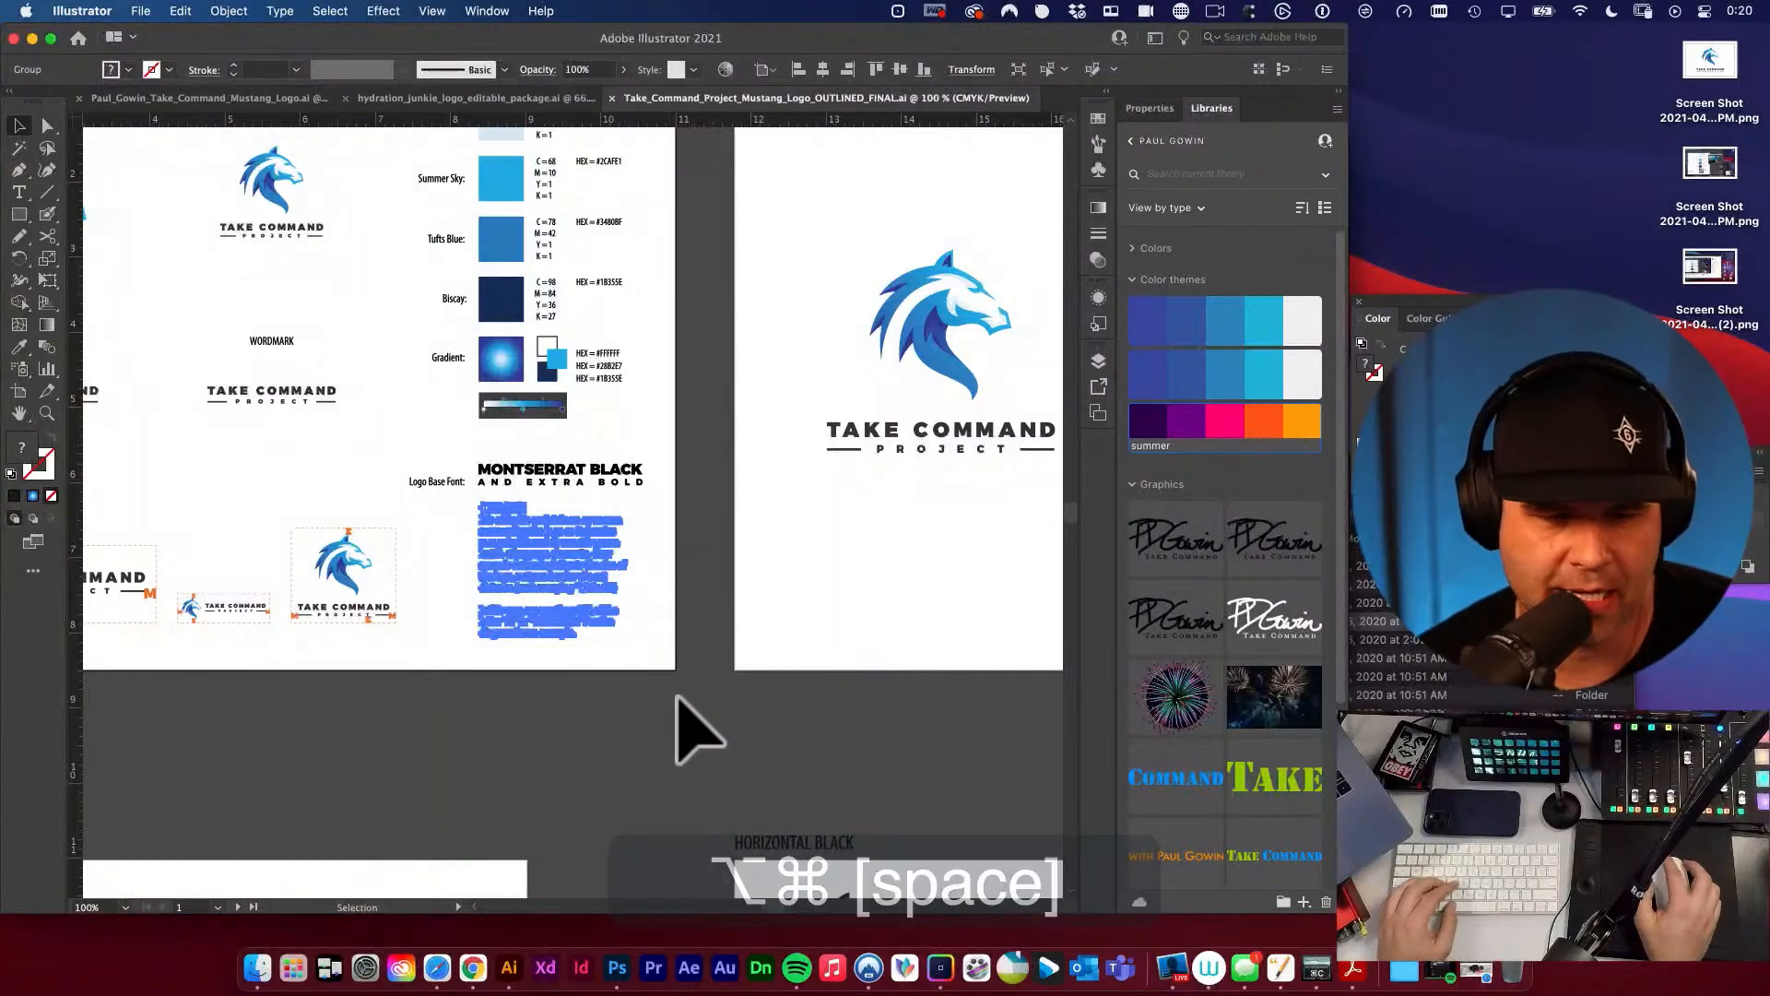
{"action": "left_click", "coordinate": [677, 698]}
{"action": "left_click", "coordinate": [632, 557], "text": "alt+super"}
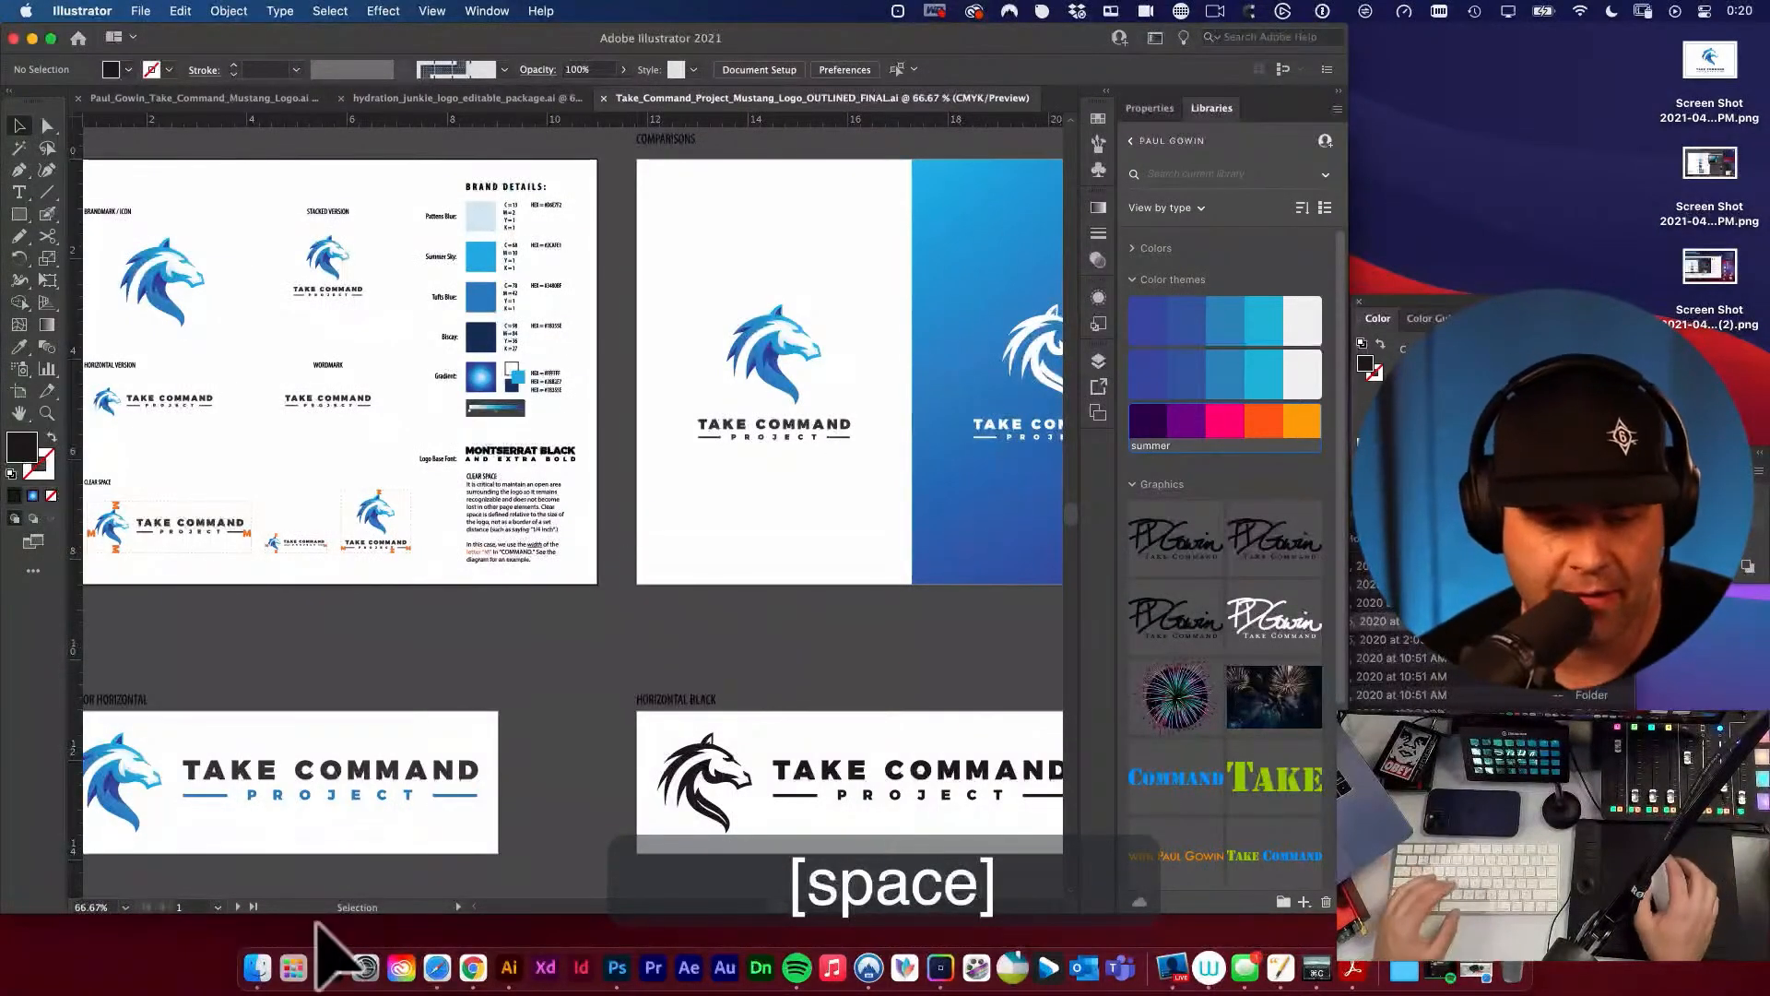
Switch to Finder and create a folder named **FONTS inside the FINALS folder.
{"action": "left_click", "coordinate": [261, 973]}
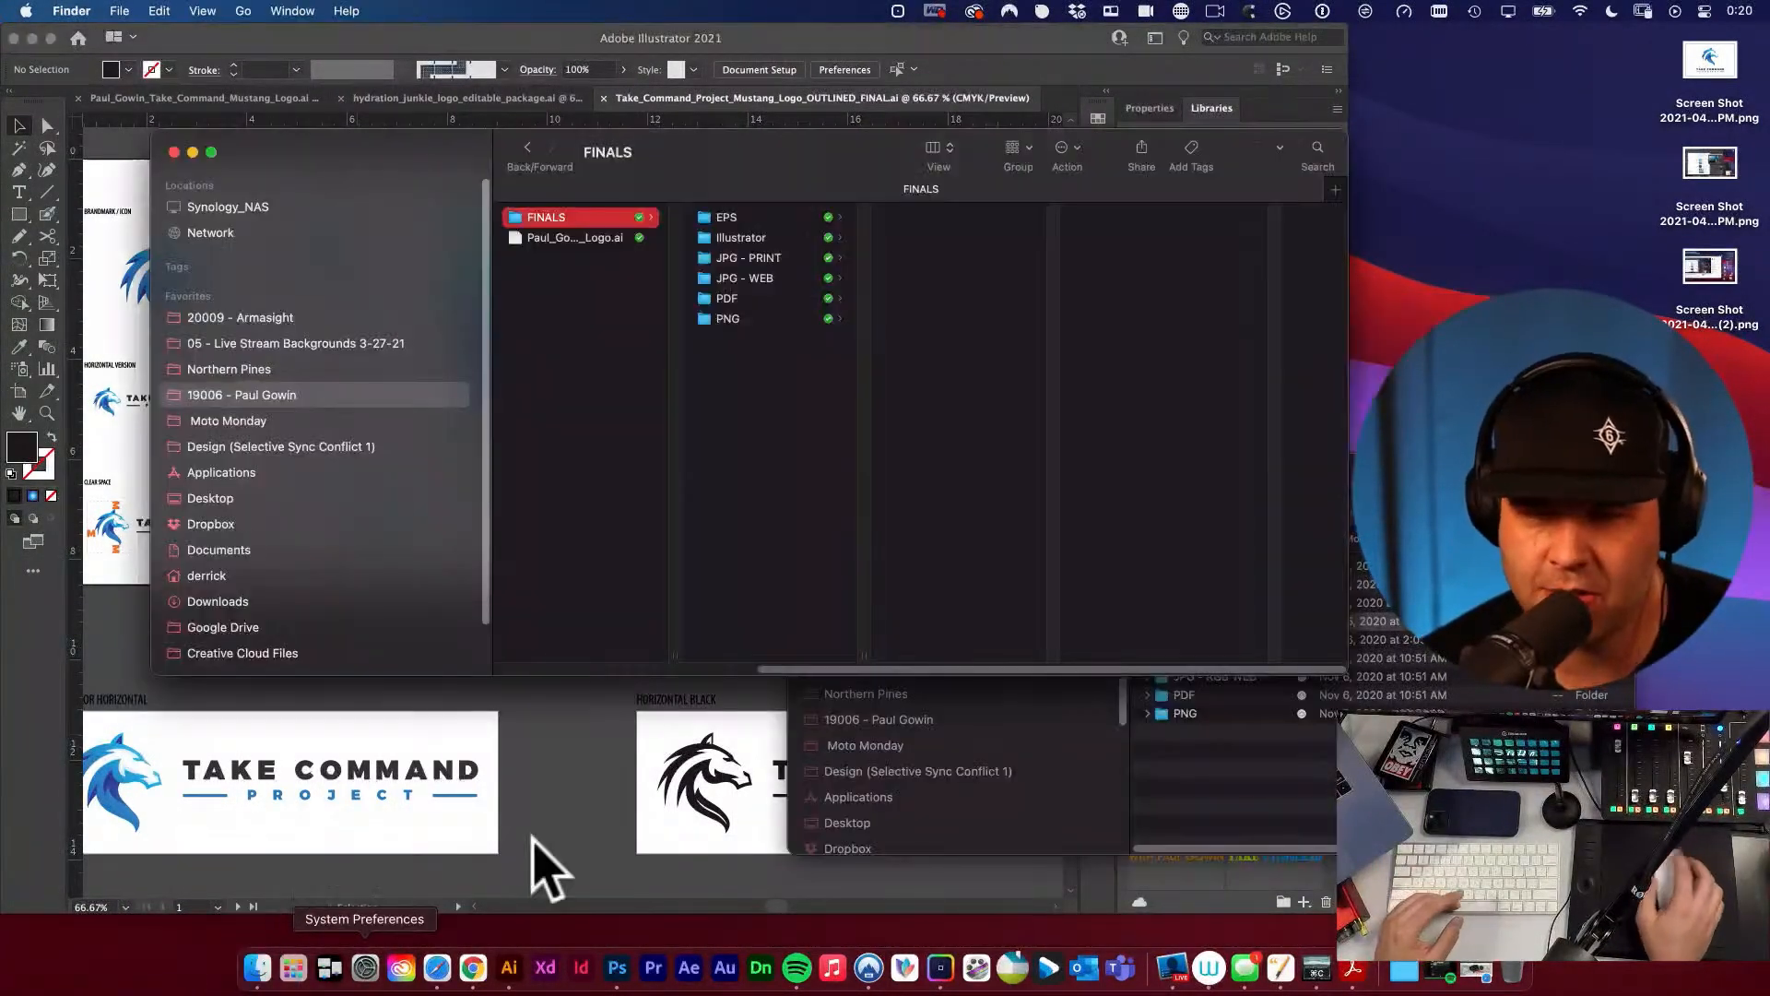
{"action": "scroll", "coordinate": [738, 295], "scroll_direction": "left", "scroll_amount": 2}
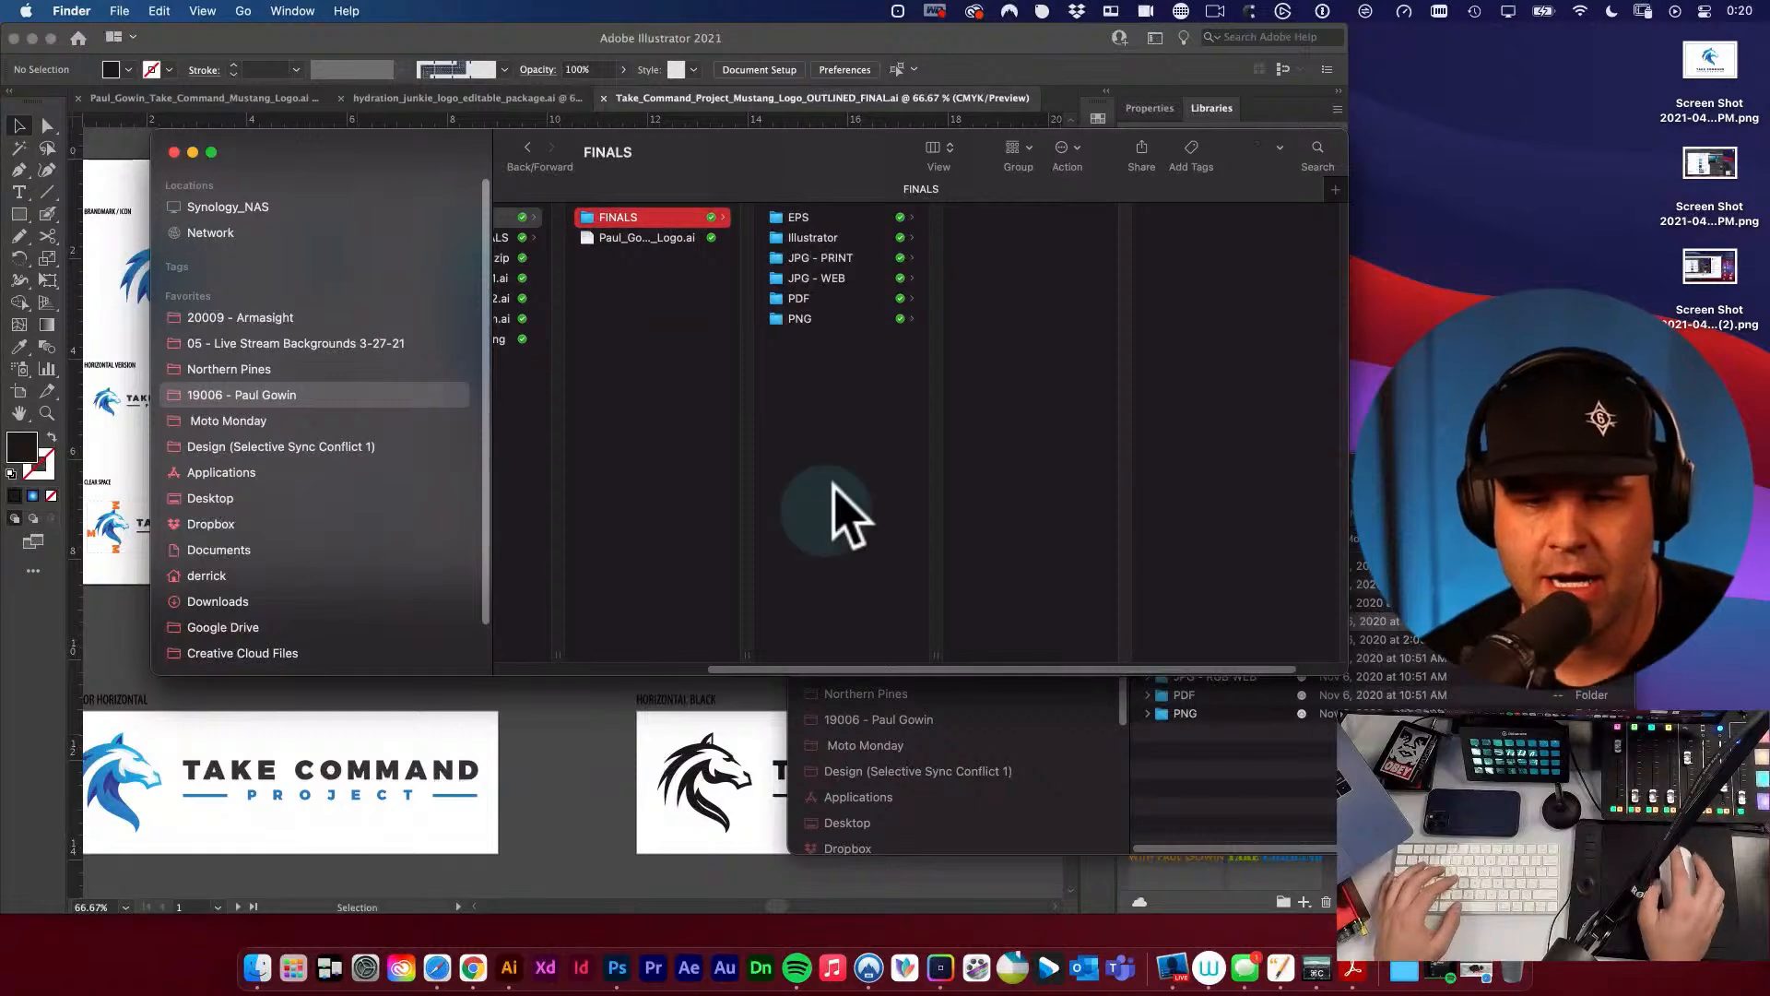
{"action": "right_click", "coordinate": [845, 439]}
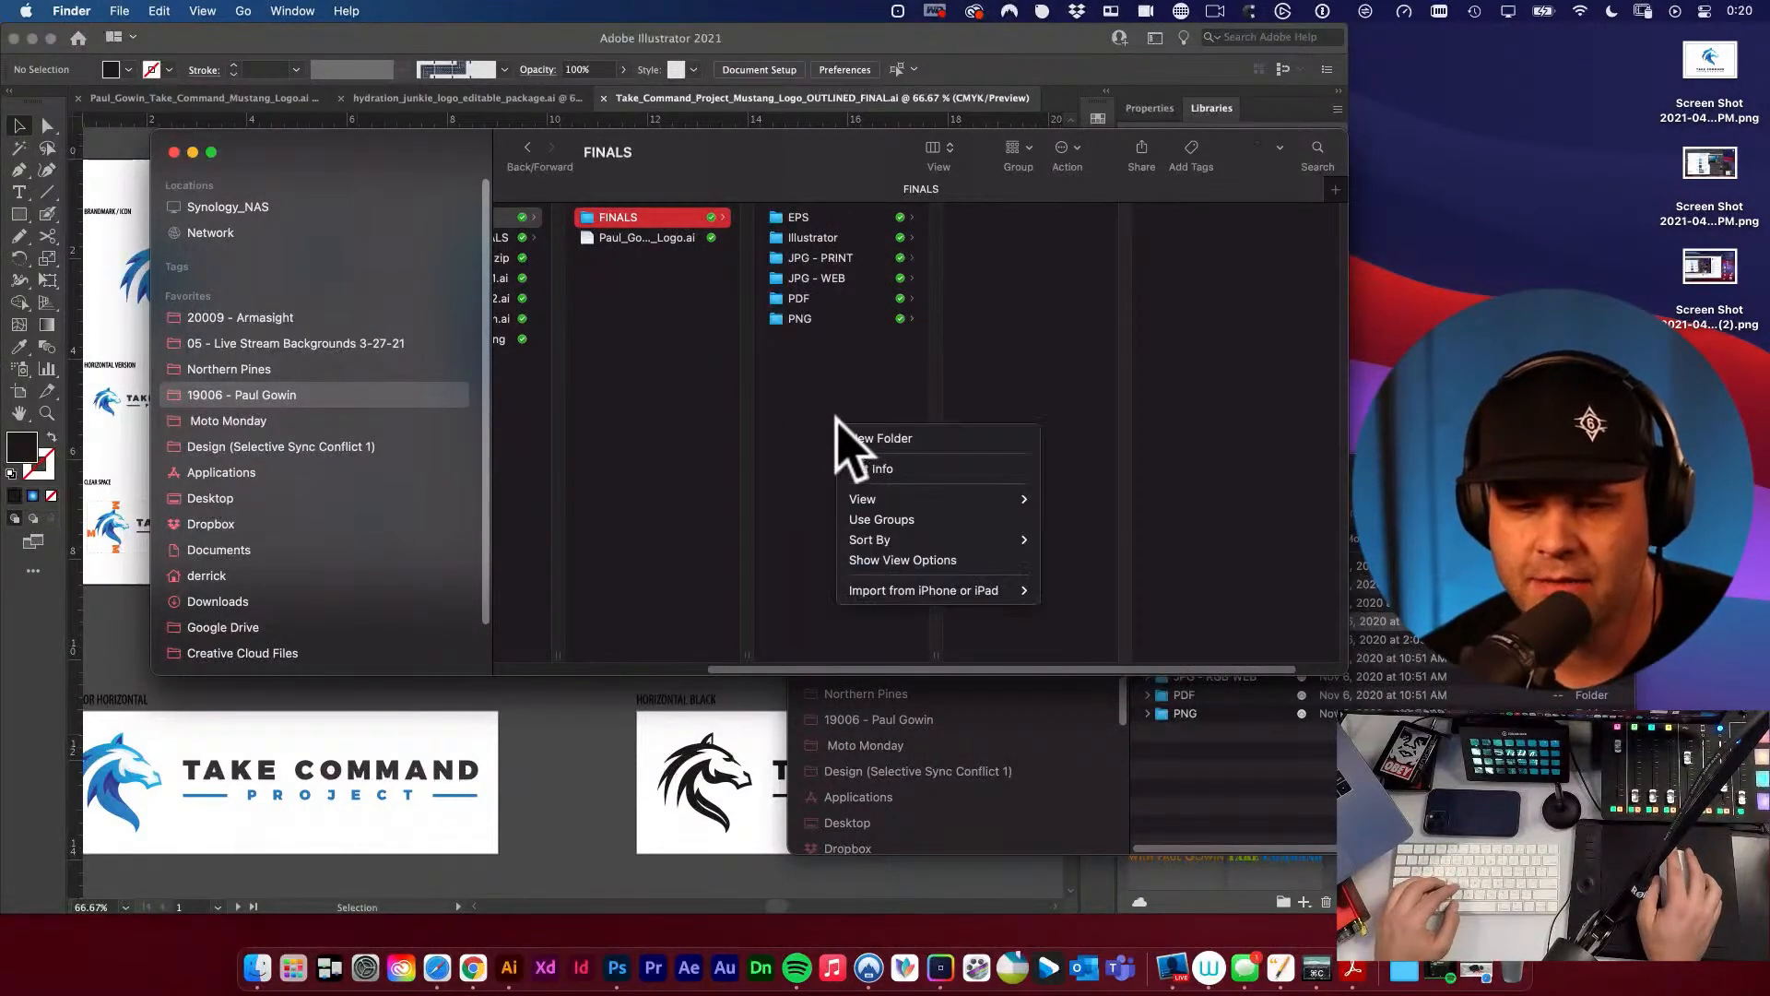
{"action": "left_click", "coordinate": [863, 434]}
{"action": "type", "text": "**"}
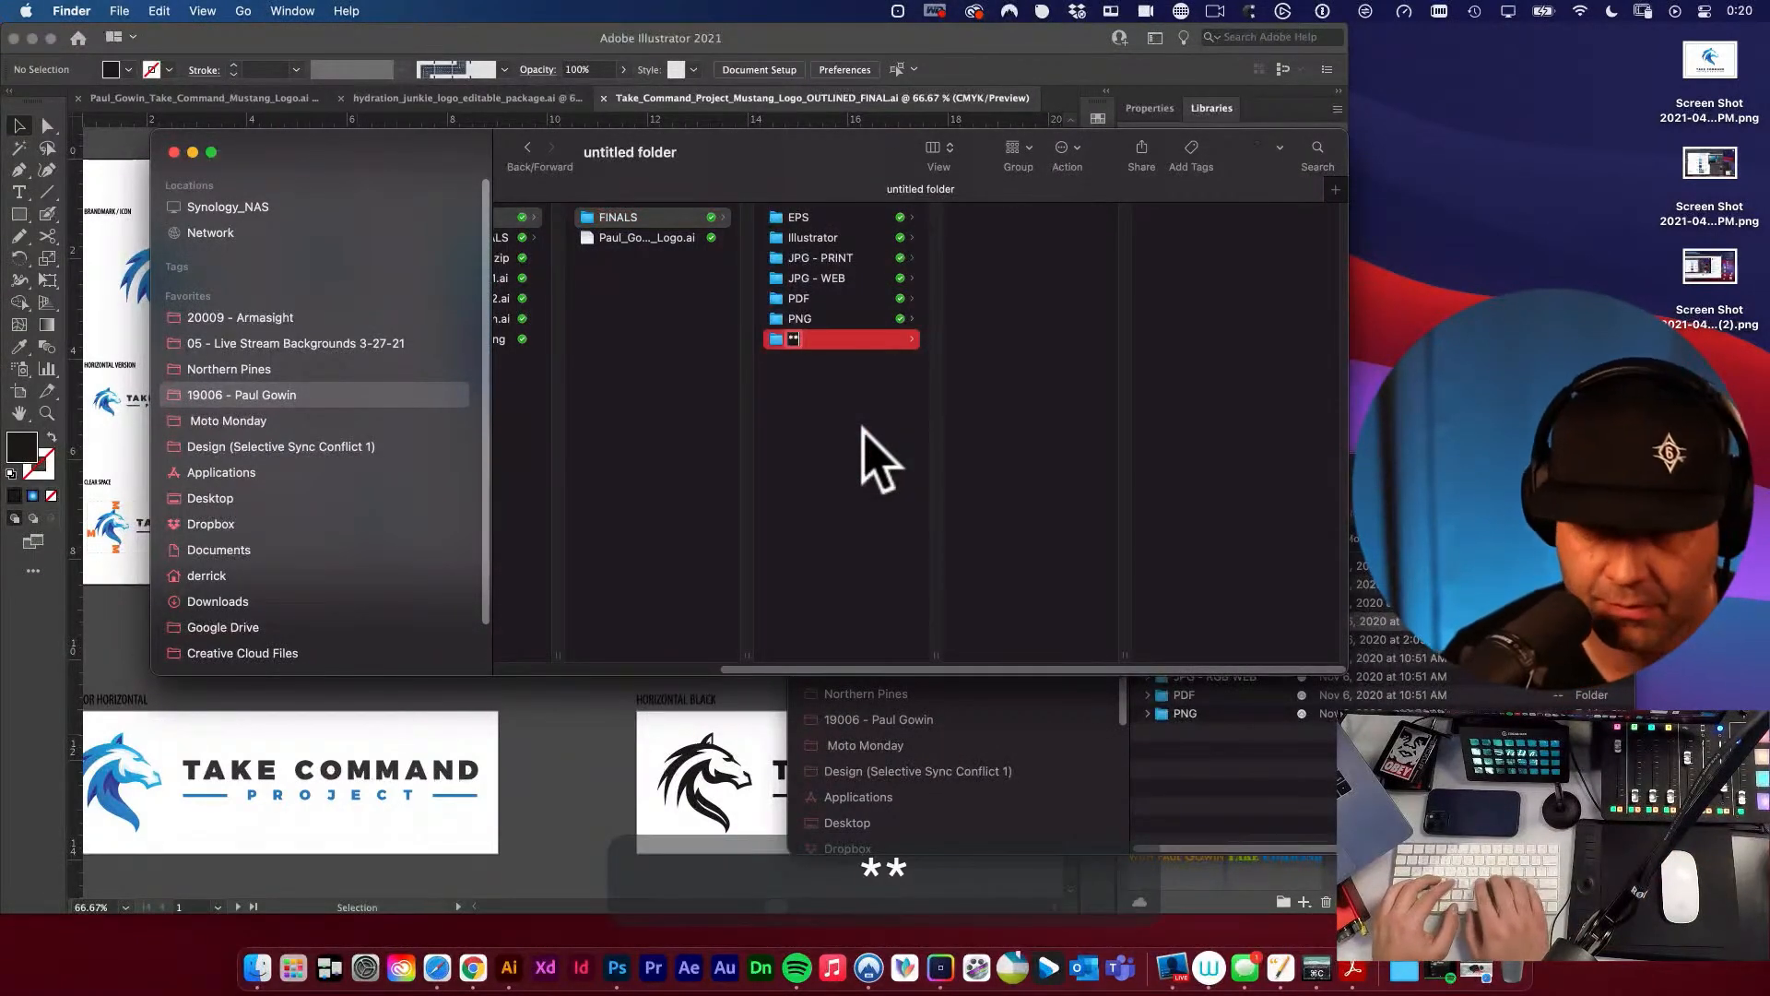
{"action": "type", "text": "FONTS"}
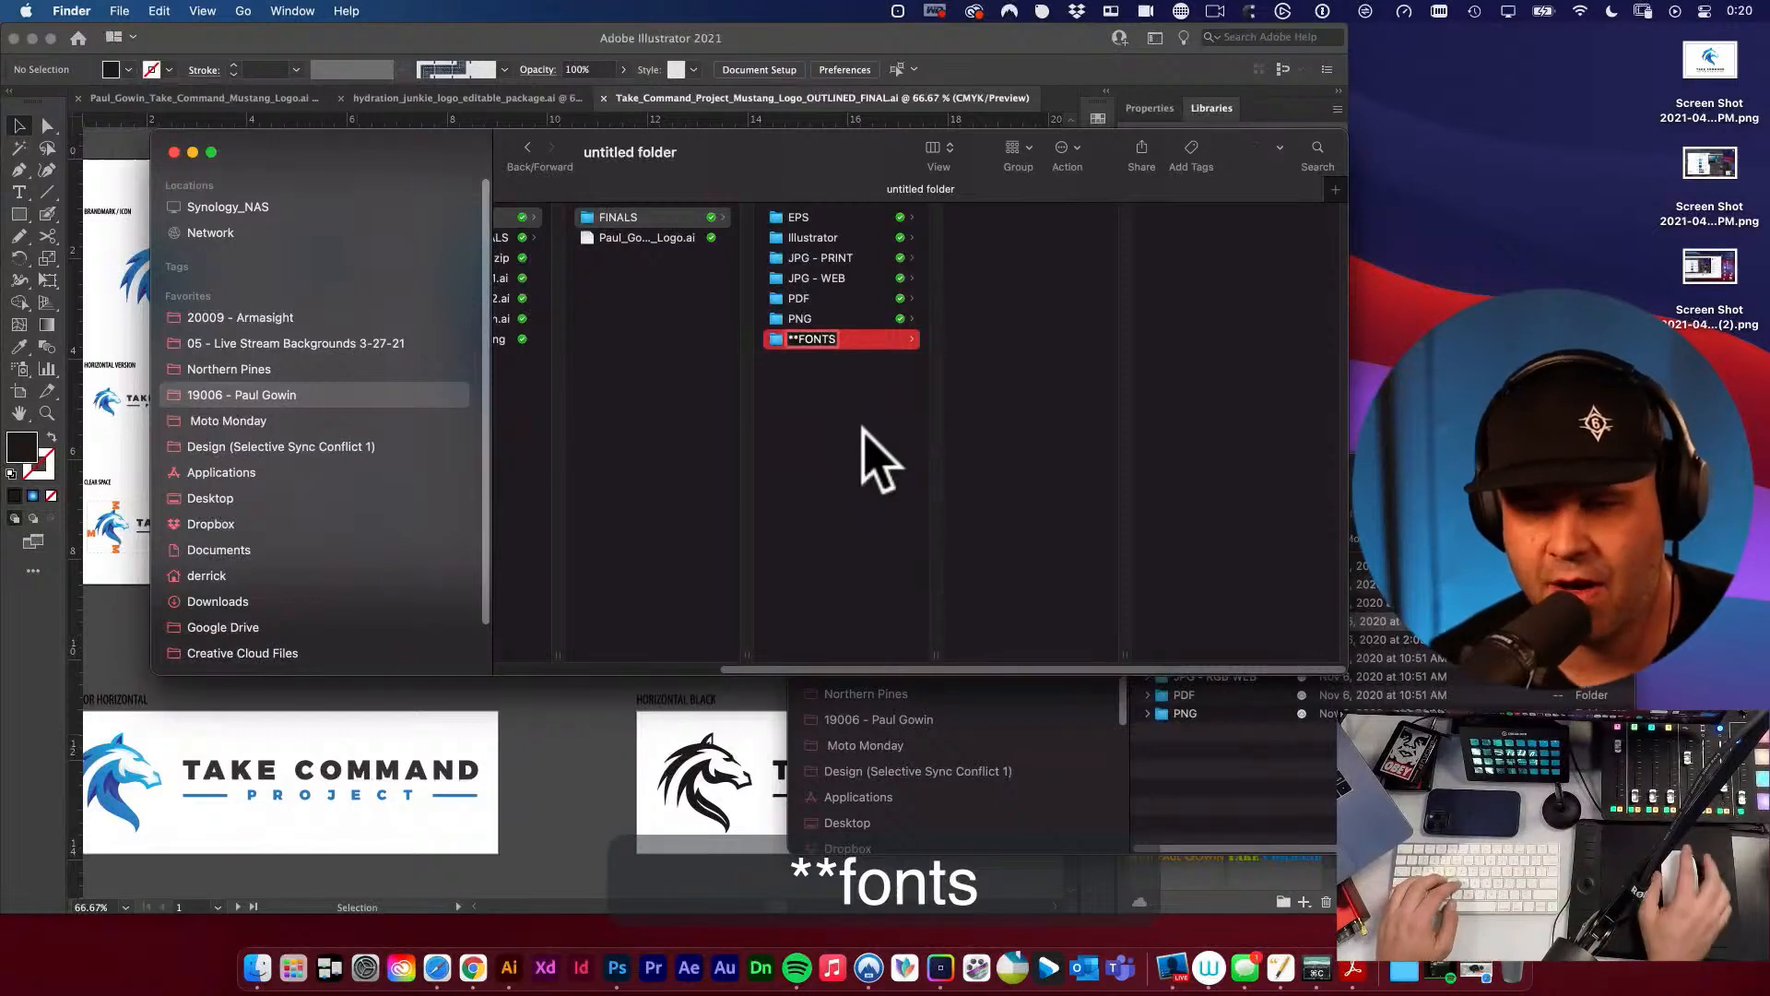
{"action": "left_click", "coordinate": [856, 477]}
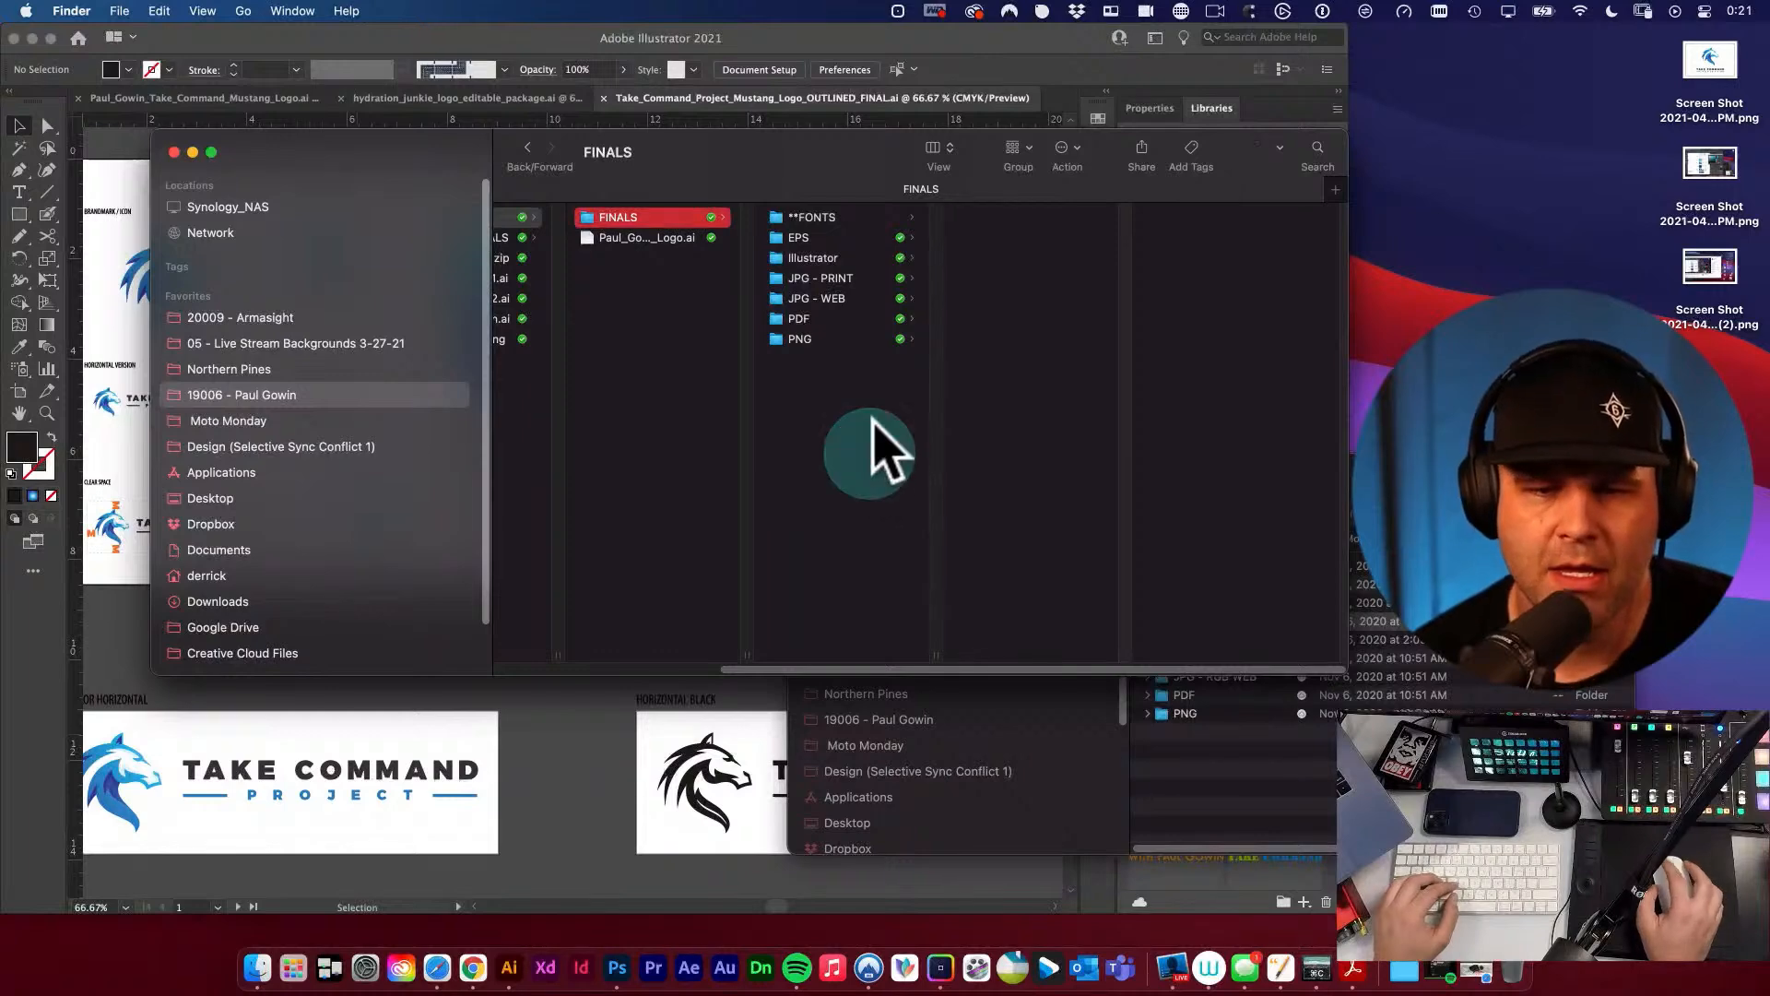
Check the files saved in the Illustrator folder, and go back to the FINALS folder.
{"action": "left_click", "coordinate": [825, 258]}
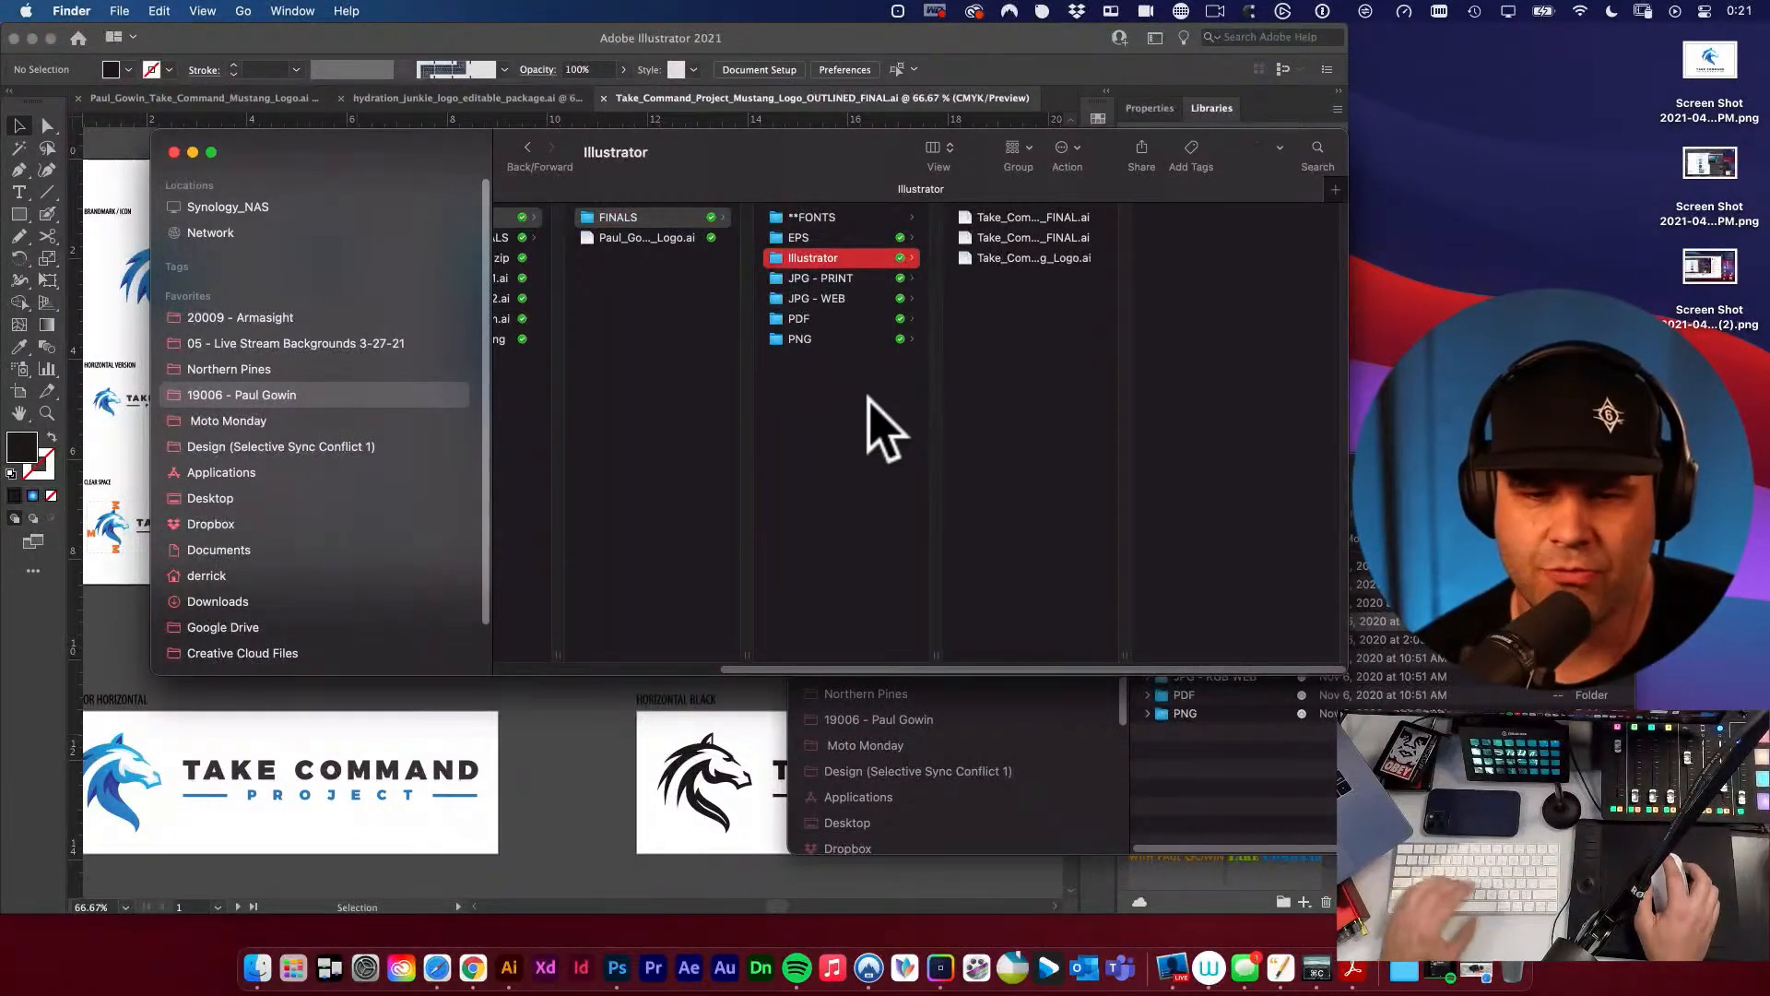
{"action": "key", "text": "Left"}
{"action": "scroll", "coordinate": [704, 285], "scroll_direction": "down", "scroll_amount": 1}
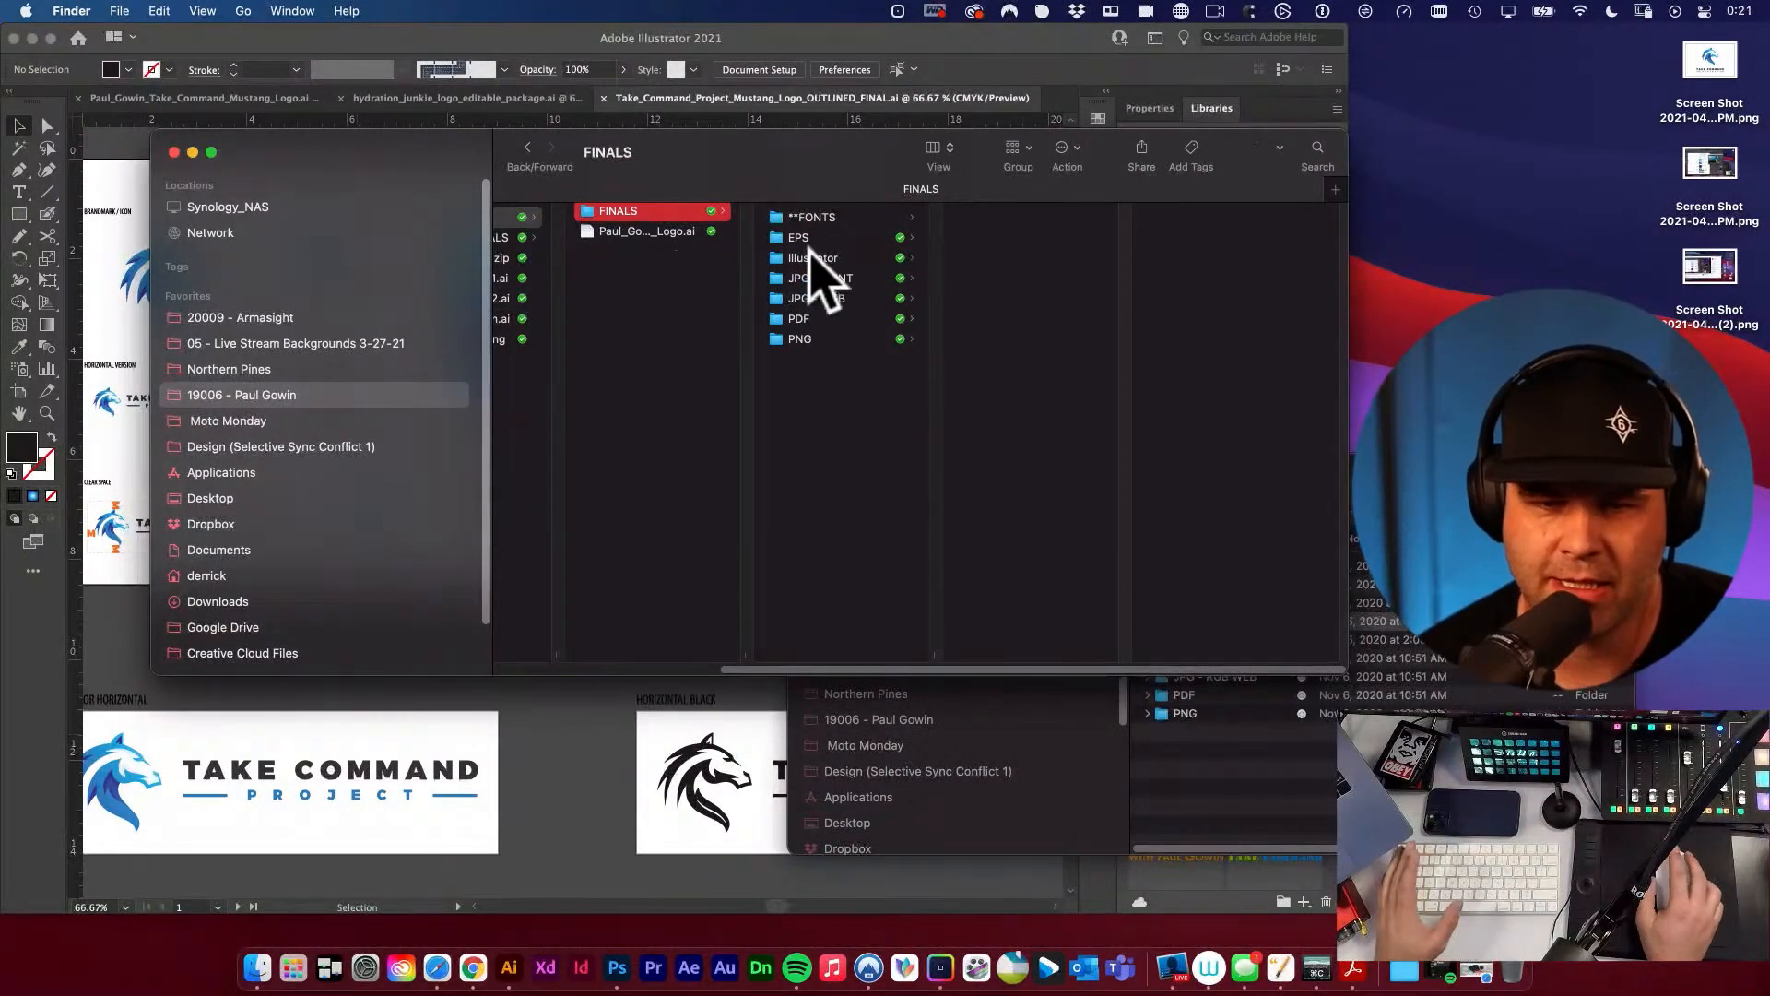
Preview the logo comparison image and the following logo files in the PNG folder.
{"action": "left_click", "coordinate": [826, 339]}
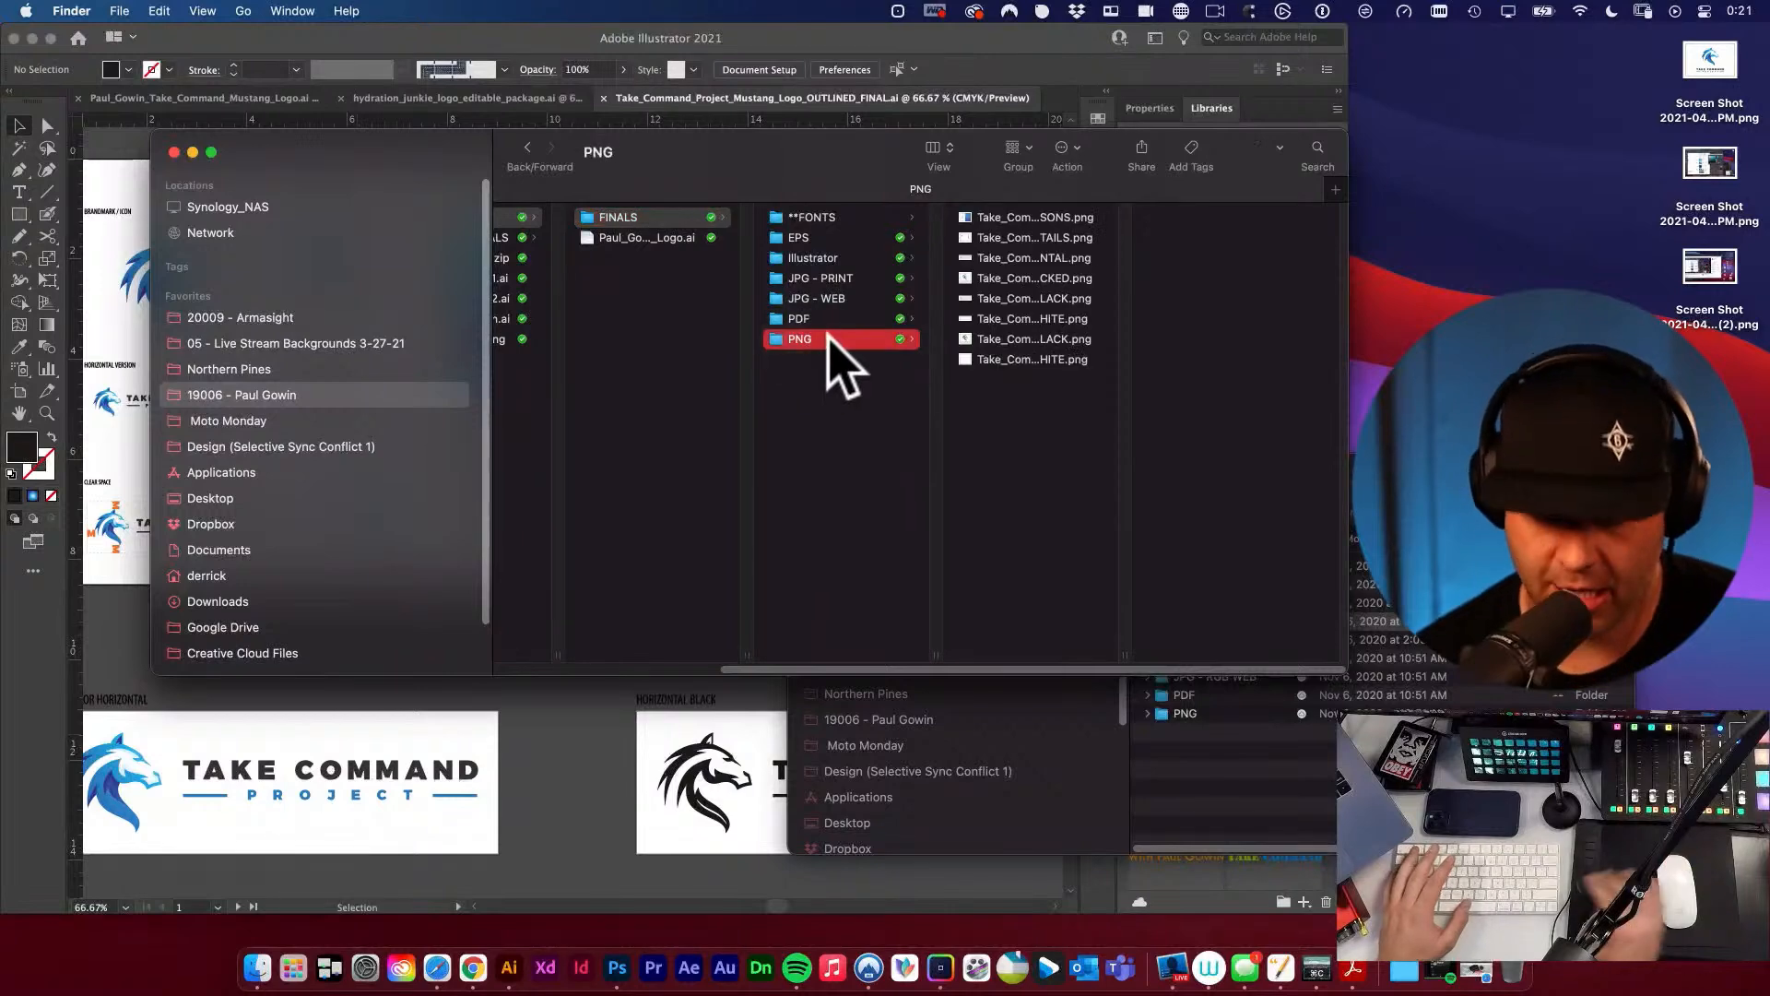
{"action": "key", "text": "Right"}
{"action": "key", "text": "space"}
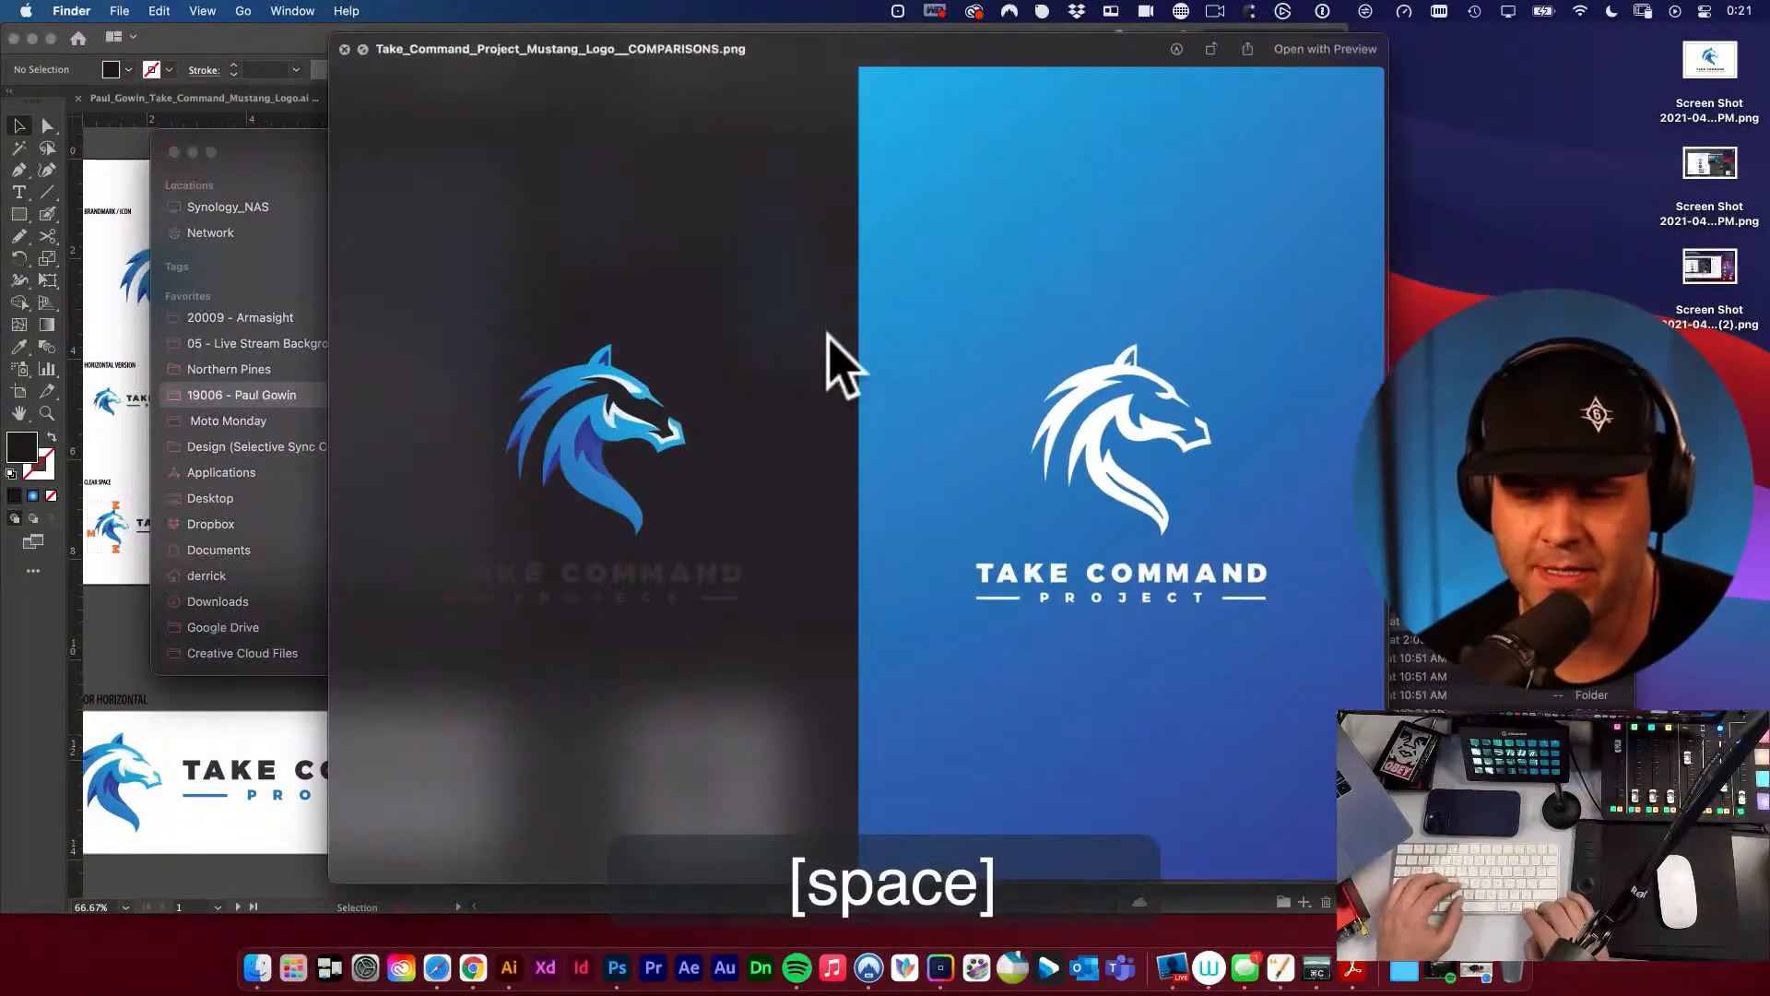
{"action": "key", "text": "Down"}
{"action": "key", "text": "space"}
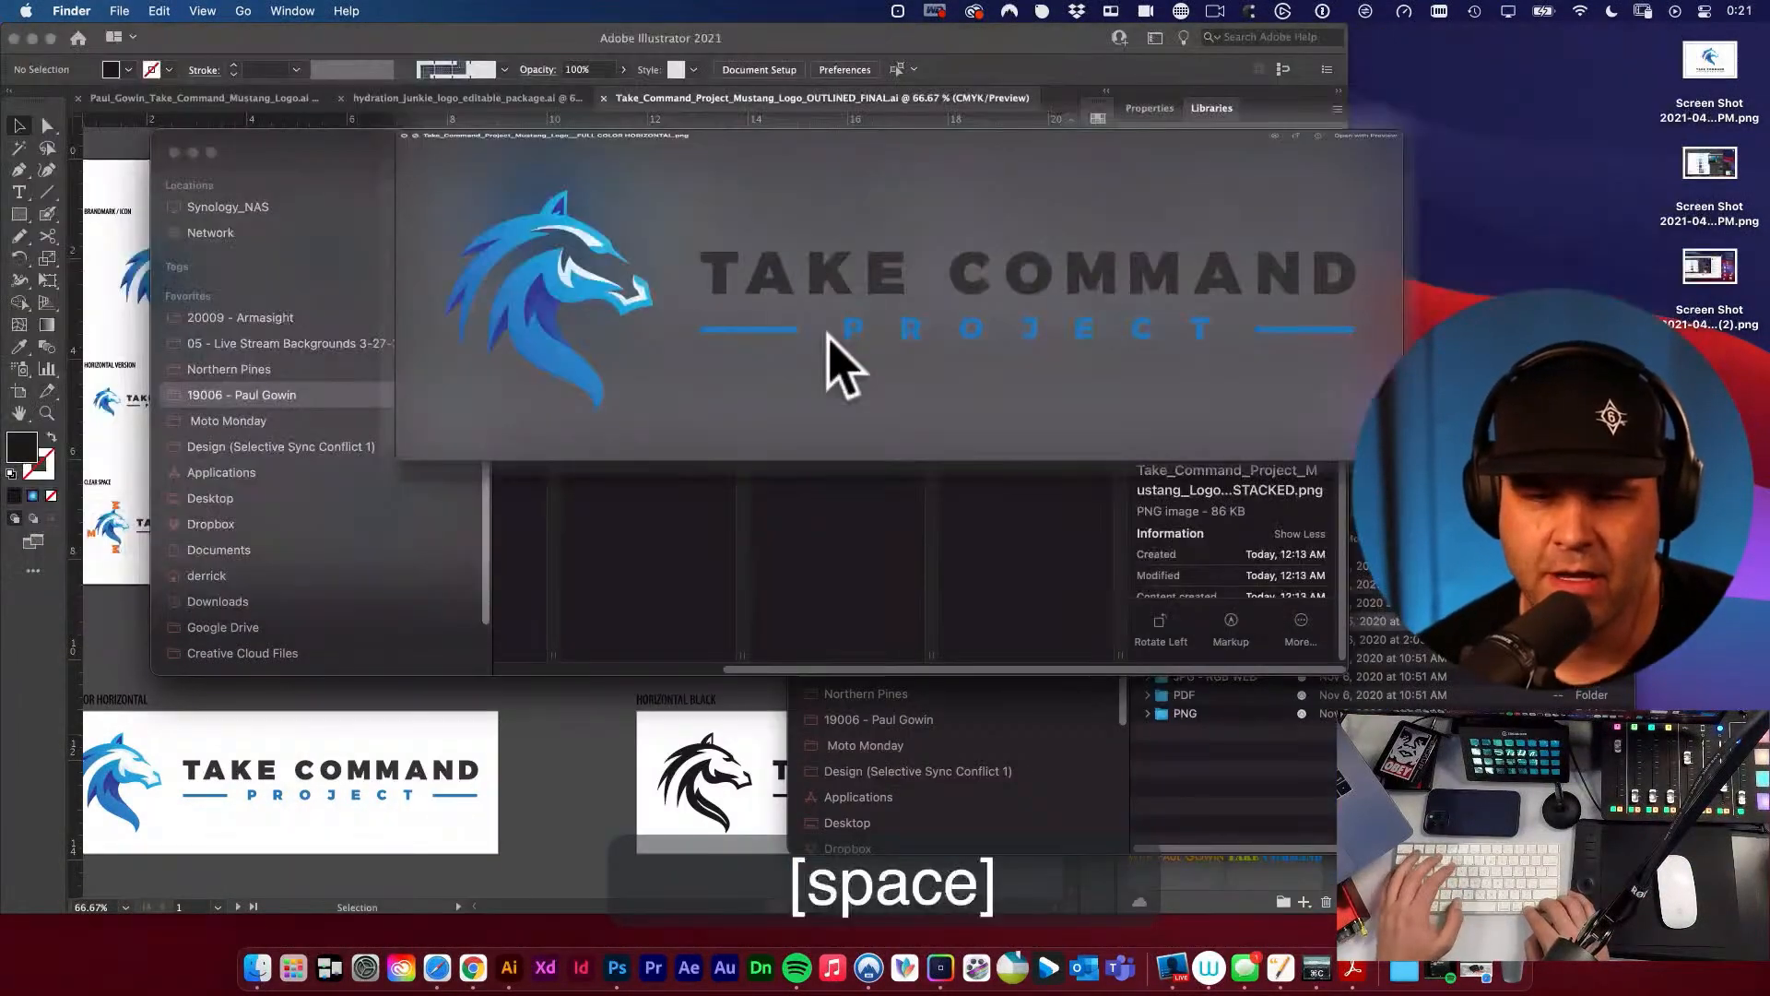
Preview the details sheet and the full-color horizontal and stacked logos in the JPG - WEB folder.
{"action": "key", "text": "Left"}
{"action": "key", "text": "Up"}
{"action": "key", "text": "Up"}
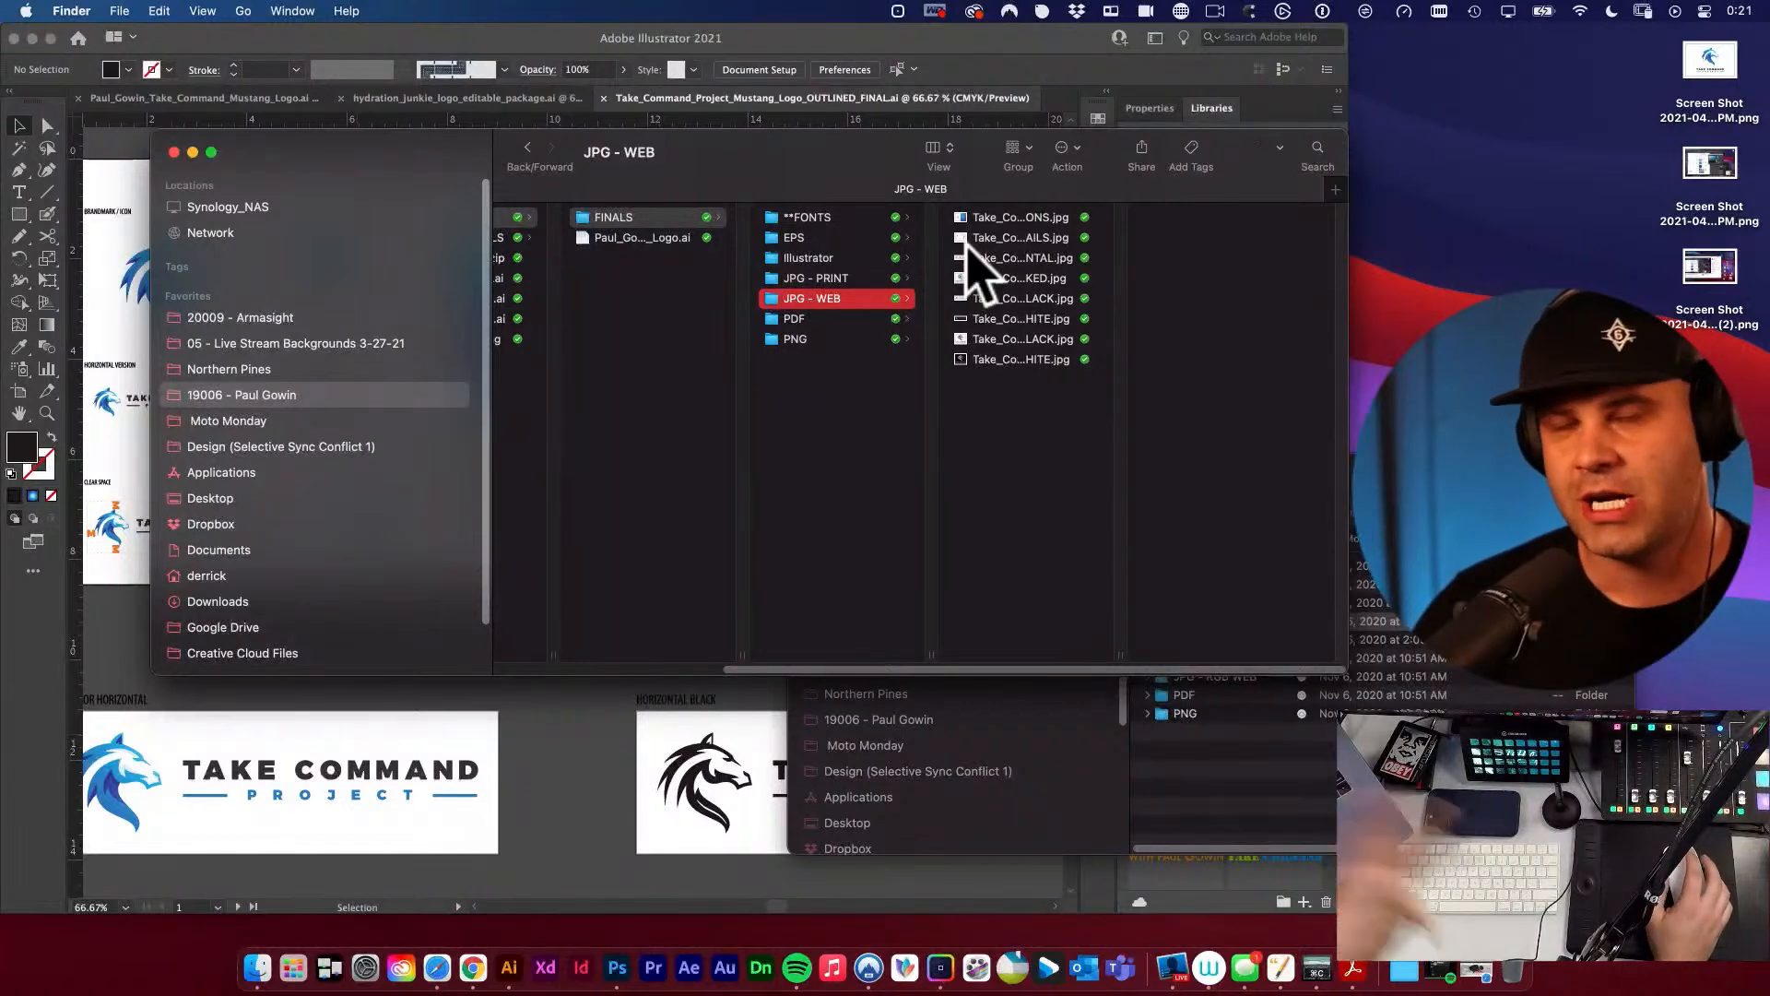
{"action": "left_click", "coordinate": [995, 237]}
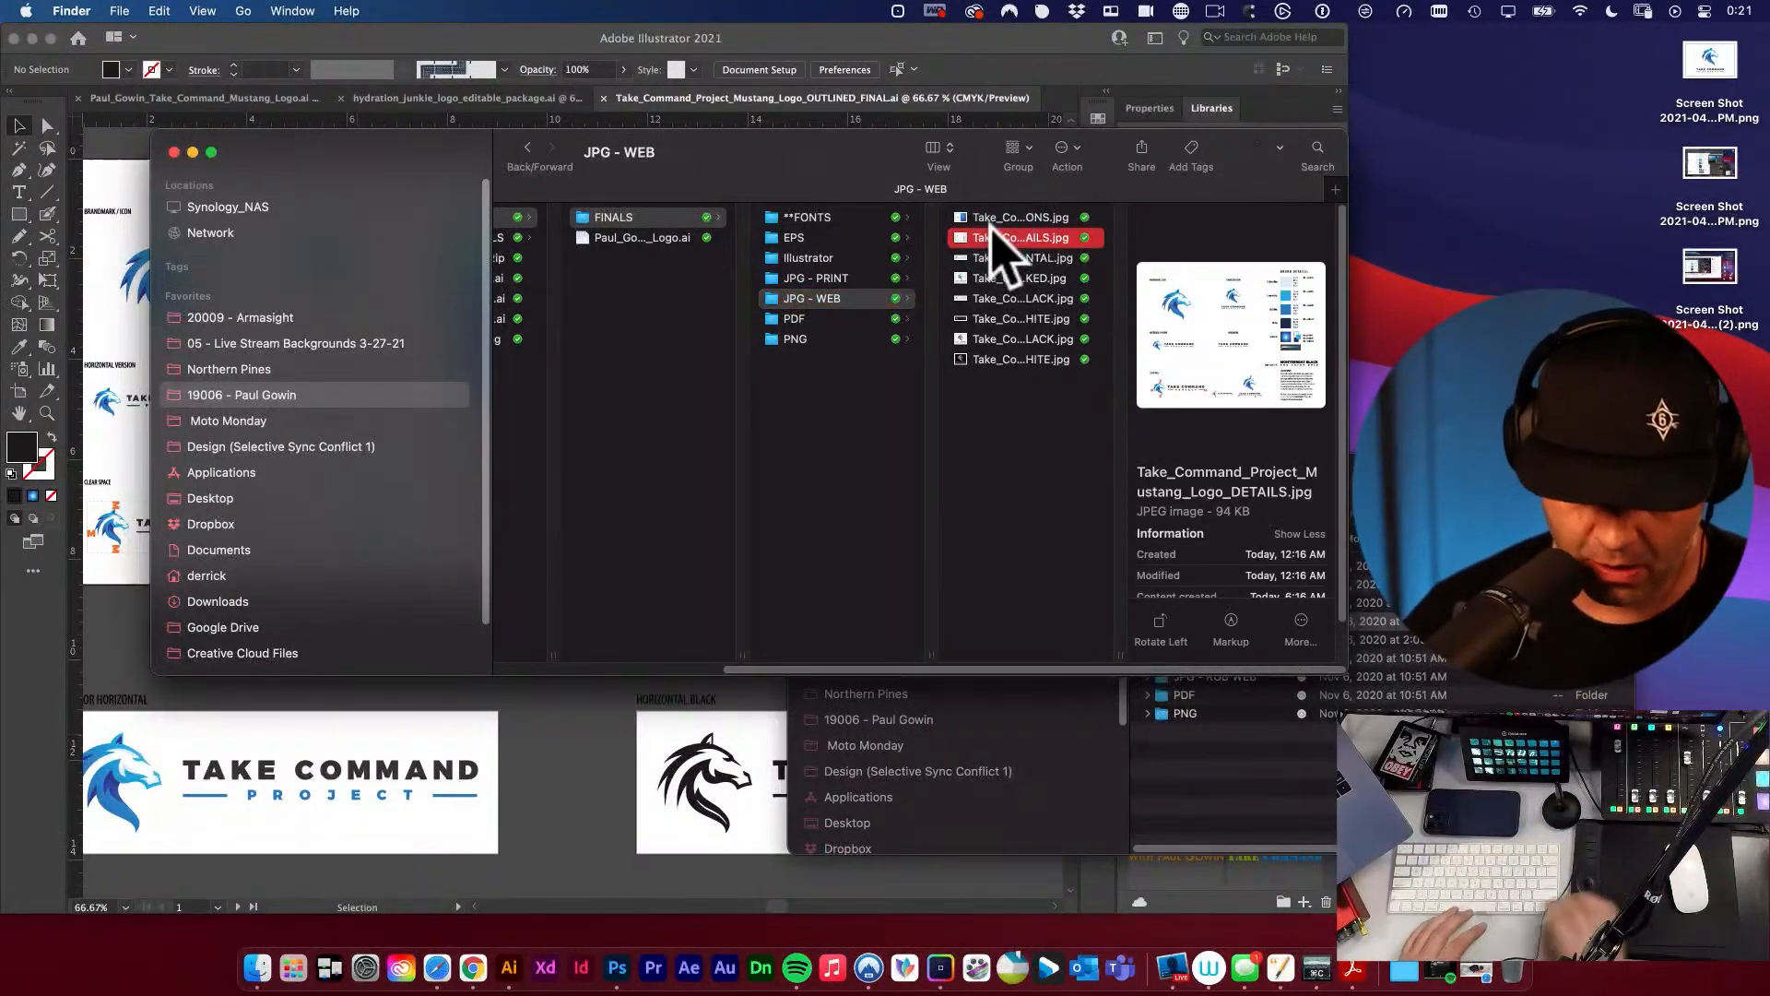
{"action": "key", "text": "space"}
{"action": "key", "text": "Down"}
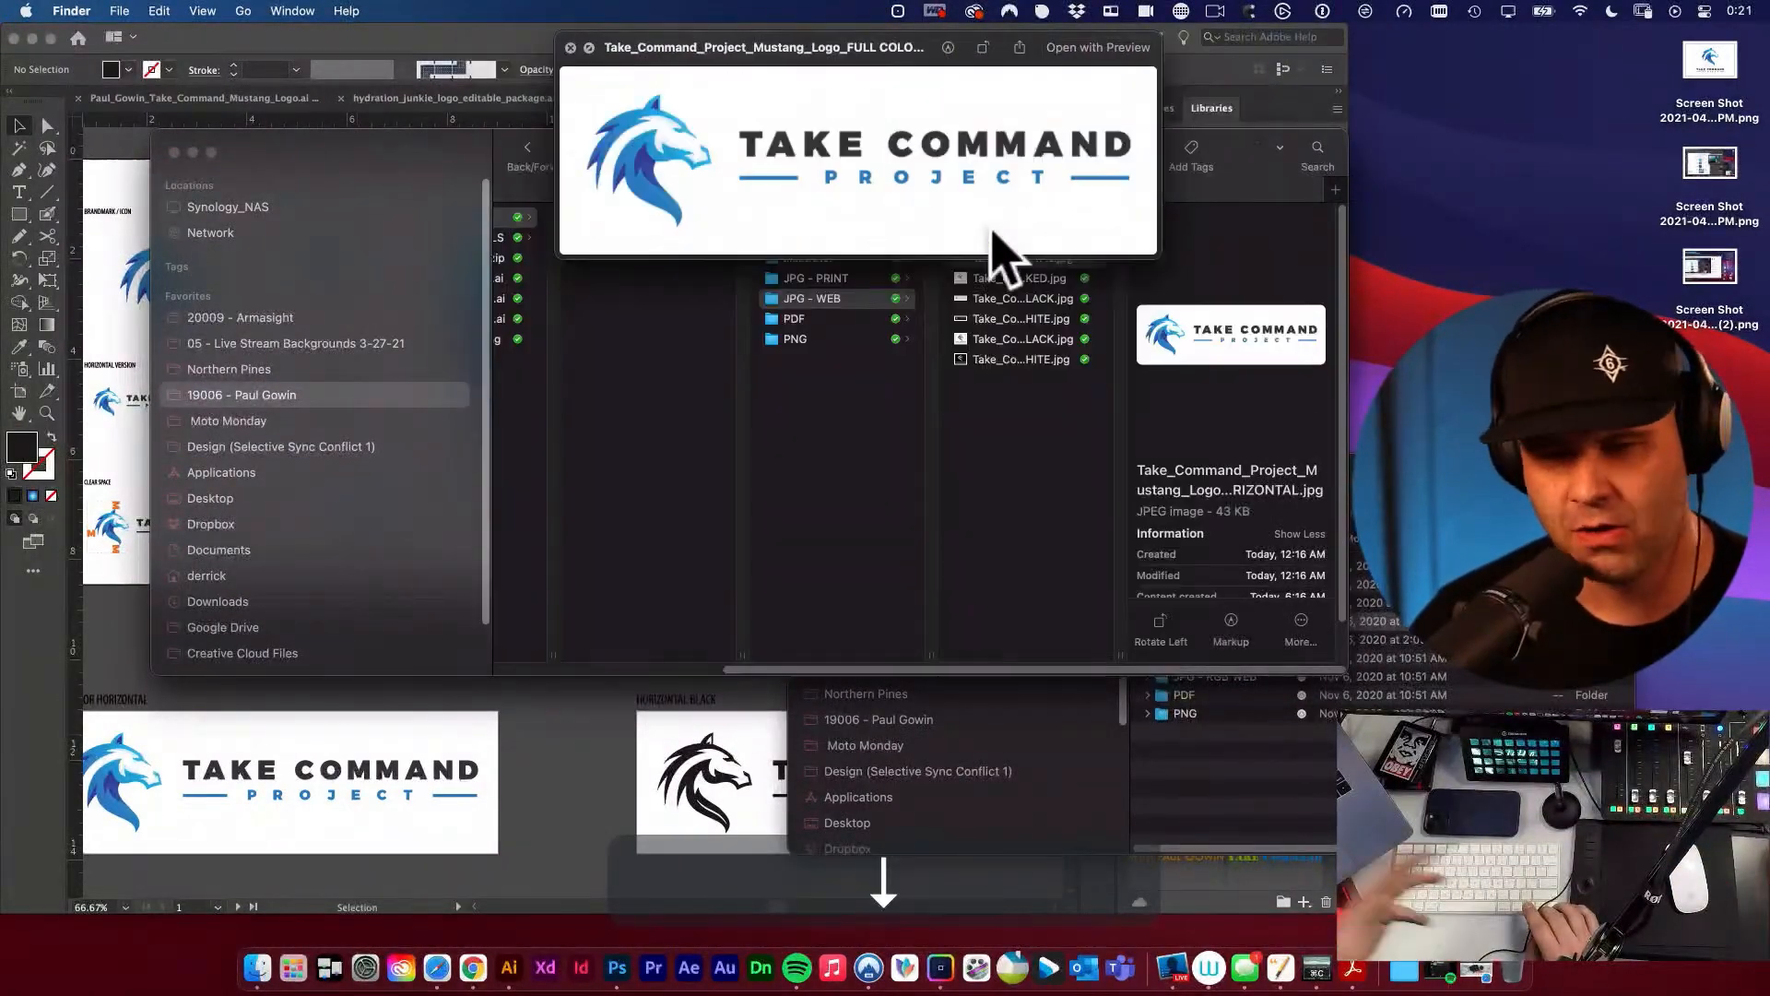
{"action": "key", "text": "Down"}
{"action": "key", "text": "space"}
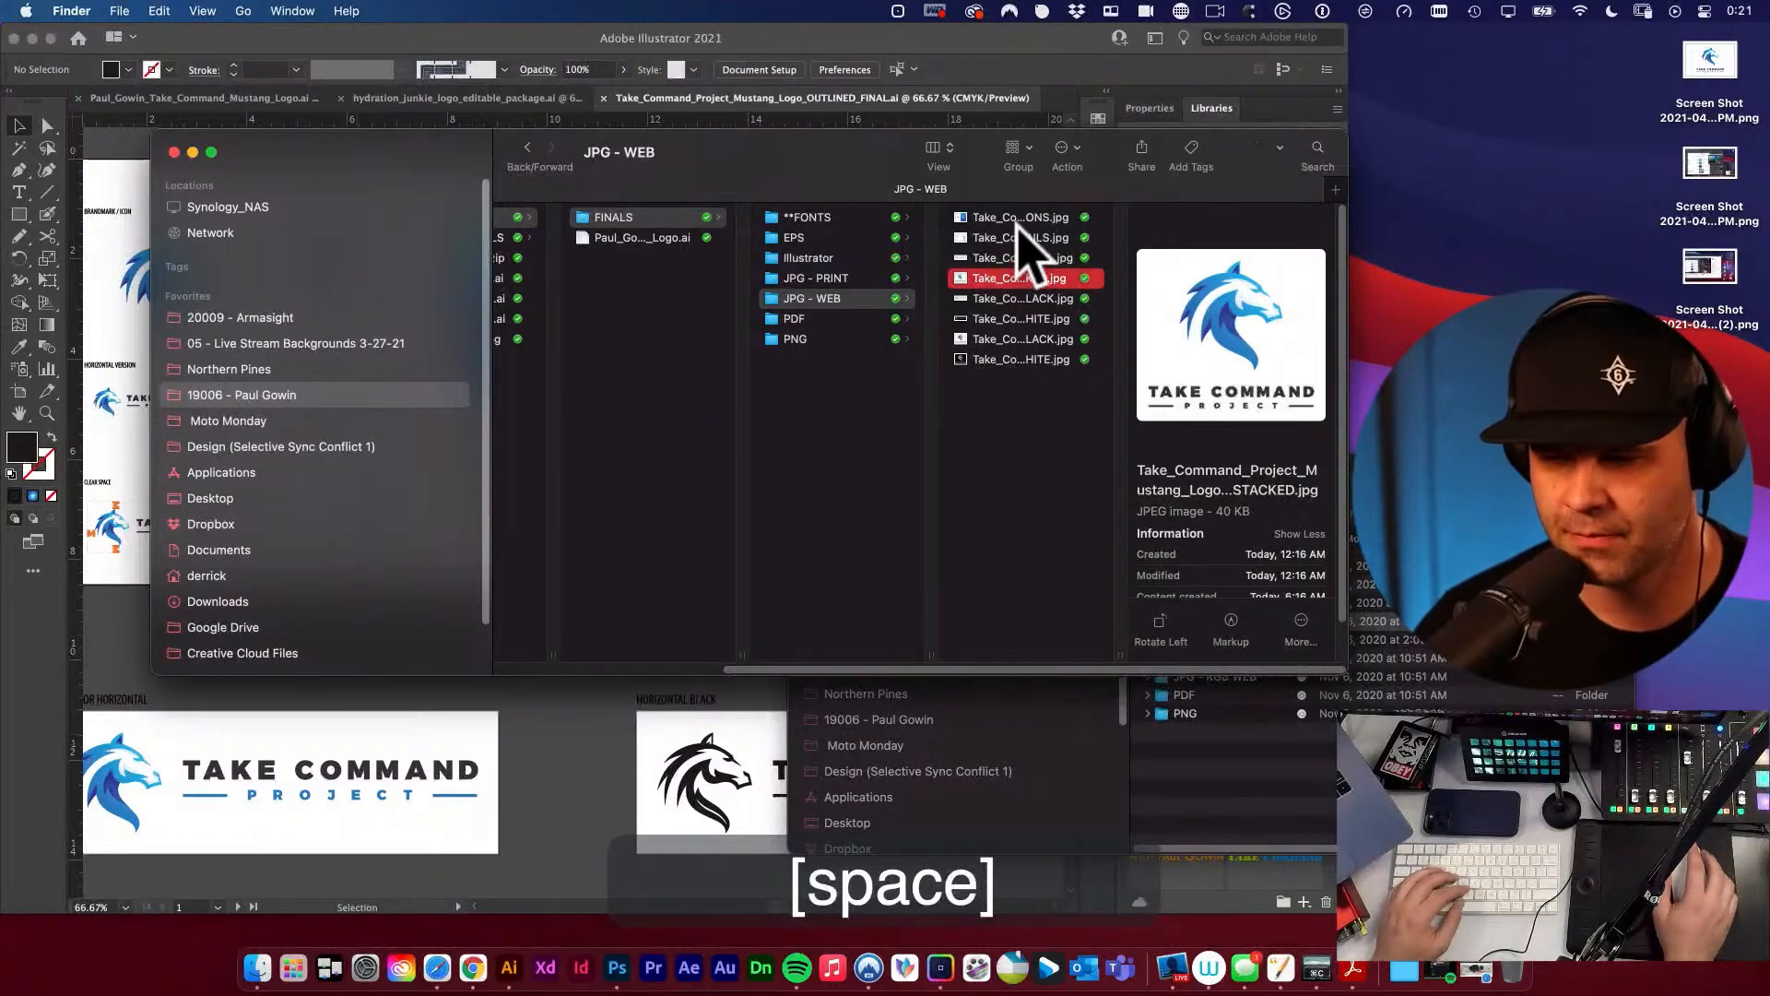
Compress the FINALS folder inside Mustang Logo into a ZIP archive and close the extra Finder window that opens.
{"action": "left_click", "coordinate": [695, 276]}
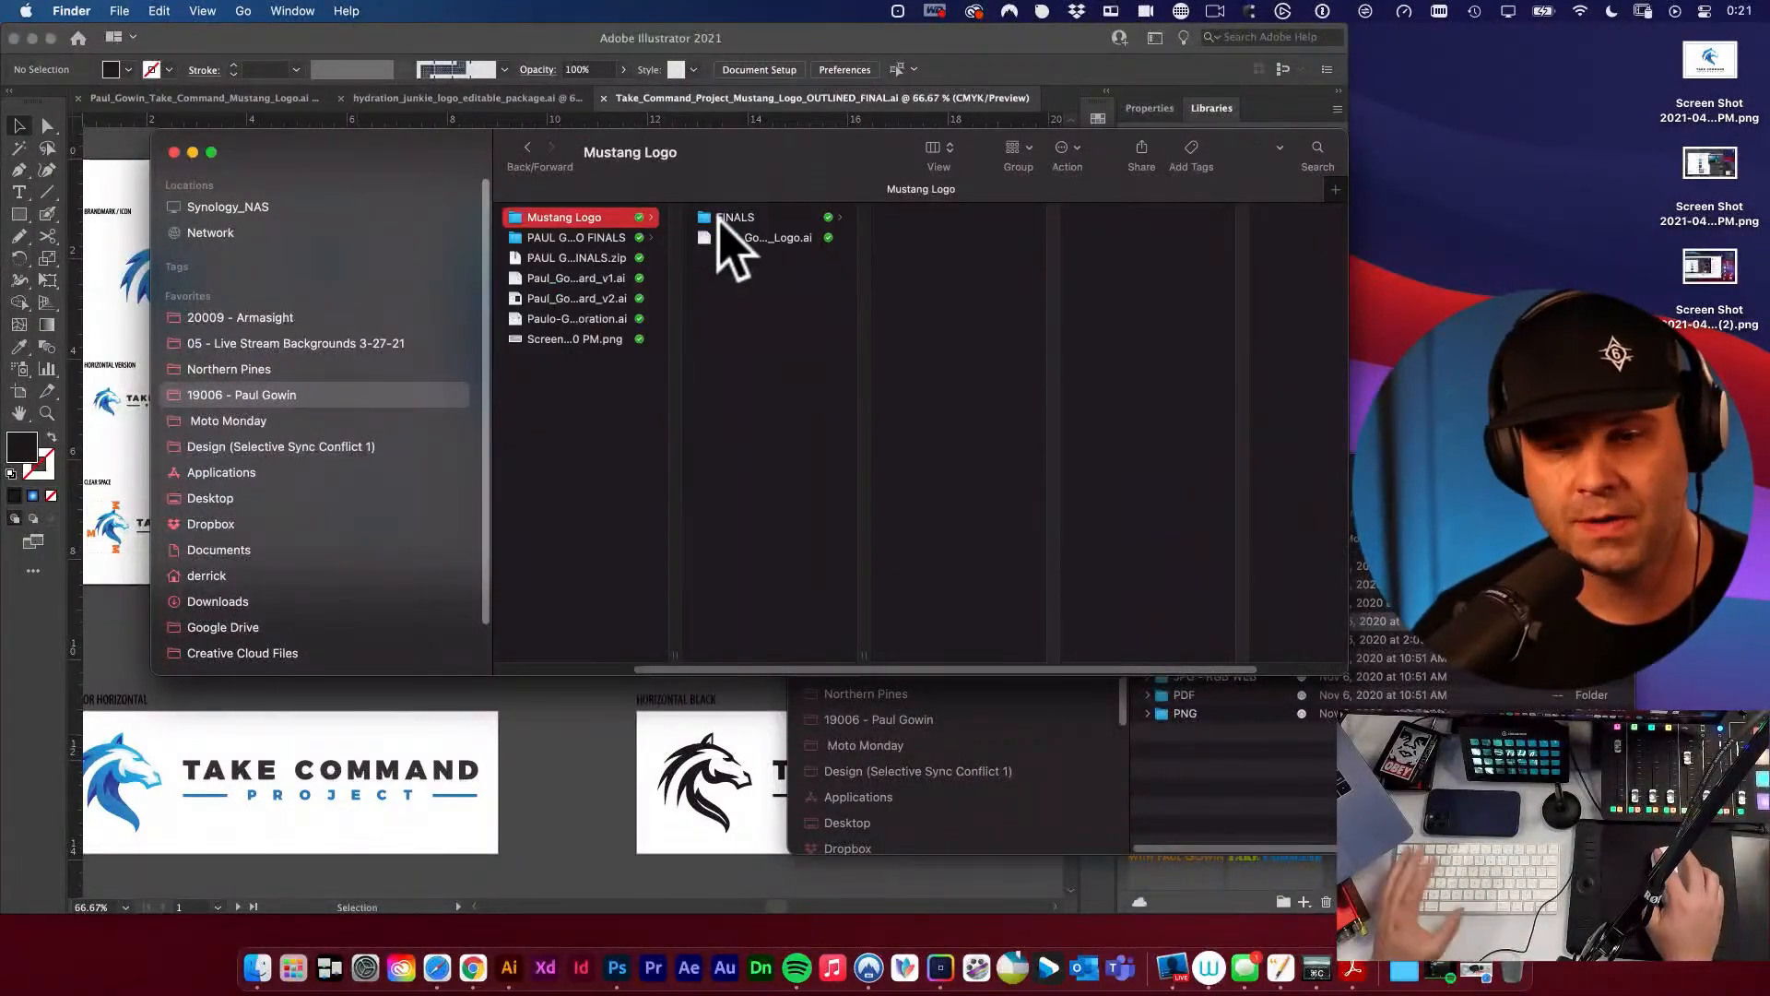
{"action": "left_click", "coordinate": [719, 219]}
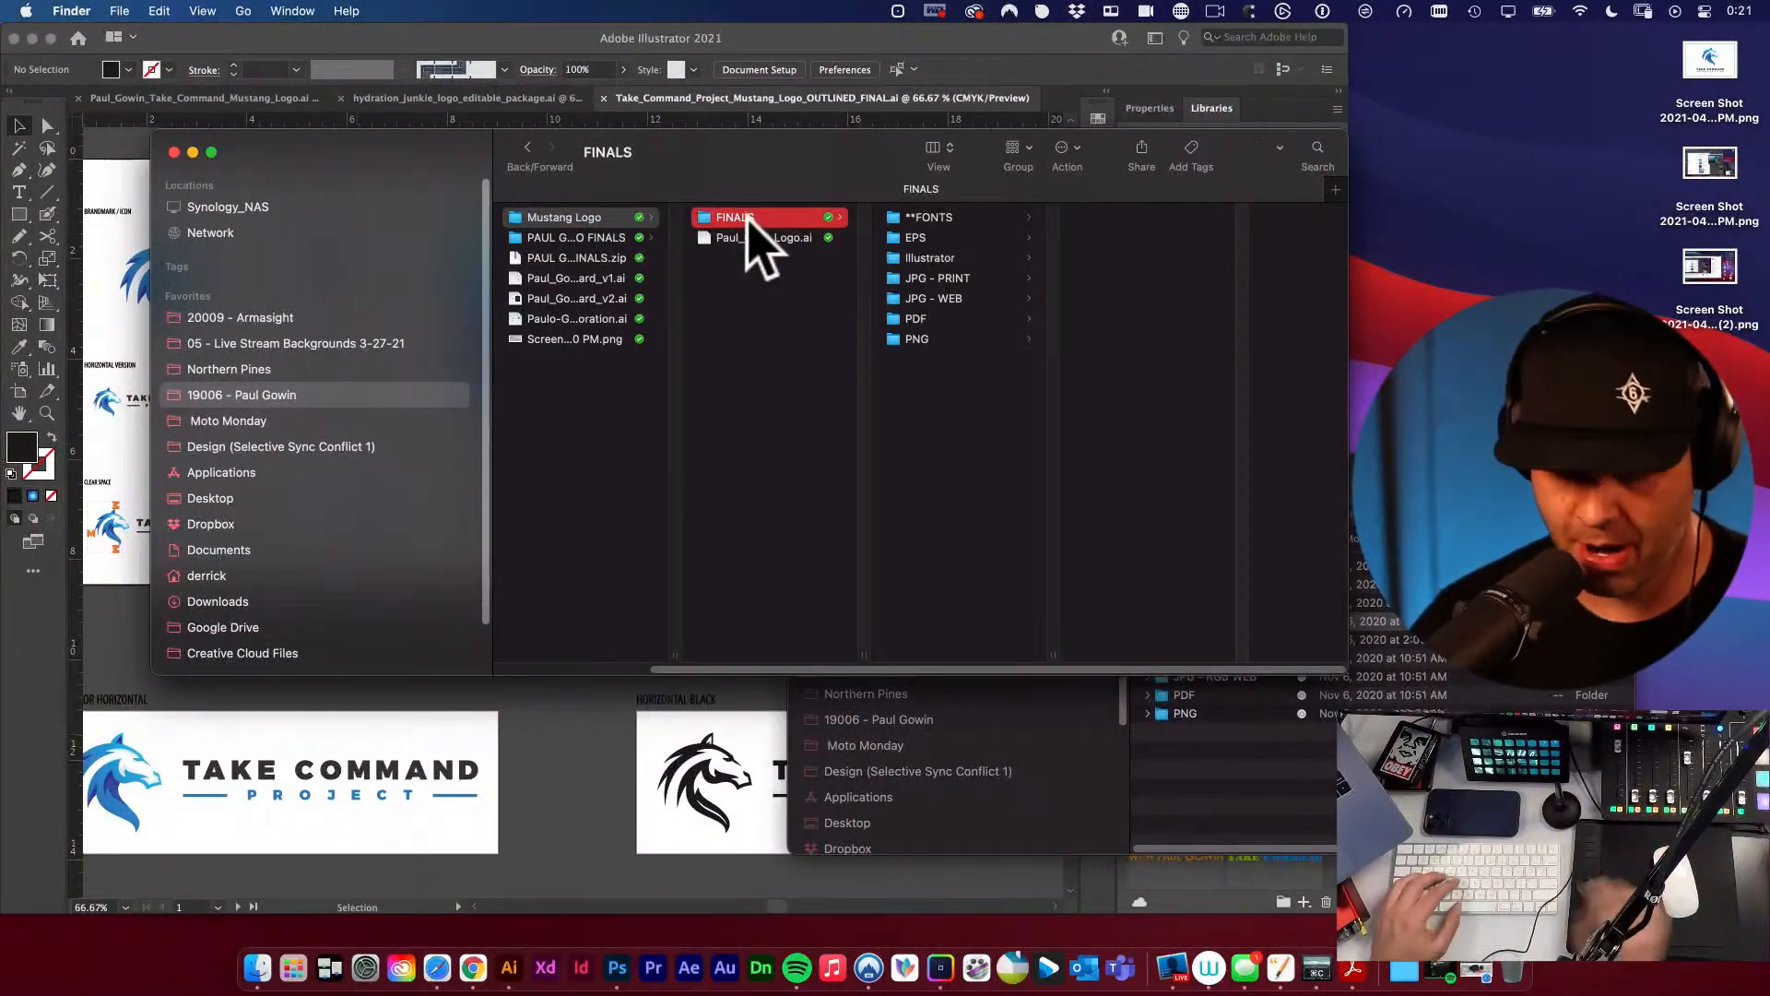
{"action": "key", "text": "Return"}
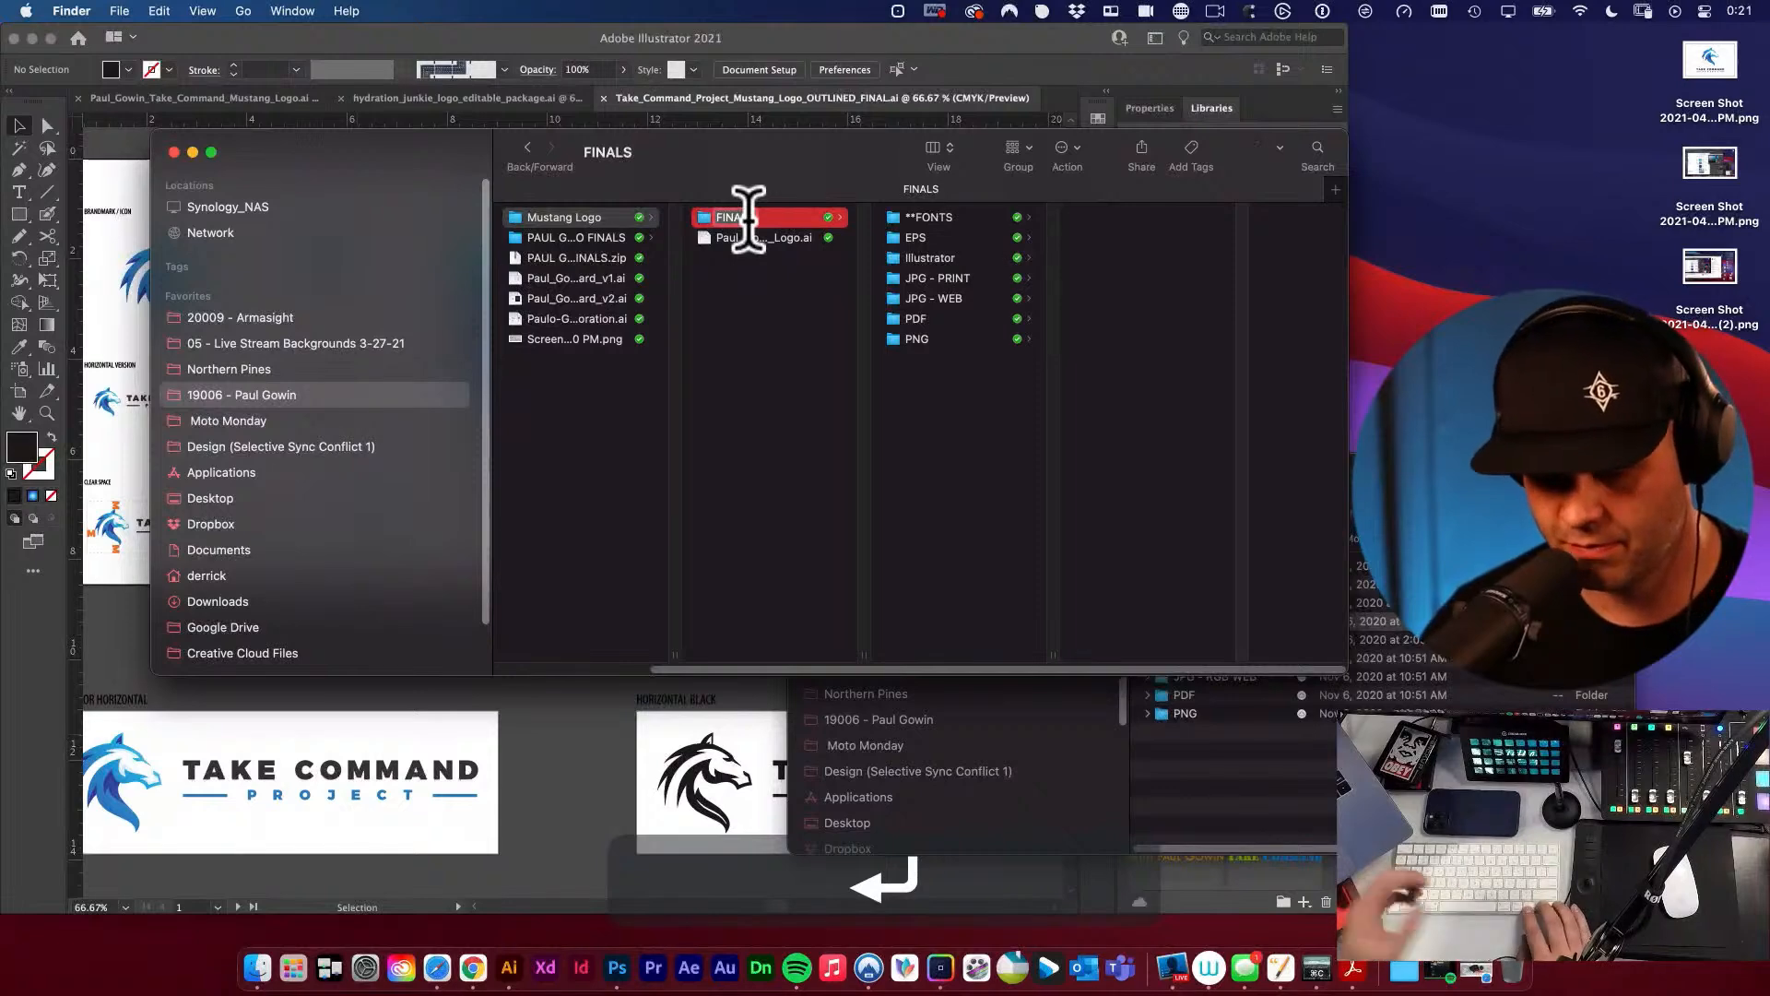
{"action": "key", "text": "Left"}
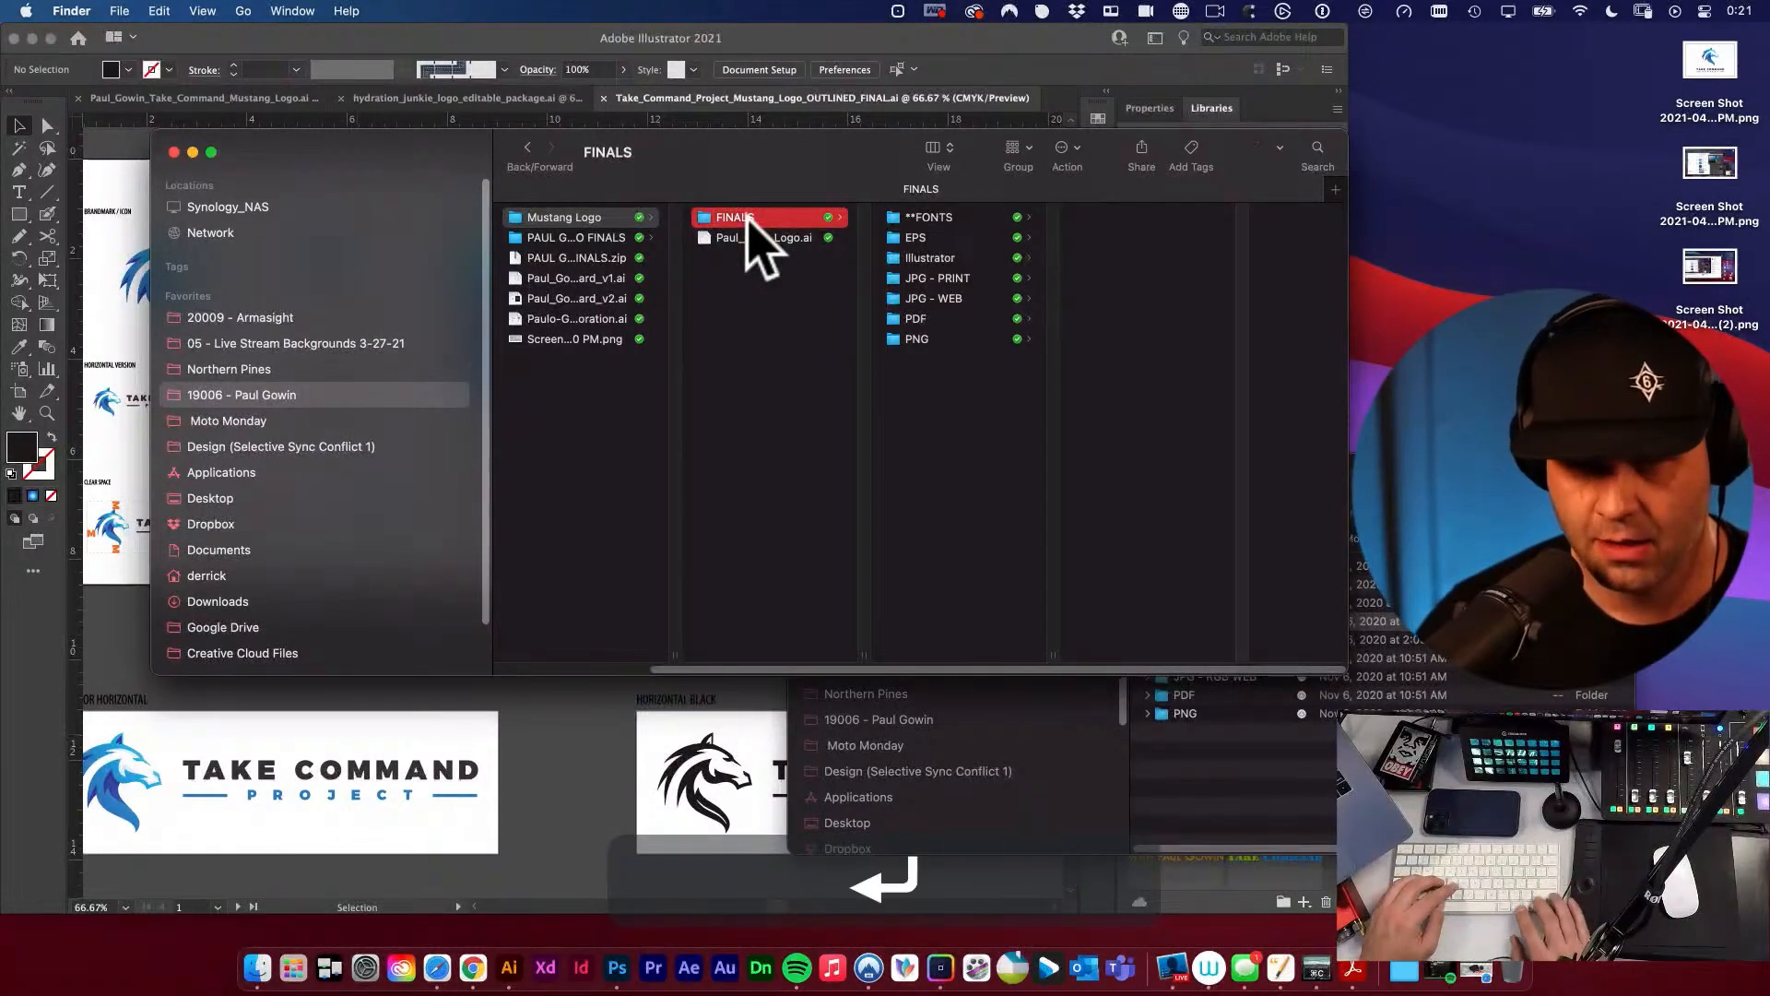
{"action": "right_click", "coordinate": [752, 216]}
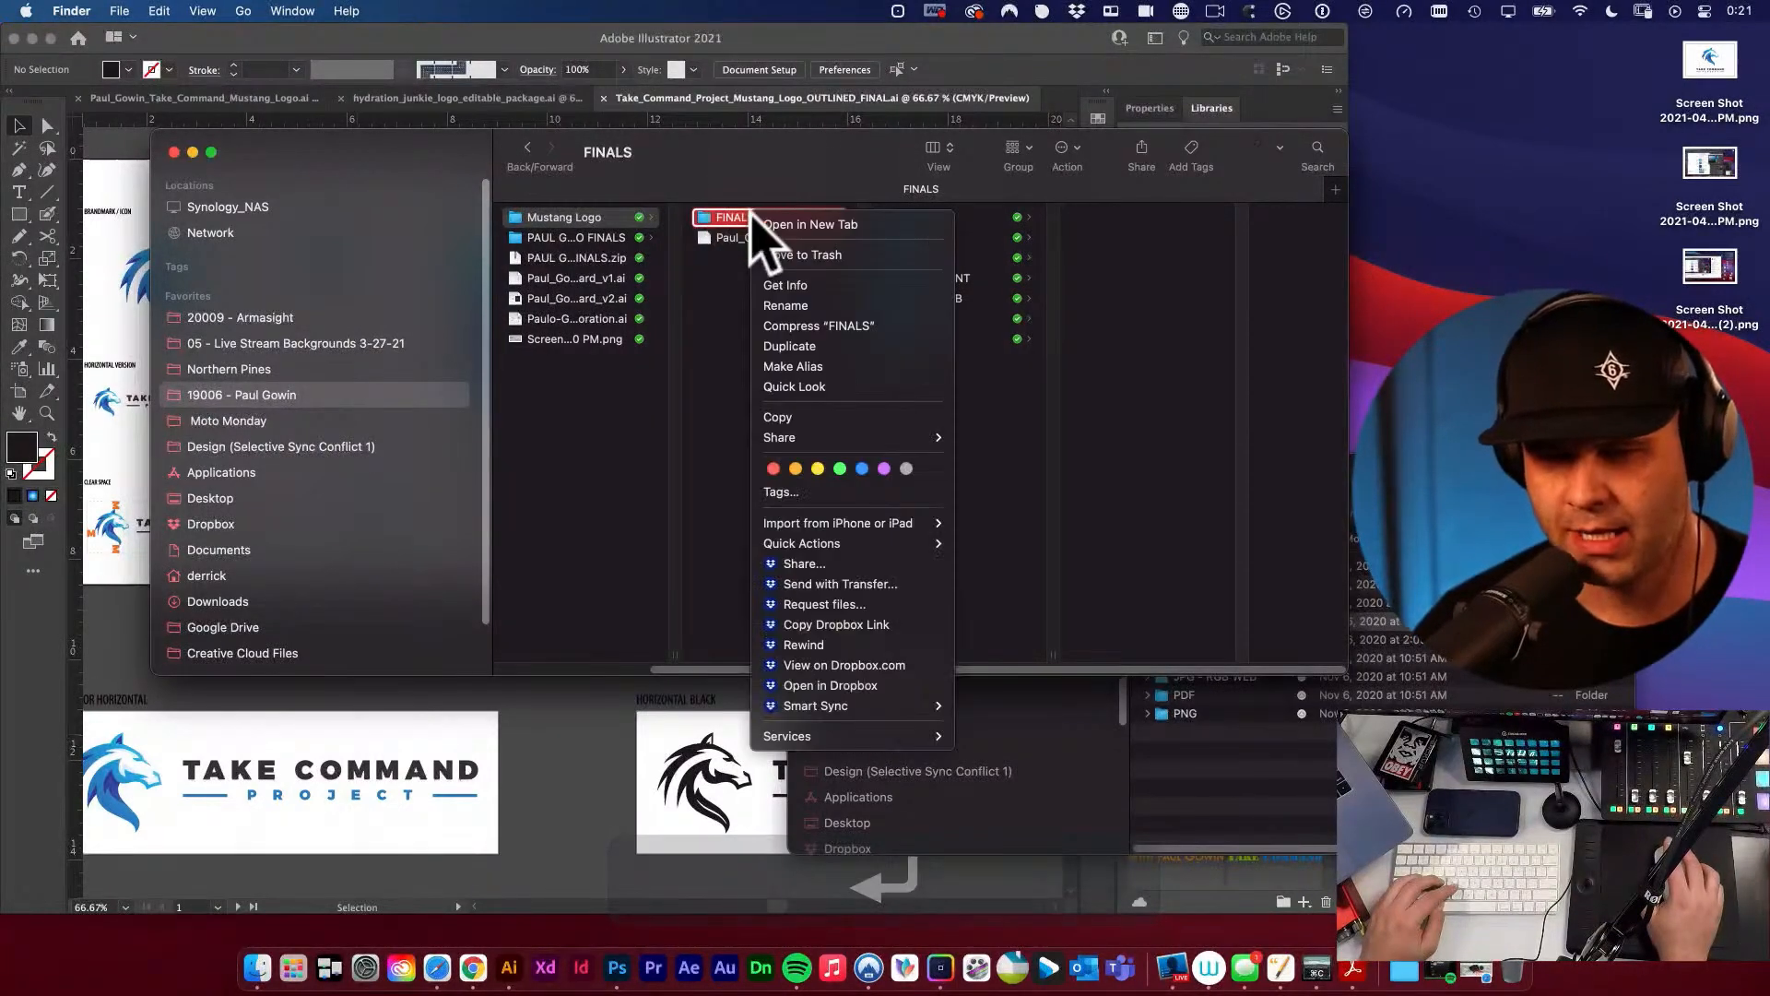
{"action": "left_click", "coordinate": [859, 324]}
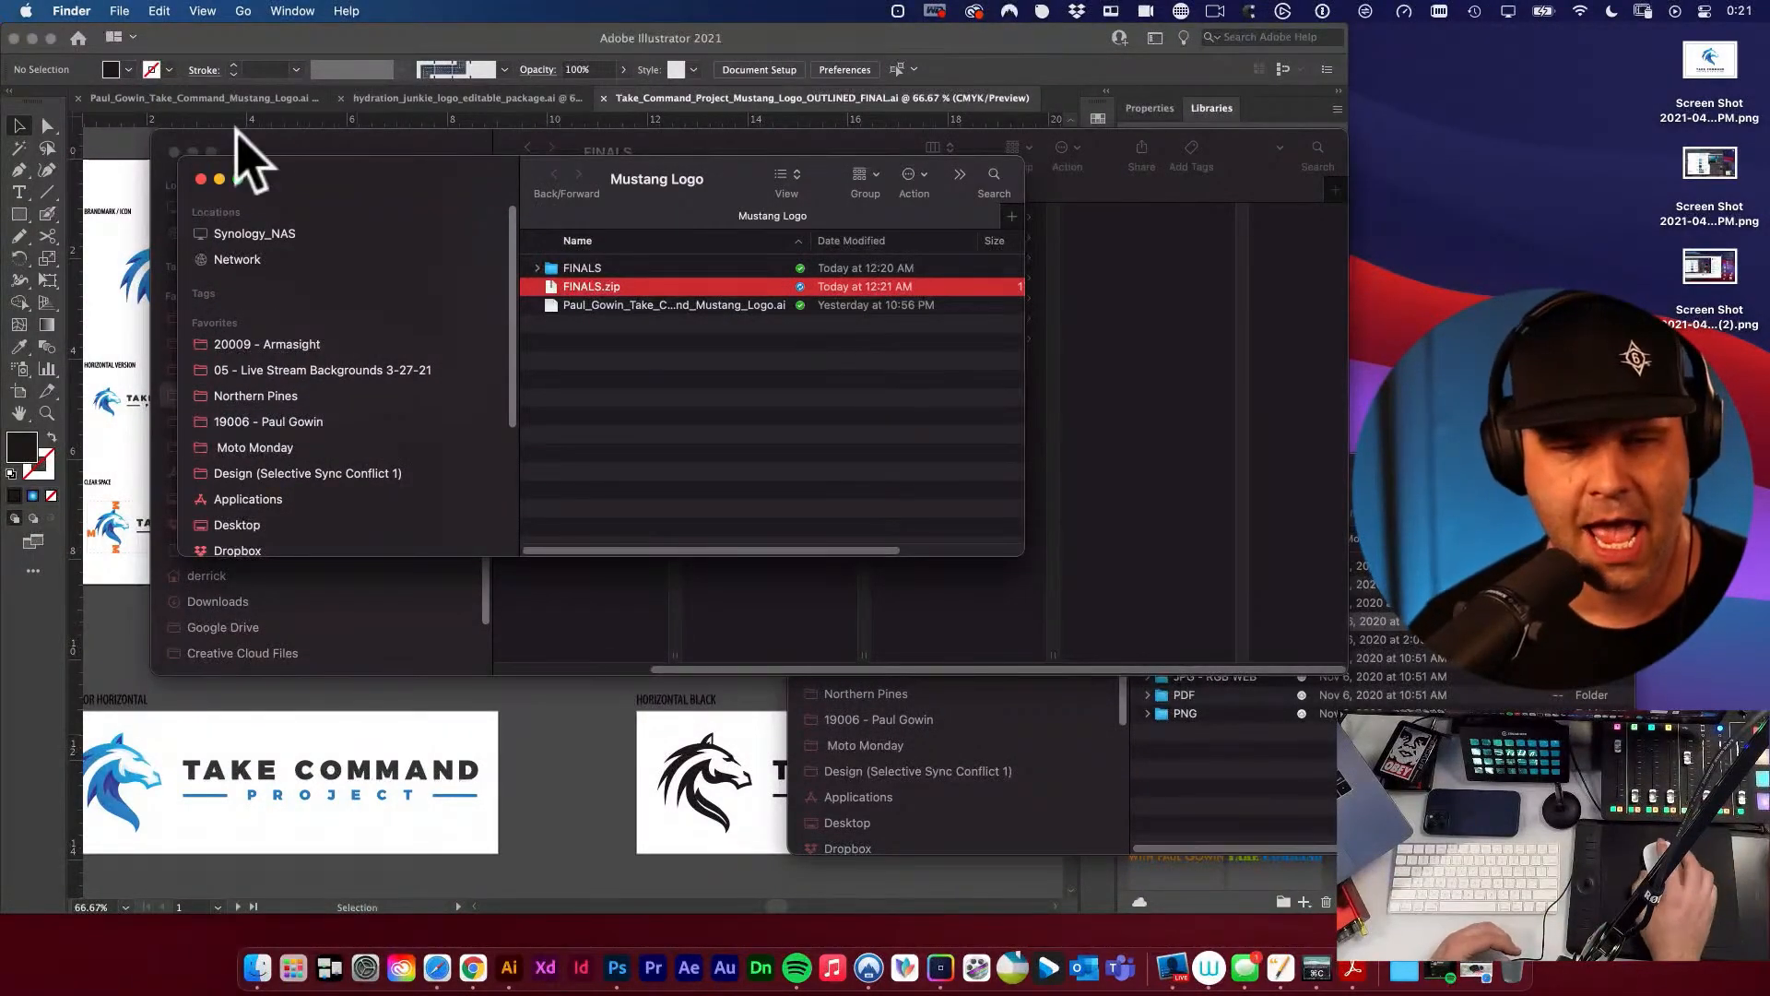
{"action": "left_click", "coordinate": [200, 177]}
{"action": "left_click", "coordinate": [789, 309]}
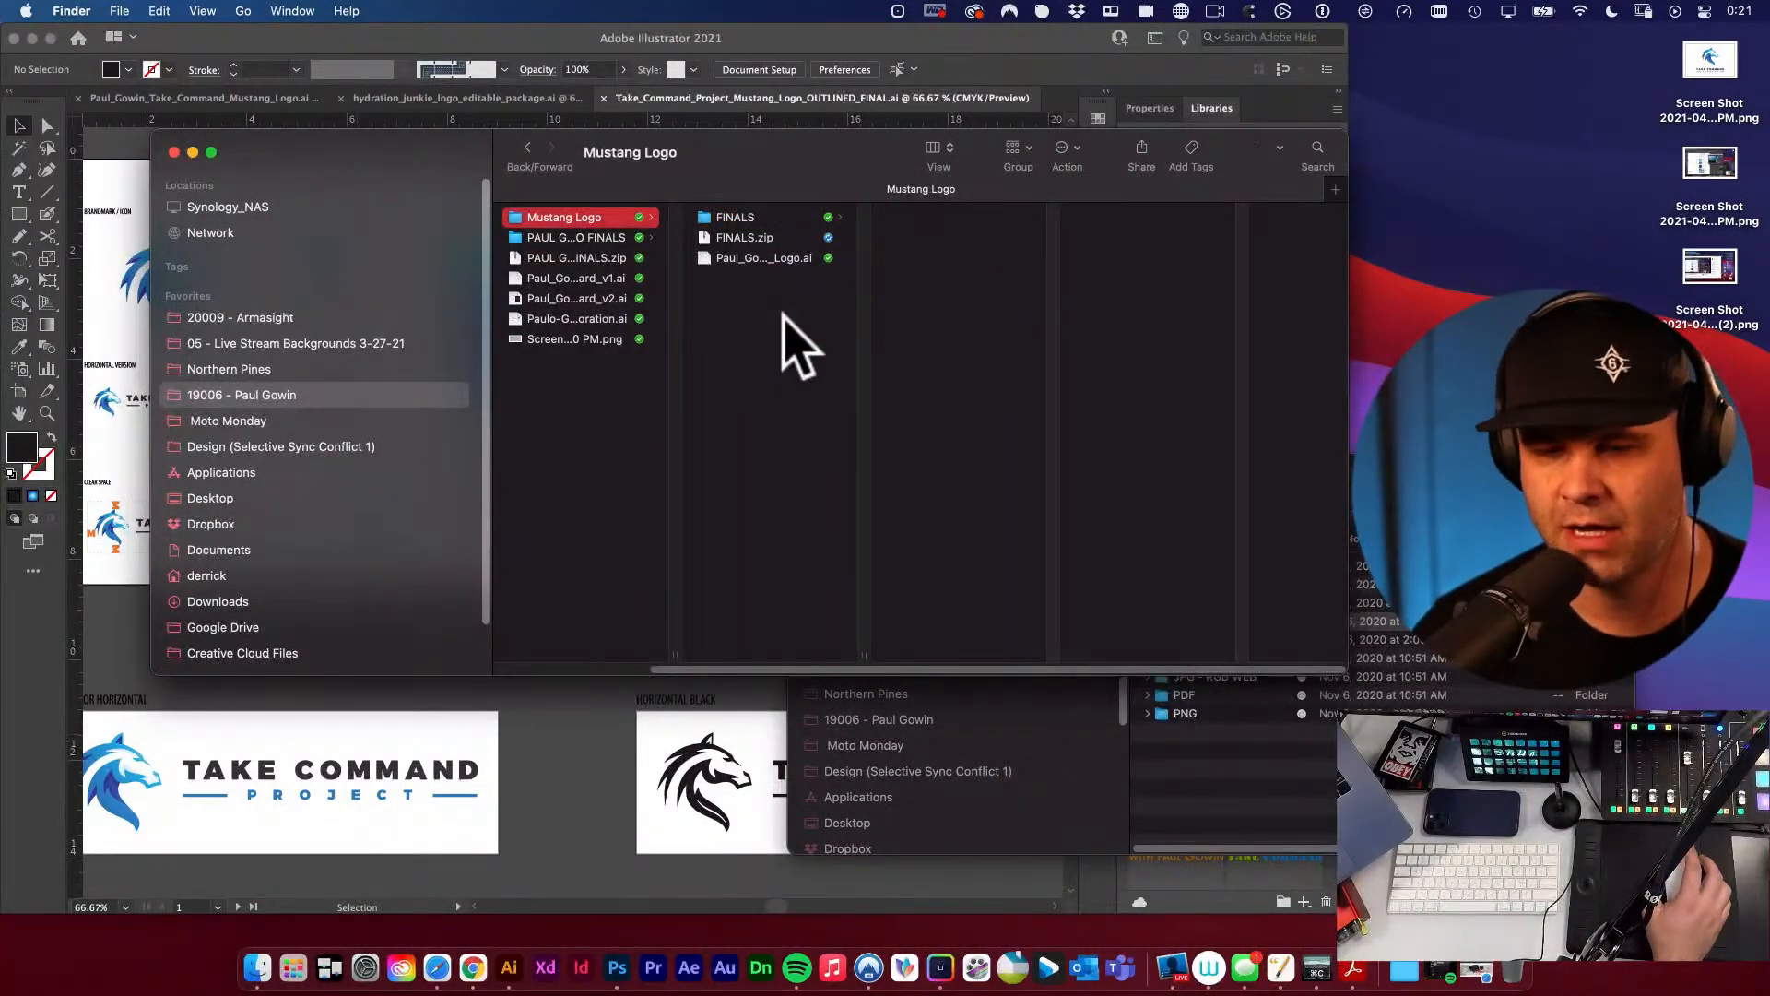
Inspect the FINALS.zip archive and its available file actions, and clear the selection.
{"action": "left_click", "coordinate": [772, 237]}
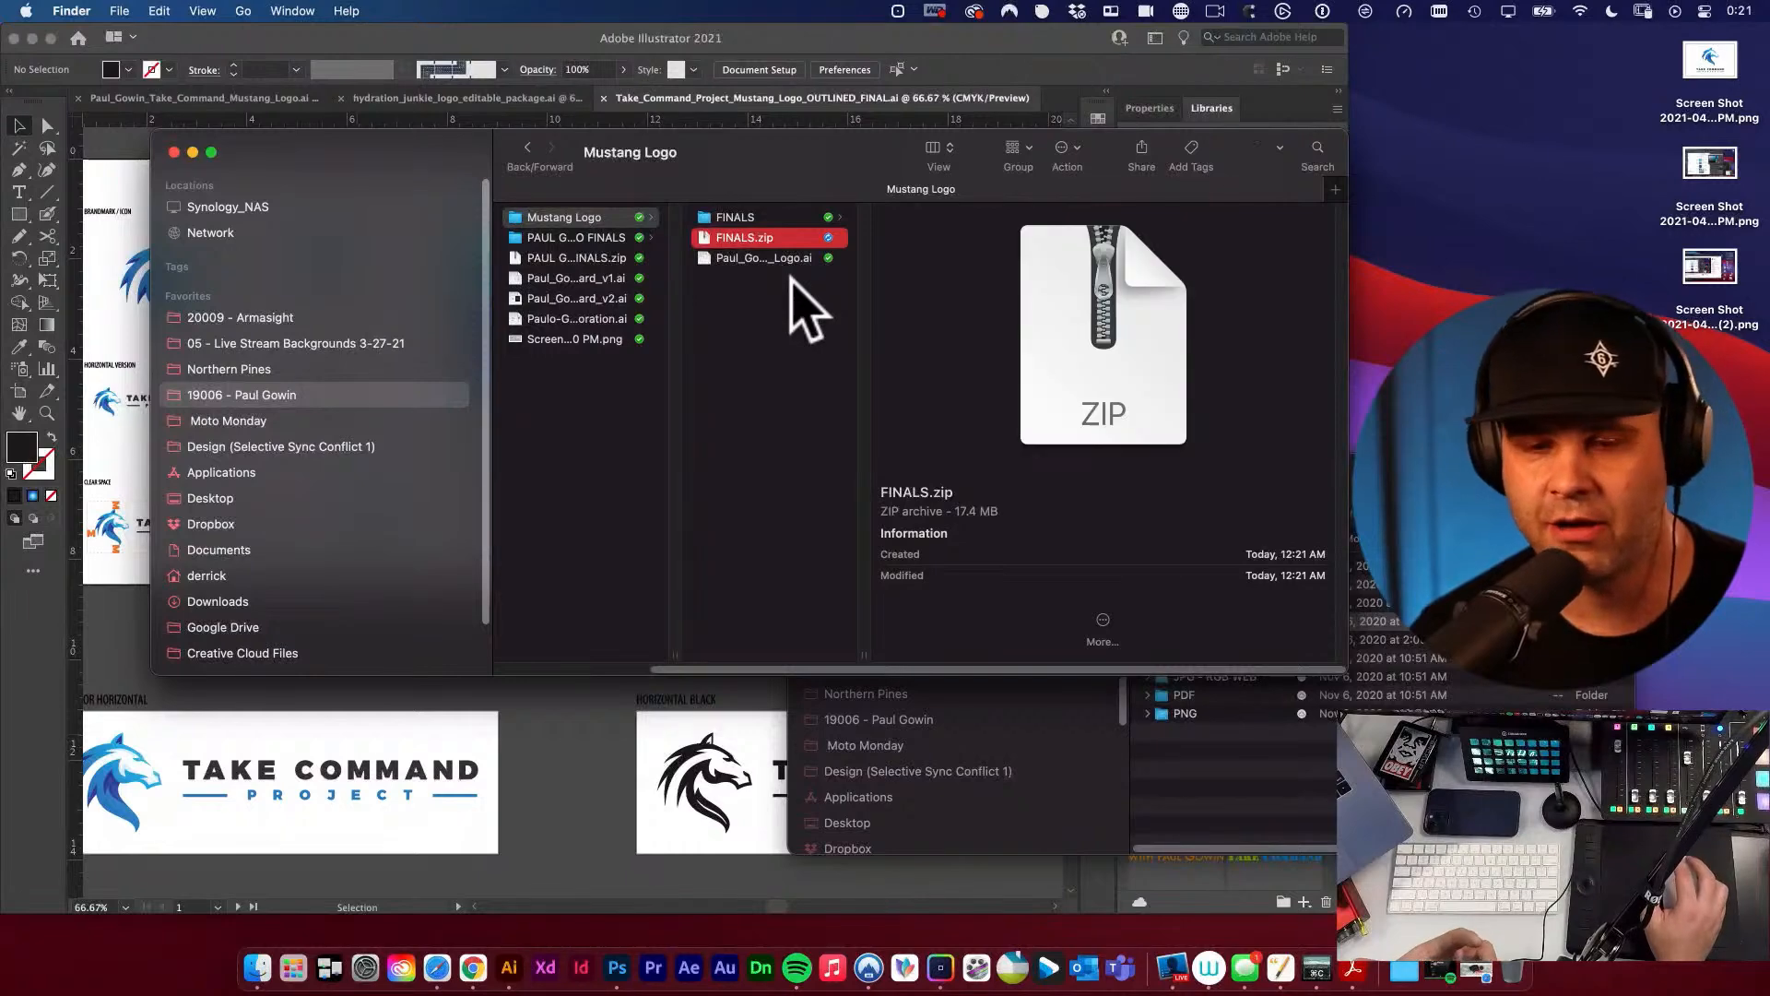
{"action": "right_click", "coordinate": [780, 241]}
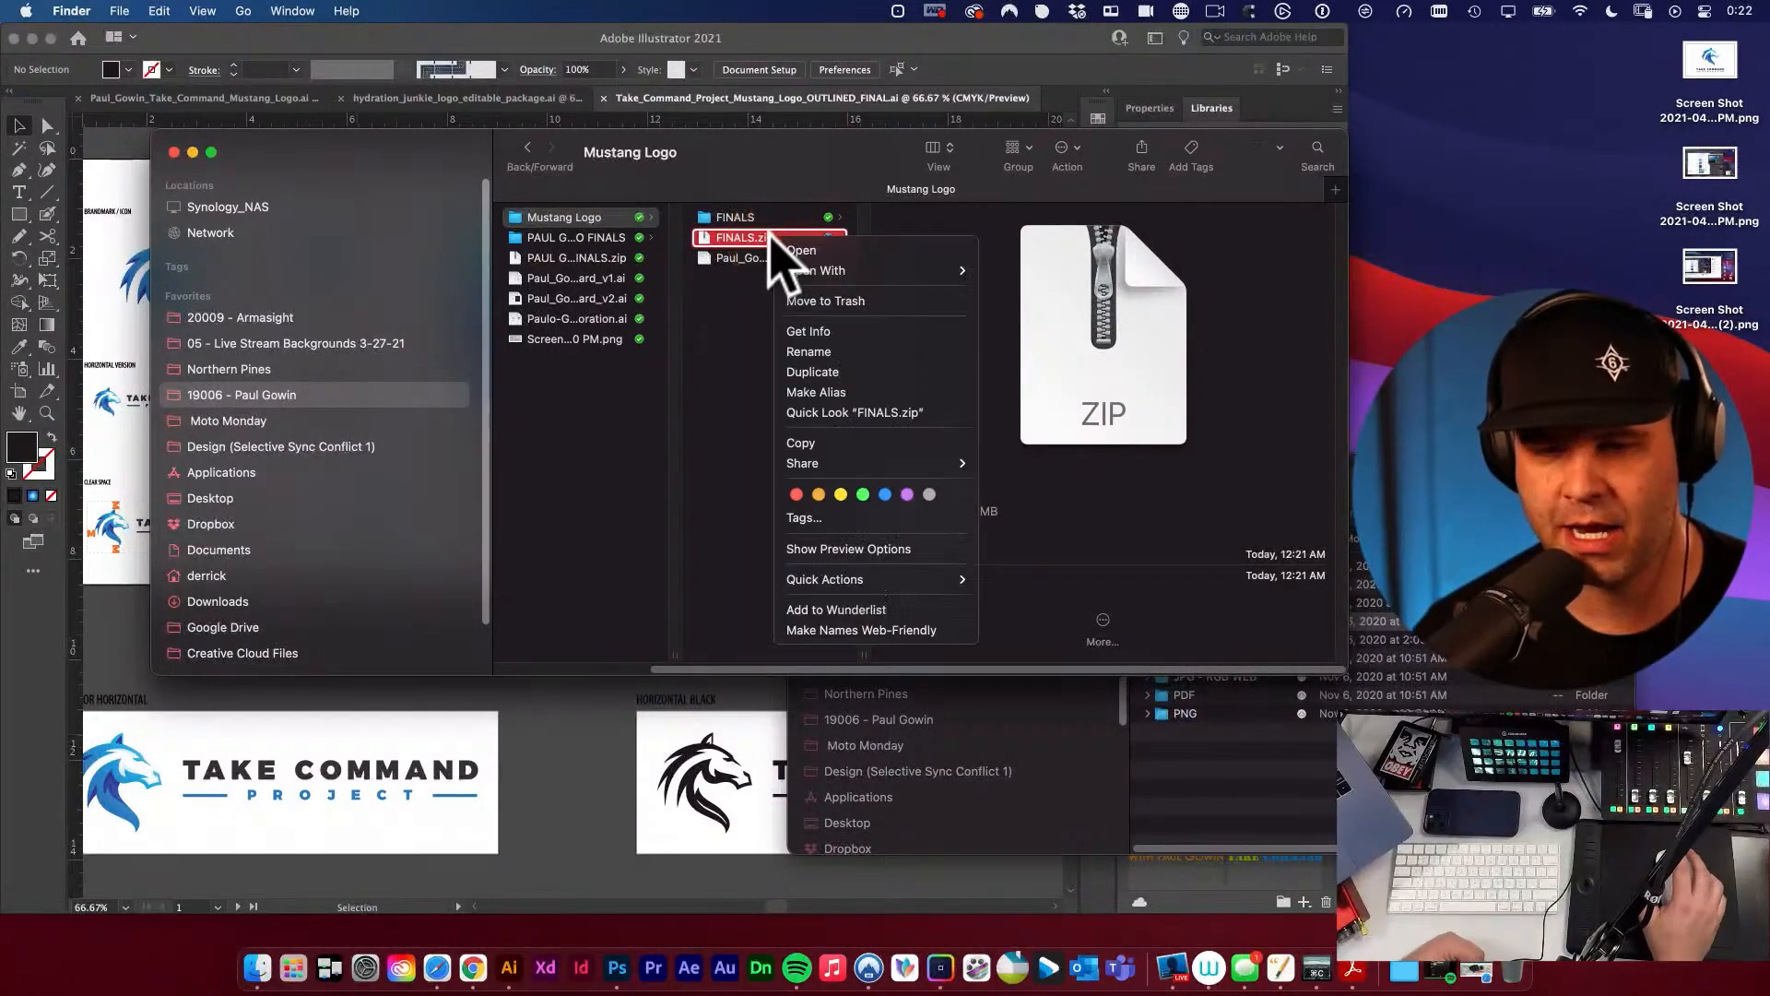
{"action": "left_click", "coordinate": [757, 397]}
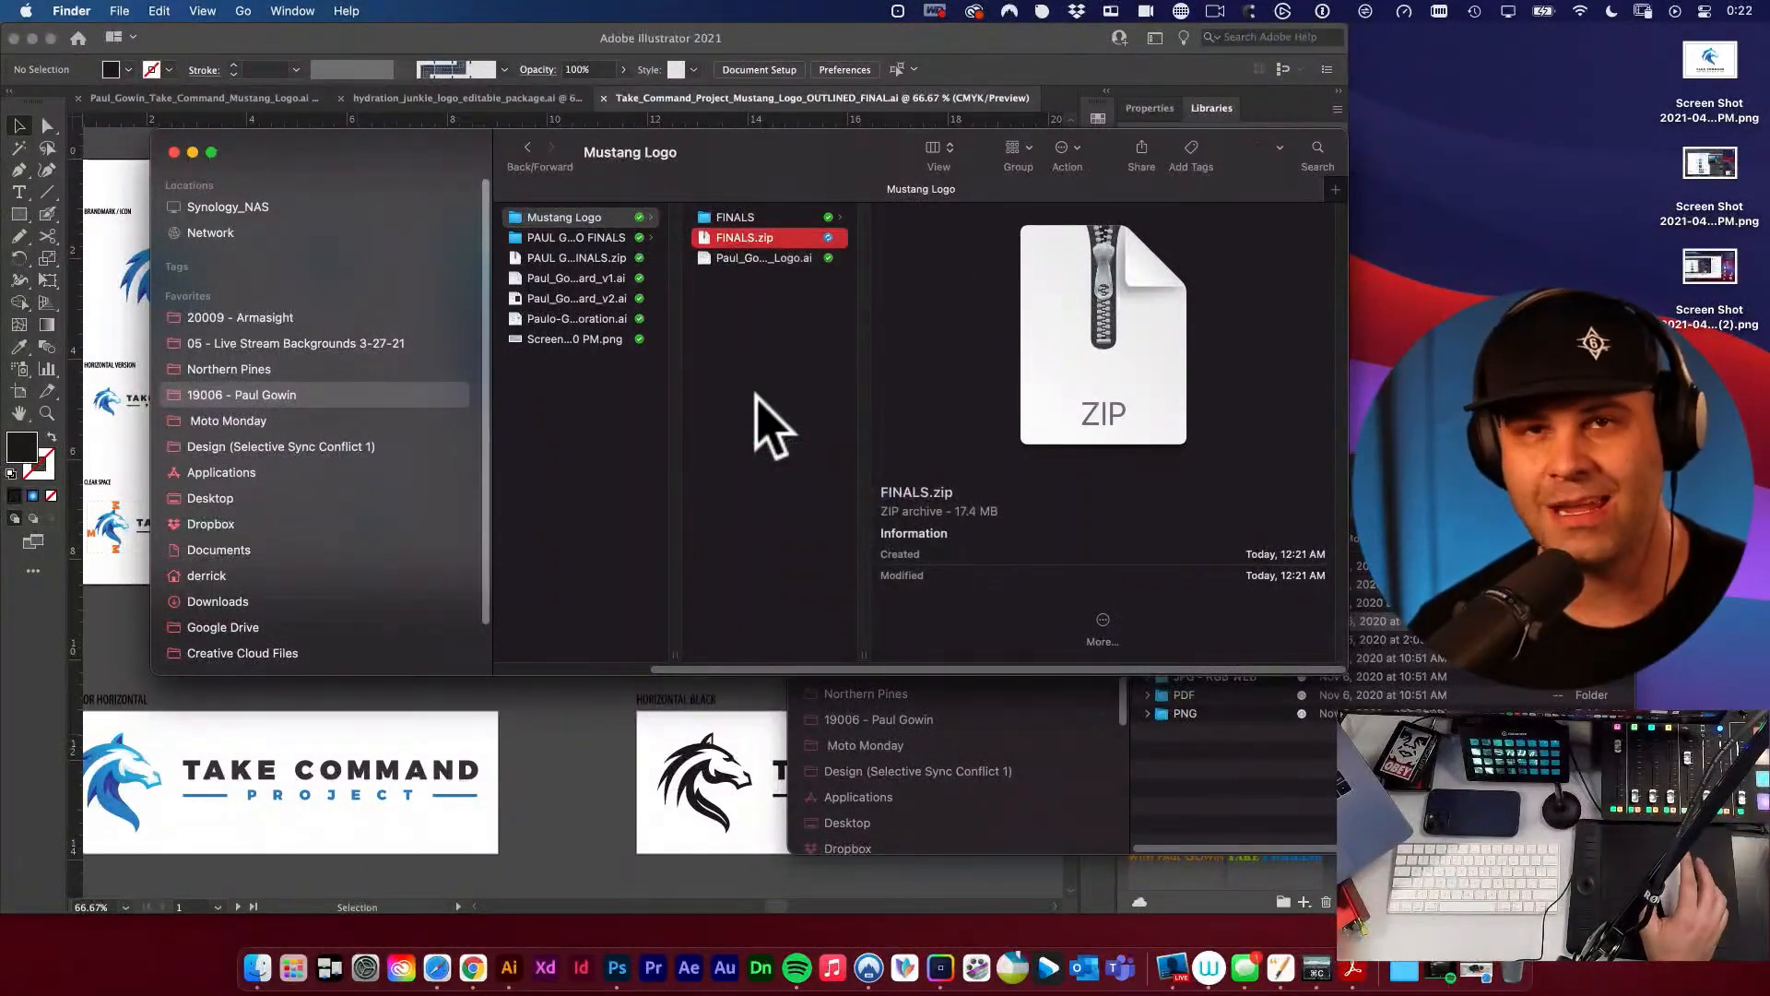
{"action": "left_click", "coordinate": [751, 401]}
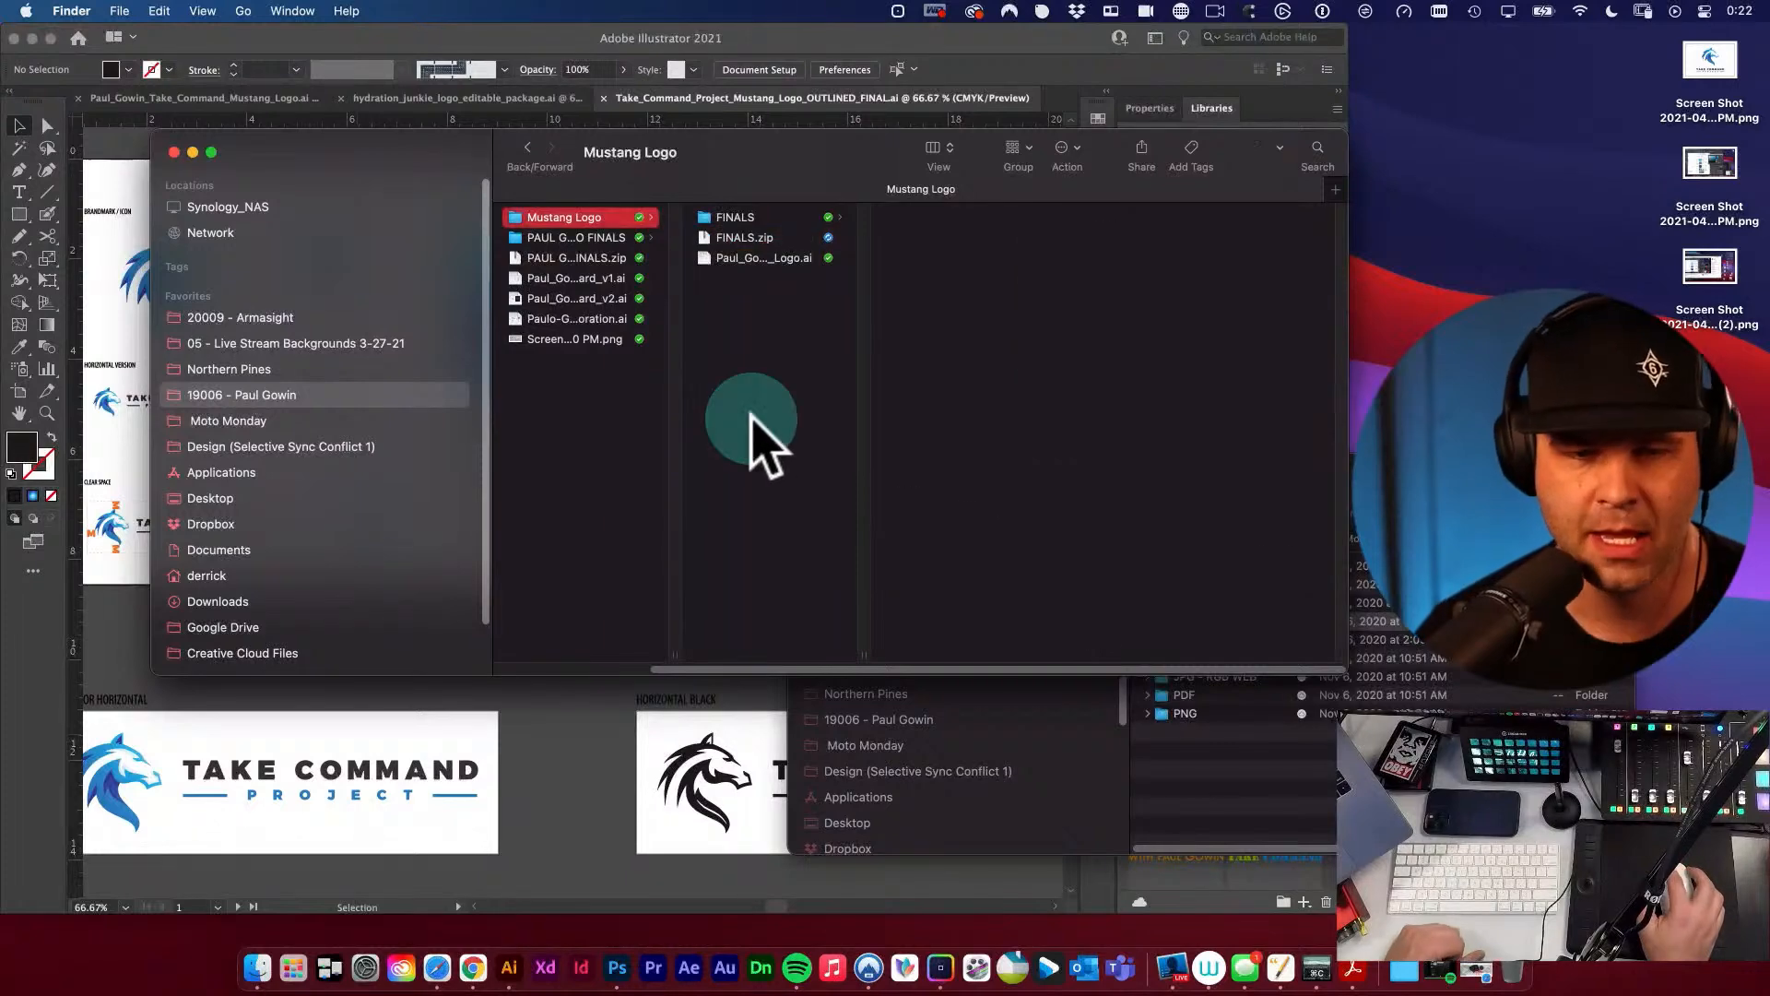
Switch to Pages and create a new document from the Blank template.
{"action": "key", "text": "super+space"}
{"action": "type", "text": "P"}
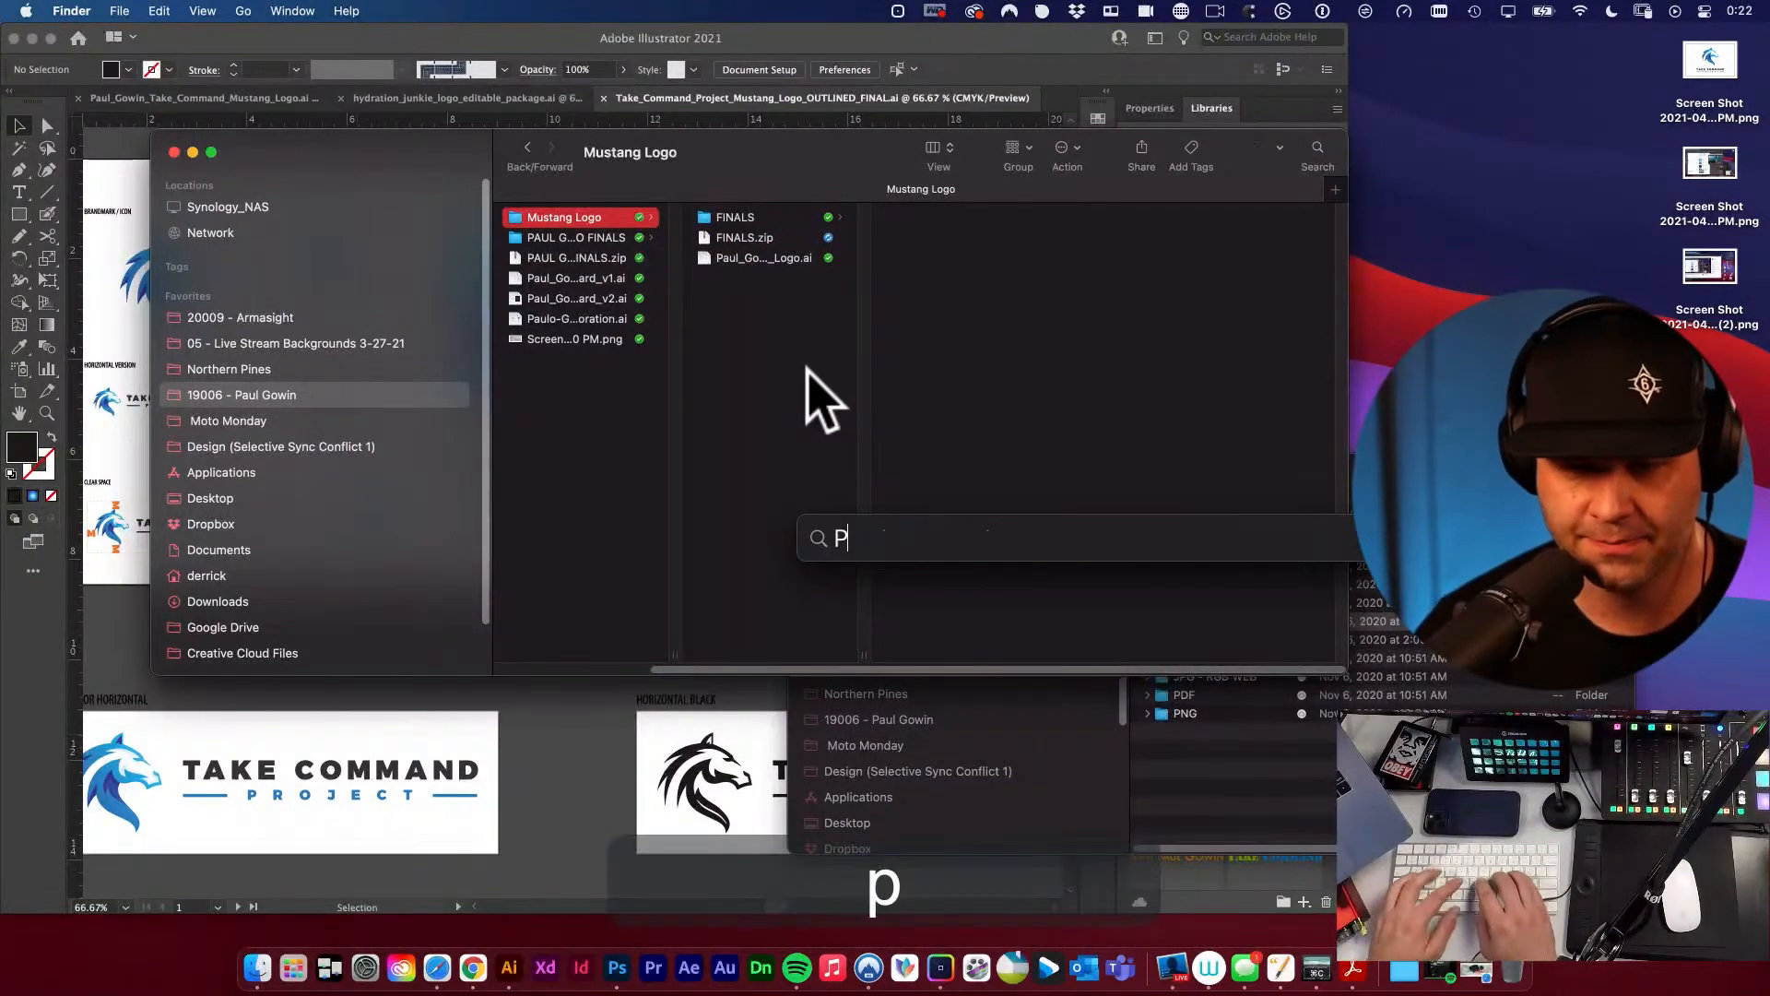
{"action": "type", "text": "ag"}
{"action": "key", "text": "Return"}
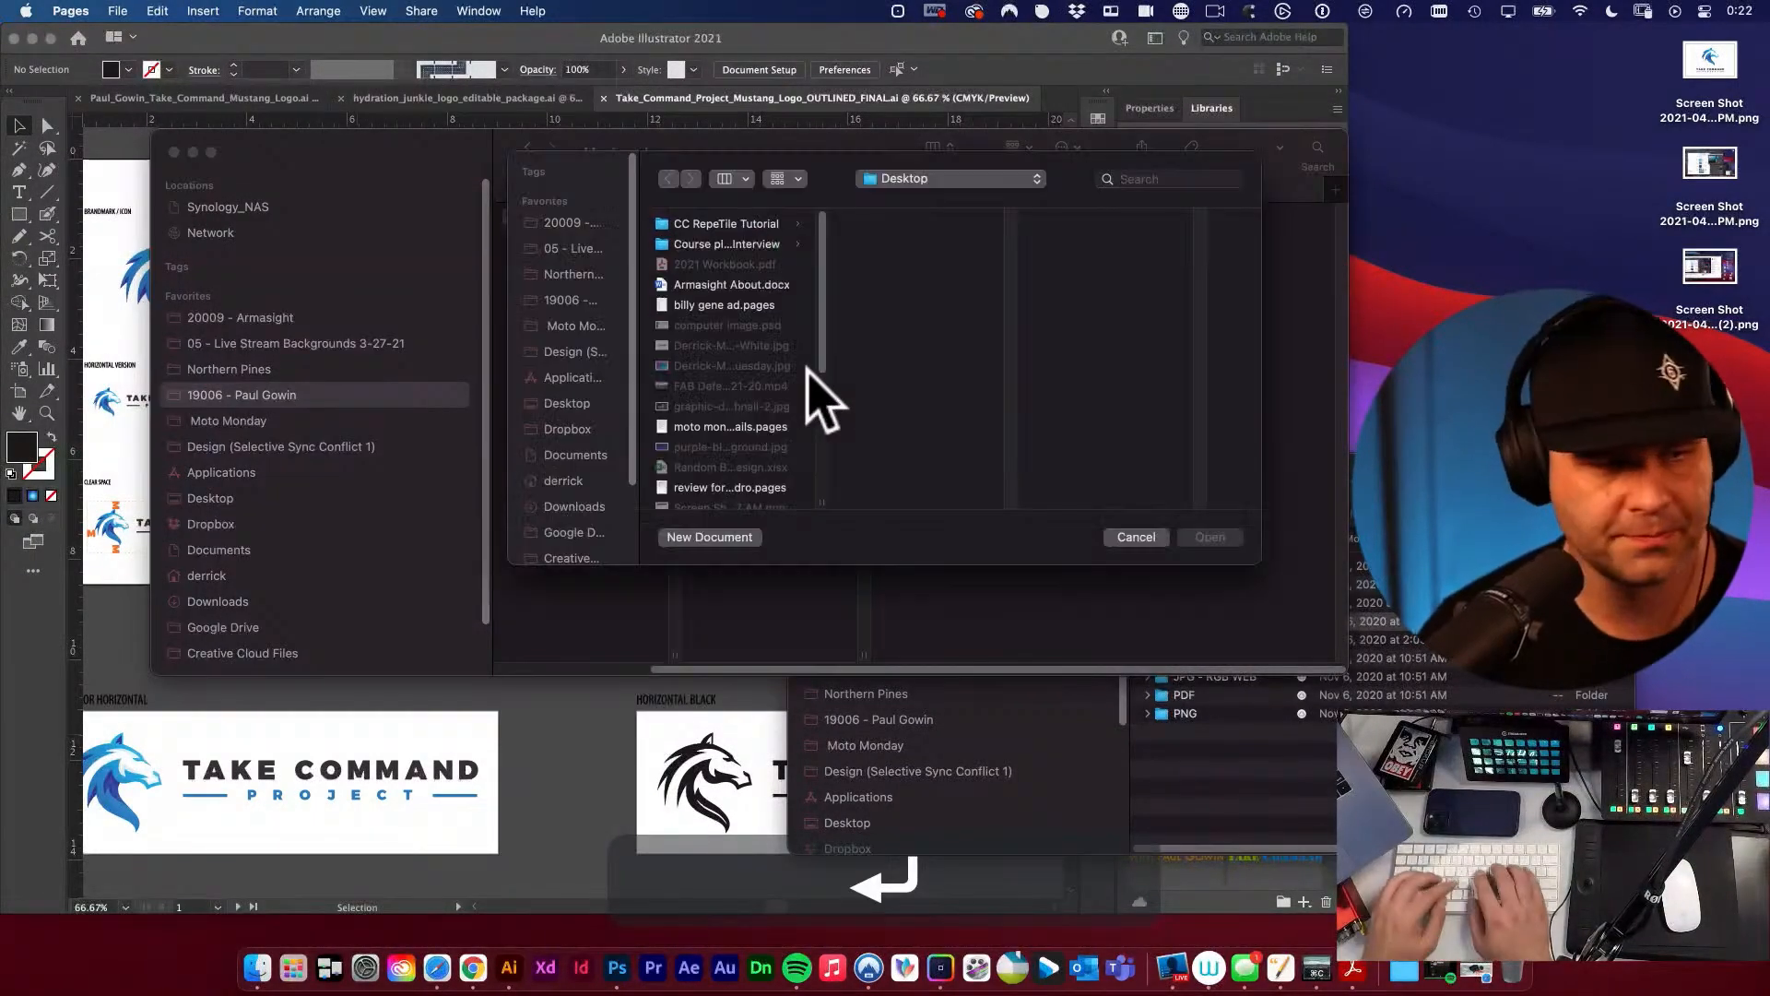
{"action": "key", "text": "super+n"}
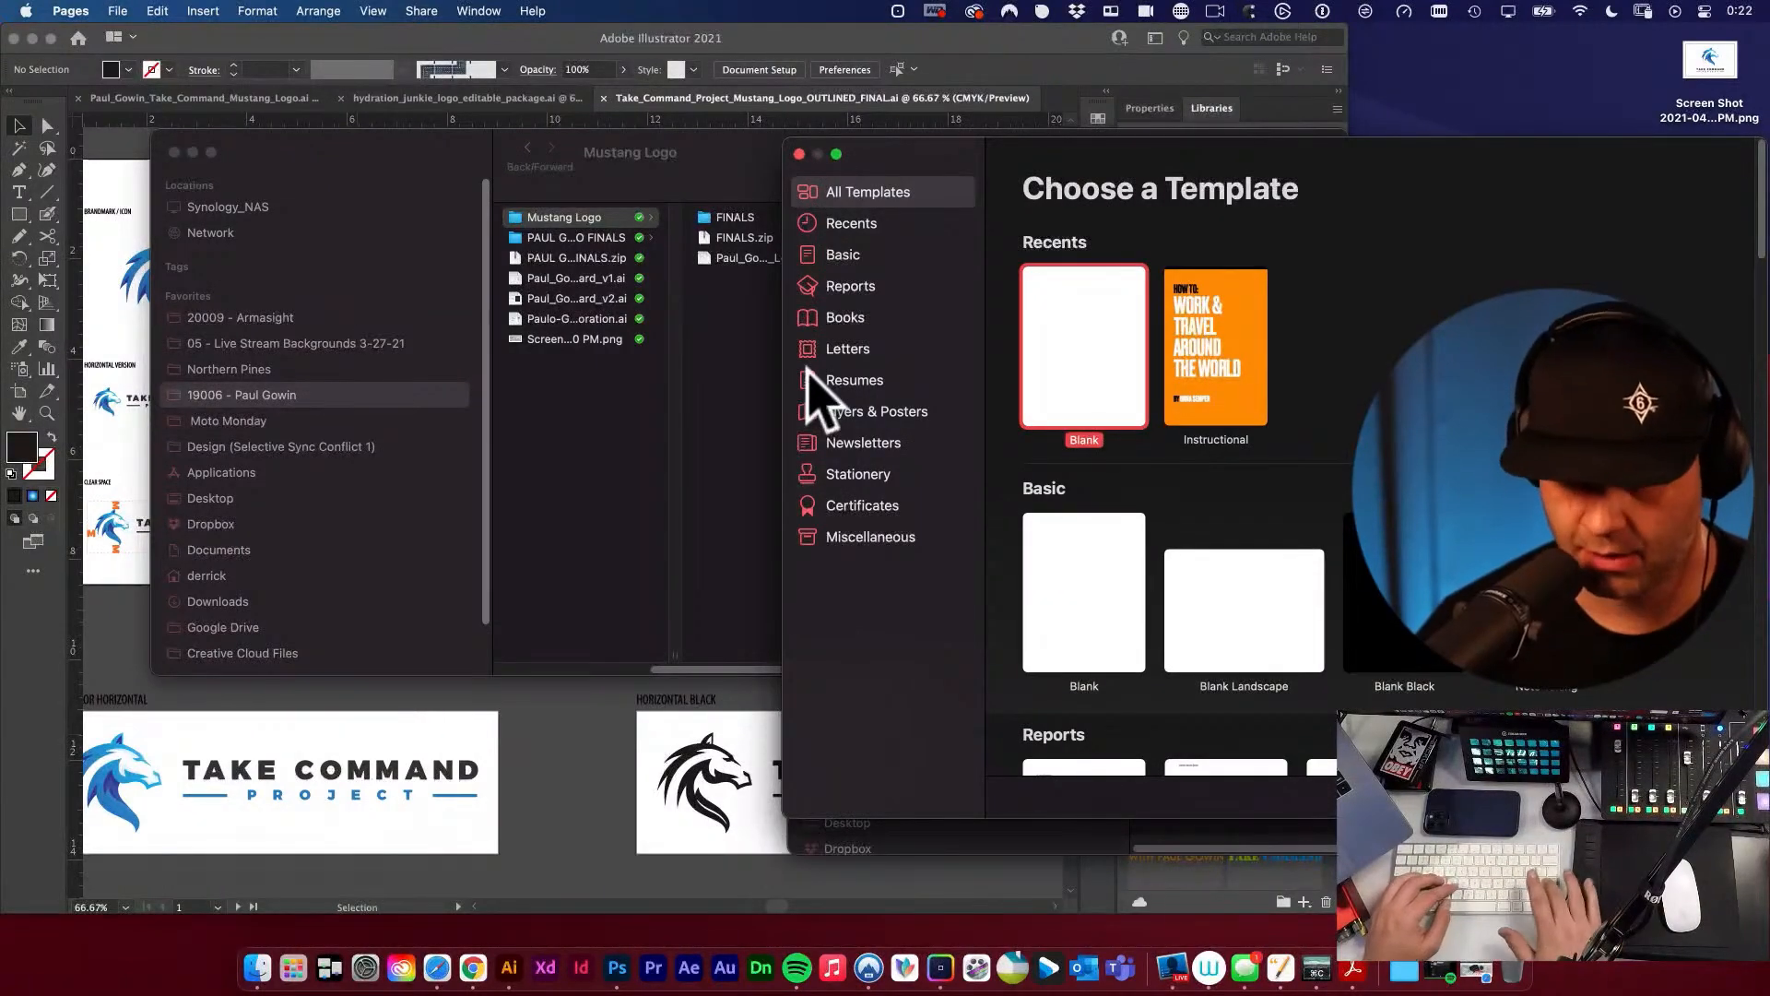
{"action": "key", "text": "Return"}
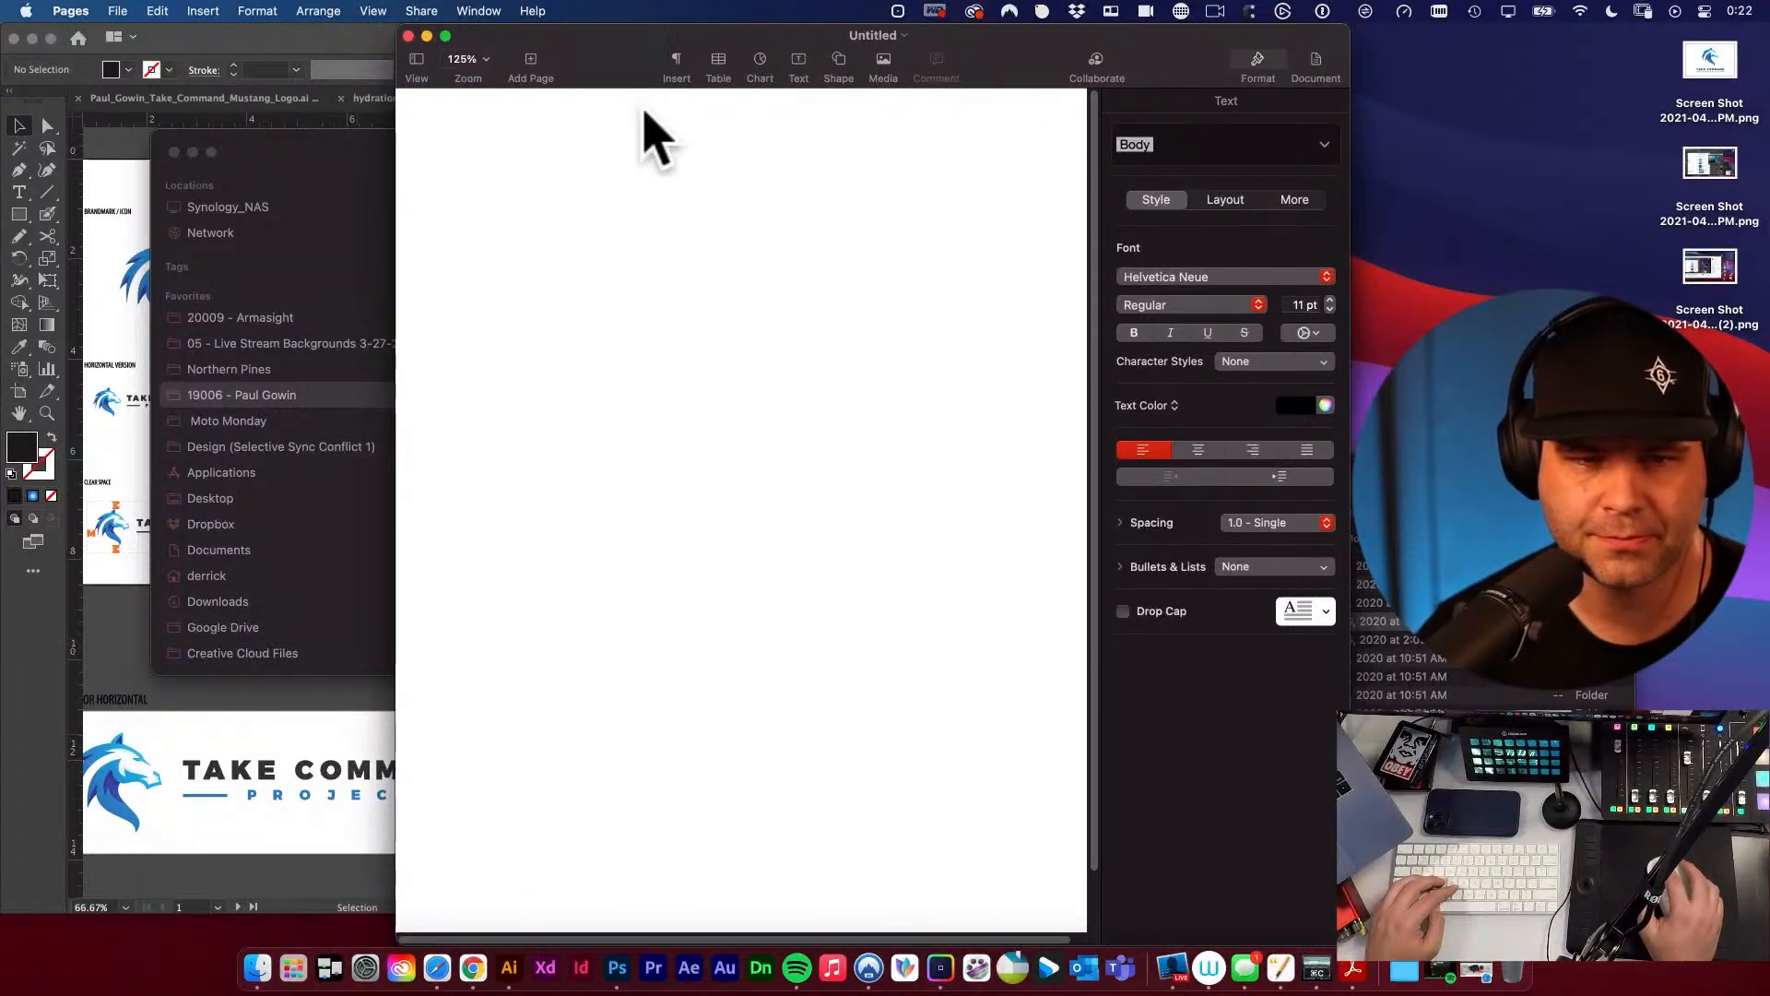
Try the text shortcut llogo in the blank document and clear the entered text.
{"action": "key", "text": "super+space"}
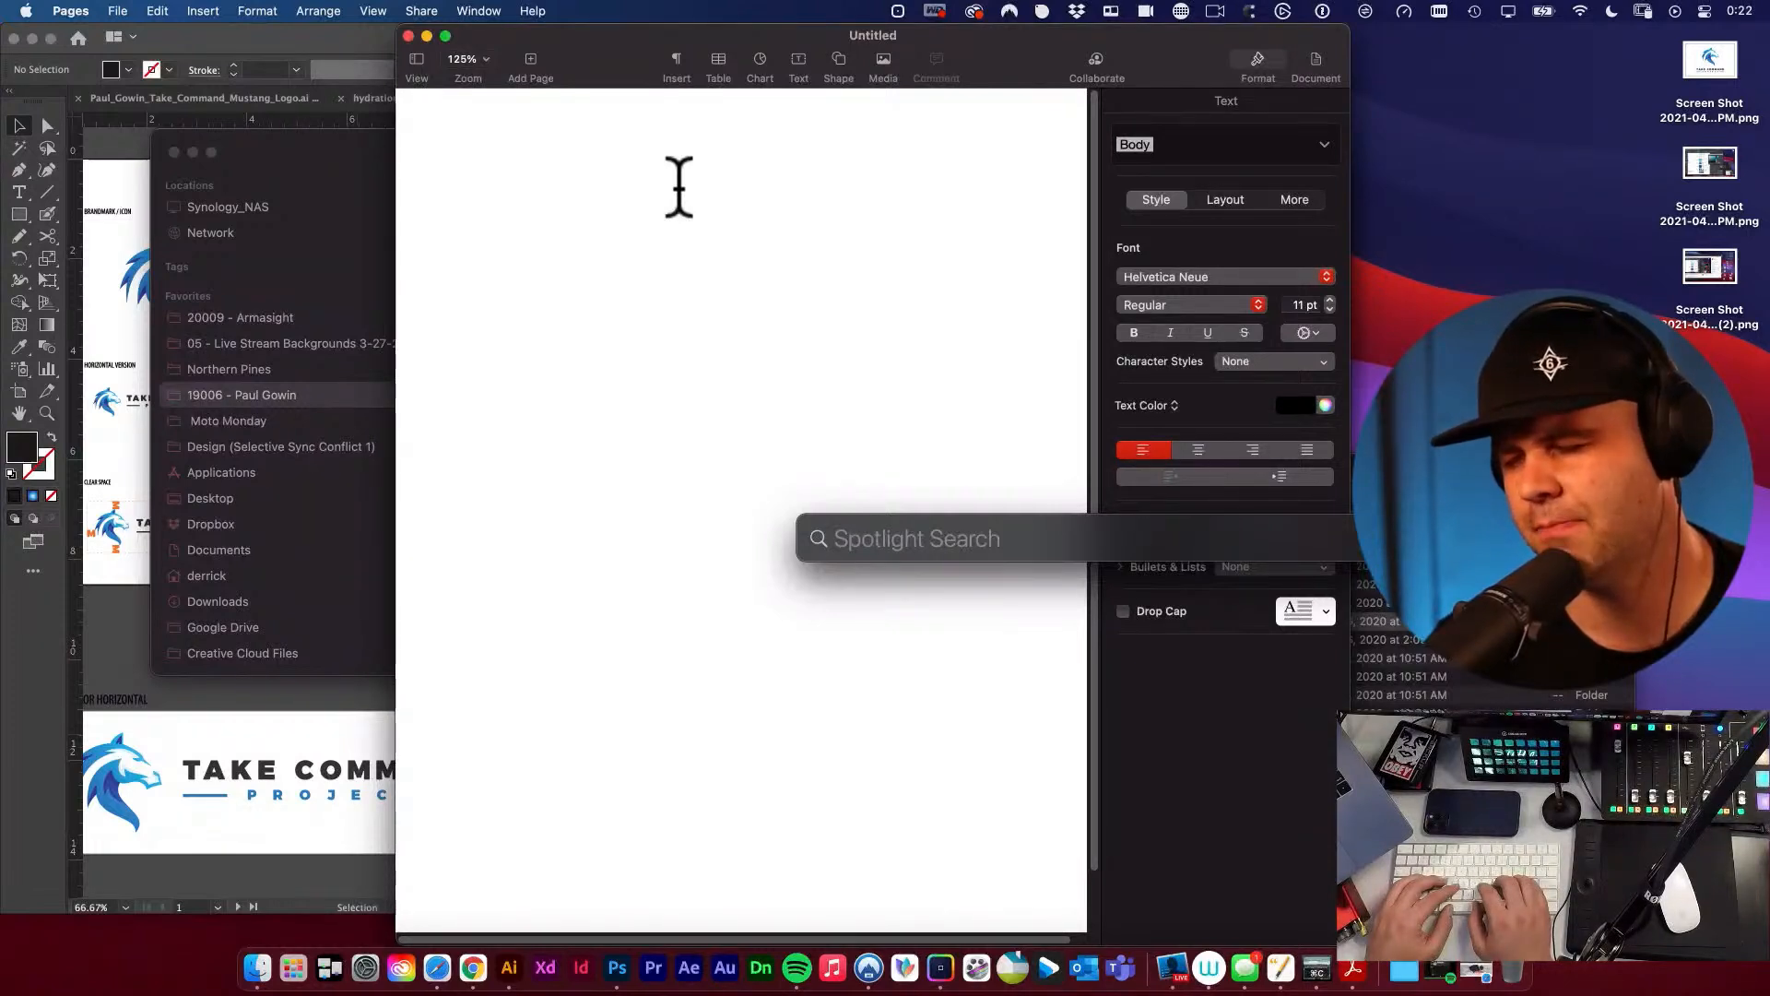
{"action": "type", "text": "l"}
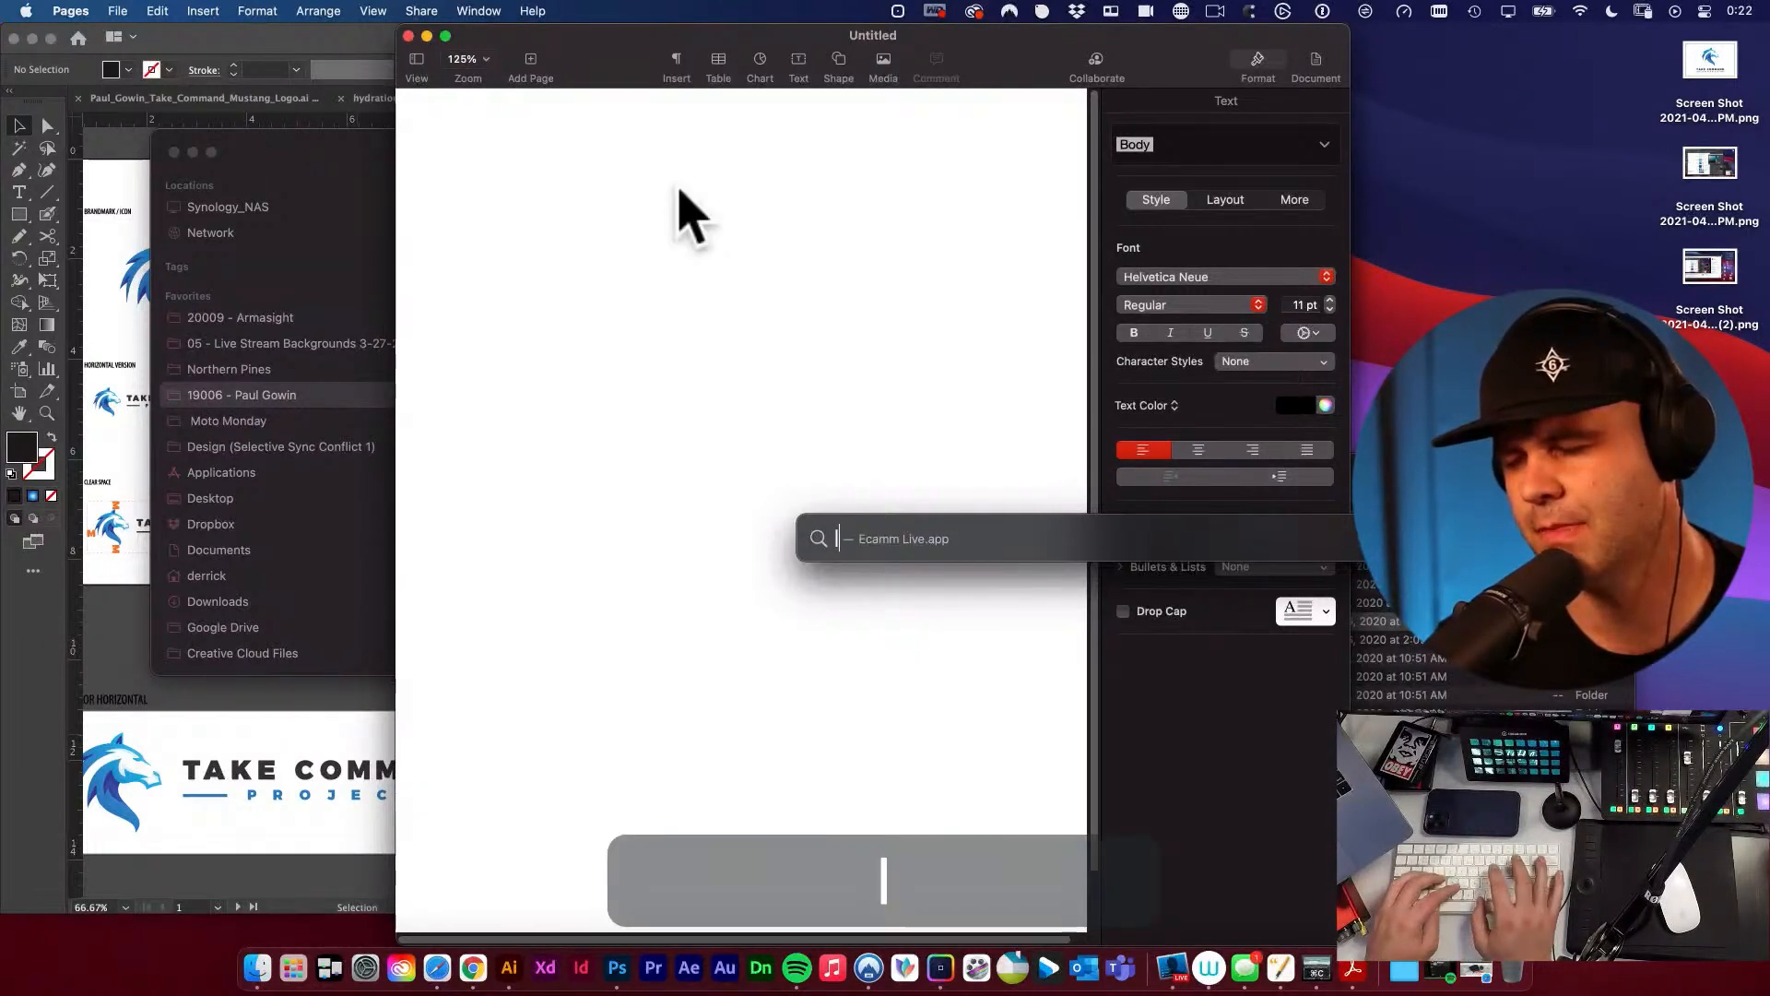
{"action": "key", "text": "BackSpace"}
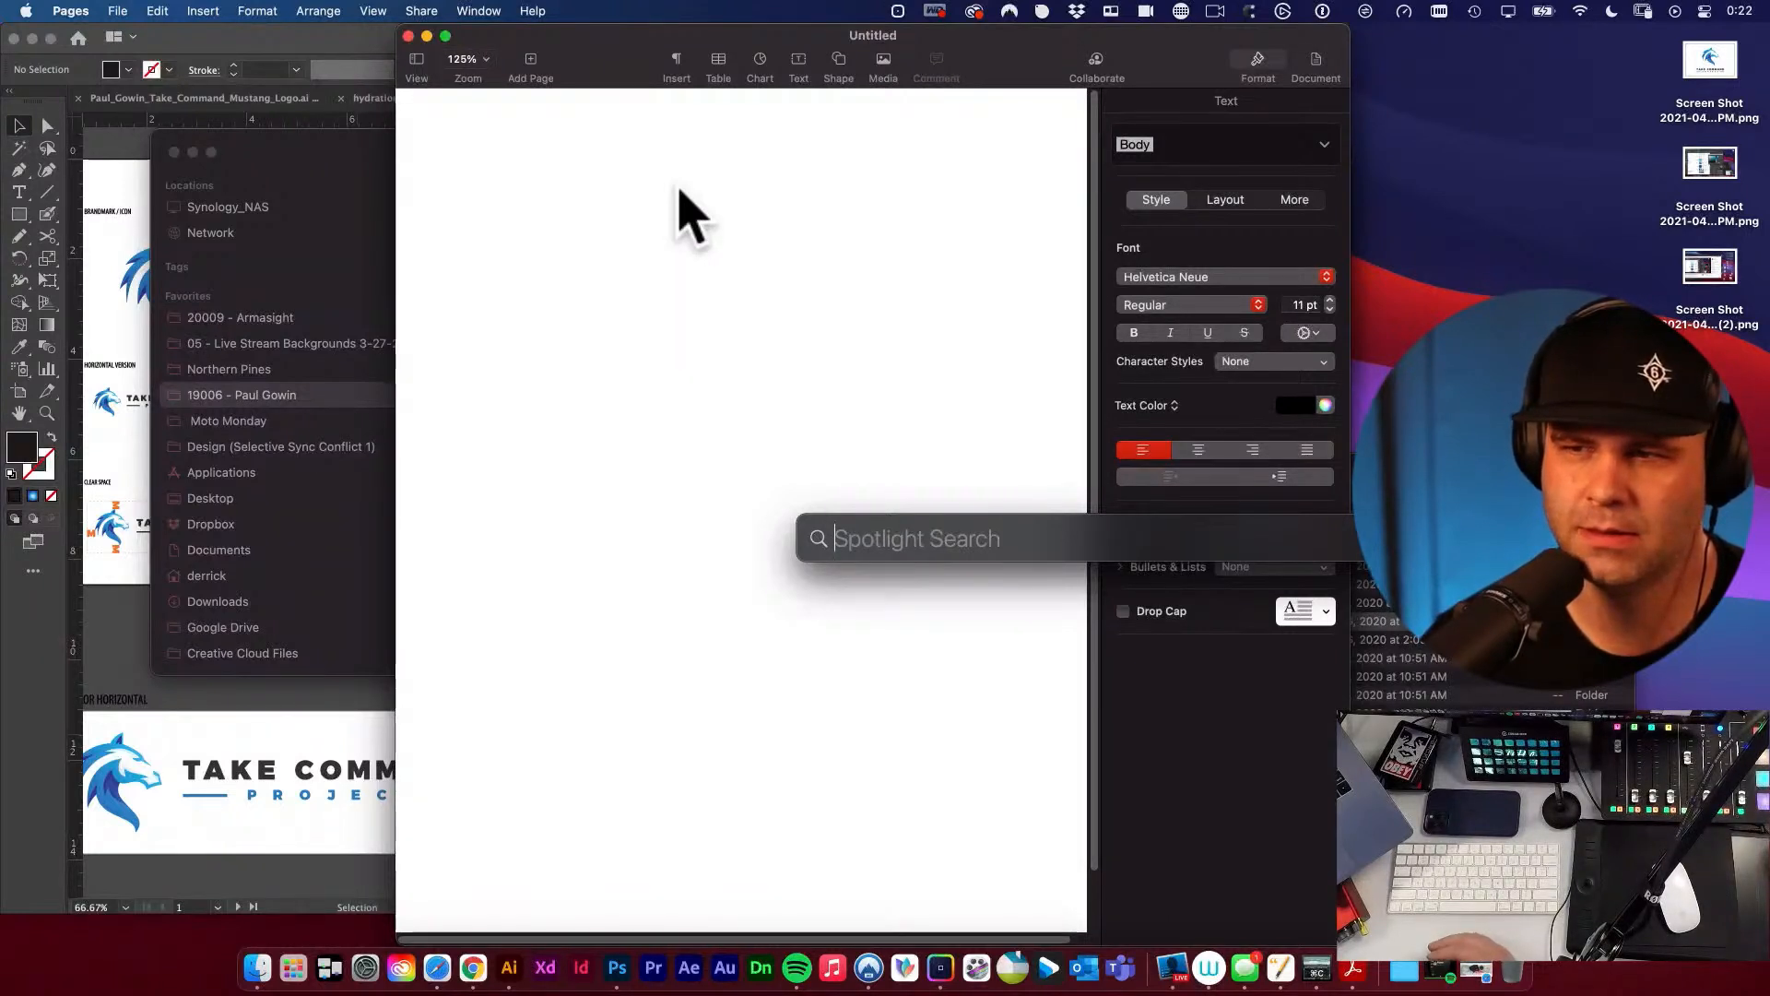
{"action": "left_click", "coordinate": [679, 305]}
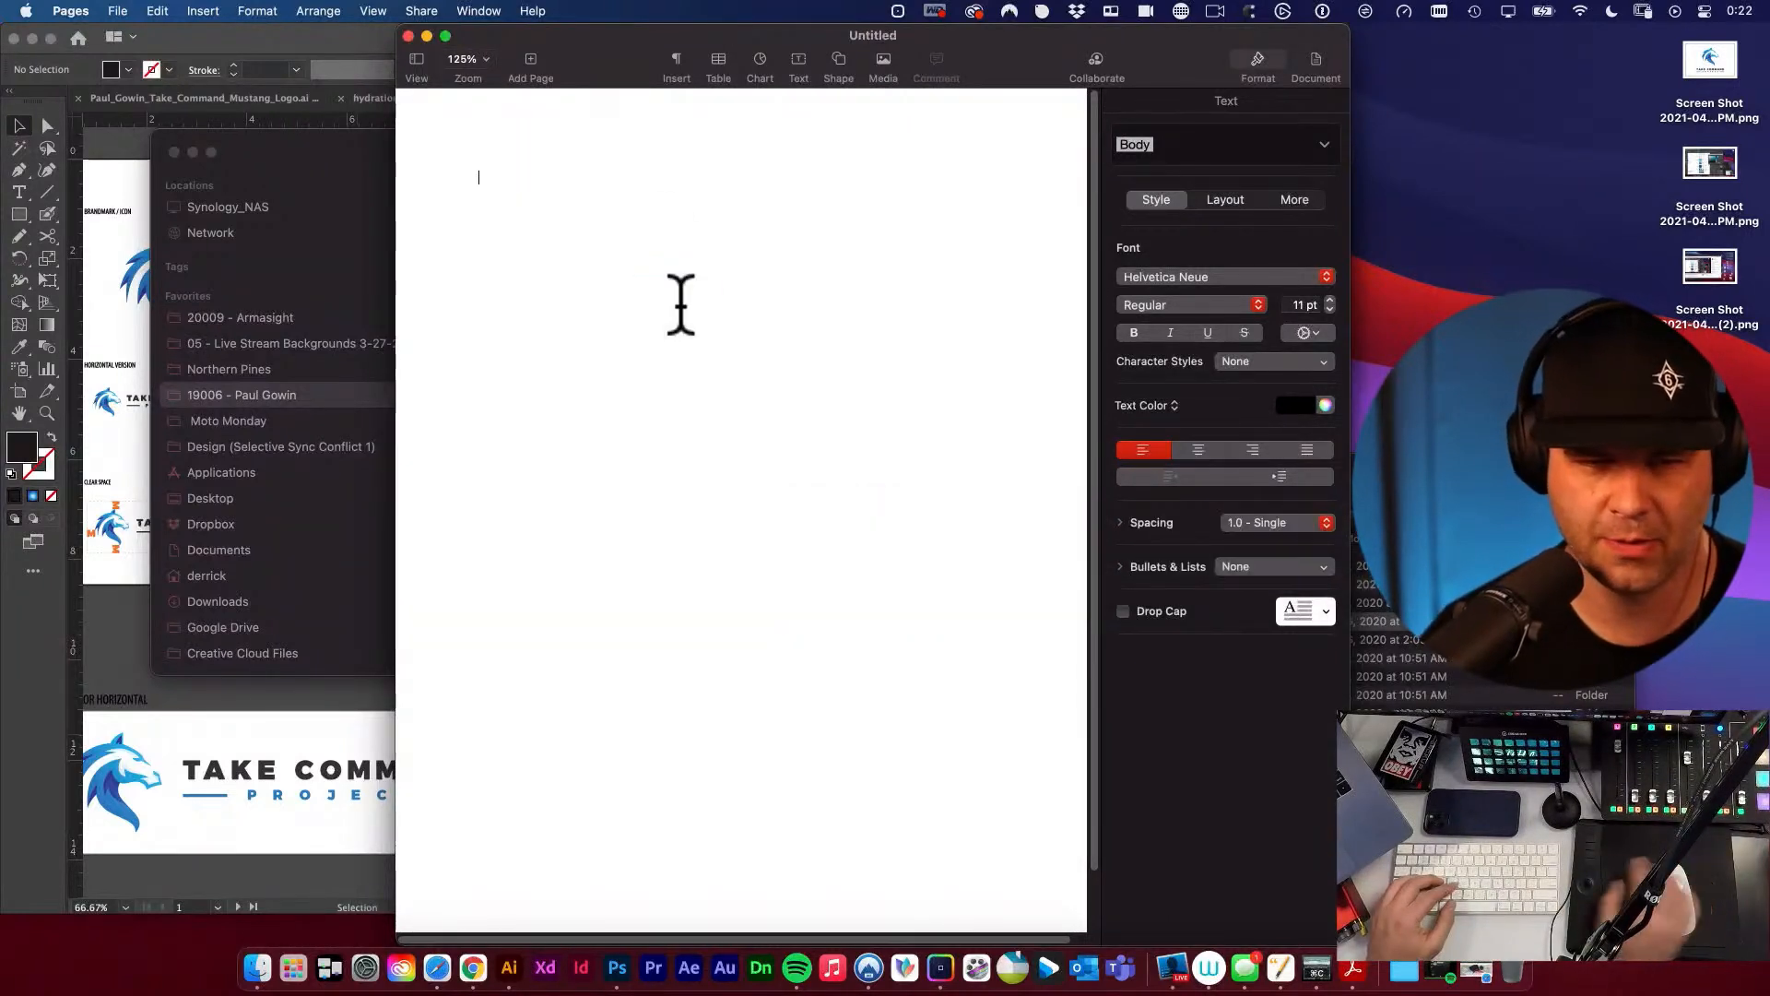
{"action": "type", "text": "llogo"}
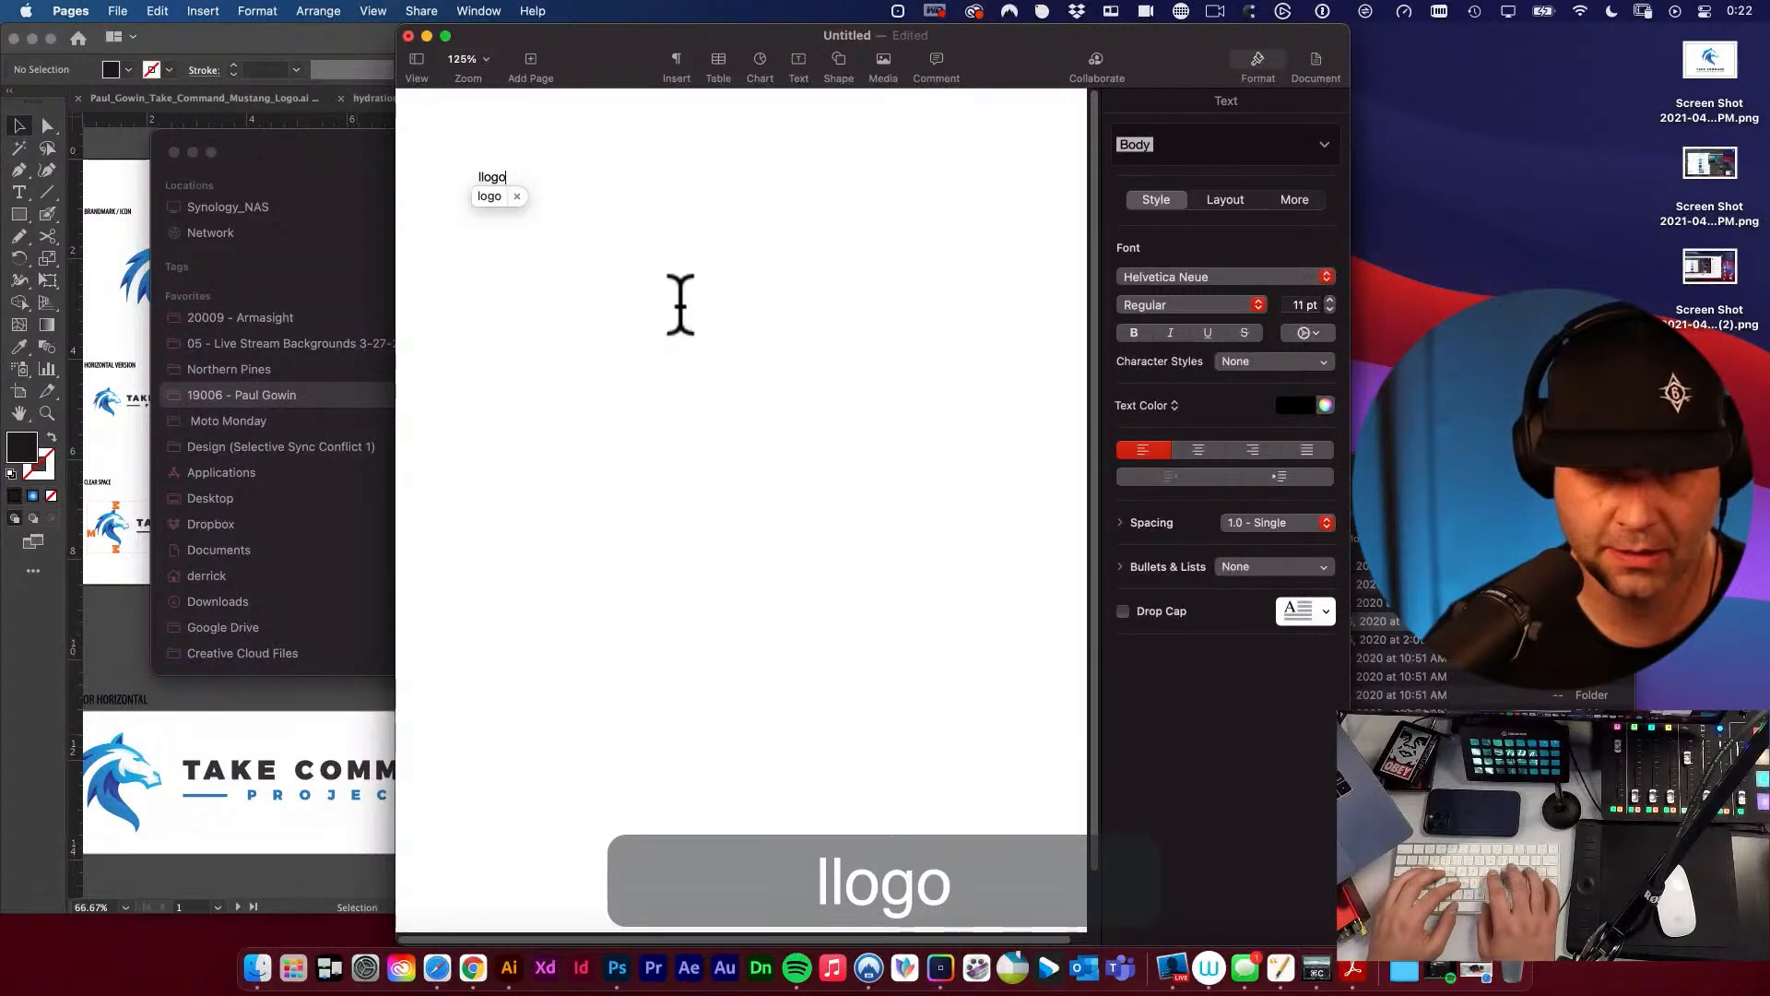
{"action": "key", "text": "space"}
{"action": "key", "text": "BackSpace"}
{"action": "key", "text": "BackSpace"}
{"action": "key", "text": "BackSpace"}
{"action": "key", "text": "BackSpace"}
{"action": "key", "text": "BackSpace"}
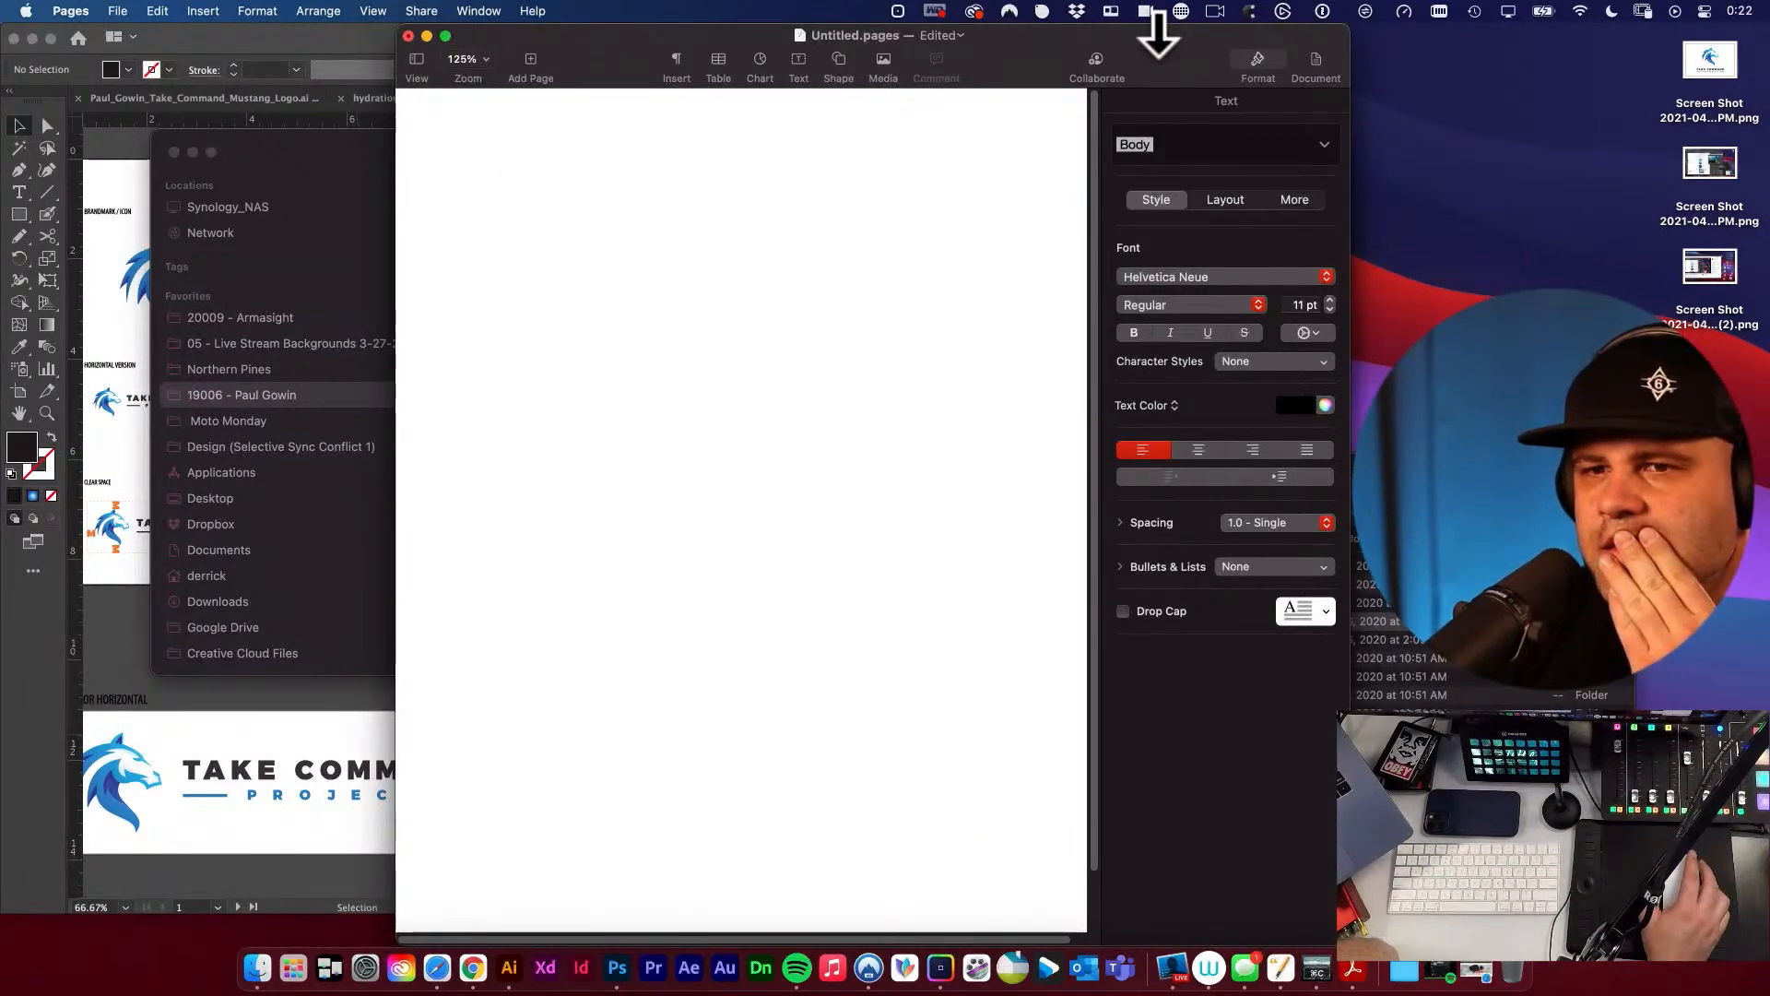
{"action": "key", "text": "super+space"}
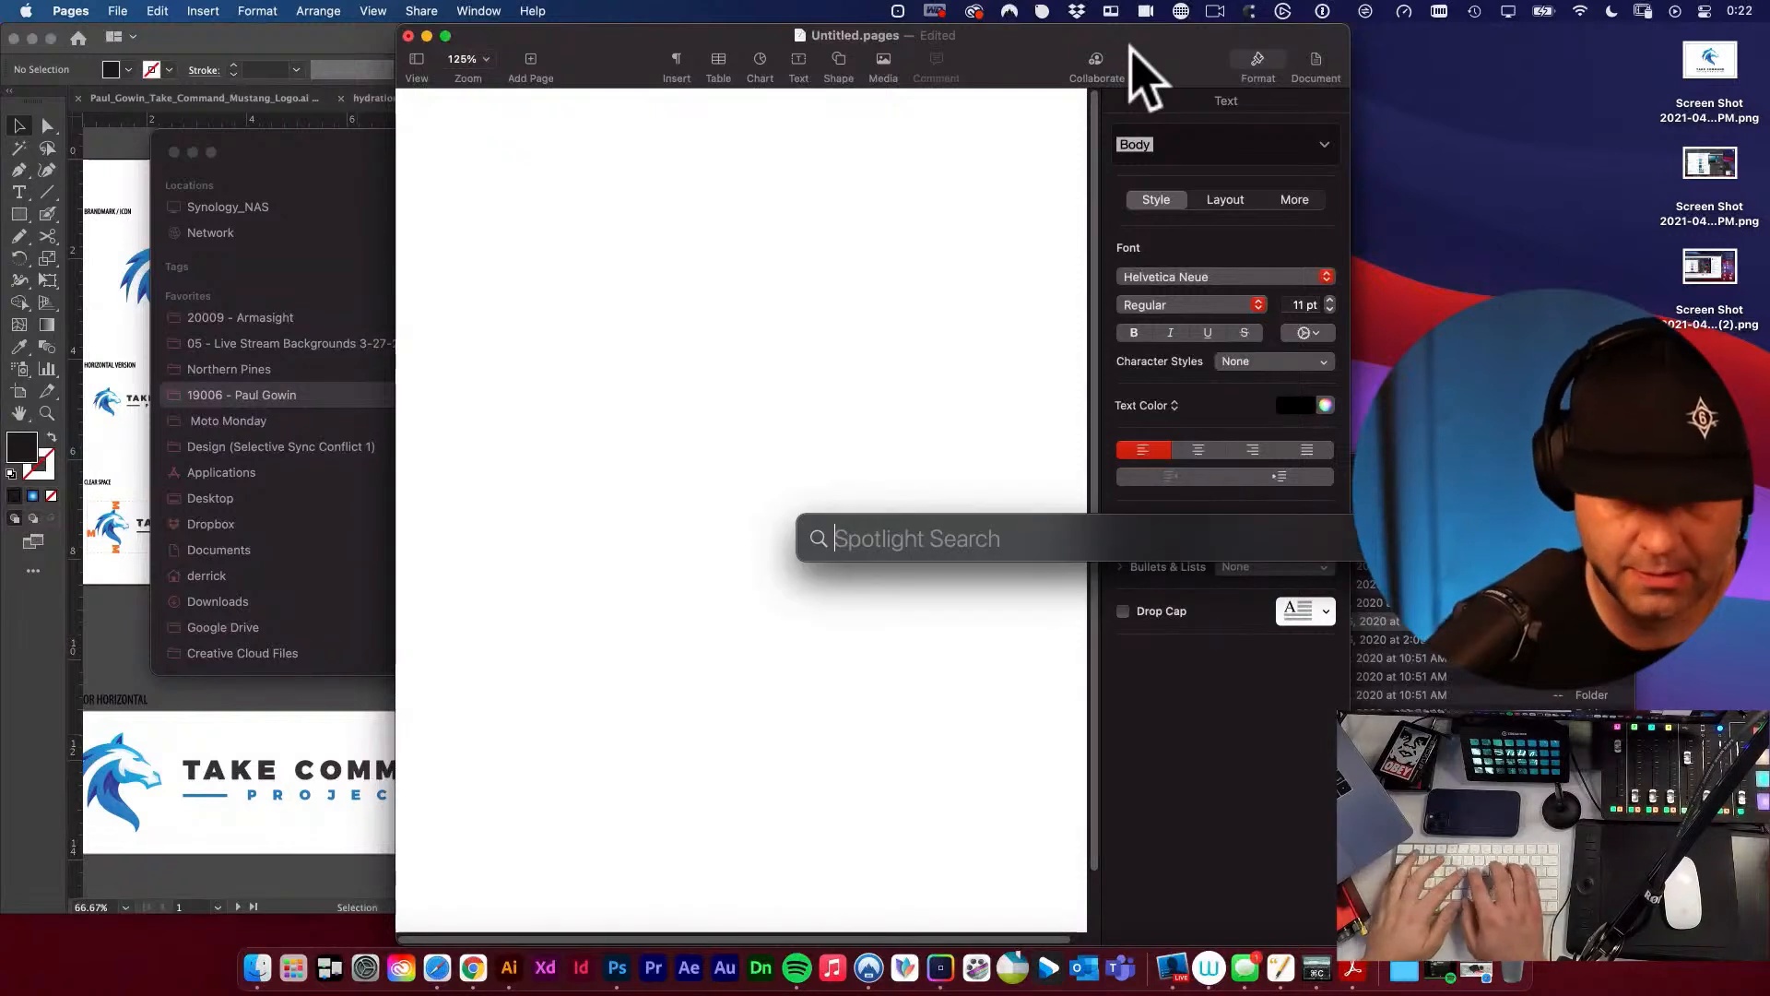
{"action": "type", "text": "typ"}
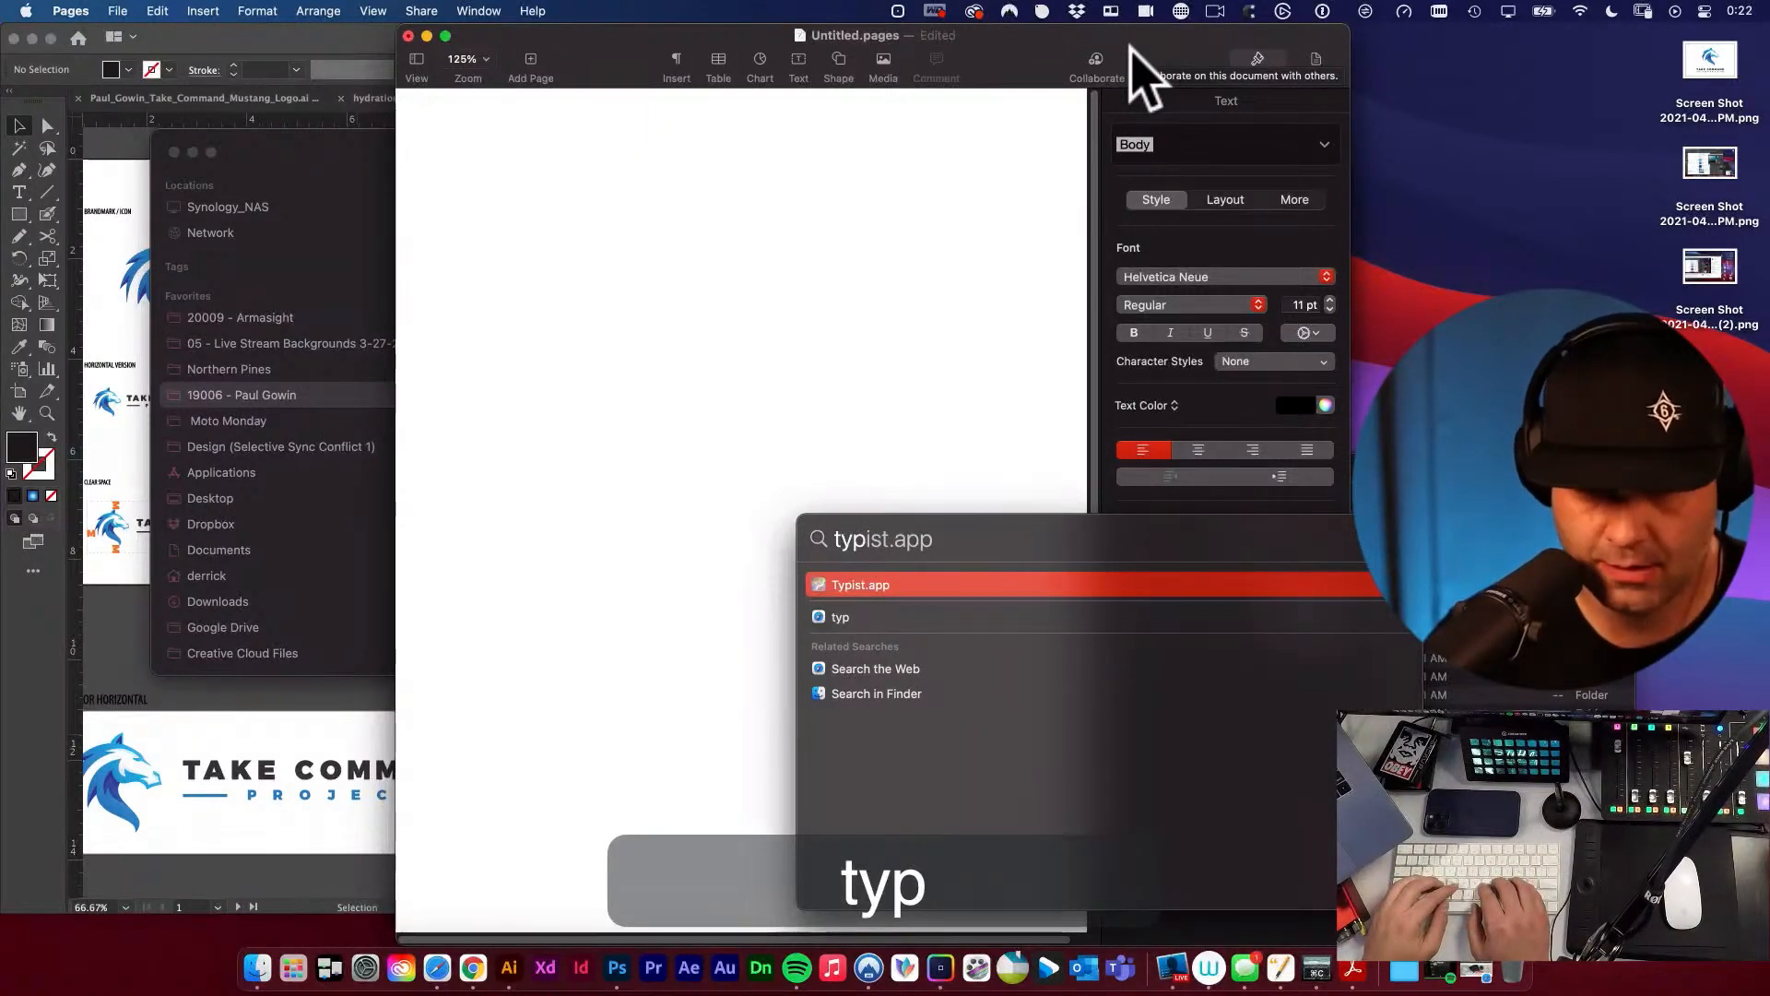
{"action": "key", "text": "BackSpace"}
{"action": "key", "text": "BackSpace"}
{"action": "key", "text": "BackSpace"}
{"action": "key", "text": "BackSpace"}
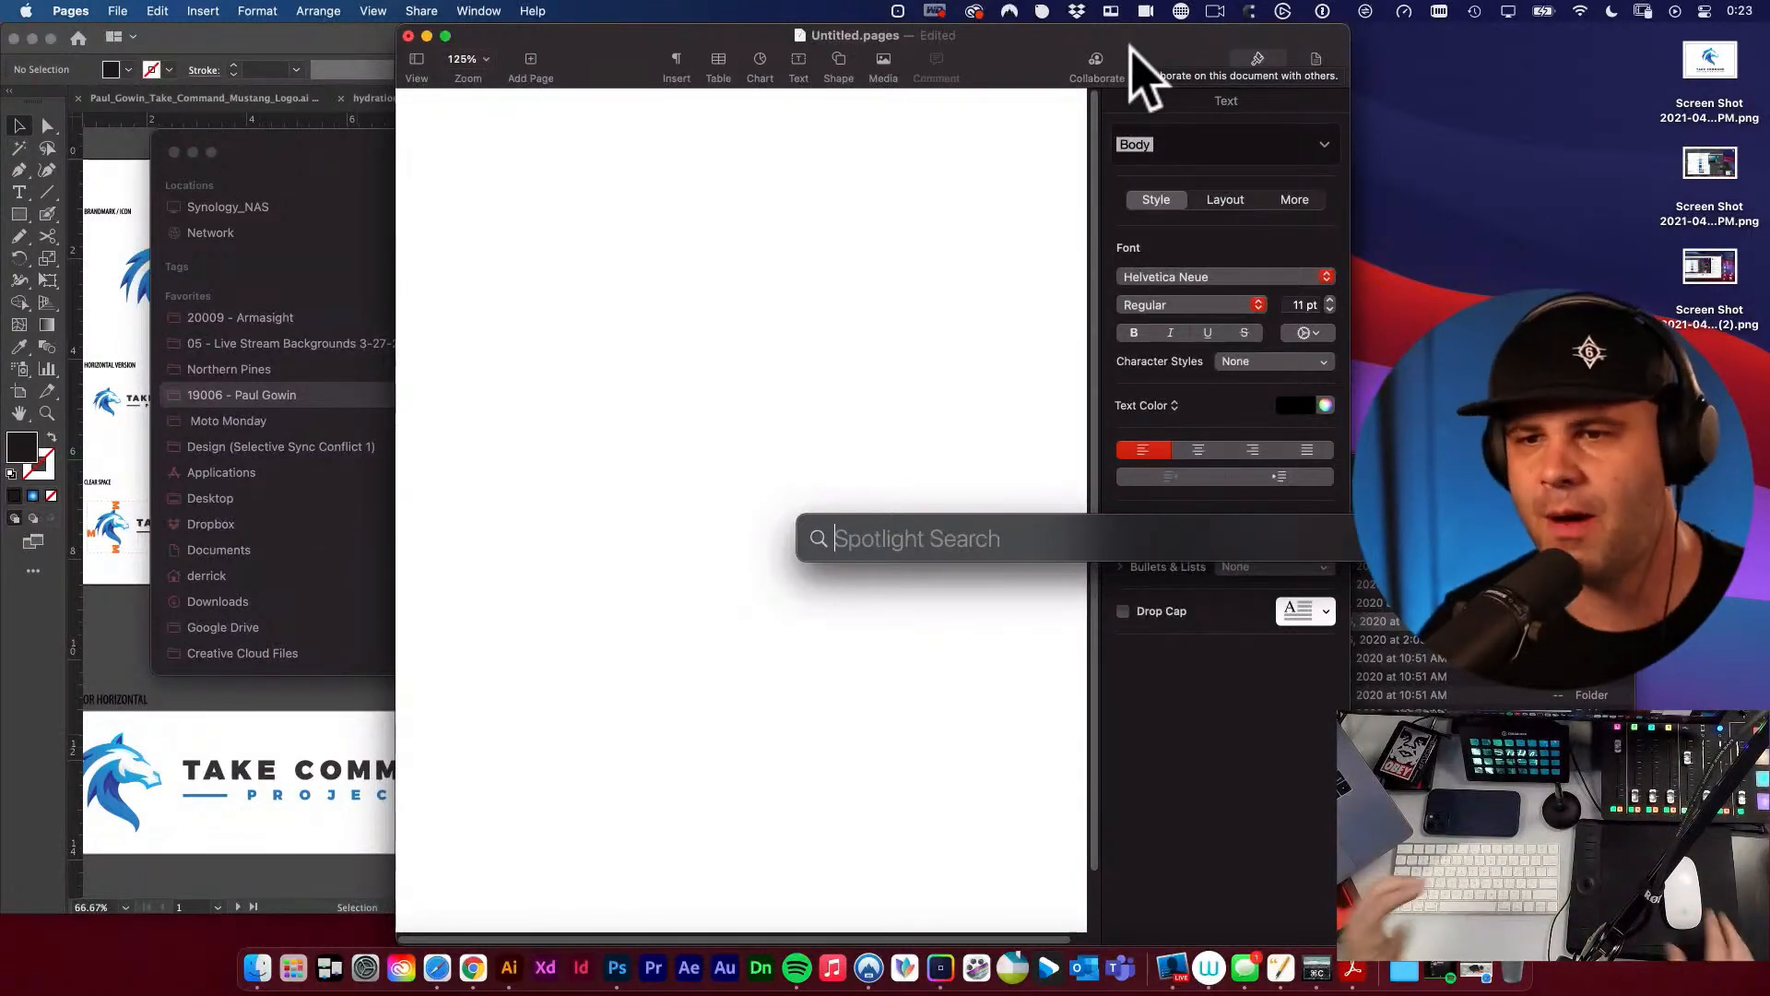
{"action": "left_click", "coordinate": [1079, 35]}
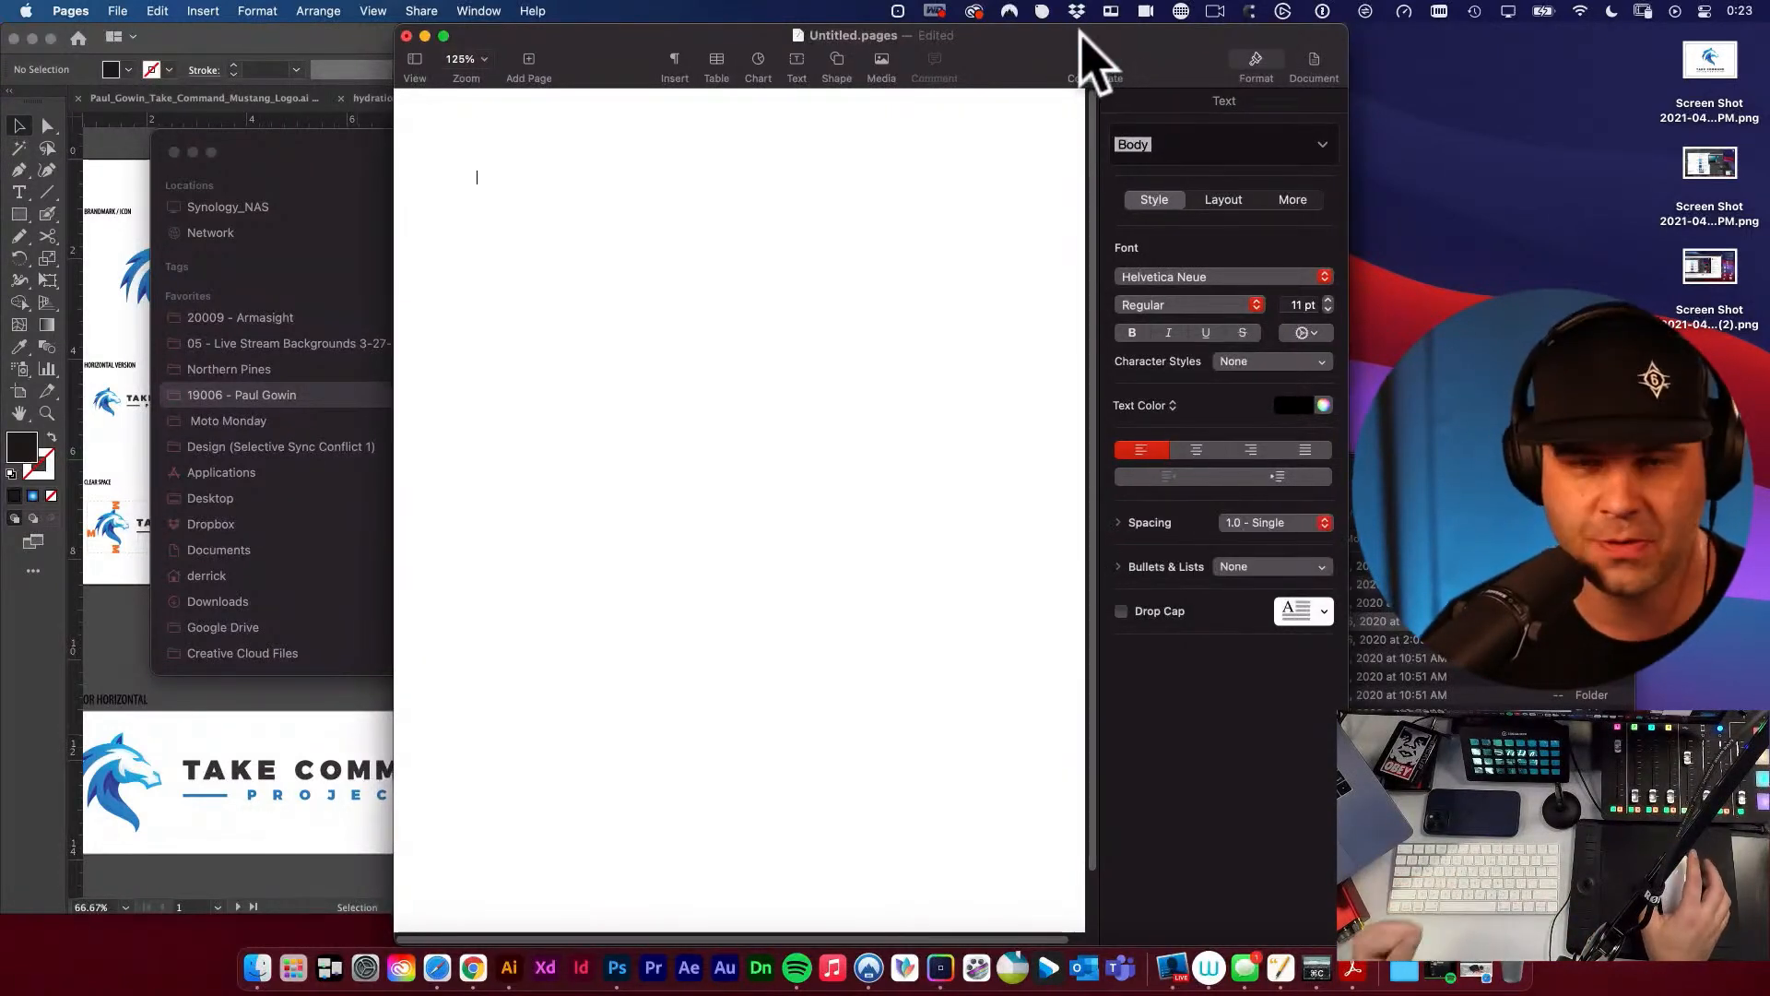
{"action": "left_click_drag", "start_coordinate": [1079, 35], "coordinate": [1068, 35]}
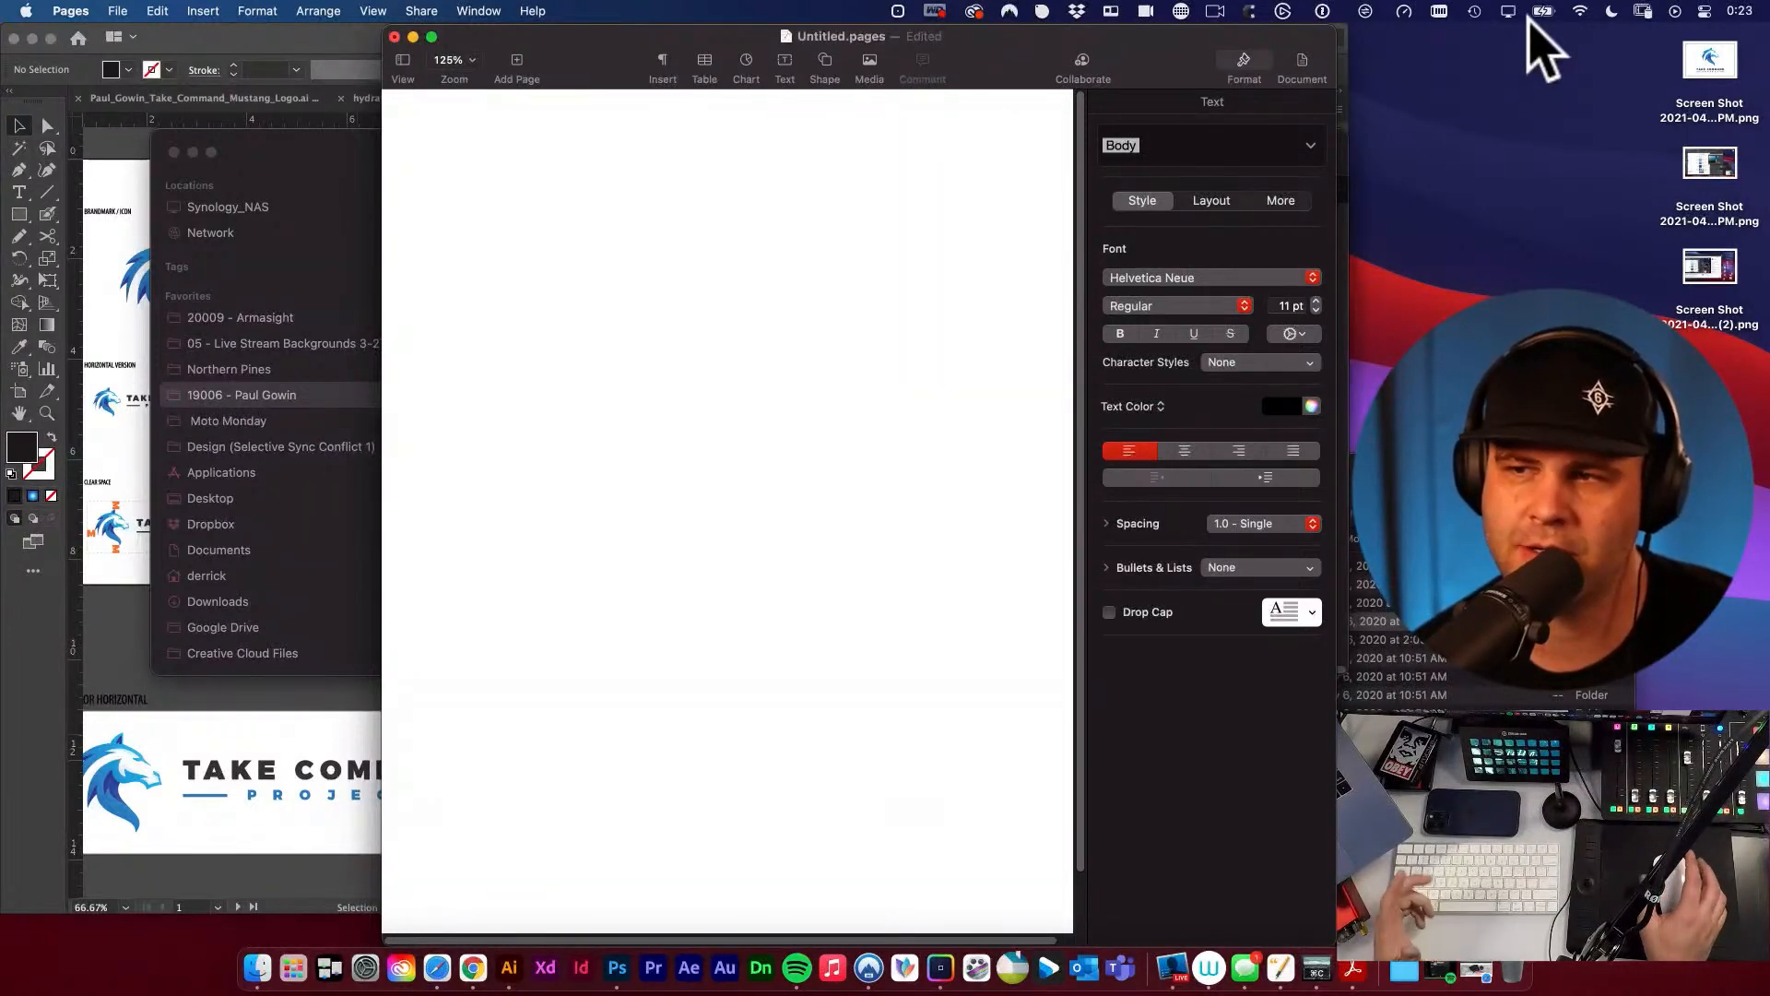
{"action": "left_click", "coordinate": [879, 266]}
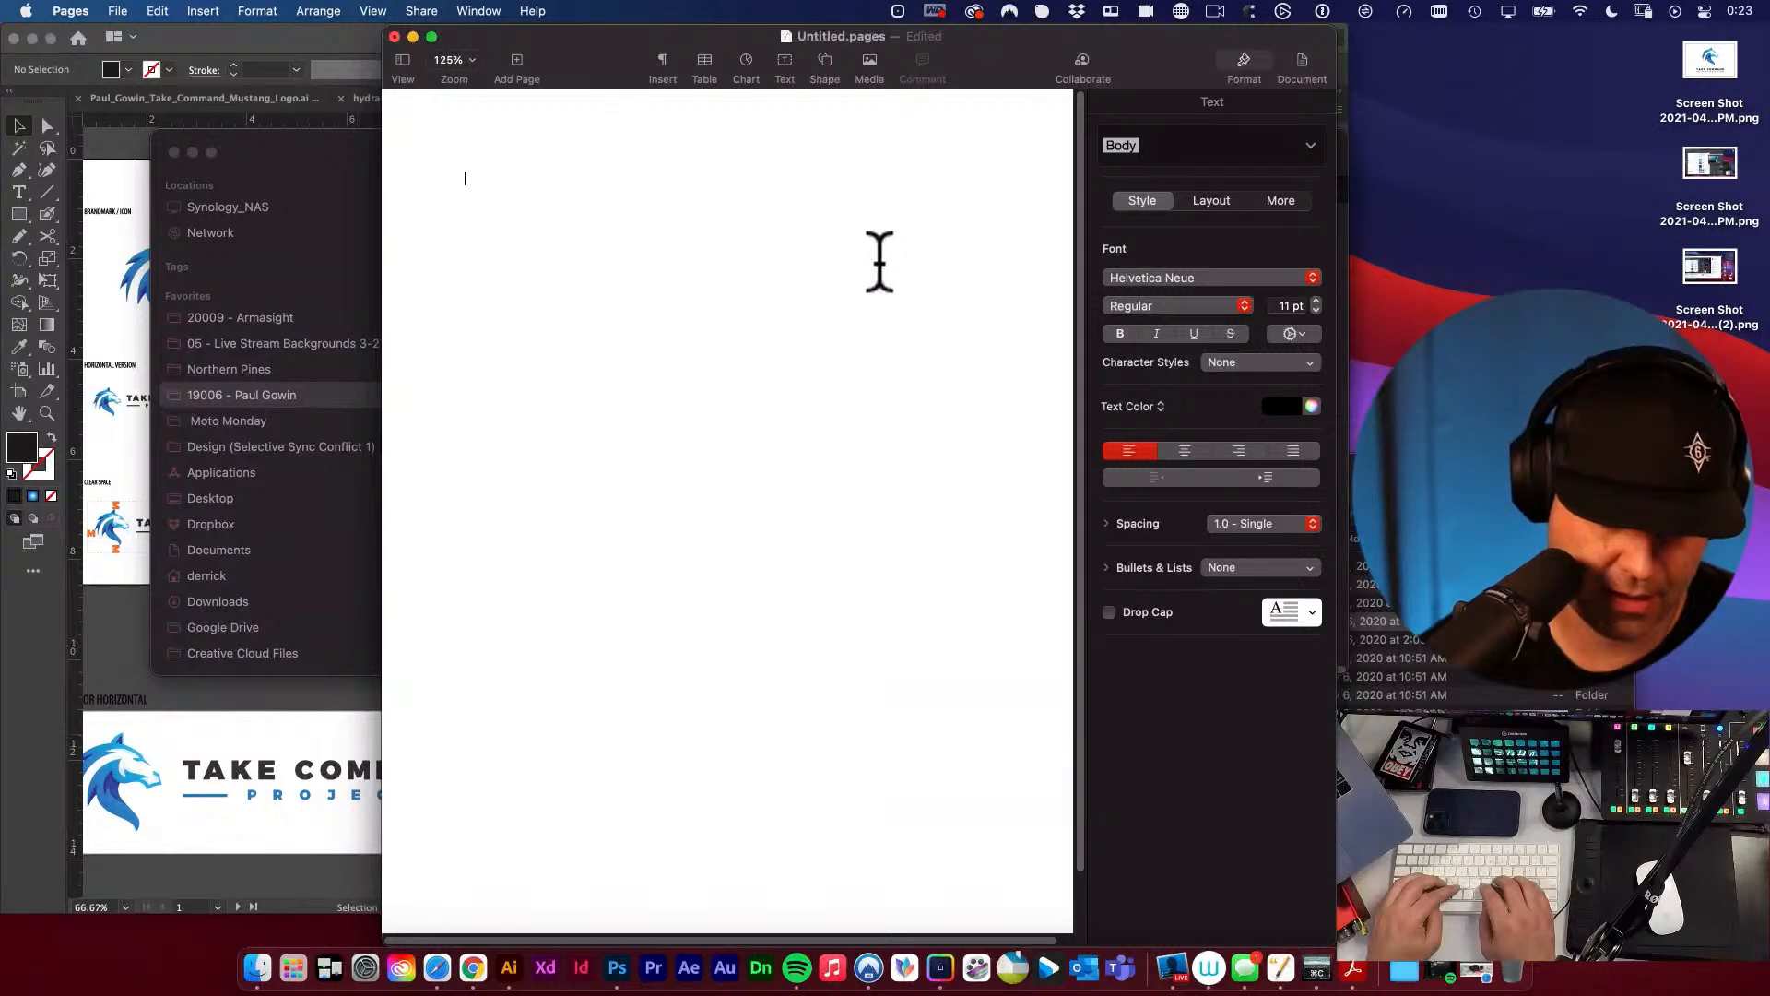
Switch to Chrome, search Google for "text shortcut app", and close the search results tab.
{"action": "left_click", "coordinate": [476, 963]}
{"action": "type", "text": "te"}
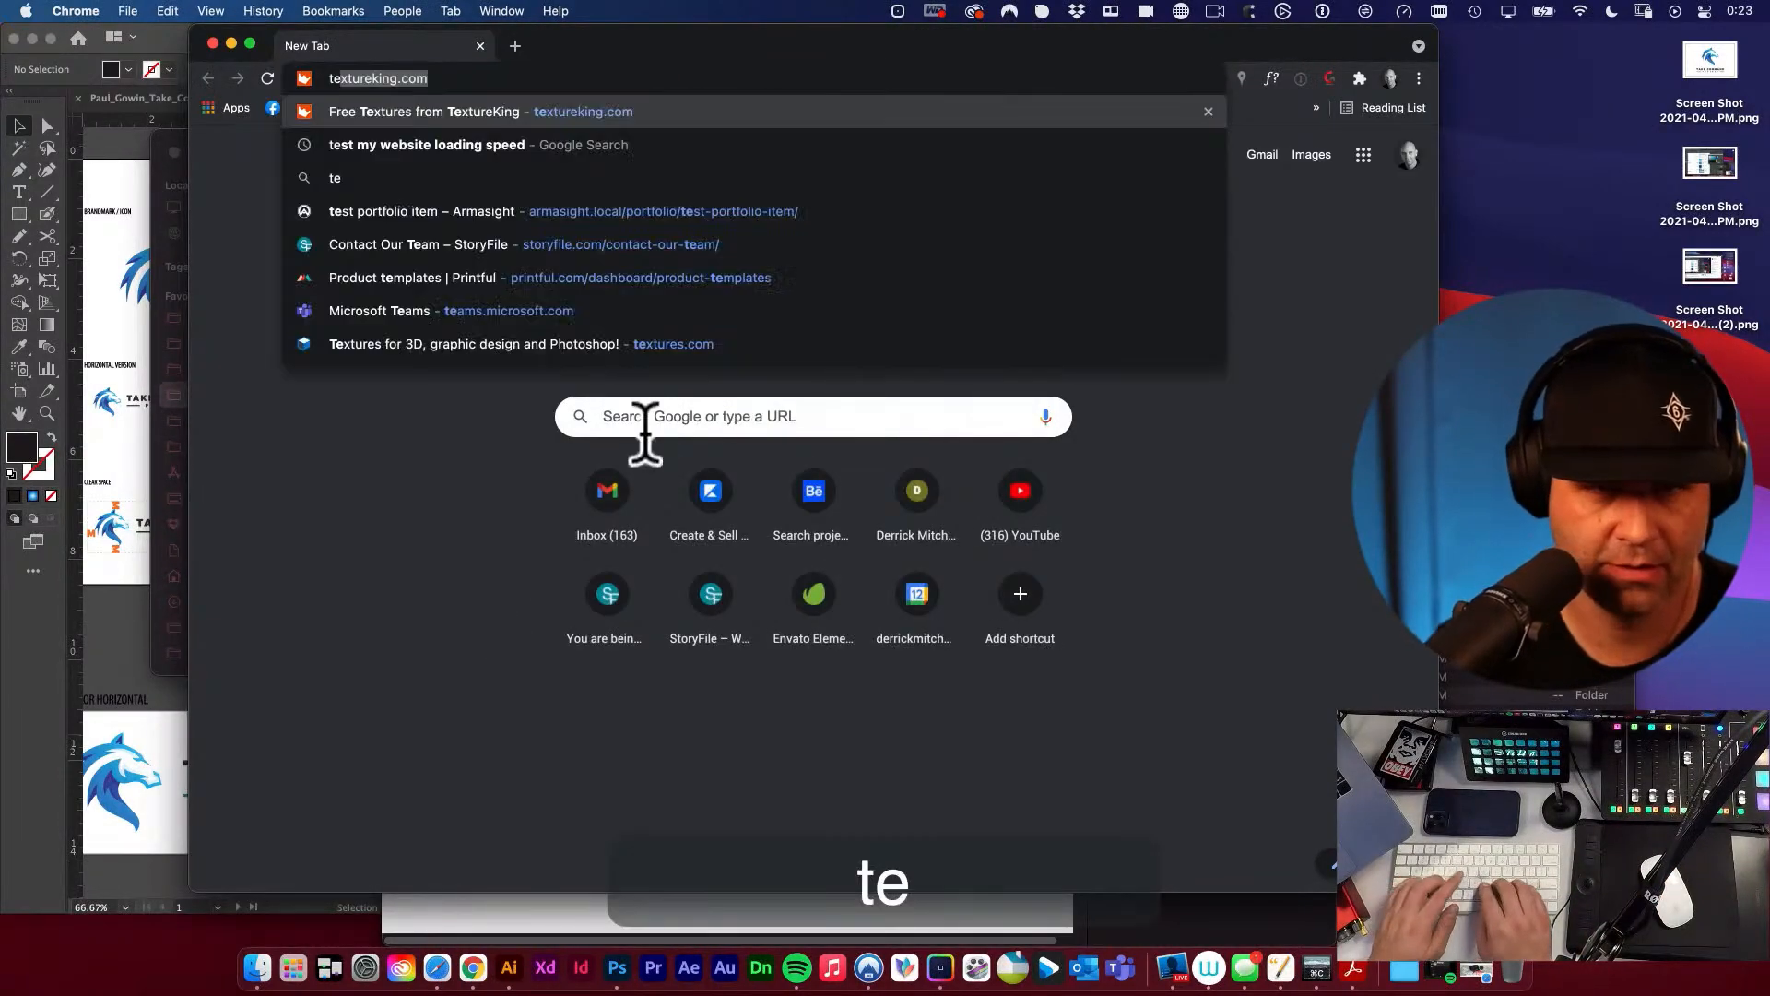
{"action": "type", "text": "xt shortcut a"}
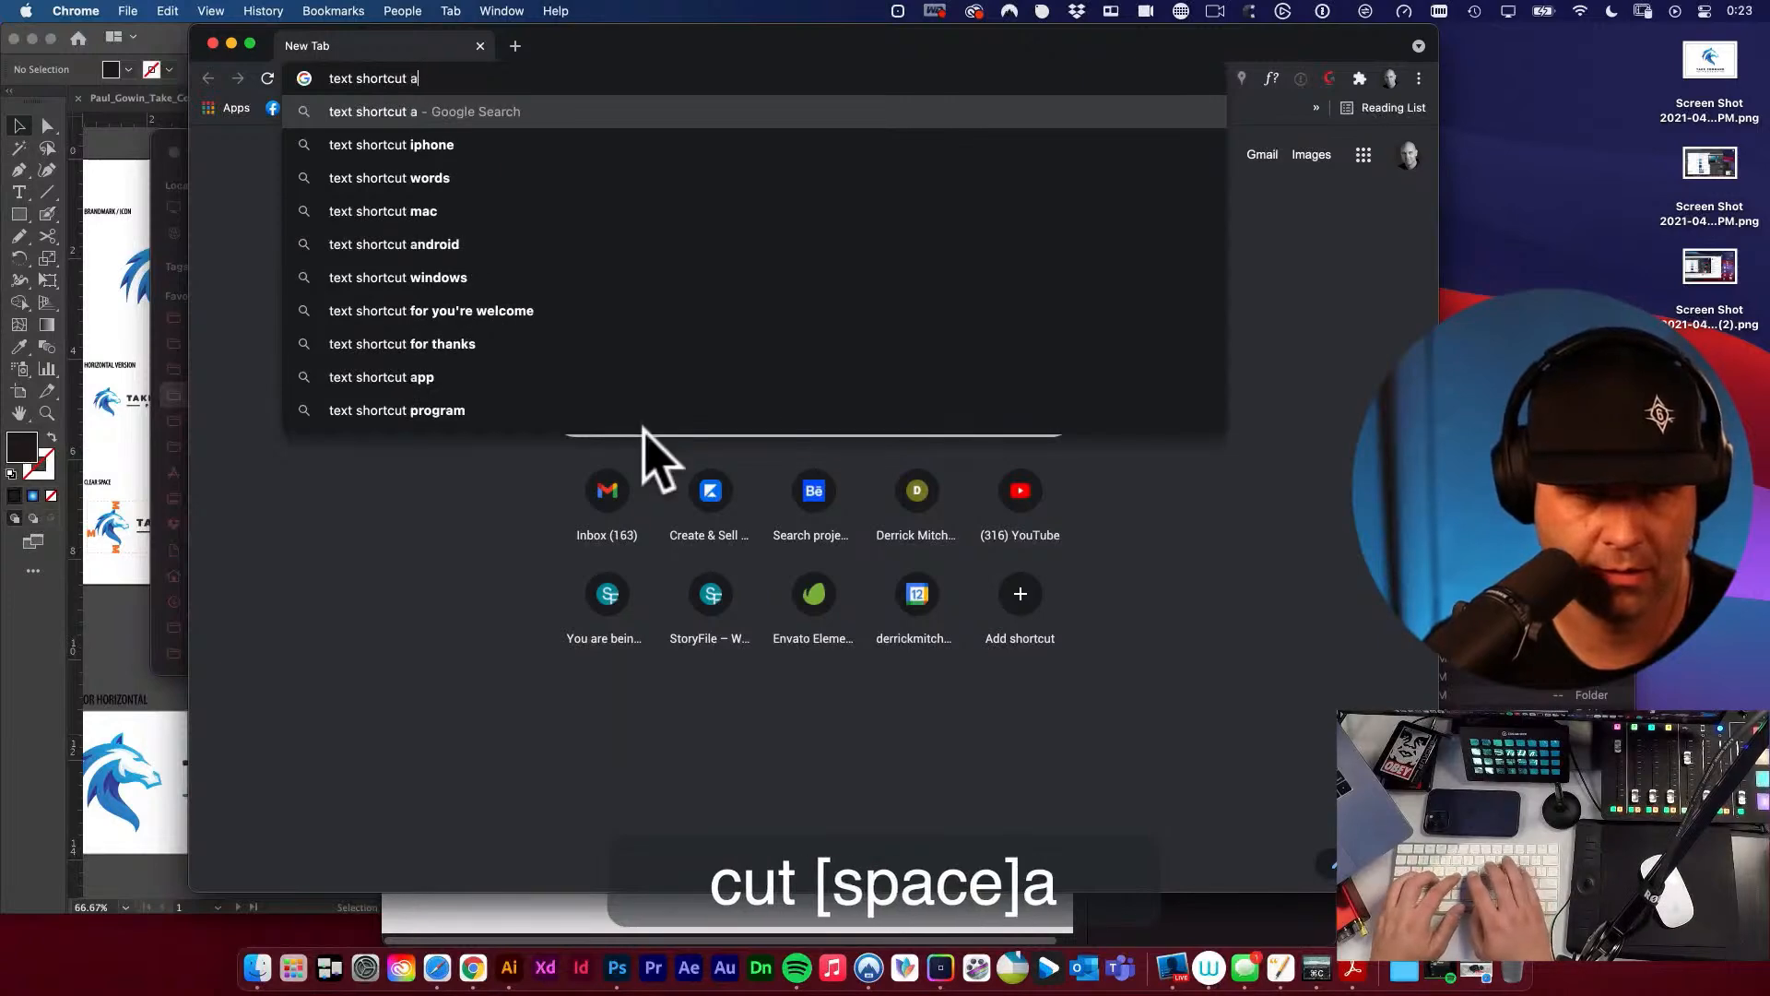
{"action": "type", "text": "pp"}
{"action": "key", "text": "Return"}
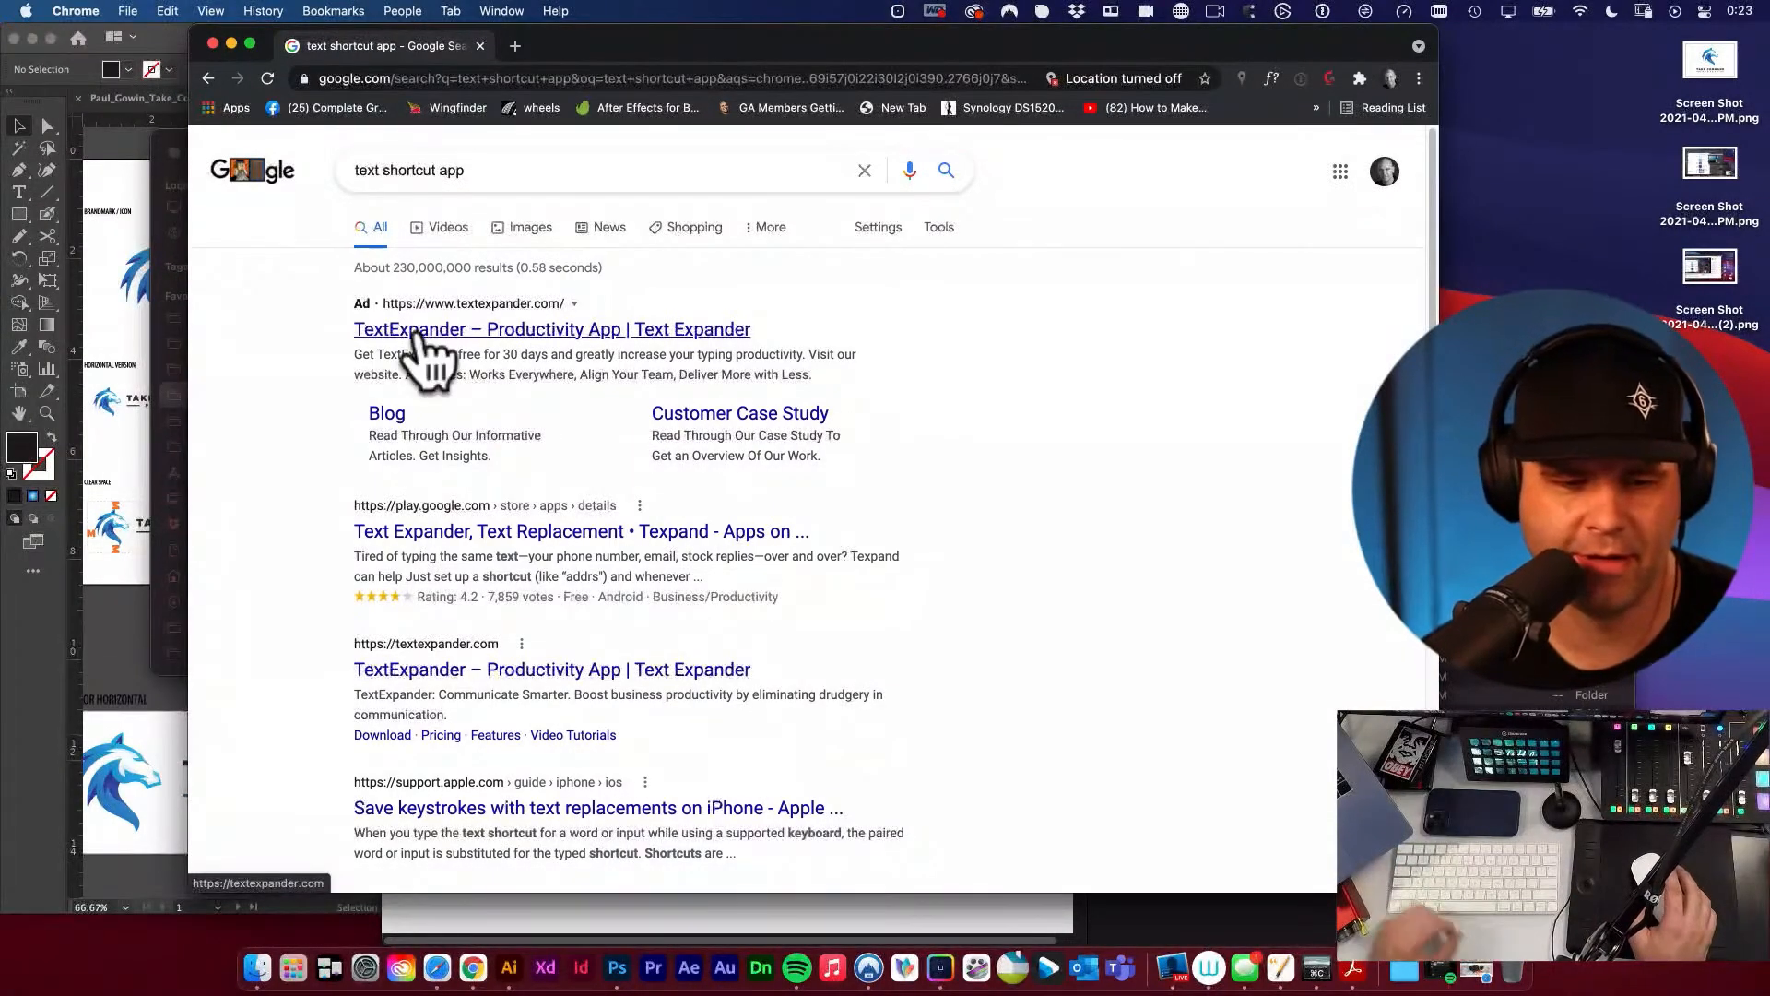
{"action": "key", "text": "super+w"}
Find TextExpander with a Spotlight search and launch it.
{"action": "key", "text": "super+space"}
{"action": "type", "text": "te"}
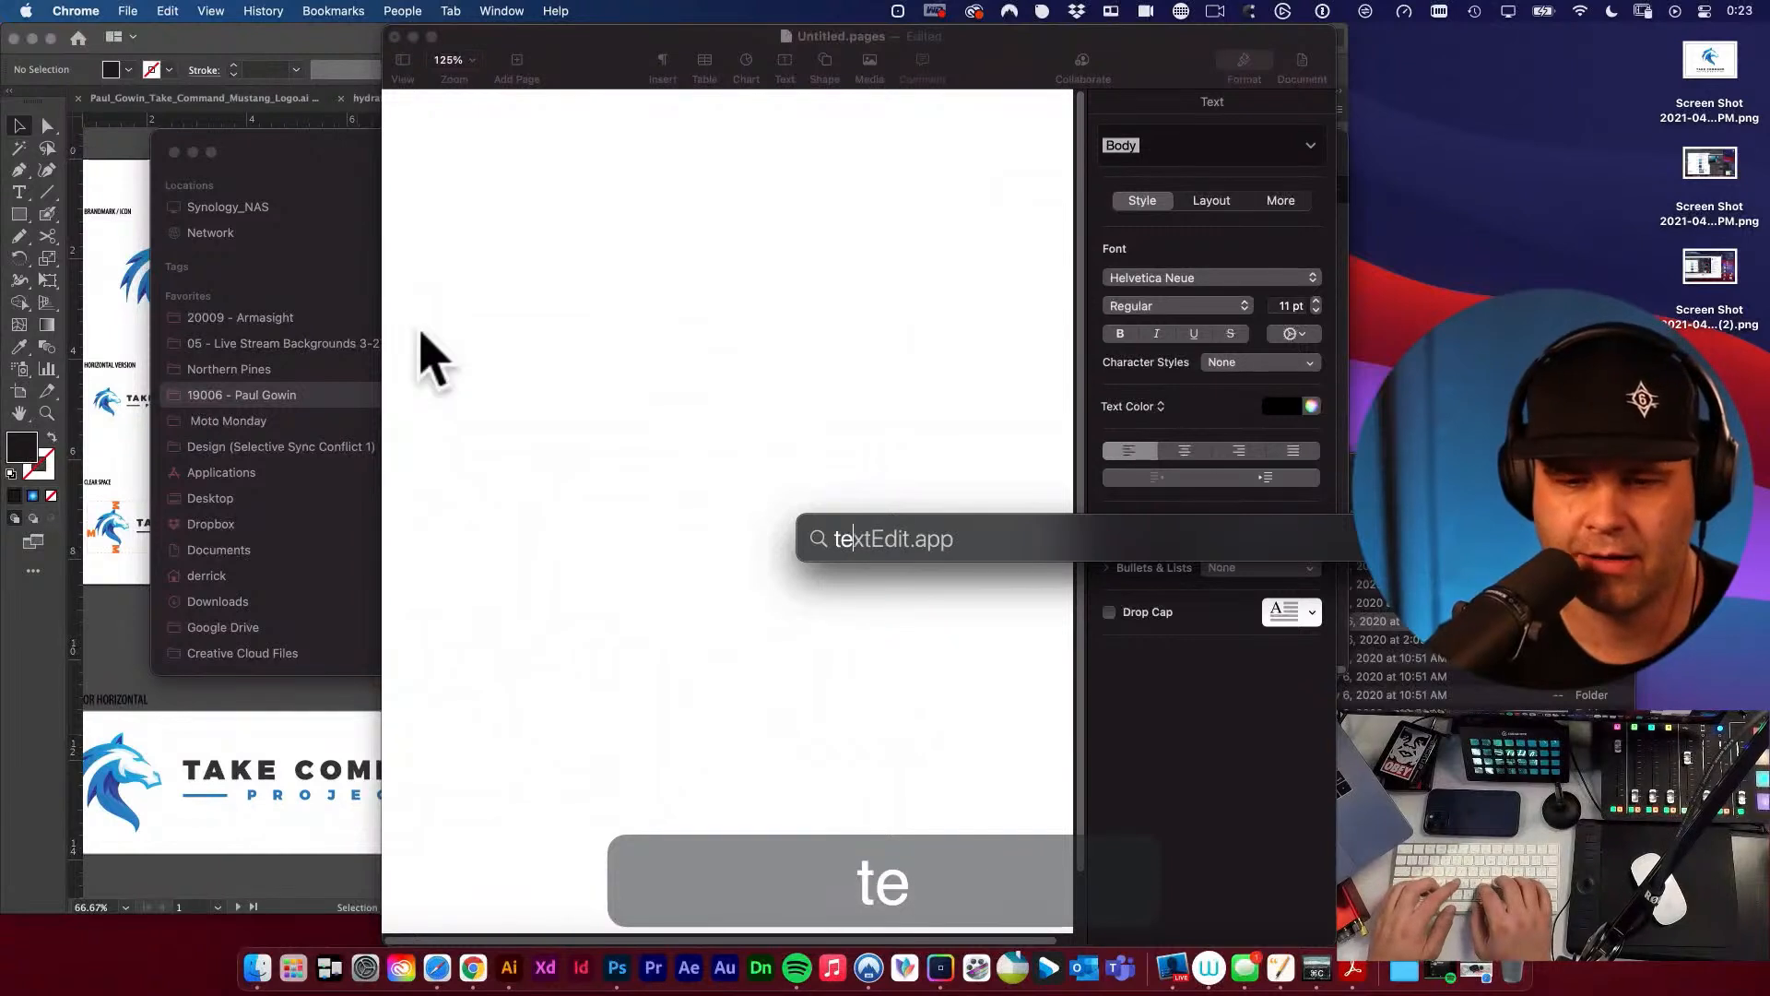
{"action": "type", "text": "xte"}
{"action": "key", "text": "BackSpace"}
{"action": "type", "text": "\\"}
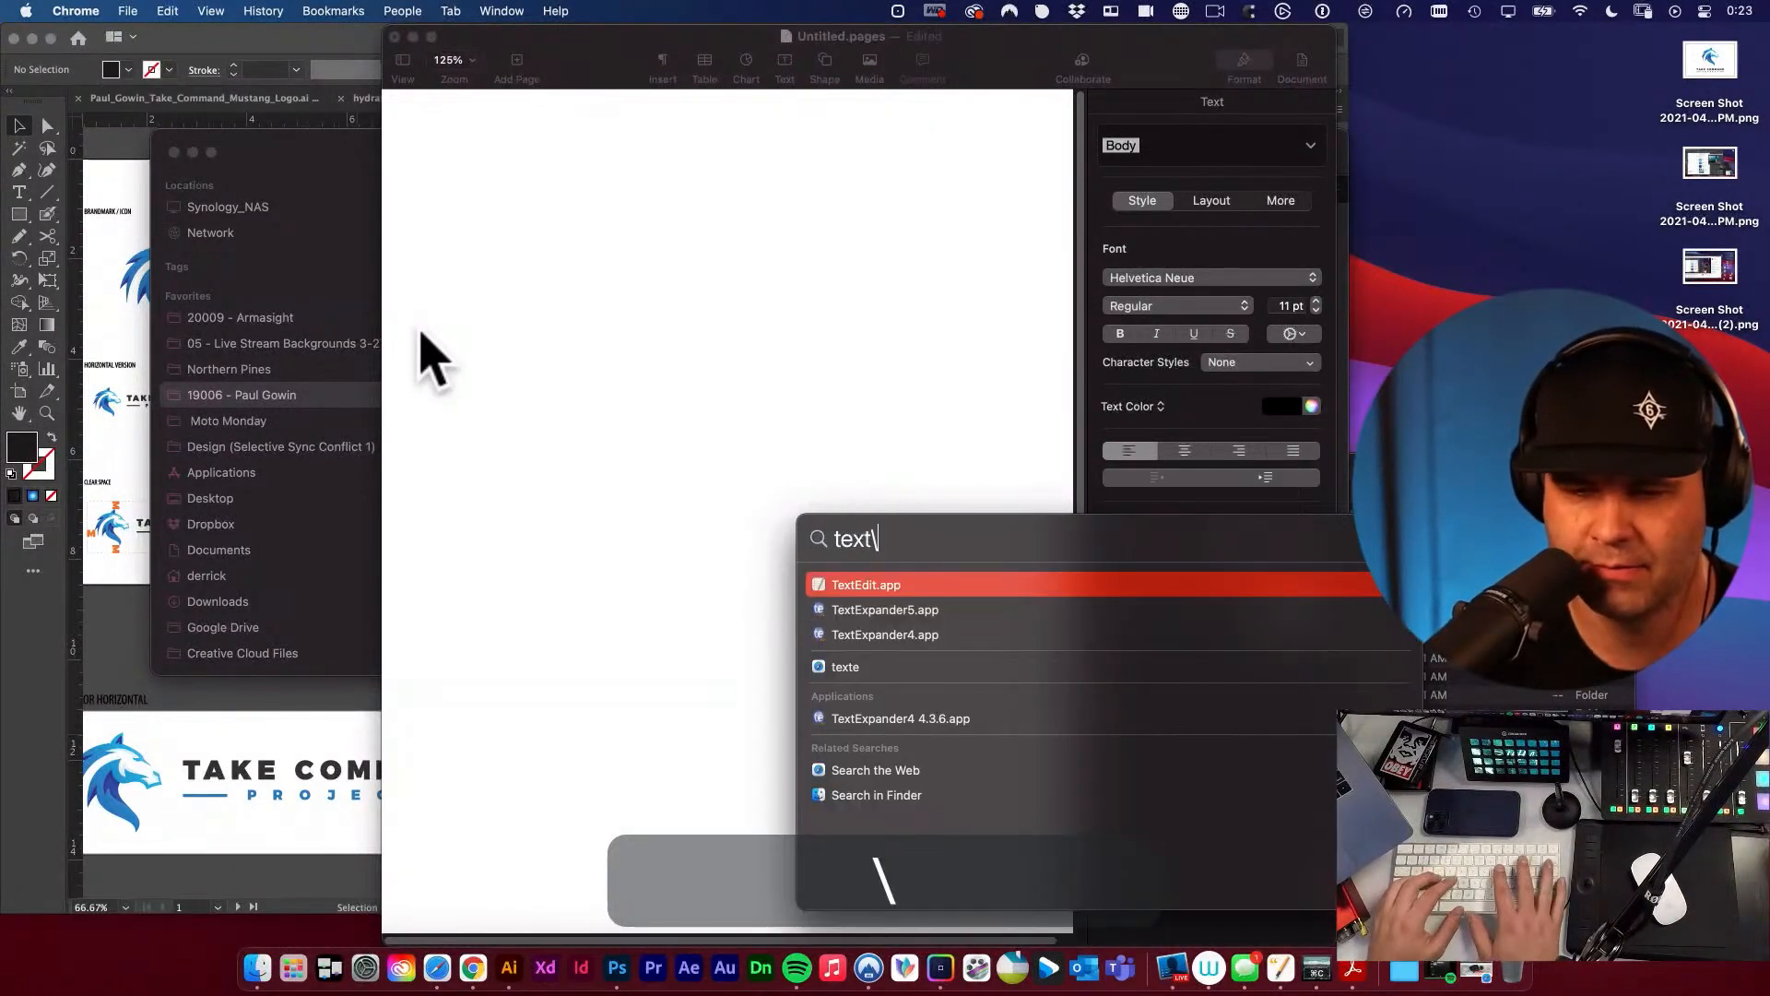
{"action": "key", "text": "BackSpace"}
{"action": "type", "text": "ex"}
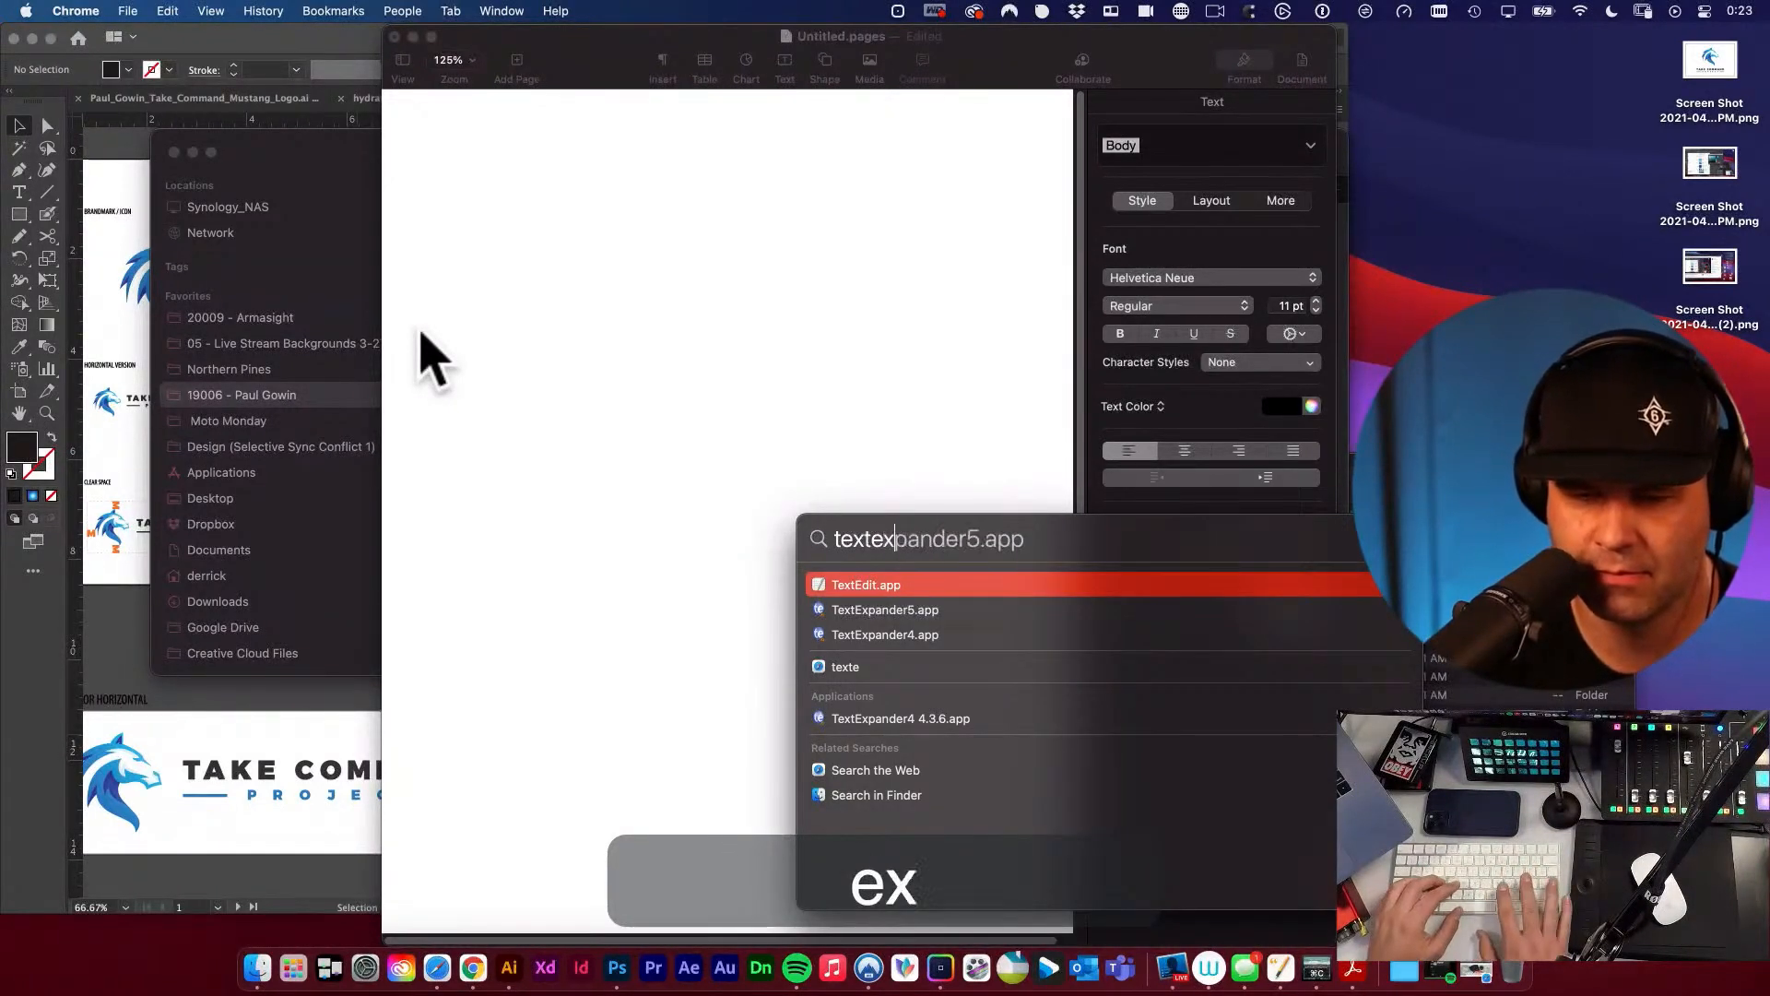
{"action": "key", "text": "Return"}
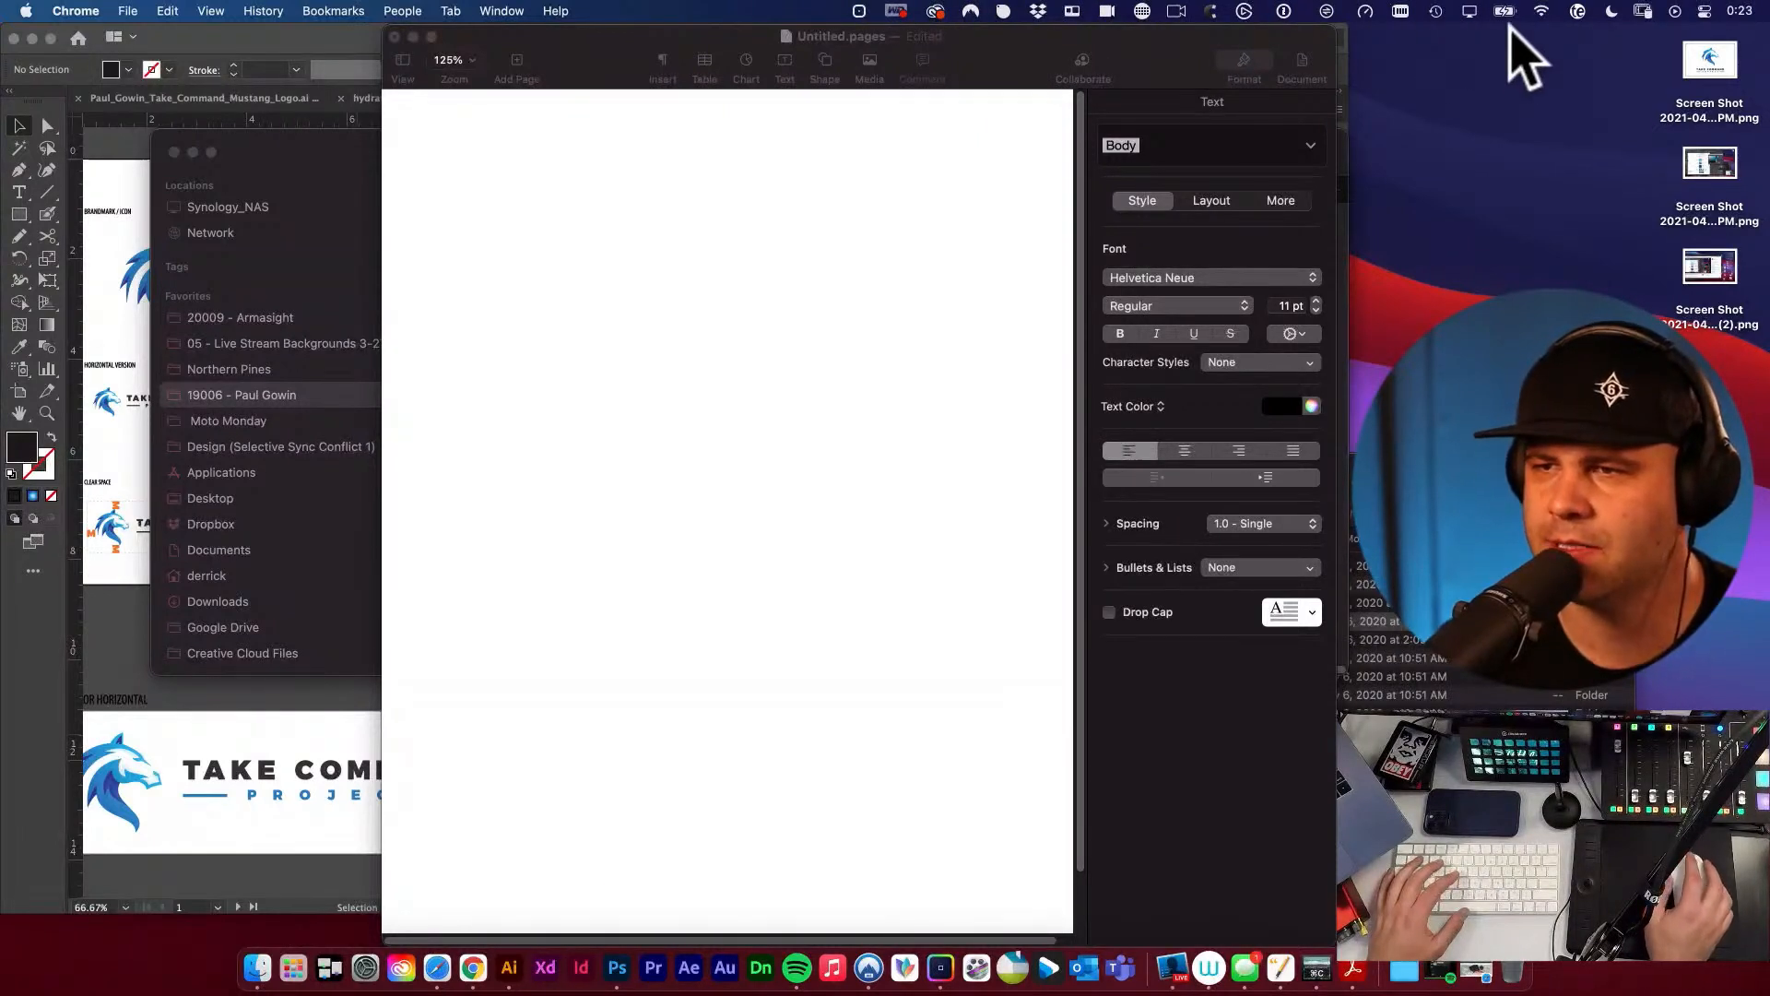
Look up the Logo snippet in TextExpander's My Snippets and expand it in the blank Pages document with the abbreviation llogo.
{"action": "left_click", "coordinate": [1577, 13]}
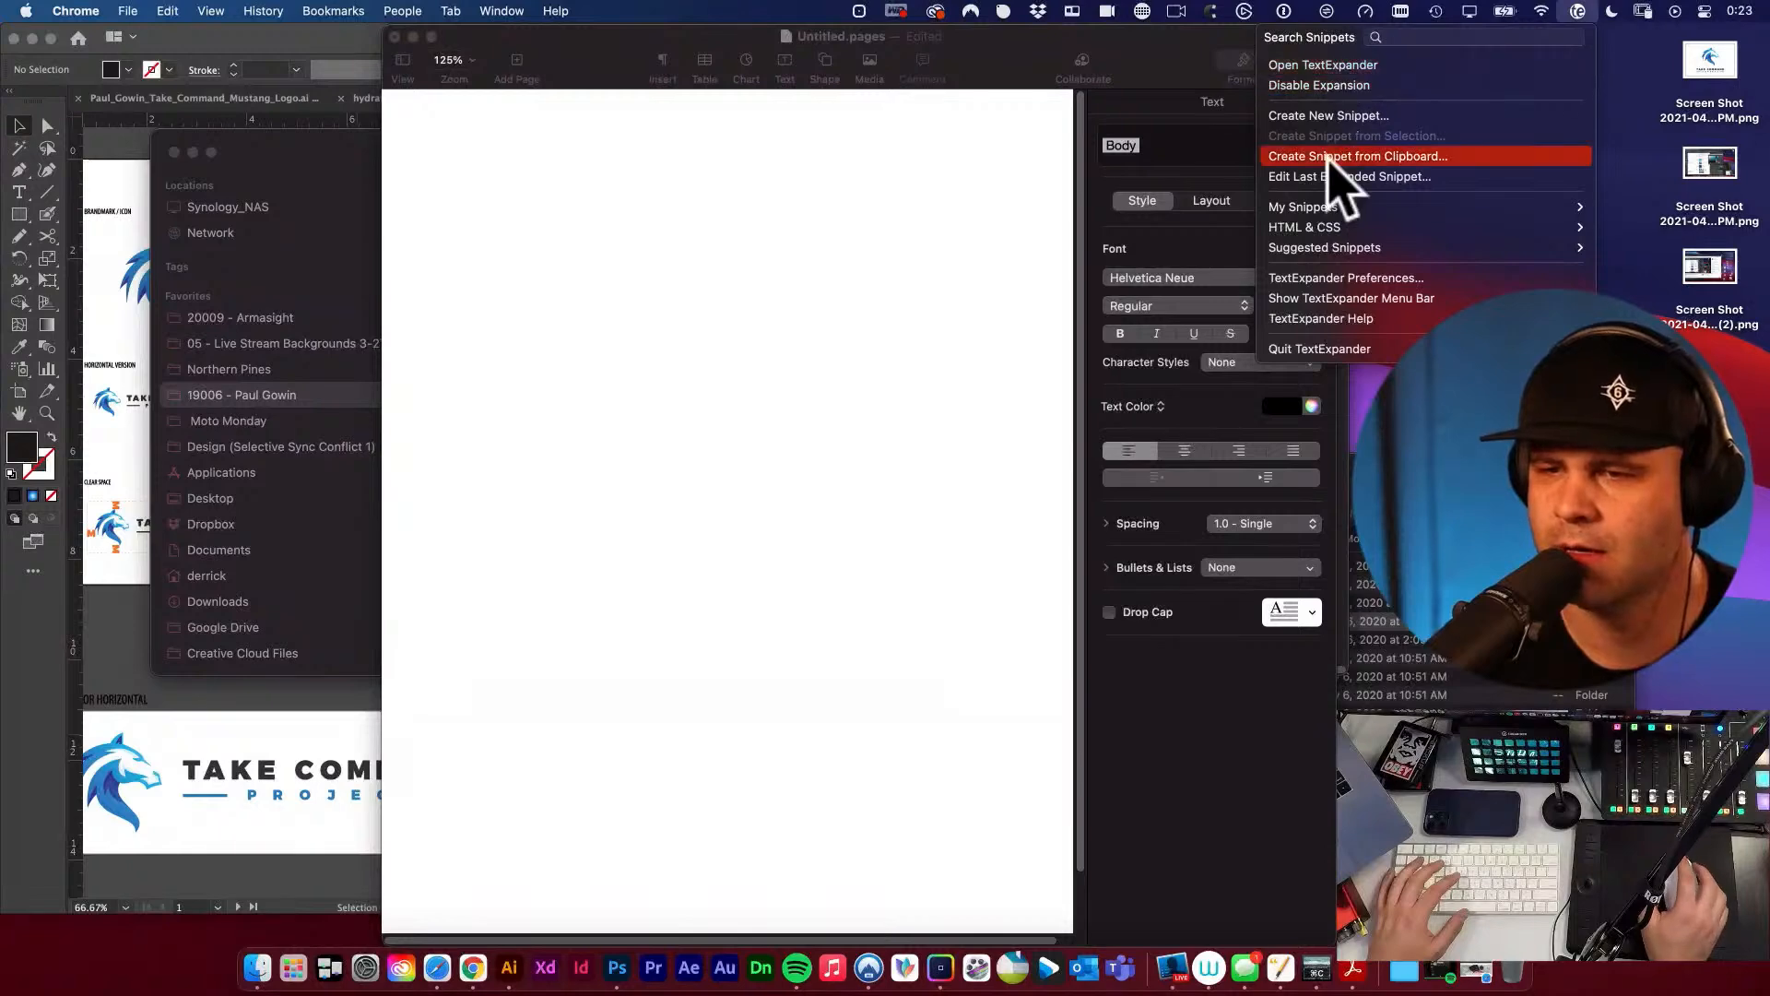
{"action": "mouse_move", "coordinate": [1327, 214]}
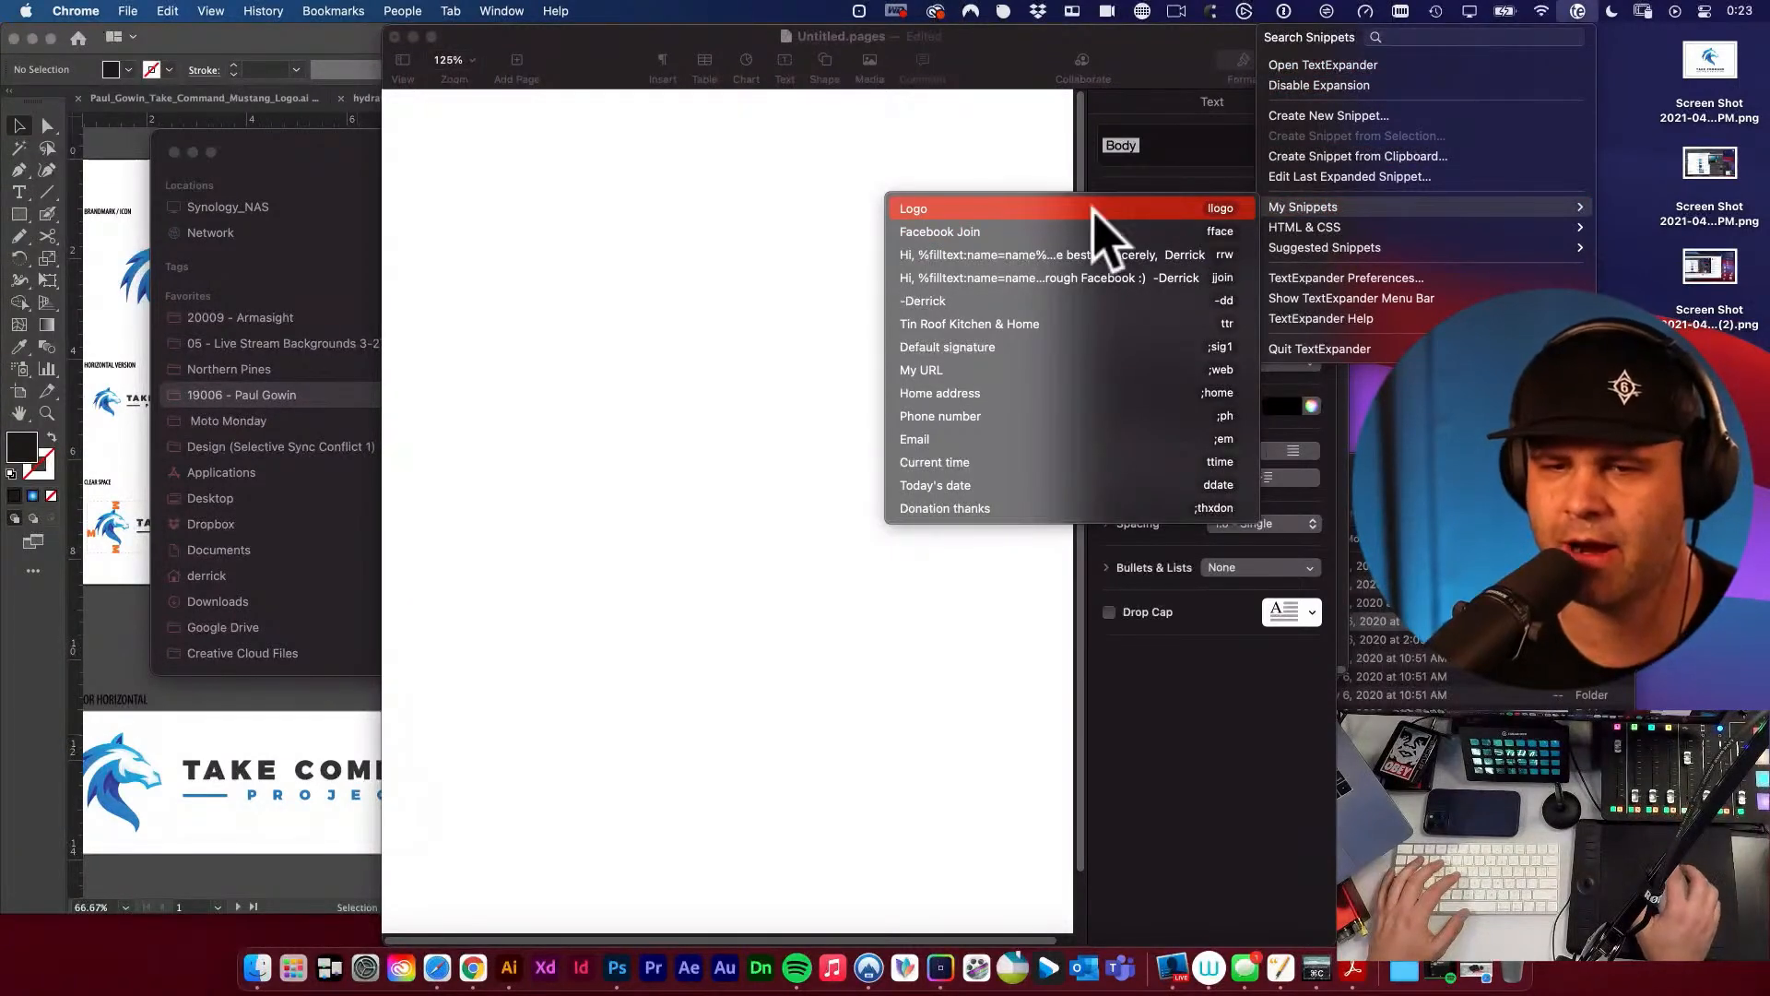
{"action": "left_click", "coordinate": [915, 210]}
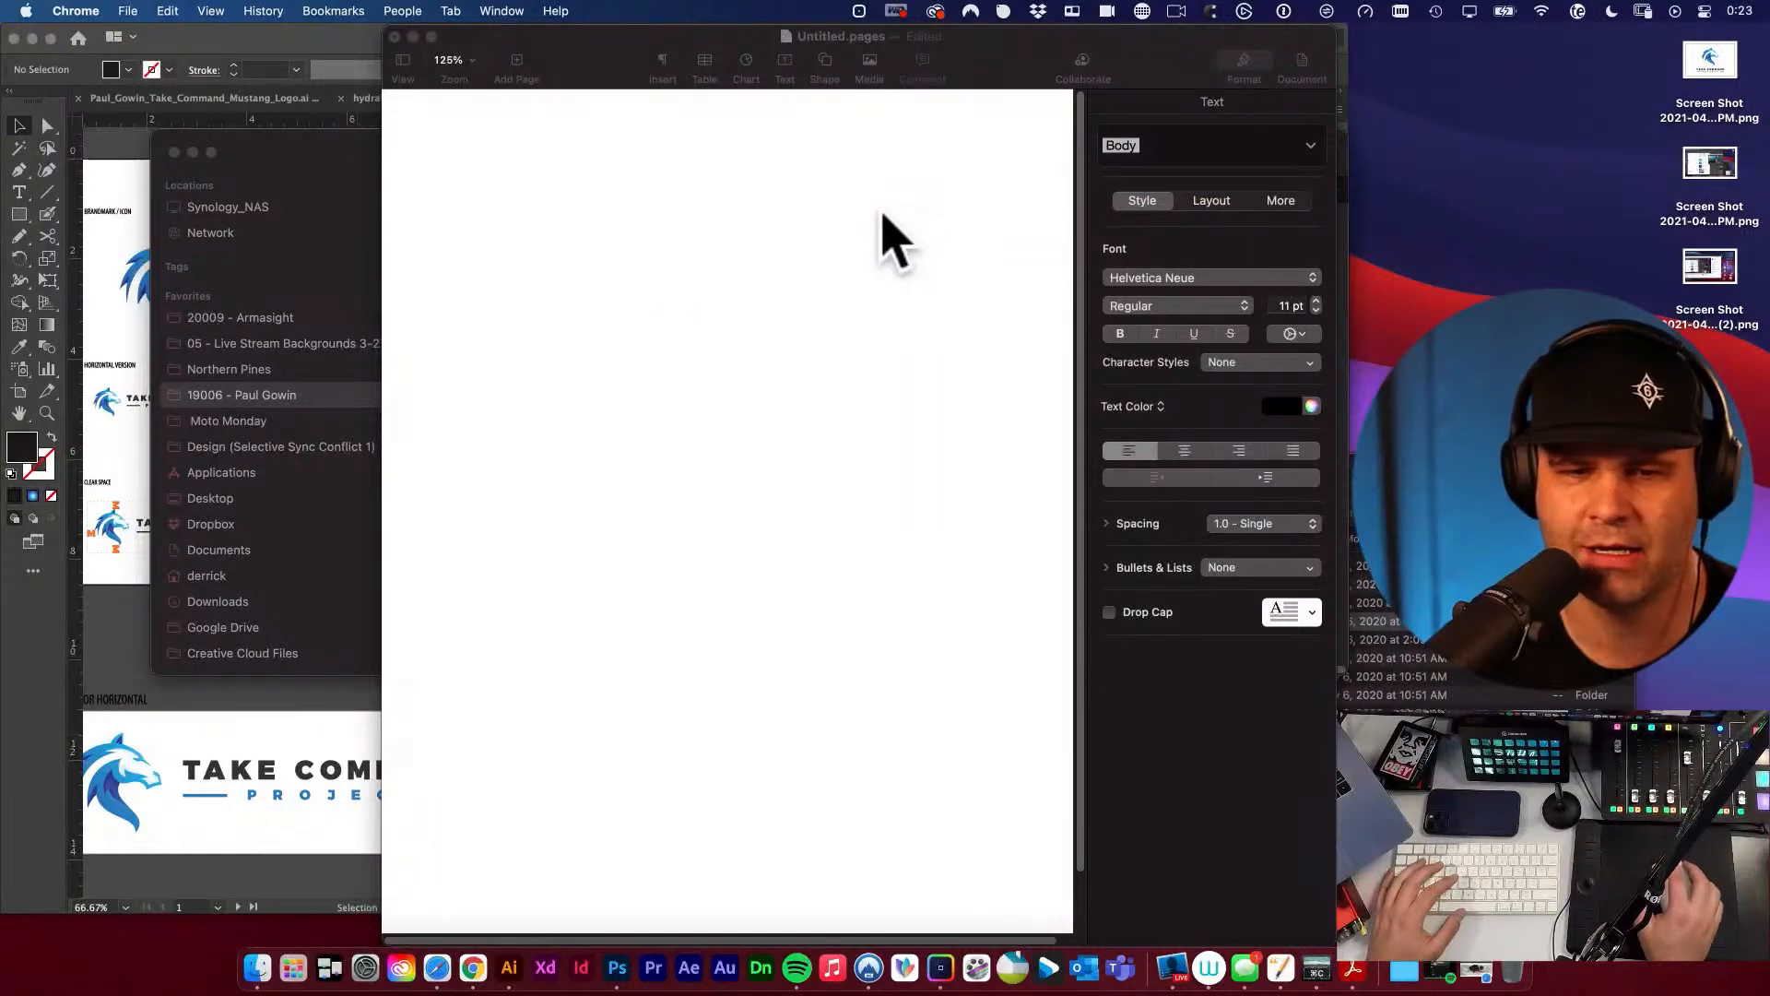
{"action": "left_click", "coordinate": [596, 215]}
{"action": "type", "text": "llogo. It includes the following files:"}
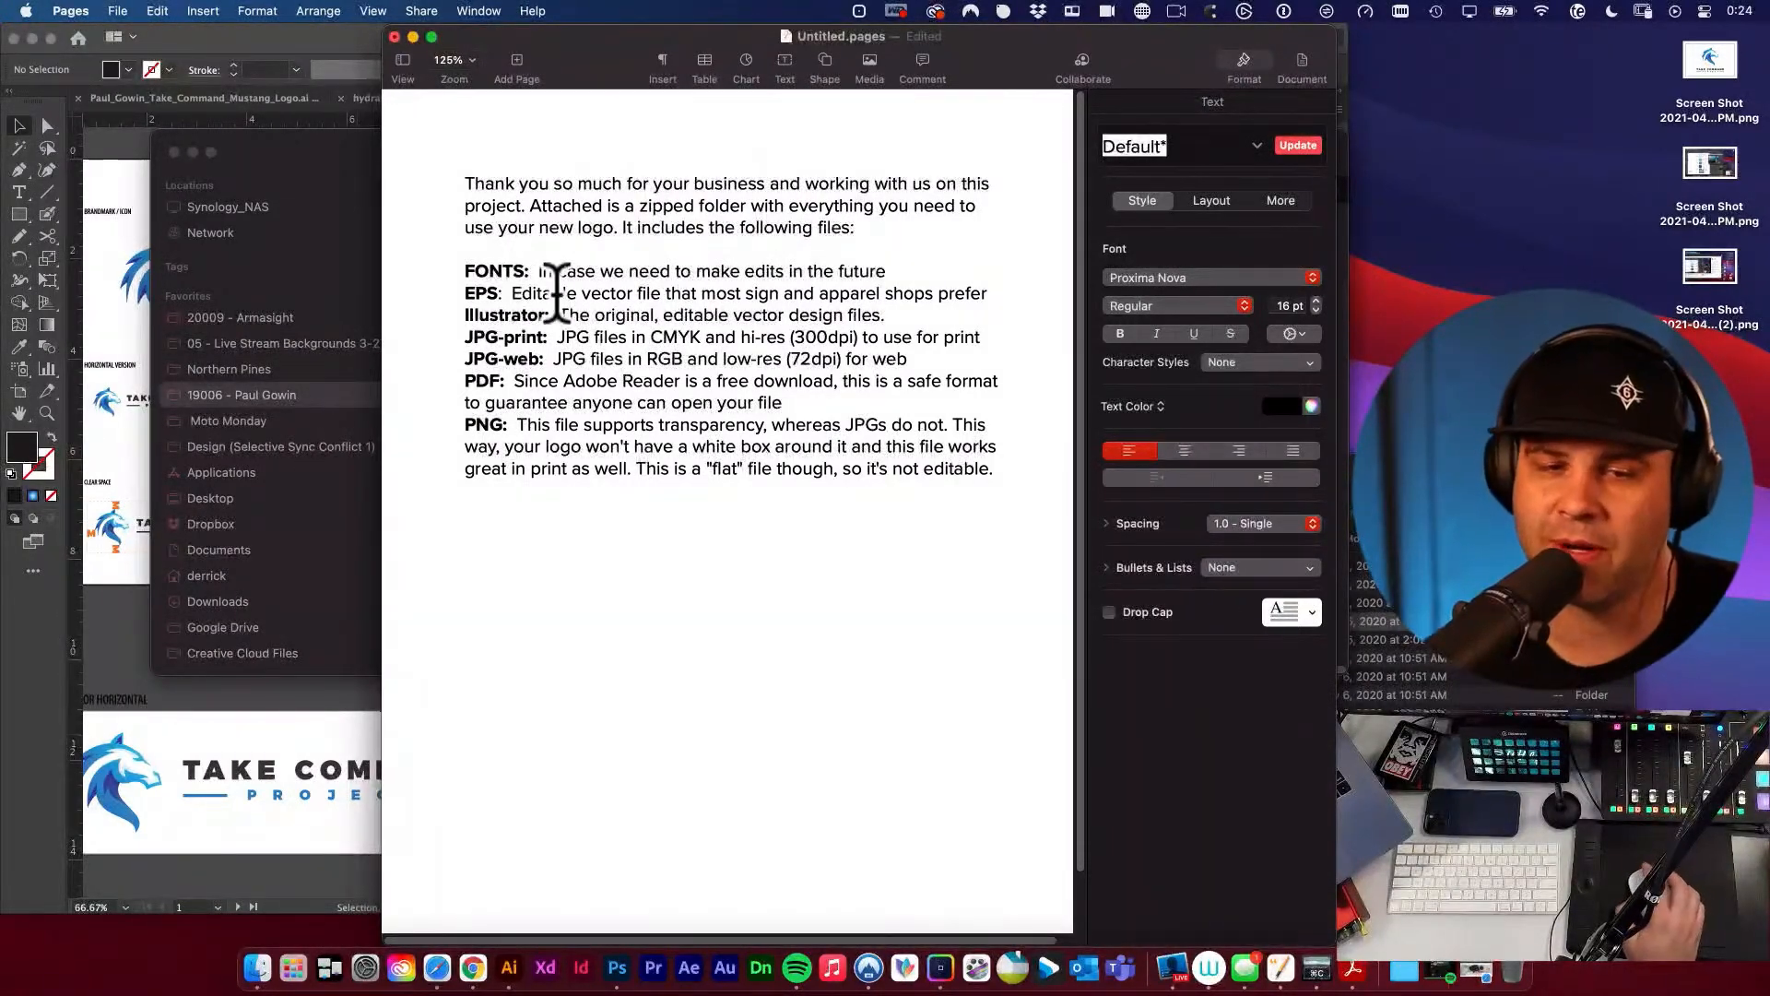
Review the expanded delivery message, going through its FONTS, Illustrator, JPG-print and PNG descriptions and highlighting the whole text.
{"action": "left_click_drag", "start_coordinate": [542, 281], "coordinate": [625, 284]}
{"action": "left_click", "coordinate": [626, 284]}
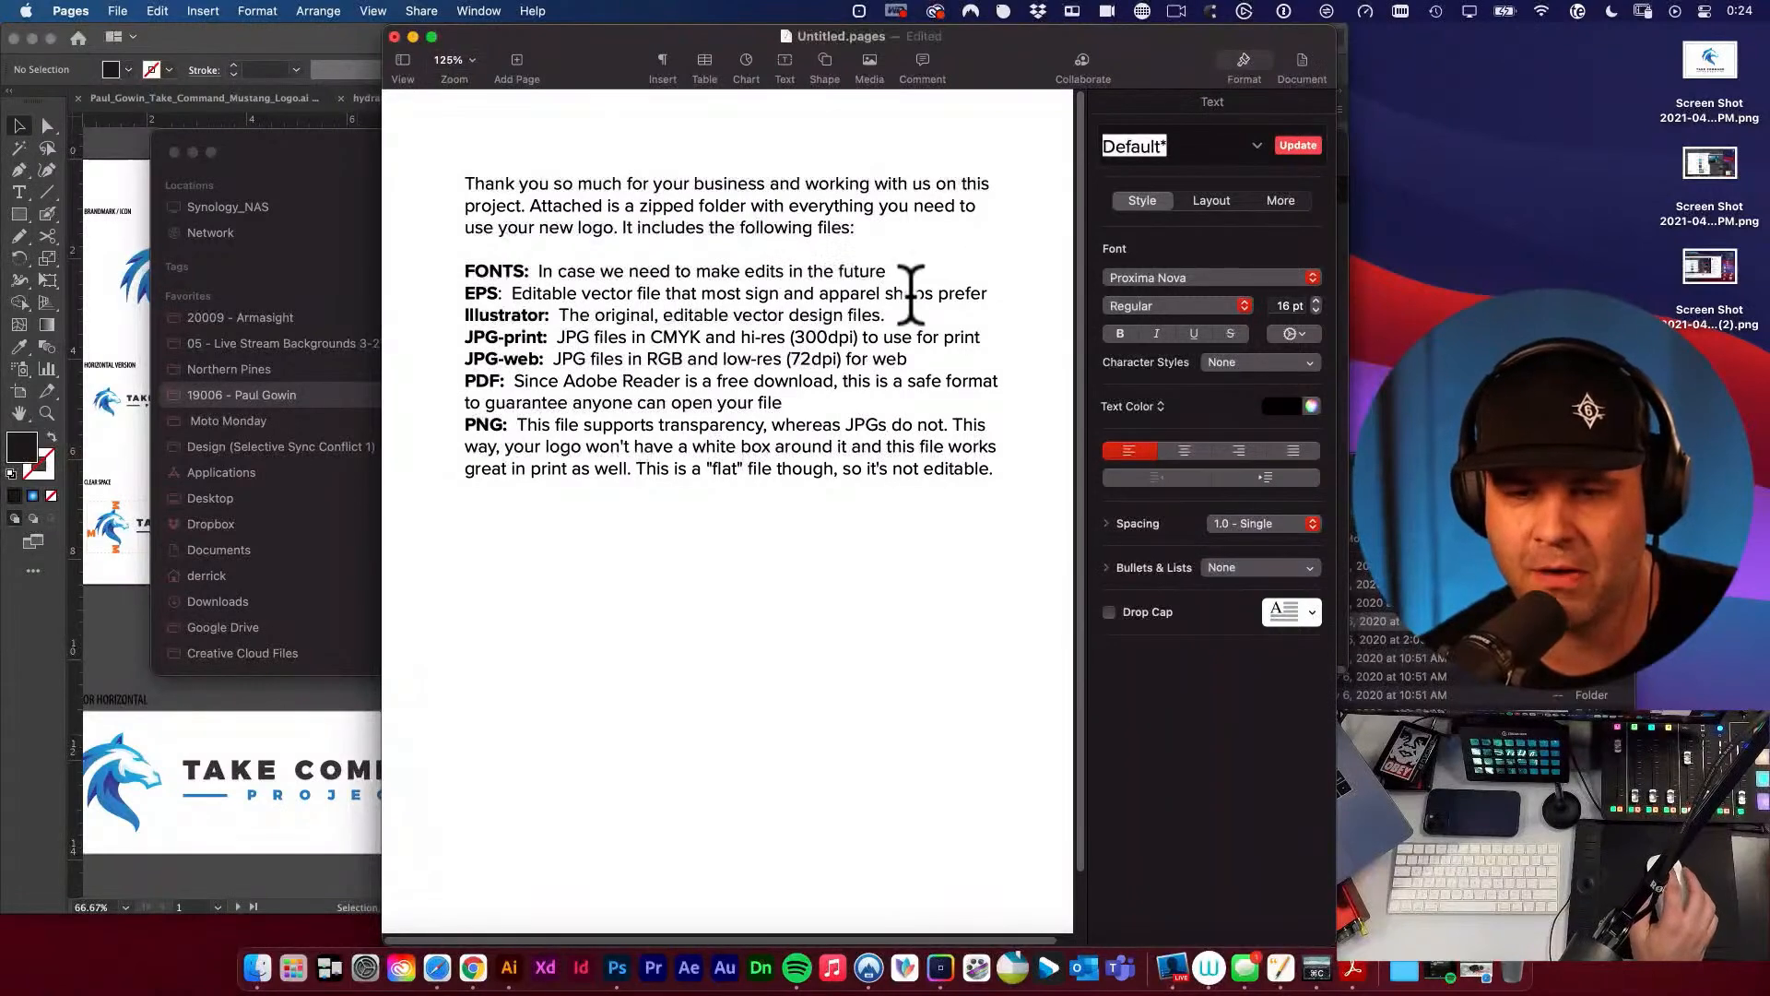
{"action": "left_click_drag", "start_coordinate": [463, 314], "coordinate": [548, 316]}
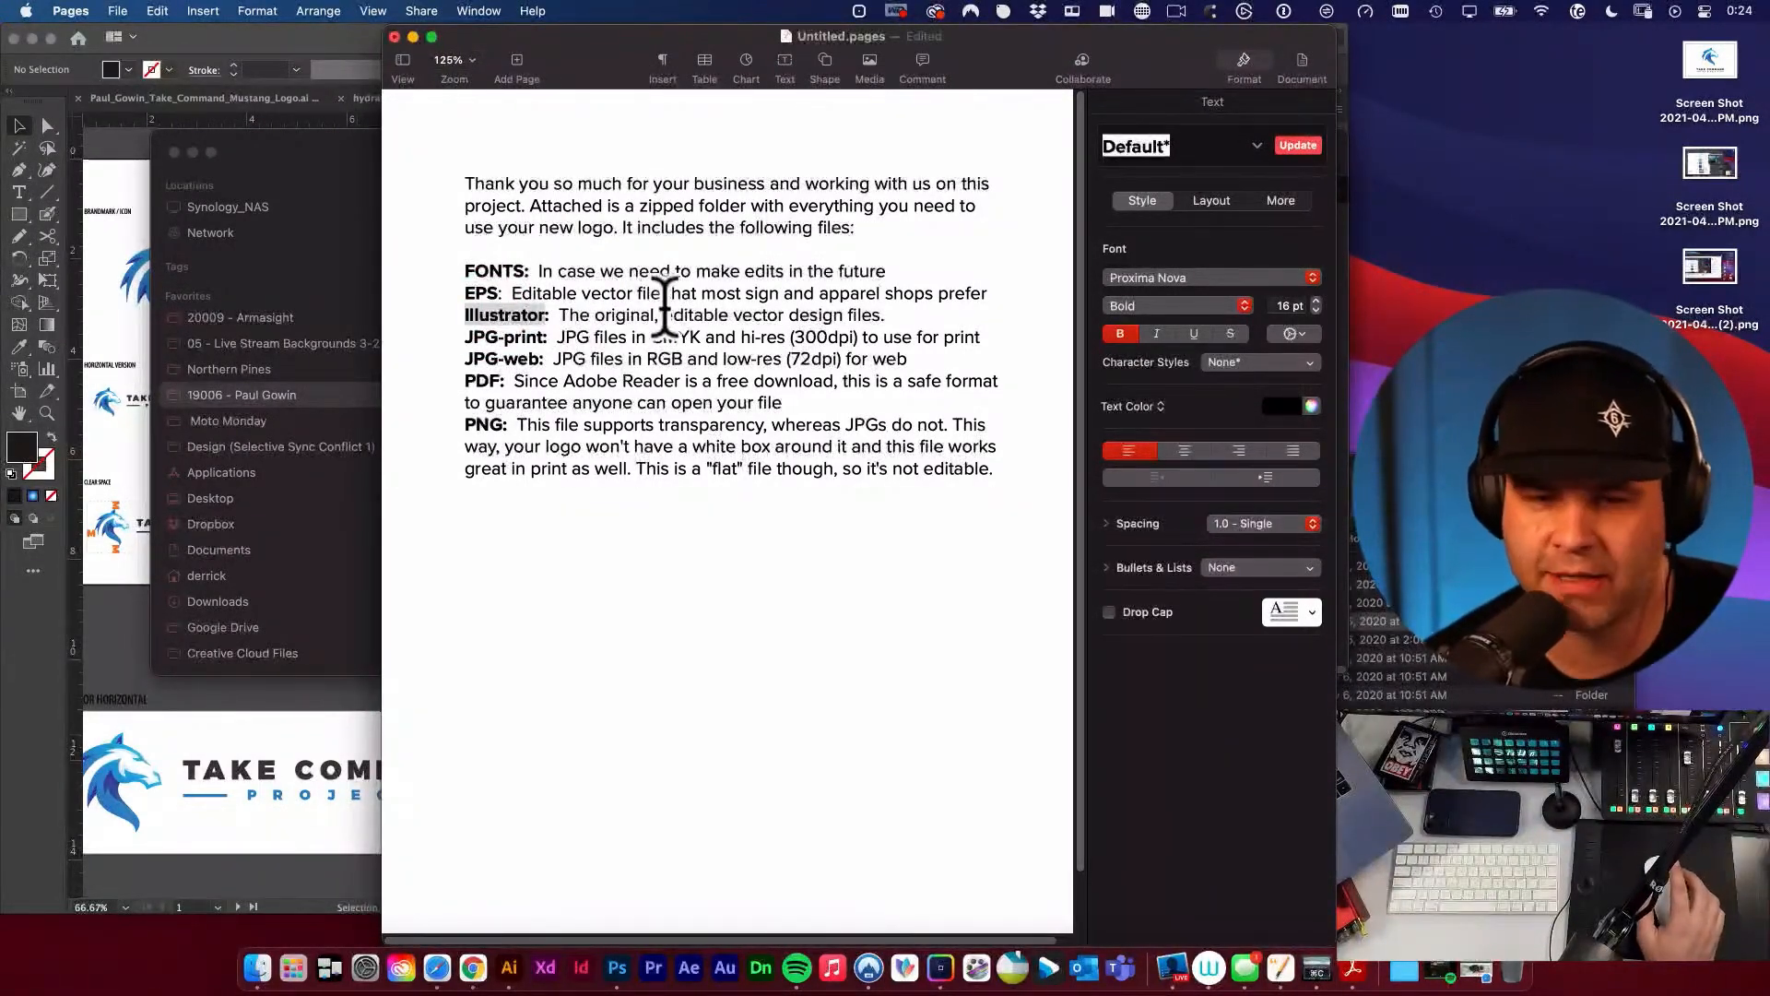
{"action": "left_click", "coordinate": [474, 337]}
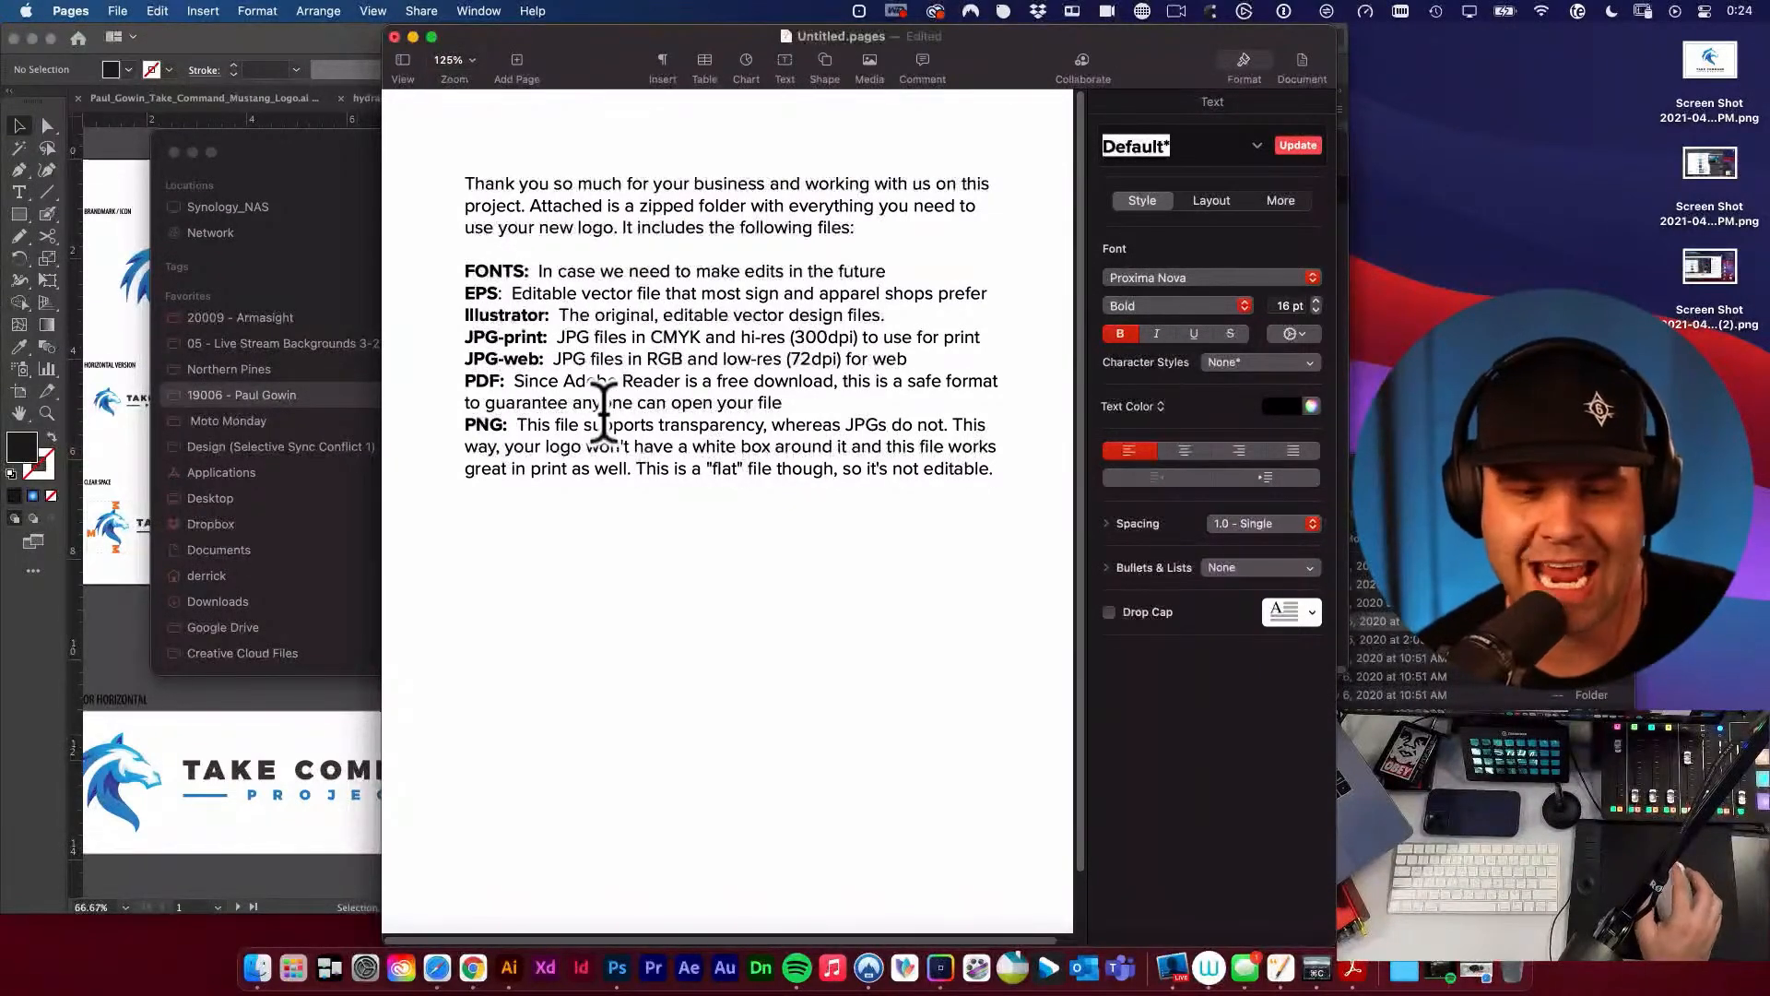
{"action": "left_click", "coordinate": [519, 434]}
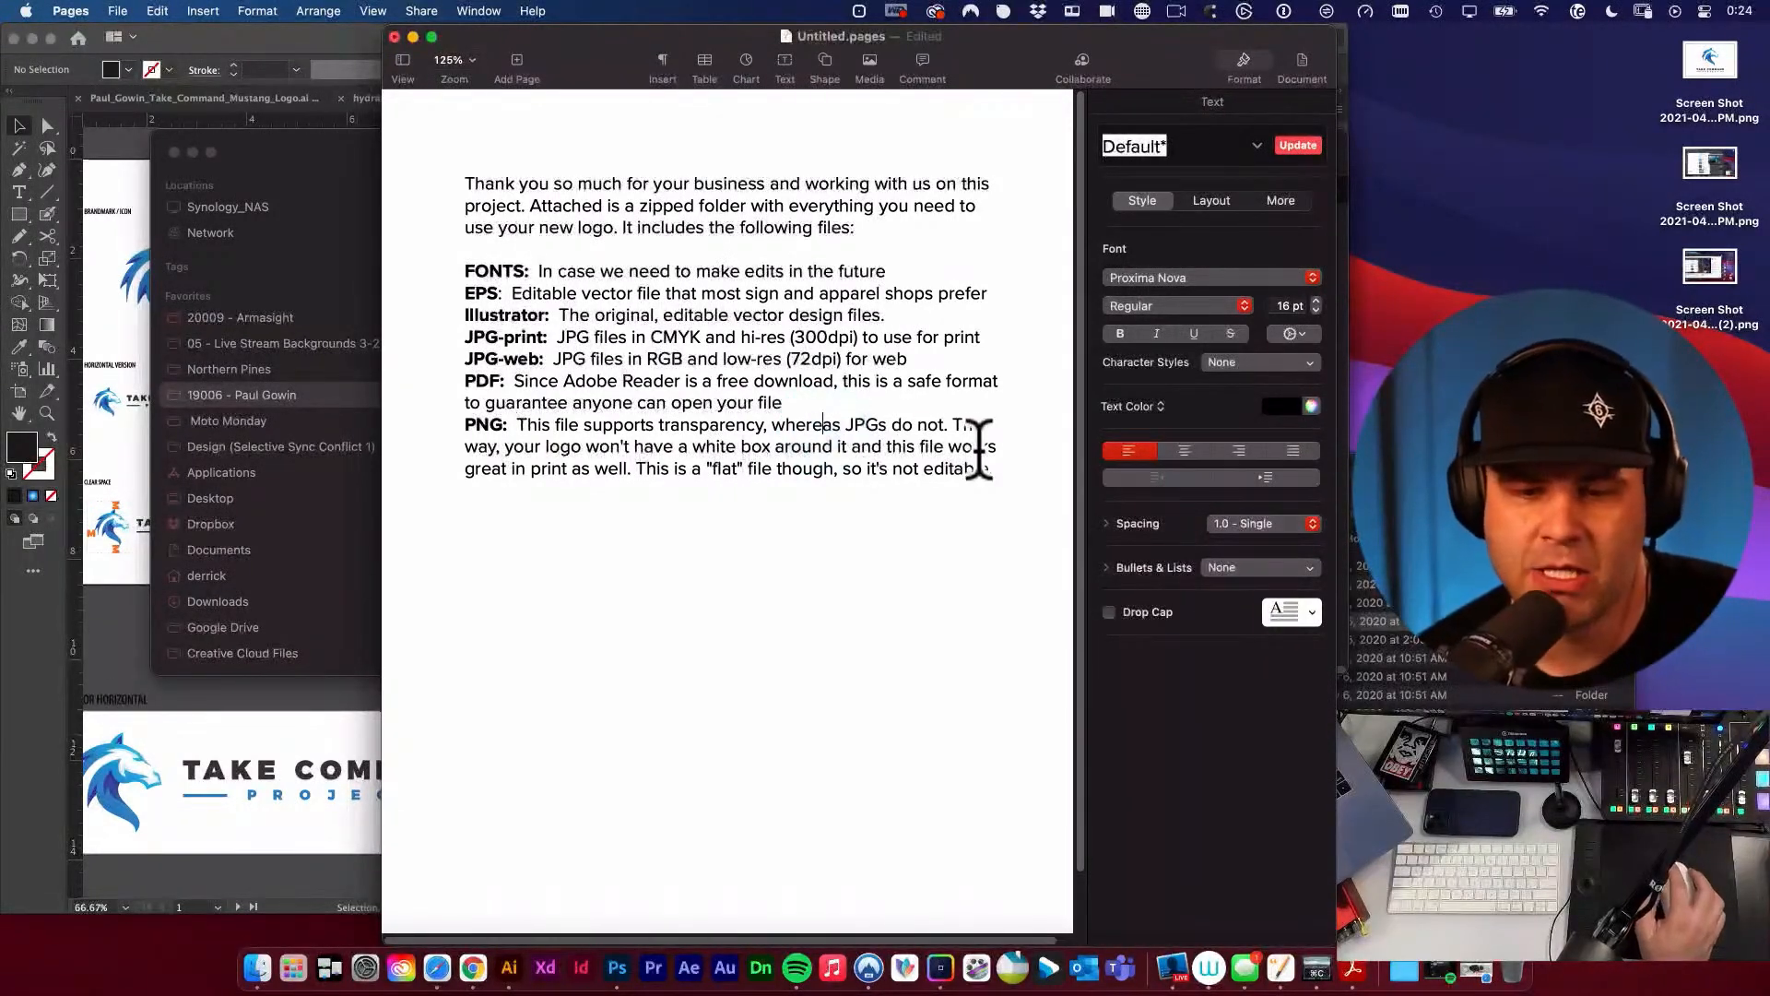
{"action": "left_click_drag", "start_coordinate": [1004, 469], "coordinate": [473, 180]}
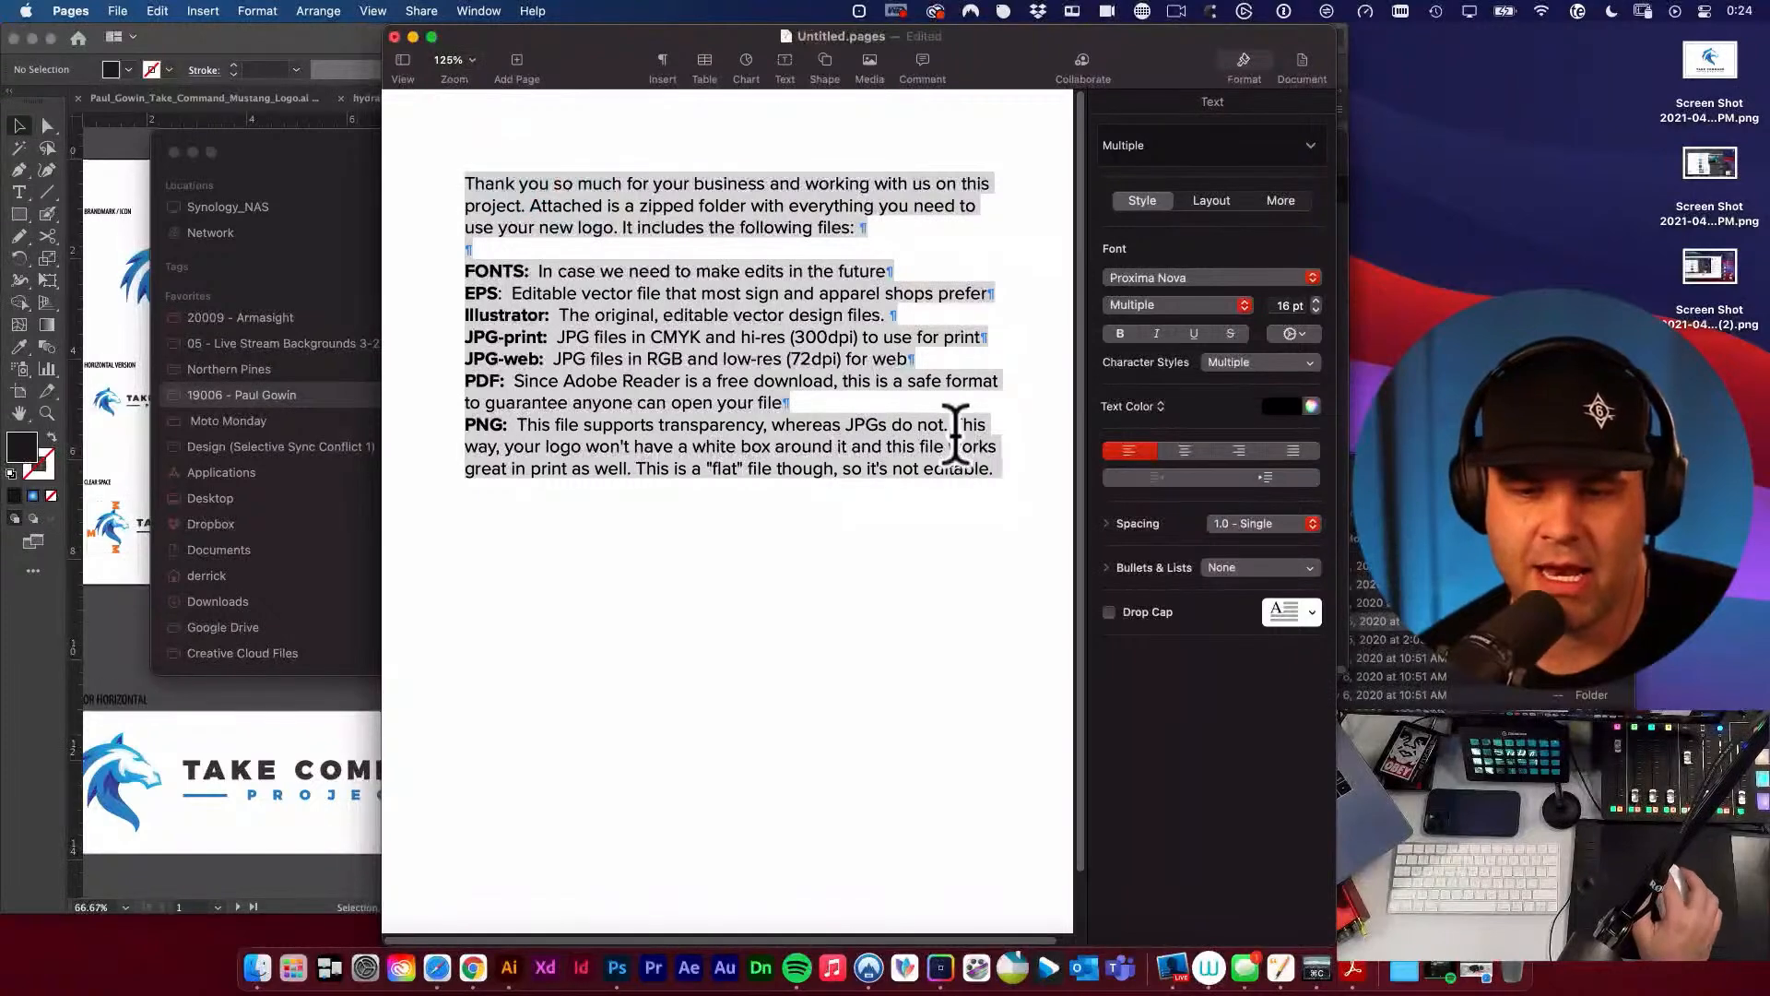
Add the closing line "Thank you so much for your business" below the message, followed by a dash and the sender's first name.
{"action": "left_click", "coordinate": [1004, 468]}
{"action": "key", "text": "Return"}
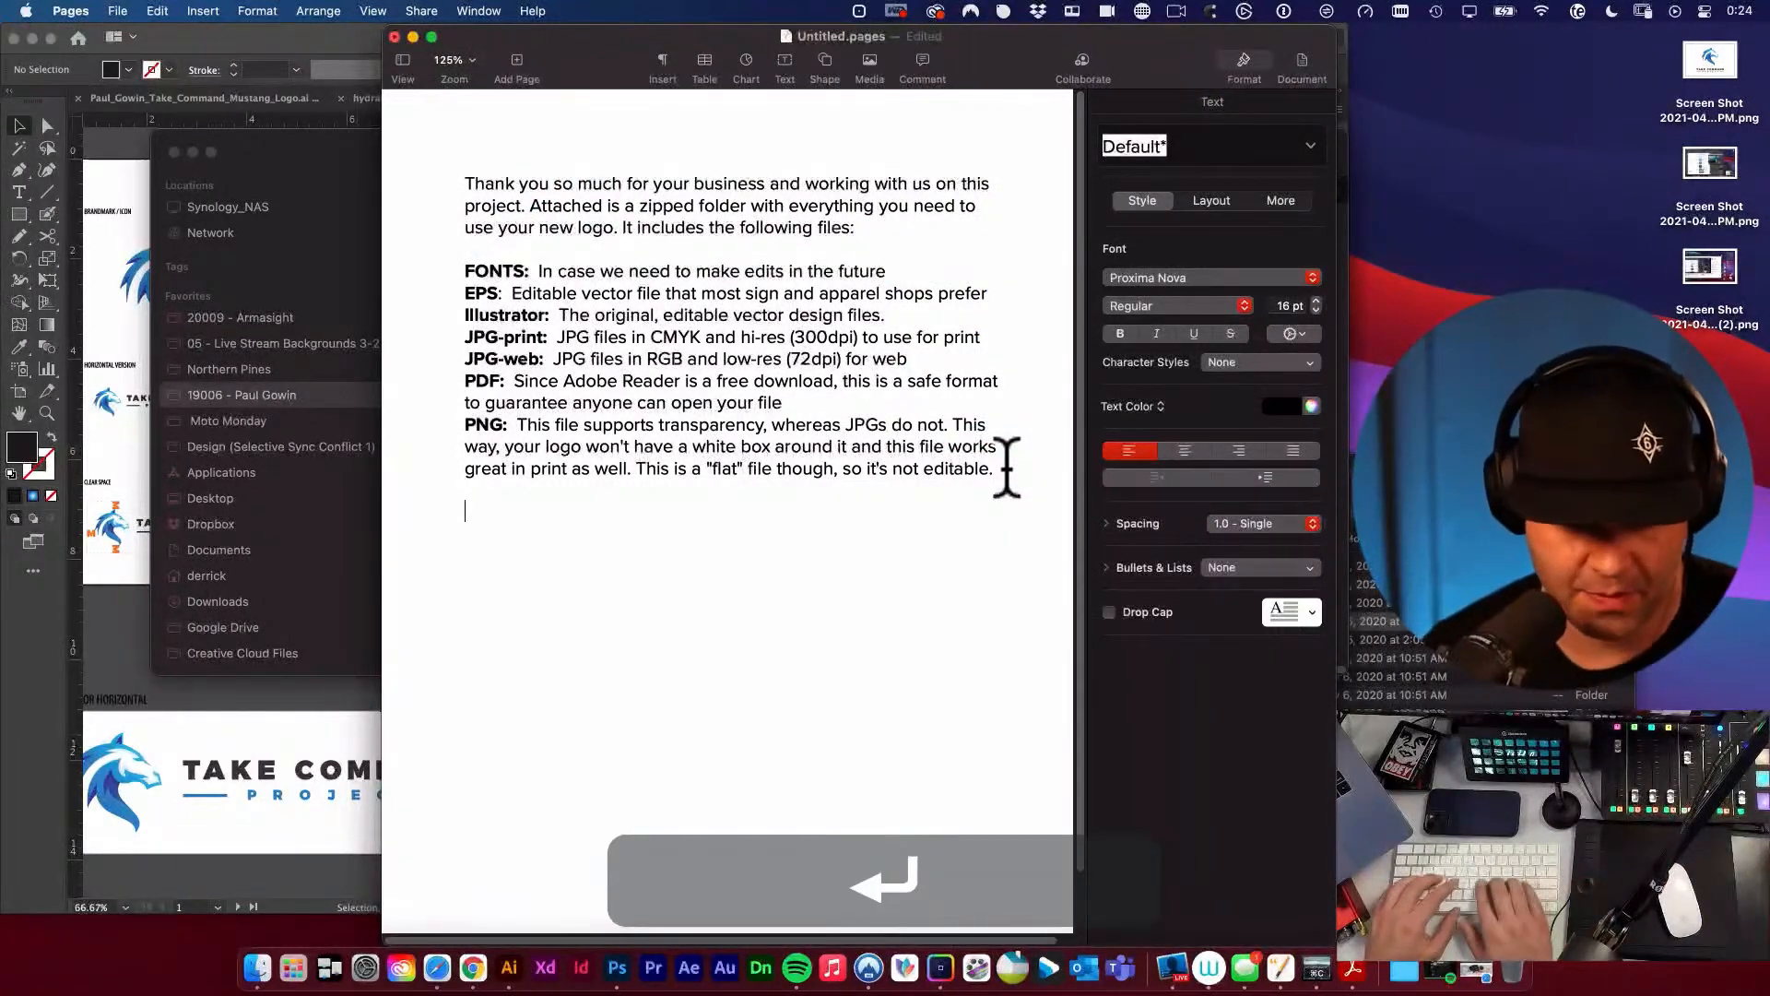
{"action": "type", "text": "Thanks"}
{"action": "key", "text": "BackSpace"}
{"action": "key", "text": "BackSpace"}
{"action": "type", "text": "y"}
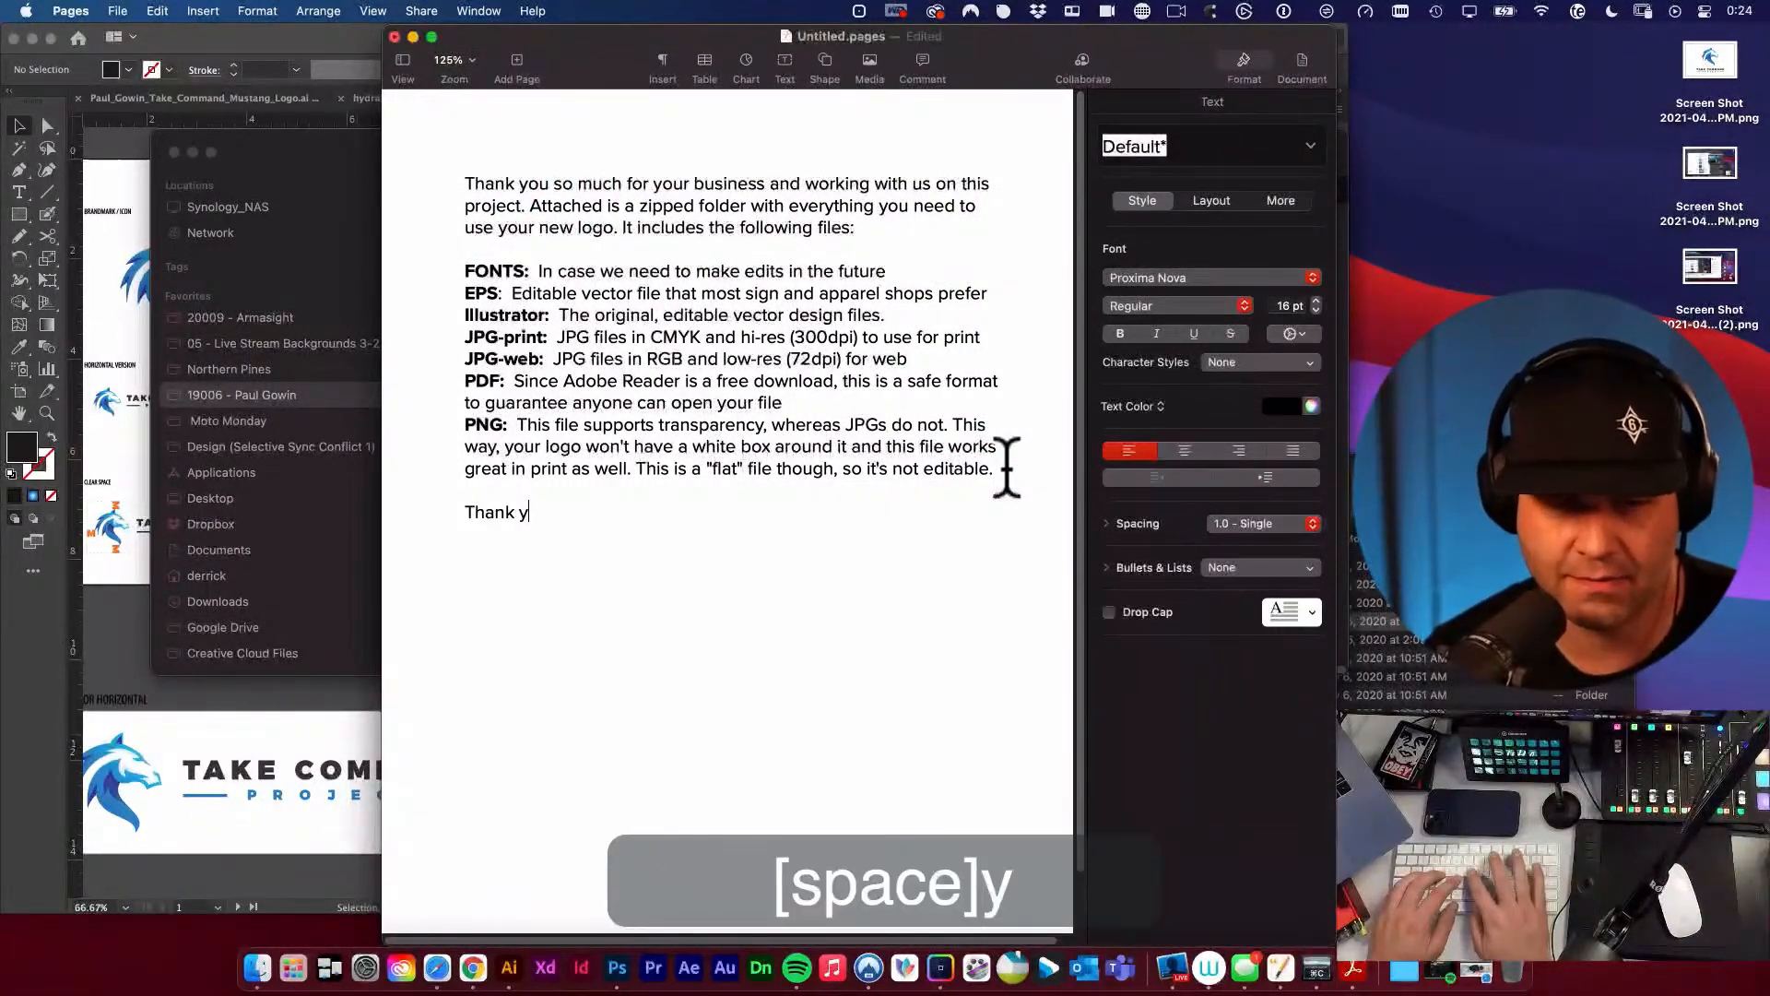
{"action": "type", "text": "ou so much"}
{"action": "key", "text": "BackSpace"}
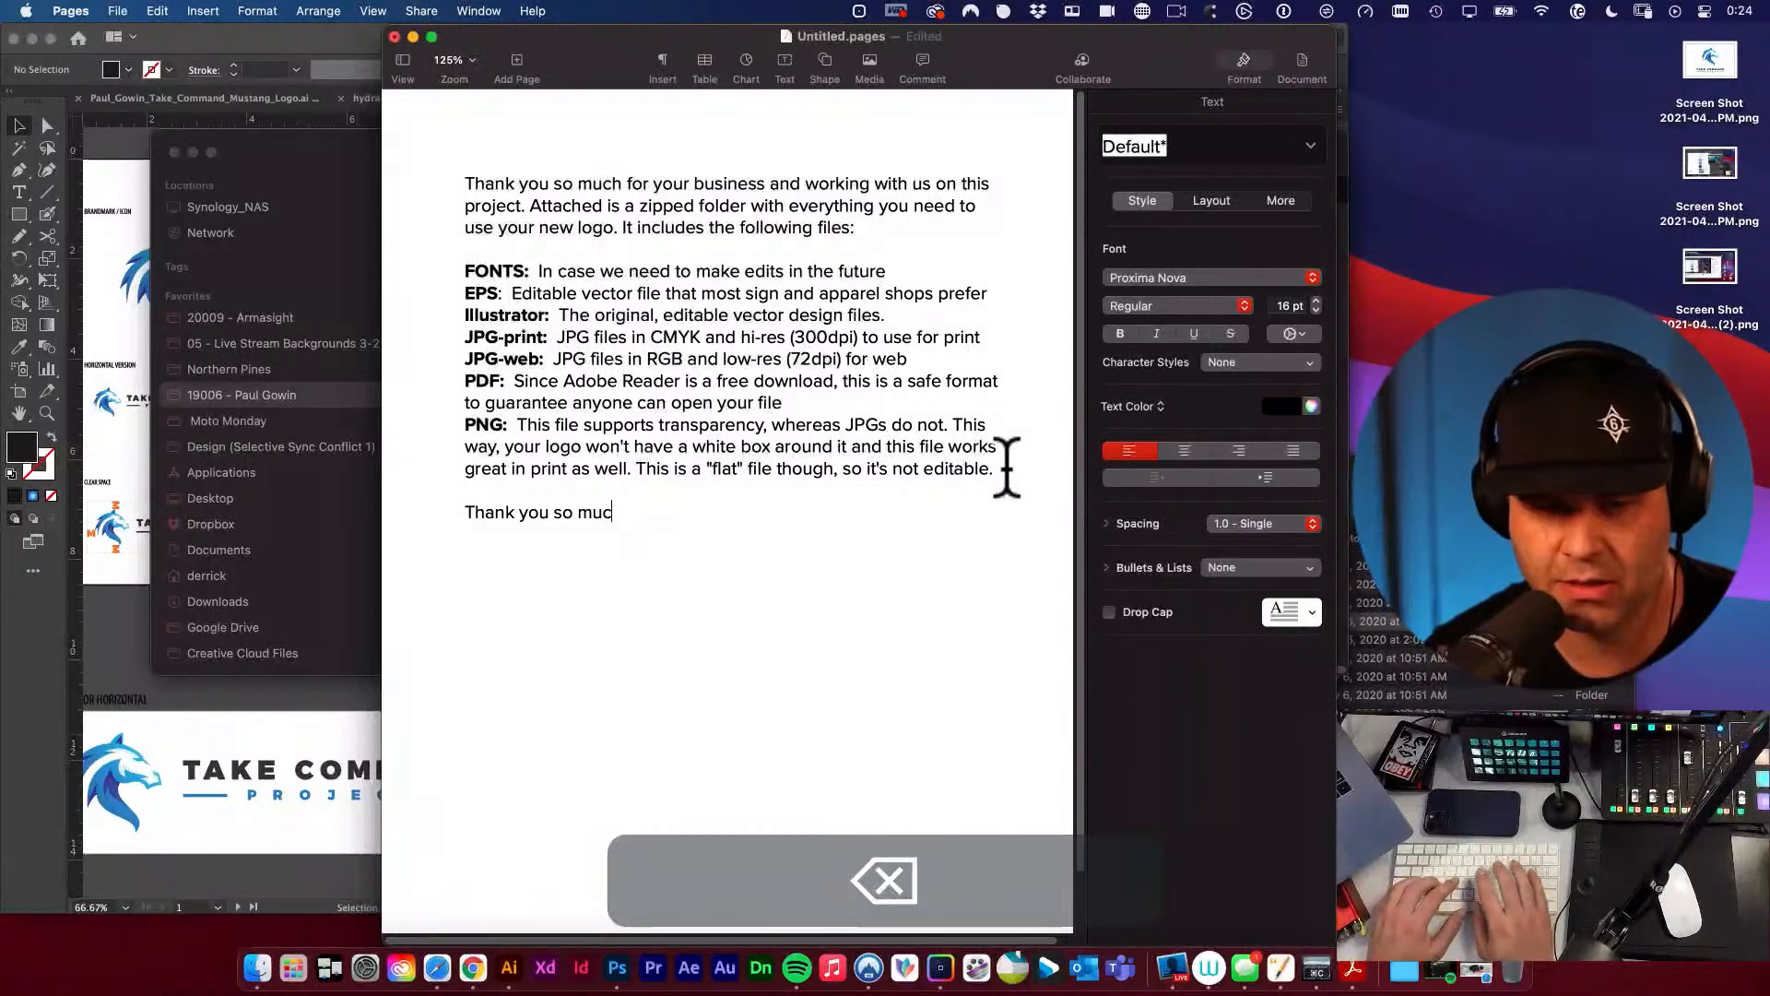
{"action": "type", "text": "h for "}
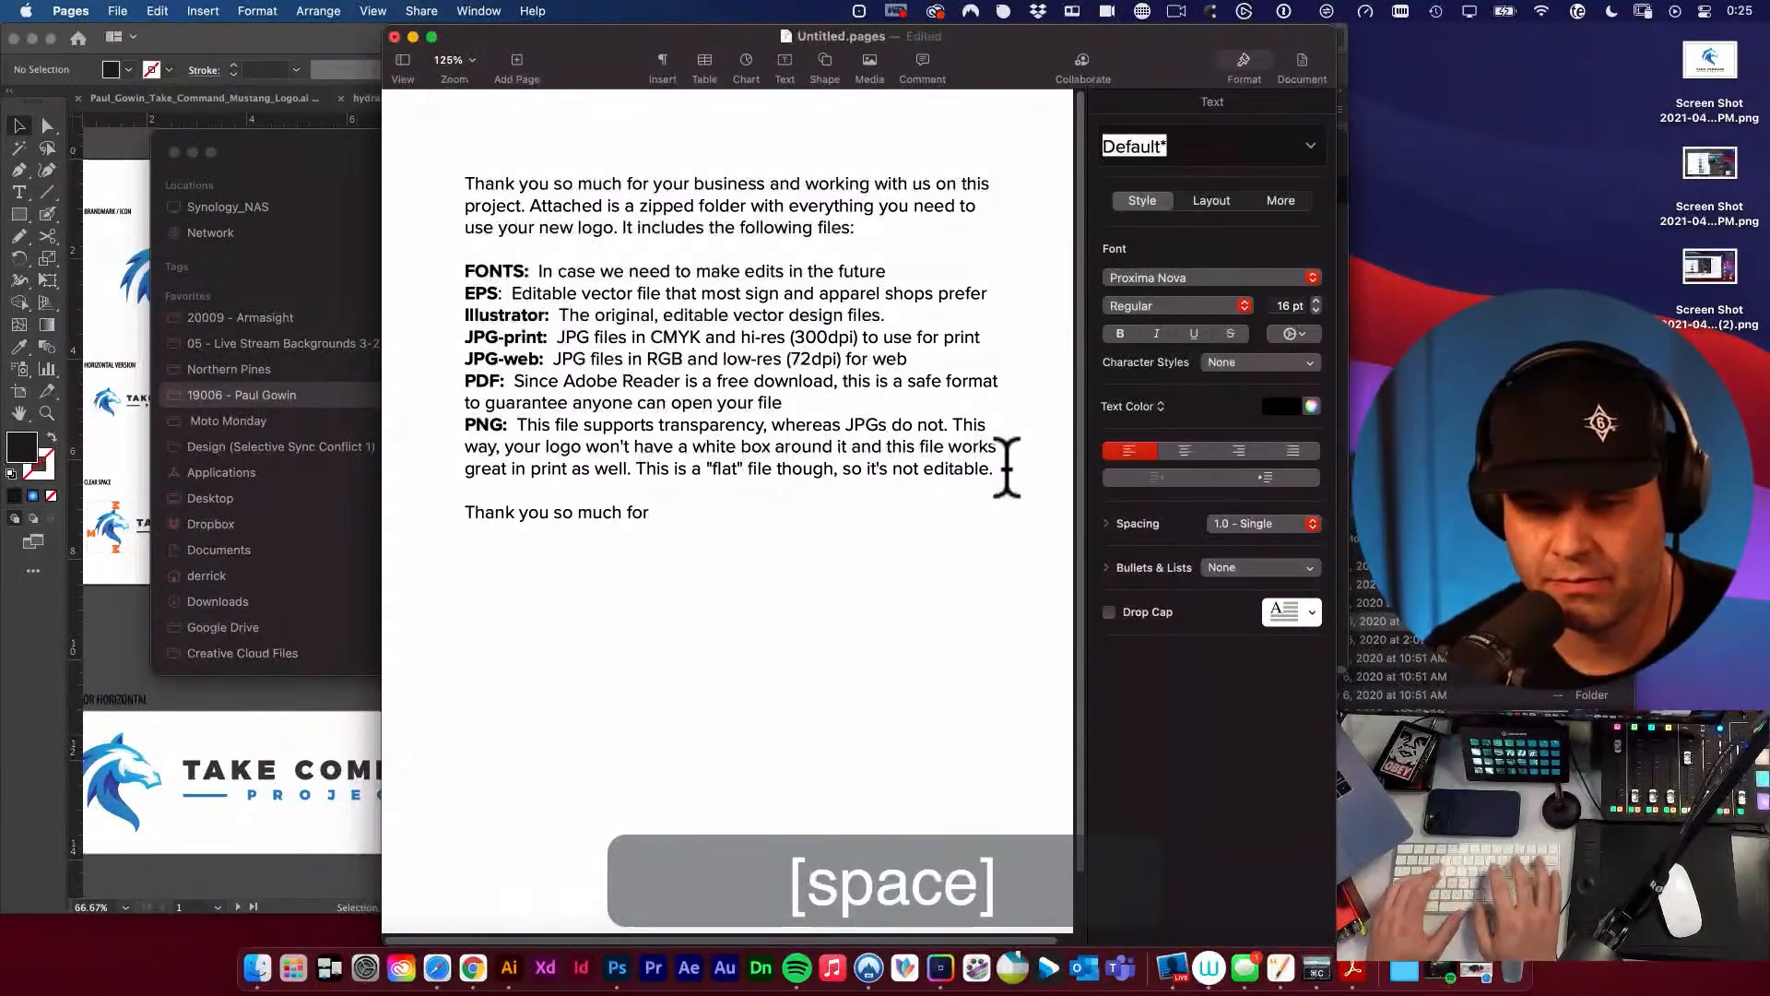
{"action": "type", "text": "your busine"}
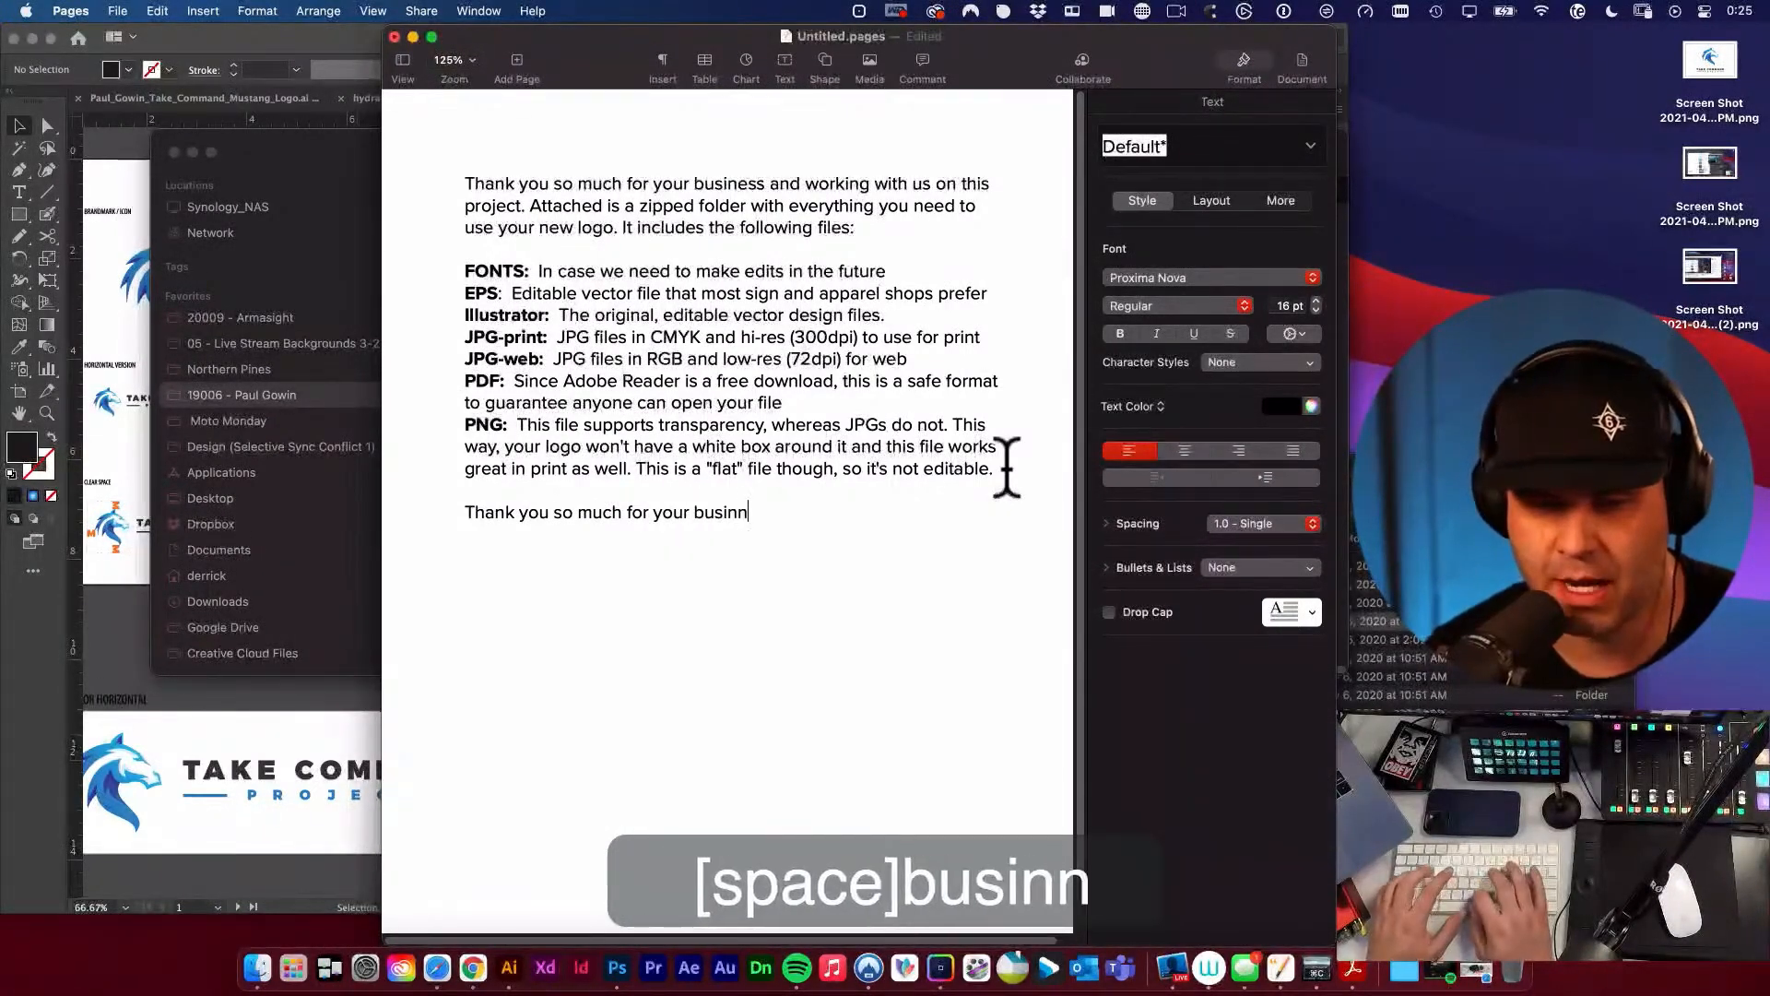
{"action": "type", "text": "ss"}
{"action": "key", "text": "Return"}
{"action": "key", "text": "Return"}
{"action": "type", "text": "-Derrick"}
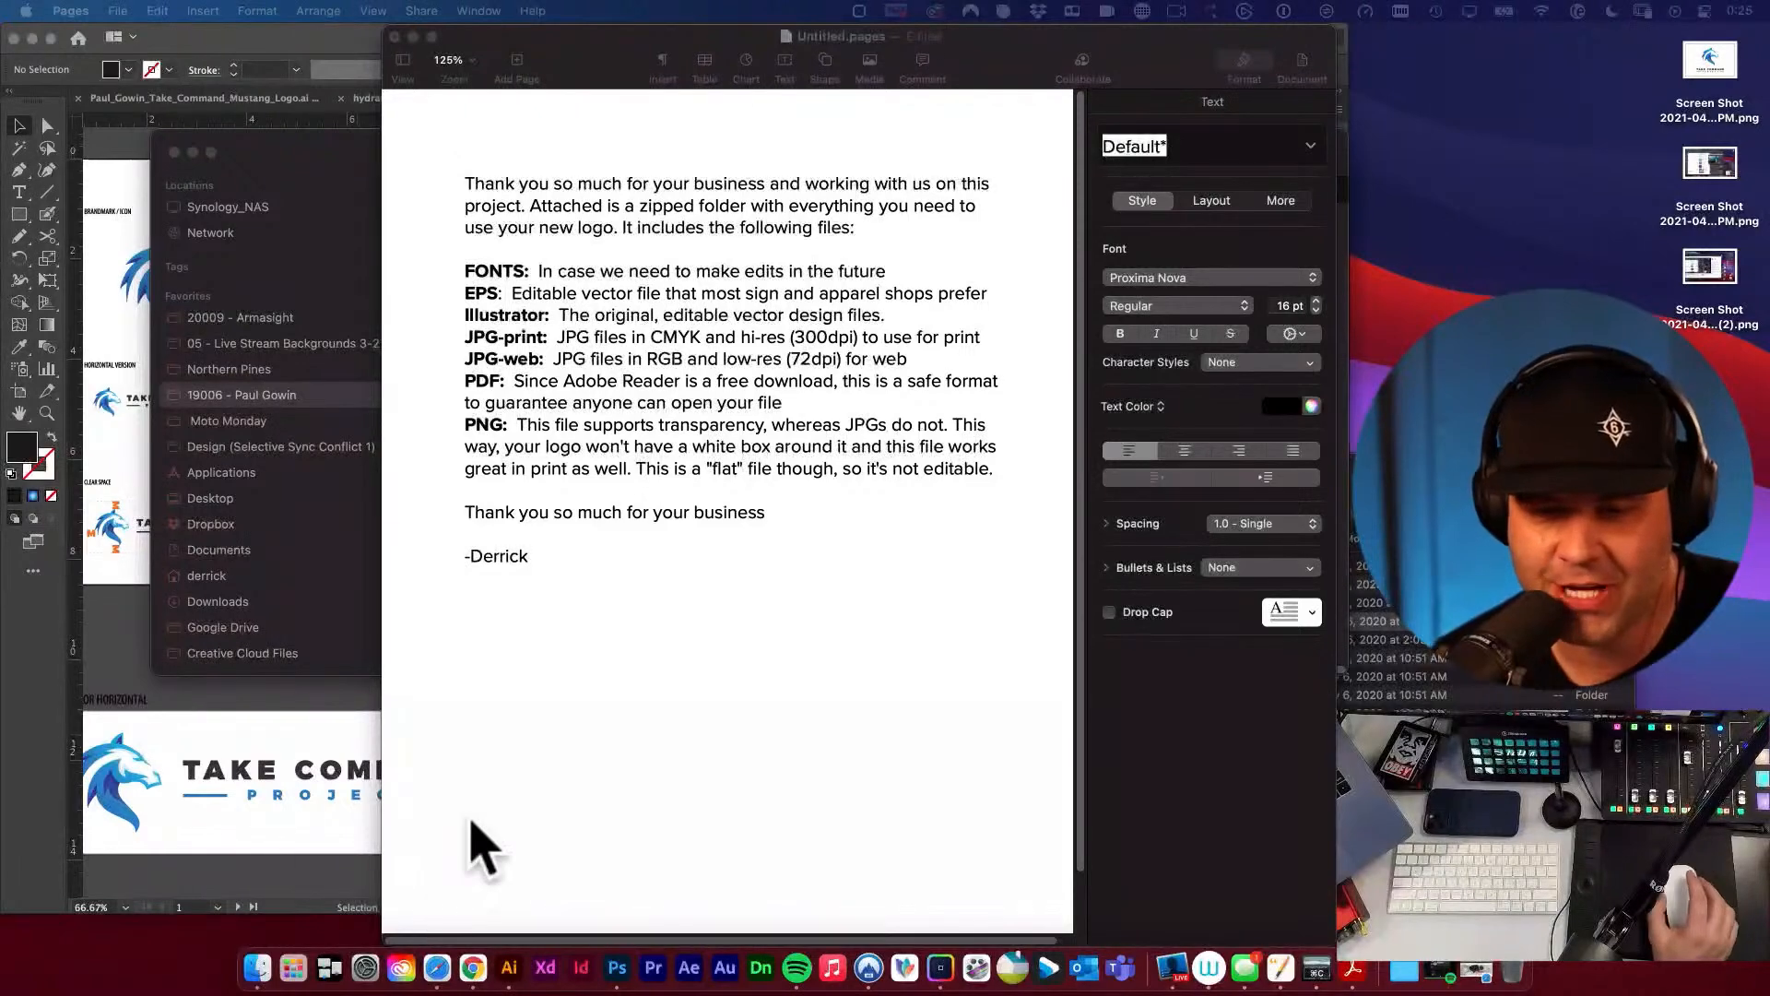
{"action": "left_click", "coordinate": [600, 647]}
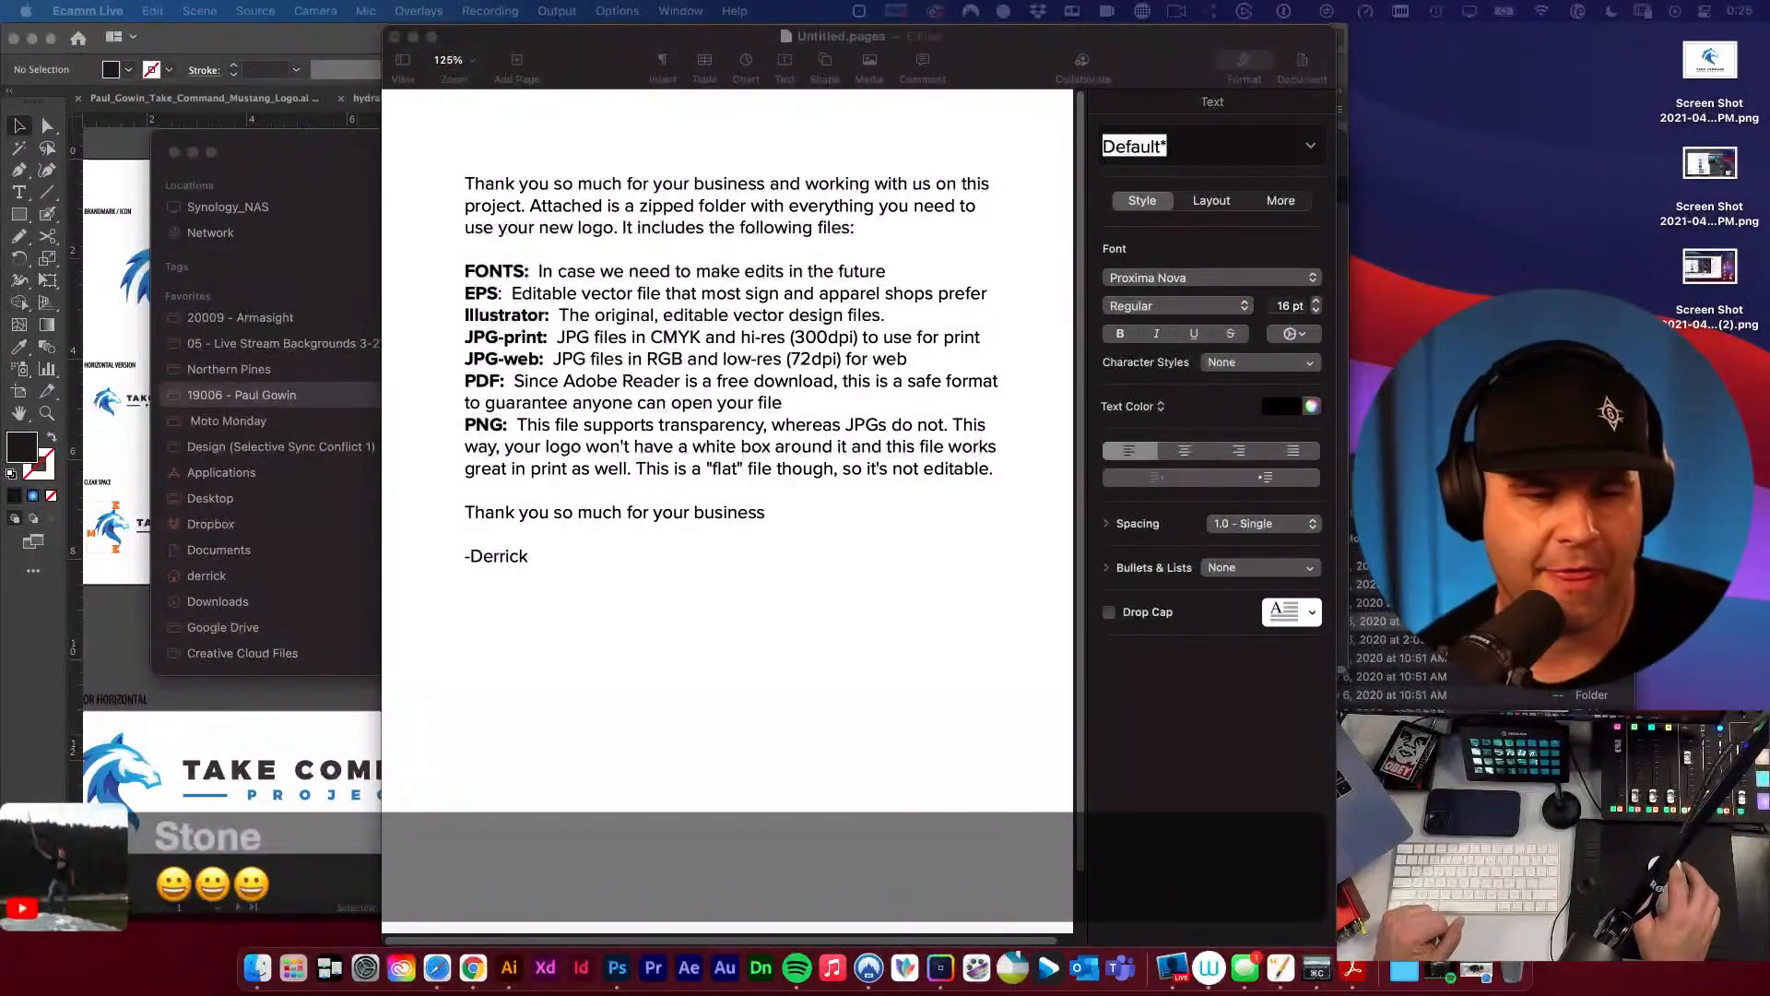
{"action": "left_click", "coordinate": [719, 572]}
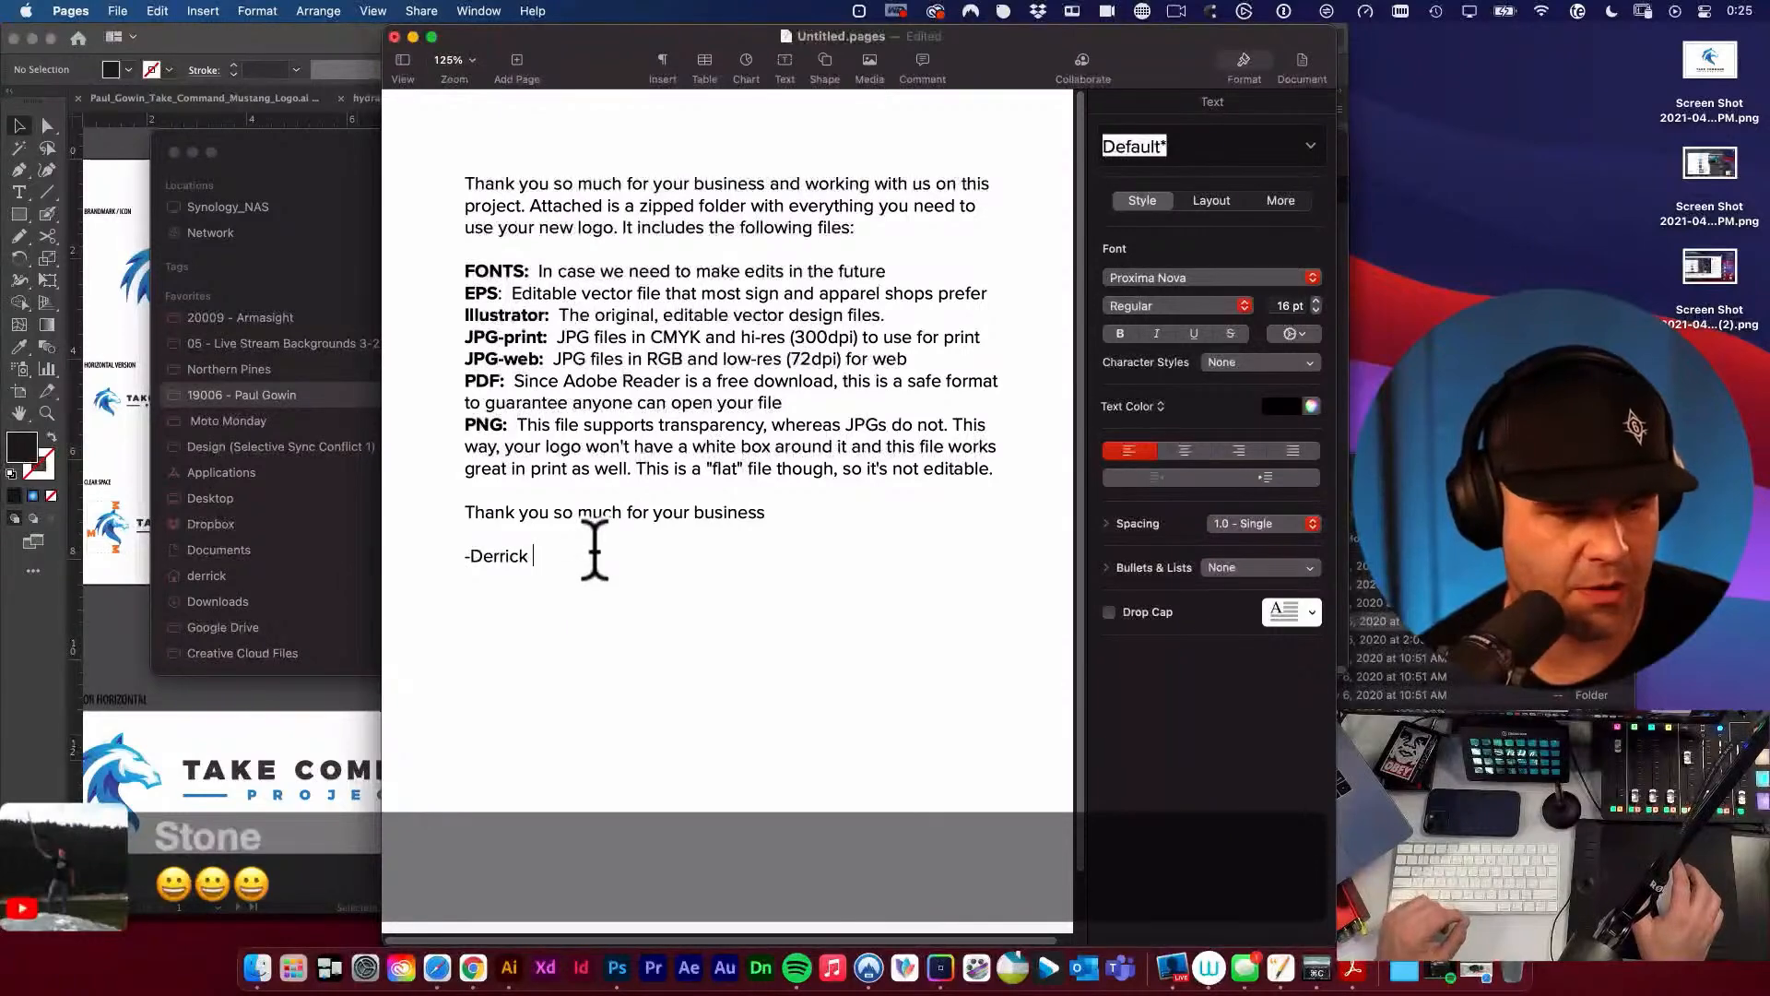